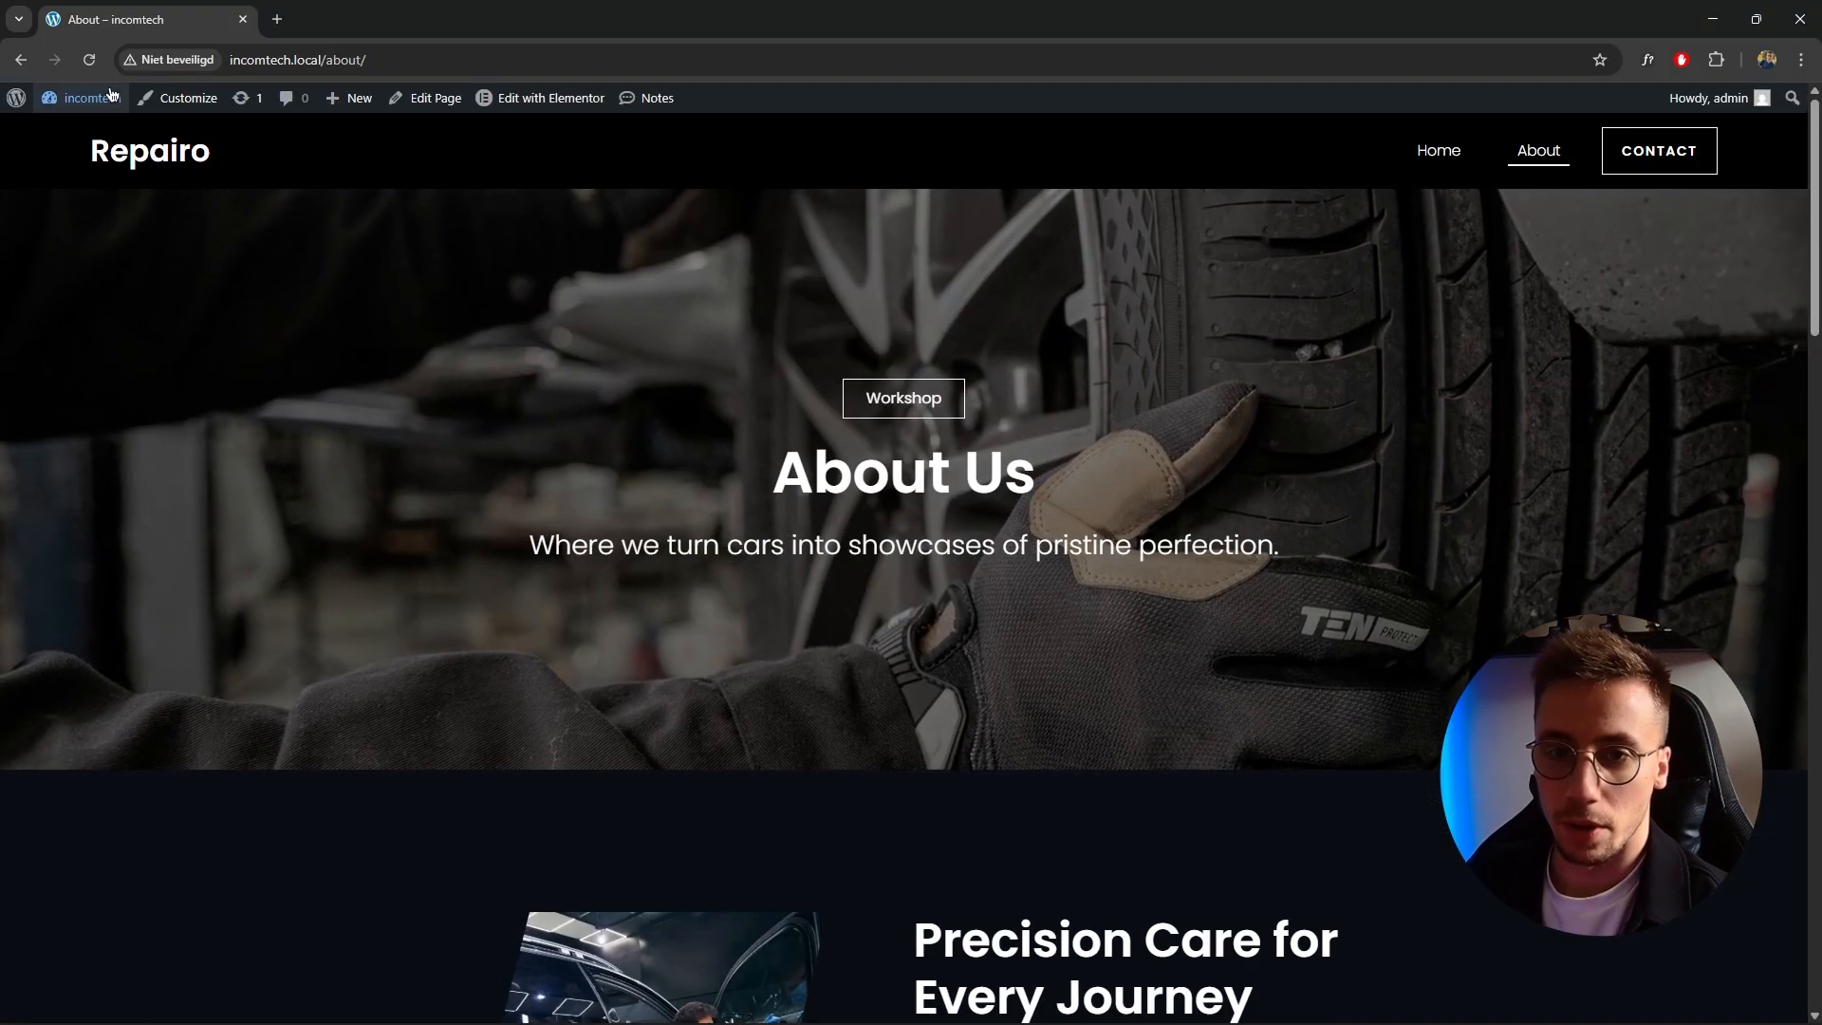
Open the Small maintenance service page from the admin list of services.
left_click(95, 126)
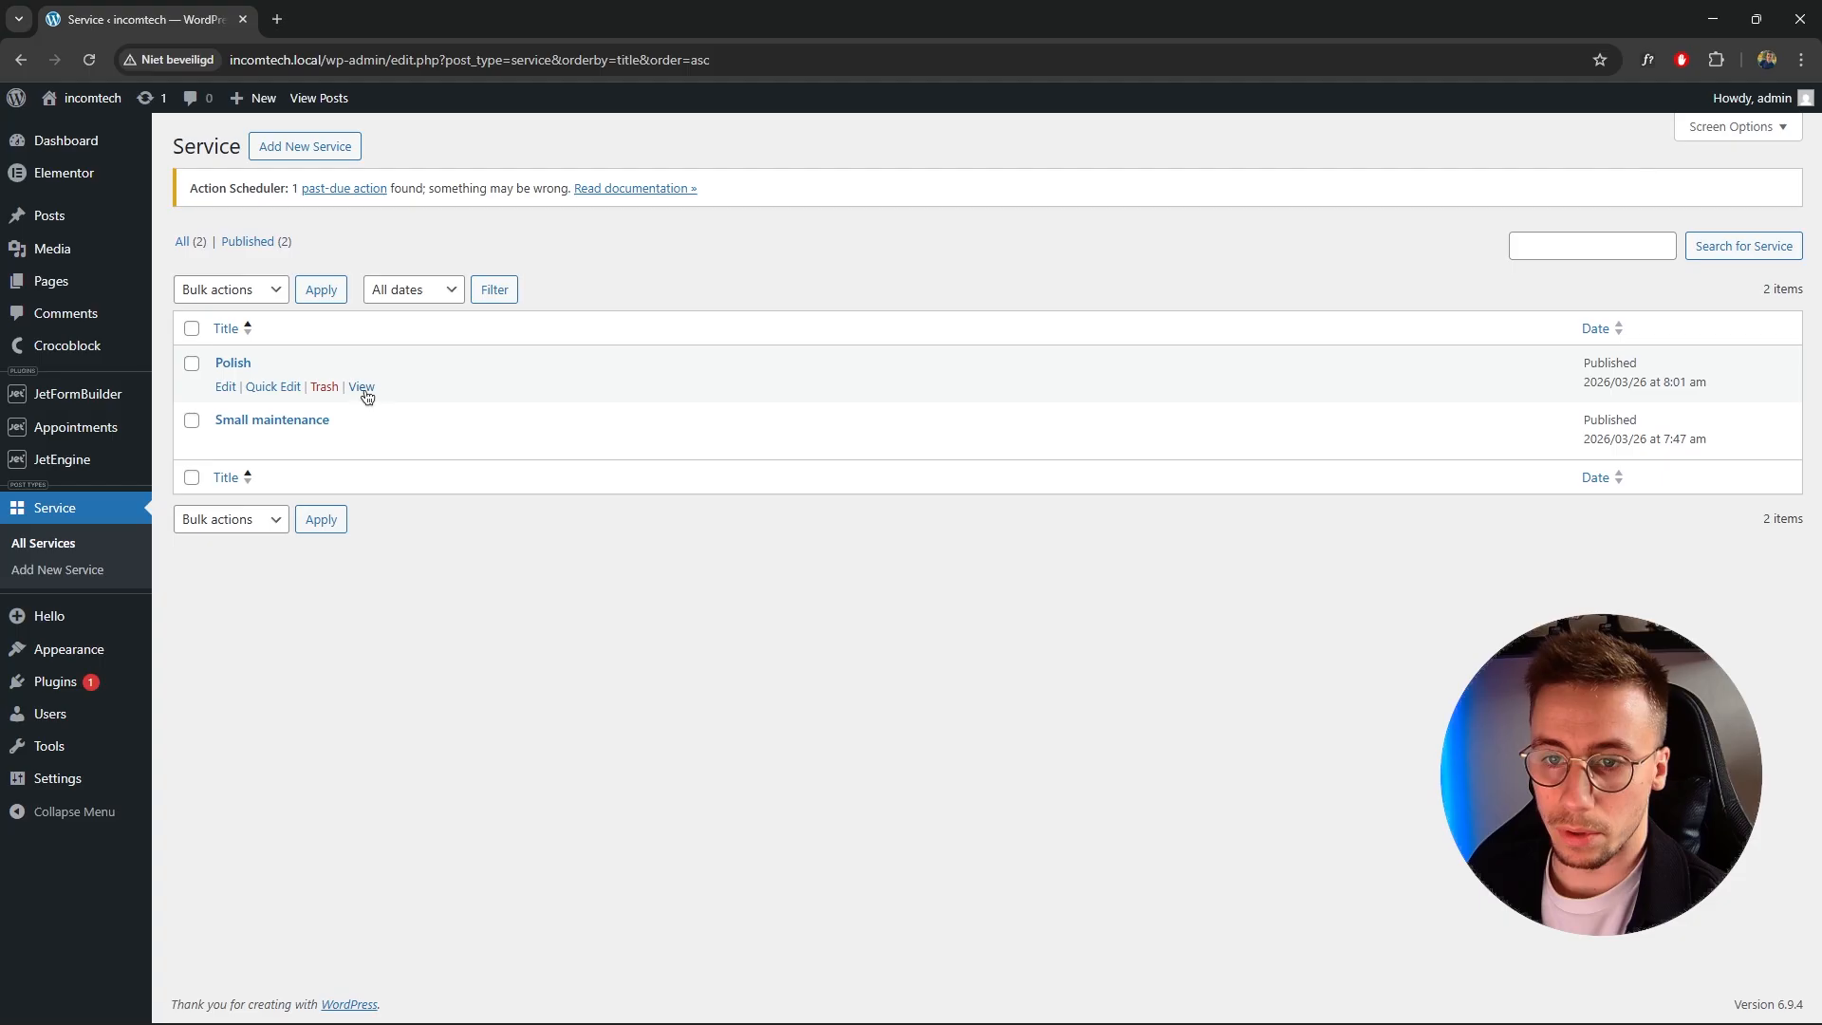
left_click(361, 442)
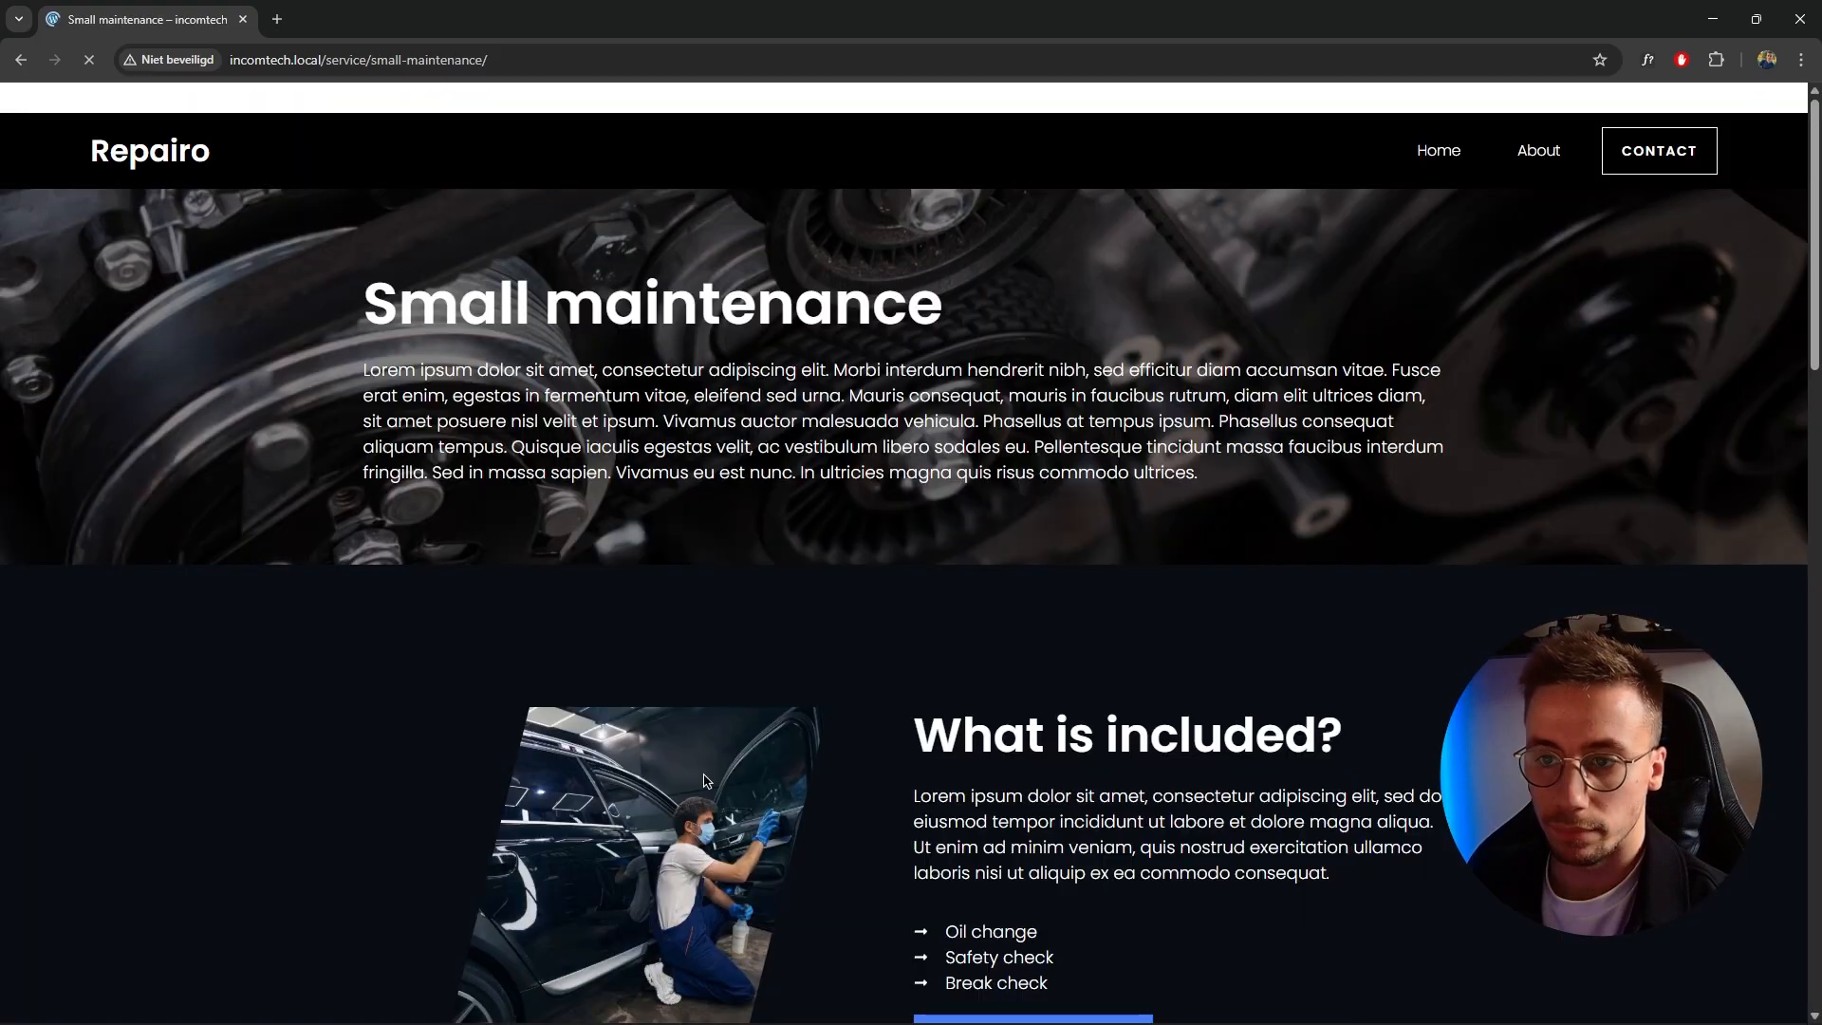
Scroll through the service page and jump to the appointment booking form via Book An Appointment.
scroll(996, 429, "down", 8)
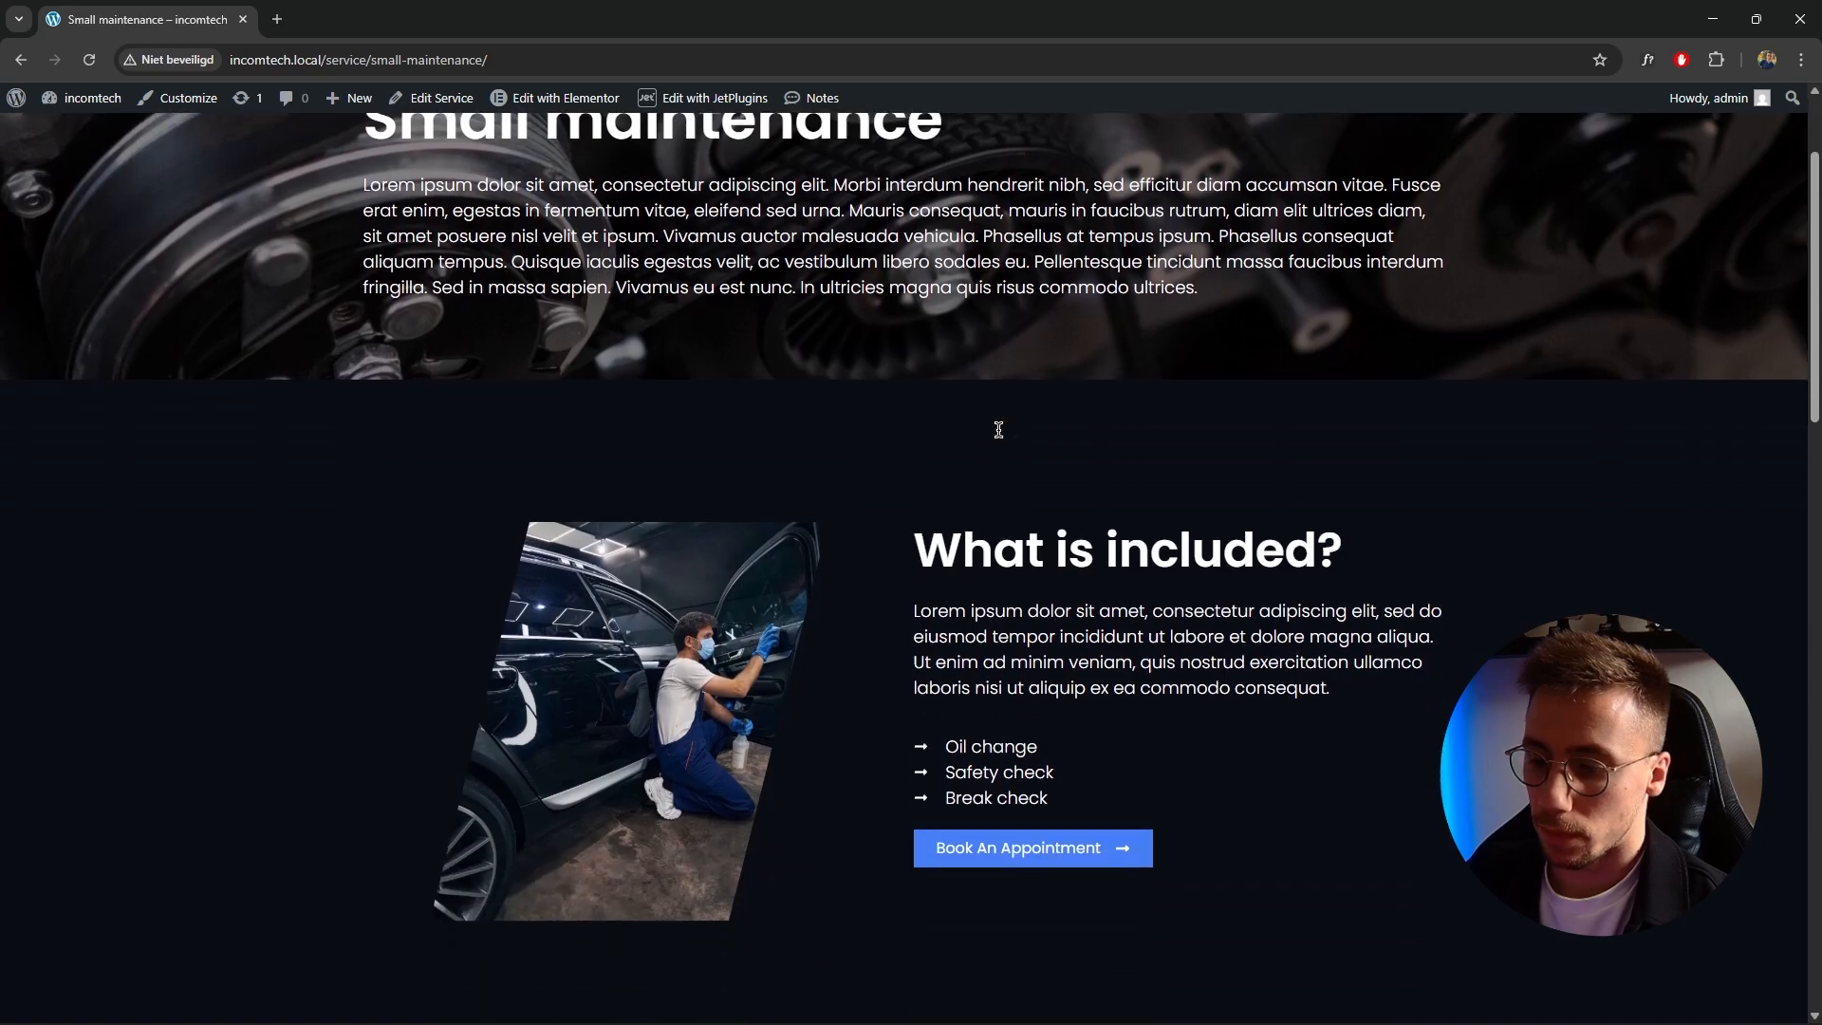
scroll(977, 379, "up", 2)
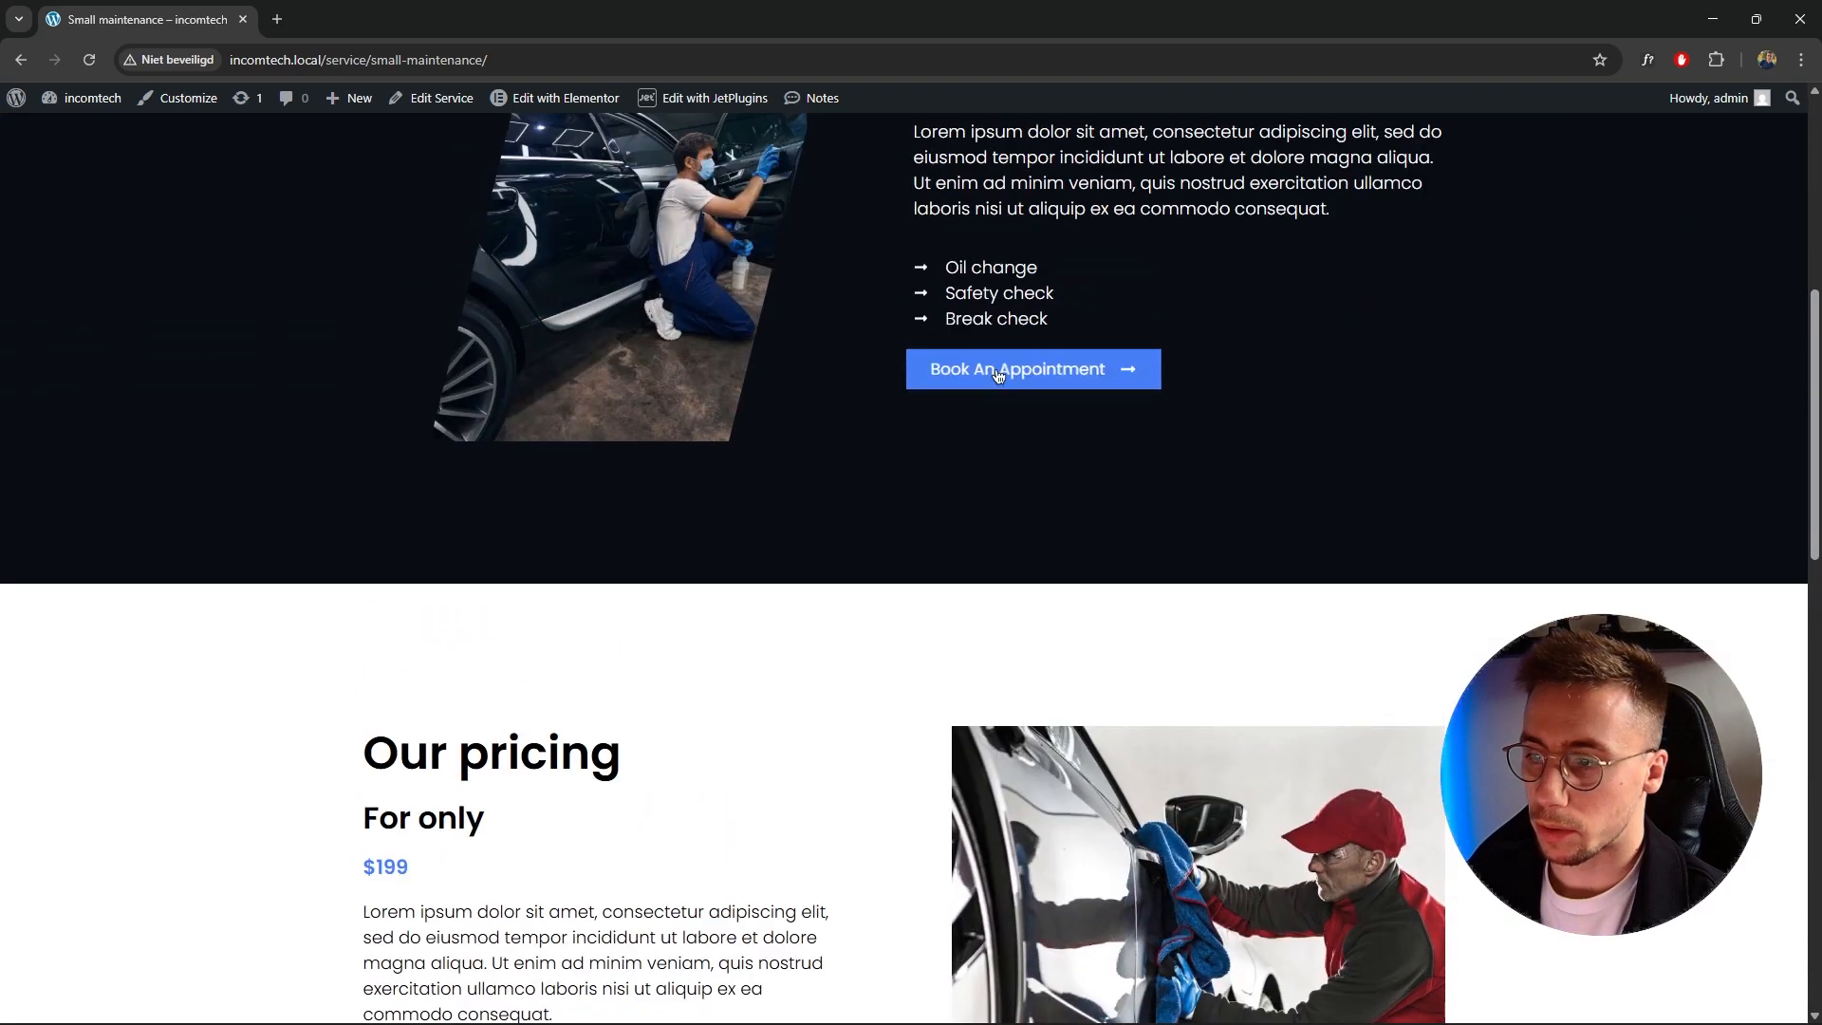
left_click(1009, 373)
scroll(438, 461, "up", 6)
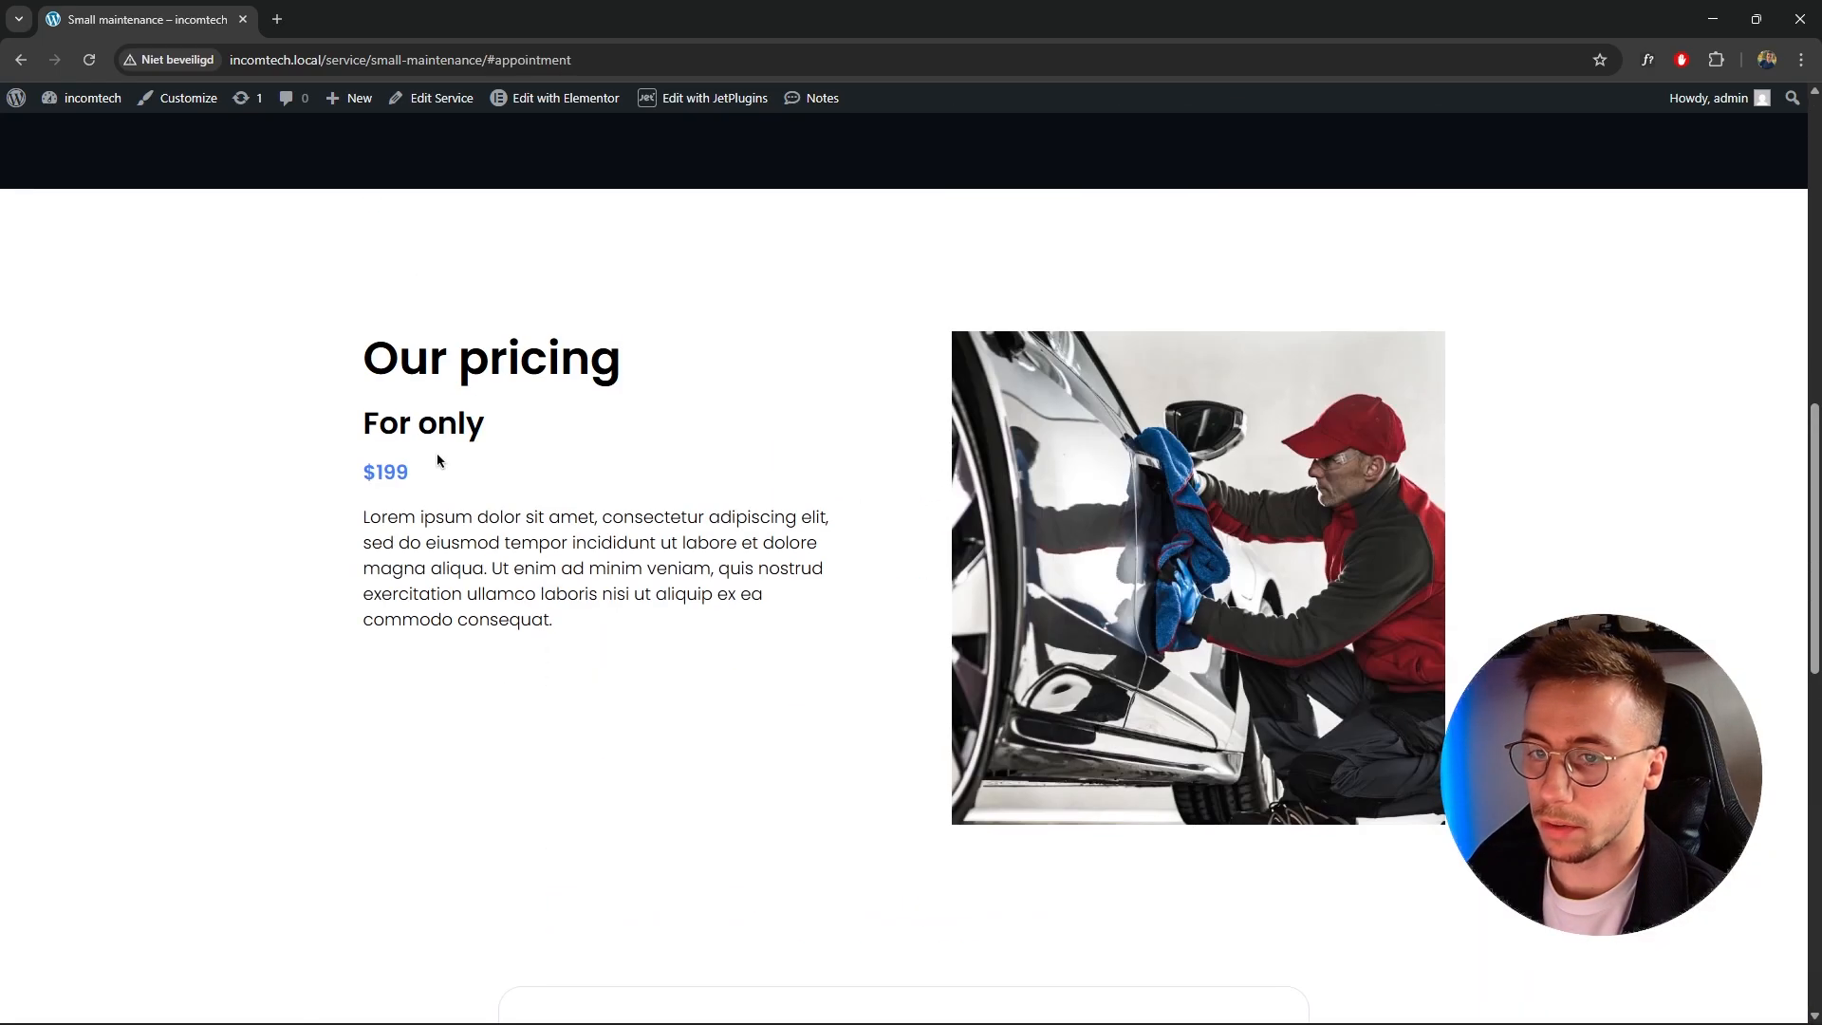
scroll(1056, 512, "down", 7)
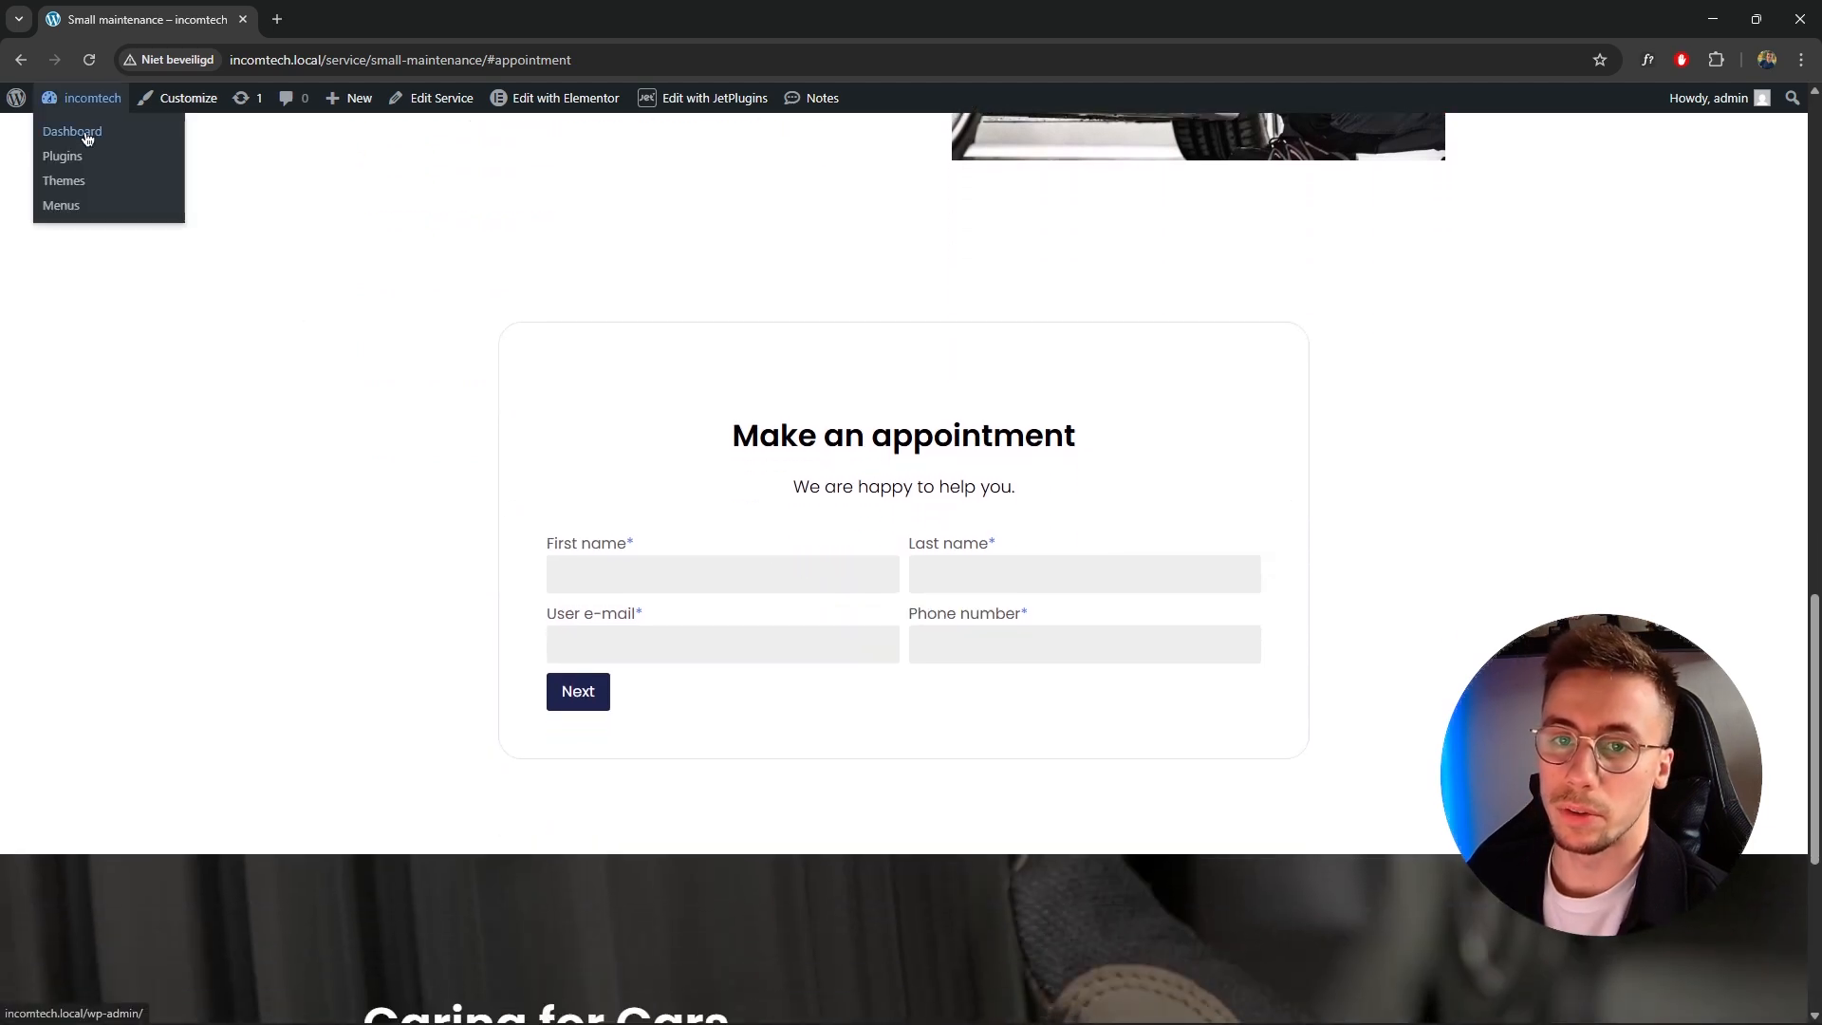
Go to the WordPress dashboard and open the Appointments calendar.
left_click(87, 139)
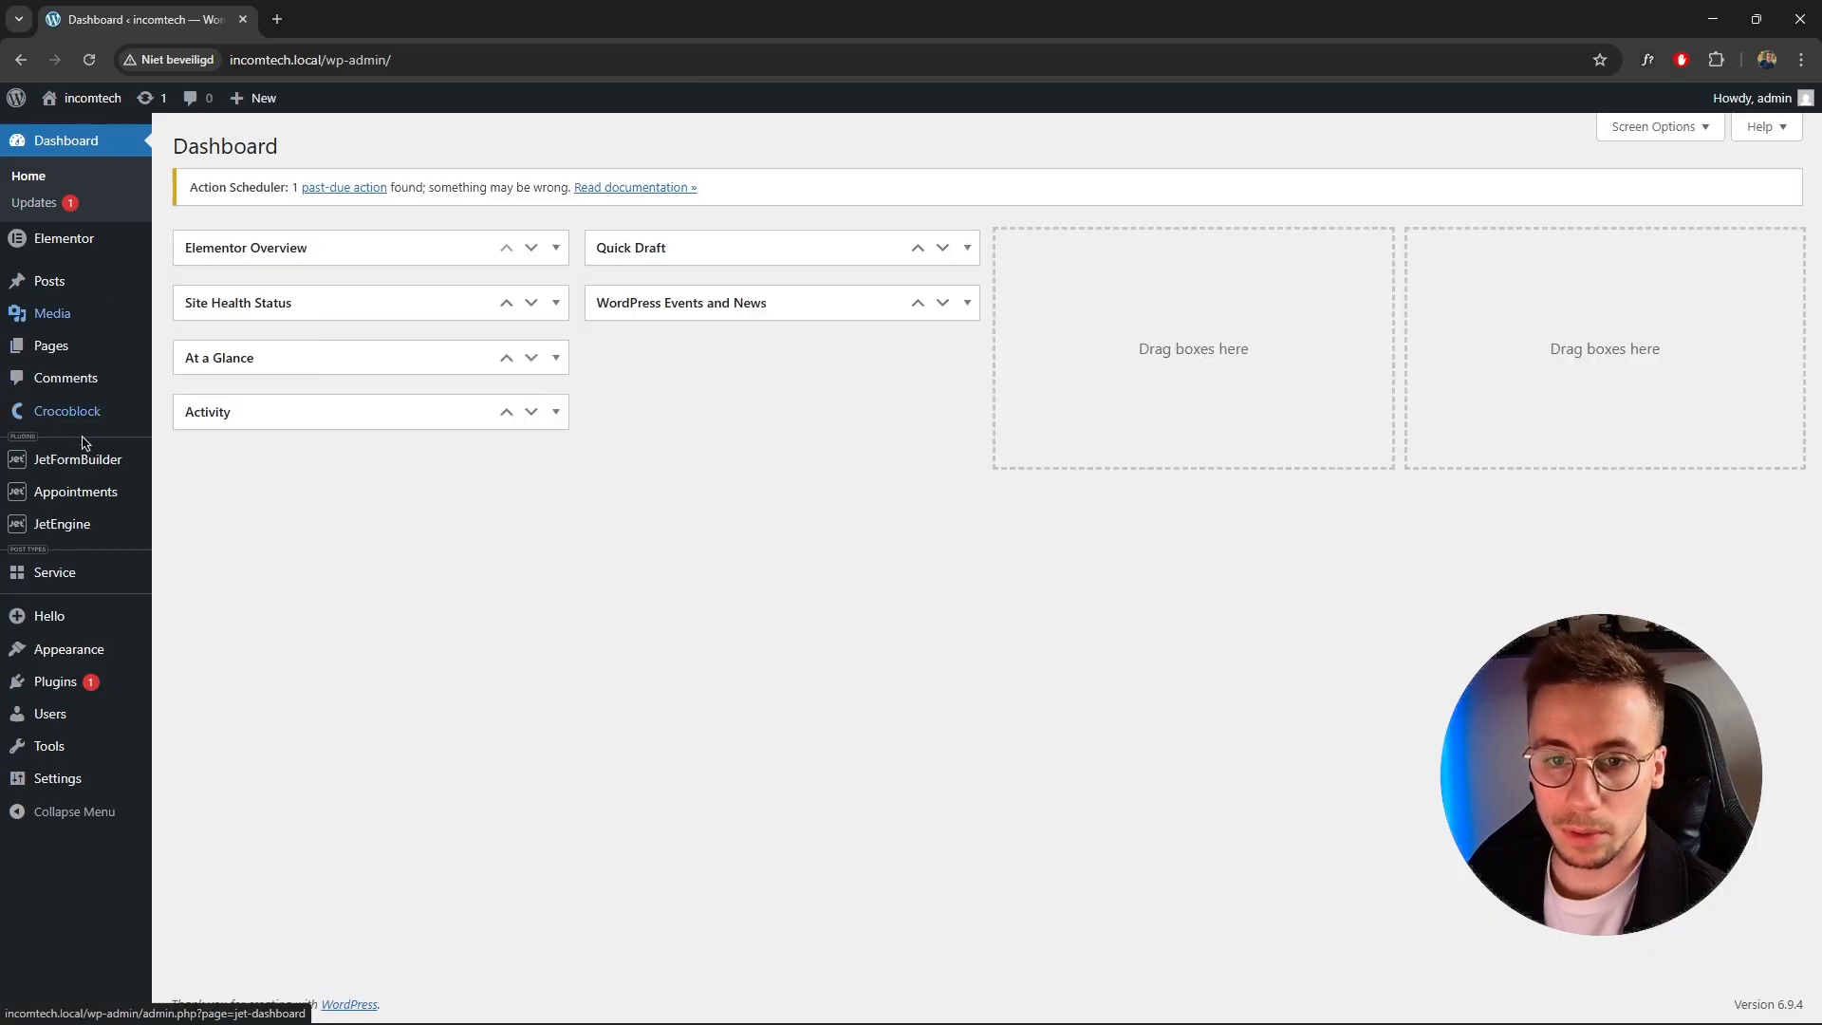
mouse_move(111, 499)
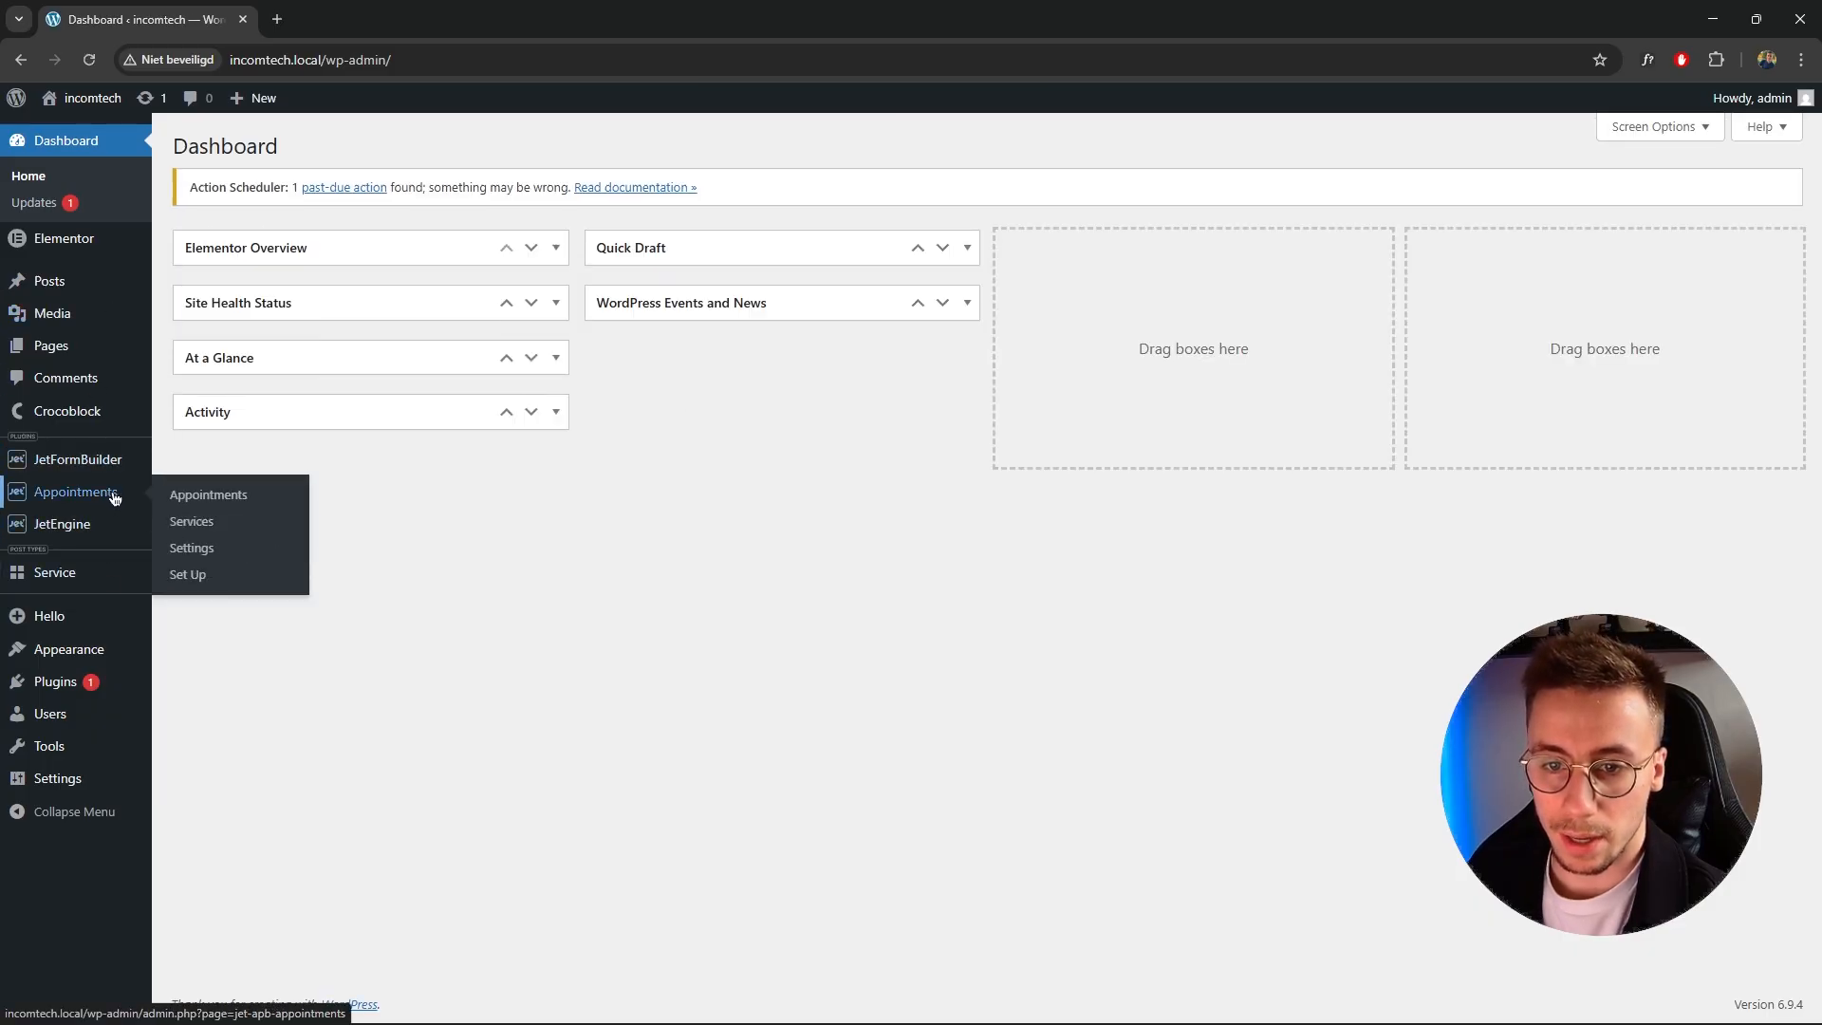
left_click(202, 491)
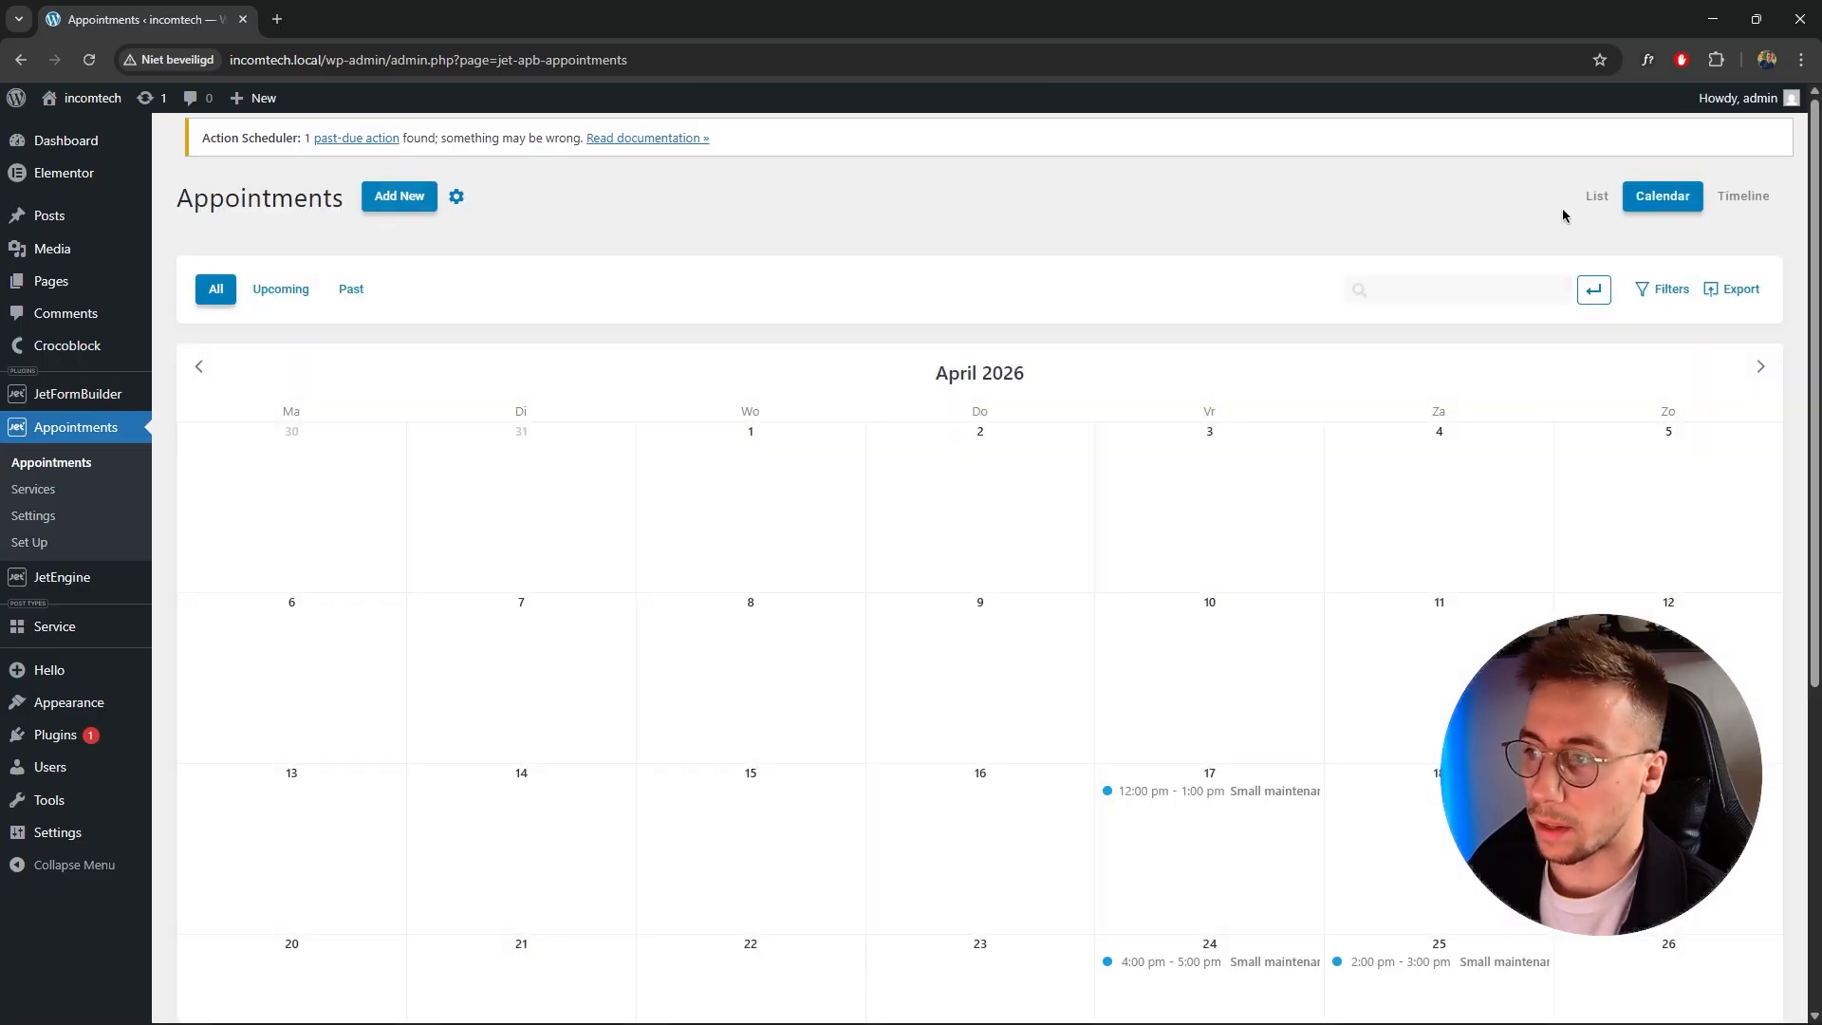
Inspect the details of the booked appointments on April 24 and April 17, closing each dialog.
left_click(1253, 963)
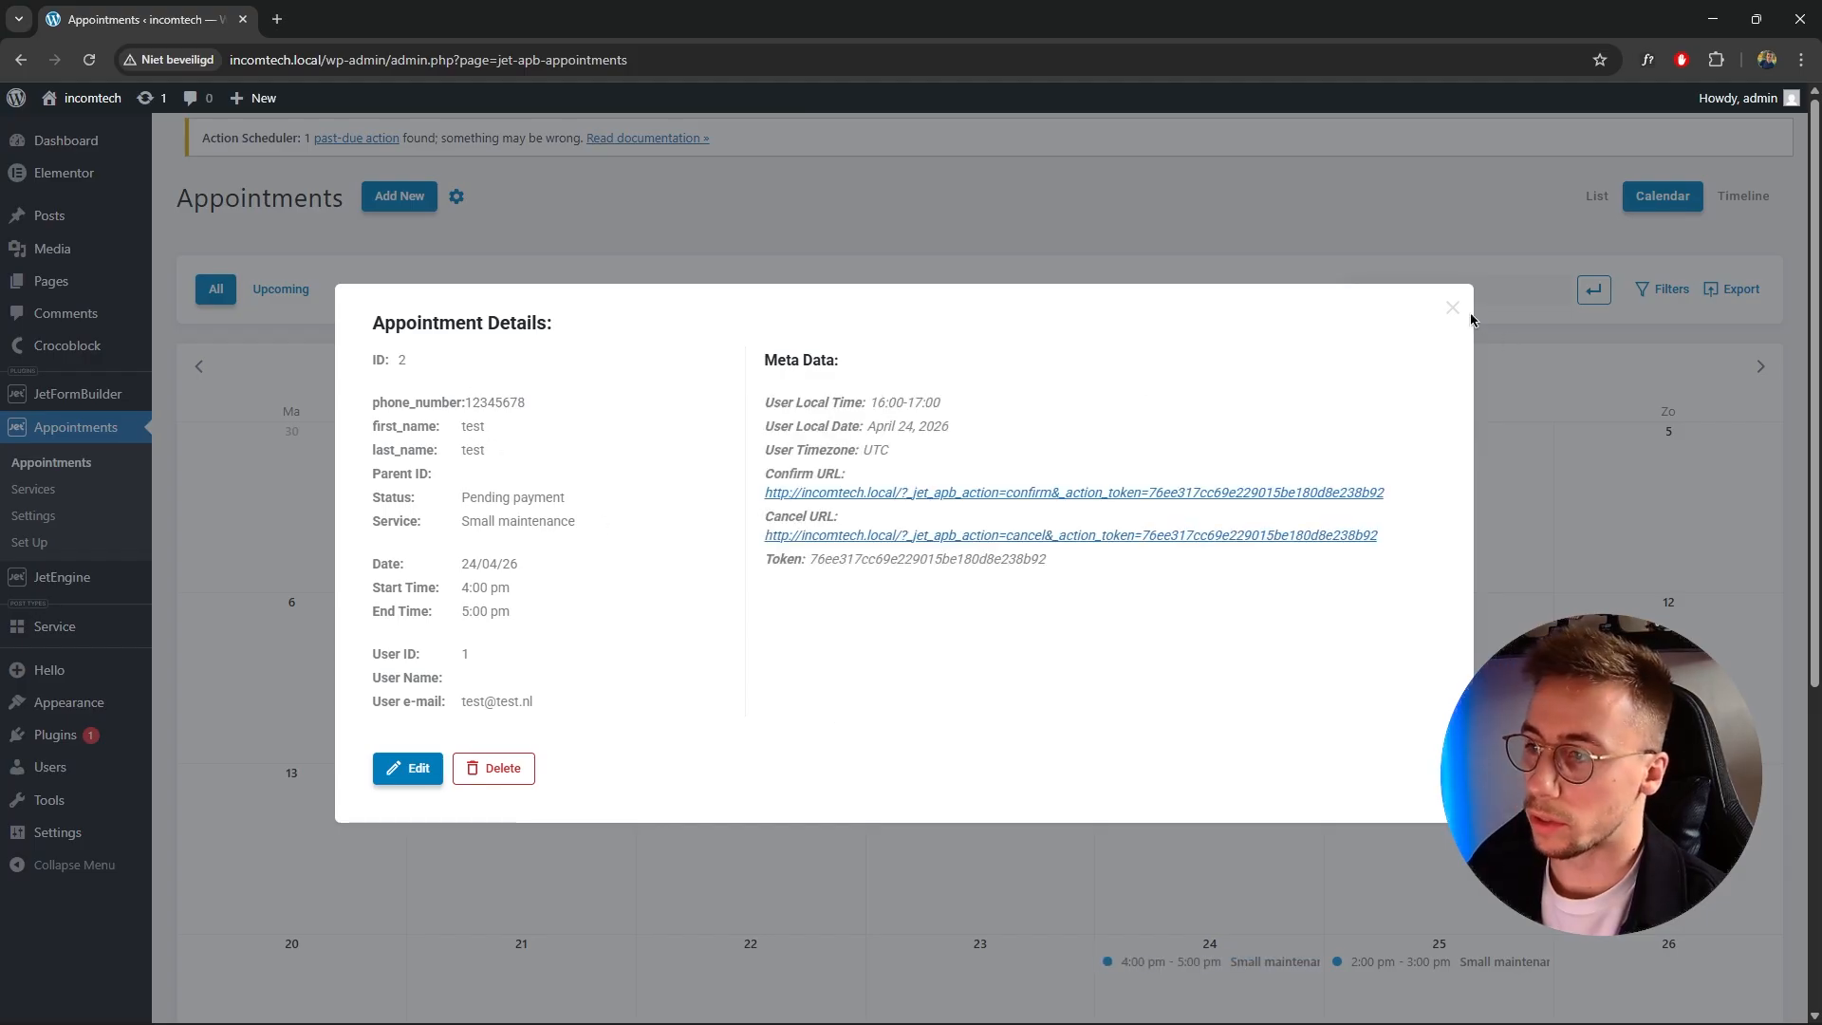
left_click(1452, 308)
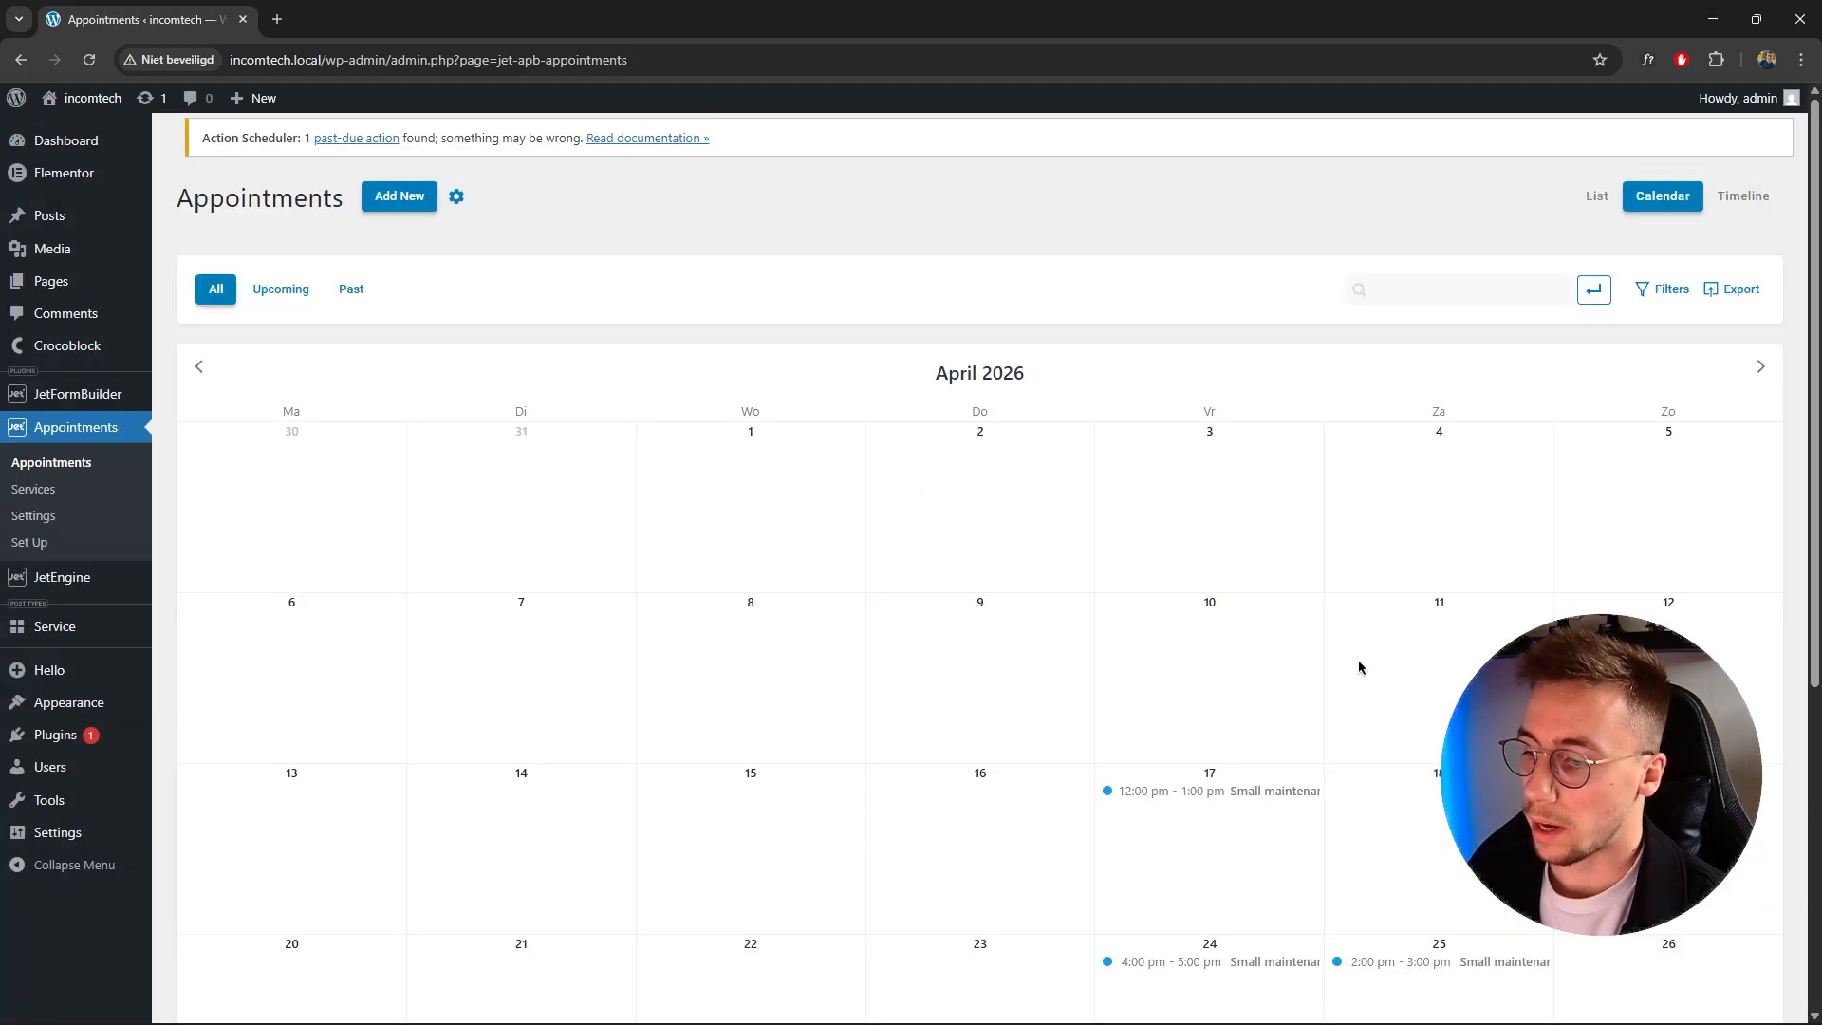
left_click(1175, 802)
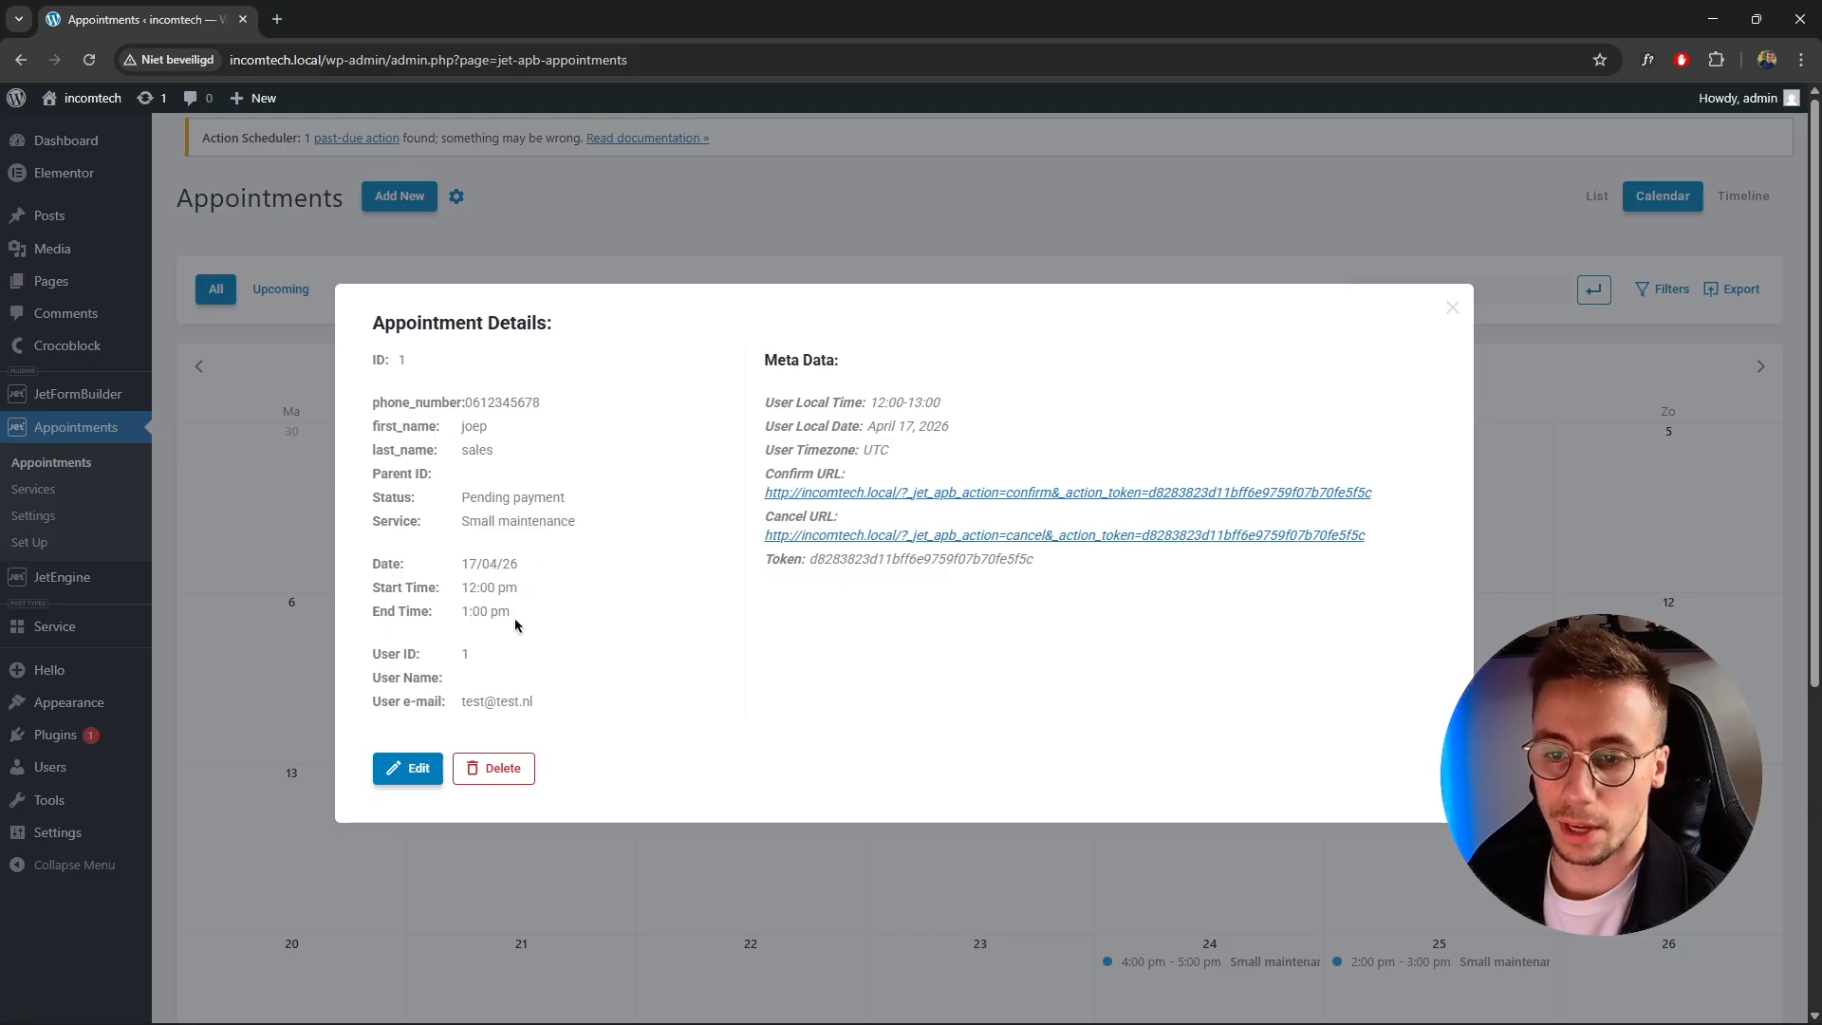
left_click(1454, 317)
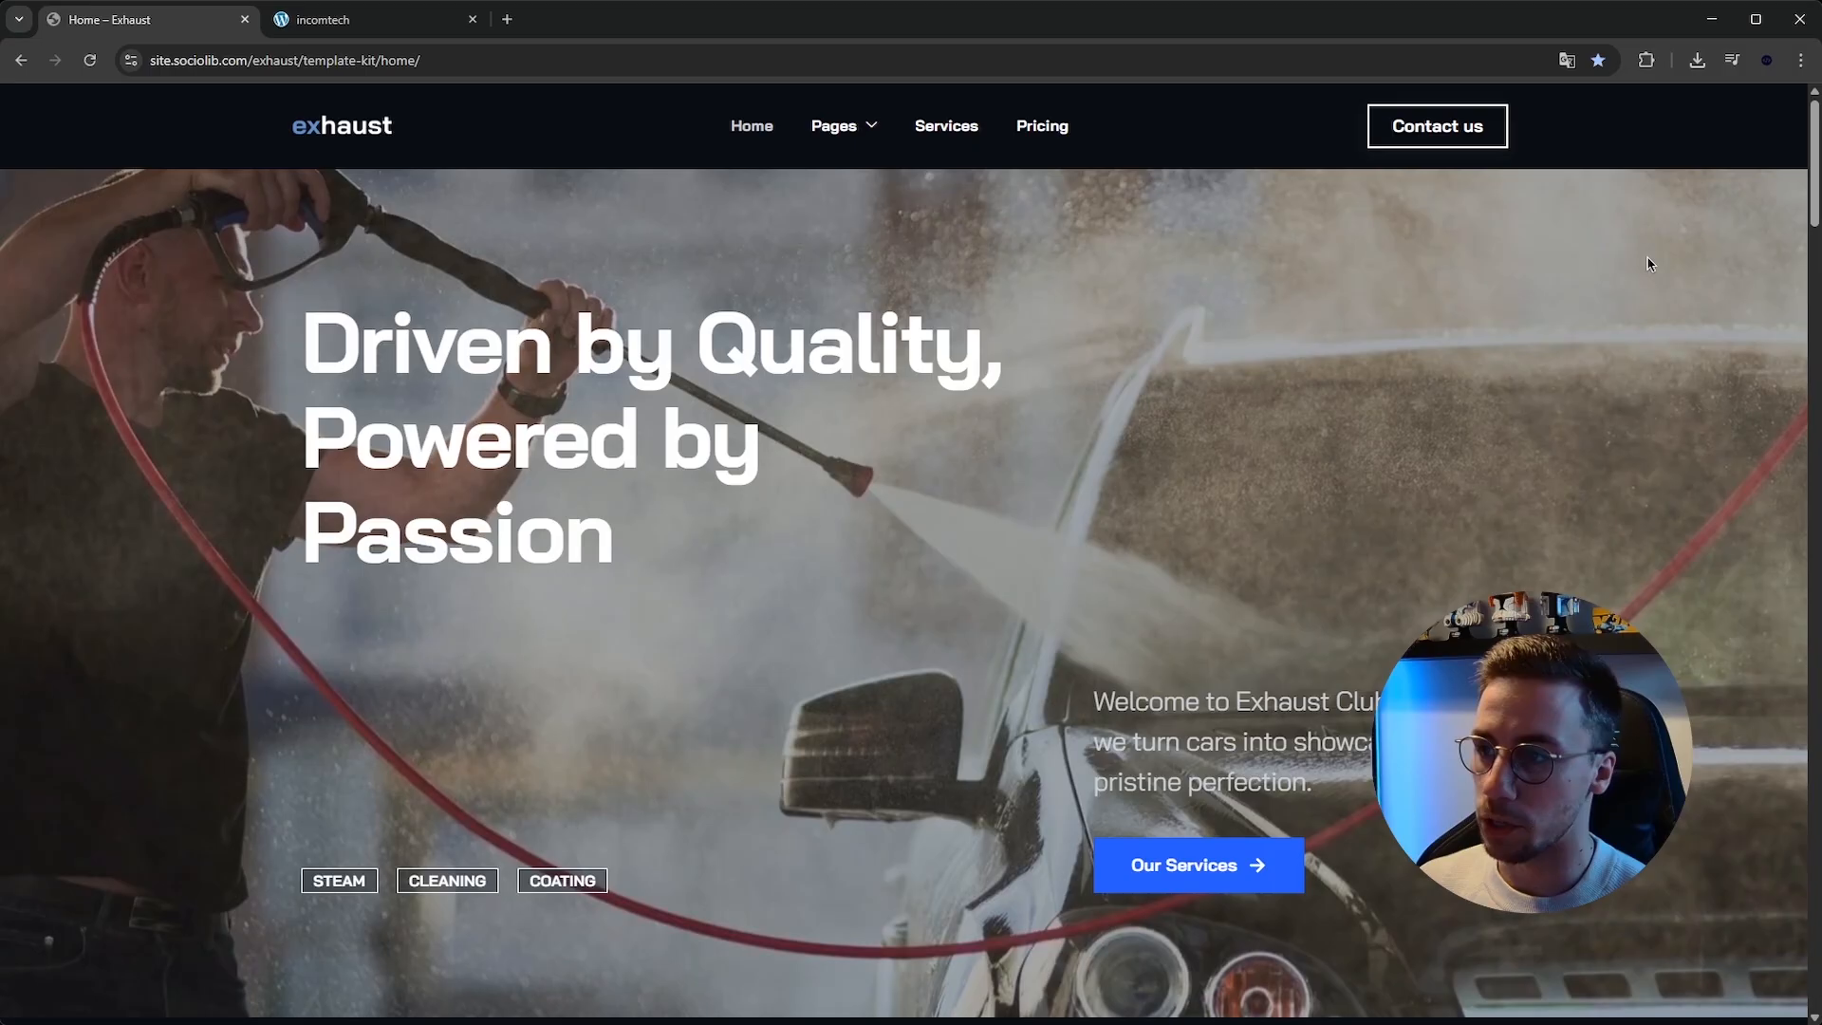
Scroll through the sections of the Exhaust template kit home page.
scroll(1689, 237, "down", 3)
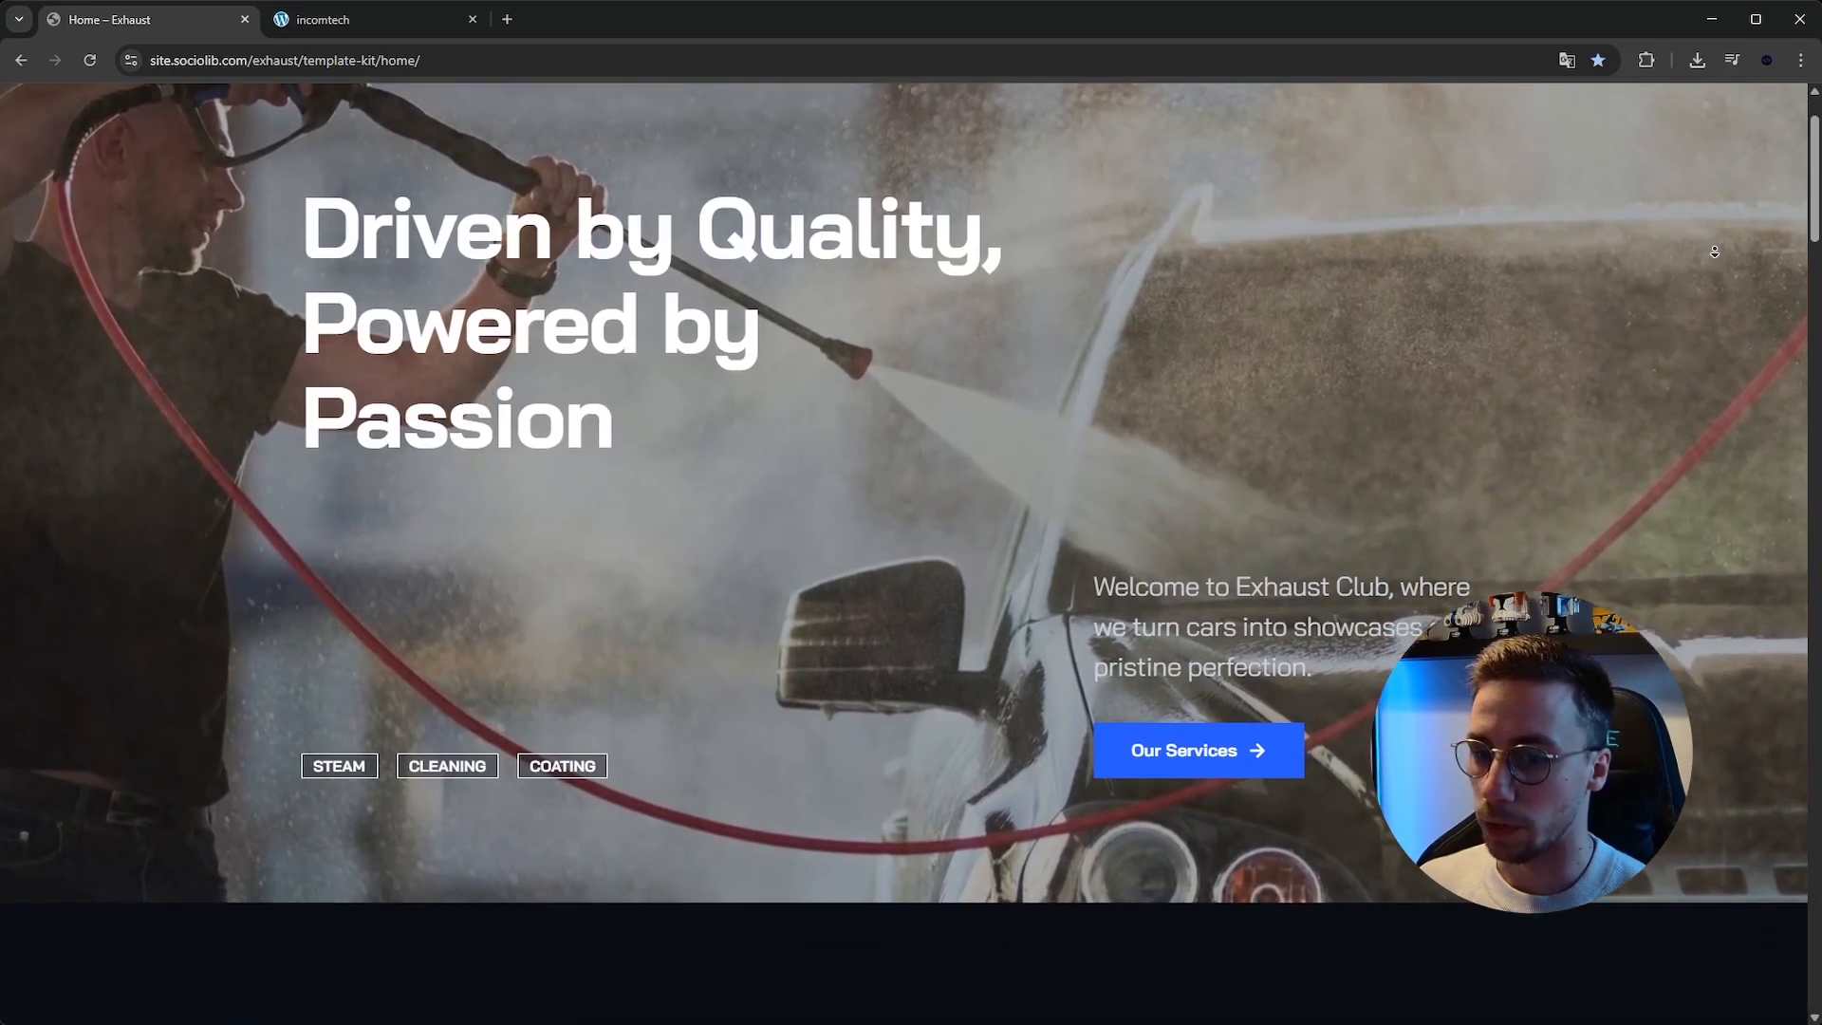
scroll(1716, 245, "down", 5)
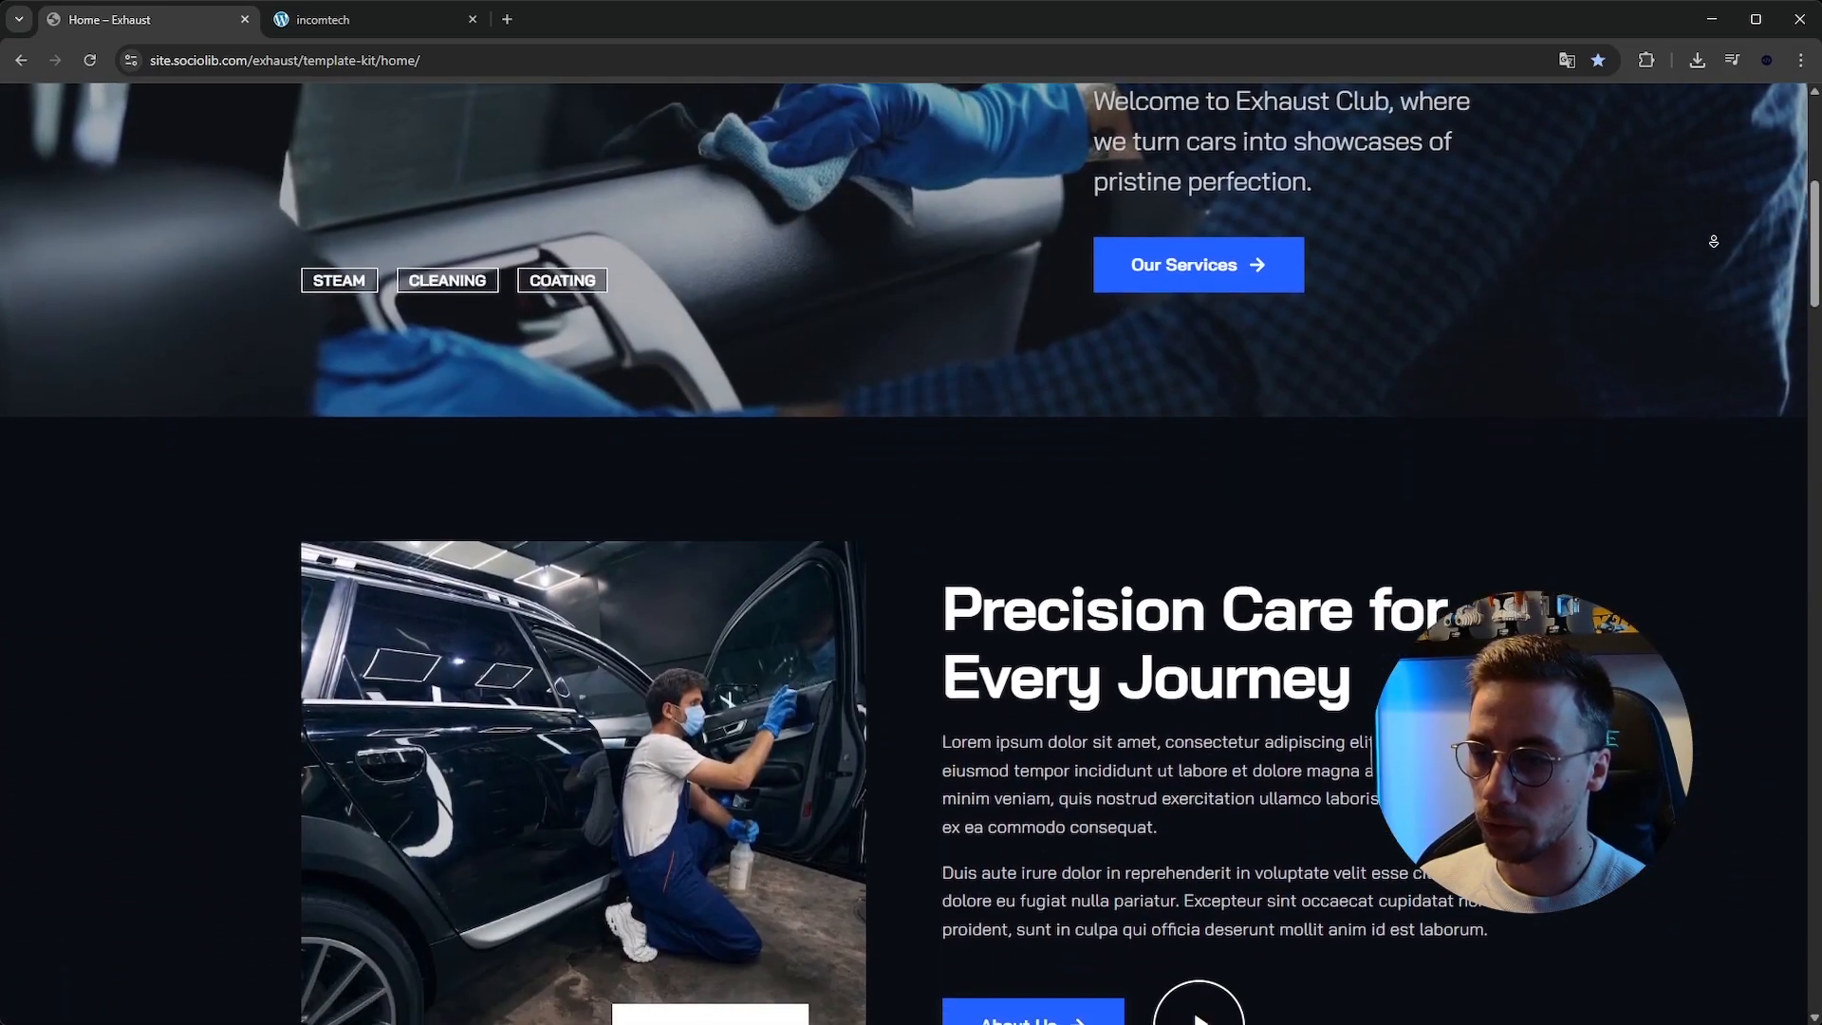
scroll(1710, 244, "down", 5)
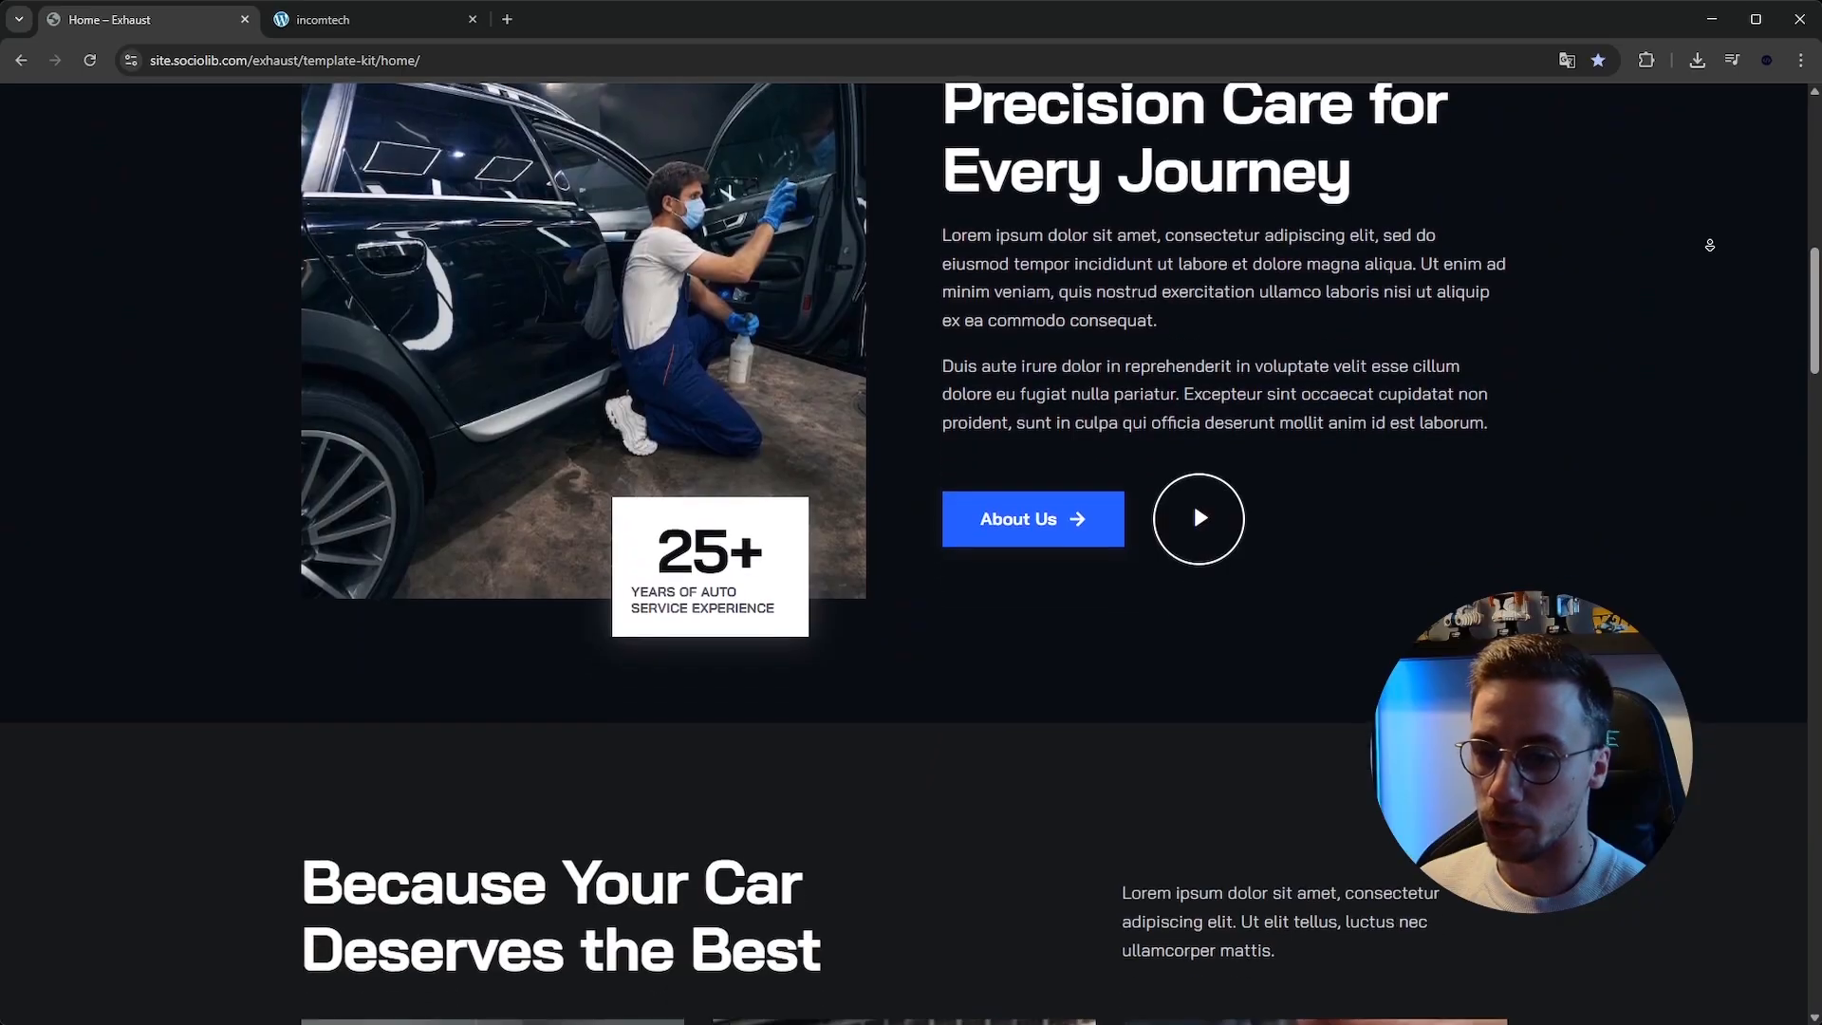
scroll(1709, 245, "down", 5)
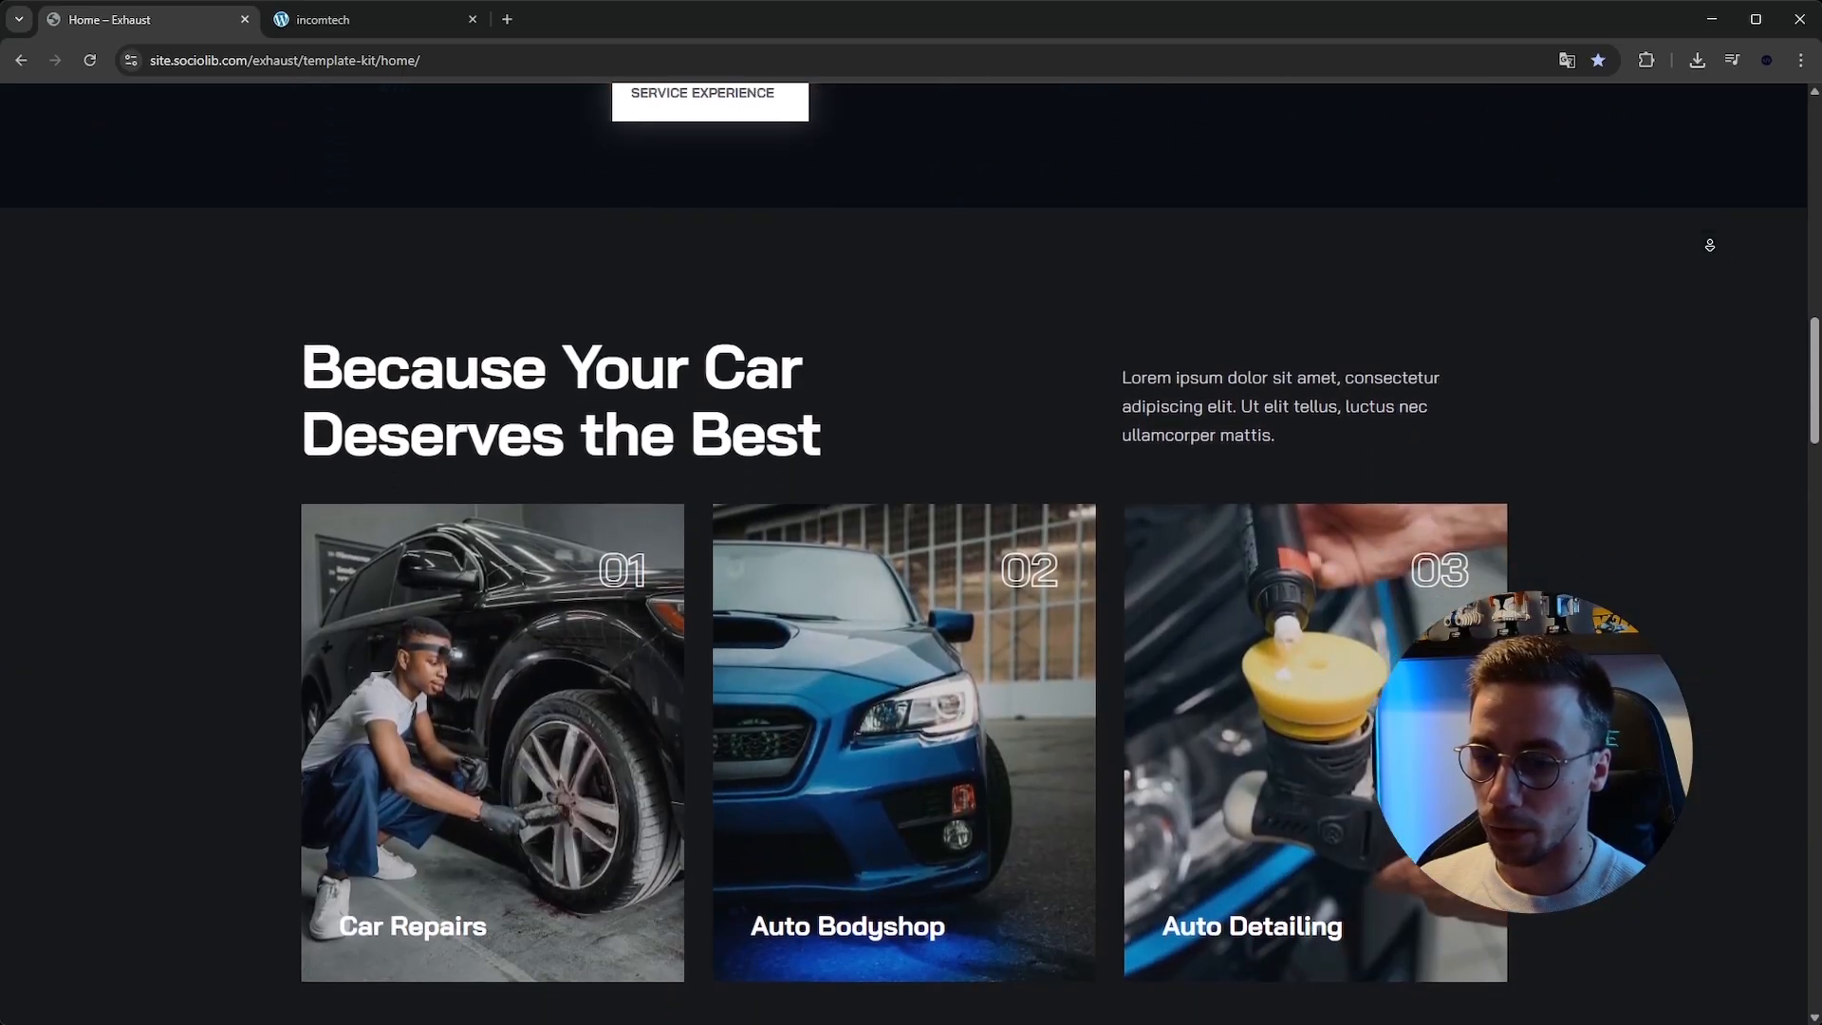
scroll(1708, 245, "down", 5)
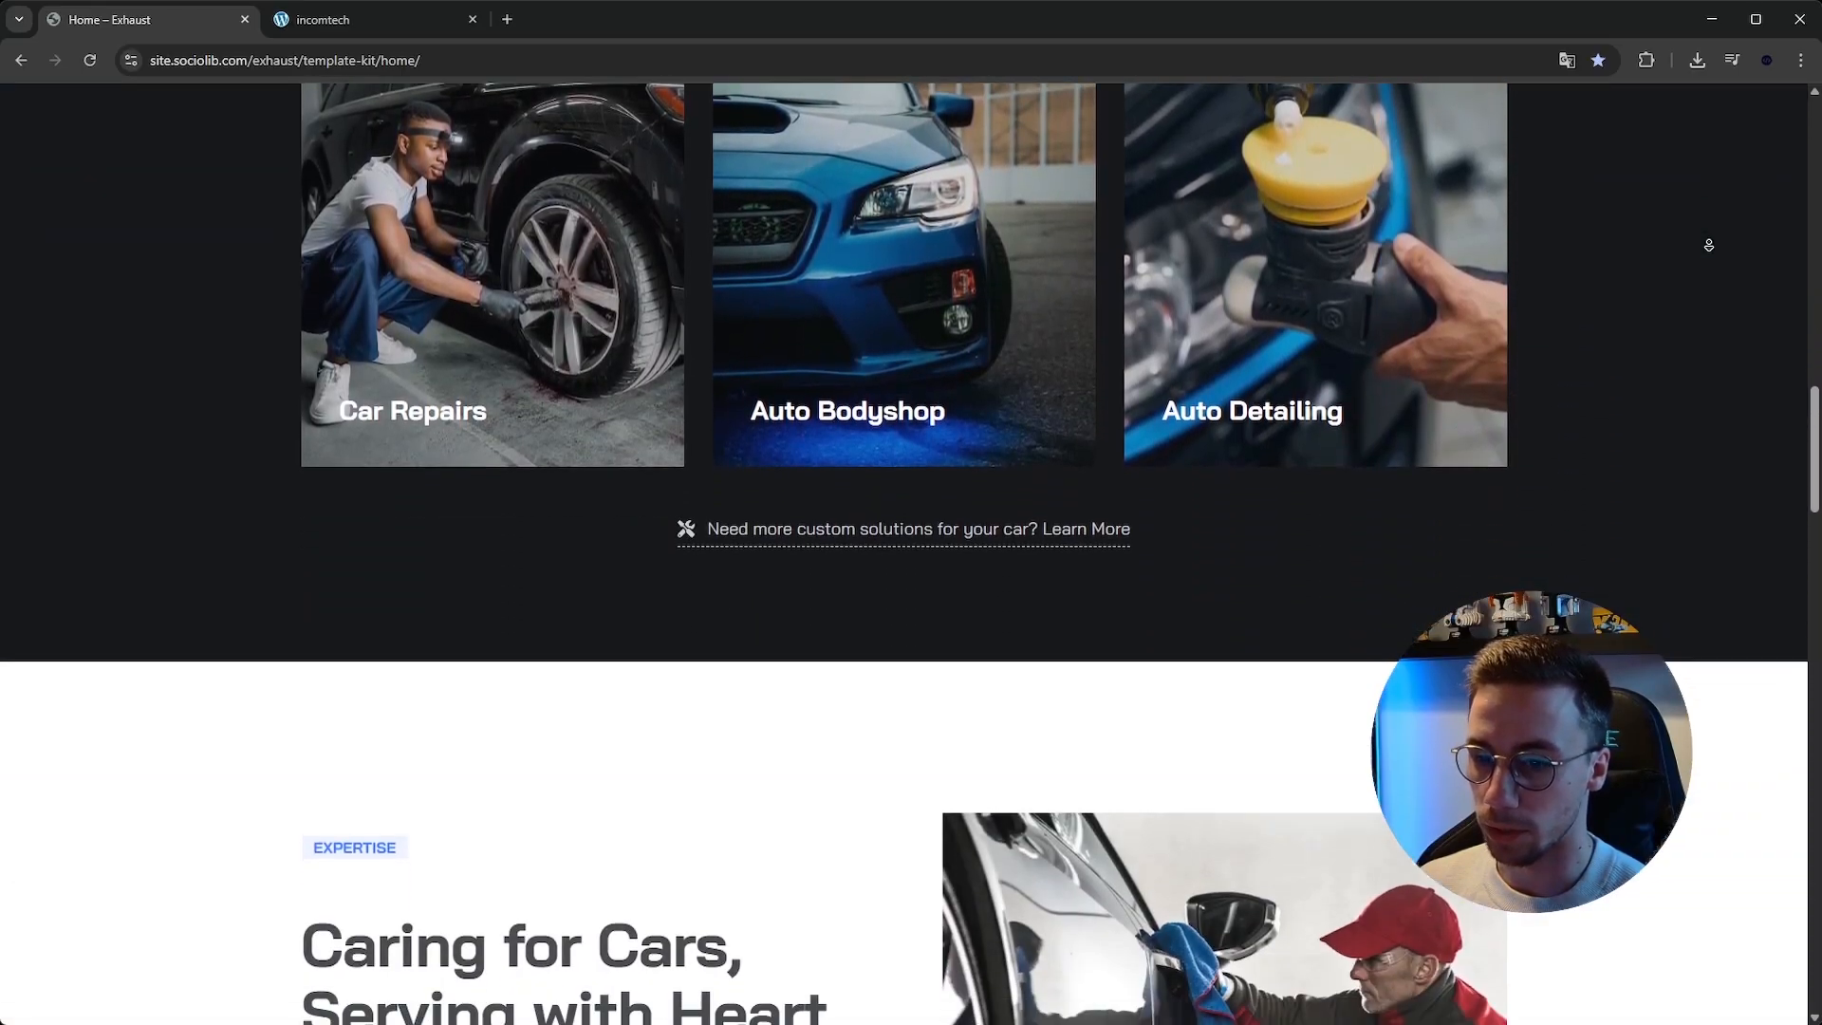
scroll(1706, 247, "down", 7)
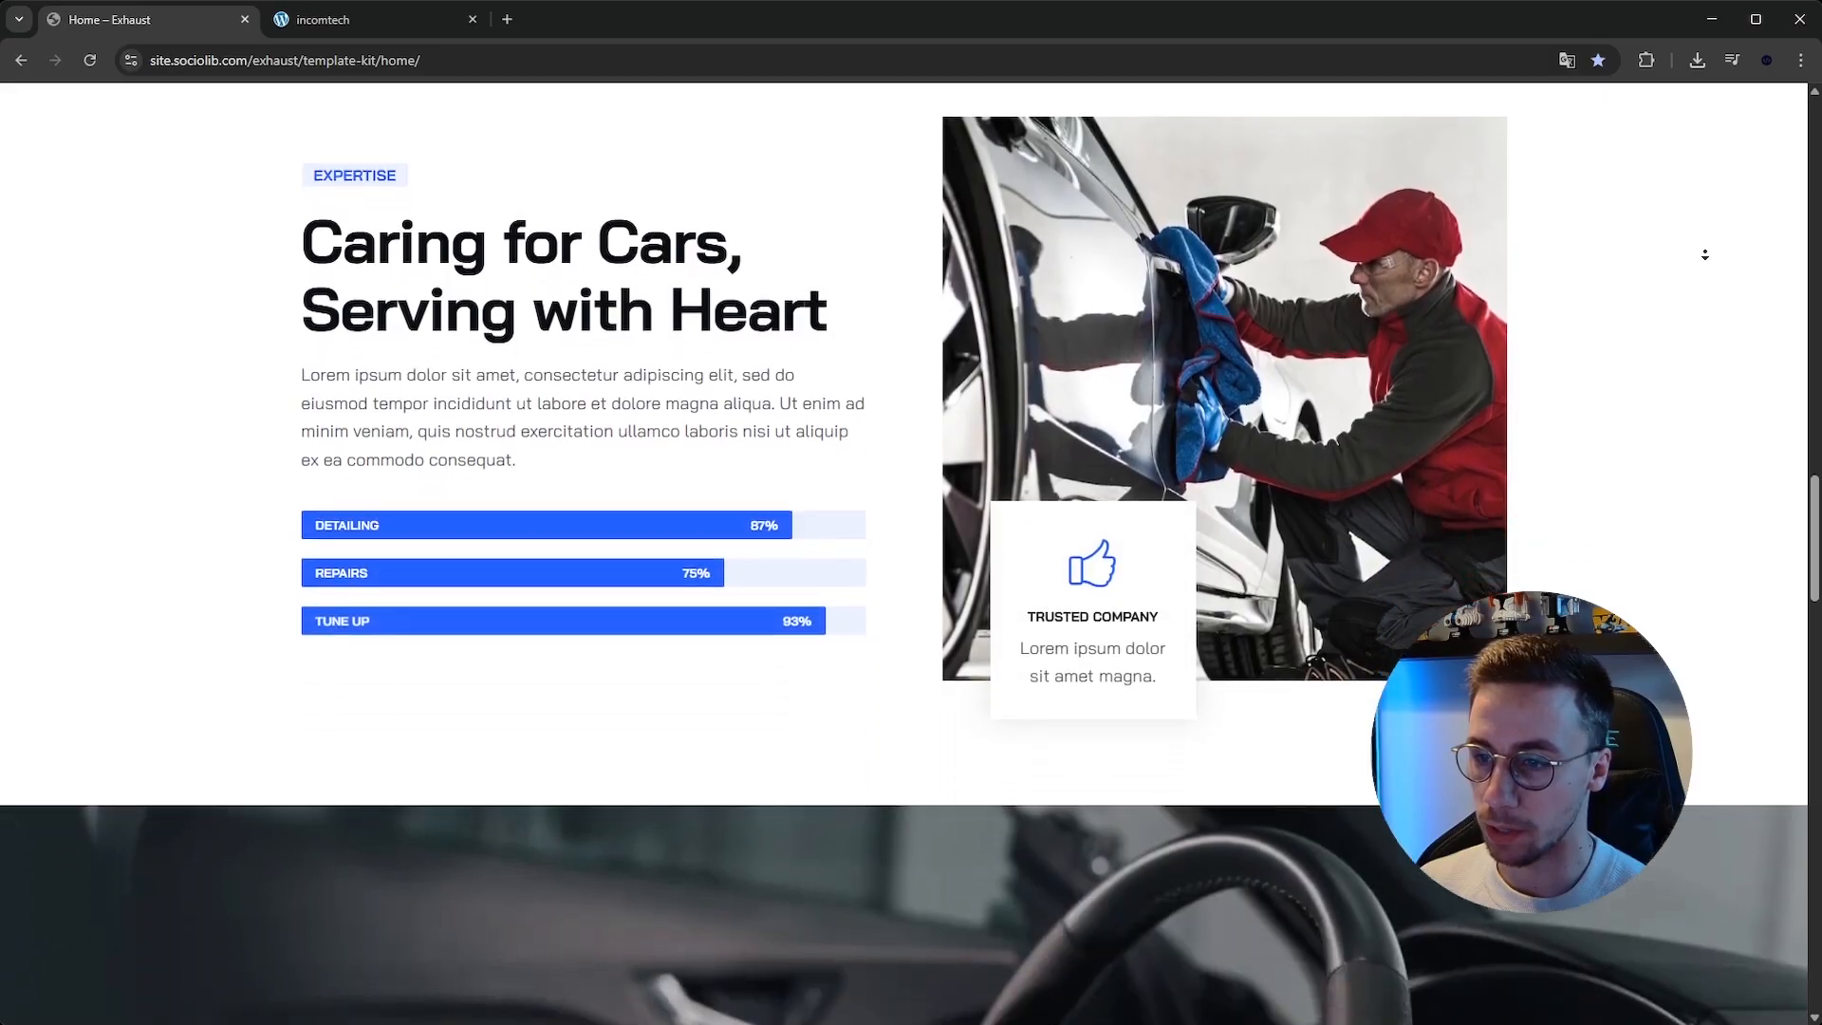
scroll(1704, 254, "down", 7)
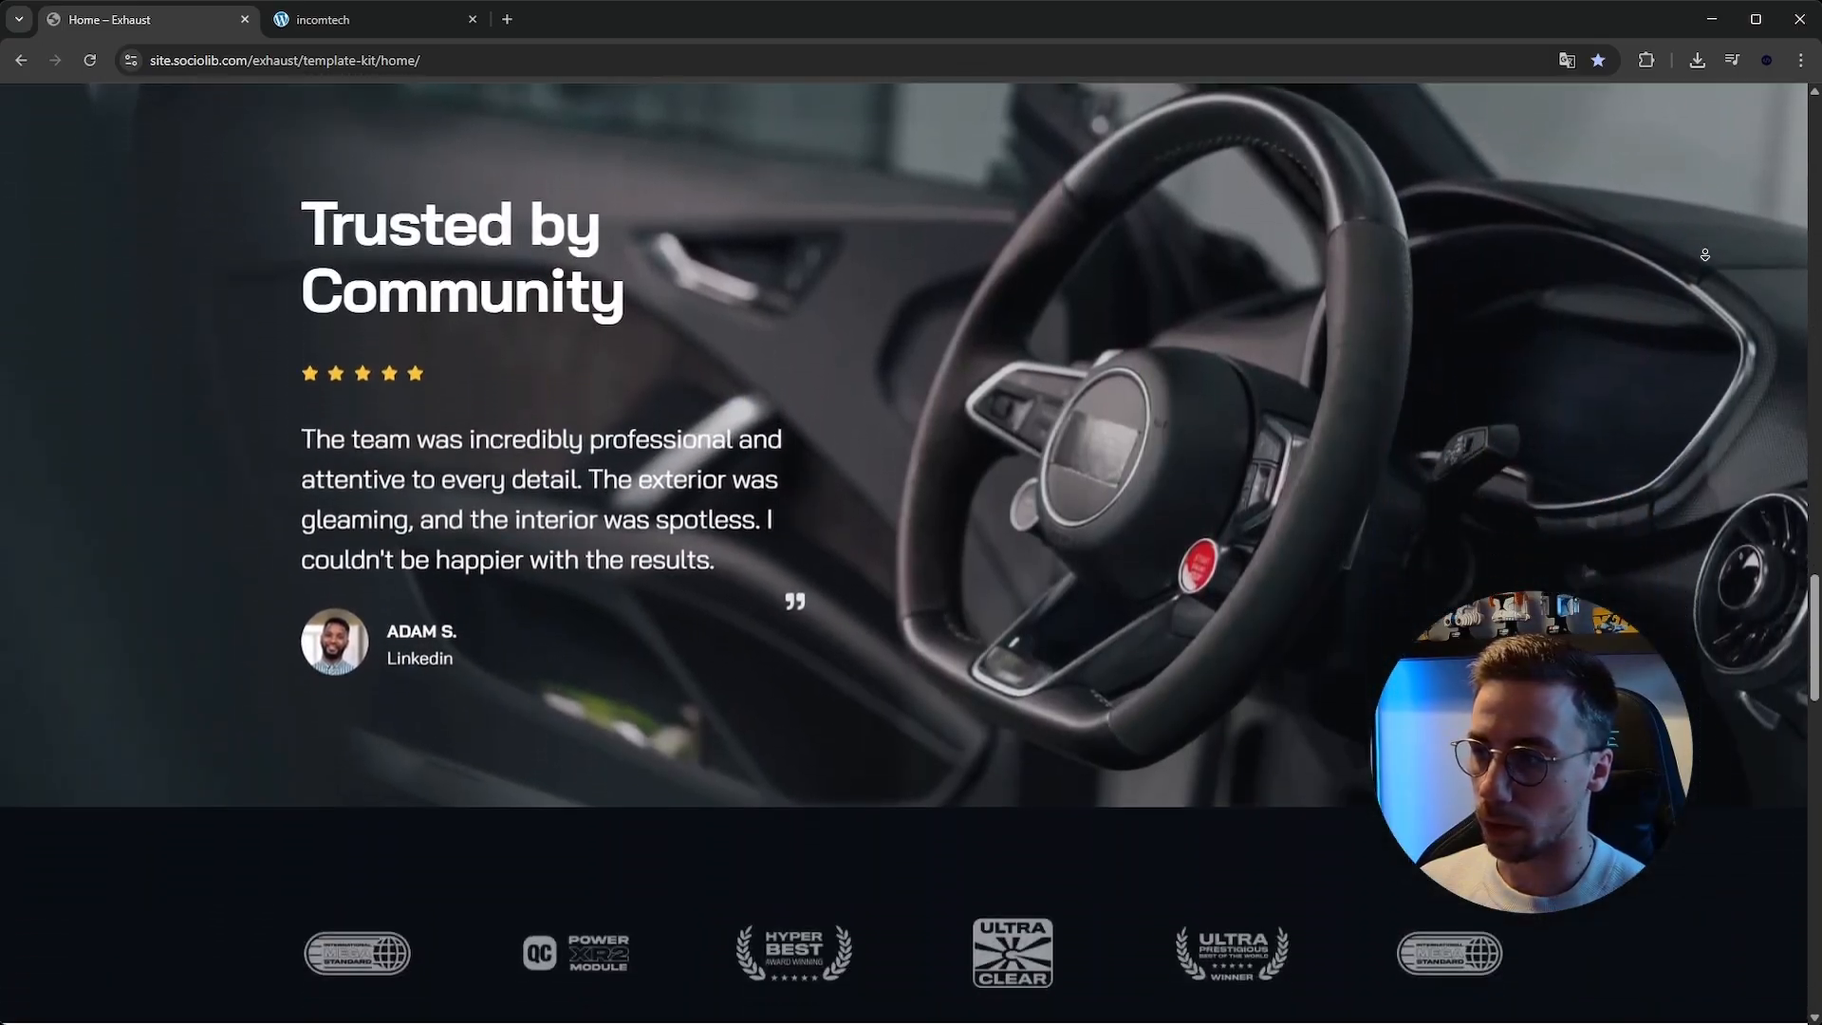
scroll(1705, 254, "down", 7)
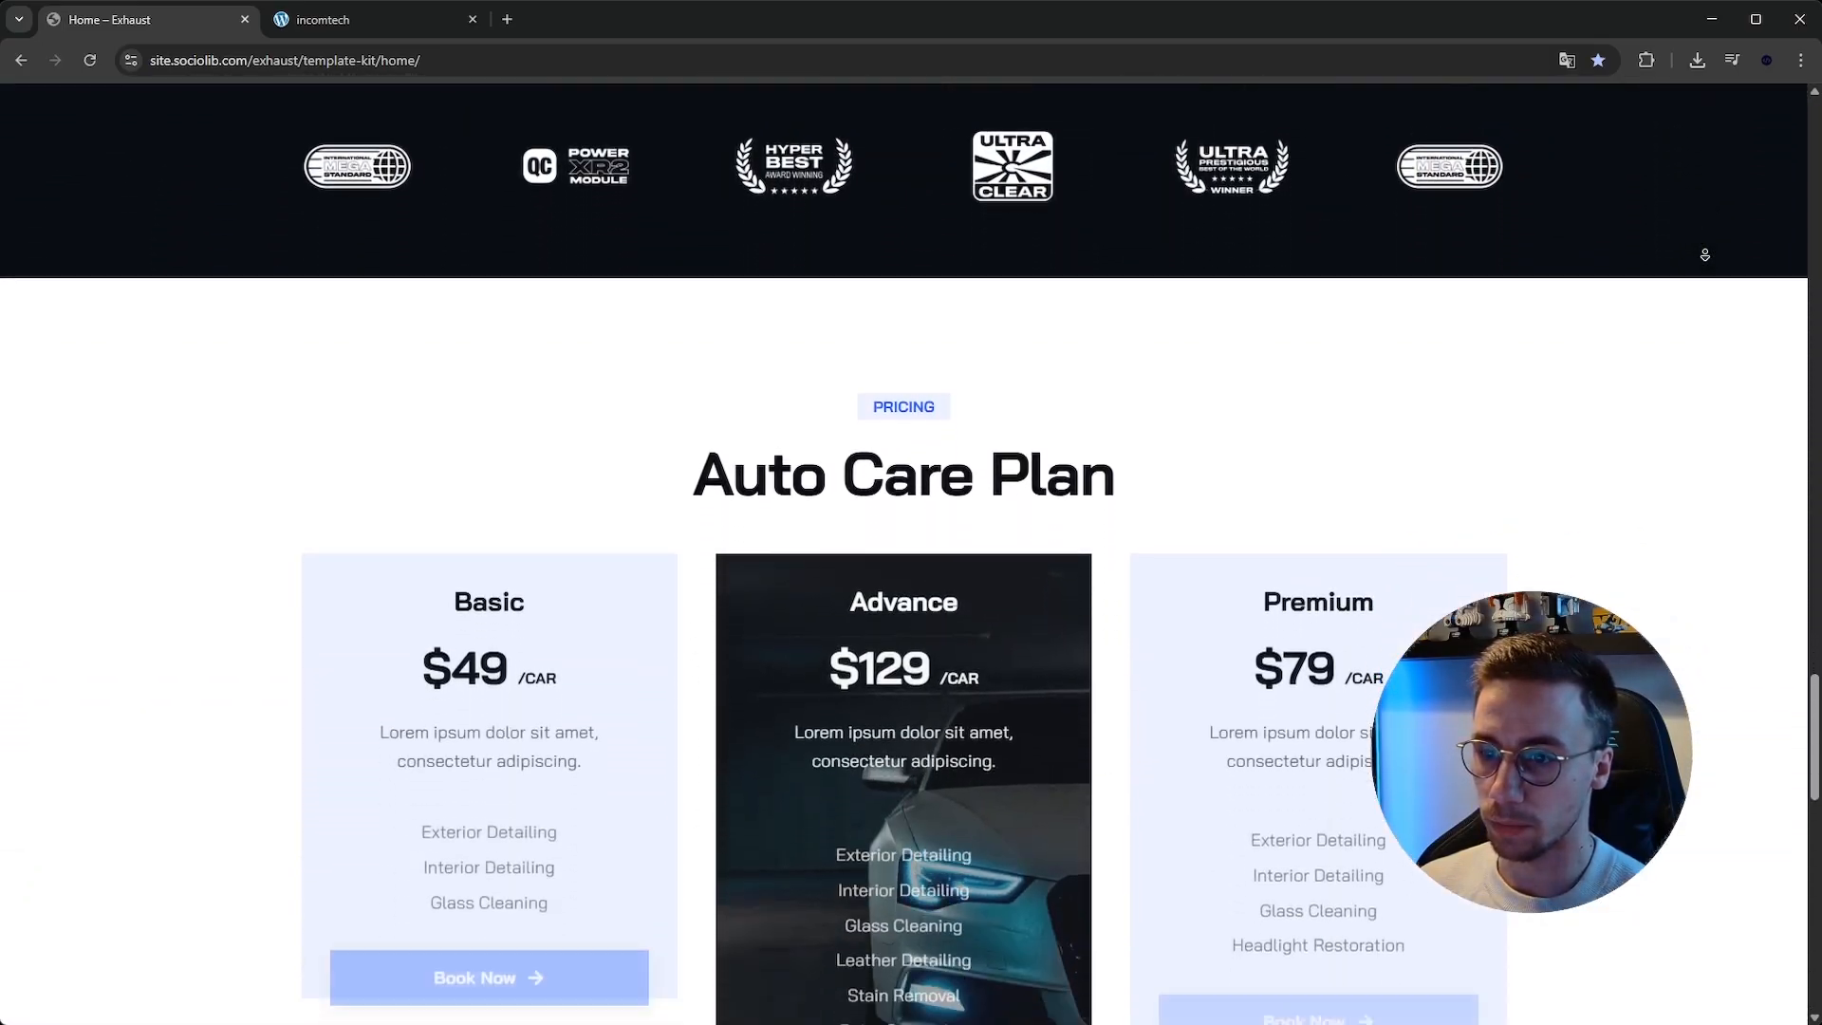
scroll(1698, 270, "down", 10)
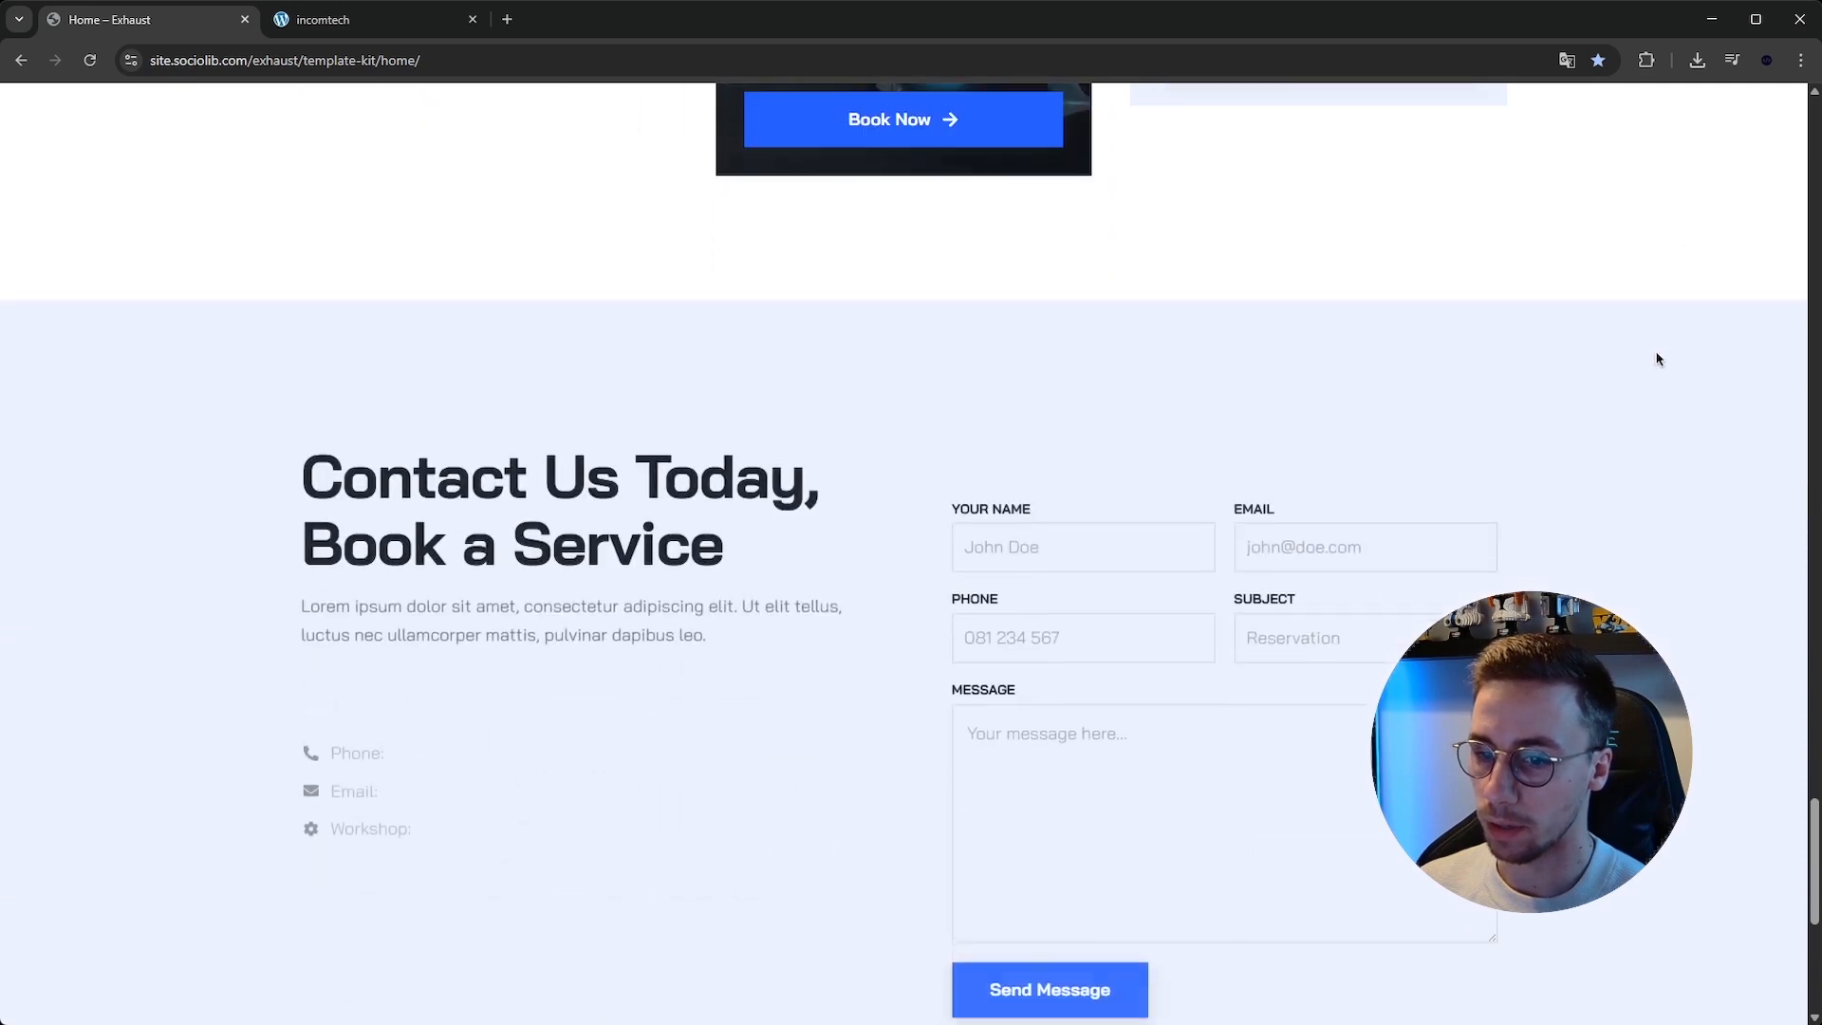
Examine the contact form and footer at the bottom of the home page, then return to the top.
scroll(859, 382, "down", 3)
scroll(821, 341, "up", 3)
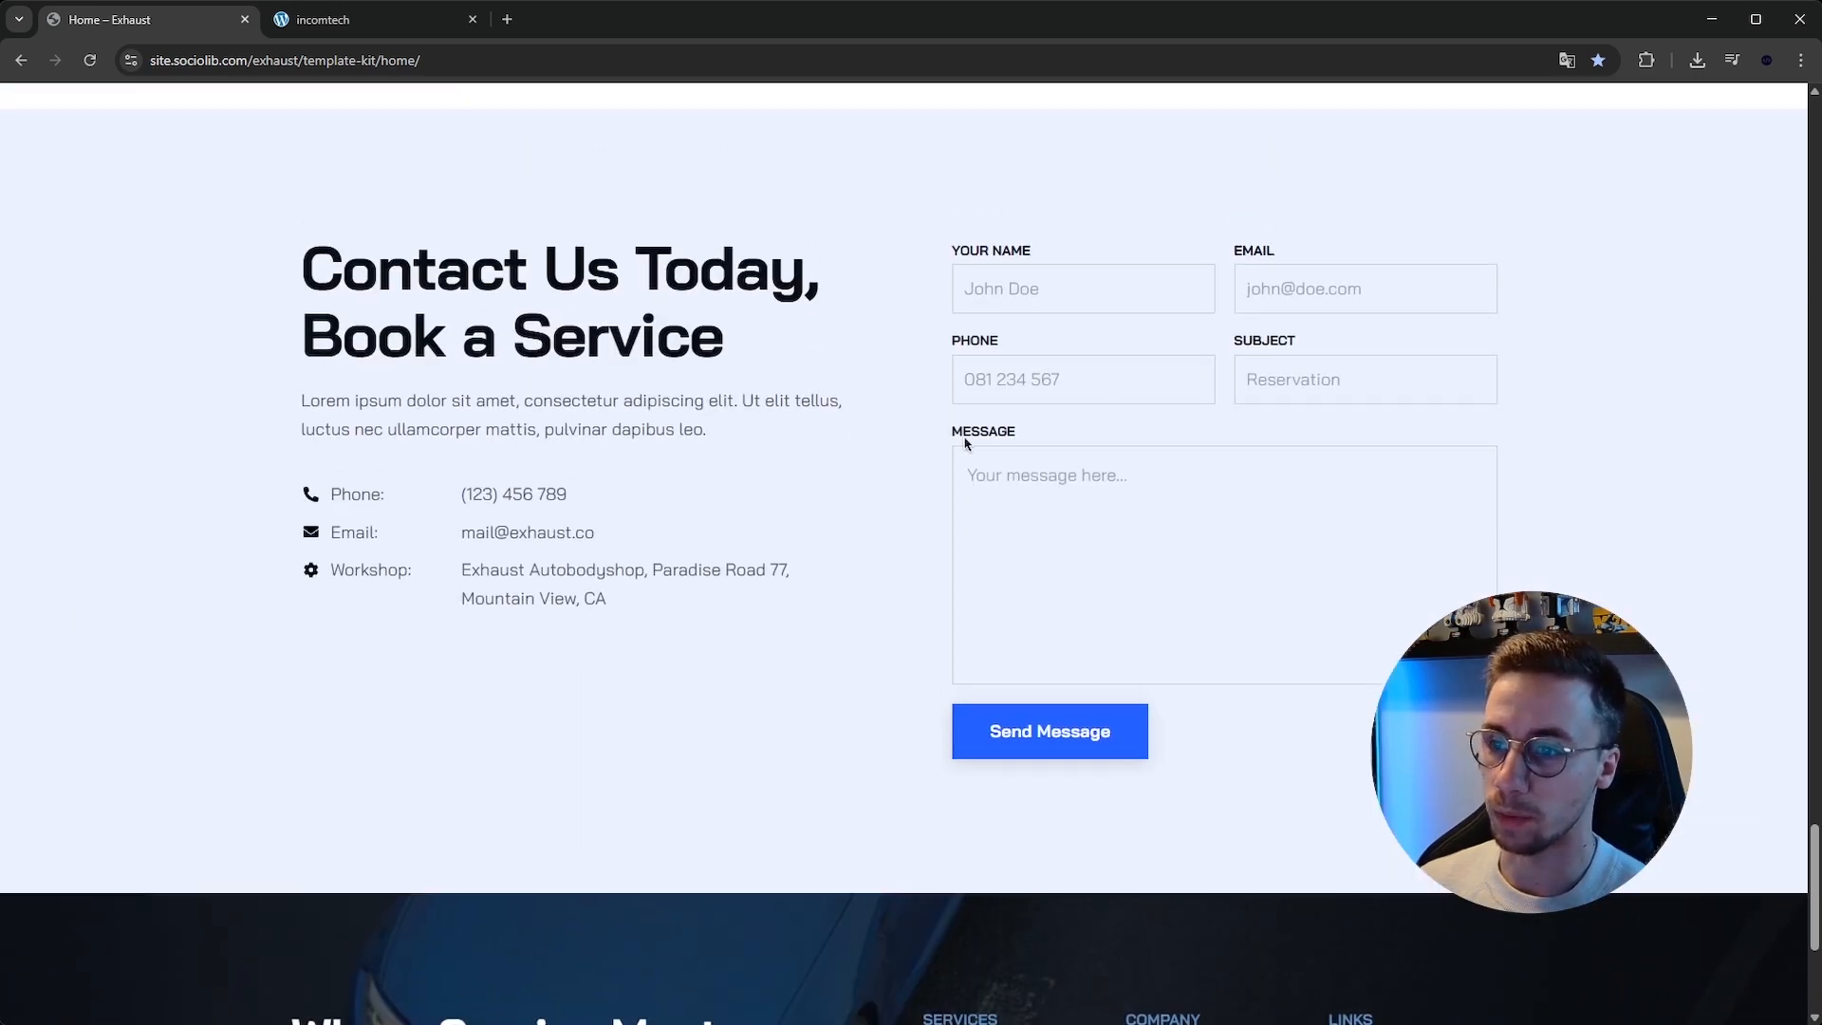
scroll(1214, 448, "down", 4)
scroll(1423, 480, "up", 3)
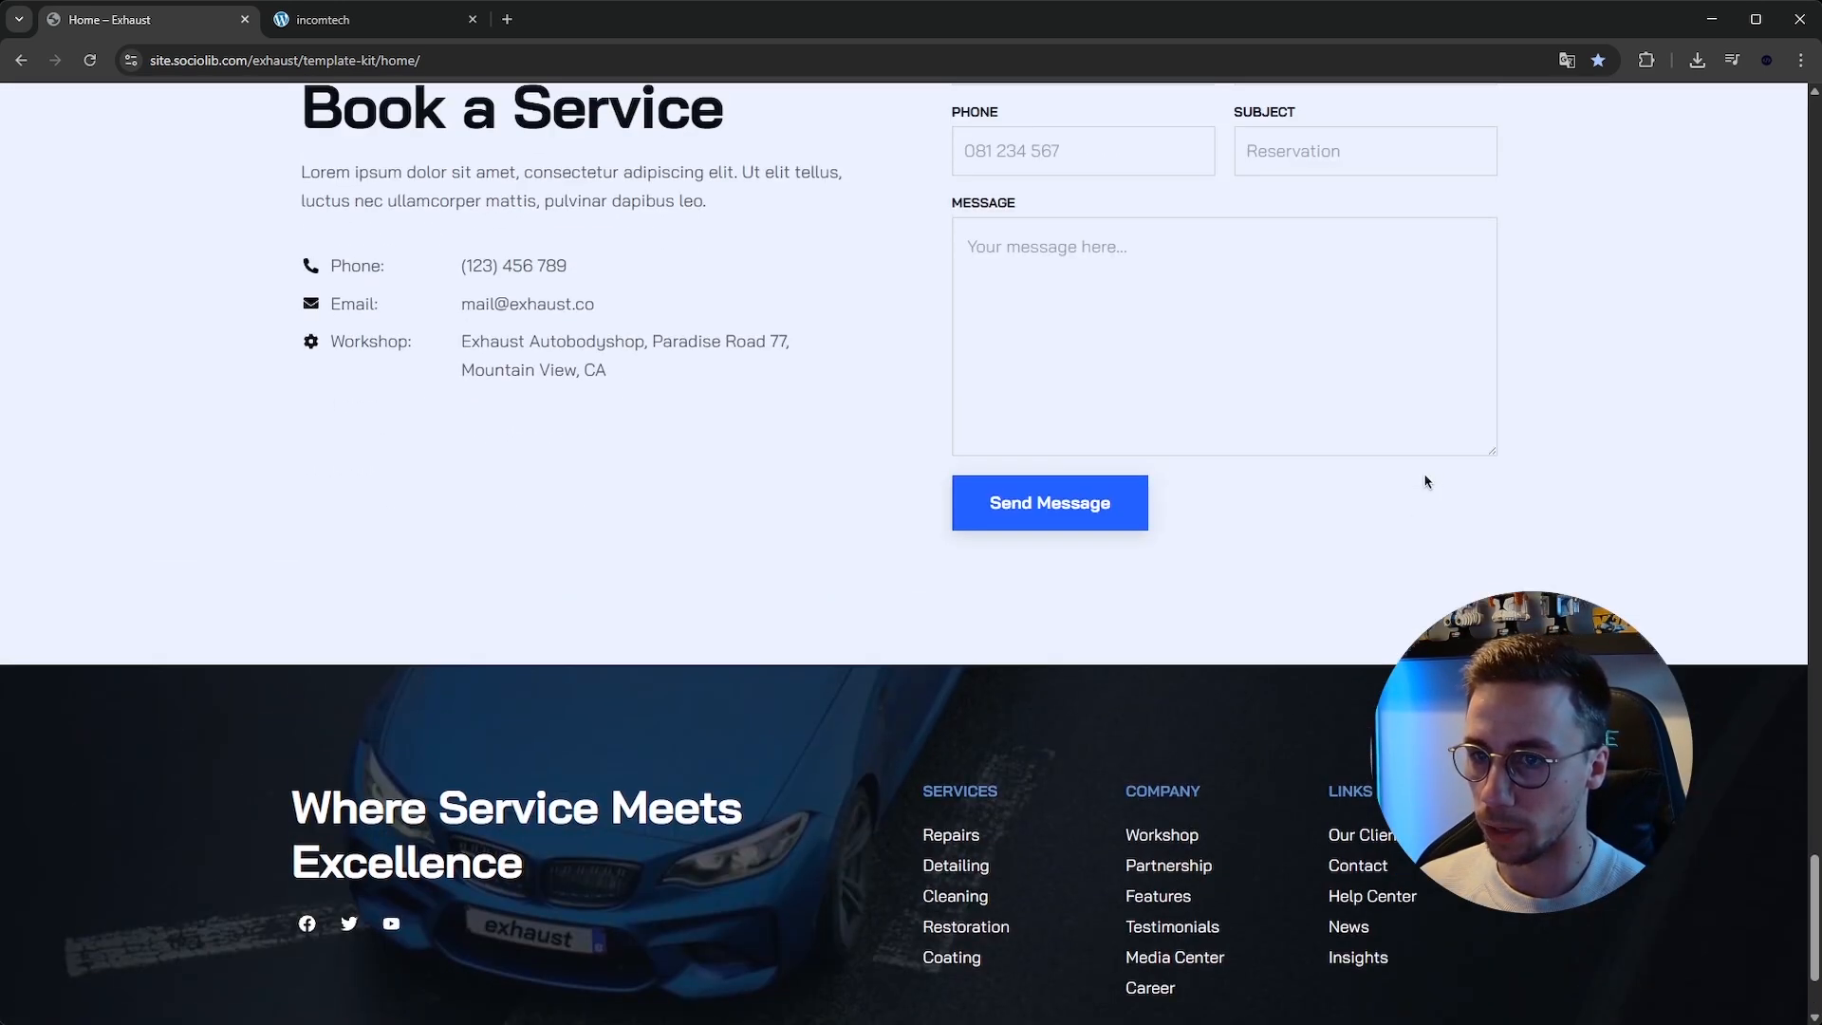
scroll(1369, 632, "down", 2)
scroll(1157, 692, "up", 5)
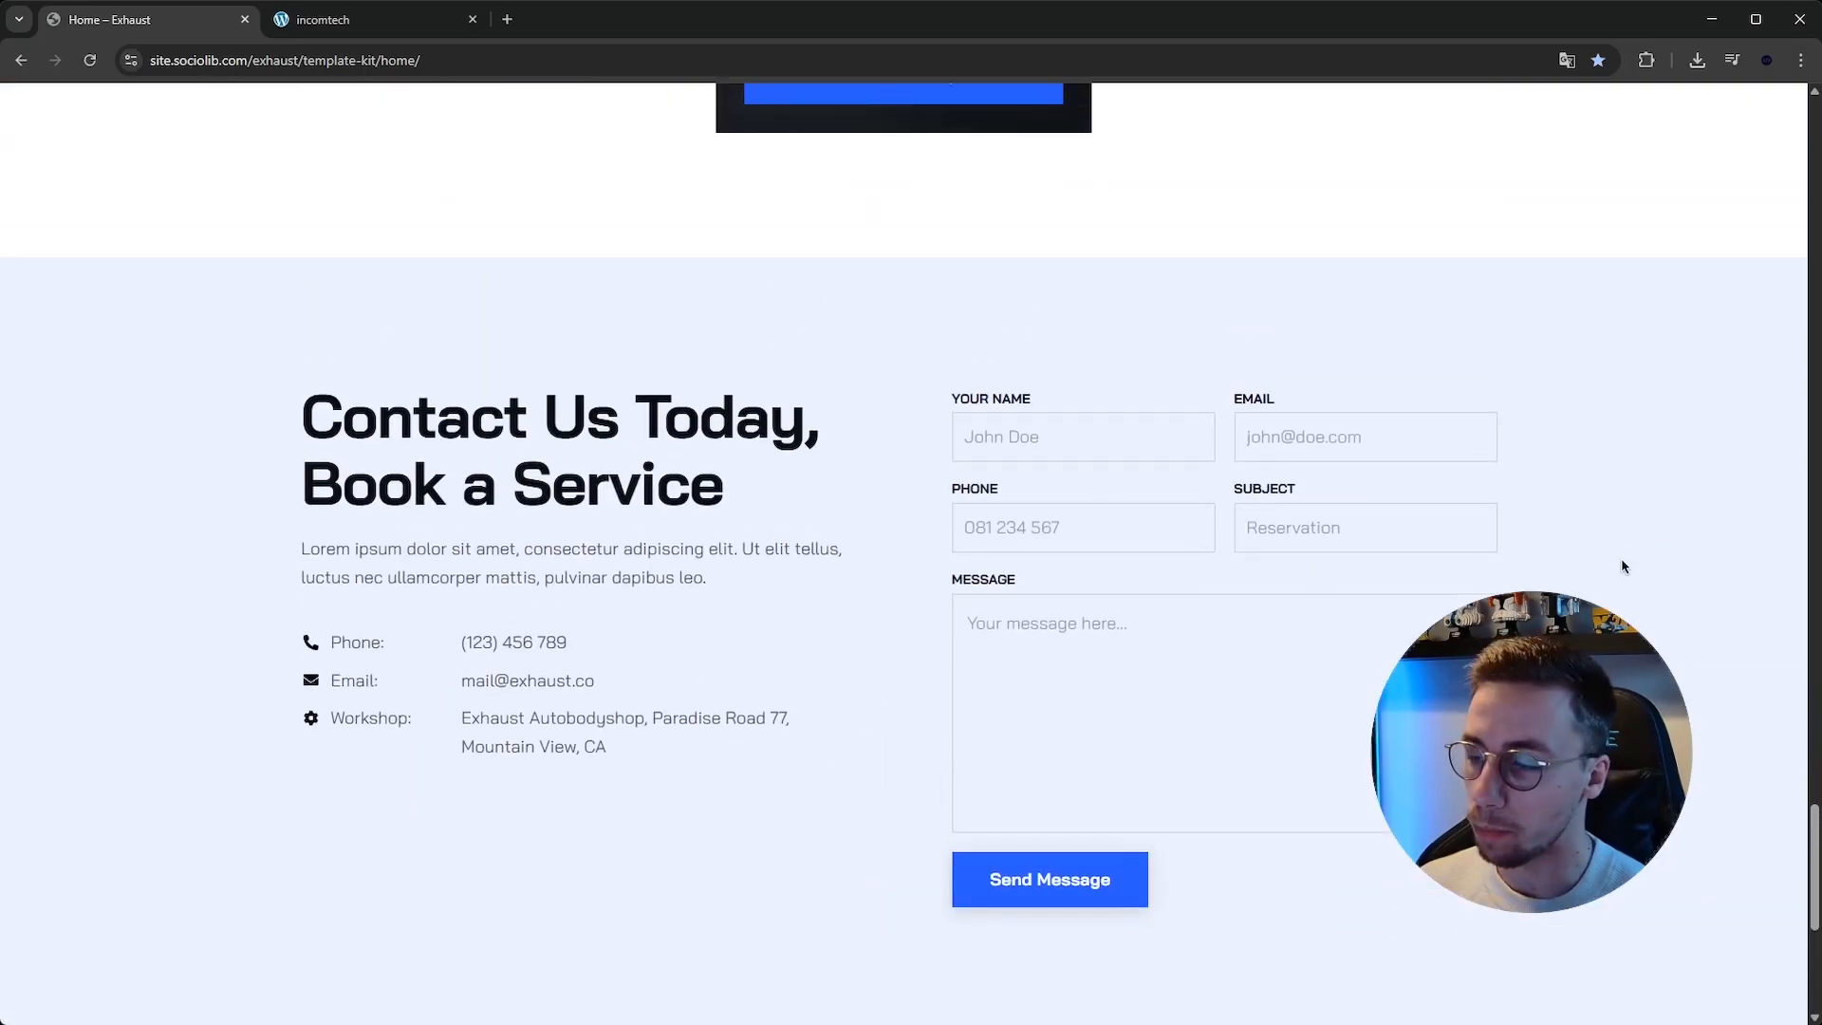
scroll(1622, 566, "up", 10)
left_click_drag(1814, 582, 1783, 132)
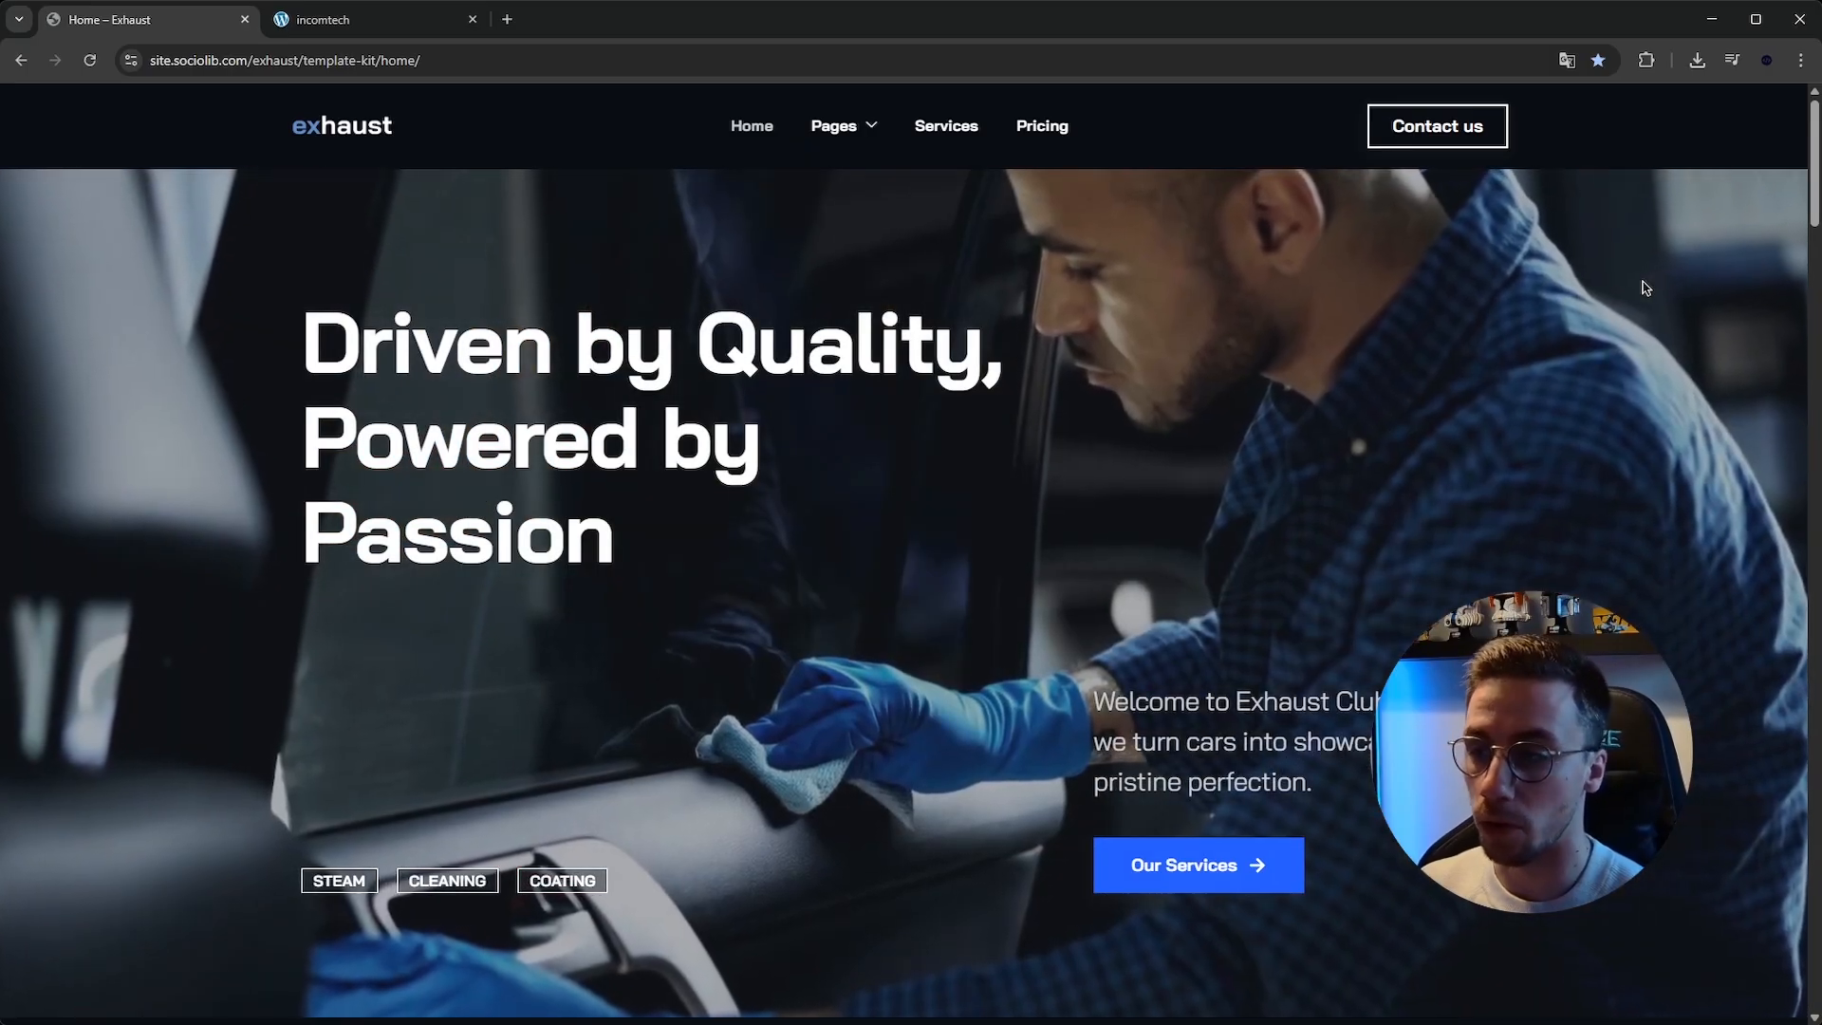
Review the Auto Care Plan pricing section on the home page.
scroll(1644, 287, "down", 10)
scroll(910, 550, "down", 20)
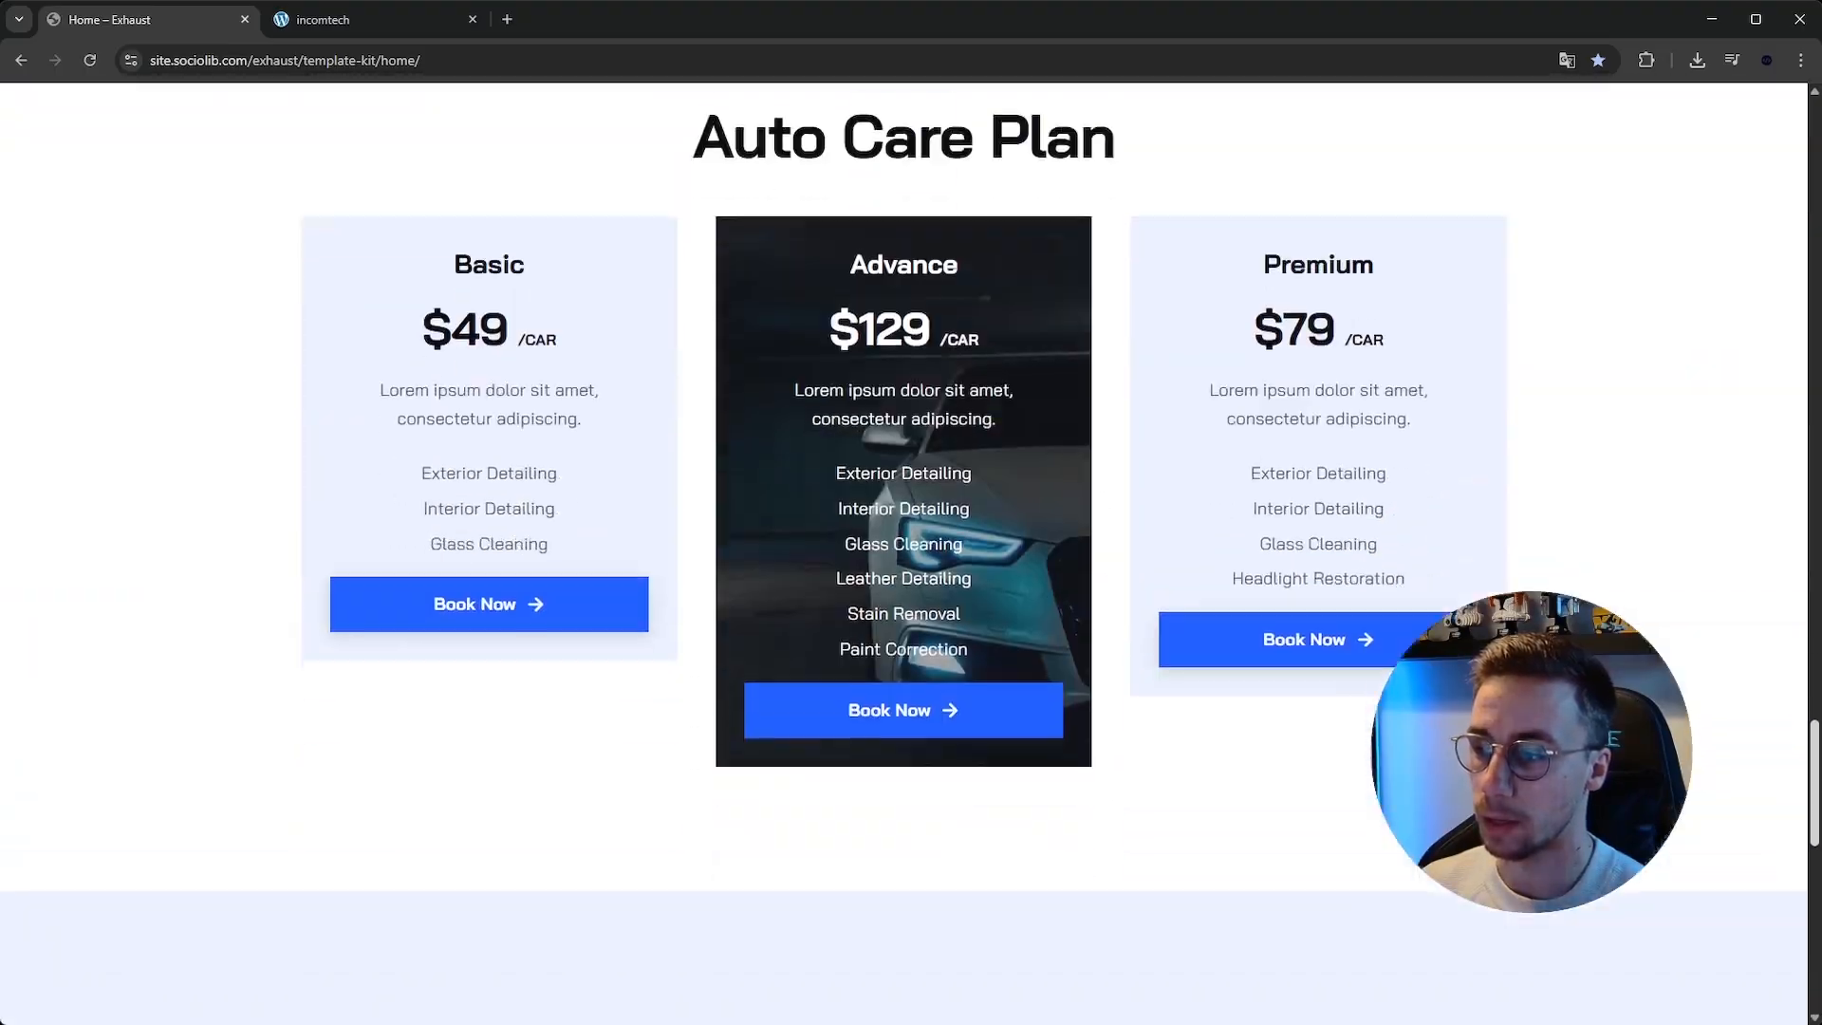
scroll(1349, 208, "down", 5)
scroll(1349, 207, "up", 20)
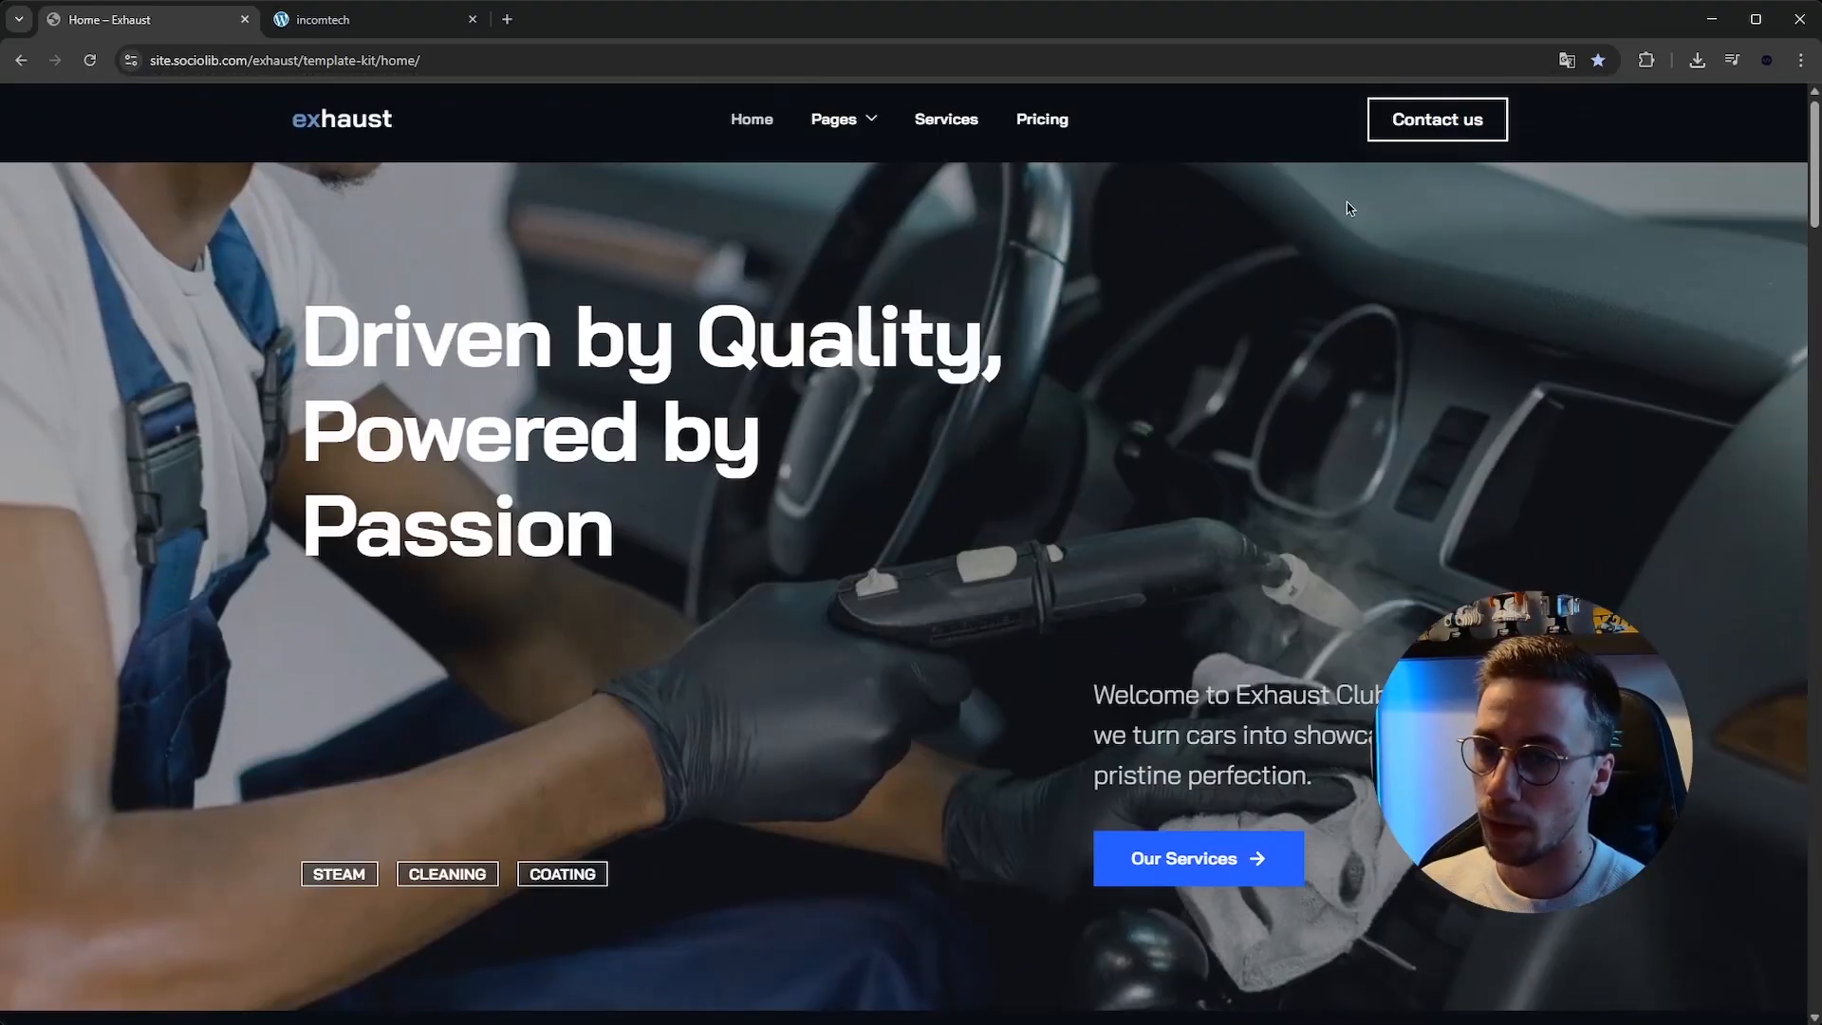
Open the template kit's Services page and then its Pricing page.
left_click(949, 127)
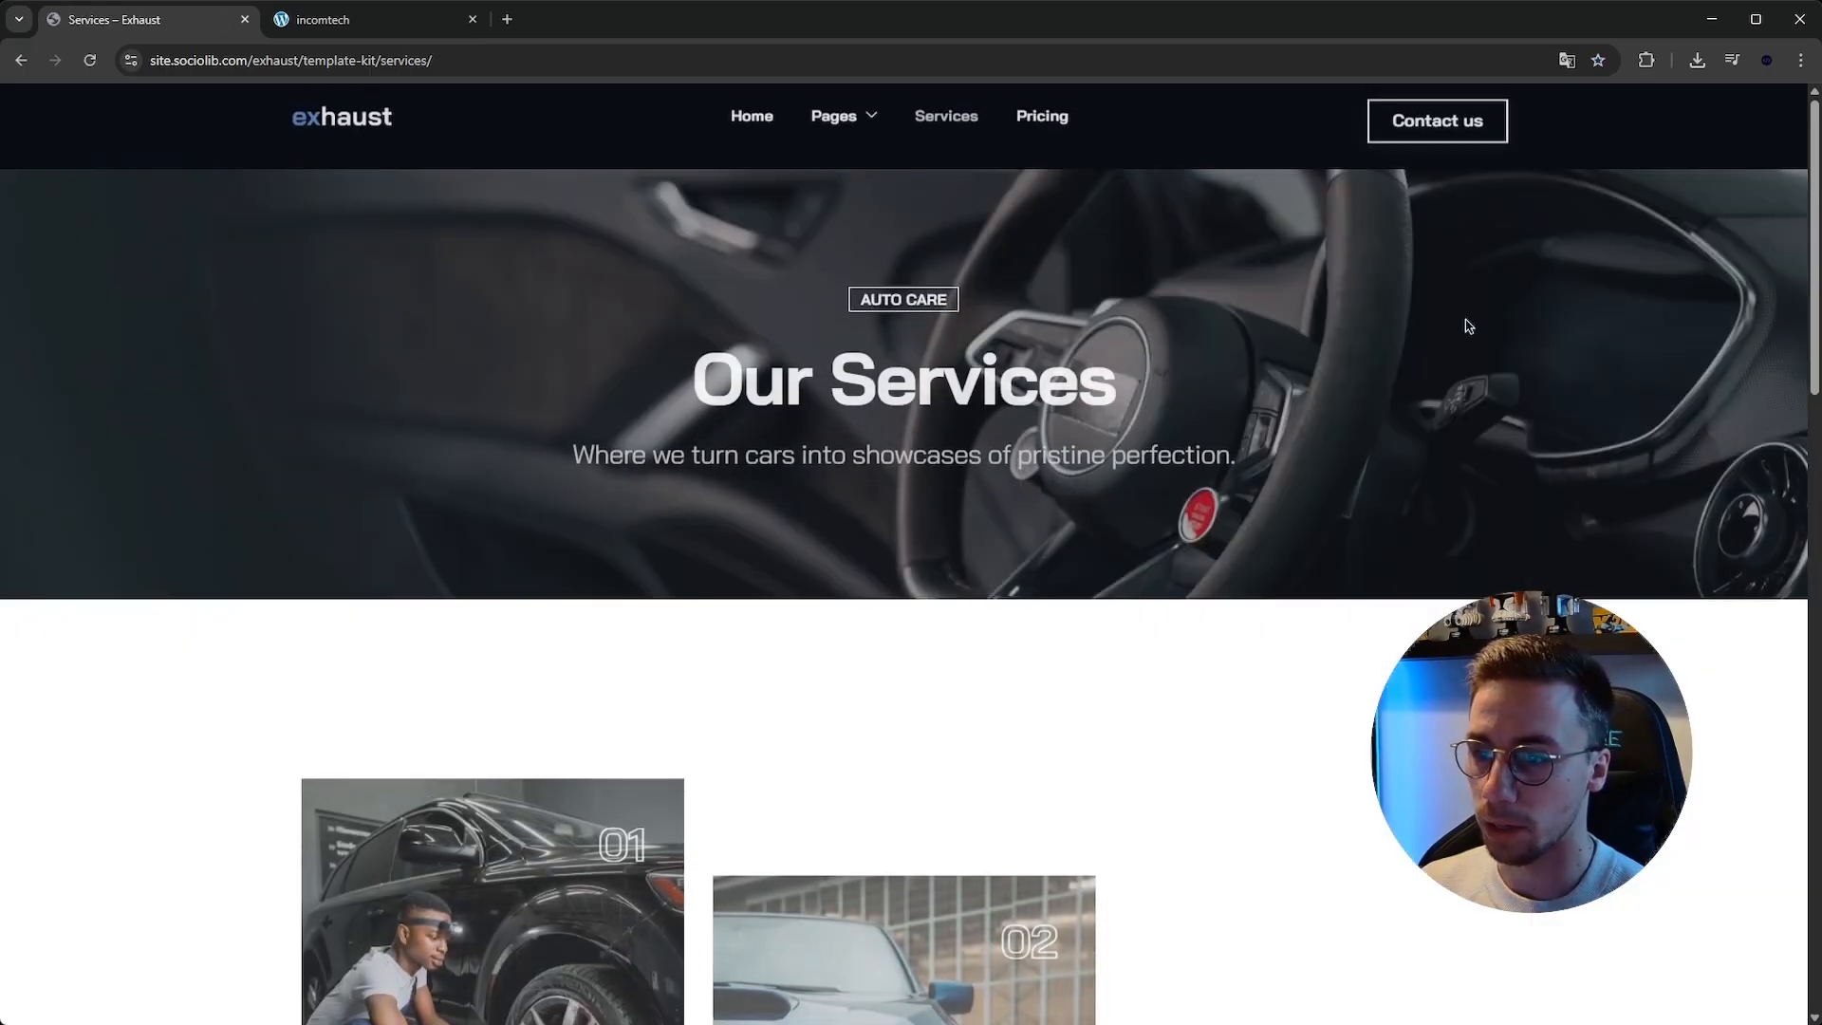
left_click_drag(1810, 185, 1745, 95)
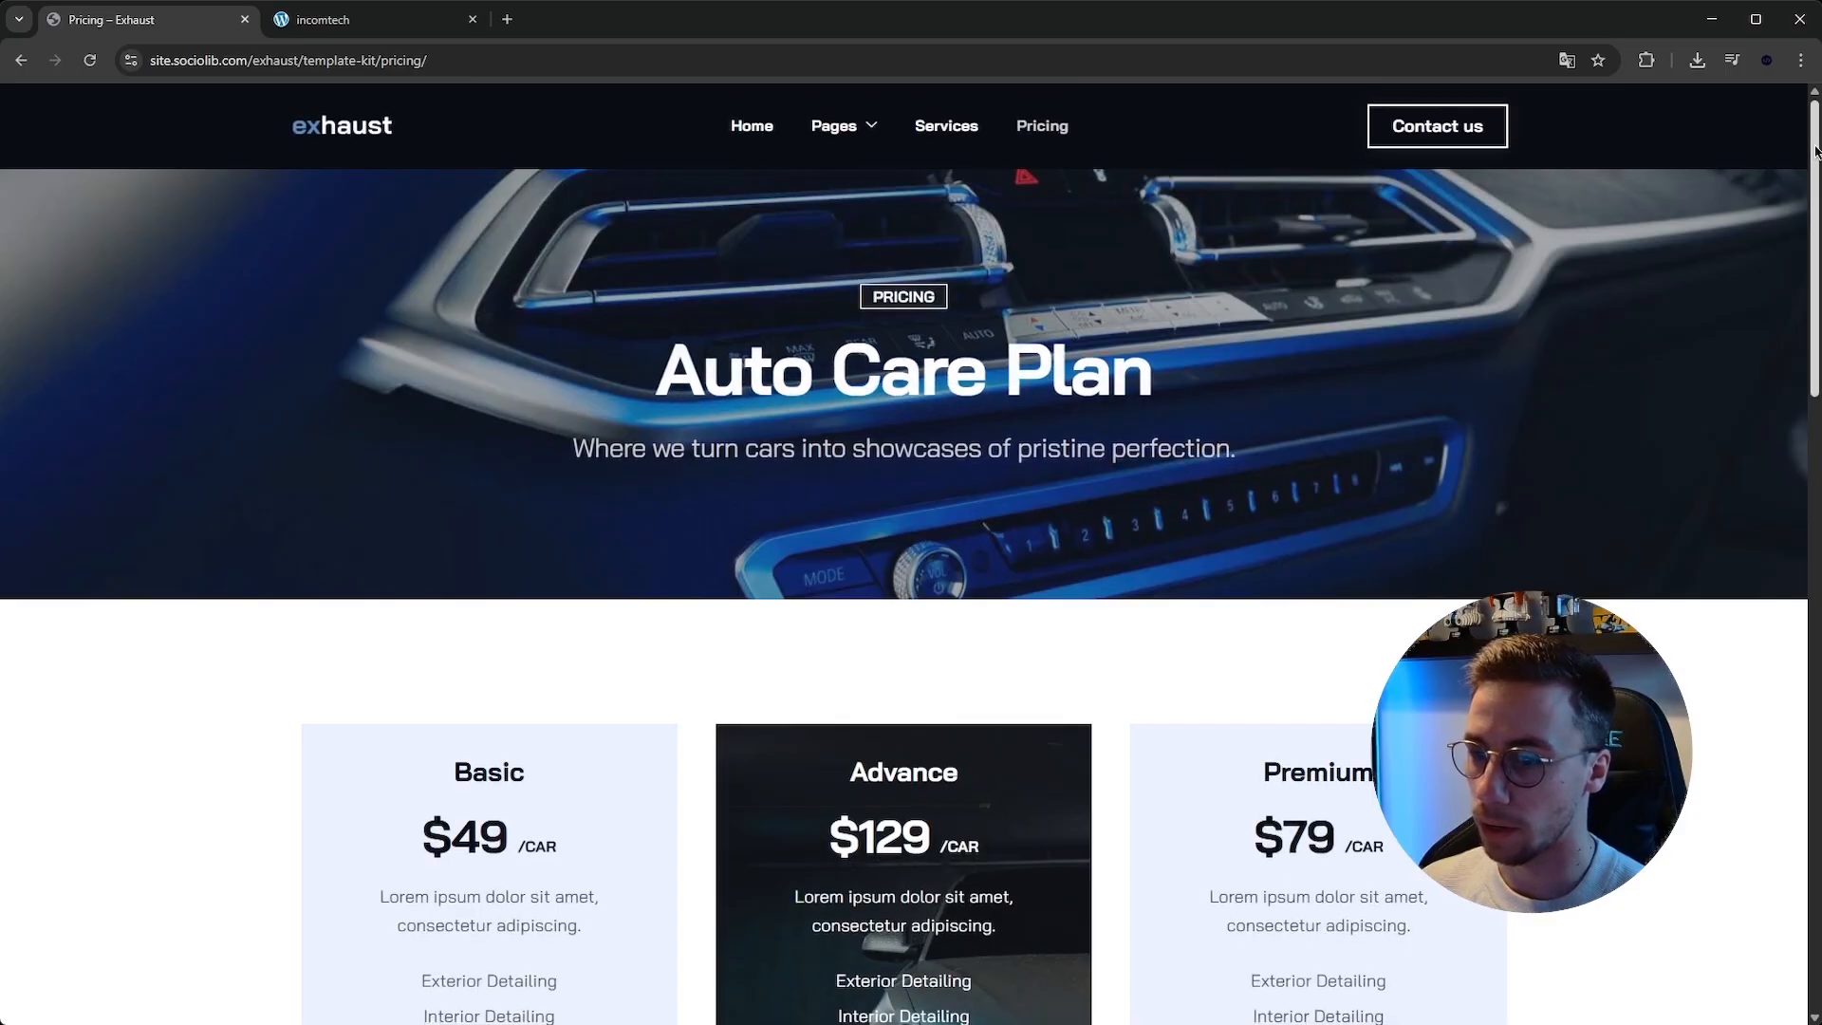
left_click_drag(1813, 153, 1464, 159)
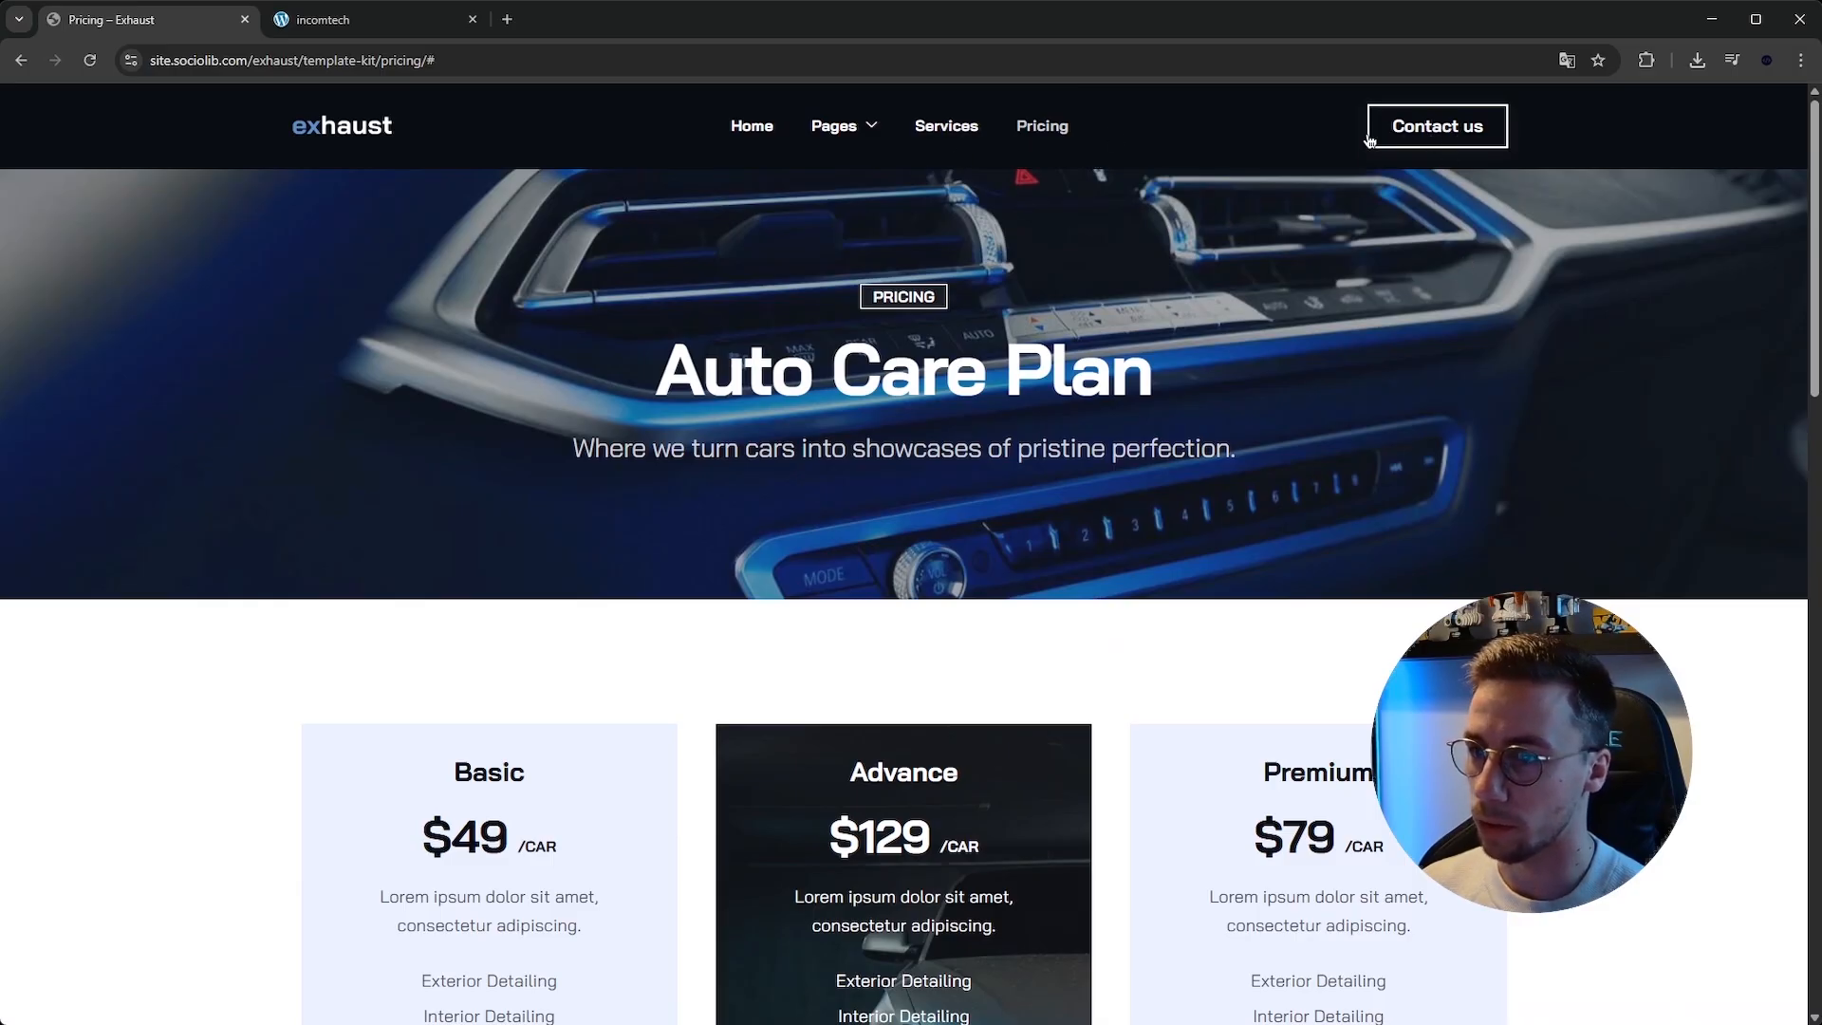
Open the Contact page from the Pages menu and scroll down through it.
mouse_move(842, 128)
left_click(860, 278)
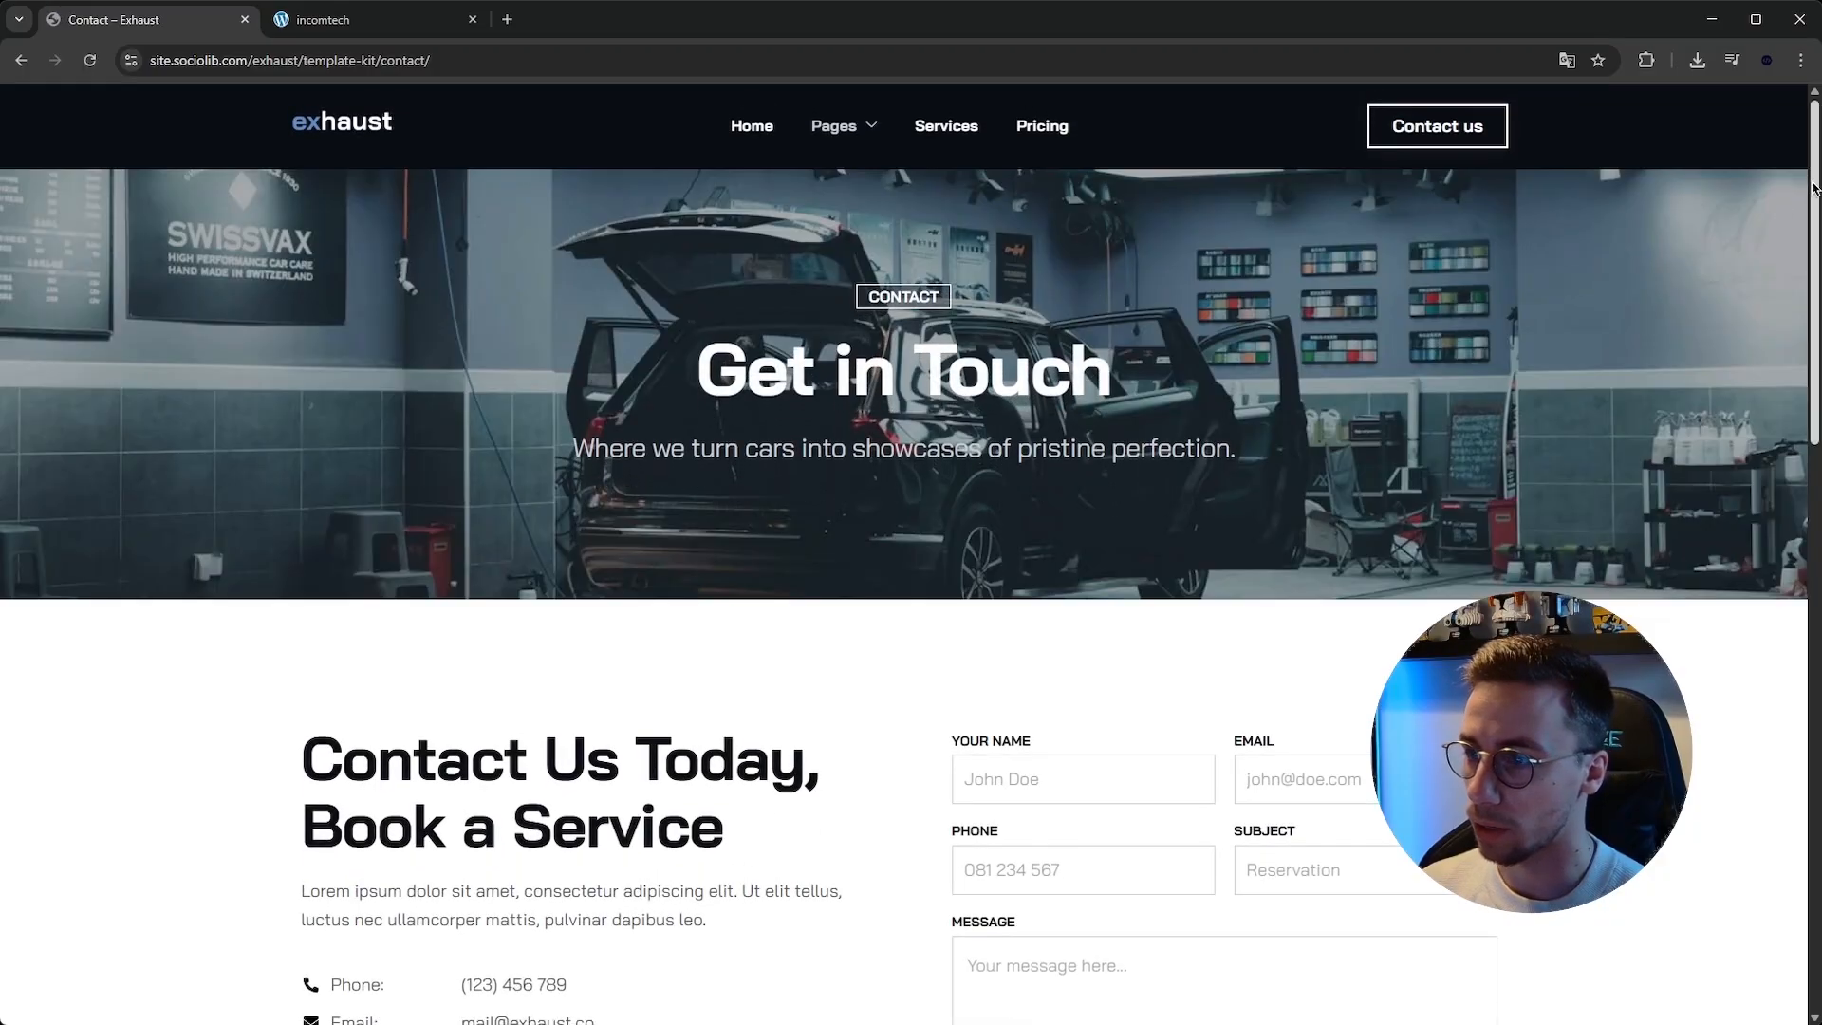
scroll(1781, 202, "down", 10)
scroll(1793, 593, "down", 5)
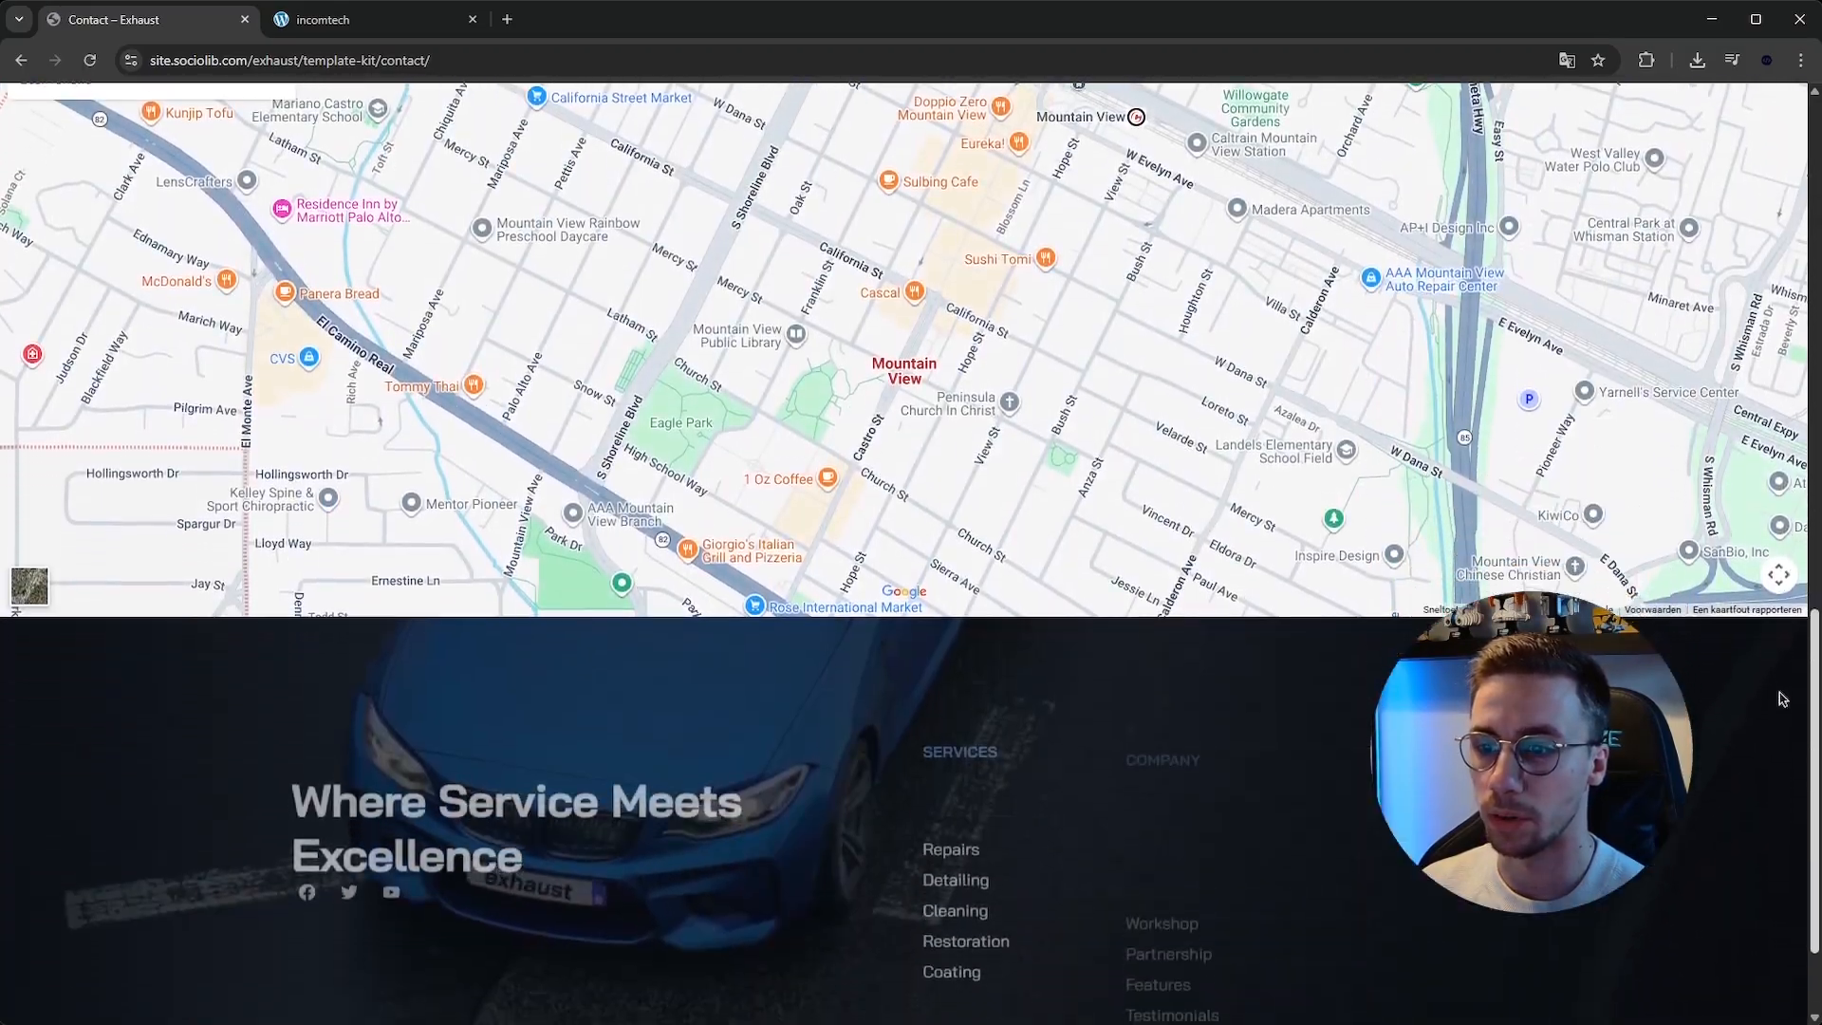
Switch to the incomtech site tab.
scroll(1777, 797, "up", 15)
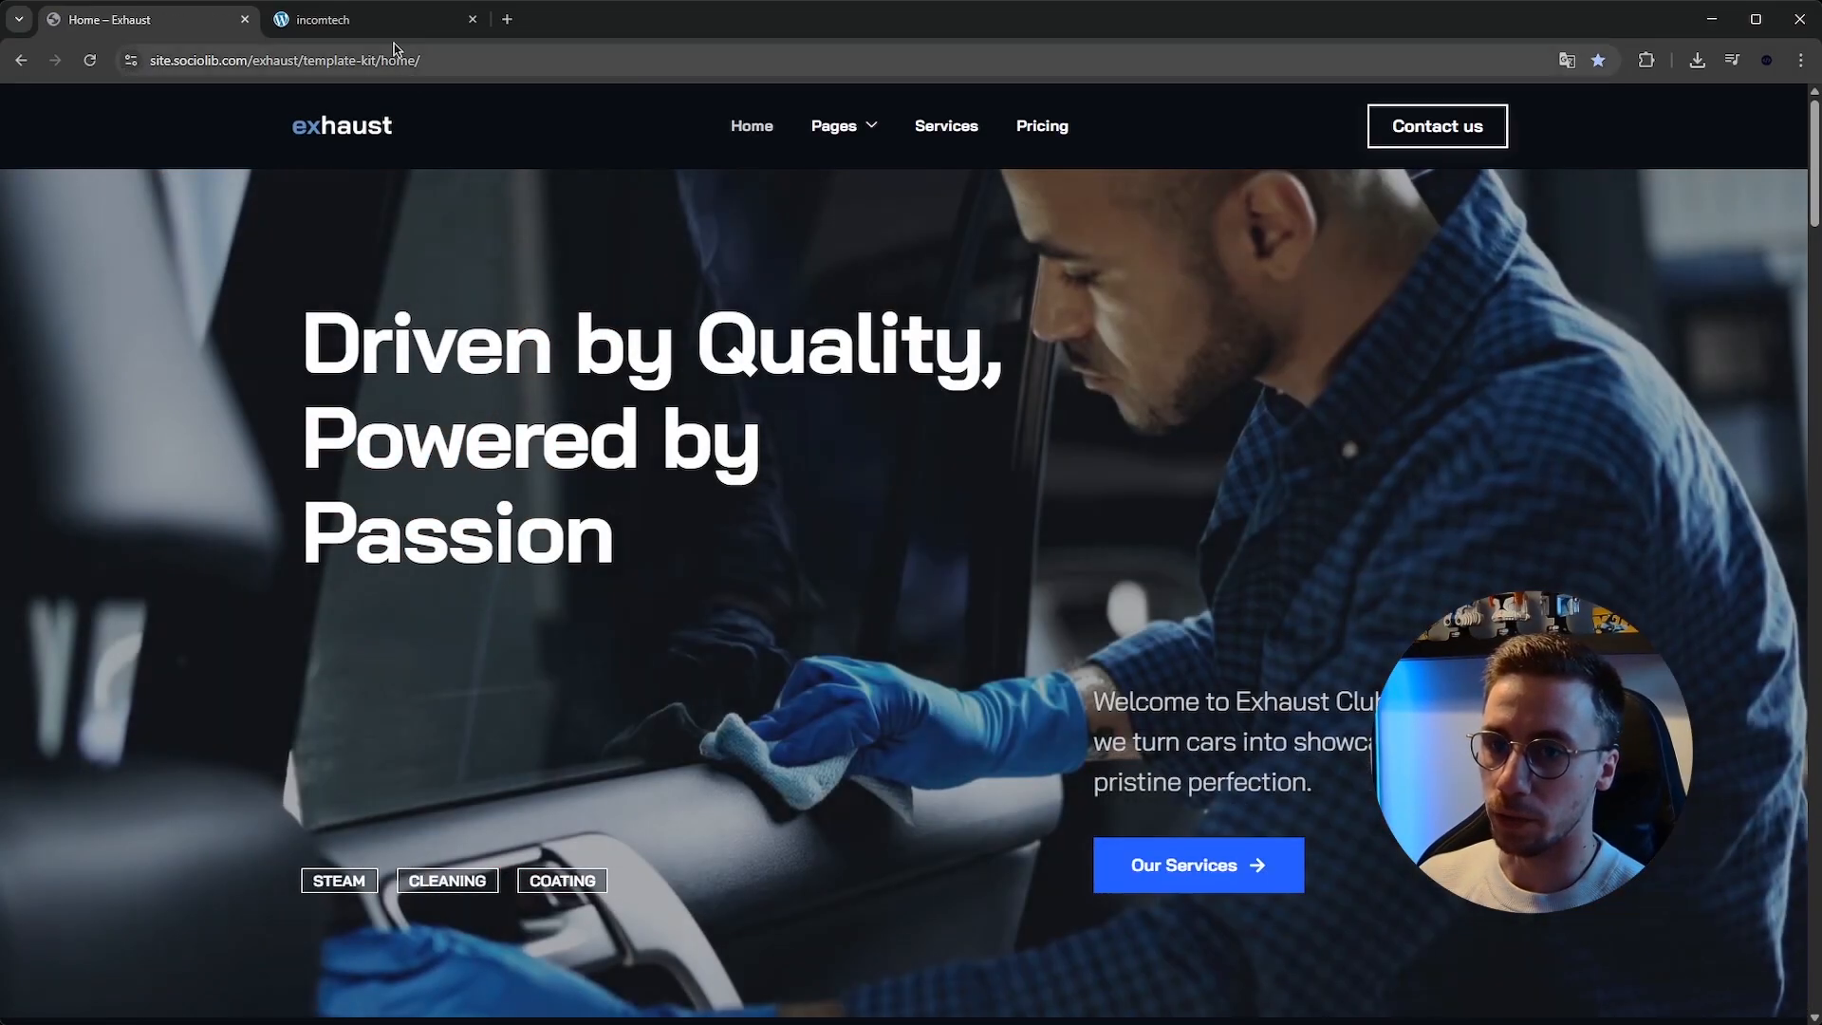
left_click(360, 20)
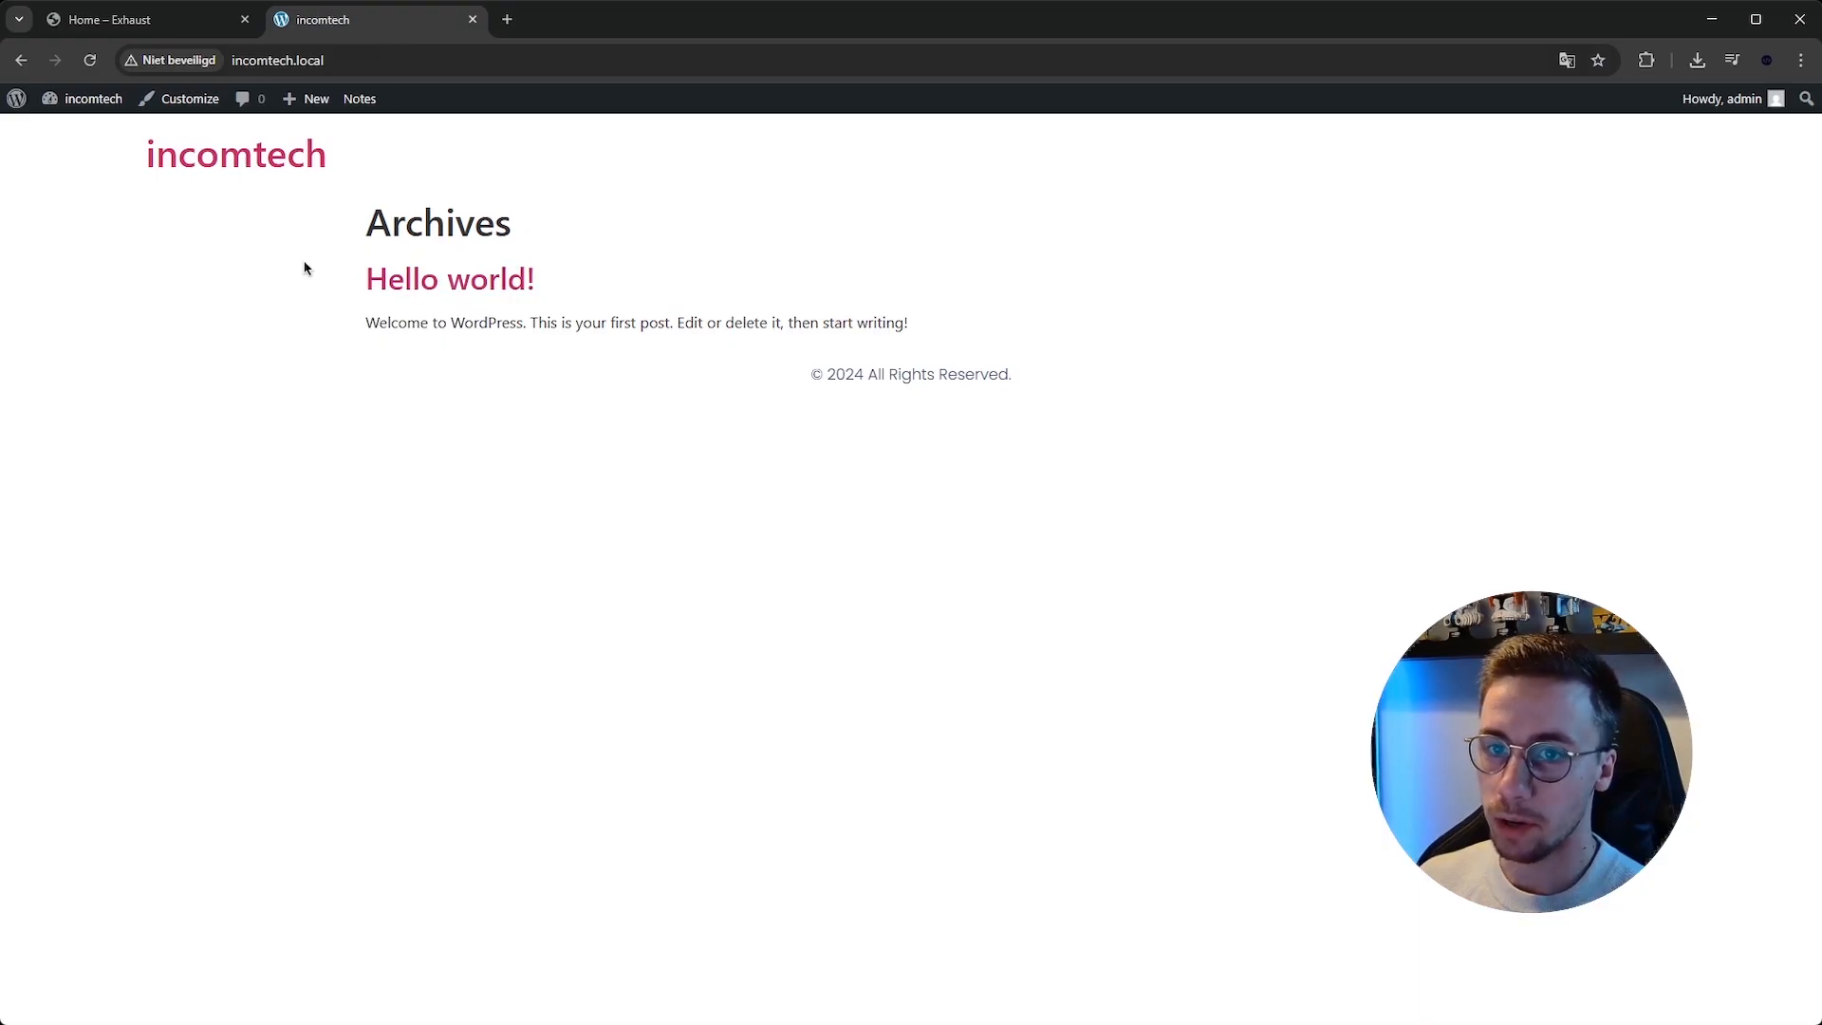
Open the WordPress dashboard and start a new page from the Pages section.
left_click(75, 136)
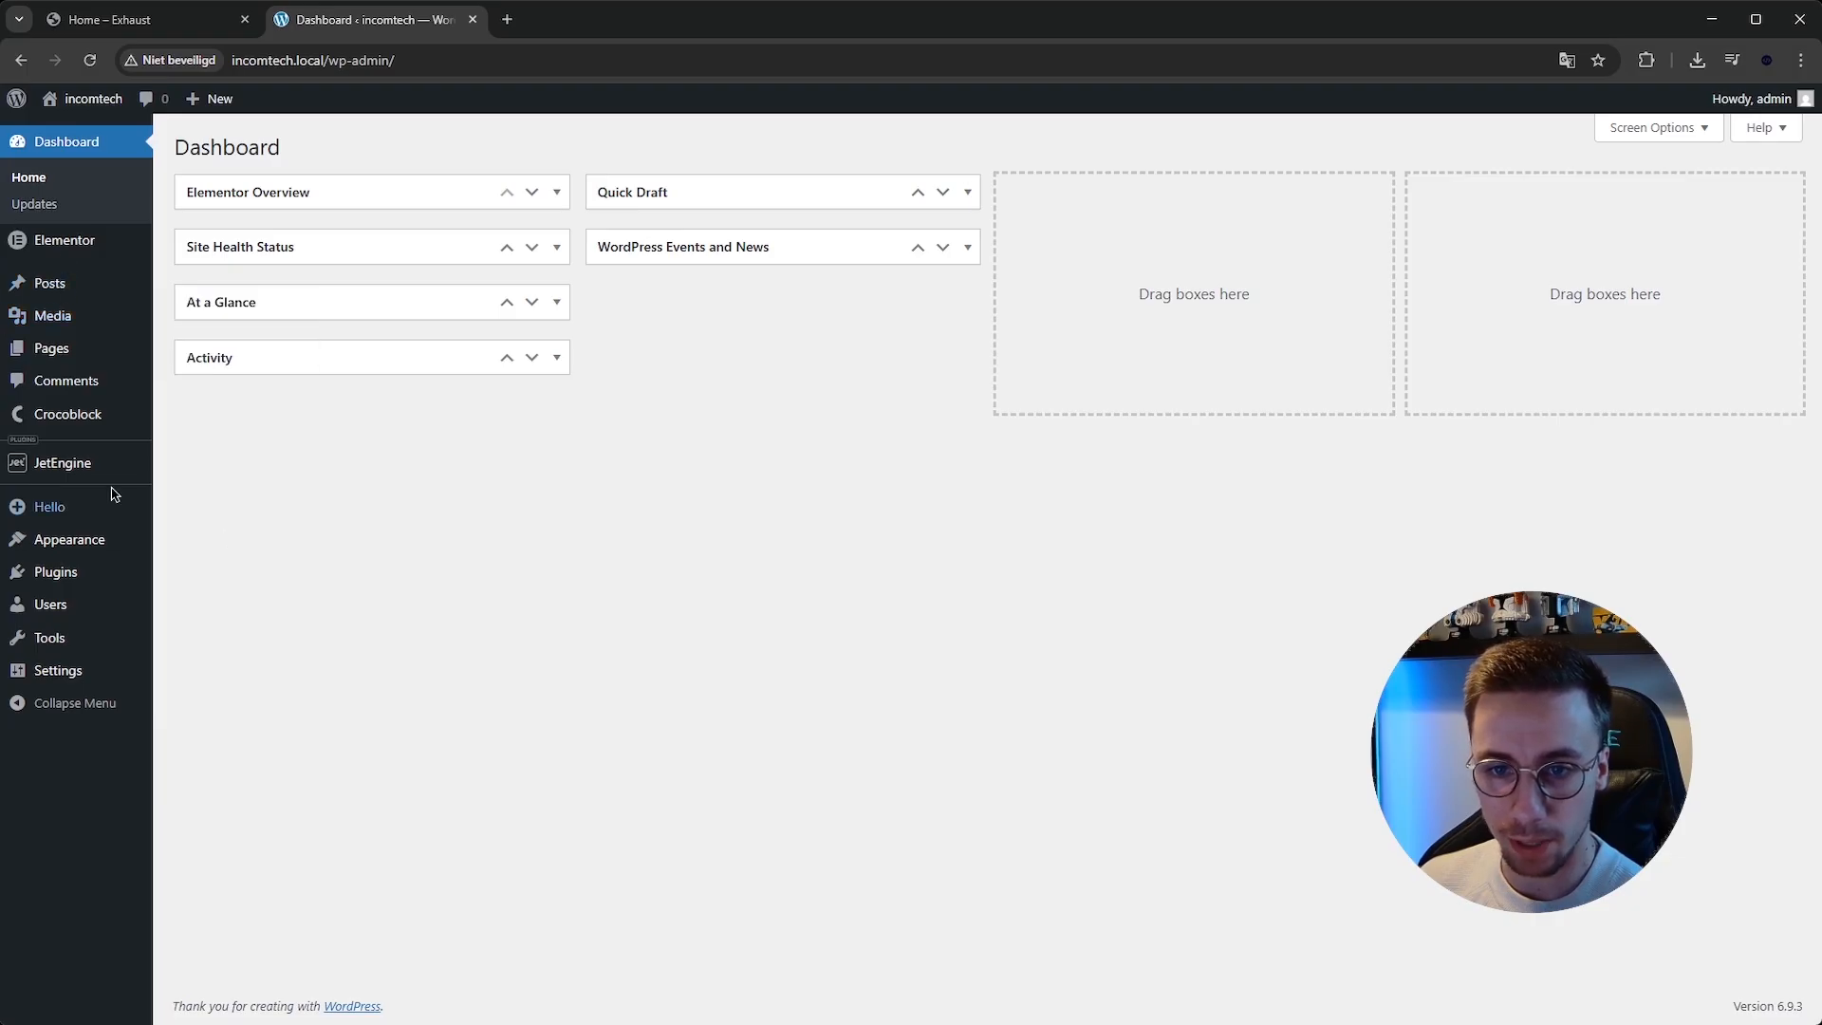
mouse_move(86, 567)
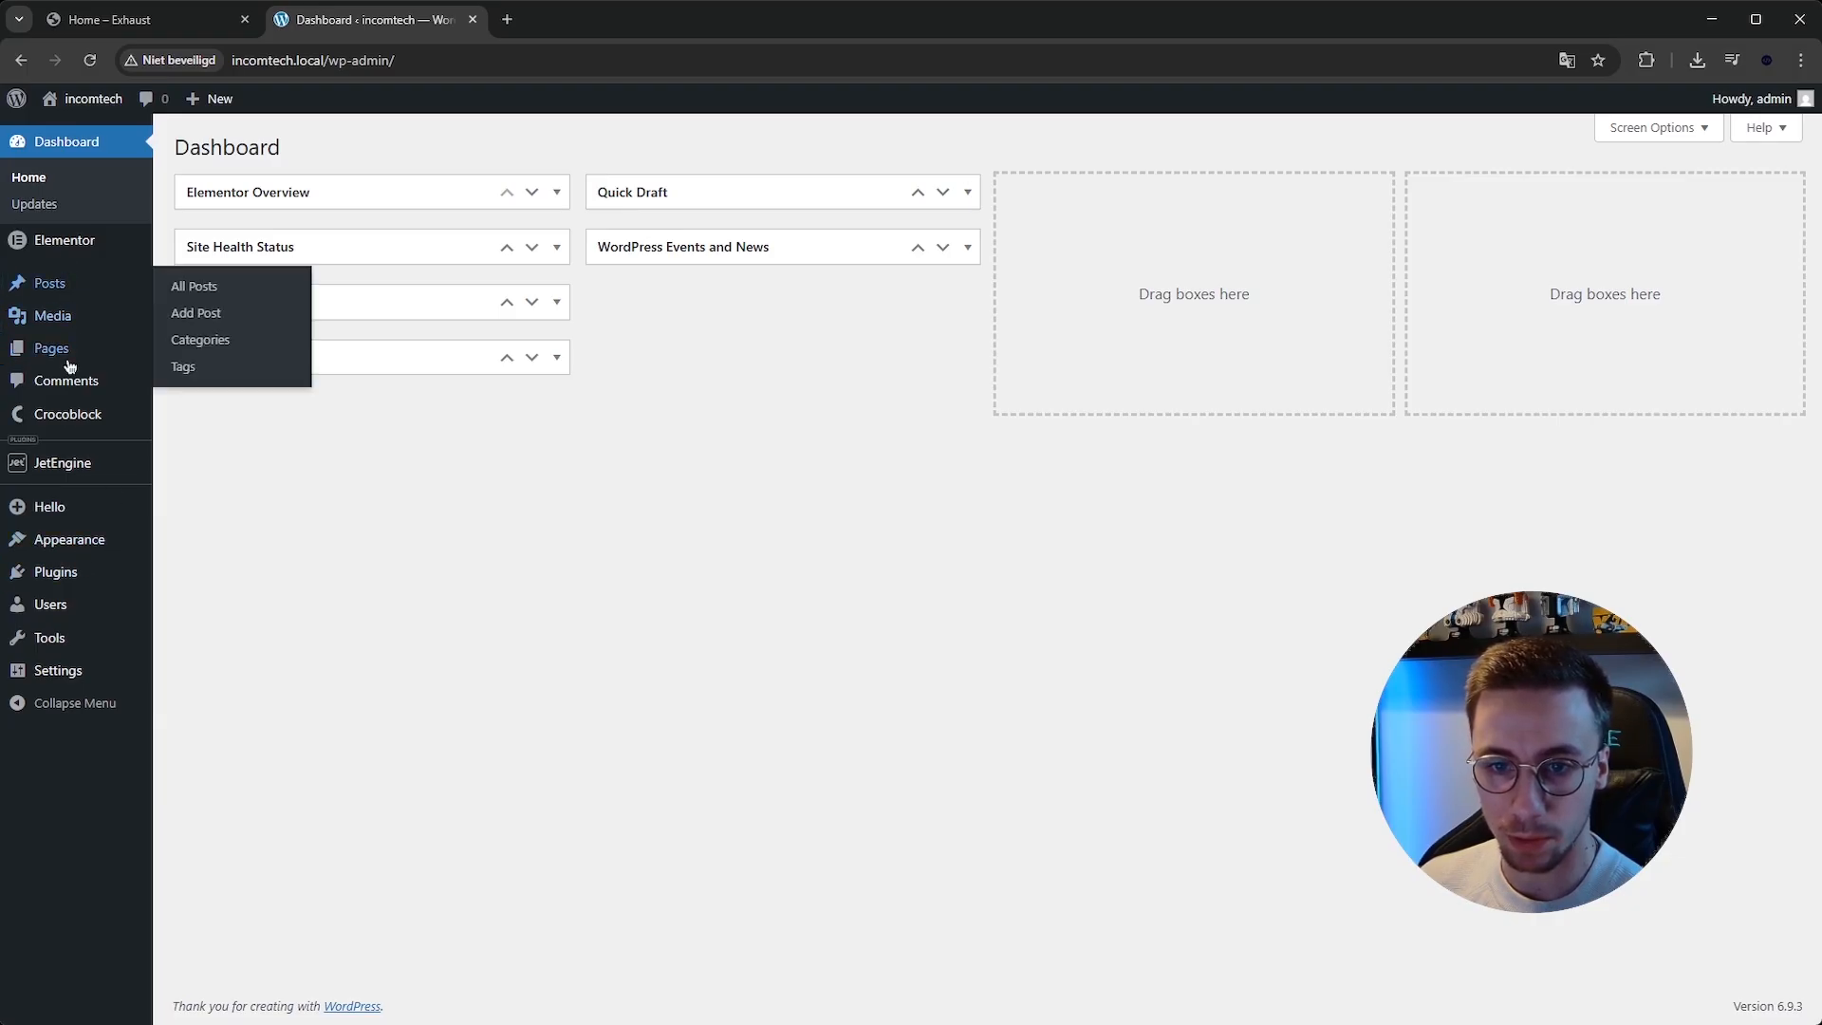
left_click(73, 570)
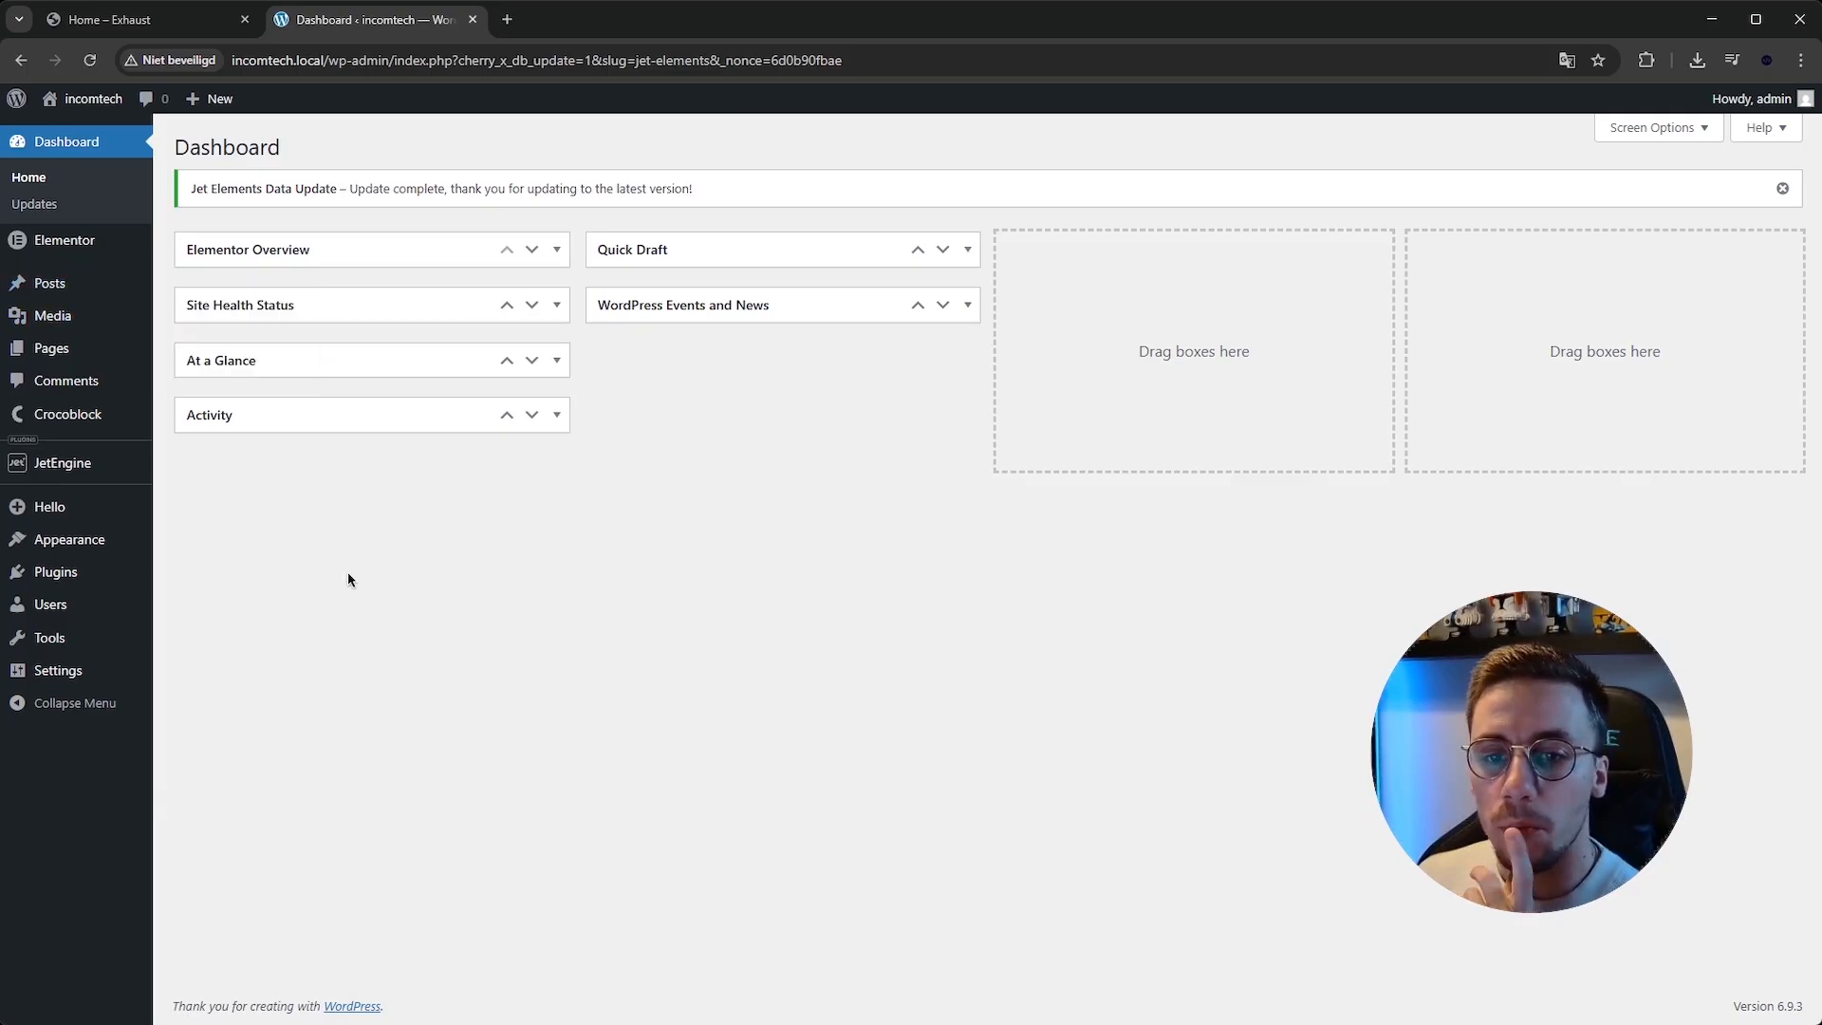
mouse_move(95, 598)
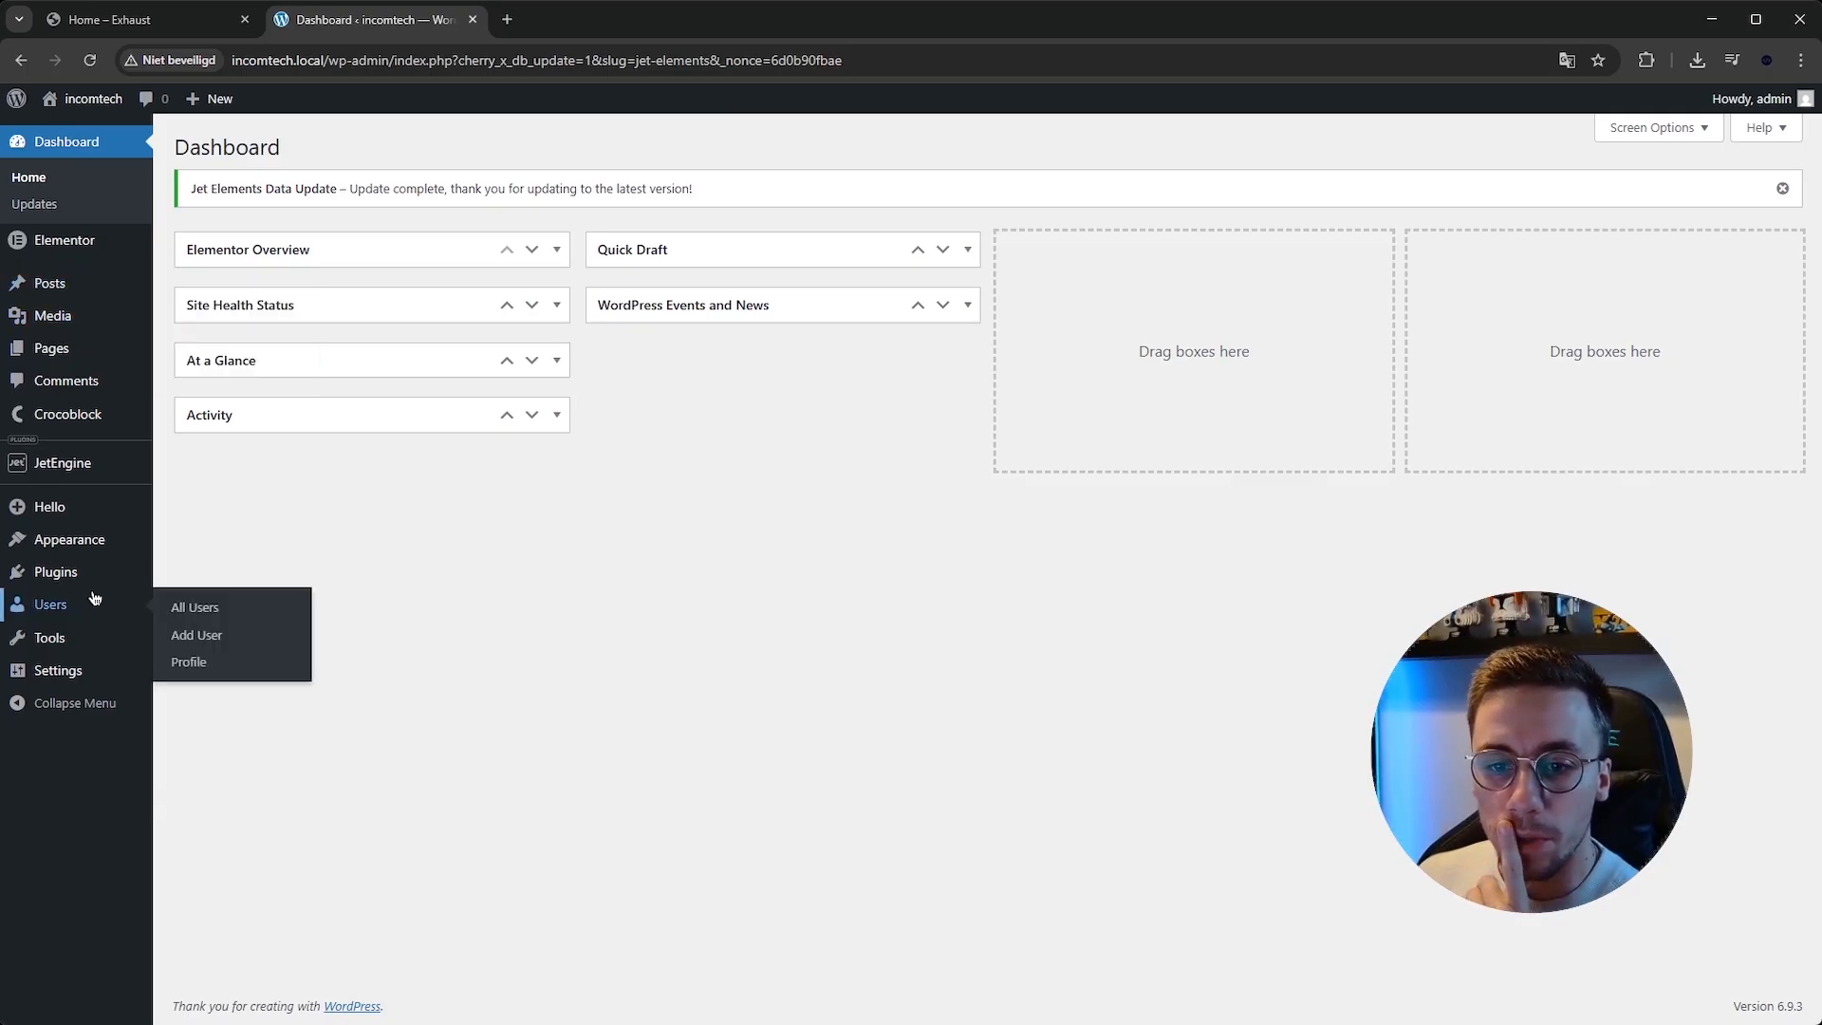
left_click(74, 349)
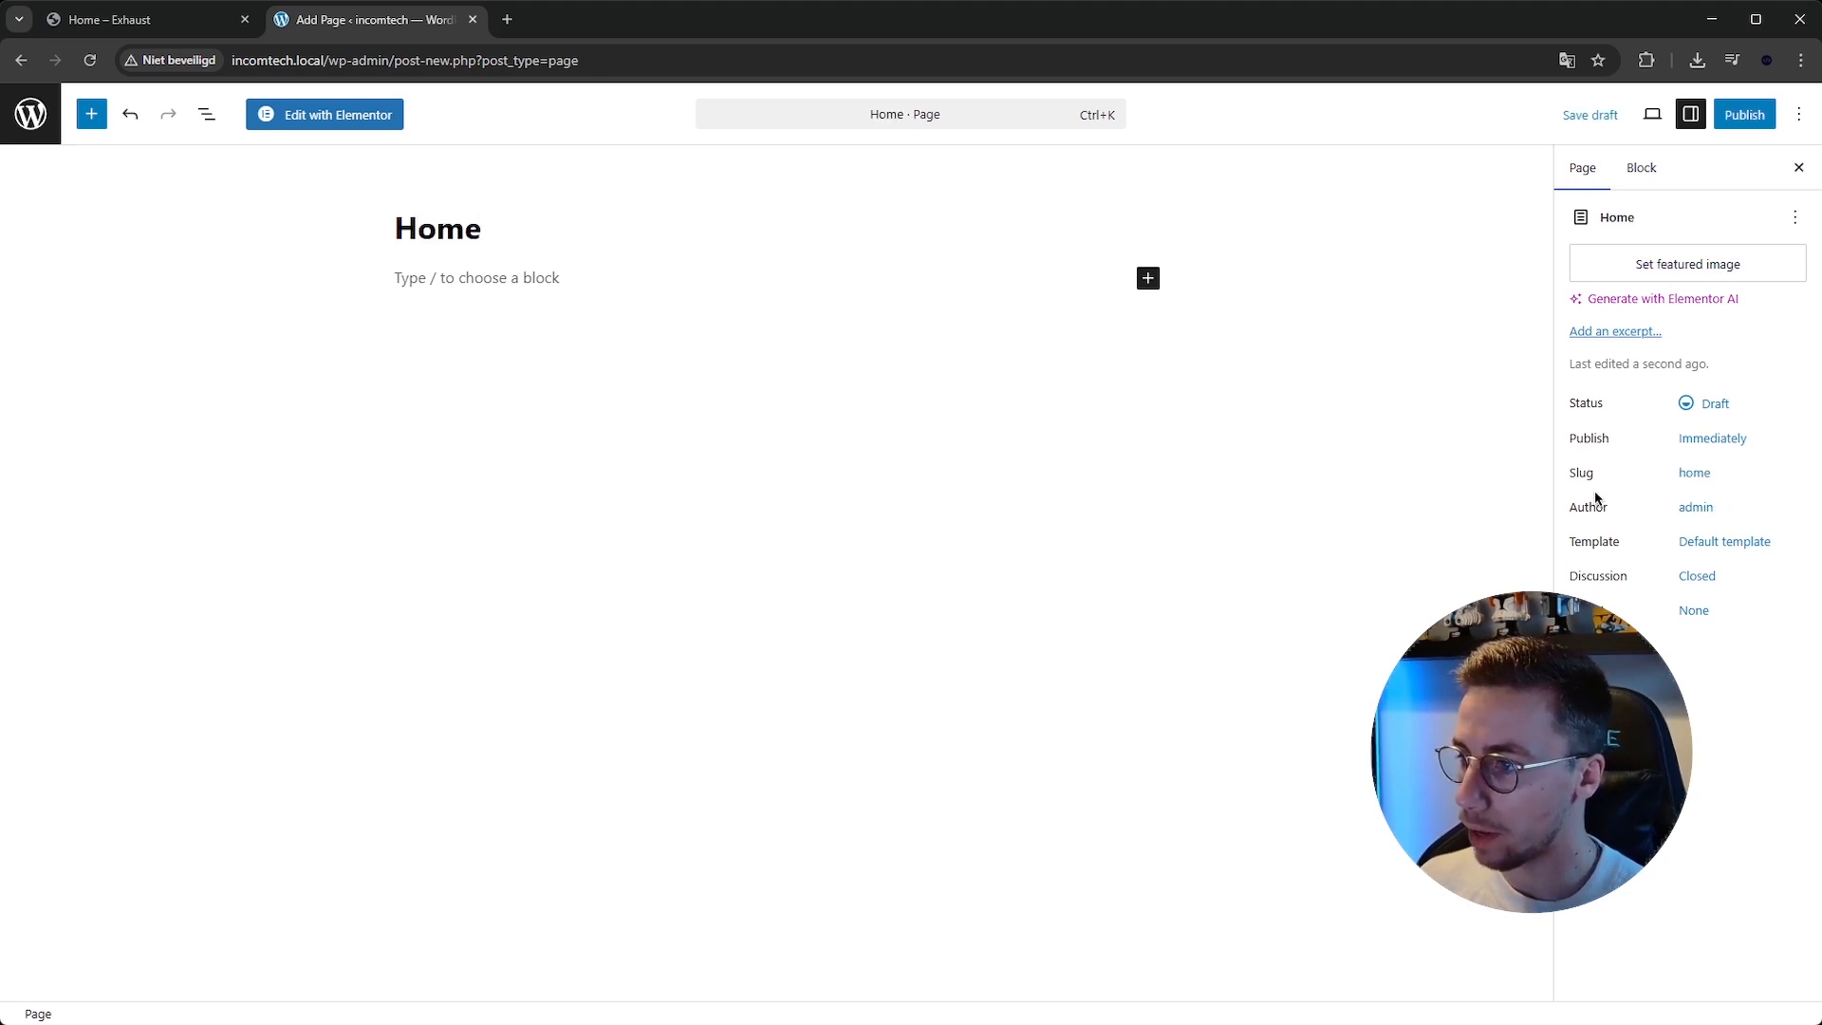
Set the Home page's template to Elementor Full Width and publish the page.
left_click(1724, 547)
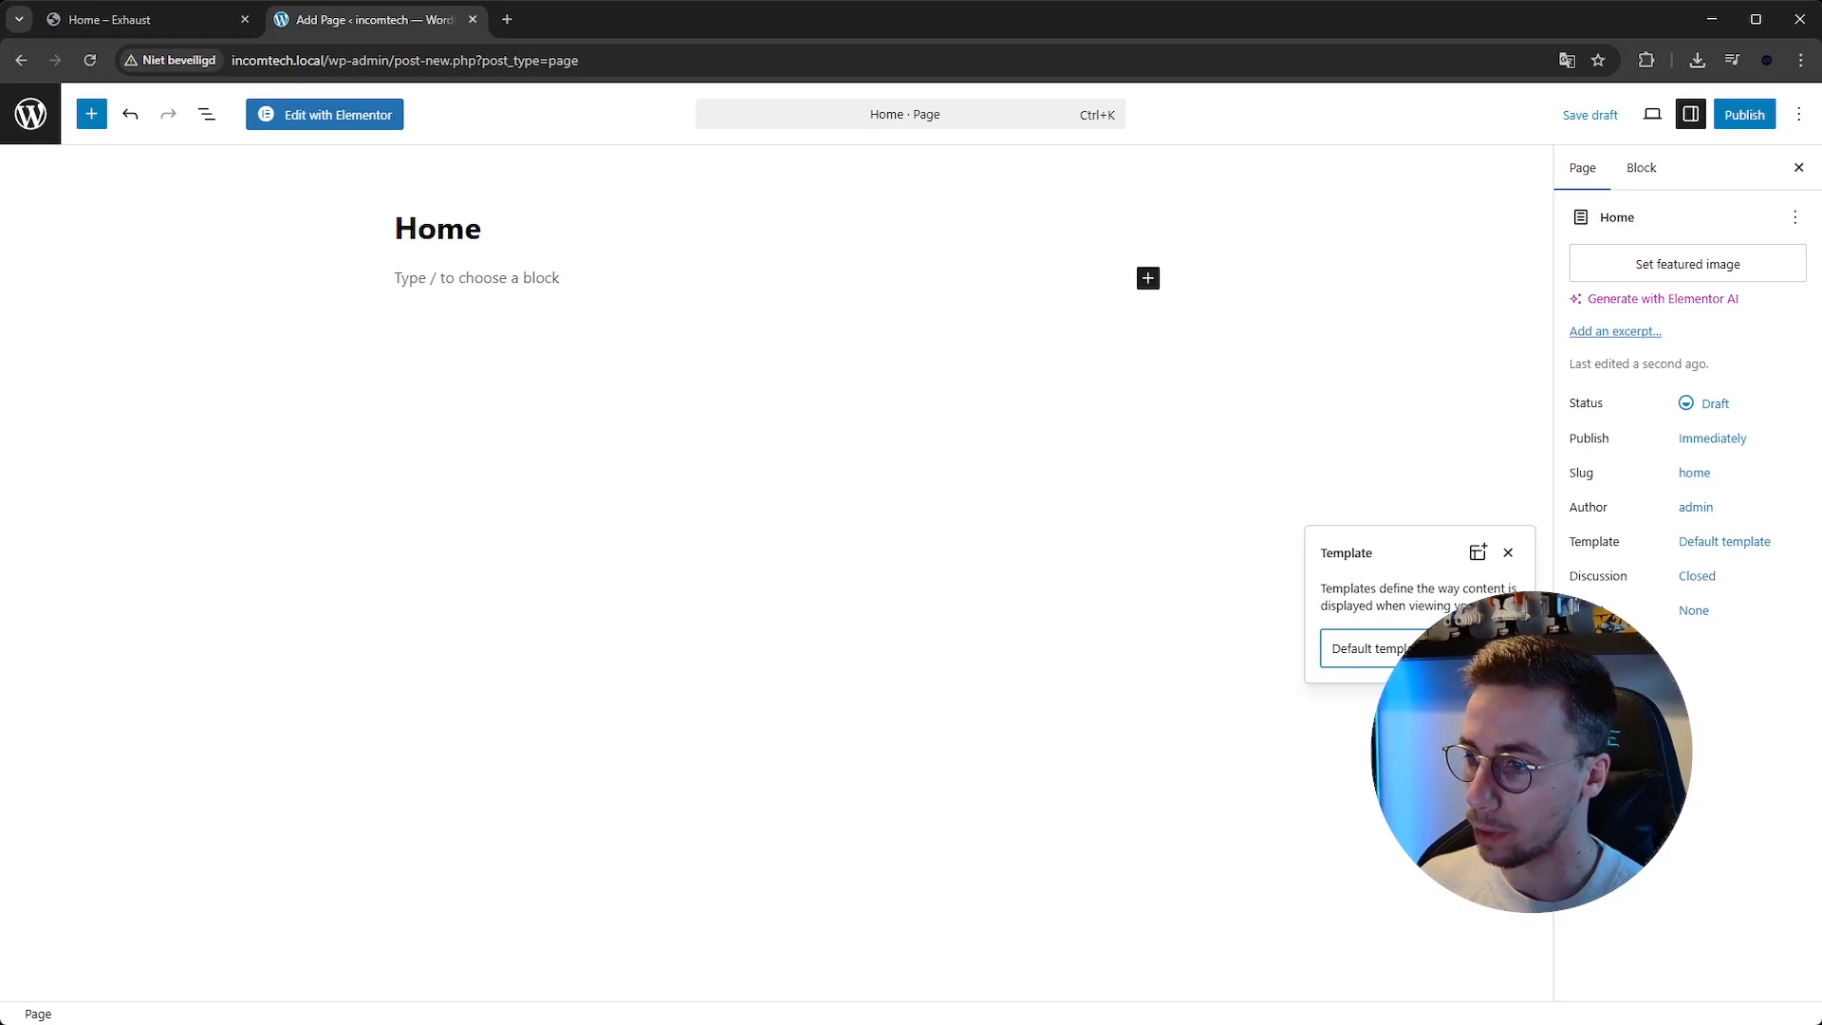
left_click(1671, 529)
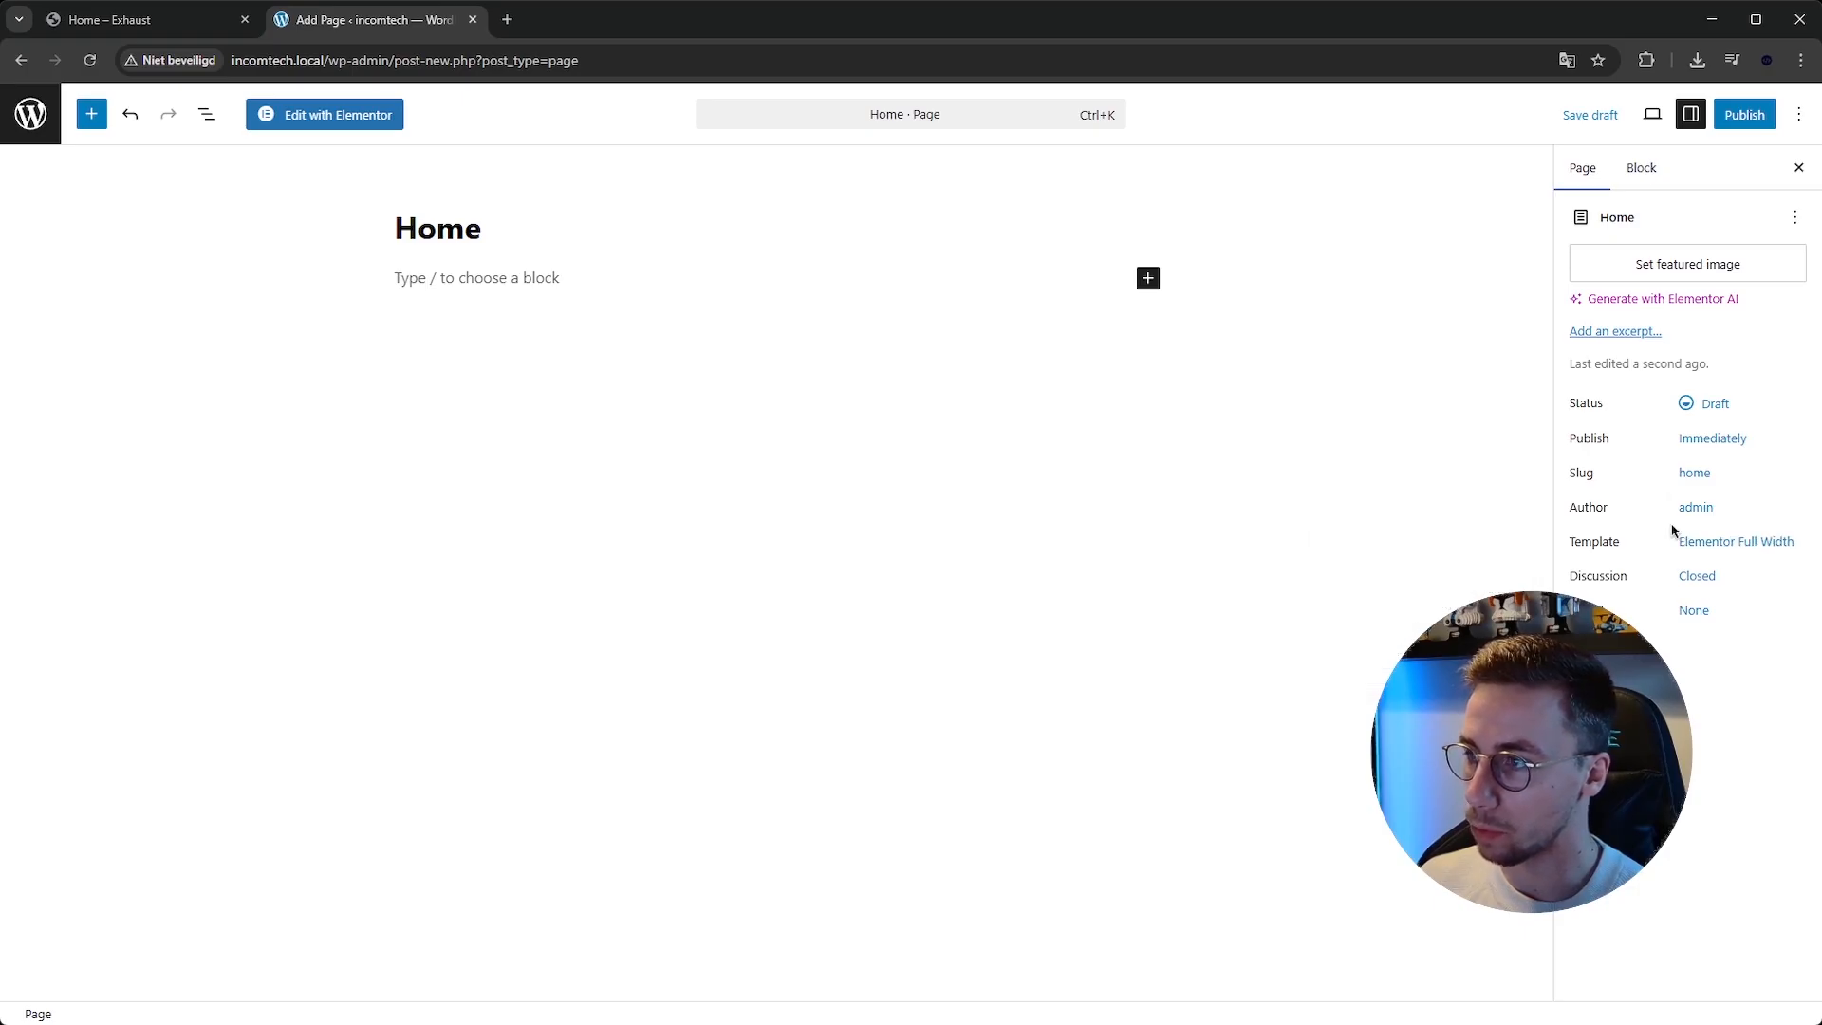
left_click(1742, 121)
left_click(1741, 127)
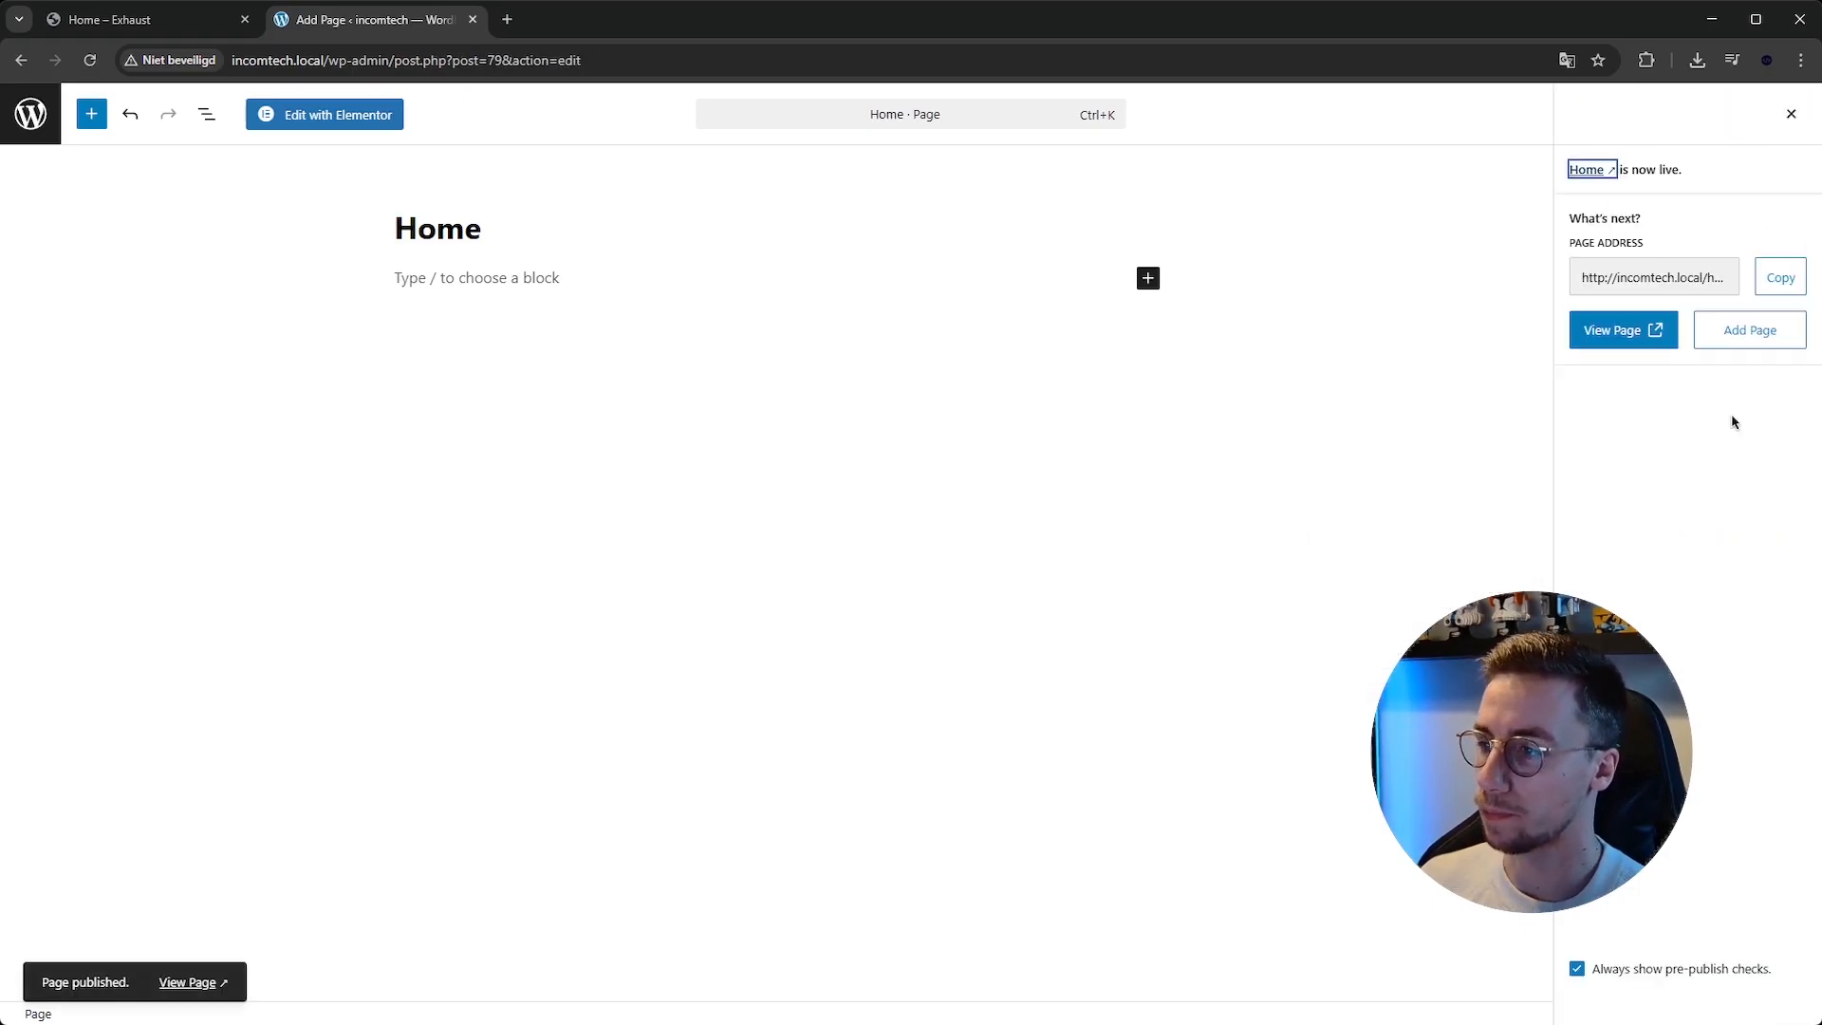
left_click(1790, 114)
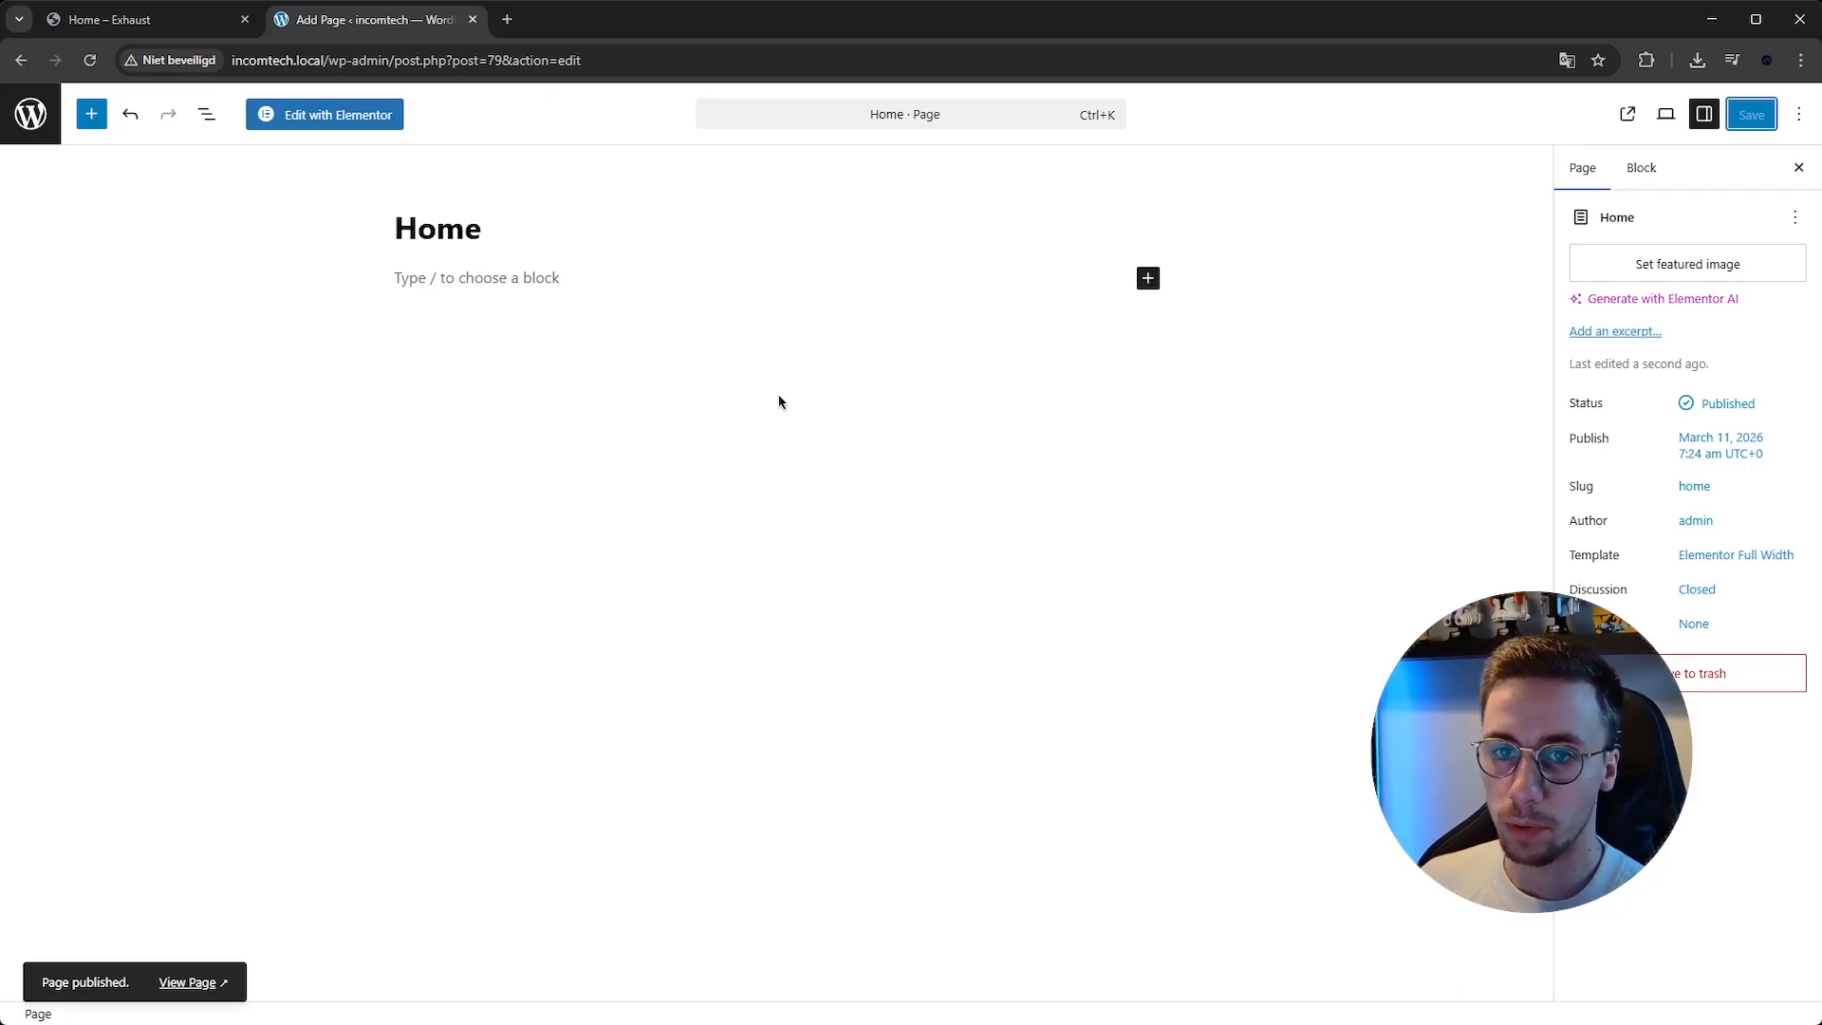
Open Elementor's Theme Builder from the pages list and go to the Header templates.
left_click(31, 114)
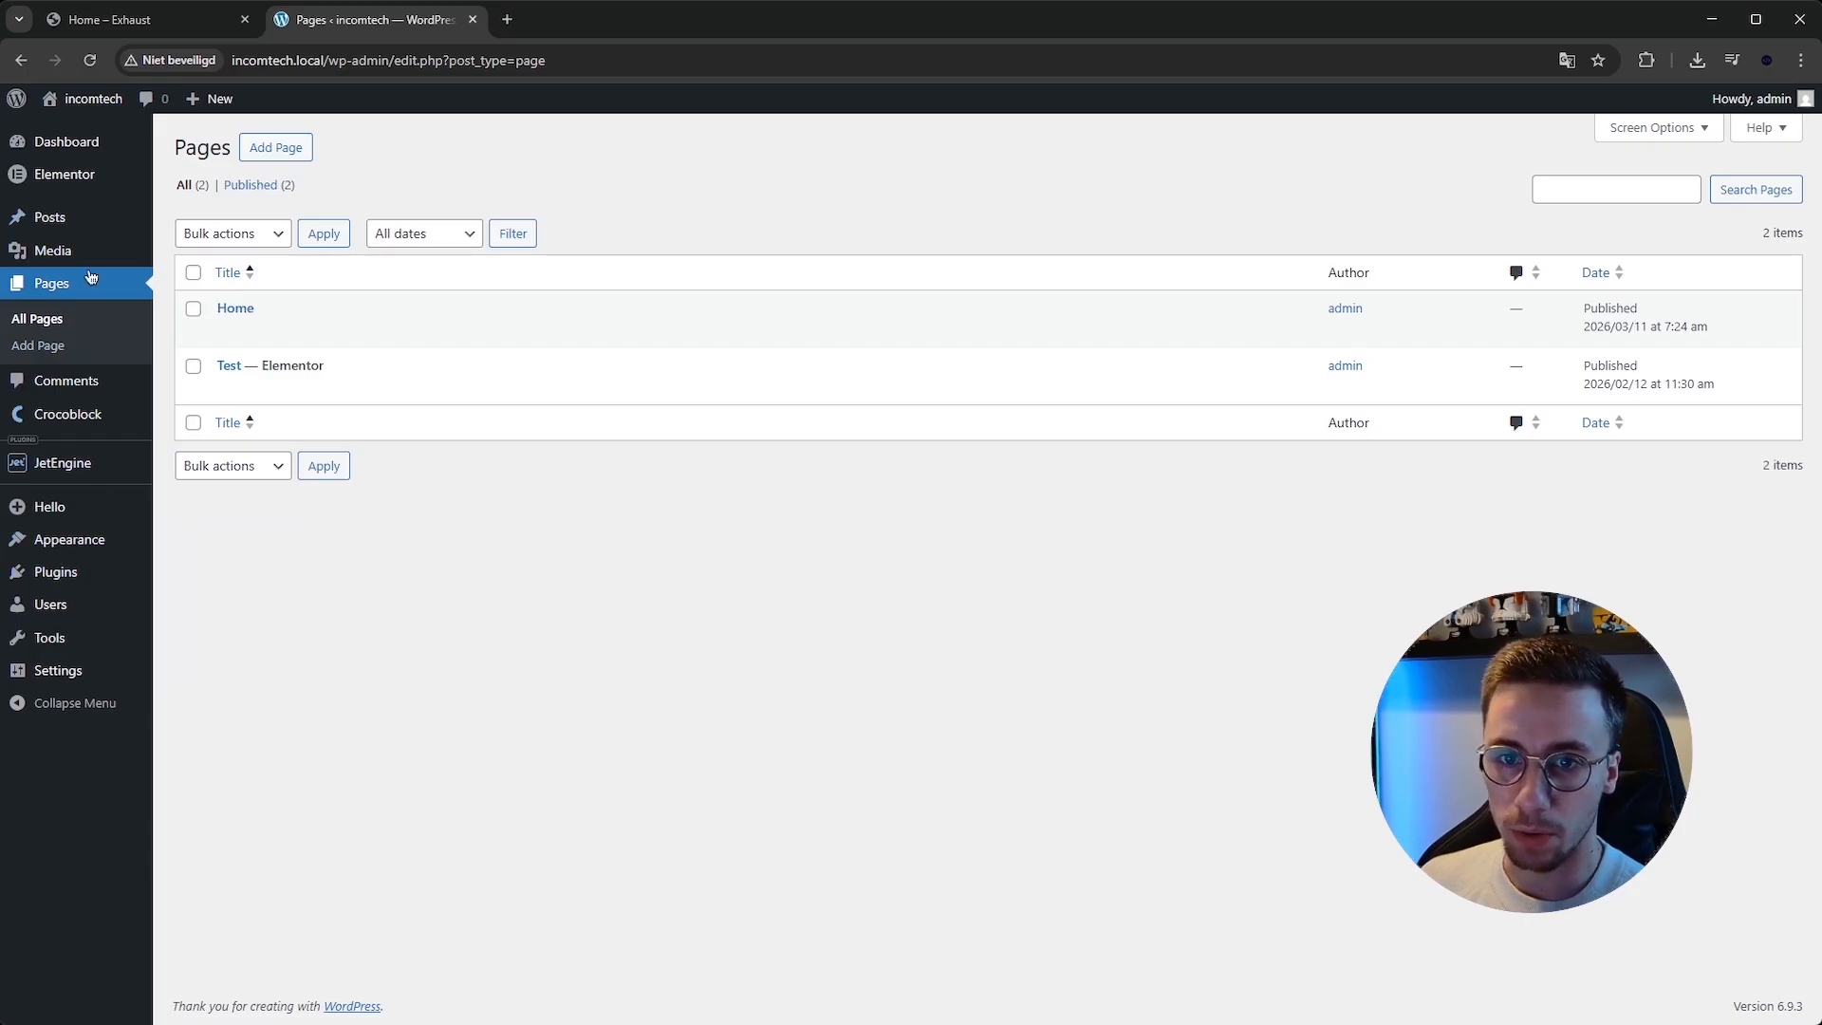
mouse_move(88, 222)
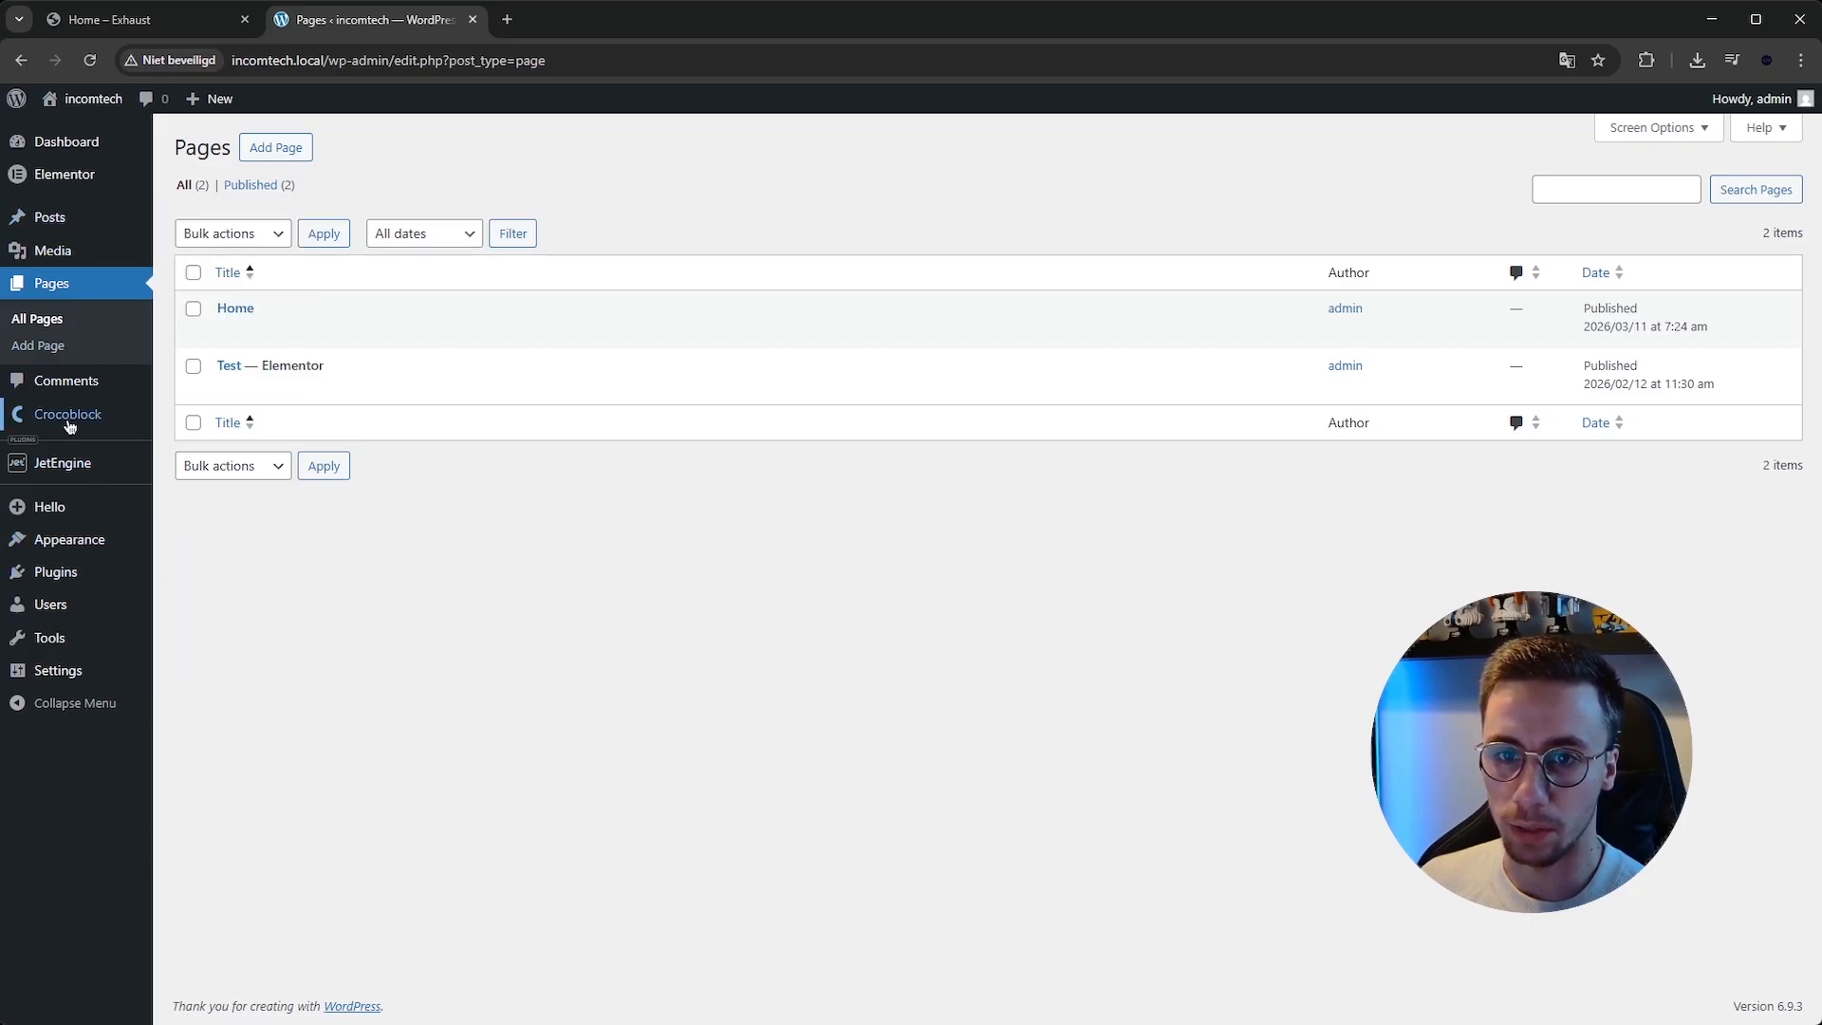
mouse_move(69, 187)
left_click(178, 237)
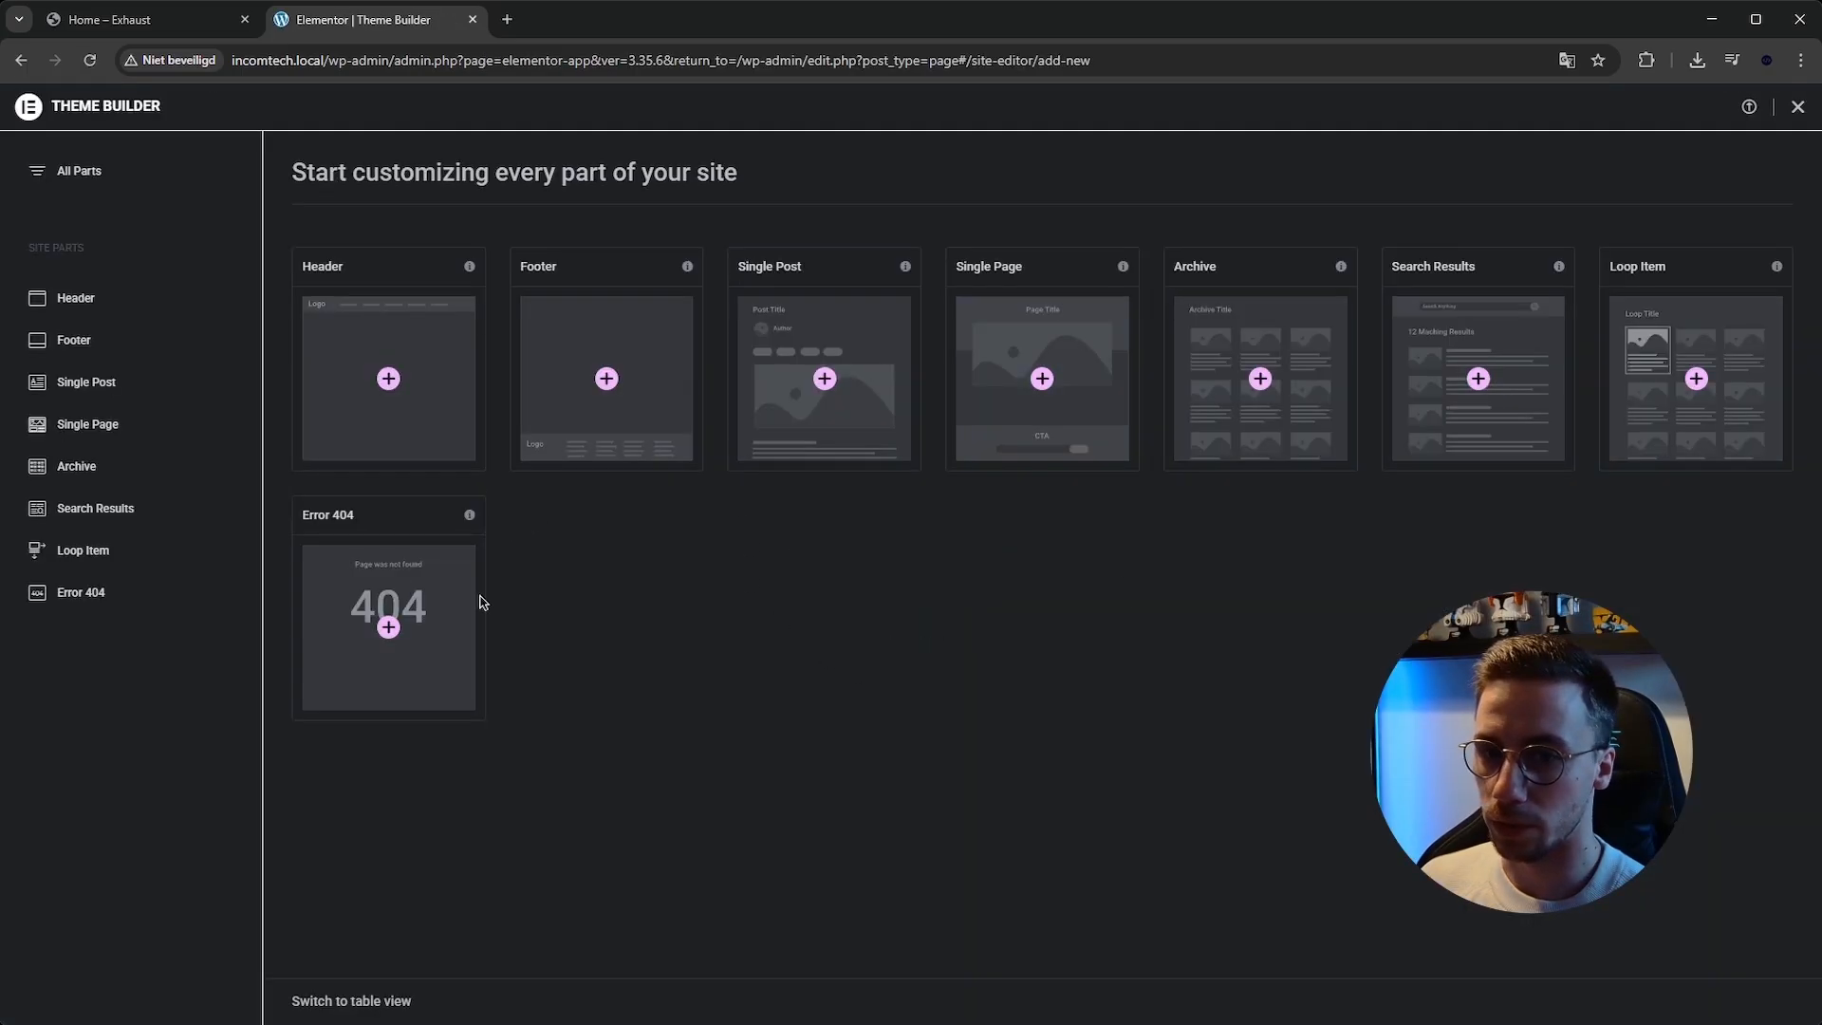
left_click(122, 305)
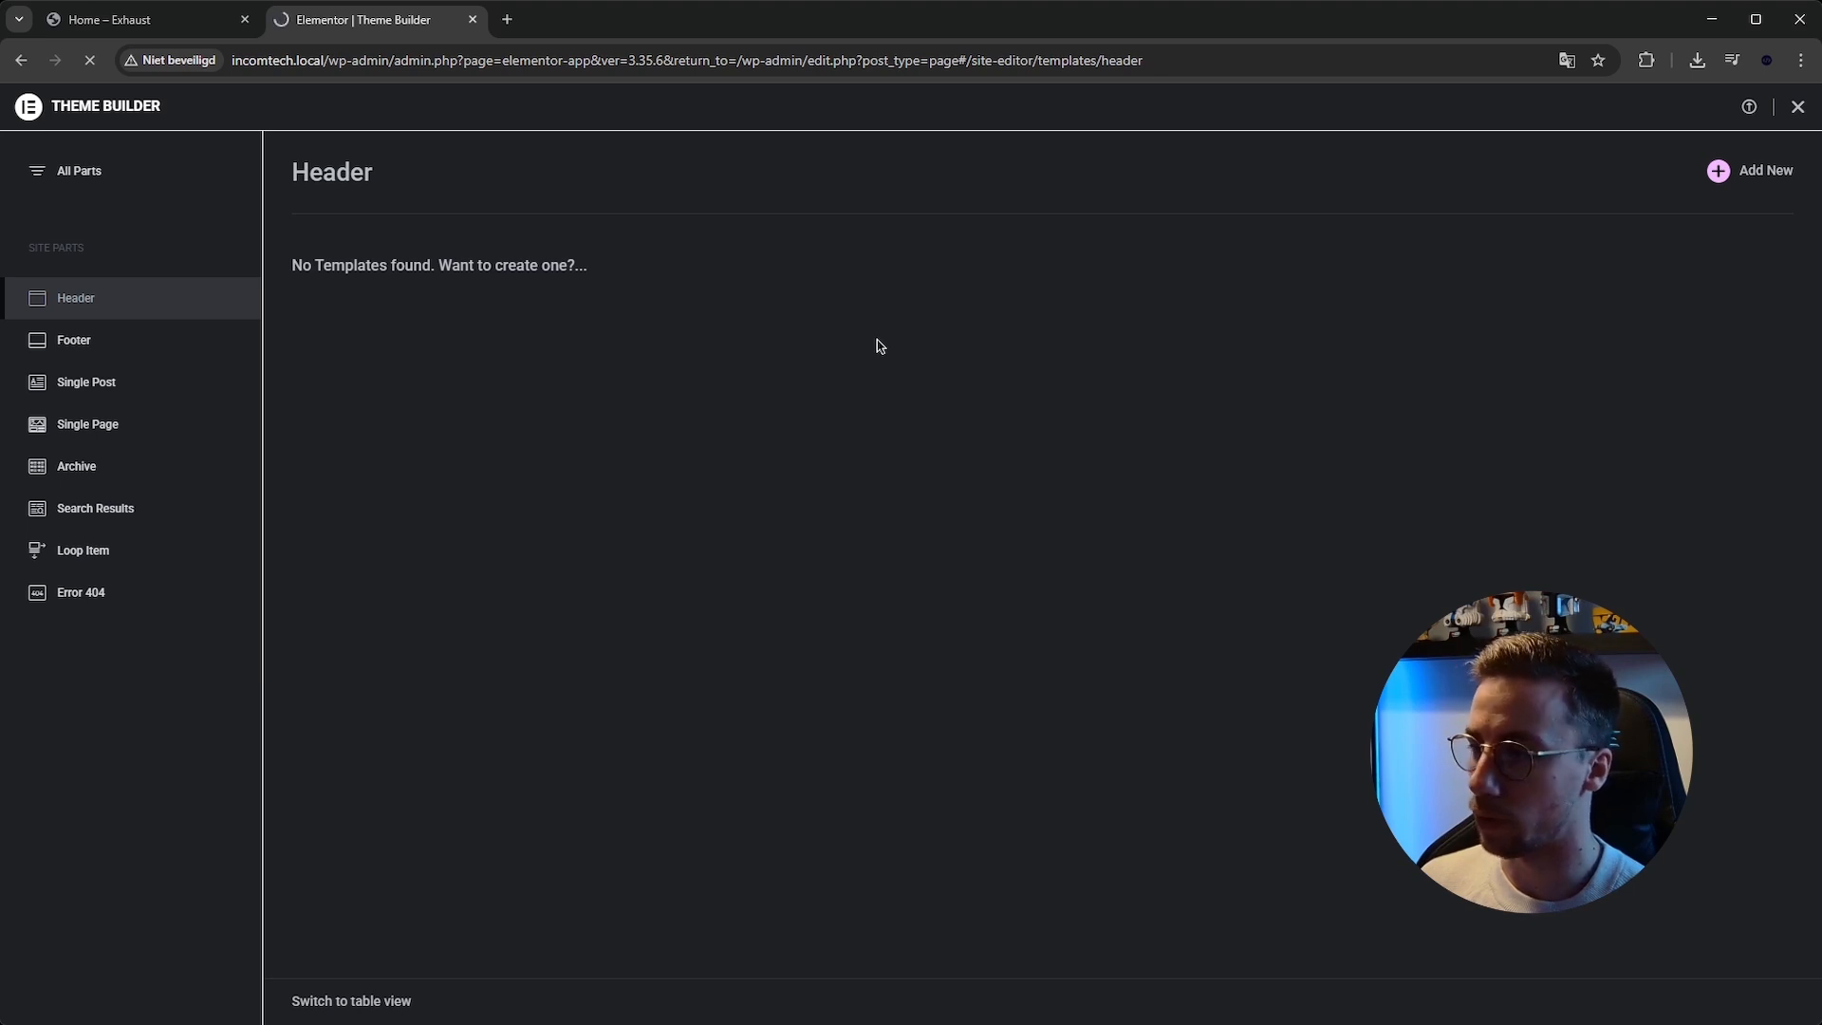
Examine the header of the Exhaust template kit's home page.
key("ctrl+shift+Tab")
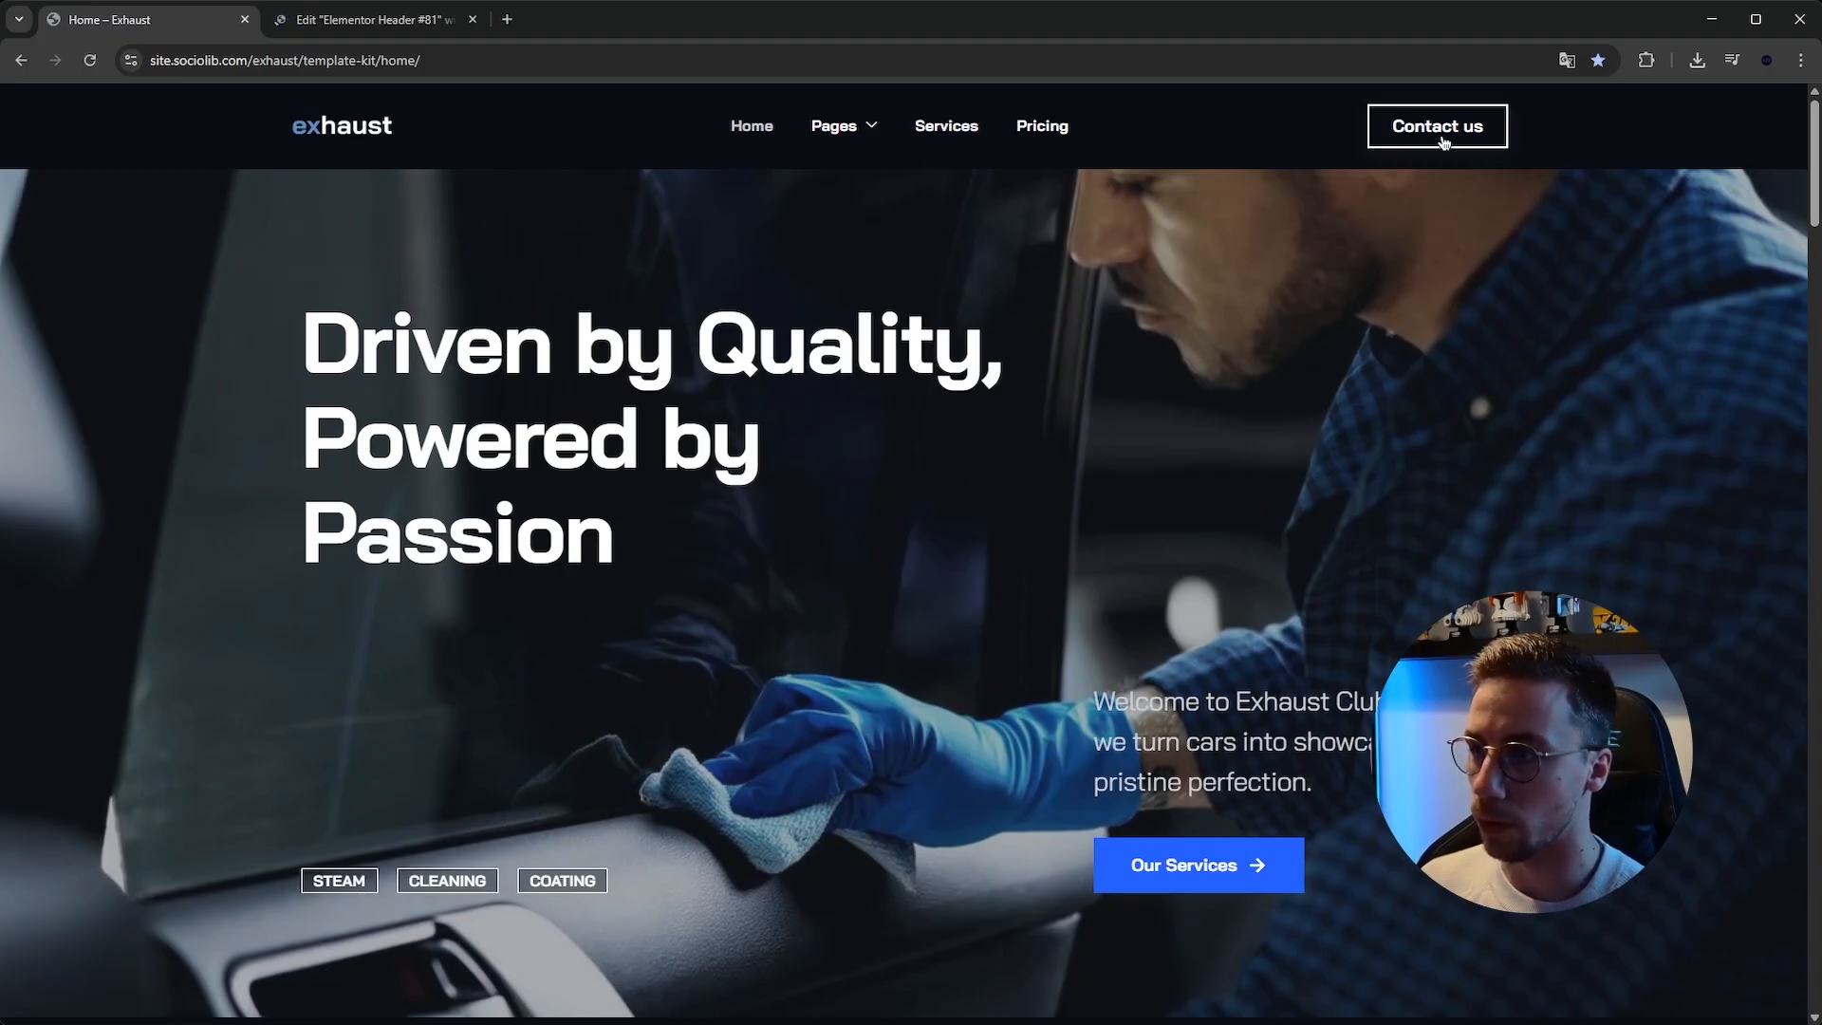
scroll(1183, 341, "down", 5)
scroll(1183, 341, "up", 5)
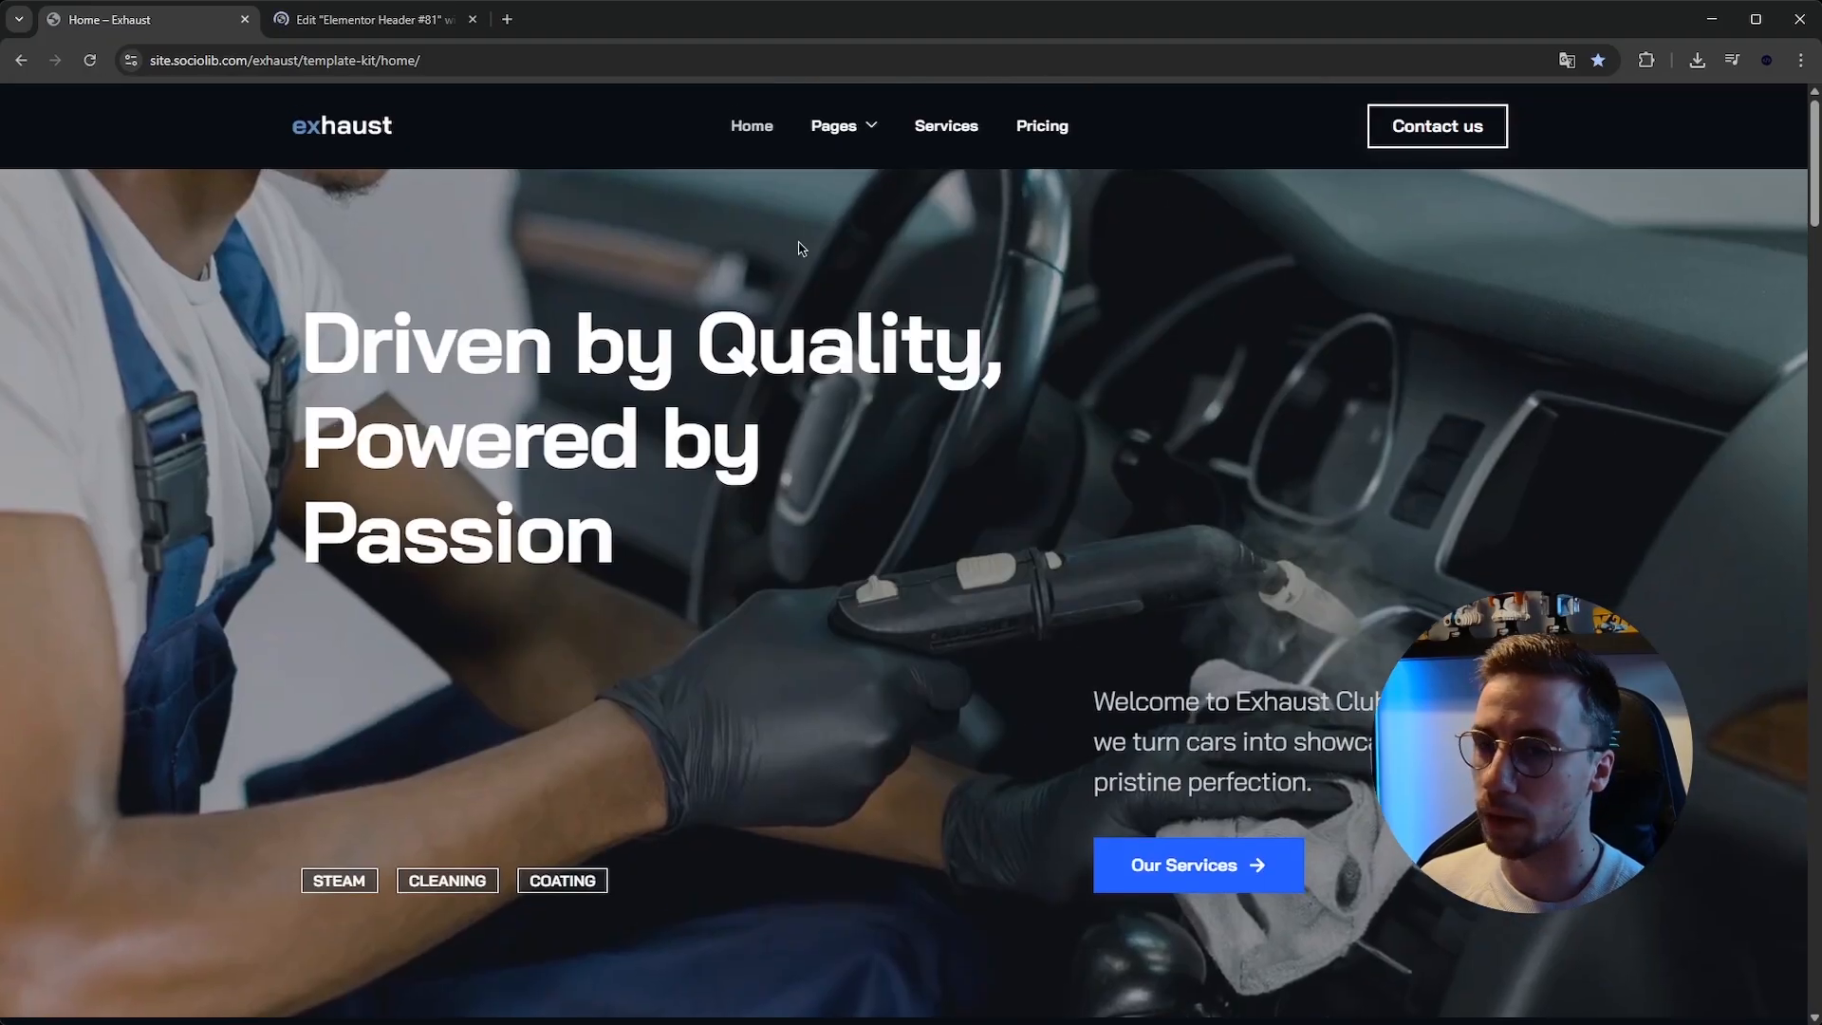
Insert the Flair hair and beauty header block from the library into the new header template.
left_click(382, 8)
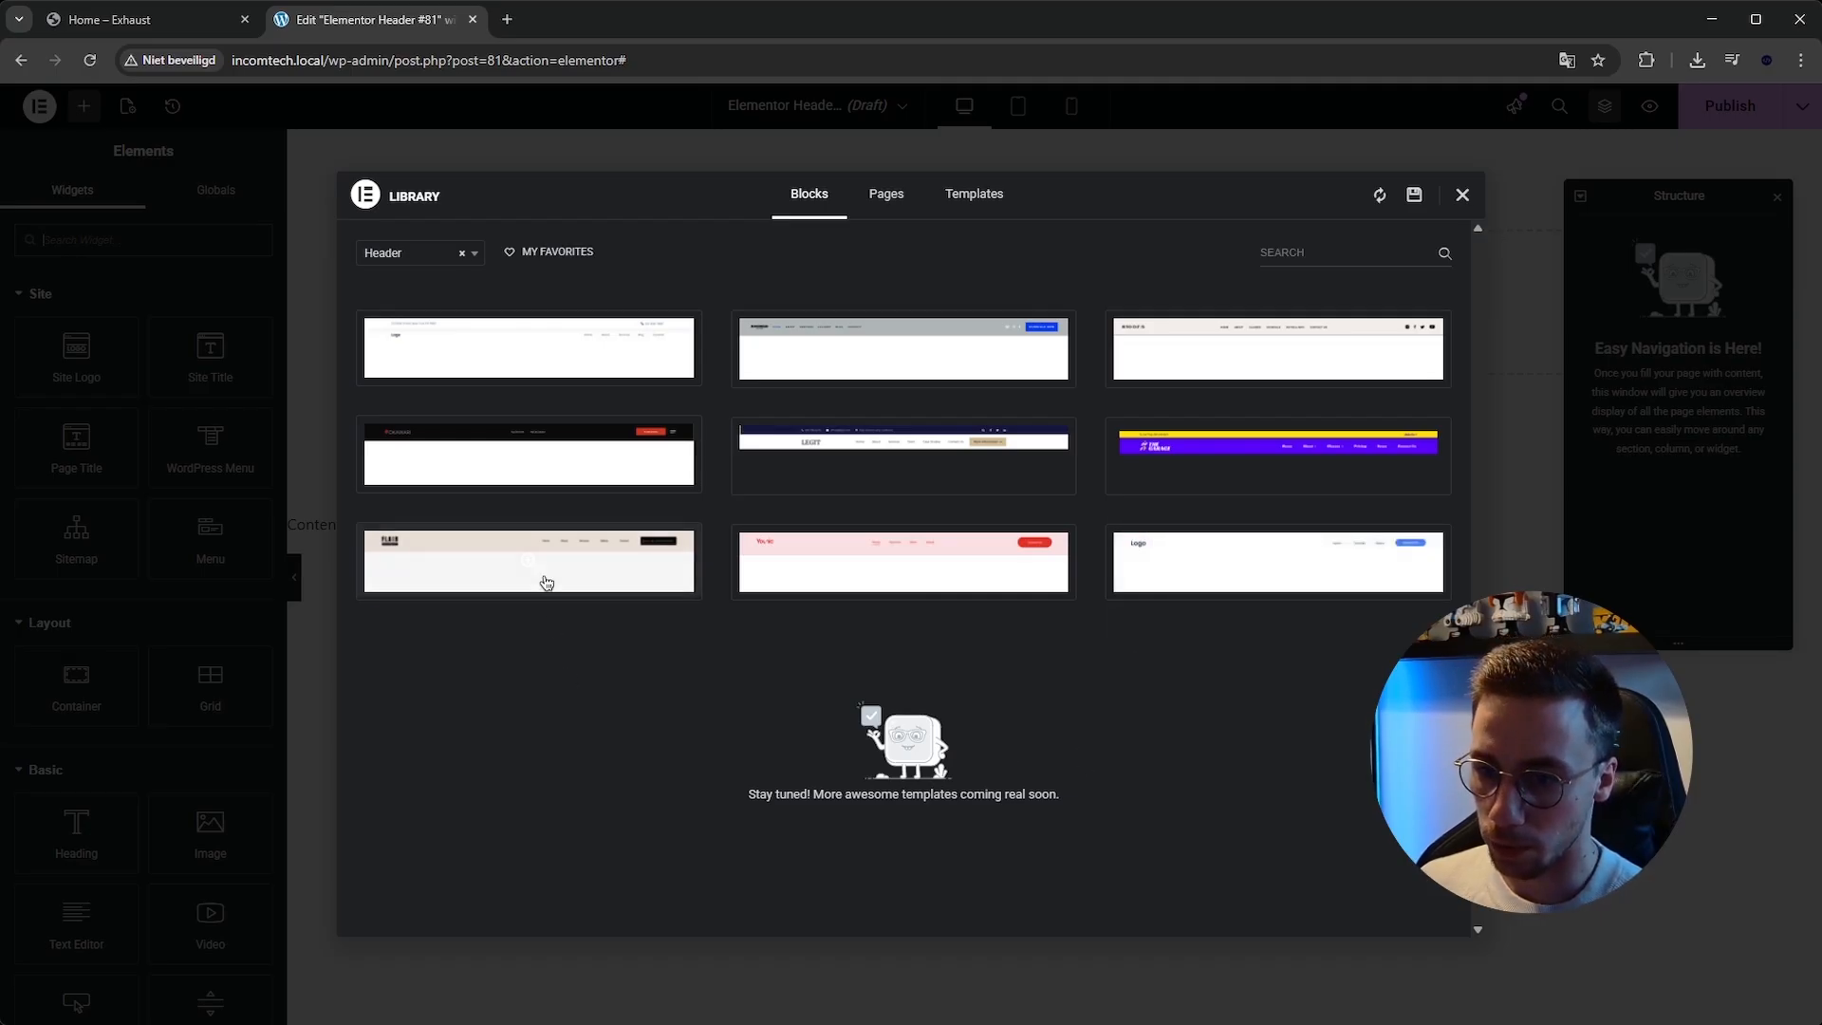
mouse_move(415, 581)
left_click(415, 580)
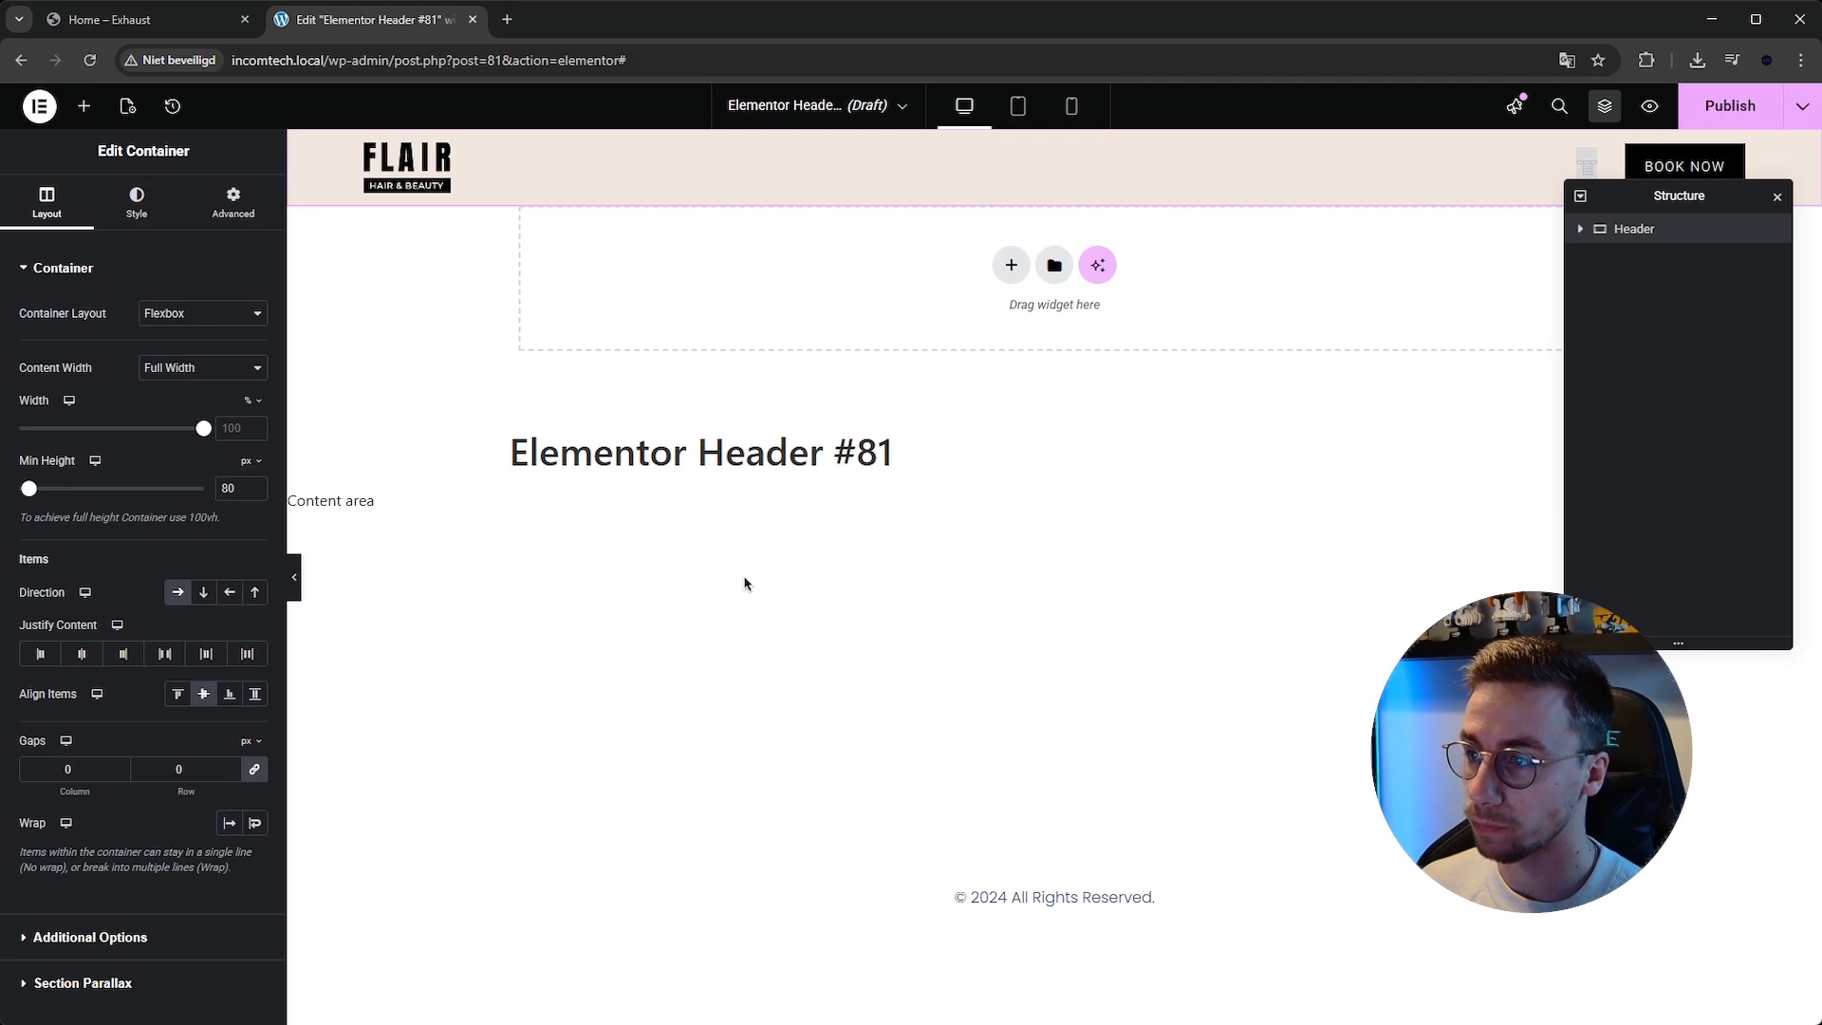
Close the structure panel and delete the logo image from the header.
left_click(1778, 199)
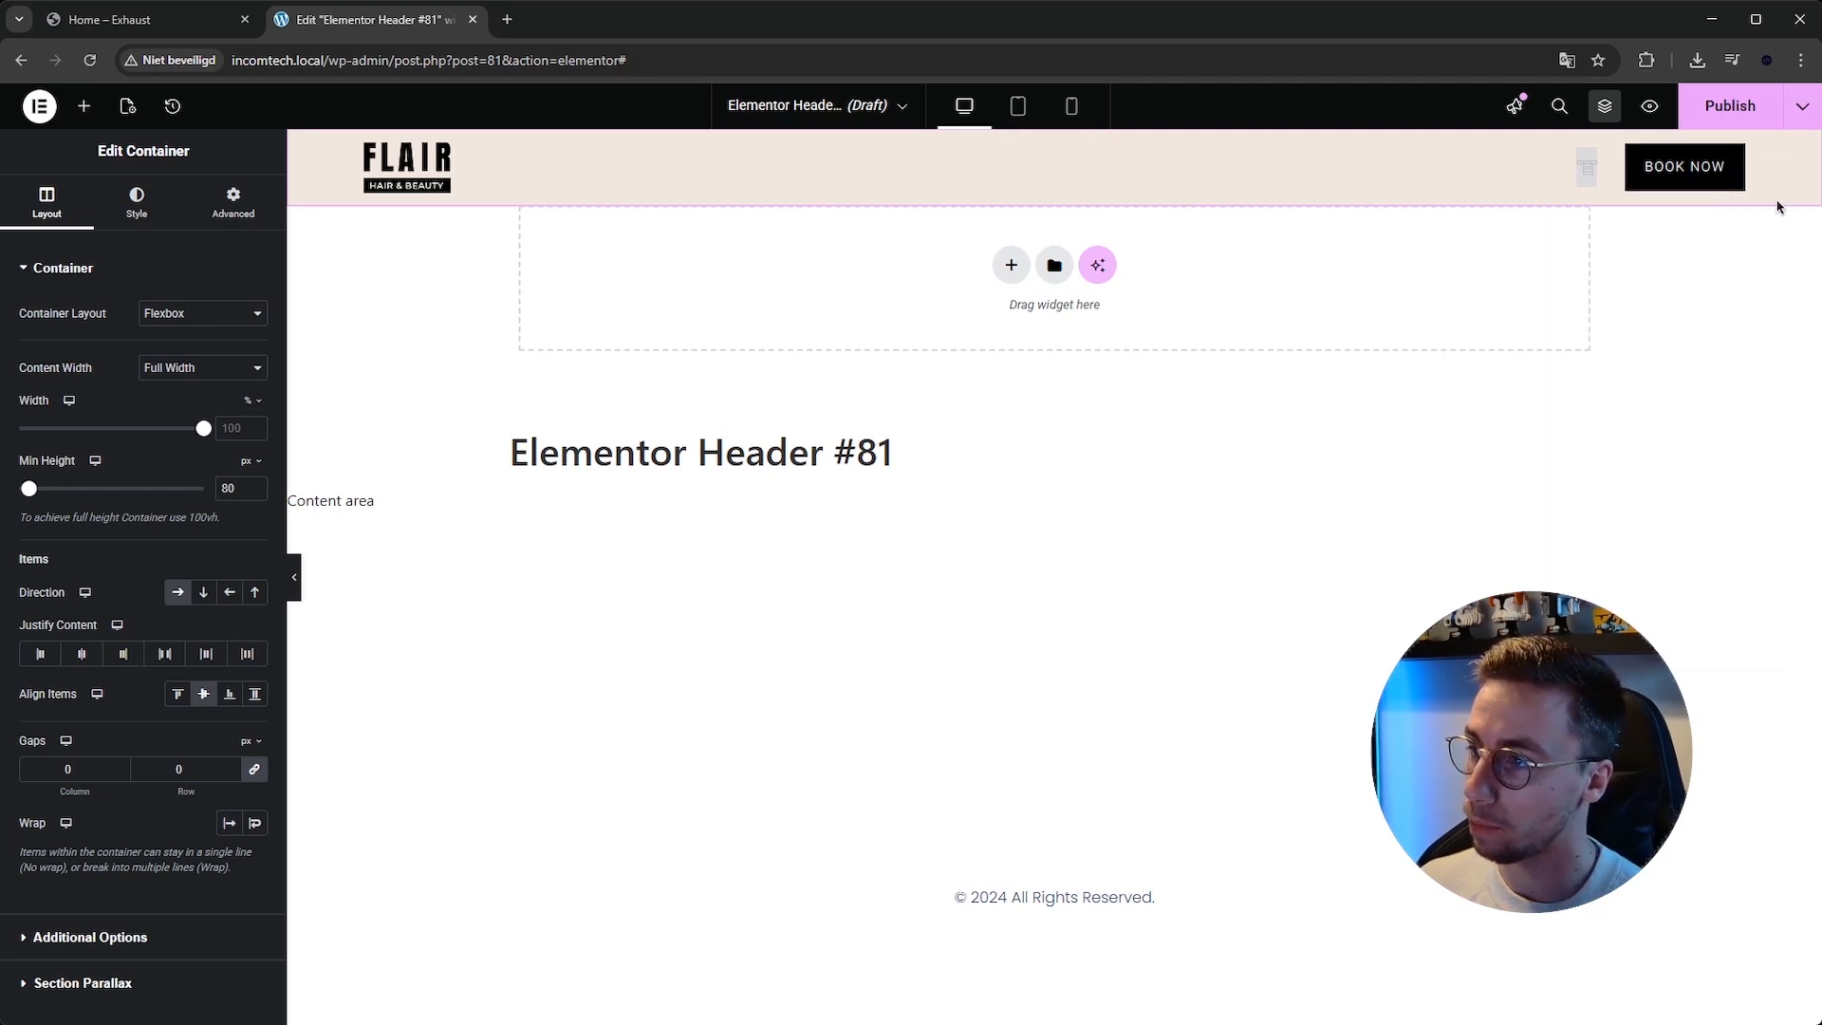
left_click(439, 168)
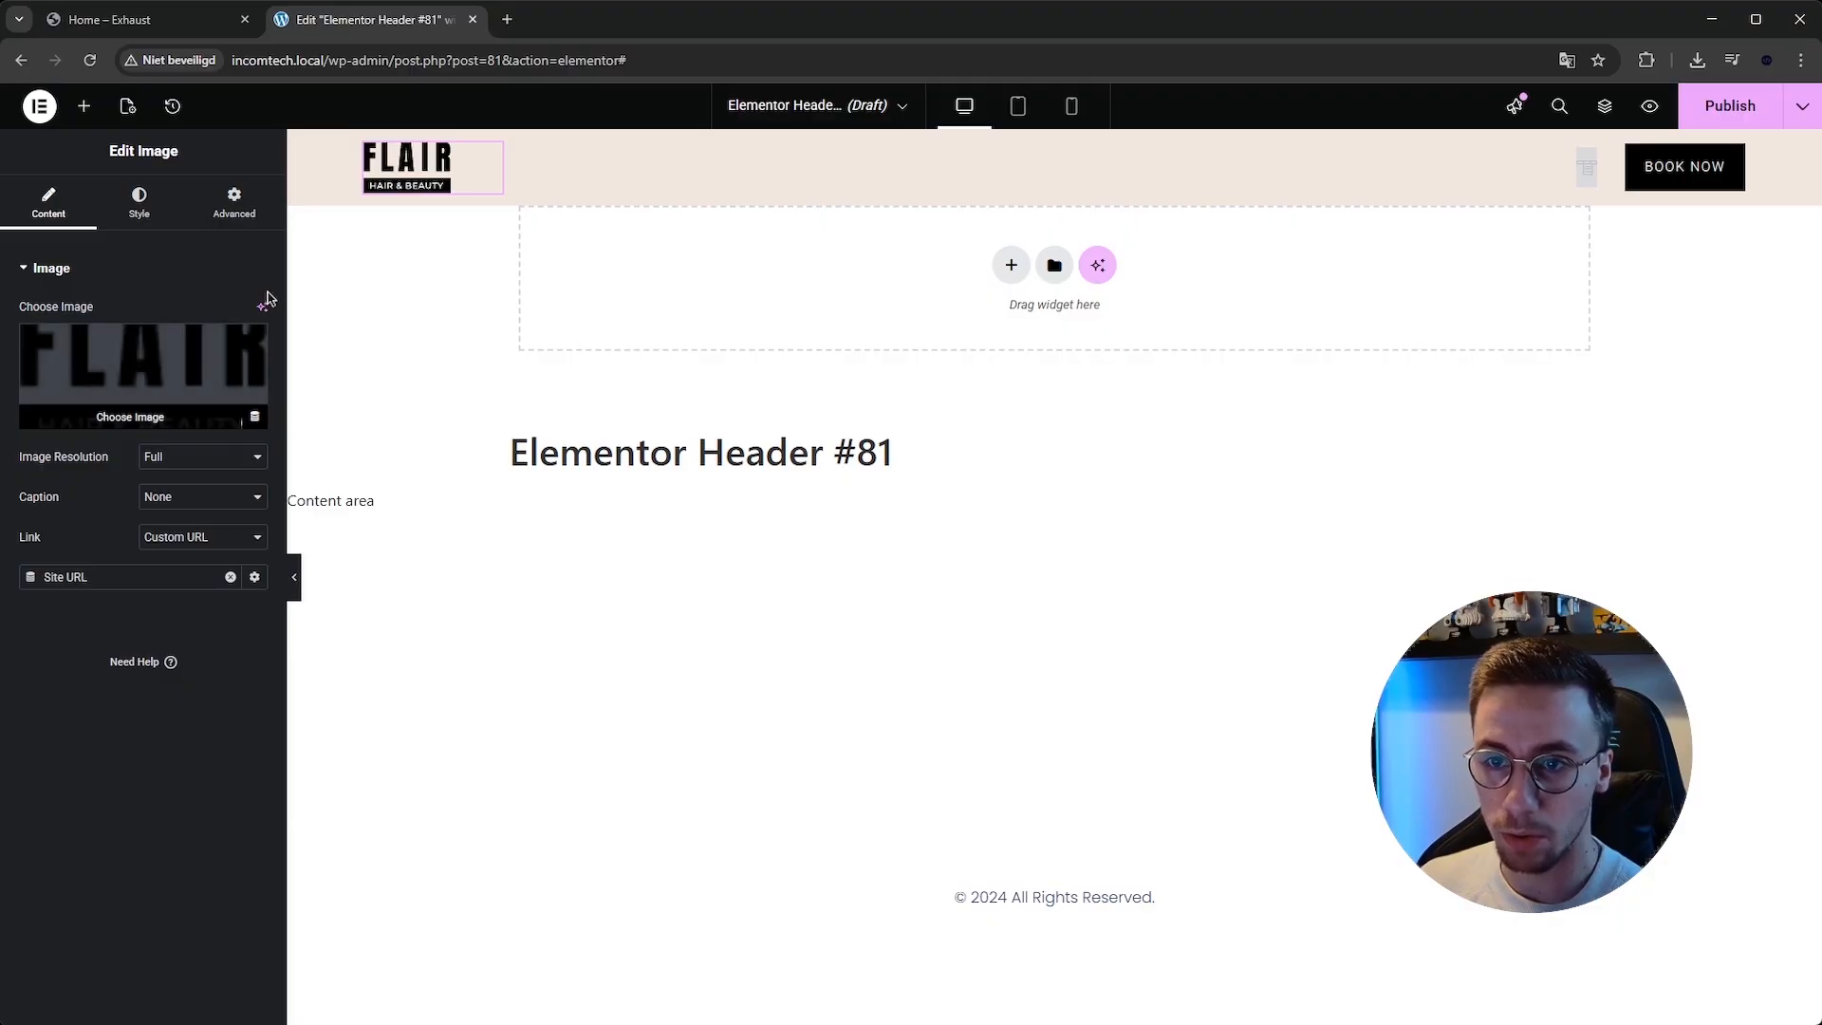
right_click(418, 162)
left_click(513, 586)
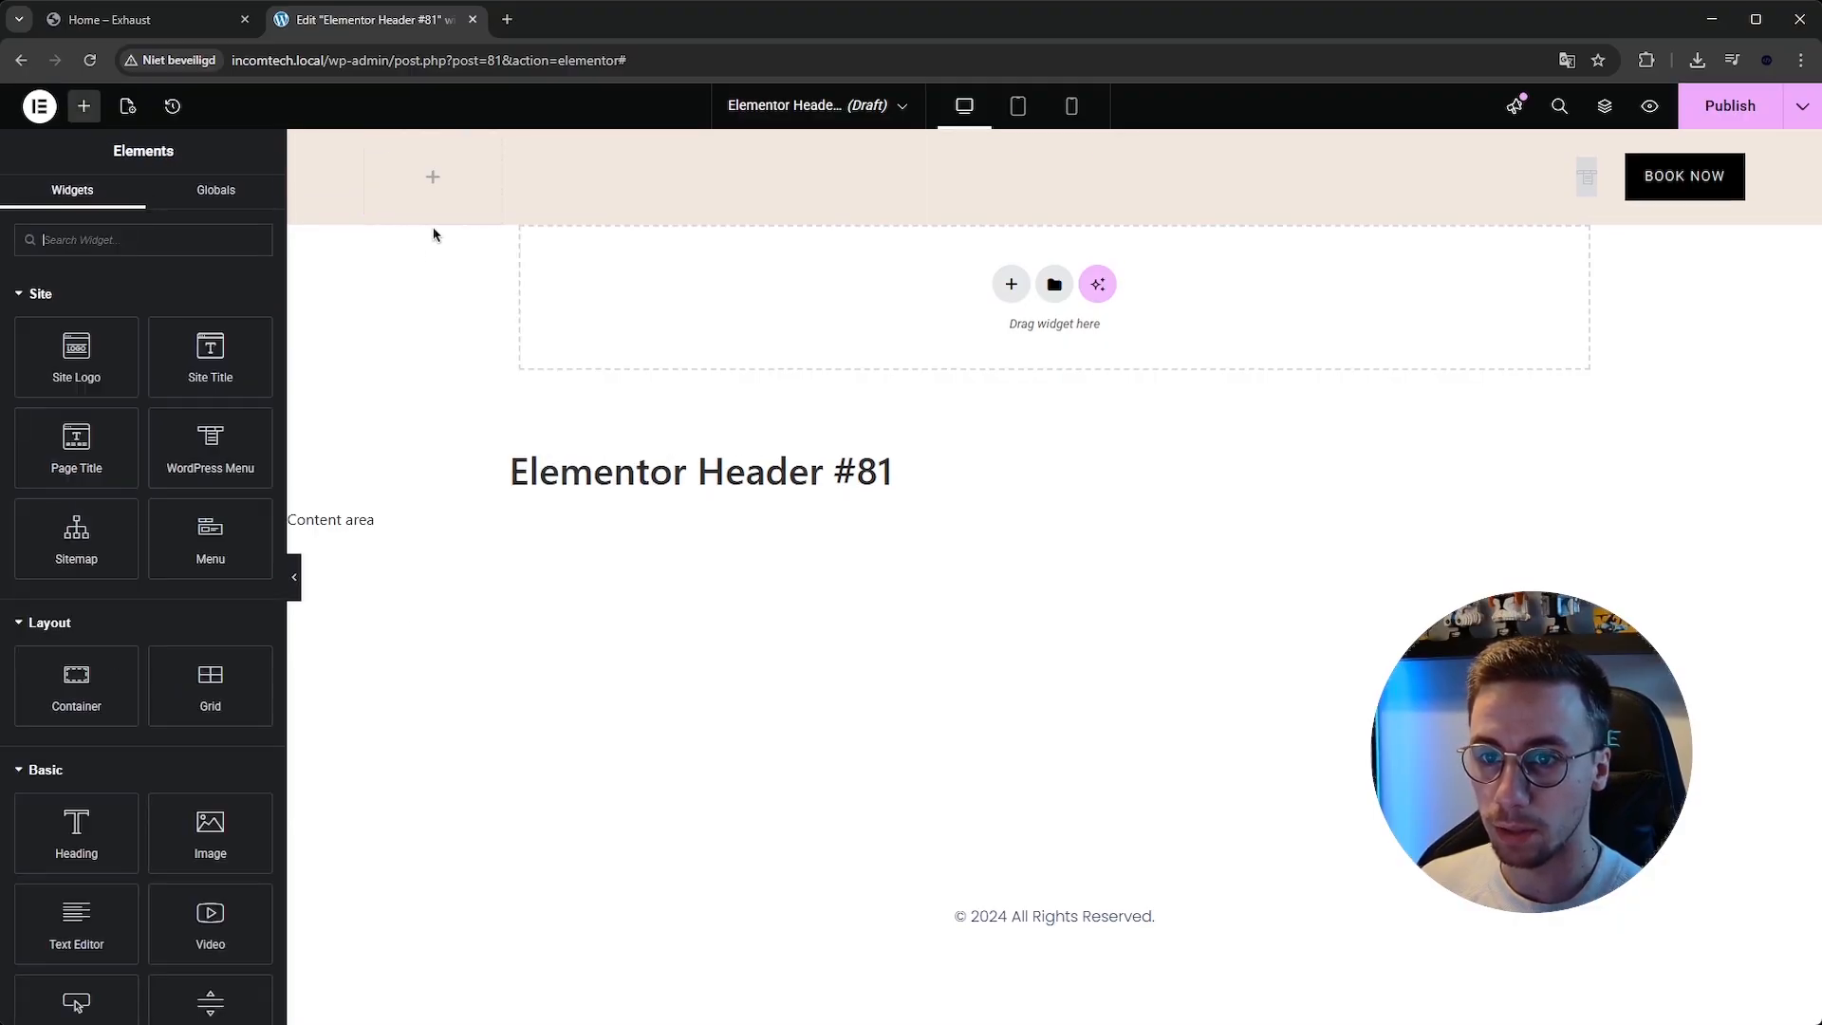
Add a Heading widget in the logo's place and set its title to Repairo.
left_click_drag(75, 818, 440, 169)
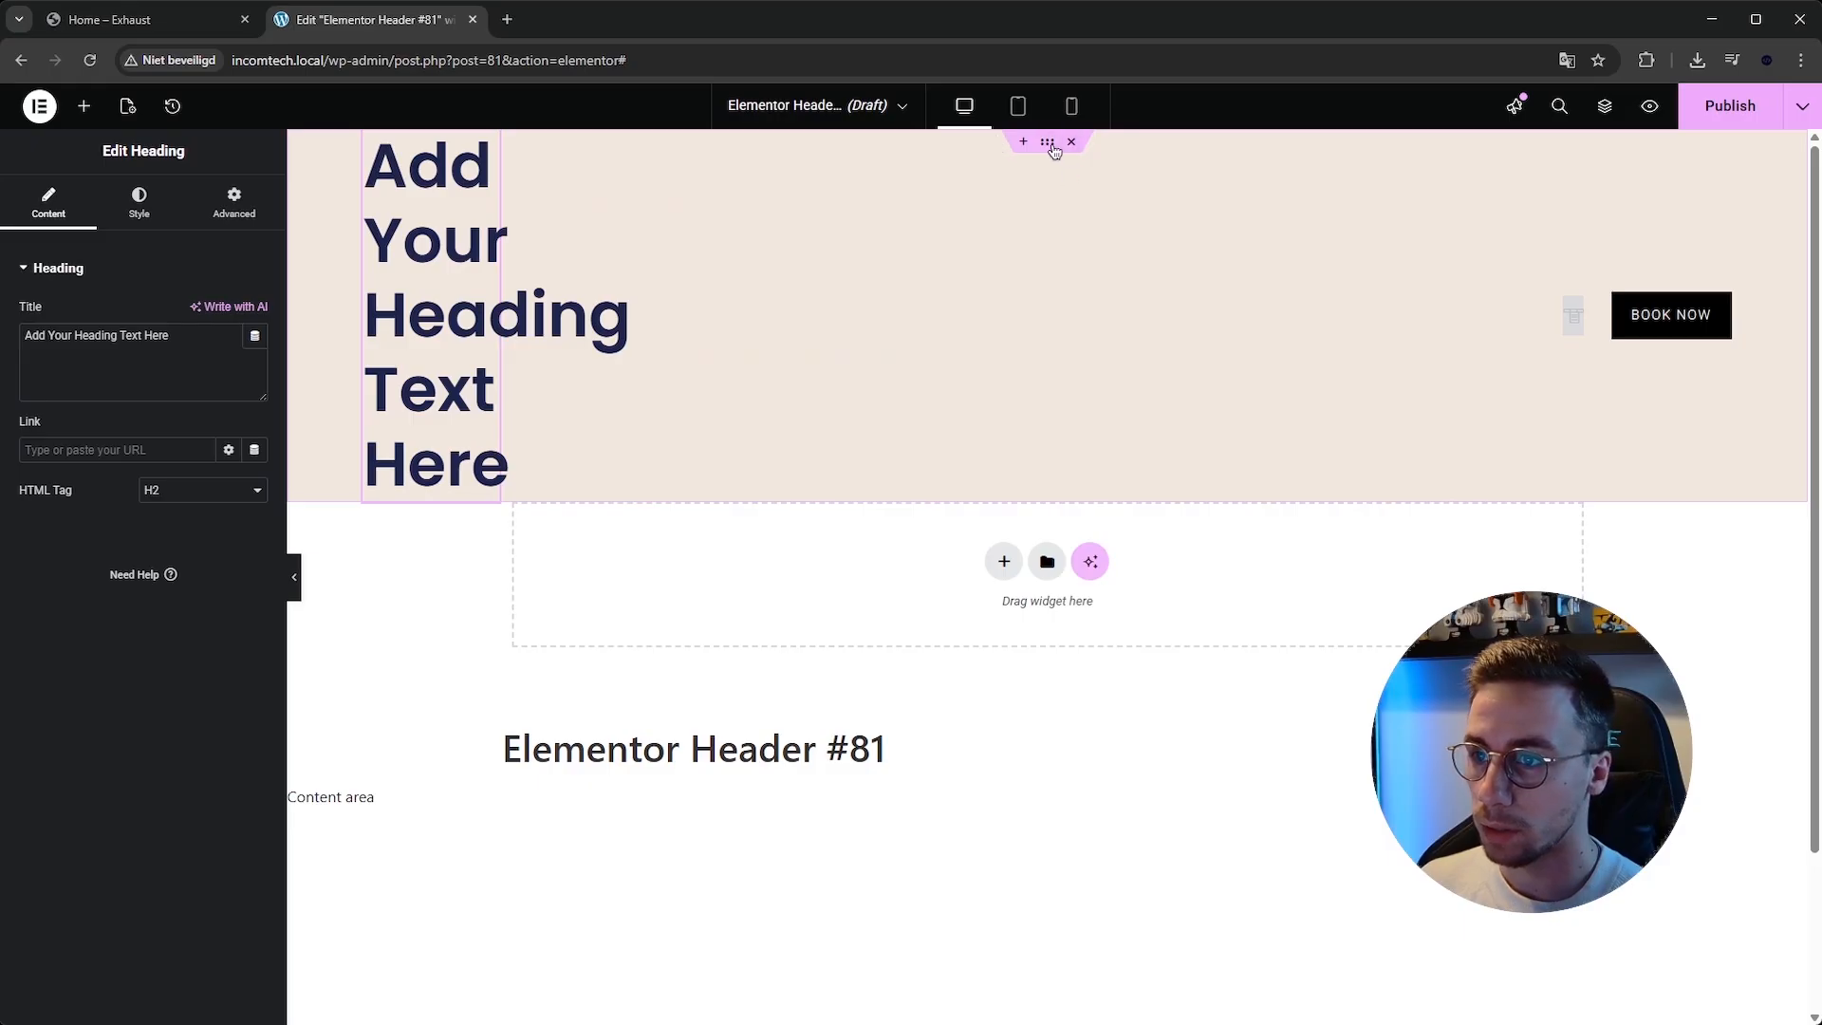
left_click(161, 22)
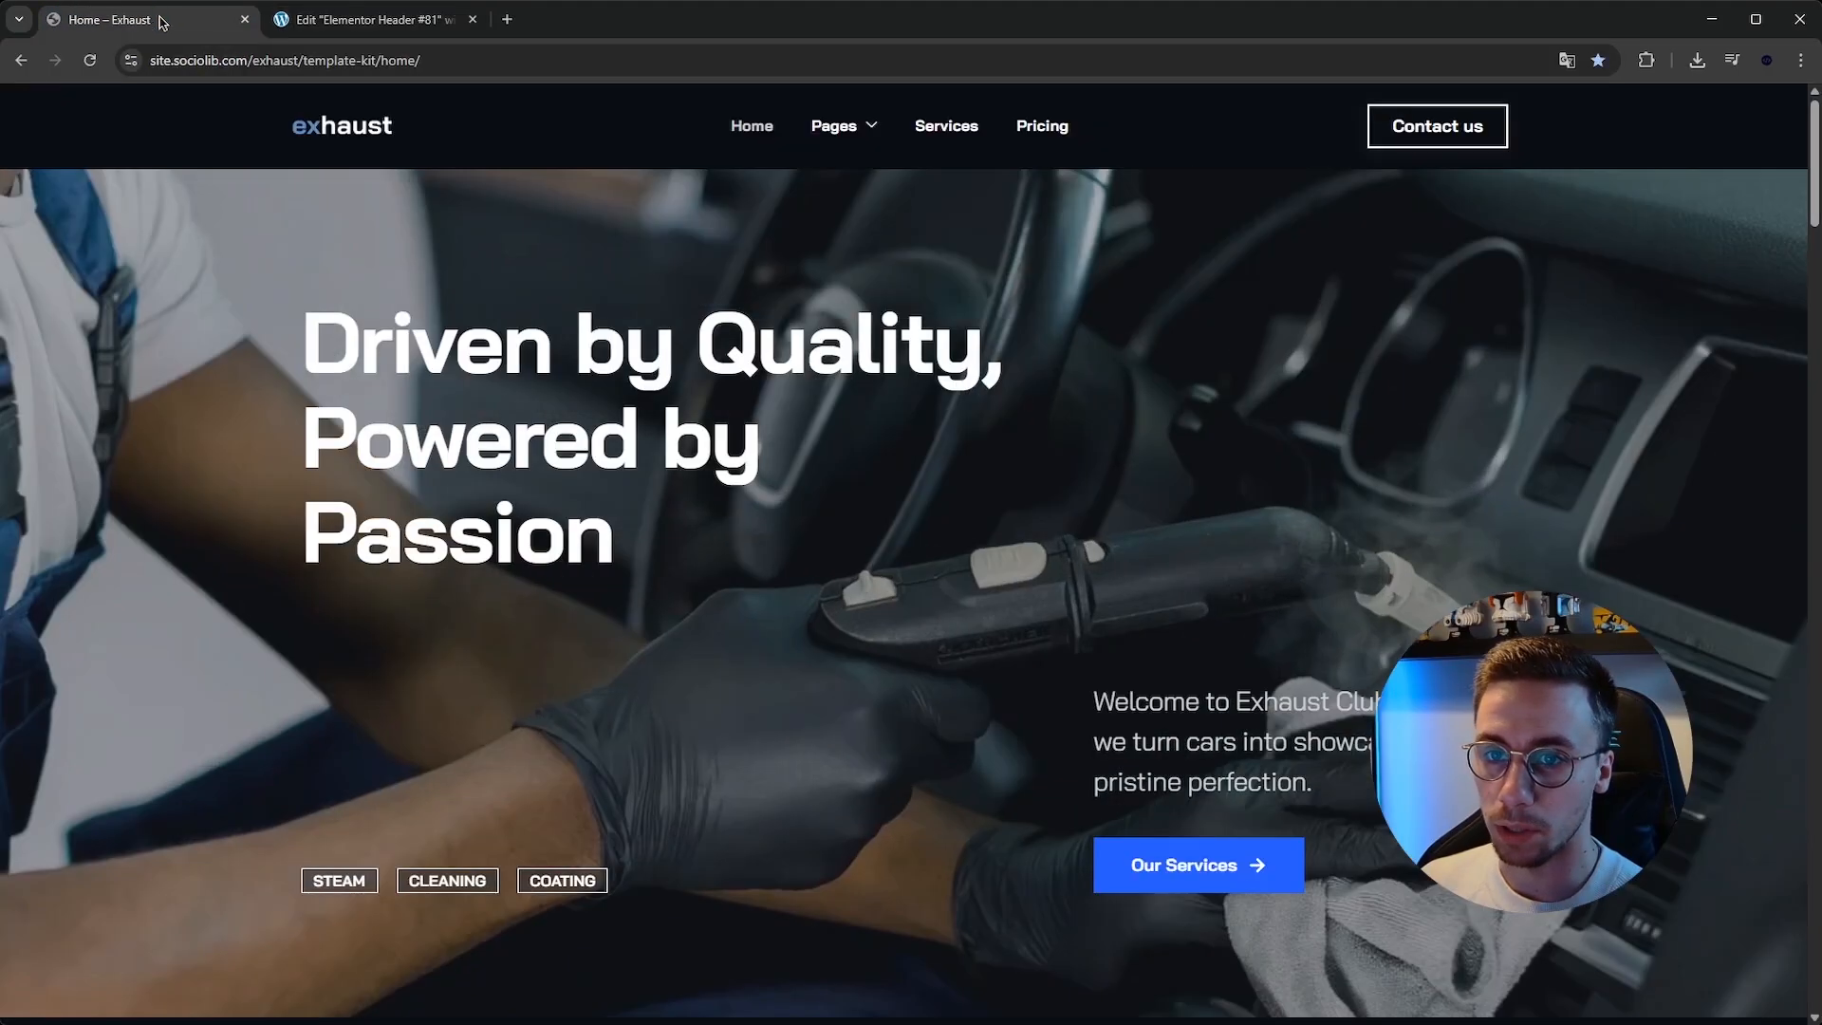
left_click(339, 23)
left_click_drag(205, 336, 24, 336)
type("CaRe")
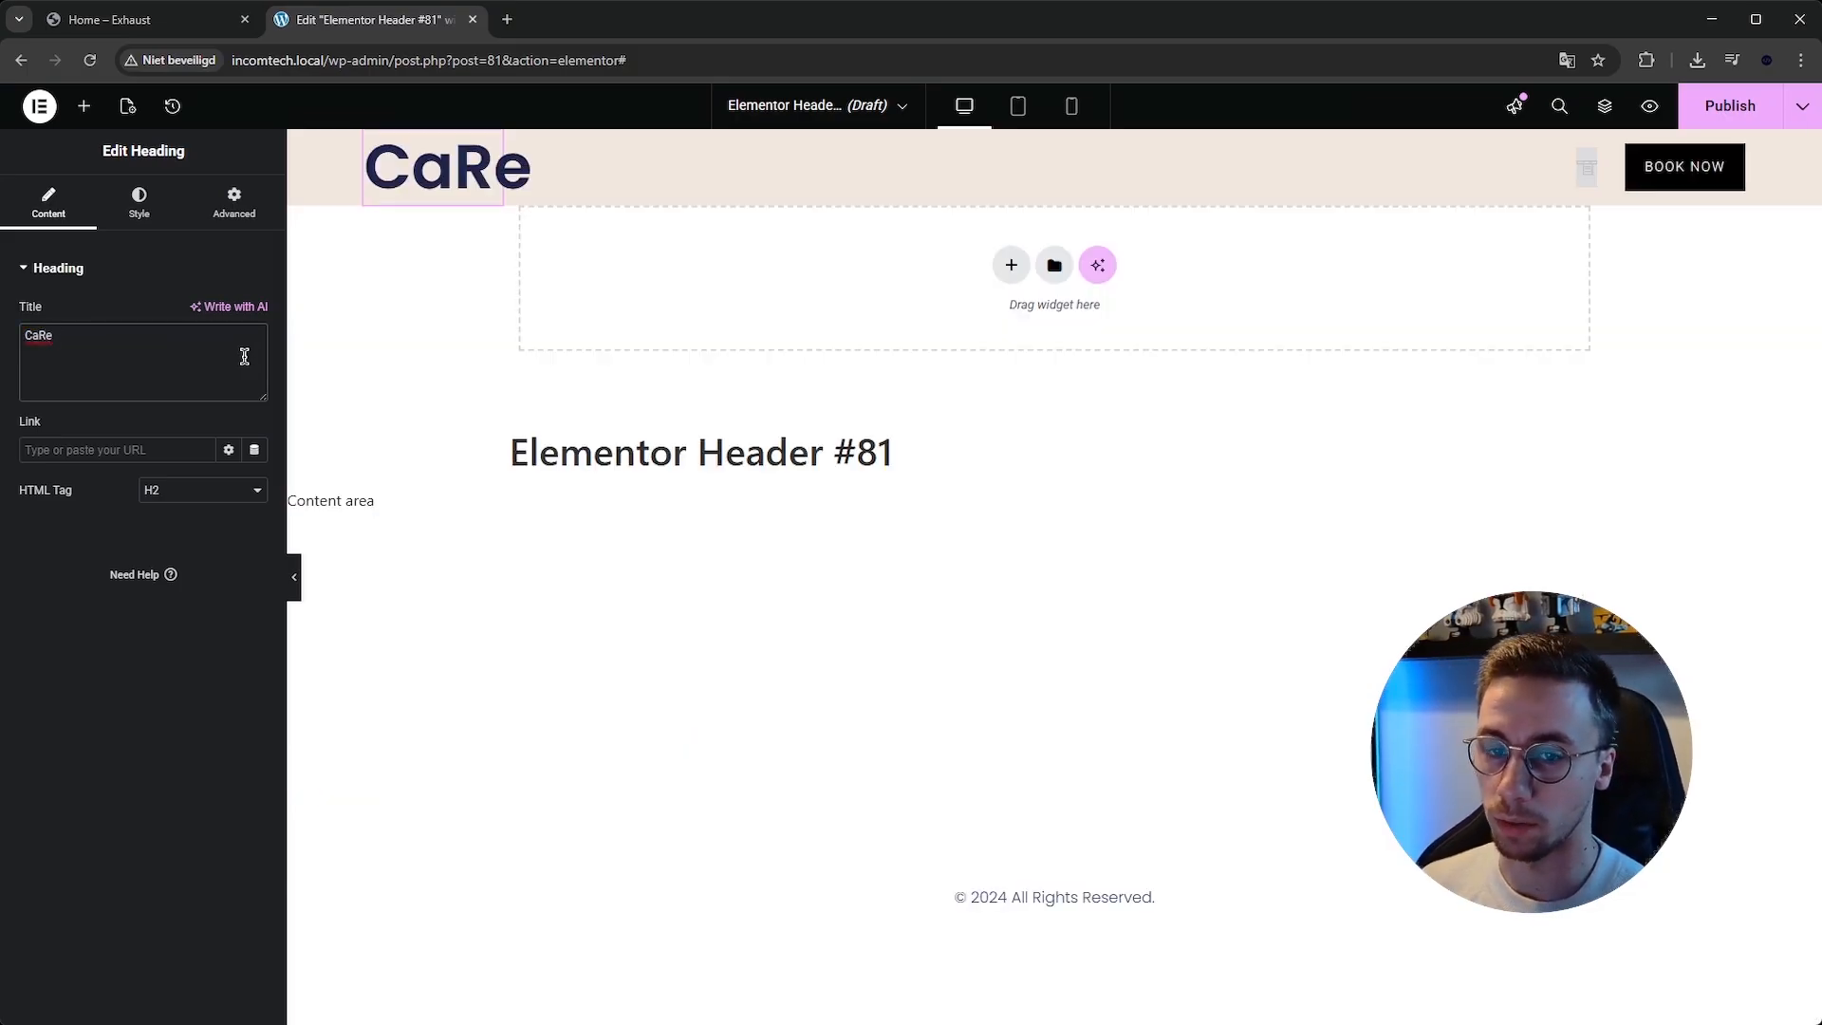
key("BackSpace")
key("BackSpace")
key("BackSpace")
key("BackSpace")
type("R")
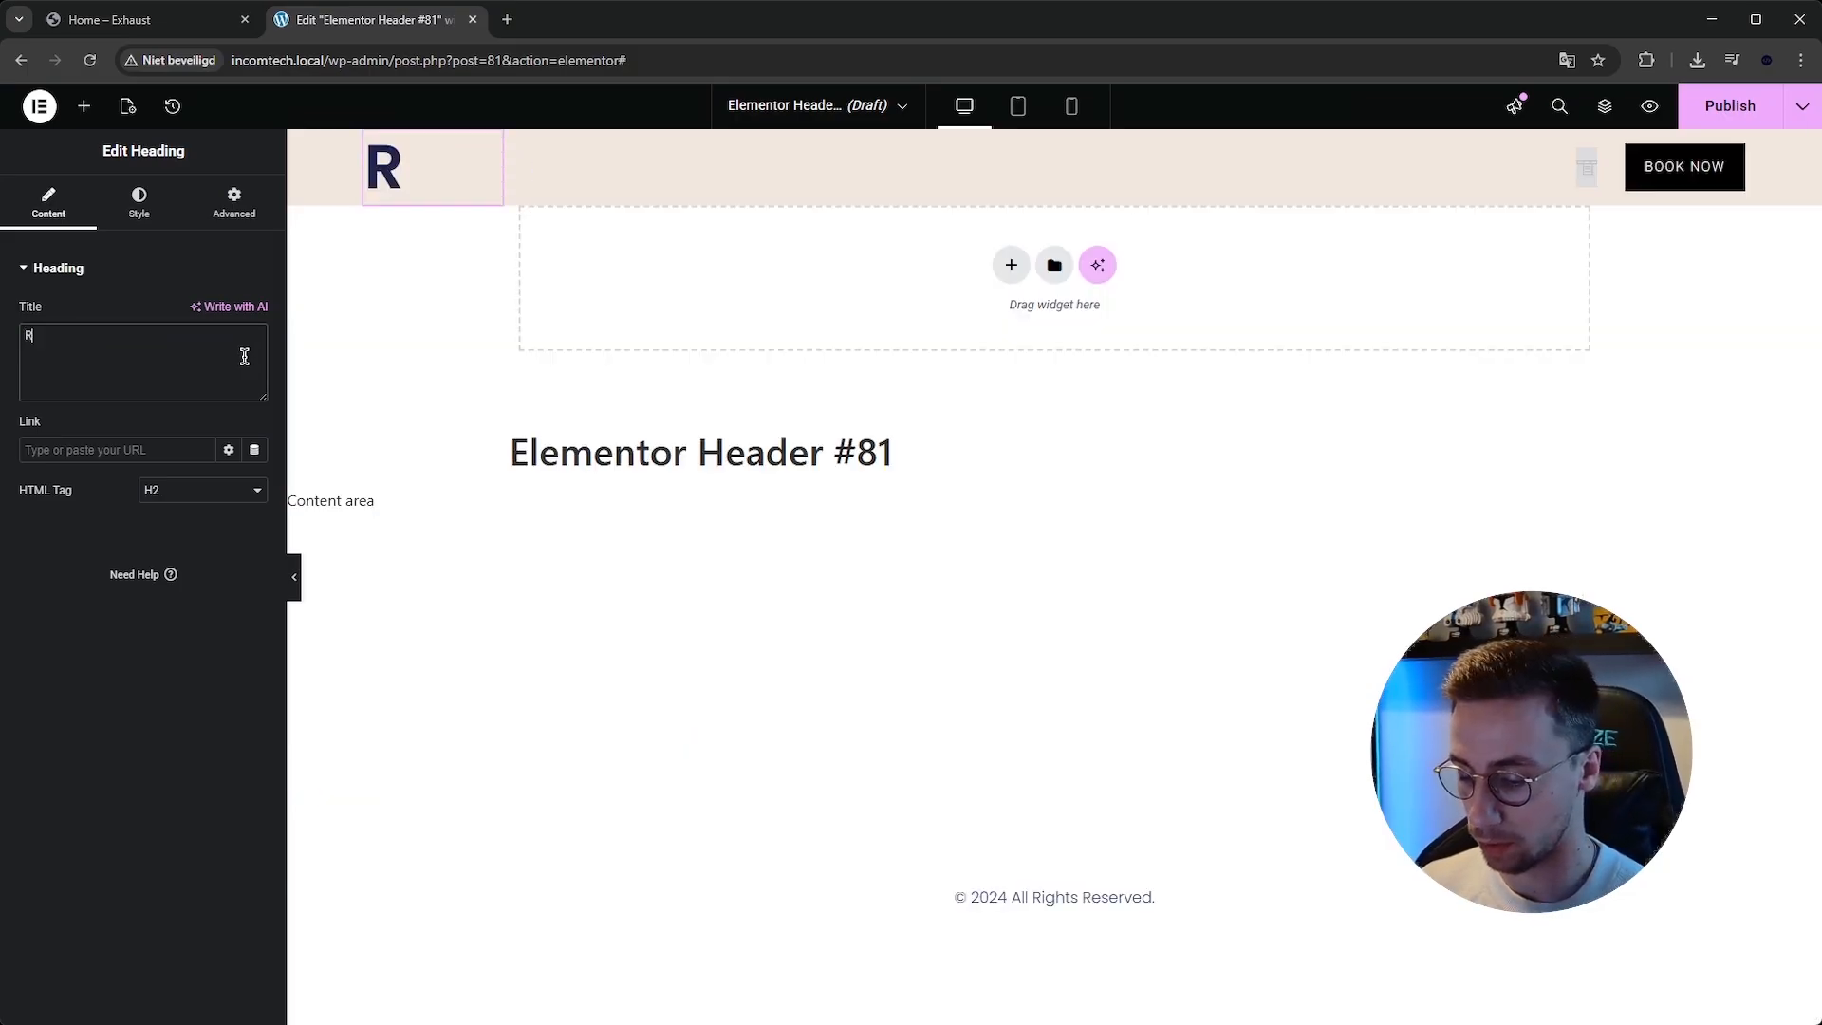
type("epairo")
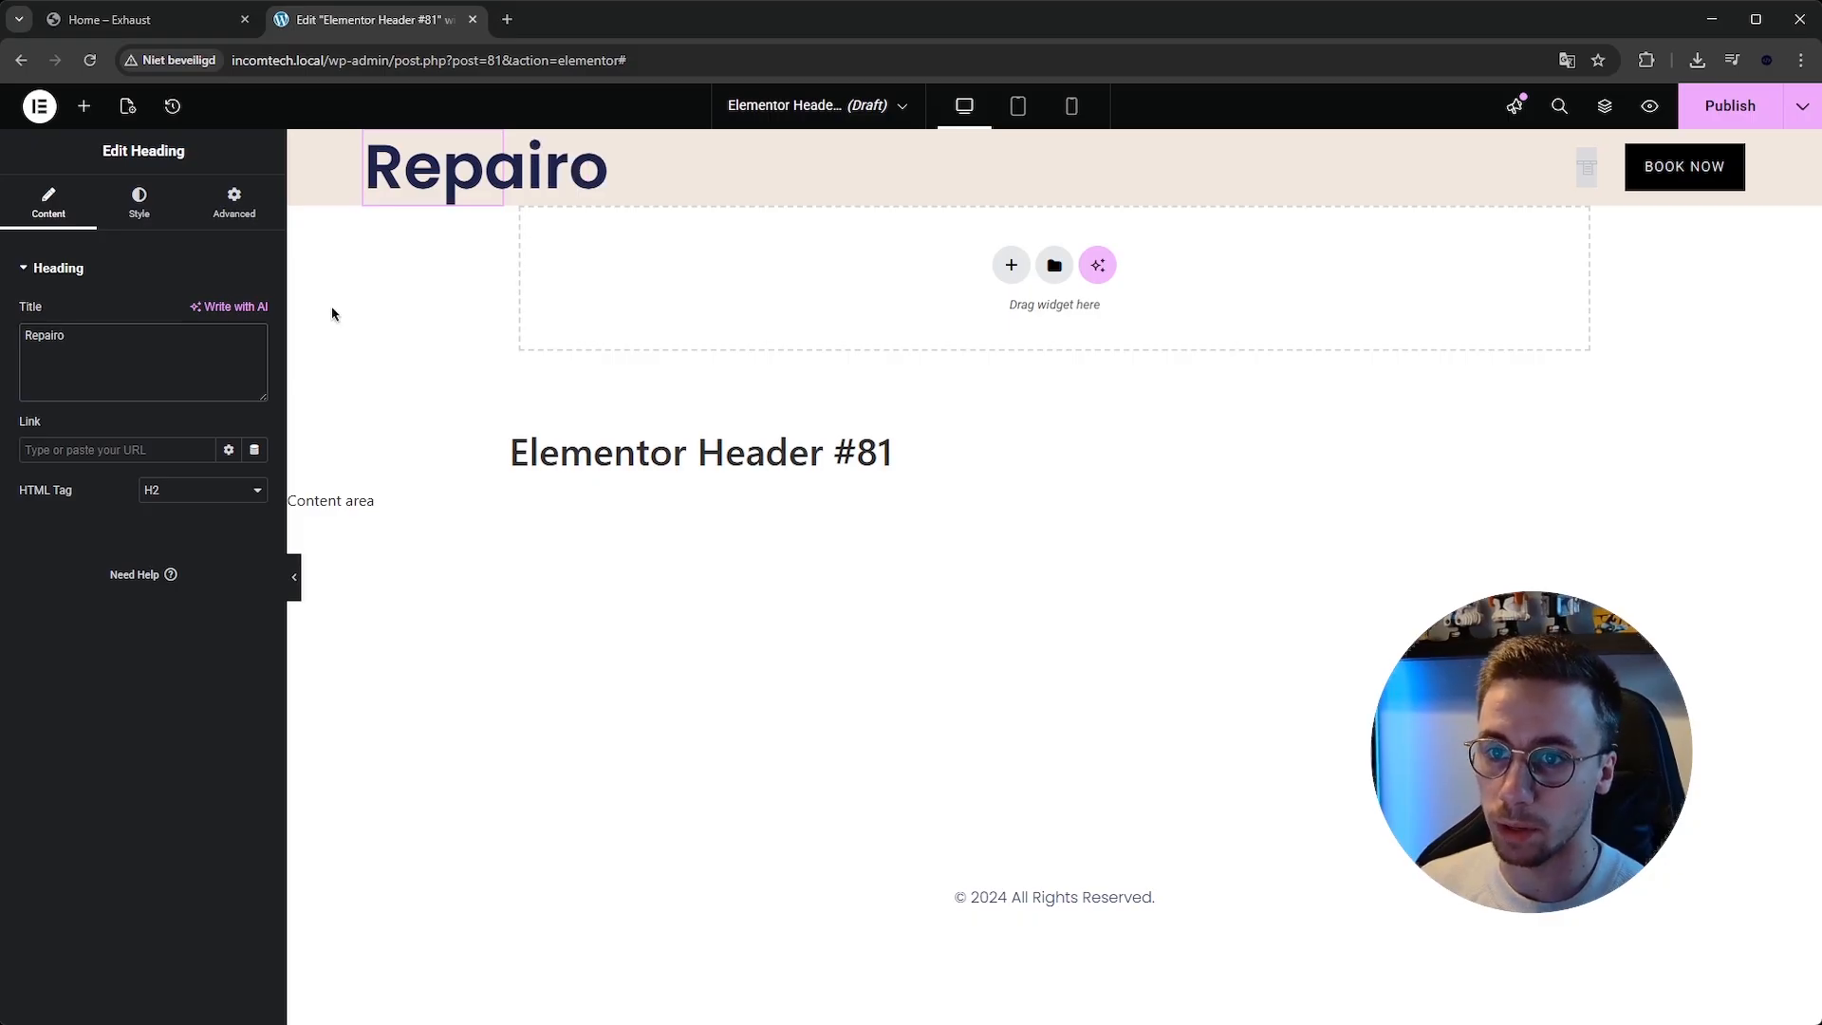
Set the Repairo heading's font size to 32 px and its text color to white.
left_click(157, 209)
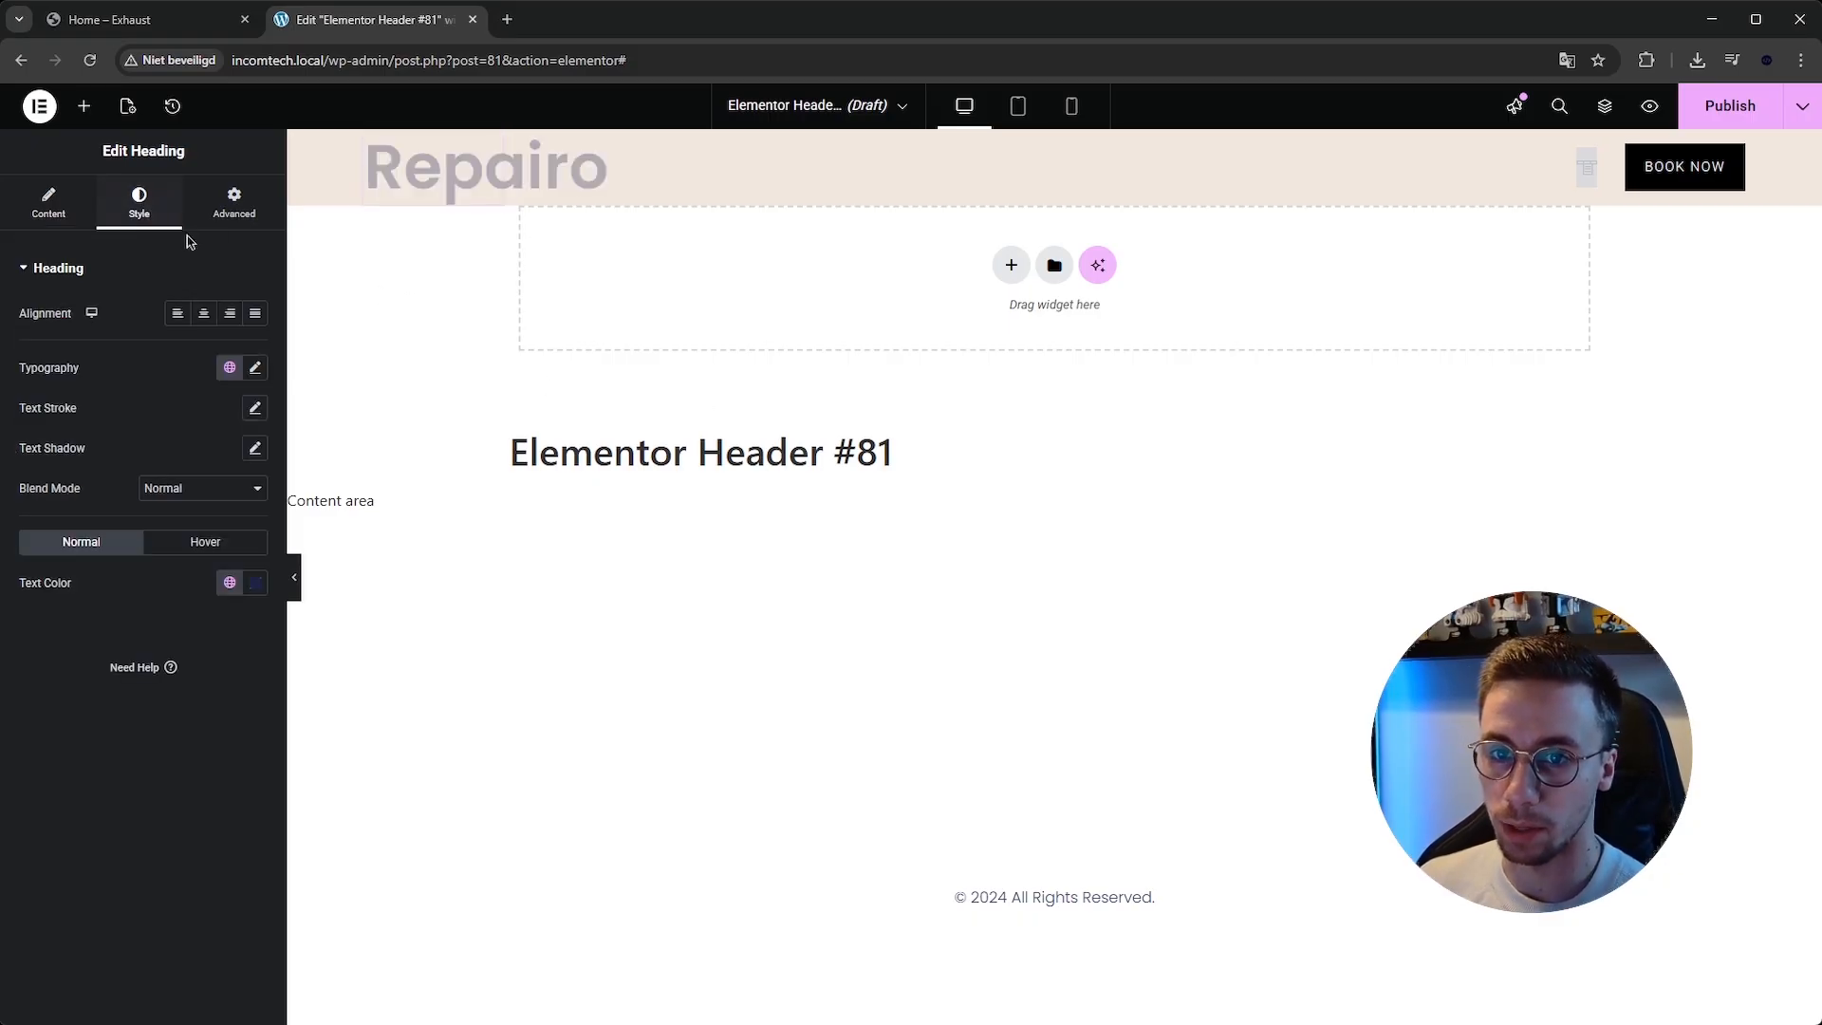
left_click(254, 370)
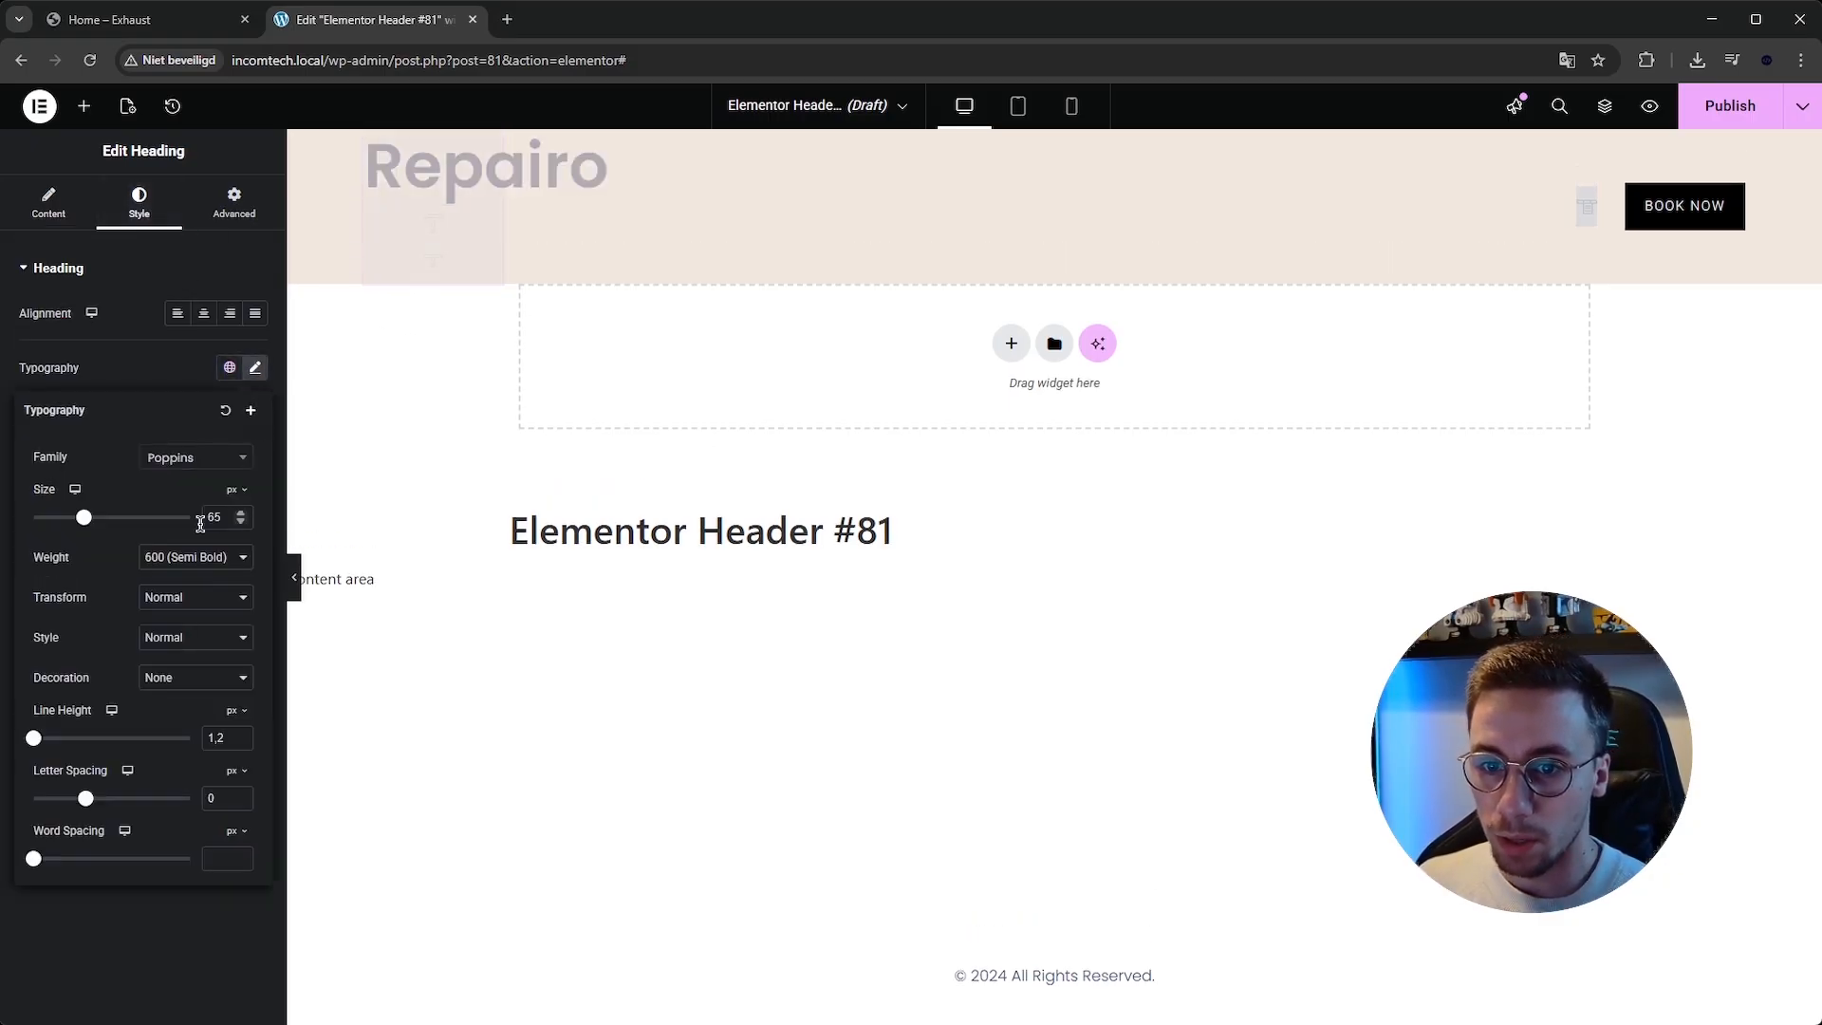
left_click_drag(83, 517, 56, 517)
left_click(243, 513)
left_click(242, 513)
left_click(242, 513)
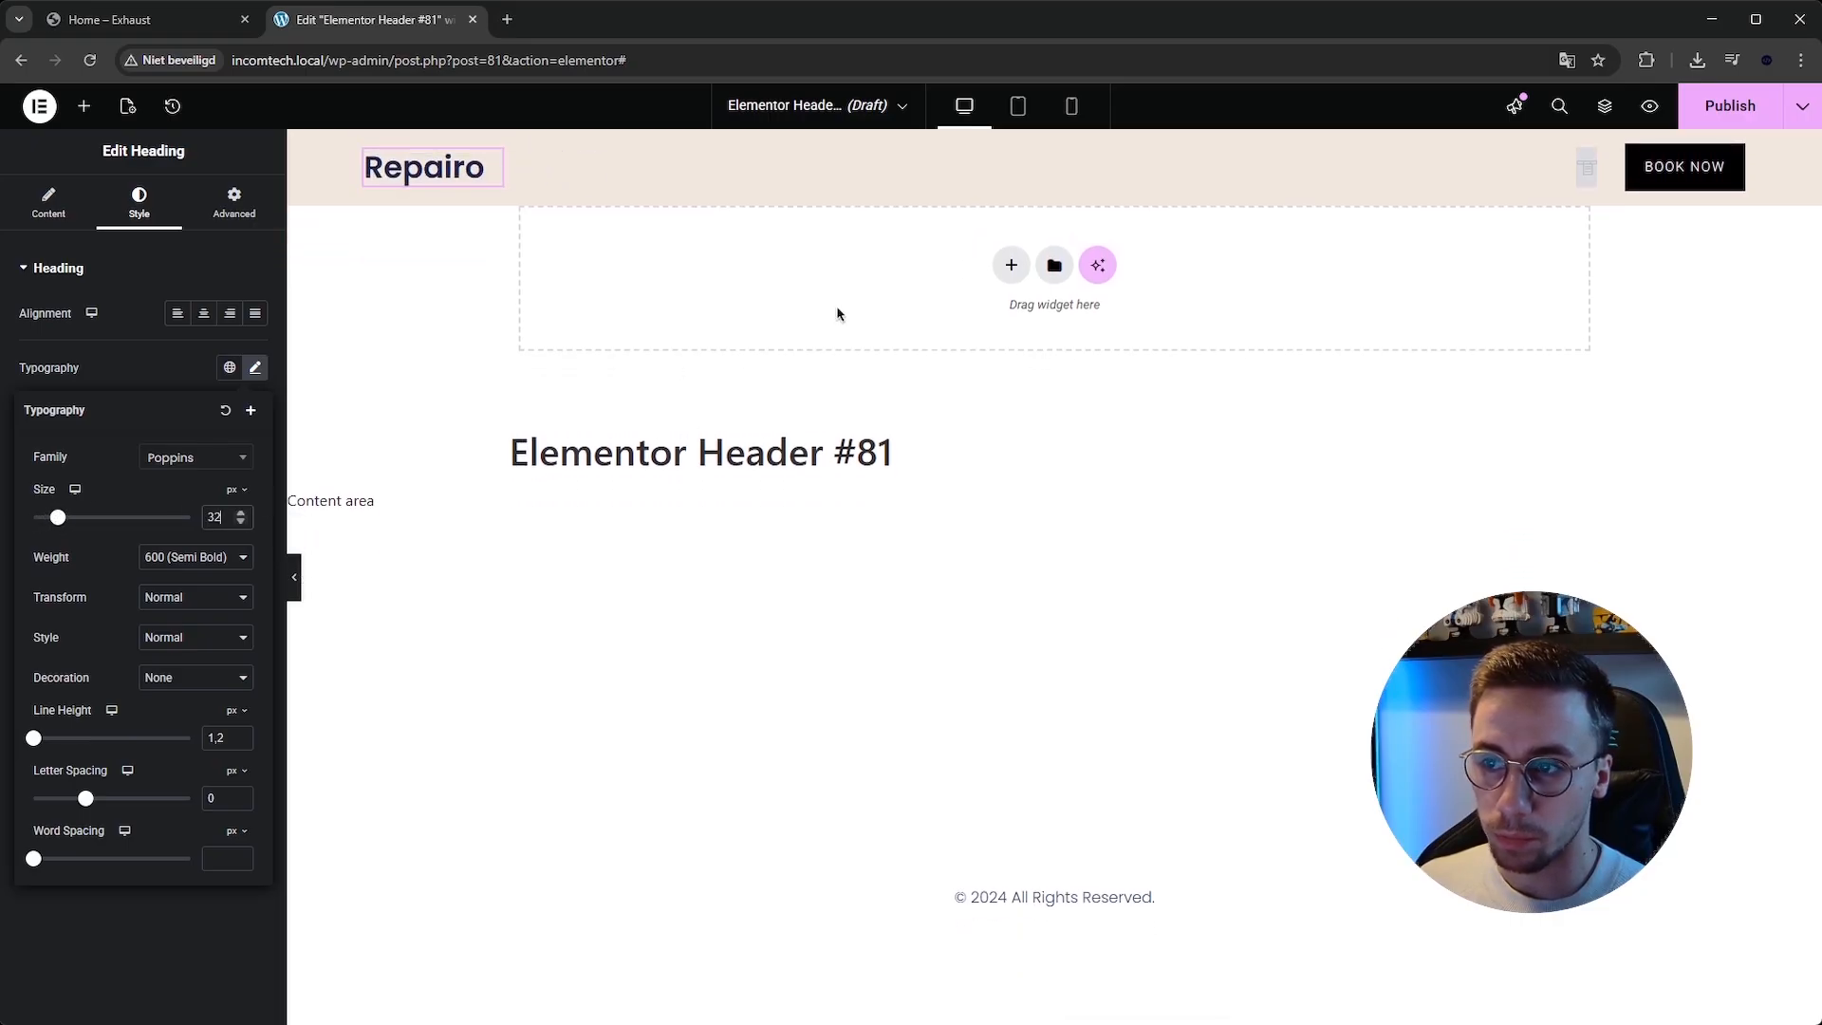
left_click(258, 368)
left_click(256, 582)
left_click_drag(281, 756, 145, 659)
Set the header container's background color to #000000.
left_click(1054, 142)
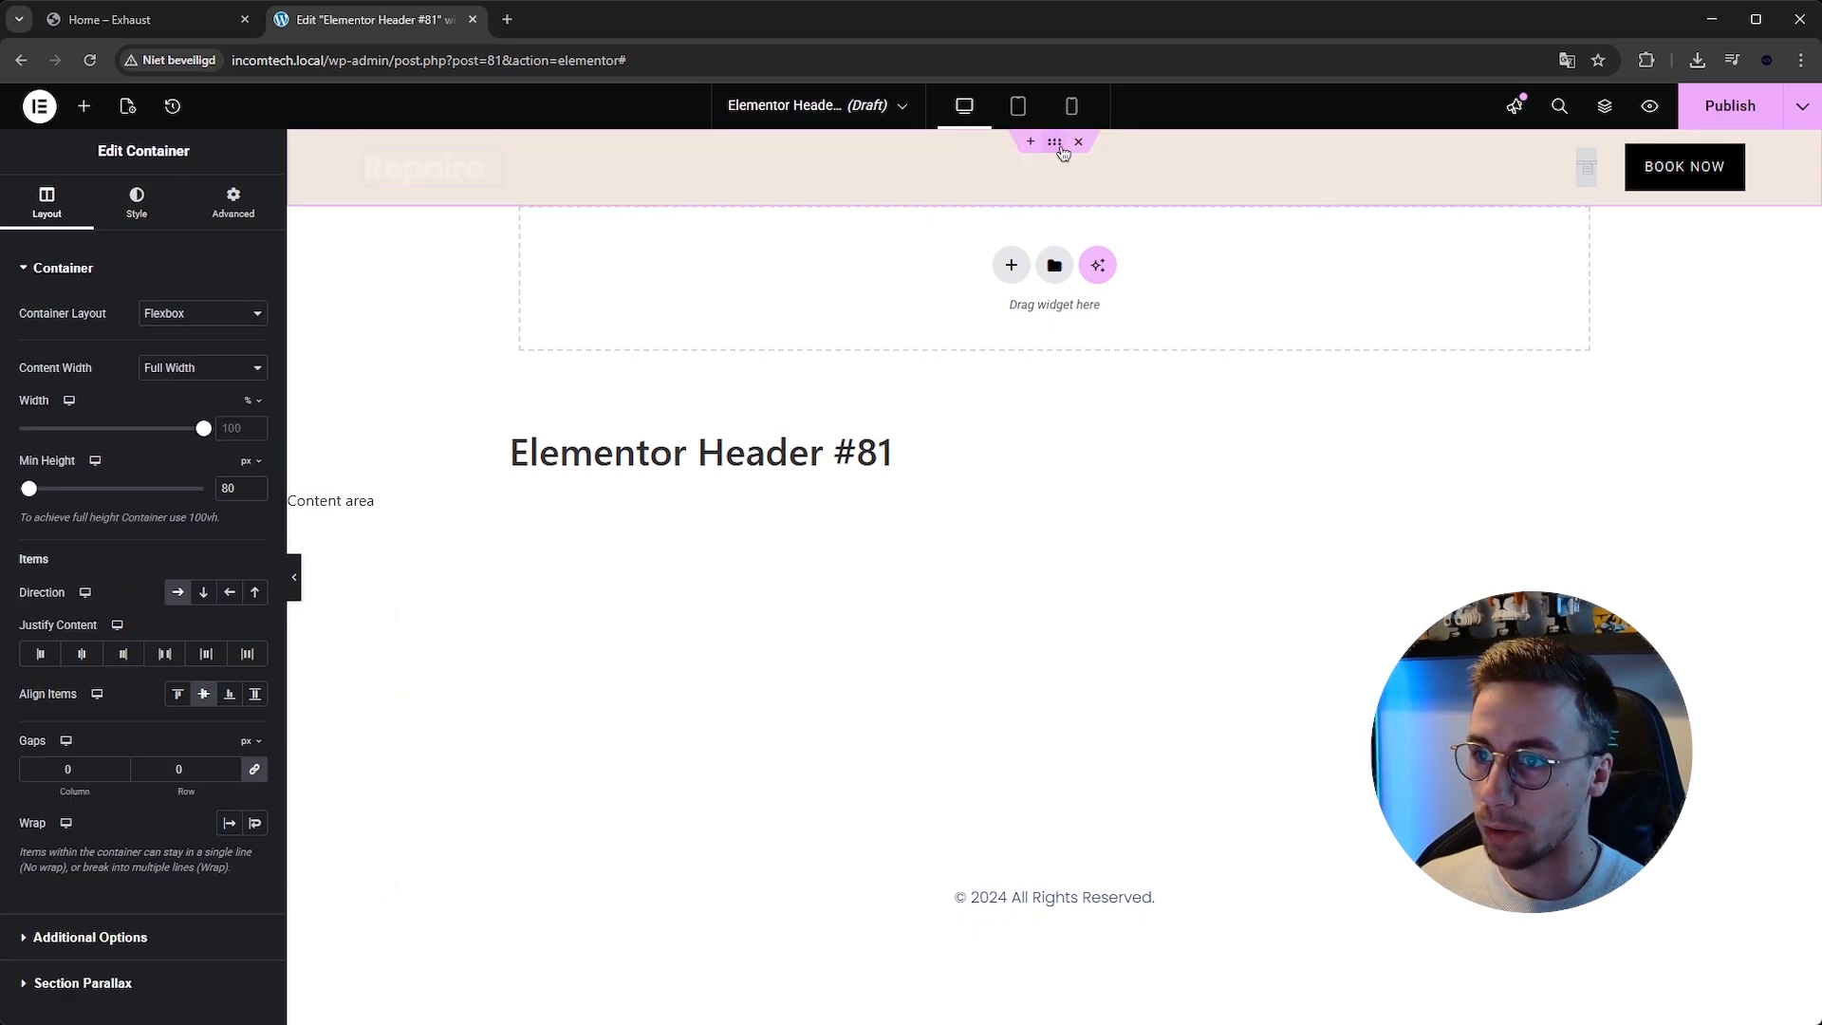
left_click(116, 206)
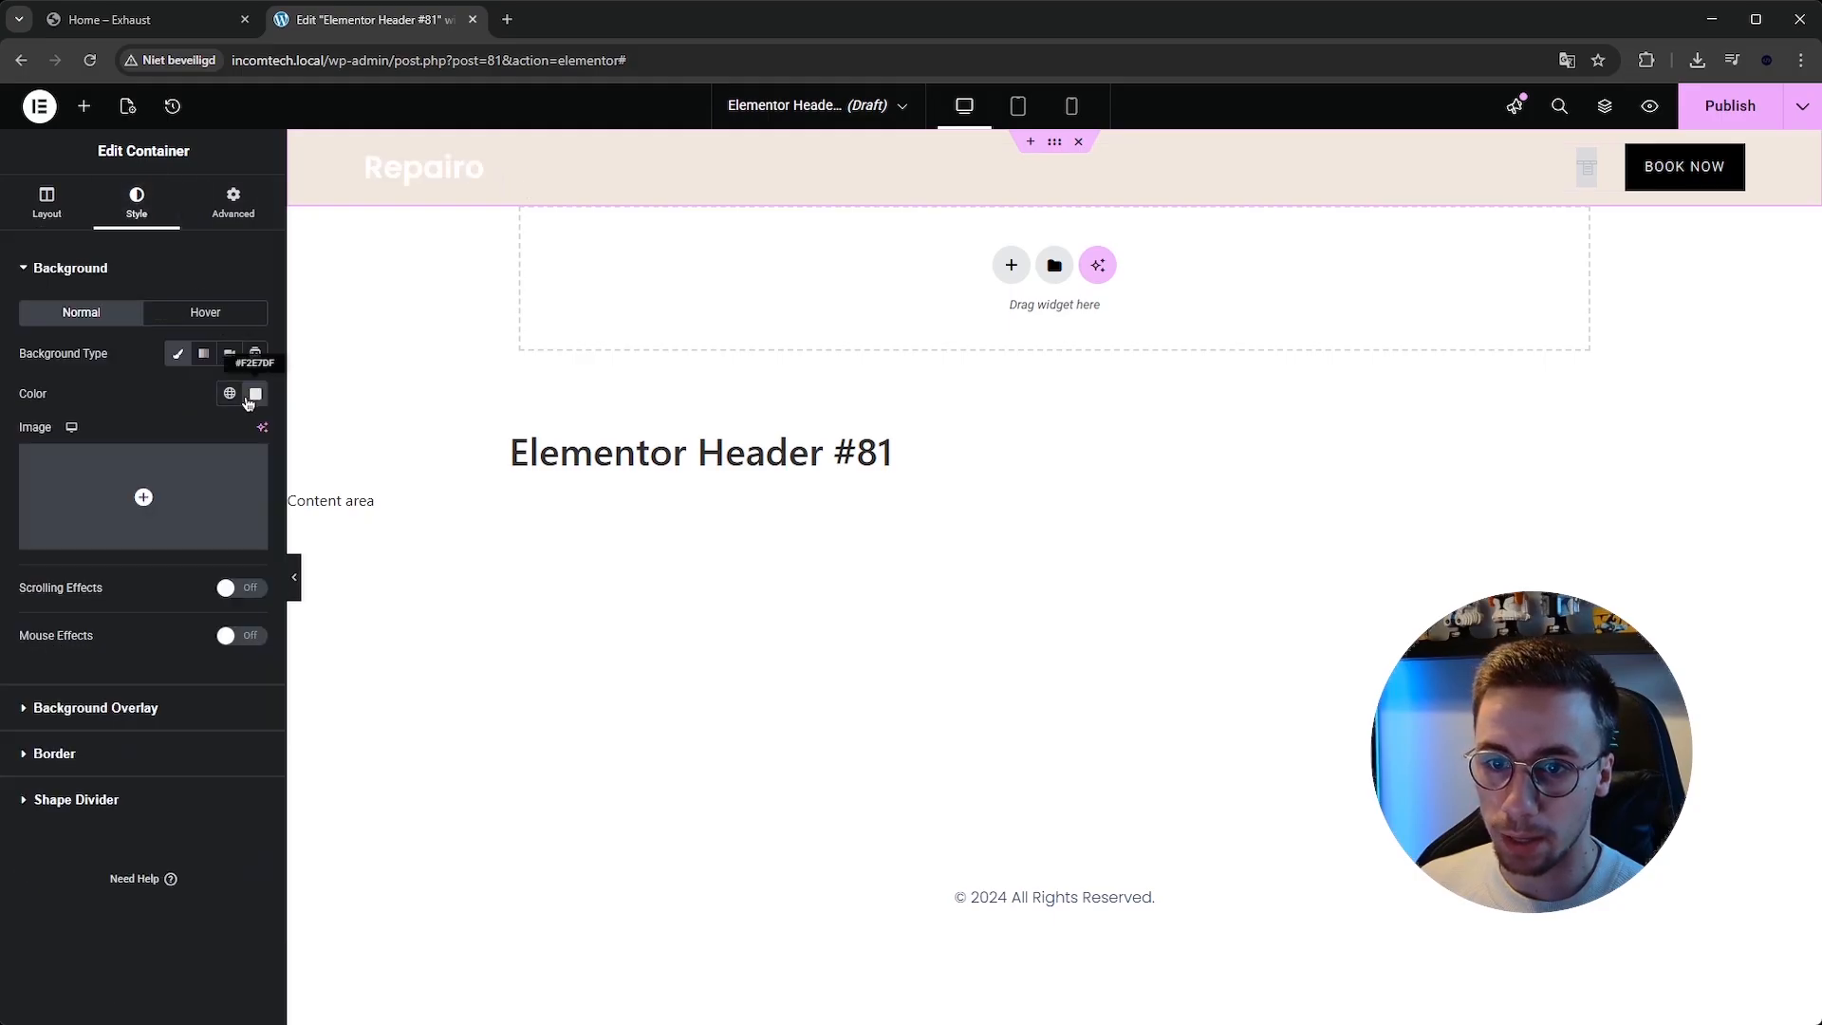
left_click(254, 394)
left_click_drag(166, 589, 95, 707)
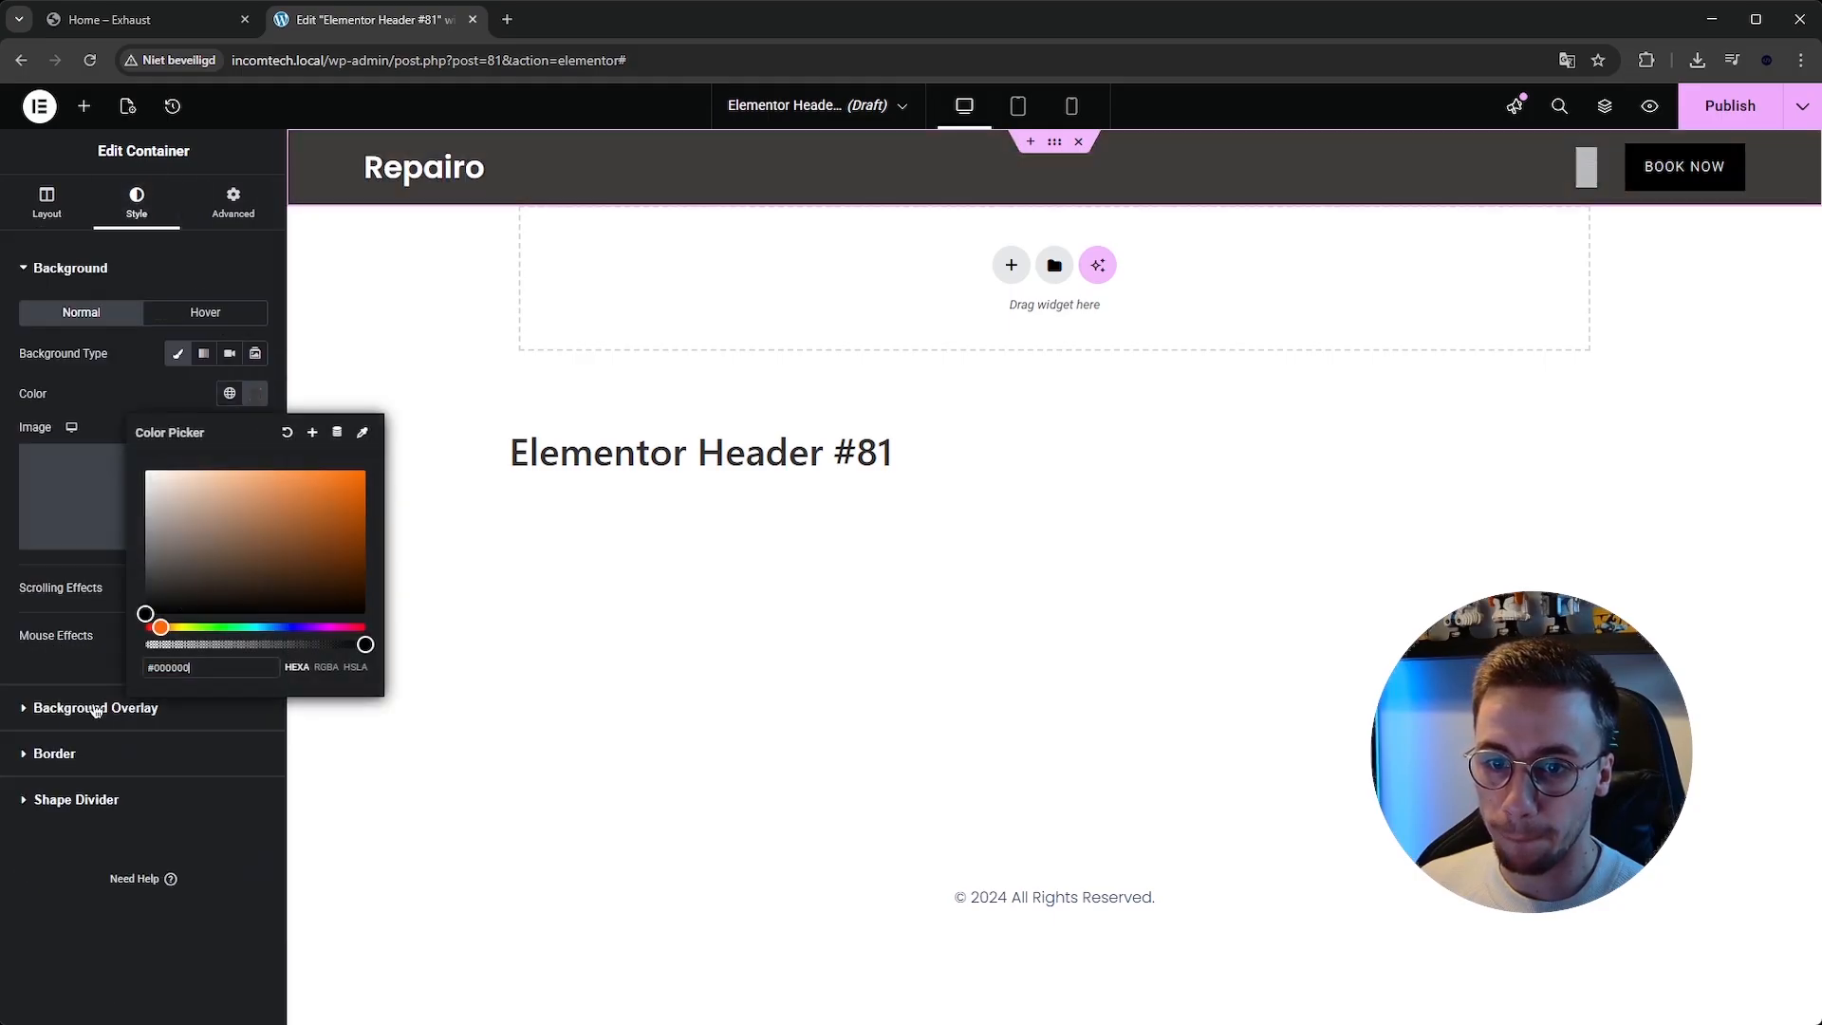
left_click(714, 787)
Select the header's Book Now button and change its text to Contact, checking the Exhaust template for reference.
left_click(1710, 170)
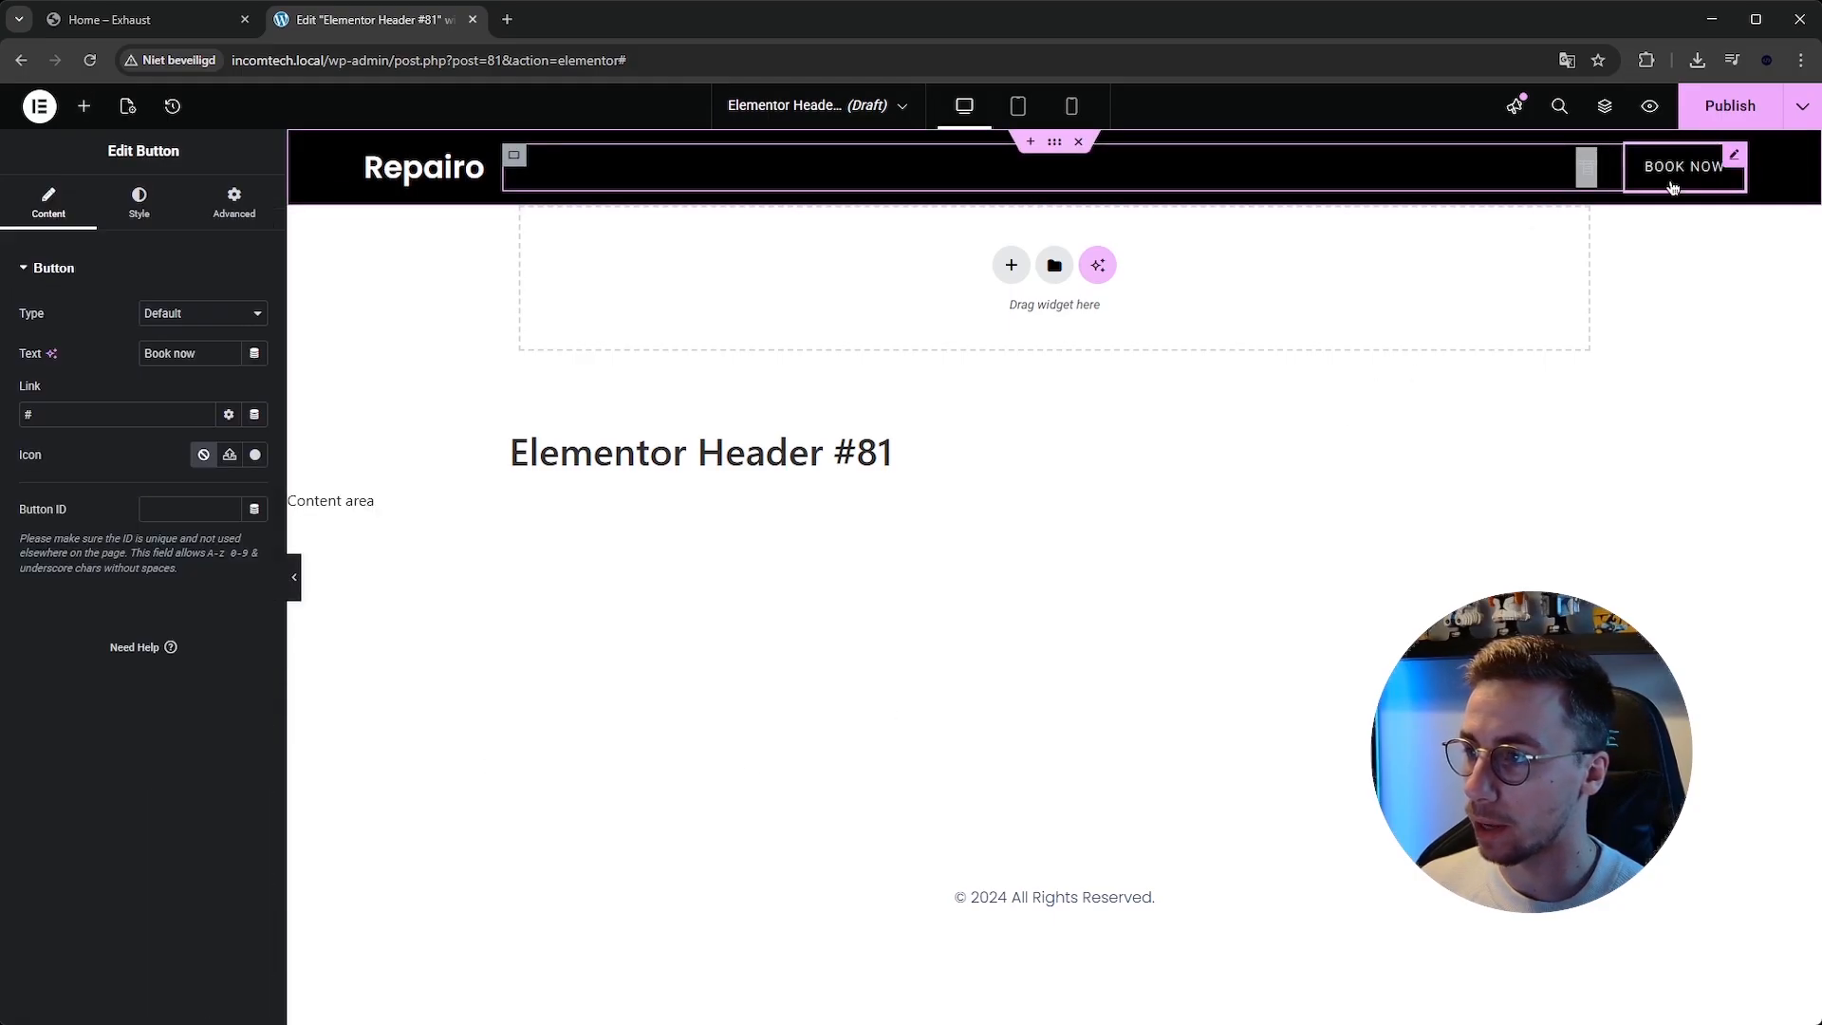
triple_click(203, 353)
type("Contac")
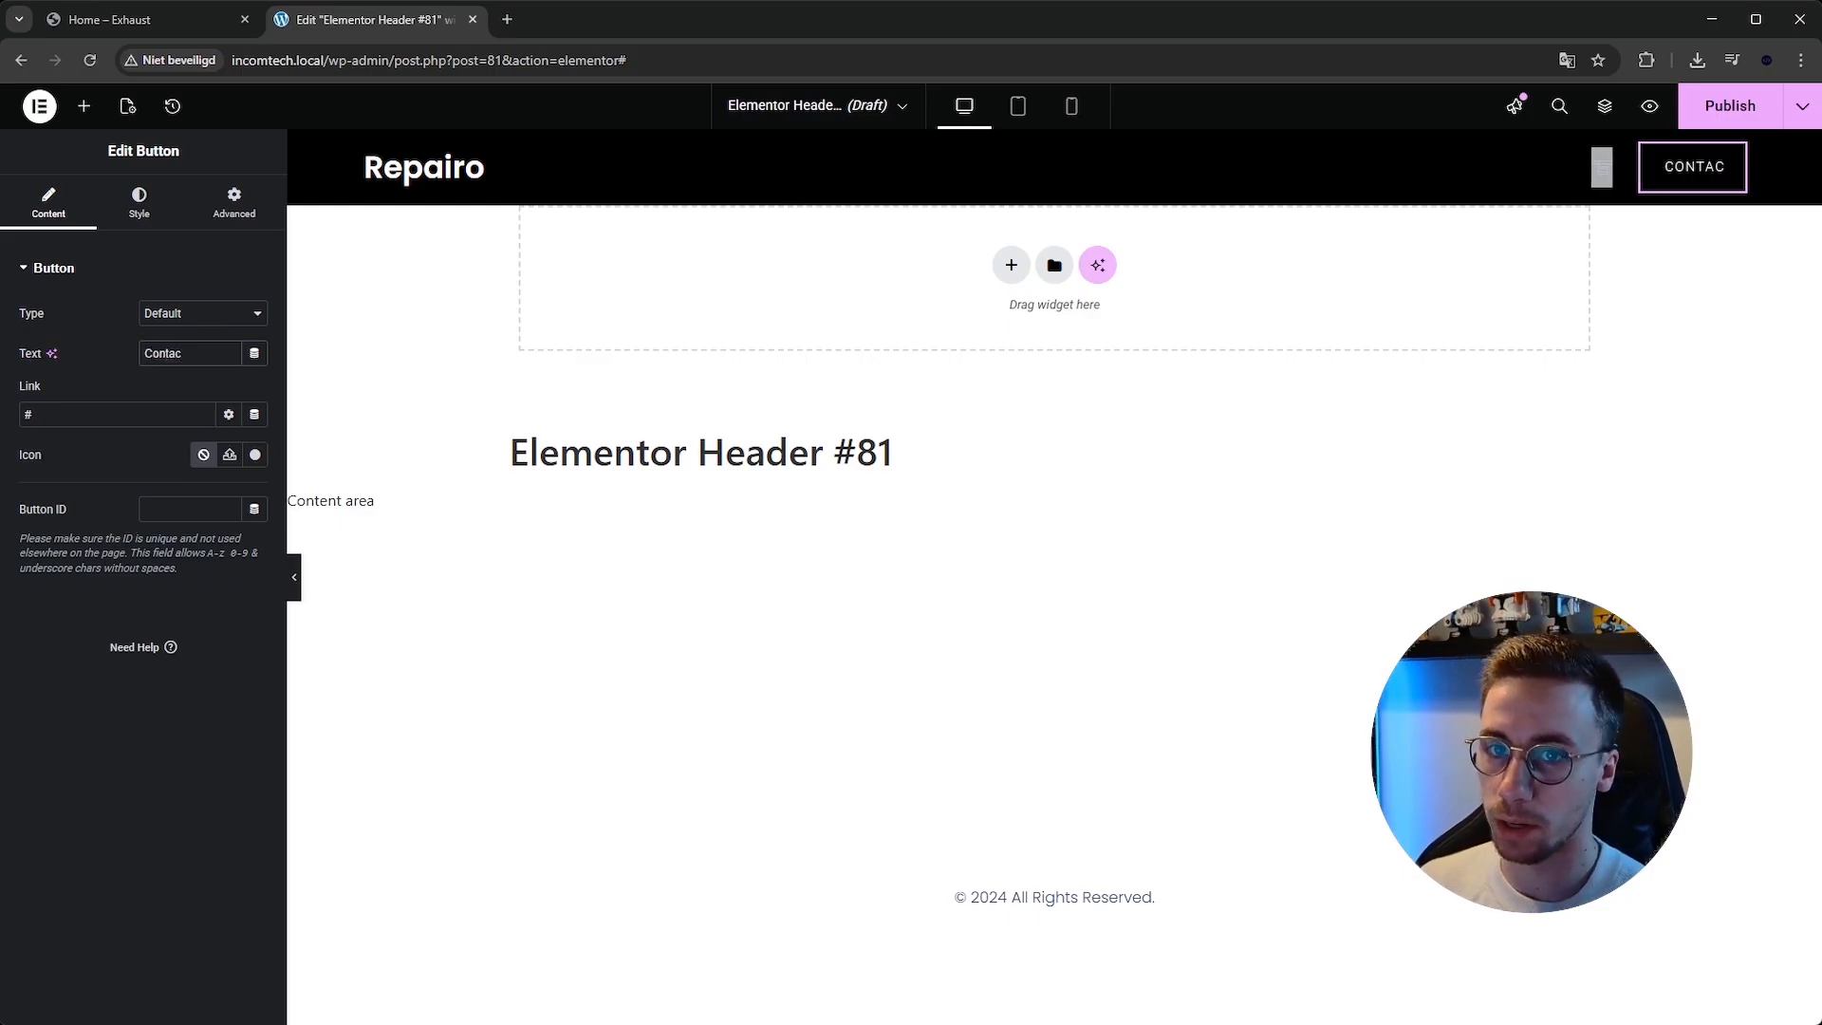
left_click(147, 24)
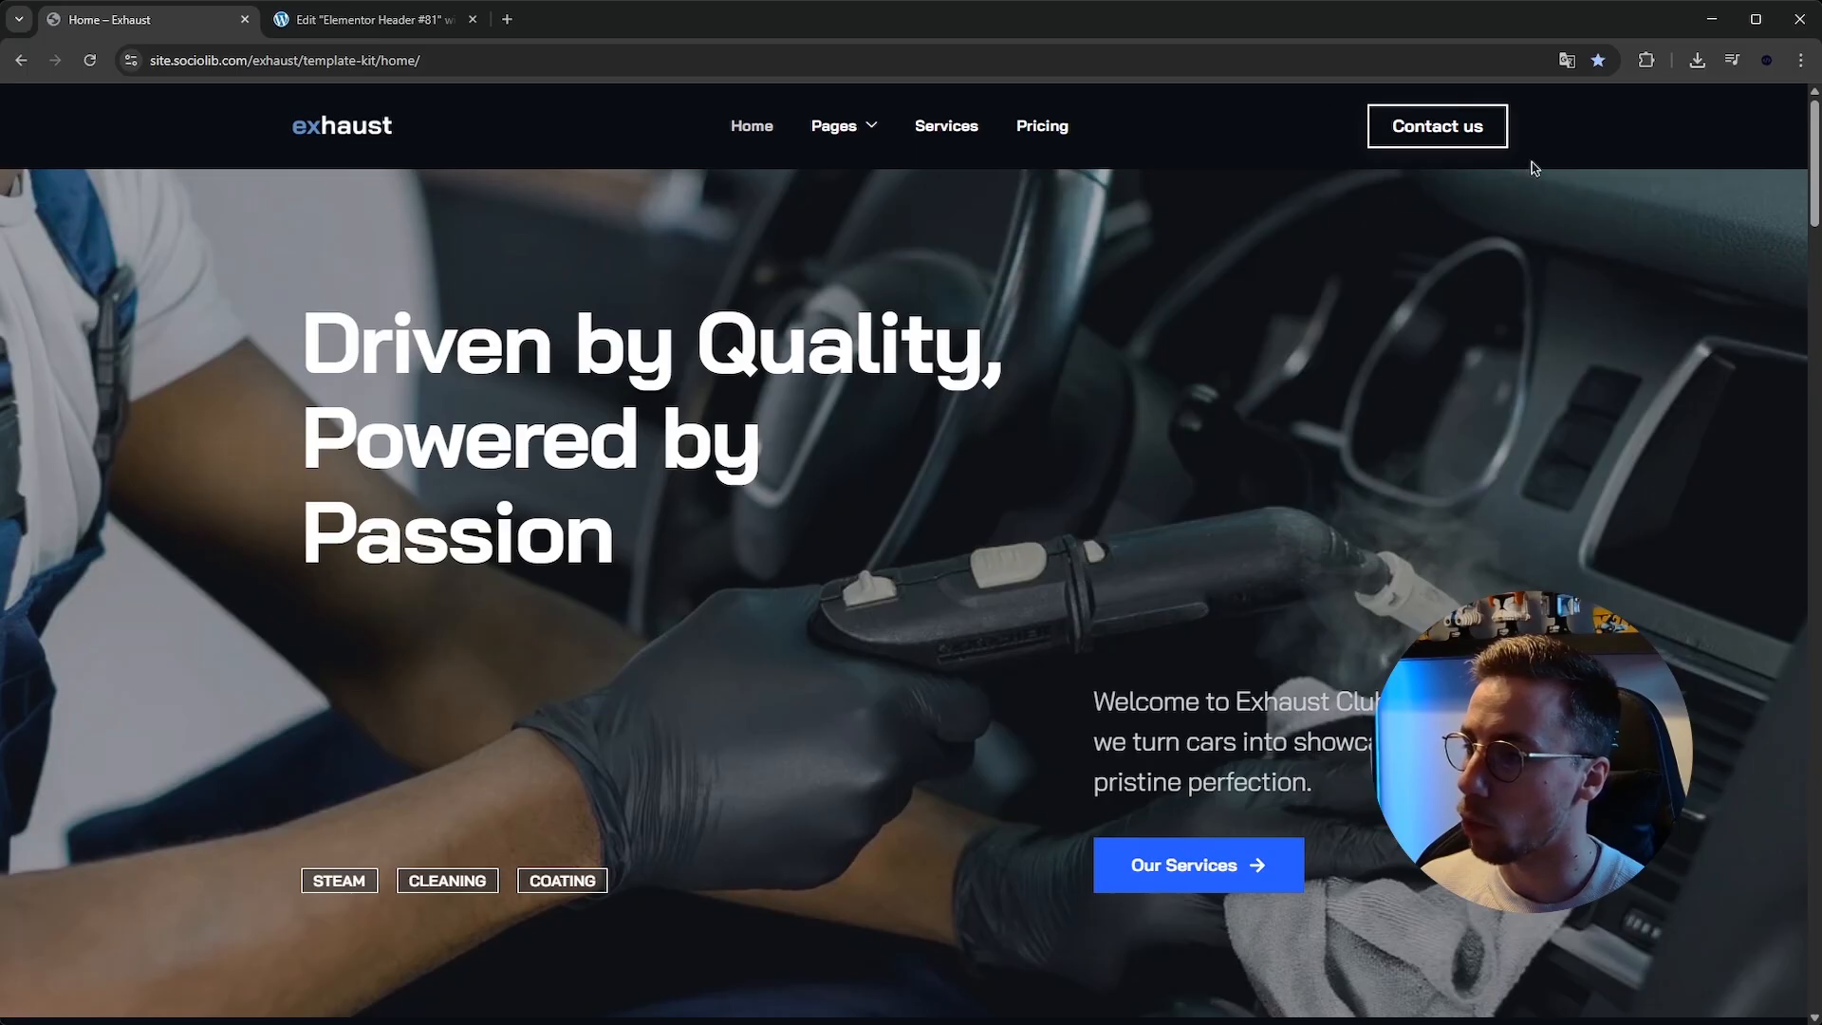
left_click(364, 24)
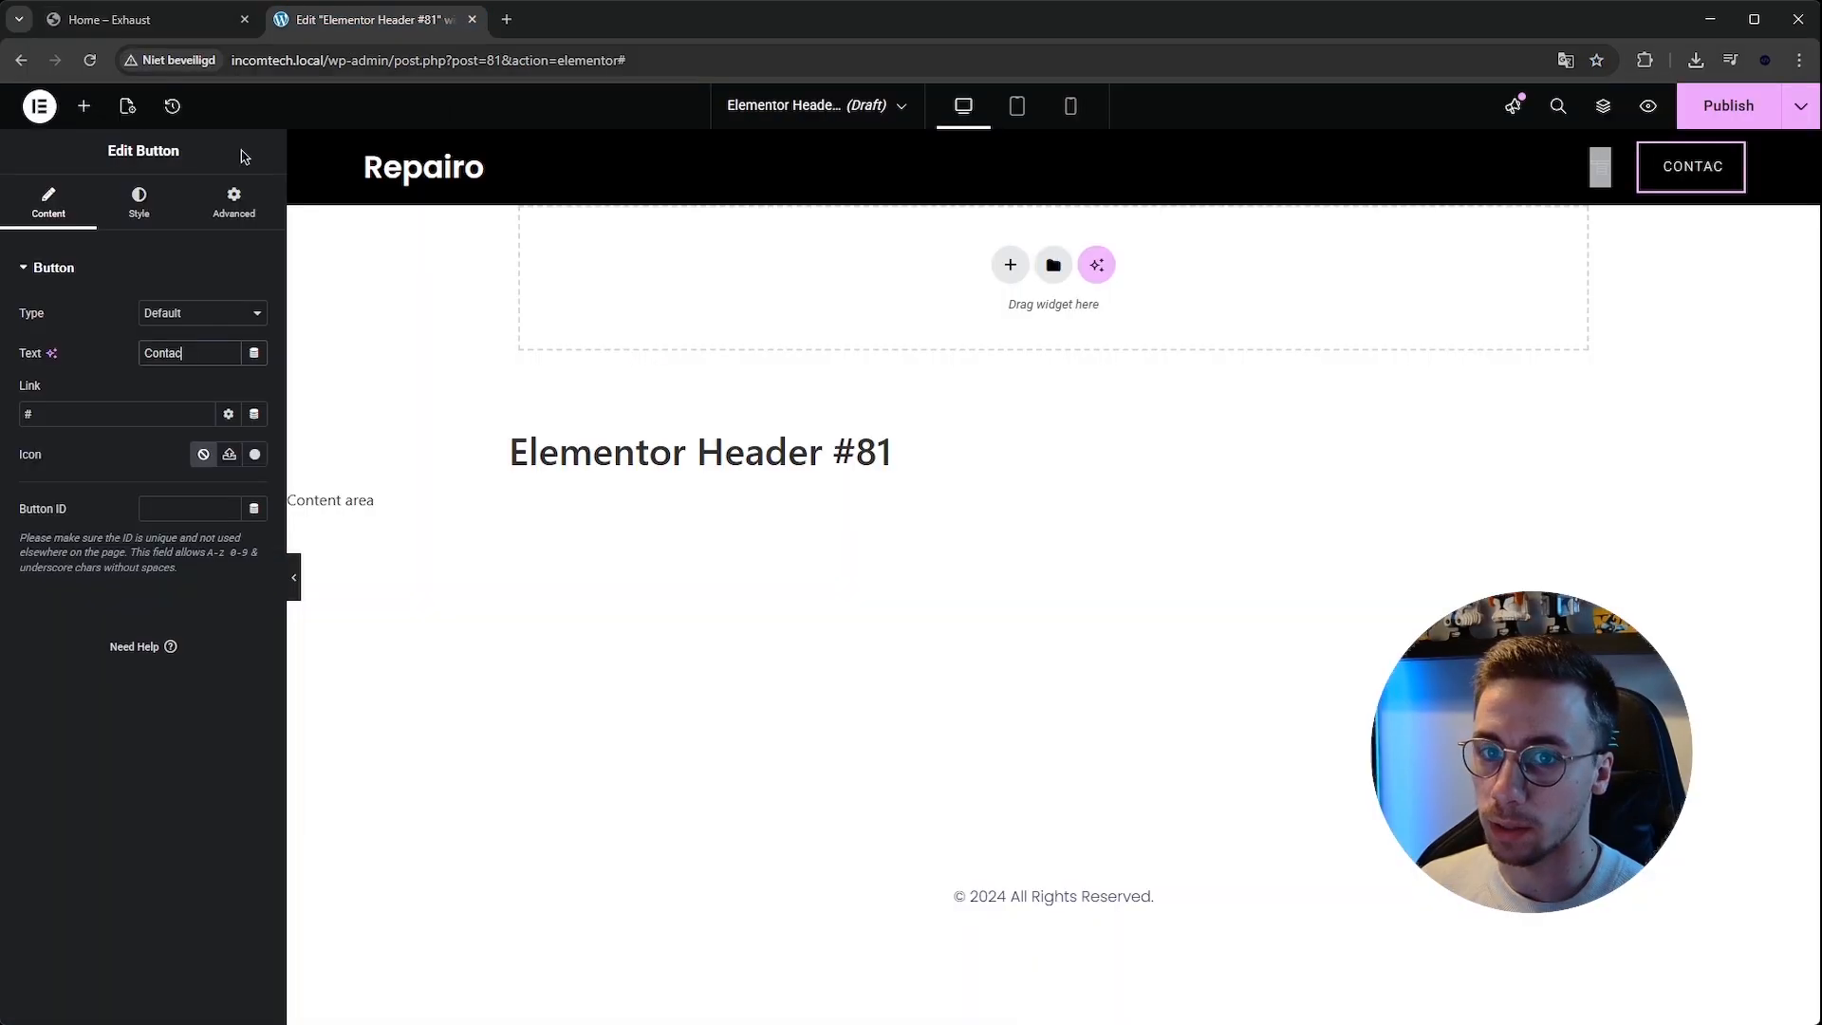
Set the Contact button's typography to the Poppins family with weight 600 (Semi Bold).
left_click(152, 216)
left_click(254, 352)
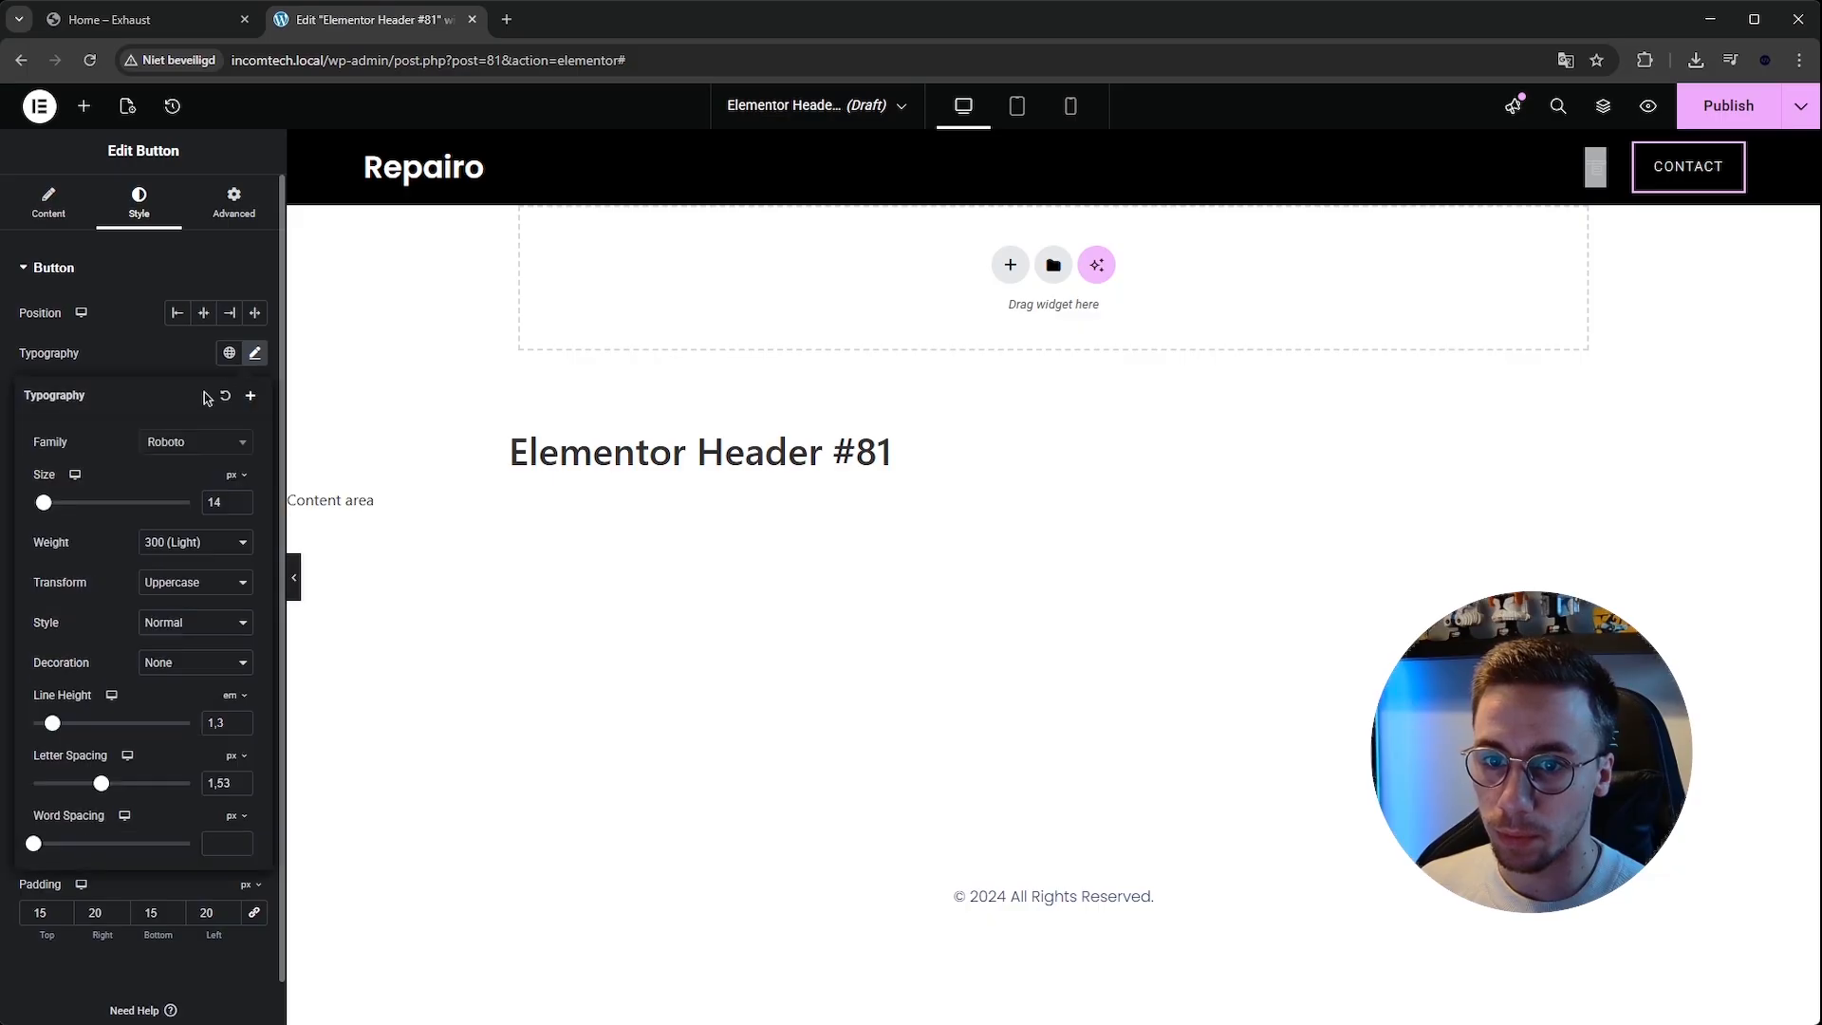
left_click(180, 457)
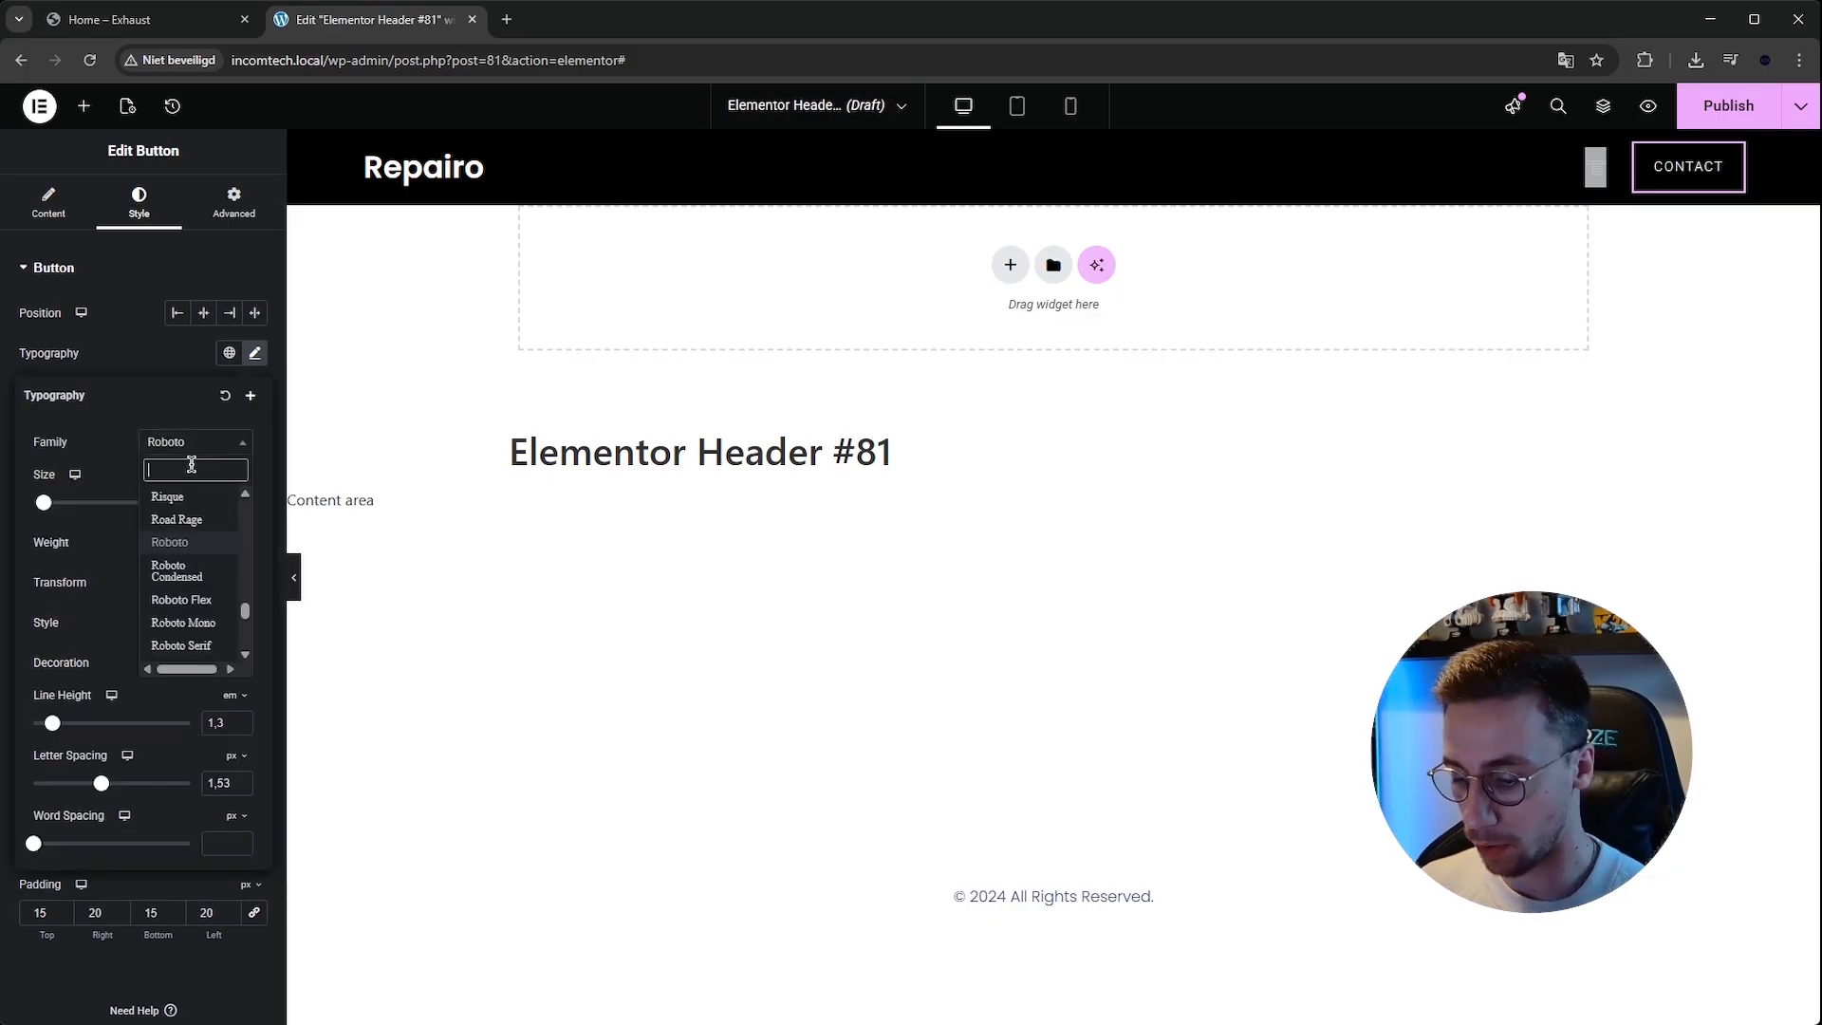
type("popp")
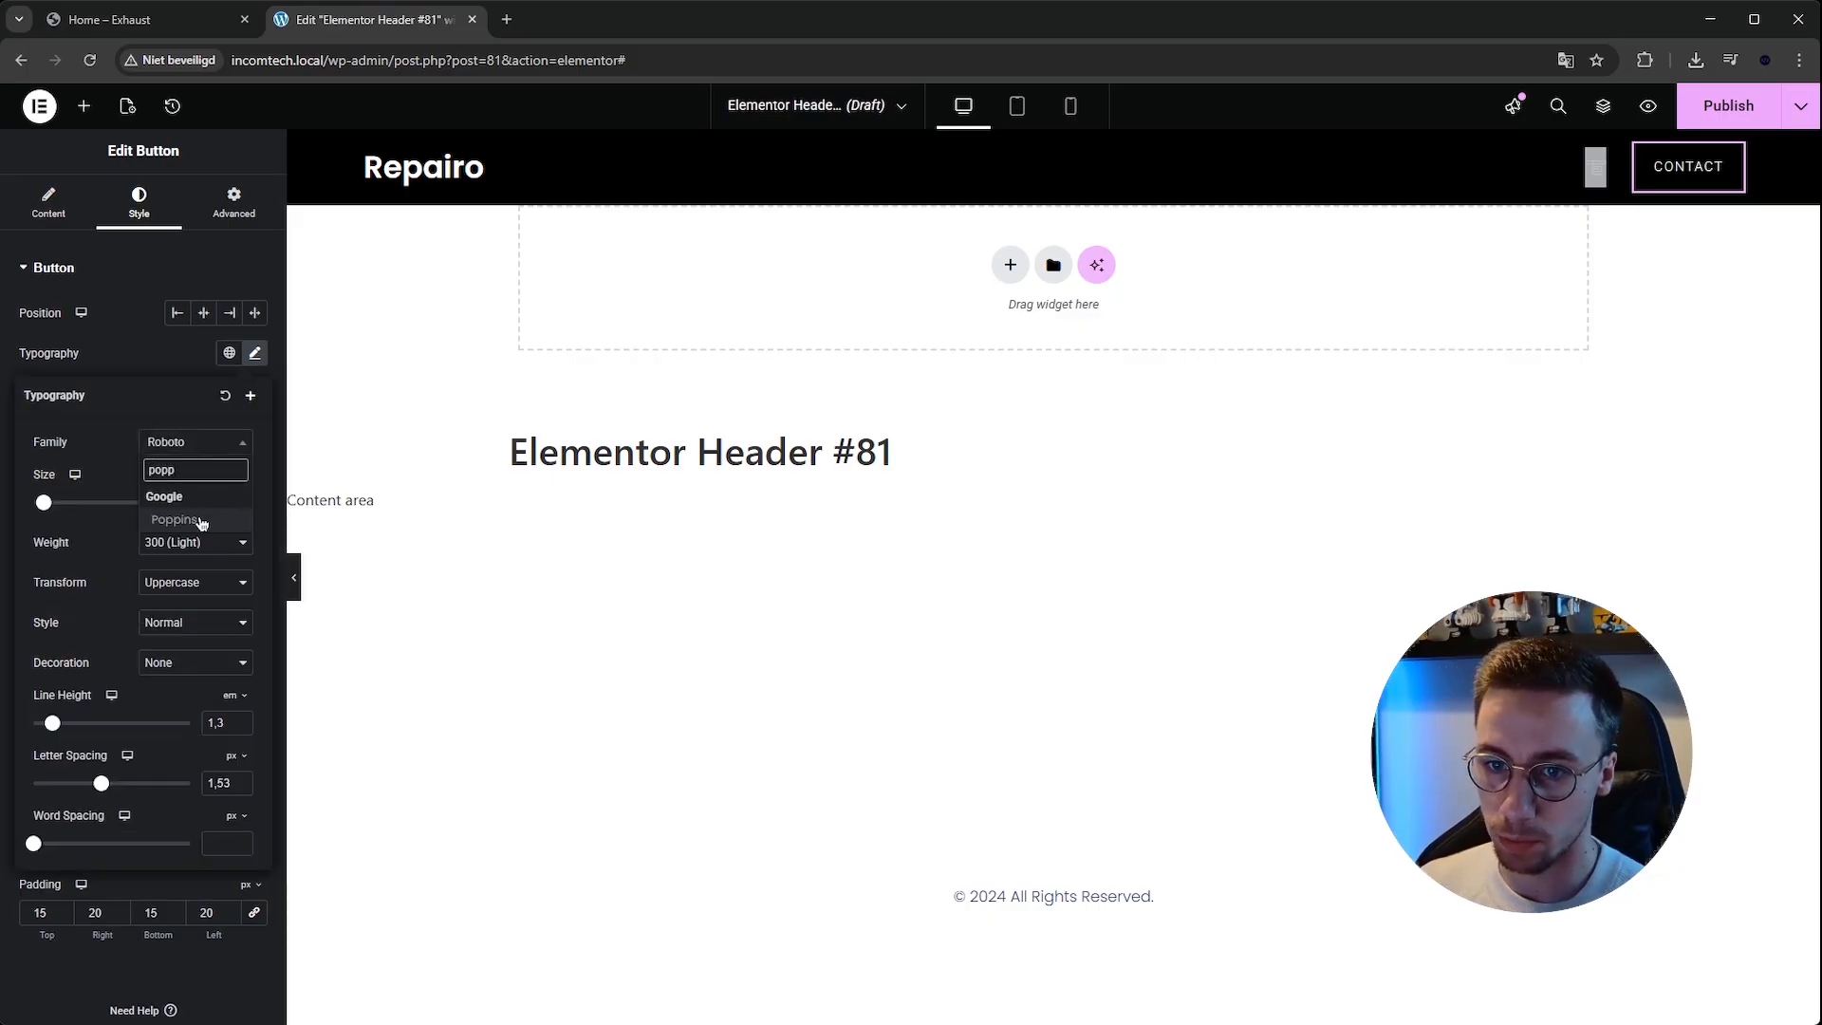
left_click(199, 520)
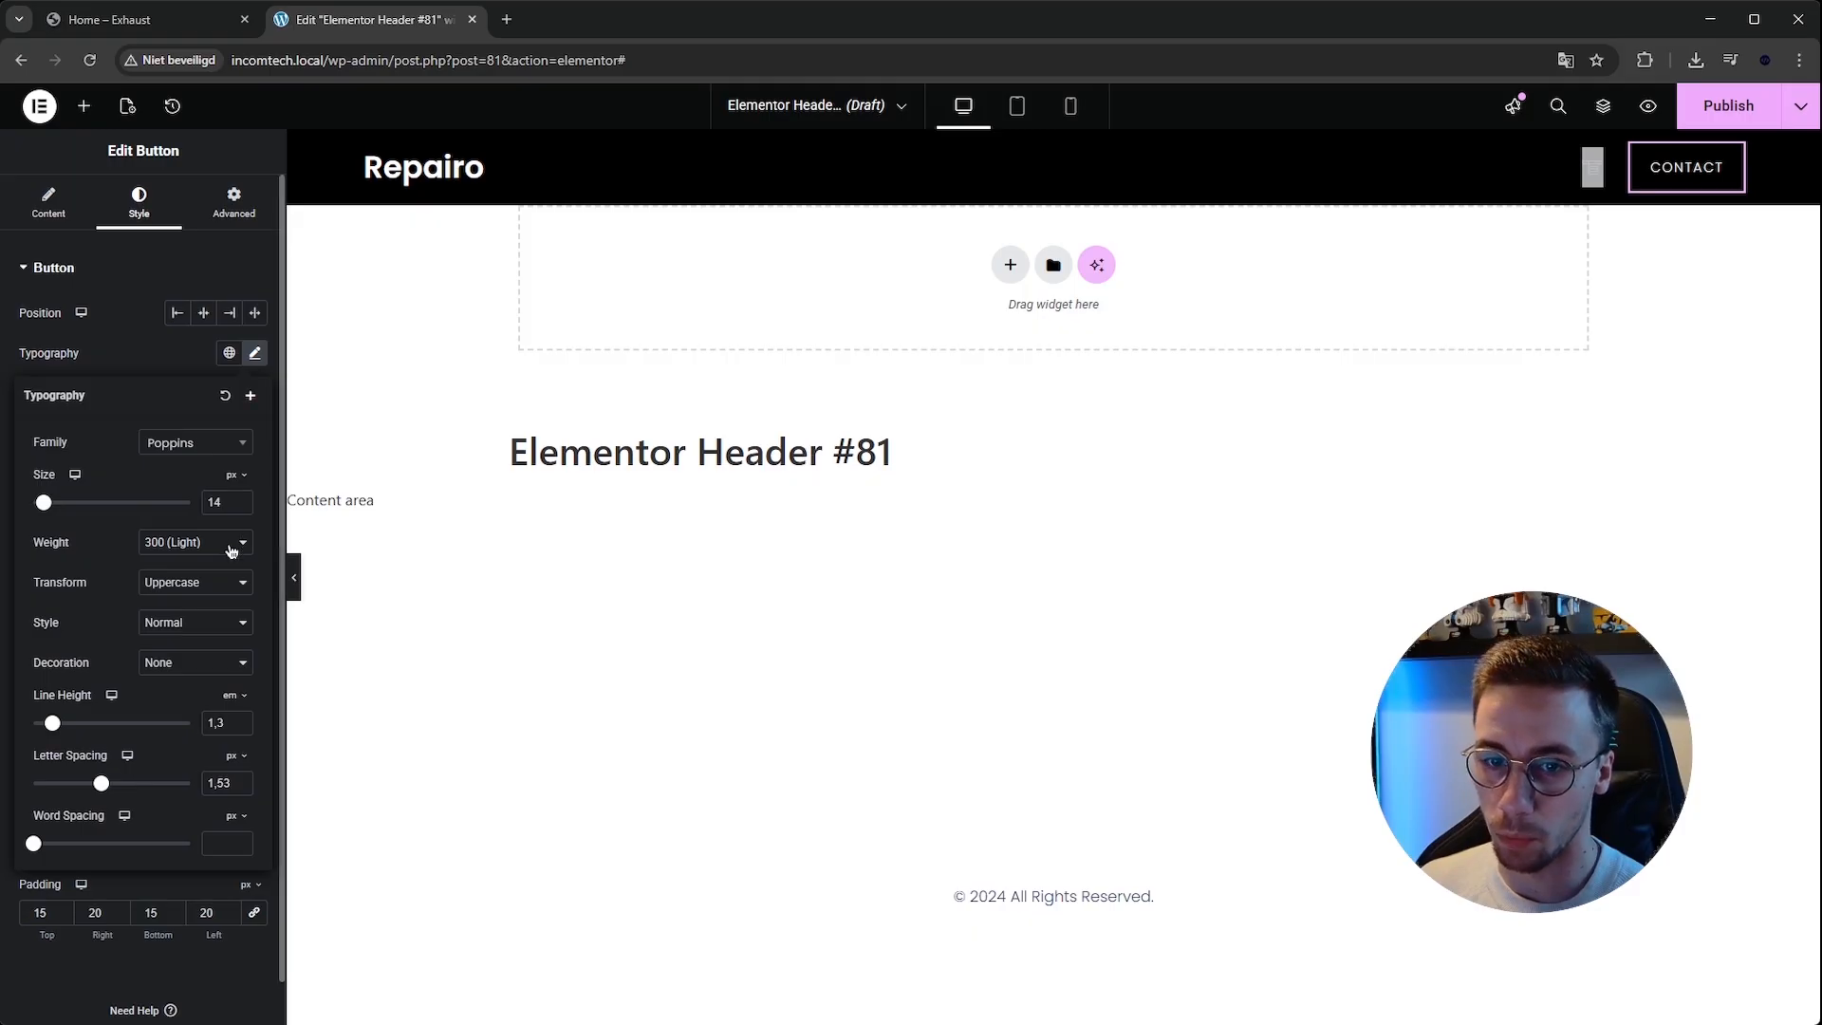
left_click(211, 660)
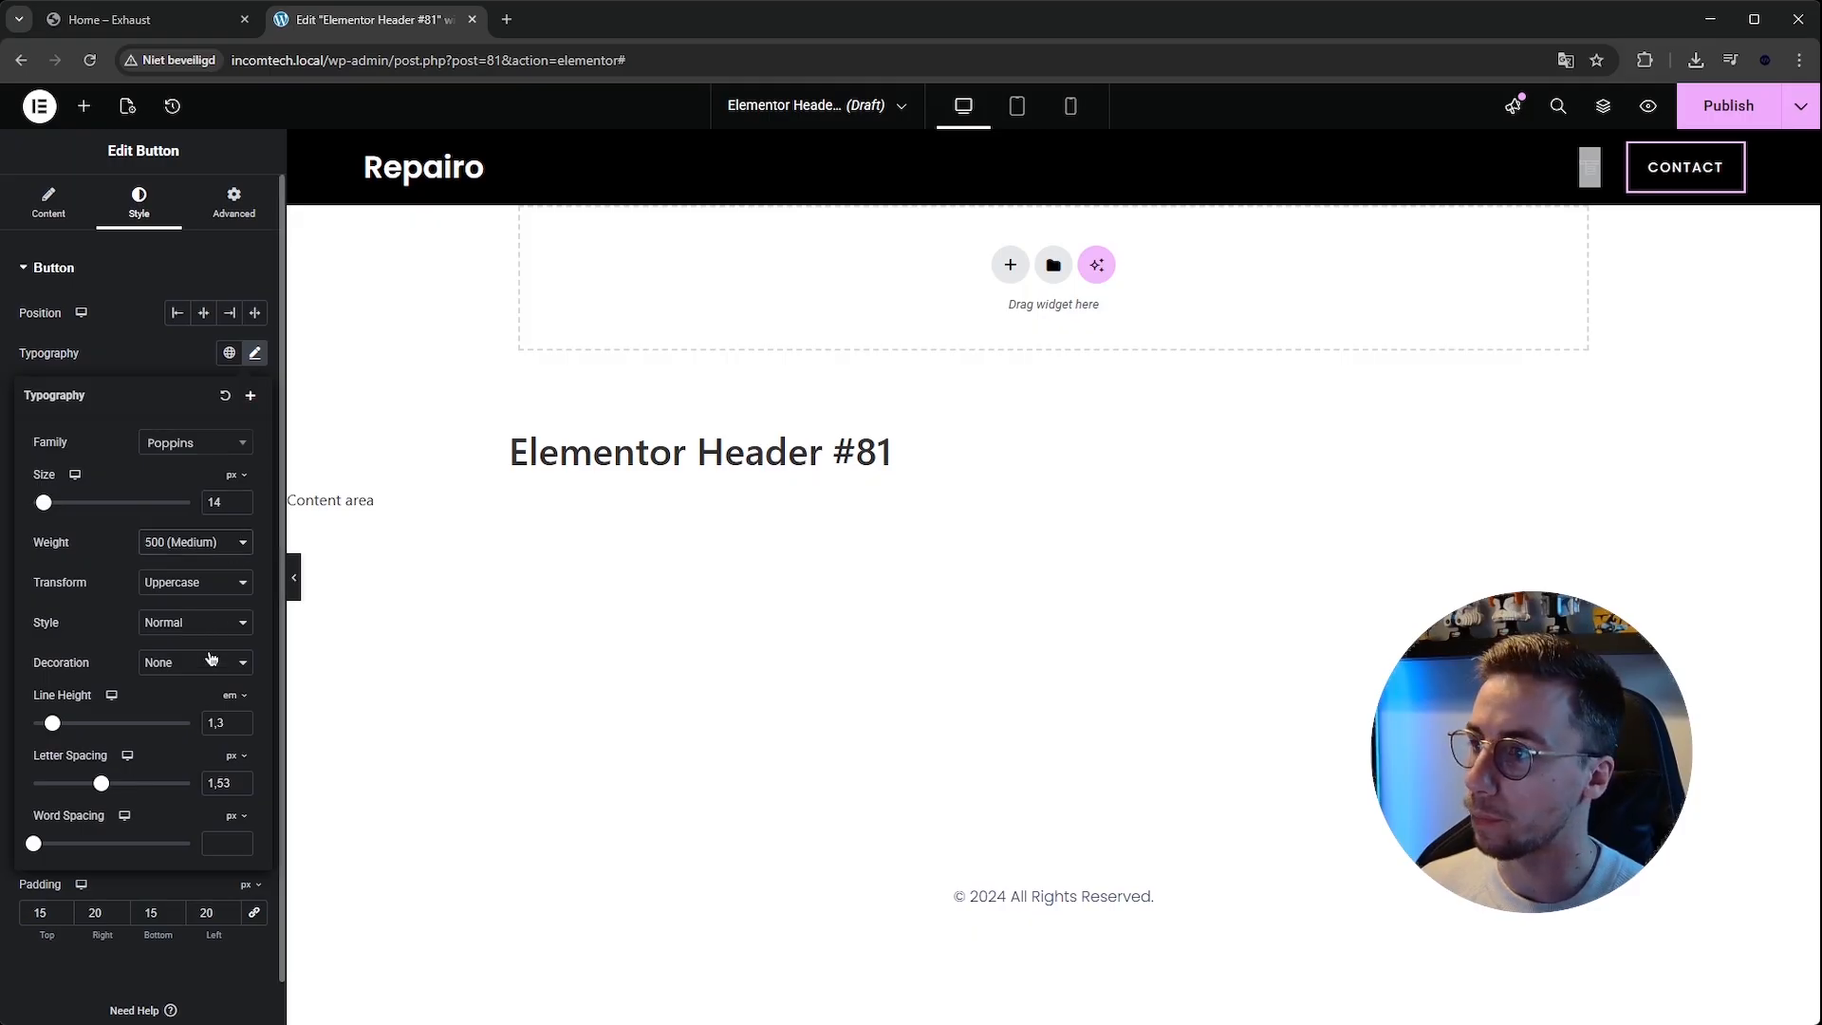
left_click(213, 684)
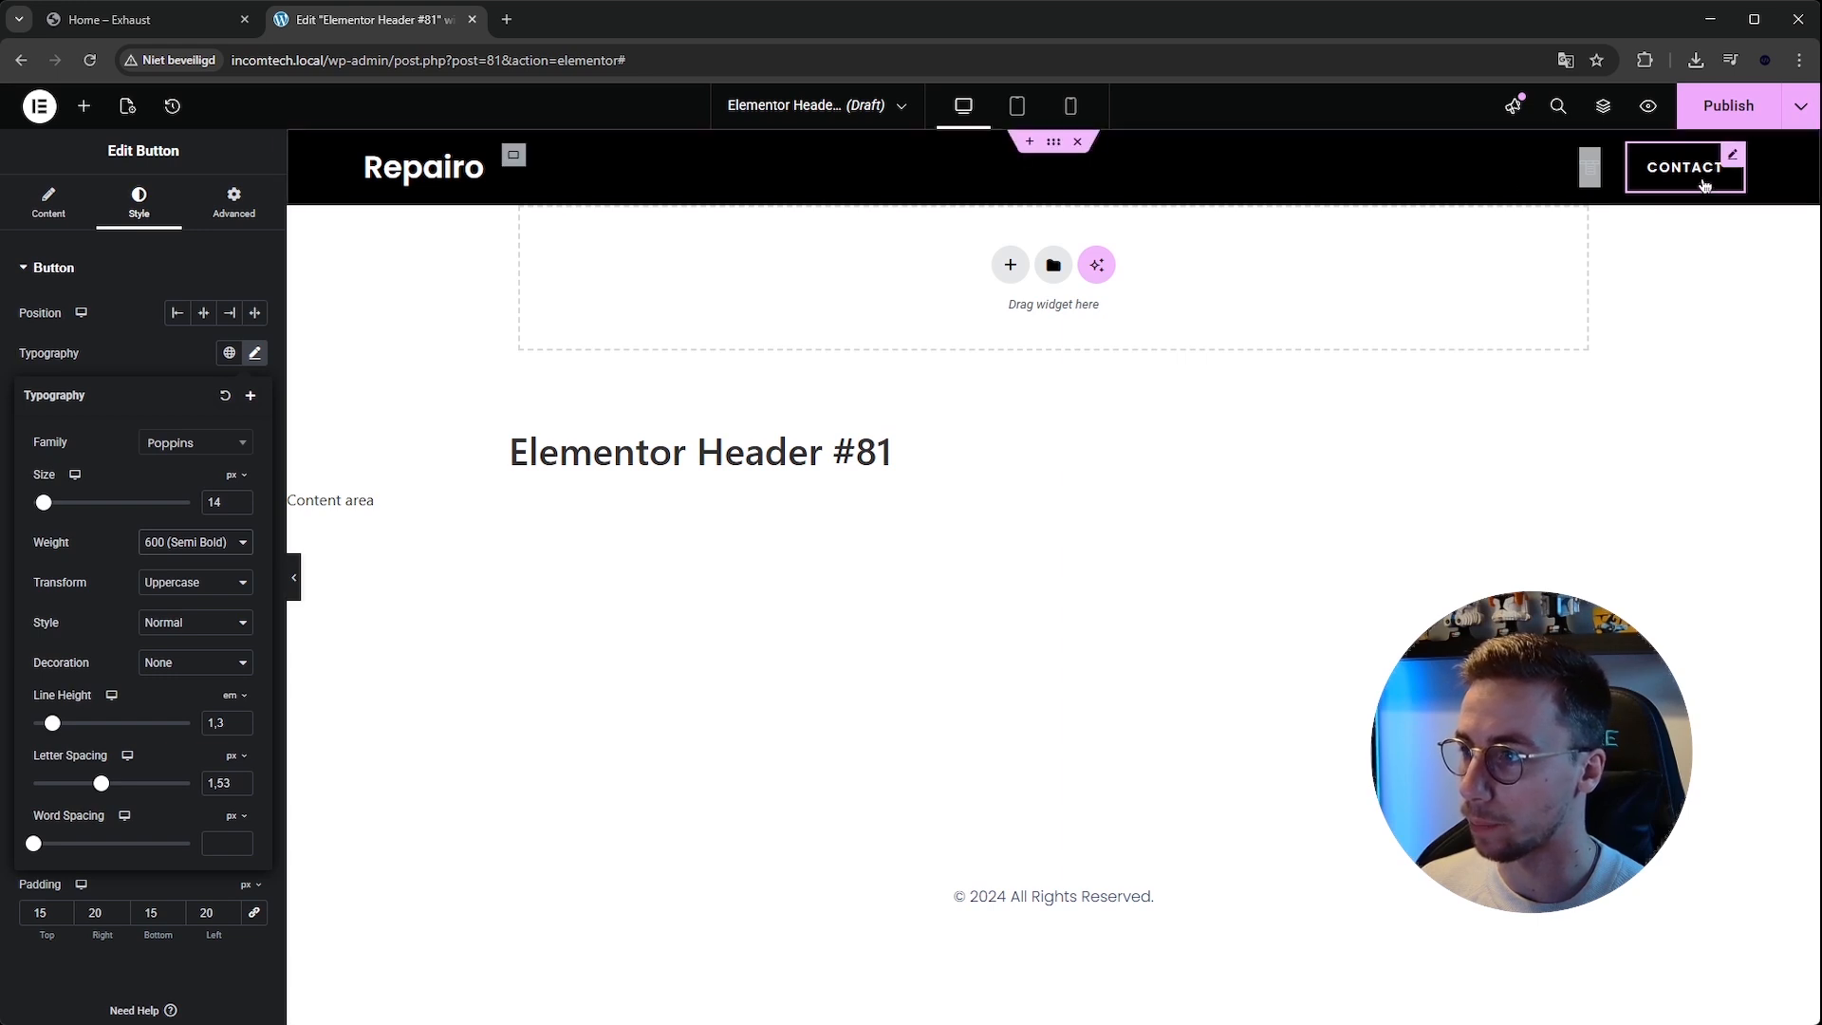
left_click(251, 354)
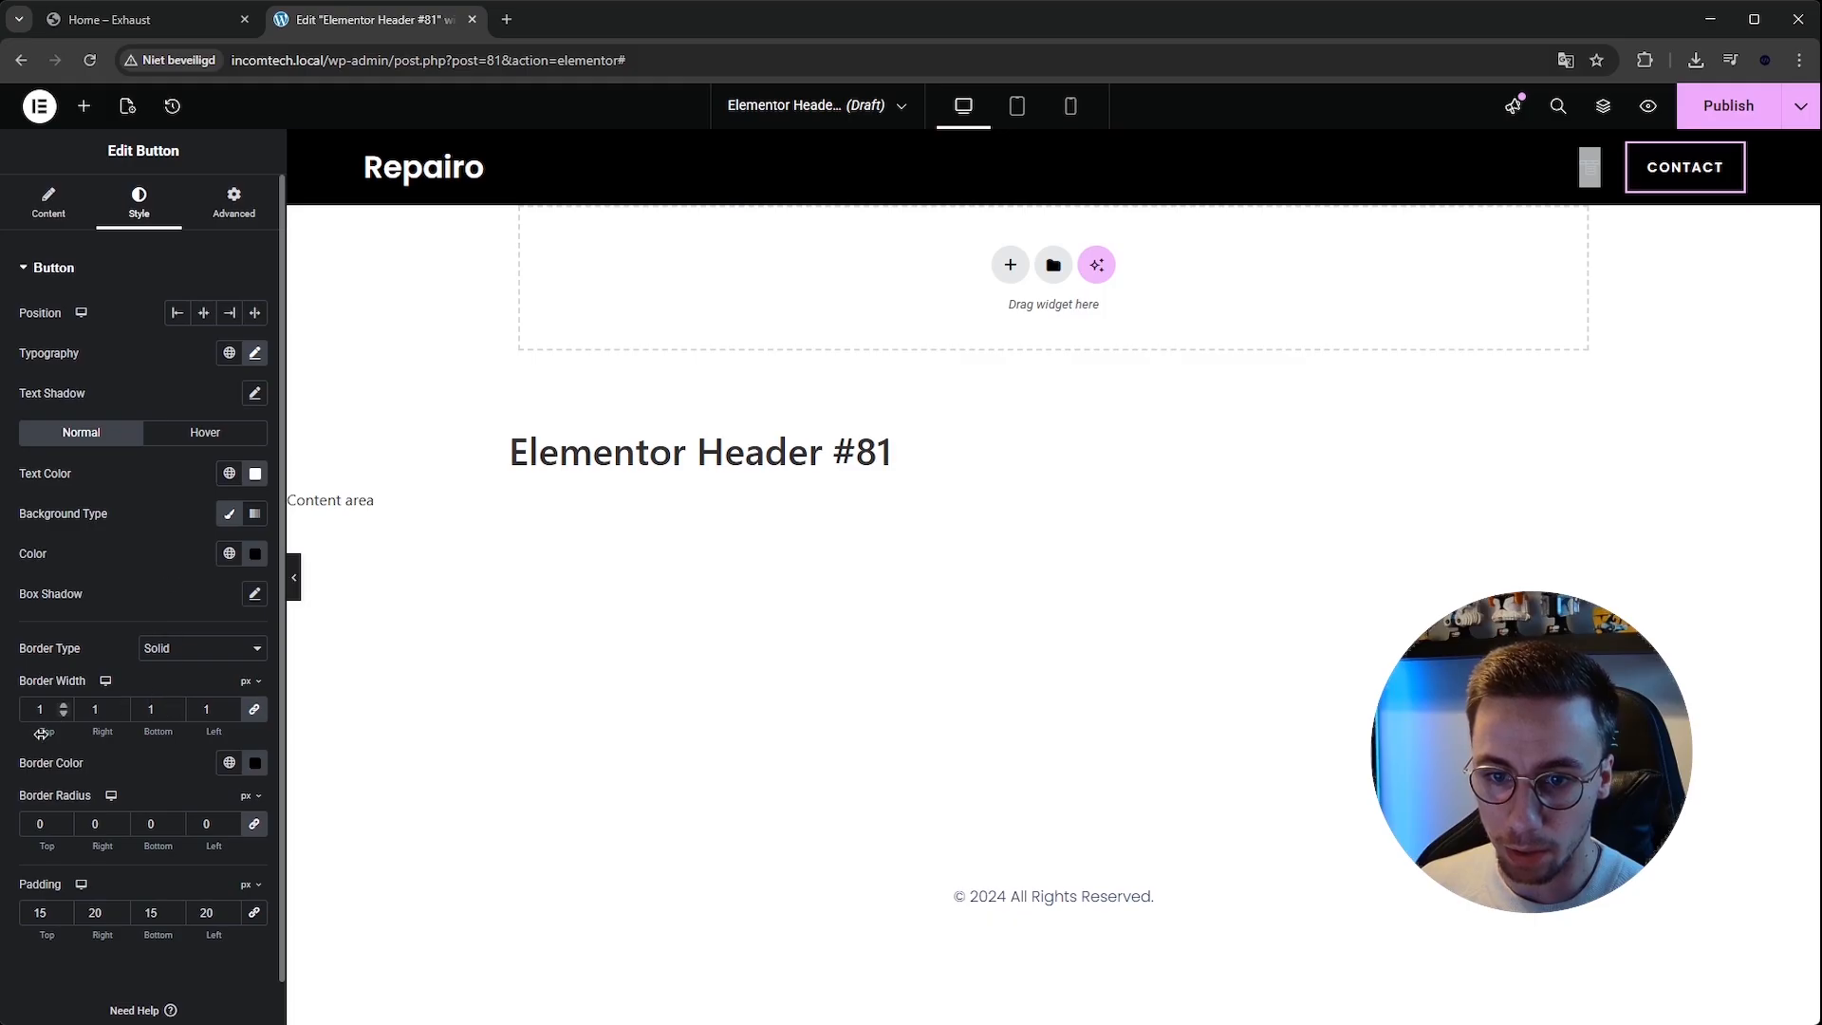
Set the Contact button's border color to white and preview the header with the panel hidden.
left_click(258, 764)
left_click_drag(184, 601, 140, 509)
left_click(554, 627)
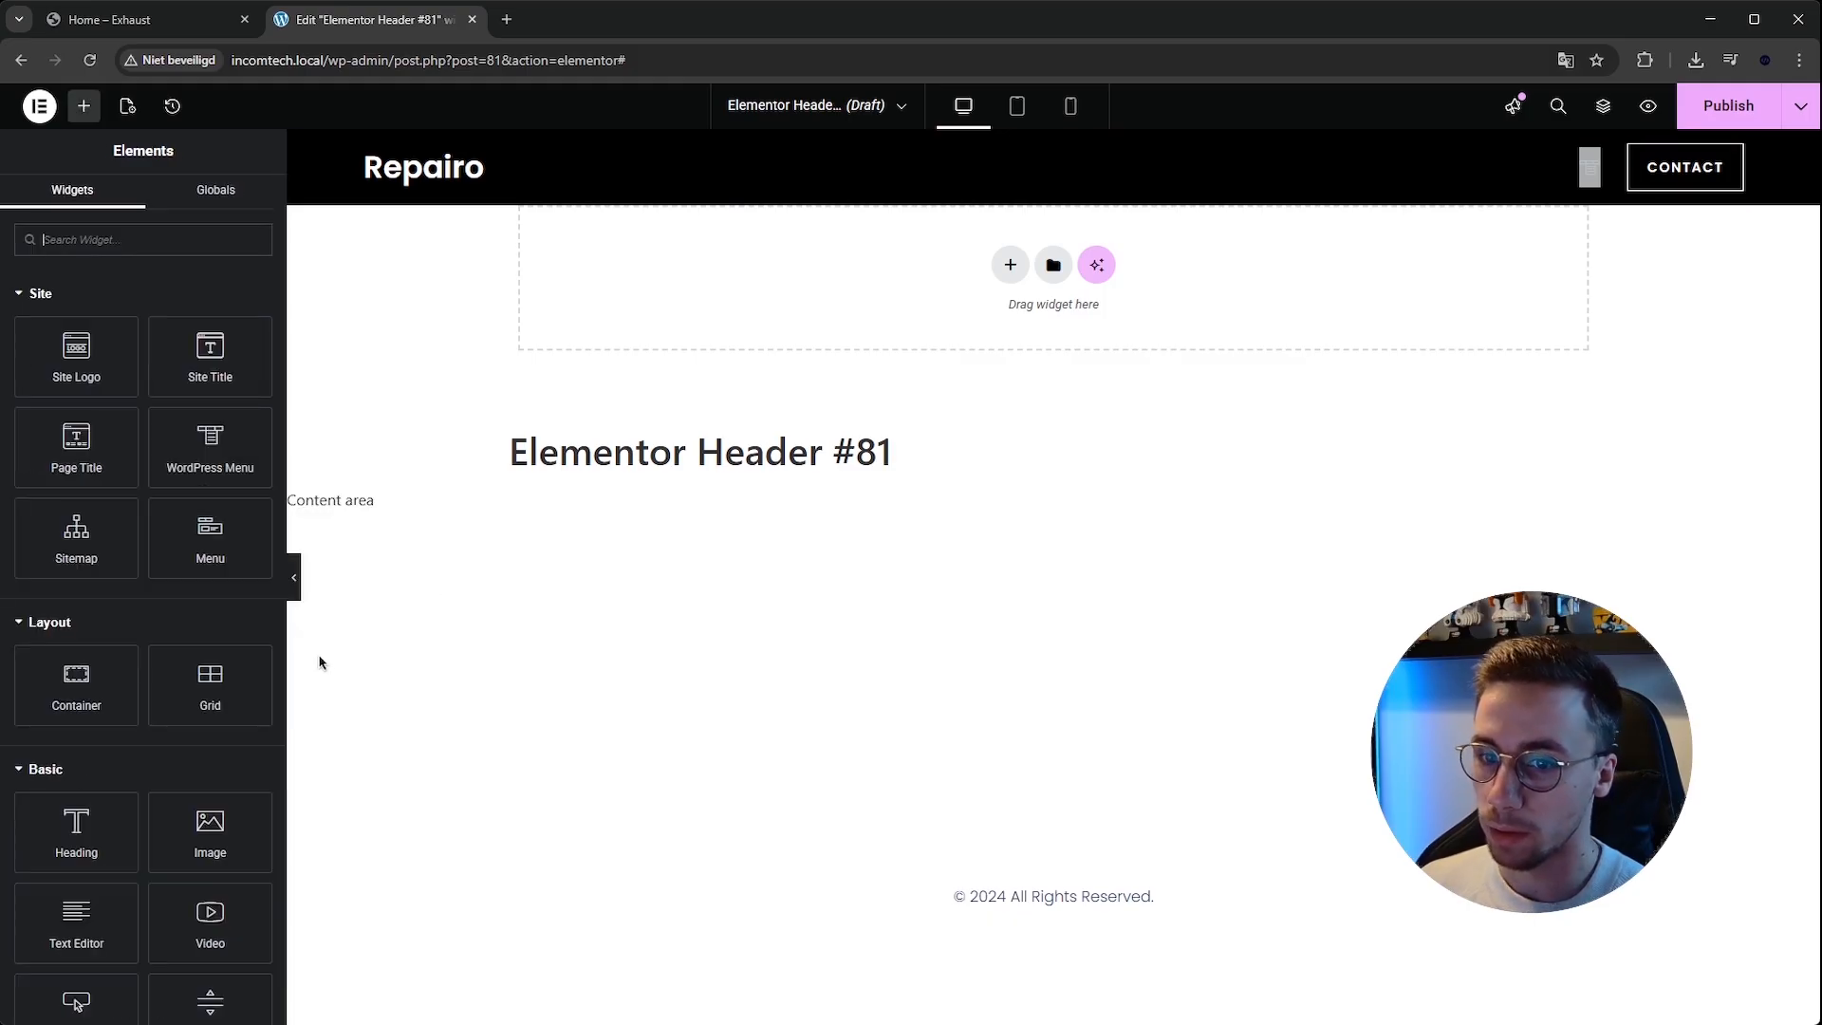
left_click(294, 575)
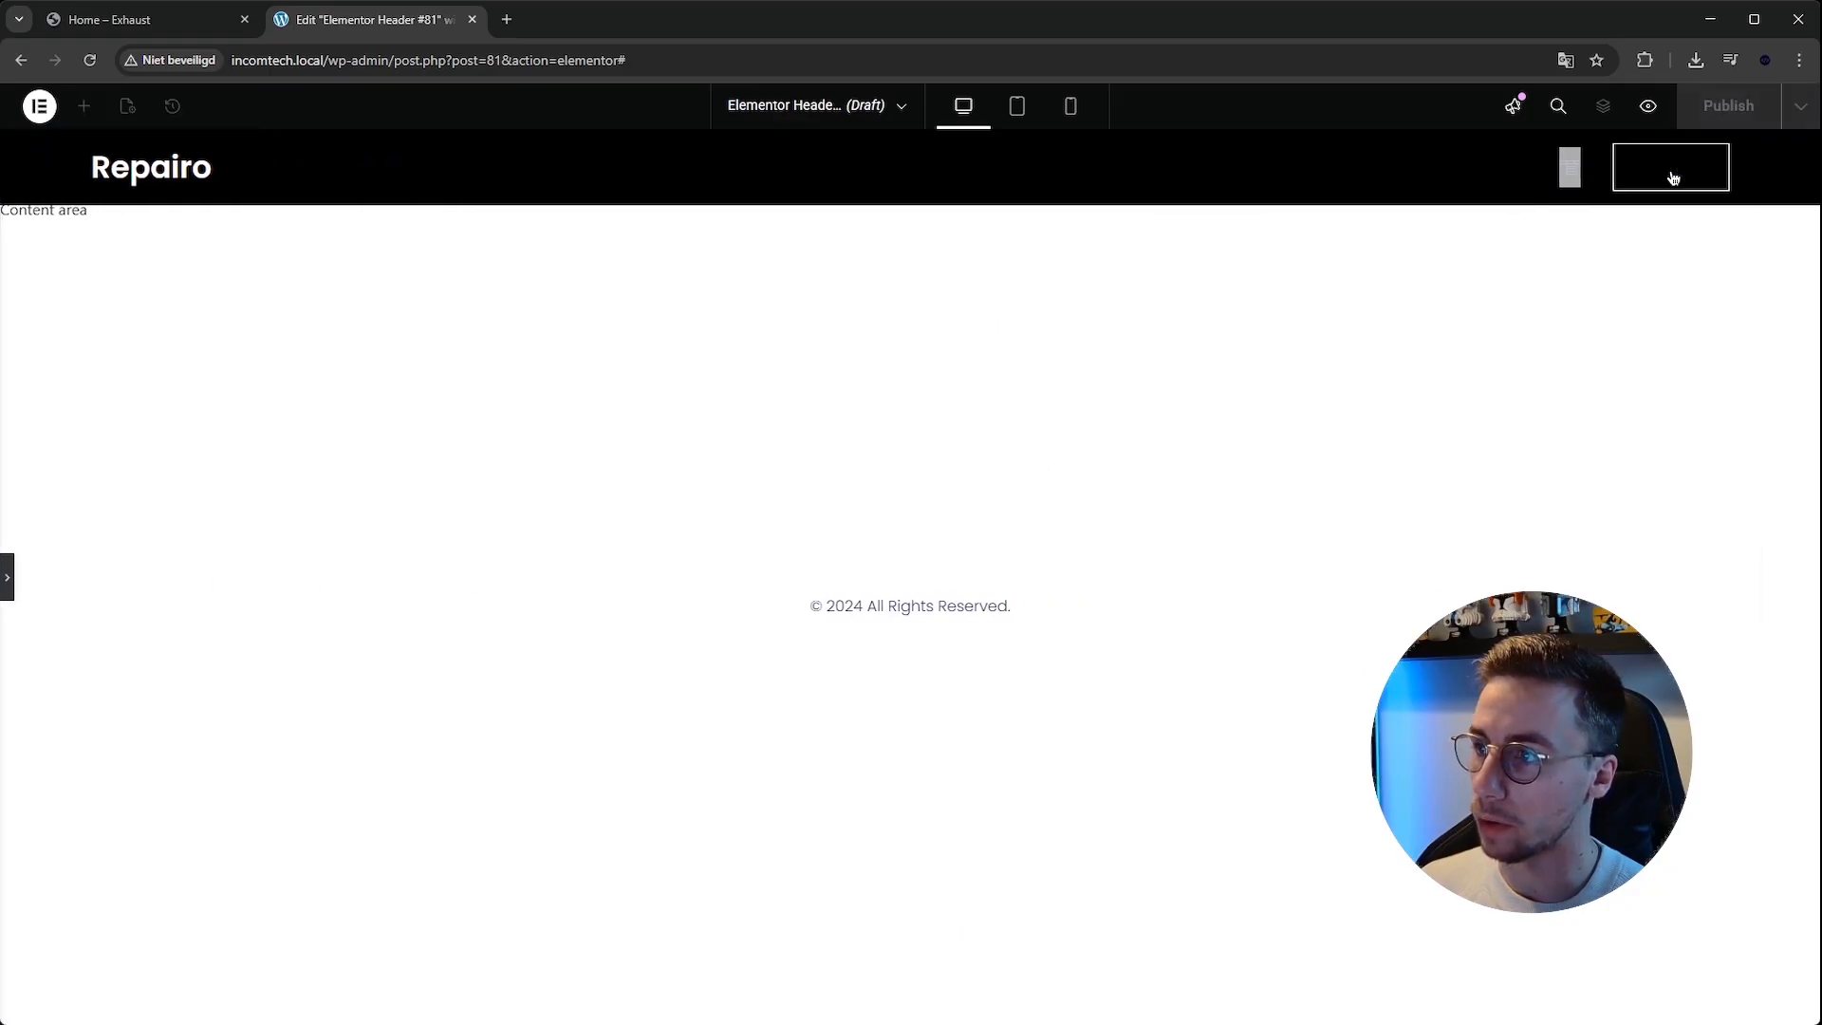
left_click(8, 577)
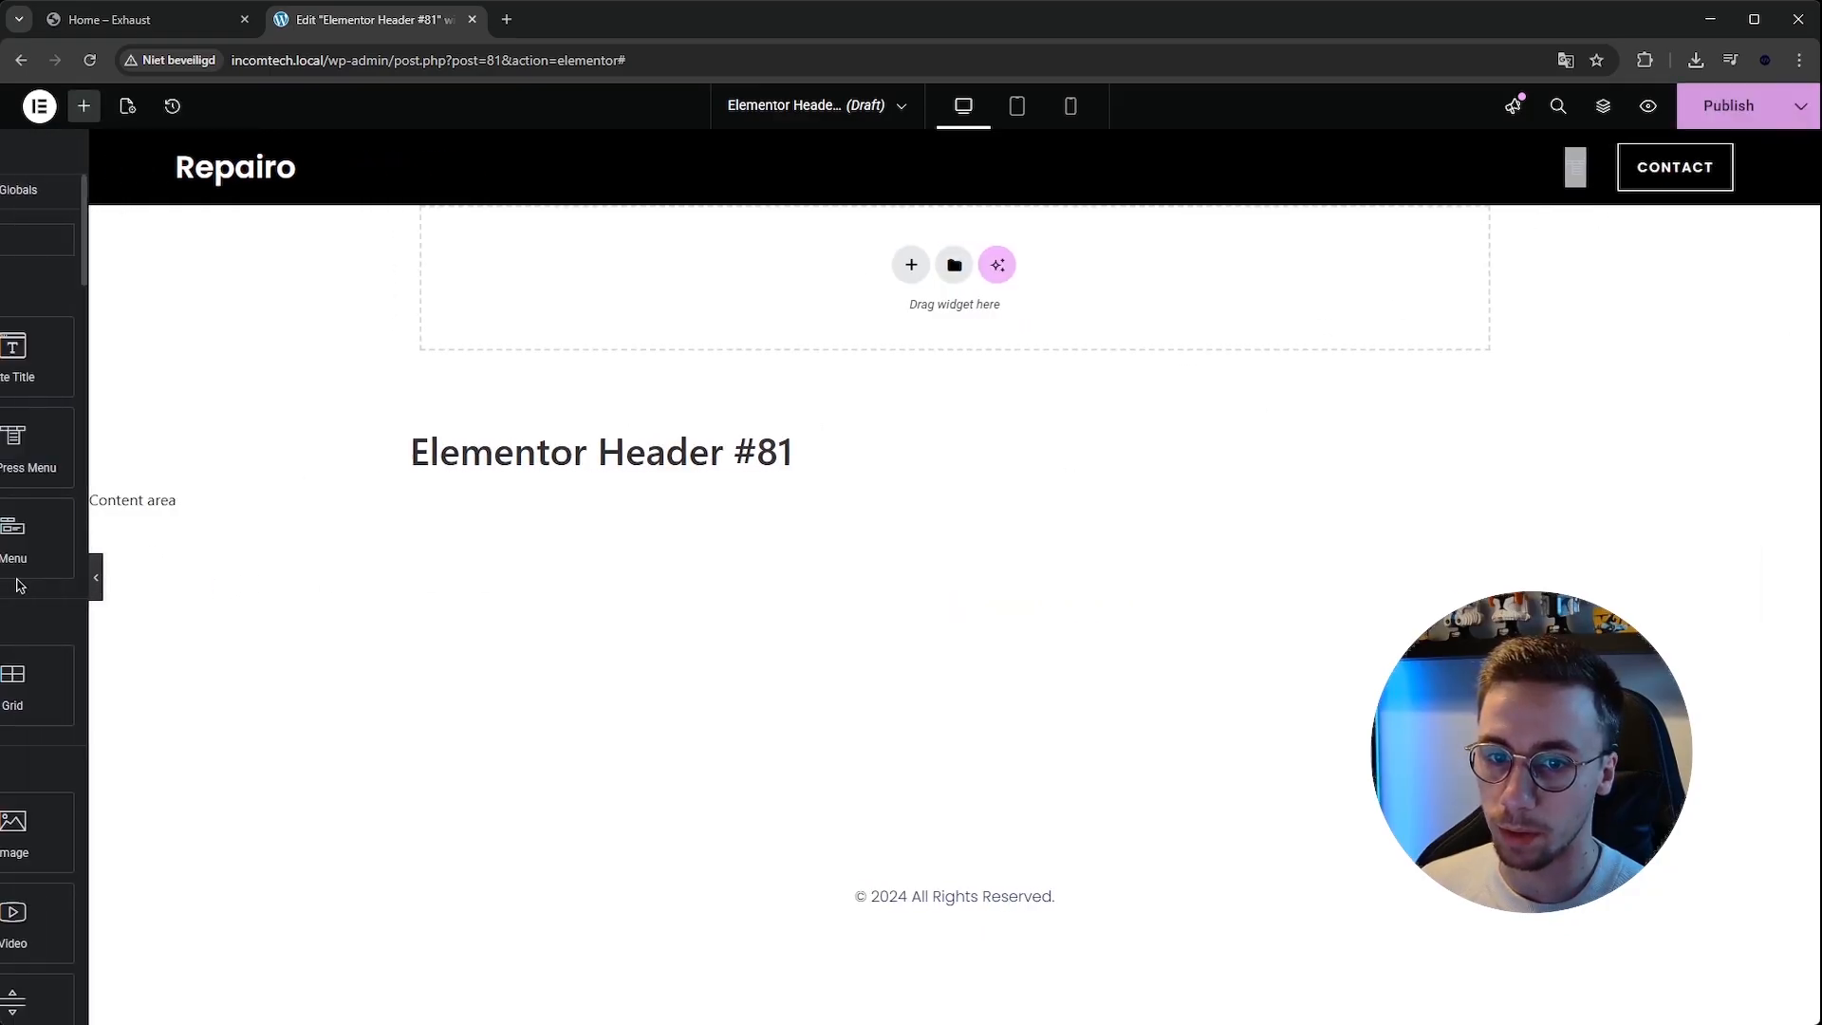
Set the Contact button's hover background color to #fff.
left_click(1732, 157)
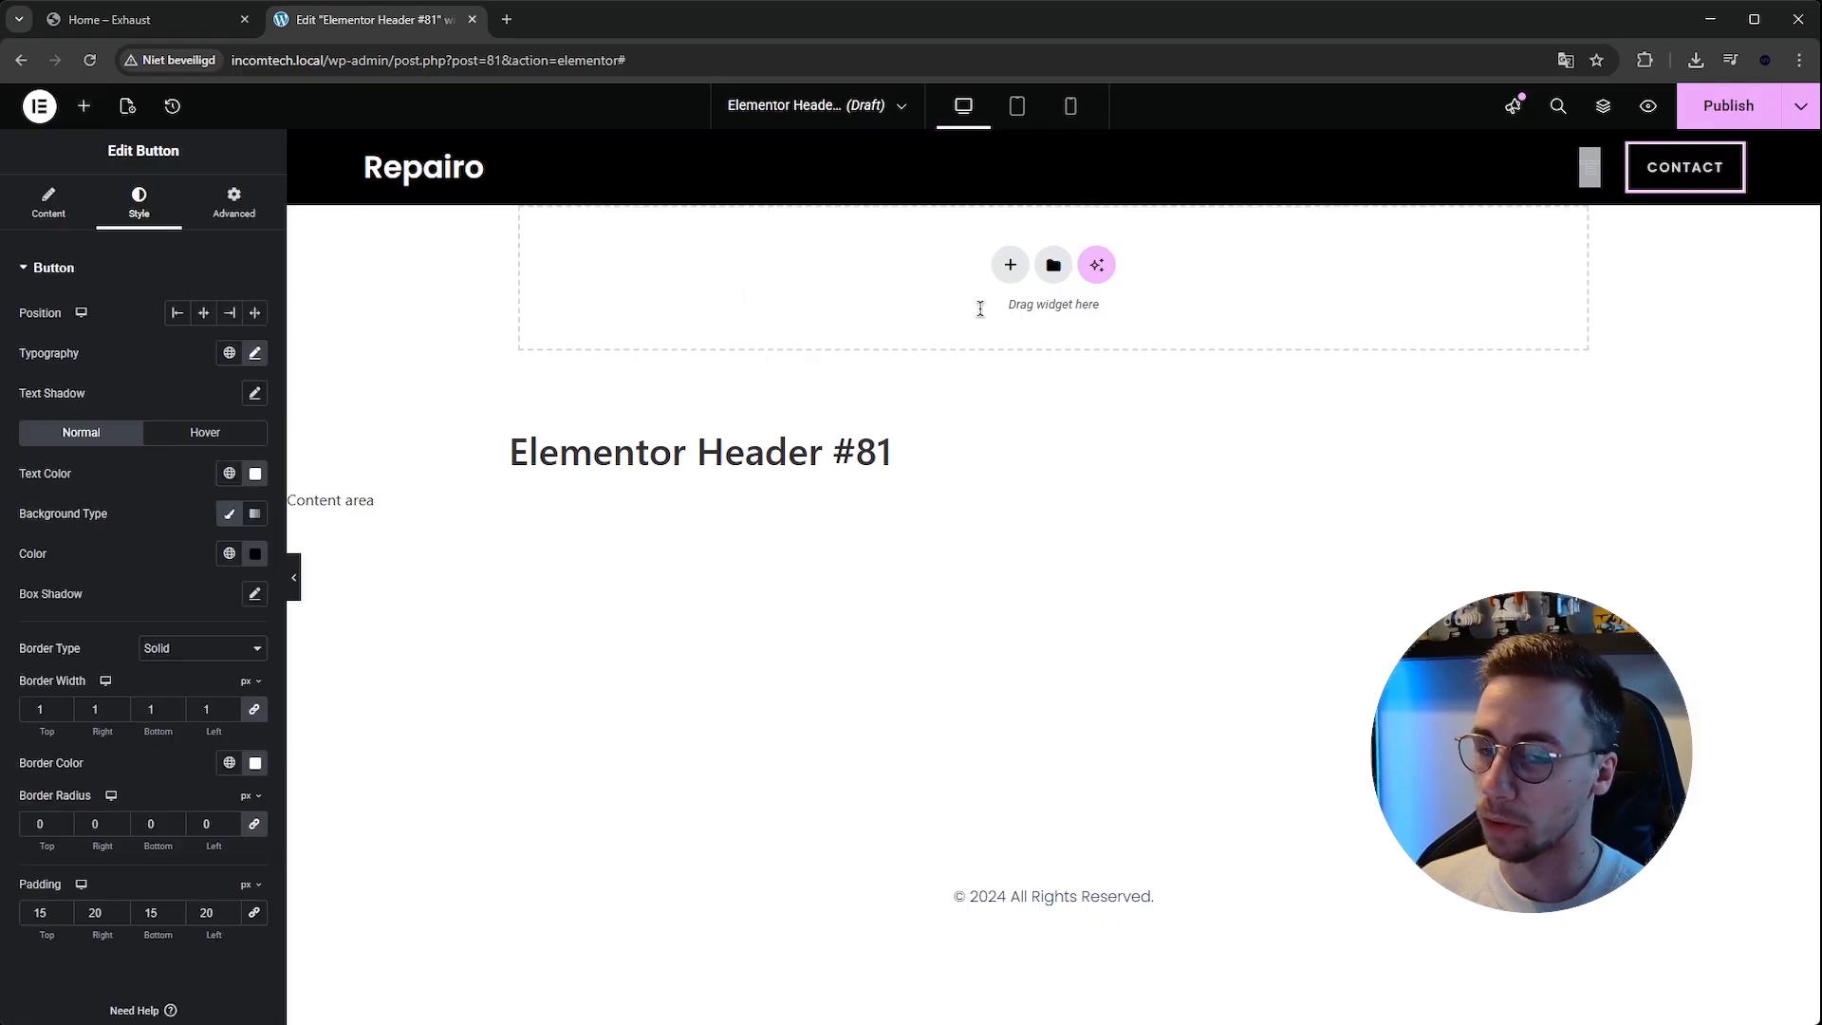
left_click(180, 428)
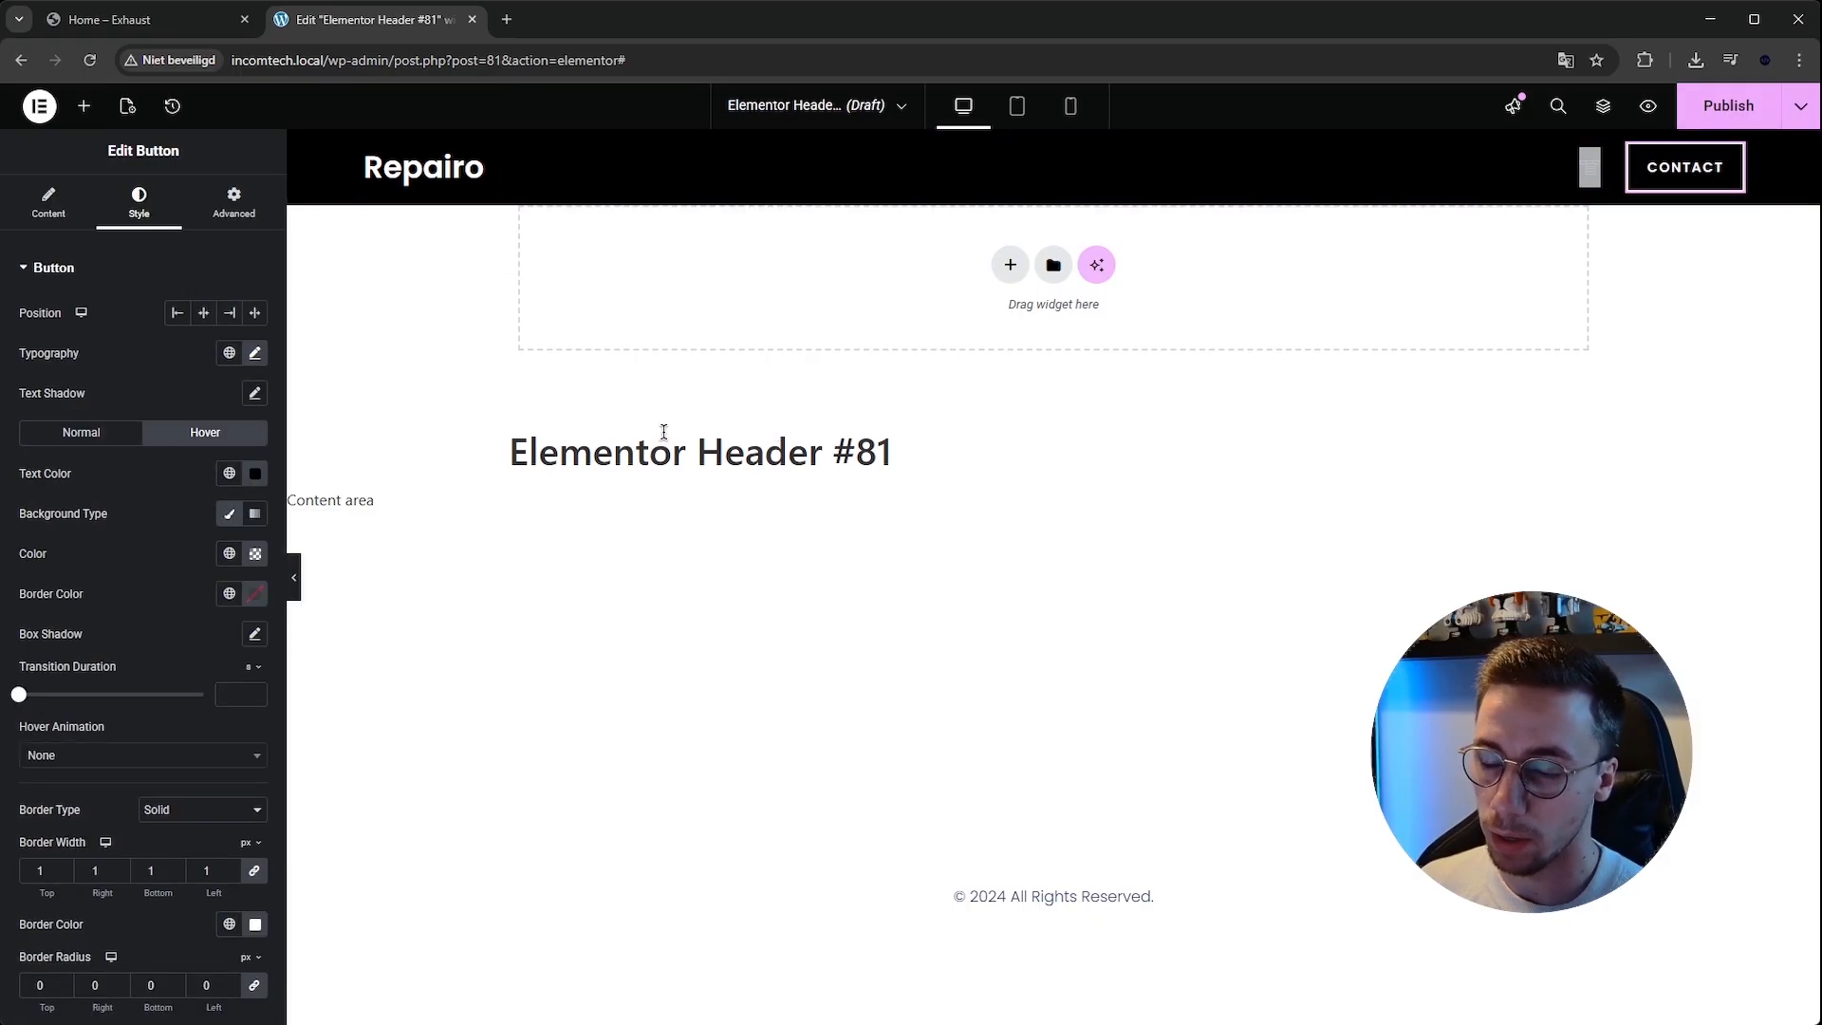
left_click(253, 475)
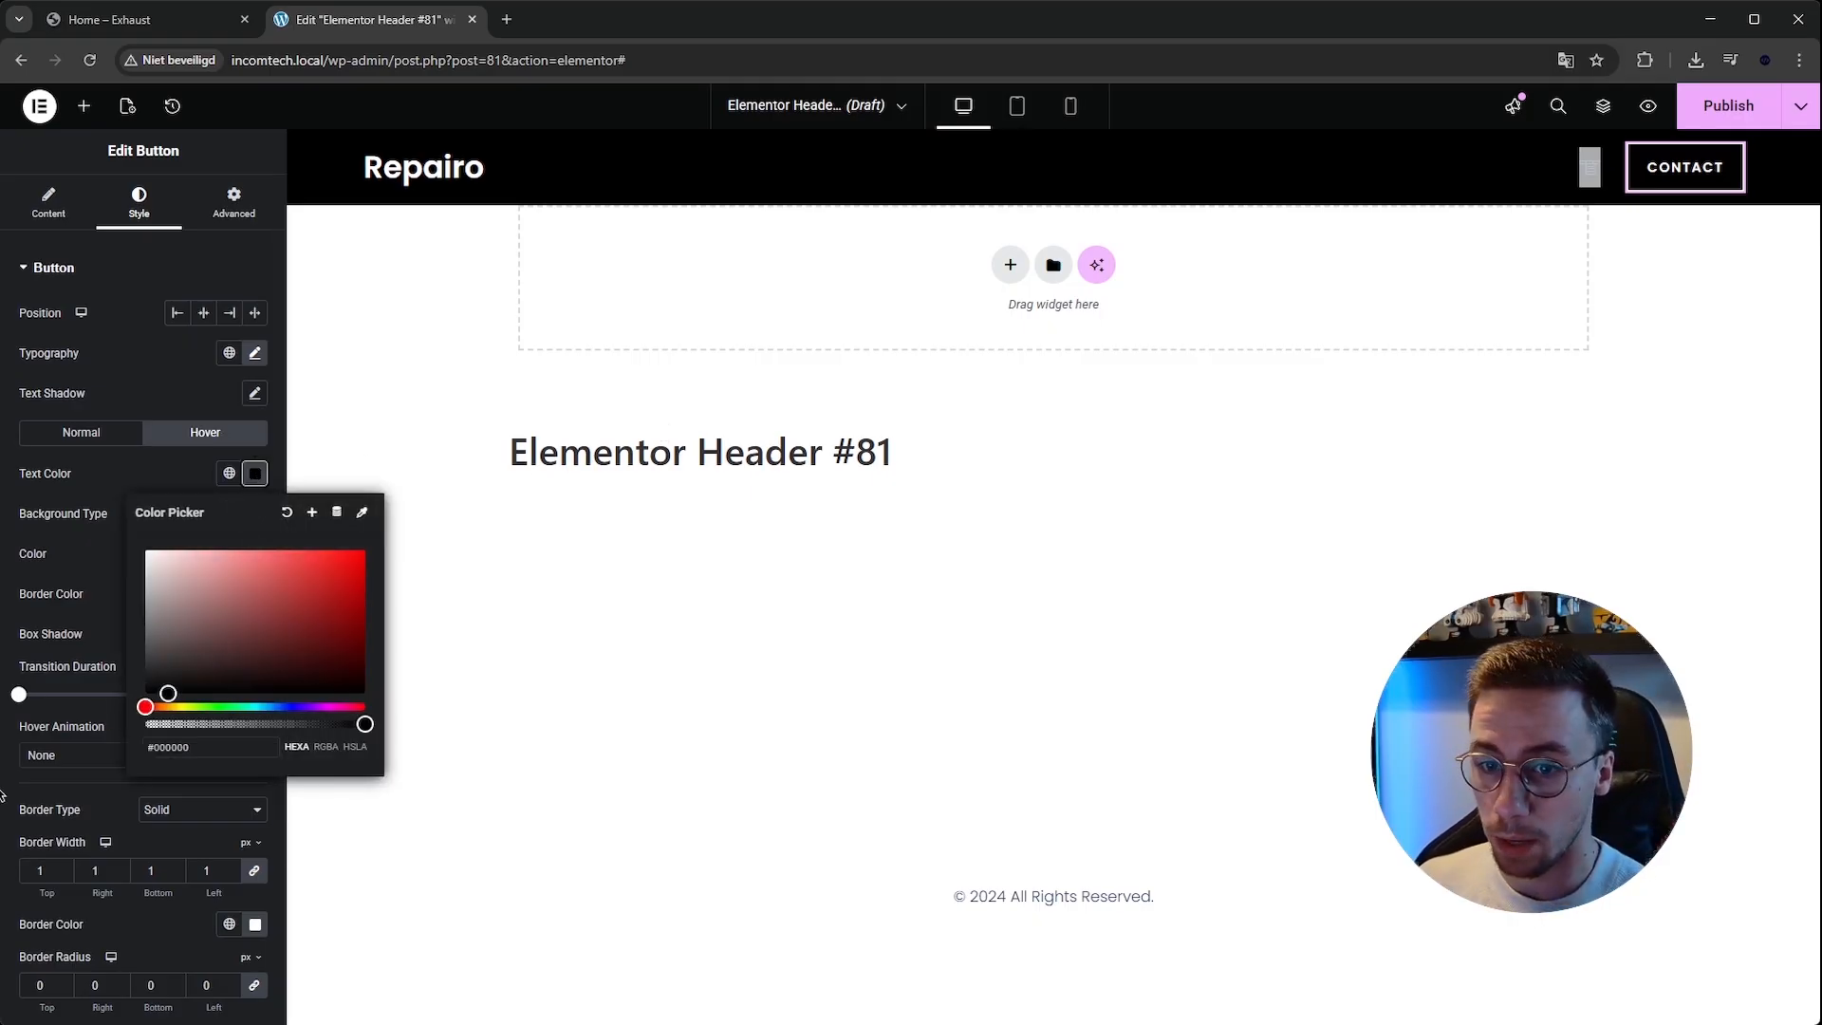
left_click(261, 477)
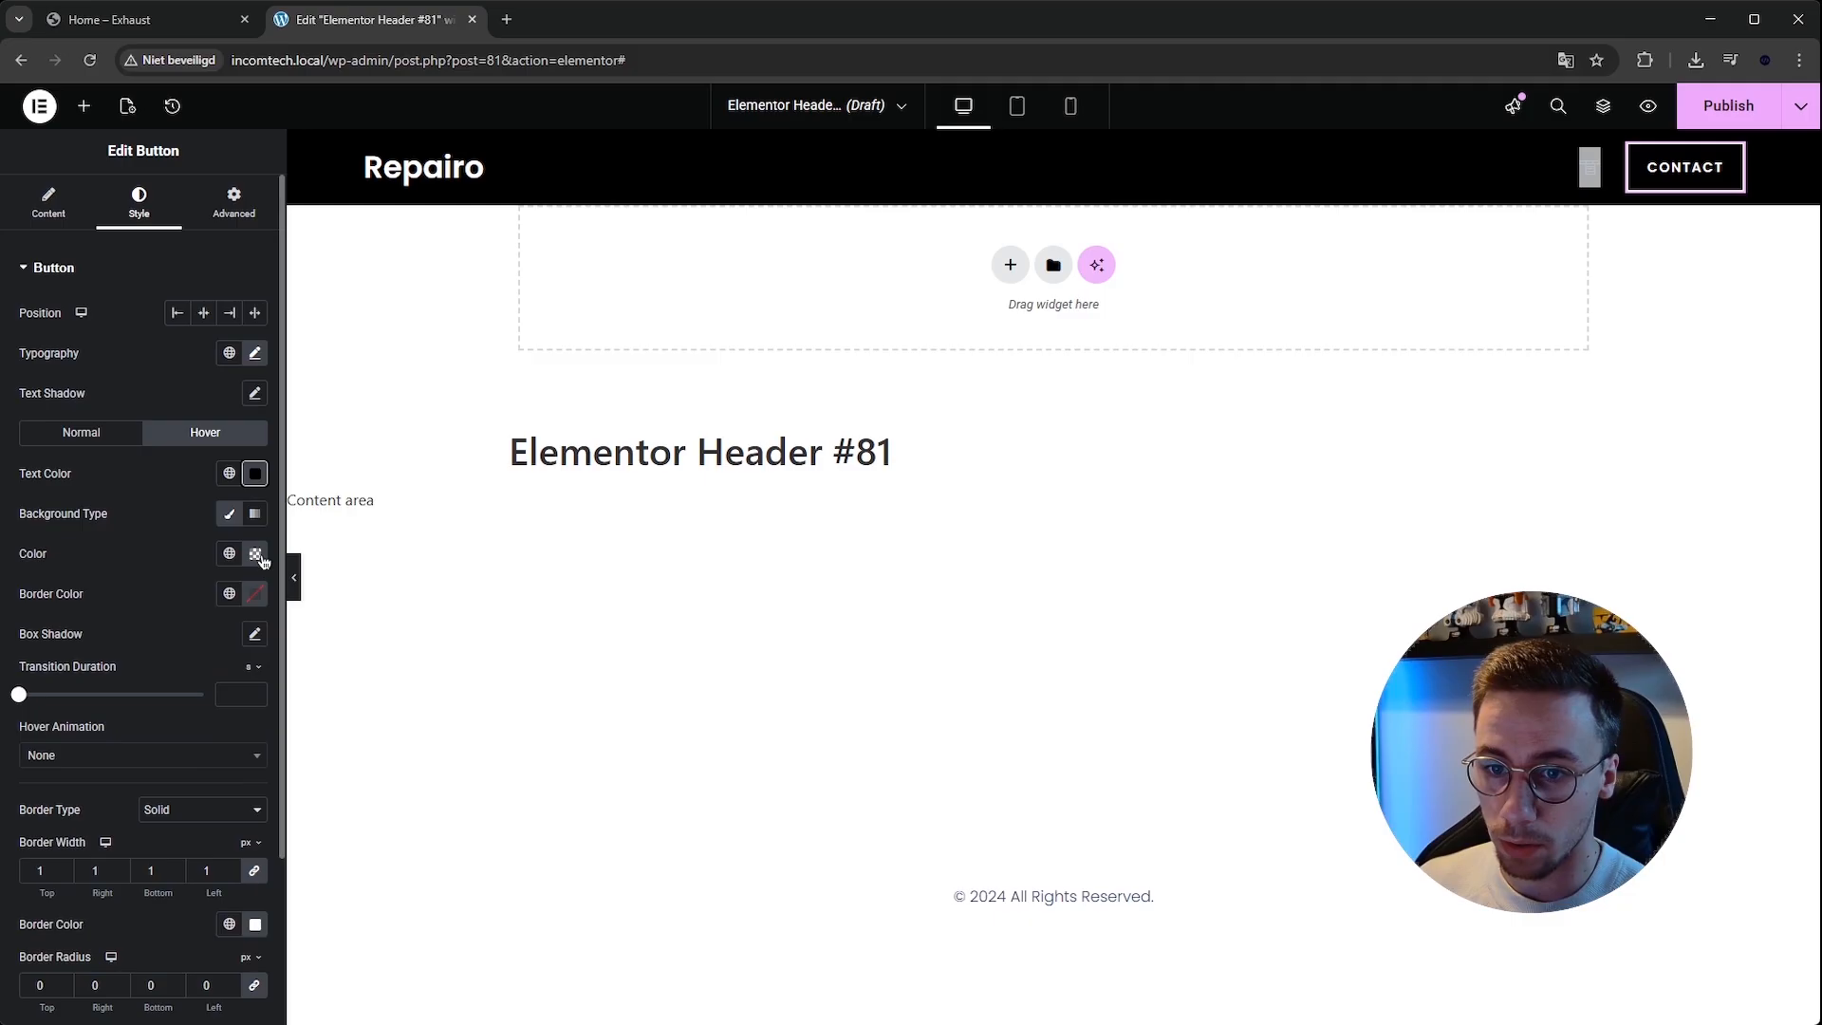
left_click(258, 556)
left_click_drag(205, 831, 106, 832)
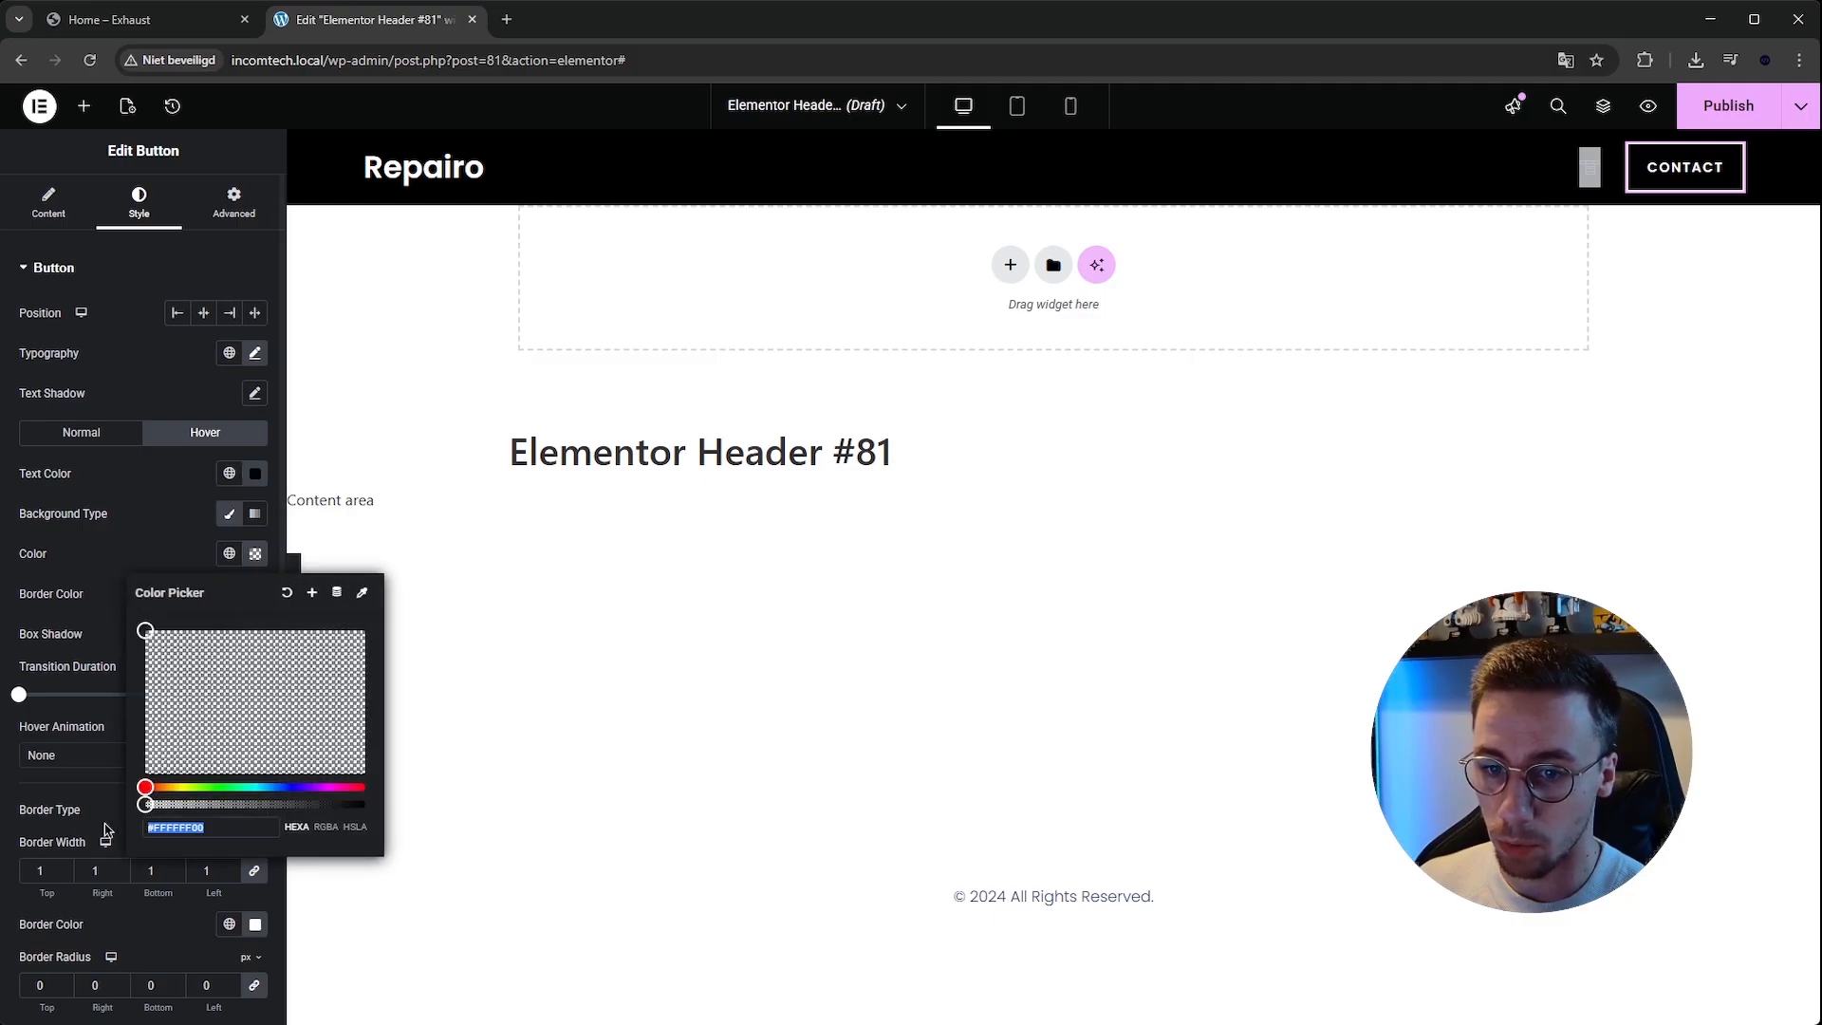
type("#fff")
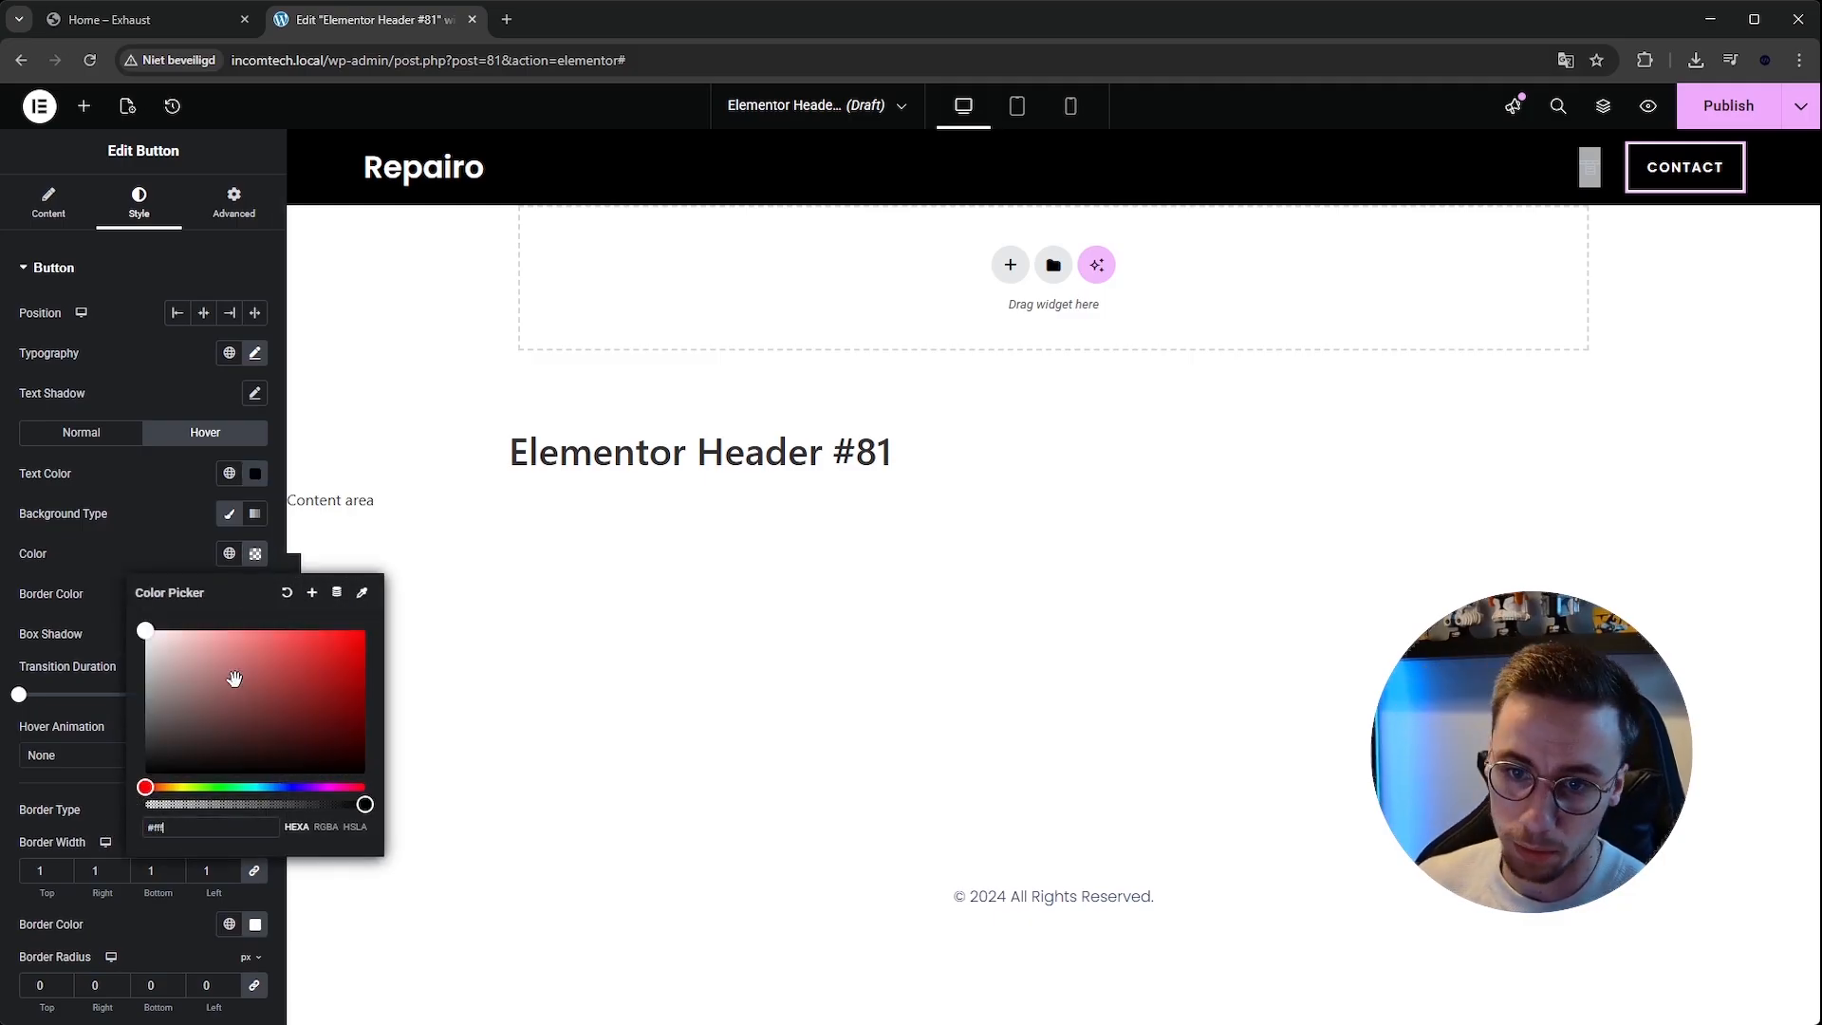
left_click(529, 651)
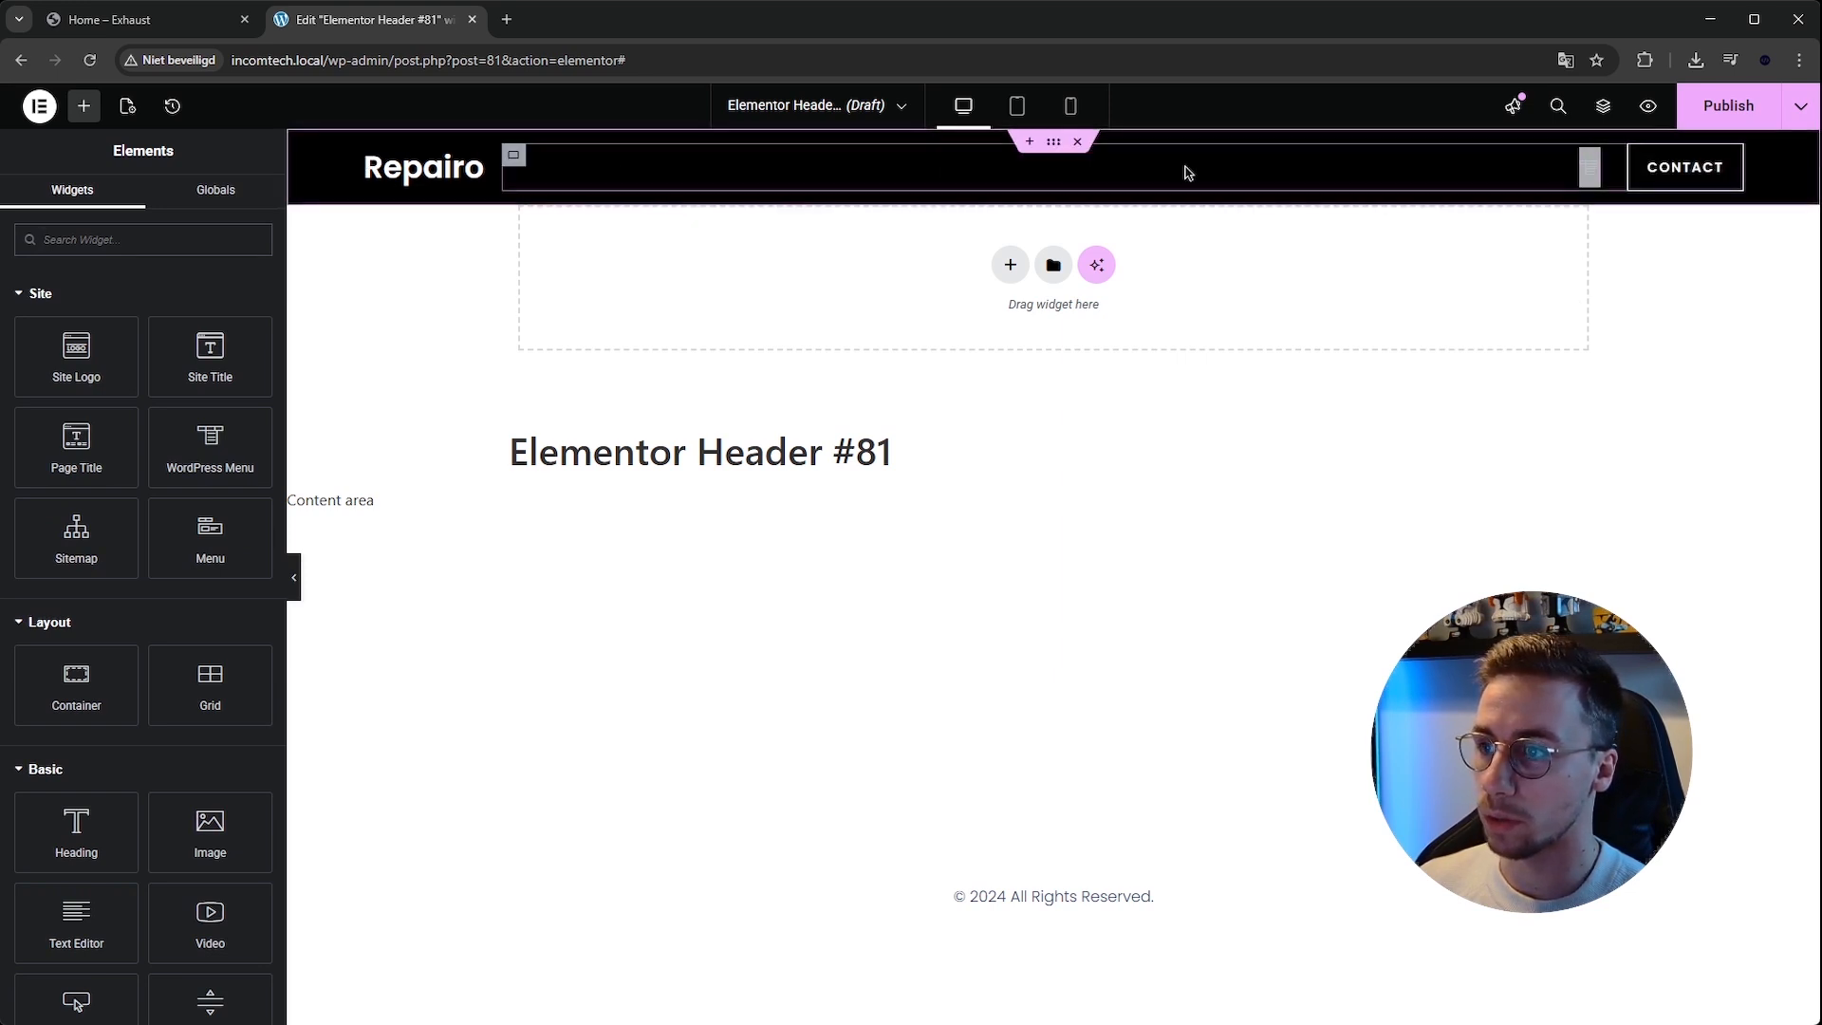
Set the WordPress Menu widget's typography family to Poppins.
left_click(1597, 166)
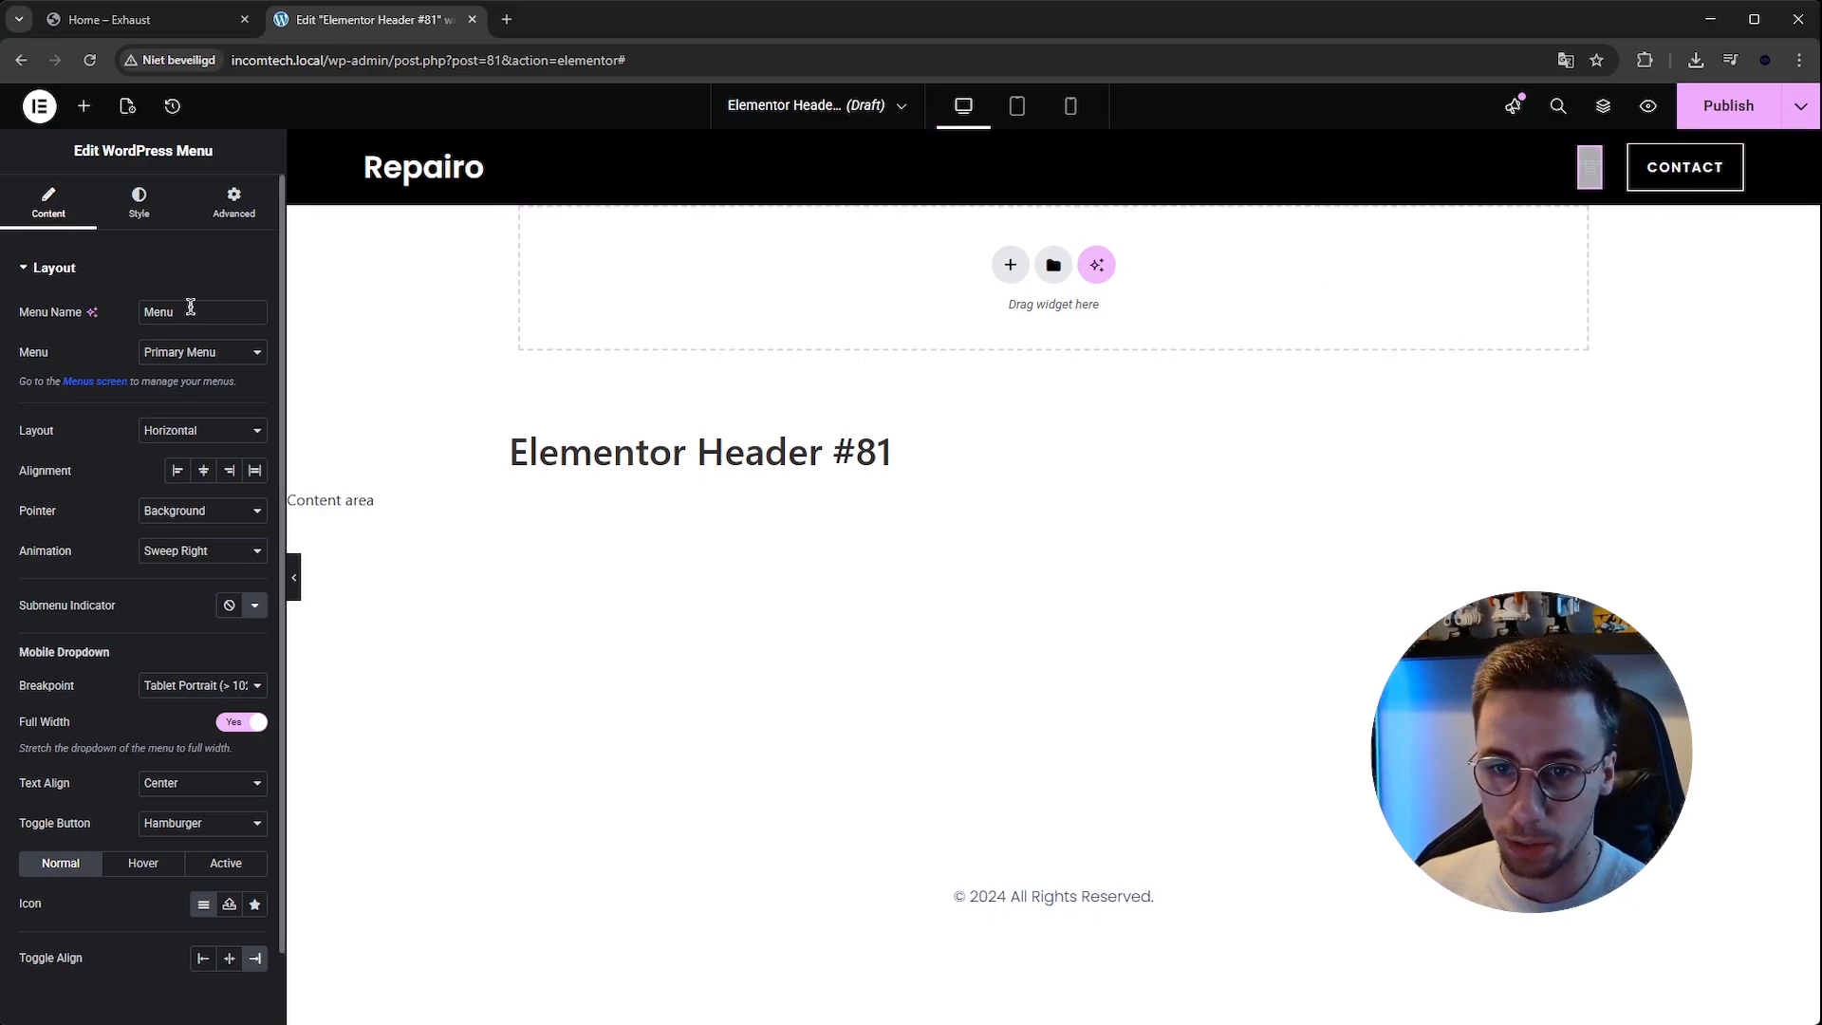
left_click(139, 203)
left_click(254, 313)
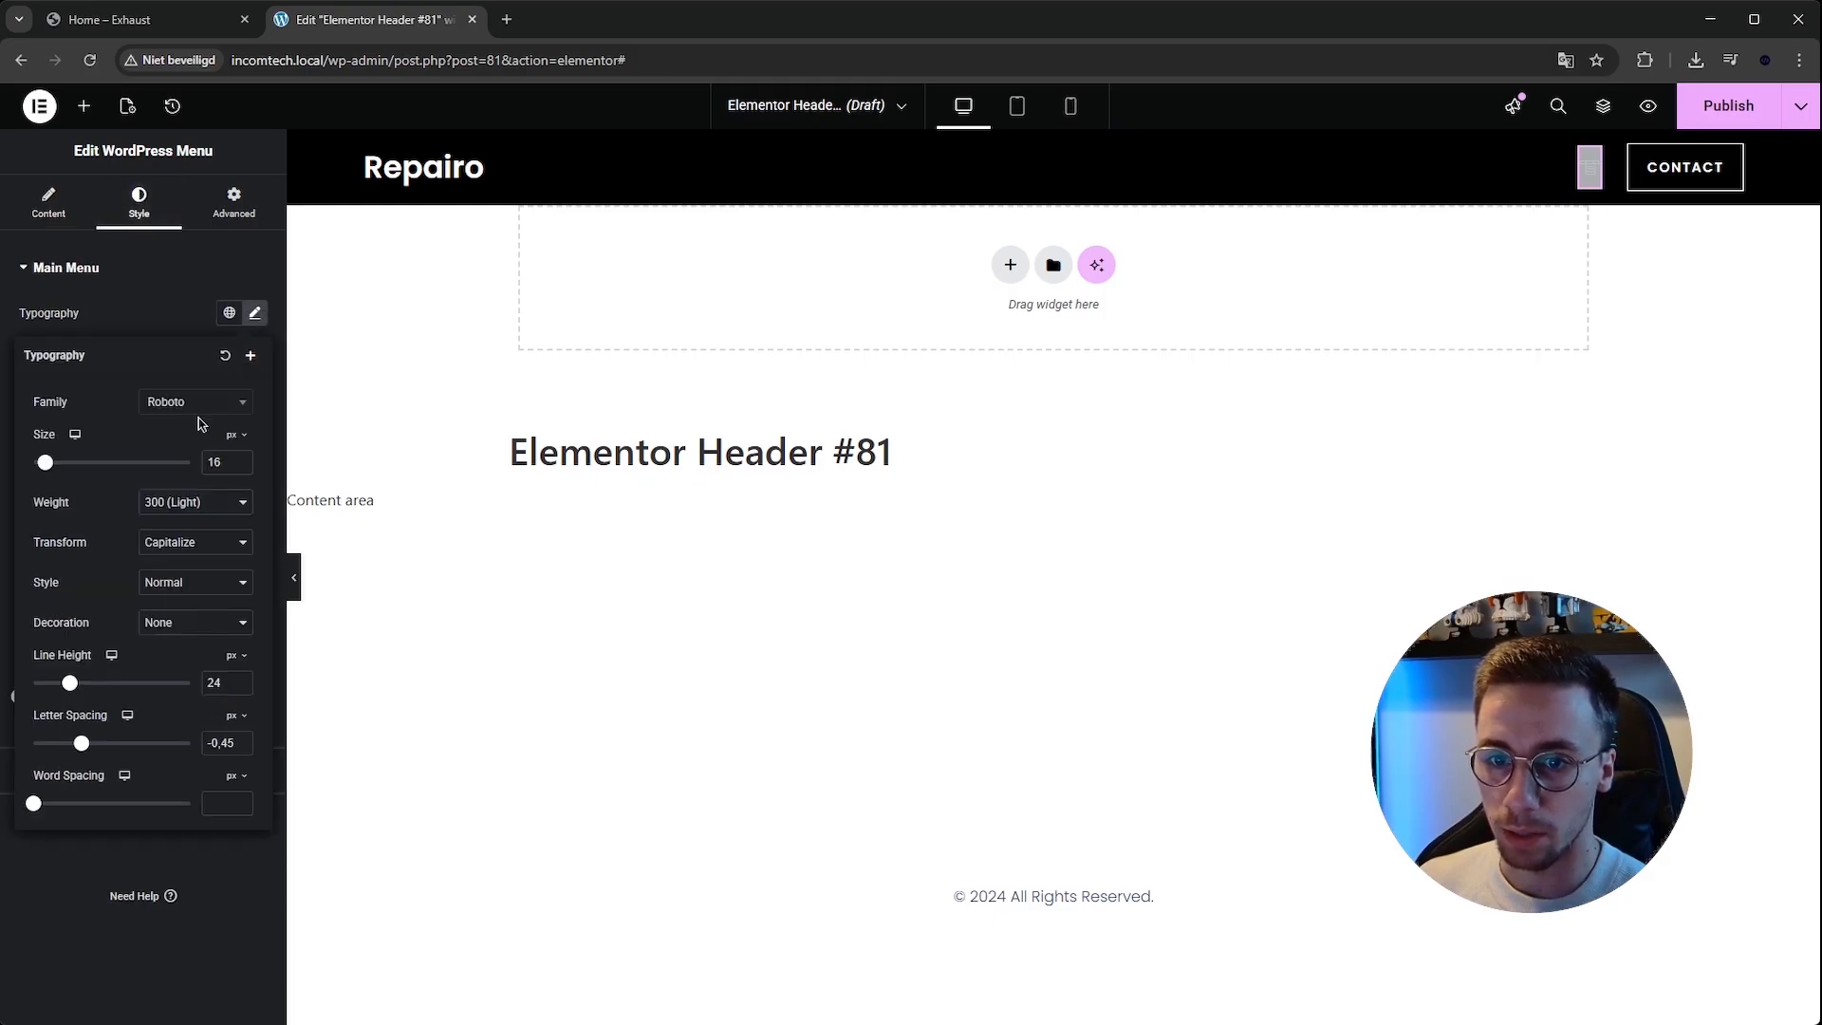
left_click(197, 402)
type("pop")
key("Return")
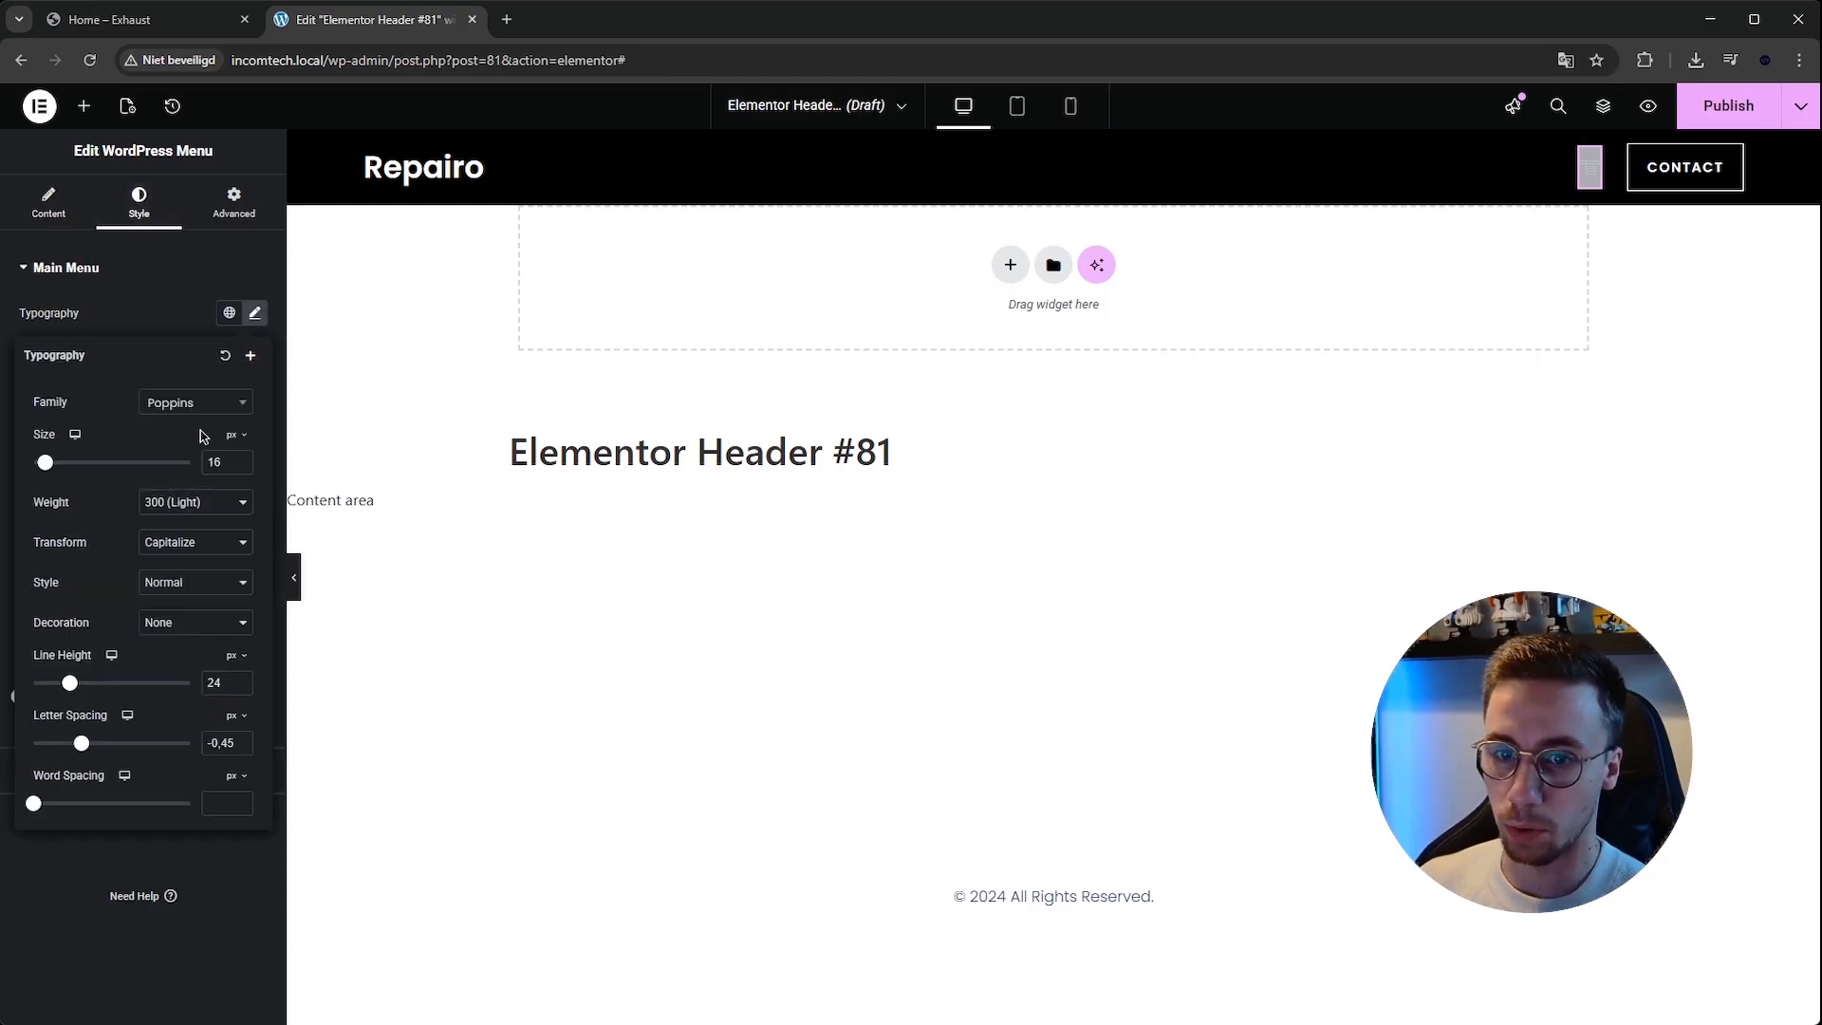
left_click(254, 313)
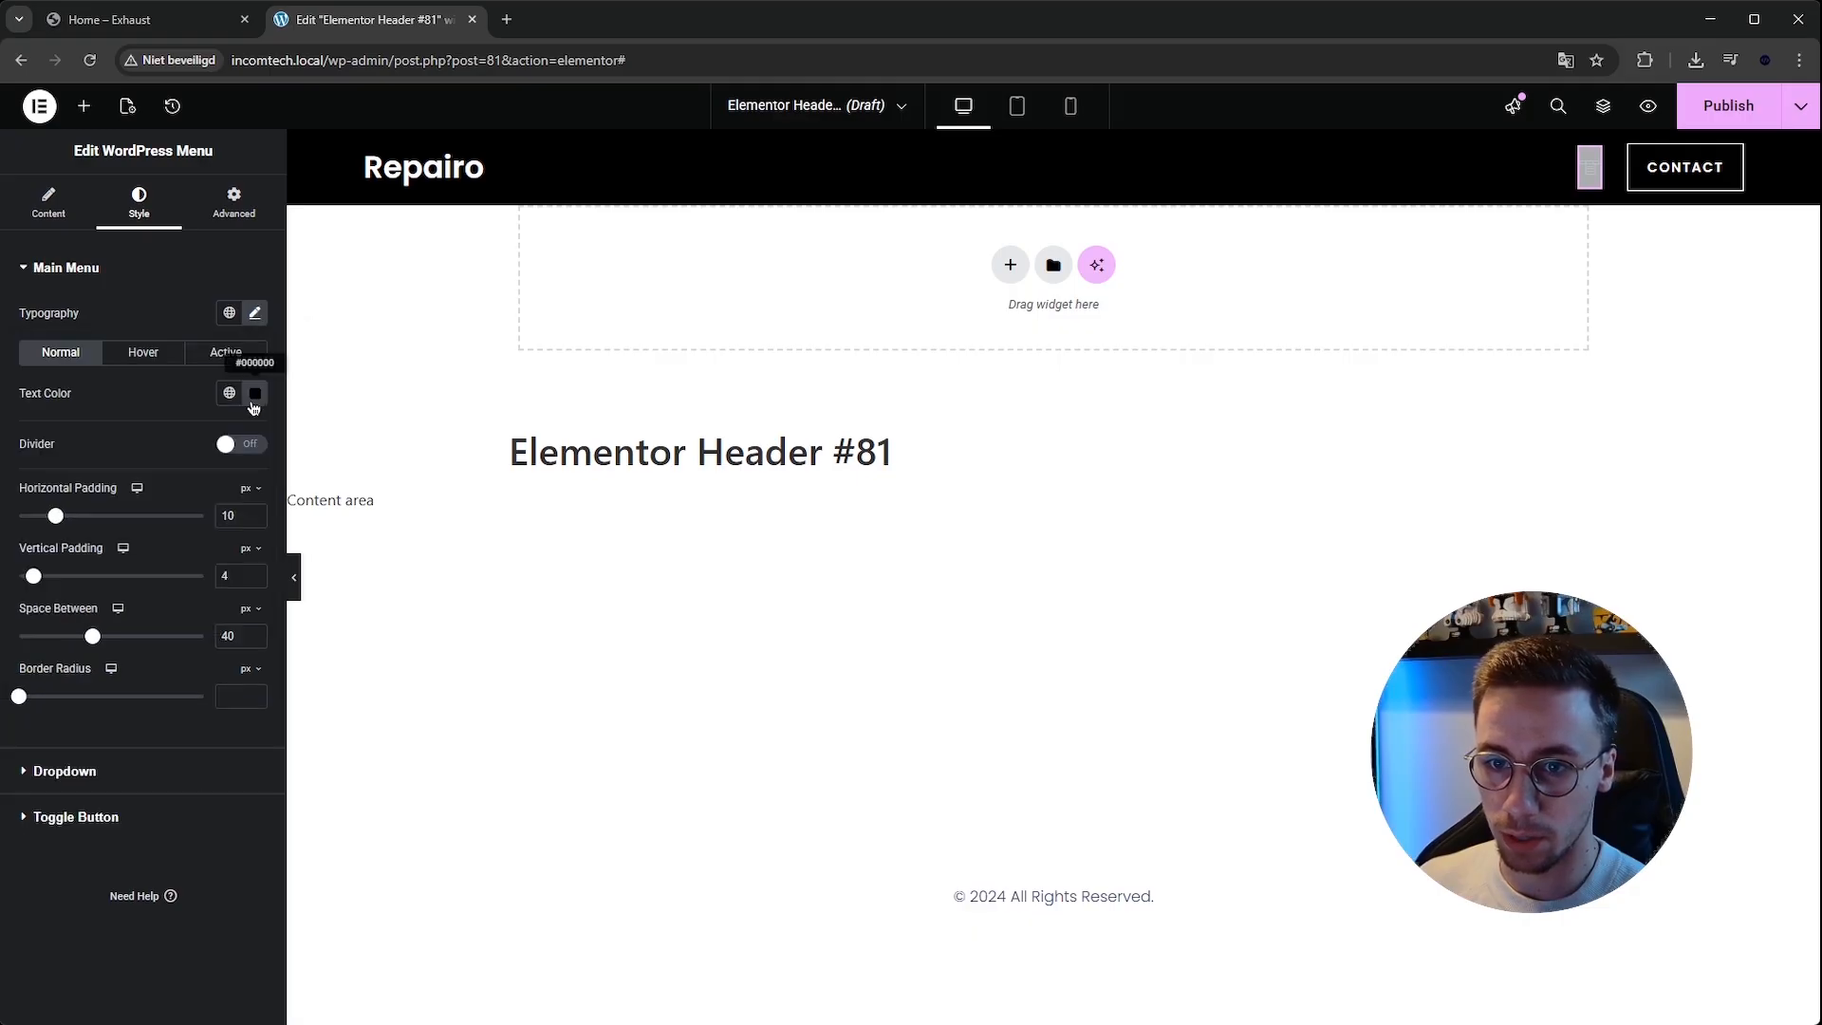
Set the menu's normal and active text colors and its hover pointer color to white.
left_click(254, 393)
left_click(252, 393)
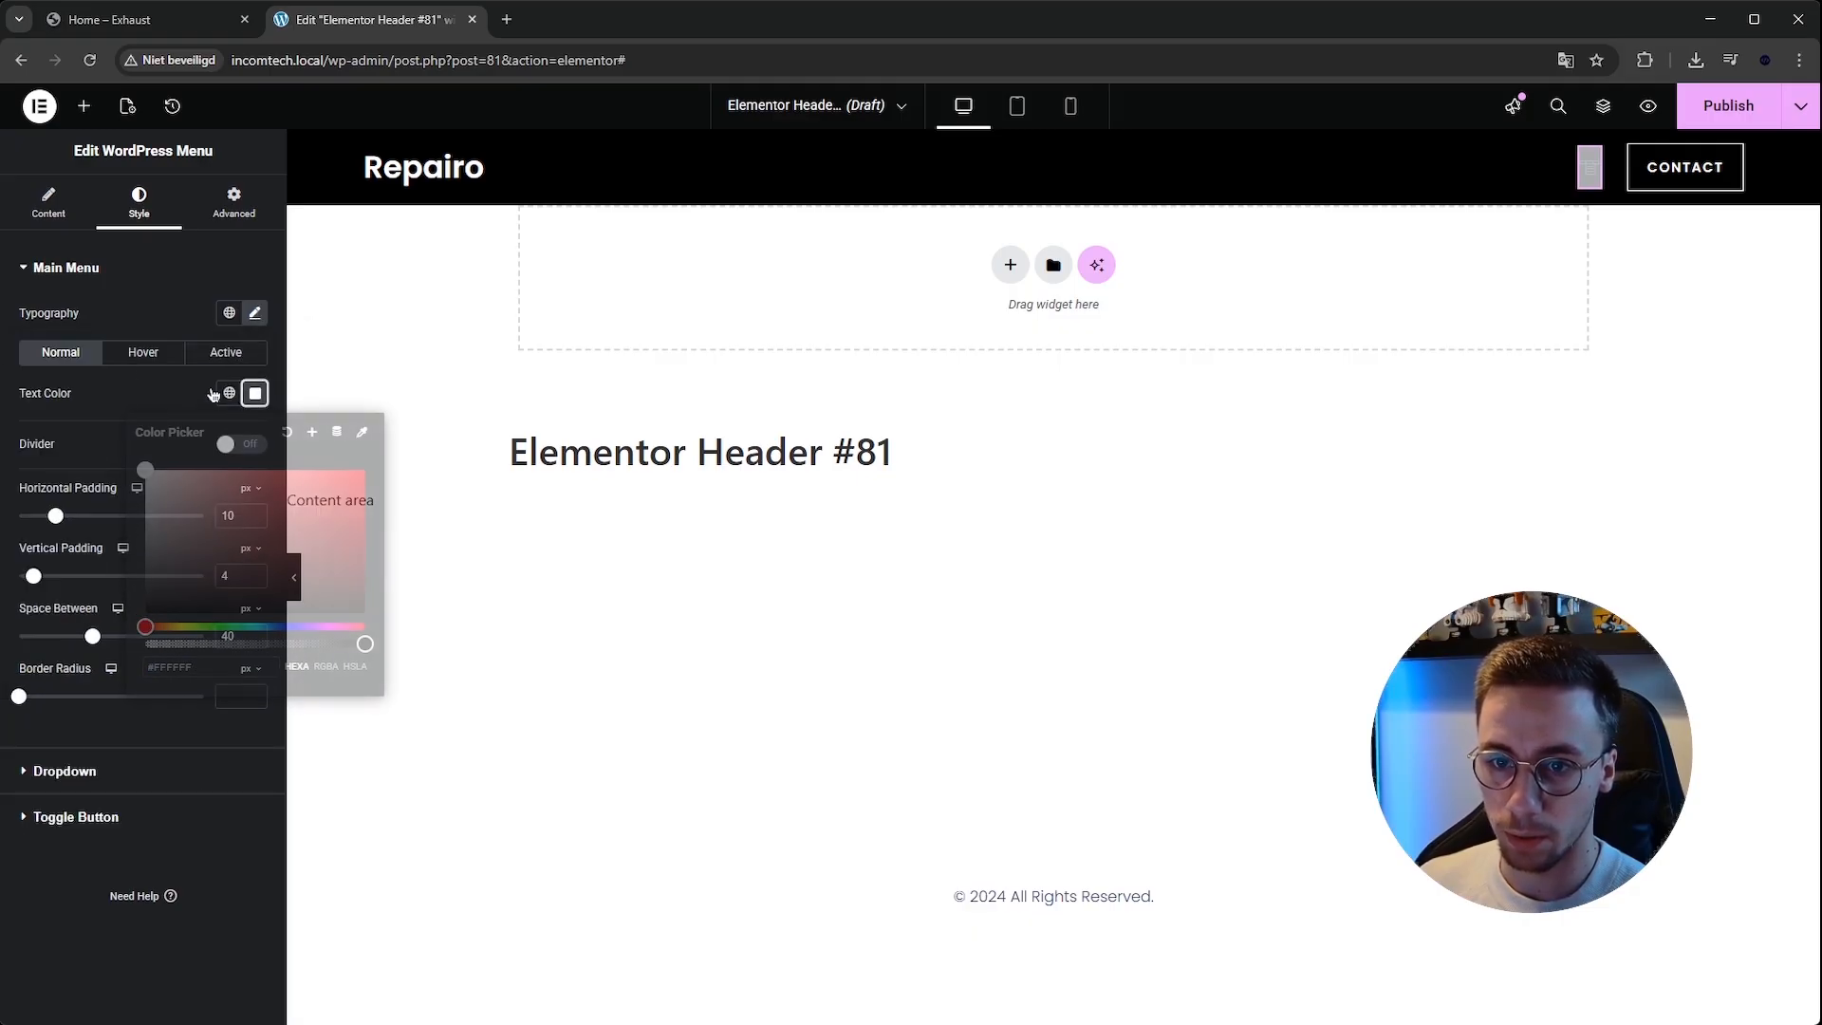
left_click(139, 357)
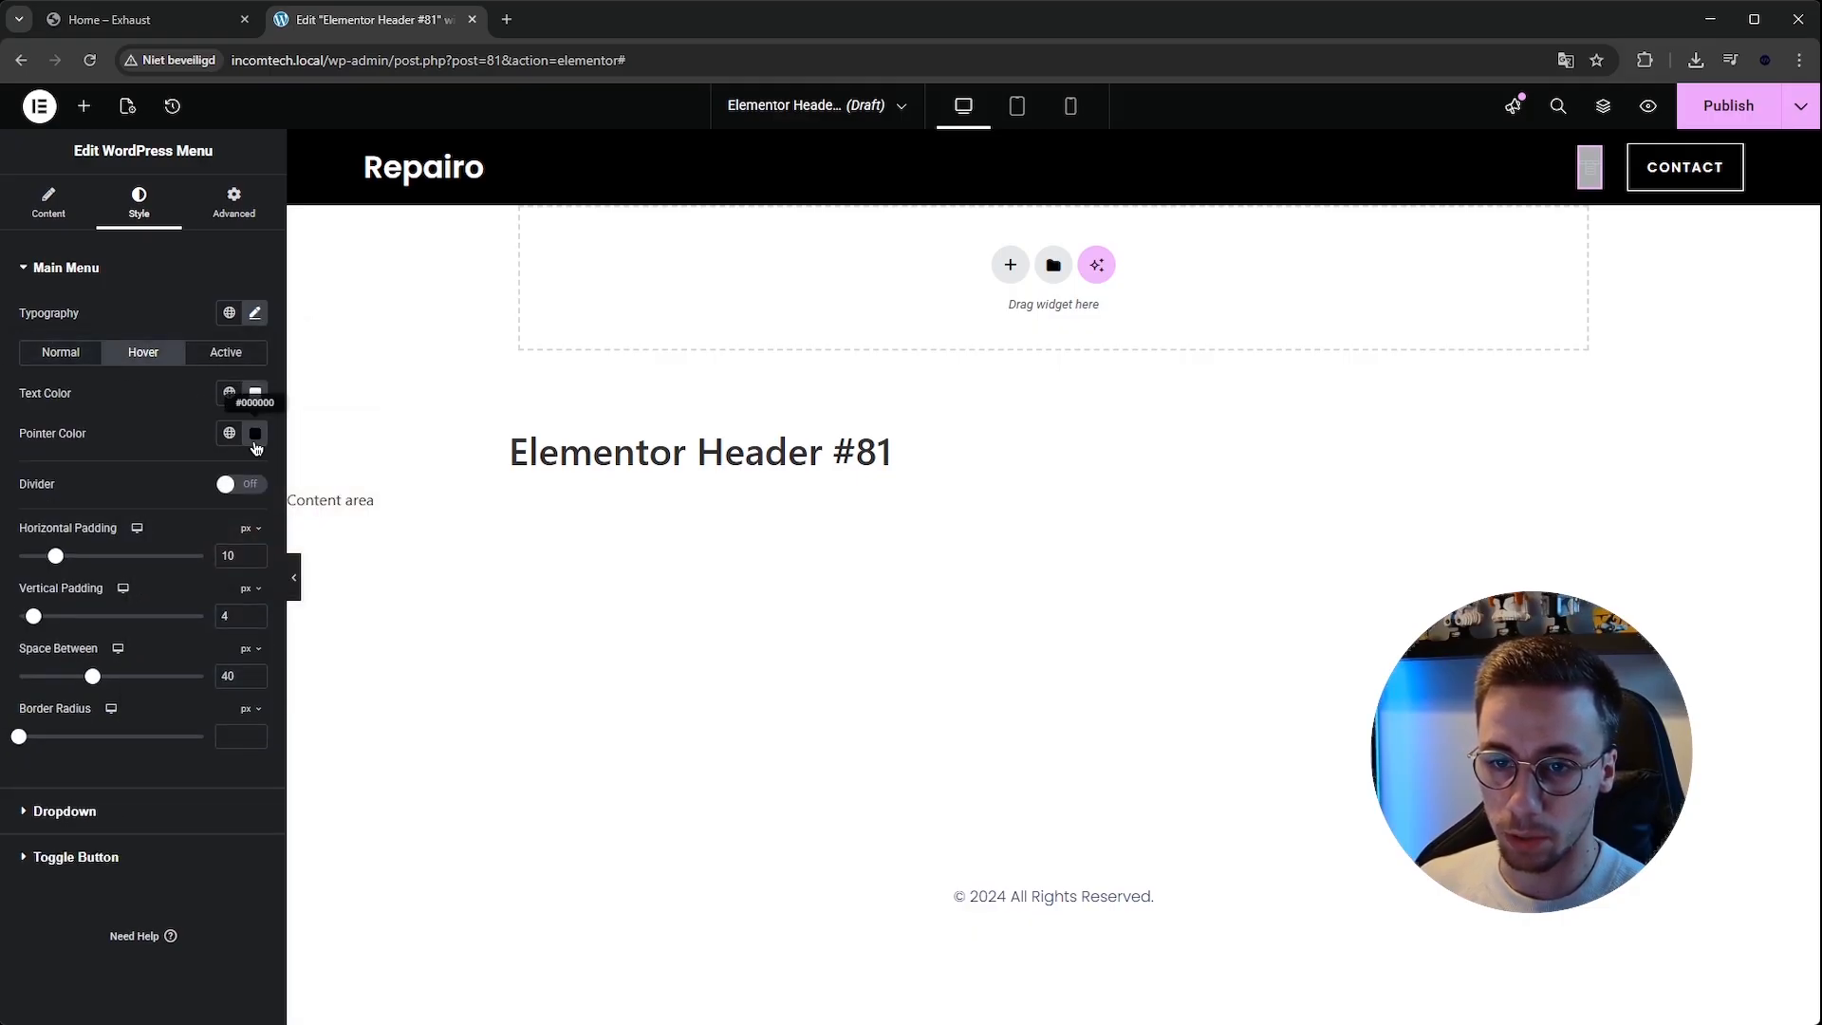
left_click(254, 432)
left_click(240, 356)
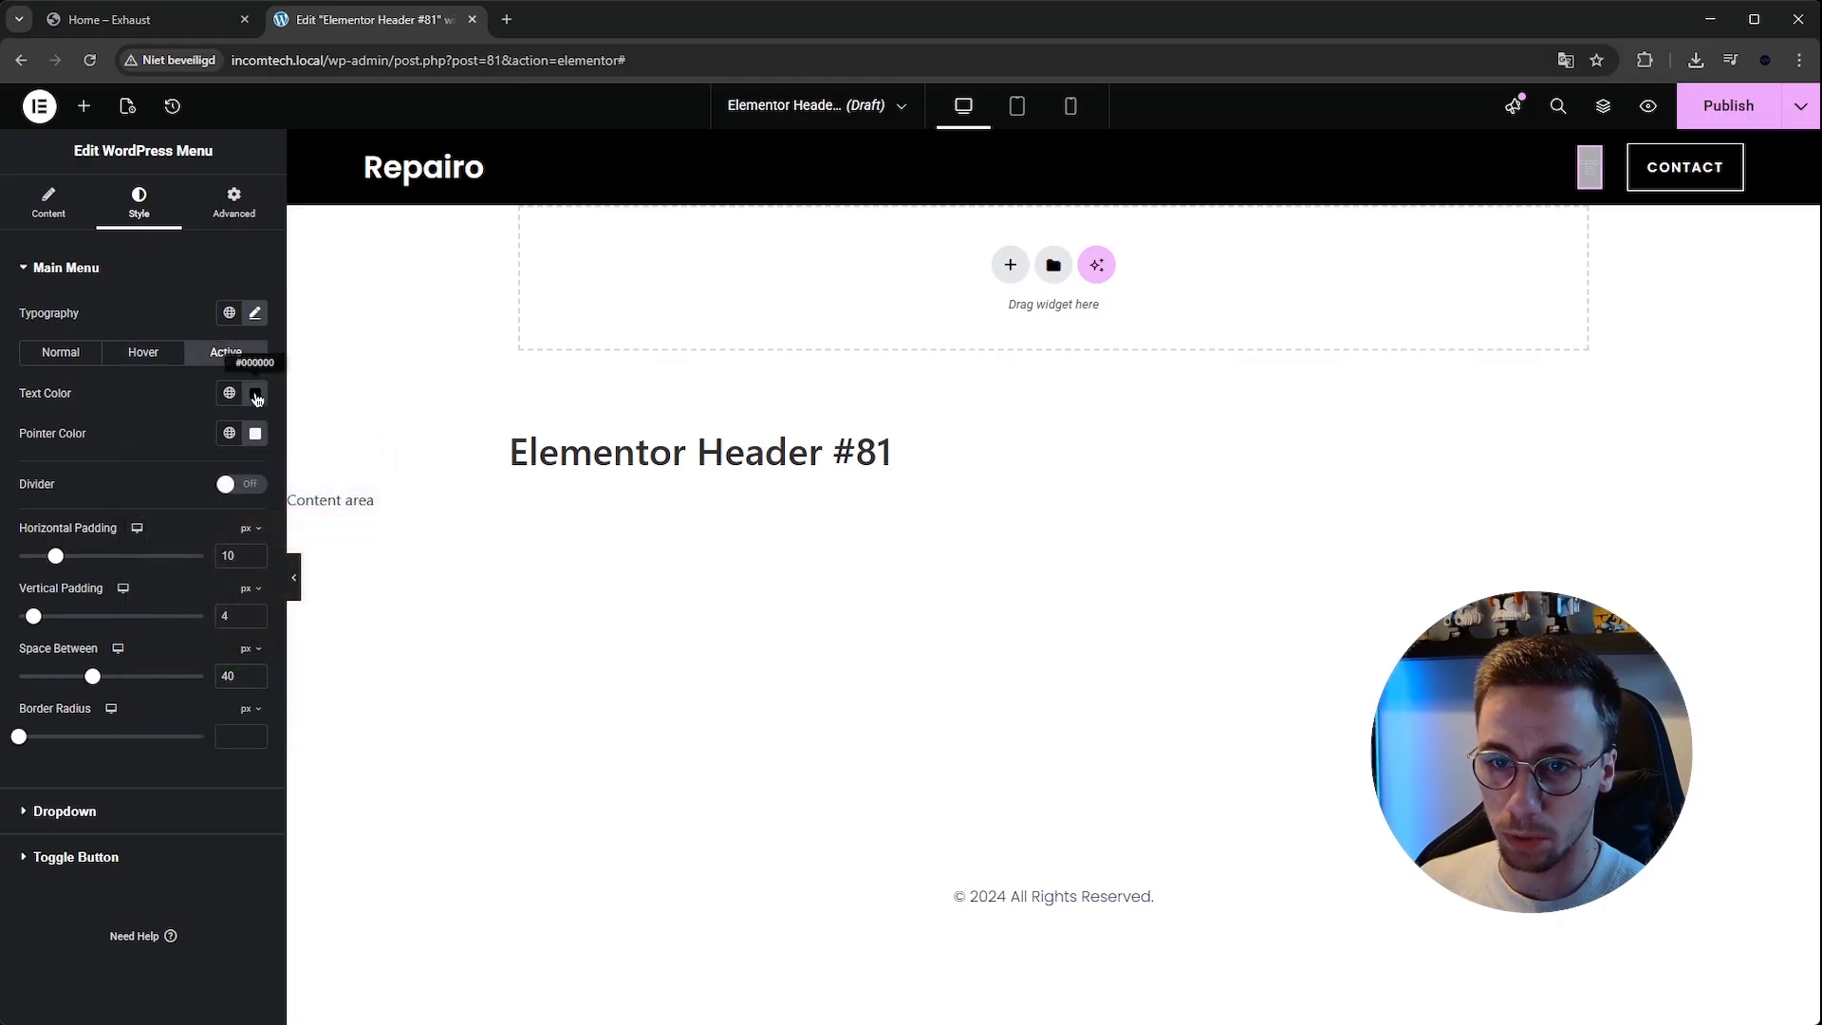
left_click(257, 394)
left_click(256, 395)
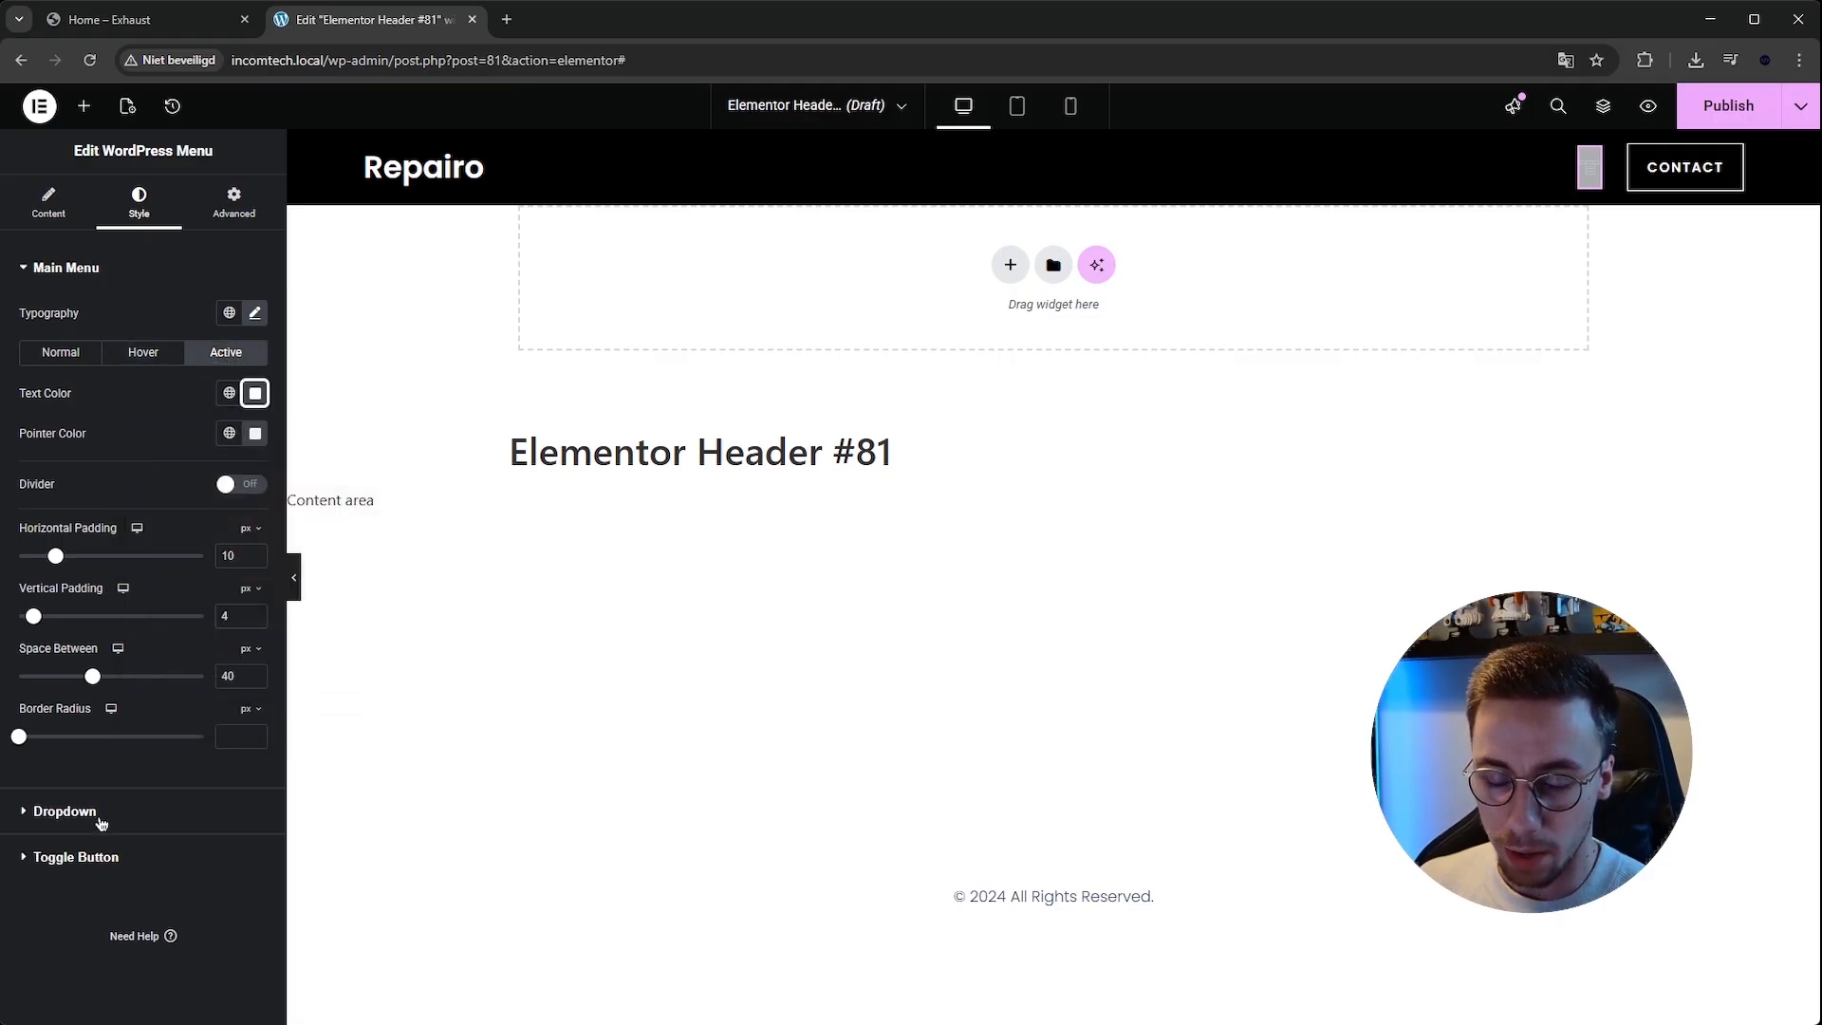
Change the menu's pointer style to Underline.
left_click(125, 347)
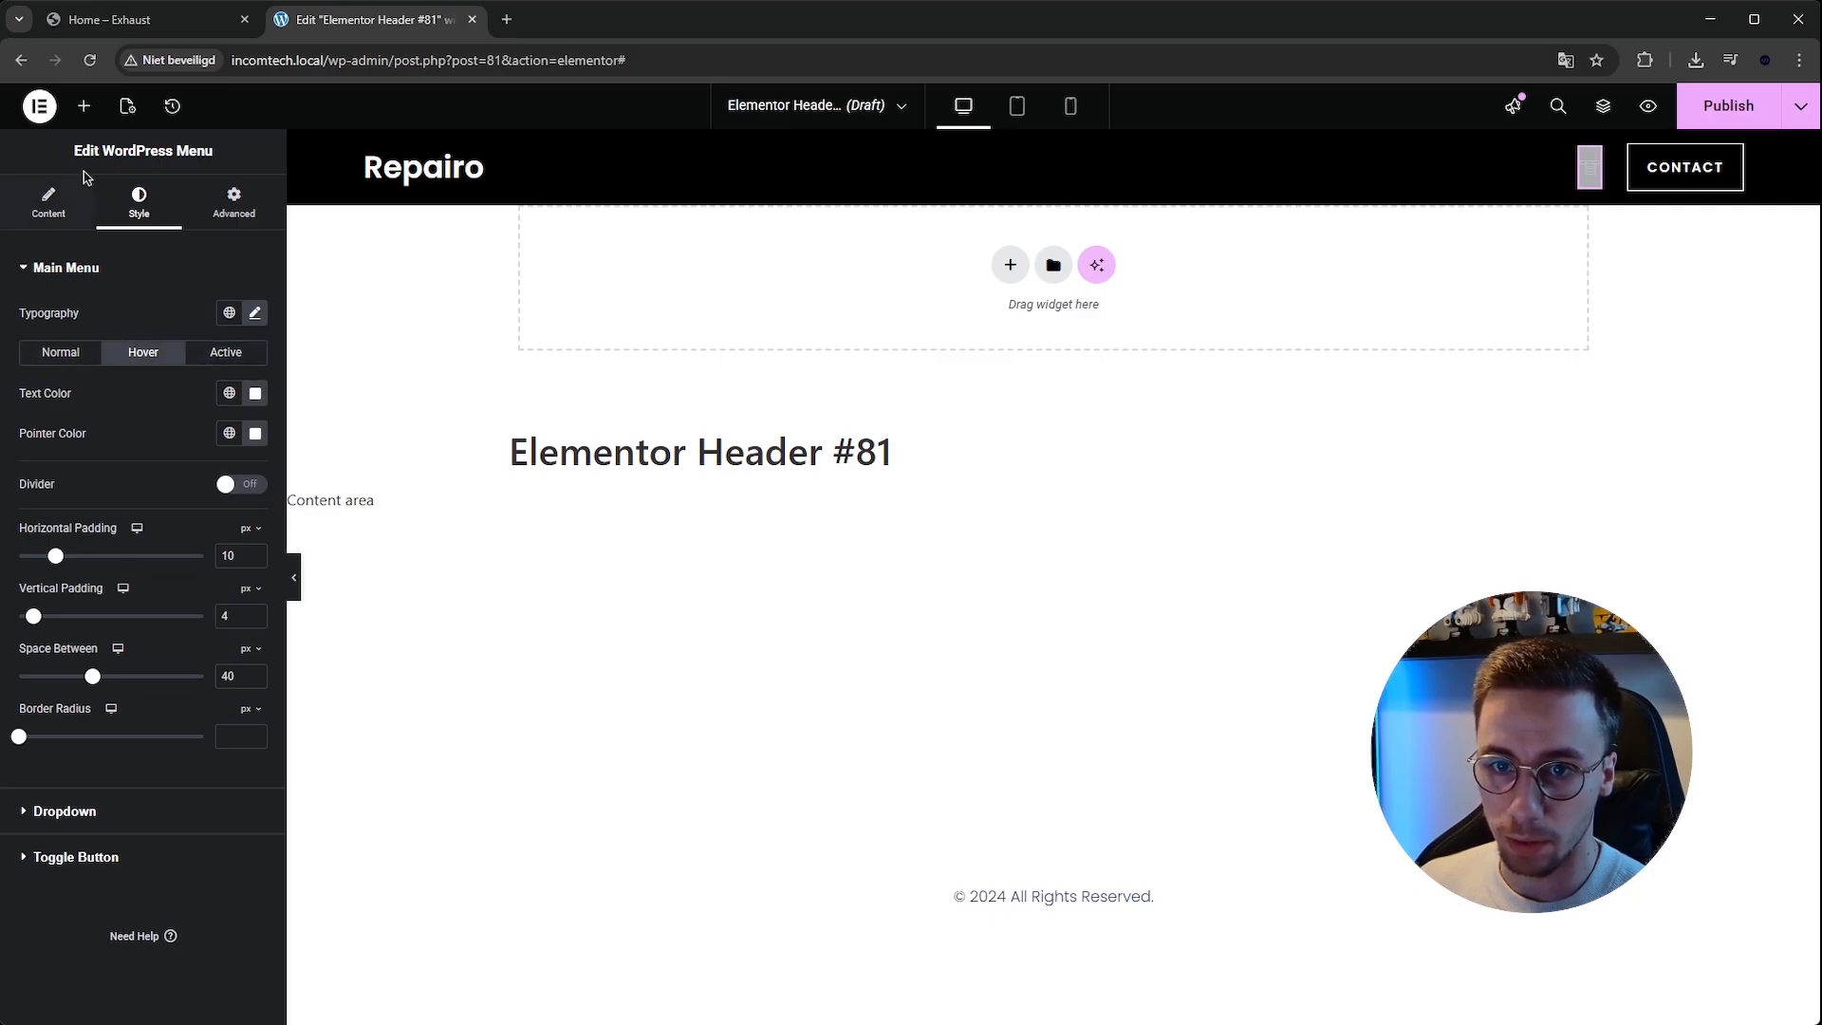
left_click(49, 199)
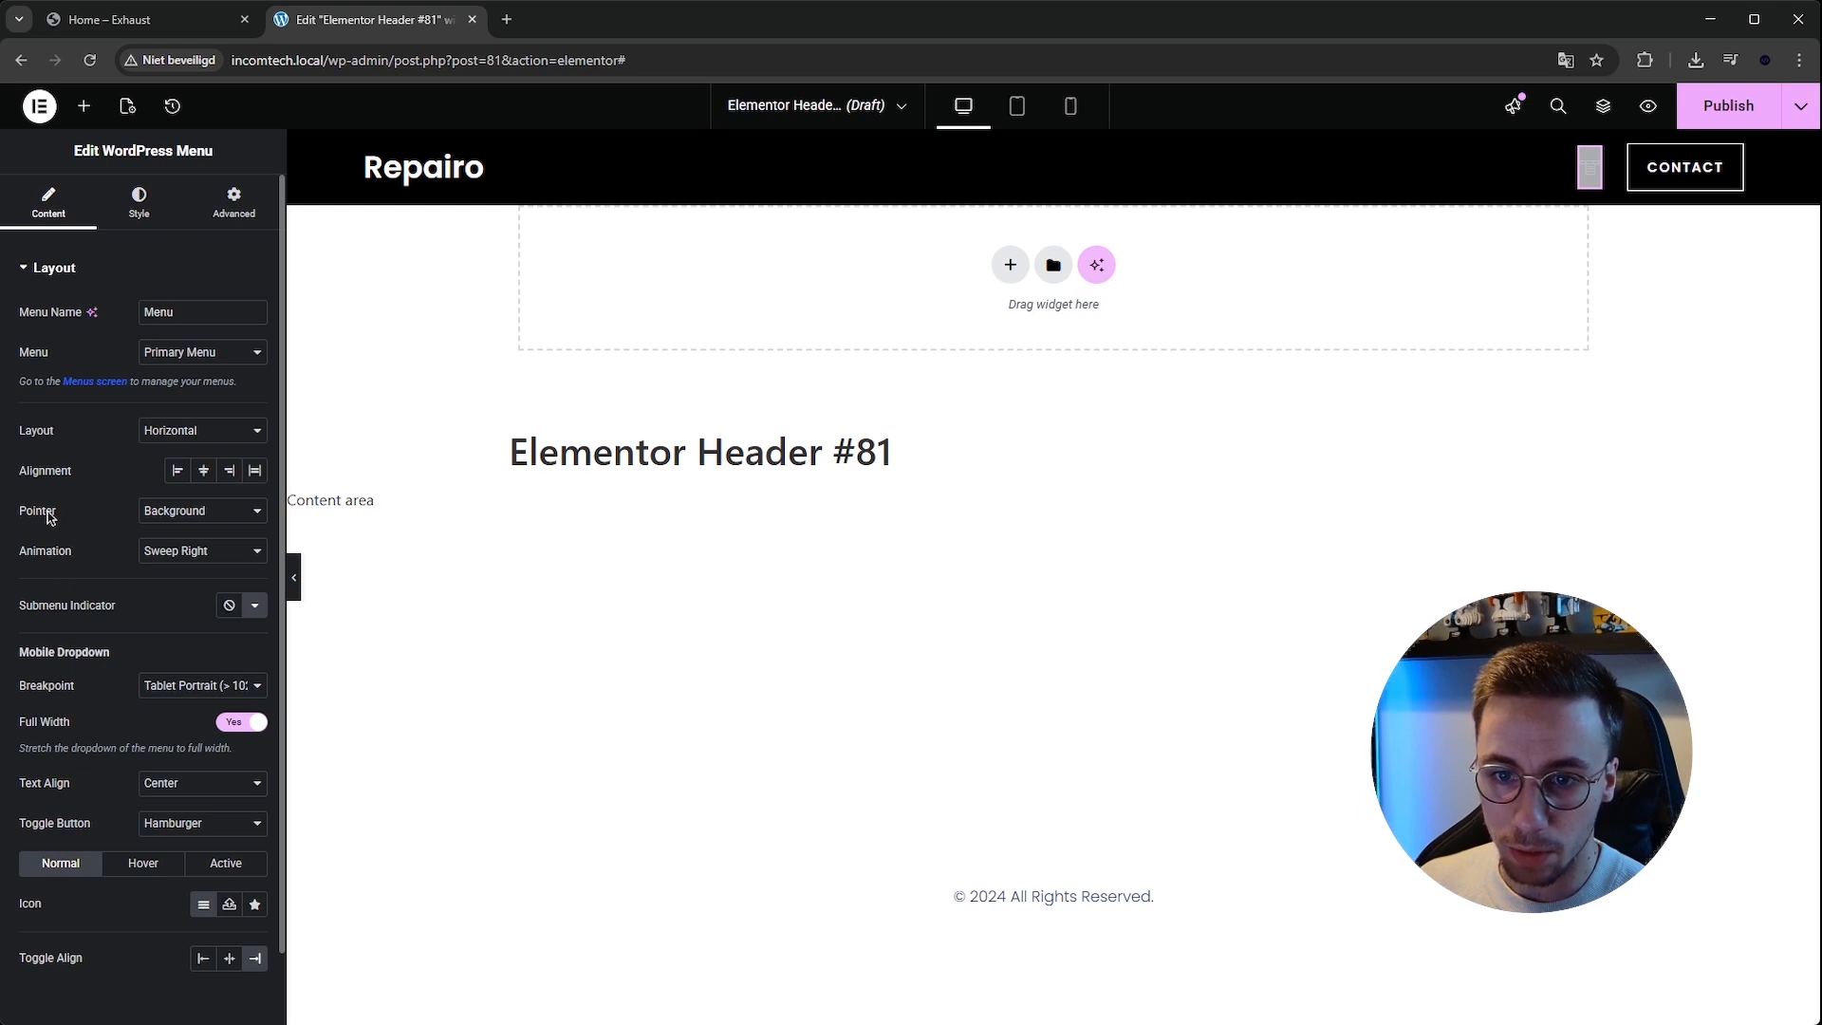
left_click(205, 560)
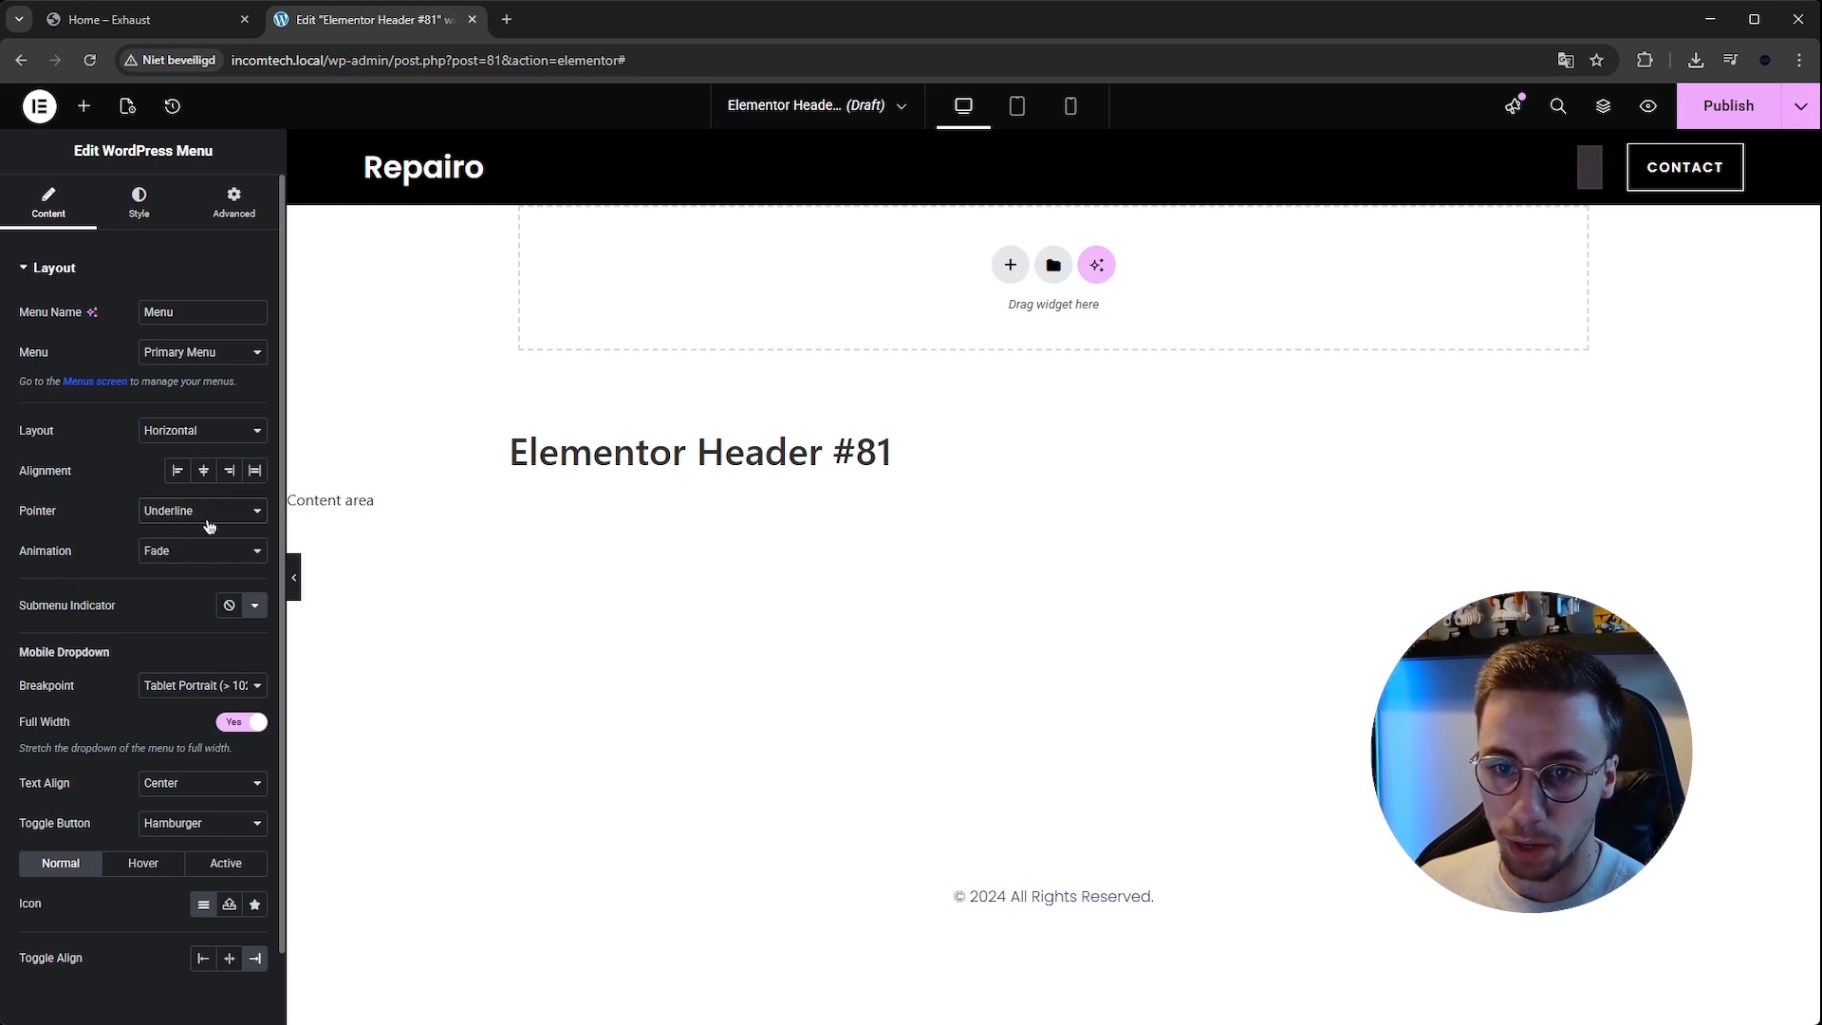
Set the menu's hover text color to white.
left_click(134, 211)
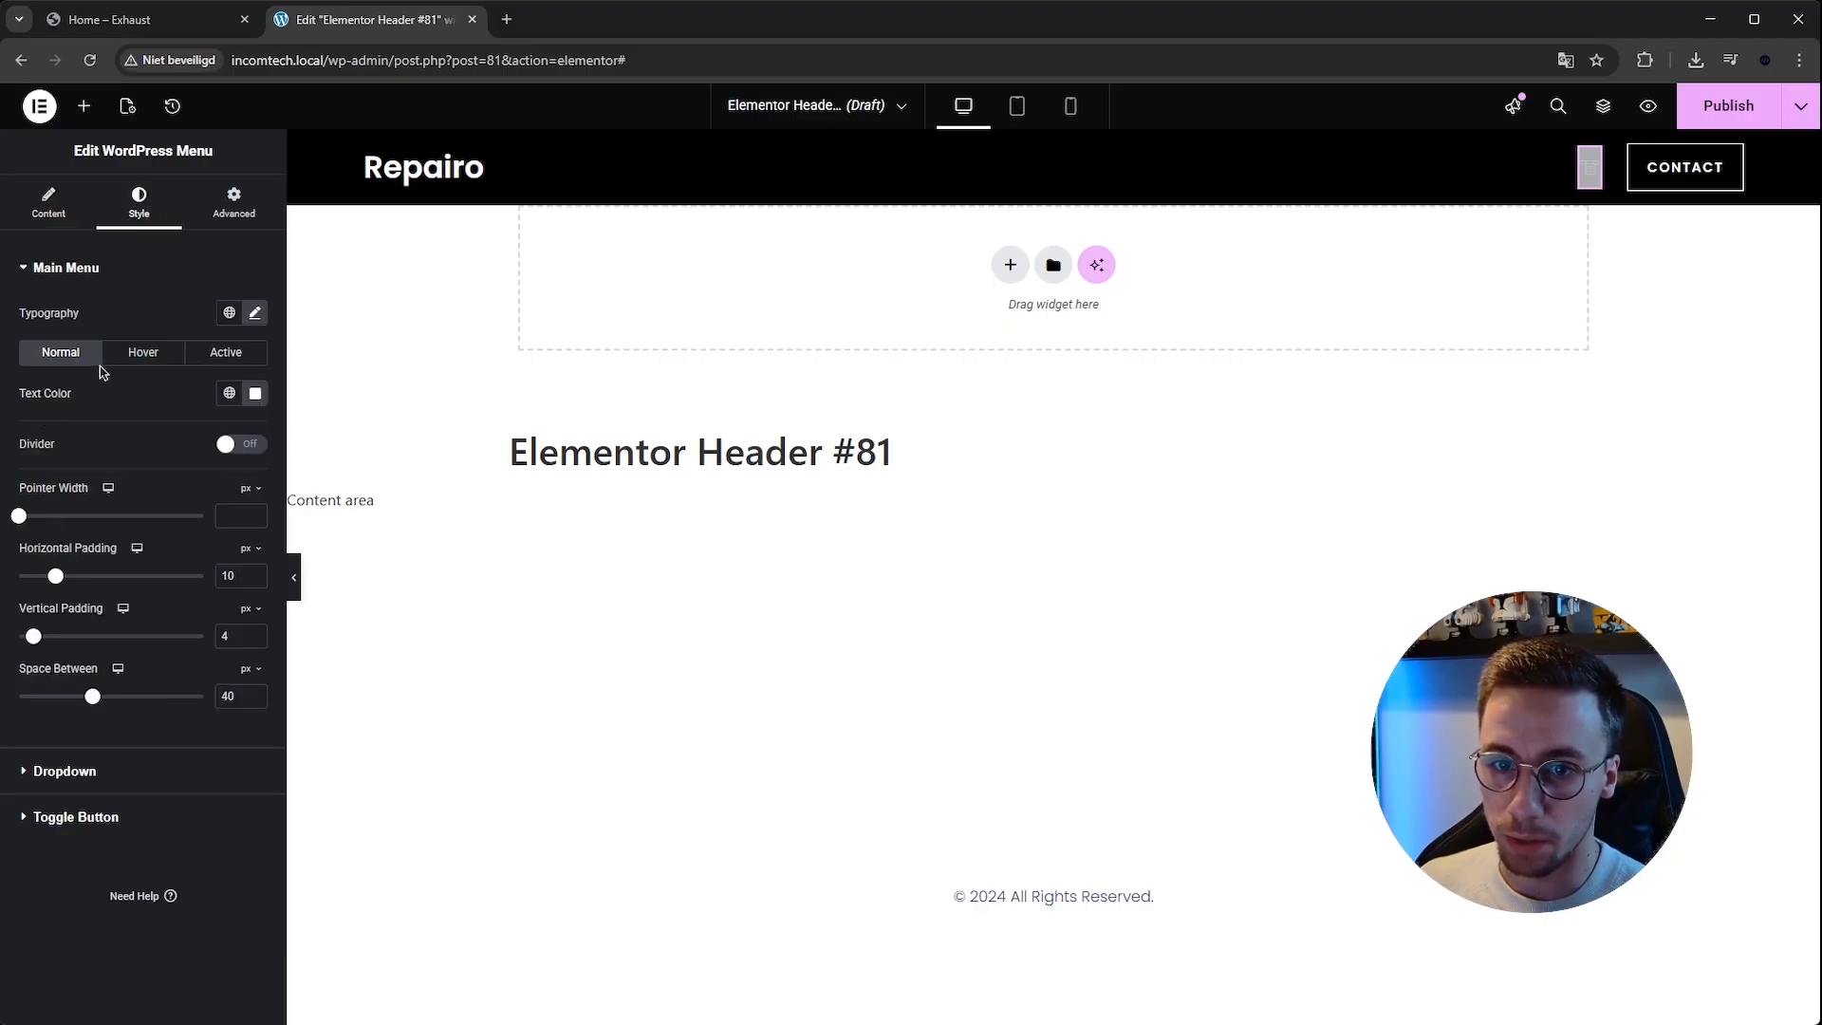
left_click(142, 354)
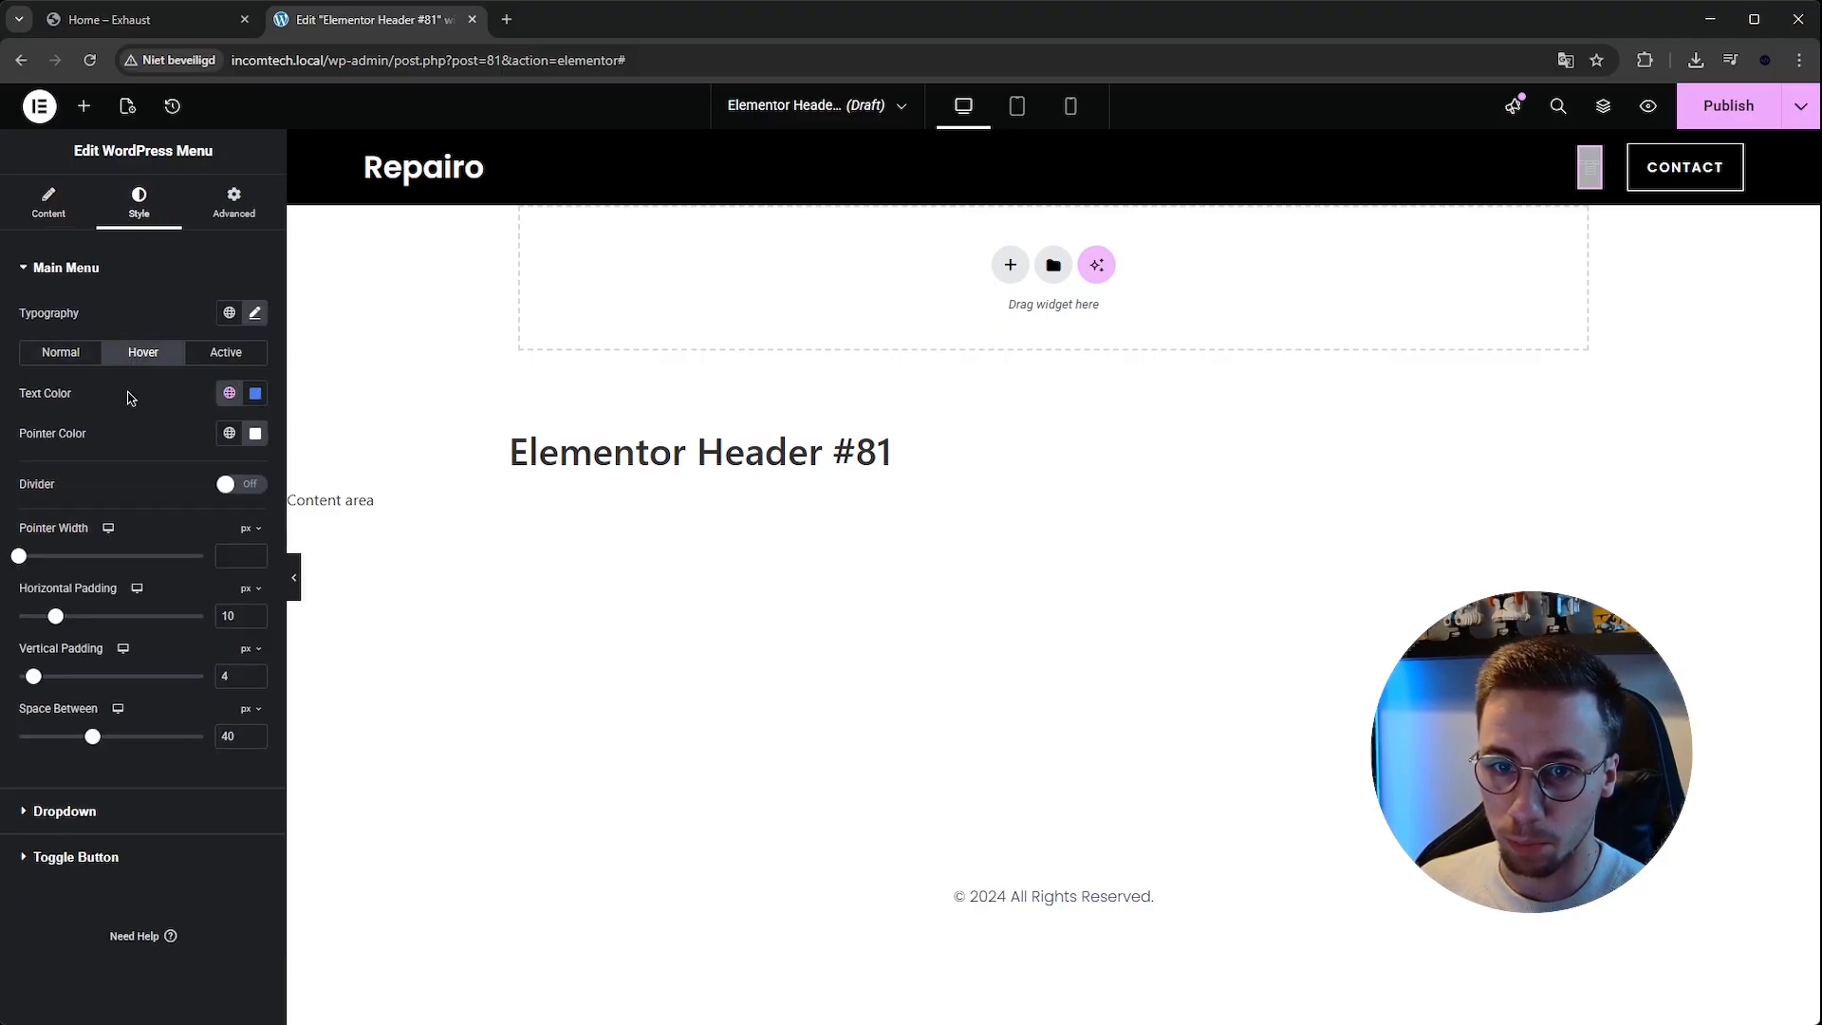
left_click(64, 356)
left_click(151, 354)
left_click(255, 392)
left_click(147, 472)
left_click(229, 349)
left_click(149, 361)
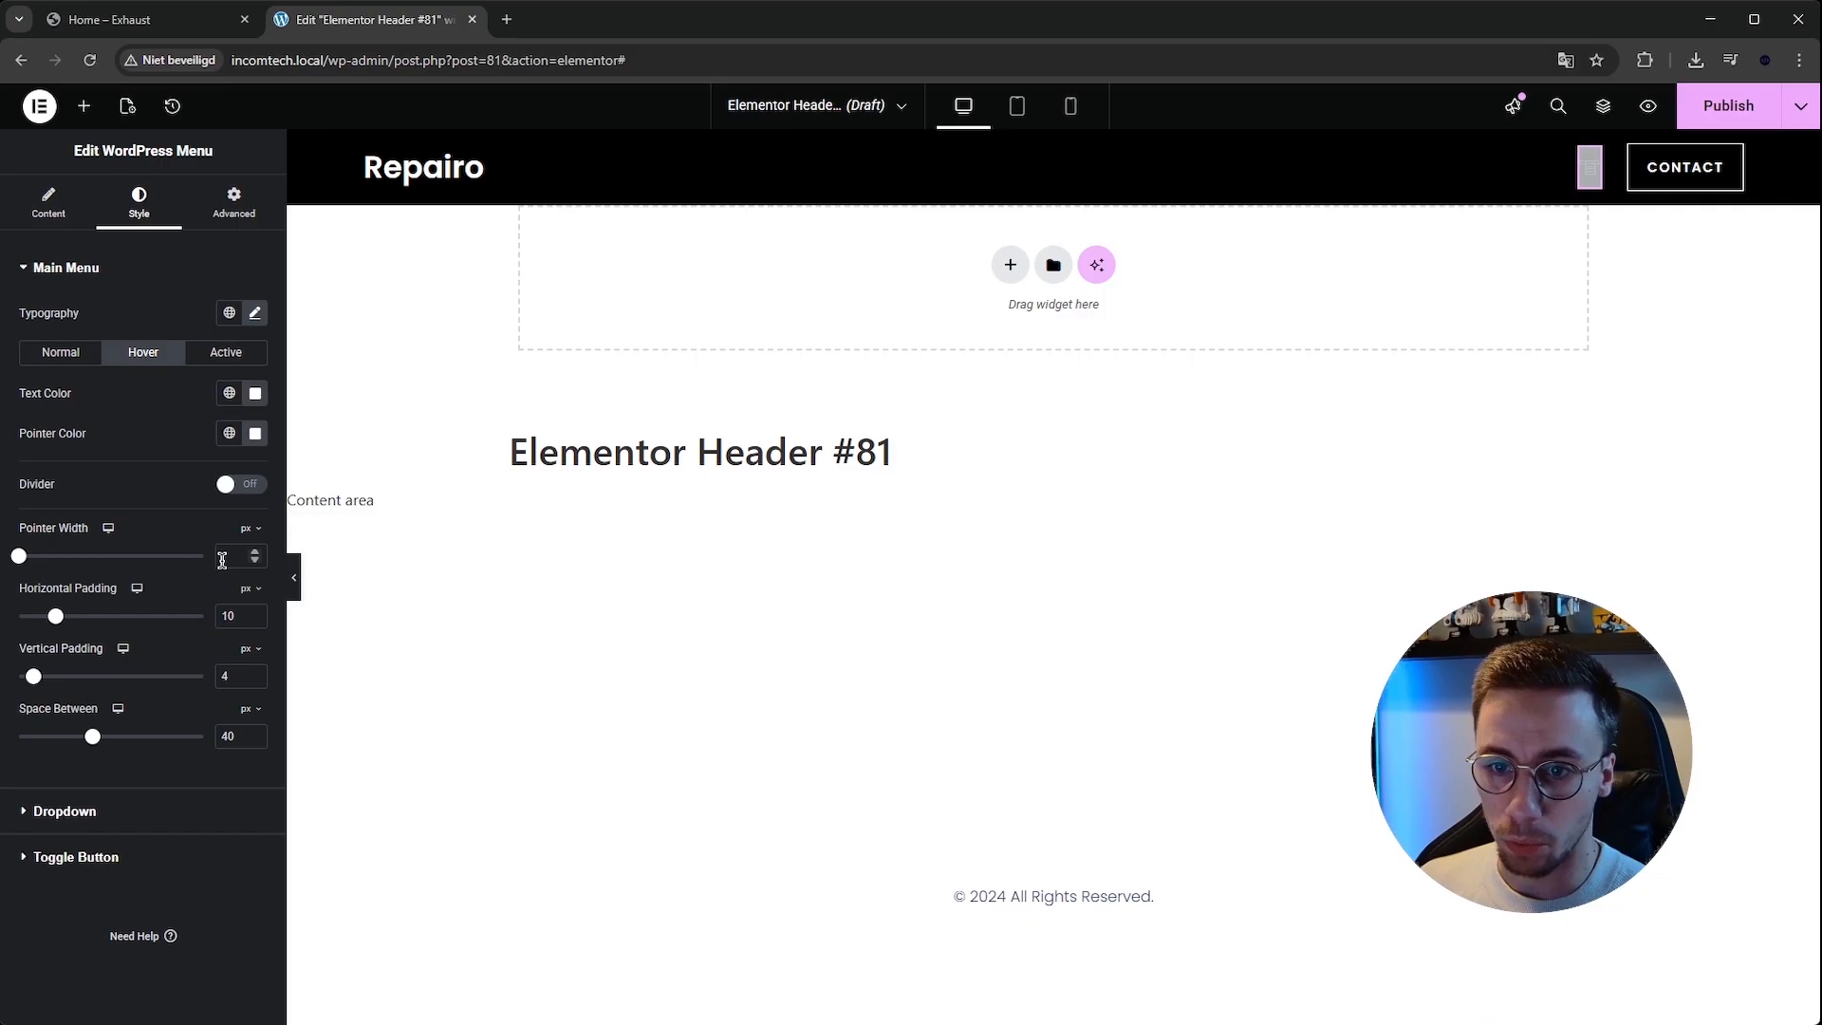
Set the menu's pointer width to 2 px.
type("2")
left_click(225, 352)
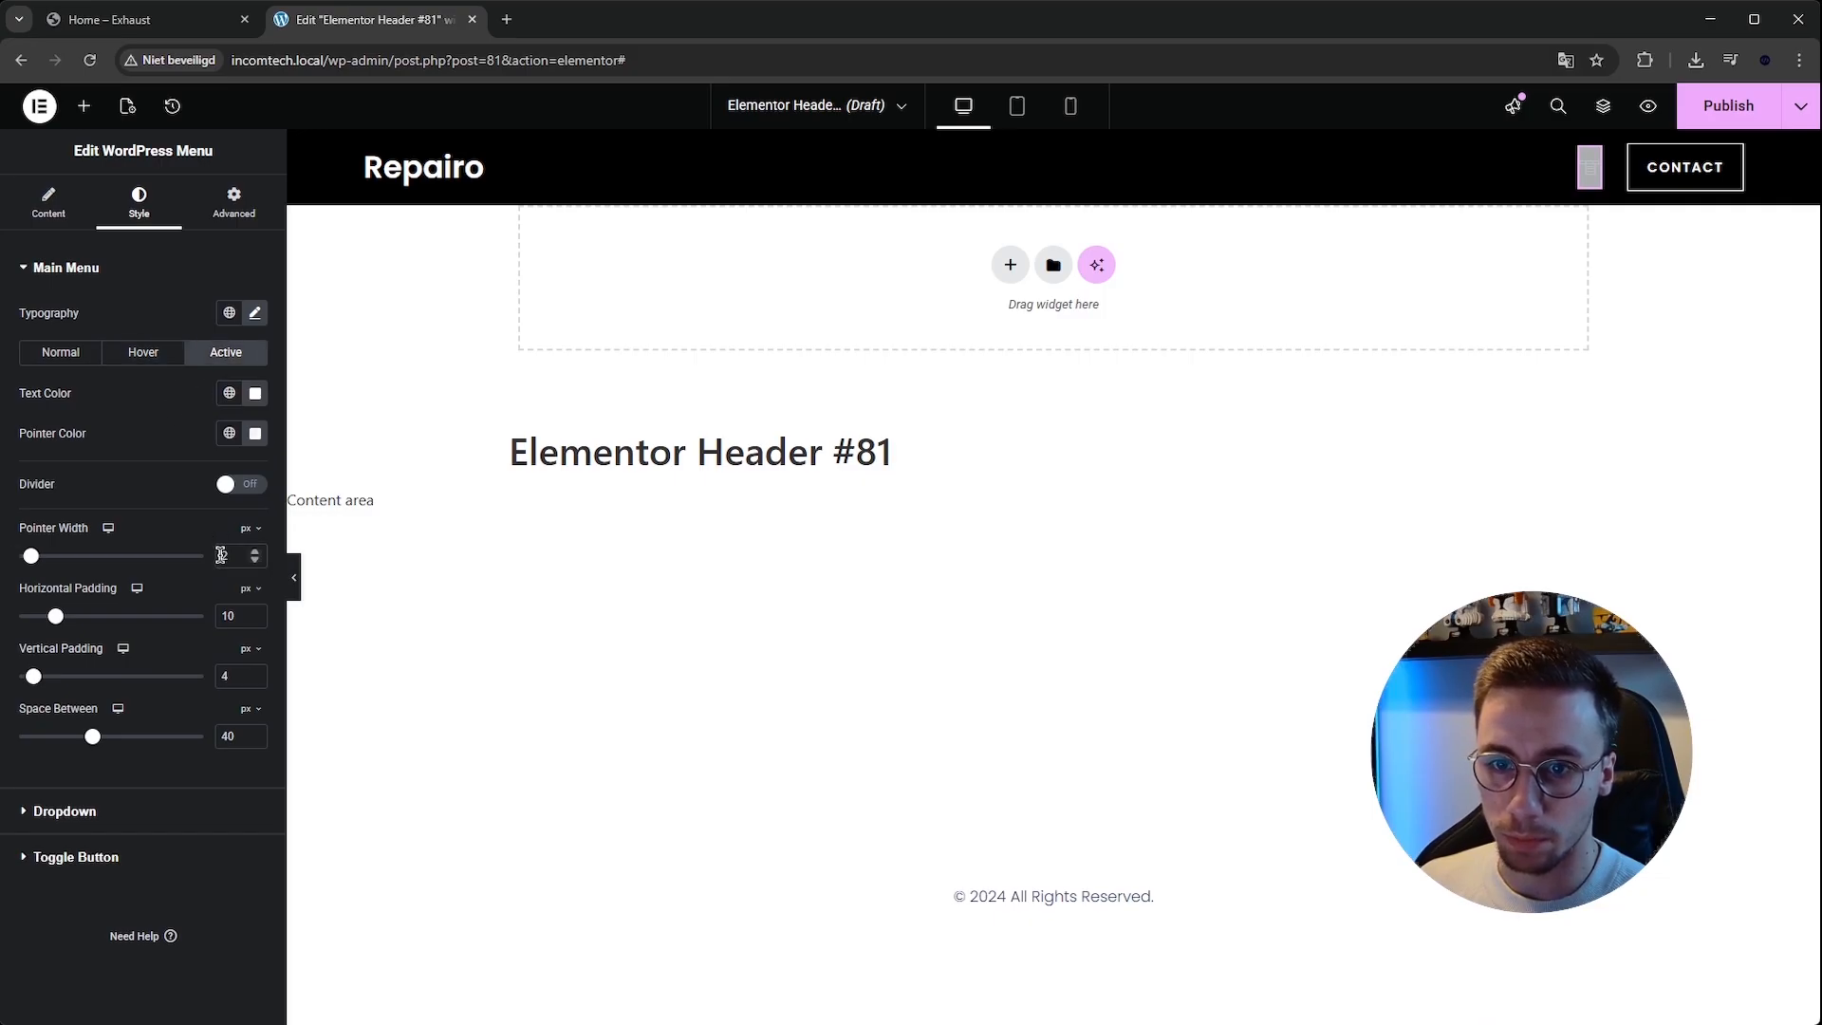
left_click(61, 352)
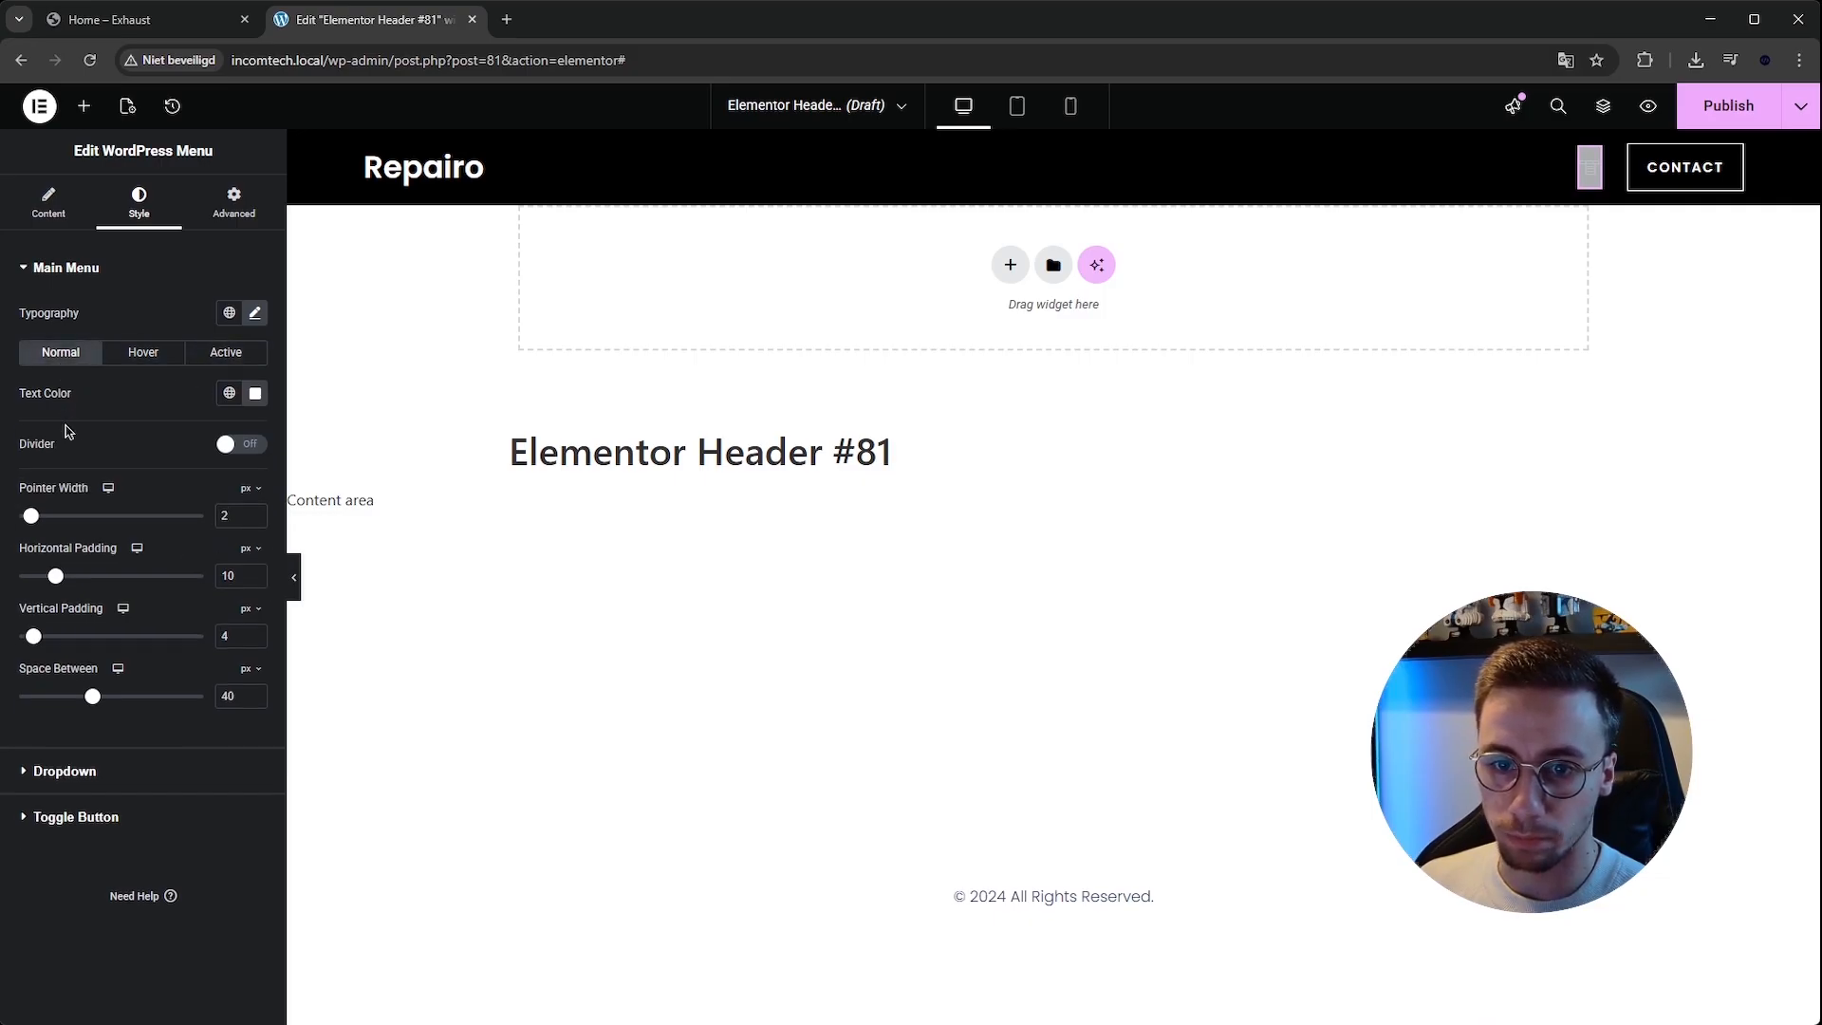
Publish the header template with a display condition that includes the entire site.
left_click(1727, 106)
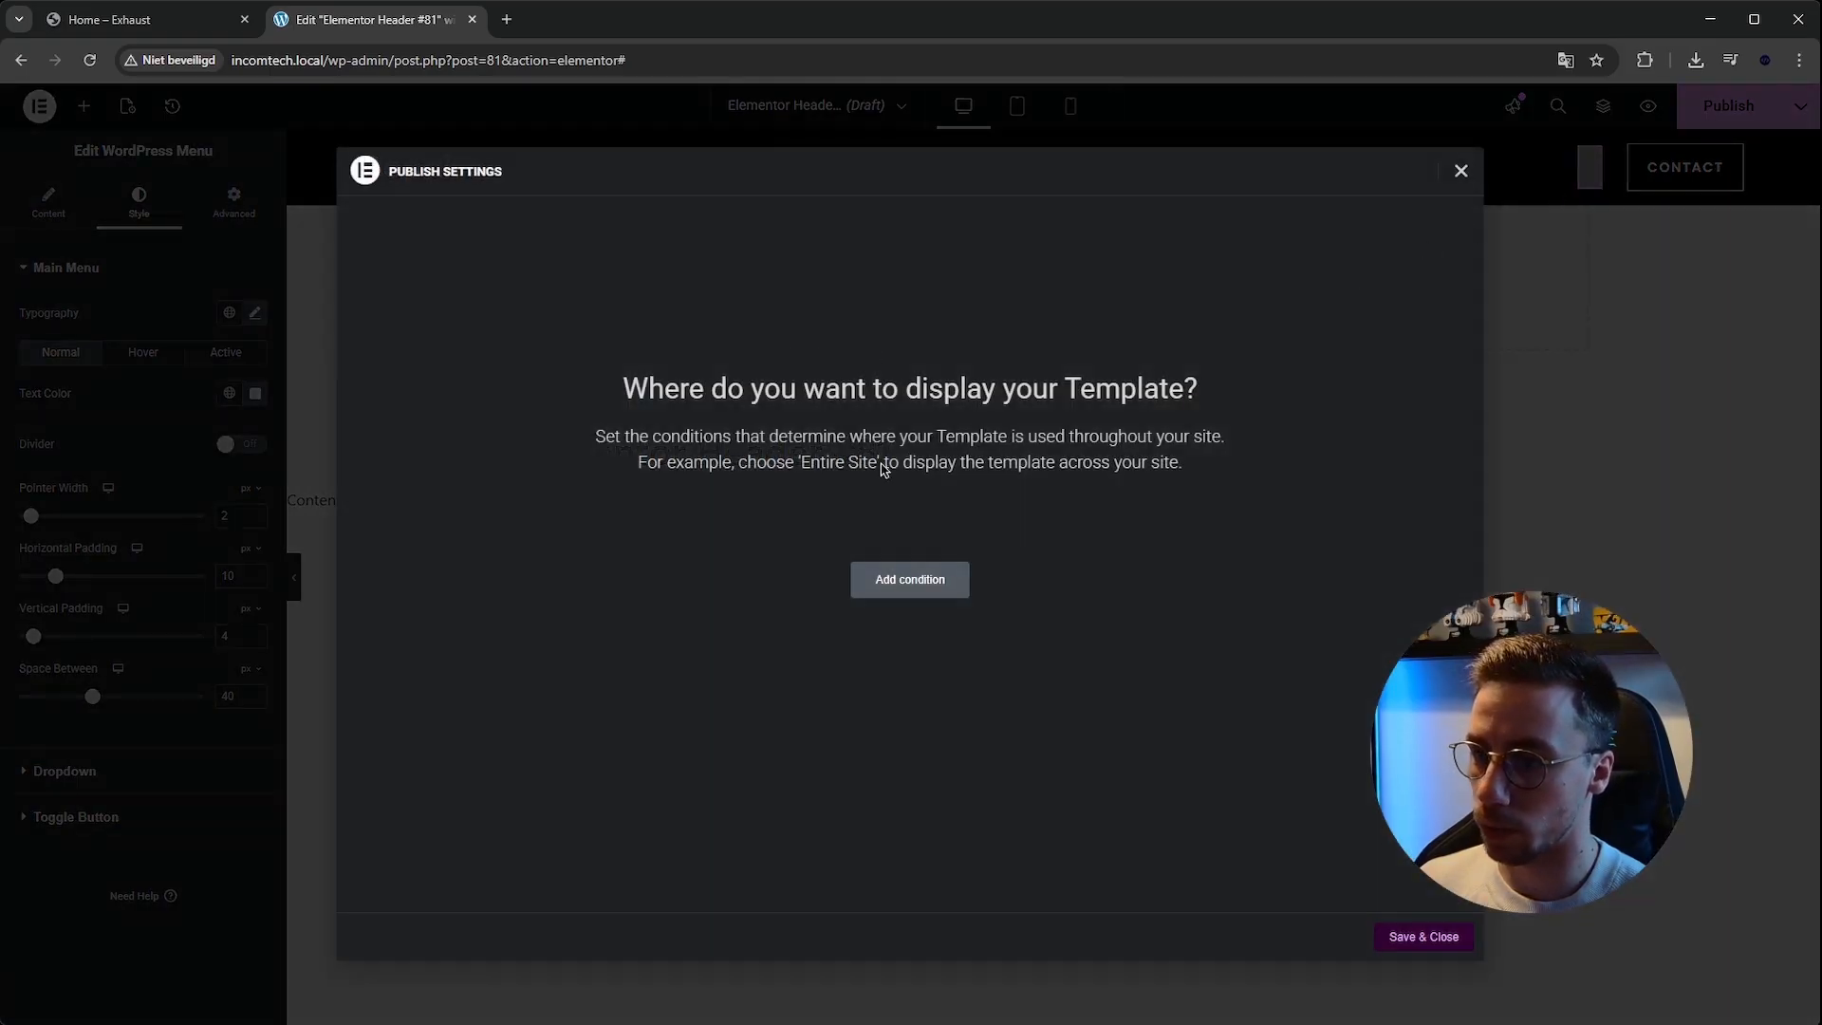
left_click(890, 578)
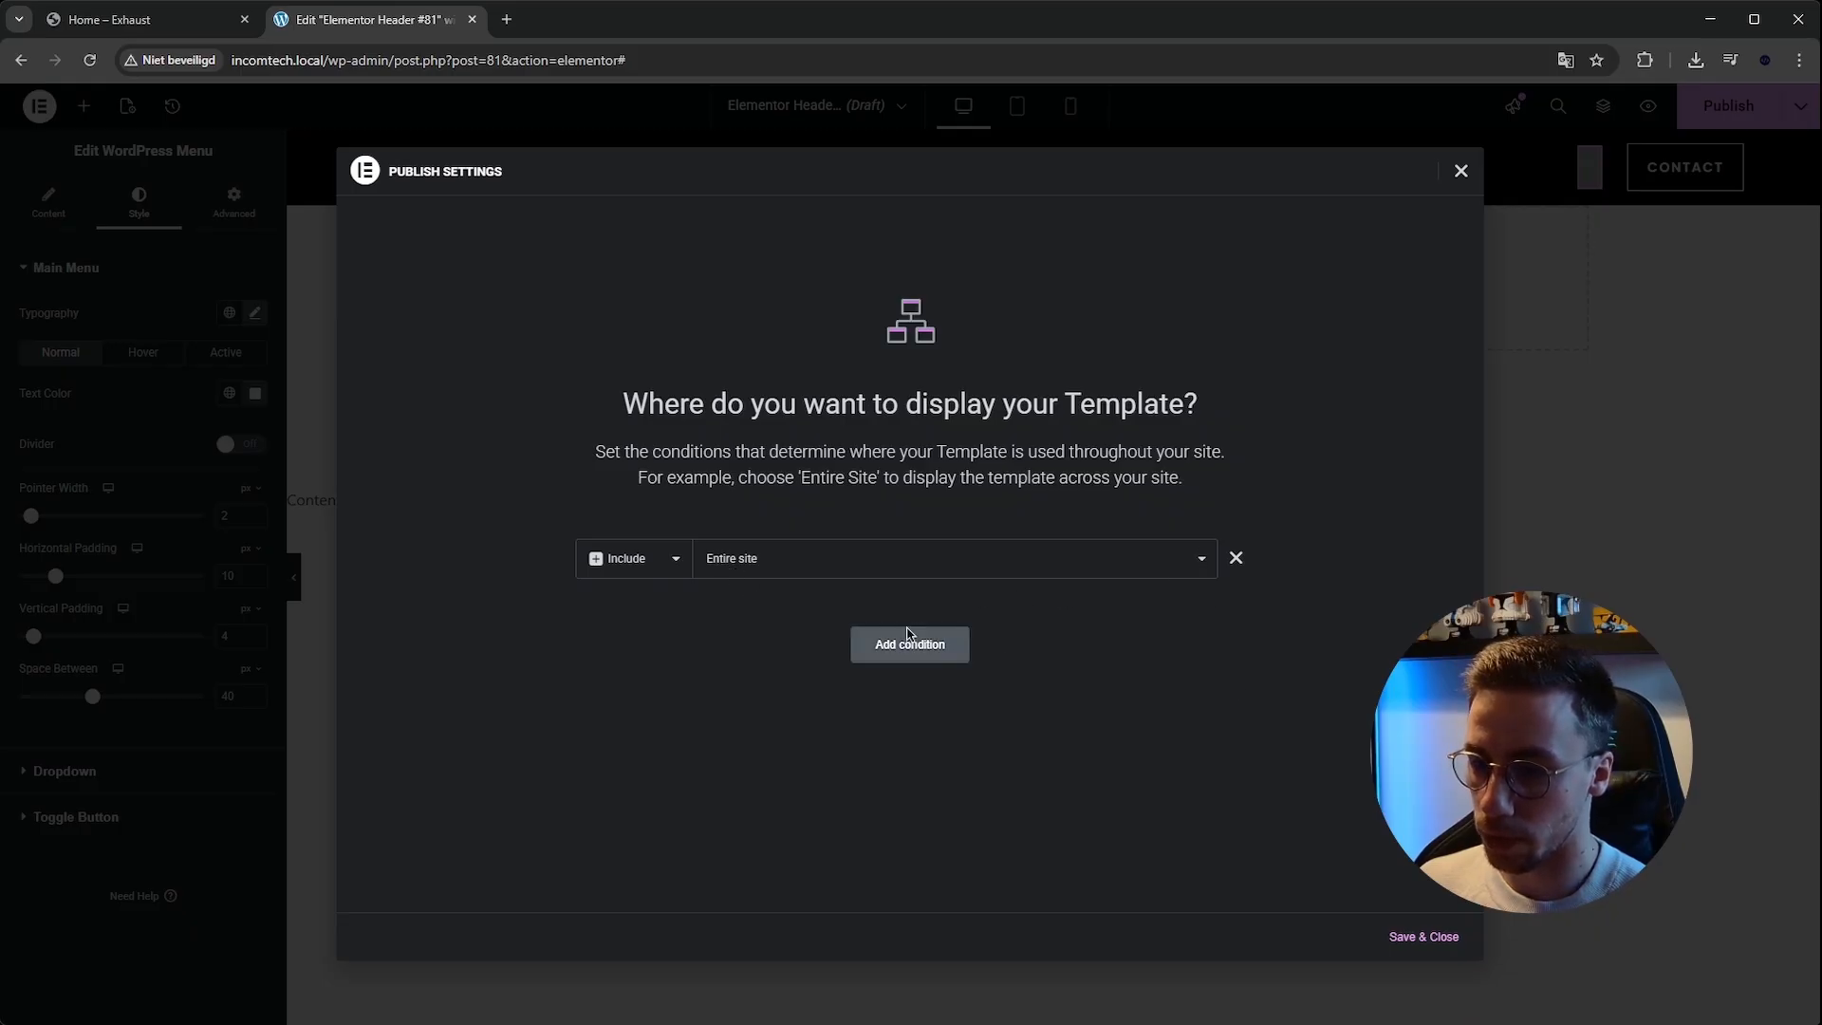
left_click(867, 652)
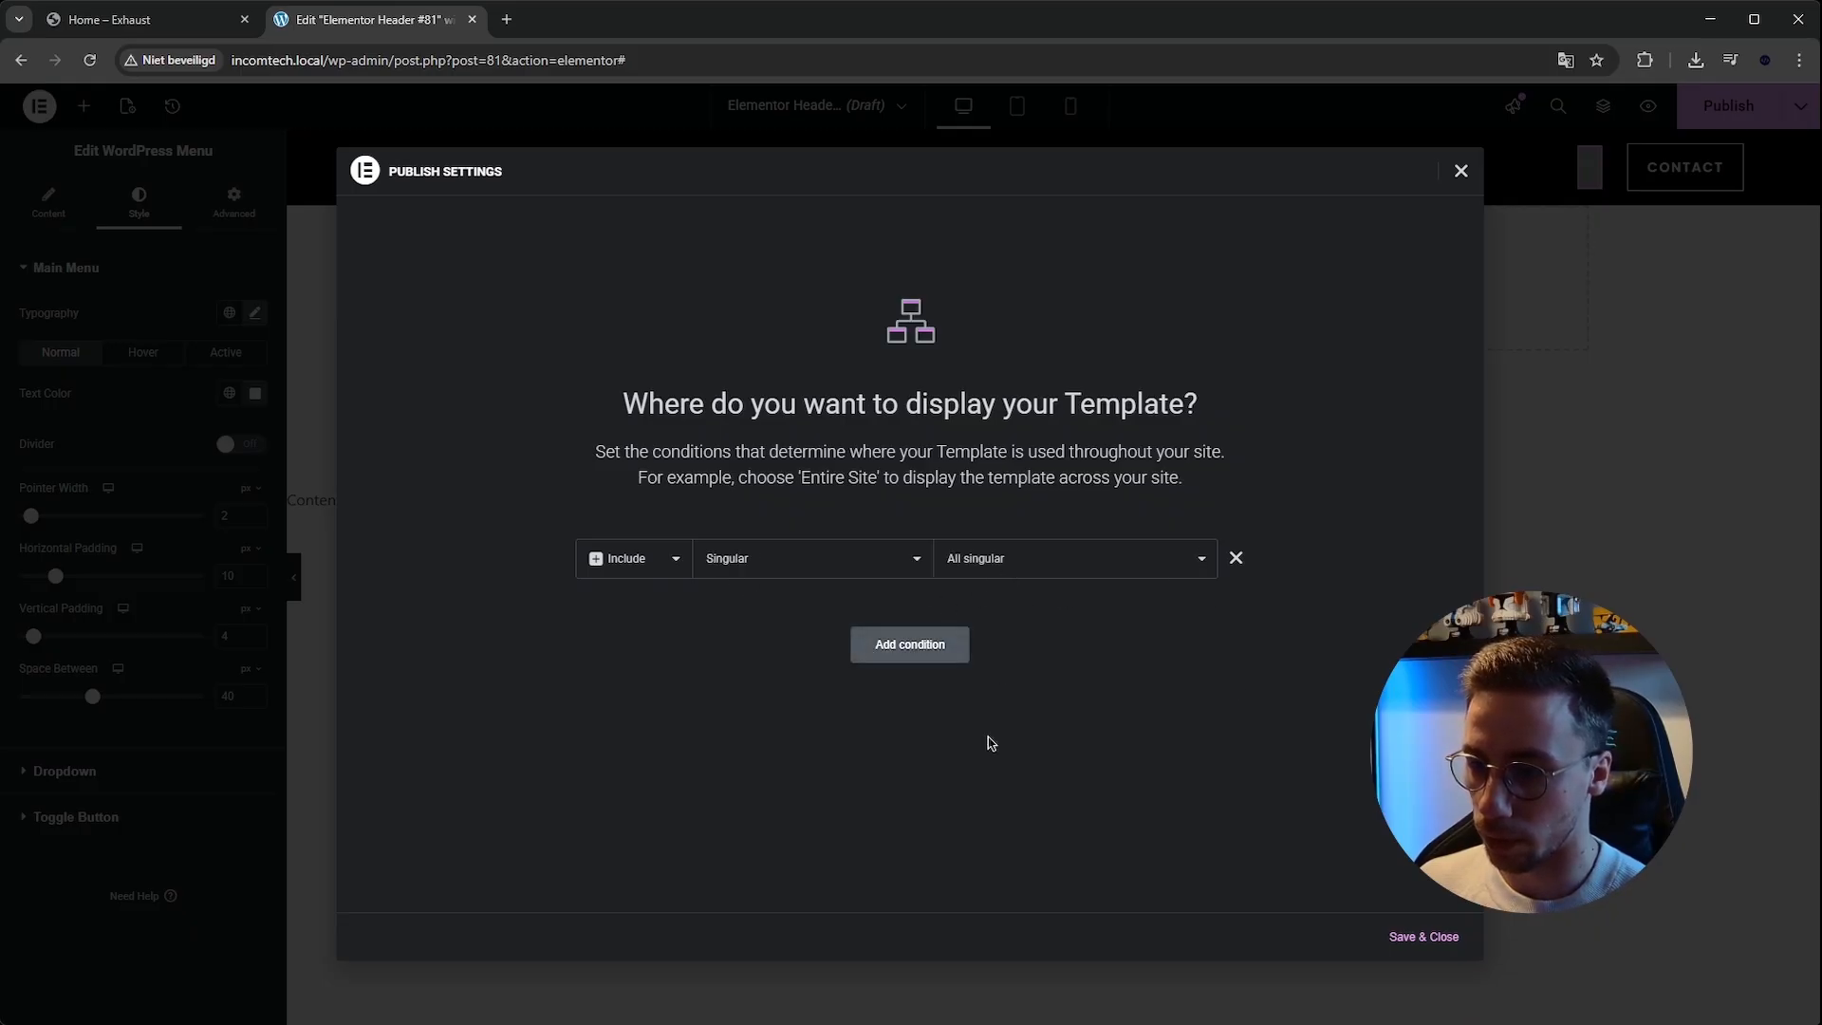
left_click(1235, 559)
left_click(906, 596)
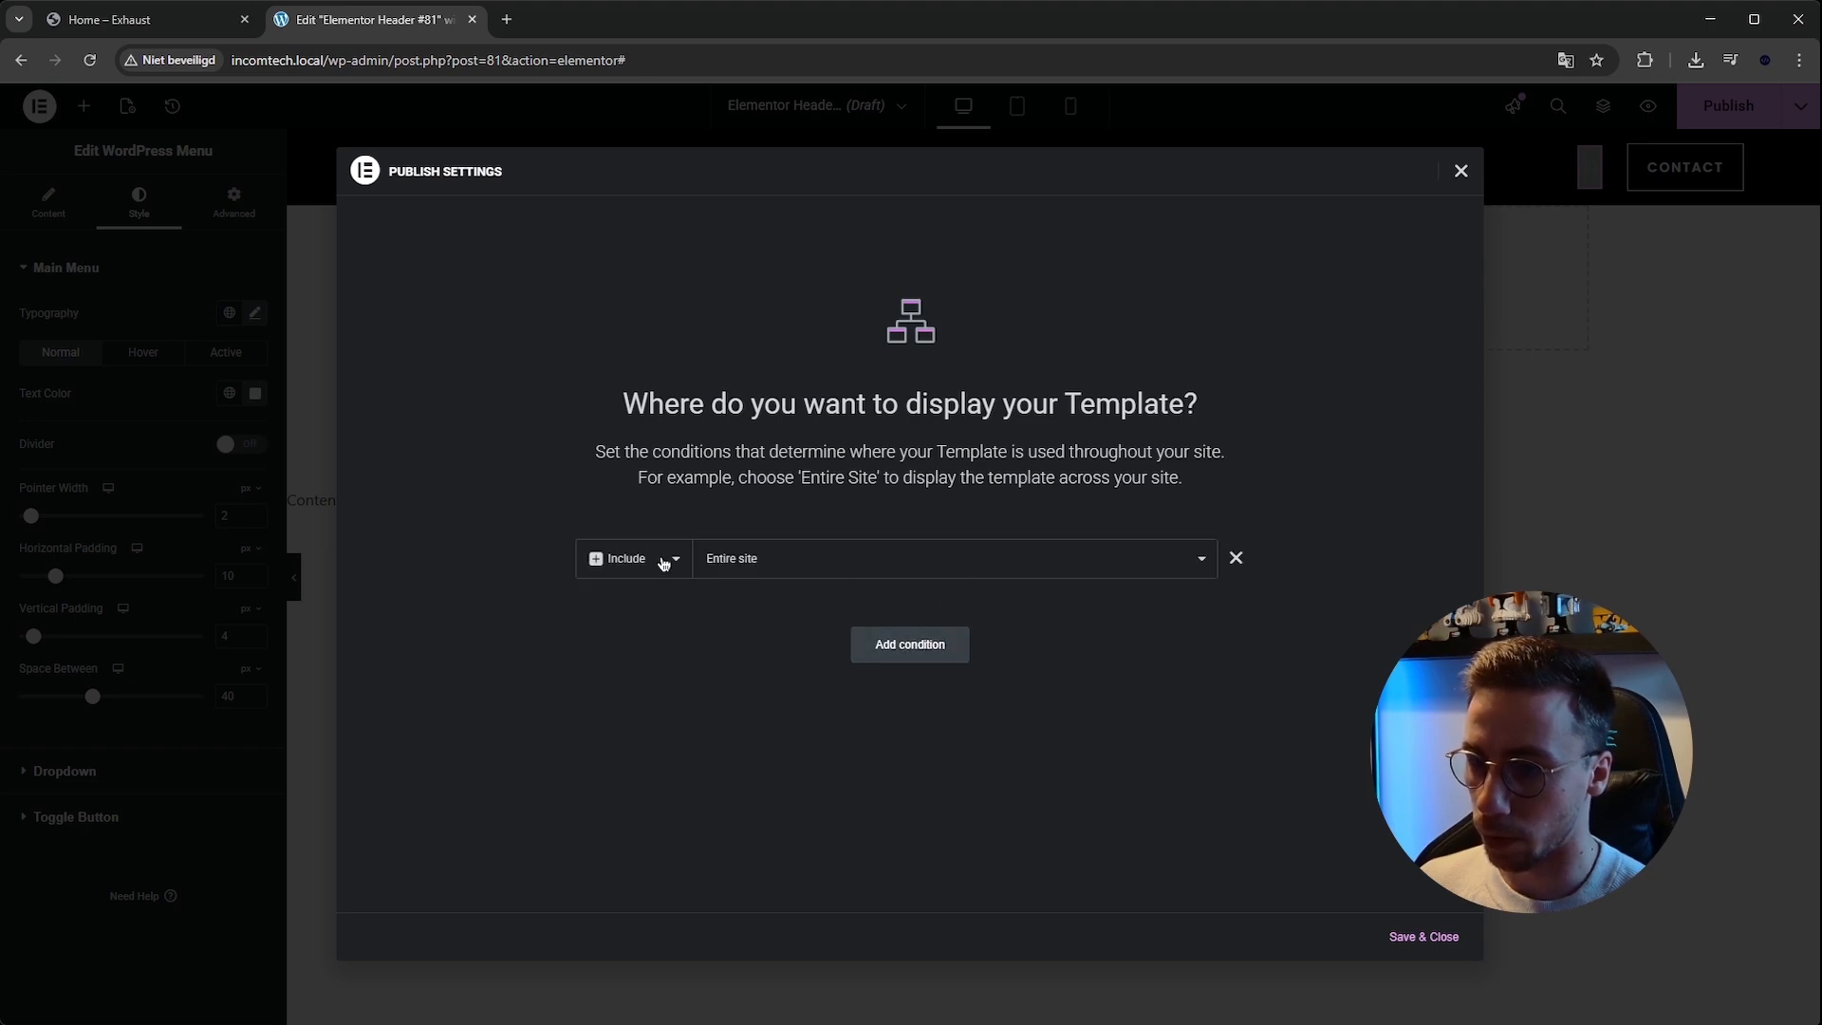
left_click(1405, 937)
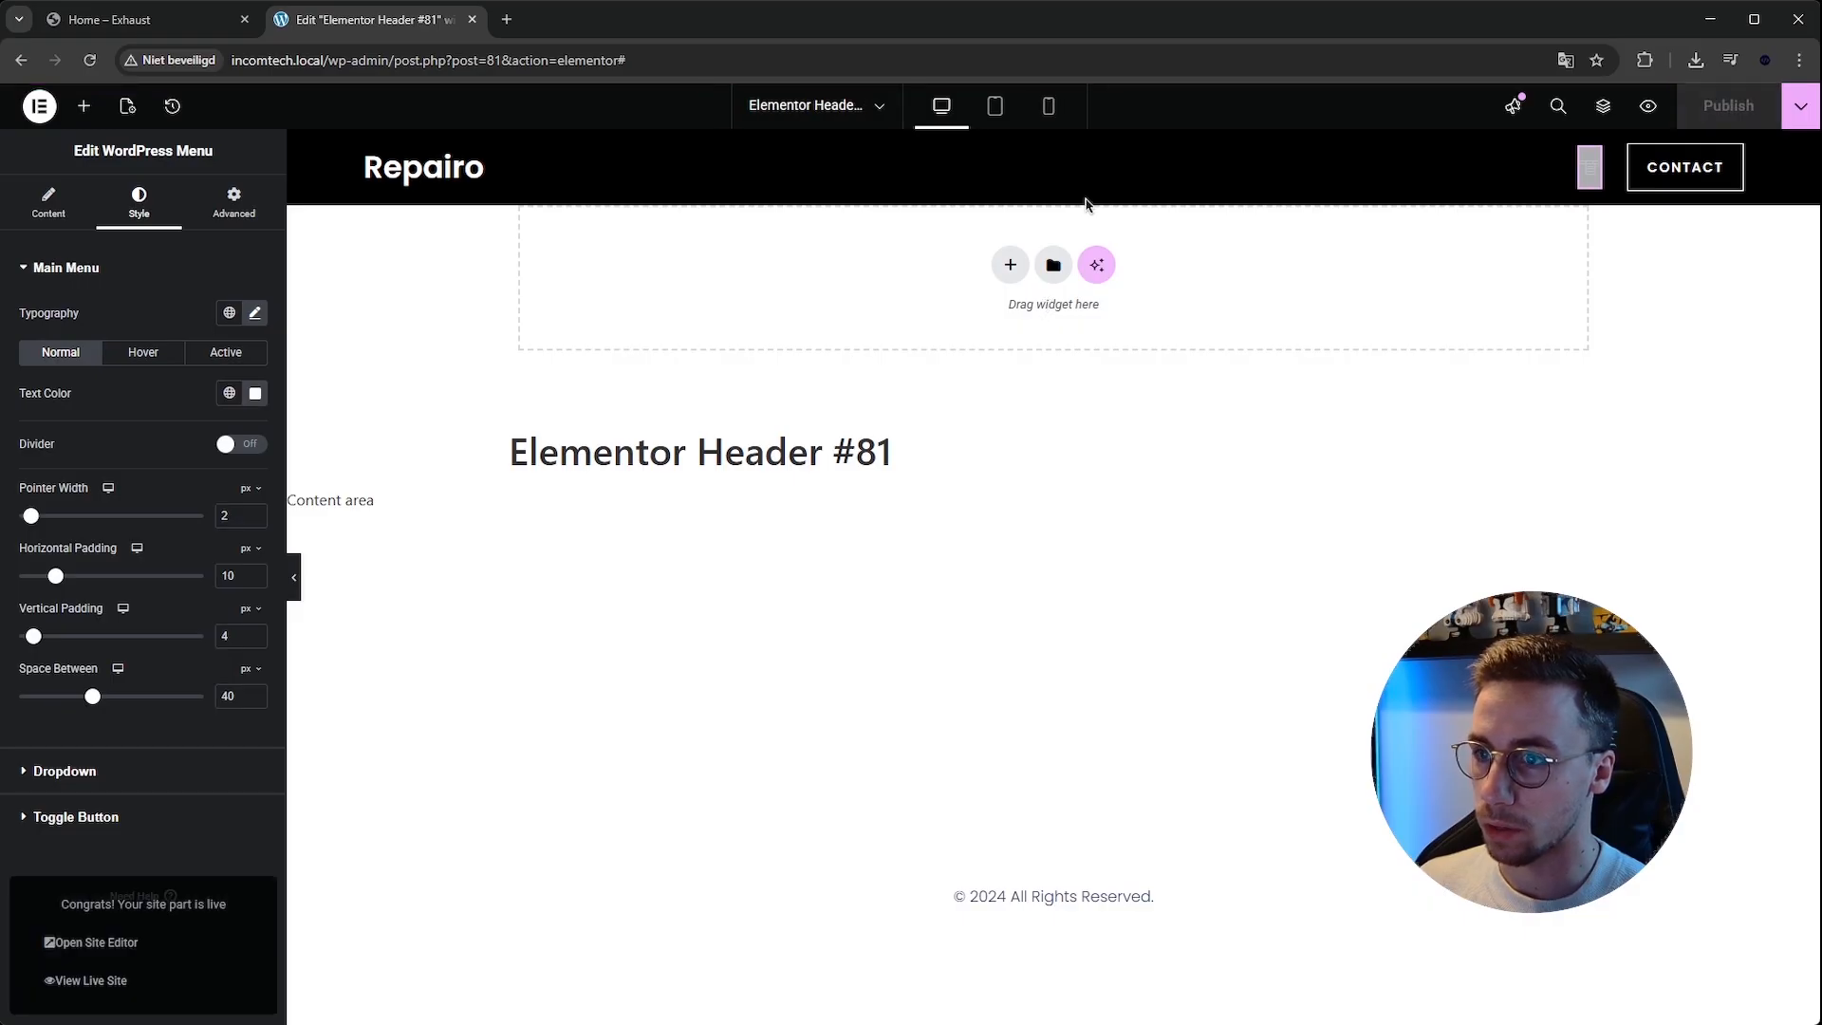
Inspect the header container's motion effects and sticky setting.
left_click(1053, 142)
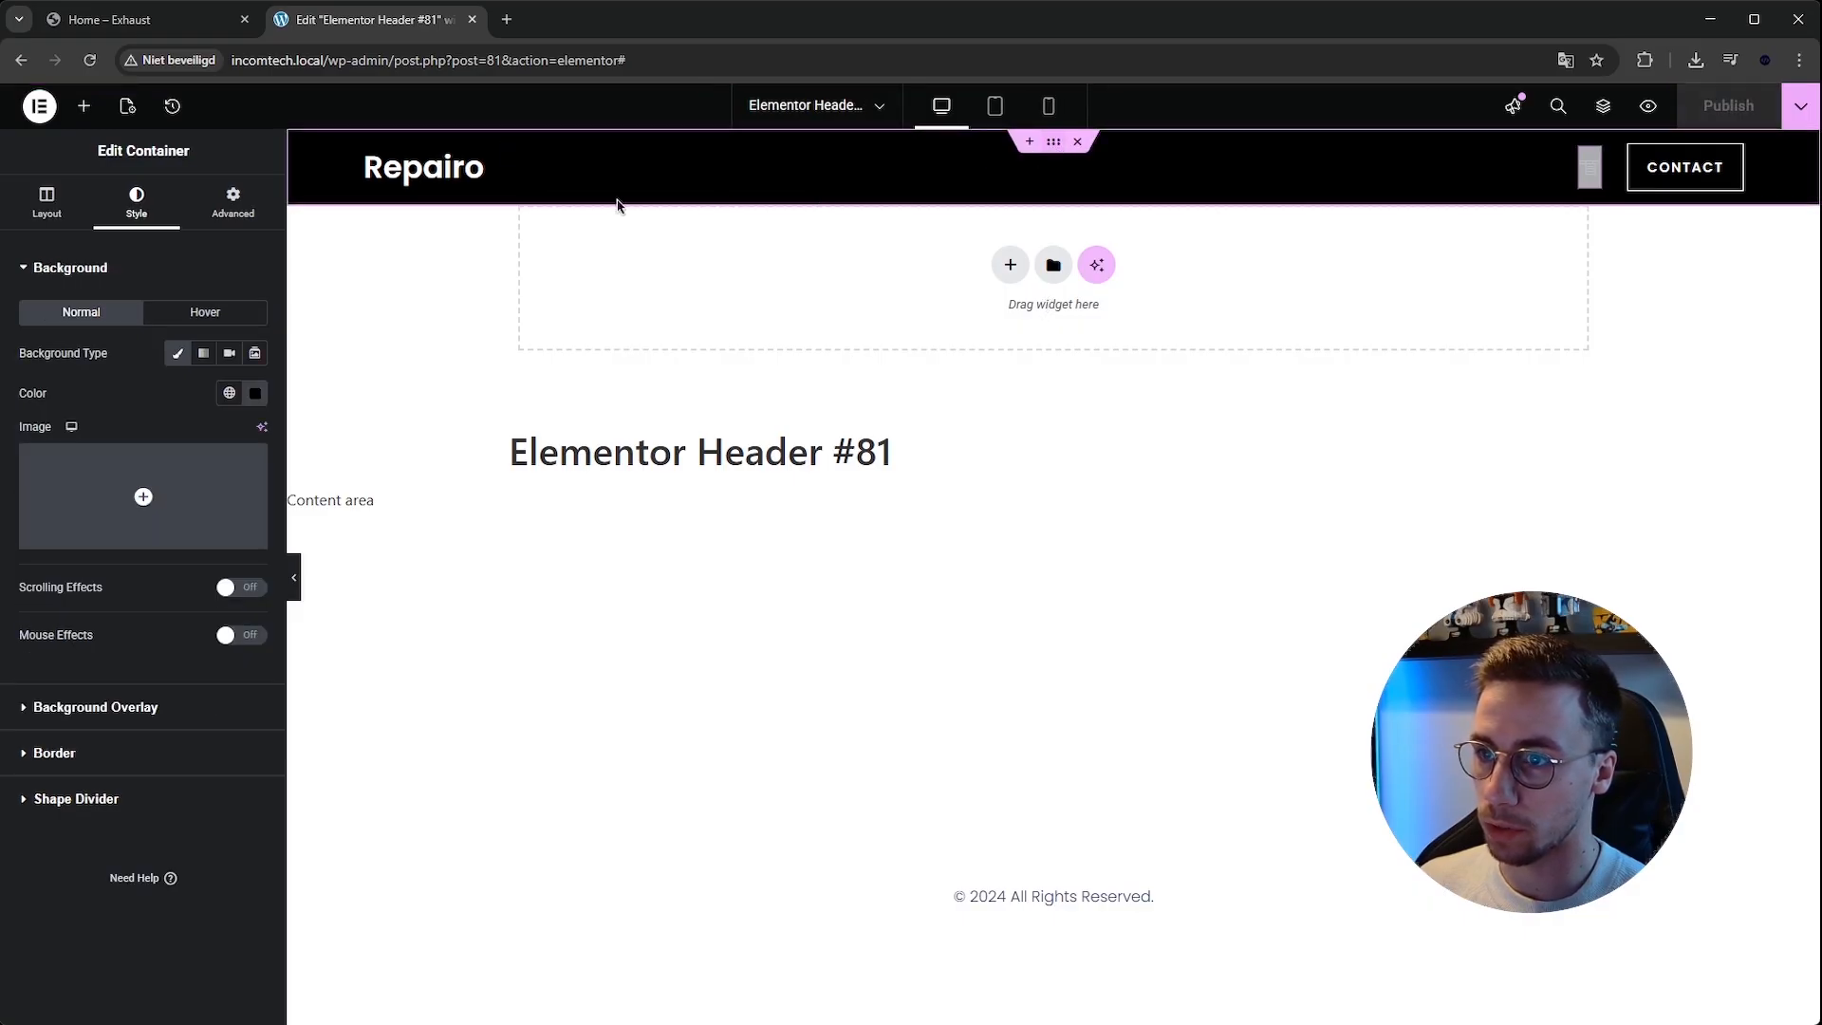
left_click(236, 206)
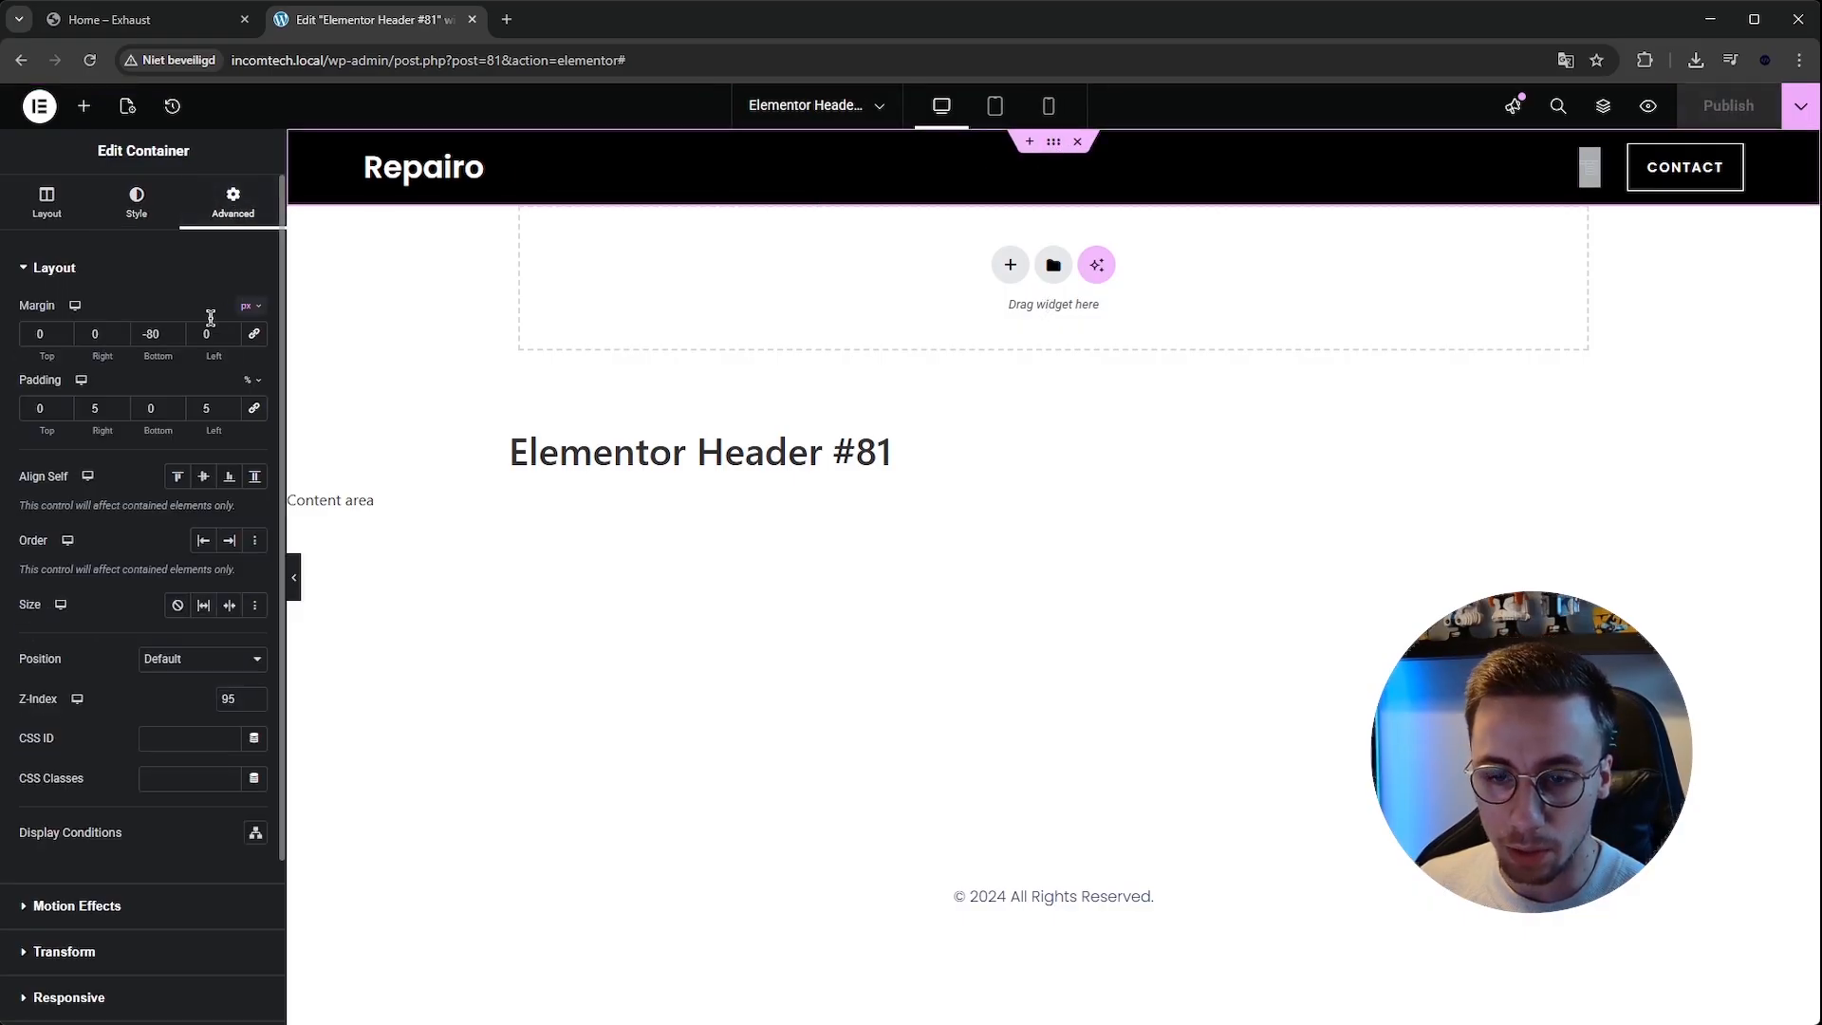
scroll(146, 678, "down", 2)
left_click(133, 703)
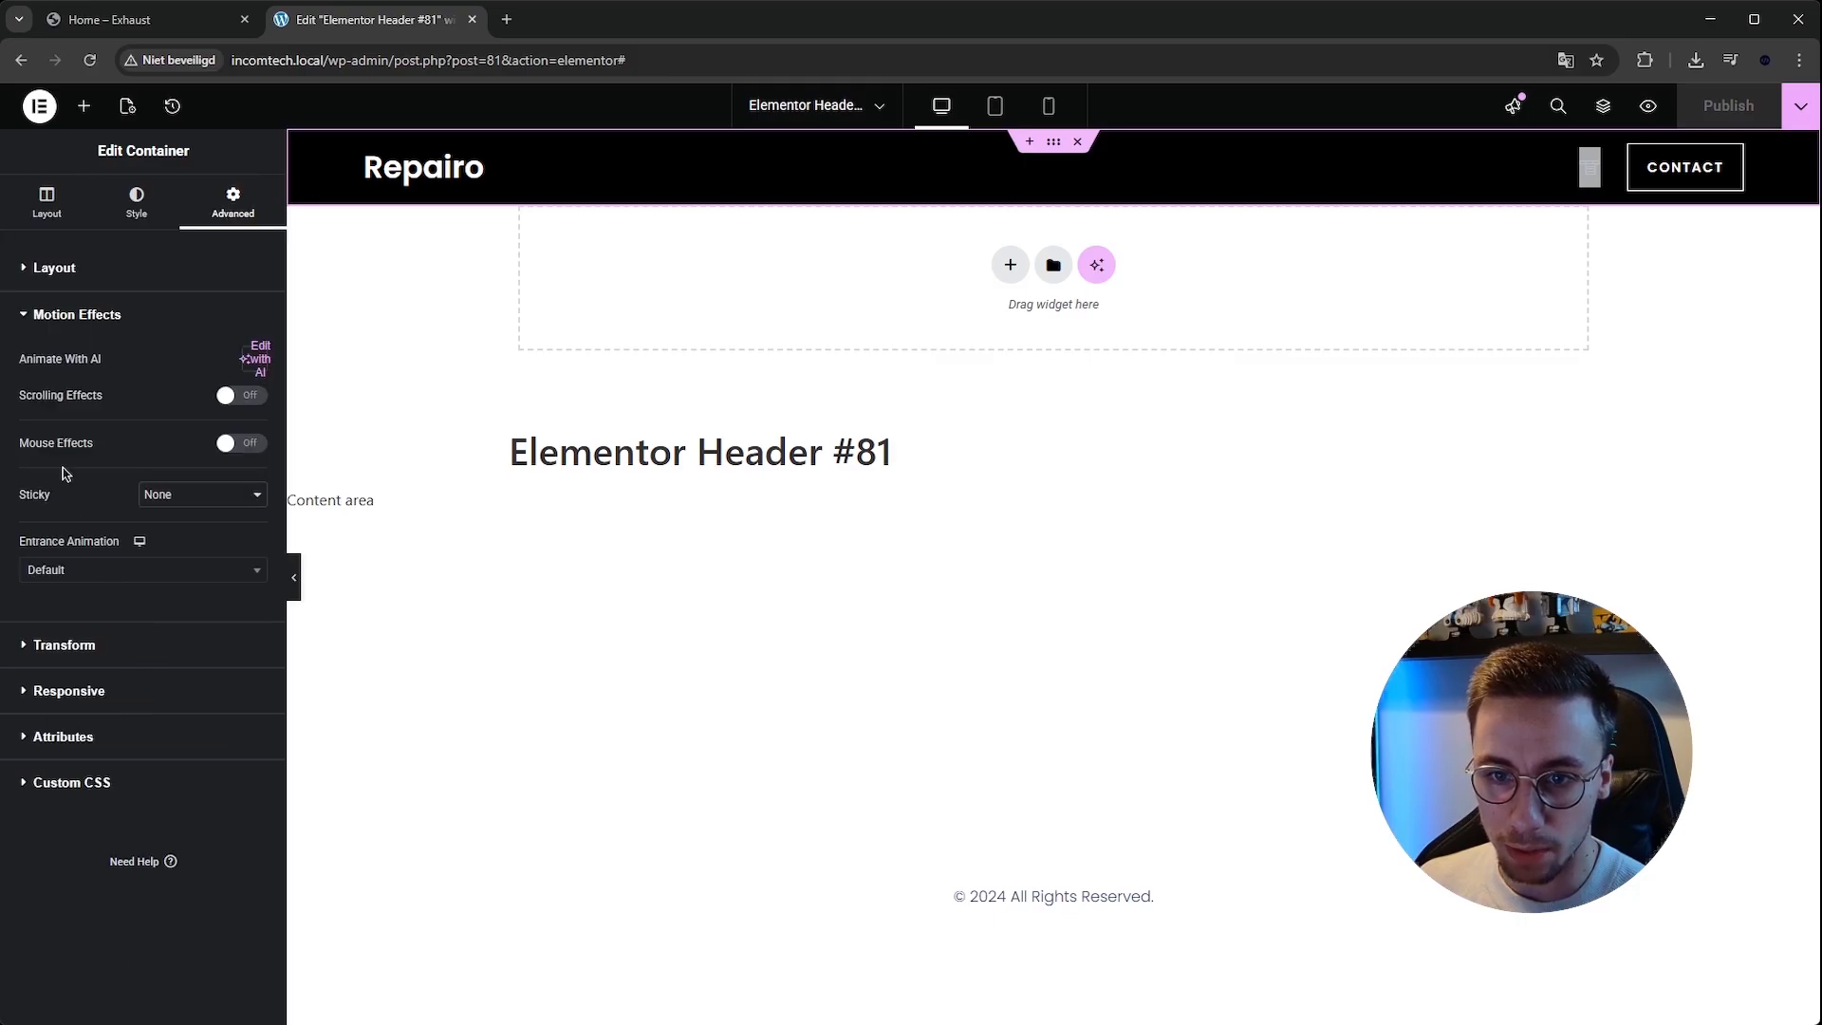
left_click_drag(29, 494, 160, 495)
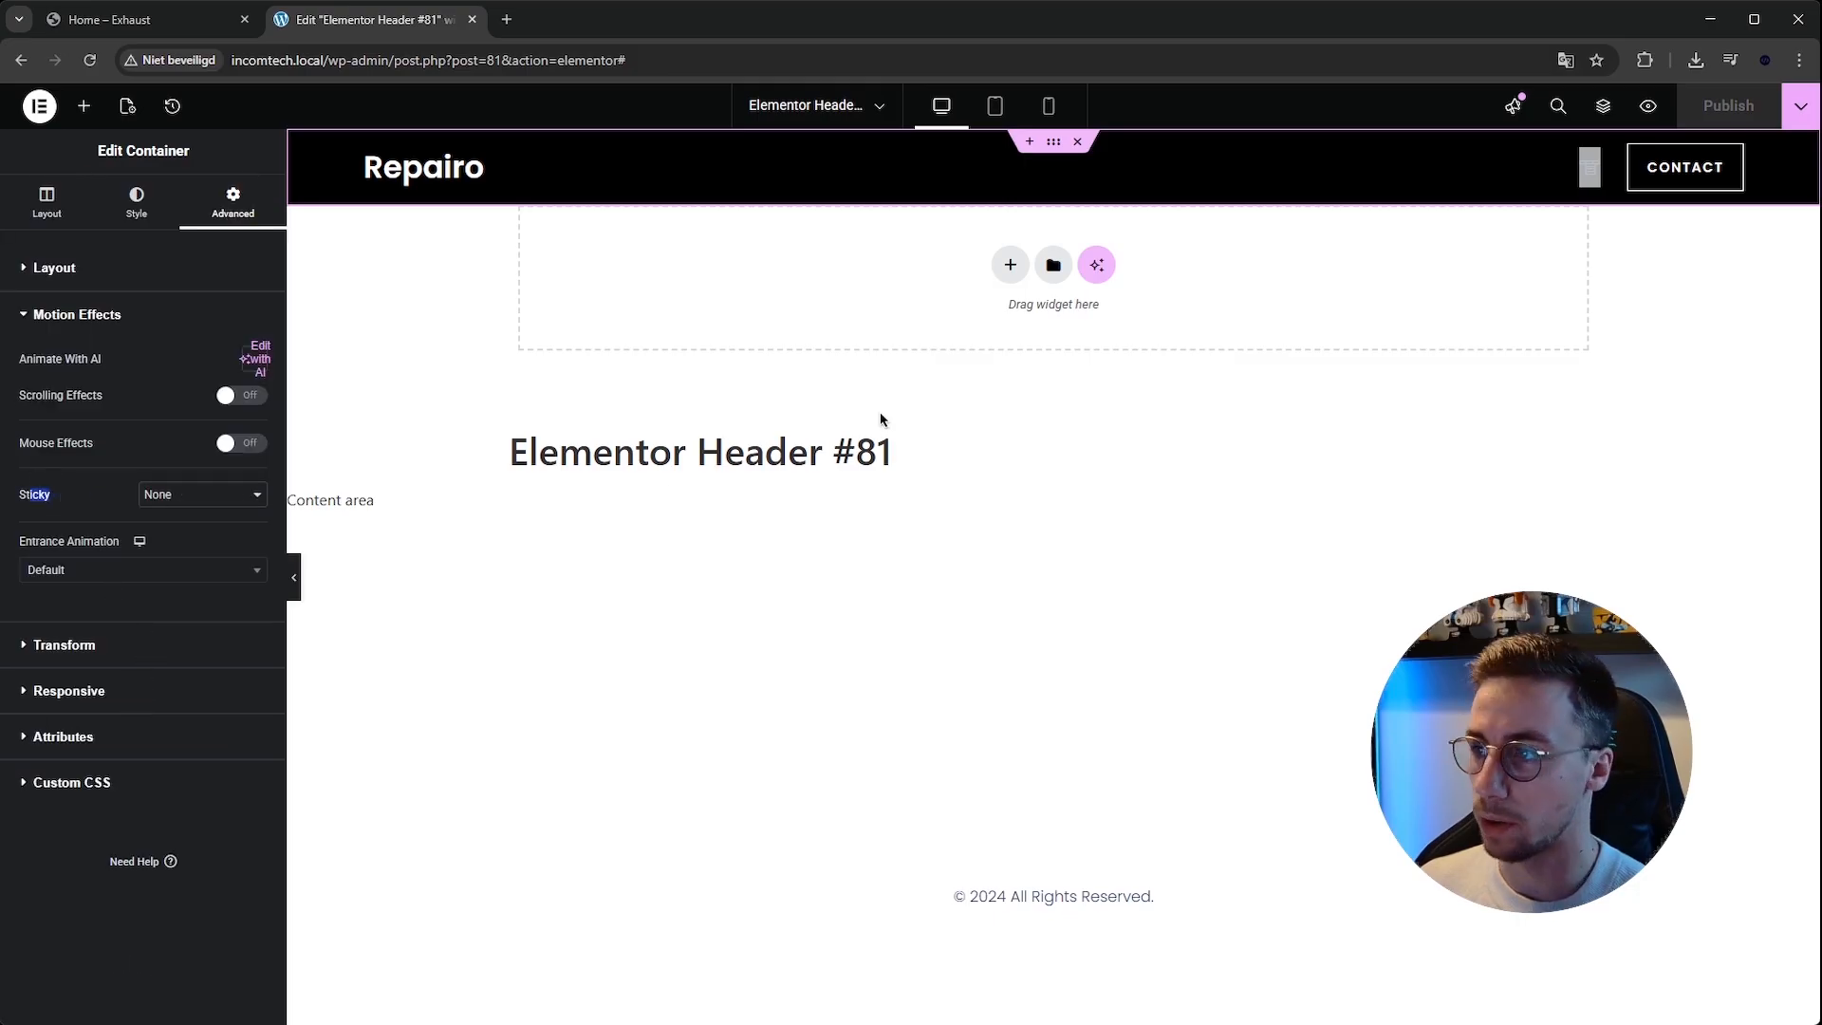
Leave the header template and open the Home page in the Elementor editor.
left_click(39, 105)
left_click(66, 389)
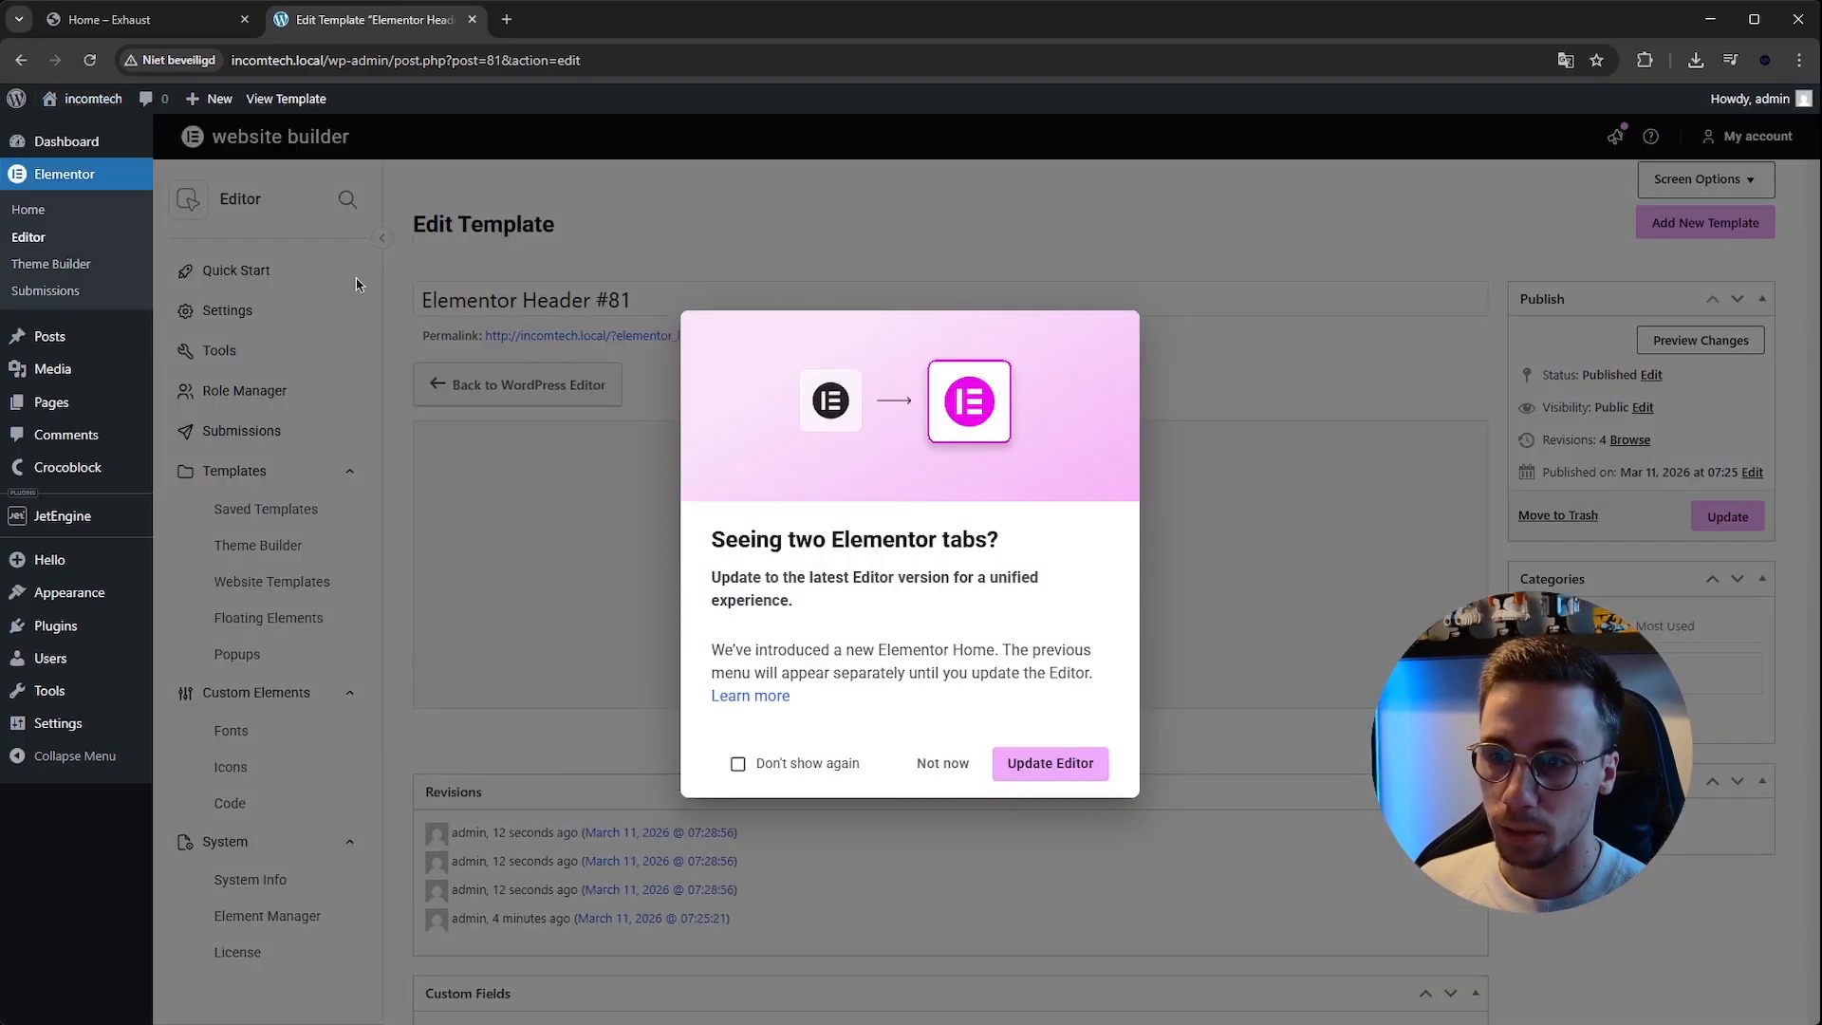
left_click(940, 770)
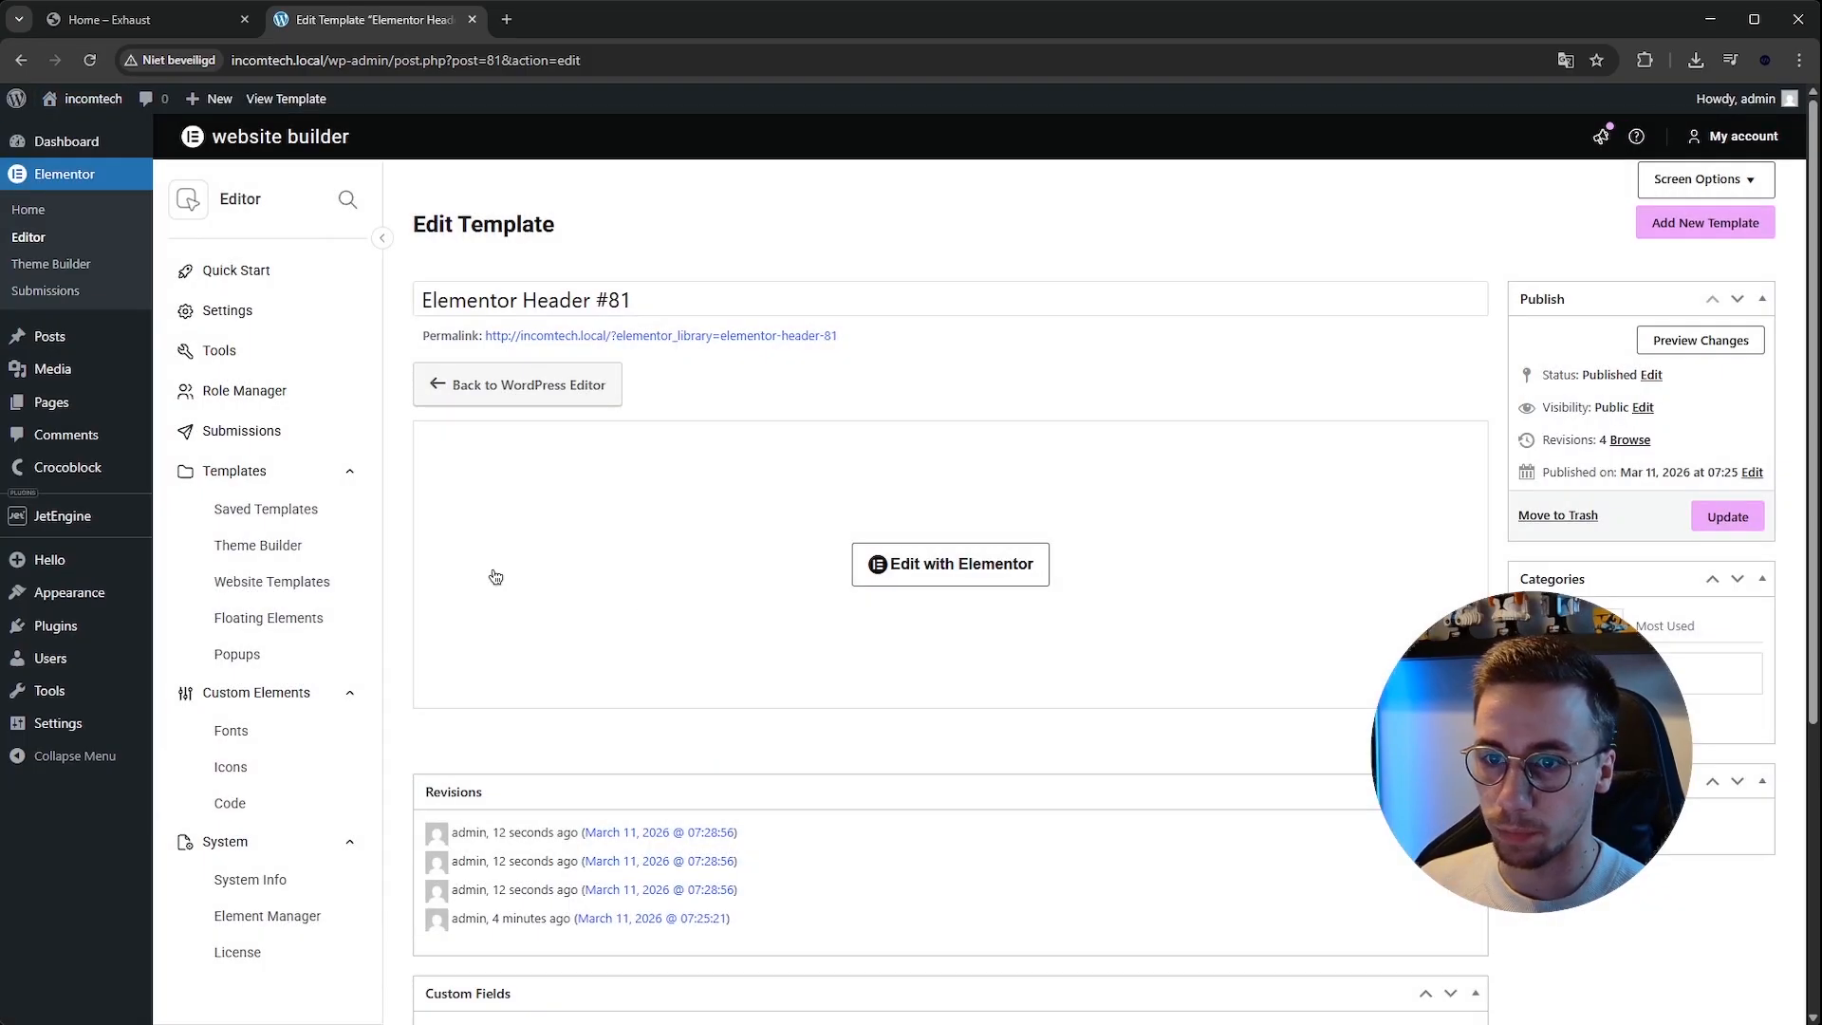
left_click(52, 403)
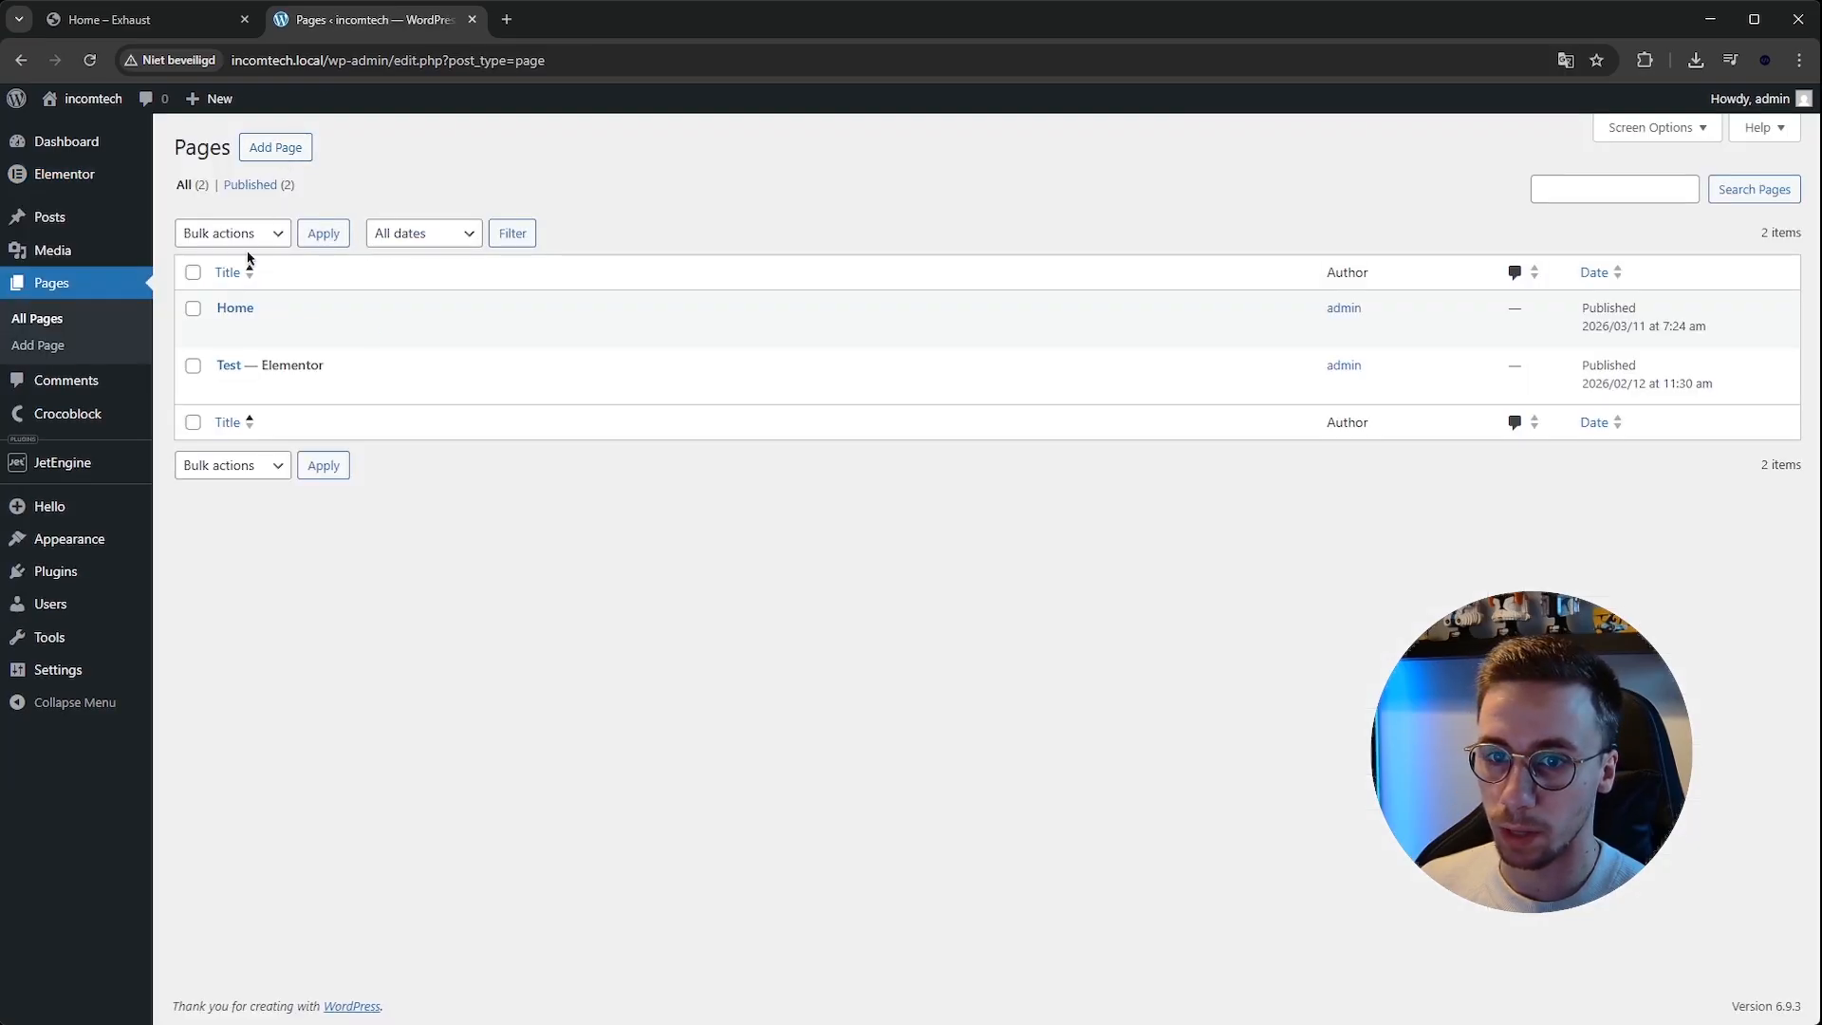
left_click(234, 311)
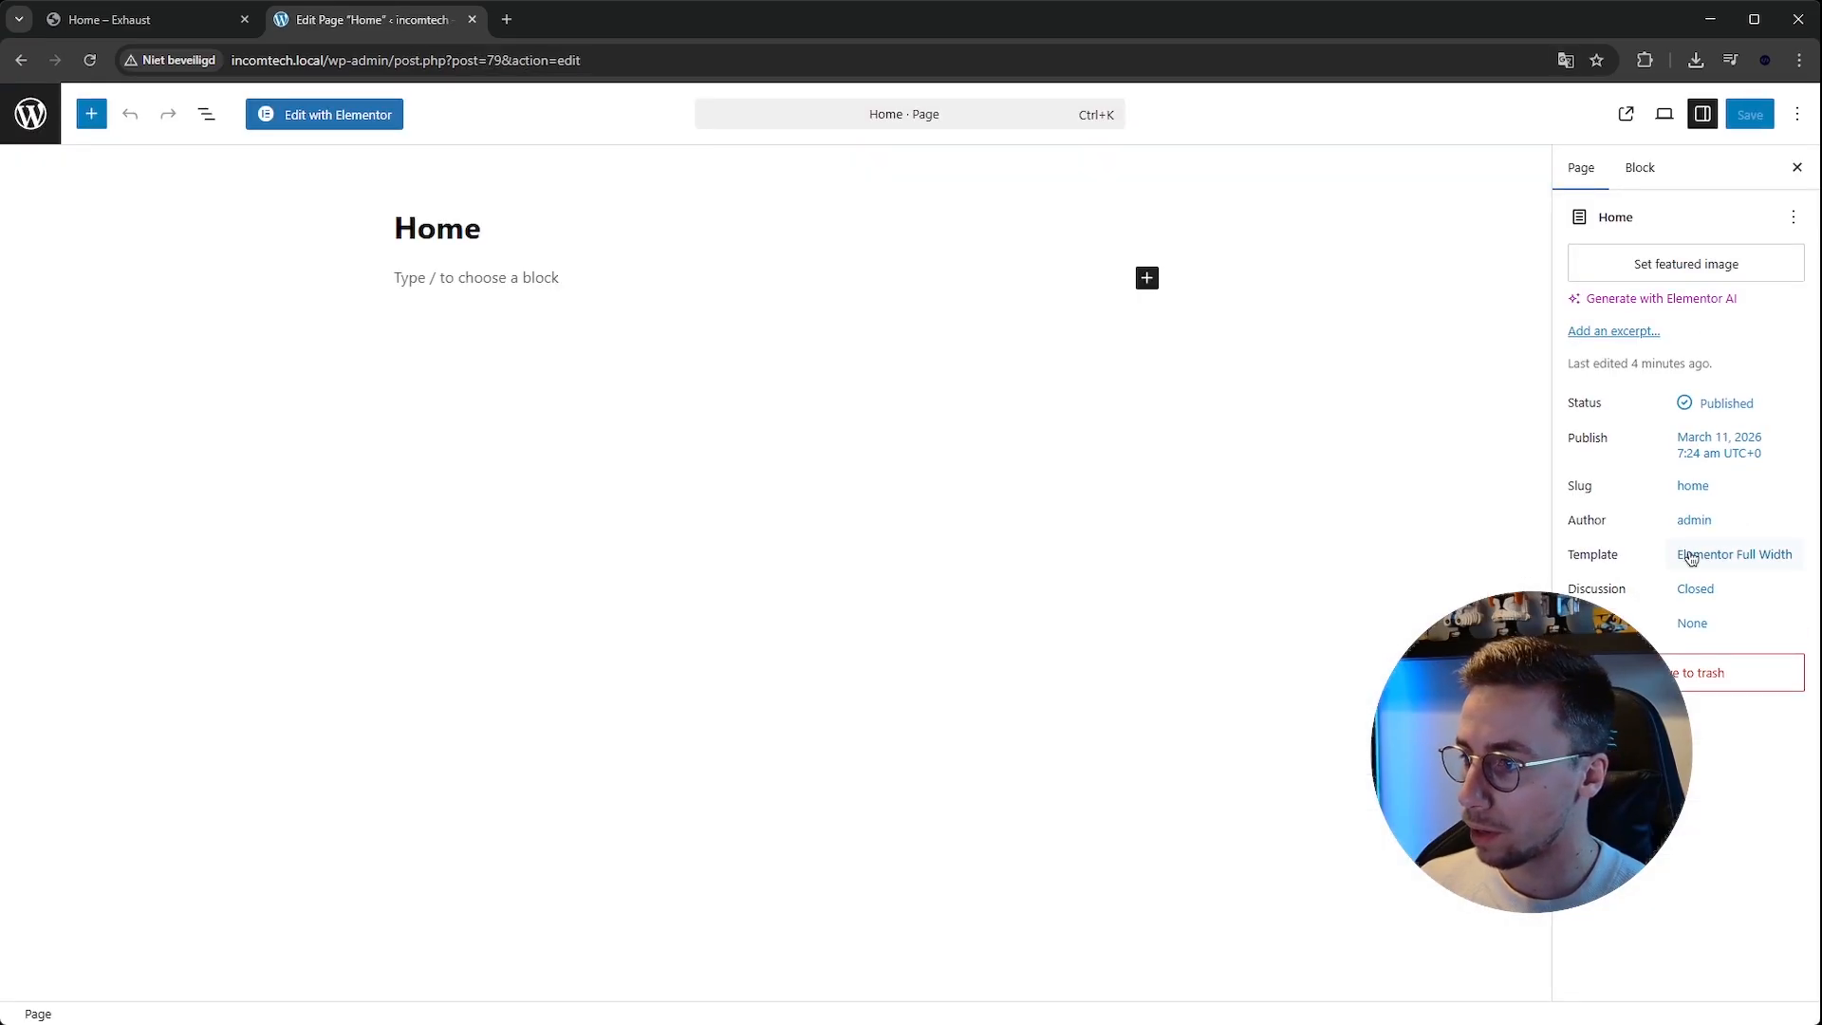
left_click(370, 123)
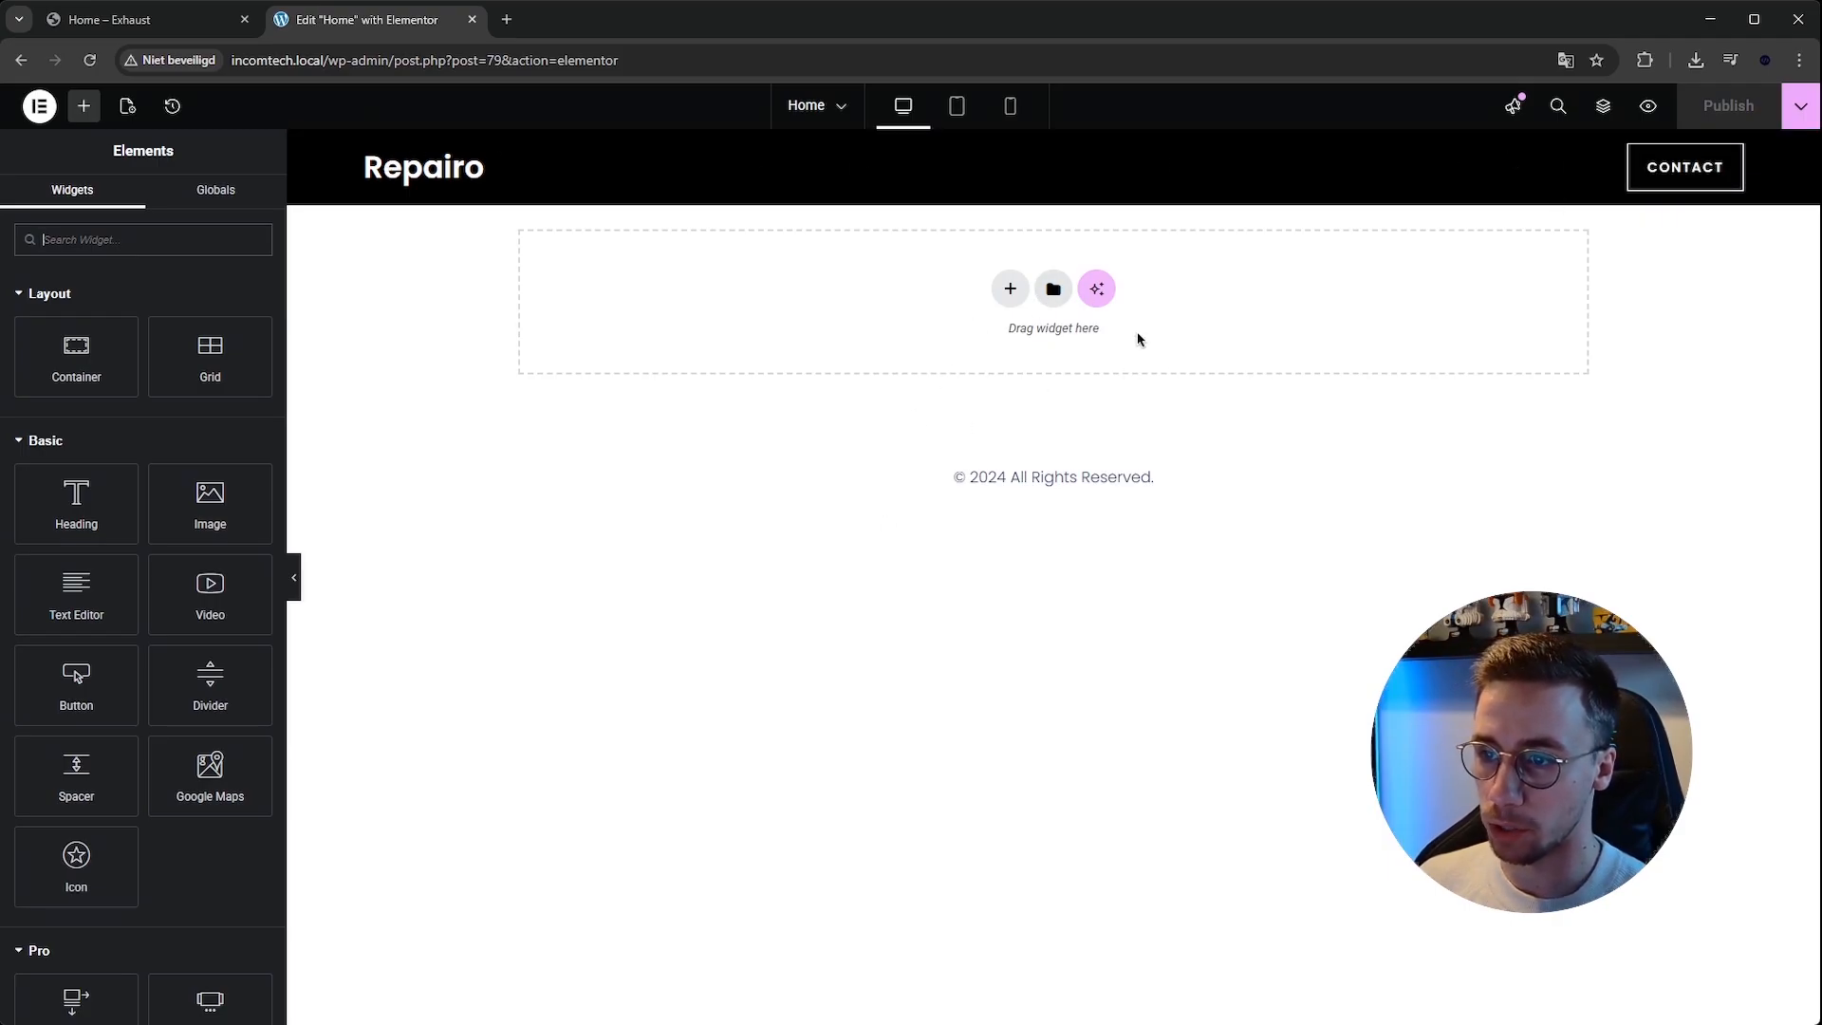
left_click_drag(944, 471, 900, 486)
left_click(1052, 497)
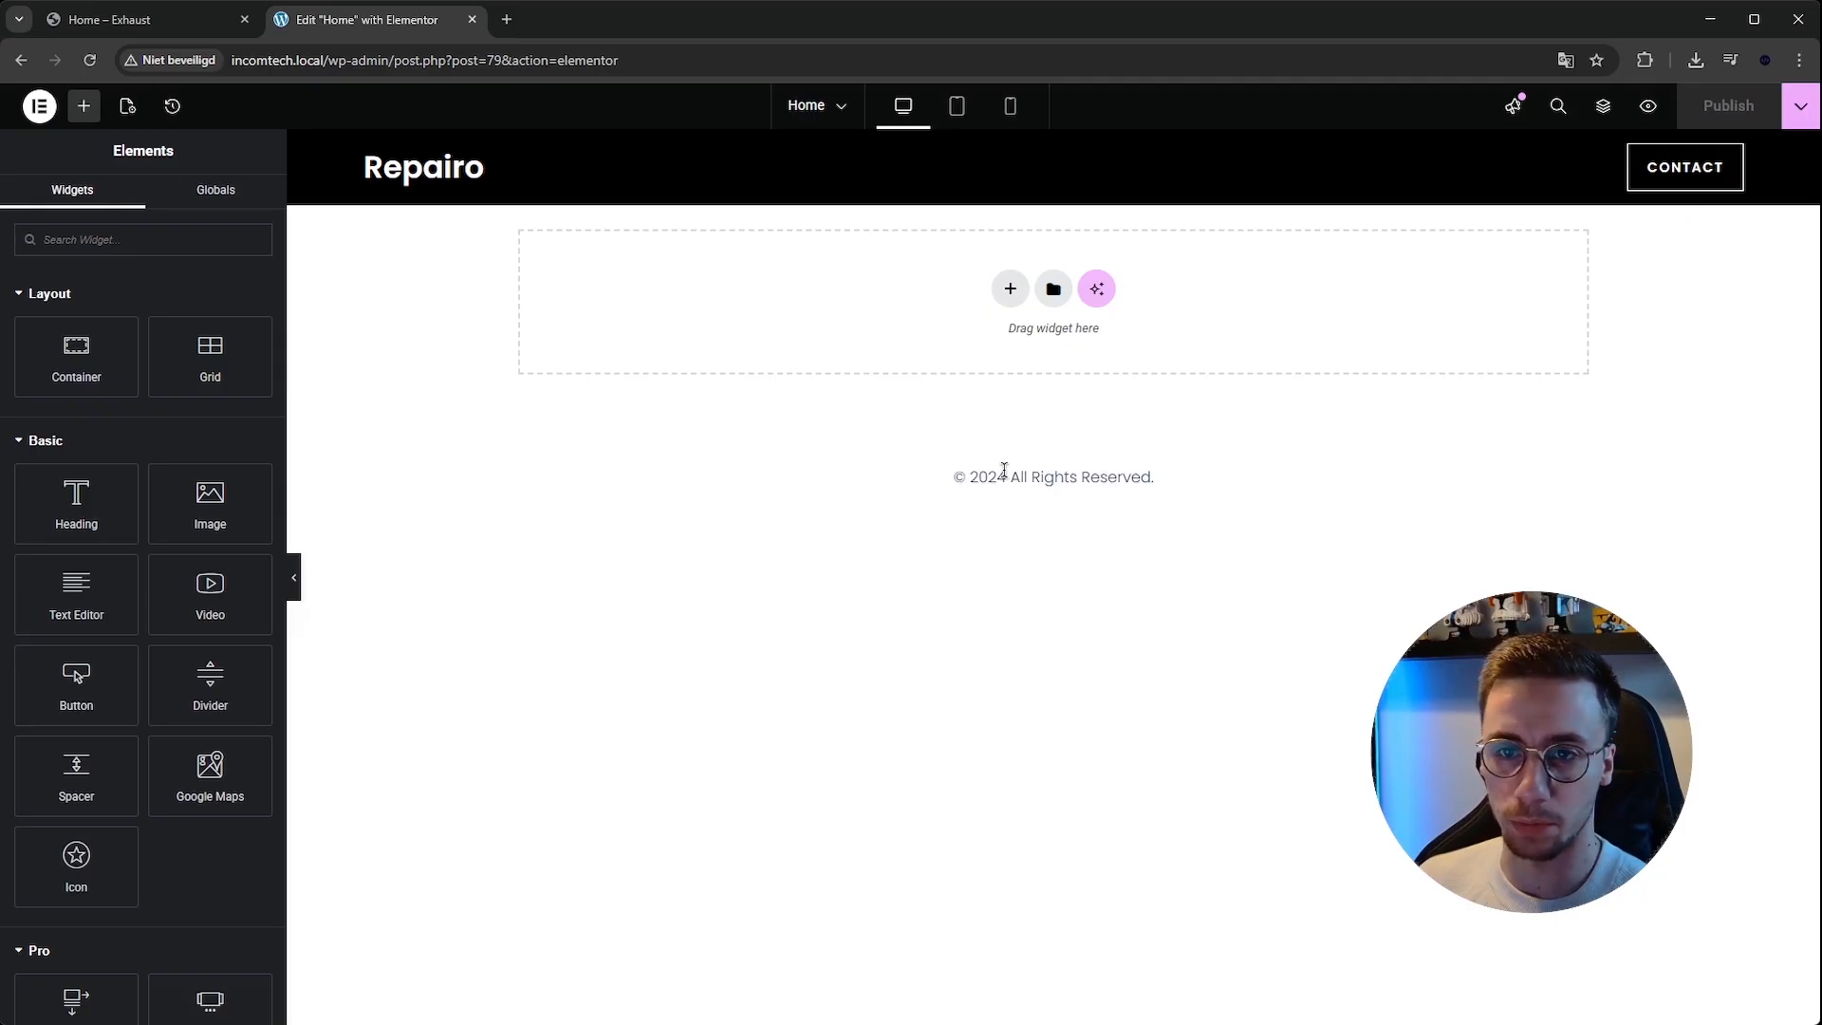
left_click_drag(939, 484, 1072, 469)
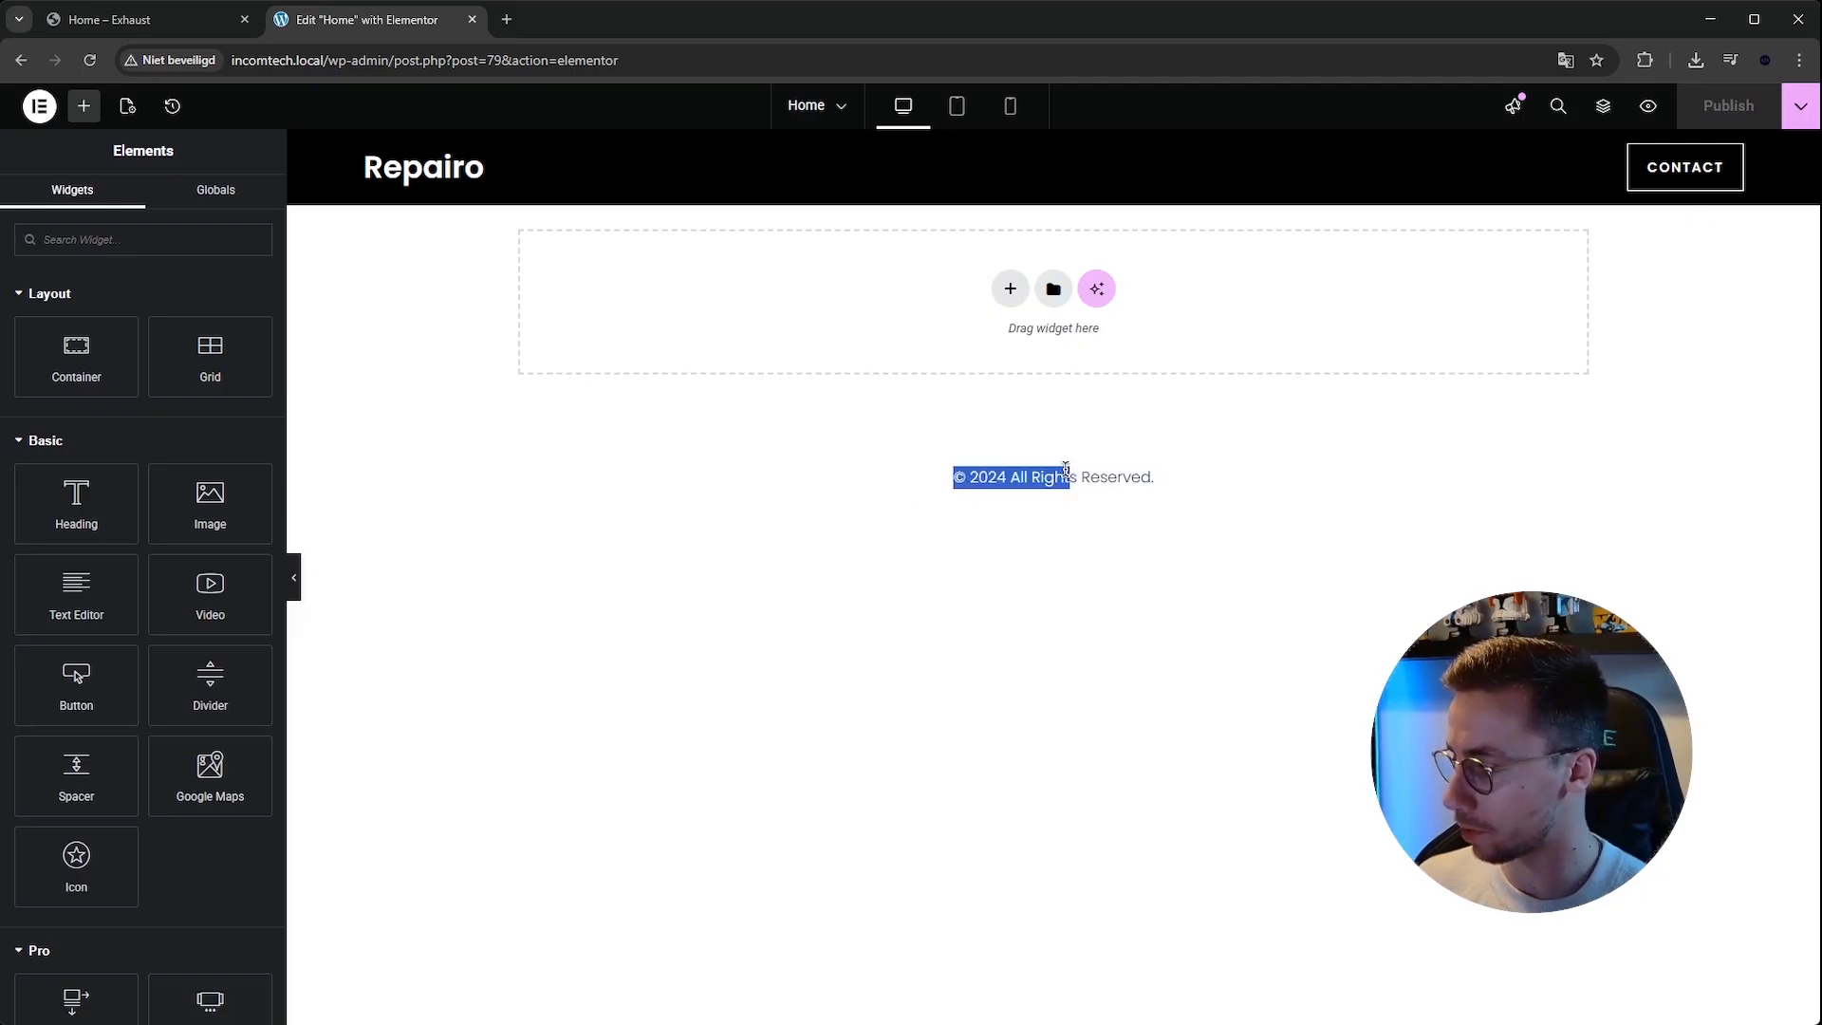
left_click(1065, 467)
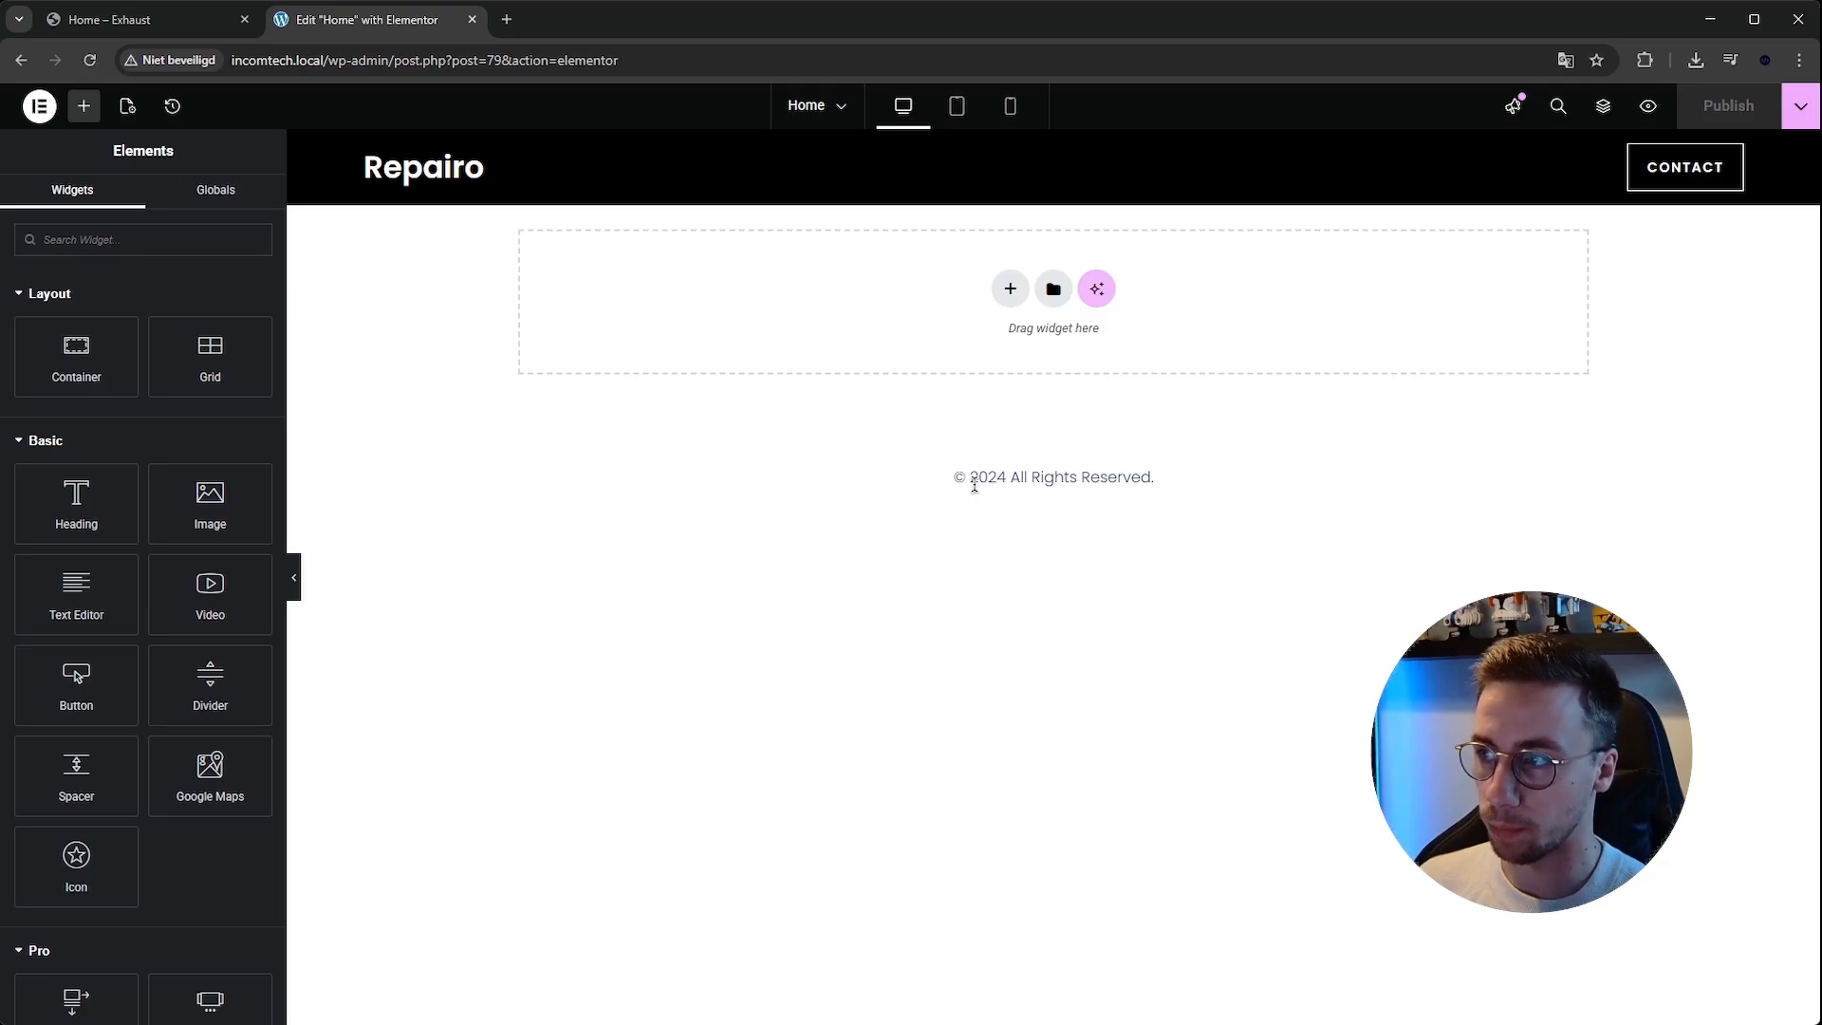
left_click_drag(961, 462, 1176, 459)
left_click(1058, 453)
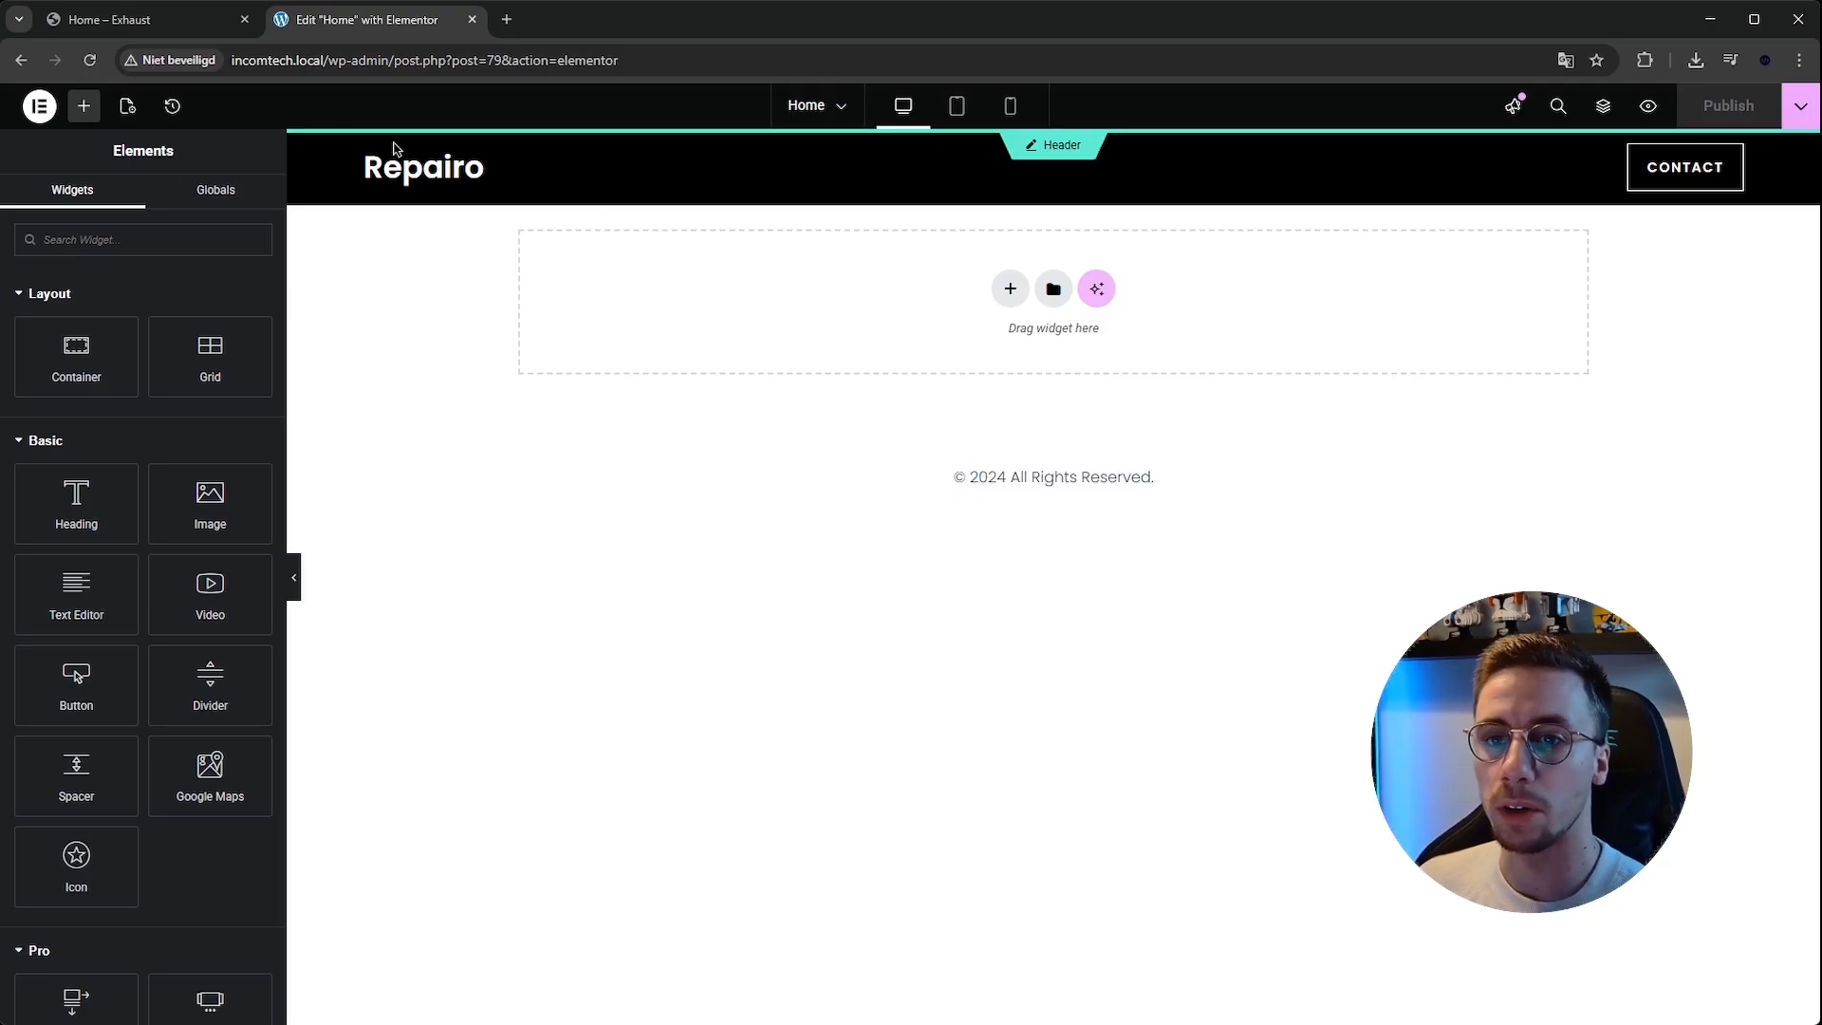
Examine the hero section of the Exhaust reference site.
left_click(175, 23)
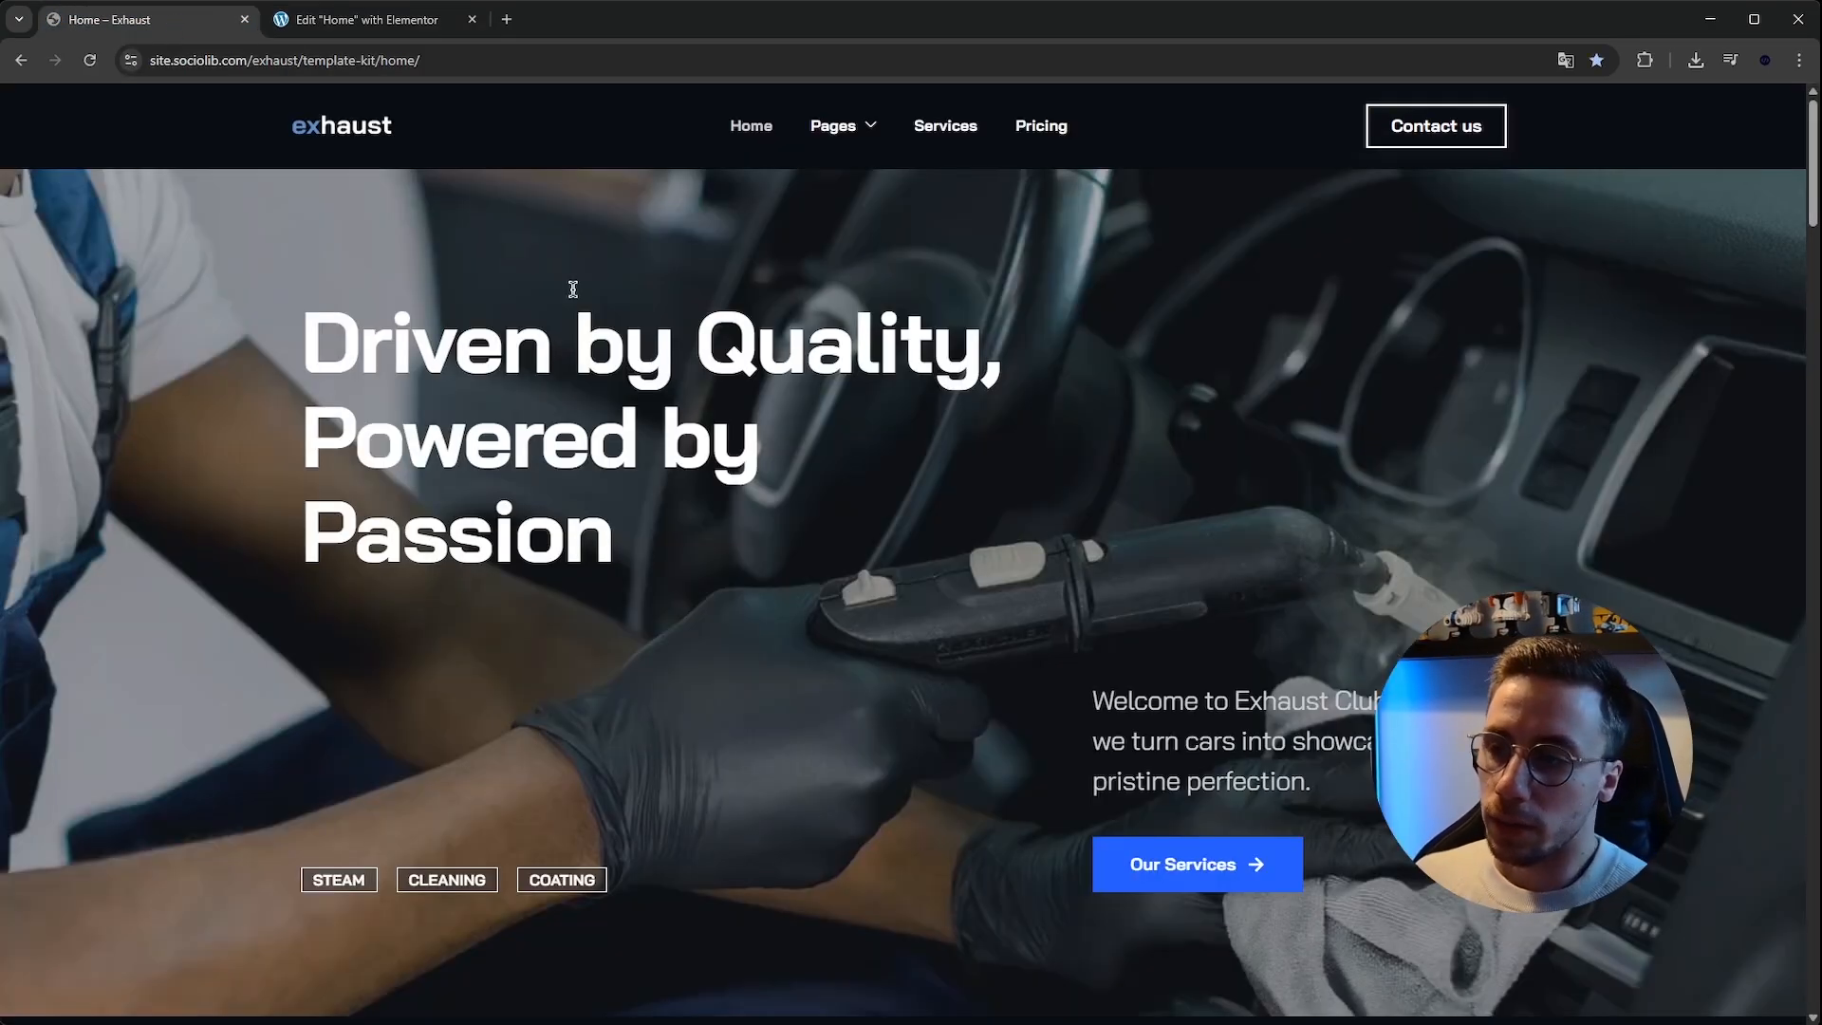
scroll(1144, 302, "down", 2)
scroll(1055, 405, "up", 2)
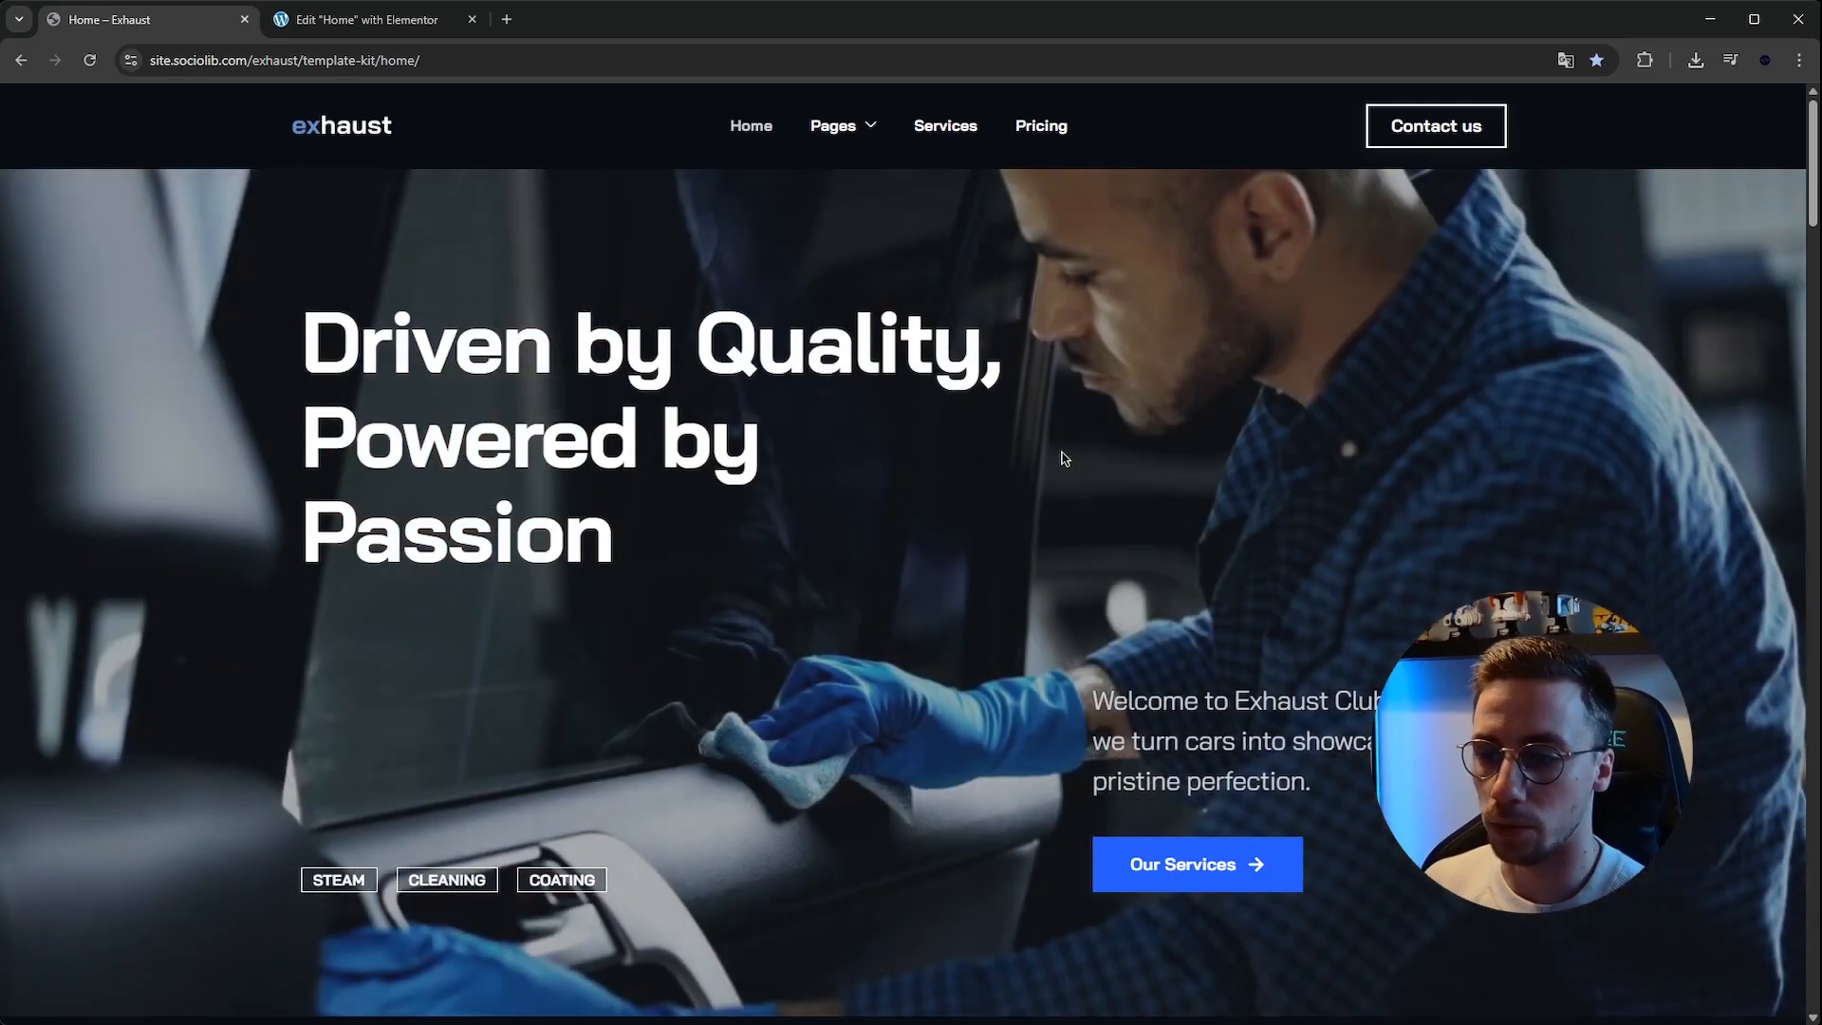
left_click_drag(297, 317, 719, 561)
left_click(816, 575)
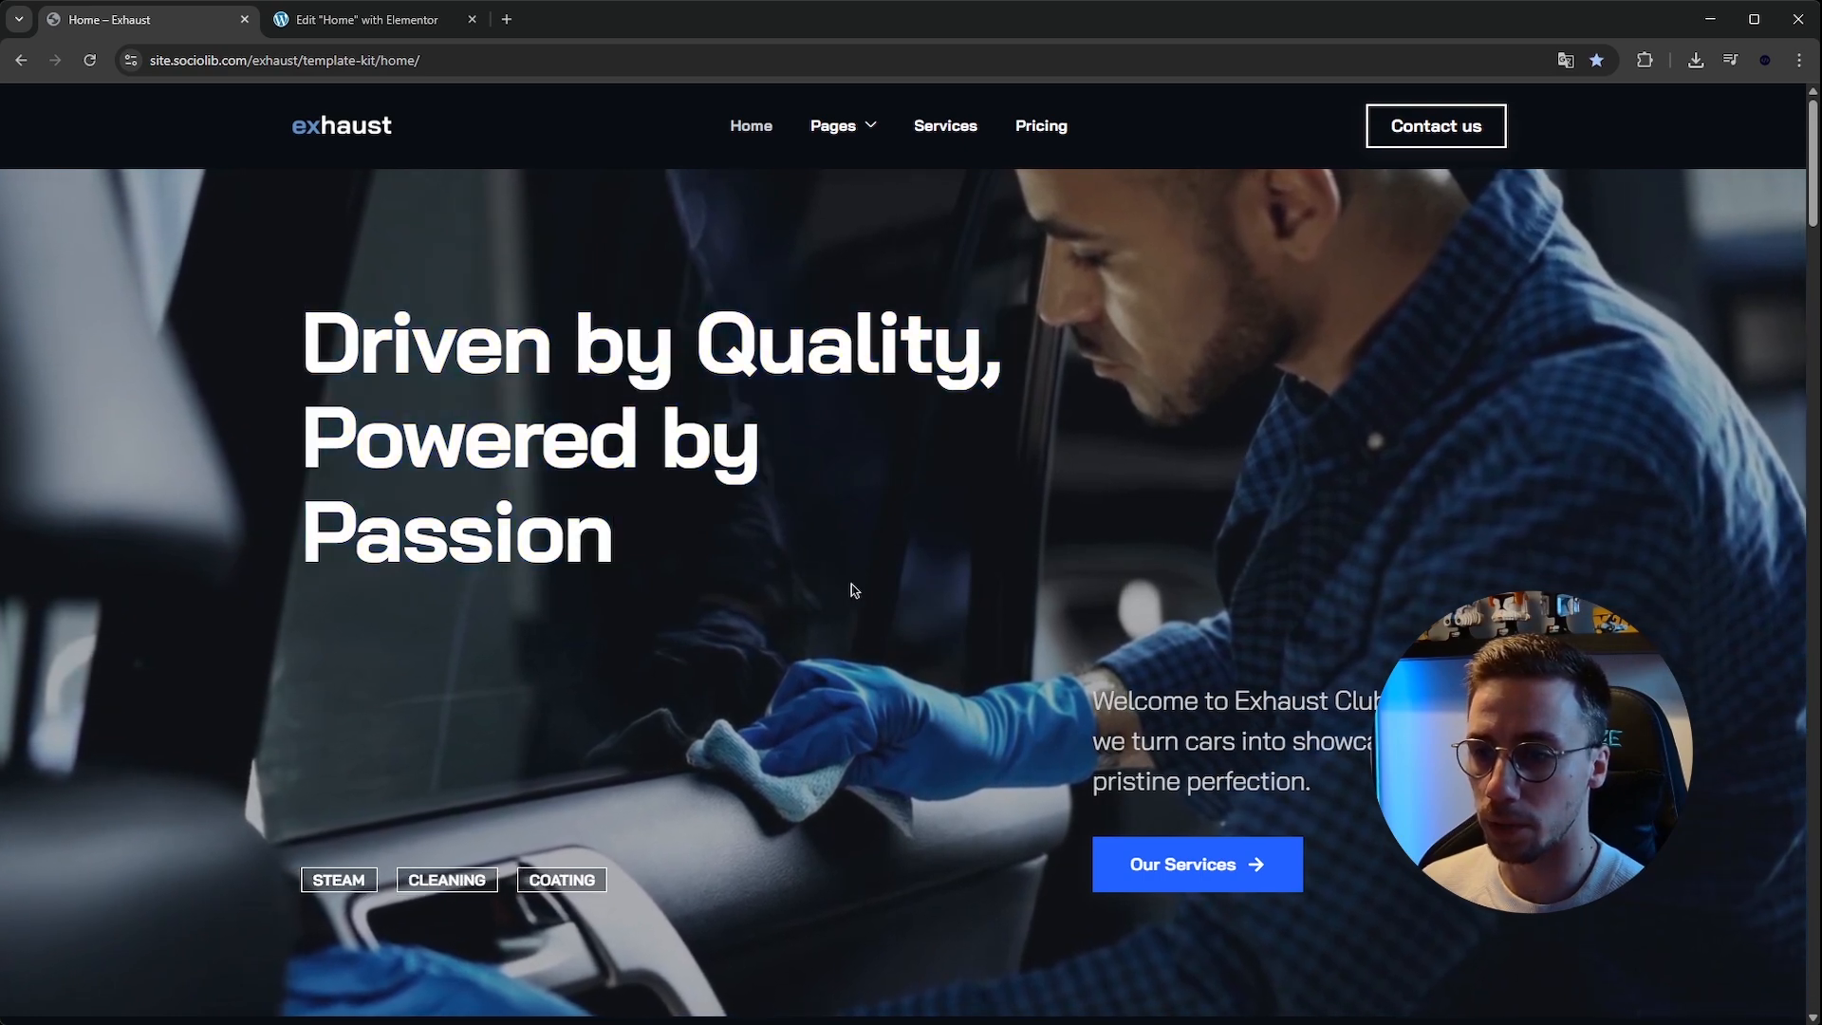
left_click_drag(300, 318, 1227, 824)
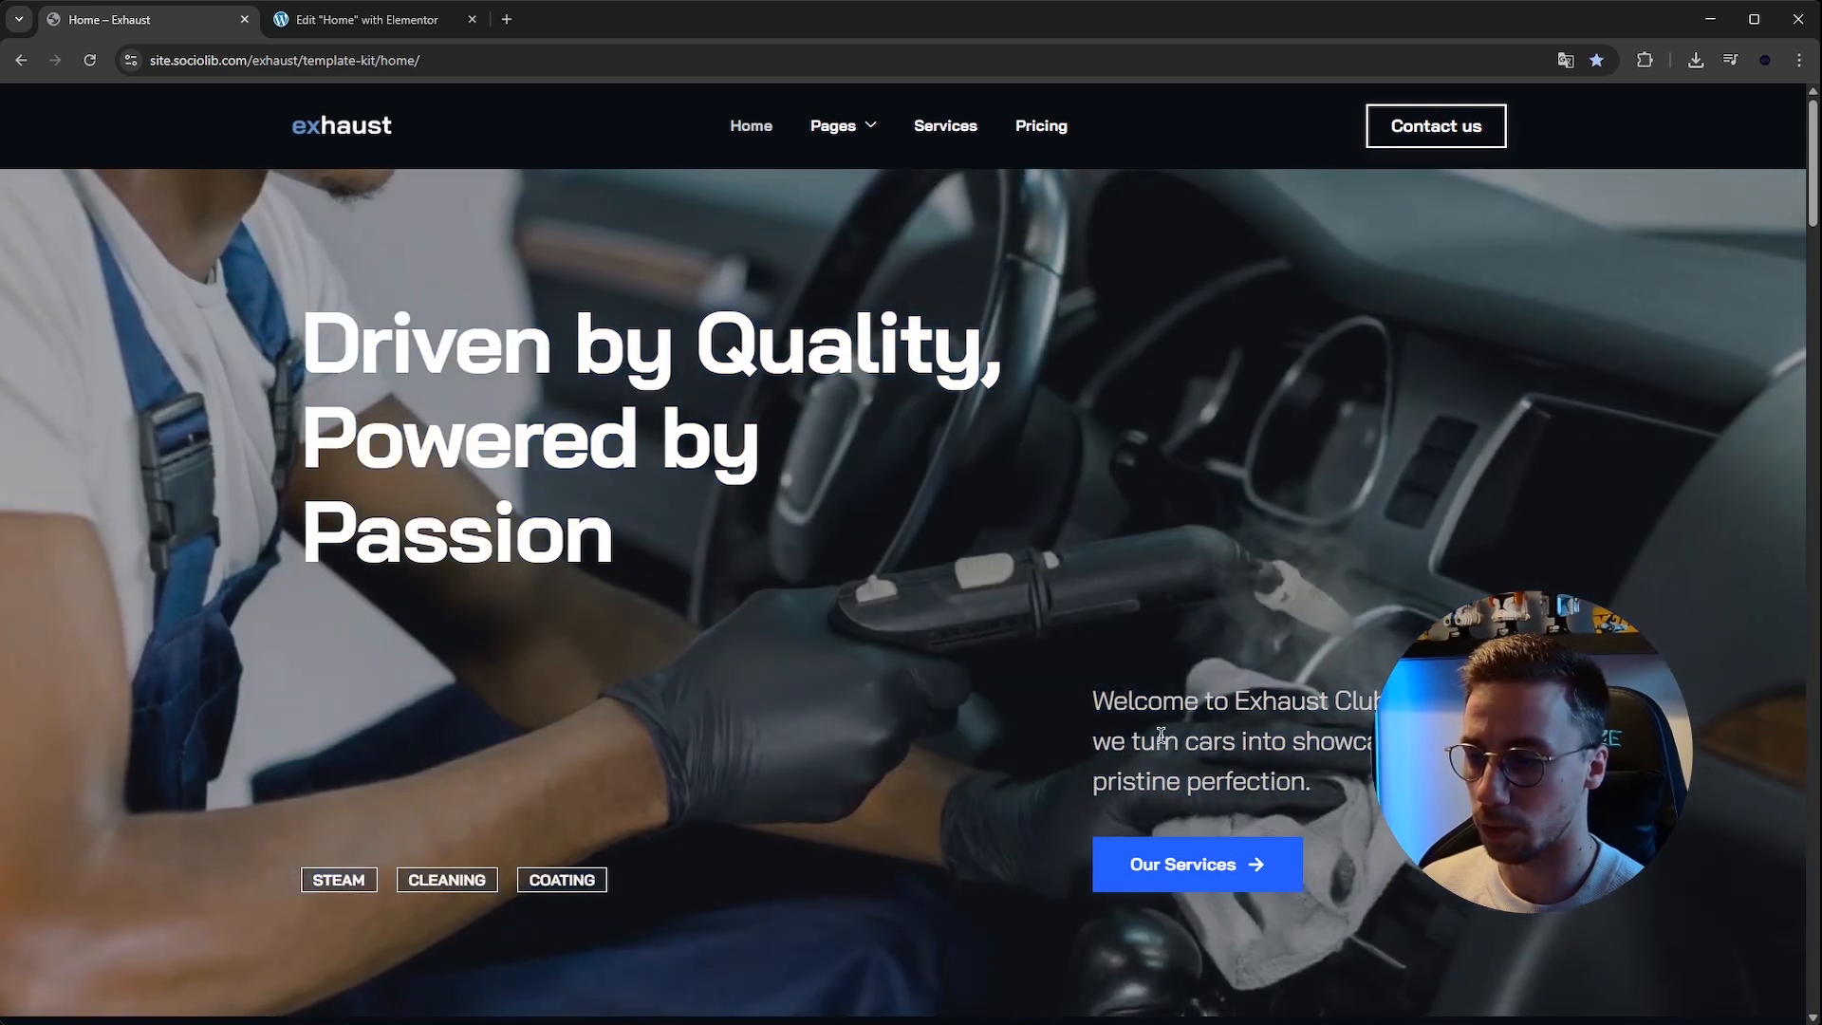
left_click_drag(1088, 699, 1295, 767)
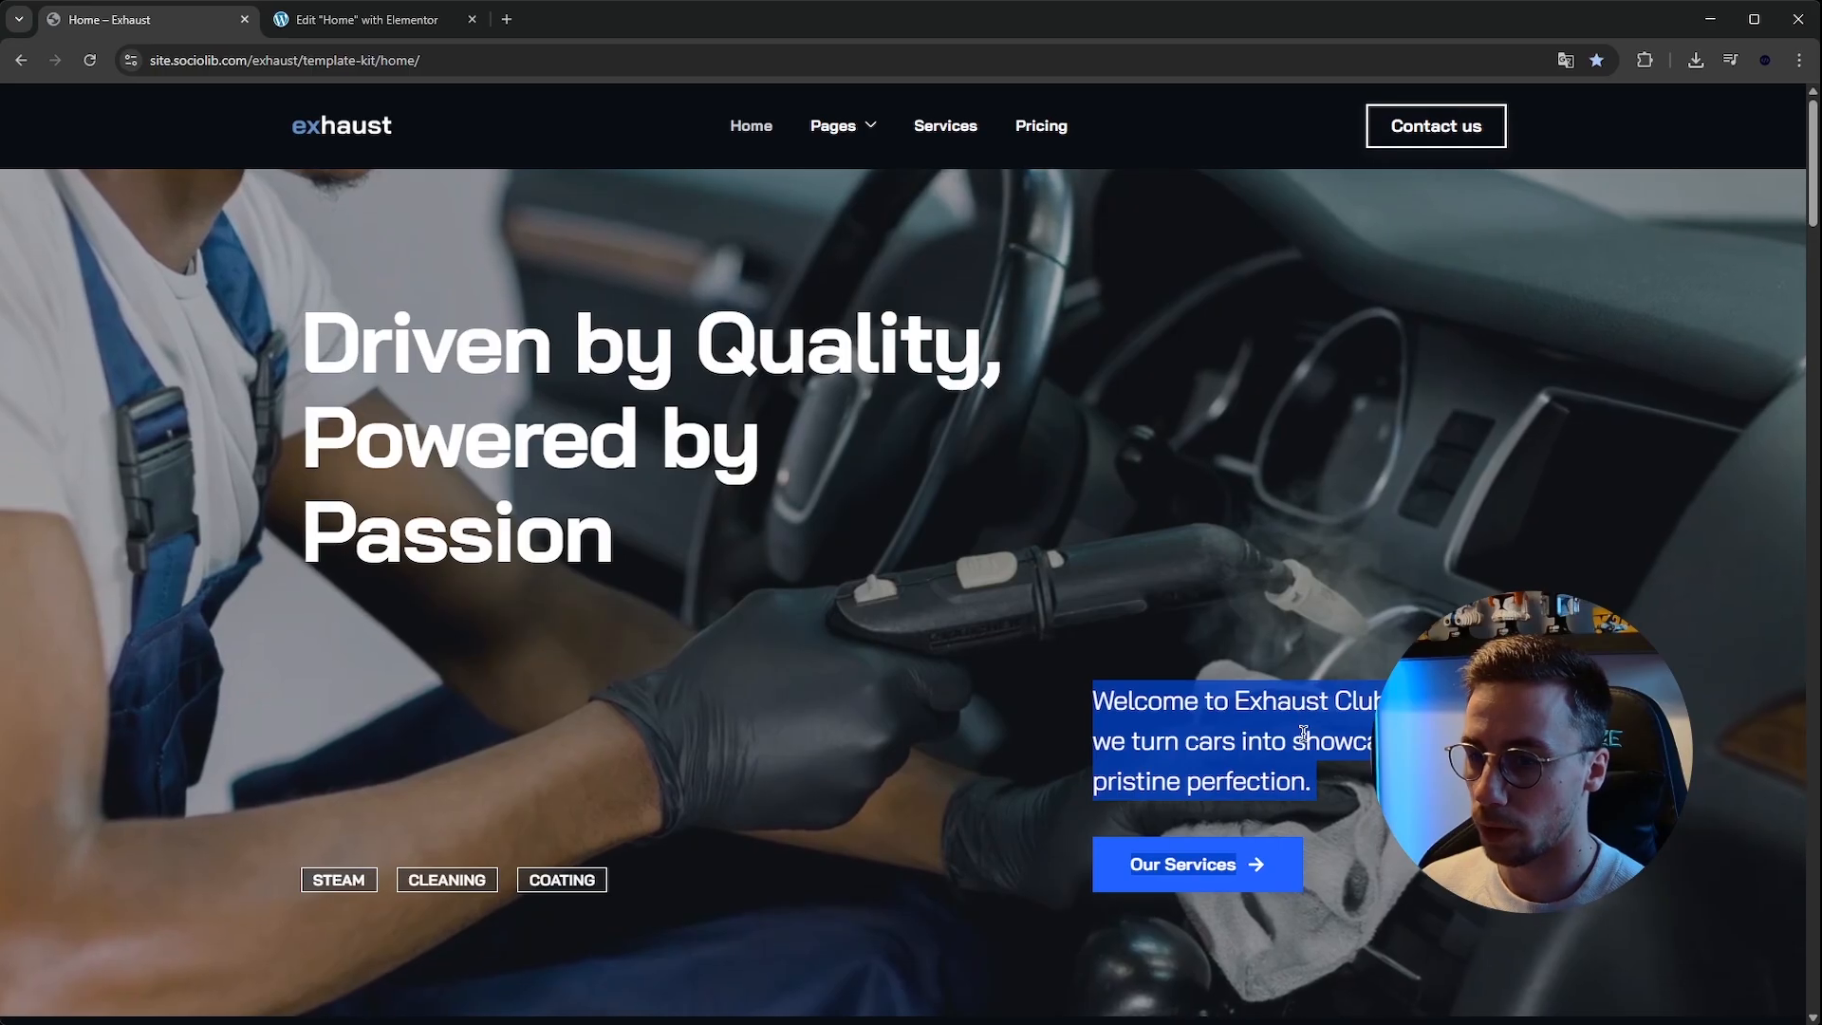
left_click(1300, 737)
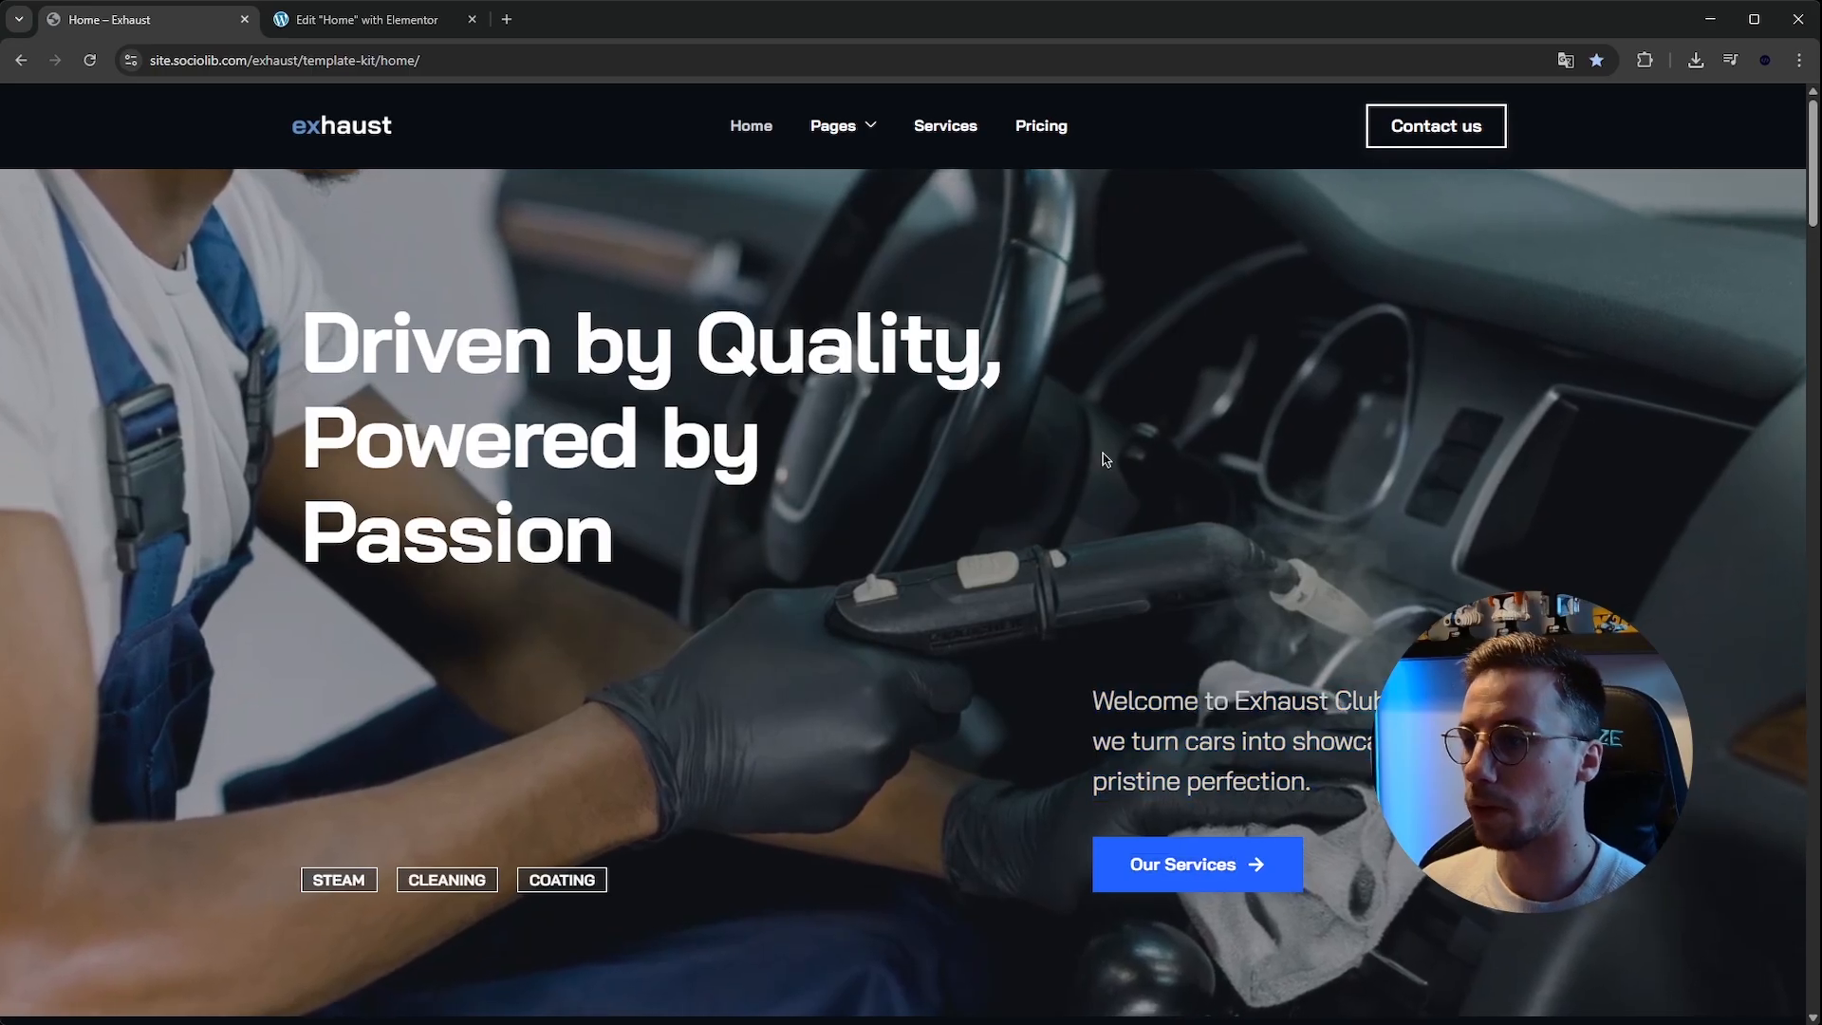
Add a Flexbox container to the Home page and save the page.
left_click(385, 17)
left_click(1010, 295)
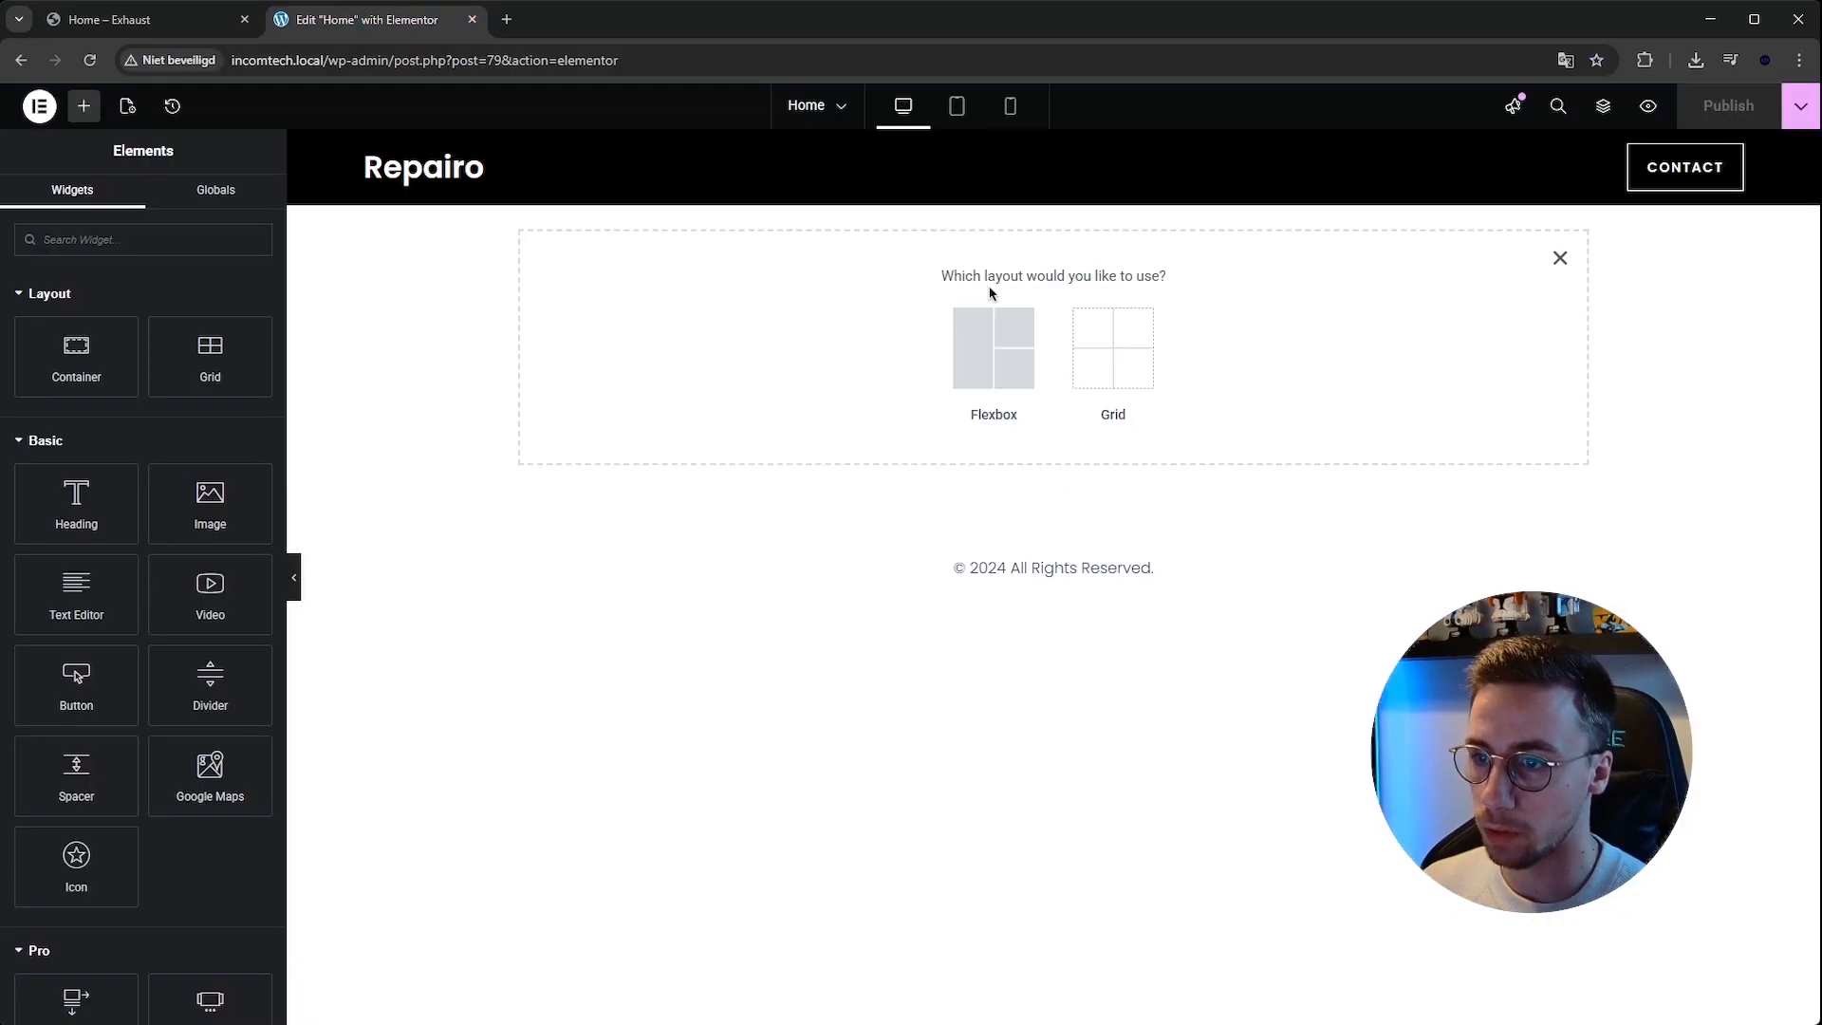
left_click(998, 356)
left_click(901, 350)
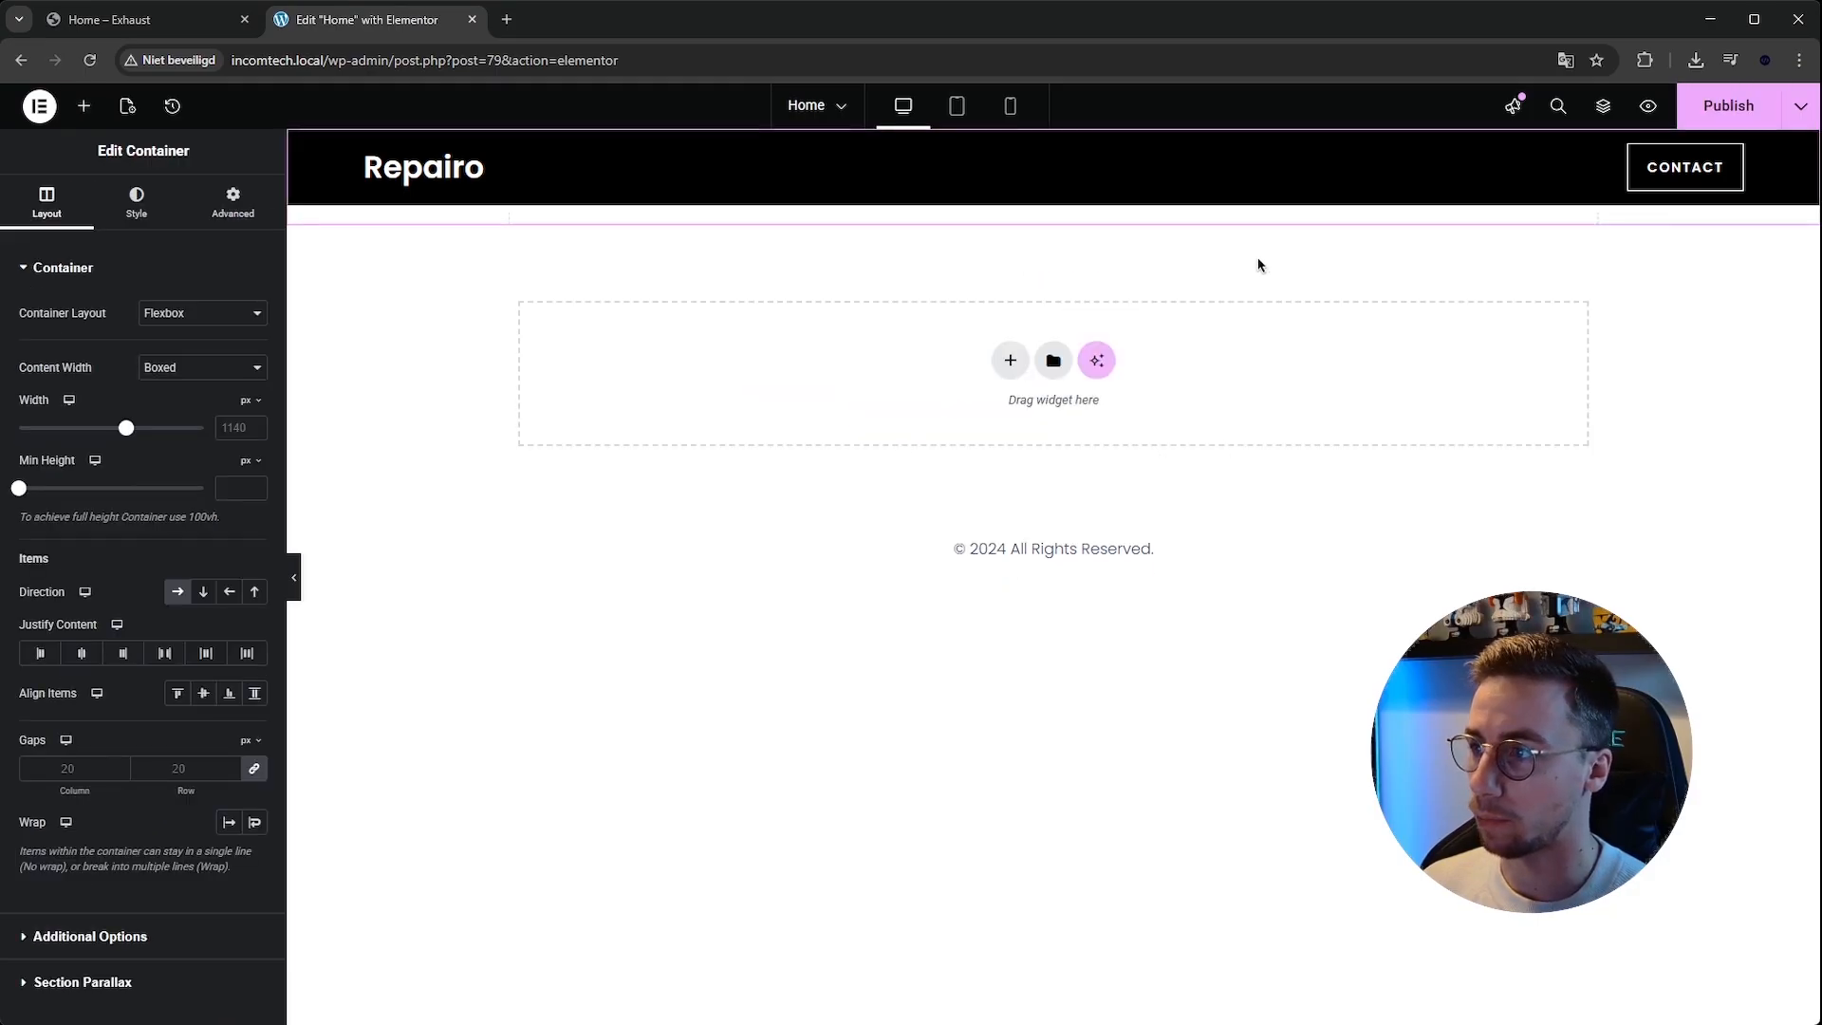
left_click(233, 203)
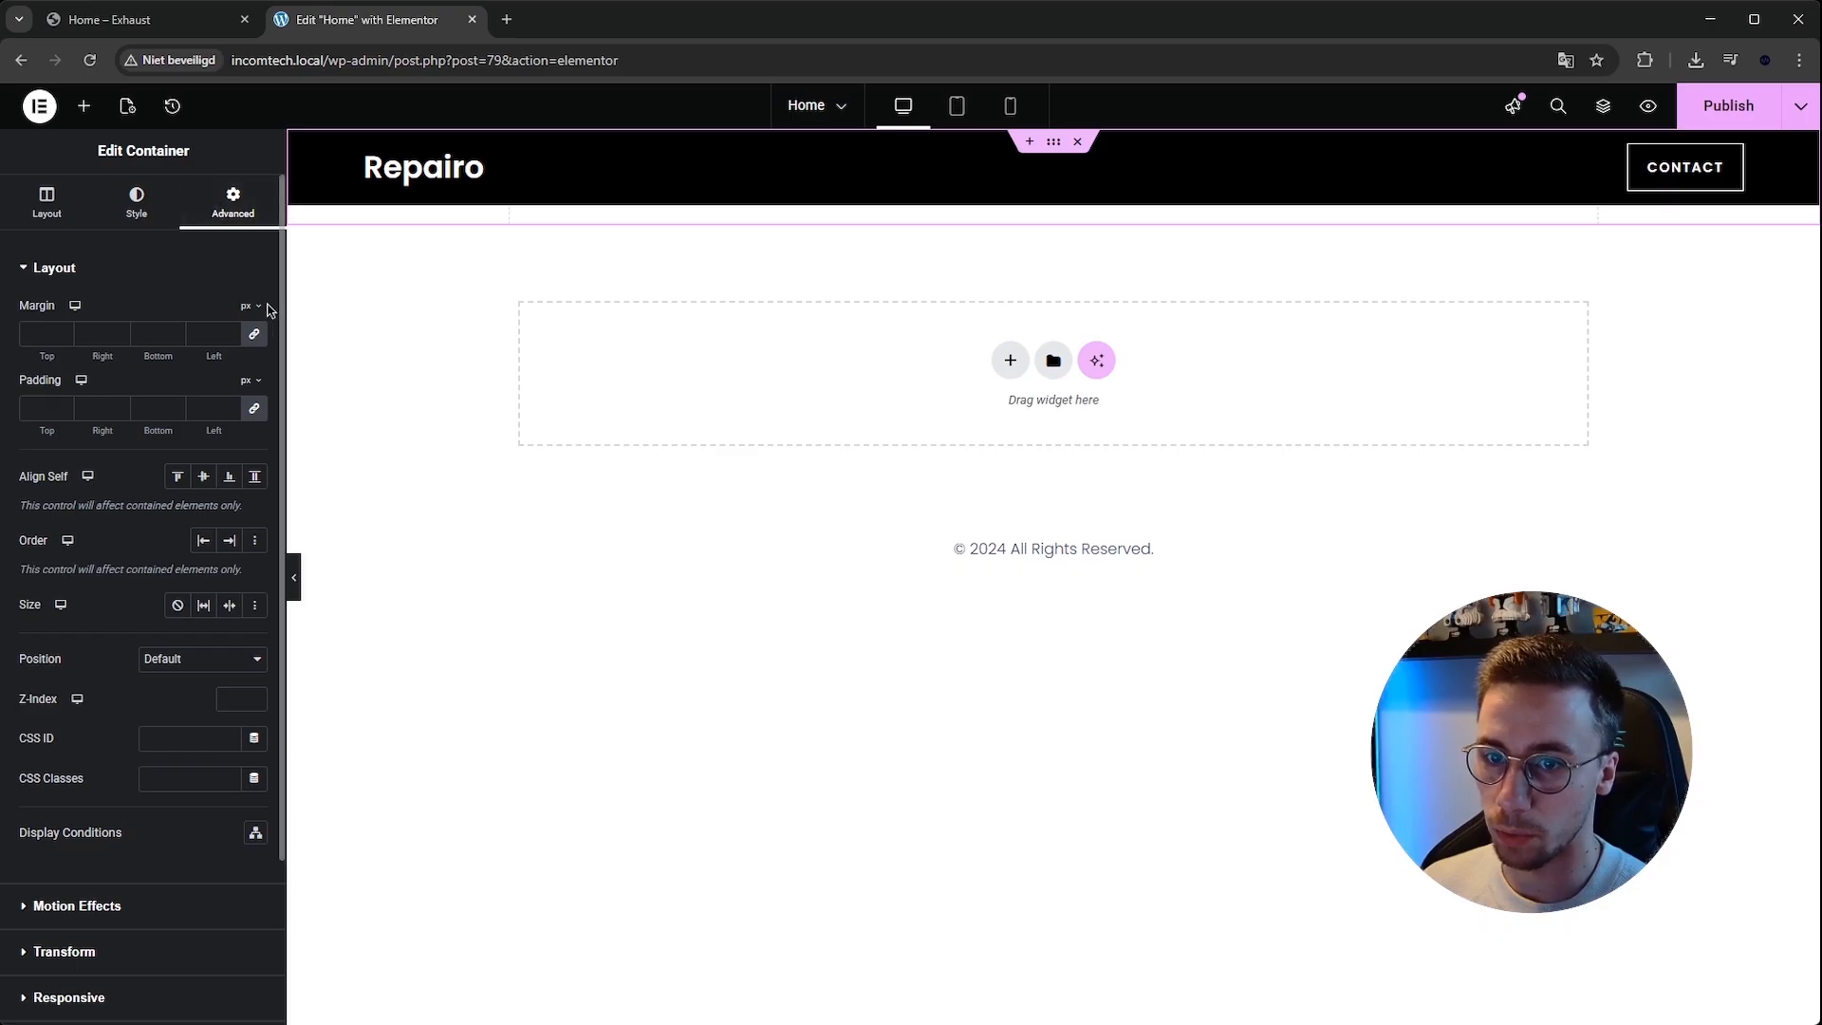
key("ctrl+s")
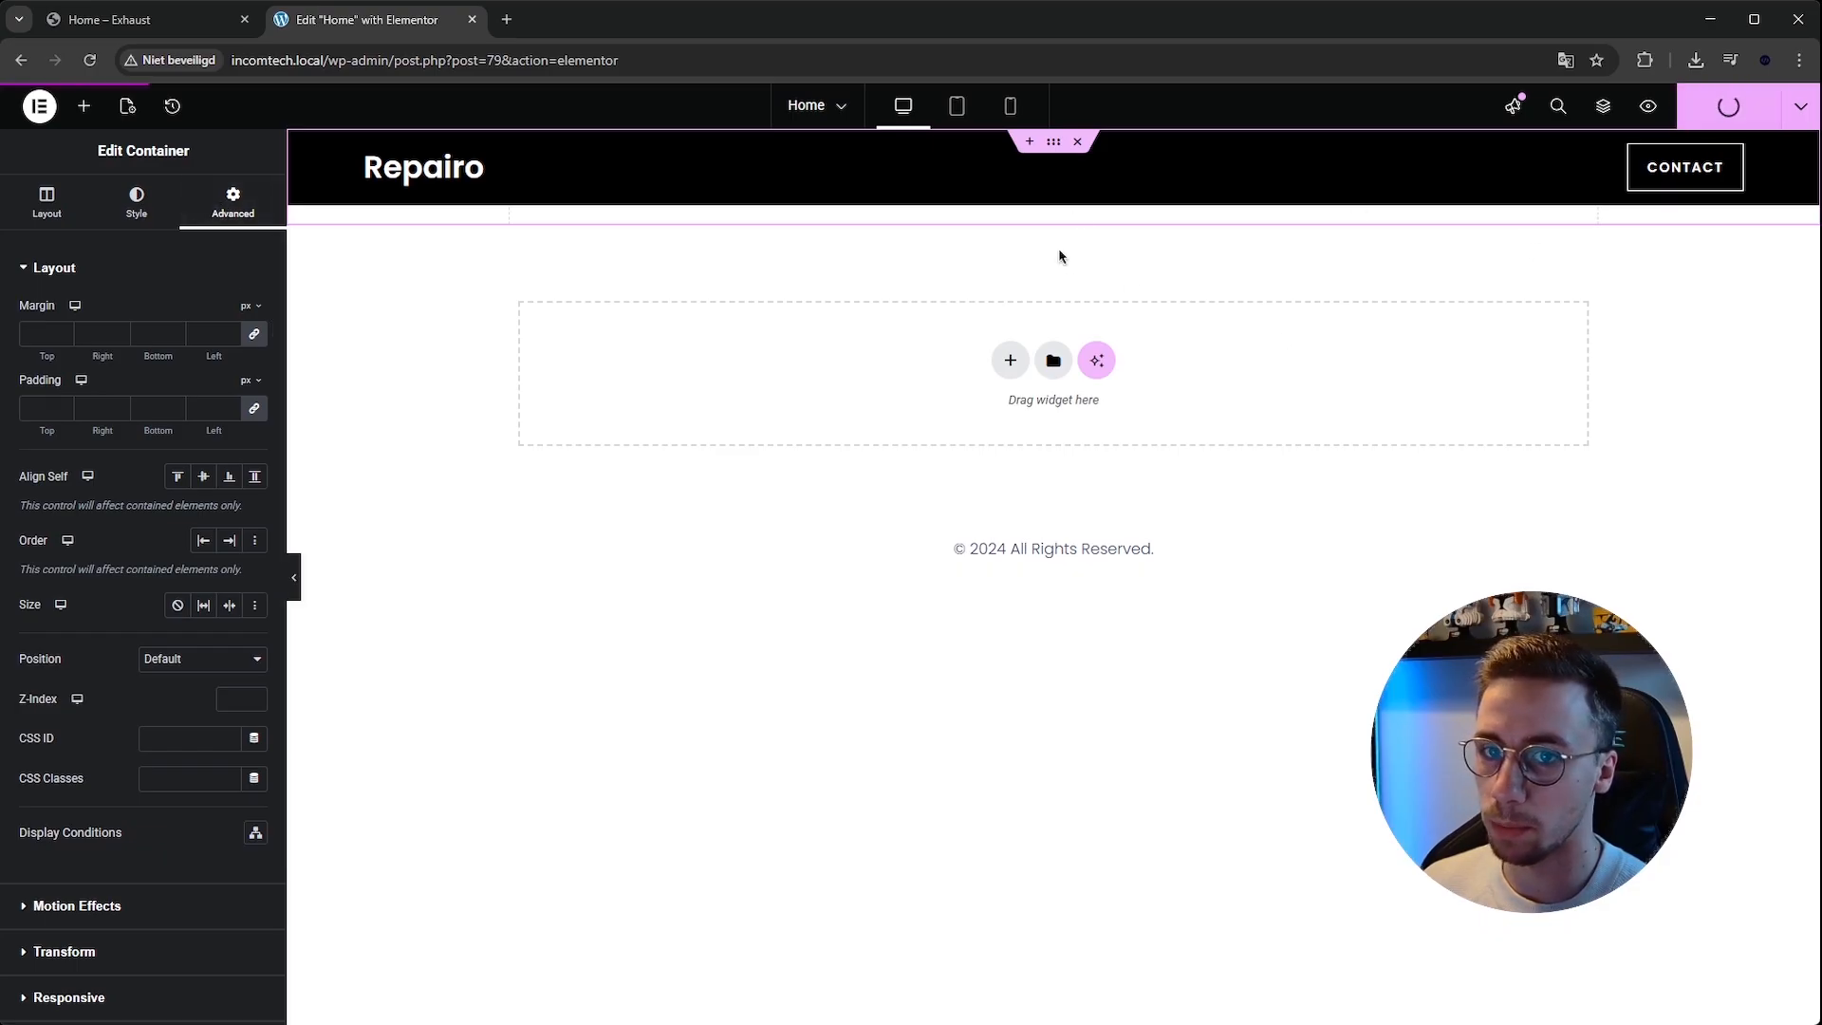
Set the header container's bottom margin to 0 px and update the header.
left_click(1061, 148)
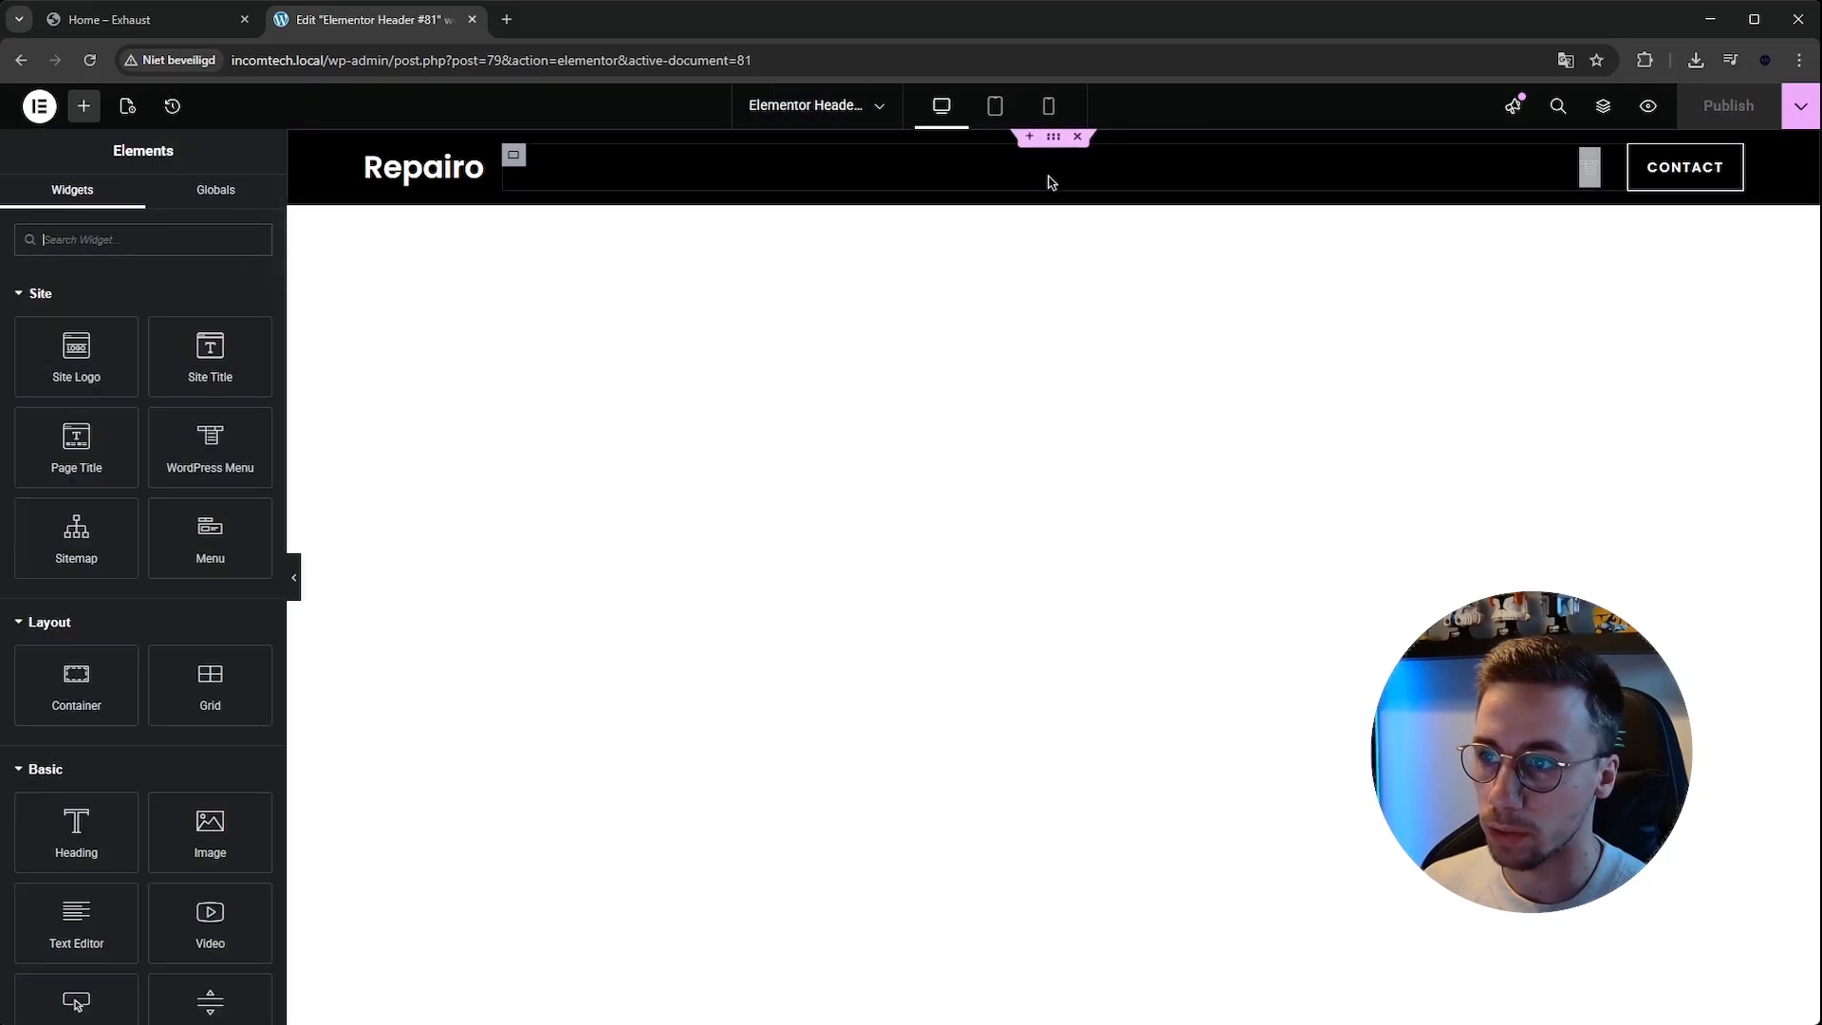
left_click(1054, 143)
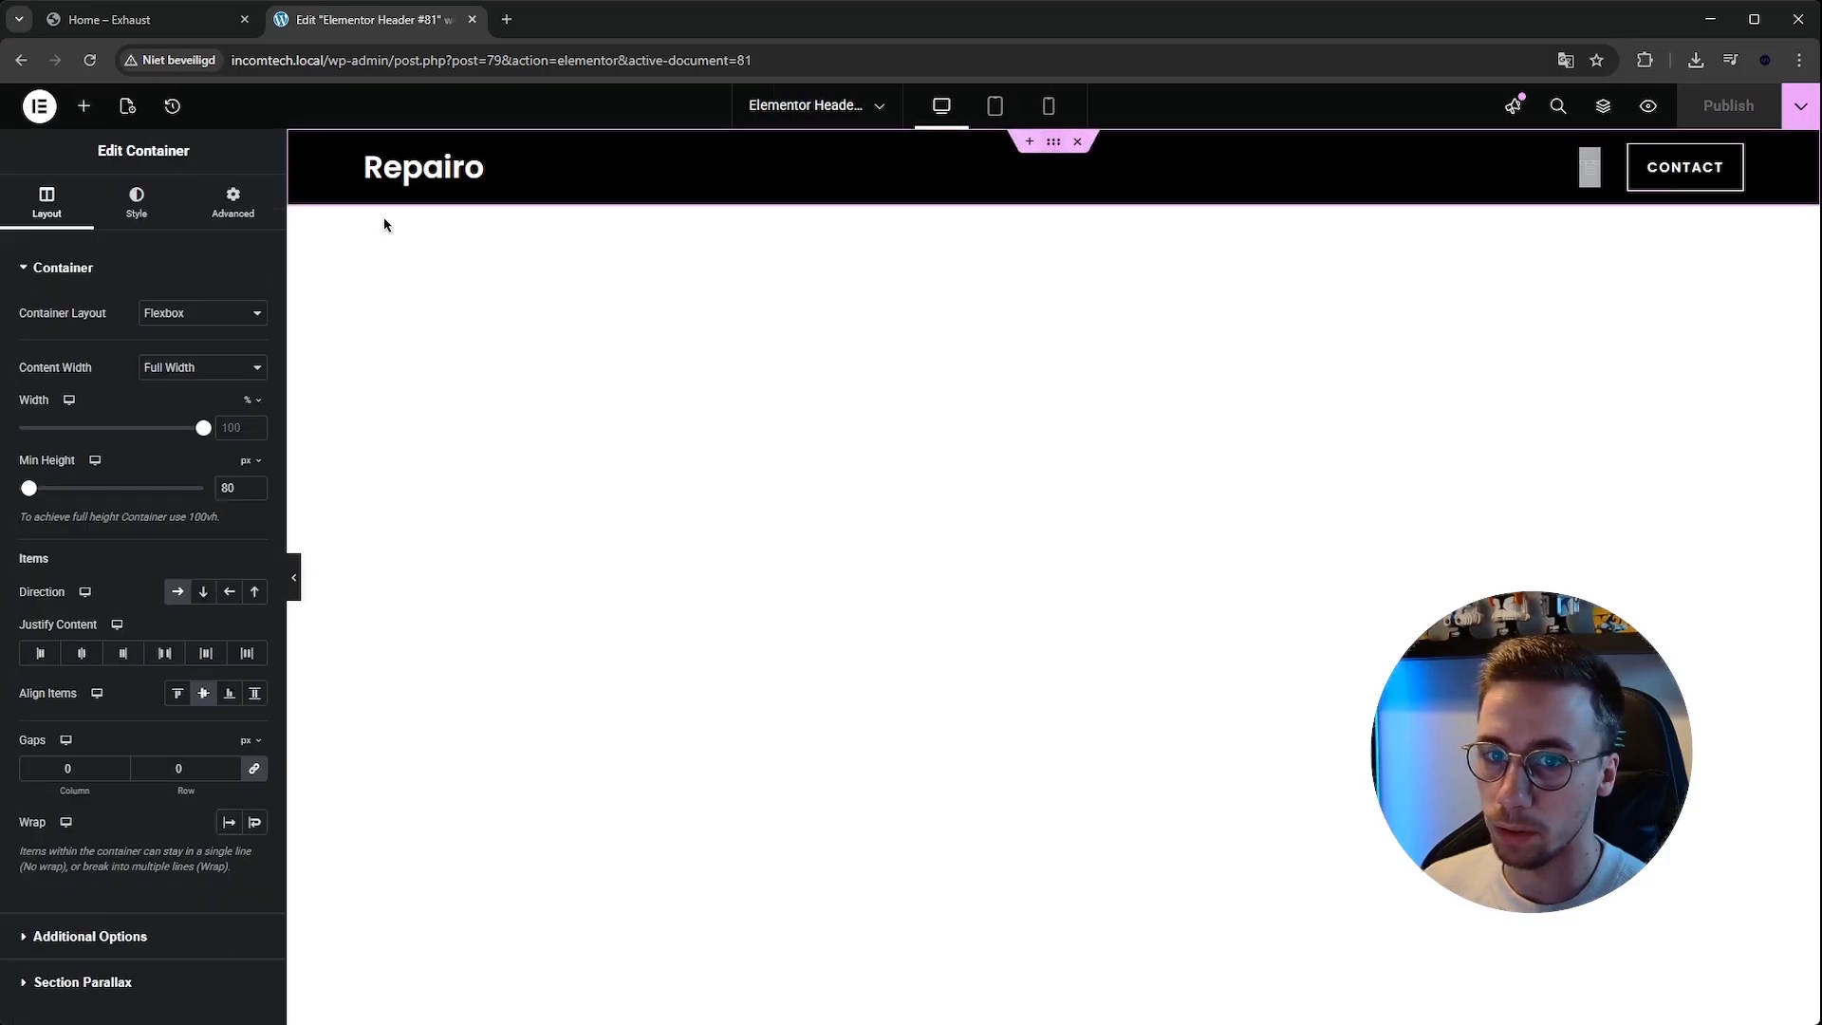
left_click(221, 200)
left_click(175, 329)
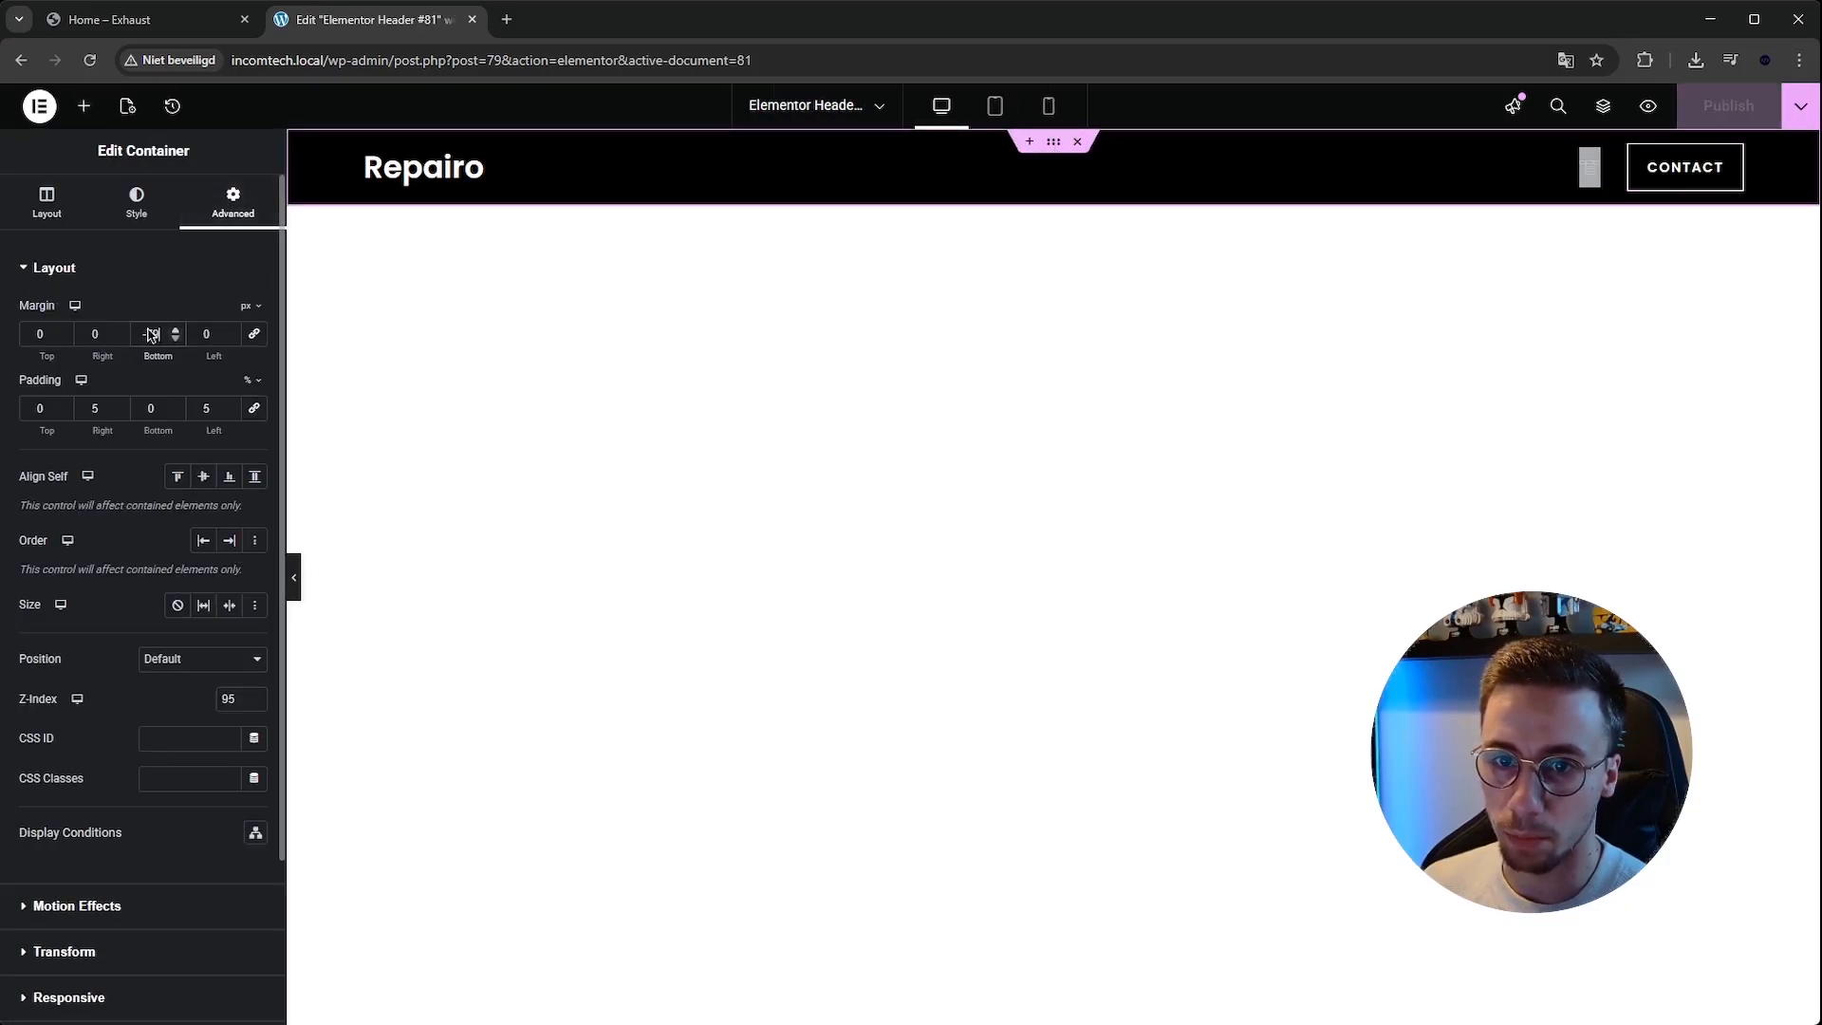
left_click_drag(142, 332, 157, 331)
type("0")
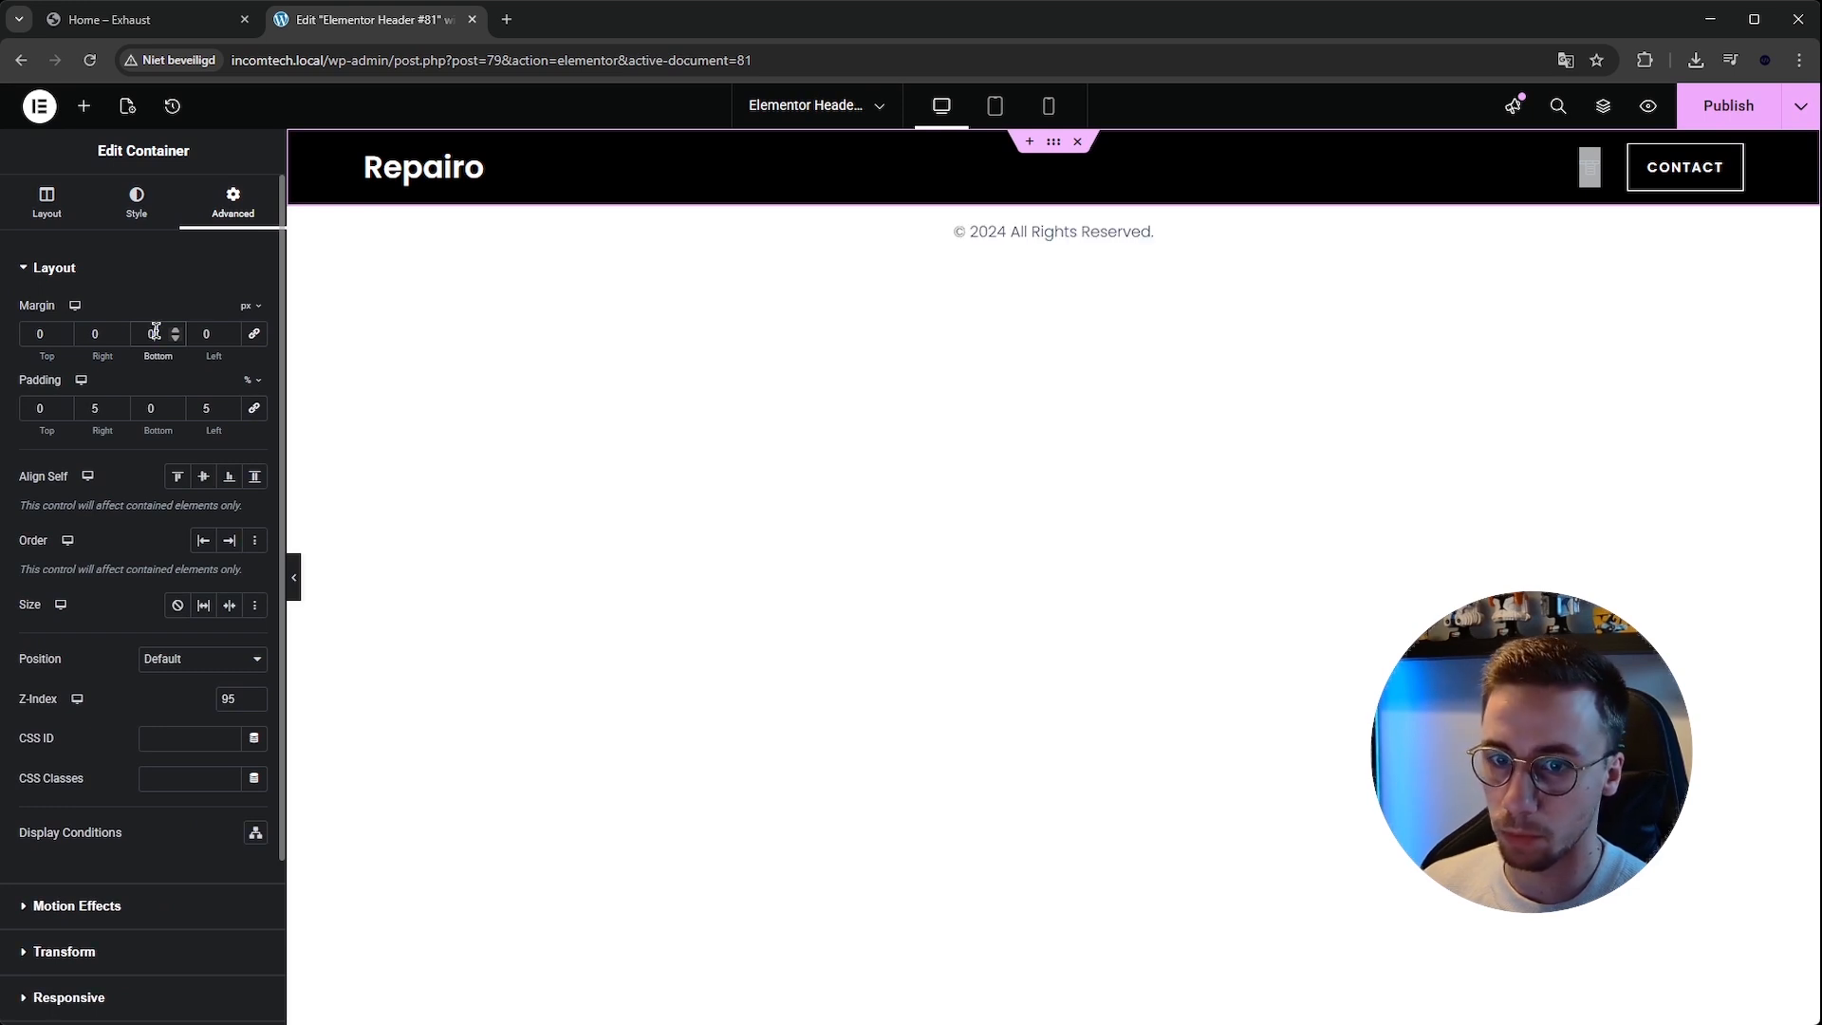
left_click(1698, 115)
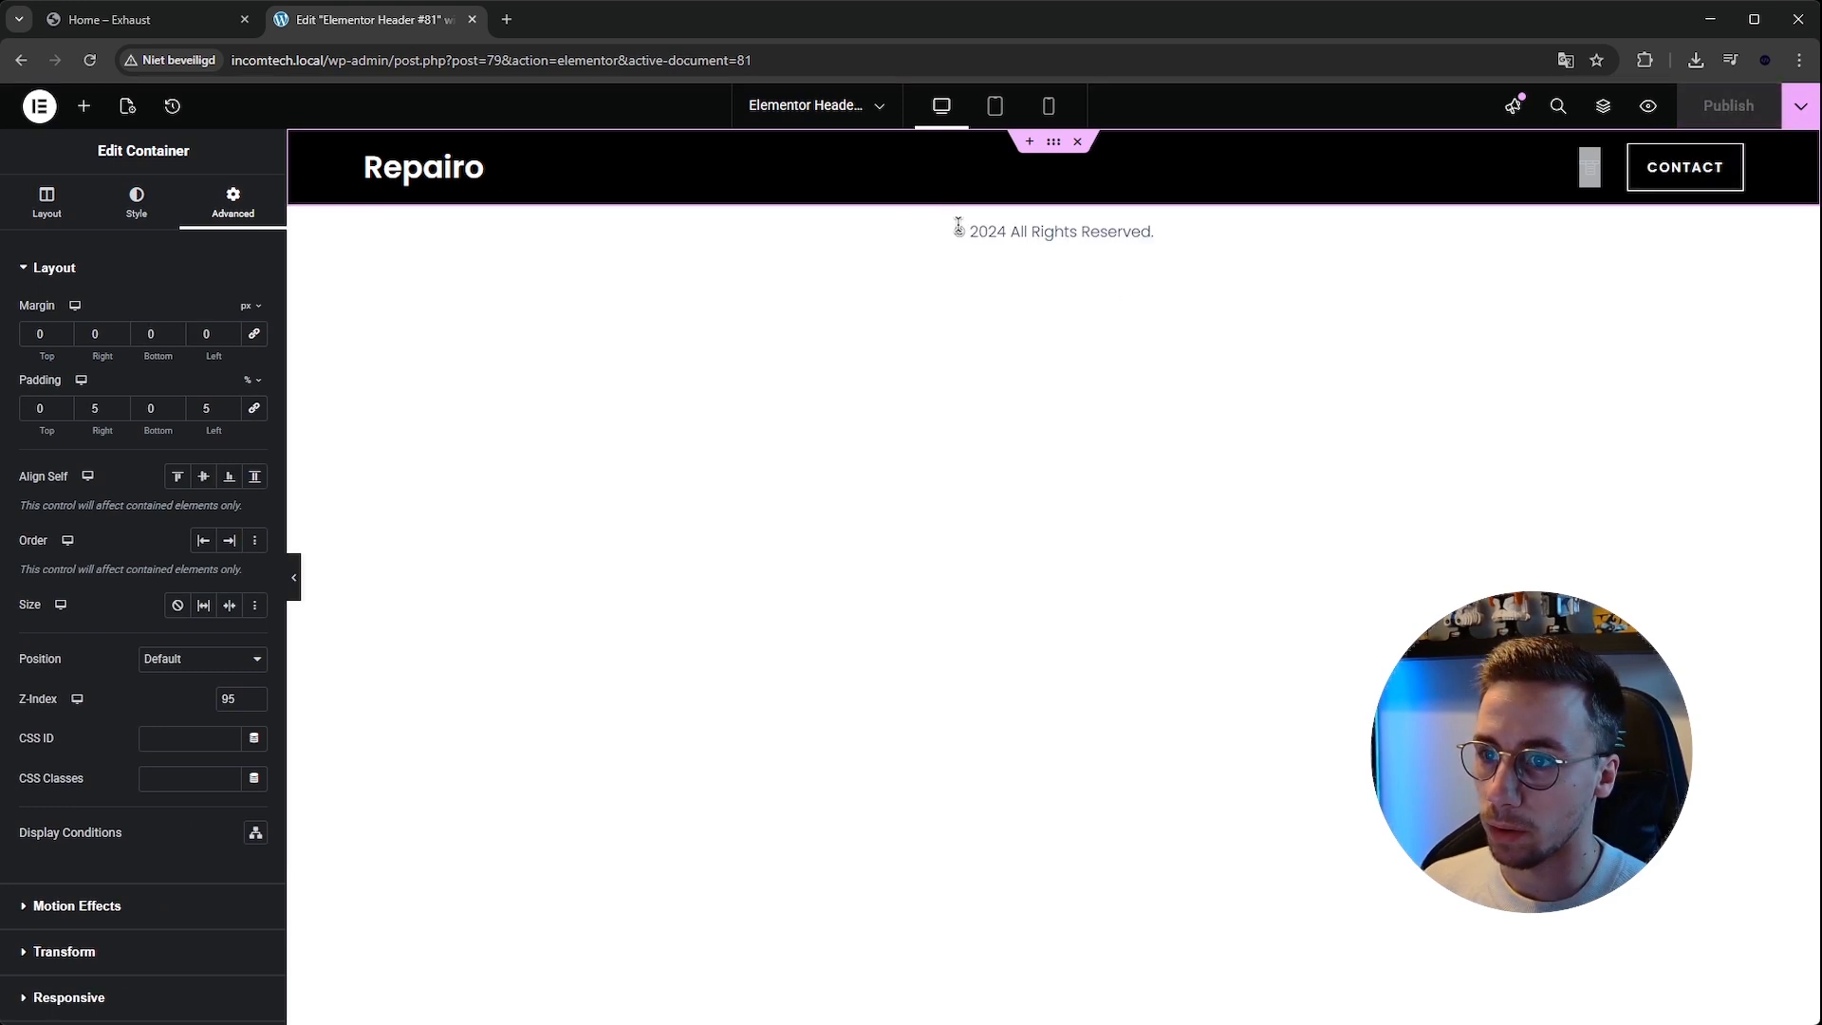
Exit the header editor and reopen the Home page in Elementor from the WordPress pages list.
left_click(39, 106)
left_click(95, 382)
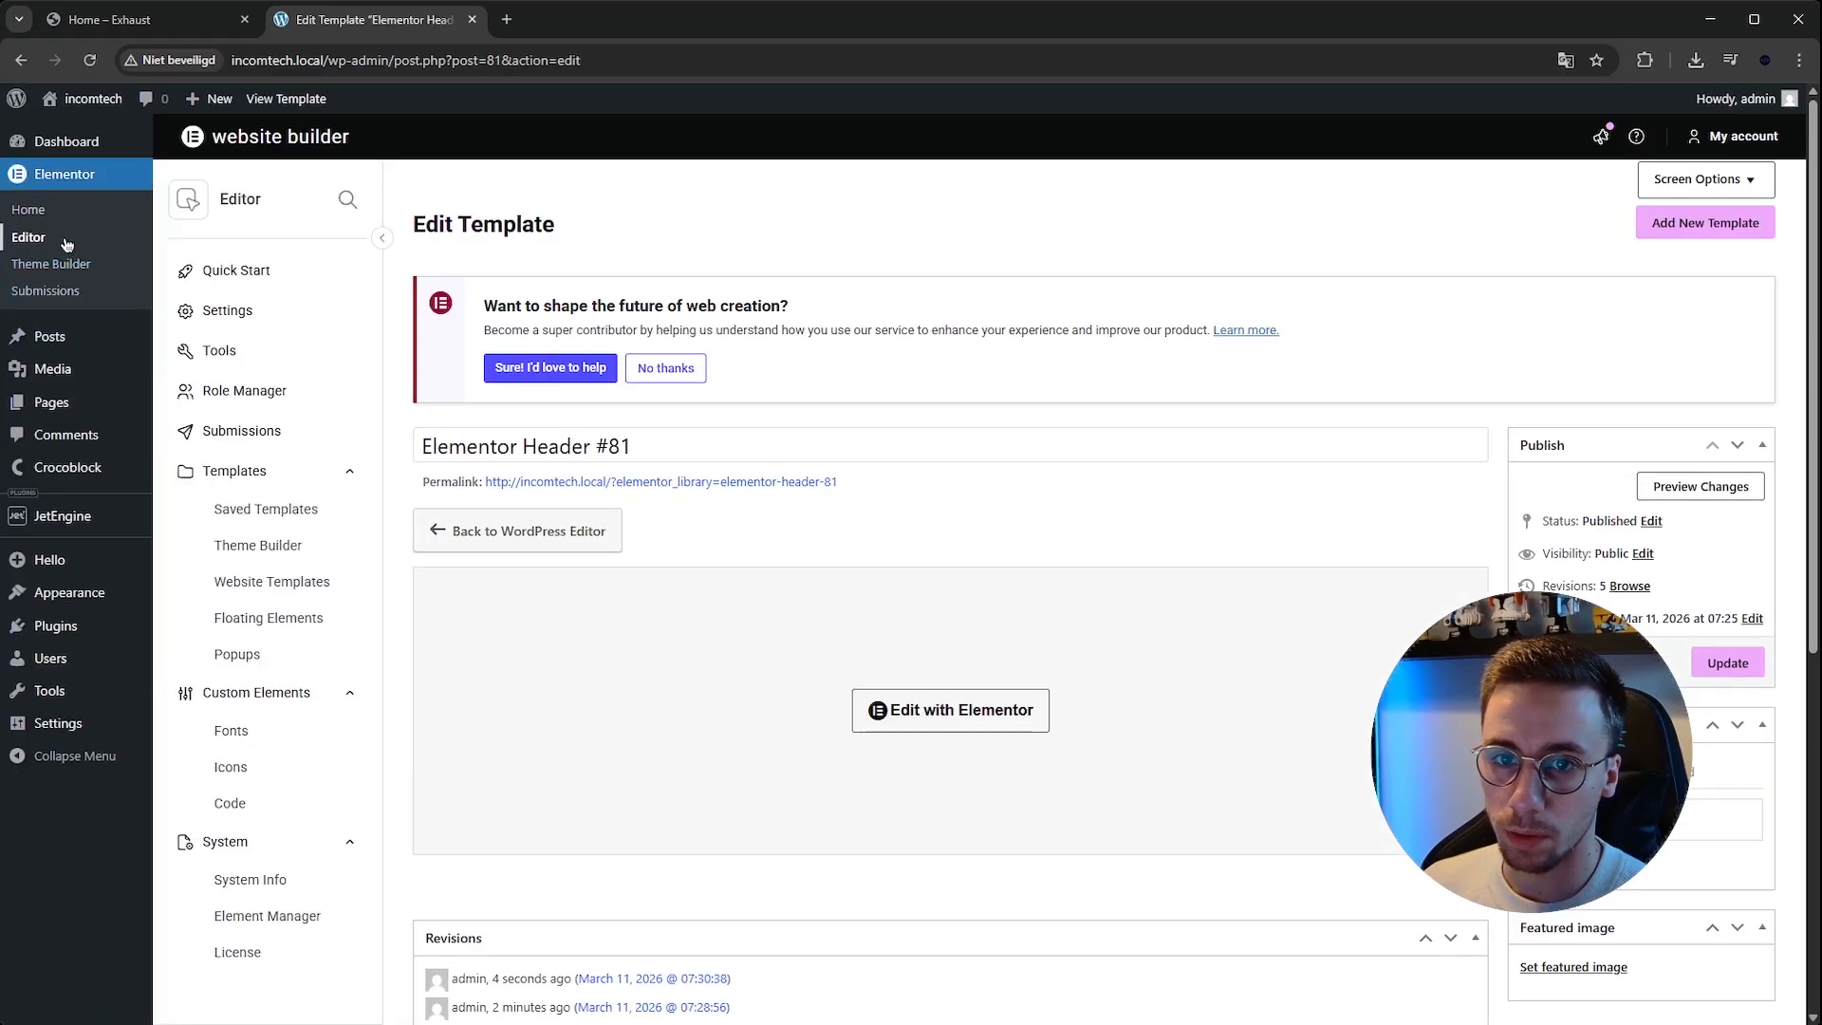
left_click(67, 400)
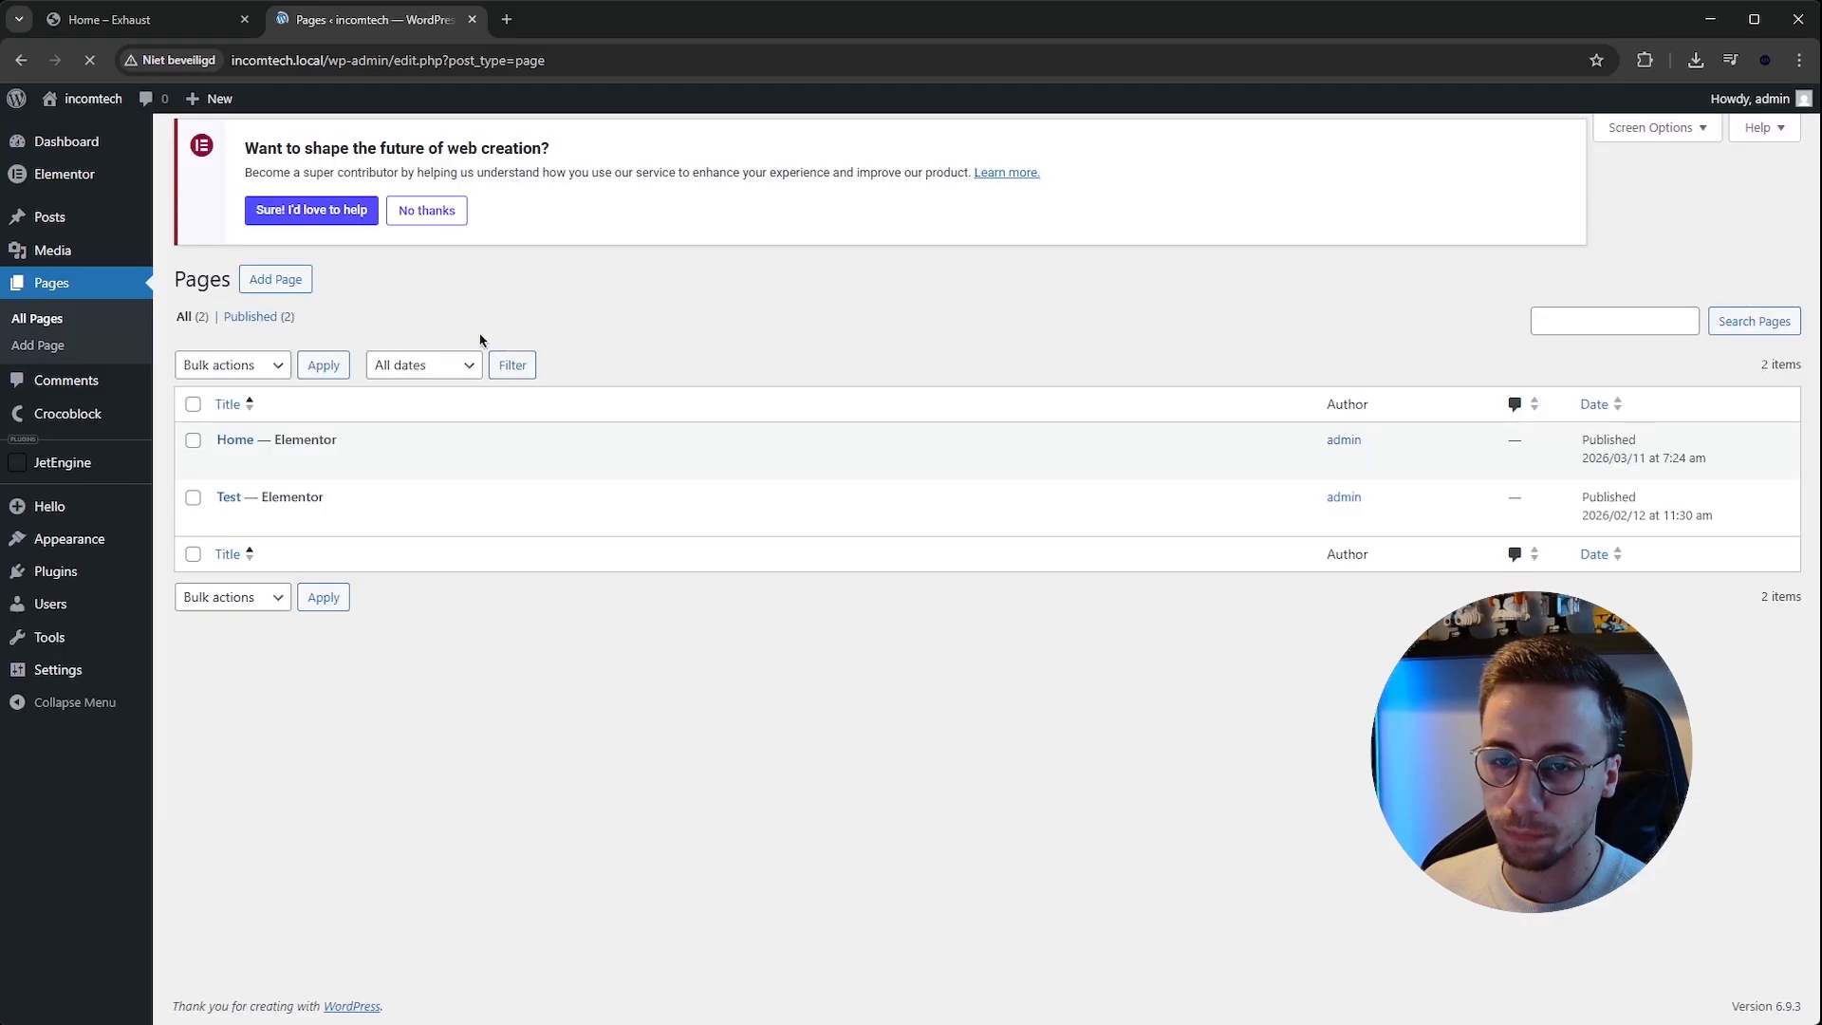
left_click(440, 476)
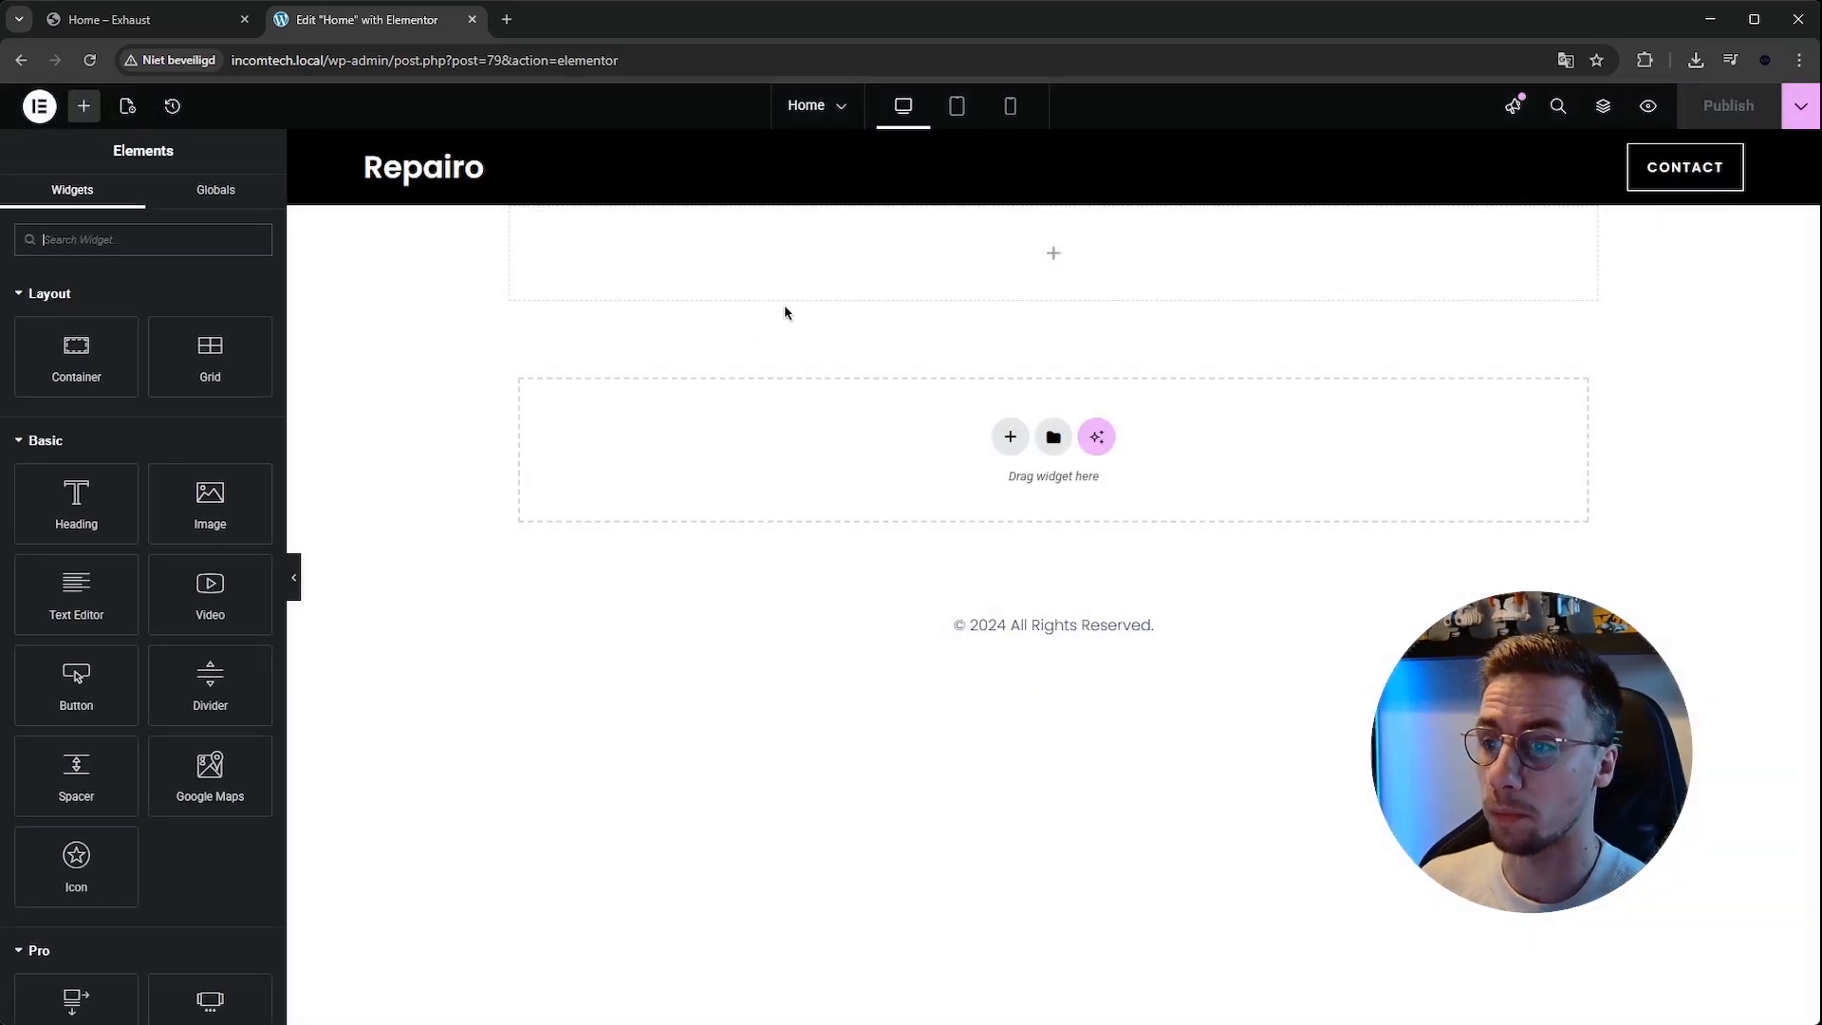
Add a full-width inner container to the hero container and duplicate it to create two columns.
left_click(1053, 250)
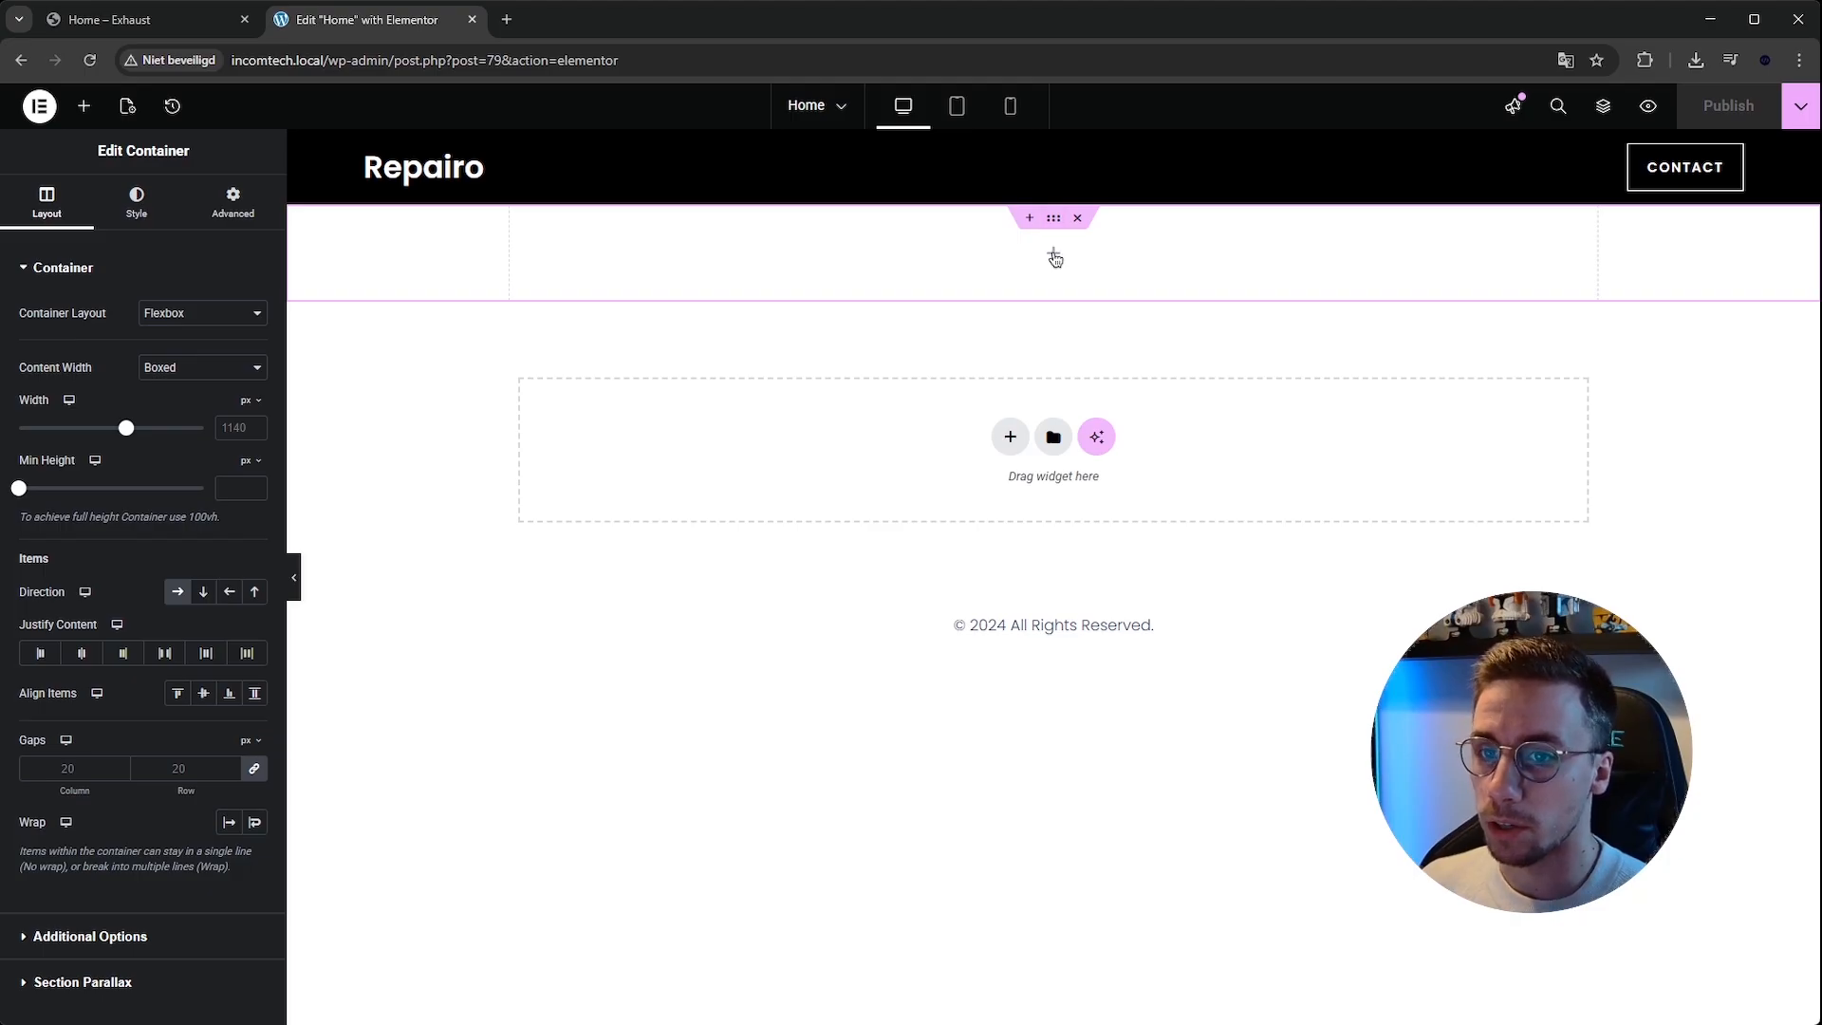
left_click(1054, 254)
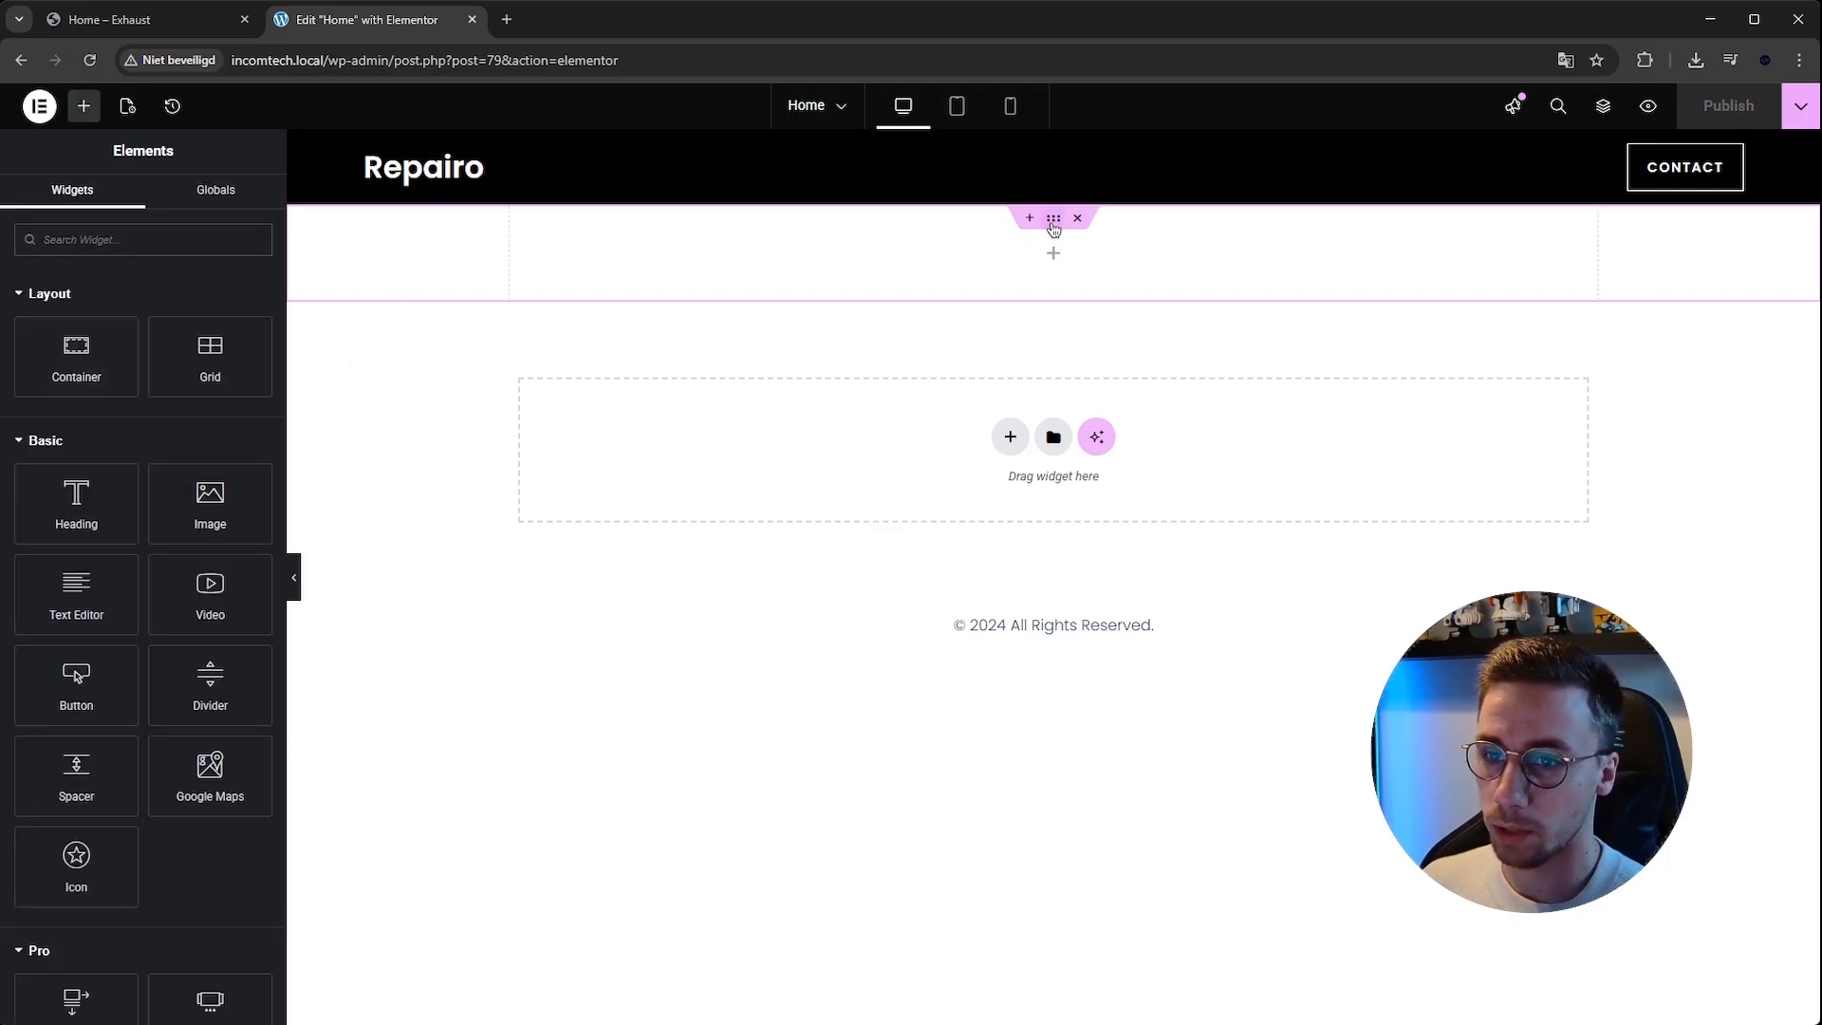
left_click(1053, 220)
left_click(137, 201)
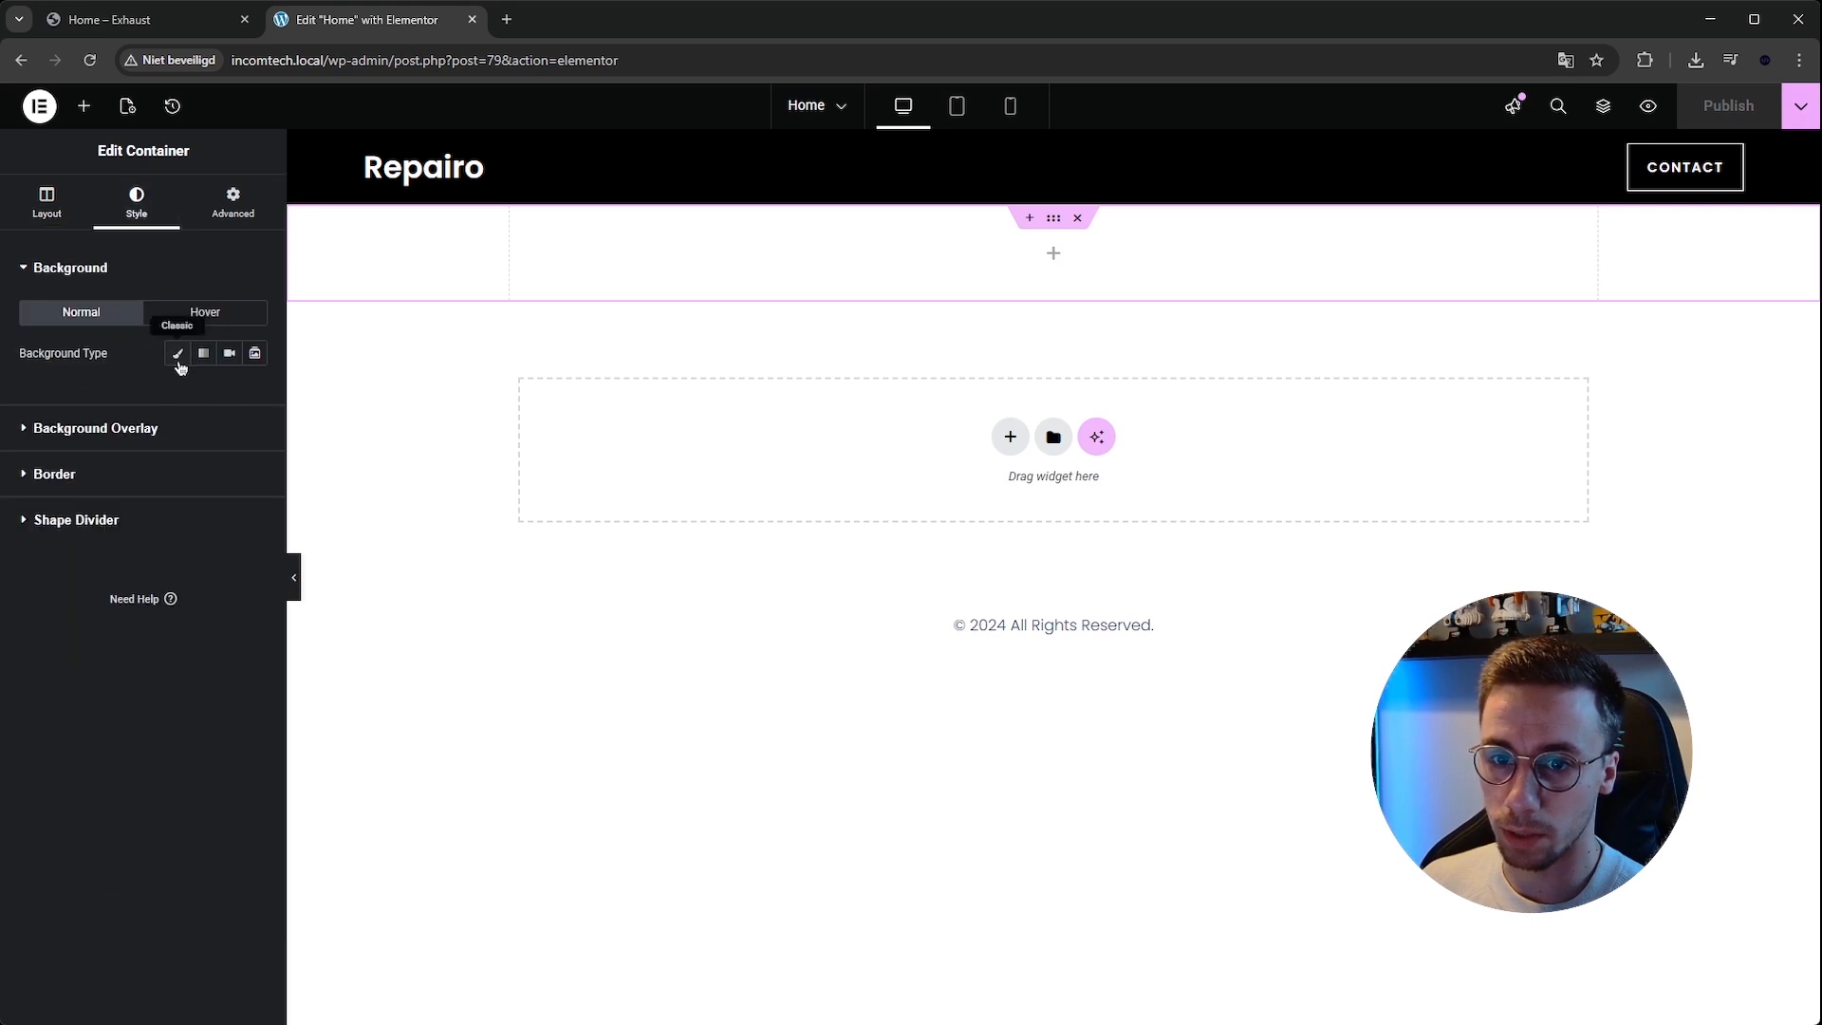
left_click(46, 201)
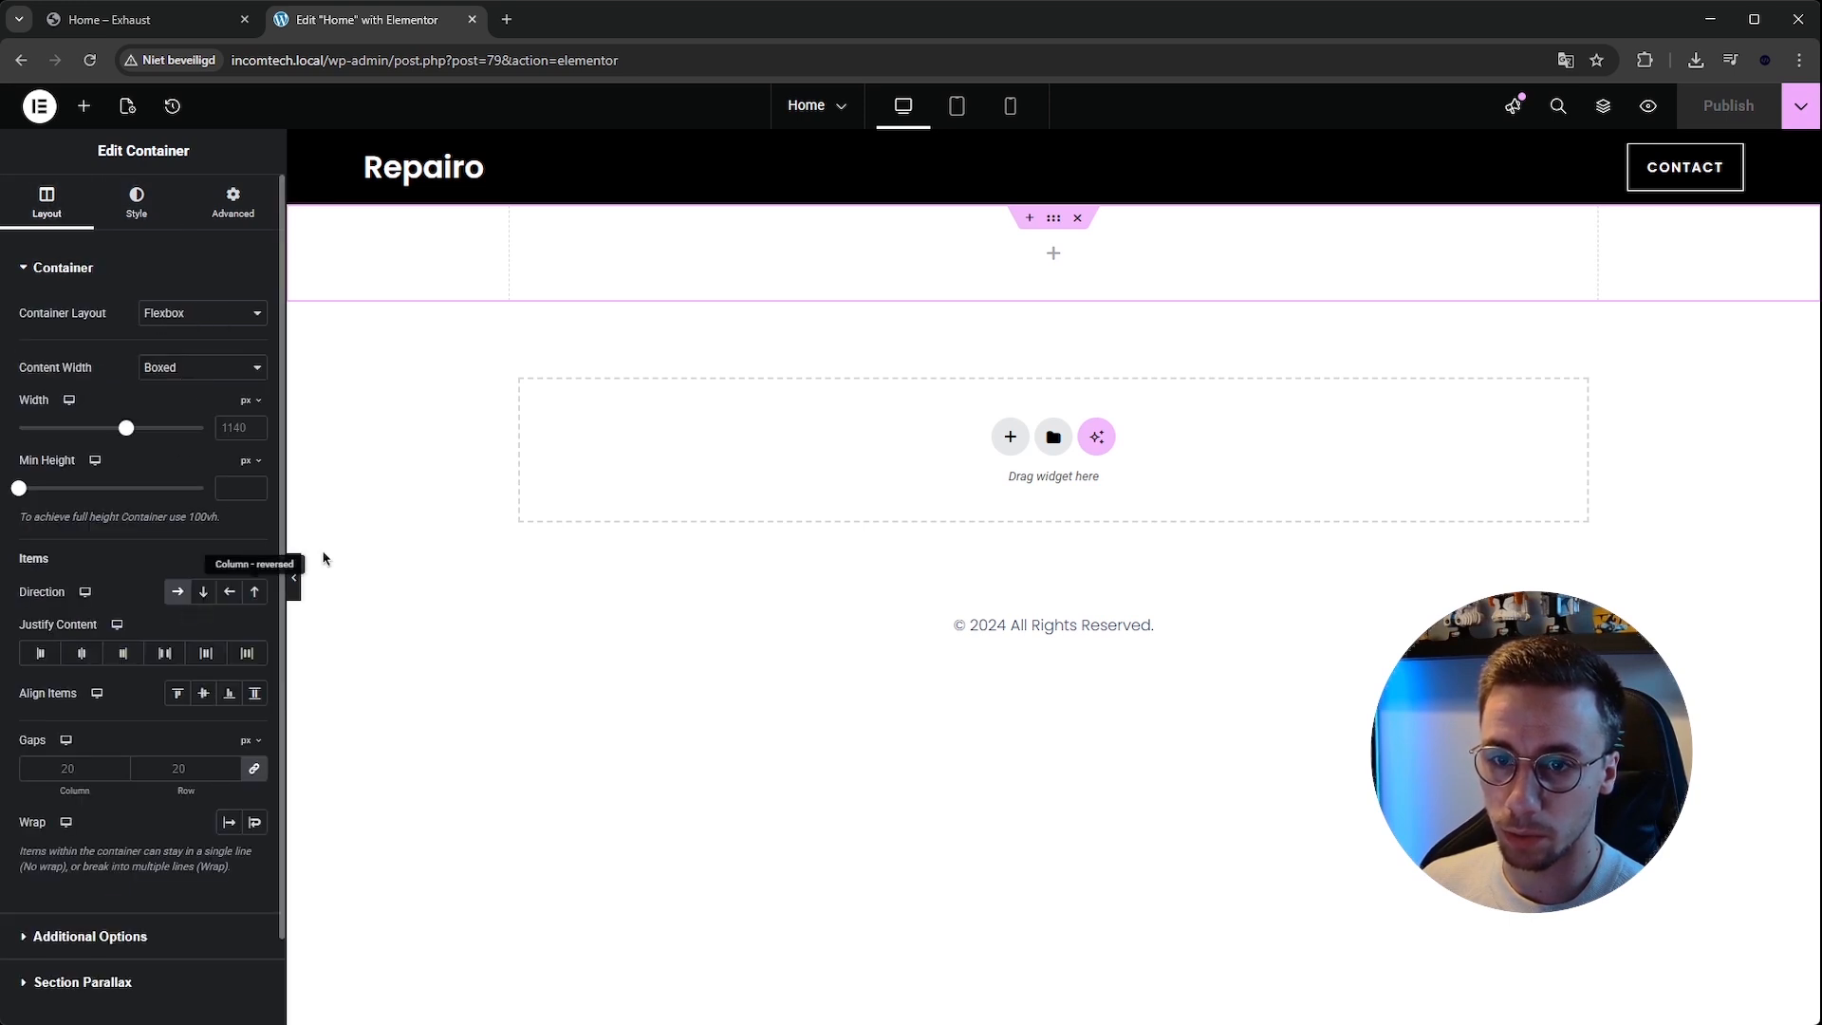
left_click(1053, 258)
left_click_drag(75, 356, 838, 313)
right_click(523, 228)
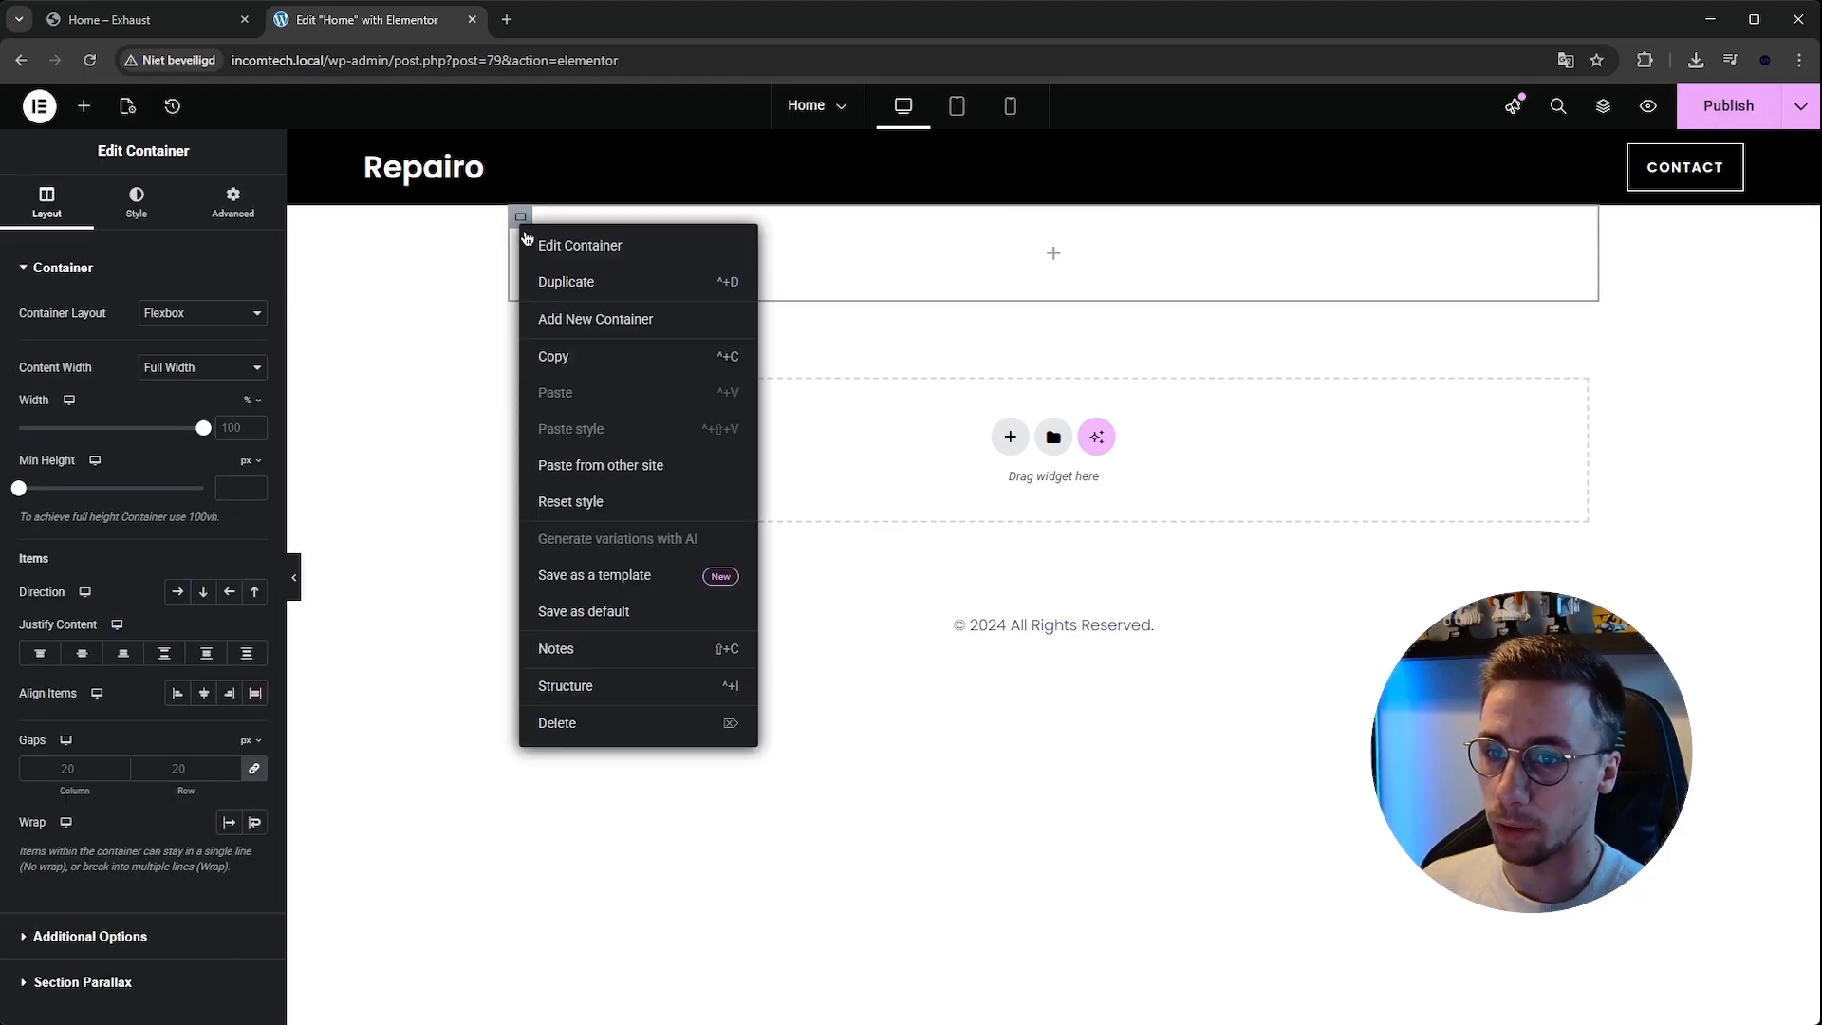
left_click(556, 284)
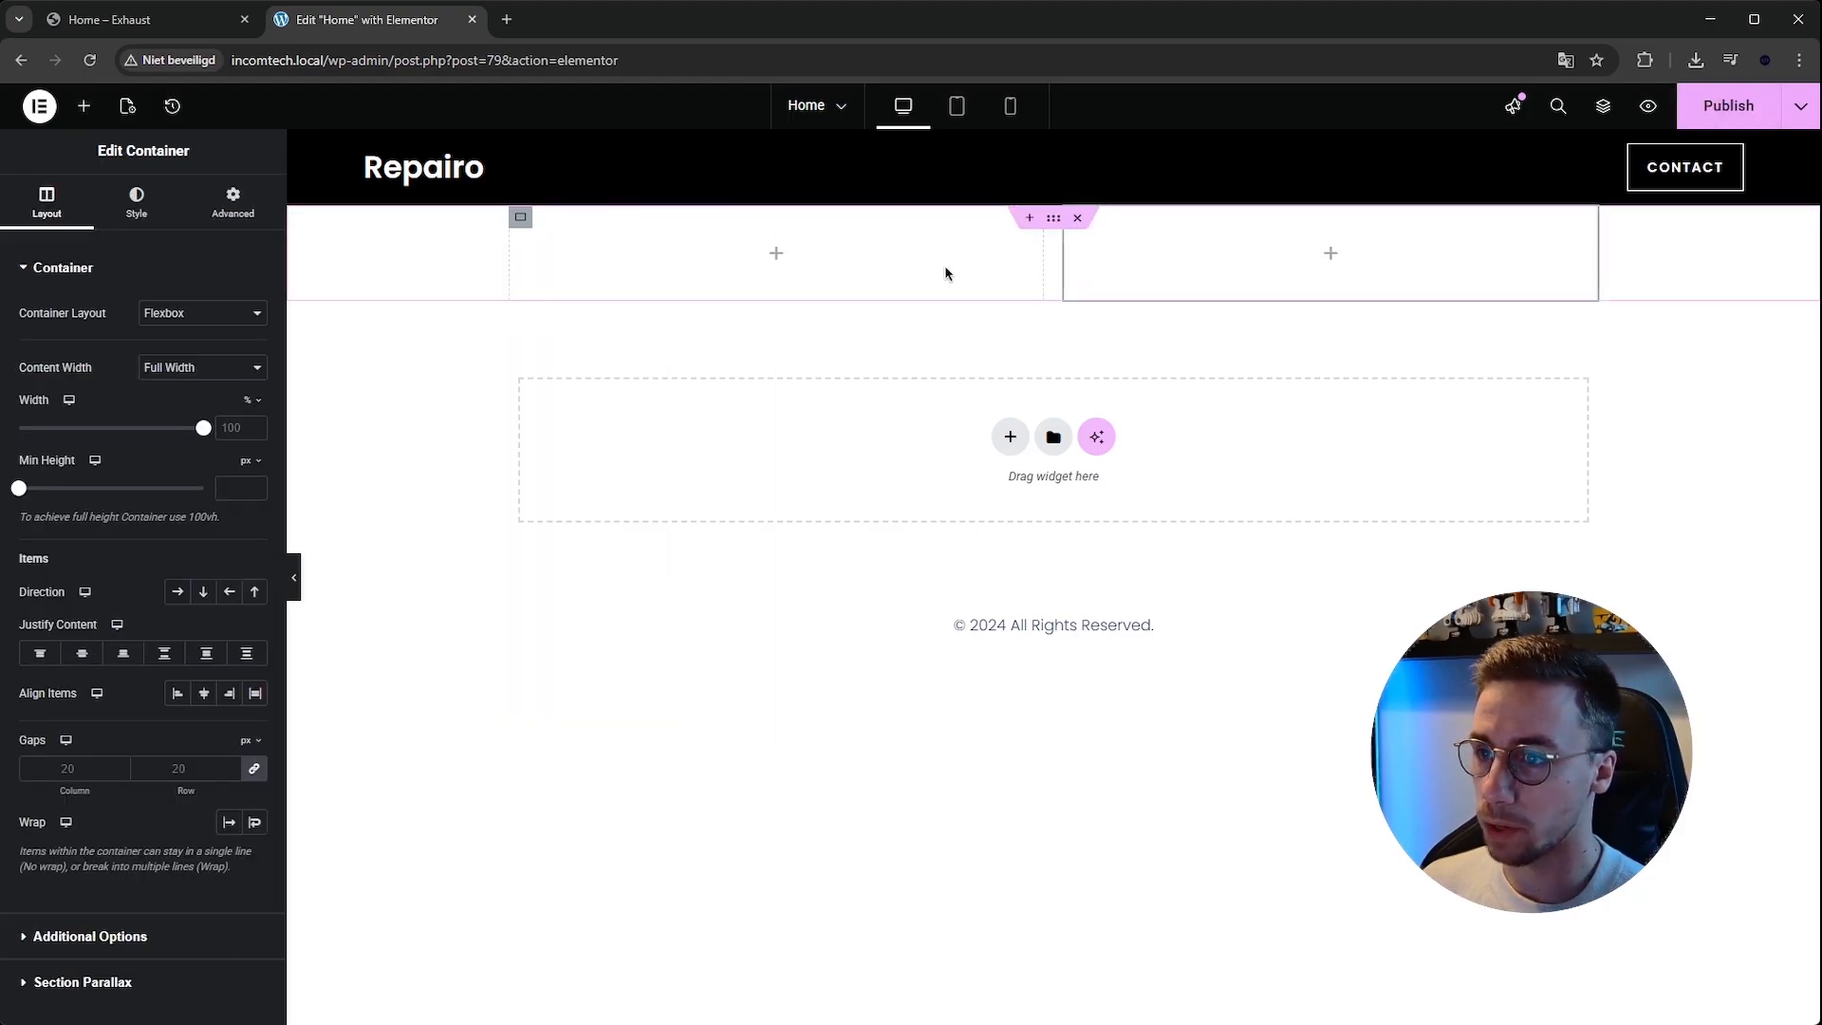
Set the hero container's minimum height to 100 vh and preview the result.
mouse_move(1051, 231)
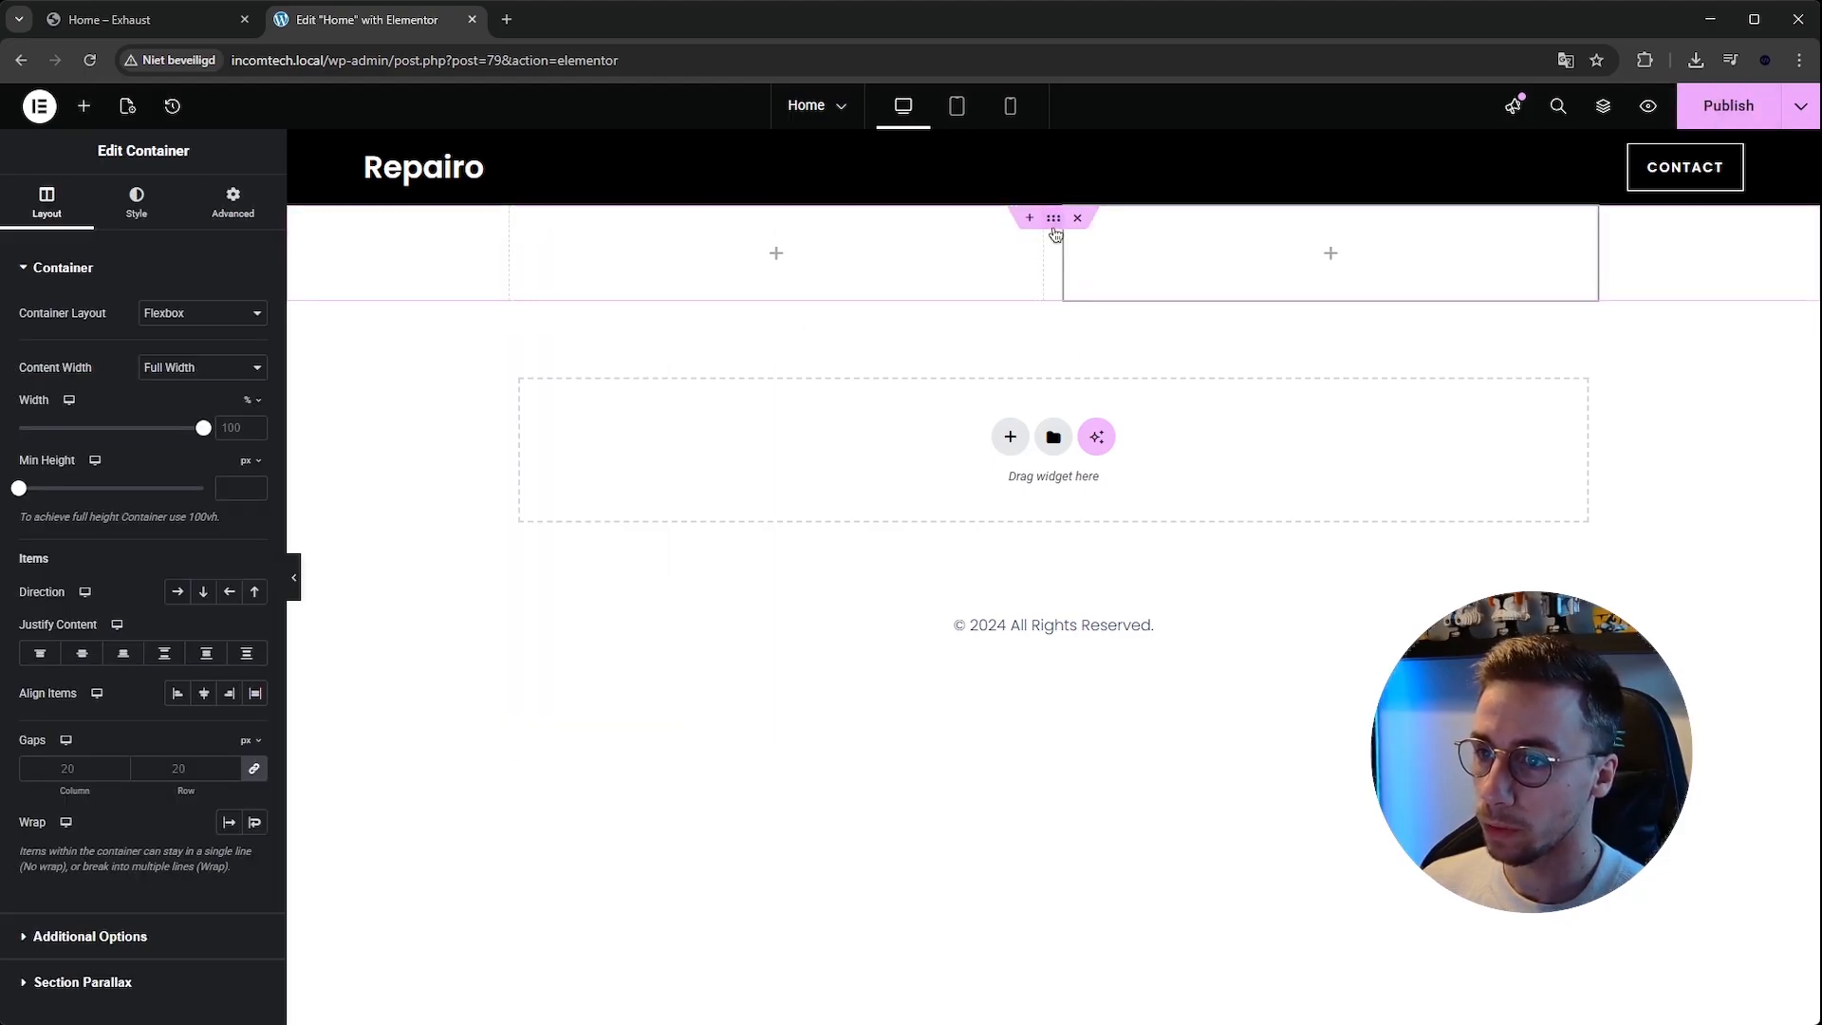
left_click(1054, 228)
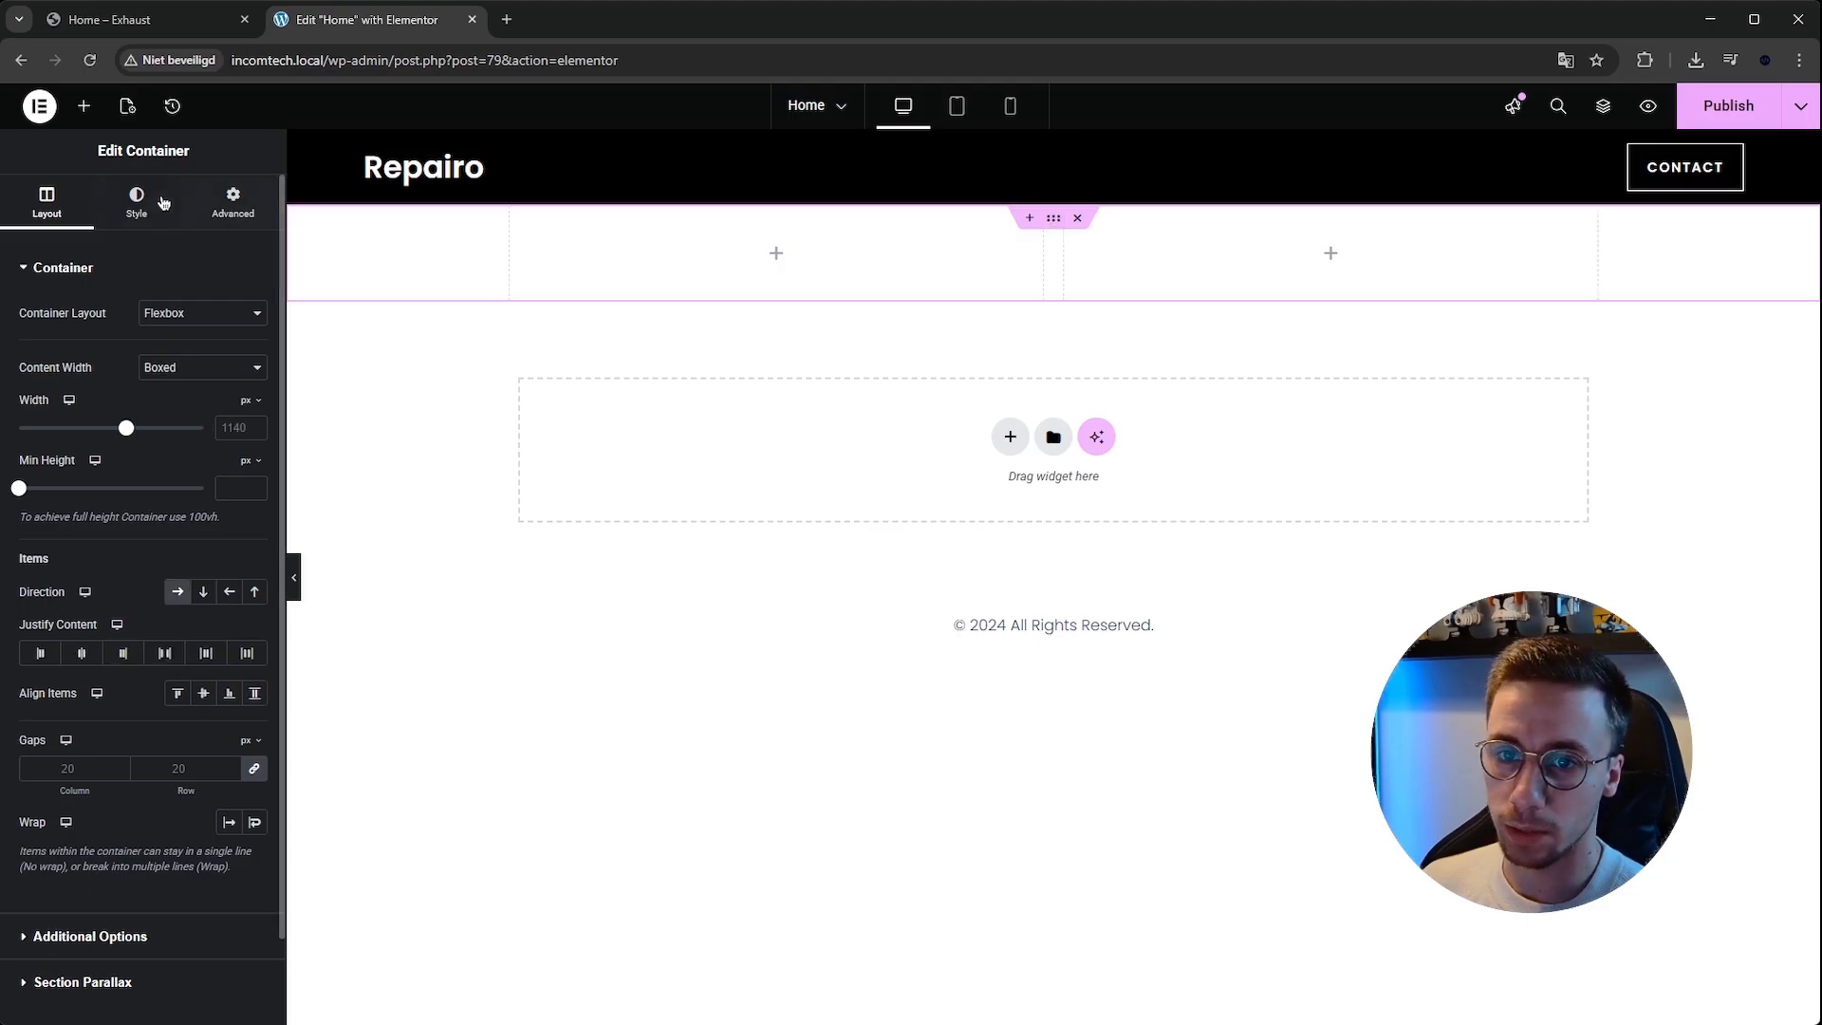
left_click_drag(20, 490, 90, 502)
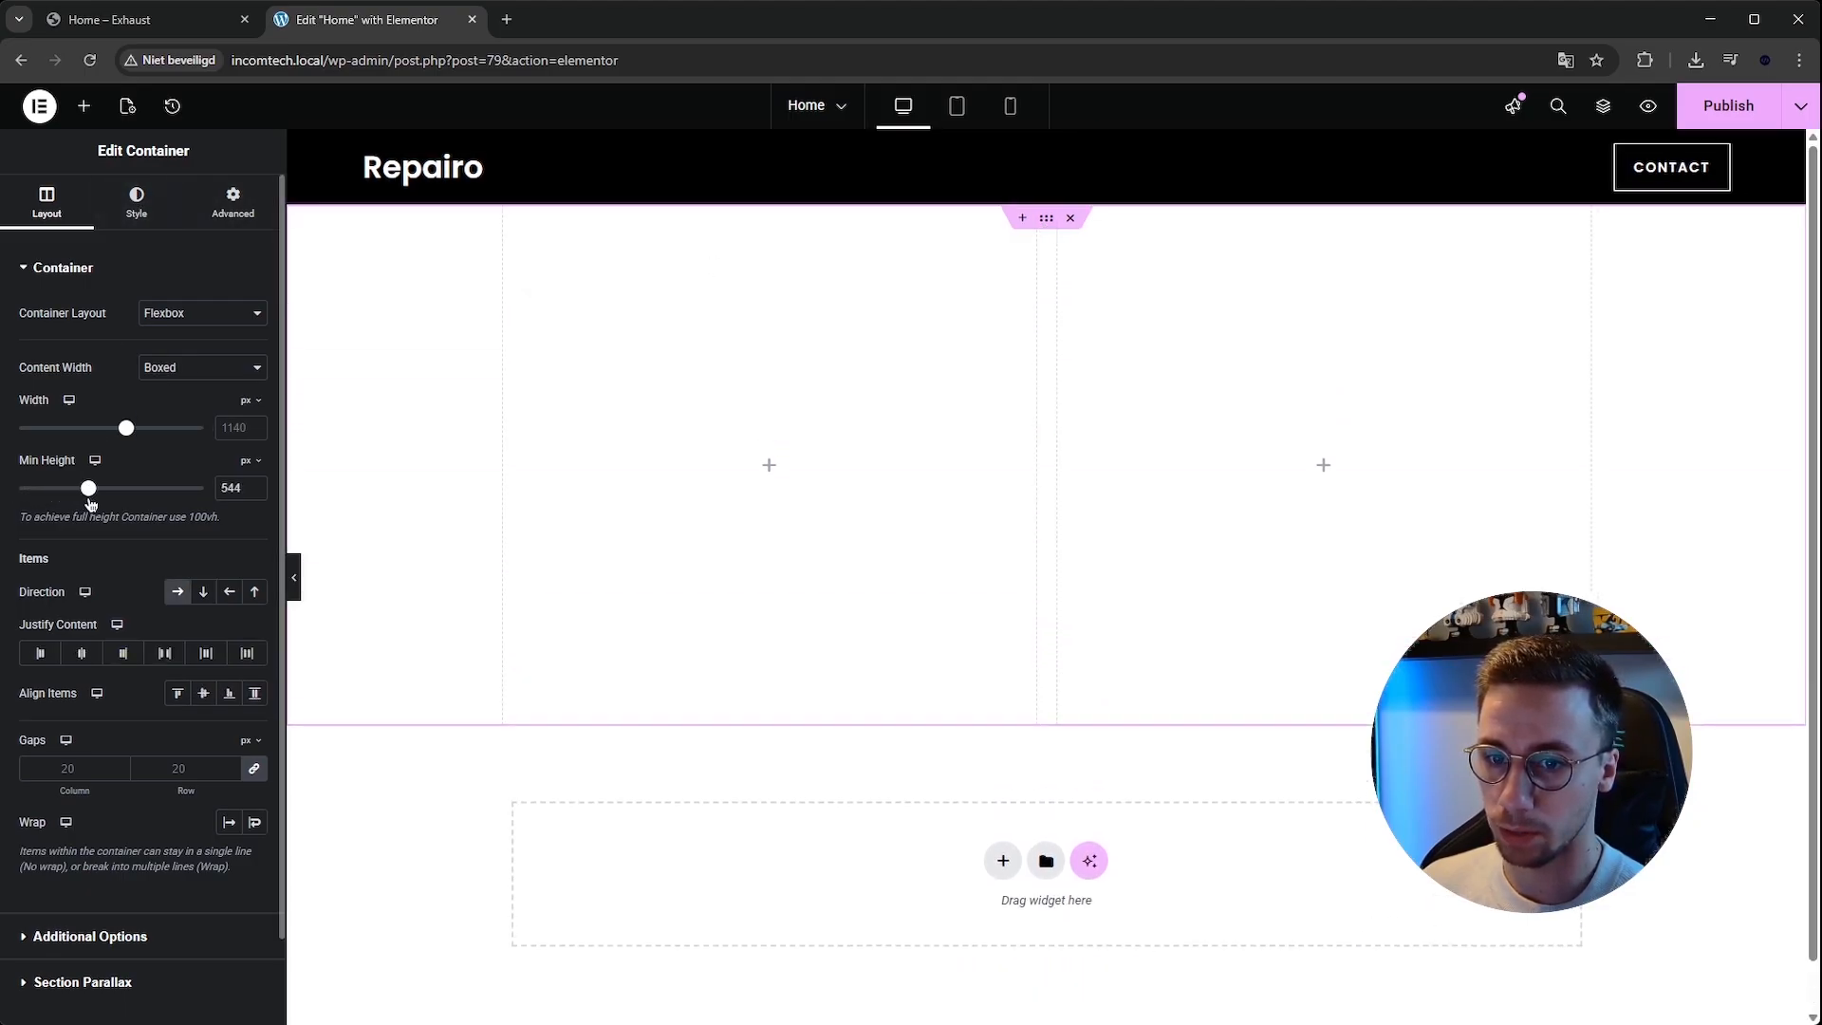
double_click(232, 487)
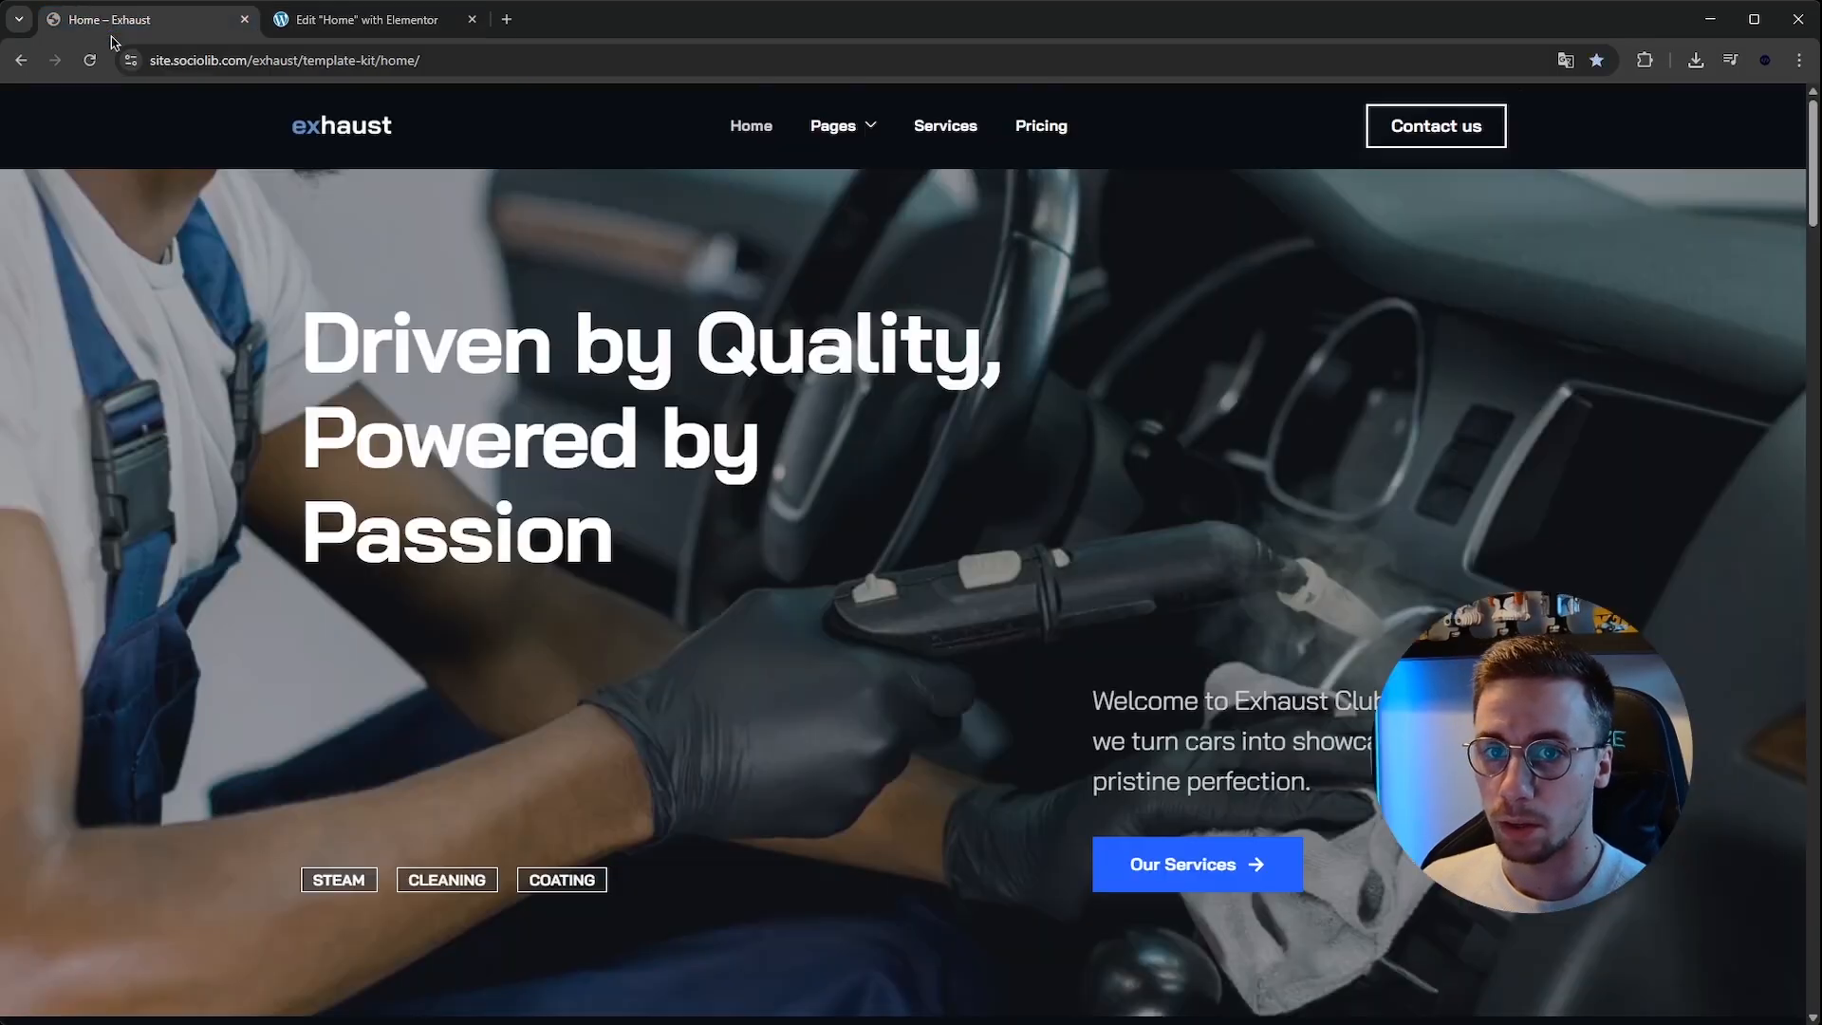
left_click(57, 17)
scroll(633, 655, "up", 1)
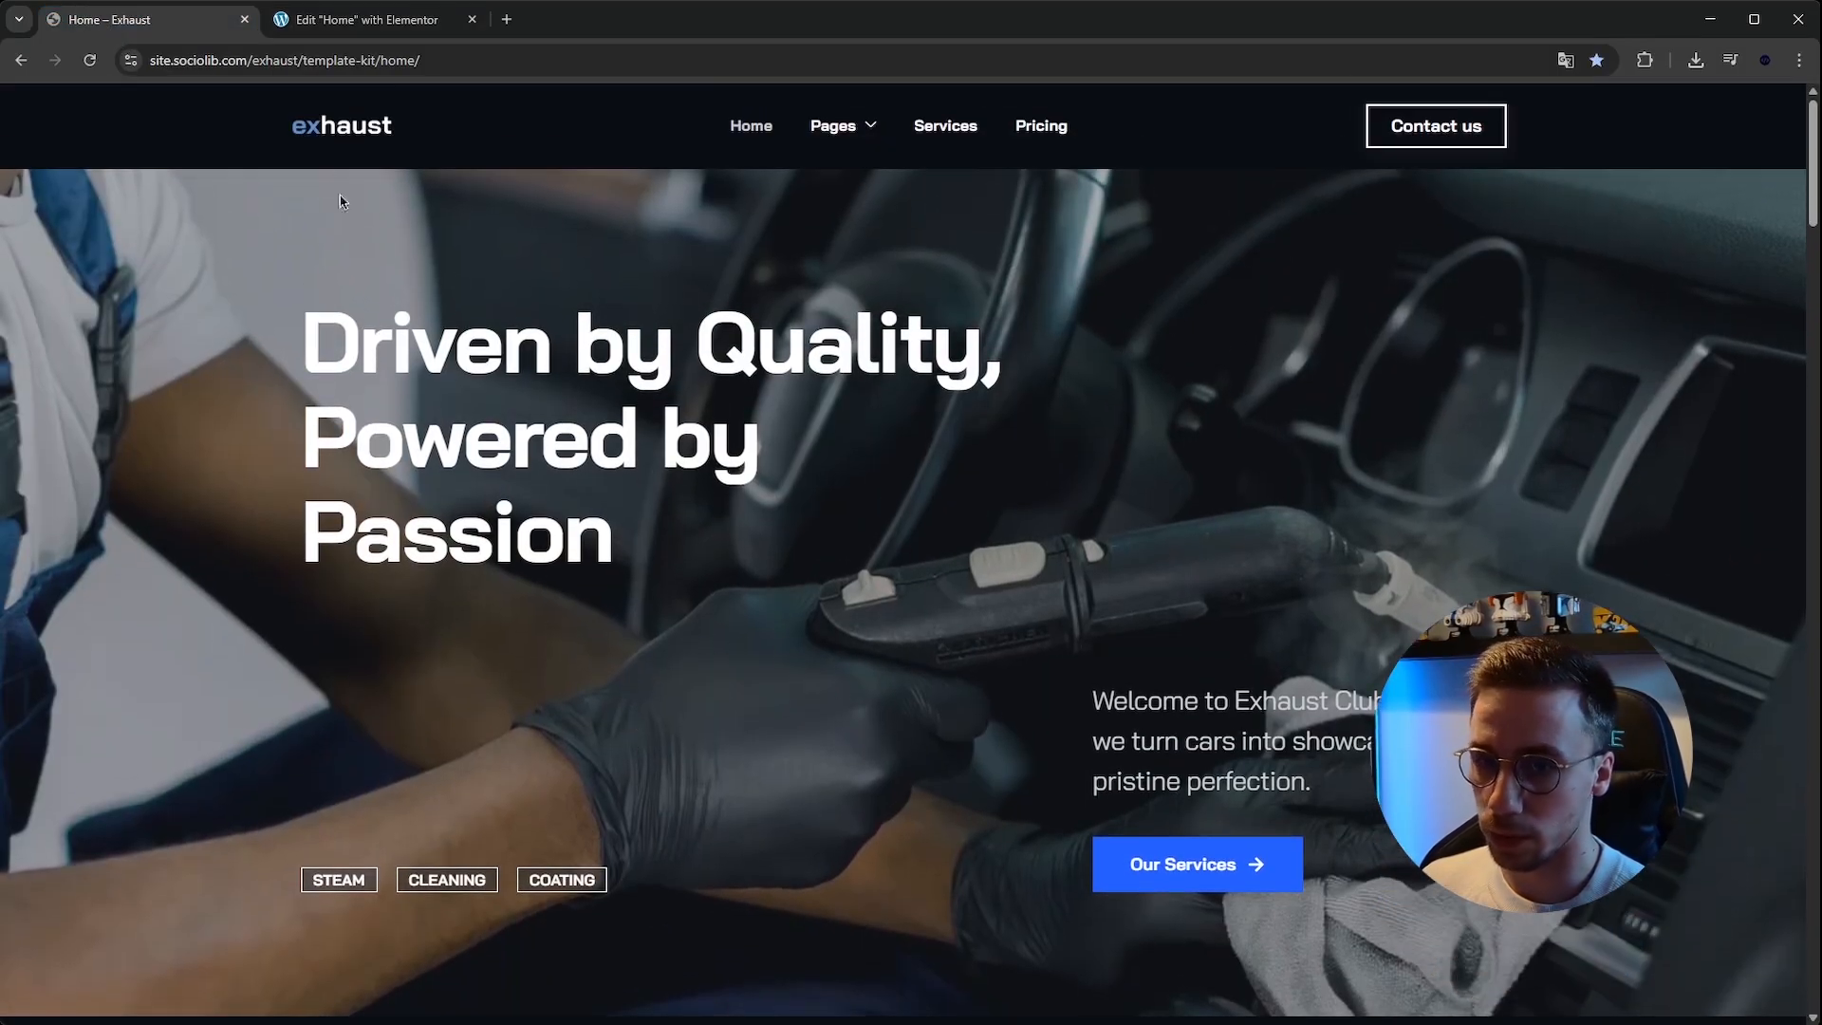
left_click(365, 20)
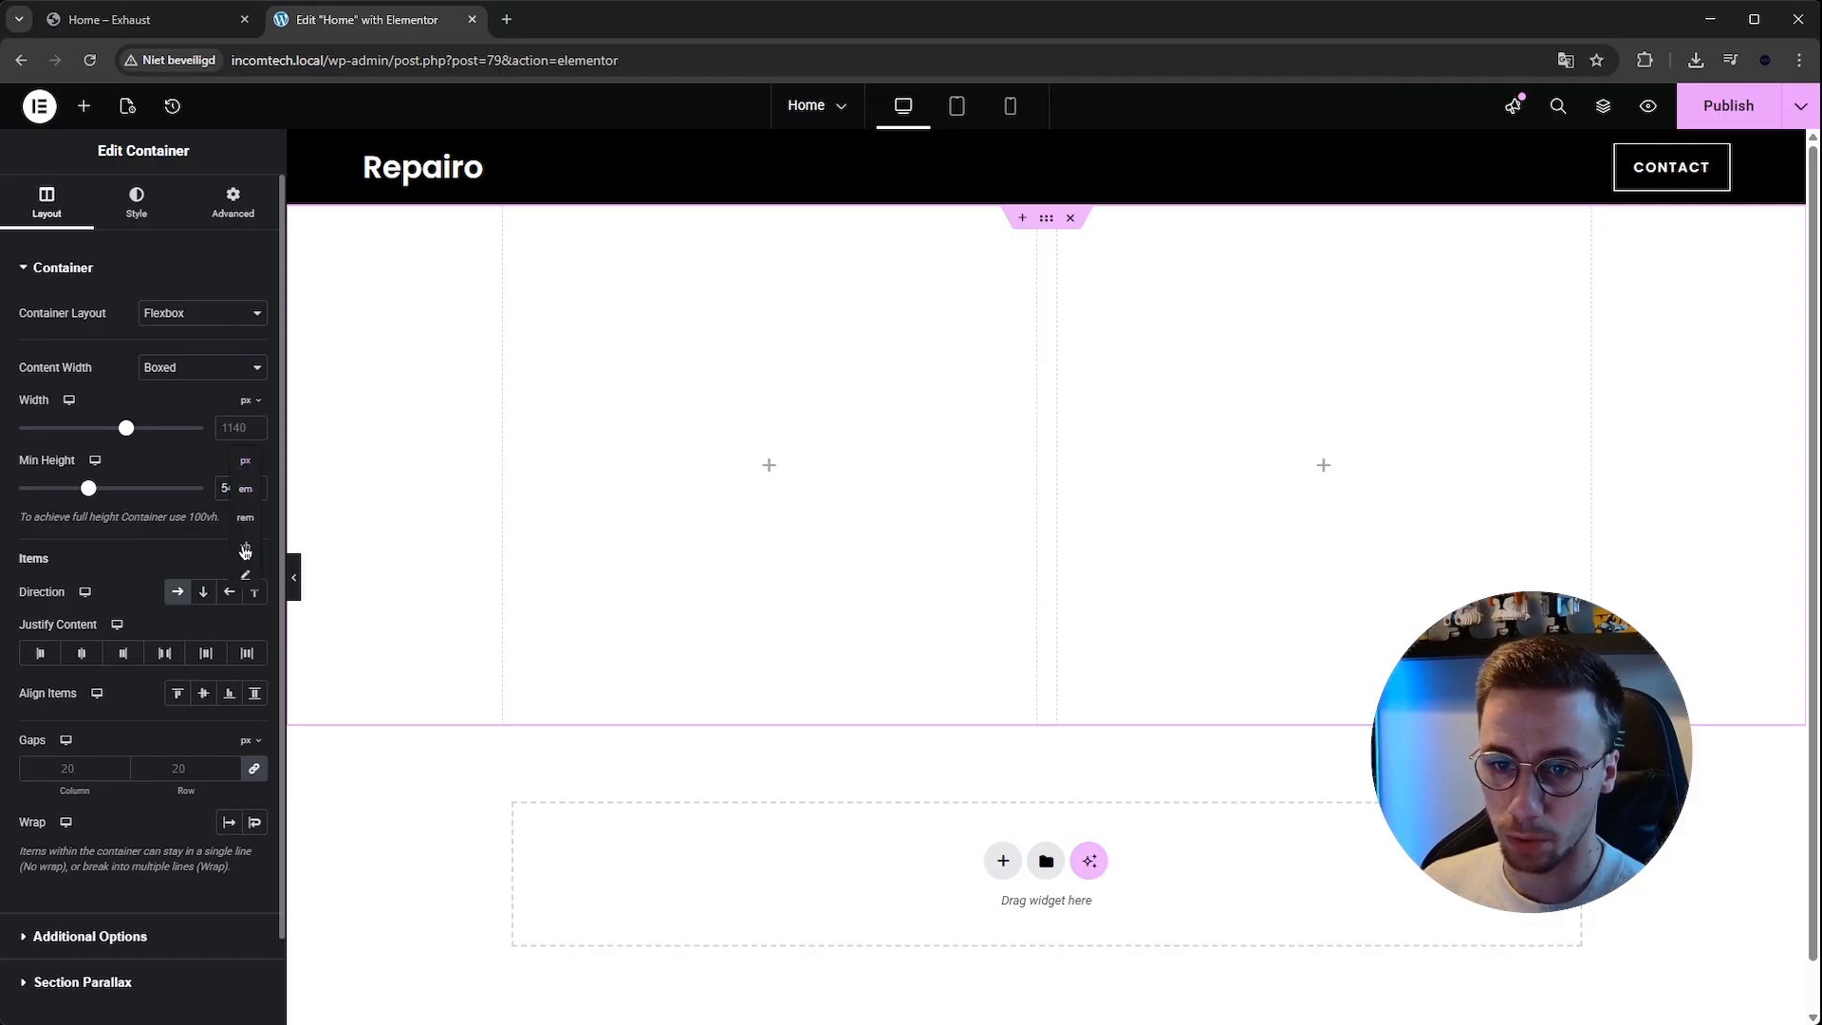
left_click(245, 548)
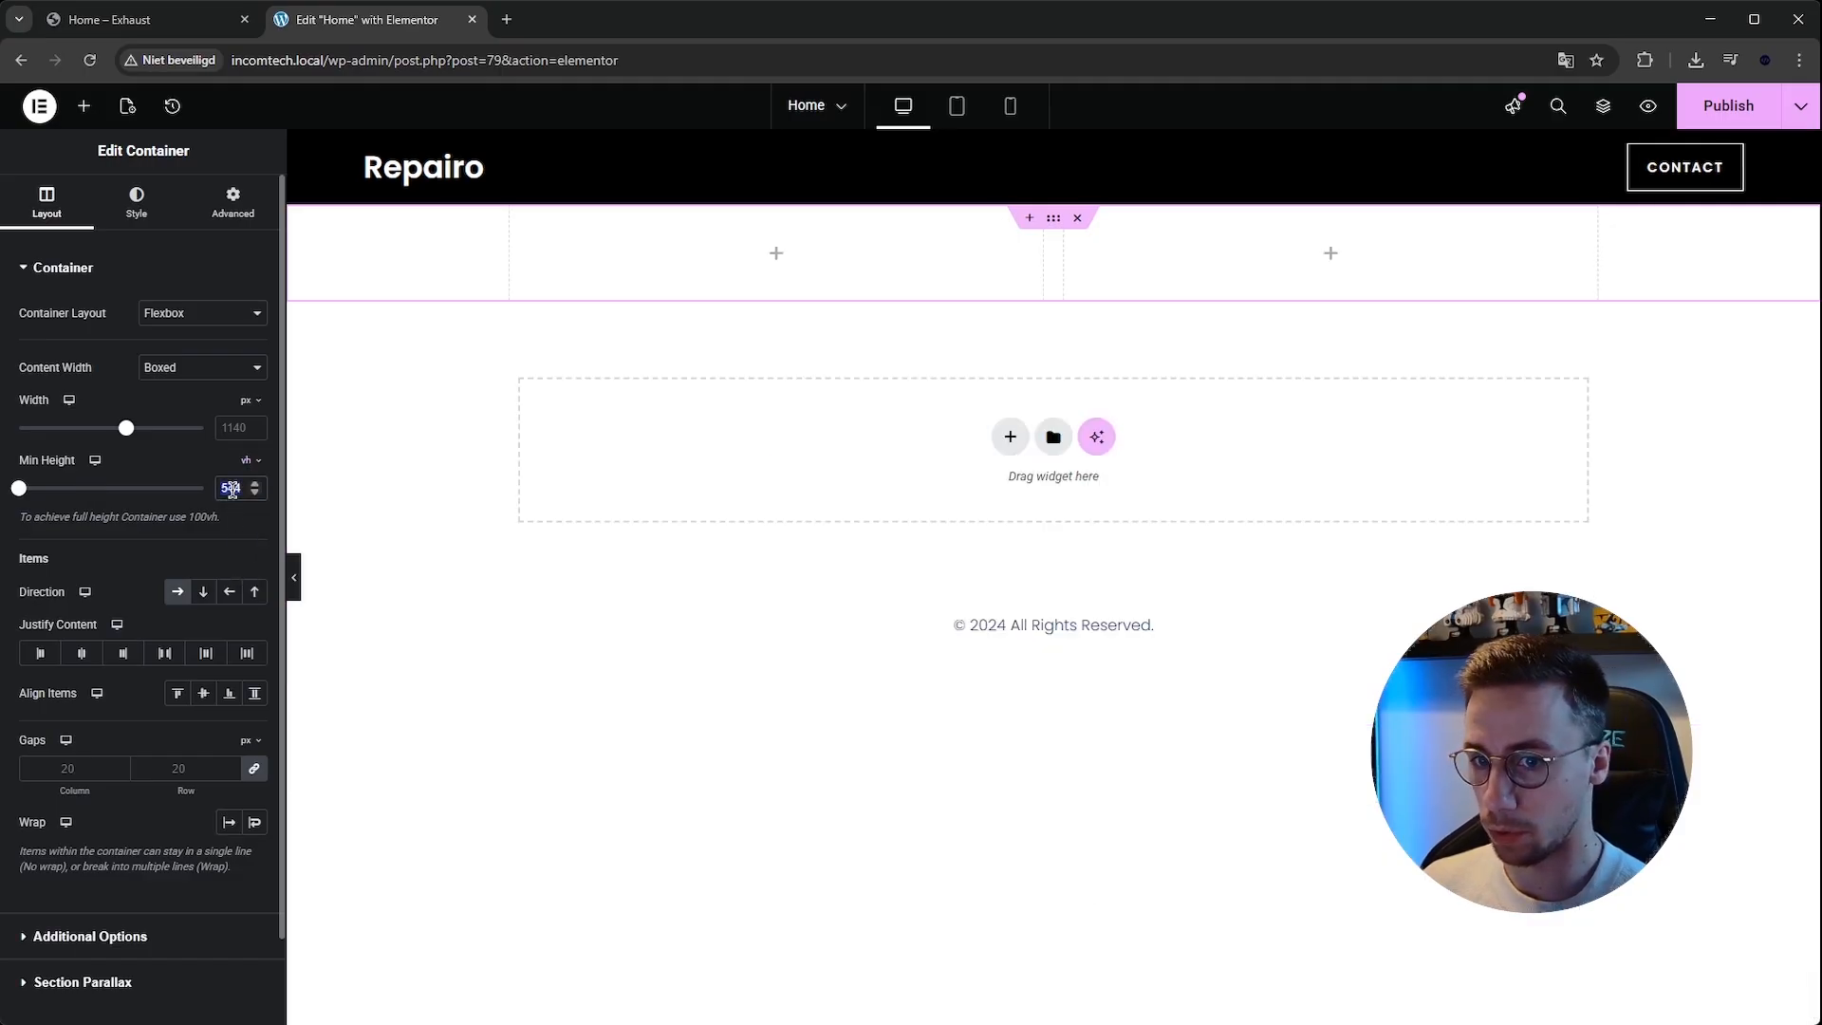
type("00")
left_click(296, 576)
scroll(390, 534, "down", 2)
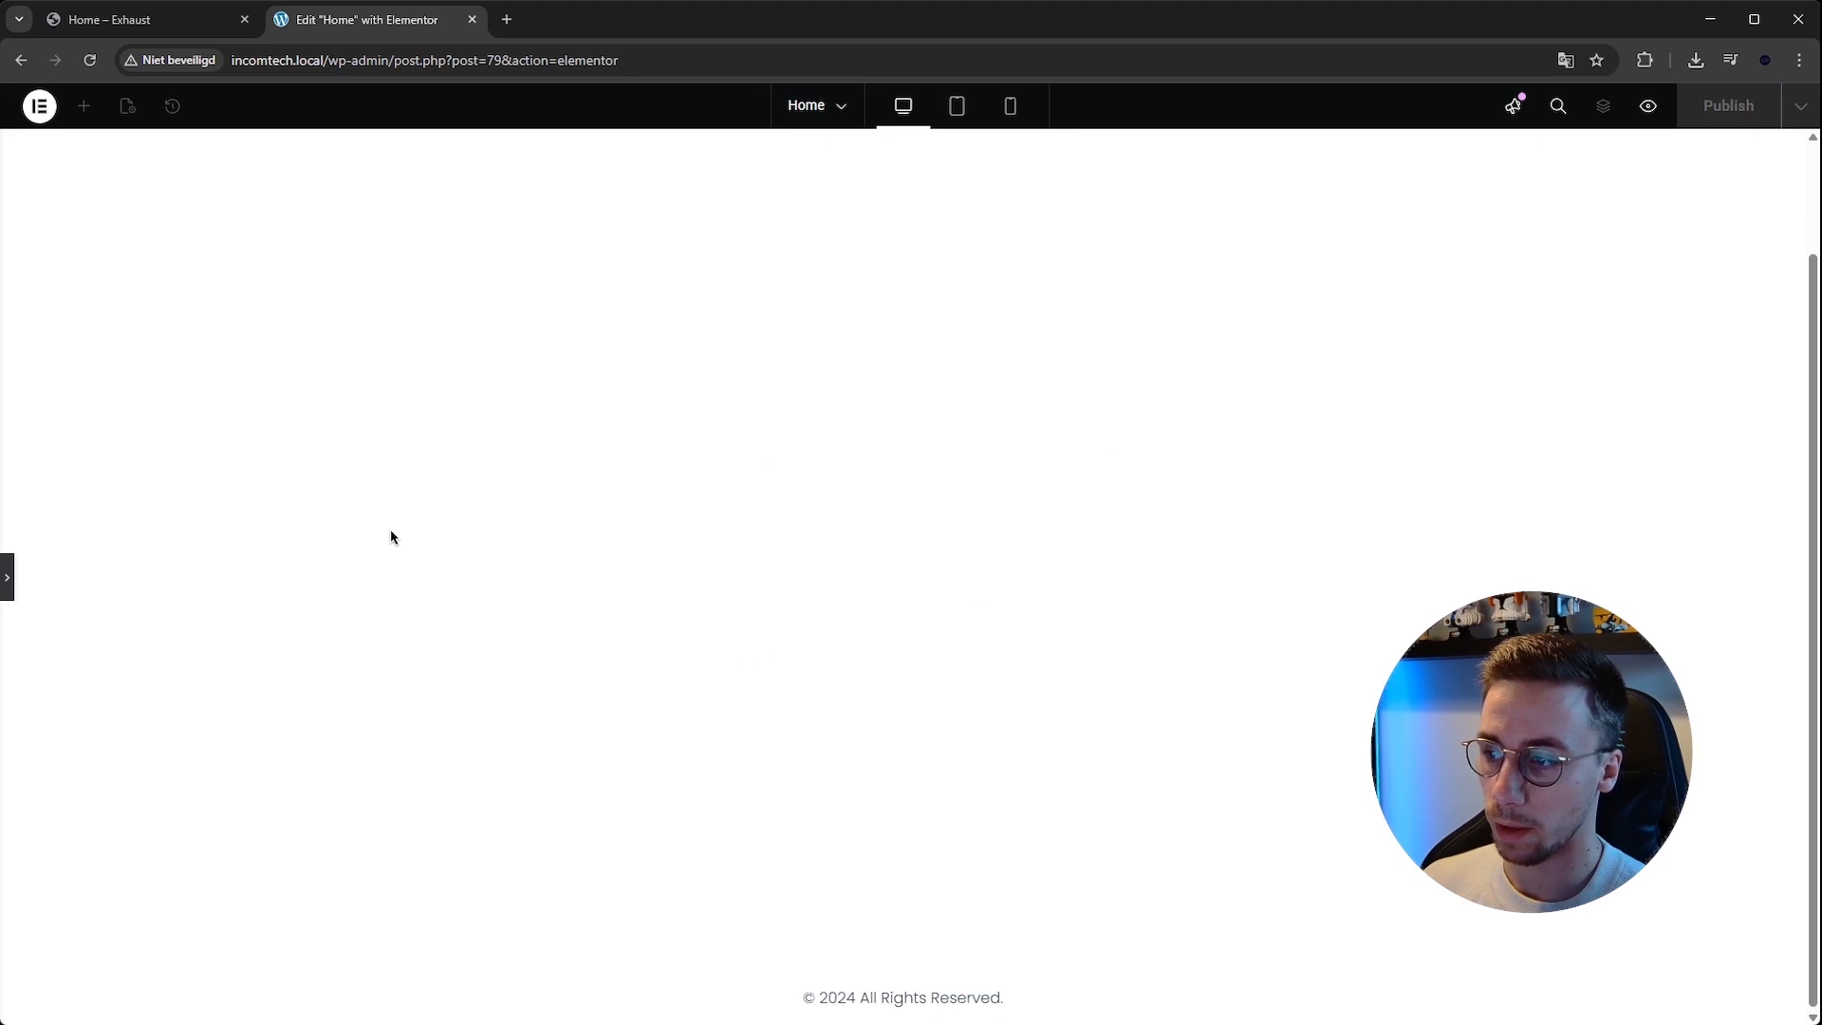
left_click(9, 578)
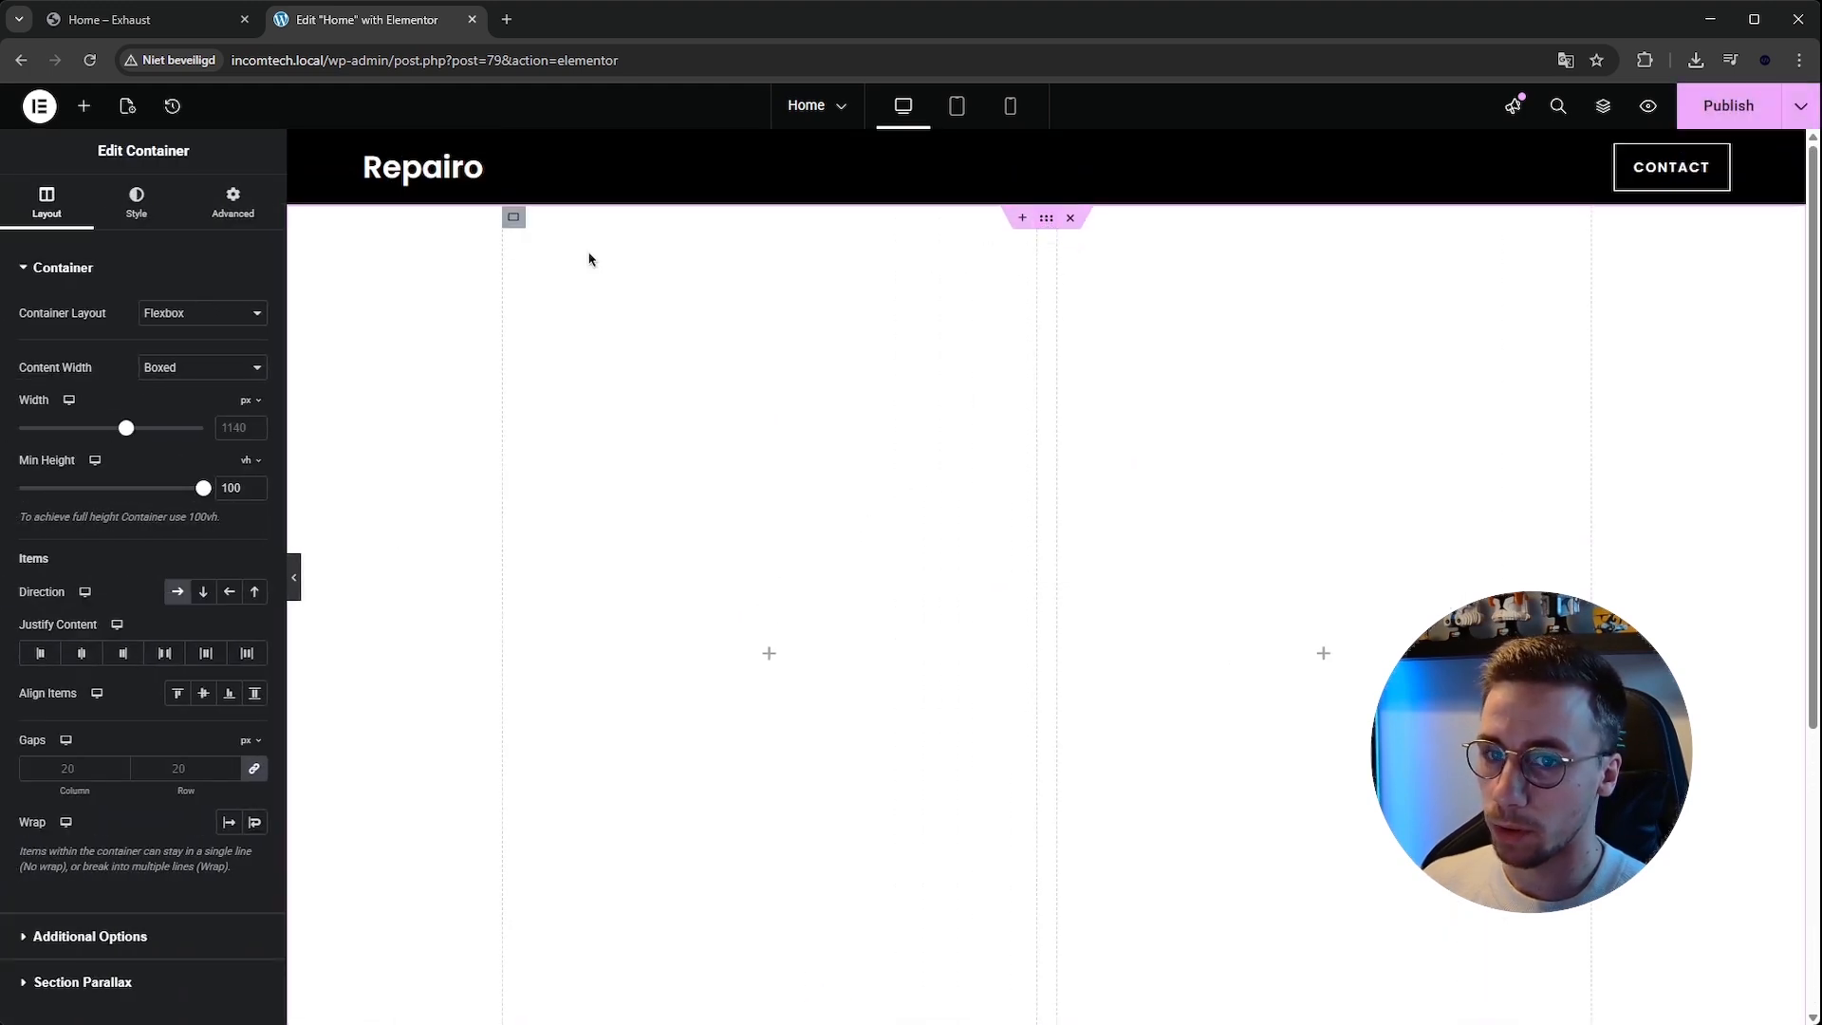
Give the hero container a slideshow background built from a gallery of four workshop photos.
left_click(137, 202)
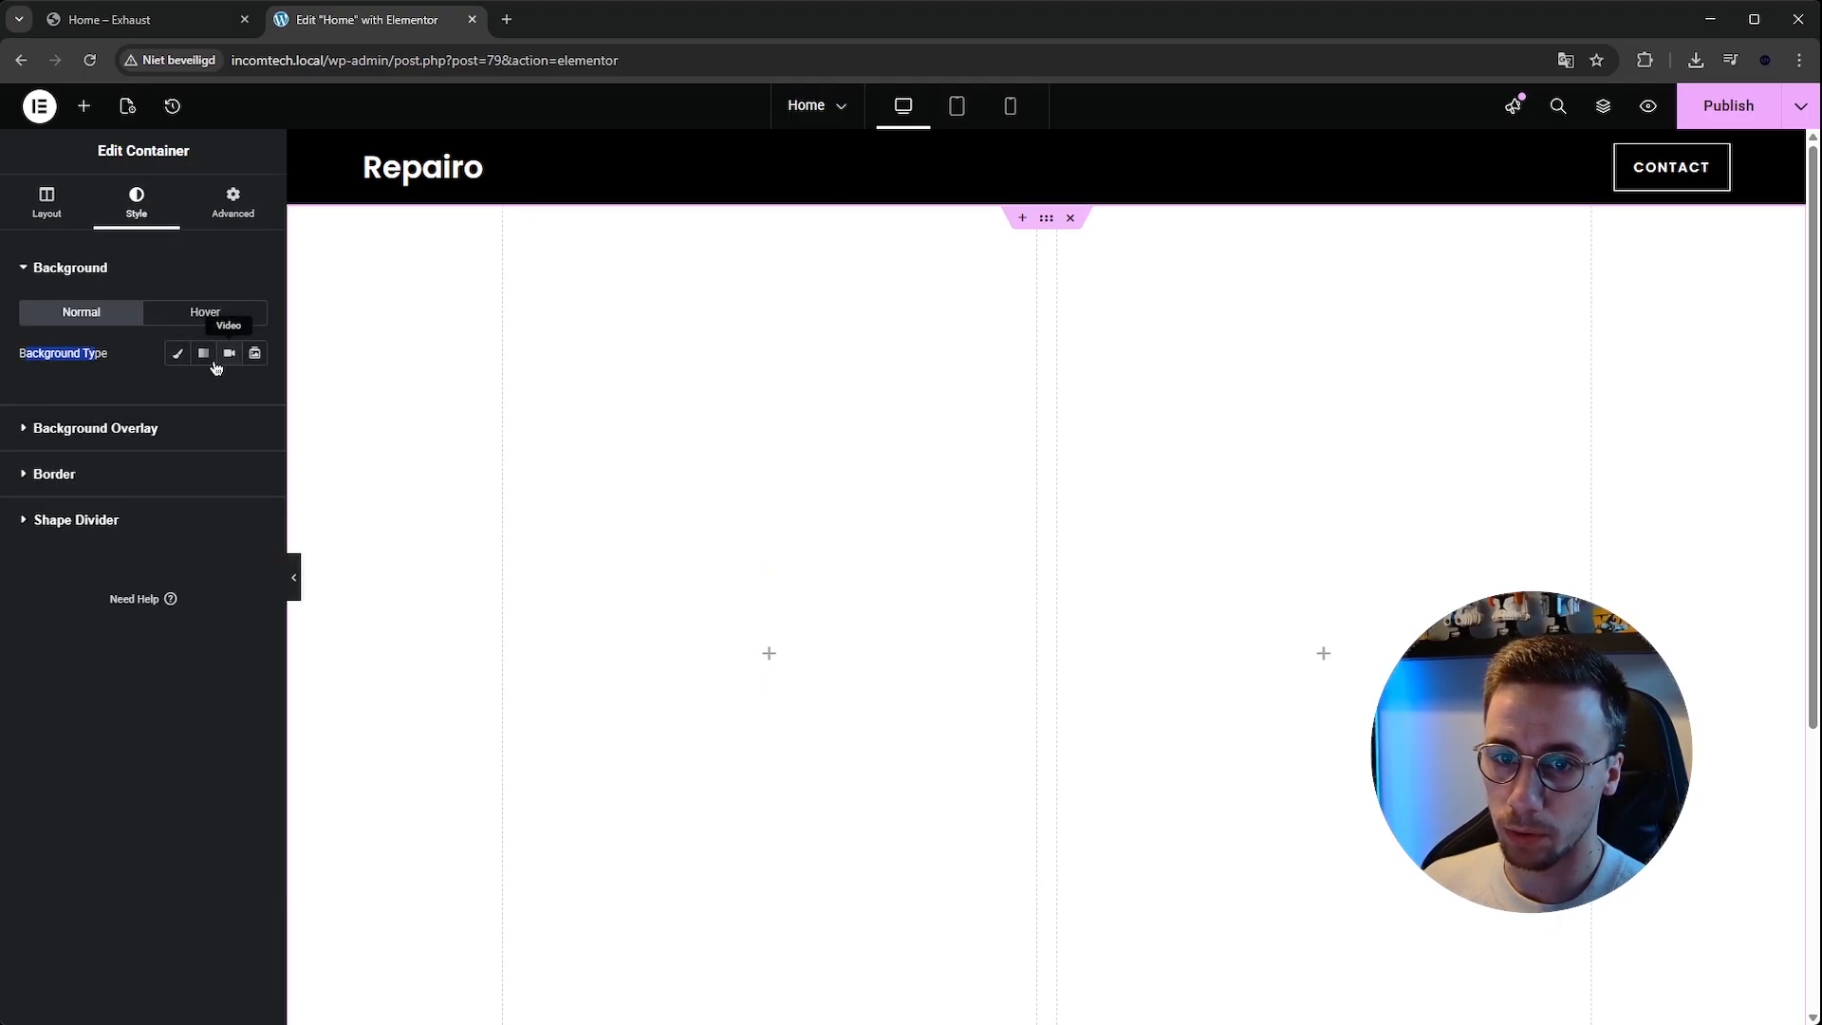
left_click(163, 20)
left_click(353, 26)
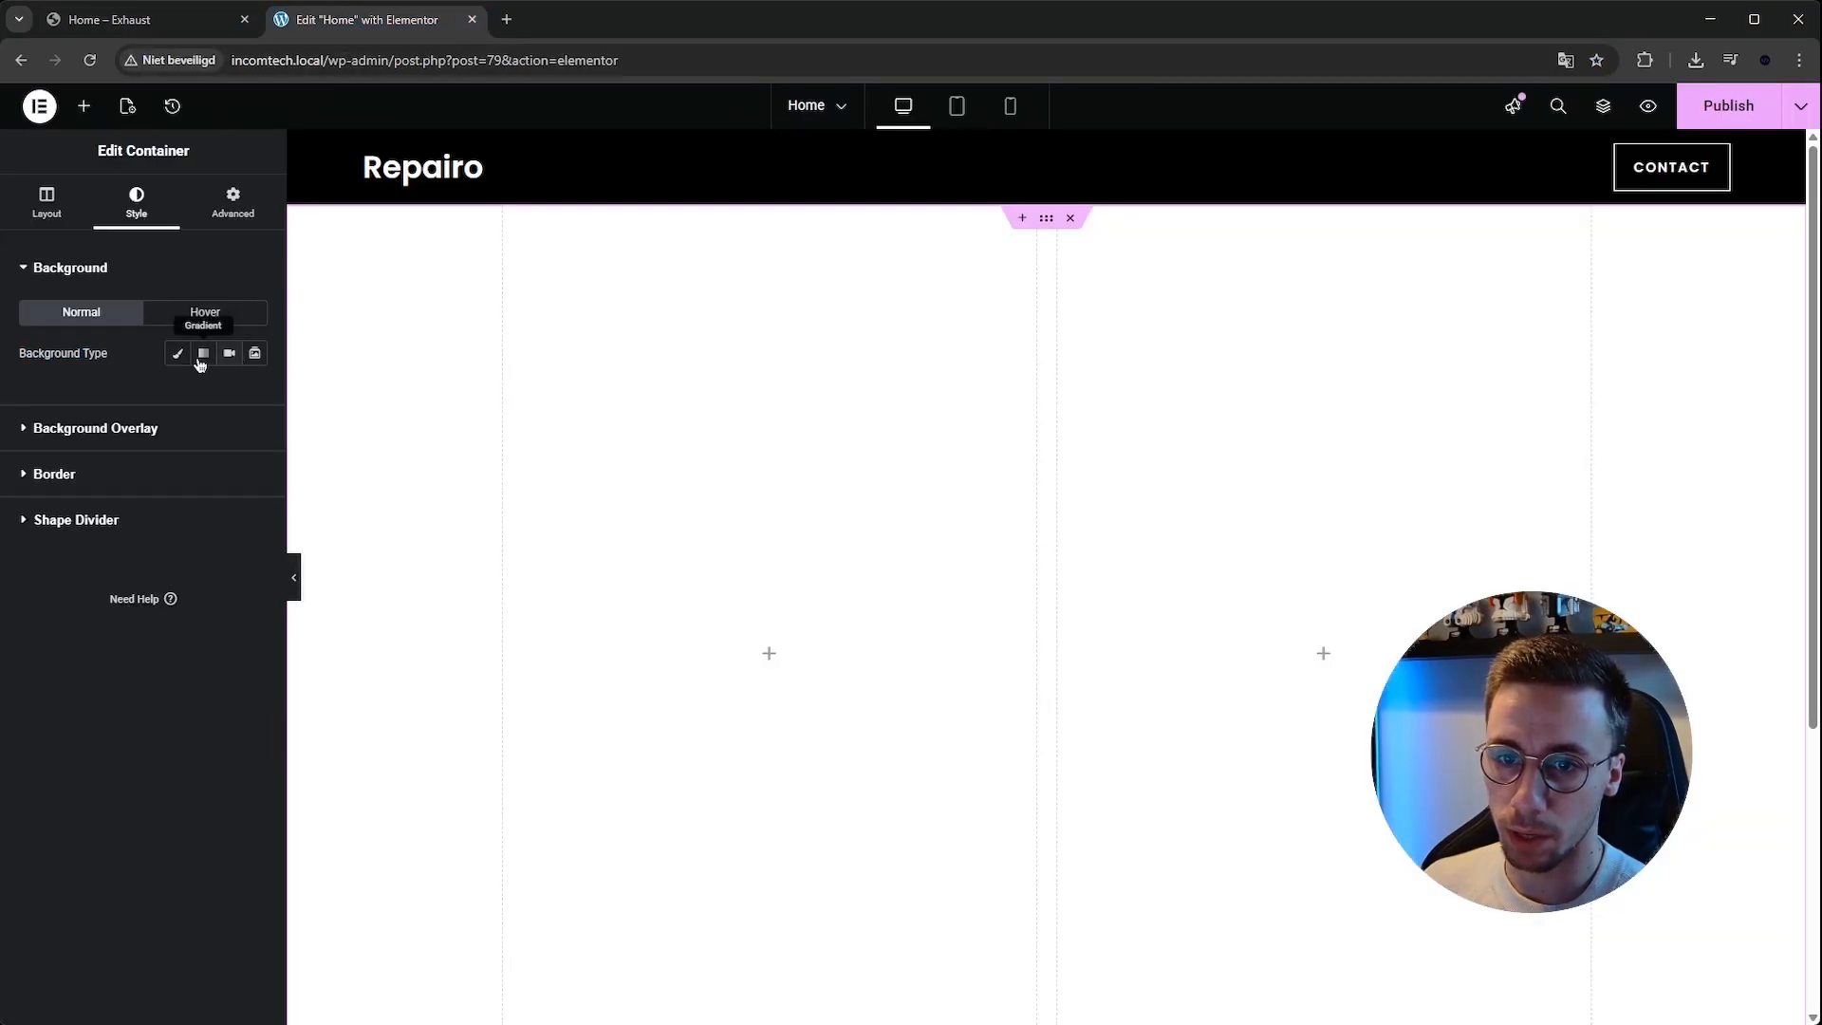
left_click(255, 354)
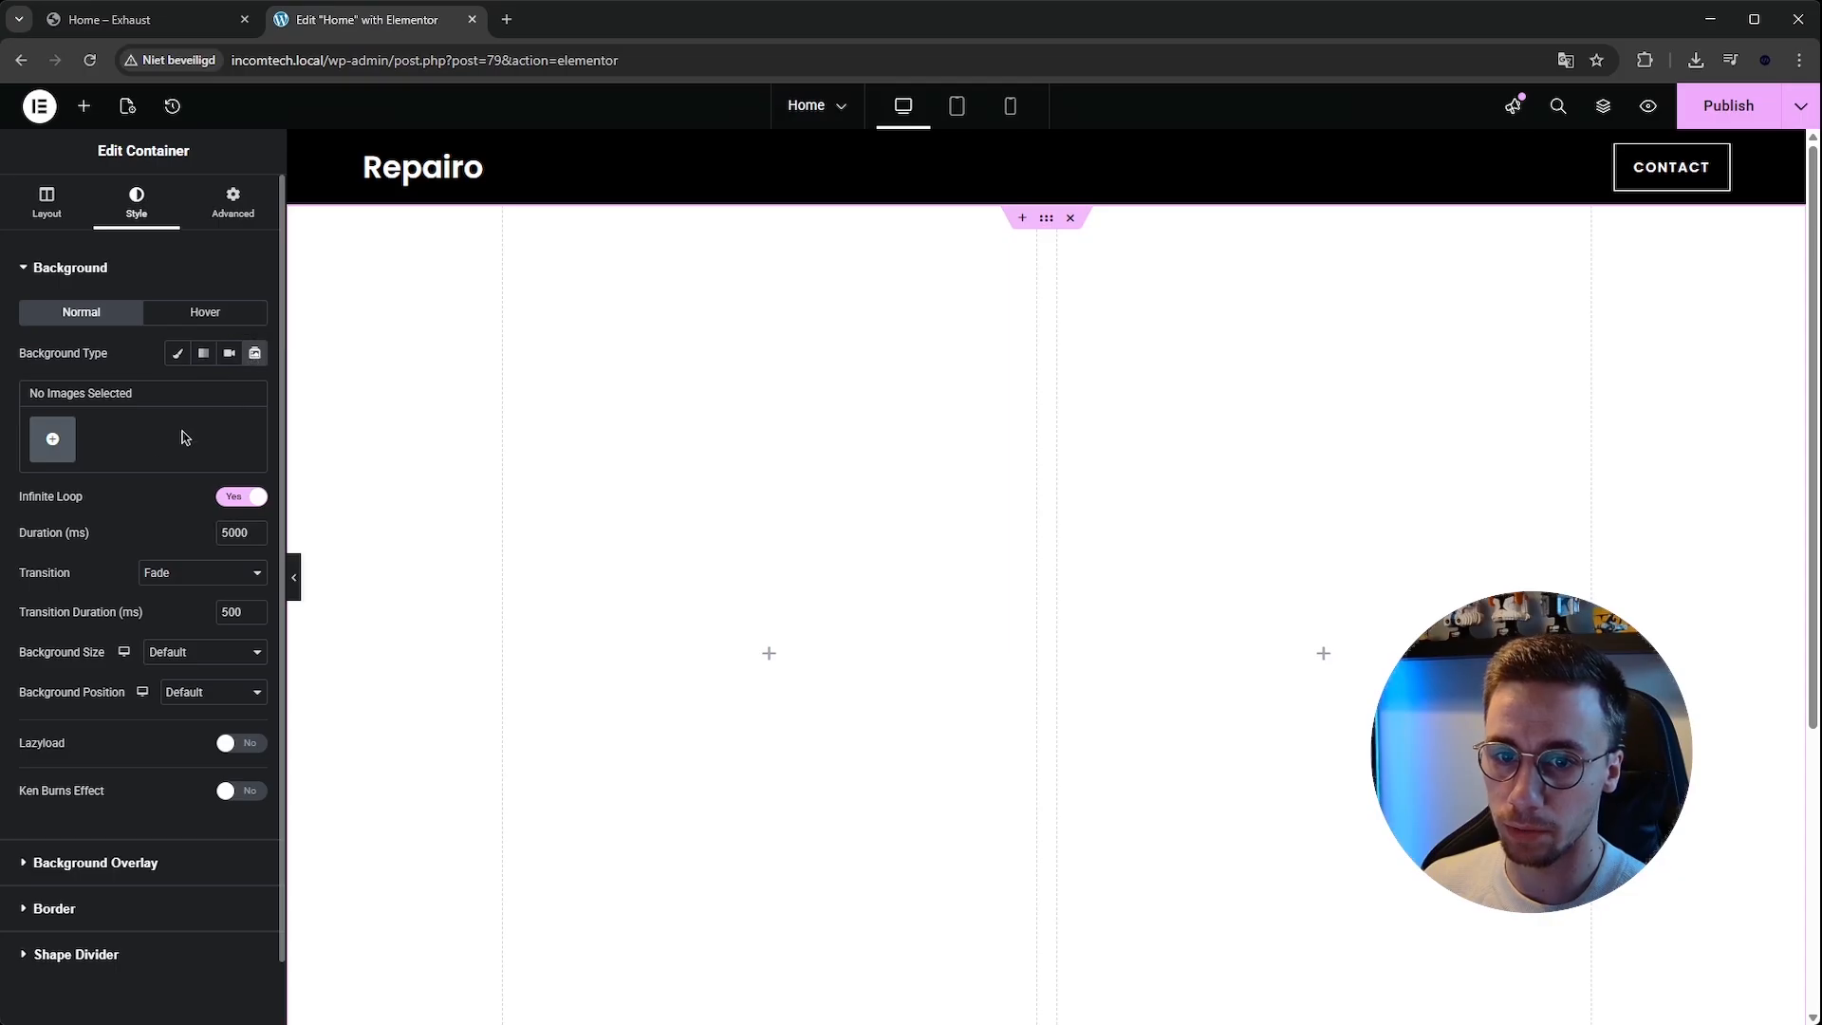
left_click(57, 437)
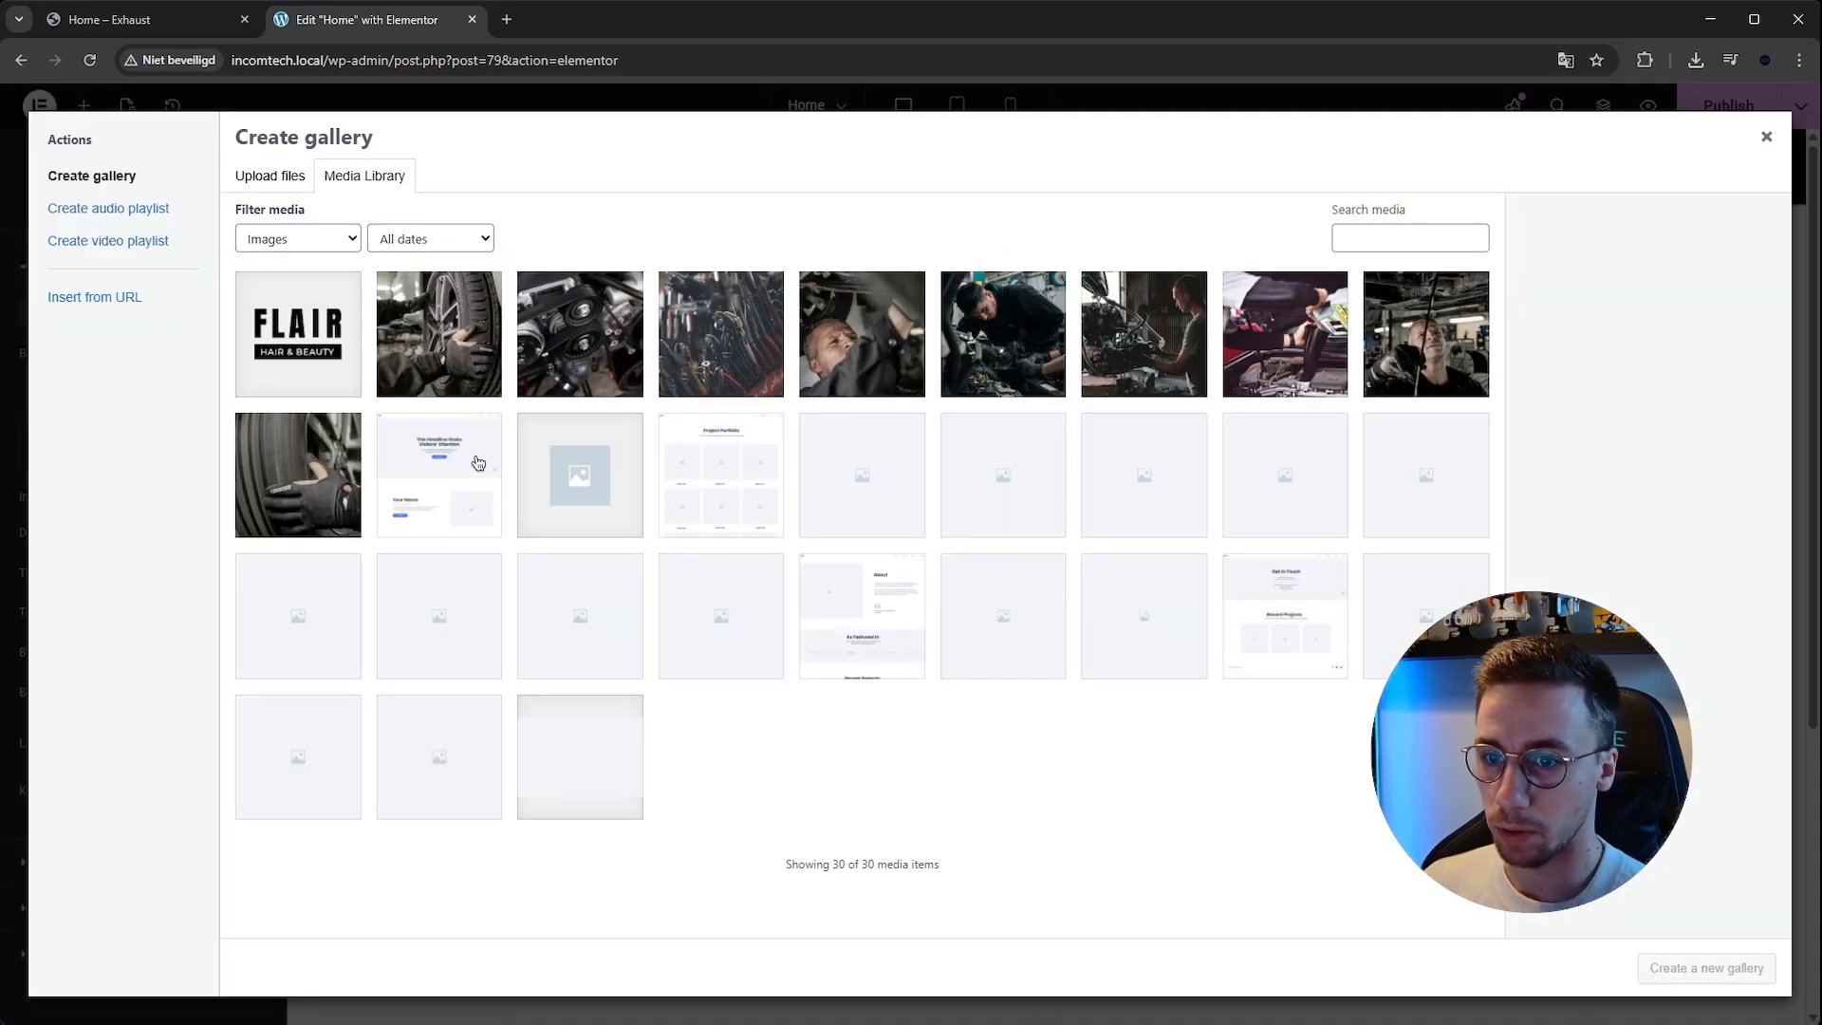
left_click(445, 343)
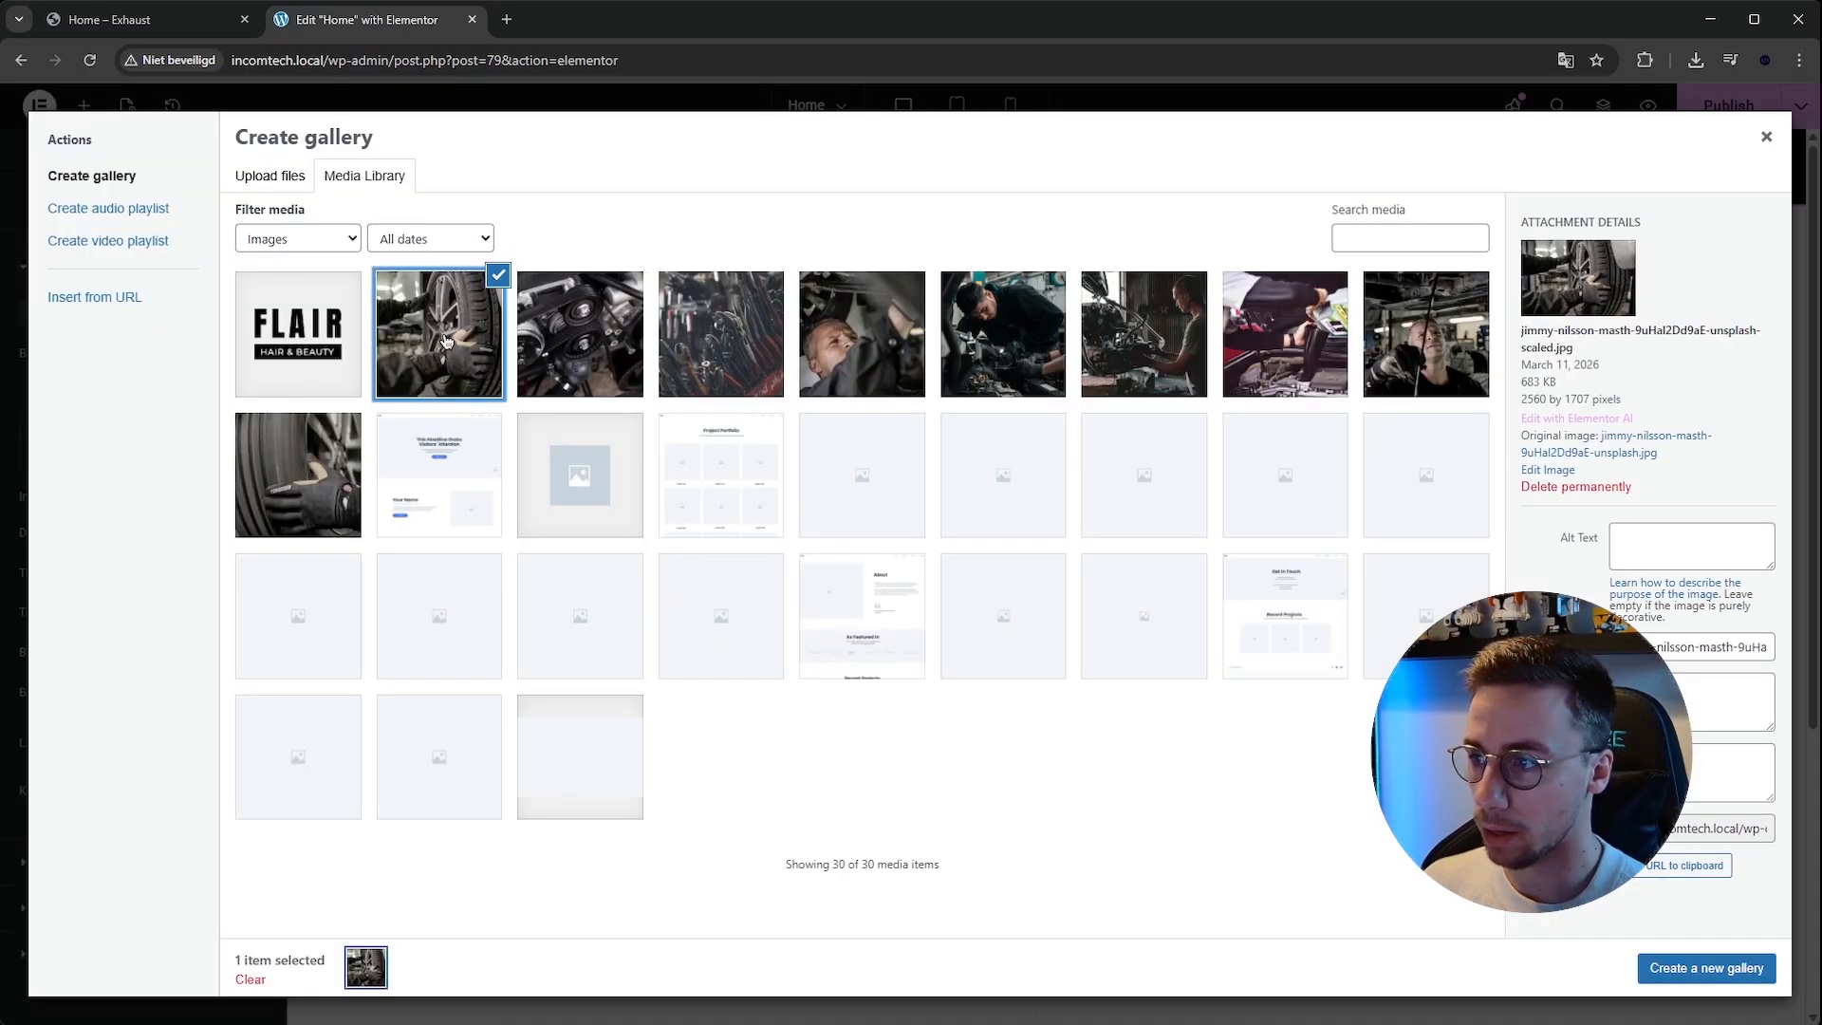
left_click(569, 339)
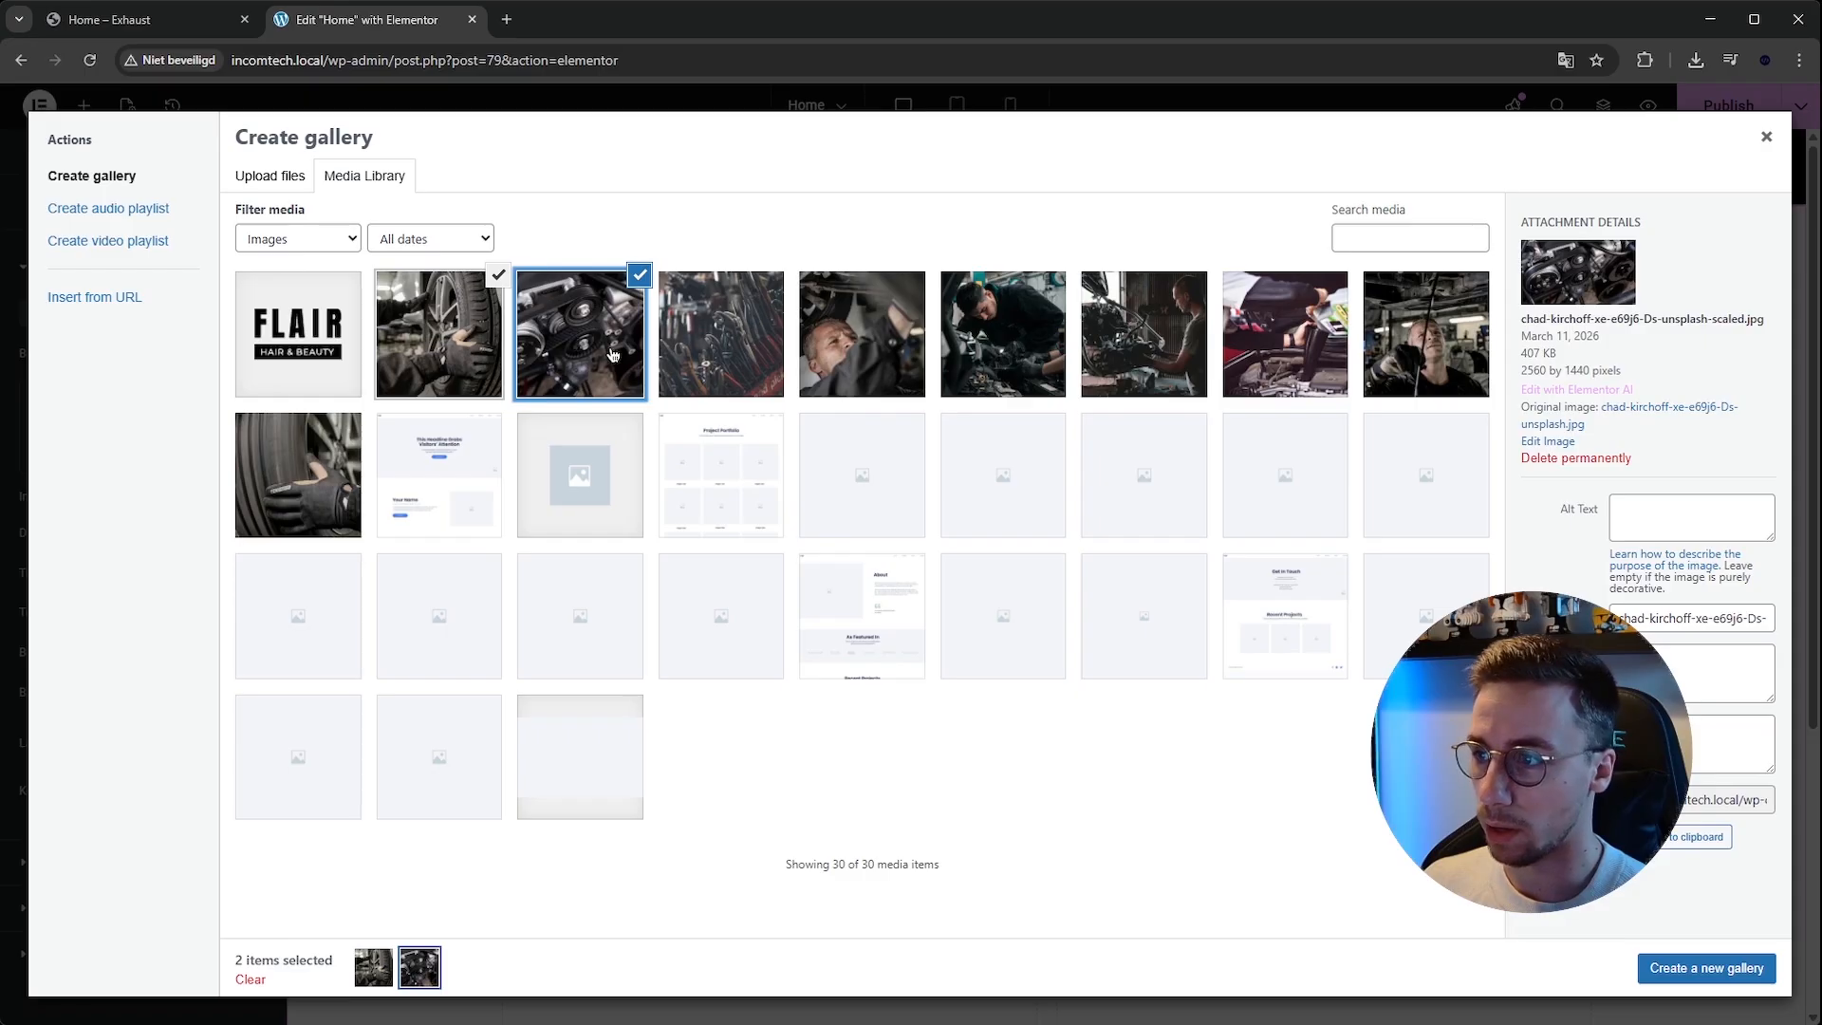
left_click(690, 342)
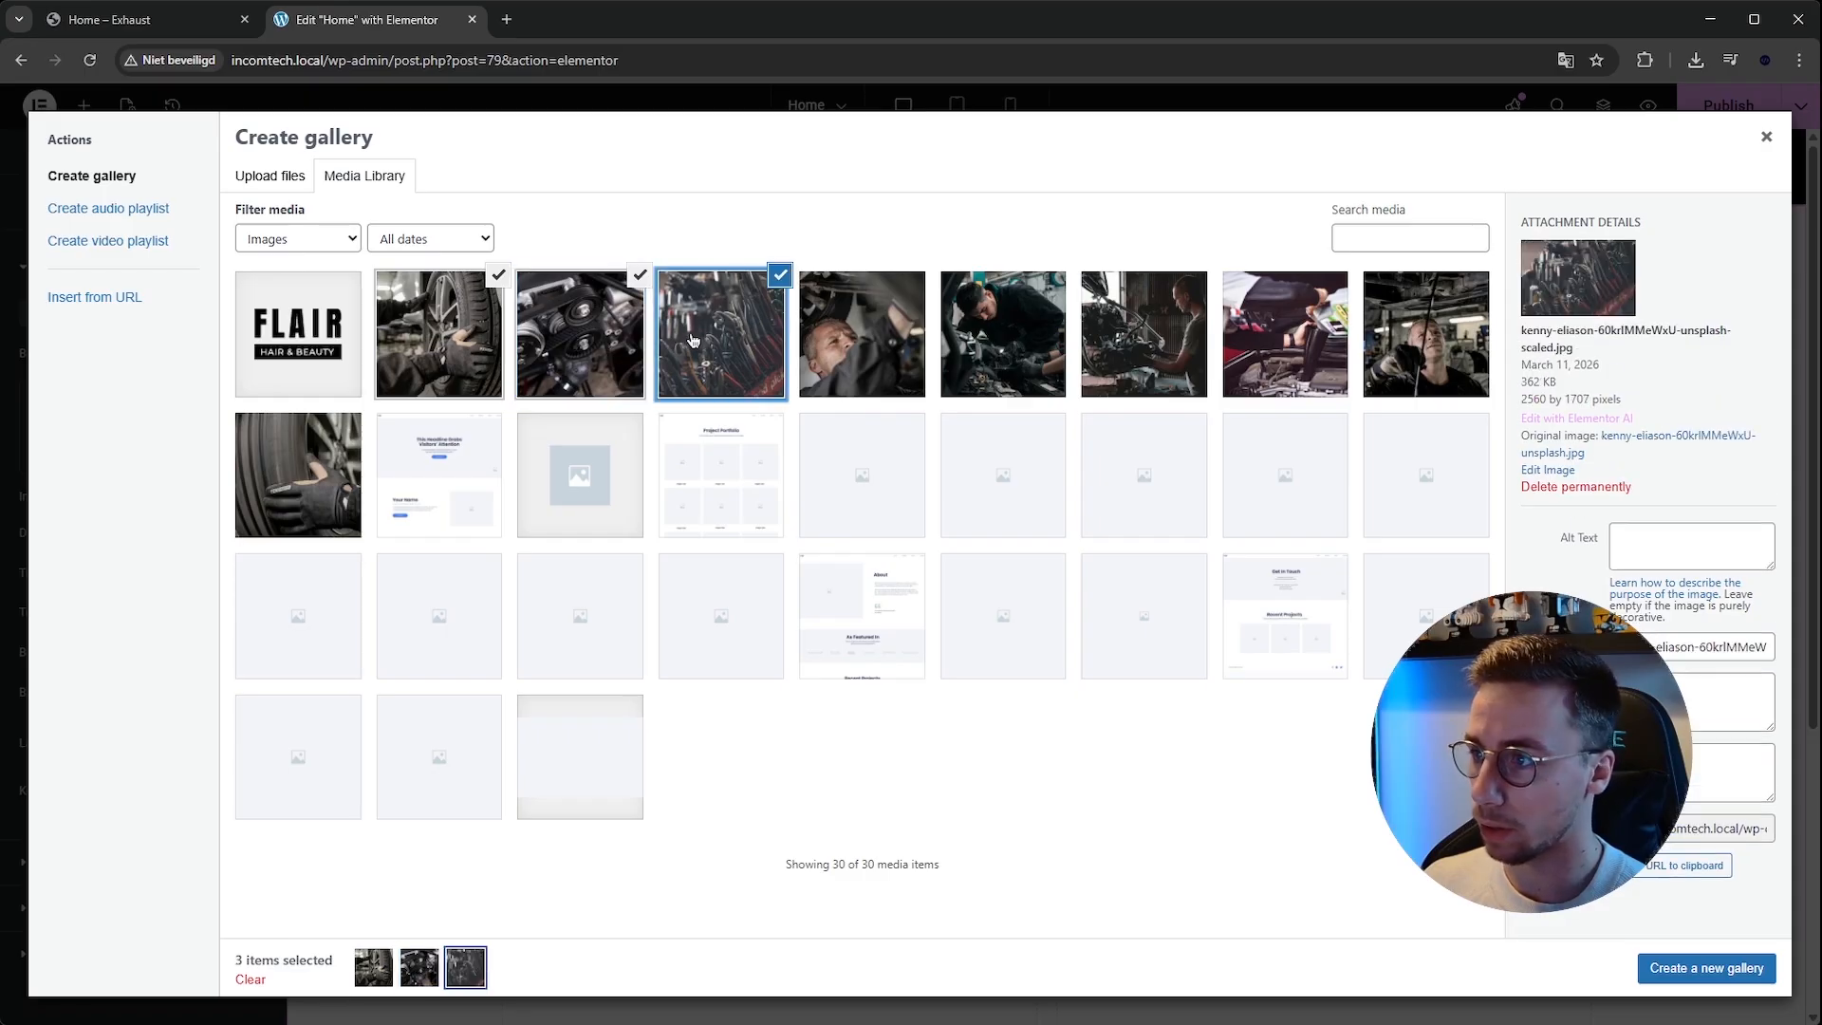
left_click(1347, 328)
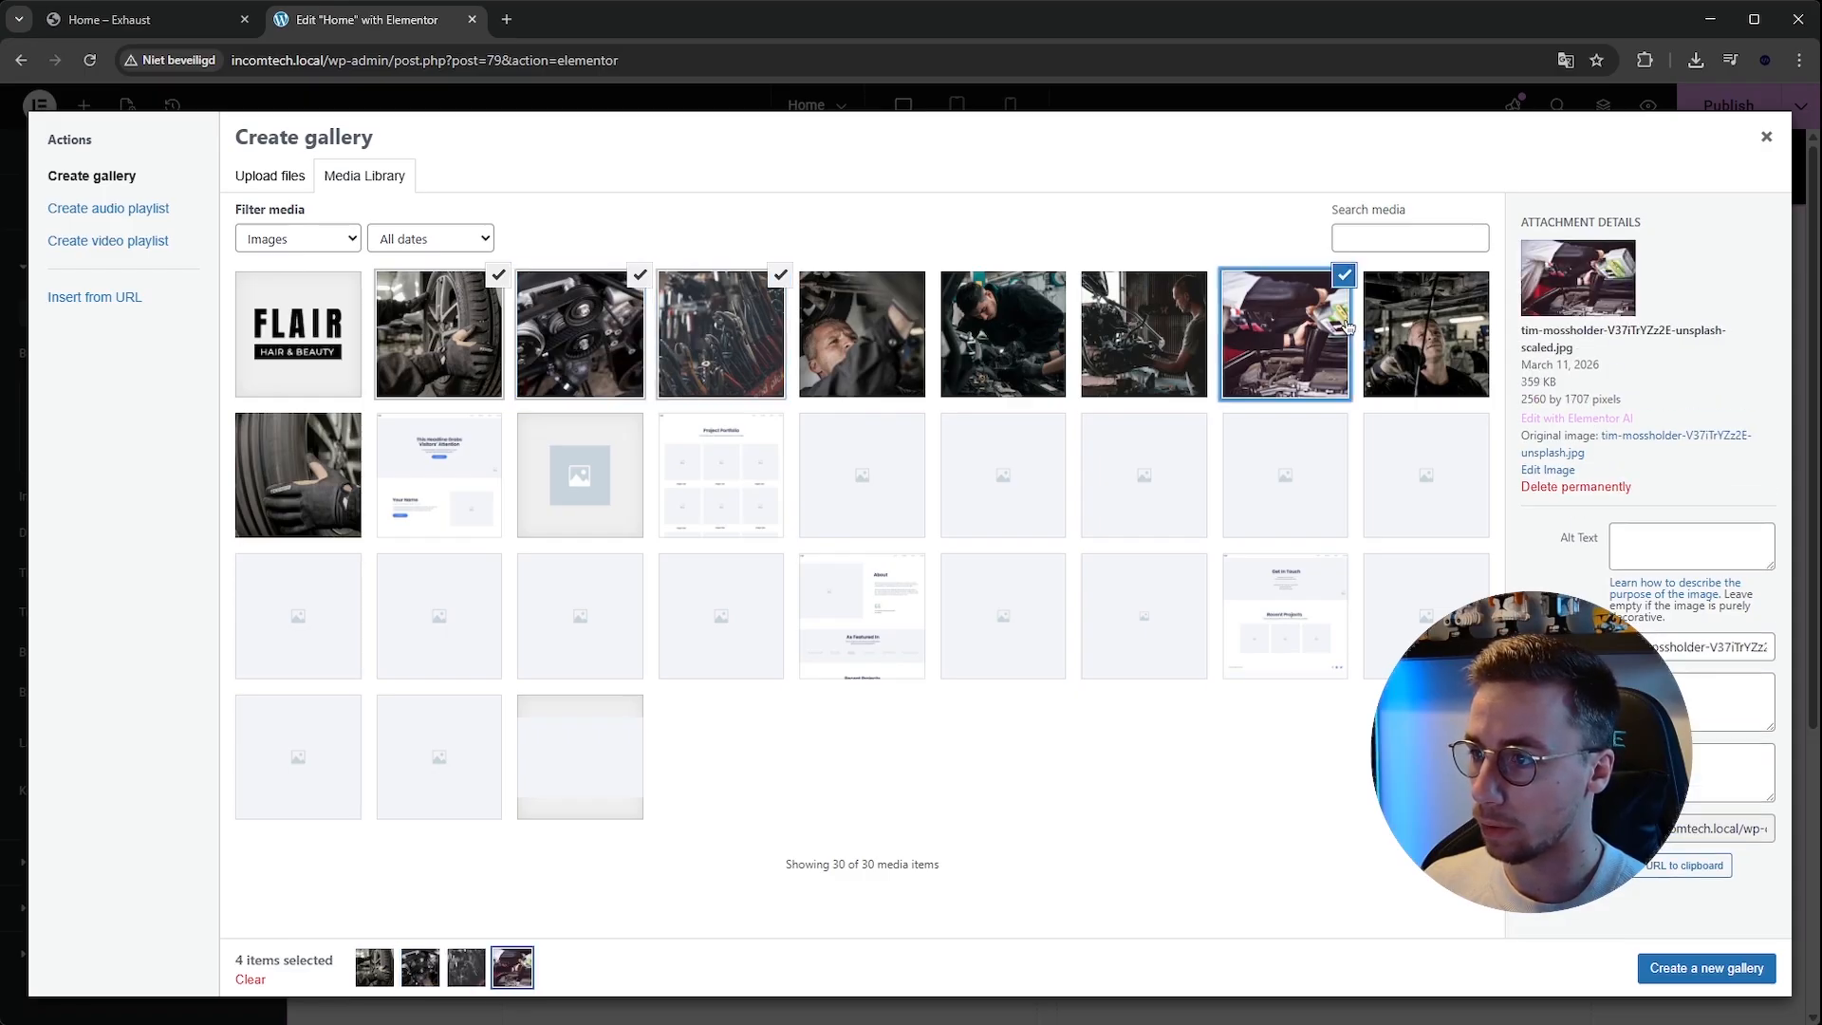
left_click(1719, 966)
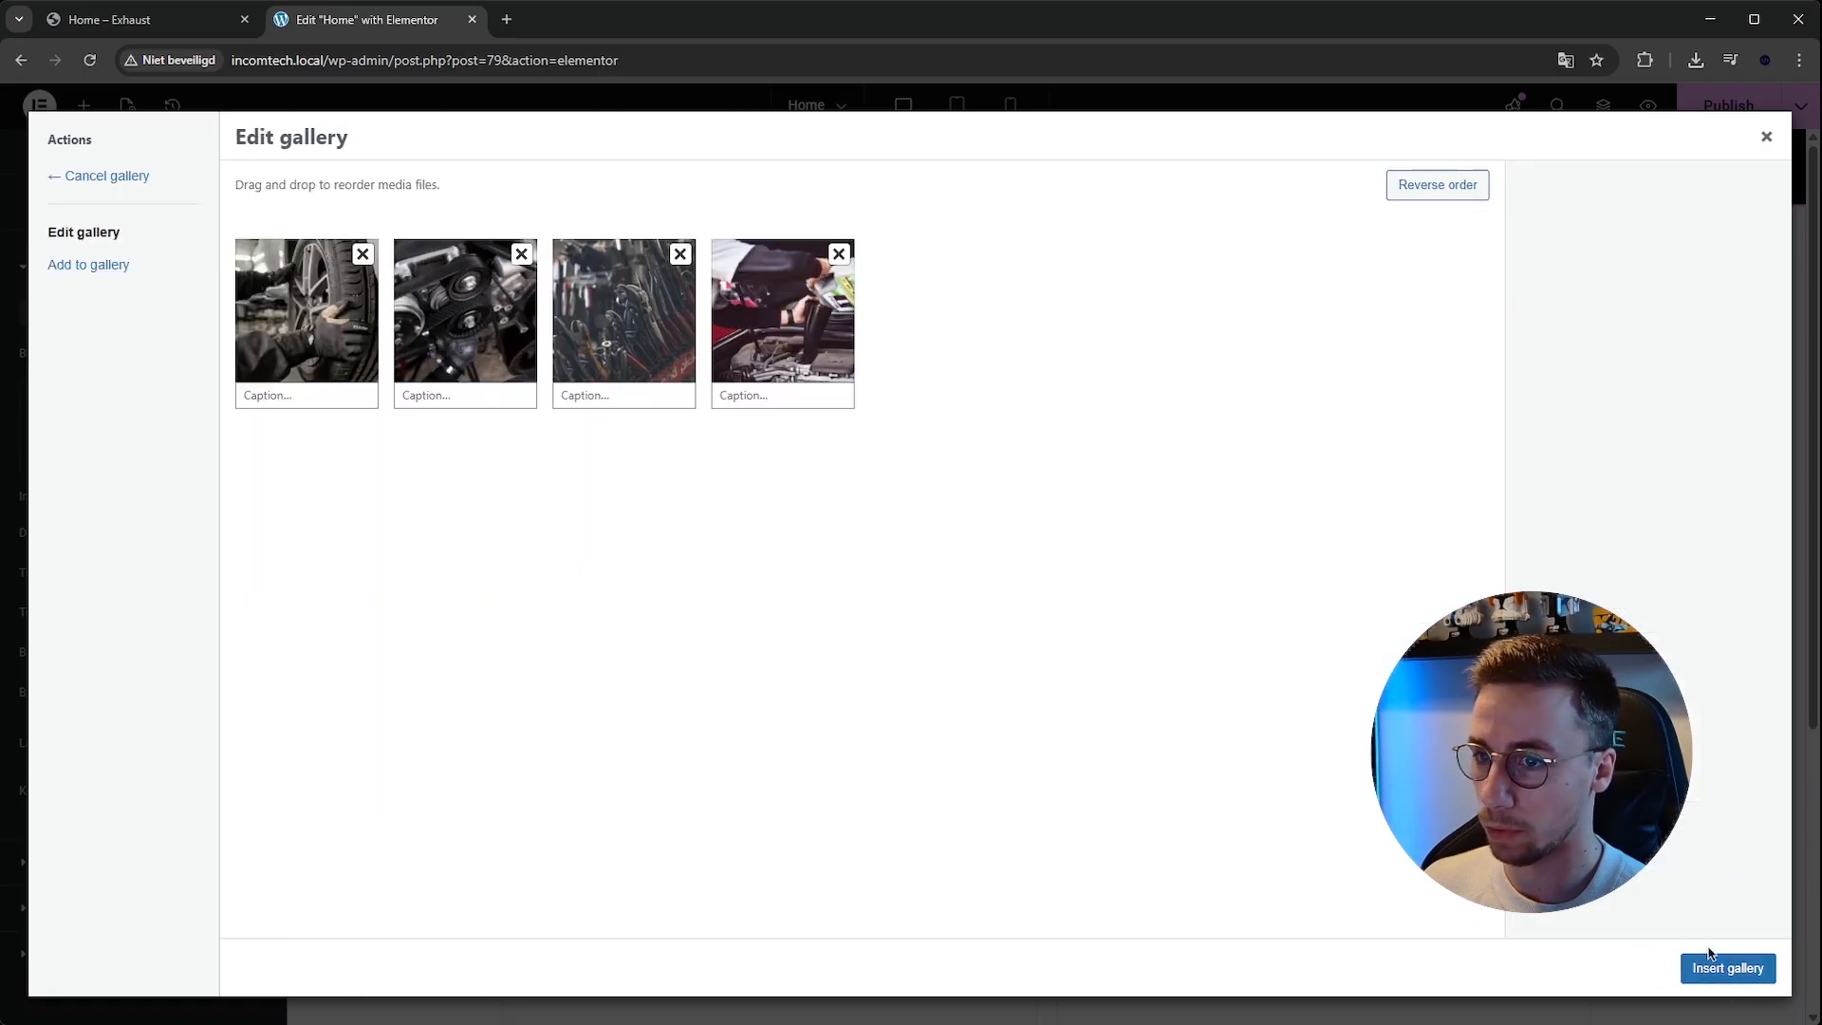
left_click(1766, 966)
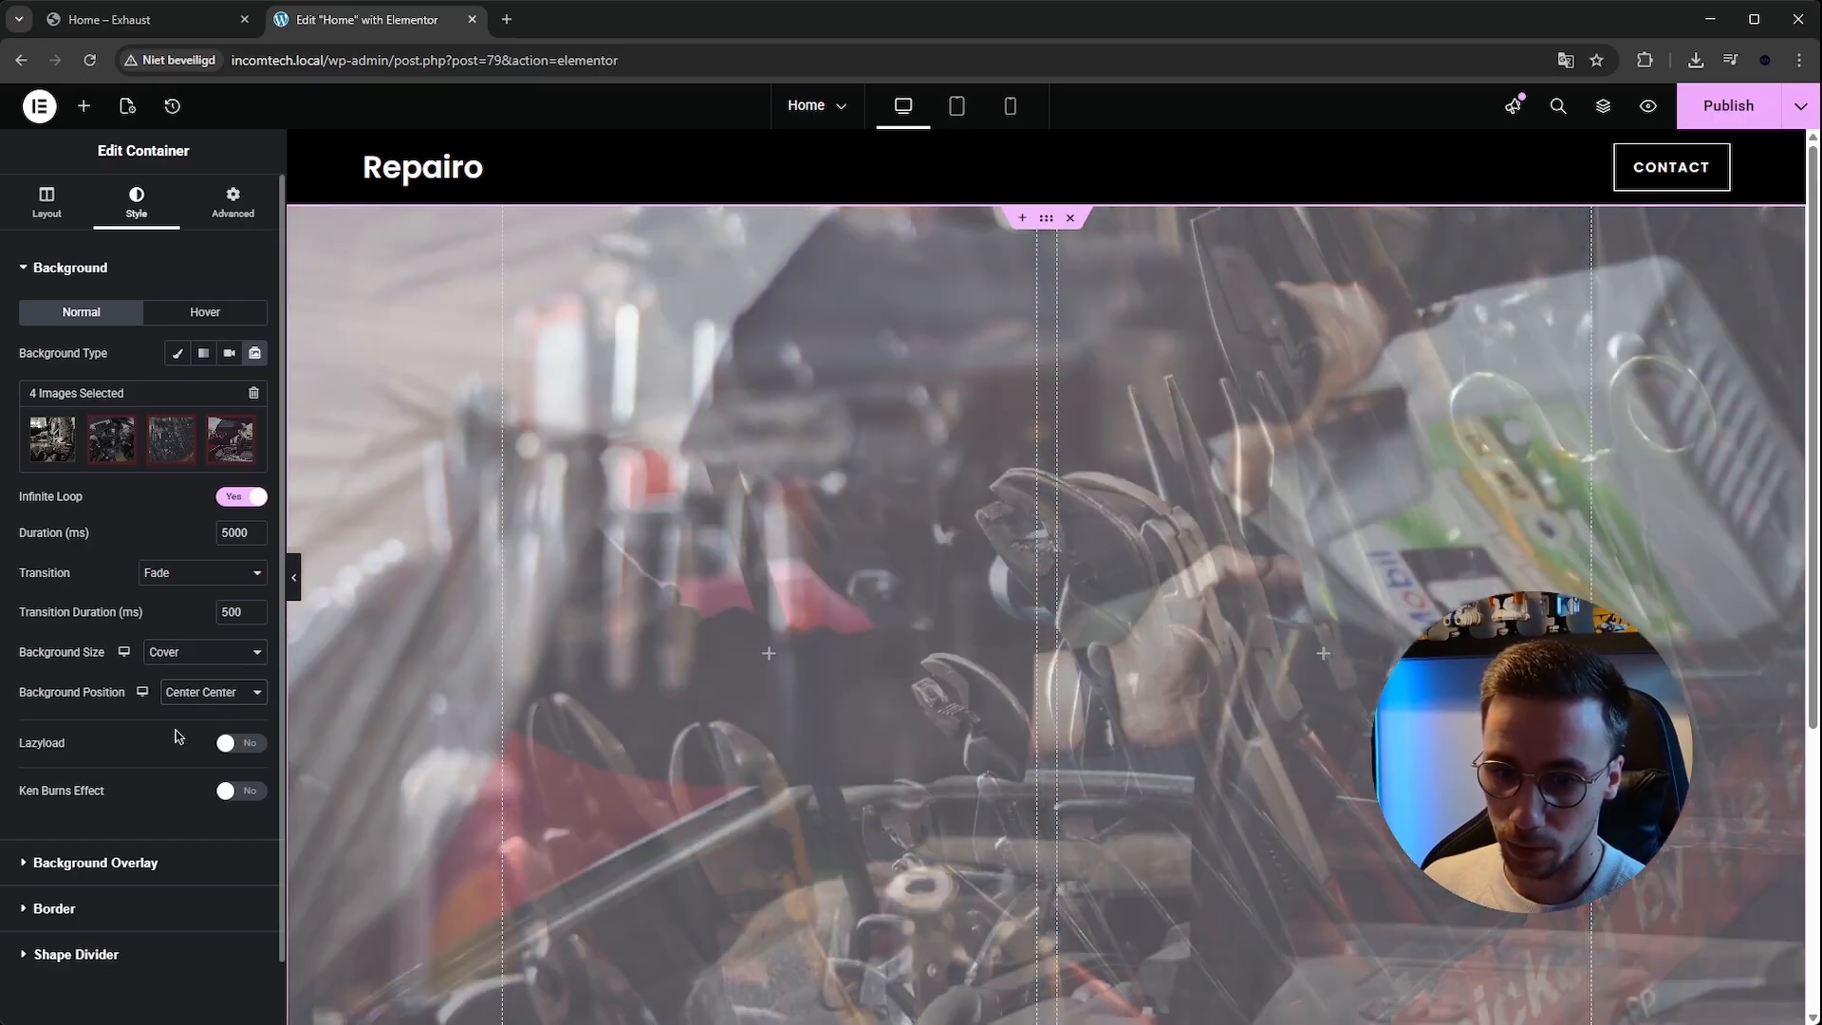
Enable the Ken Burns effect on the hero slideshow and compare the preview with the reference site.
scroll(160, 732, "down", 1)
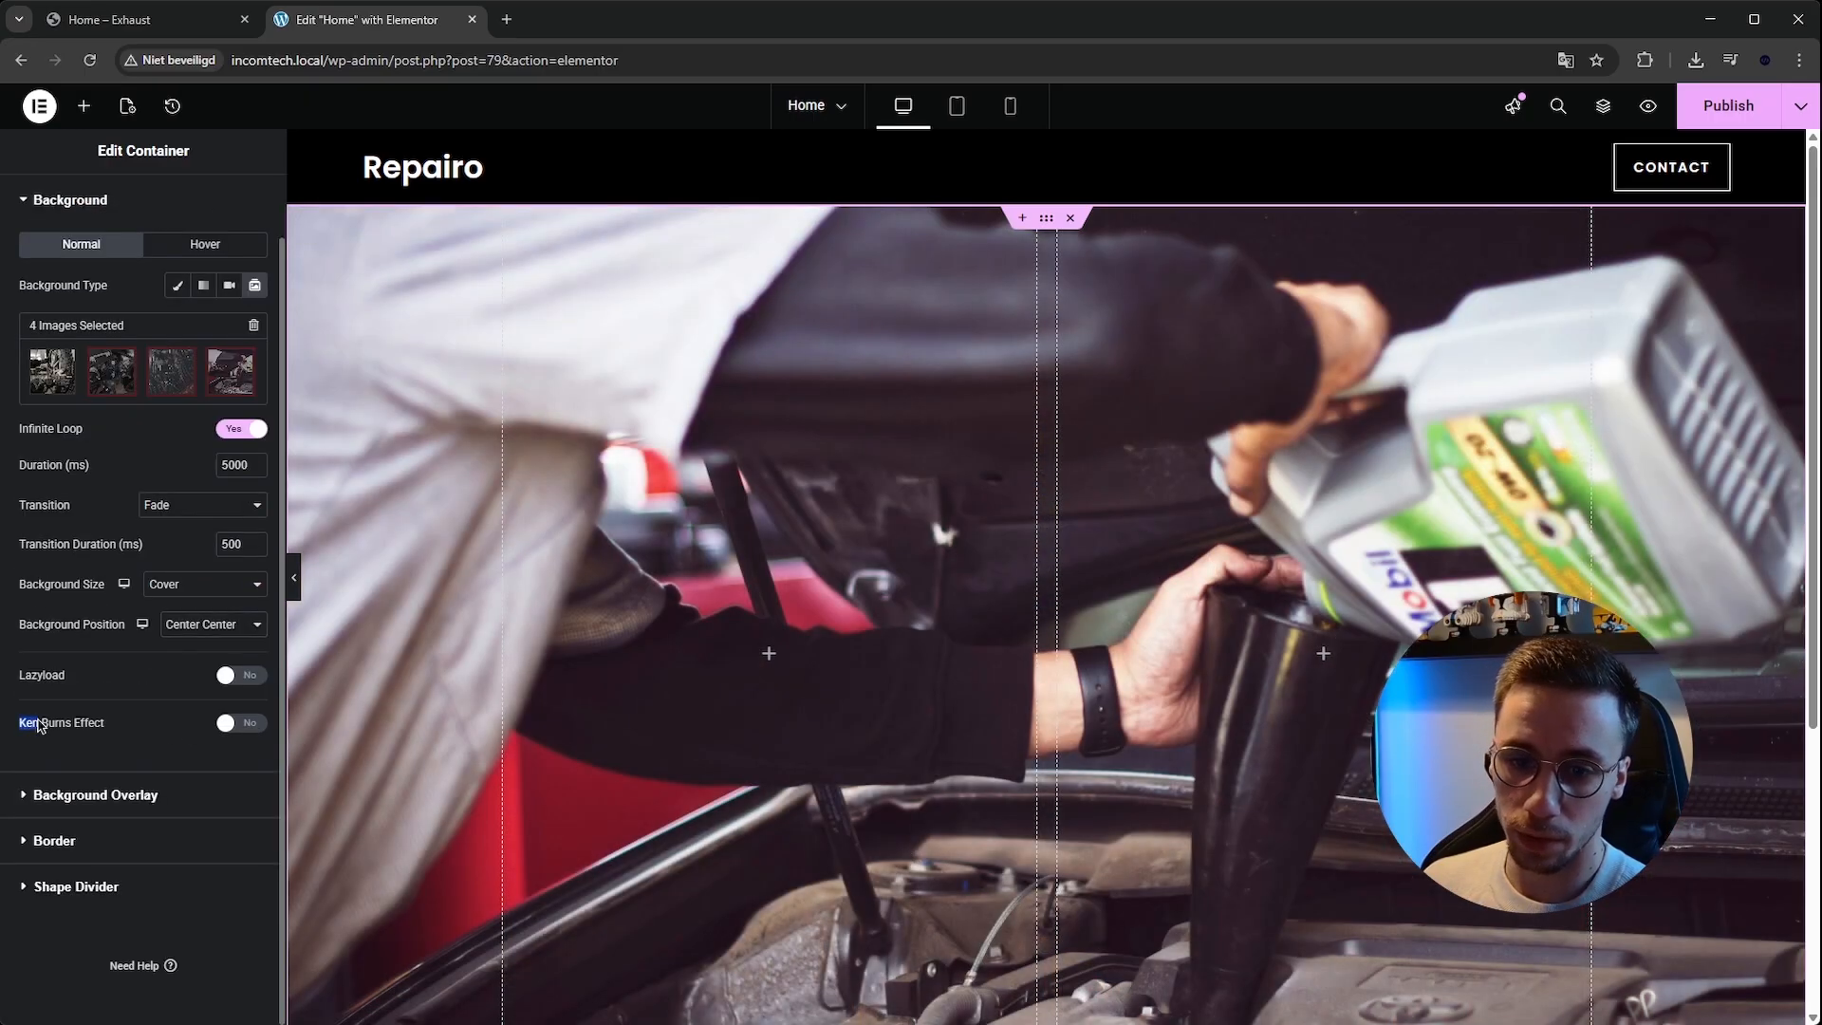
left_click(98, 727)
left_click(133, 19)
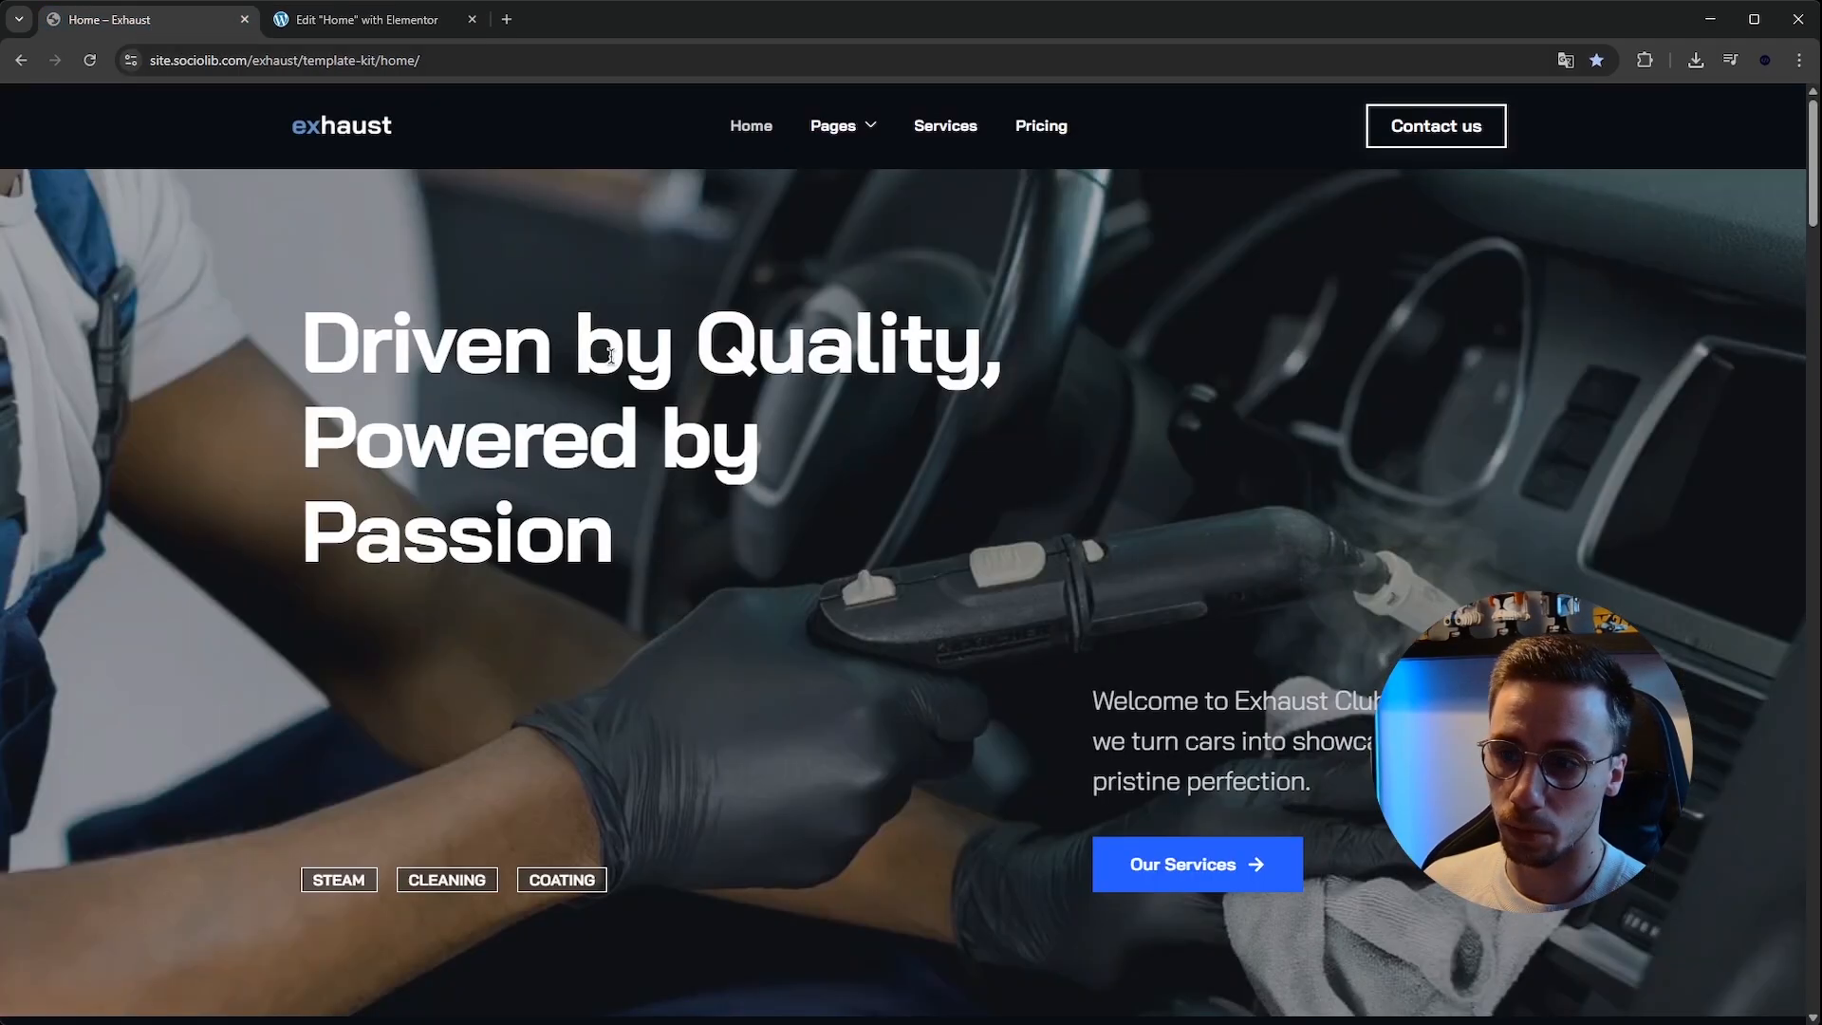
left_click(359, 24)
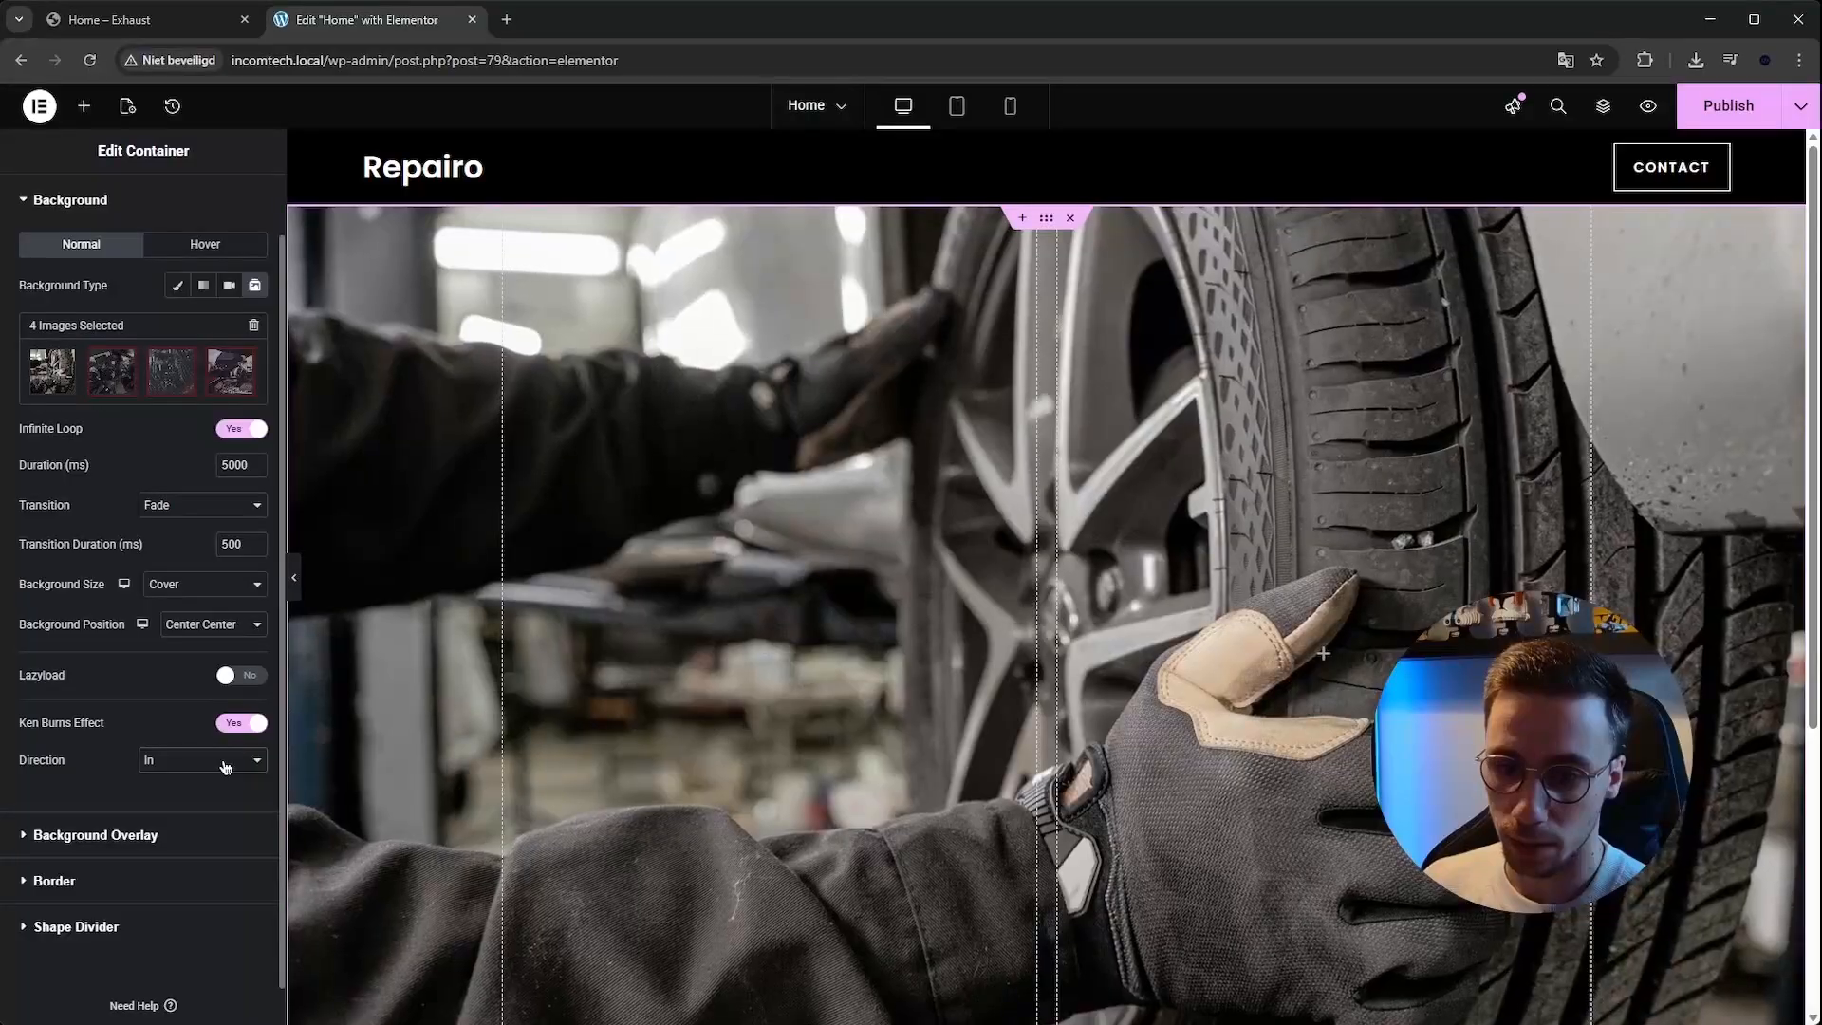
left_click(296, 585)
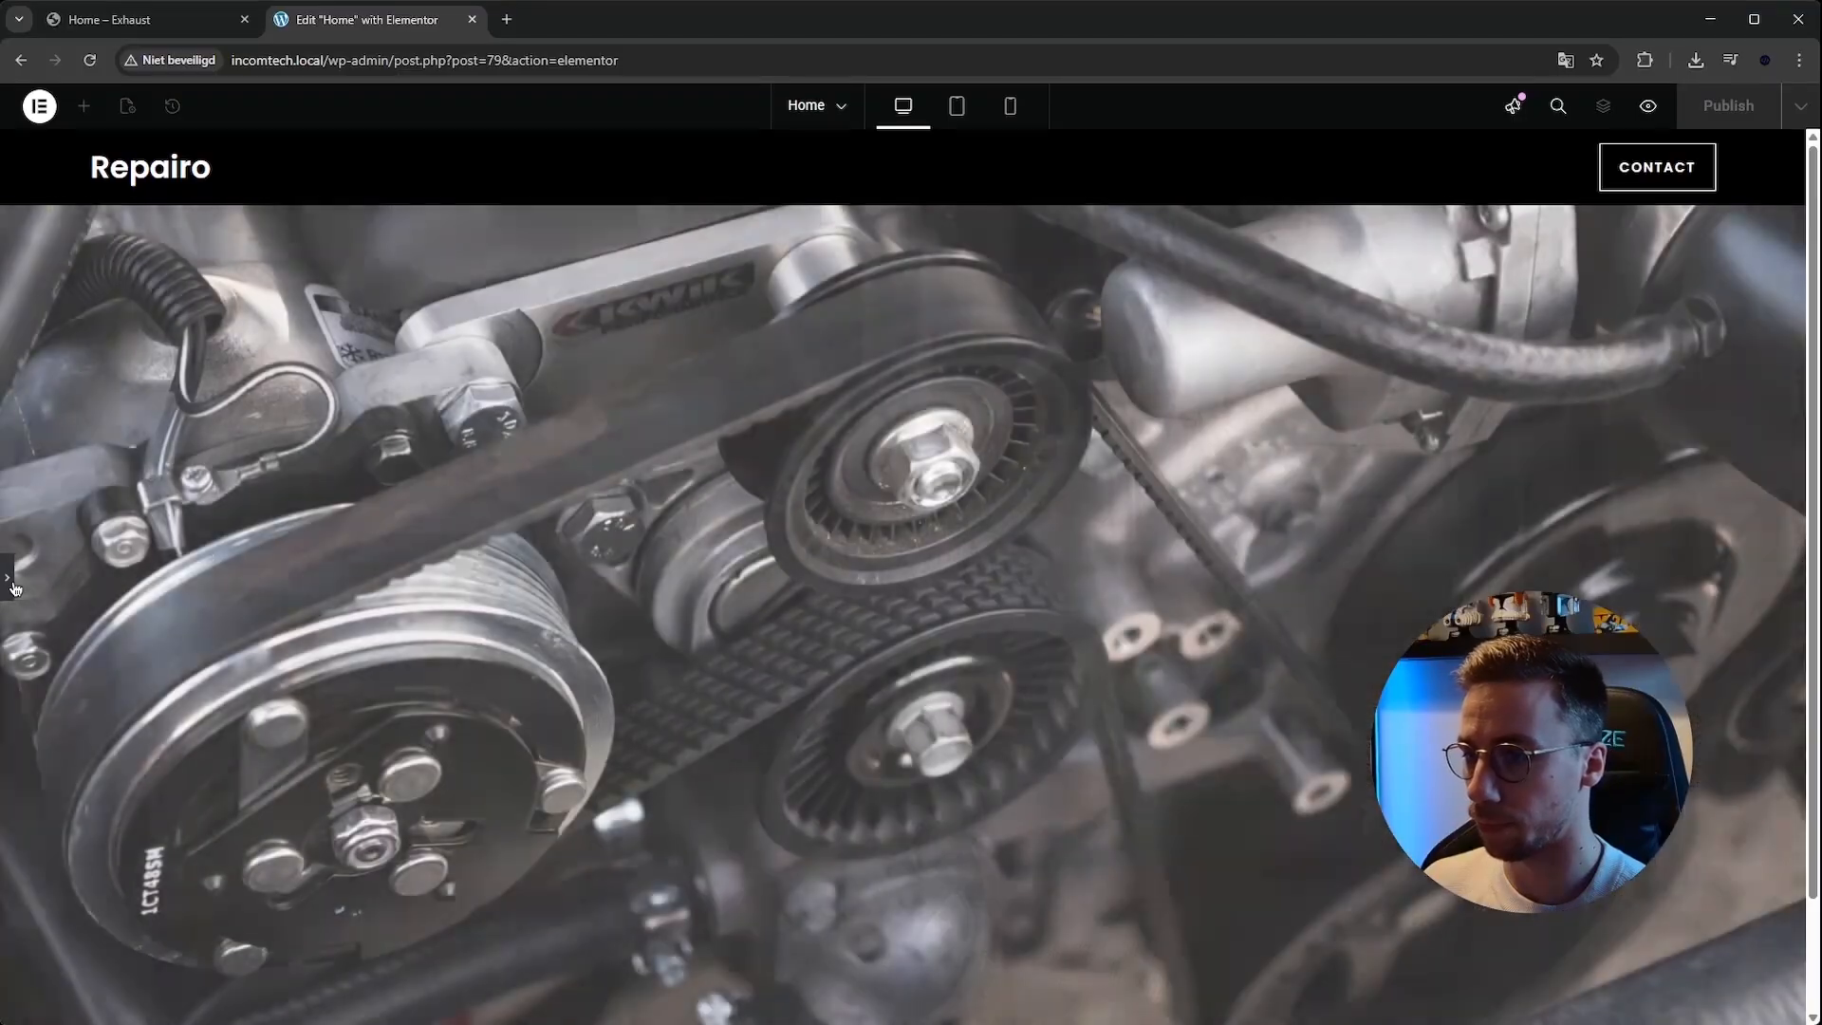
left_click(13, 584)
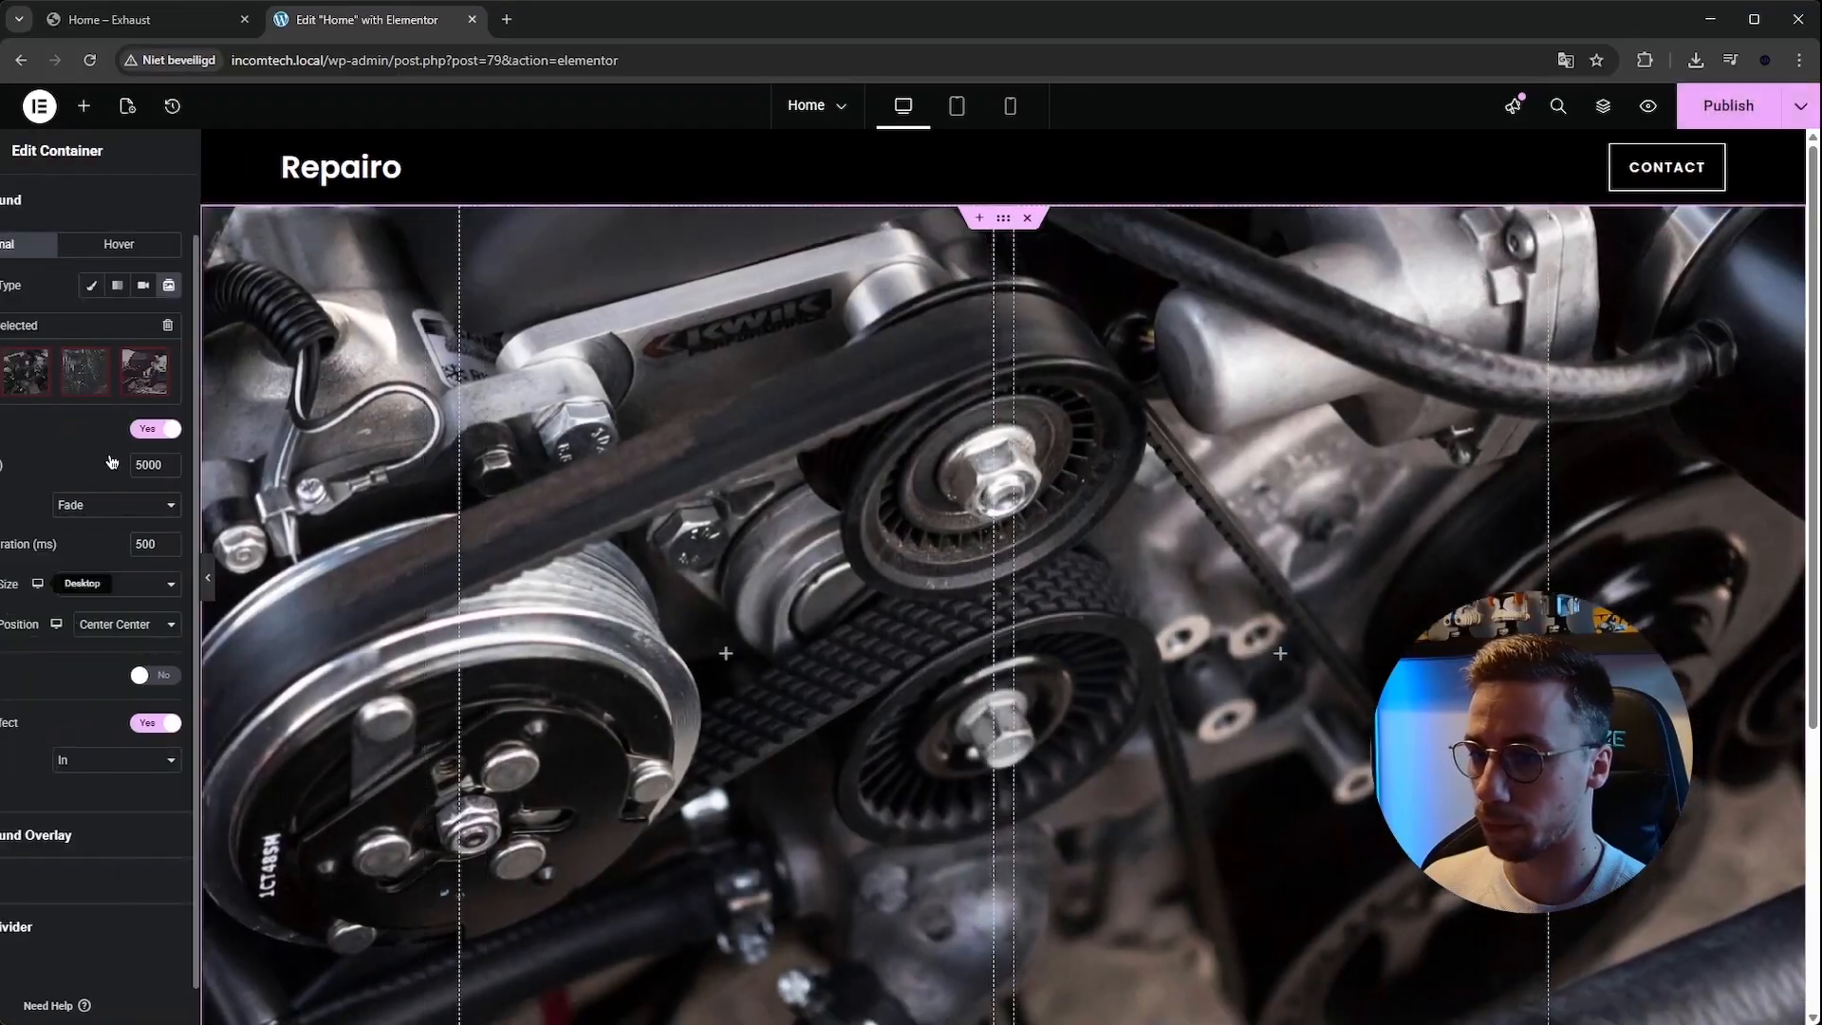
left_click(109, 19)
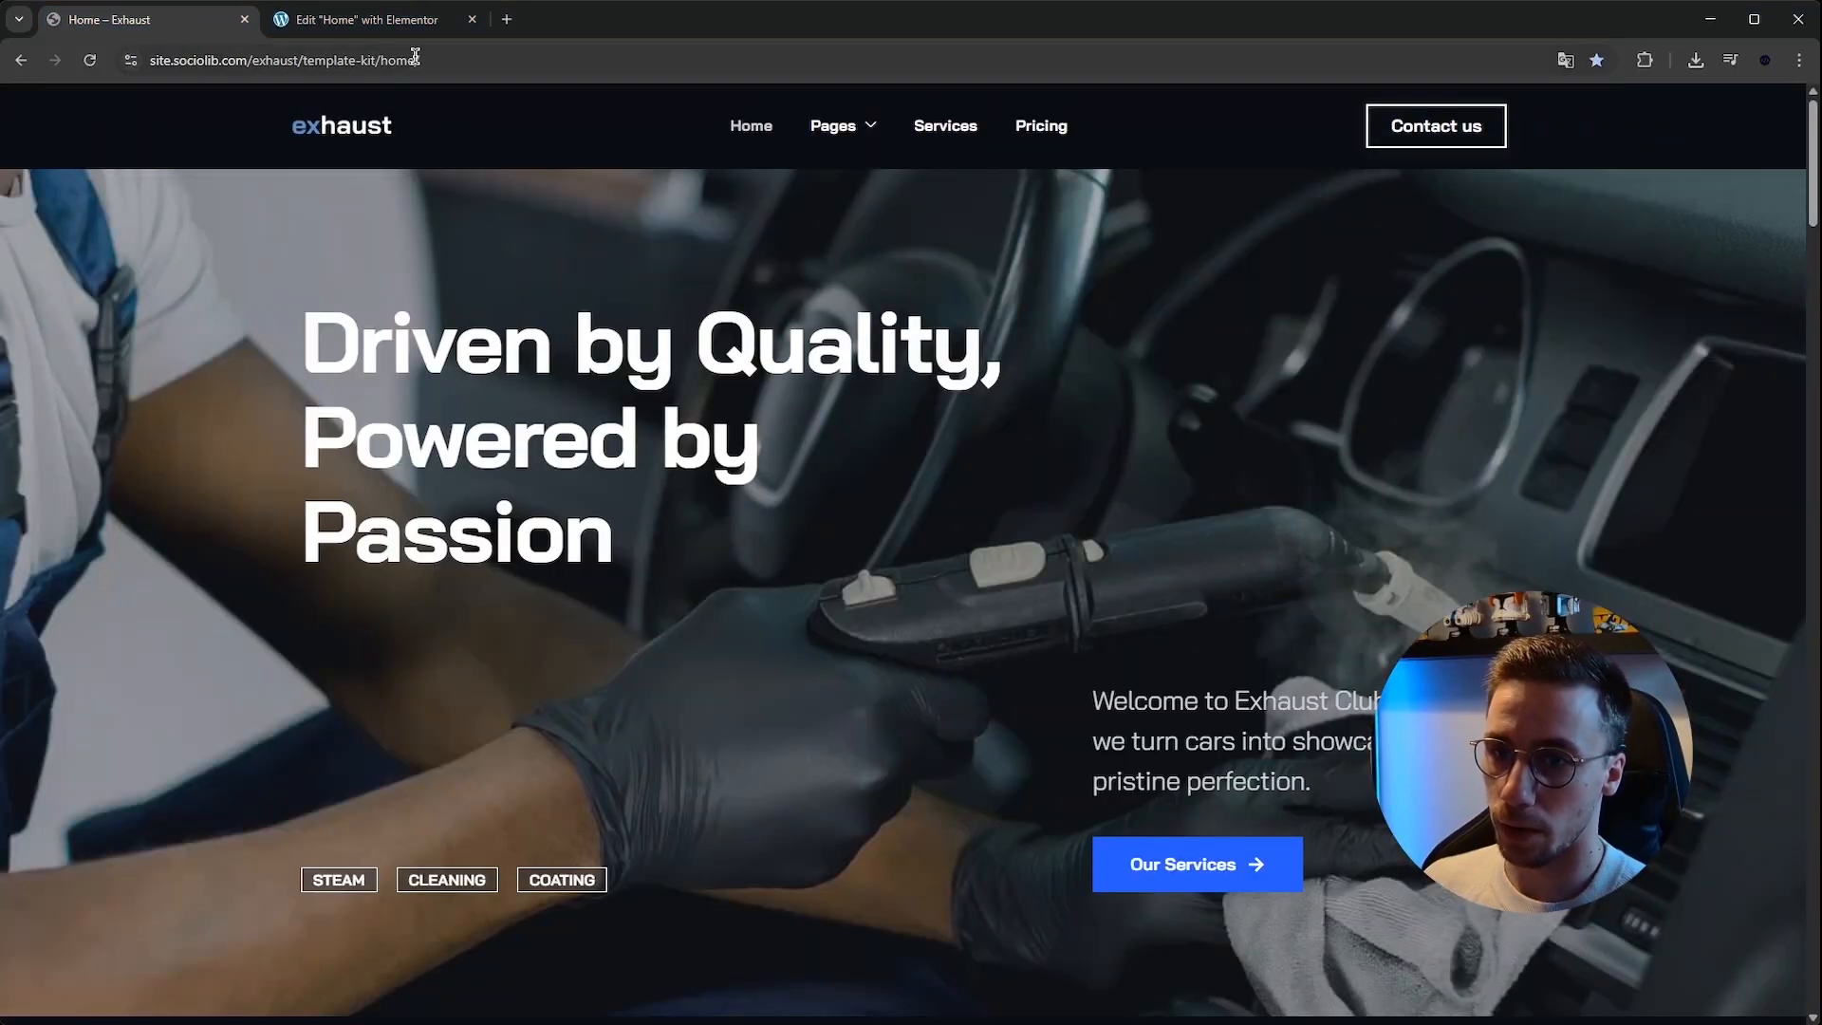
key("ctrl+Tab")
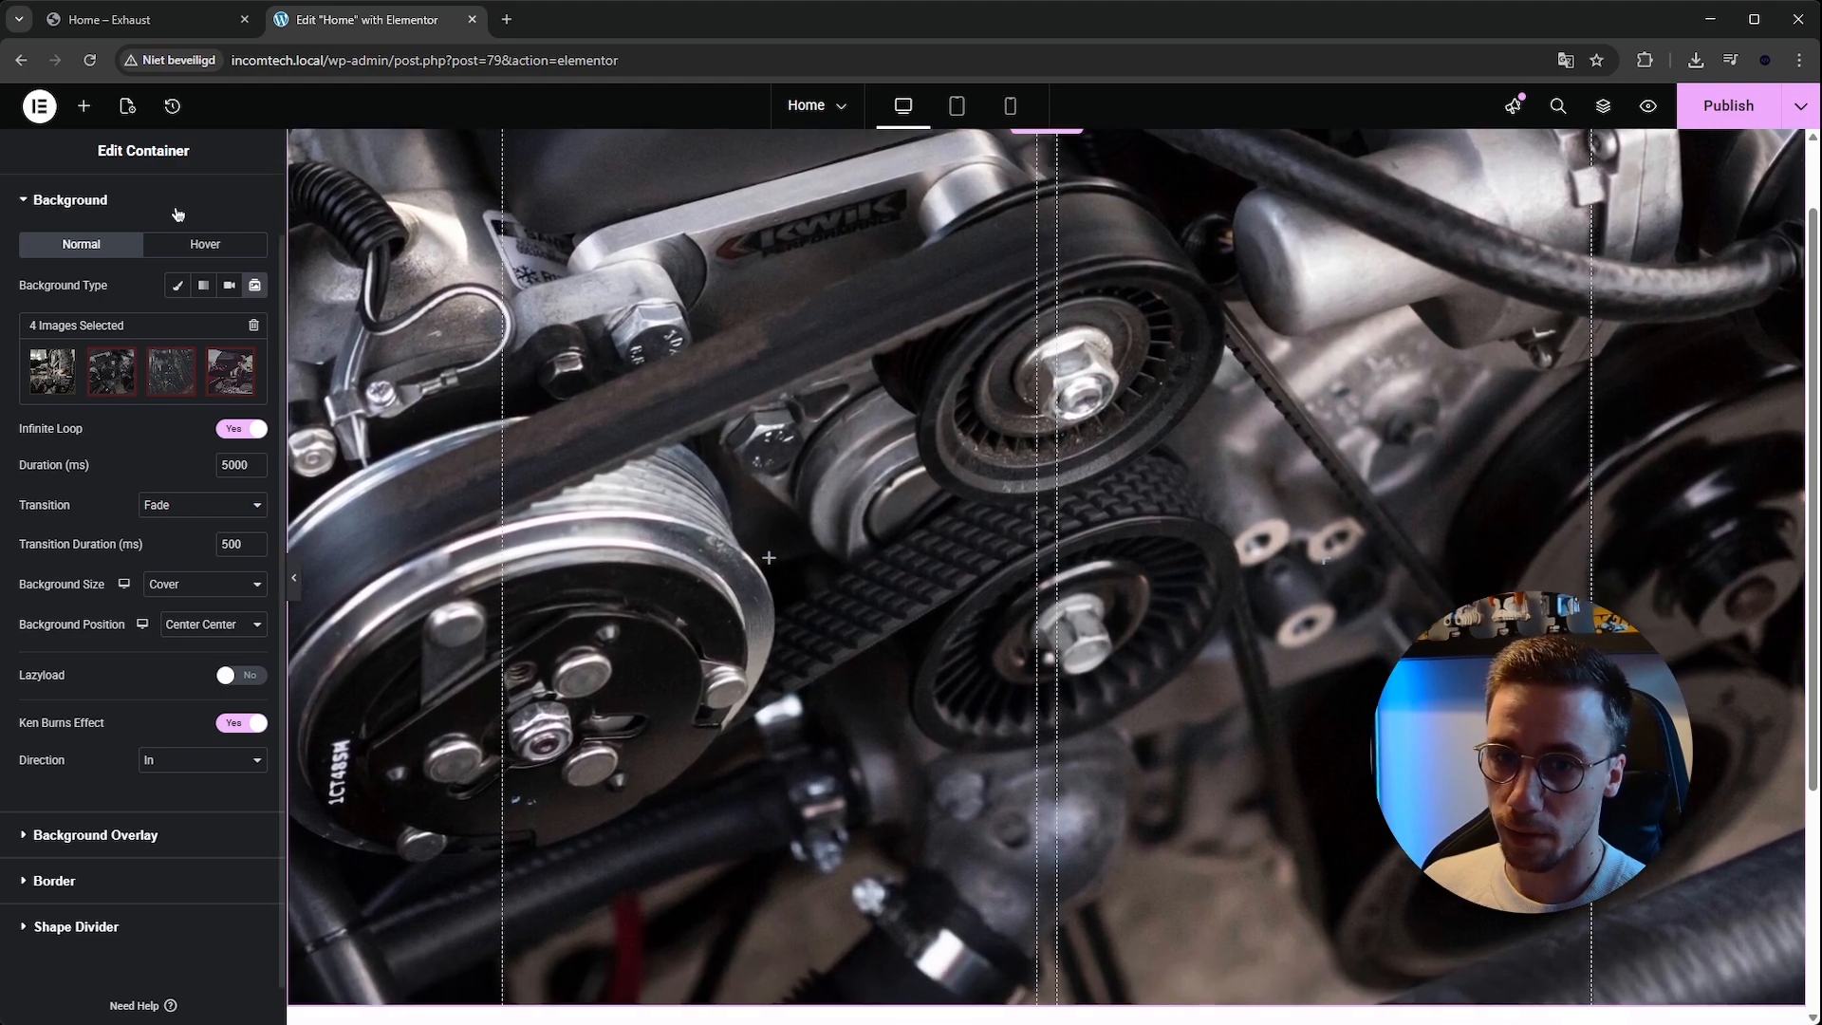
Give the hero container a black classic background overlay with opacity about 0.69.
left_click(108, 199)
left_click(98, 314)
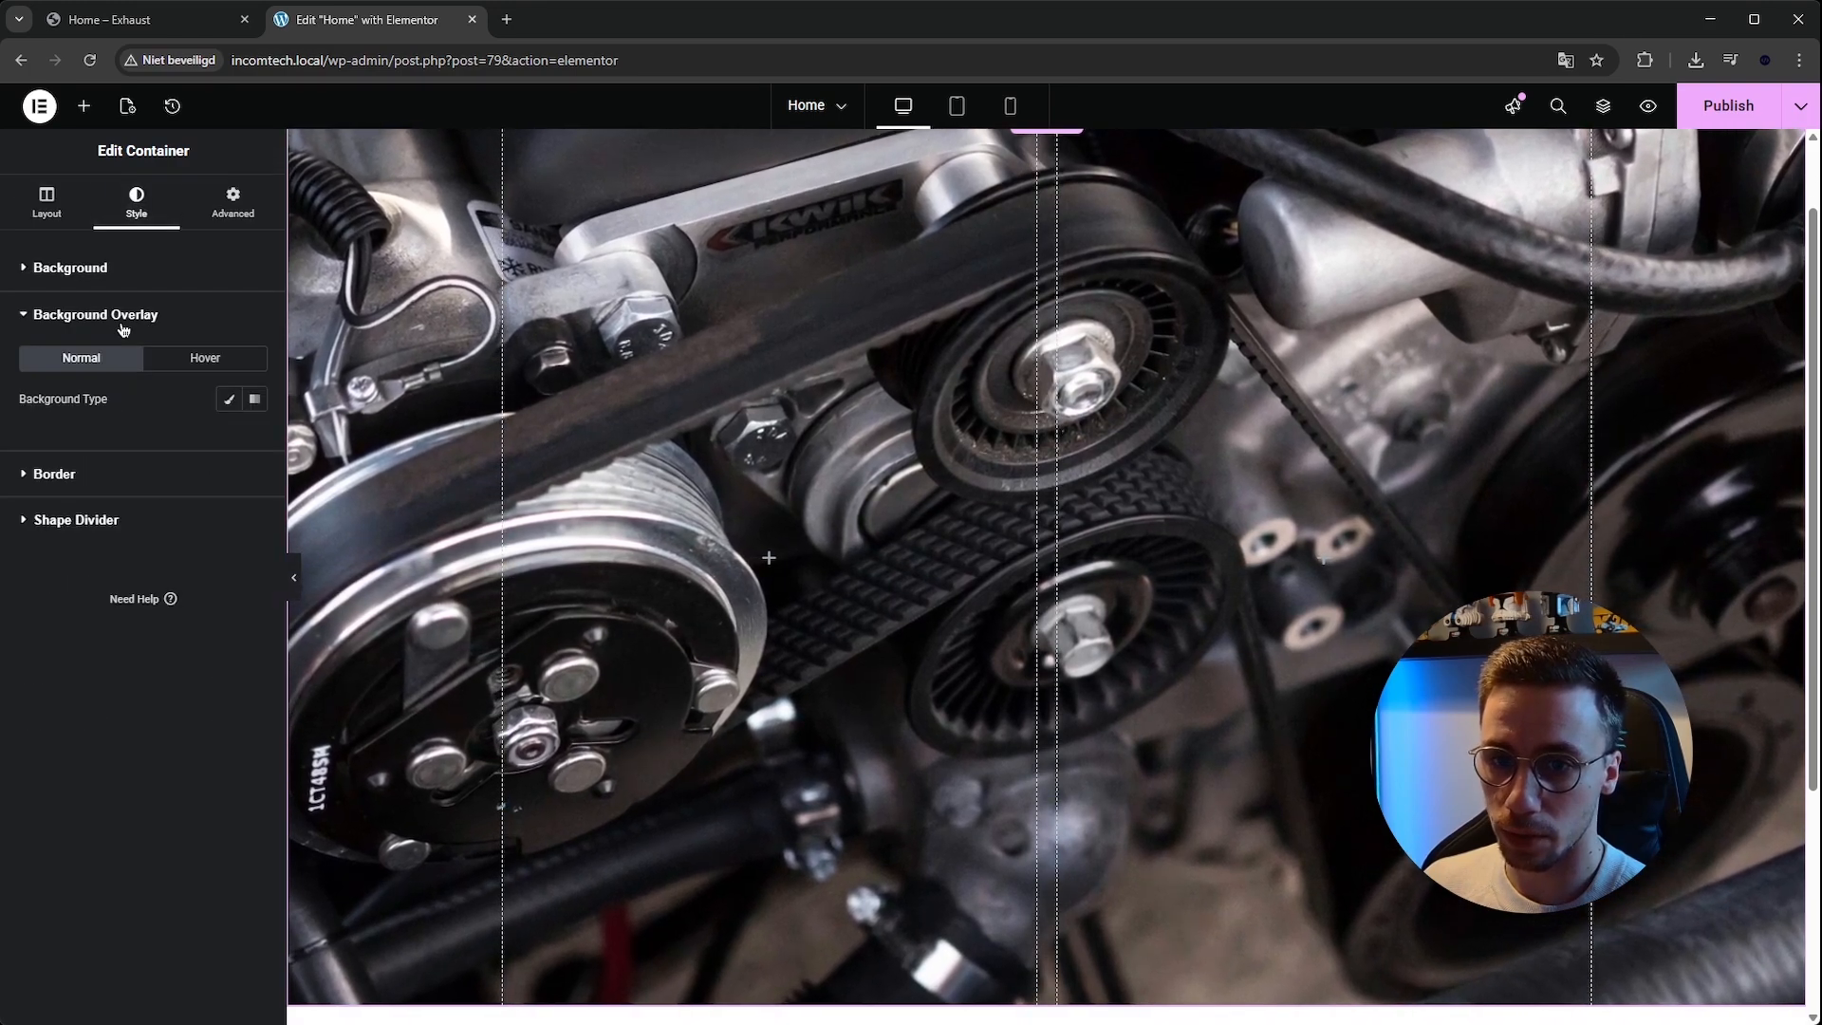
left_click(228, 399)
left_click(254, 438)
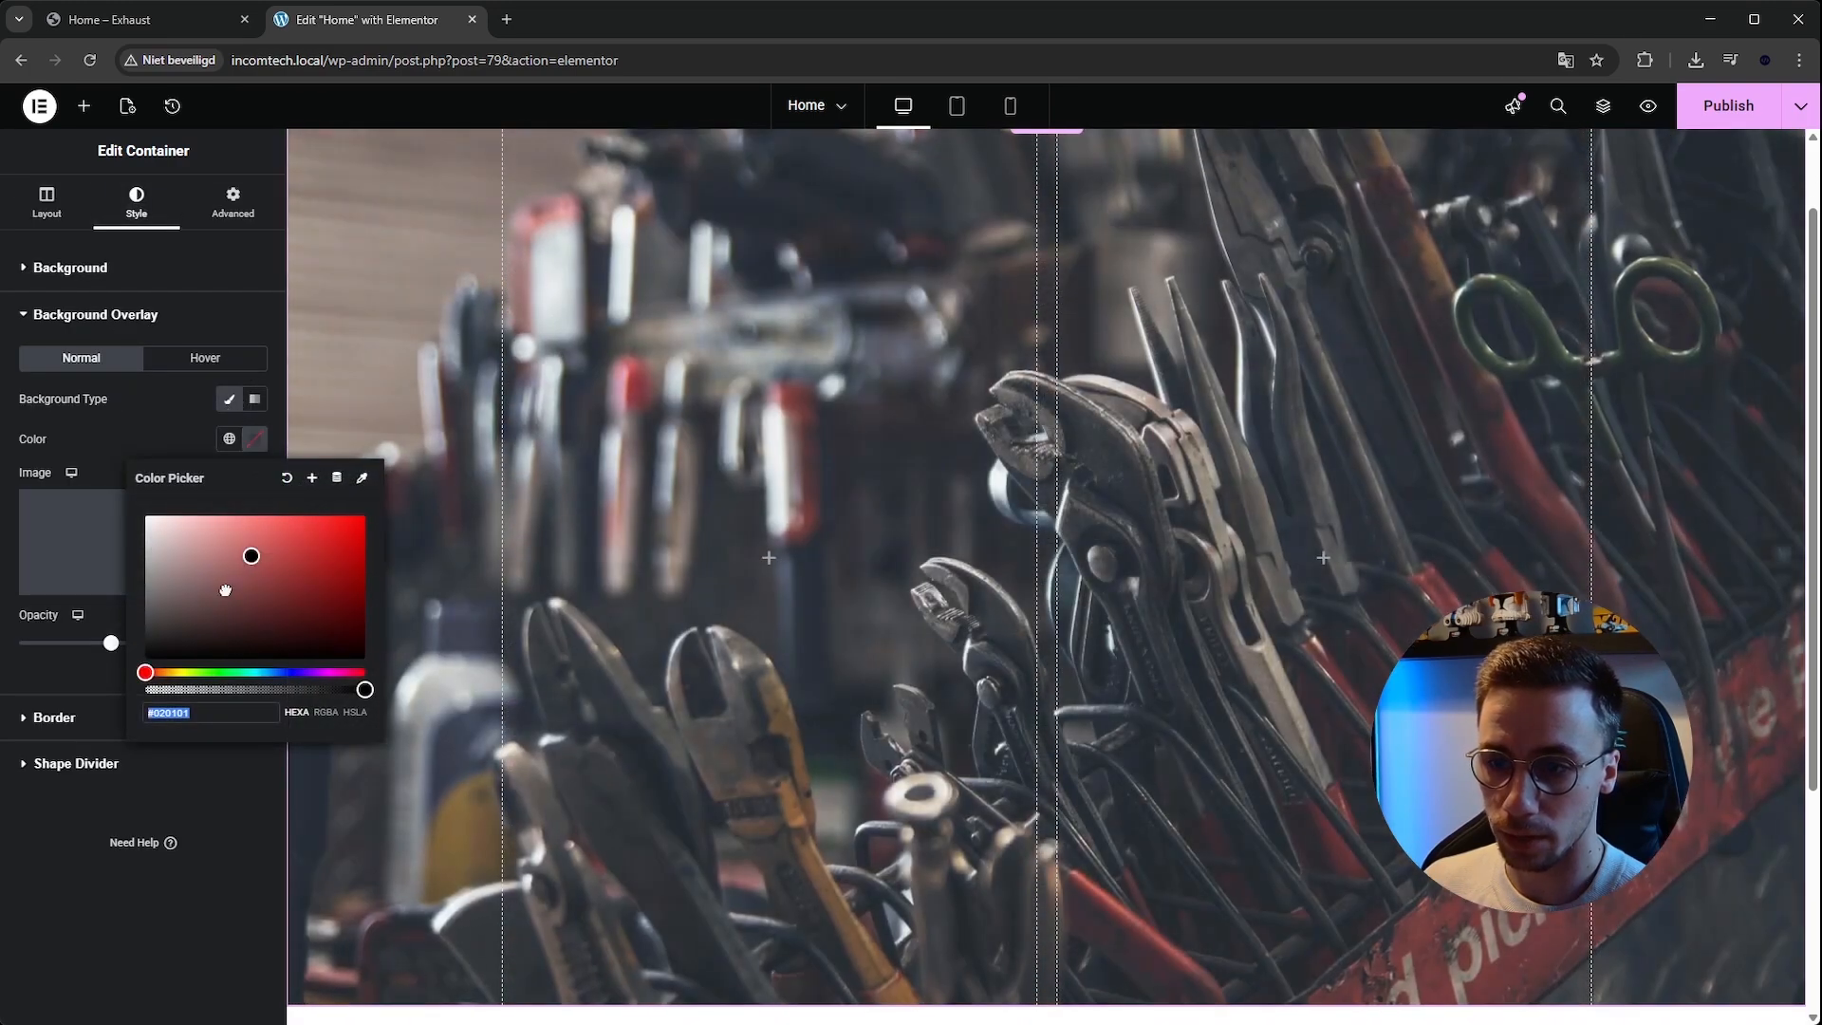
left_click(145, 658)
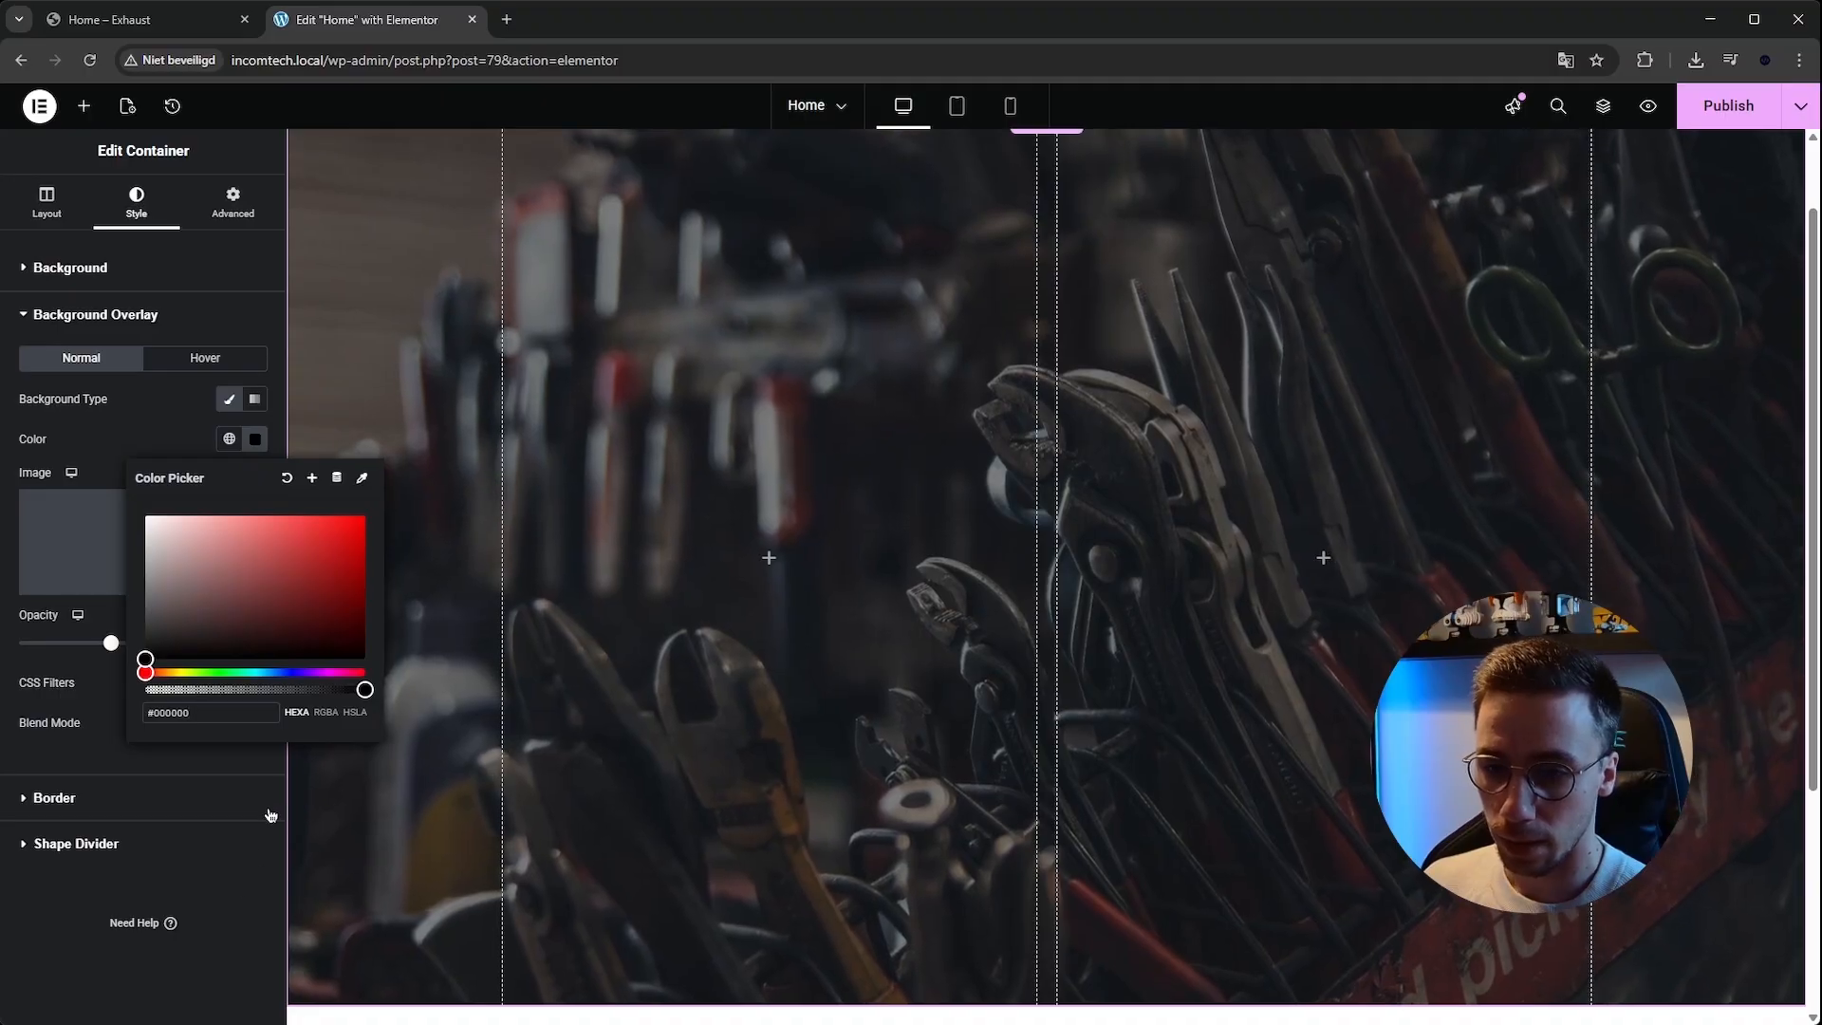
left_click(111, 644)
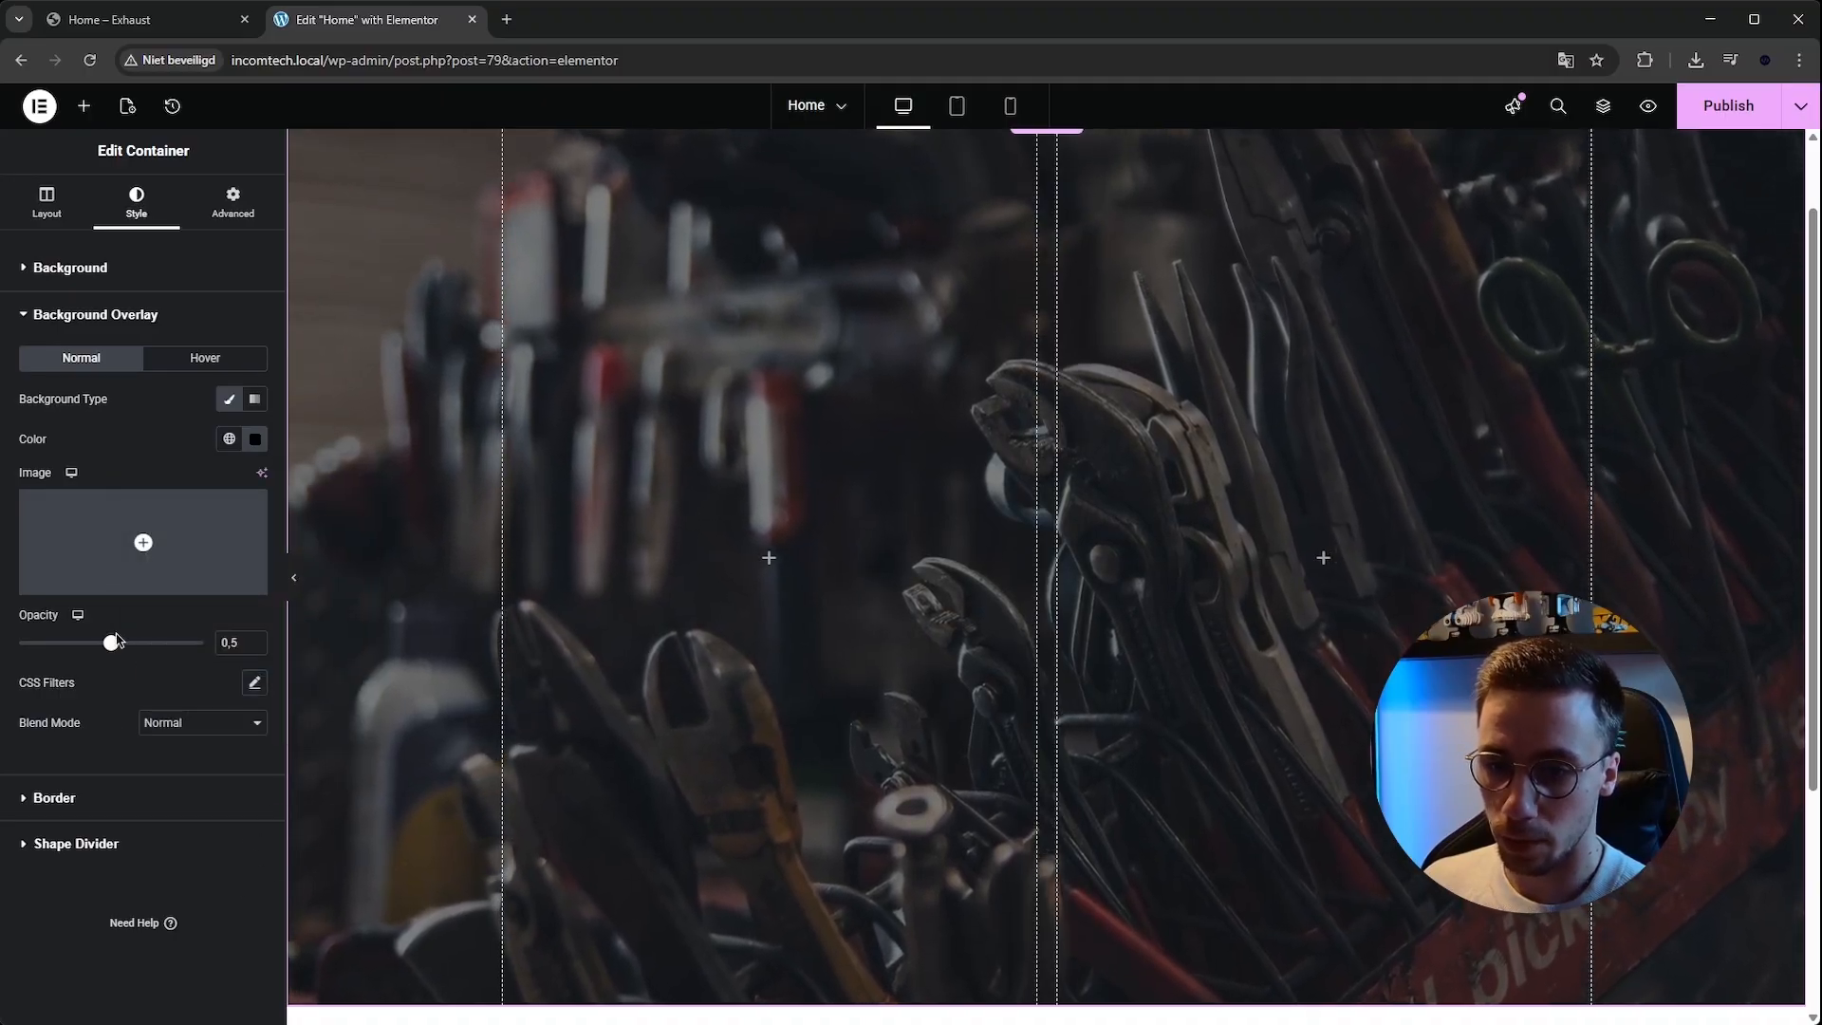
mouse_move(111, 644)
left_mouse_down()
mouse_move(29, 644)
mouse_move(203, 639)
mouse_move(138, 626)
left_mouse_up()
left_click(254, 639)
left_click(254, 638)
left_click(254, 639)
left_click(254, 638)
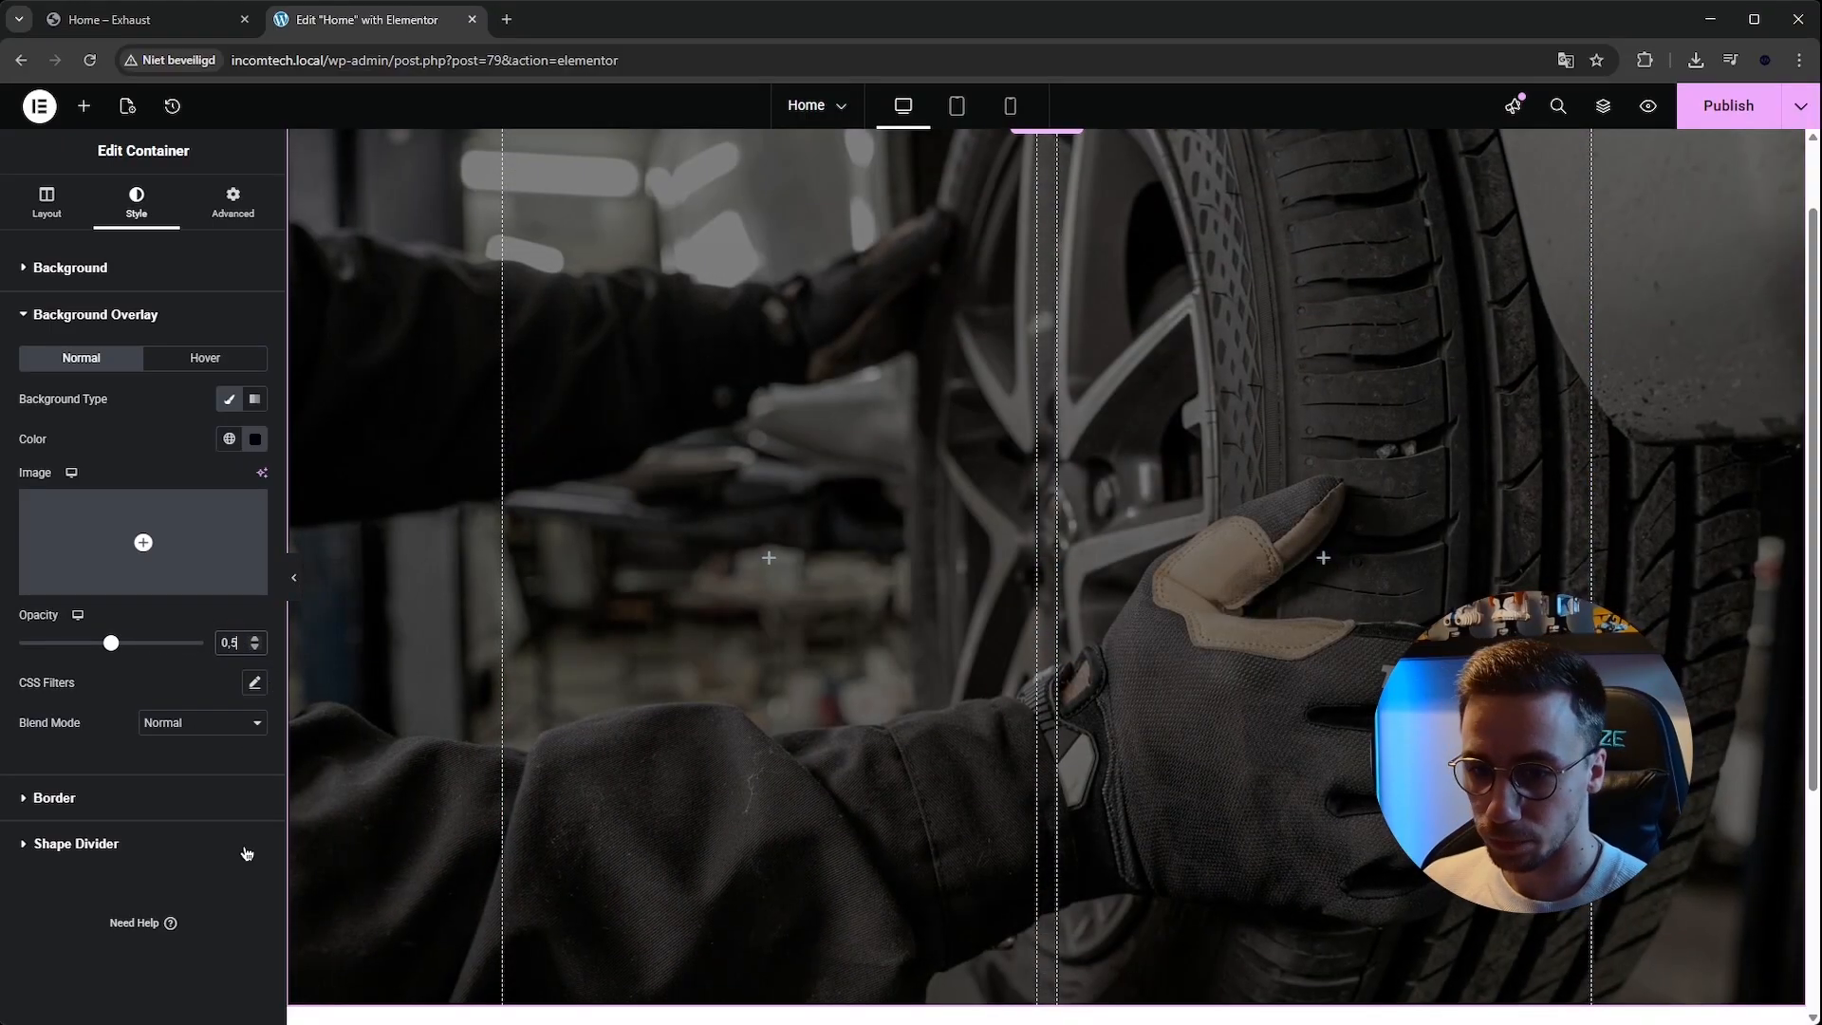
Publish the page.
left_click(245, 844)
scroll(550, 664, "up", 1)
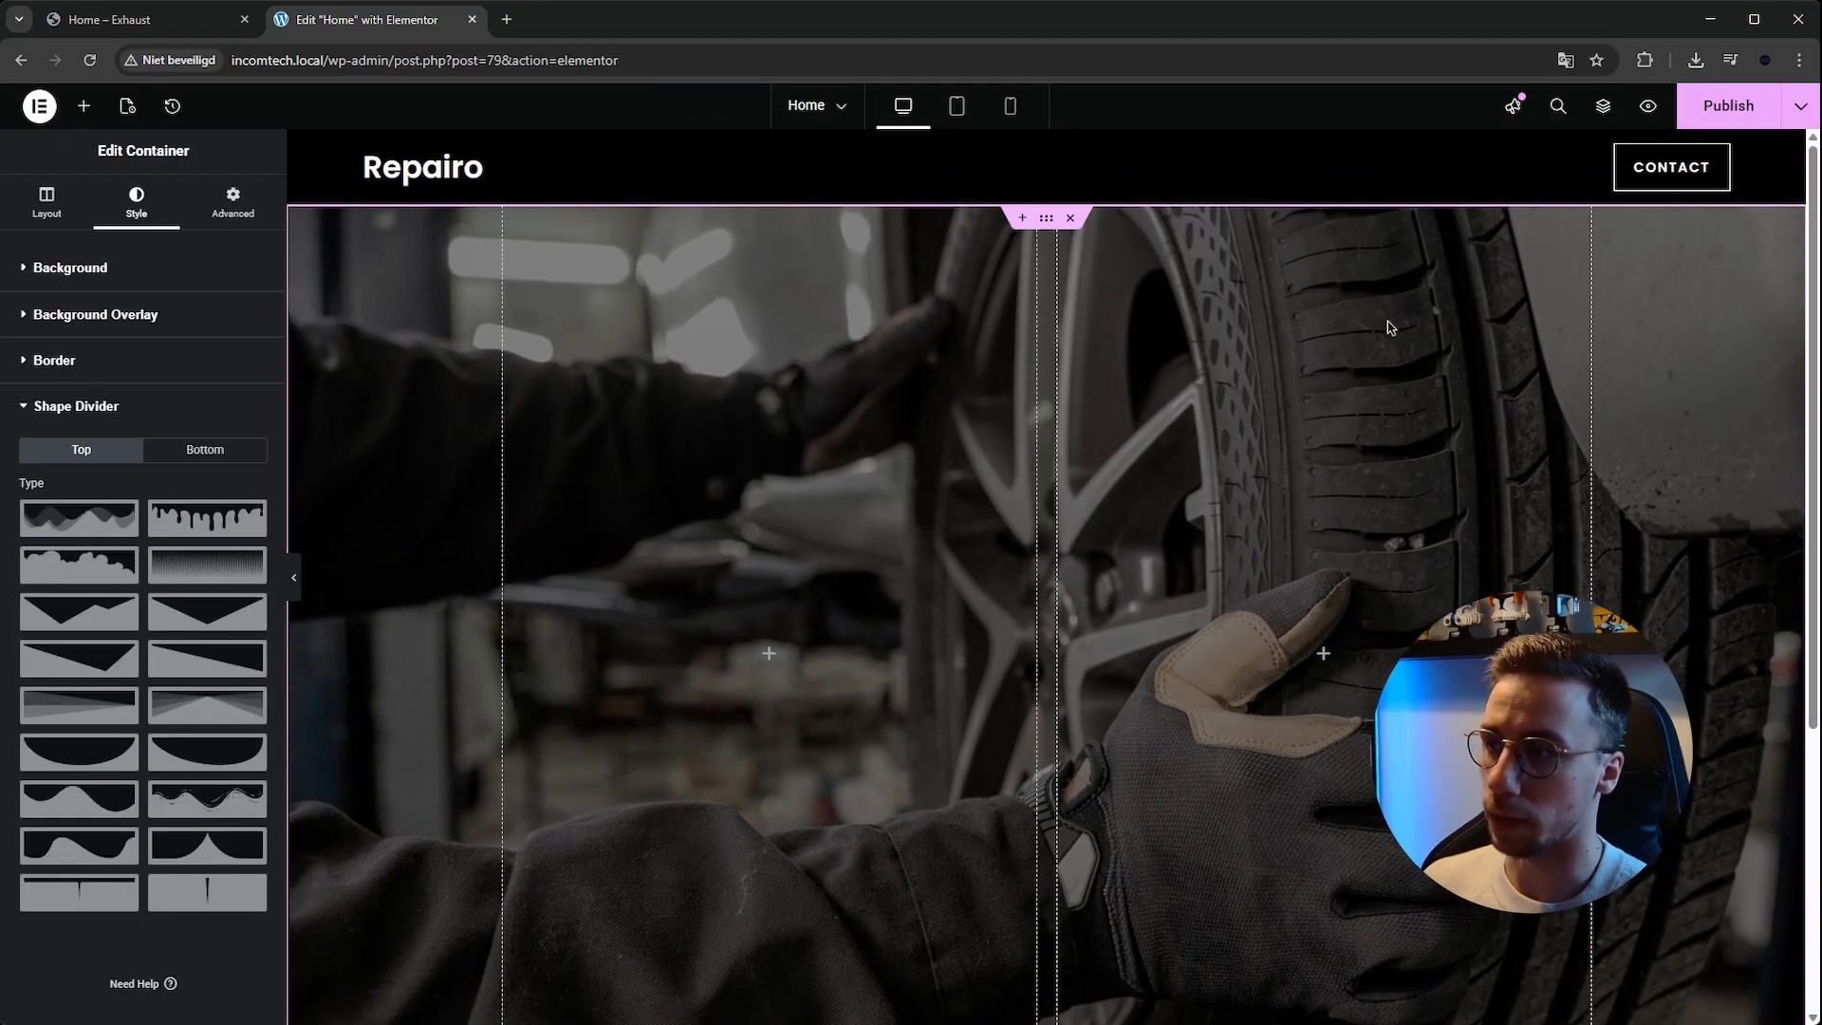
left_click(1727, 105)
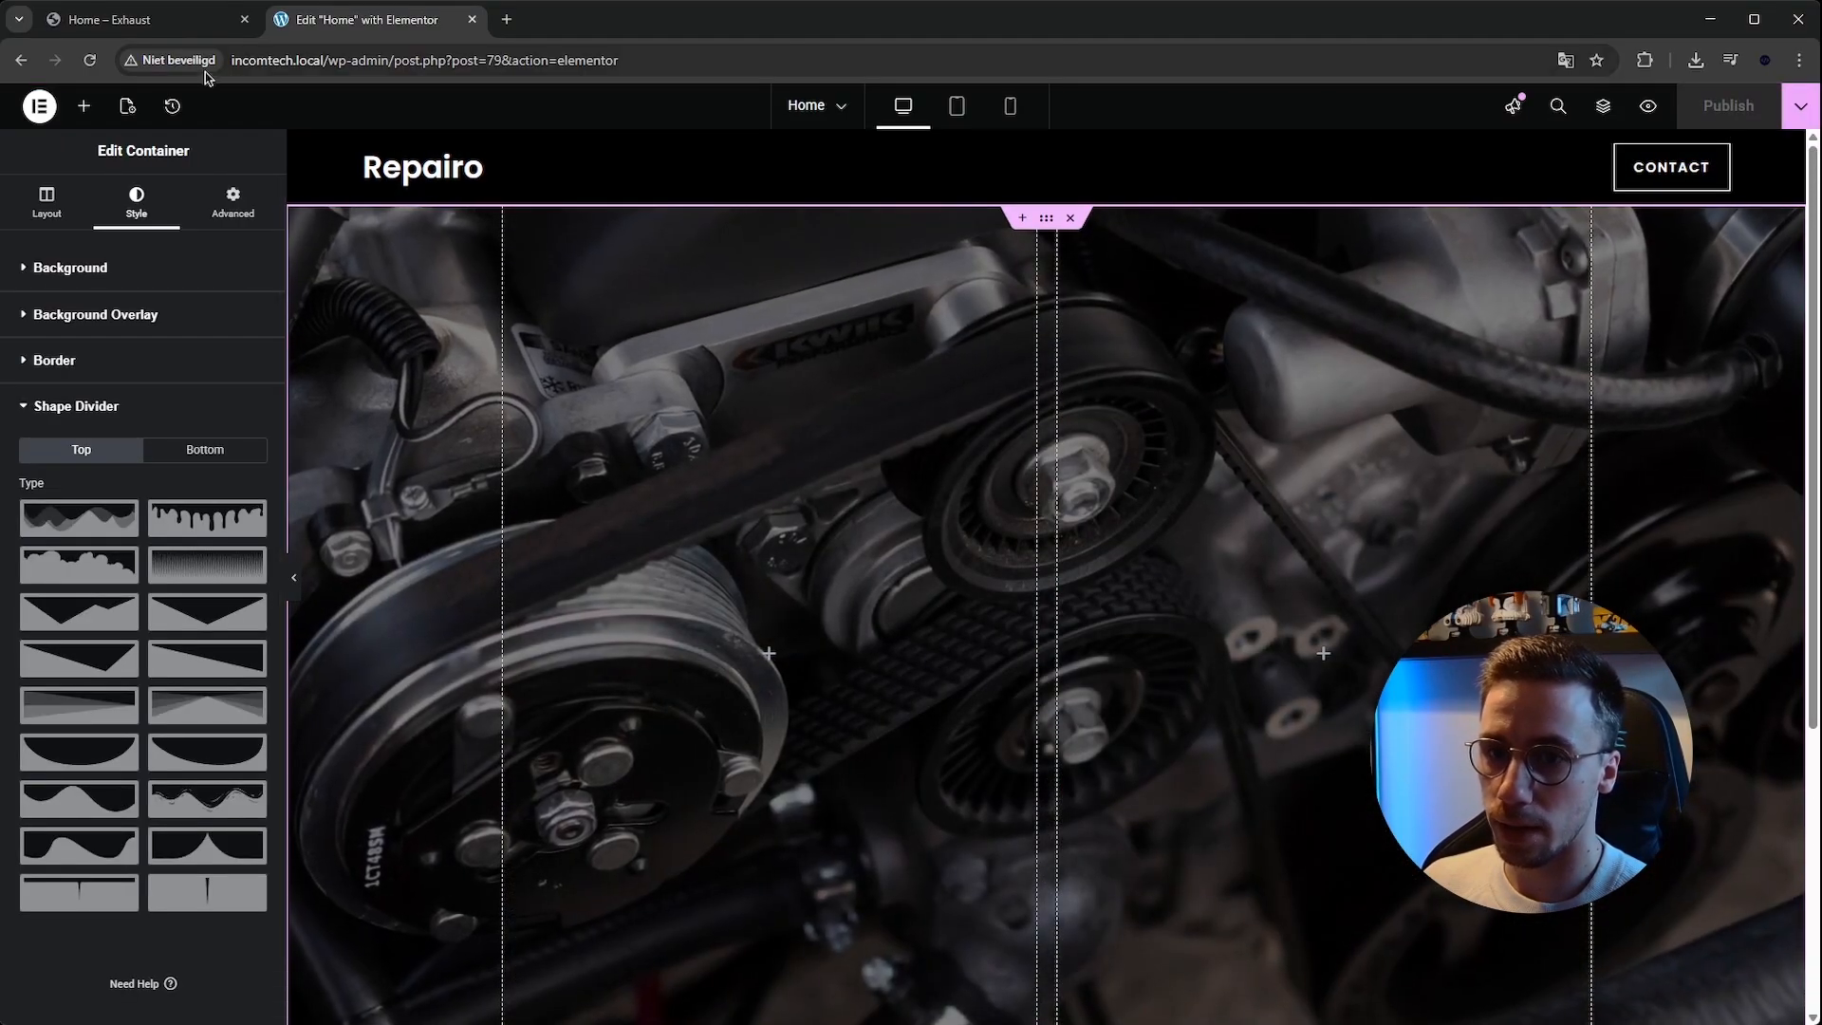
Copy the hero heading text from the reference site and return to the editor.
left_click(207, 20)
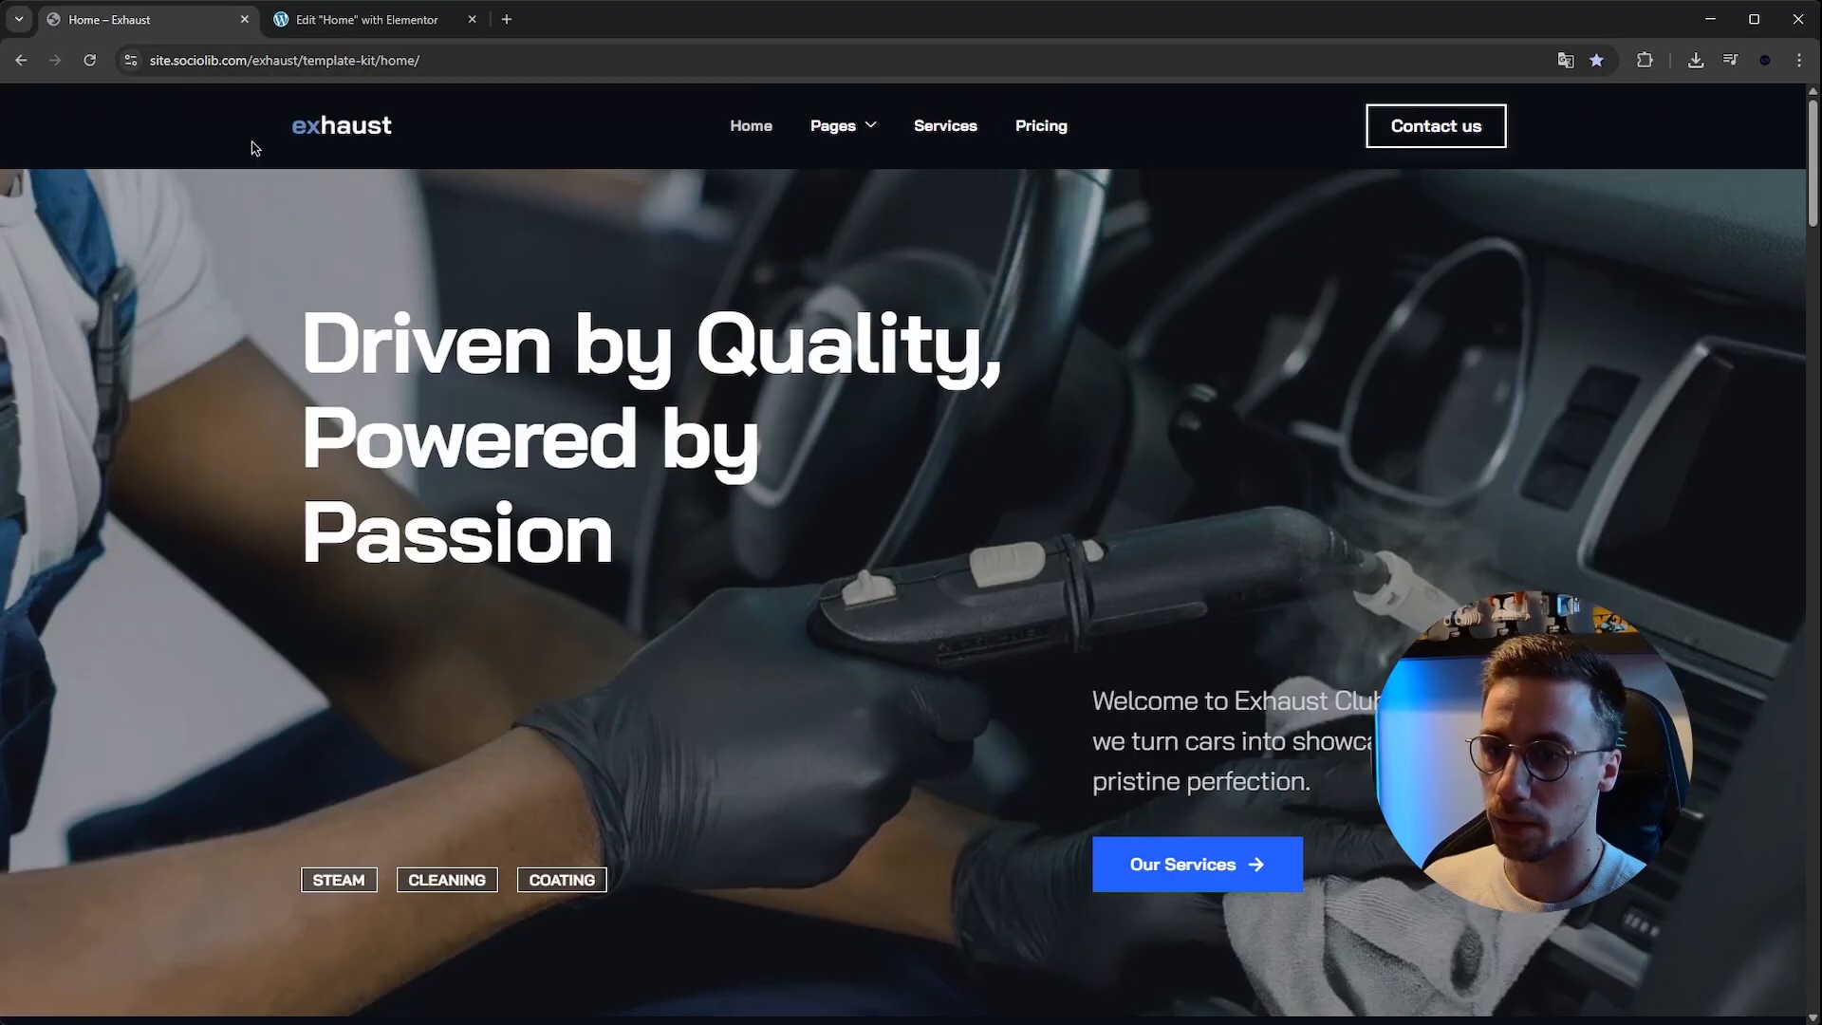
triple_click(667, 543)
key("ctrl+c")
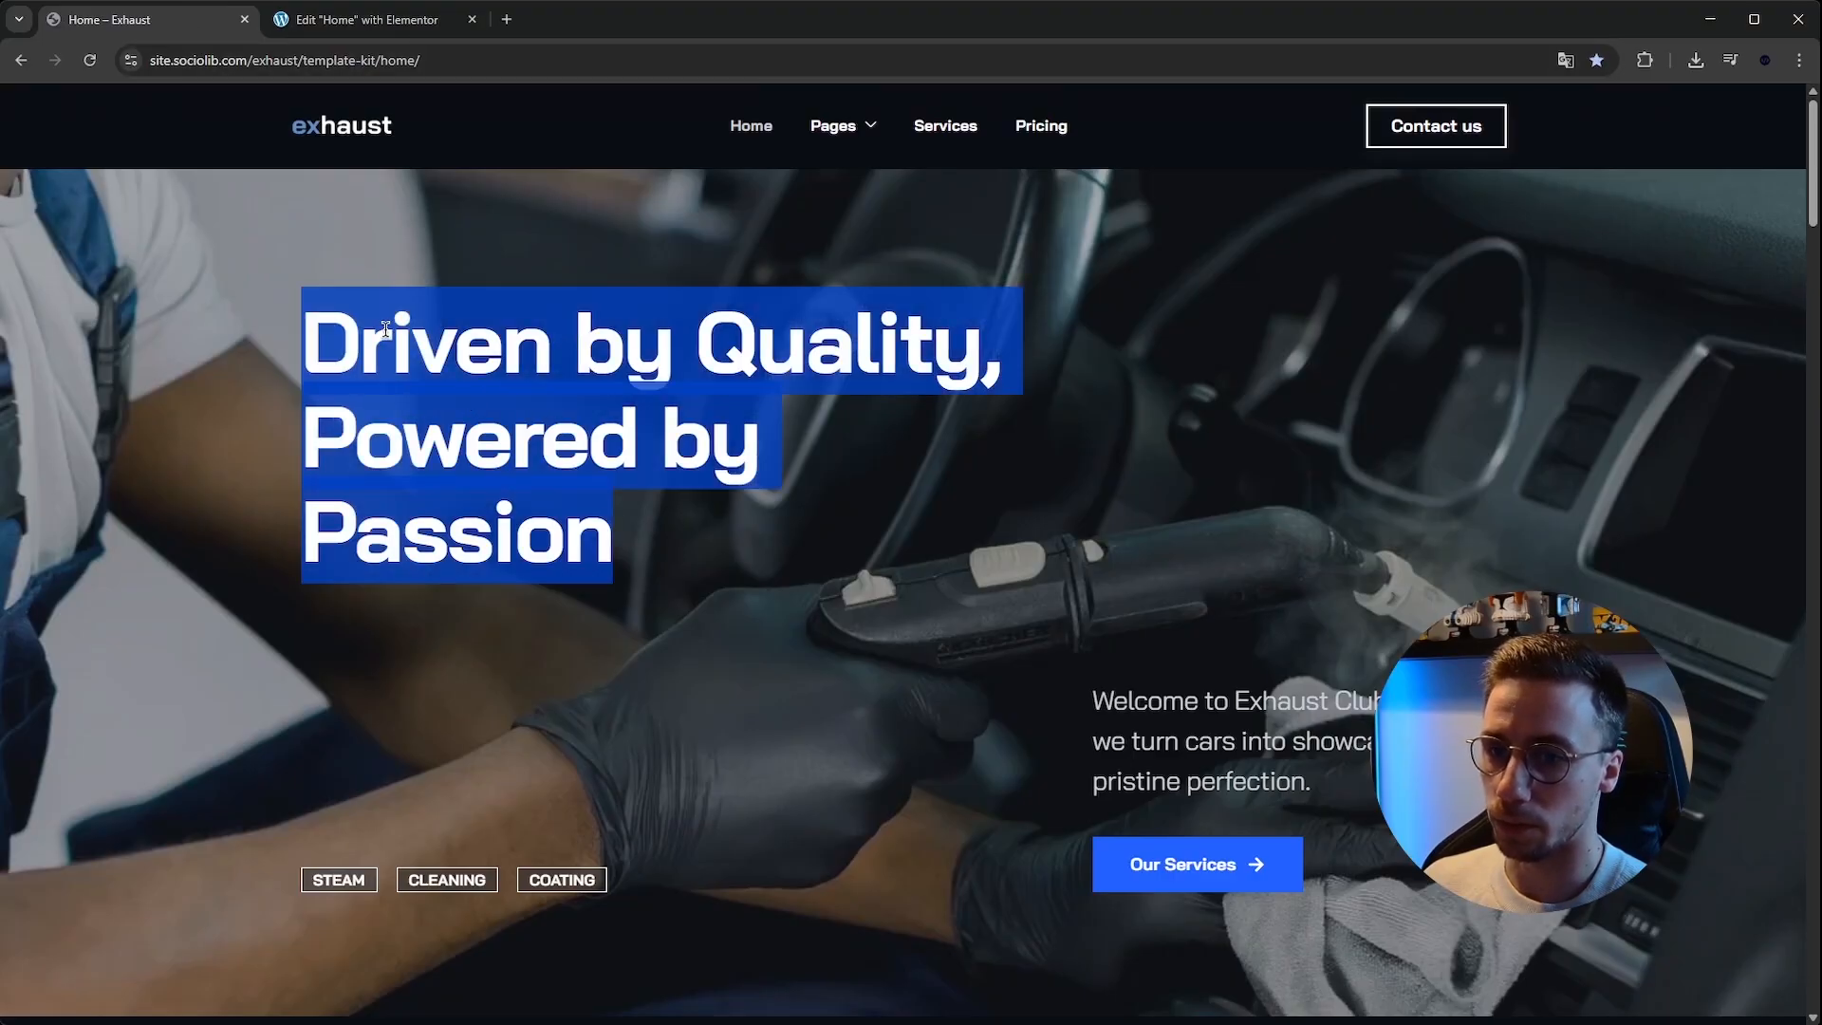
left_click_drag(304, 342, 590, 498)
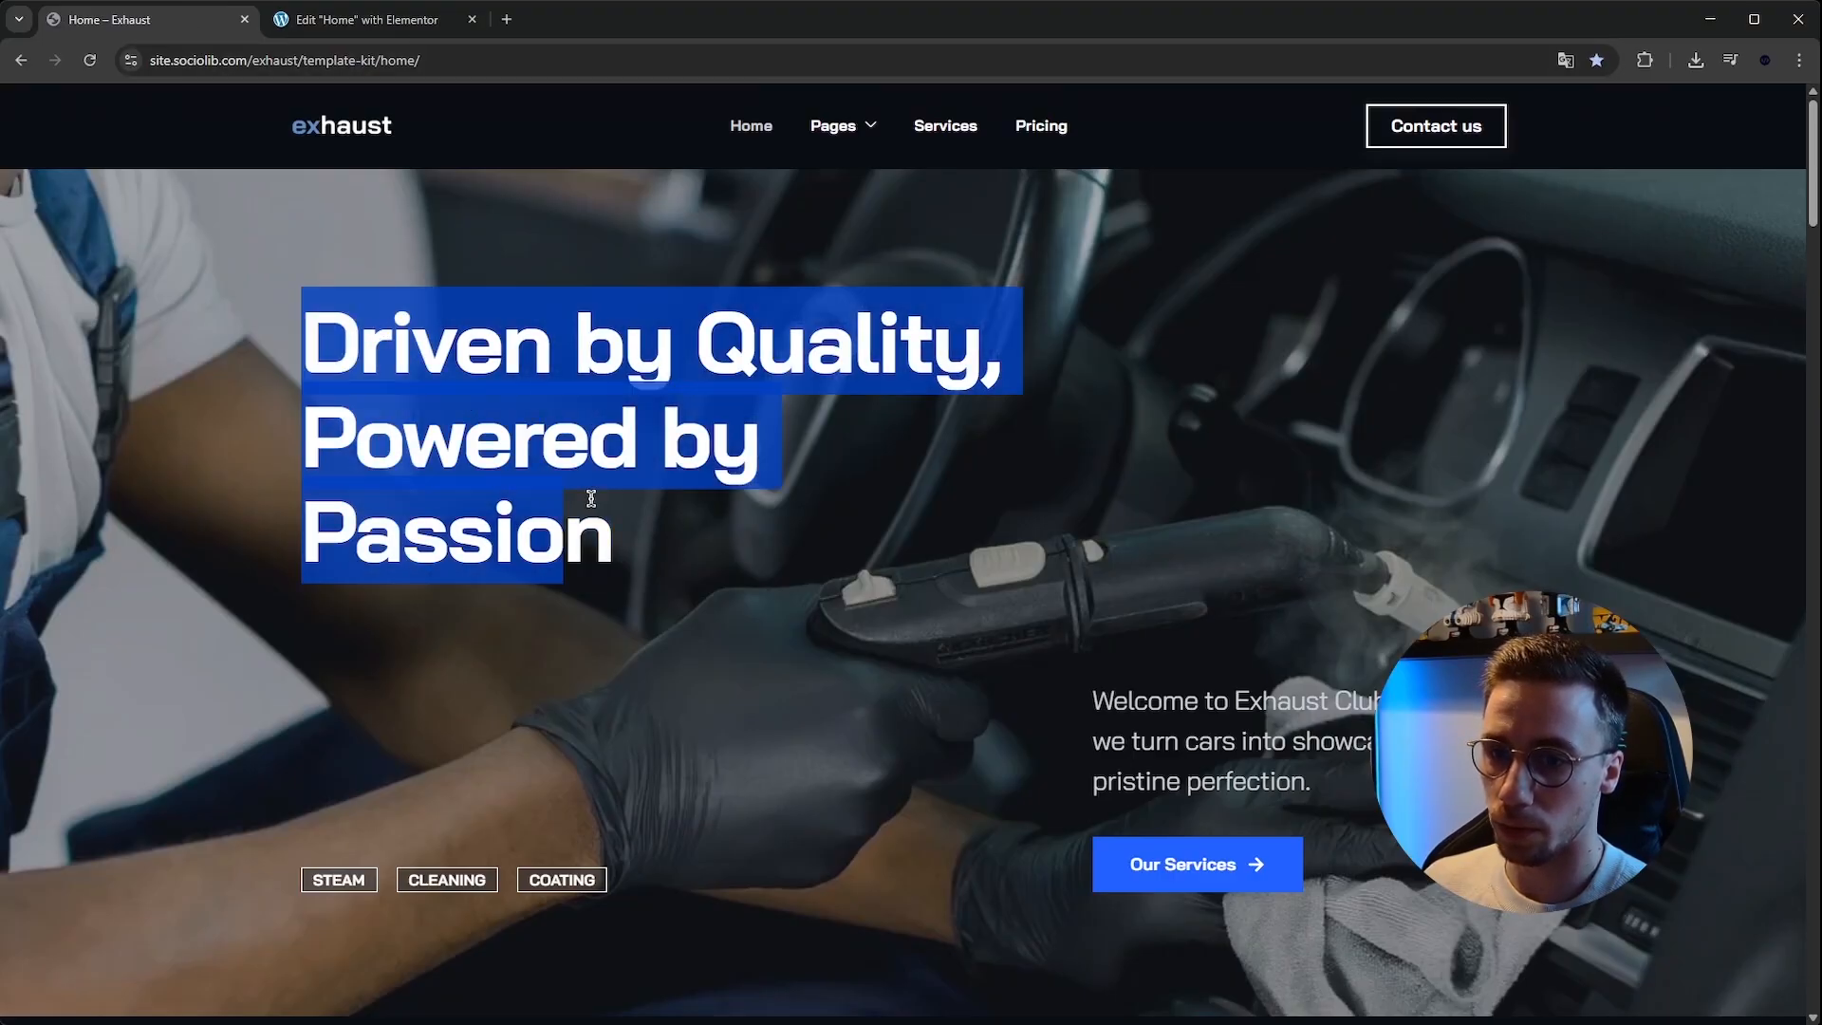
left_click(654, 556)
left_click(366, 21)
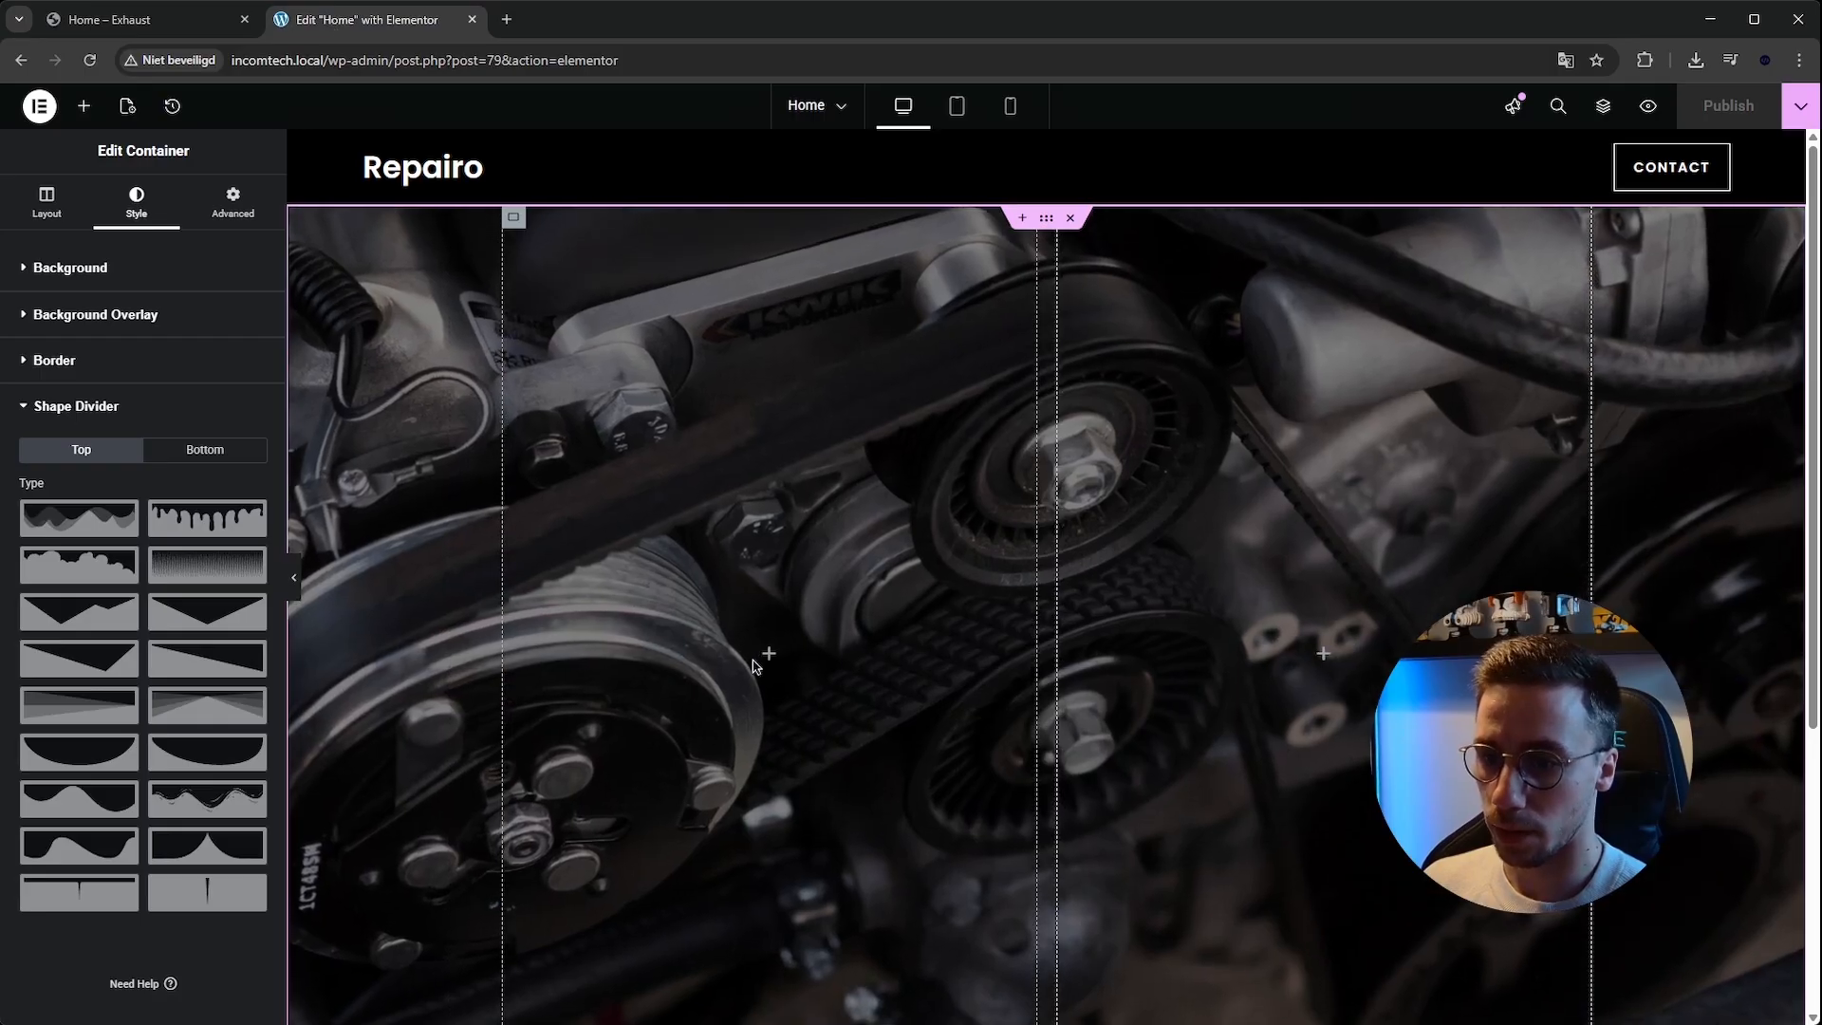
Add a Heading widget to the left hero column and paste "Driven by Quality, Powered by Passion" as its title.
left_click(767, 653)
left_click_drag(65, 512, 772, 666)
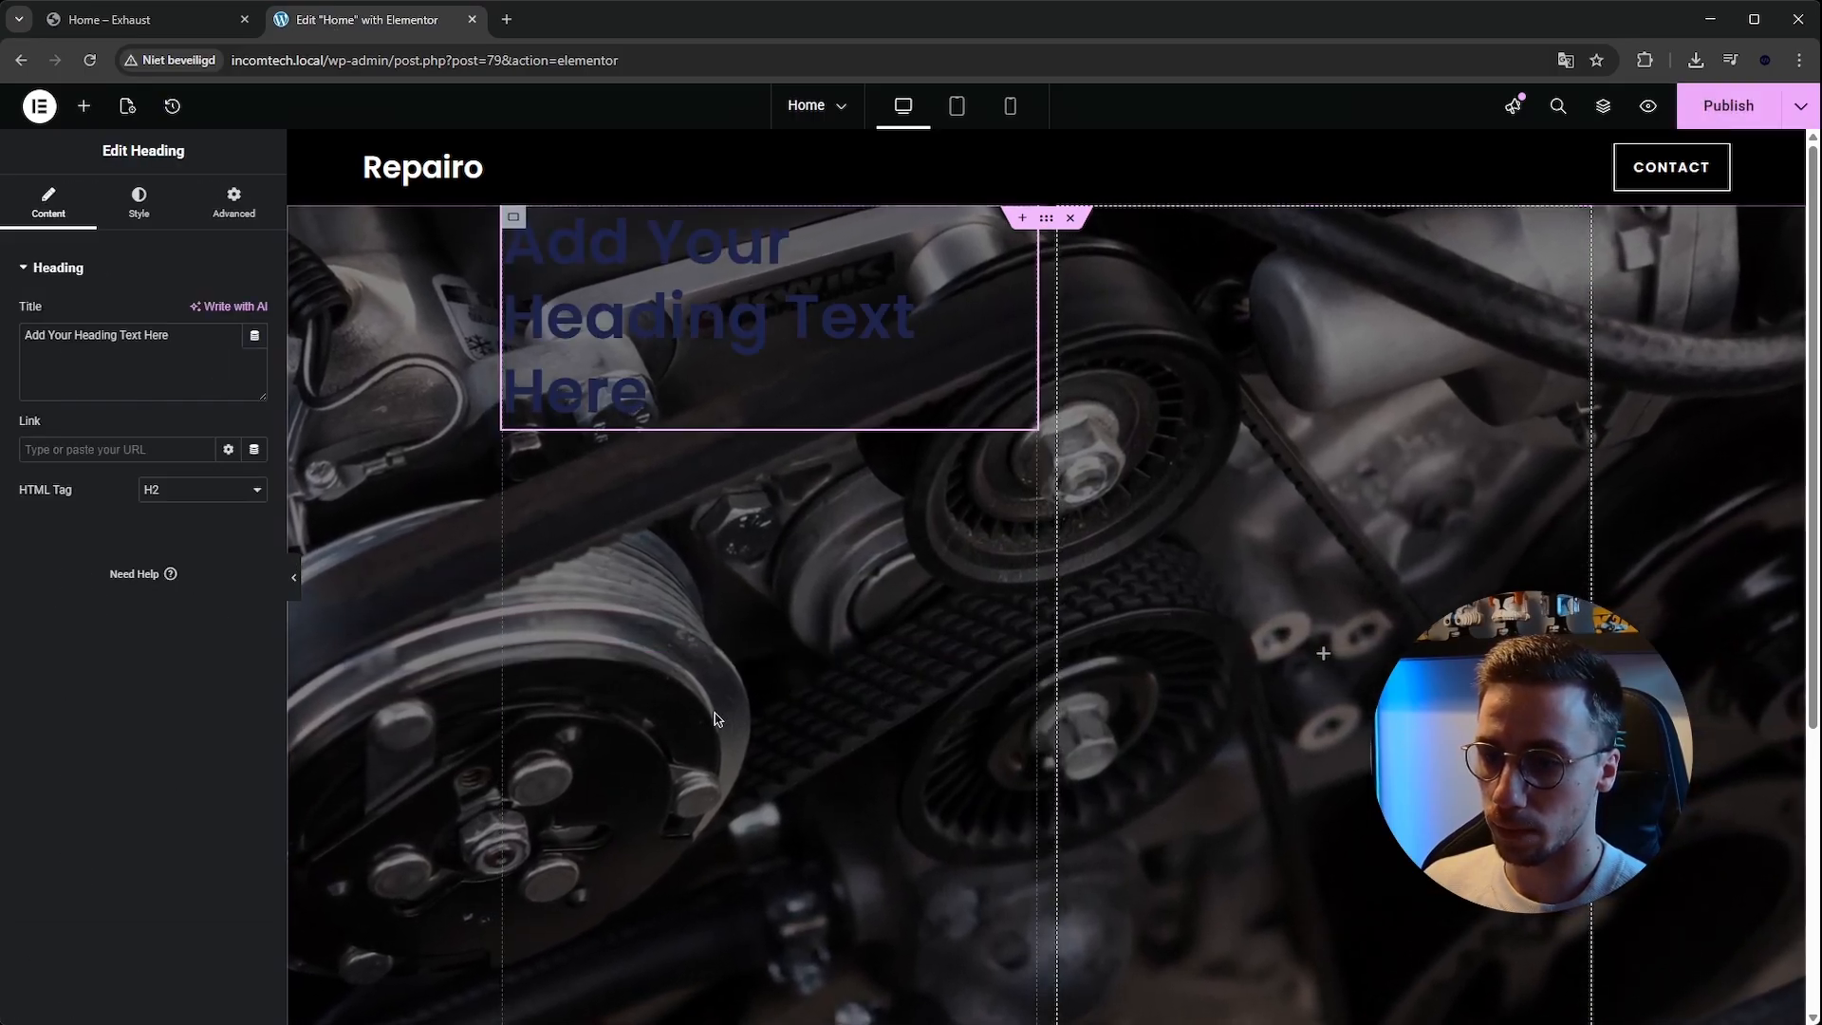
left_click(182, 356)
key("ctrl+a")
key("ctrl+v")
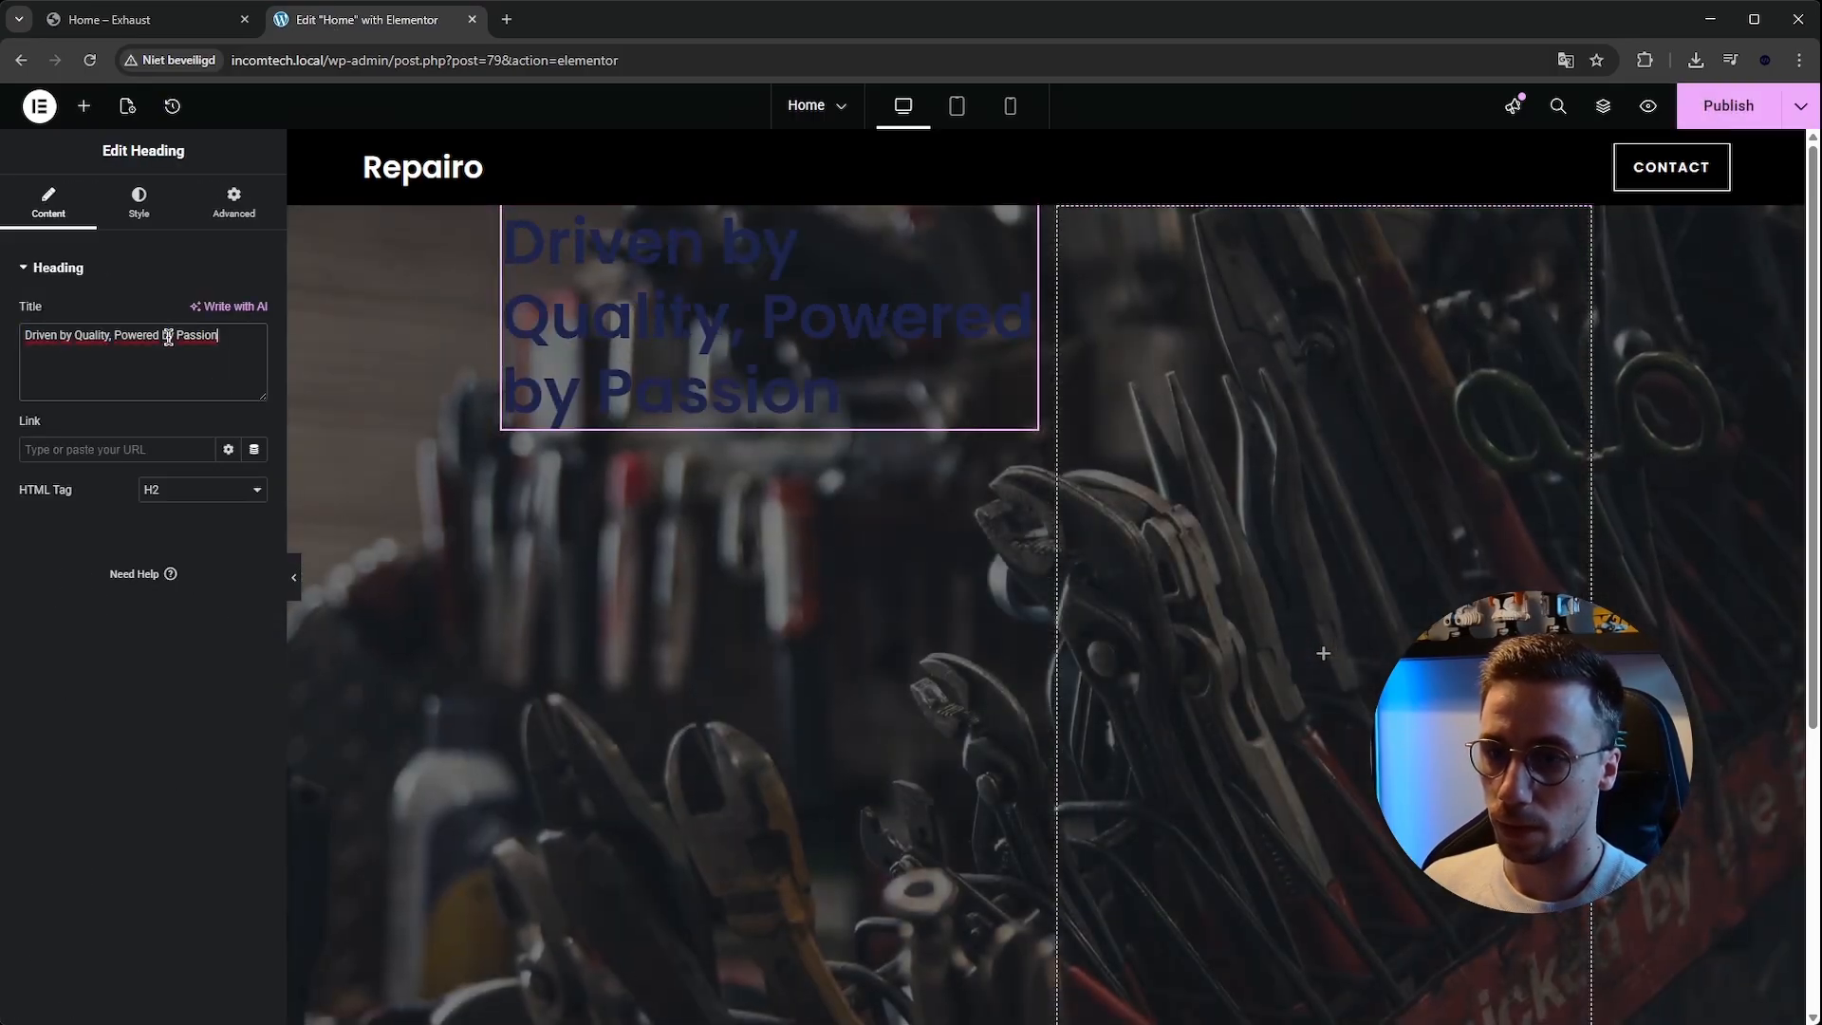
Set the heading's text colour to white #FFFFFF.
left_click(141, 203)
left_click(254, 582)
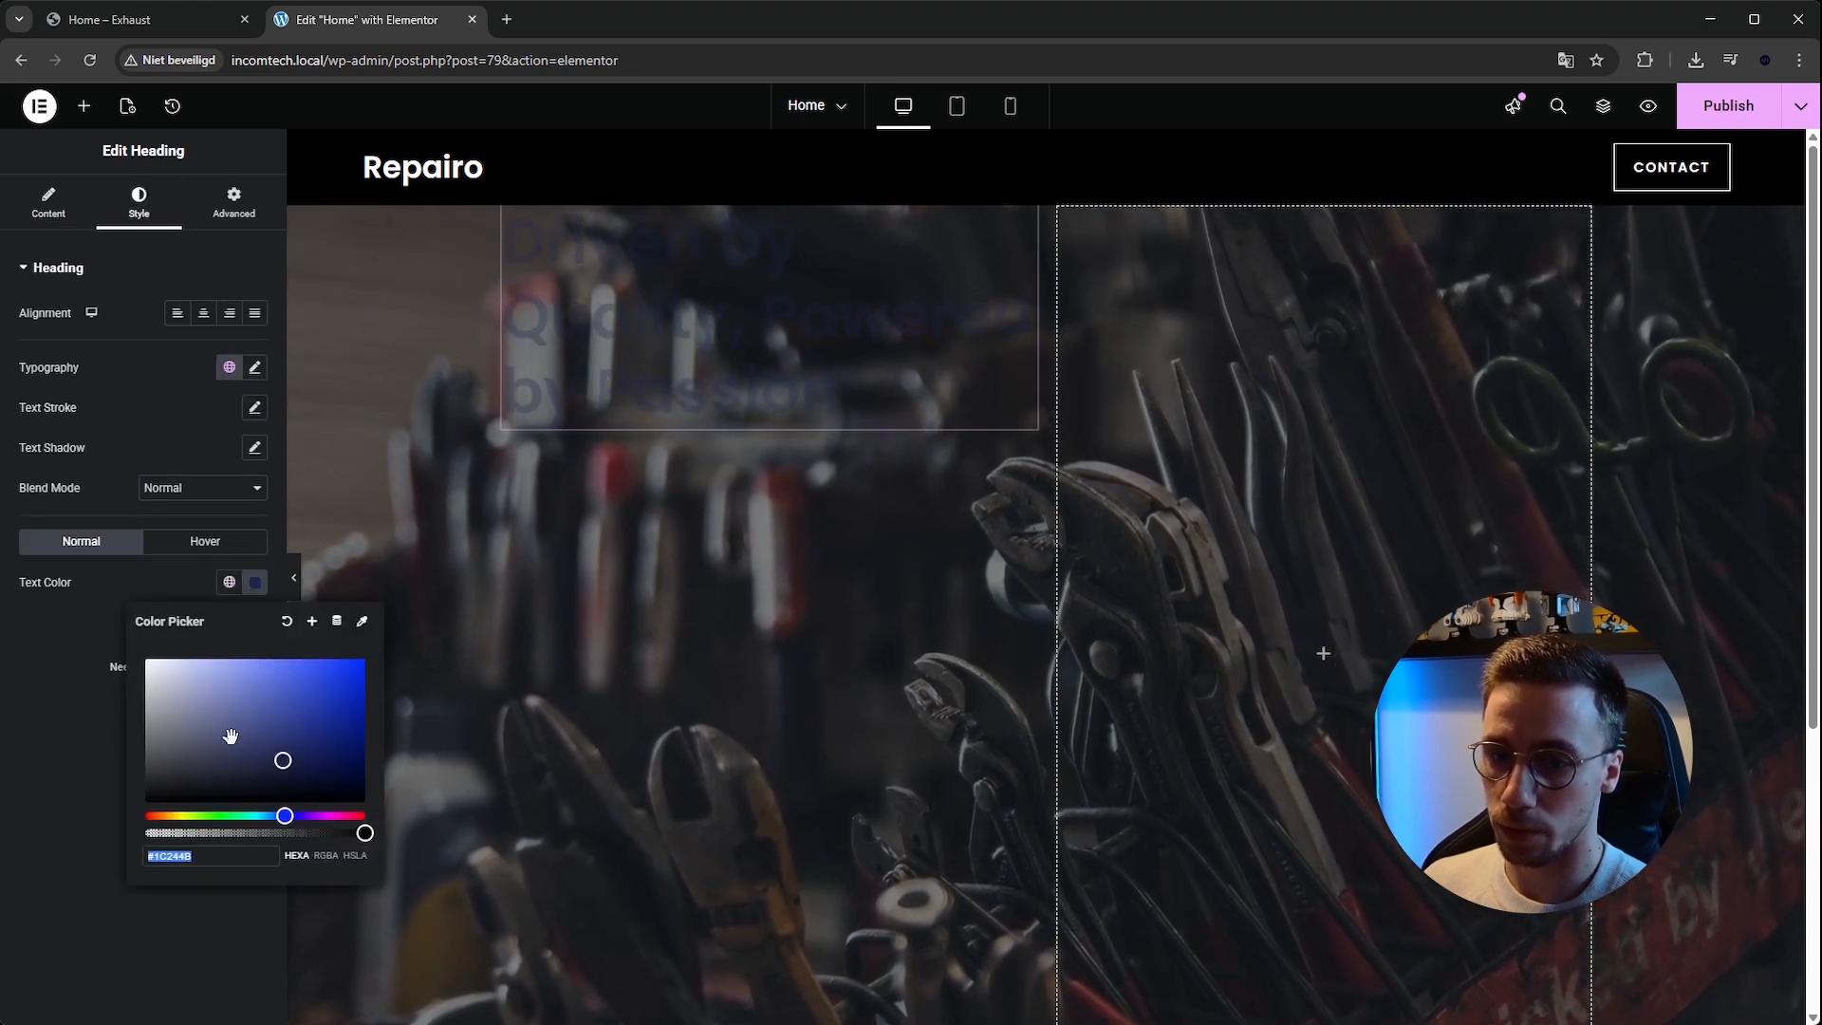
left_click_drag(233, 735, 145, 658)
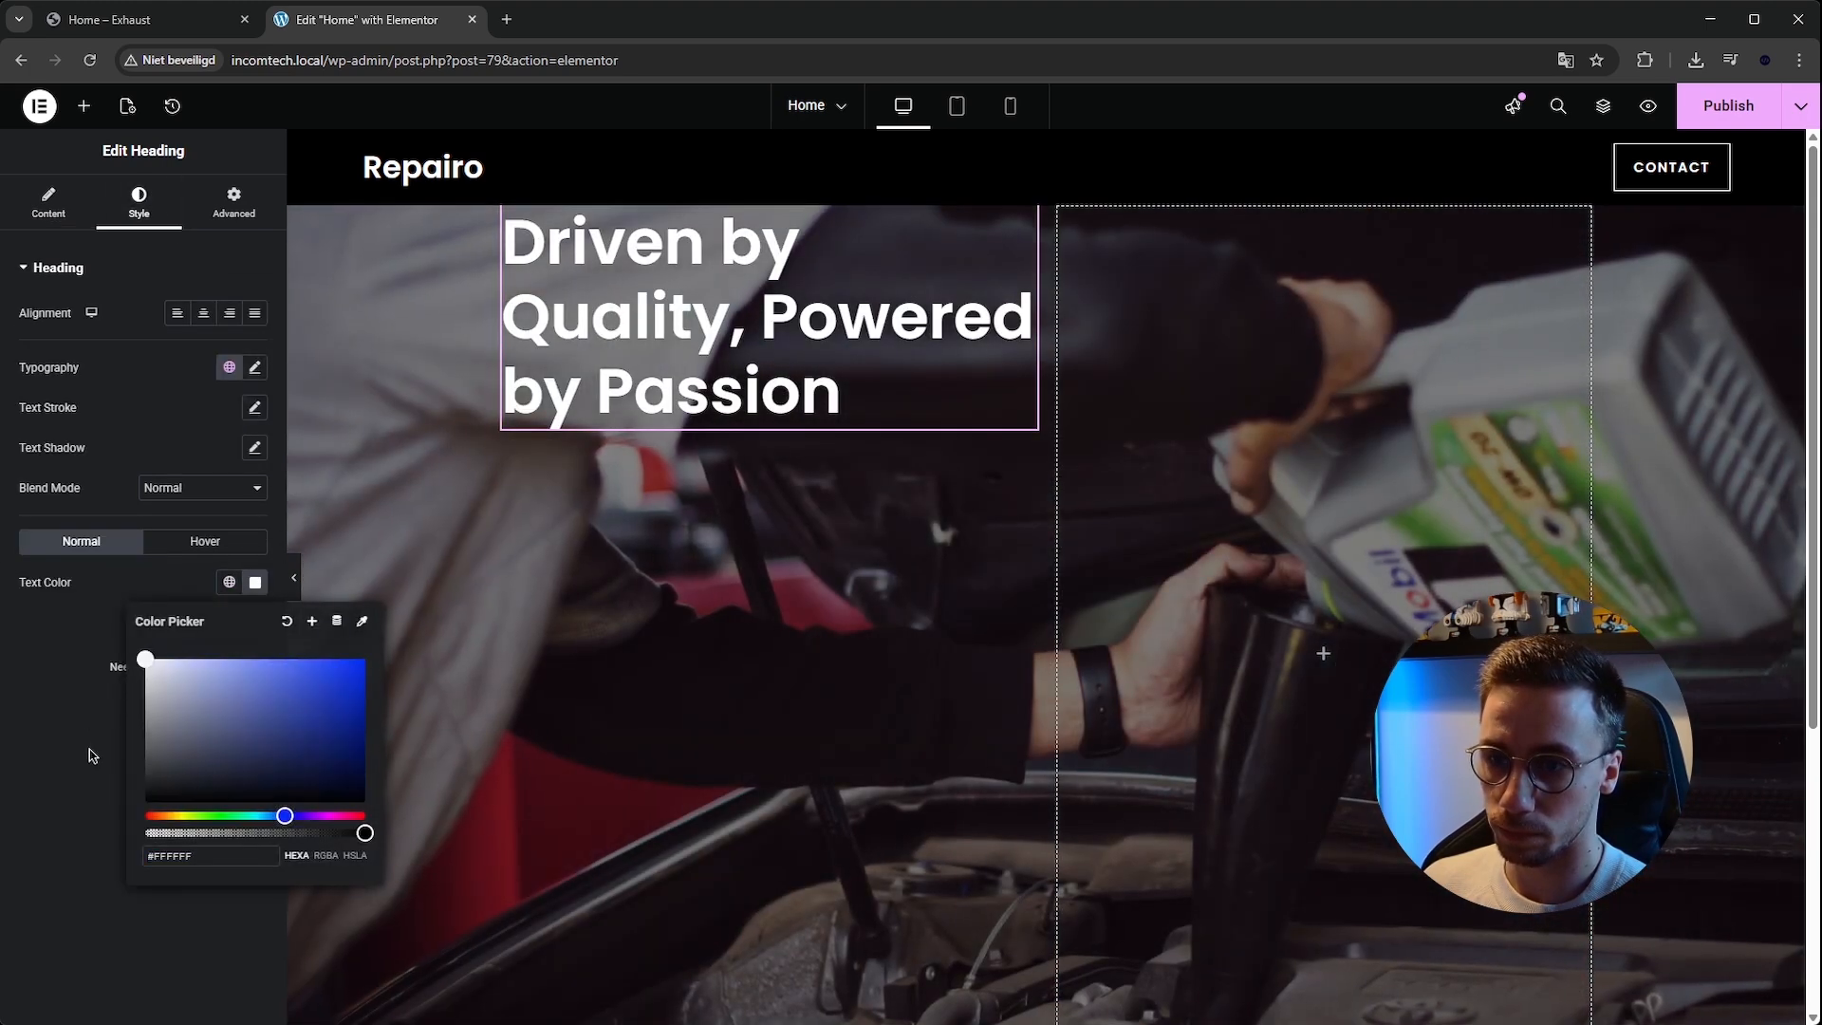
left_click(90, 756)
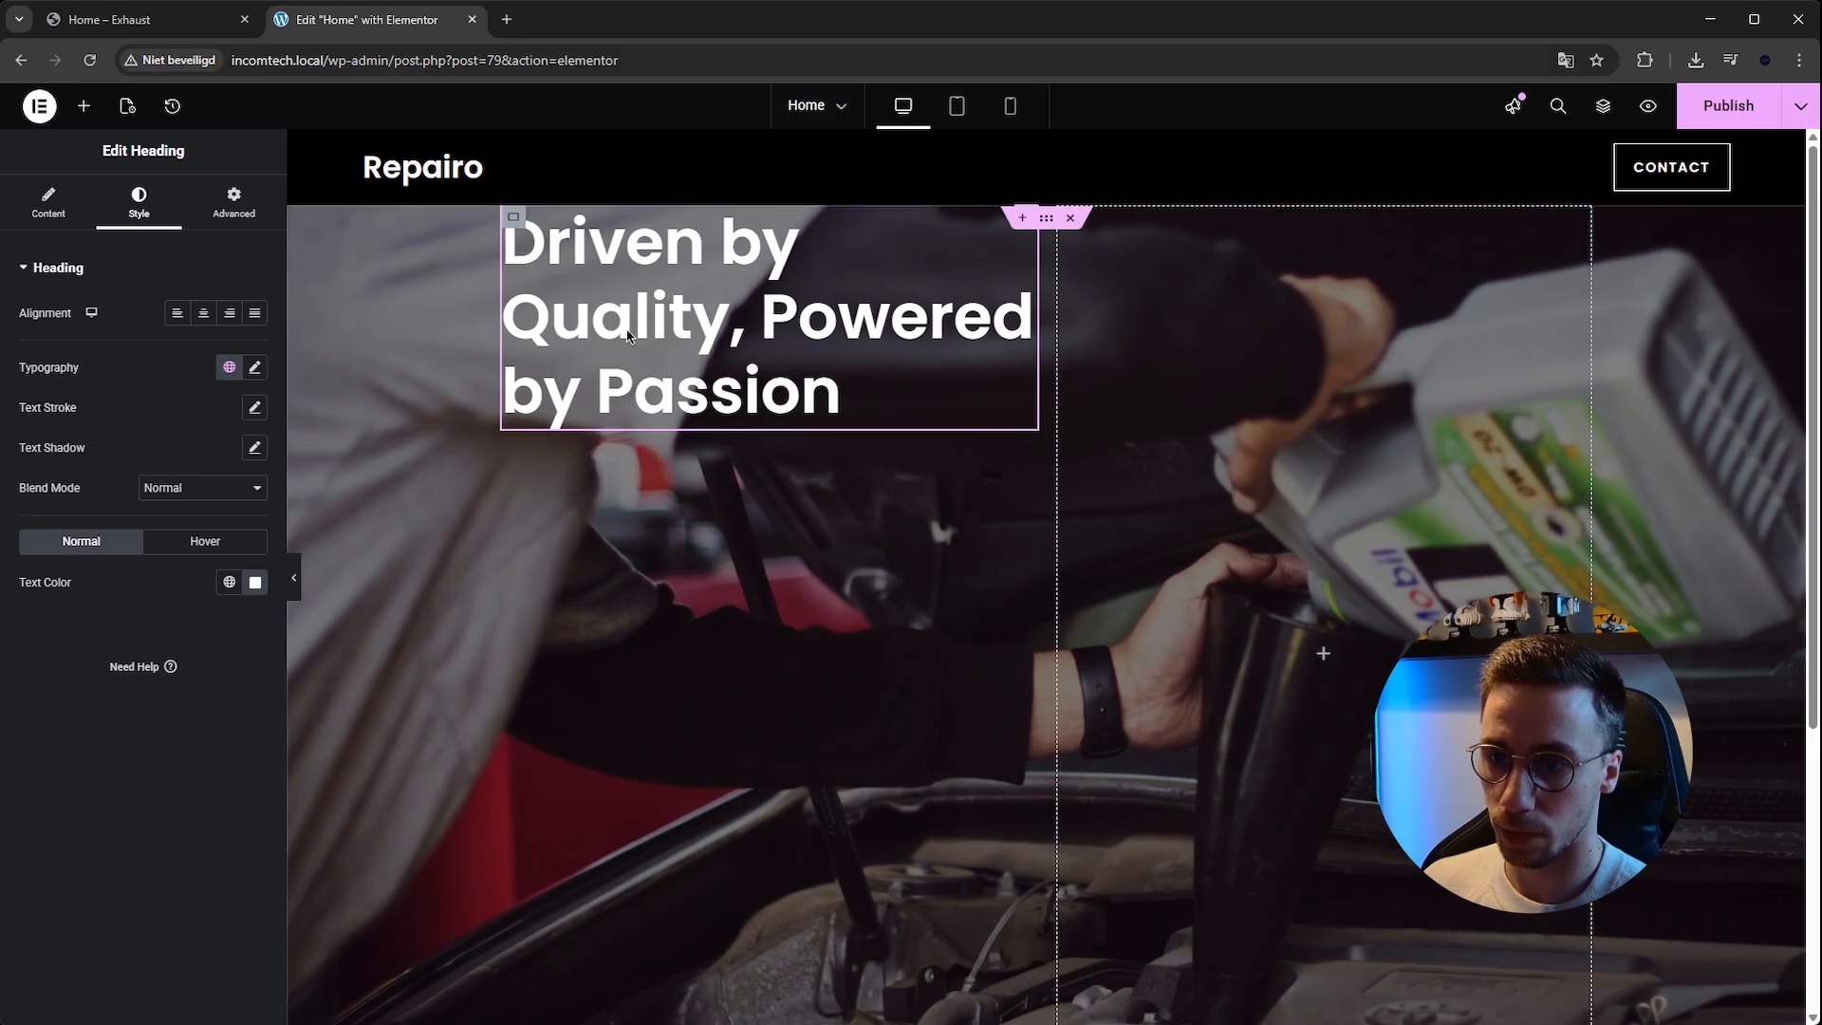
Center the left column's content vertically.
left_click(515, 219)
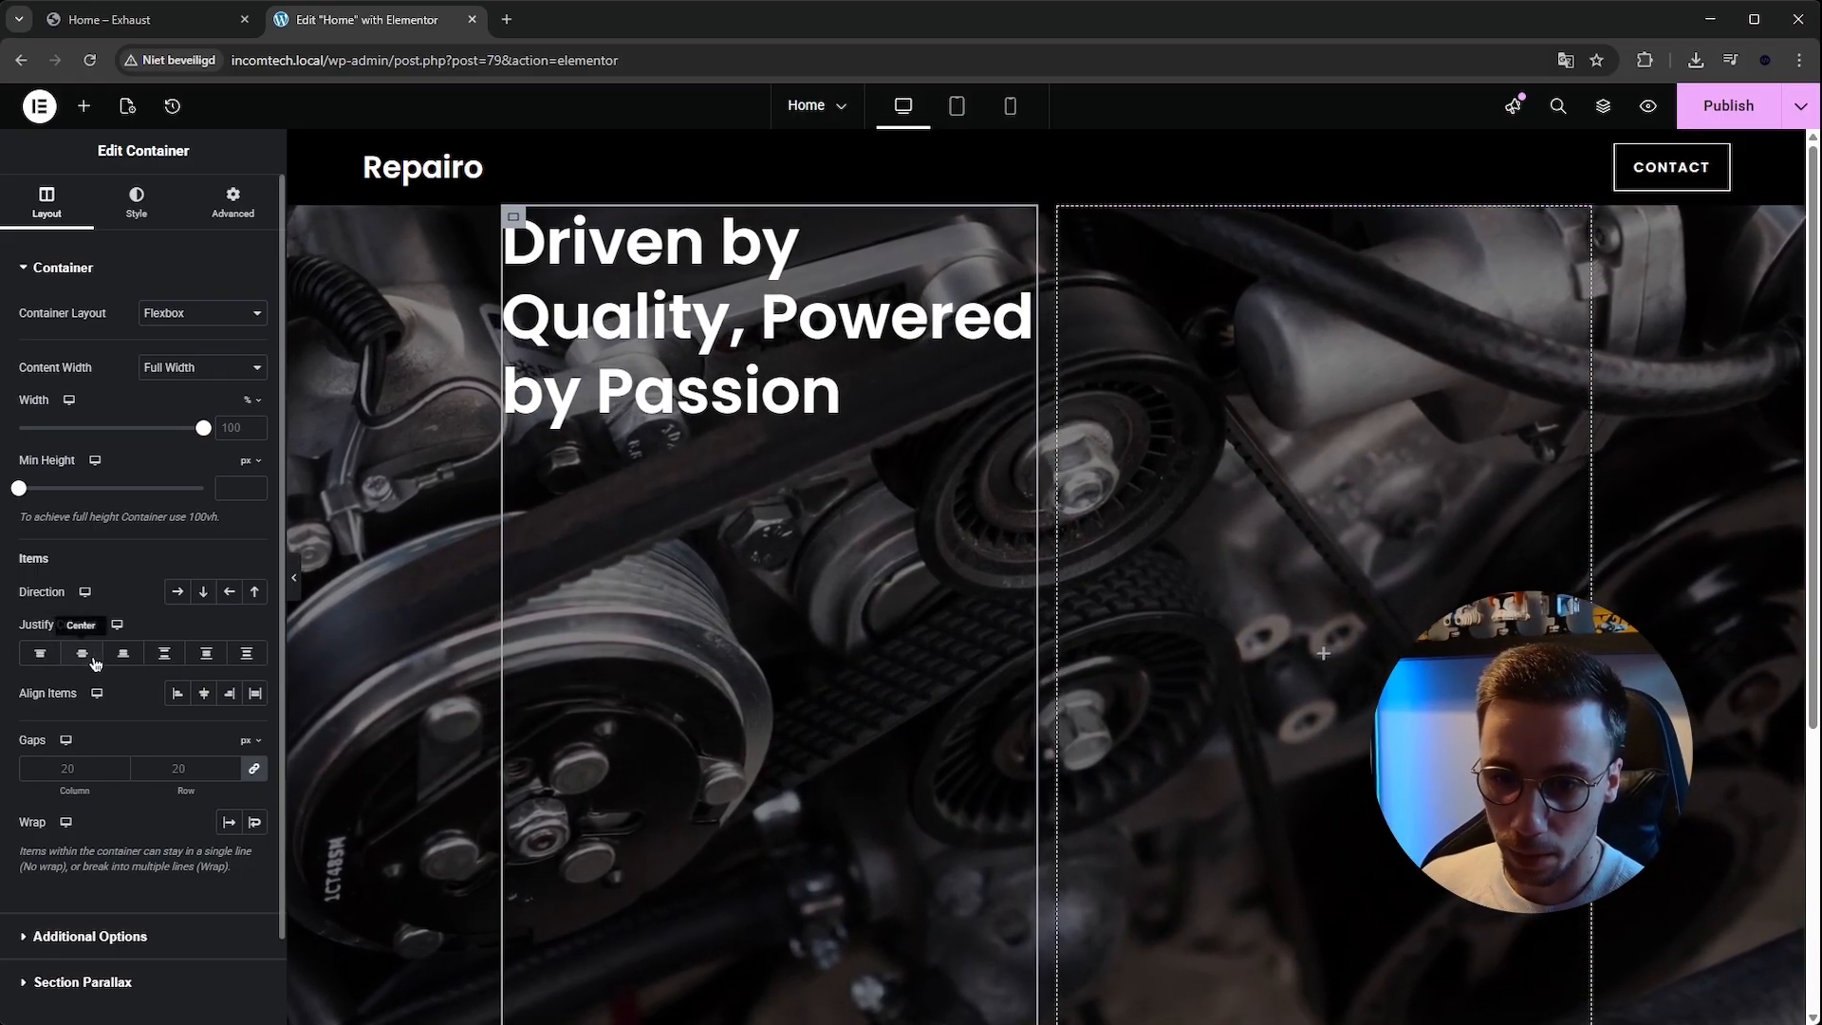
left_click(94, 659)
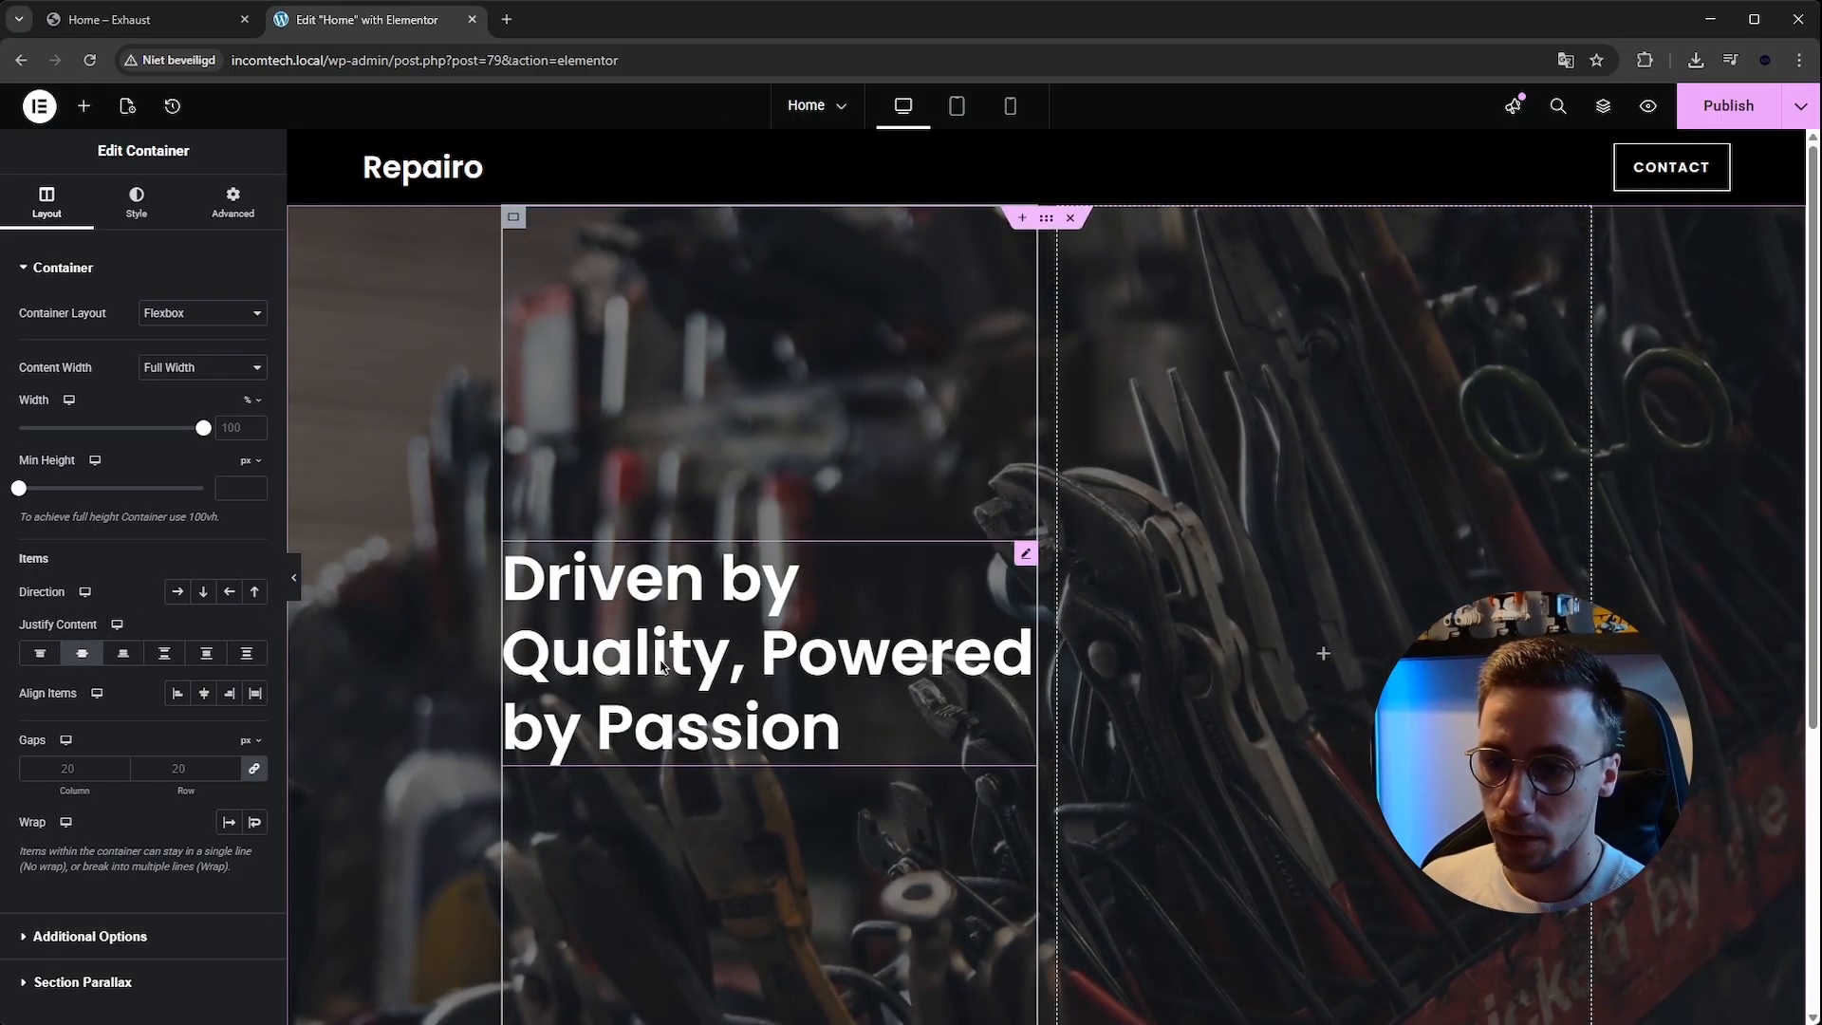
Set the heading's font size to about 82 px.
left_click(624, 636)
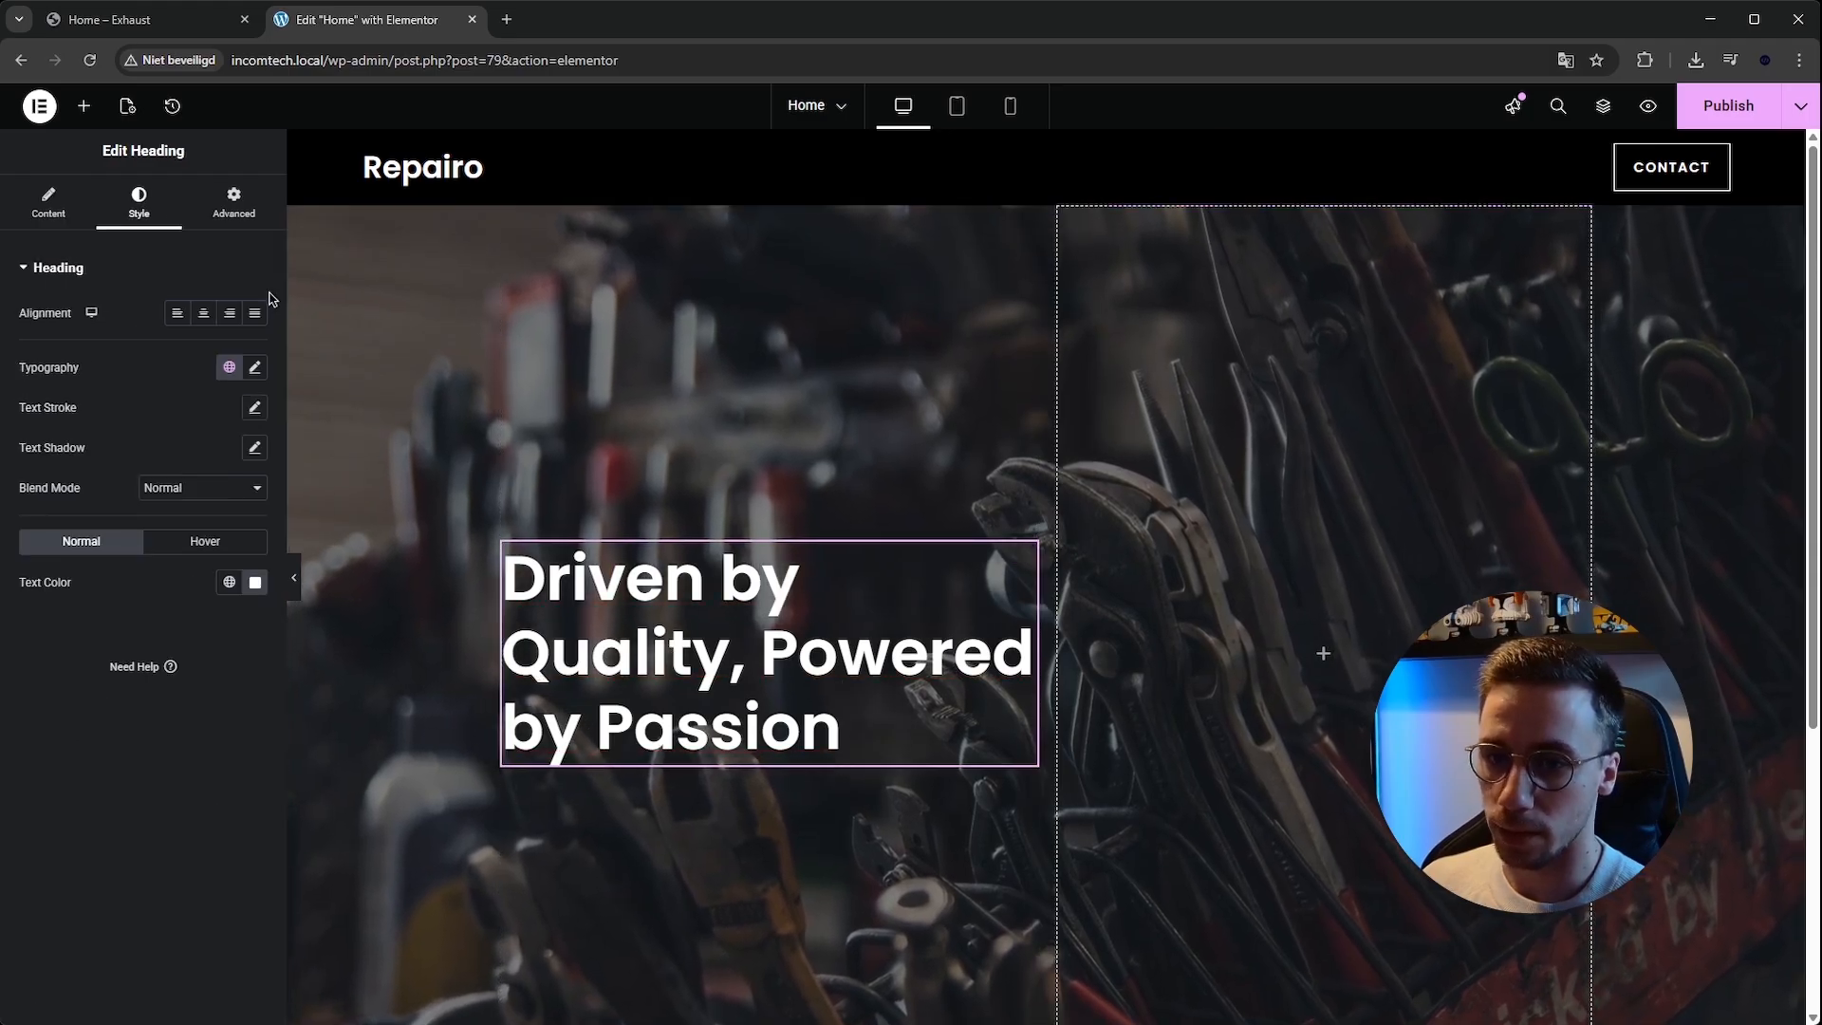
left_click(255, 369)
left_click_drag(84, 518, 97, 519)
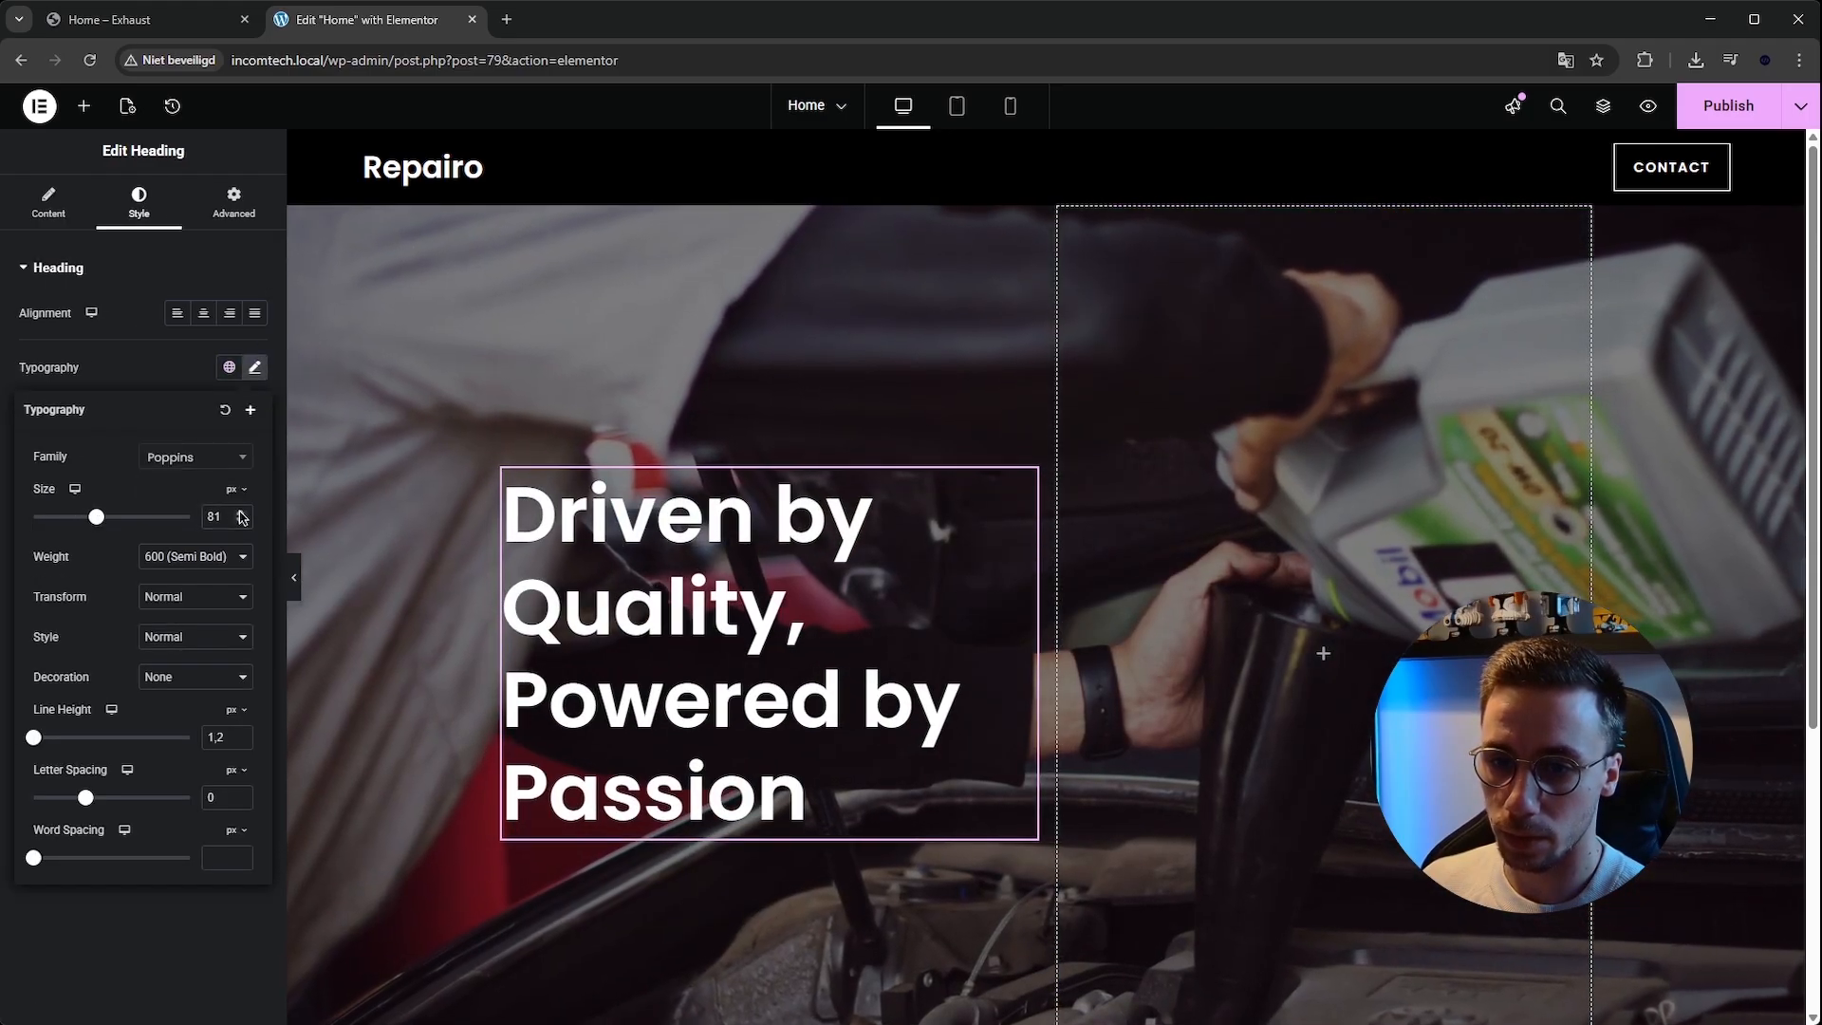
left_click(242, 512)
Preview the hero with the editor panel hidden.
left_click(296, 578)
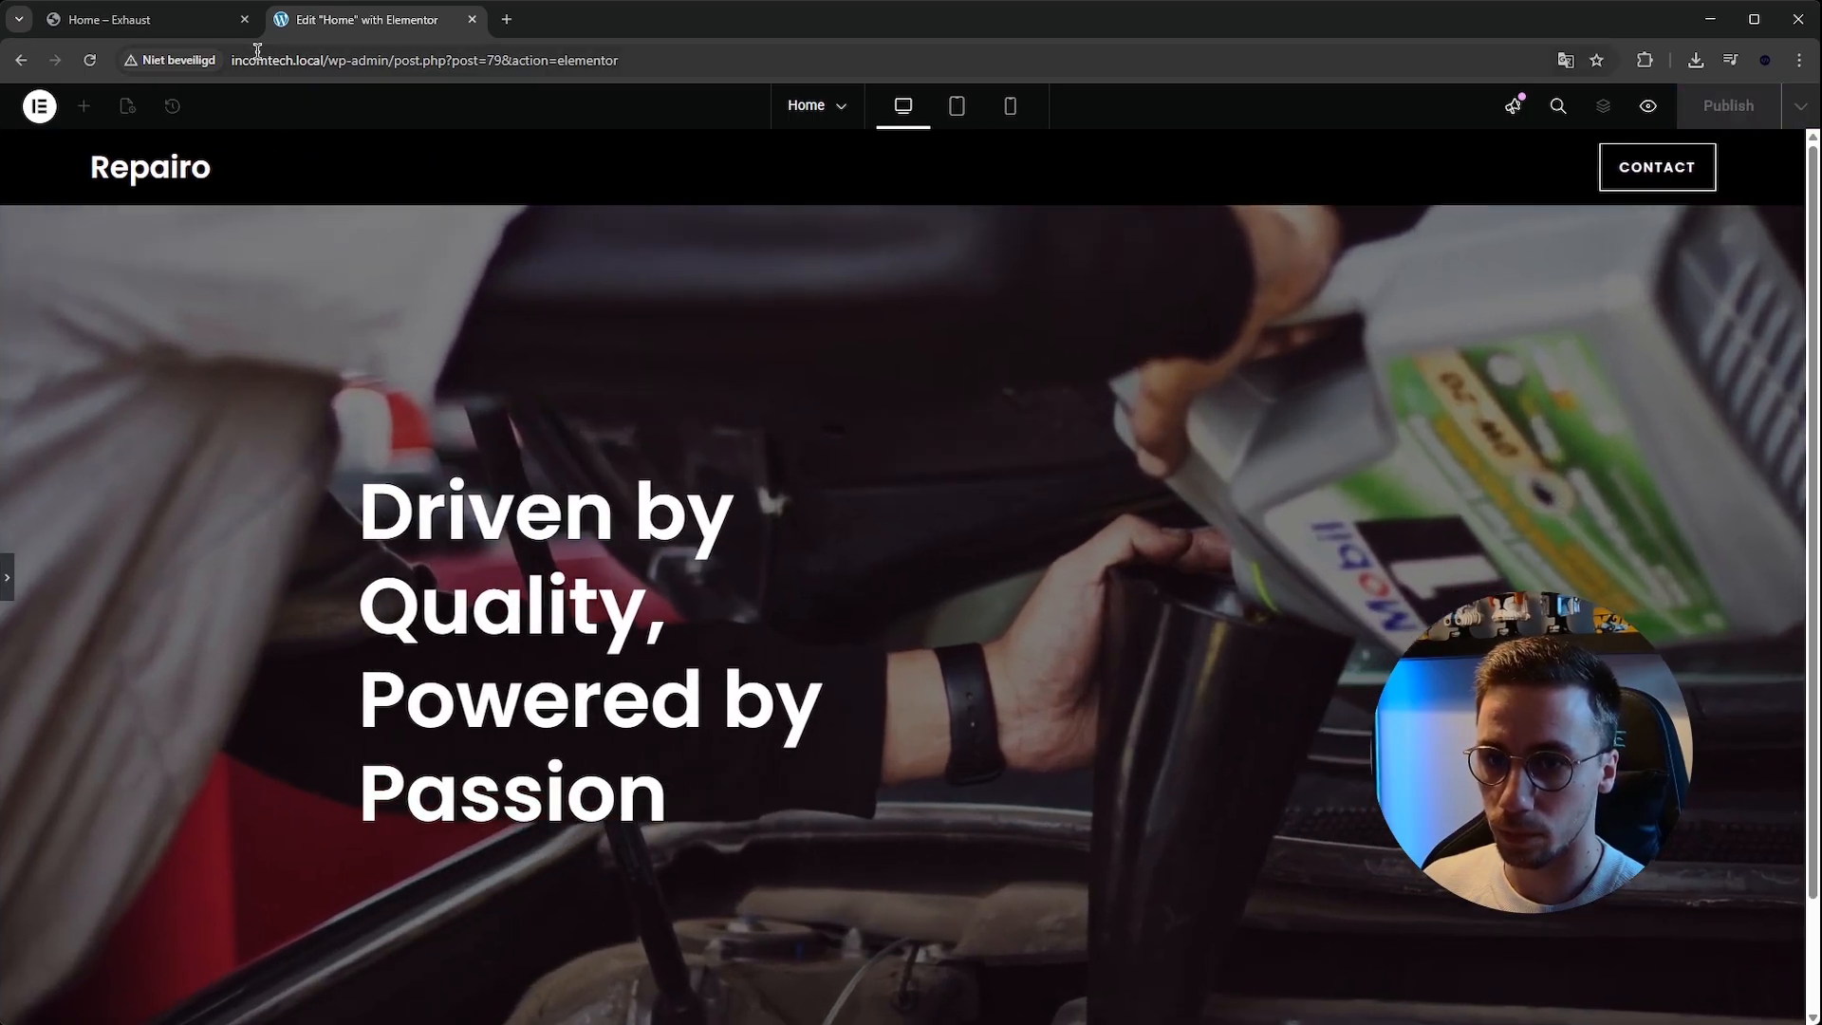
left_click(156, 33)
left_click(360, 19)
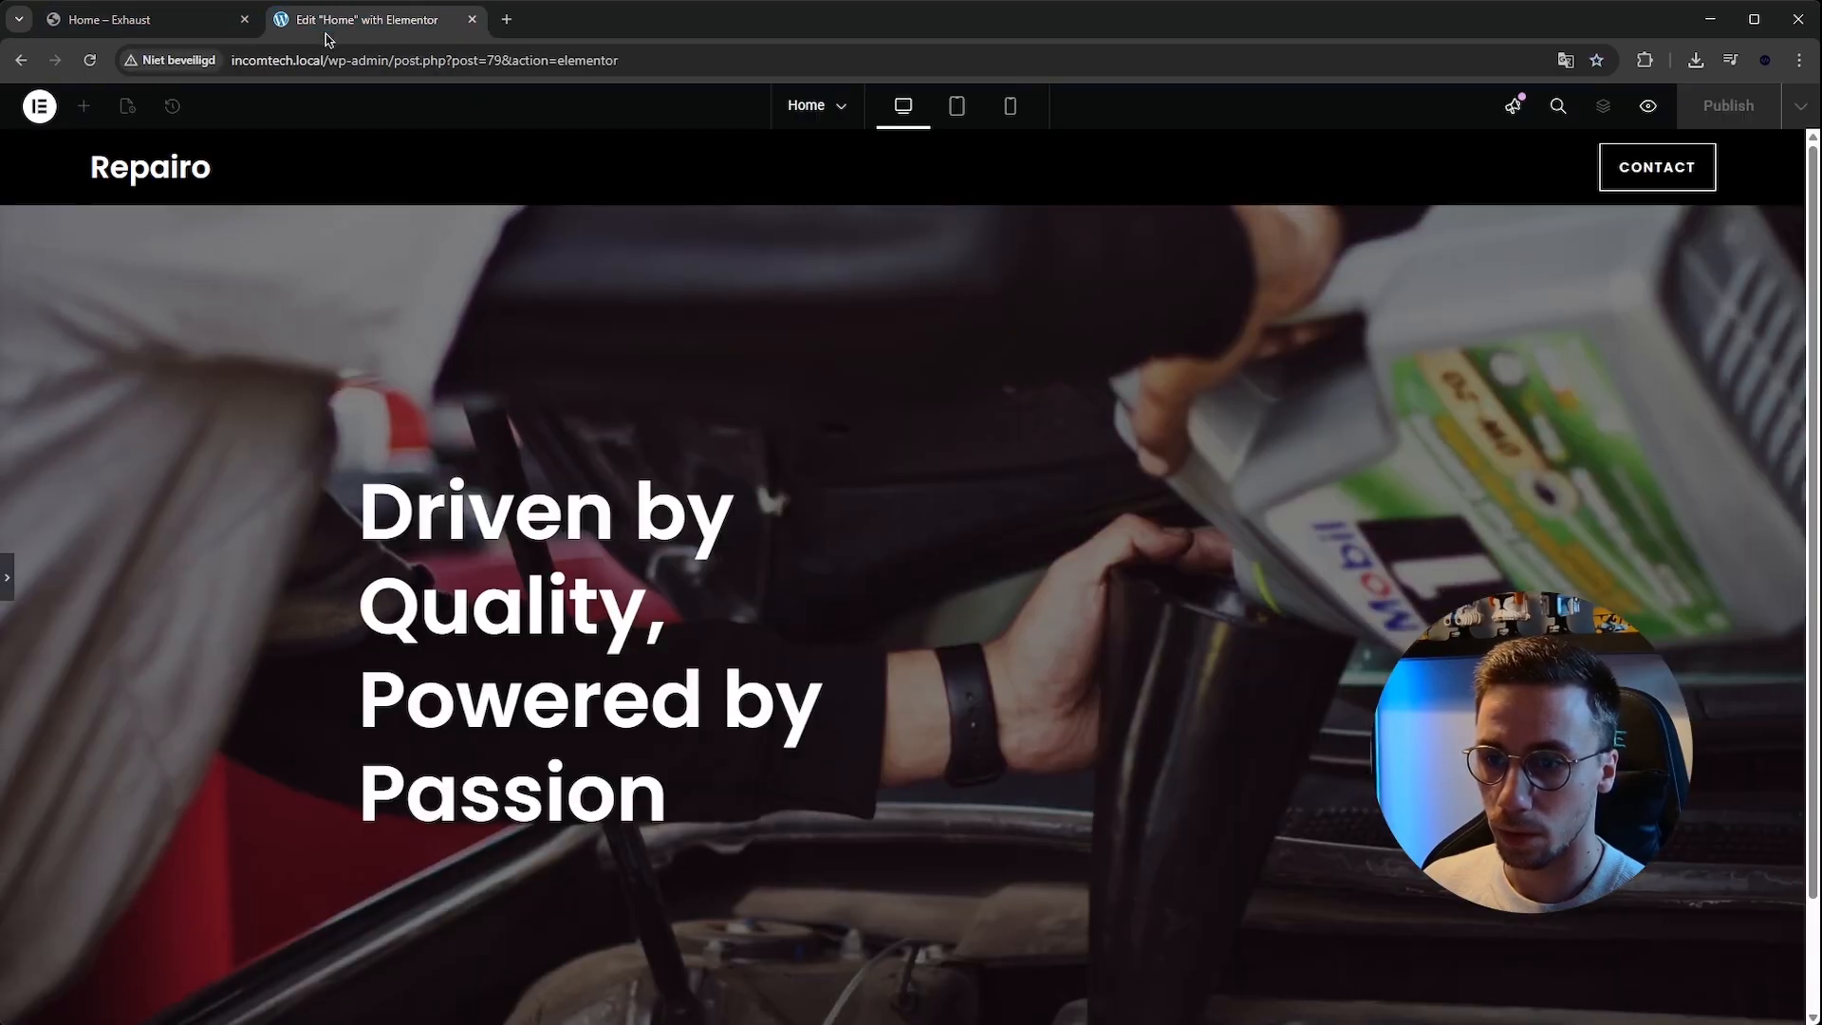
left_click(10, 578)
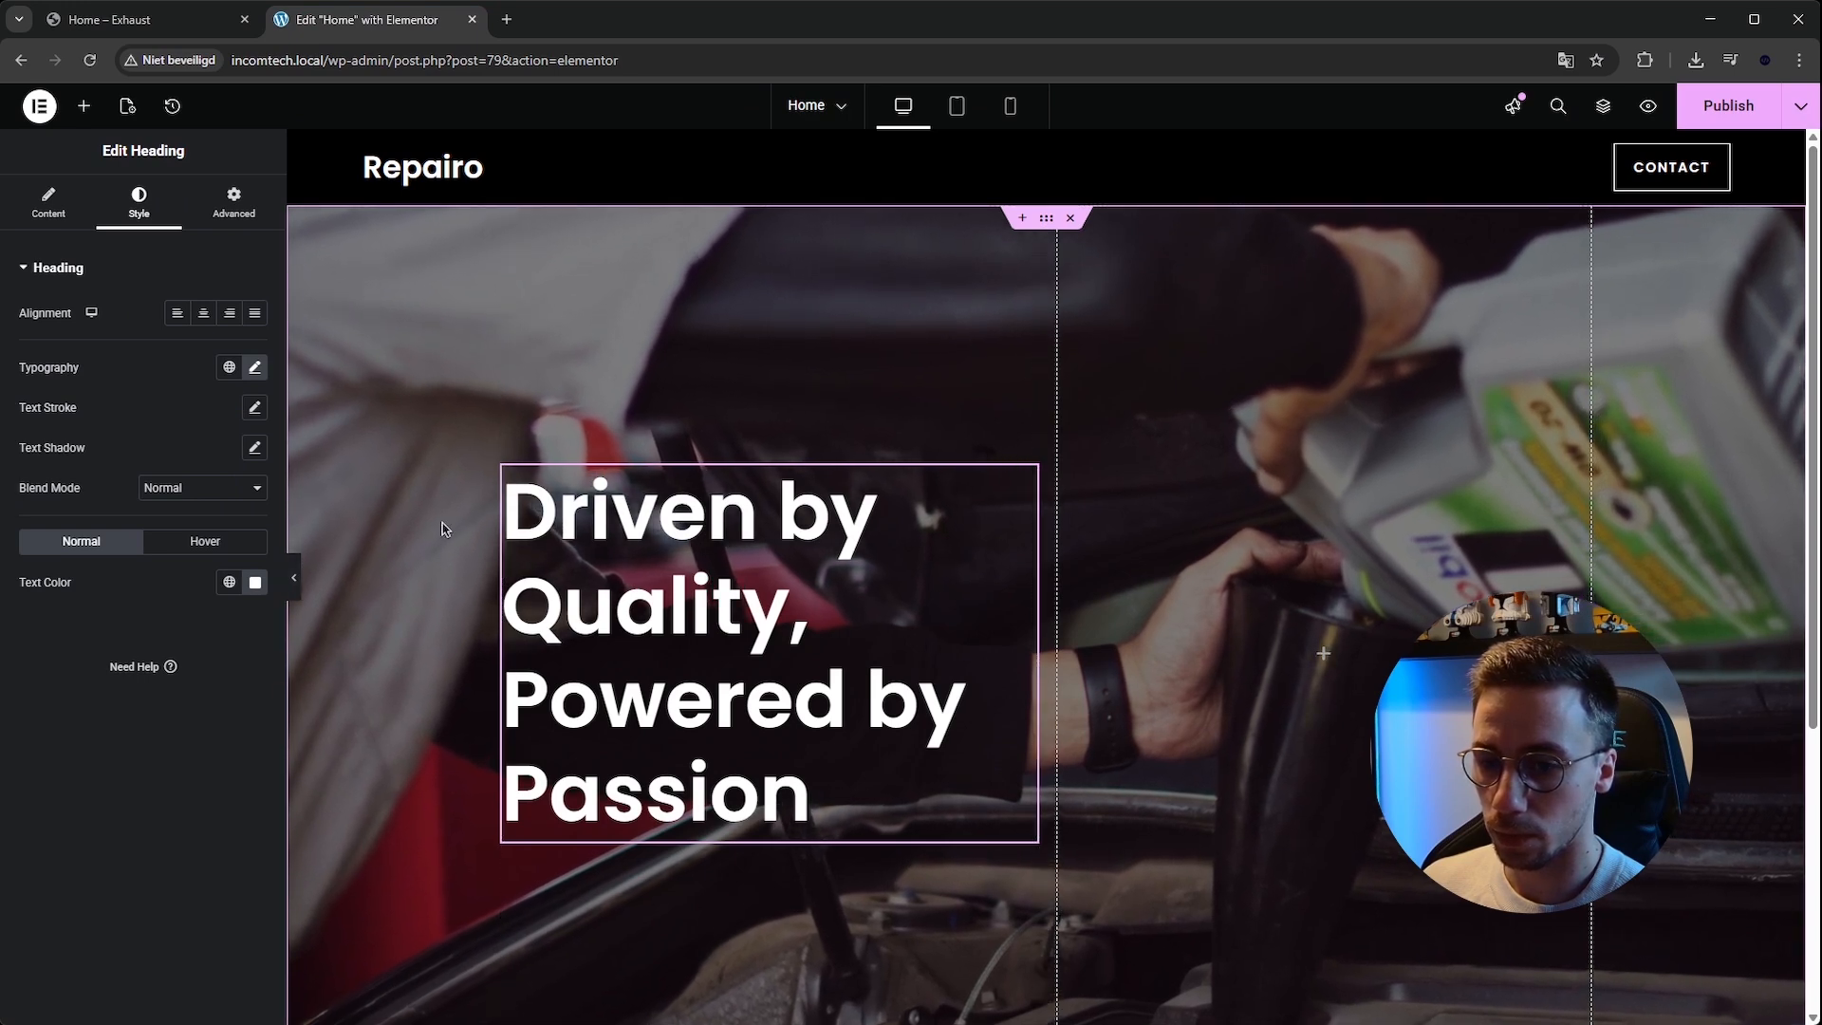
Reduce the heading's font size to 61 px and preview the hero without the editor panel.
left_click(253, 369)
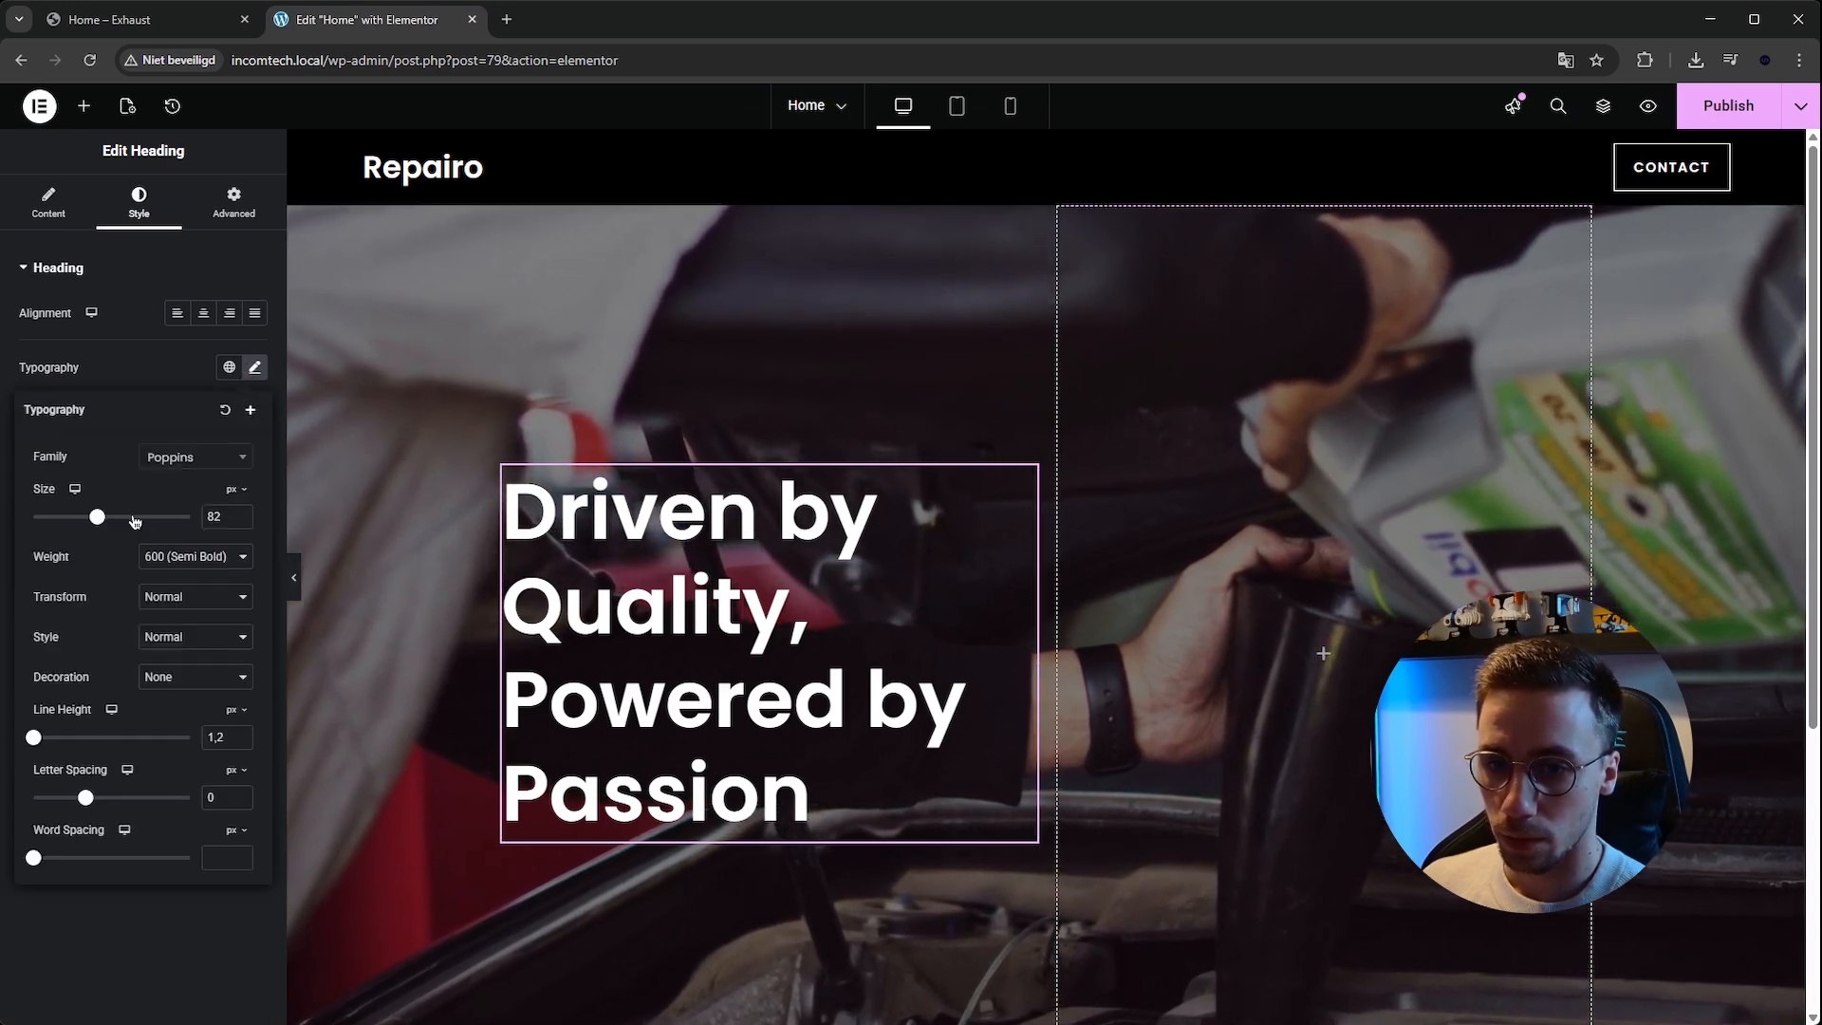
left_click_drag(97, 526, 80, 518)
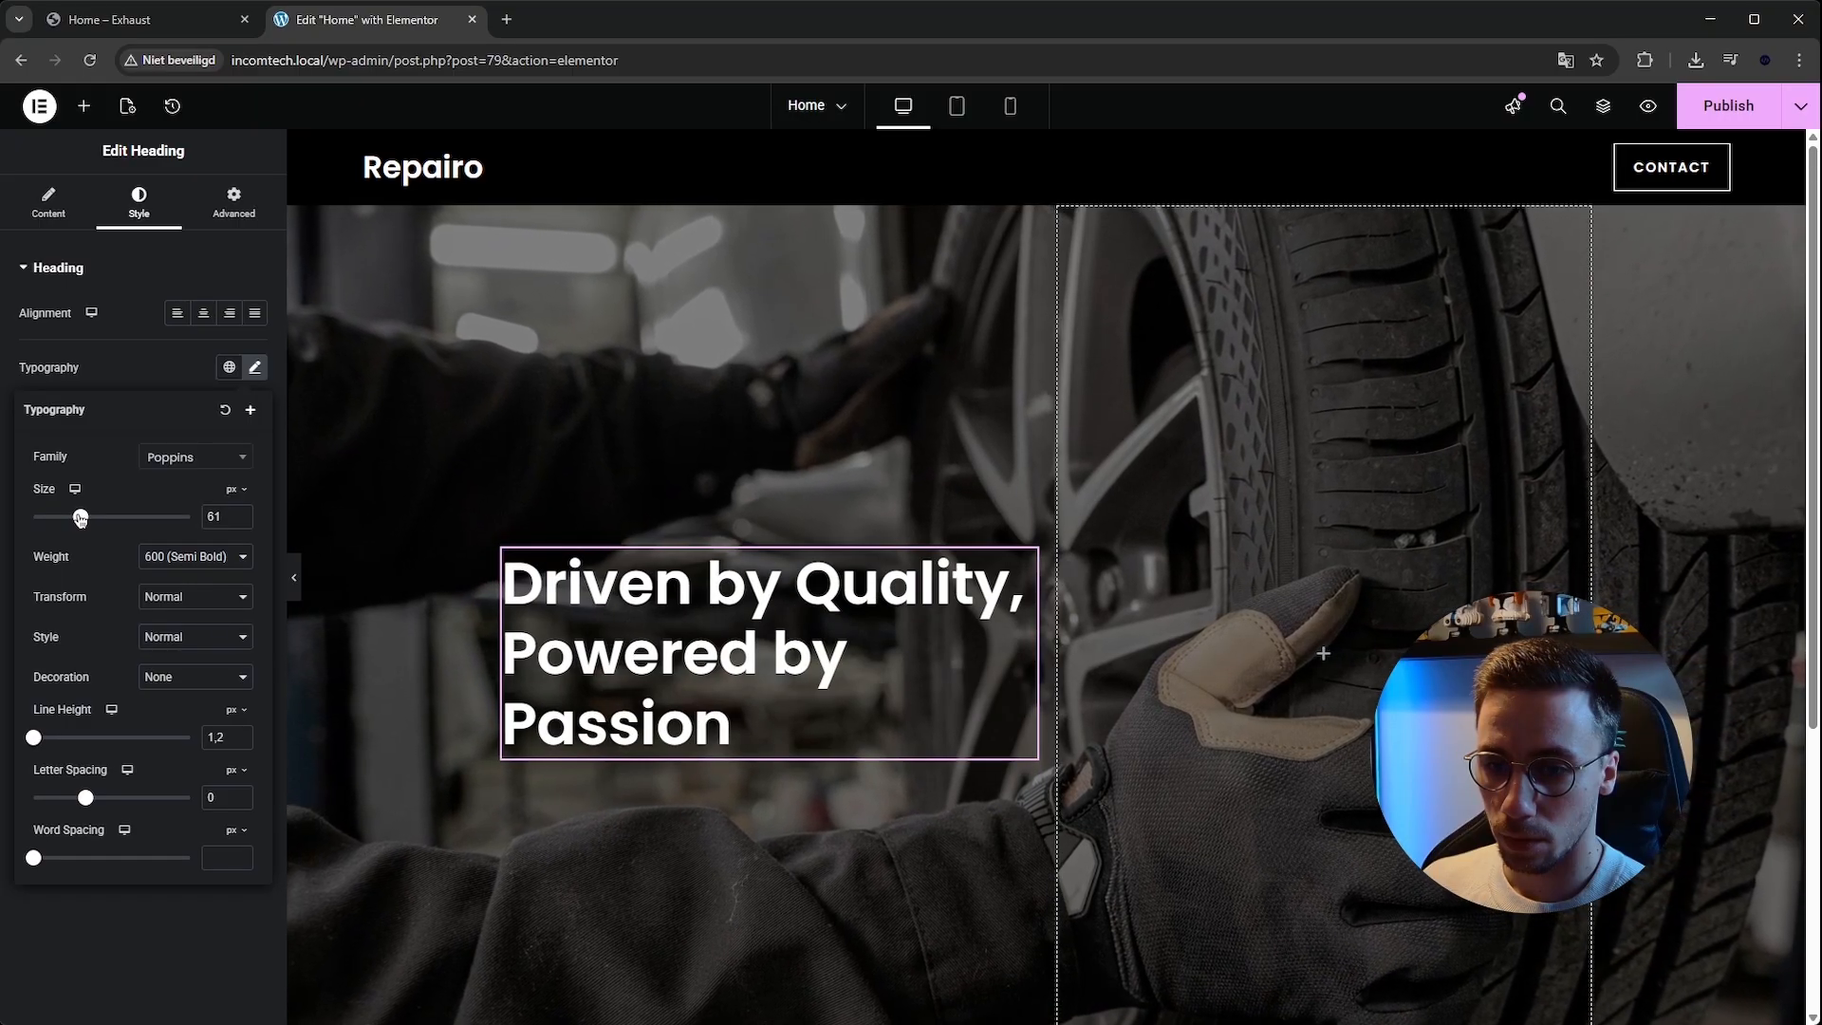
left_click(293, 577)
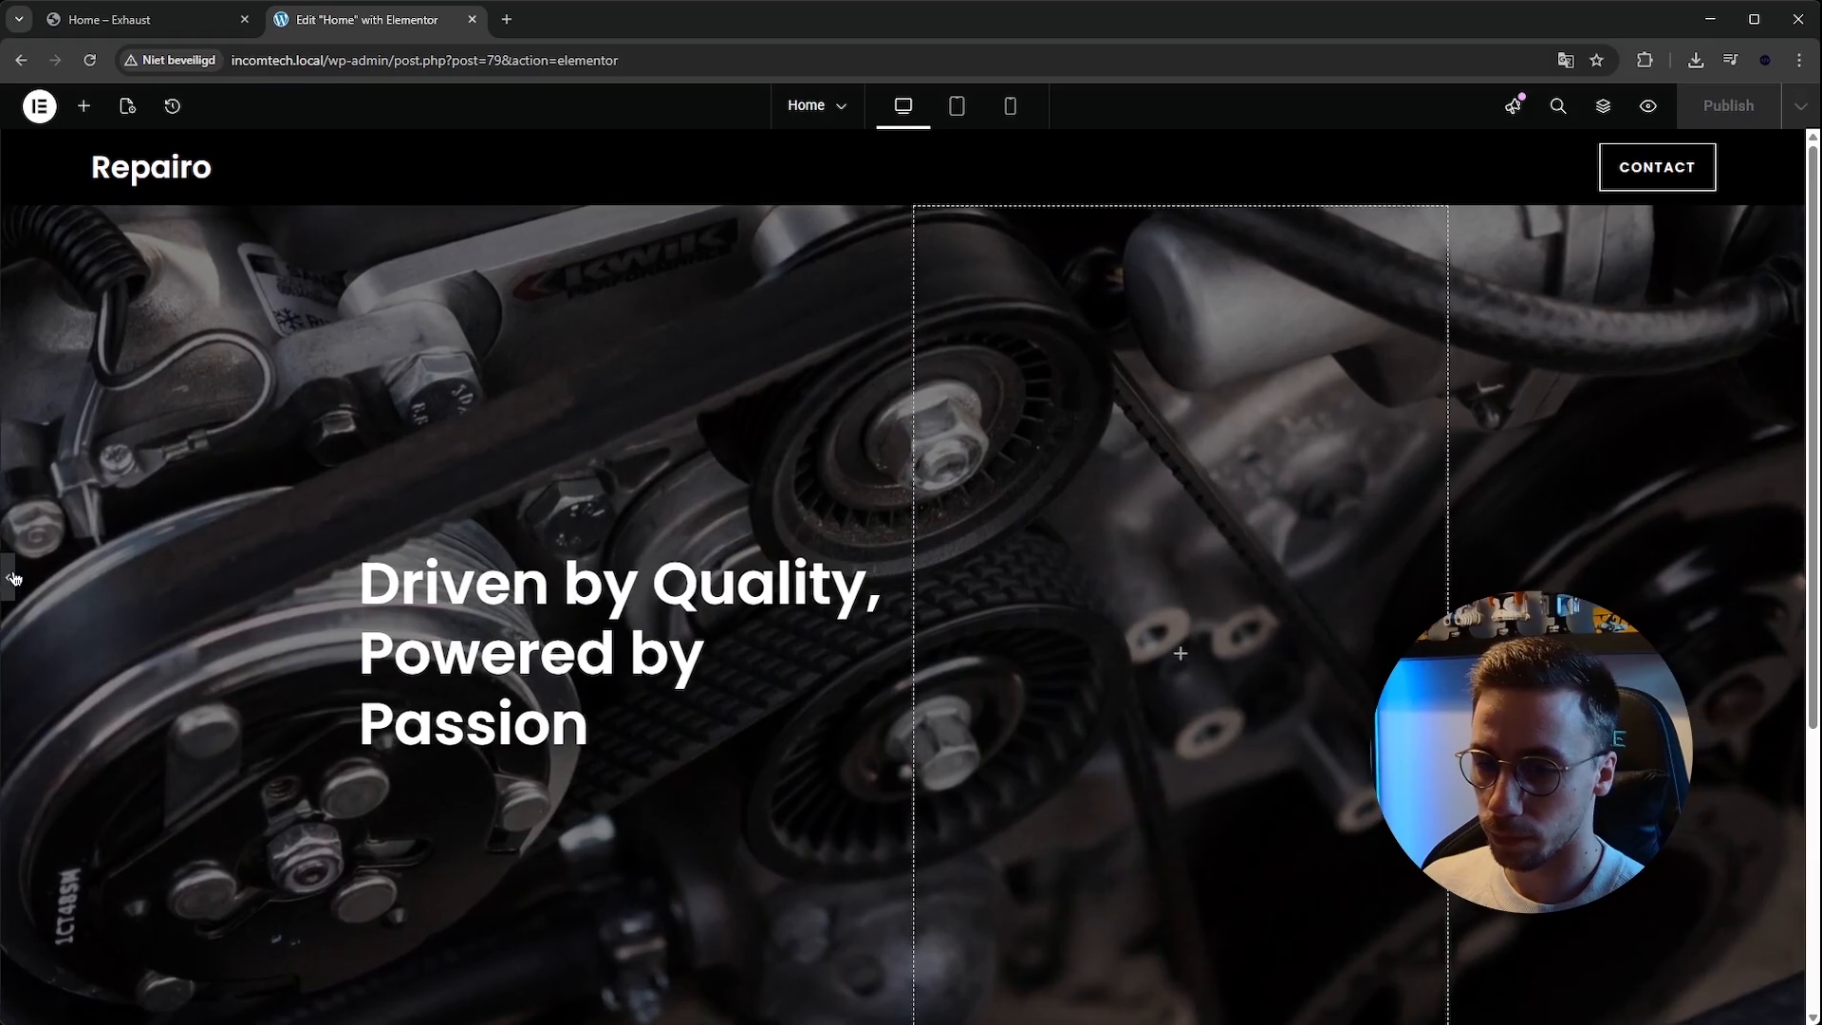
left_click(13, 577)
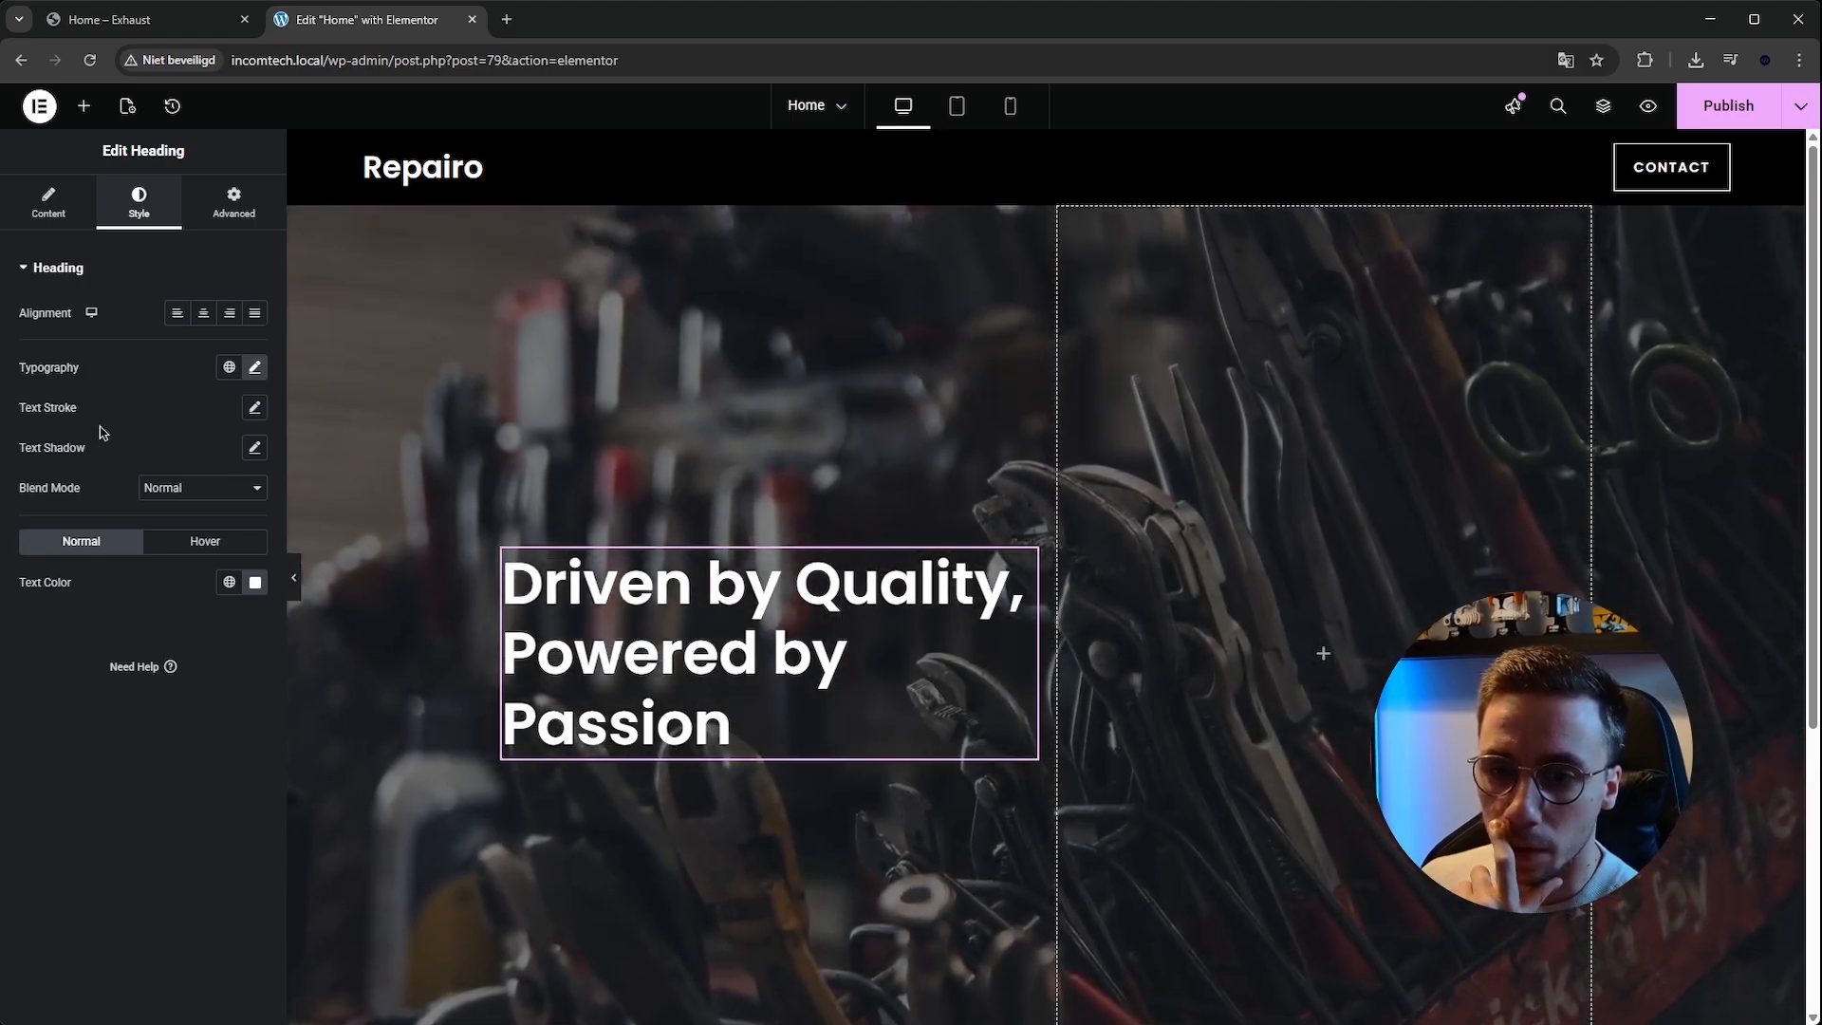
Add a black text shadow with 10 blur to the heading.
left_click(255, 447)
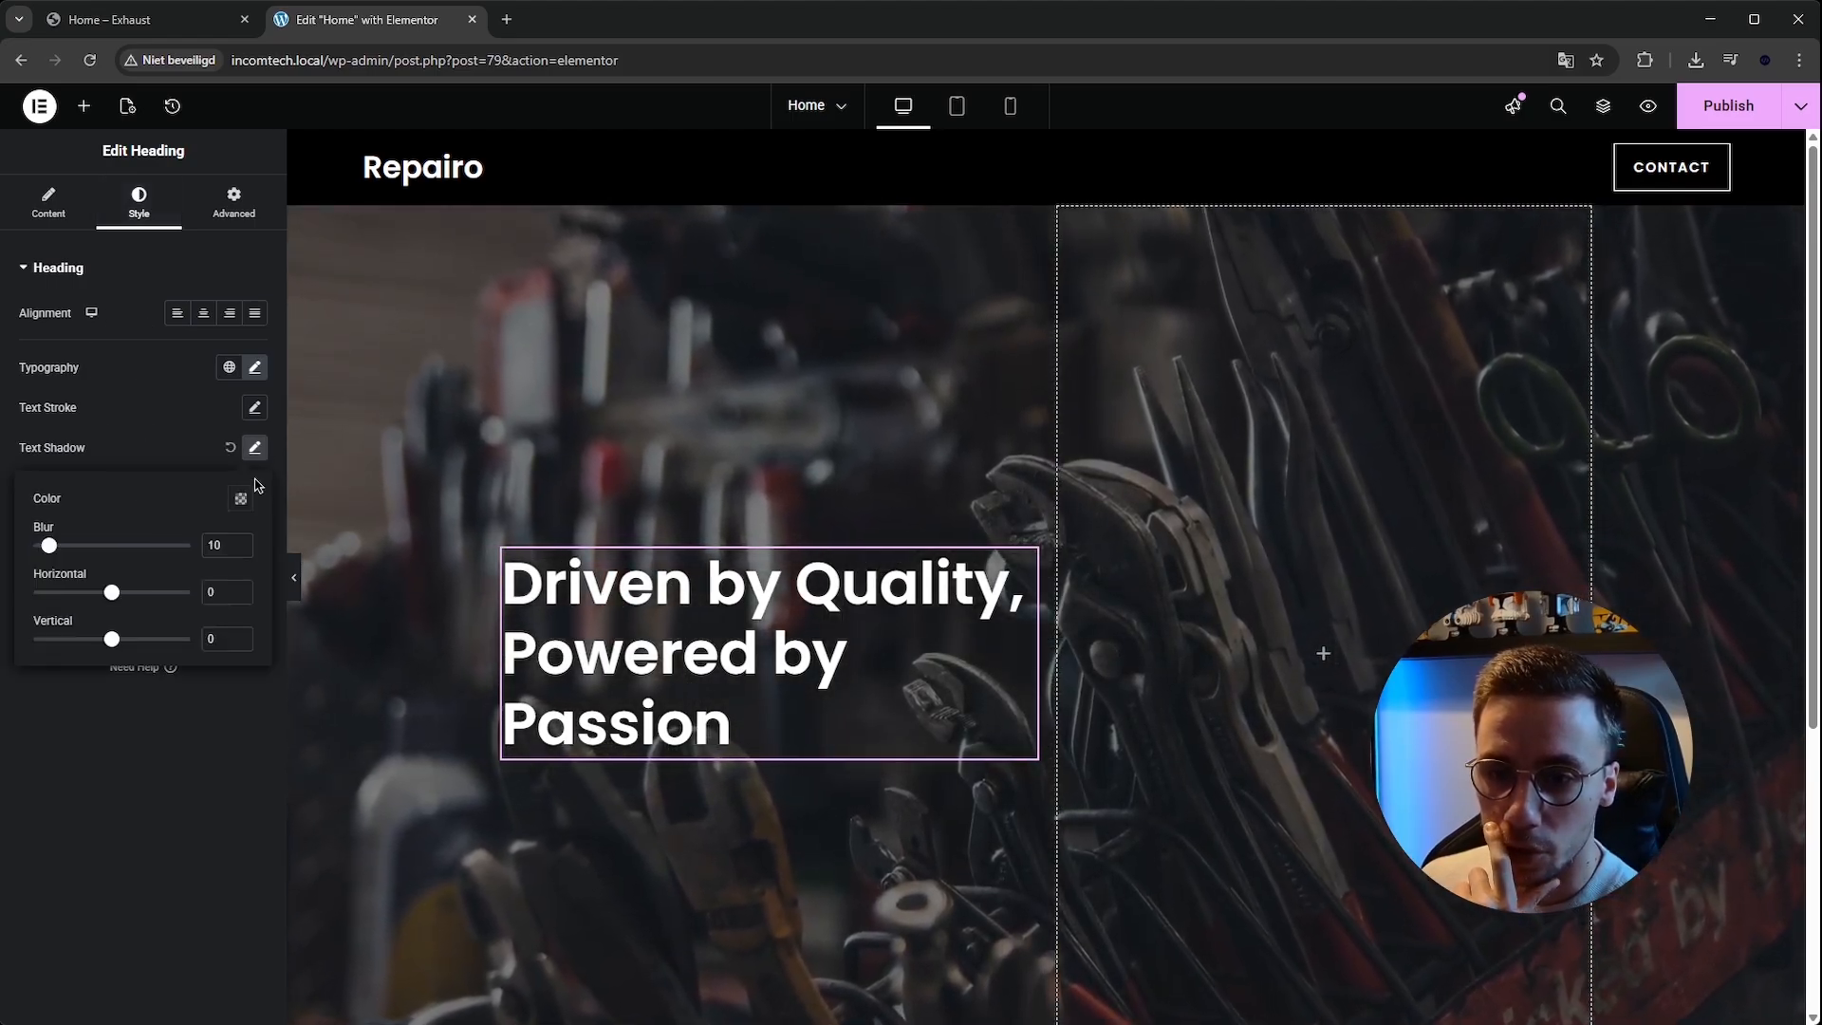
left_click(244, 499)
left_click_drag(198, 750, 359, 773)
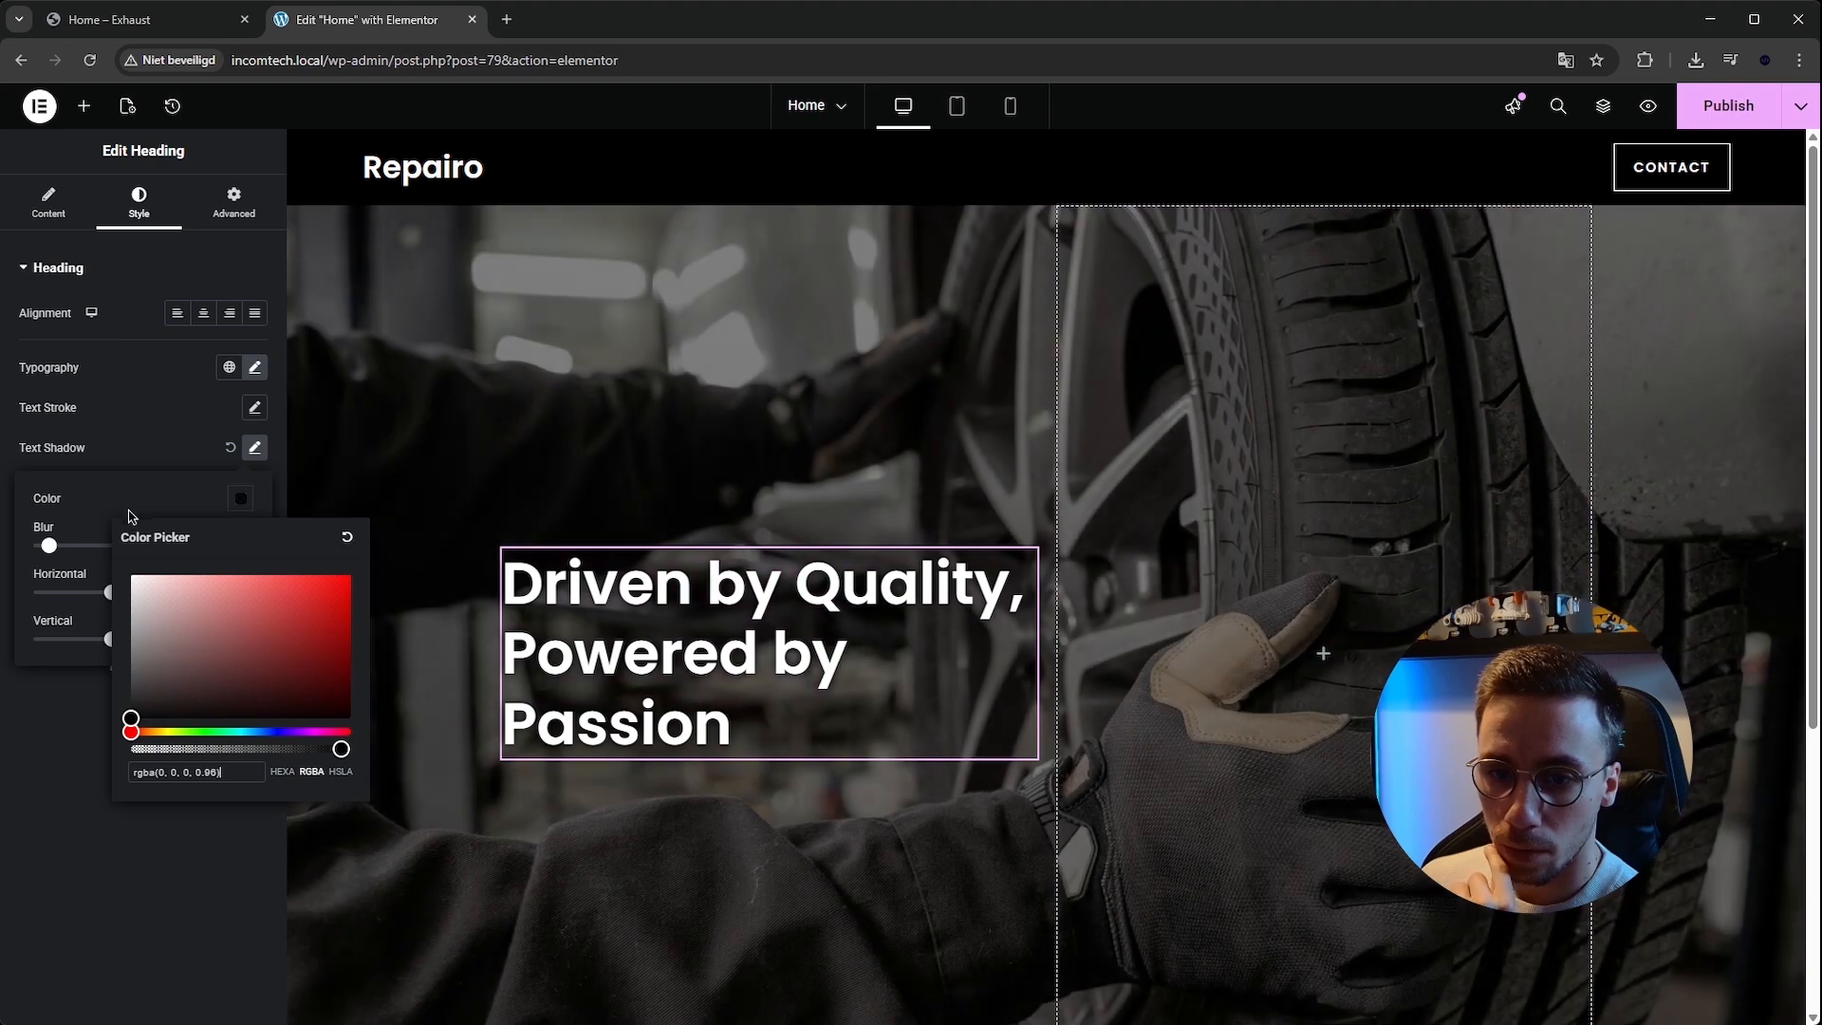
left_click(125, 510)
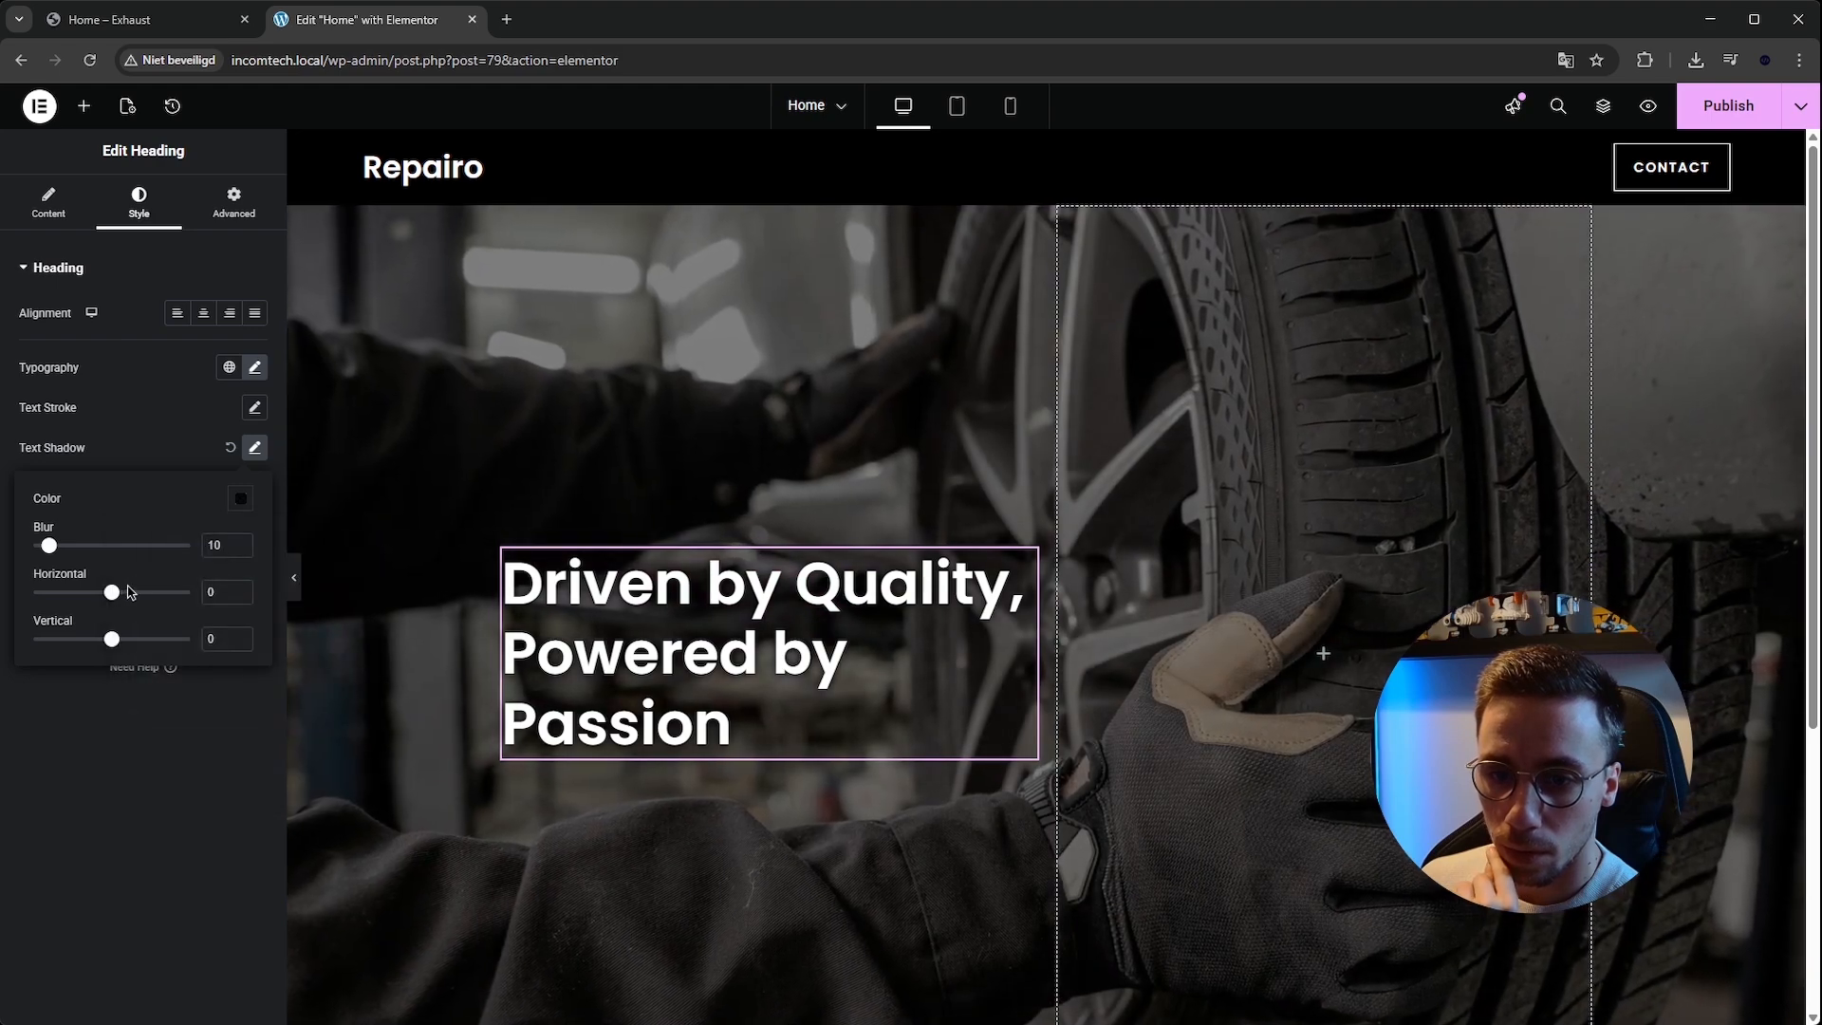
left_click(216, 452)
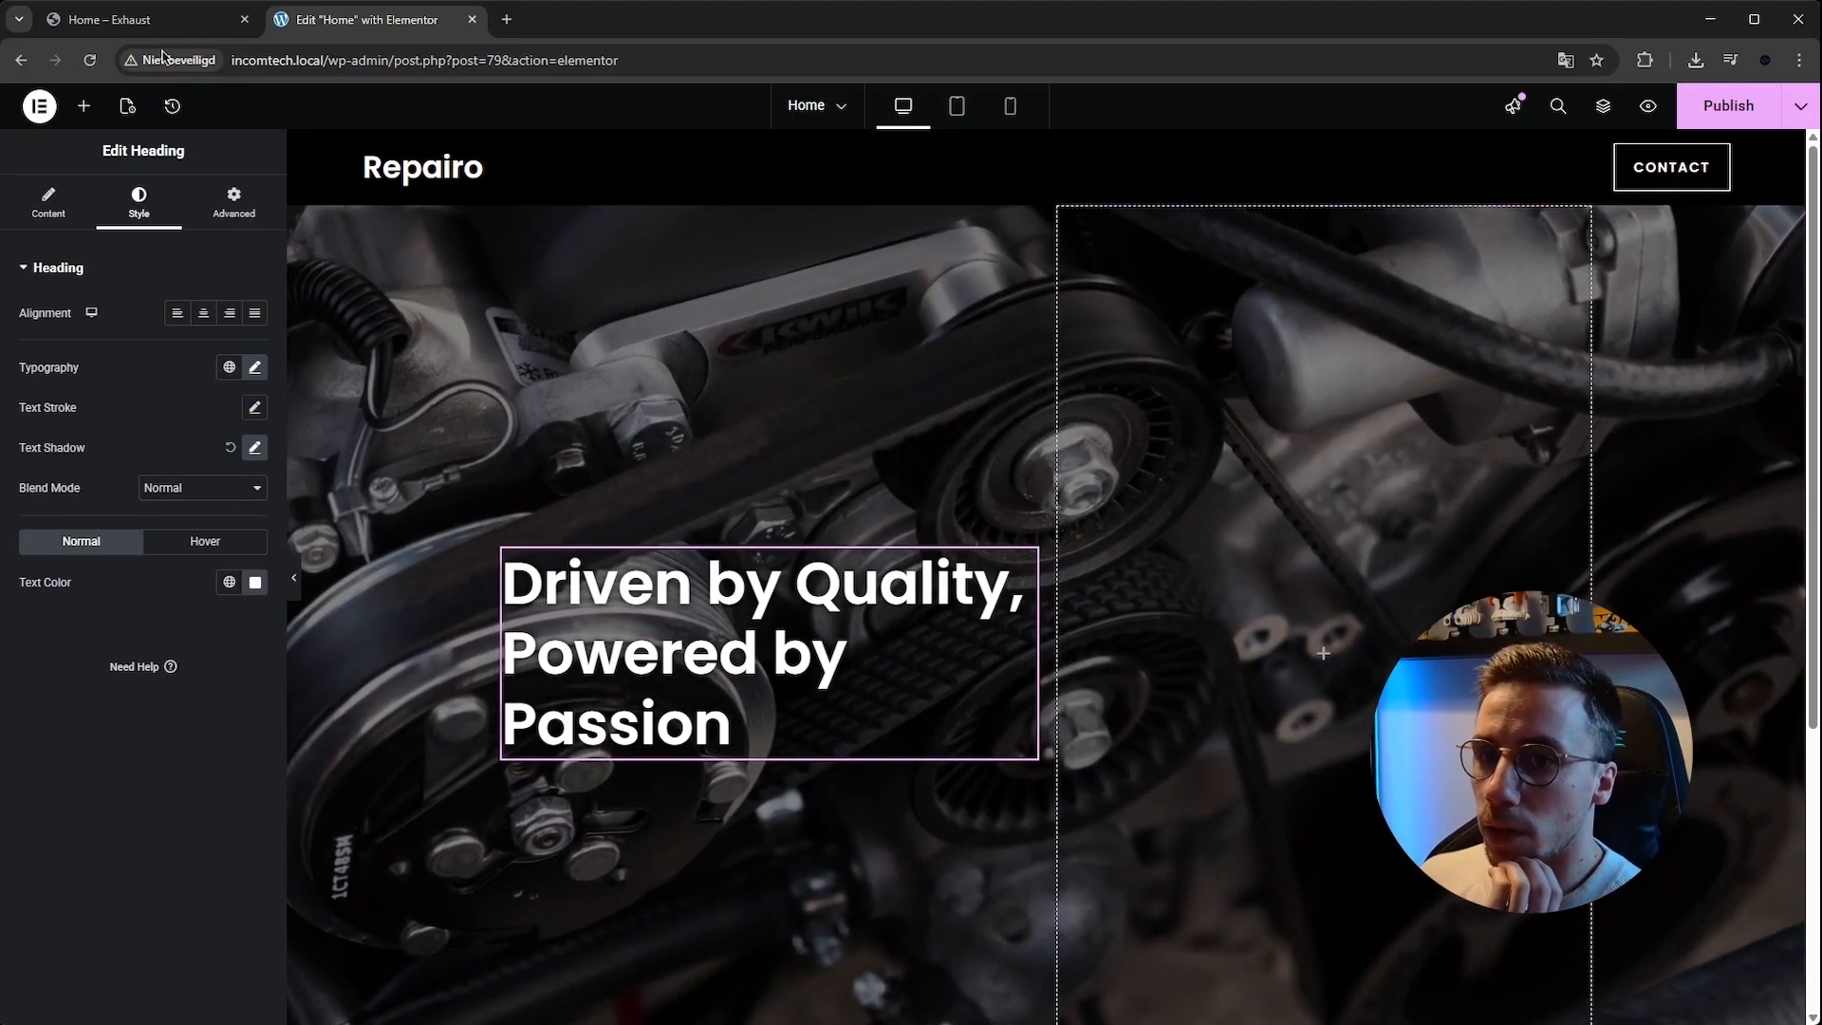
Compare the heading with the reference site's hero heading.
left_click(155, 17)
left_click_drag(302, 340, 614, 512)
left_click(614, 500)
scroll(614, 502, "down", 1)
scroll(615, 502, "up", 1)
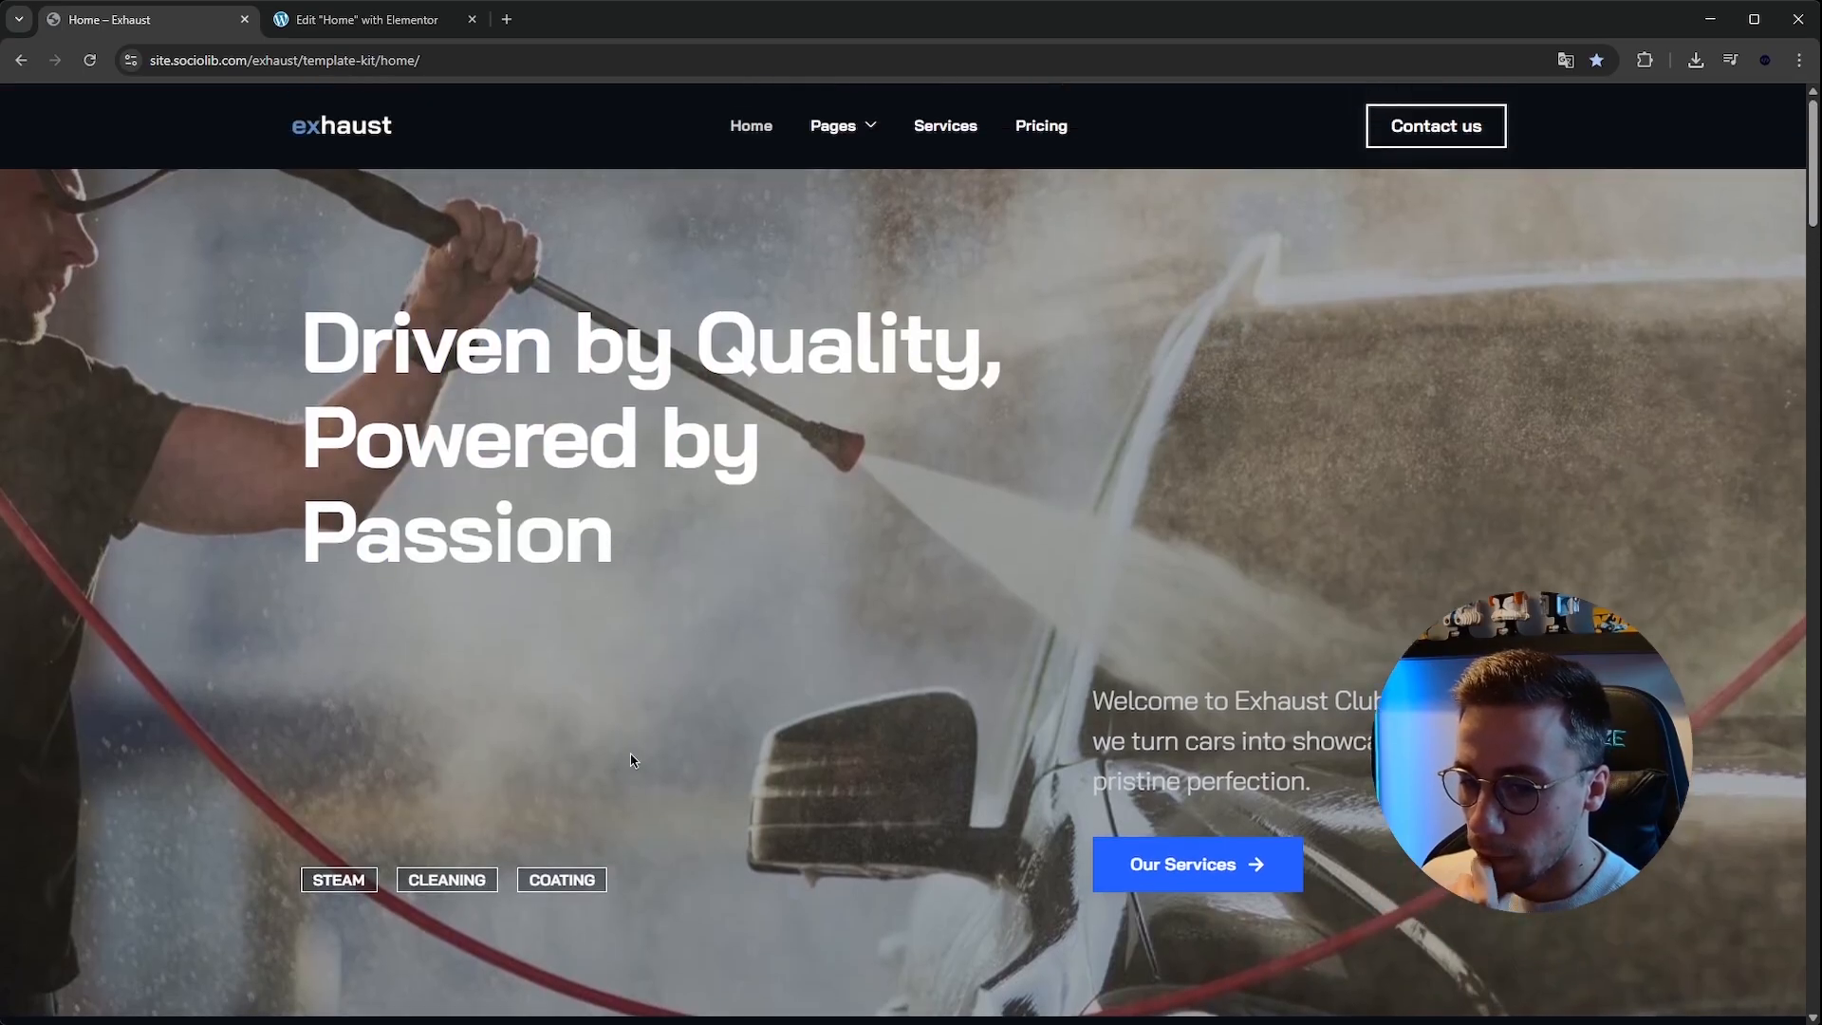
left_click_drag(1086, 771, 643, 370)
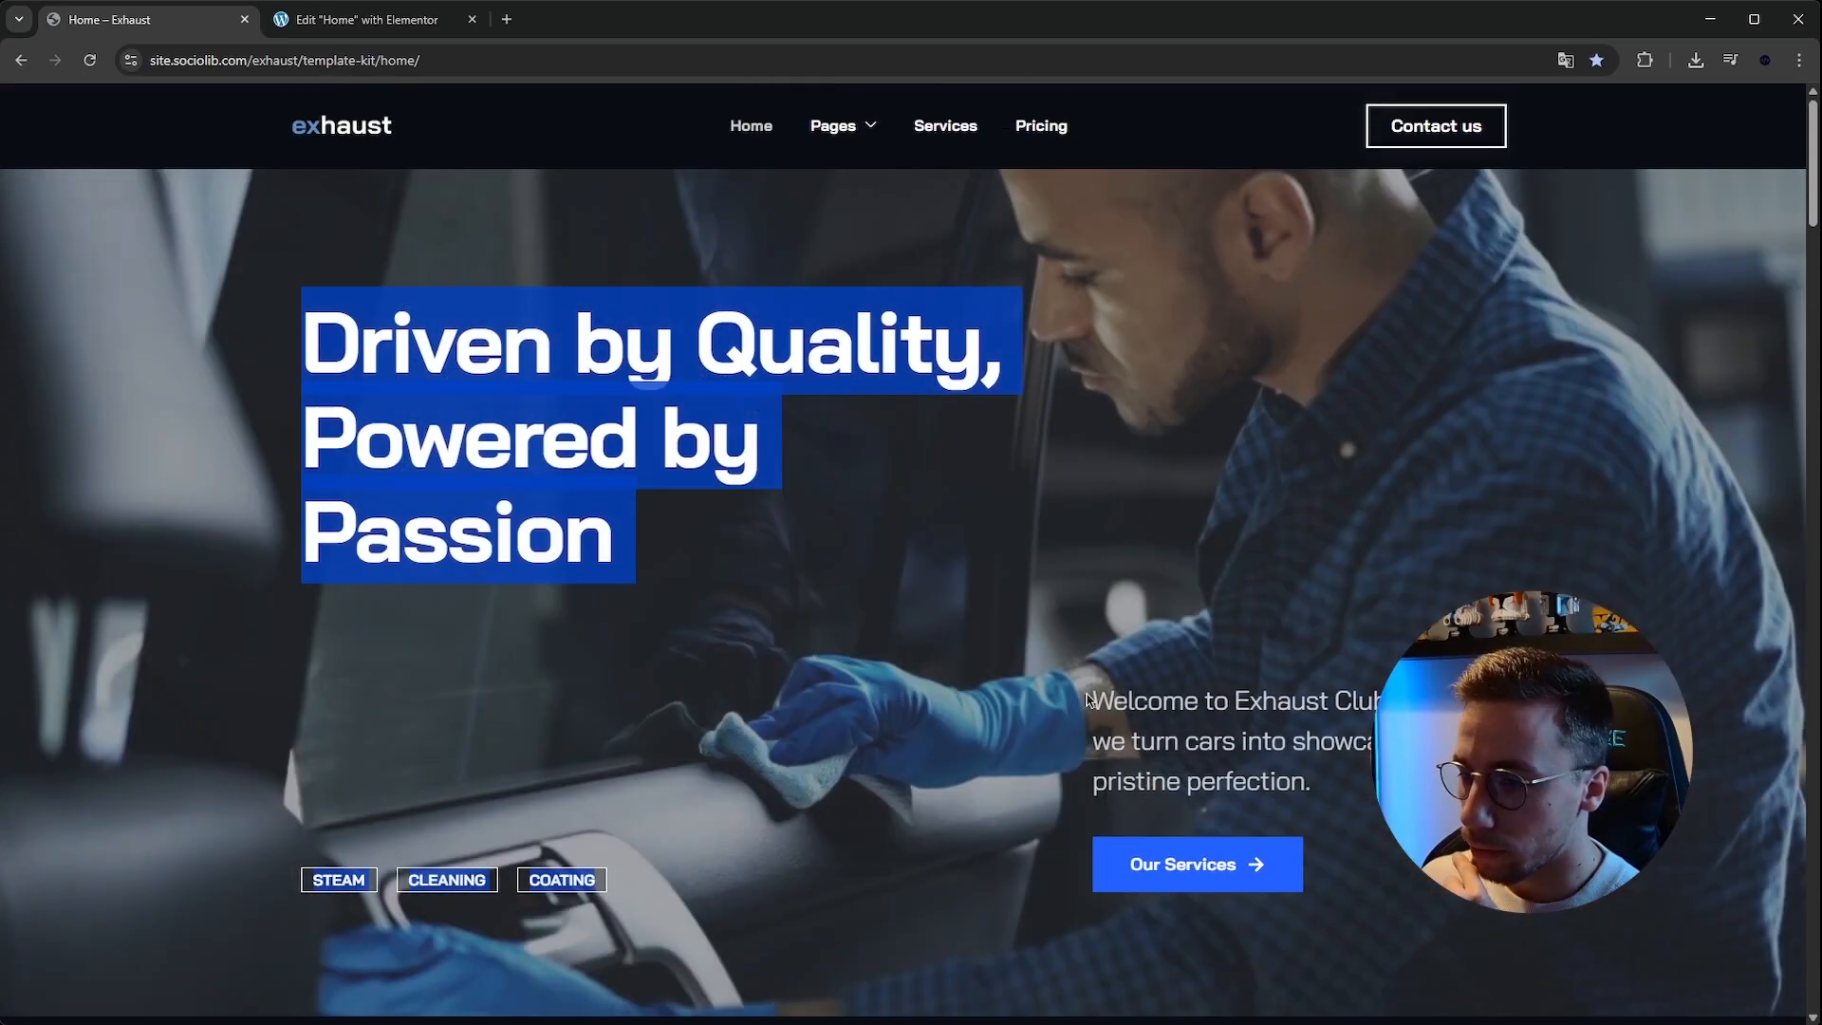
left_click(880, 555)
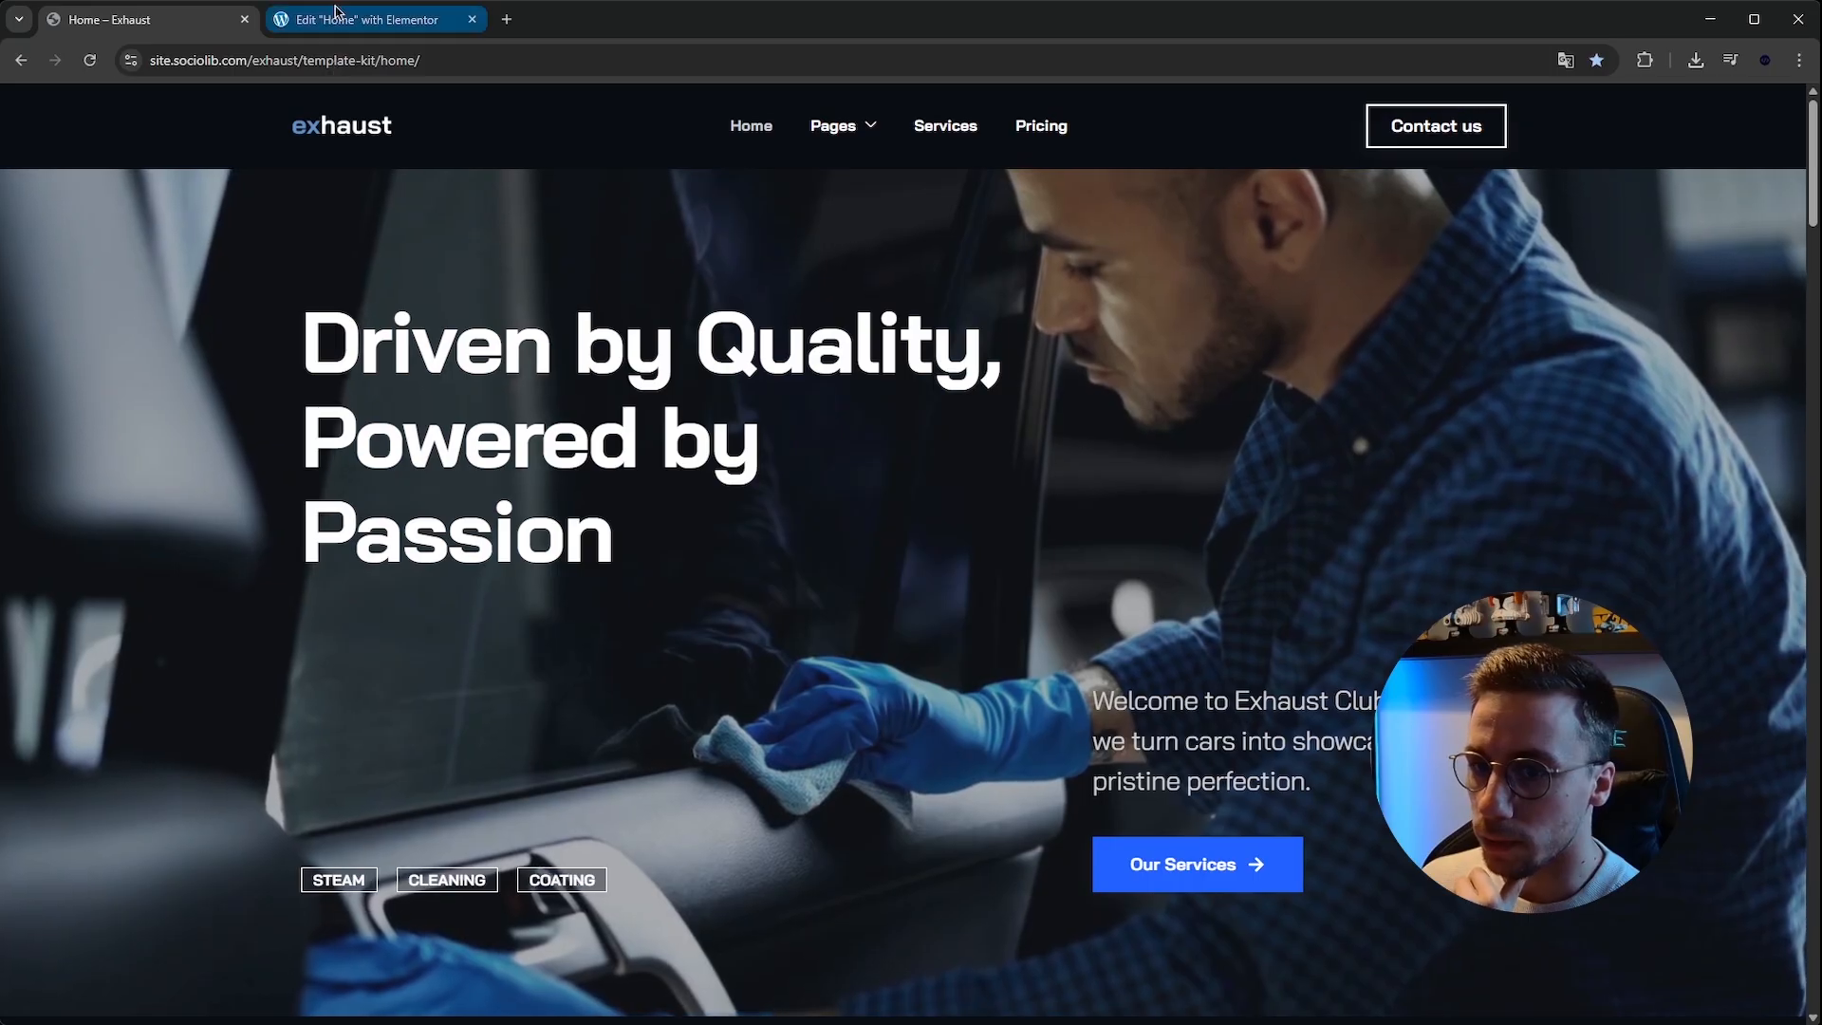
left_click(365, 19)
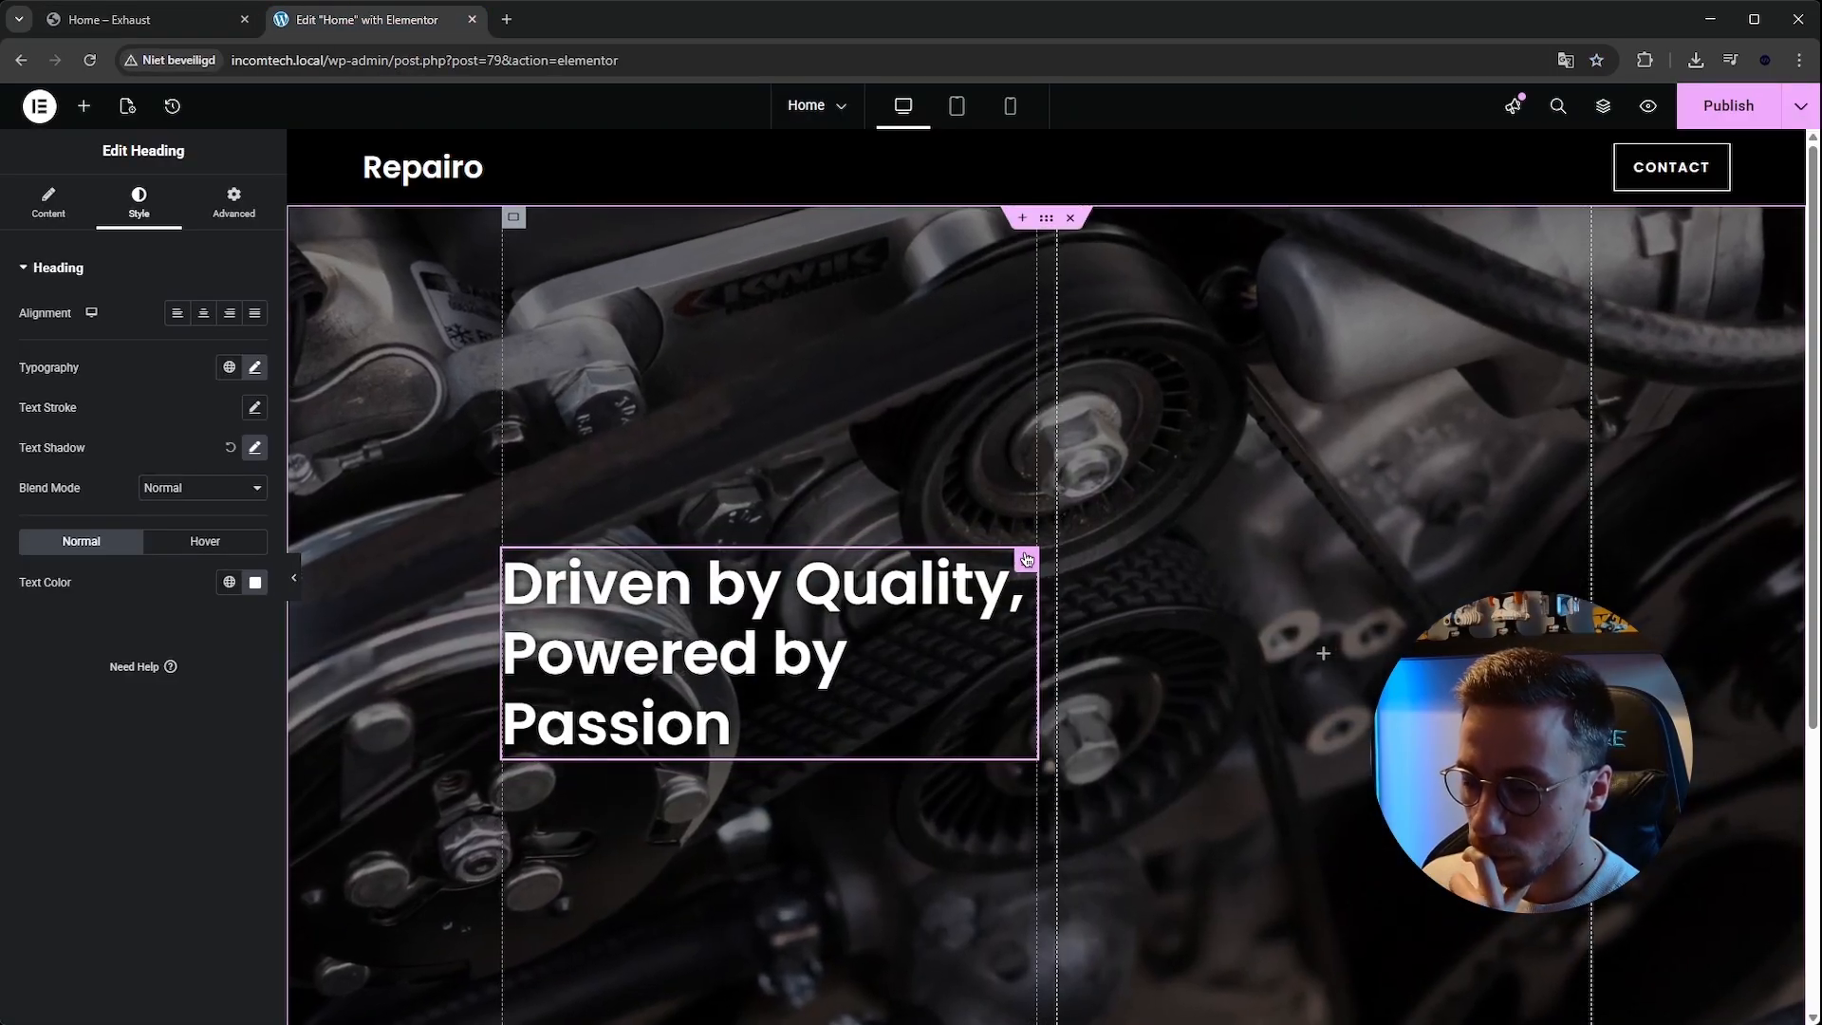
Add a Spacer below the hero heading, set its space to 180 px, and preview the hero without the editor panel.
left_click(83, 105)
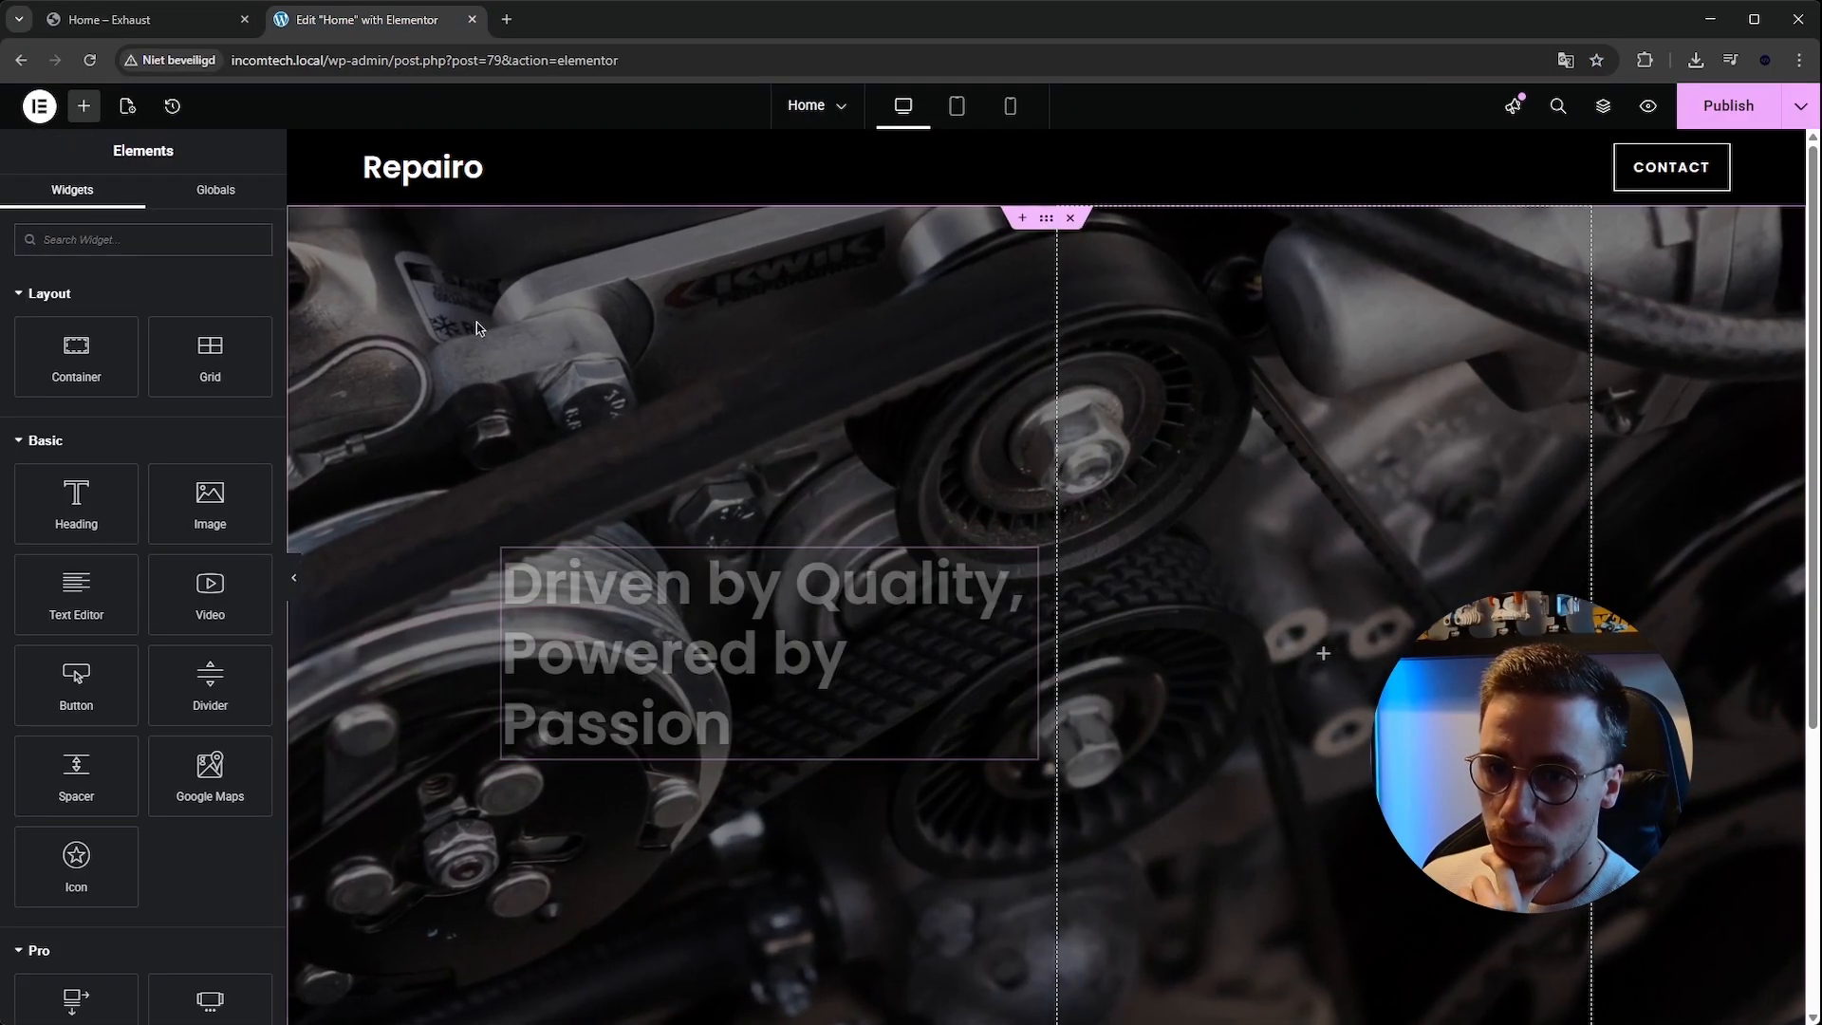
left_click(524, 216)
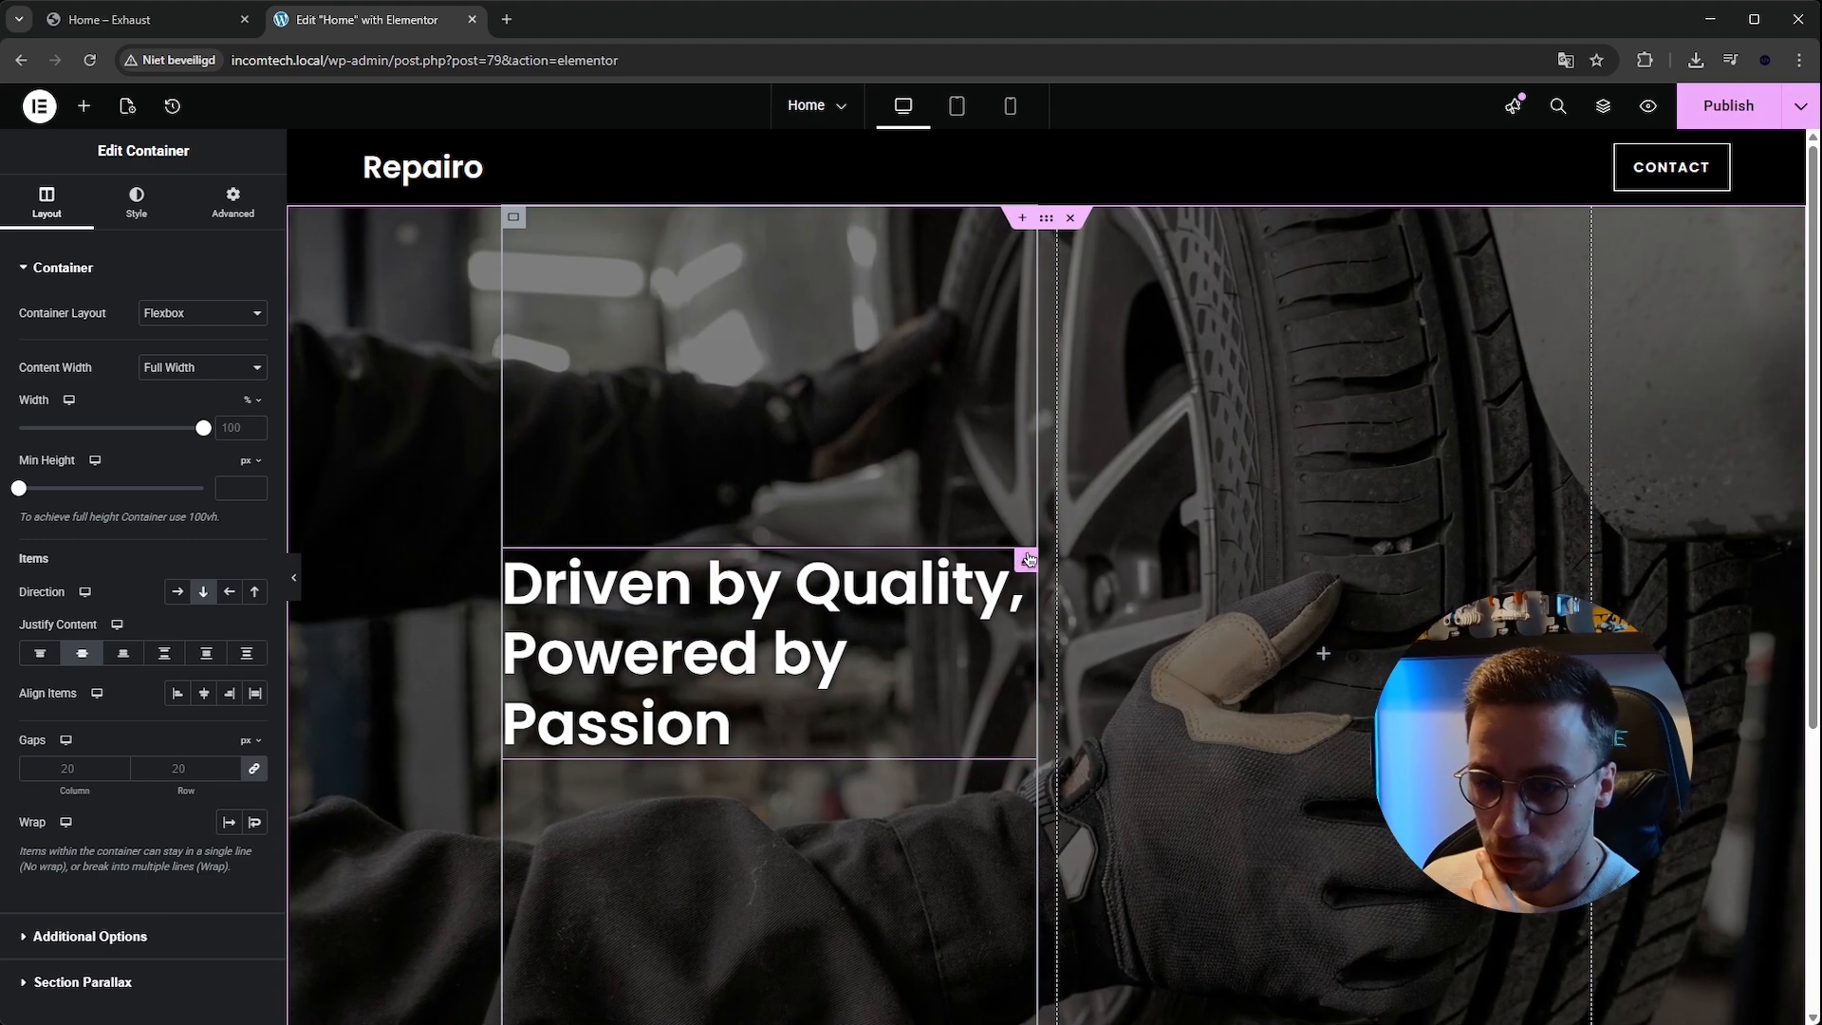
left_click(1027, 559)
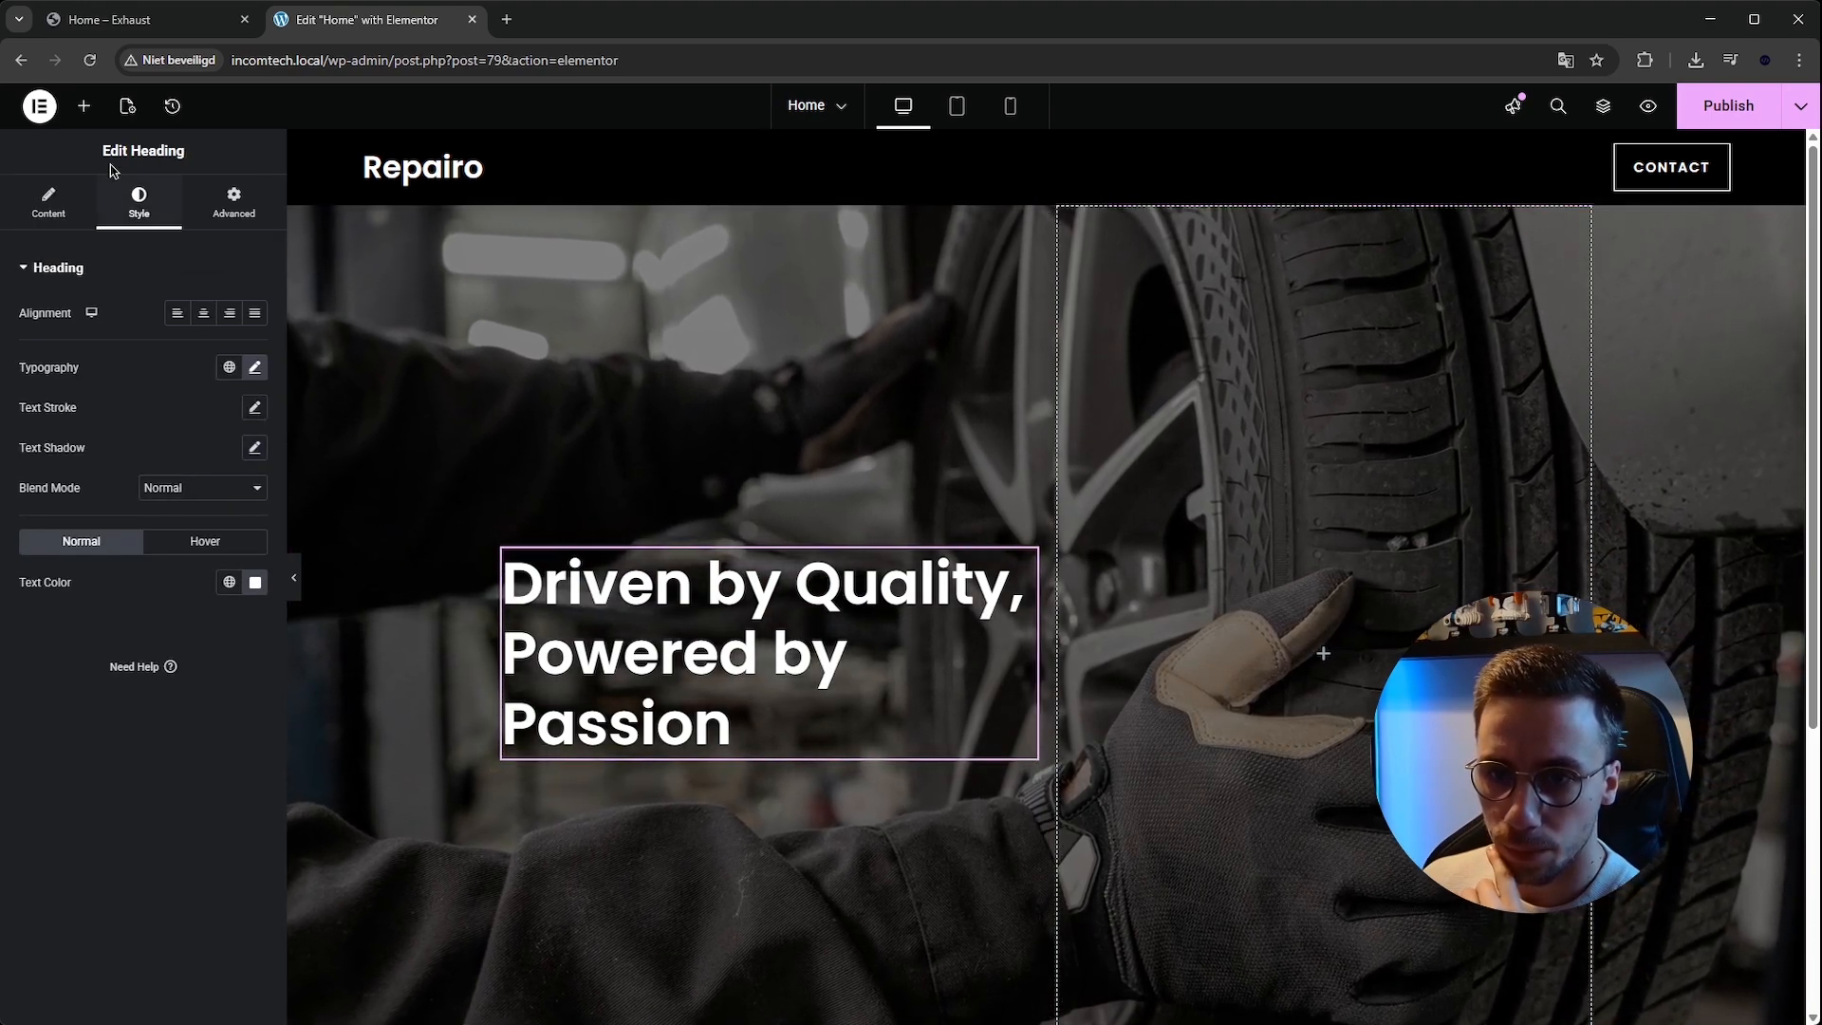
left_click(85, 105)
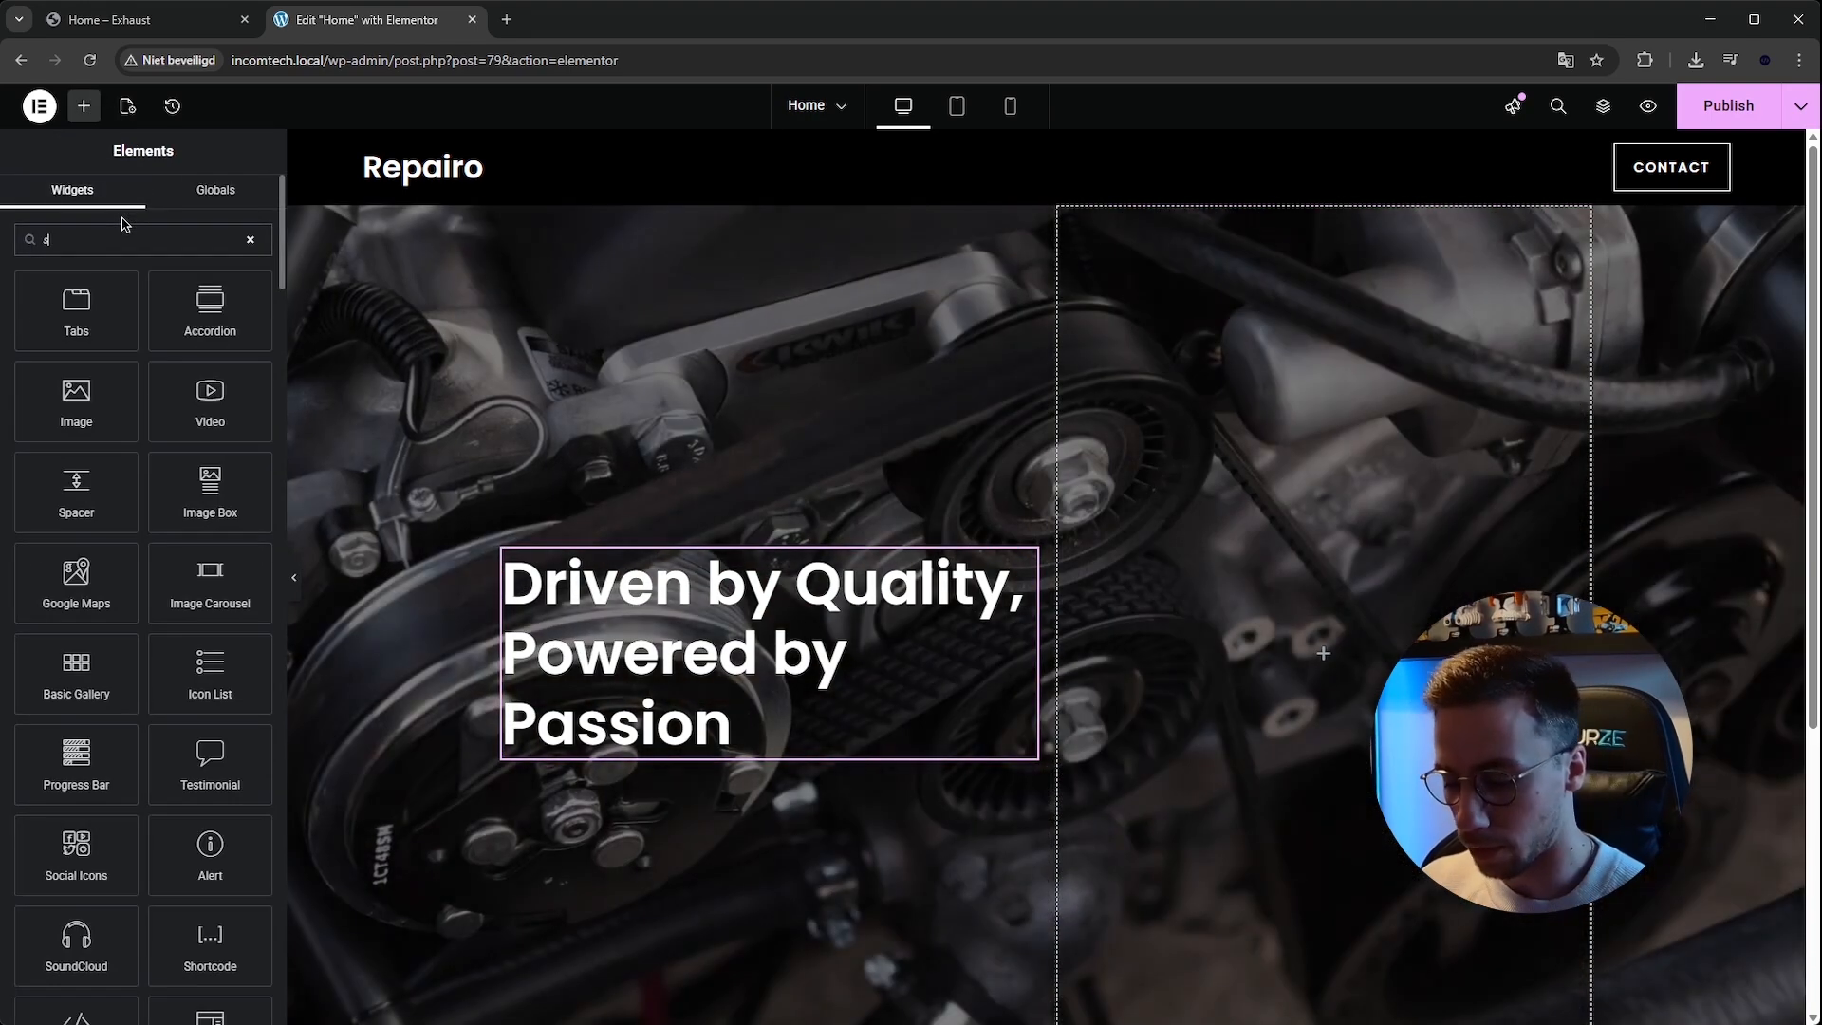
type("spa")
left_click_drag(76, 310, 621, 738)
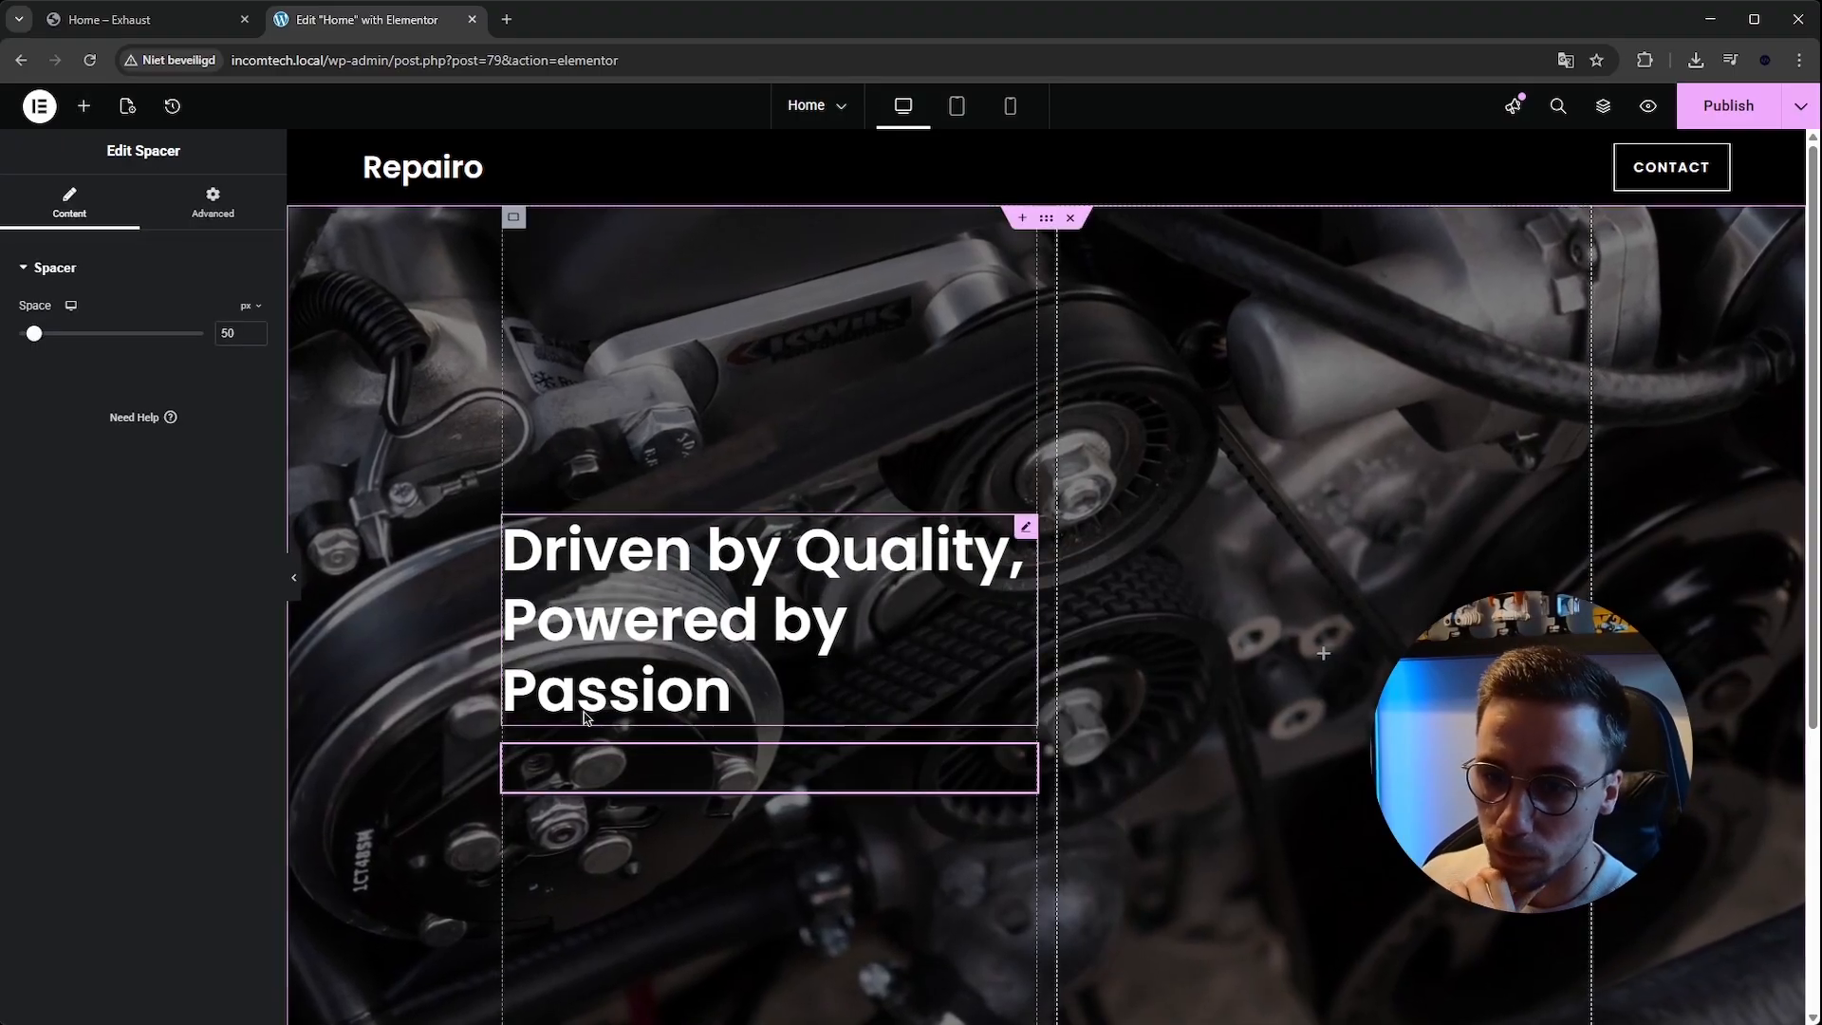
left_click_drag(34, 333, 74, 349)
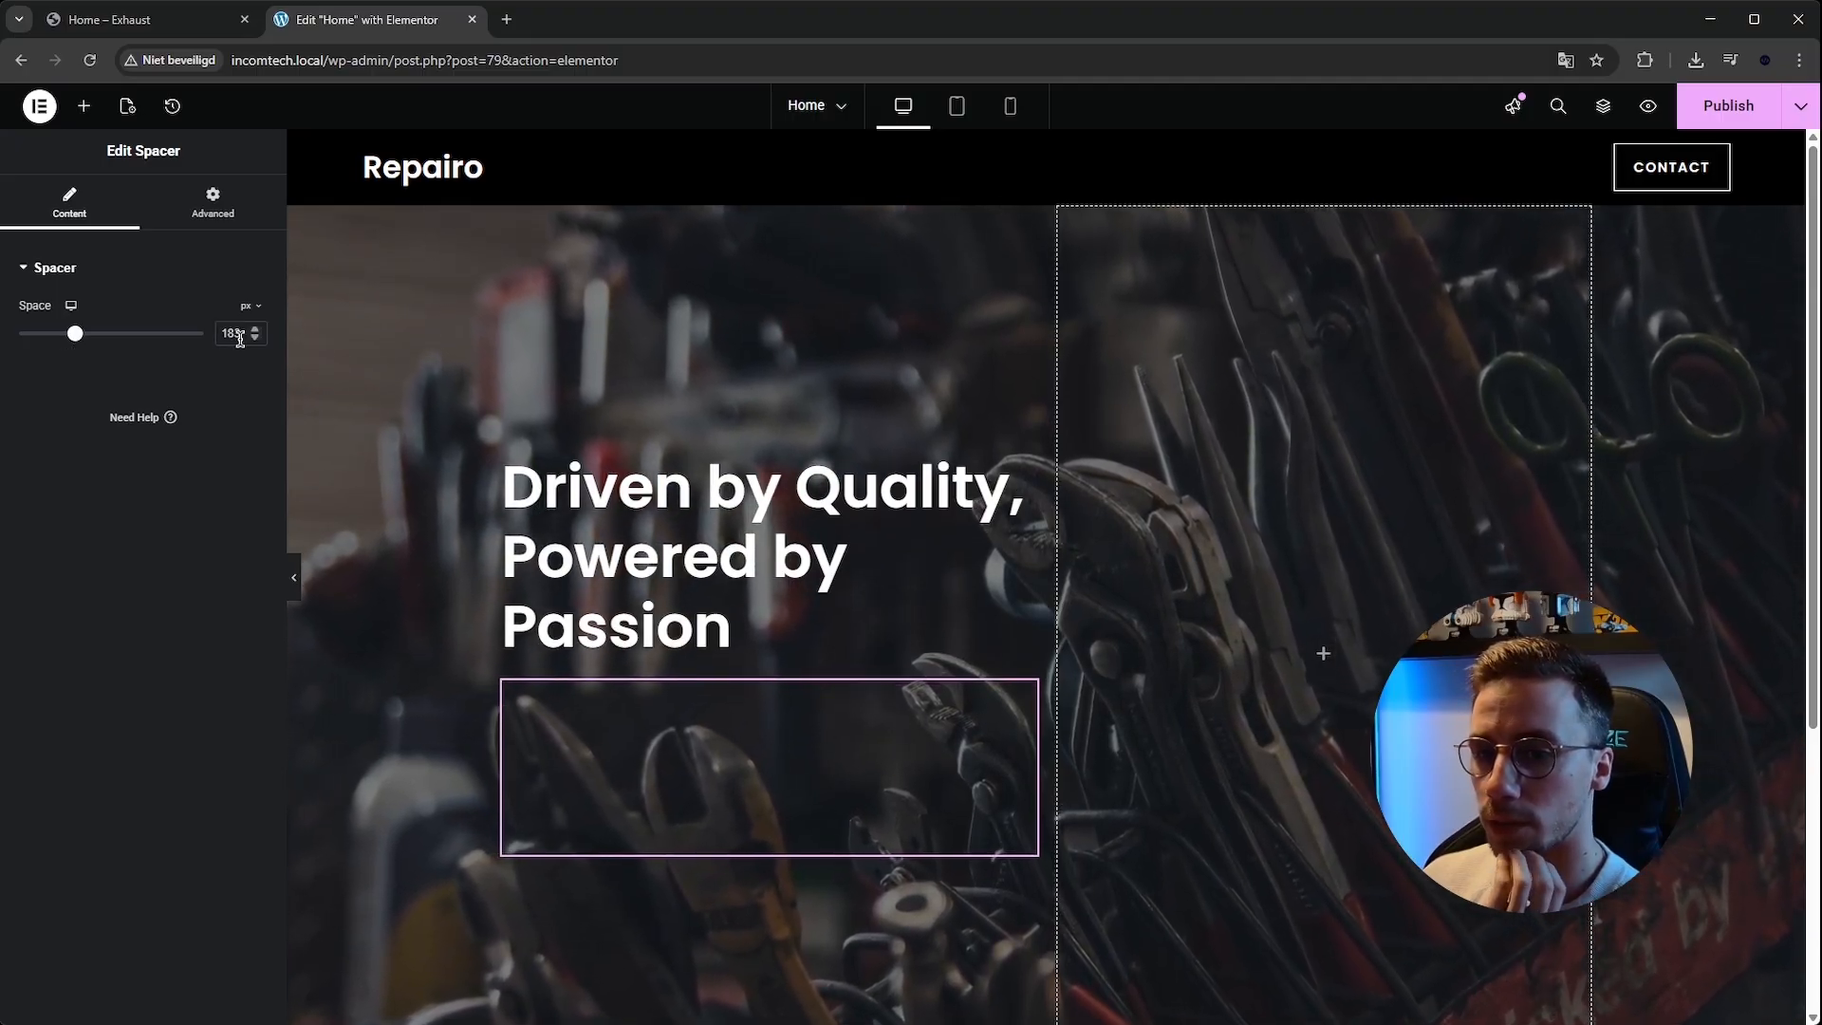
left_click(256, 339)
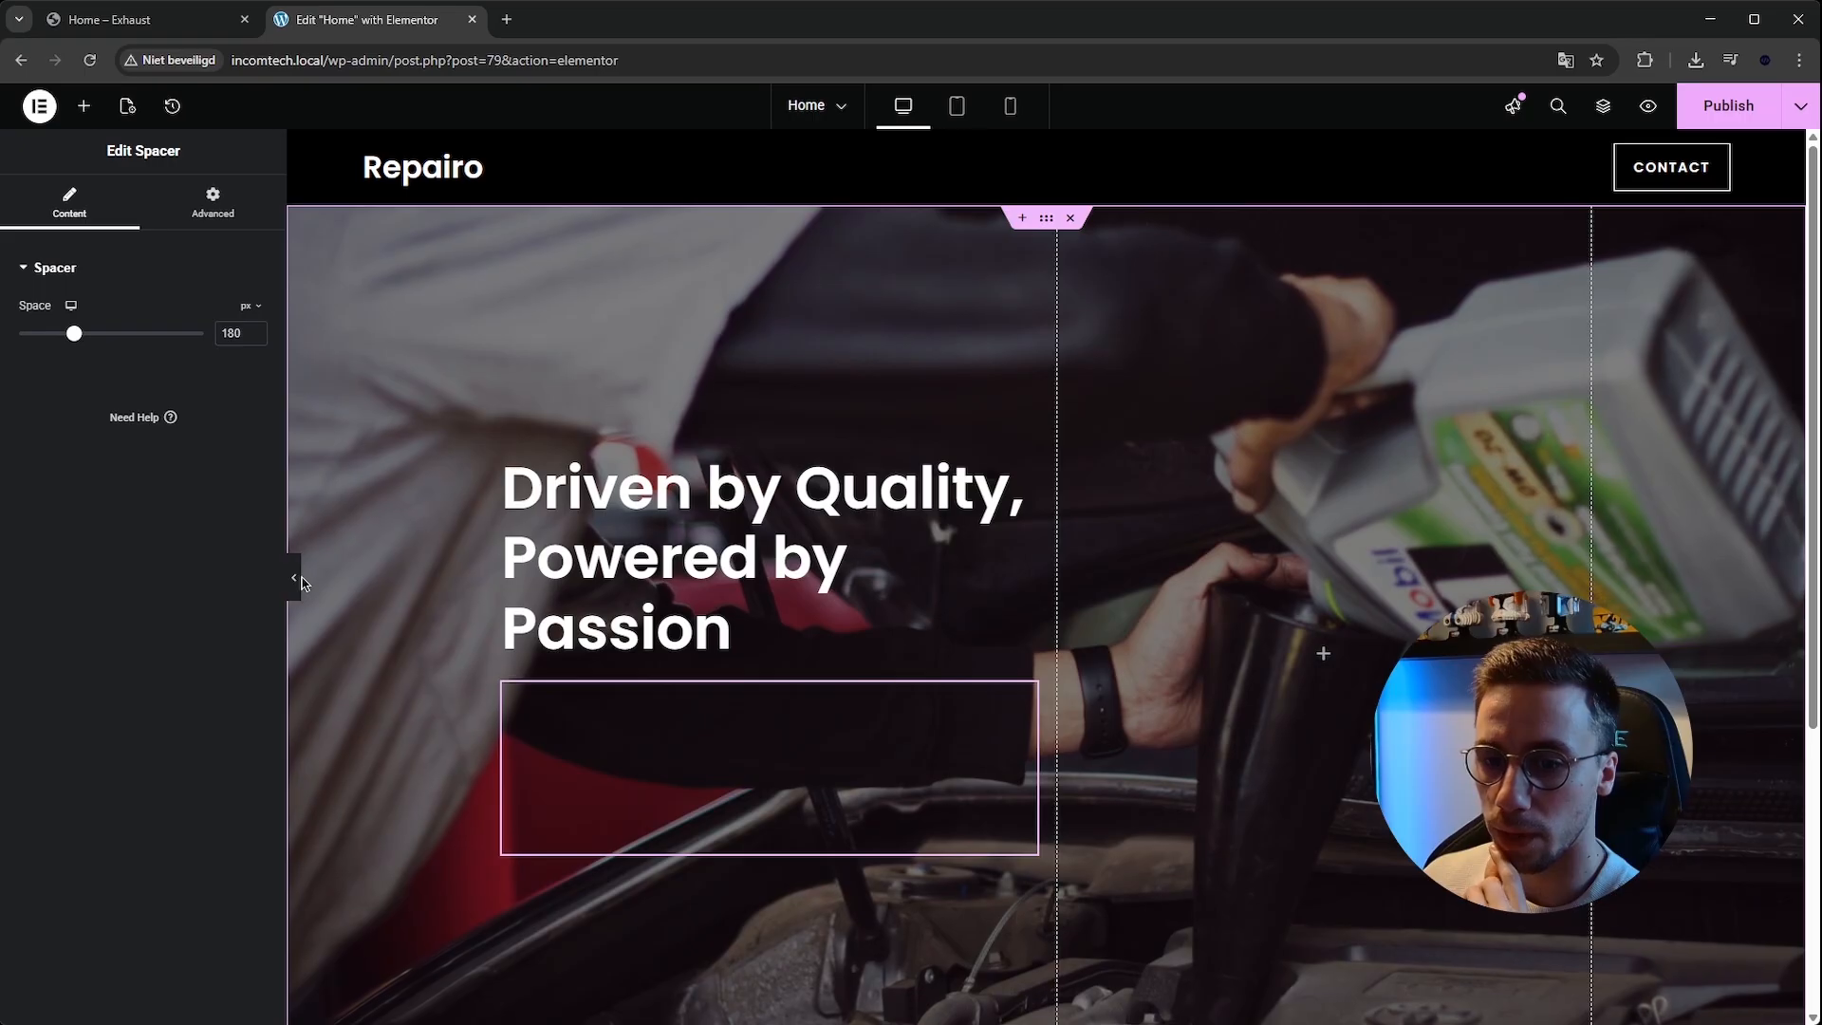
left_click(295, 577)
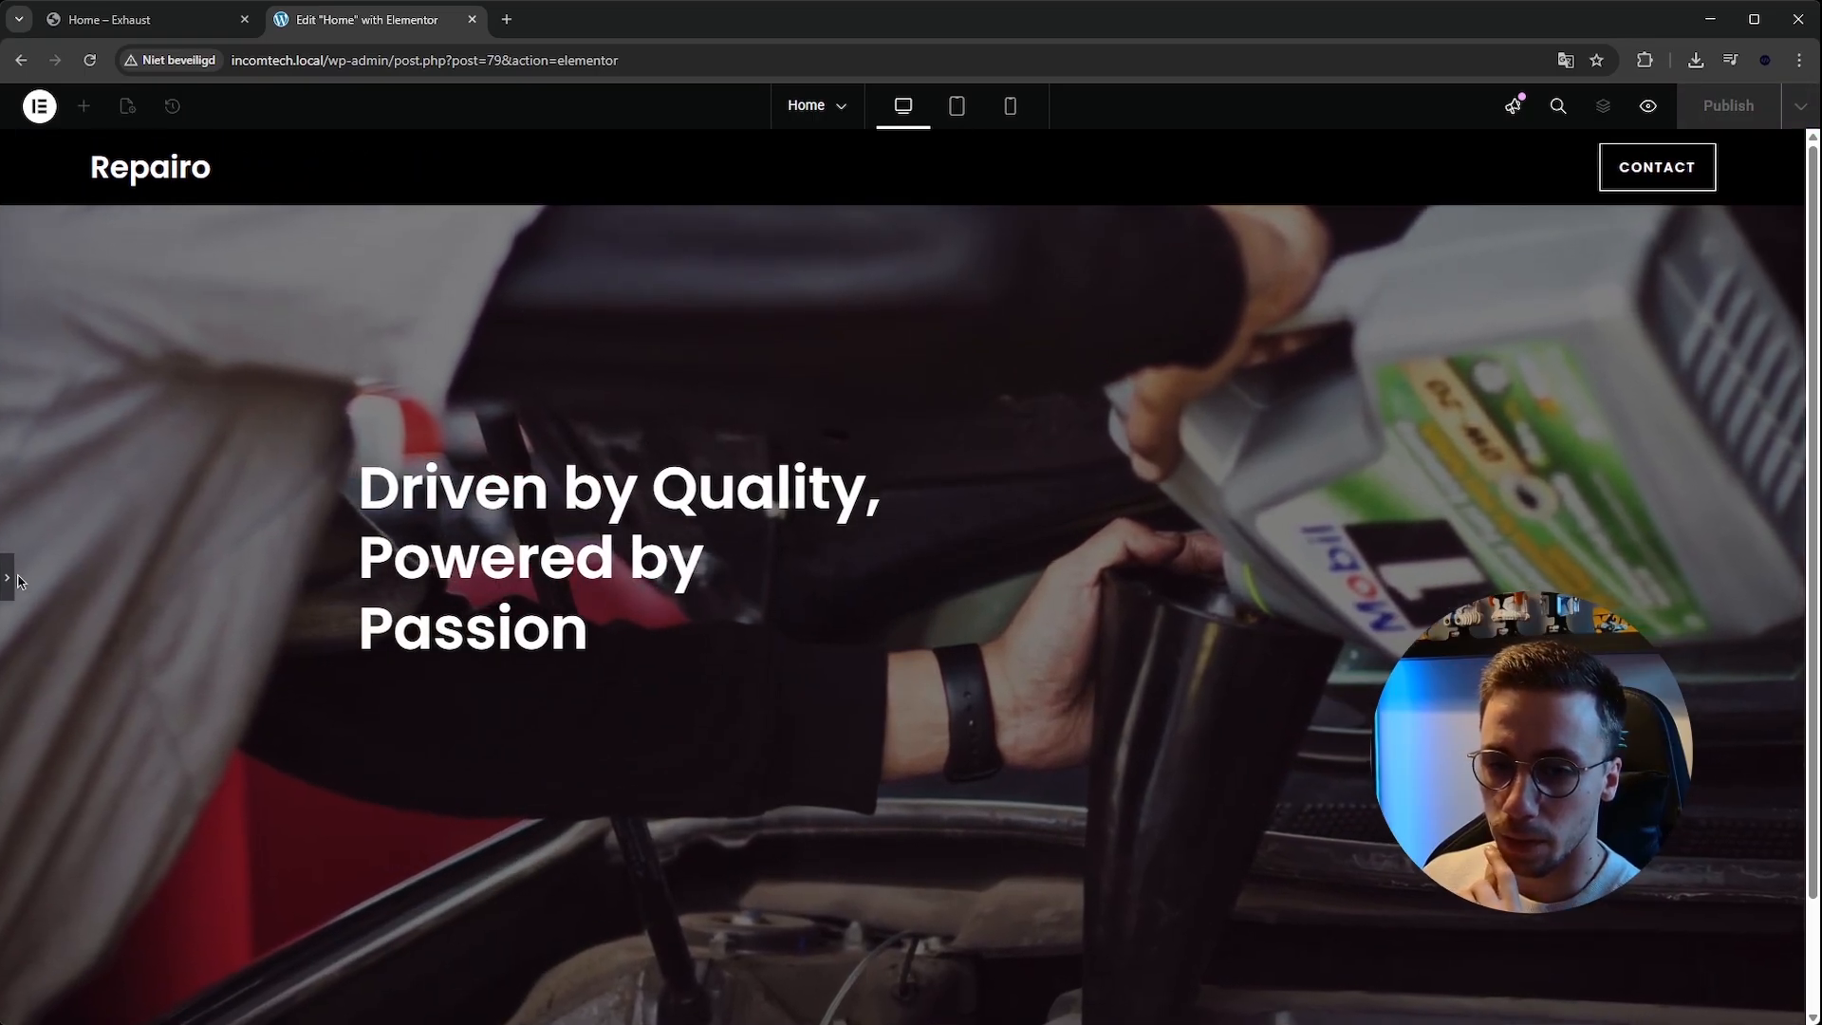
left_click(10, 577)
Add a Text Editor widget to the right column and paste the reference site's welcome text into it.
left_click(83, 105)
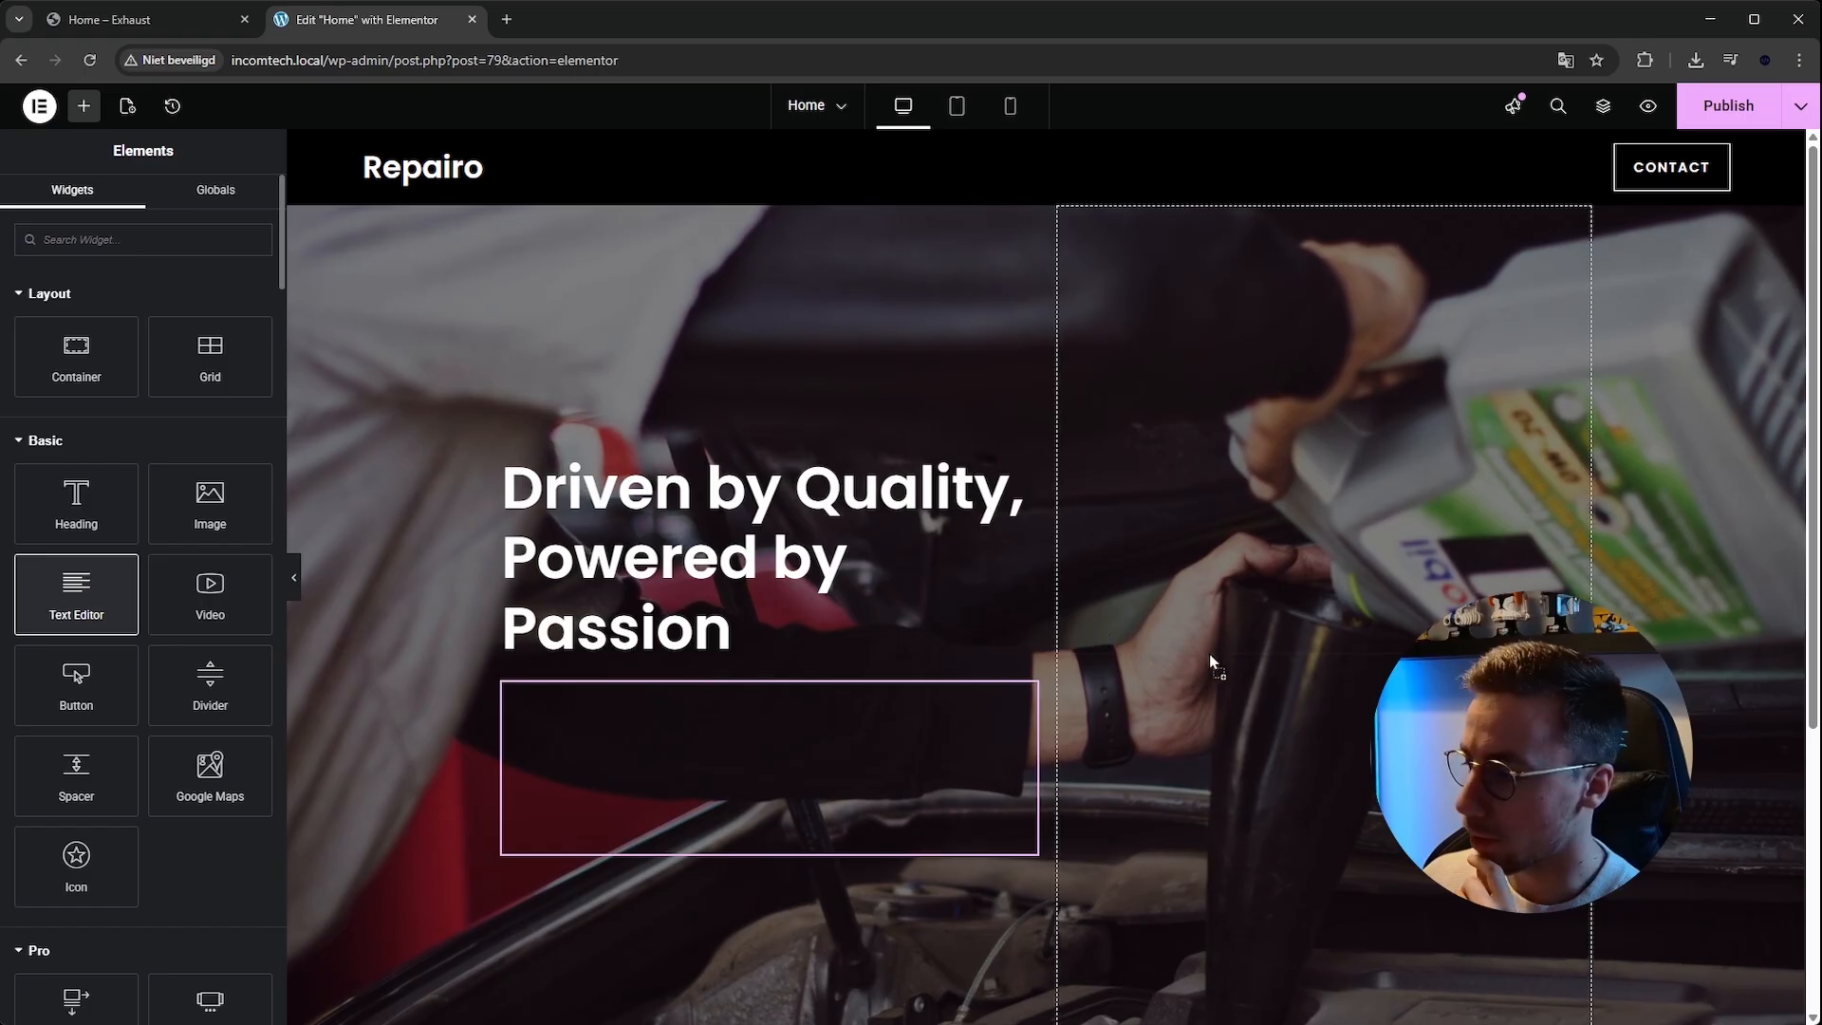
left_click_drag(1207, 661, 1208, 660)
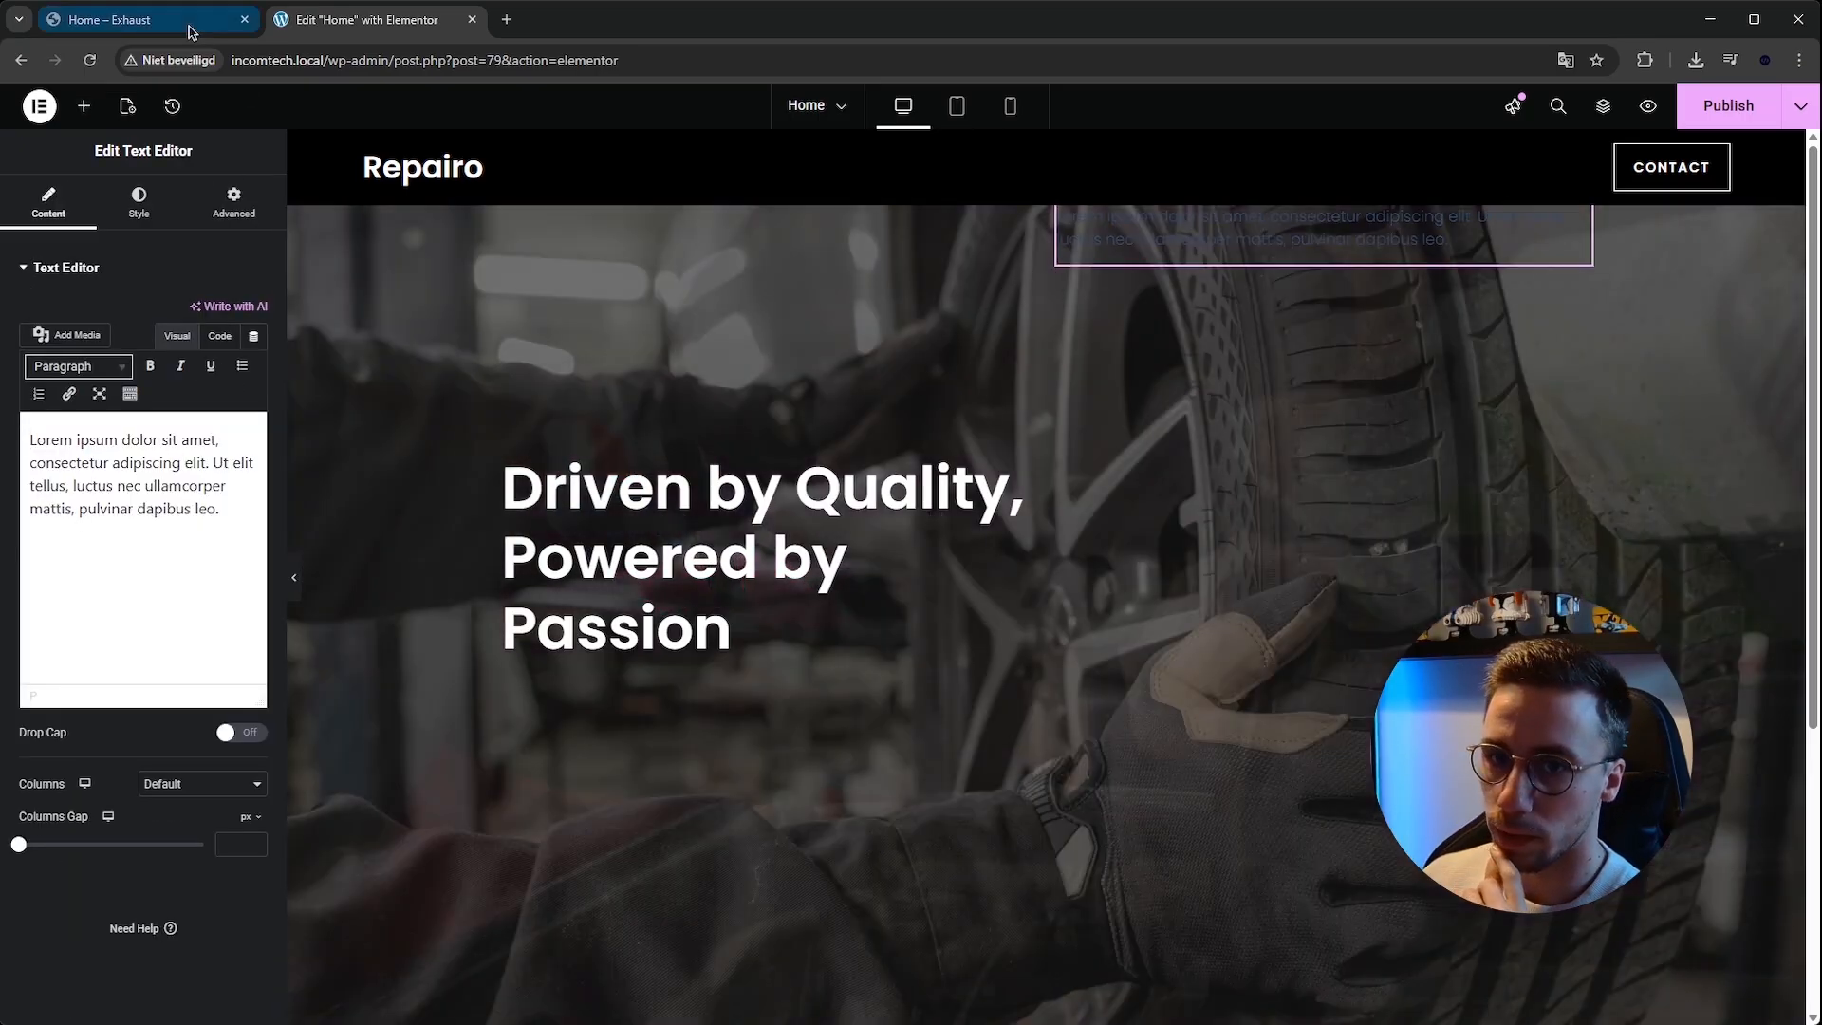
left_click(190, 29)
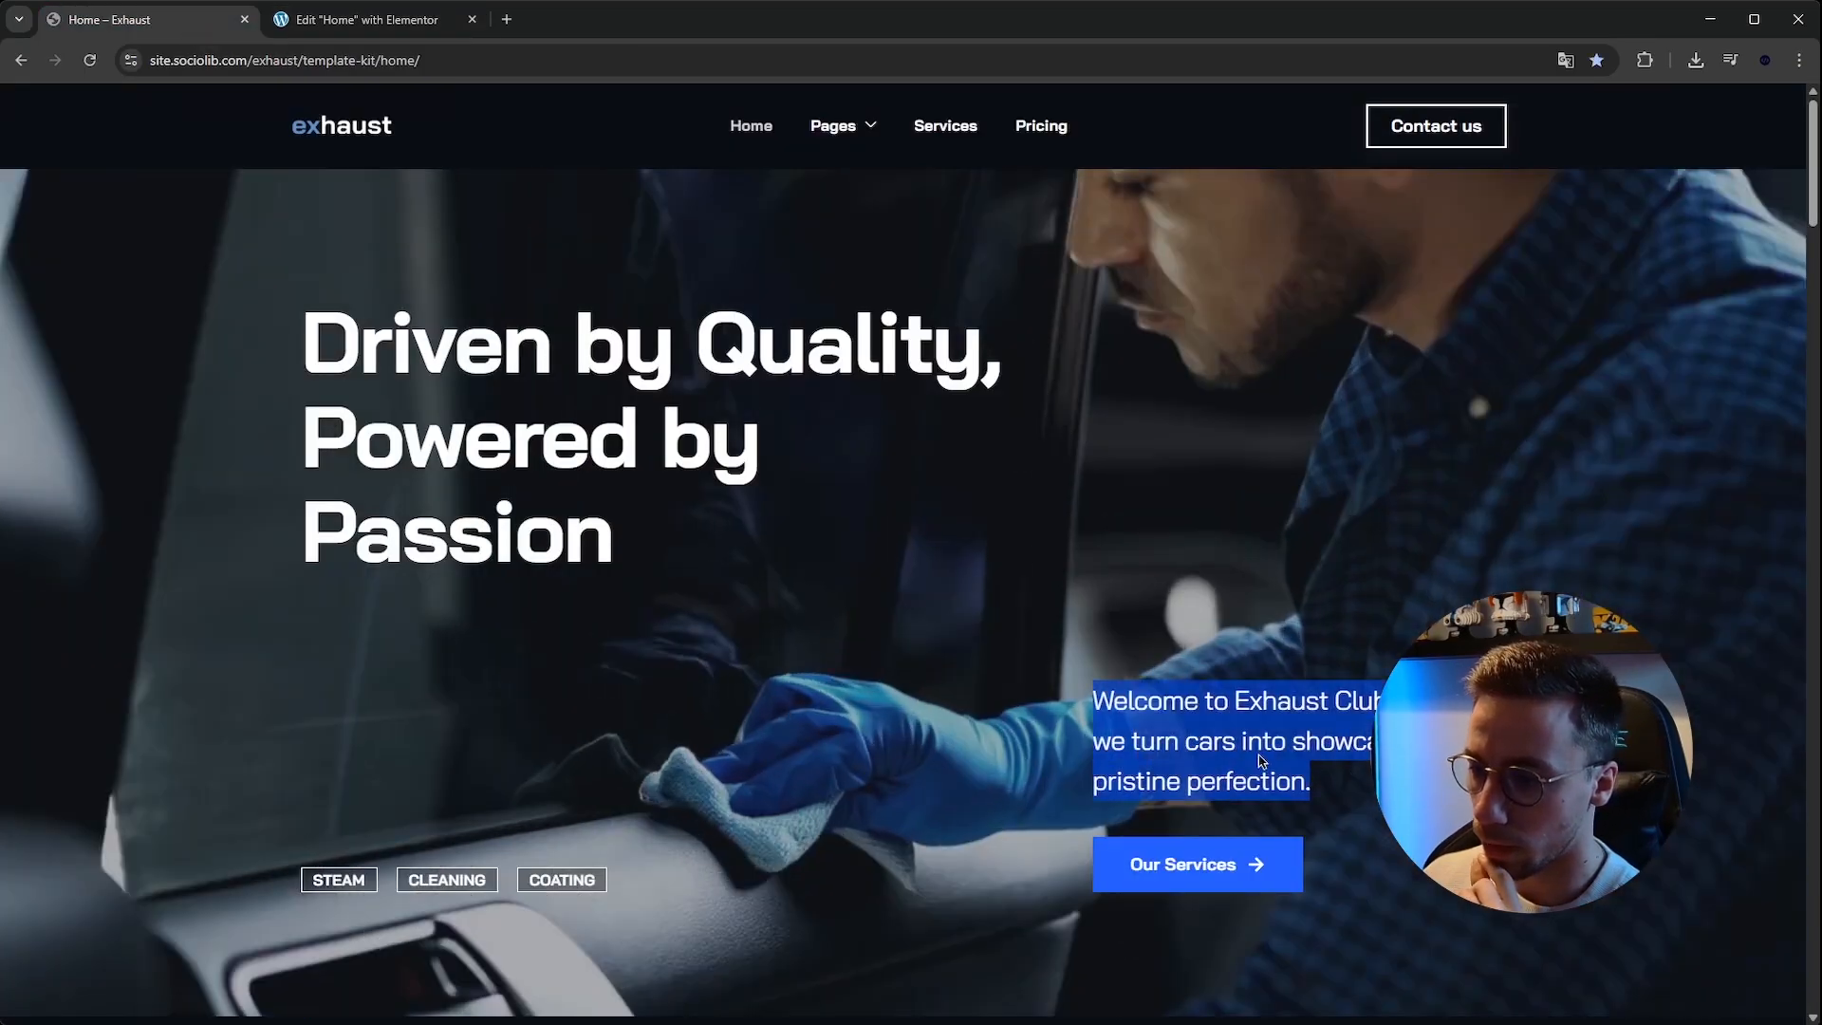
left_click(417, 23)
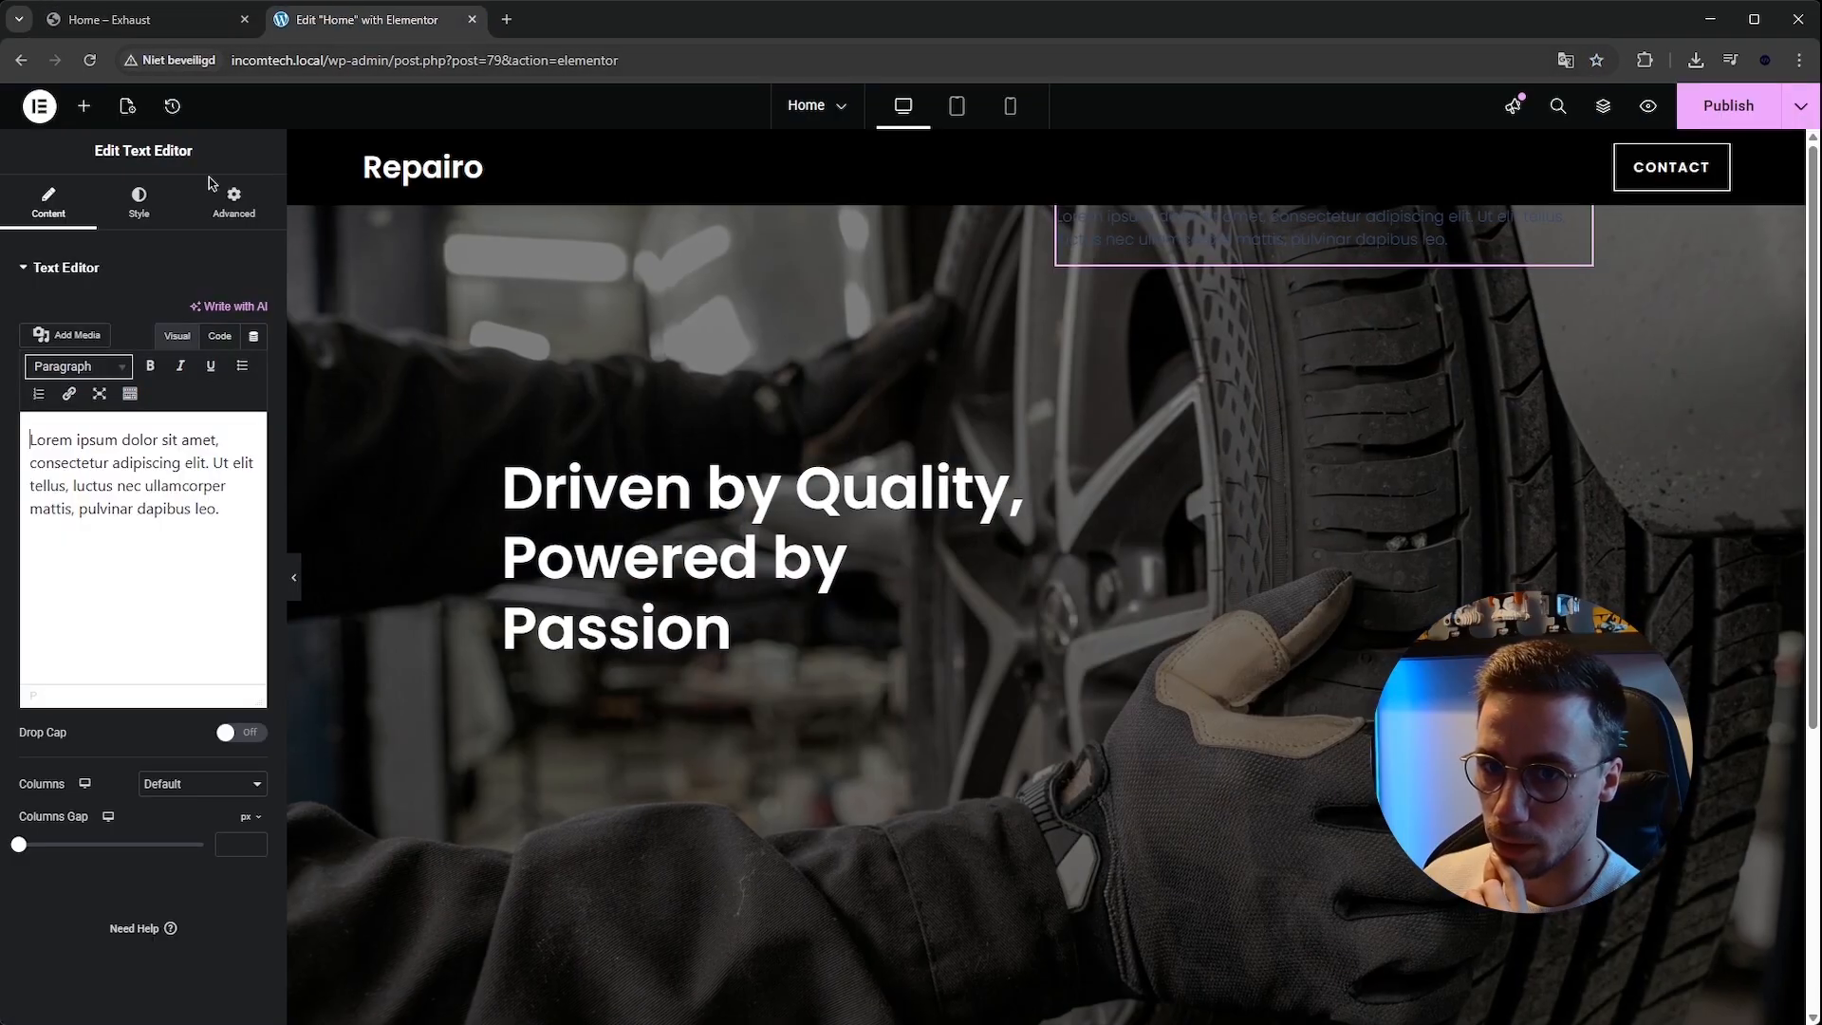
left_click(188, 462)
key("ctrl+a")
type("Welcome to Exhaust Club, where we turn cars into showpieces of precise perfection.")
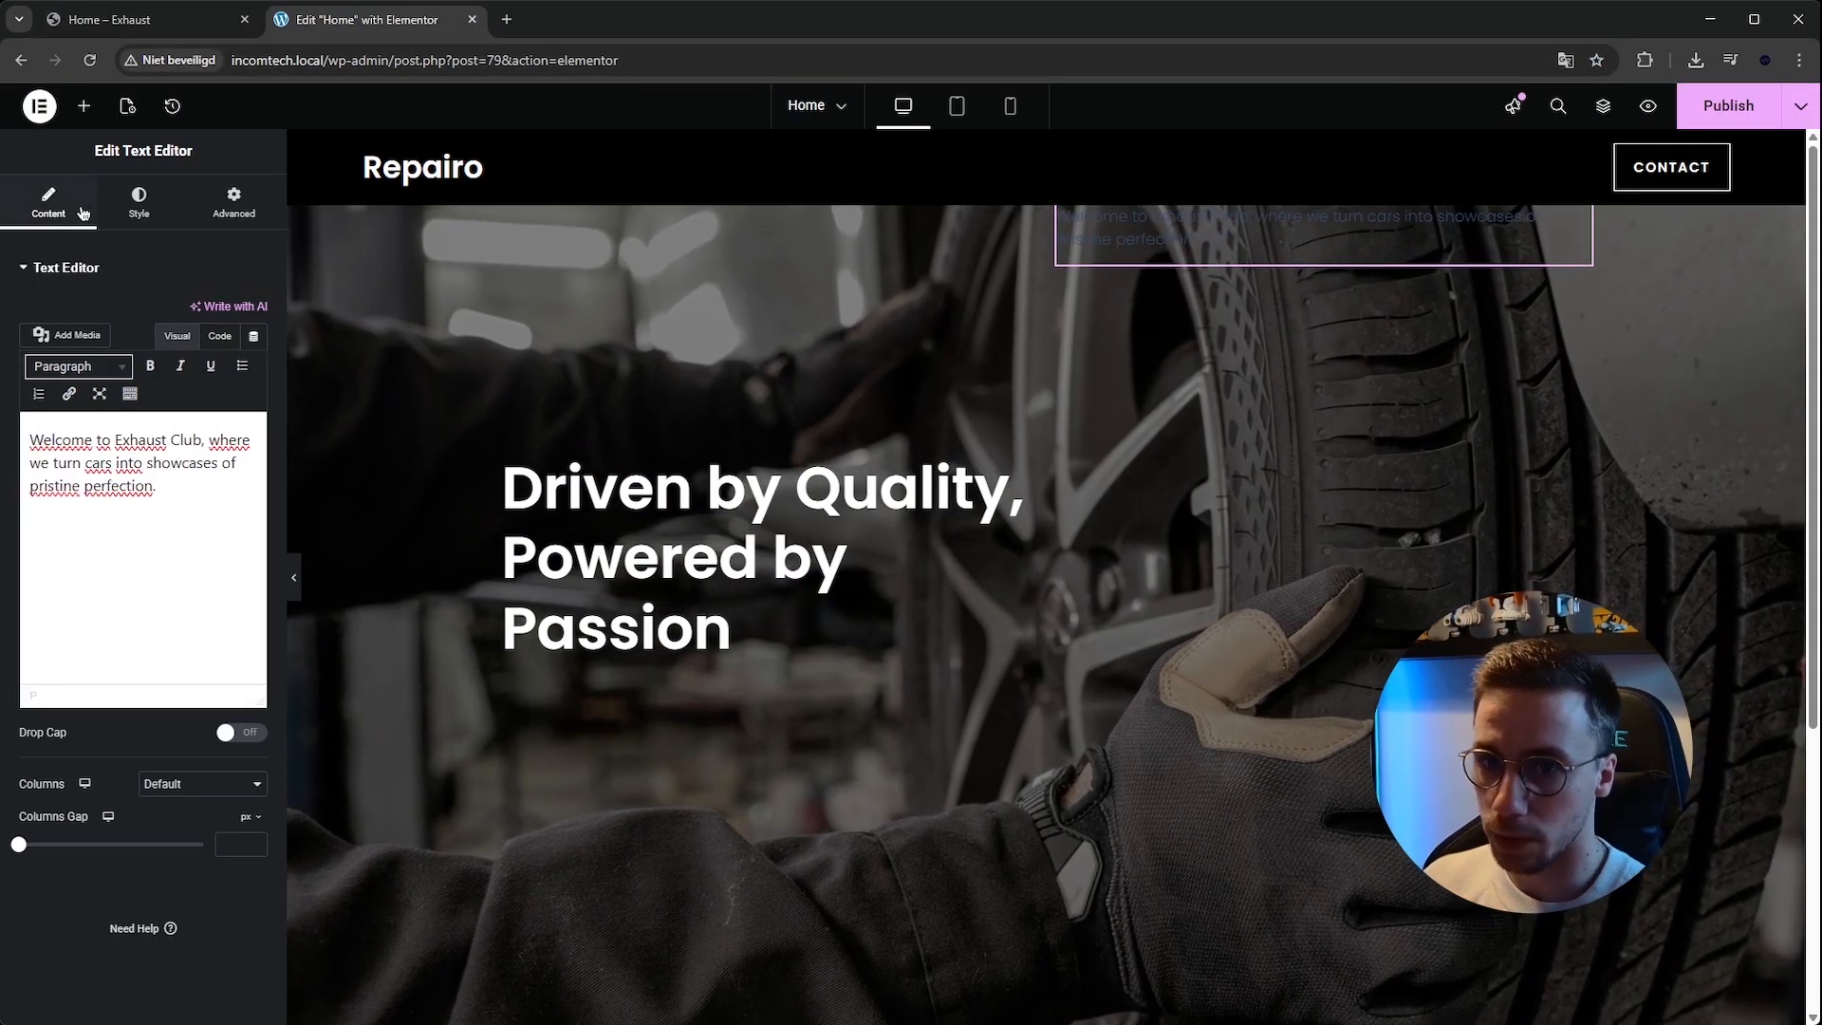
Set the welcome text's color to #FFFFFF.
left_click(139, 201)
left_click(254, 368)
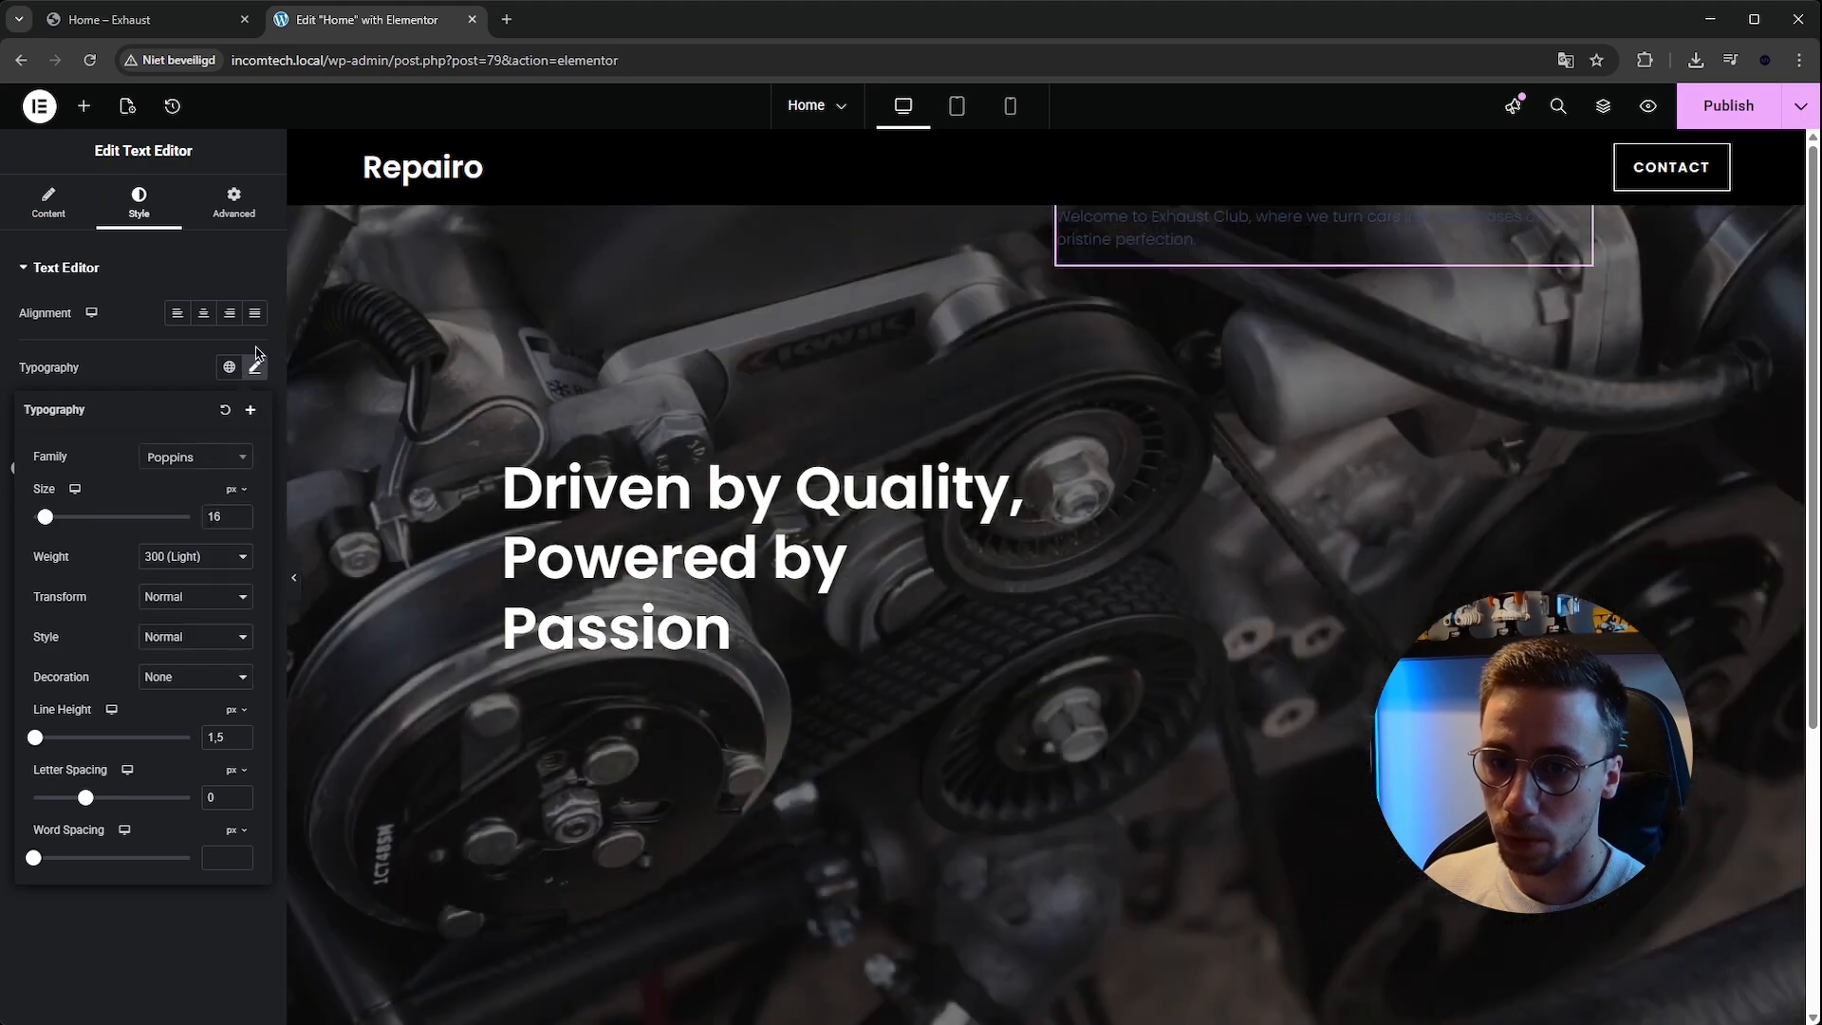
left_click(255, 367)
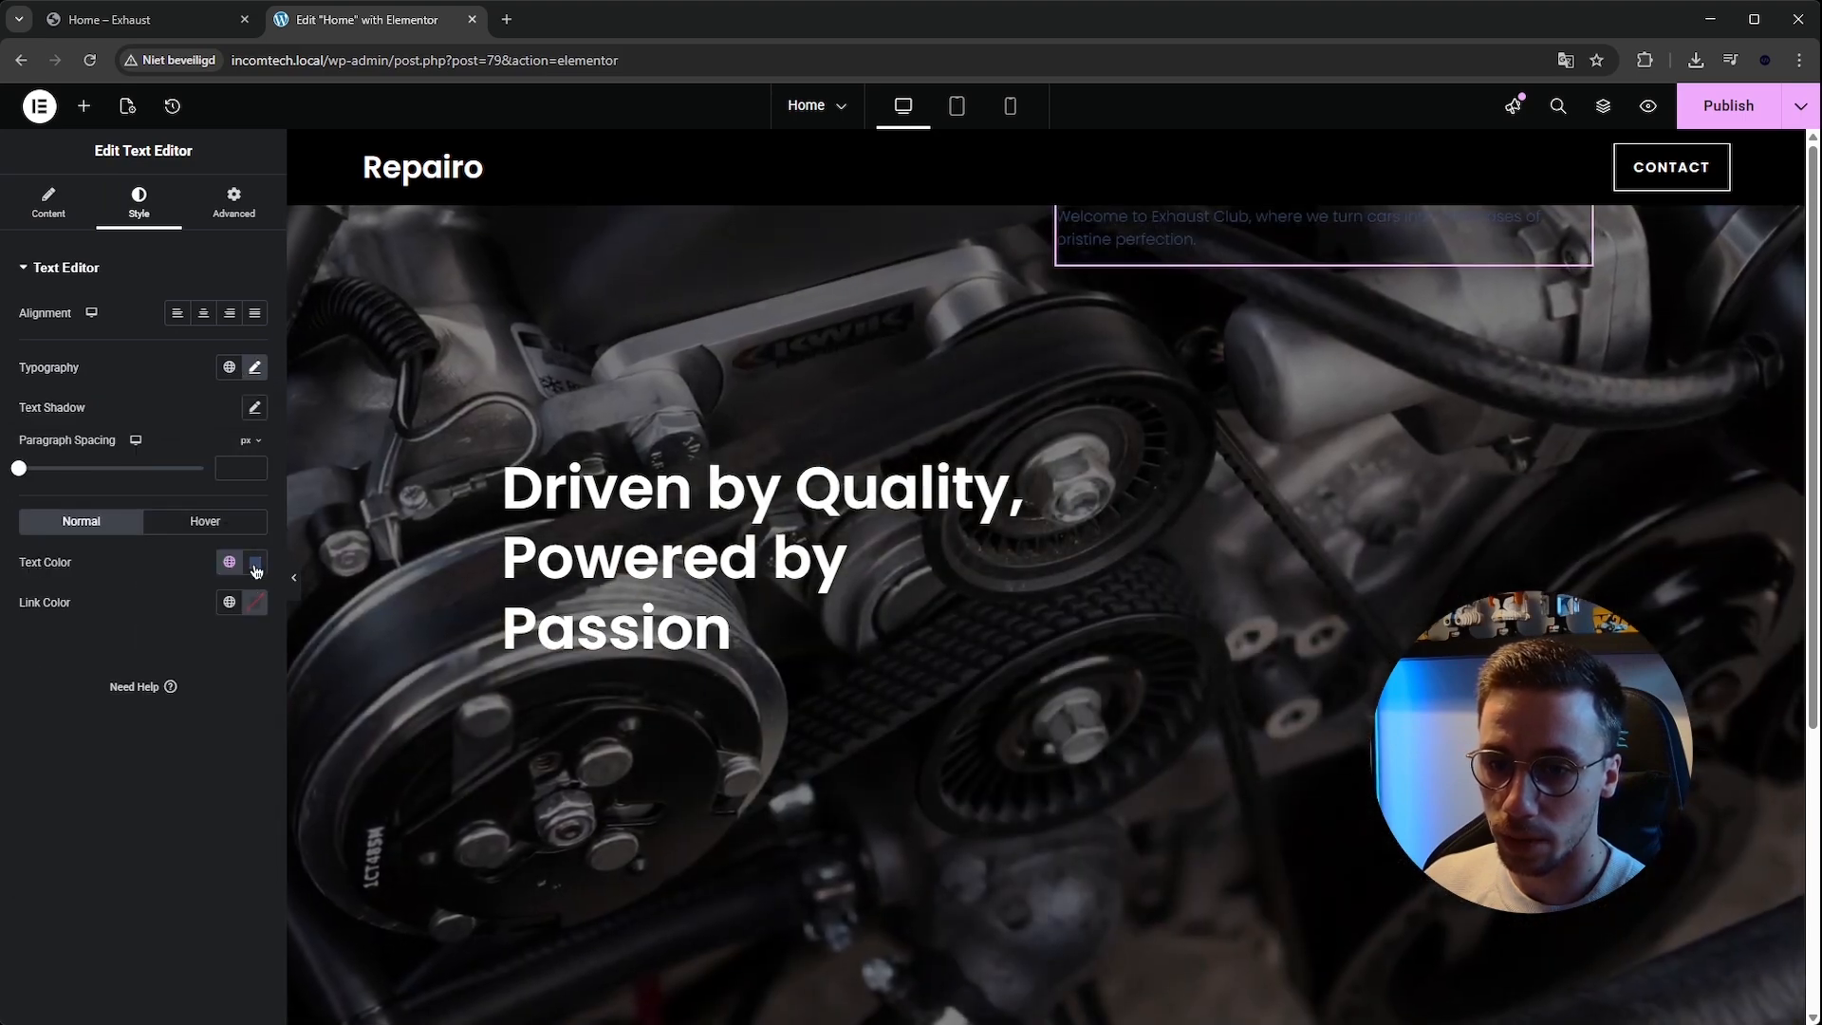
left_click(256, 562)
type("#FFFFFF")
left_click(255, 368)
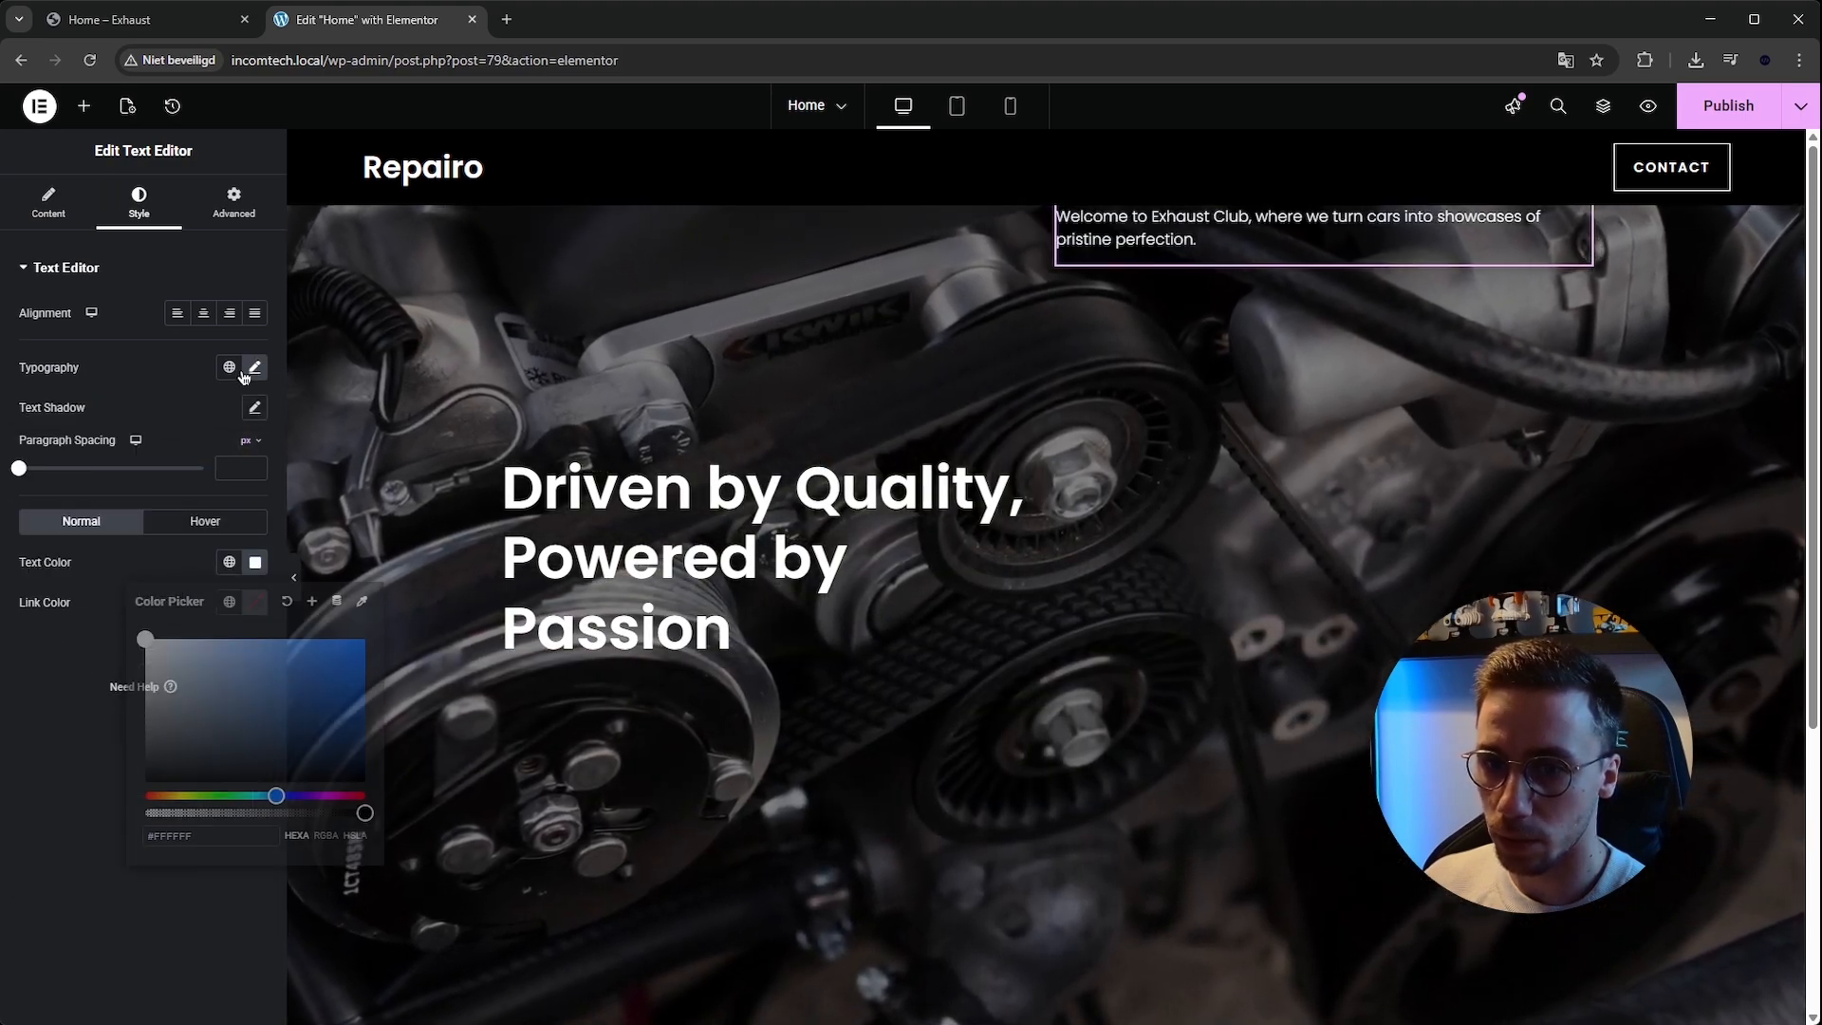
left_click(238, 513)
left_click(238, 512)
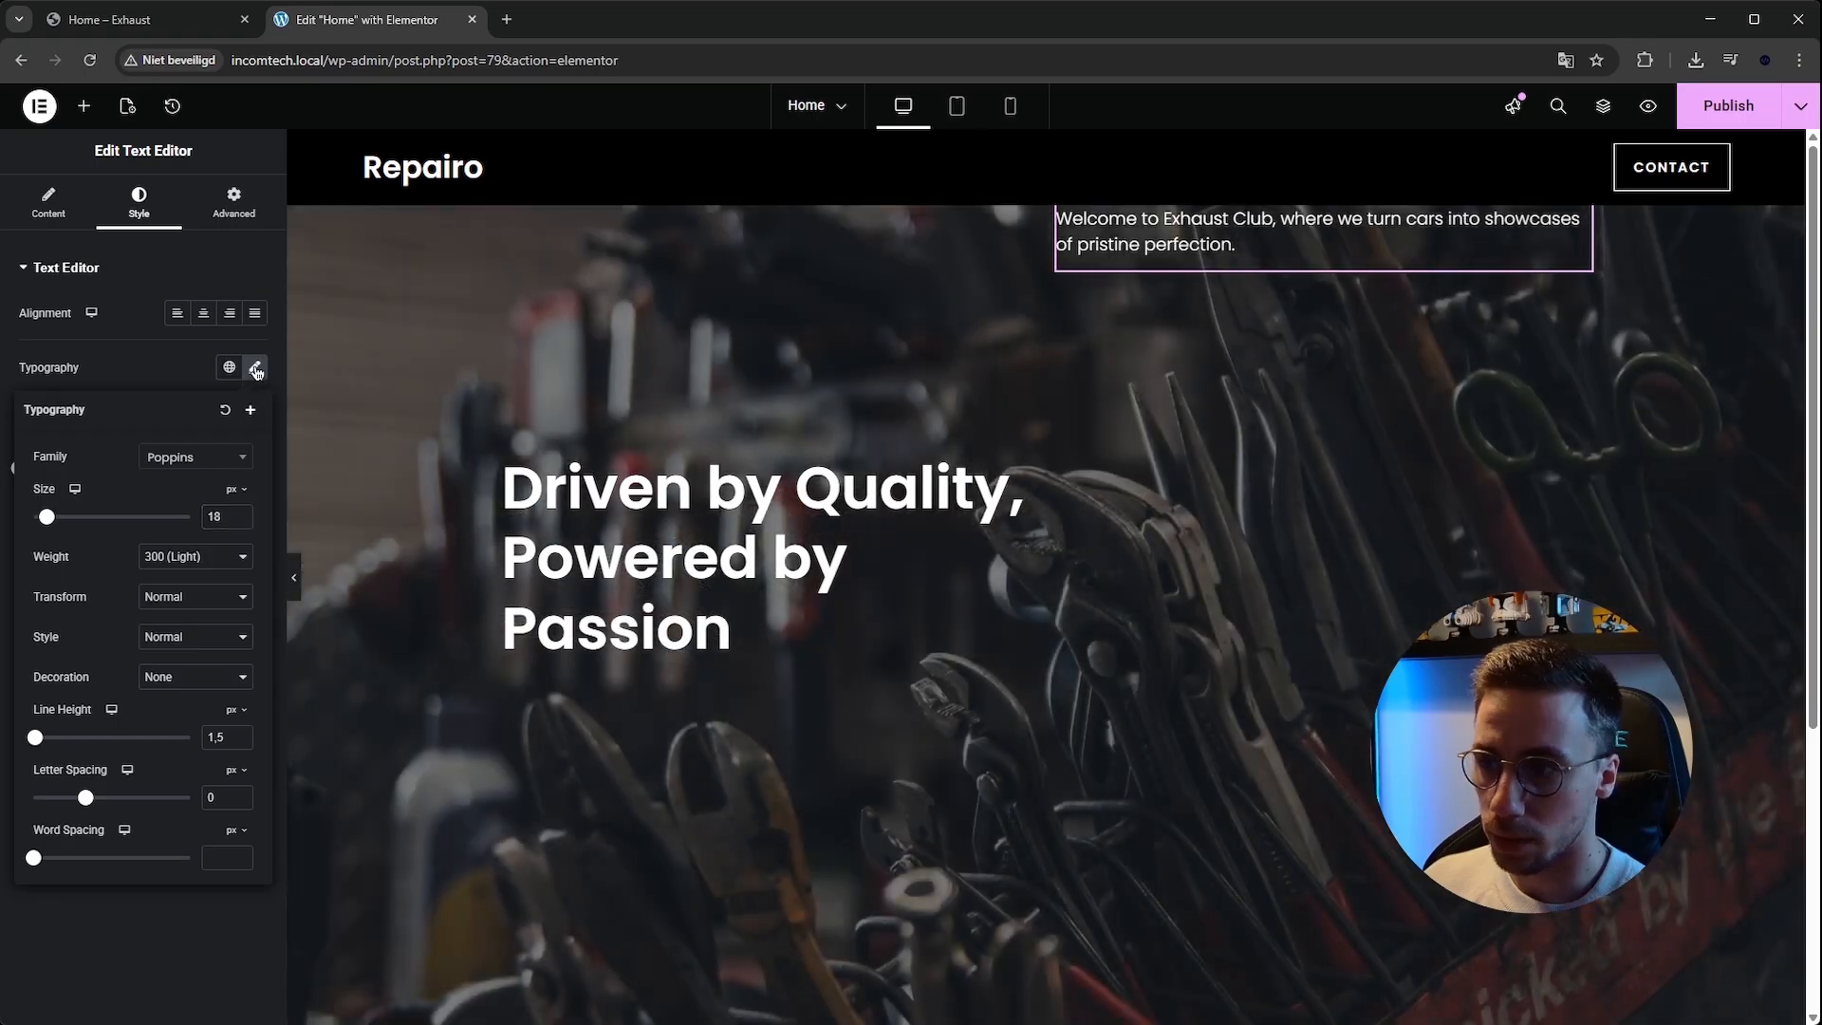
left_click(255, 369)
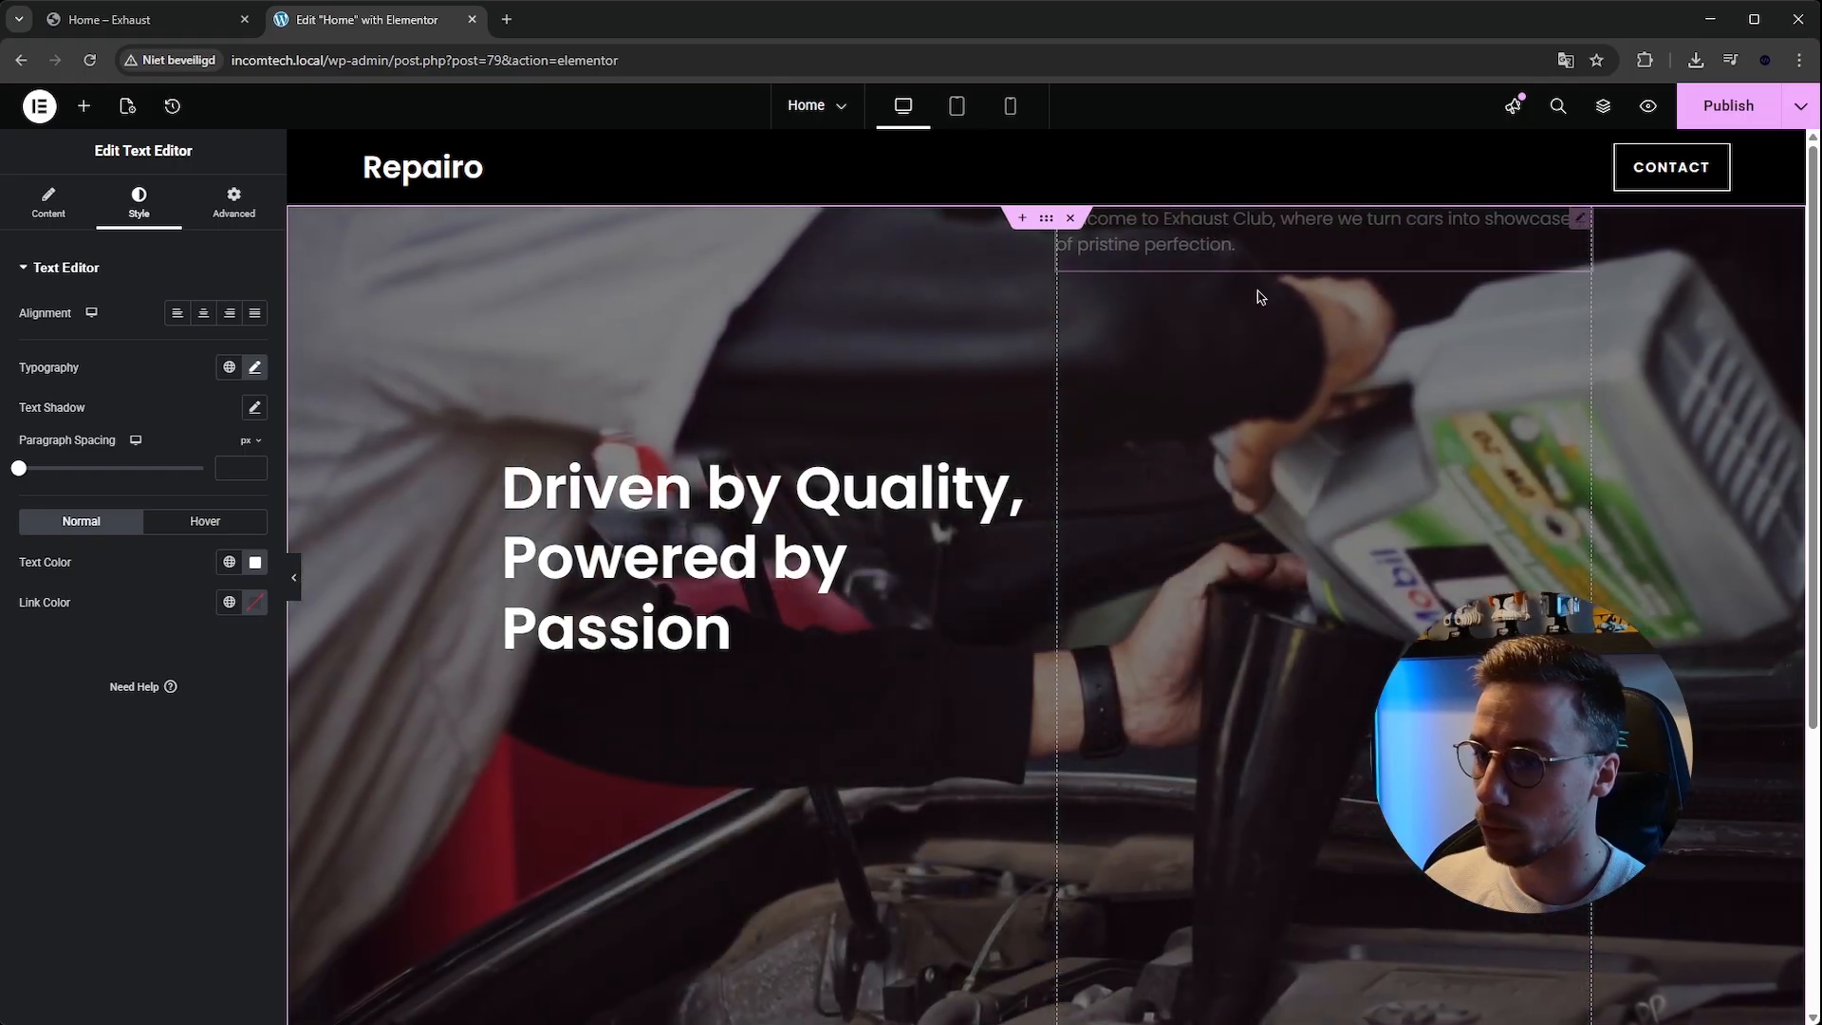
Open the Structure navigator and select the right column's container.
left_click(732, 628)
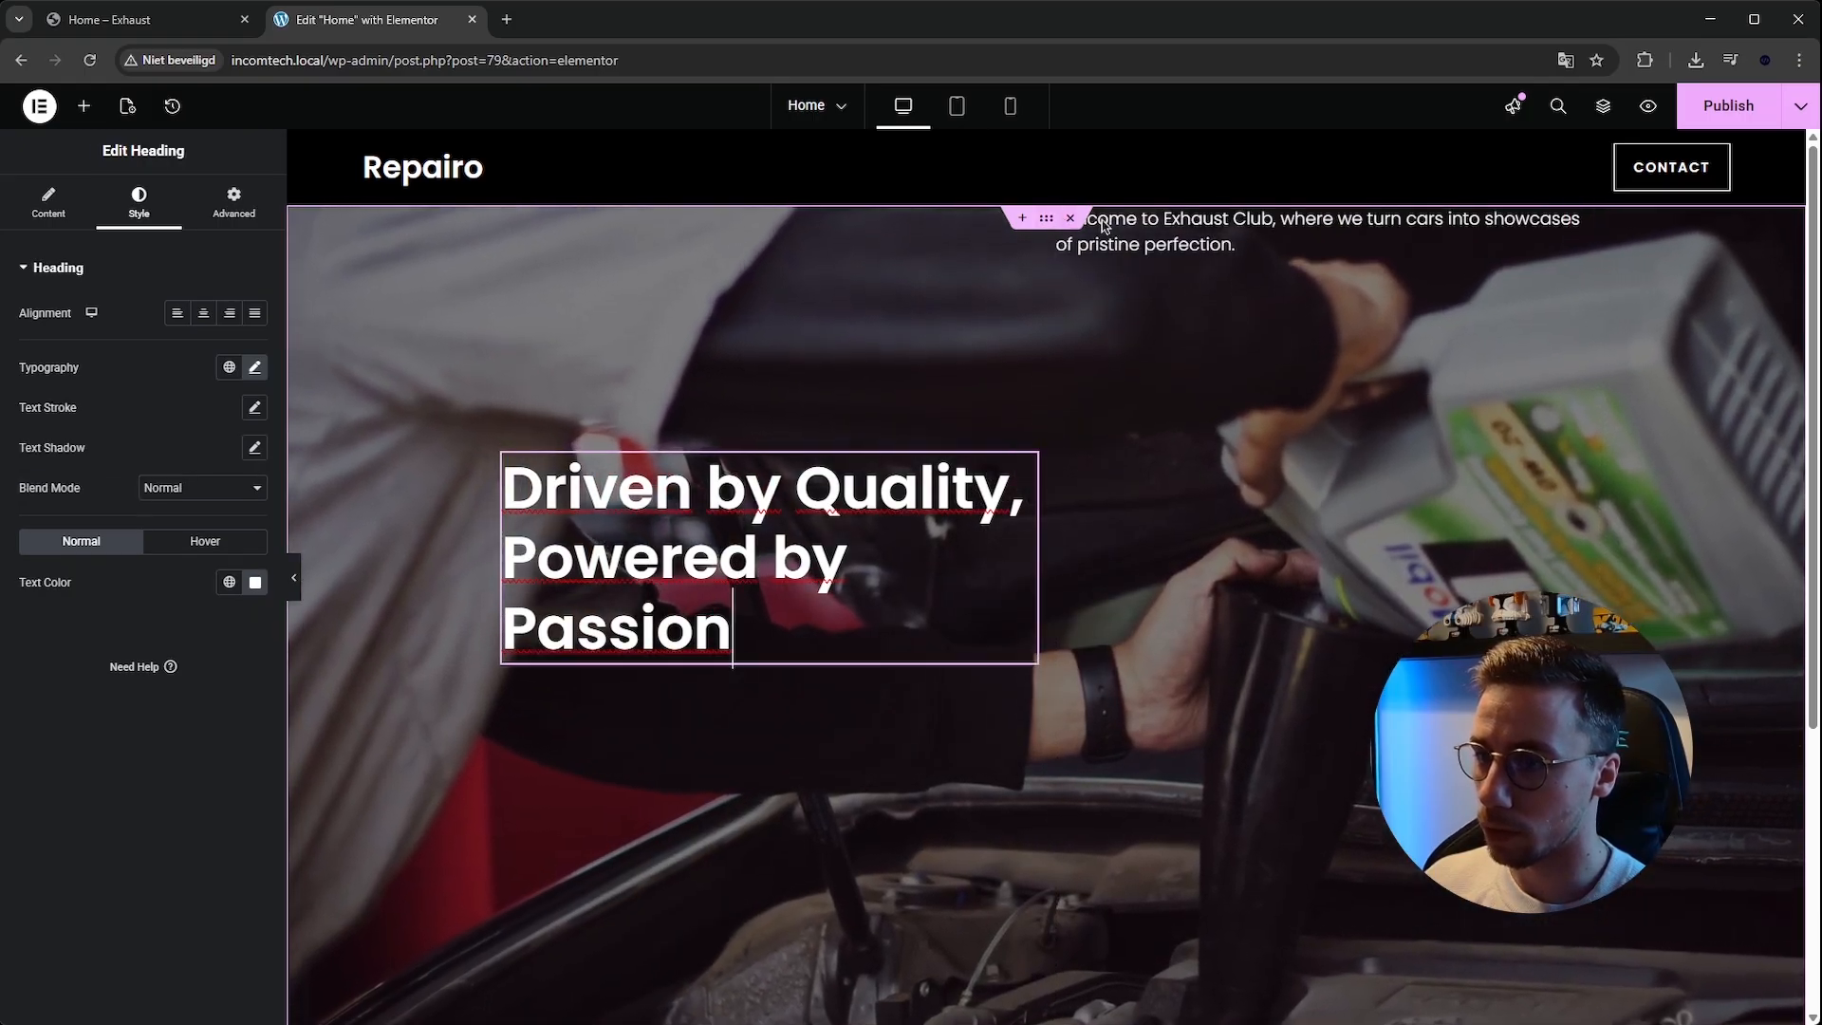
right_click(1174, 239)
left_click(1245, 623)
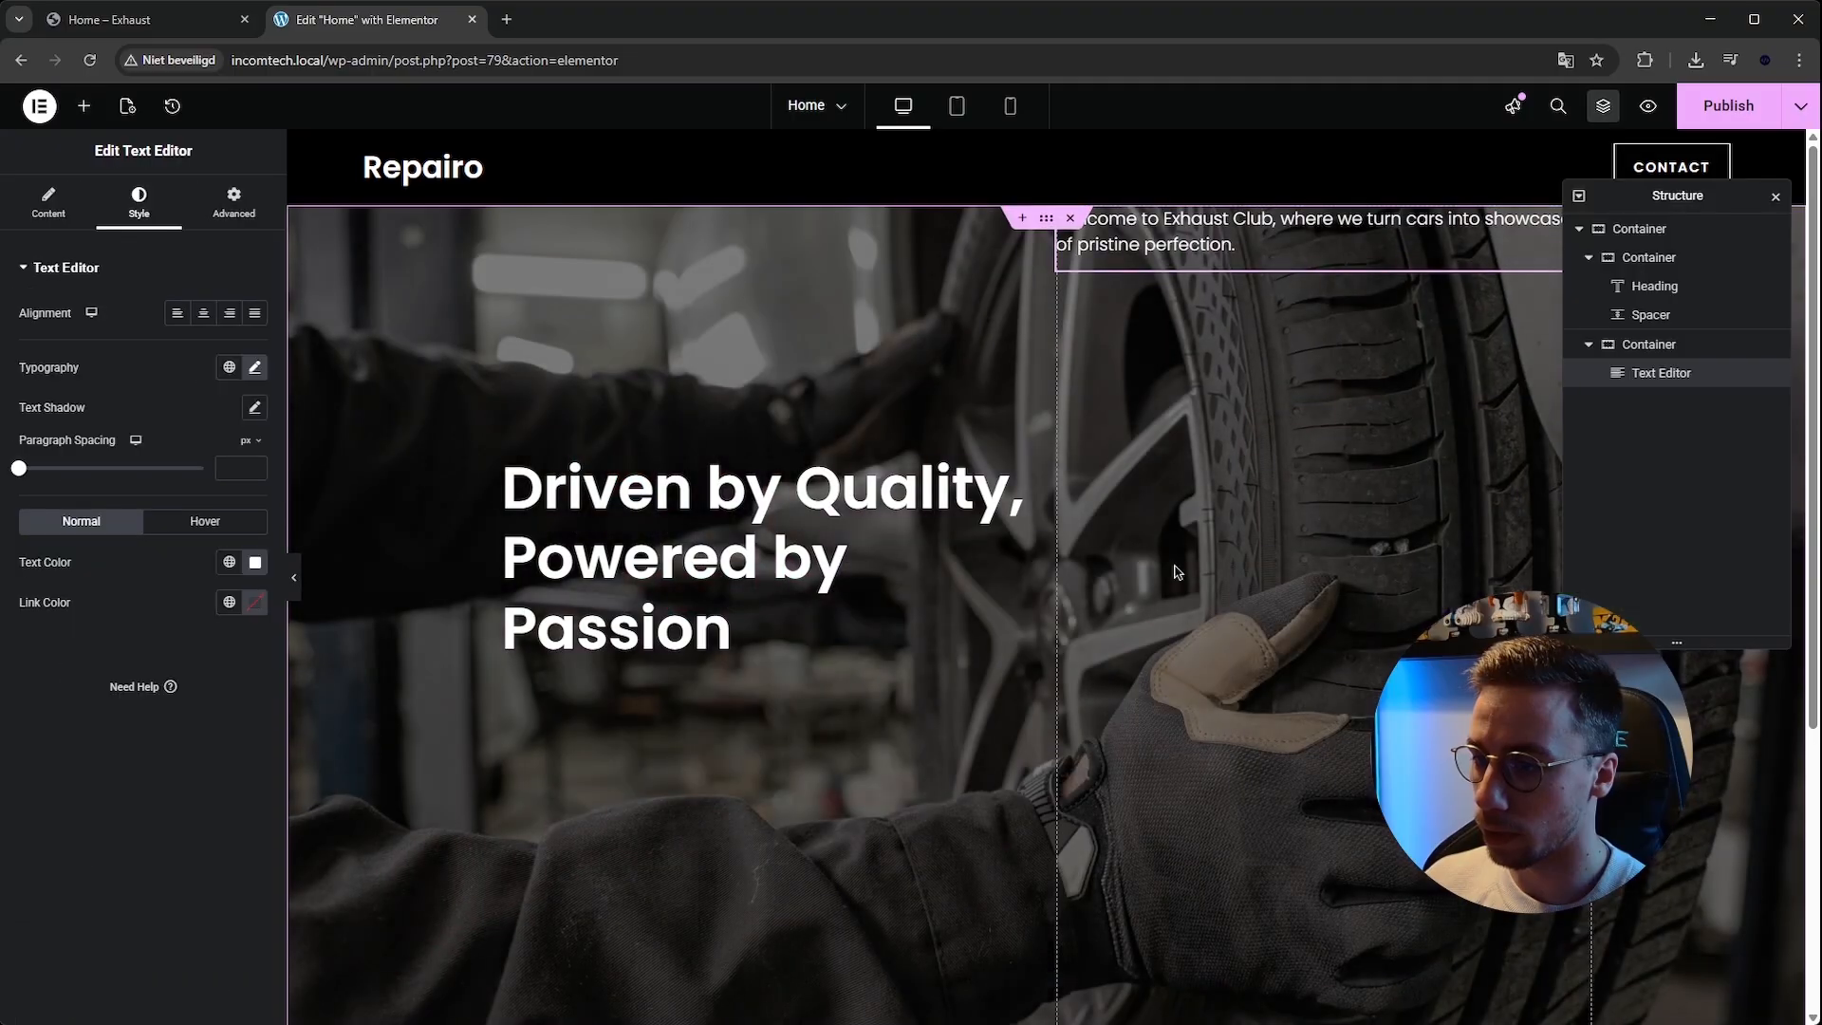
left_click(1667, 346)
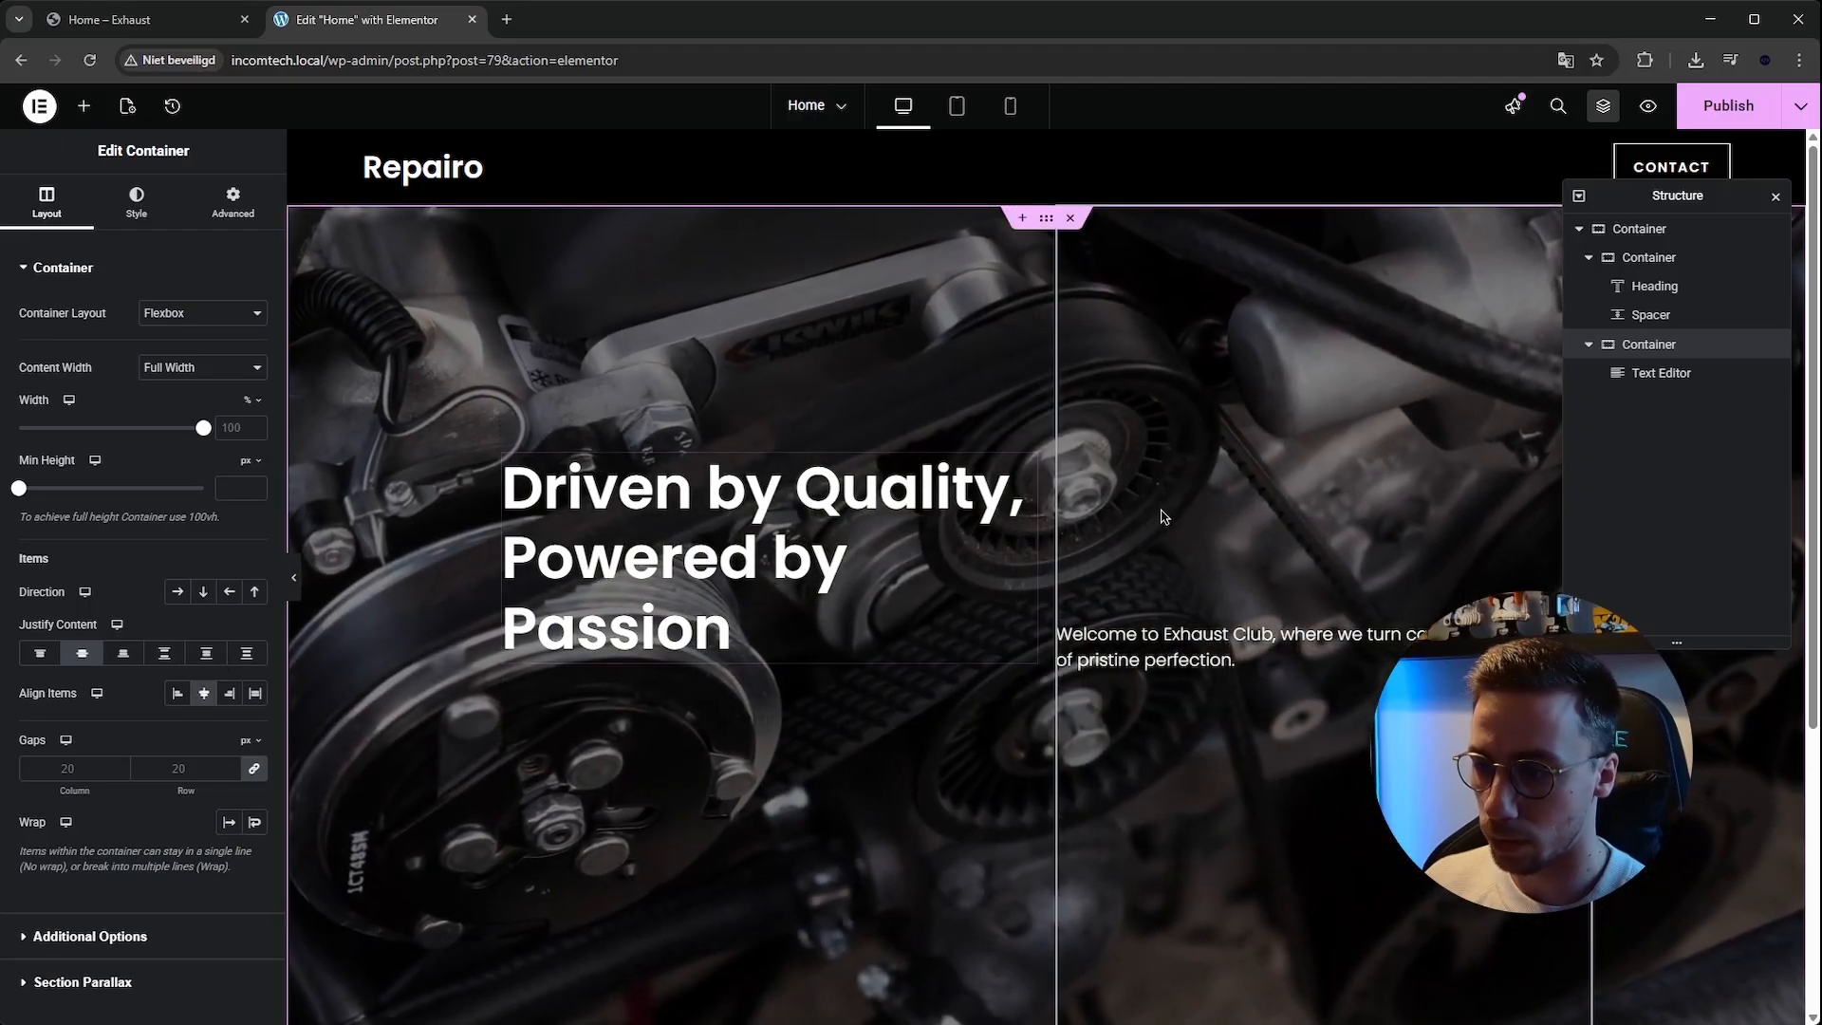
scroll(1236, 563, "down", 1)
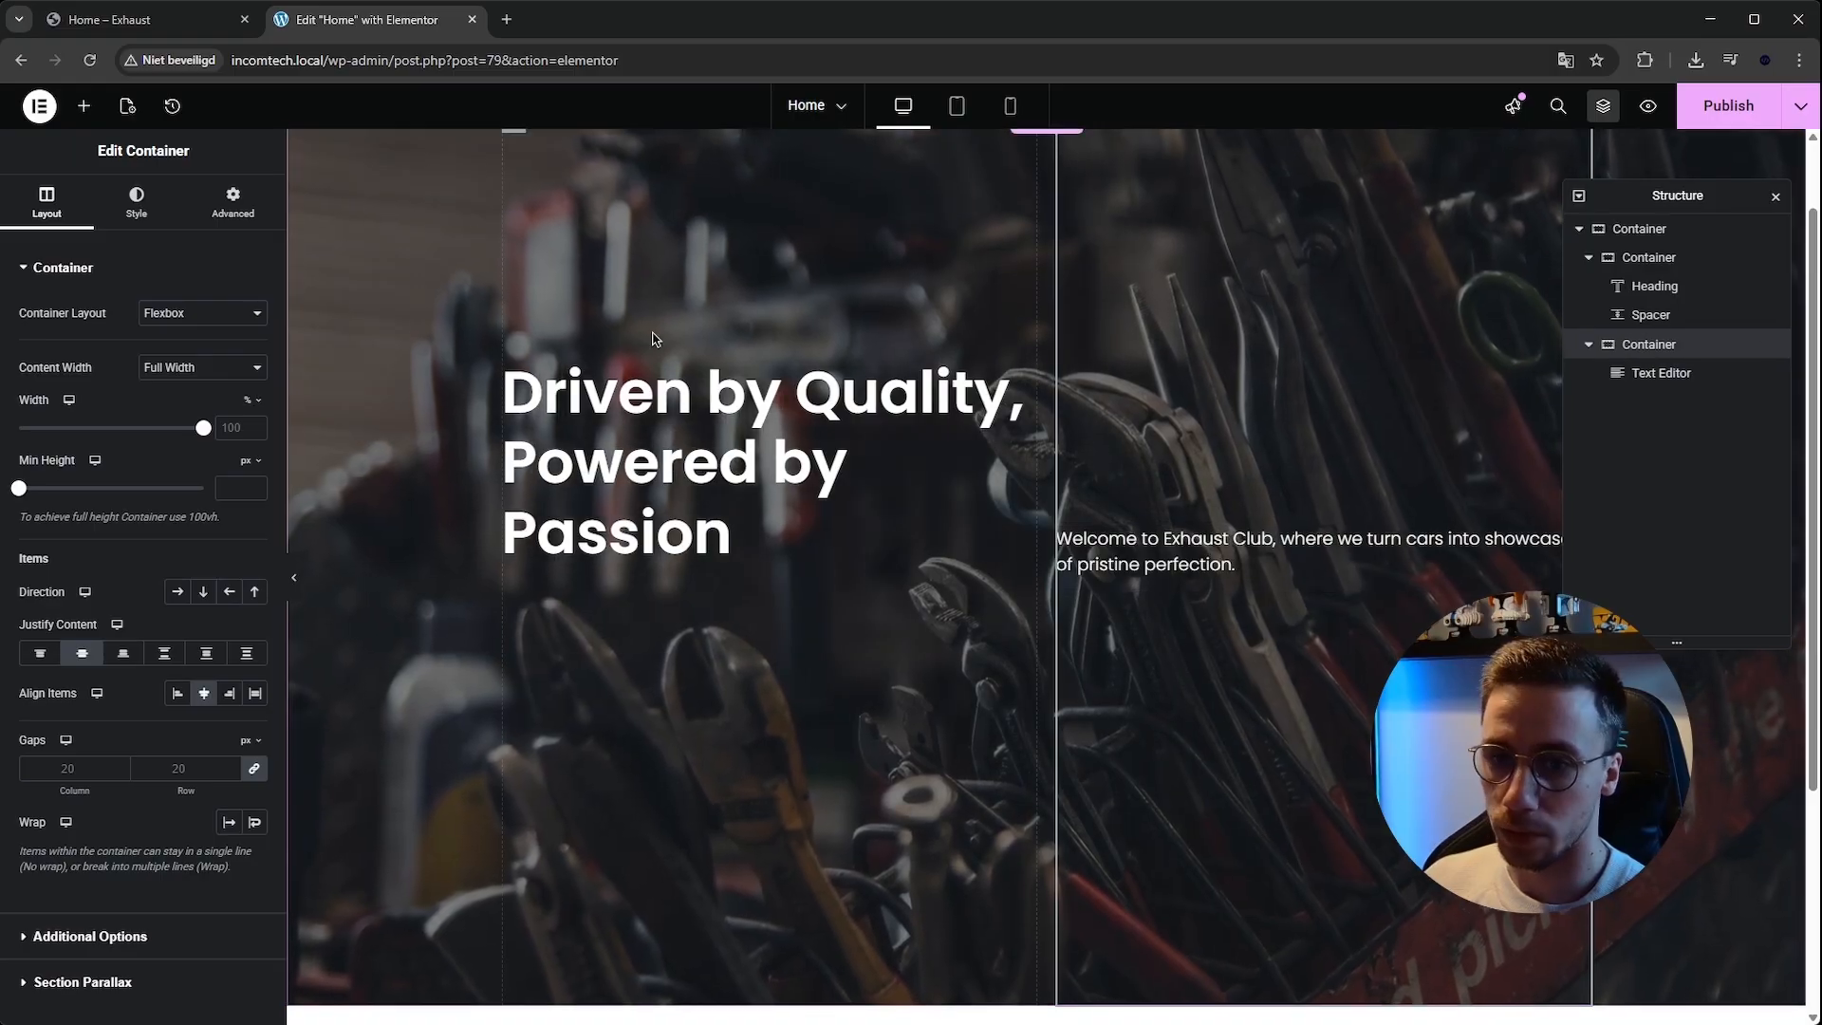
left_click(83, 107)
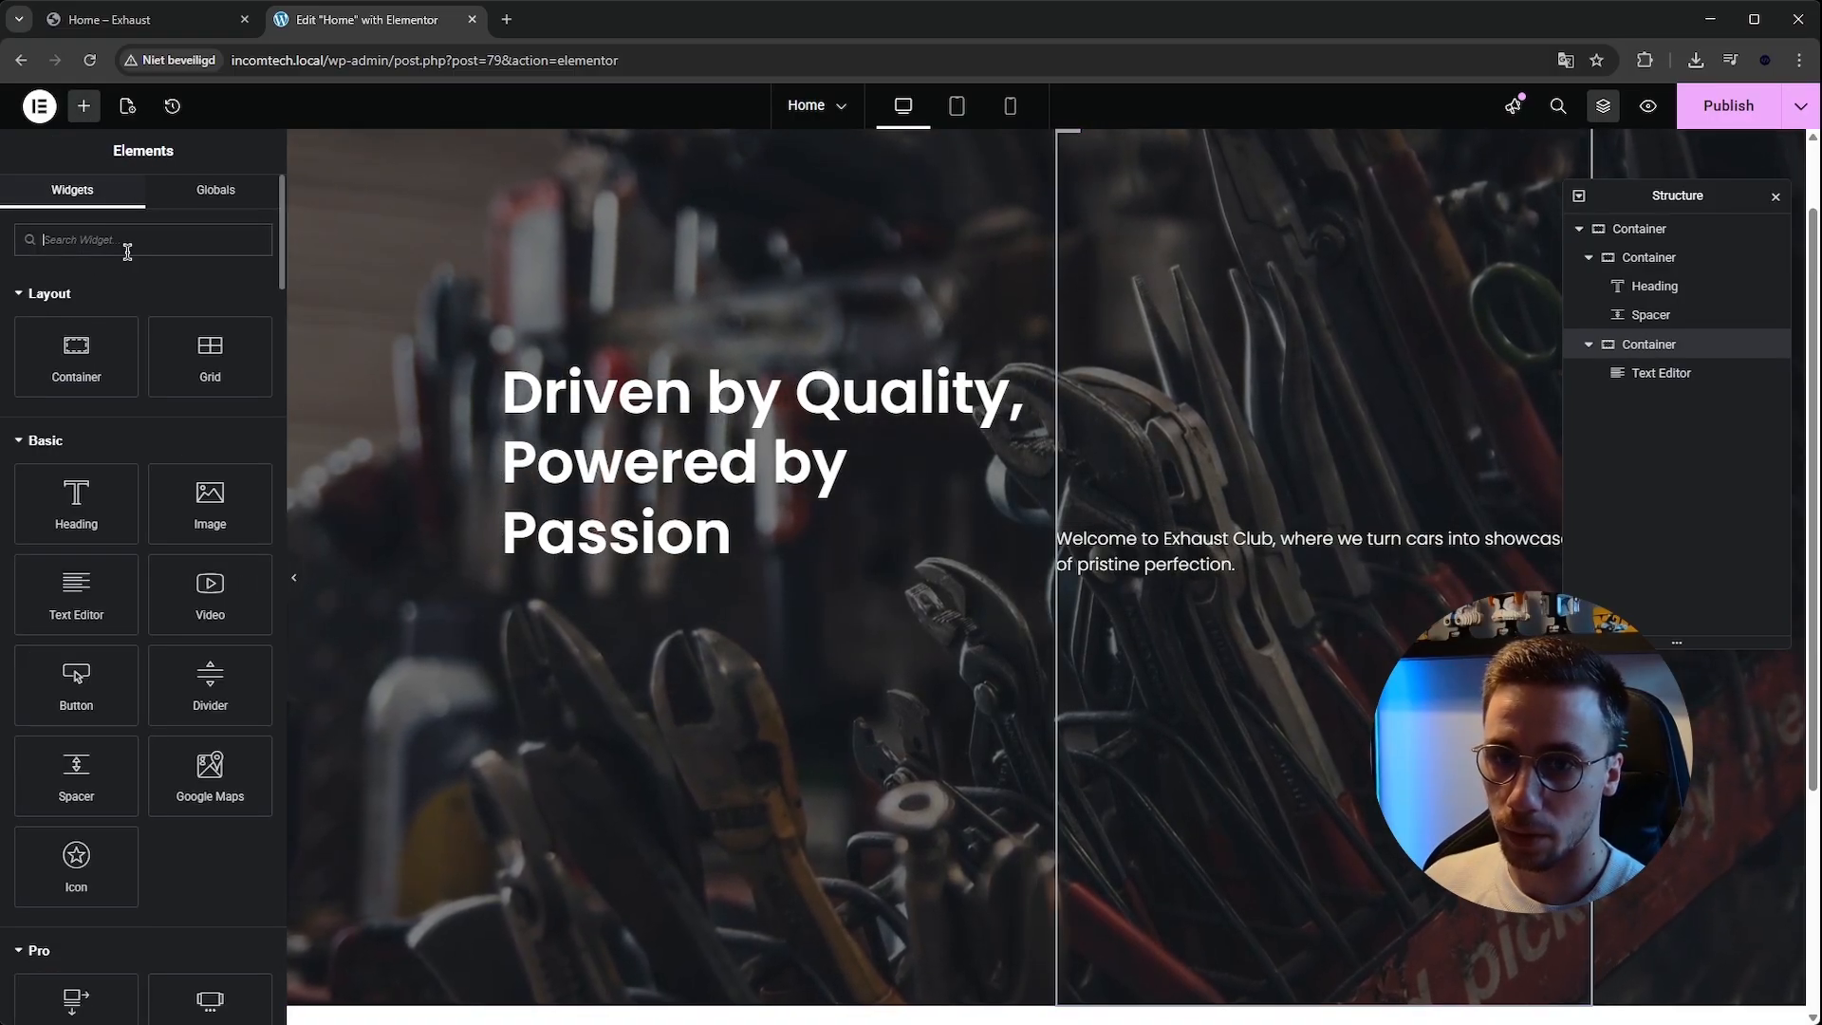
type("spa")
left_click_drag(523, 450, 1077, 486)
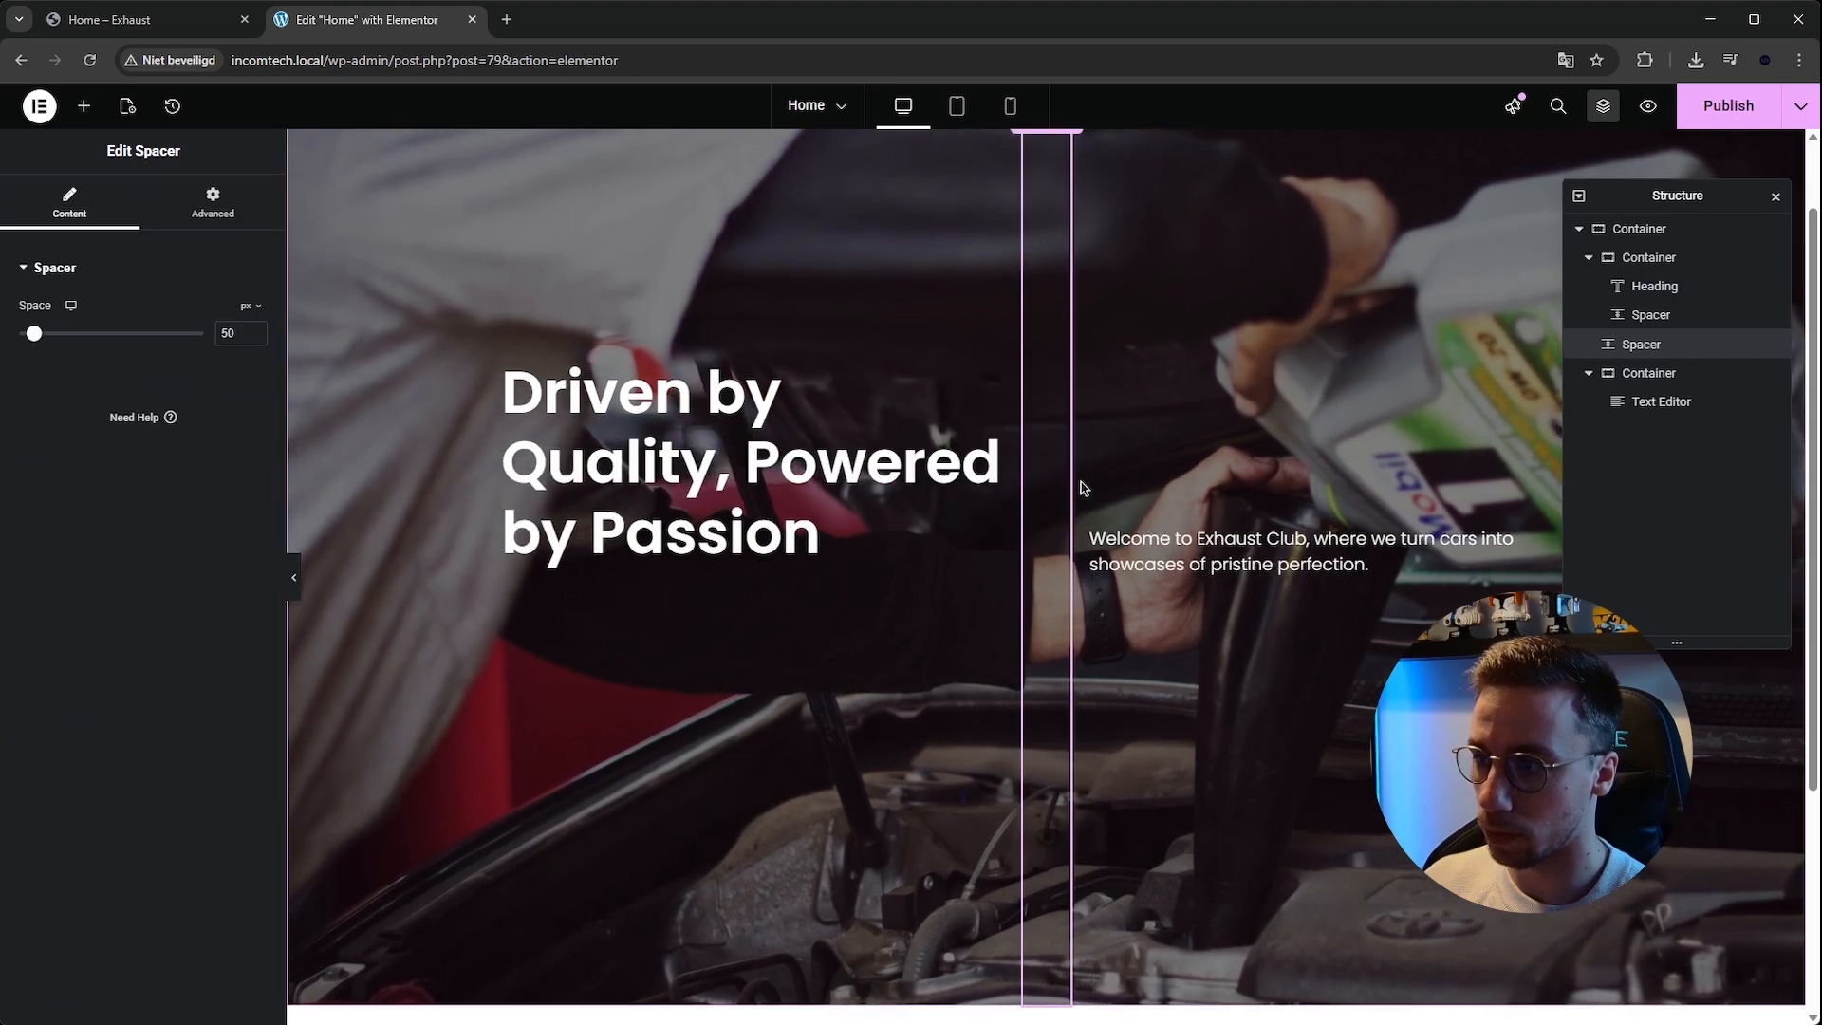
key("ctrl+z")
Add a Spacer above the welcome text in the right column and set its space to 300 px.
scroll(388, 359, "up", 2)
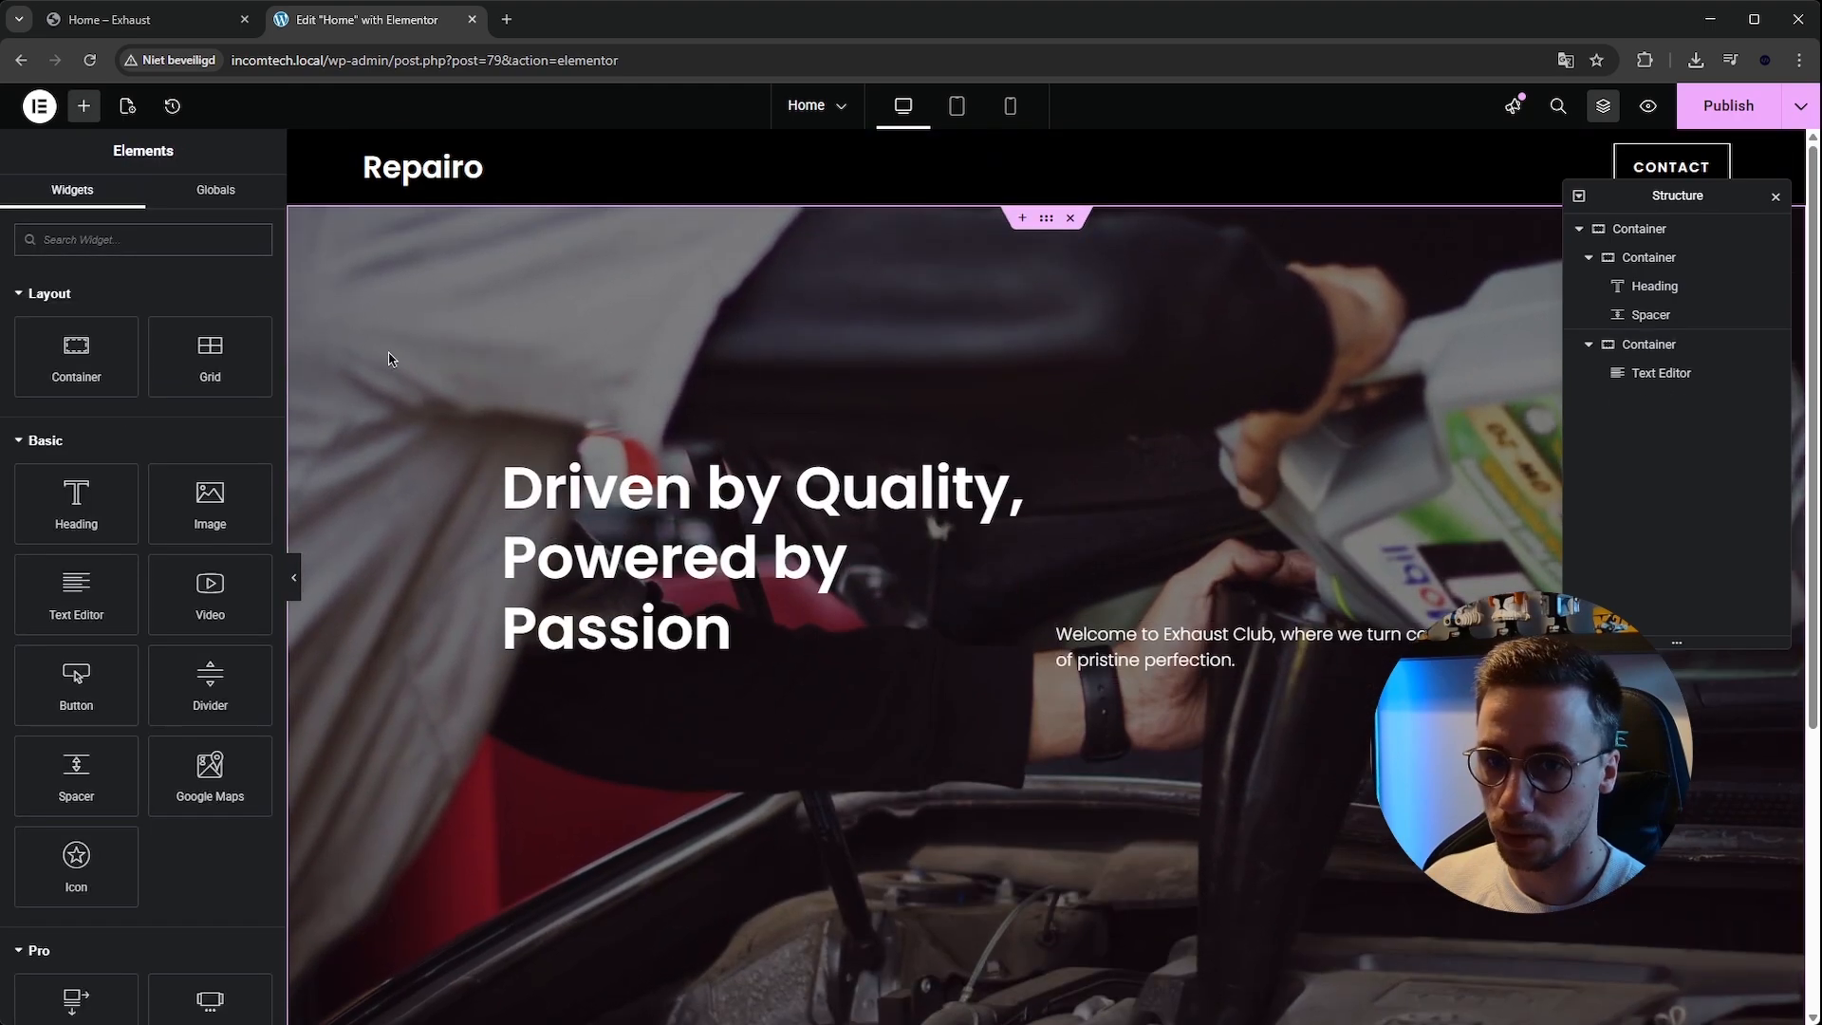
left_click(139, 240)
type("spa")
left_click_drag(76, 313, 1259, 634)
left_click_drag(33, 334, 106, 340)
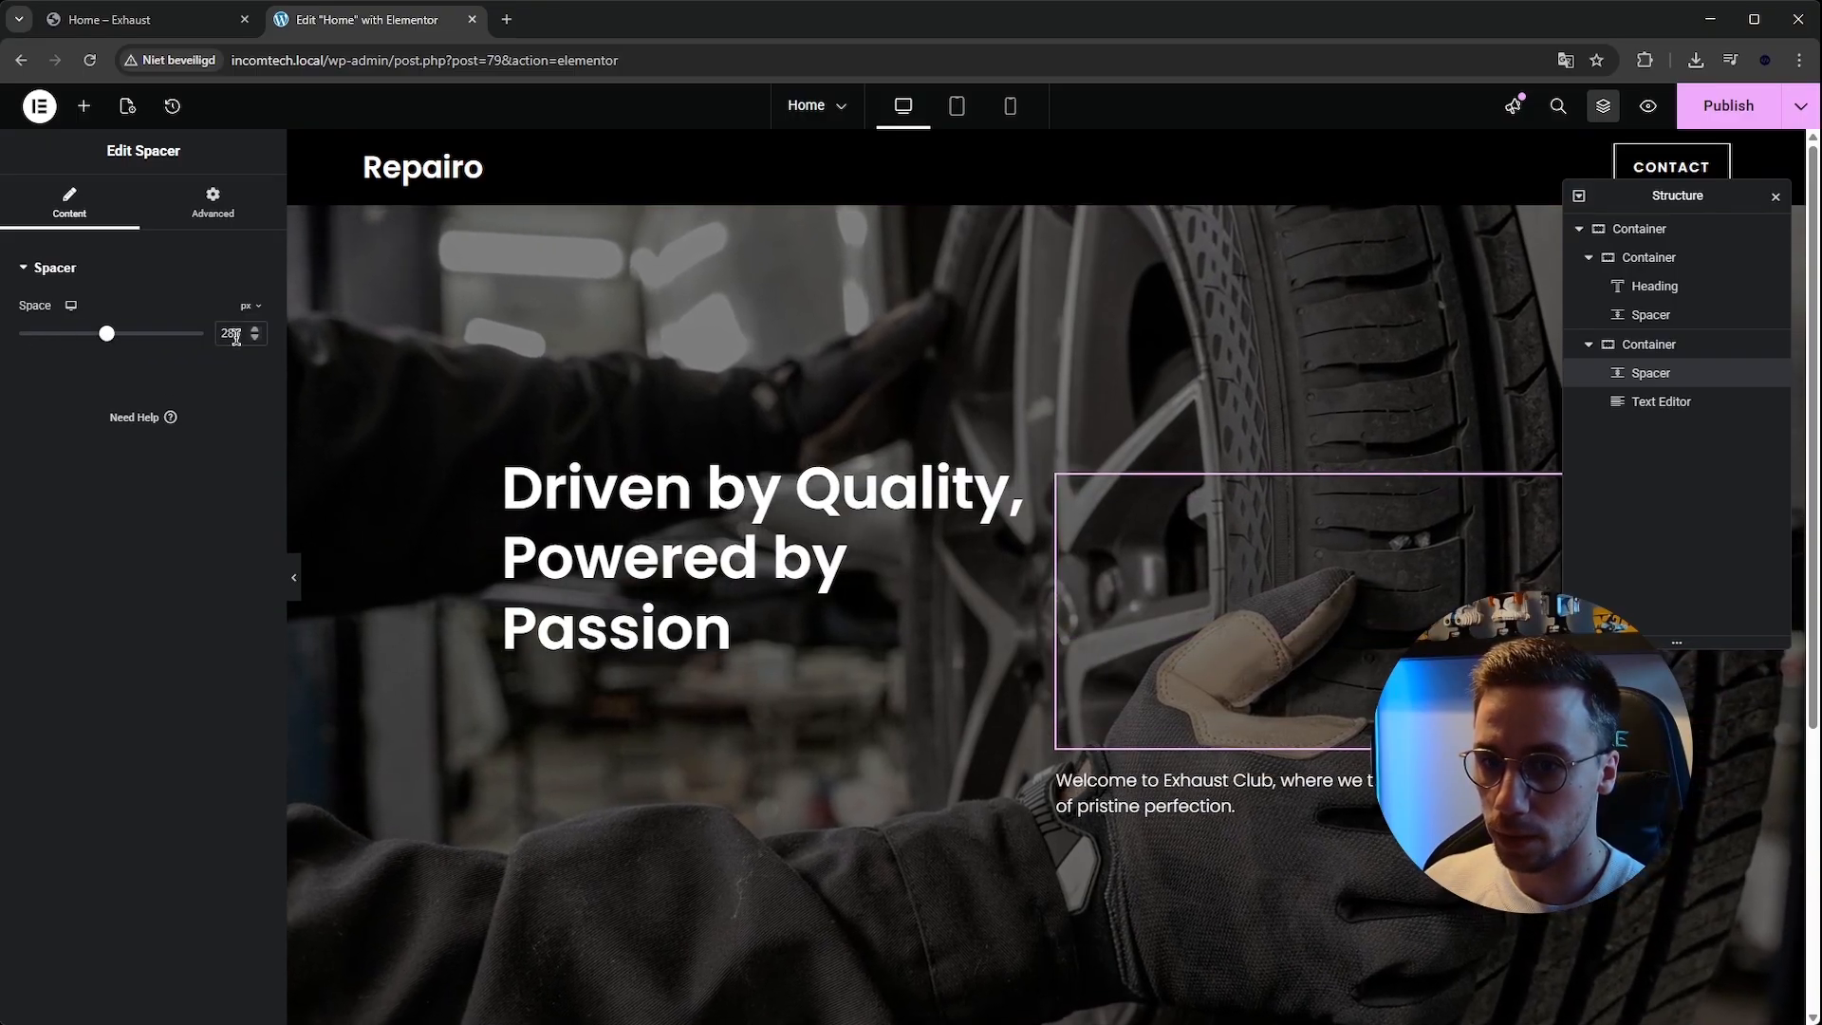
type("300")
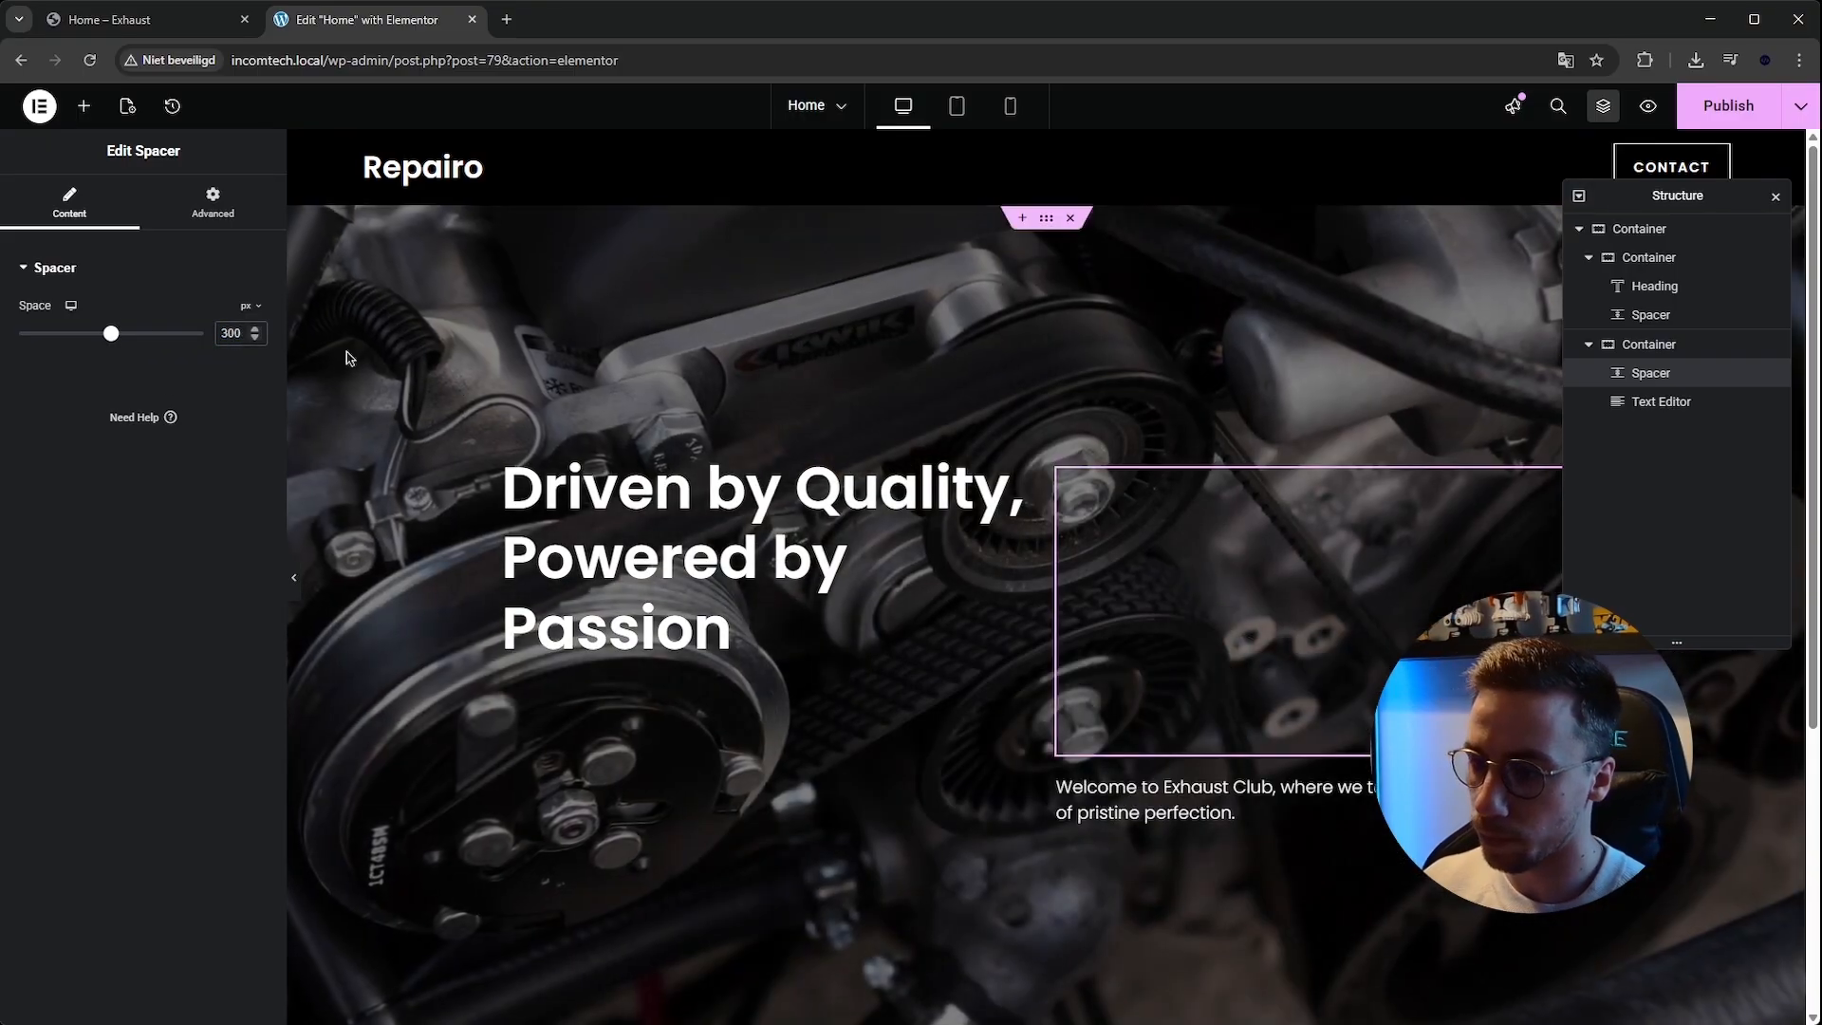
Add a Button below the welcome text and set its Align Self to the start of the column.
scroll(1028, 553, "down", 2)
left_click(84, 105)
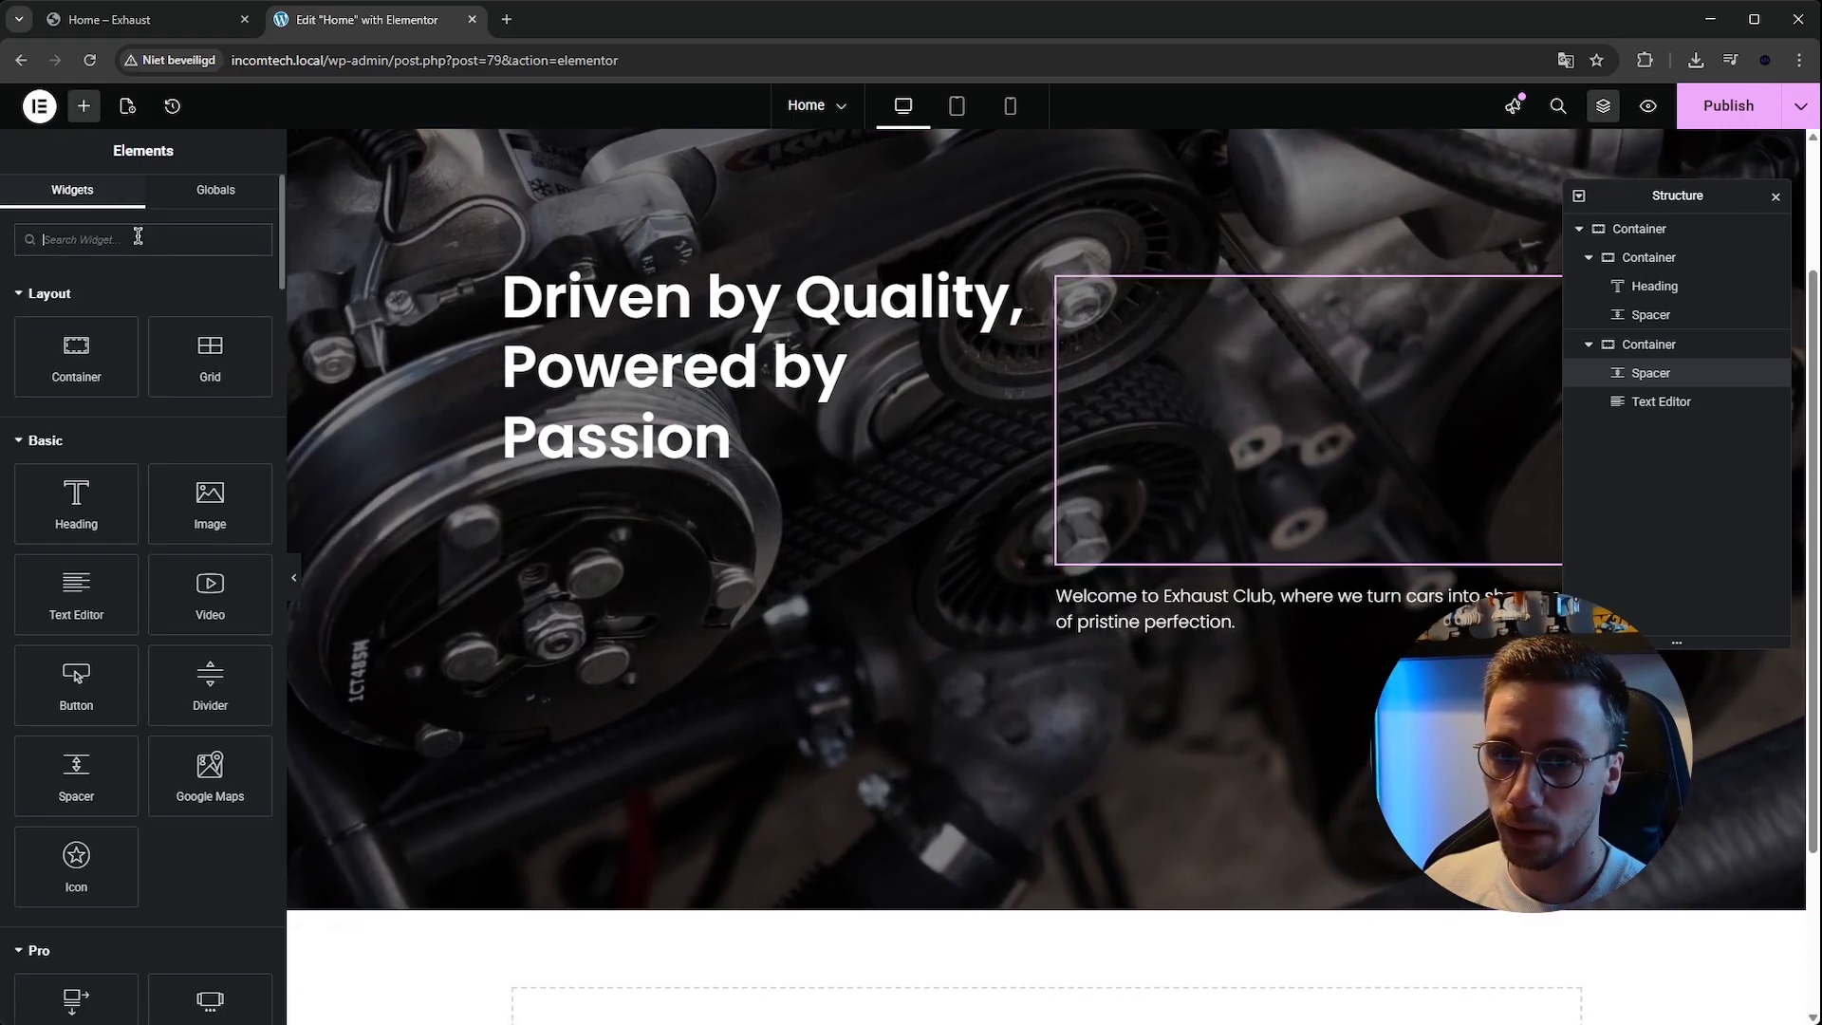
type("butt")
left_click_drag(76, 310, 1197, 643)
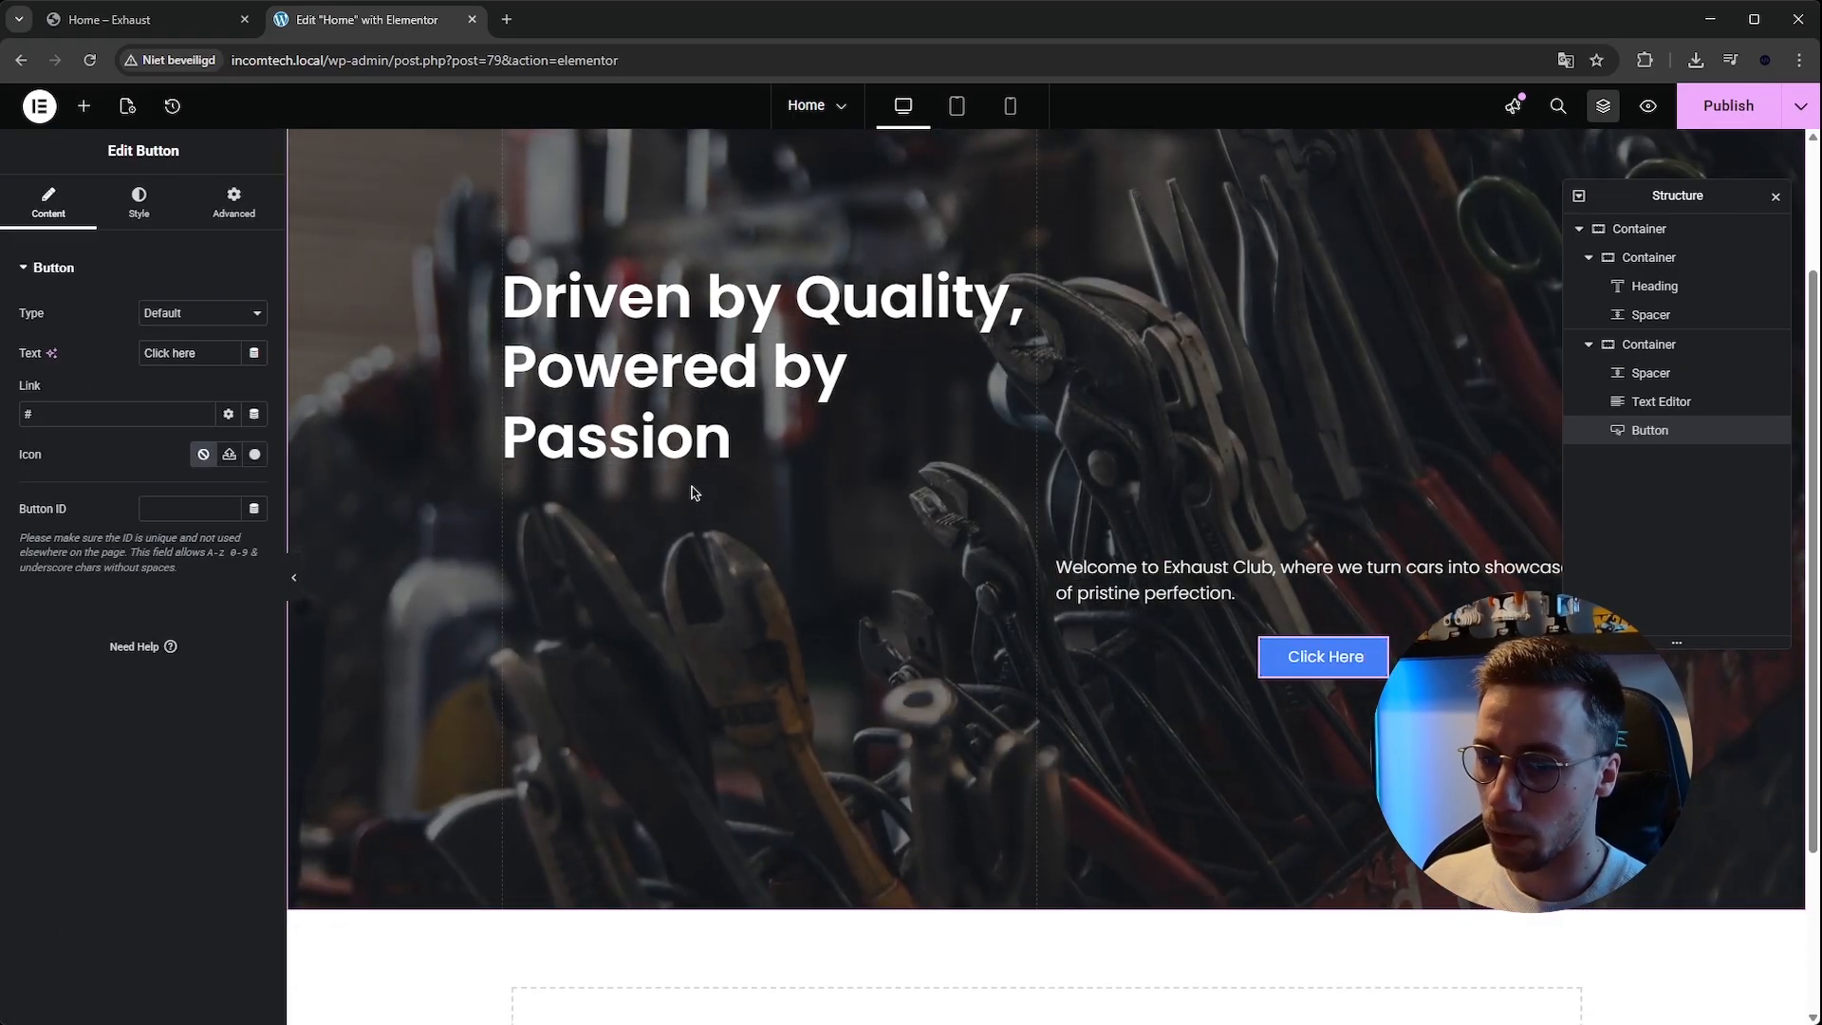
left_click(139, 203)
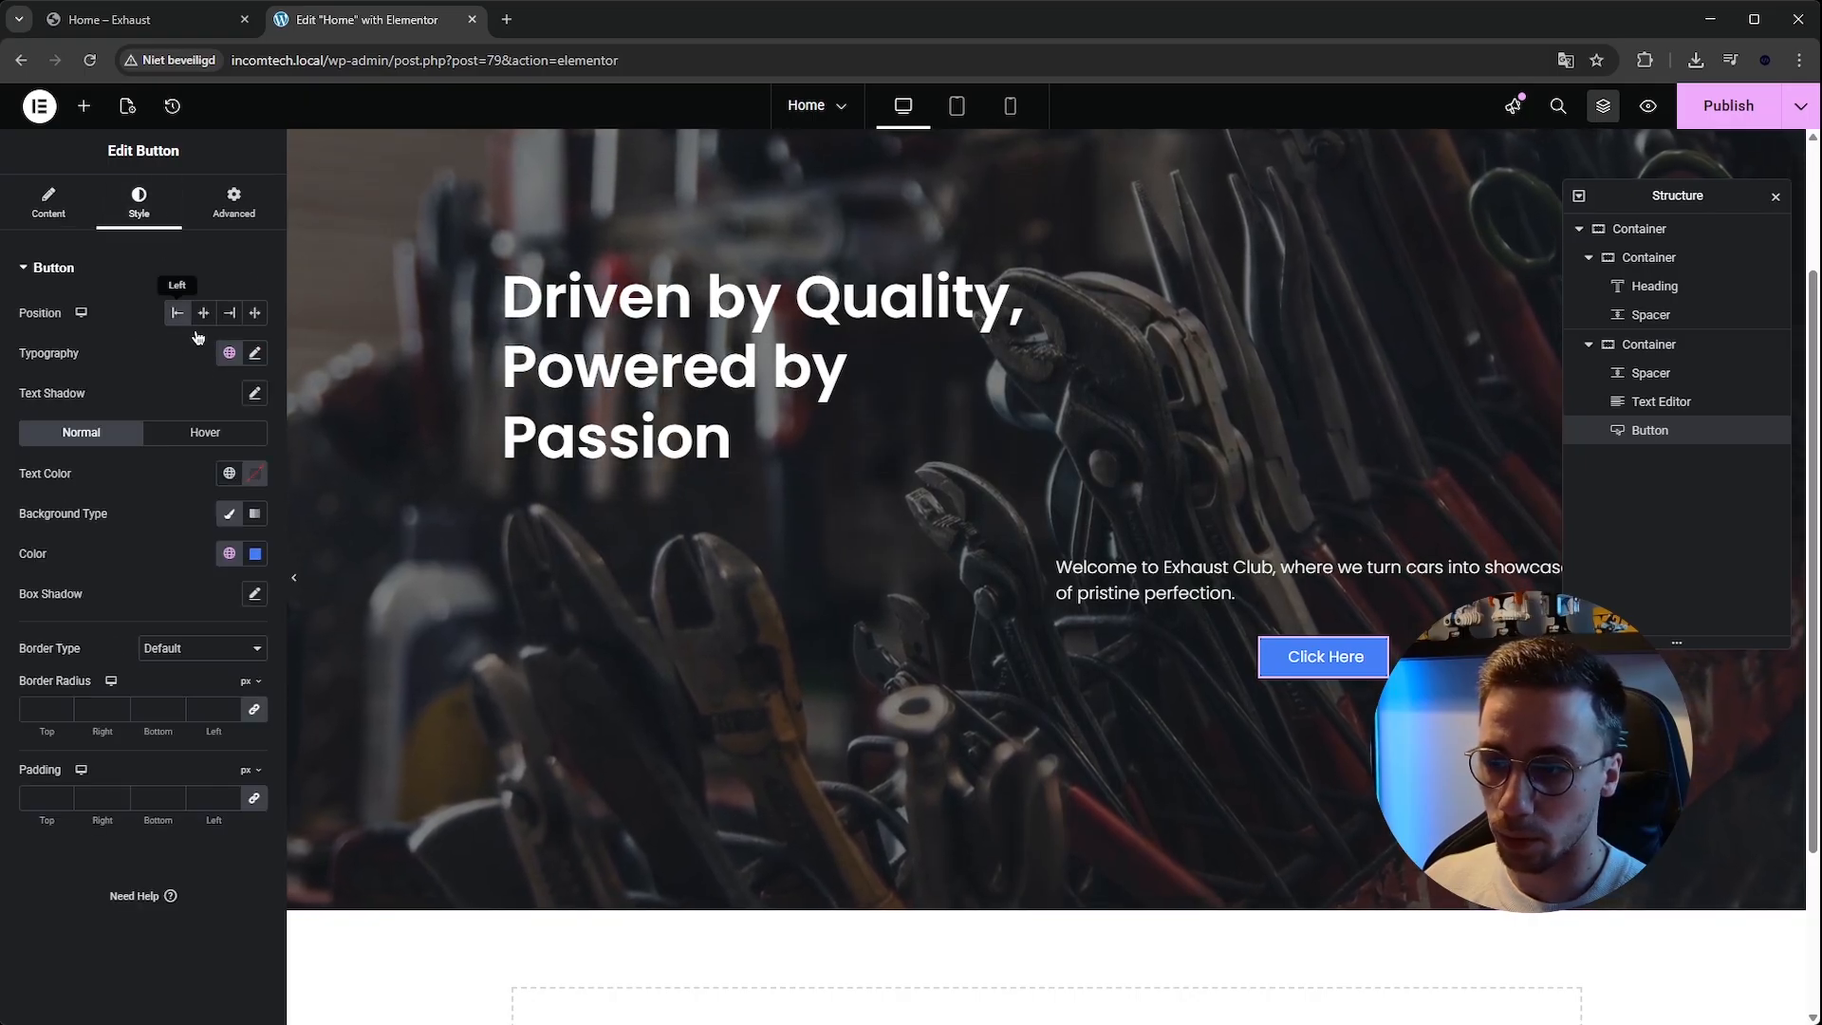
left_click(233, 203)
left_click_drag(20, 517, 104, 519)
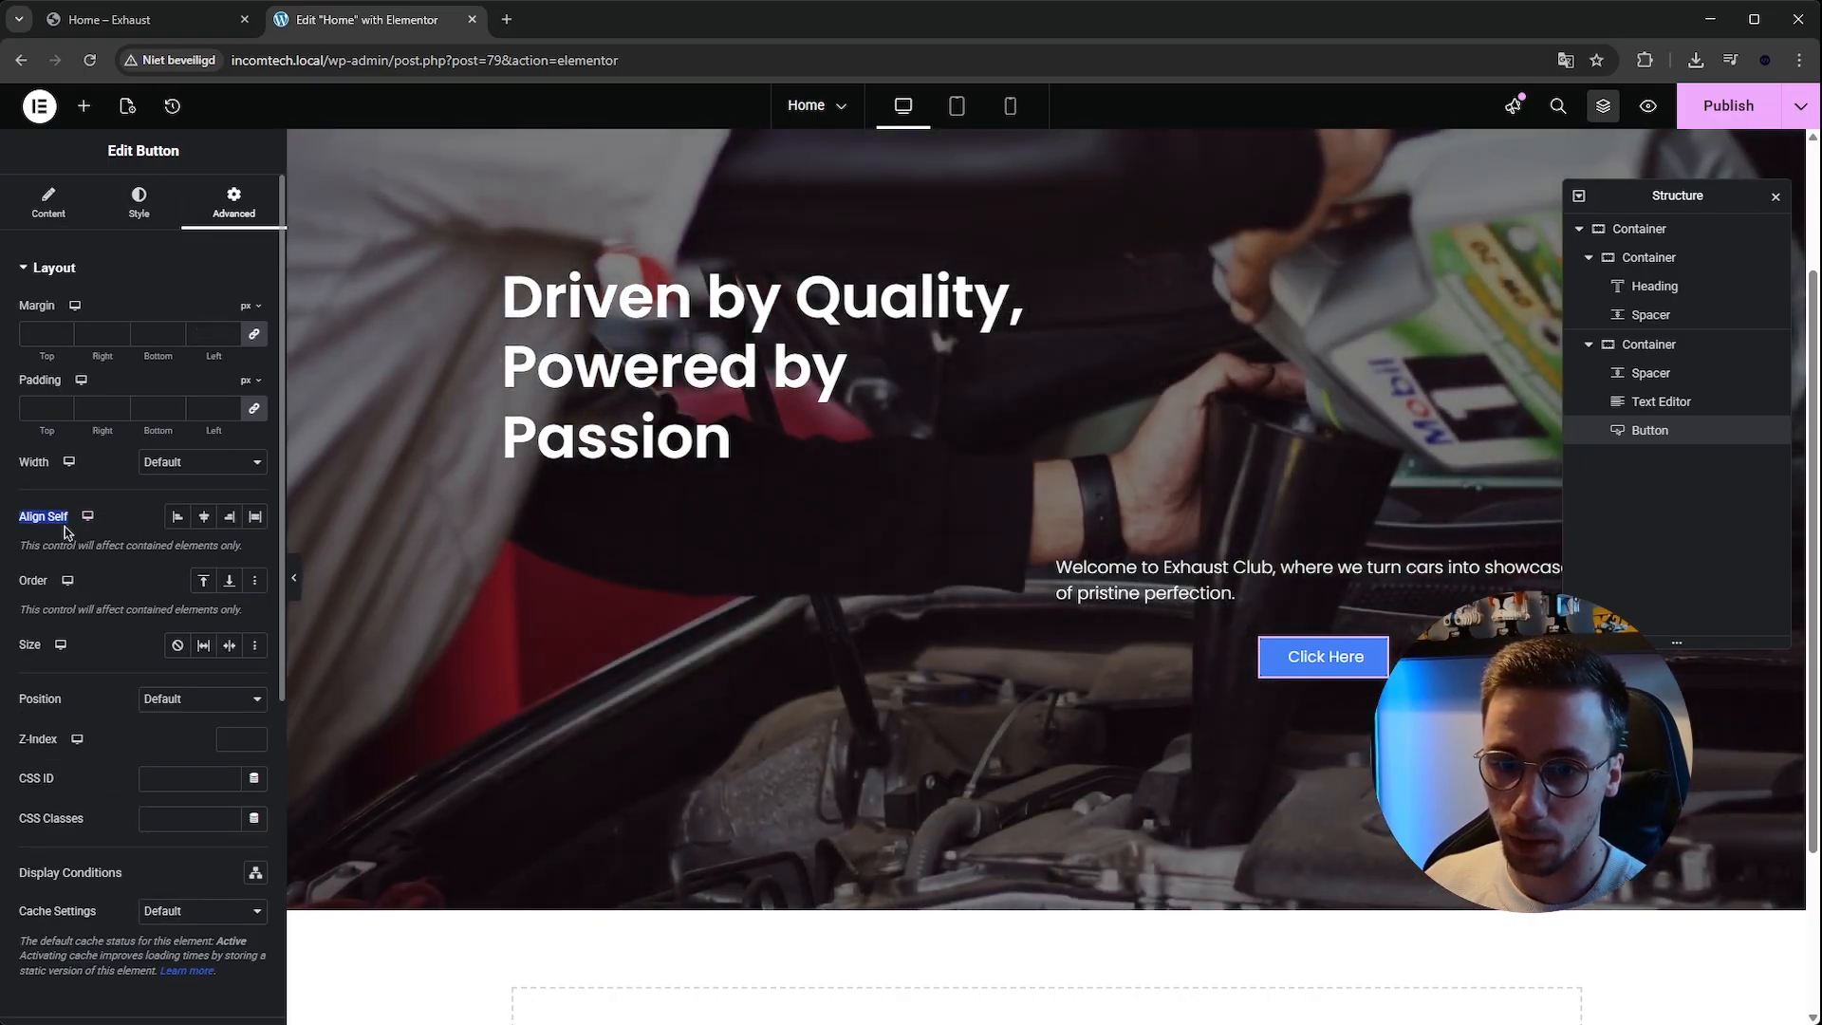
left_click(177, 516)
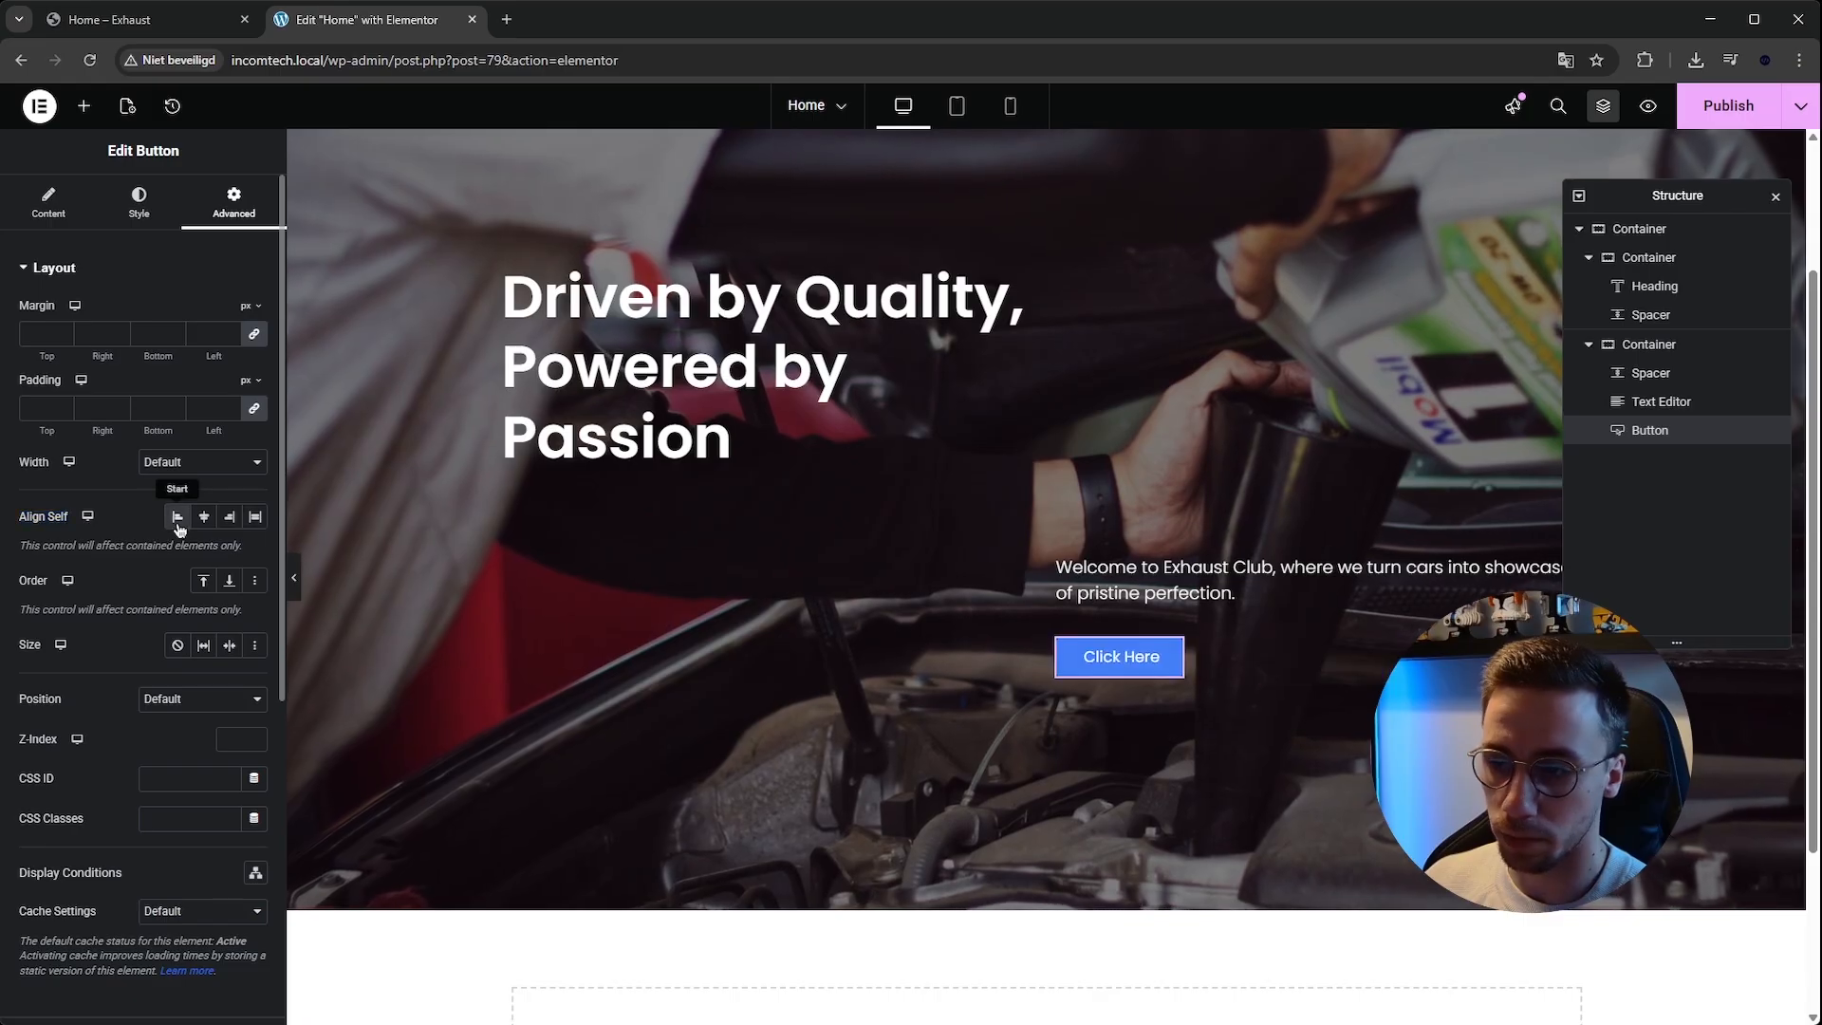
Set the button's text to "Our Services", matching the template kit's hero button.
left_click(1159, 657)
left_click(133, 19)
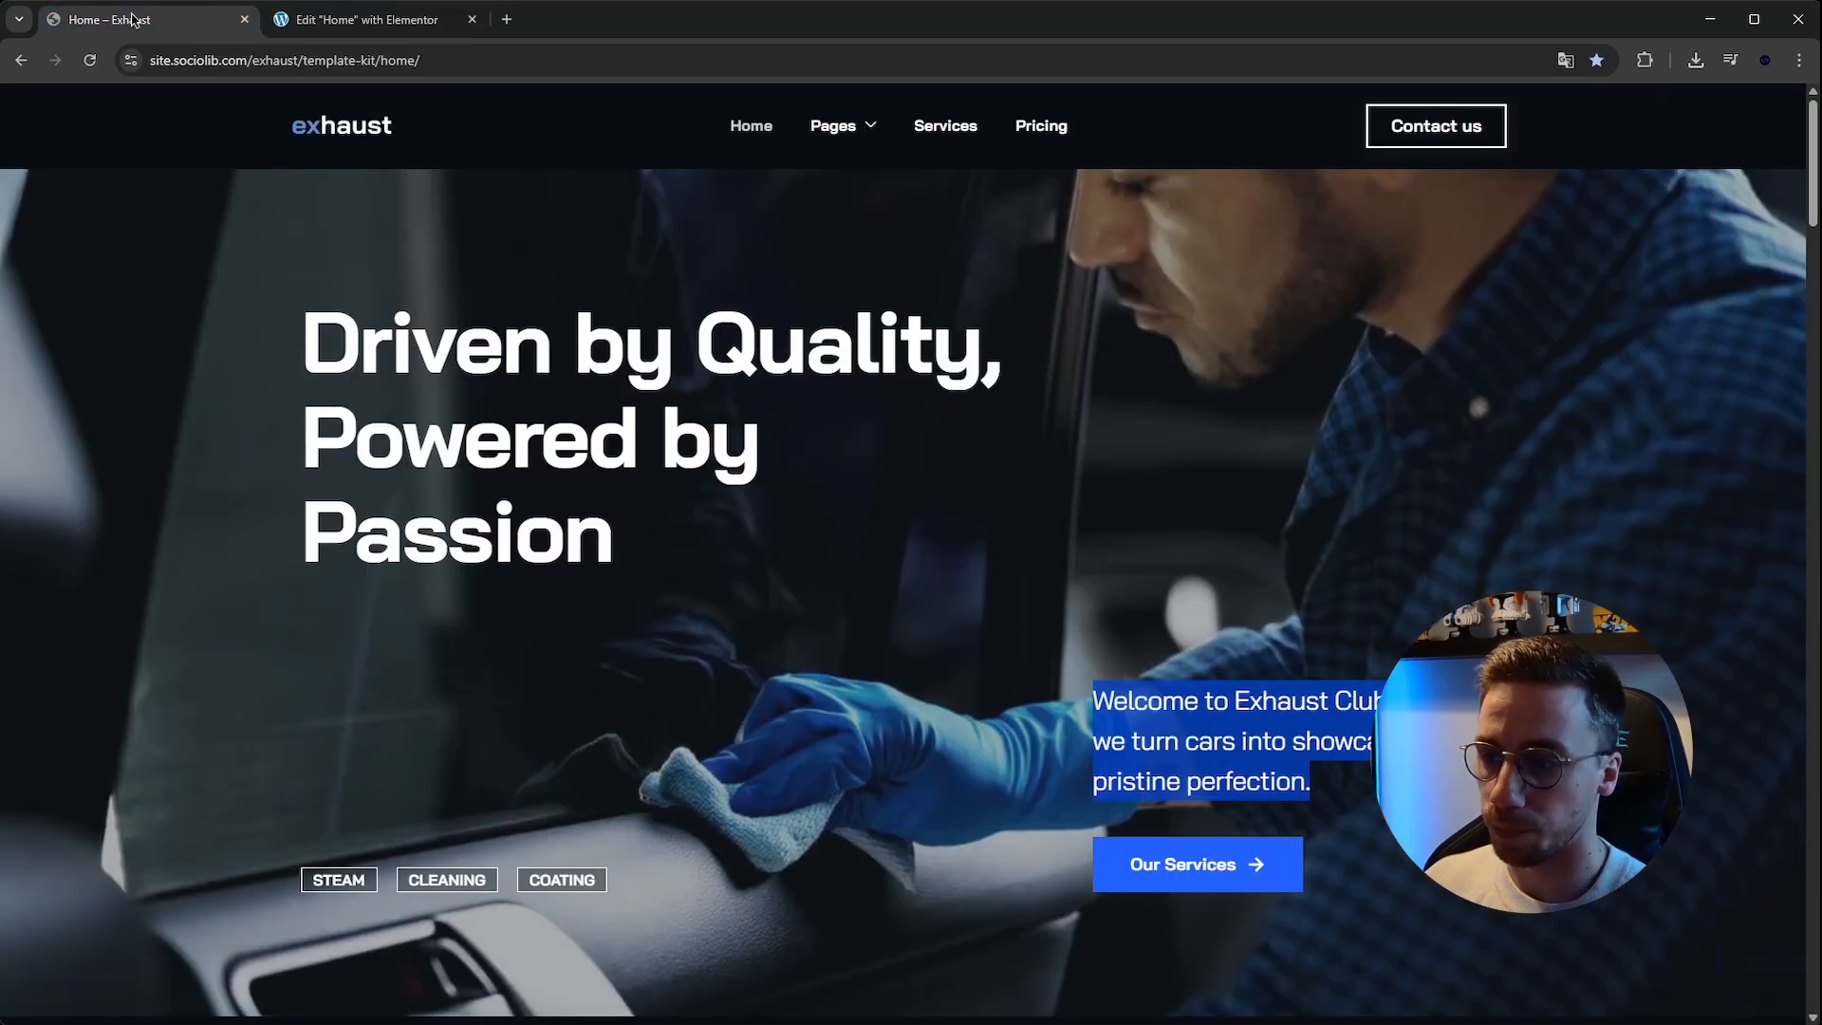
left_click(384, 28)
triple_click(204, 353)
type("Our Services")
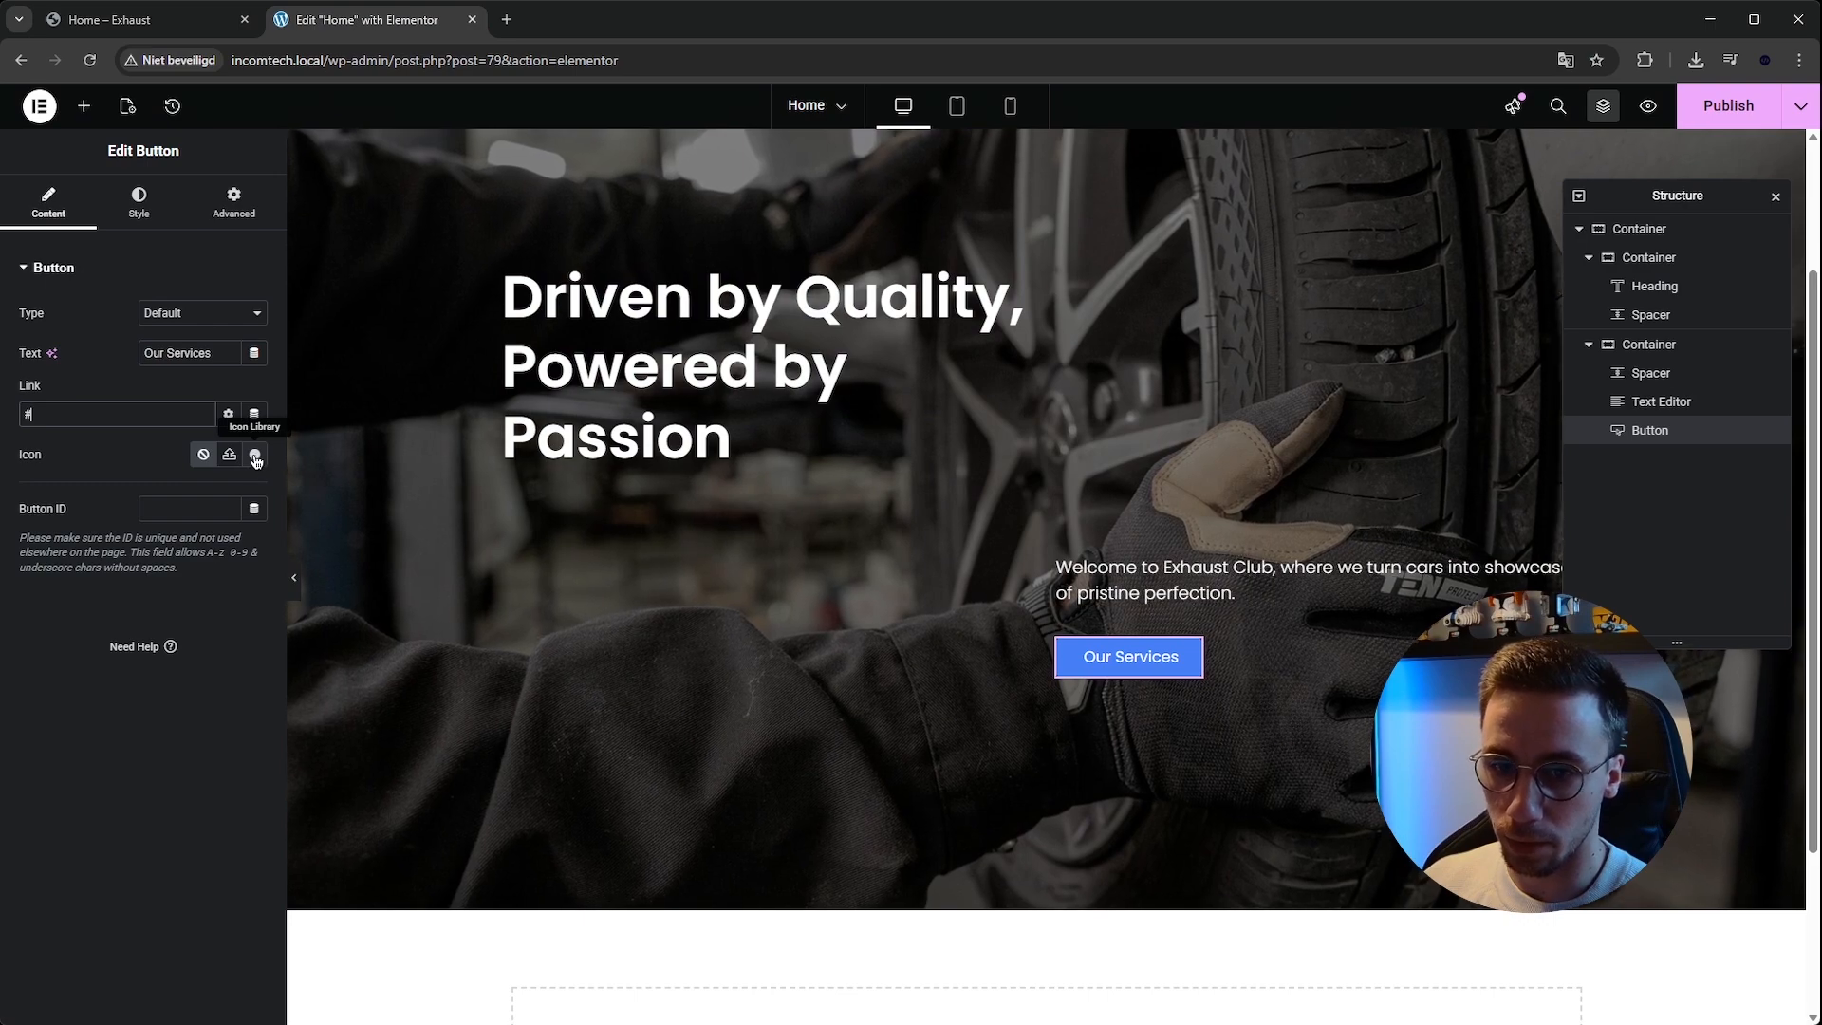
Add a long right arrow icon to the button, placed after the text with 15 px icon spacing.
left_click(254, 456)
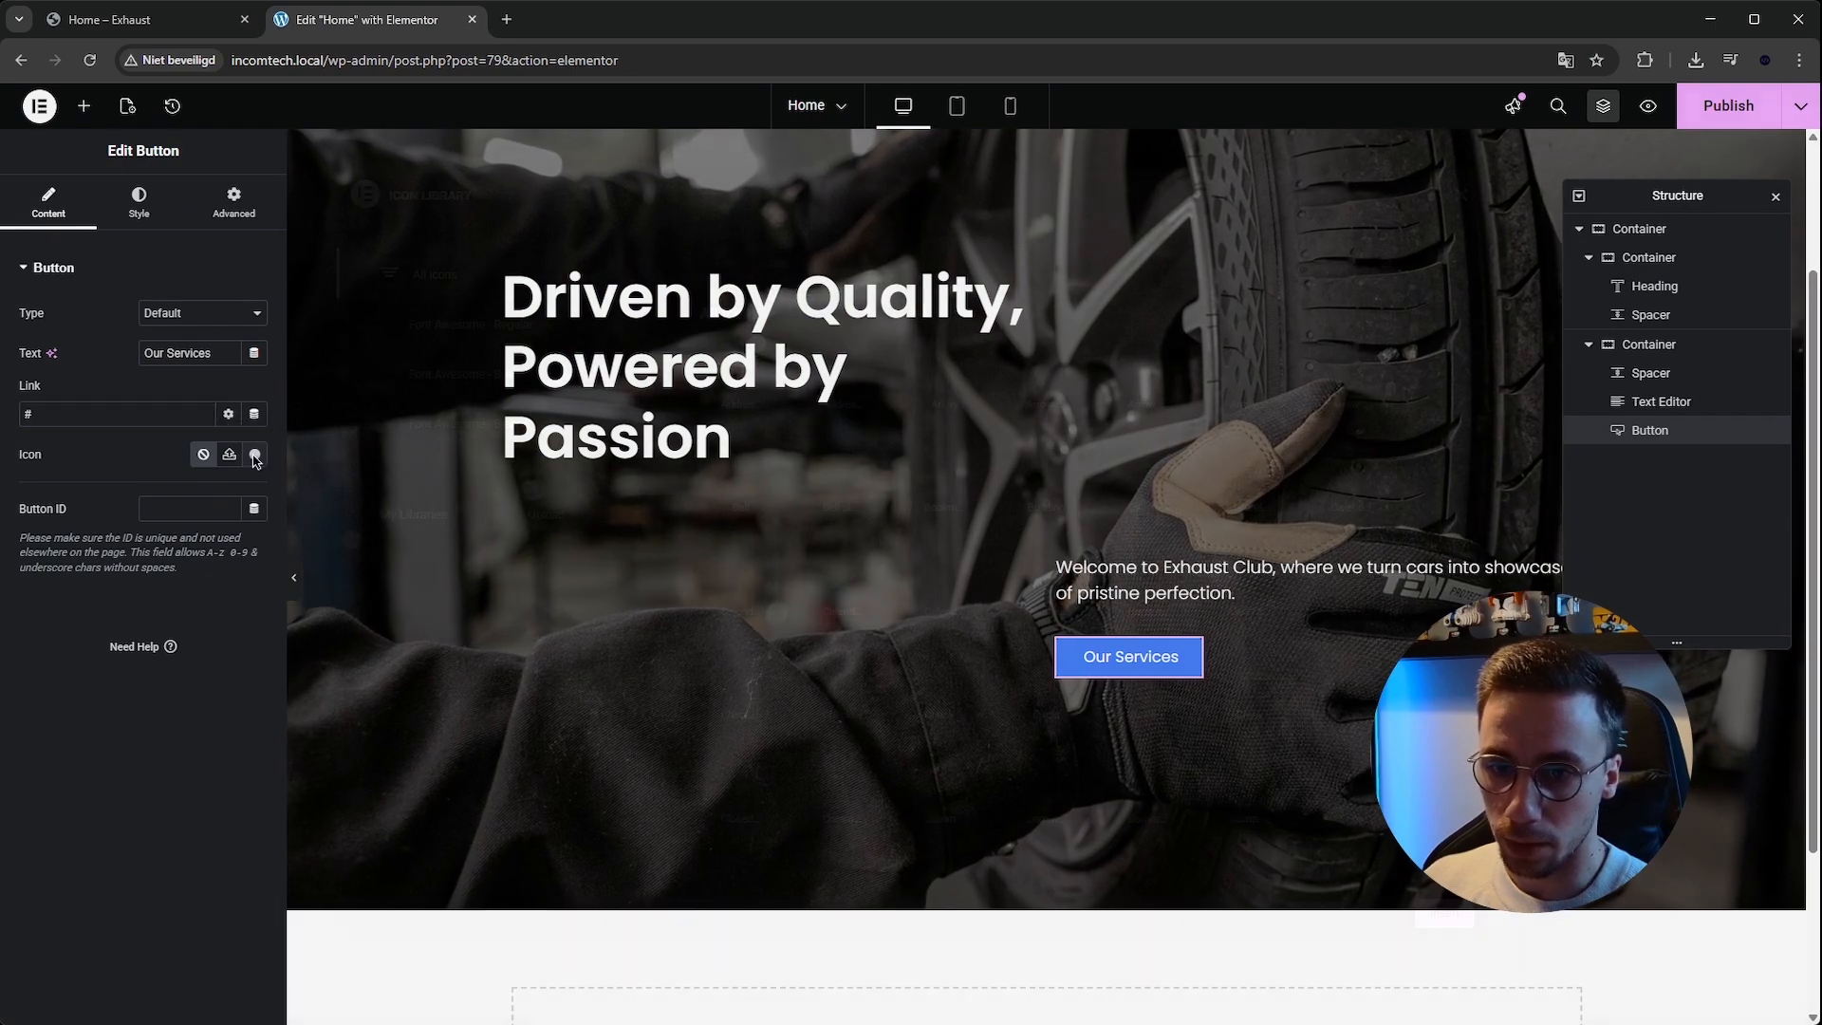
type("arrow")
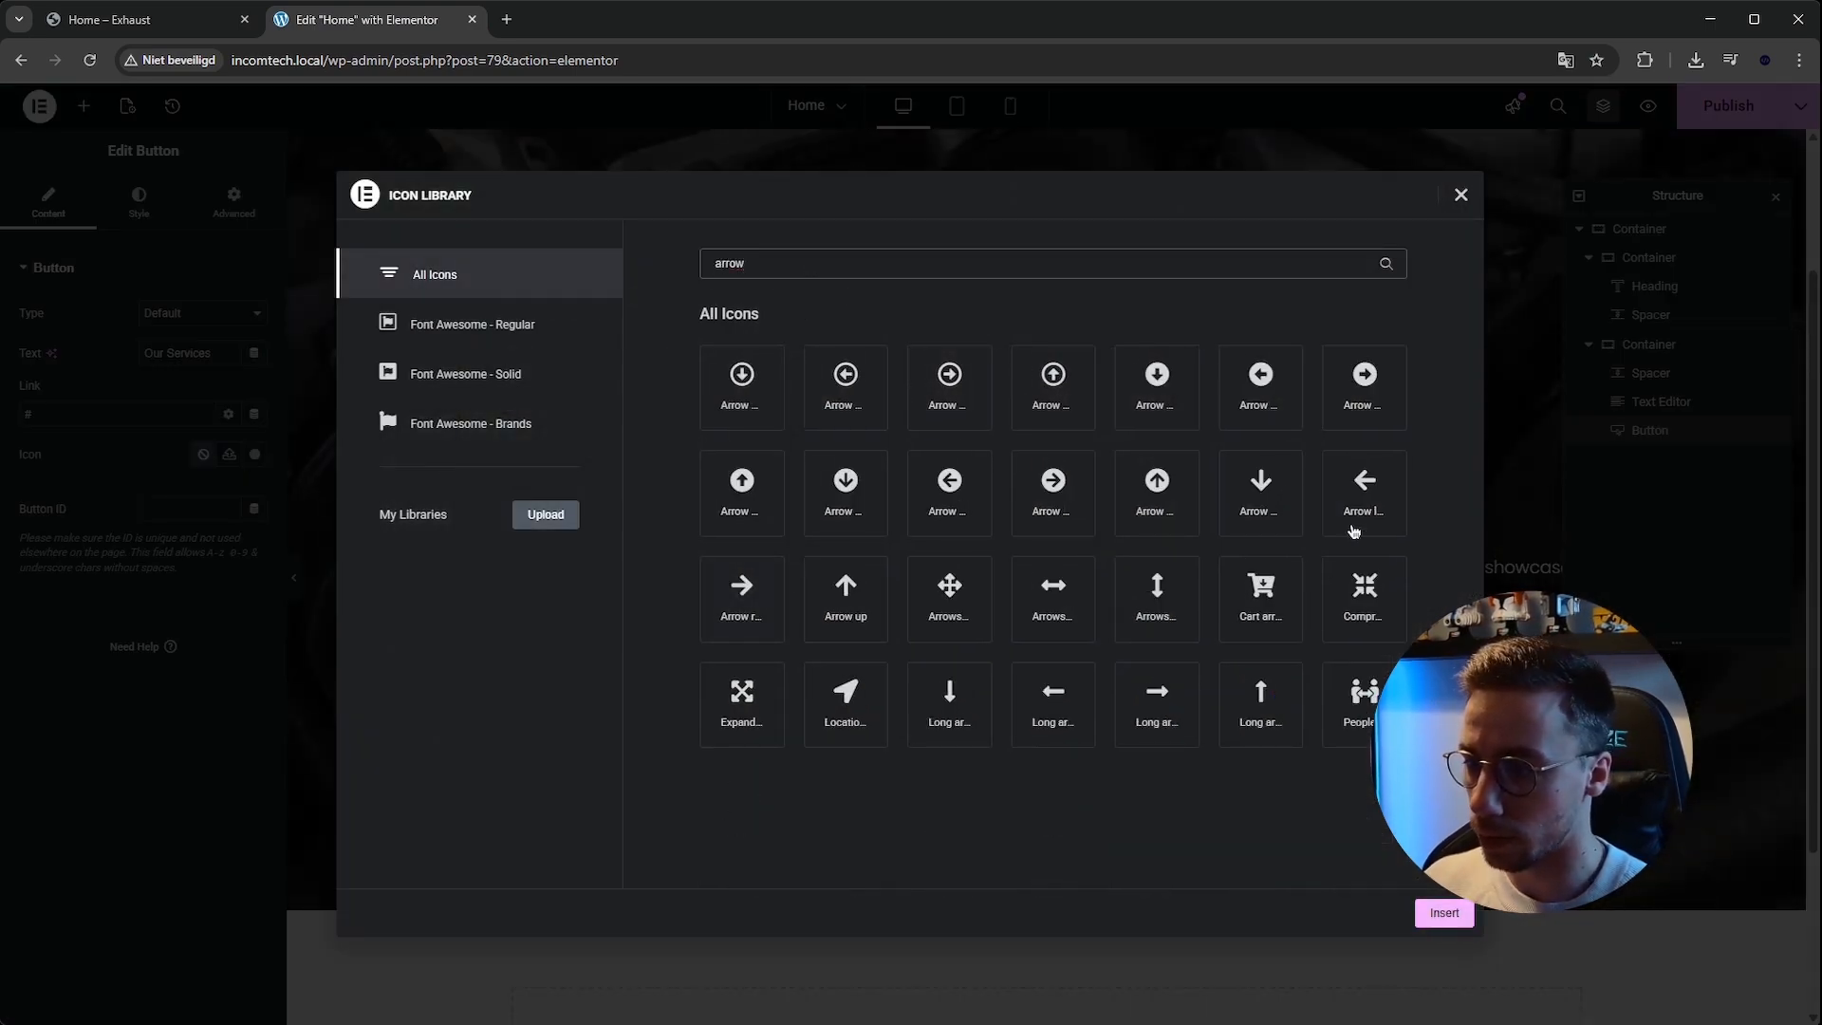
left_click(1426, 909)
left_click(254, 494)
left_click(237, 556)
type("1")
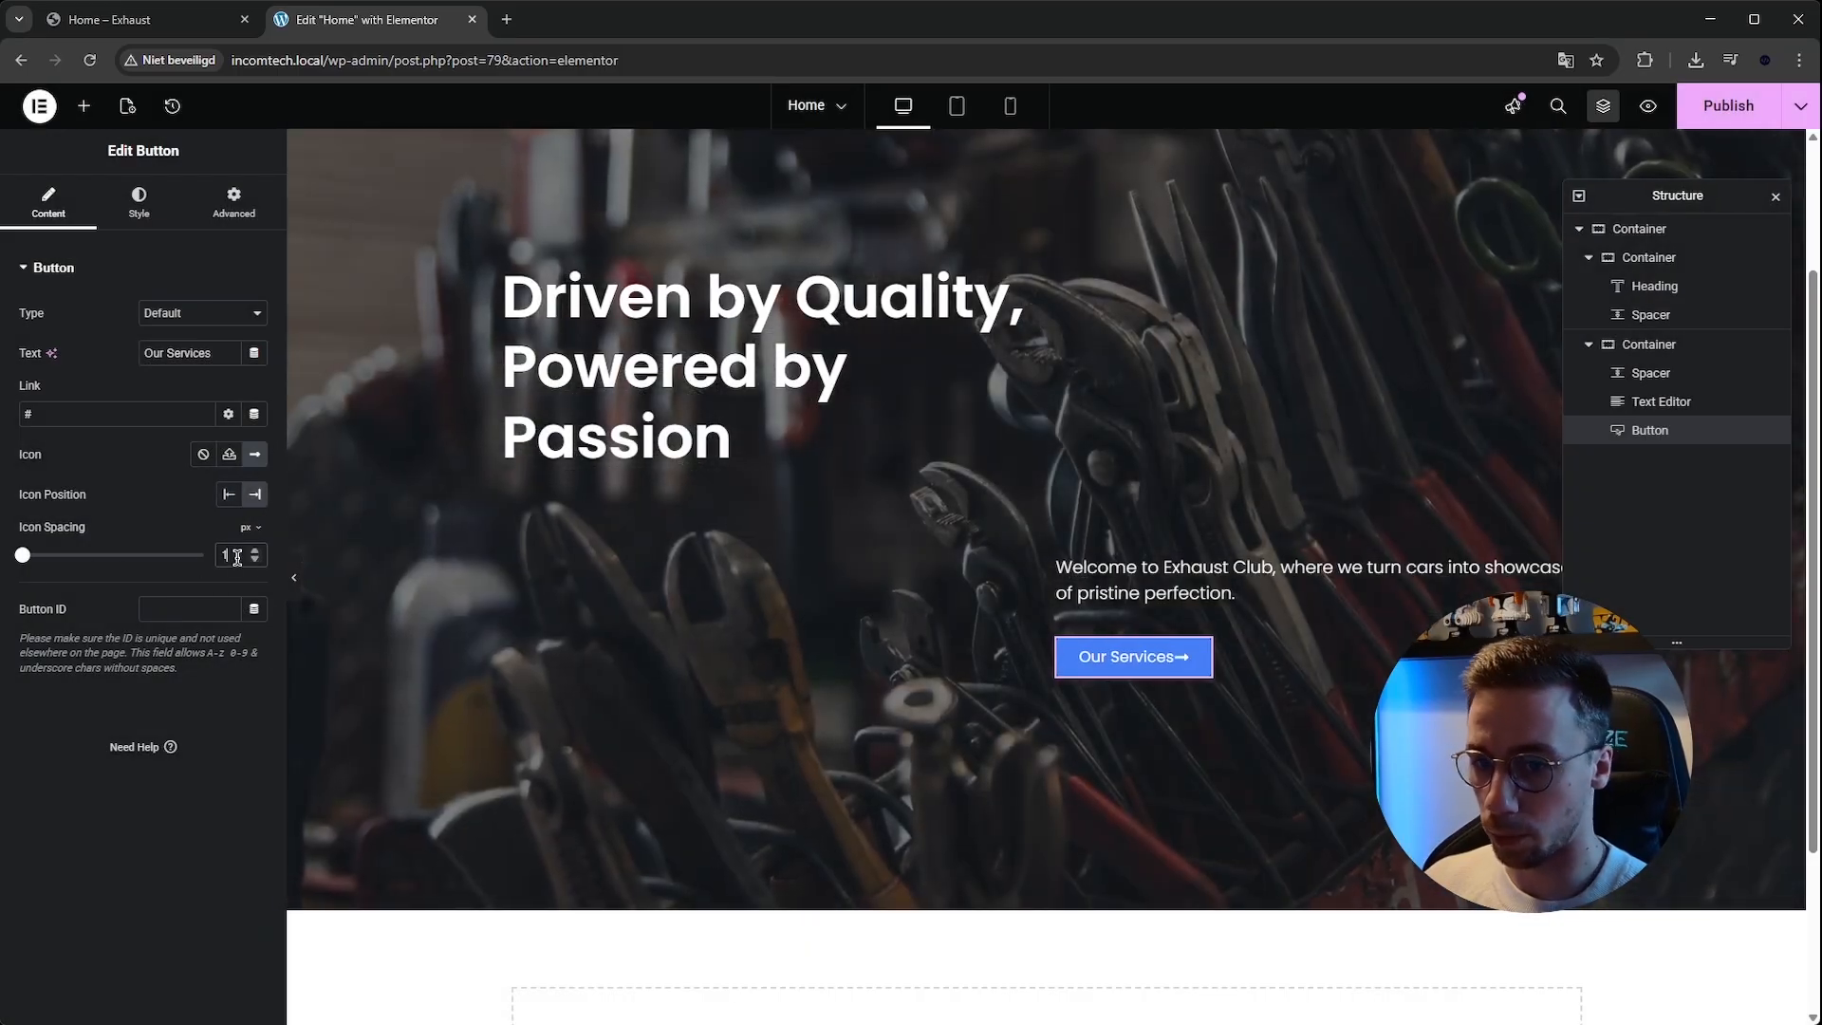
type("5")
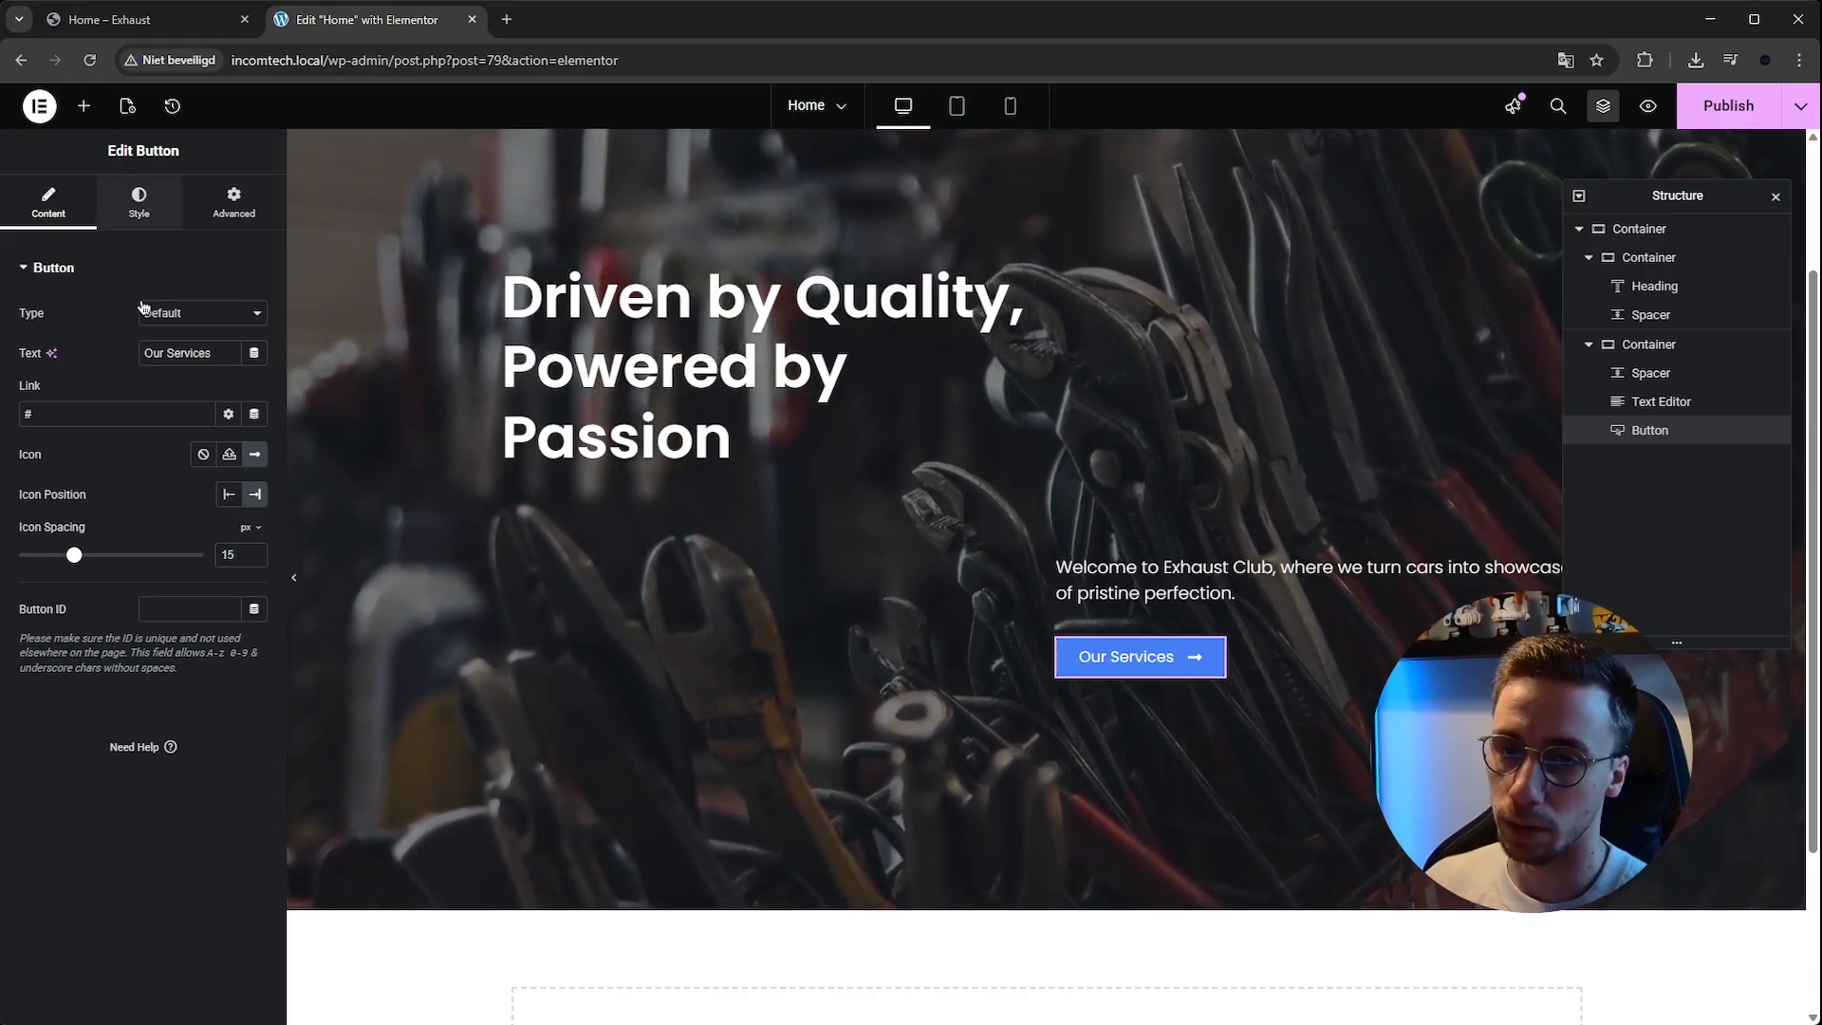
Set the button's hover animation to Grow.
left_click(139, 203)
left_click(205, 432)
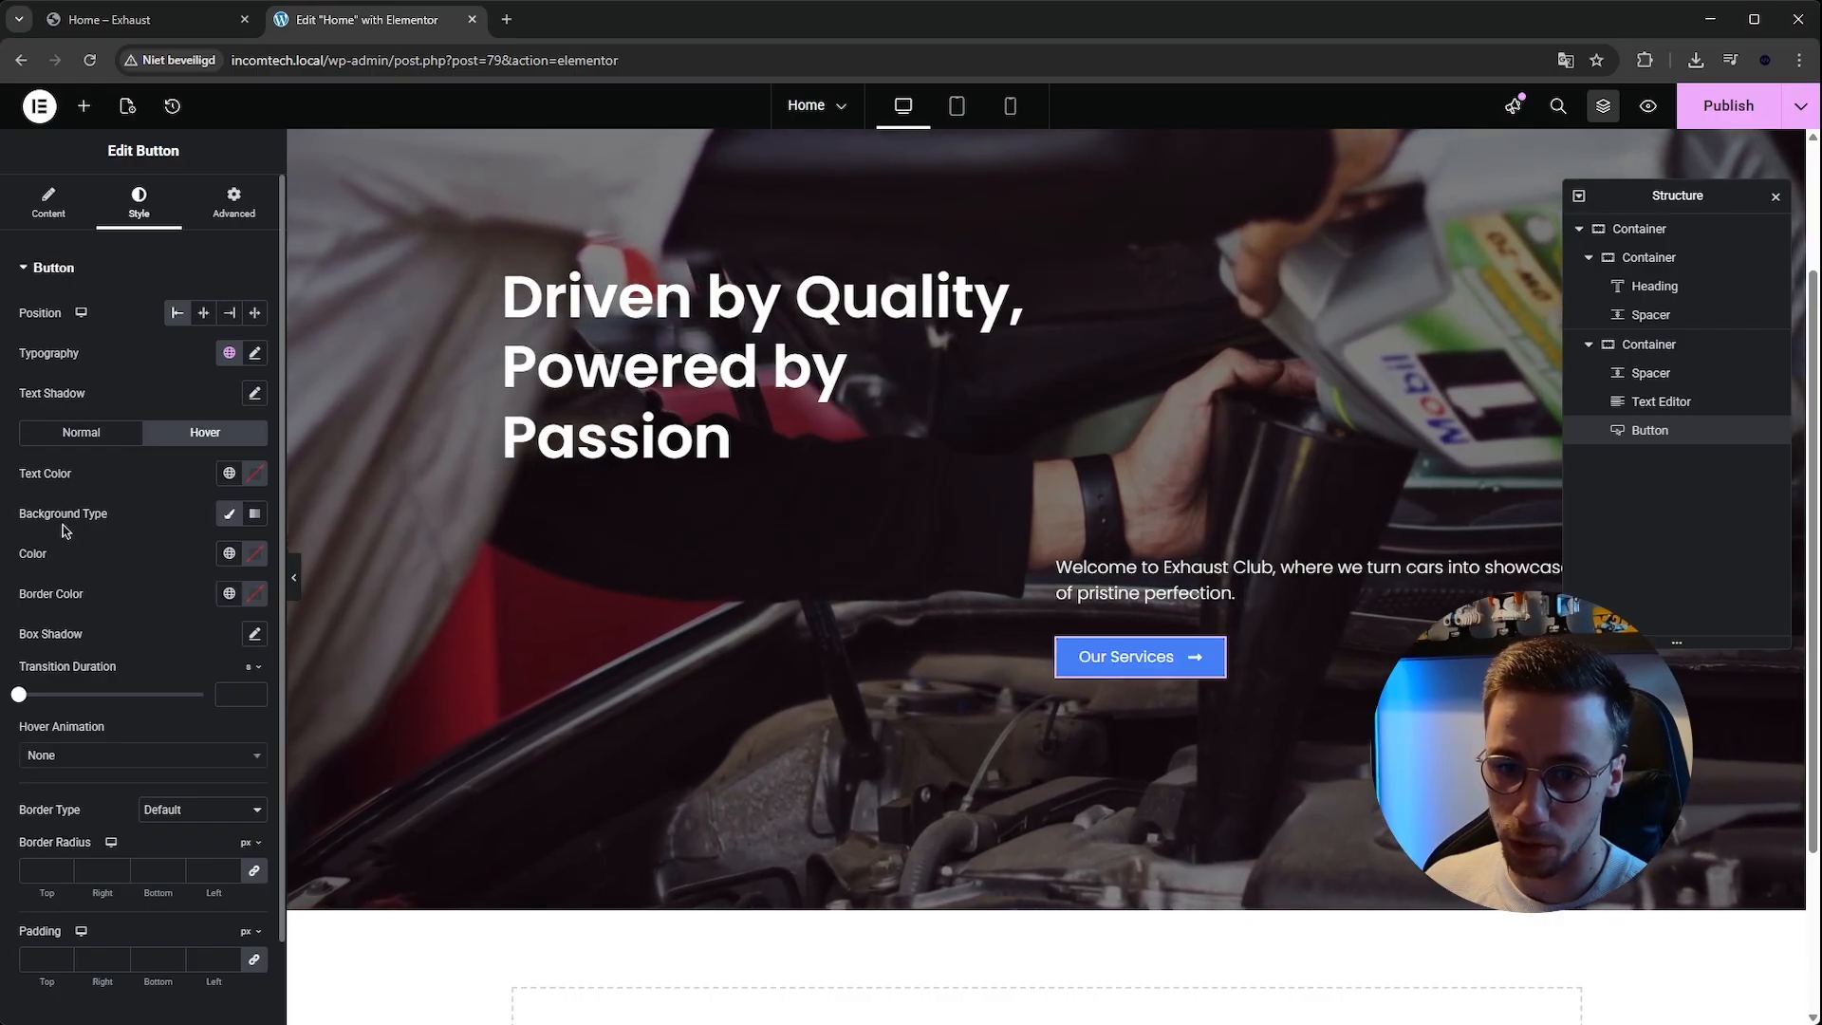
left_click(105, 755)
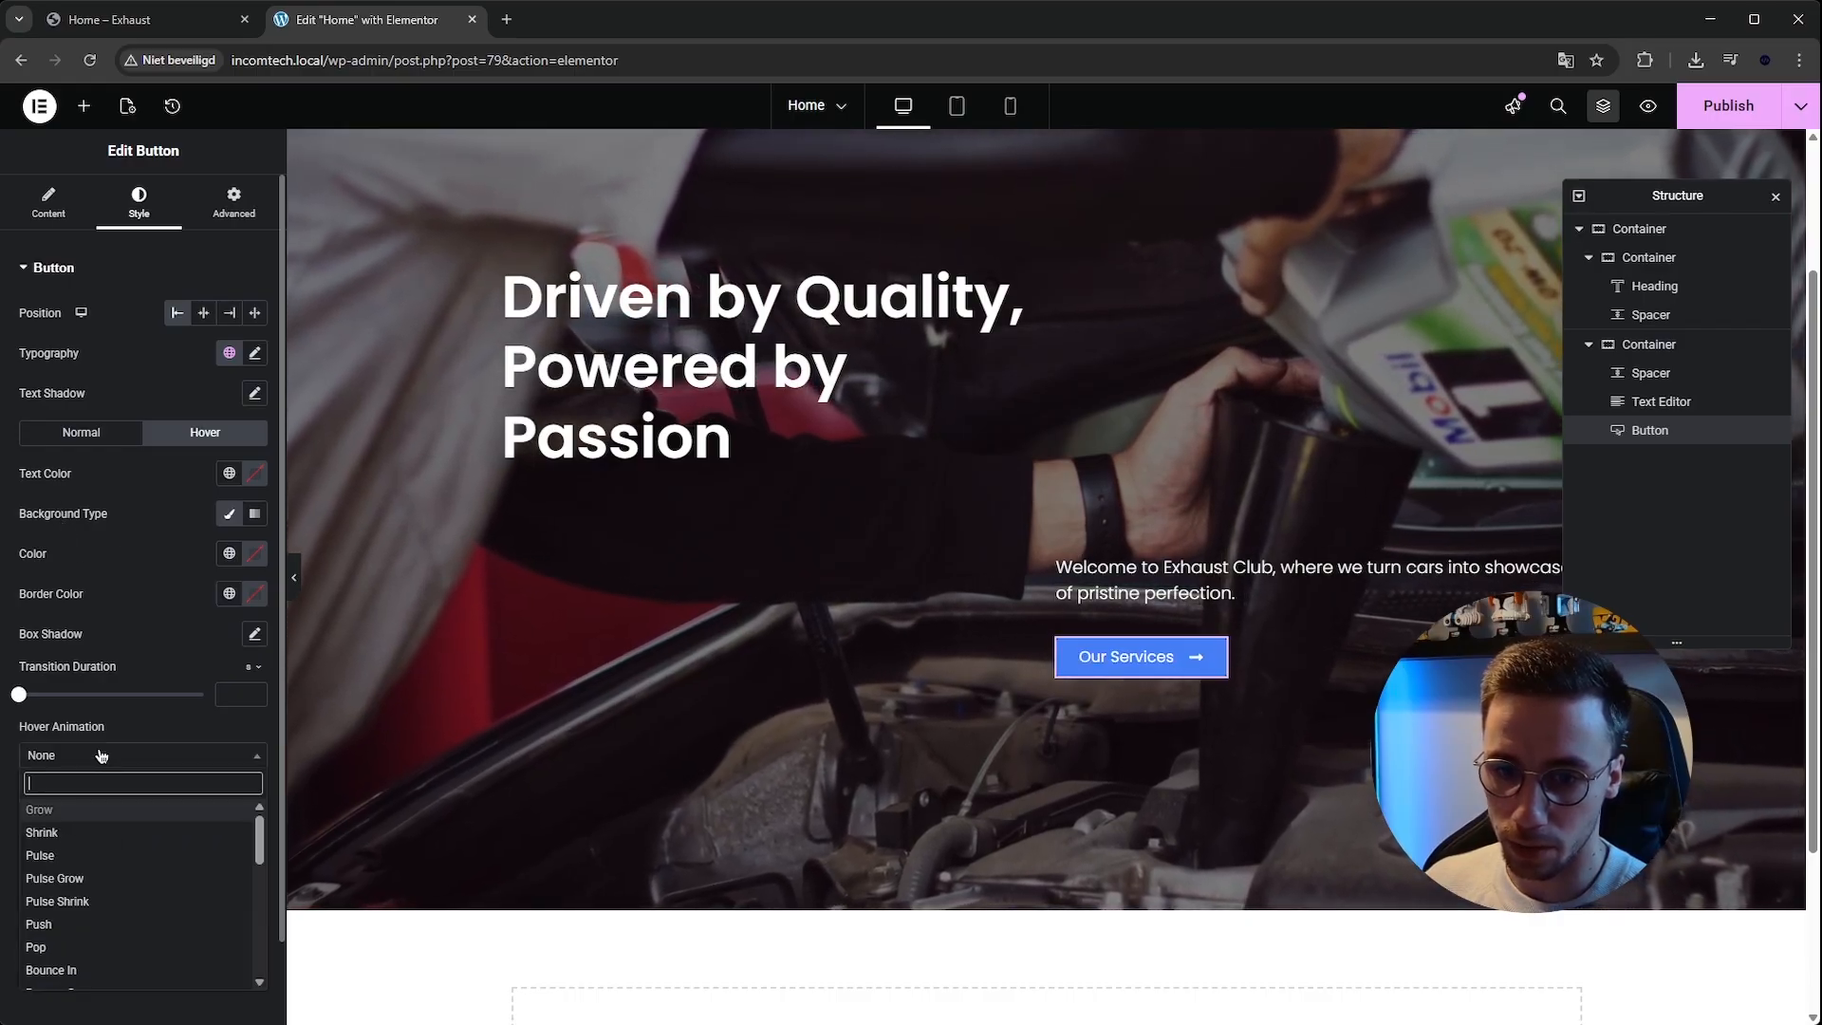
left_click(101, 832)
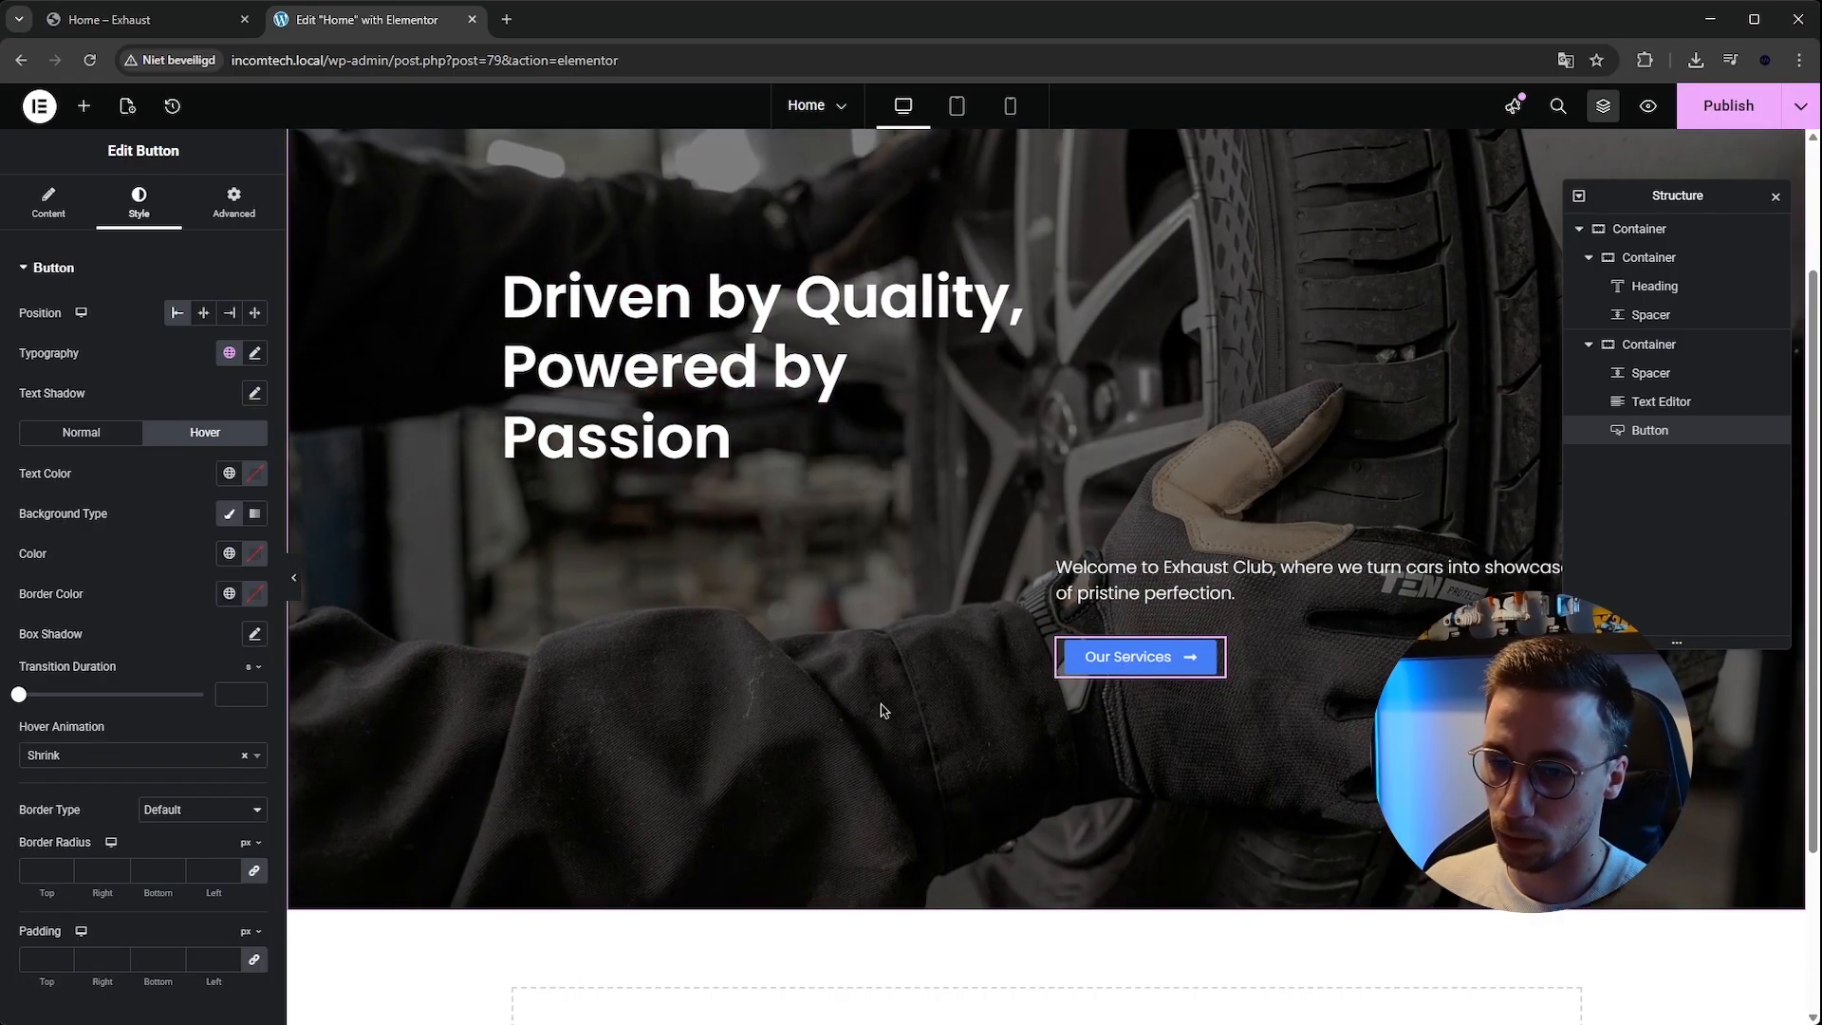
left_click(217, 752)
left_click(153, 812)
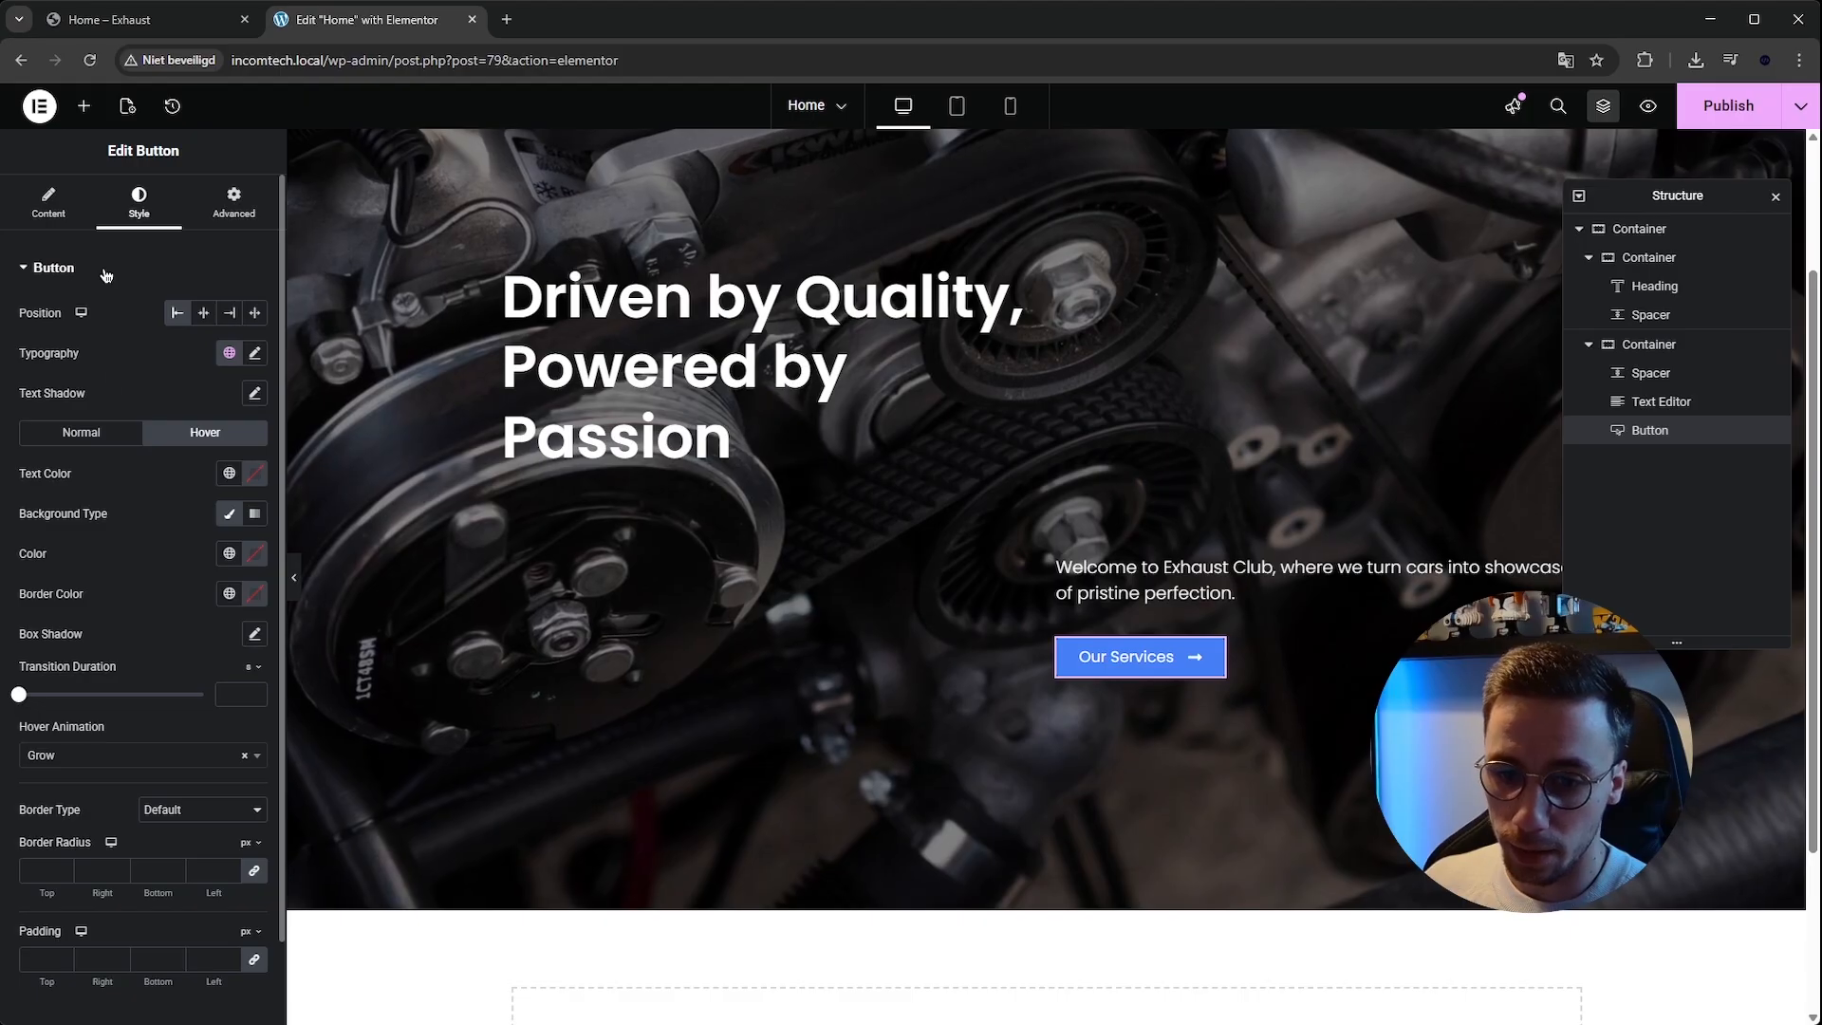
Preview the hero section with the editor panel hidden.
scroll(70, 773, "down", 1)
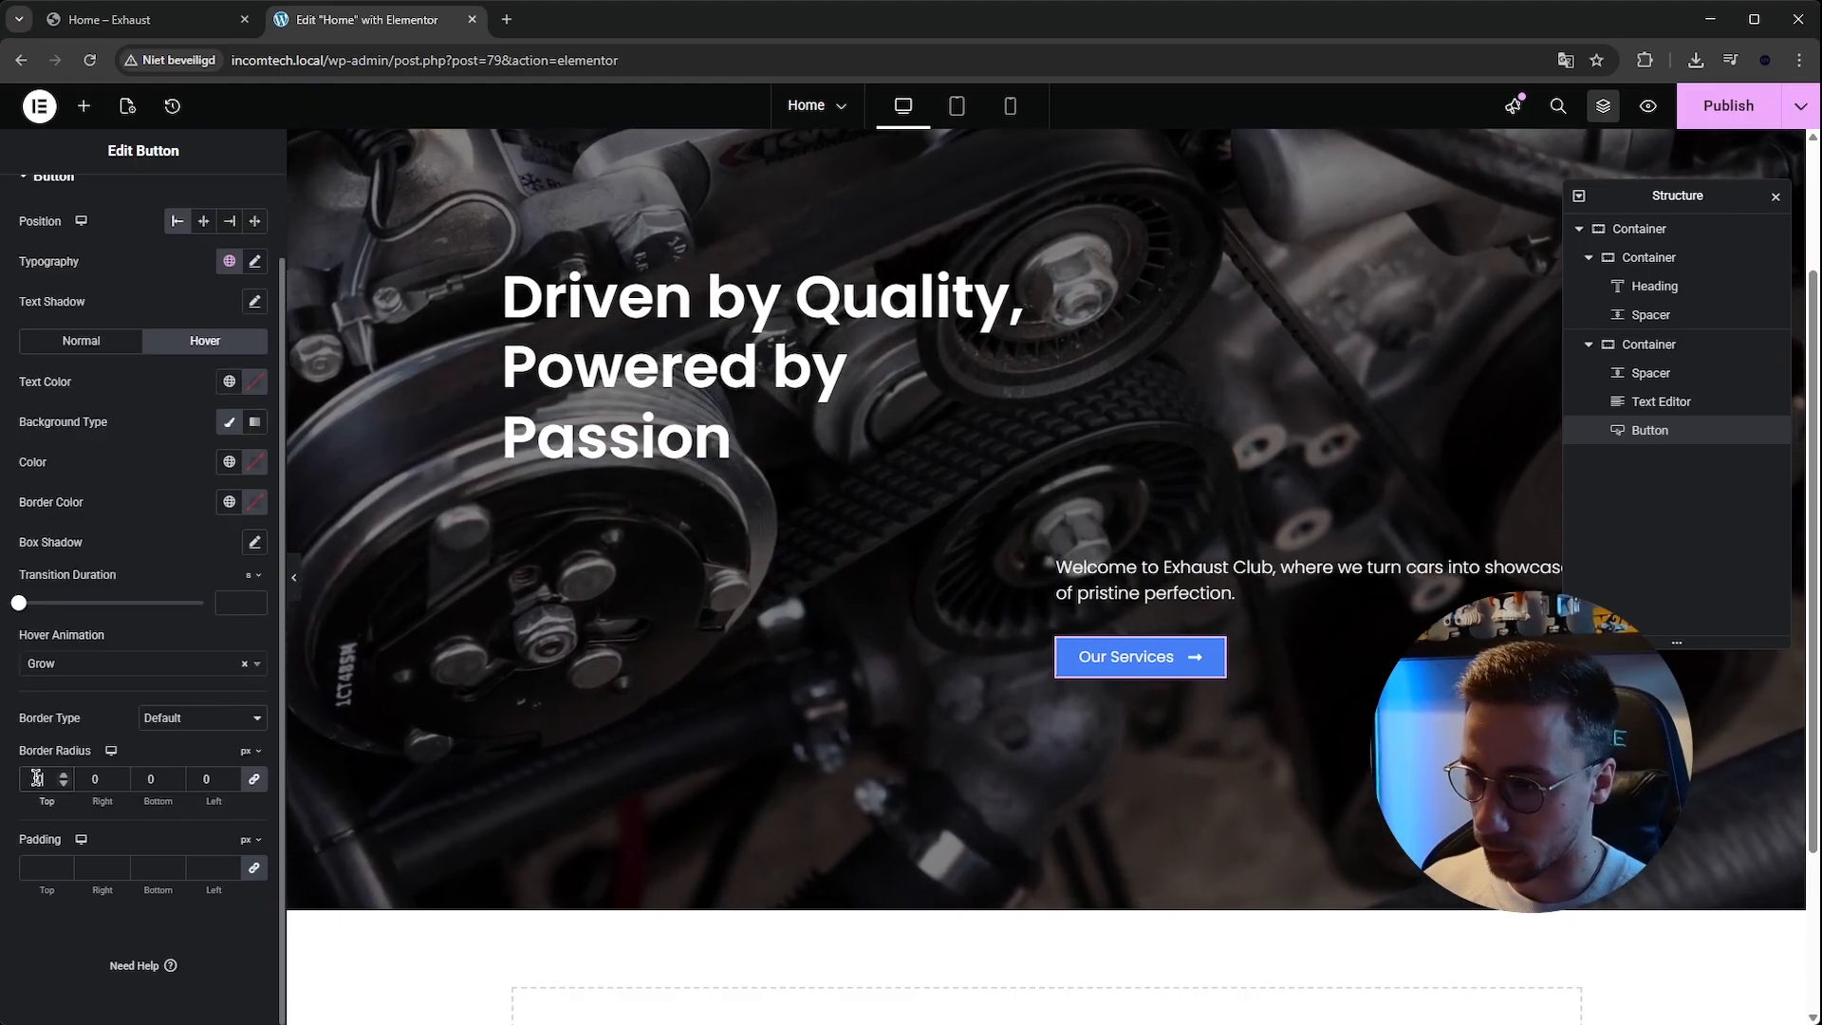
left_click(294, 572)
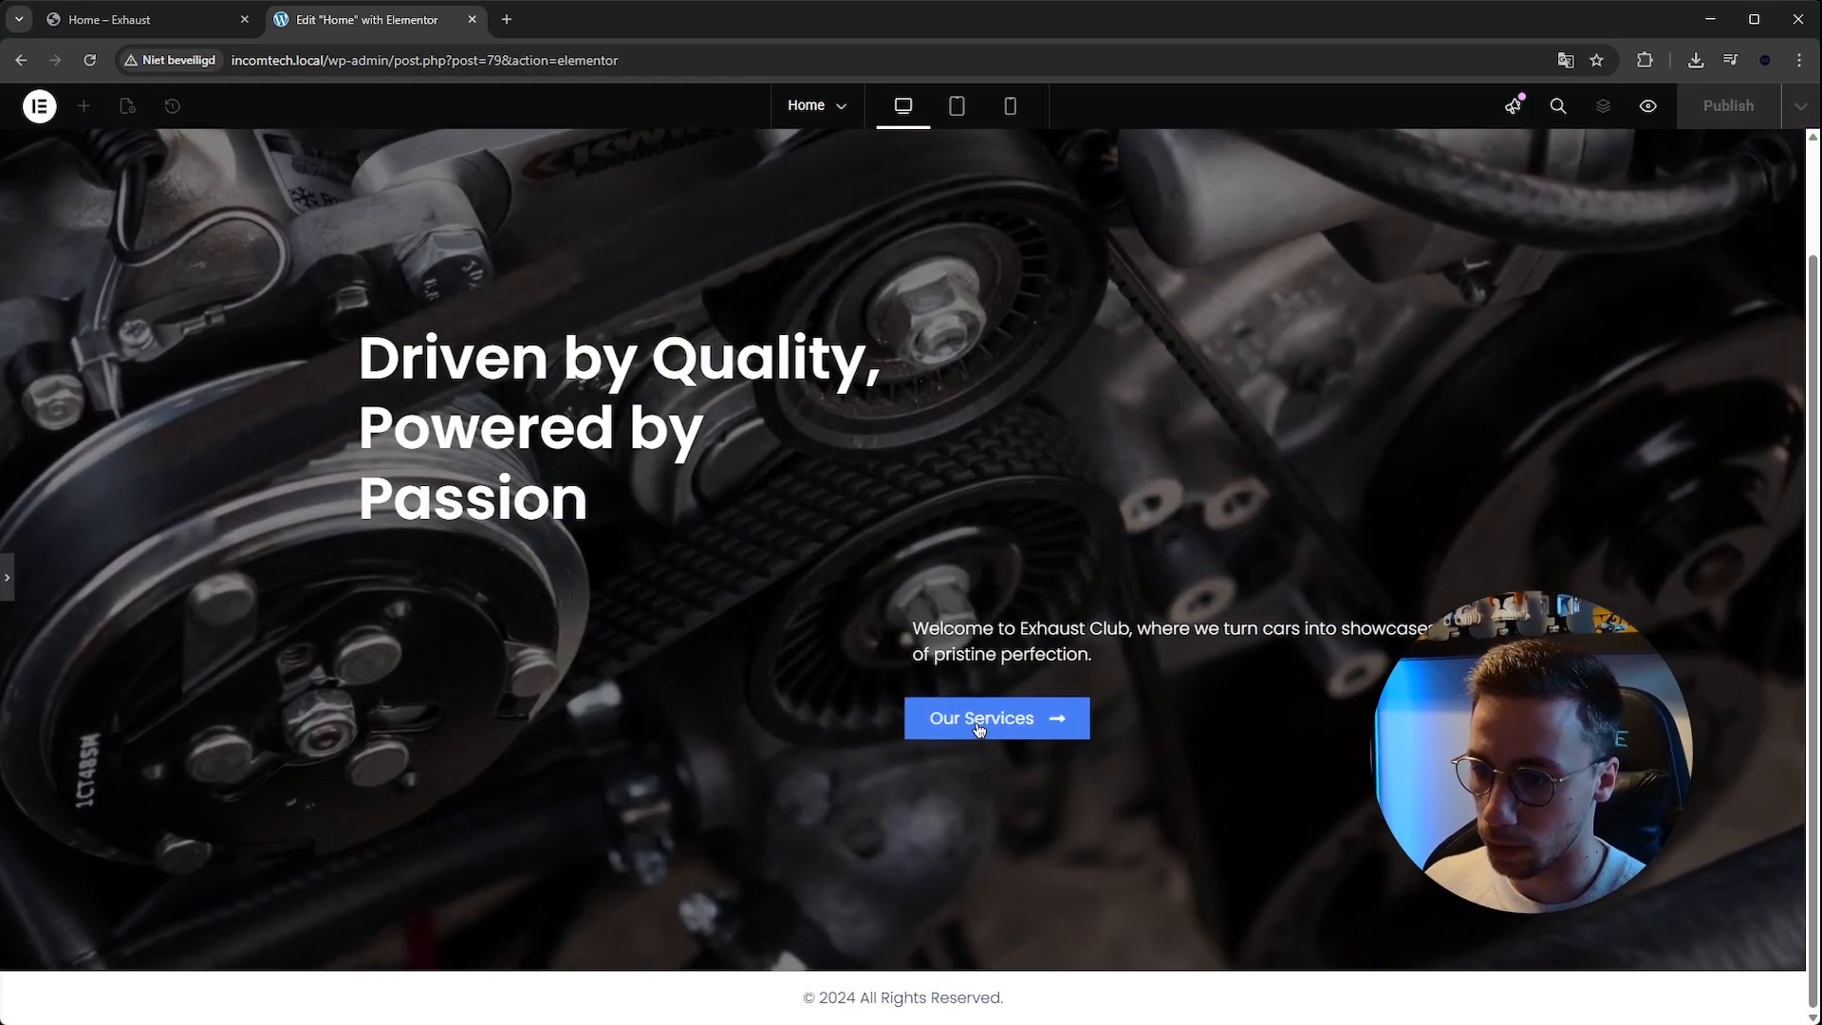
scroll(935, 778, "up", 2)
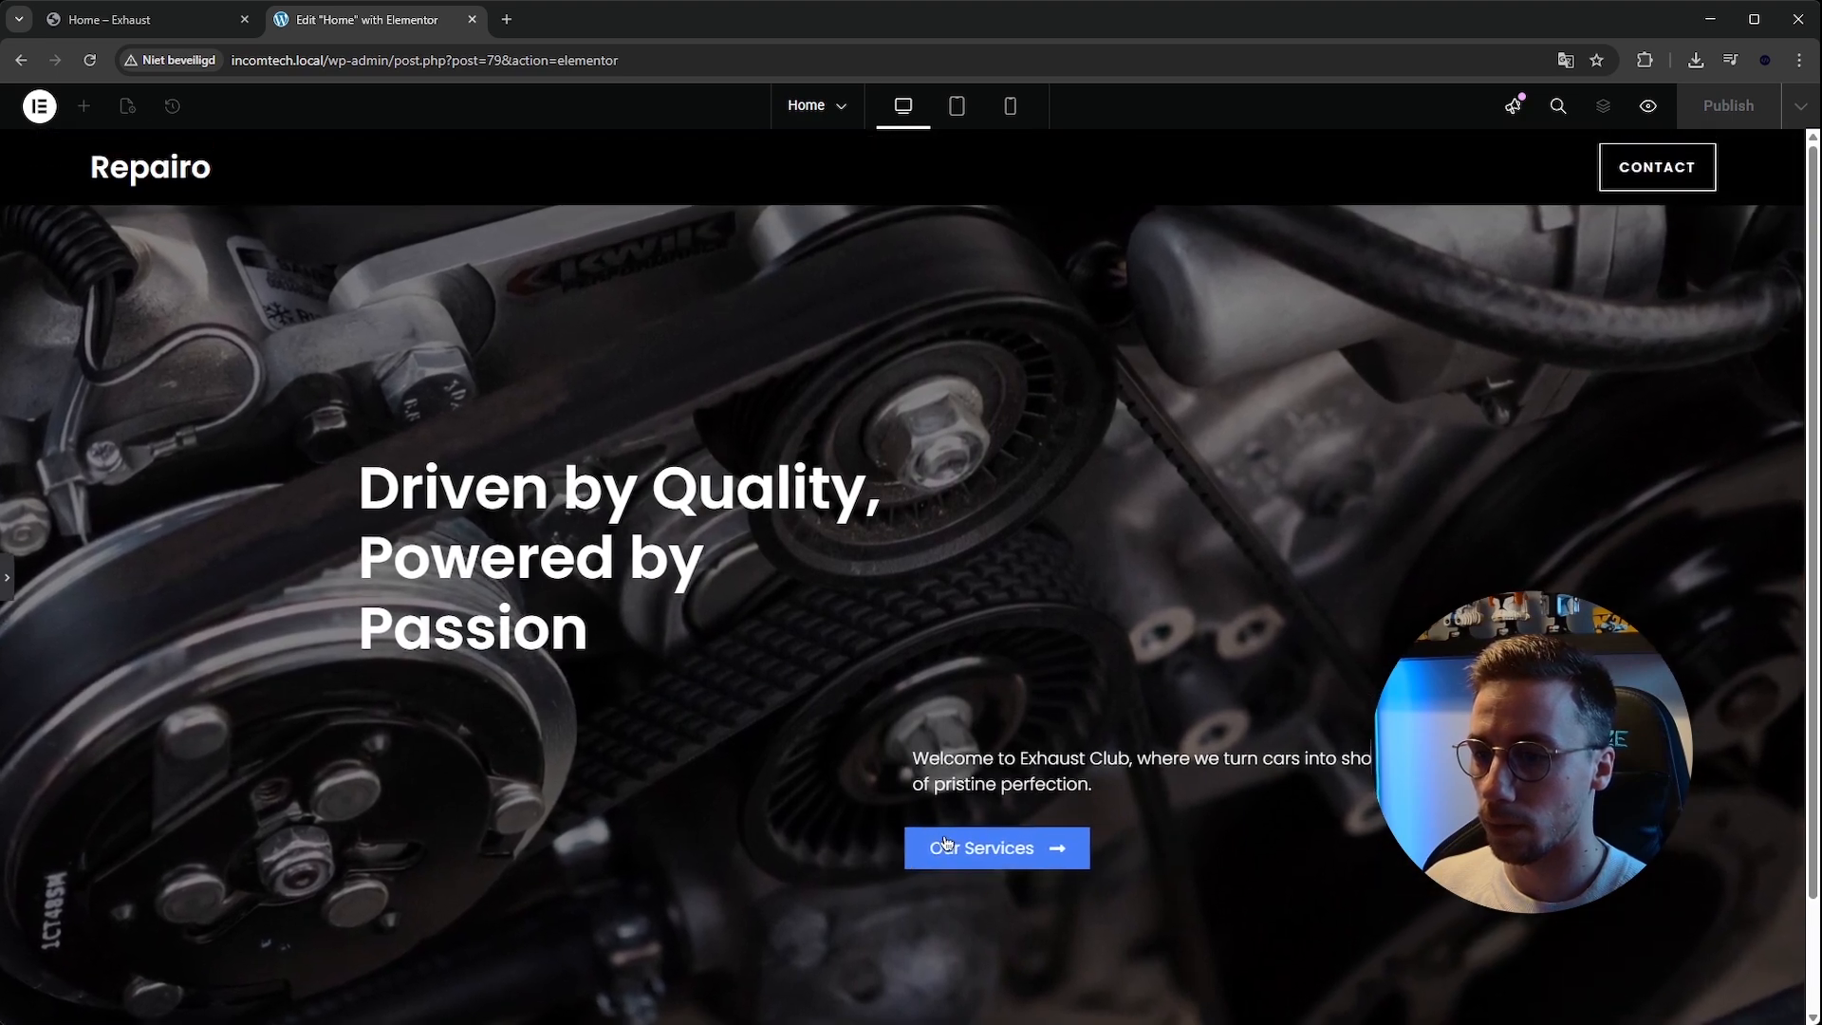
left_click(7, 579)
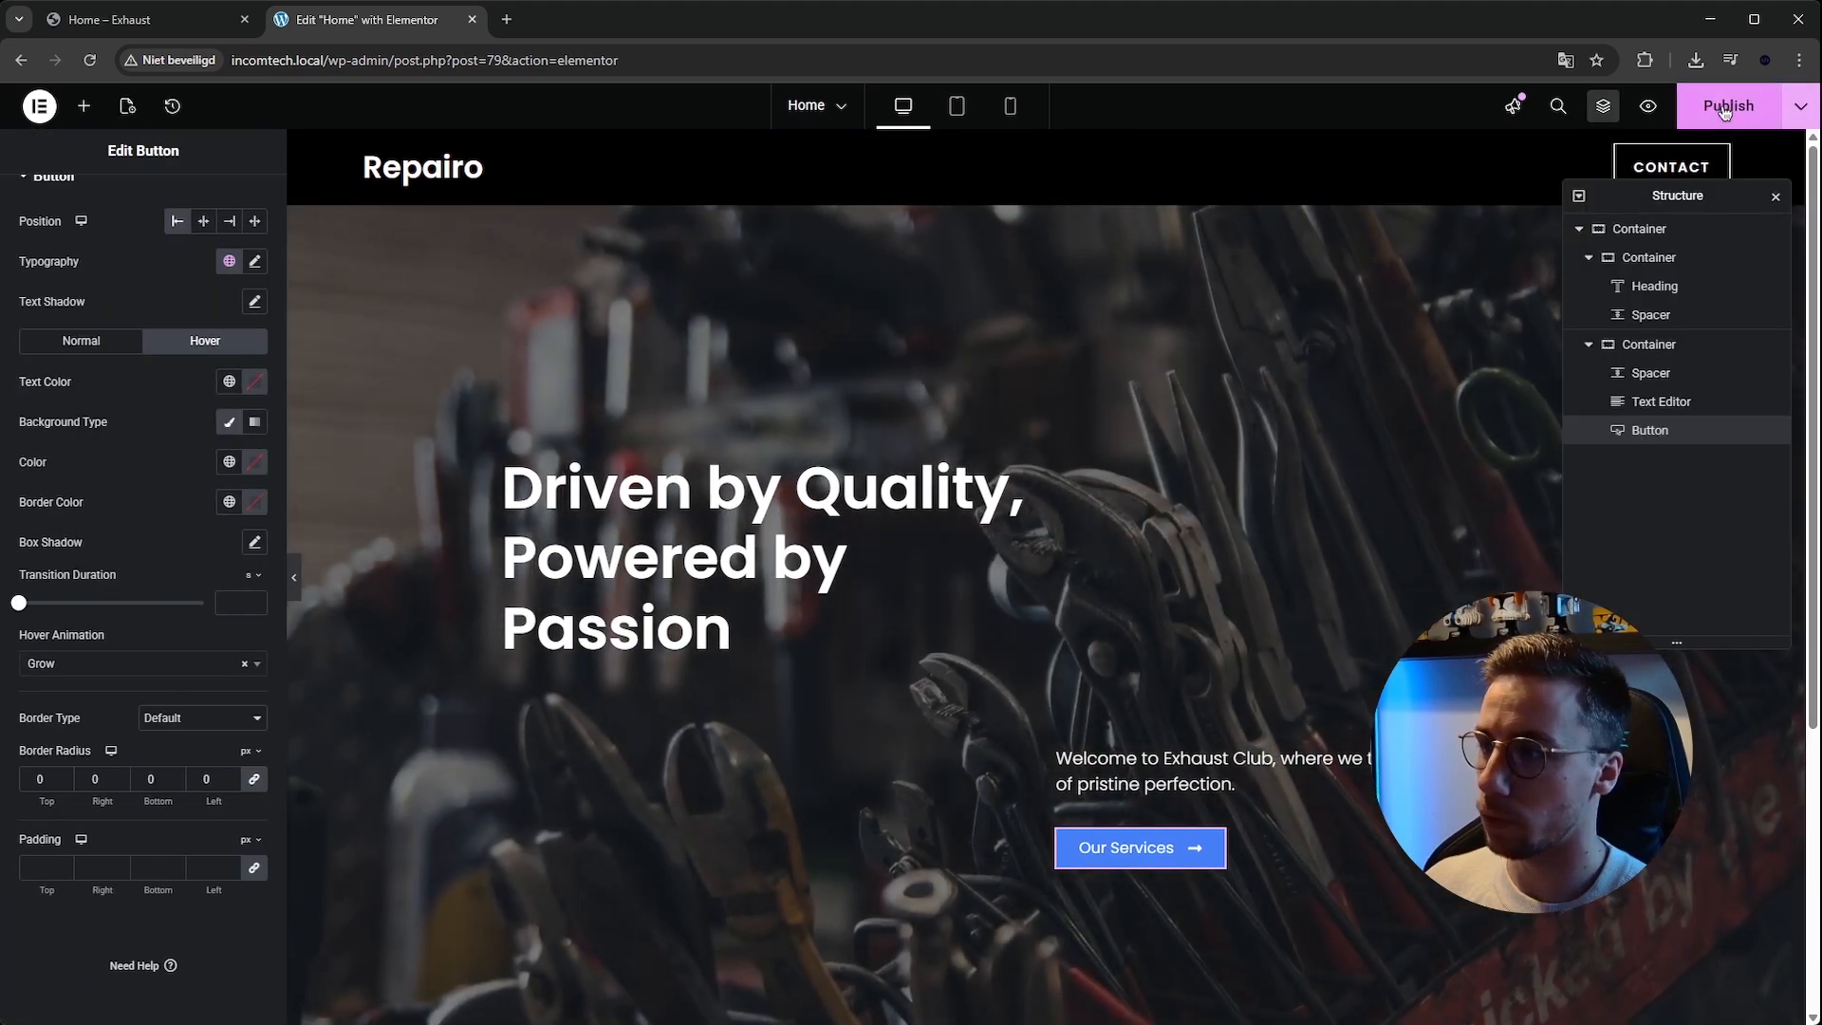
Compare the template kit's hero and following section with the edited page, closing the Structure navigator.
left_click(103, 23)
scroll(812, 546, "down", 1)
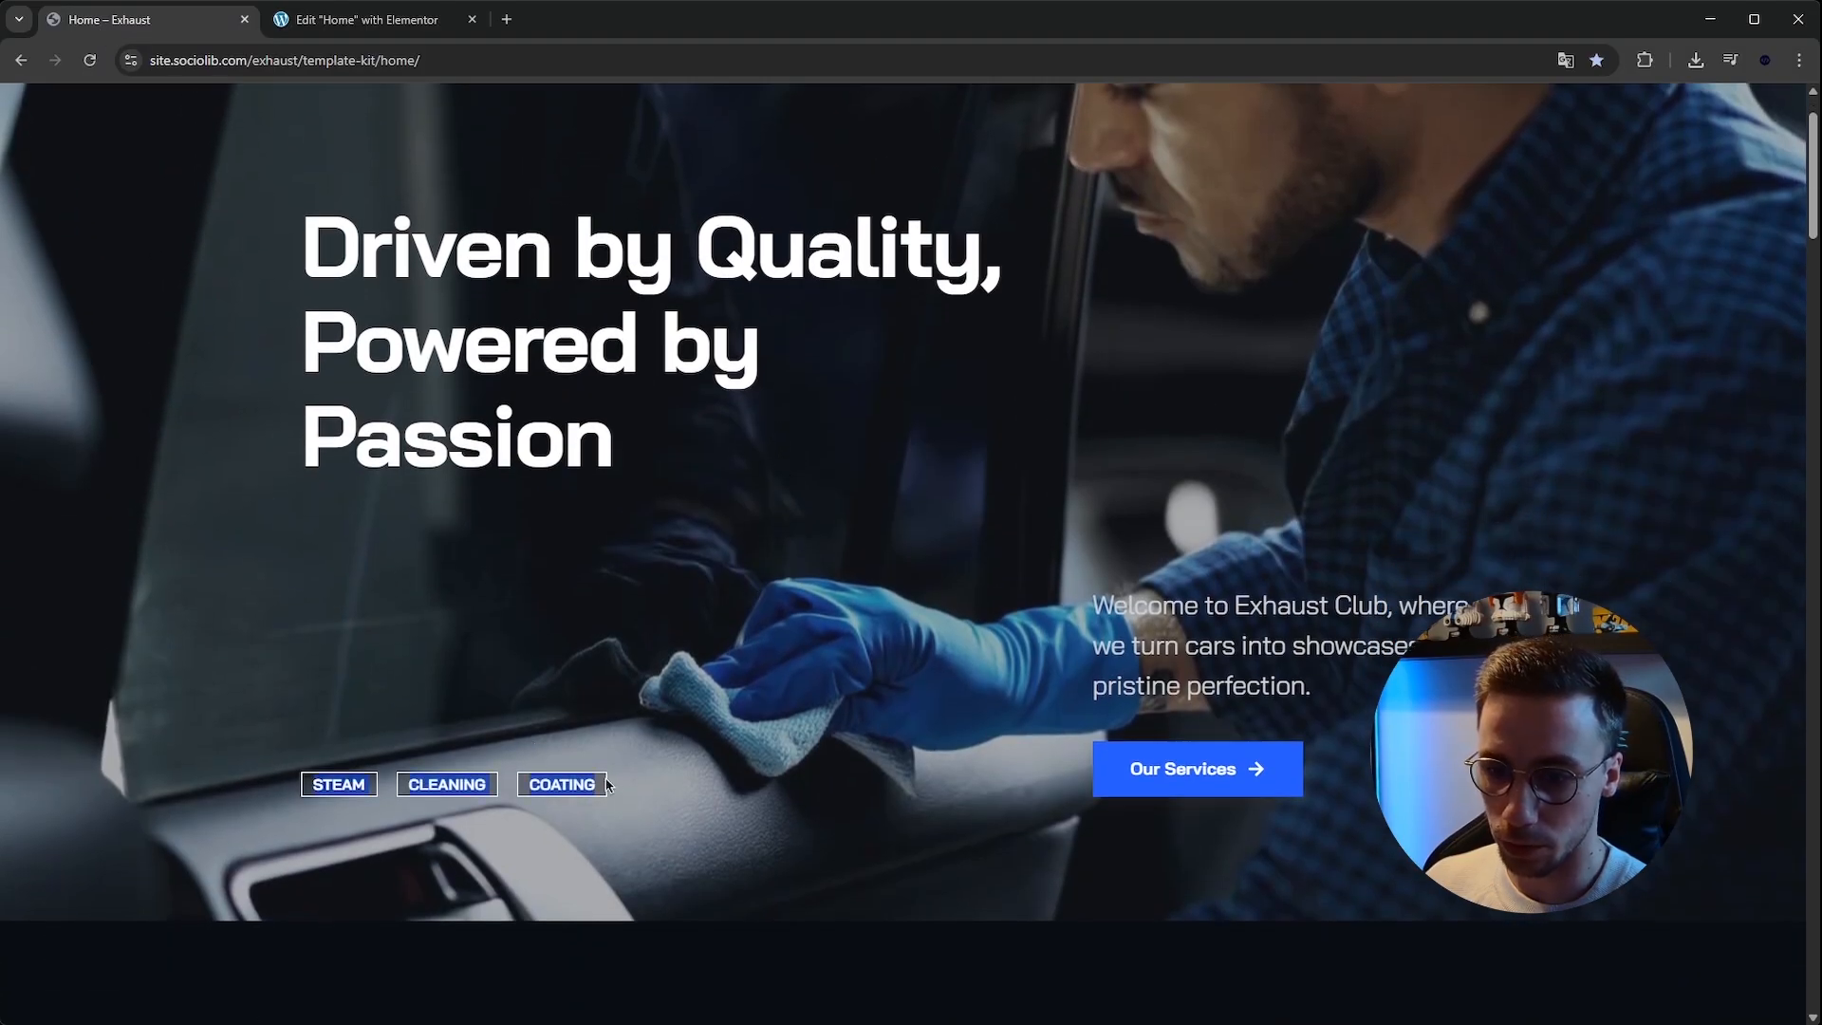
scroll(603, 787, "down", 8)
scroll(395, 244, "up", 1)
scroll(395, 244, "down", 1)
left_click(365, 19)
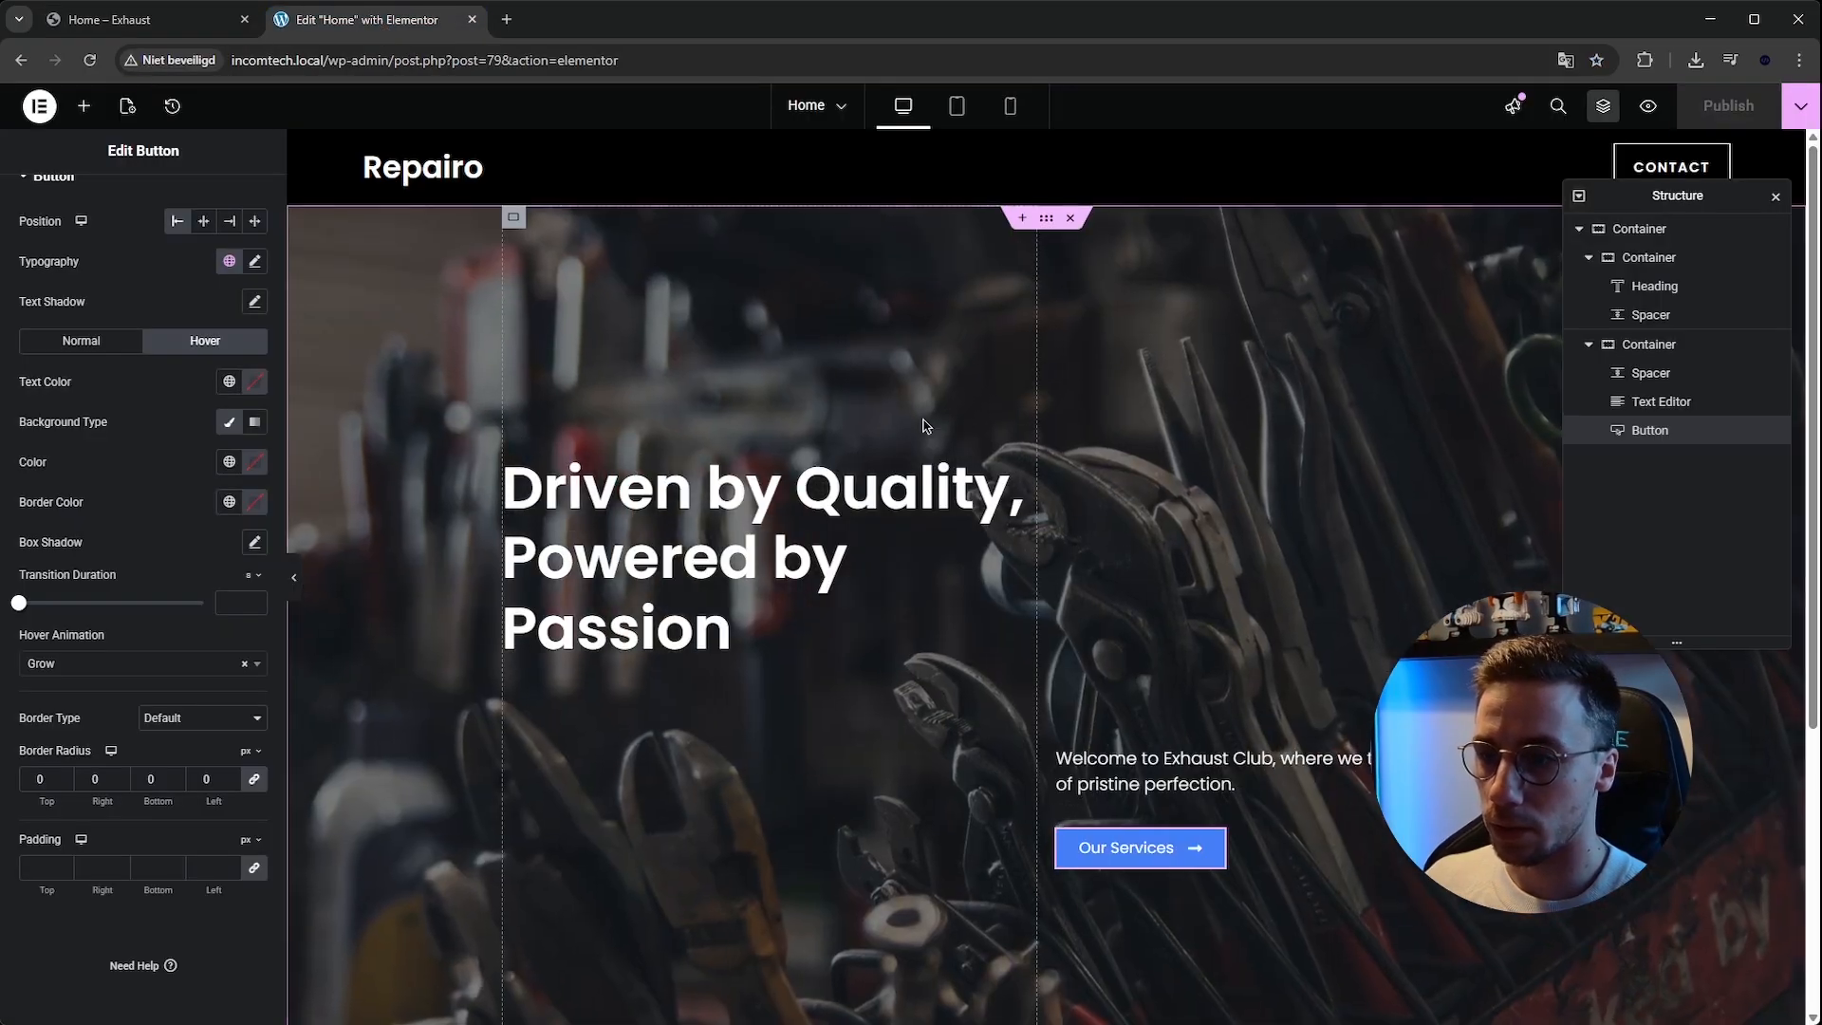
left_click(1777, 197)
scroll(1044, 569, "down", 5)
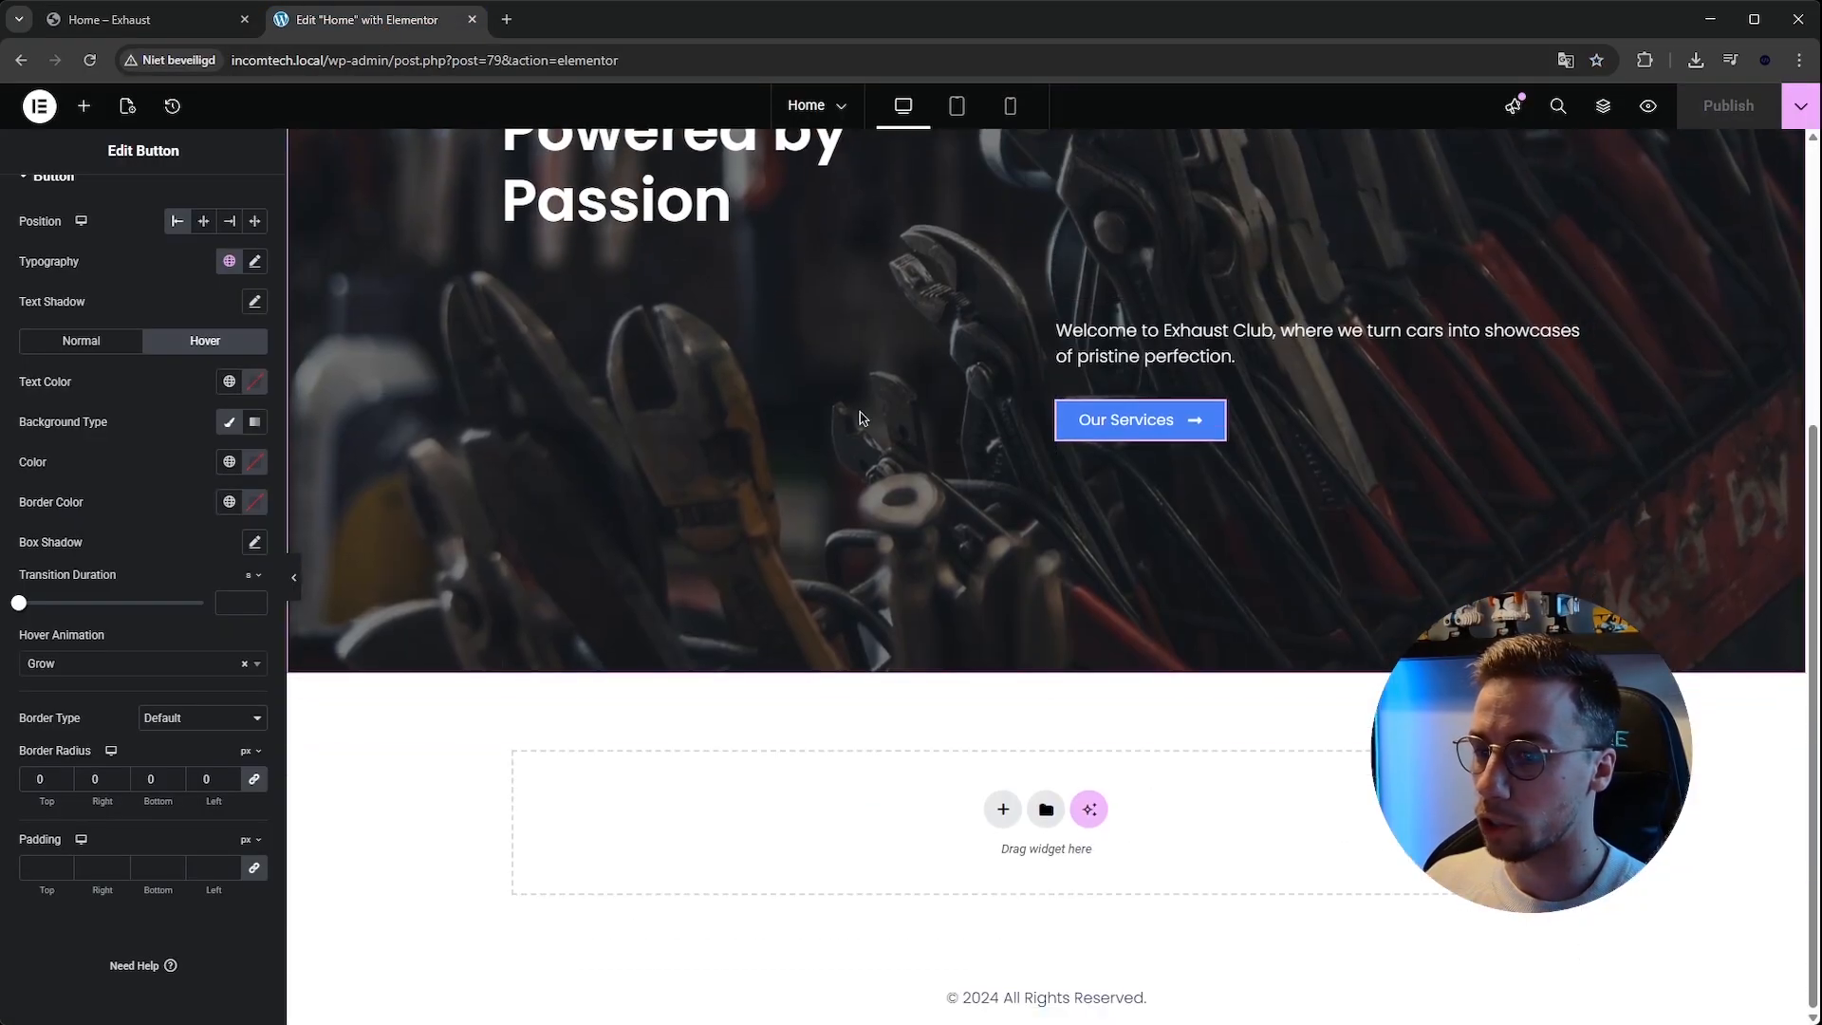
left_click(109, 19)
scroll(664, 486, "up", 1)
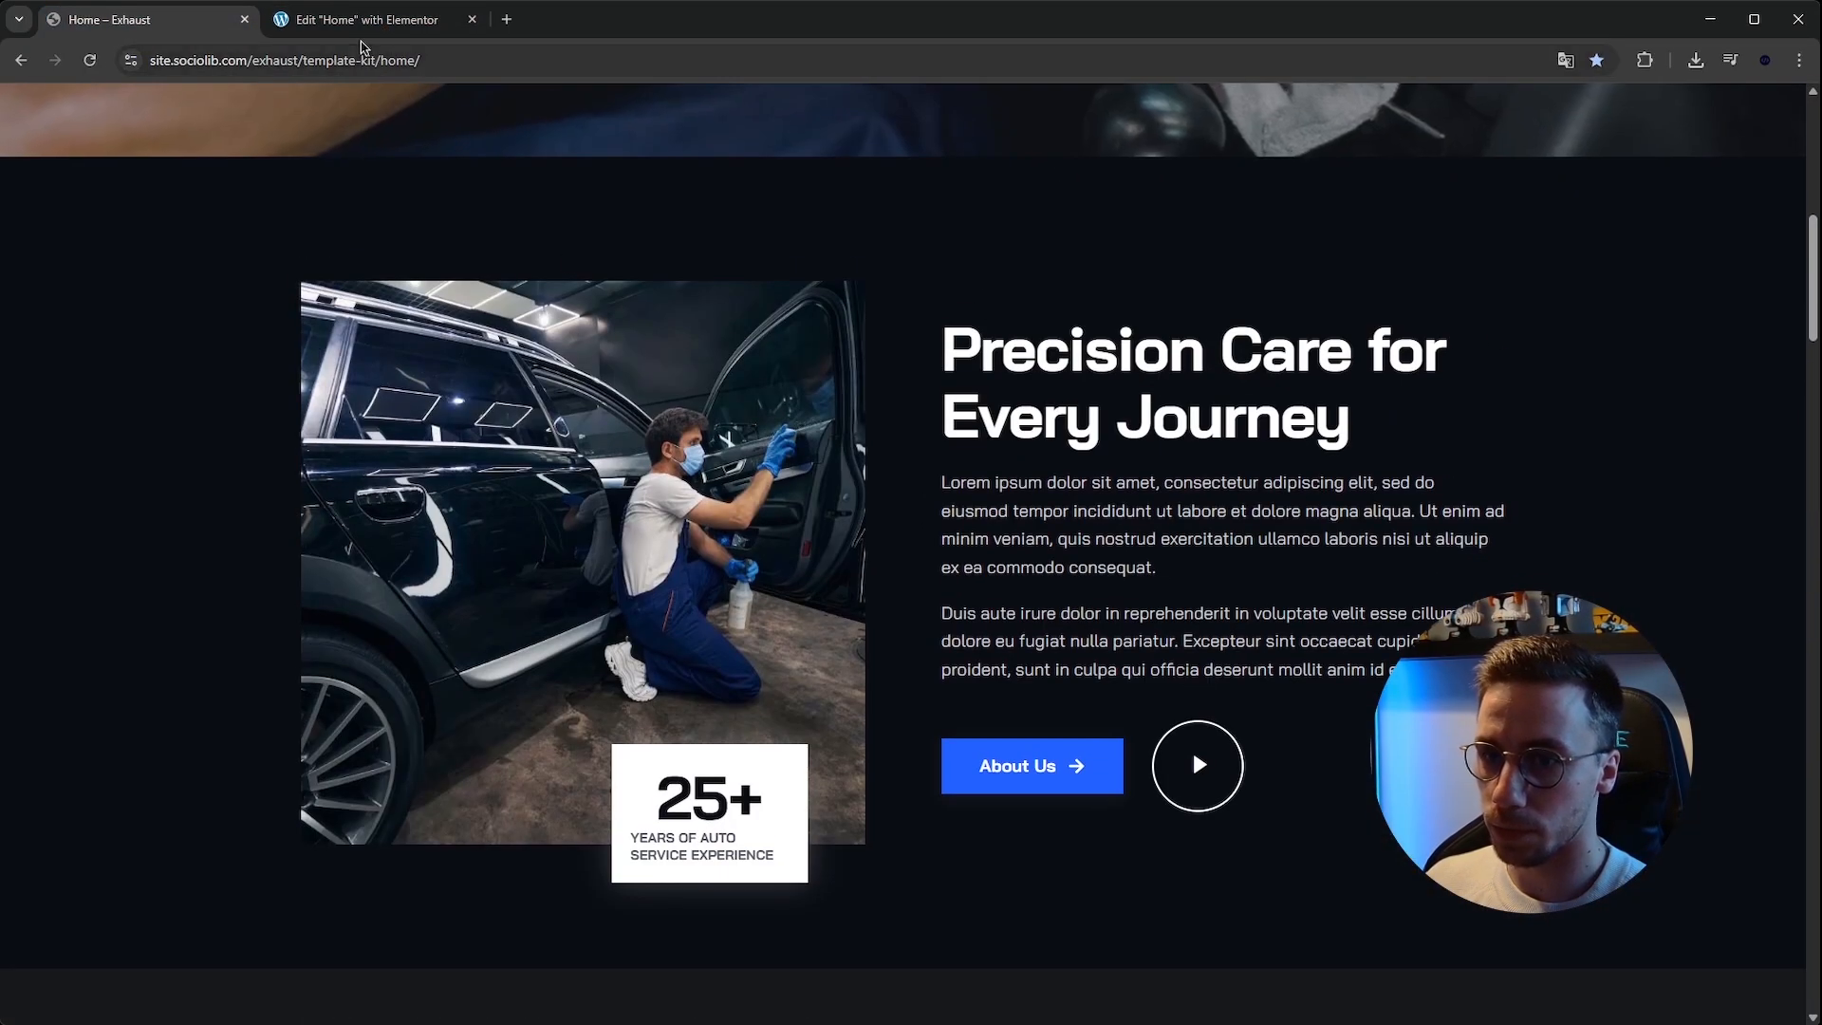
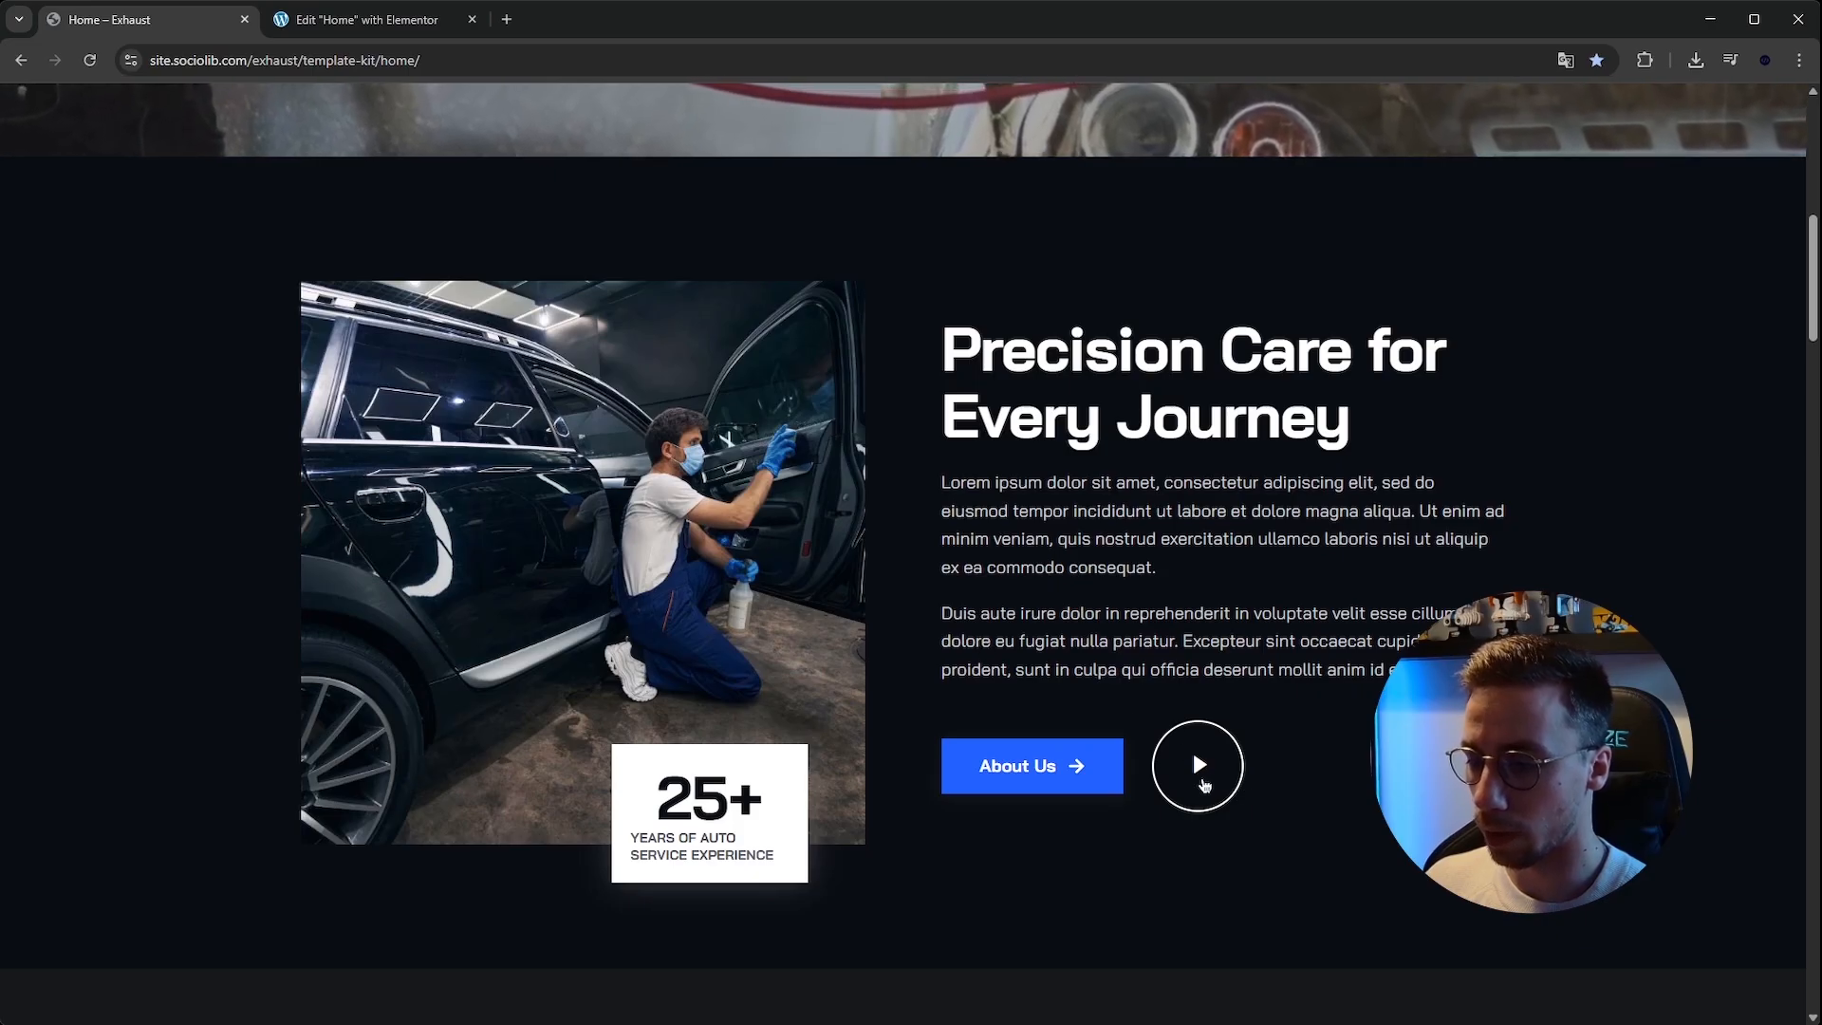
Examine the template kit's 'Precision Care for Every Journey' section below the hero.
scroll(941, 726, "up", 1)
left_click_drag(980, 444, 1380, 709)
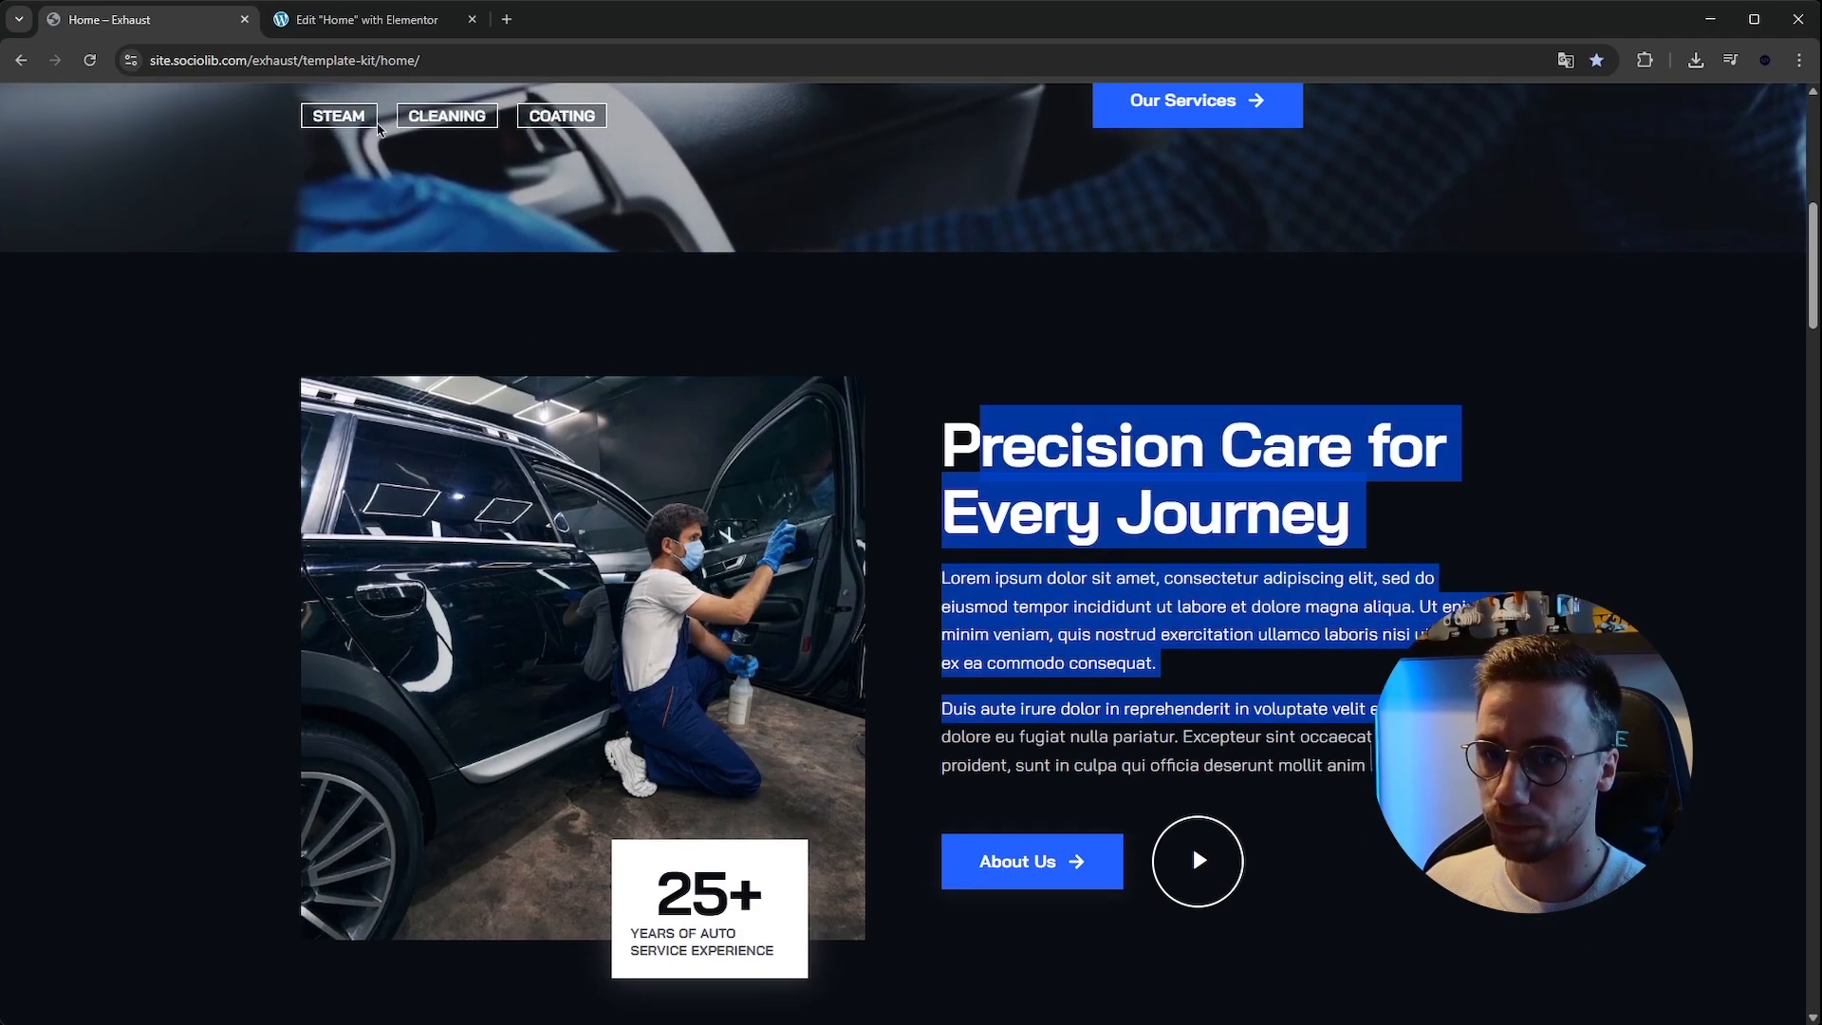
key("ctrl+Tab")
Add a new Flexbox container section below the hero with an inner container inside it.
left_click(1001, 810)
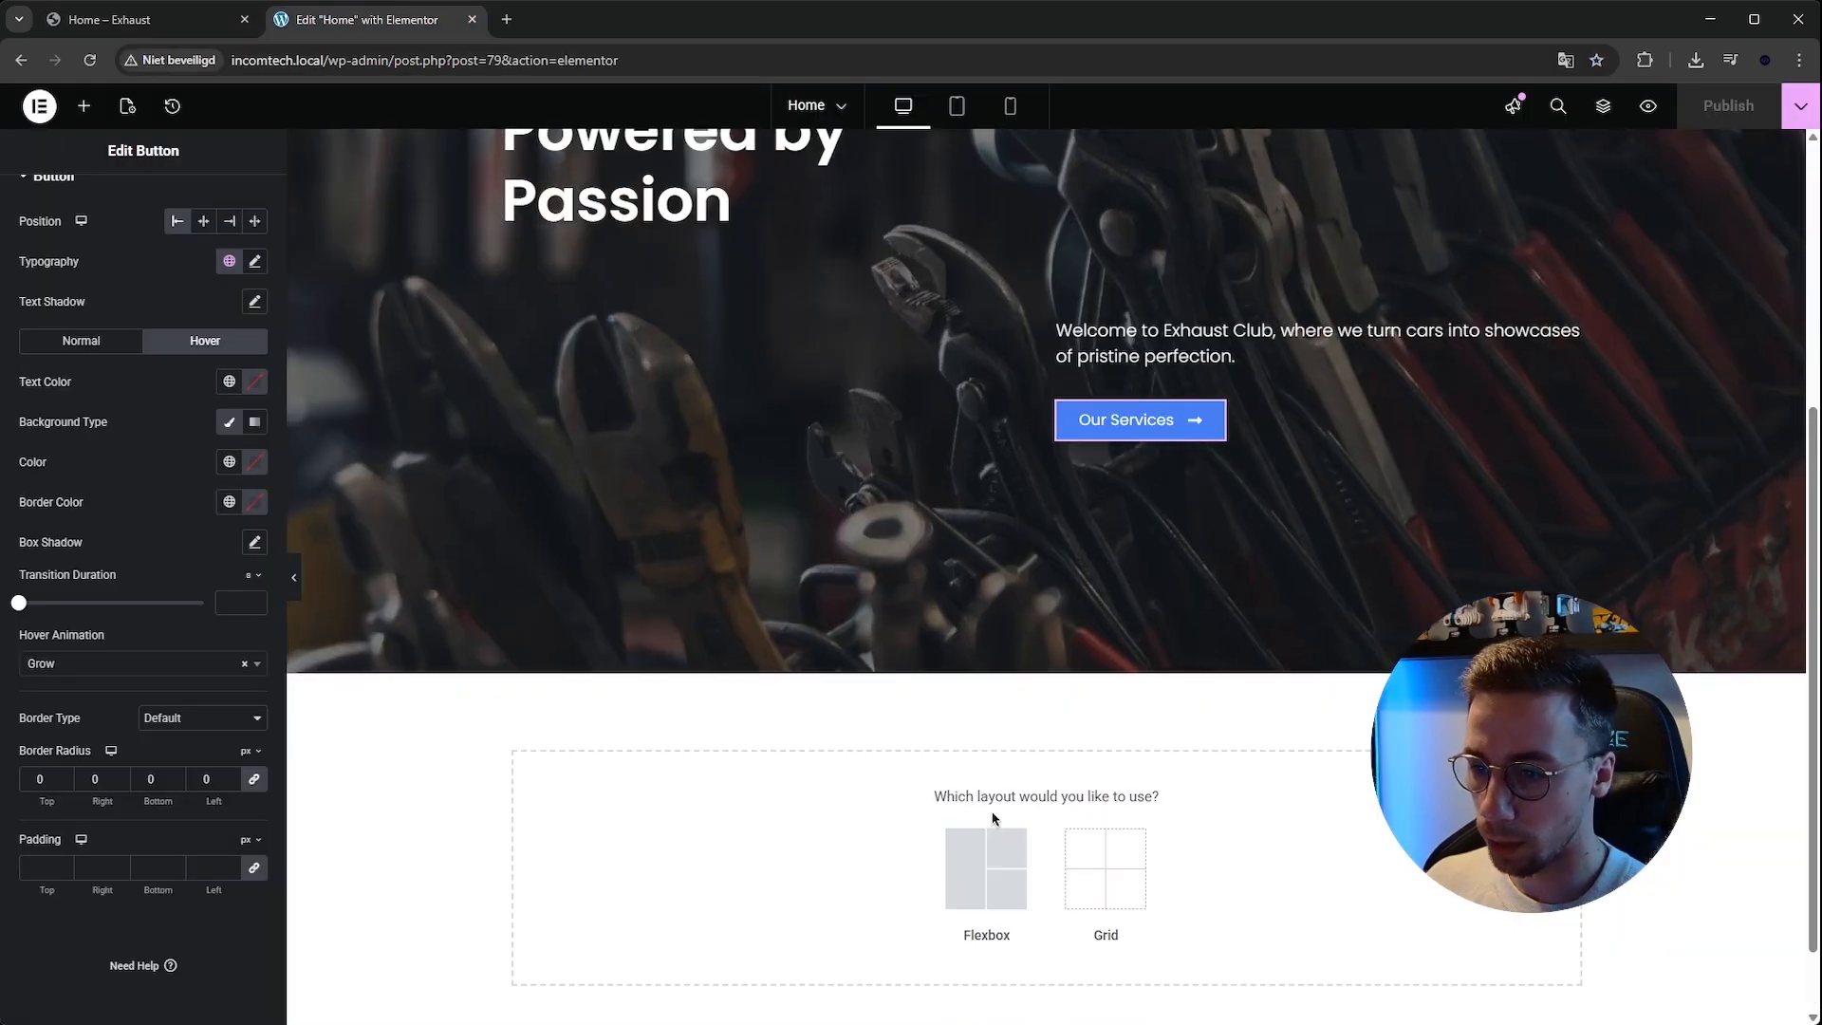
left_click(976, 874)
scroll(854, 759, "down", 1)
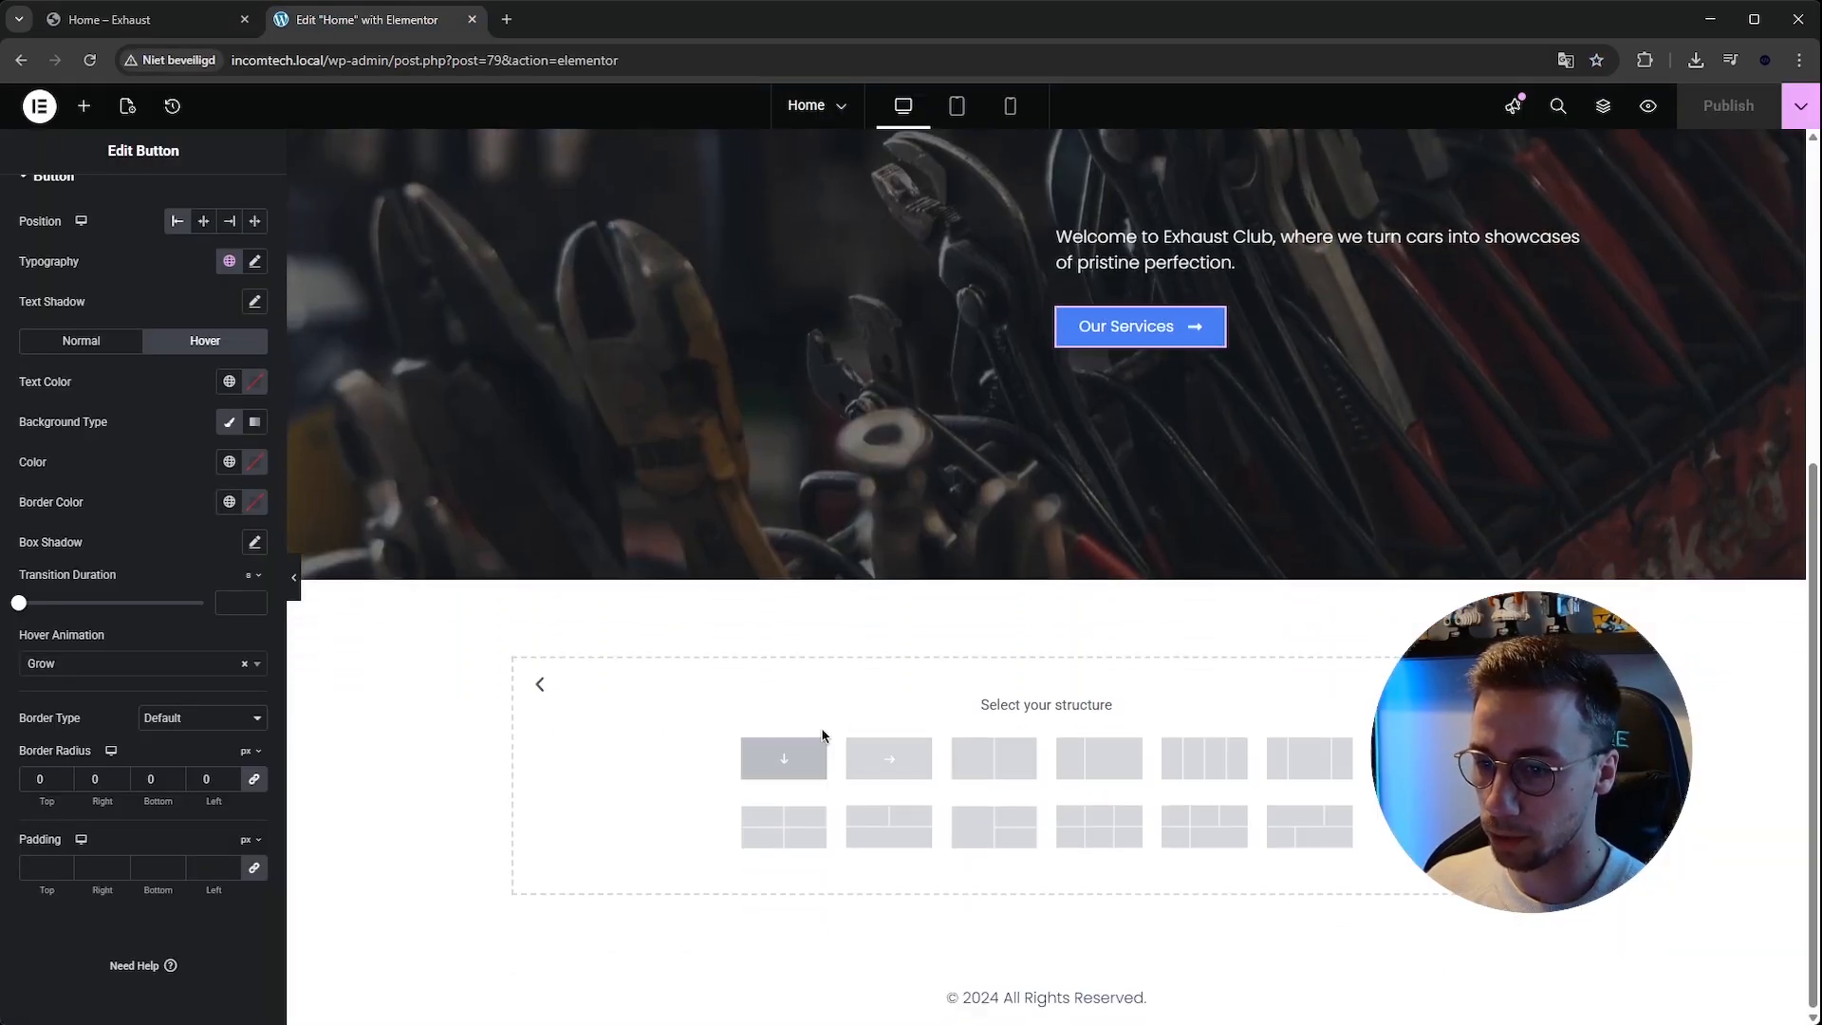
left_click(877, 748)
left_click(83, 105)
left_click_drag(82, 353, 1023, 621)
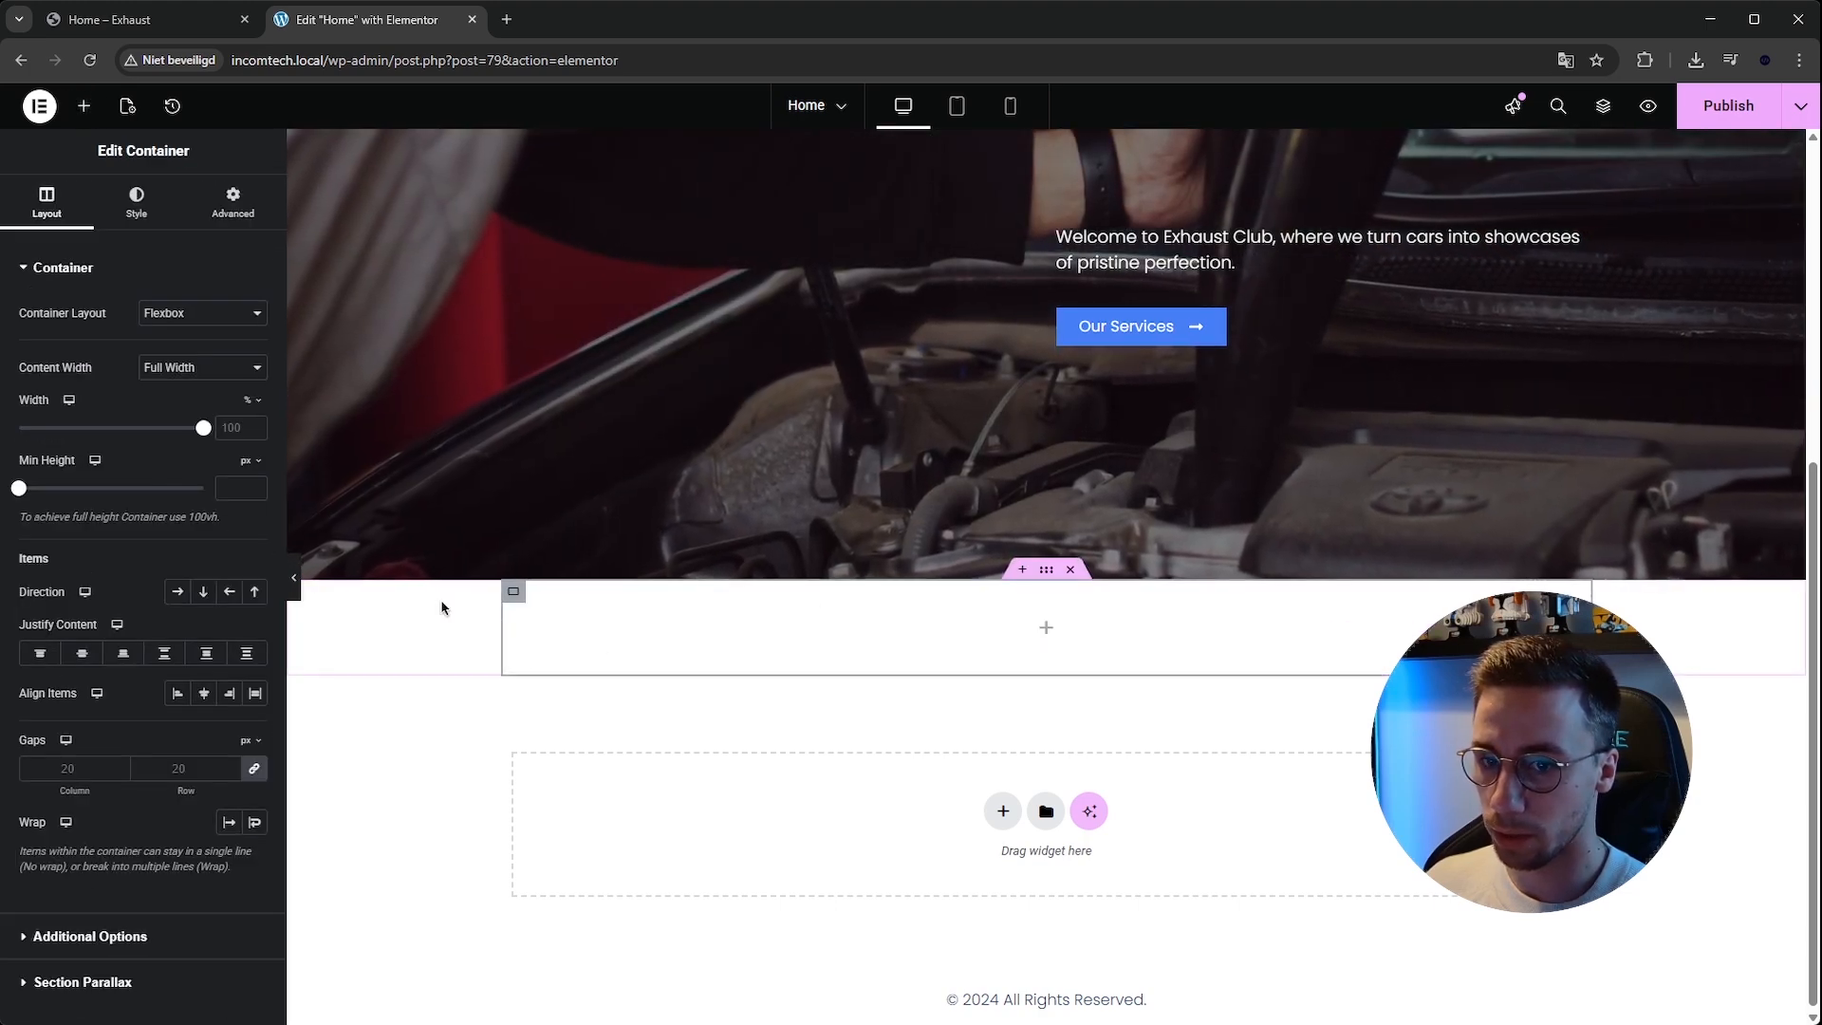
Set the inner container's direction to column and duplicate it to form two side-by-side columns.
left_click(203, 591)
right_click(512, 592)
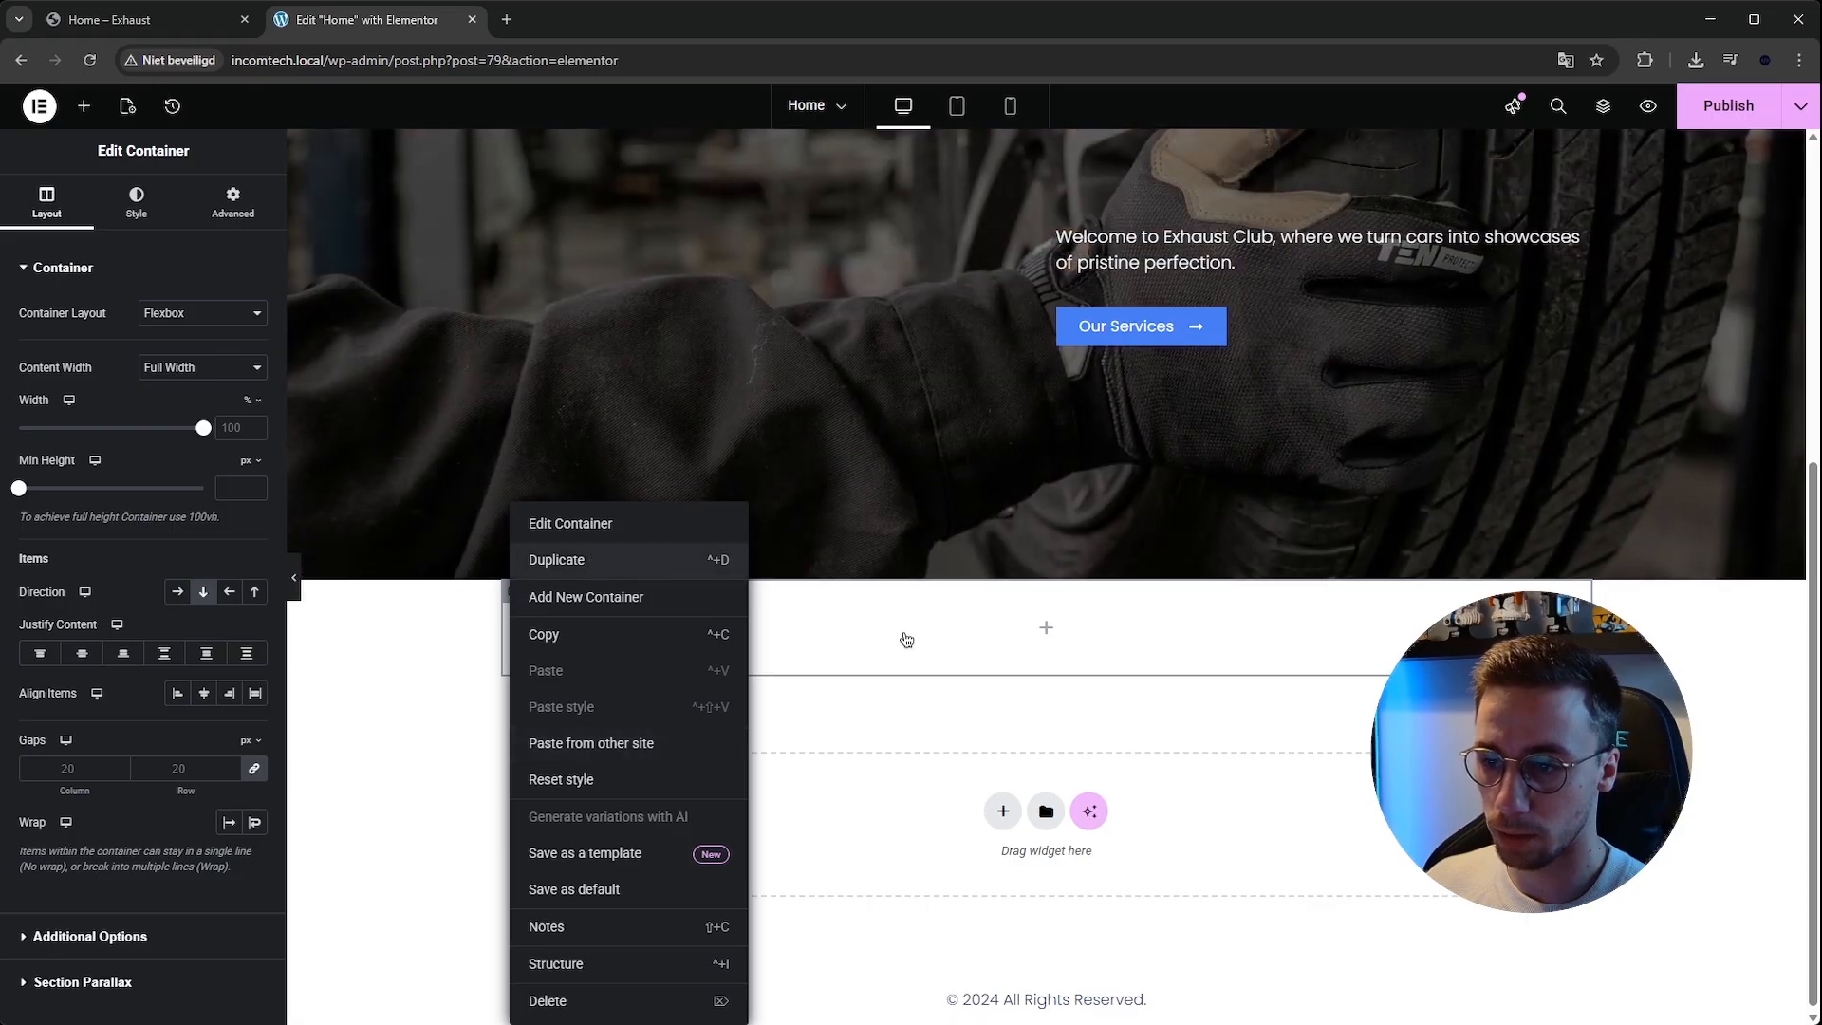
left_click(586, 560)
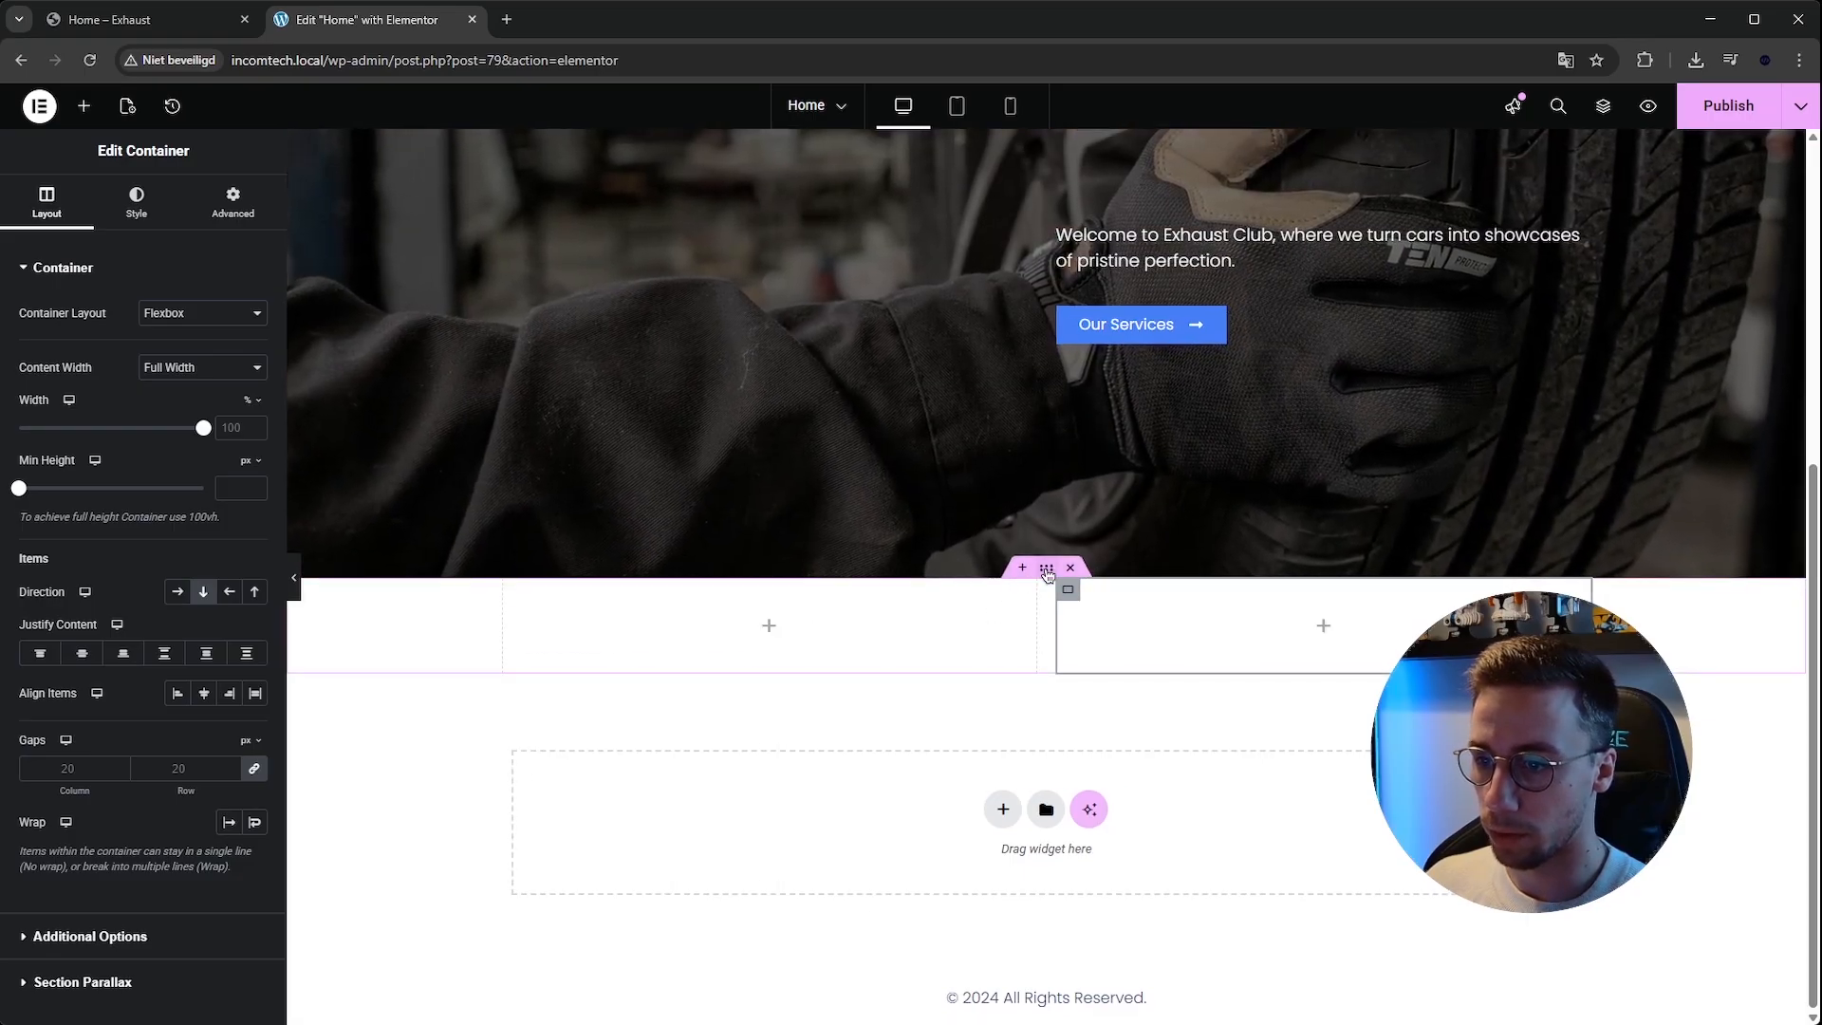
Copy the template section's dark background colour and apply it as the parent container's classic background colour.
left_click(1036, 569)
left_click(142, 19)
left_click(187, 455)
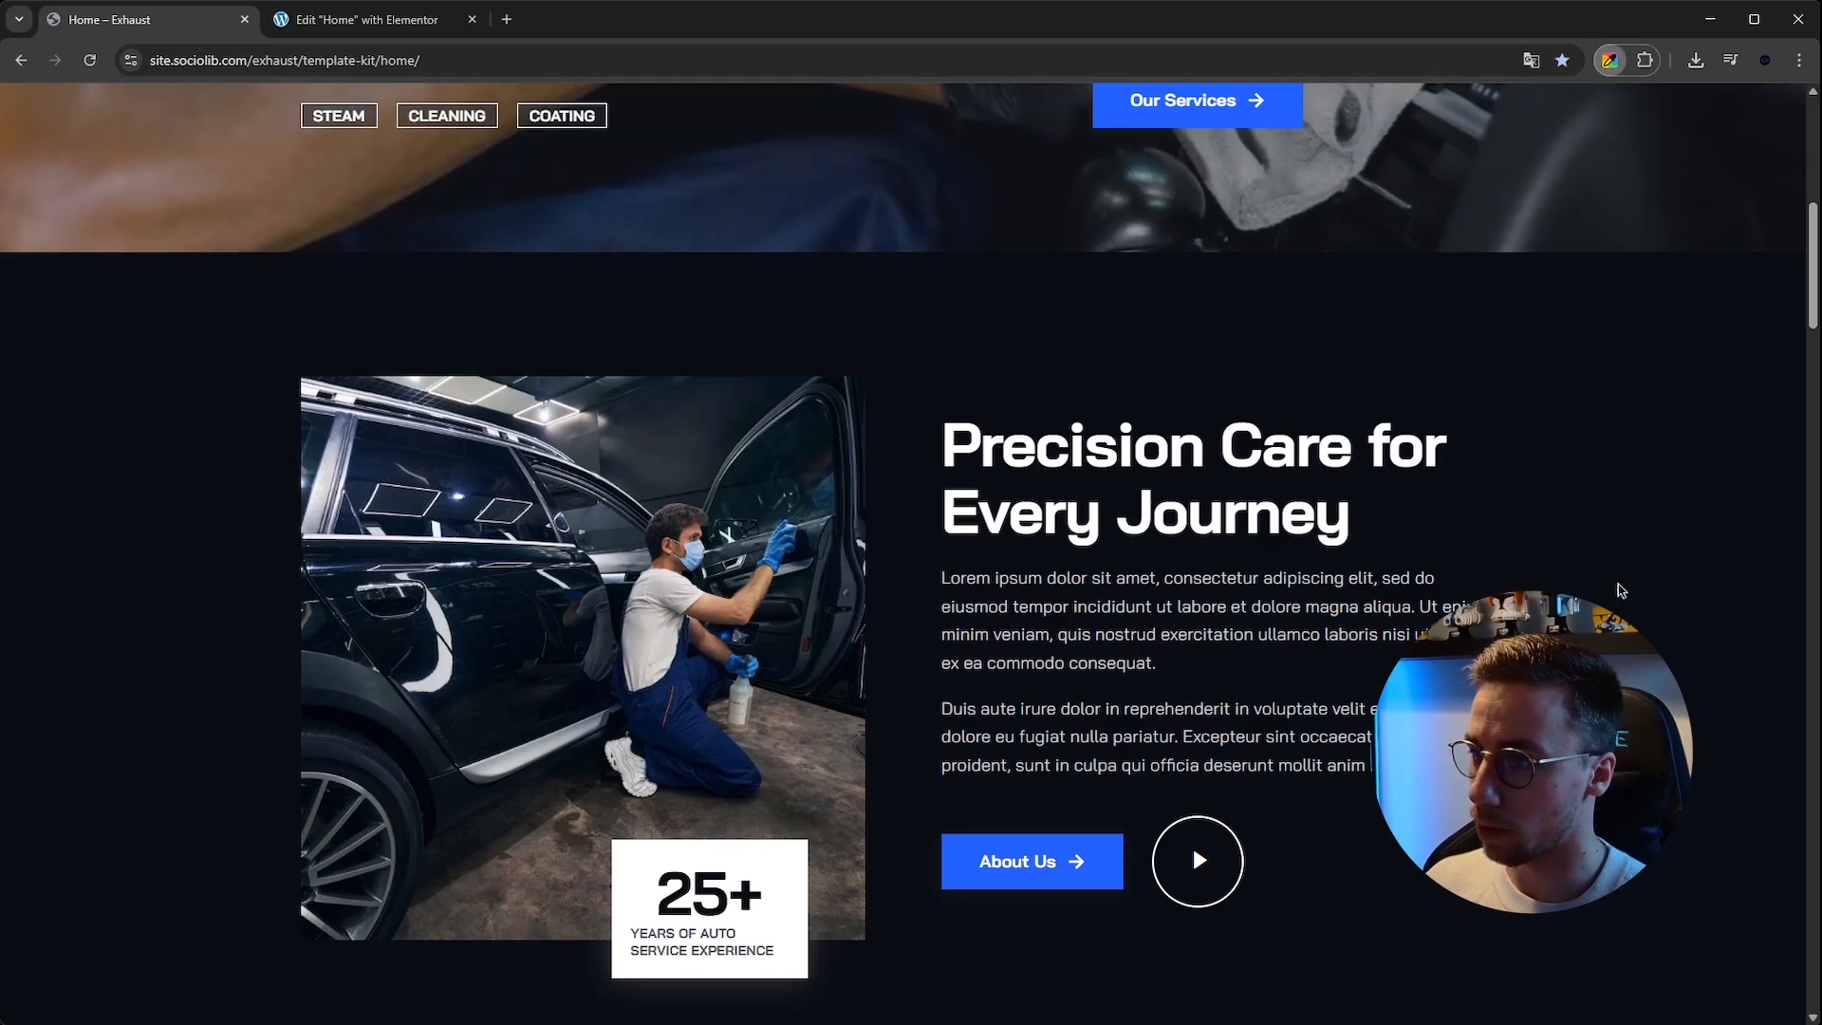
left_click(365, 19)
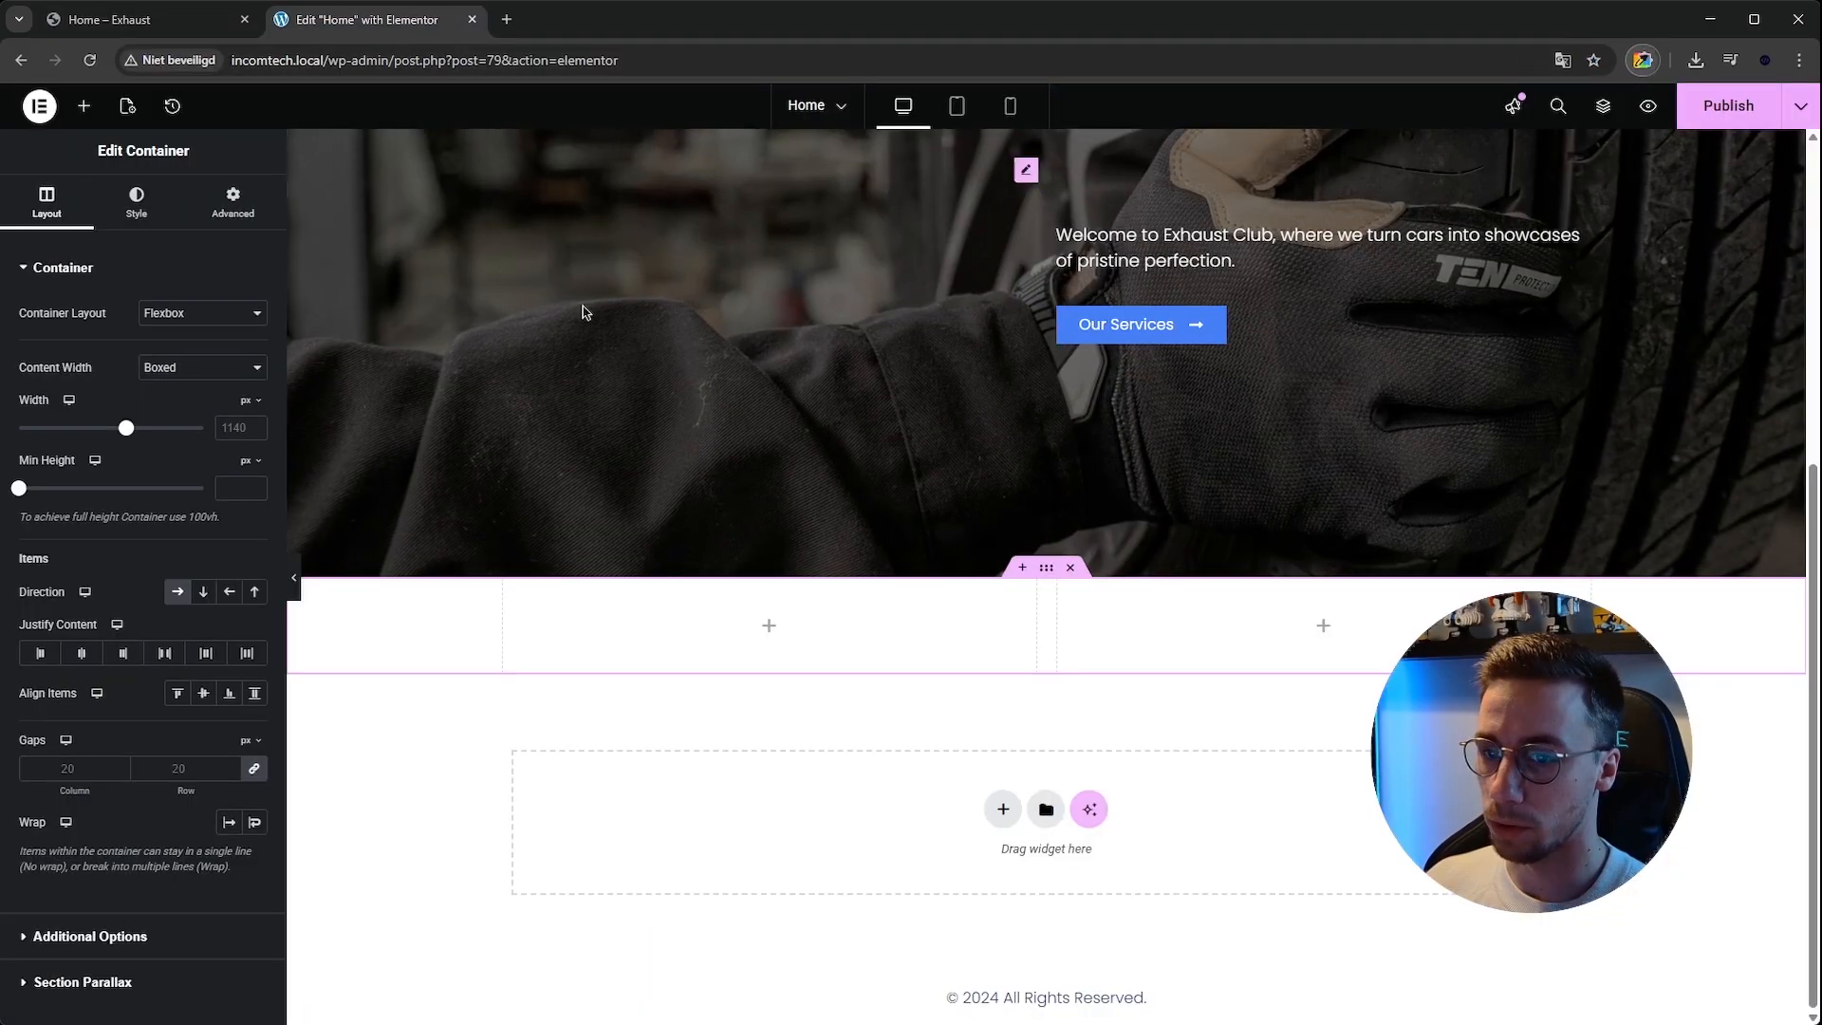
left_click(137, 193)
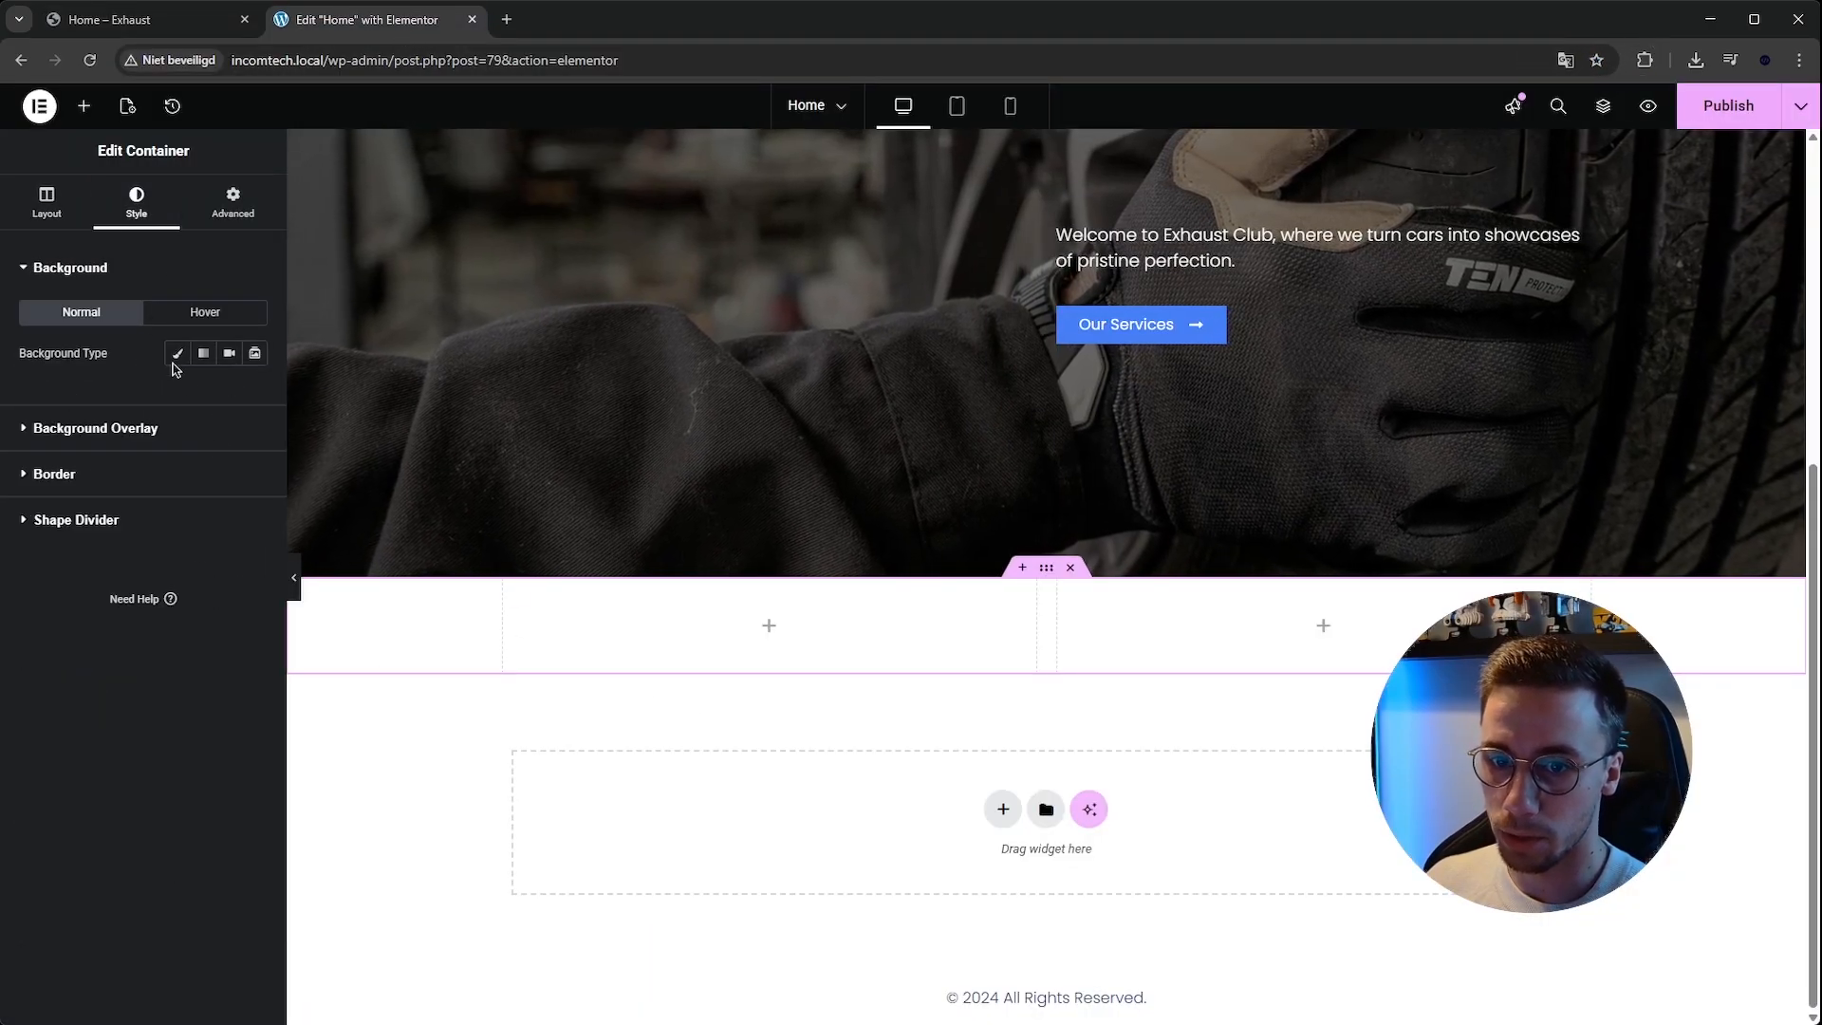
left_click(176, 353)
left_click(254, 395)
key("ctrl+v")
left_click(254, 395)
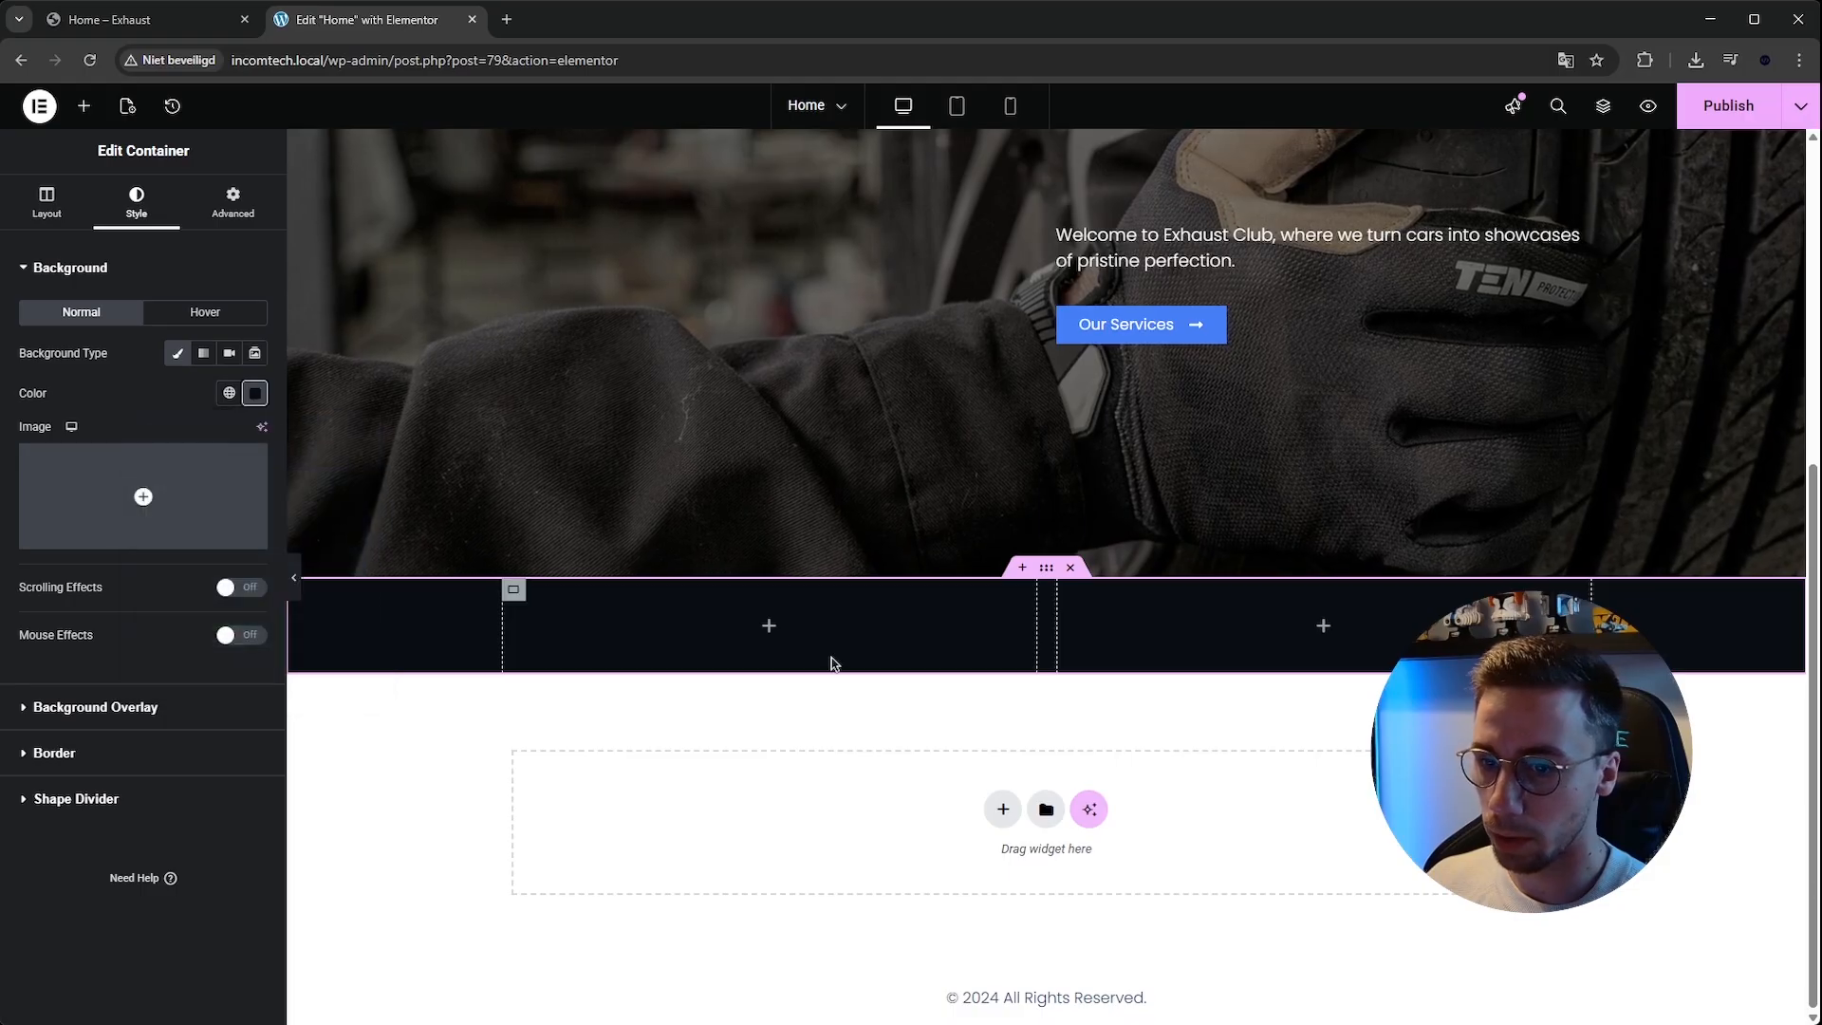
Add an Image widget to the left column.
left_click(173, 16)
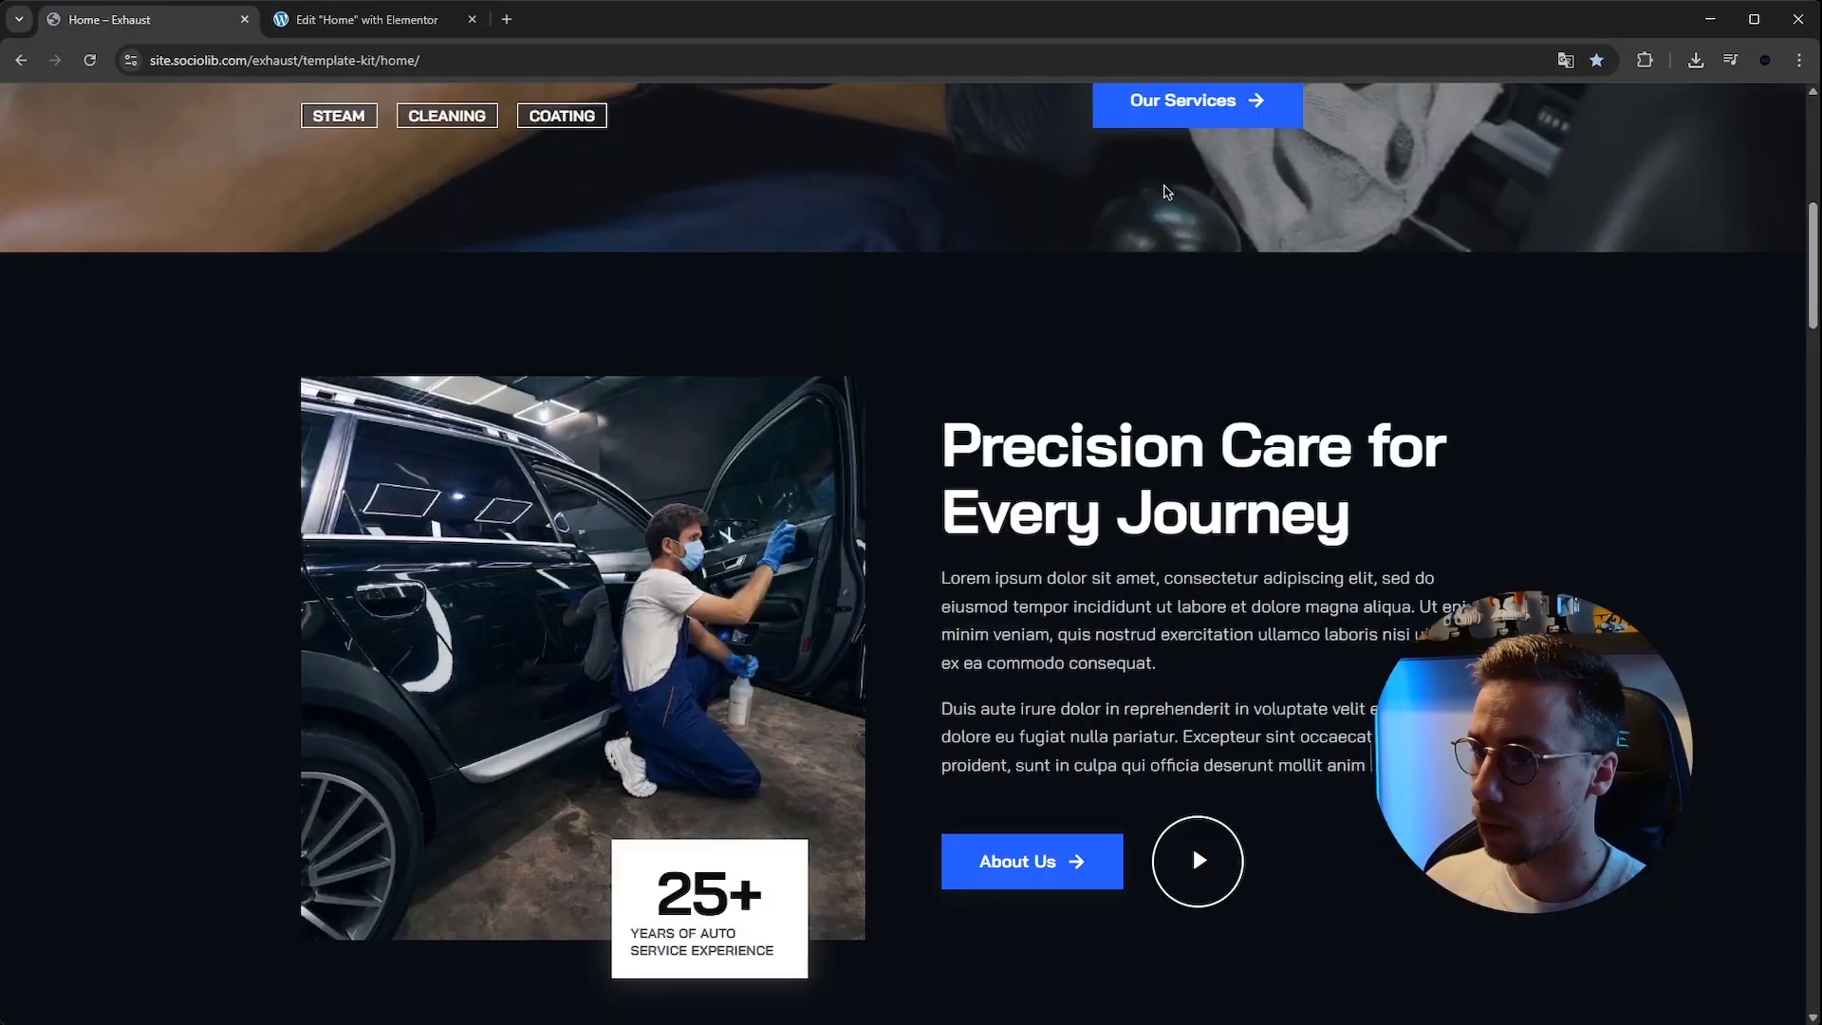
left_click(360, 19)
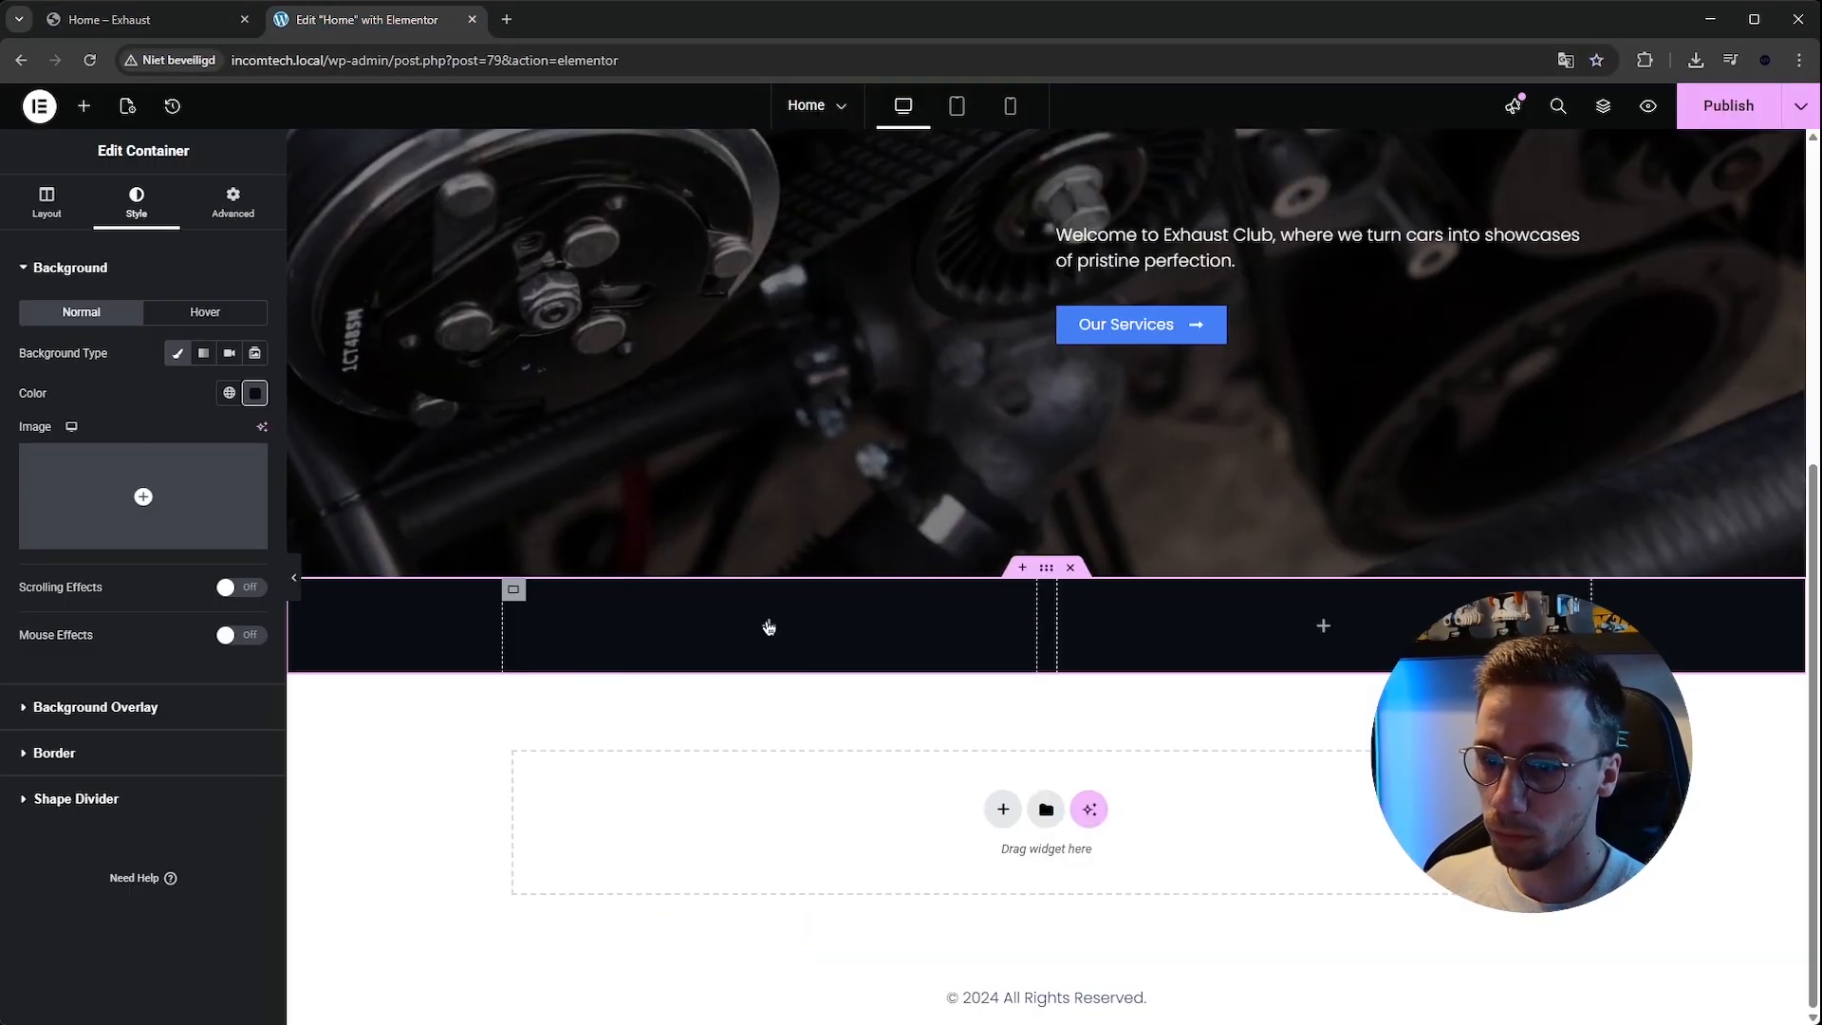
left_click(139, 240)
type("image")
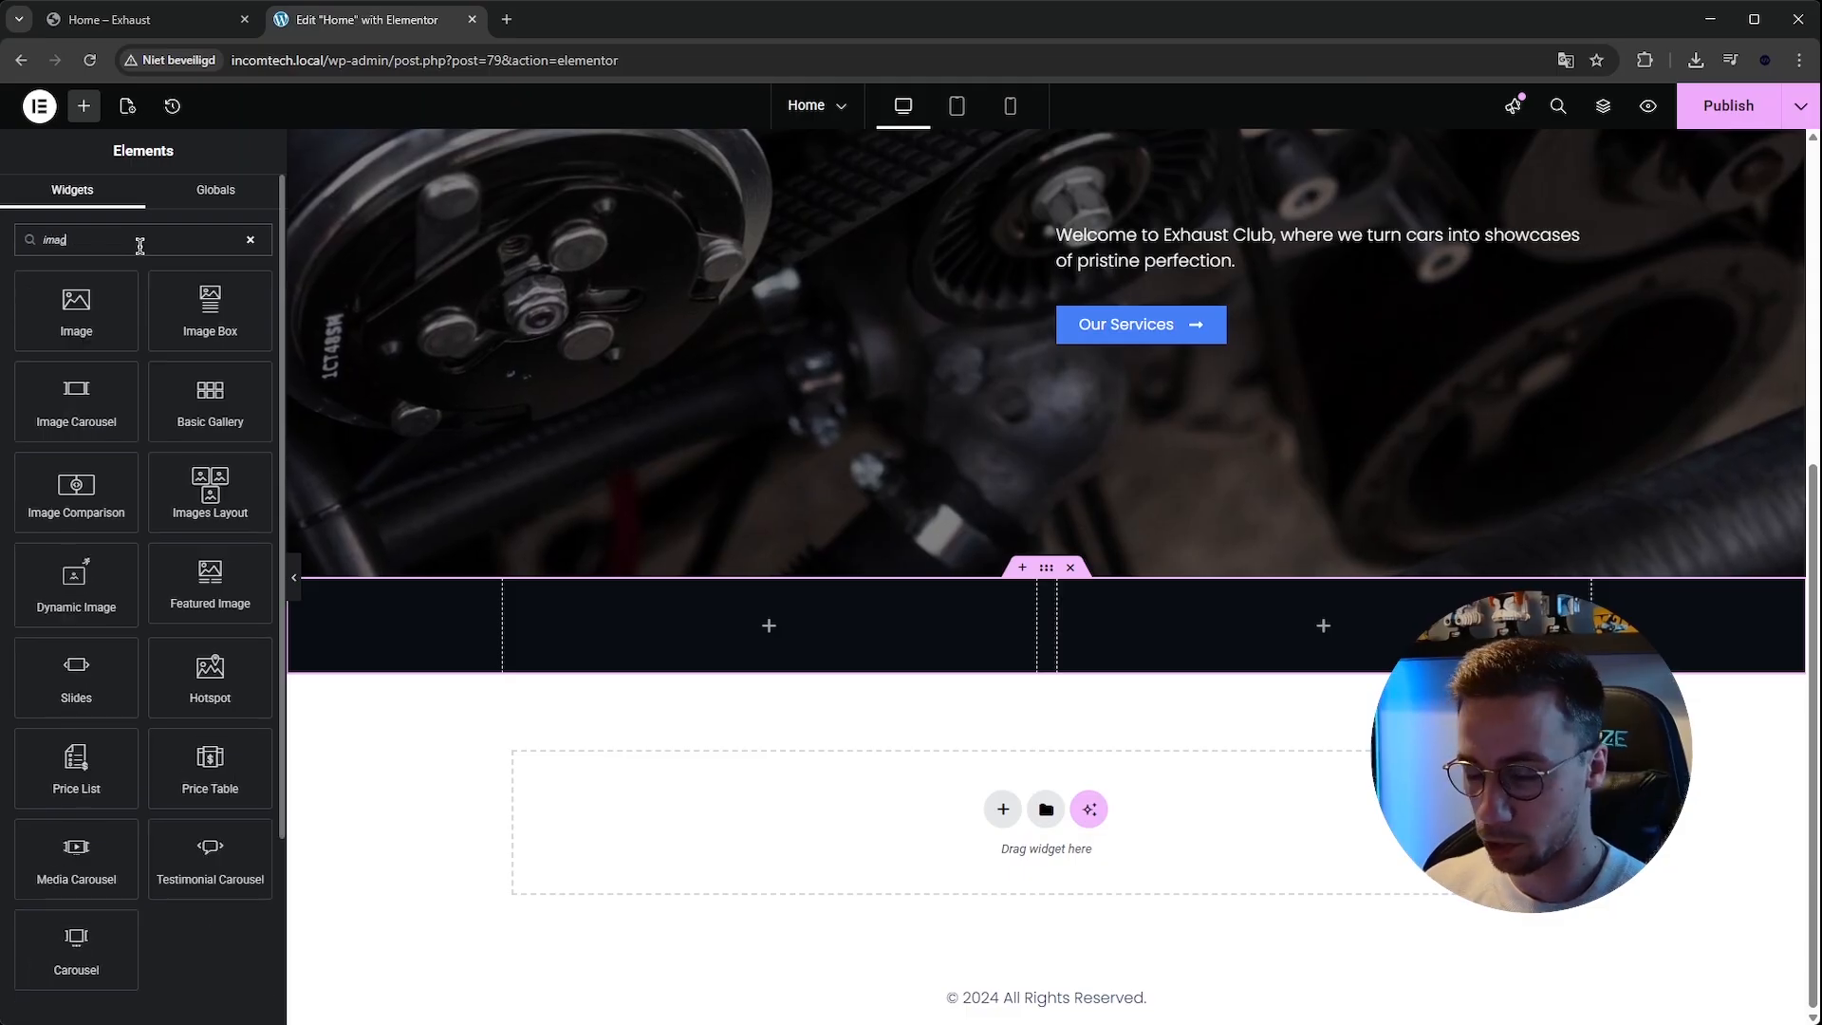
left_click_drag(75, 309, 721, 626)
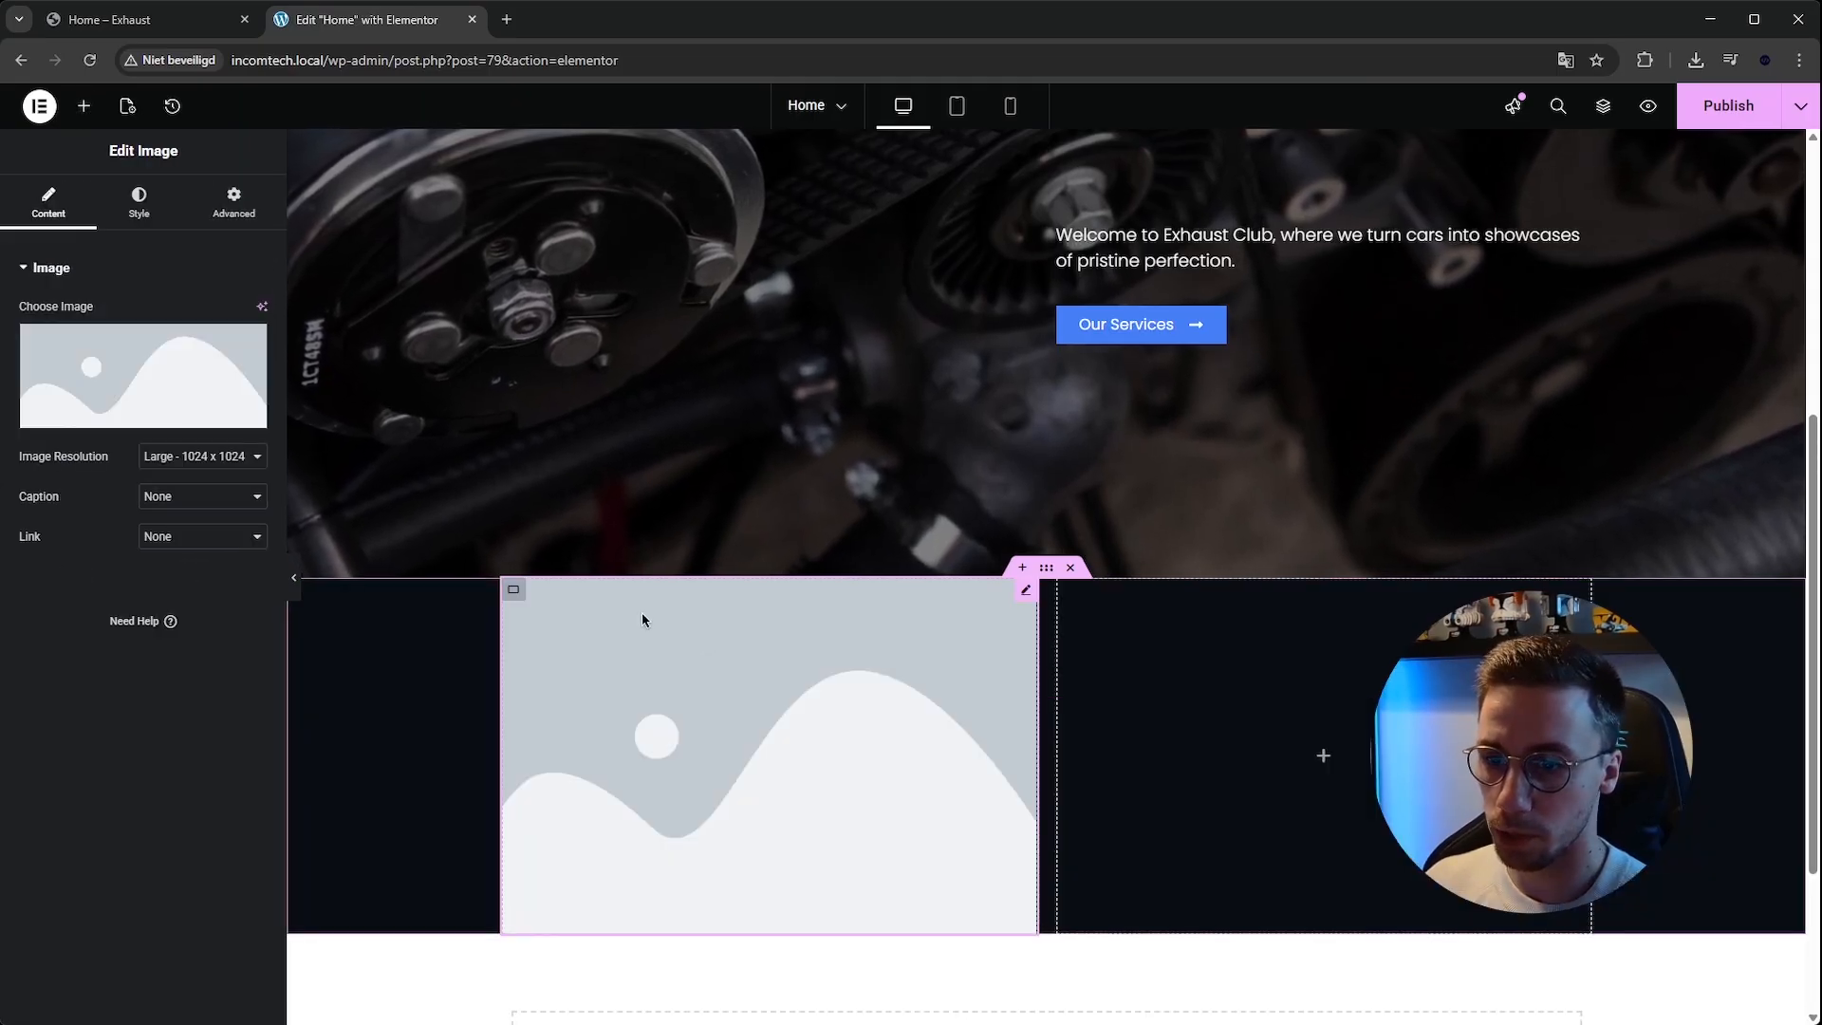
Choose the mechanic photo from the media library for the image widget.
left_click(127, 345)
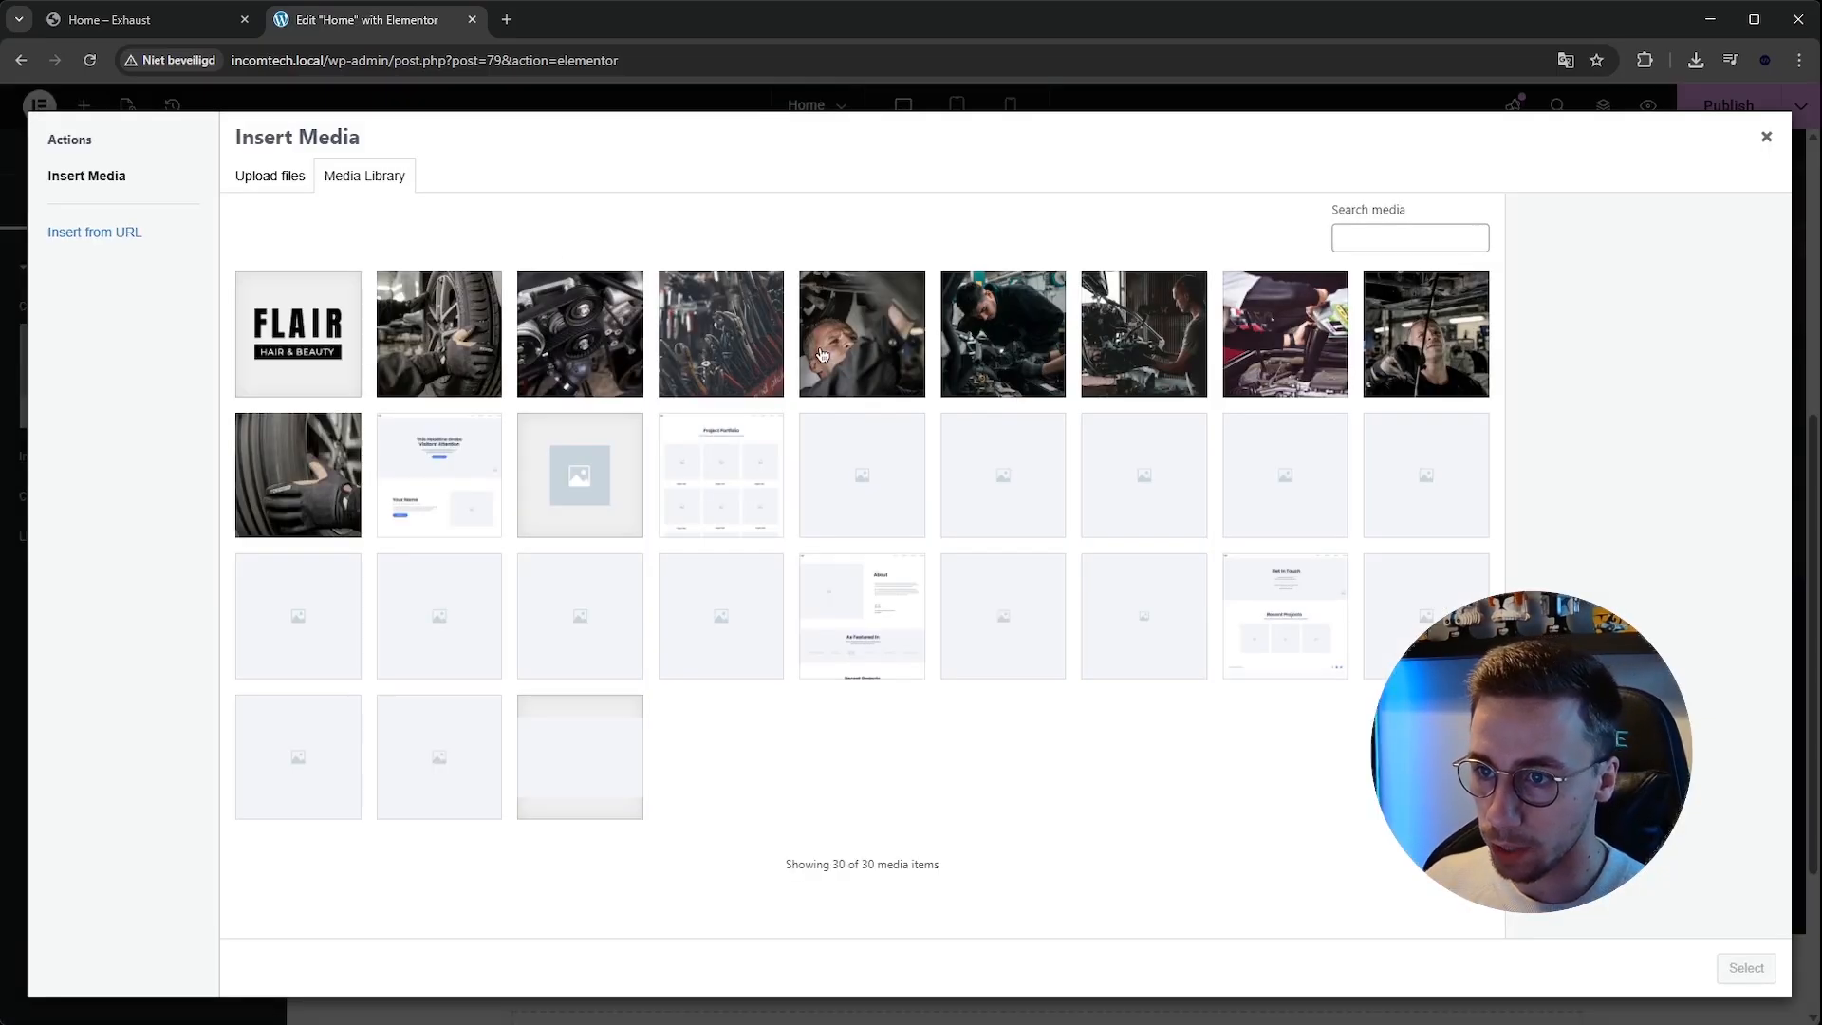
left_click(822, 355)
left_click(1744, 967)
scroll(1179, 674, "down", 5)
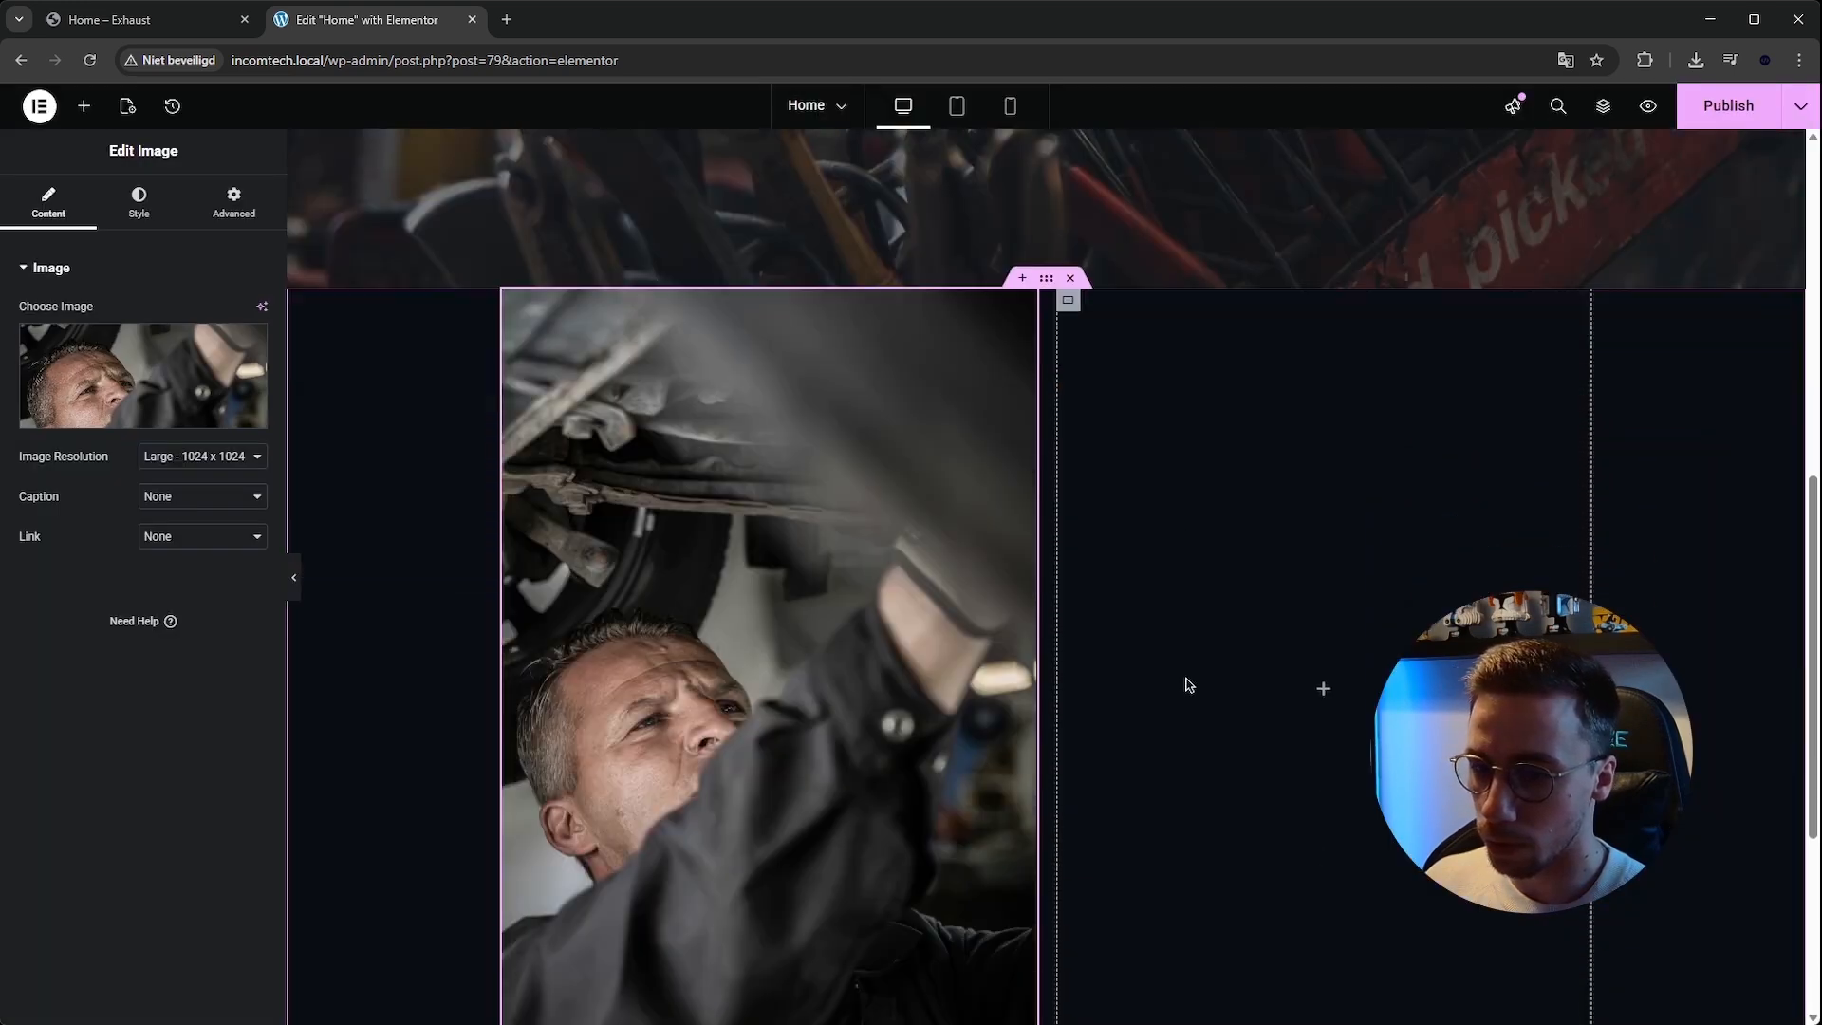
Try image widths of 75% and 50% with a 50% max width.
left_click(136, 203)
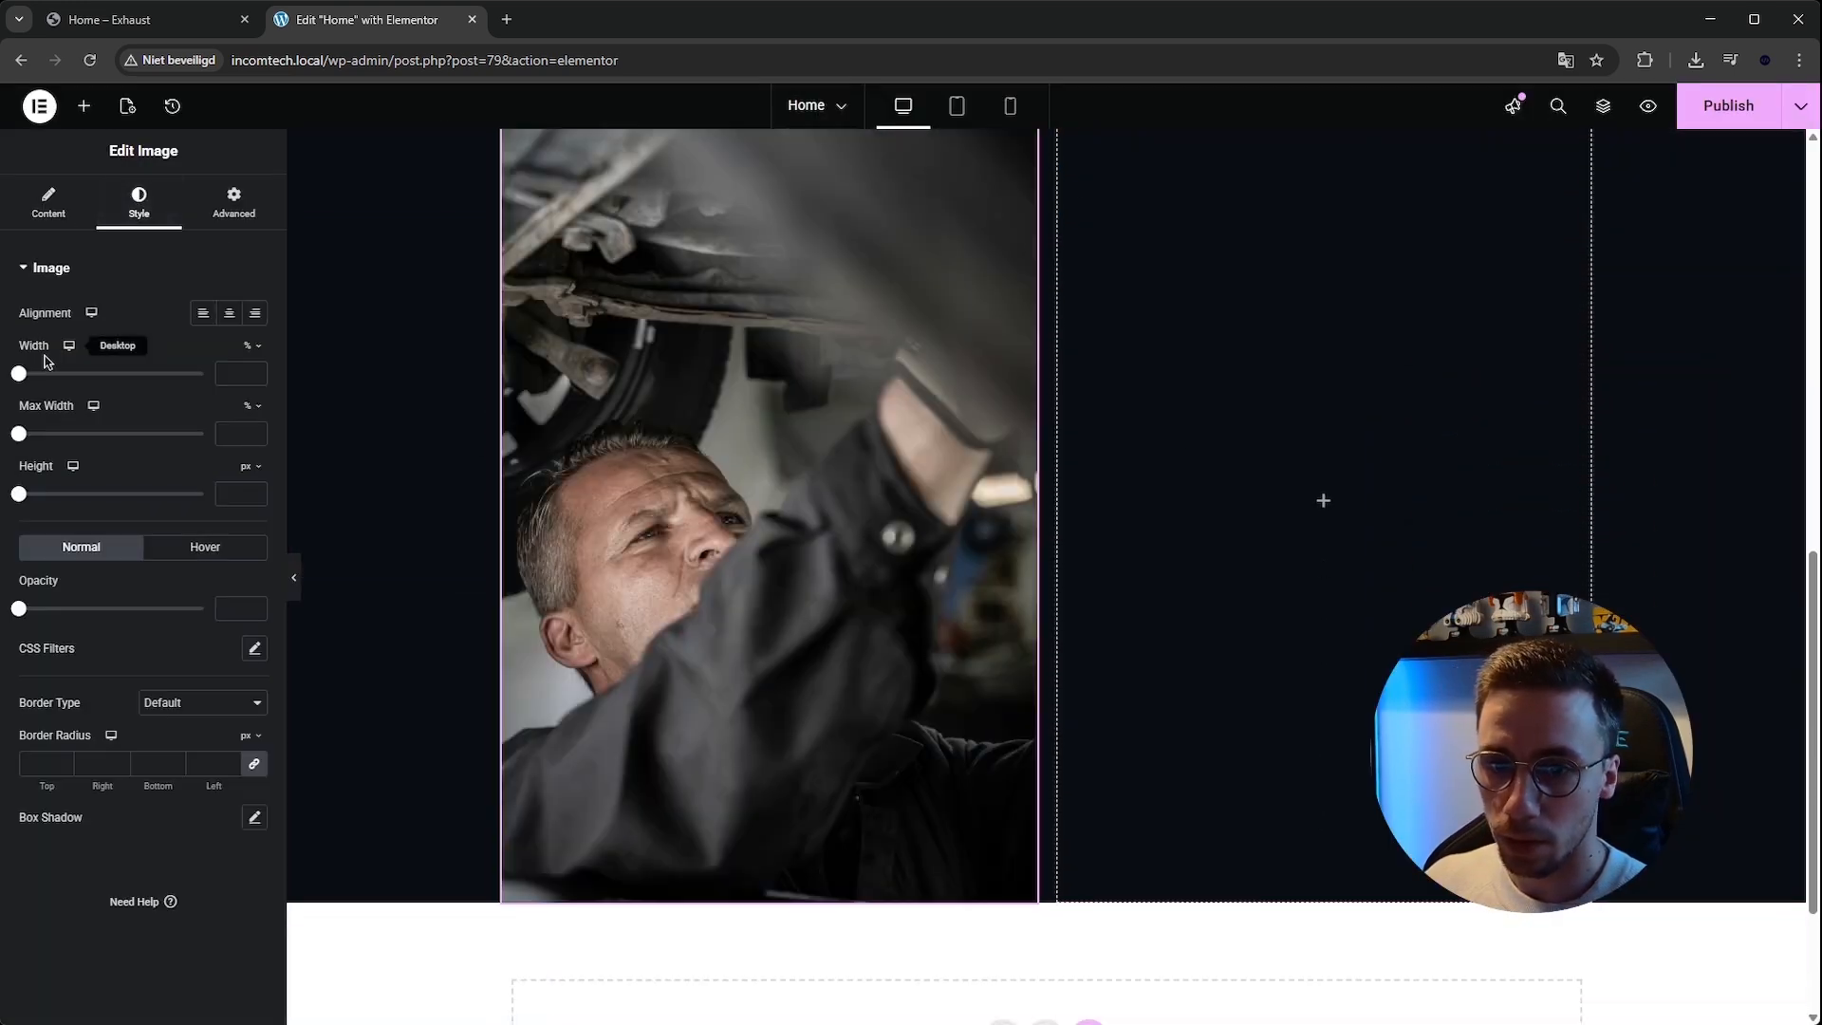
left_click(225, 368)
type("75")
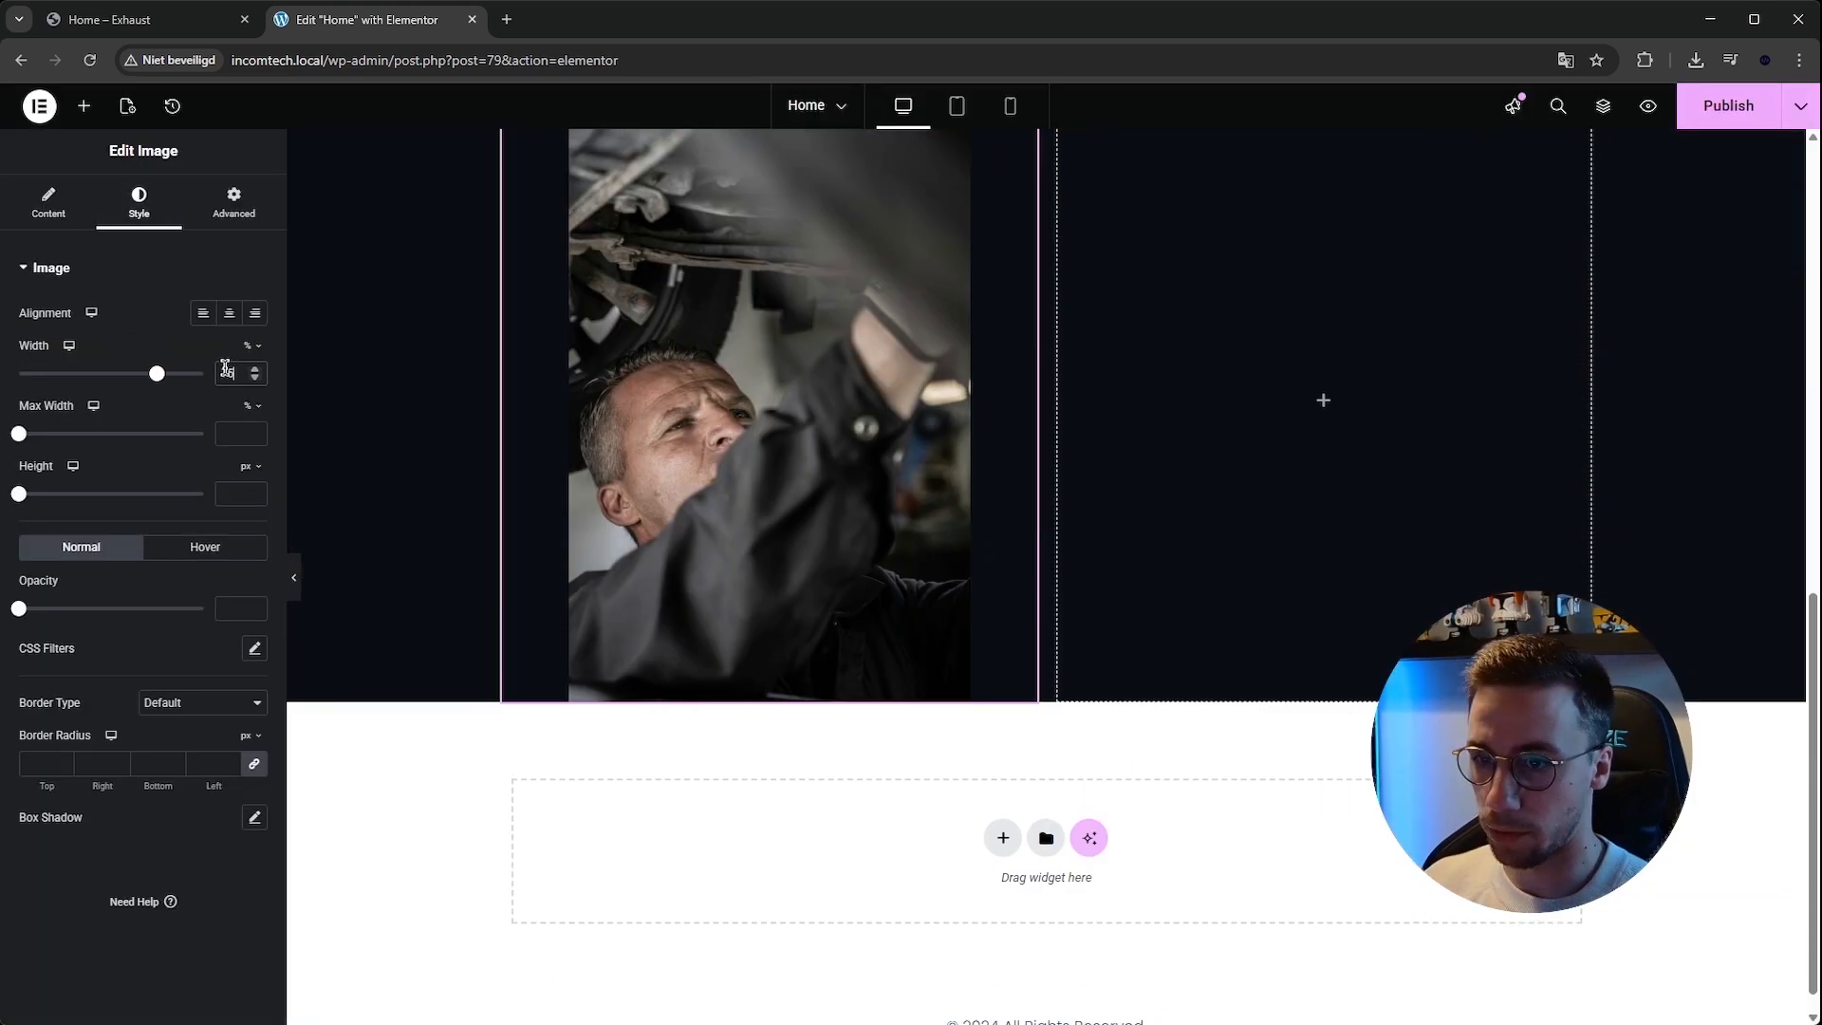
scroll(692, 442, "up", 5)
scroll(844, 450, "down", 4)
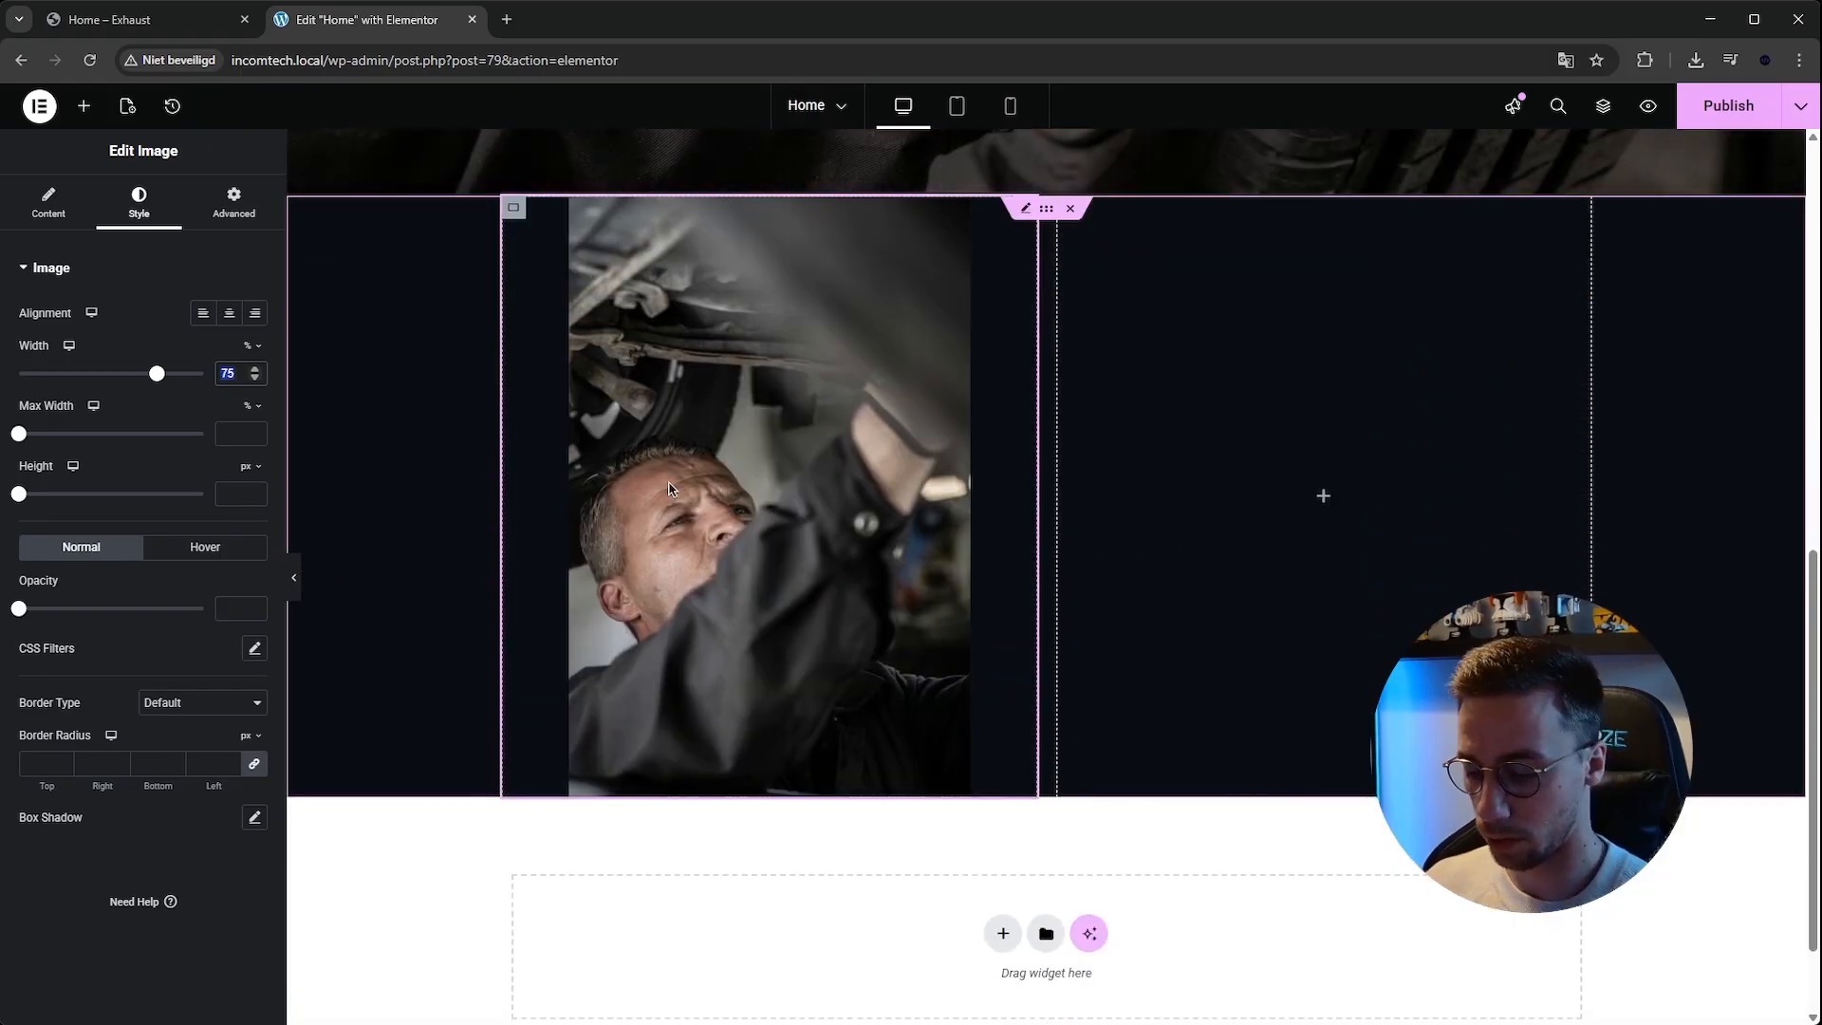
key("BackSpace")
key("BackSpace")
type("50")
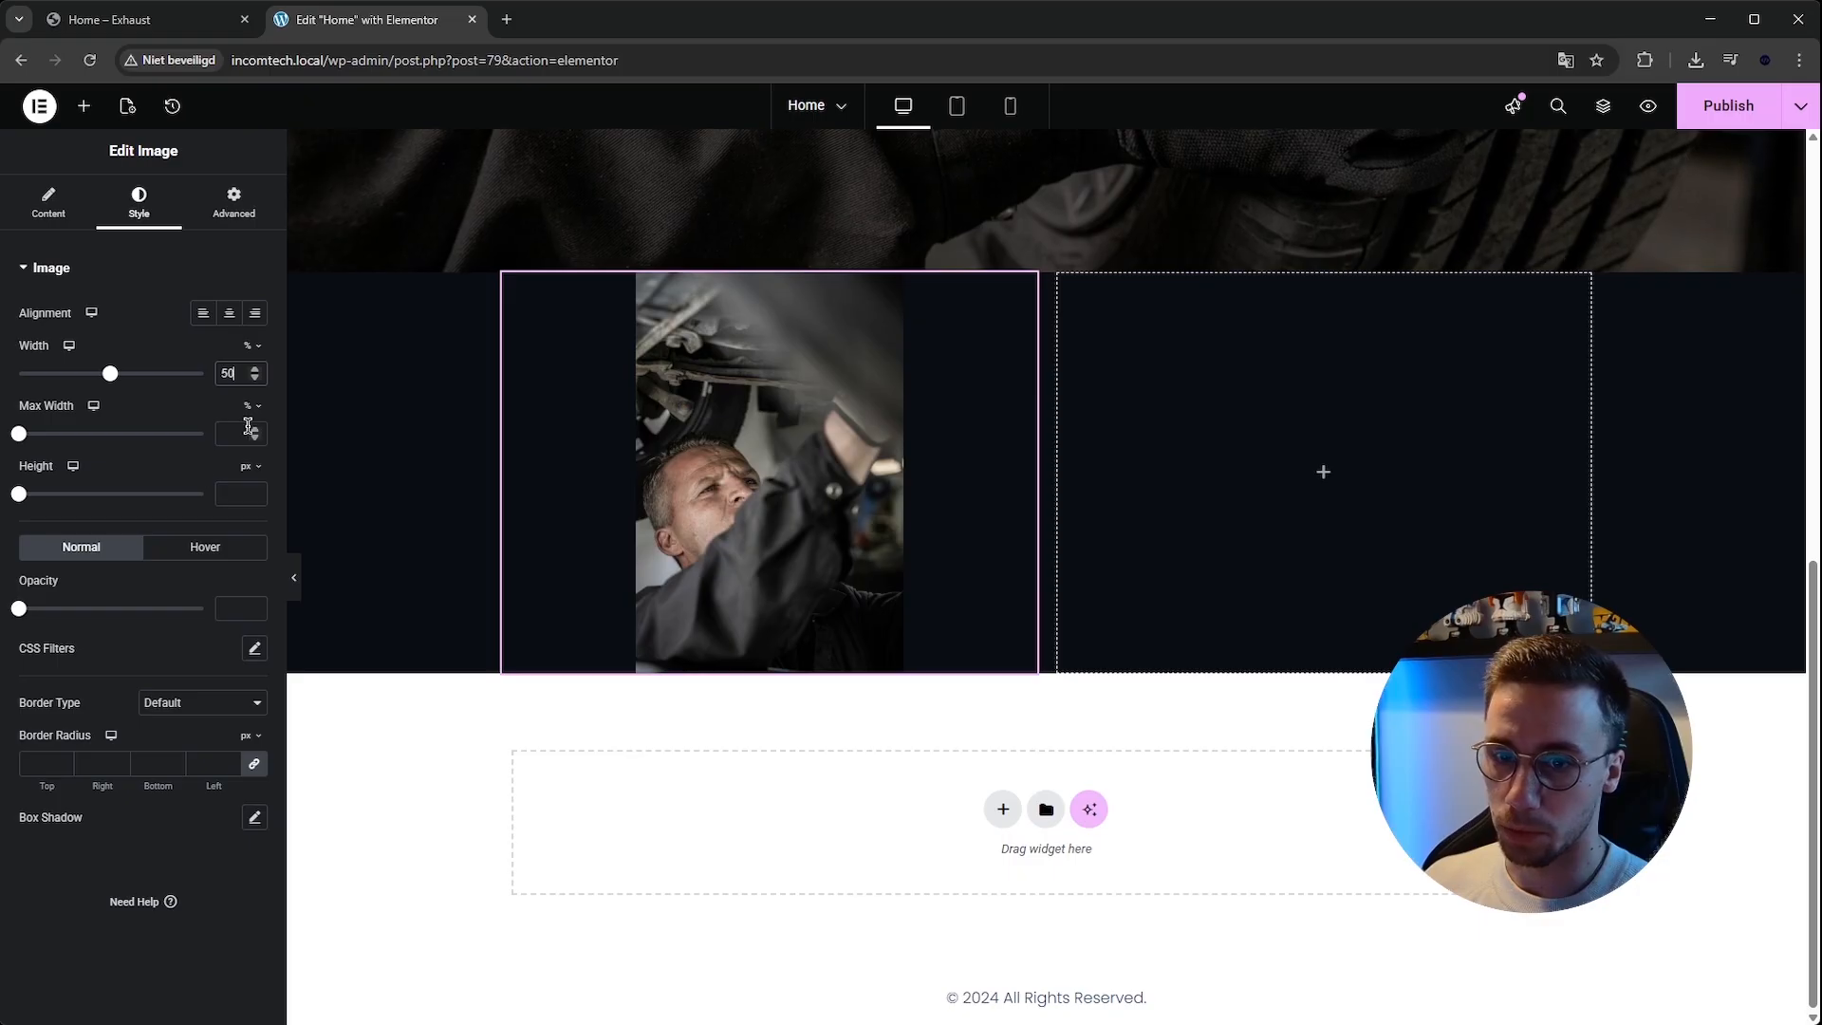
type("50")
scroll(772, 459, "up", 4)
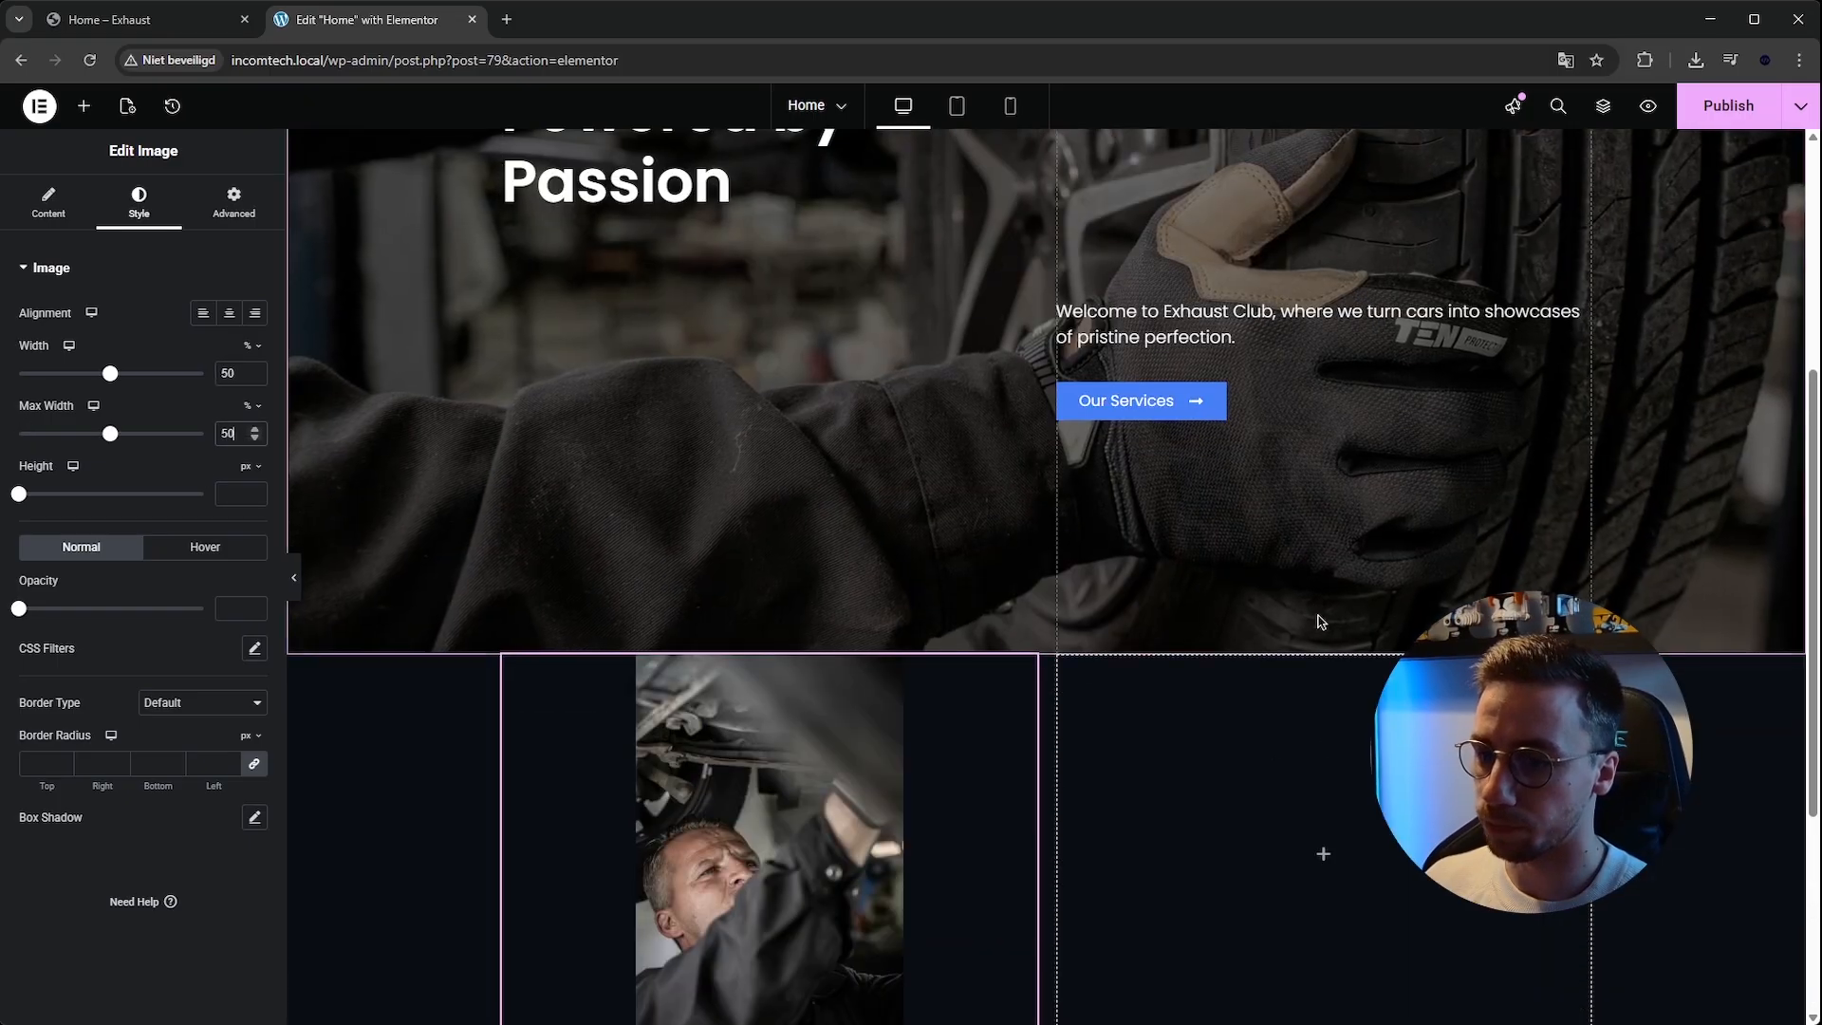
scroll(1202, 807, "down", 1)
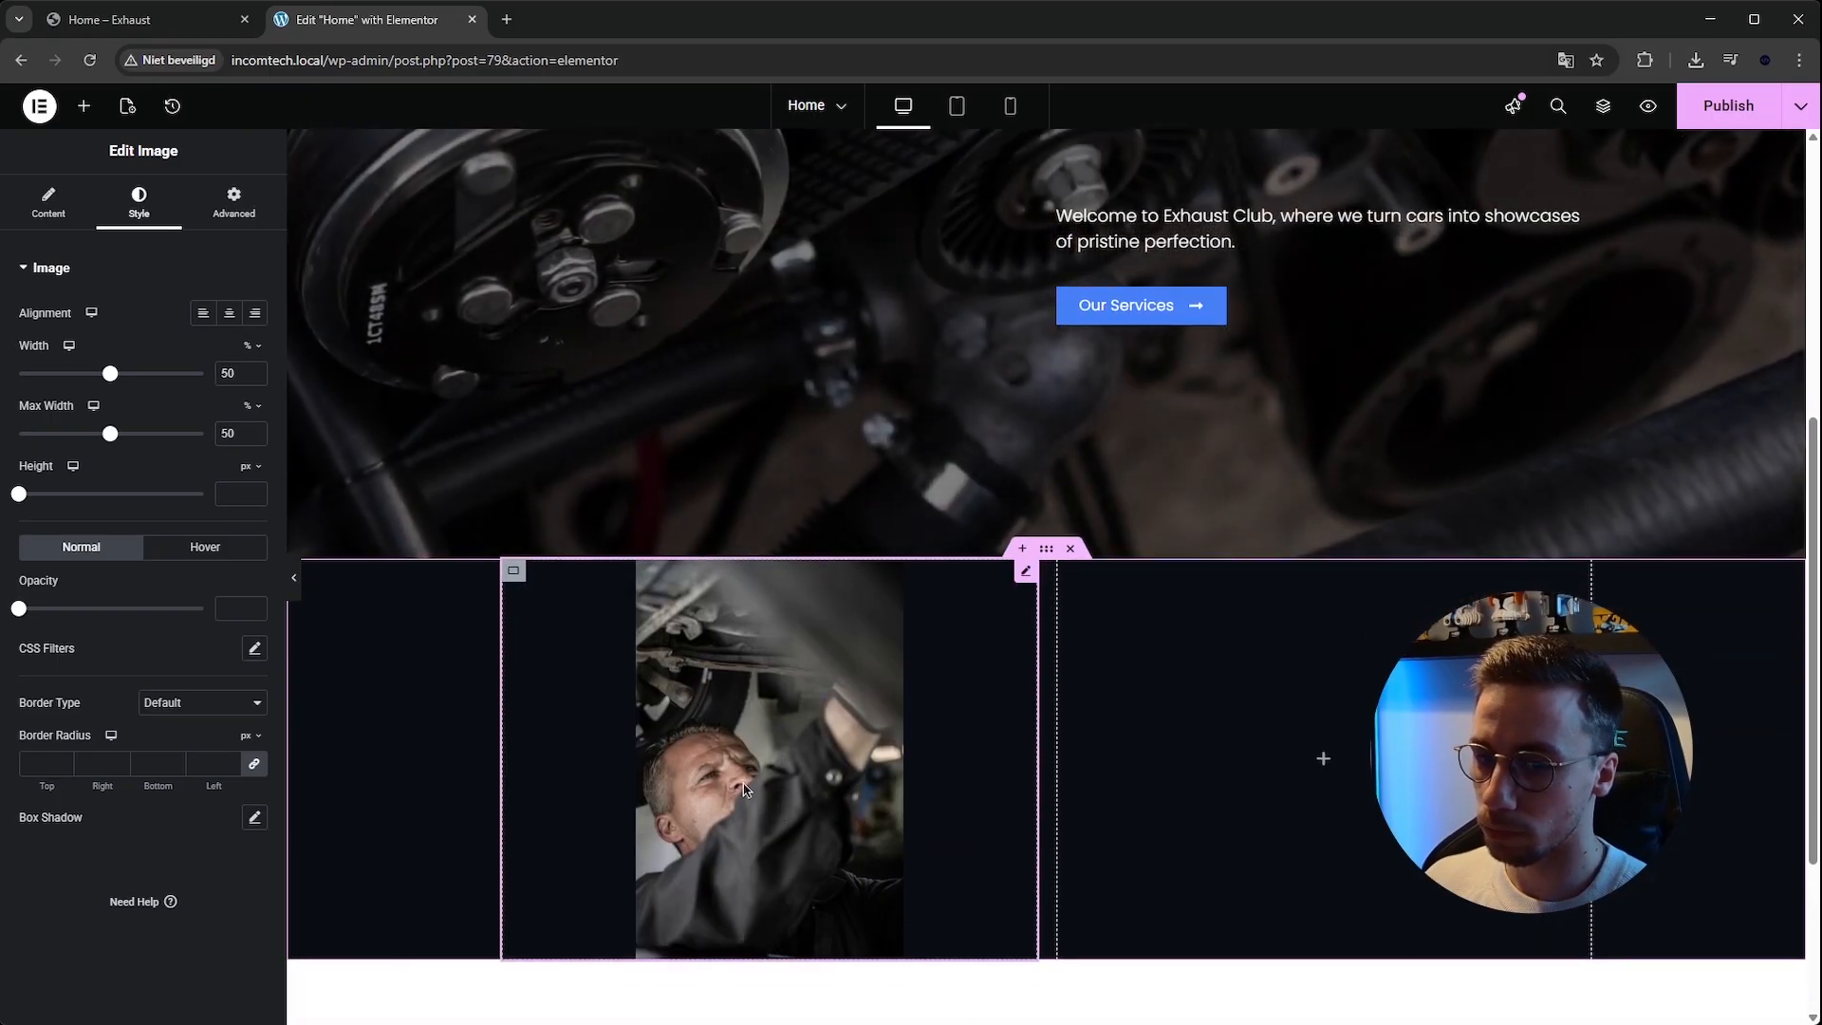
Set the image's width and max width both to 75%.
double_click(228, 375)
type("75")
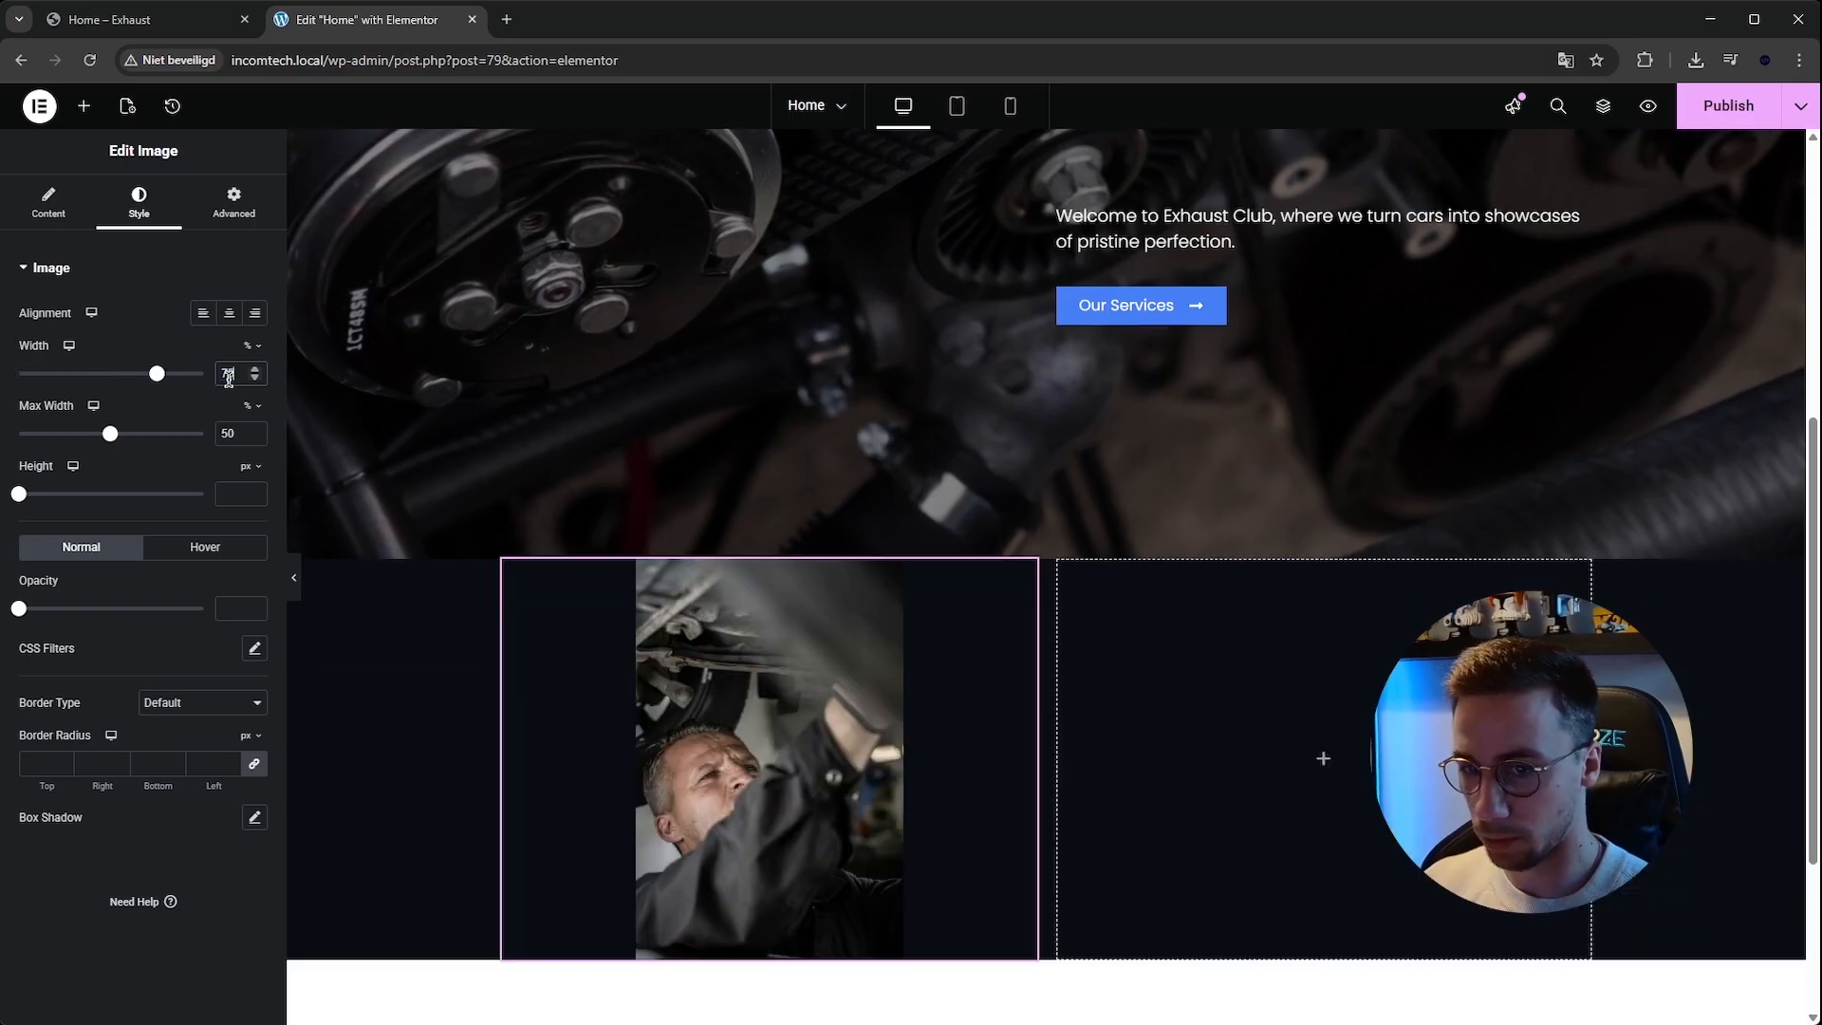
double_click(228, 434)
type("75")
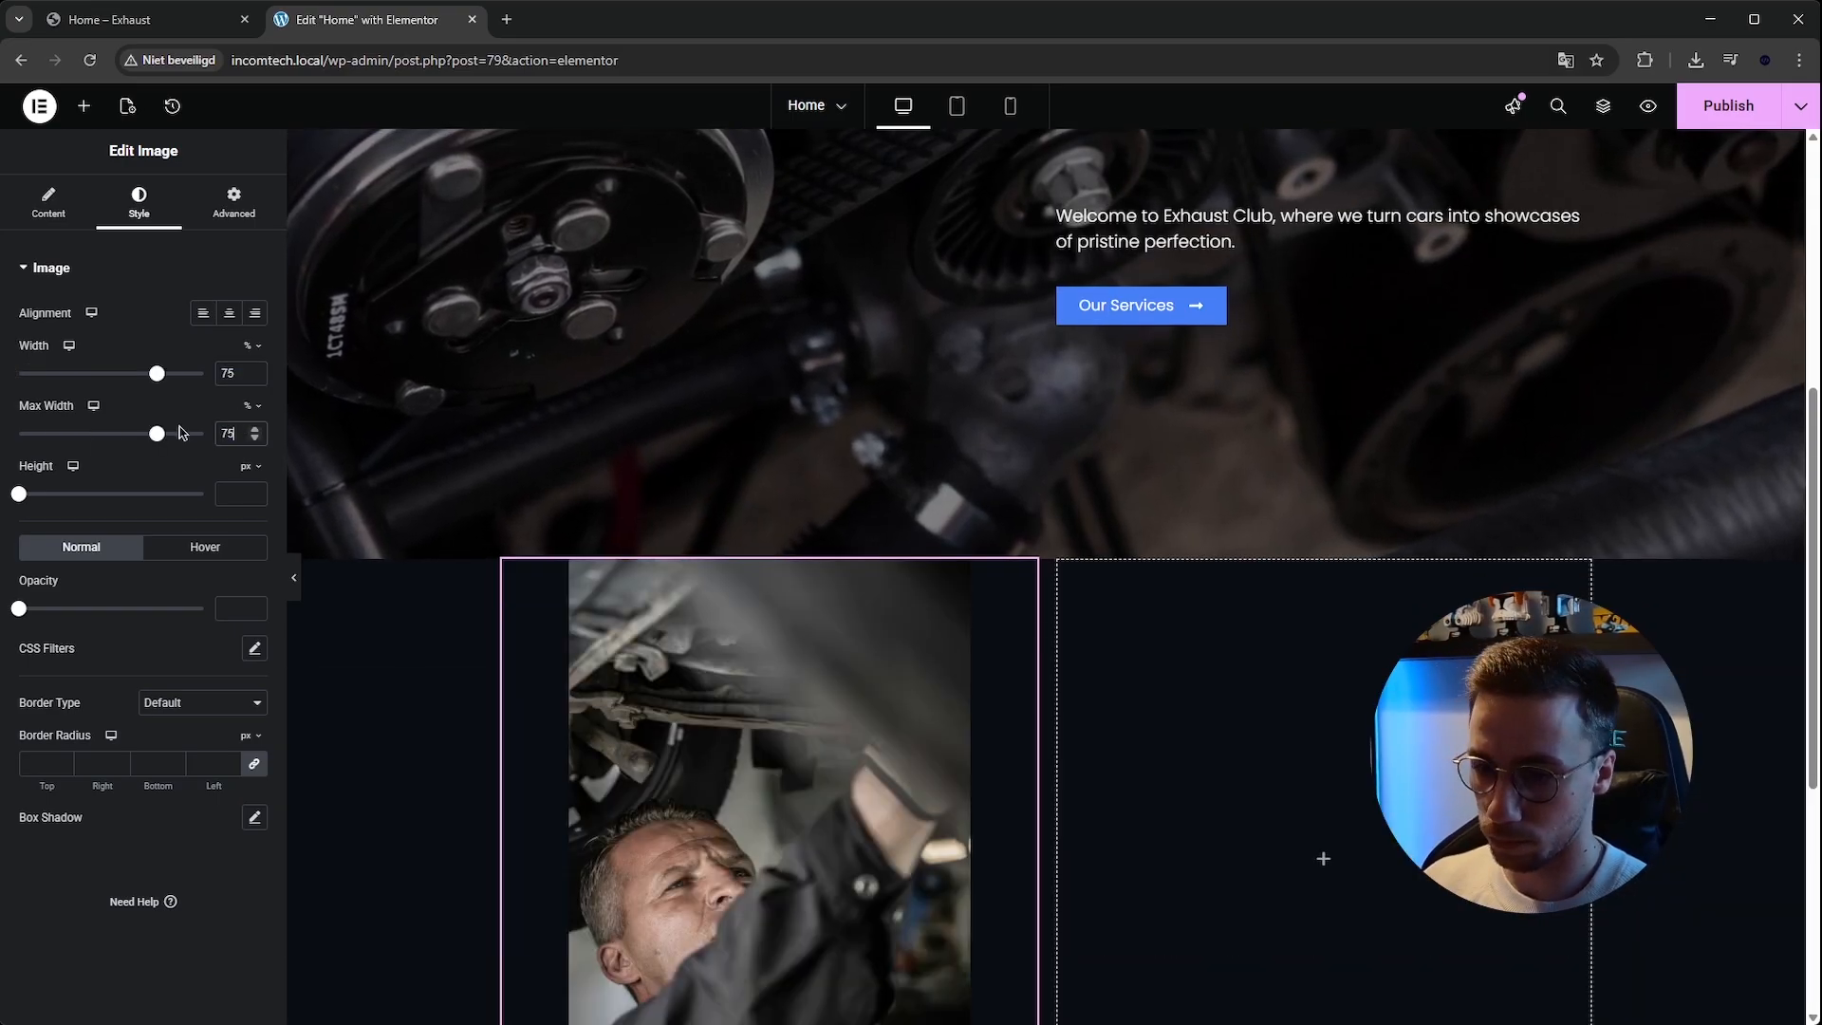
scroll(667, 567, "down", 1)
scroll(667, 567, "down", 1)
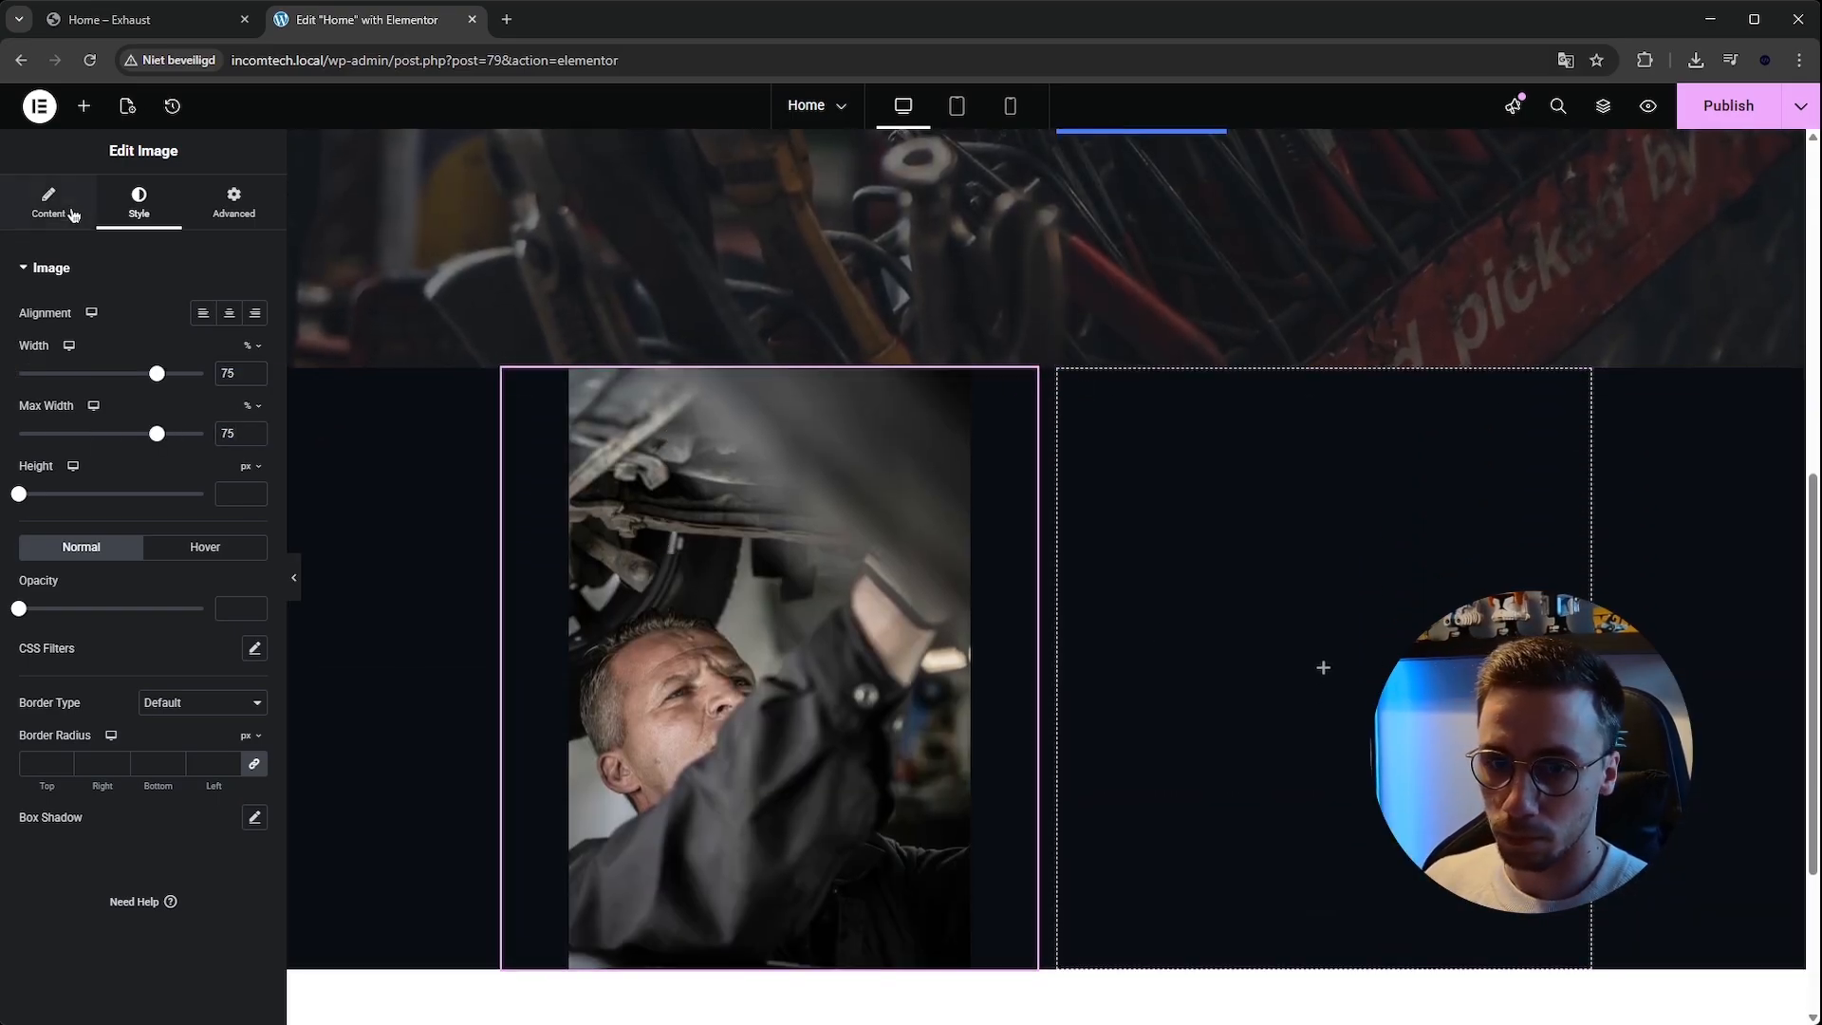
Try setting an image height and clear it again.
left_click_drag(18, 493, 67, 496)
double_click(228, 494)
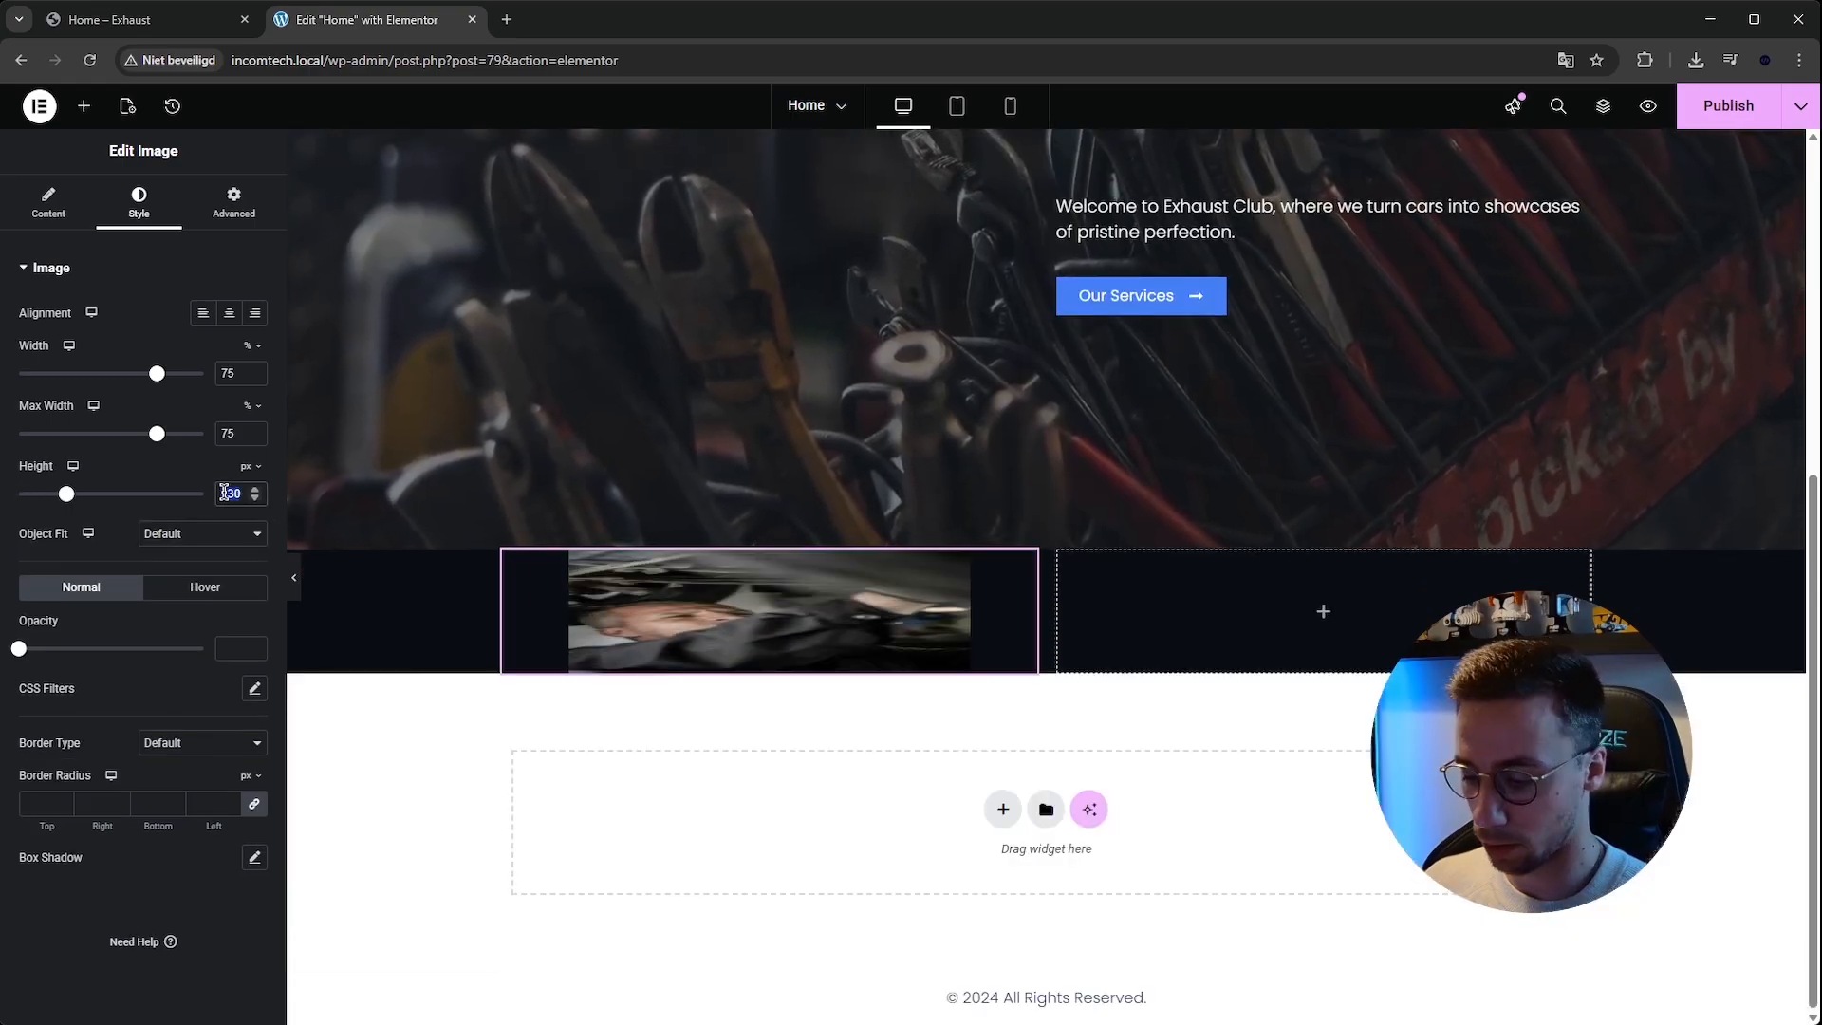
key("BackSpace")
Compare the image column with the template kit's section.
left_click(48, 202)
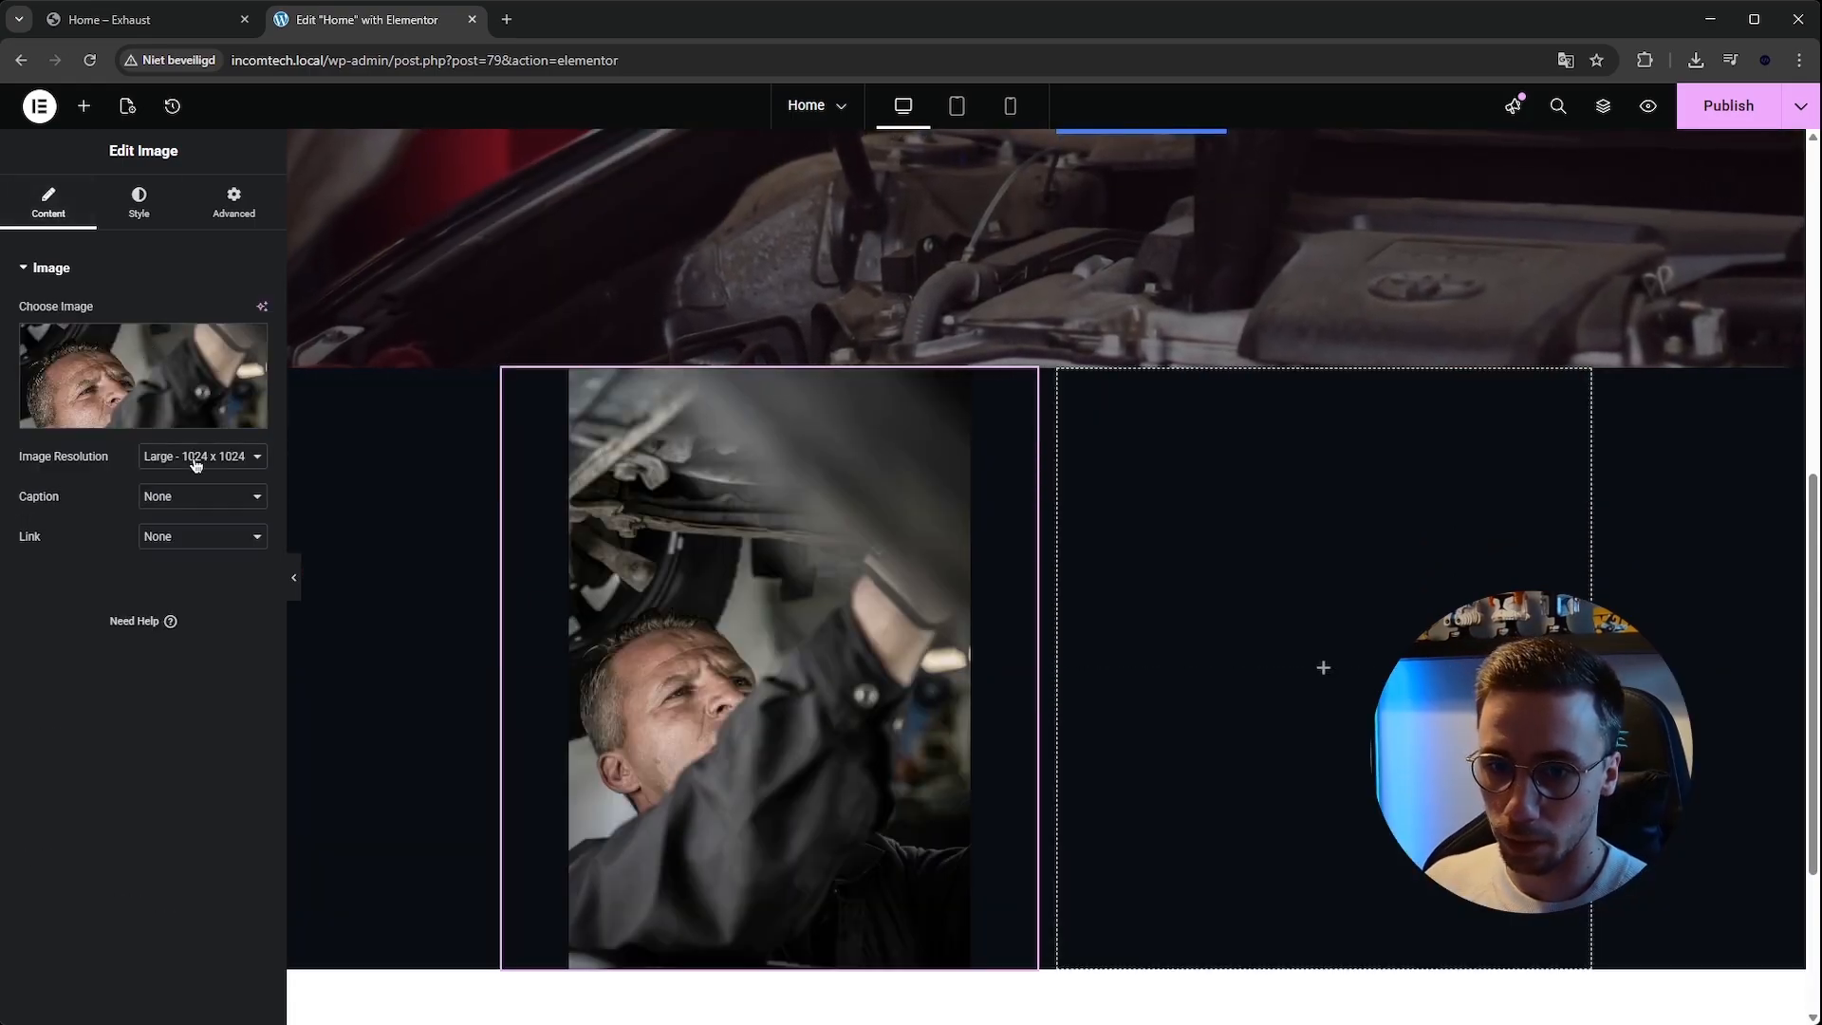
scroll(1028, 304, "down", 1)
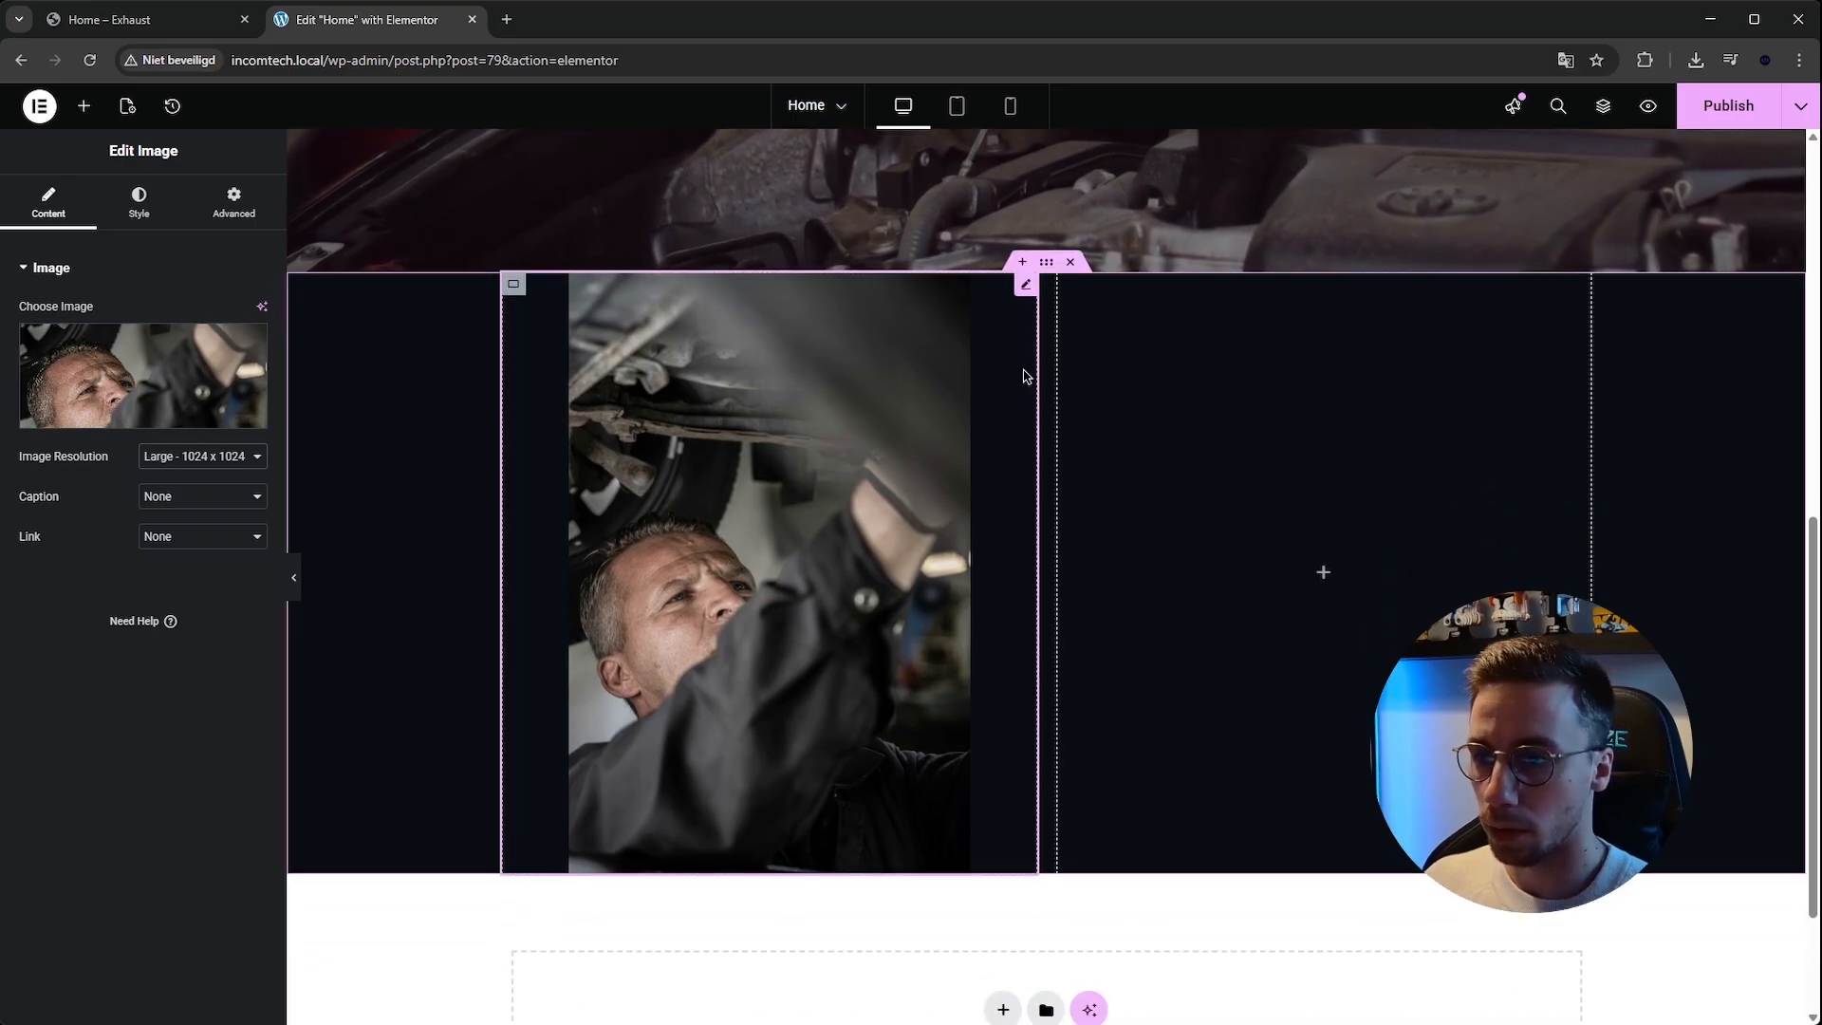
left_click(139, 202)
left_click(144, 17)
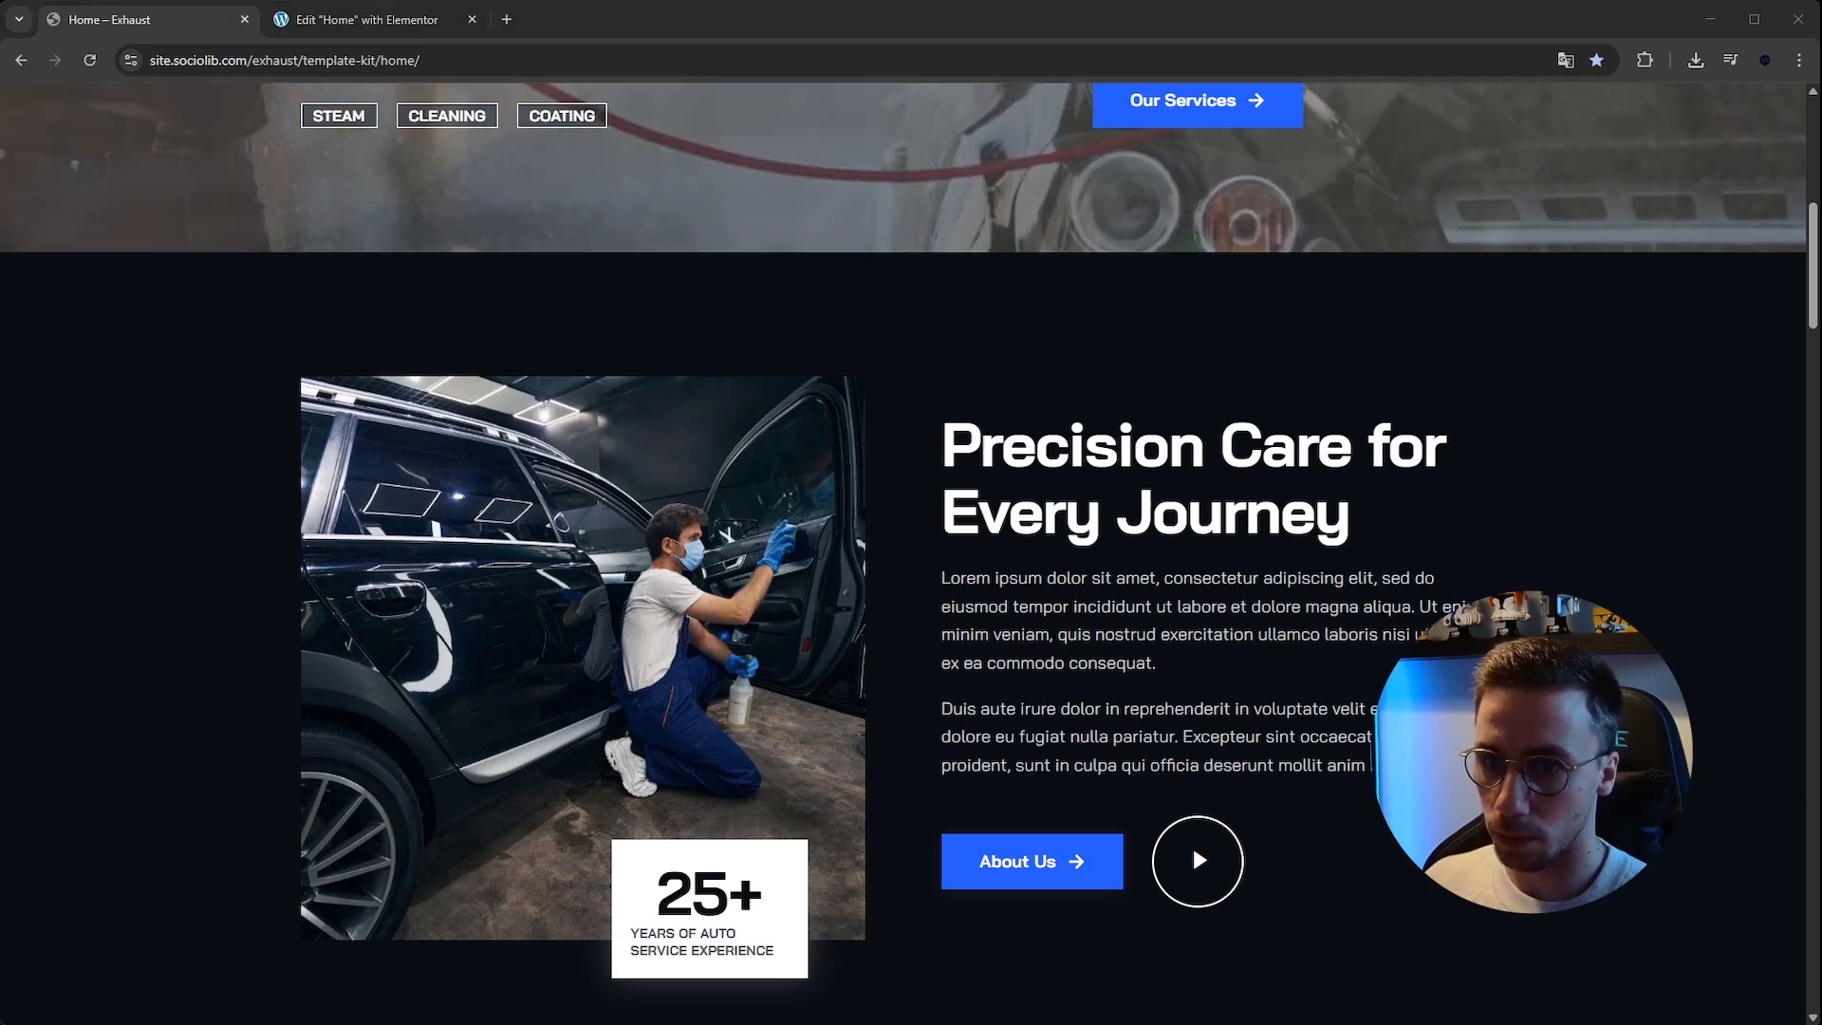
left_click(330, 29)
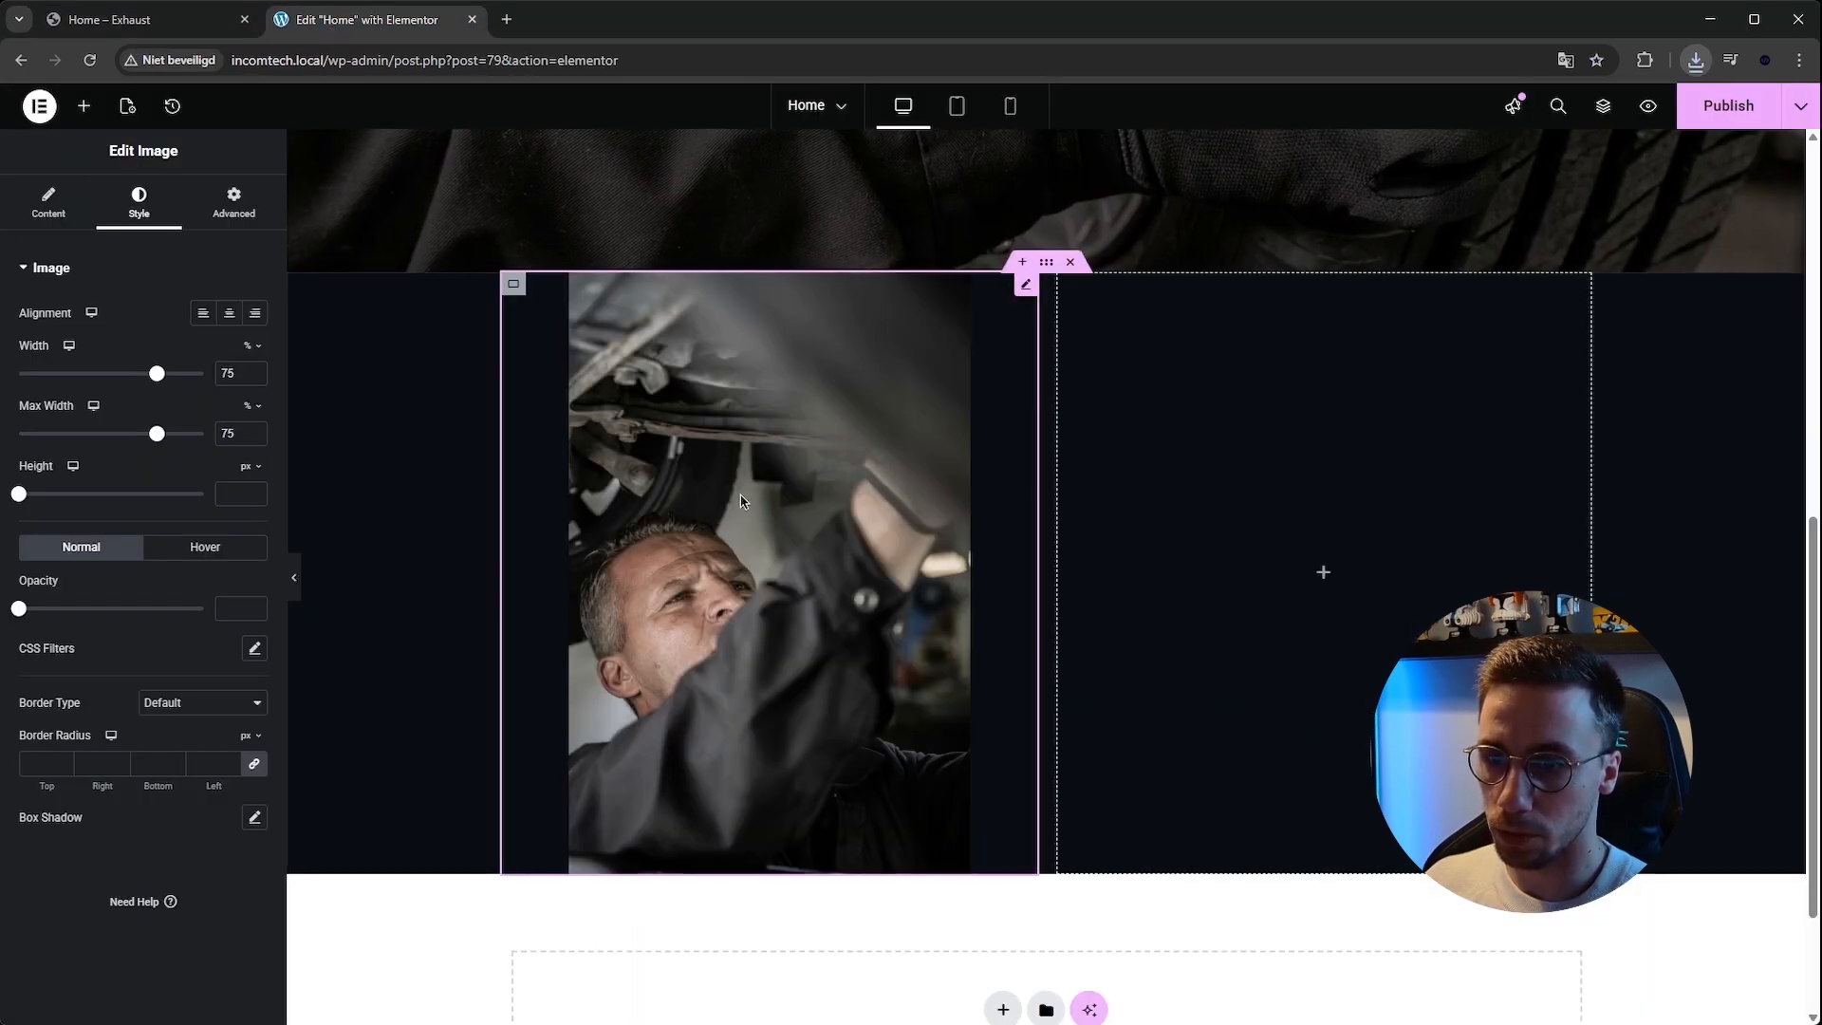
Replace the image with a newly uploaded 08.webp car-detailing photo.
left_click(50, 216)
left_click(162, 378)
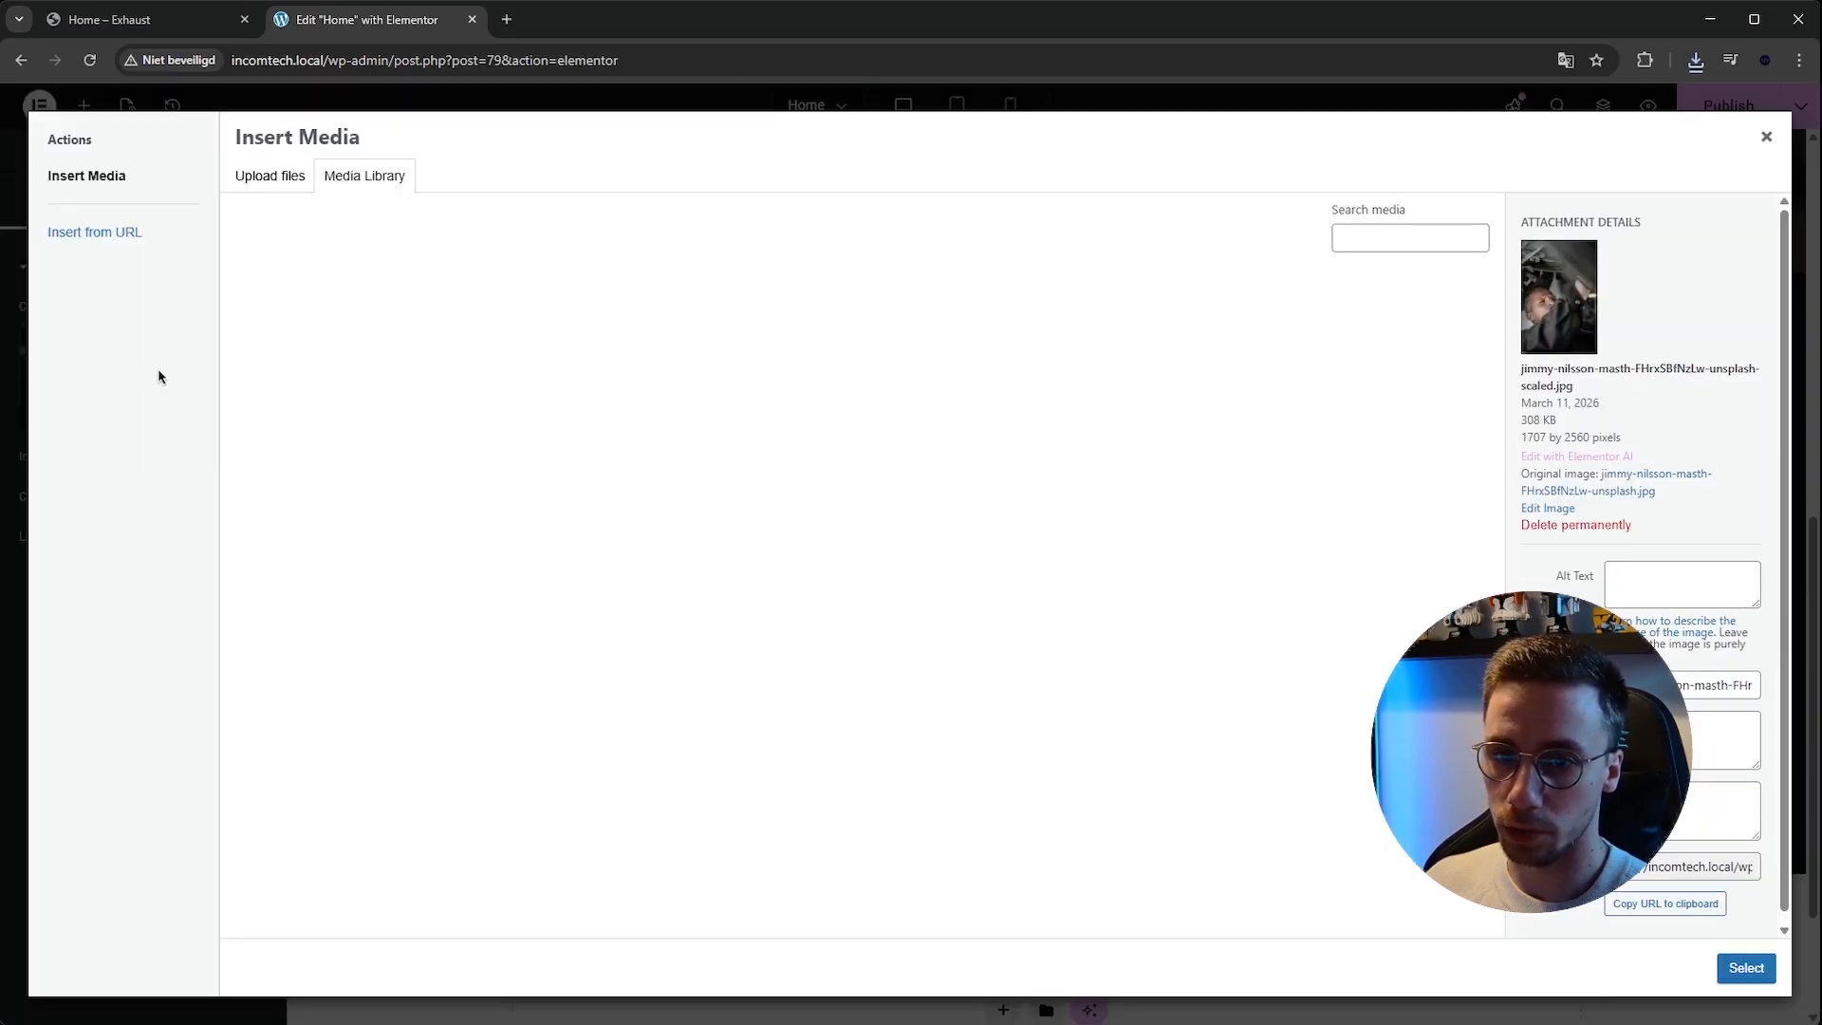
left_click(279, 177)
left_click(947, 513)
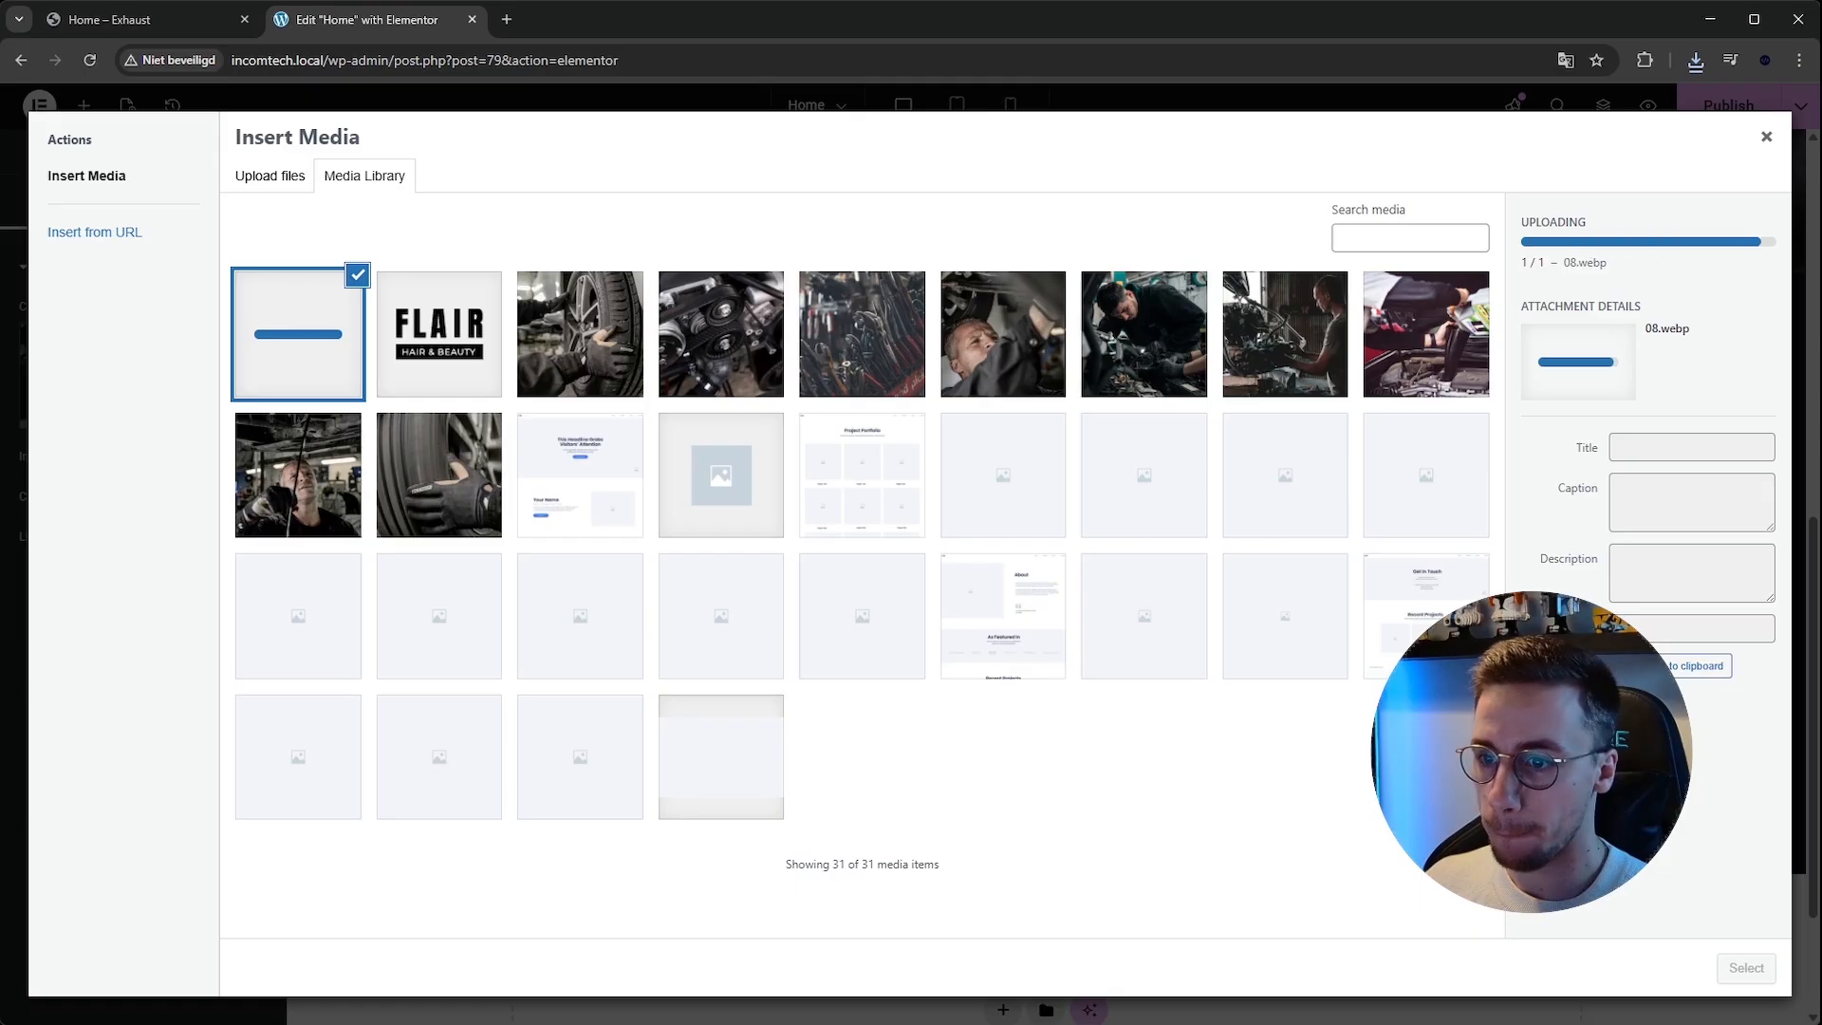
left_click(1744, 968)
scroll(459, 589, "up", 2)
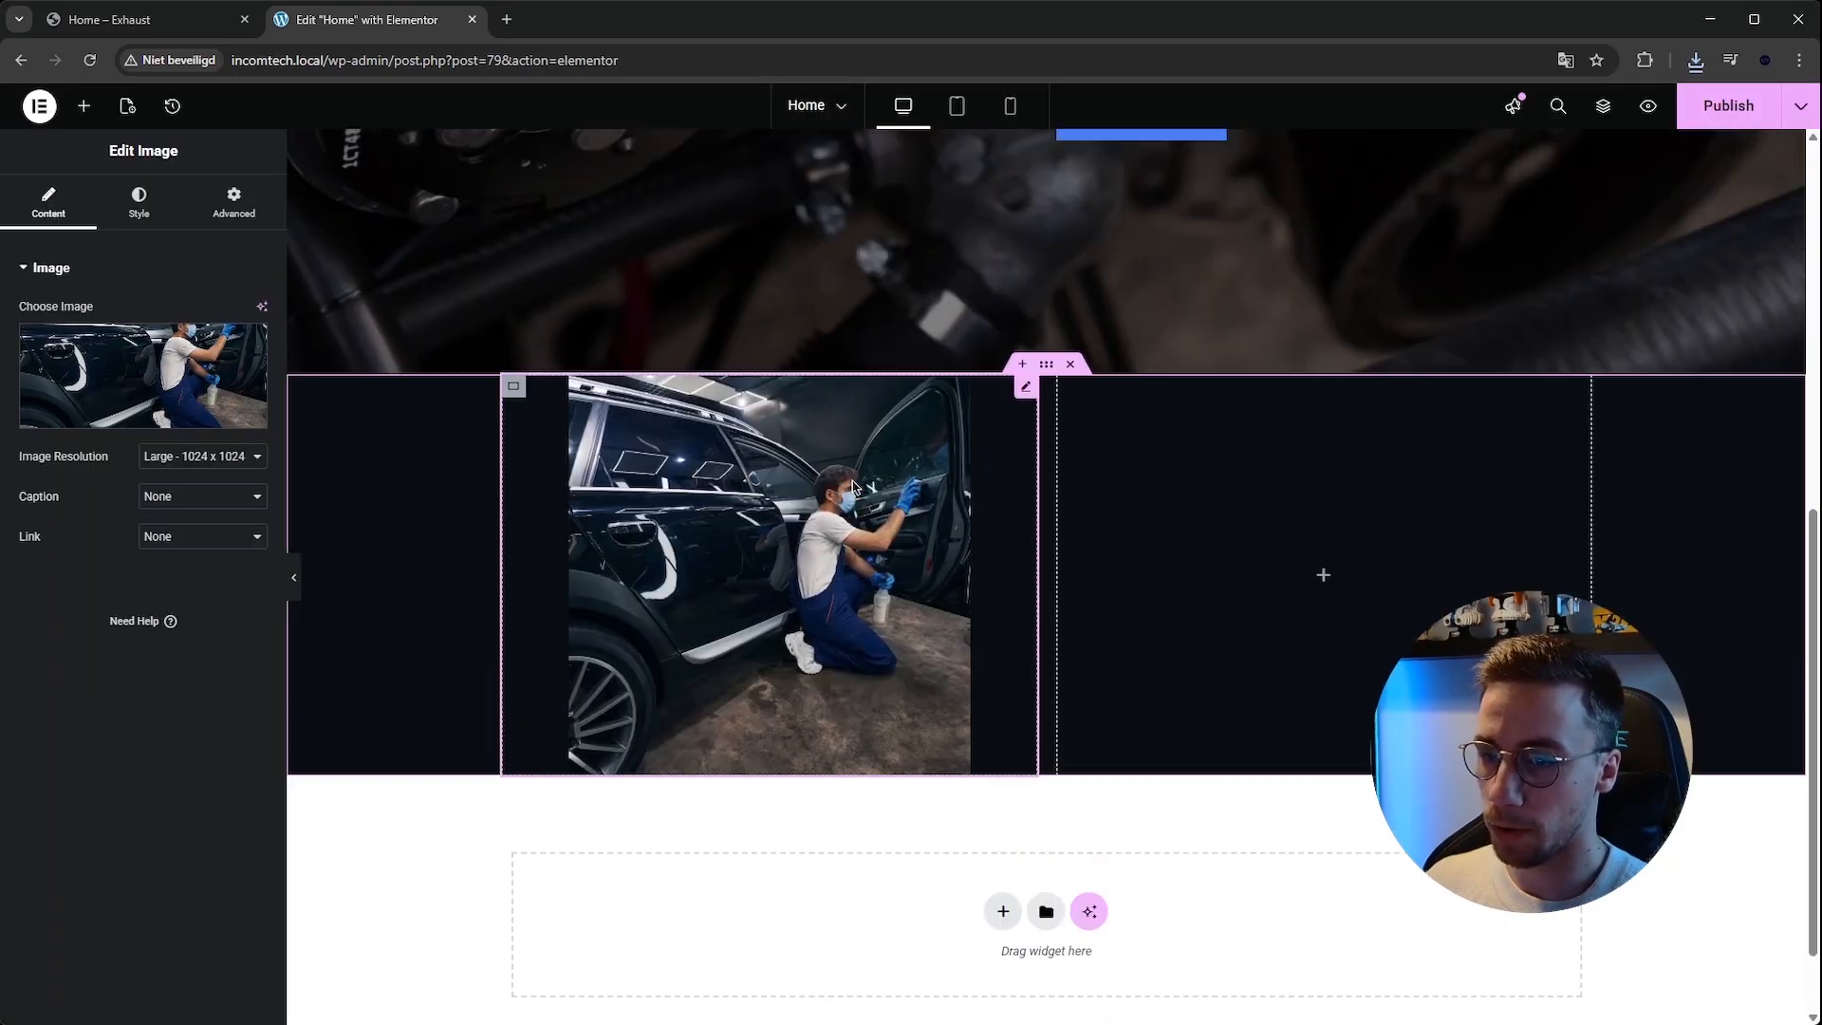
scroll(409, 280, "up", 2)
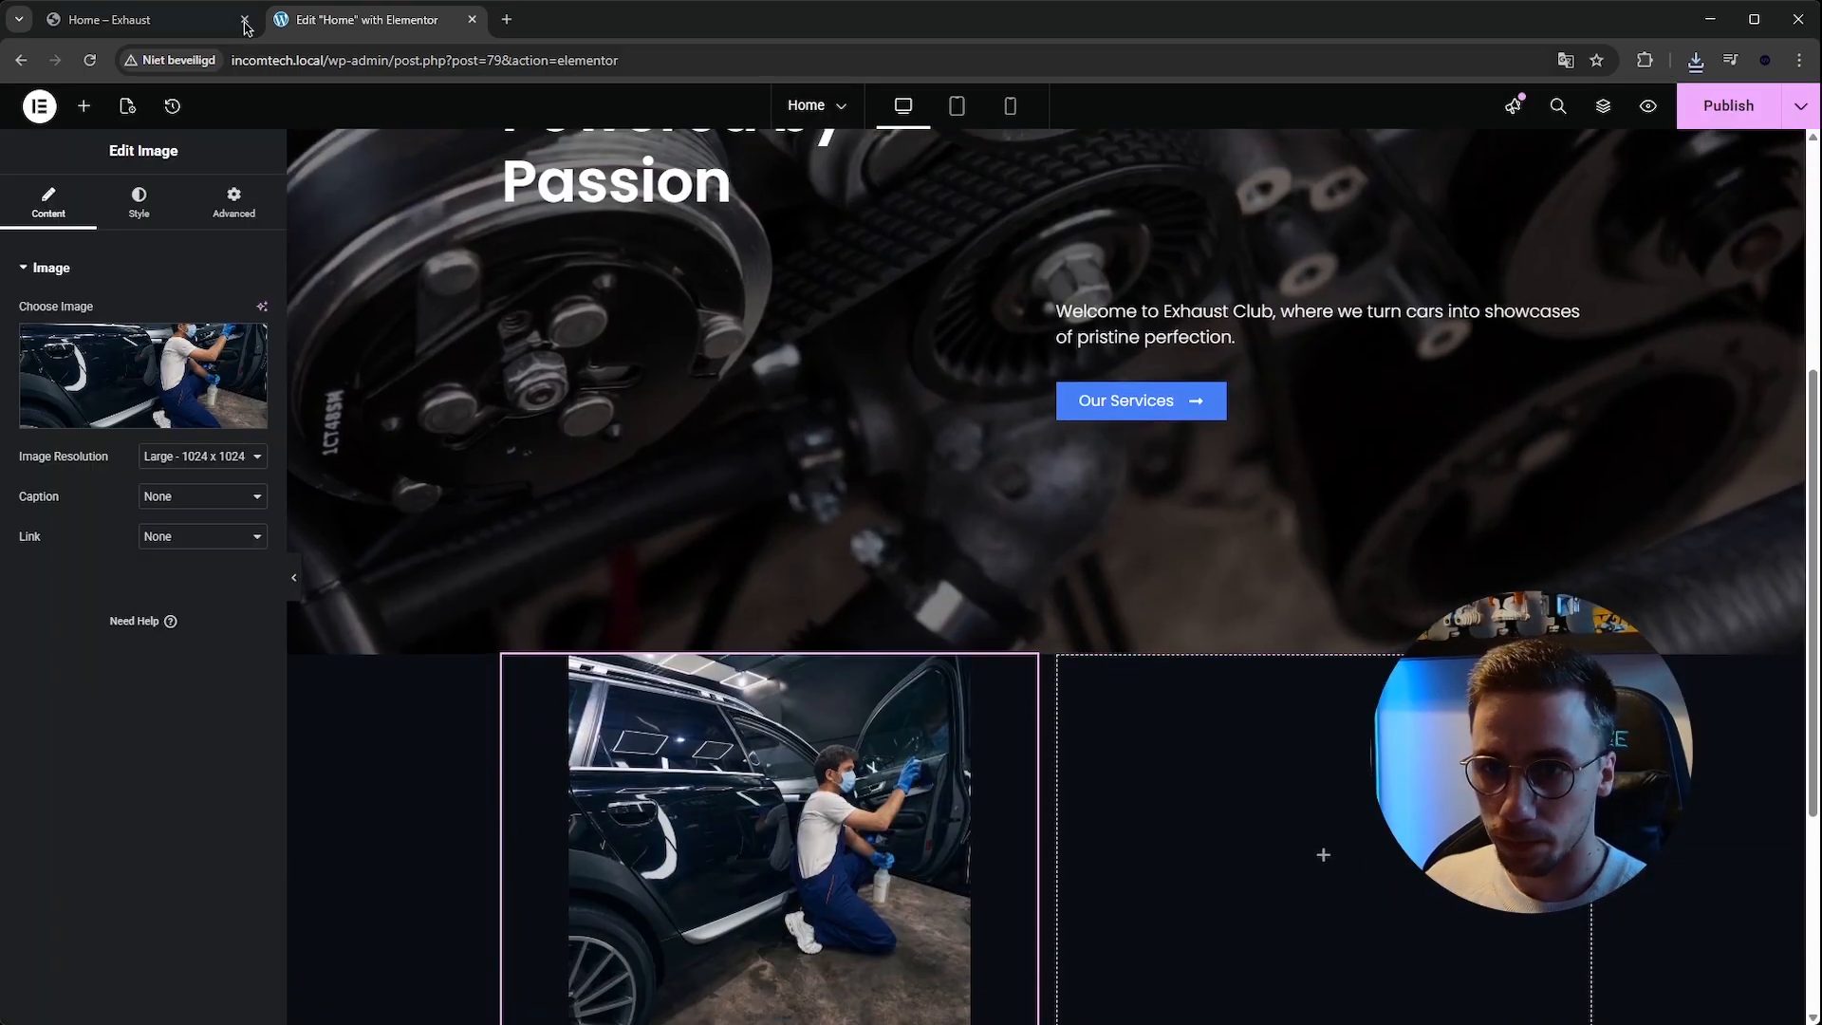
left_click(190, 19)
left_click(353, 28)
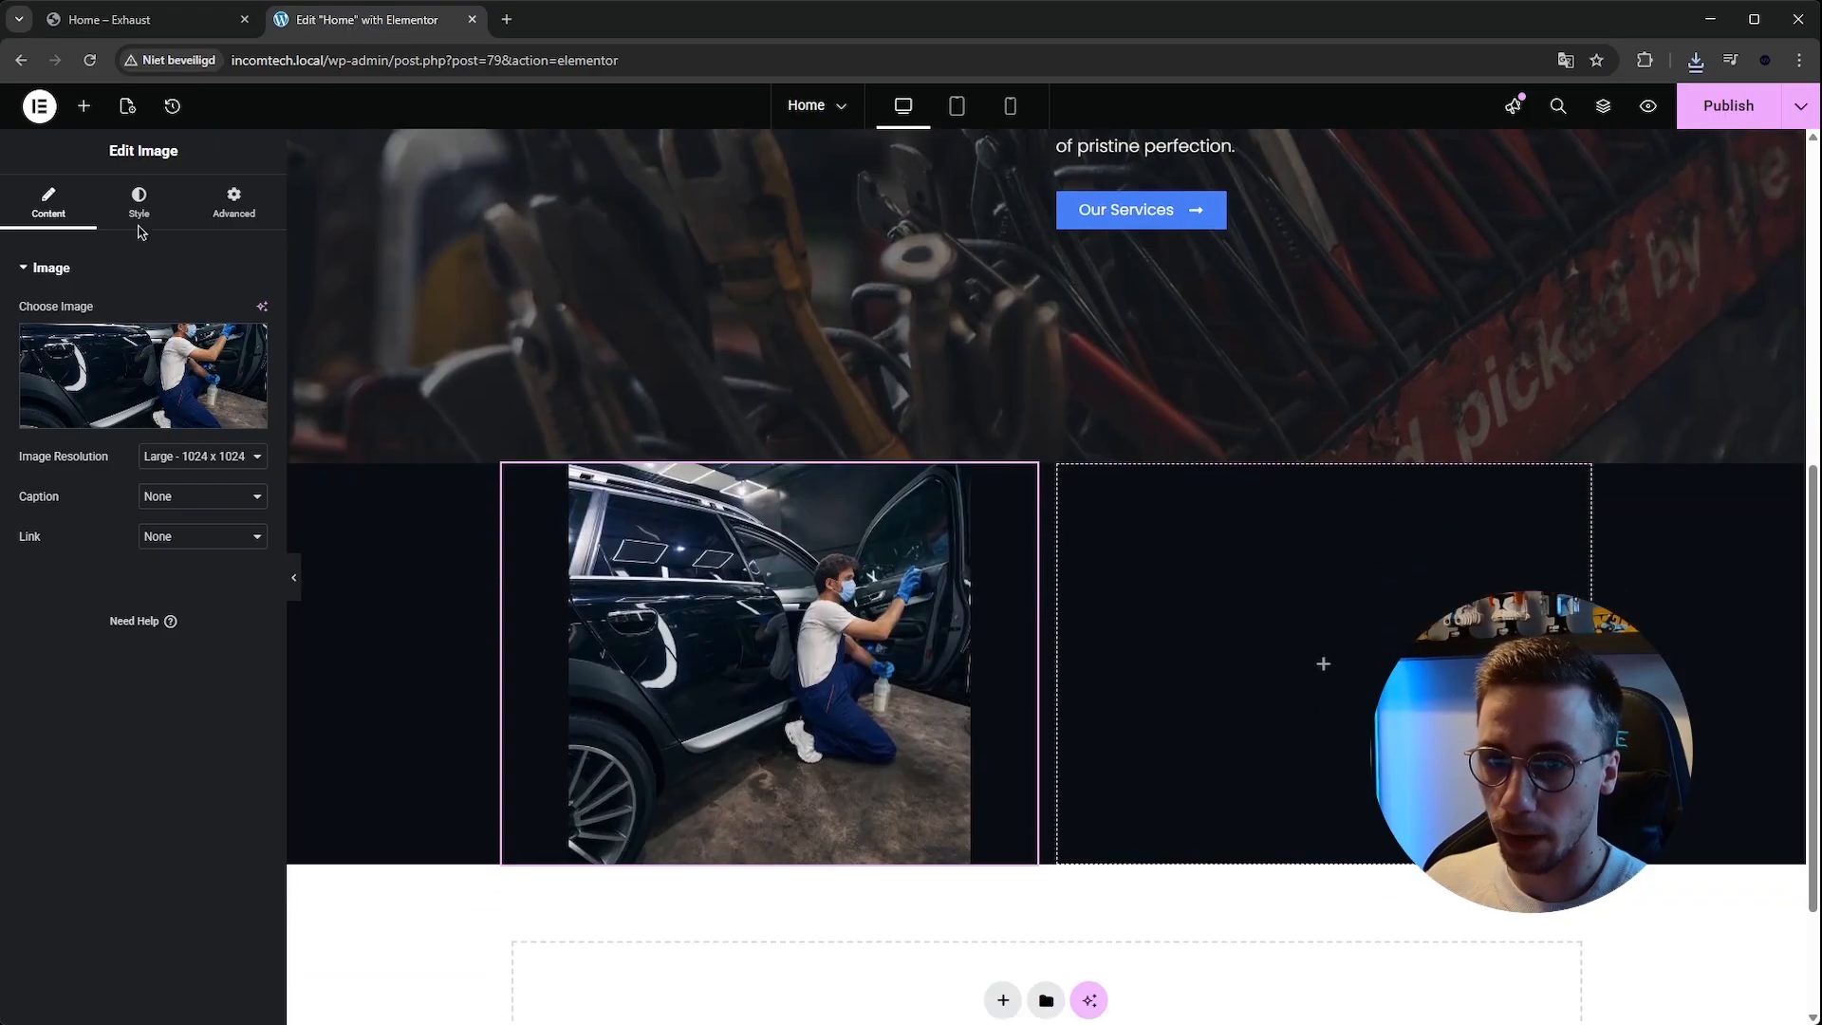
Copy the hero heading and paste it into the empty right column of the about section.
left_click(84, 105)
scroll(788, 348, "up", 5)
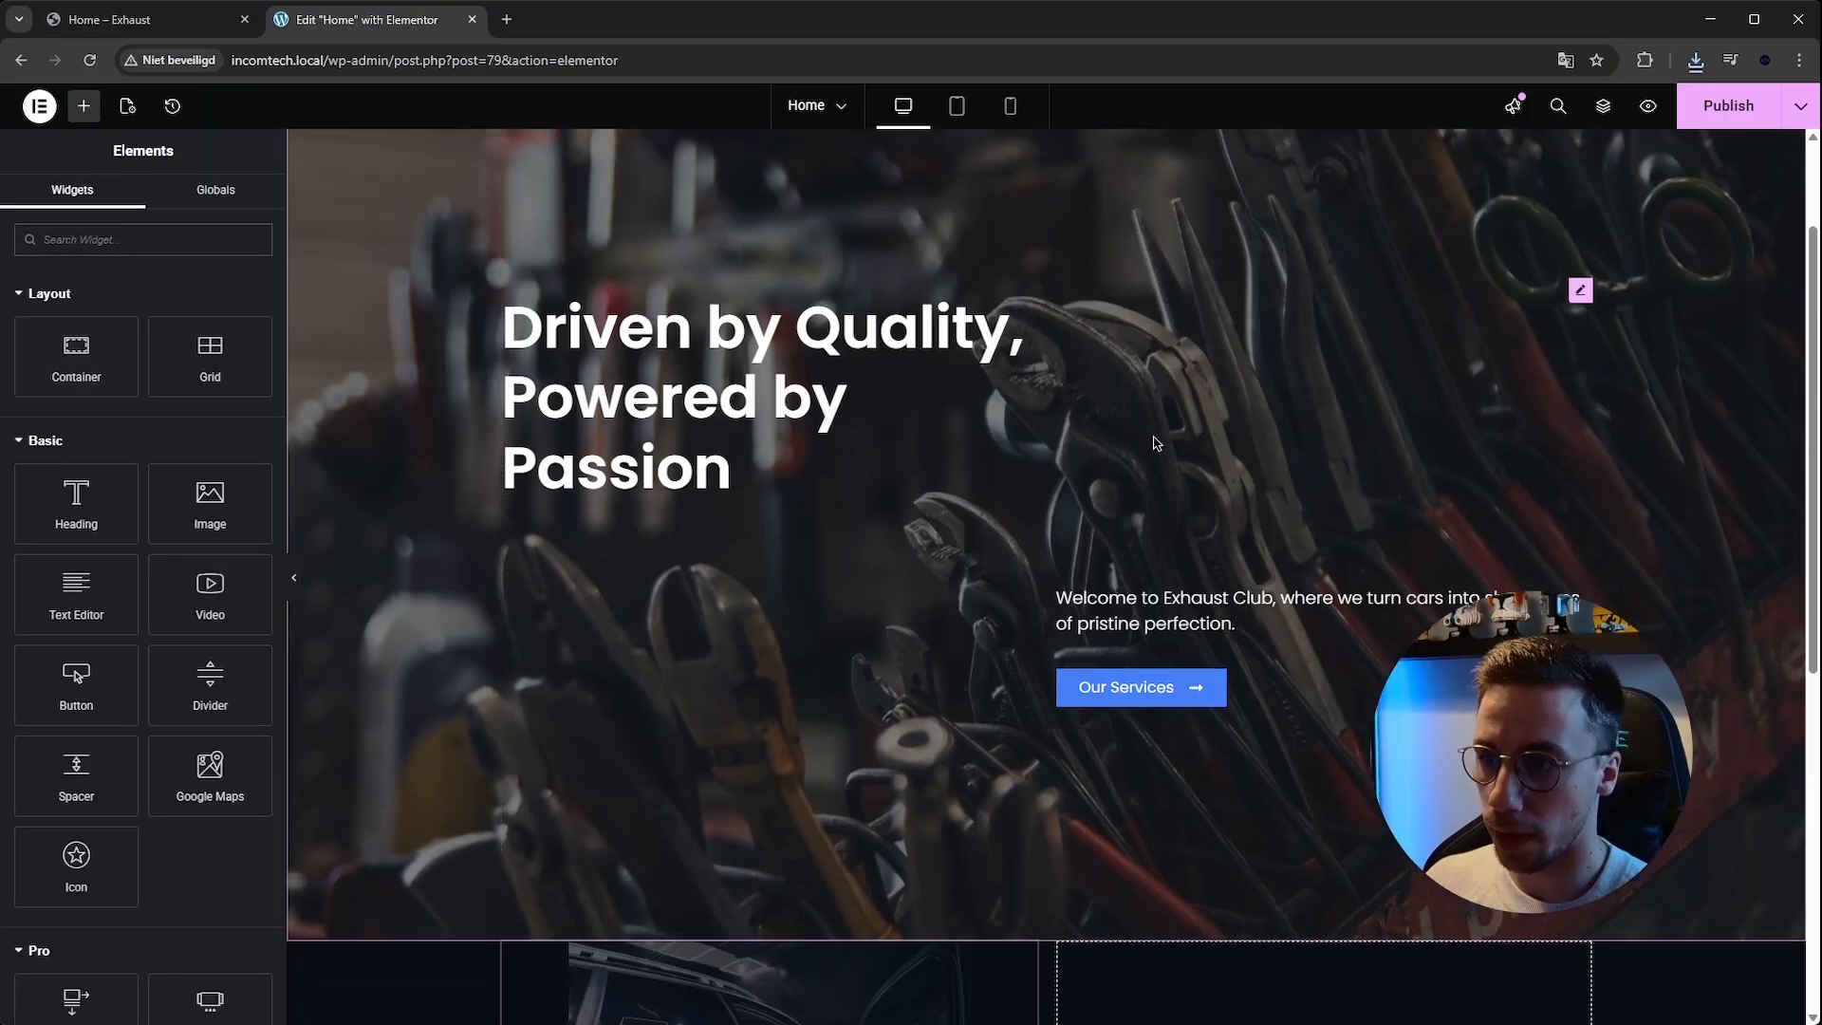
right_click(899, 338)
left_click(925, 432)
scroll(1329, 759, "down", 4)
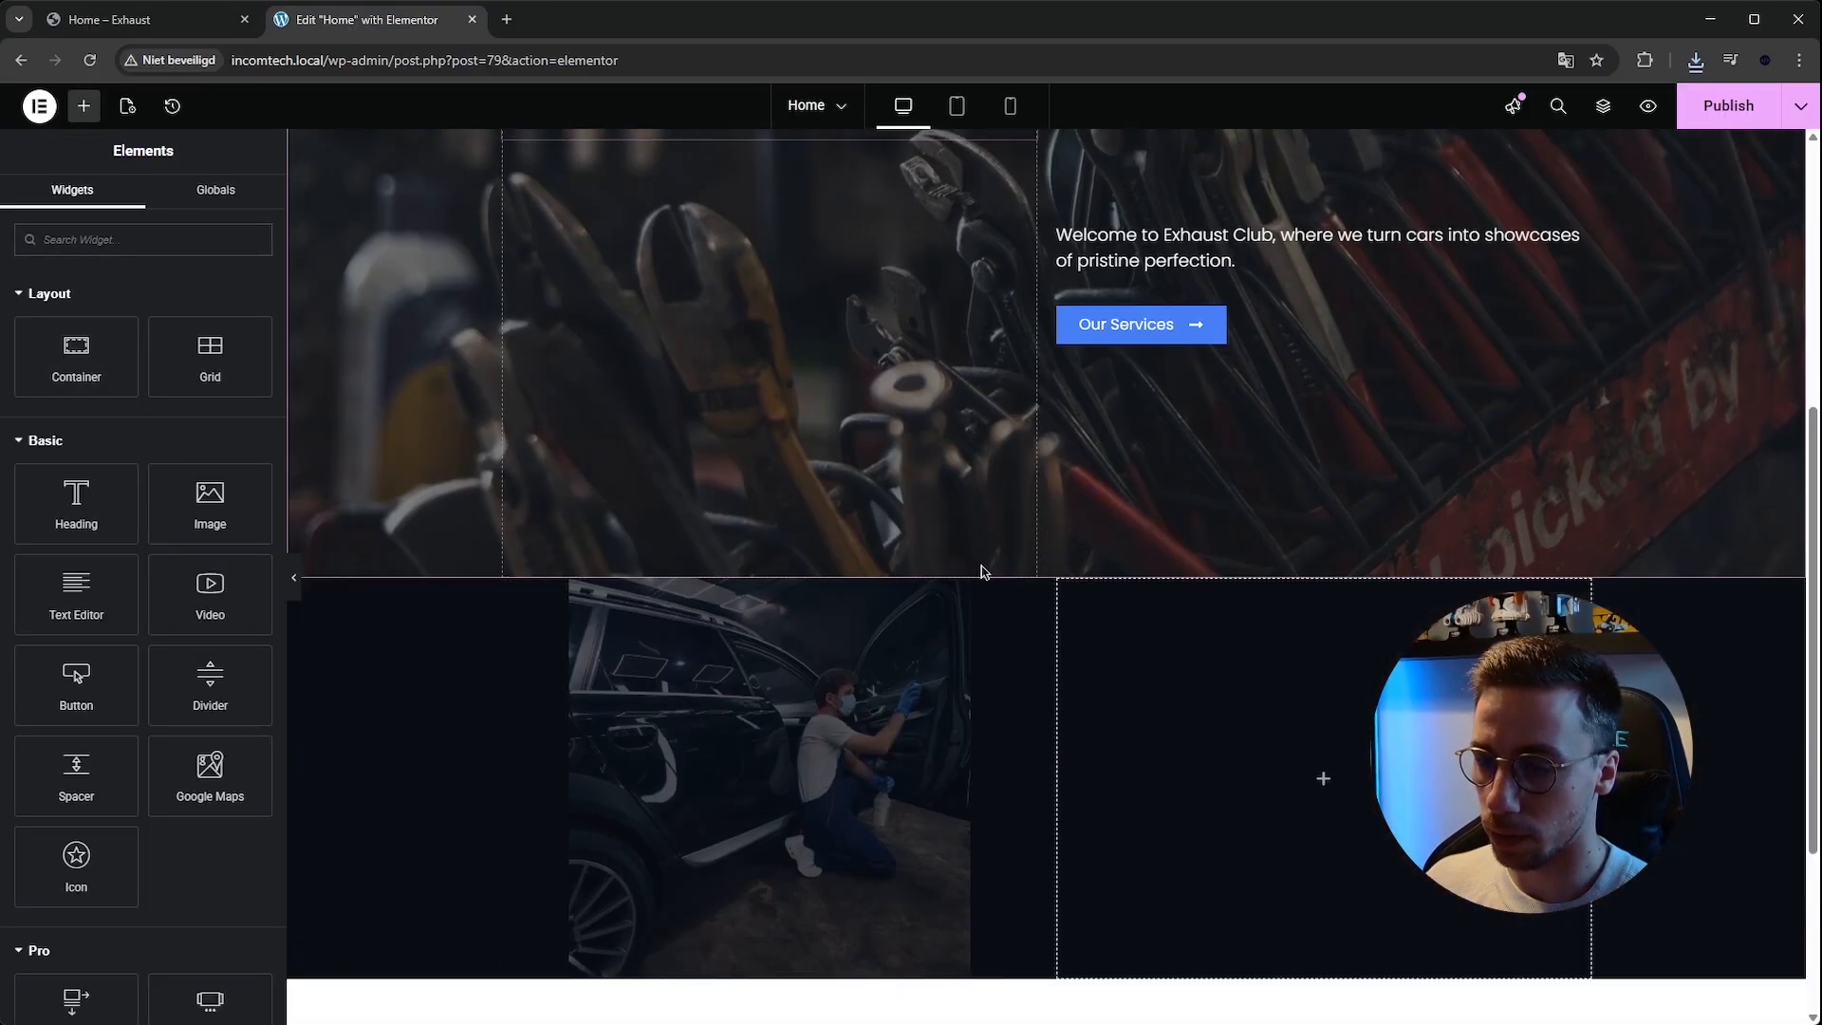
right_click(1324, 760)
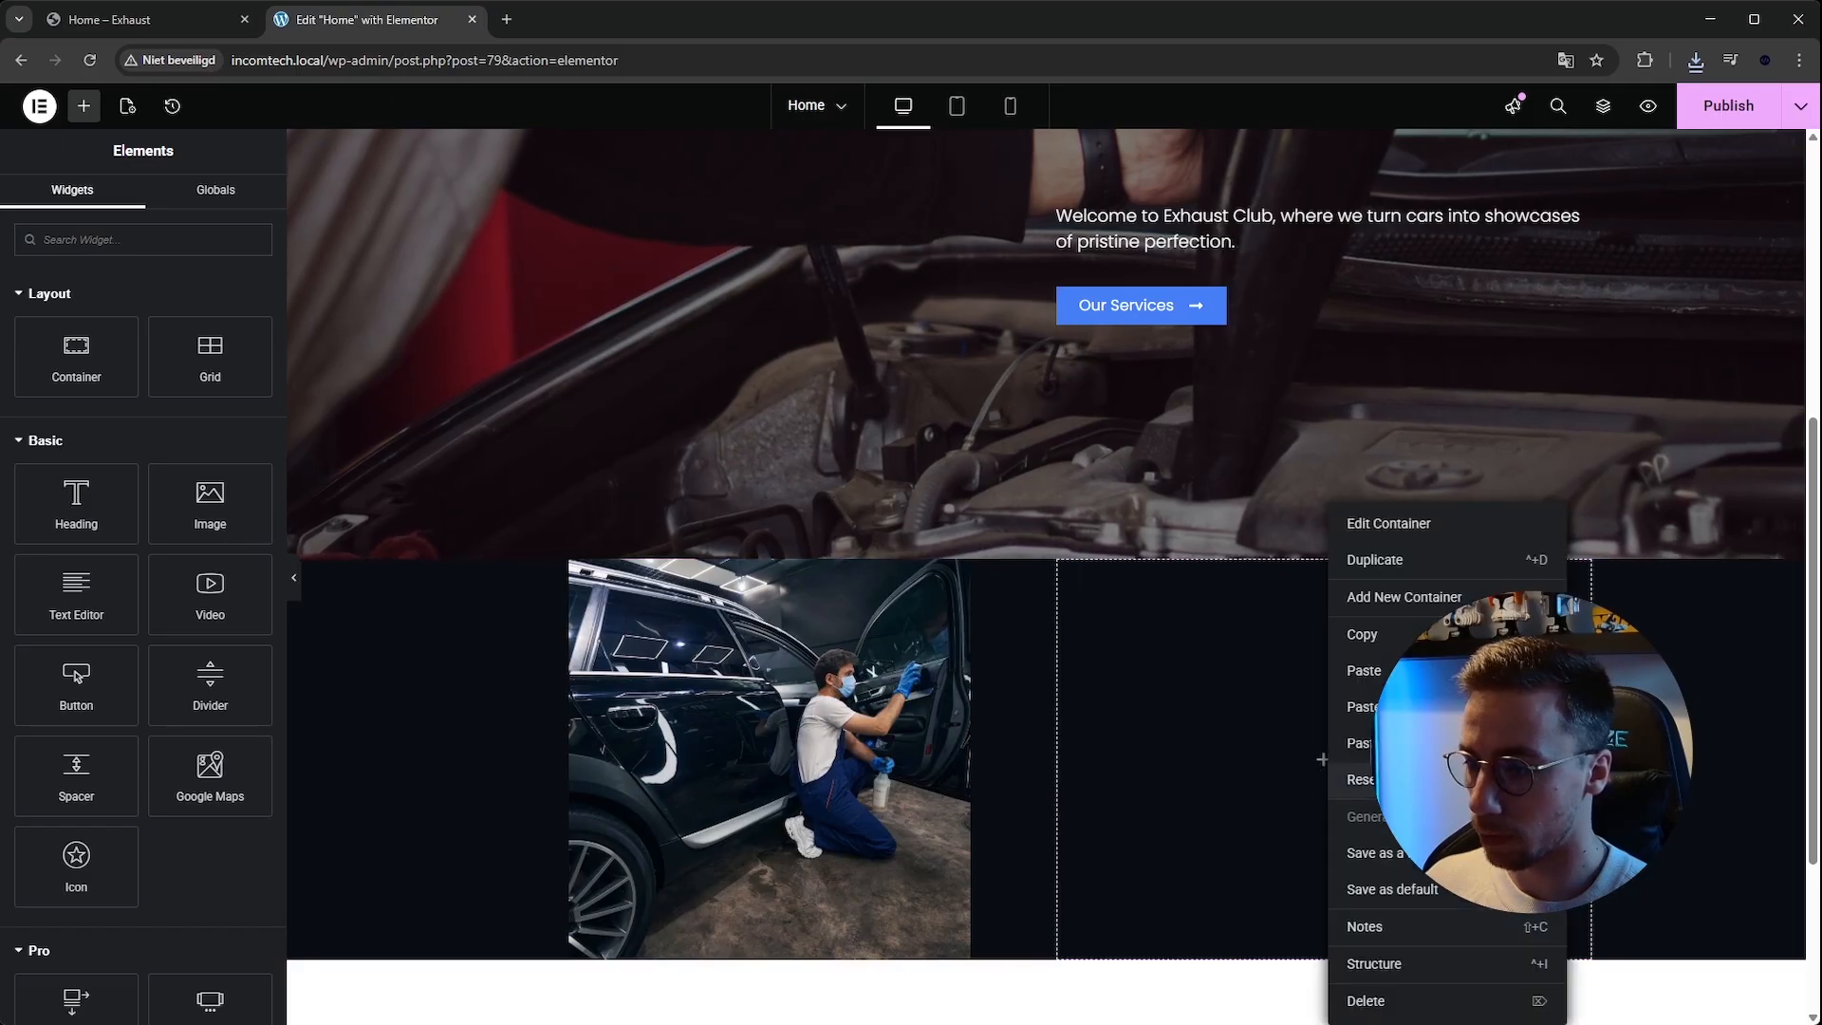
left_click(1366, 670)
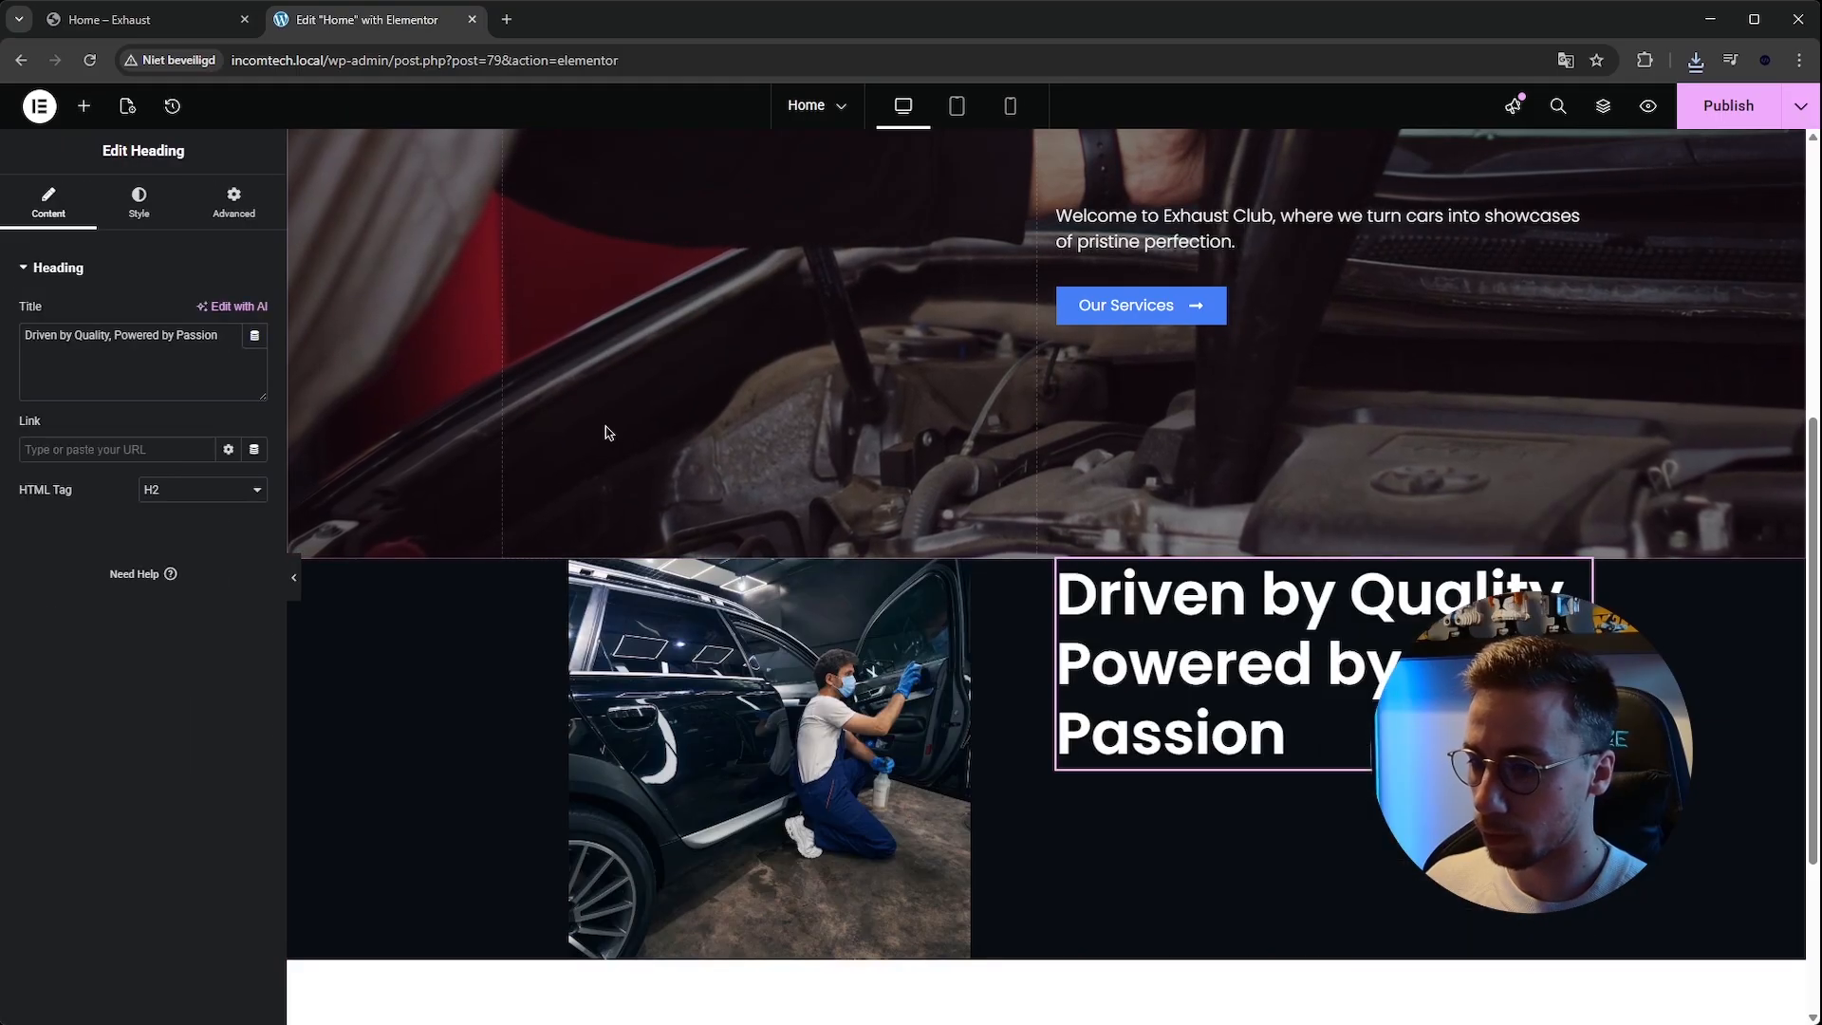
Set the pasted heading's typography size to 50 px.
left_click(132, 29)
scroll(759, 341, "up", 5)
scroll(759, 341, "down", 5)
left_click(351, 26)
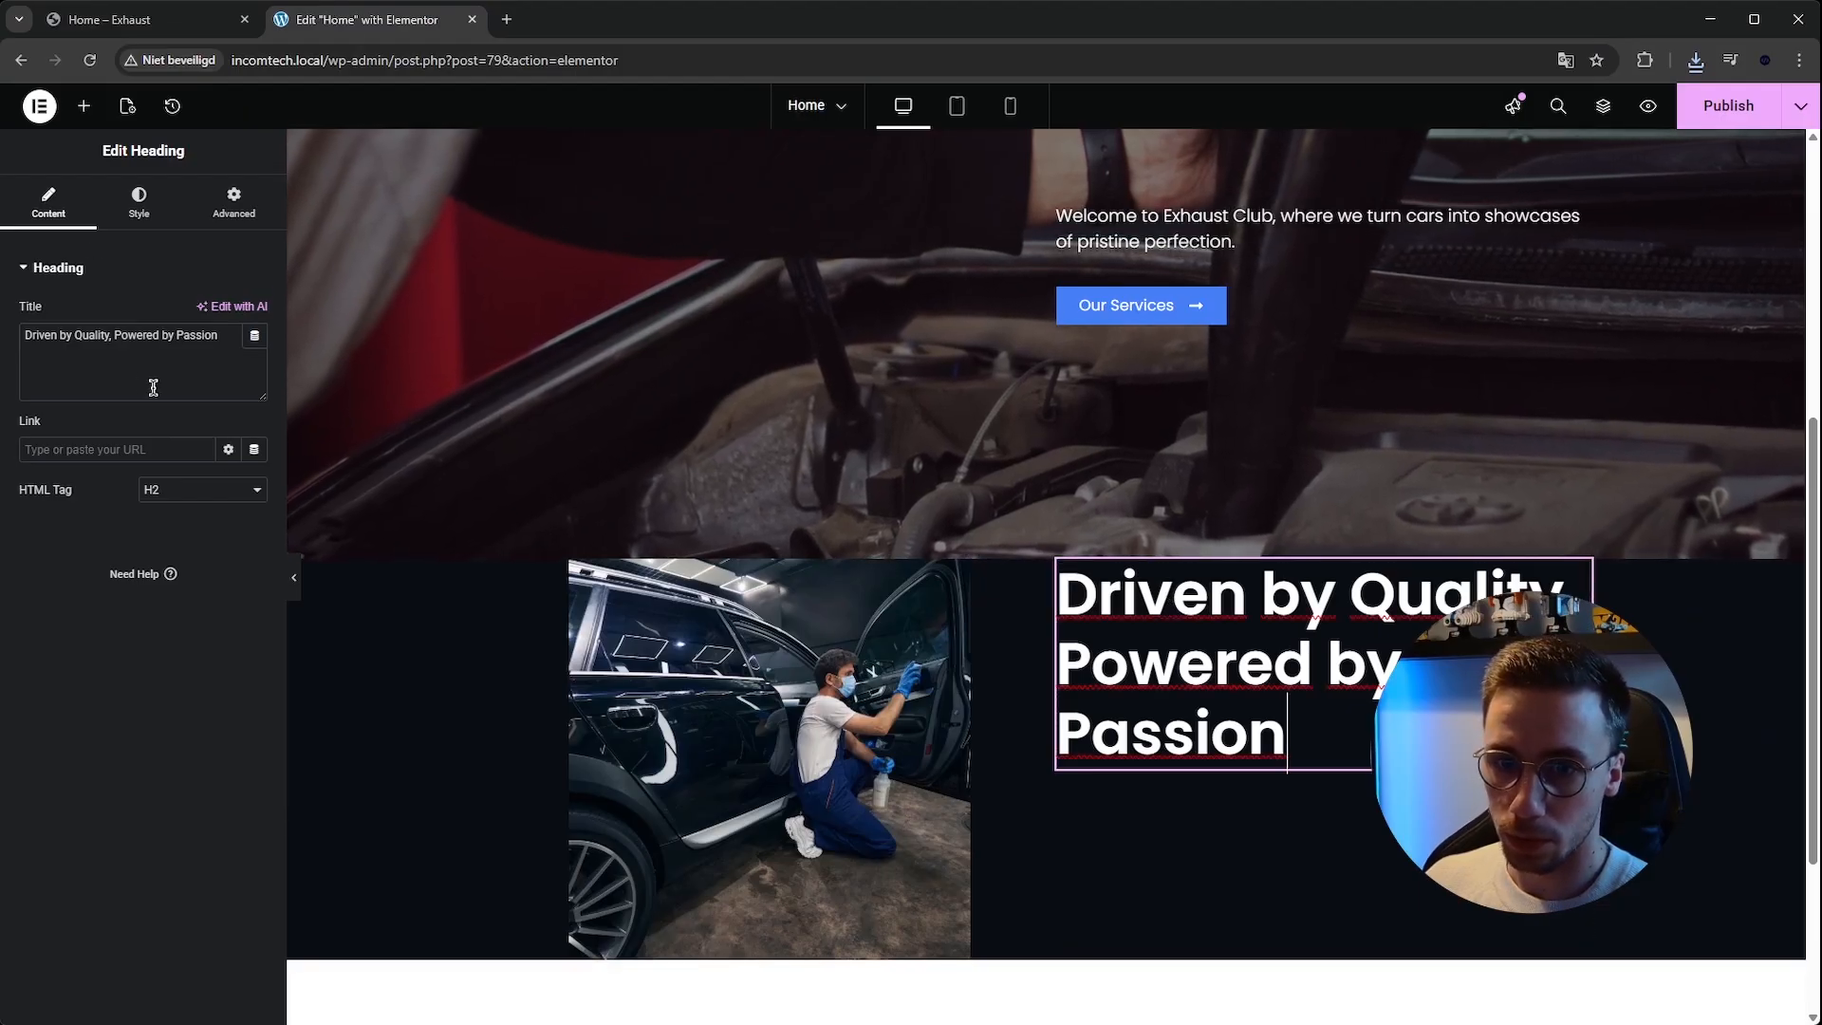
left_click(139, 205)
left_click(254, 368)
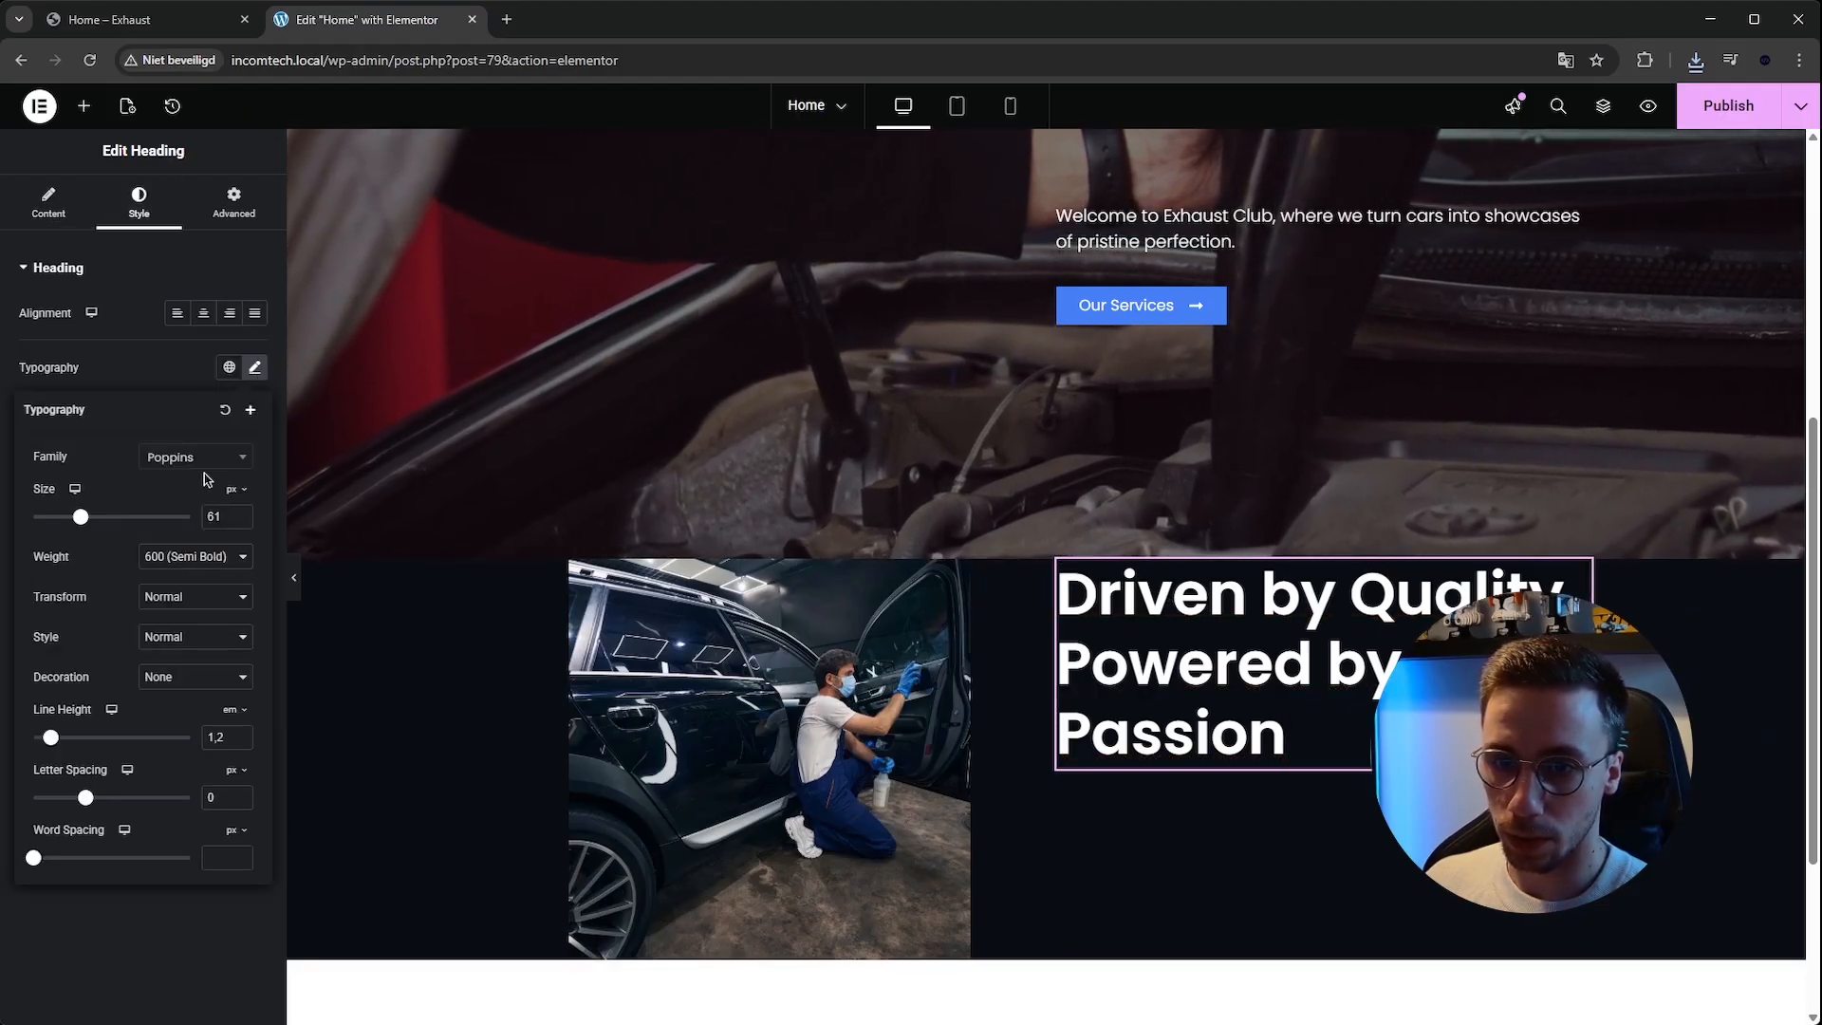
double_click(235, 521)
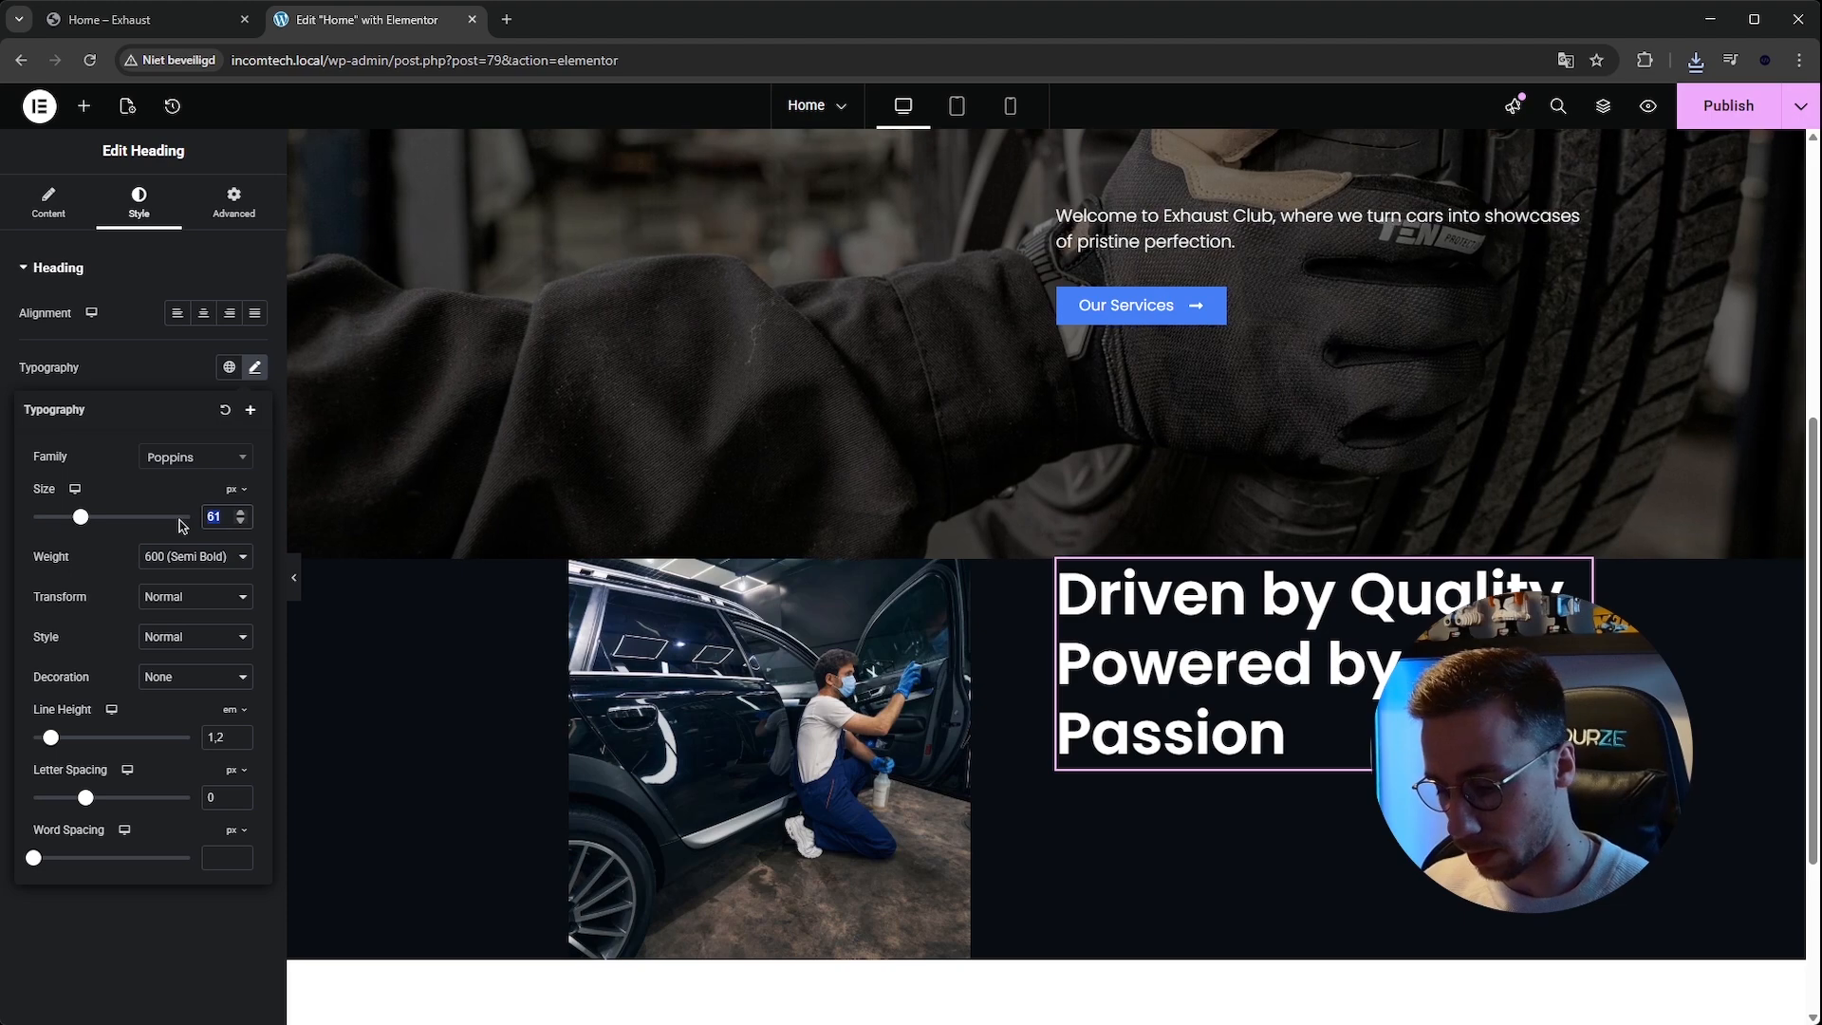
type("50")
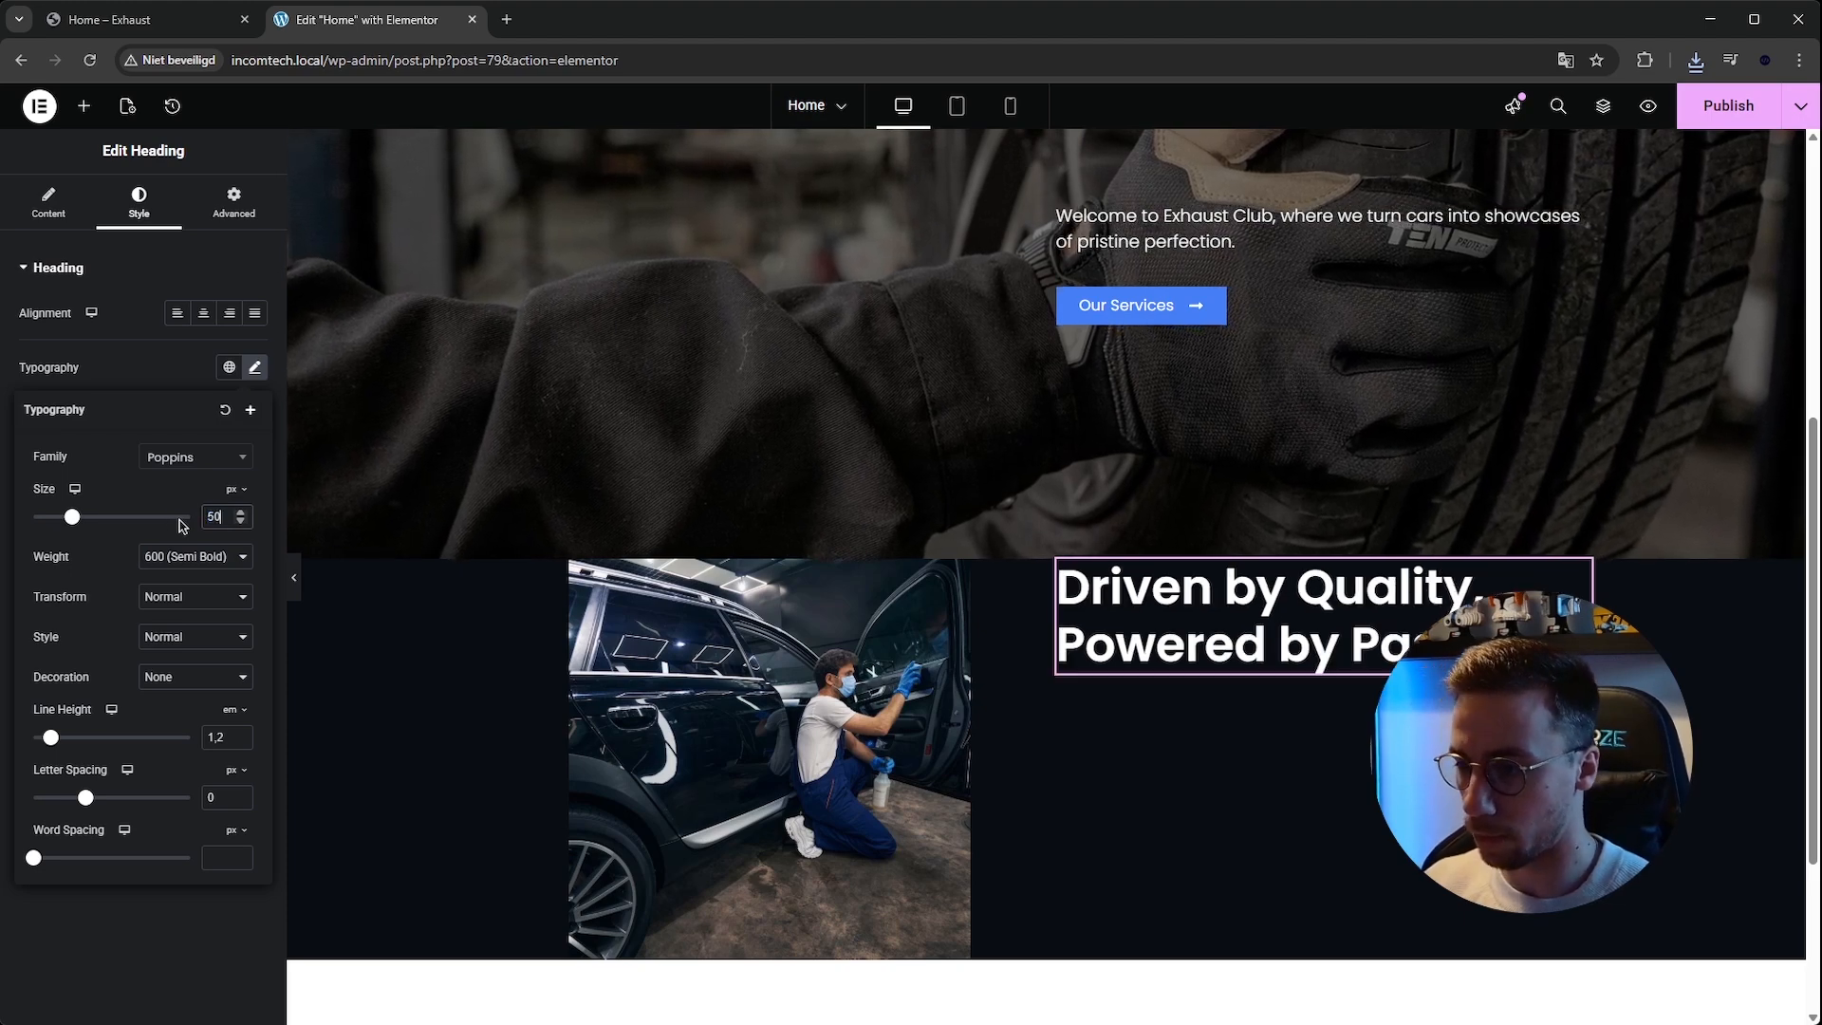
Copy the template kit's heading and replace the title with Precision Care for Every Journey.
left_click(190, 21)
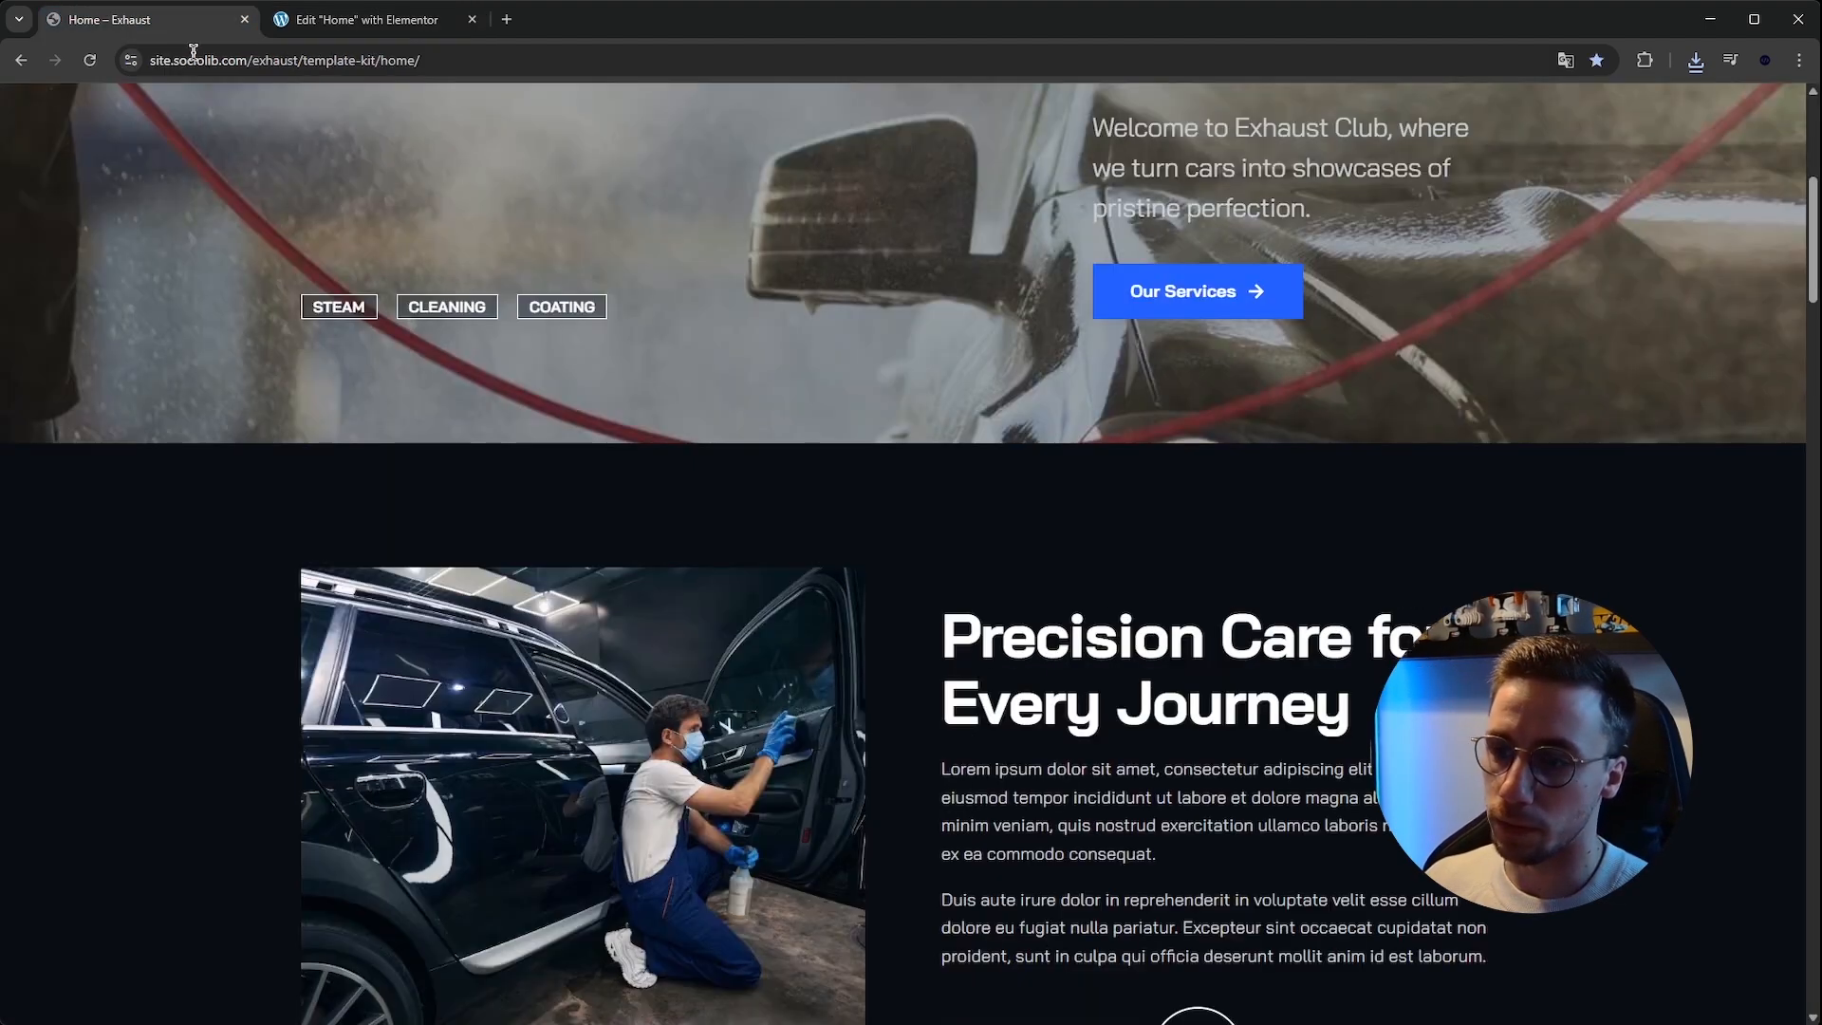
left_click_drag(940, 612, 1369, 704)
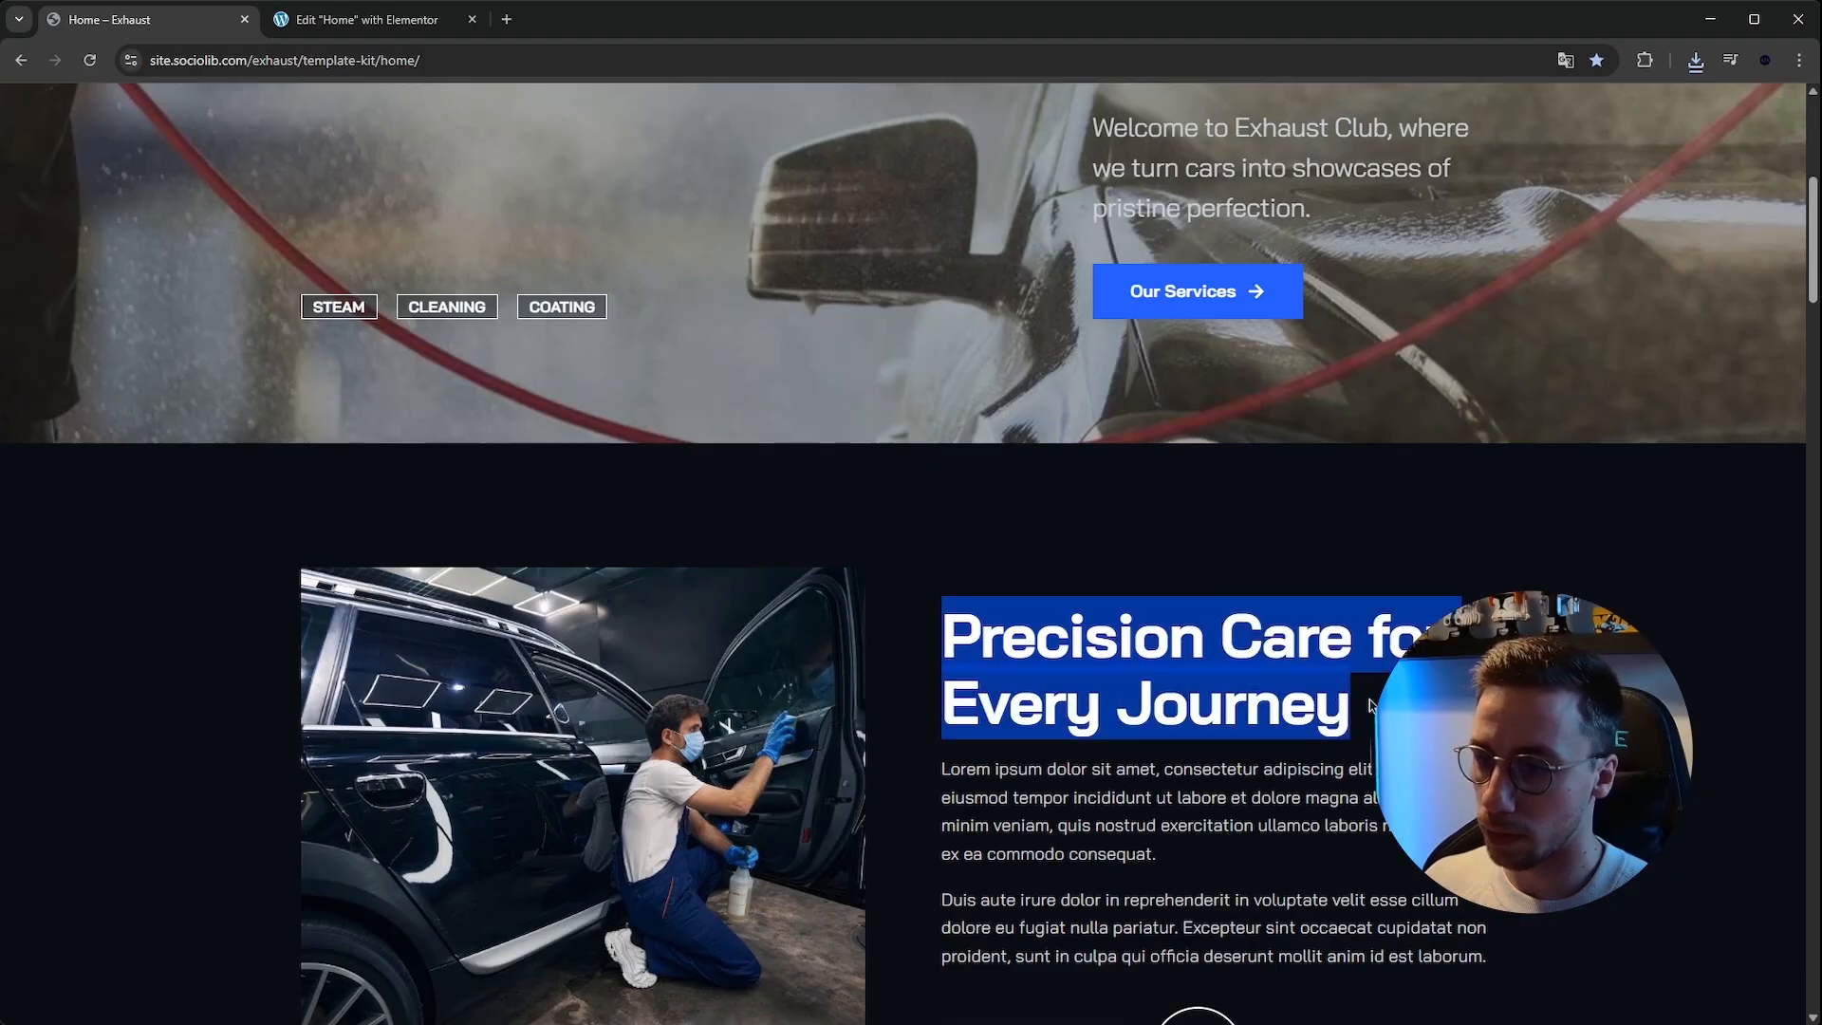
left_click(332, 21)
left_click(48, 203)
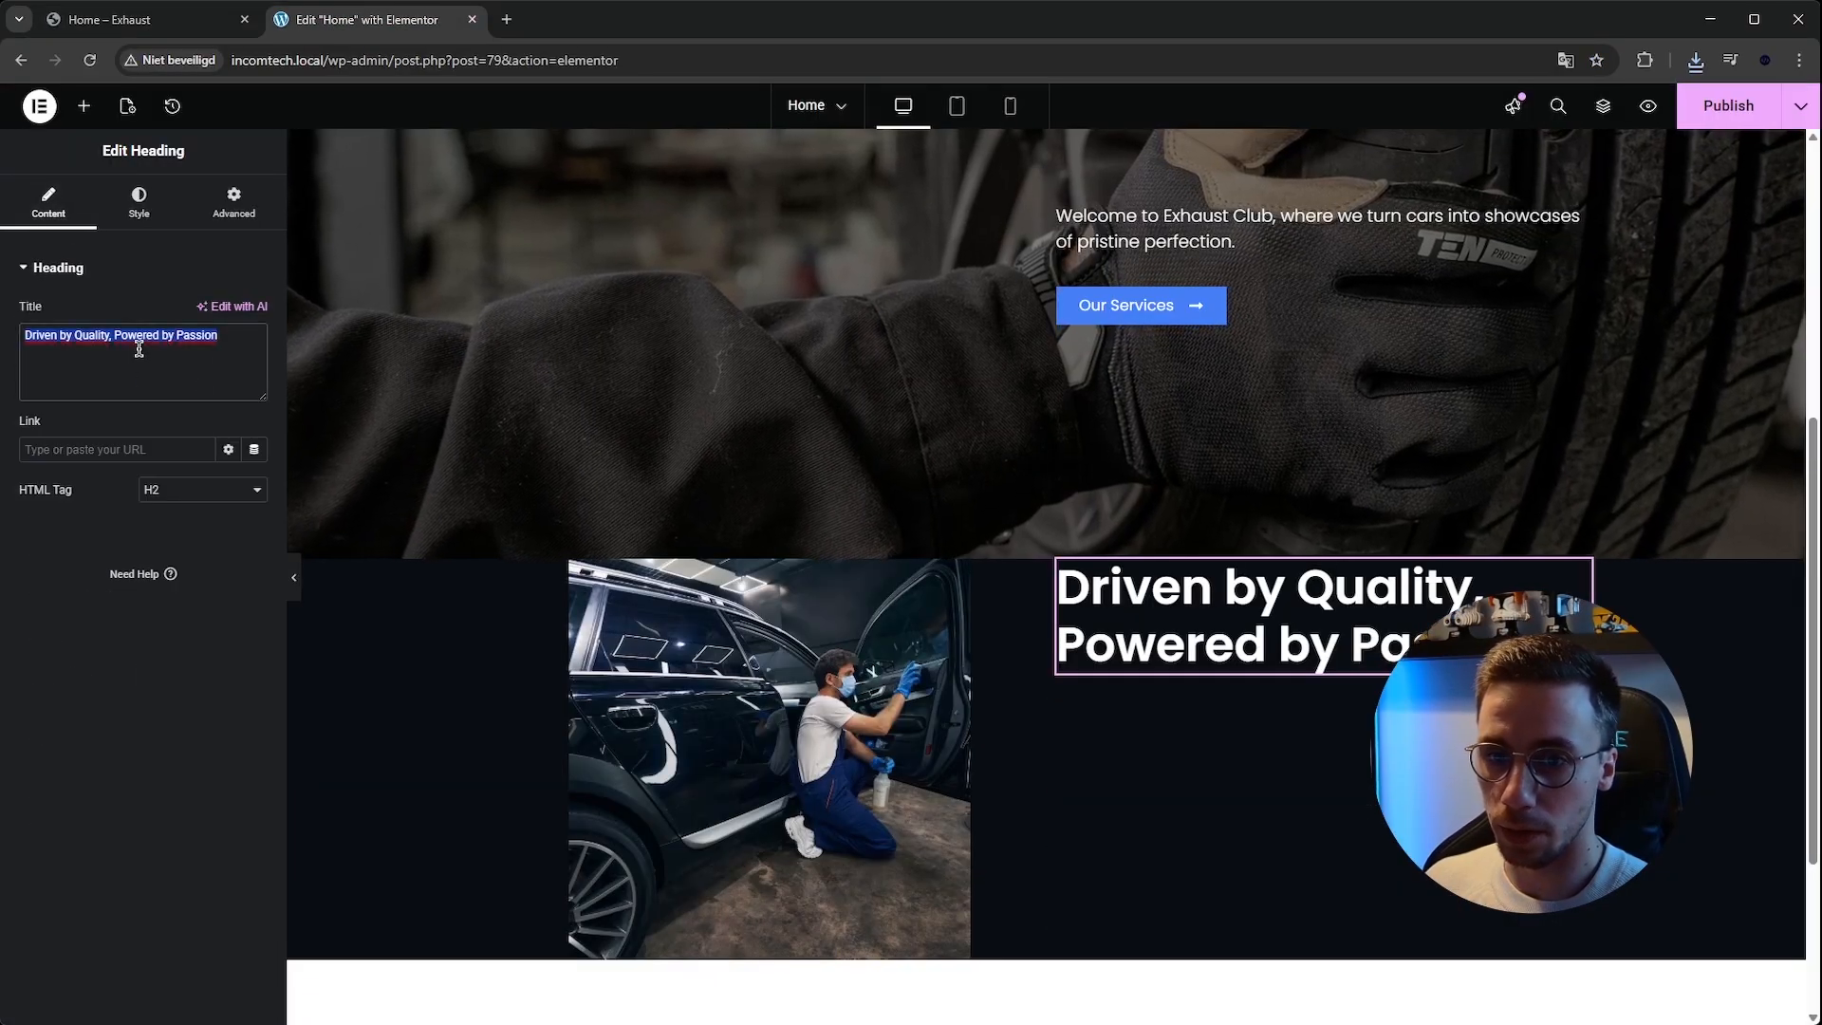
key("ctrl+v")
scroll(459, 215, "down", 2)
Copy the hero's paragraph text widget and paste it below the new heading.
key("ctrl+Tab")
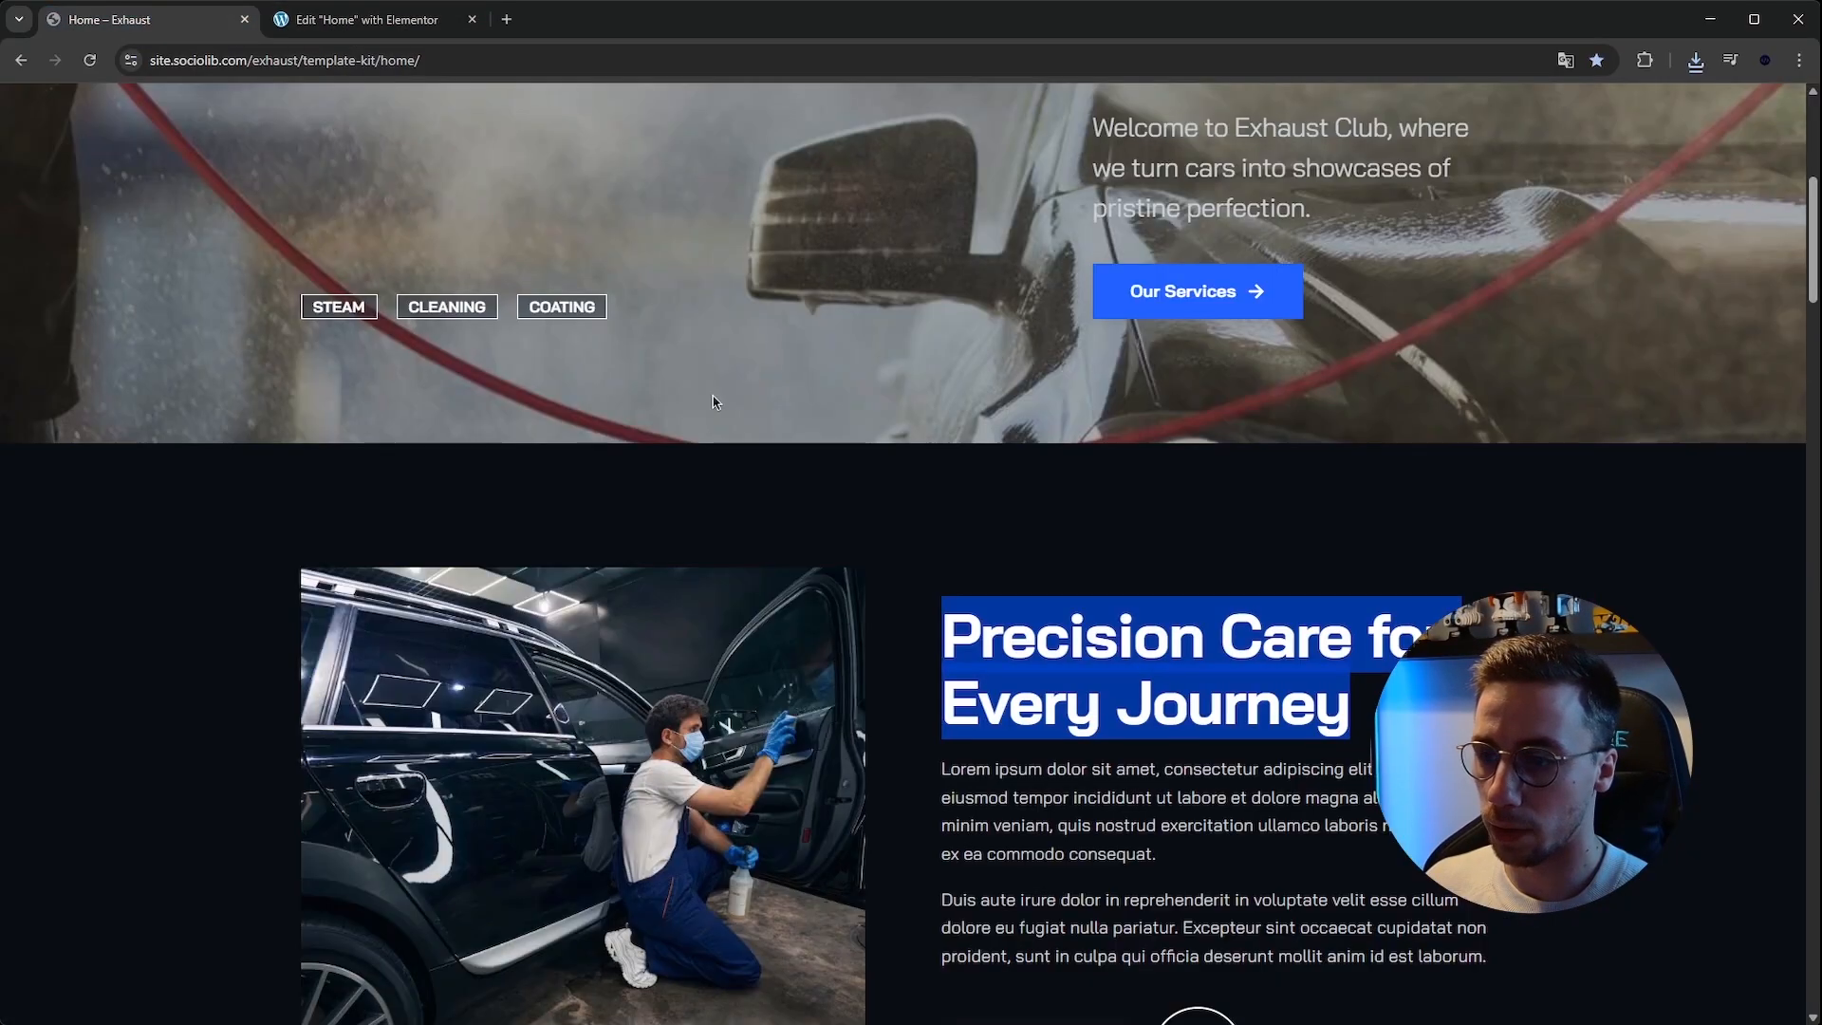
scroll(950, 685, "down", 1)
left_click(365, 19)
scroll(1224, 522, "up", 5)
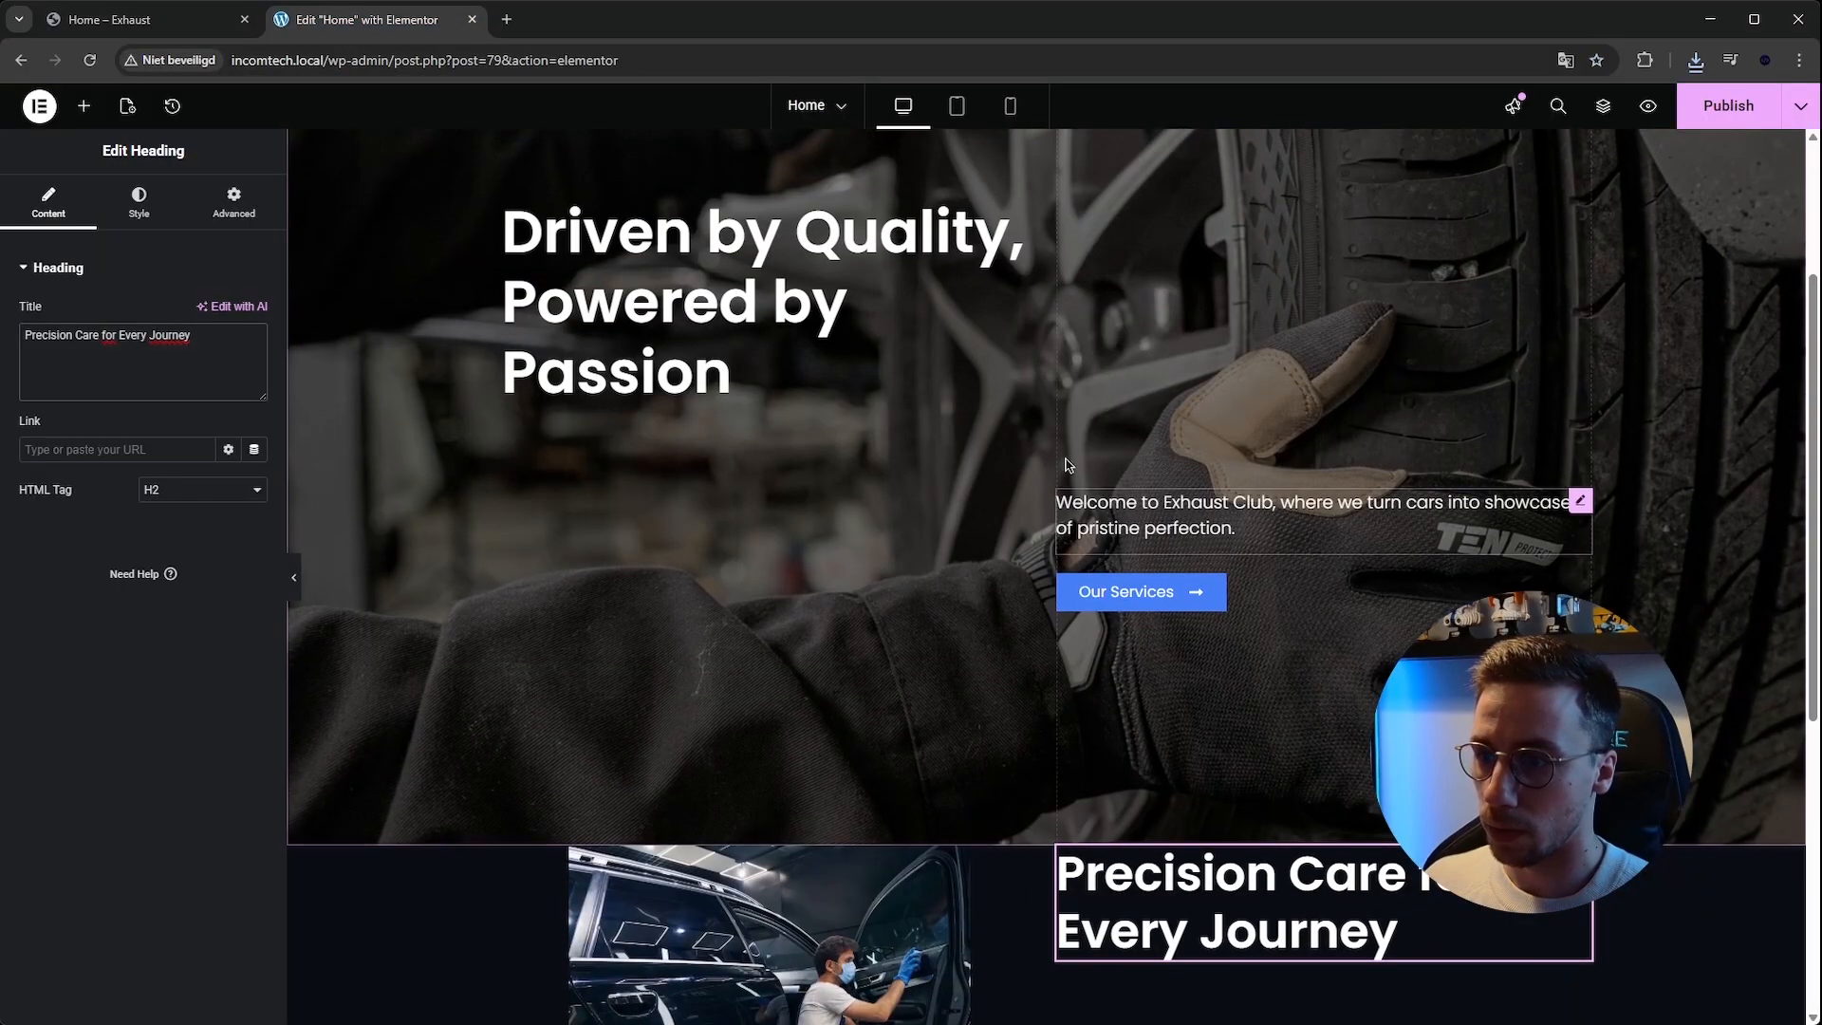
right_click(1227, 527)
scroll(1229, 588, "down", 4)
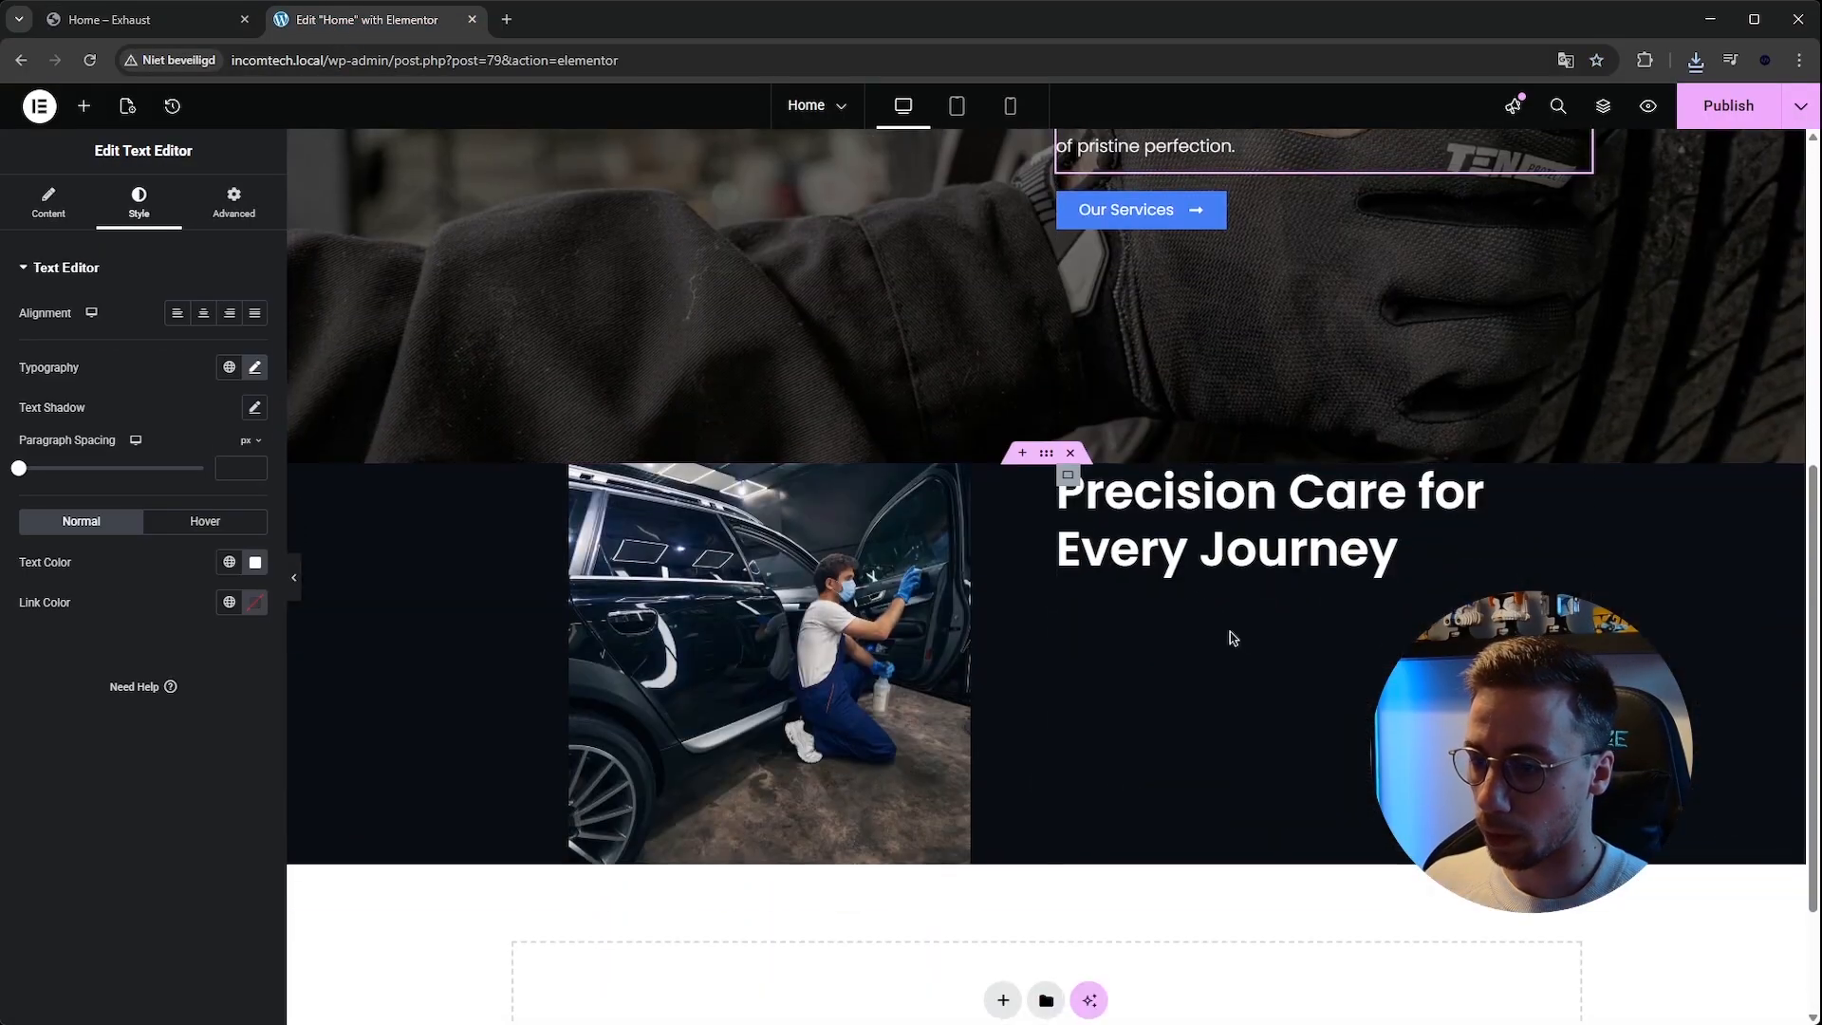
right_click(1172, 555)
left_click(1271, 690)
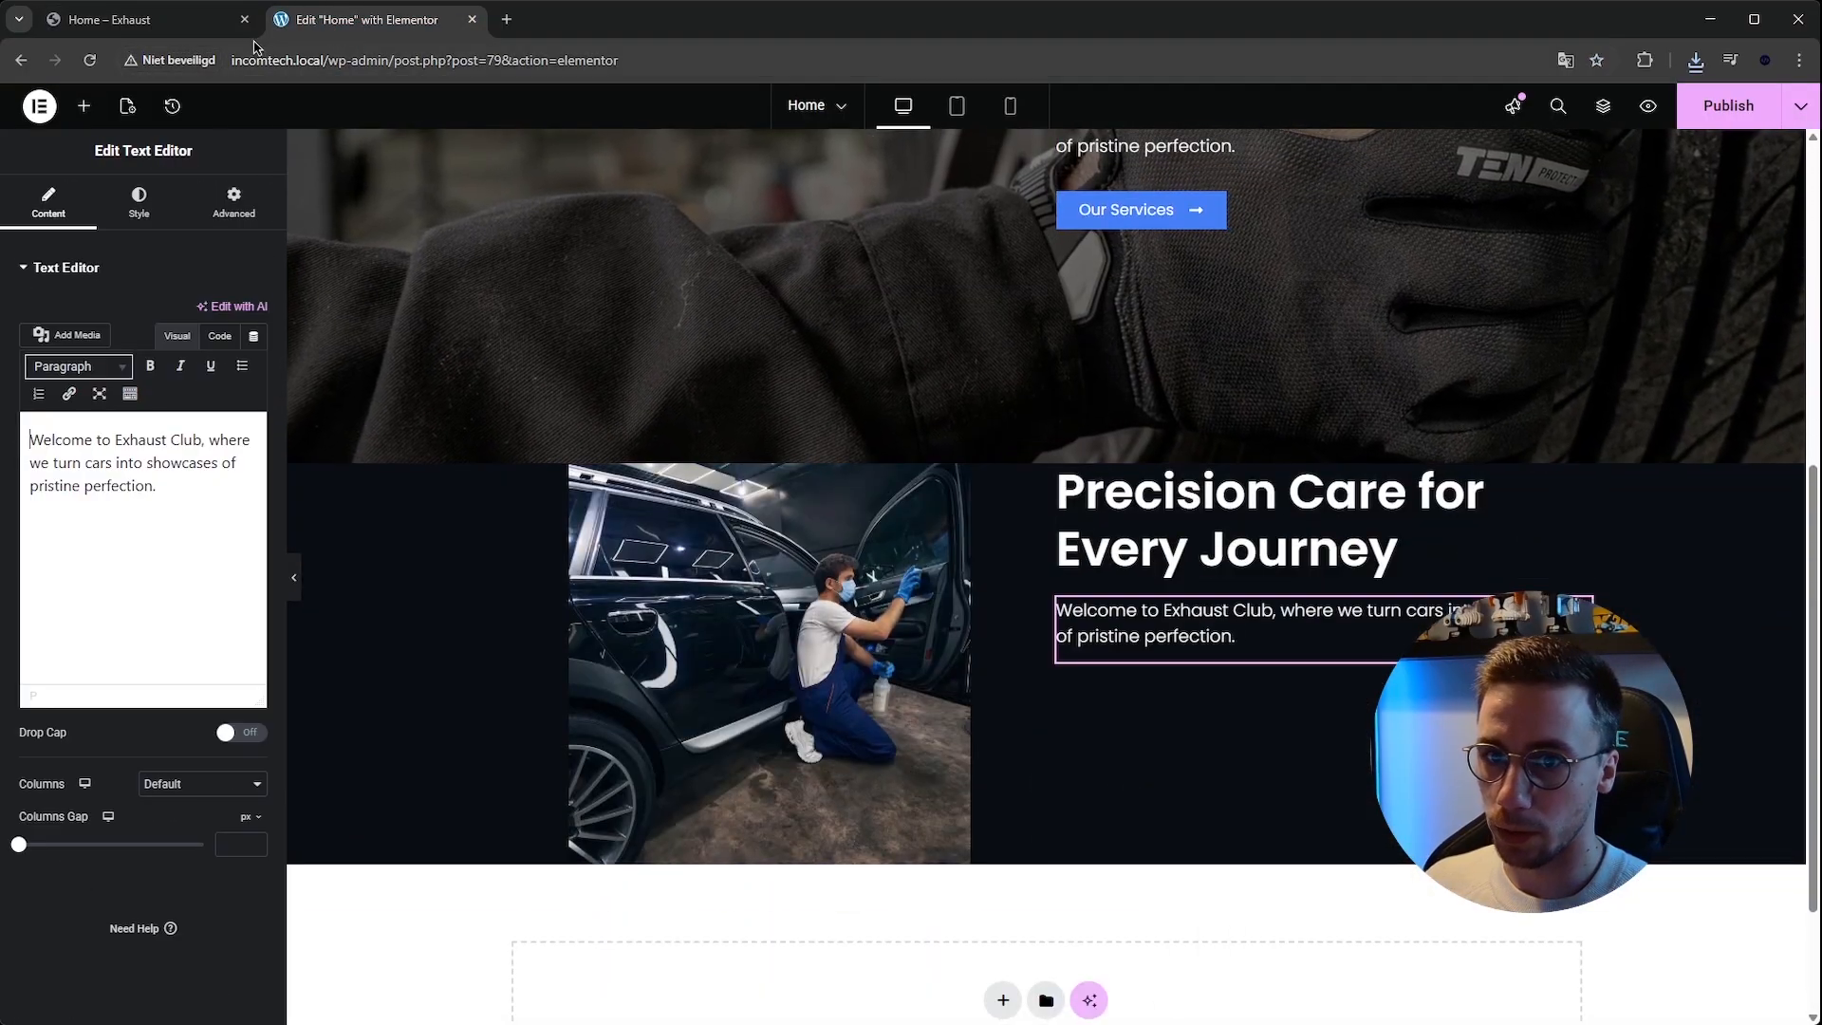
Replace the pasted paragraph with the two lorem ipsum paragraphs copied from the template kit.
left_click(190, 21)
left_click_drag(936, 670, 1423, 861)
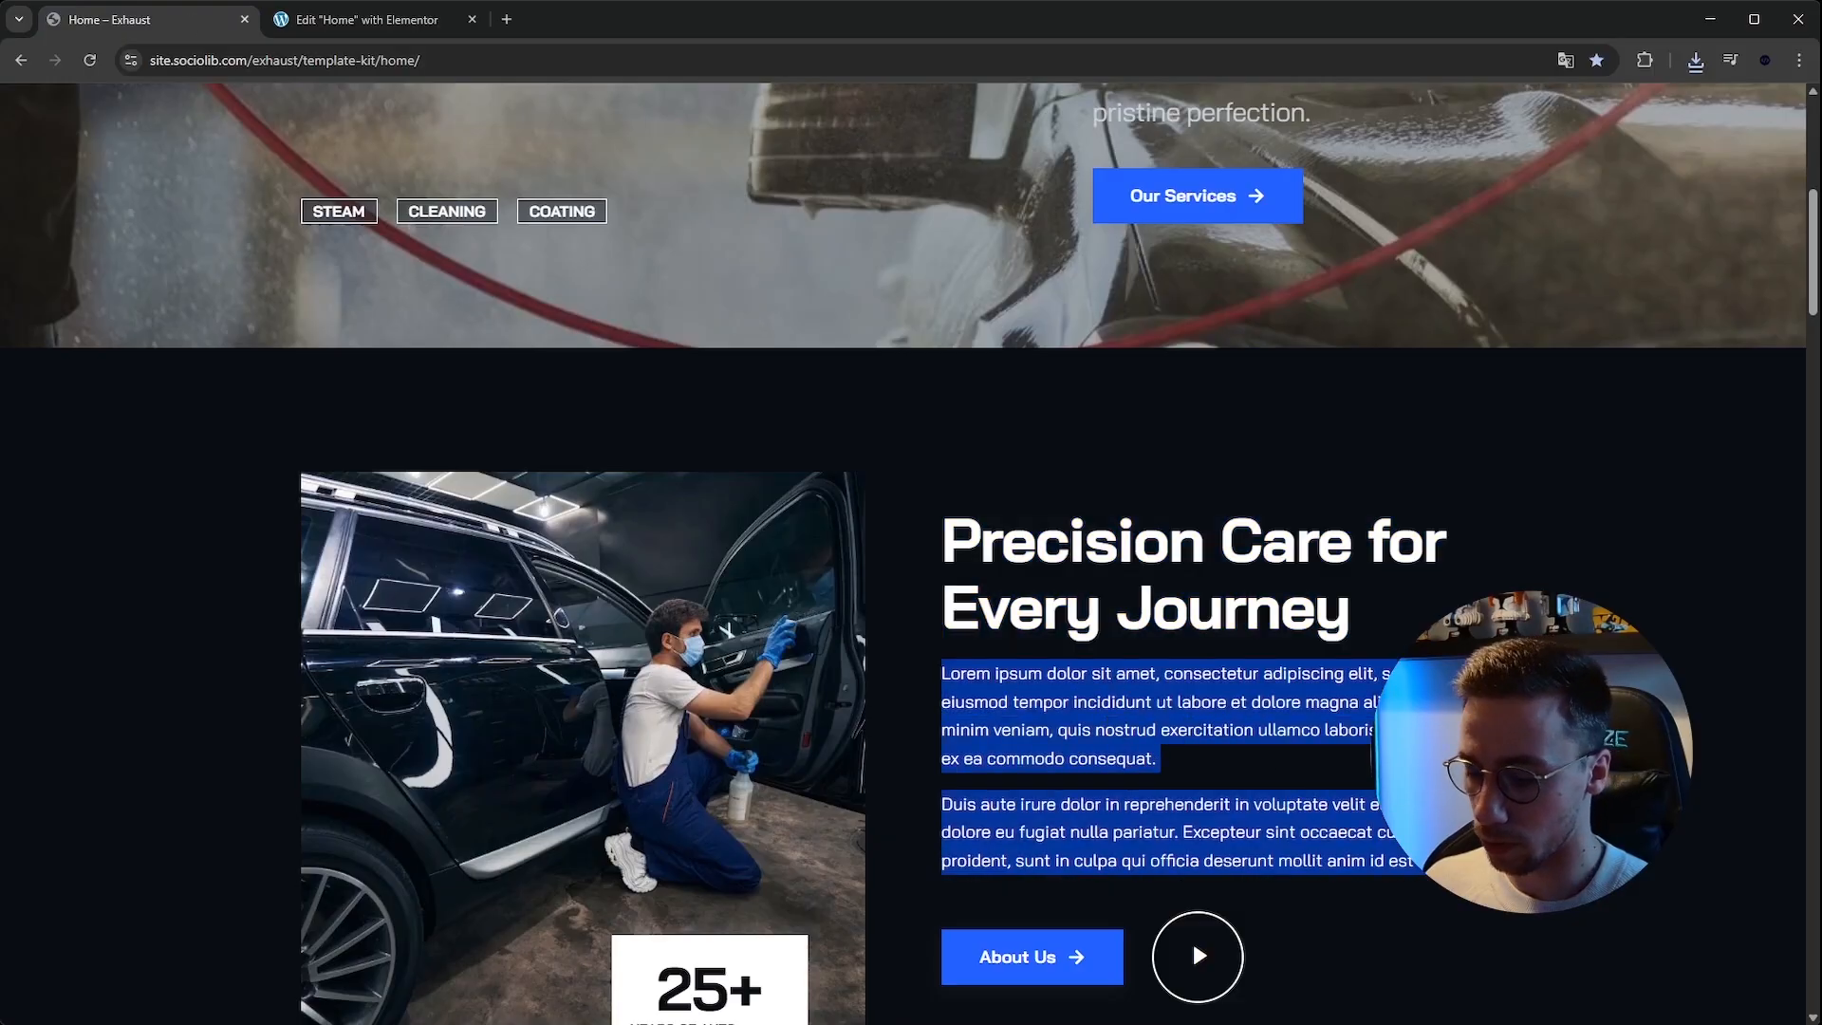
key("ctrl+c")
left_click(366, 19)
left_click(188, 492)
key("ctrl+a")
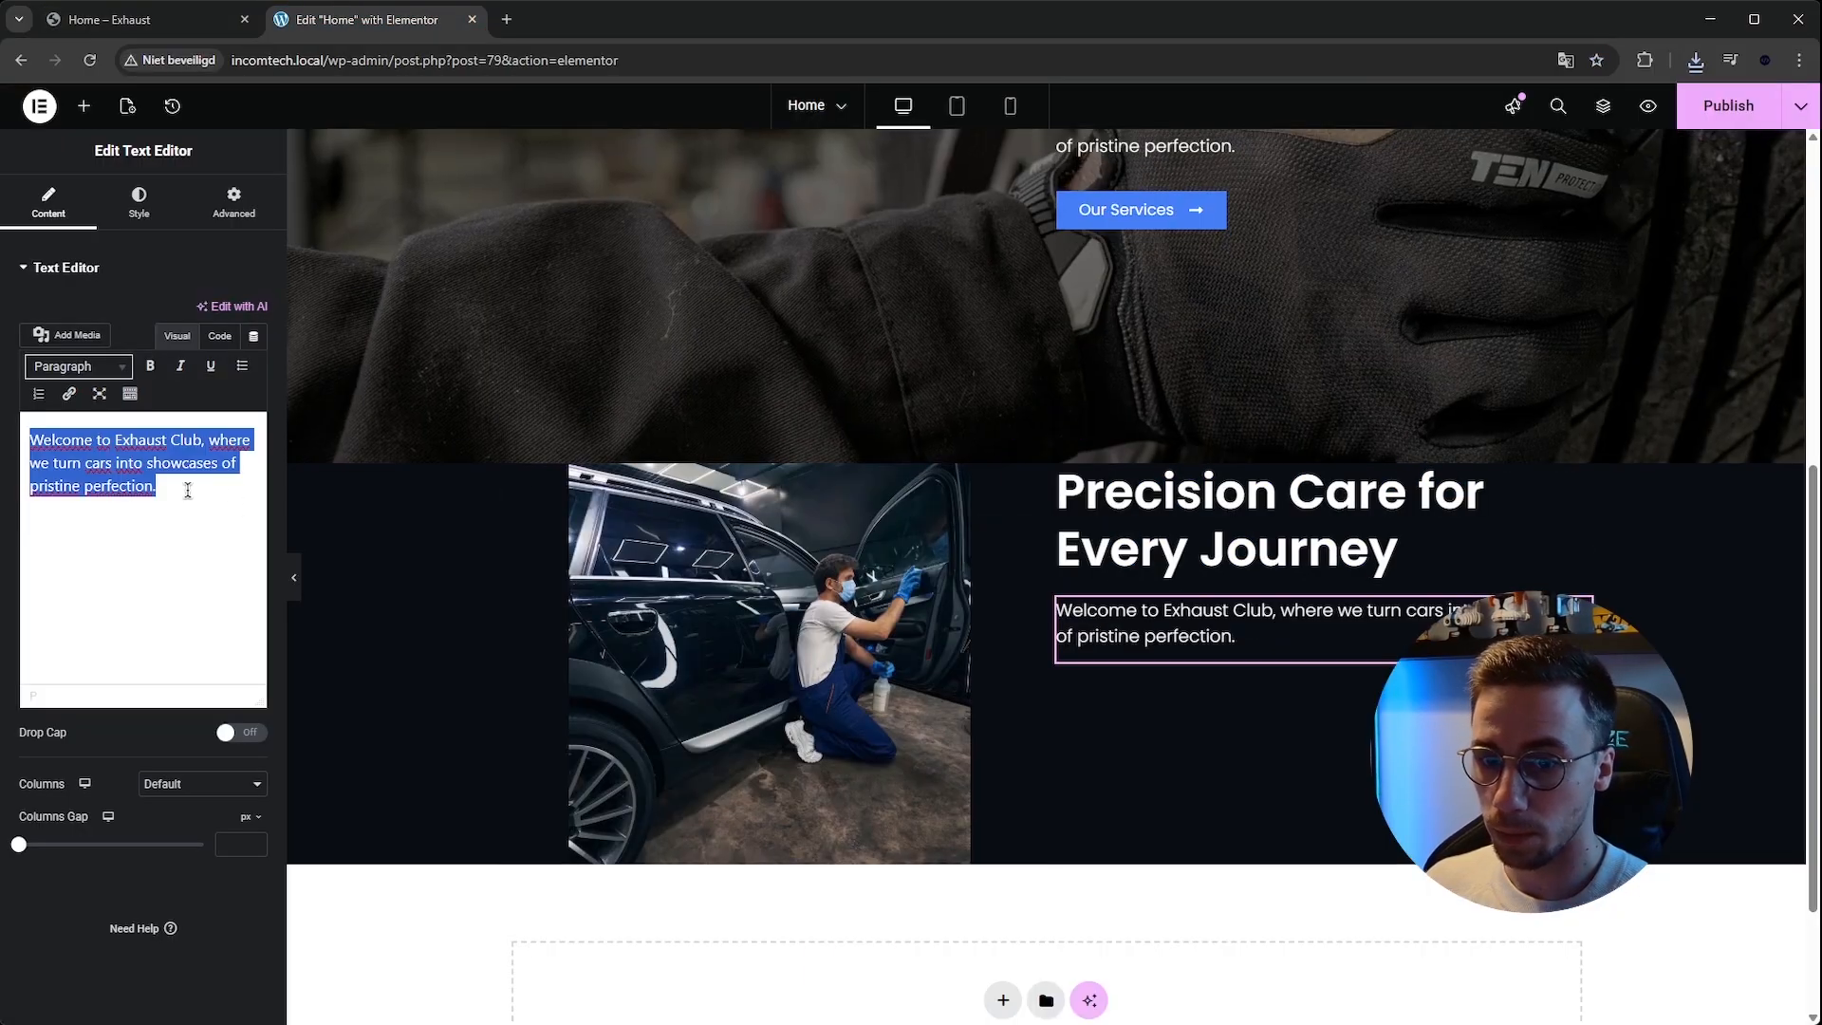
key("ctrl+v")
Copy the hero's button below the paragraphs and set its text to About us.
scroll(849, 327, "up", 3)
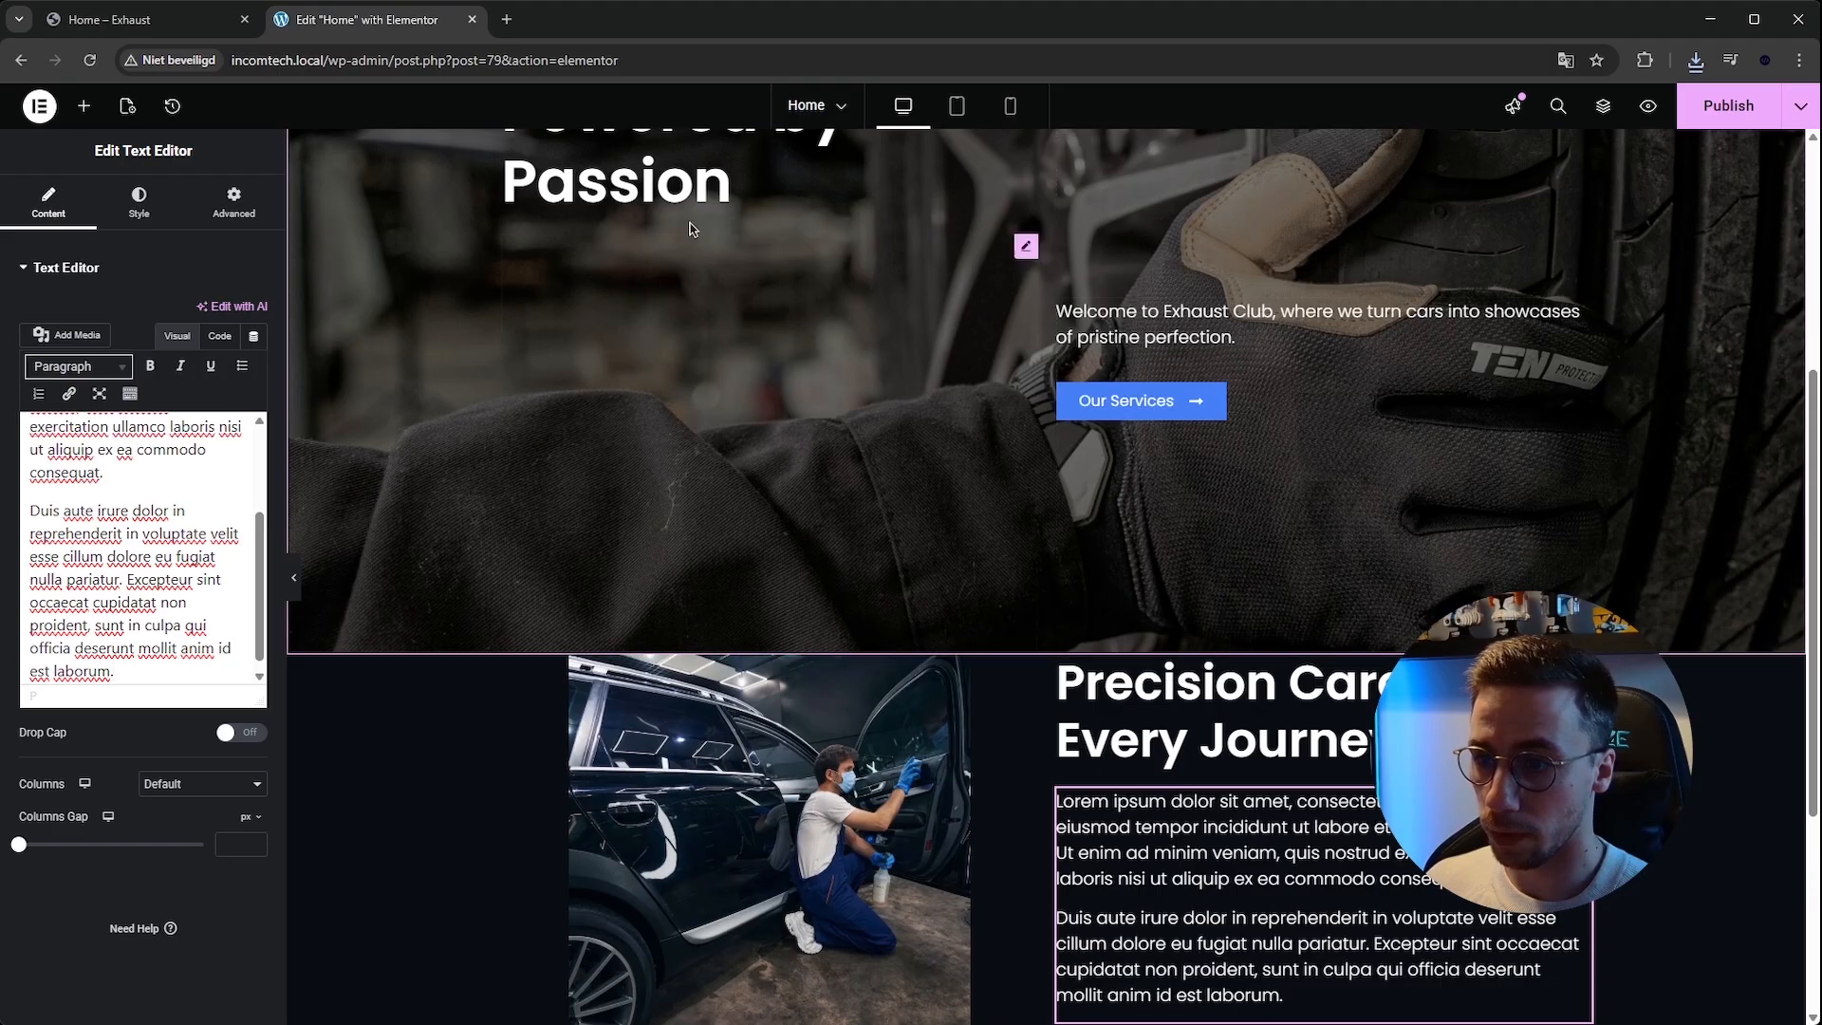
left_click(147, 19)
scroll(318, 85, "down", 3)
left_click(367, 19)
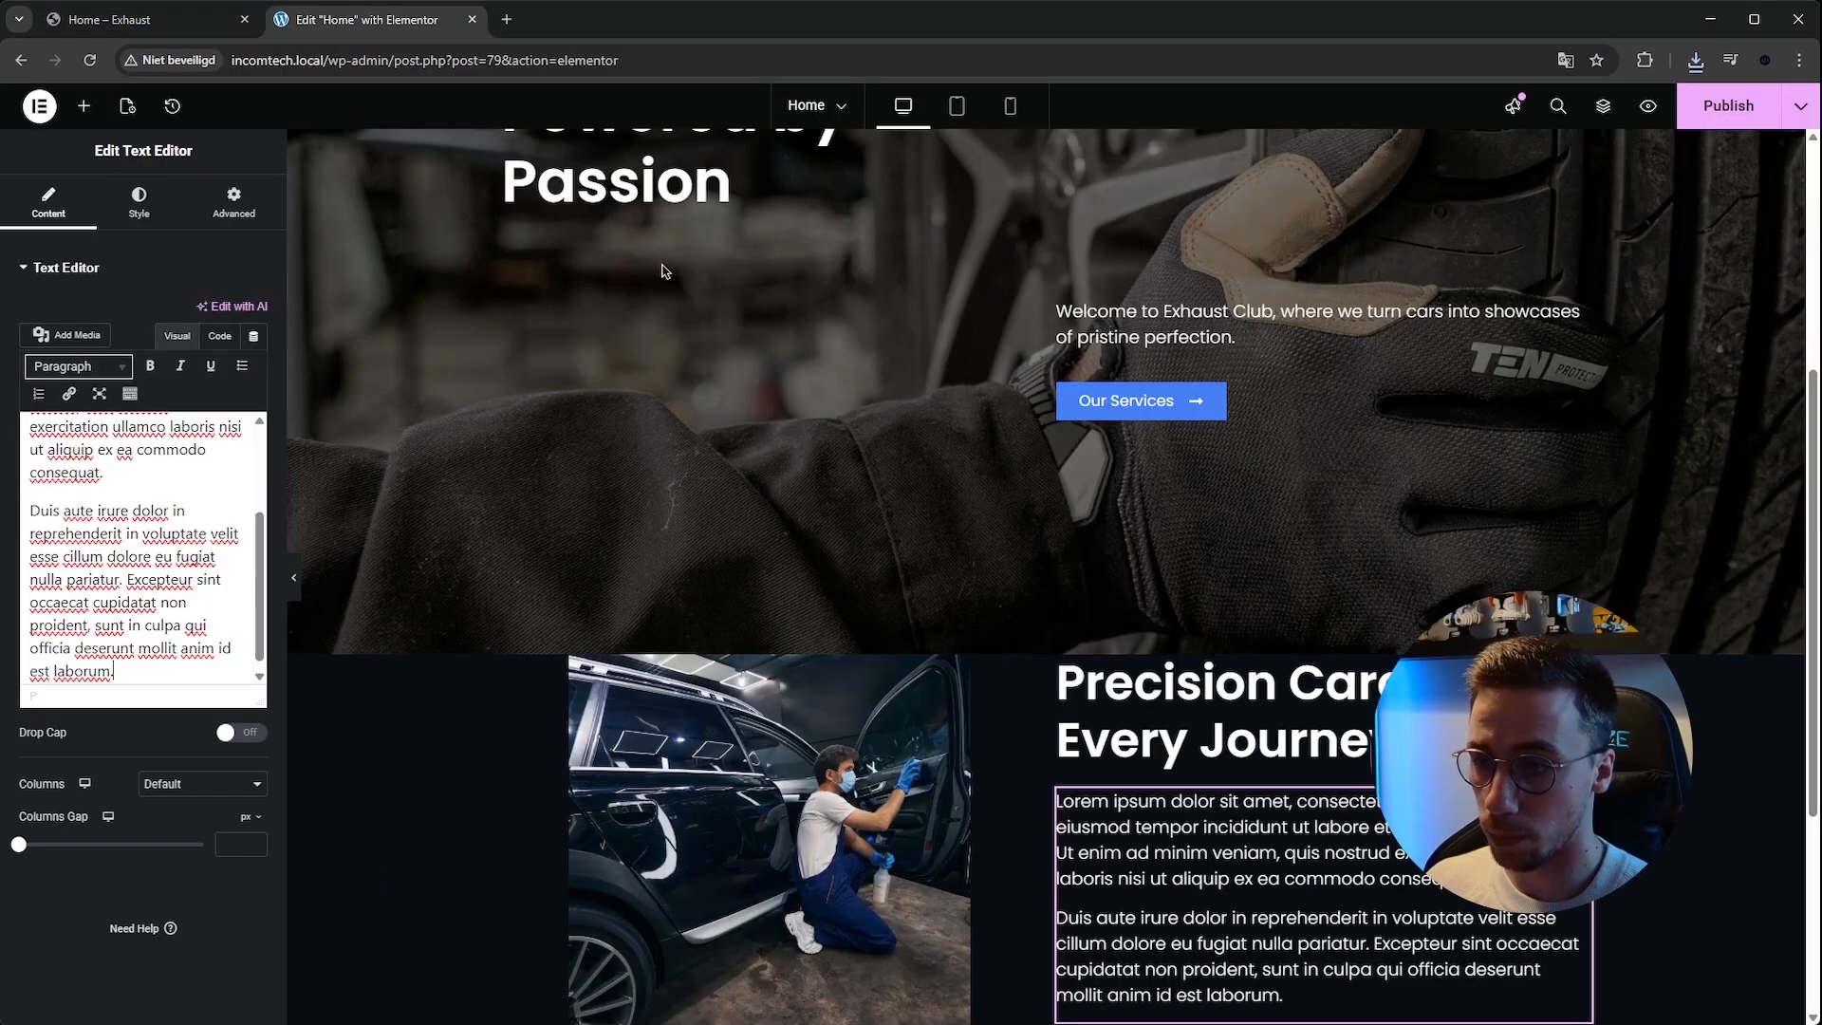
left_click(1215, 396)
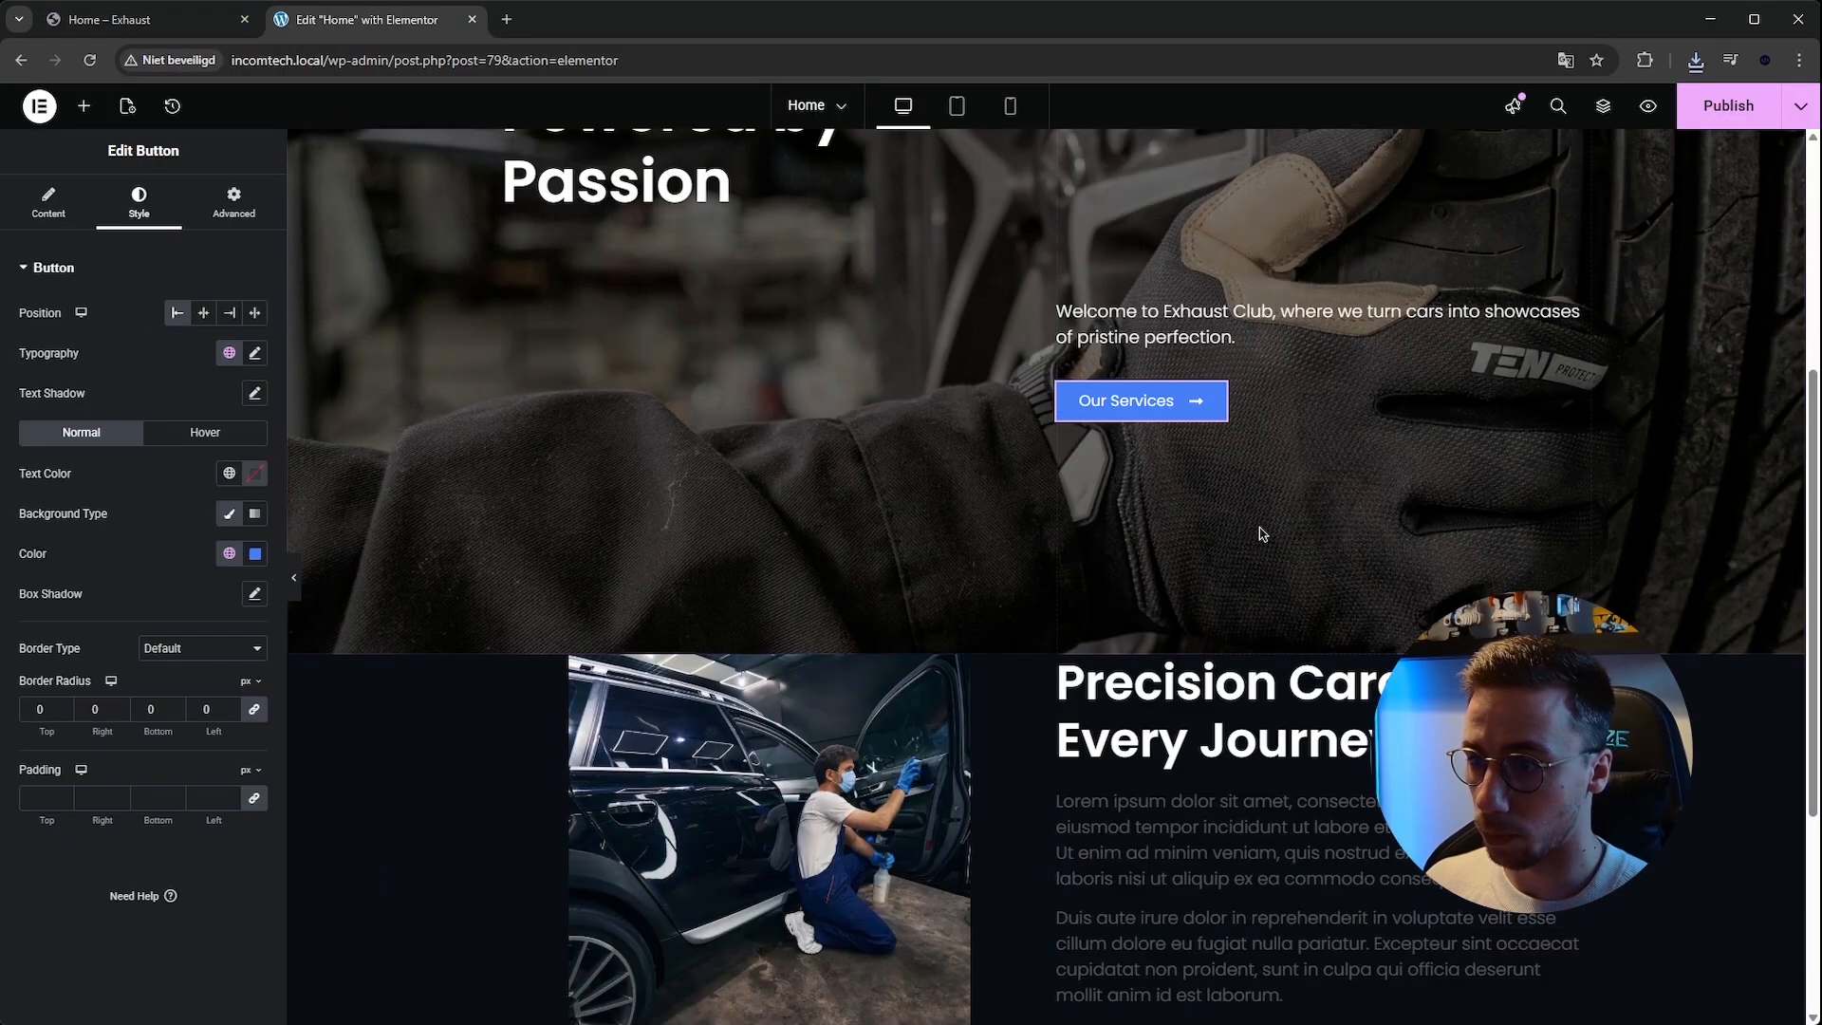
right_click(1214, 399)
scroll(1209, 517, "down", 4)
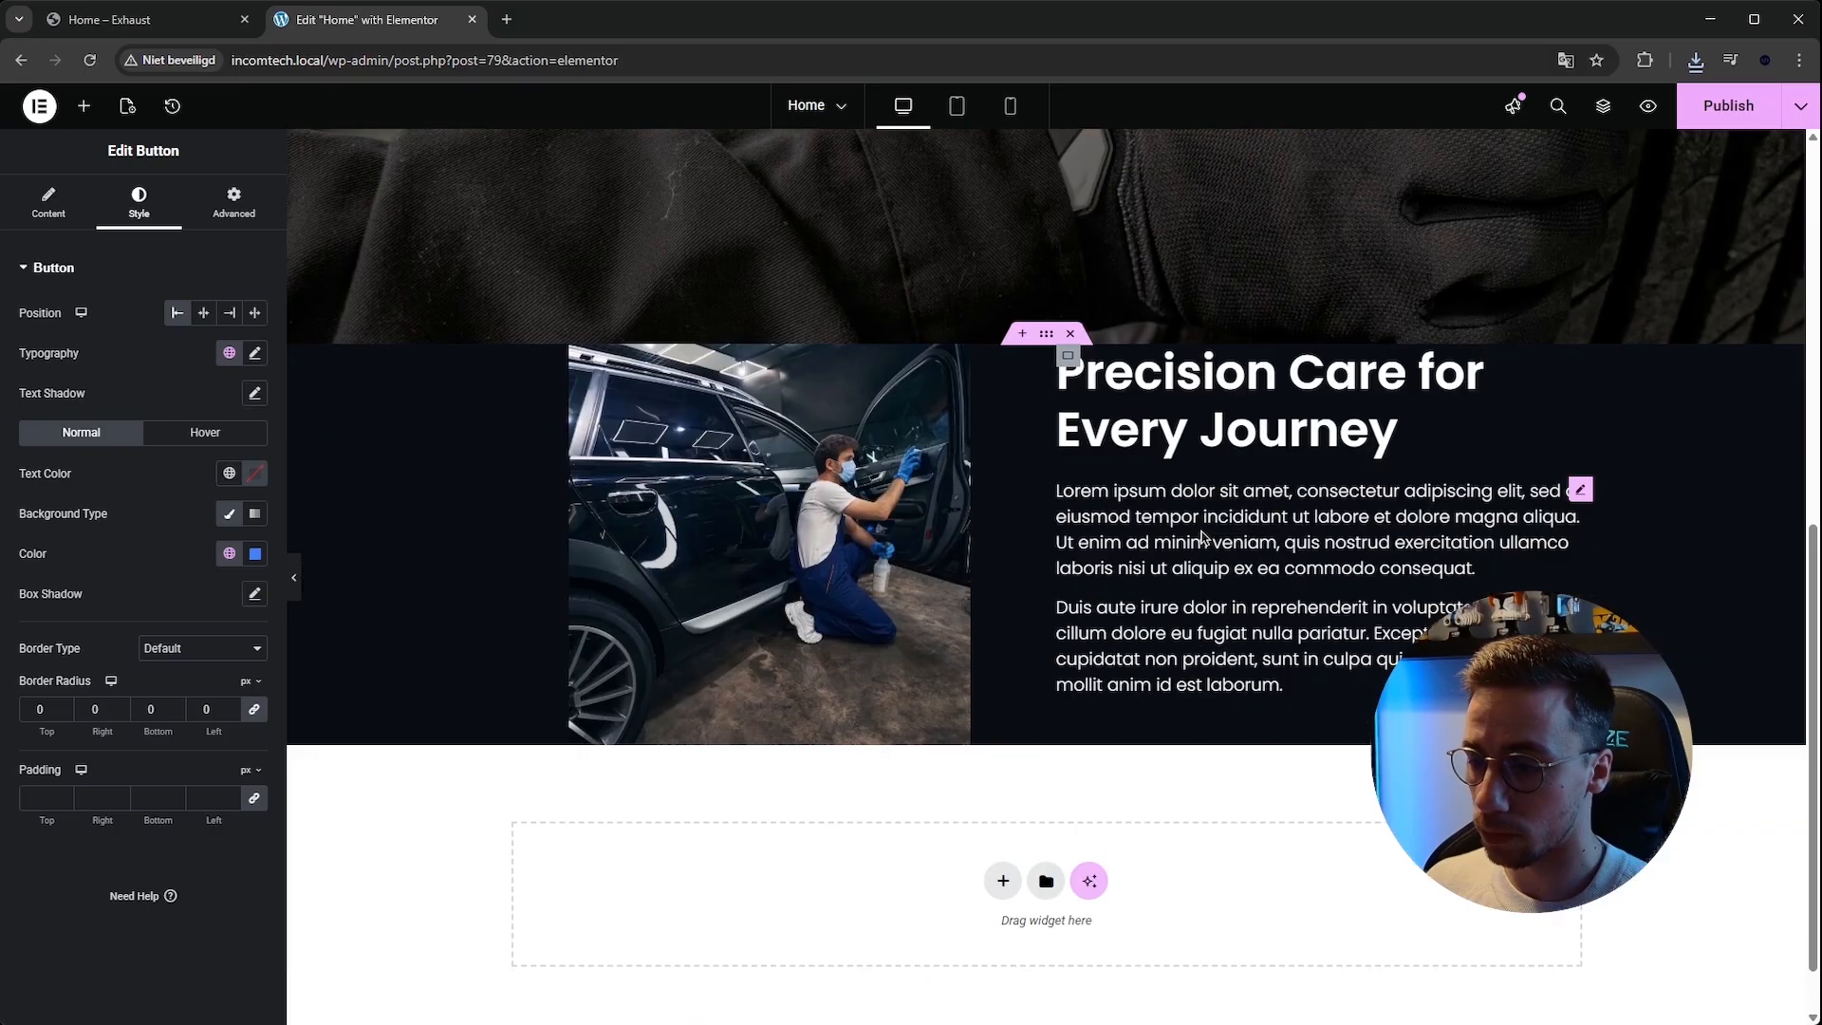
right_click(1177, 537)
left_click(1216, 666)
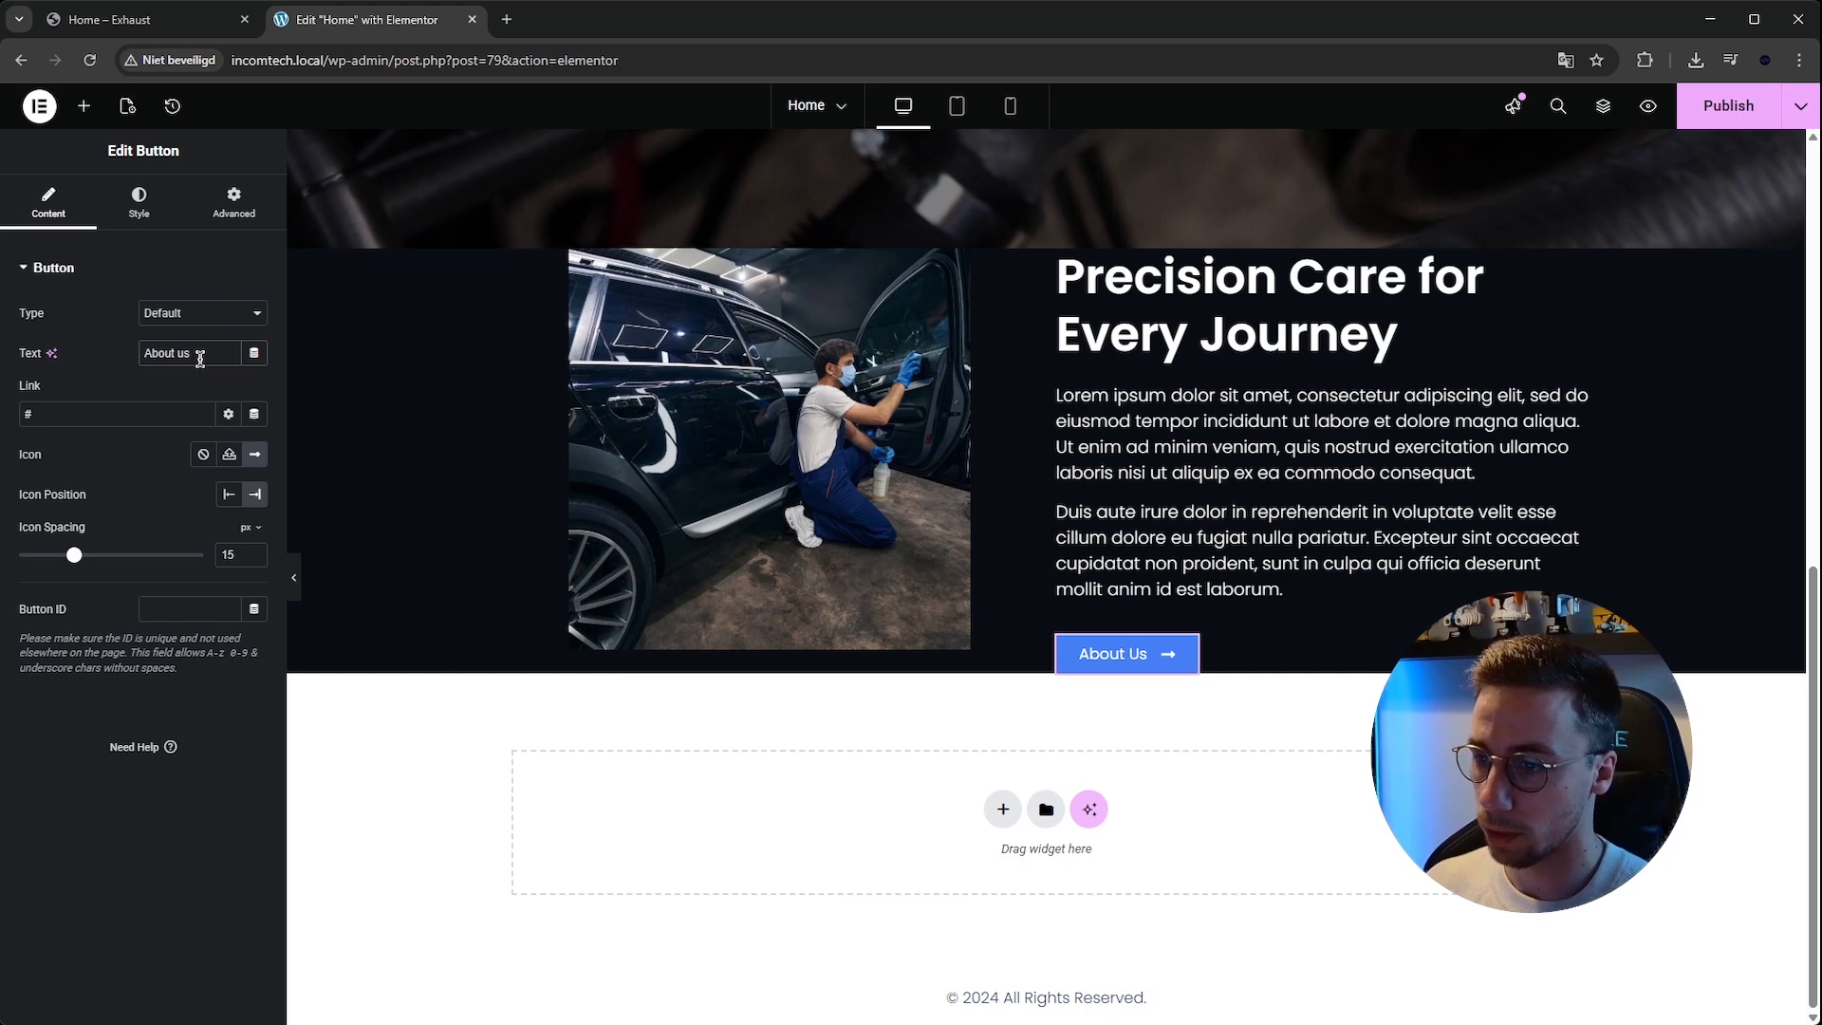
scroll(1079, 383, "up", 1)
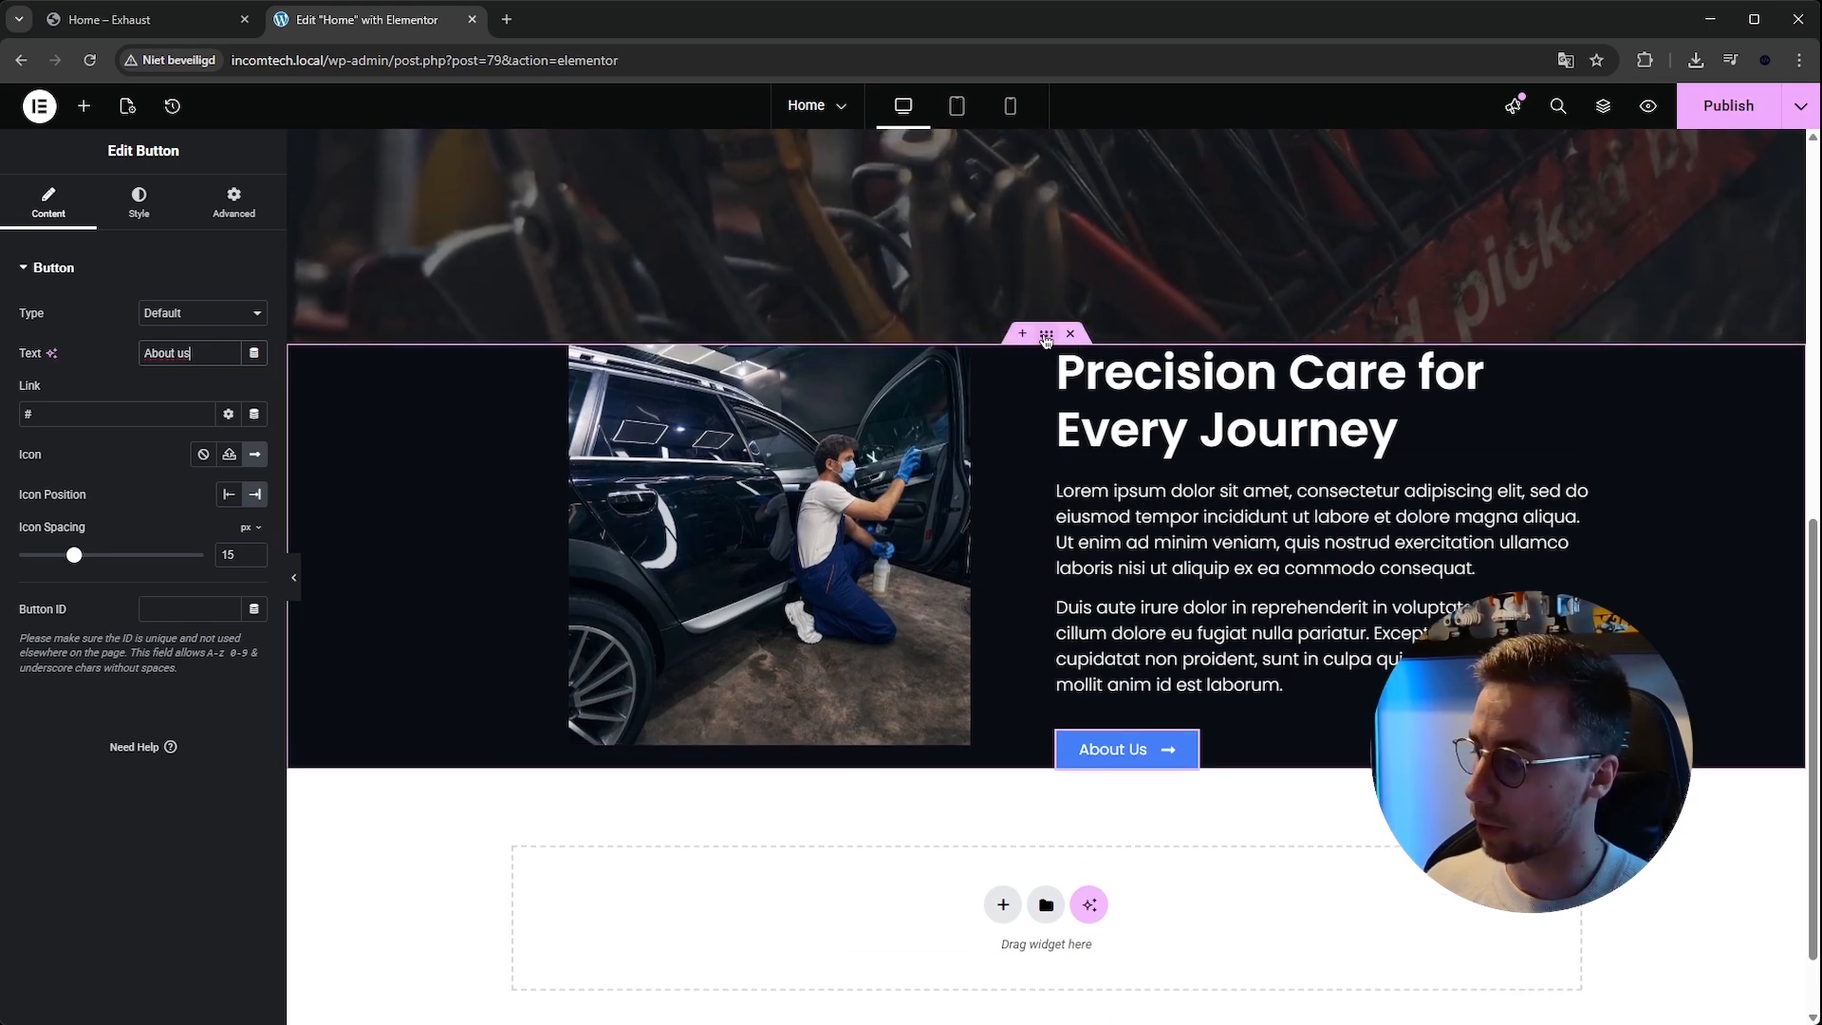
Set the about section container's padding to 150 px top and bottom and 0 on the sides.
left_click(1045, 337)
left_click(234, 200)
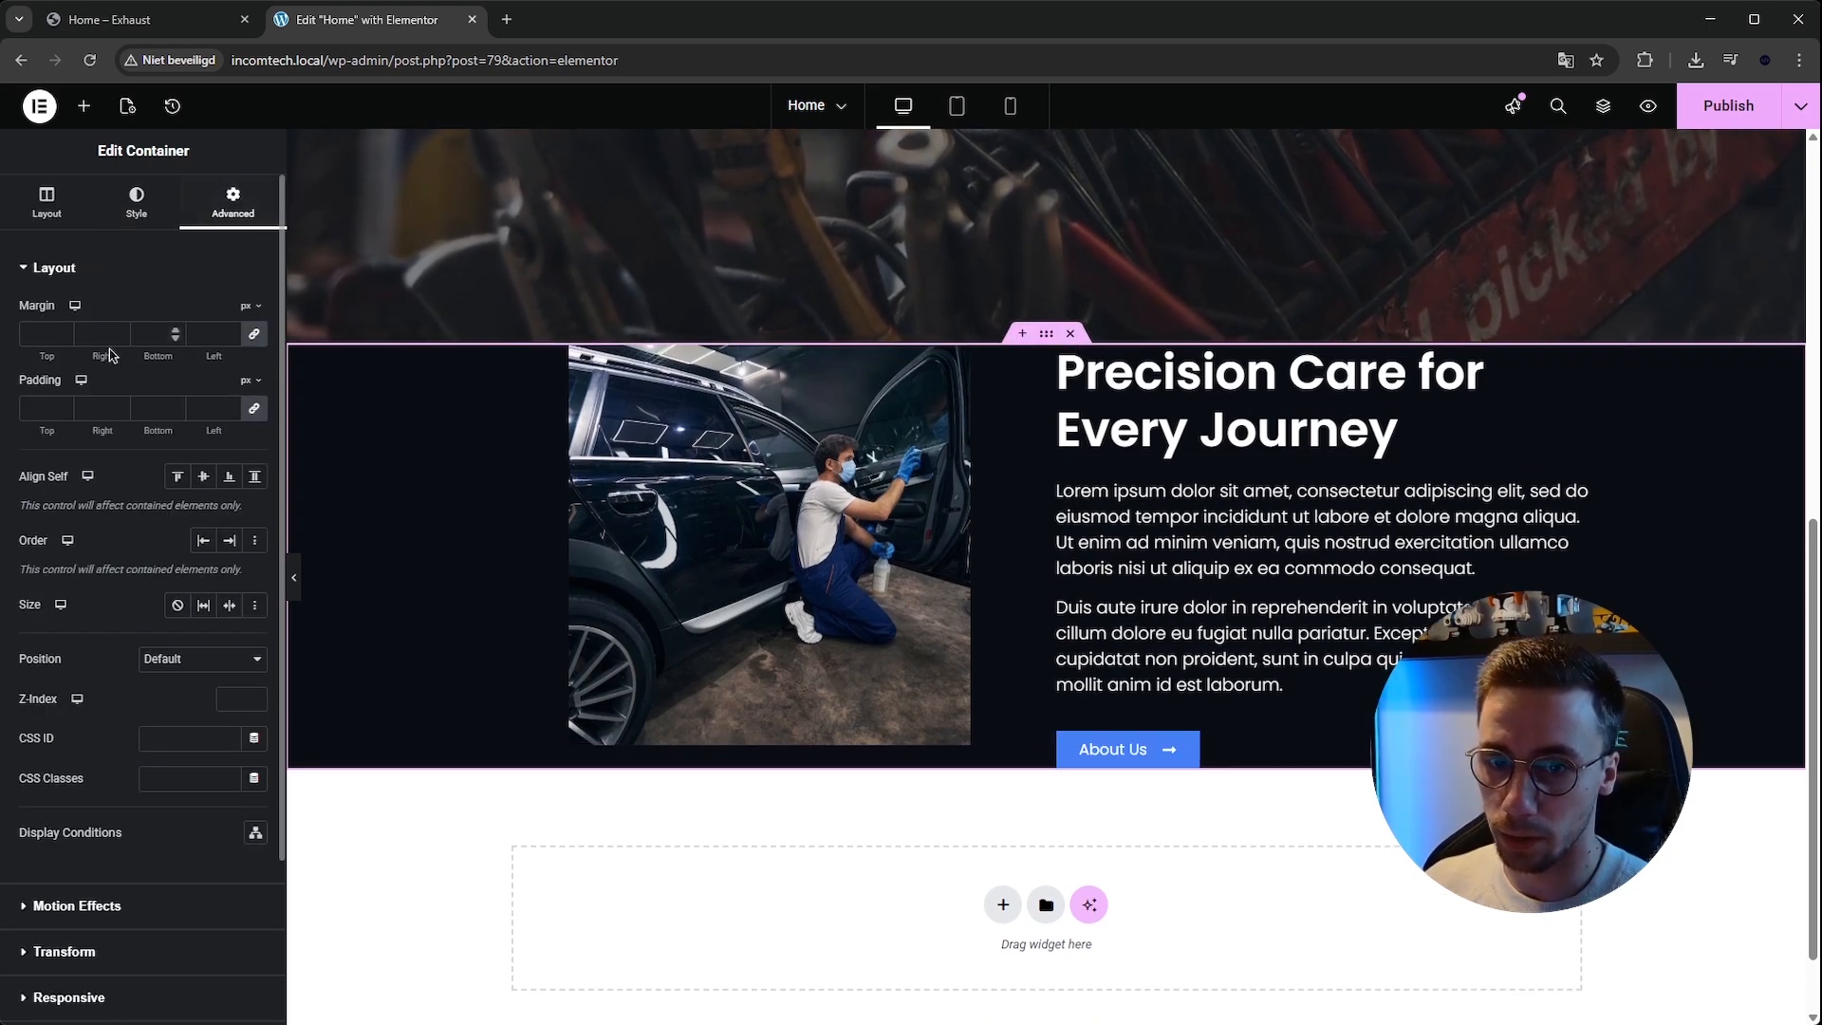
left_click(50, 408)
type("0")
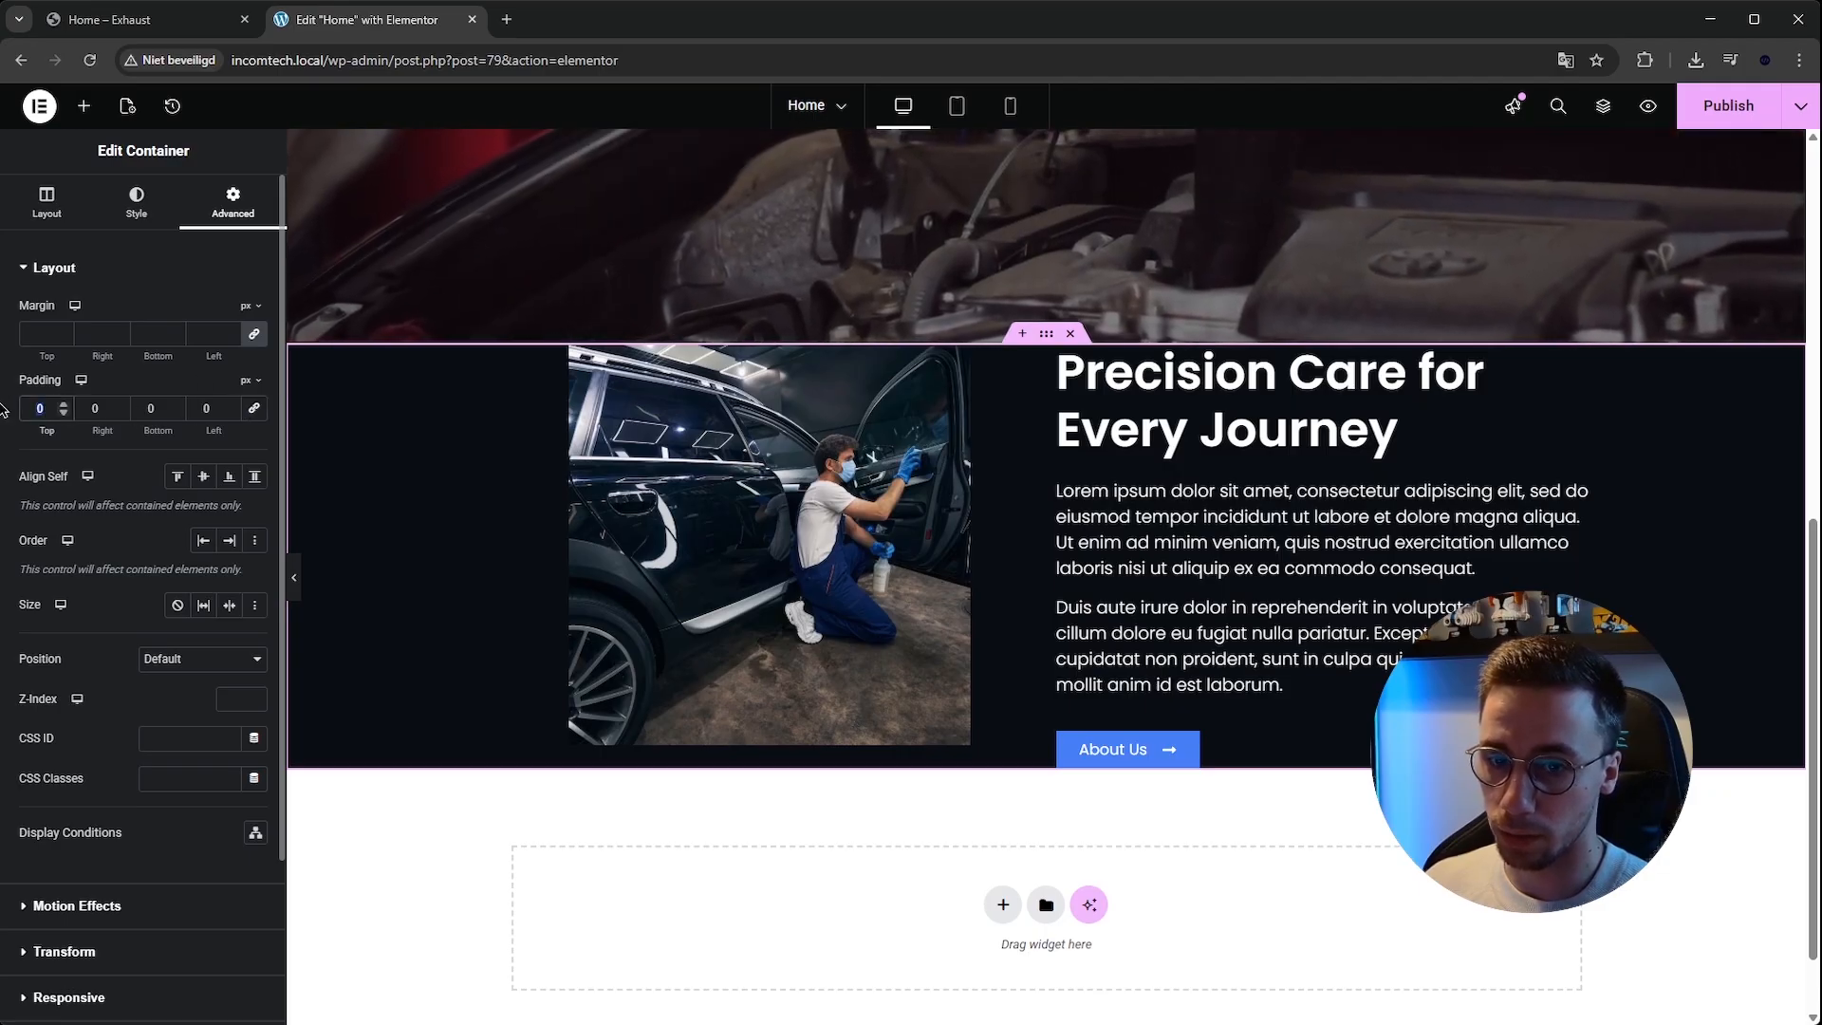
key("BackSpace")
type("50")
key("BackSpace")
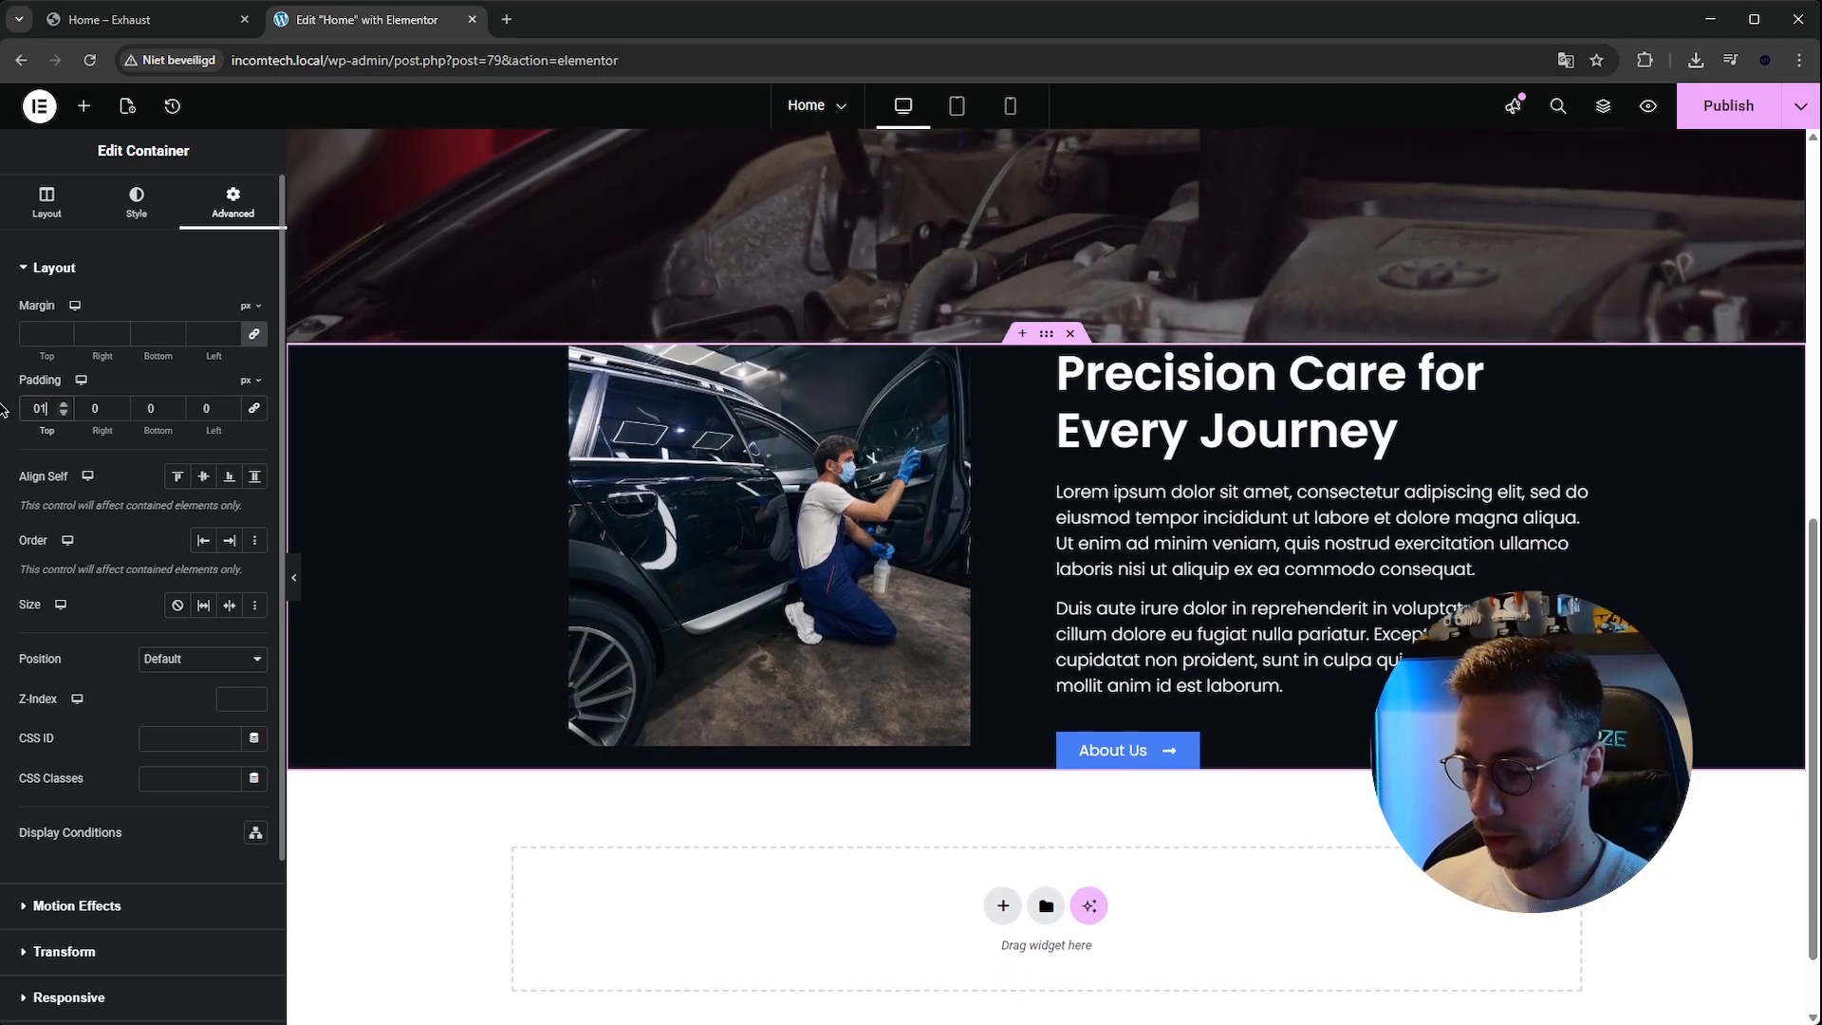
type("100")
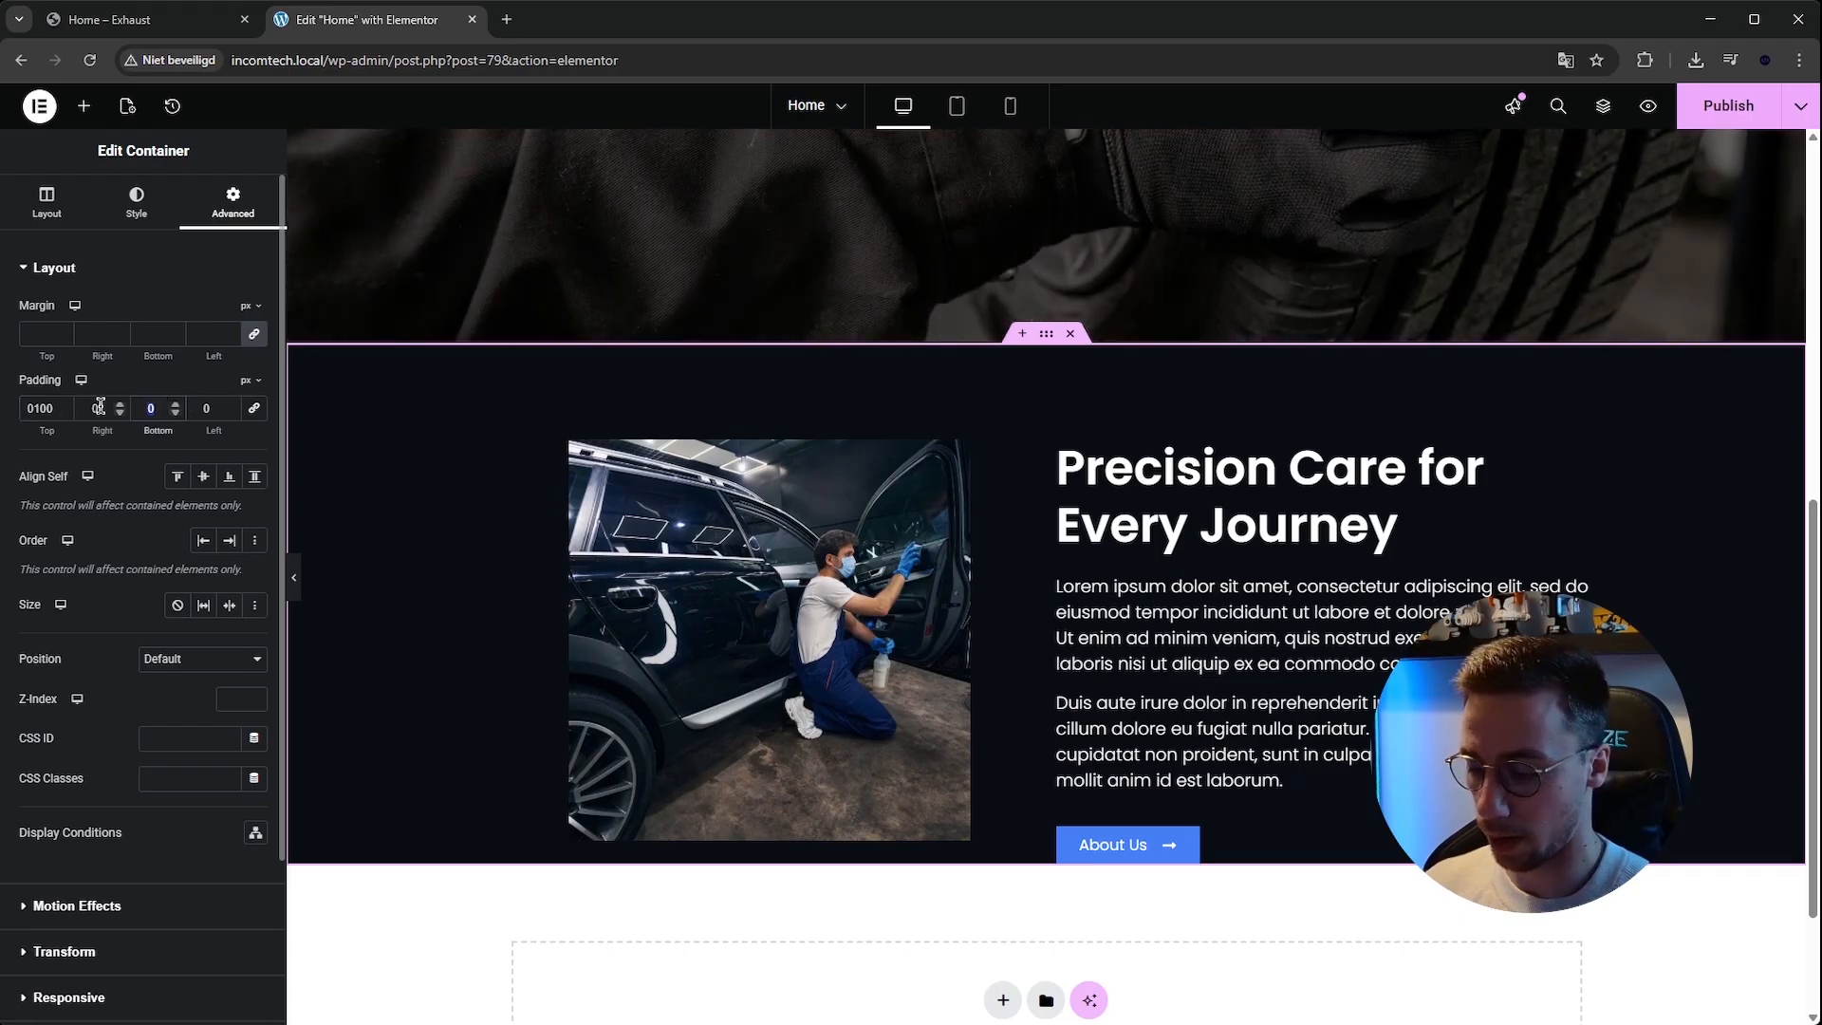
type("100")
left_click(123, 17)
scroll(432, 120, "down", 1)
scroll(438, 120, "up", 1)
left_click(343, 19)
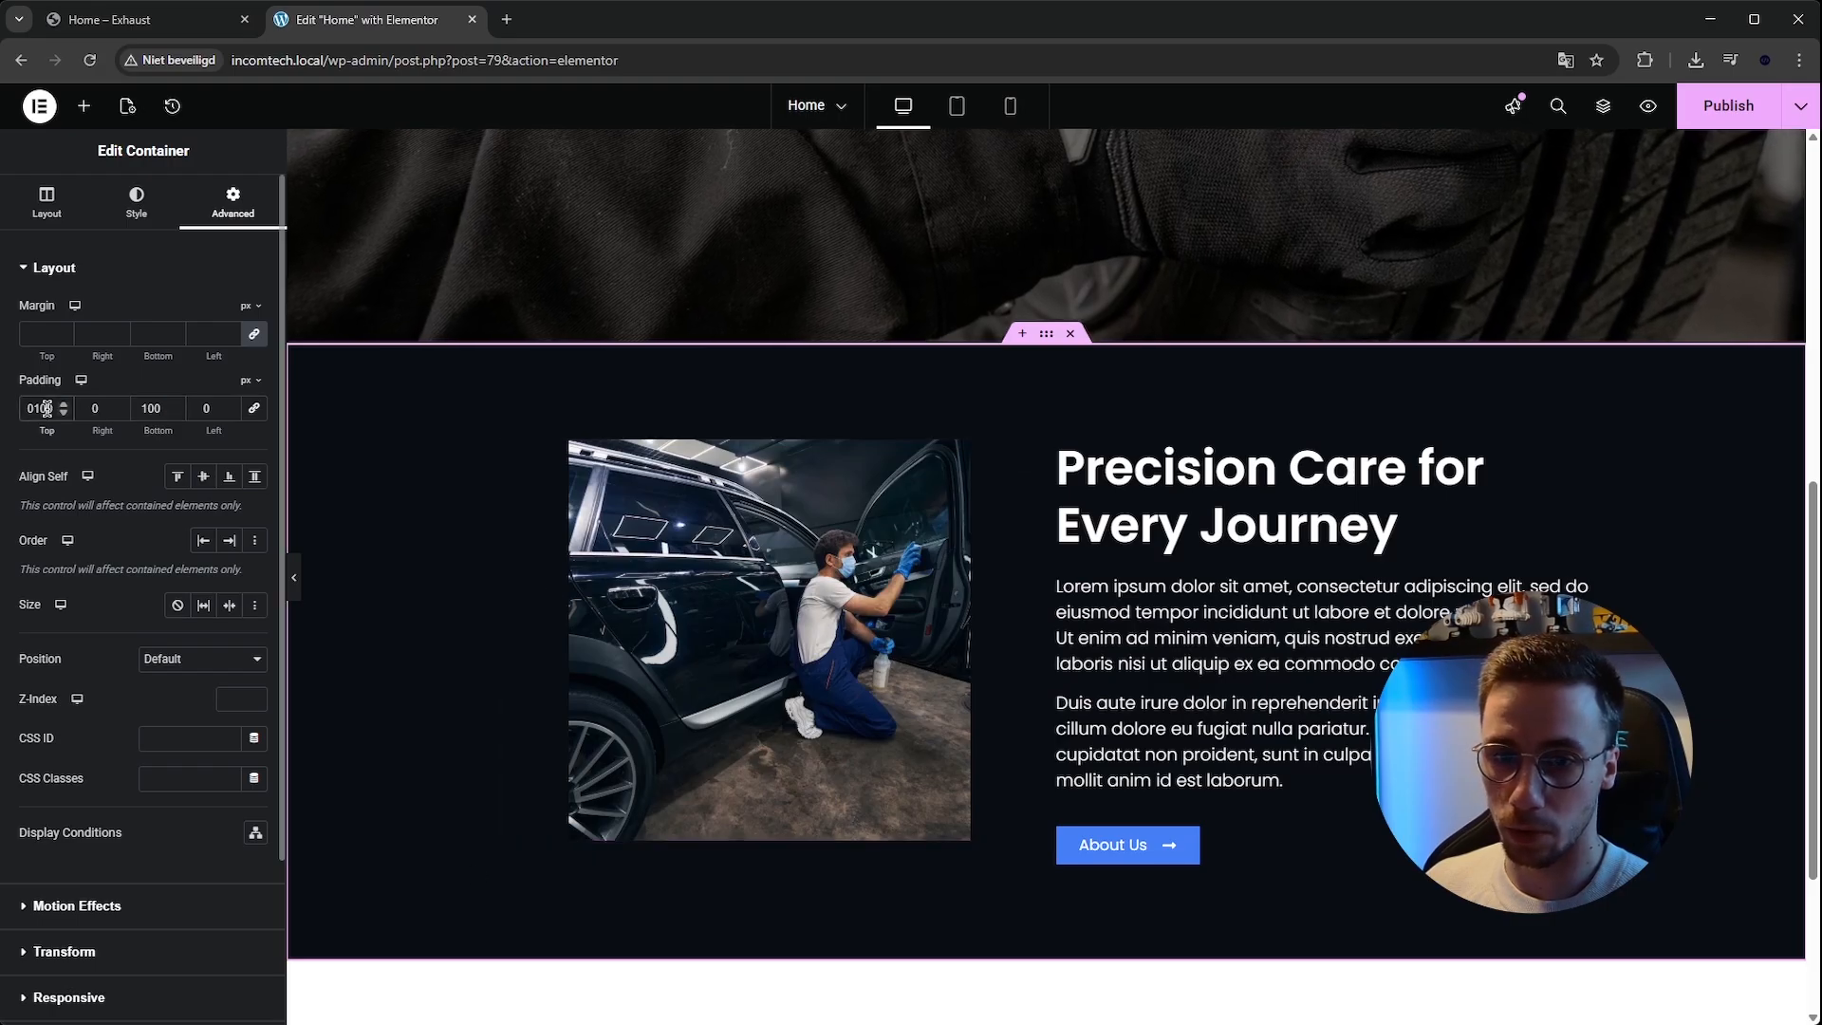
type("150")
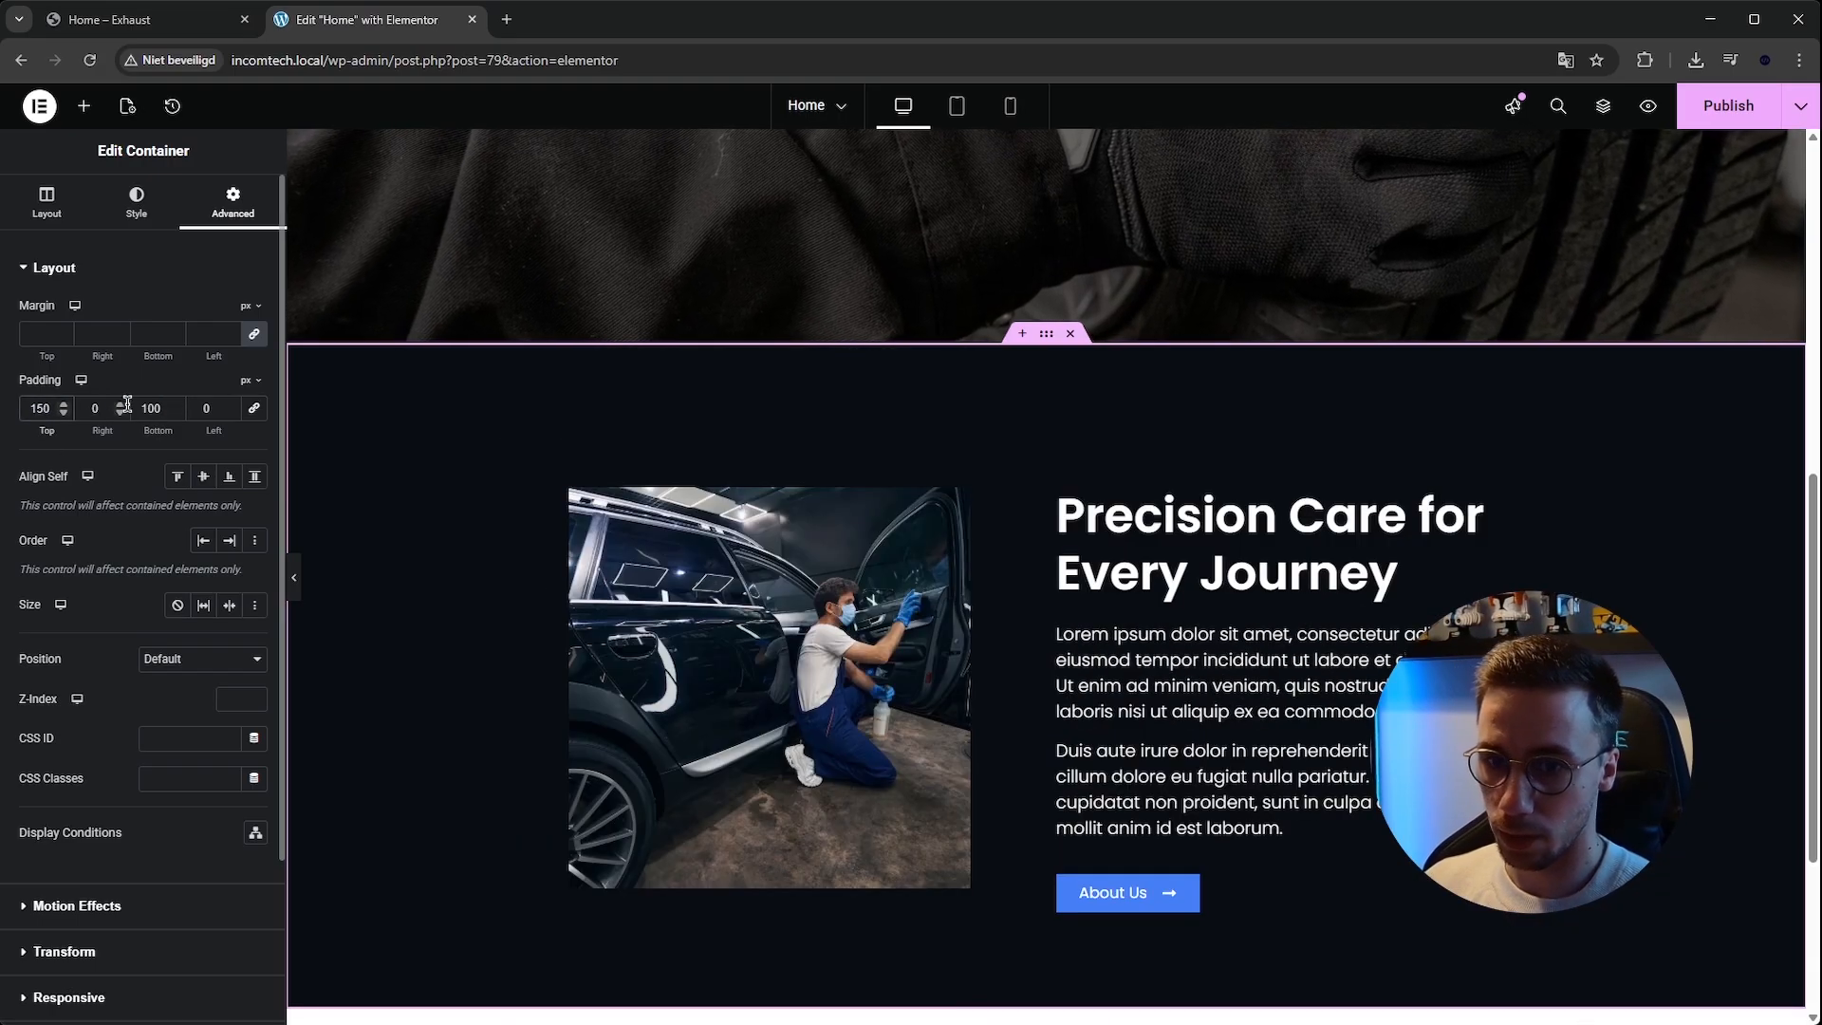
double_click(153, 408)
type("150")
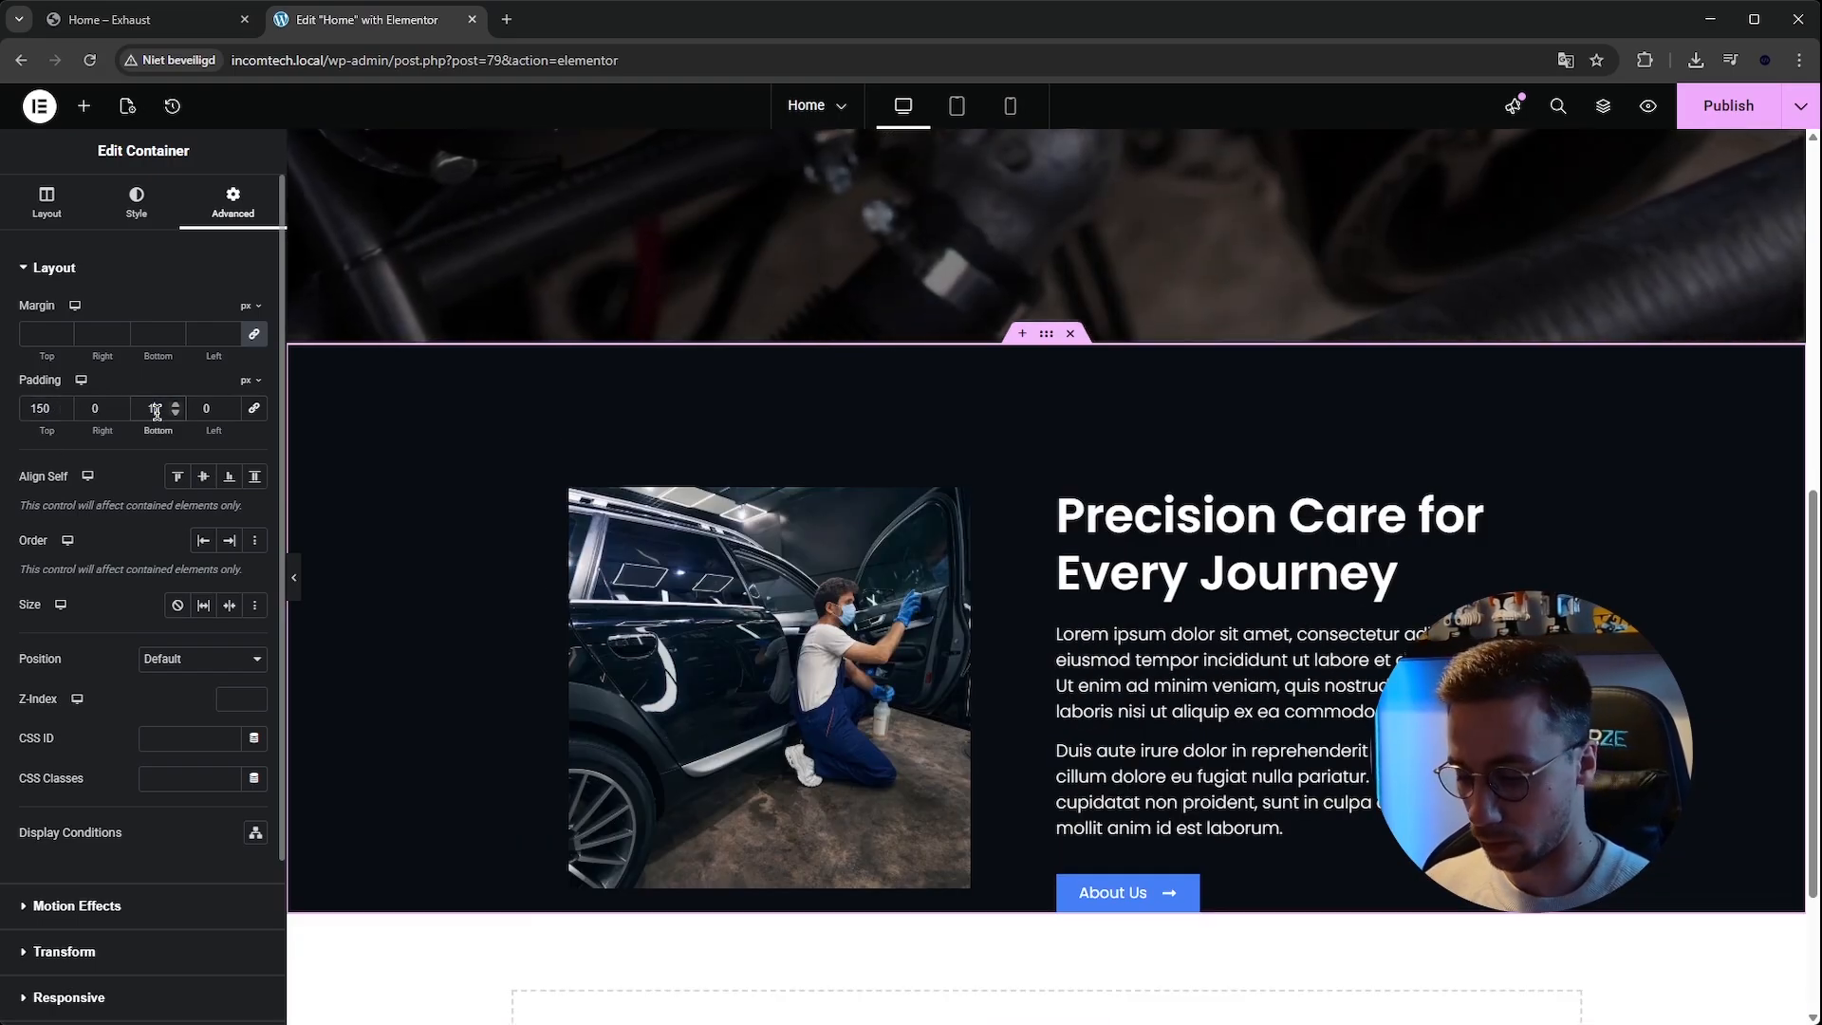
Preview the finished section without the editor panel and compare it with the template kit's section.
left_click(294, 577)
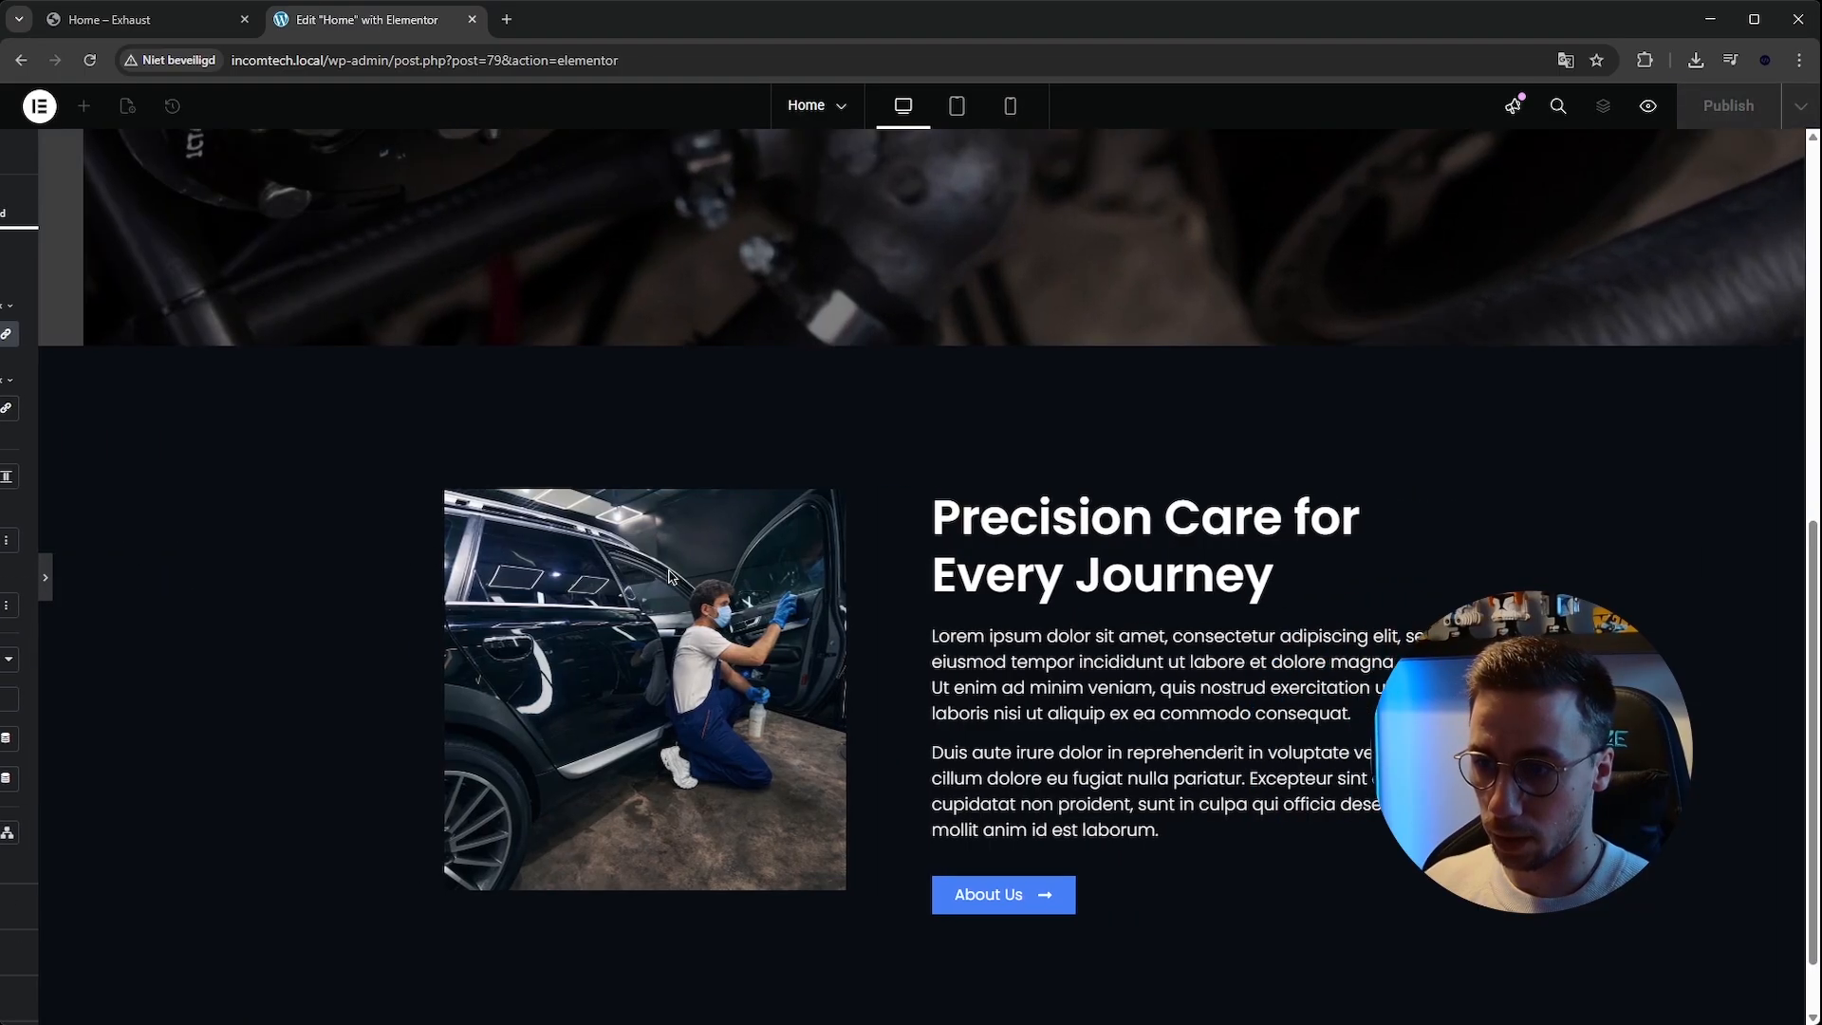
scroll(671, 569, "up", 10)
scroll(672, 528, "down", 10)
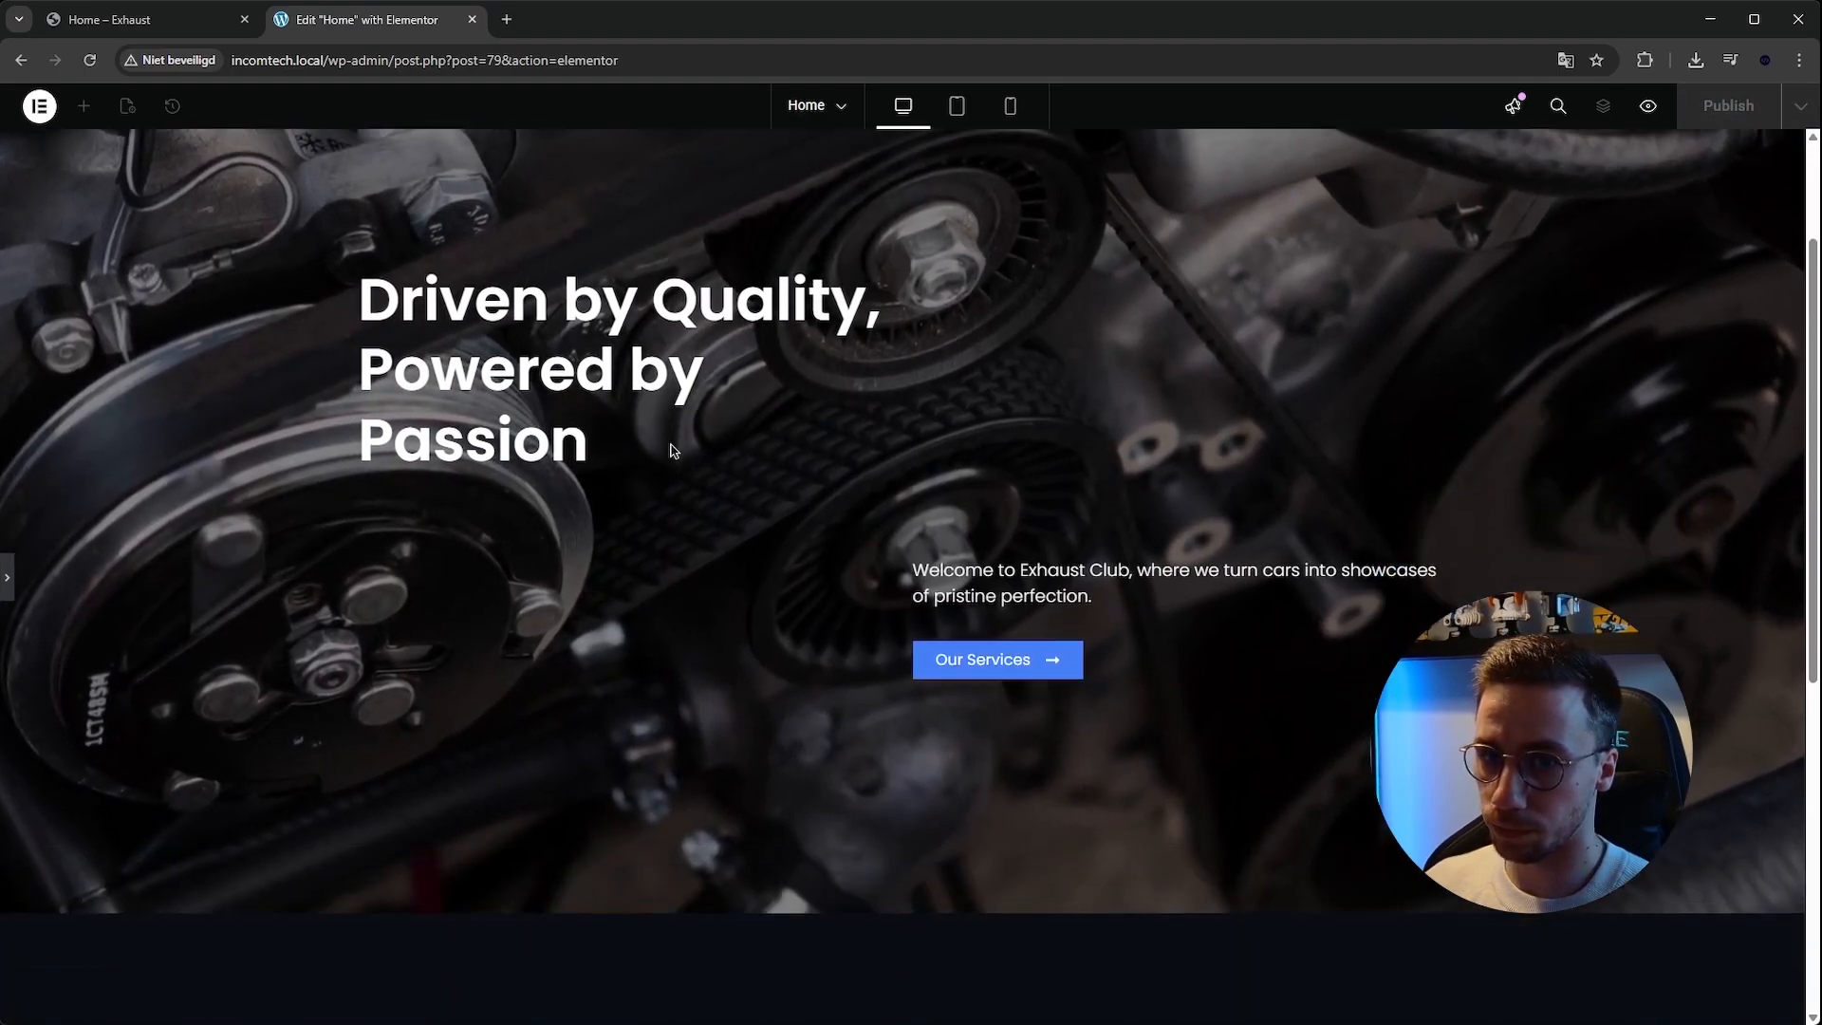
left_click(11, 581)
left_click(118, 24)
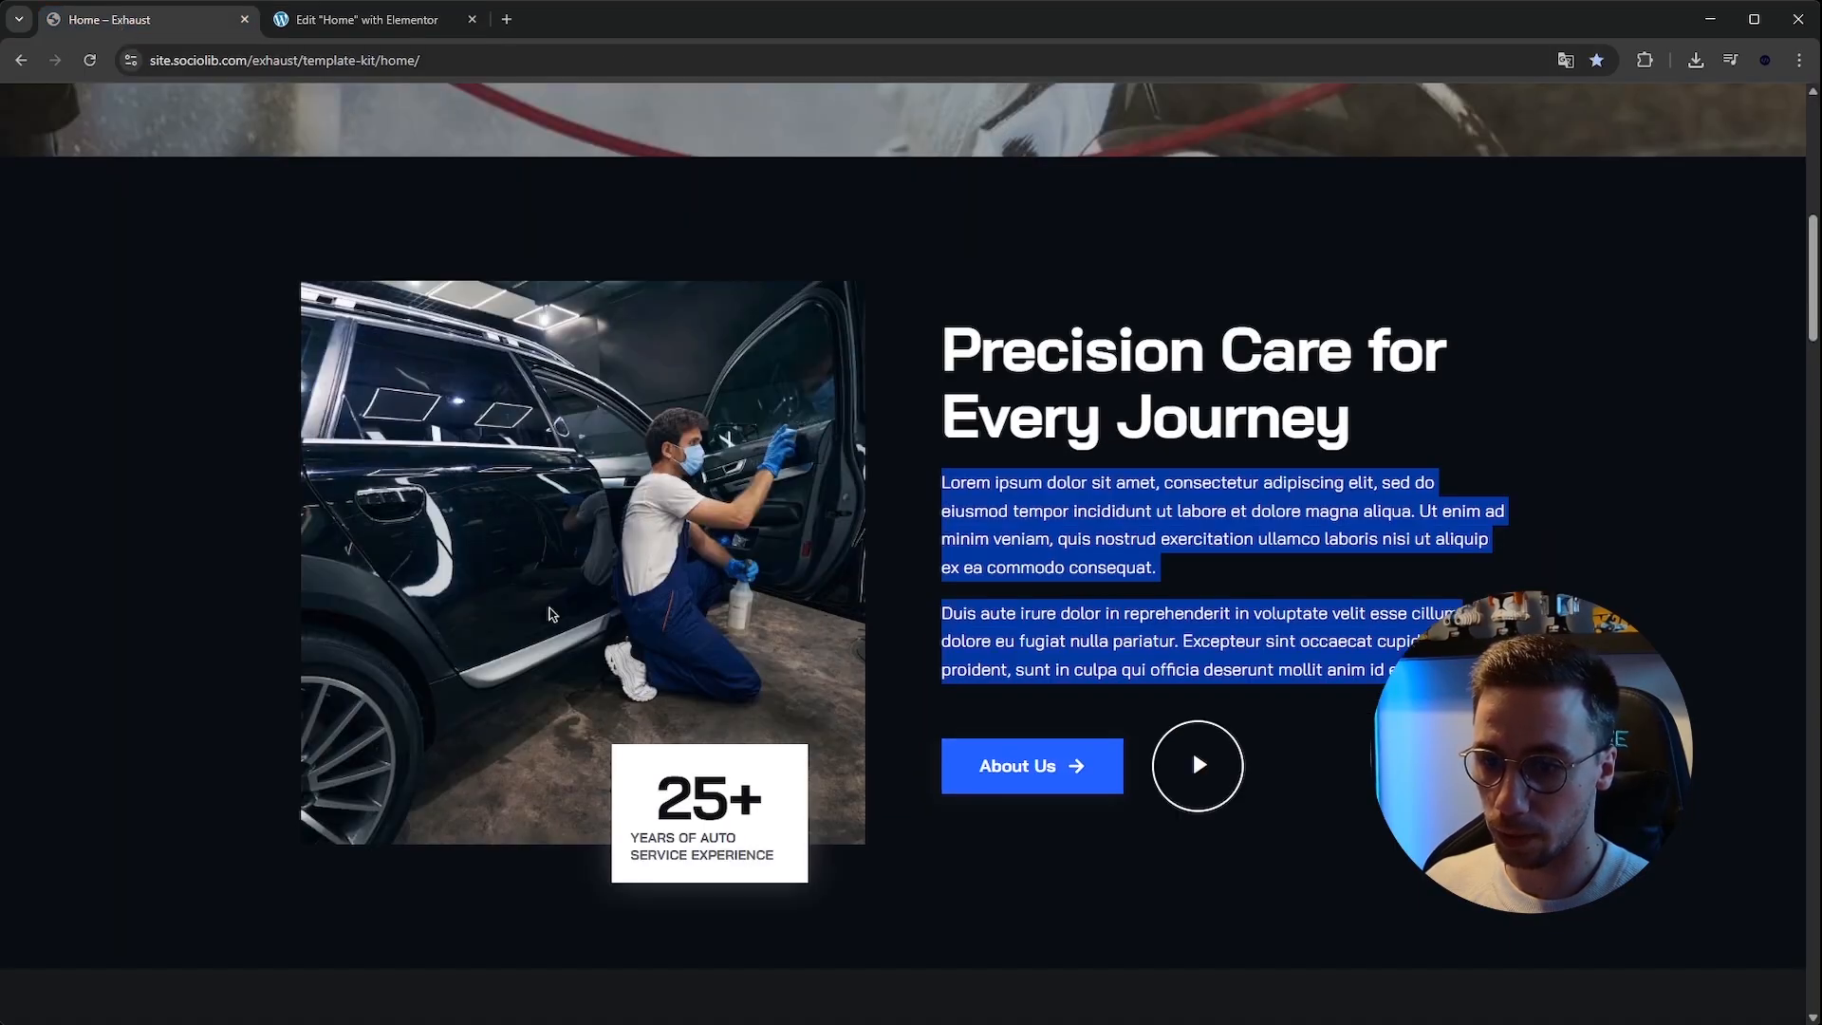
left_click(354, 0)
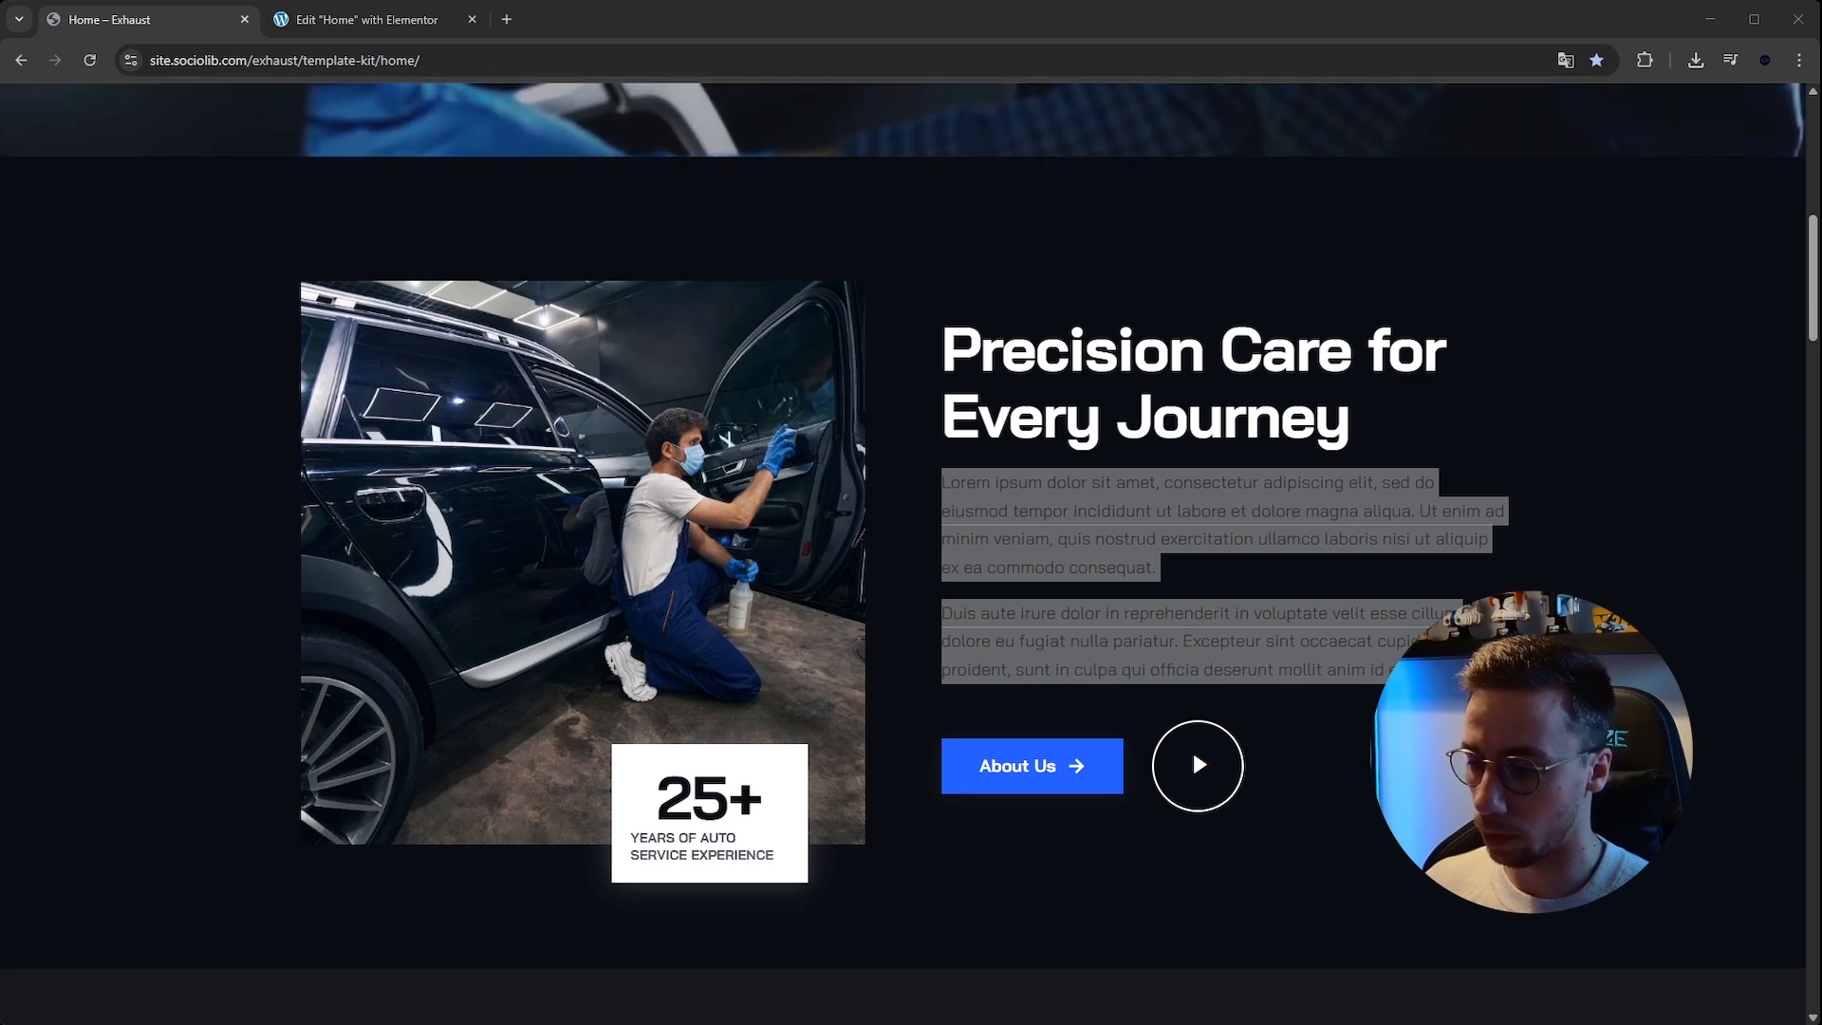
left_click(697, 844)
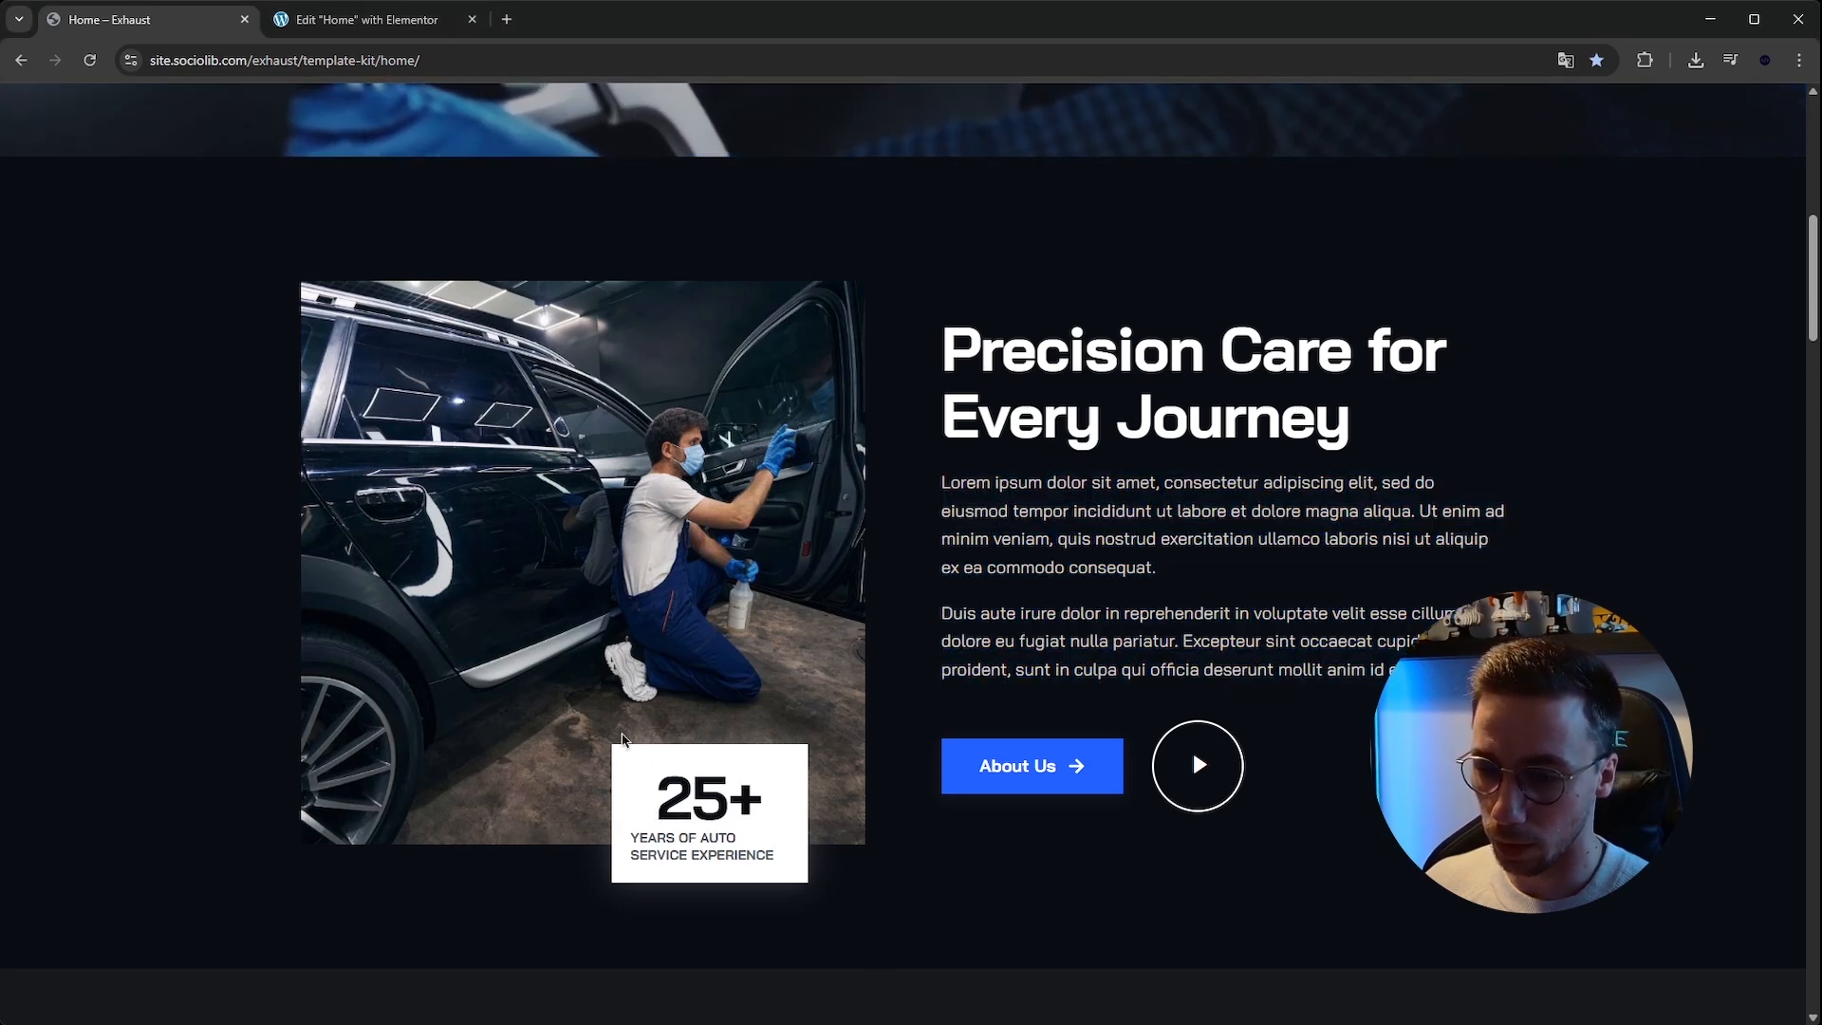
scroll(622, 740, "down", 1)
left_click(422, 20)
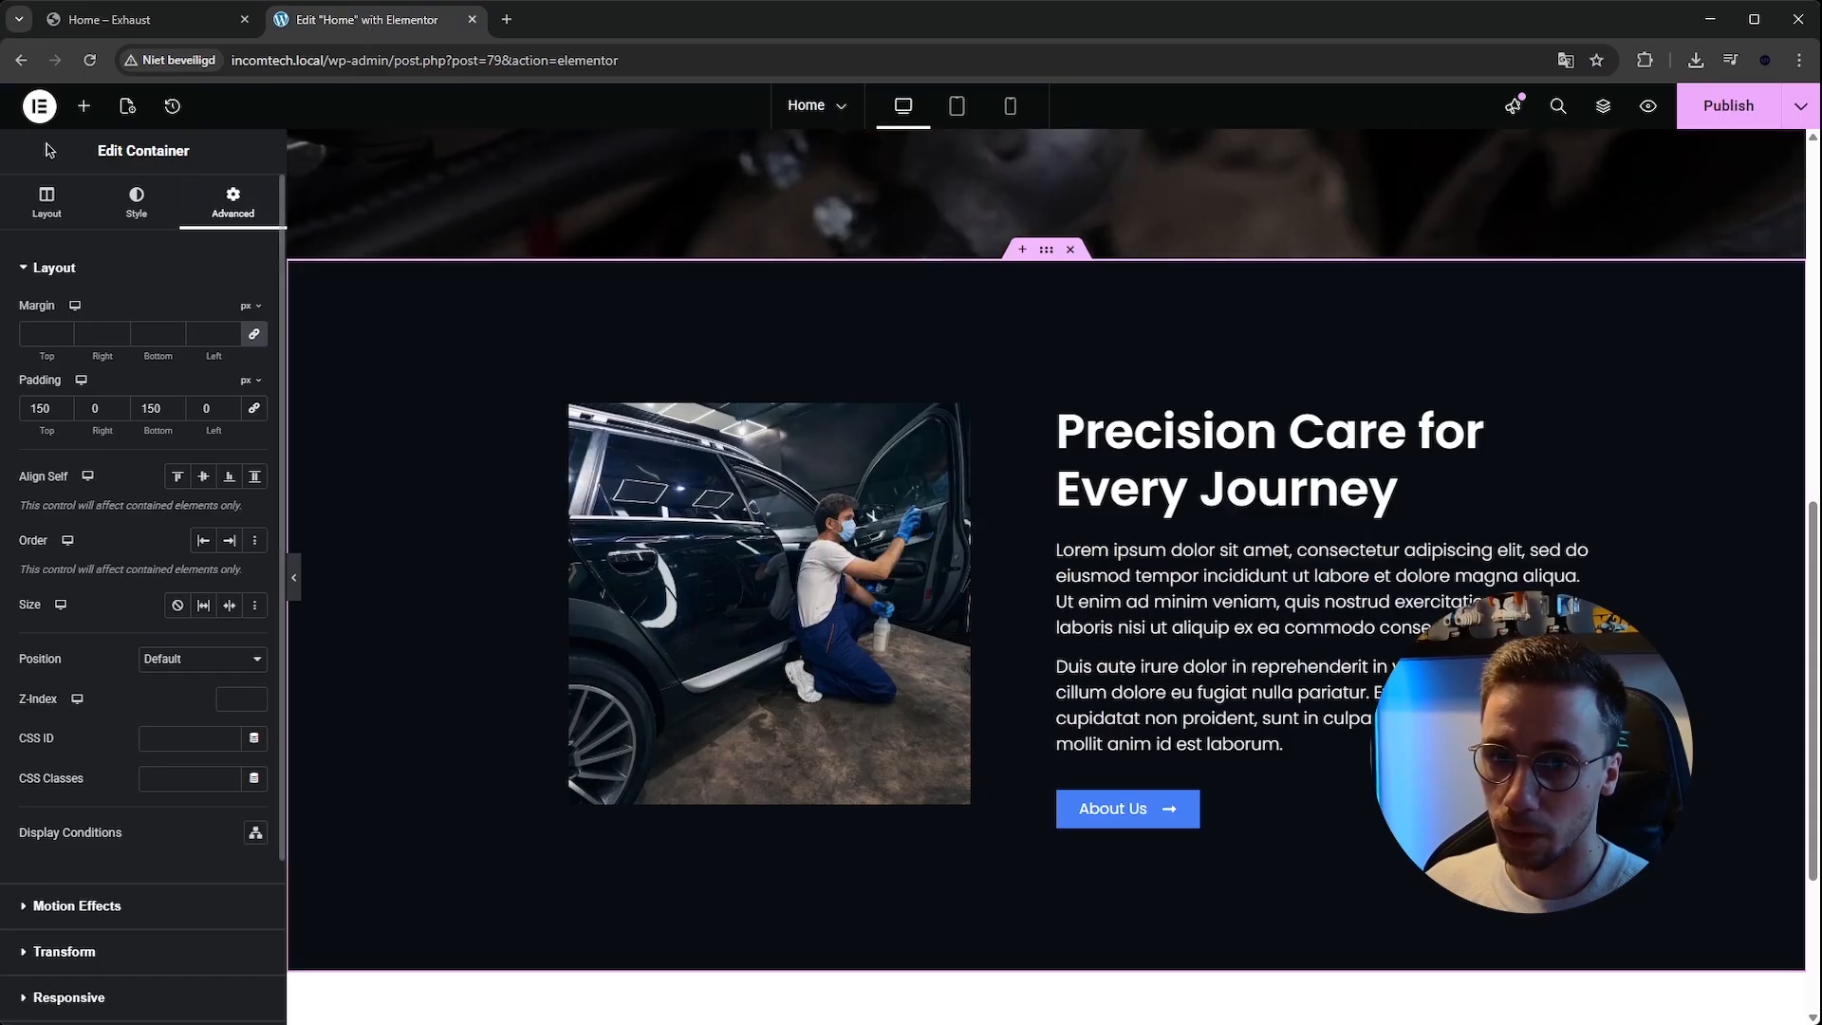
left_click(85, 107)
left_click(98, 238)
type("count")
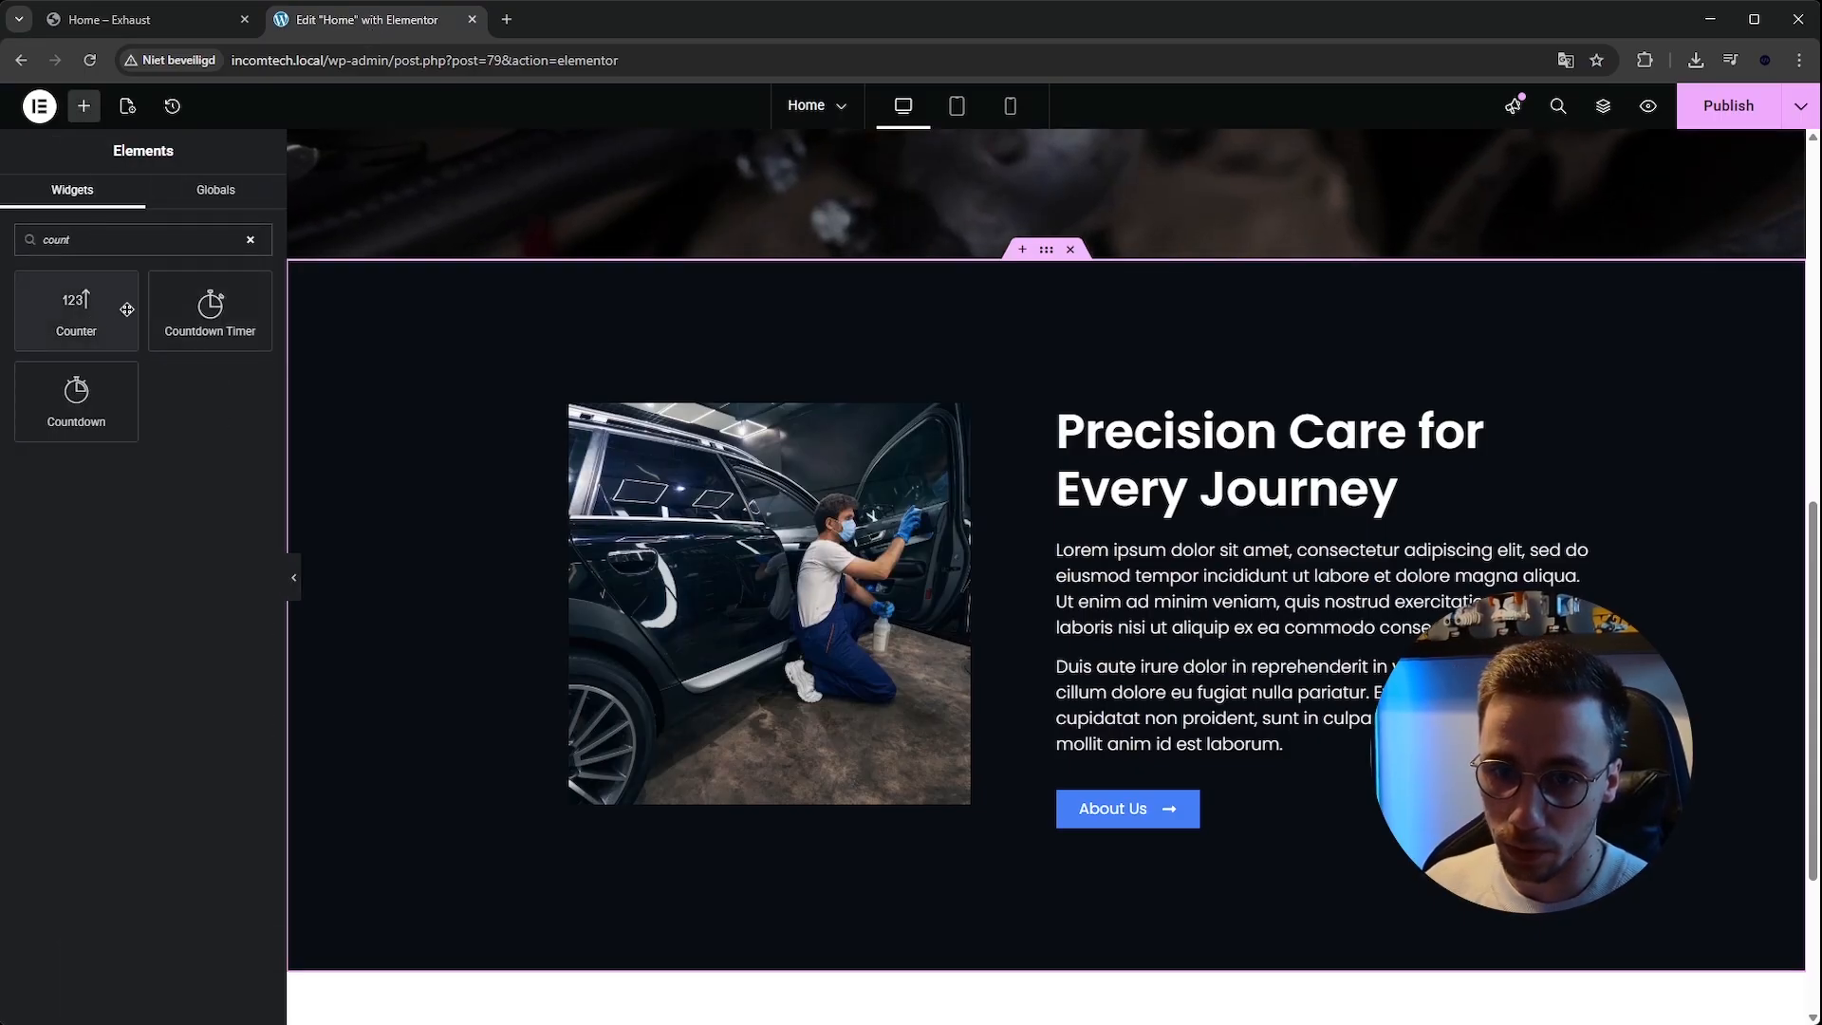
left_click_drag(76, 310, 767, 722)
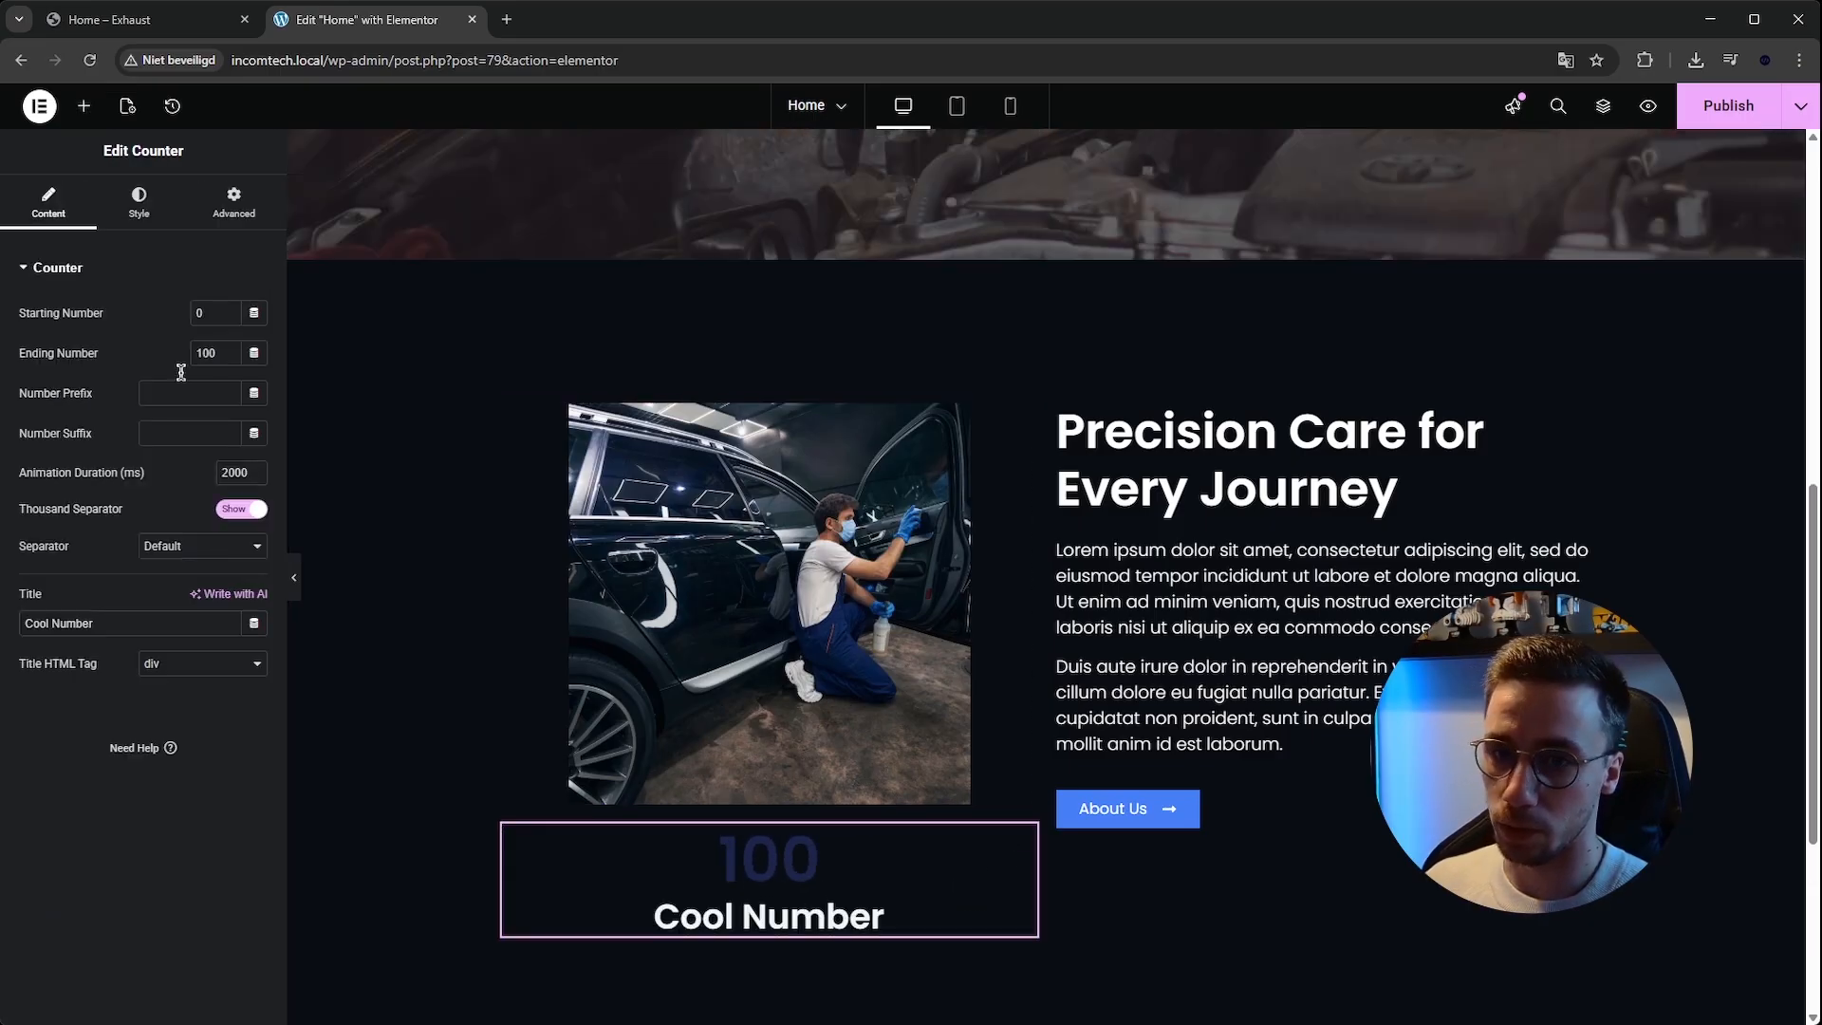
right_click(808, 882)
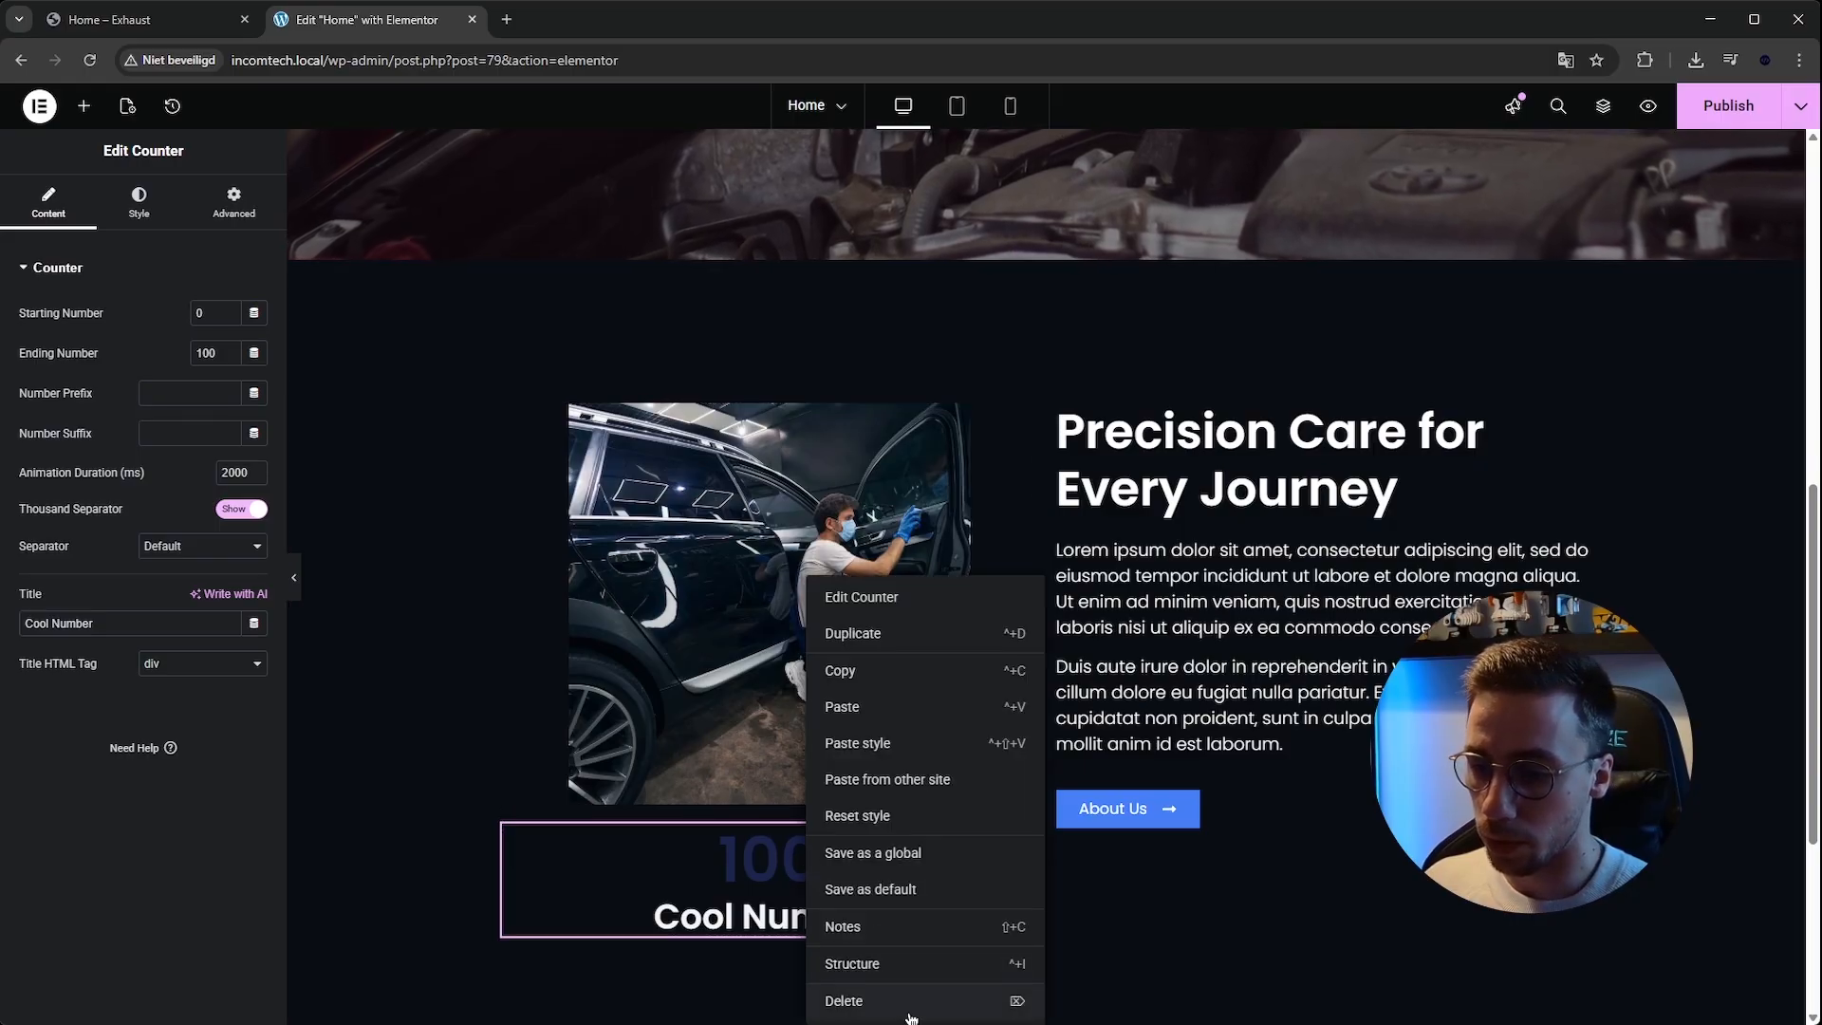
left_click(899, 1000)
left_click_drag(187, 431, 715, 759)
left_click(83, 105)
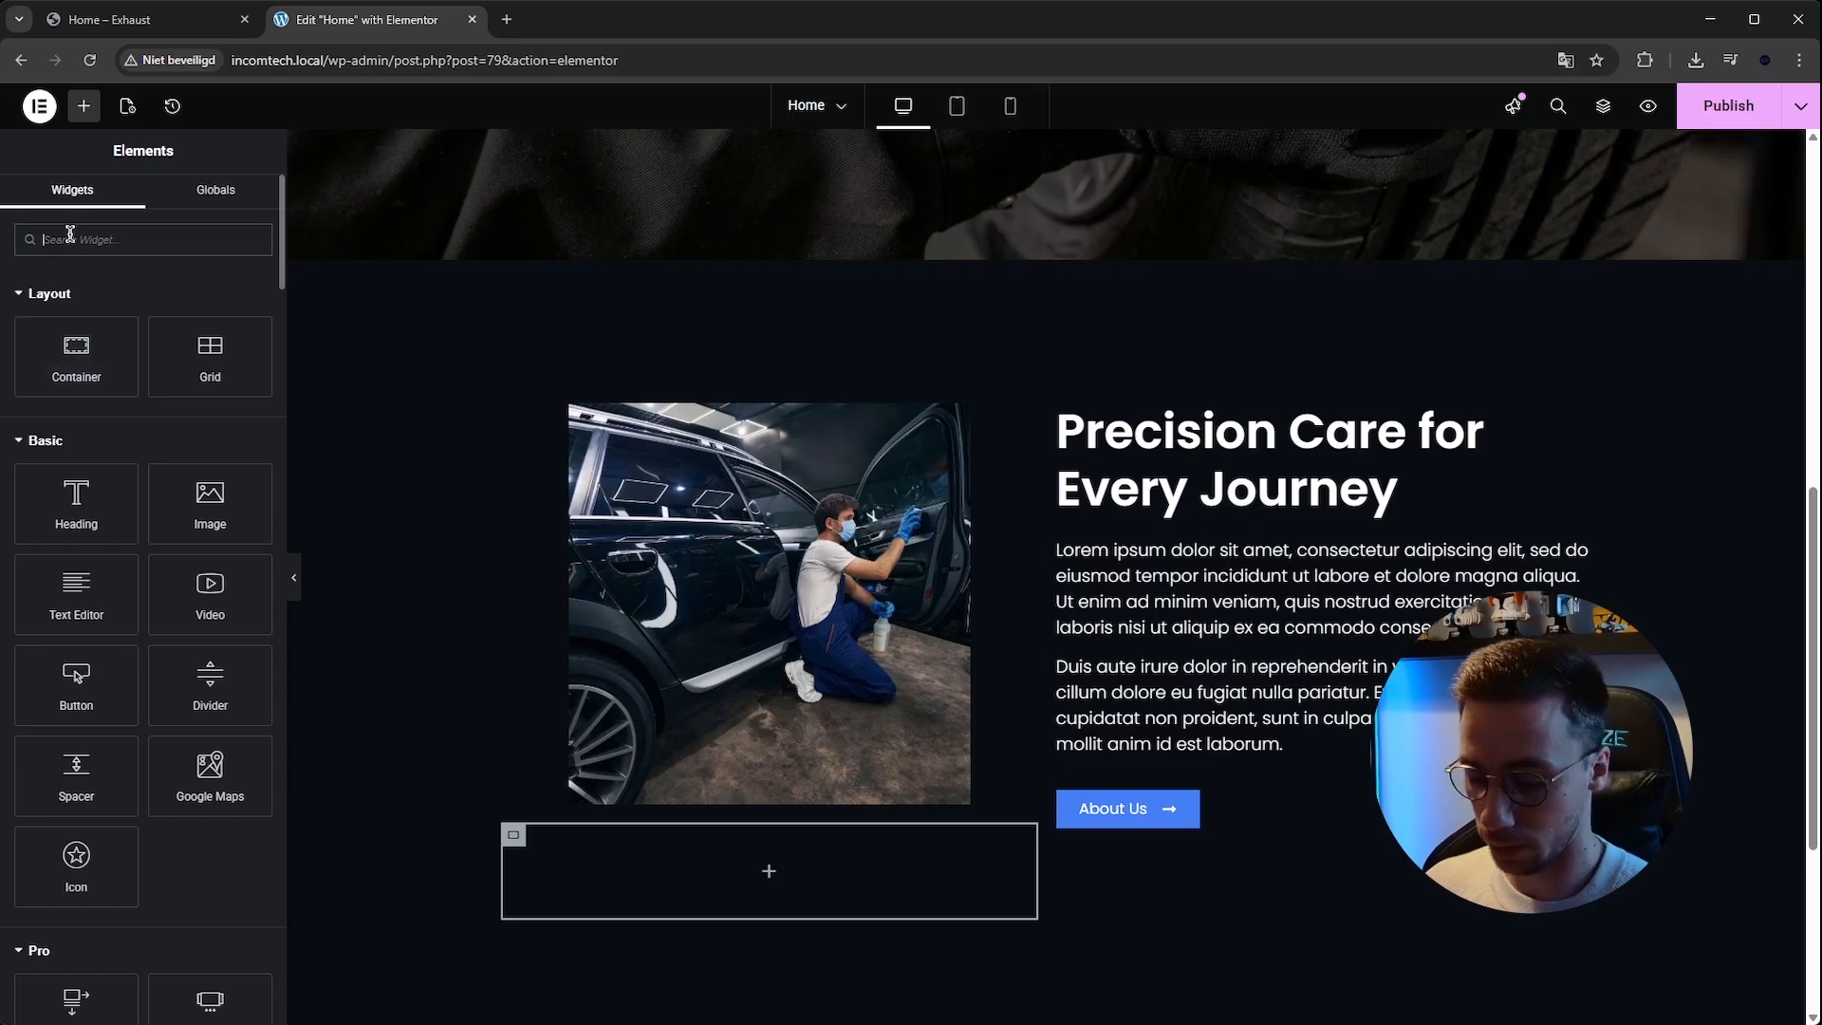
type("count")
left_click_drag(76, 311, 750, 891)
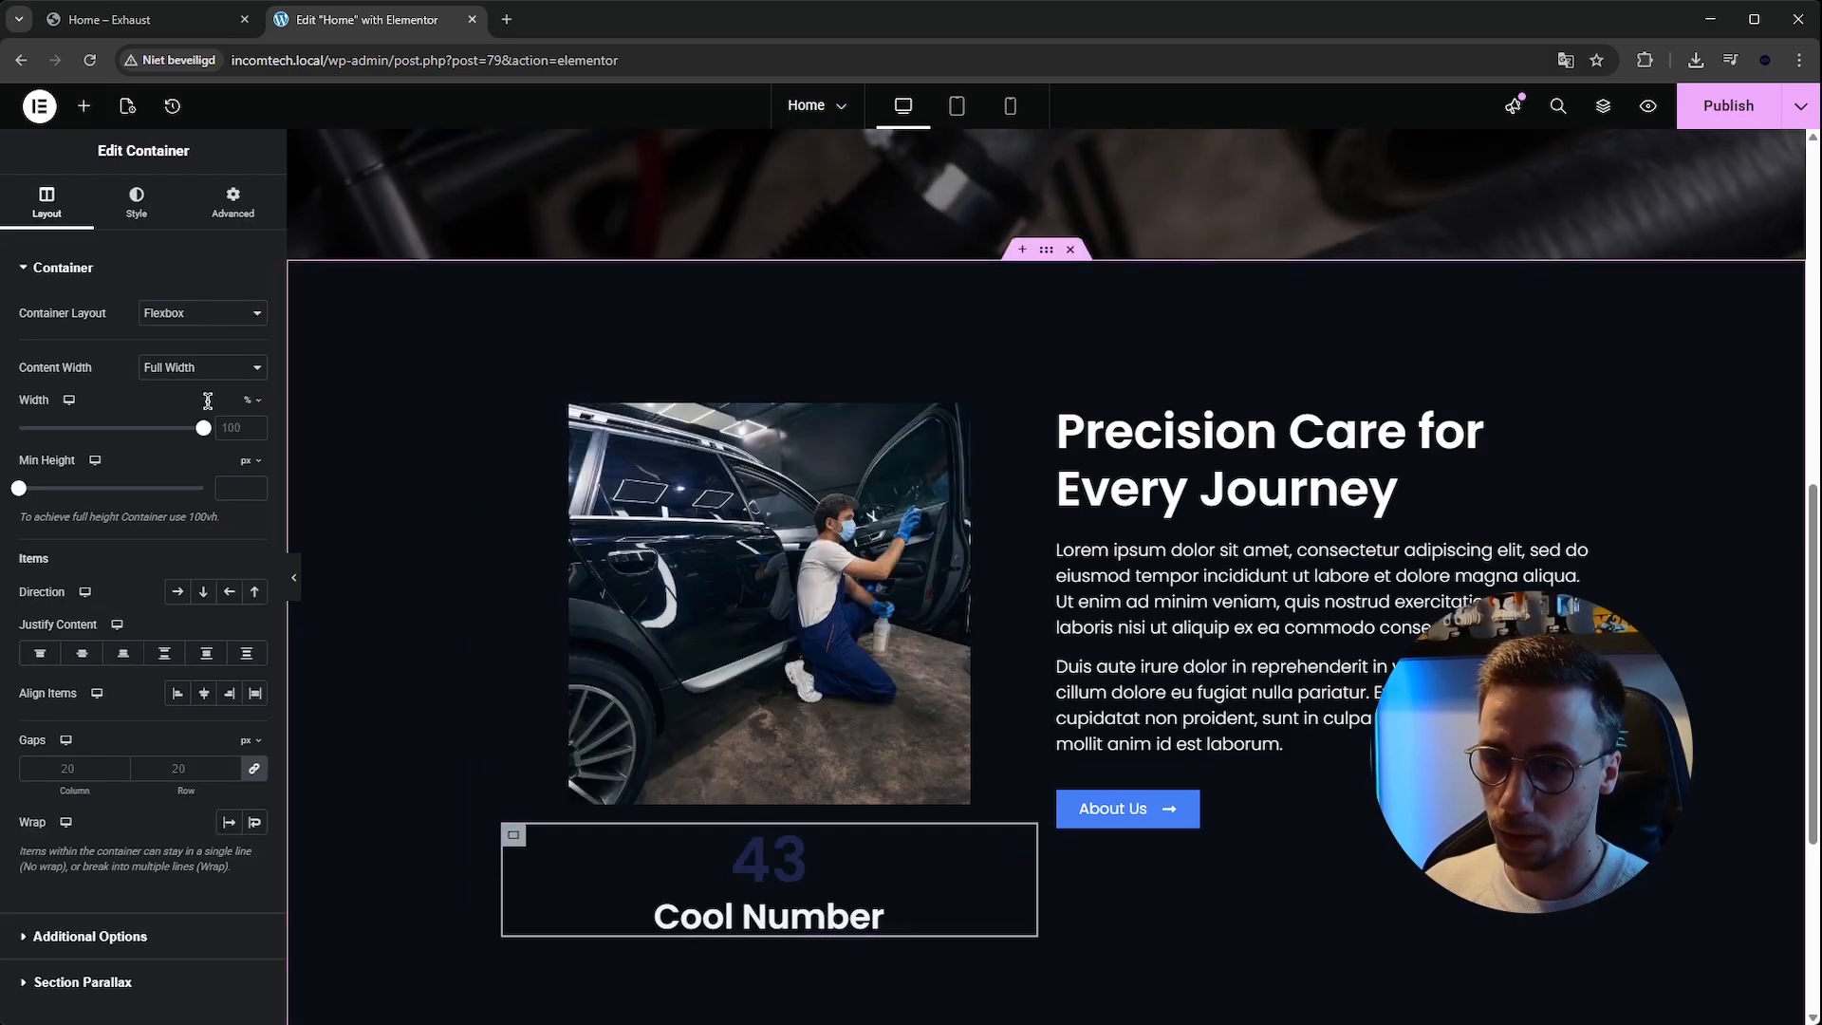
left_click(137, 203)
left_click(176, 353)
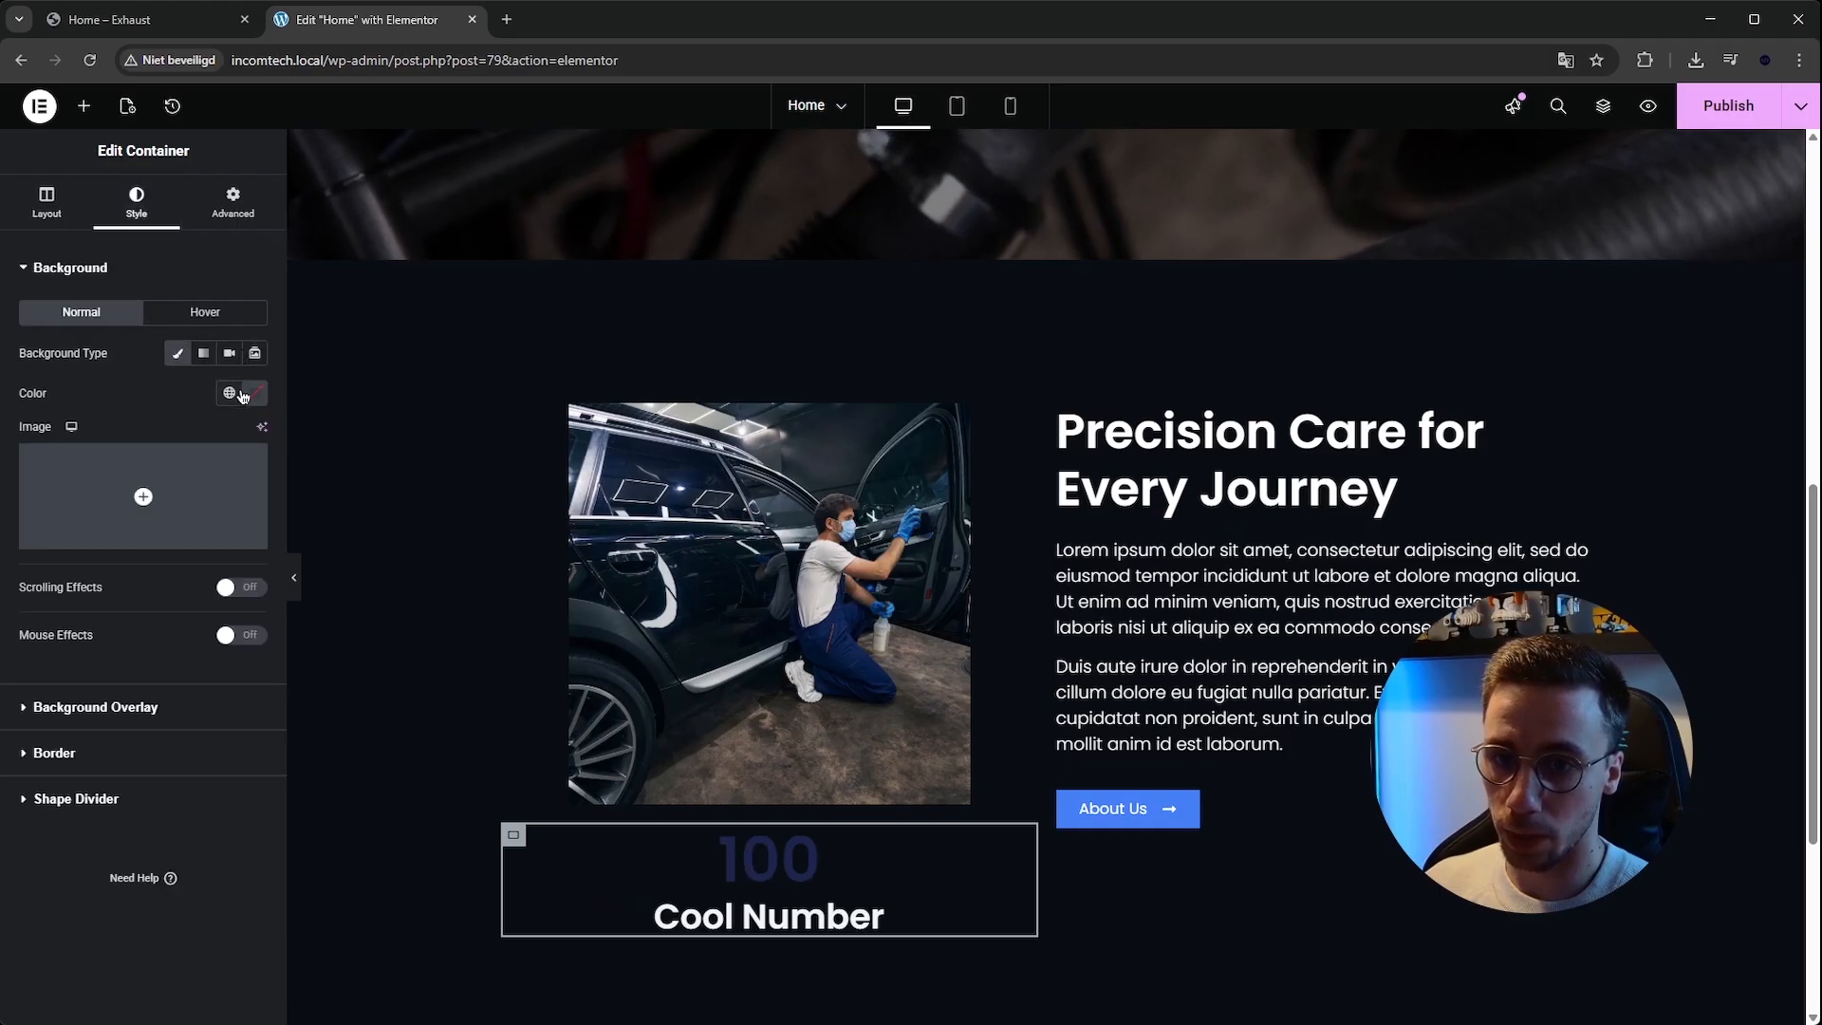
left_click(254, 393)
left_click(147, 472)
key("Escape")
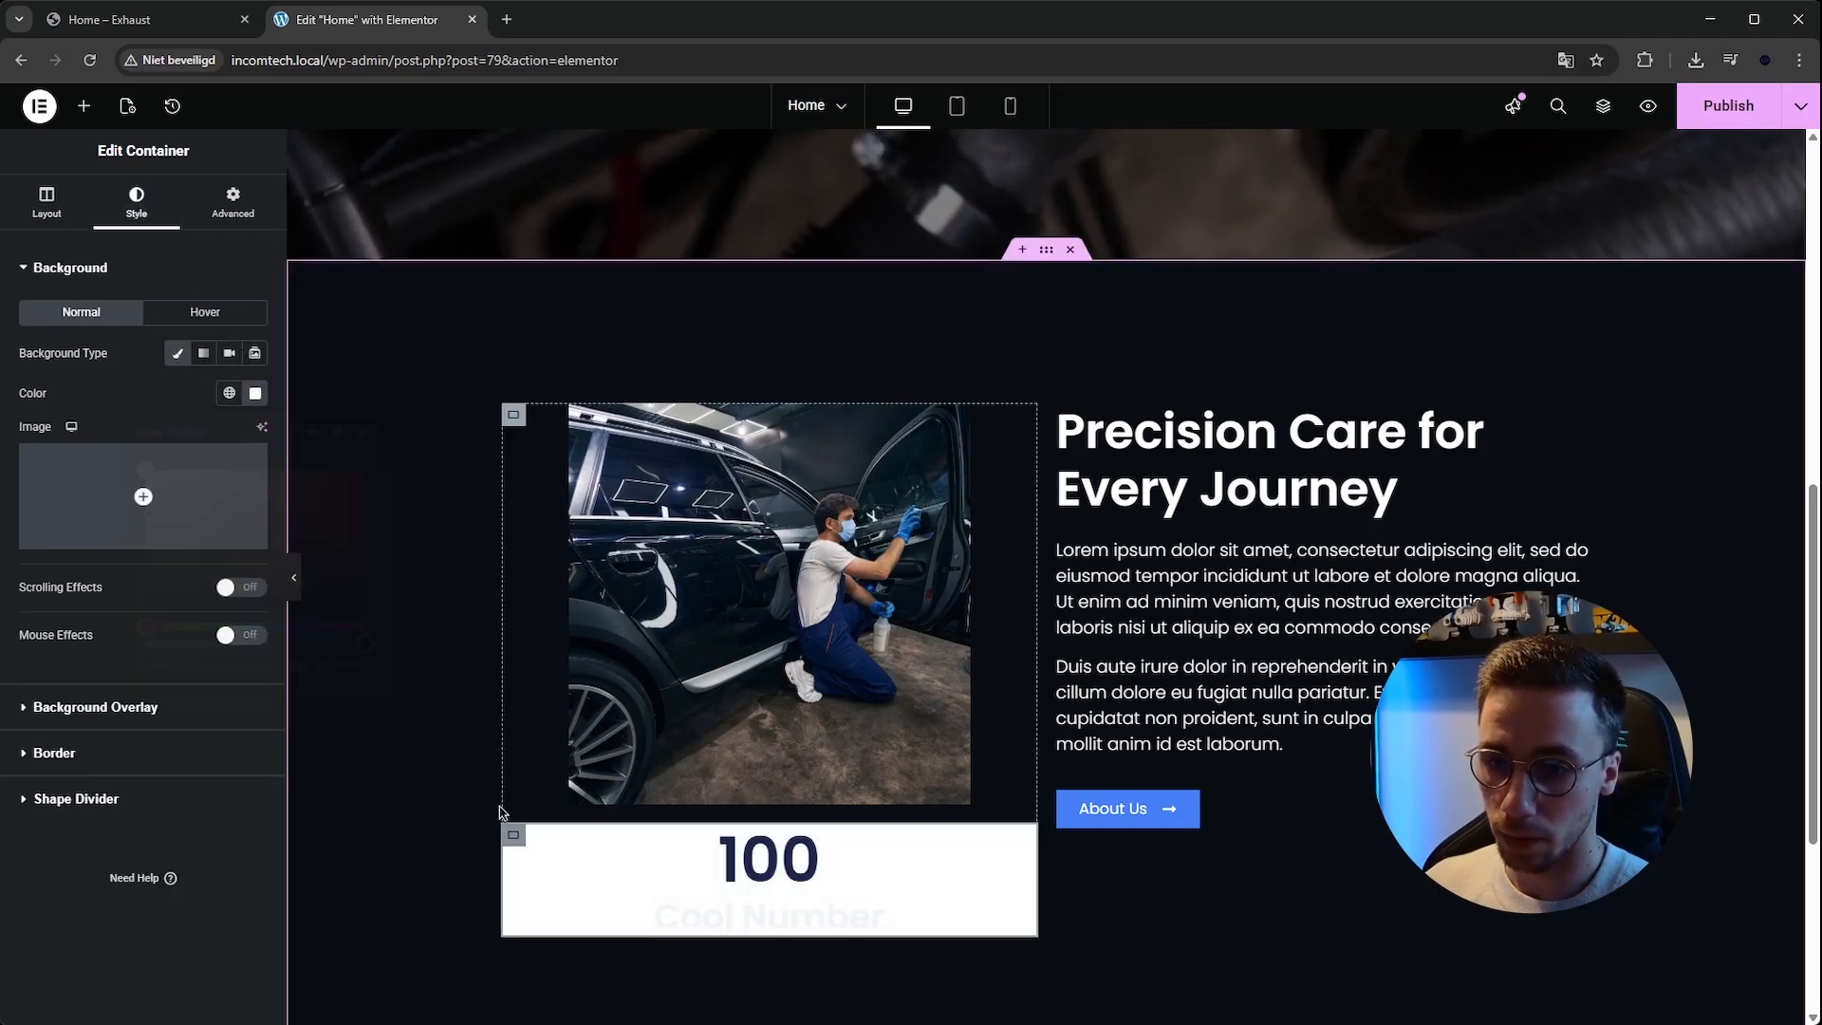
left_click(233, 203)
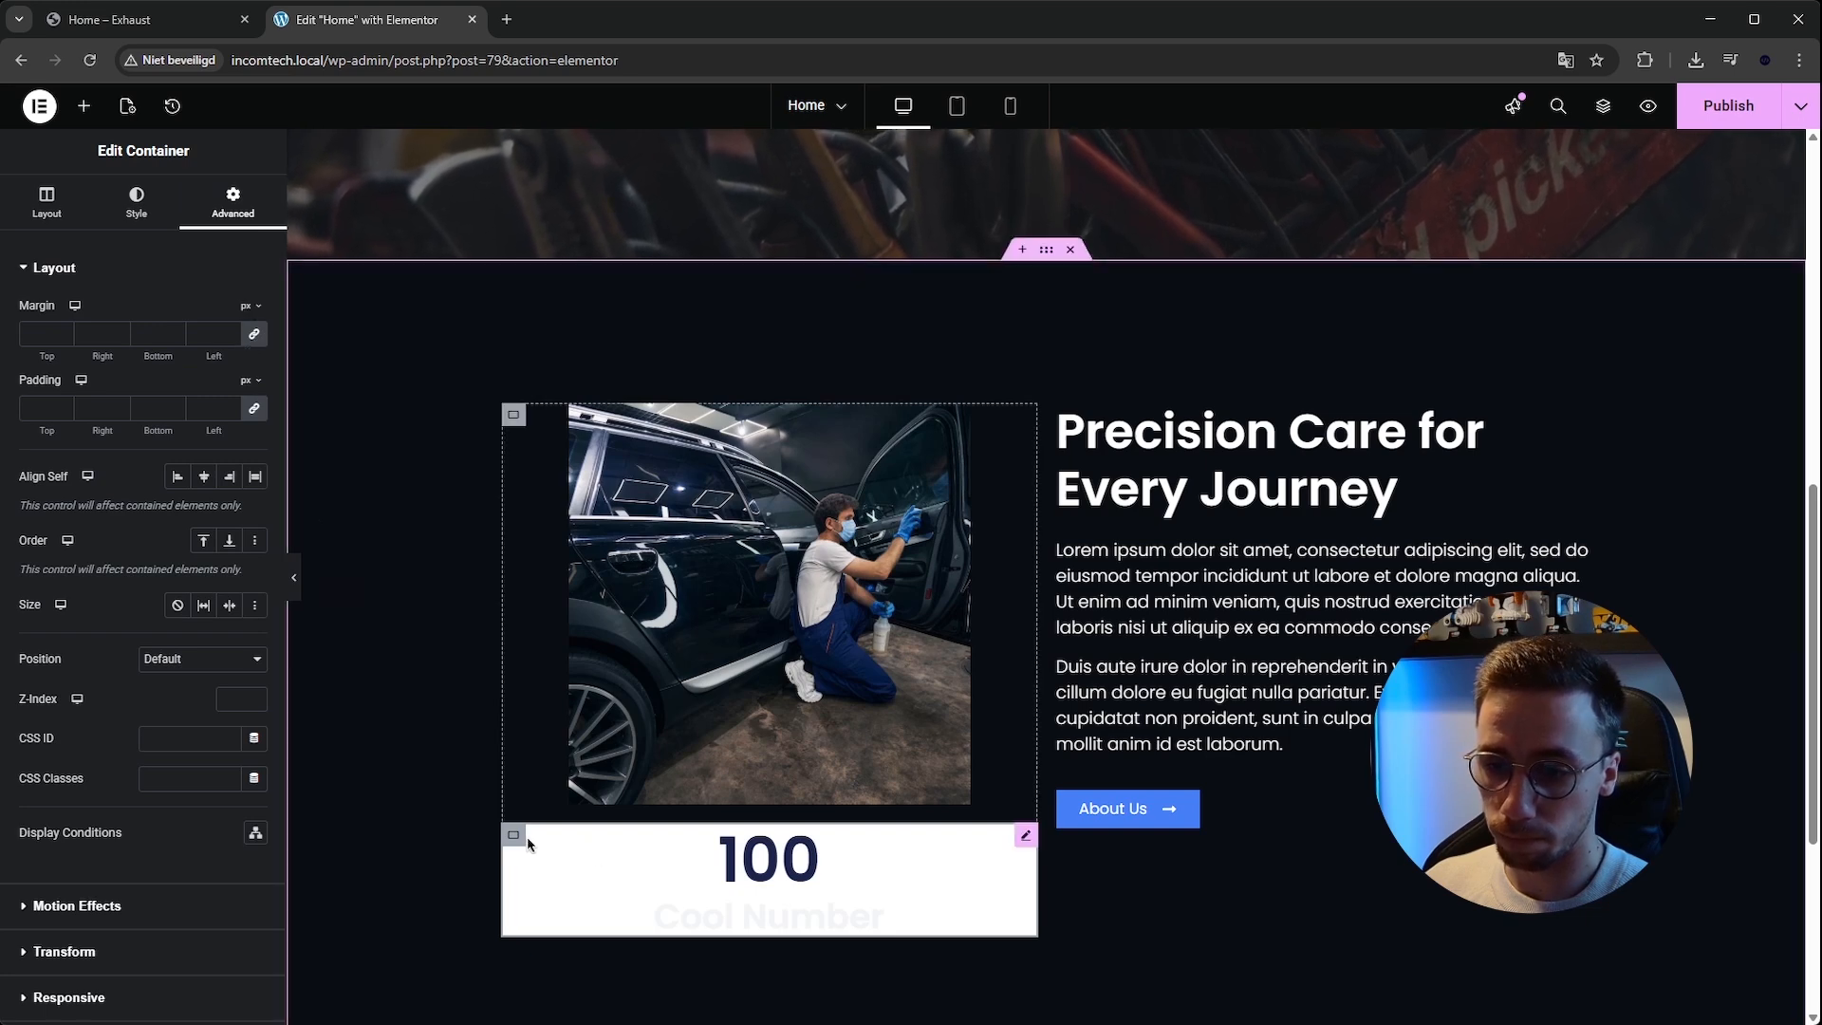
left_click(47, 203)
left_click_drag(201, 428, 92, 427)
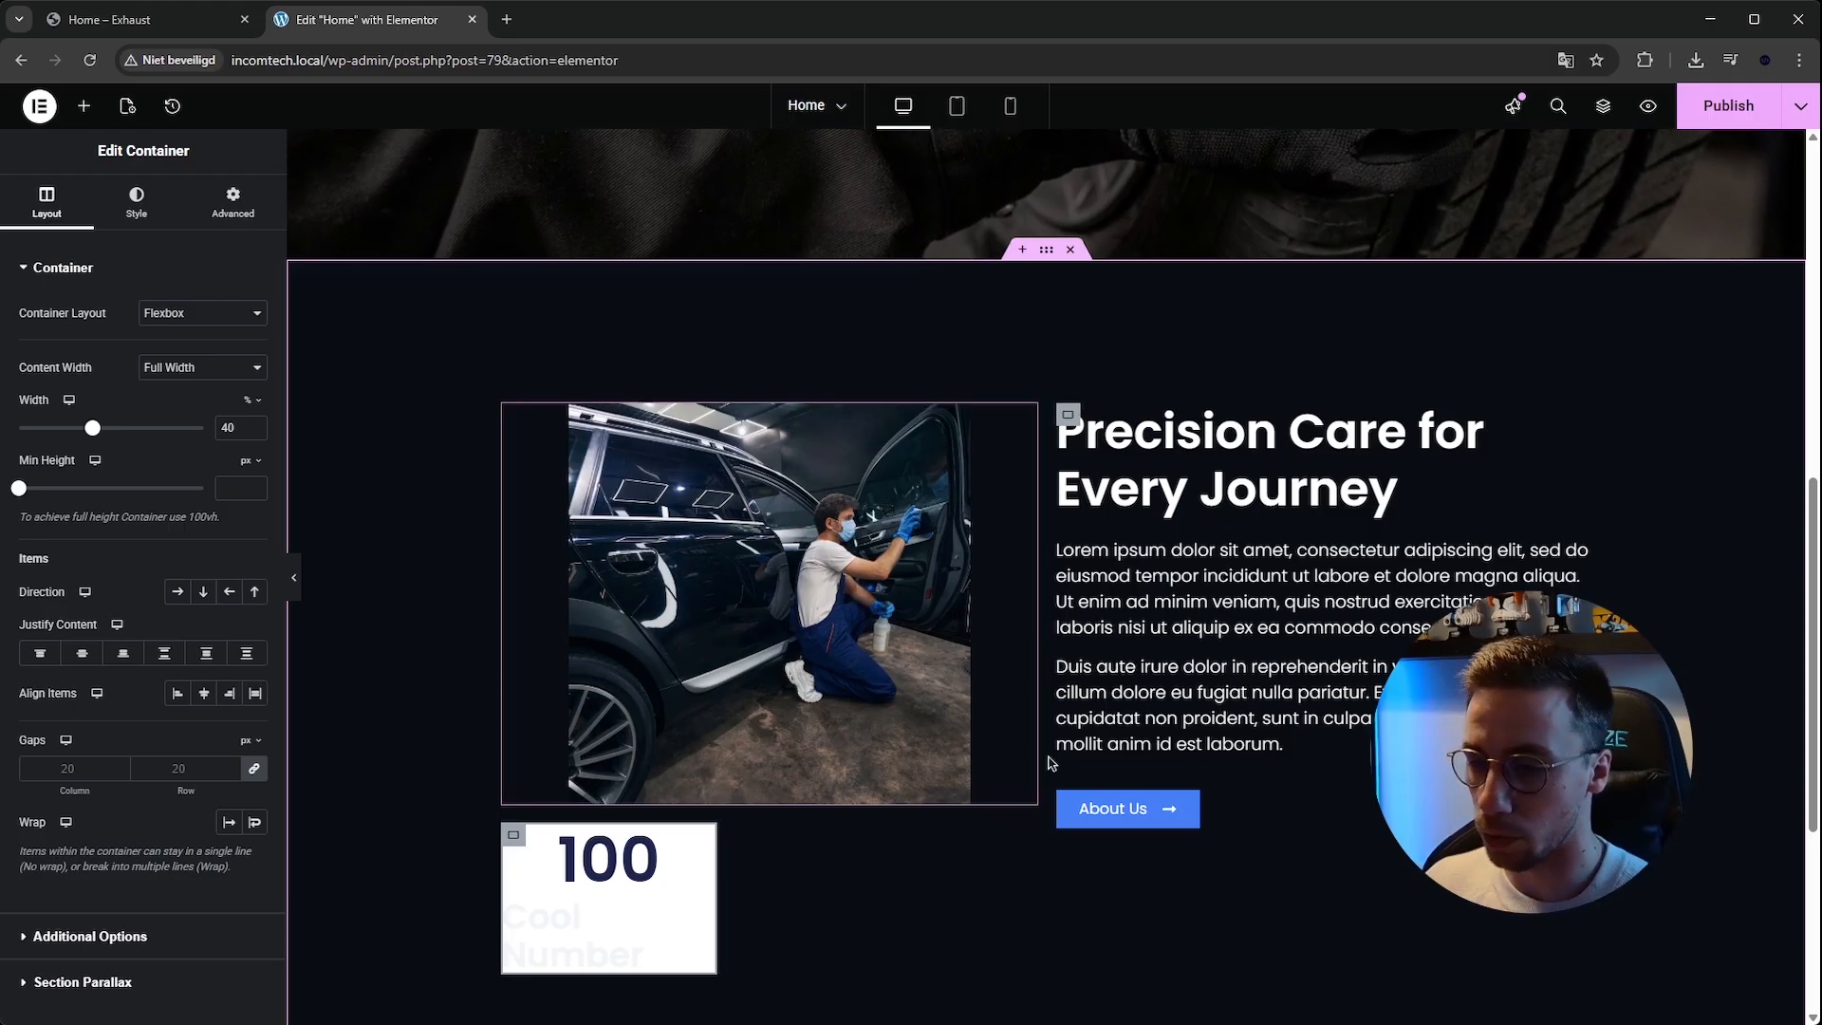
right_click(517, 882)
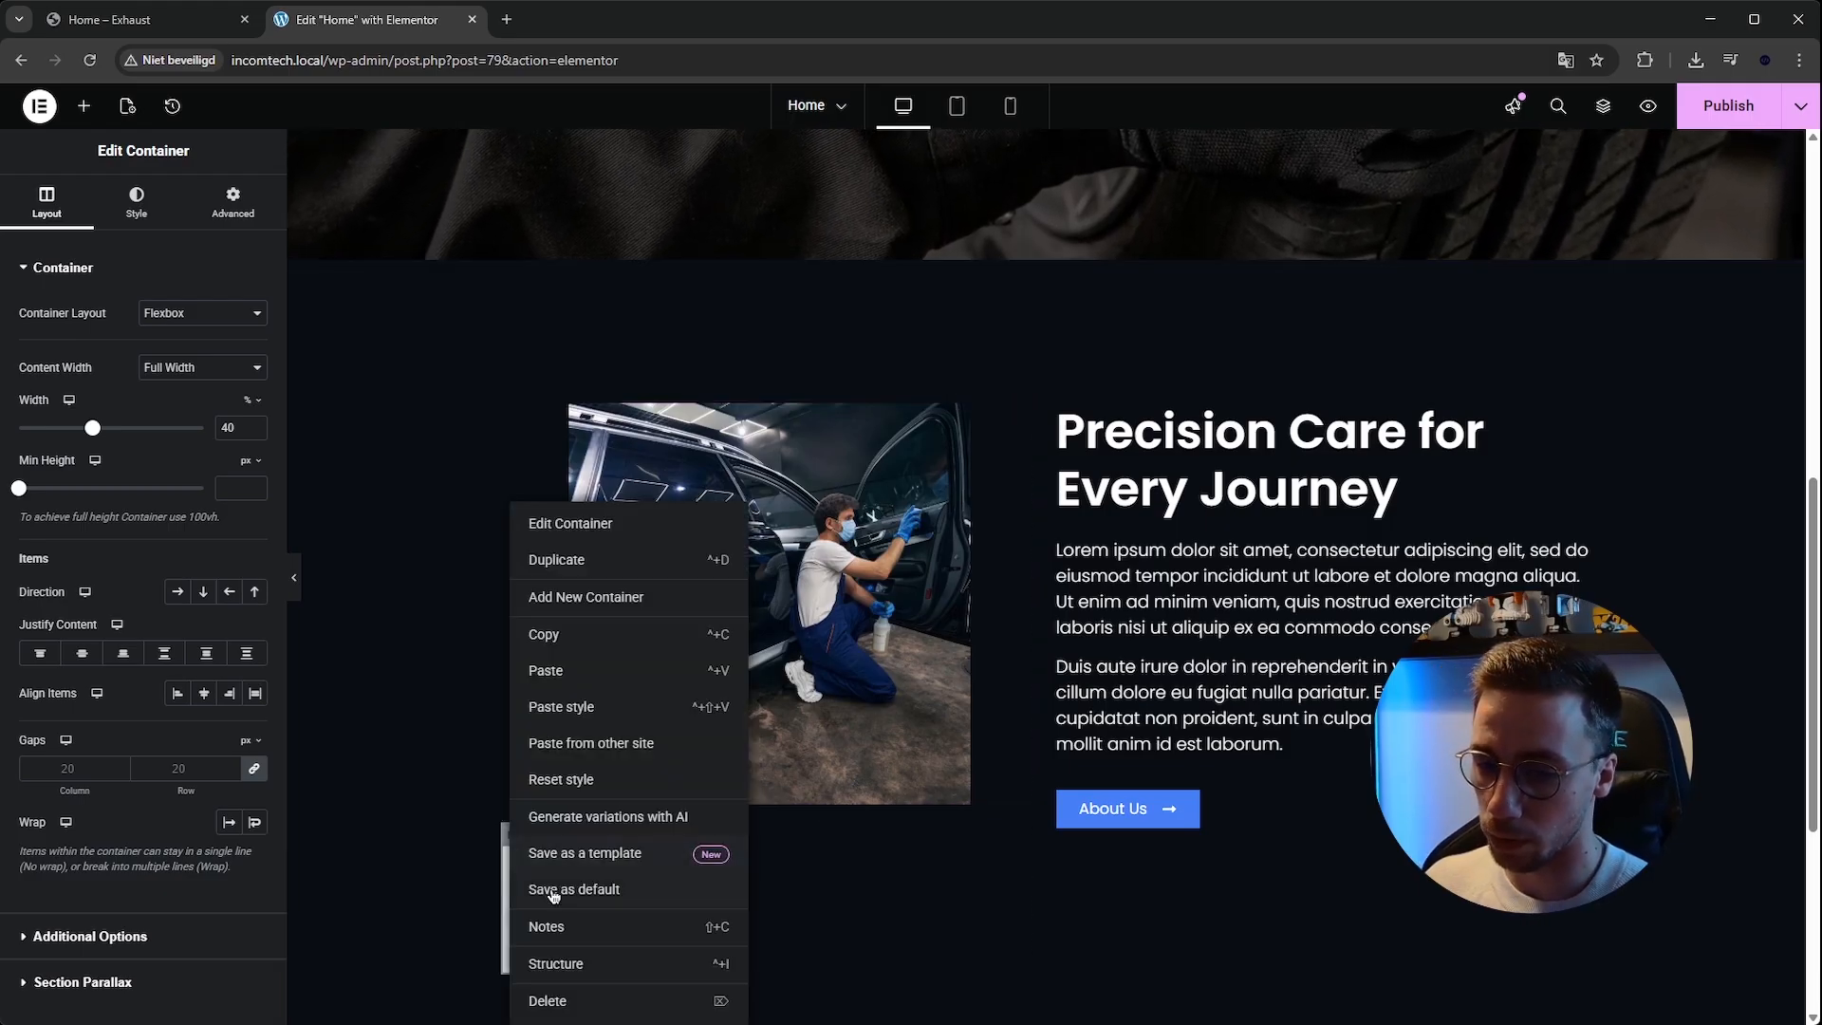
left_click(597, 1001)
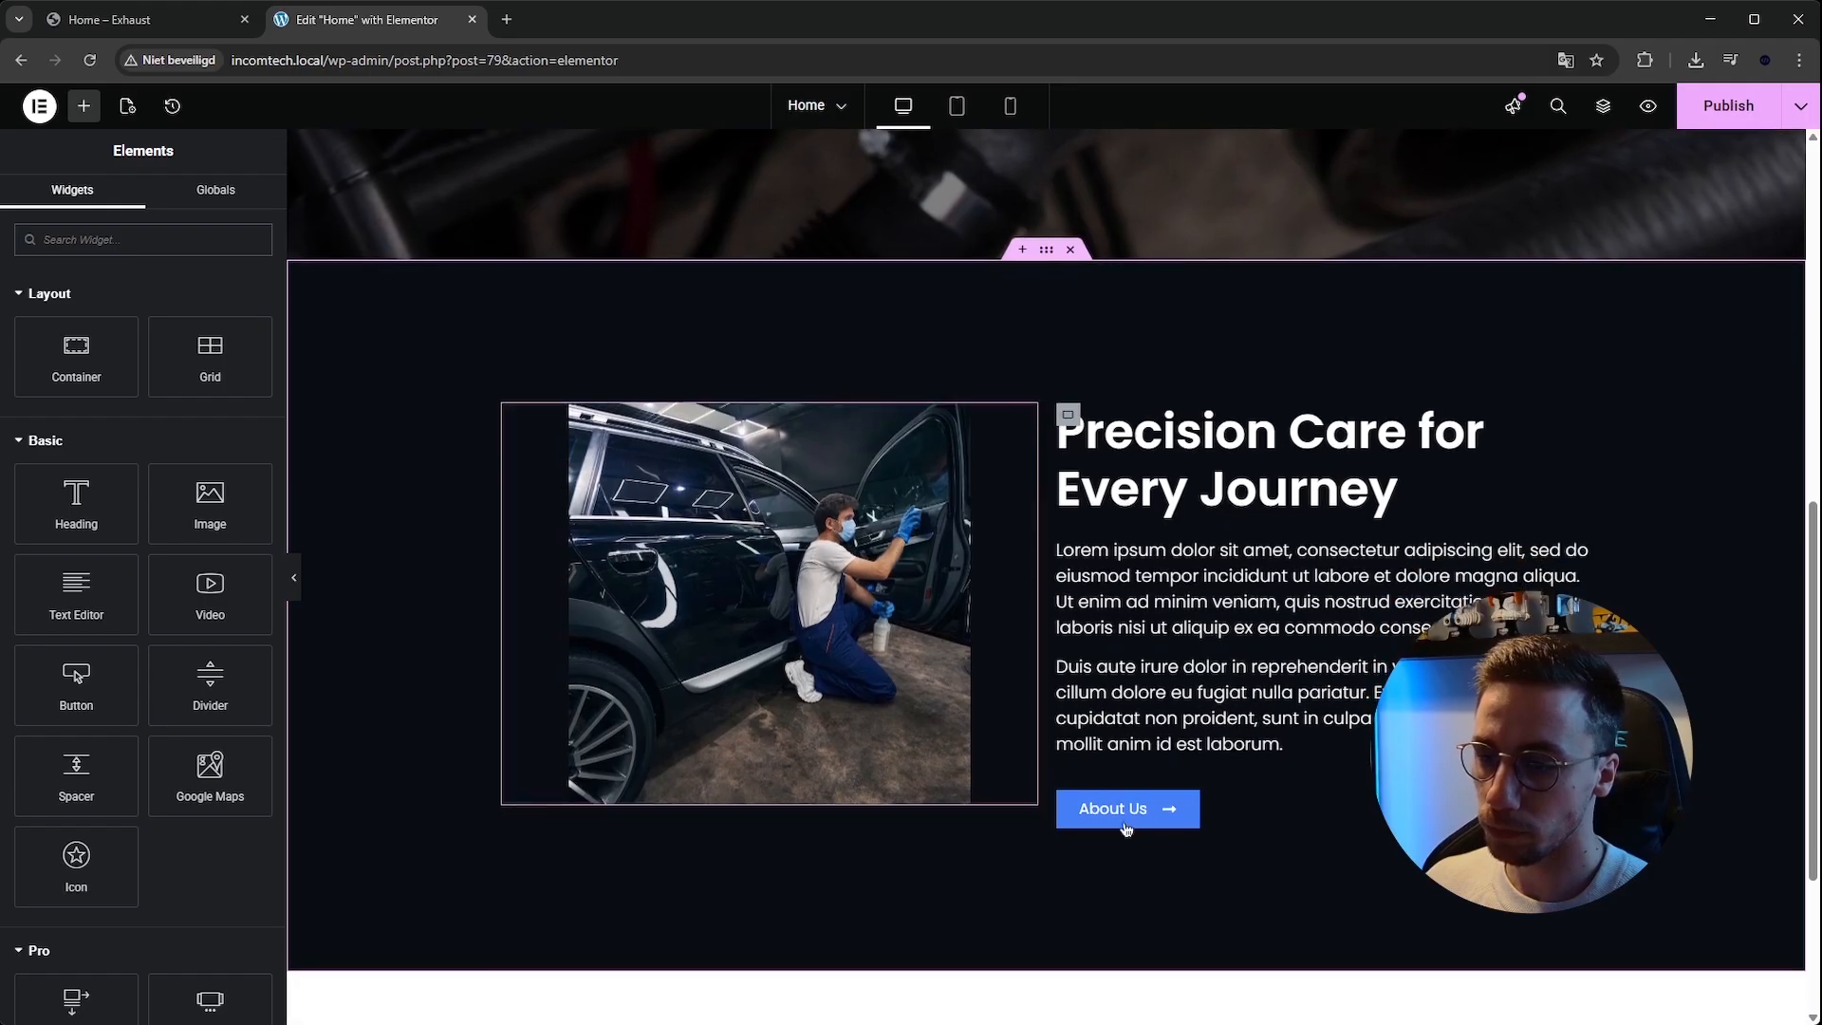
Add a white box shadow to the about section's image.
left_click(1026, 417)
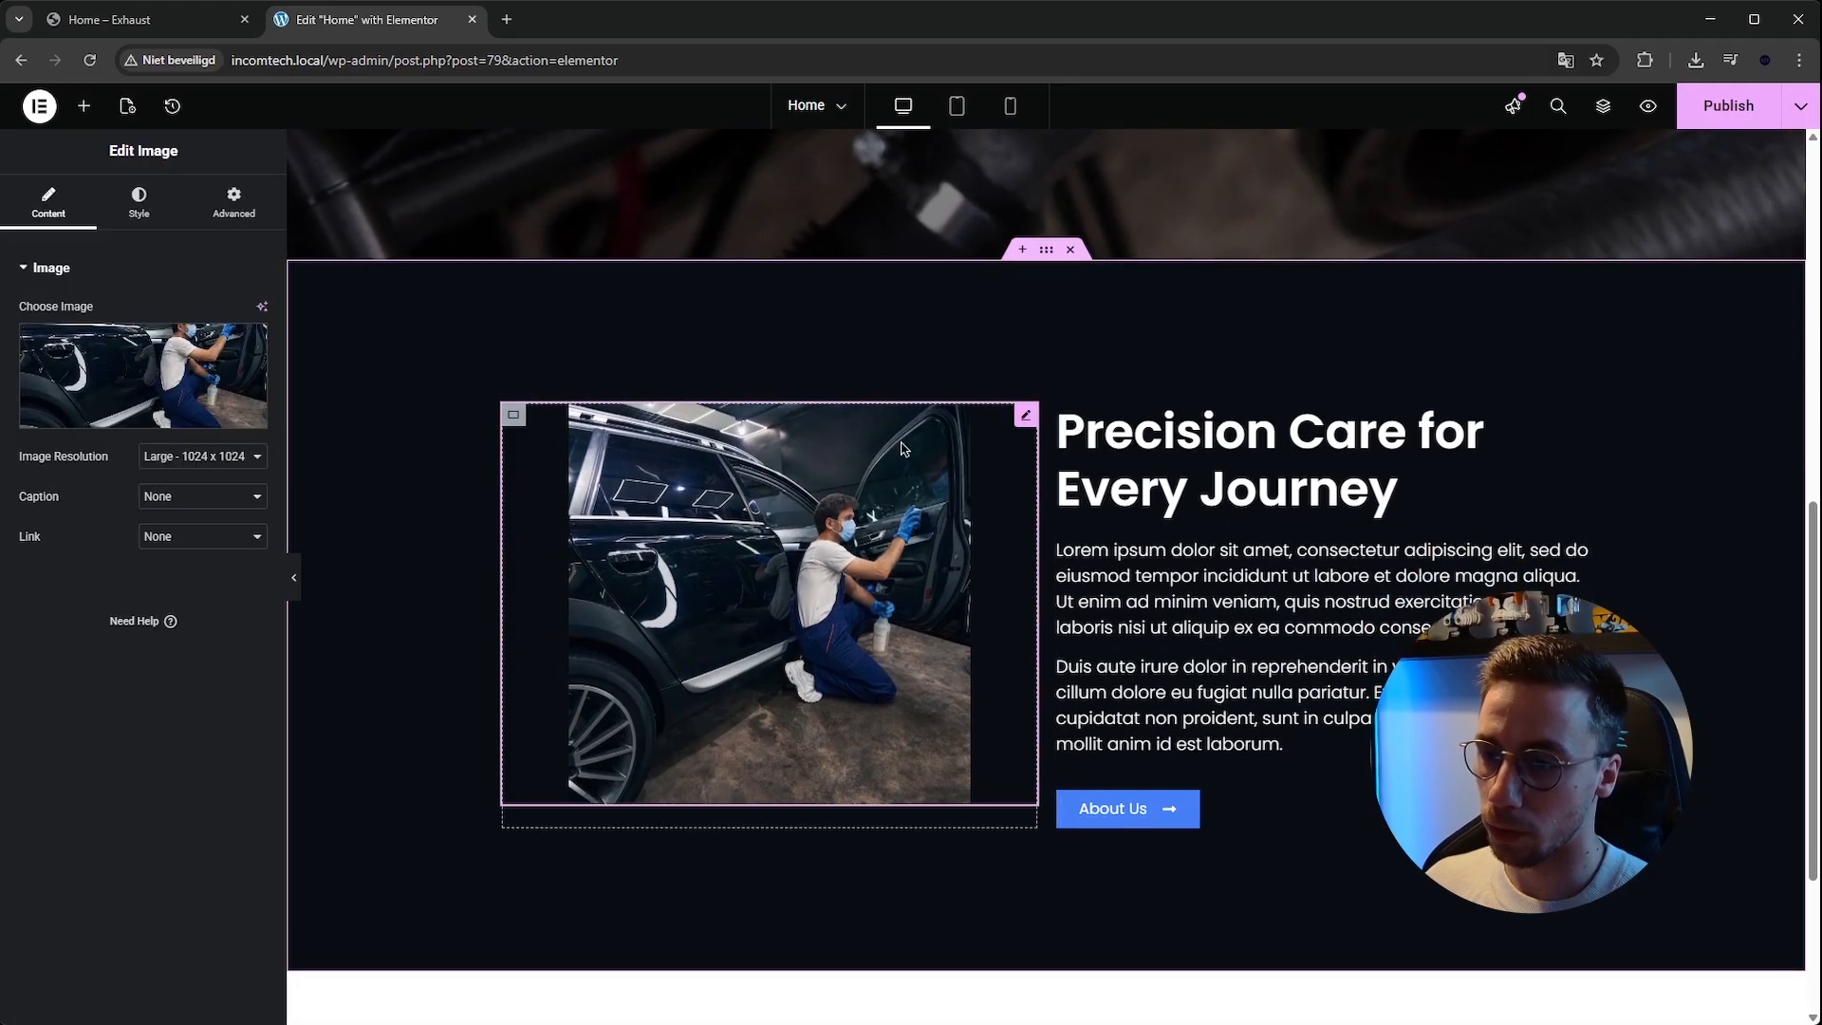
left_click(167, 217)
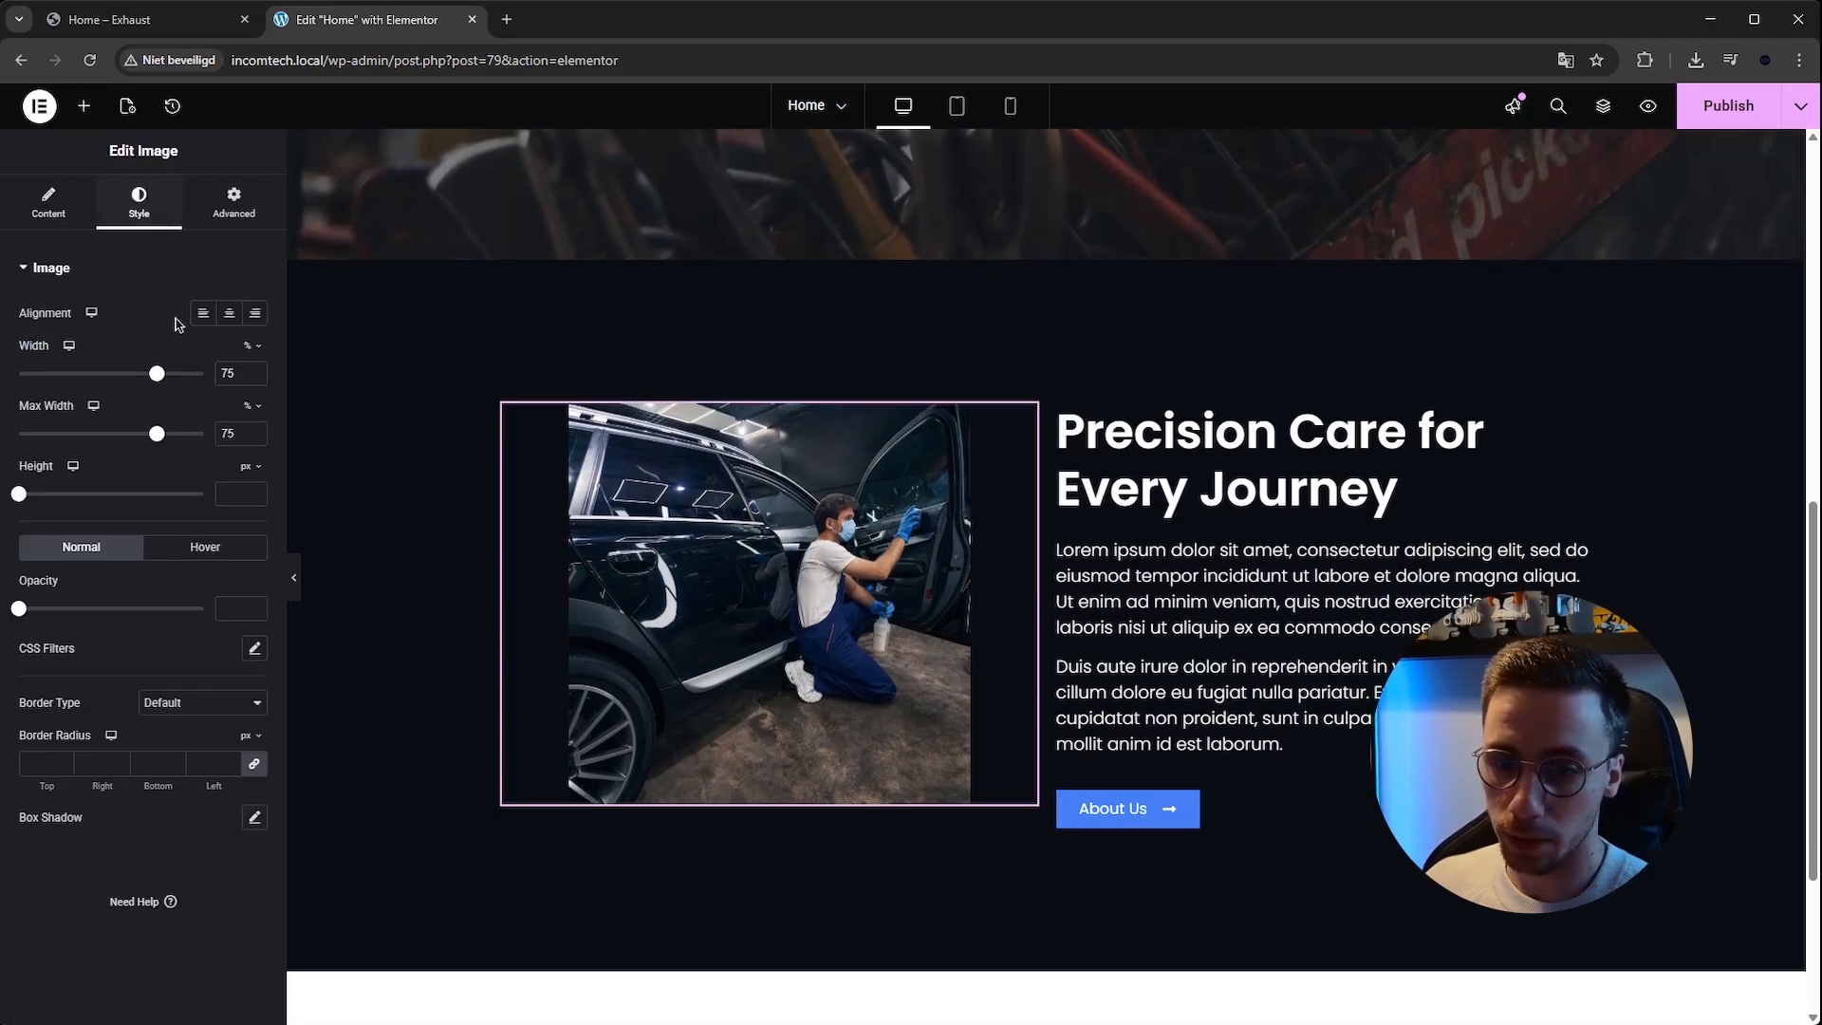
left_click(204, 241)
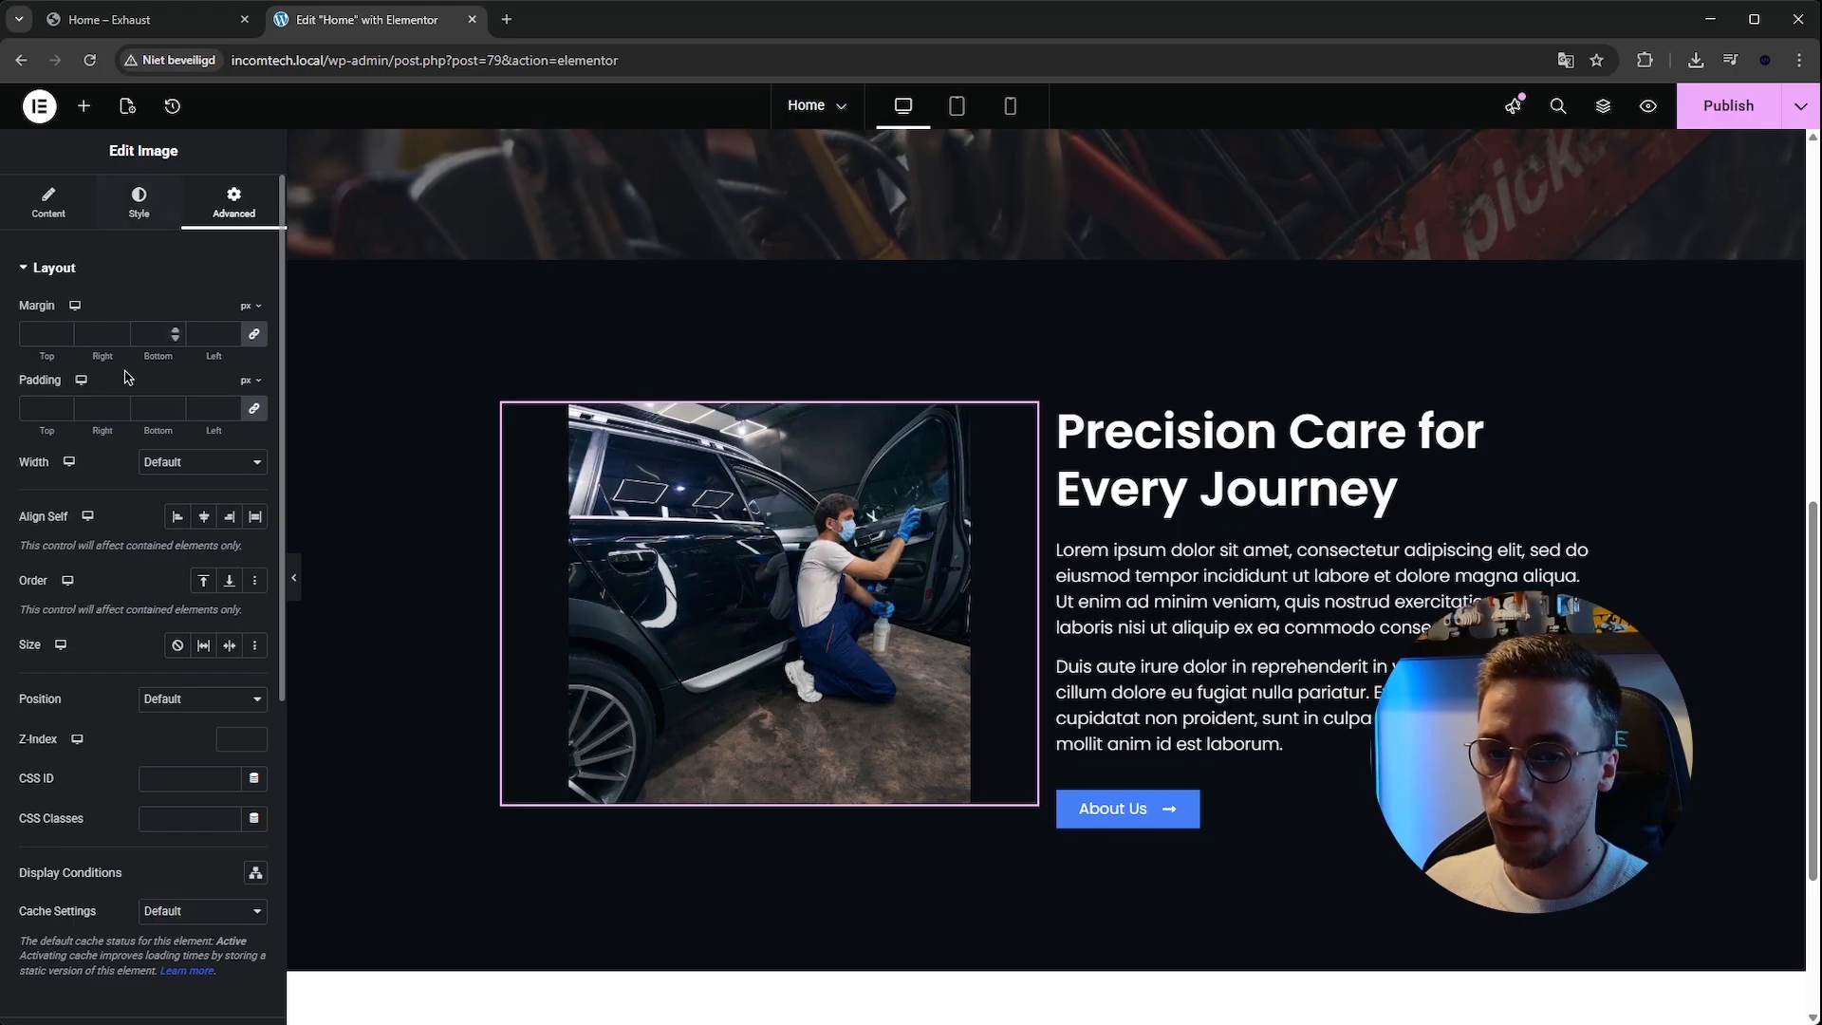
left_click(126, 269)
left_click(138, 203)
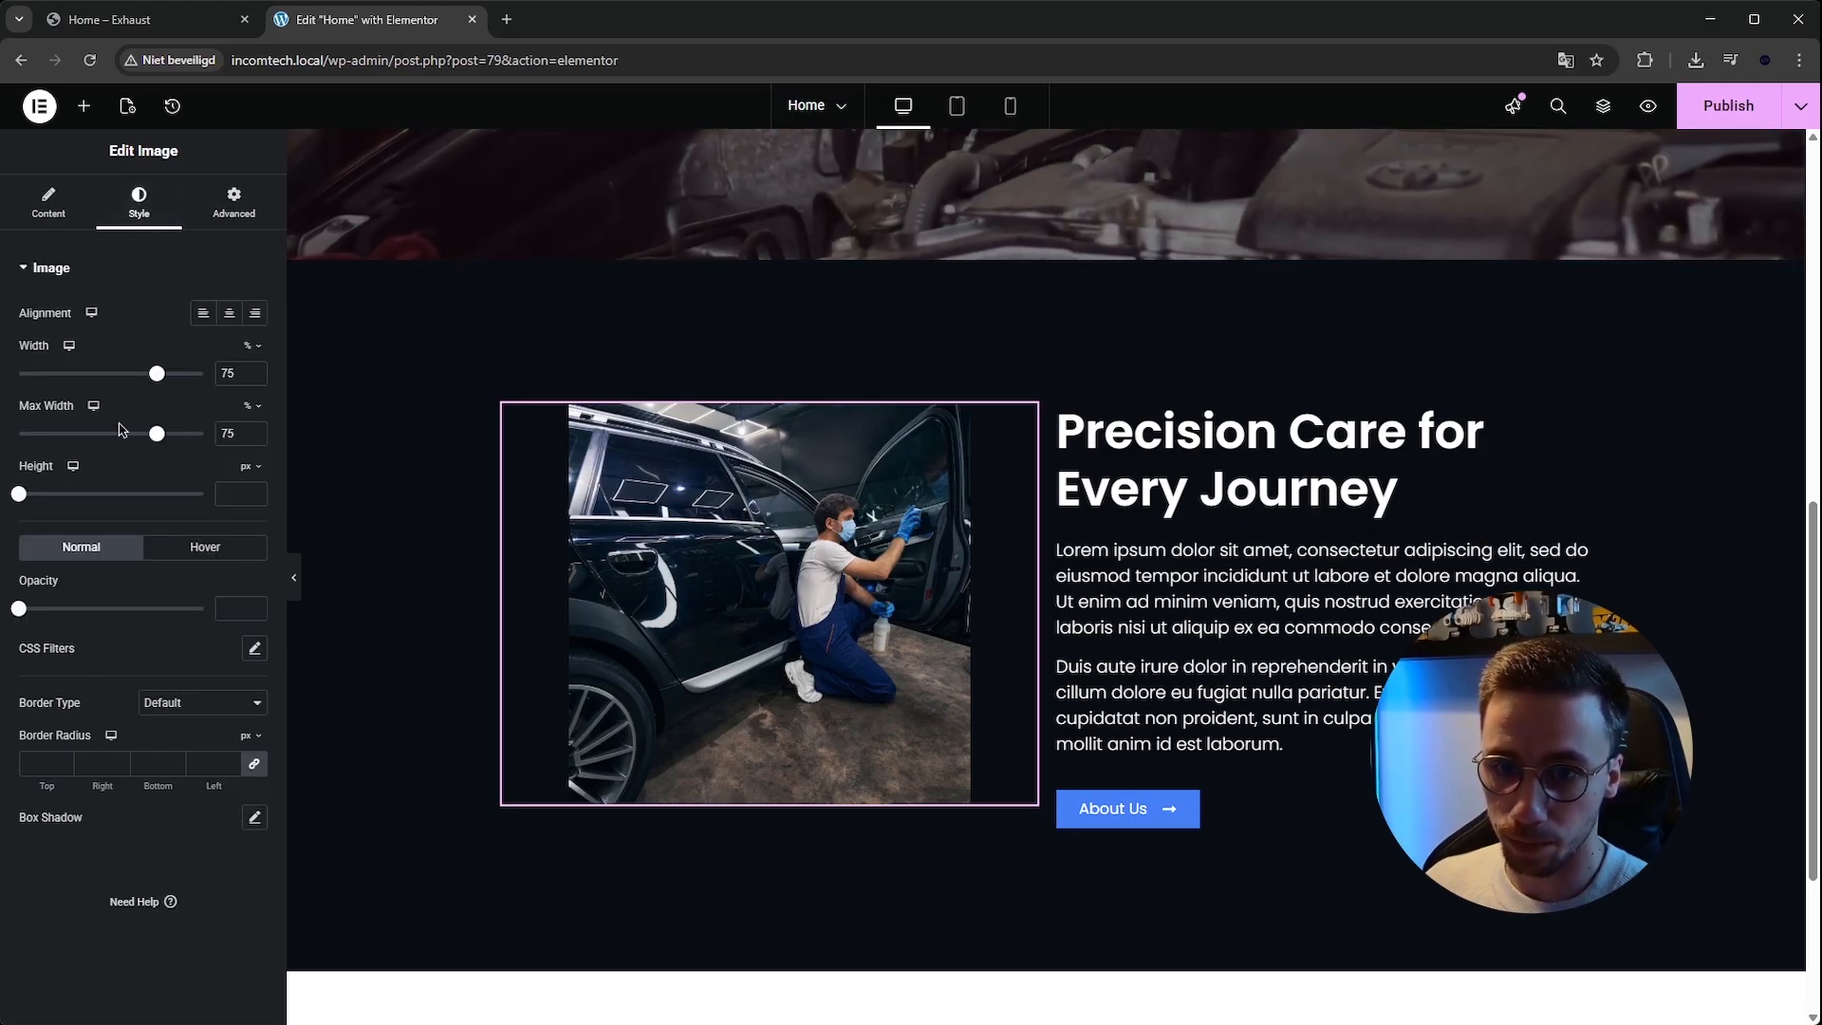
left_click(1026, 415)
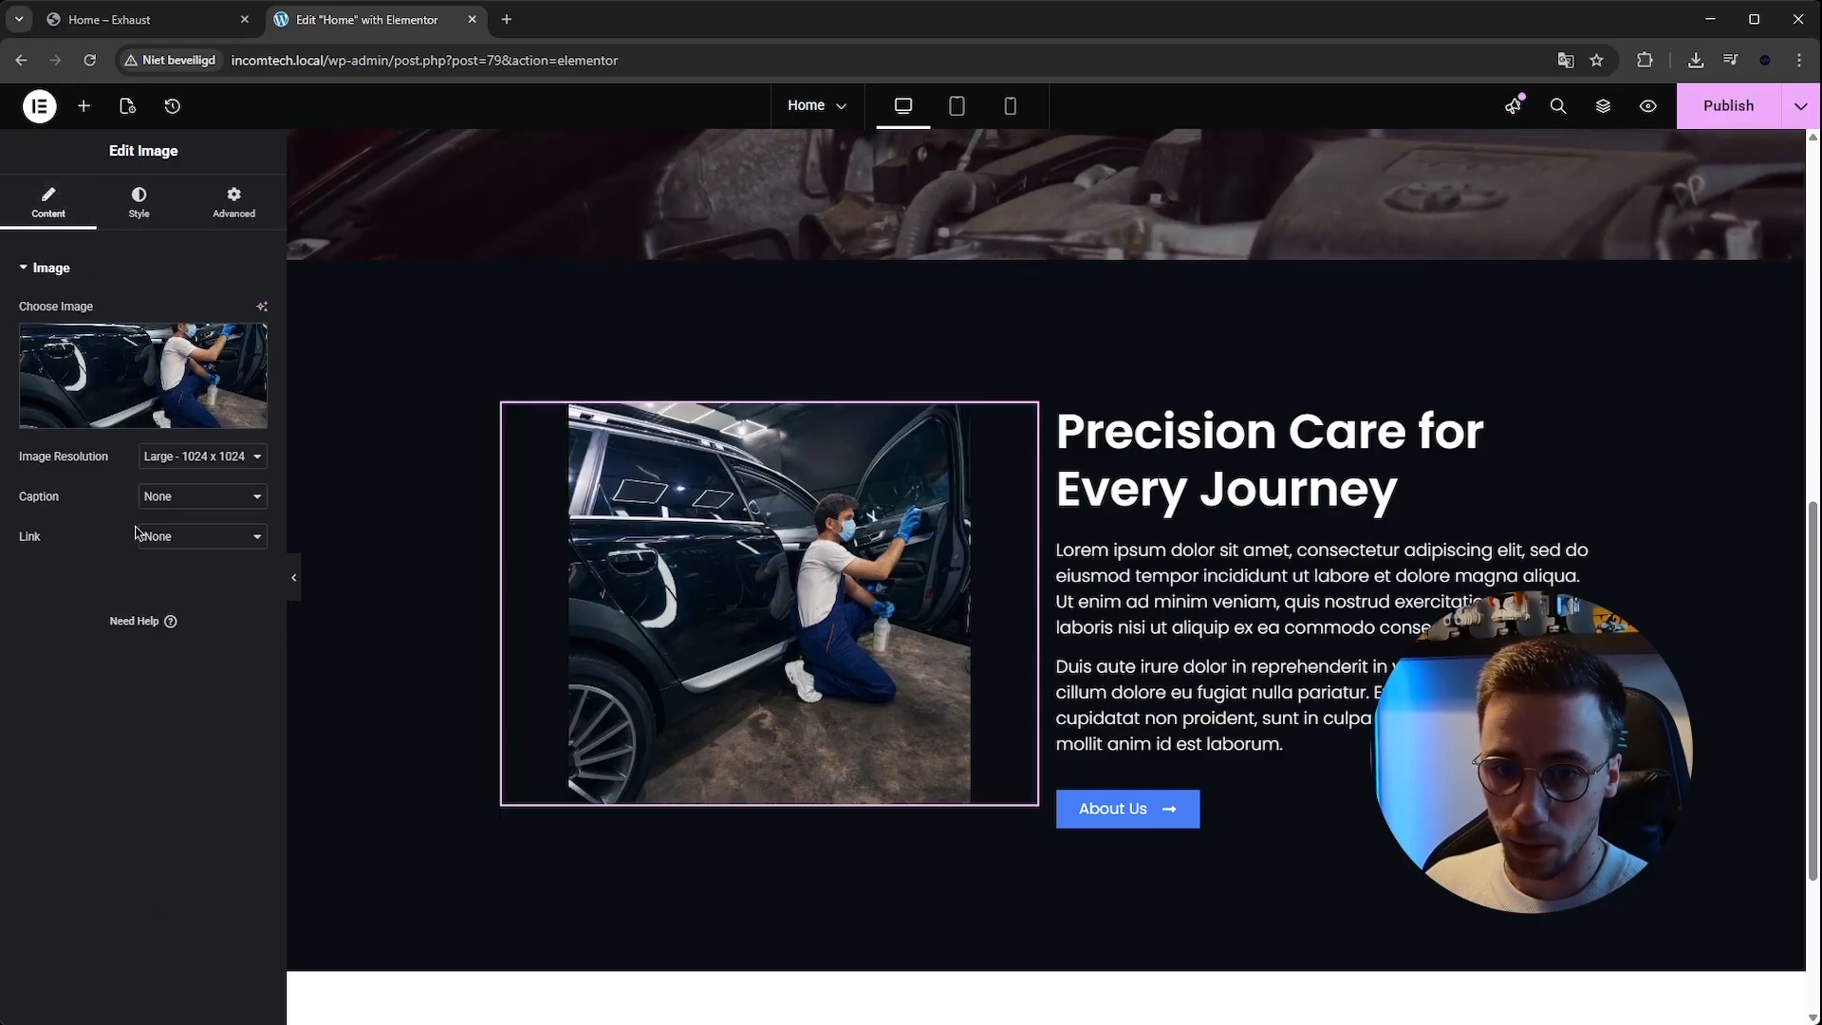
left_click(134, 222)
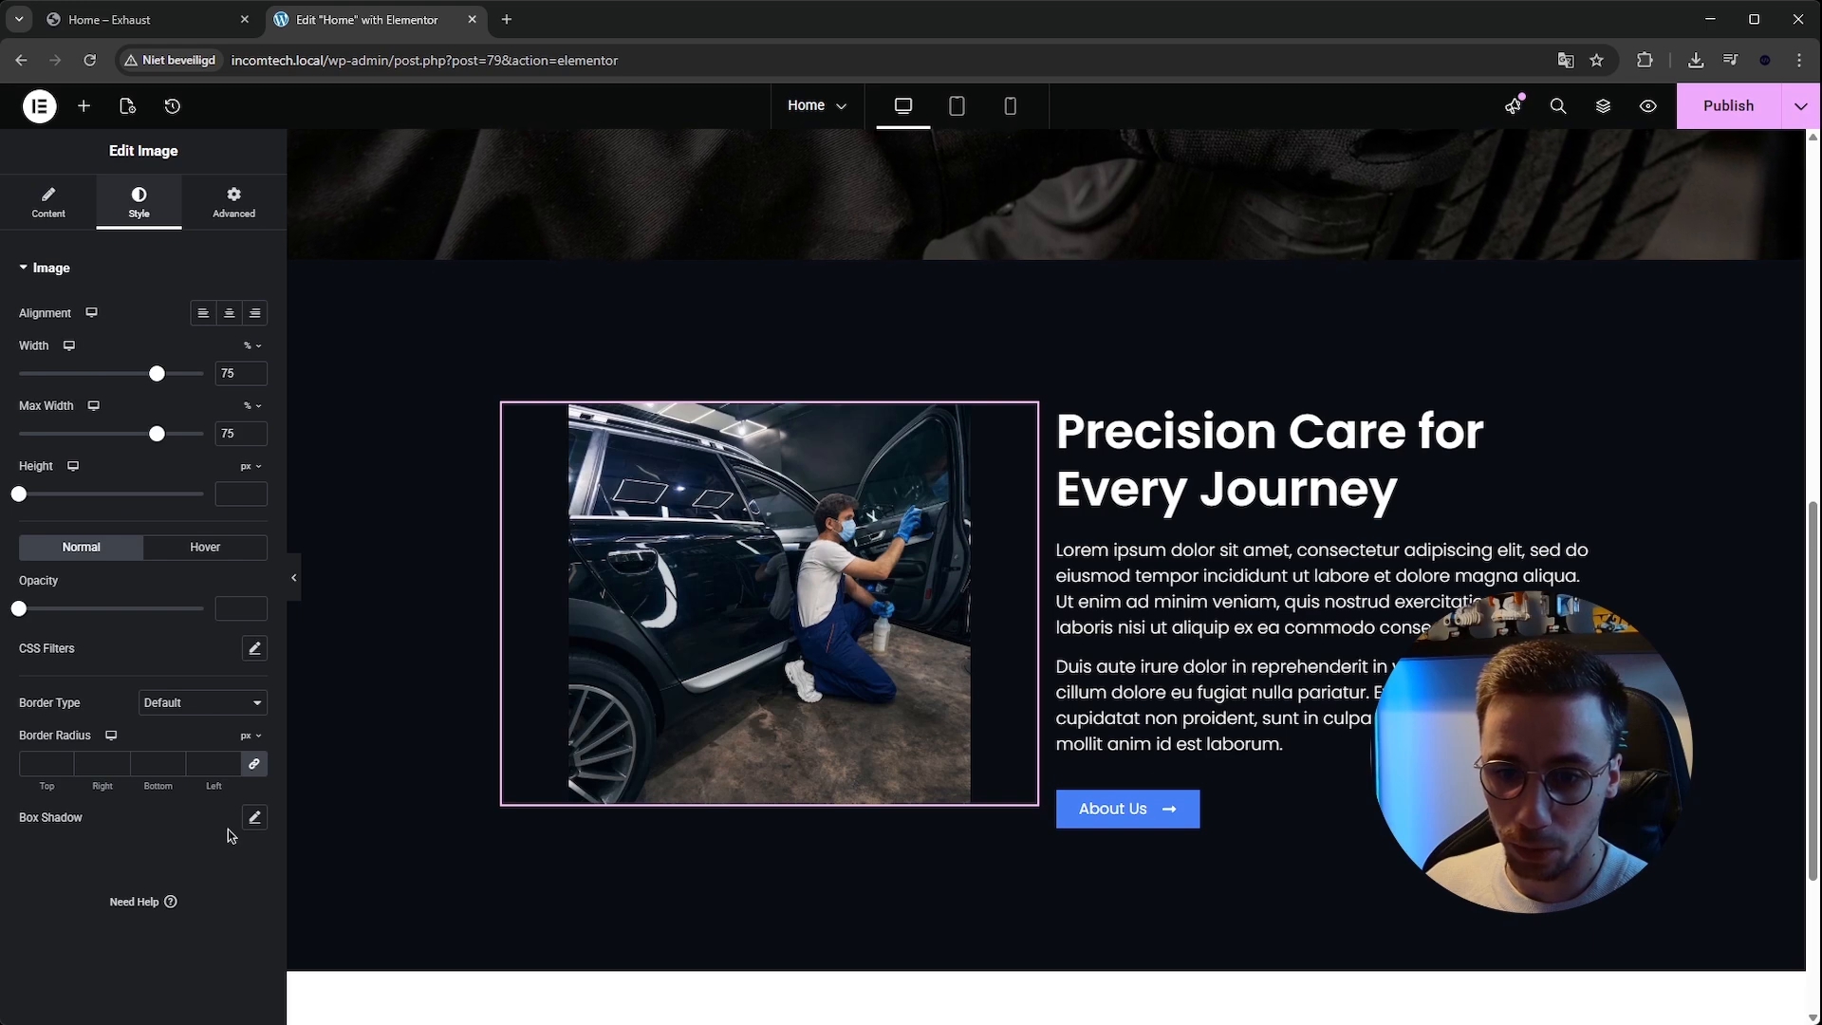
left_click(253, 817)
left_click(242, 870)
left_click(131, 622)
left_click_drag(241, 795, 410, 763)
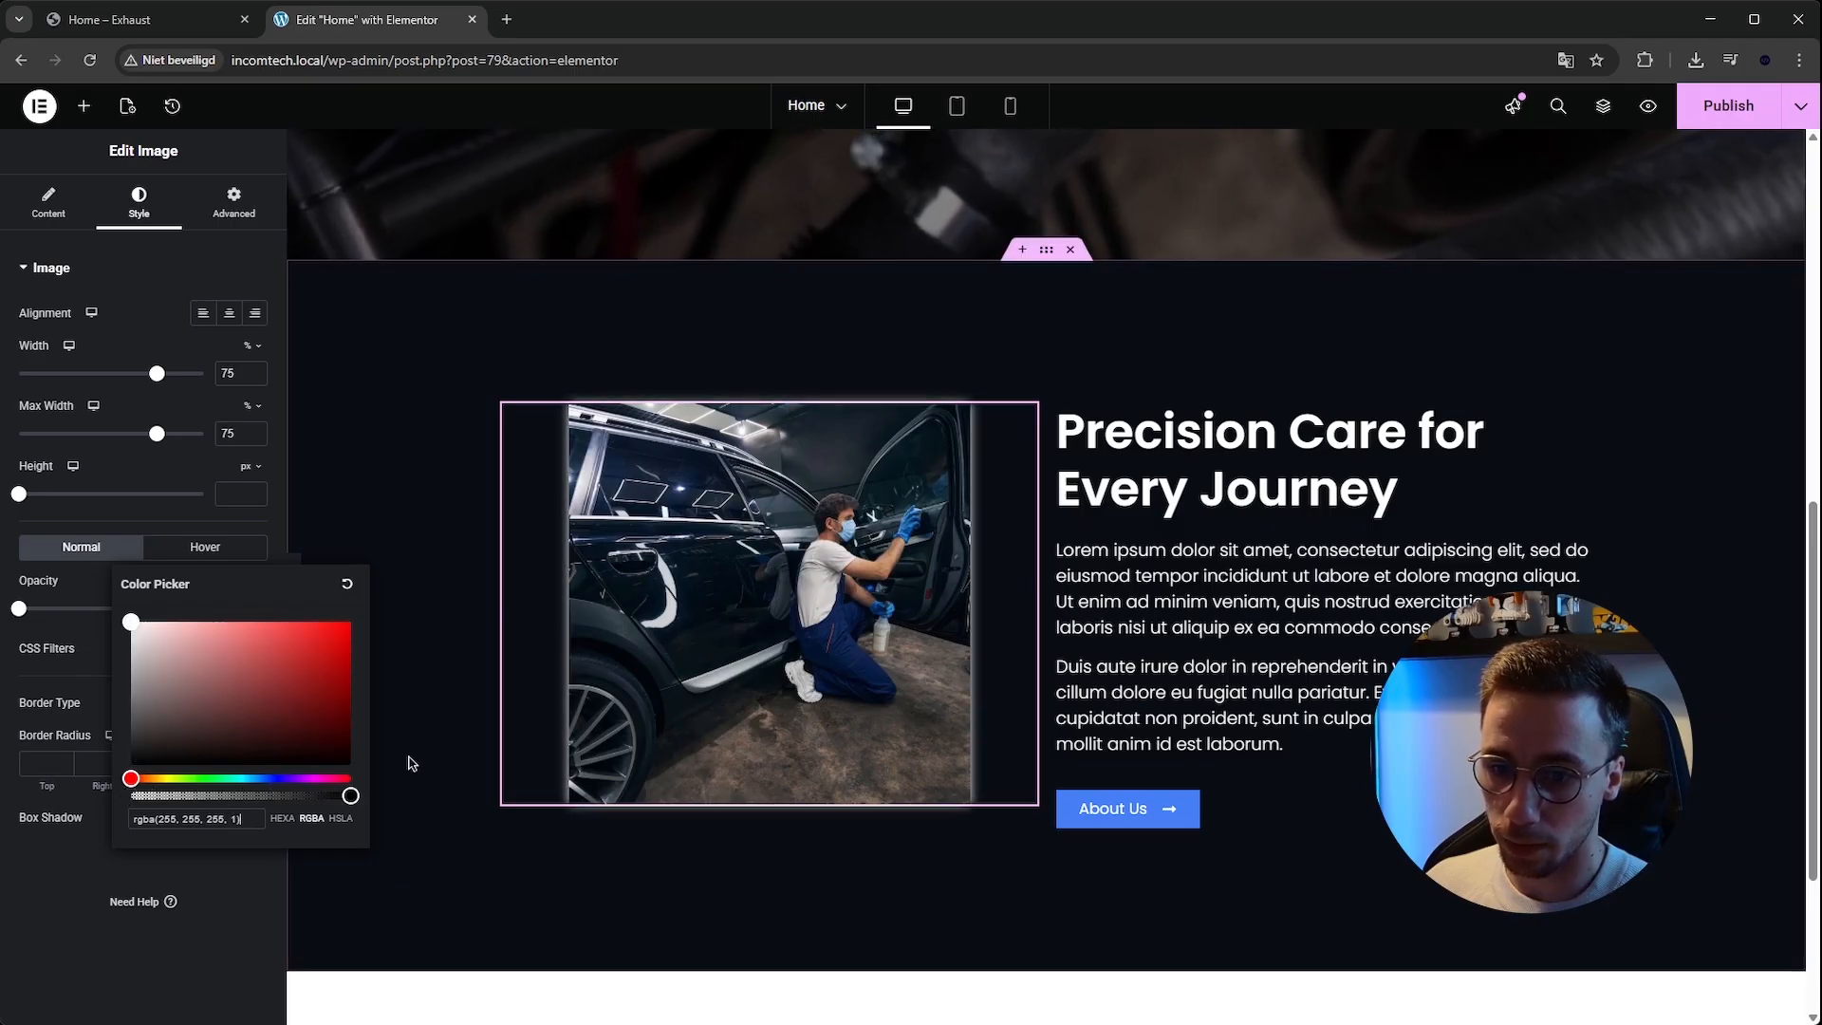
left_click(104, 757)
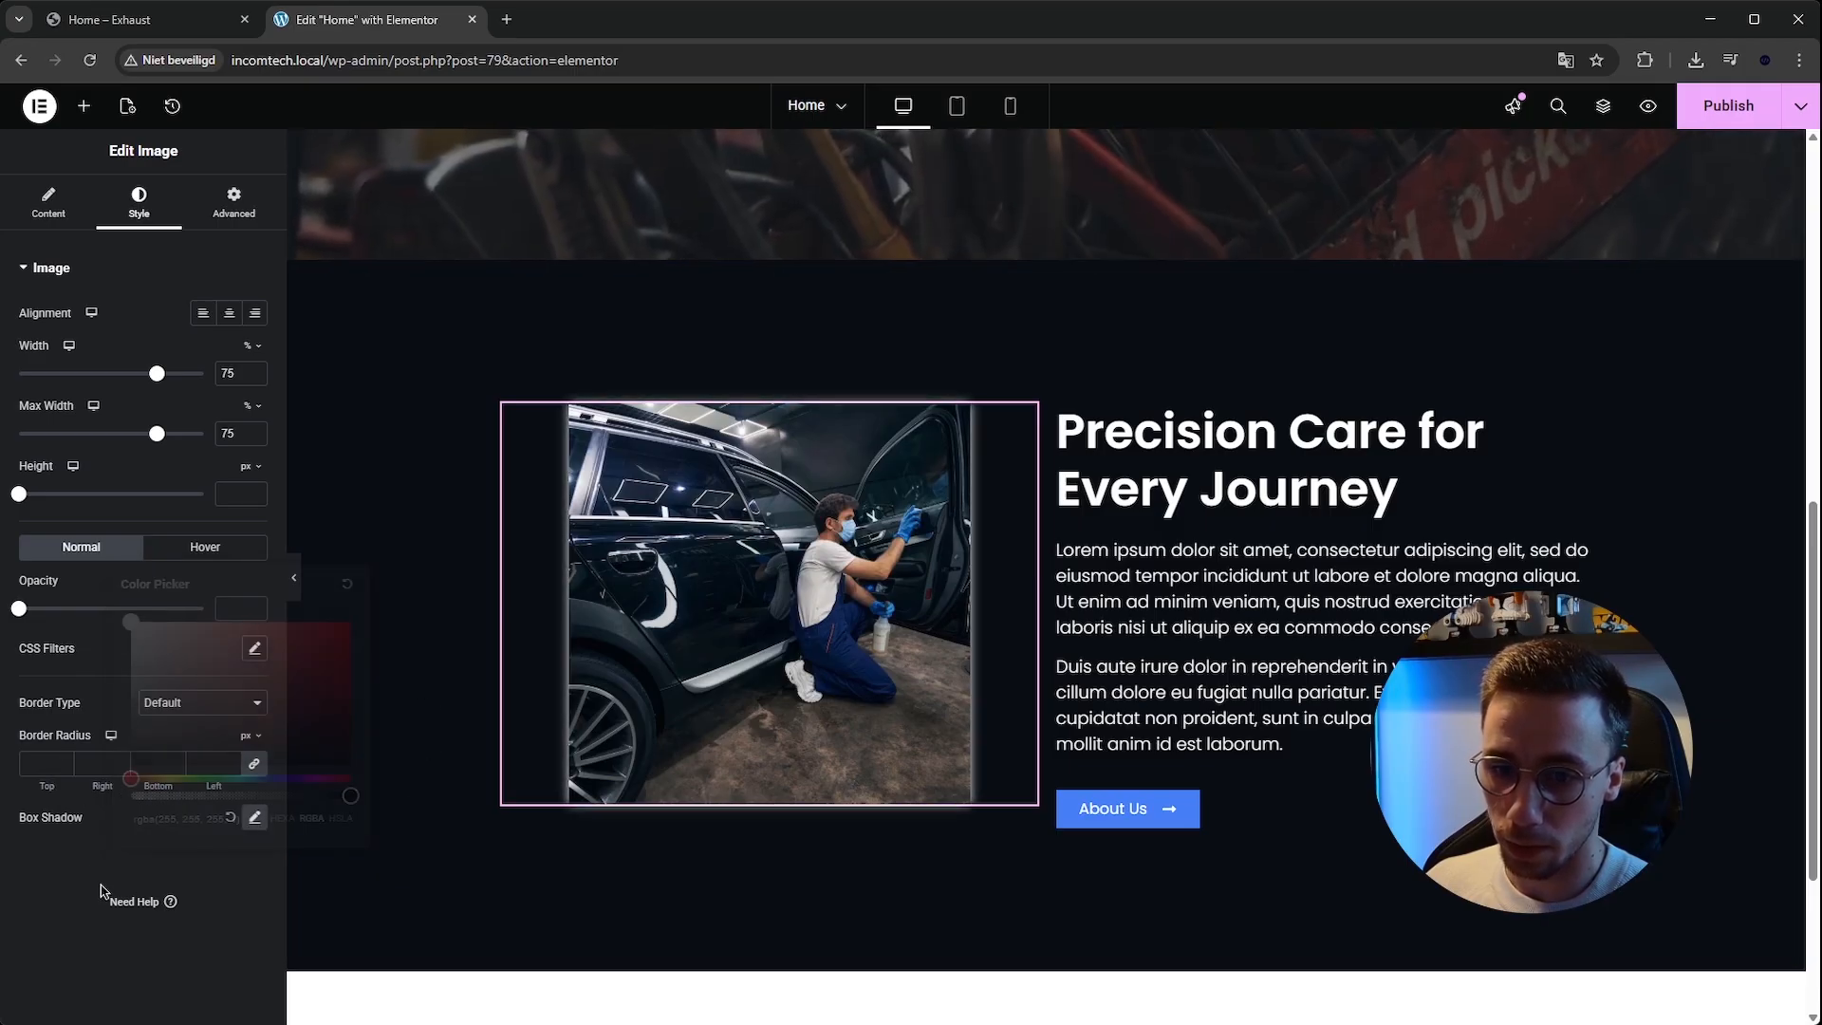
left_click(255, 818)
scroll(159, 859, "down", 1)
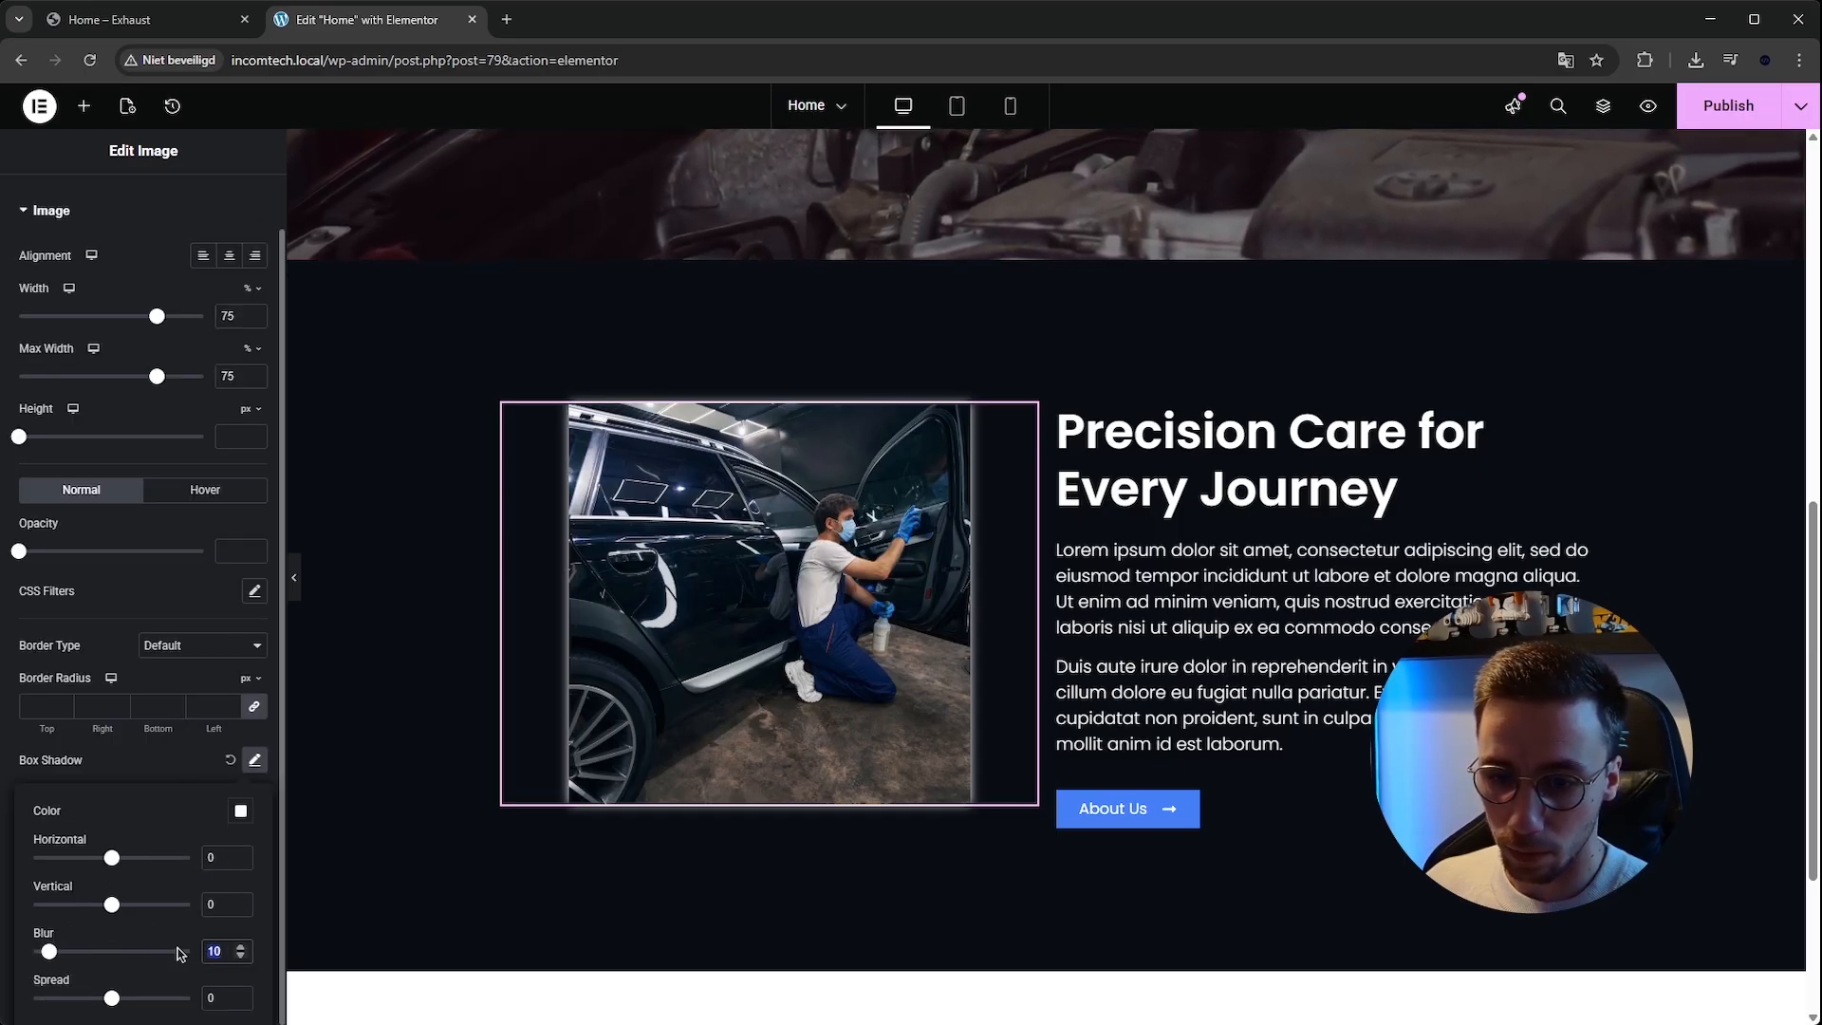
Set the image's box shadow blur to 20 and spread to 10, with the shadow colour at about 0.37 opacity.
double_click(216, 951)
type("20")
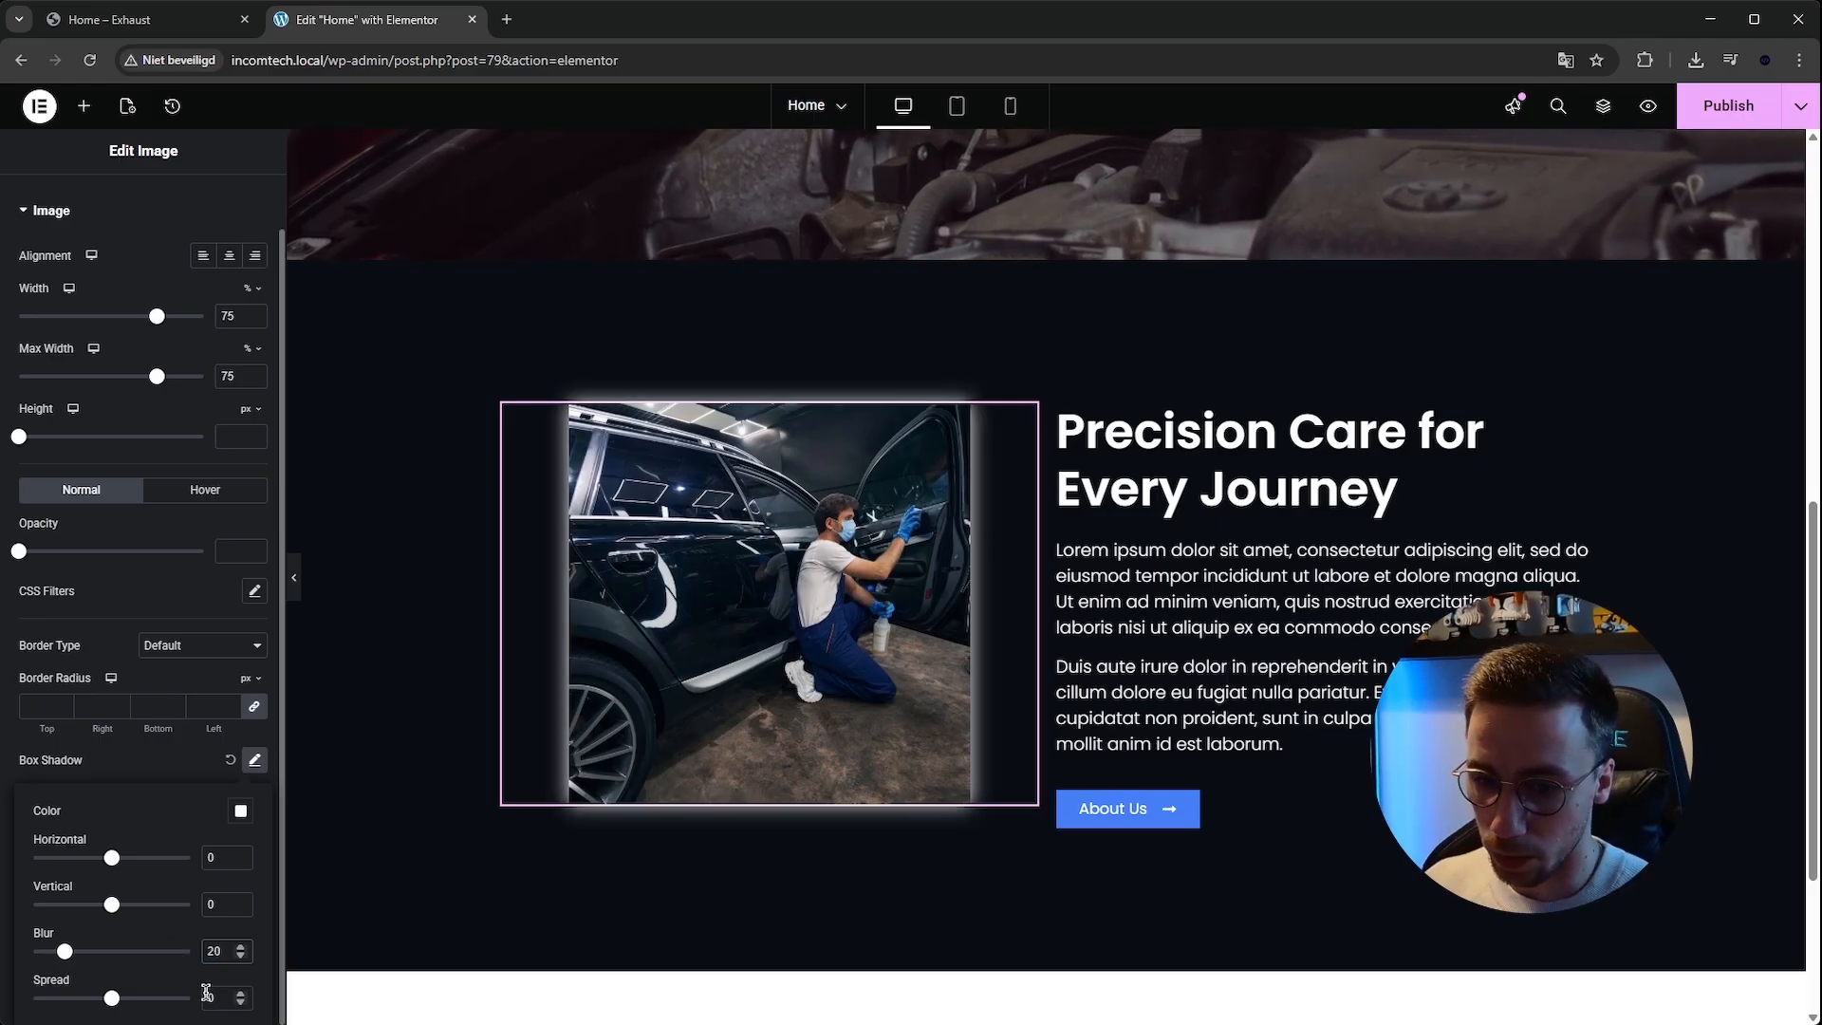
key("Tab")
type("10")
left_click(241, 810)
left_click_drag(349, 738, 204, 739)
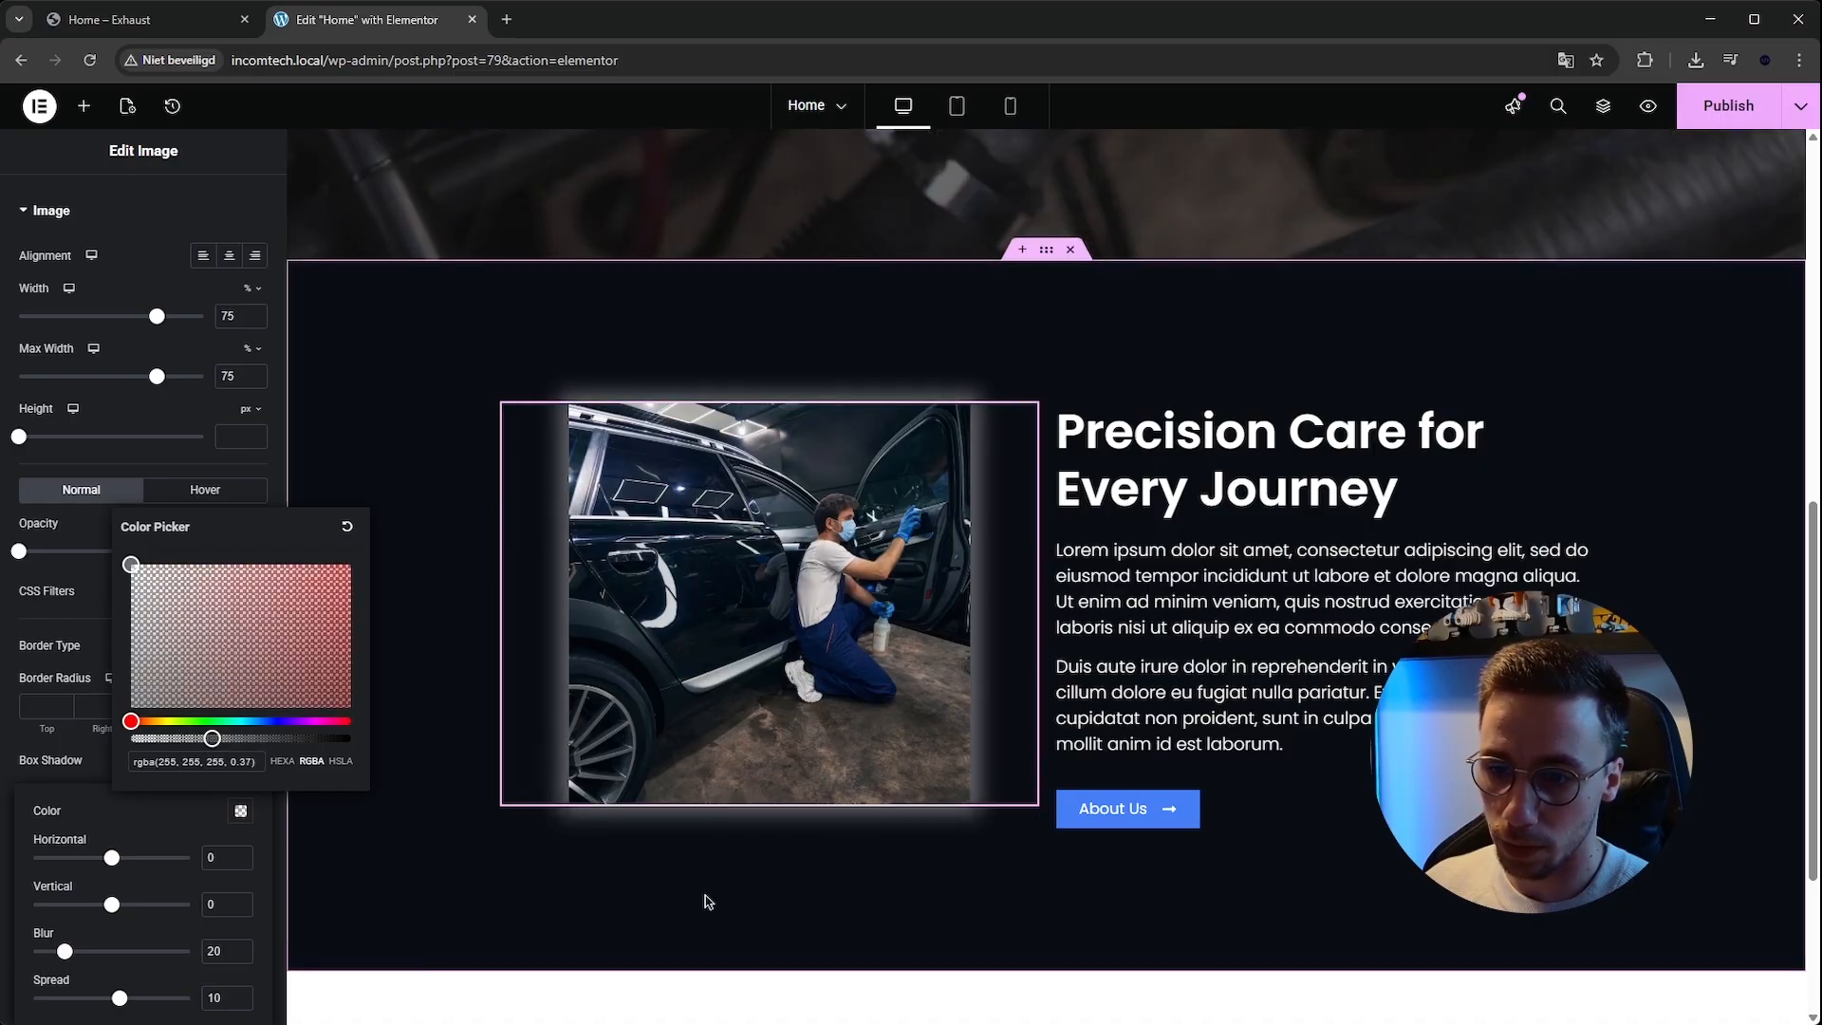
left_click(390, 655)
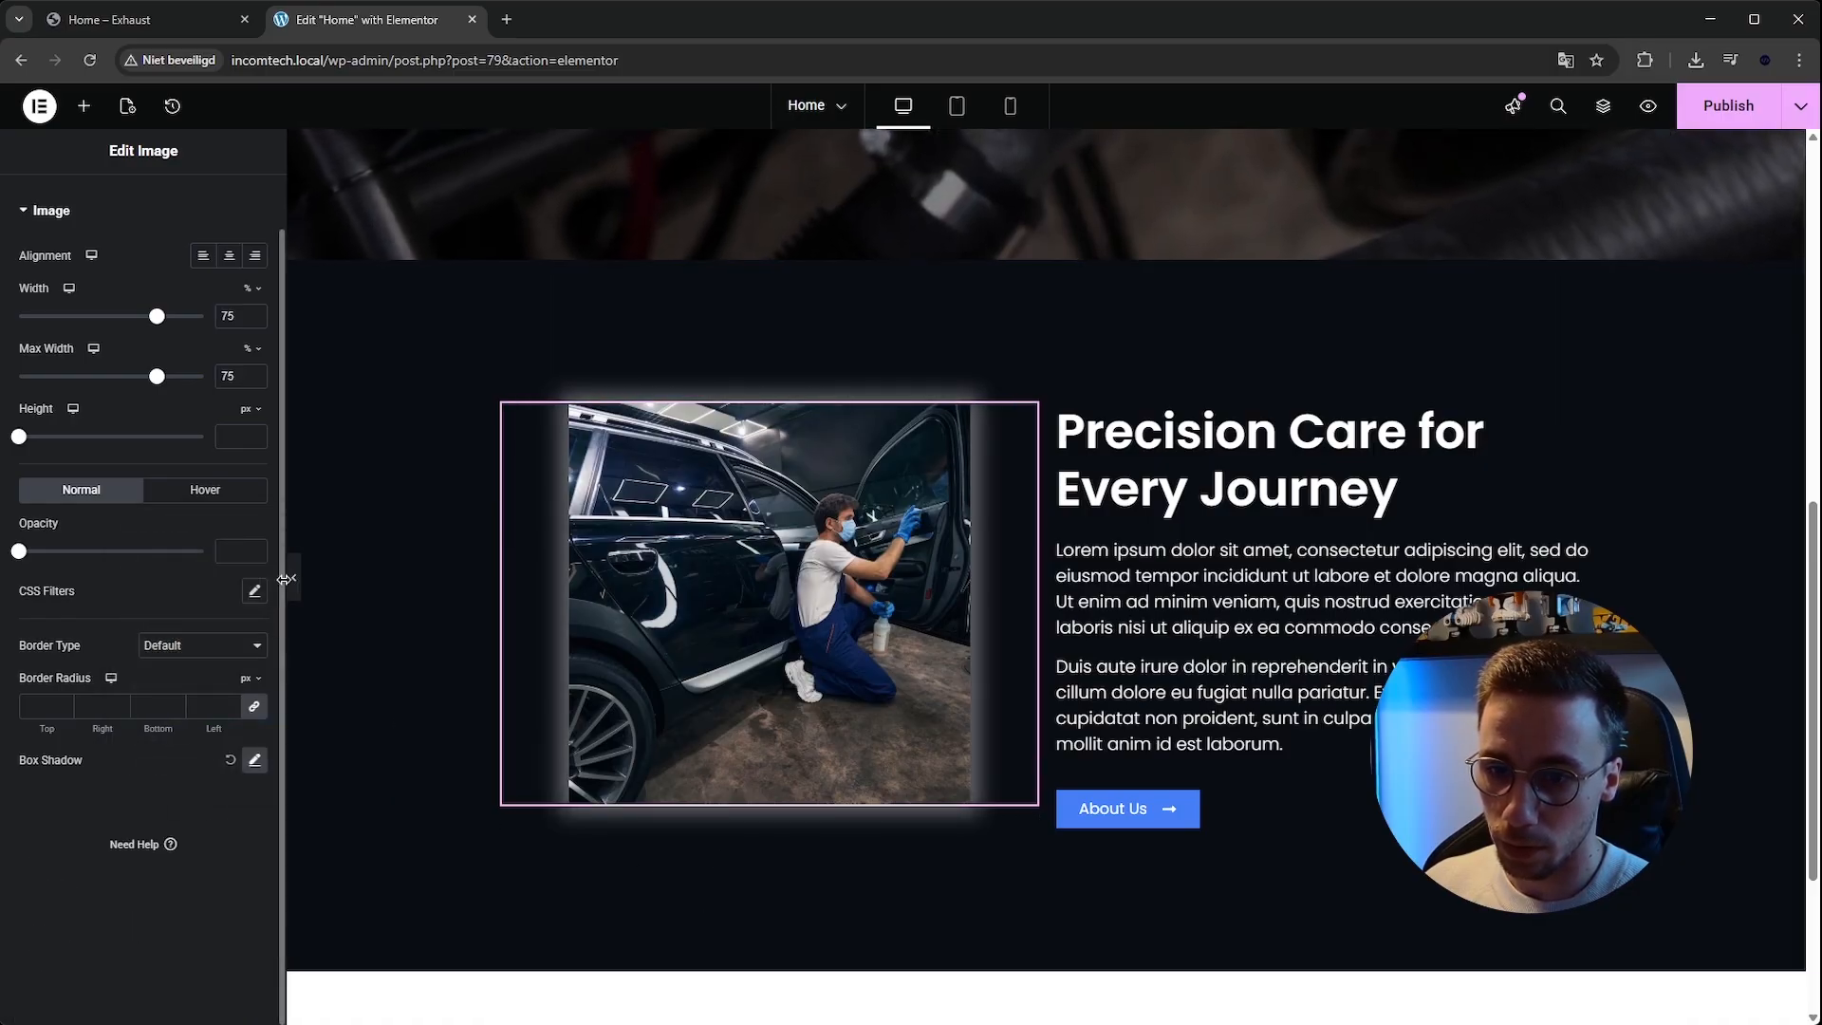
Round the image's corners with a 10 px border radius on all sides.
left_click(286, 578)
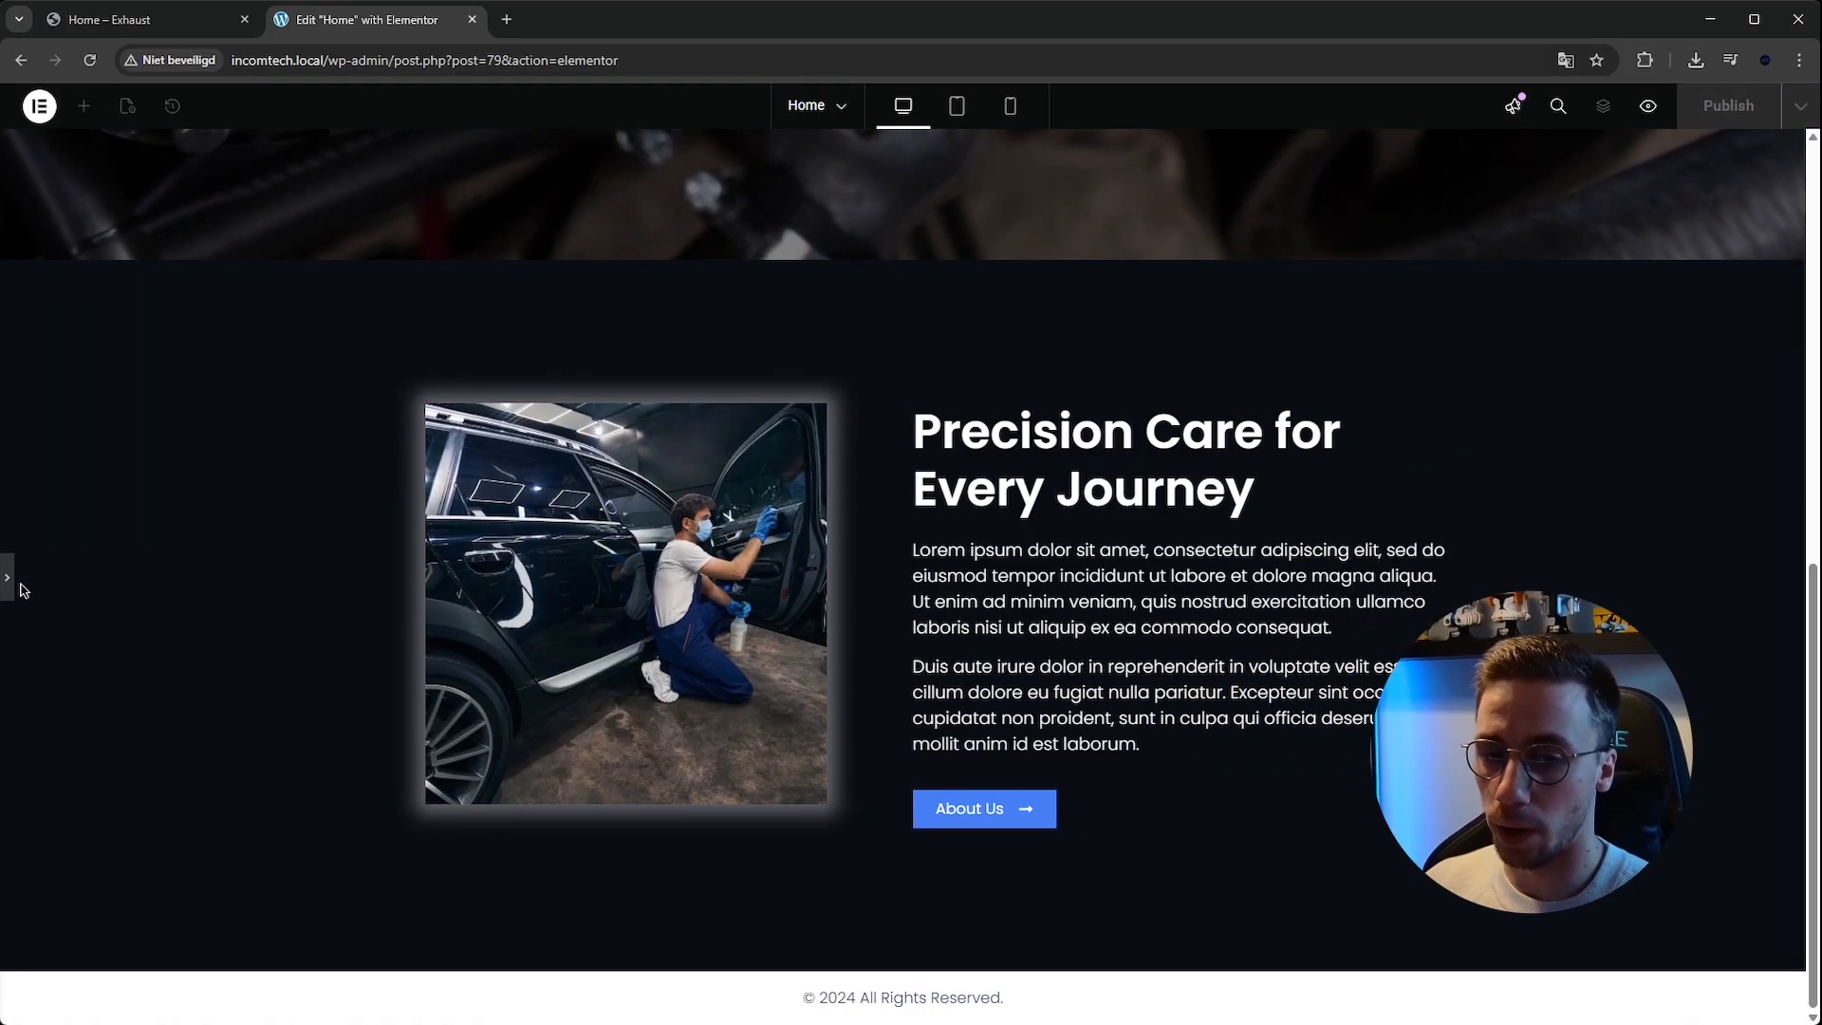
left_click(7, 578)
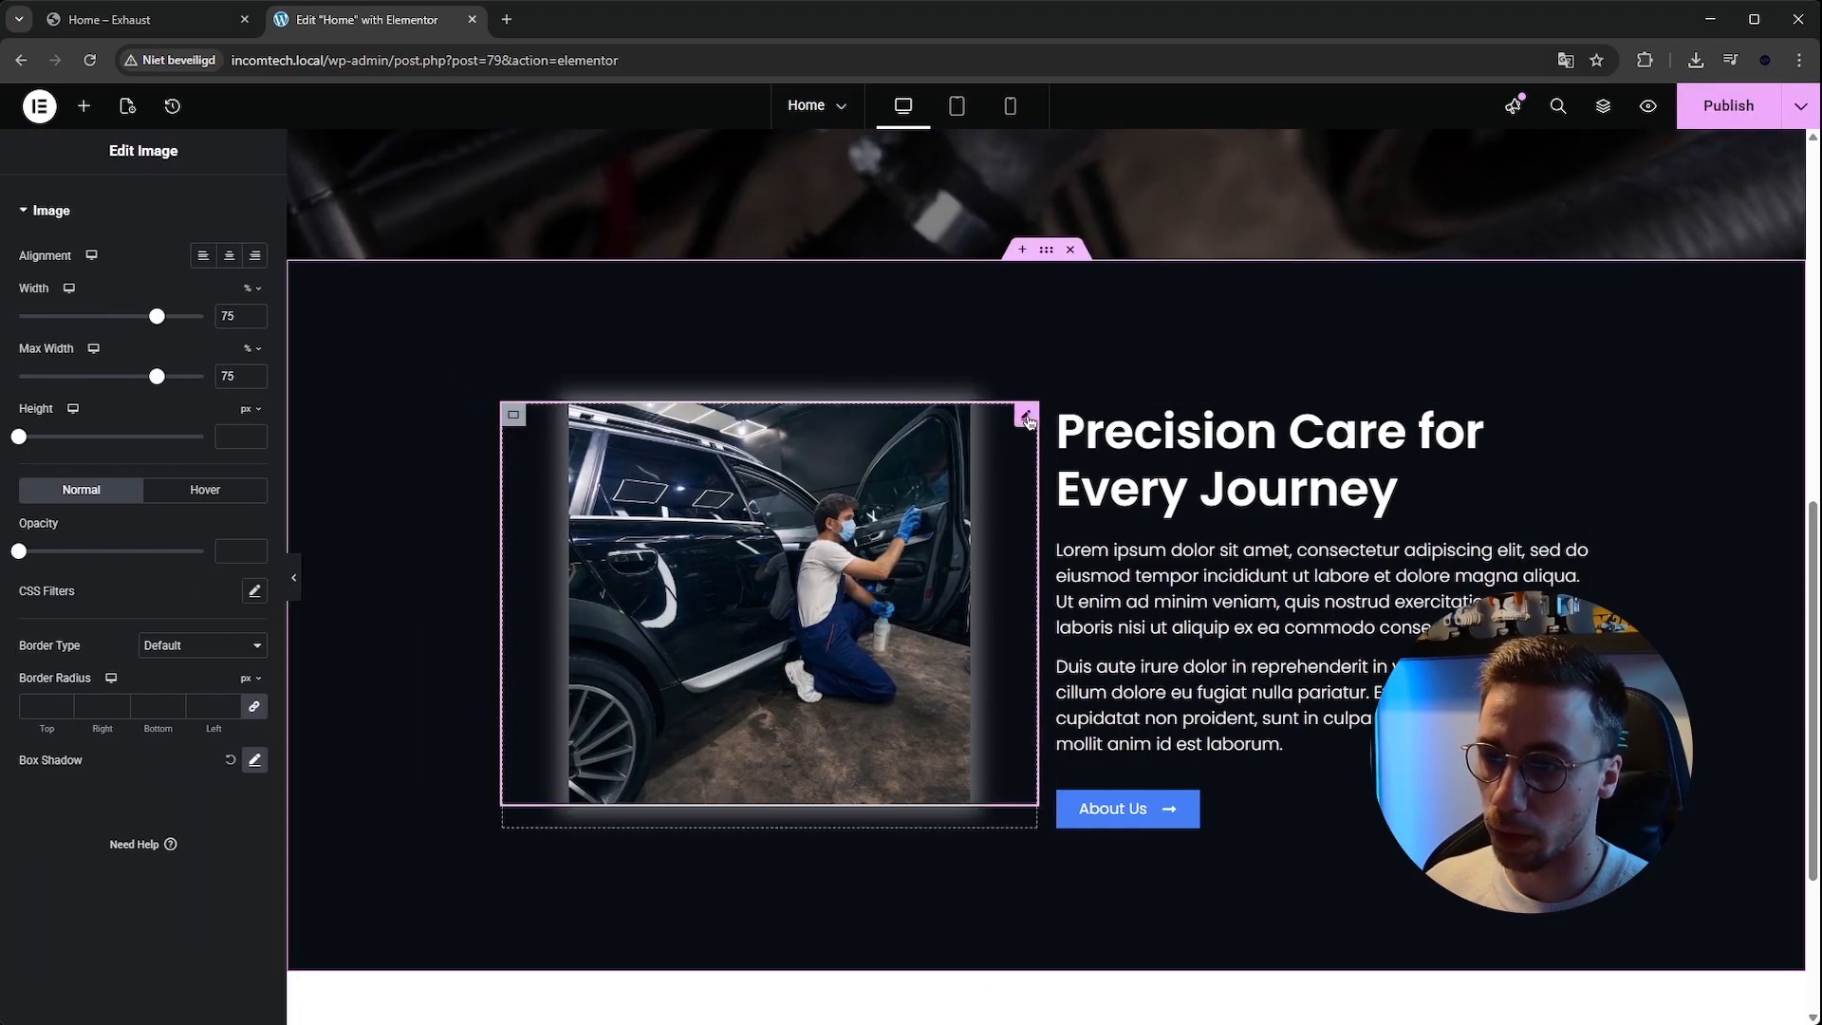
left_click(38, 711)
type("10")
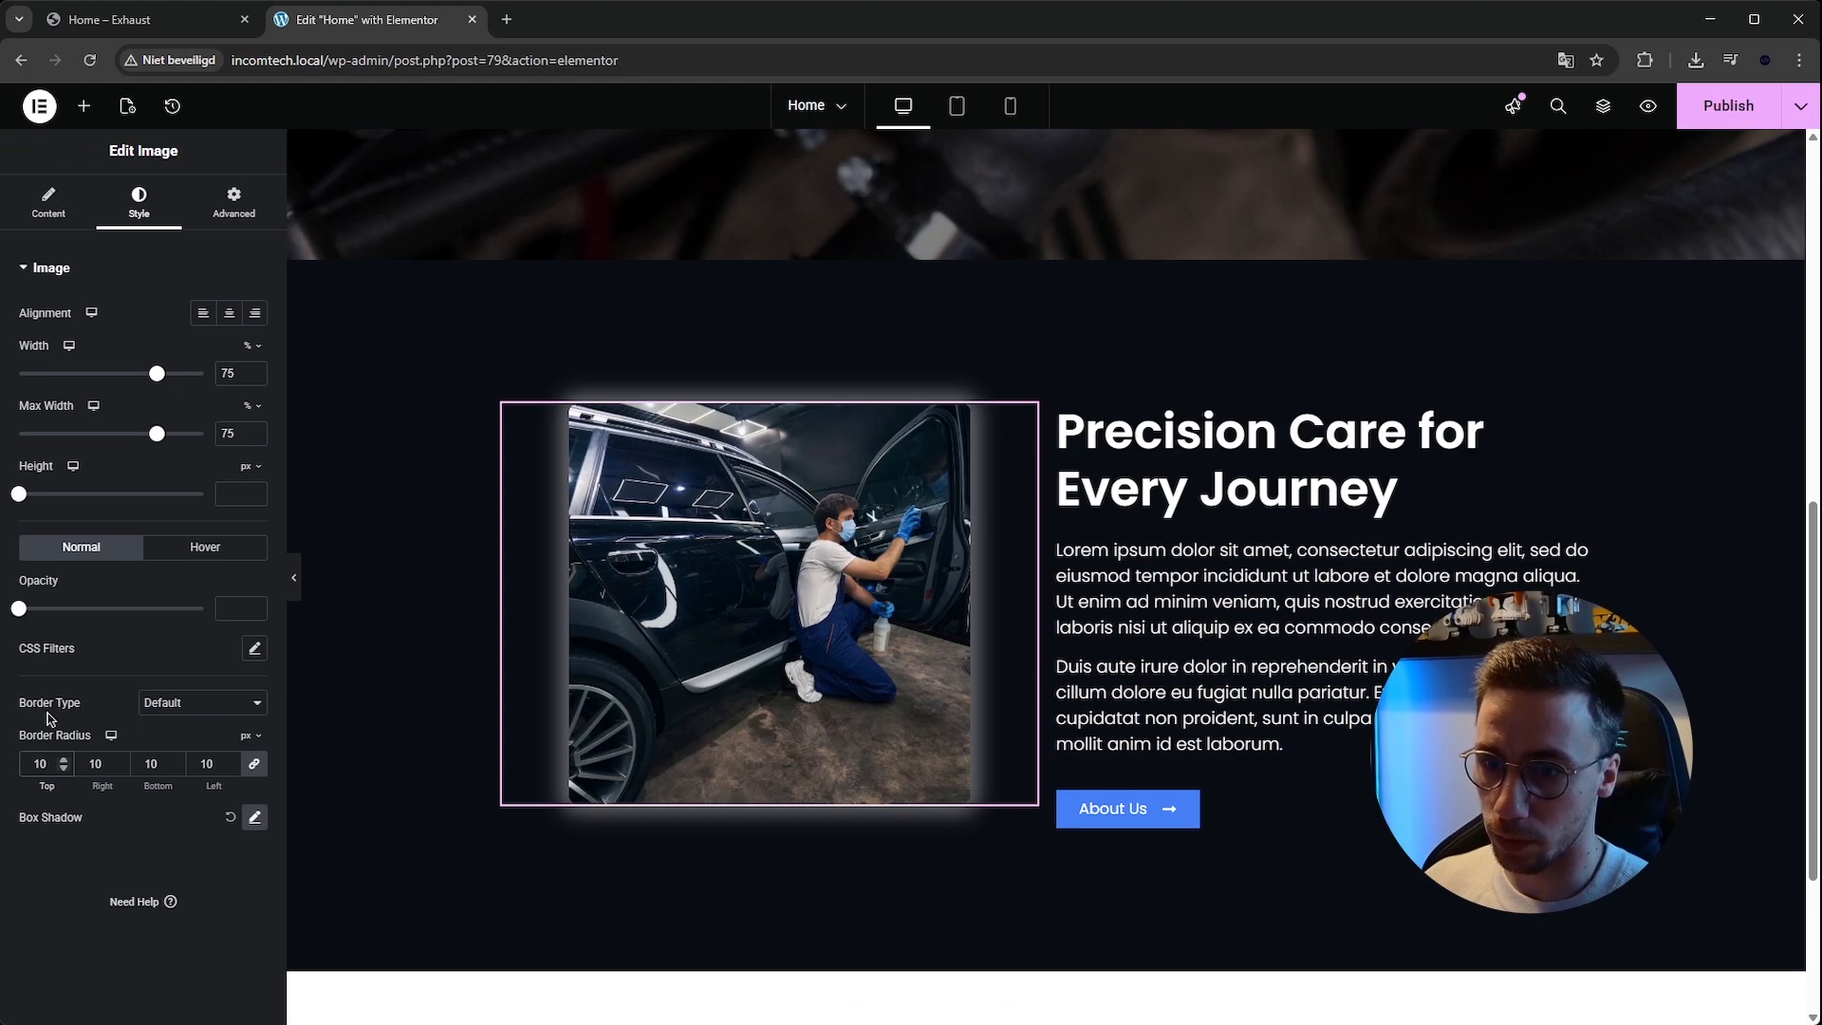
Preview the about section's image without the editor panel.
left_click(294, 577)
scroll(558, 769, "up", 2)
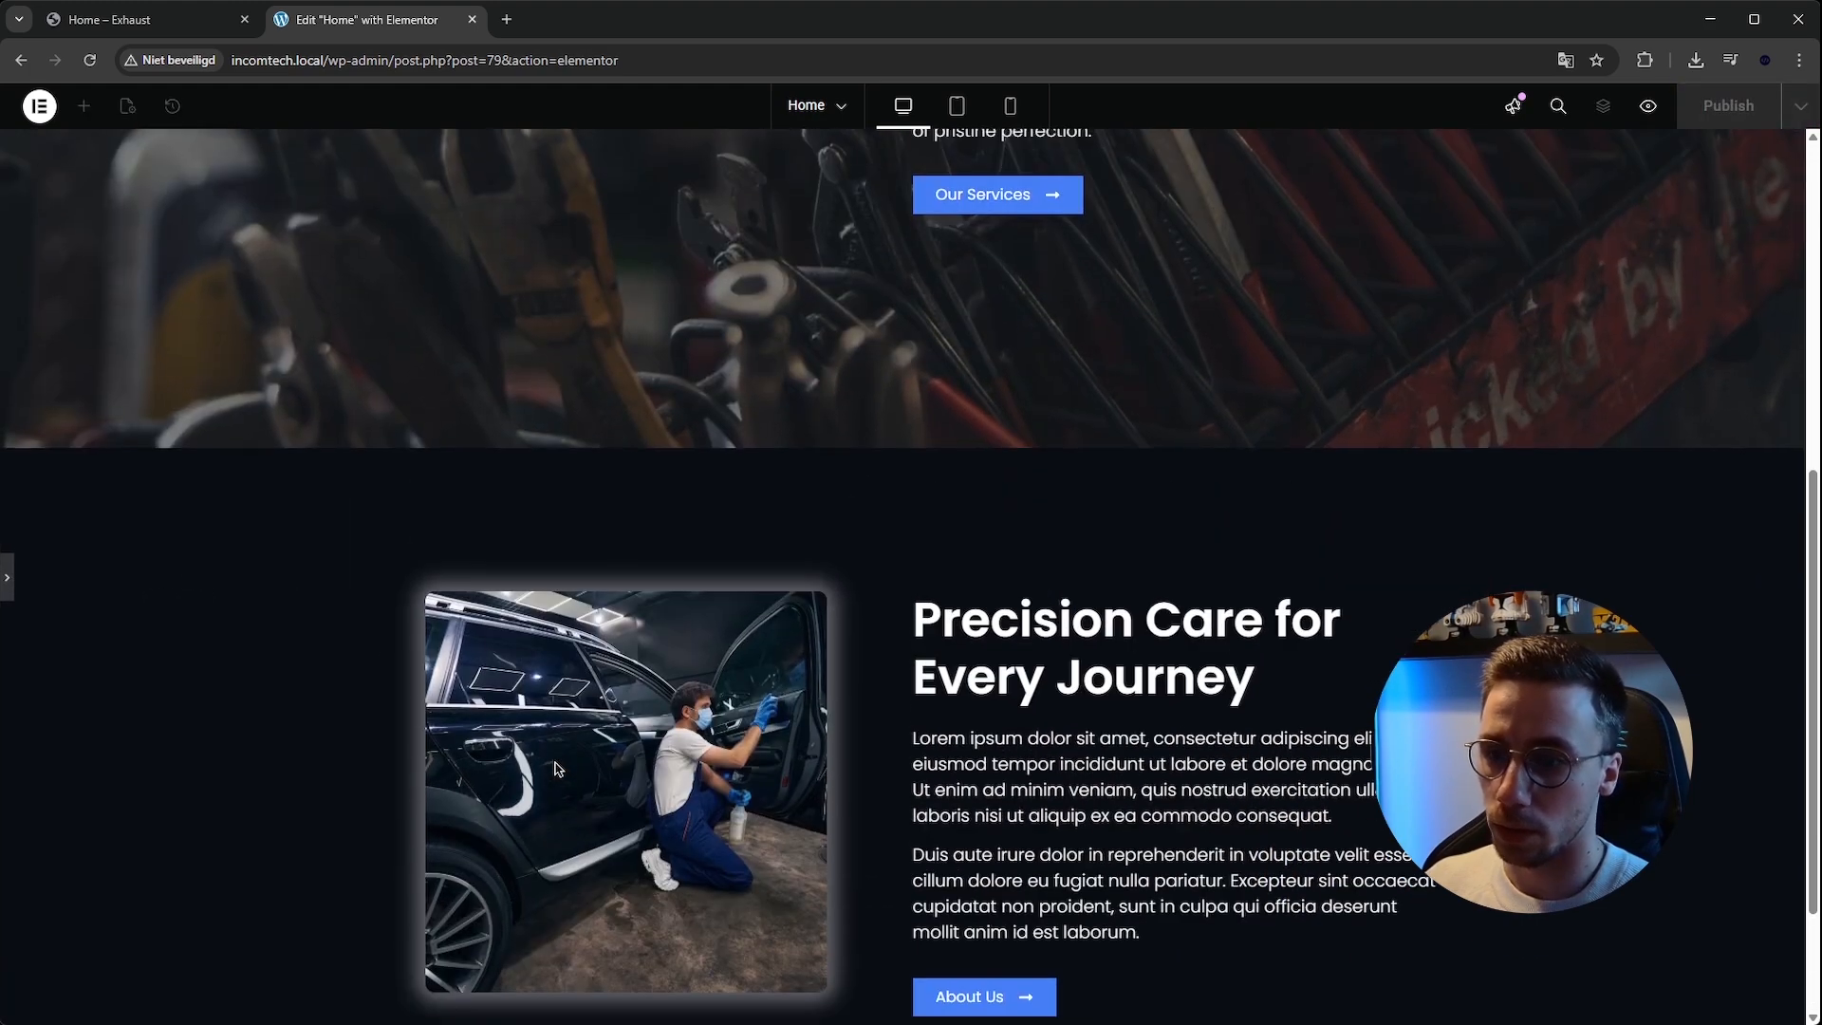
scroll(569, 773, "down", 2)
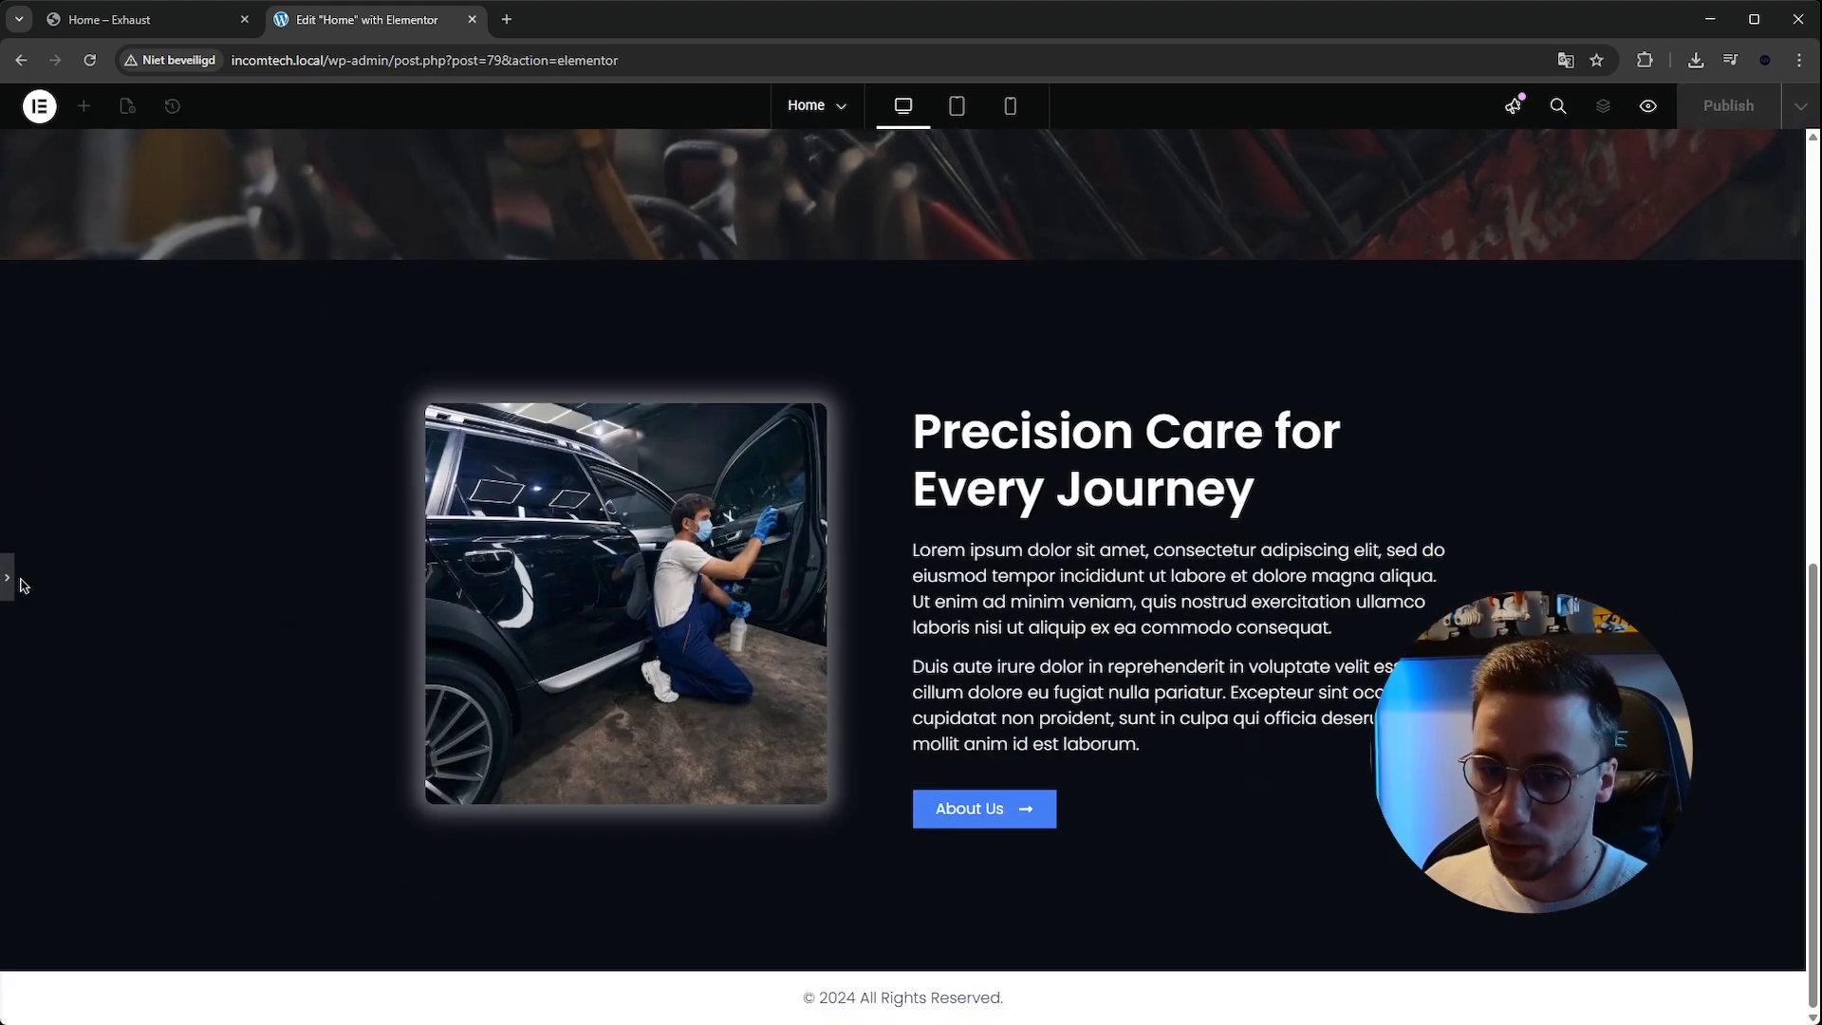
Turn on a mask for the image, trying several shapes, and apply the parallelogram shape.
left_click(465, 749)
left_click(217, 220)
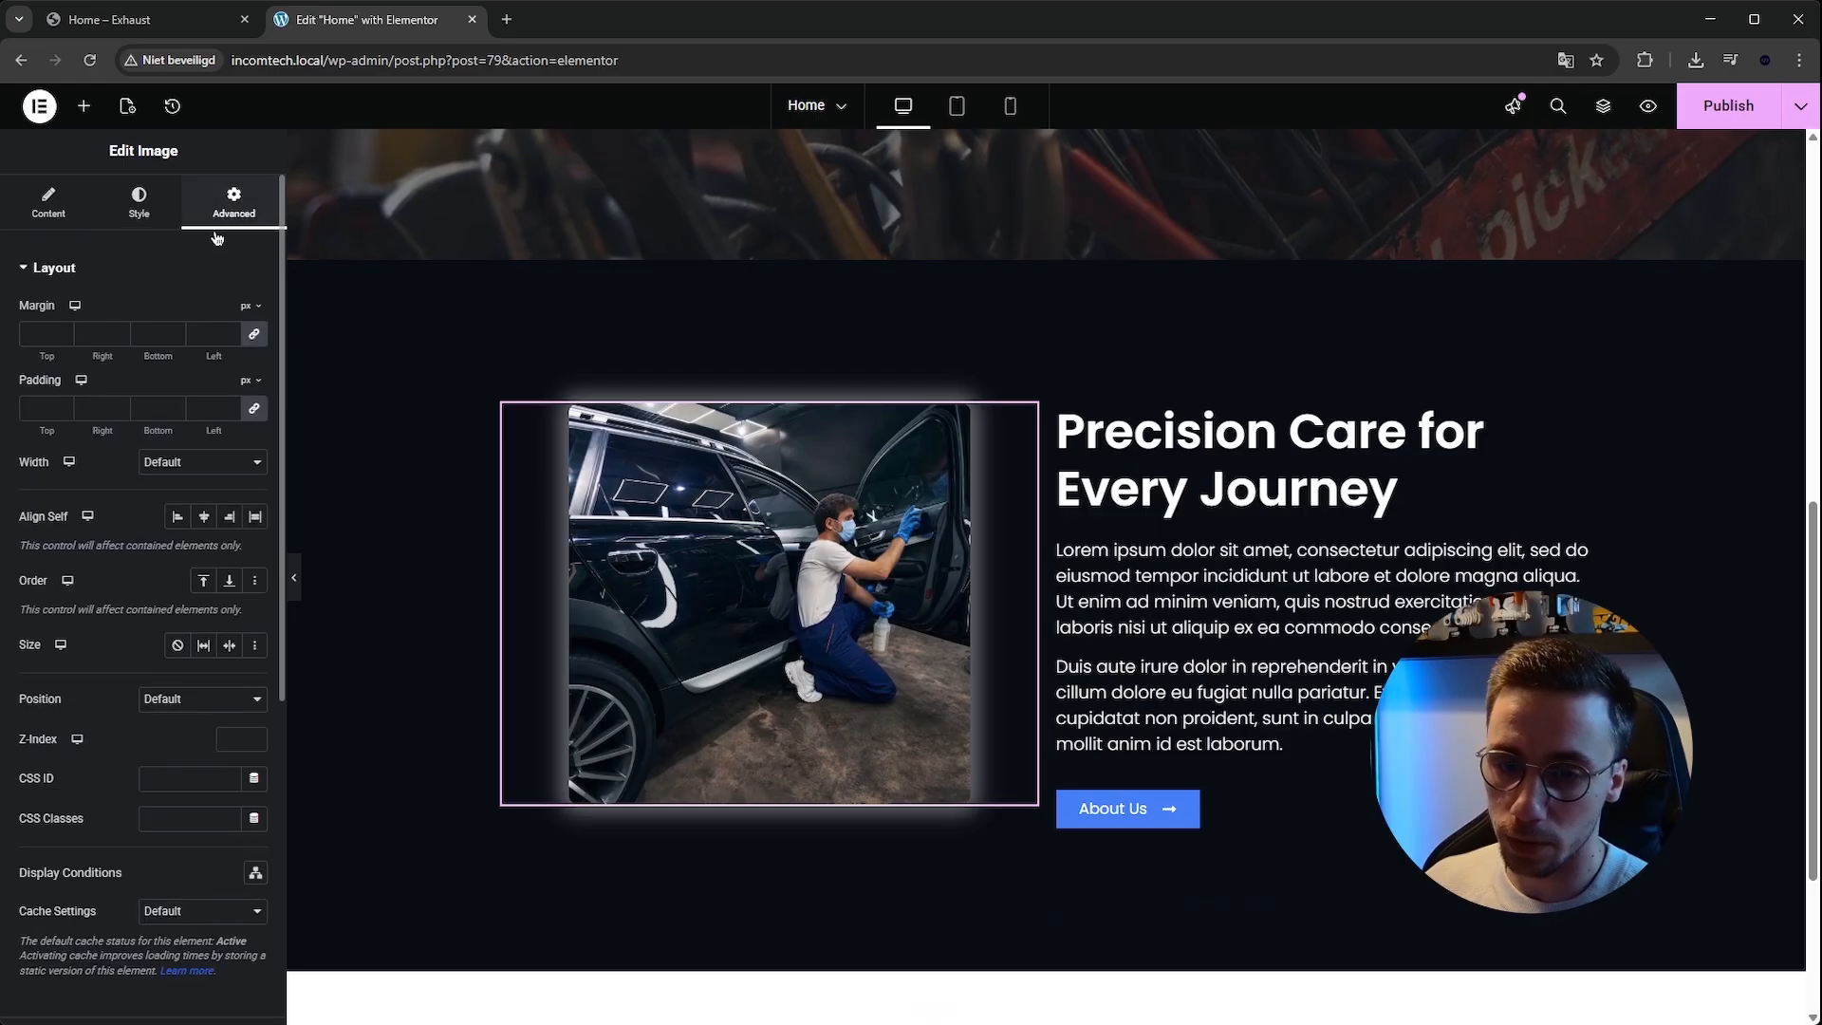
scroll(171, 494, "down", 5)
left_click(112, 796)
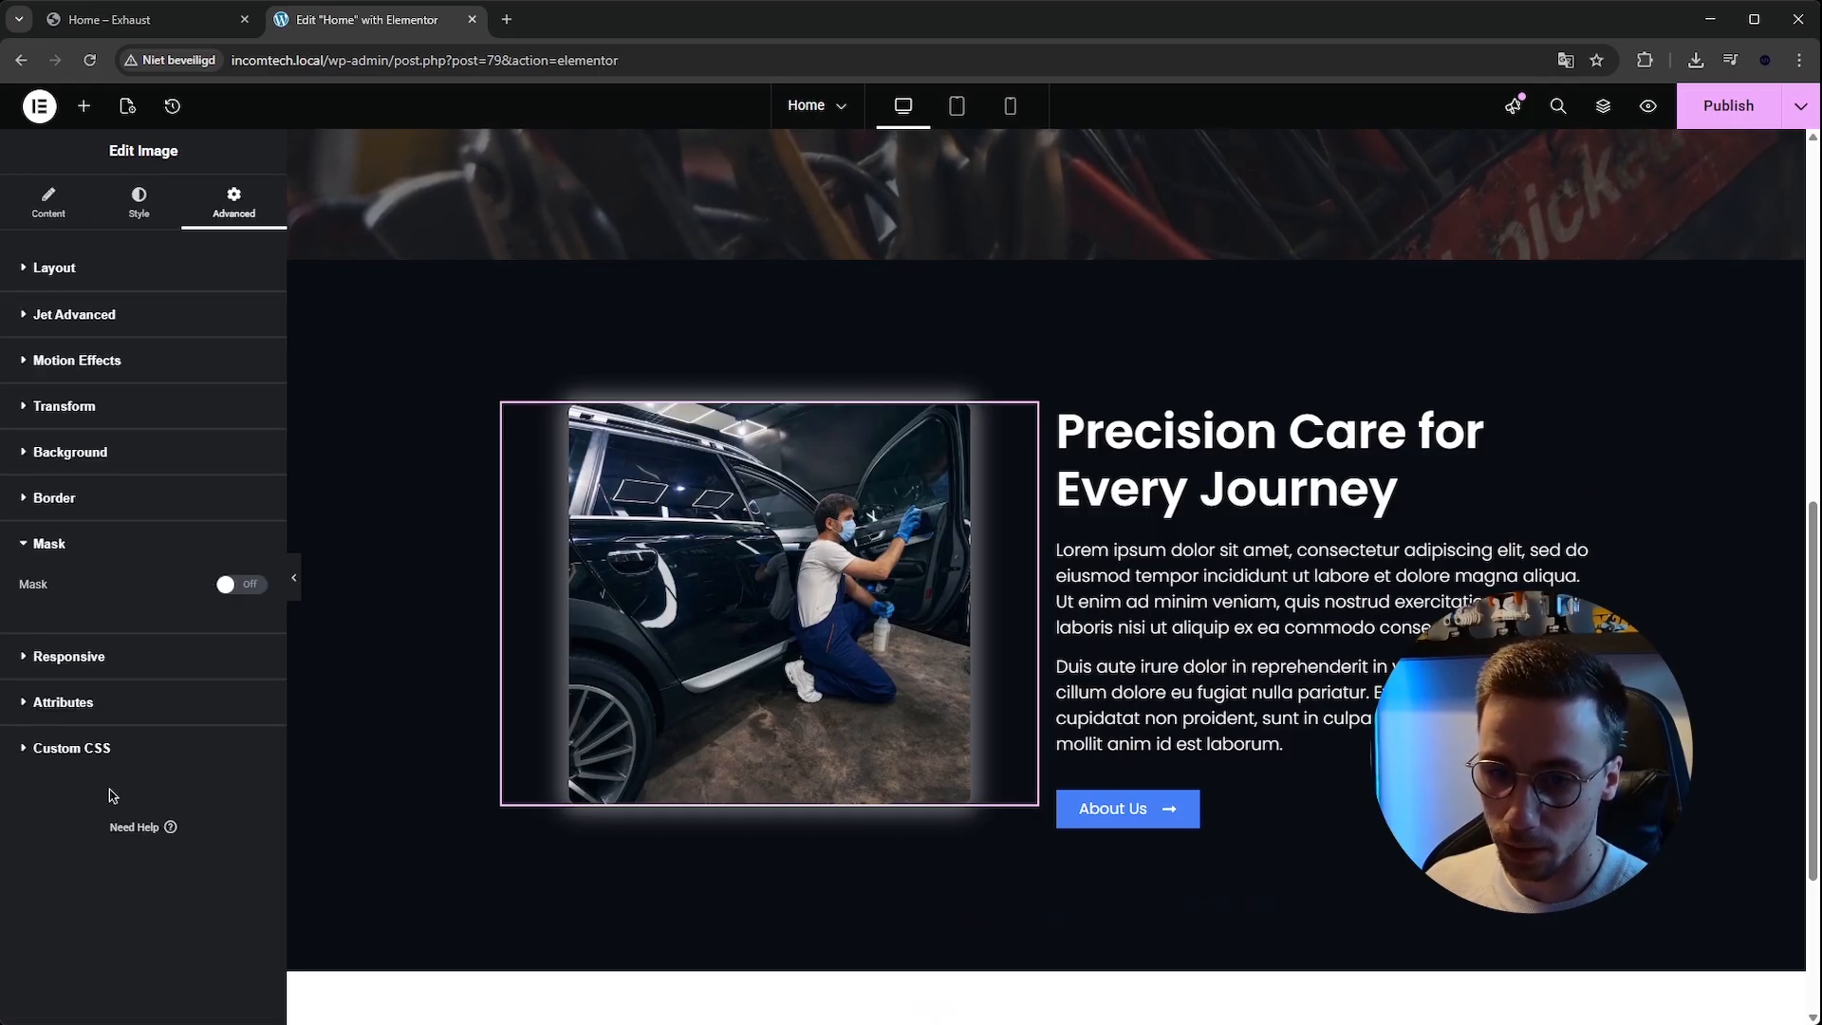
left_click(241, 584)
left_click(111, 657)
left_click(47, 854)
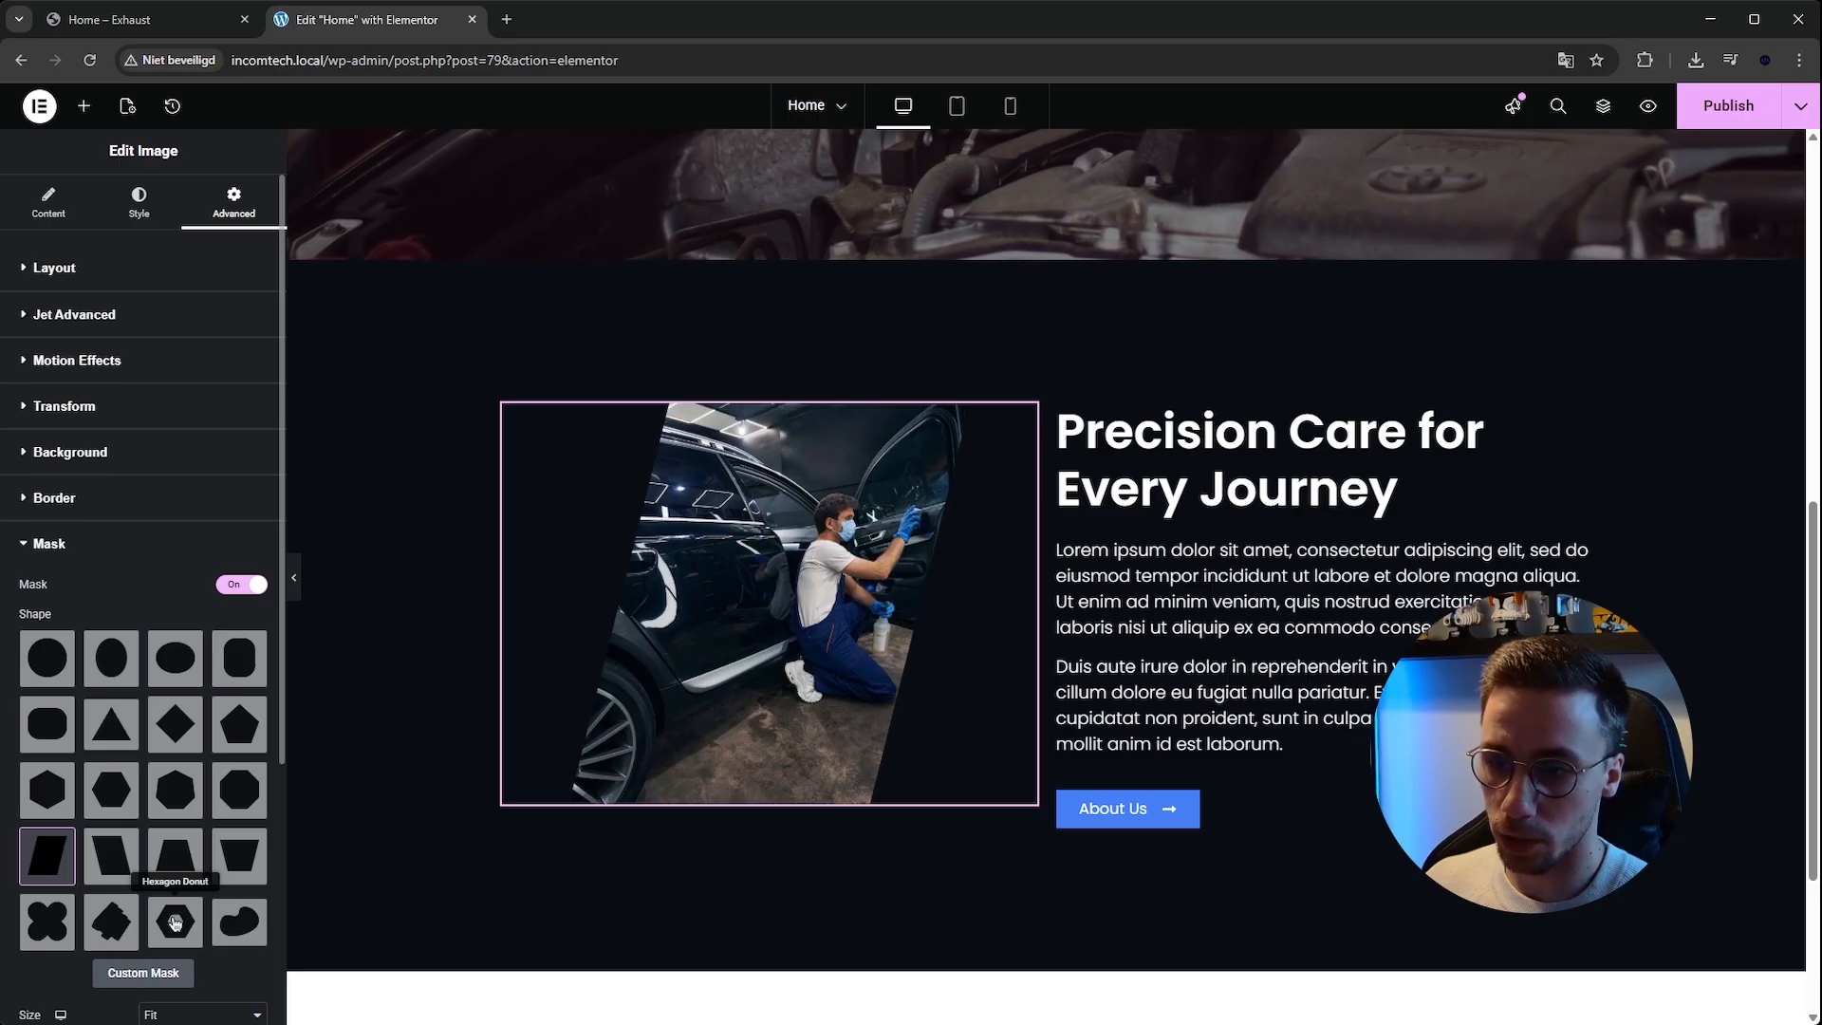
left_click(175, 920)
left_click(111, 920)
scroll(105, 911, "down", 2)
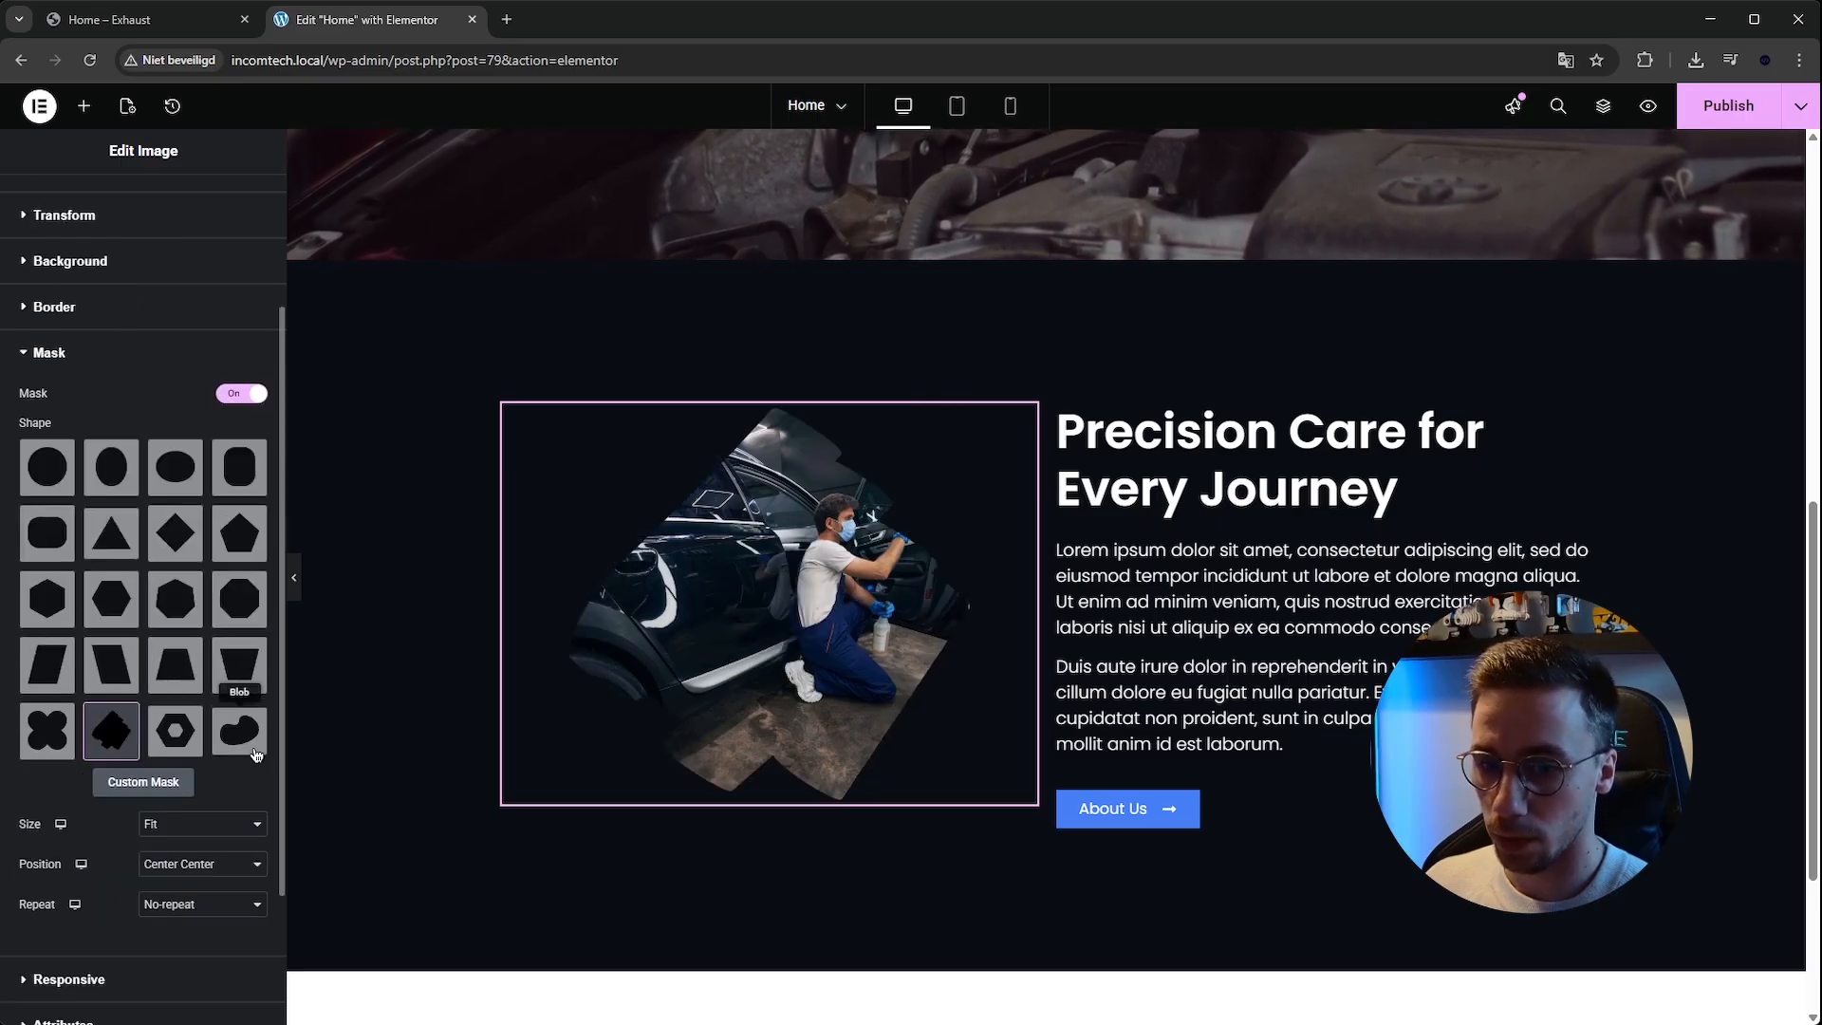
scroll(254, 755, "up", 2)
left_click(172, 739)
left_click(239, 724)
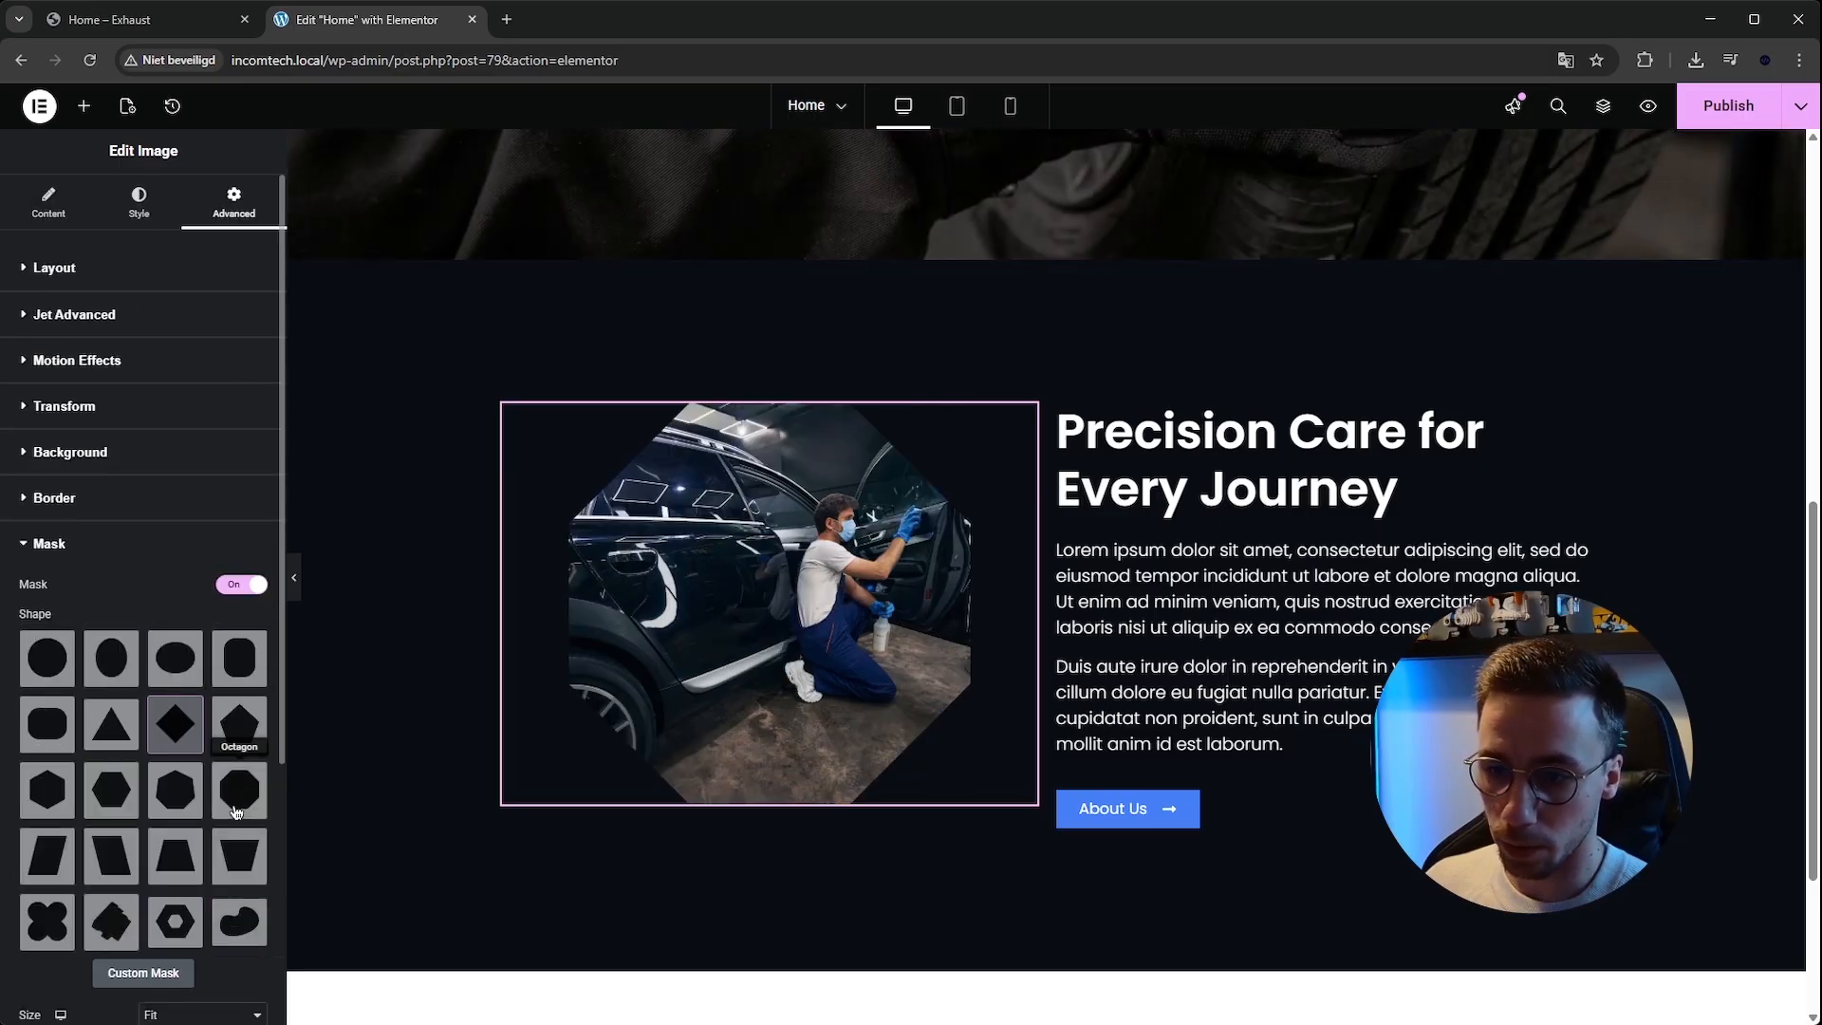
left_click(239, 854)
left_click(104, 854)
left_click(46, 854)
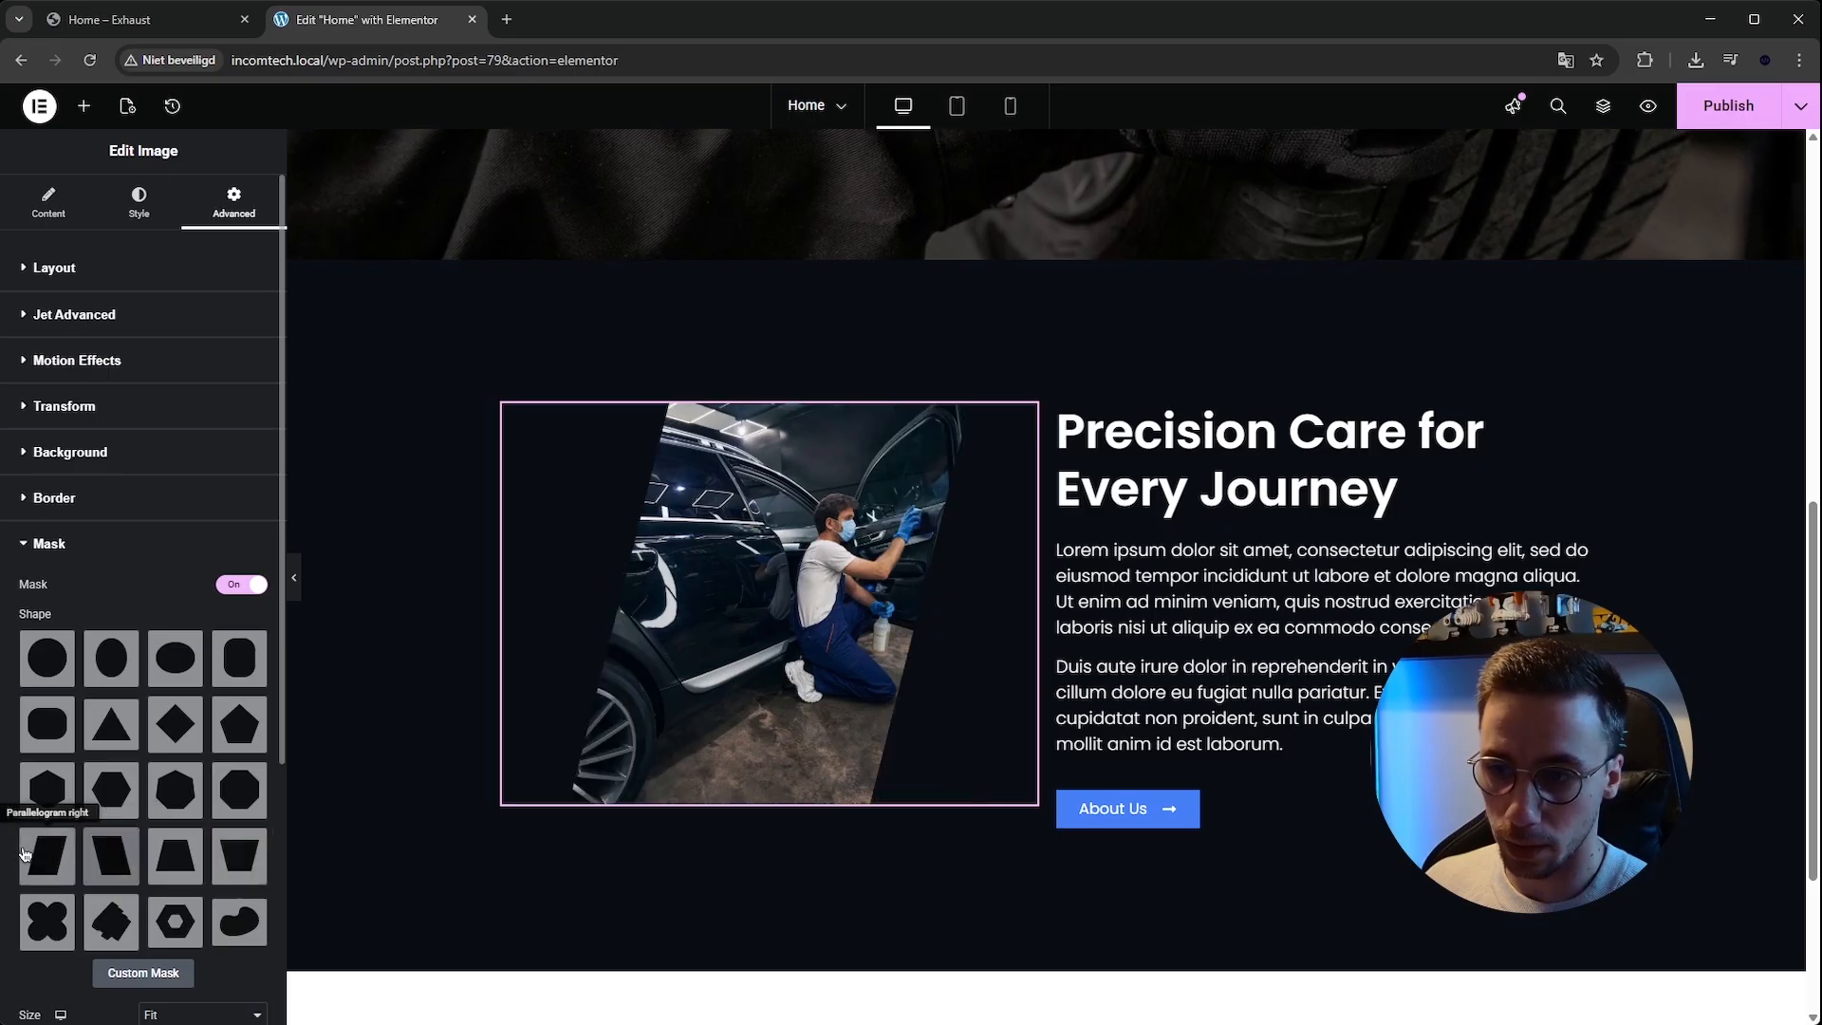
Preview the masked image without the editor panel, then save the page.
left_click(293, 578)
scroll(293, 639, "up", 2)
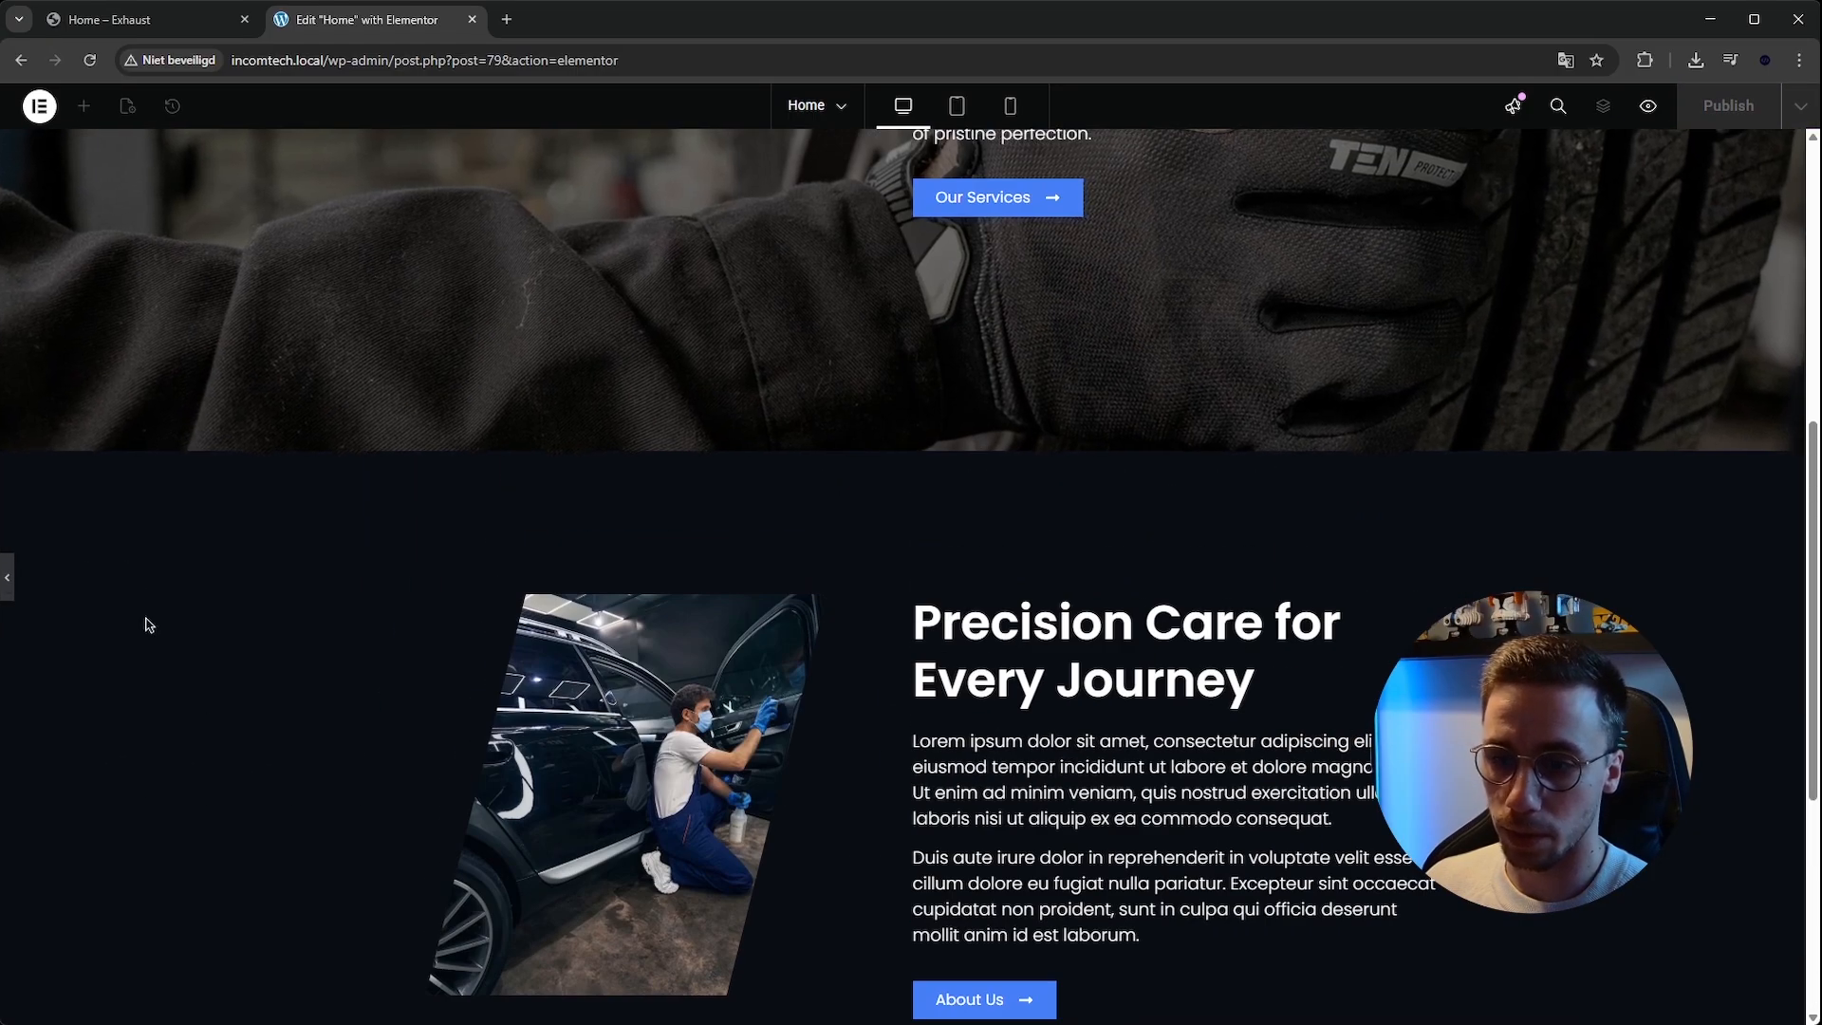
left_click(7, 577)
scroll(338, 711, "down", 1)
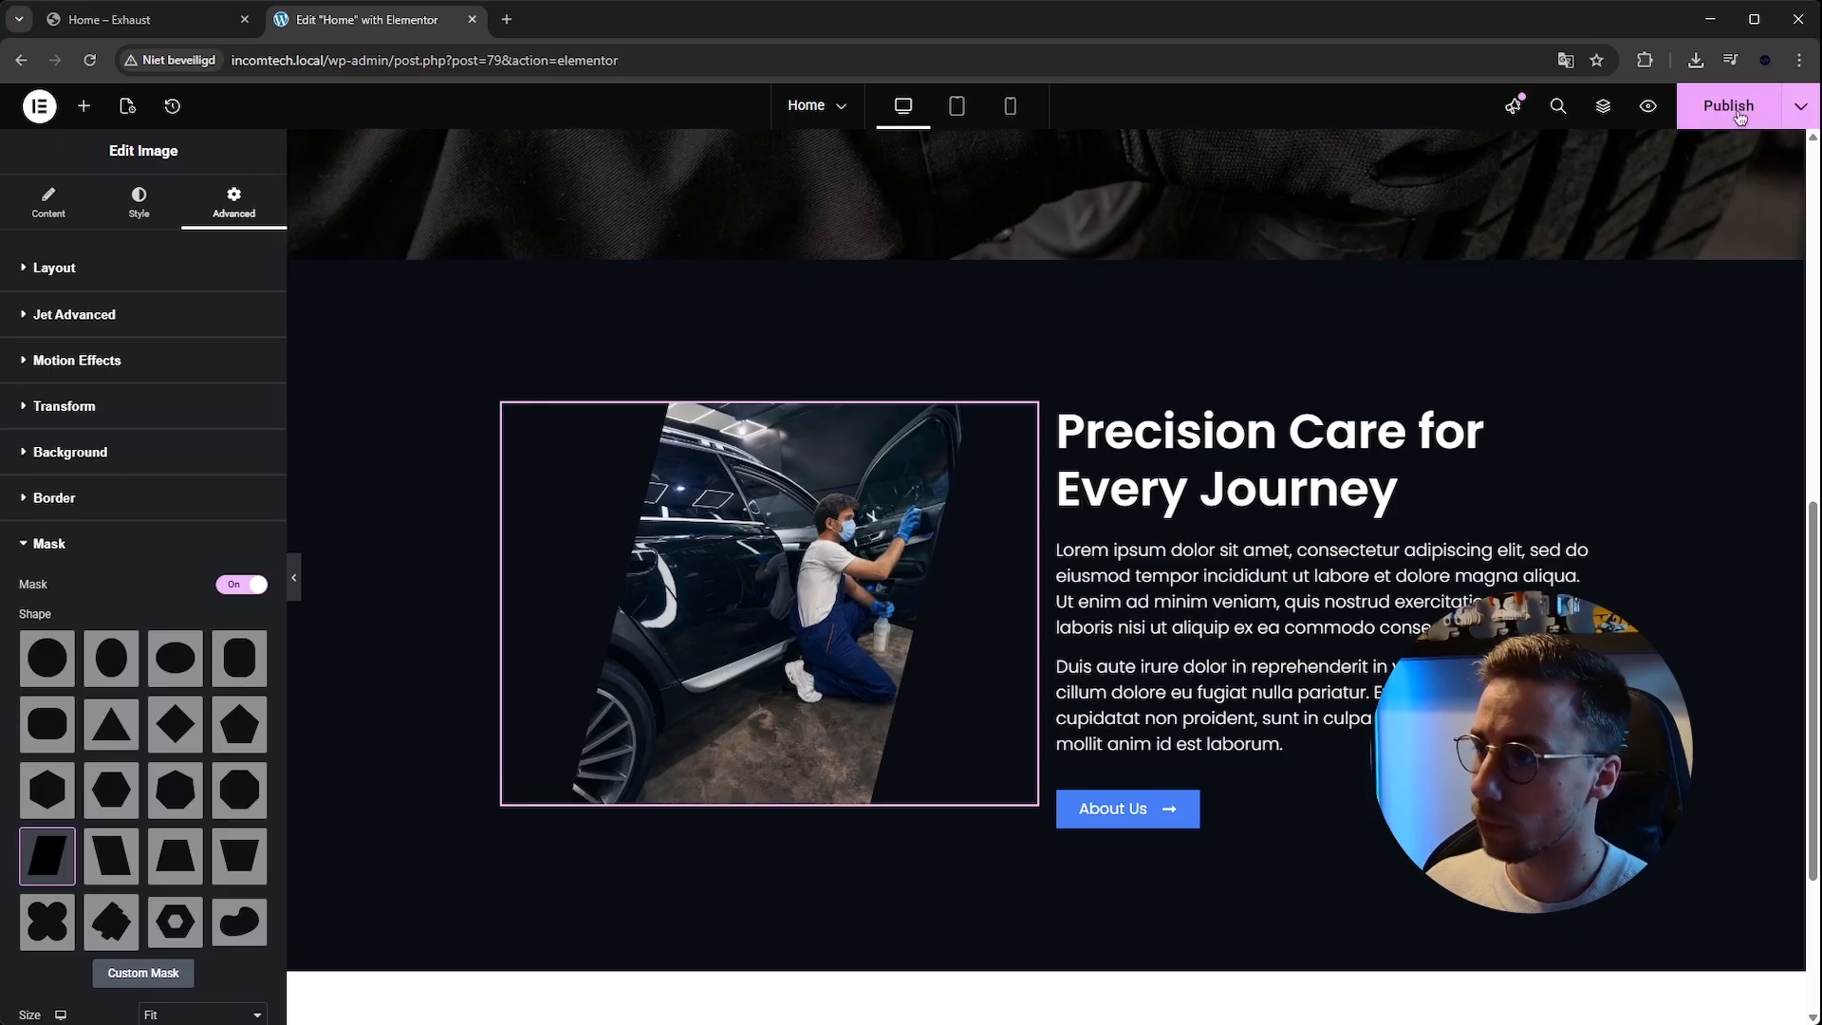
key("ctrl+s")
Examine the reference site's next section, the 'Because Your Car Deserves the Best' heading and intro text.
scroll(1575, 370, "down", 3)
left_click(151, 19)
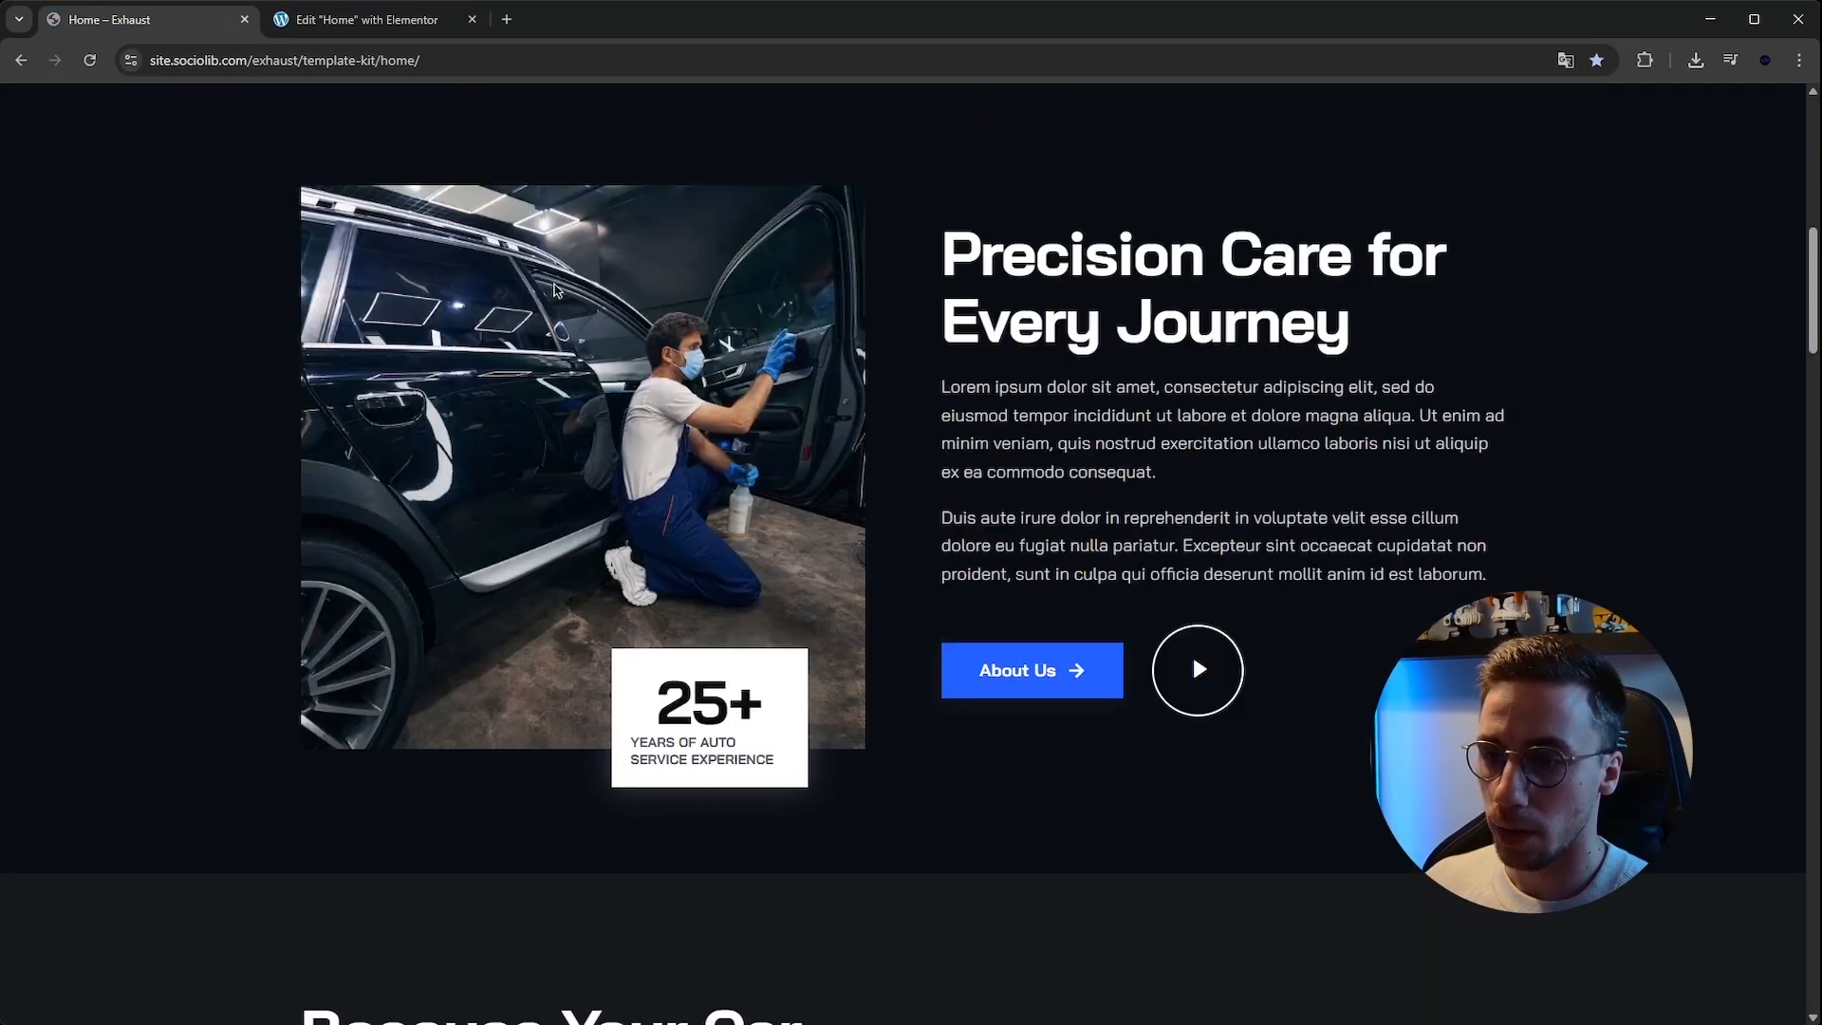
scroll(826, 418, "down", 8)
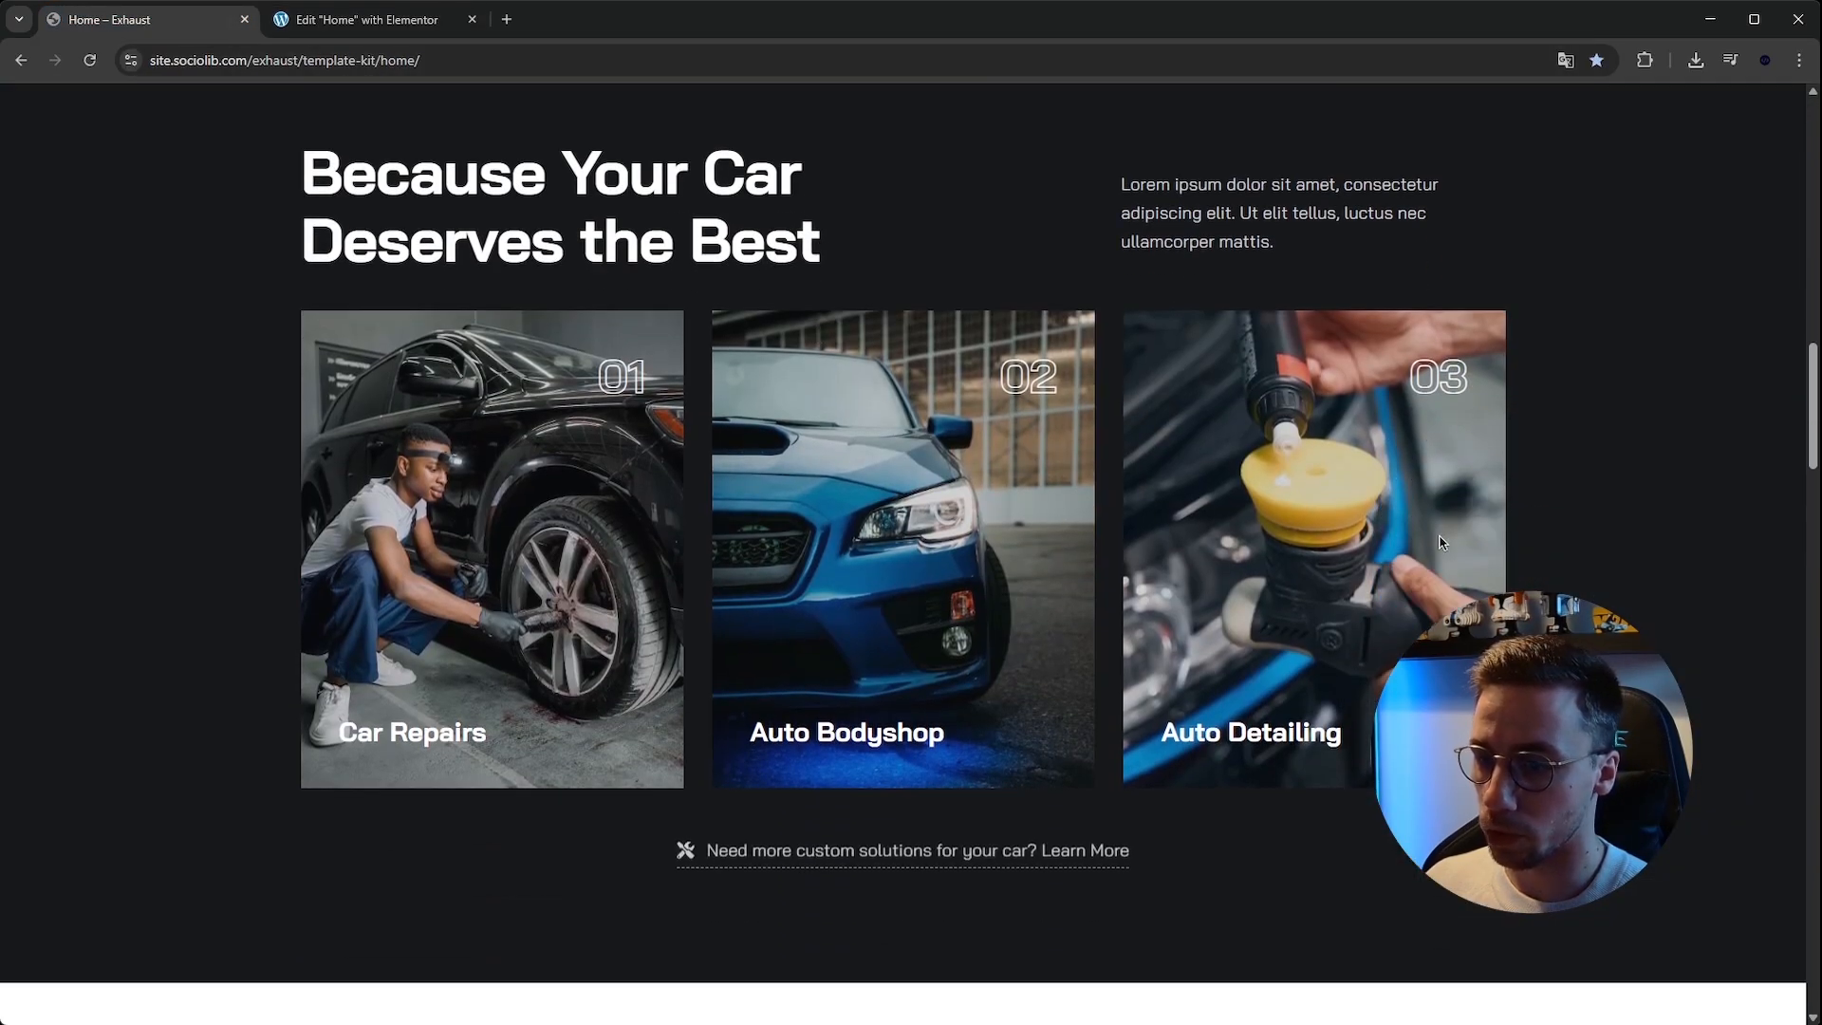
scroll(1214, 488, "up", 1)
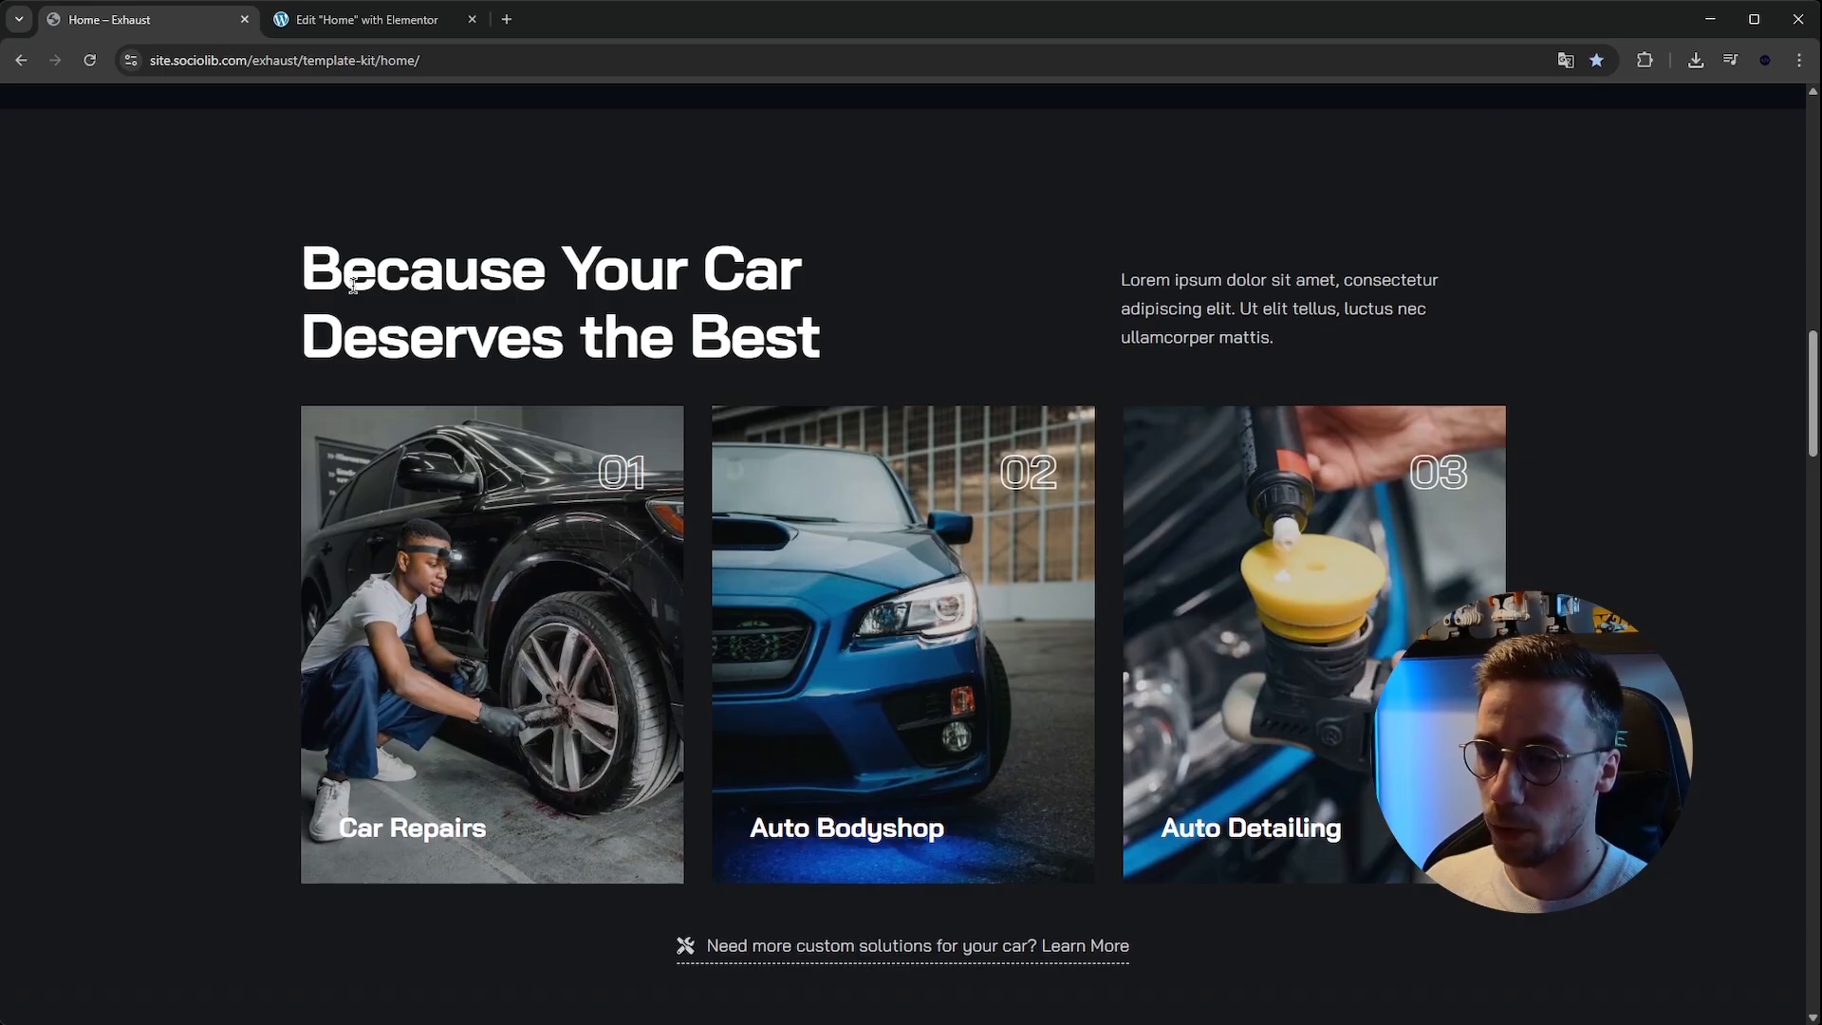
scroll(353, 285, "up", 2)
scroll(374, 304, "down", 1)
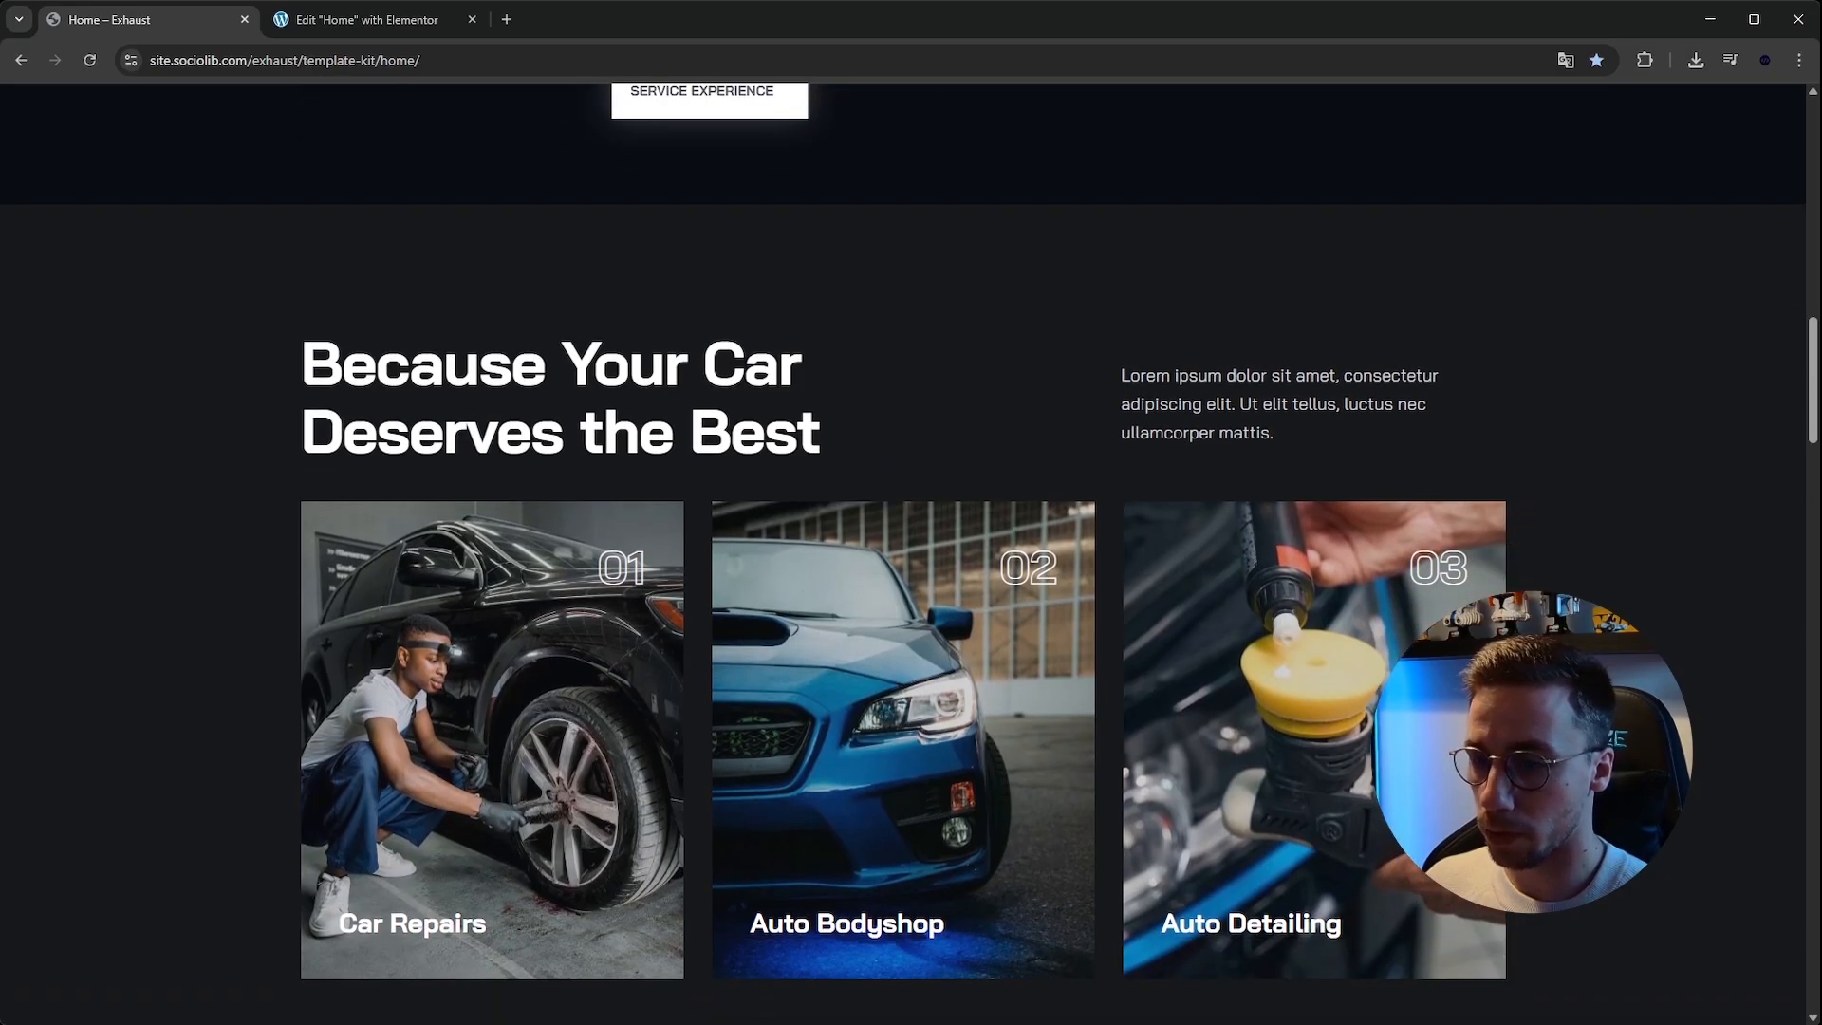
left_click_drag(297, 349, 821, 448)
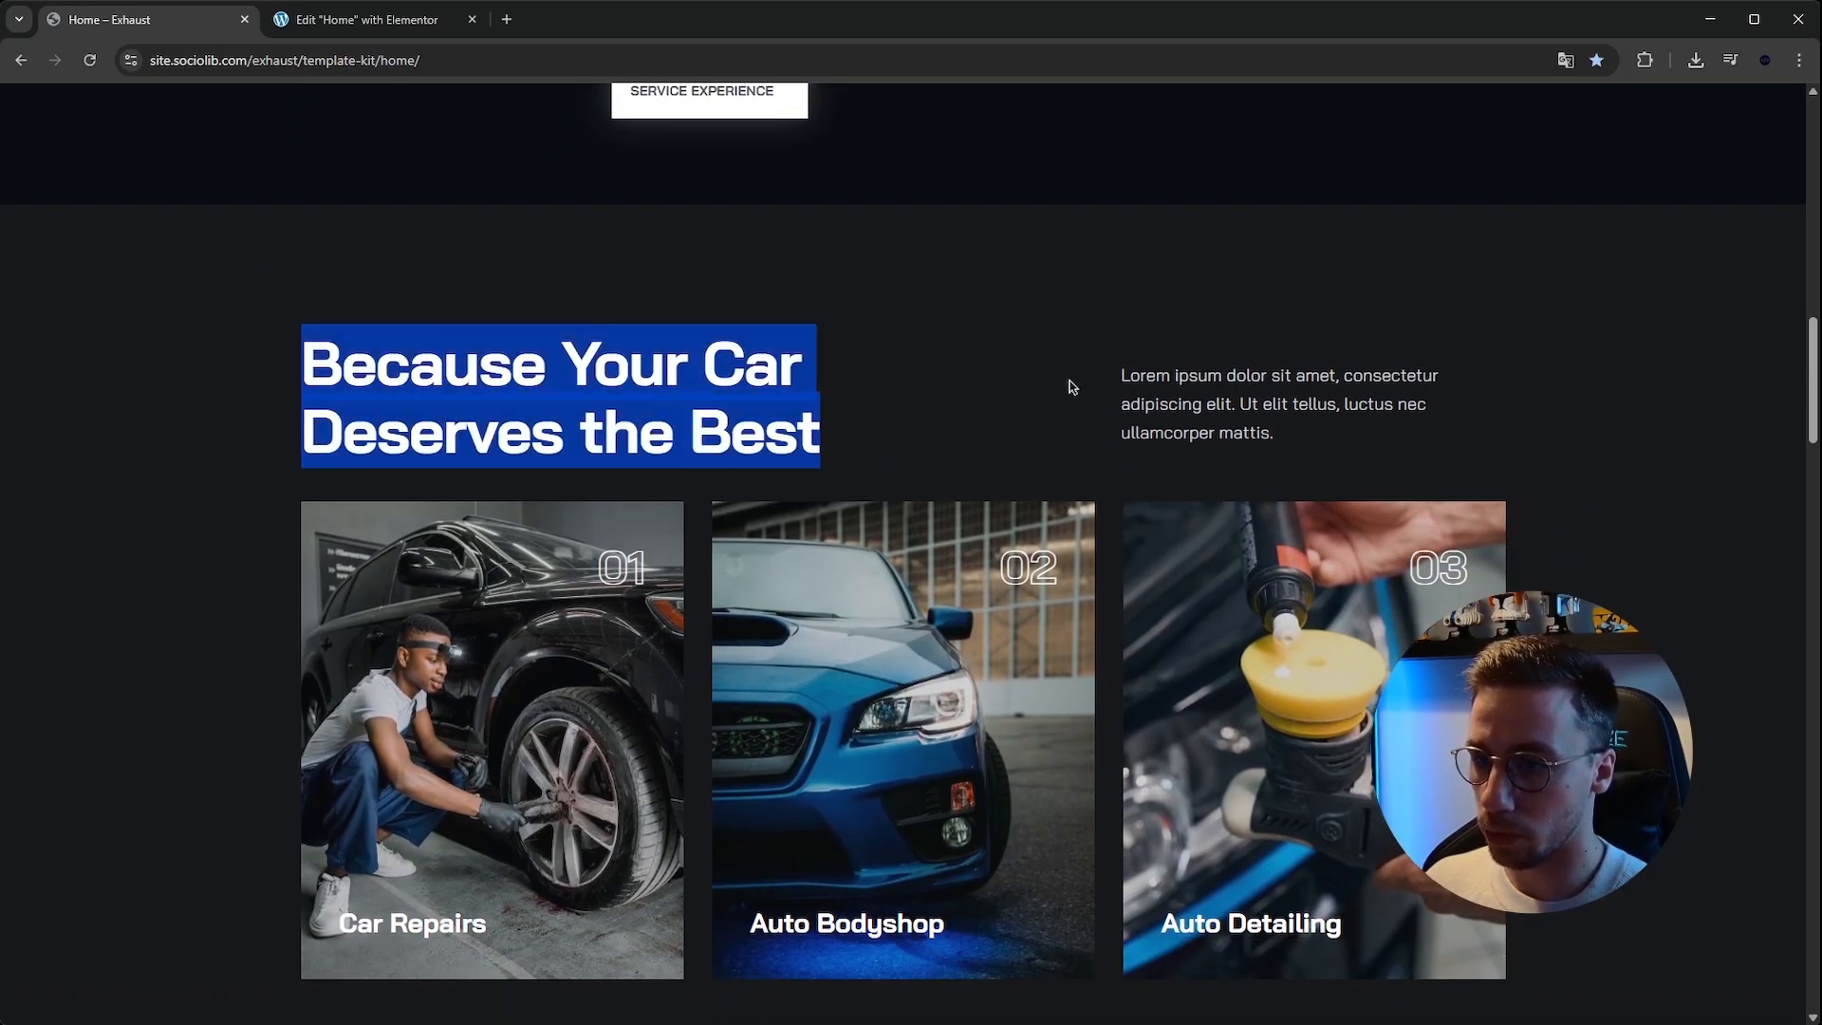
left_click_drag(1140, 374, 1399, 437)
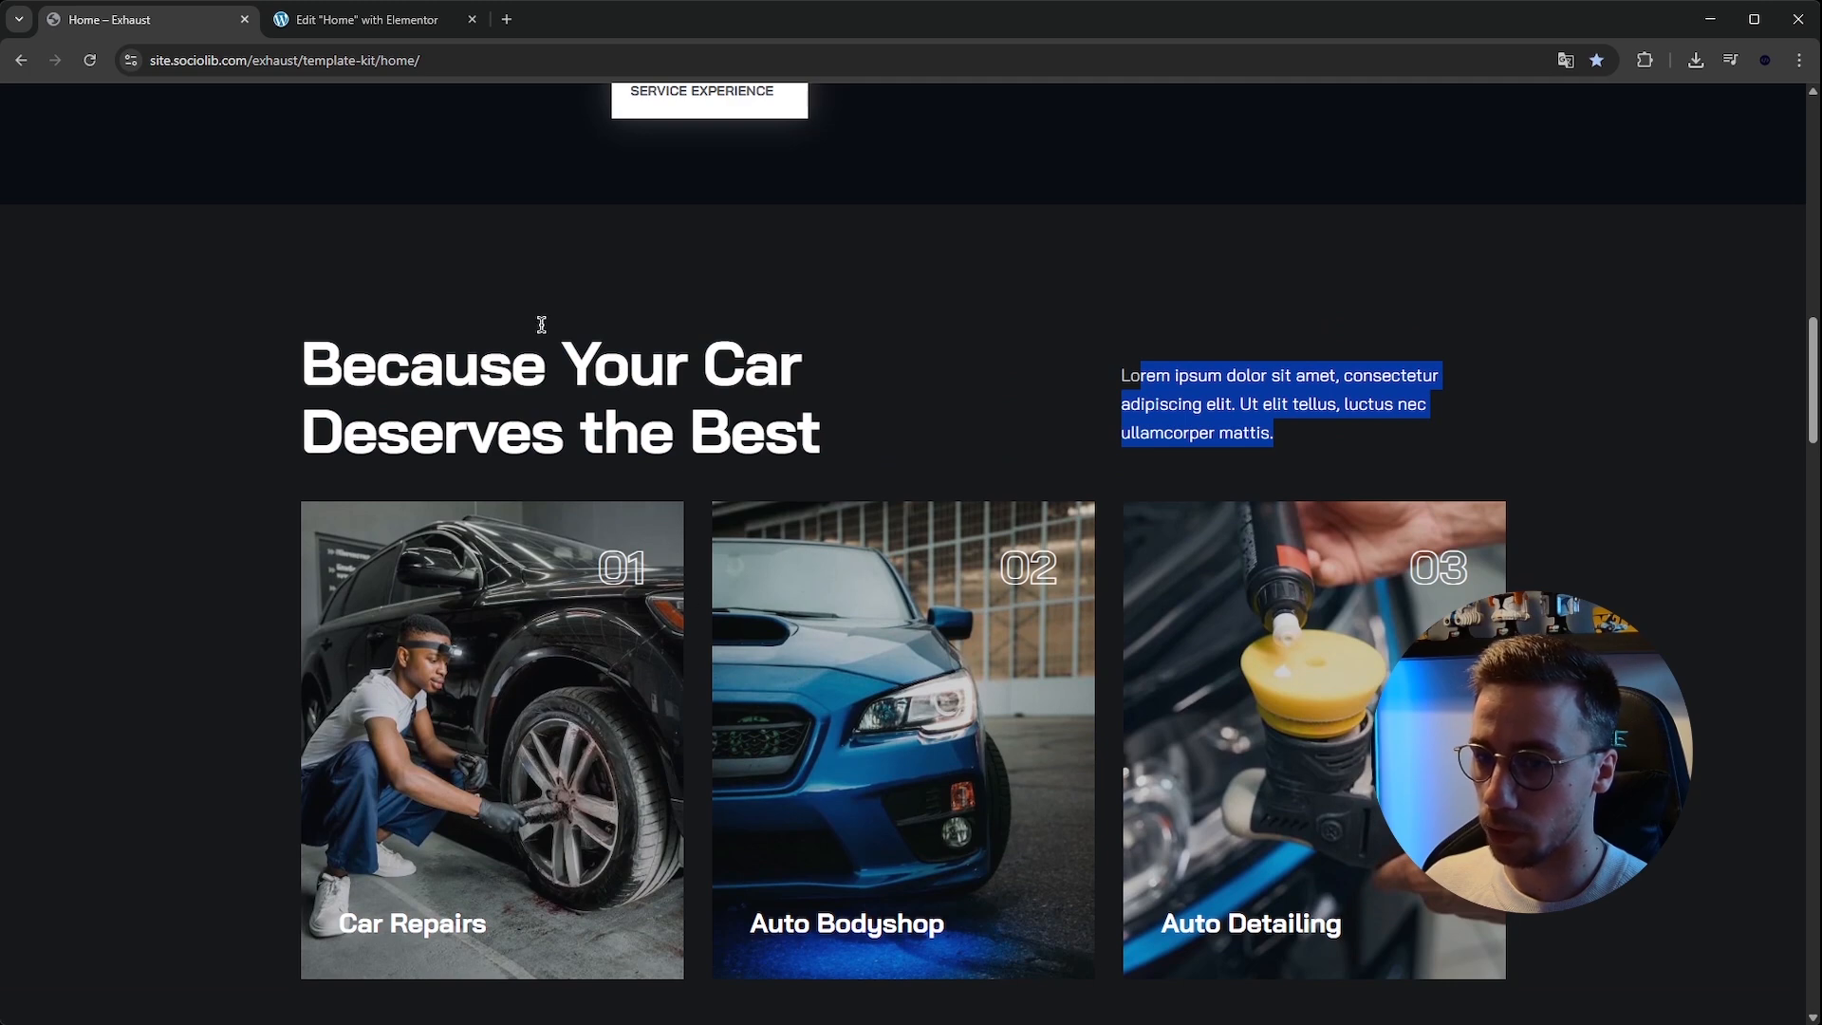
Add a new flexbox container below the about section, set its direction to row, and duplicate its inner container.
left_click(297, 23)
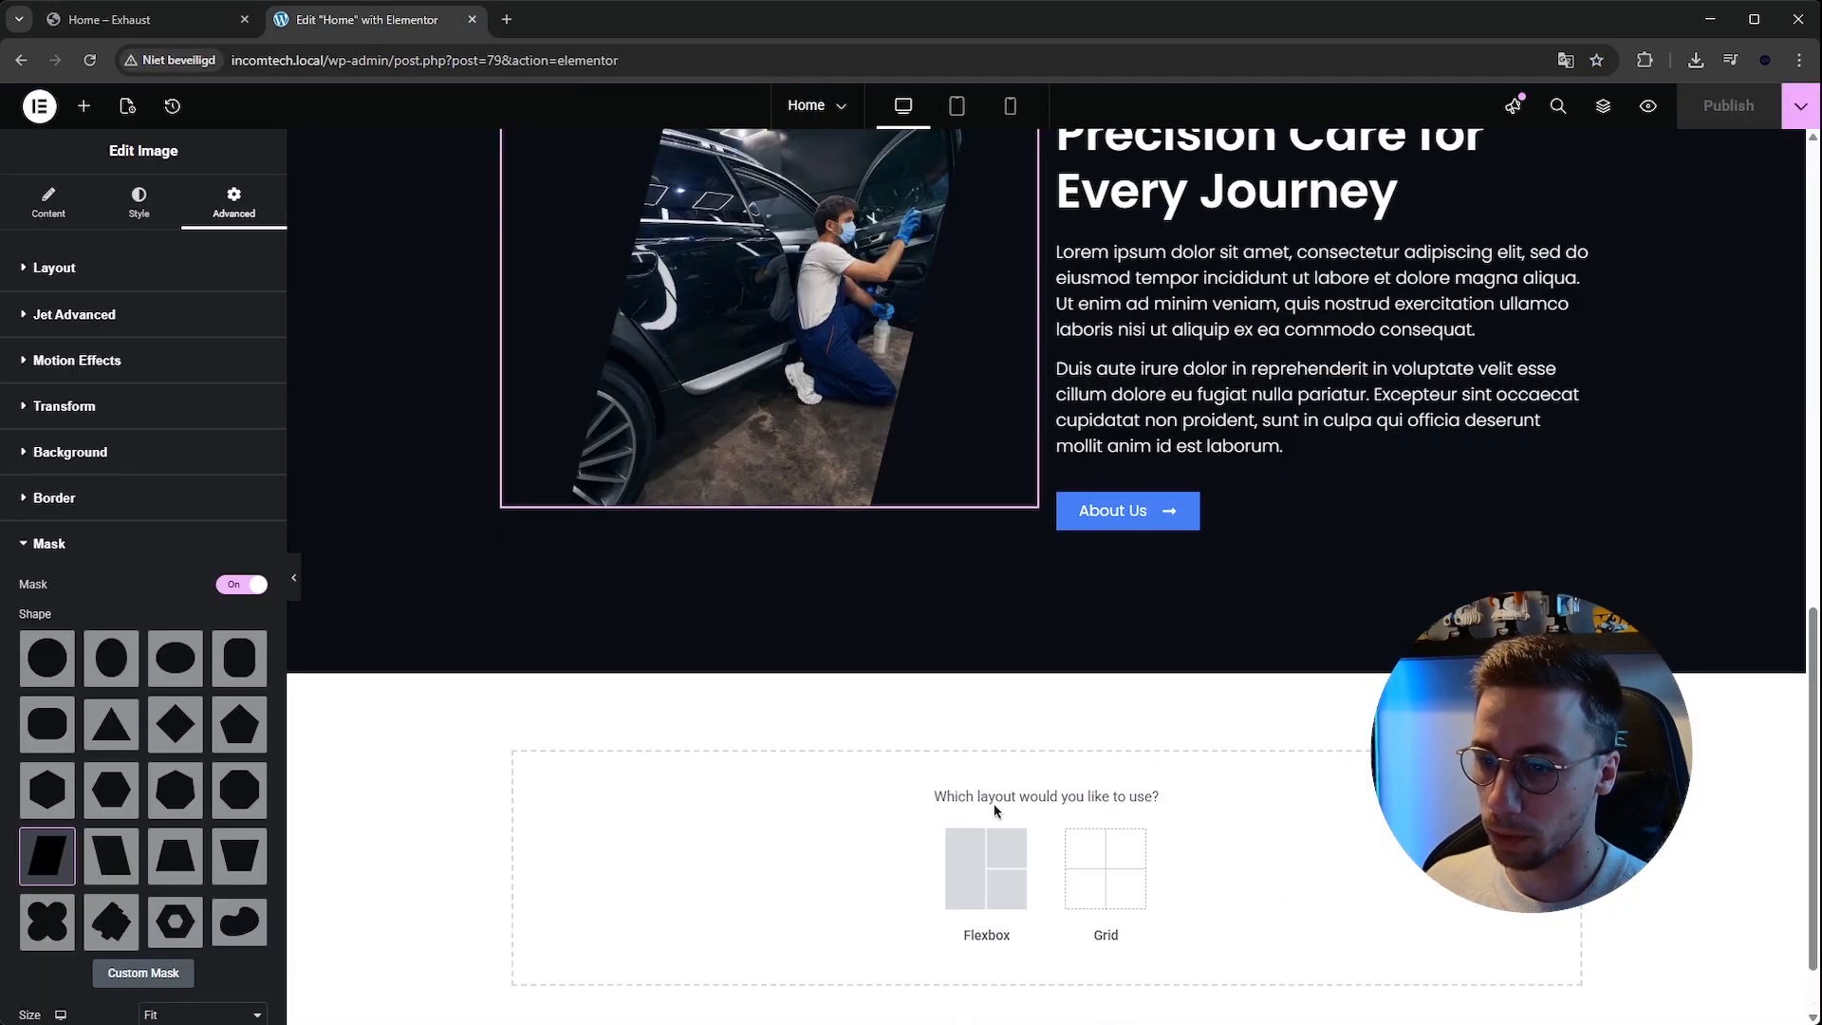
left_click(989, 859)
left_click(814, 858)
scroll(816, 754, "down", 1)
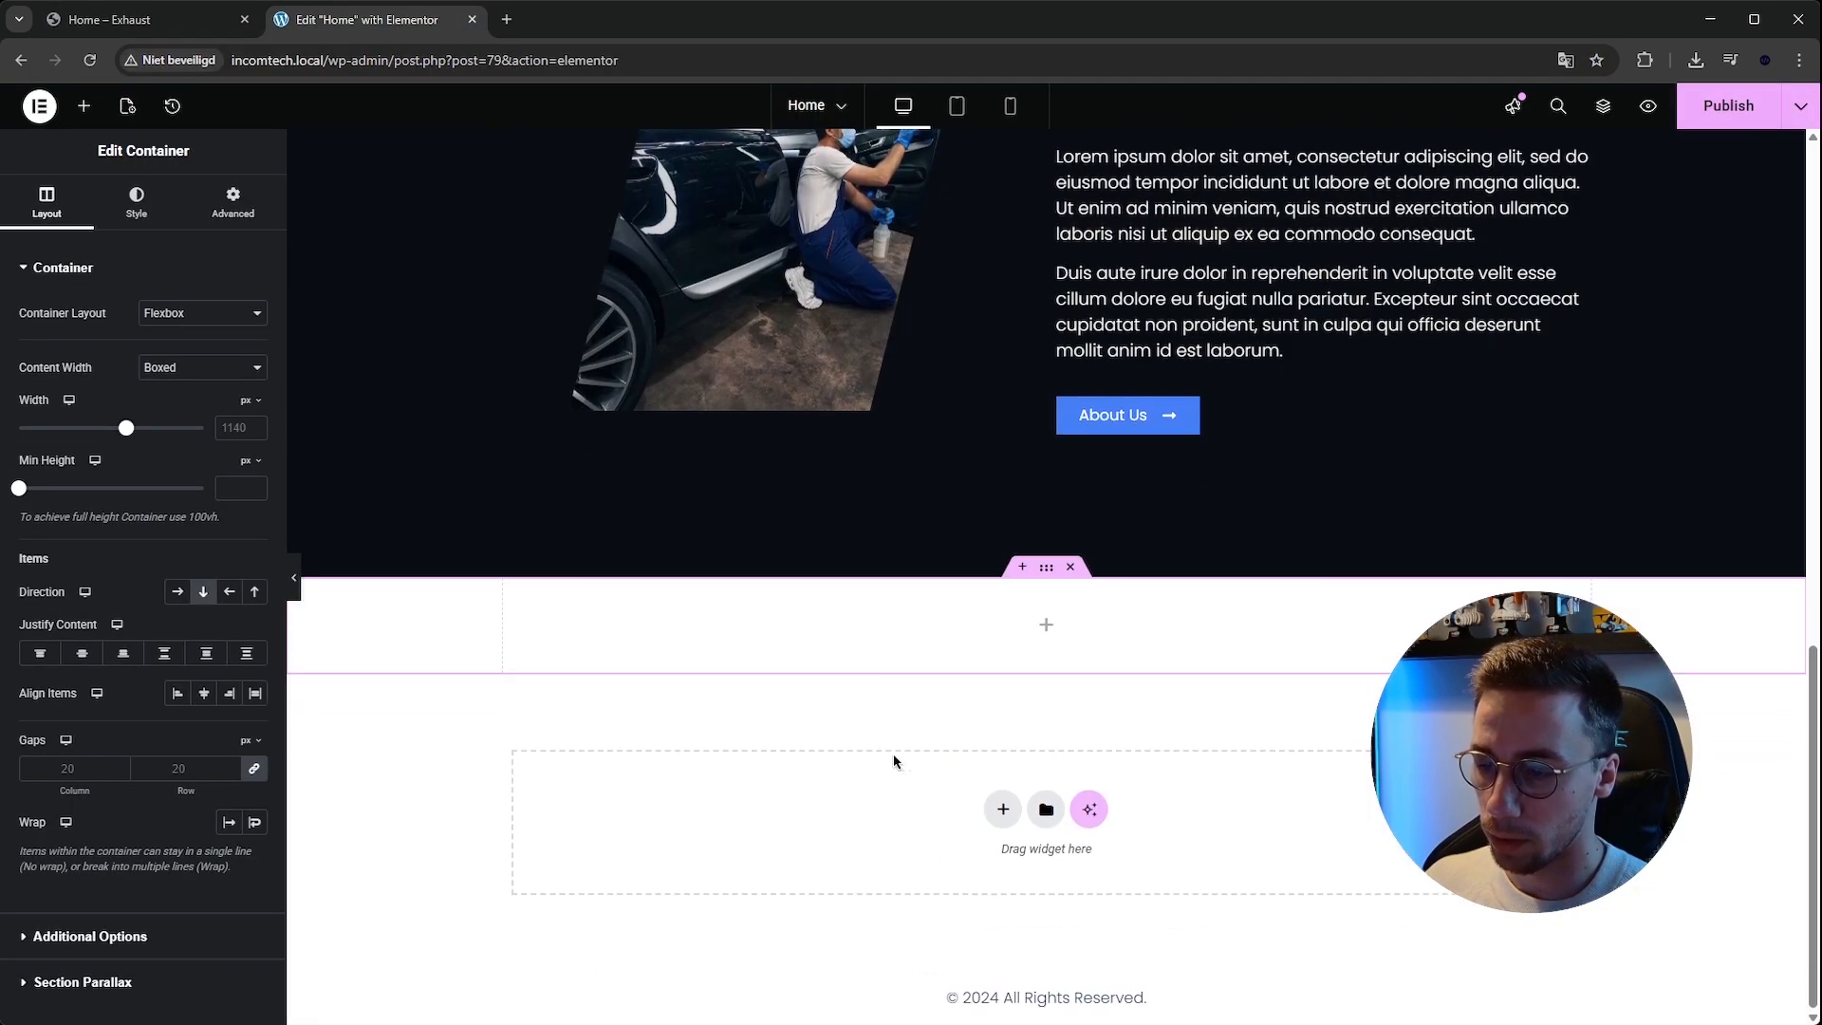
left_click(177, 591)
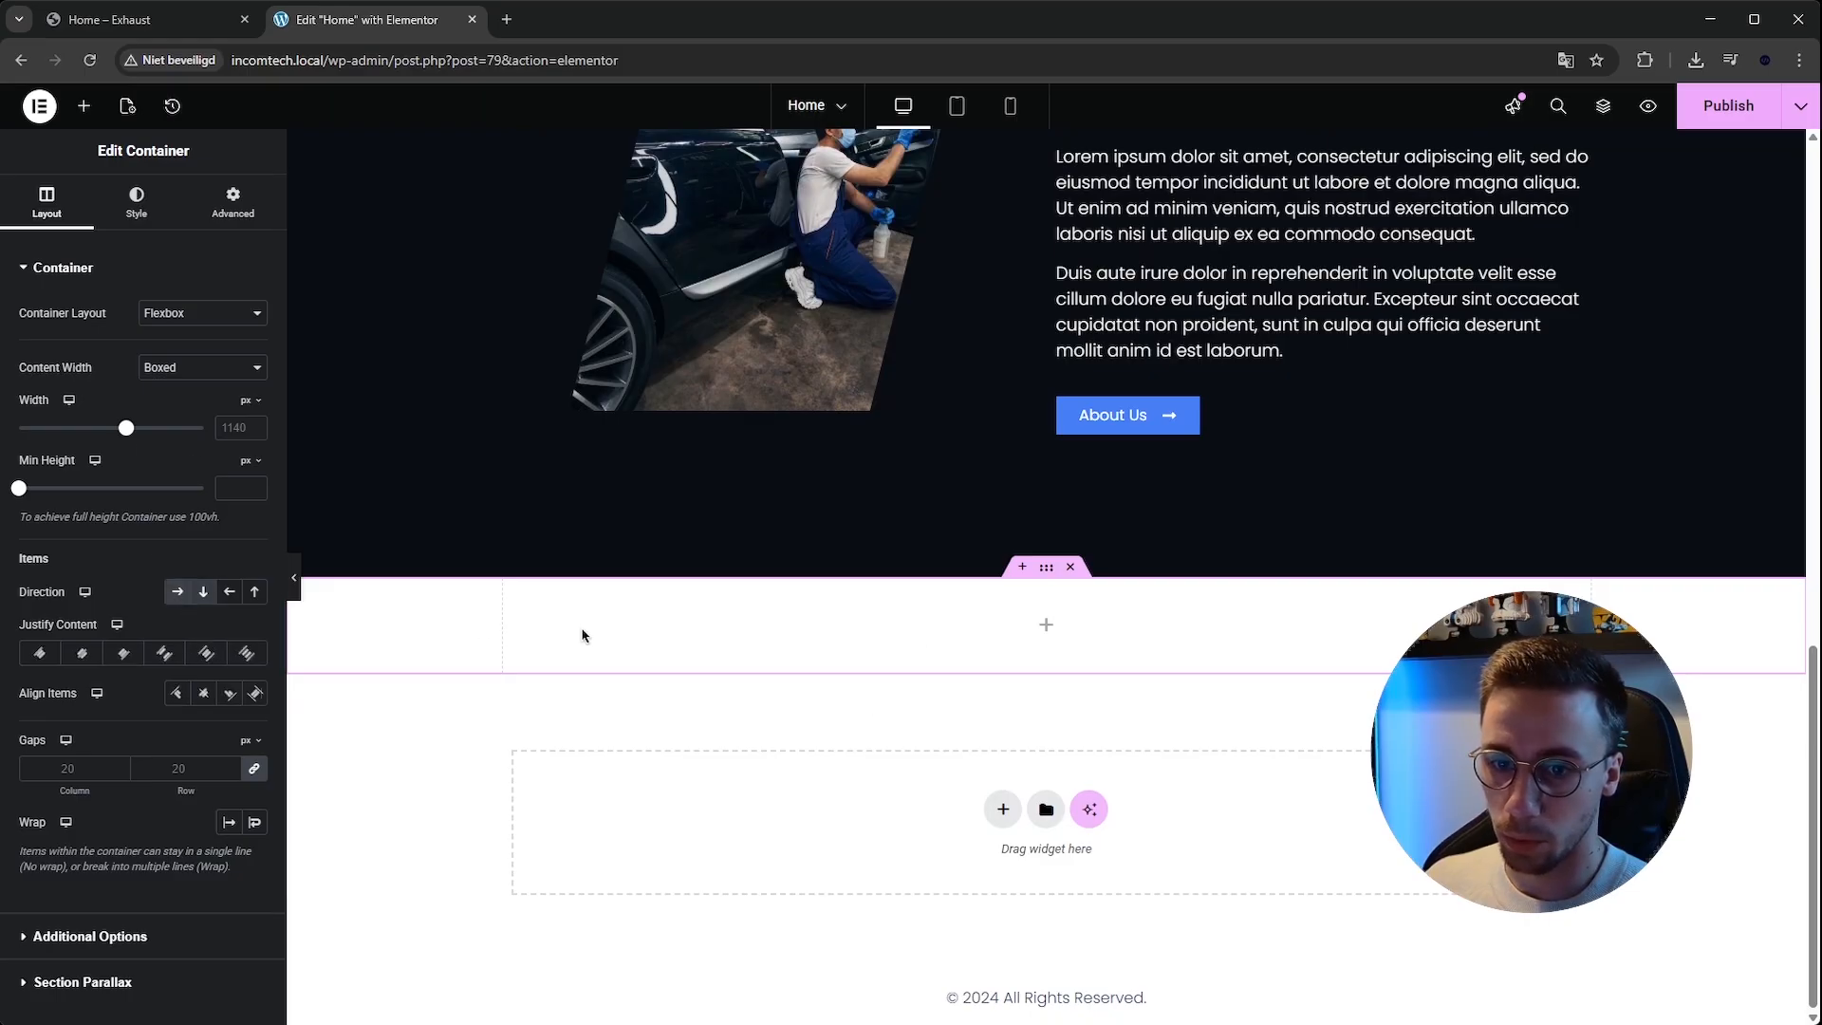
left_click(1049, 625)
left_click_drag(80, 361, 927, 659)
right_click(515, 626)
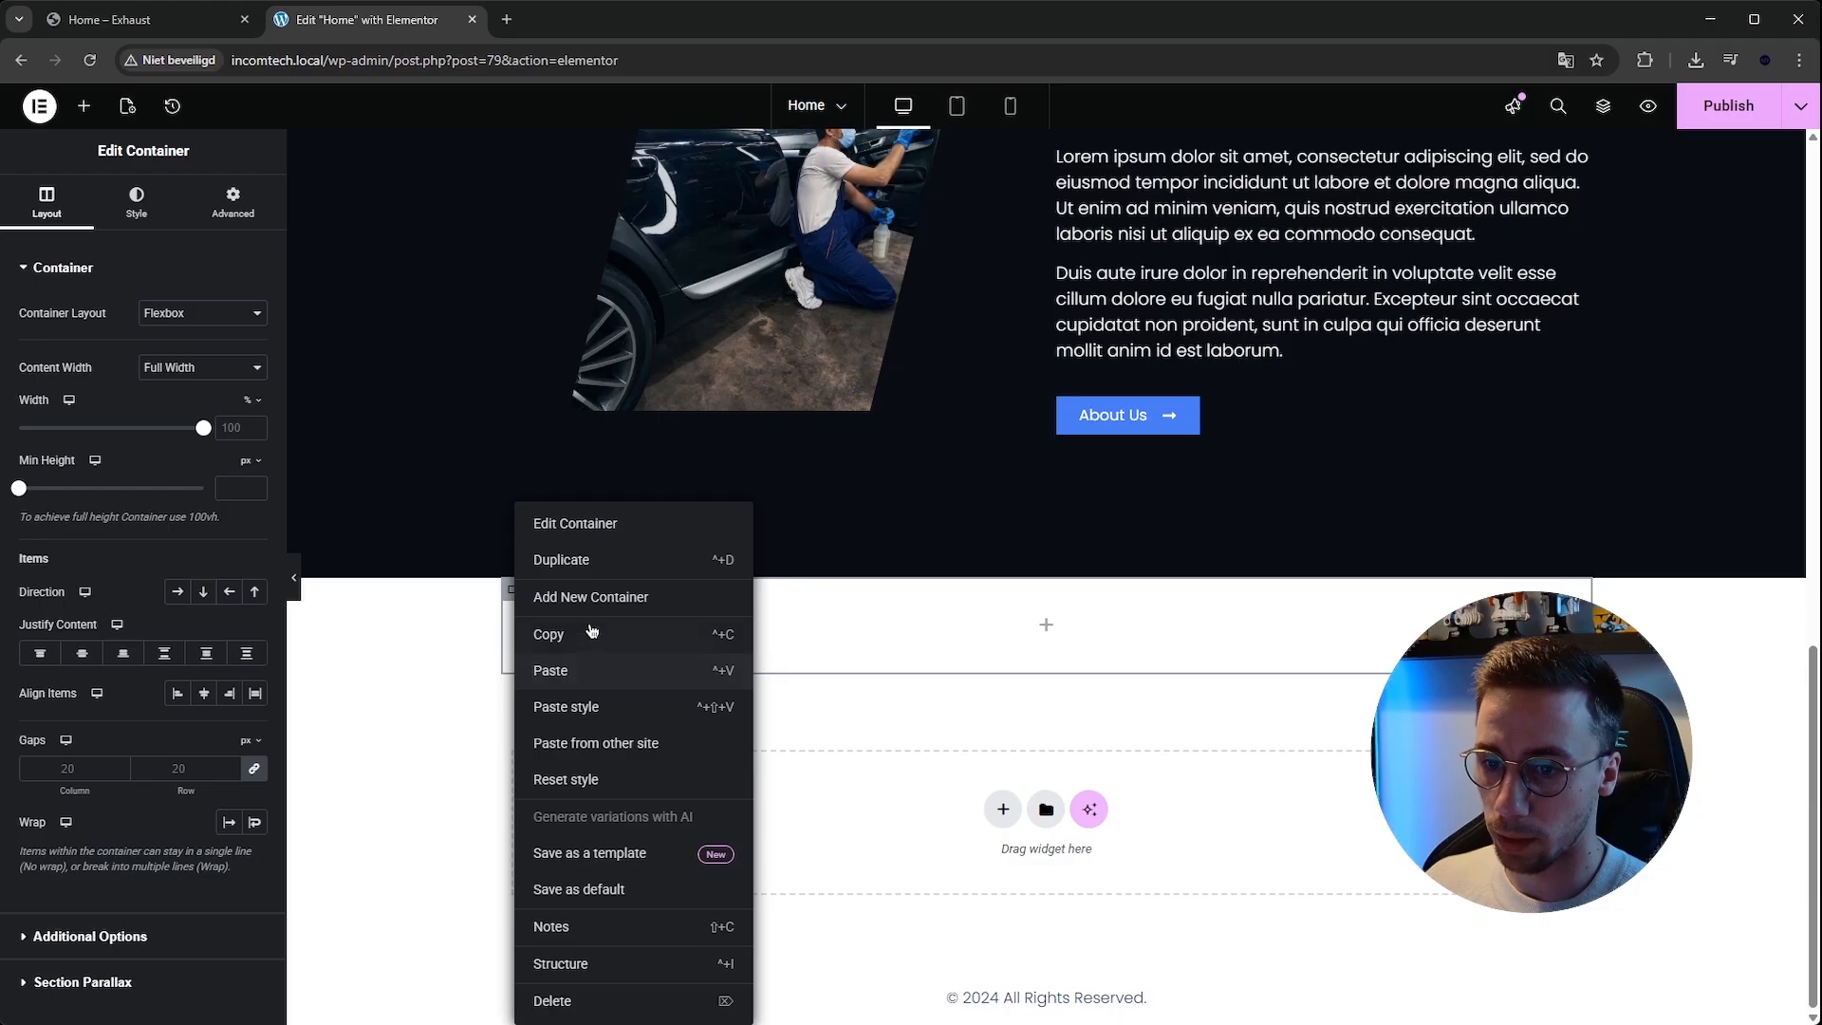
left_click(565, 559)
Give the new container a classic background colour copied from the reference site's section.
left_click(143, 19)
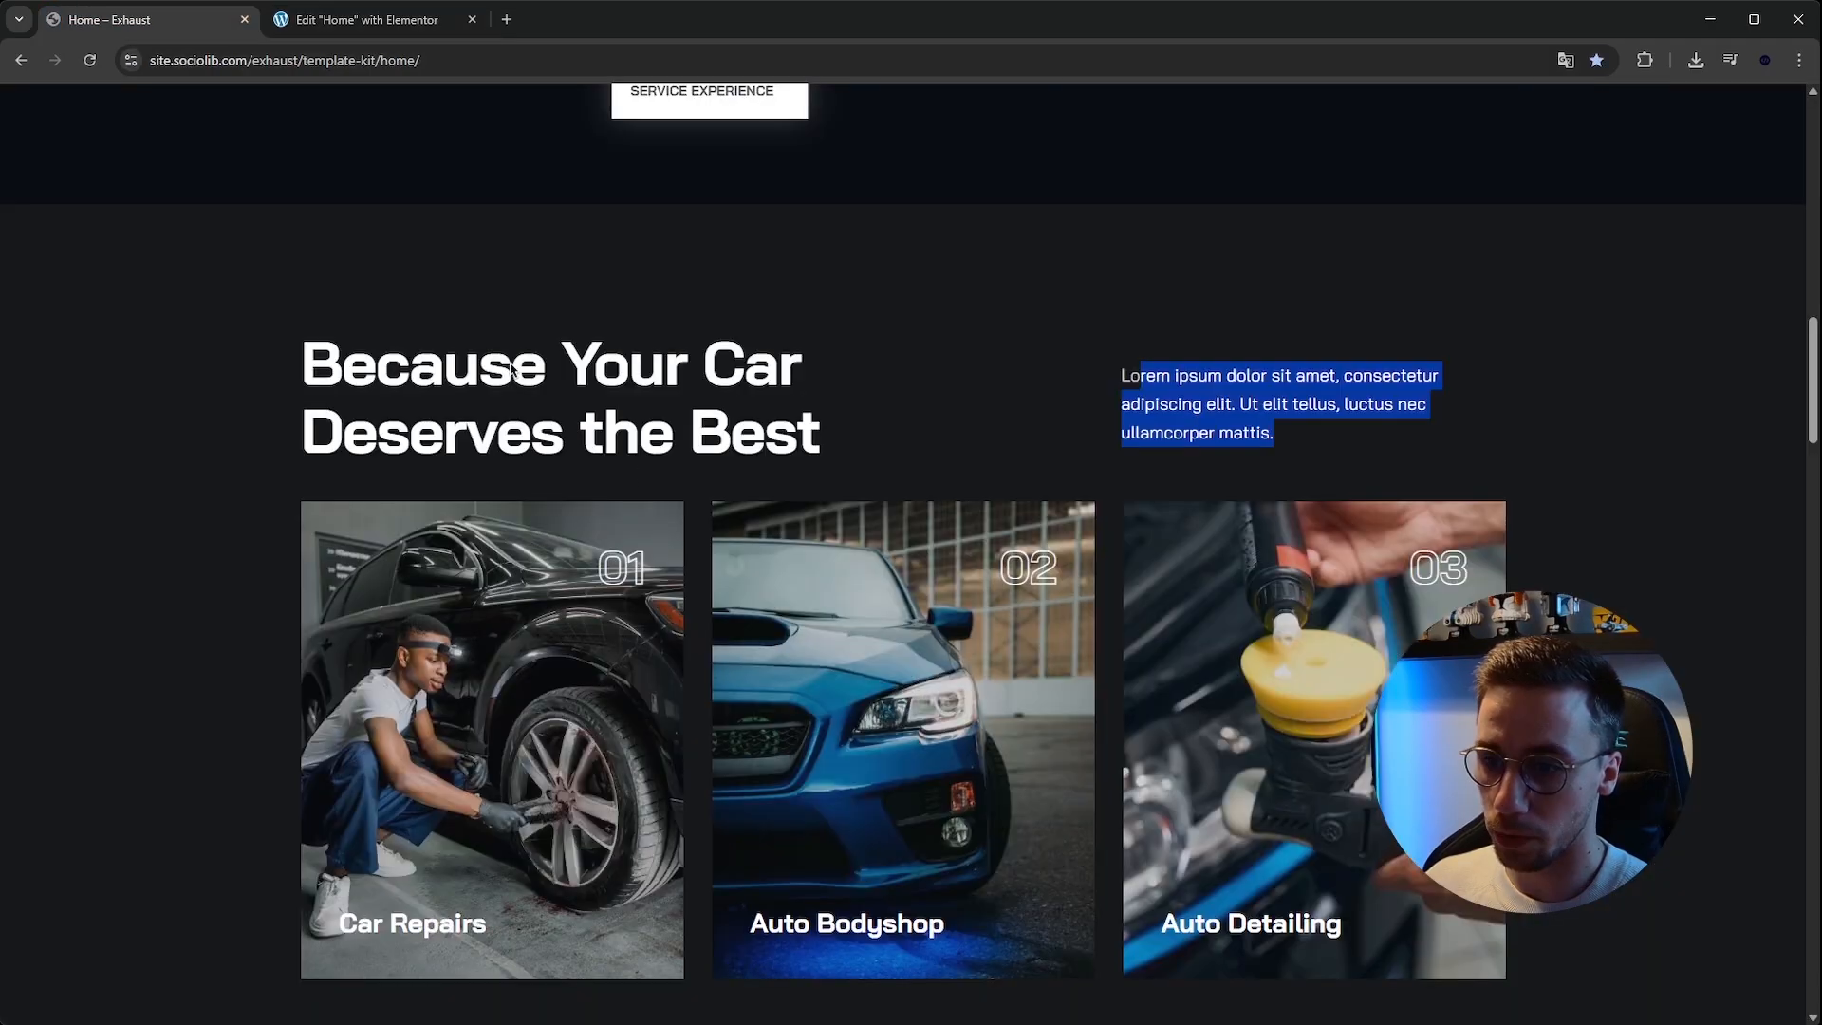
scroll(433, 297, "down", 1)
left_click_drag(277, 230, 877, 299)
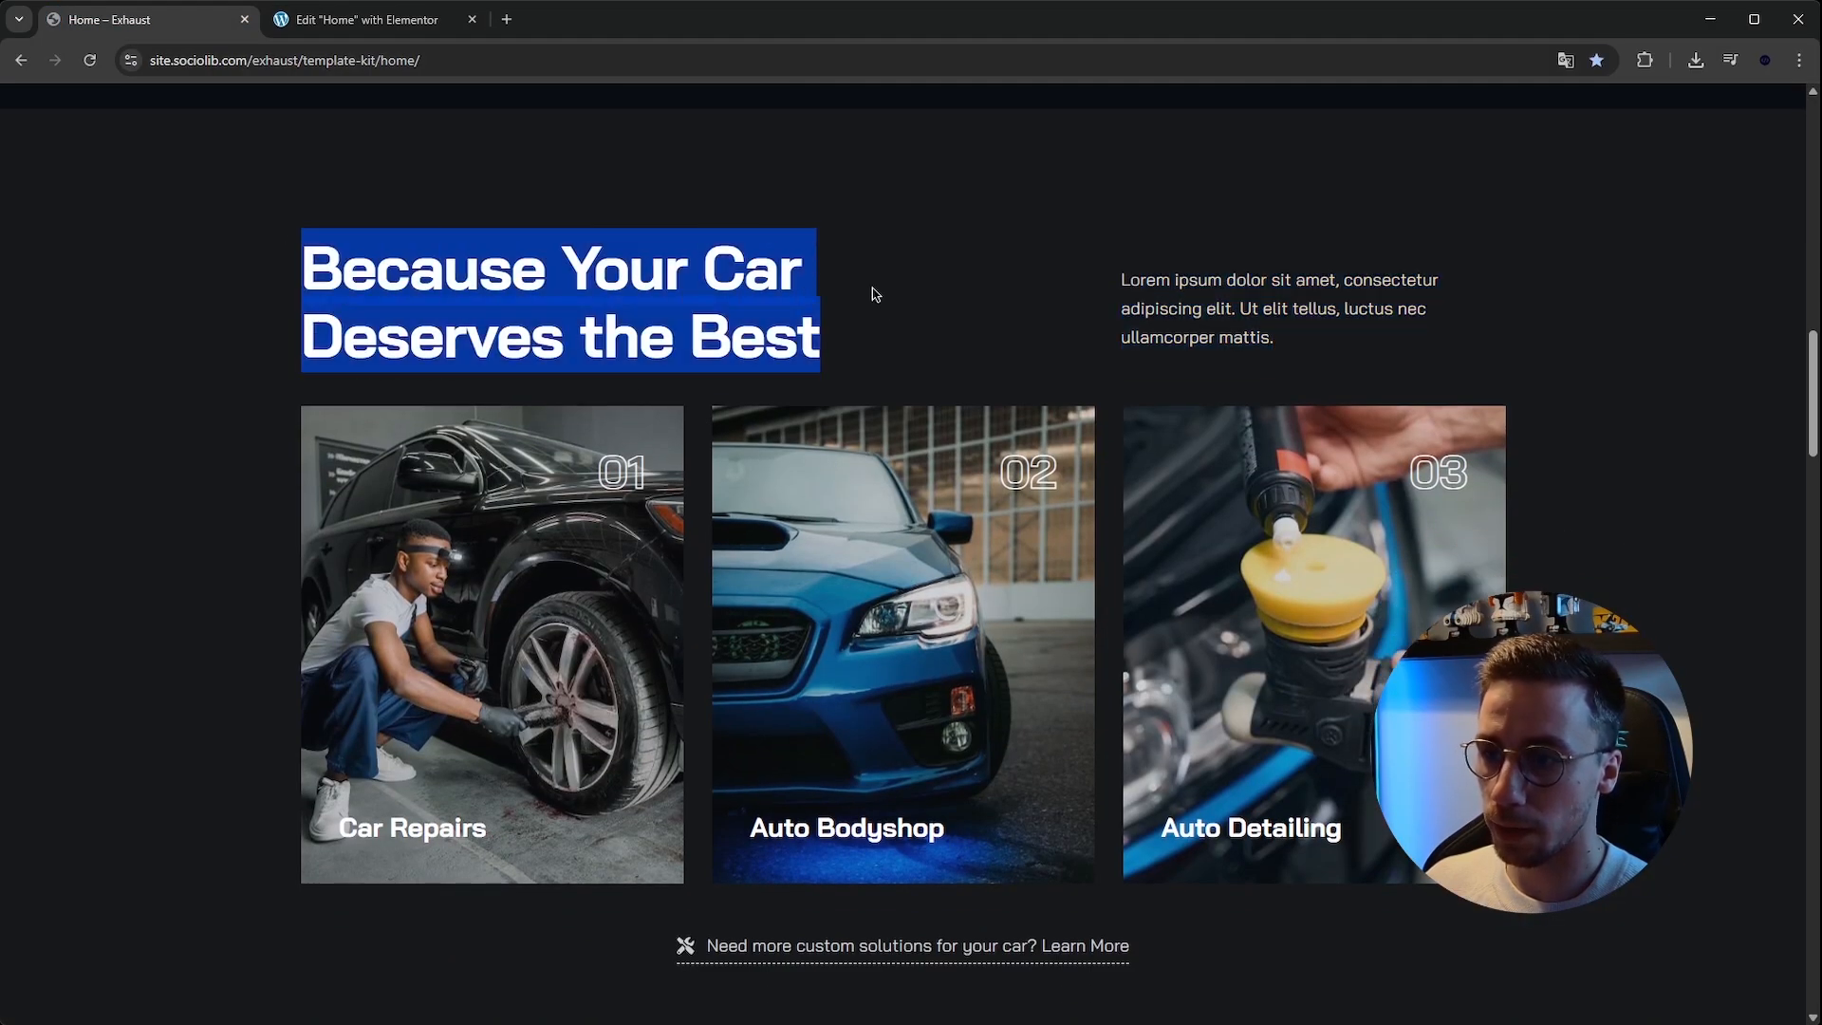
left_click(365, 19)
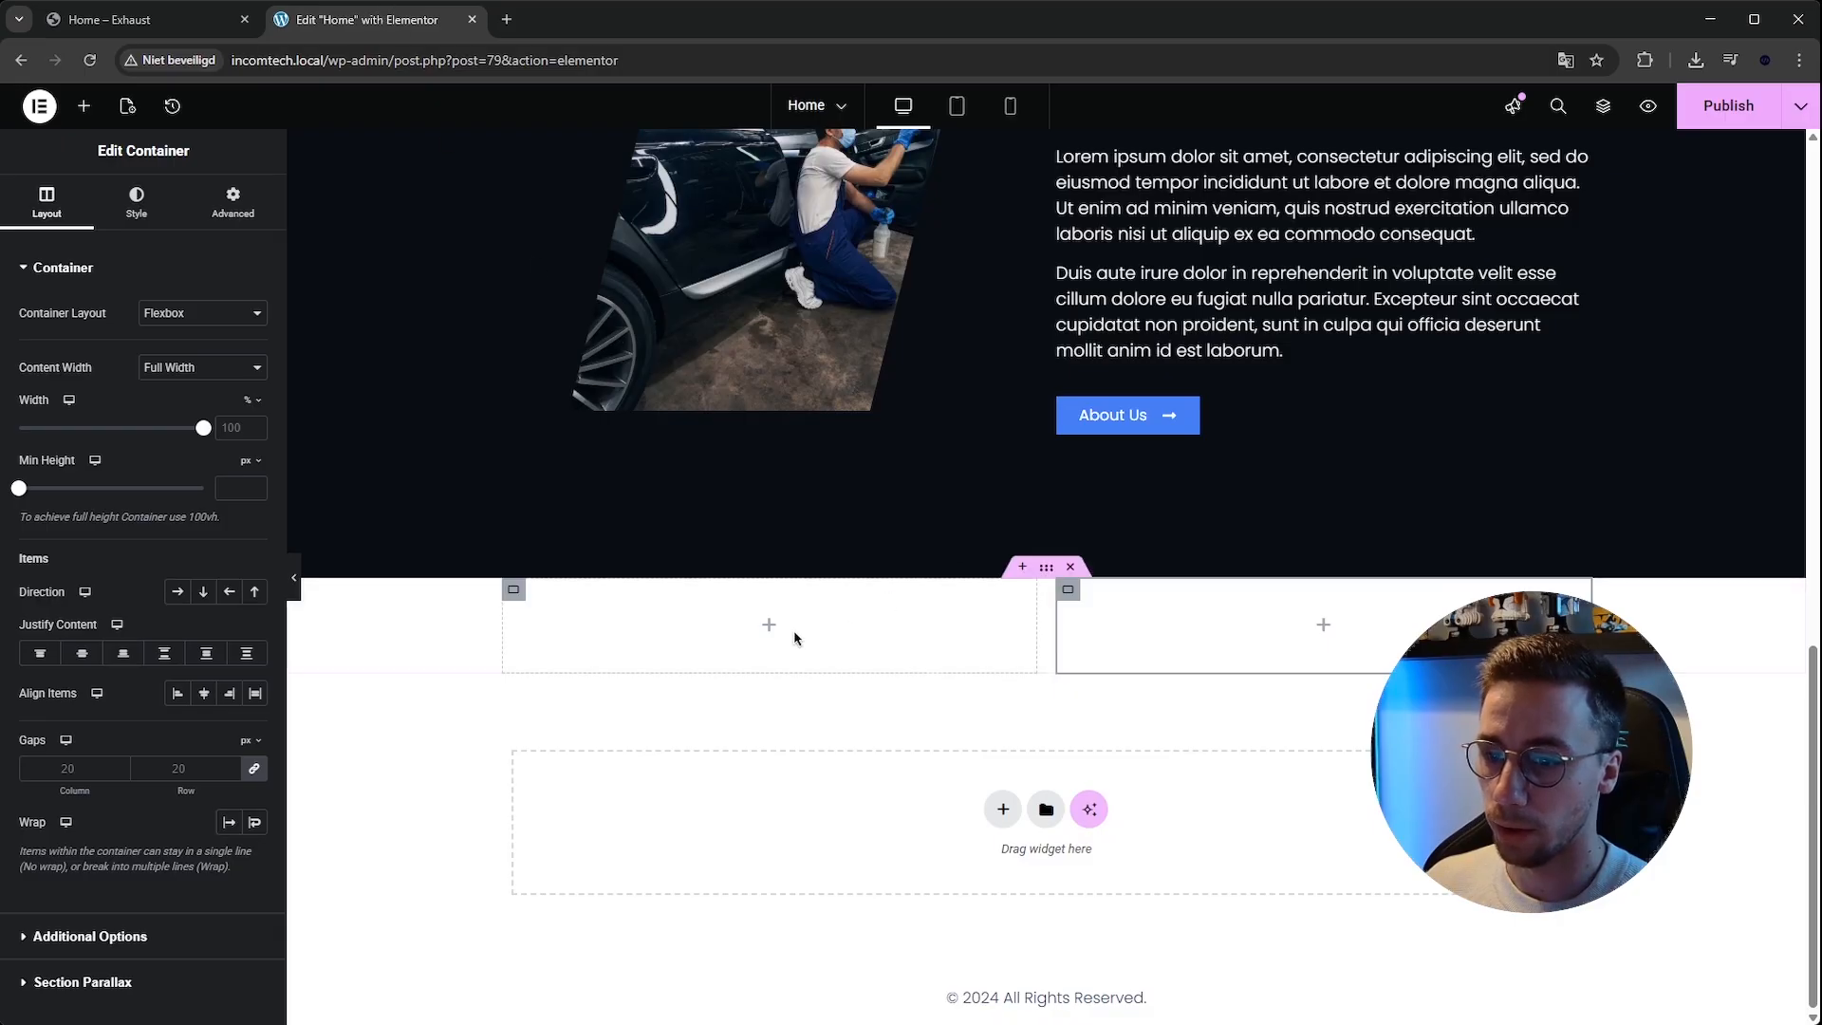
key("ctrl+shift+Tab")
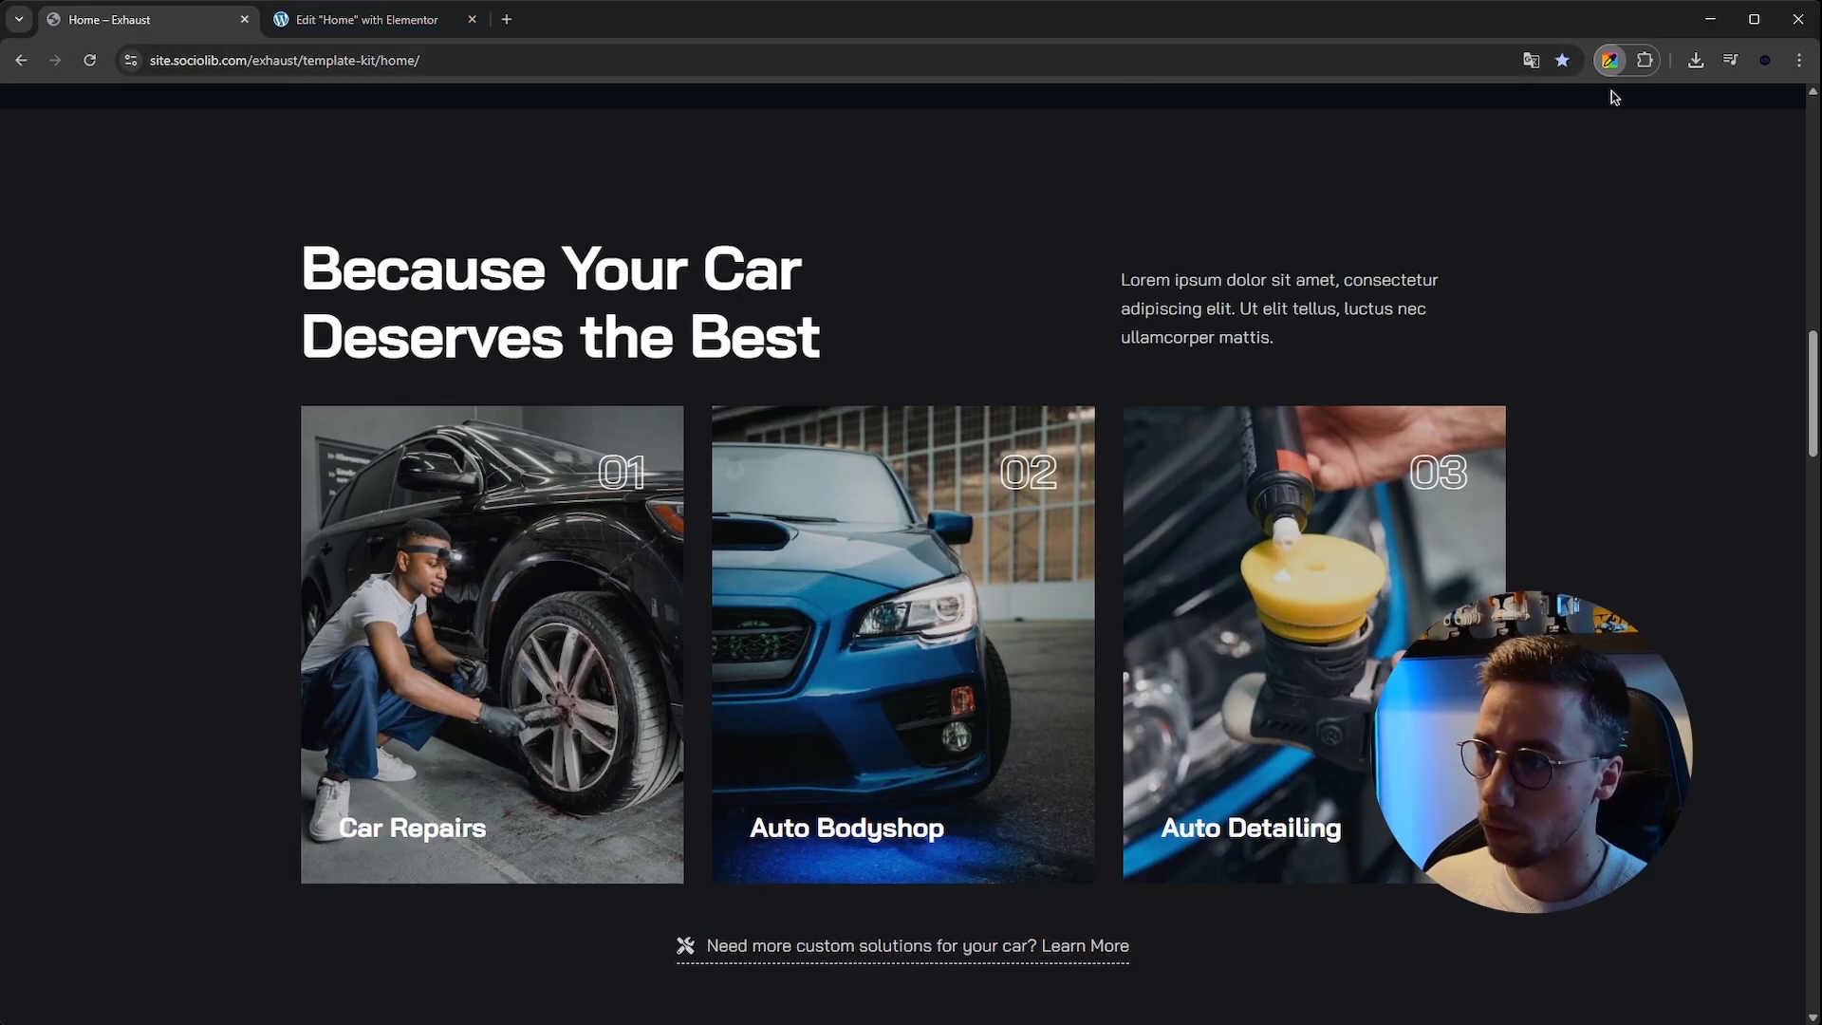
left_click(366, 19)
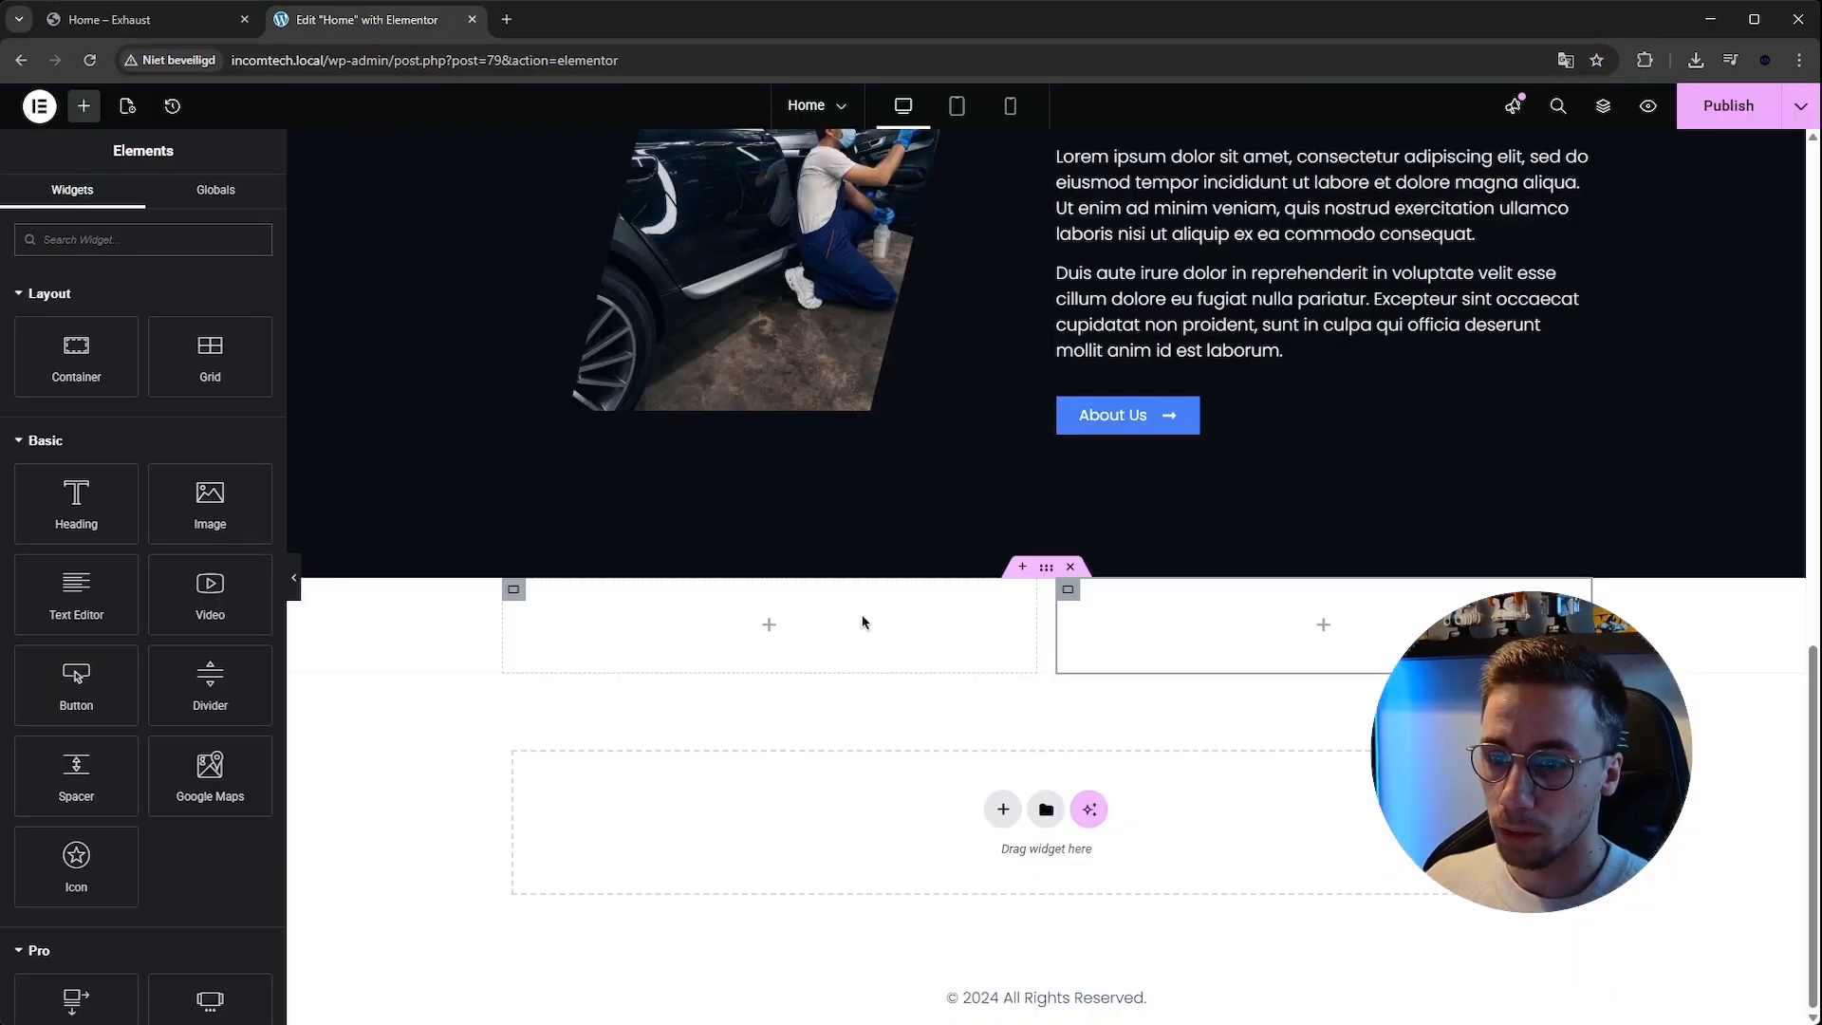
left_click(1040, 577)
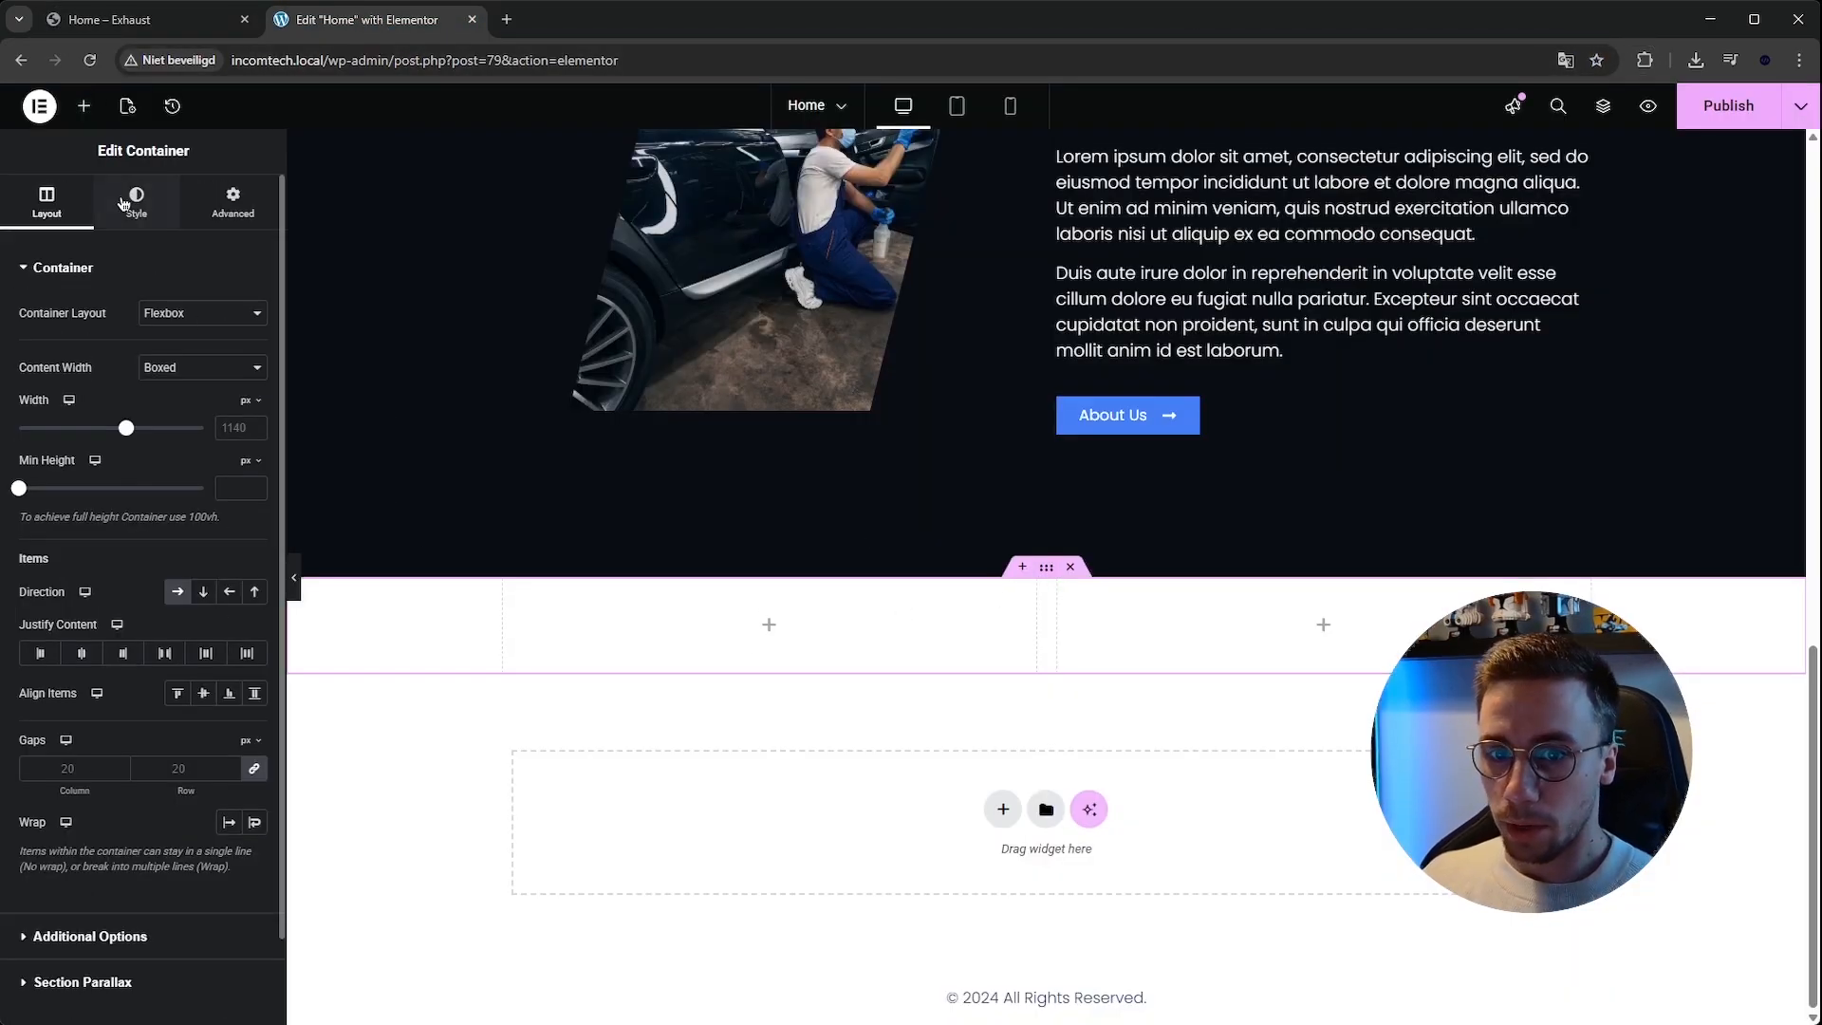
left_click(137, 201)
left_click(177, 353)
left_click(252, 393)
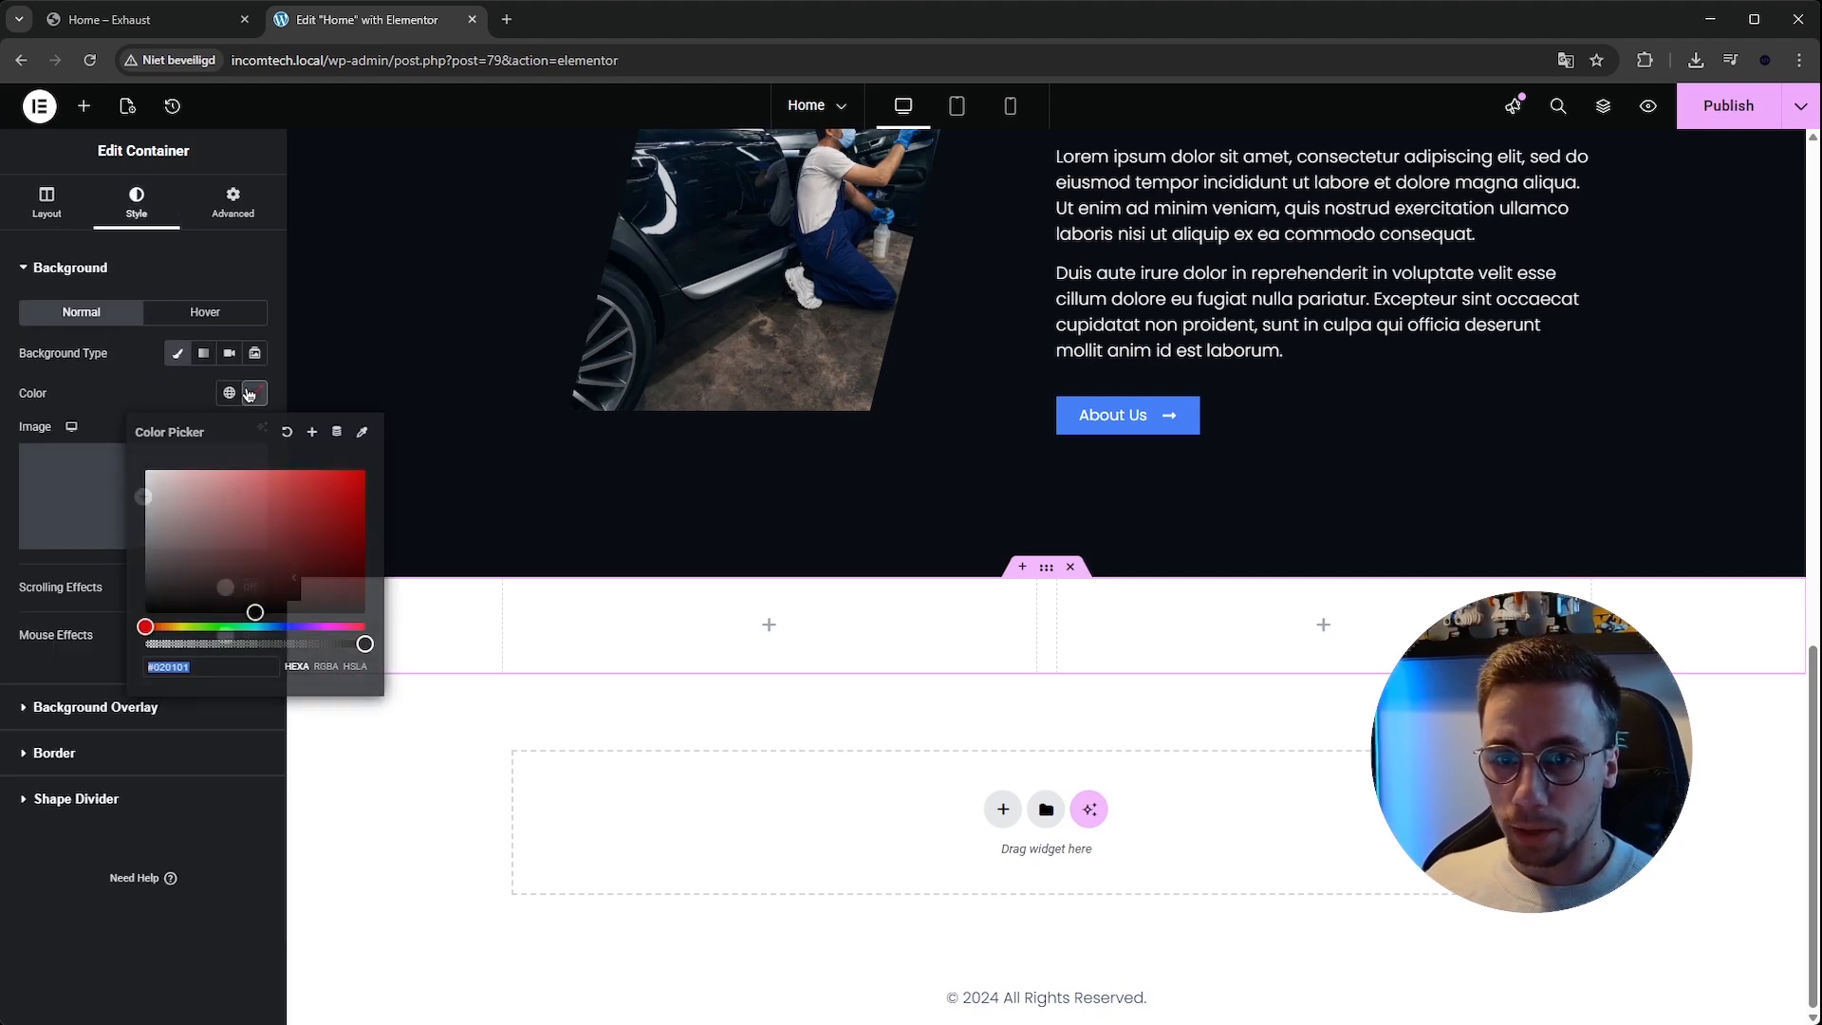
type("#17181a")
left_click(770, 704)
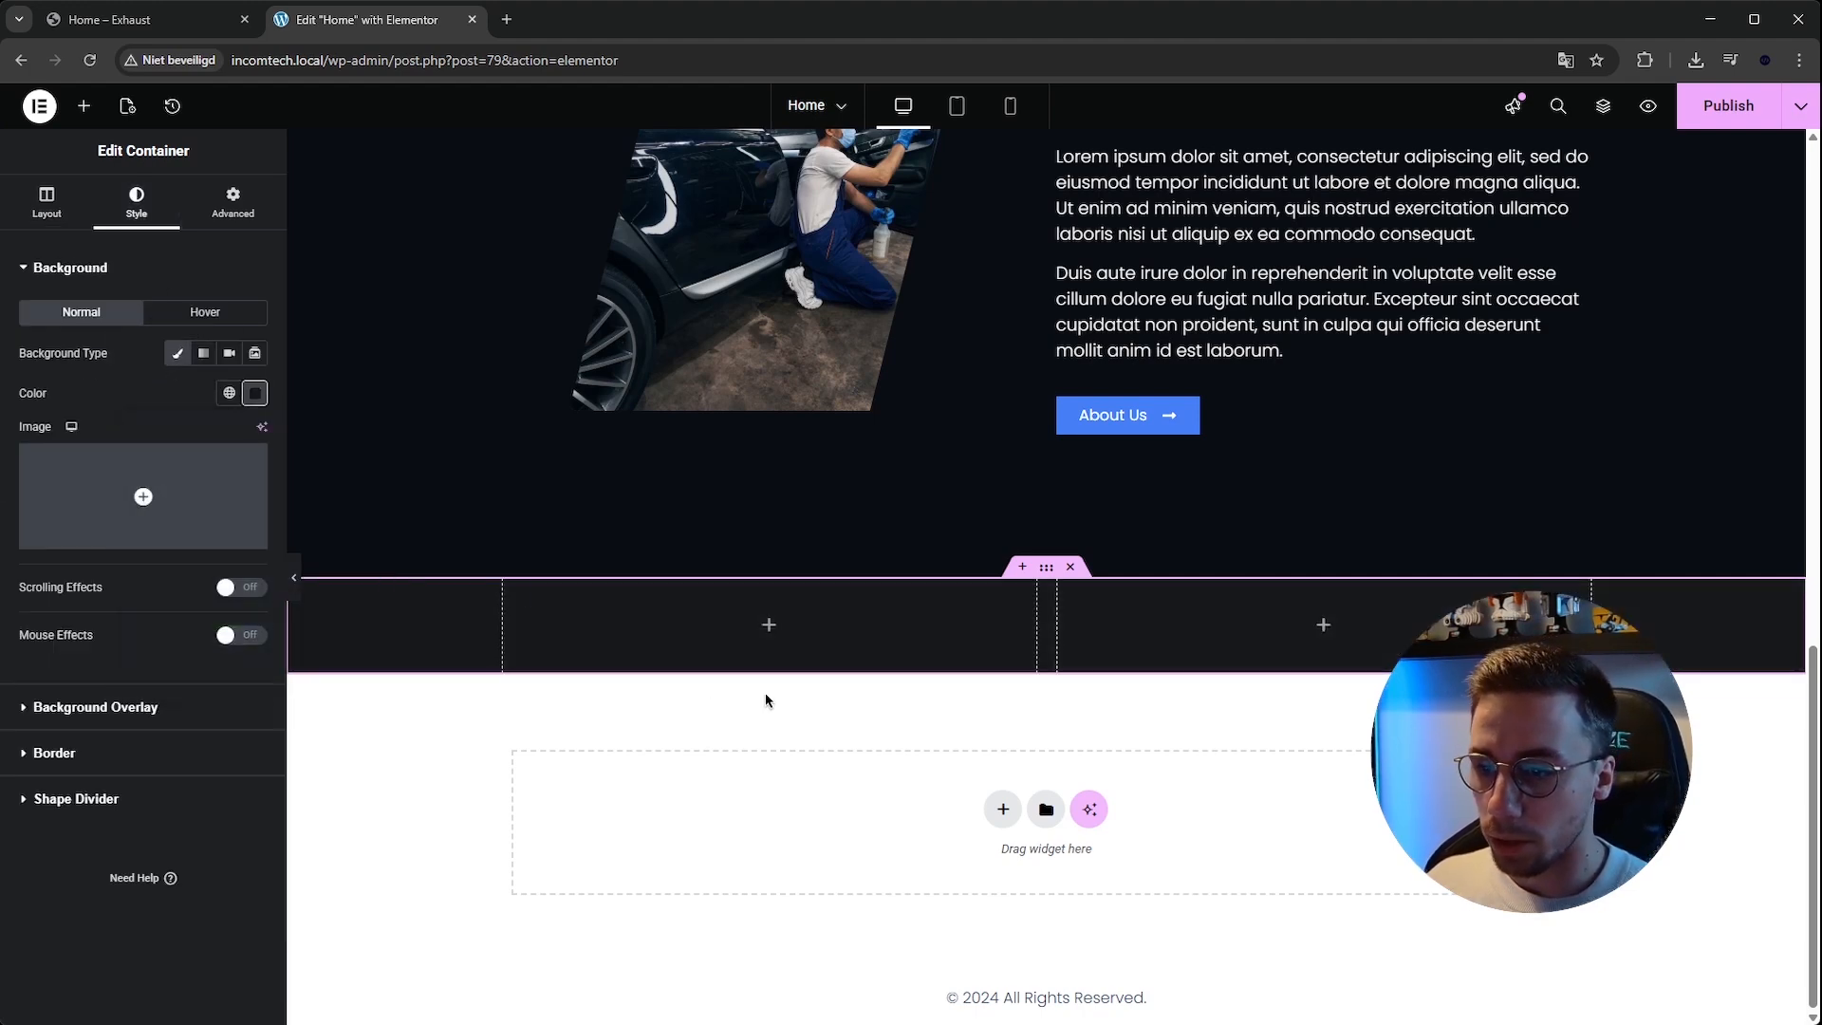
Copy the about section's heading and paste it into the new section's first inner container.
left_click(181, 20)
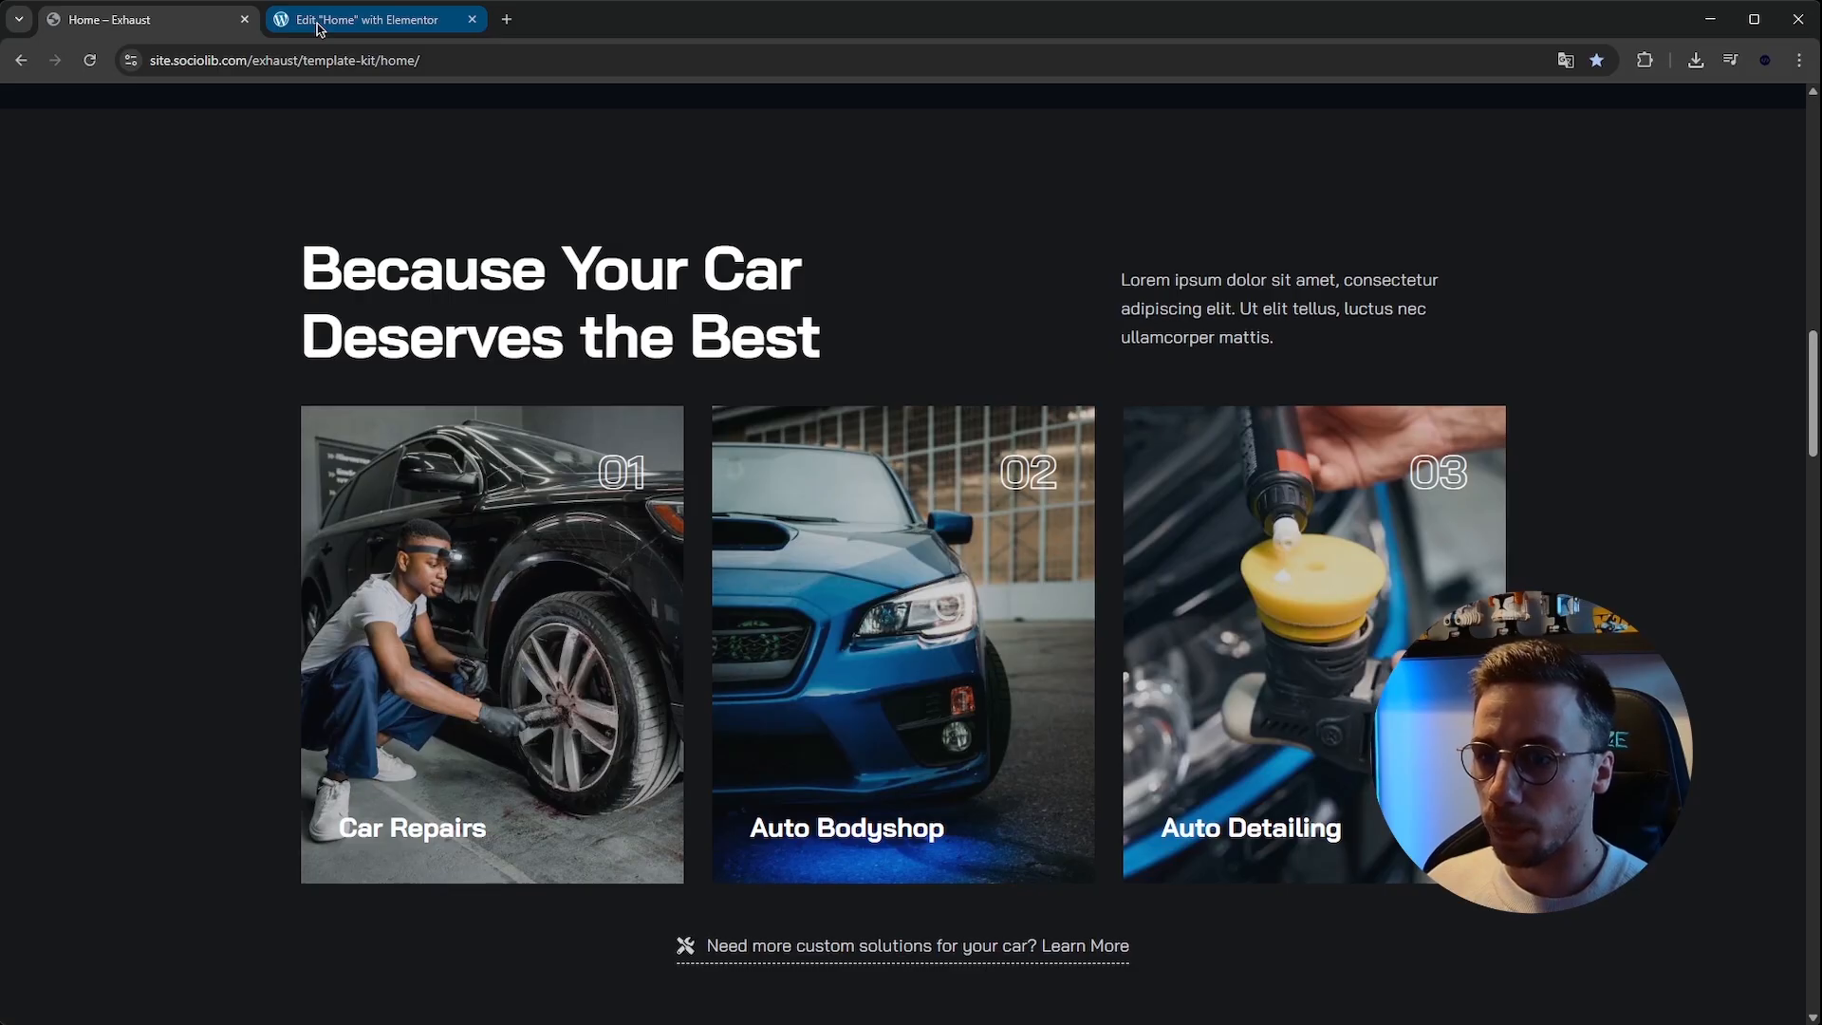
left_click(320, 23)
scroll(1231, 435, "up", 5)
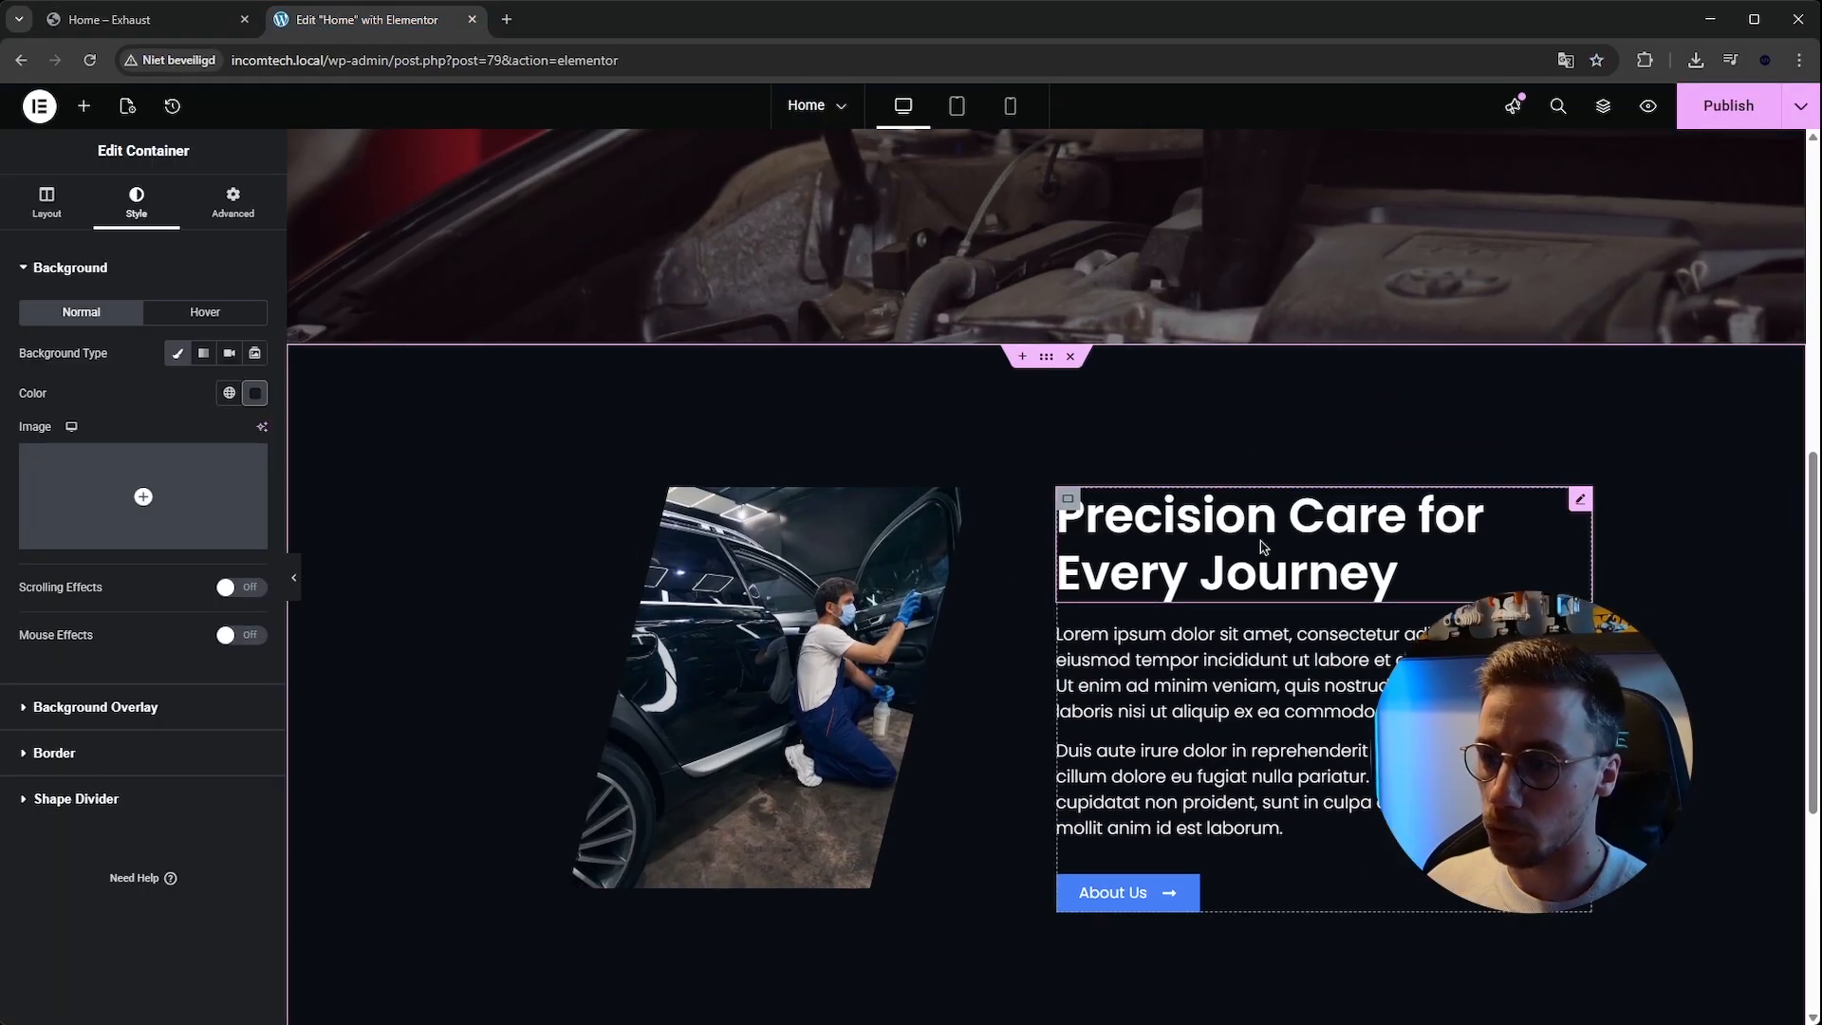
right_click(1240, 518)
left_click(1302, 612)
scroll(871, 751, "down", 5)
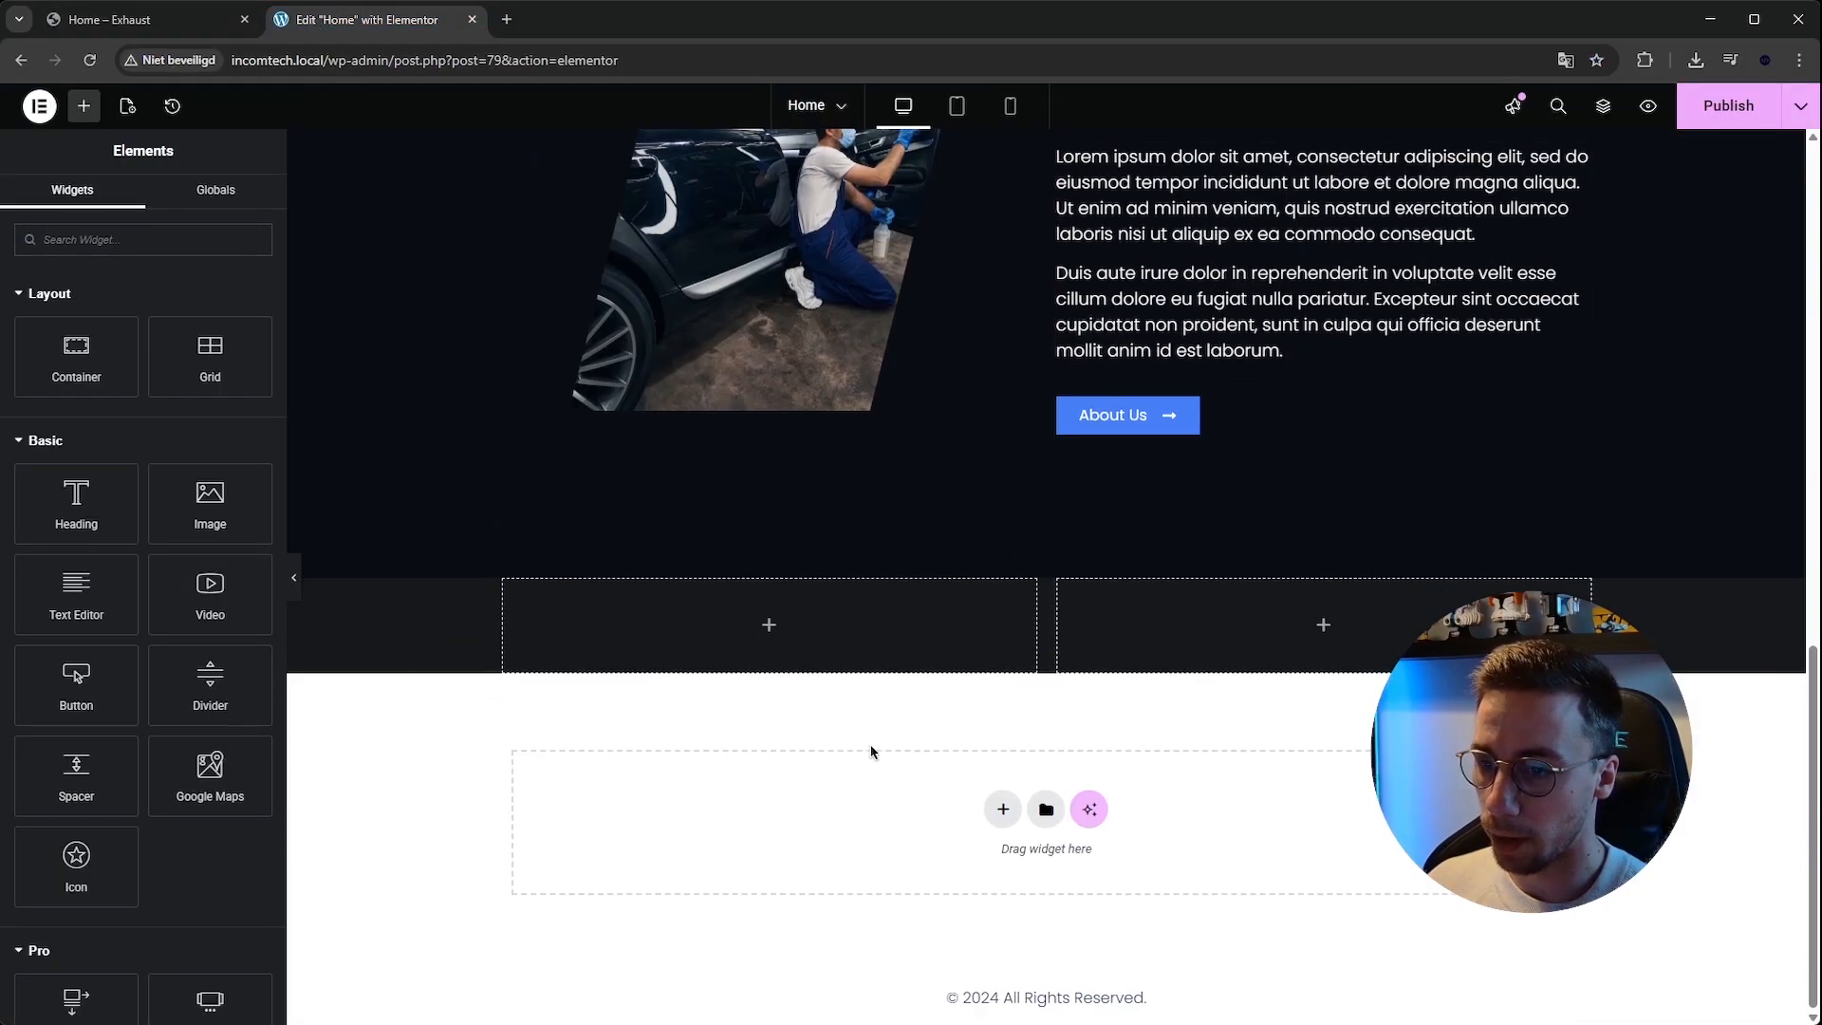
right_click(766, 629)
left_click(825, 678)
Copy the about section's text editor widget and paste it into the second inner container.
left_click(143, 19)
left_click(370, 19)
right_click(1192, 276)
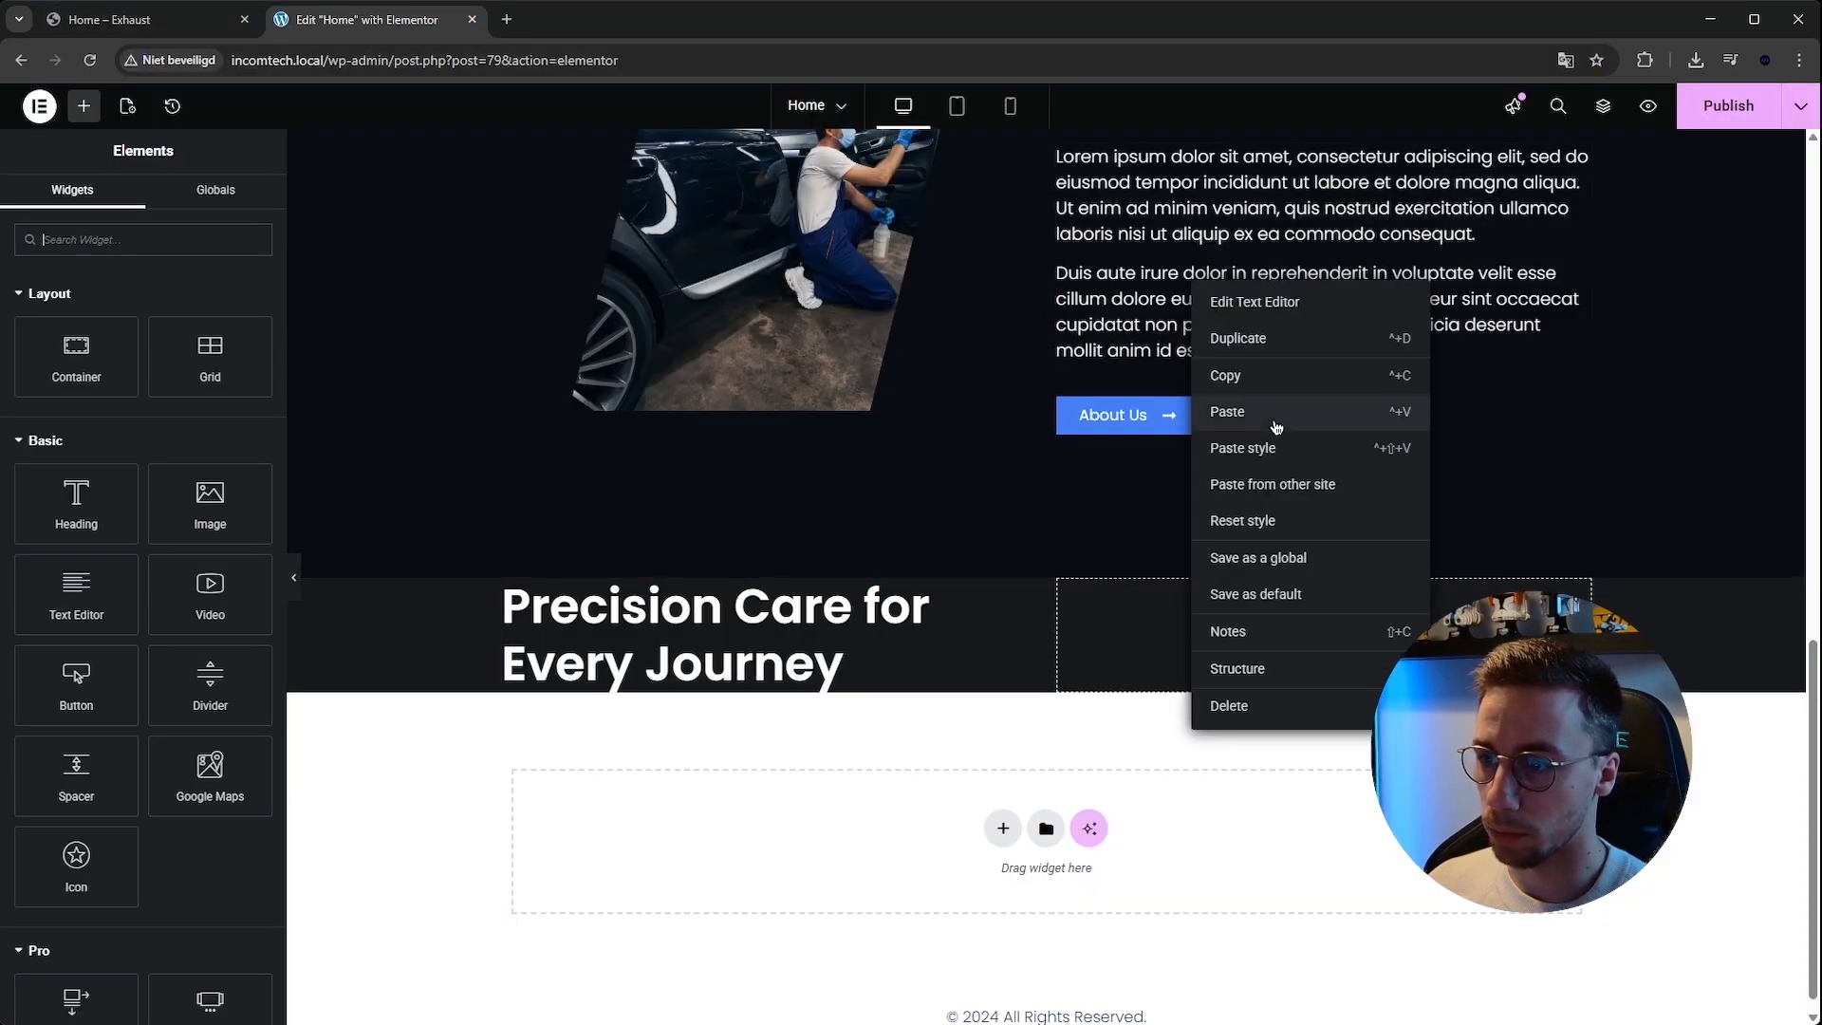
left_click(1272, 375)
right_click(1324, 667)
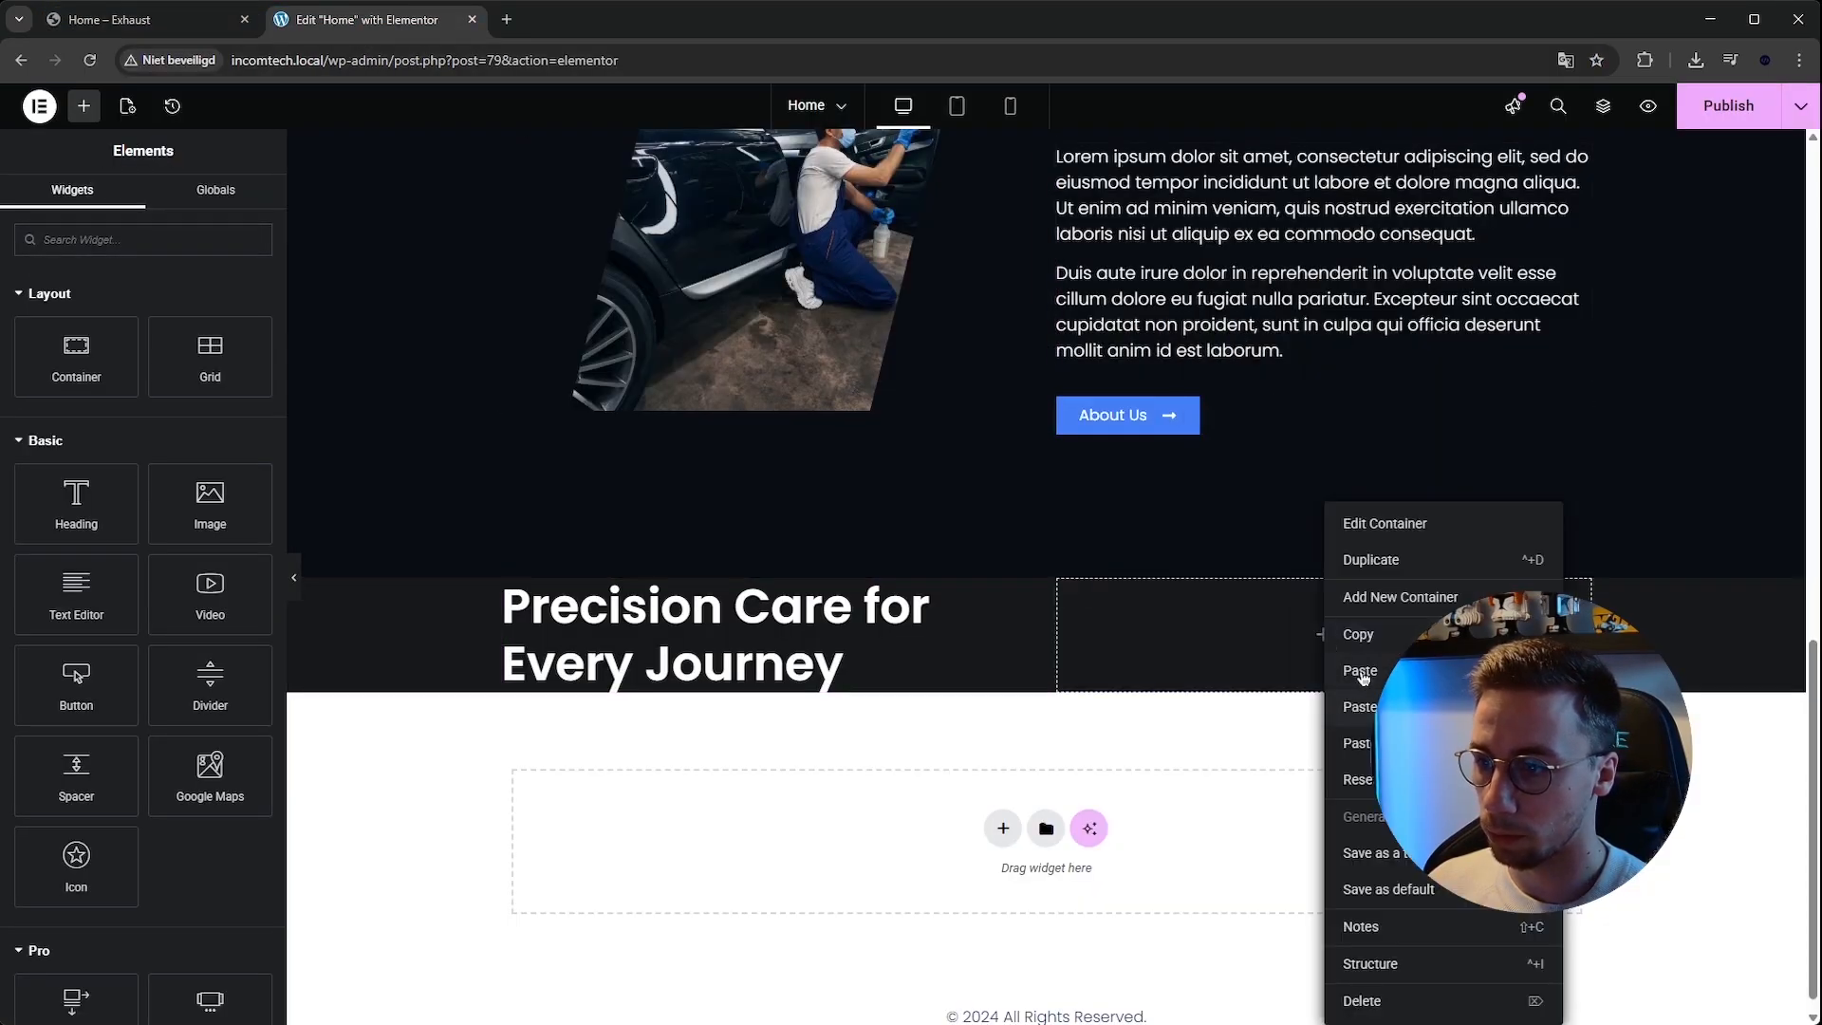
left_click(1360, 685)
Replace the pasted heading's title with 'Because Your Car Deserves the Best' from the reference site.
left_click(142, 19)
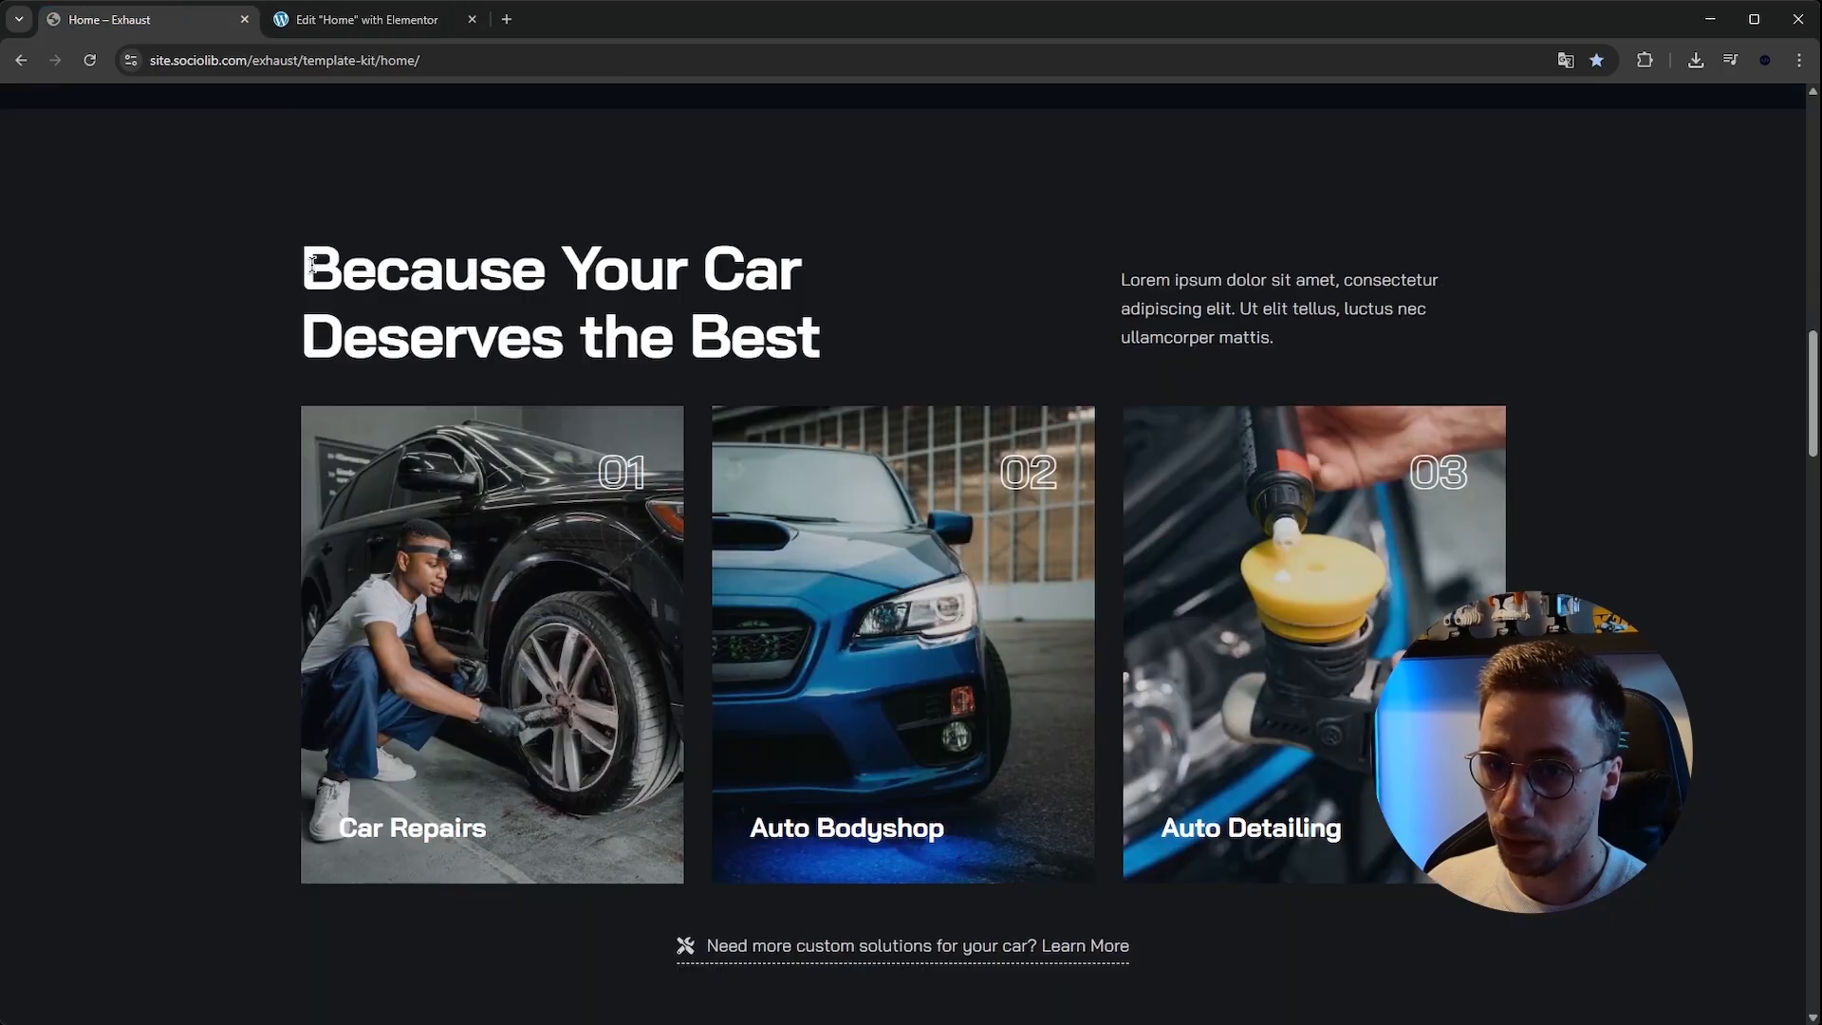
left_click_drag(299, 271, 823, 343)
left_click(377, 19)
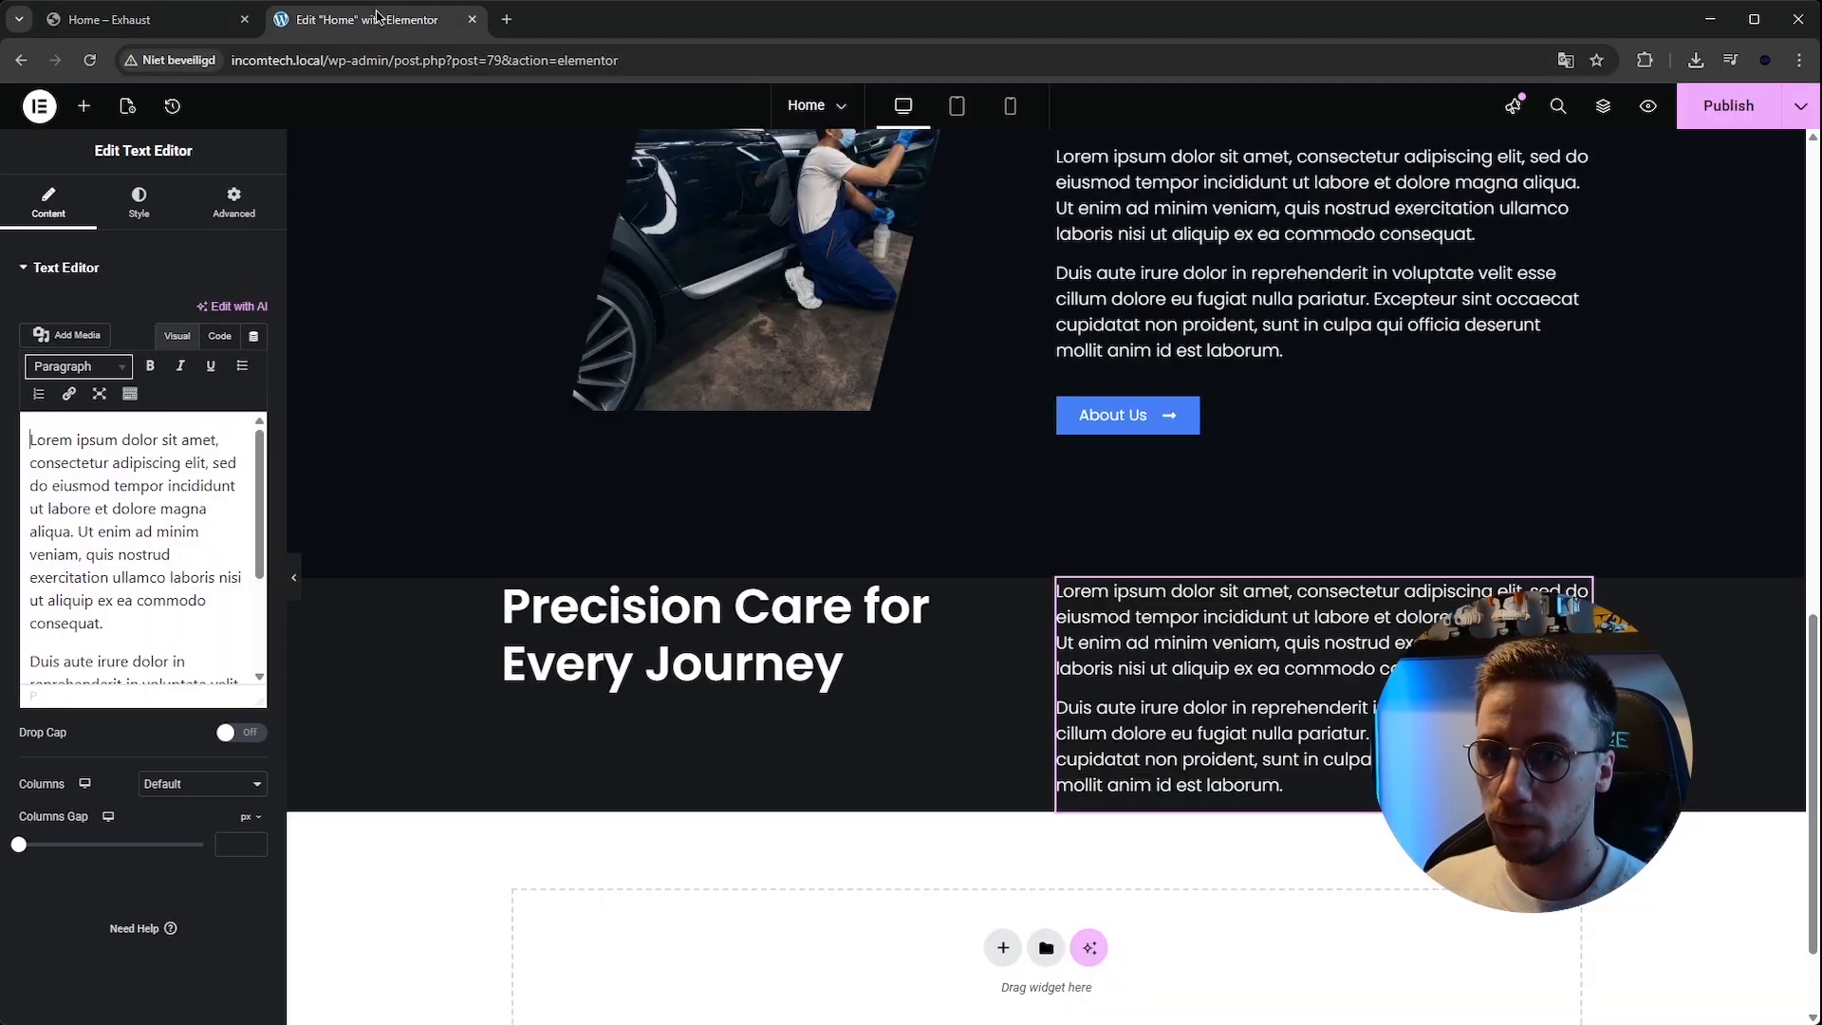
left_click(691, 621)
triple_click(114, 335)
key("ctrl+v")
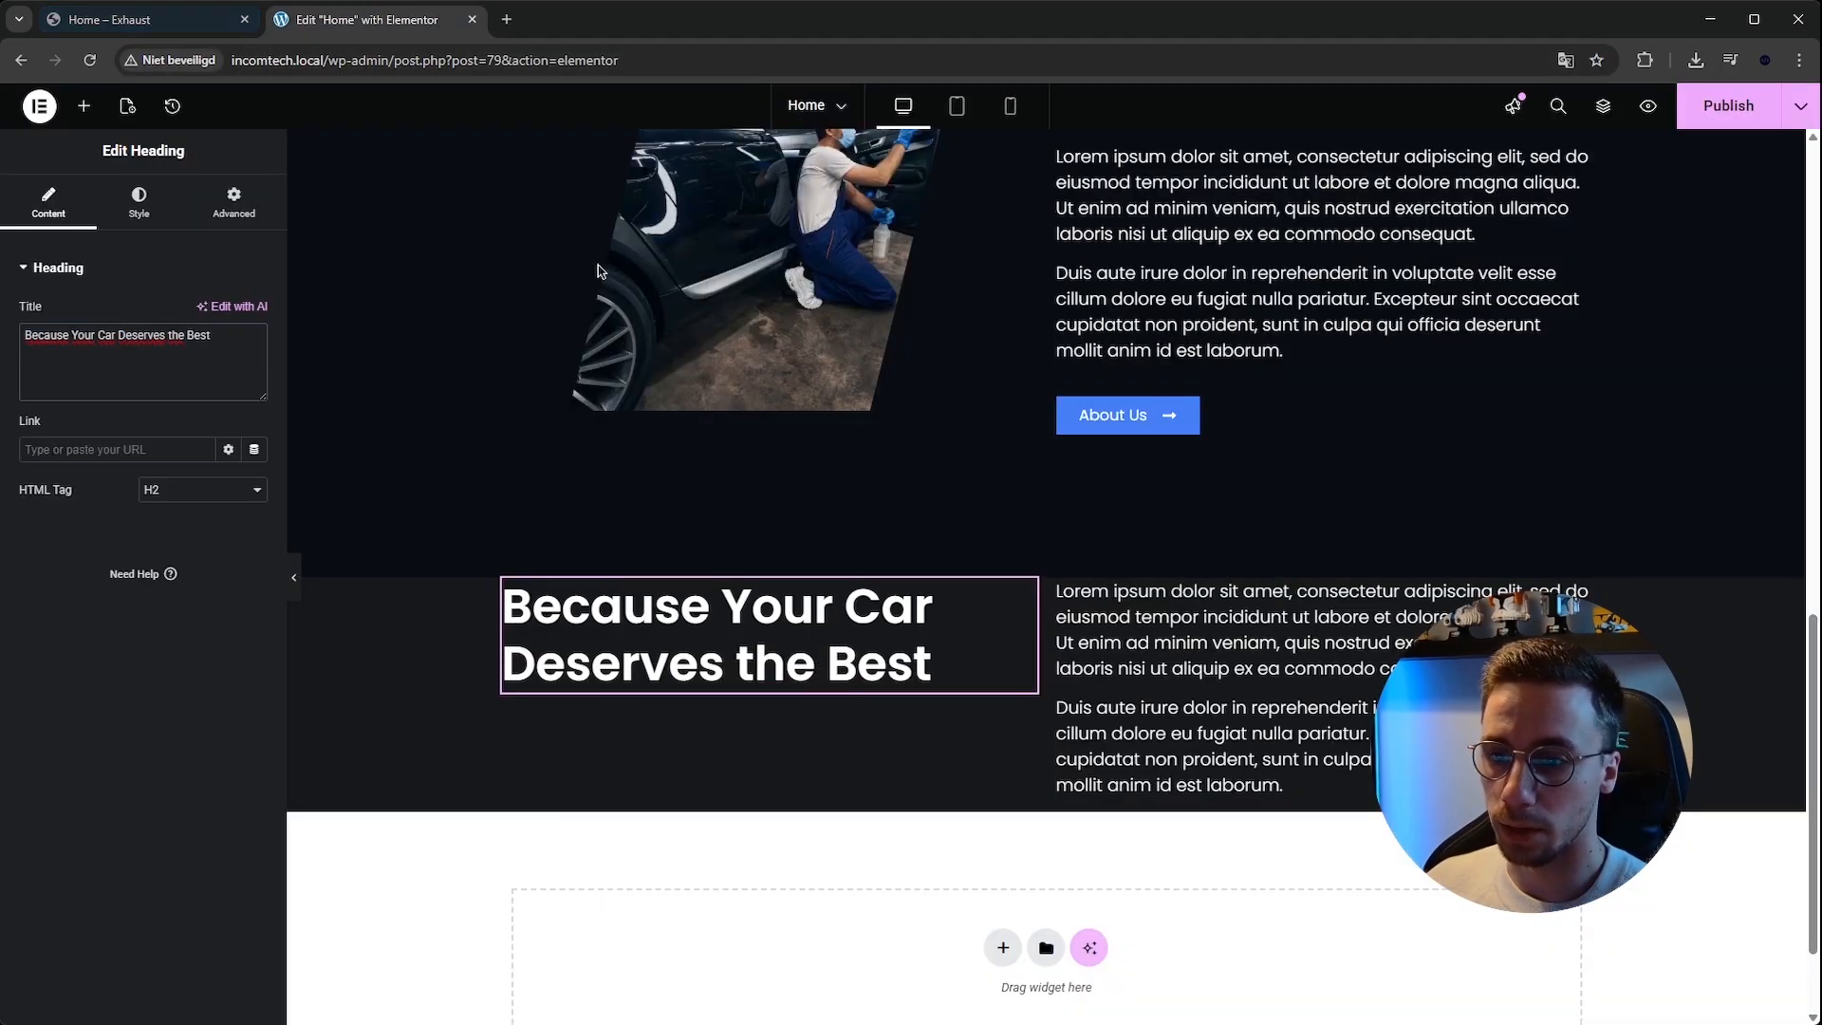
Replace the pasted text editor's content with the reference site's intro paragraph, pasted as plain text.
left_click(142, 19)
left_click_drag(1119, 257, 1370, 333)
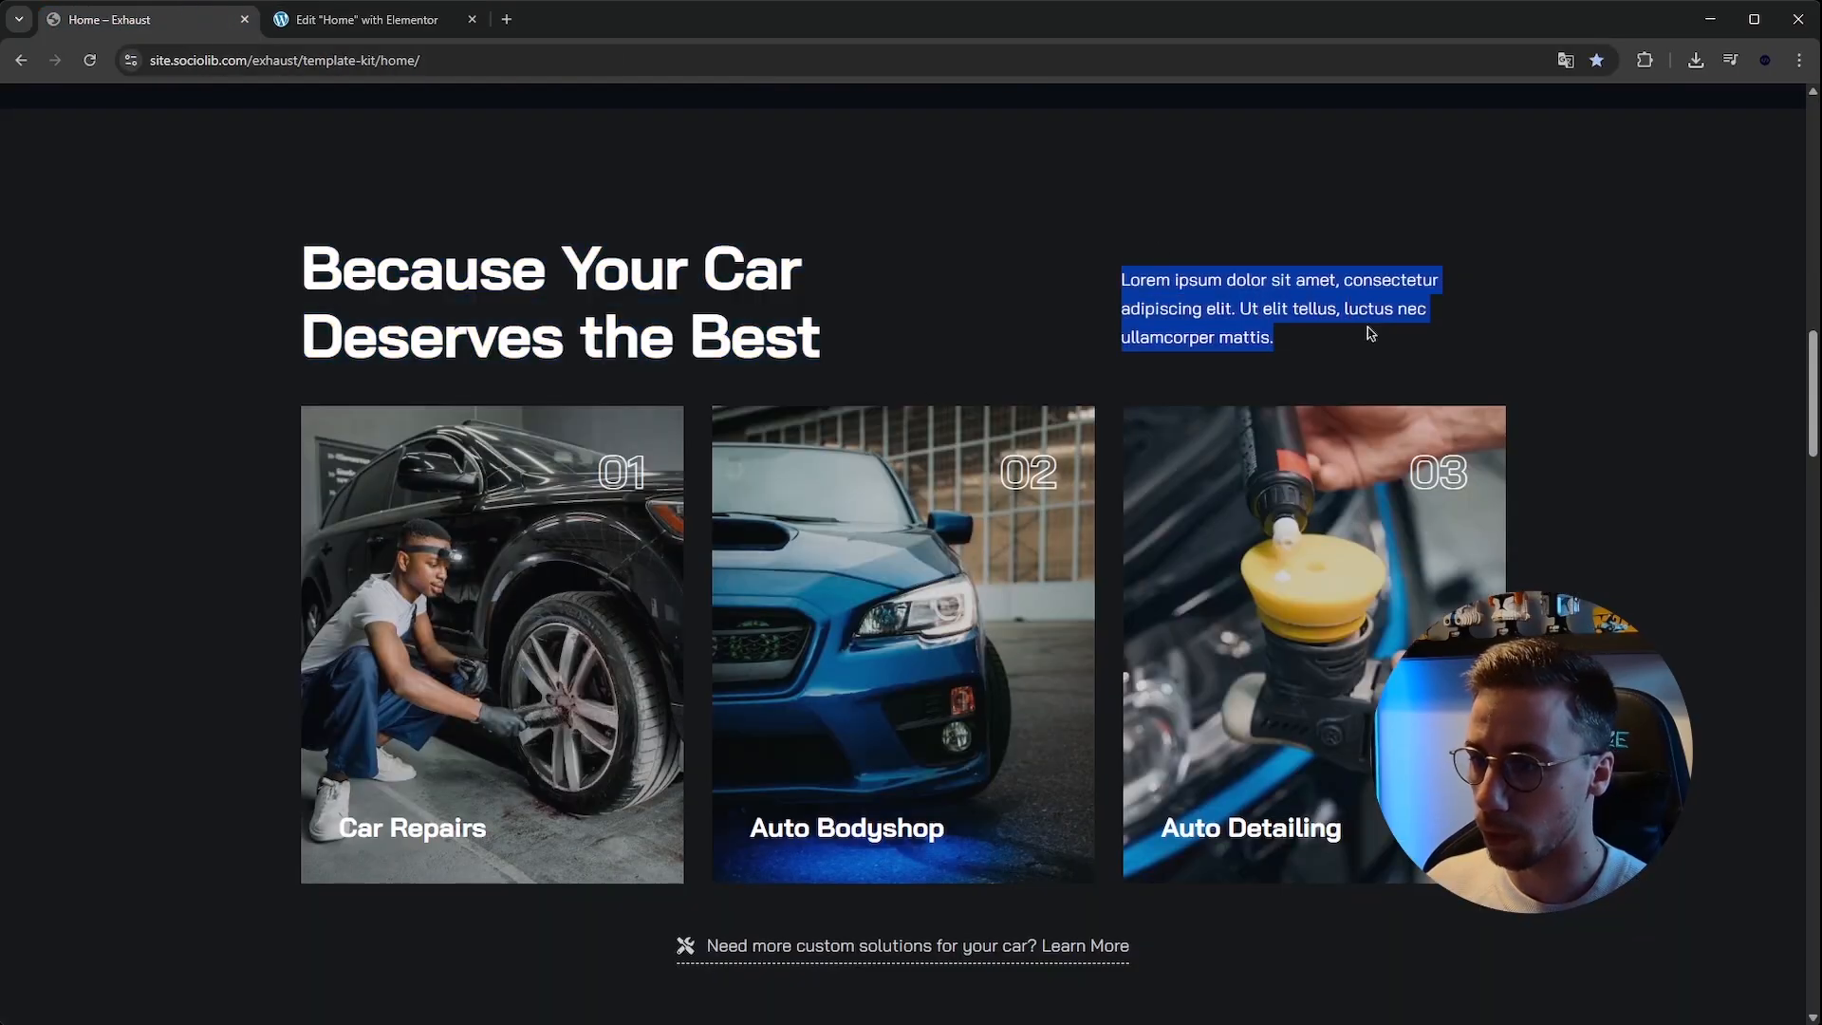
left_click(360, 19)
left_click(1177, 607)
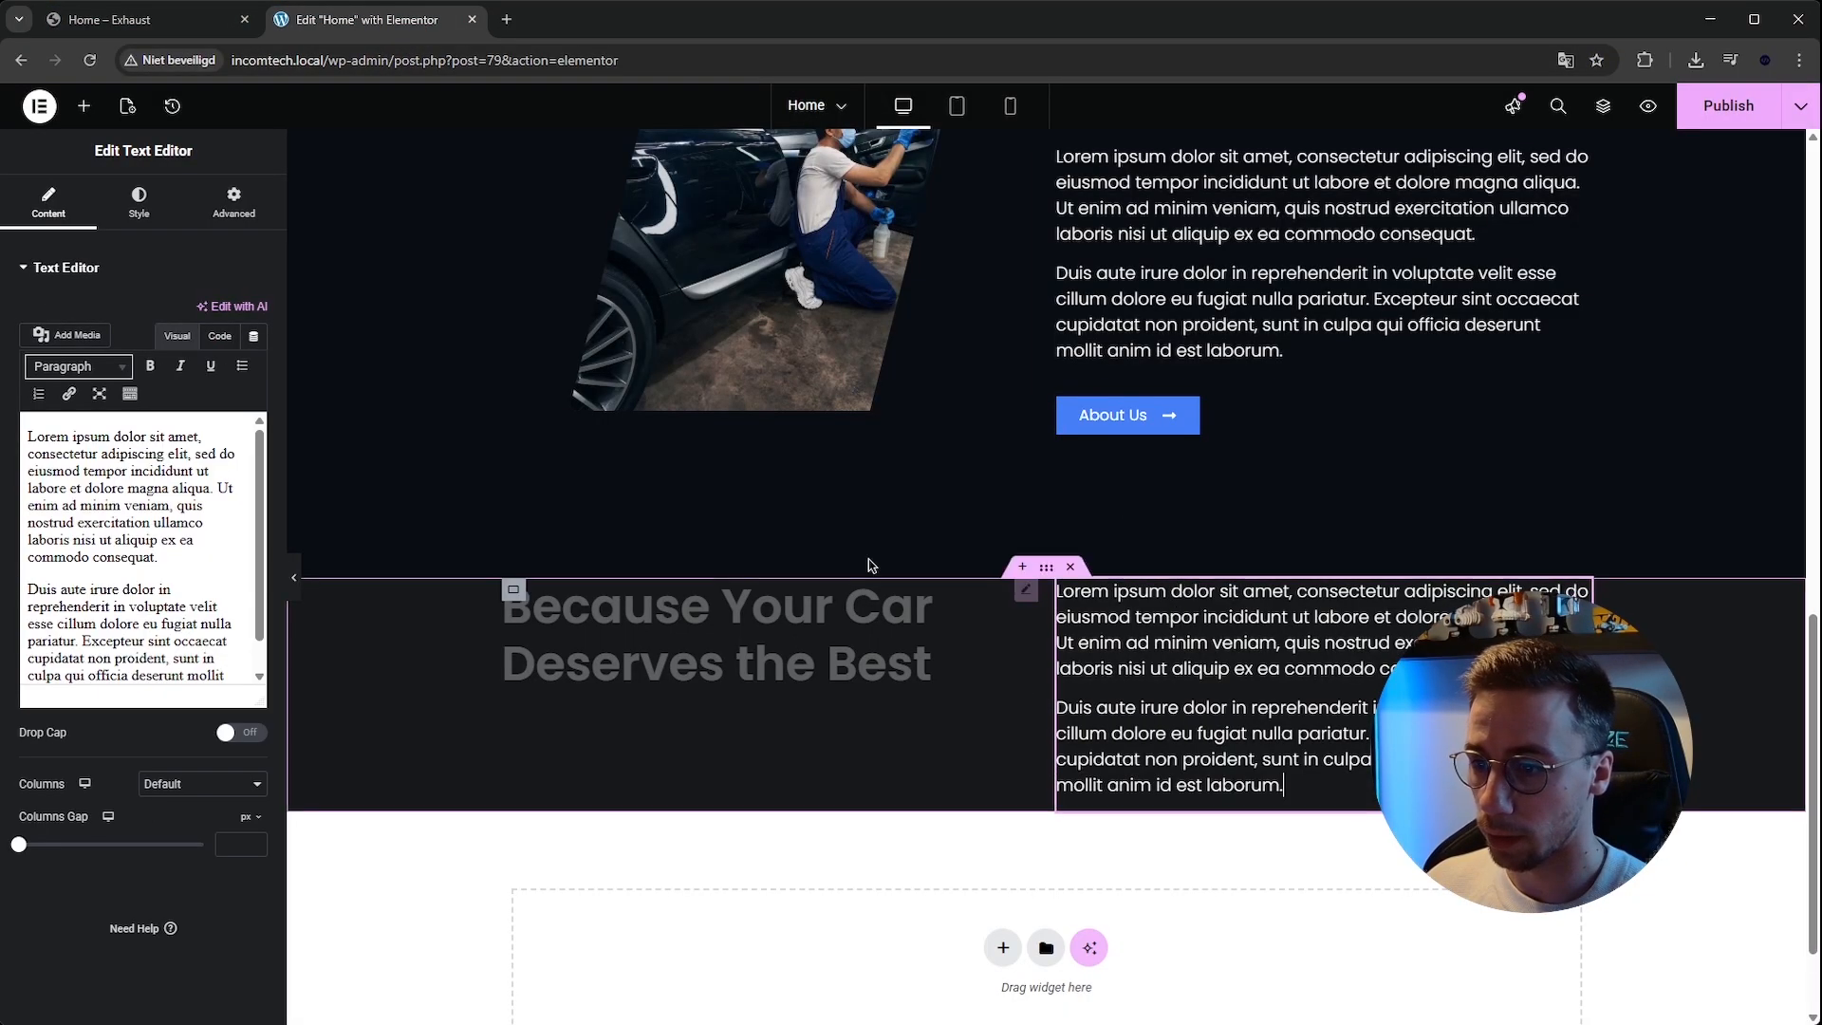
left_click(166, 469)
key("ctrl+a")
key("ctrl+v")
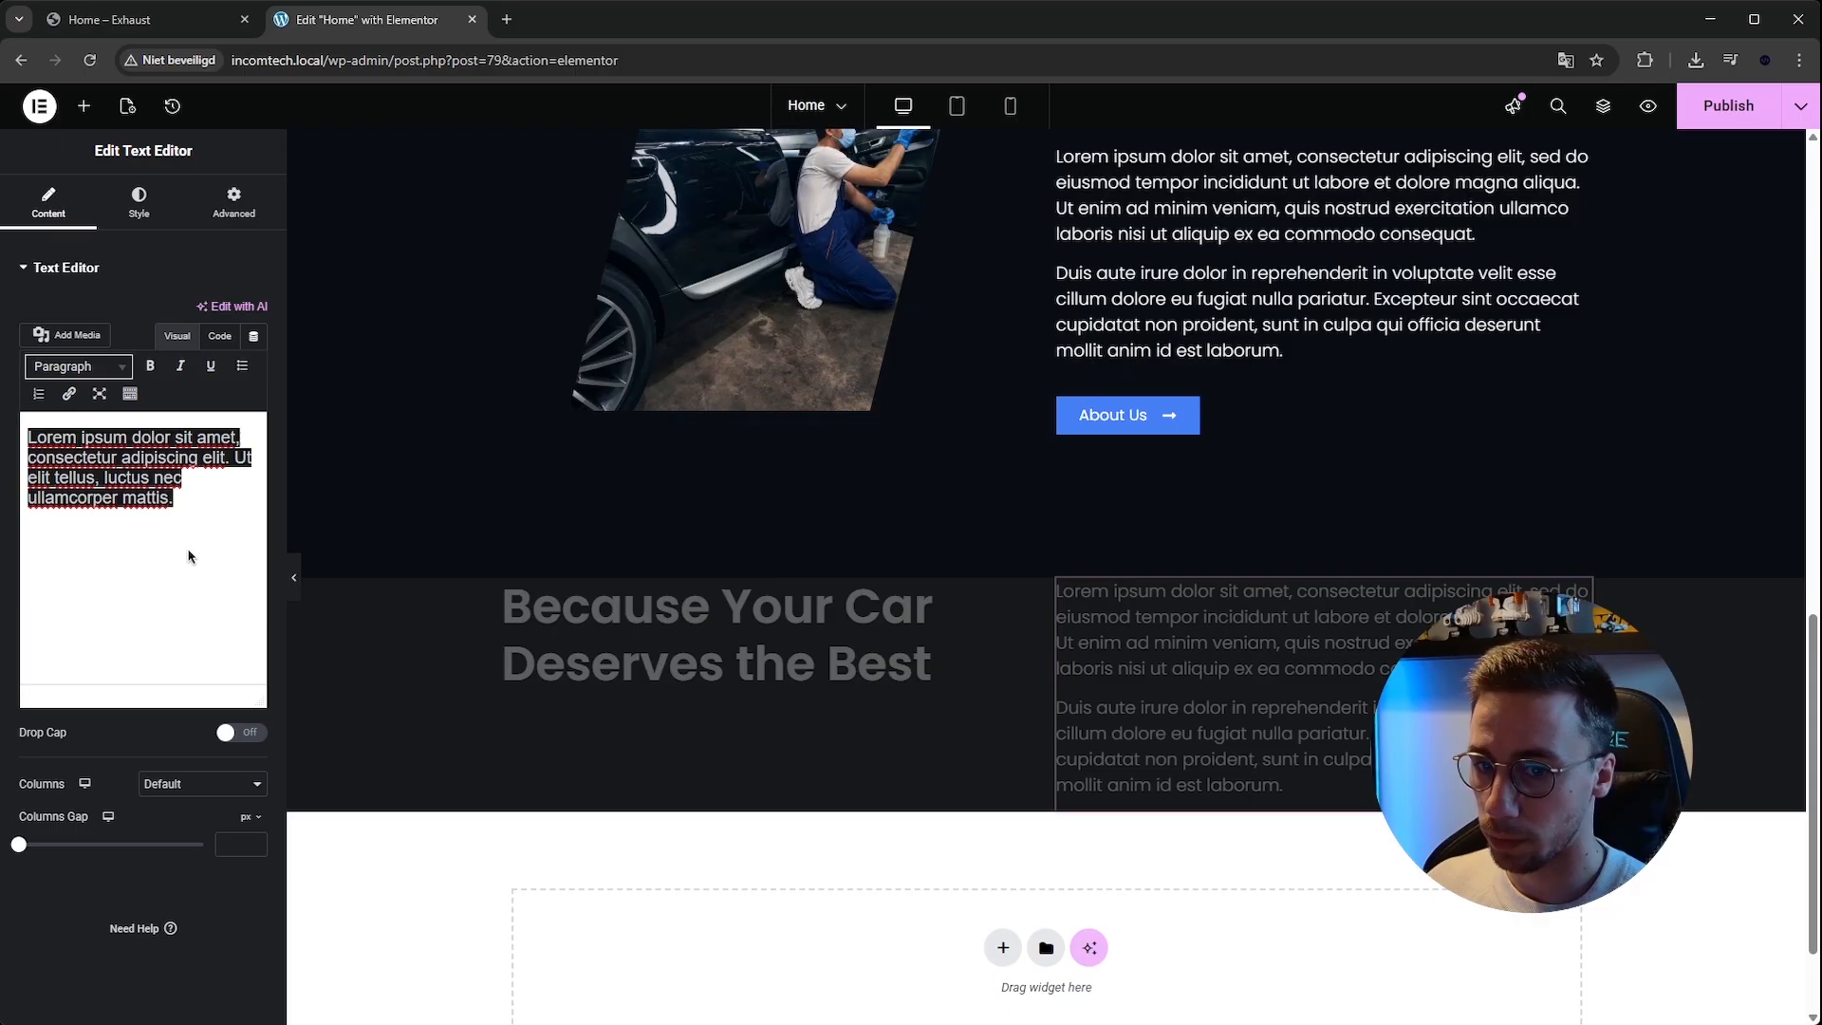
key("ctrl+a")
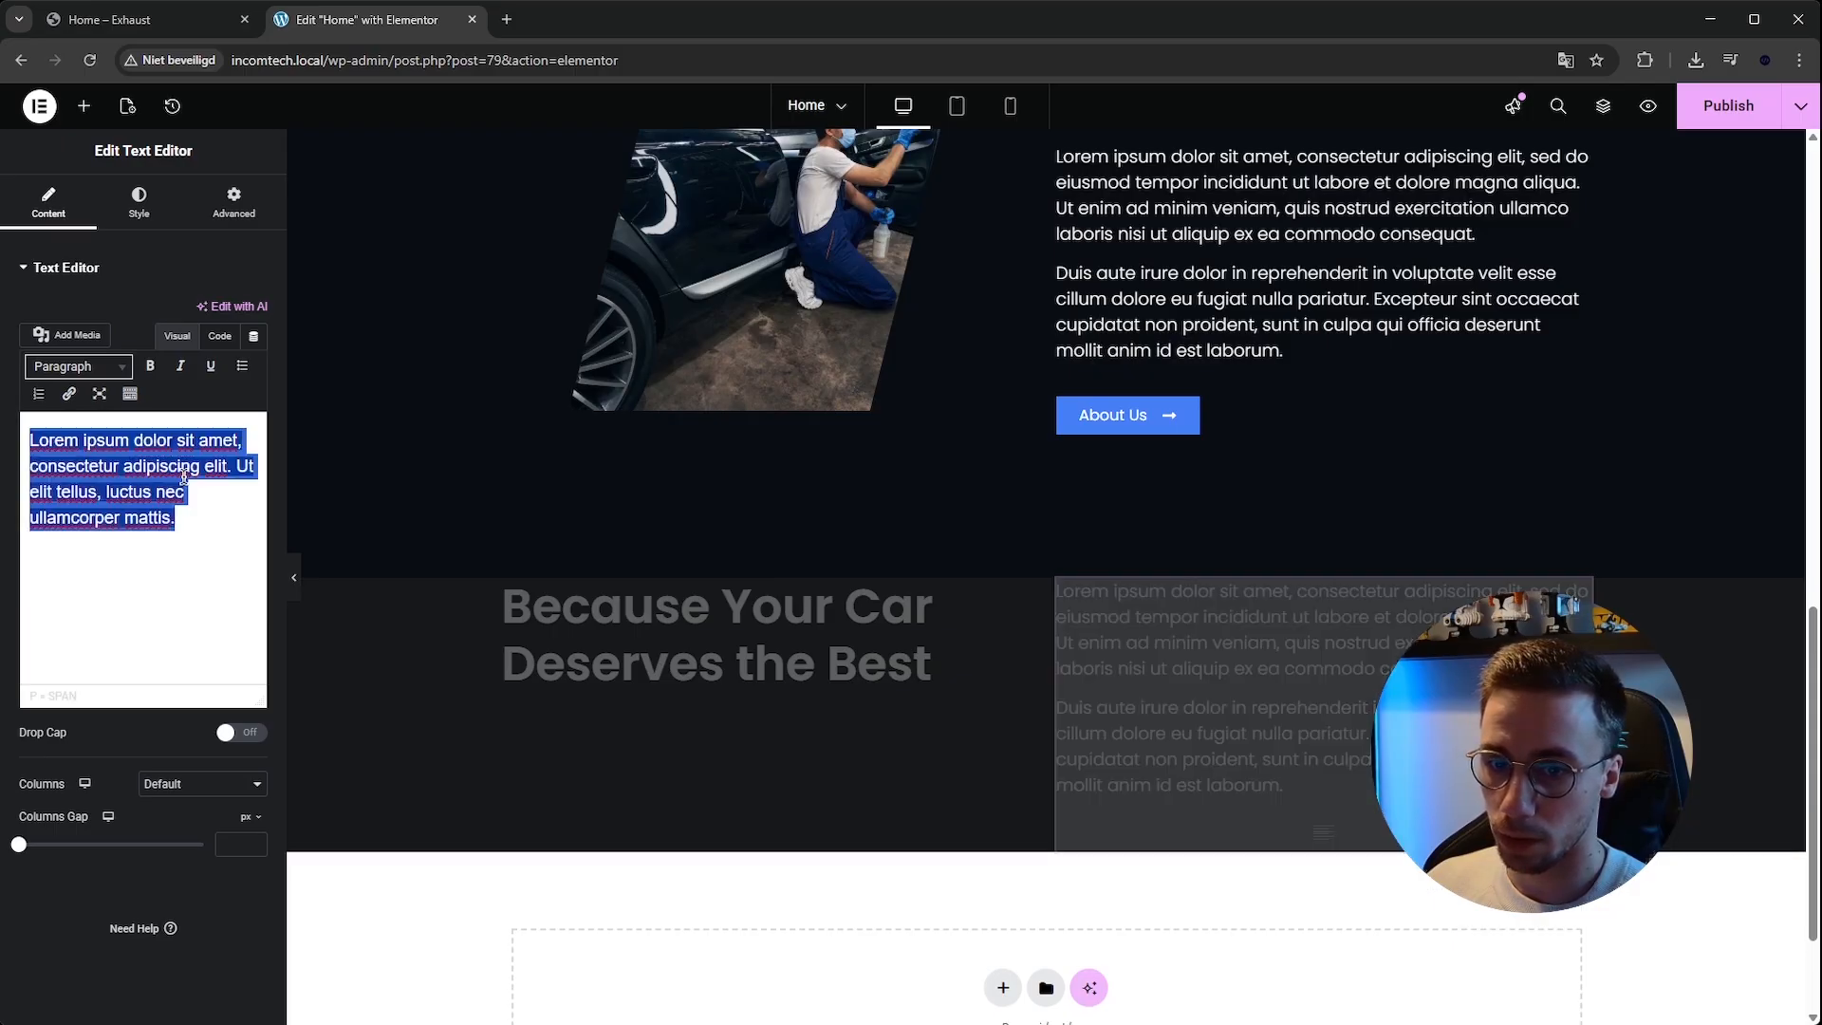
key("ctrl+shift+v")
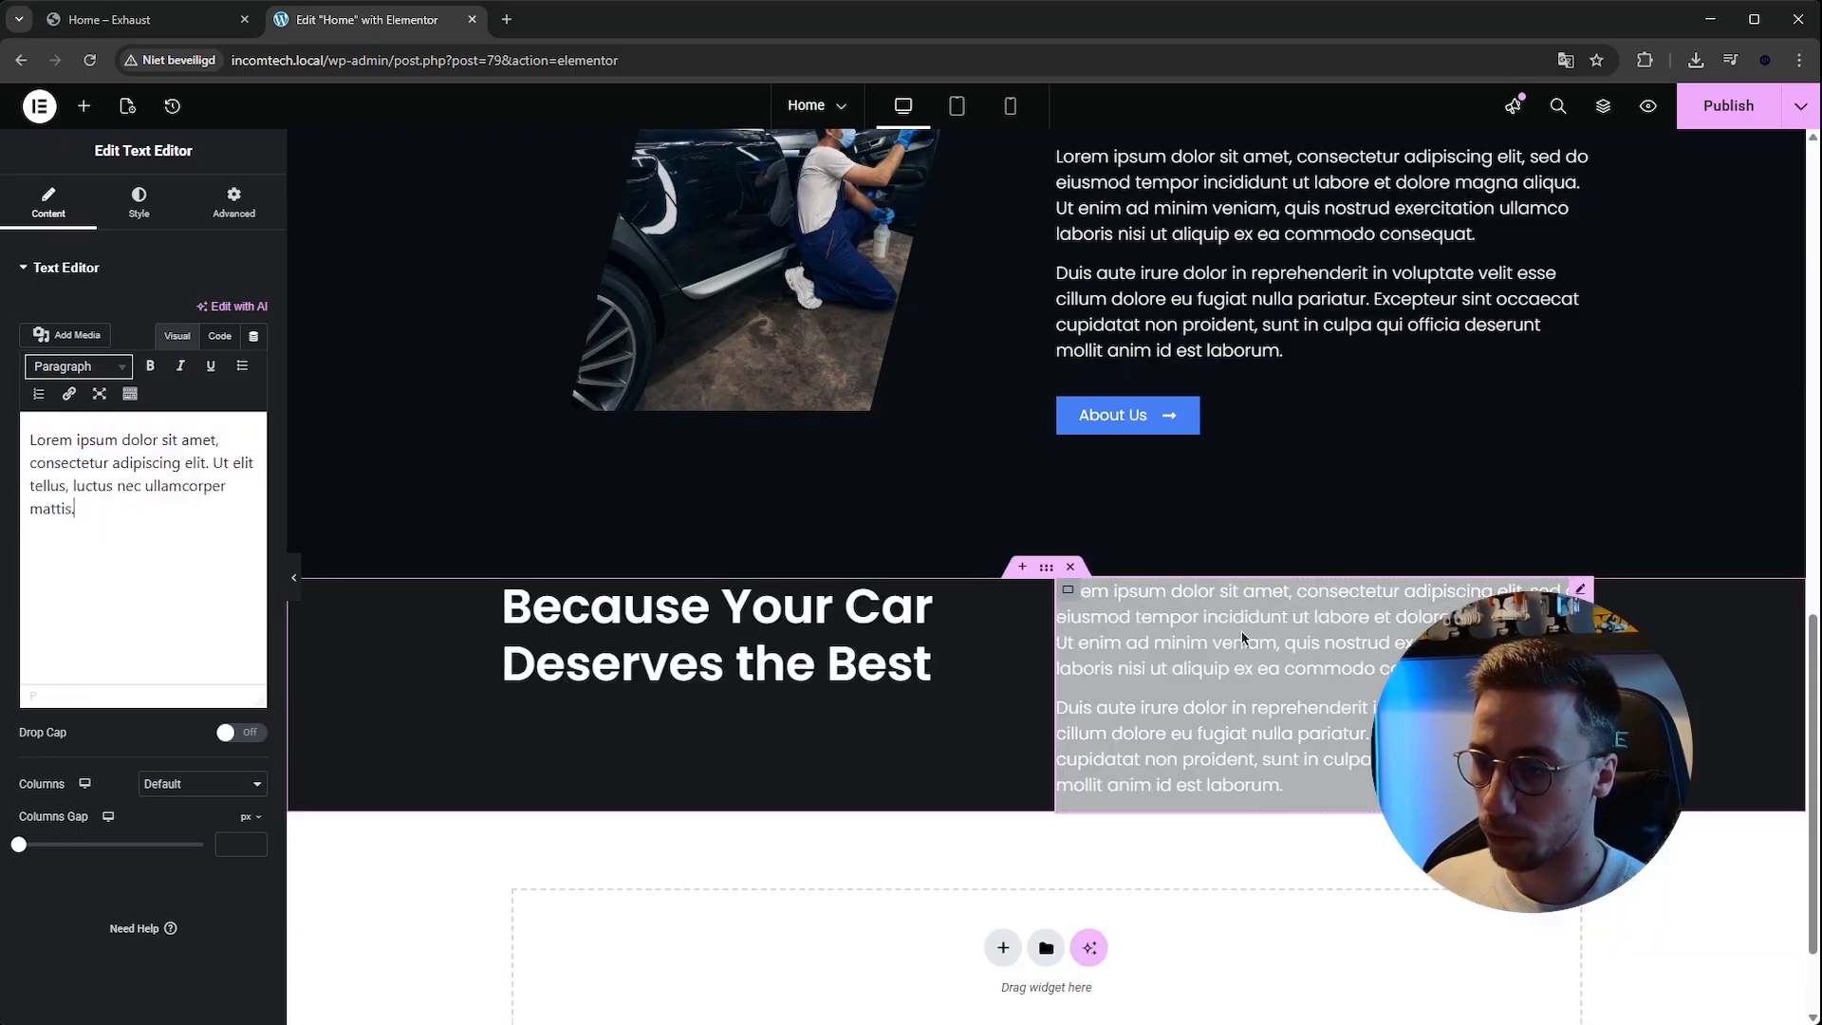
left_click(1176, 284)
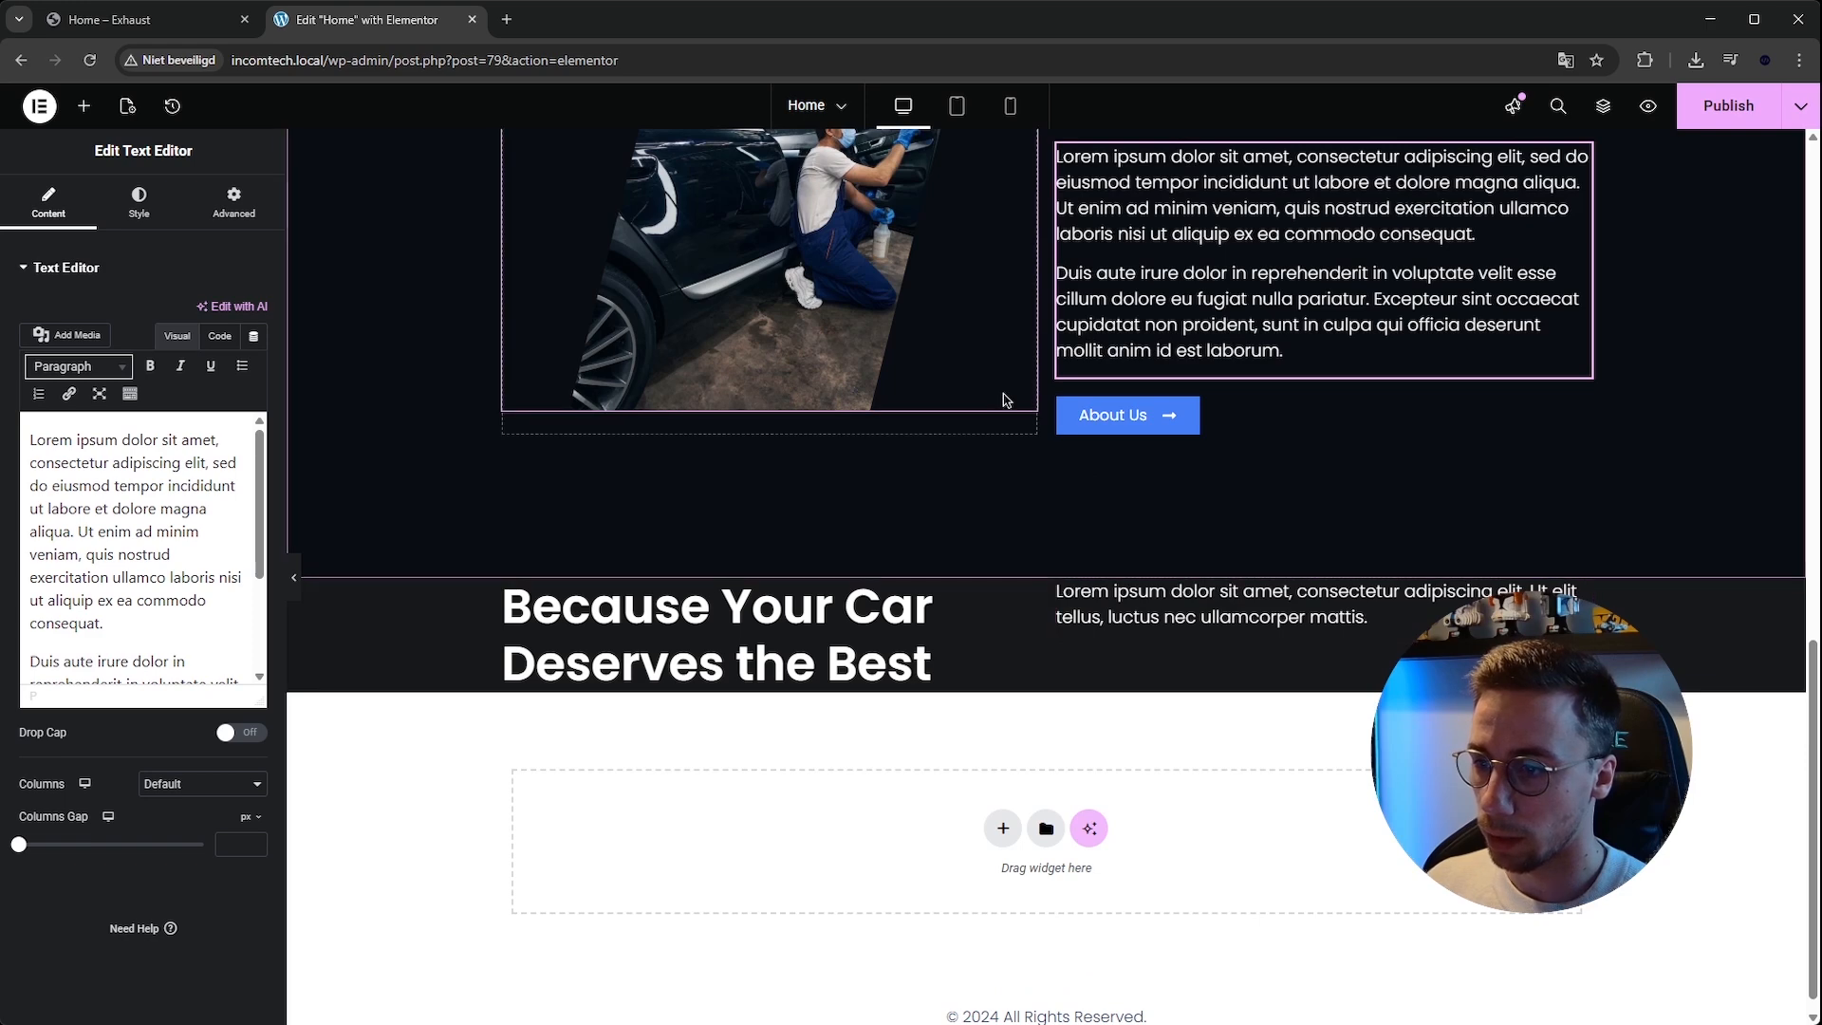
left_click(168, 13)
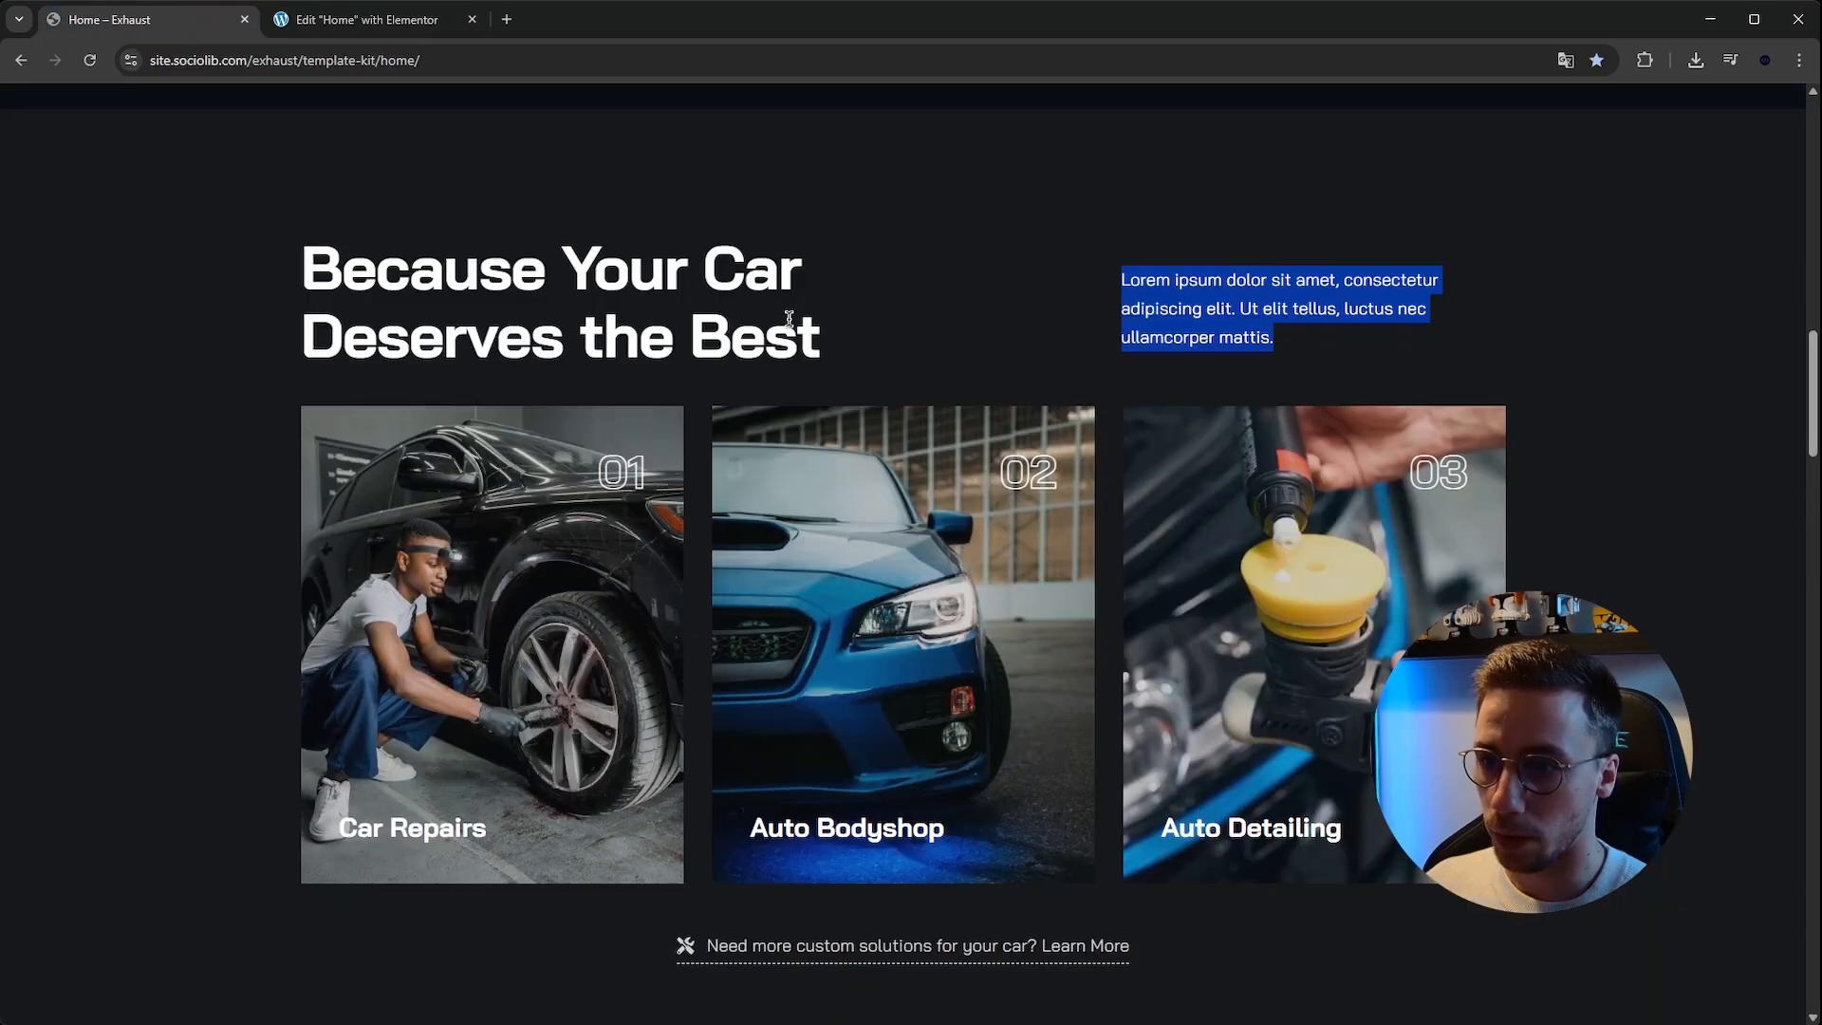
Compare the new services section's heading and text layout against the reference site's version.
left_click(1100, 277)
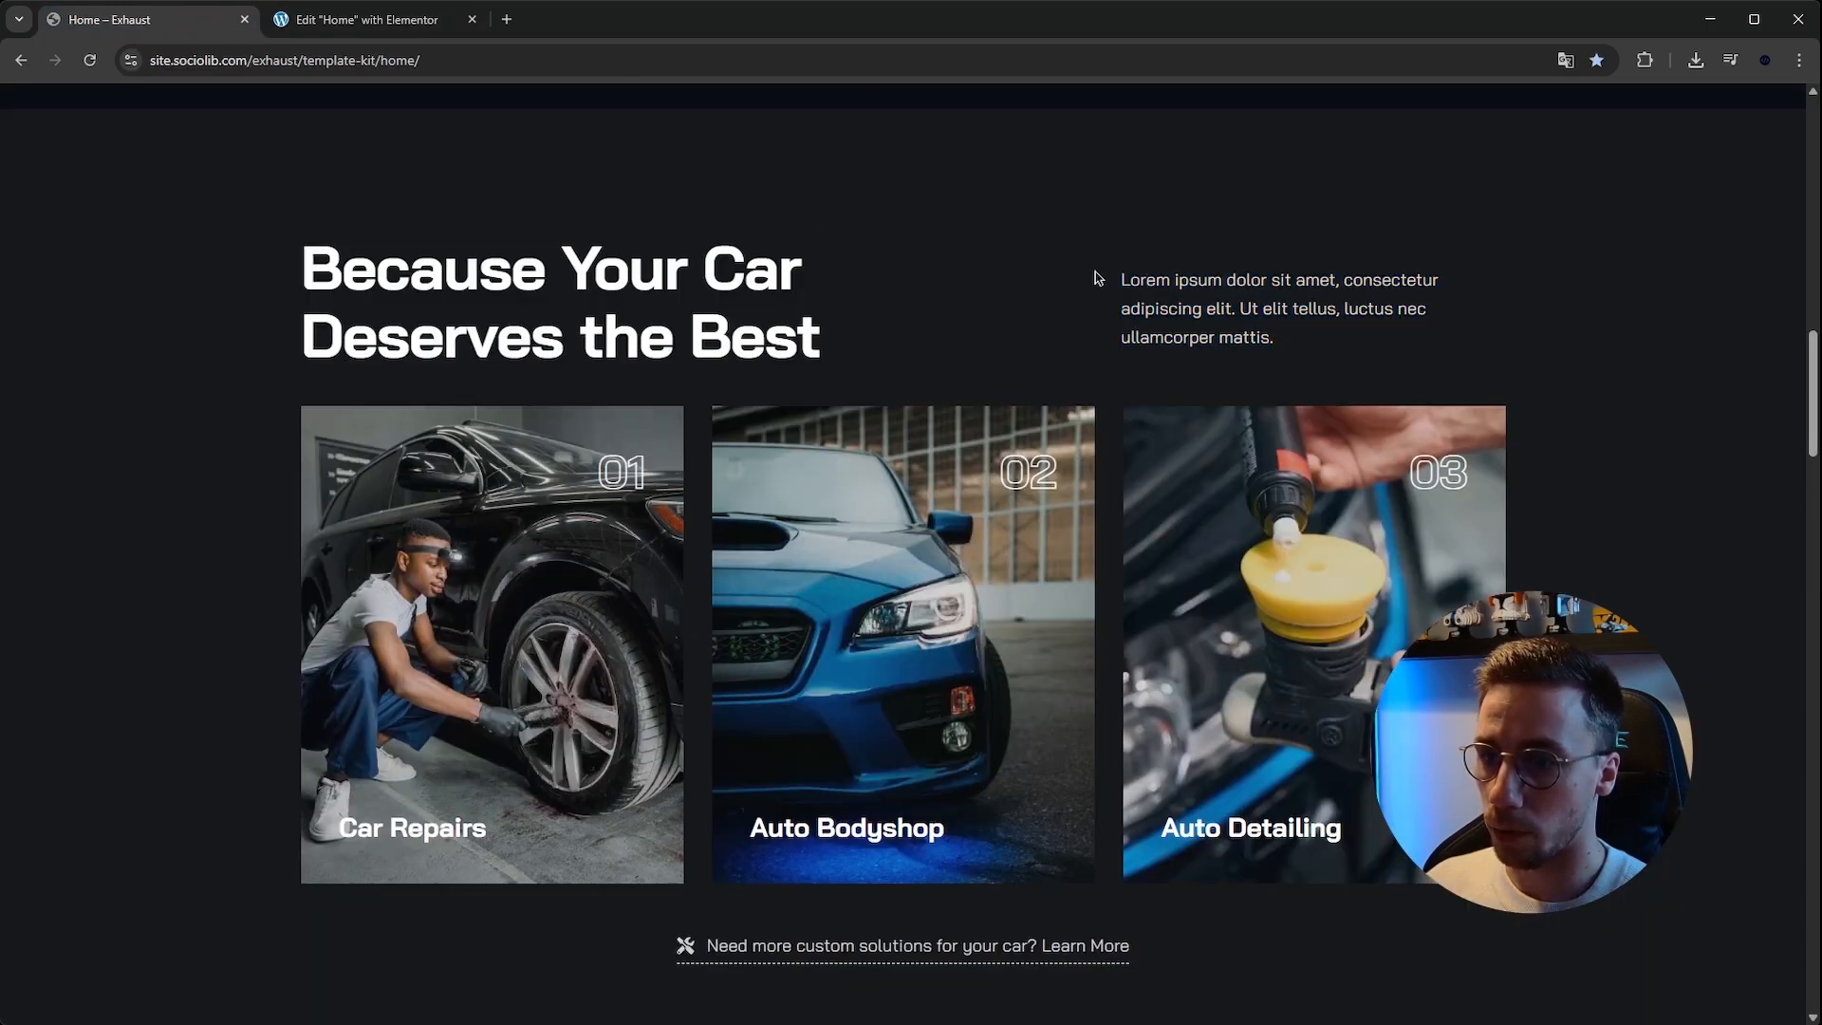
left_click(361, 19)
left_click(515, 590)
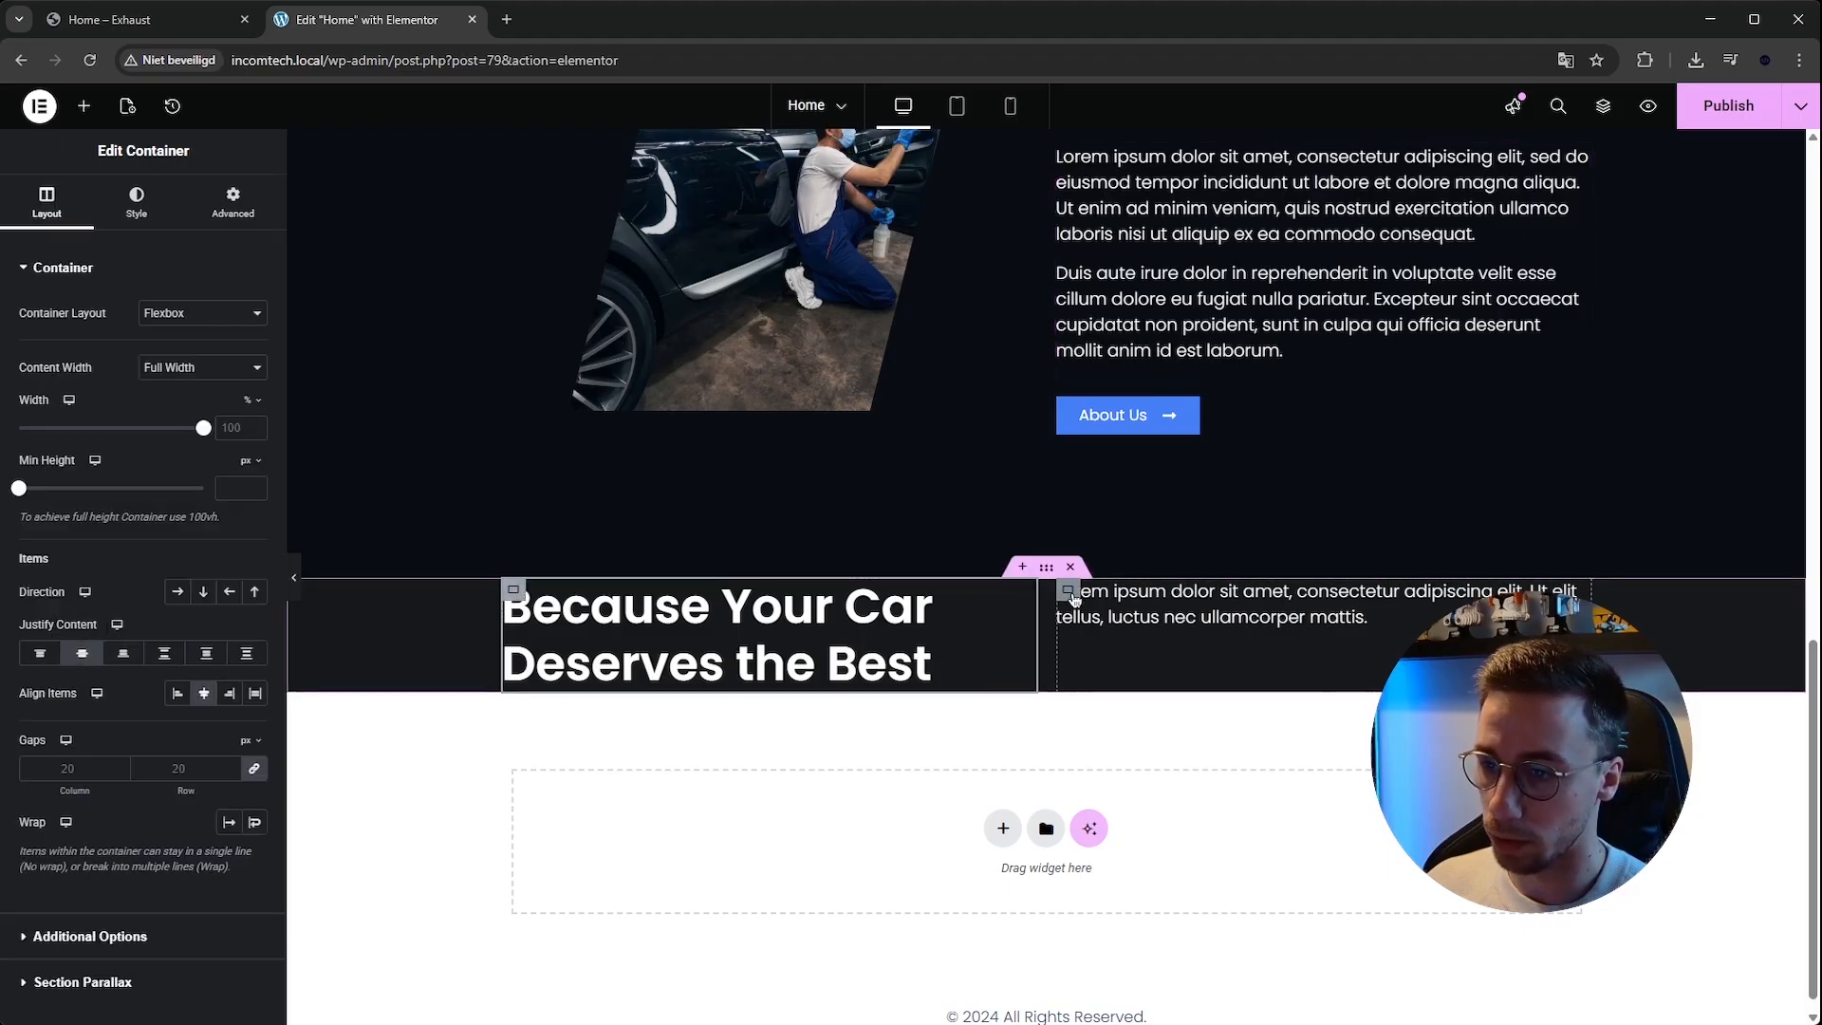
left_click(83, 655)
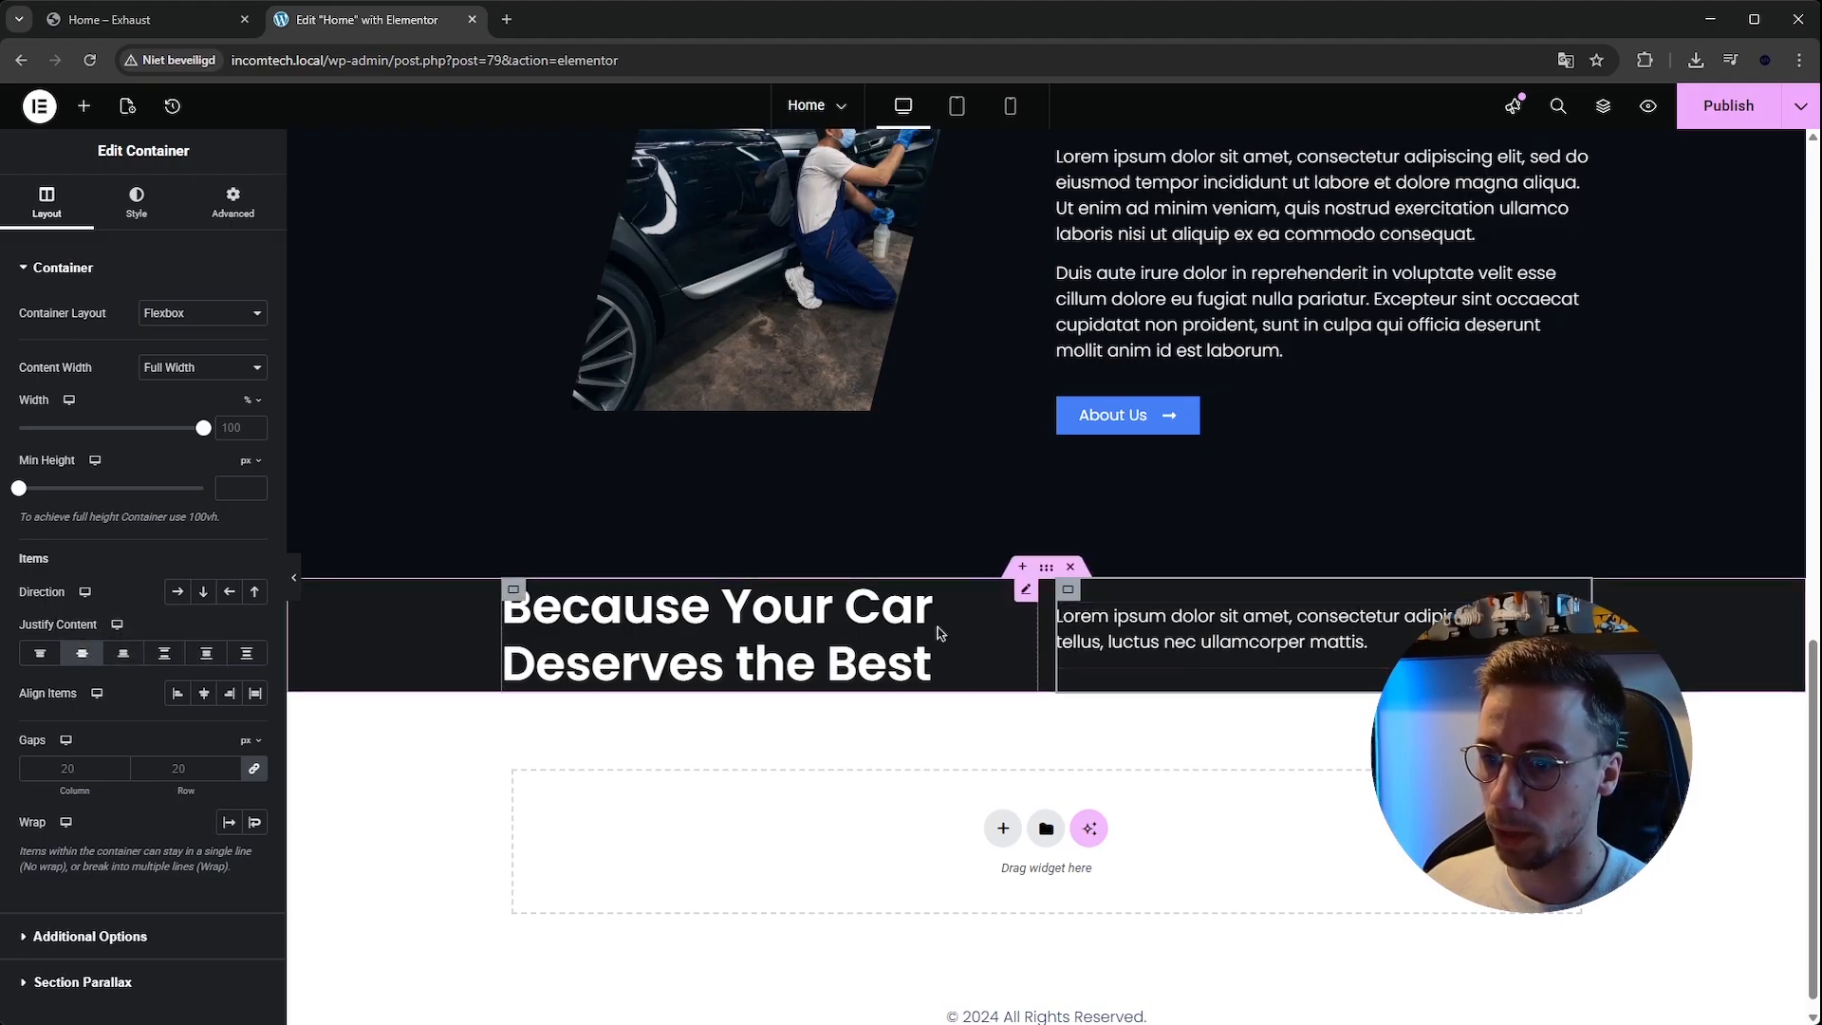
left_click(144, 19)
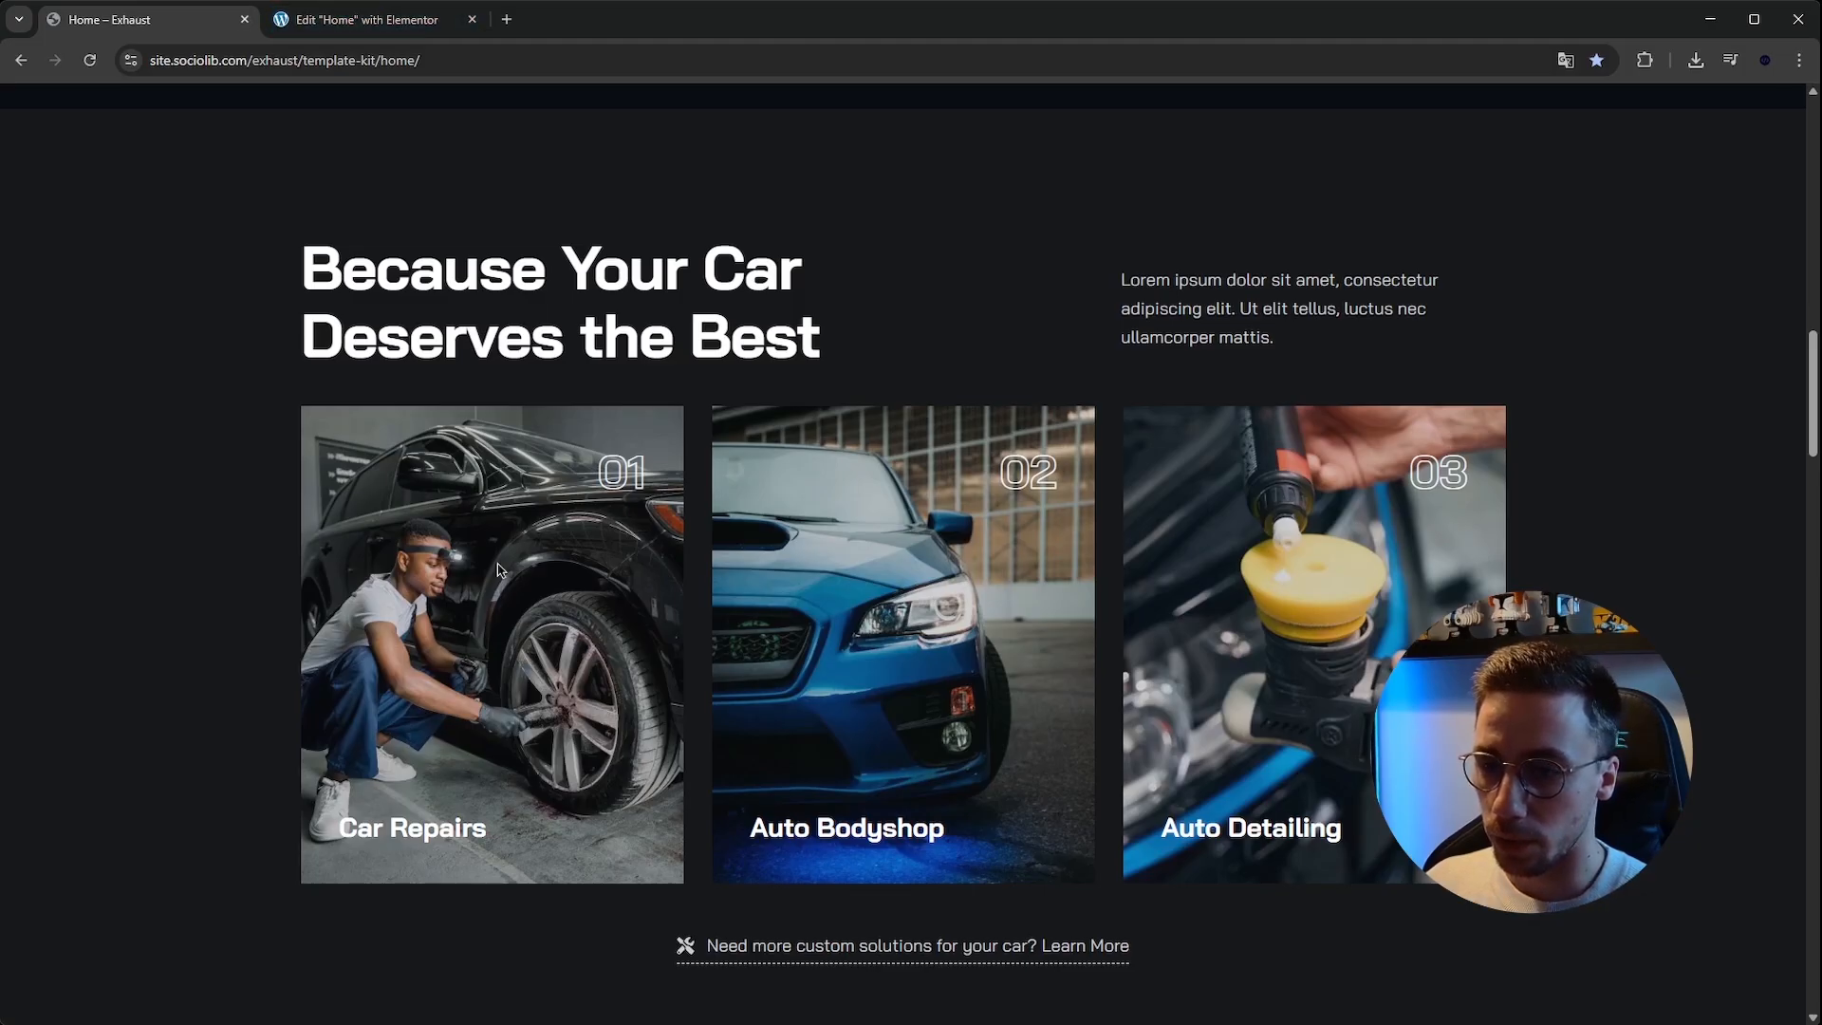
left_click(366, 19)
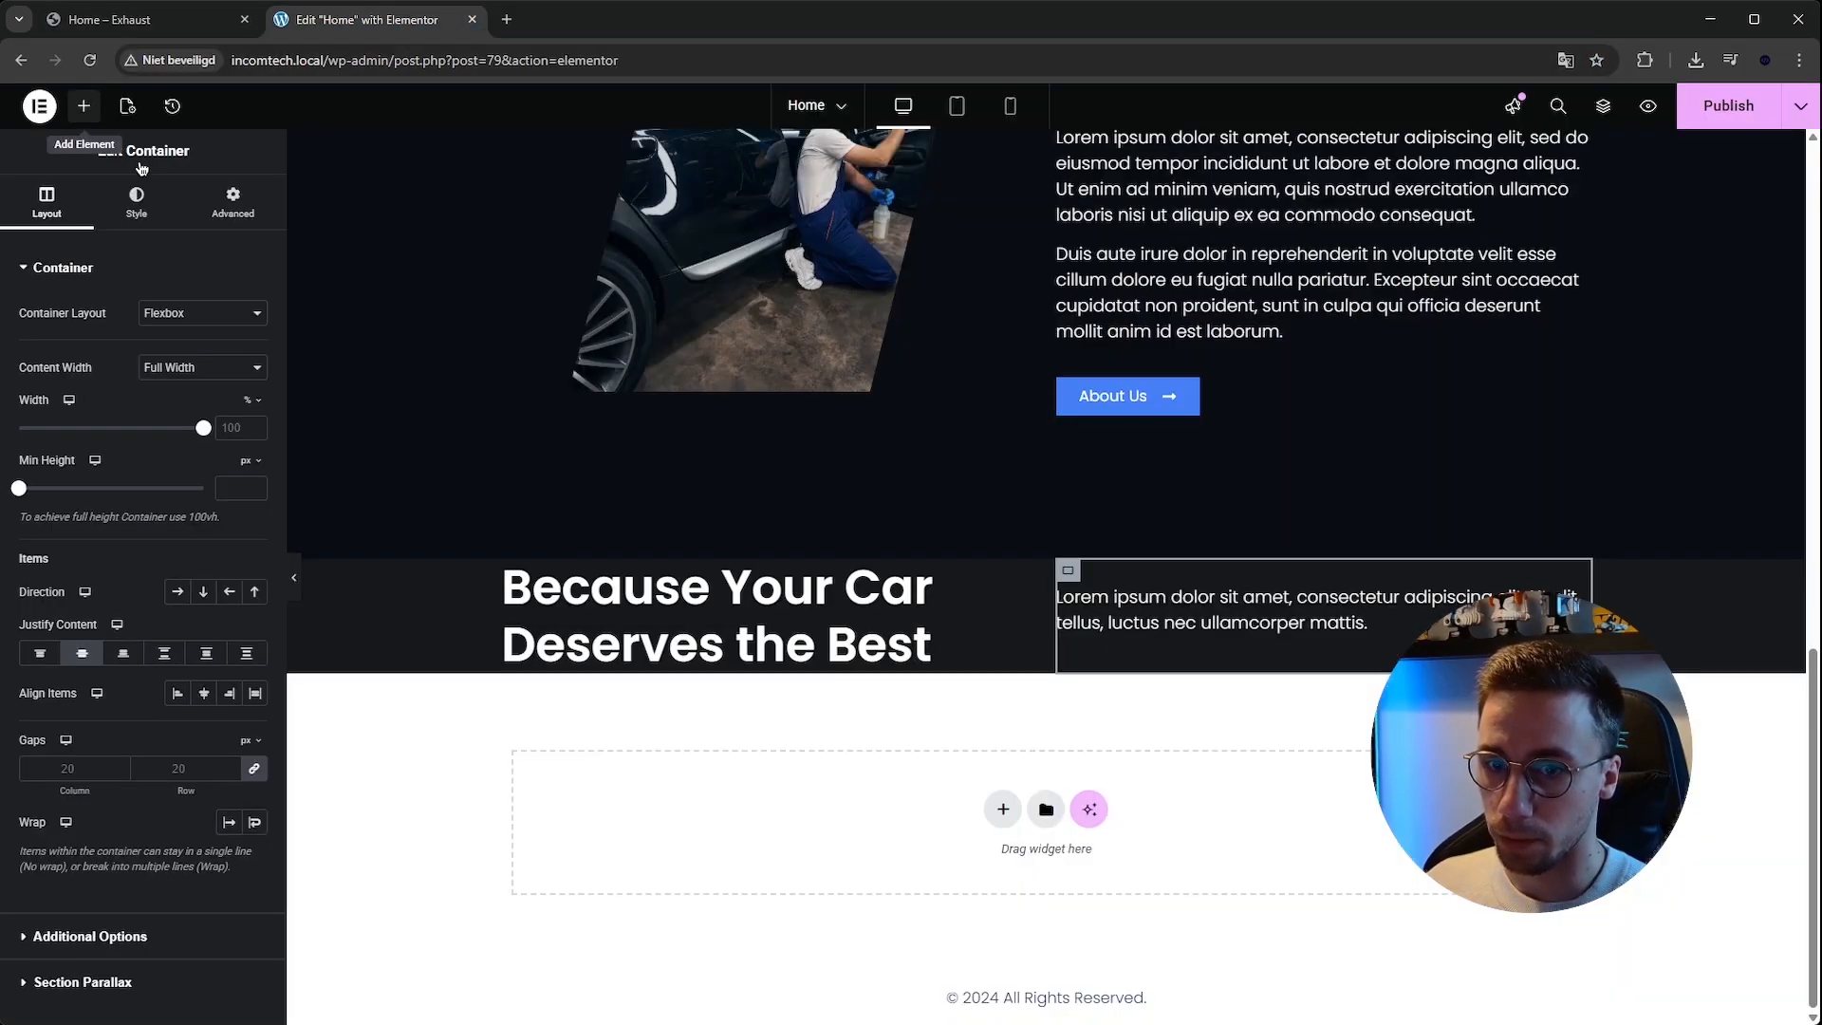
Try to drag a new container into the services section.
left_click(84, 105)
left_click_drag(76, 355, 1075, 681)
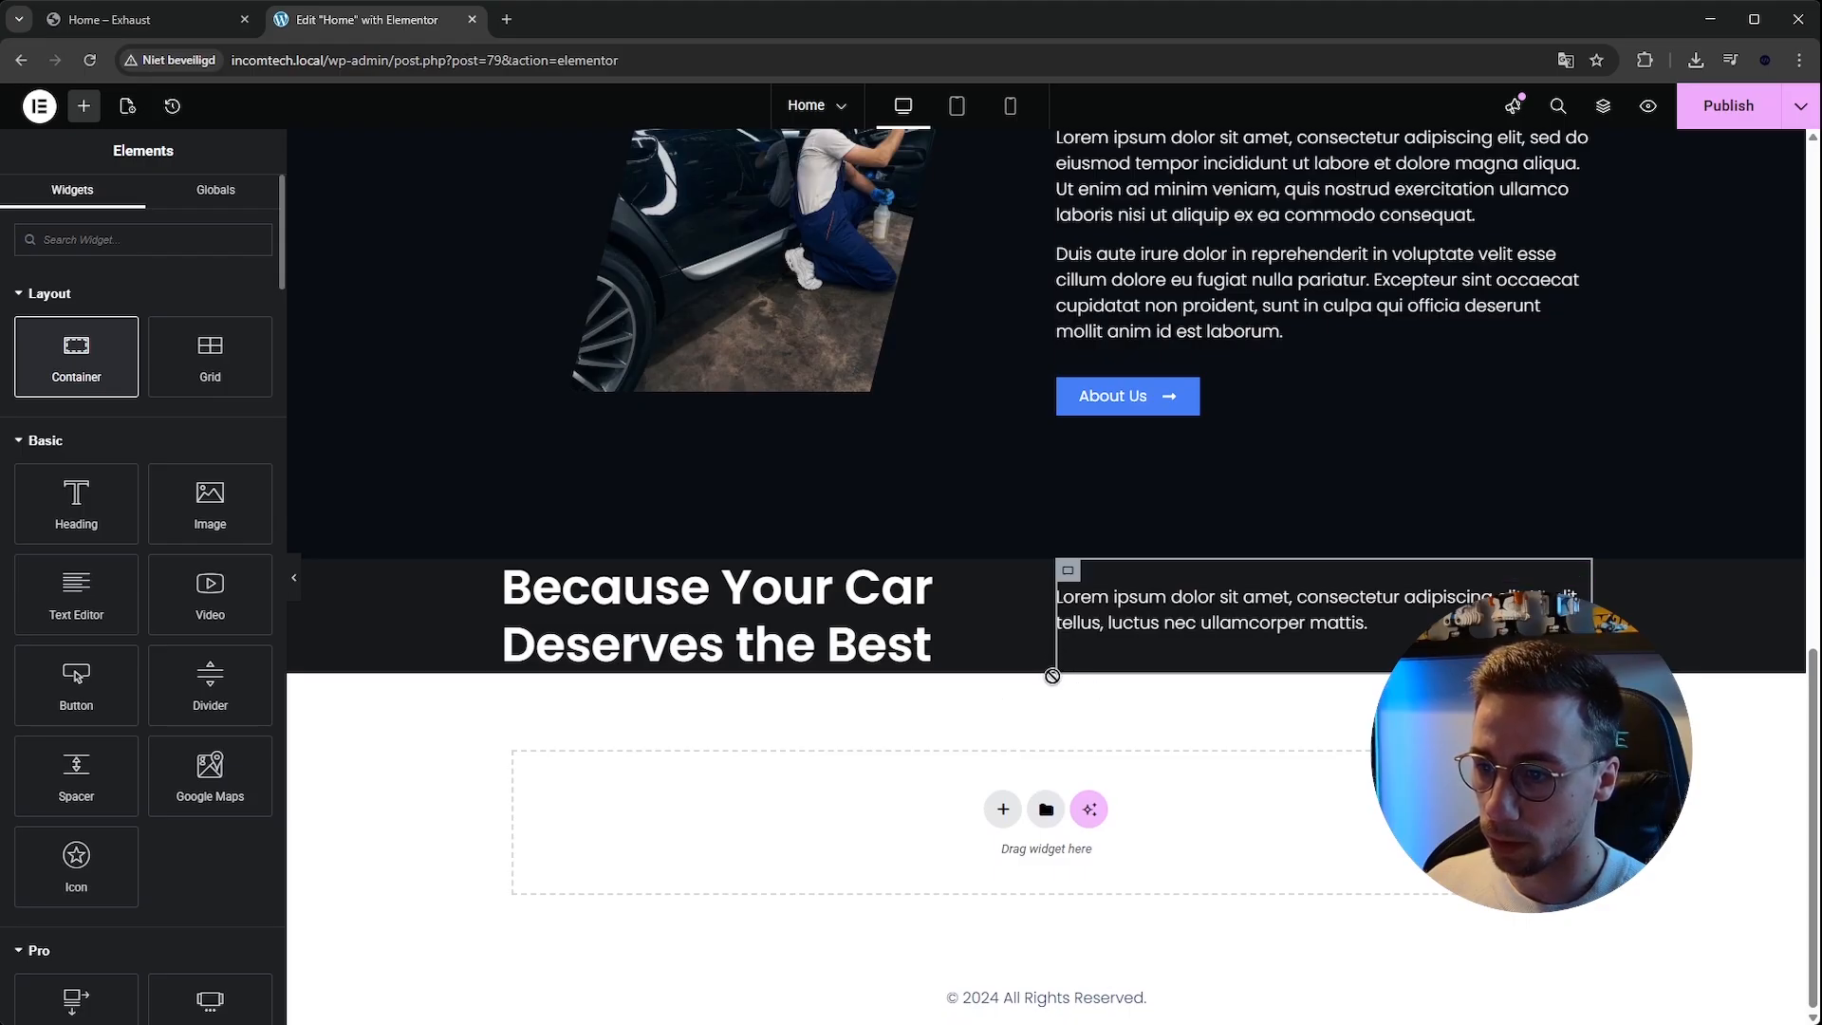
left_click_drag(1051, 687, 1051, 562)
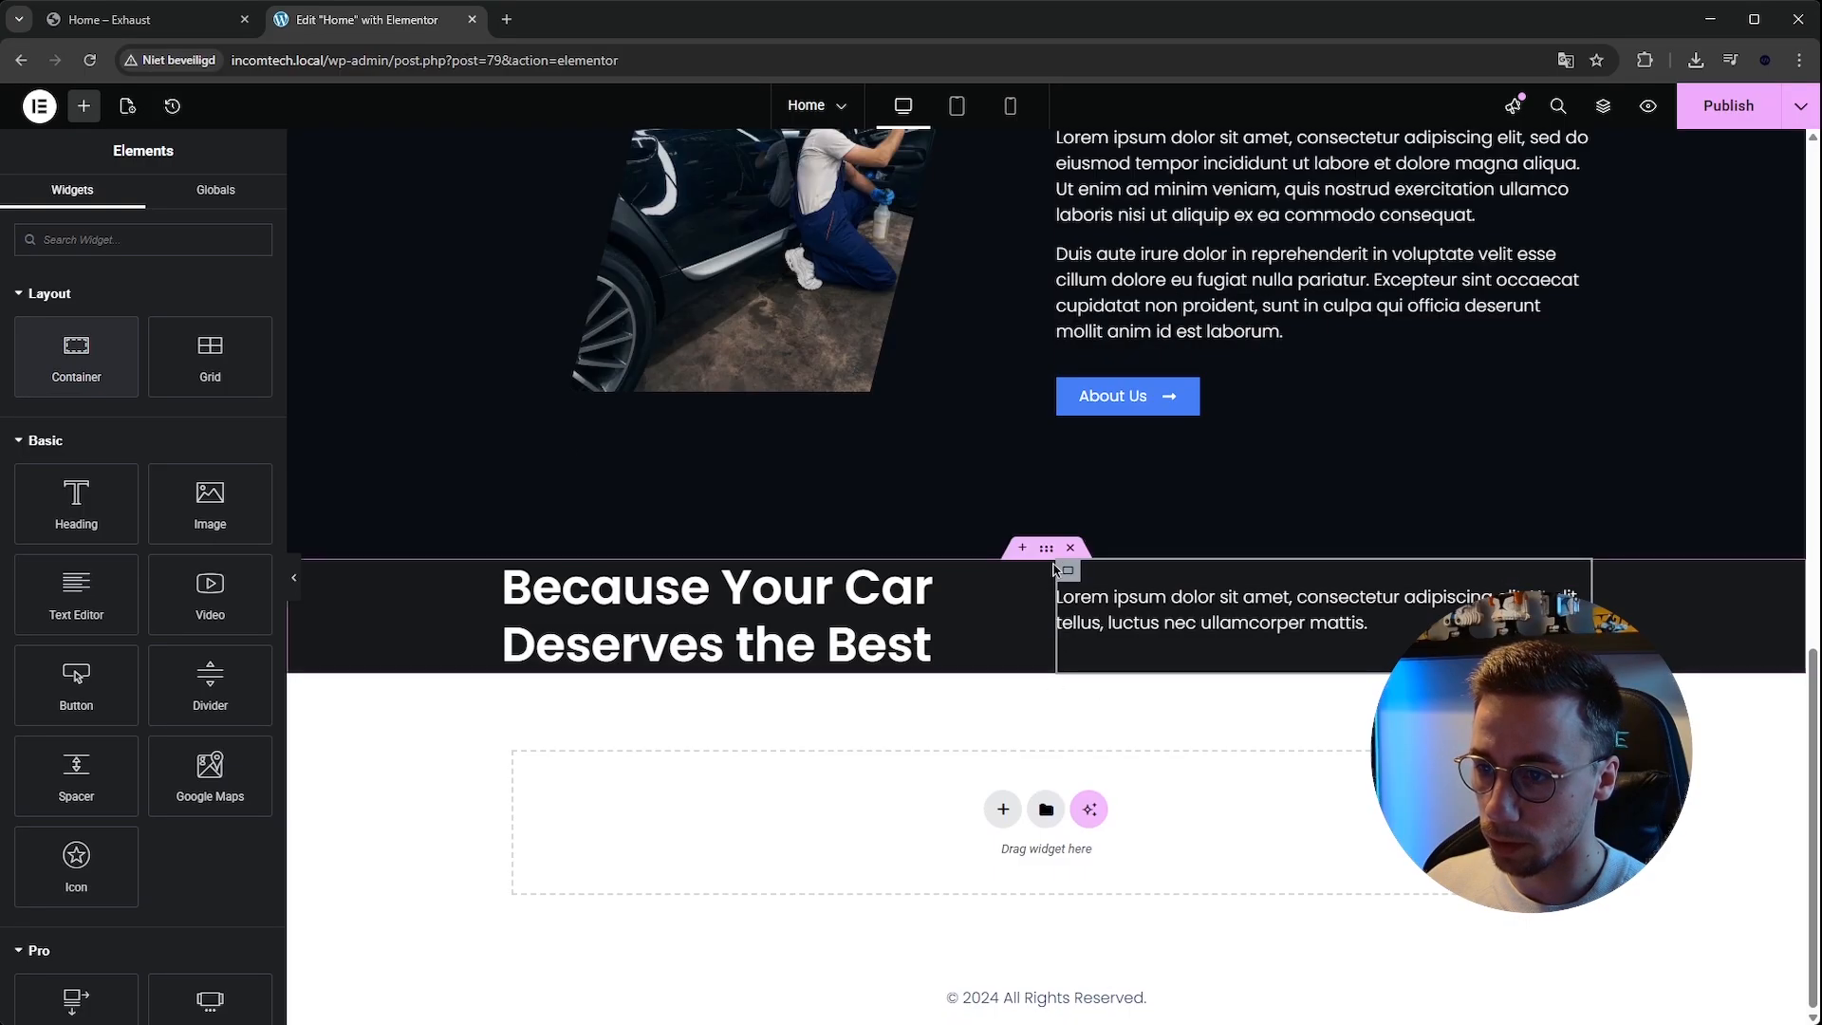
Open the Structure navigator for the page and undo an accidental container addition.
right_click(1051, 561)
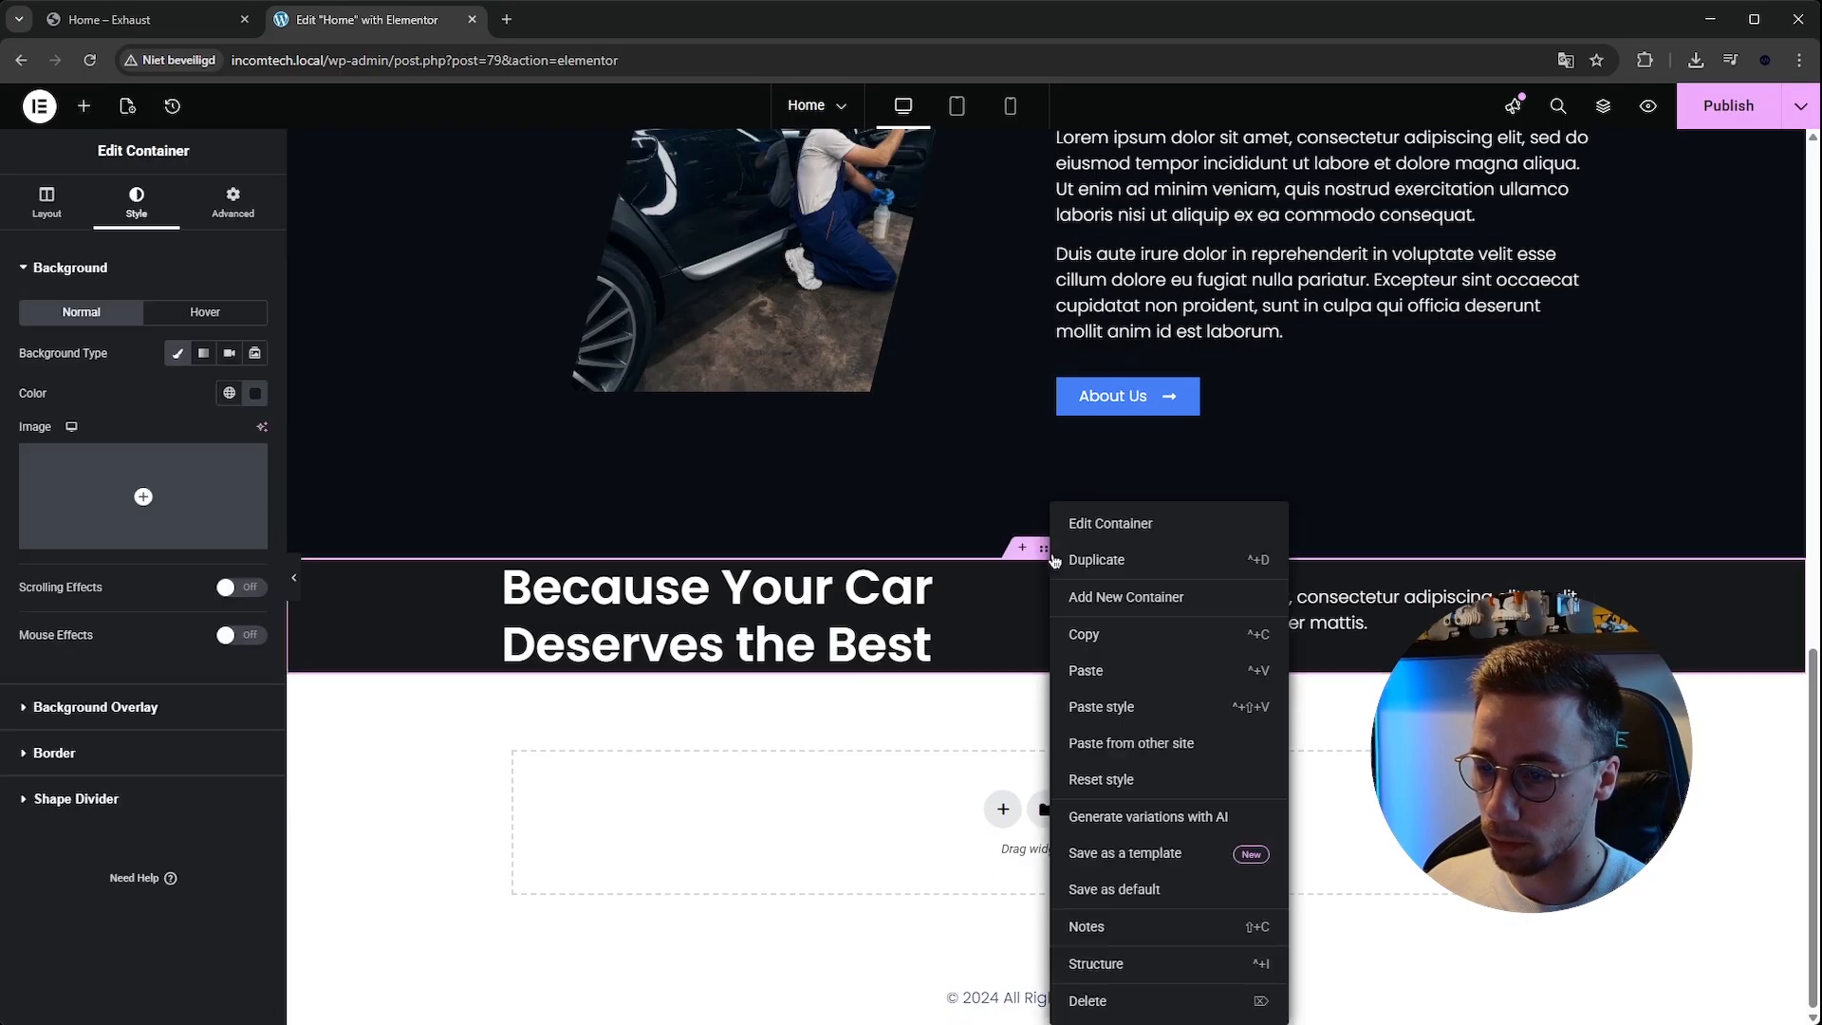
left_click(1167, 967)
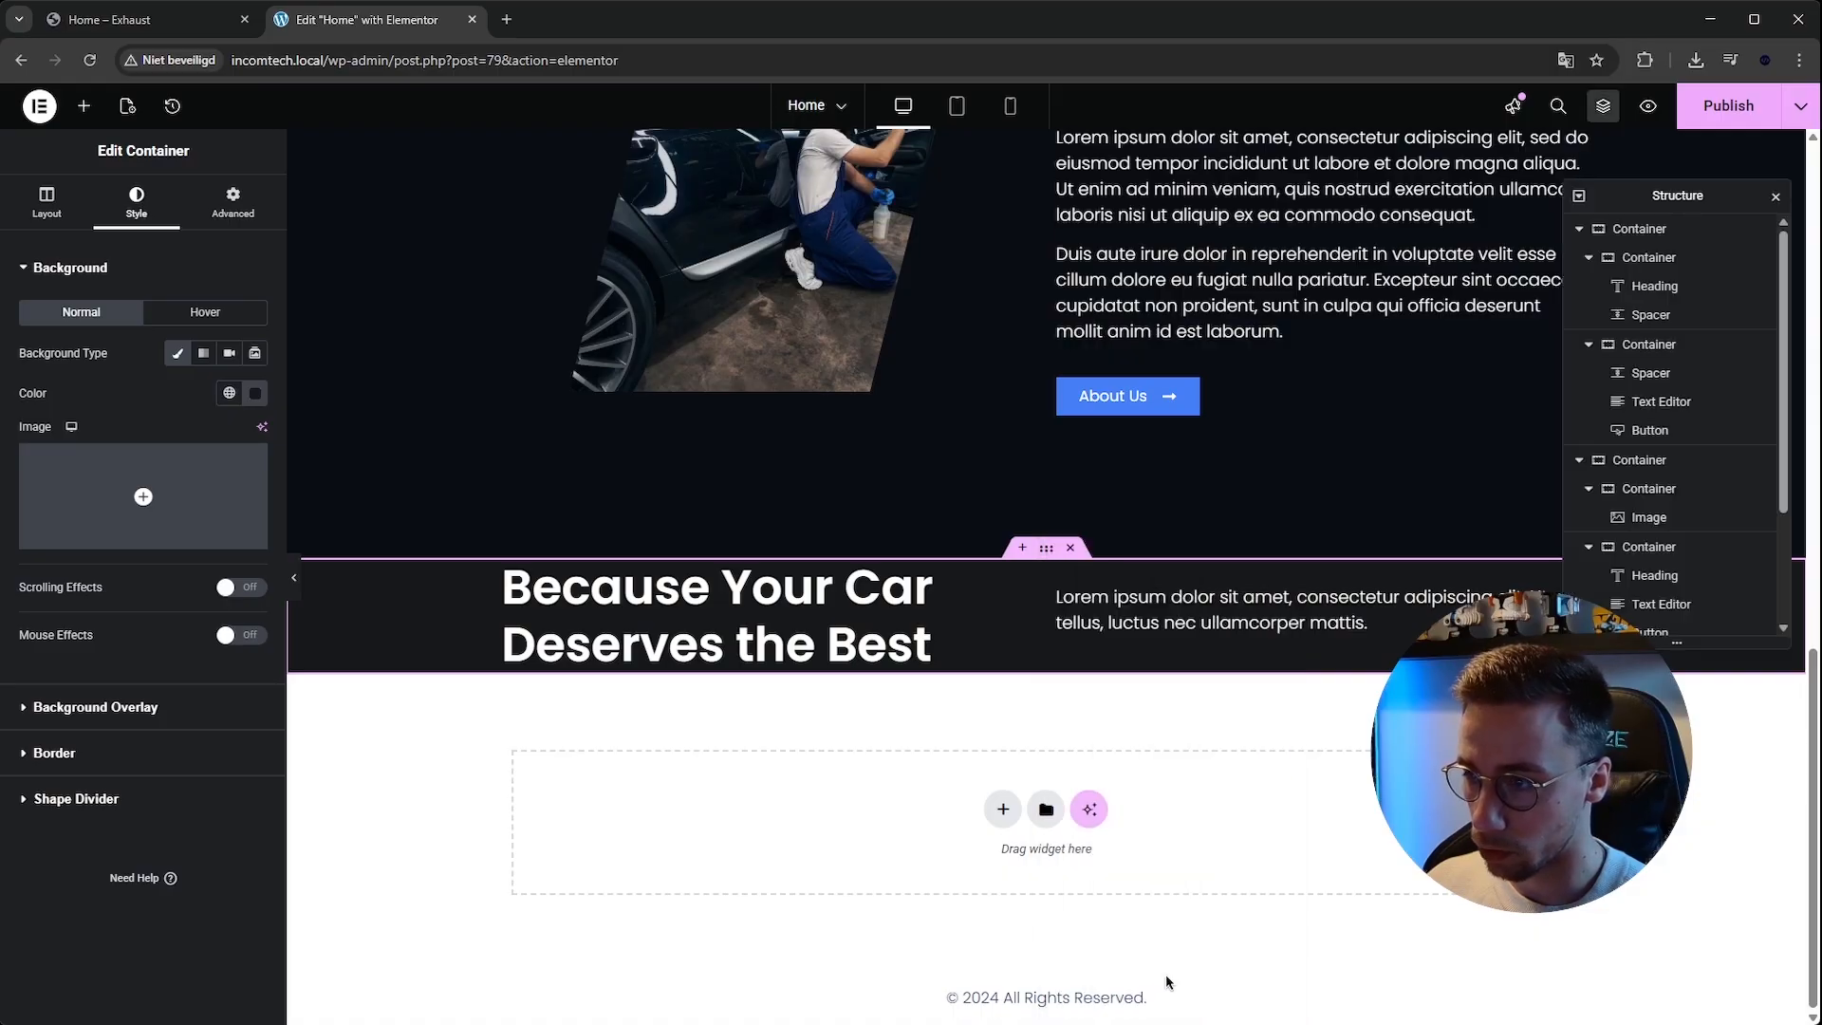
left_click(1022, 550)
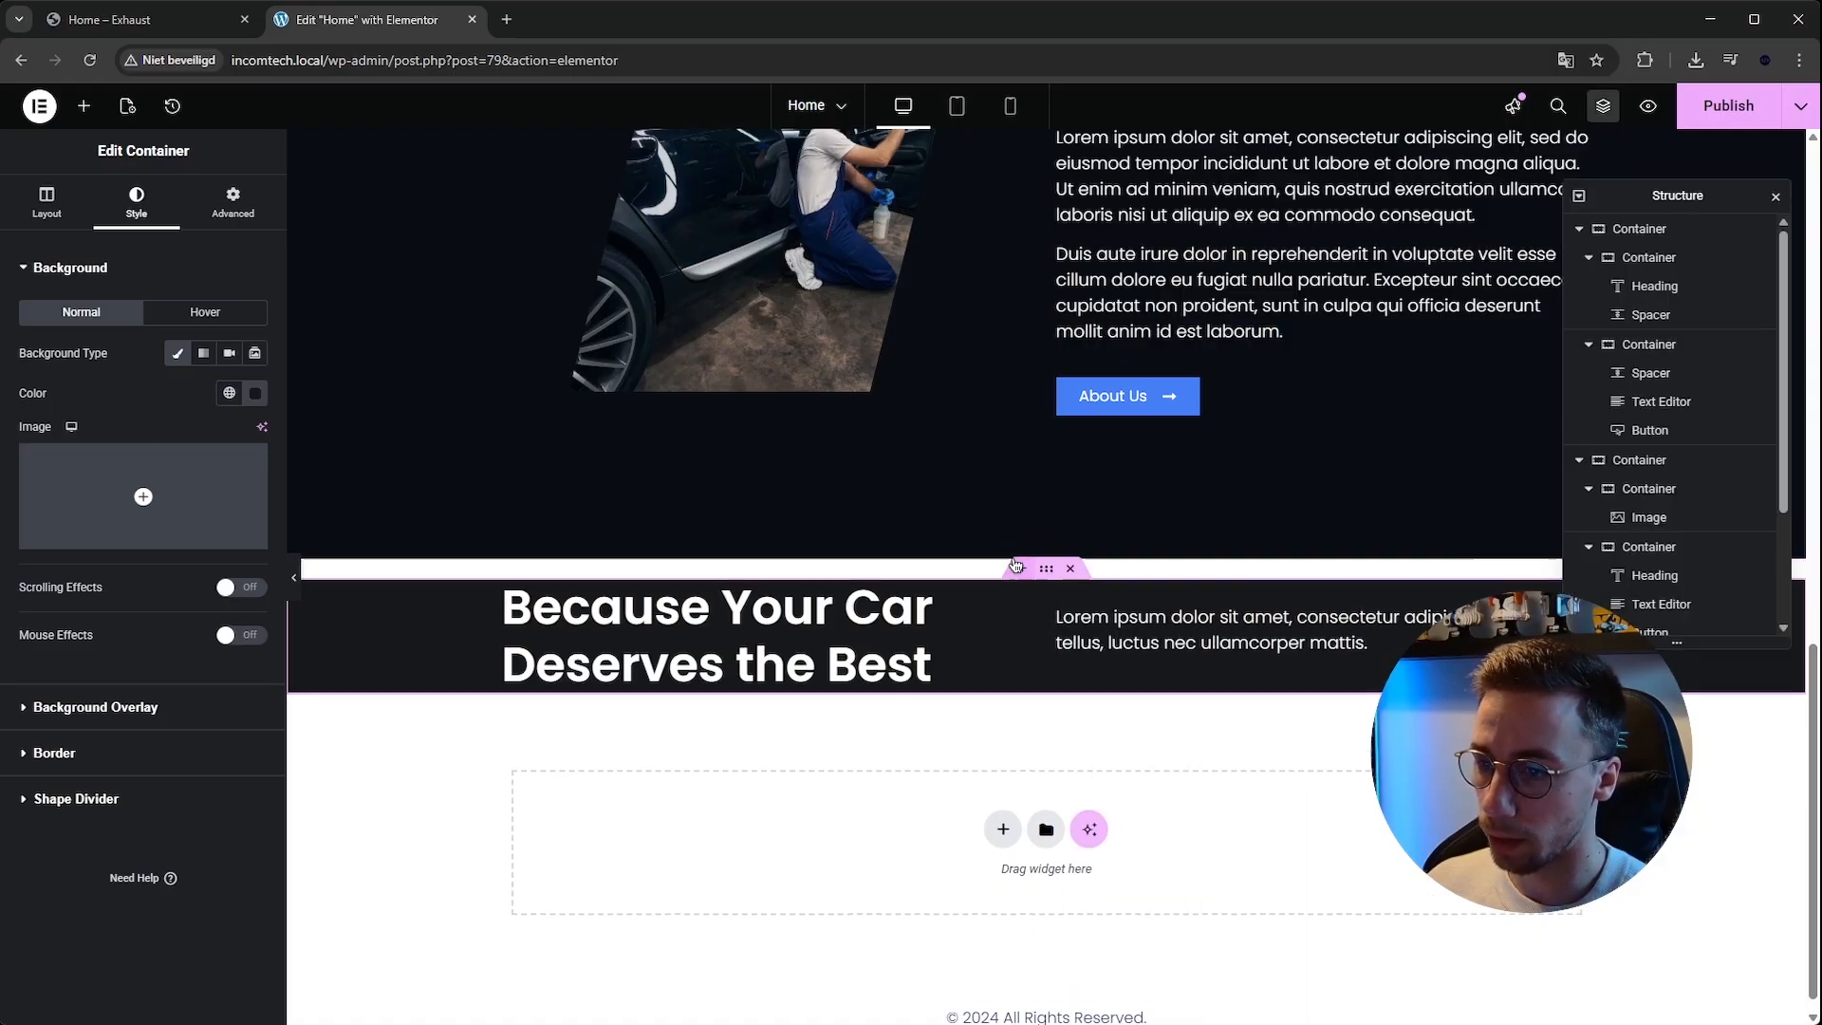
key("ctrl+z")
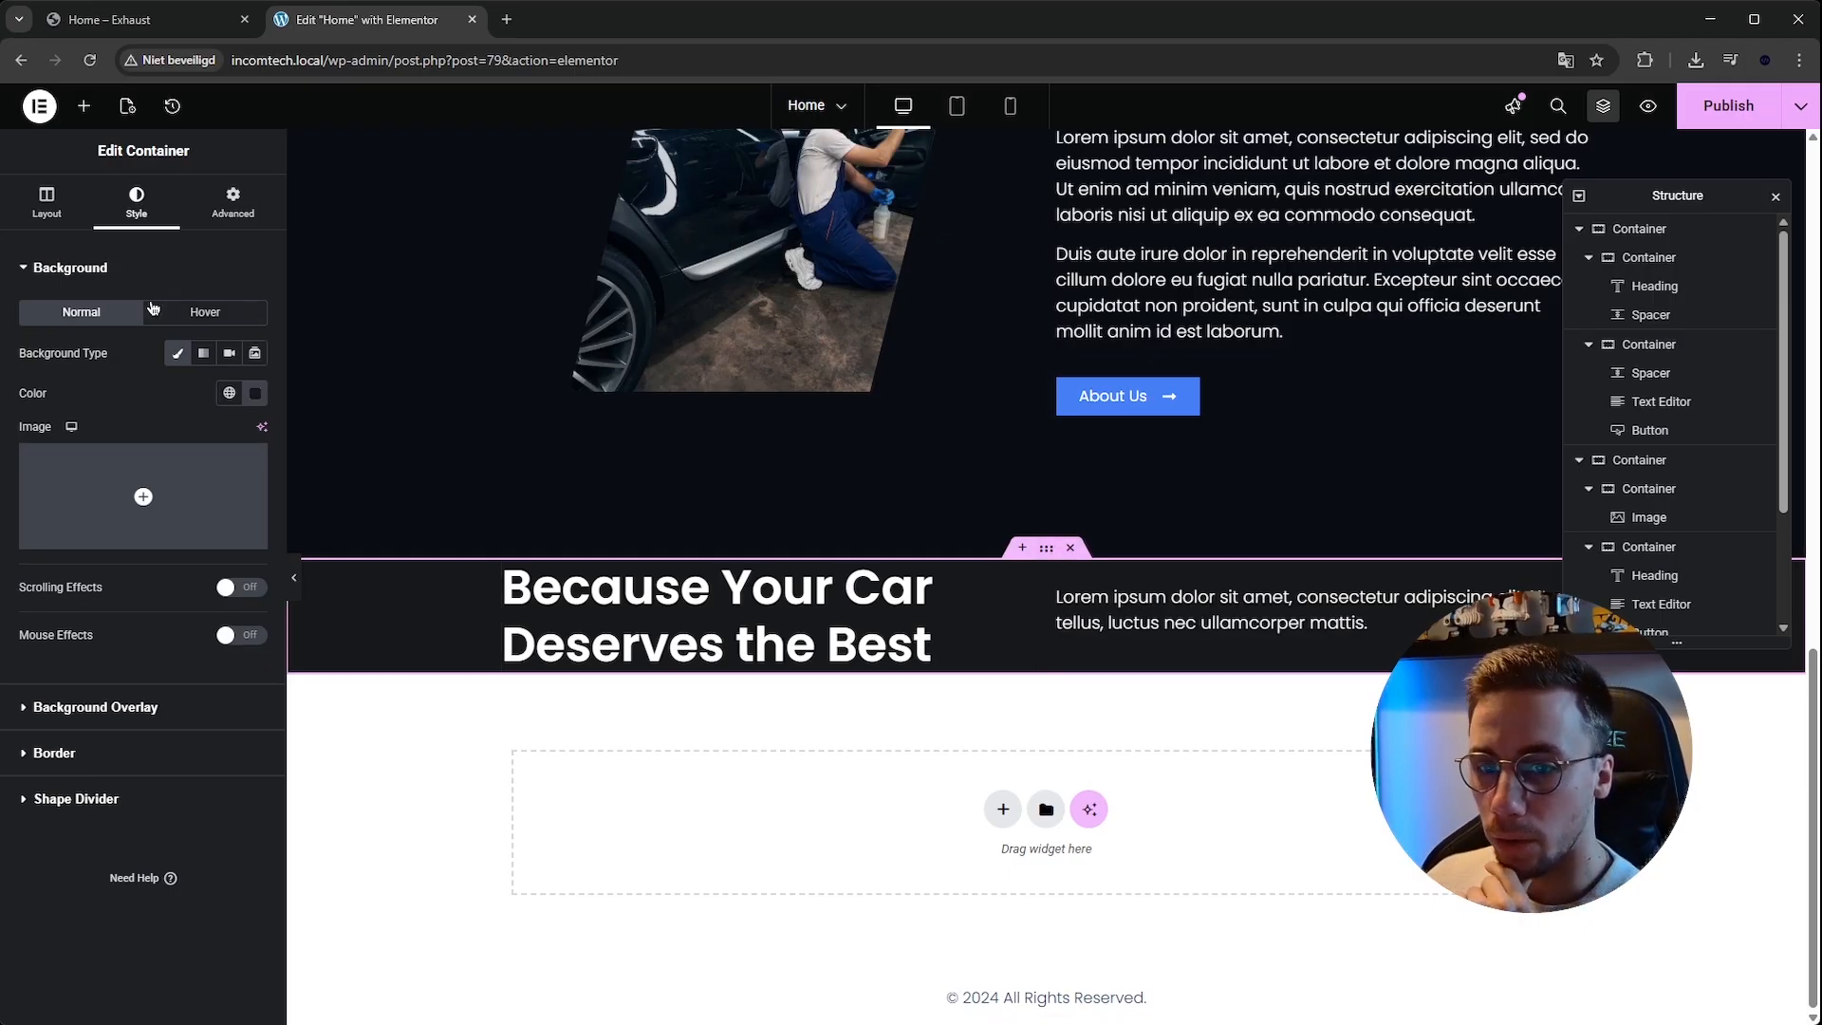
Add a container above the heading in the first inner container and set its direction to row.
left_click(86, 108)
left_click_drag(82, 395, 513, 586)
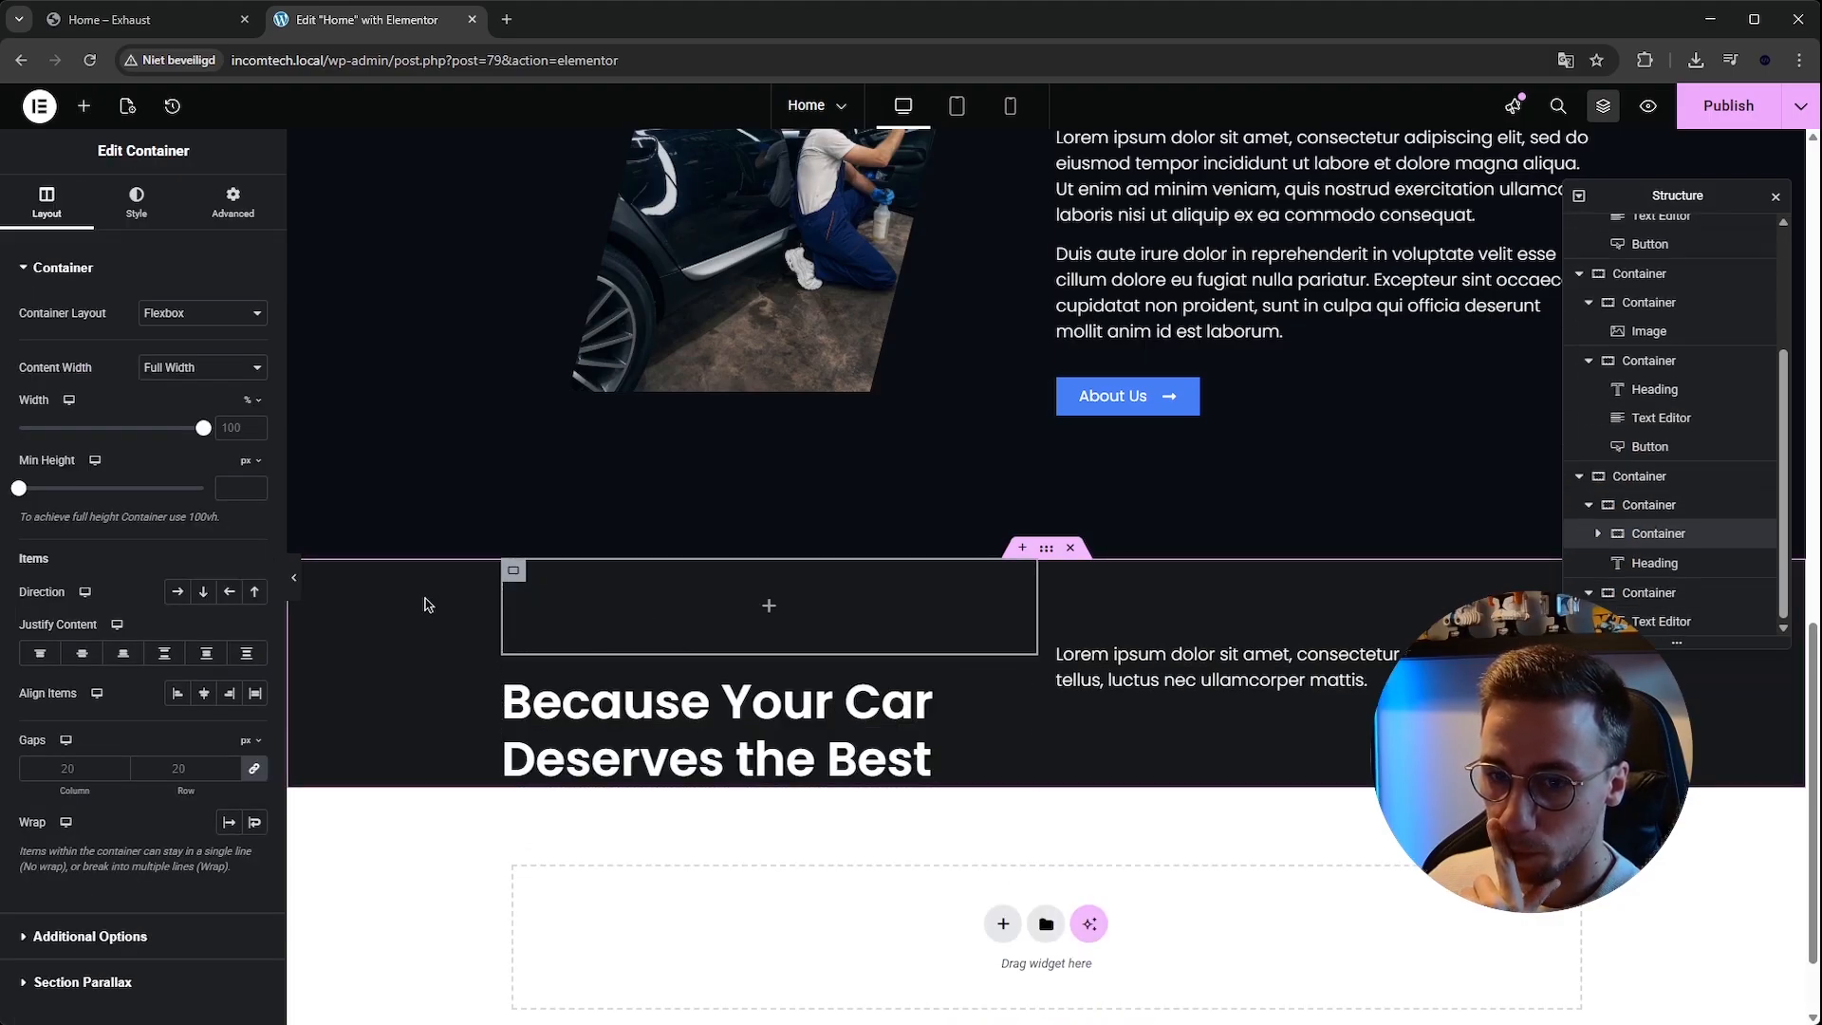
left_click(177, 592)
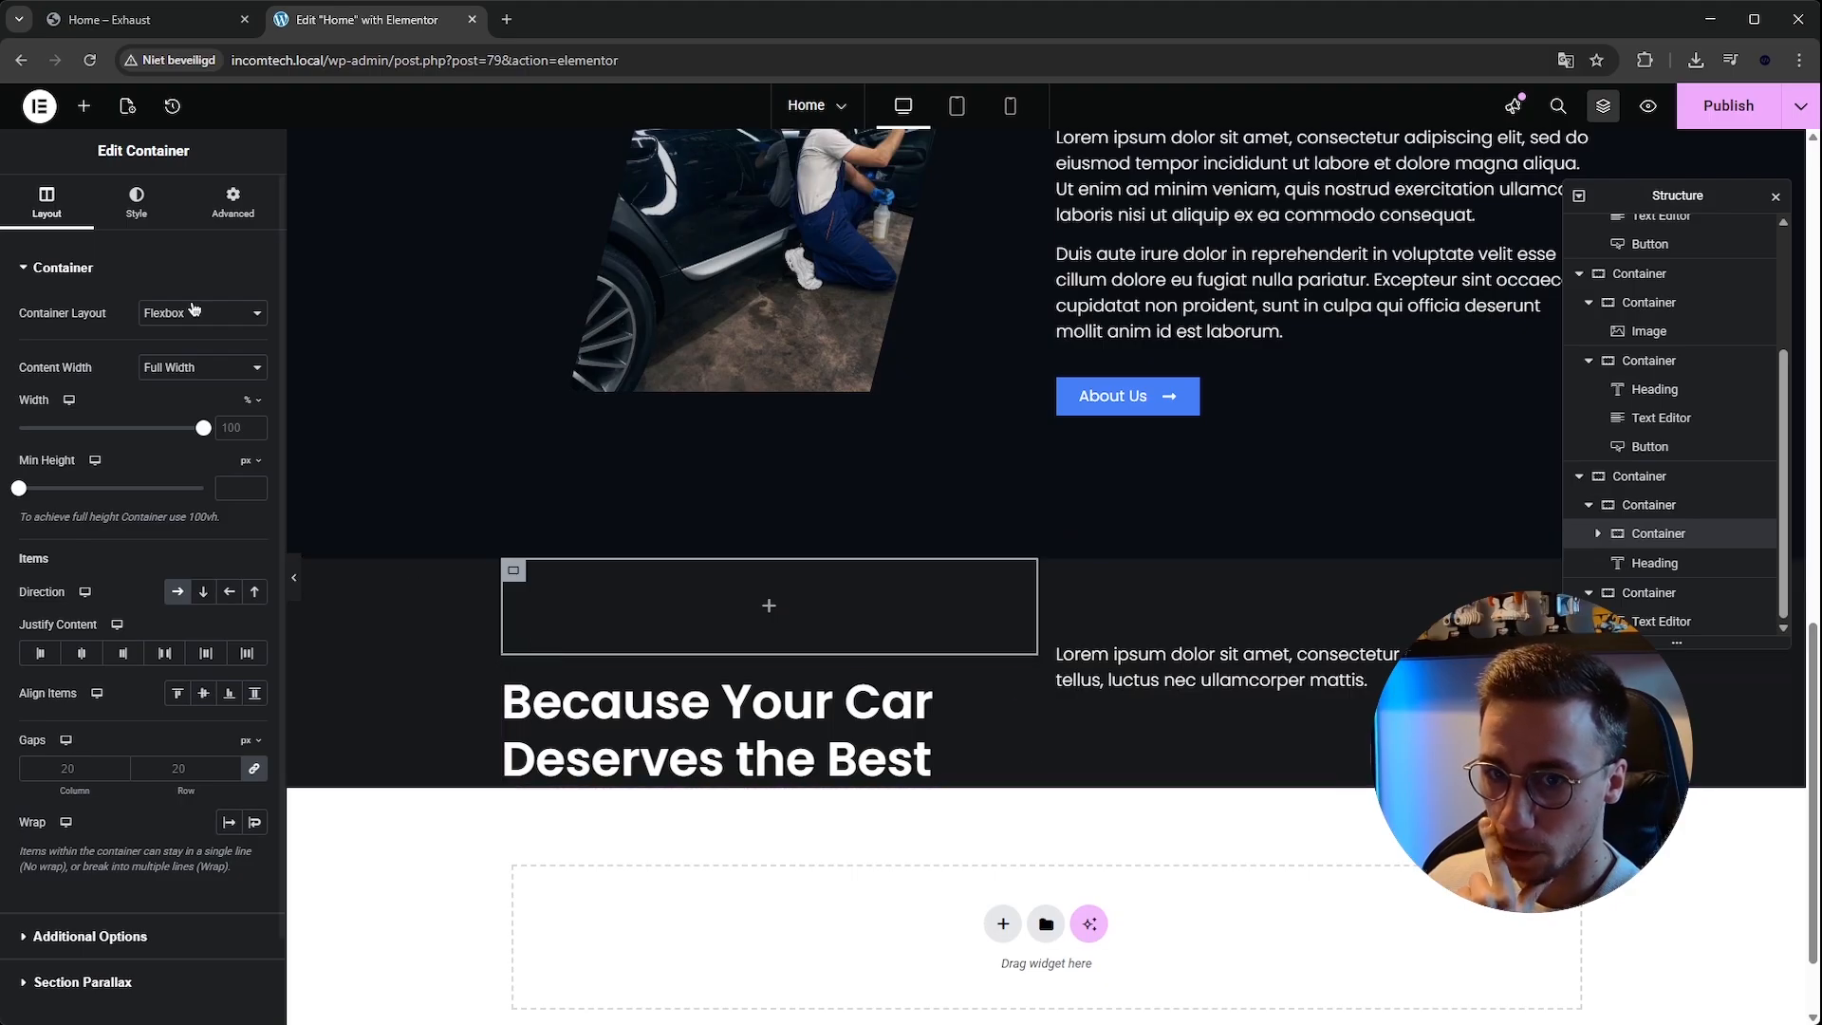
Nest another row-direction container inside it and move the heading into that nested container.
left_click(84, 105)
left_click_drag(79, 387, 726, 612)
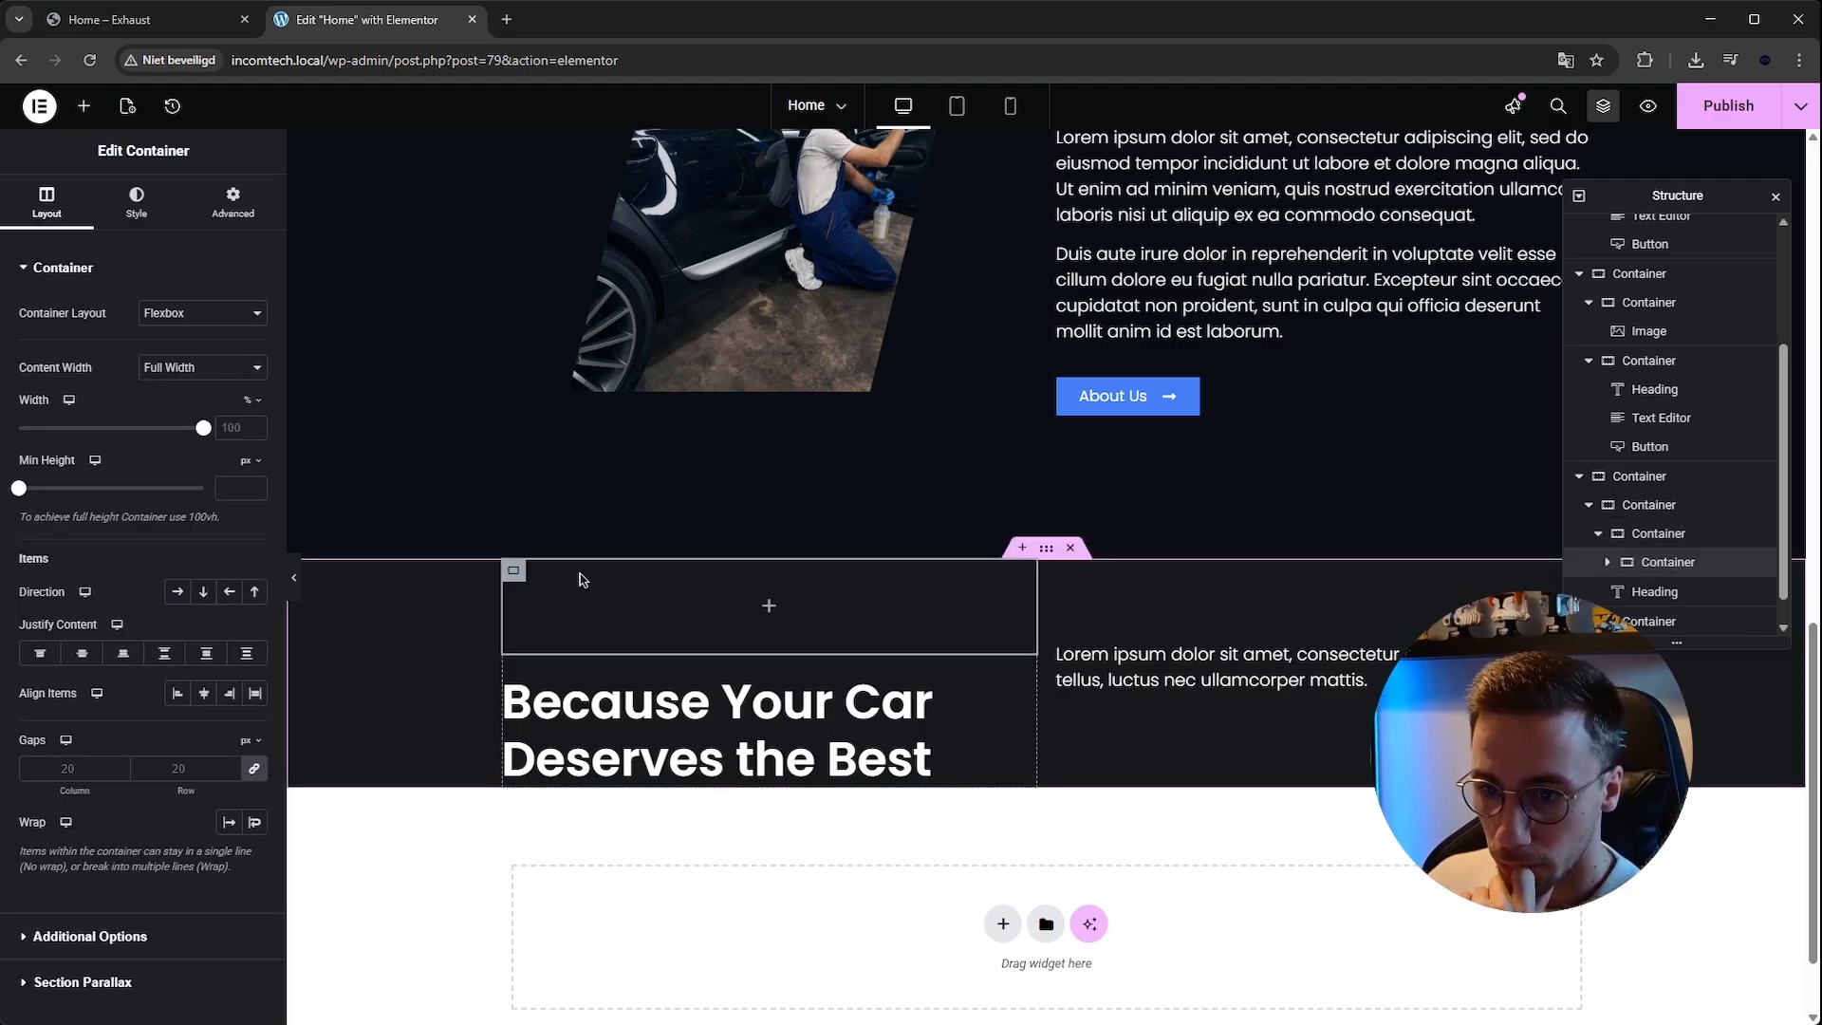
left_click(177, 592)
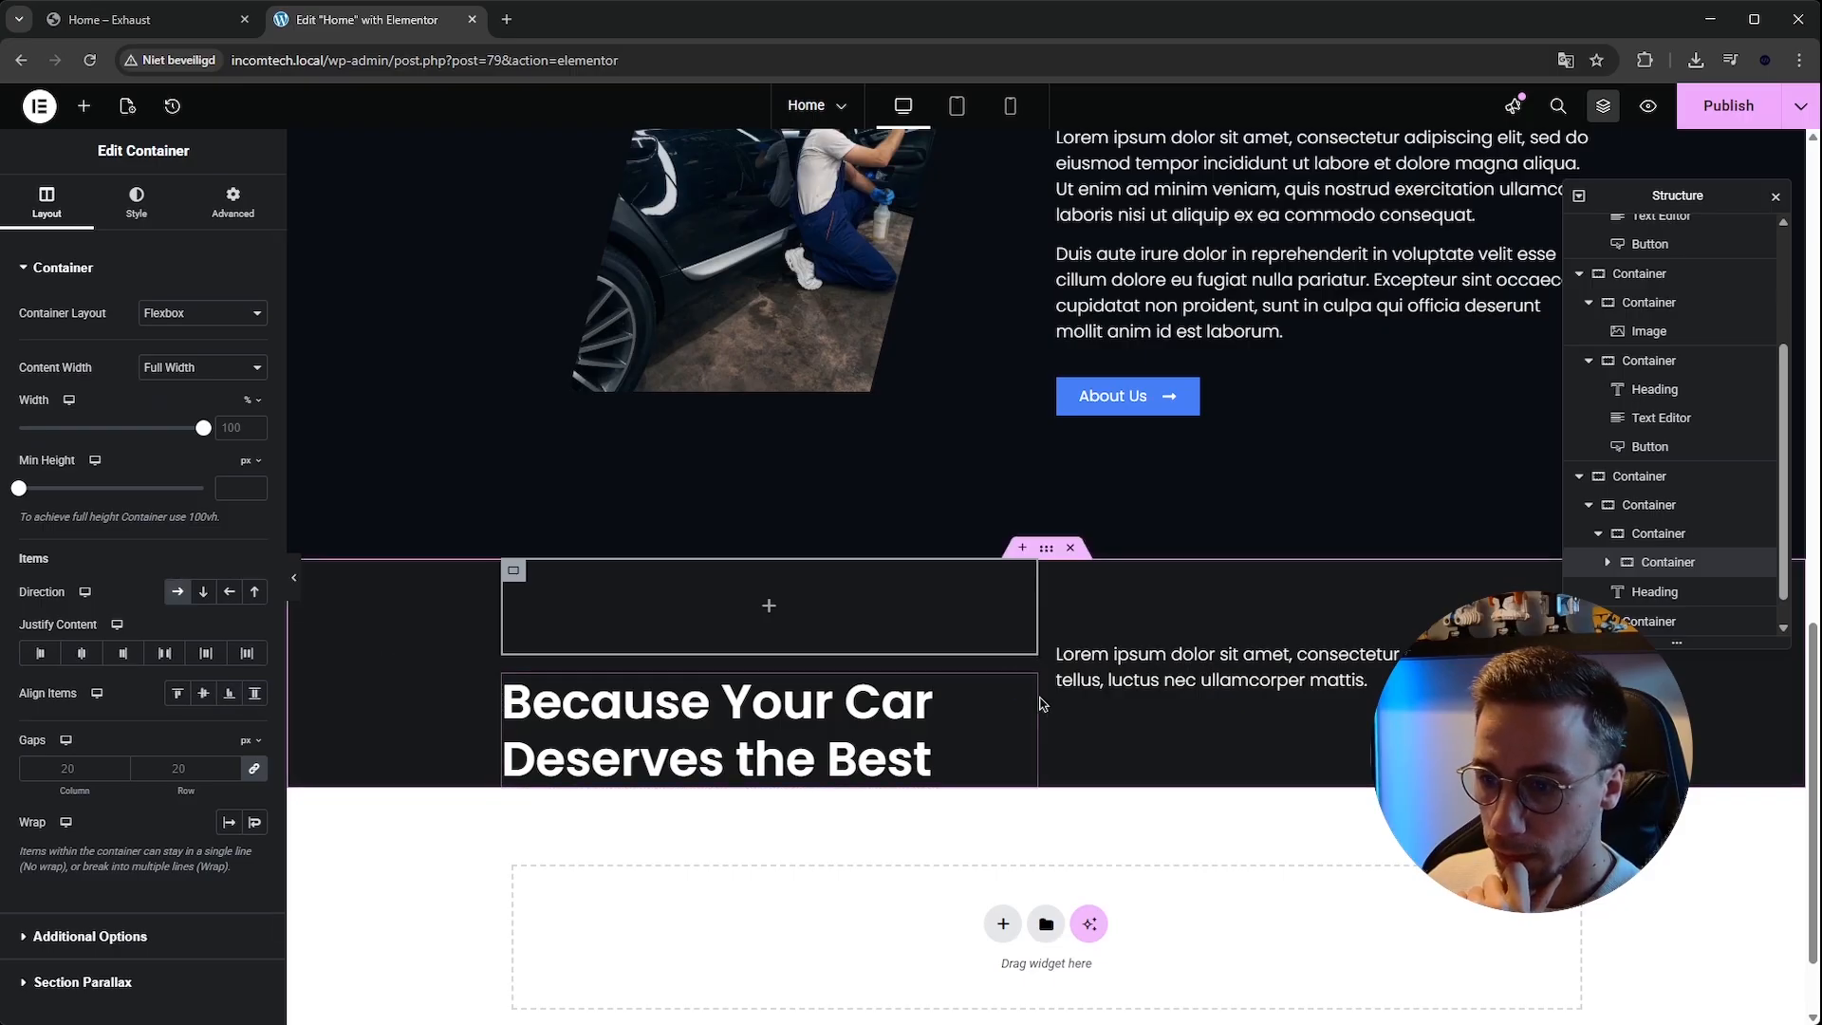
left_click_drag(1025, 692, 850, 615)
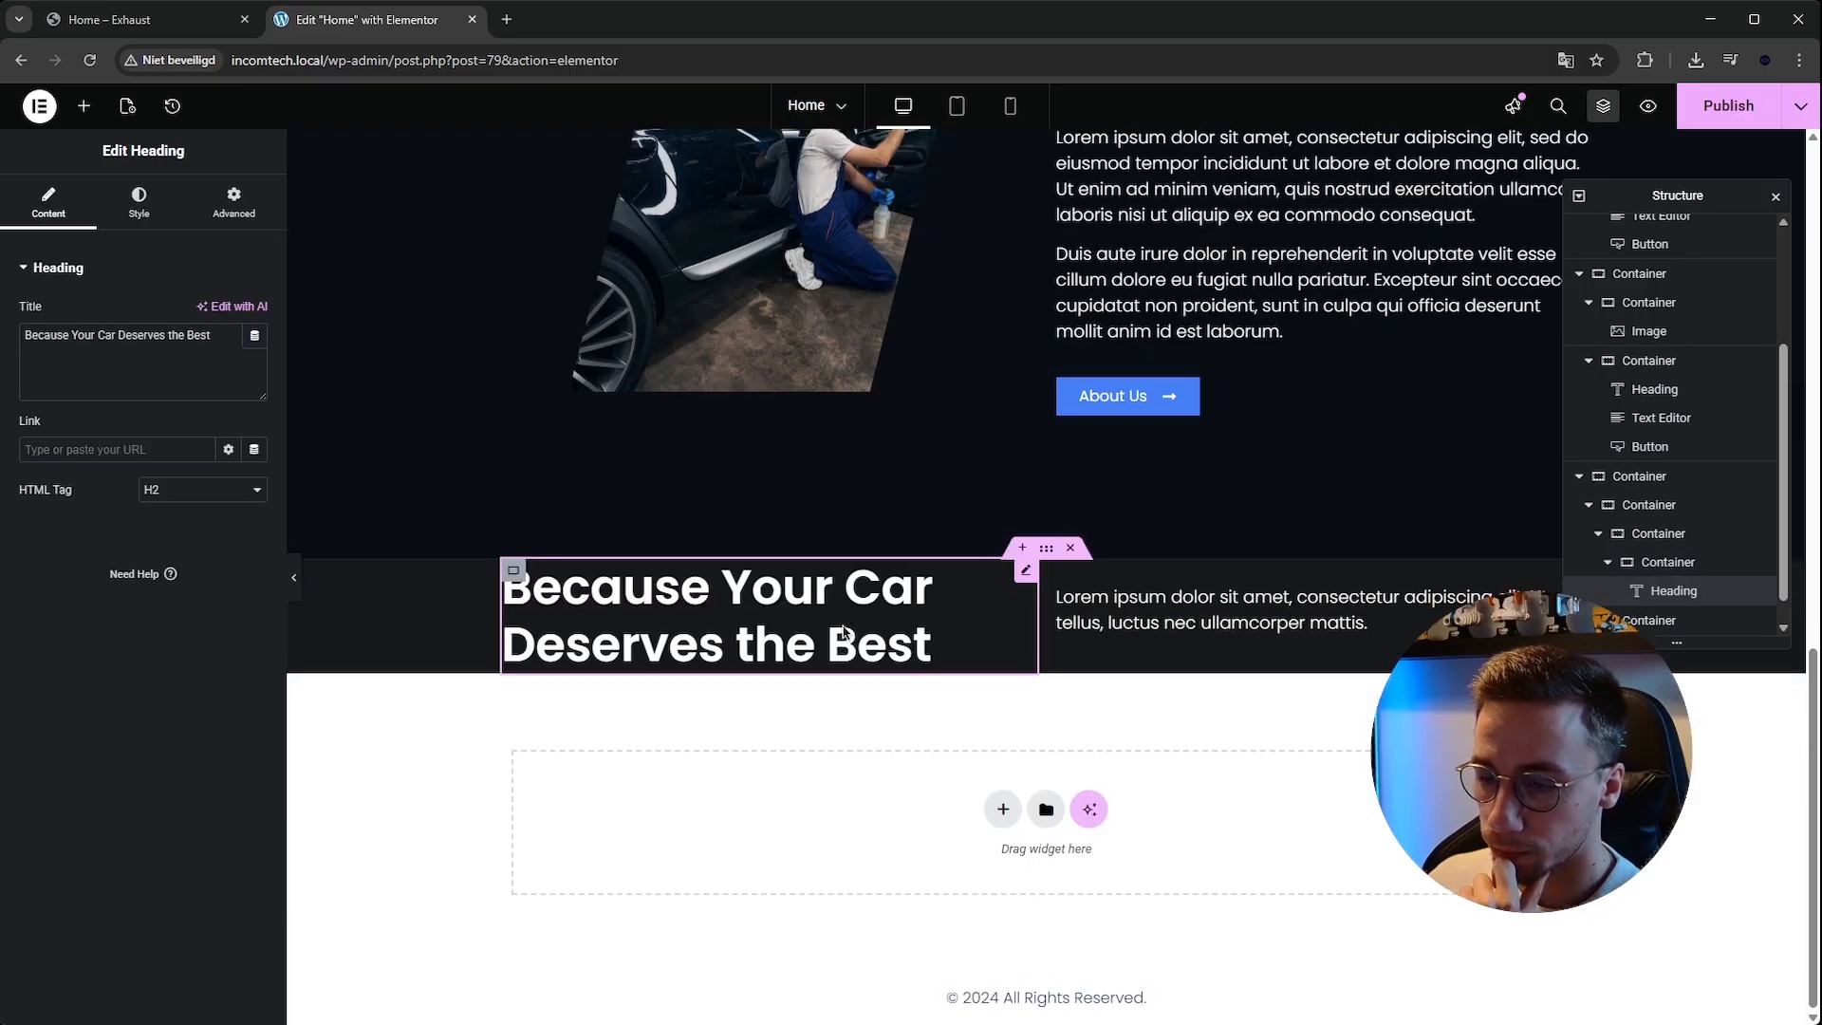
Inspect the services section's nested containers in the Structure navigator.
left_click(1662, 476)
left_click(1660, 531)
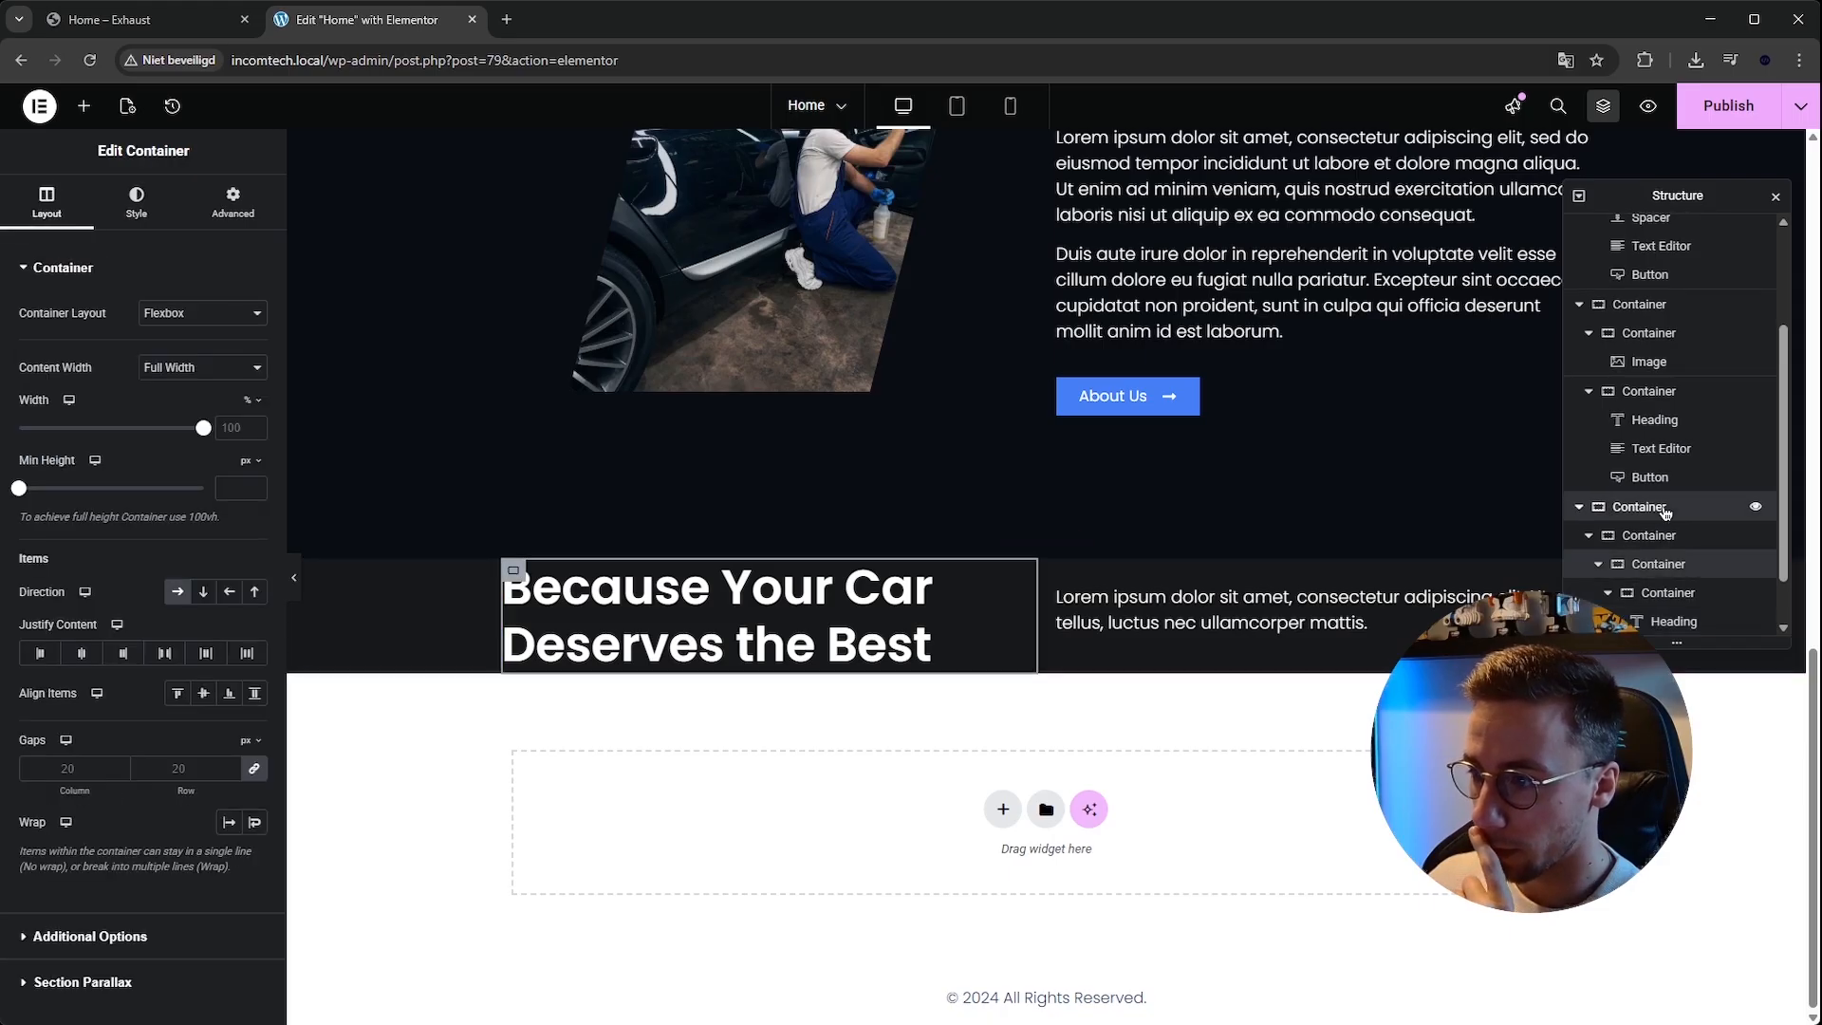
left_click(1665, 511)
left_click(1665, 537)
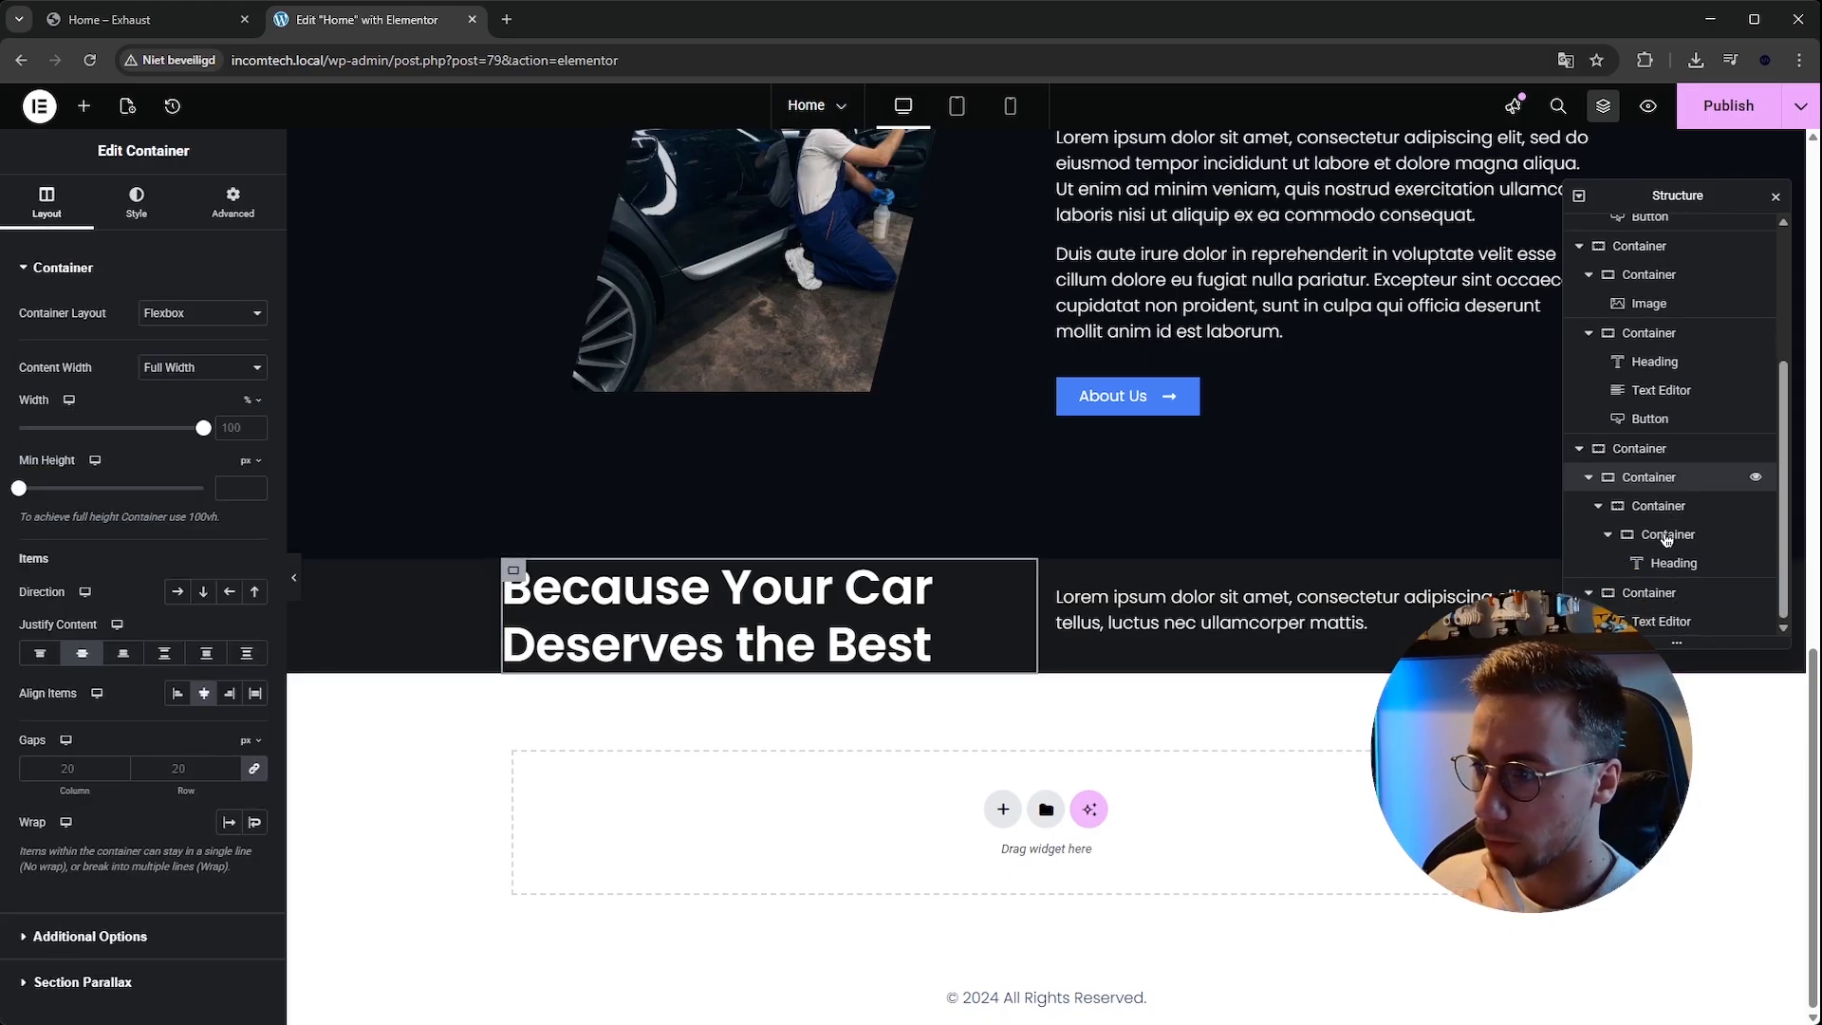
left_click(1667, 514)
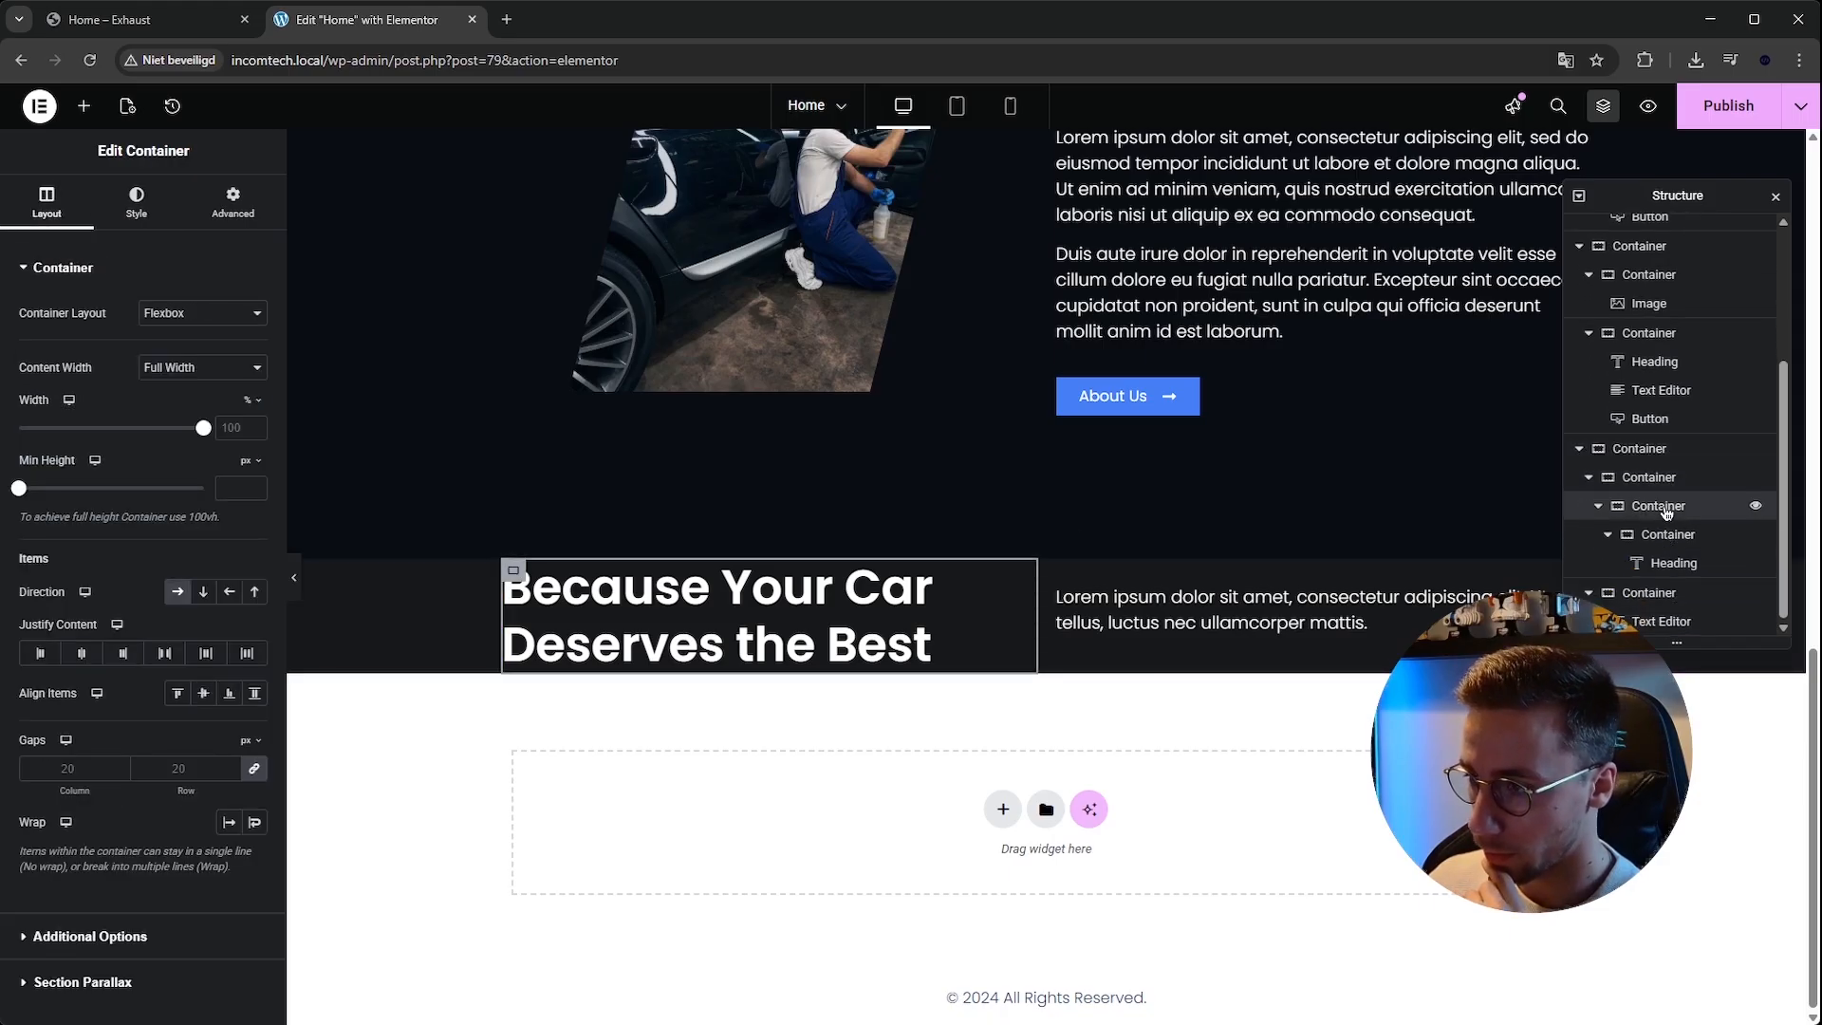
left_click(1663, 536)
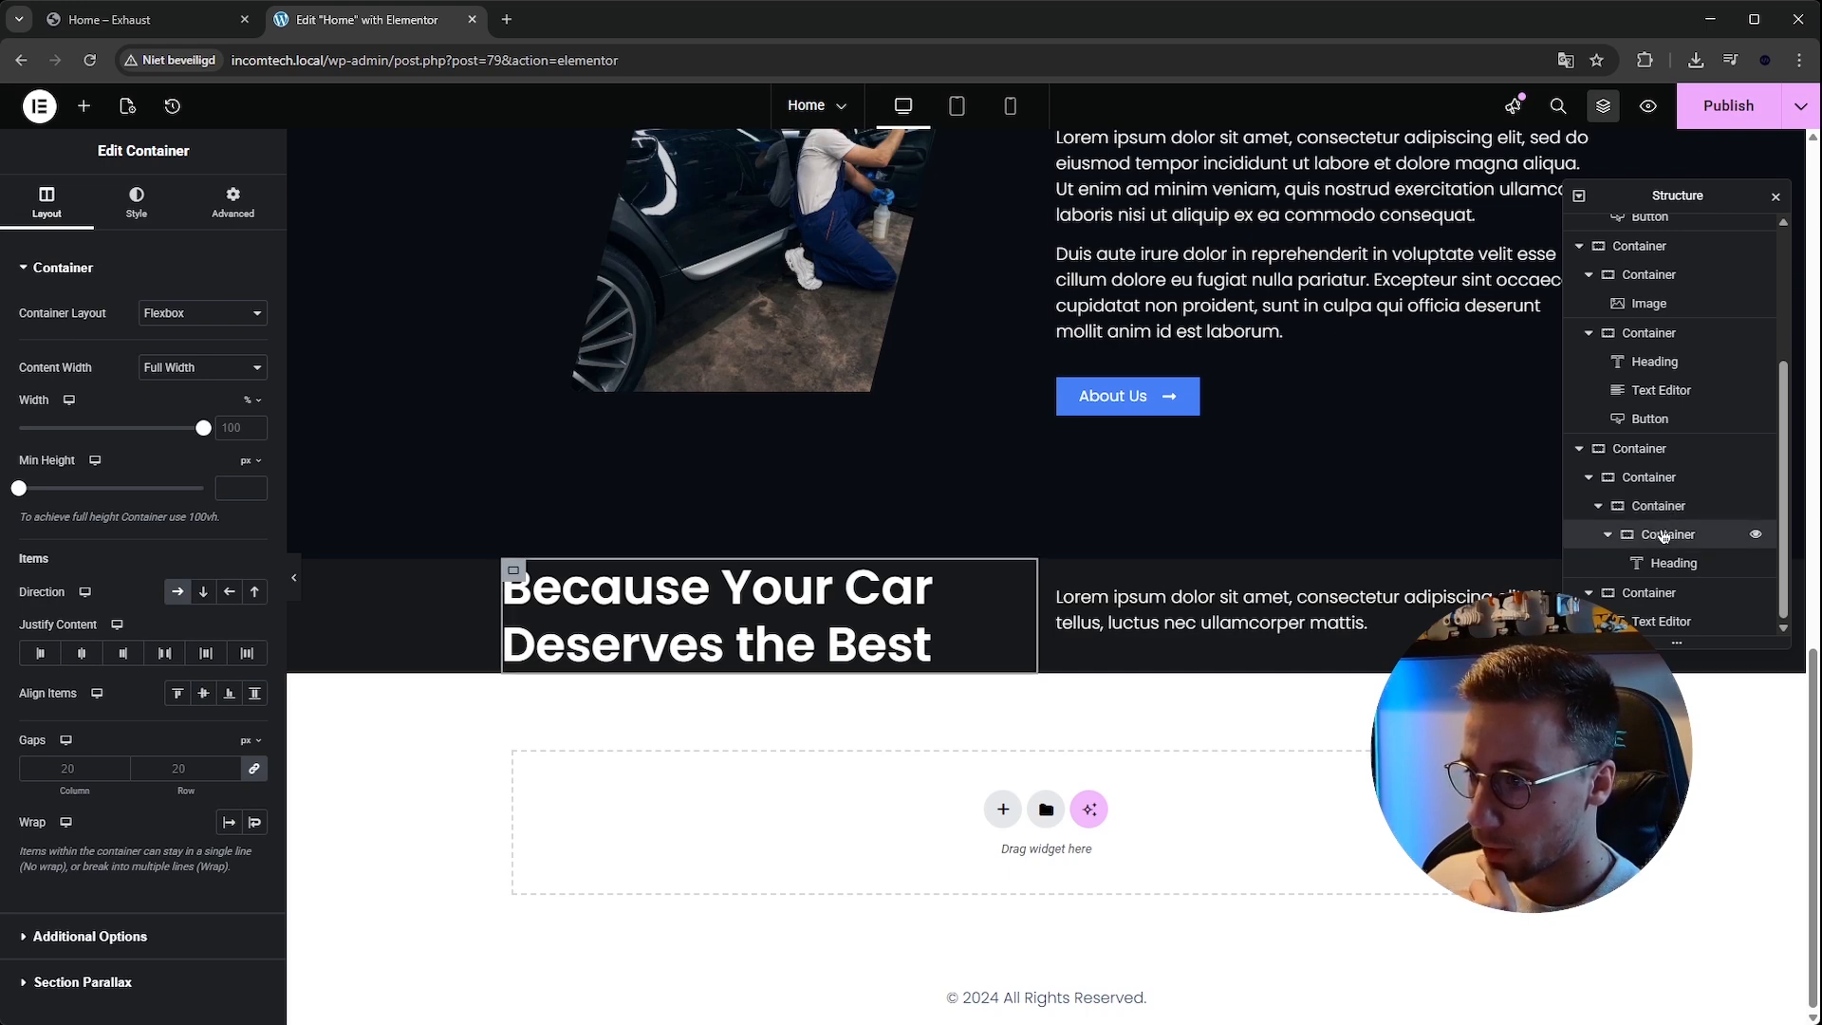
left_click(1670, 562)
left_click(1646, 466)
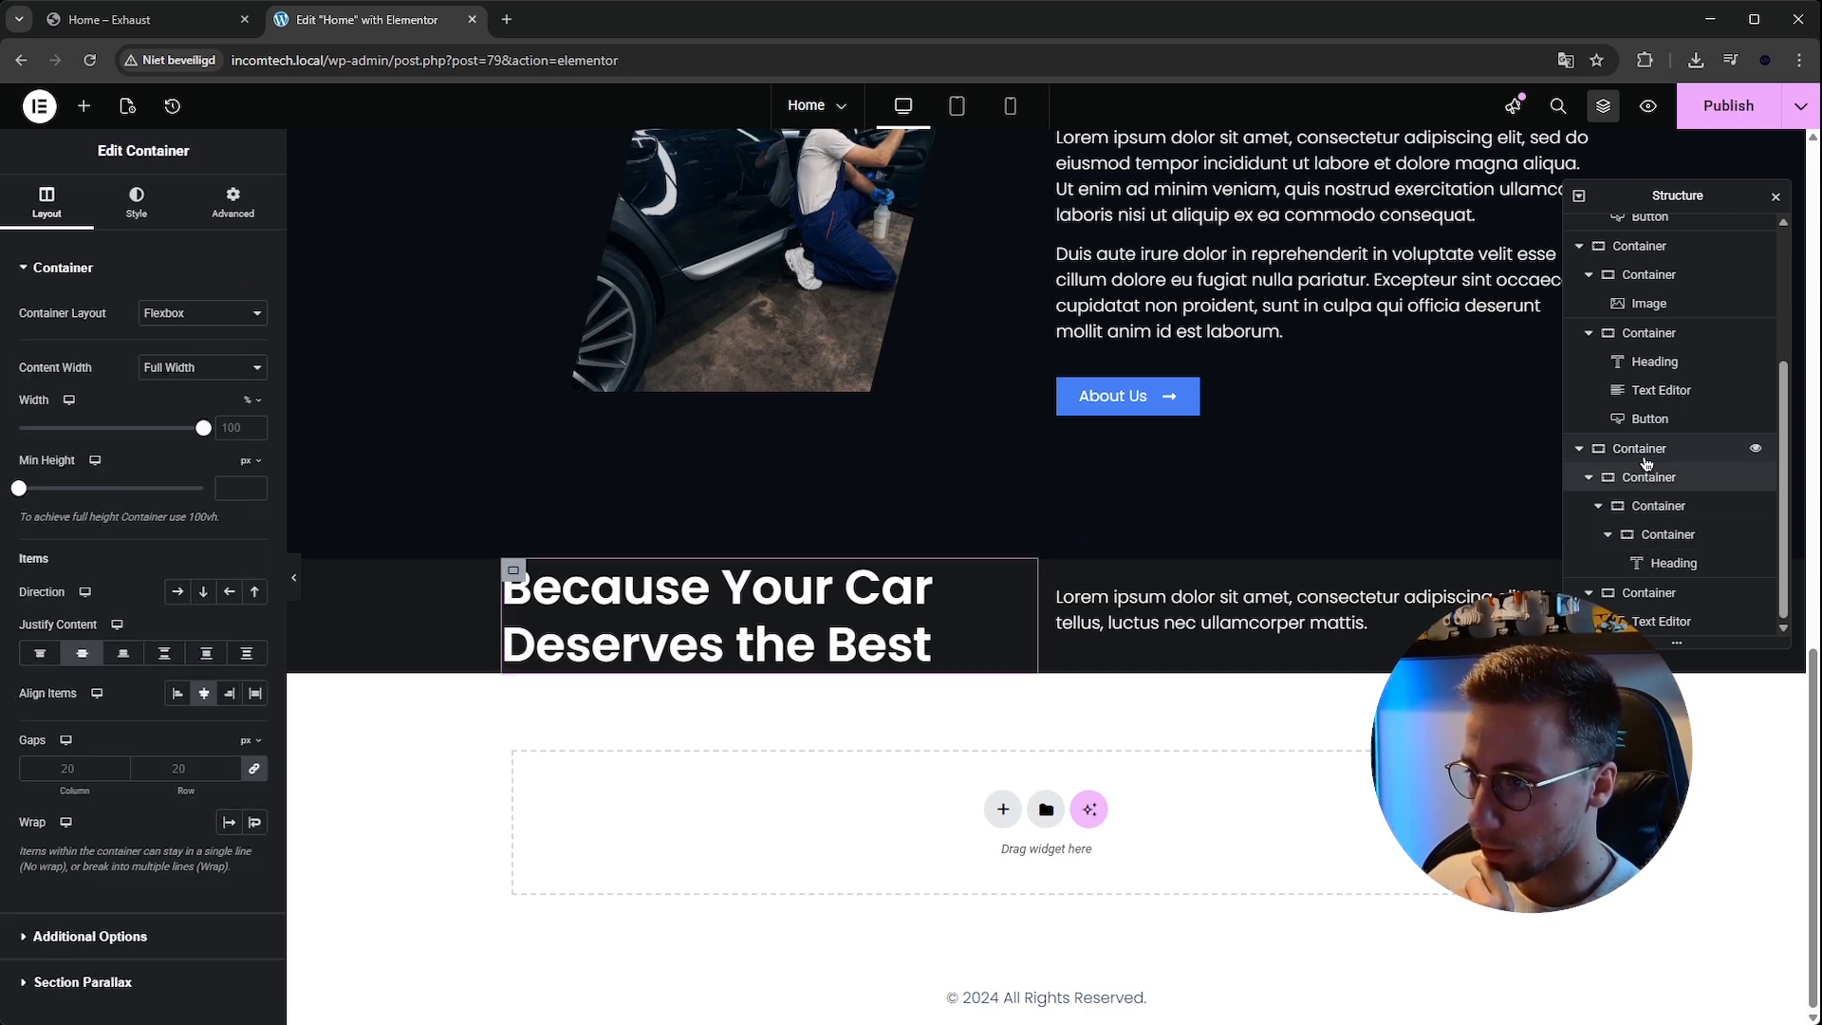
left_click(1646, 459)
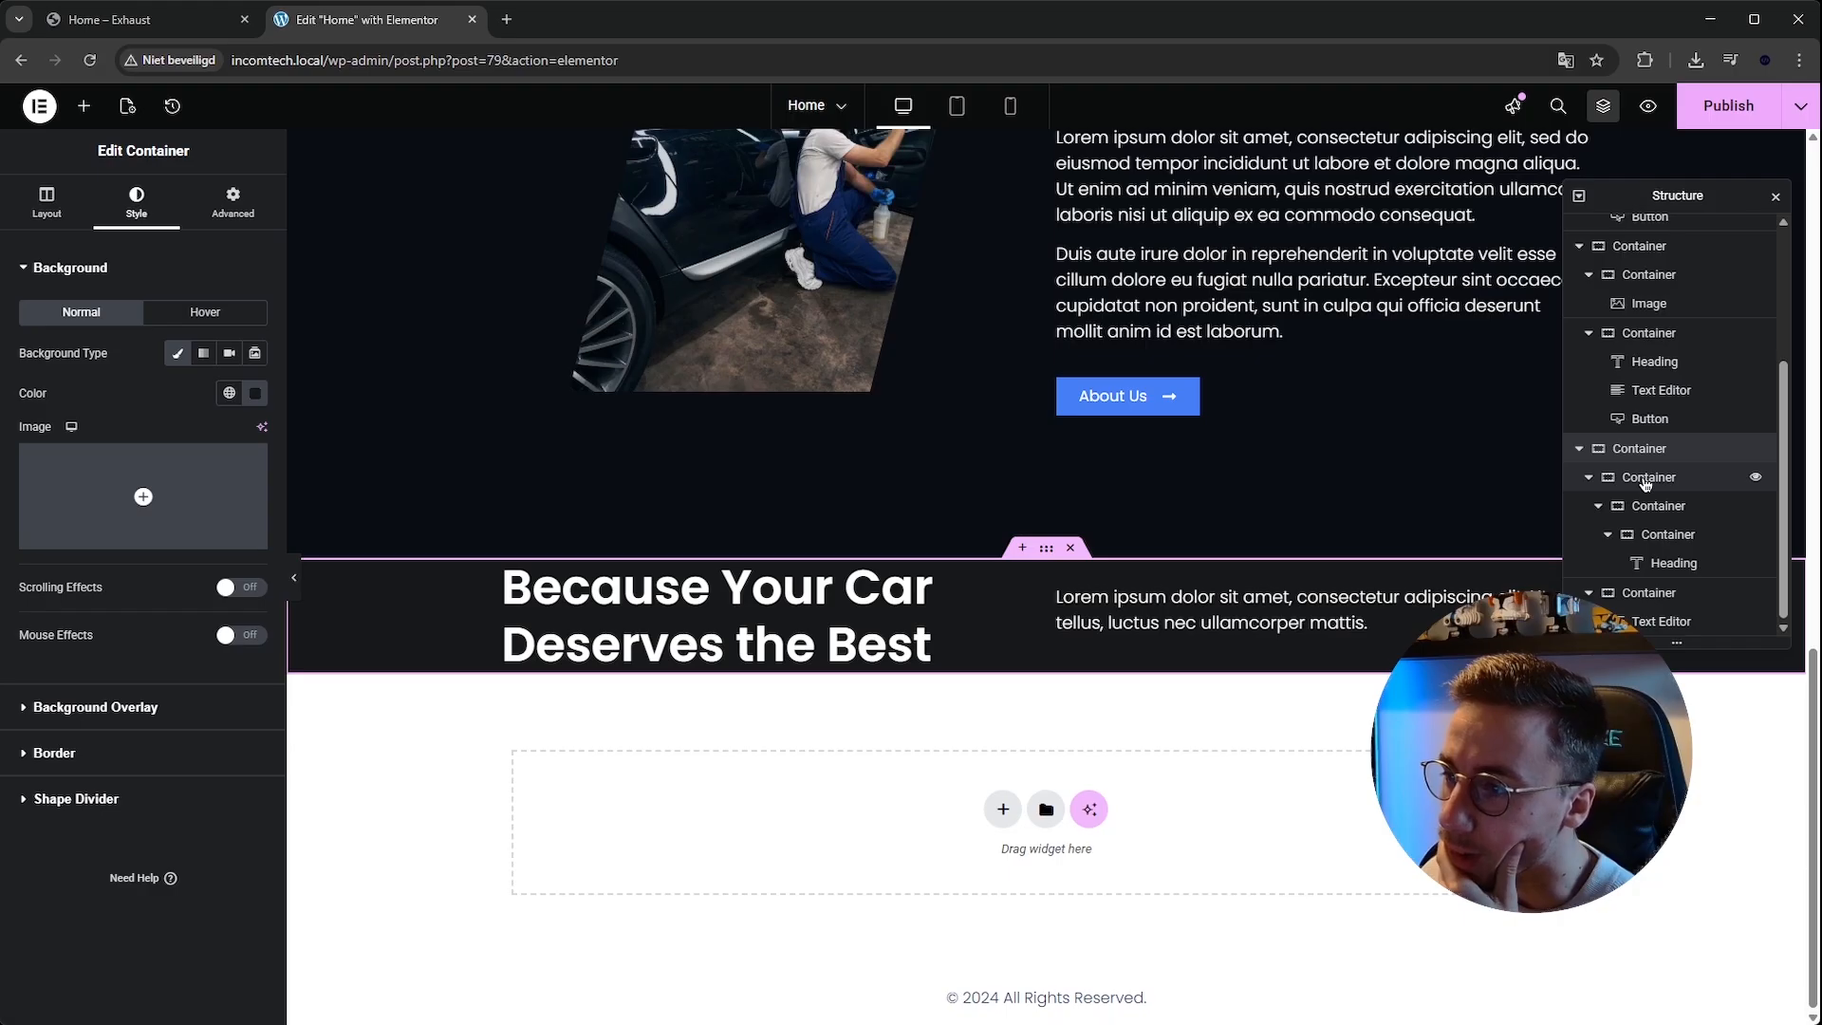
left_click(1649, 479)
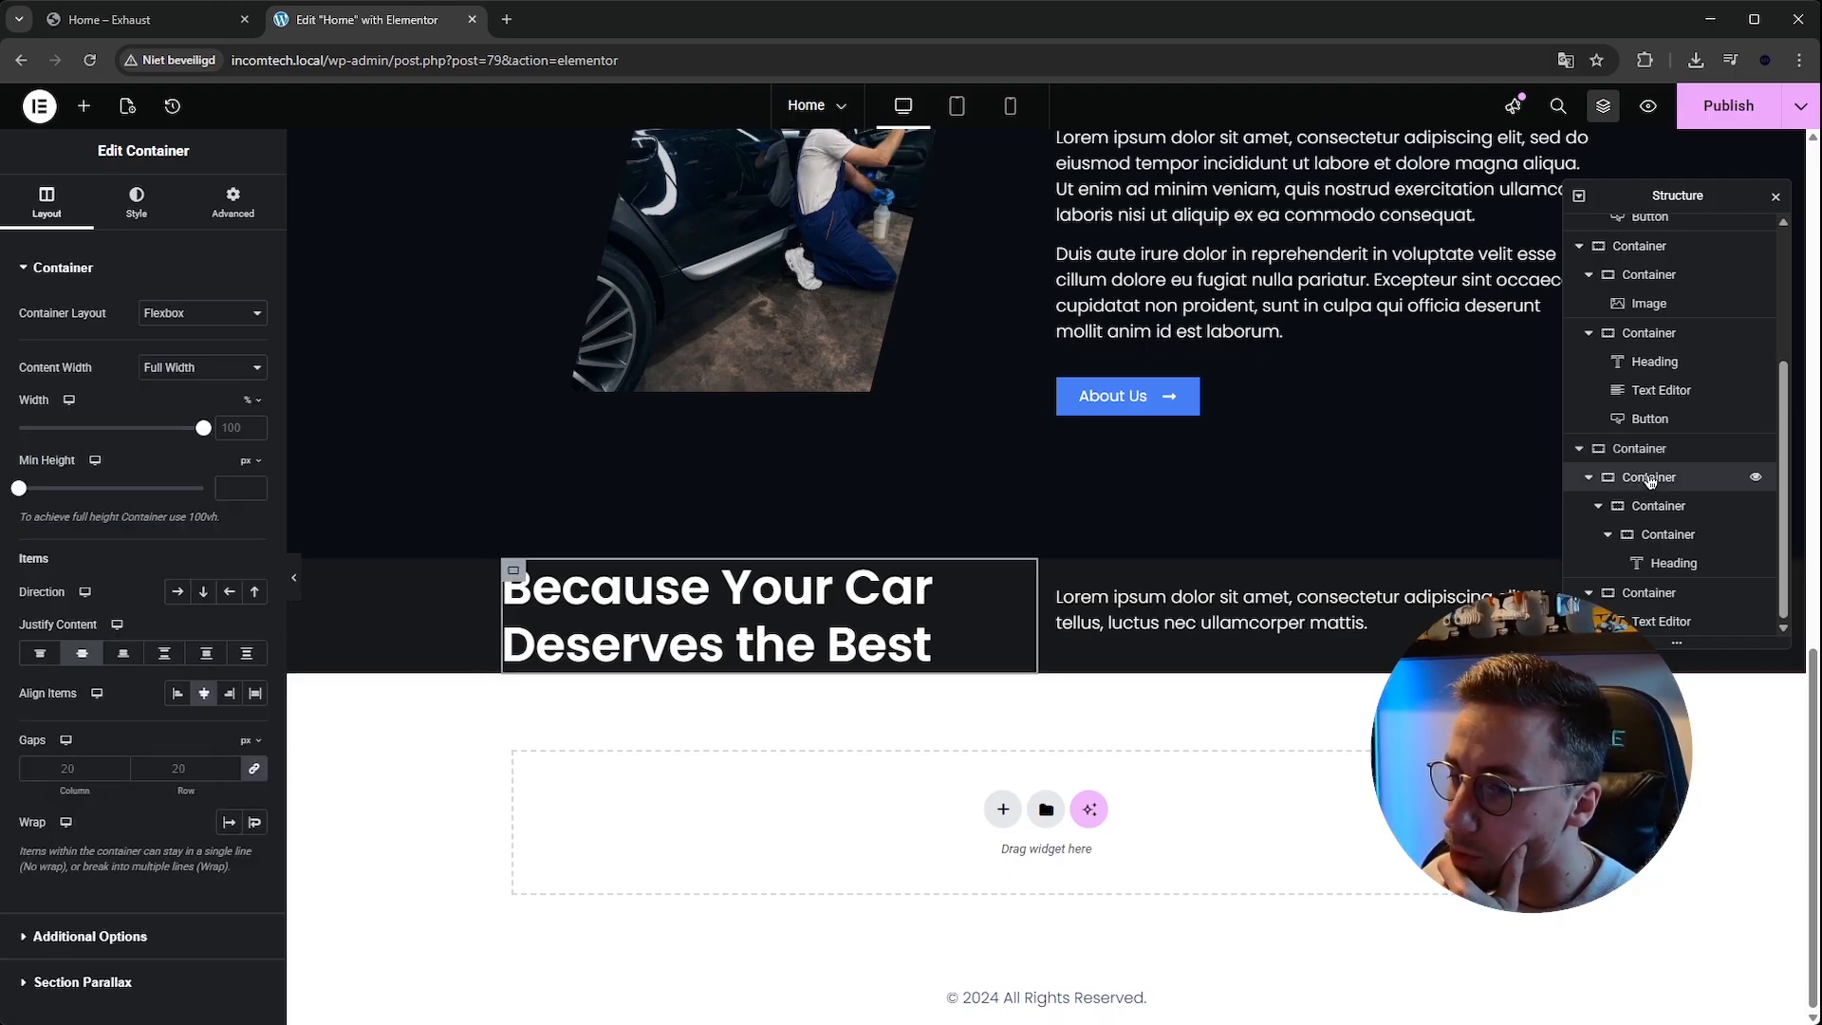
Delete the second inner container holding the text editor.
right_click(1070, 574)
left_click(1175, 1002)
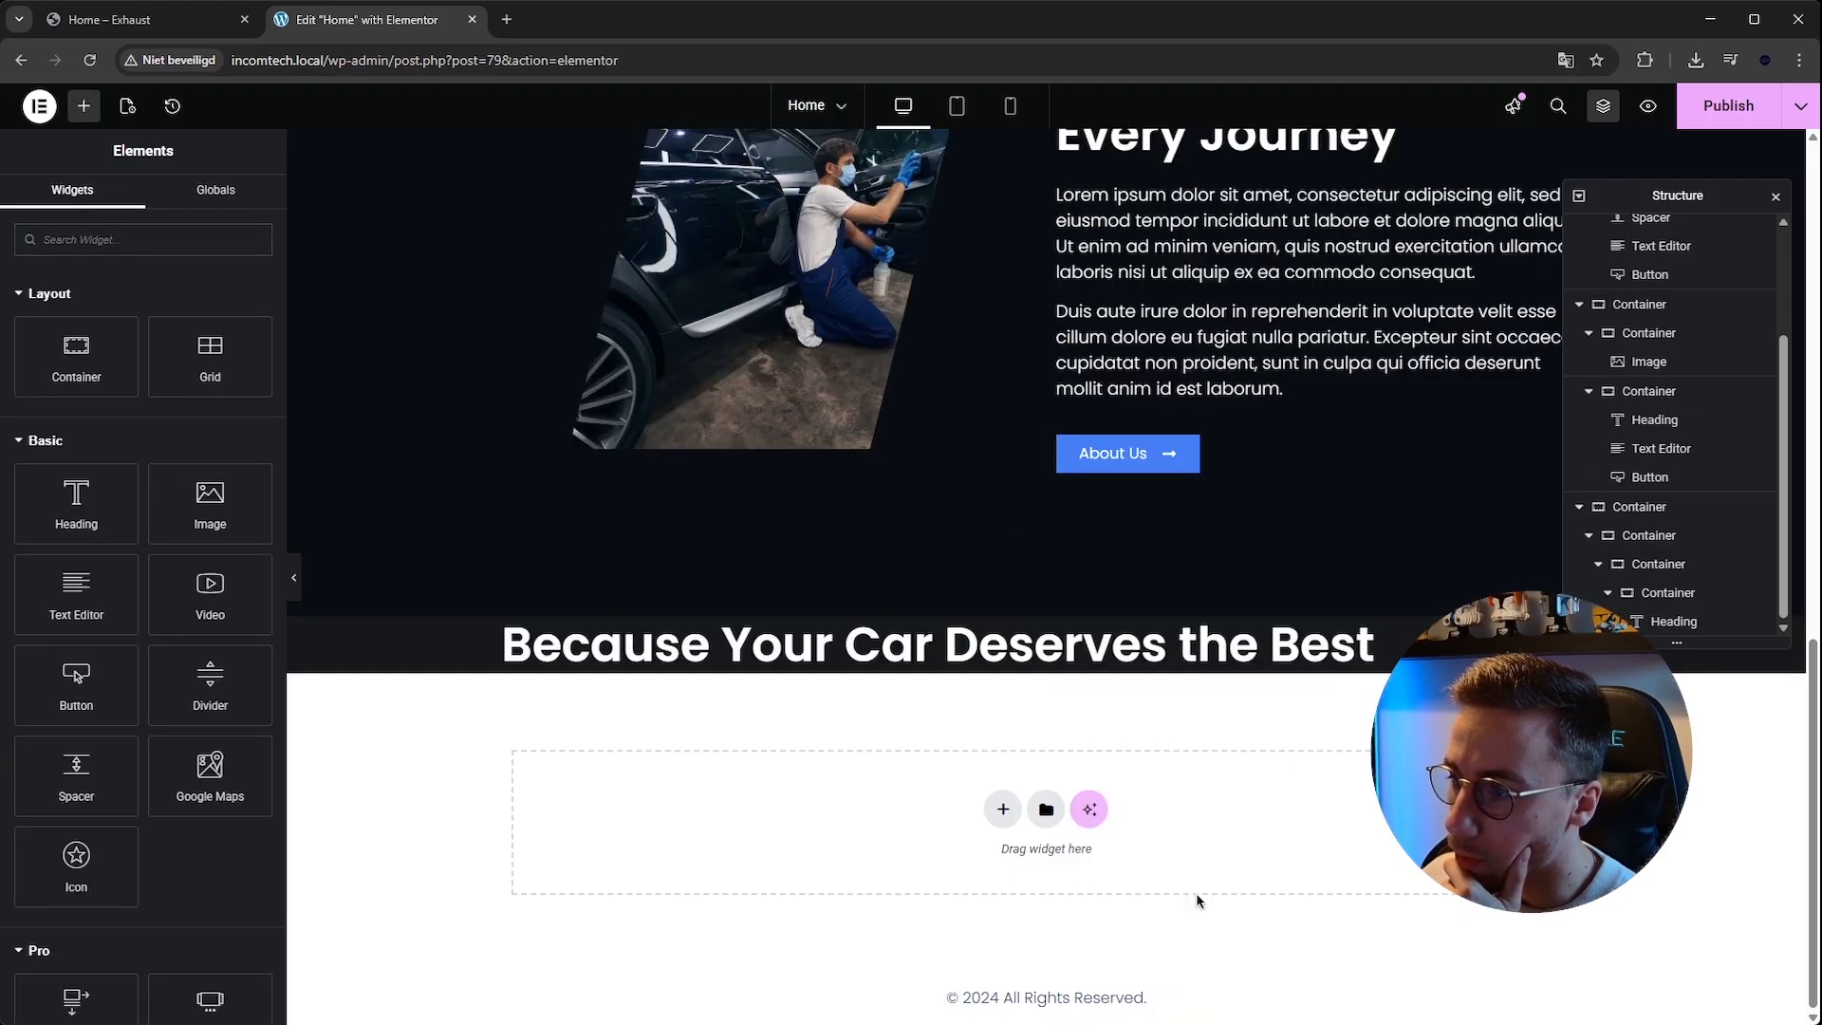
Delete the innermost container holding the heading.
left_click(1667, 536)
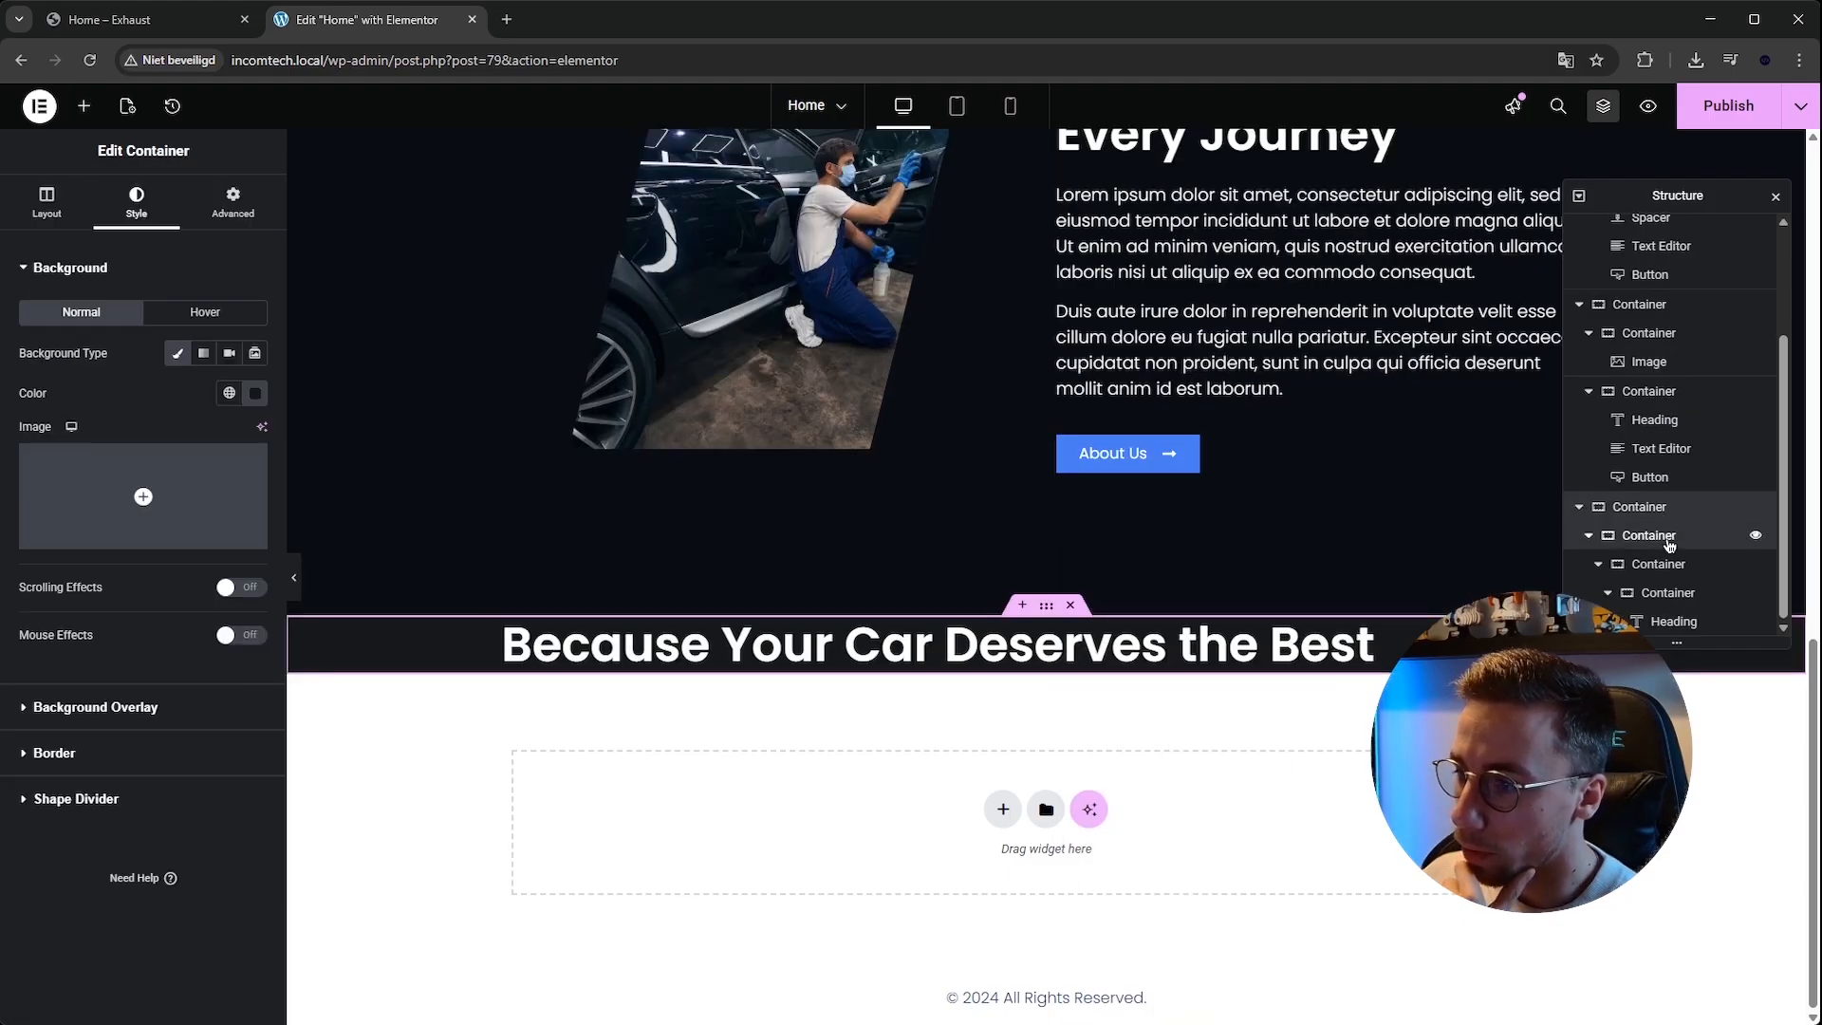
left_click(1668, 563)
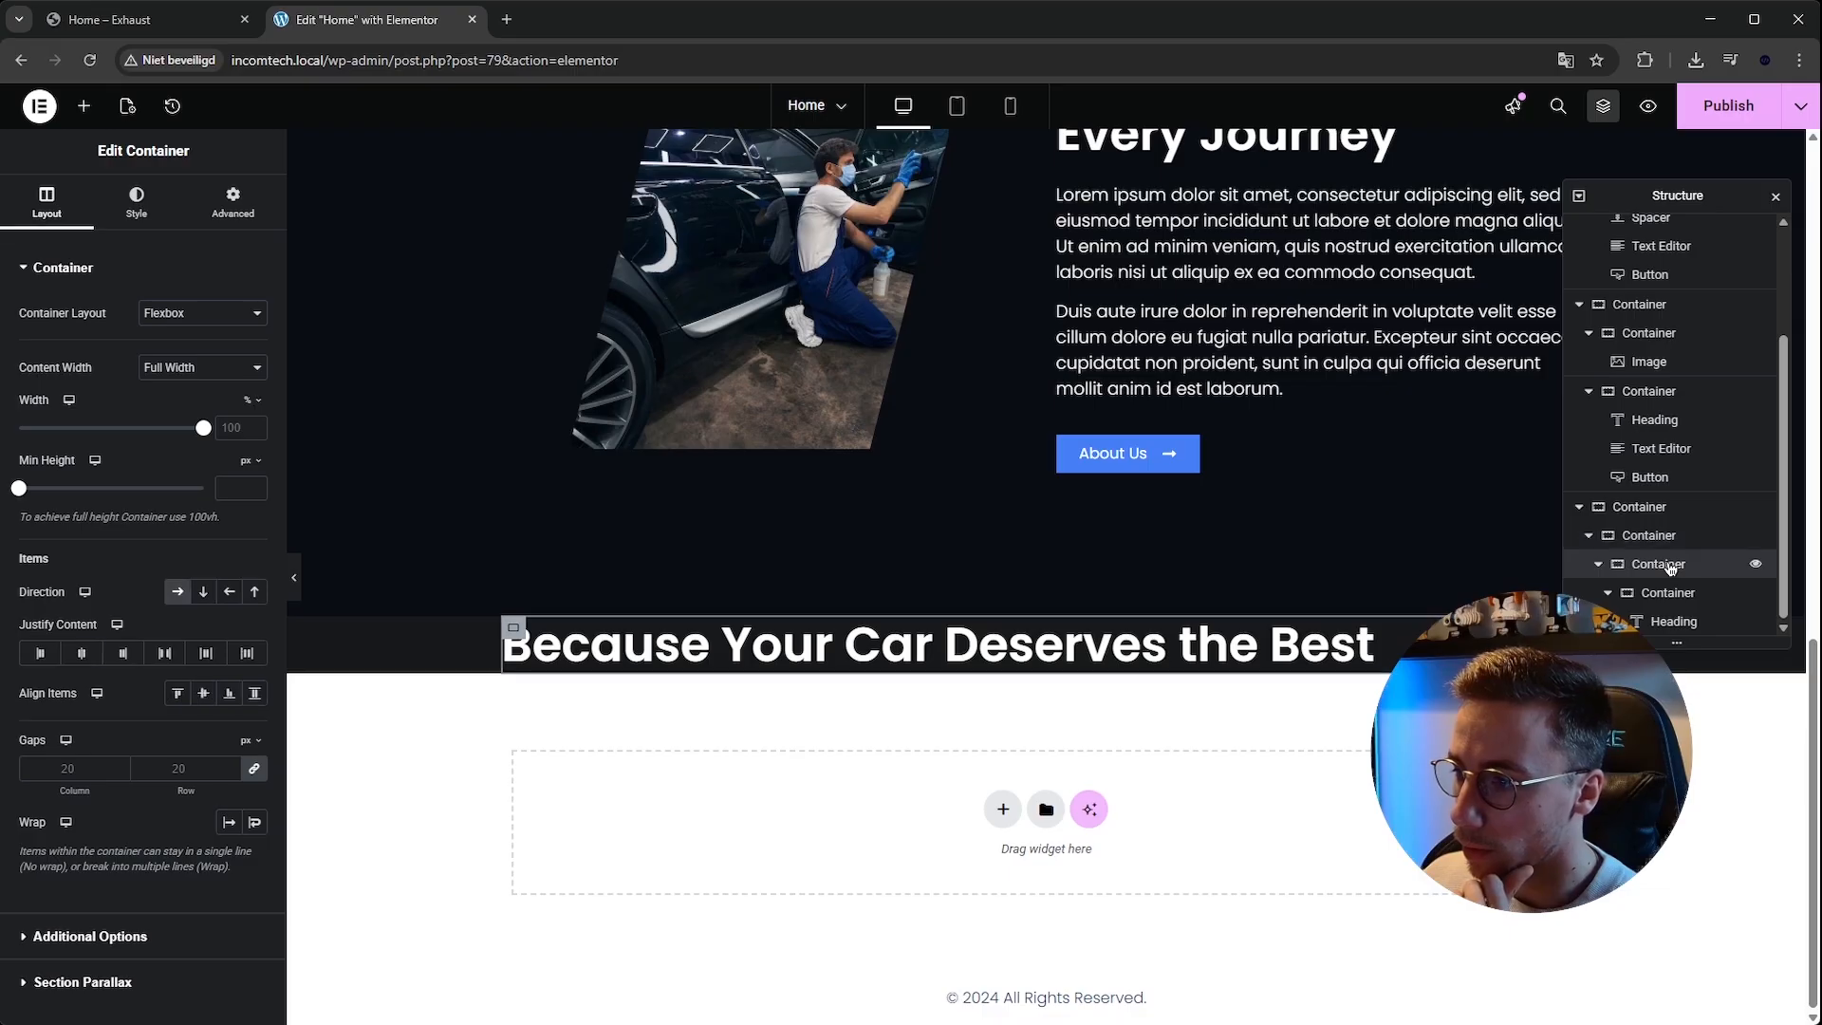
left_click(1679, 590)
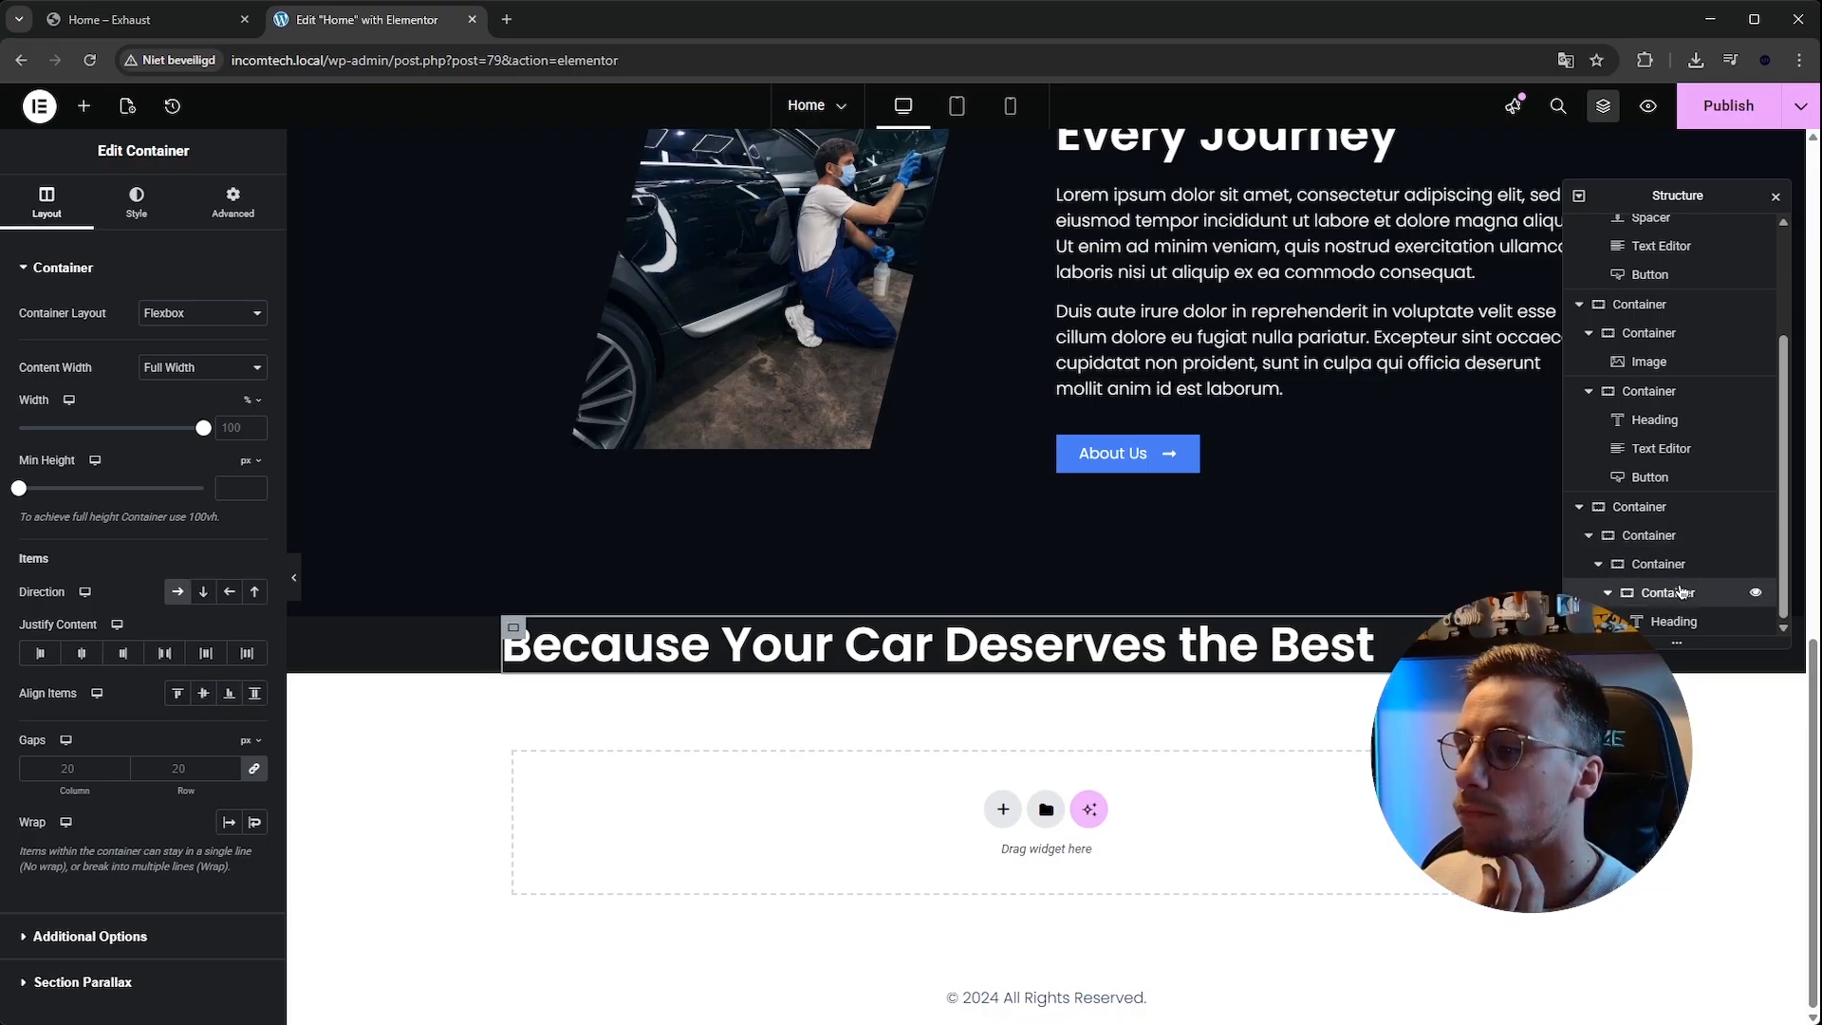
right_click(1679, 588)
left_click(1713, 996)
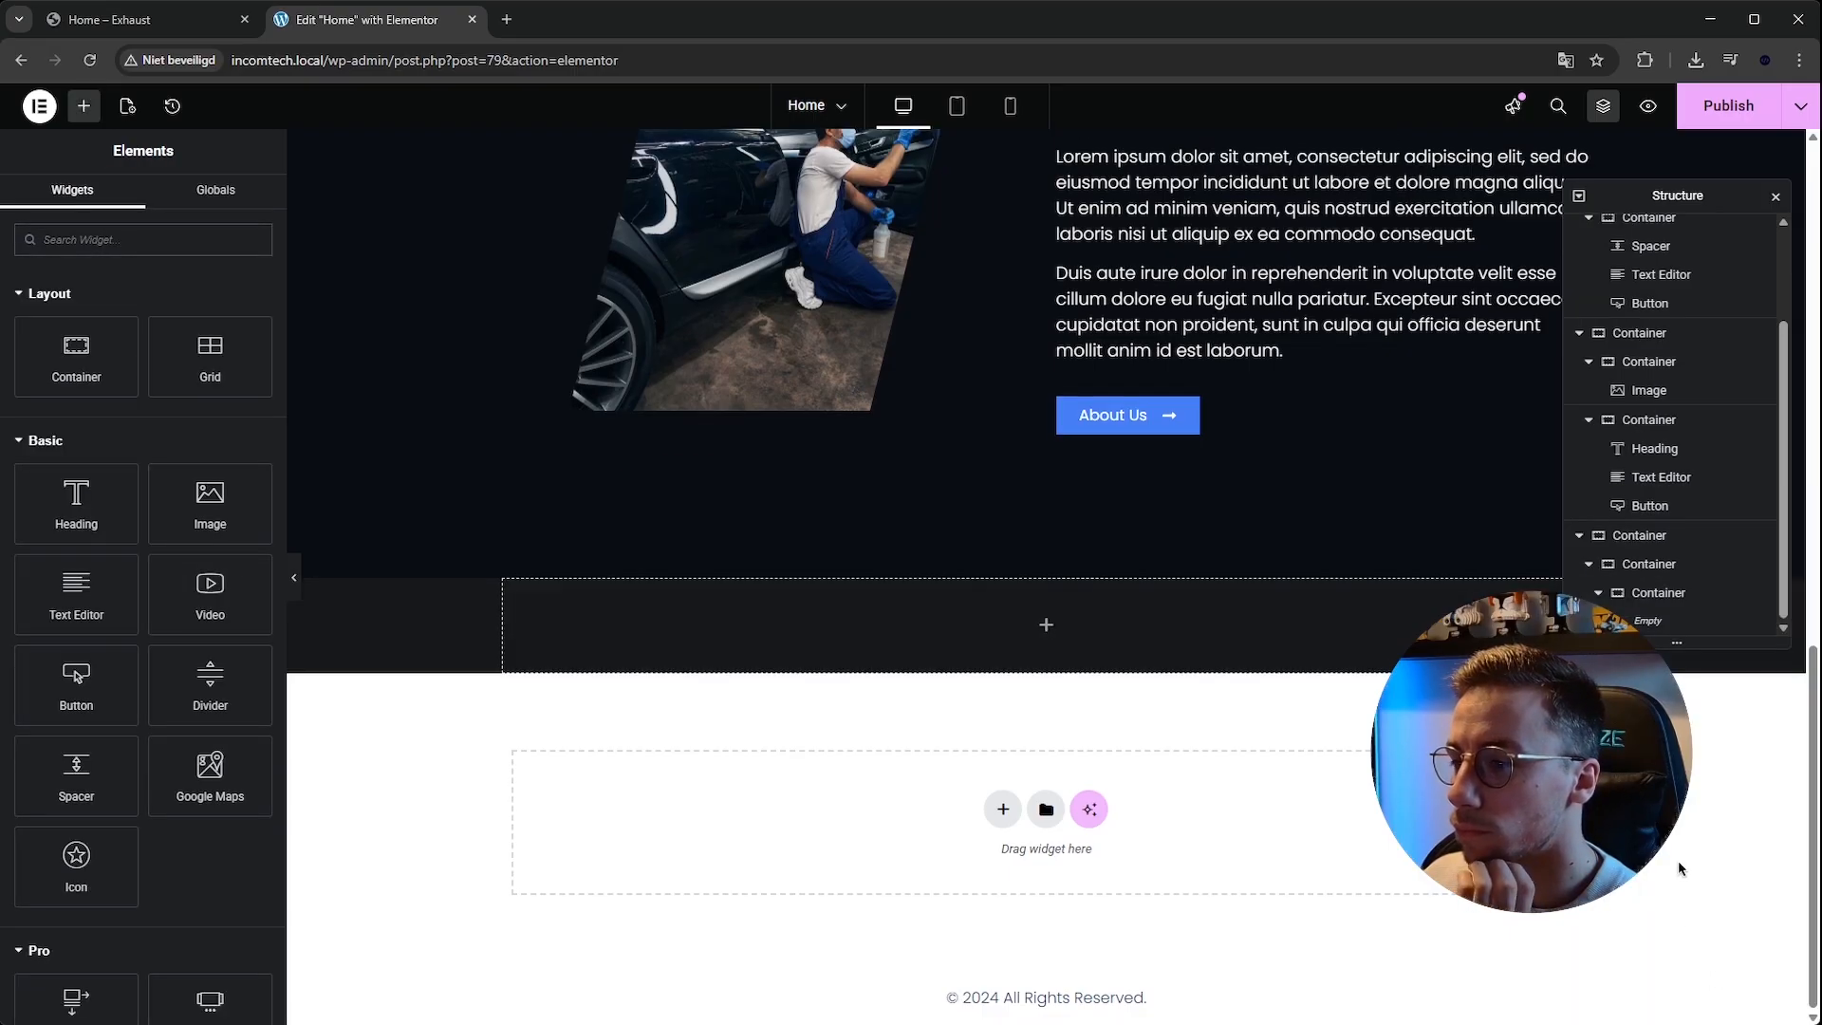
Set the remaining empty nested container's direction to row.
left_click(1668, 563)
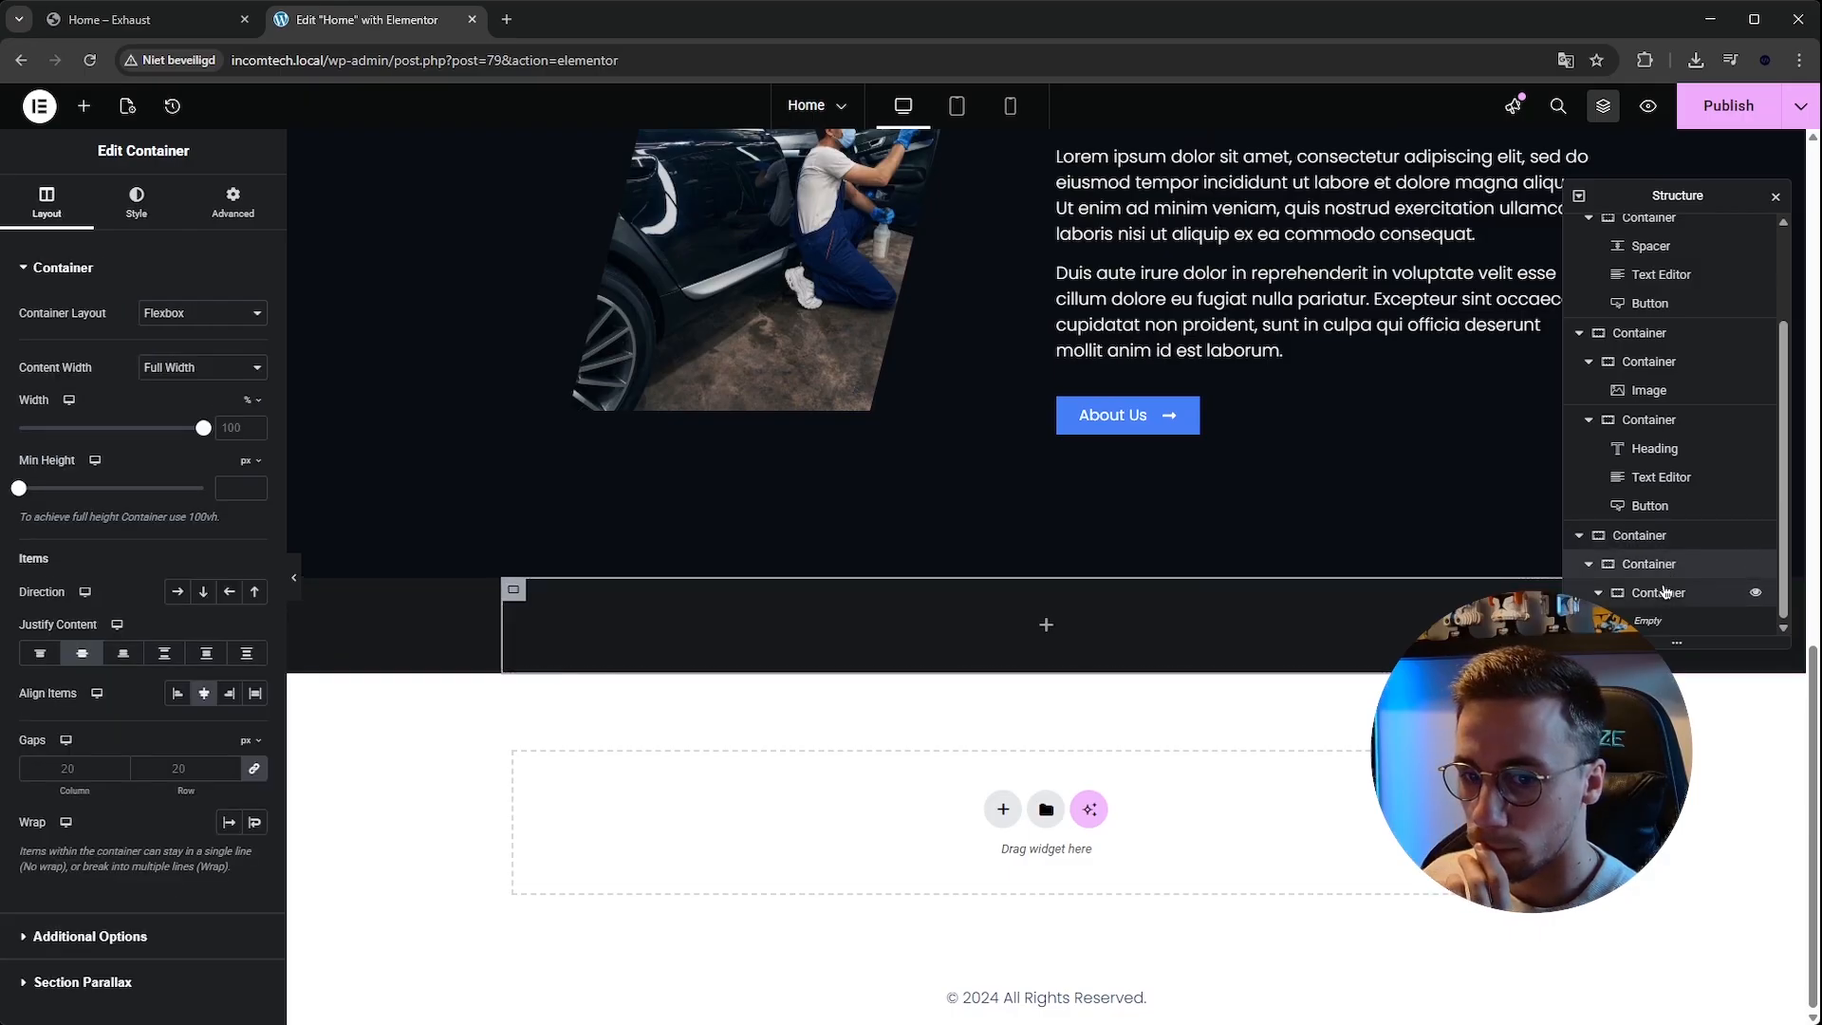
left_click(177, 591)
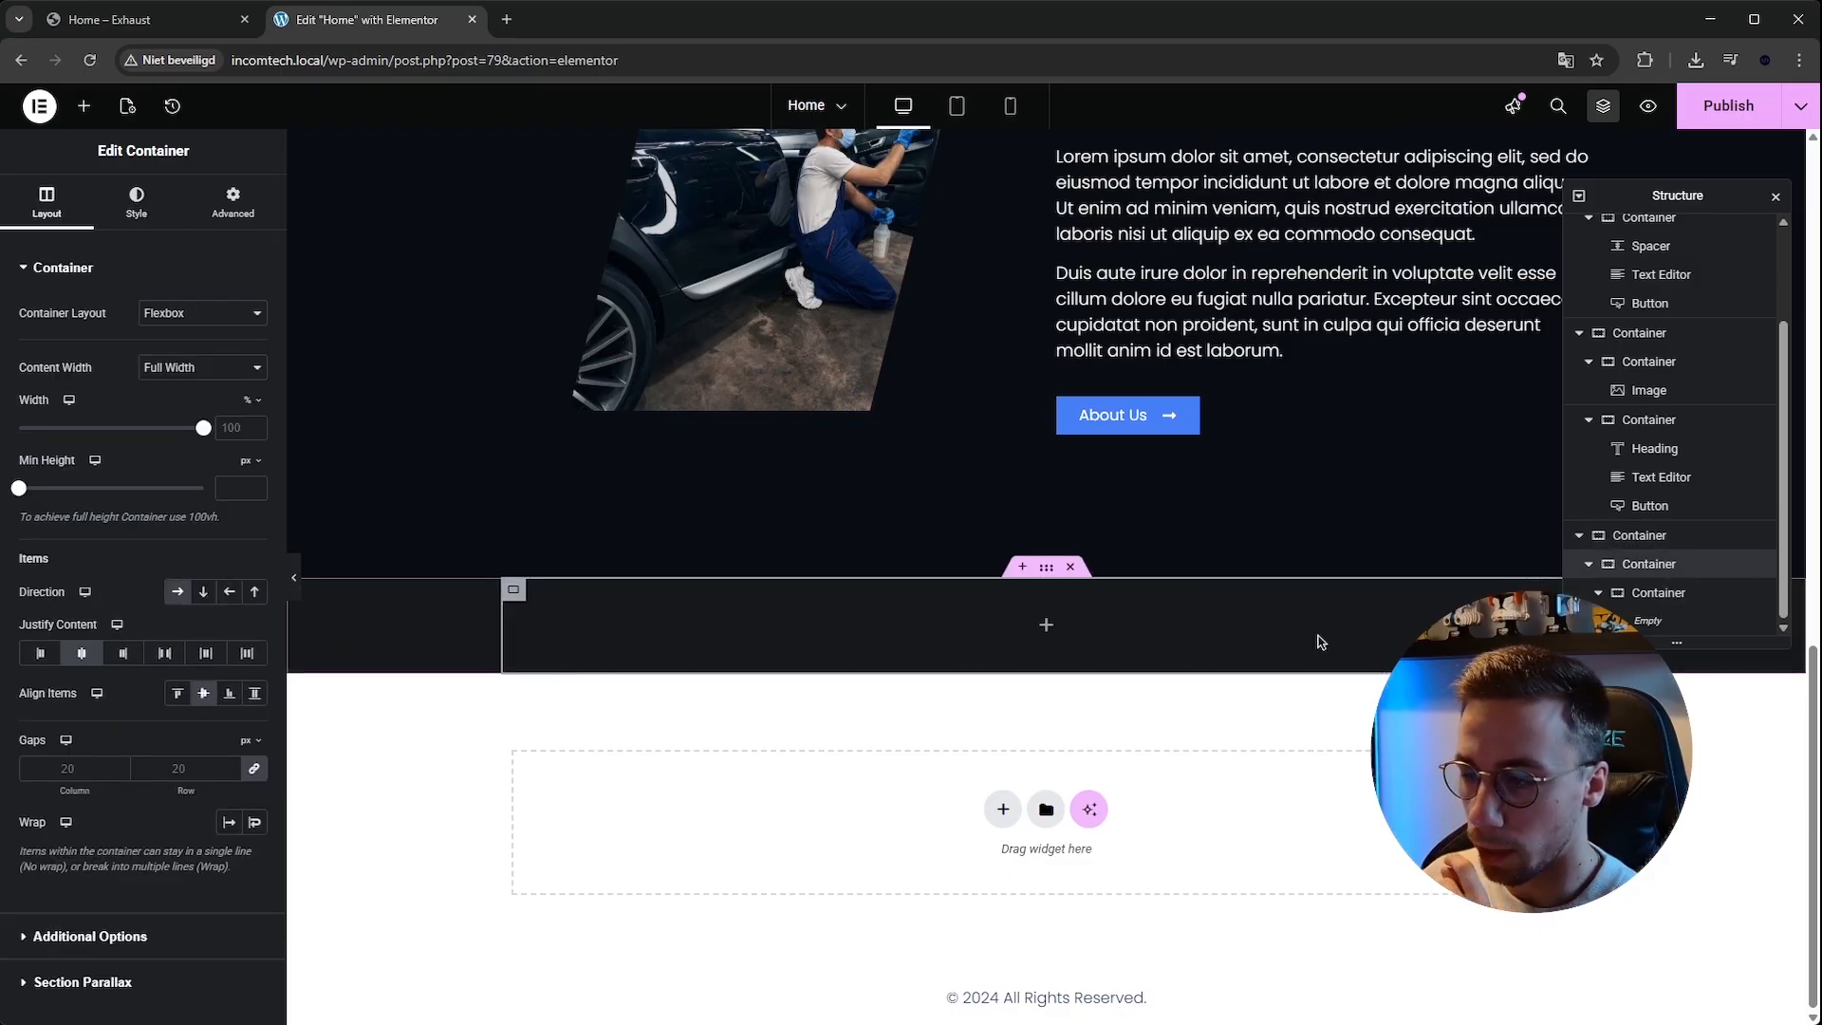
left_click(1640, 536)
left_click(1652, 592)
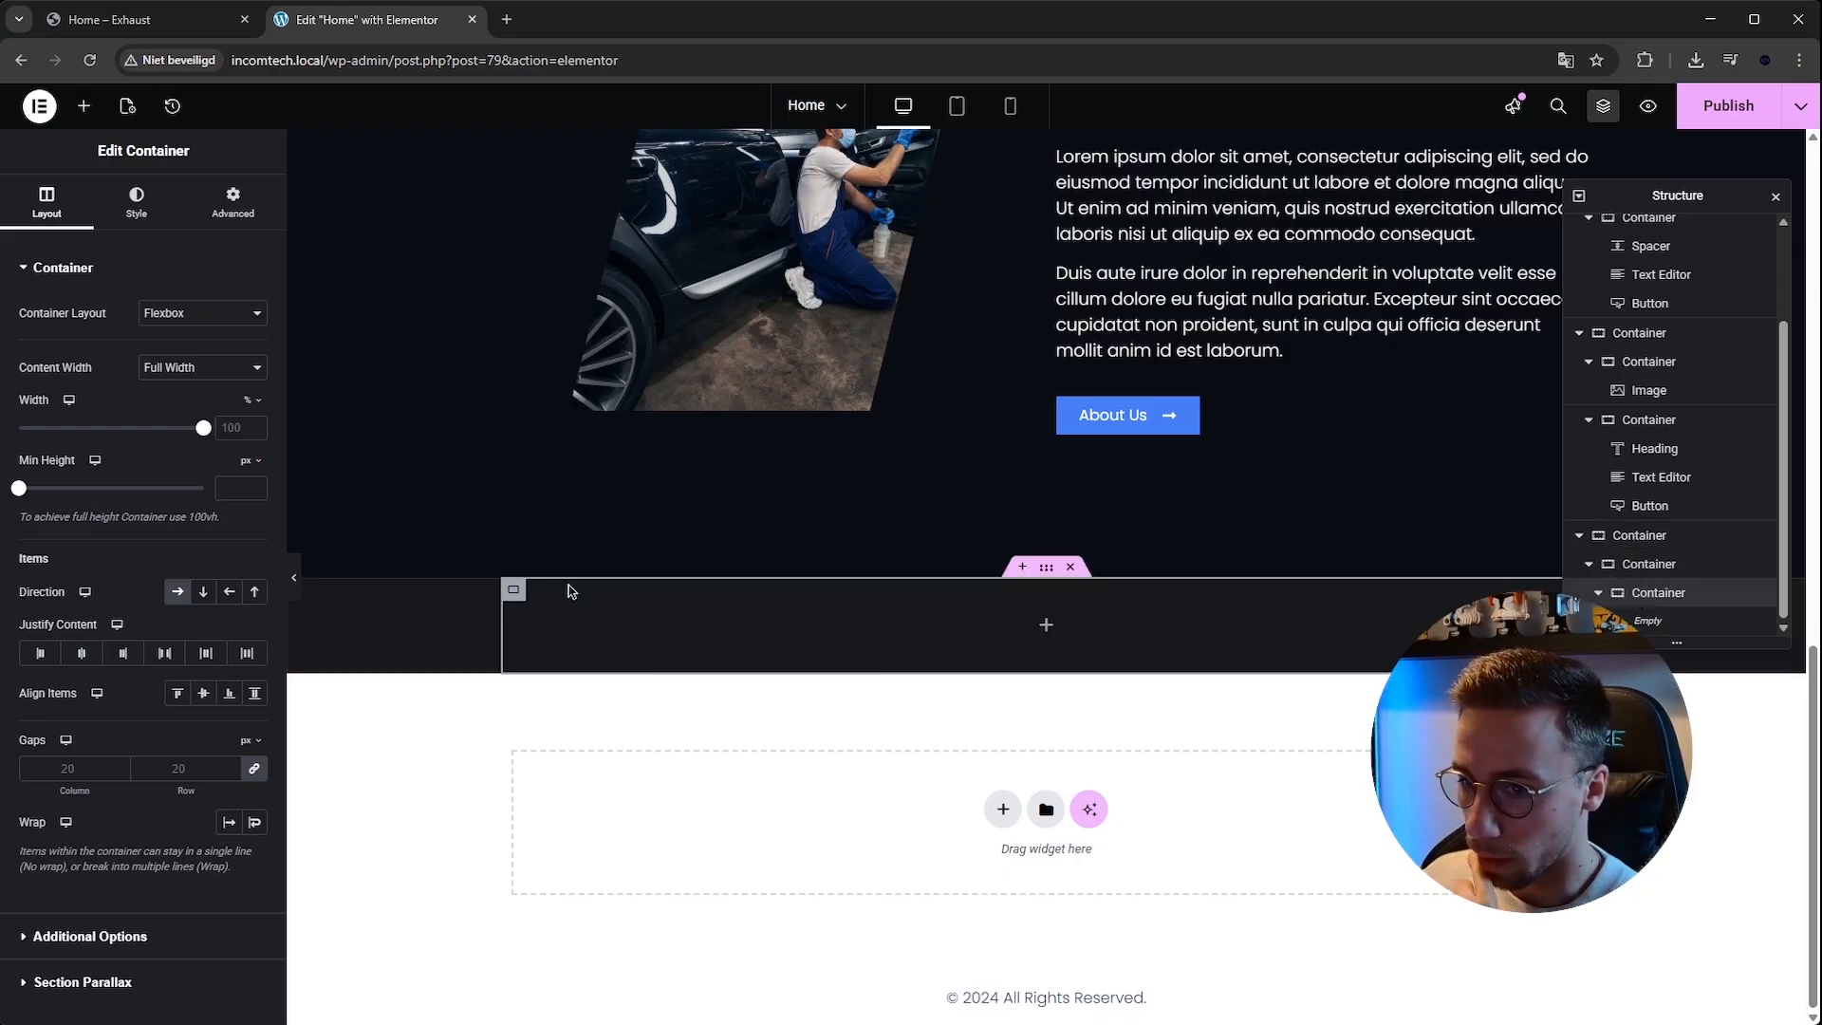
Duplicate the empty inner container so two containers sit side by side.
right_click(510, 591)
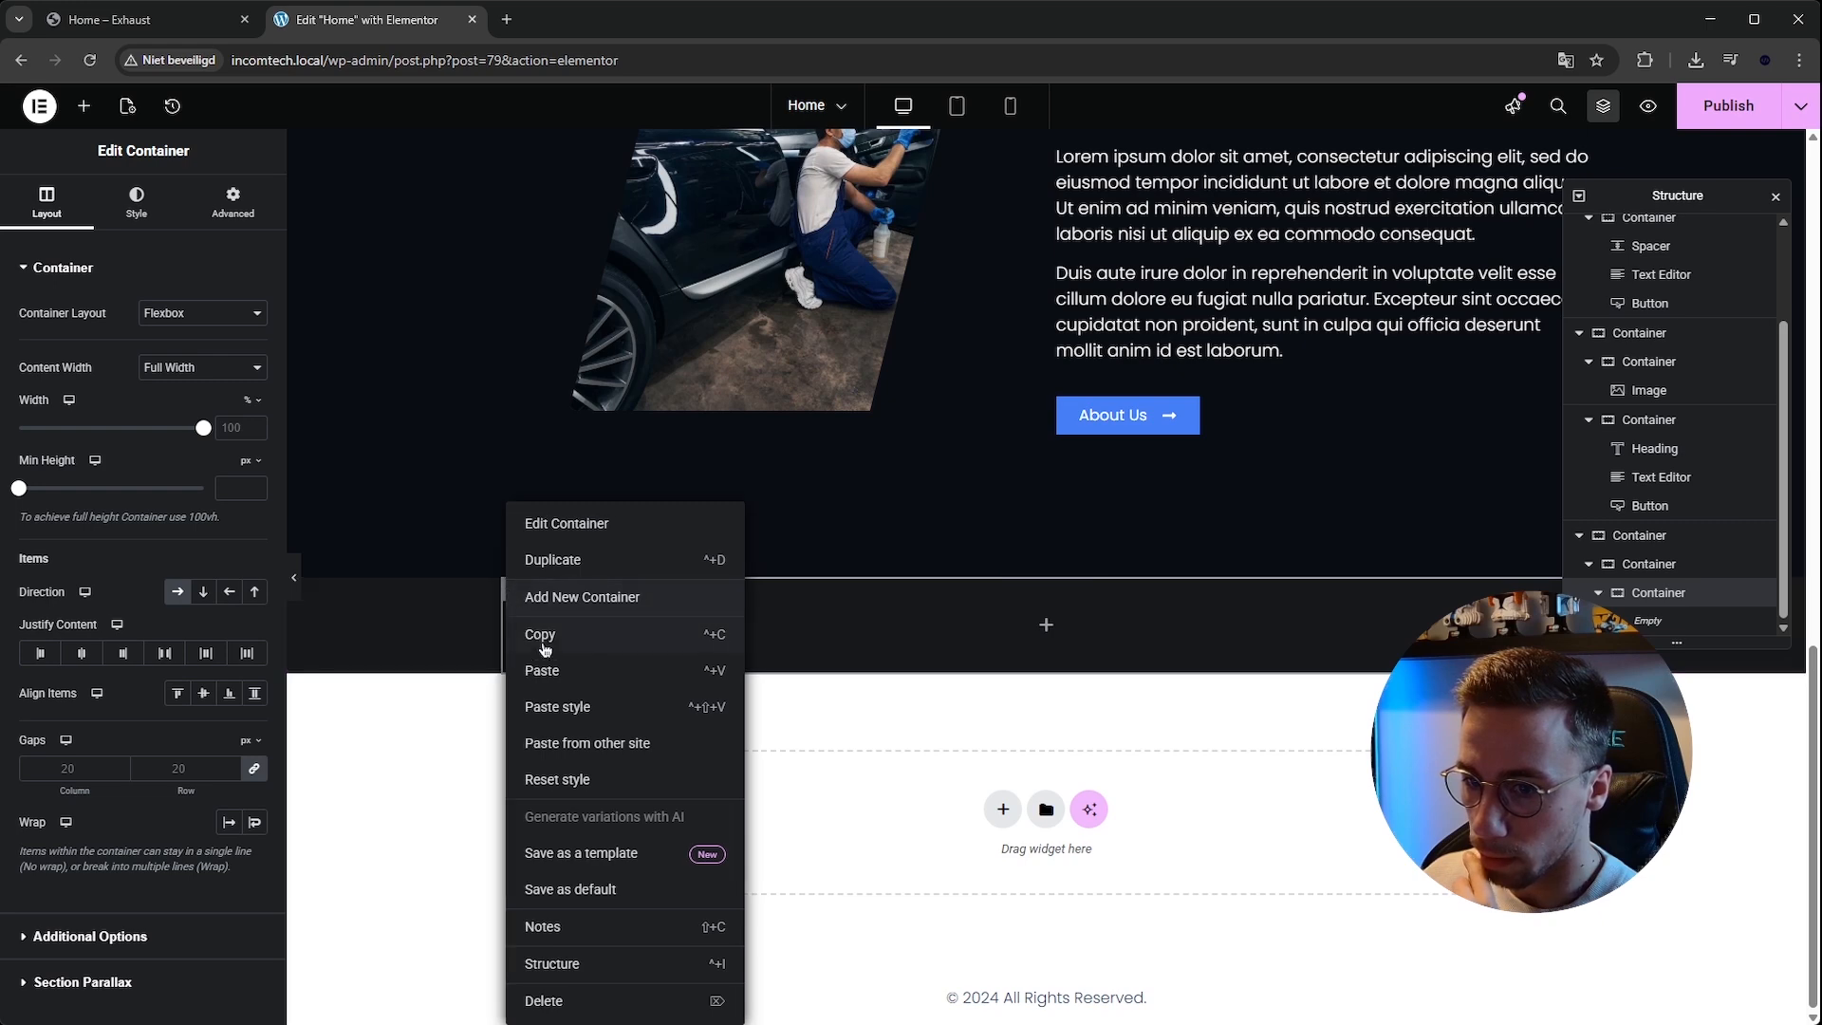
left_click(668, 581)
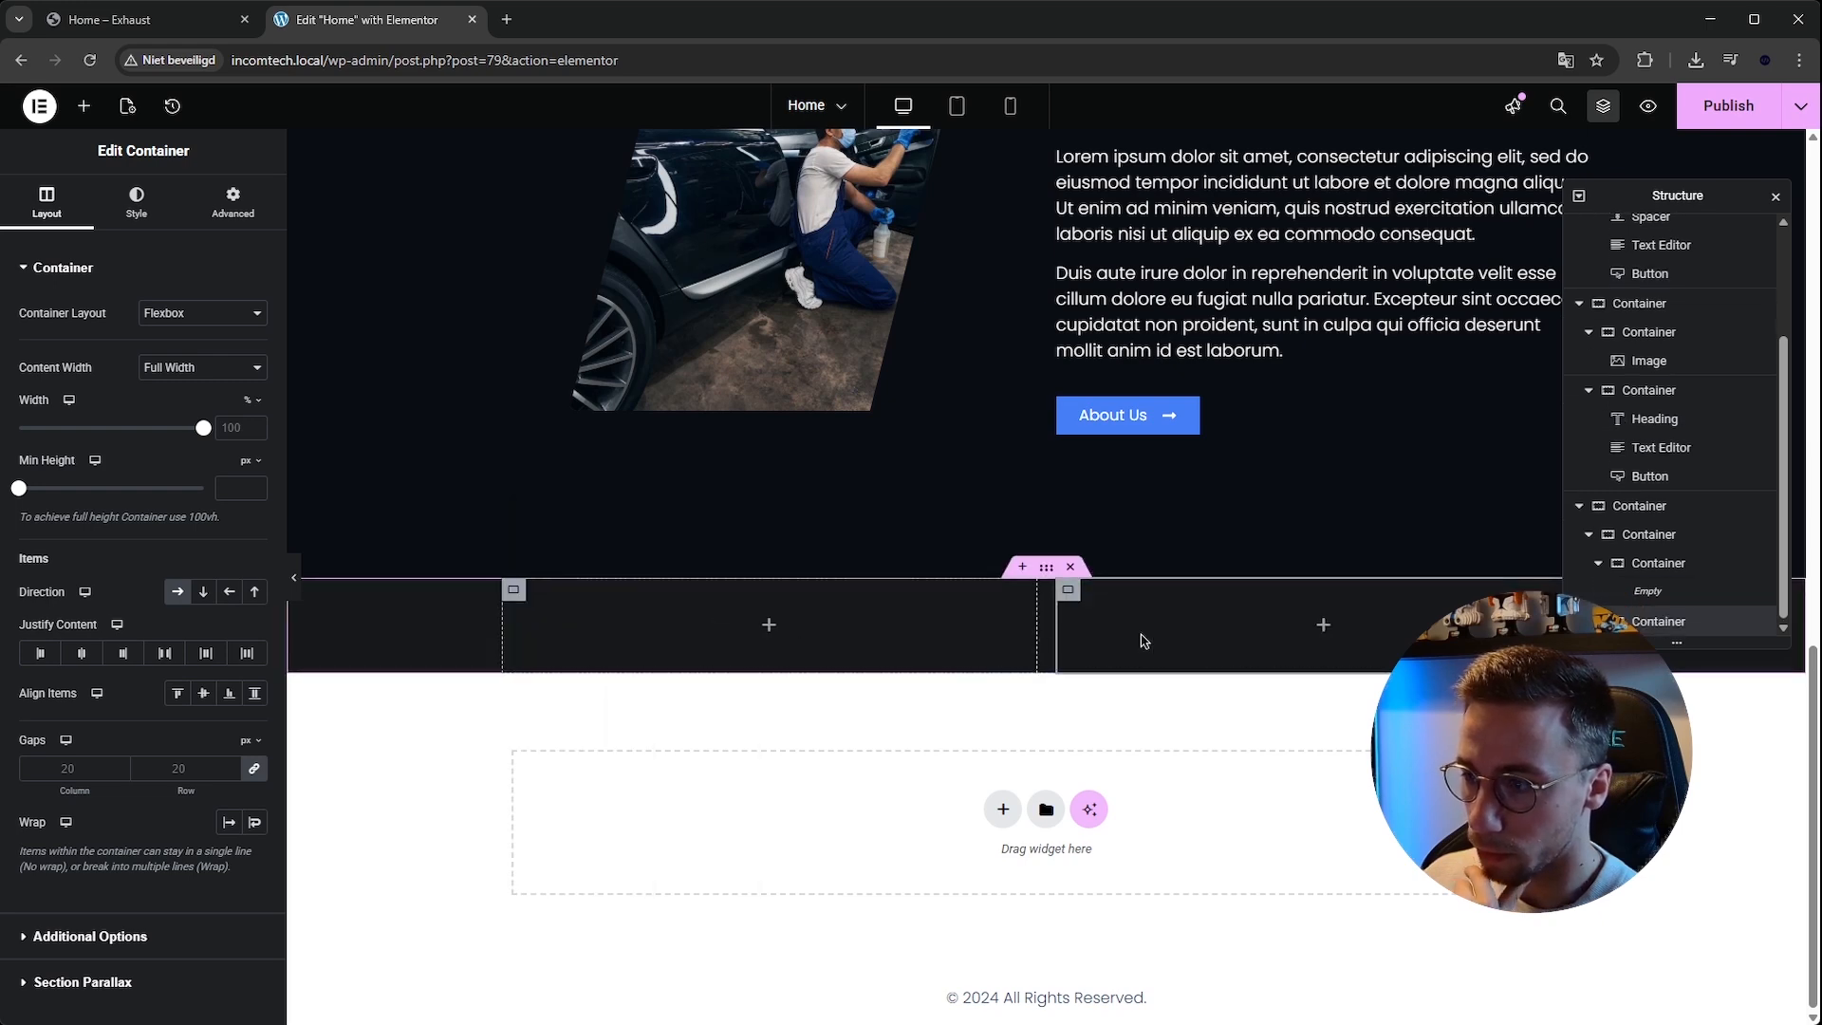
left_click(1600, 564)
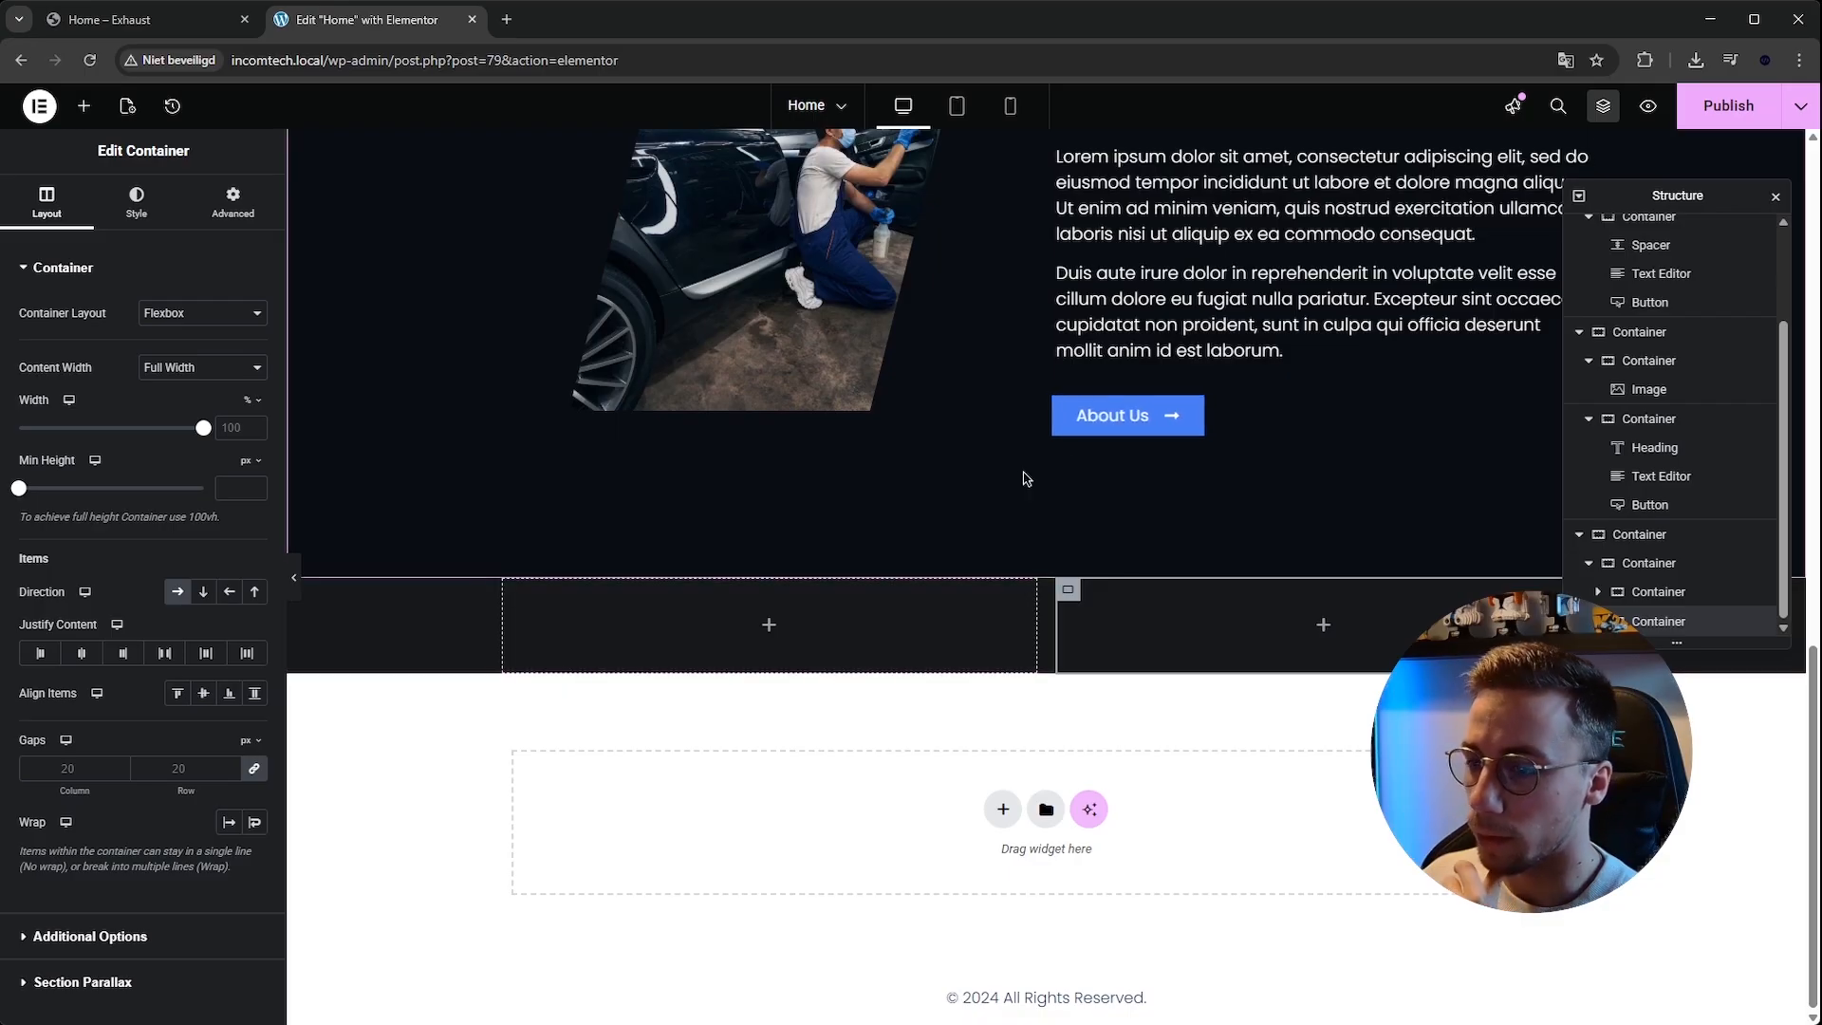
Copy the 'Precision Care for Every Journey' heading from the About section and paste it into the left inner container.
scroll(1163, 328, "up", 3)
right_click(1163, 327)
left_click(1134, 180)
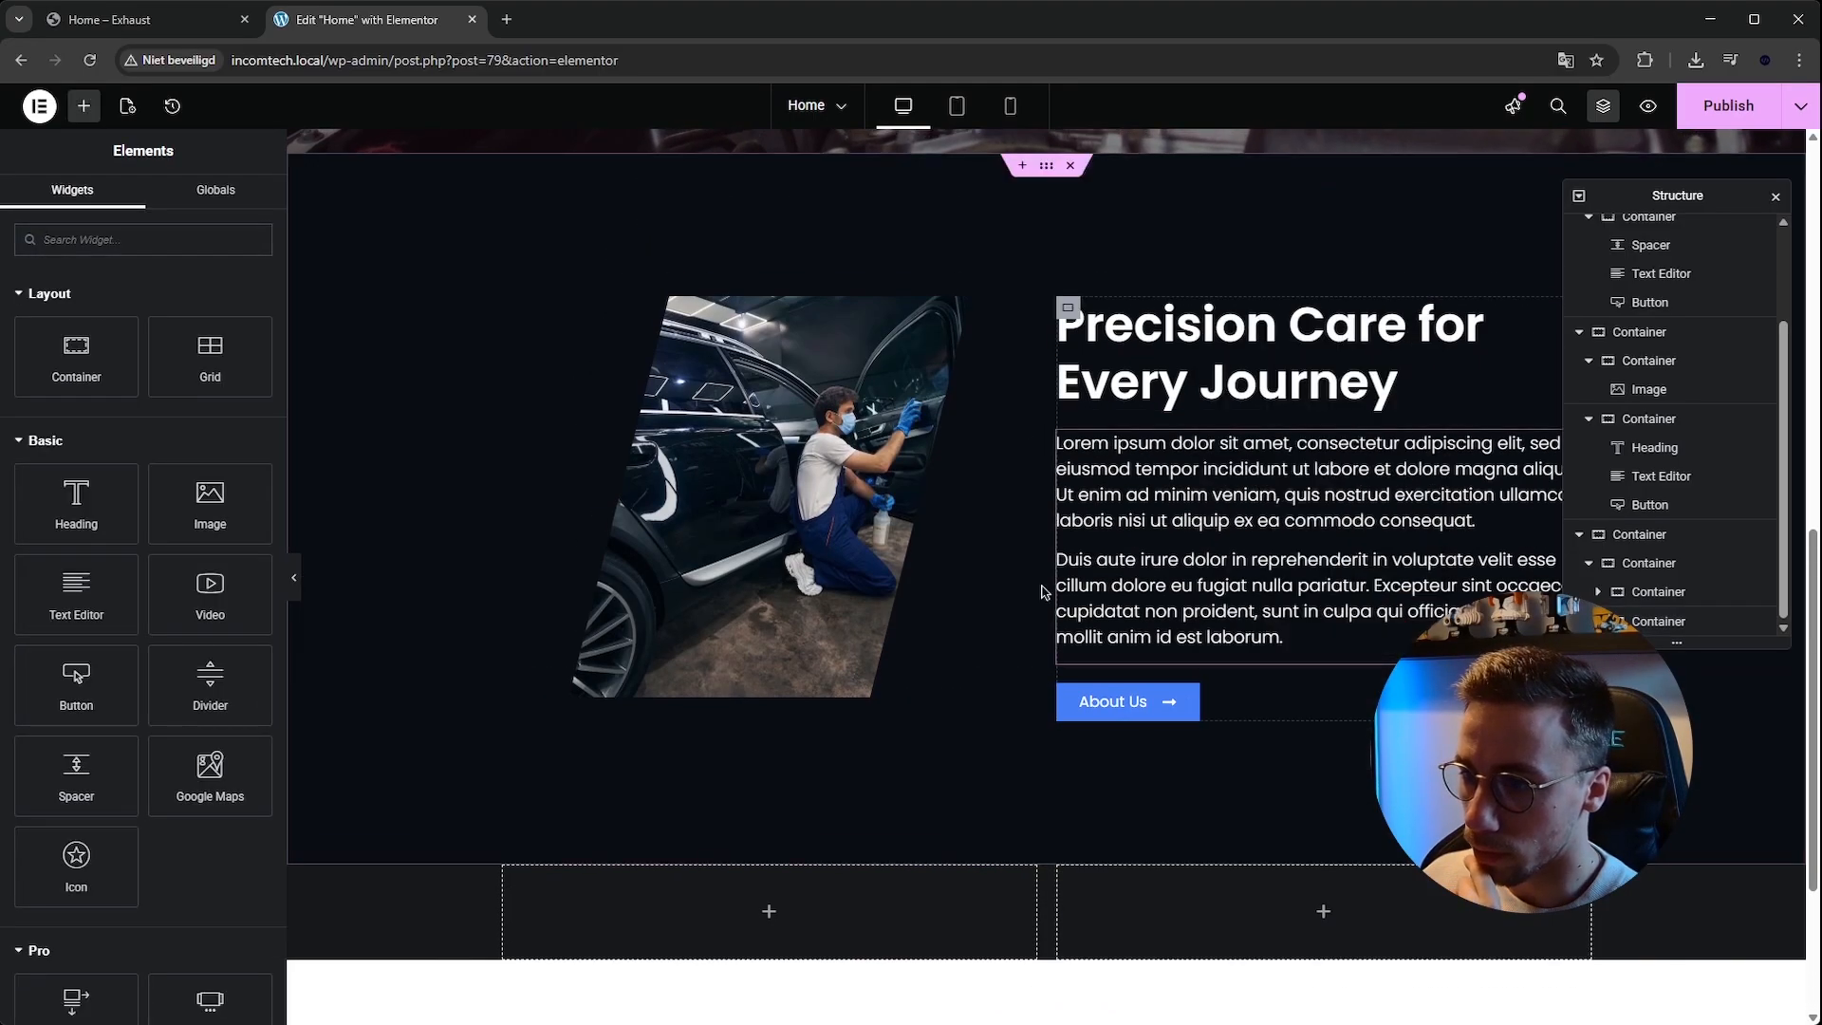
scroll(762, 570, "down", 3)
right_click(762, 632)
left_click(837, 690)
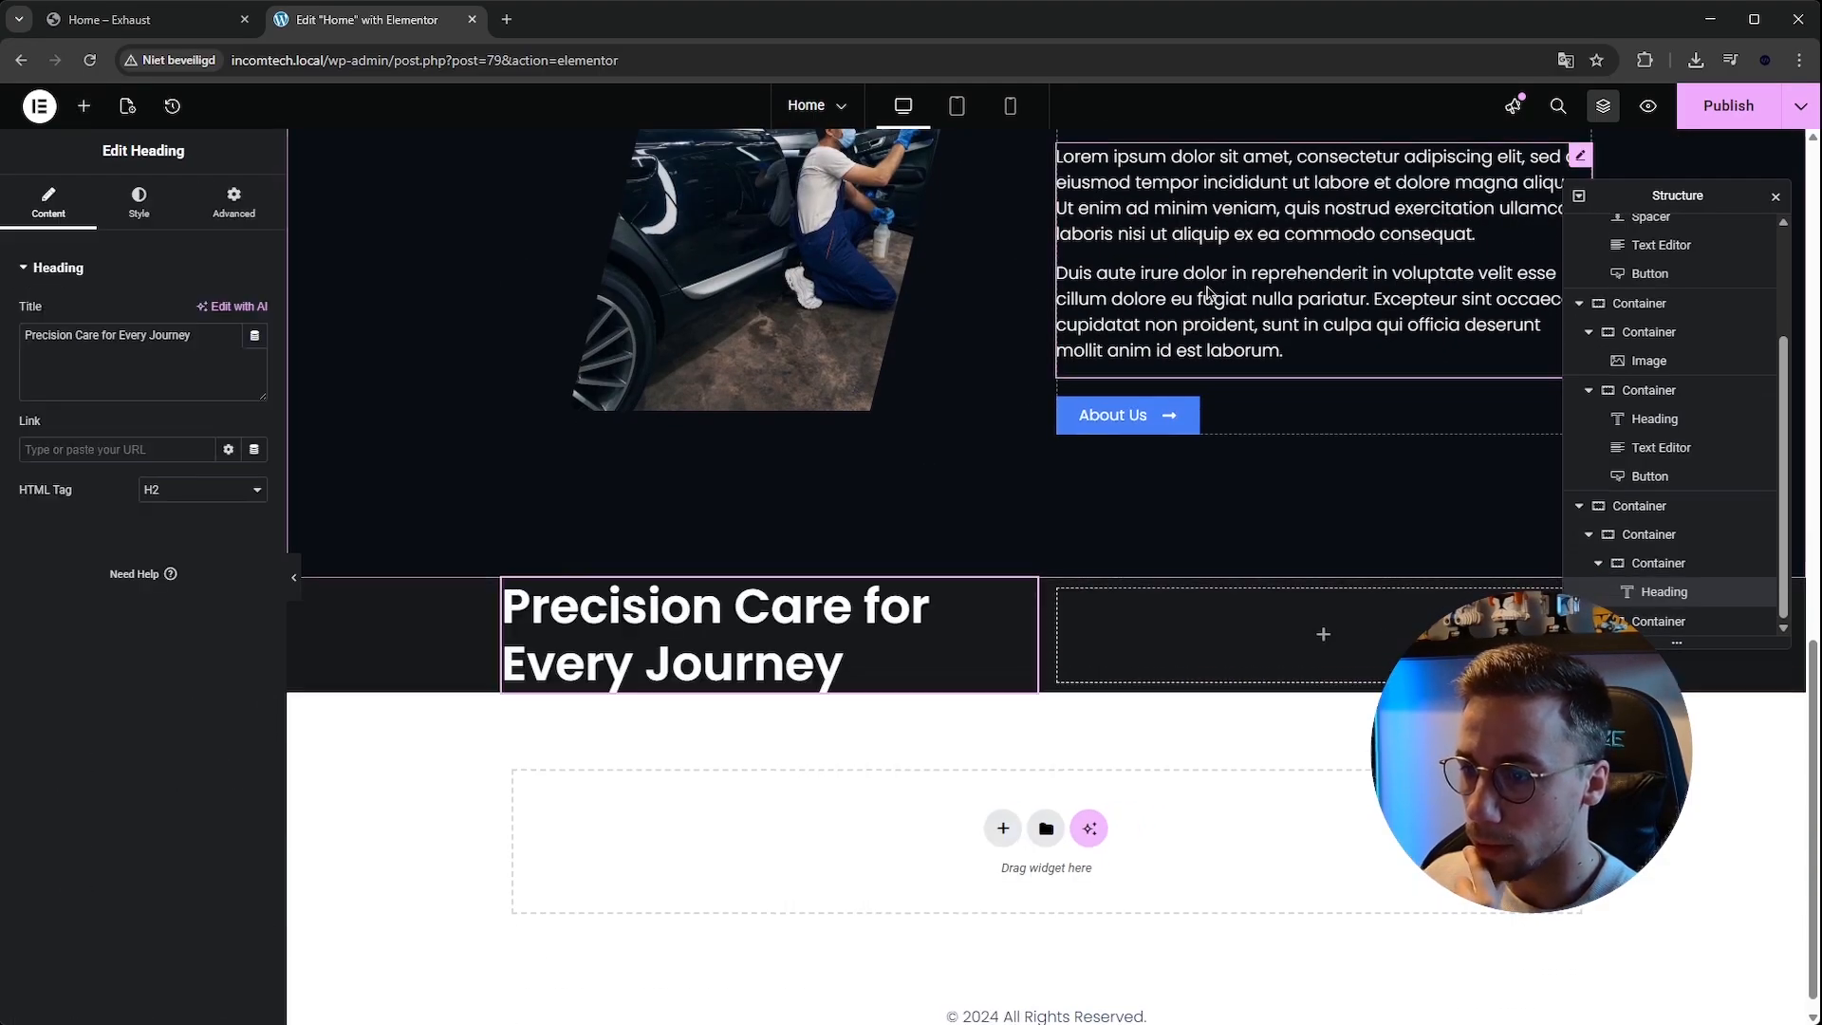
Copy the About section's text editor widget and paste it into the right inner container.
right_click(1213, 300)
left_click(1243, 383)
right_click(1269, 633)
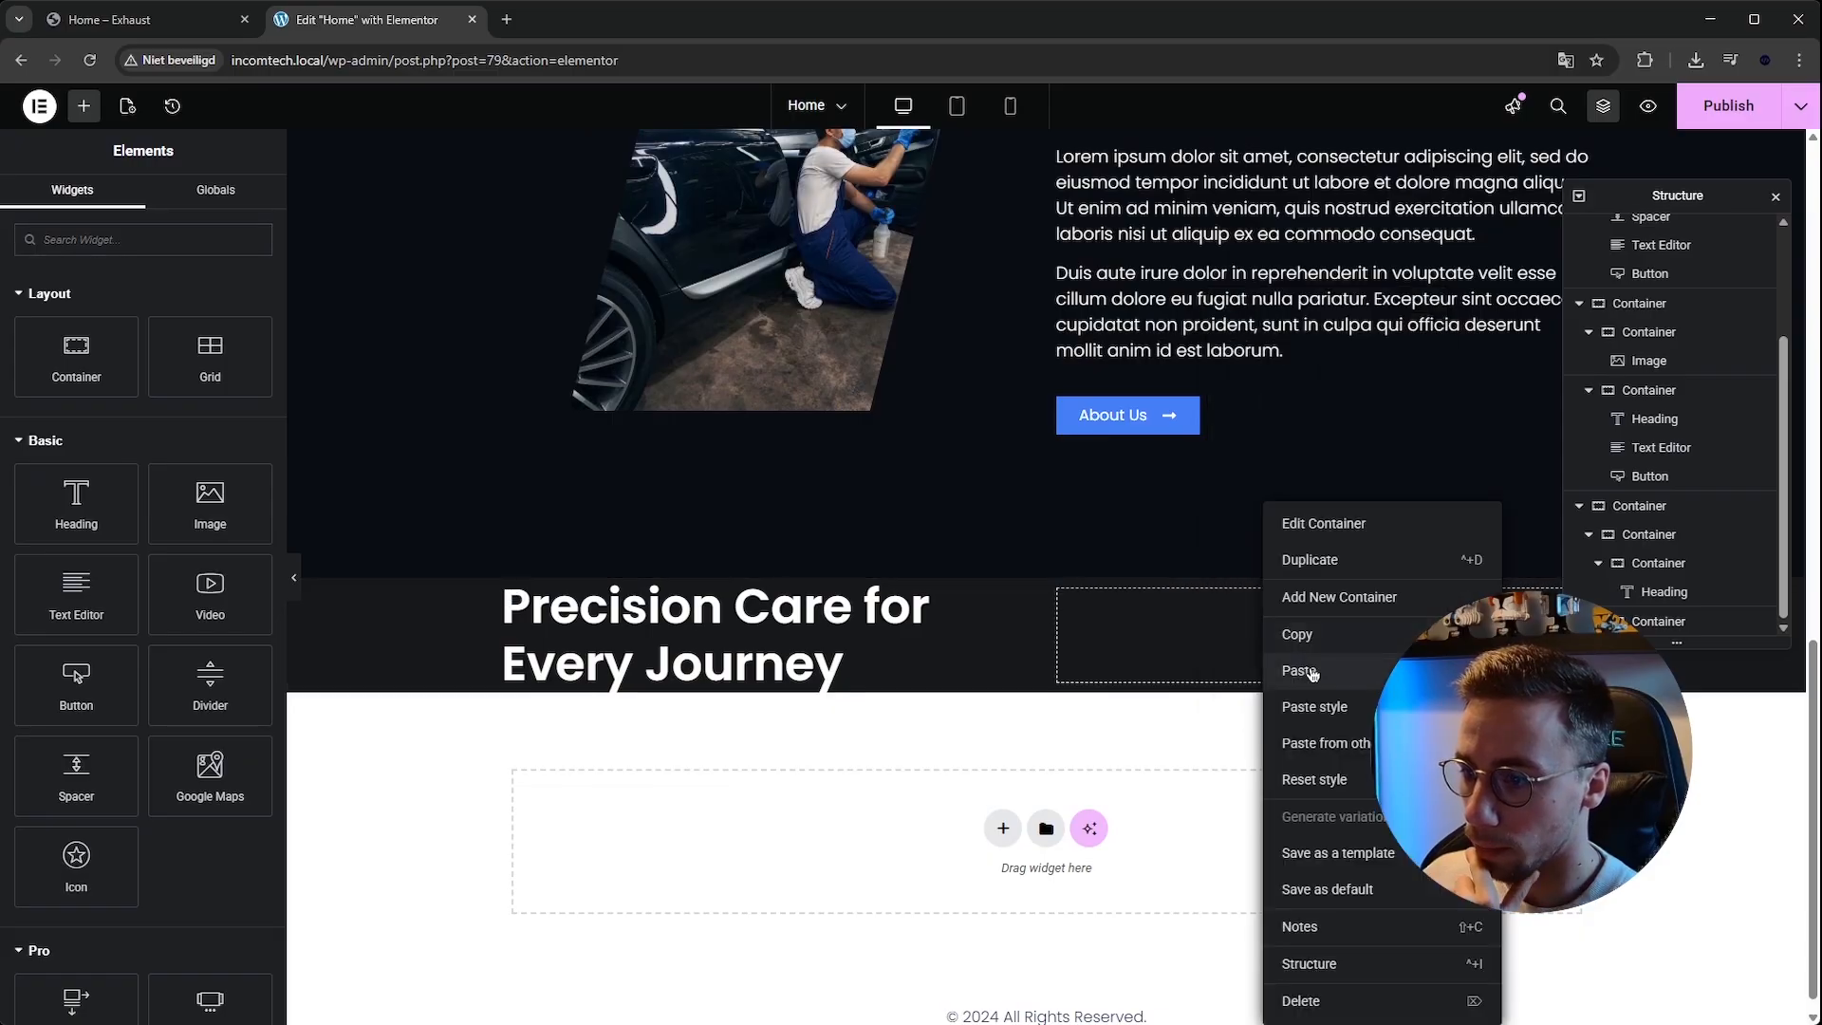
left_click(1312, 674)
Copy the title from the reference template and set the pasted heading to 'Because Your Car Deserves the Best'.
left_click(142, 19)
left_click_drag(409, 242, 835, 343)
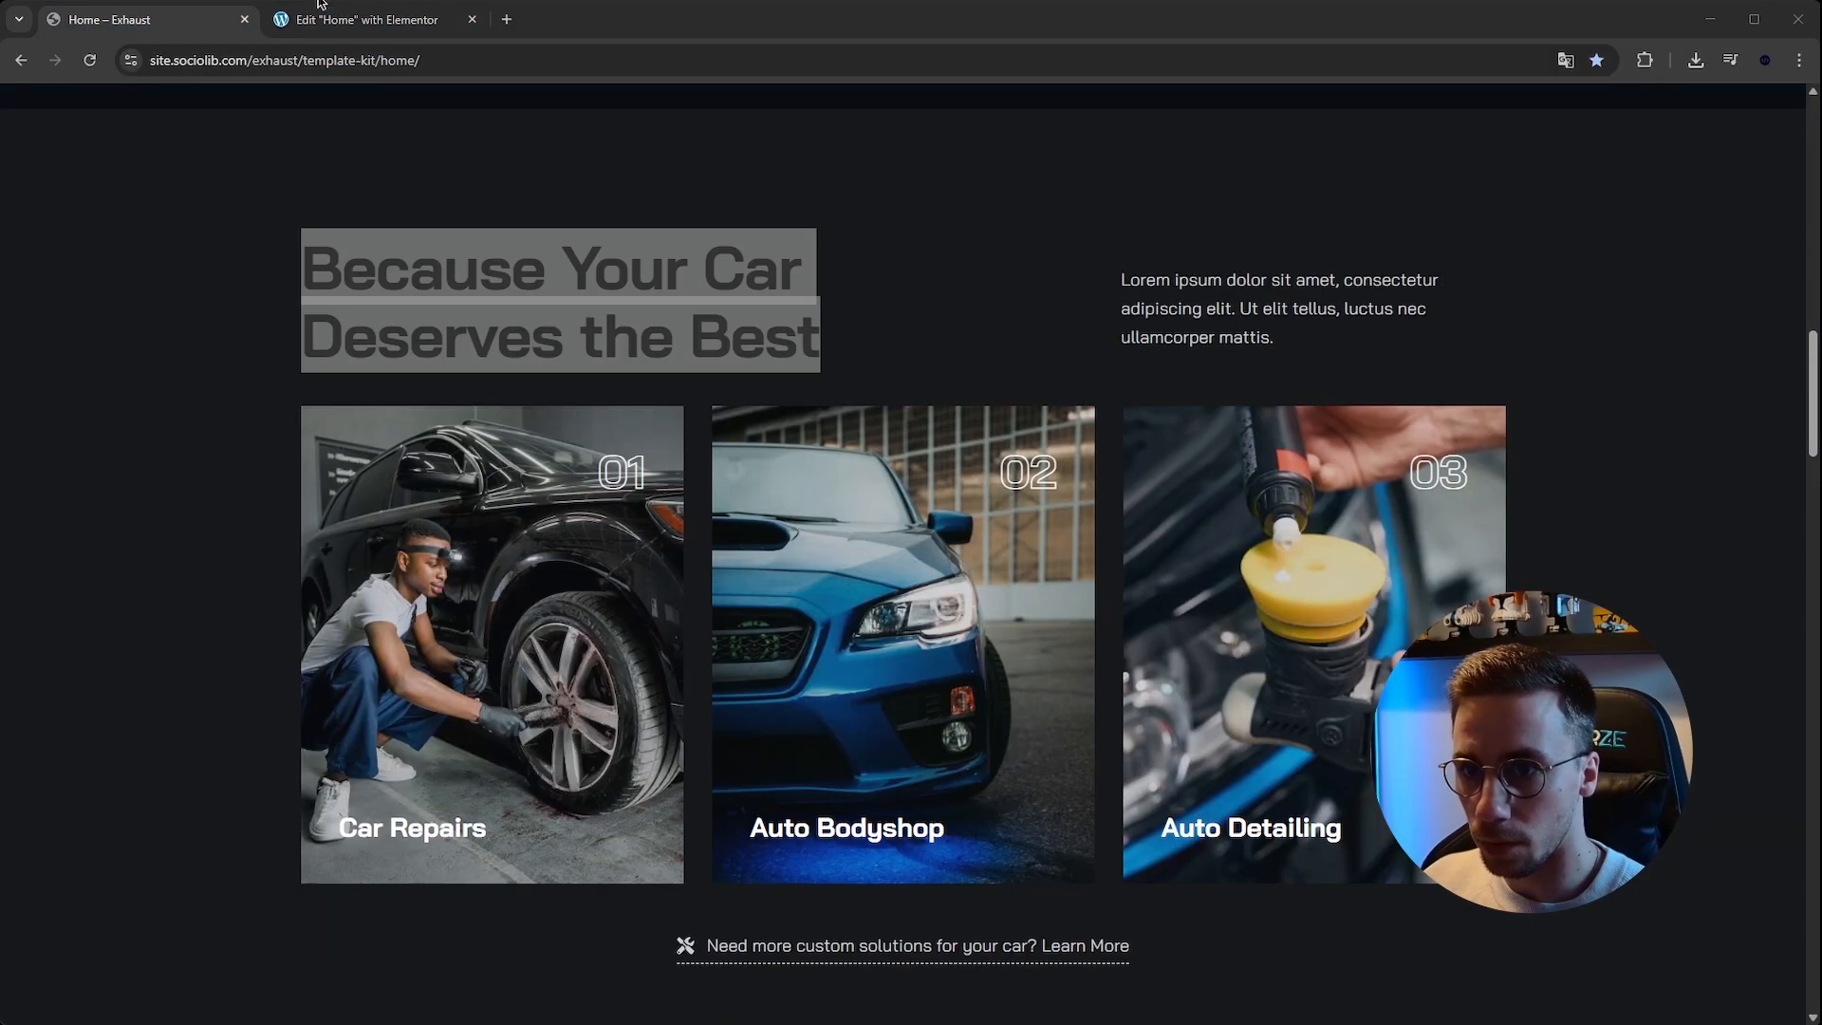
key("alt+Tab")
left_click(368, 19)
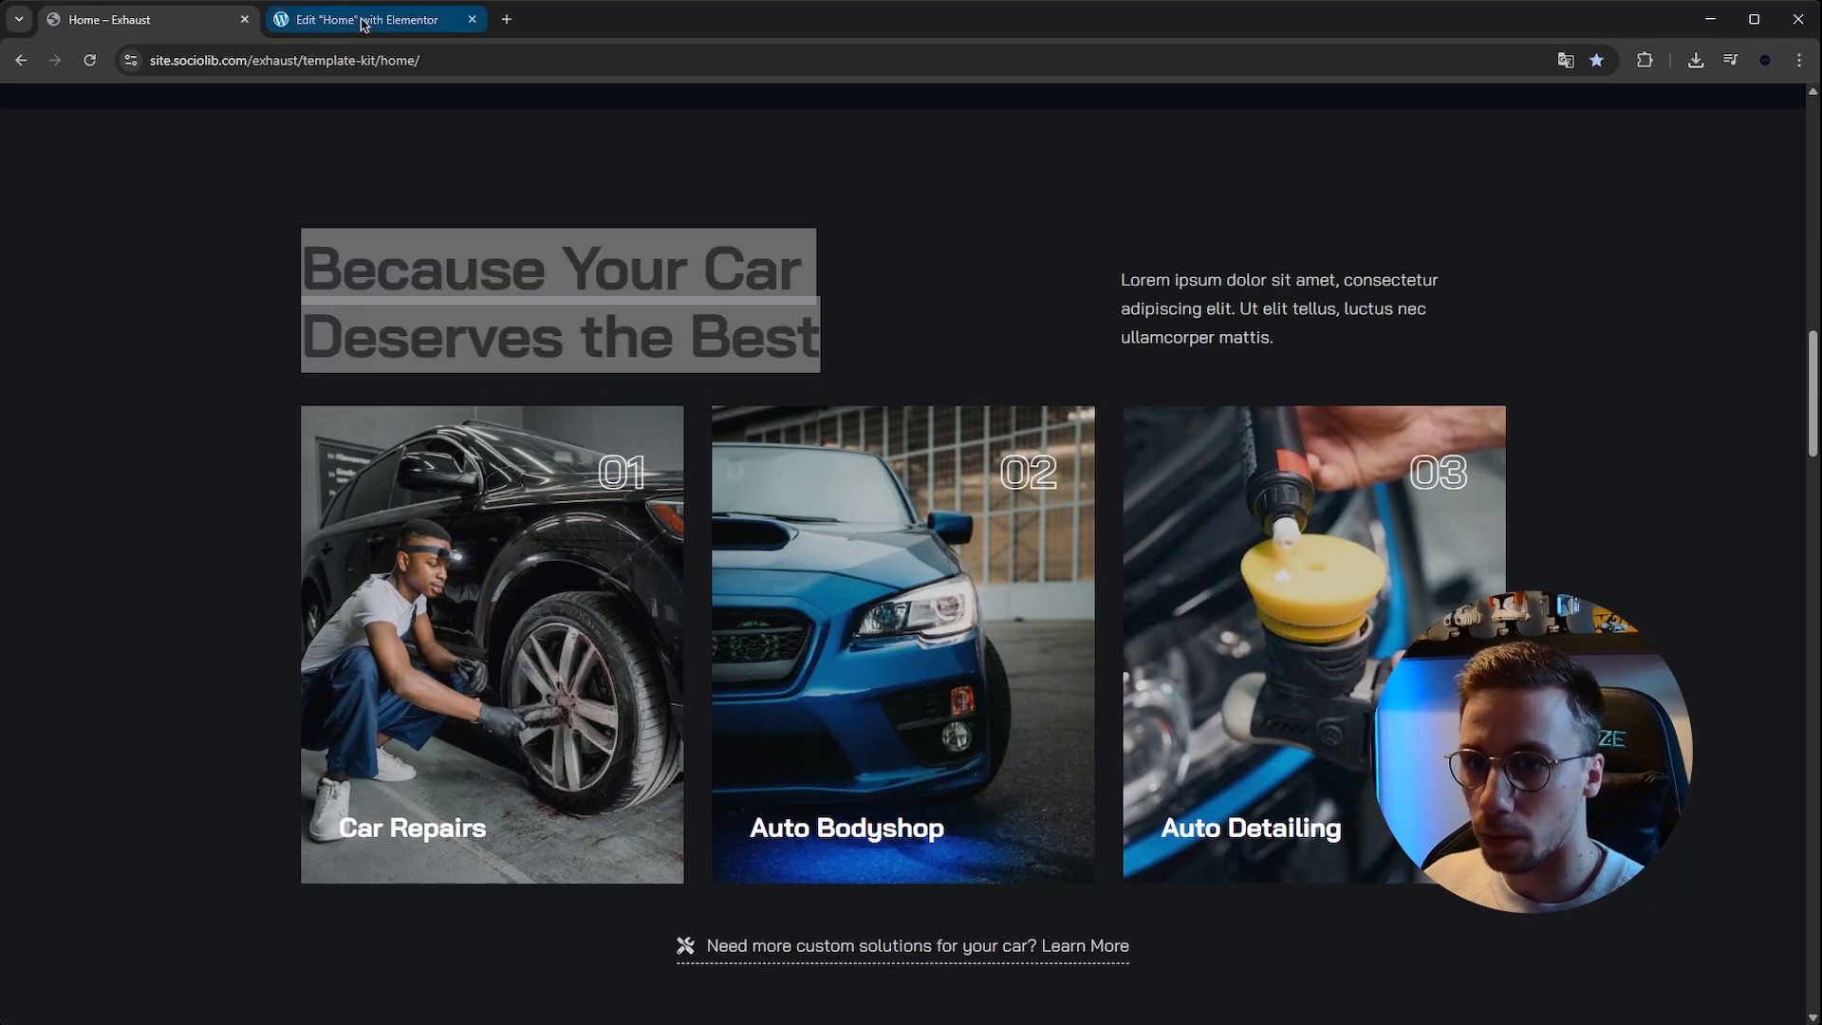
left_click(839, 726)
key("ctrl+a")
key("ctrl+v")
left_click(109, 19)
key("alt+Tab")
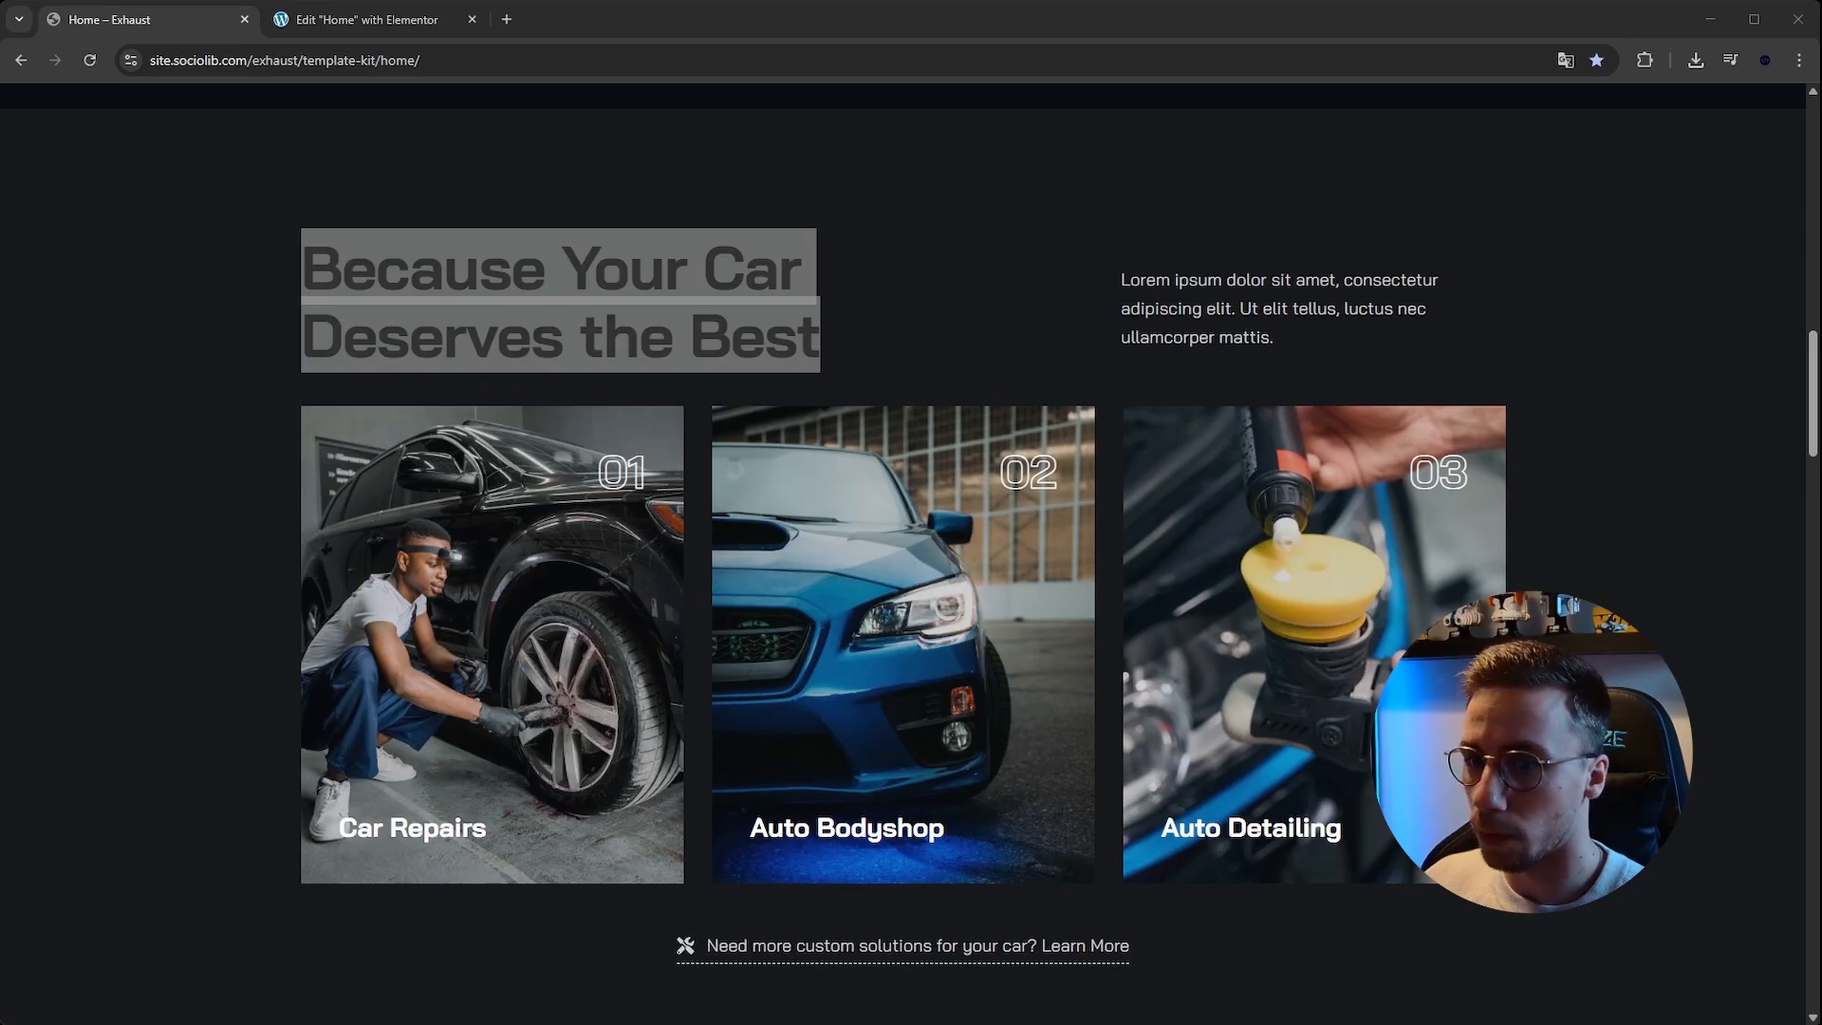
key("alt+Tab")
left_click(368, 19)
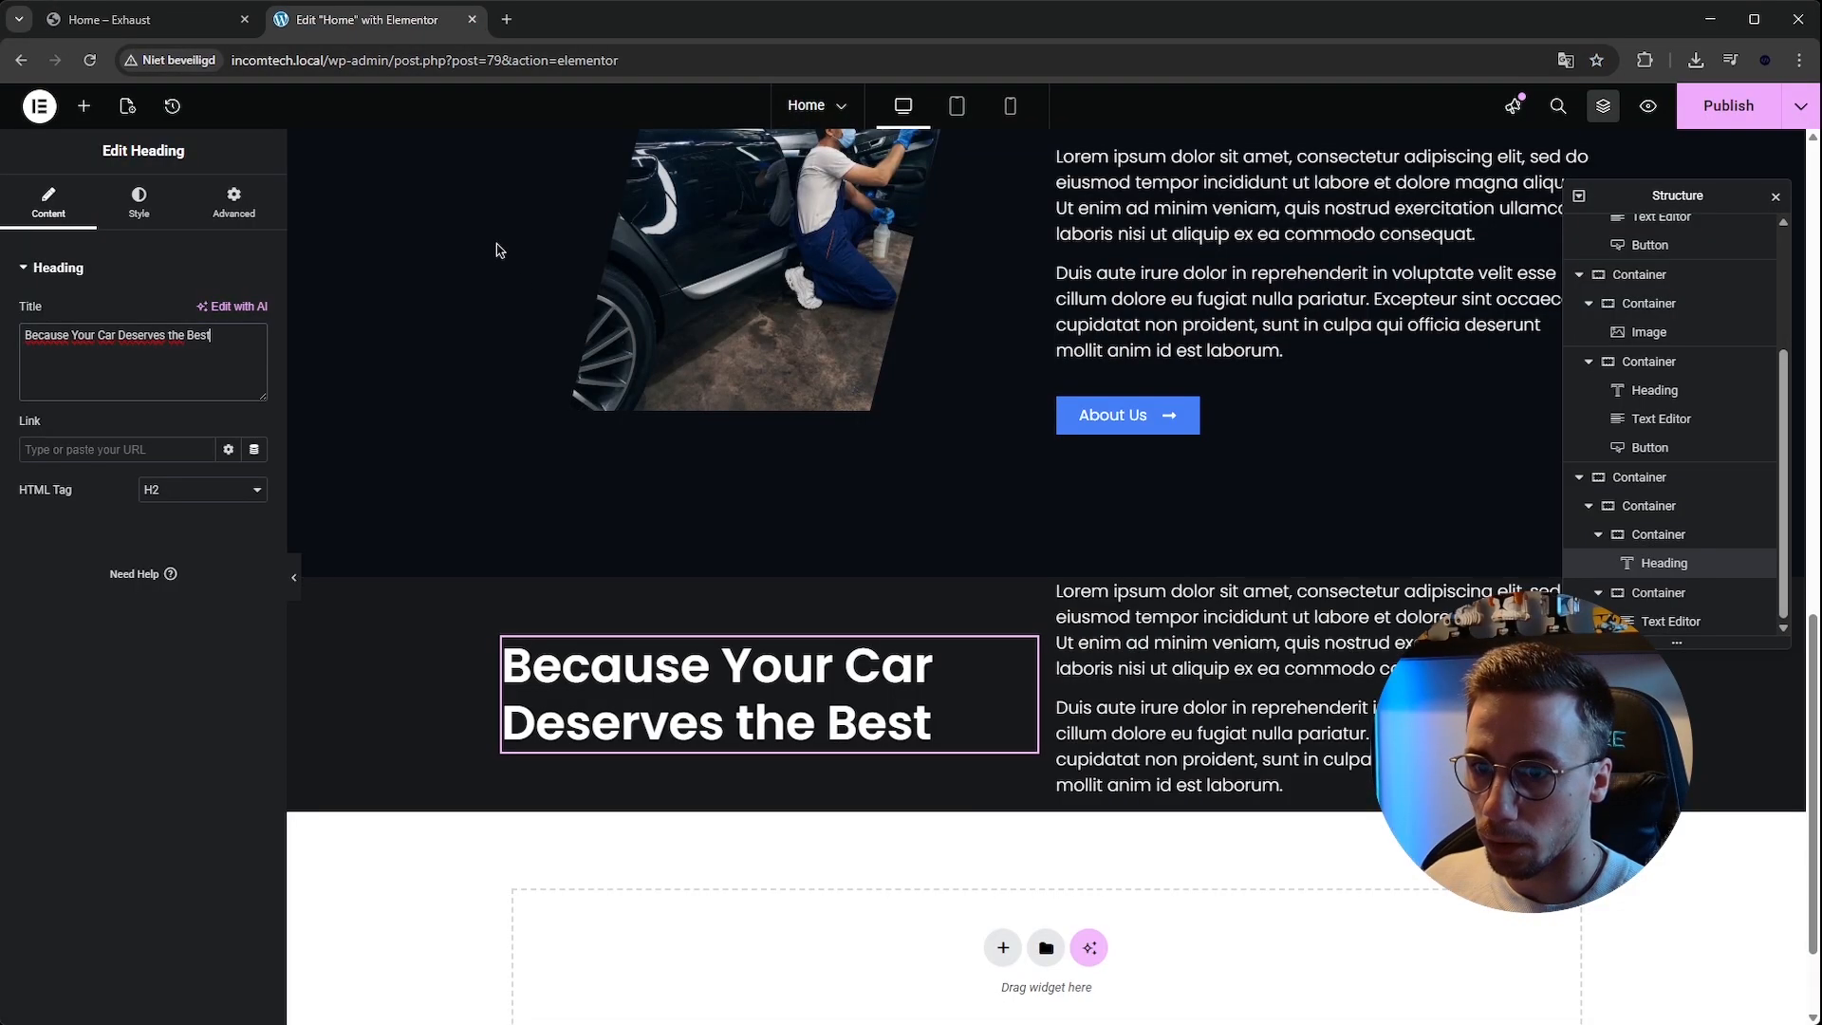
triple_click(178, 367)
left_click(177, 366)
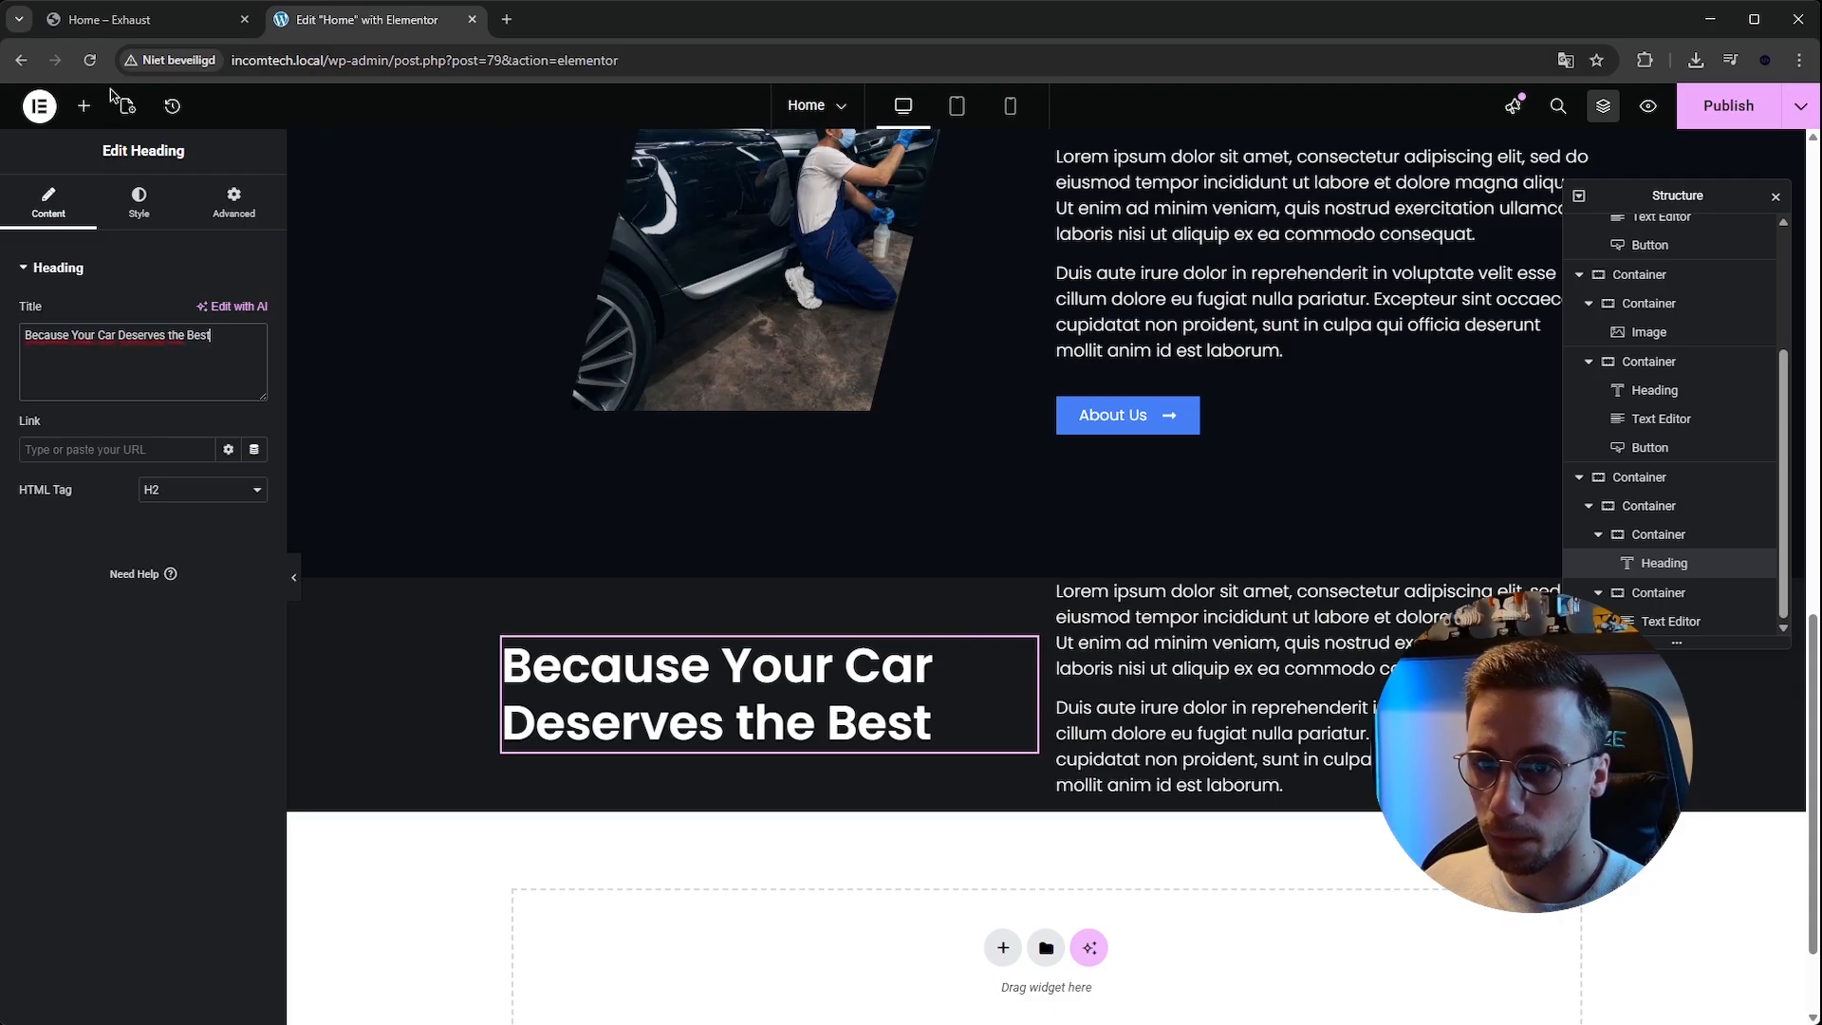
Replace the pasted text editor content with the reference paragraph 'Lorem ipsum dolor sit amet, consectetur adipiscing elit. Ut elit tellus, luctus nec ullamcorper mattis.'.
left_click(137, 19)
left_click(1170, 248)
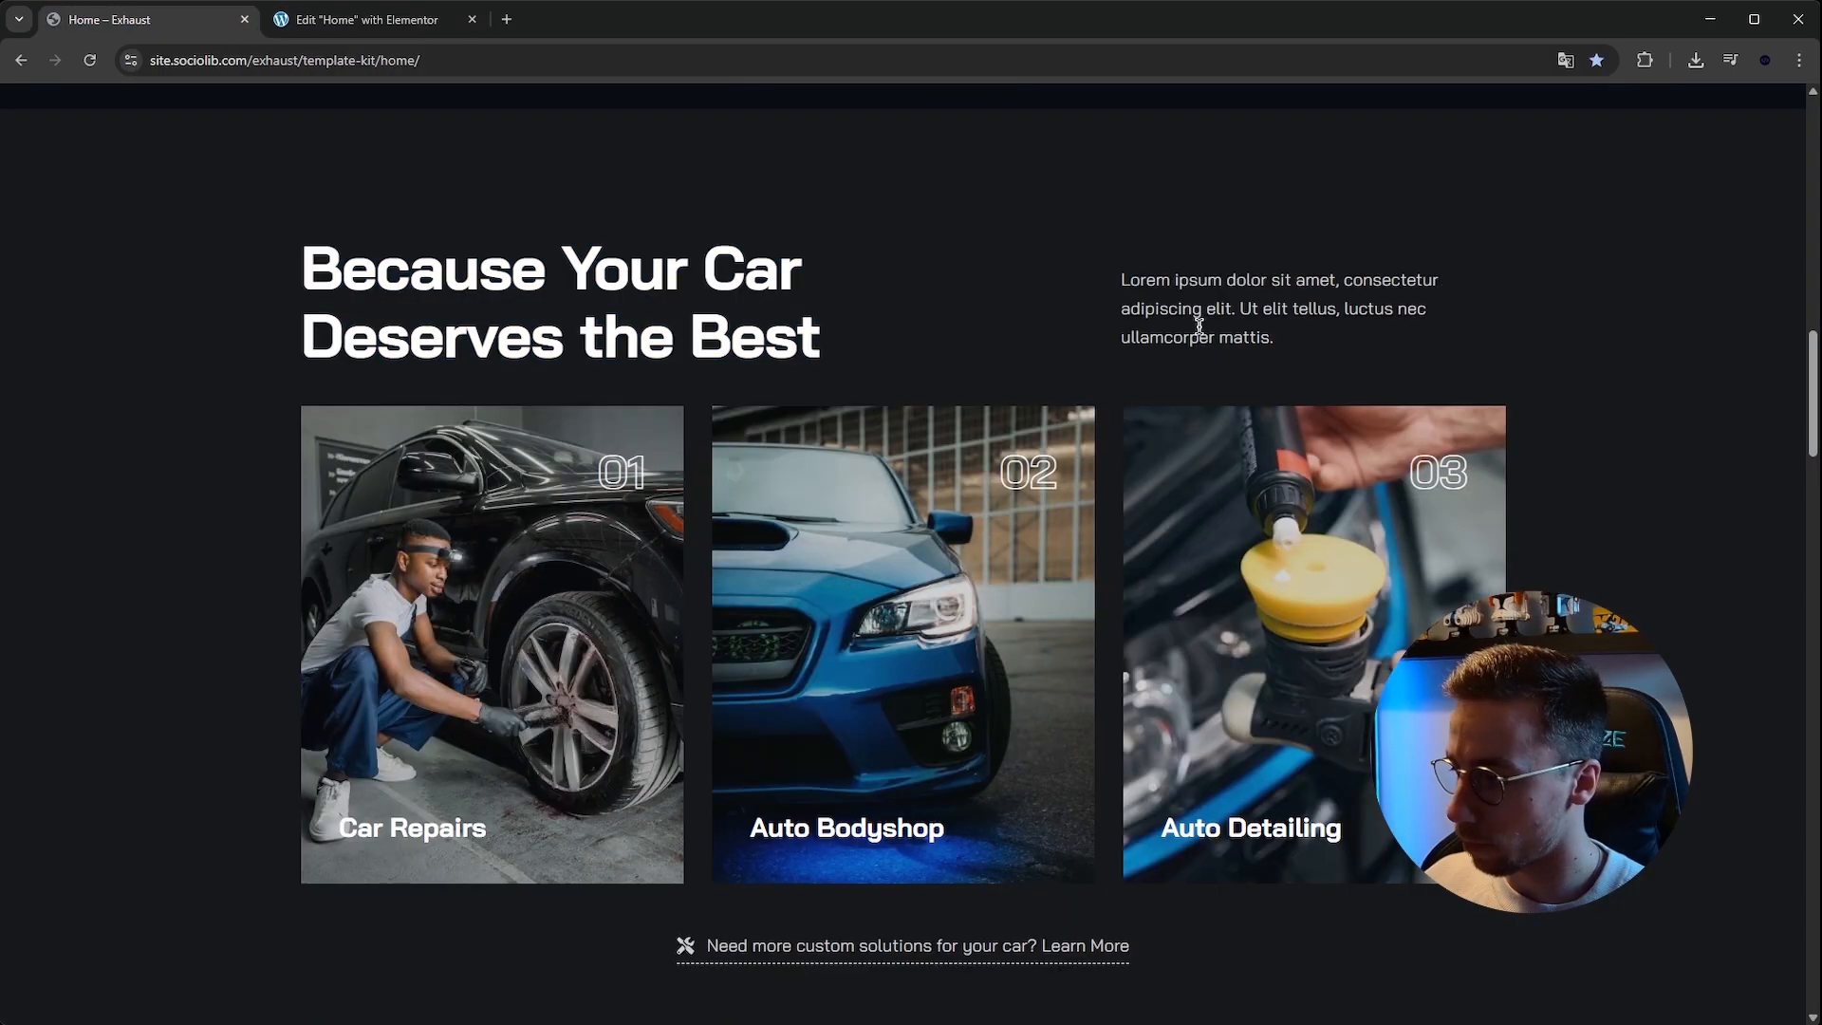
left_click_drag(1317, 360, 1085, 275)
left_click(399, 19)
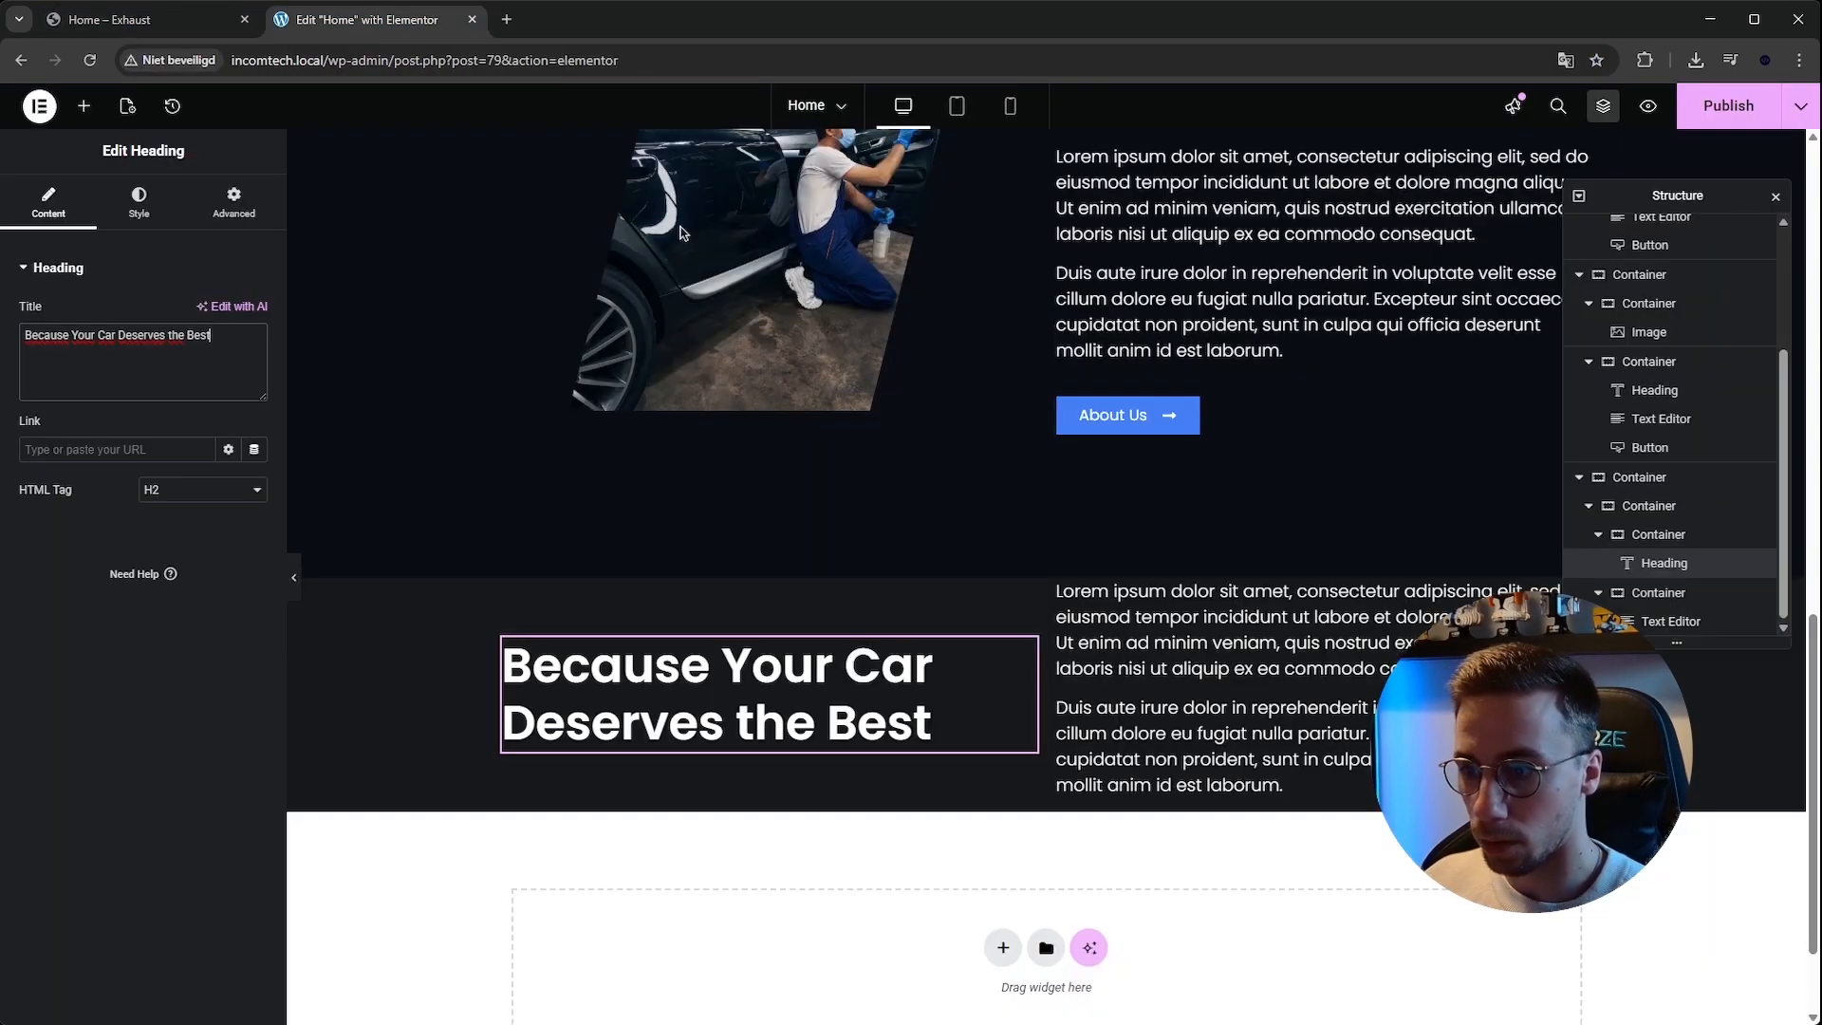
left_click(1103, 680)
left_click(191, 481)
key("ctrl+a")
key("ctrl+v")
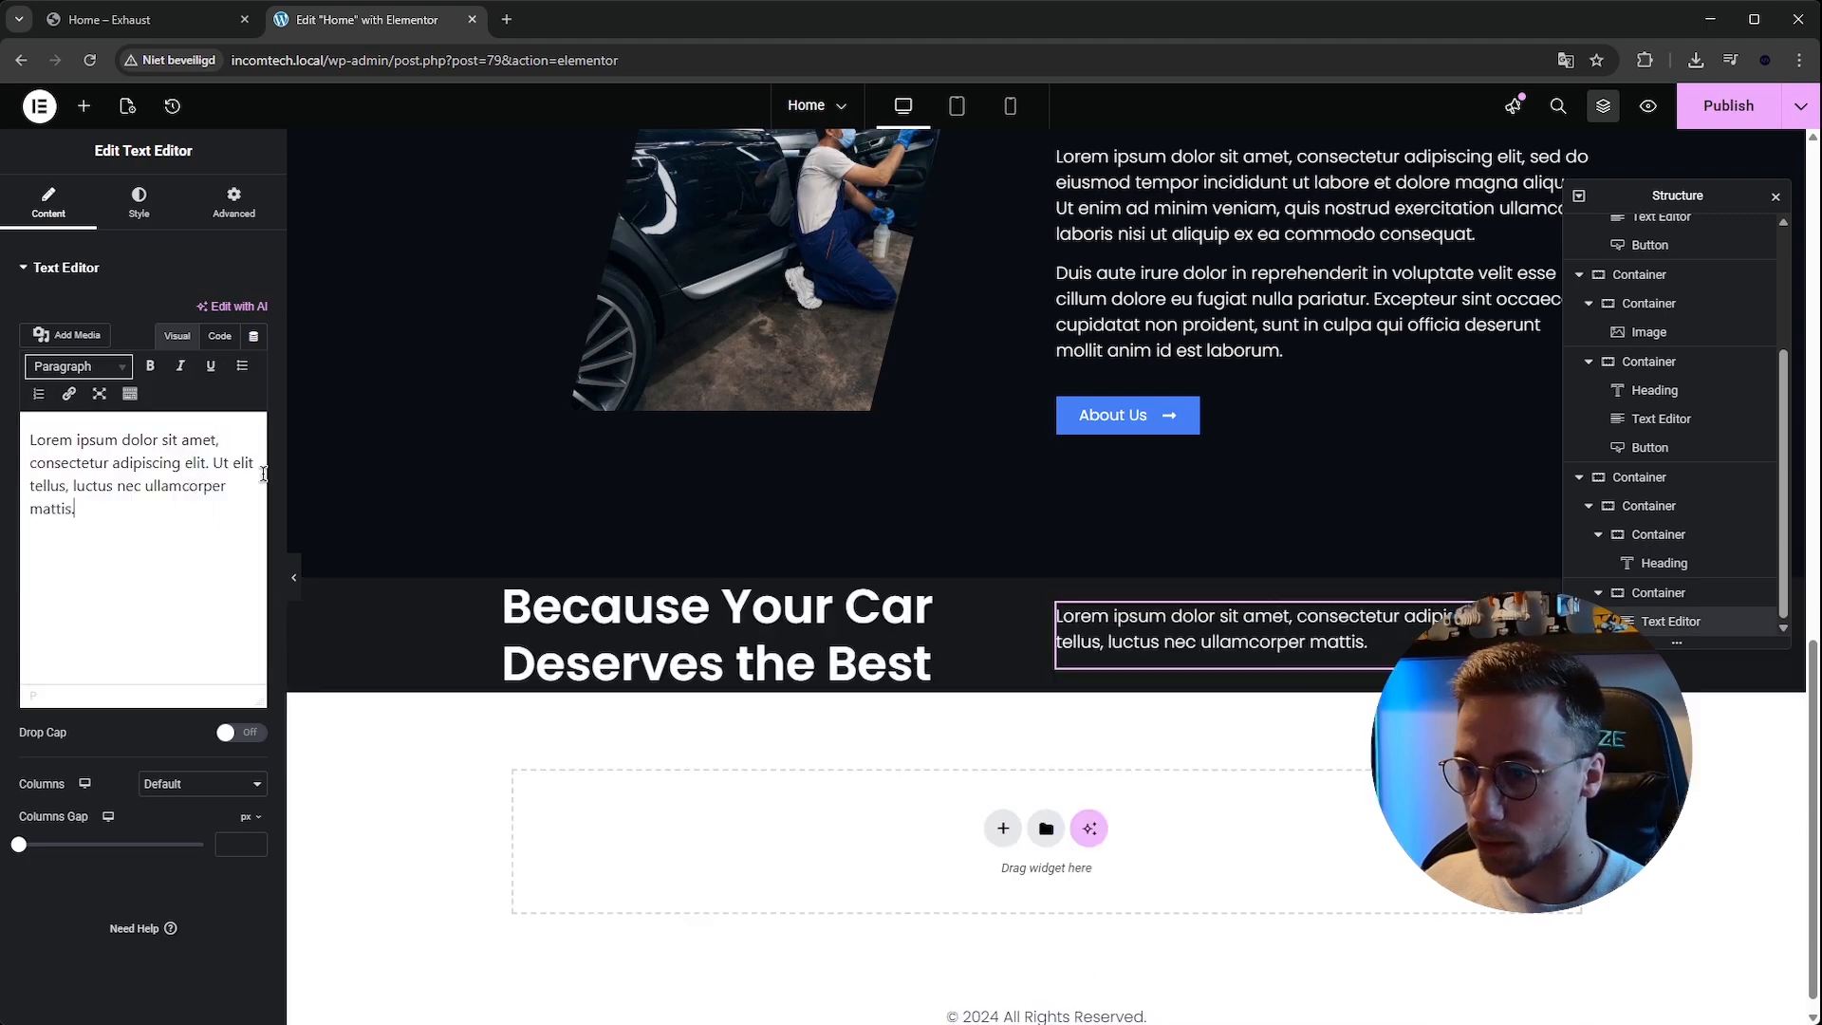
Add a new empty container inside the services section alongside the heading and text row.
left_click(142, 19)
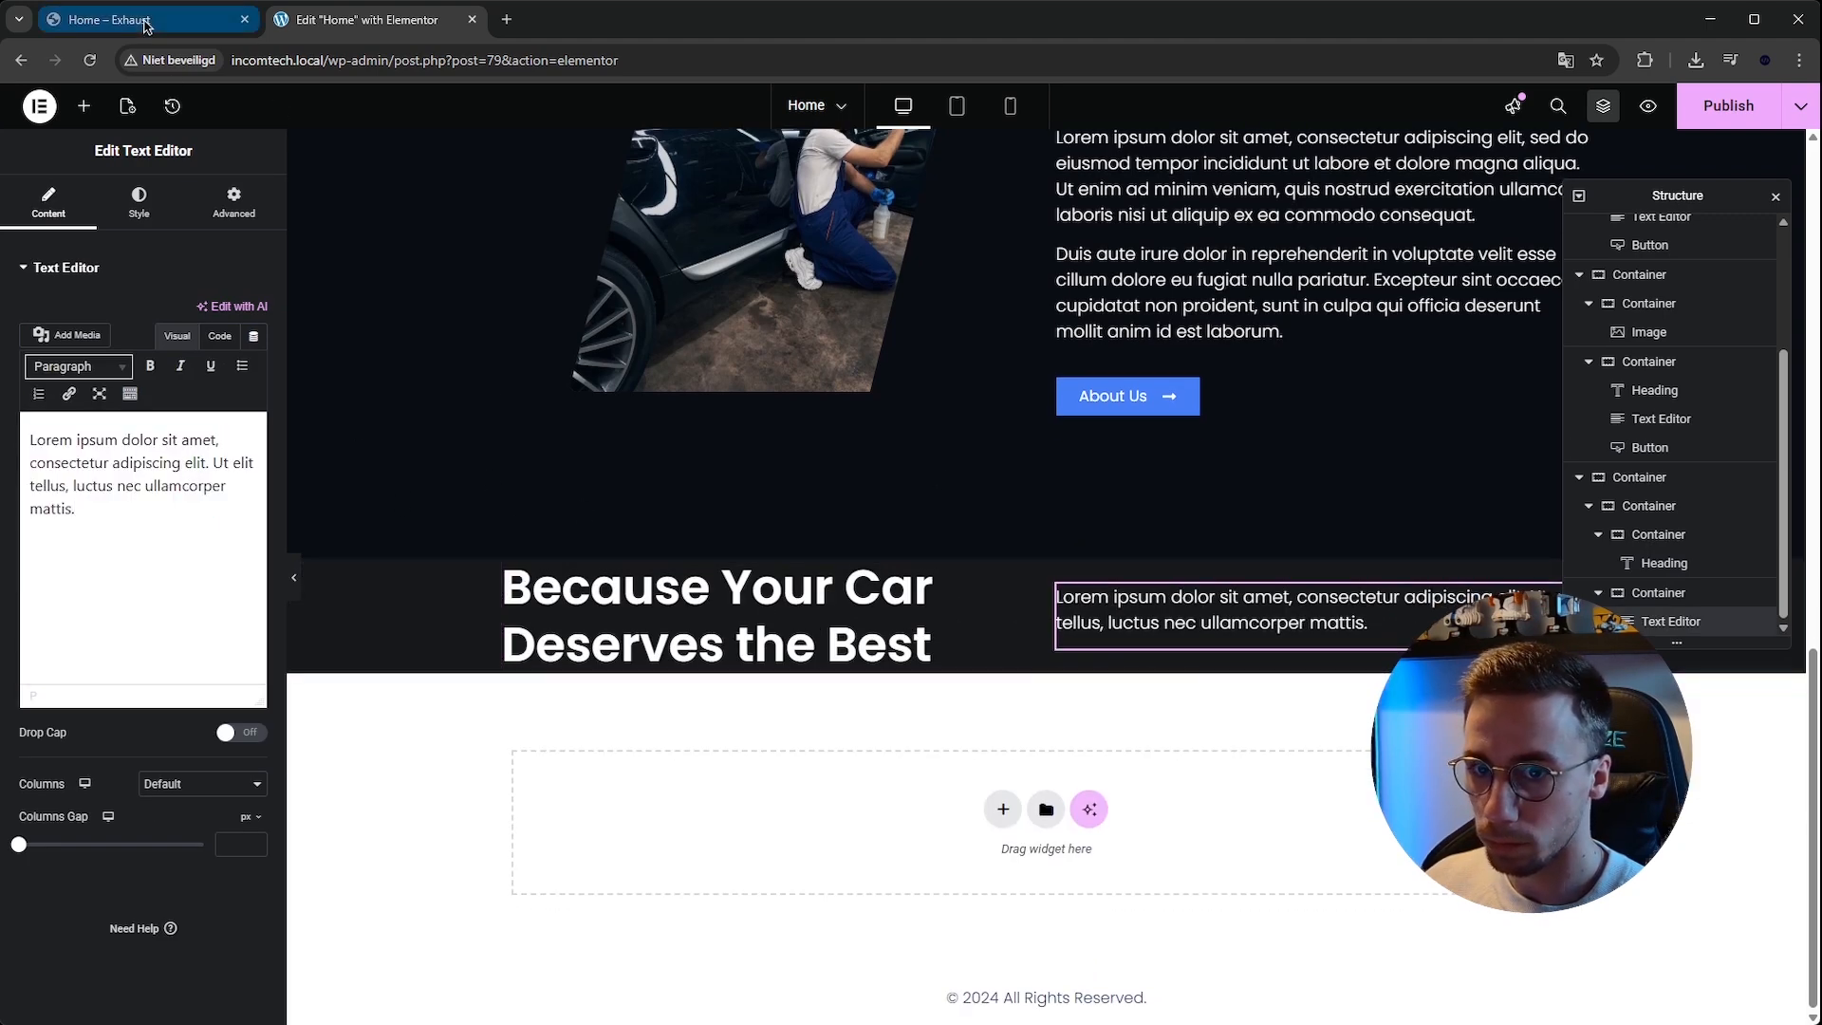
scroll(683, 294, "up", 1)
left_click(714, 270)
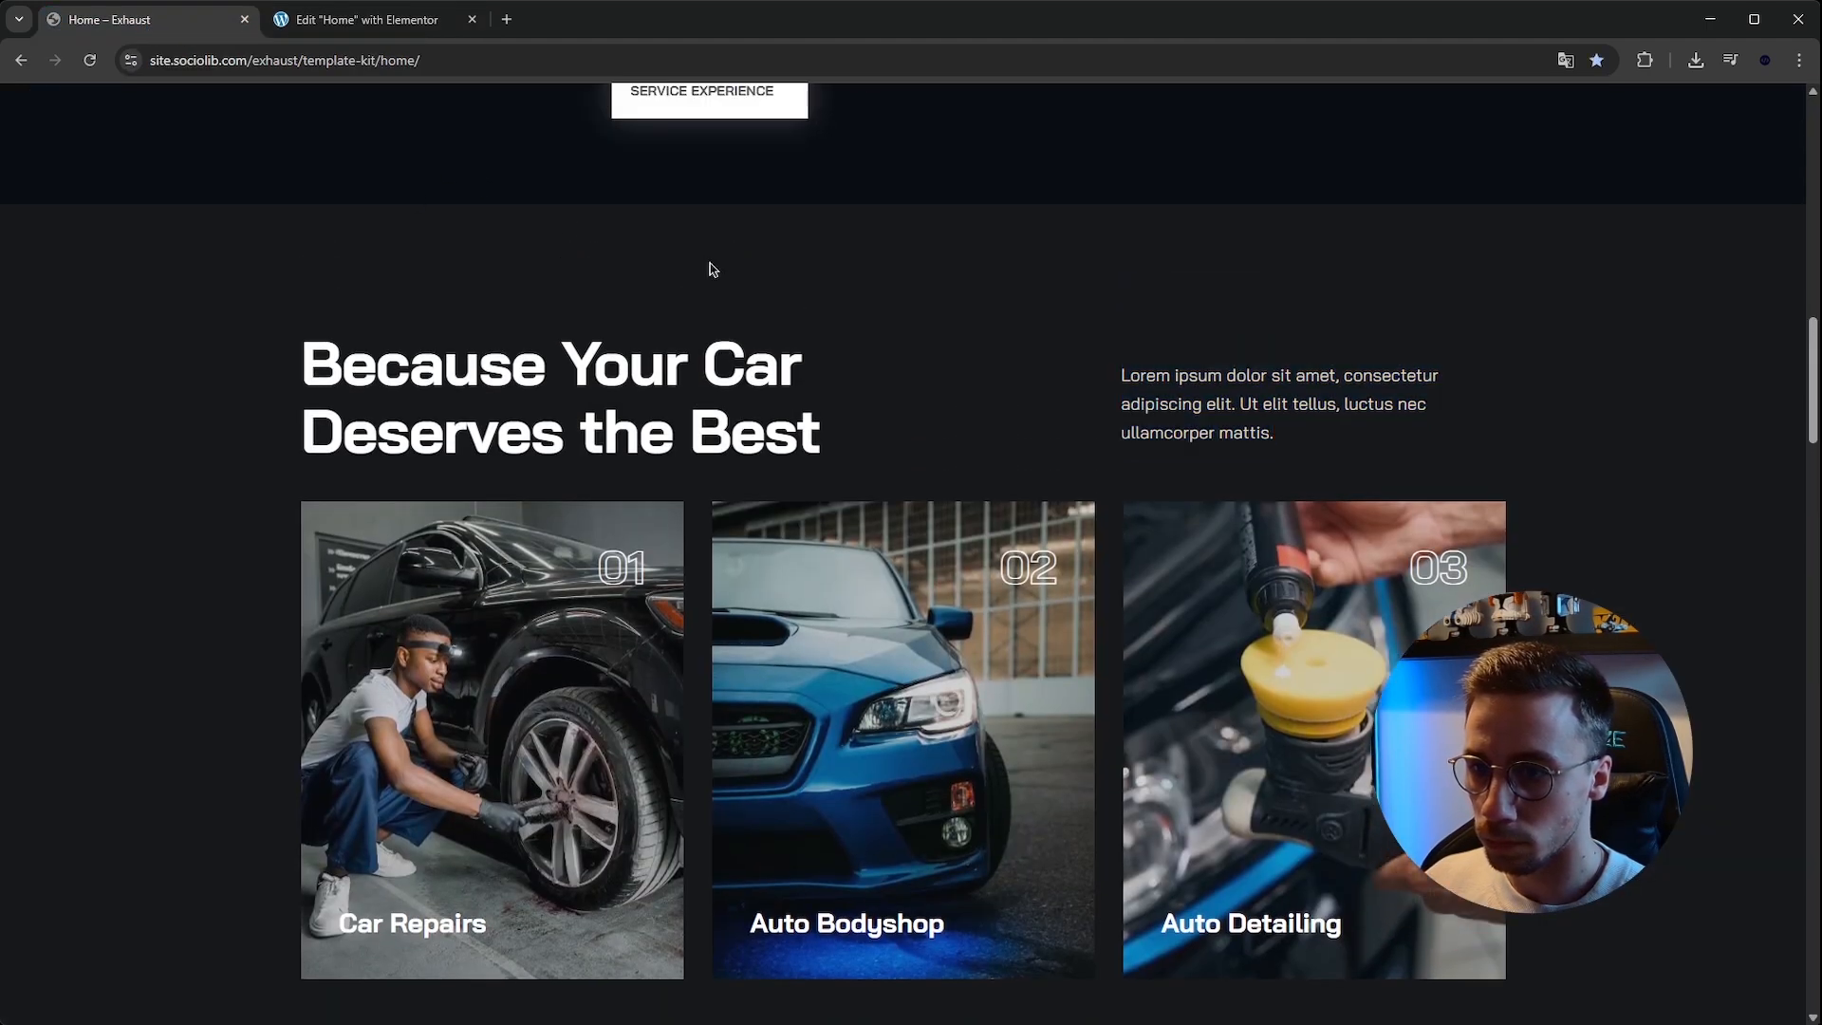
left_click(340, 2)
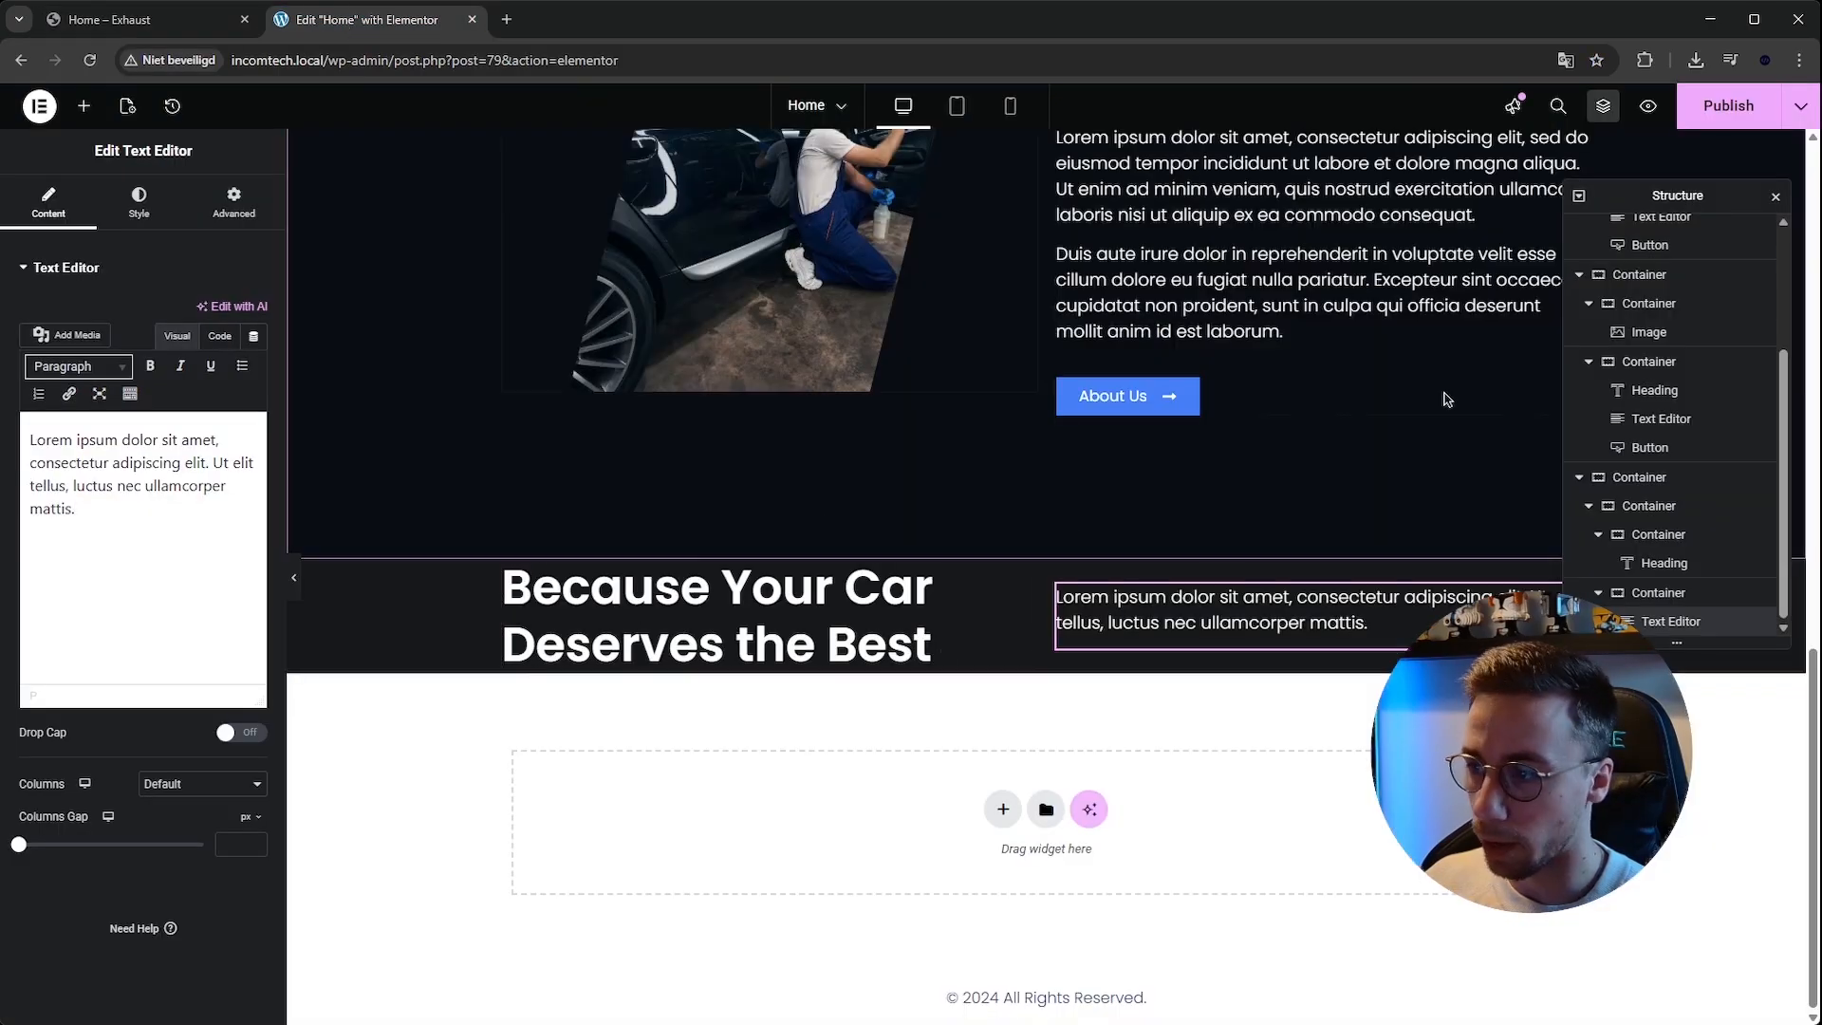
left_click(1638, 476)
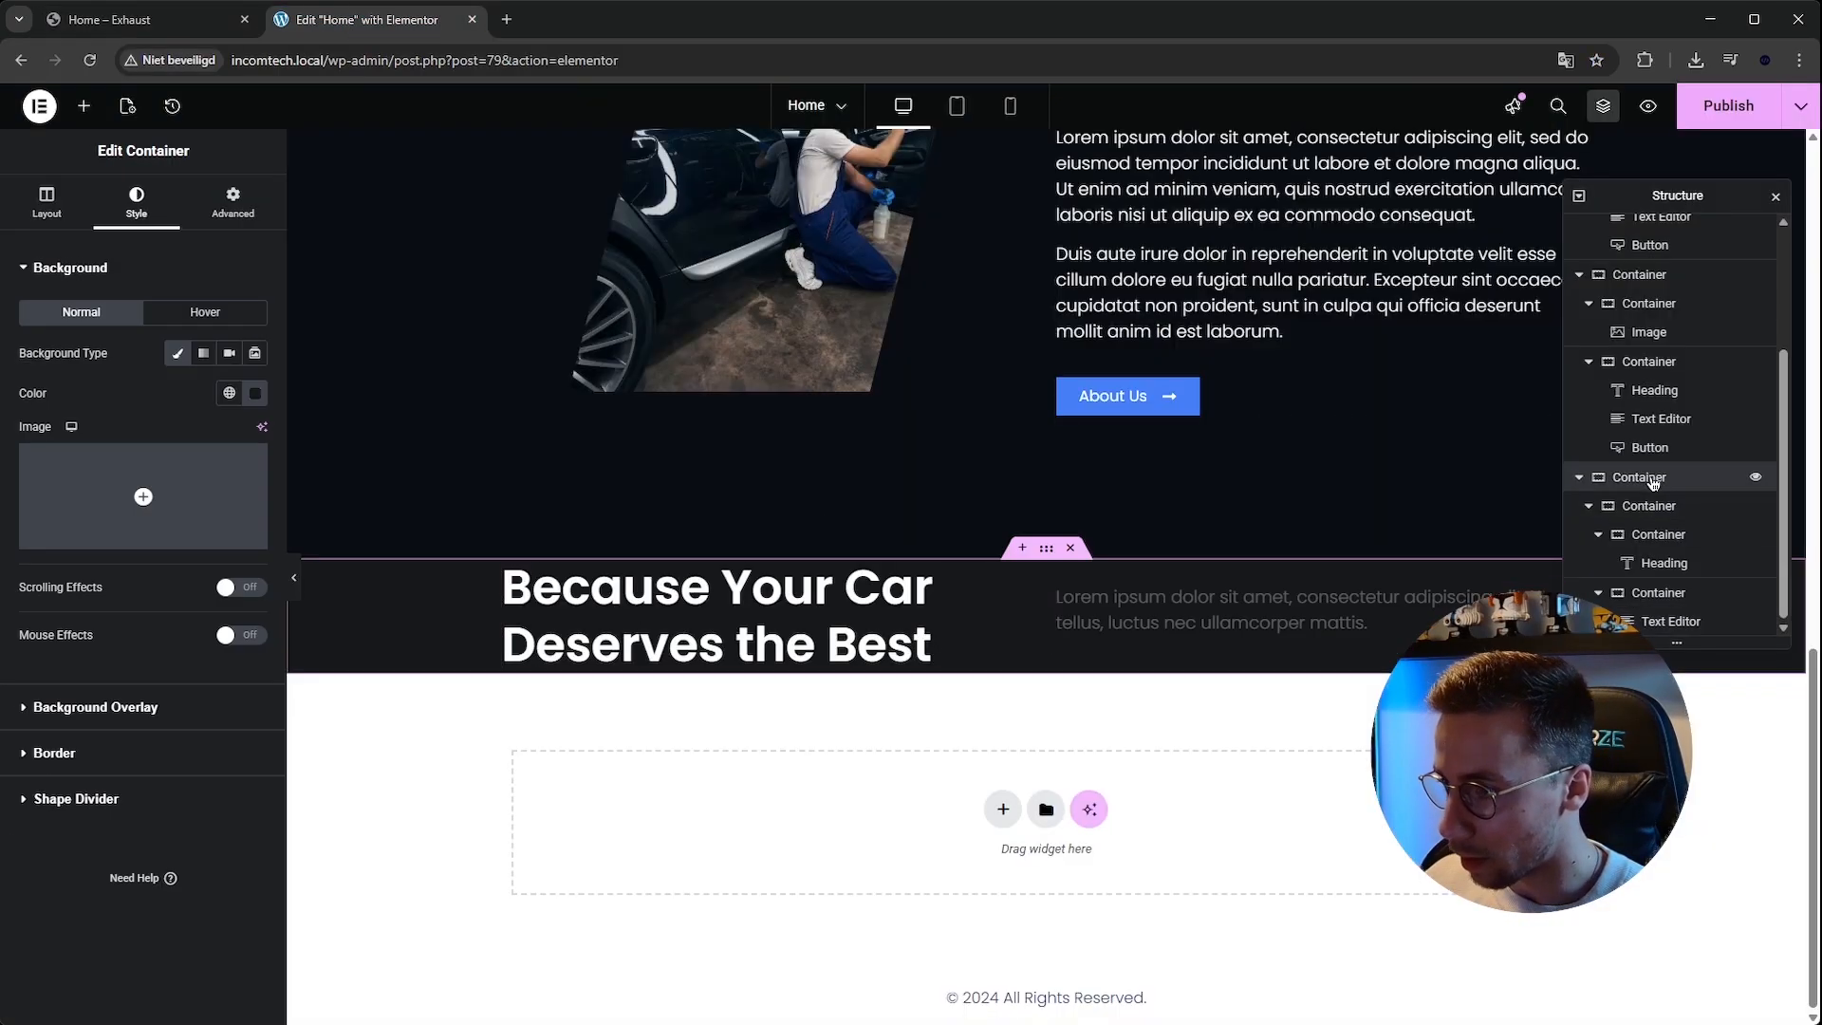
left_click(84, 104)
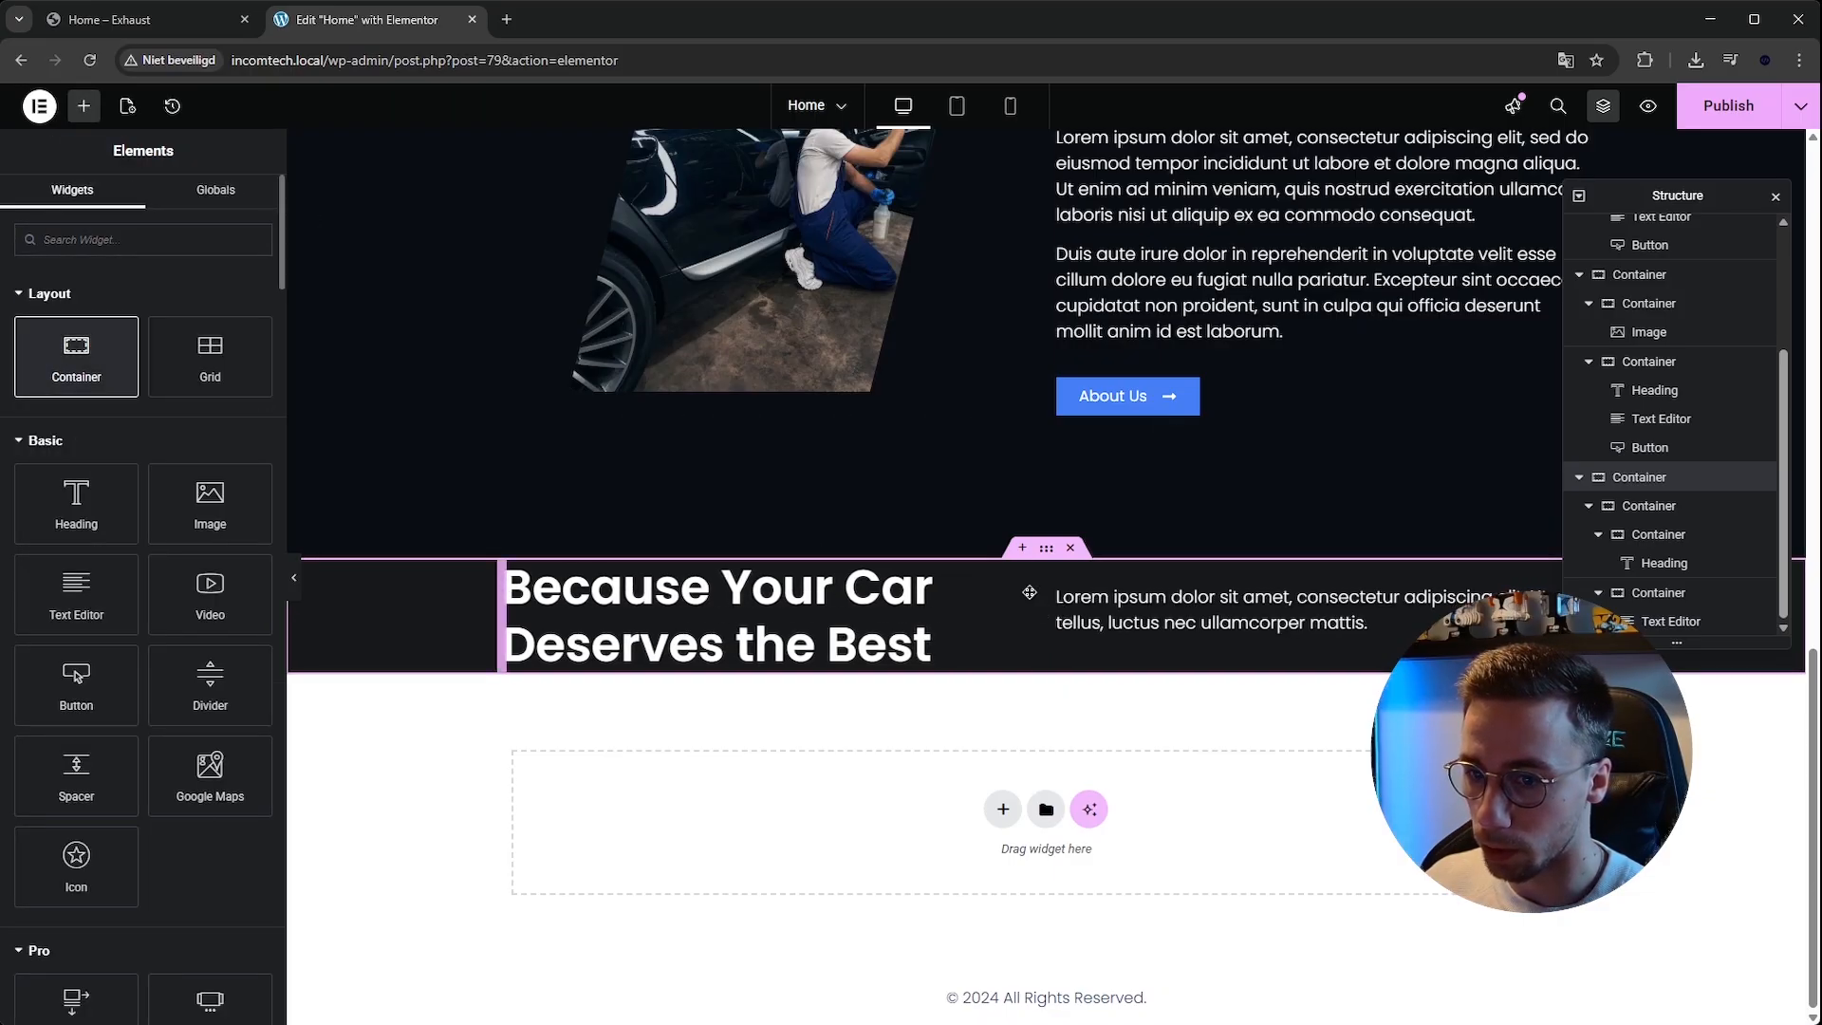
left_click_drag(1028, 592, 634, 602)
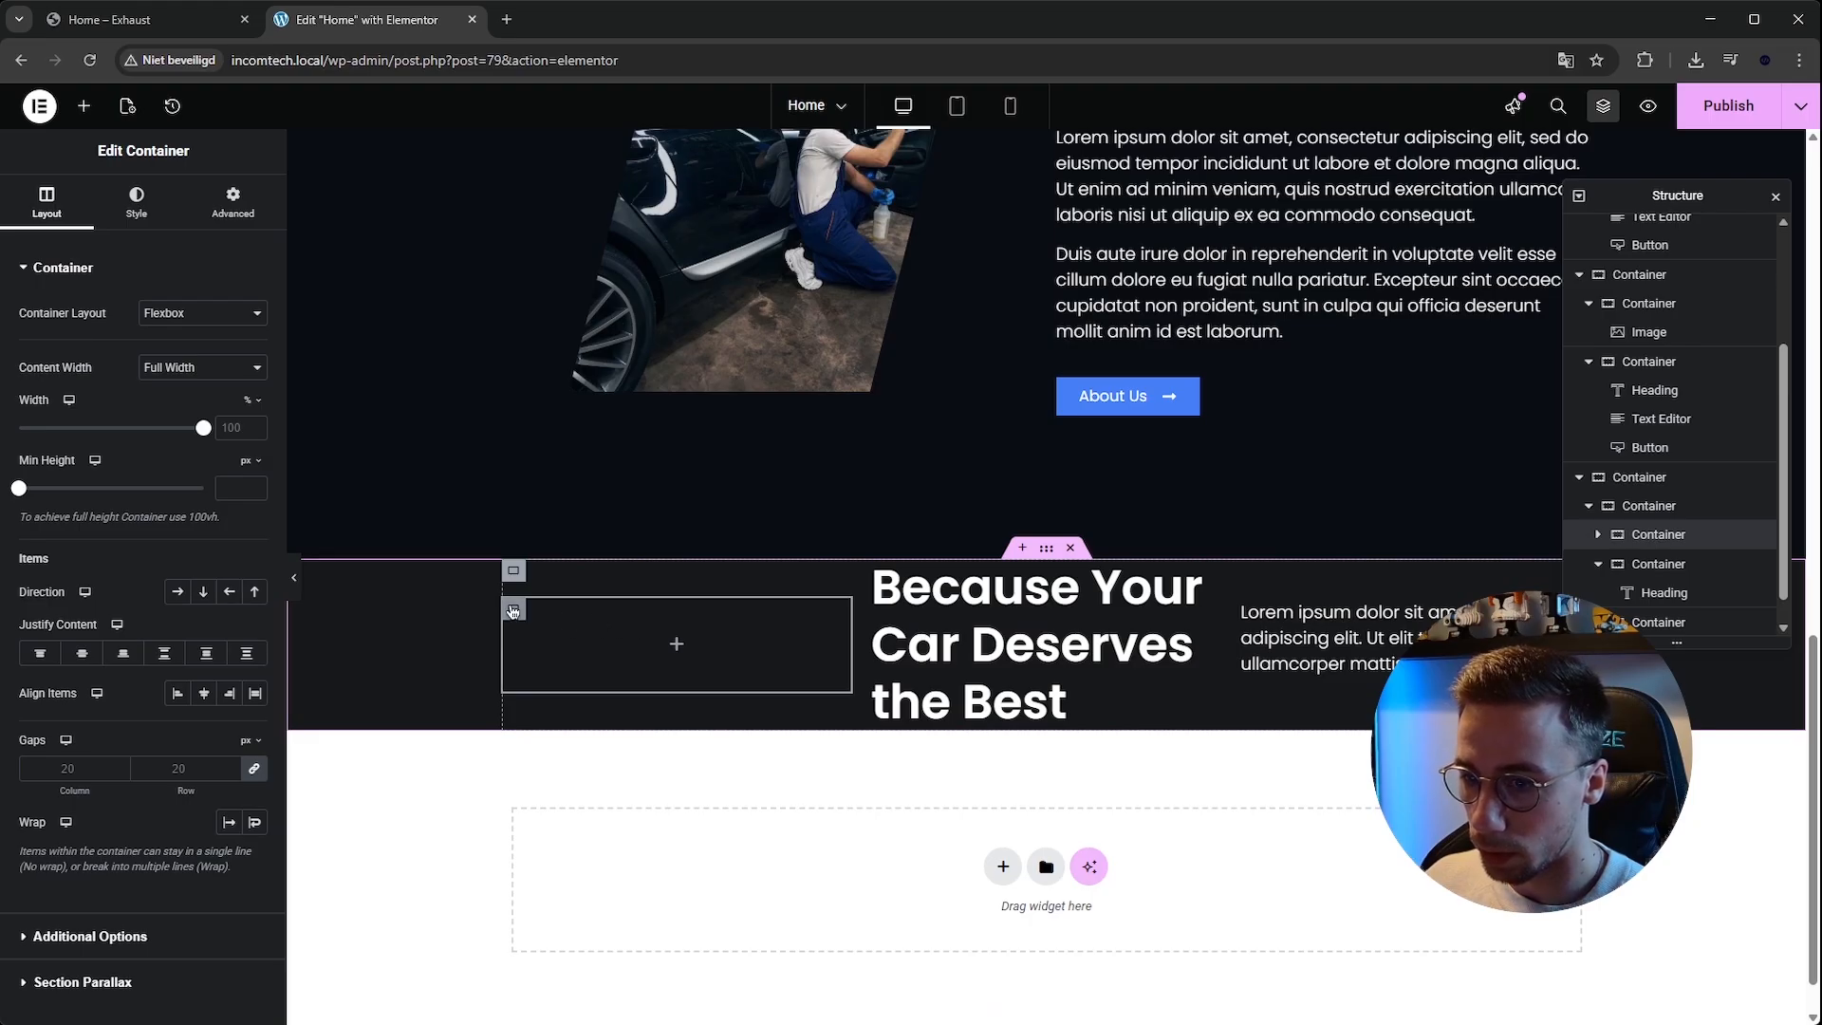
left_click(515, 572)
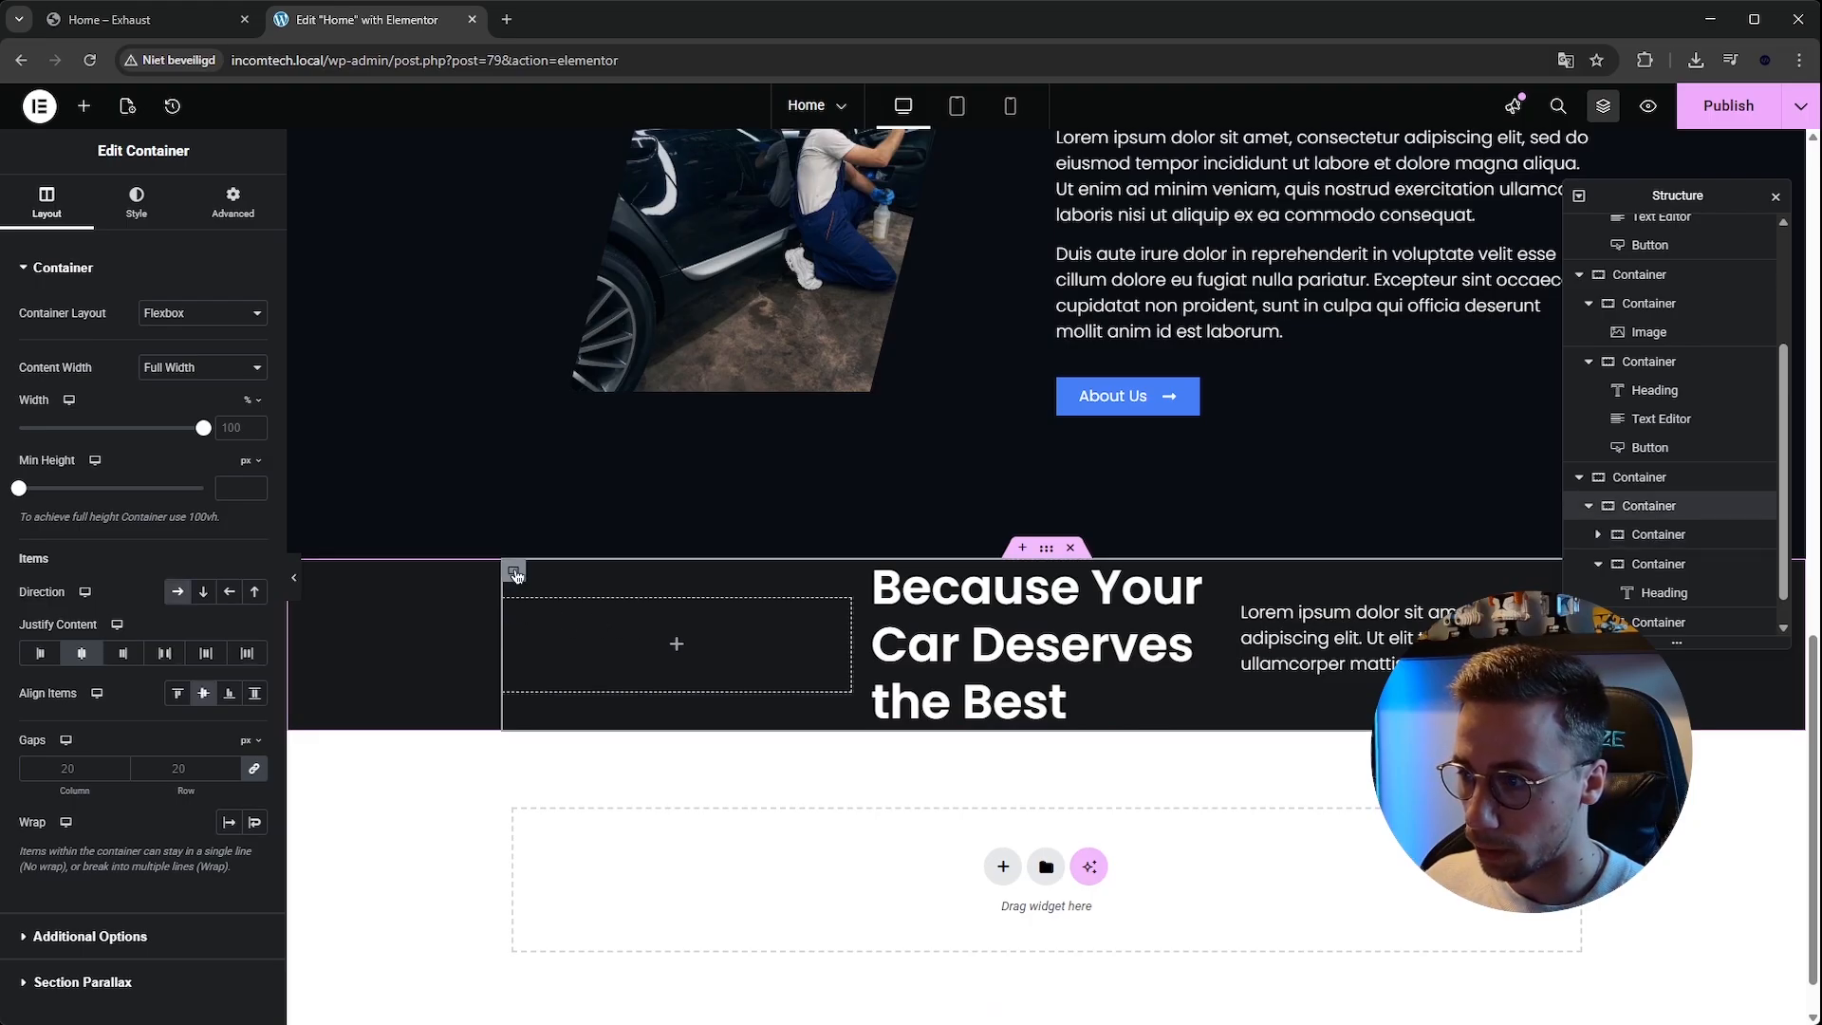
left_click(514, 613)
left_click_drag(1653, 534, 1651, 504)
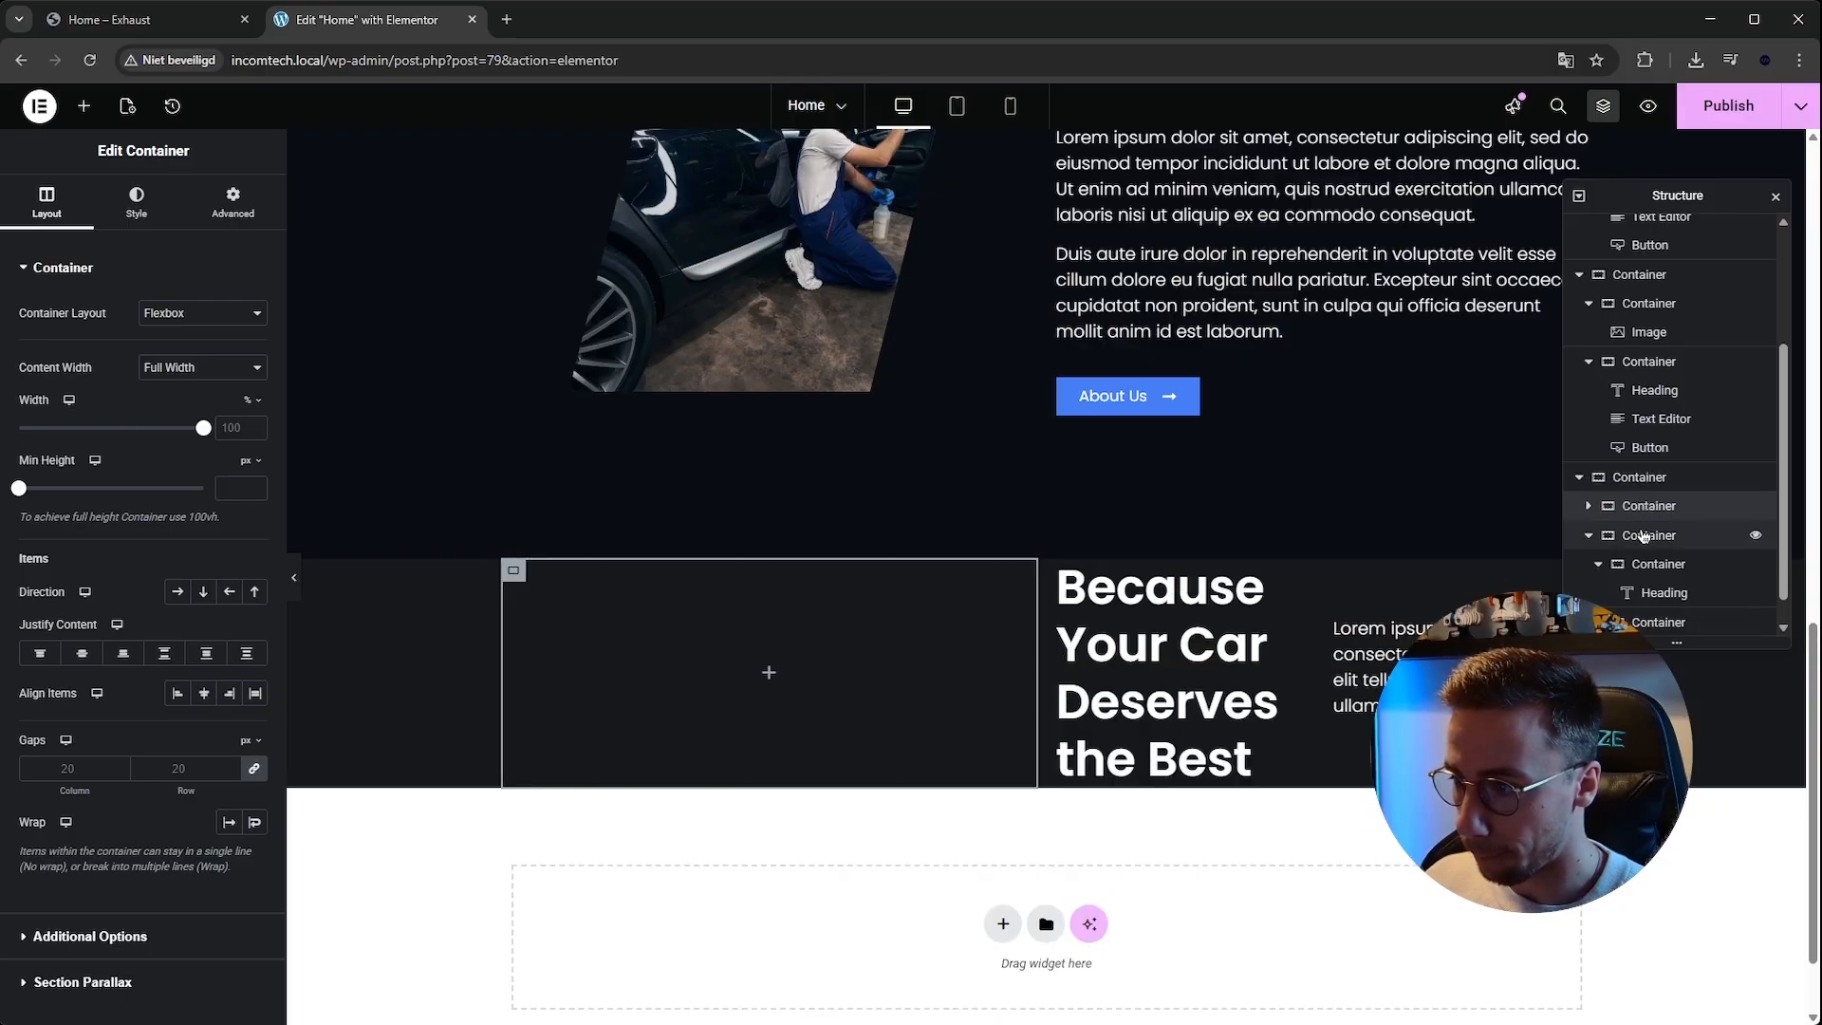
Set the services section's outer container direction to column.
left_click(1644, 537)
left_click(1634, 482)
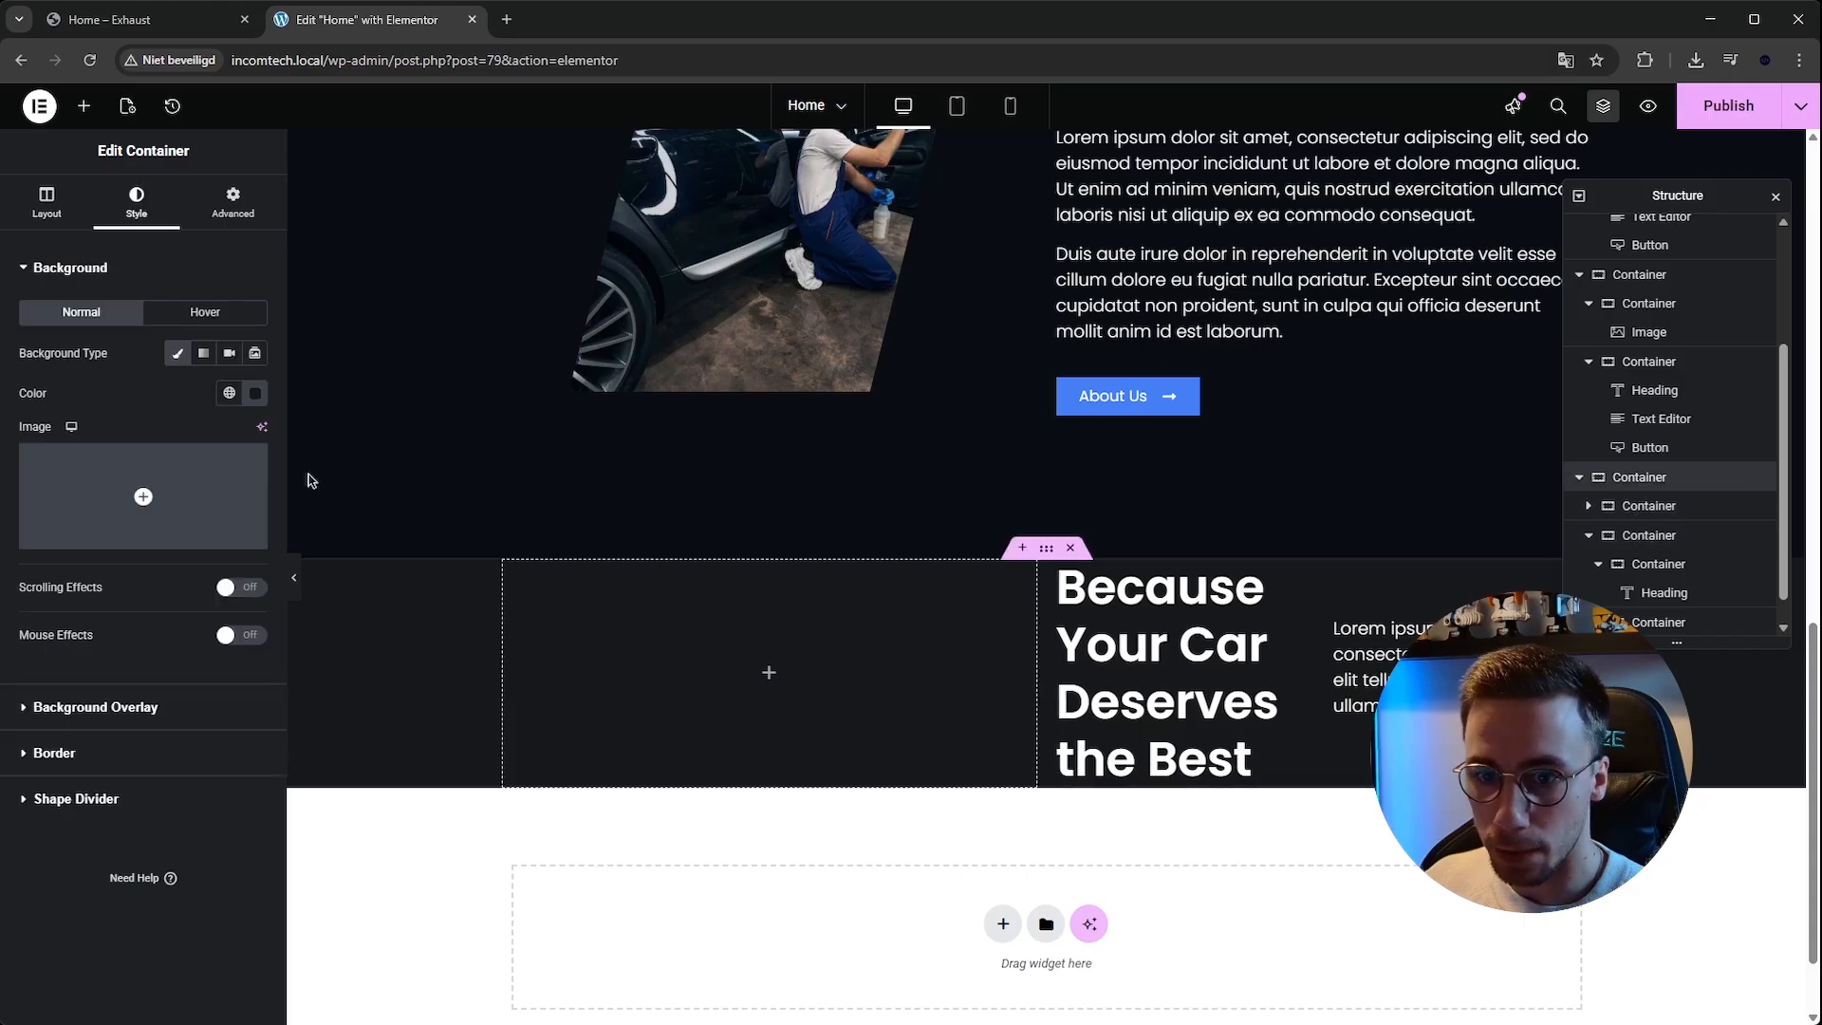
left_click(46, 203)
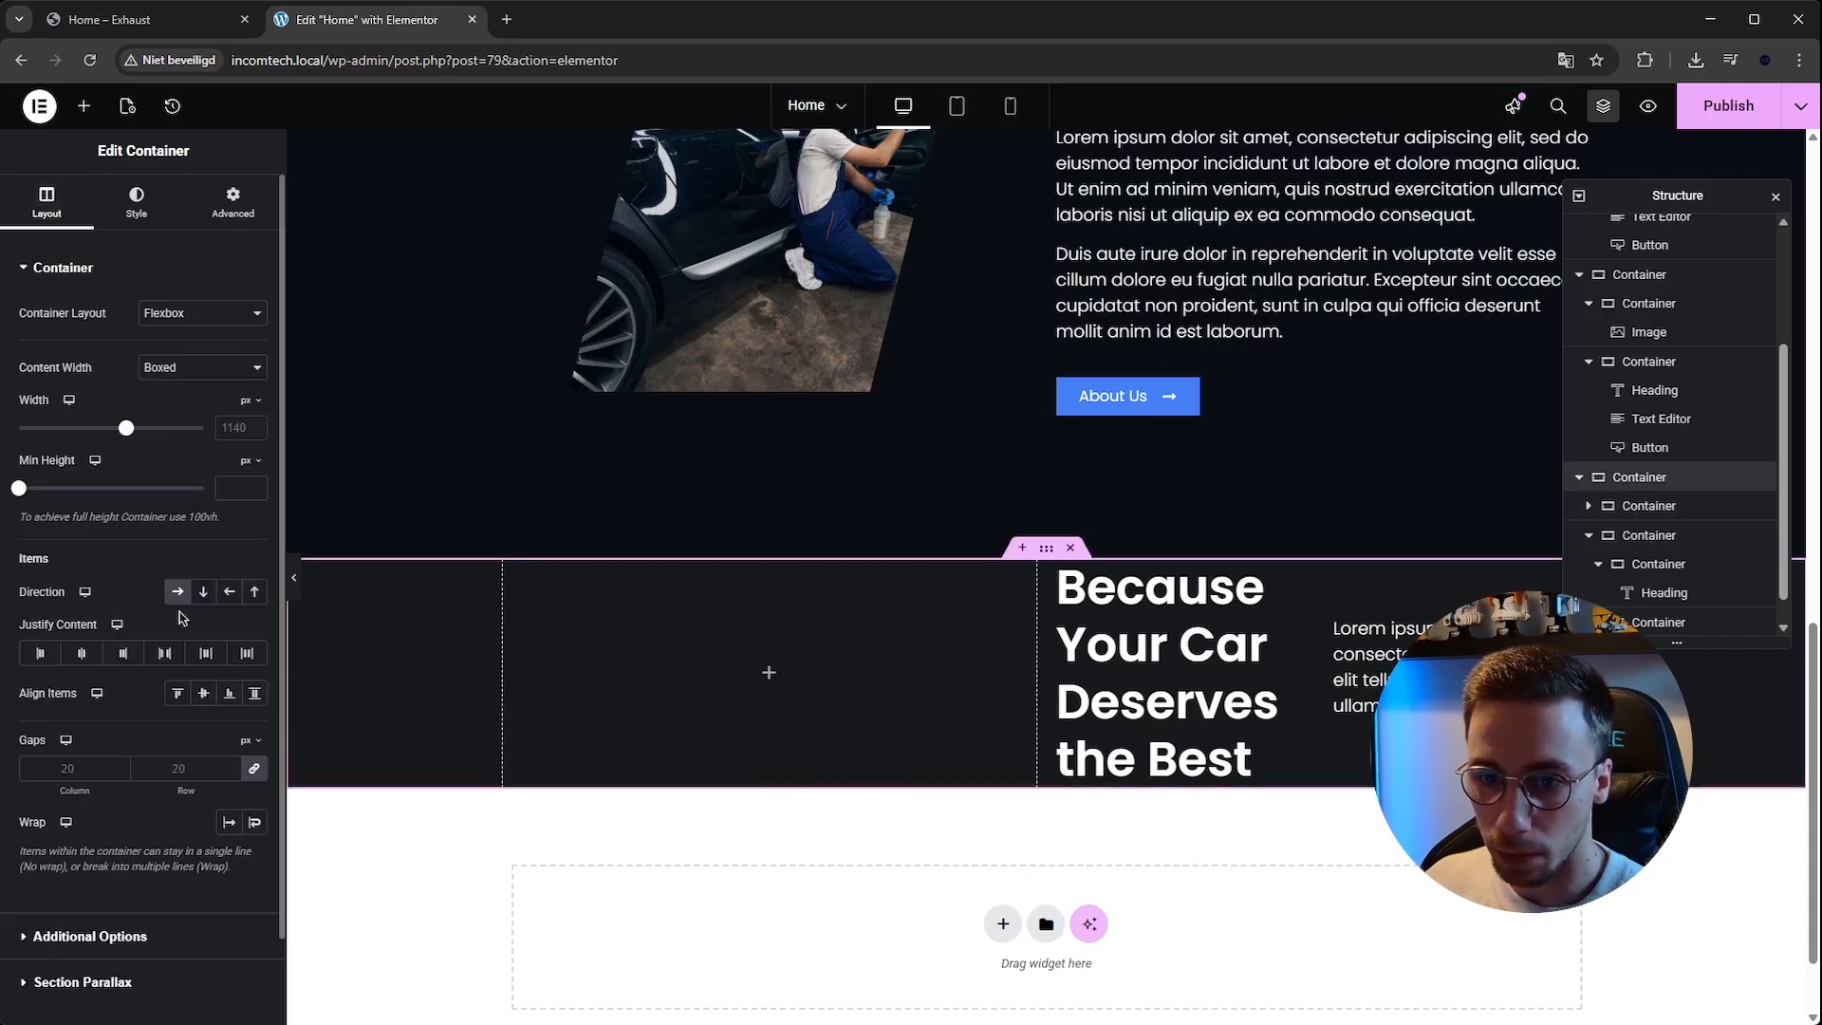
left_click(203, 592)
scroll(699, 636, "down", 1)
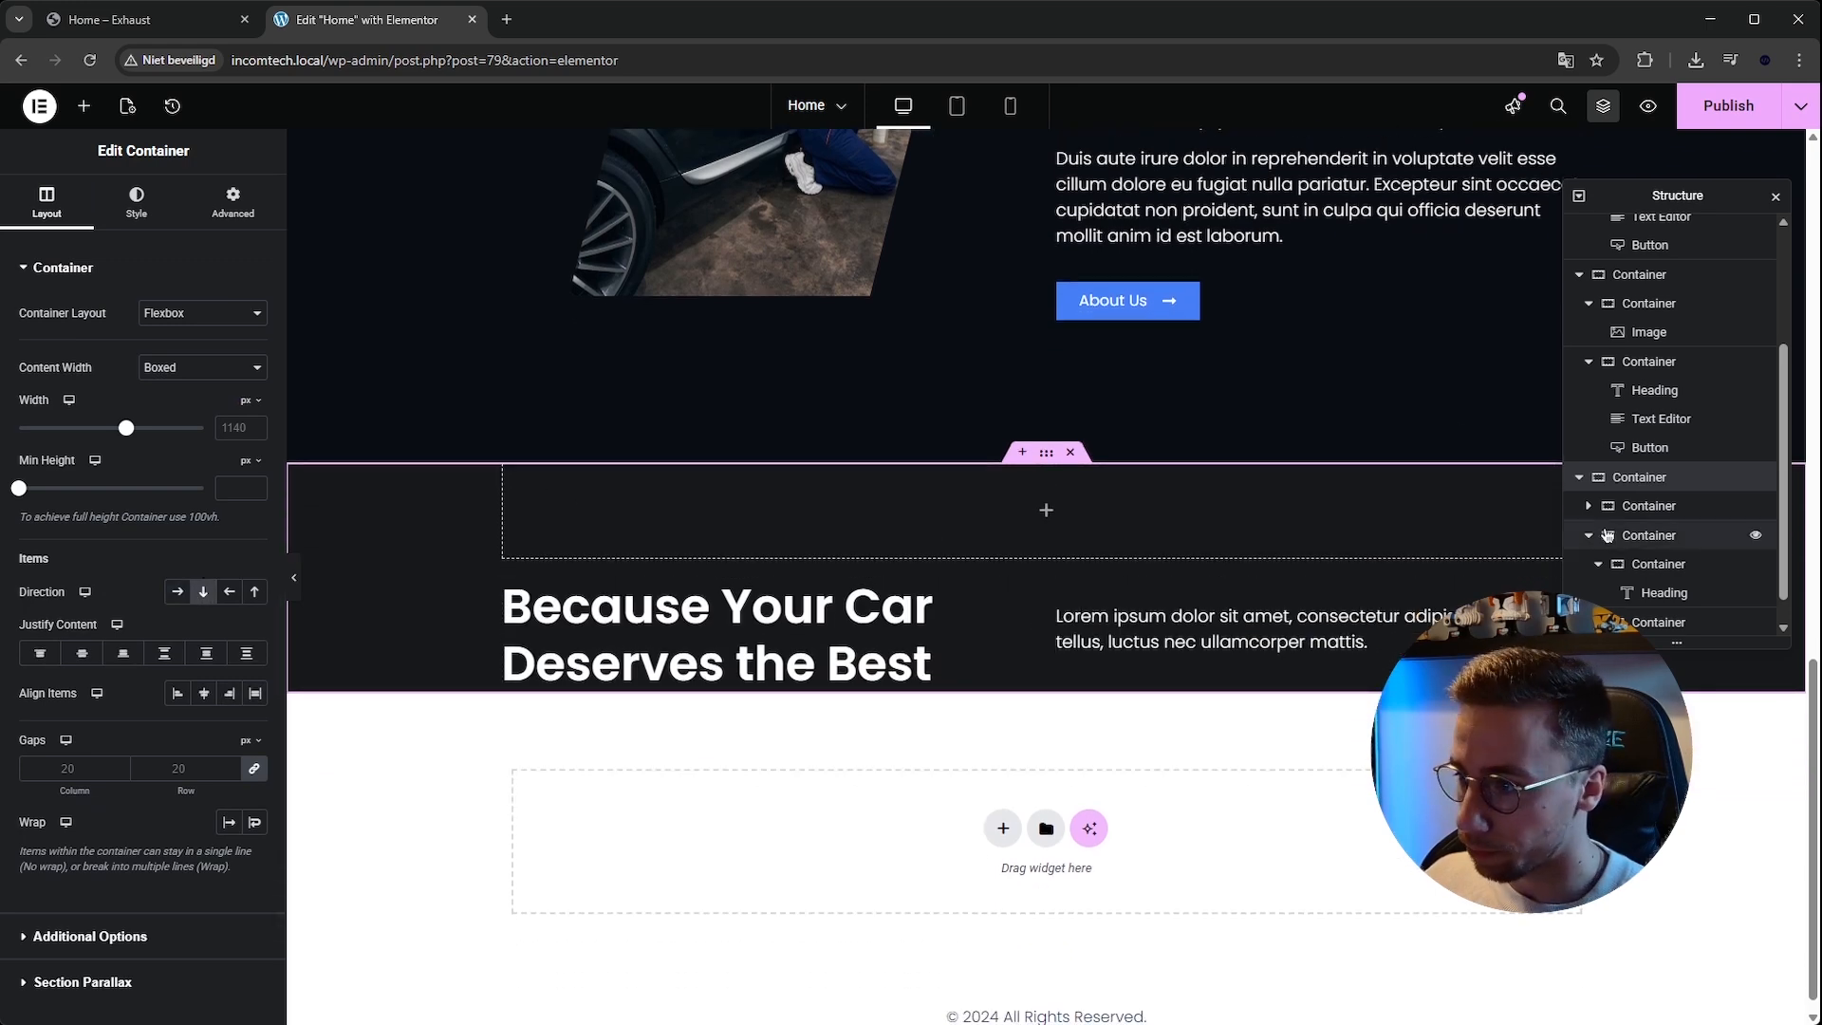
Move the empty container below the heading and text row in the structure.
left_click(1603, 362)
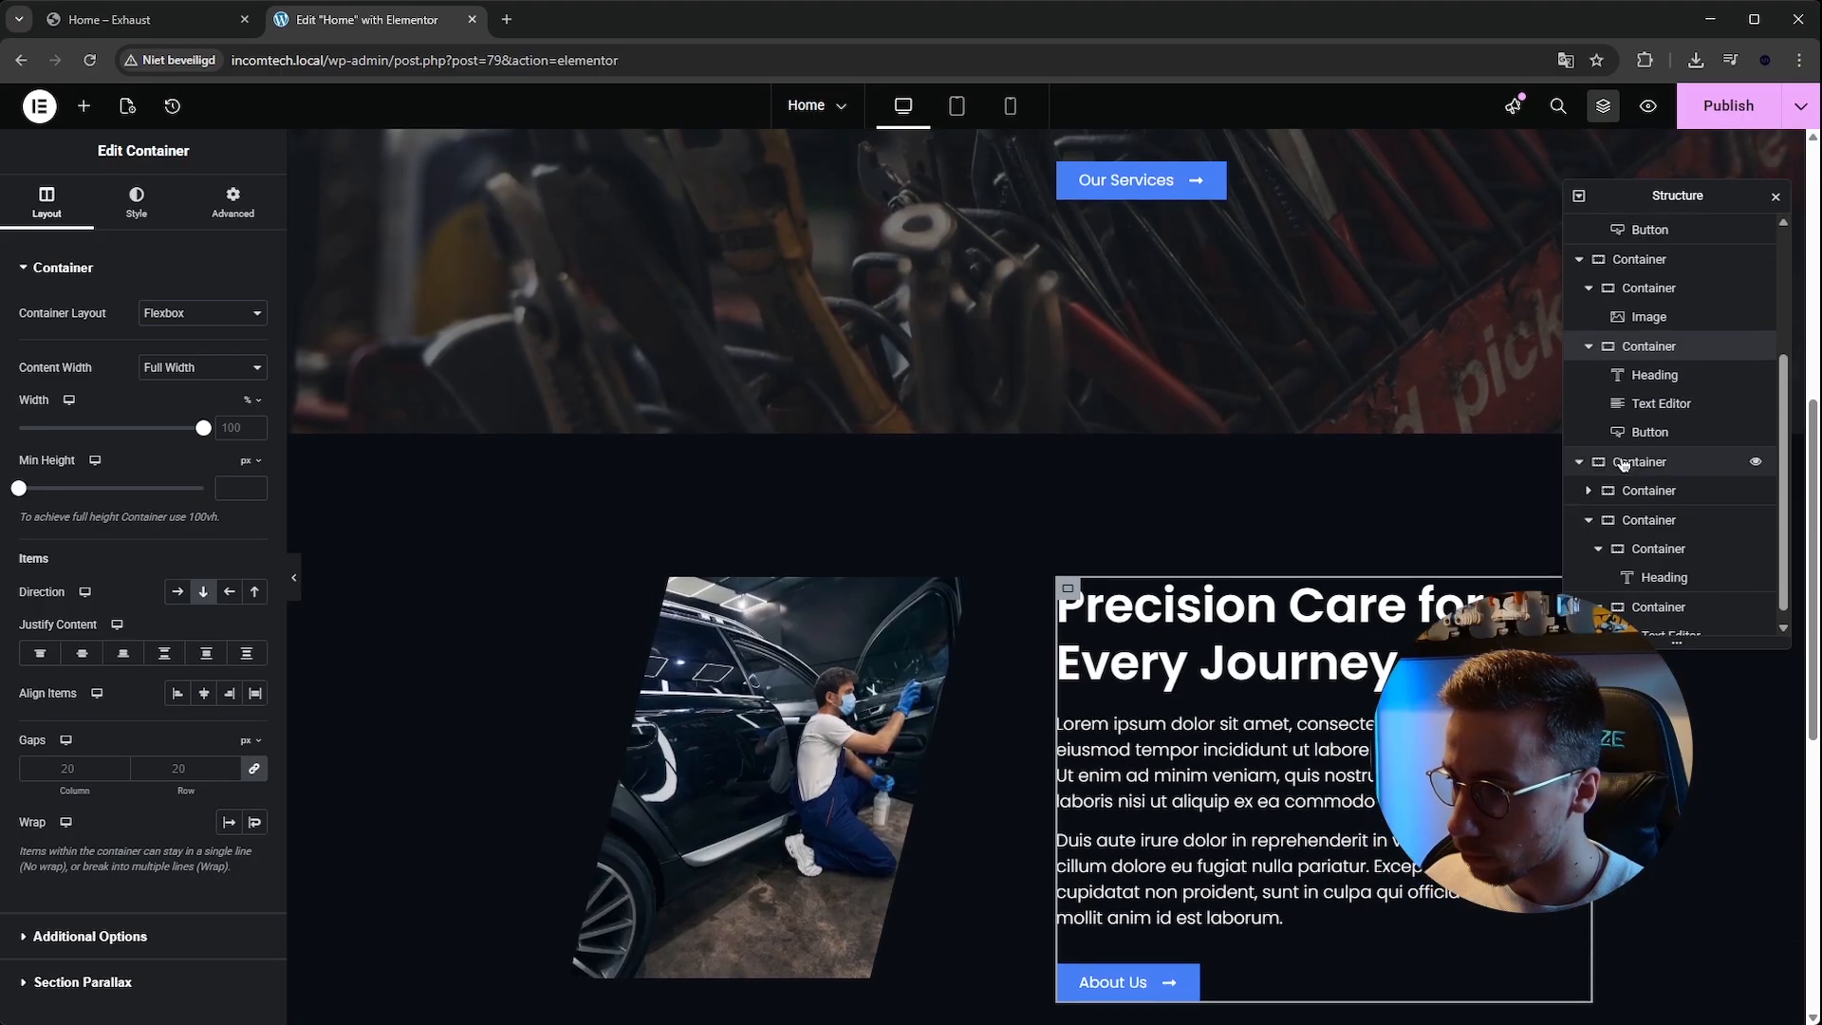
left_click(1655, 605)
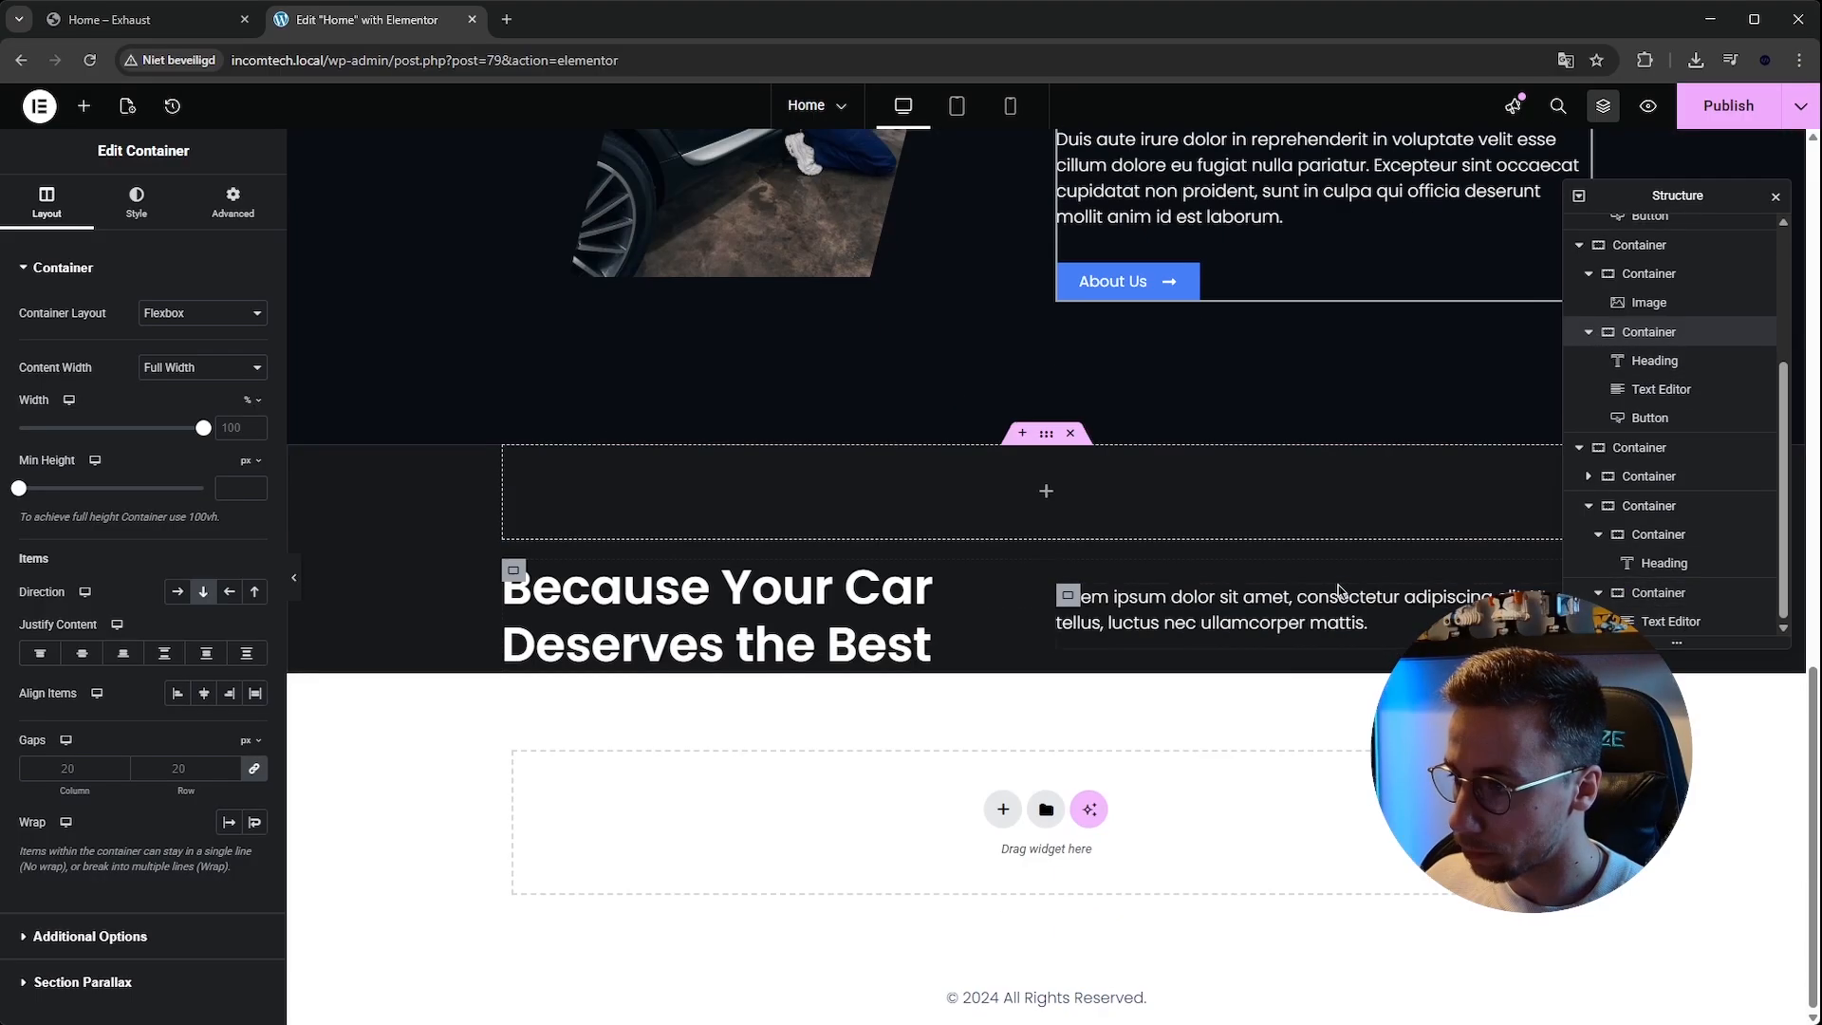
left_click(1651, 508)
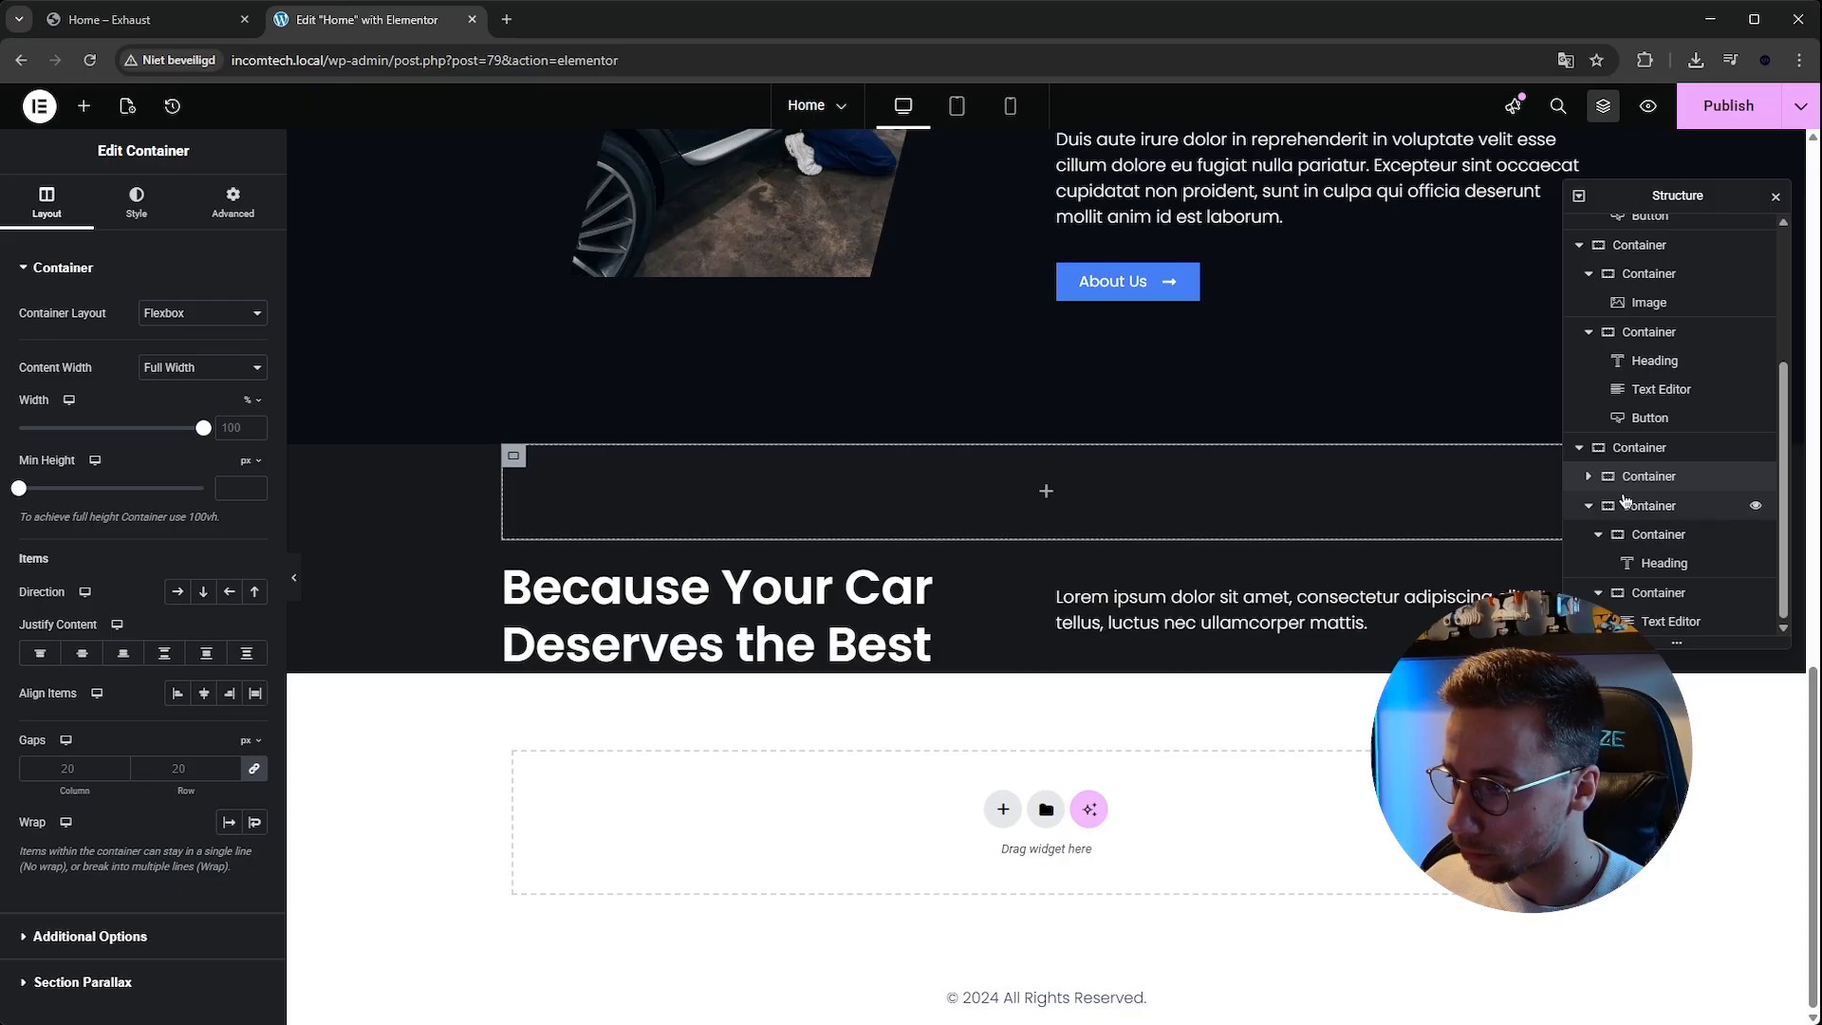
left_click_drag(1599, 510, 1649, 600)
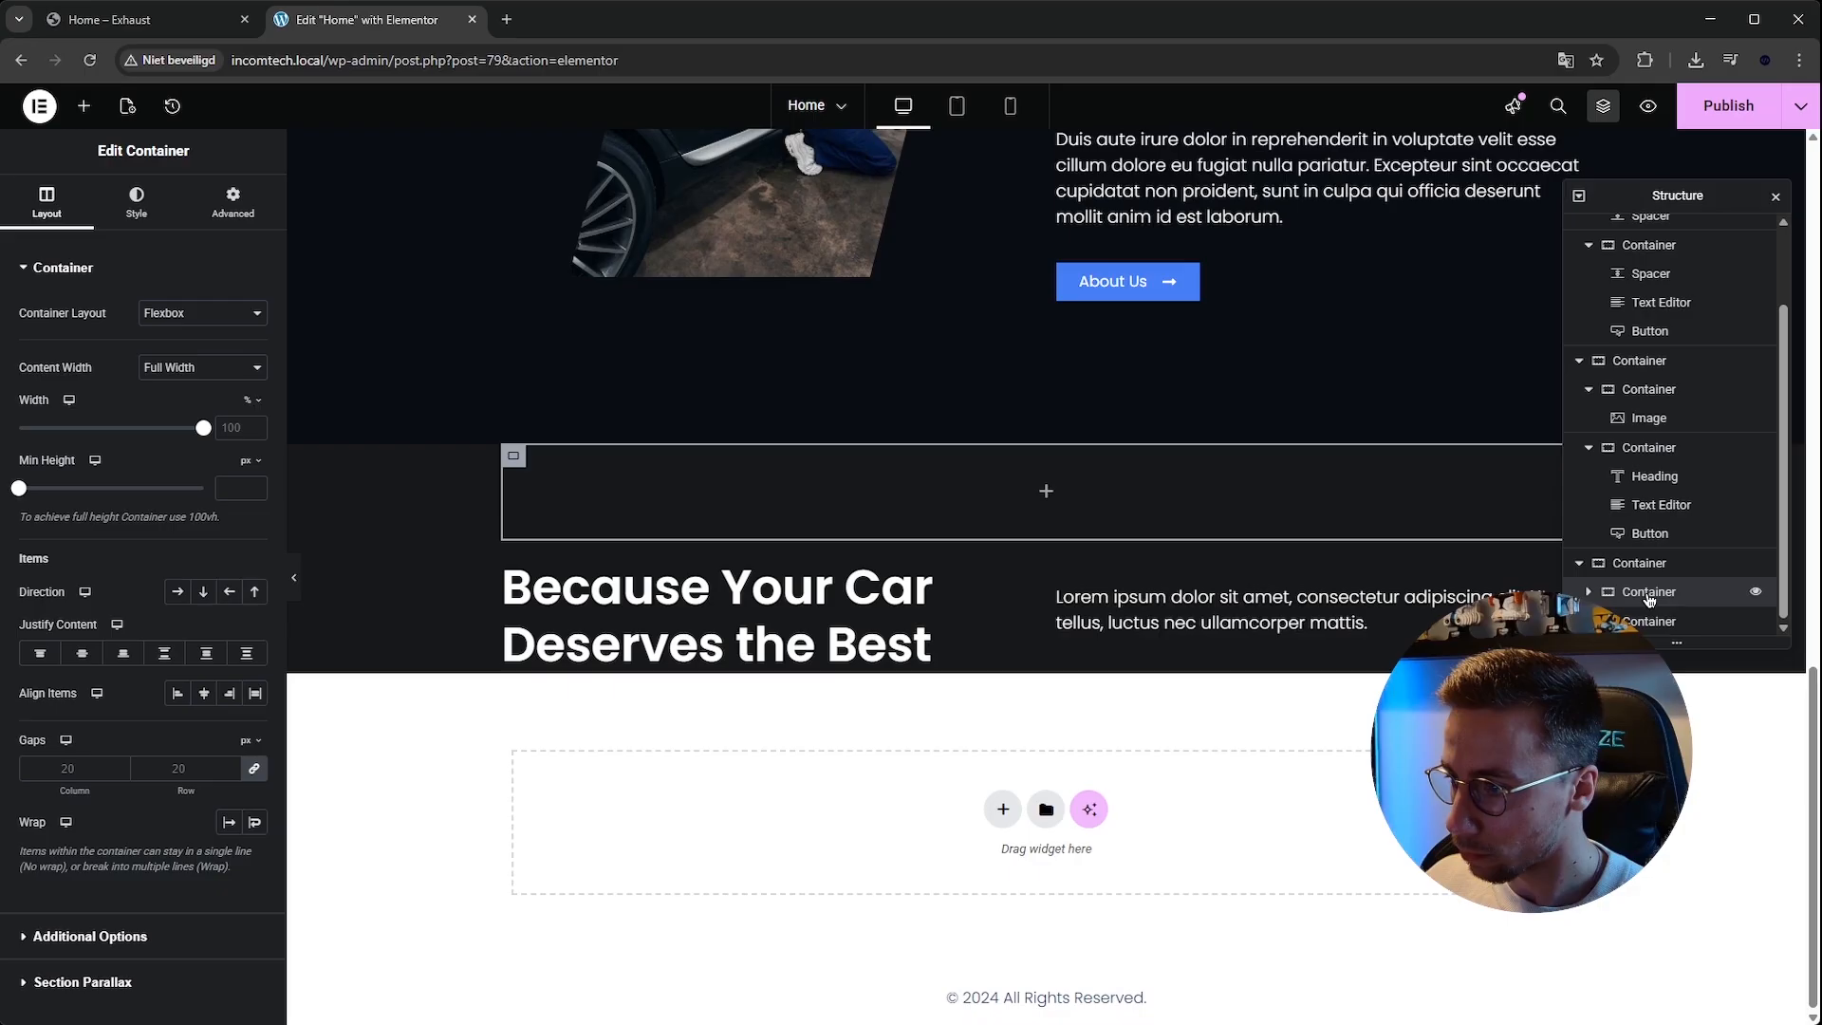
left_click(1654, 595)
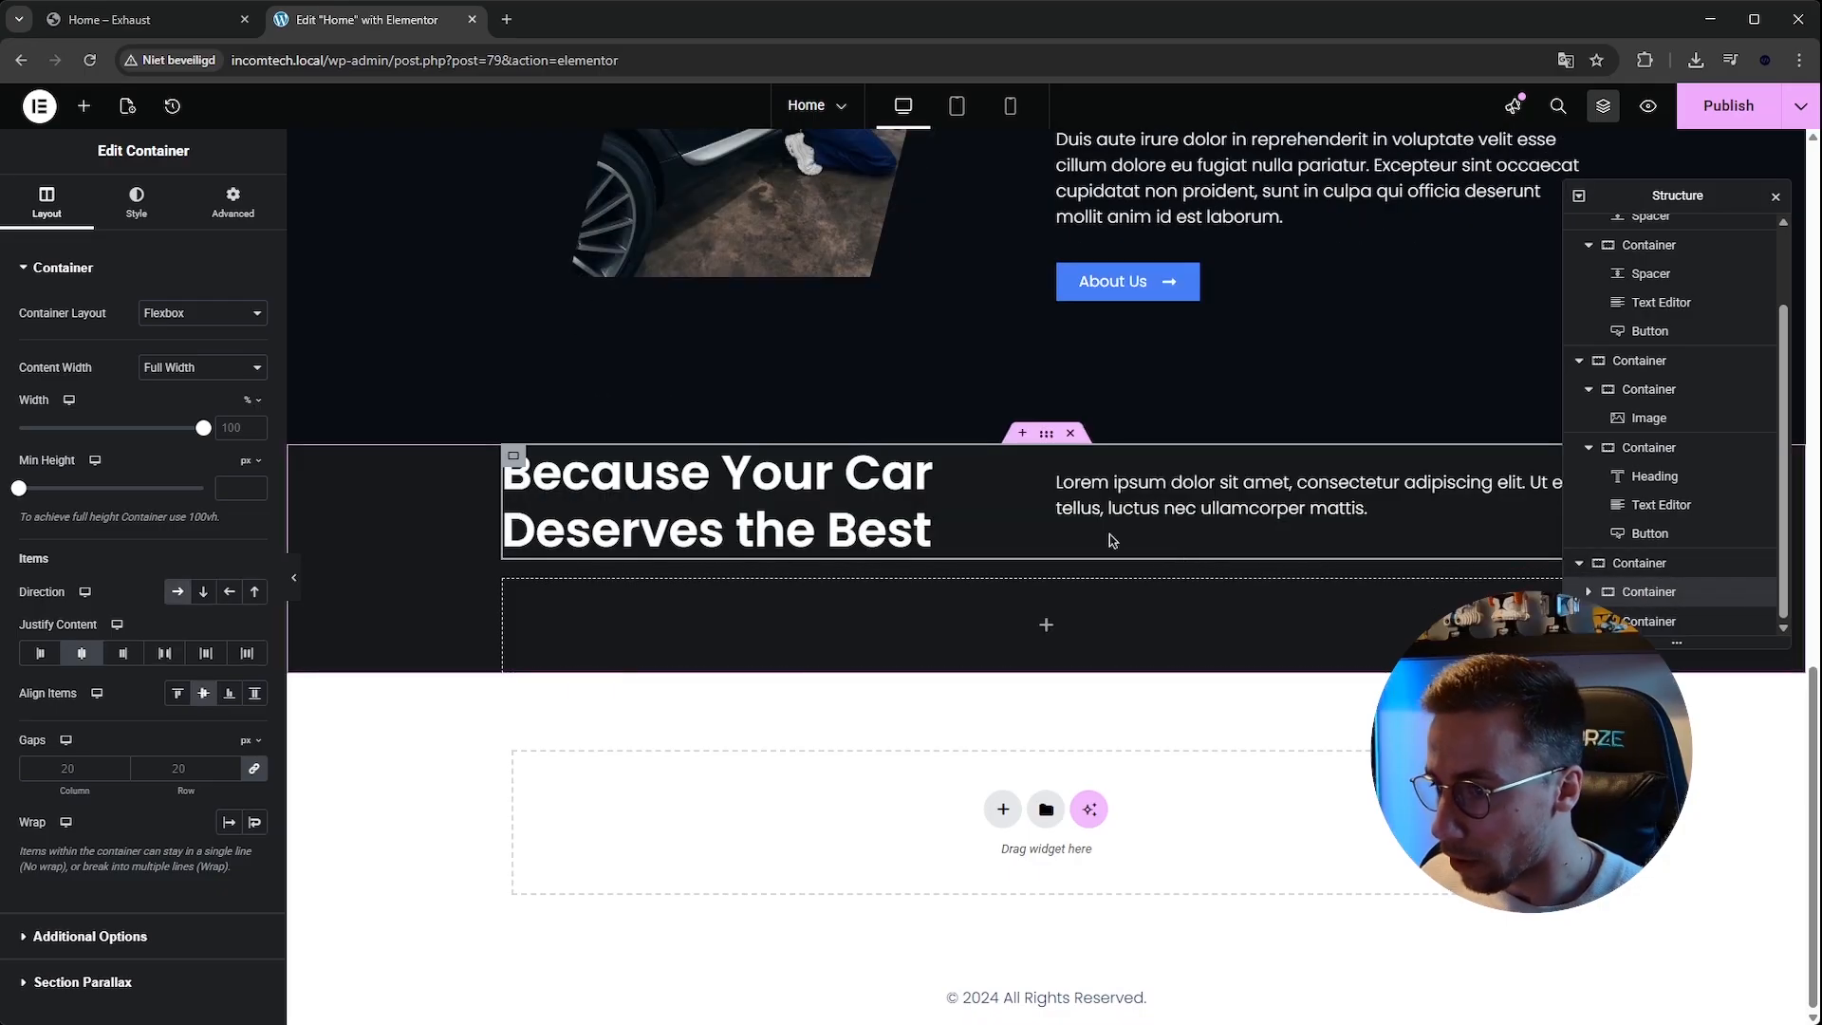
Add a nested container inside the empty bottom container and set its direction to column.
left_click(1632, 564)
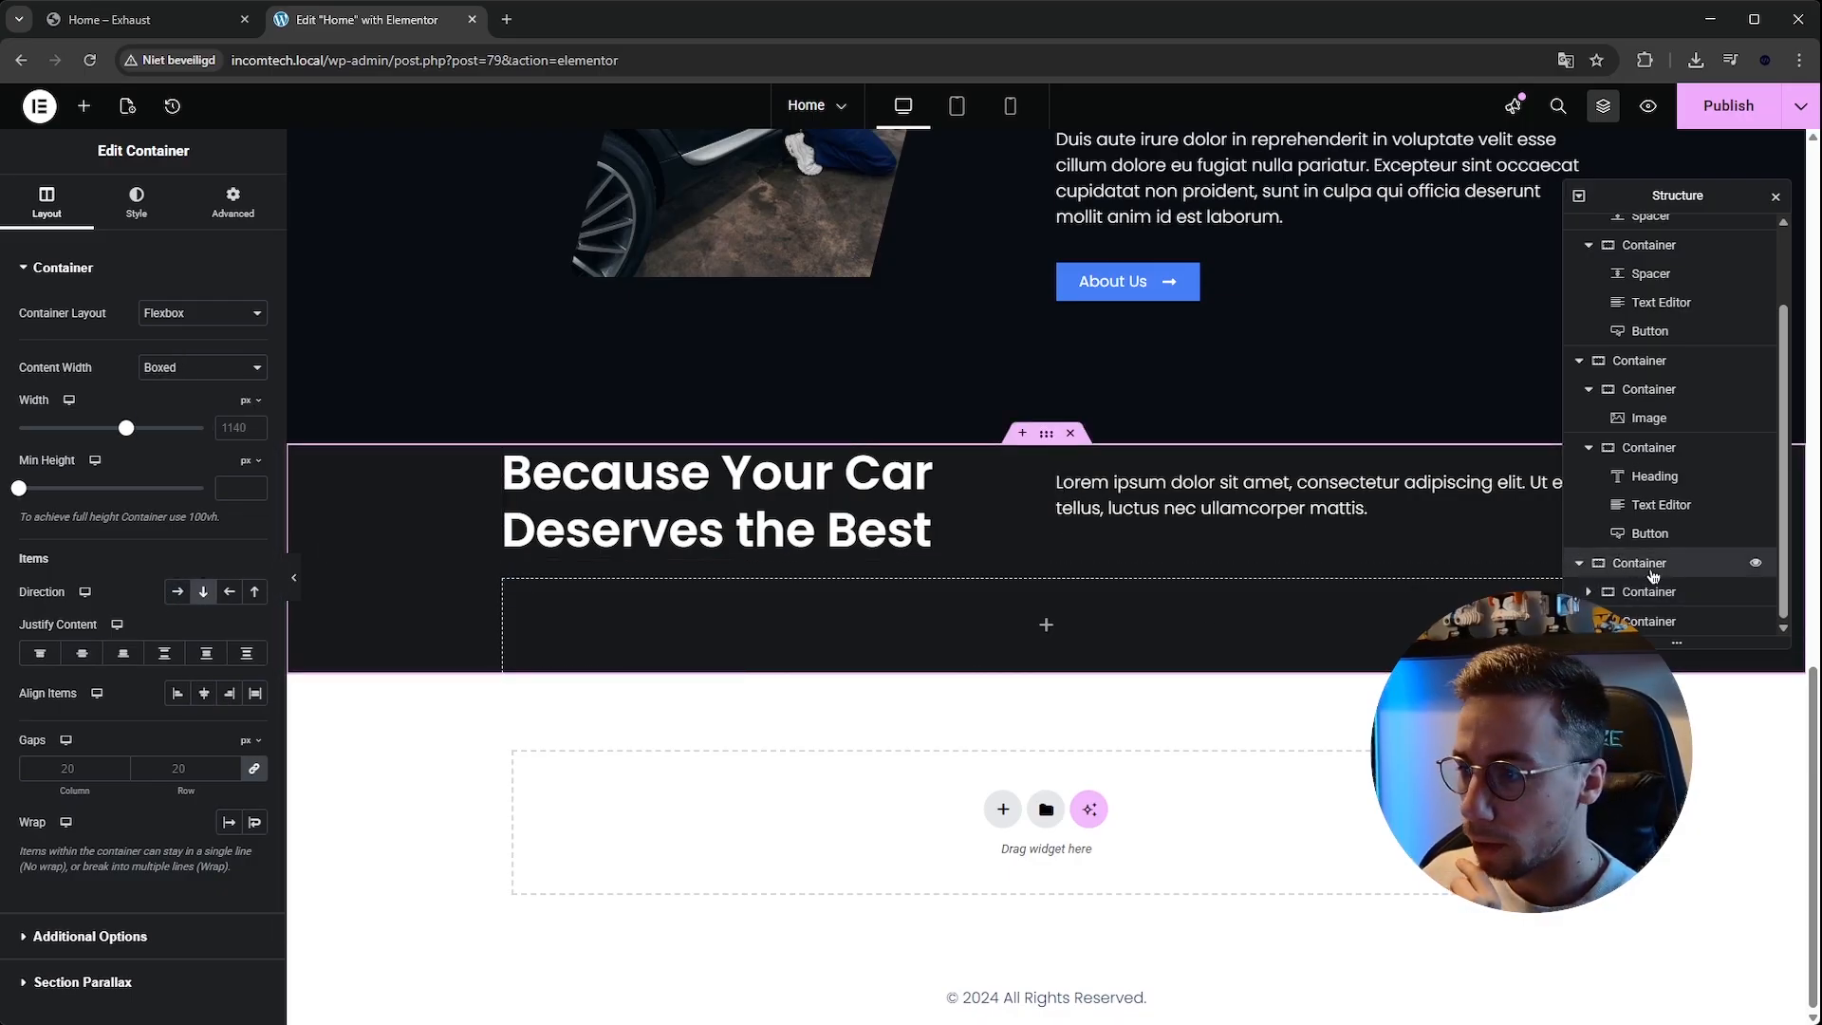
left_click(1675, 595)
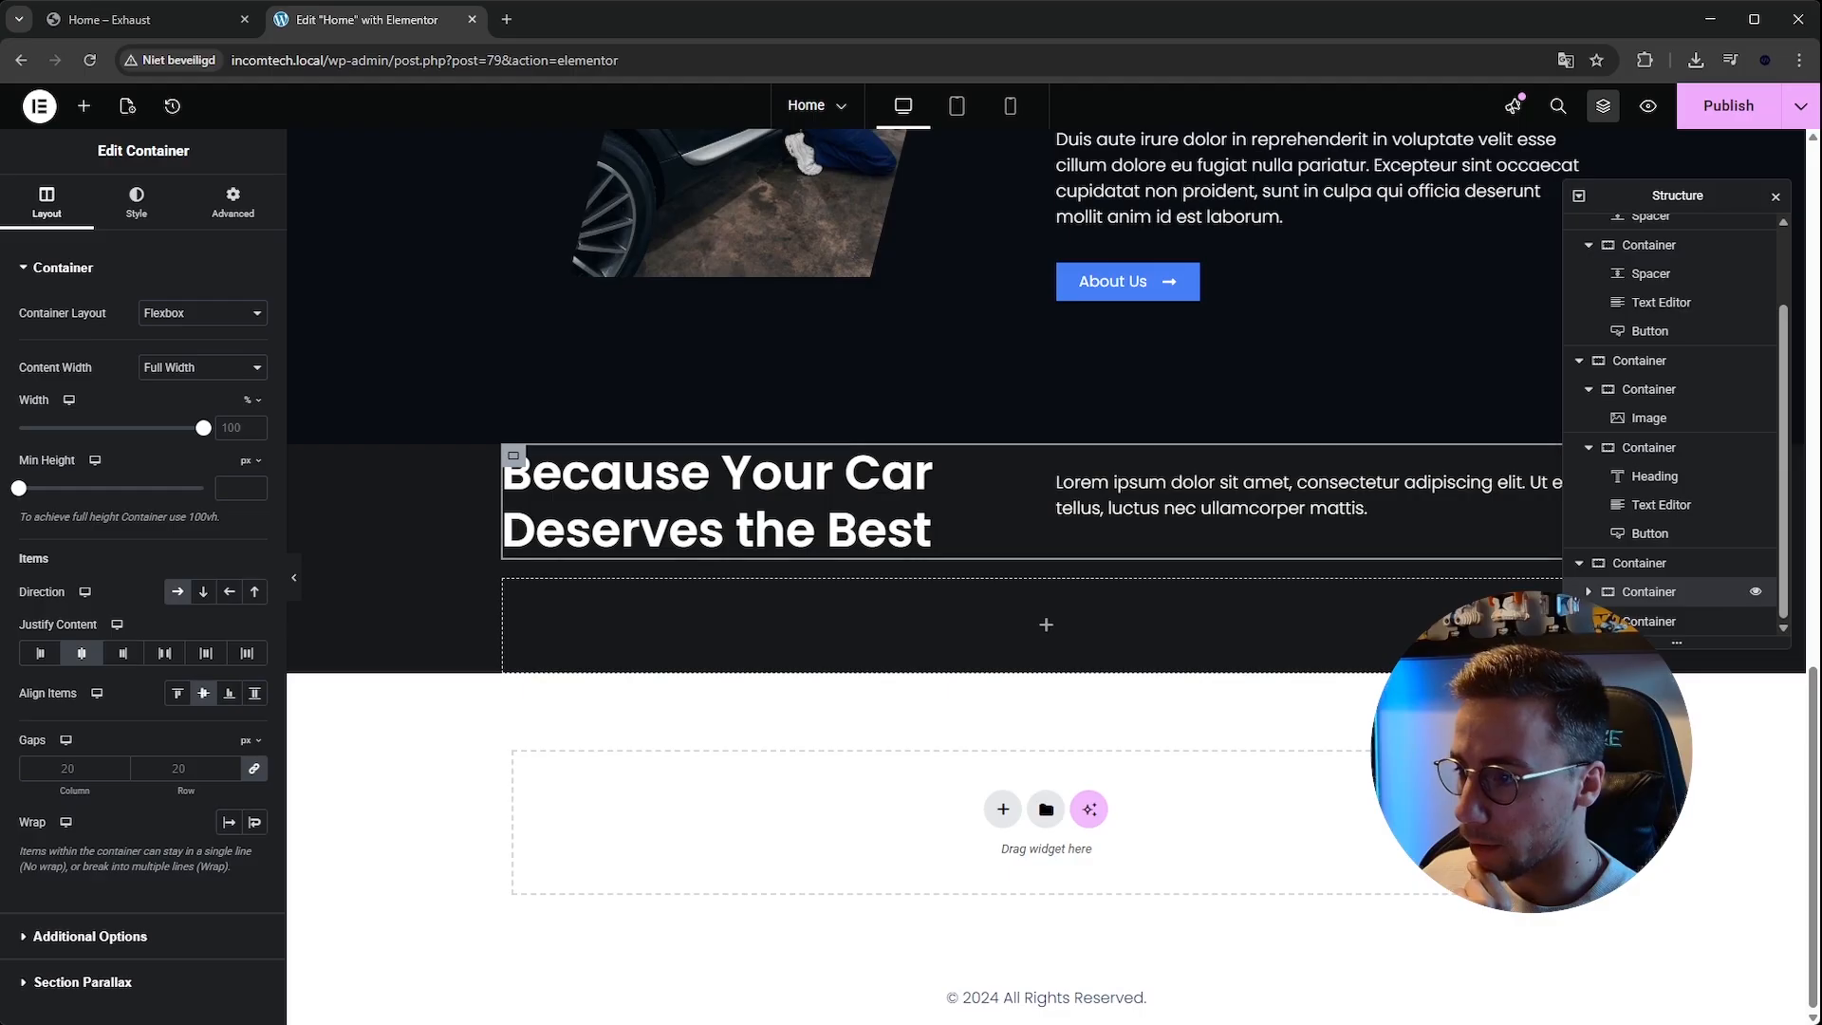
left_click(1587, 592)
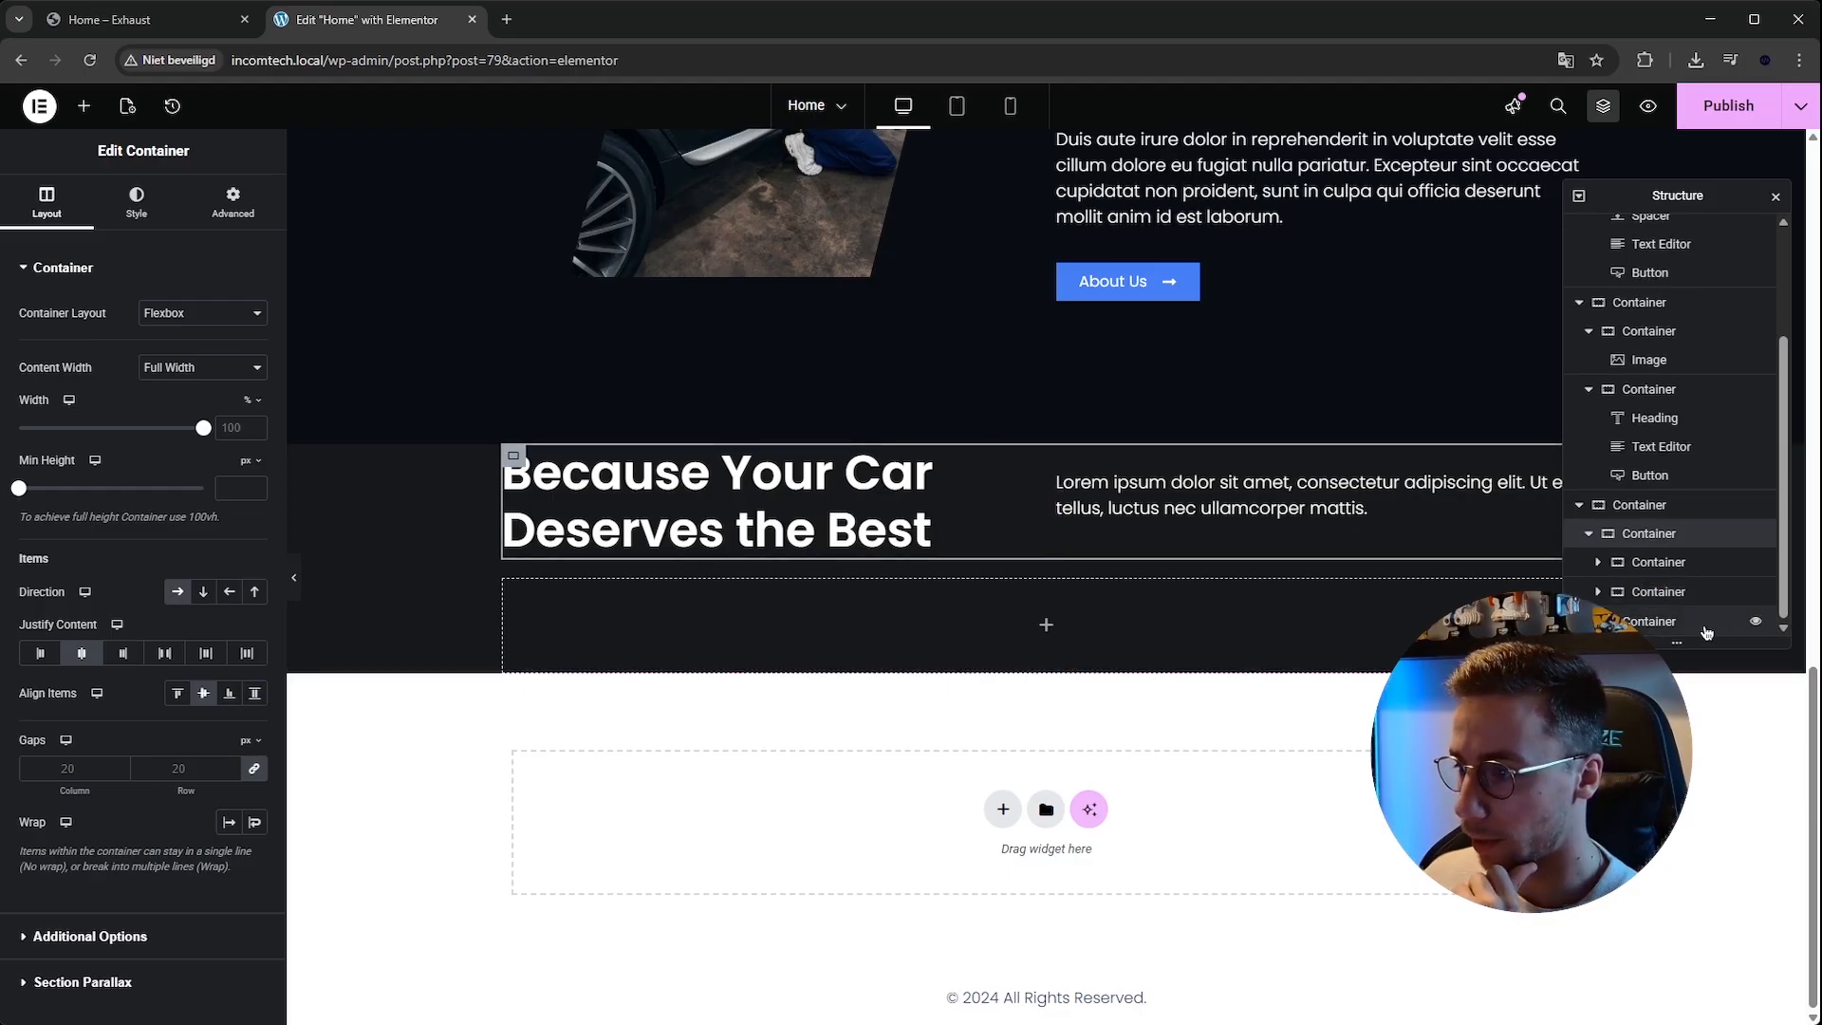
left_click(142, 19)
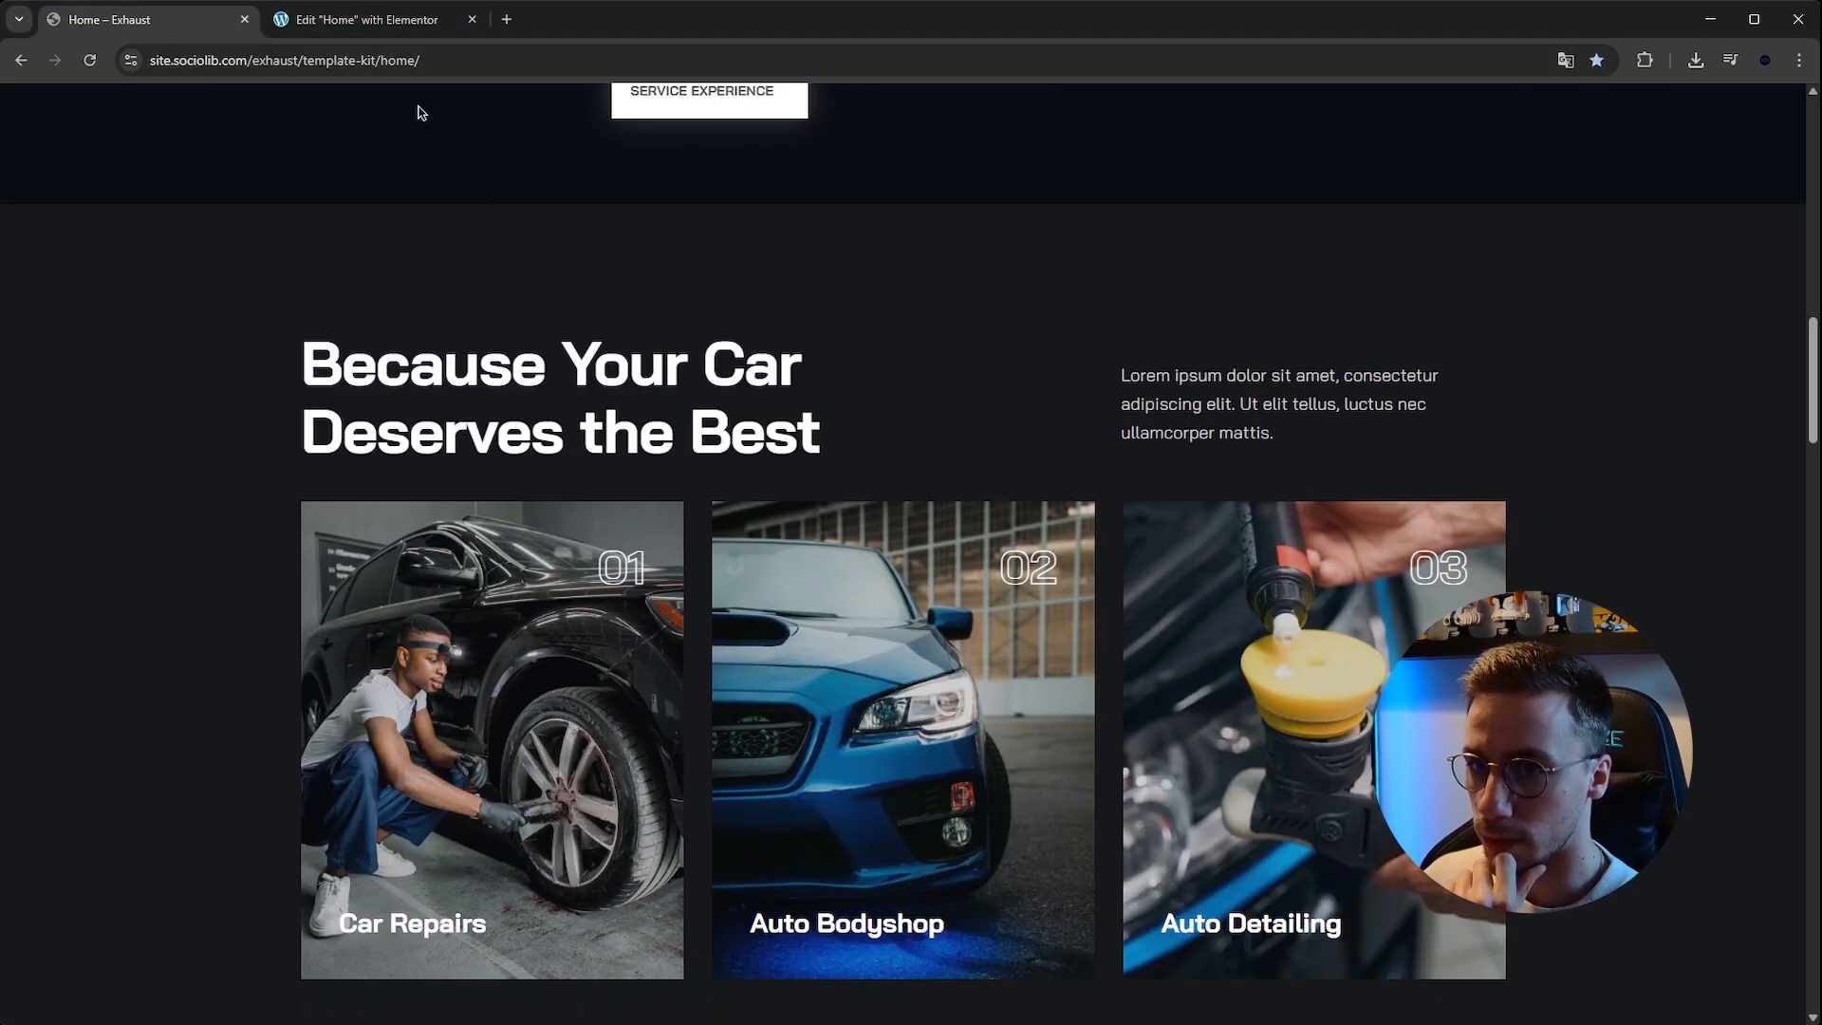
left_click(365, 19)
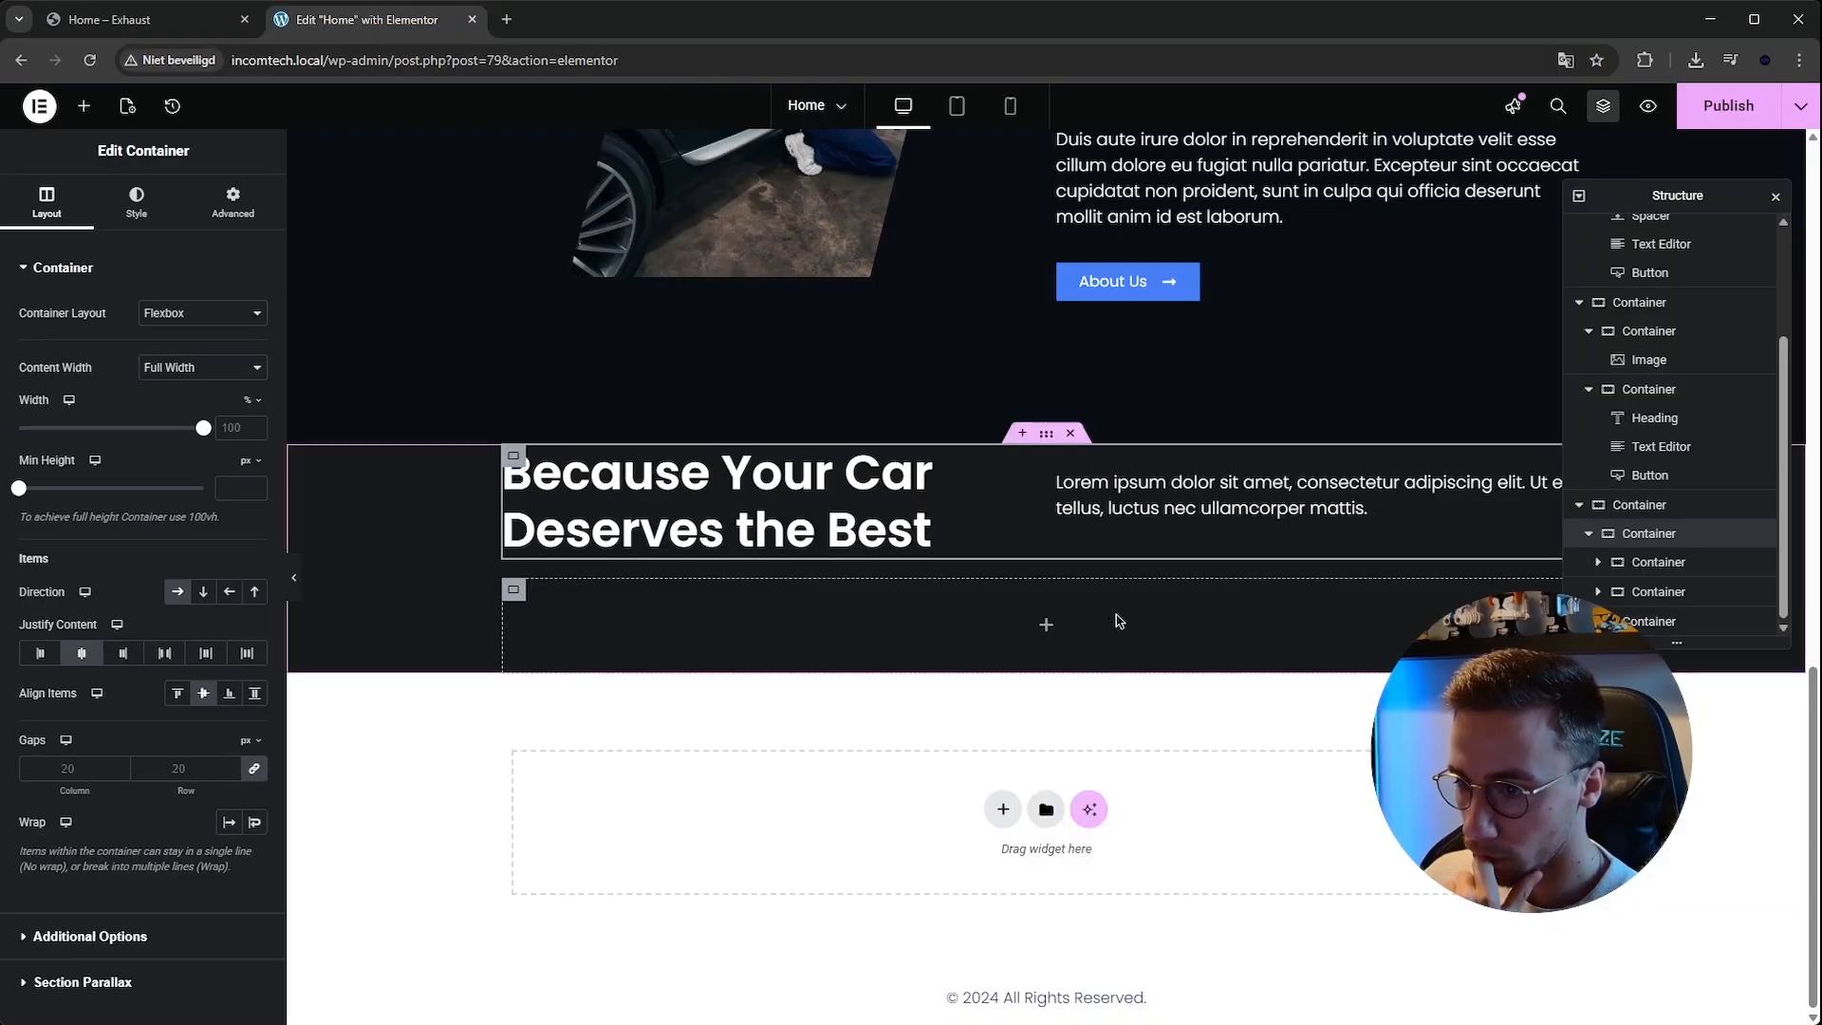
left_click(517, 604)
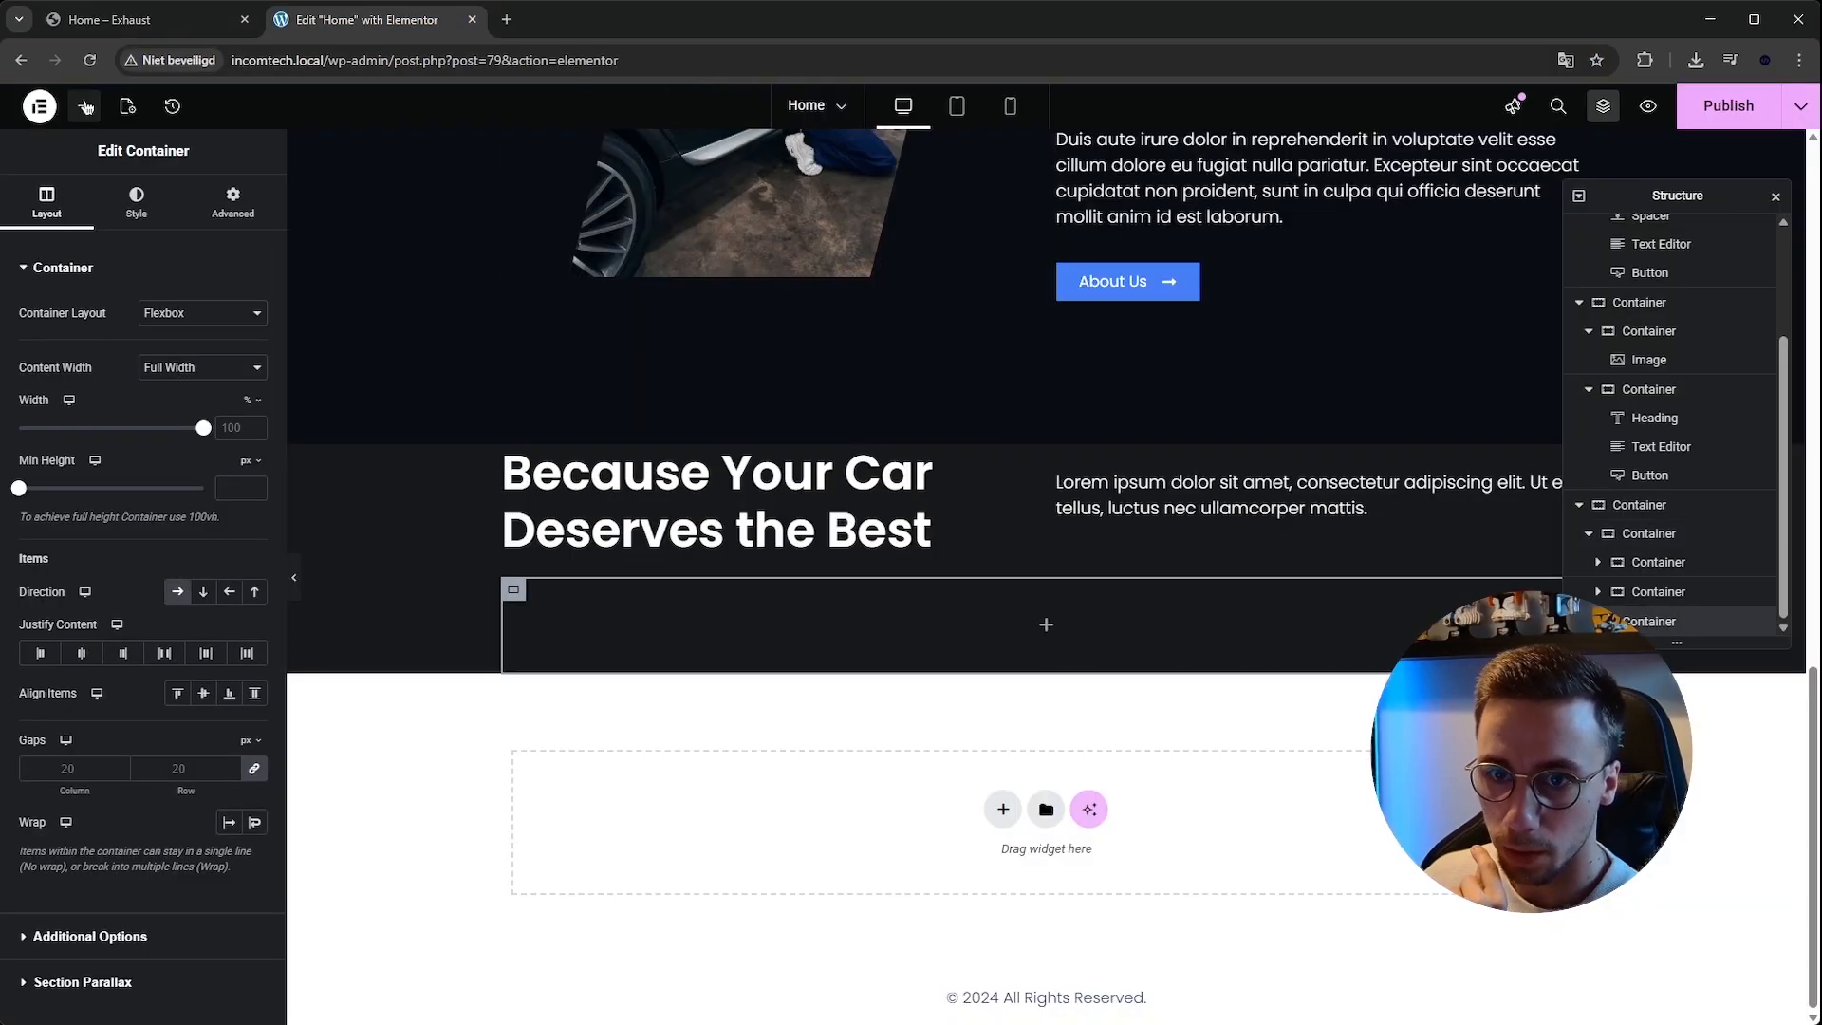
left_click(86, 106)
left_click_drag(76, 356, 949, 627)
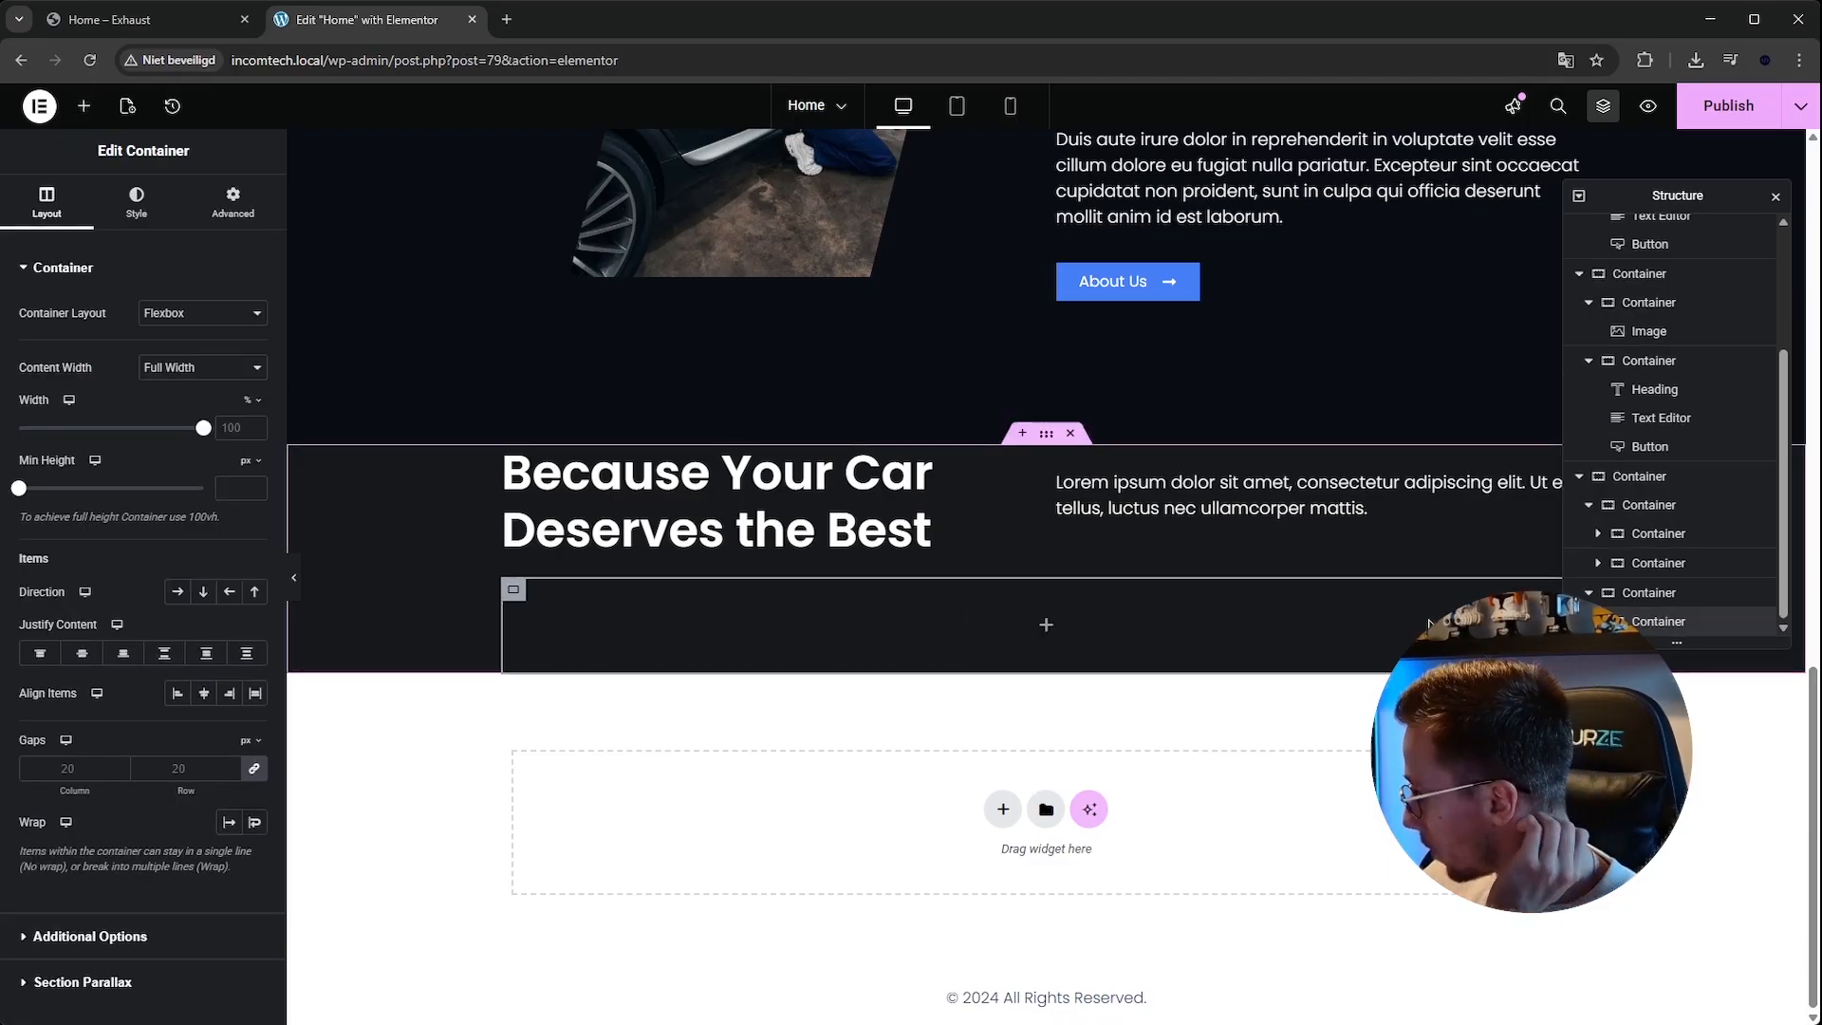
left_click(201, 593)
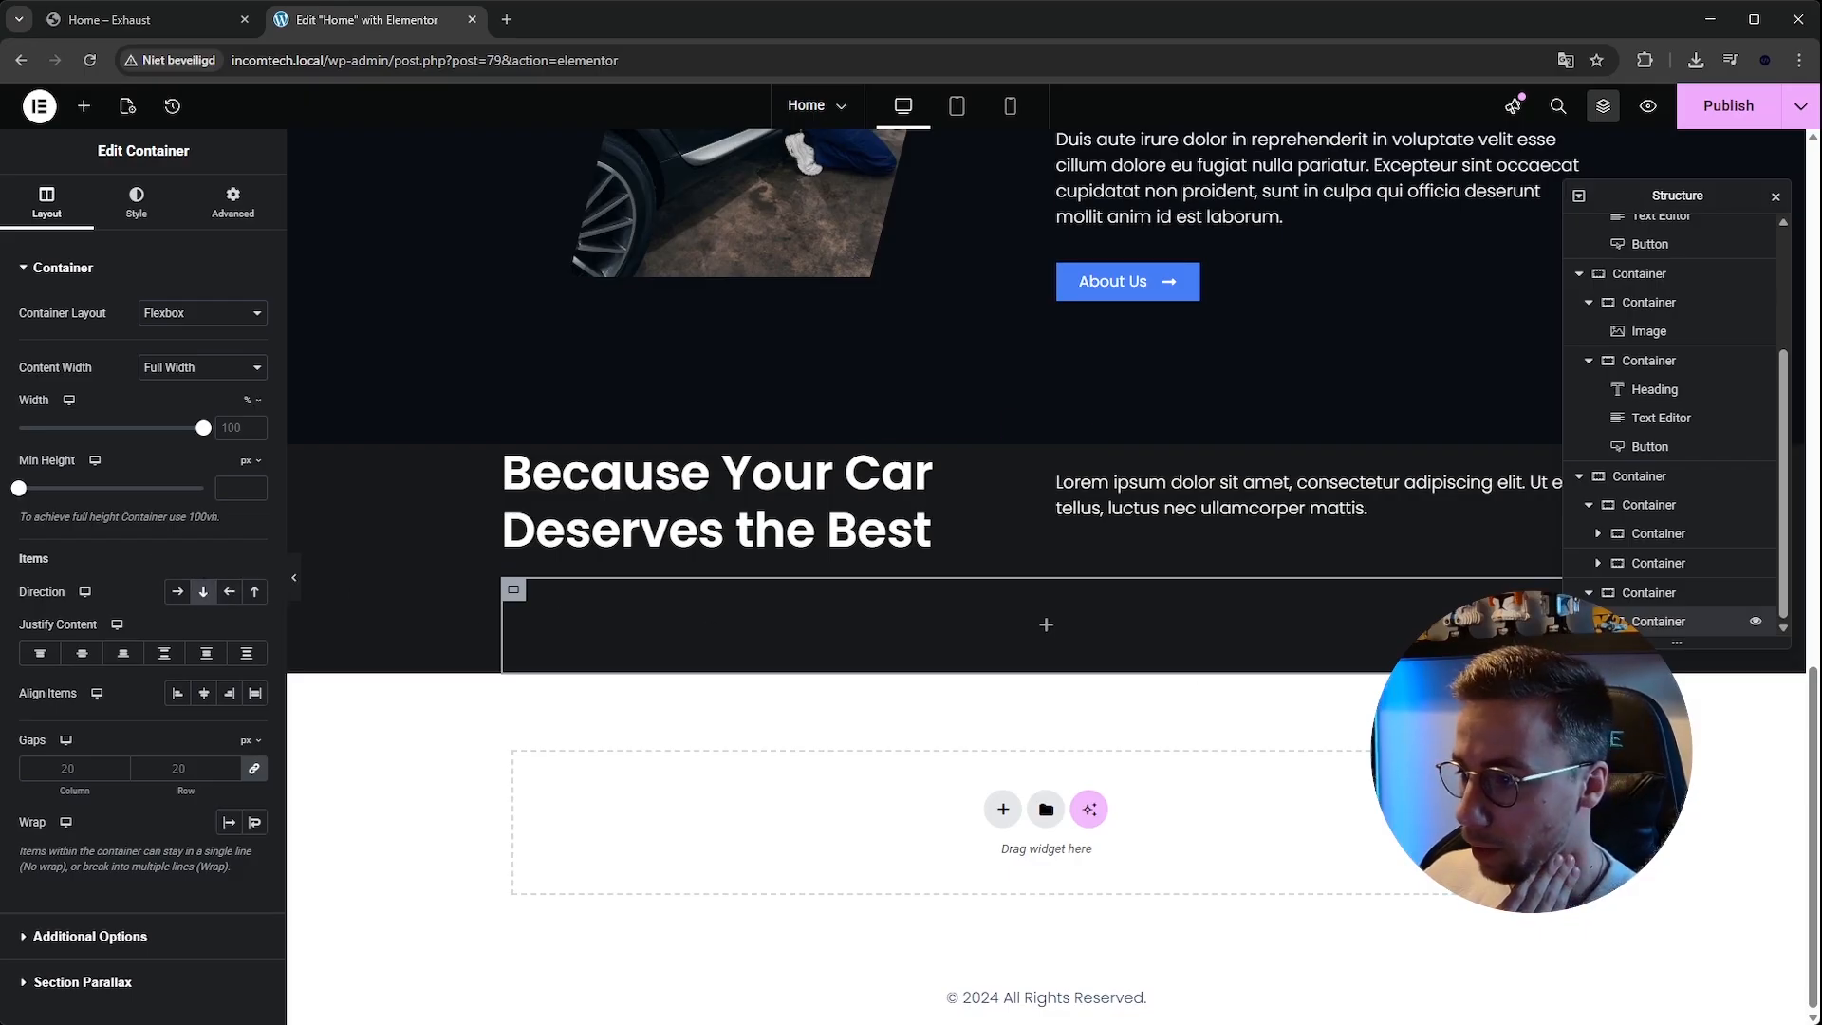
Duplicate the nested column container twice to make three service columns in the bottom row.
right_click(1754, 621)
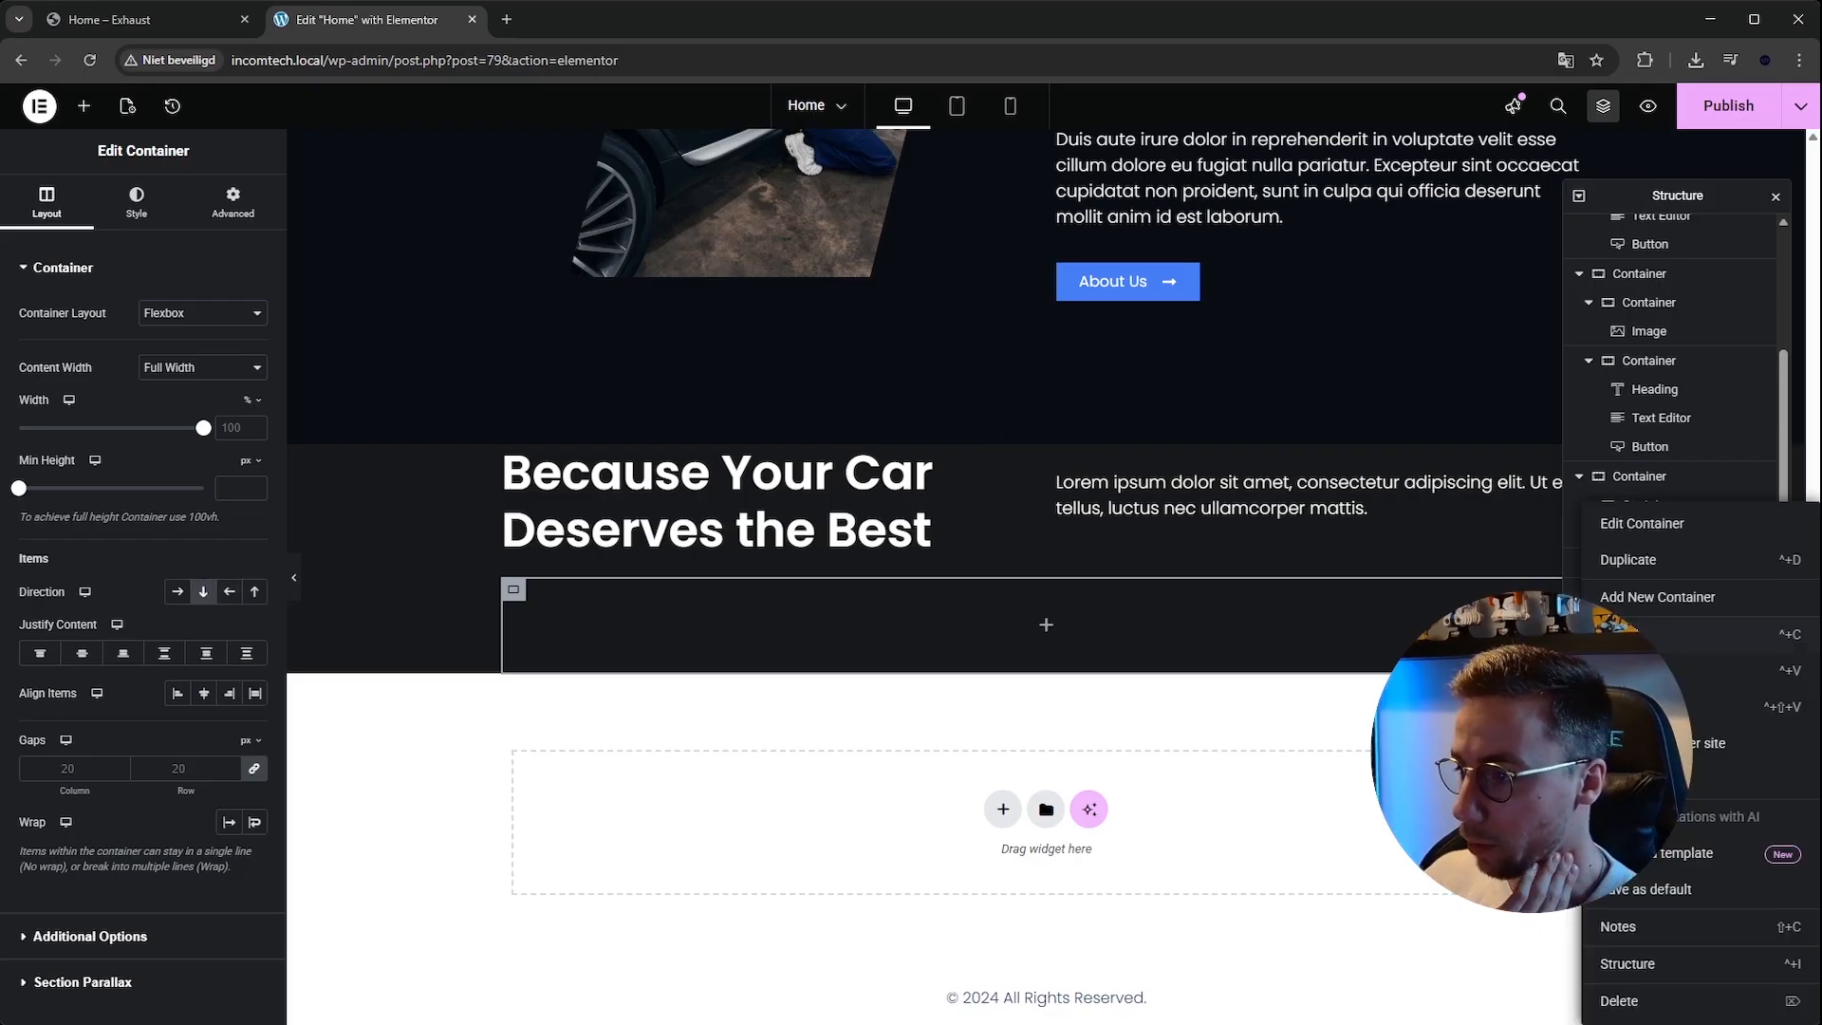
left_click(1639, 568)
right_click(1656, 634)
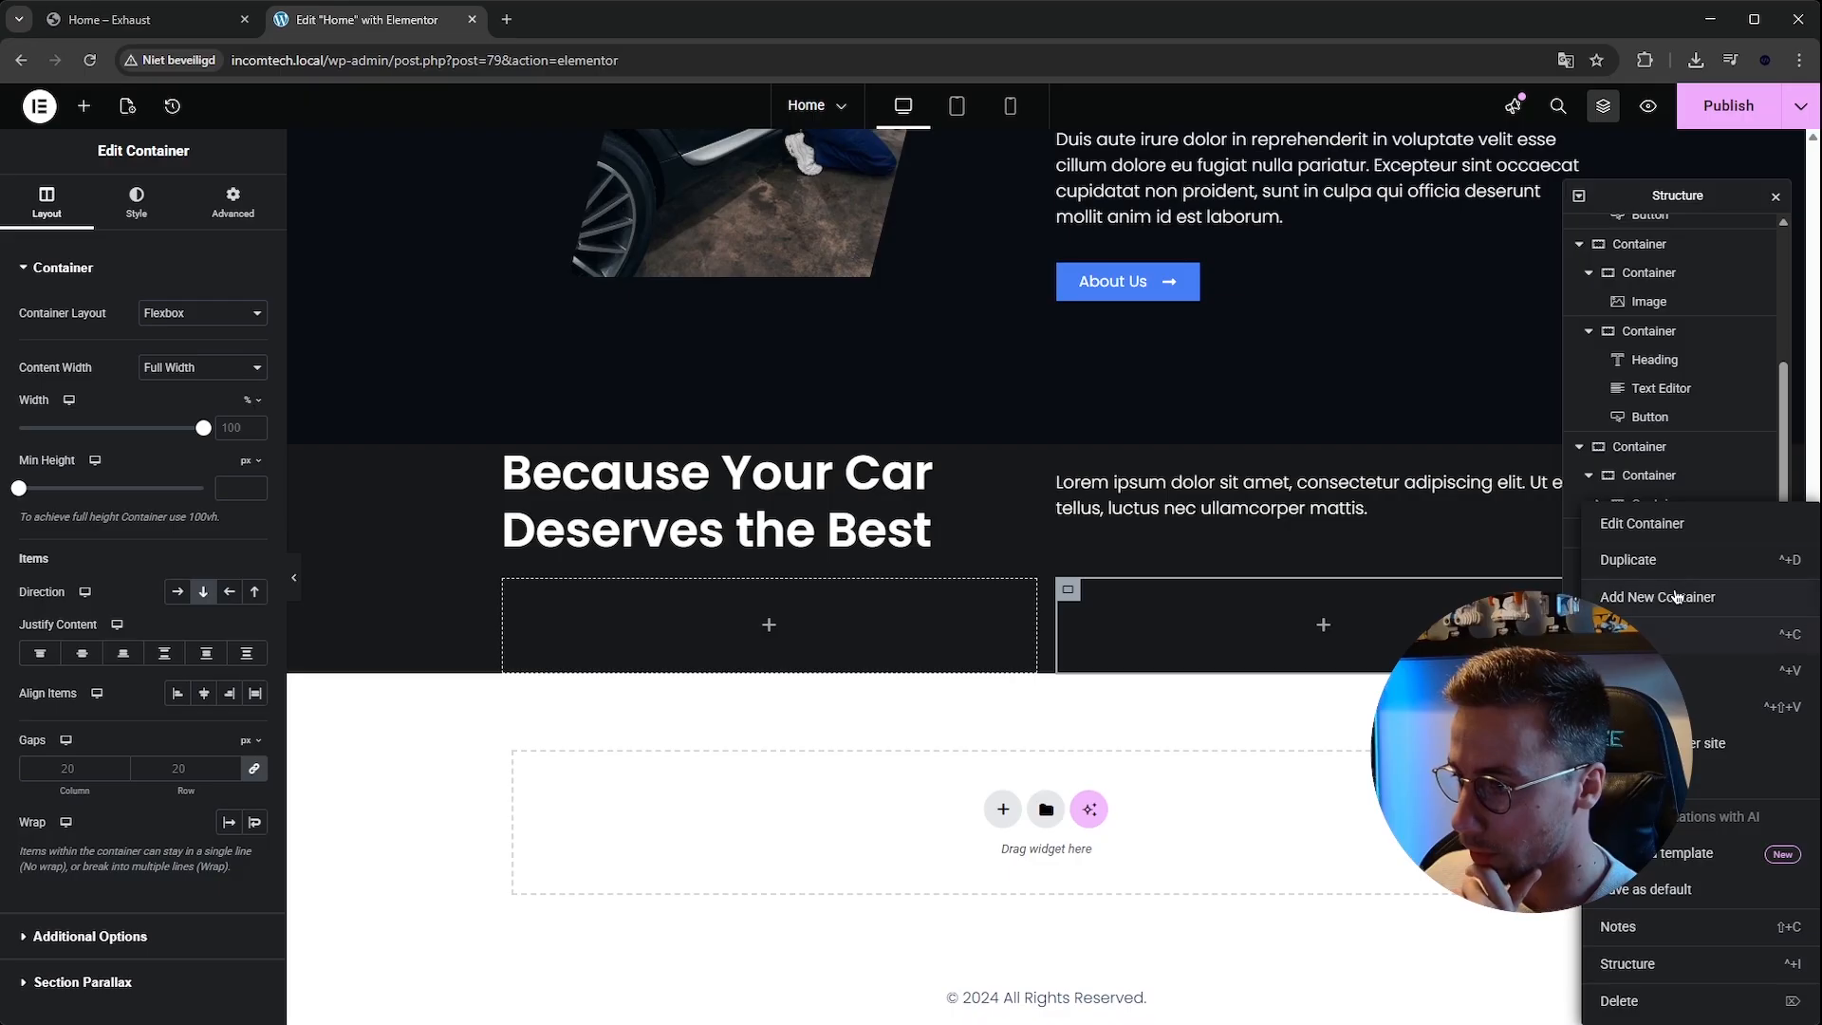
left_click(1649, 560)
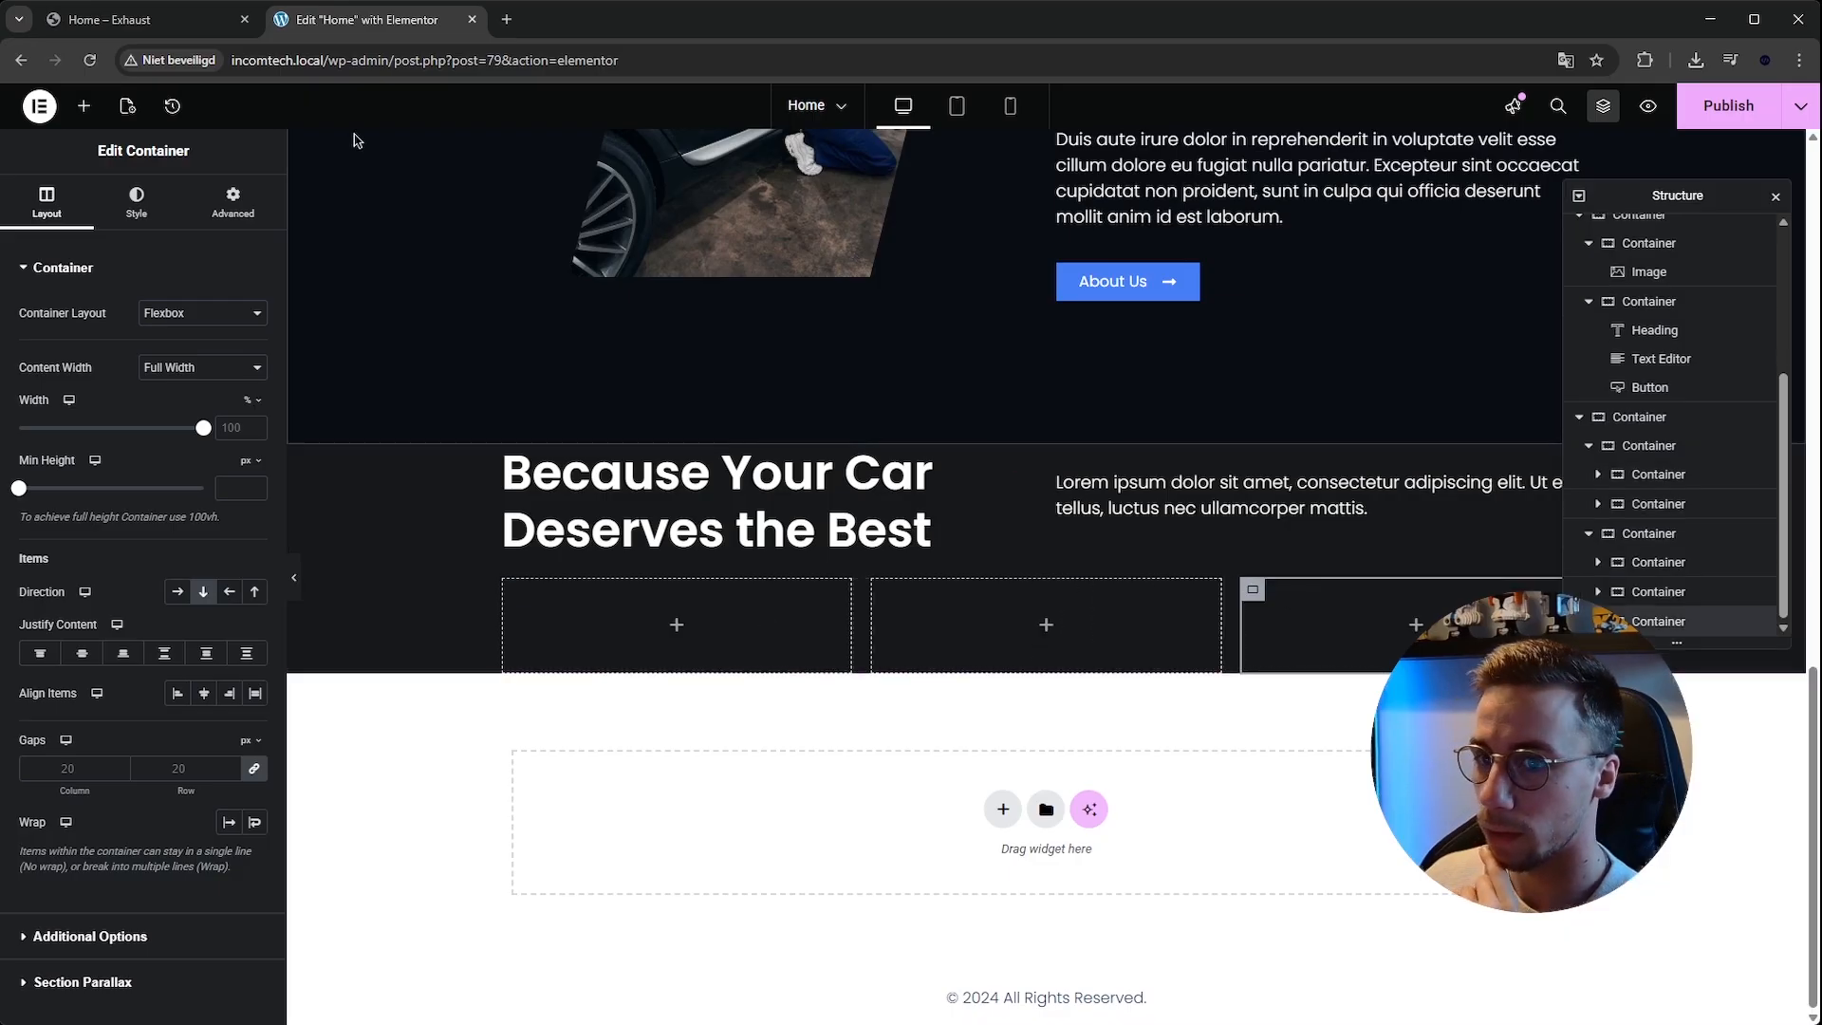
Compare with the reference template and add a Call to Action widget into the first service column.
left_click(109, 19)
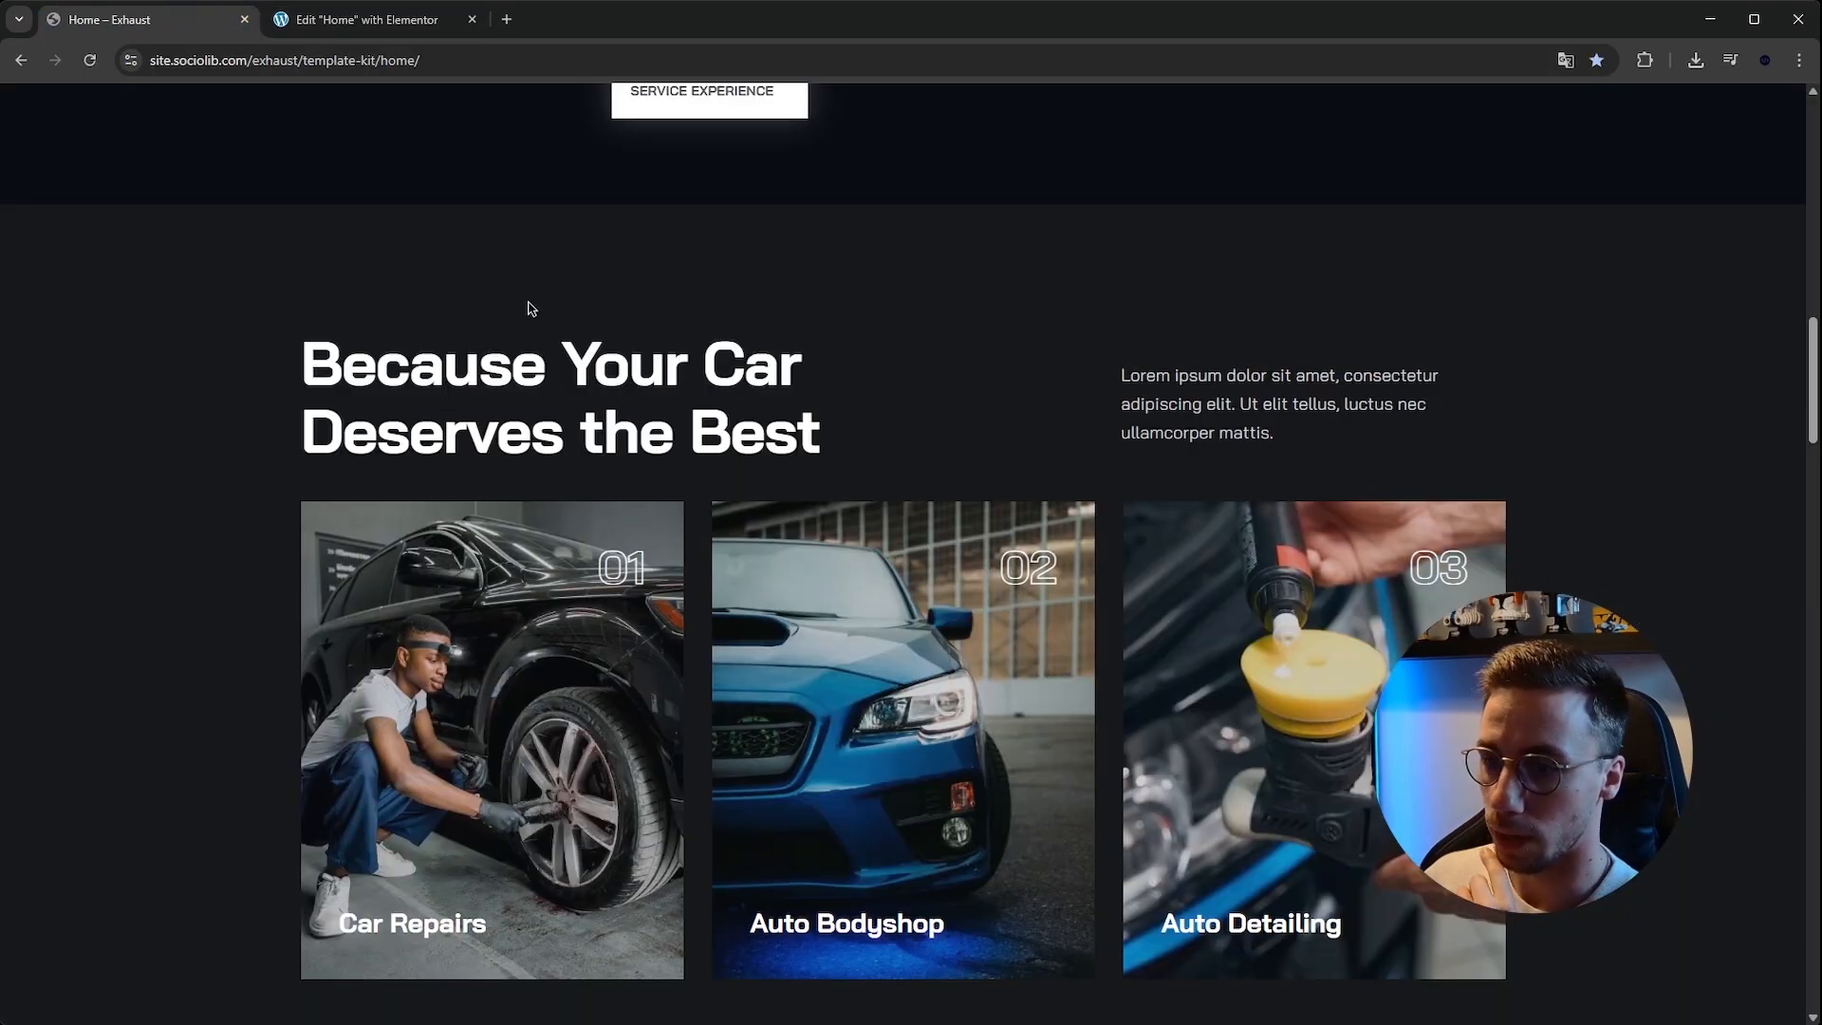
left_click(405, 26)
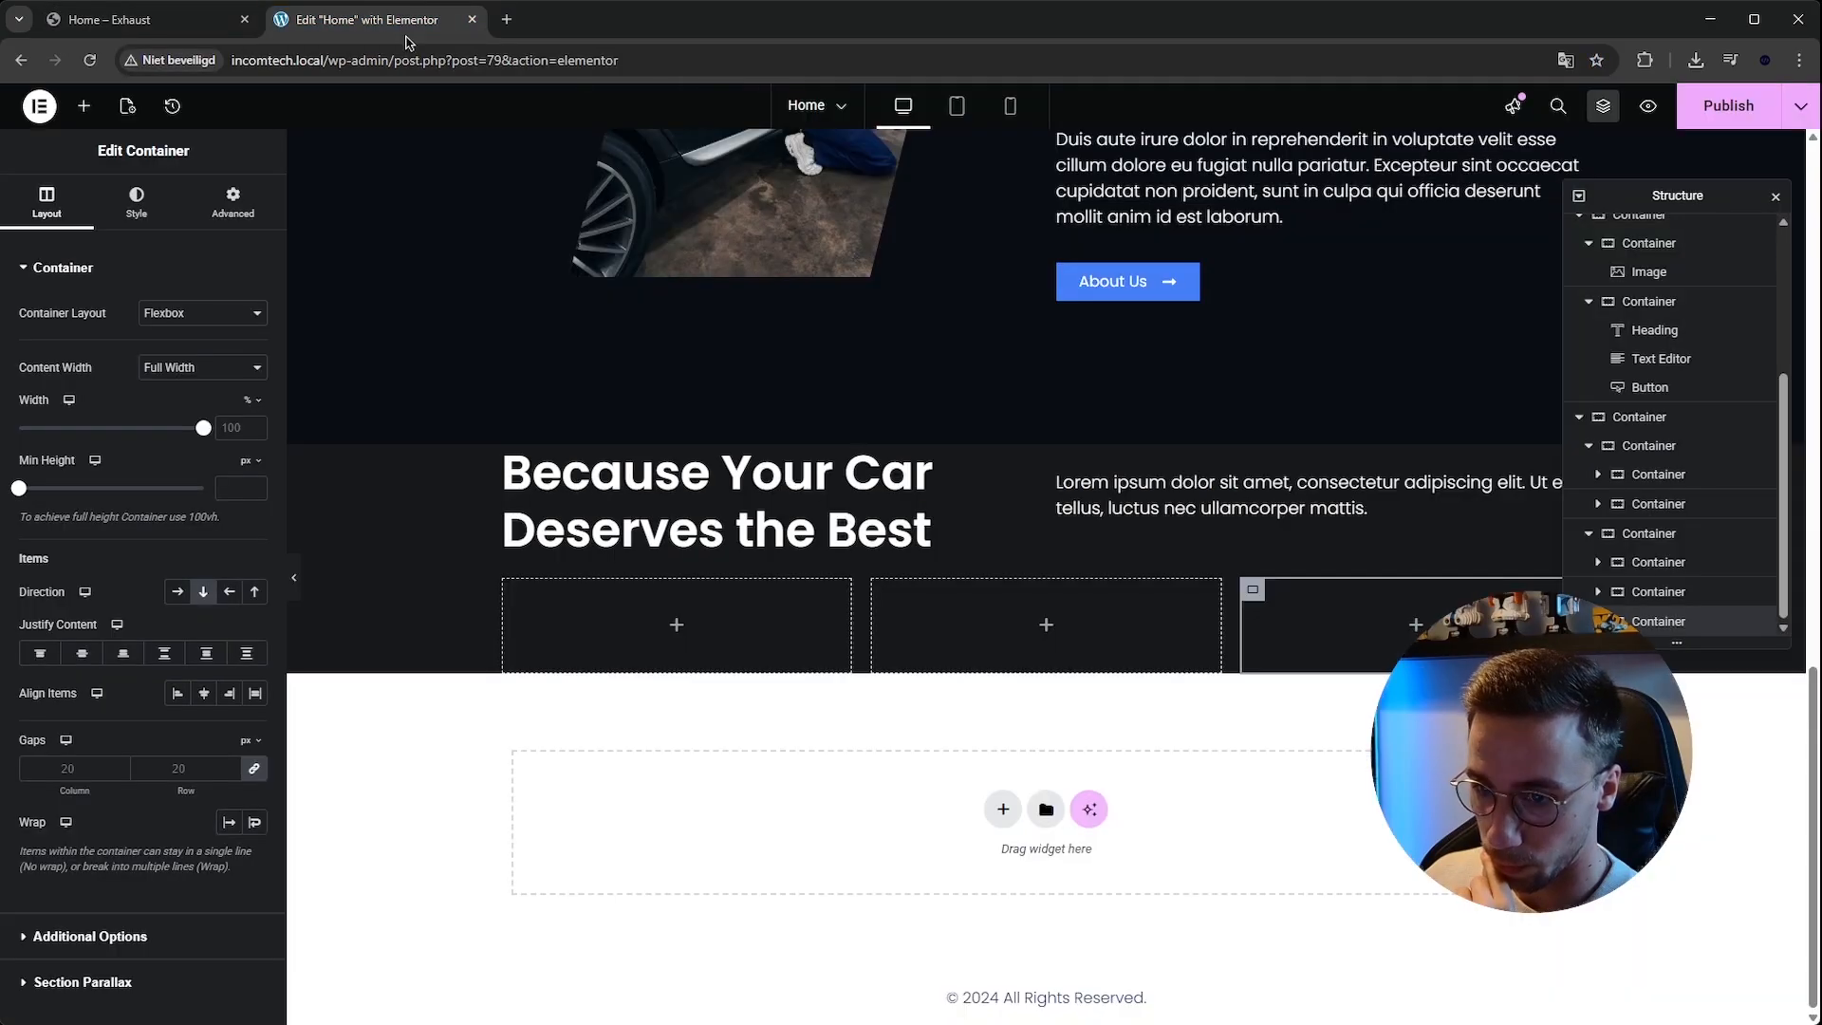
left_click(84, 105)
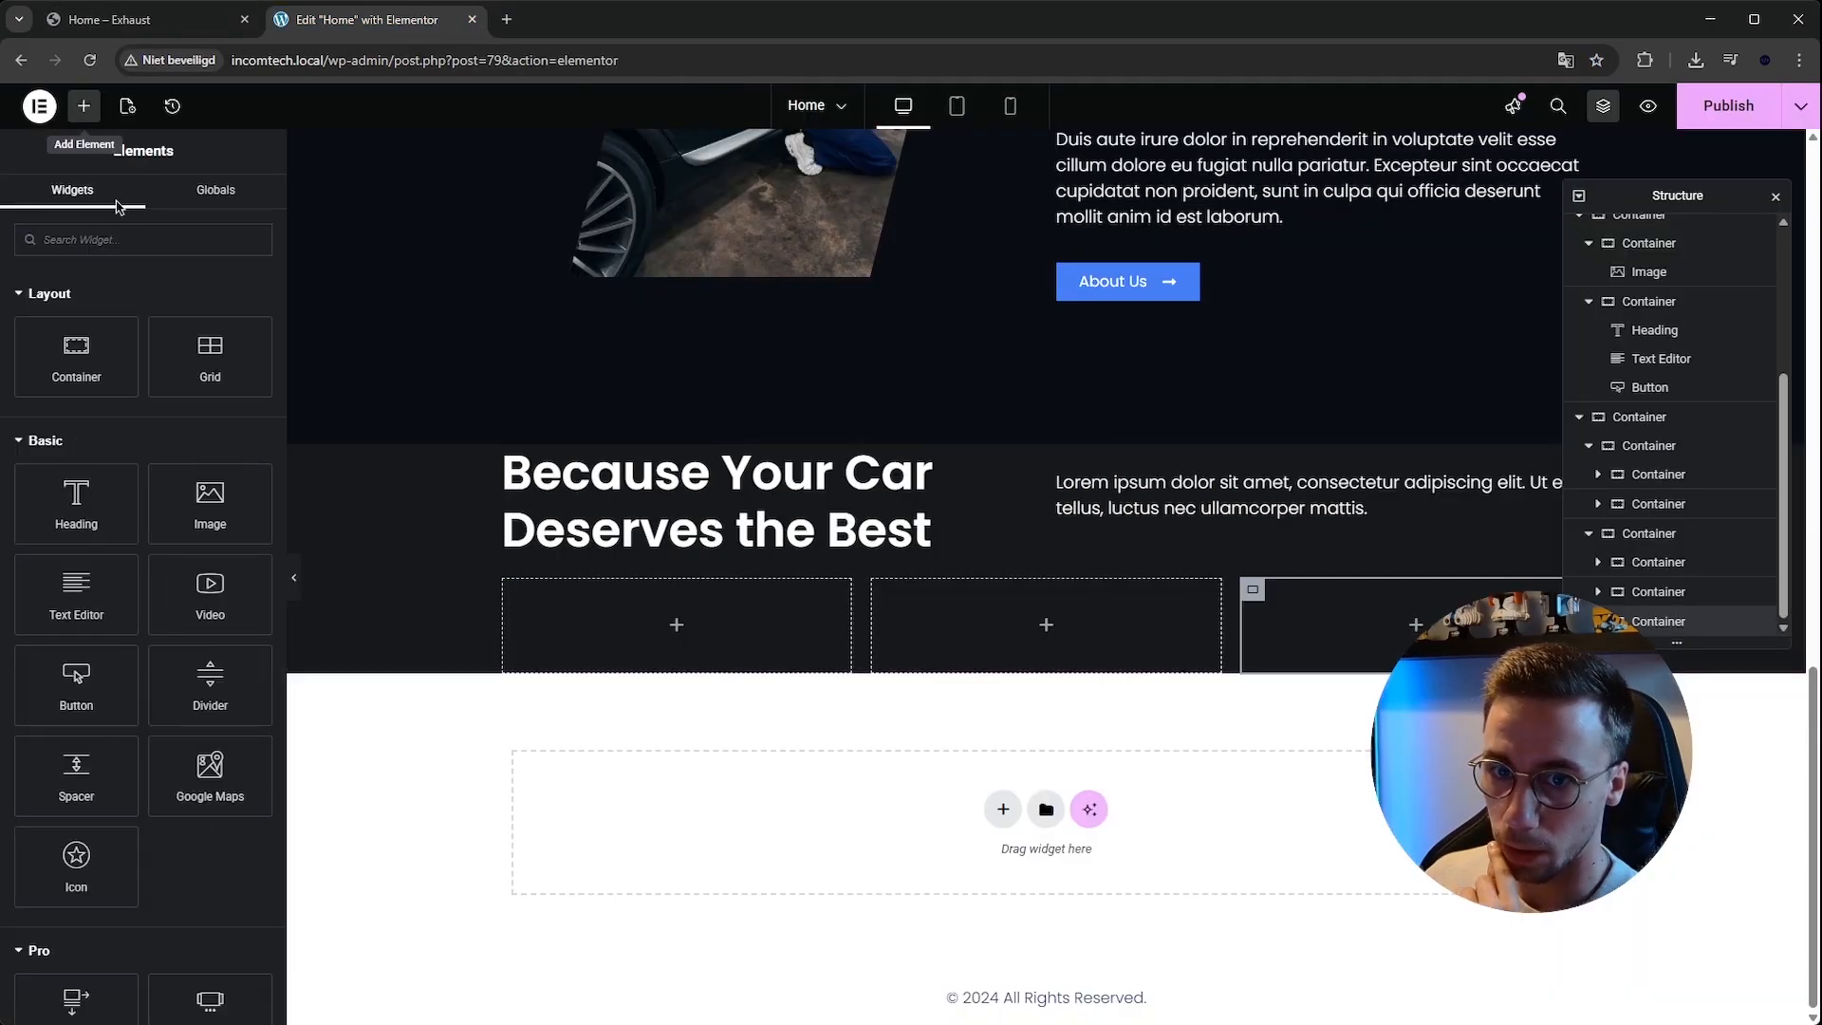
type("all")
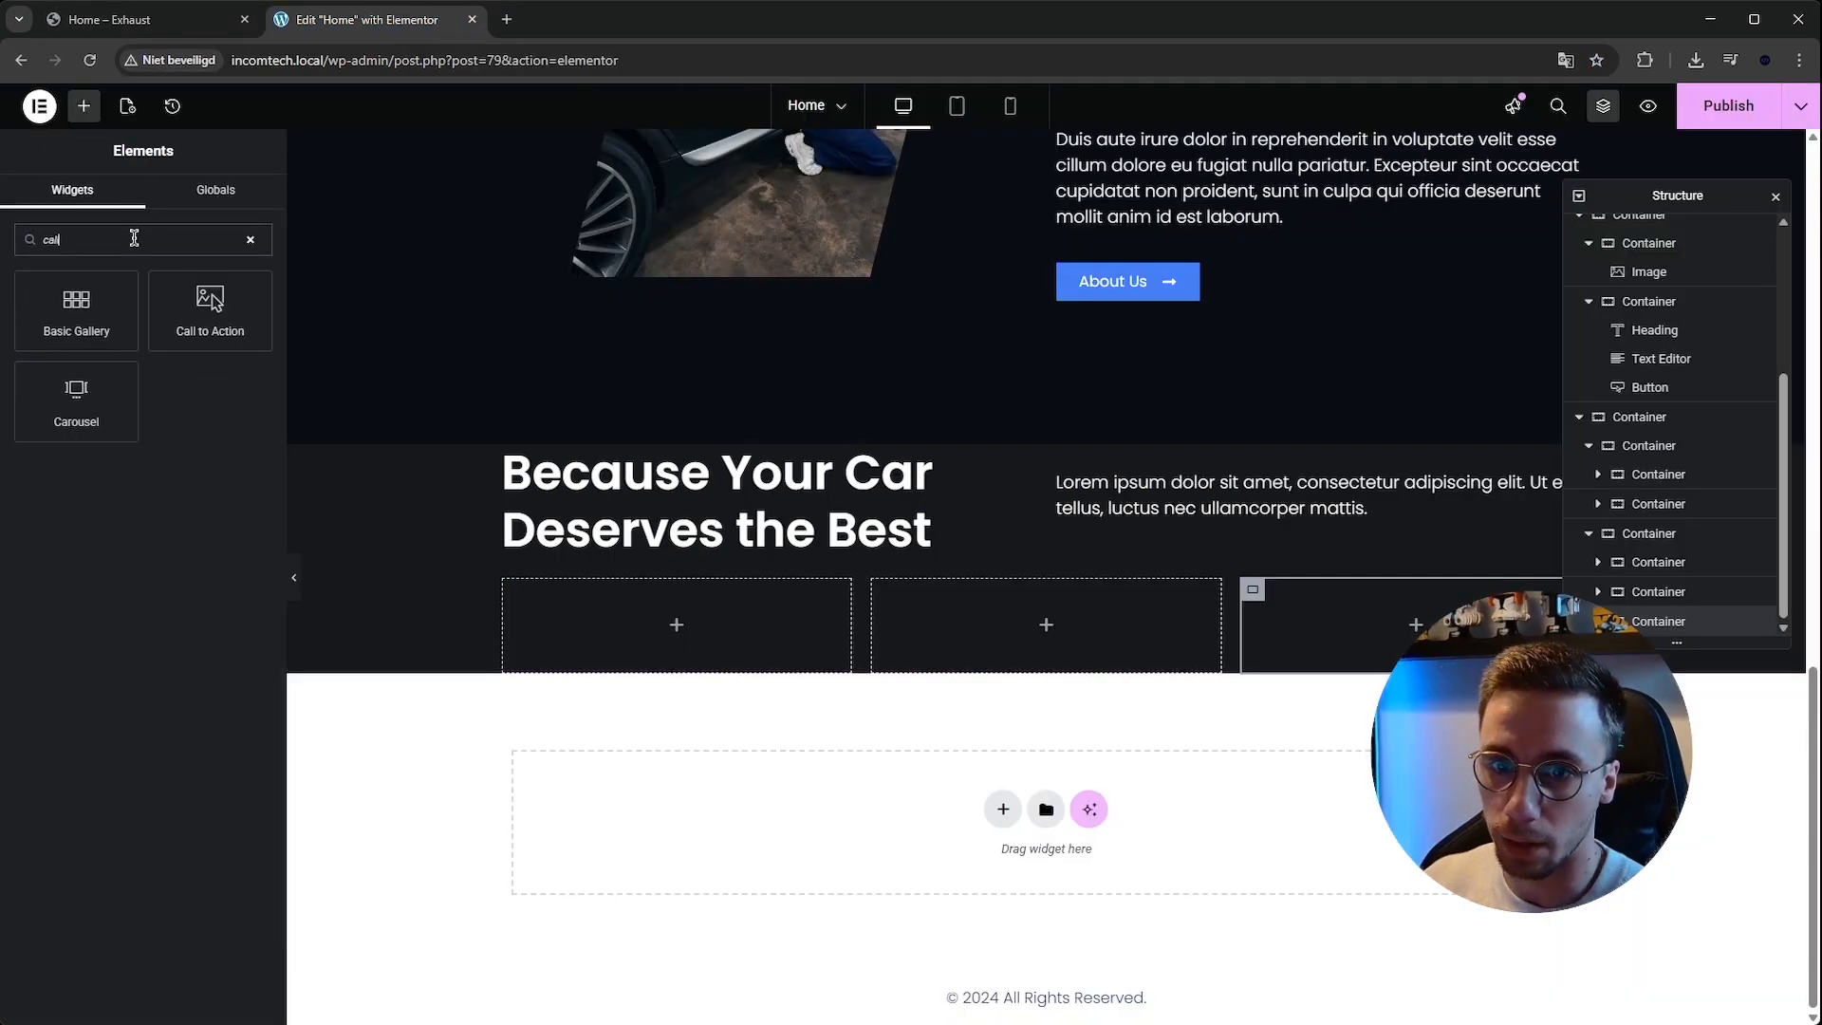
left_click_drag(166, 312, 752, 628)
scroll(787, 655, "down", 3)
left_click(203, 313)
left_click(202, 375)
scroll(757, 476, "up", 2)
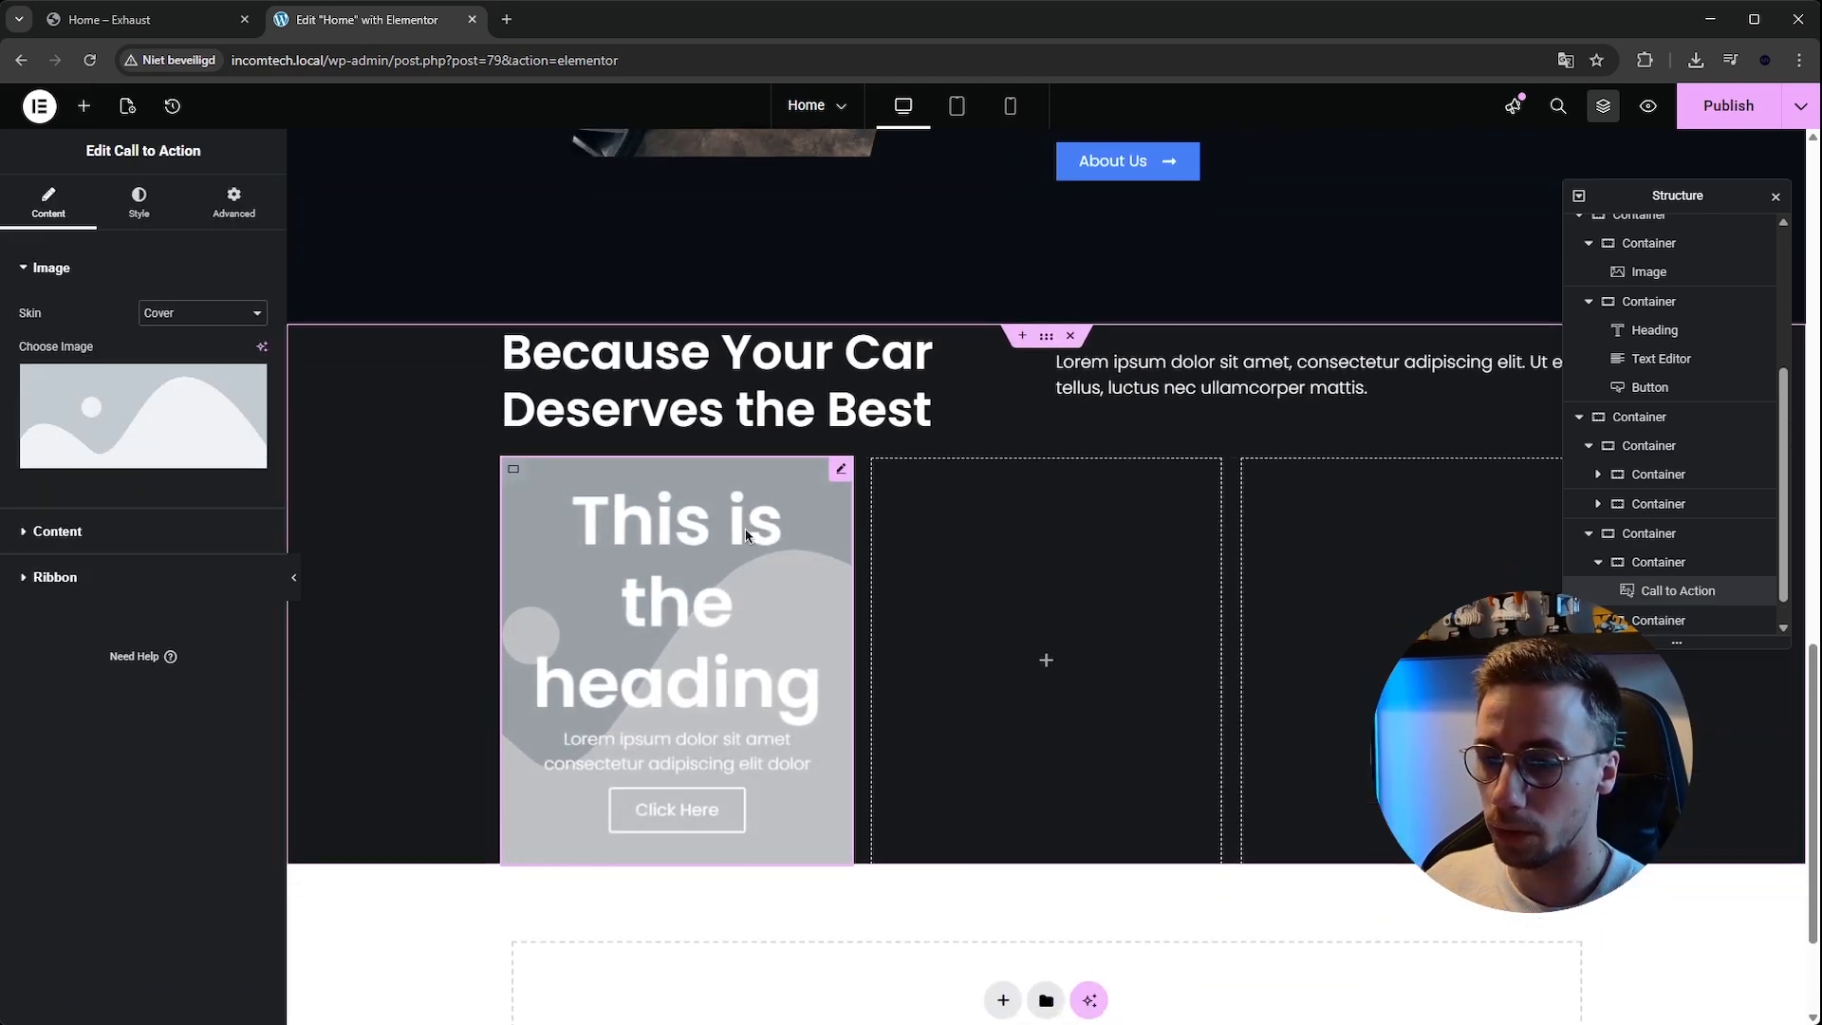
Set the Call to Action's image to the mechanic photo from the media library.
scroll(750, 532, "down", 2)
scroll(750, 537, "up", 1)
left_click(138, 203)
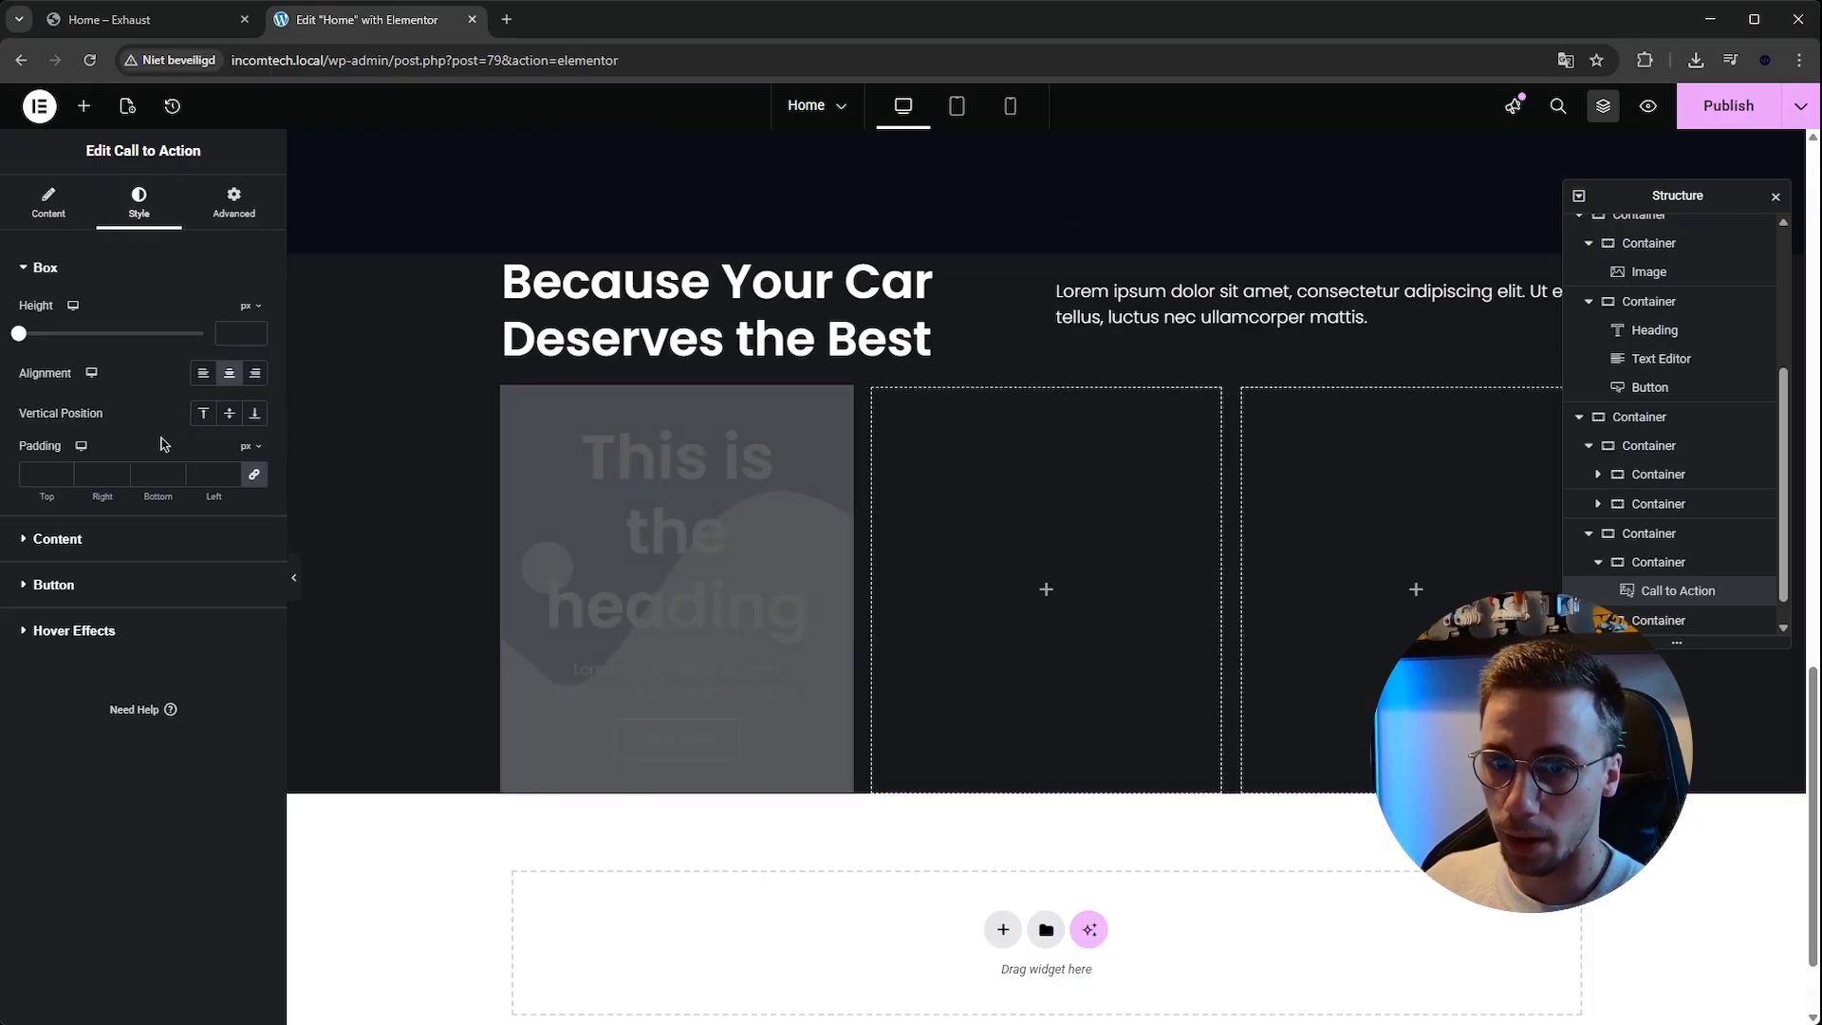
left_click(48, 203)
left_click(142, 418)
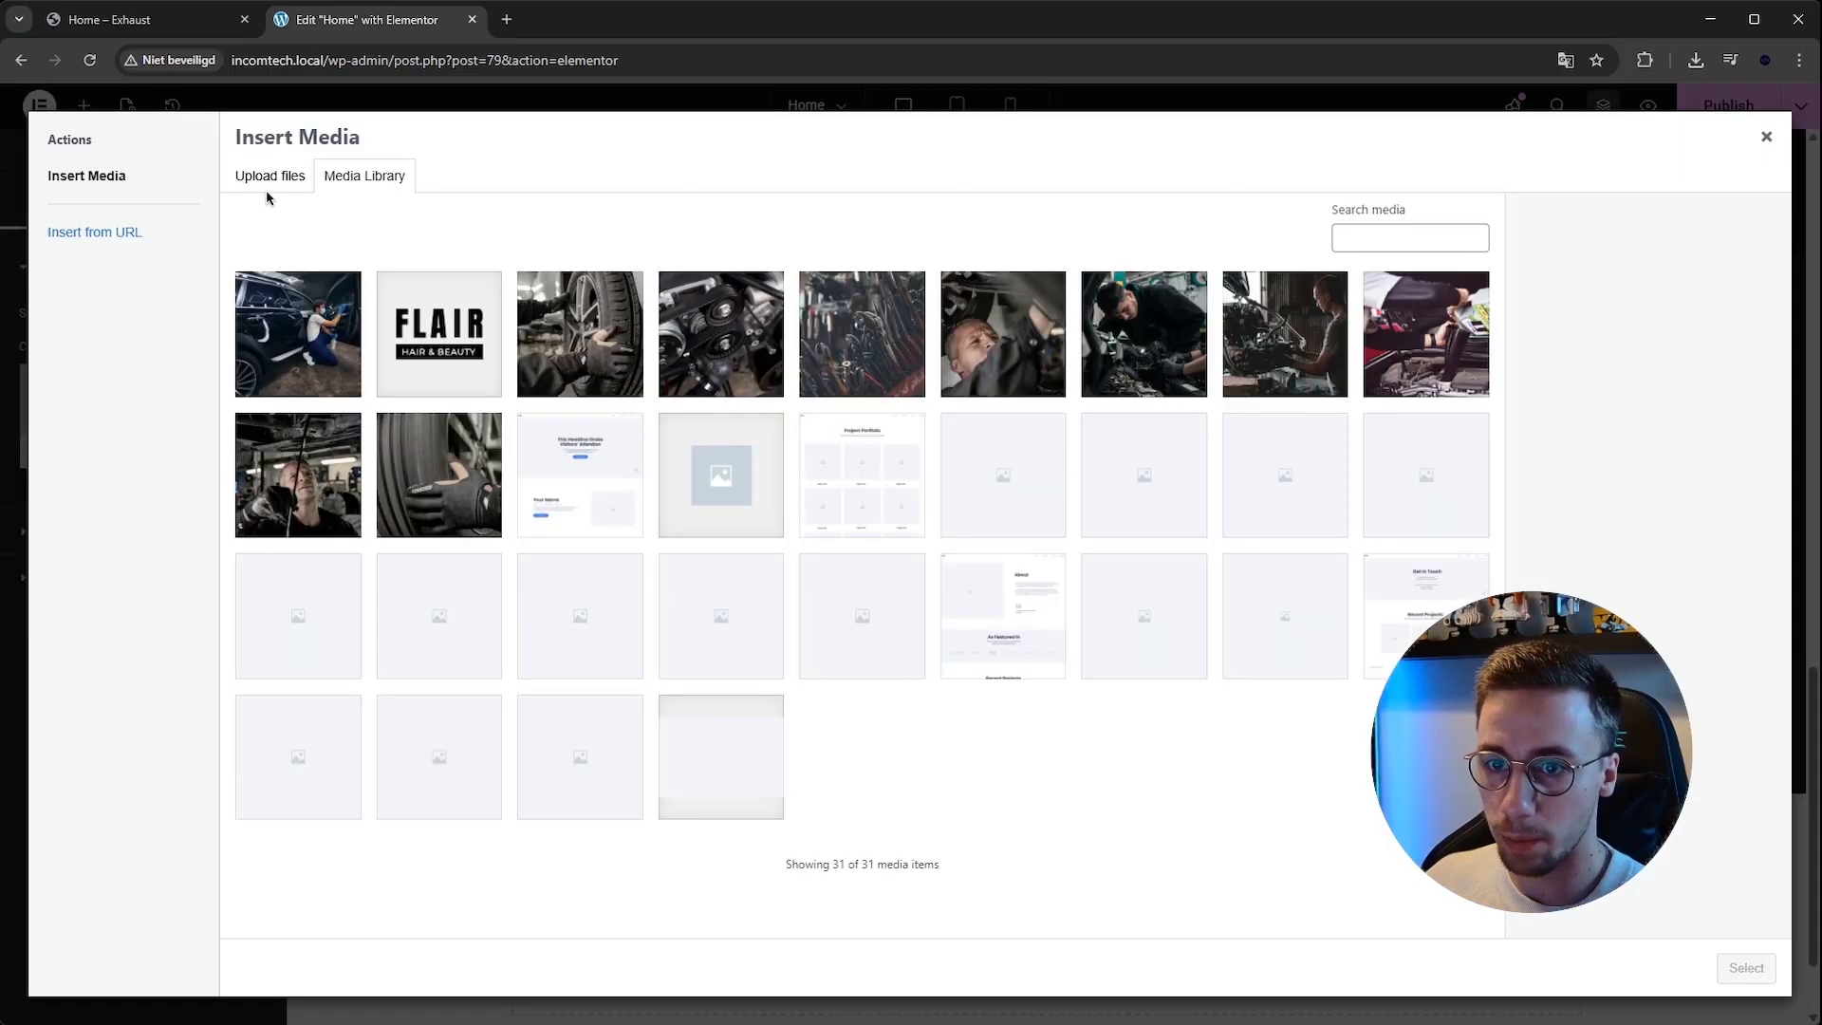
left_click(1101, 327)
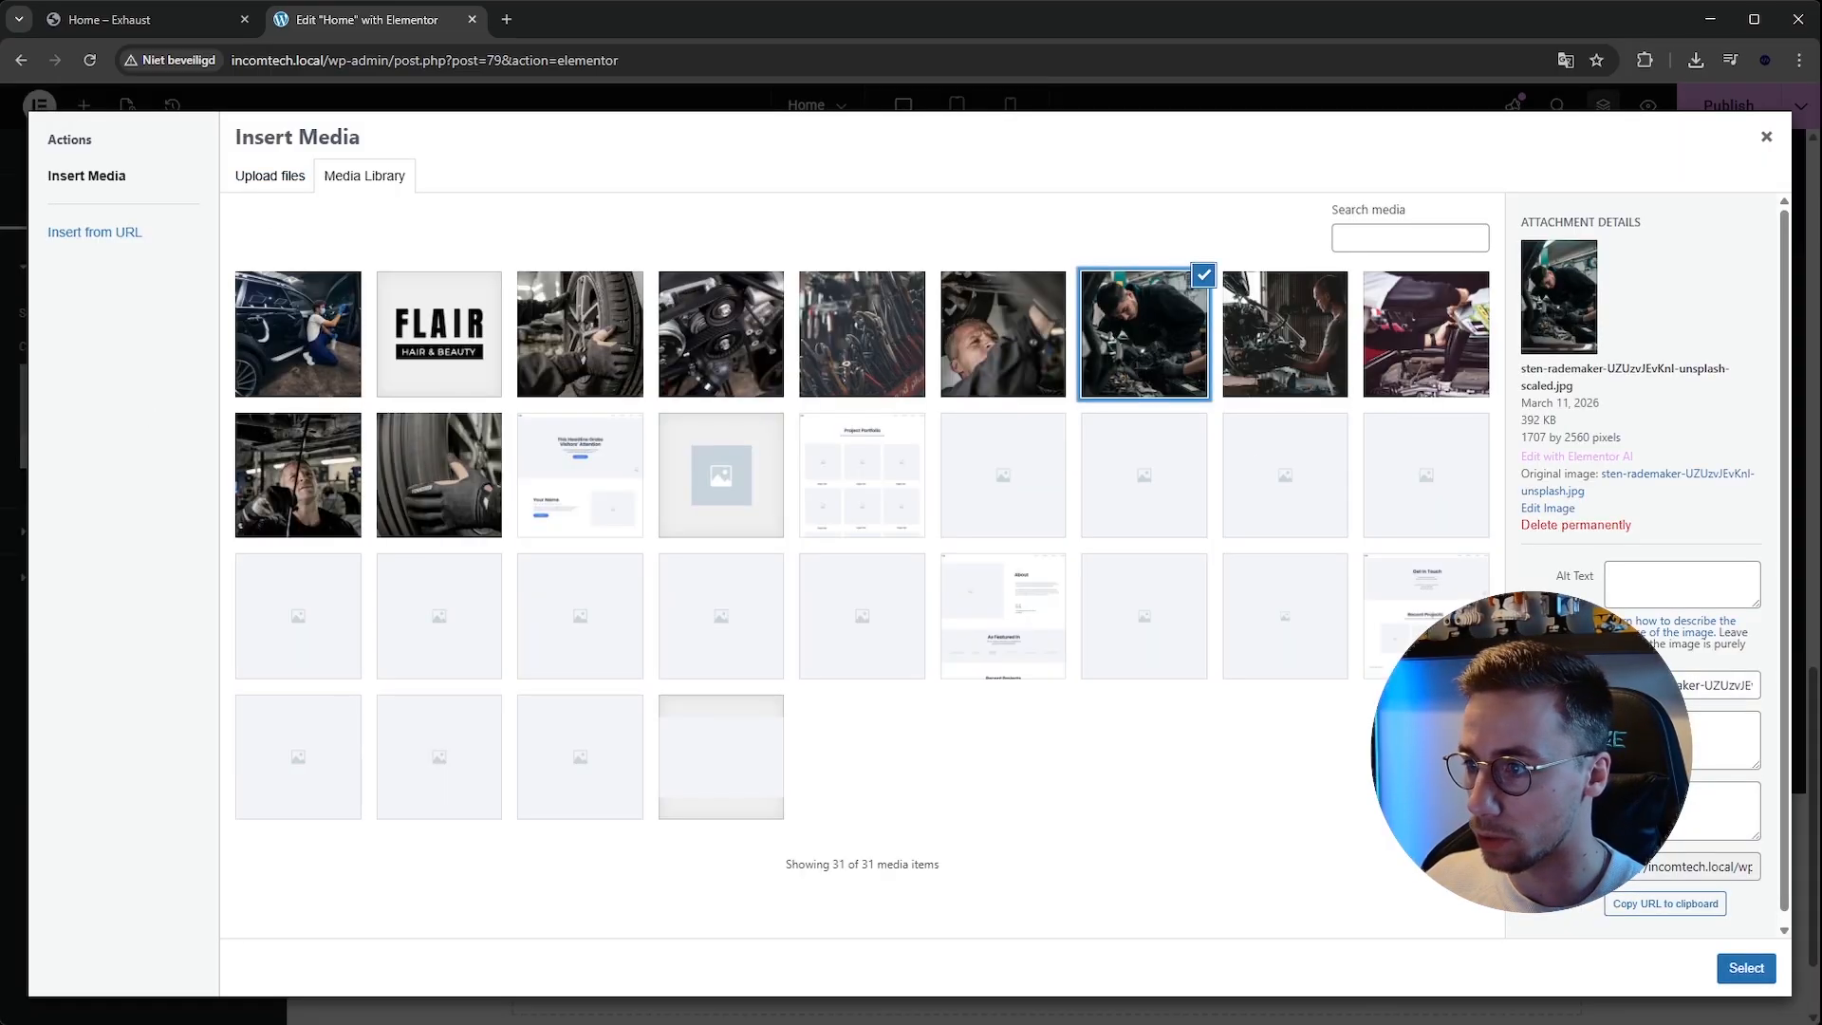
left_click(1060, 353)
left_click(1746, 965)
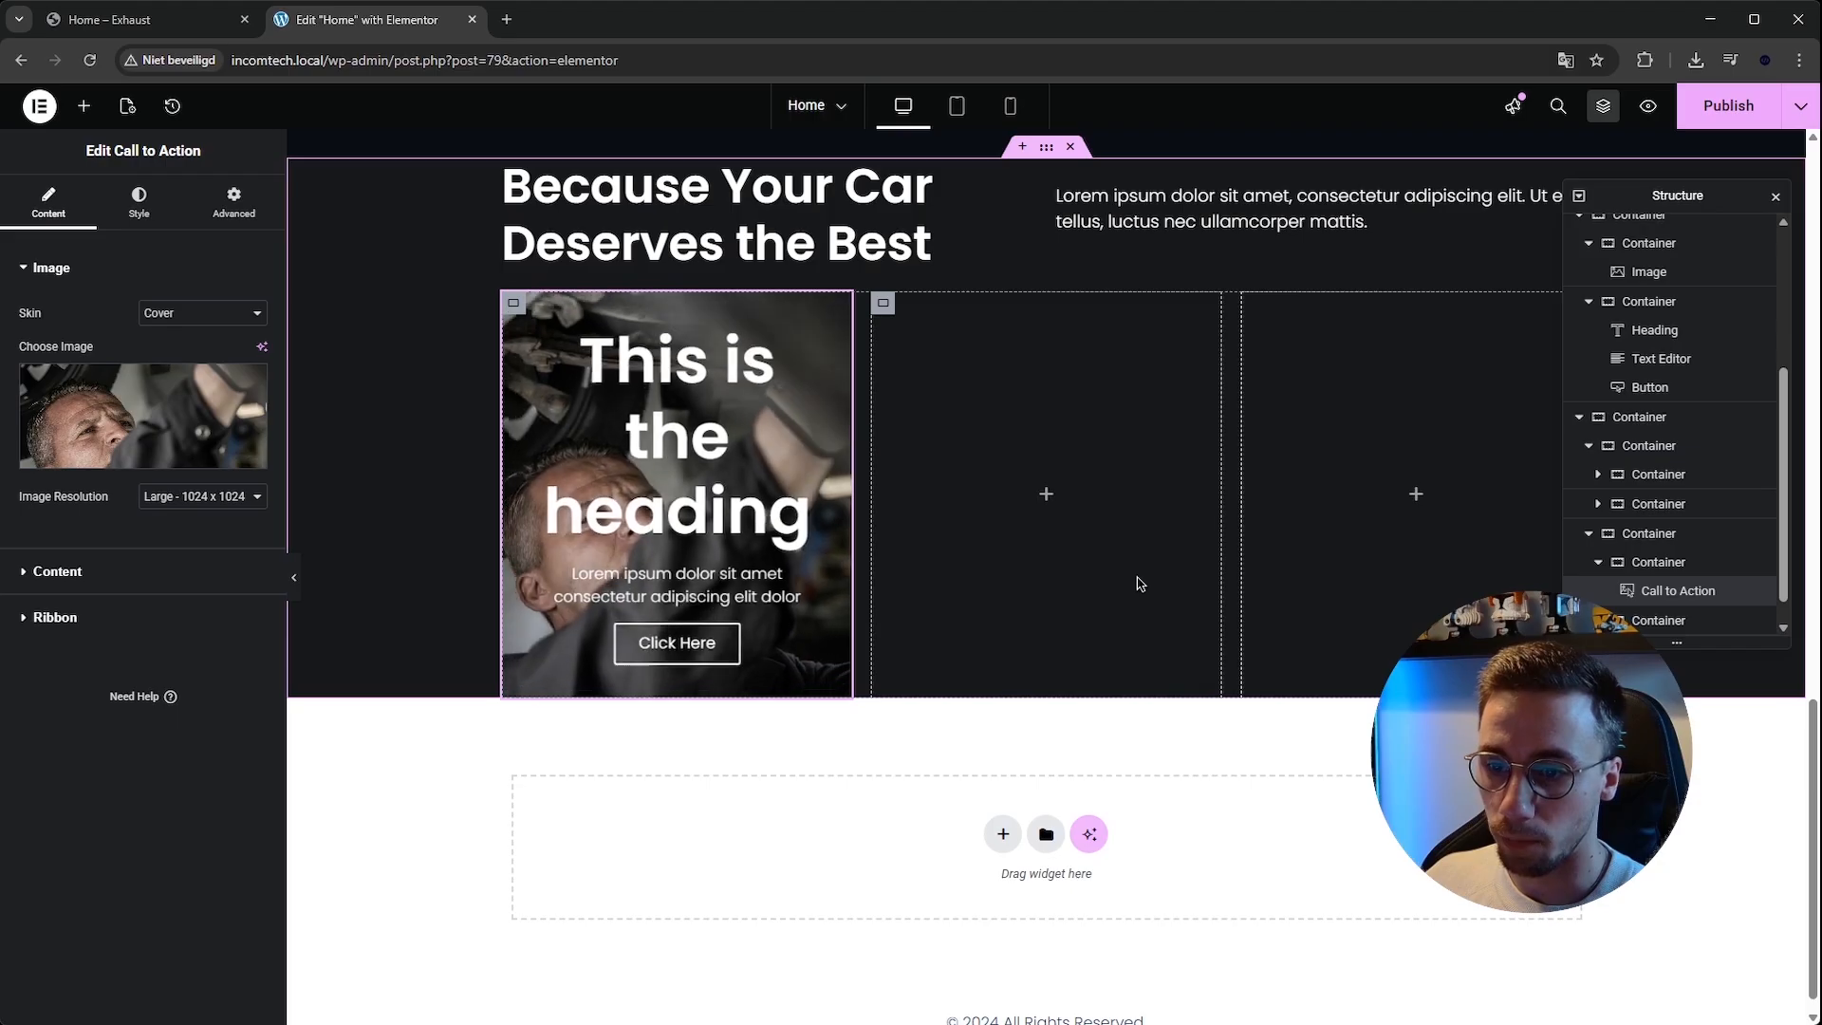
Clear the Call to Action's title and set its description to Car Repairs.
scroll(1091, 550, "up", 1)
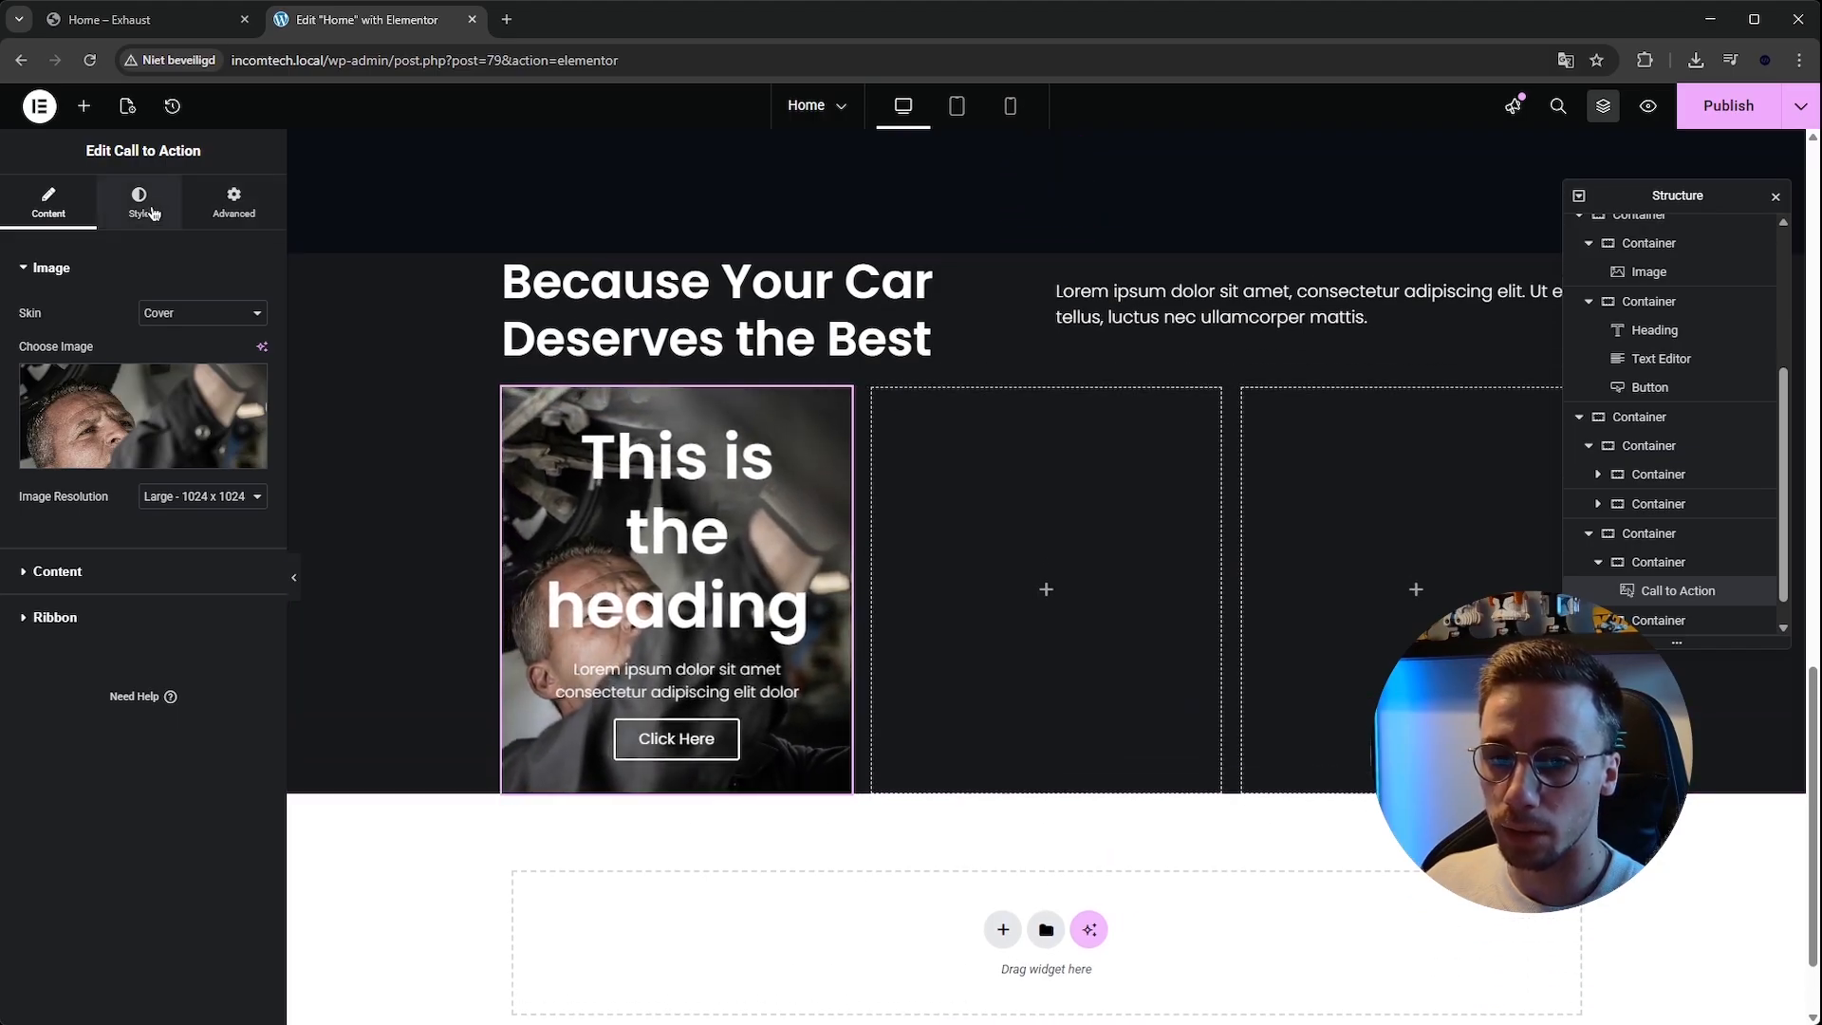
left_click(158, 570)
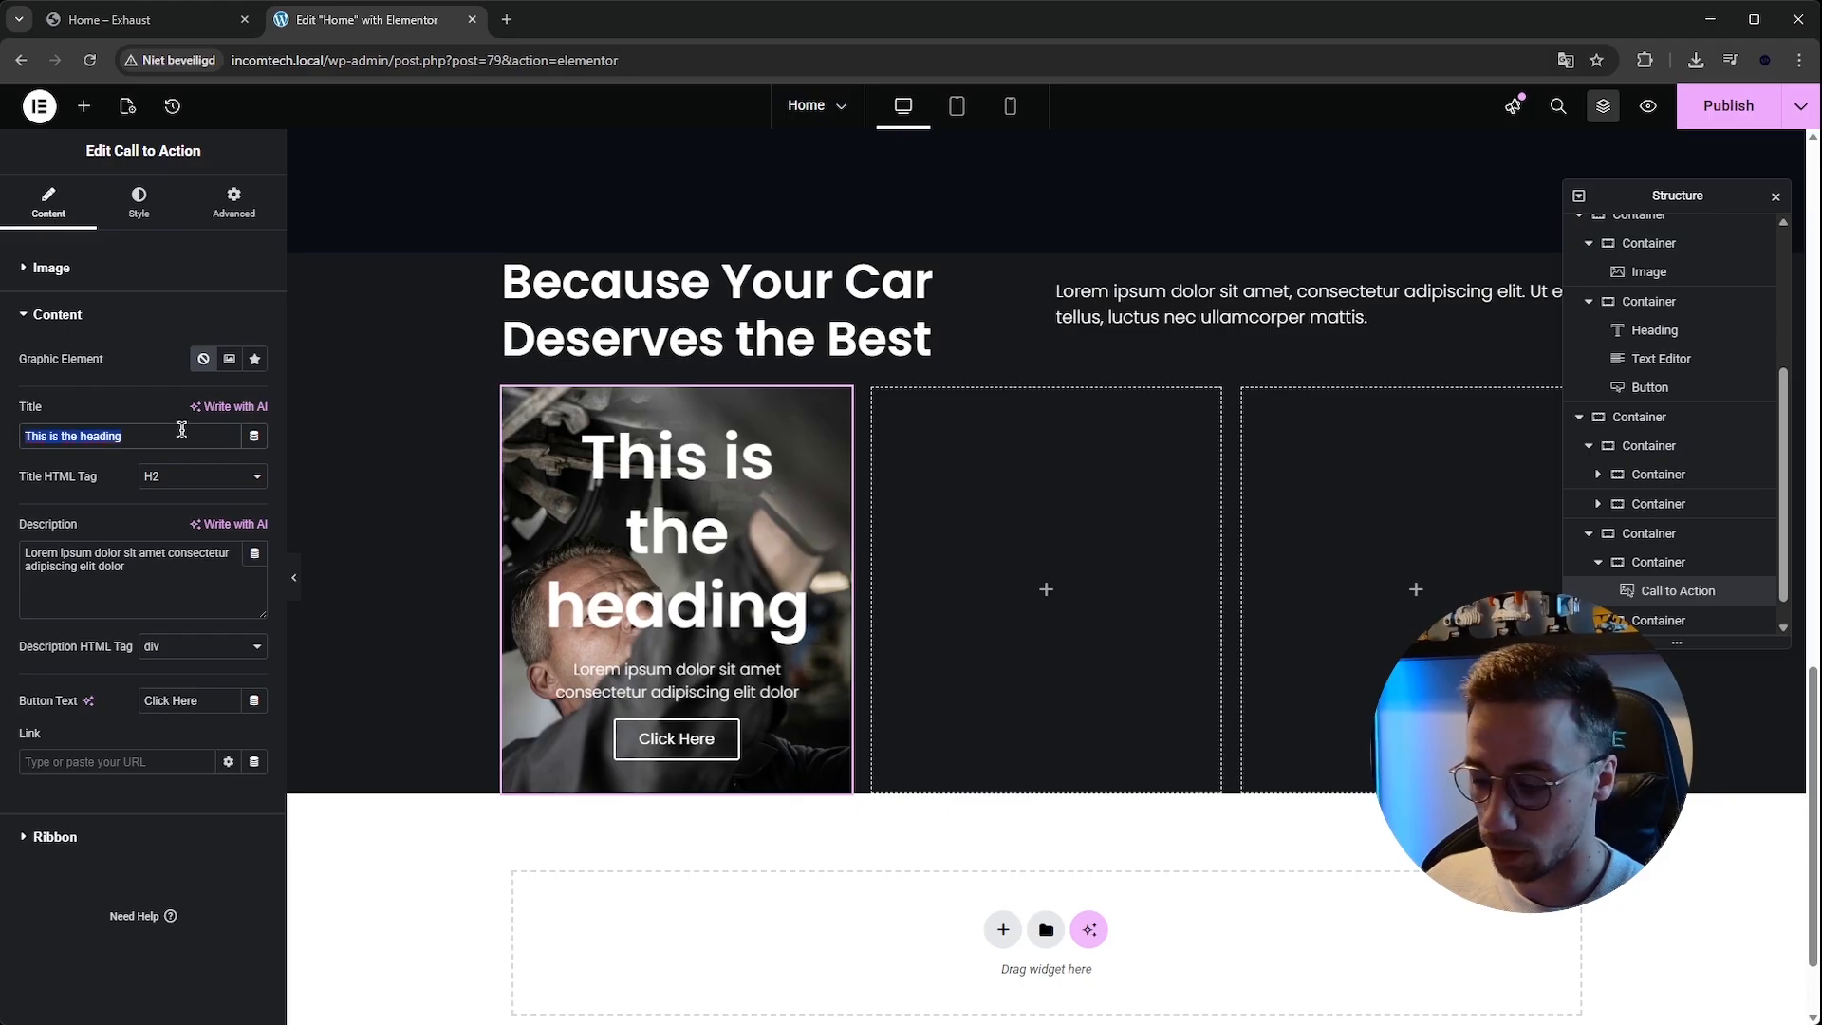
key("BackSpace")
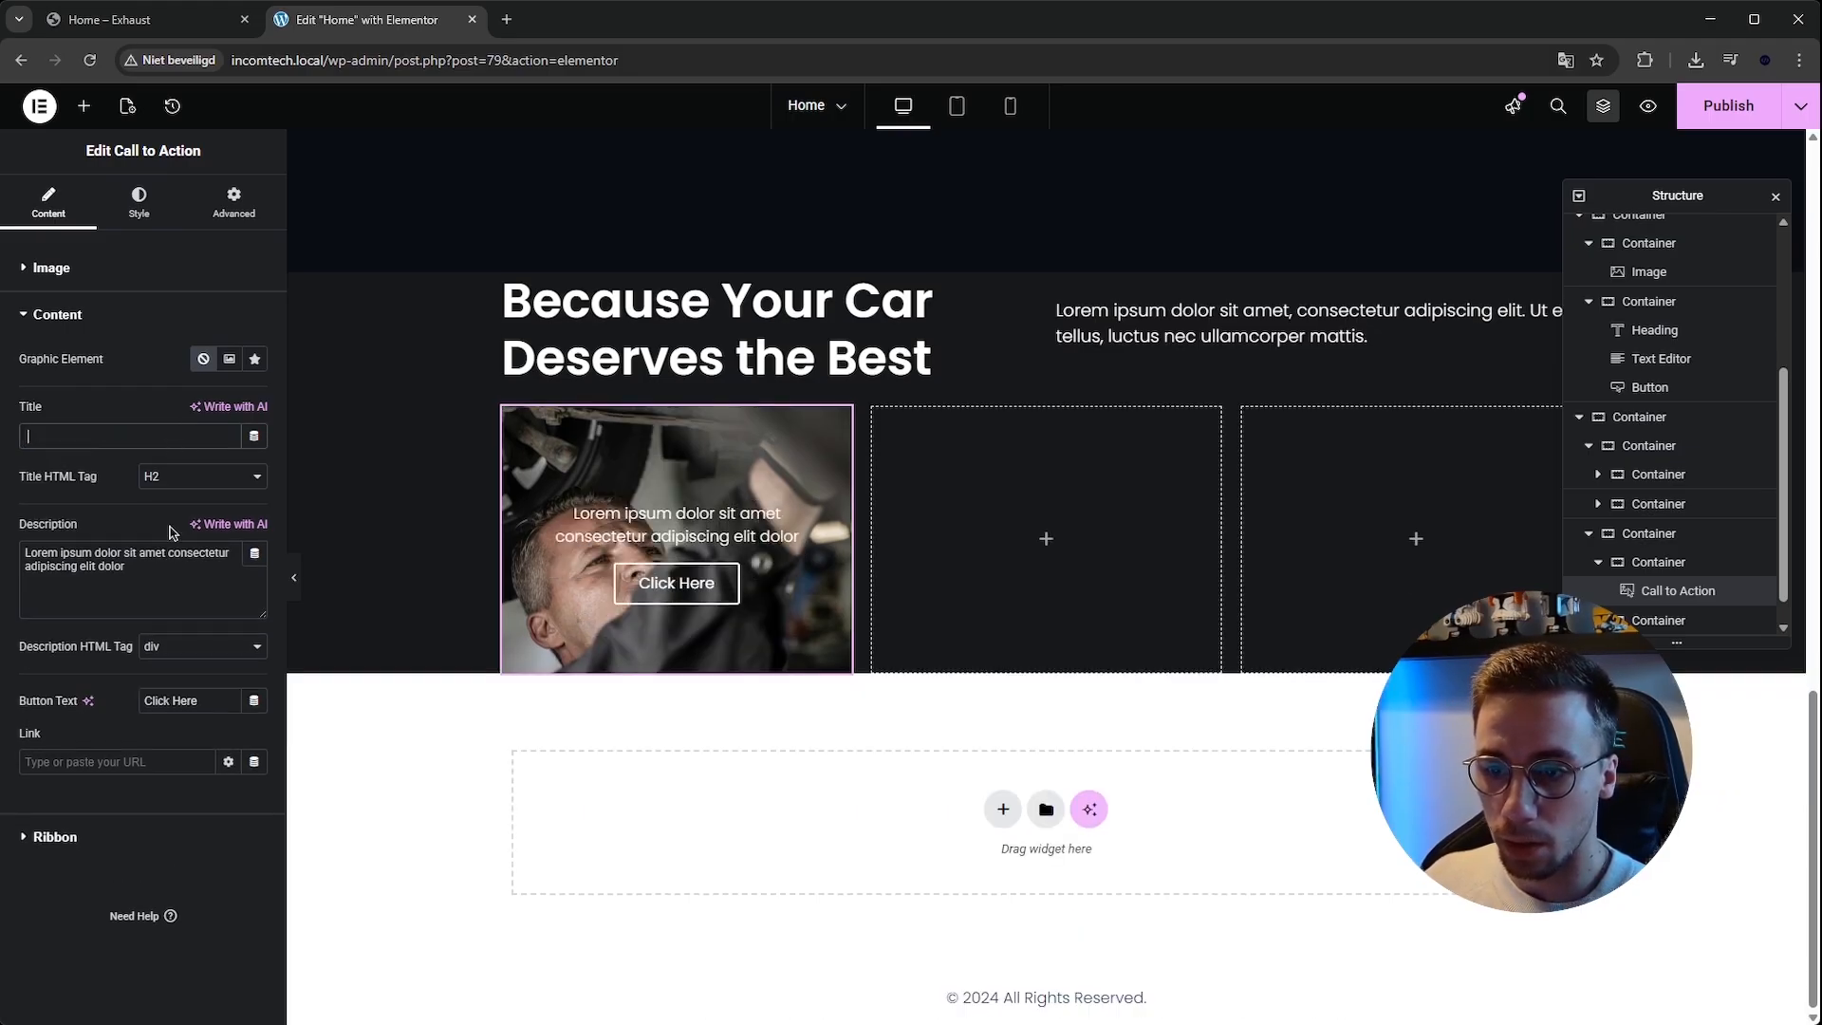
key("BackSpace")
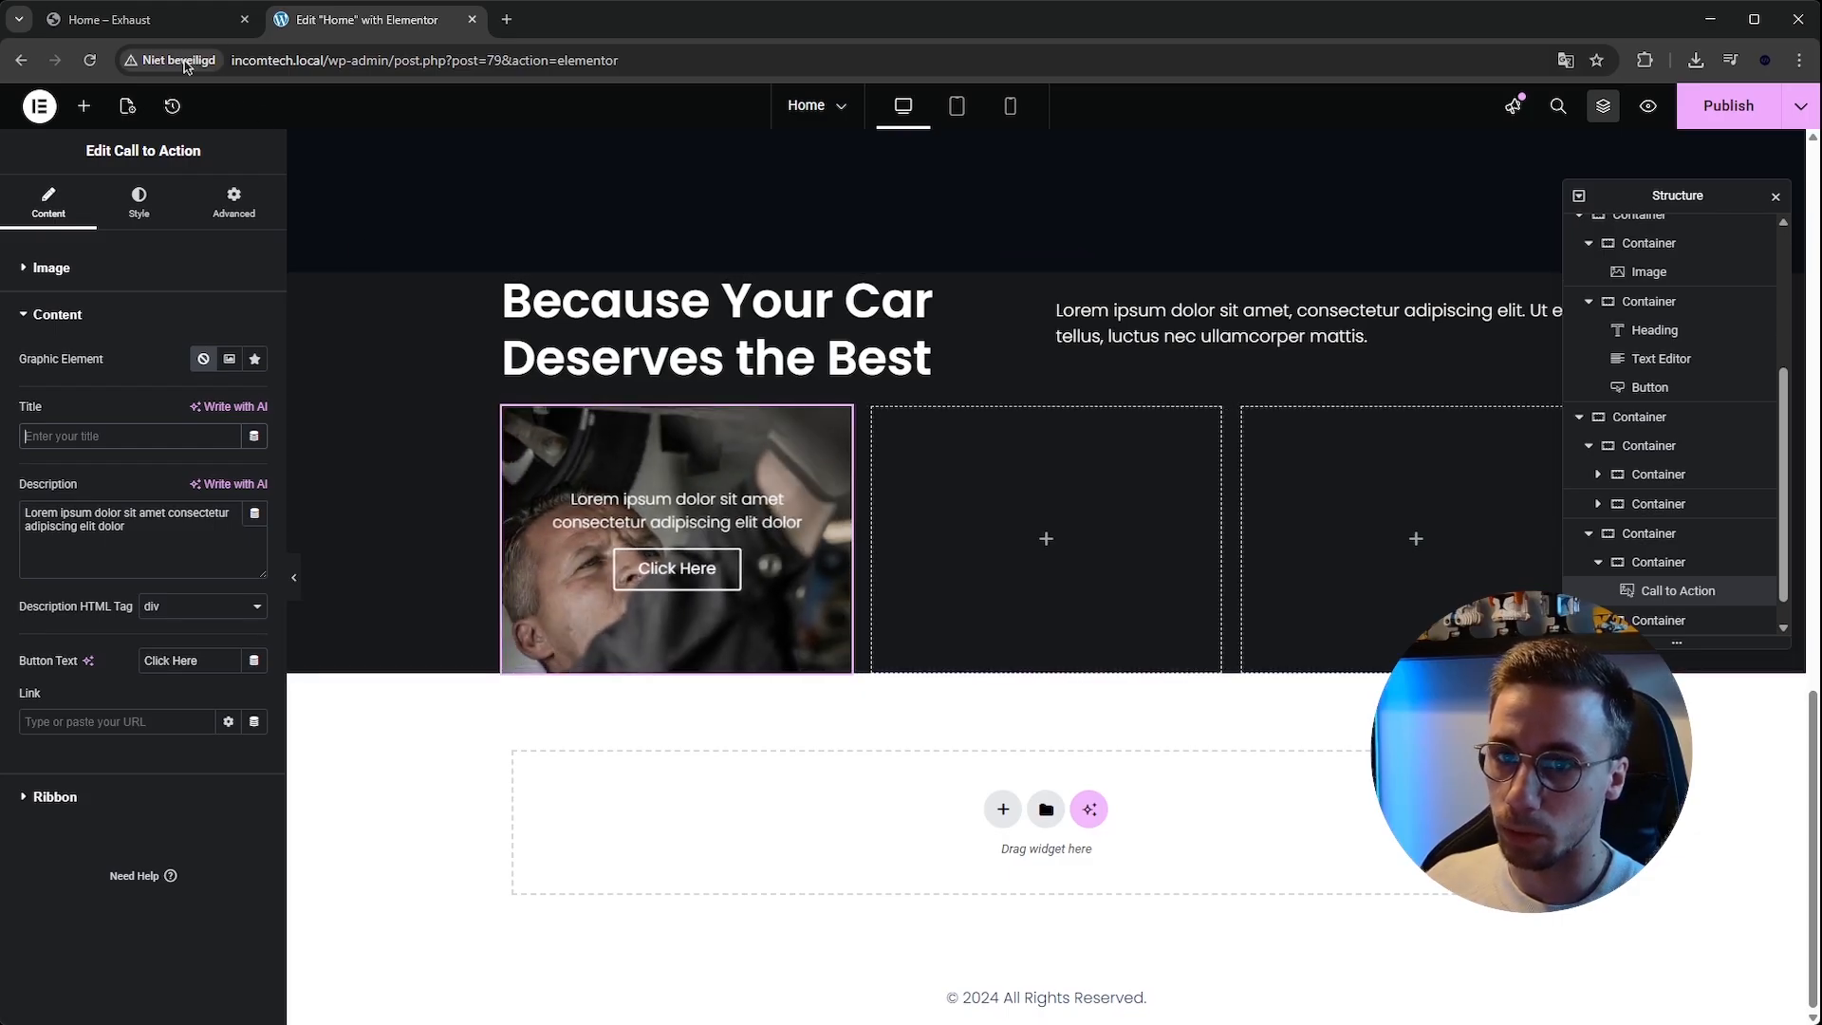
left_click(181, 29)
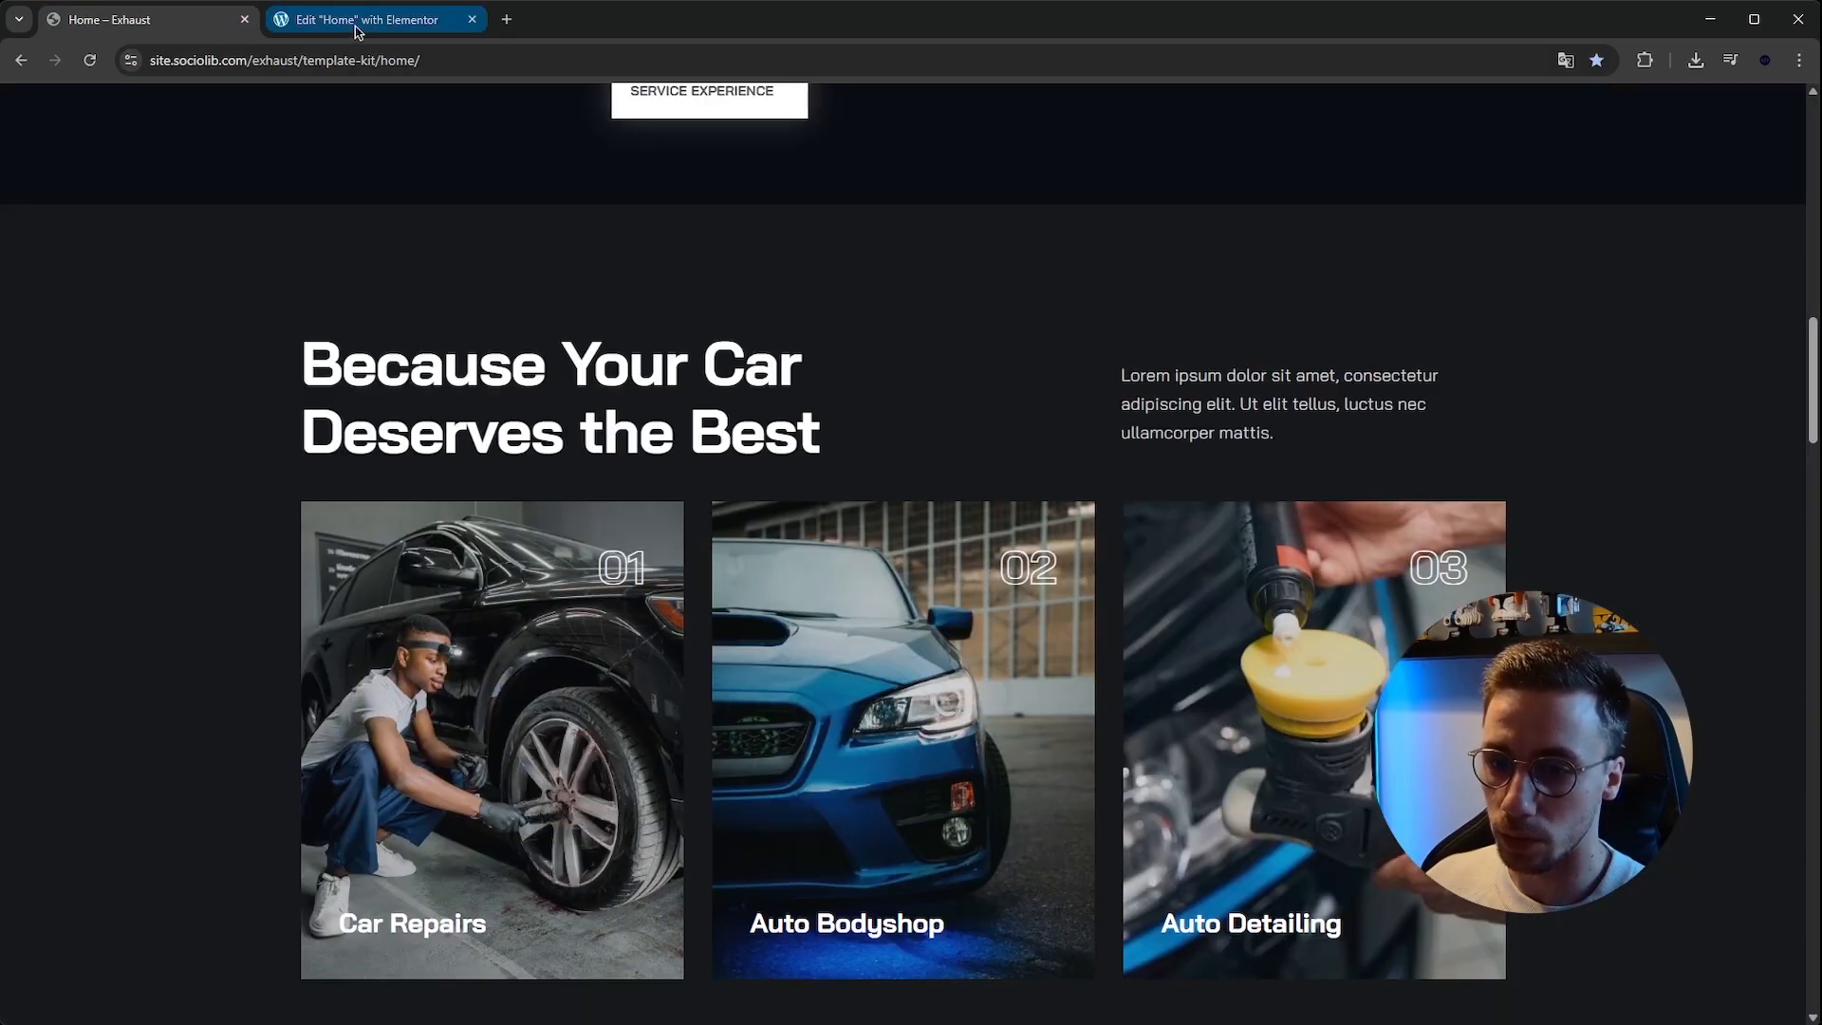
left_click(358, 32)
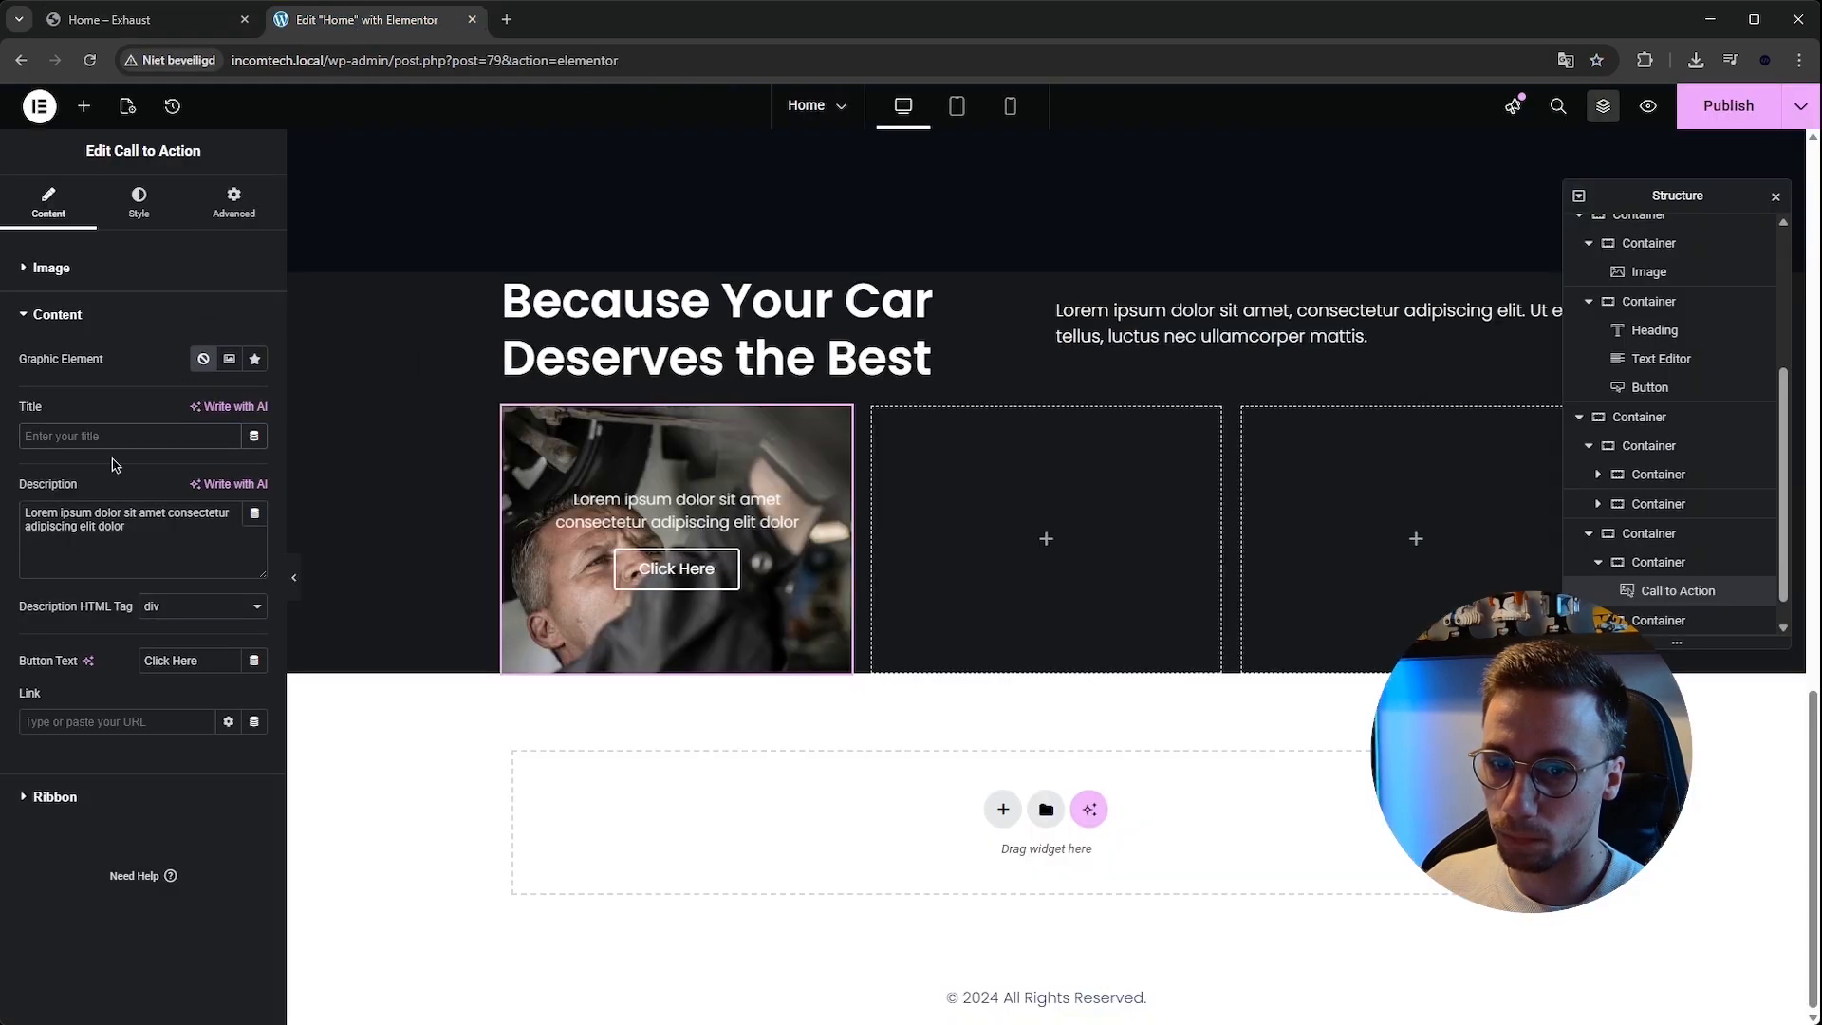
type("Car Repar")
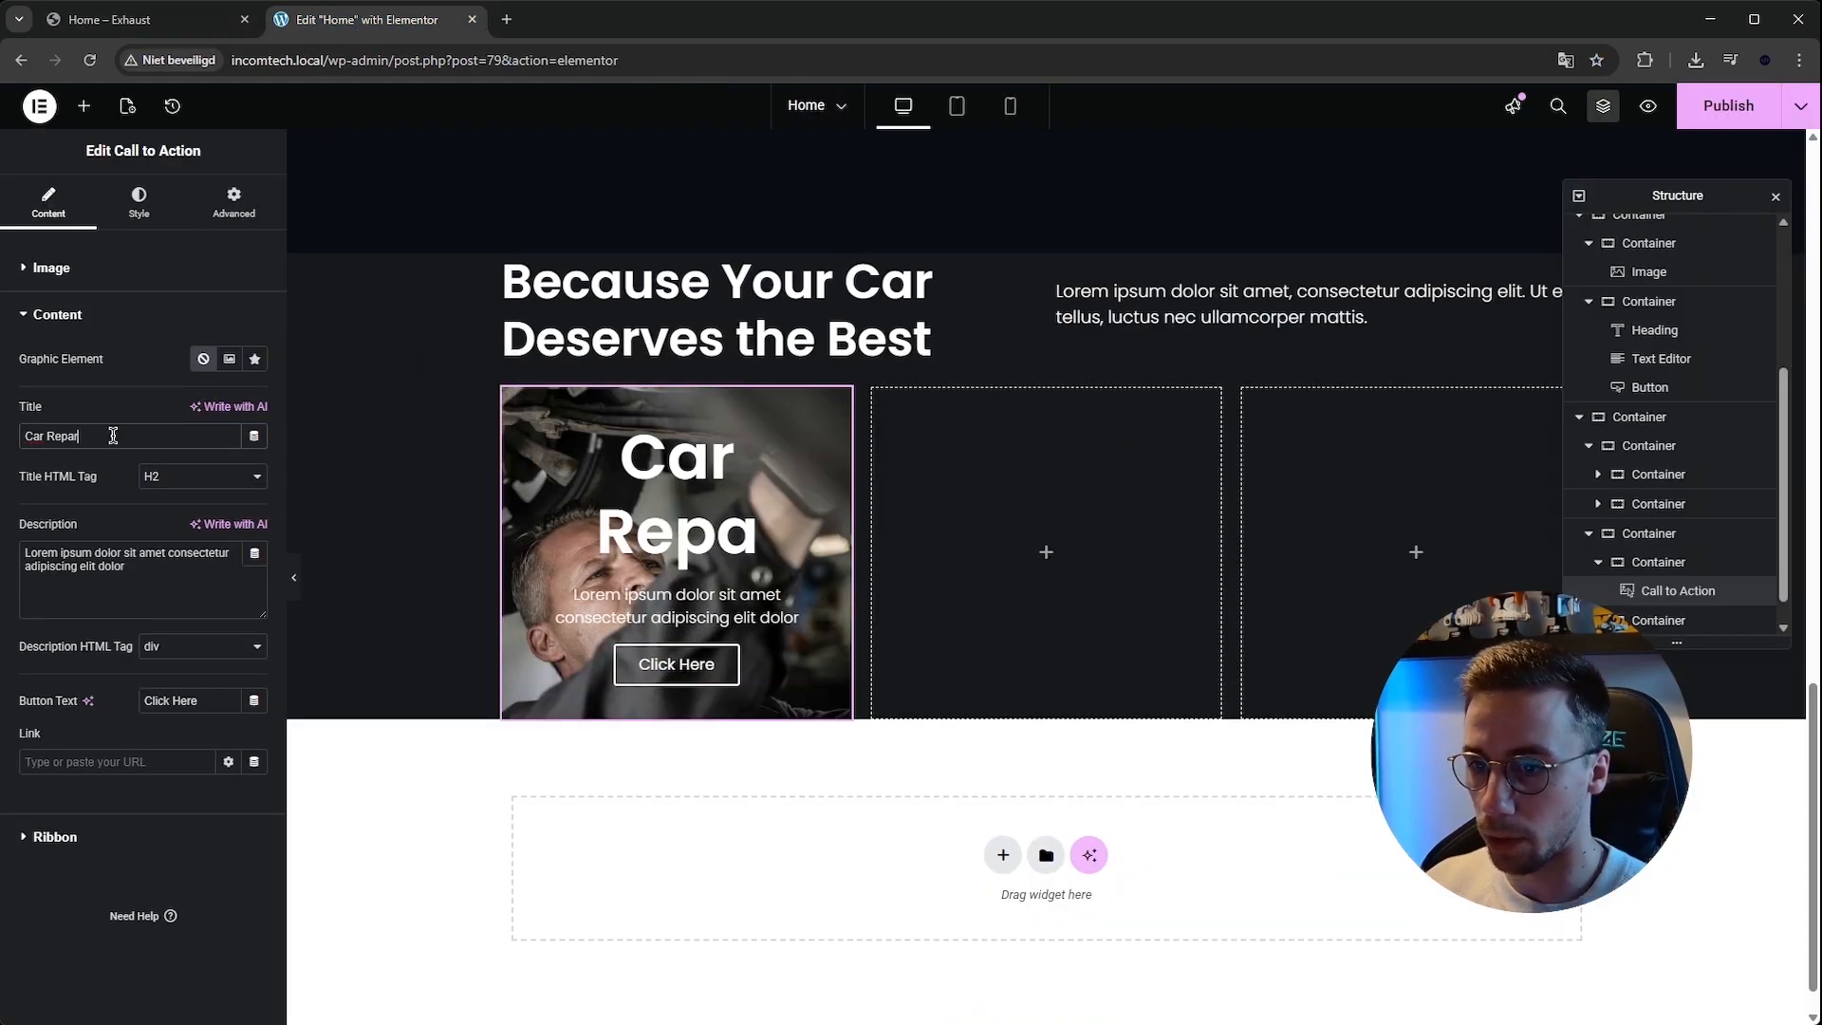
triple_click(139, 544)
type("Car Repairs")
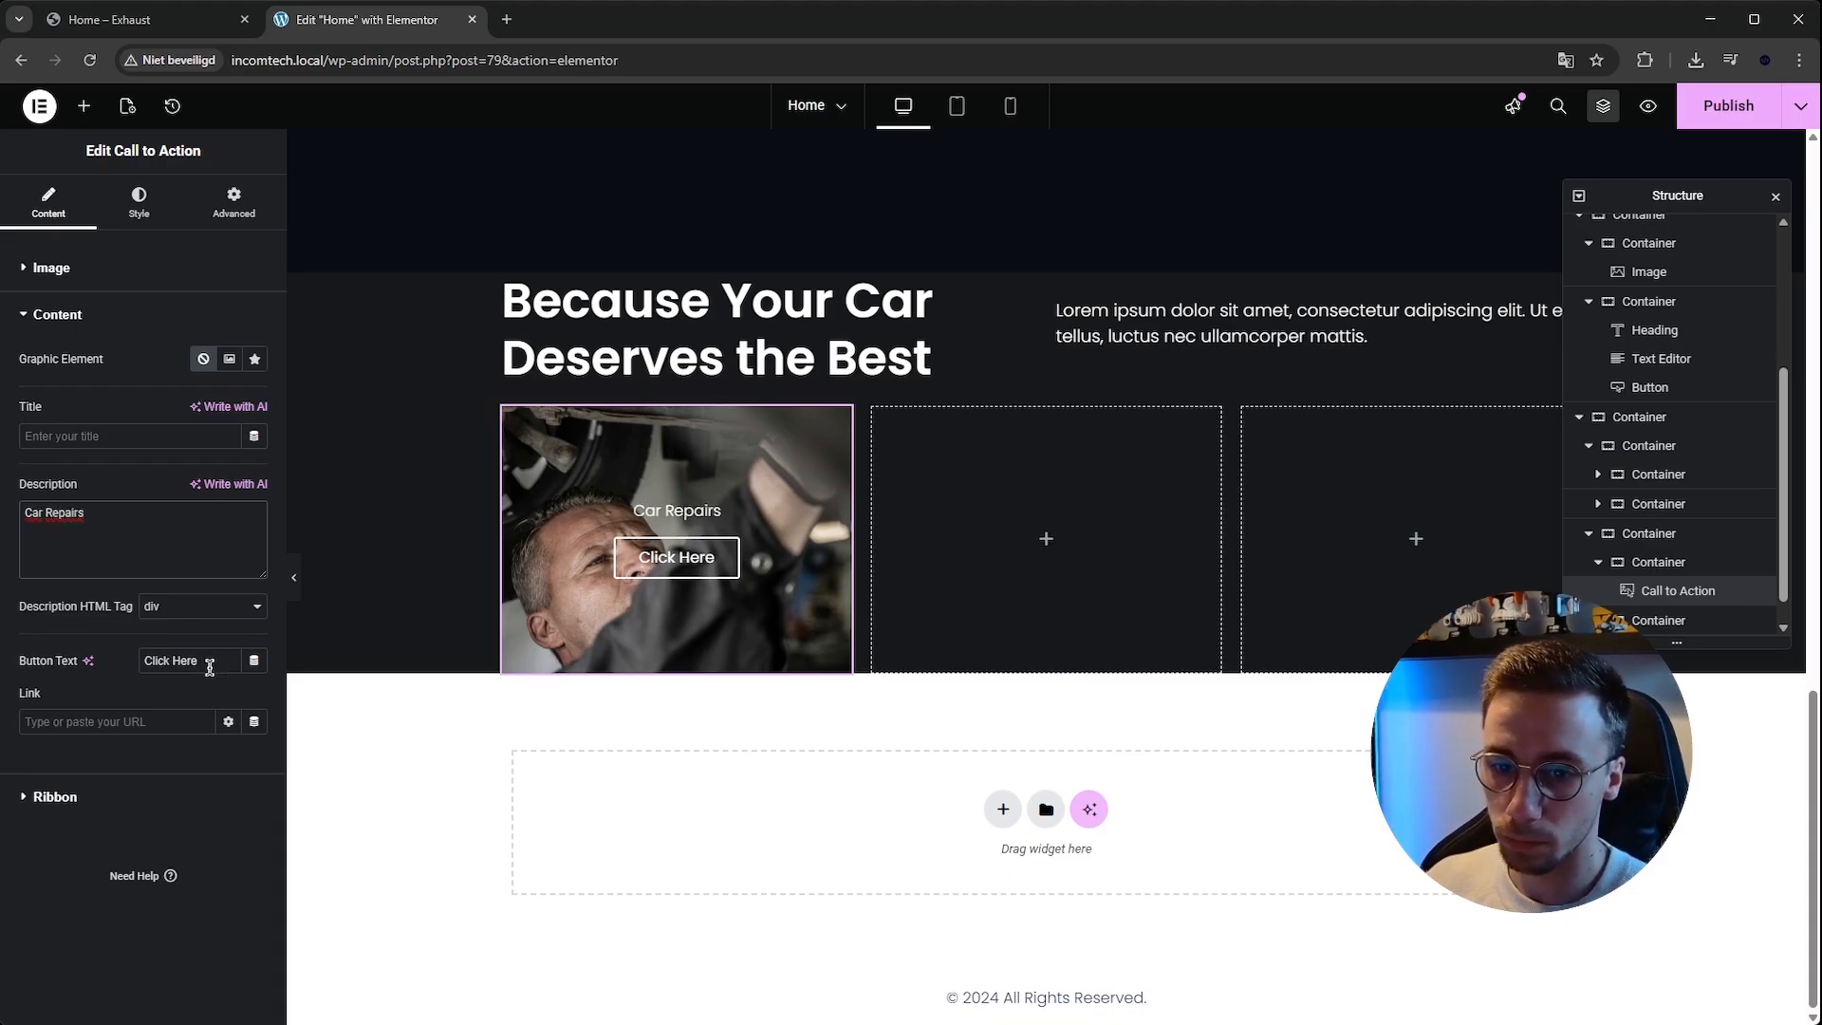
Set the Call to Action's button text to View service.
type("View")
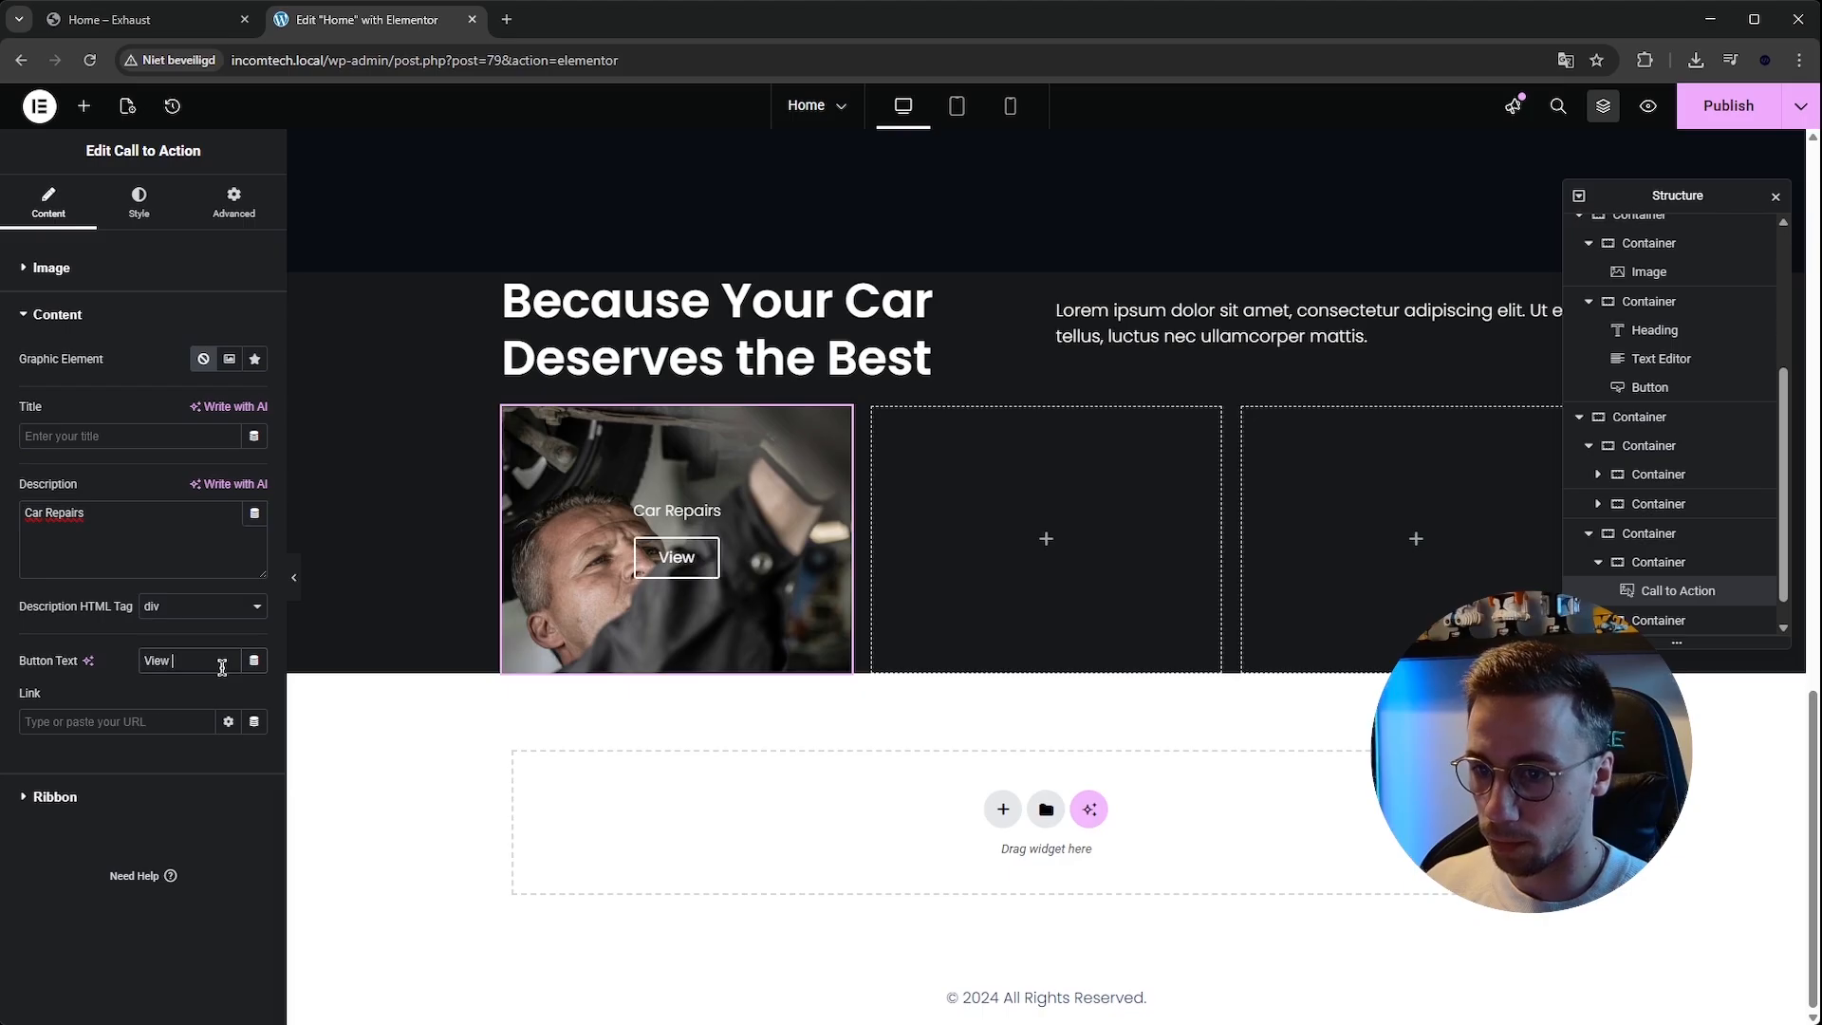
type(" service")
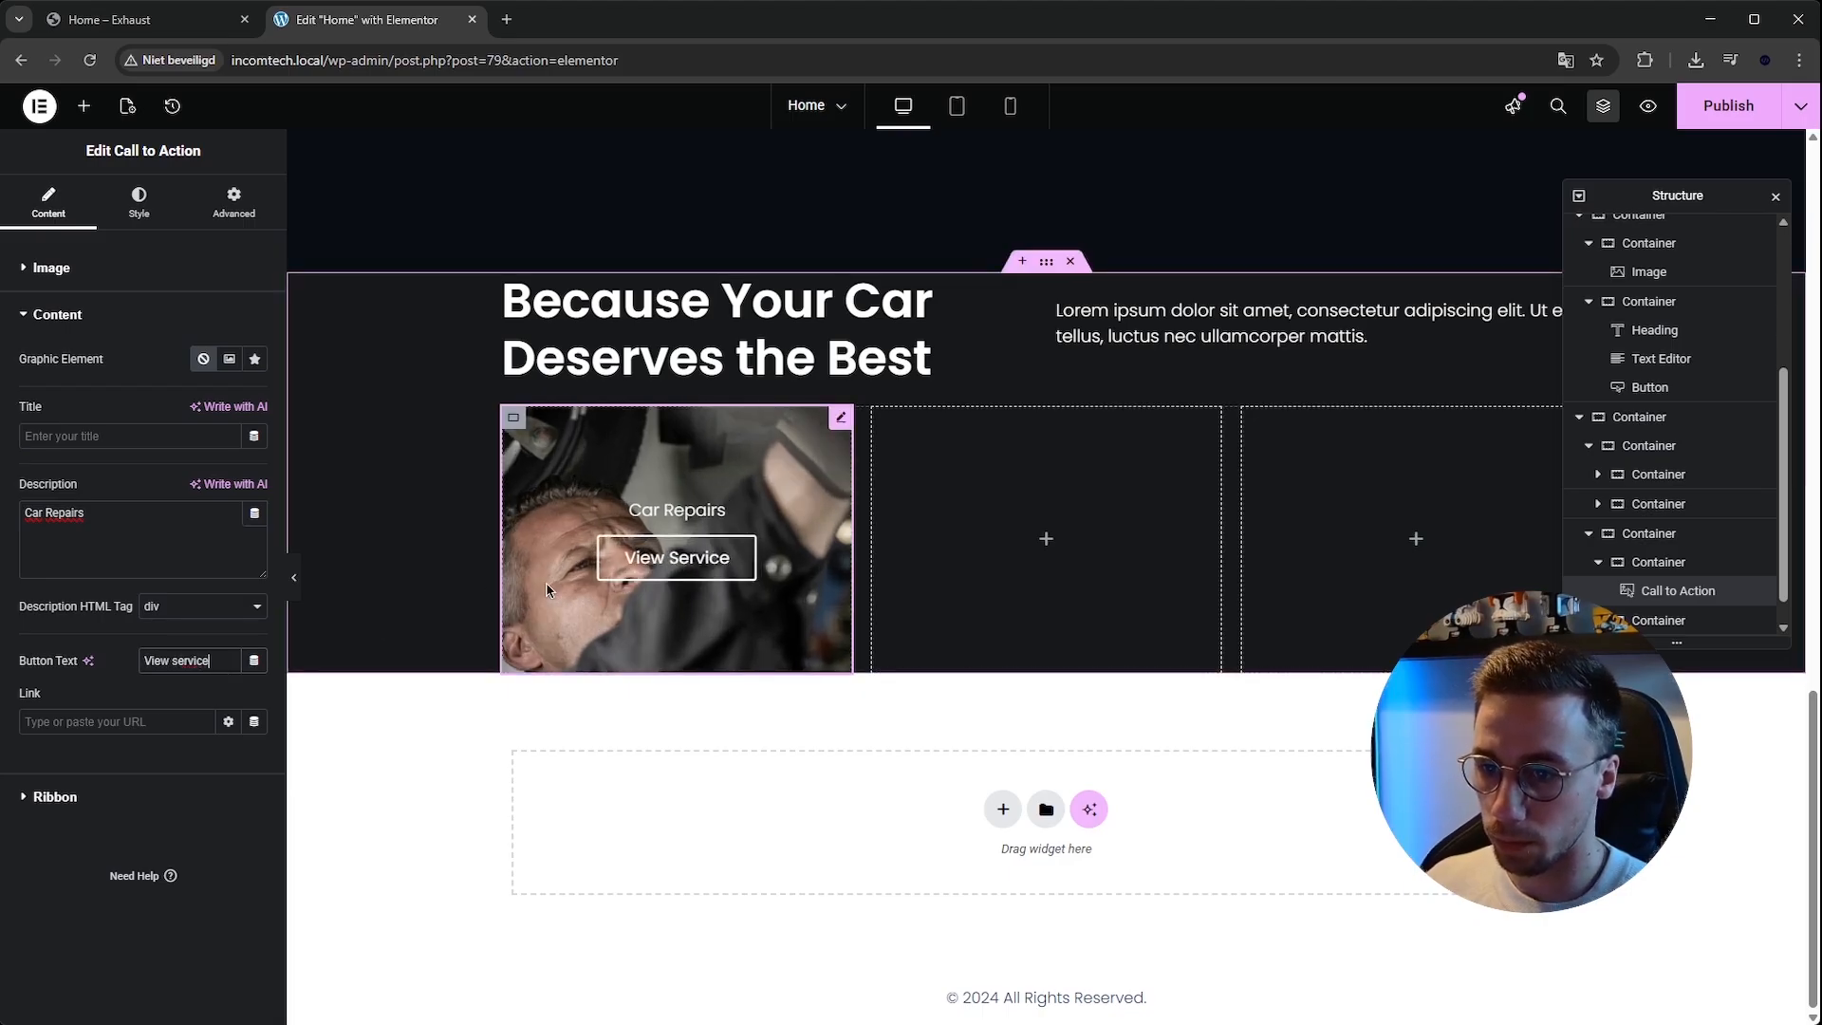
left_click(55, 797)
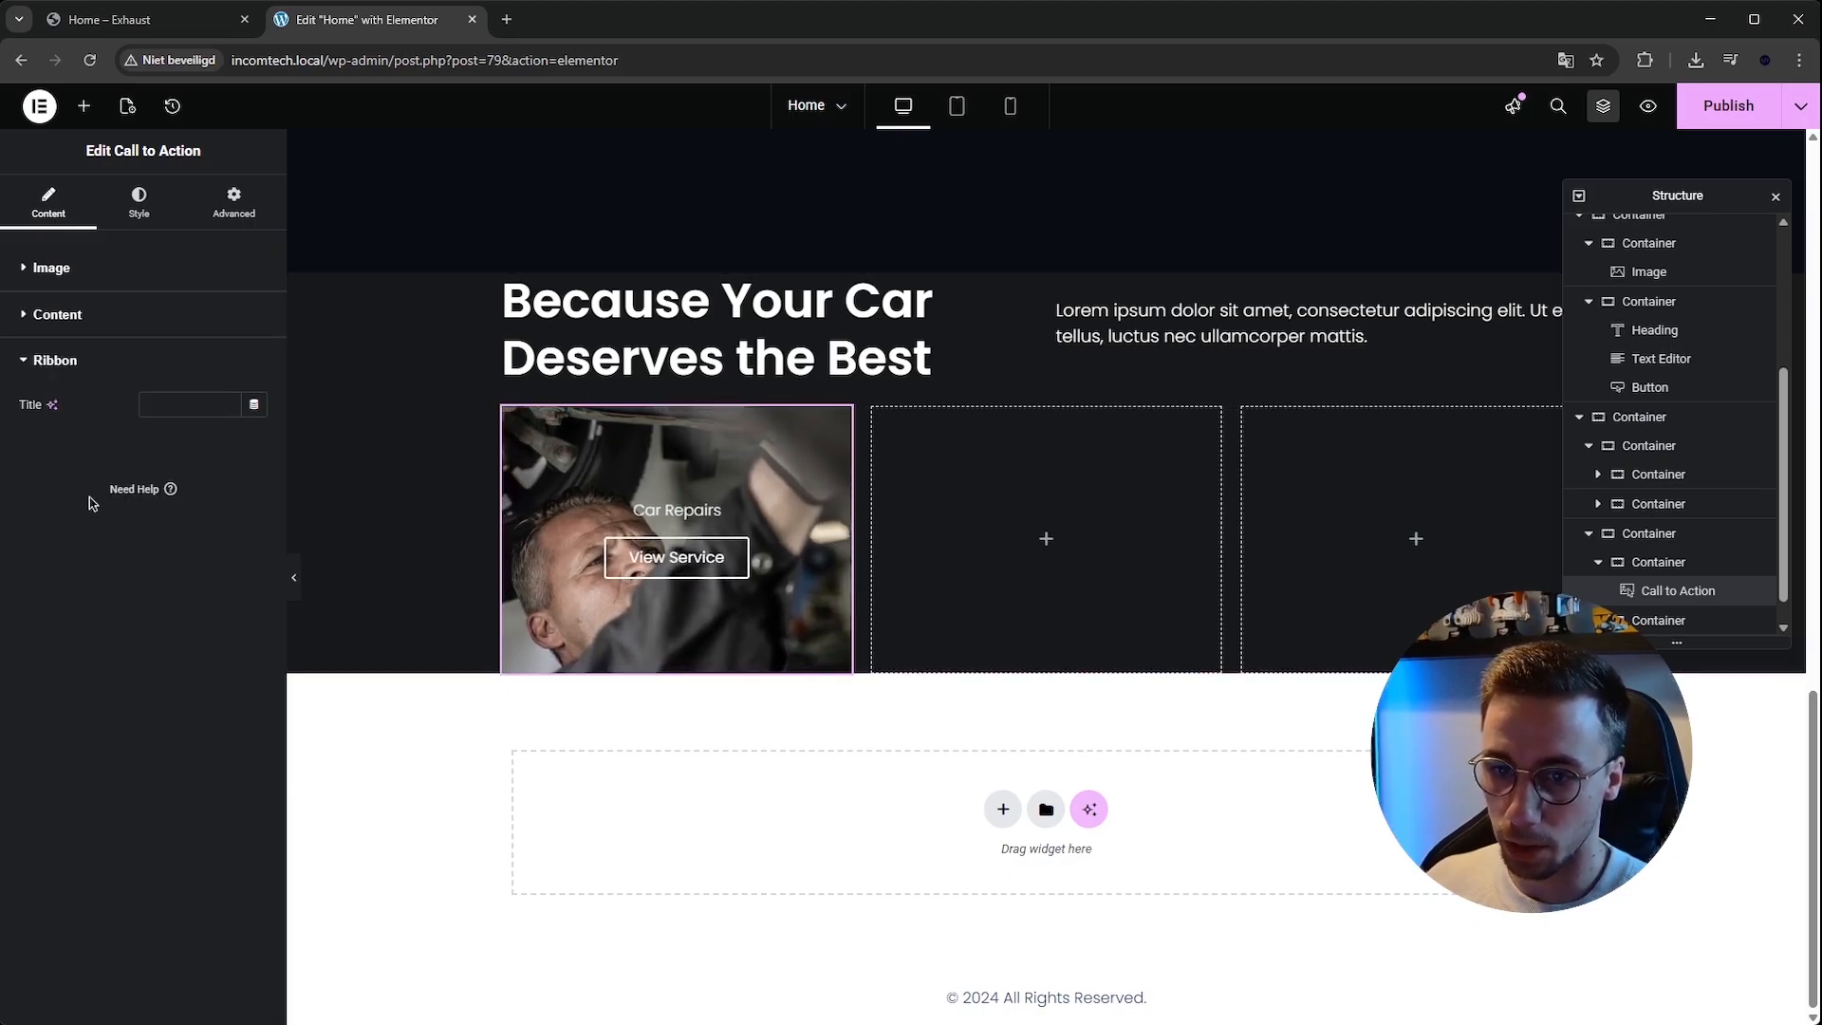
Set the Call to Action box height to 550 px.
left_click(139, 203)
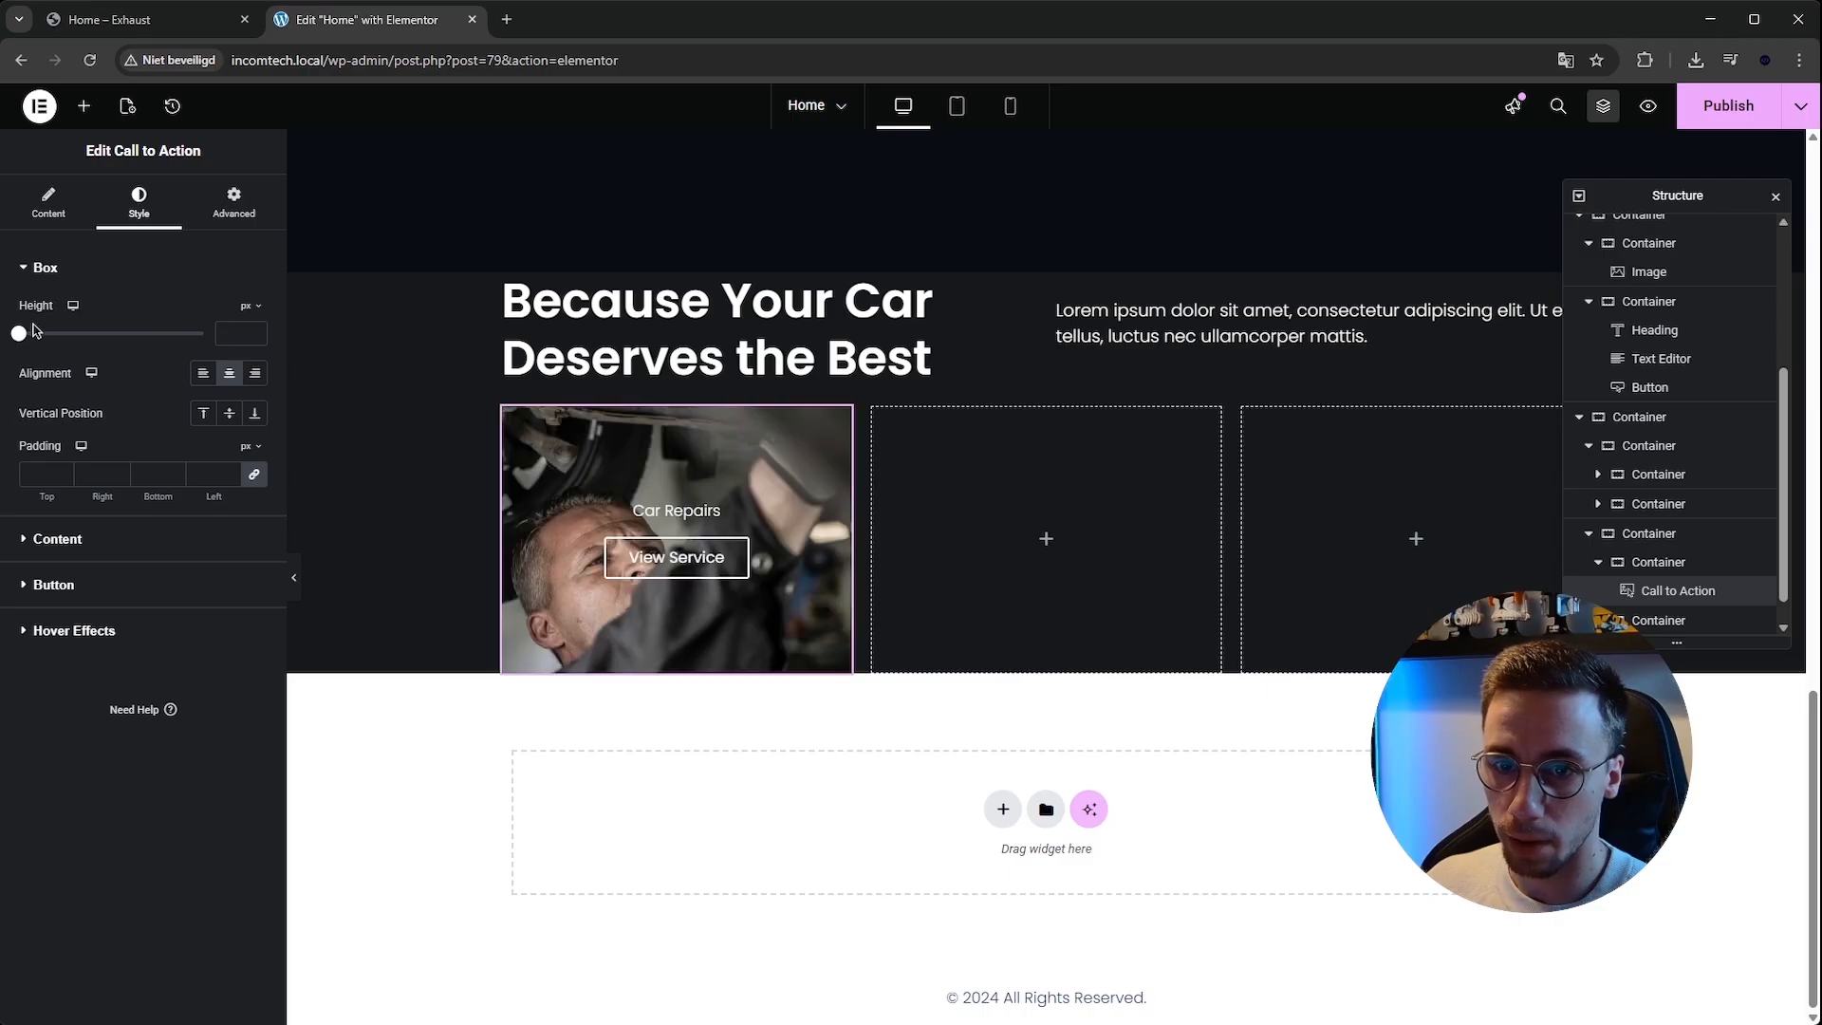
left_click_drag(40, 342, 126, 334)
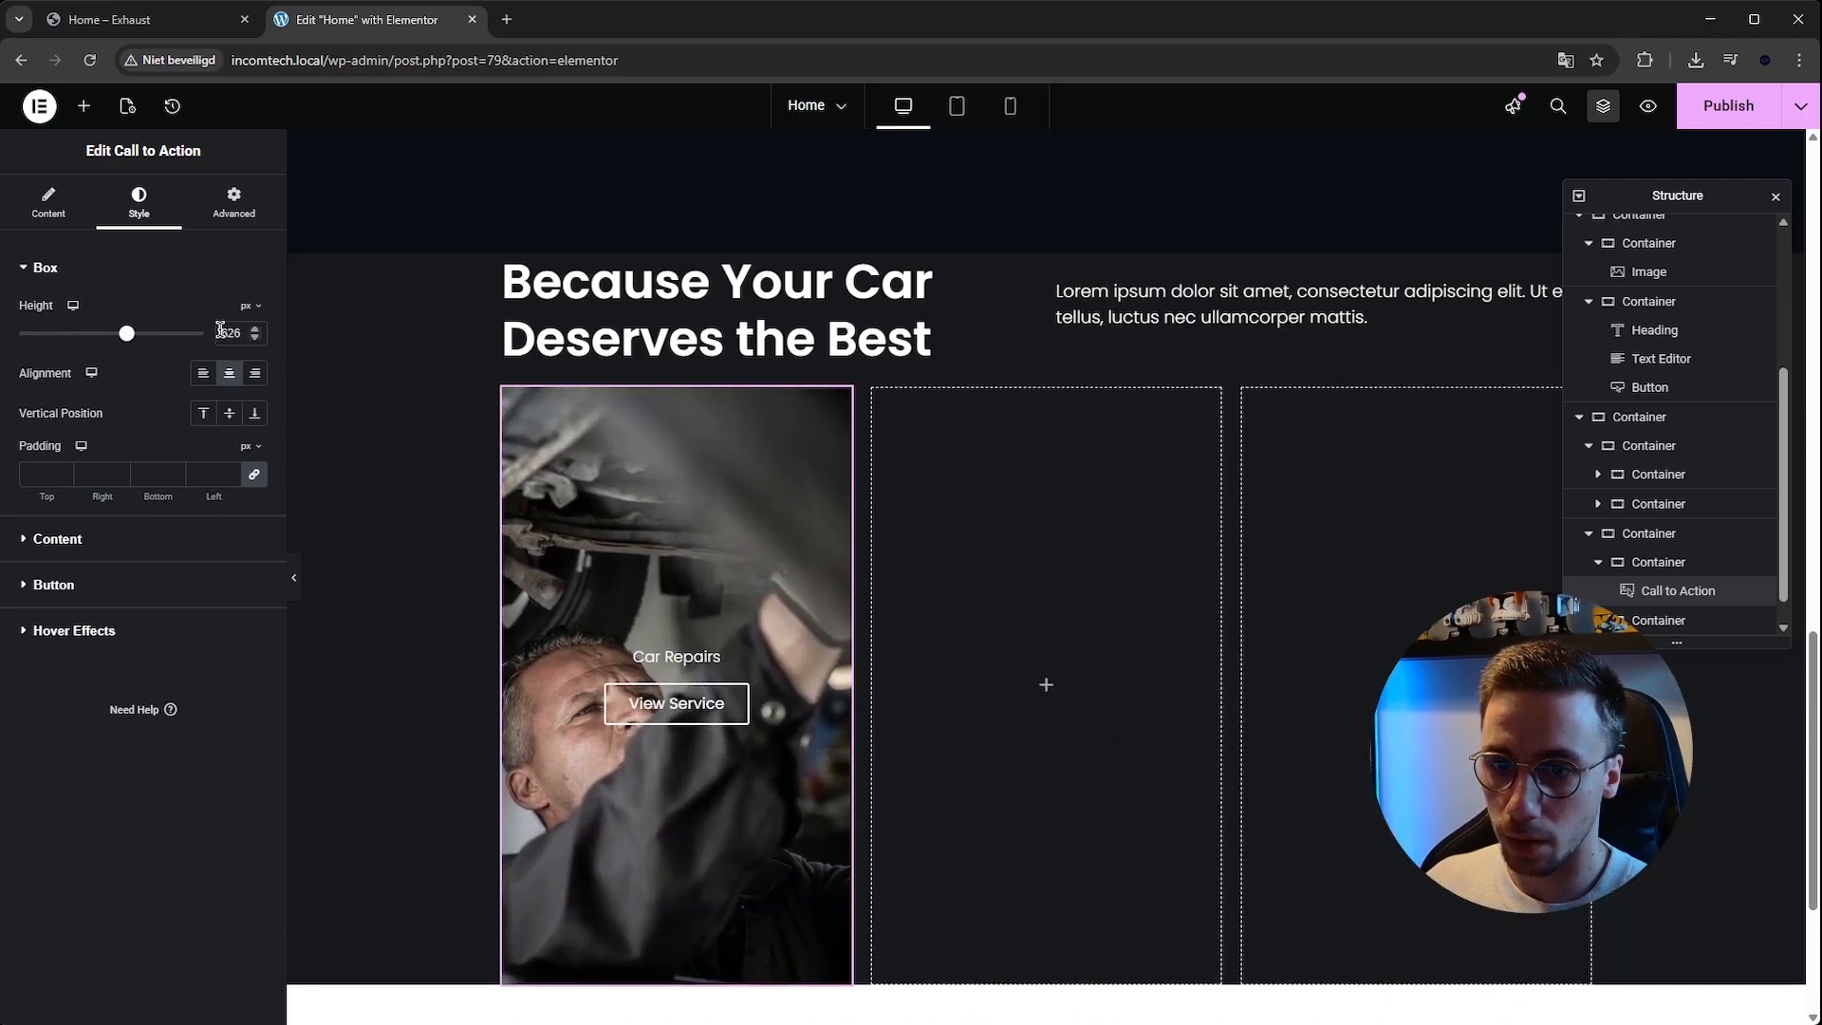
type("550")
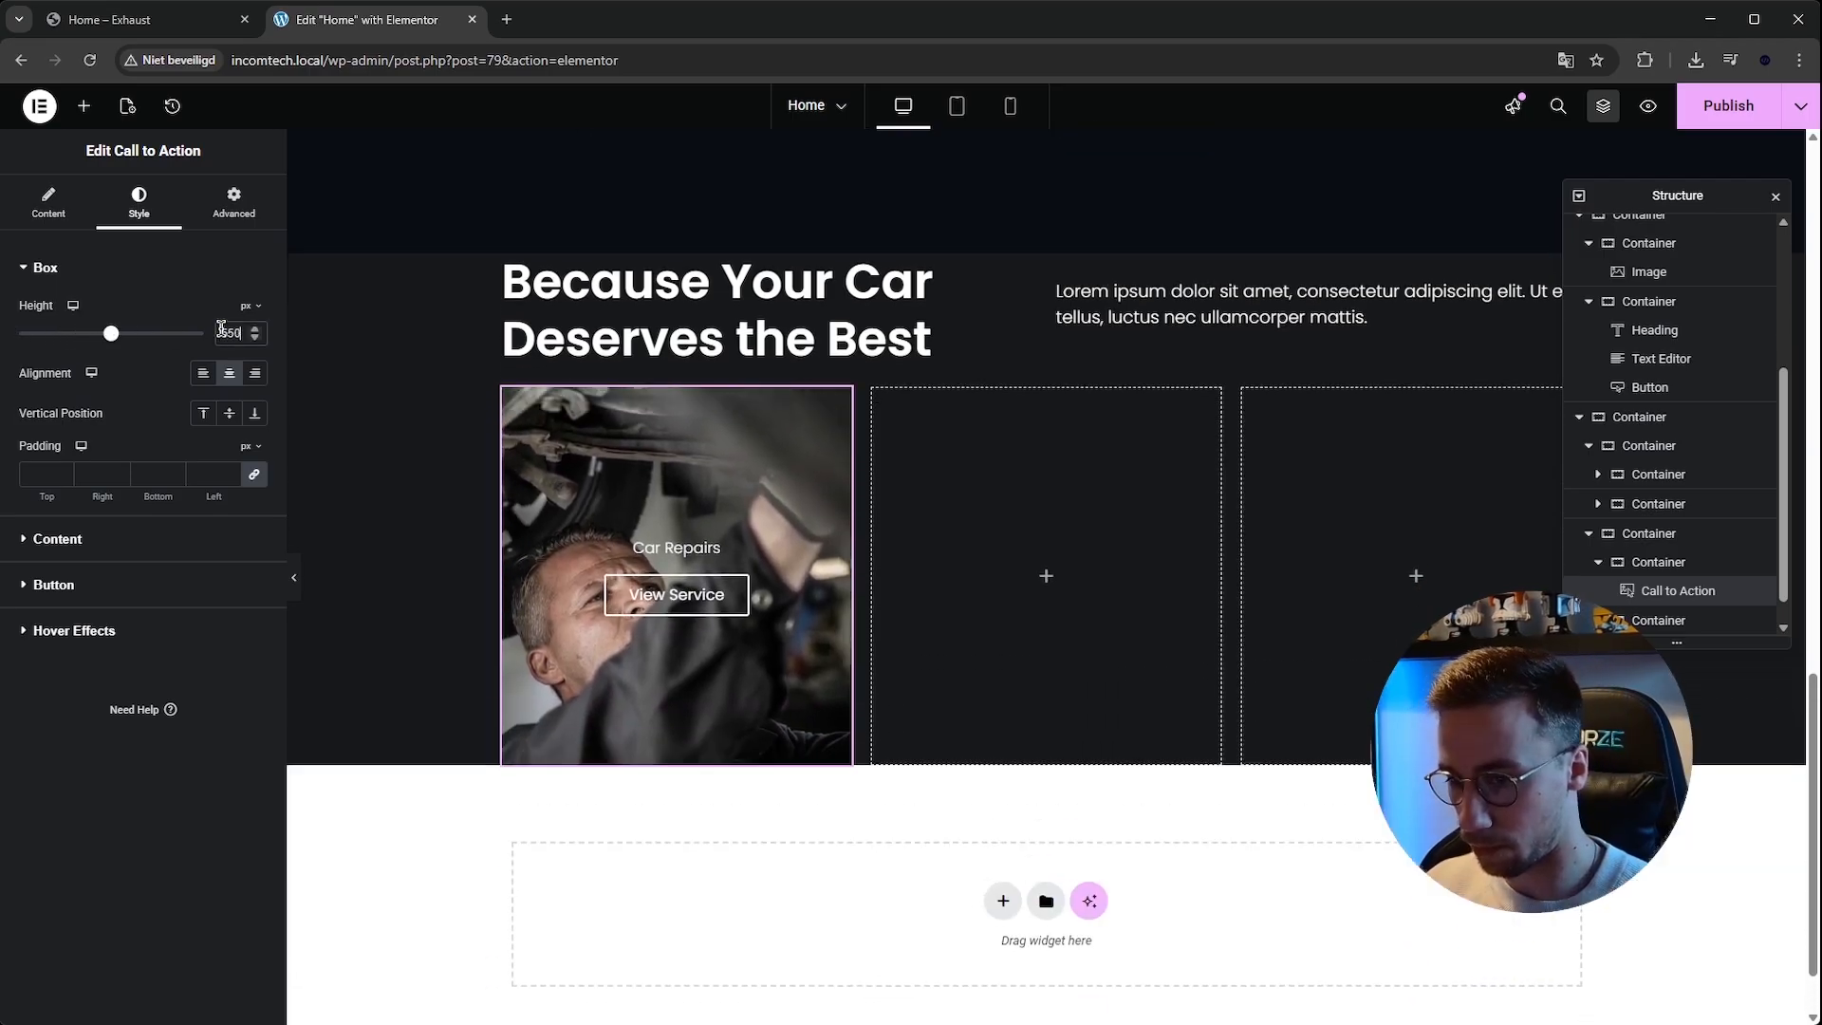
scroll(690, 548, "down", 1)
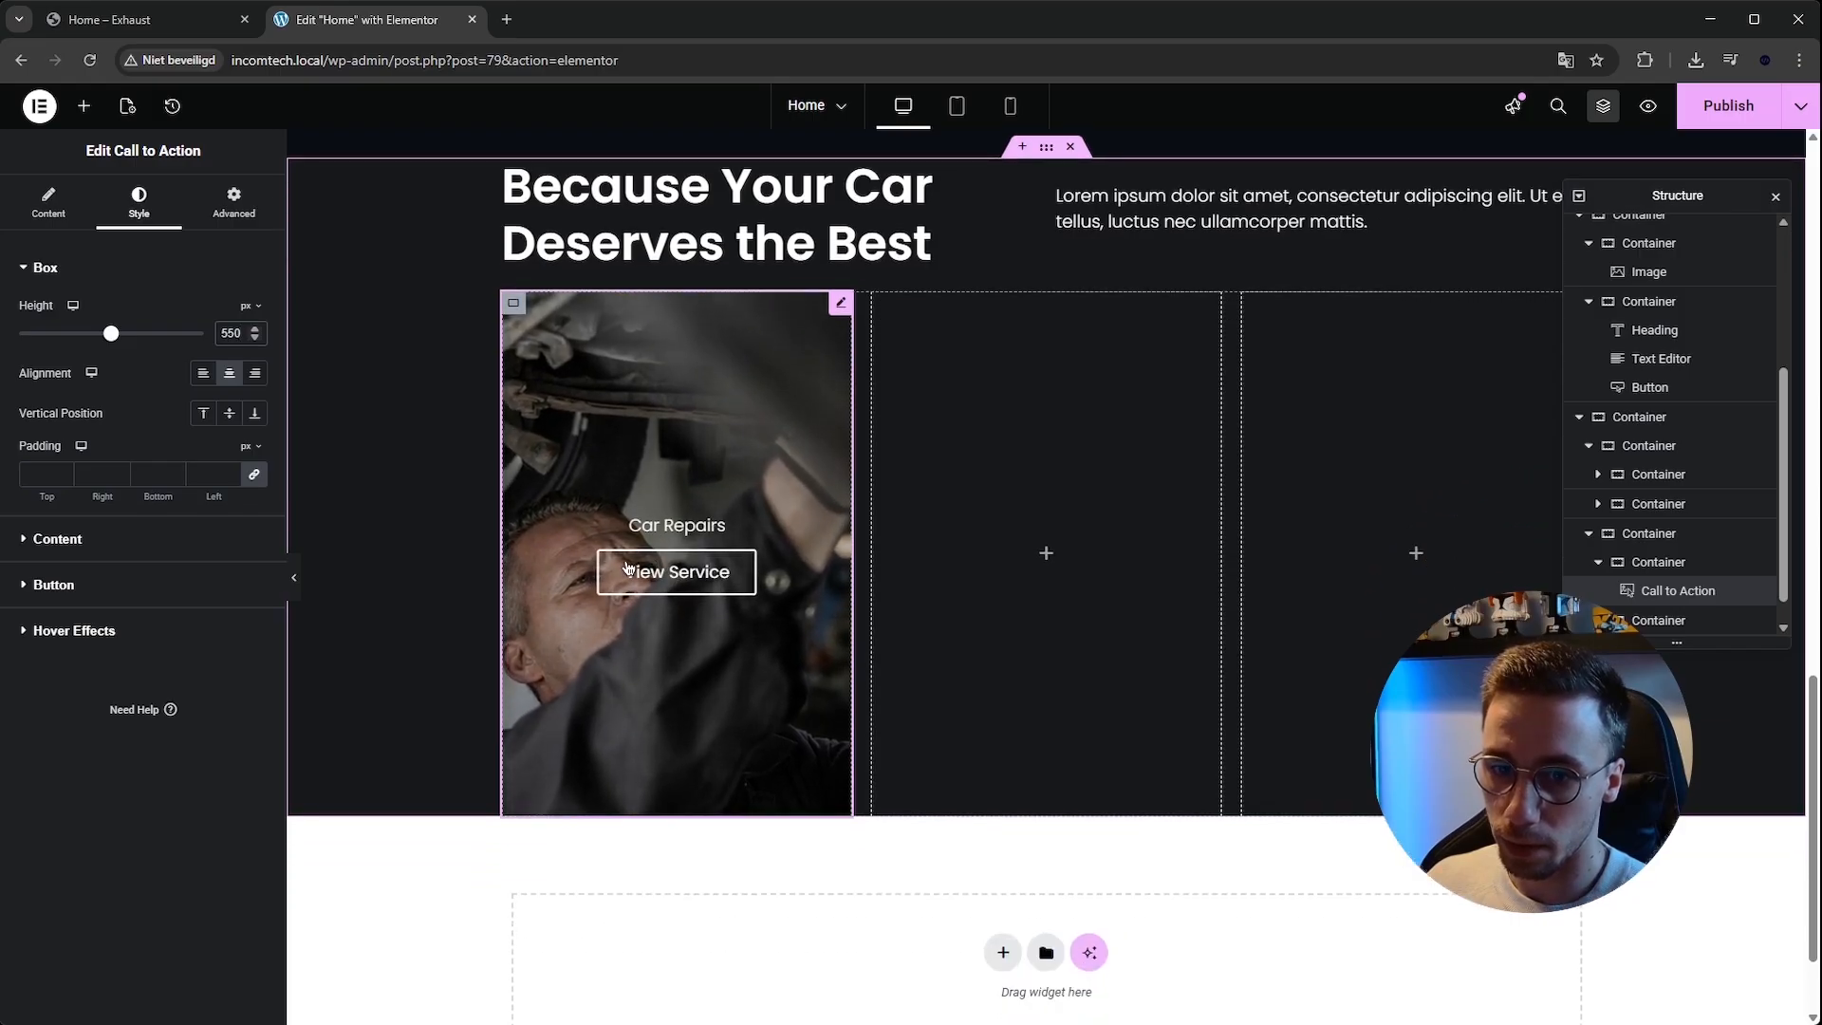
Review the Call to Action's description, button and ribbon settings.
left_click(100, 539)
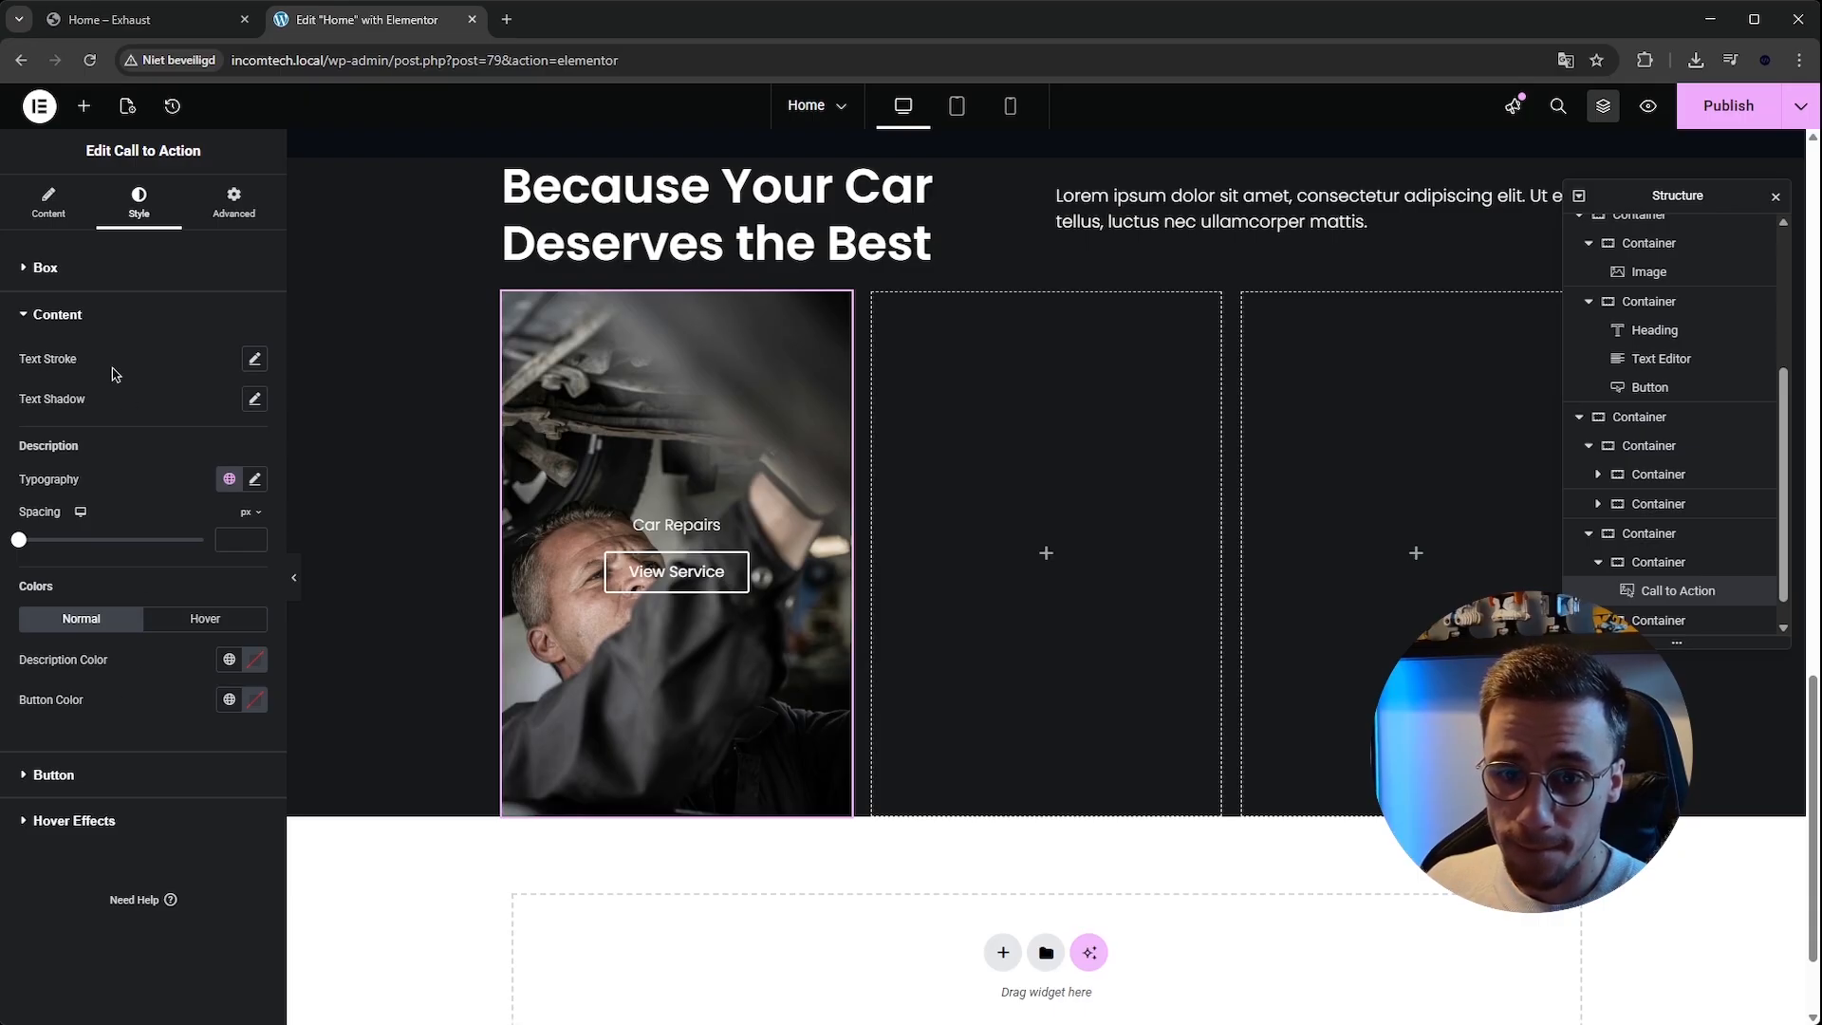
left_click(255, 481)
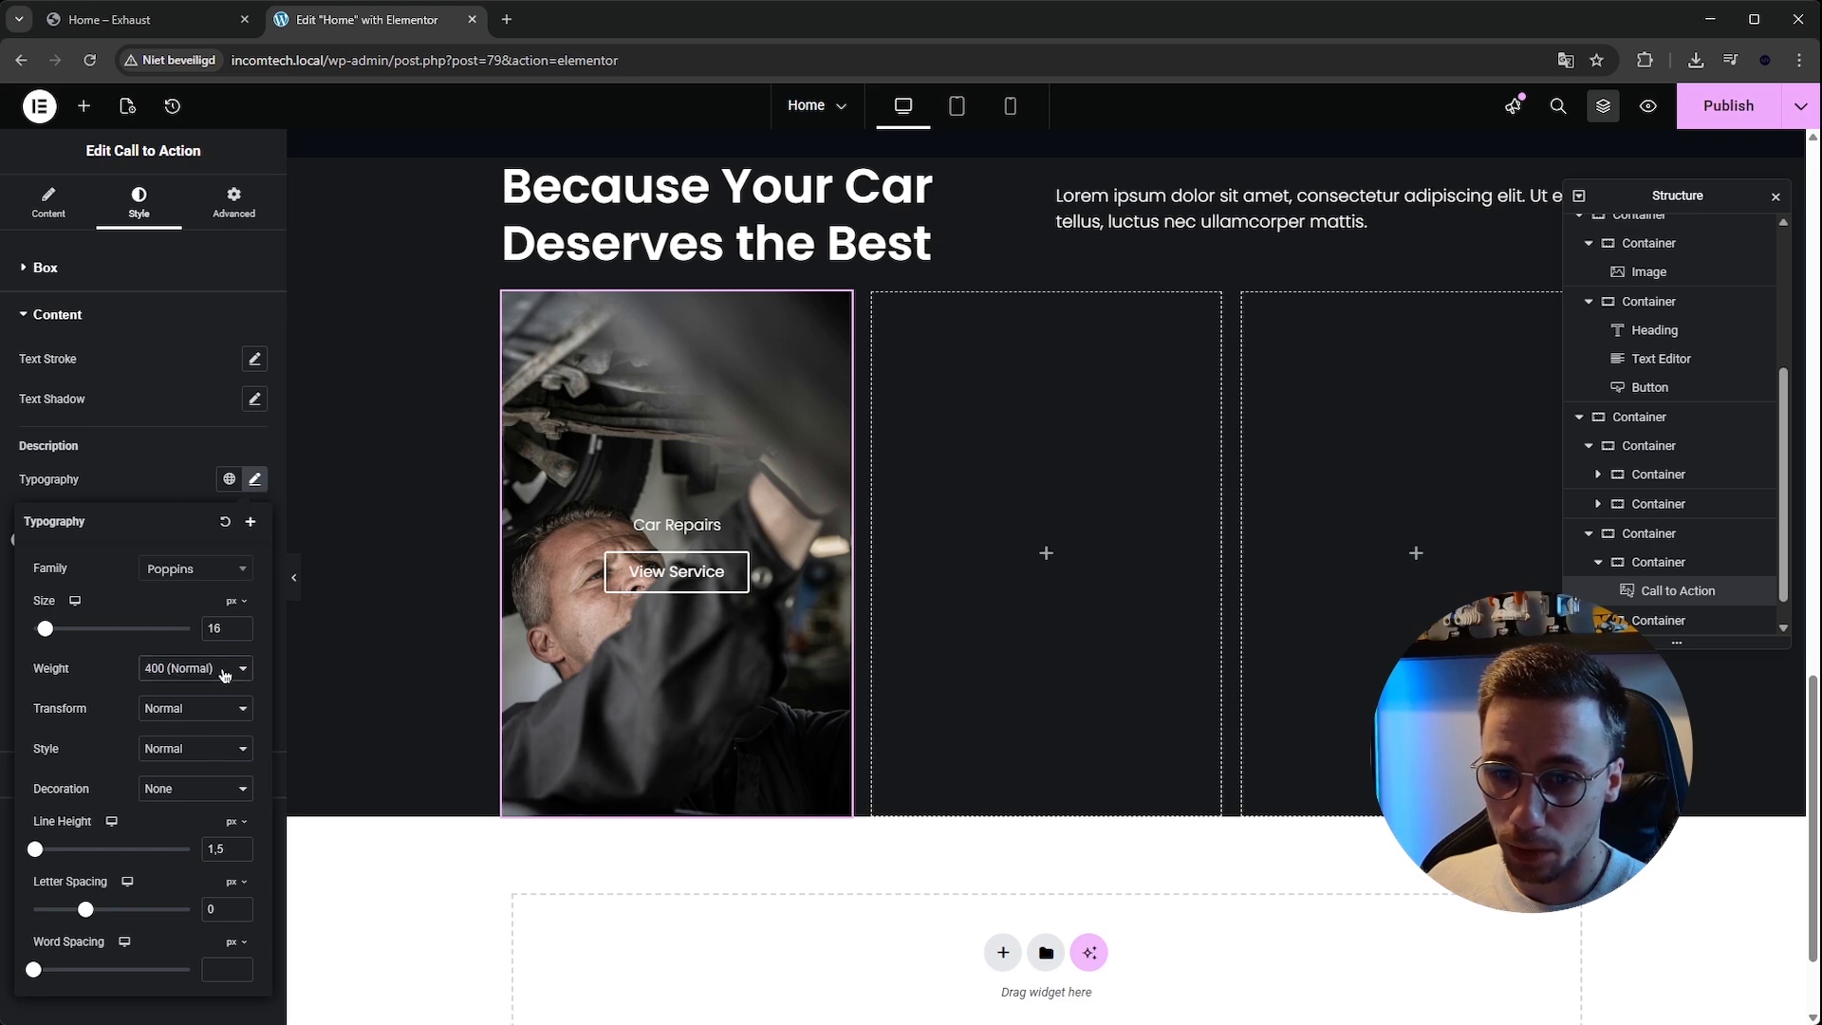
left_click(254, 479)
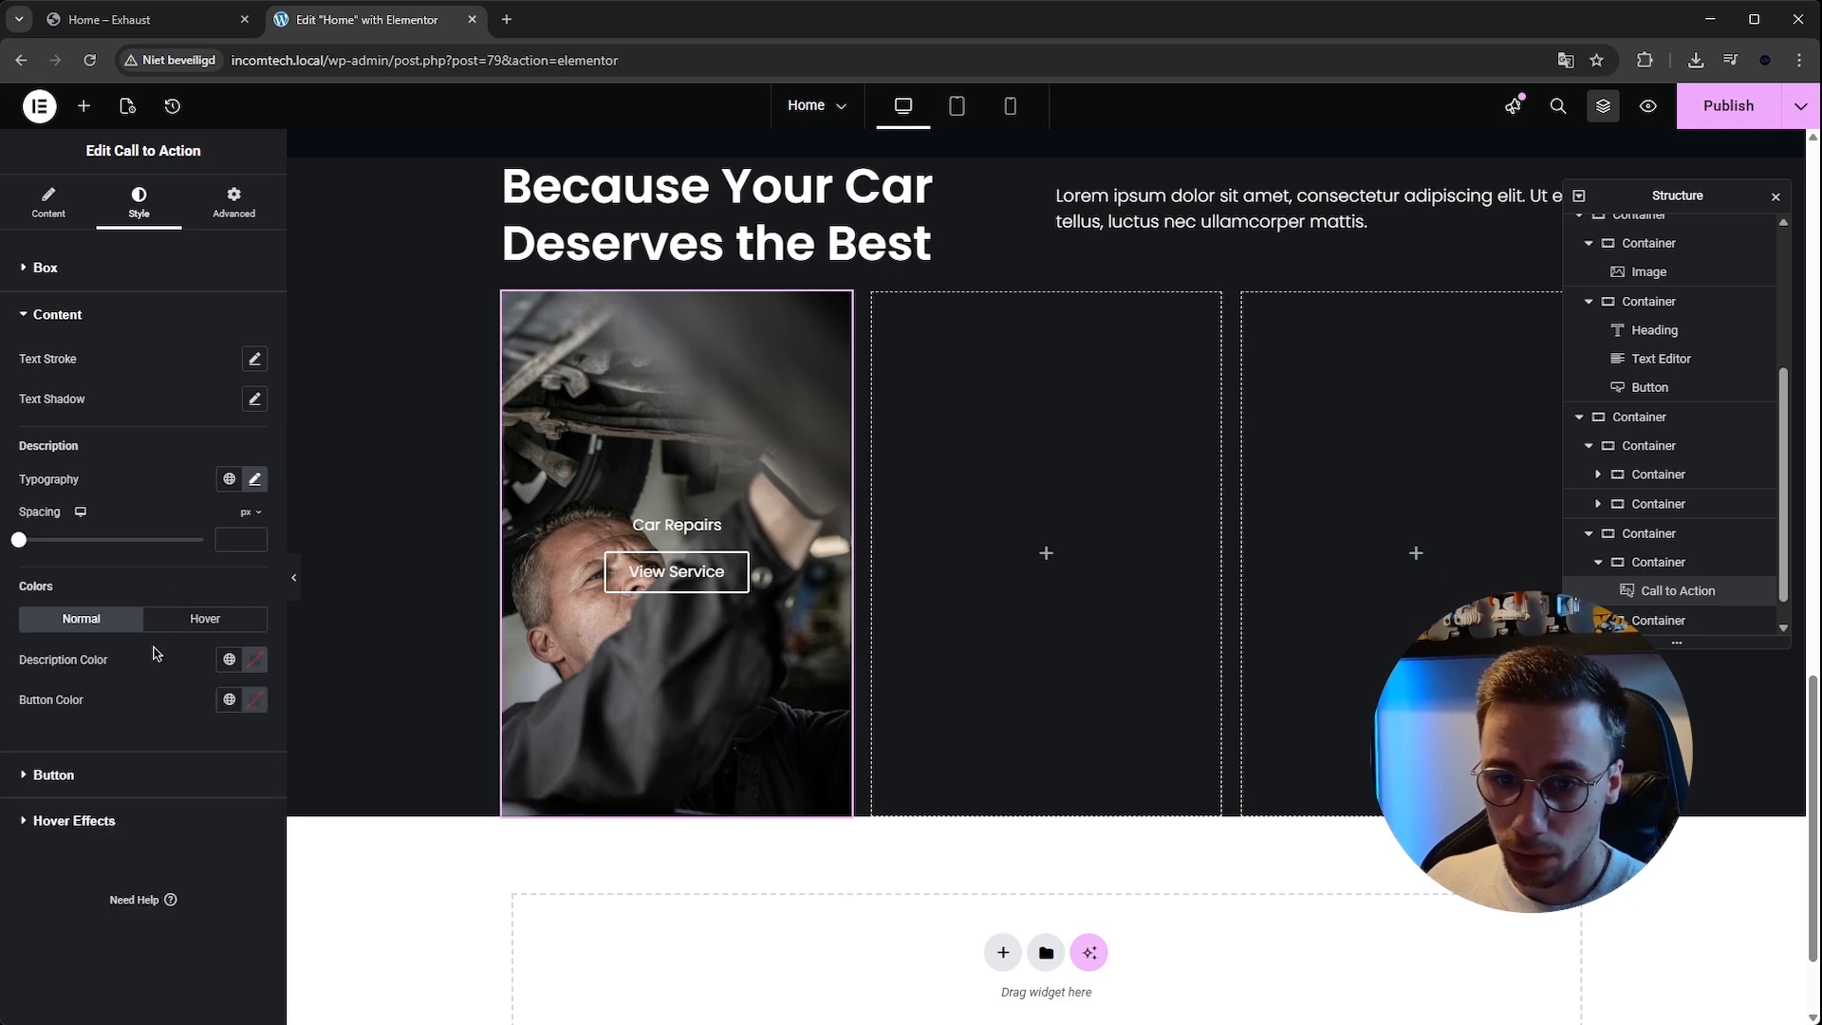
left_click(104, 780)
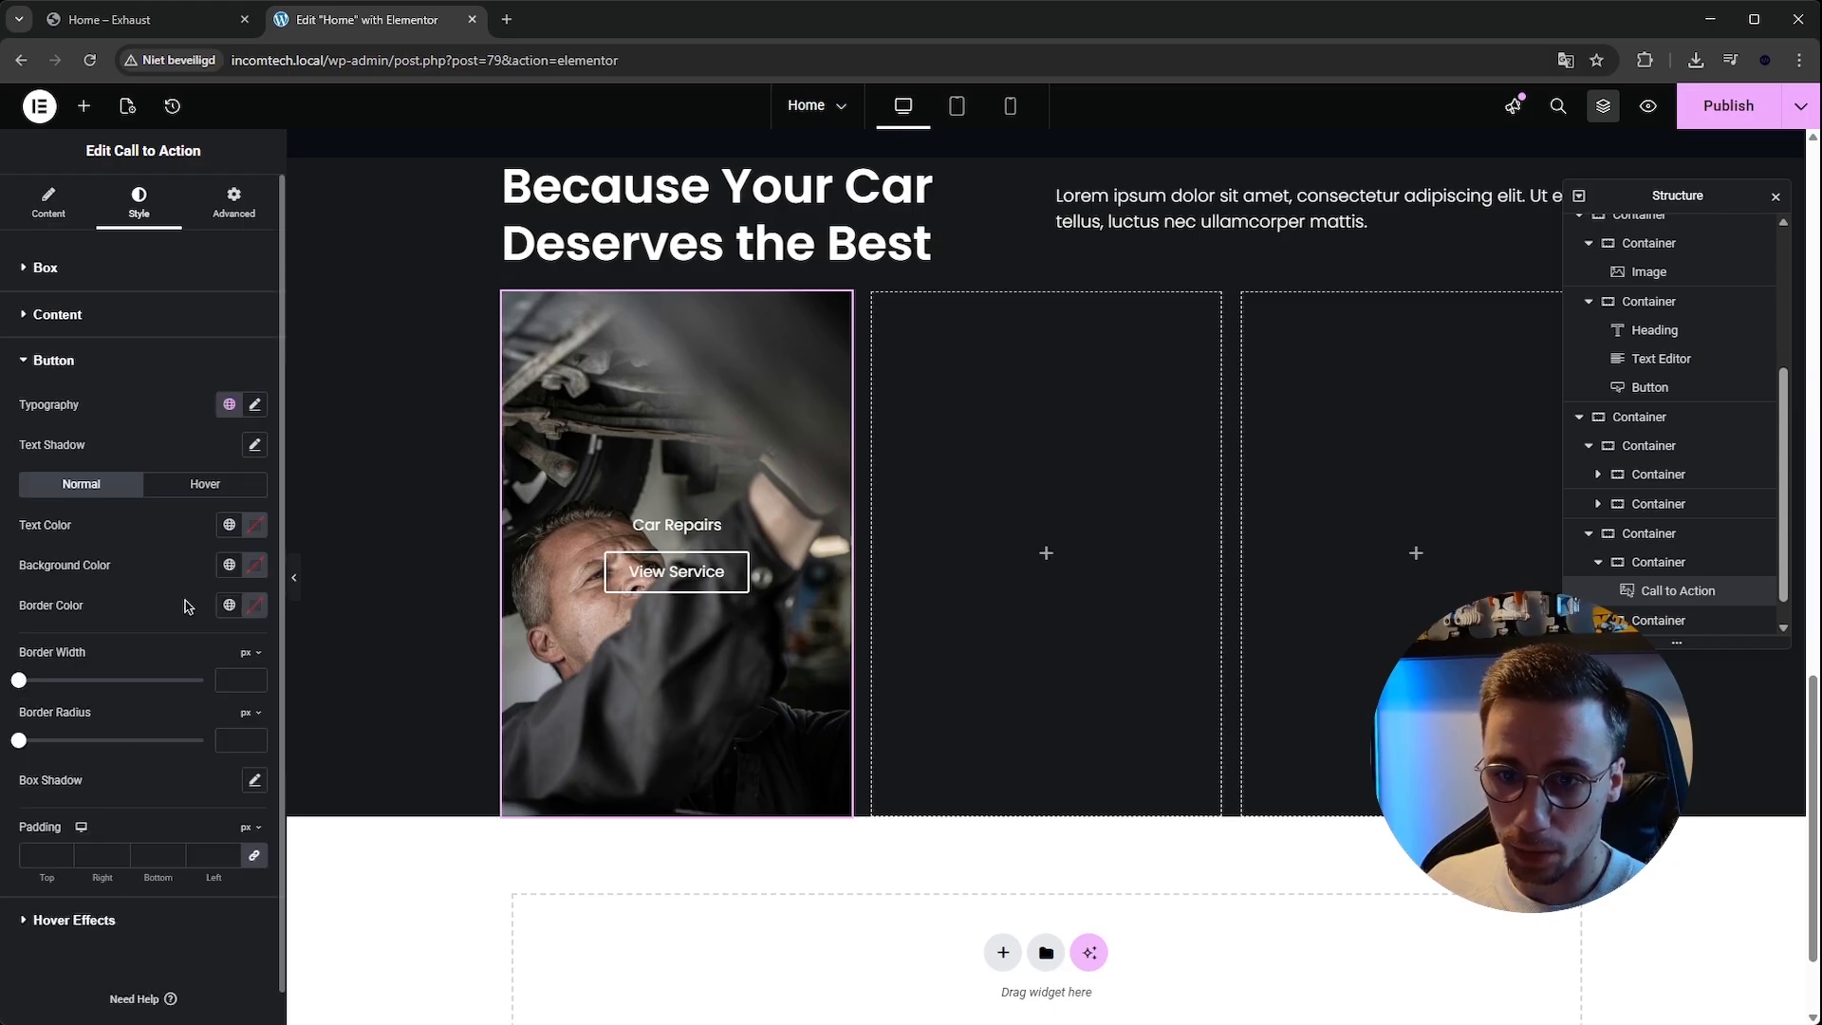
scroll(134, 747, "down", 1)
scroll(80, 859, "up", 1)
left_click(48, 203)
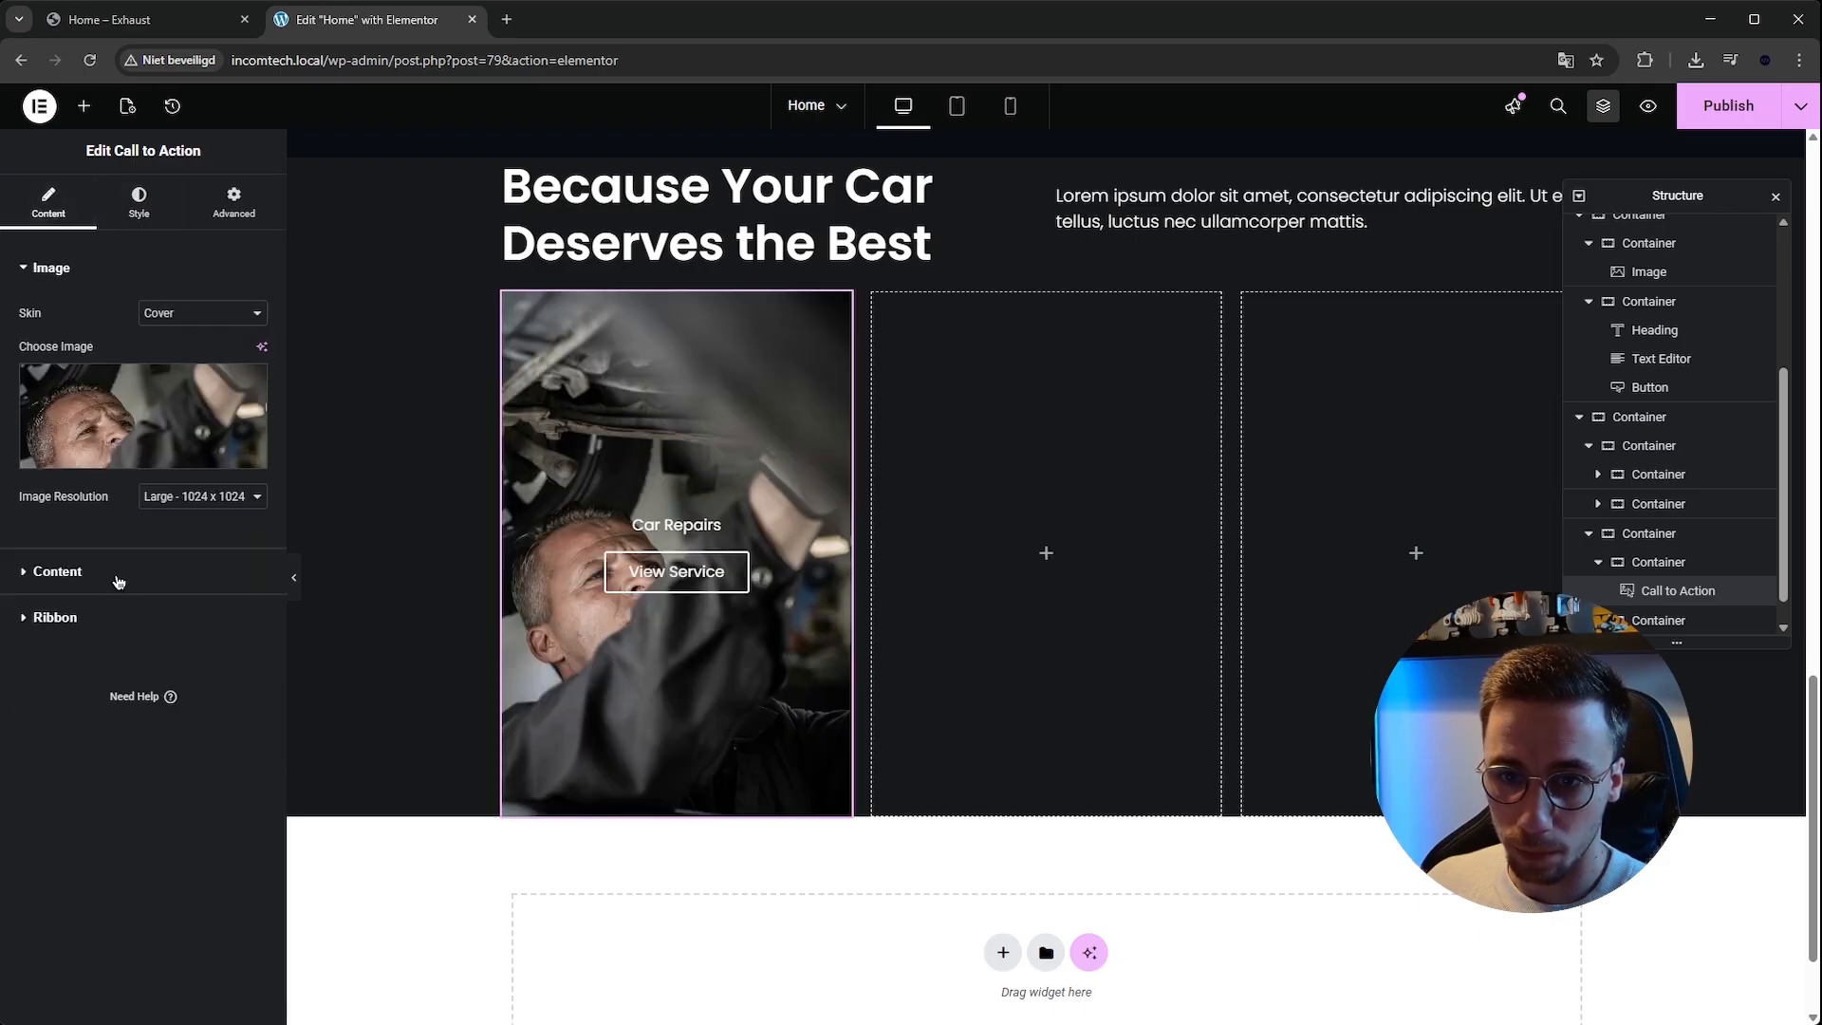
left_click(59, 571)
left_click(52, 804)
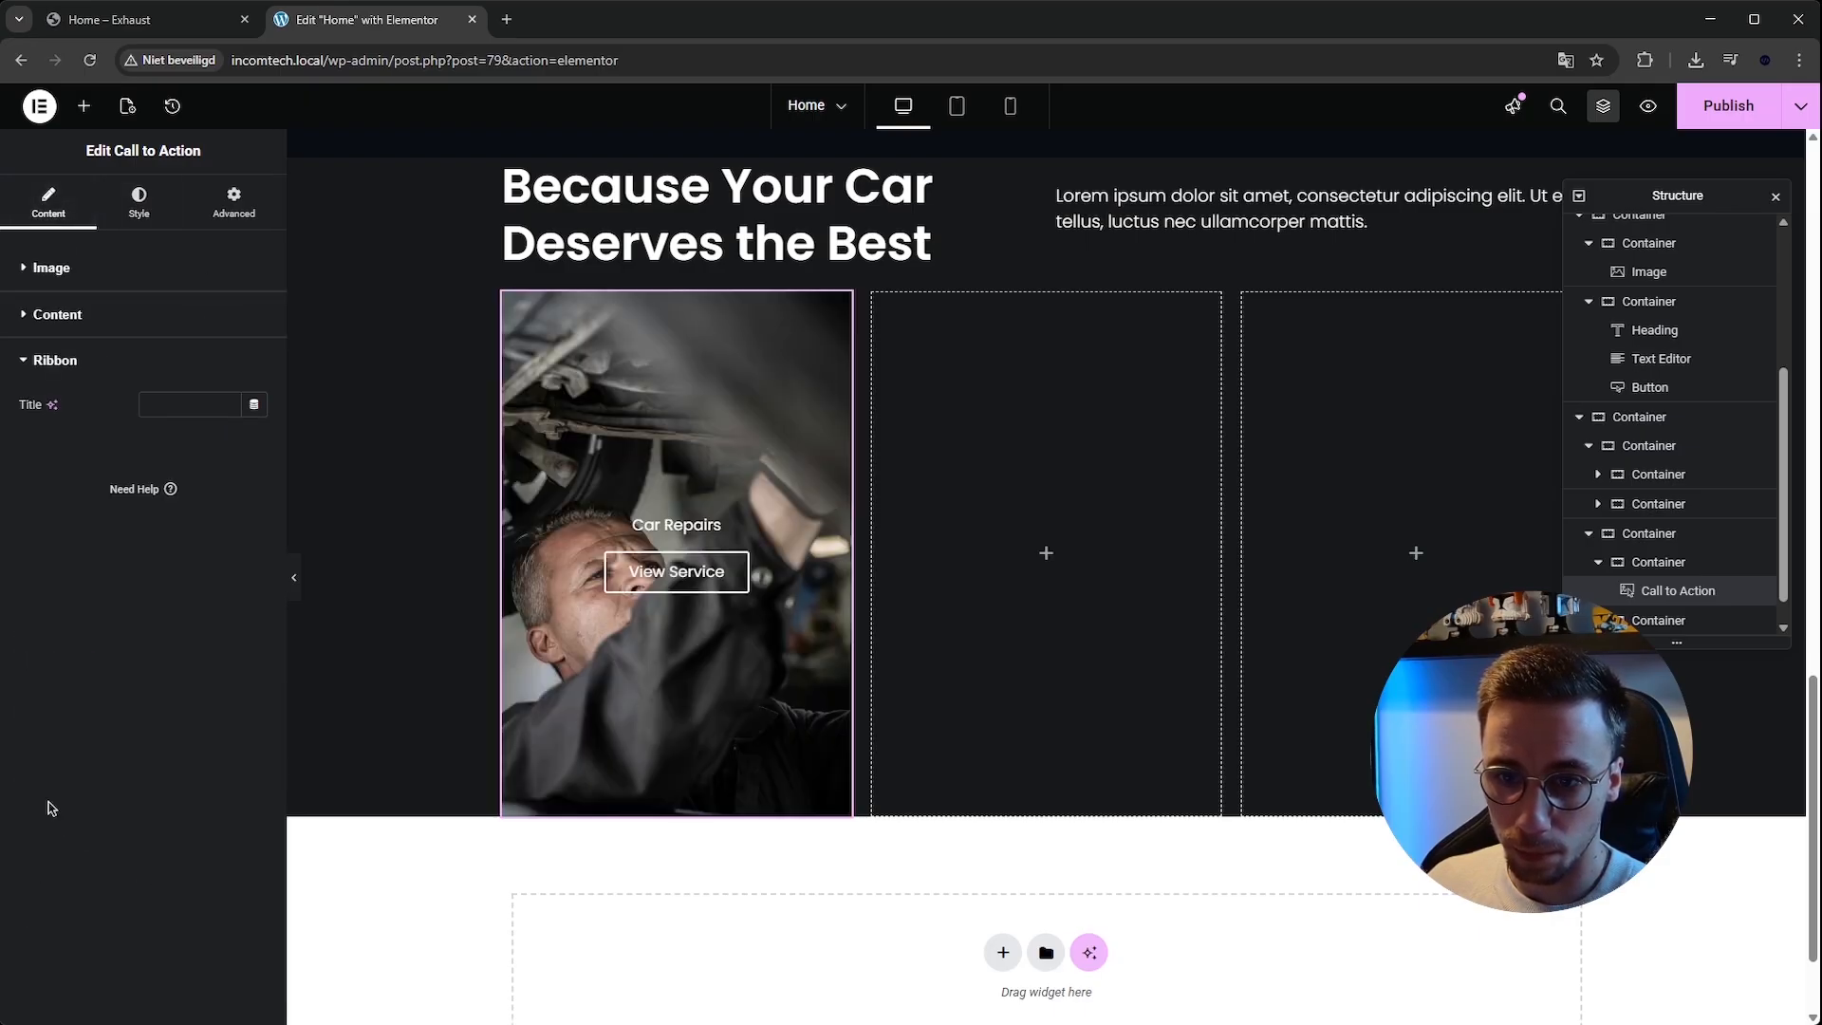
Copy the Call to Action card and paste it into the second and third empty columns.
left_click(141, 204)
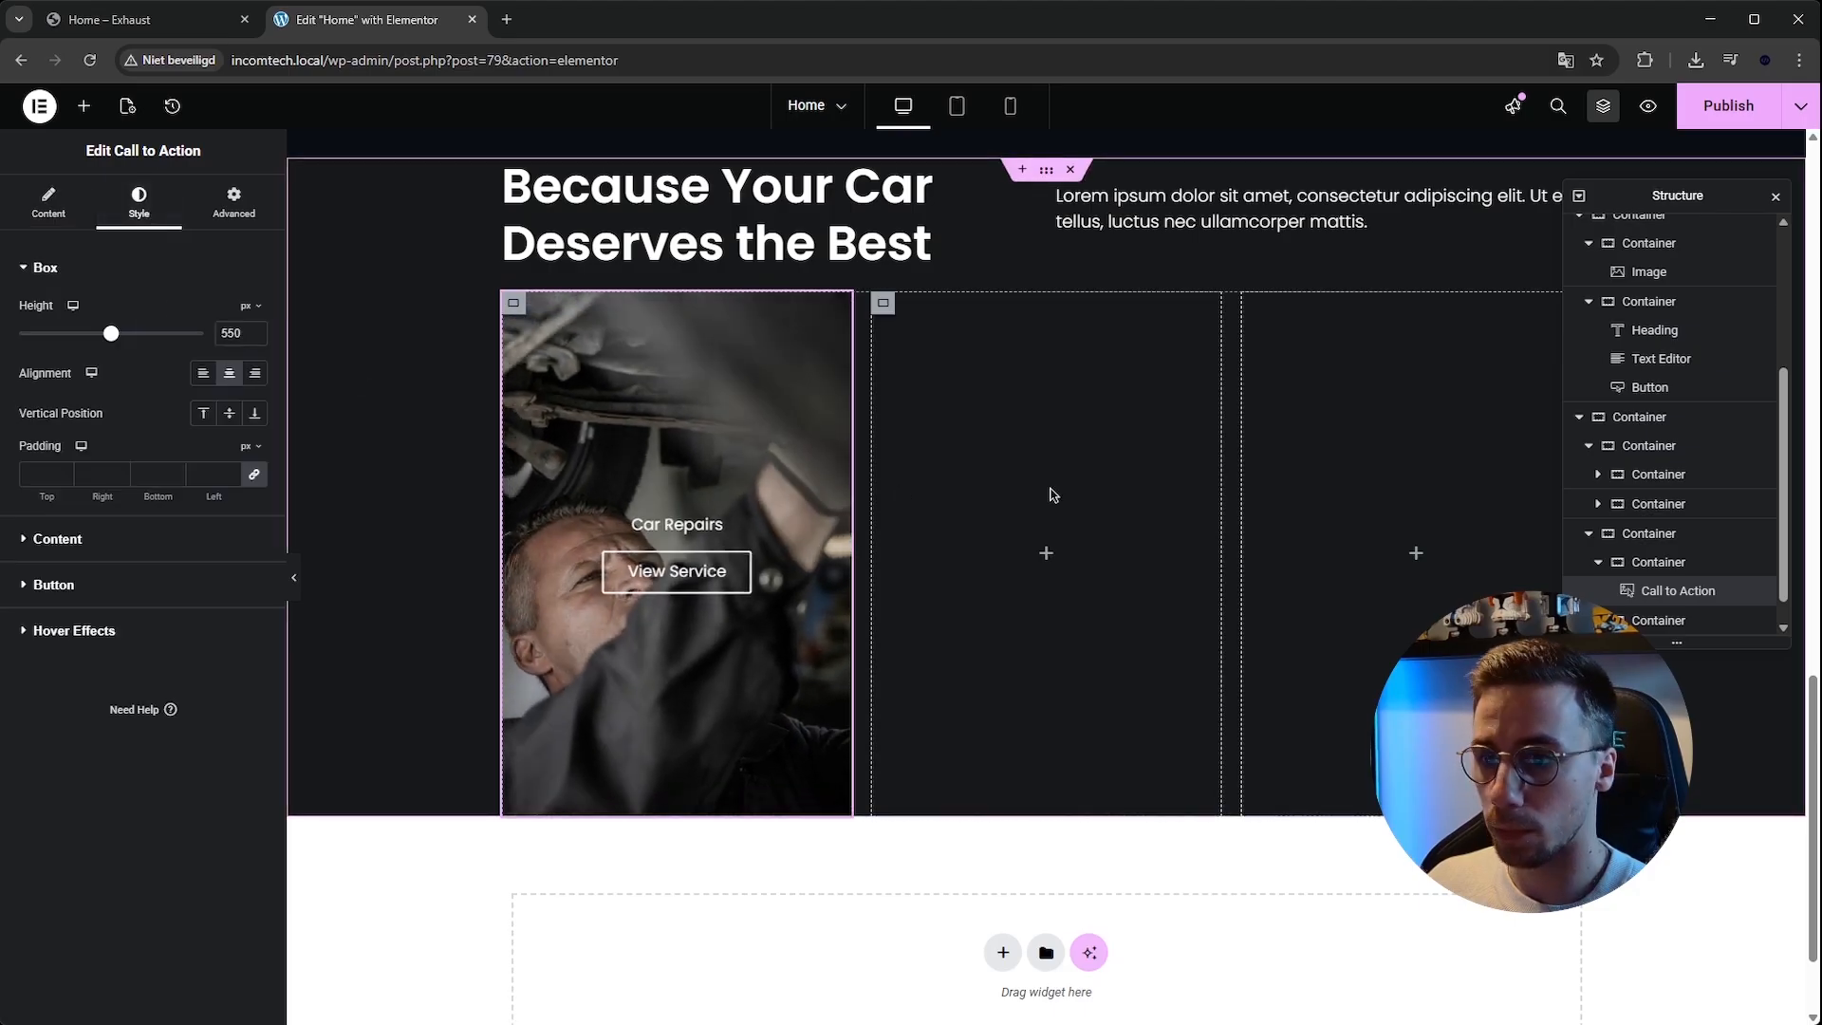
scroll(690, 546, "up", 1)
right_click(694, 580)
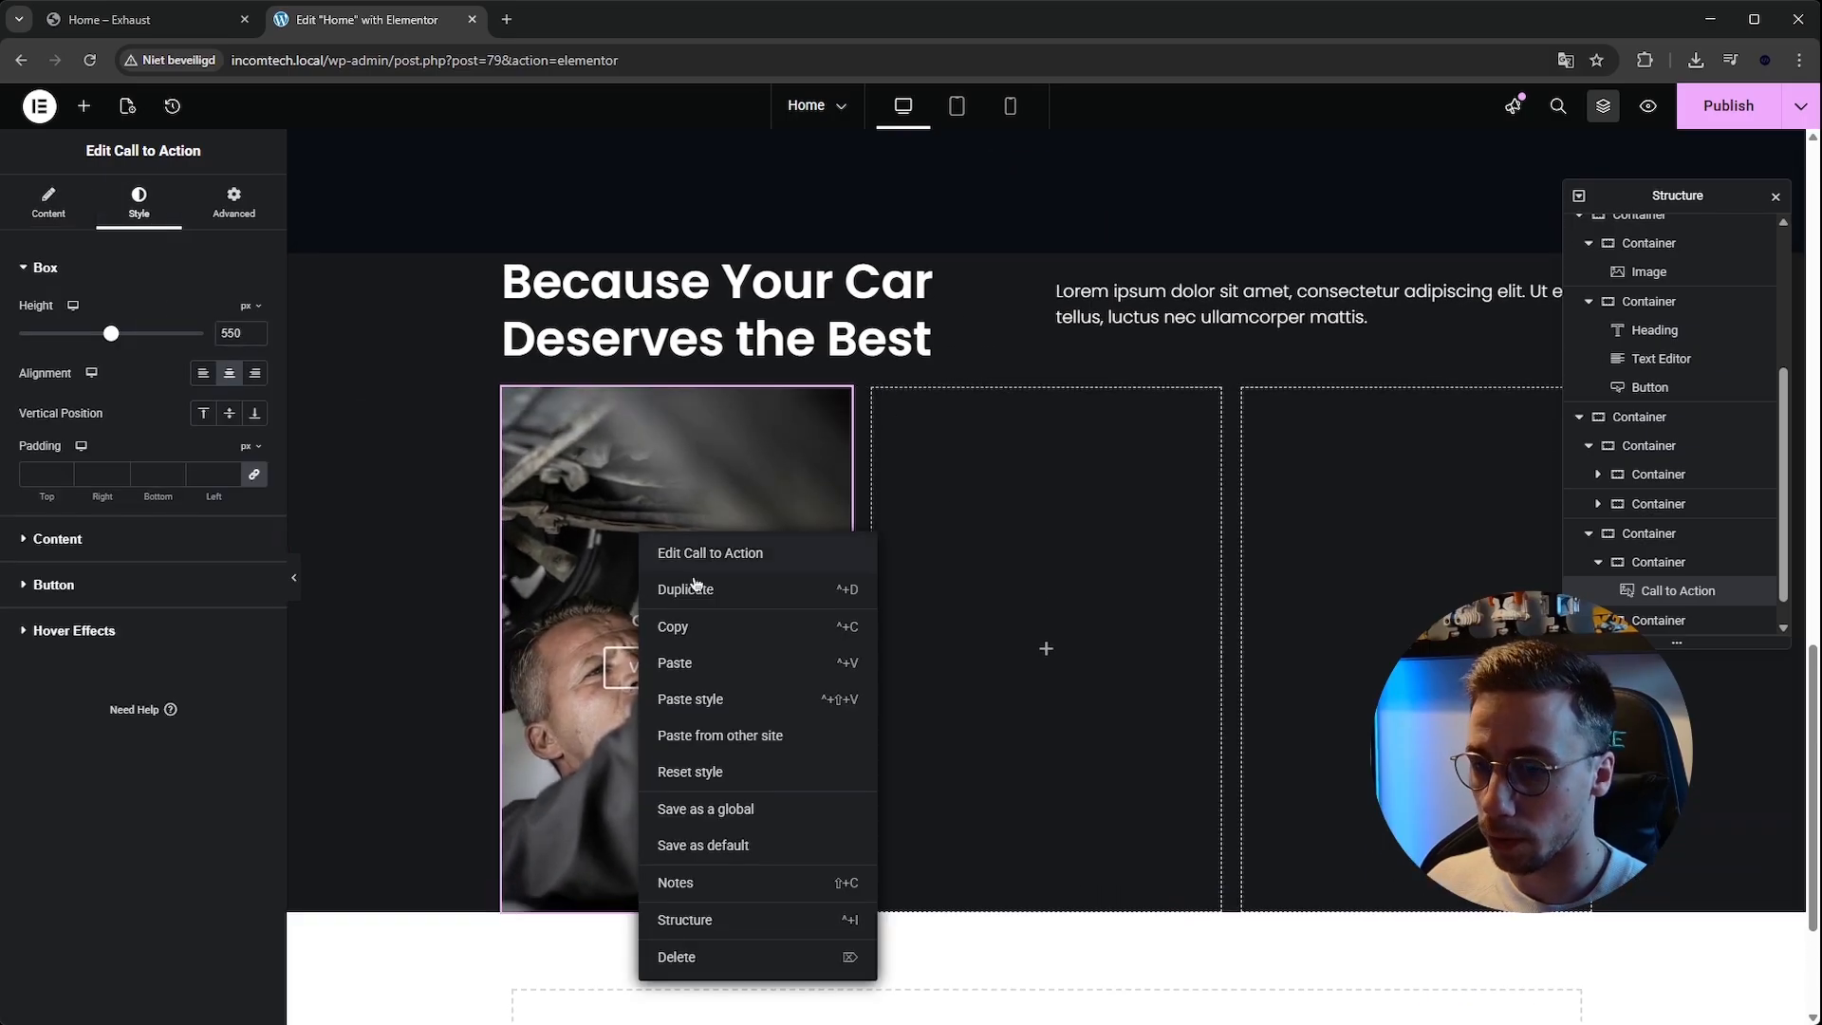
left_click(703, 626)
right_click(1048, 642)
left_click(1053, 672)
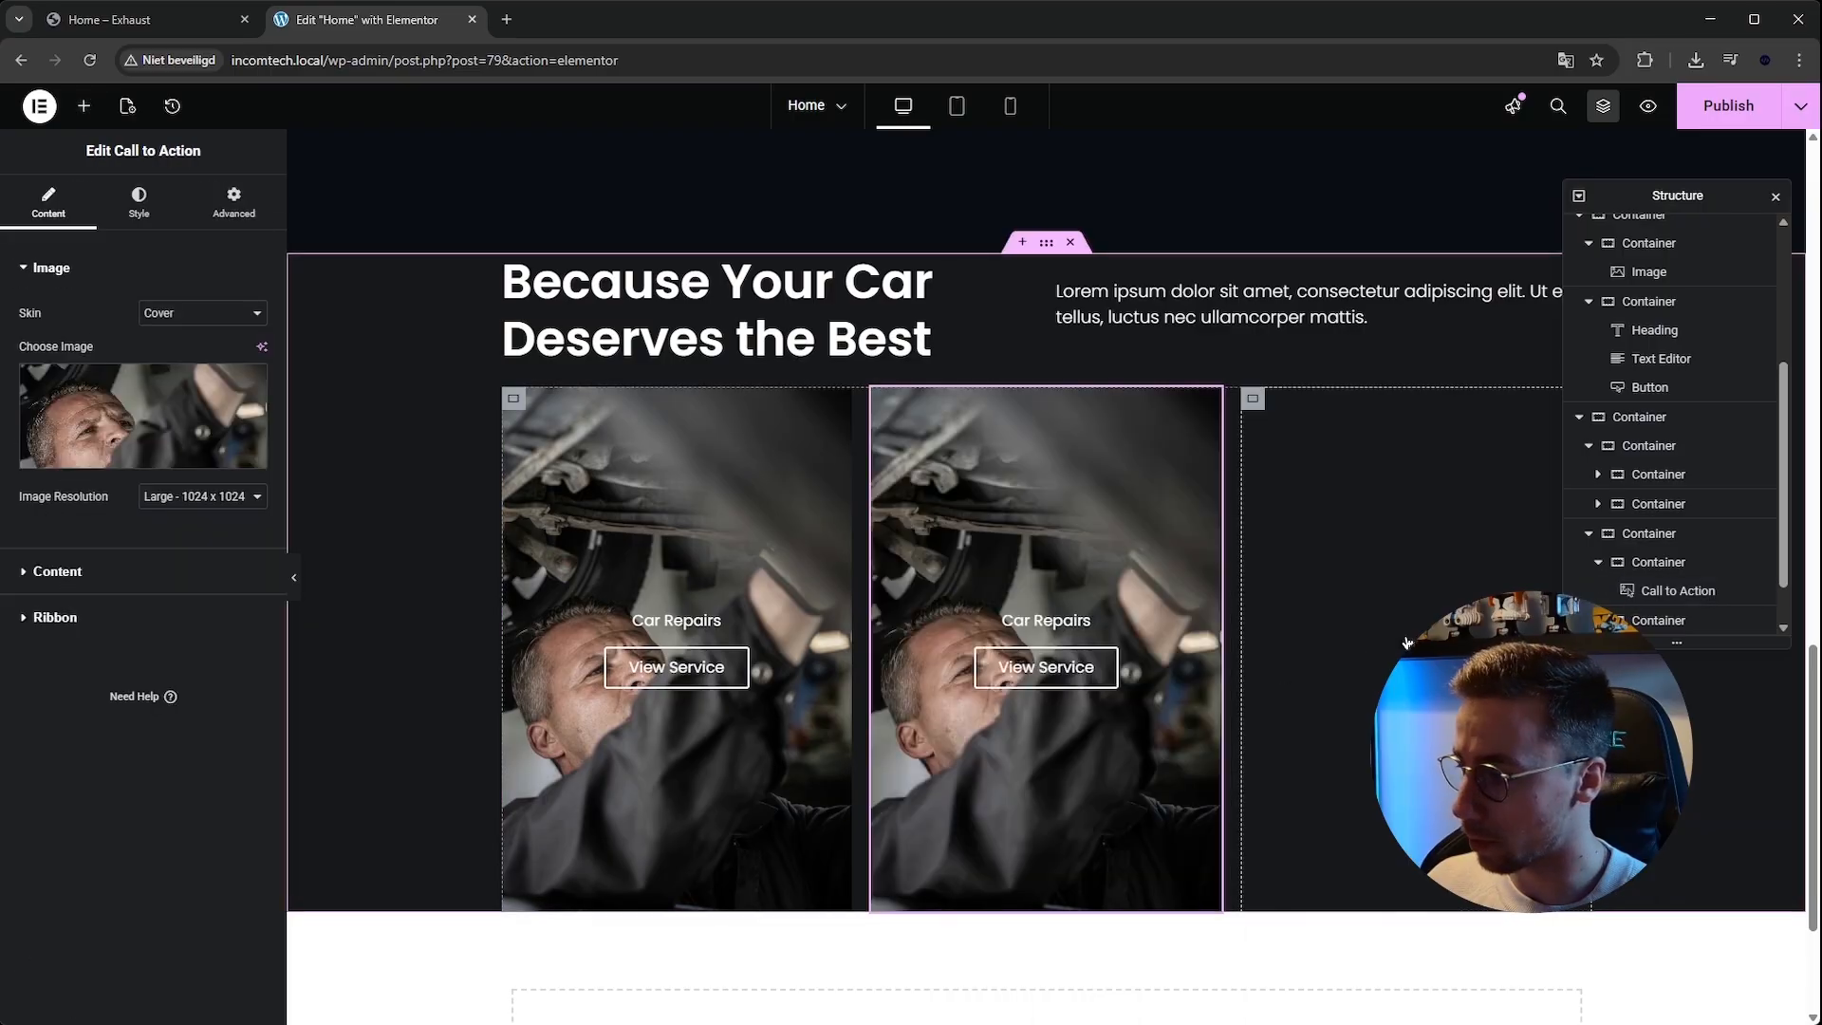
right_click(1404, 655)
left_click(1447, 671)
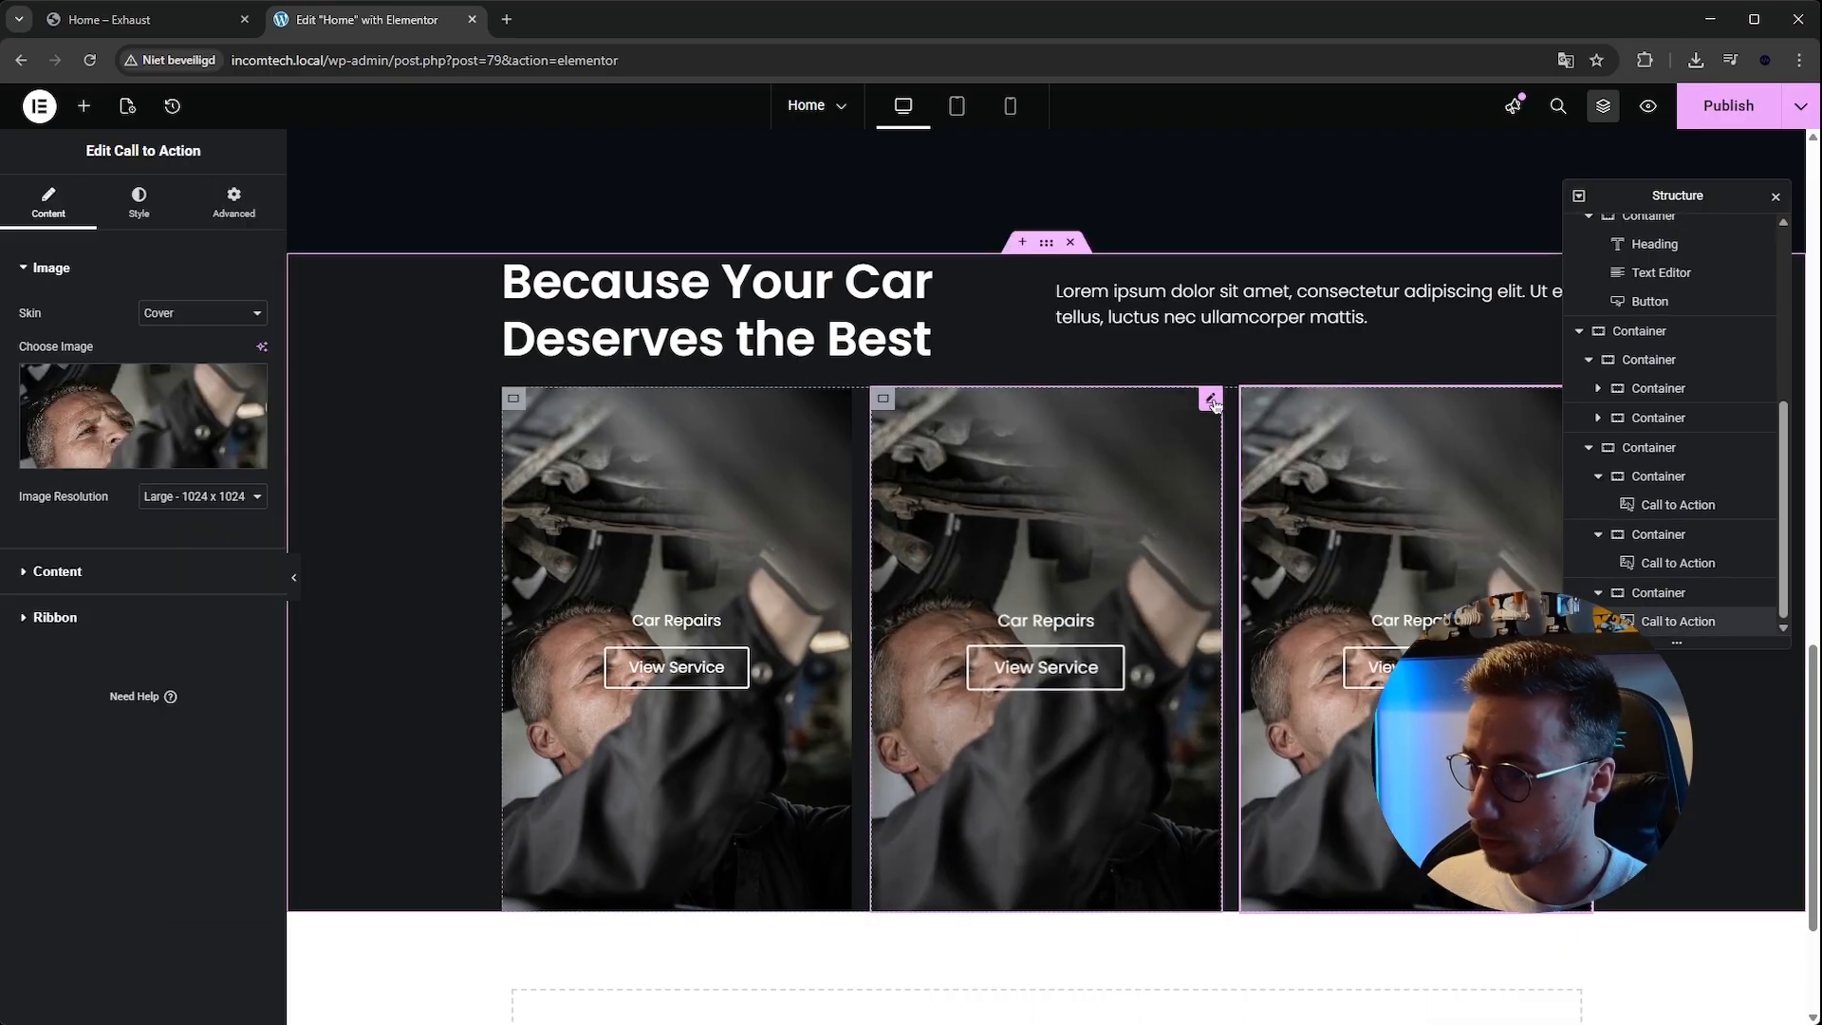
Replace the second card's image with the photo of a mechanic leaning over an engine from the Media Library.
left_click(138, 203)
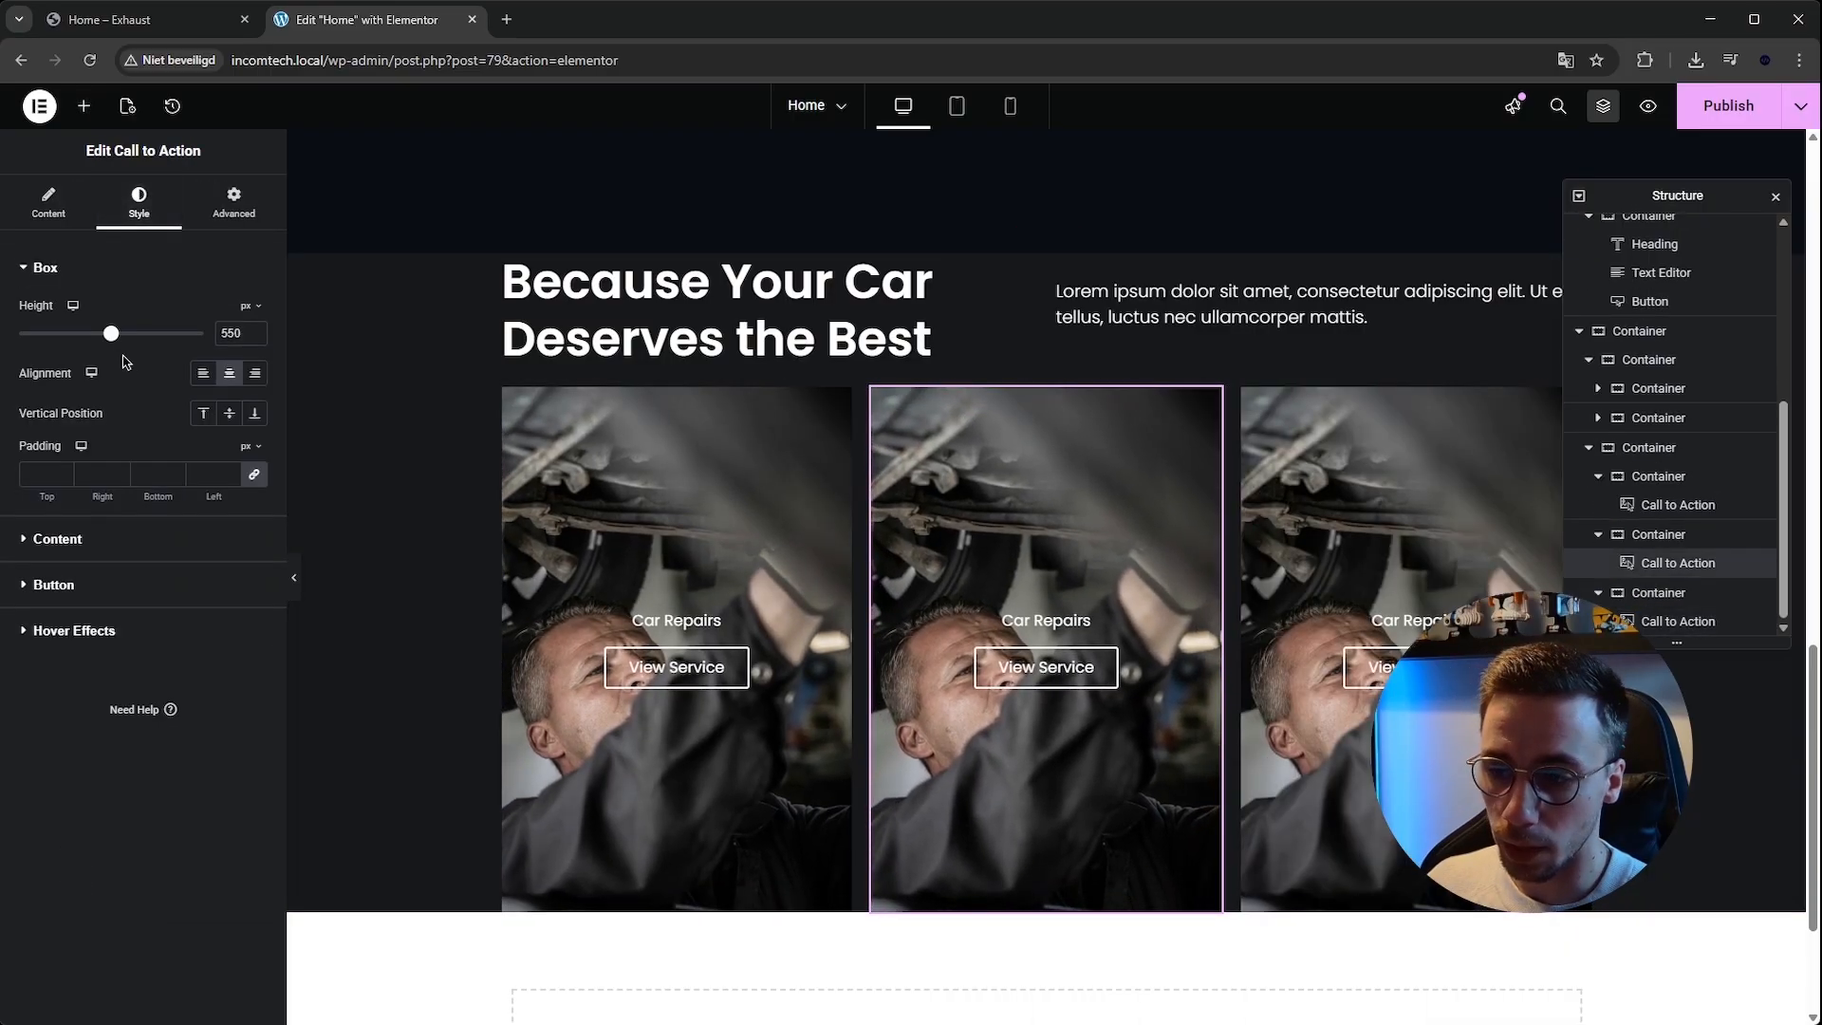
left_click(48, 203)
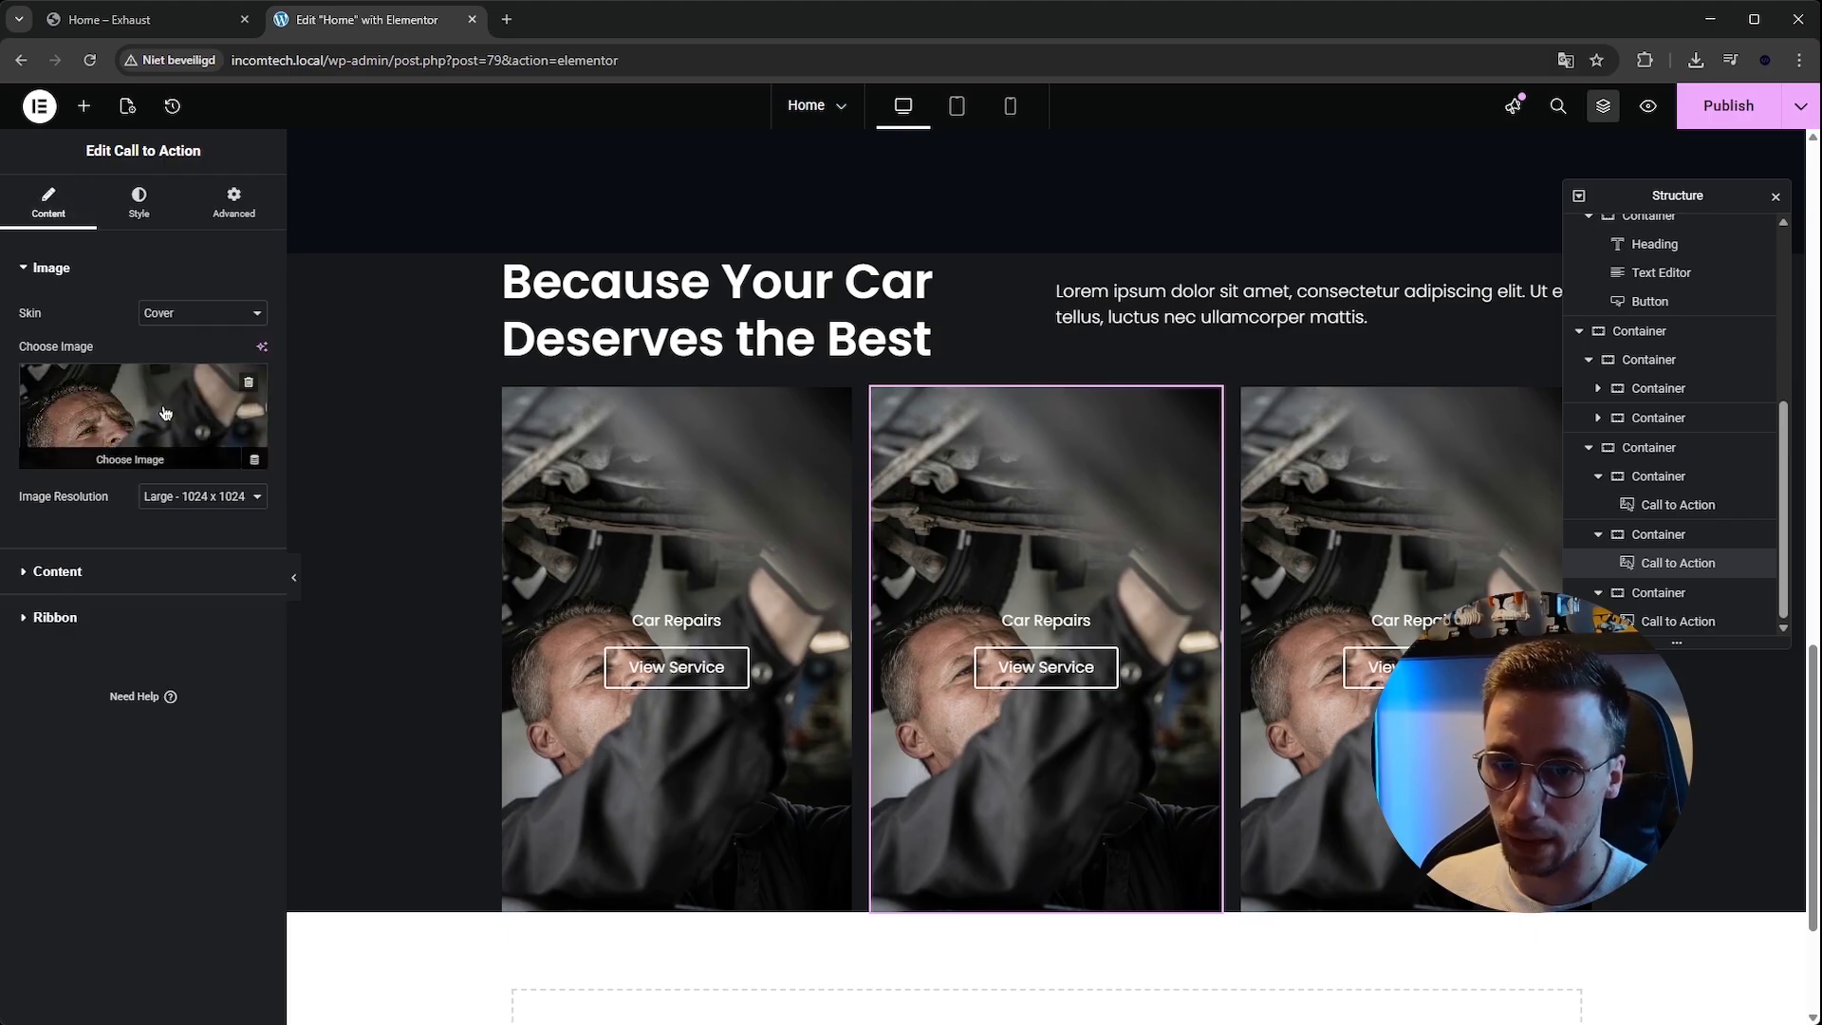
left_click(143, 408)
left_click(1181, 330)
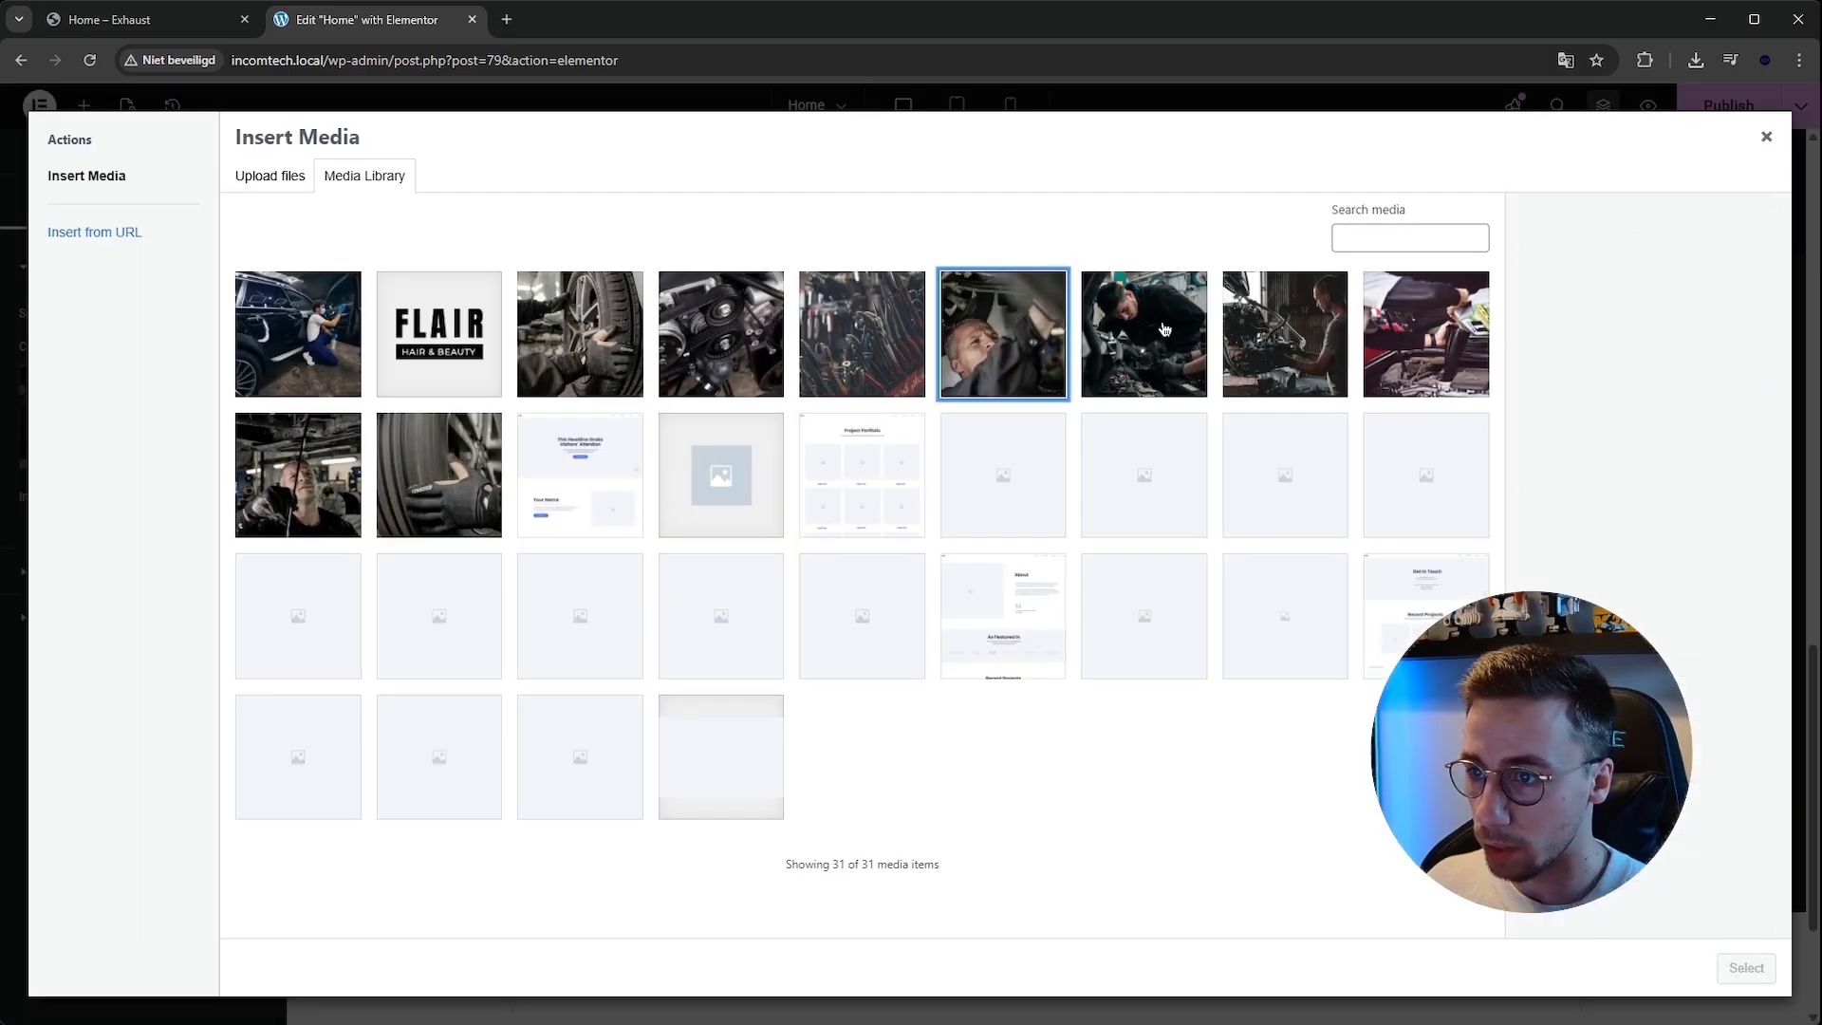
left_click(1760, 963)
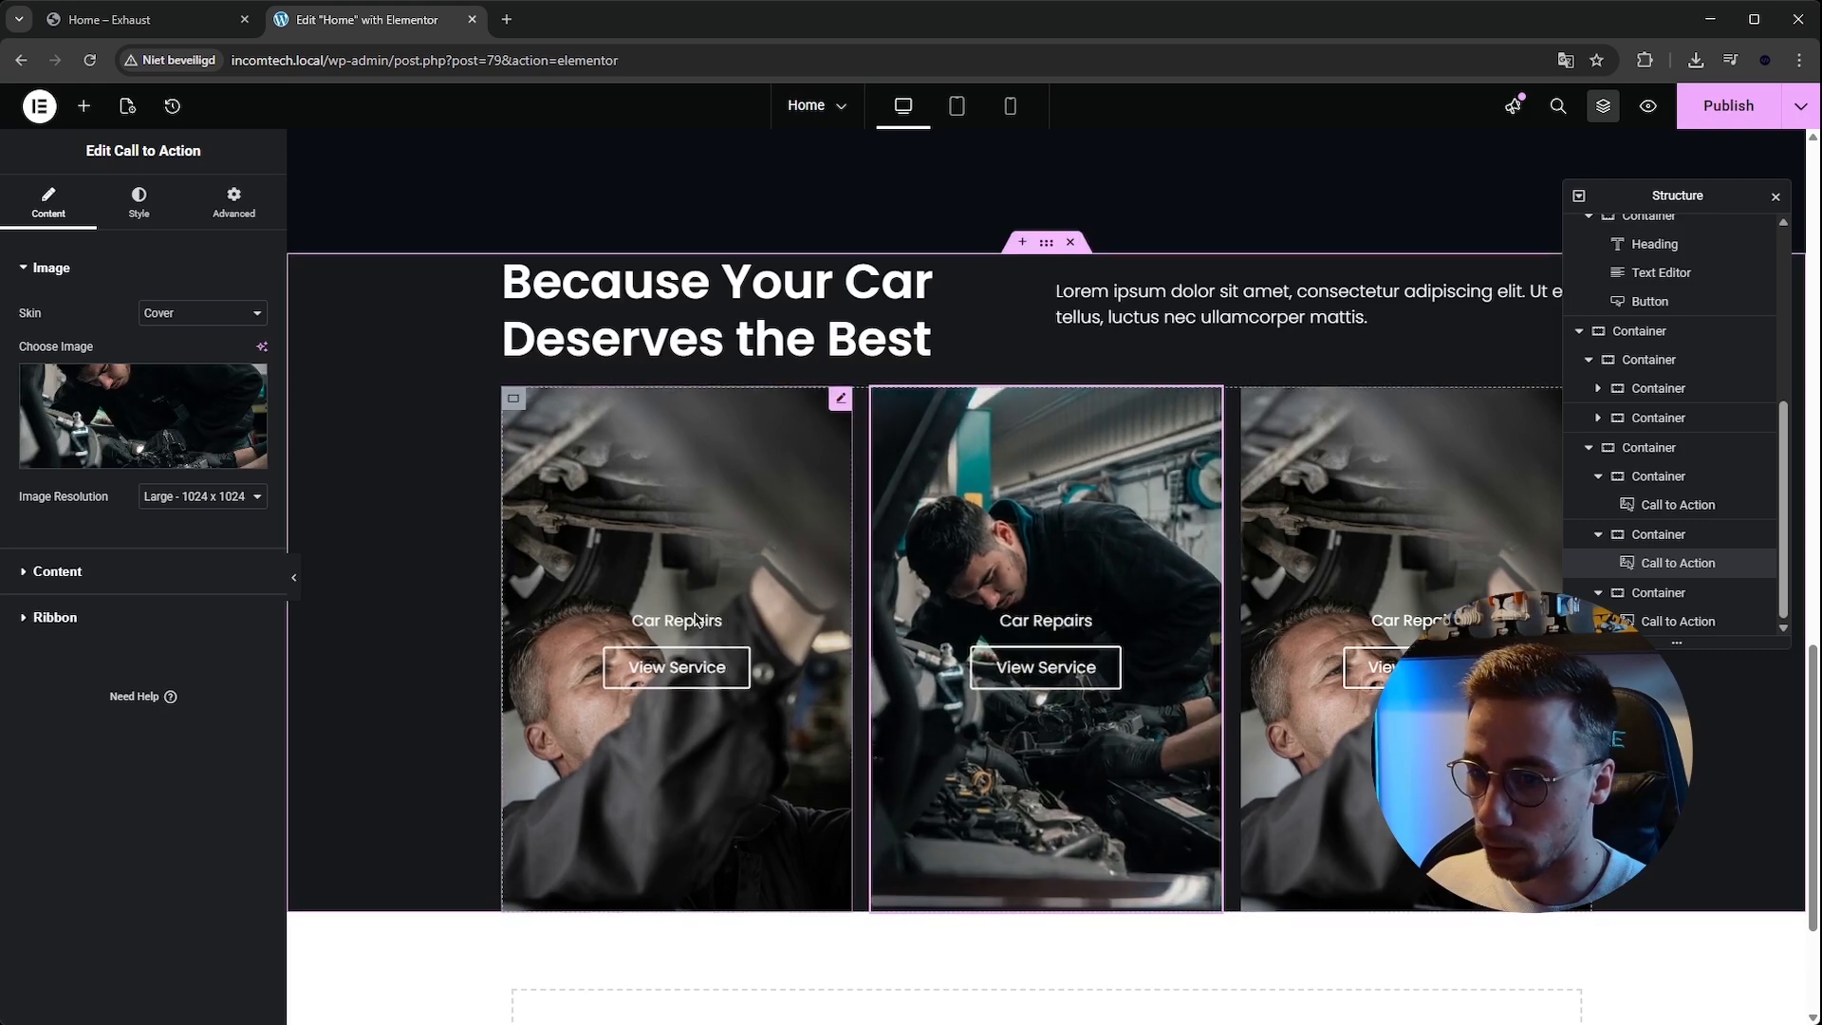
Select the first card and compare the cards with the service cards on the Exhaust template page.
left_click(728, 635)
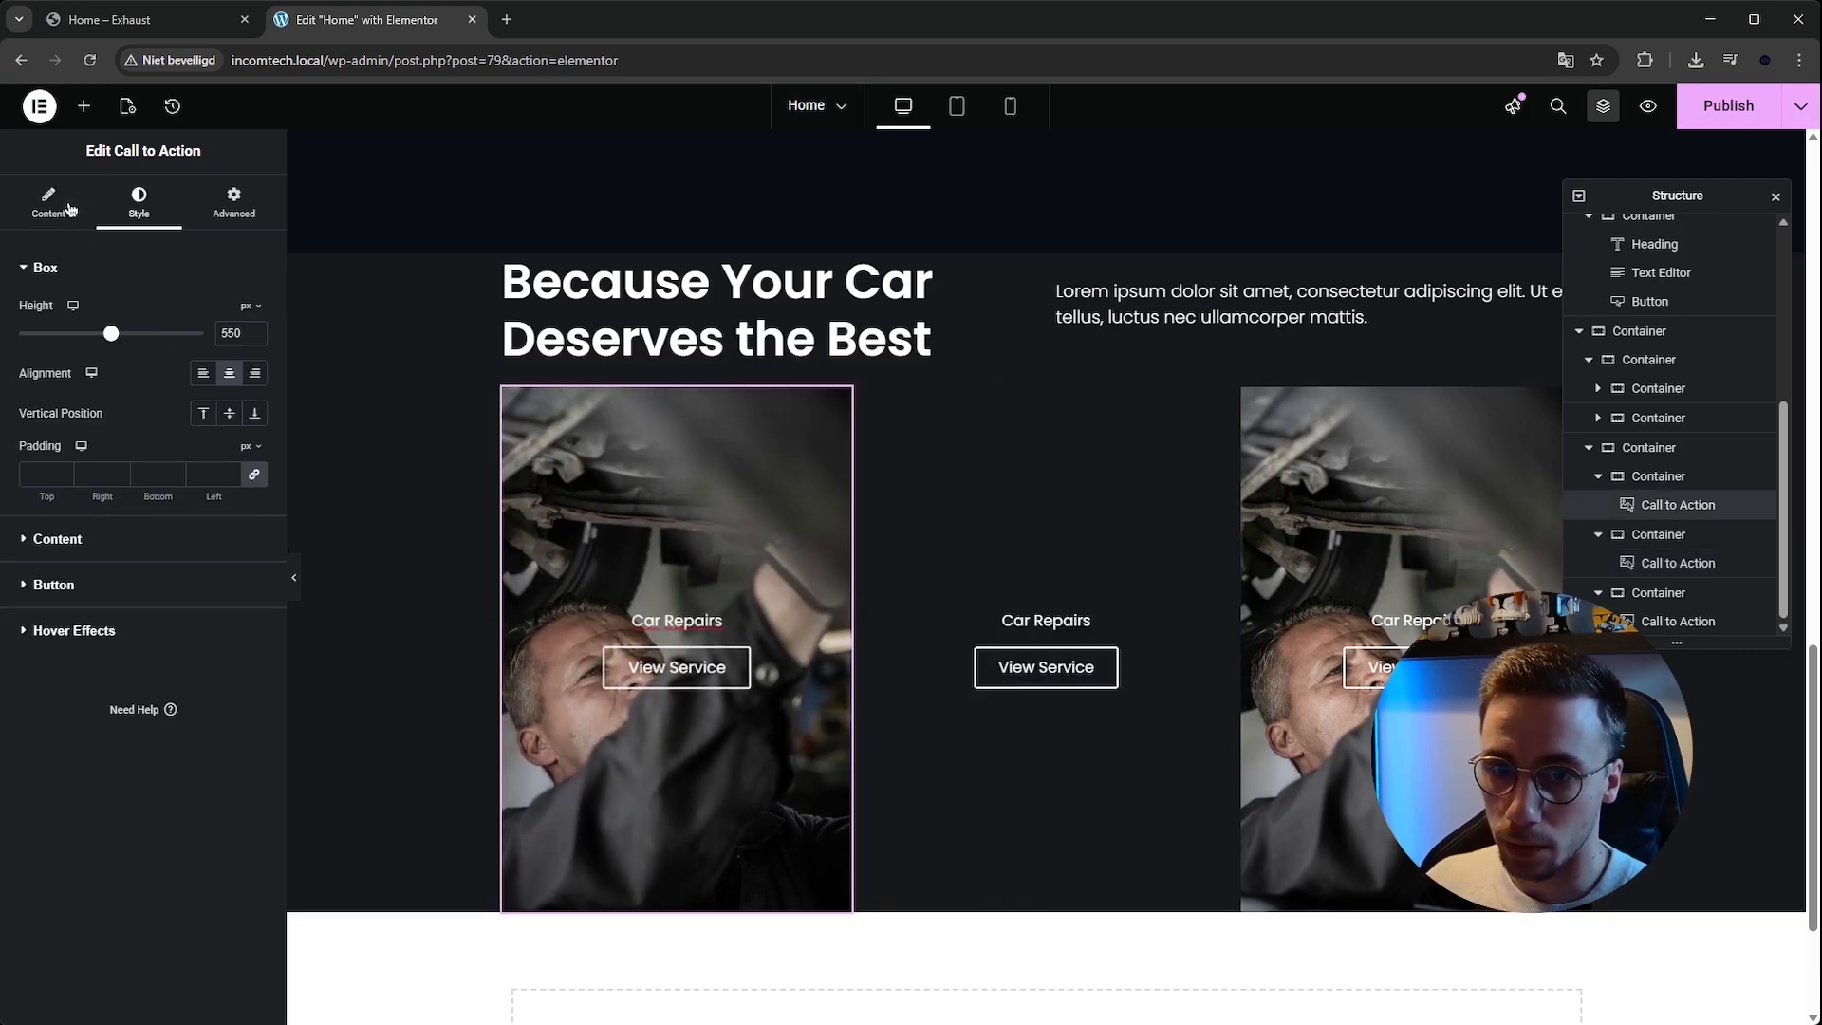
left_click(48, 203)
left_click(158, 32)
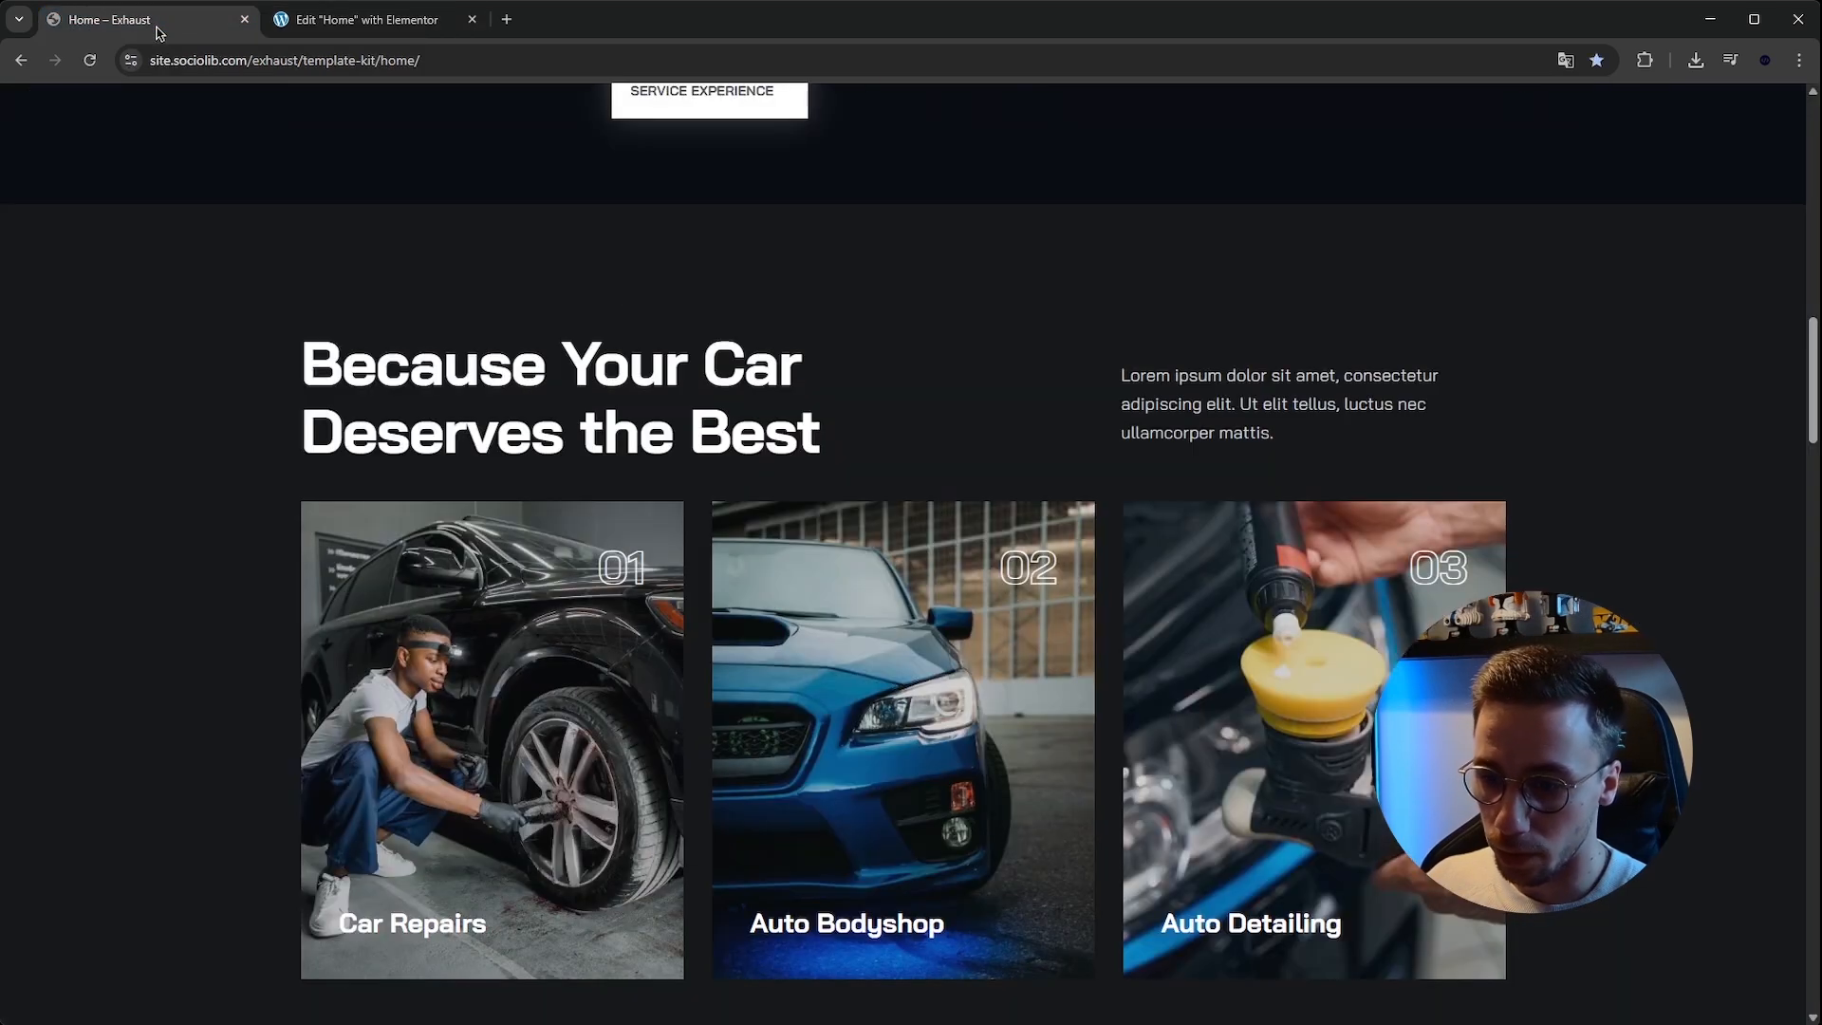
left_click(359, 19)
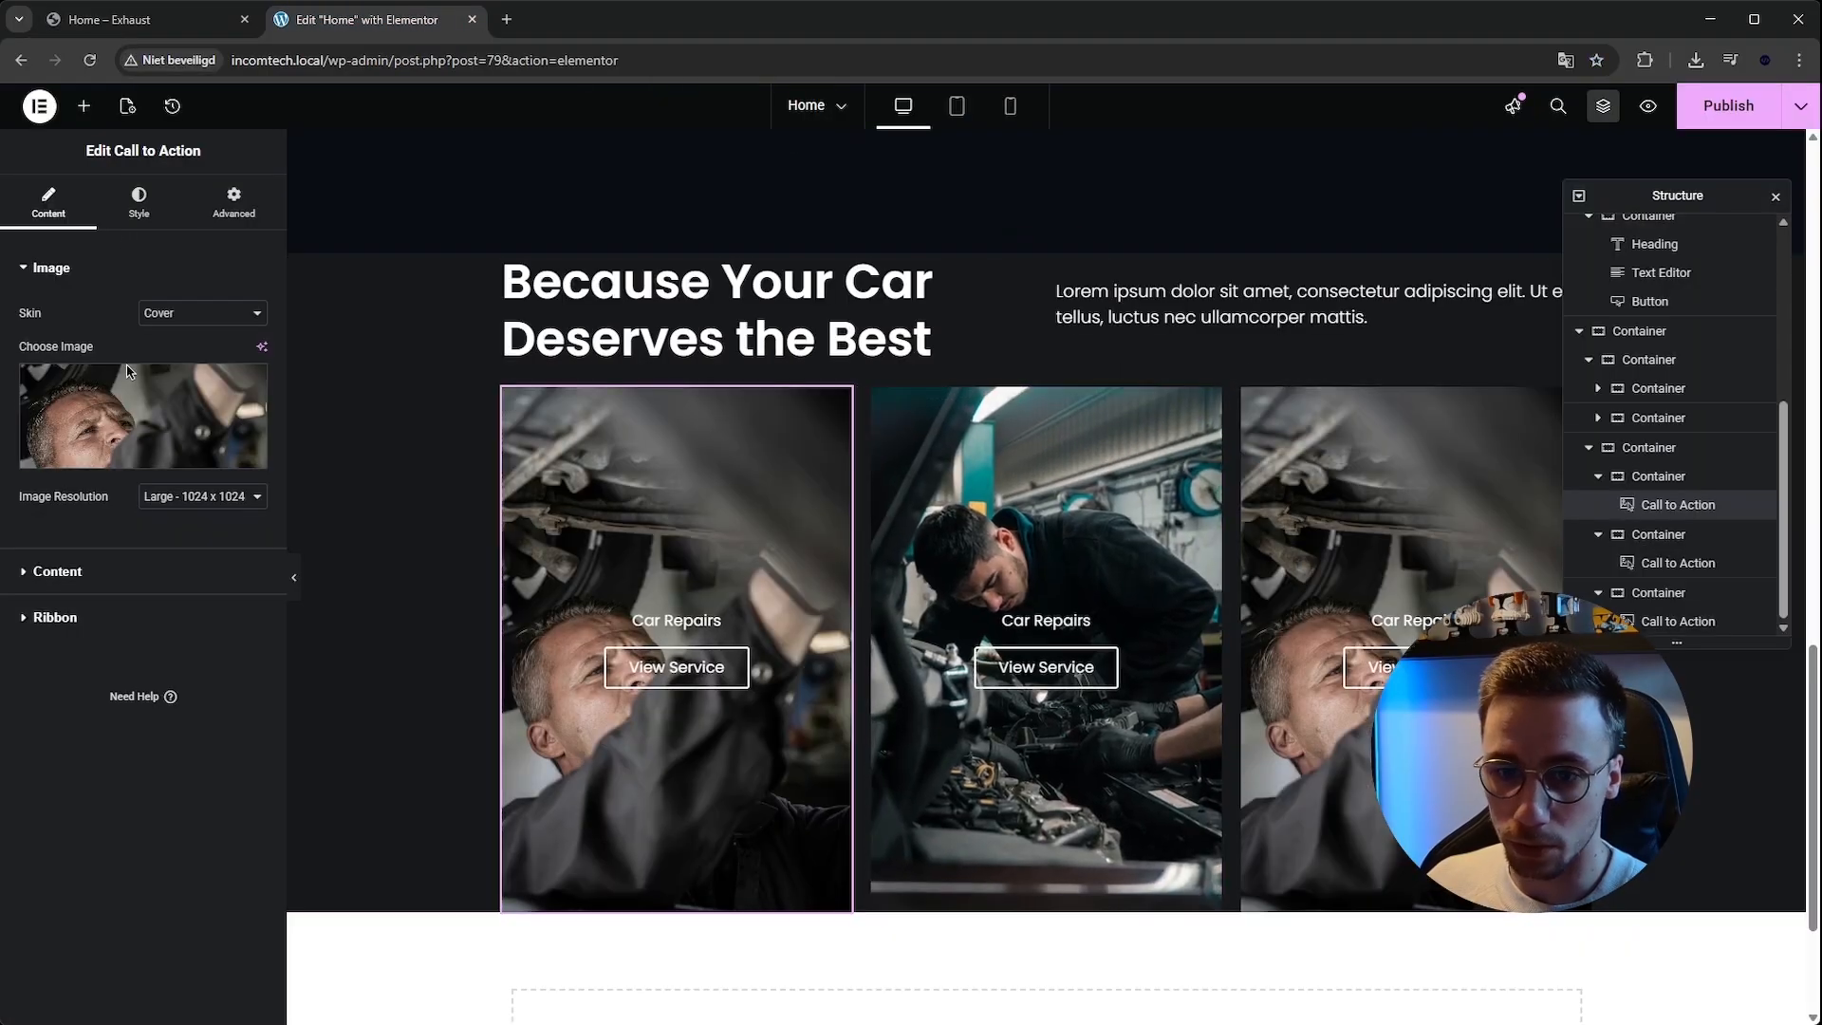
left_click(128, 579)
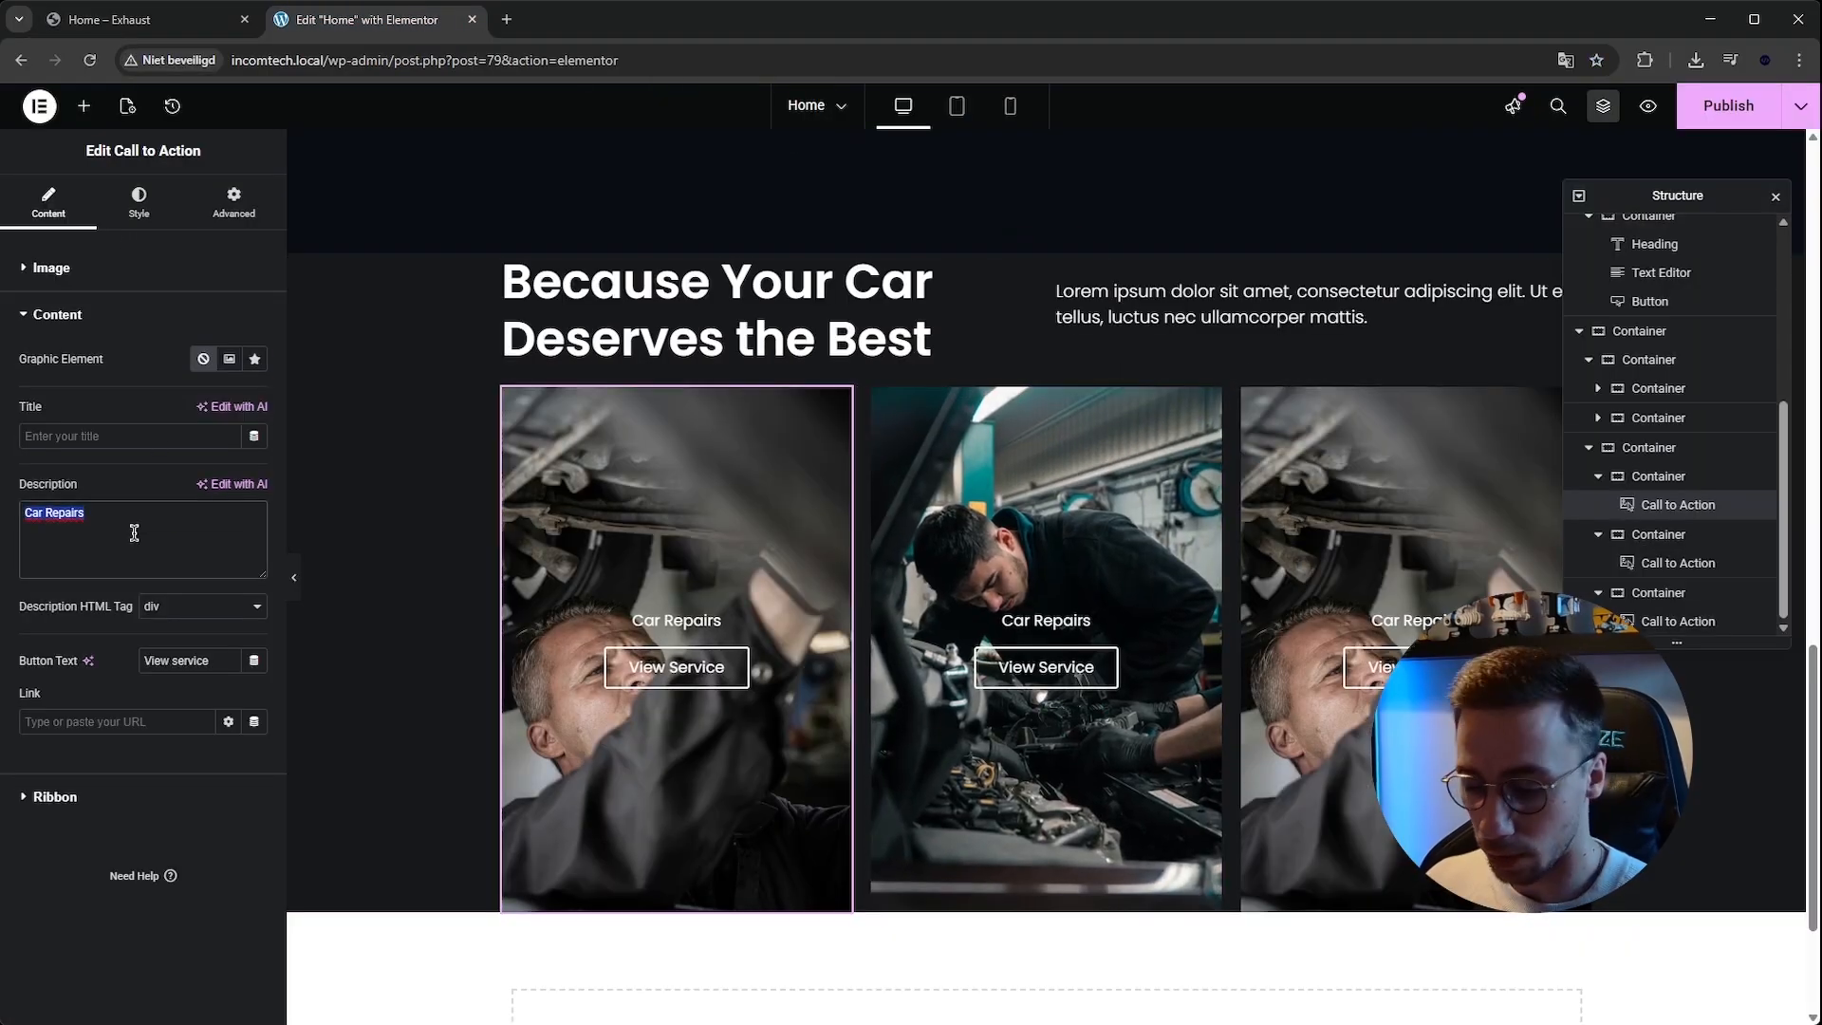
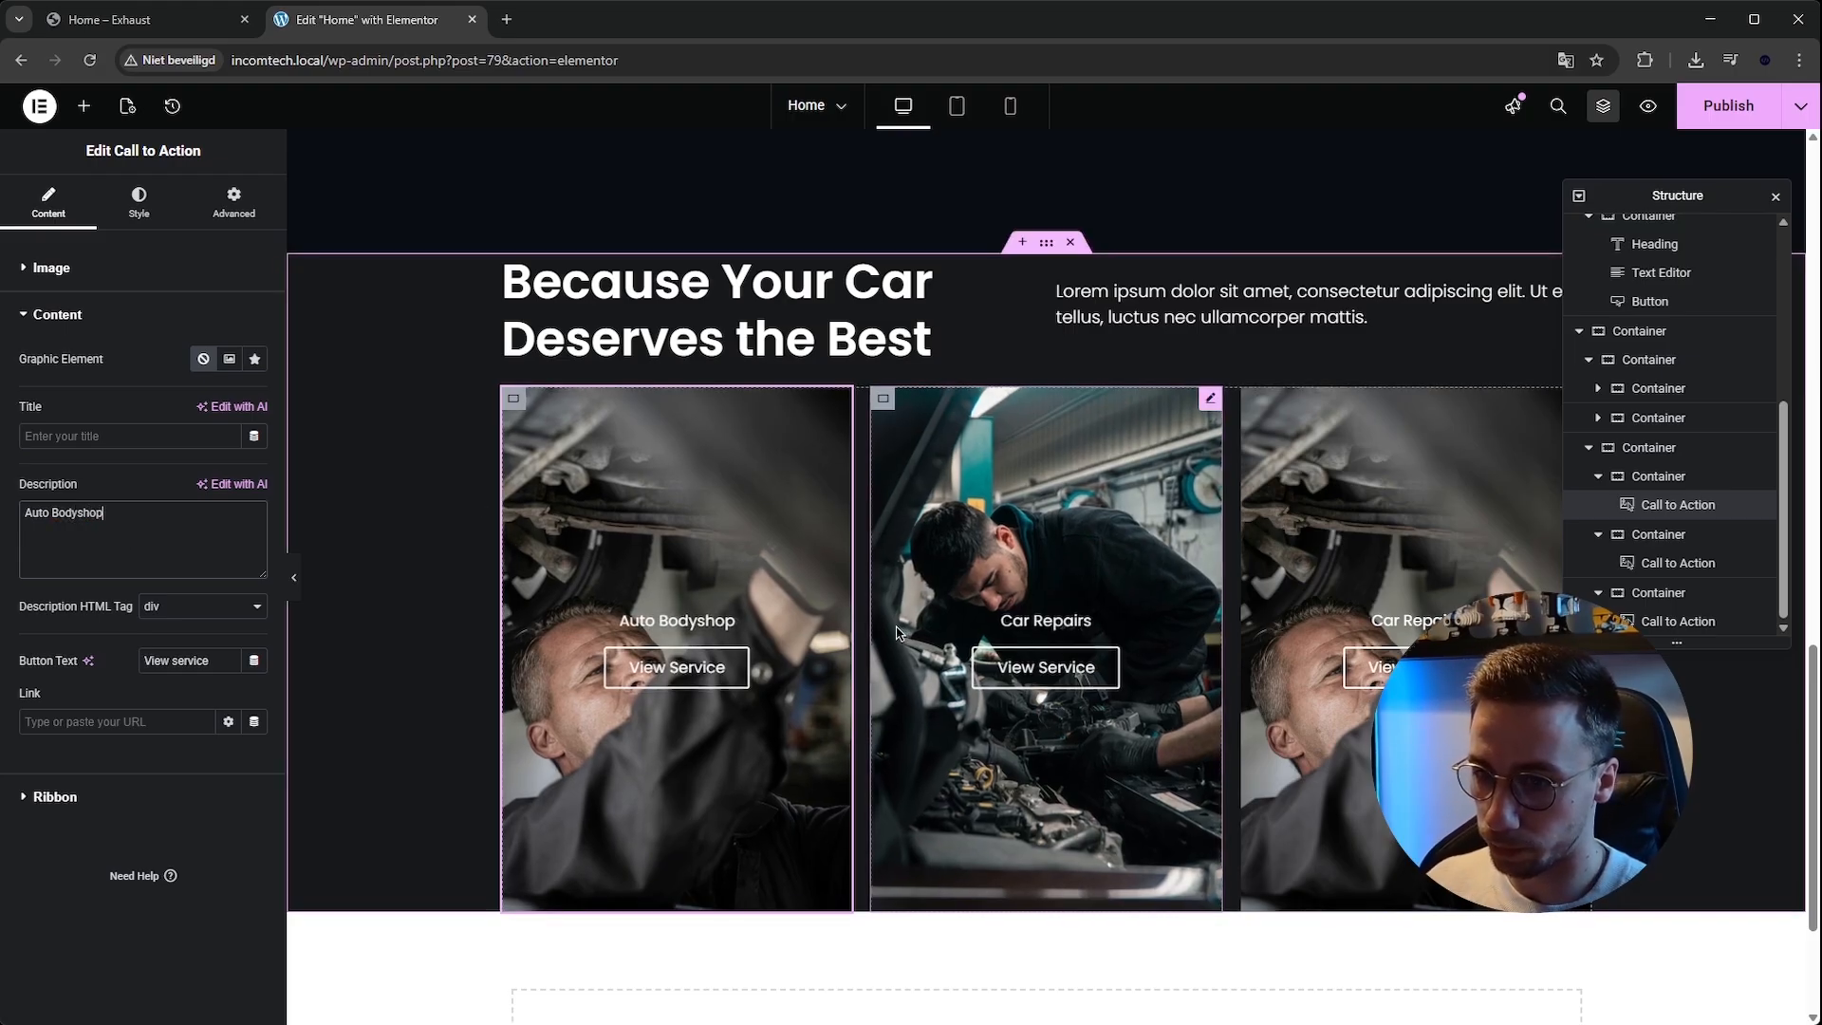
Replace the third card's image with the photo of a mechanic working under a car from the Media Library.
left_click(177, 26)
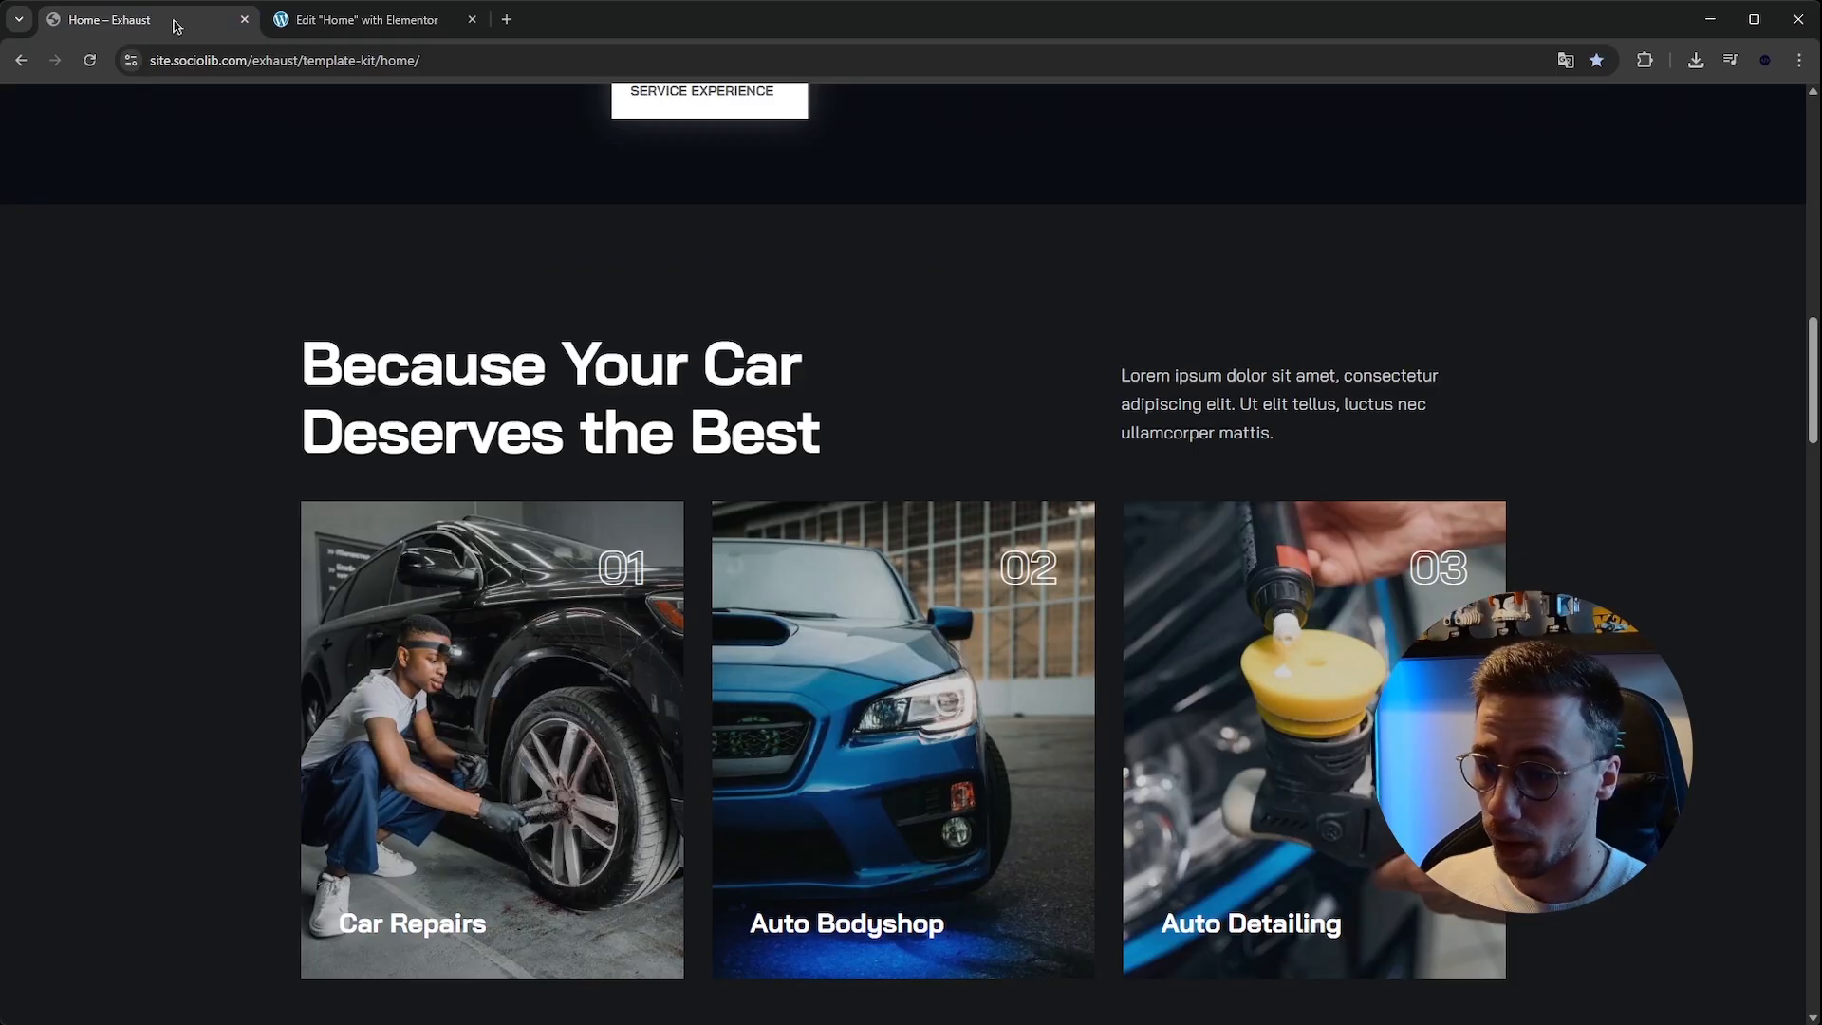
left_click(361, 20)
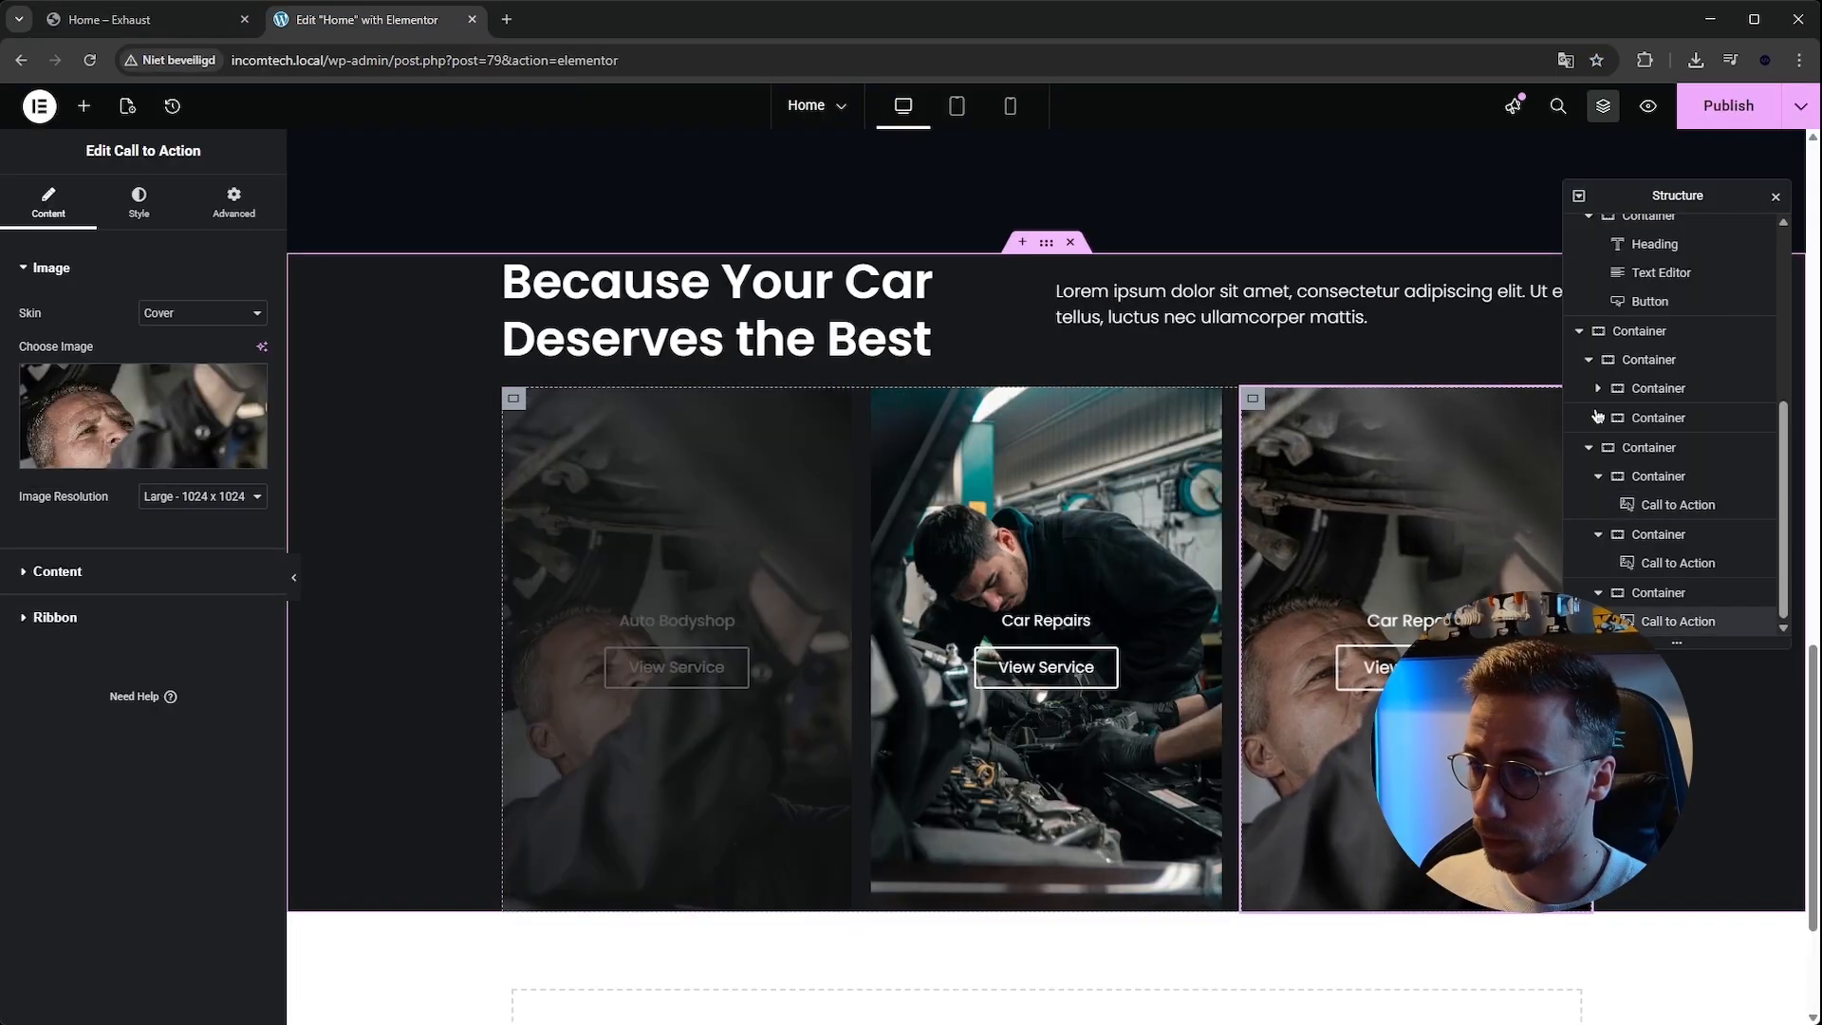
left_click(1775, 196)
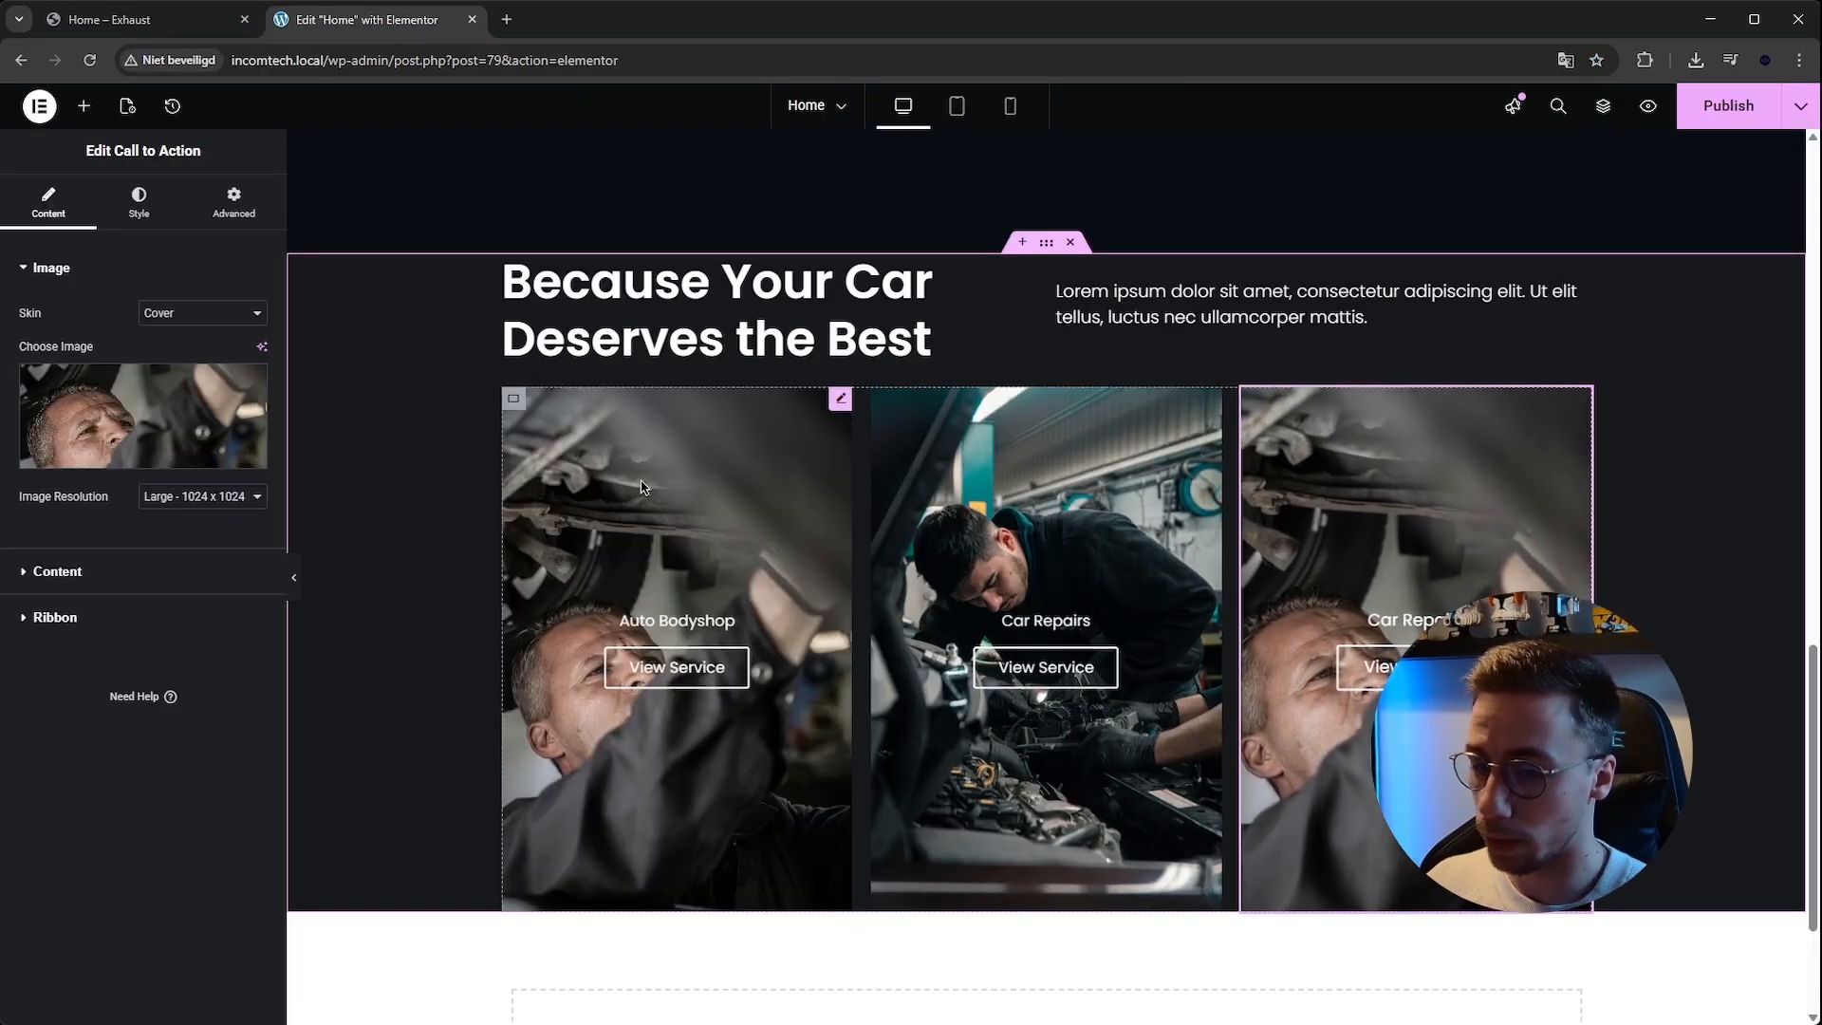
scroll(347, 547, "down", 1)
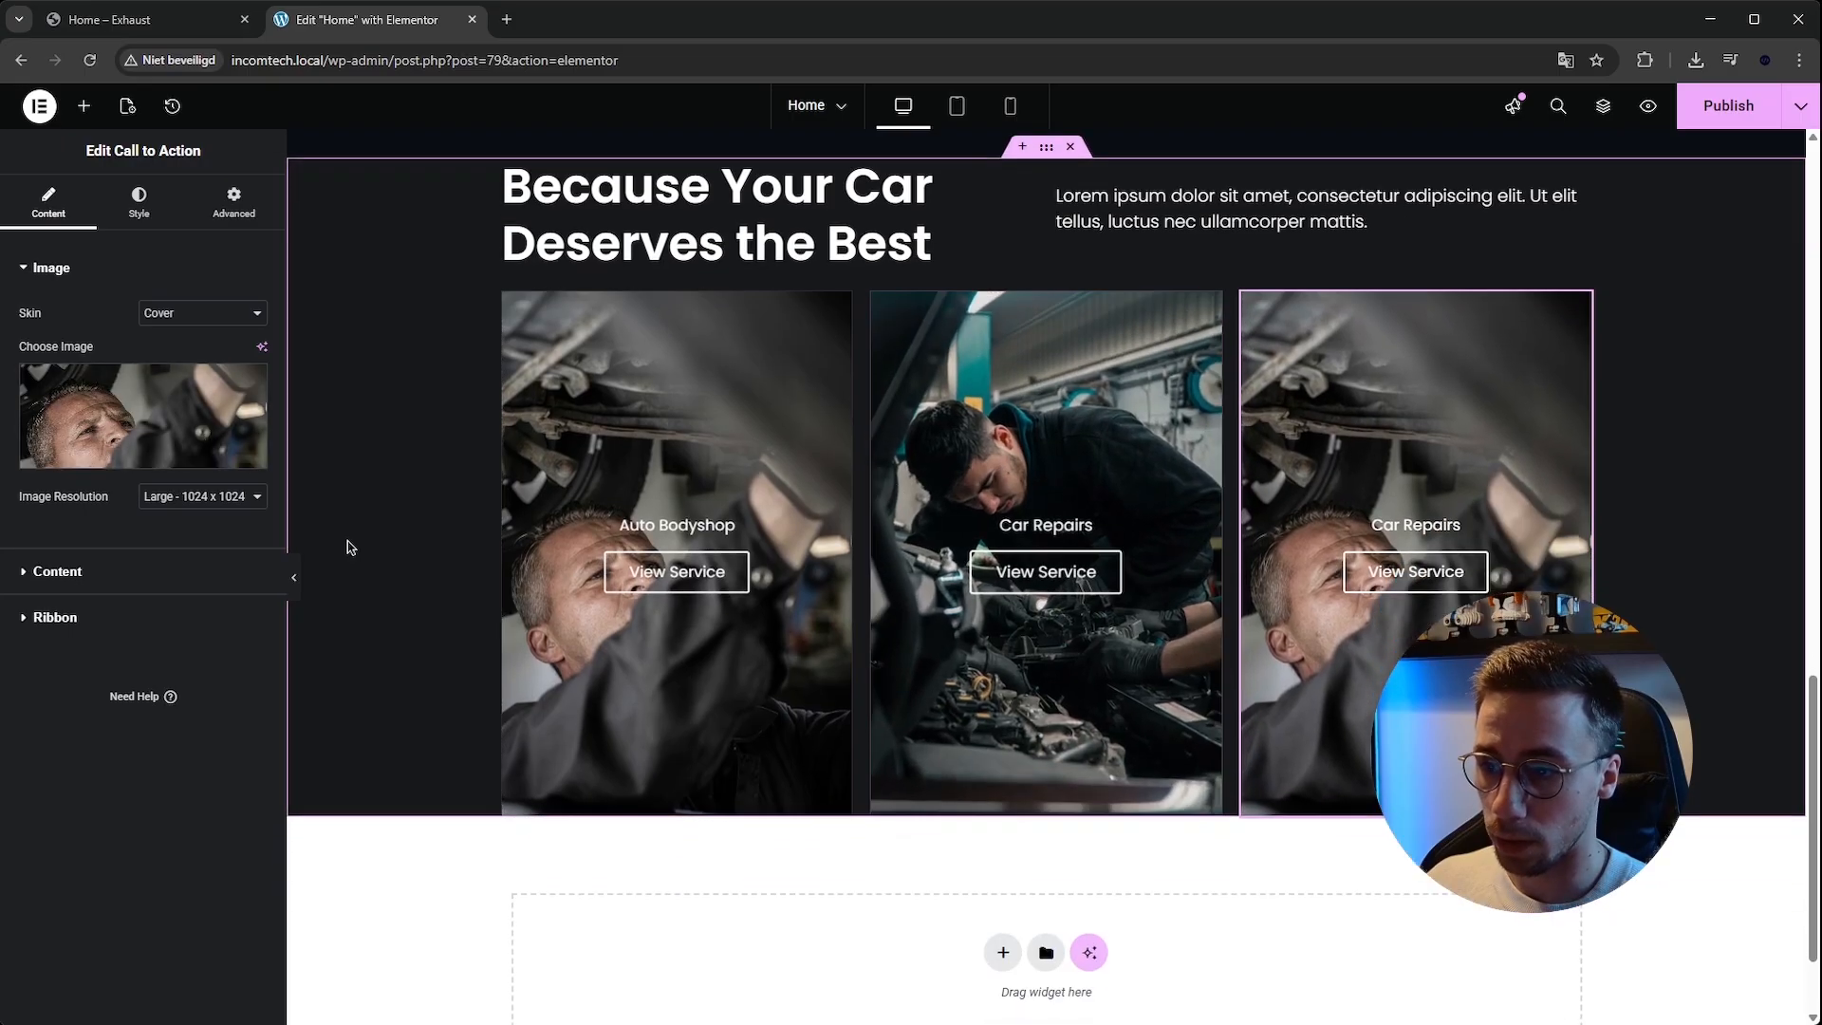
left_click(212, 394)
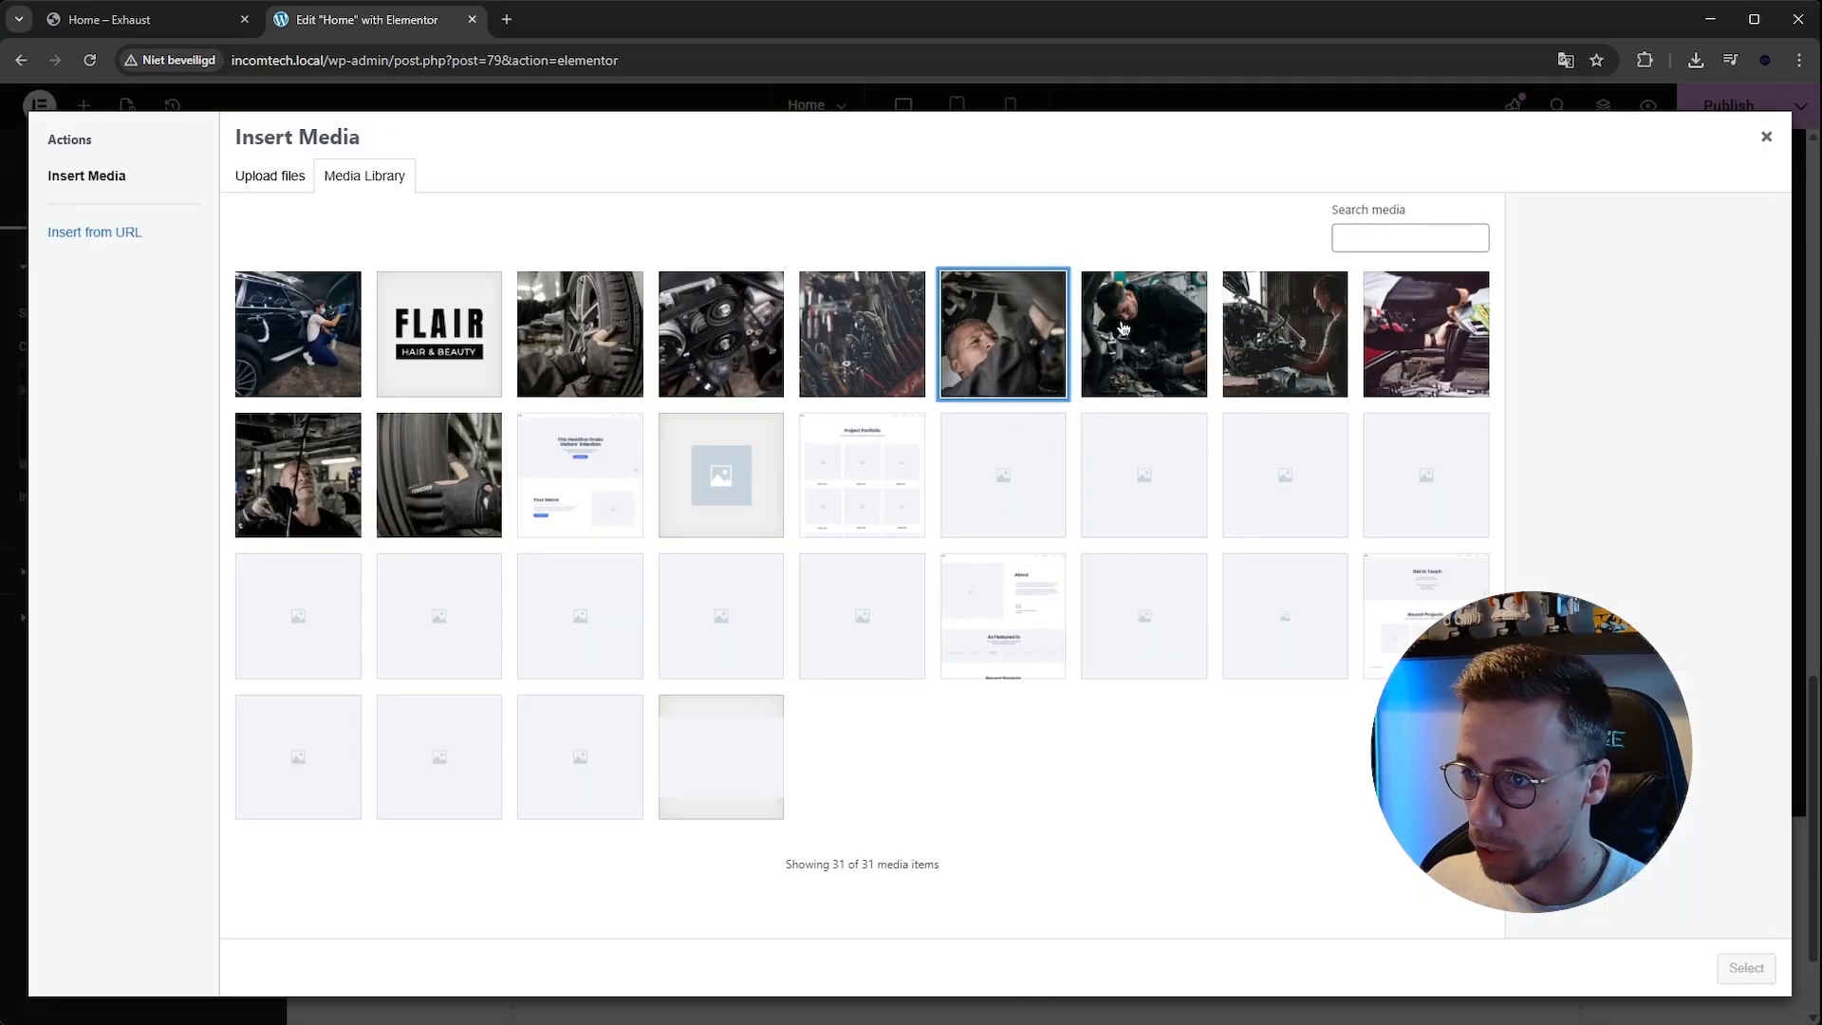
left_click(1290, 331)
left_click(1292, 332)
left_click(1419, 334)
left_click(1419, 334)
left_click(305, 454)
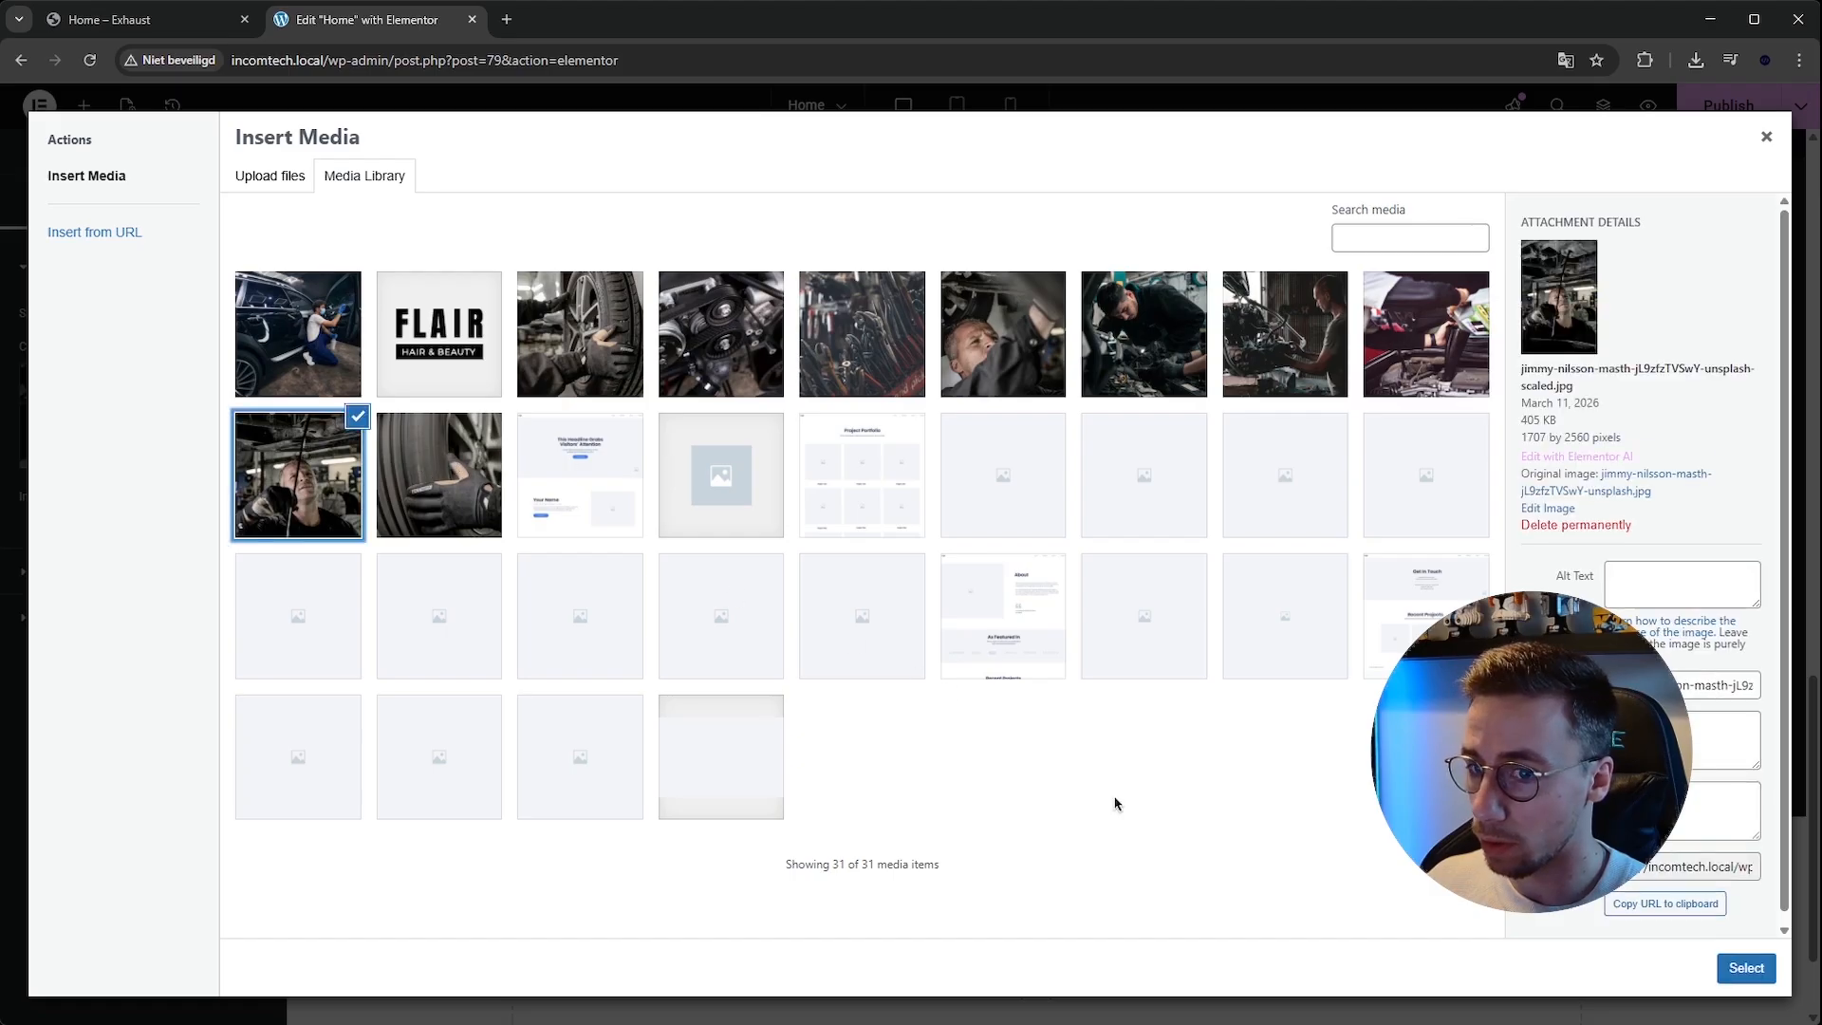
left_click(1742, 976)
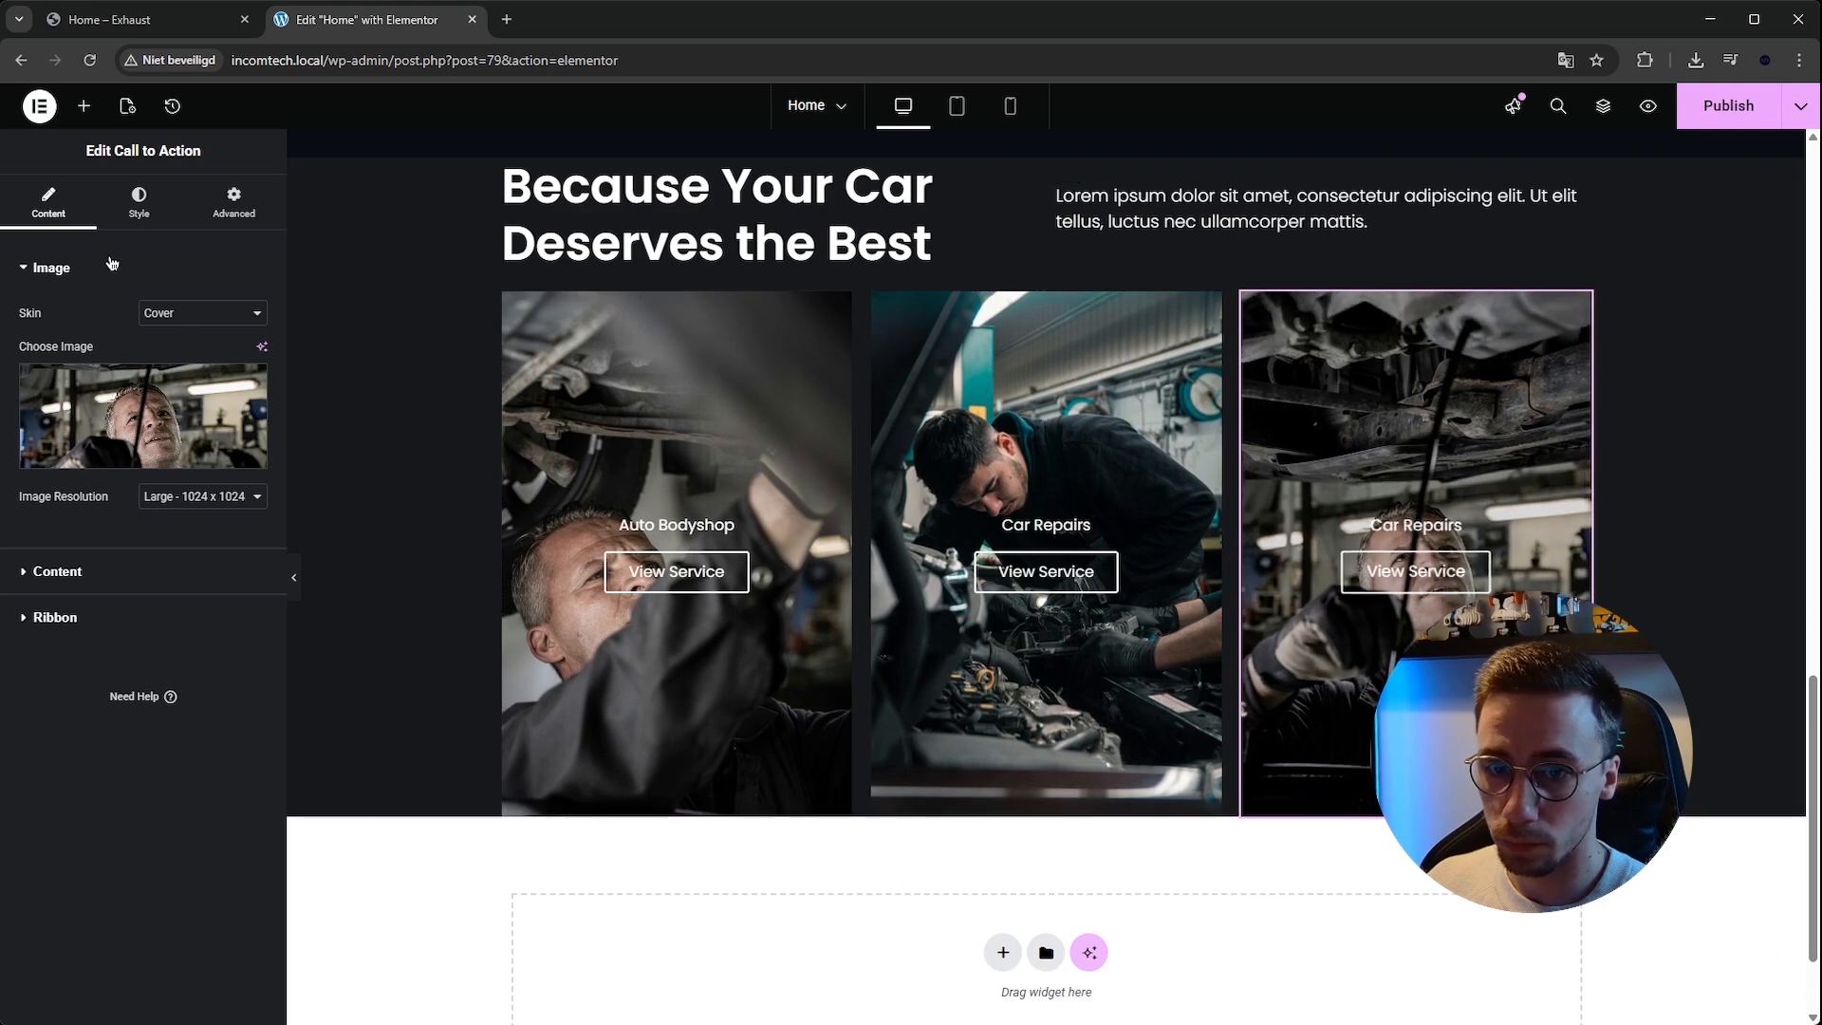
Change the third card's description to Maintenance.
left_click(57, 570)
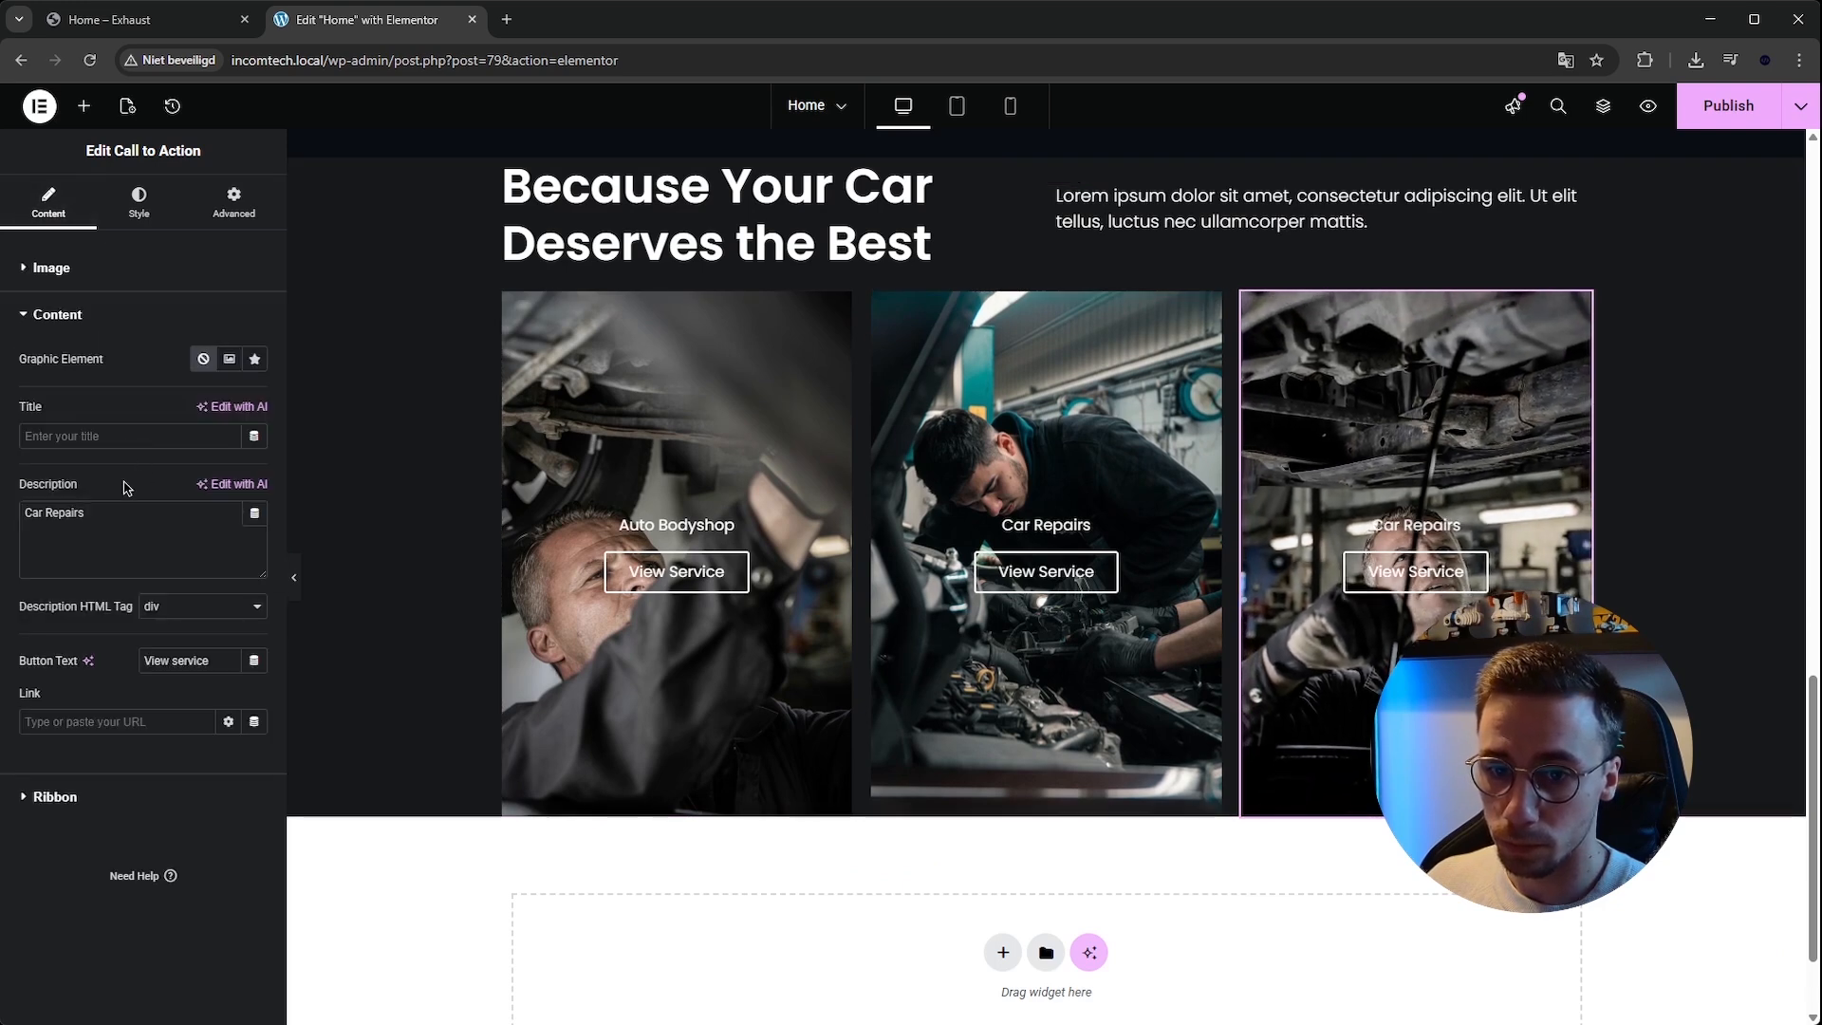
key("ctrl+a")
type("Main")
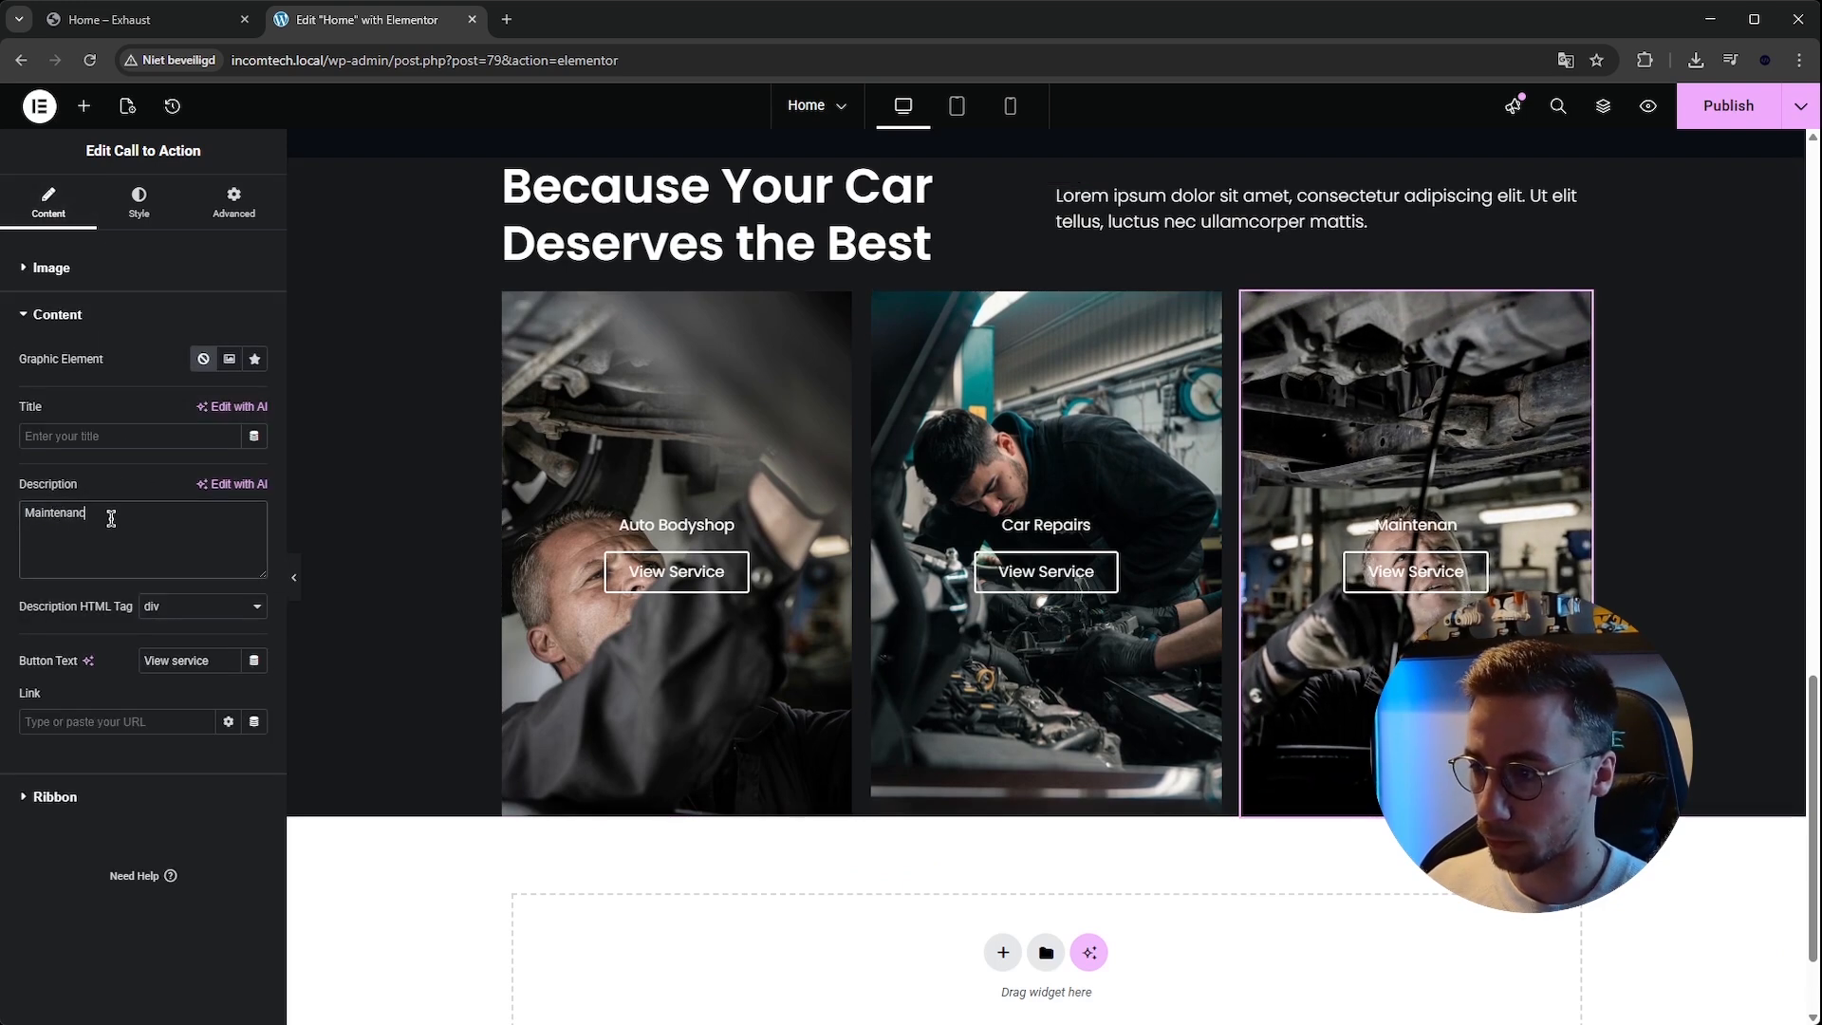
Set the services section container's padding to 150 px top and bottom and 0 right and left.
scroll(1354, 463, "up", 3)
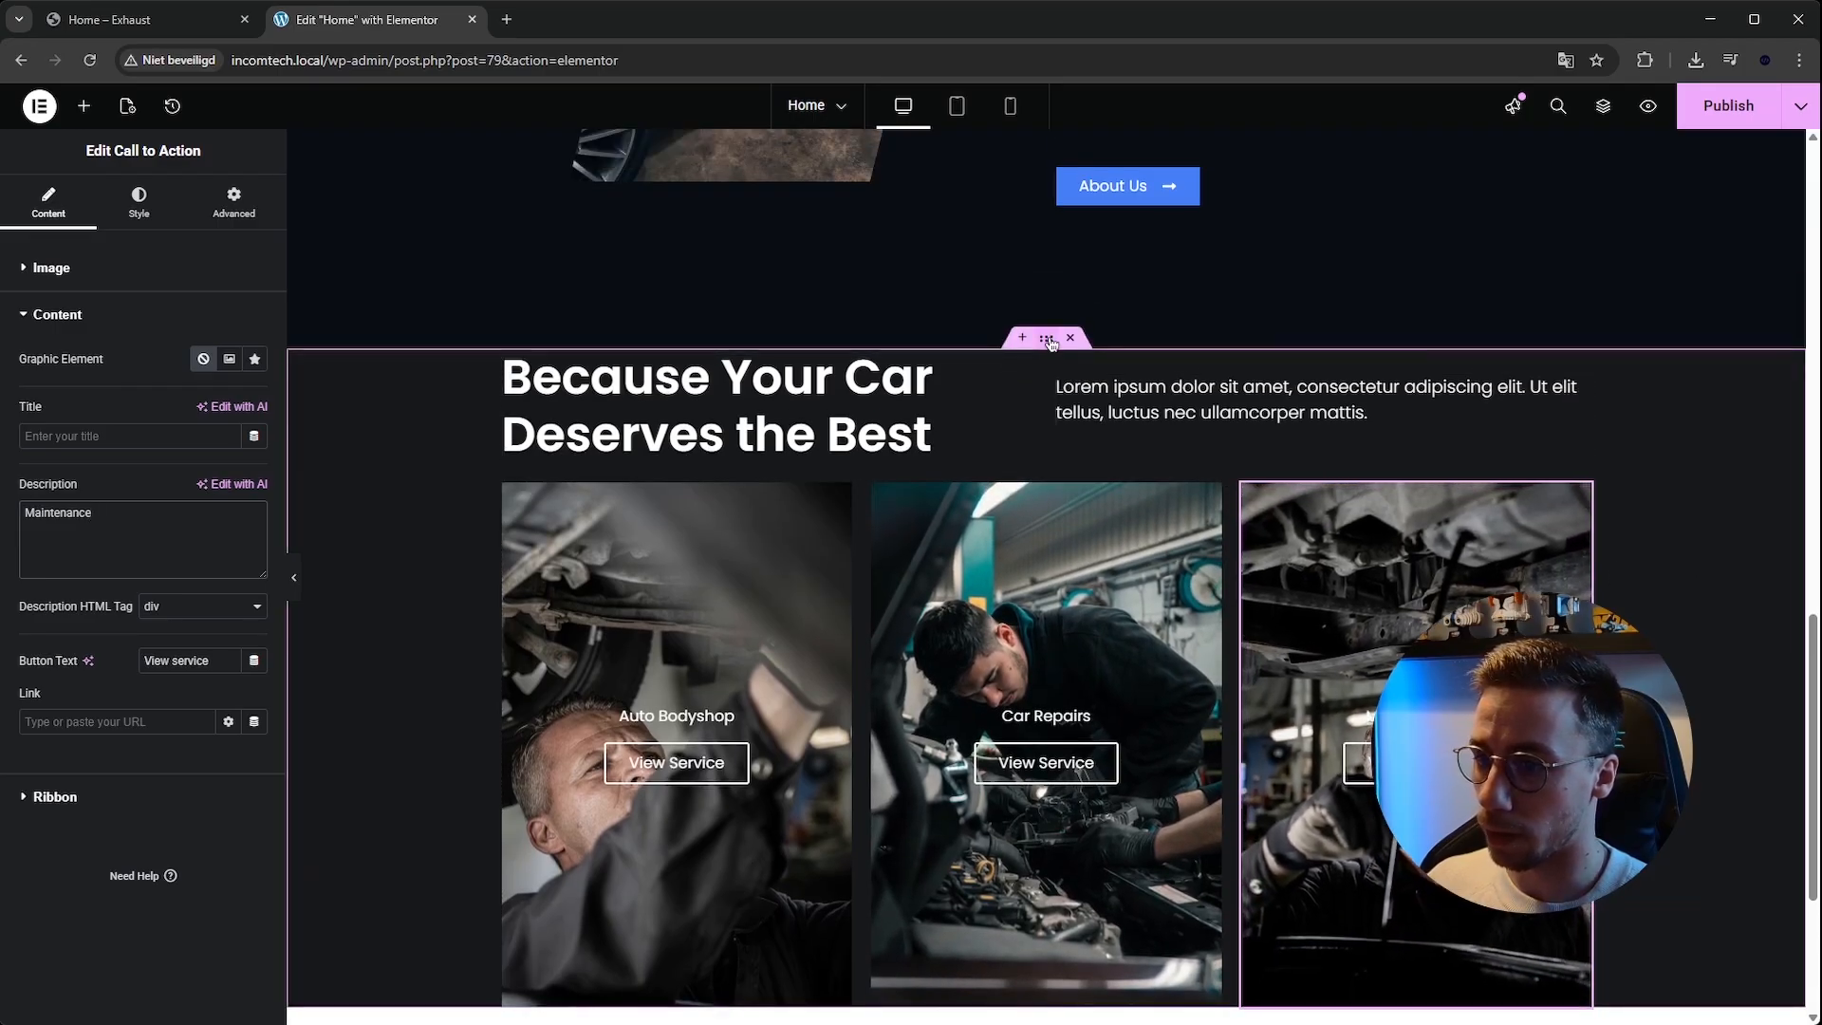
left_click(1045, 338)
left_click(232, 202)
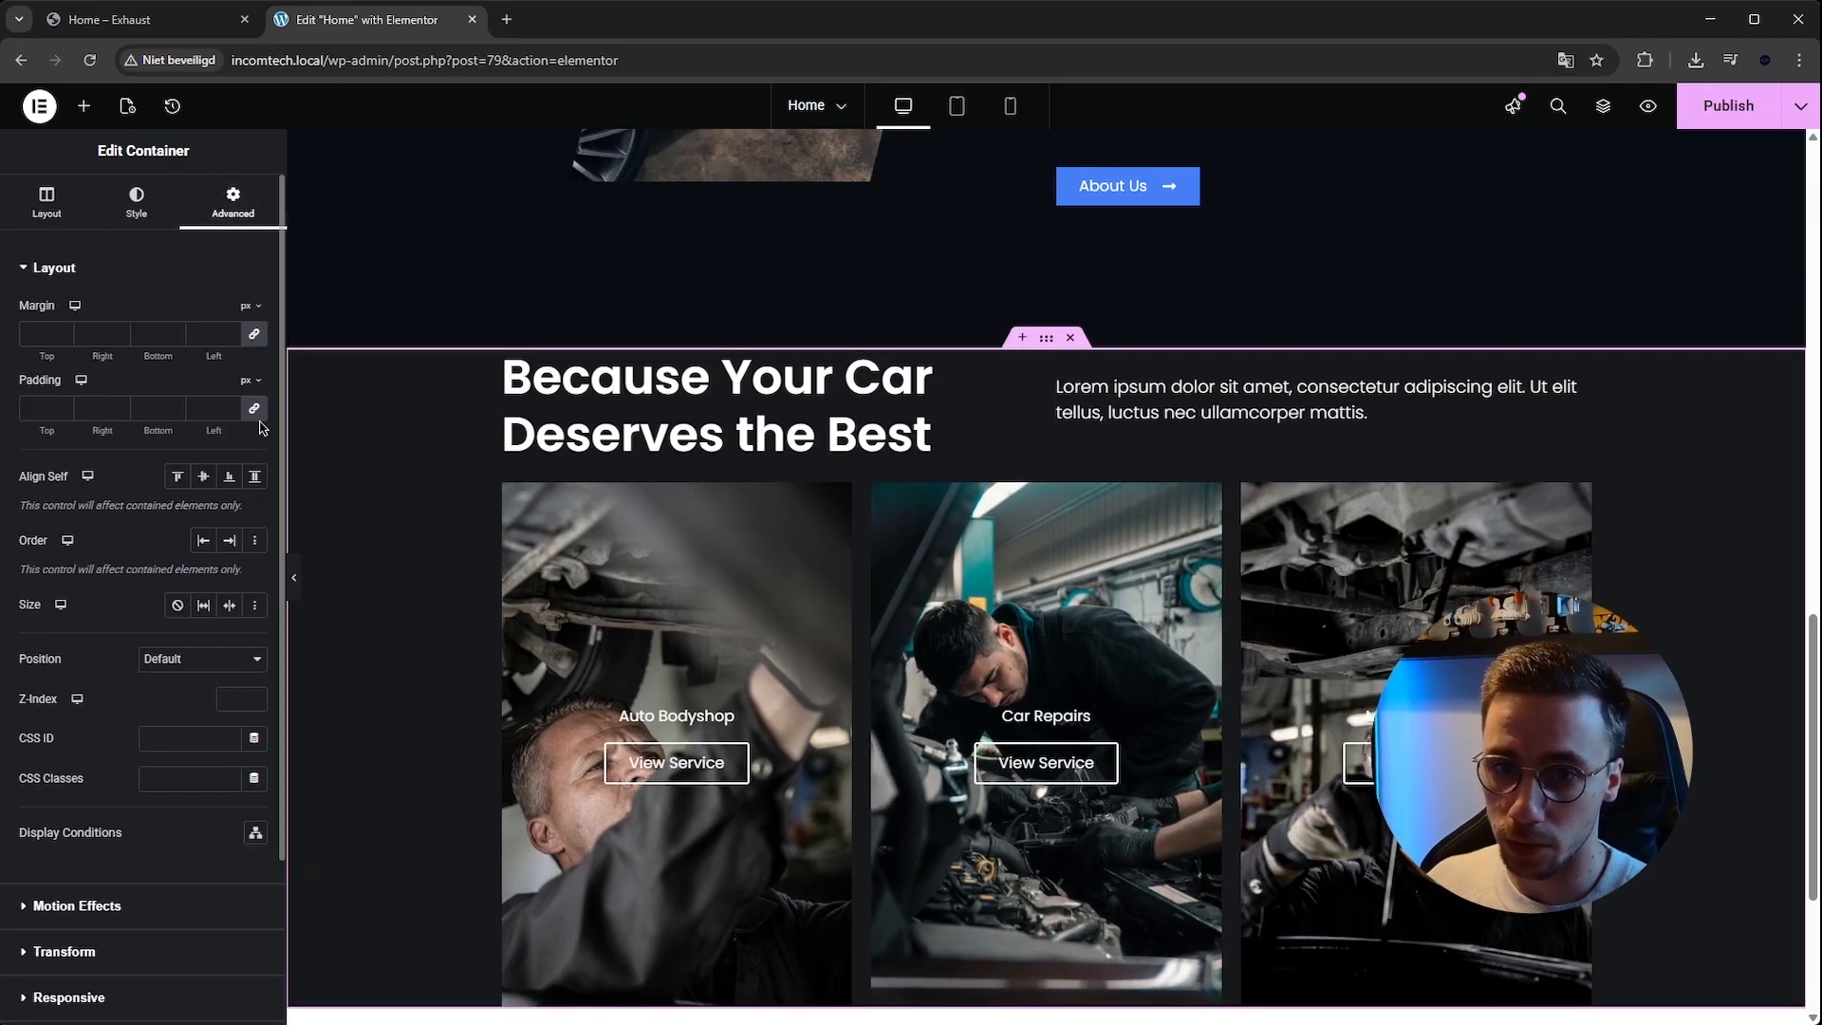
left_click(41, 409)
type("0")
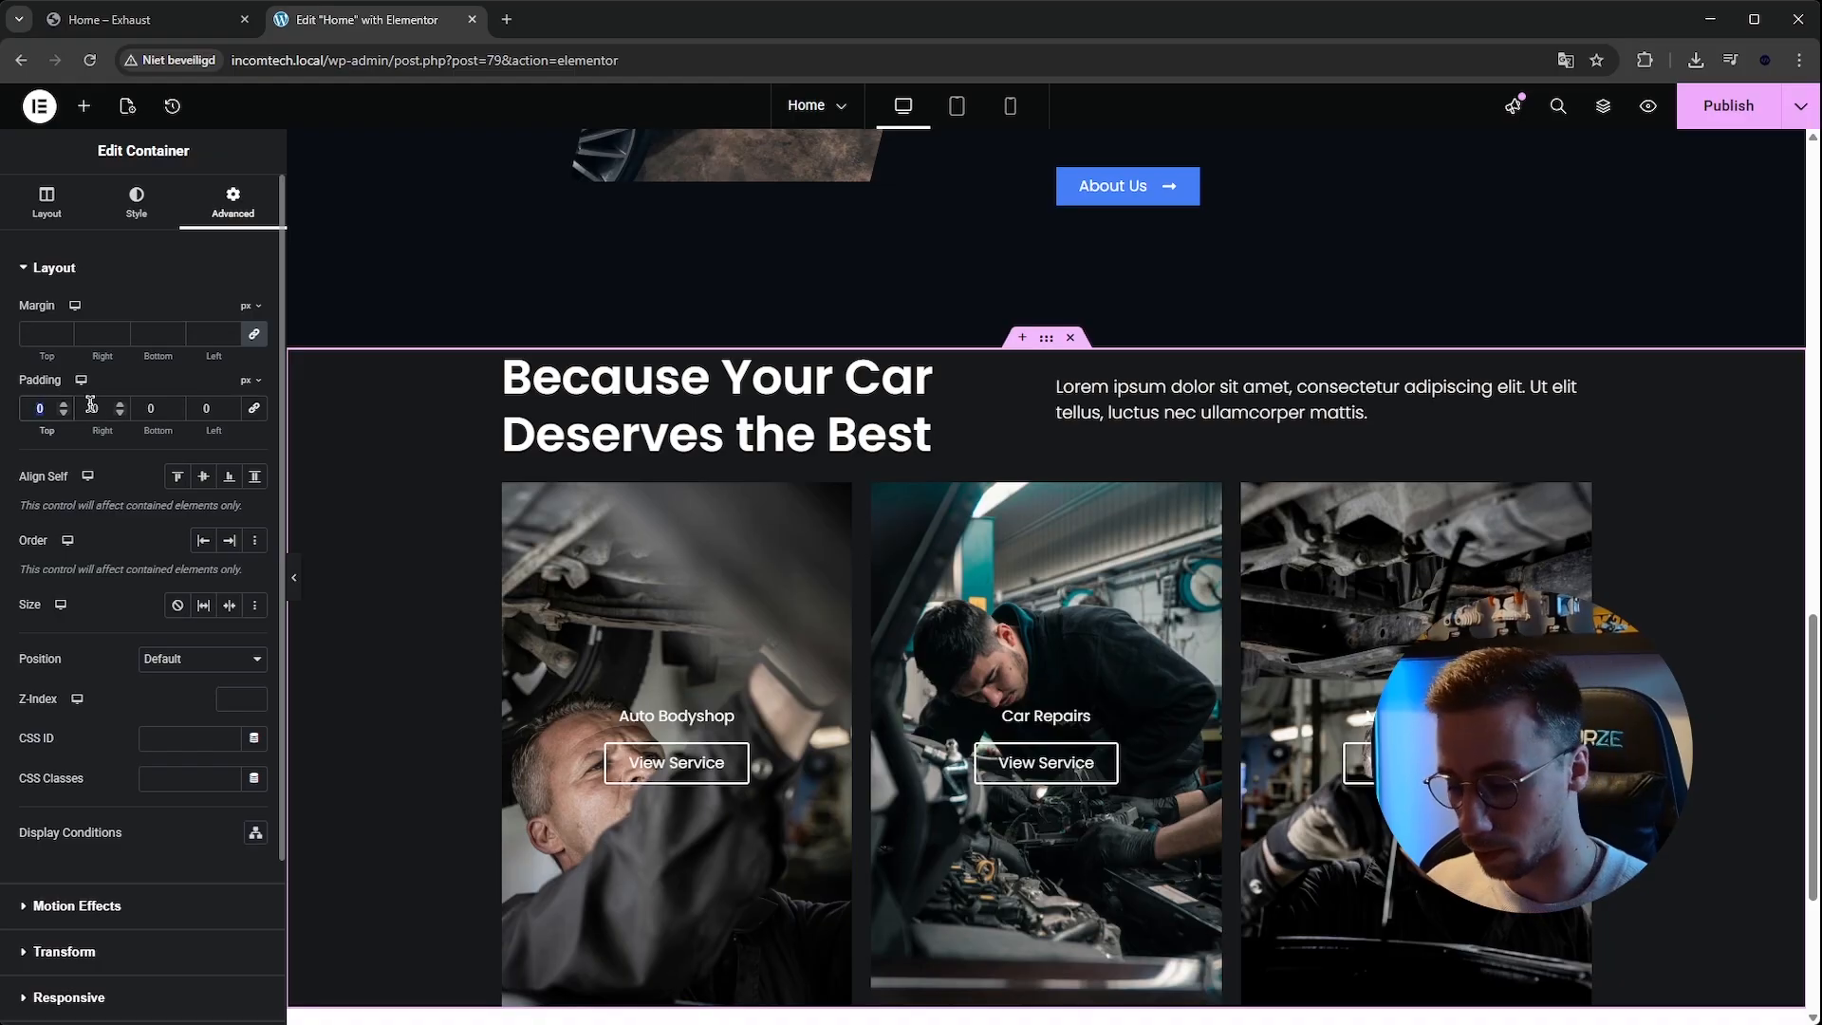
type("150")
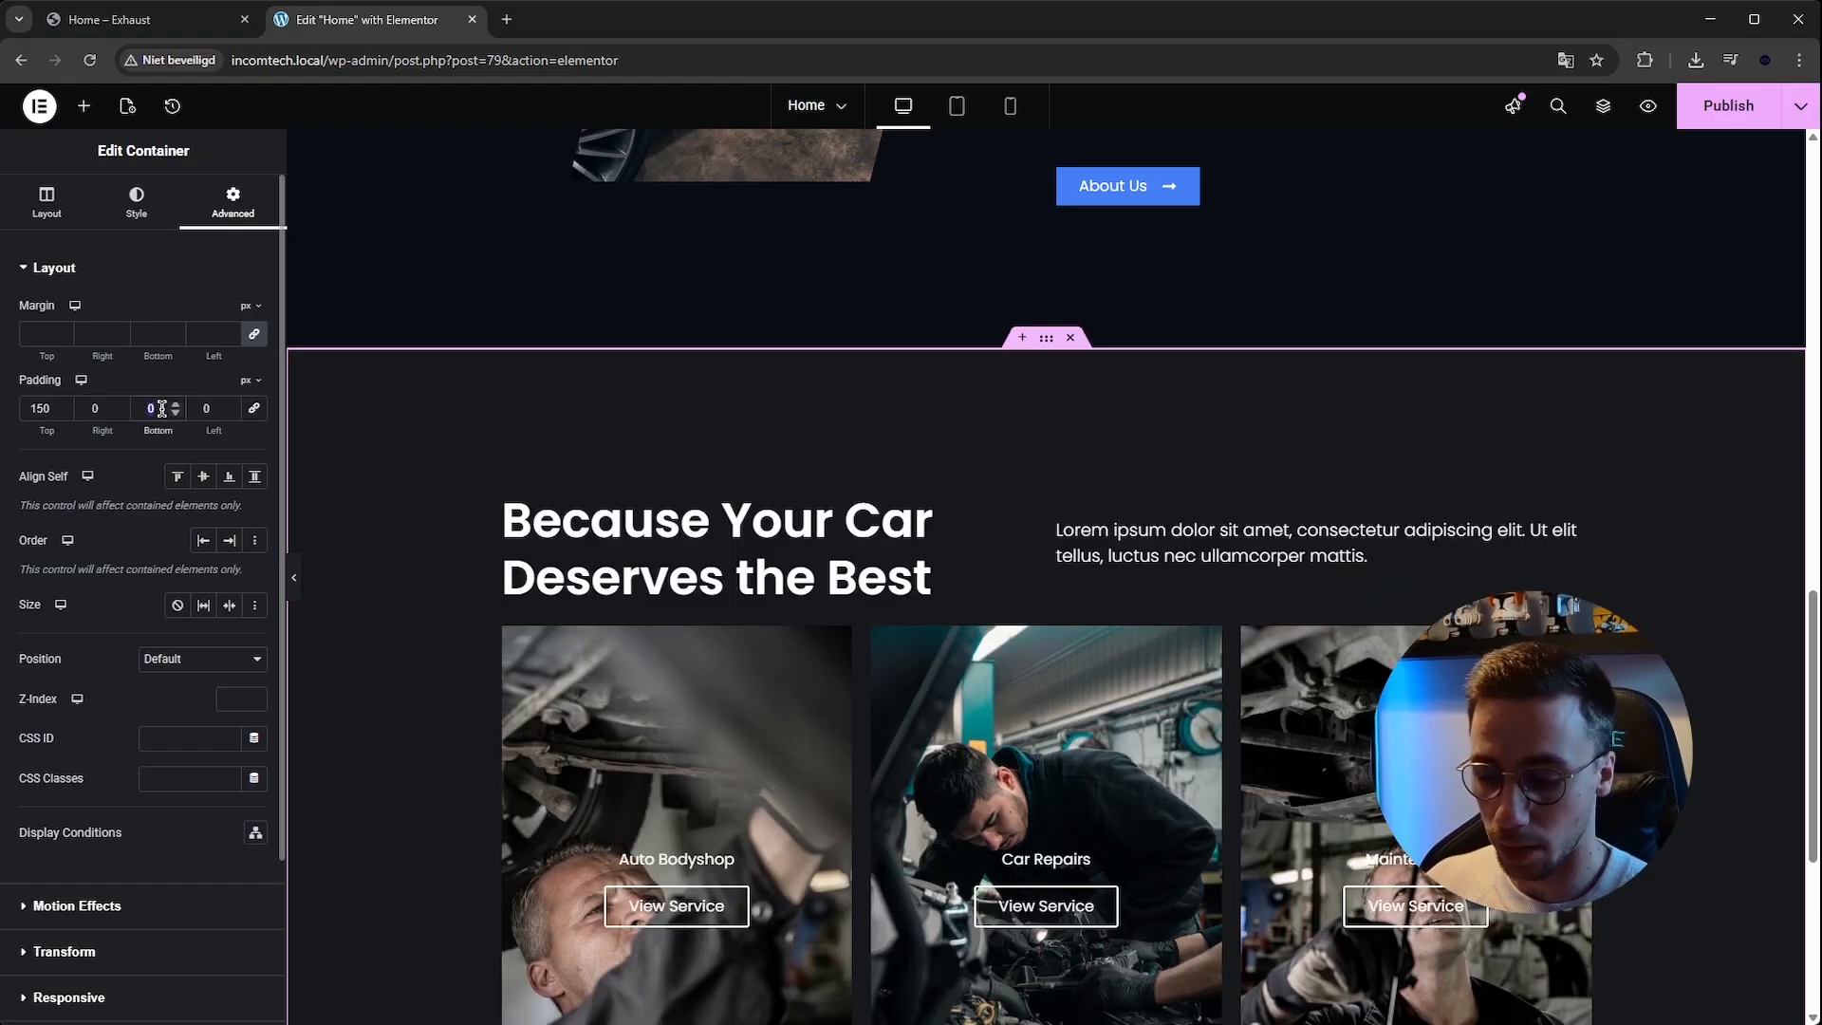
scroll(762, 418, "down", 5)
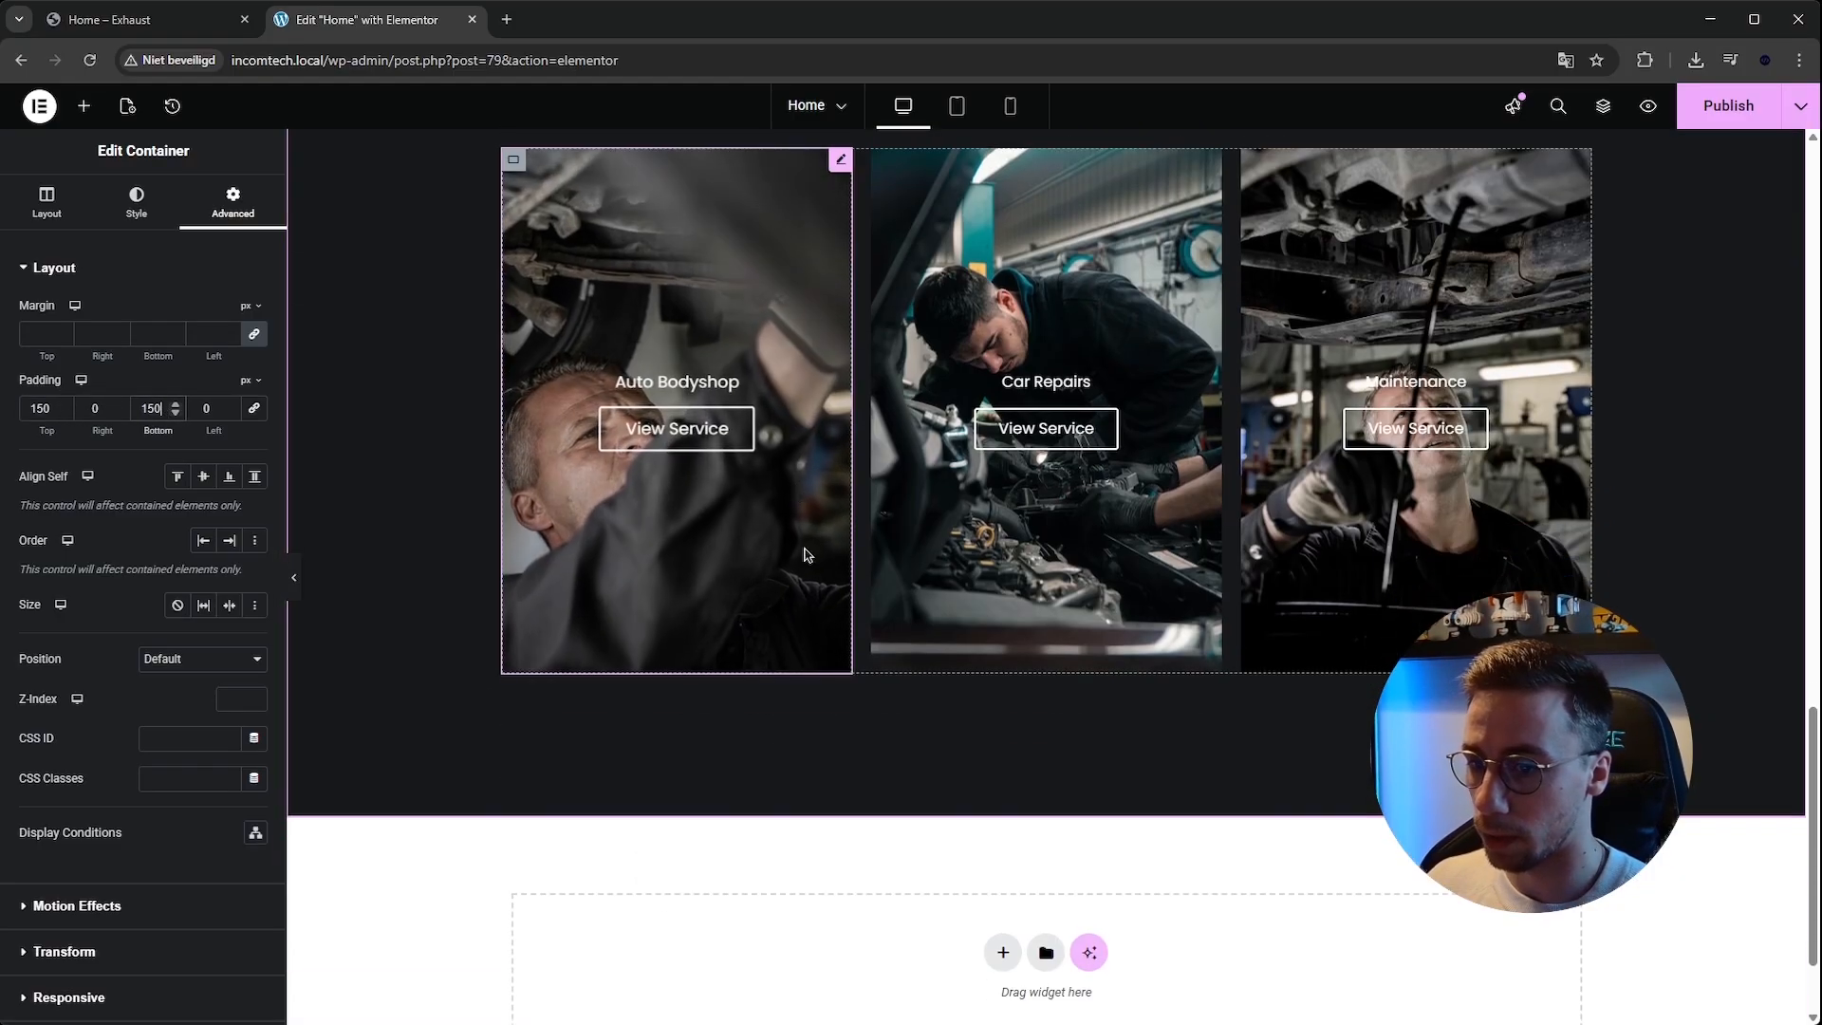
Examine the Exhaust template's sections below the service cards, especially the Caring for Cars expertise section.
scroll(805, 553, "up", 2)
left_click(204, 21)
scroll(742, 367, "down", 3)
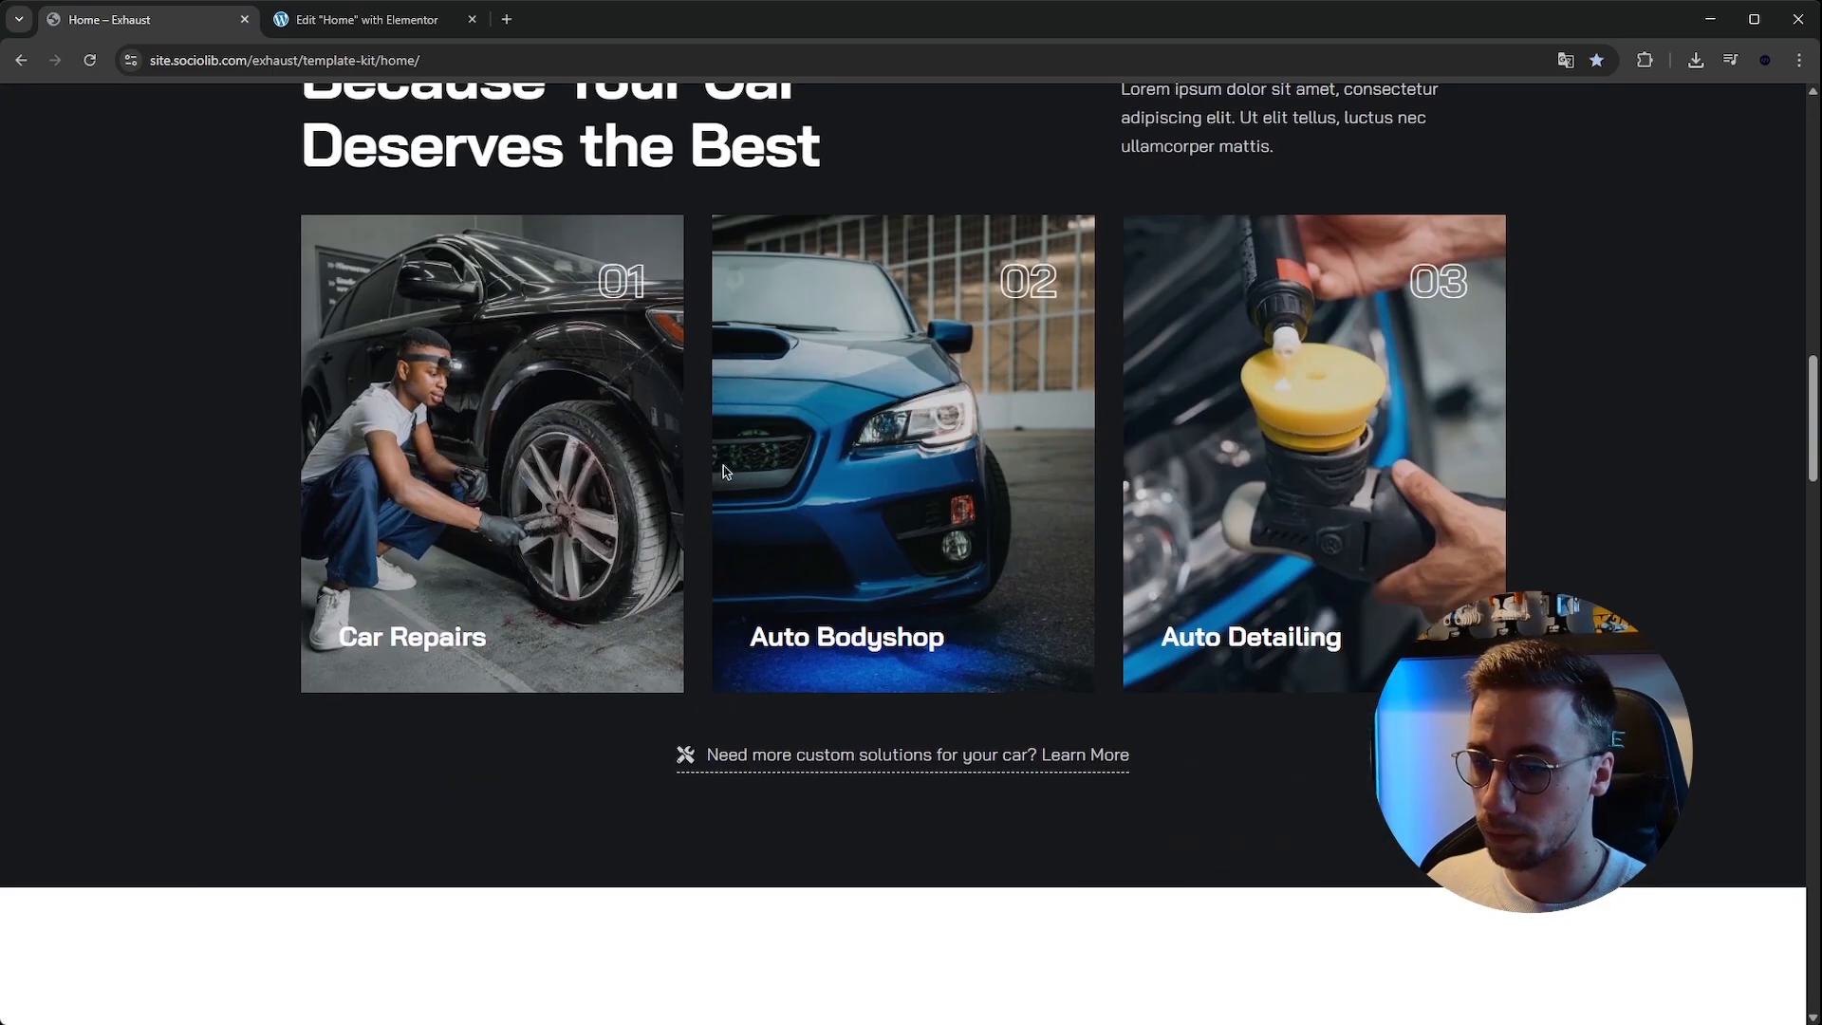
scroll(1081, 754, "down", 9)
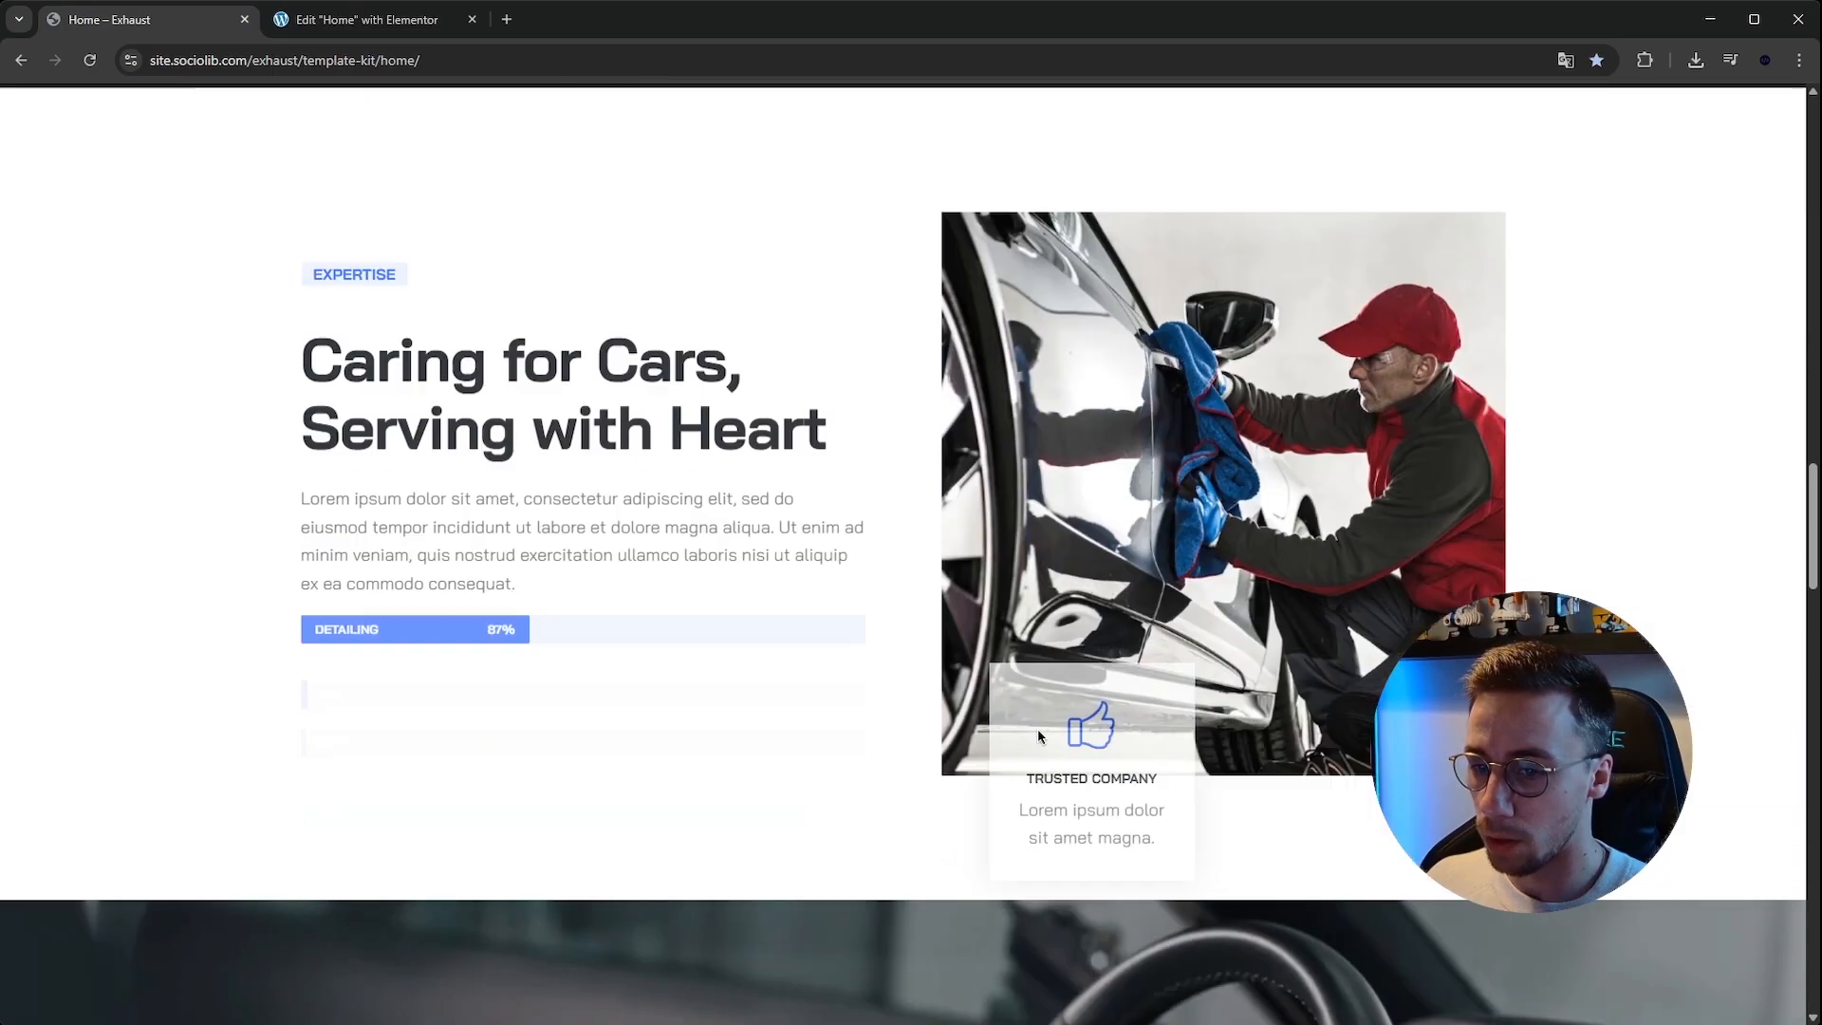
scroll(1038, 736, "down", 20)
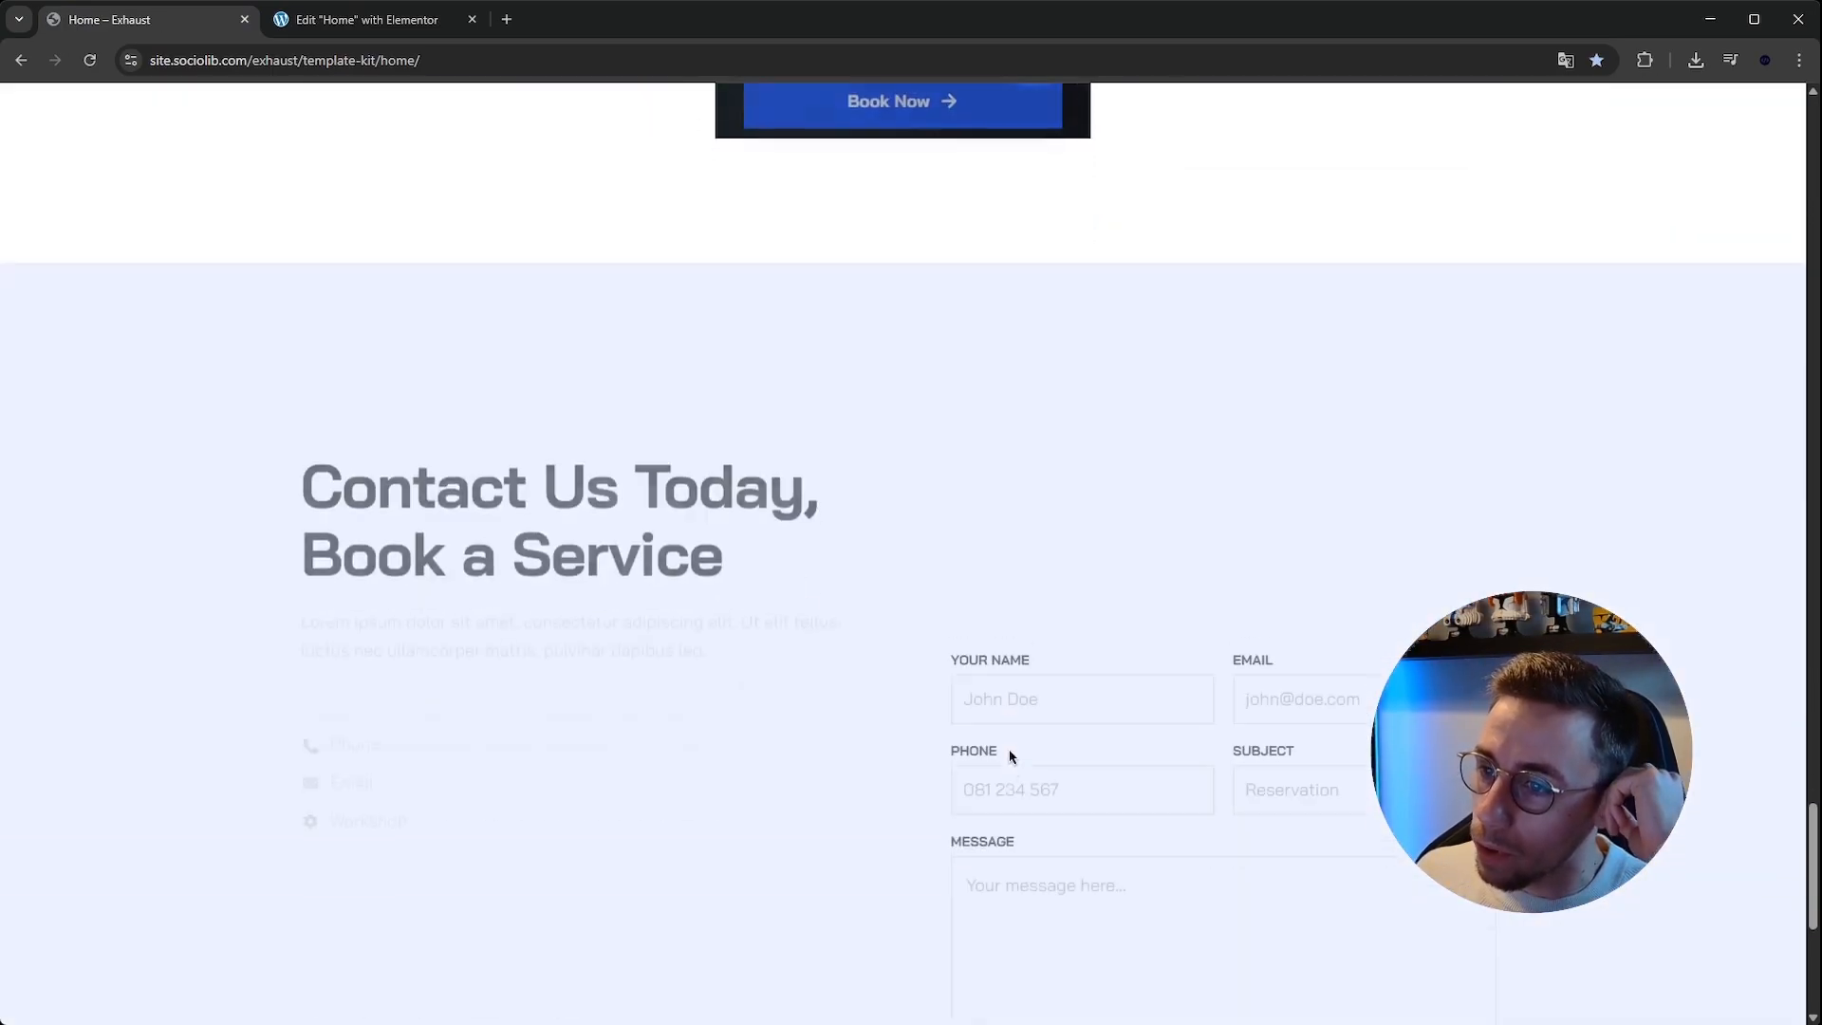
scroll(1011, 756, "up", 20)
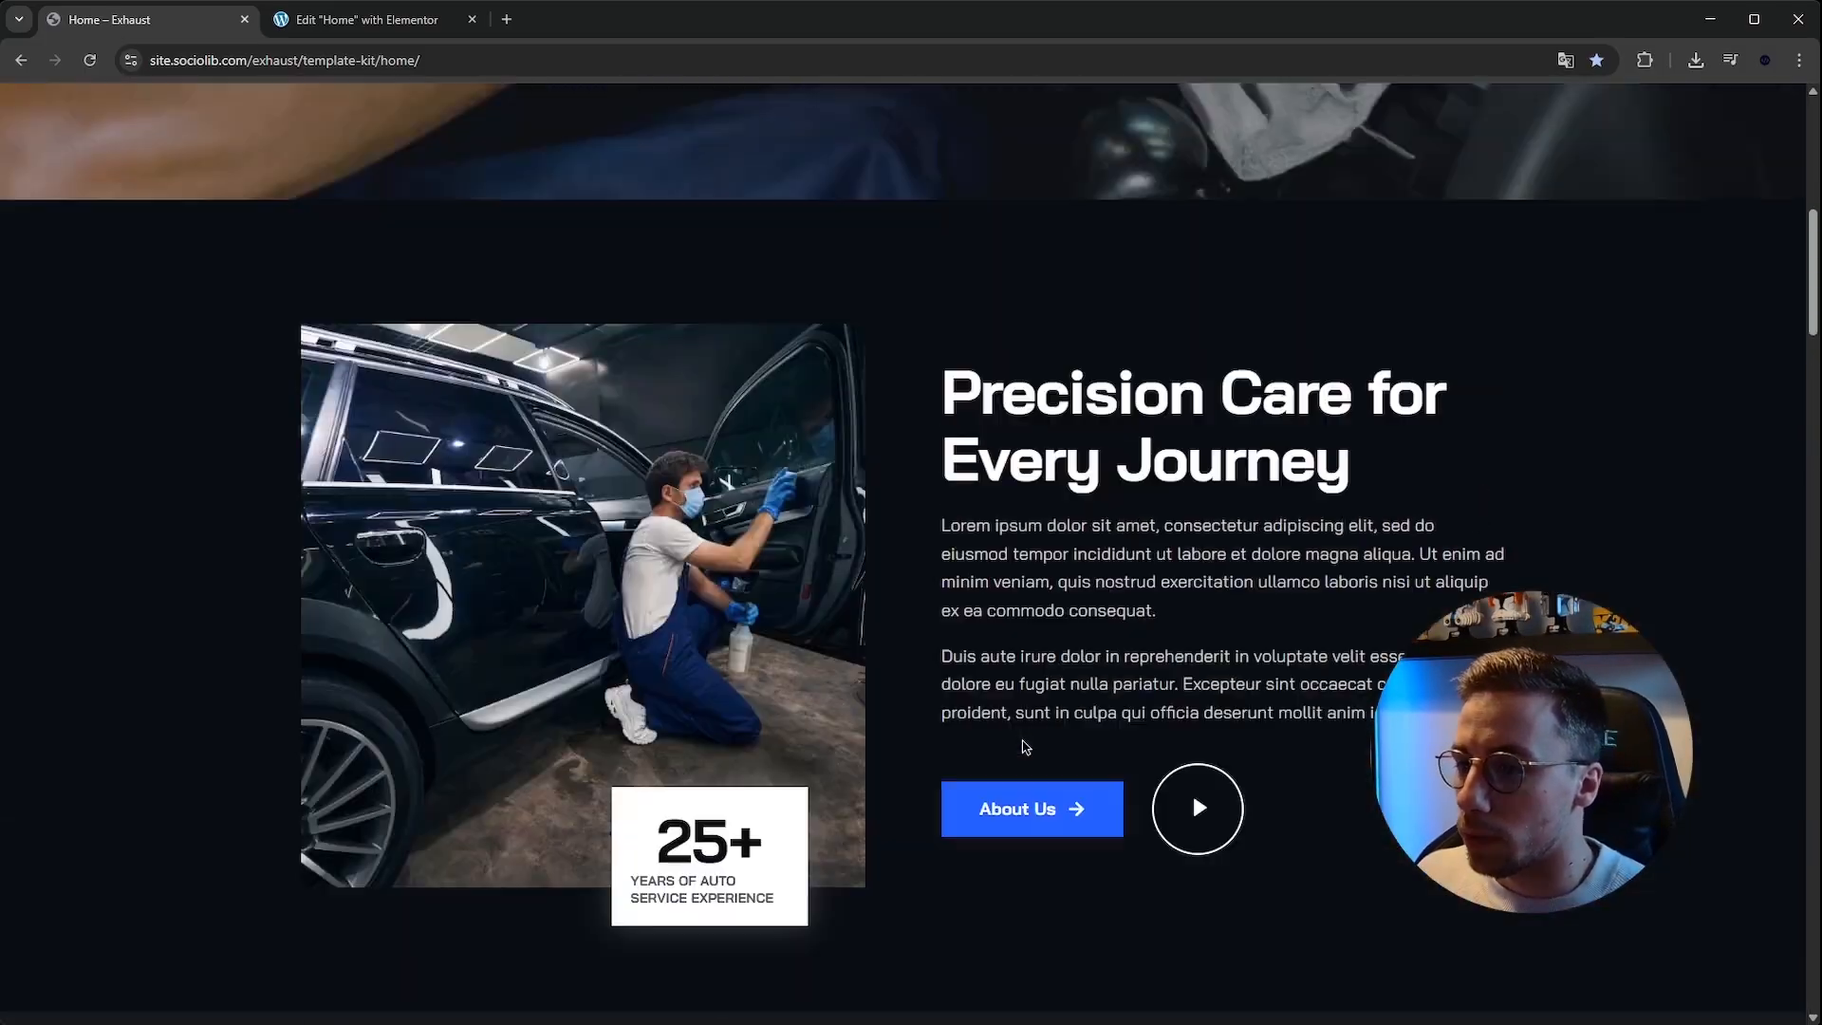
scroll(1025, 746, "up", 8)
scroll(1024, 747, "down", 20)
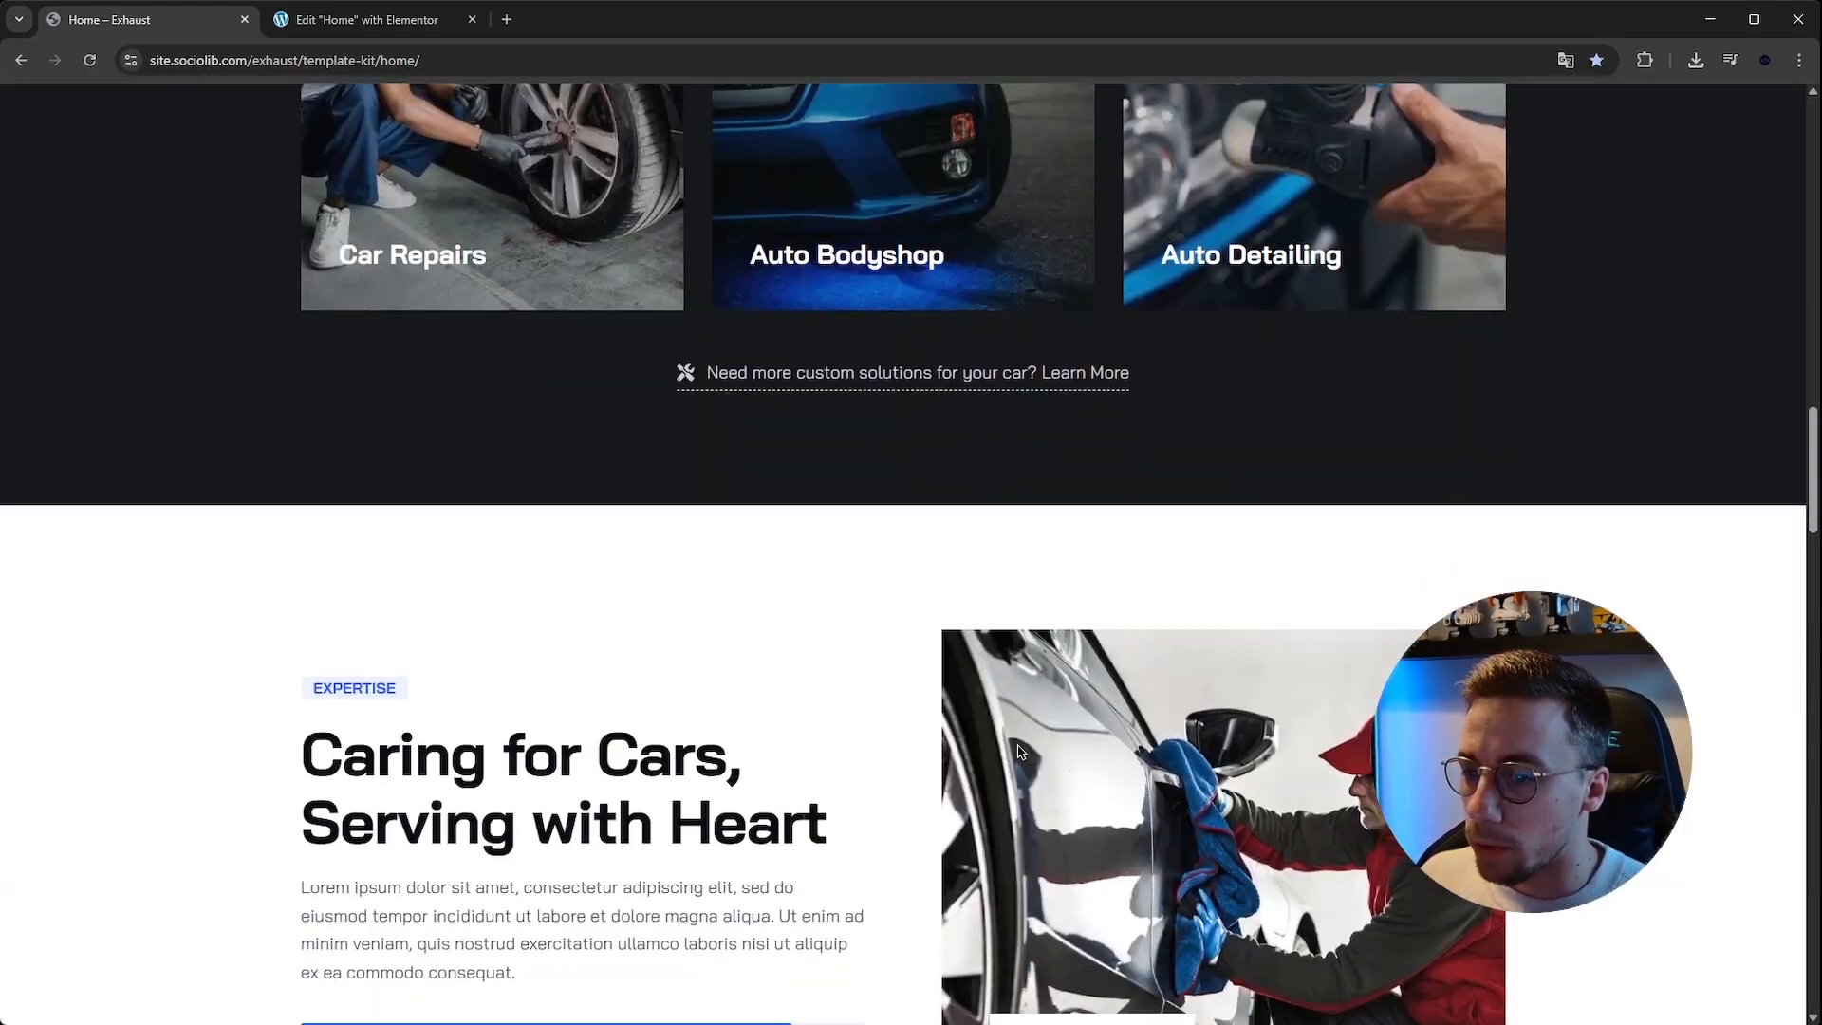
scroll(1019, 751, "down", 5)
scroll(500, 407, "up", 1)
left_click_drag(341, 375, 705, 521)
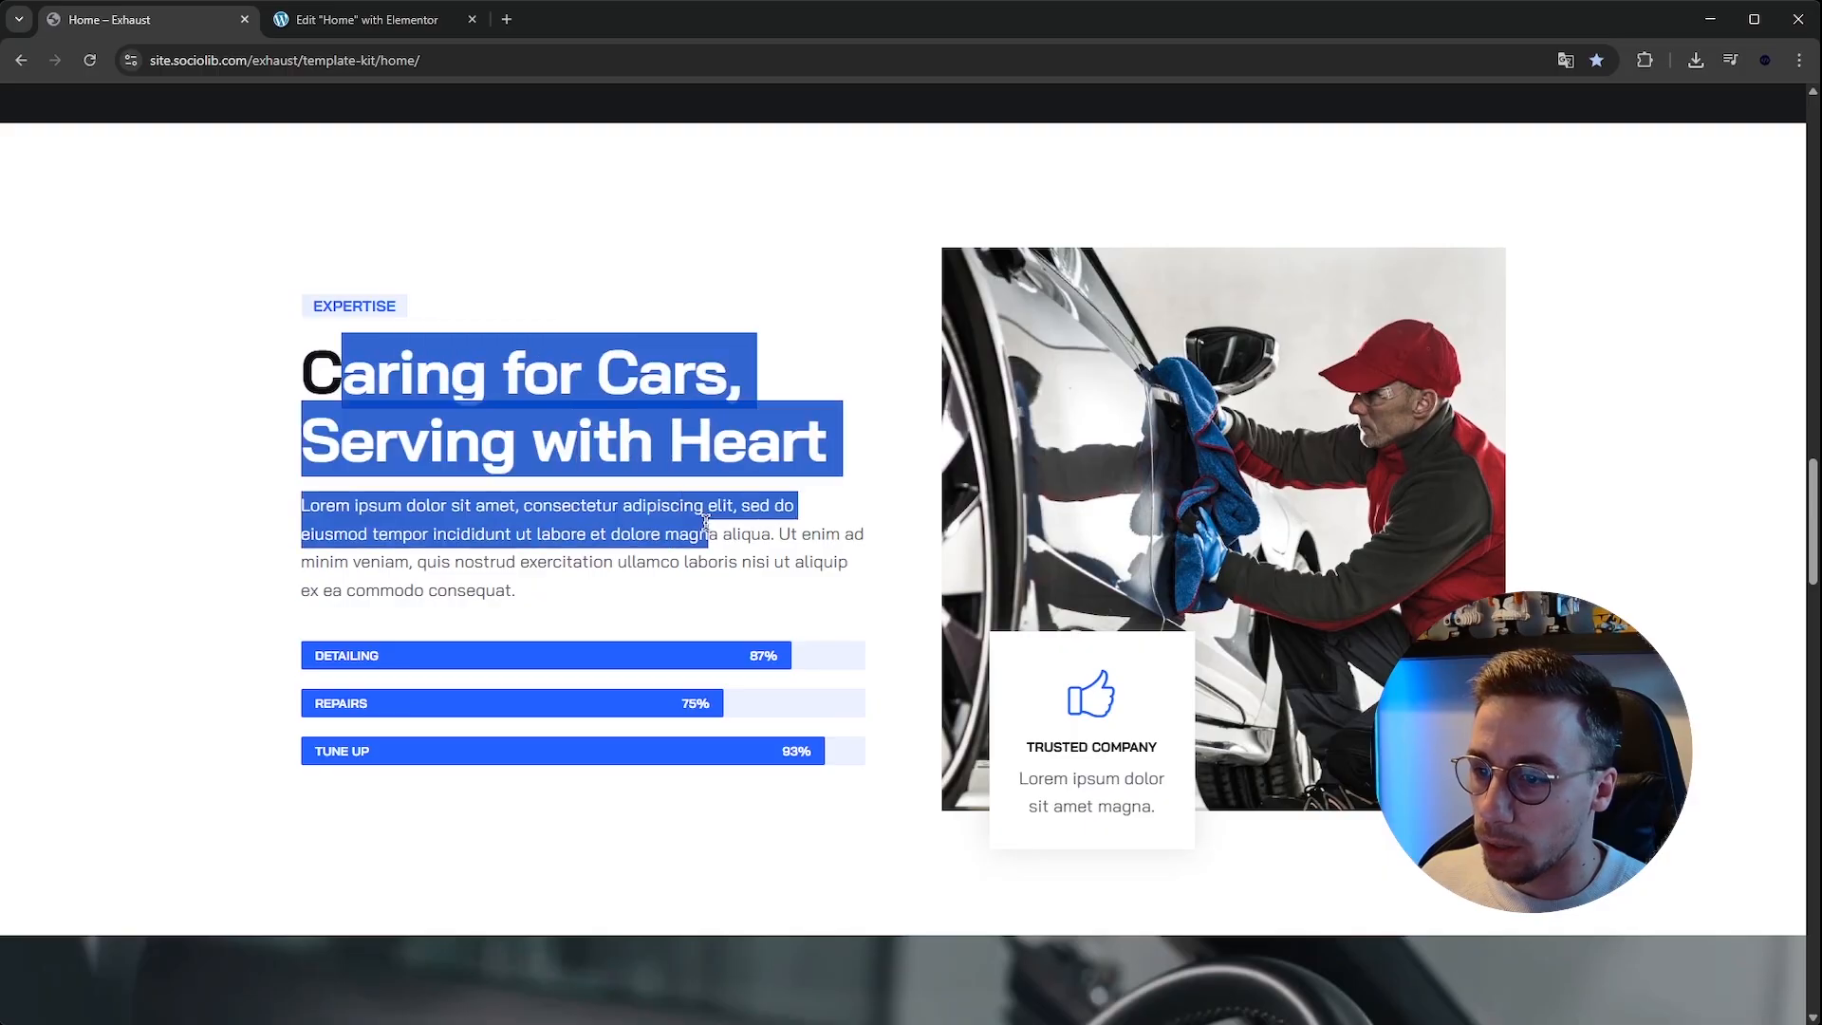
left_click(600, 334)
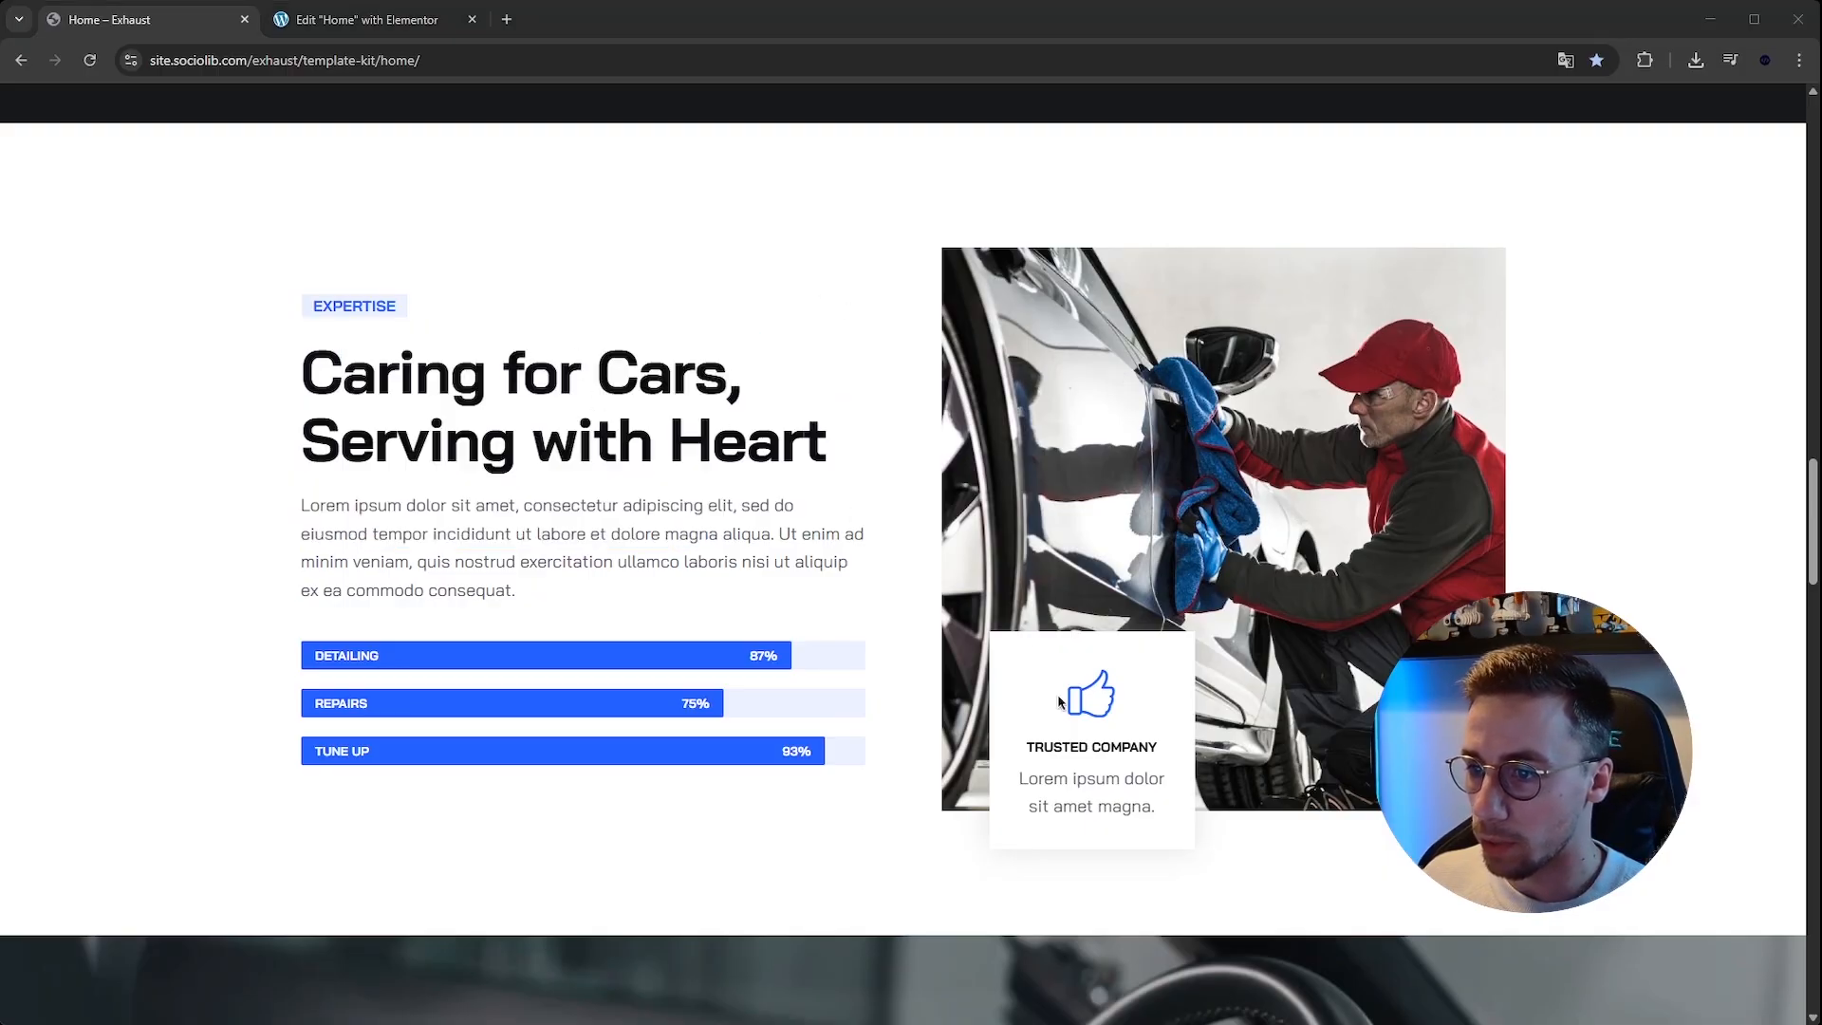
left_click(863, 661)
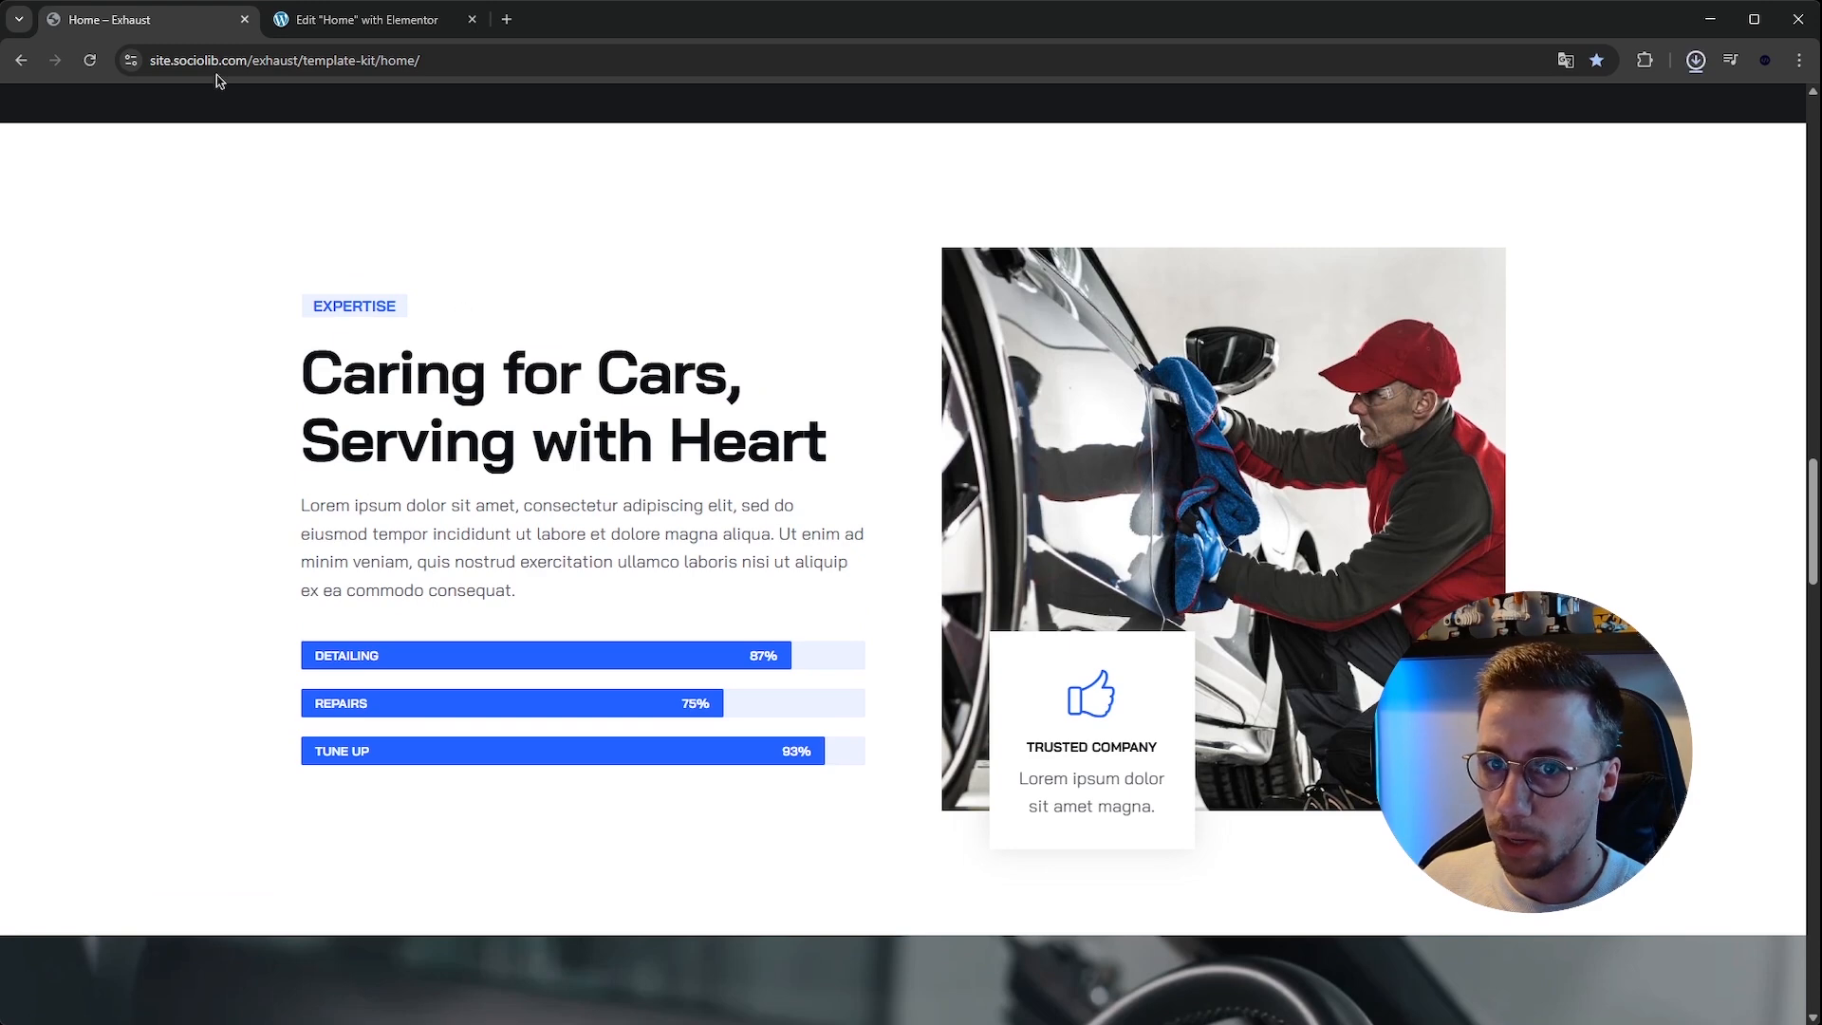
Publish the page.
left_click(299, 16)
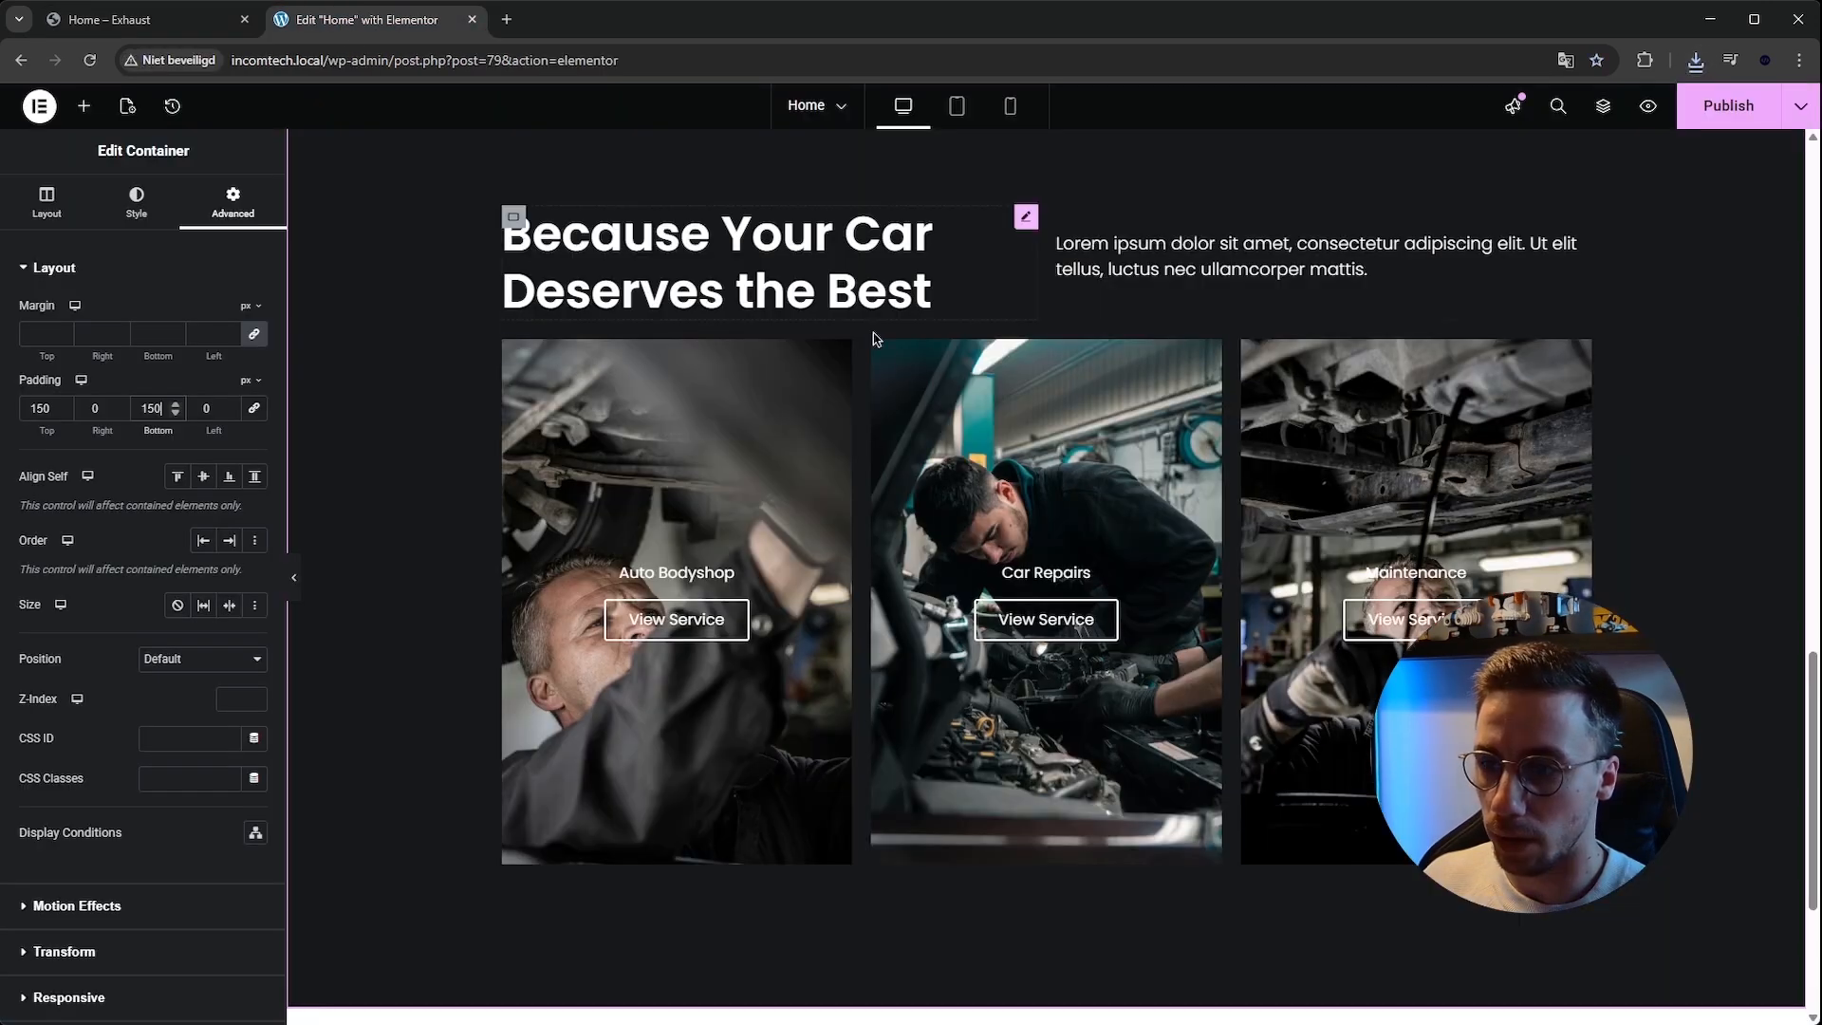
left_click(1713, 107)
Add a new row container below the services section and give it two side-by-side inner containers.
scroll(1053, 759, "down", 3)
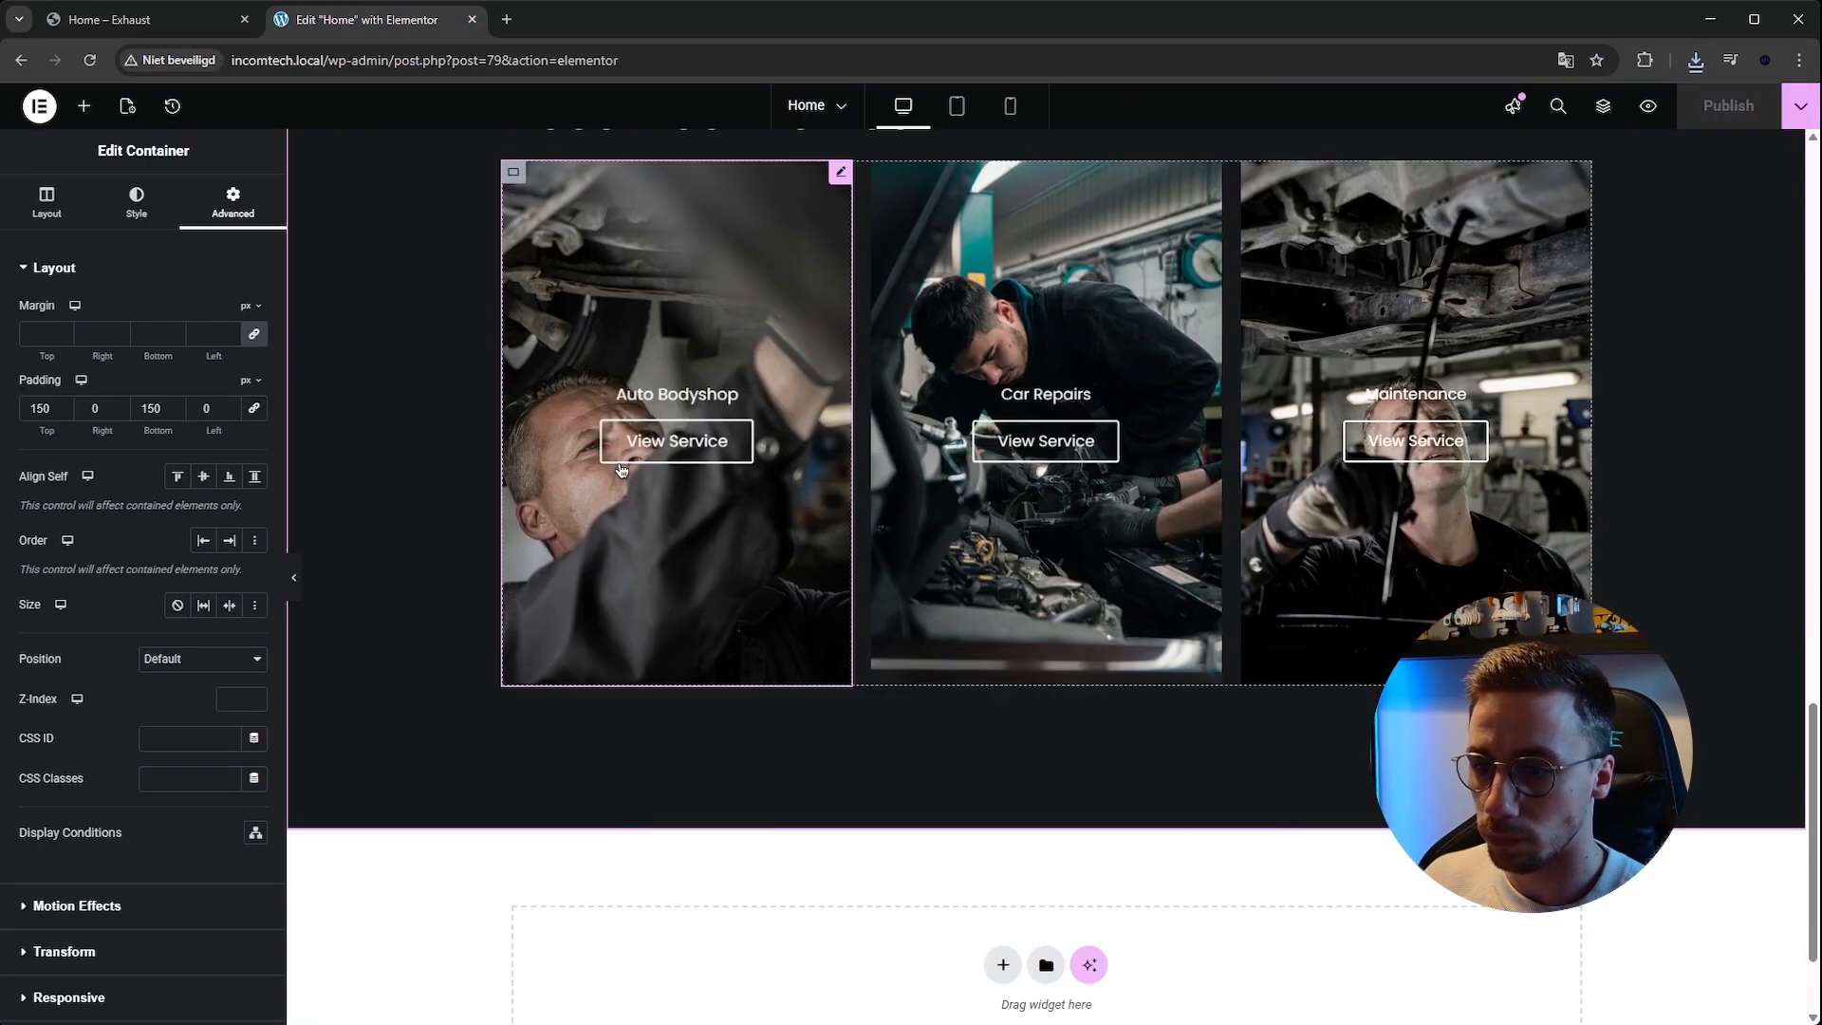
left_click(1003, 808)
left_click(986, 865)
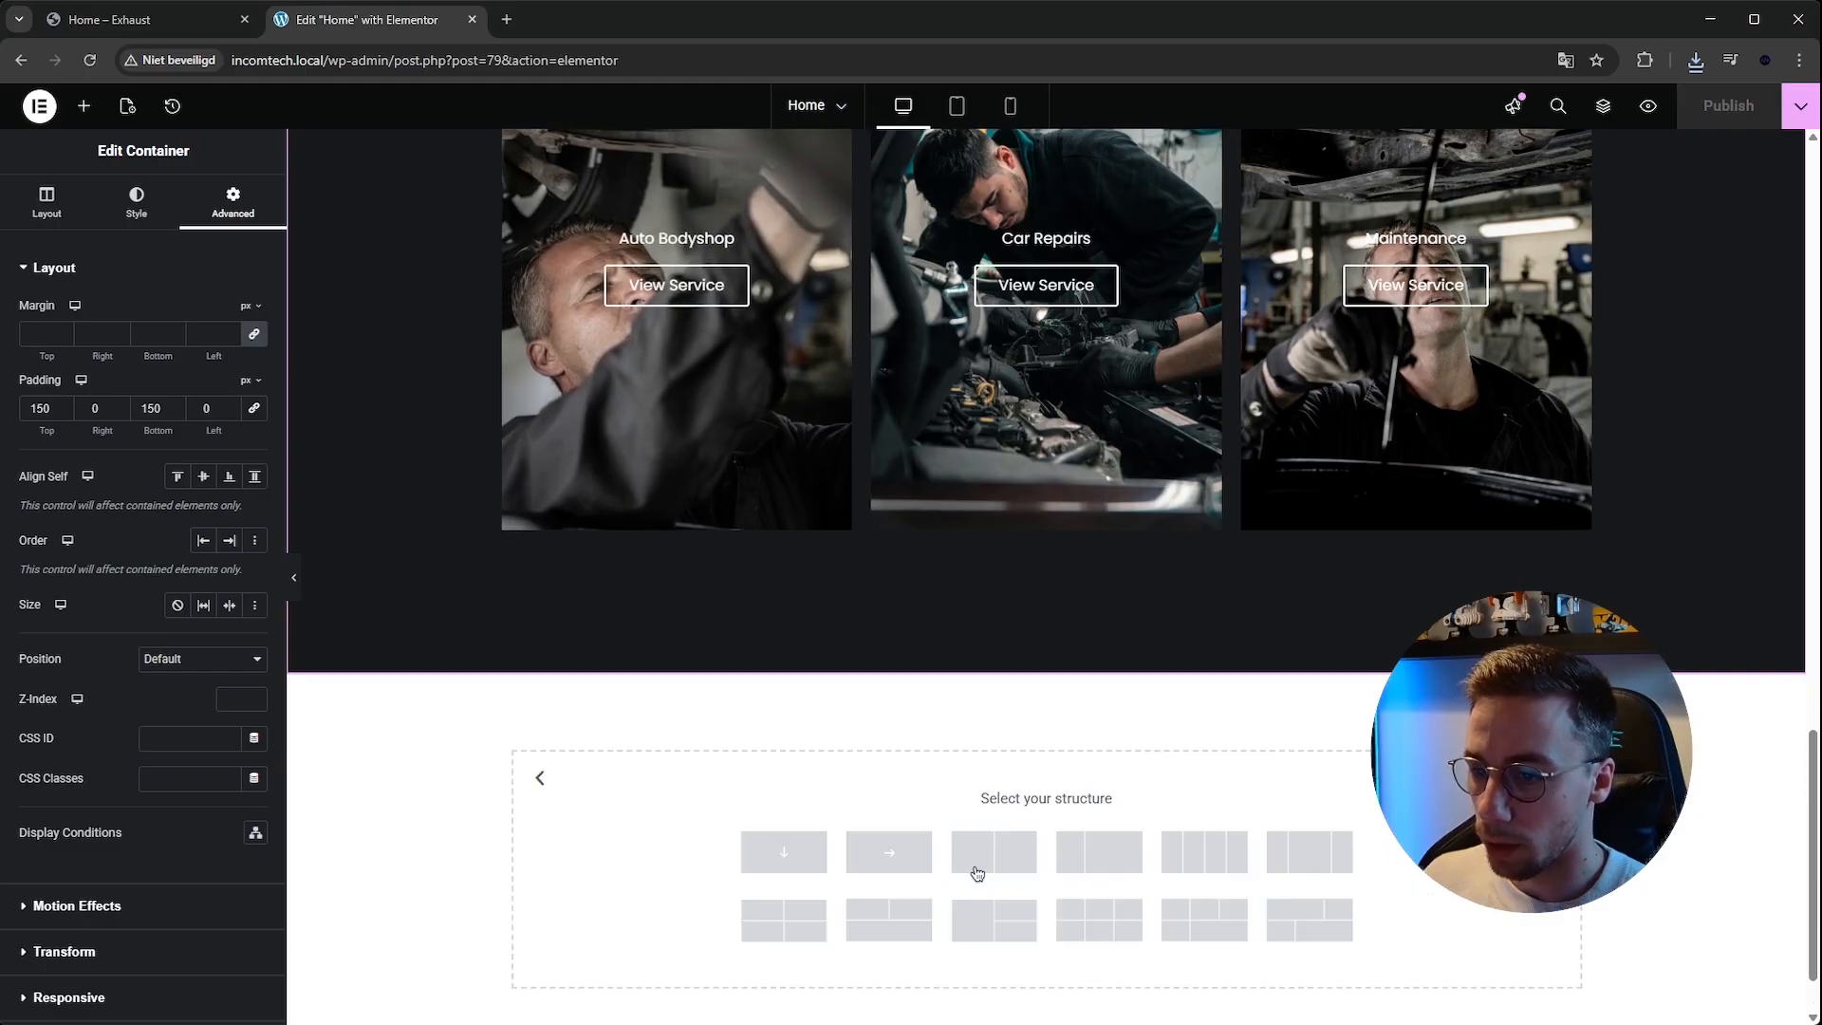
left_click(889, 852)
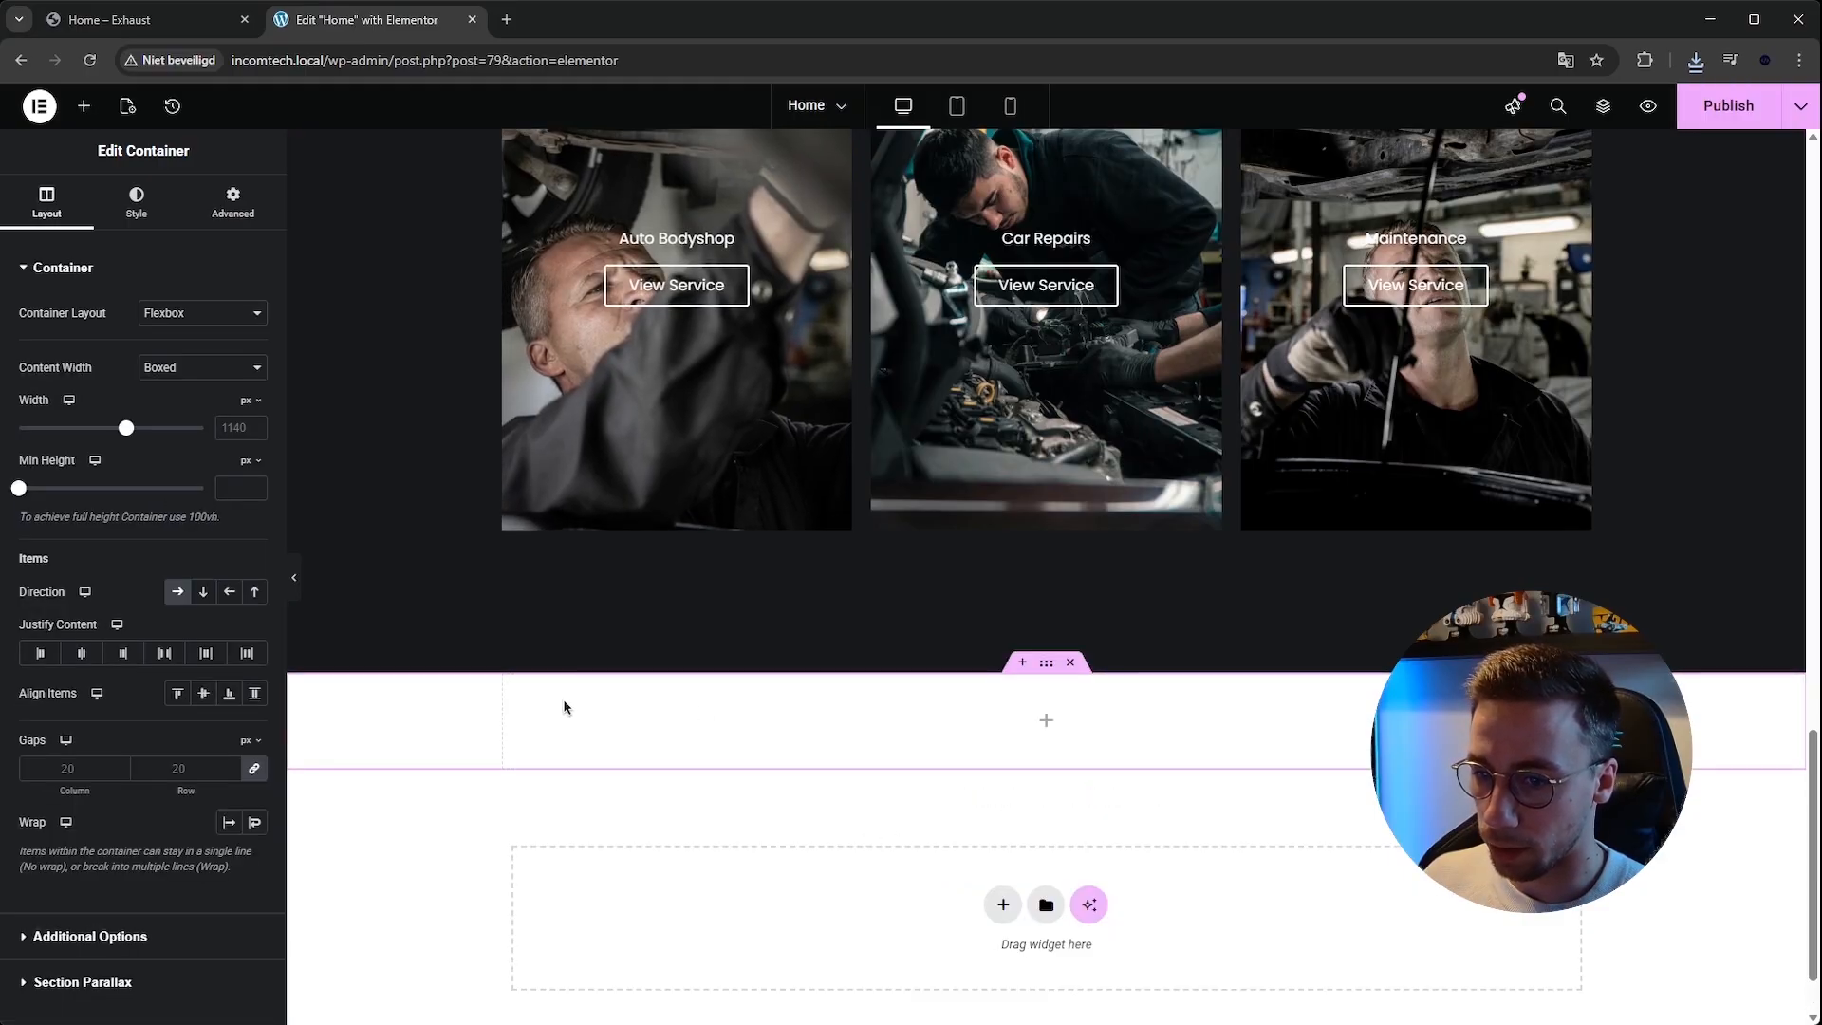
left_click(84, 105)
left_click_drag(76, 356, 925, 726)
left_click_drag(522, 693, 522, 693)
right_click(520, 698)
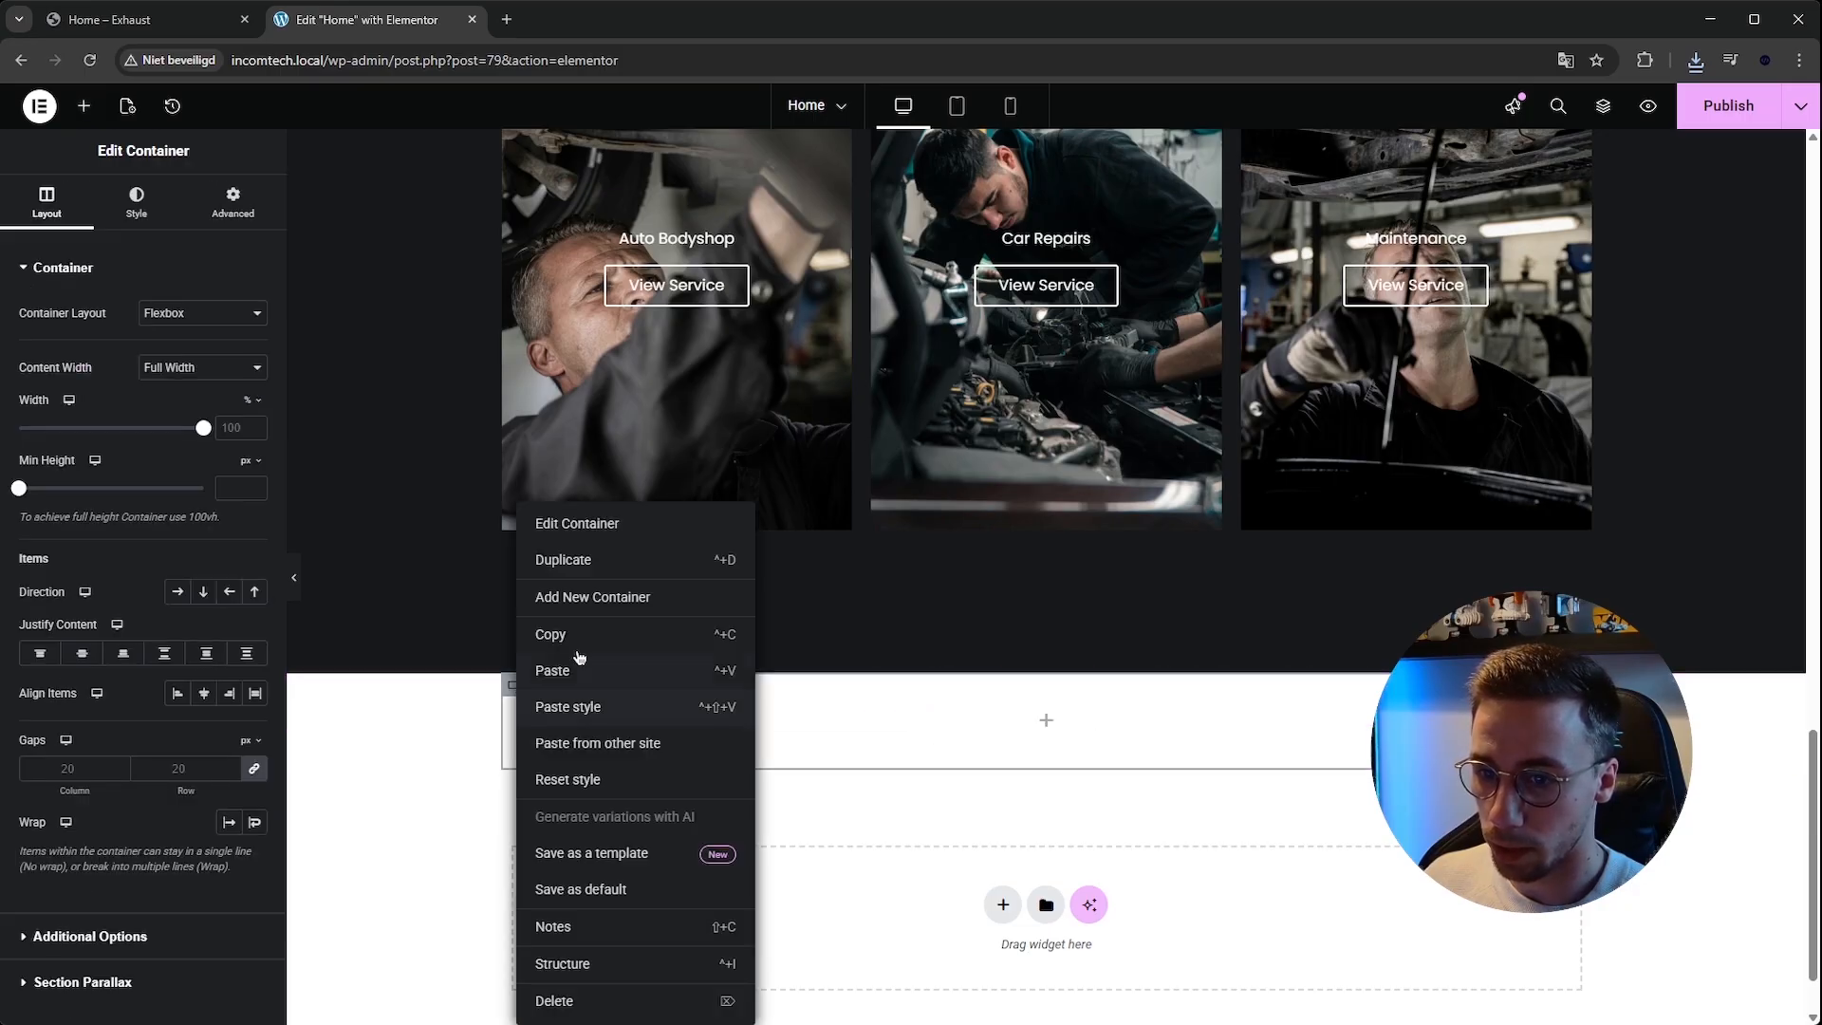
key("ctrl+d")
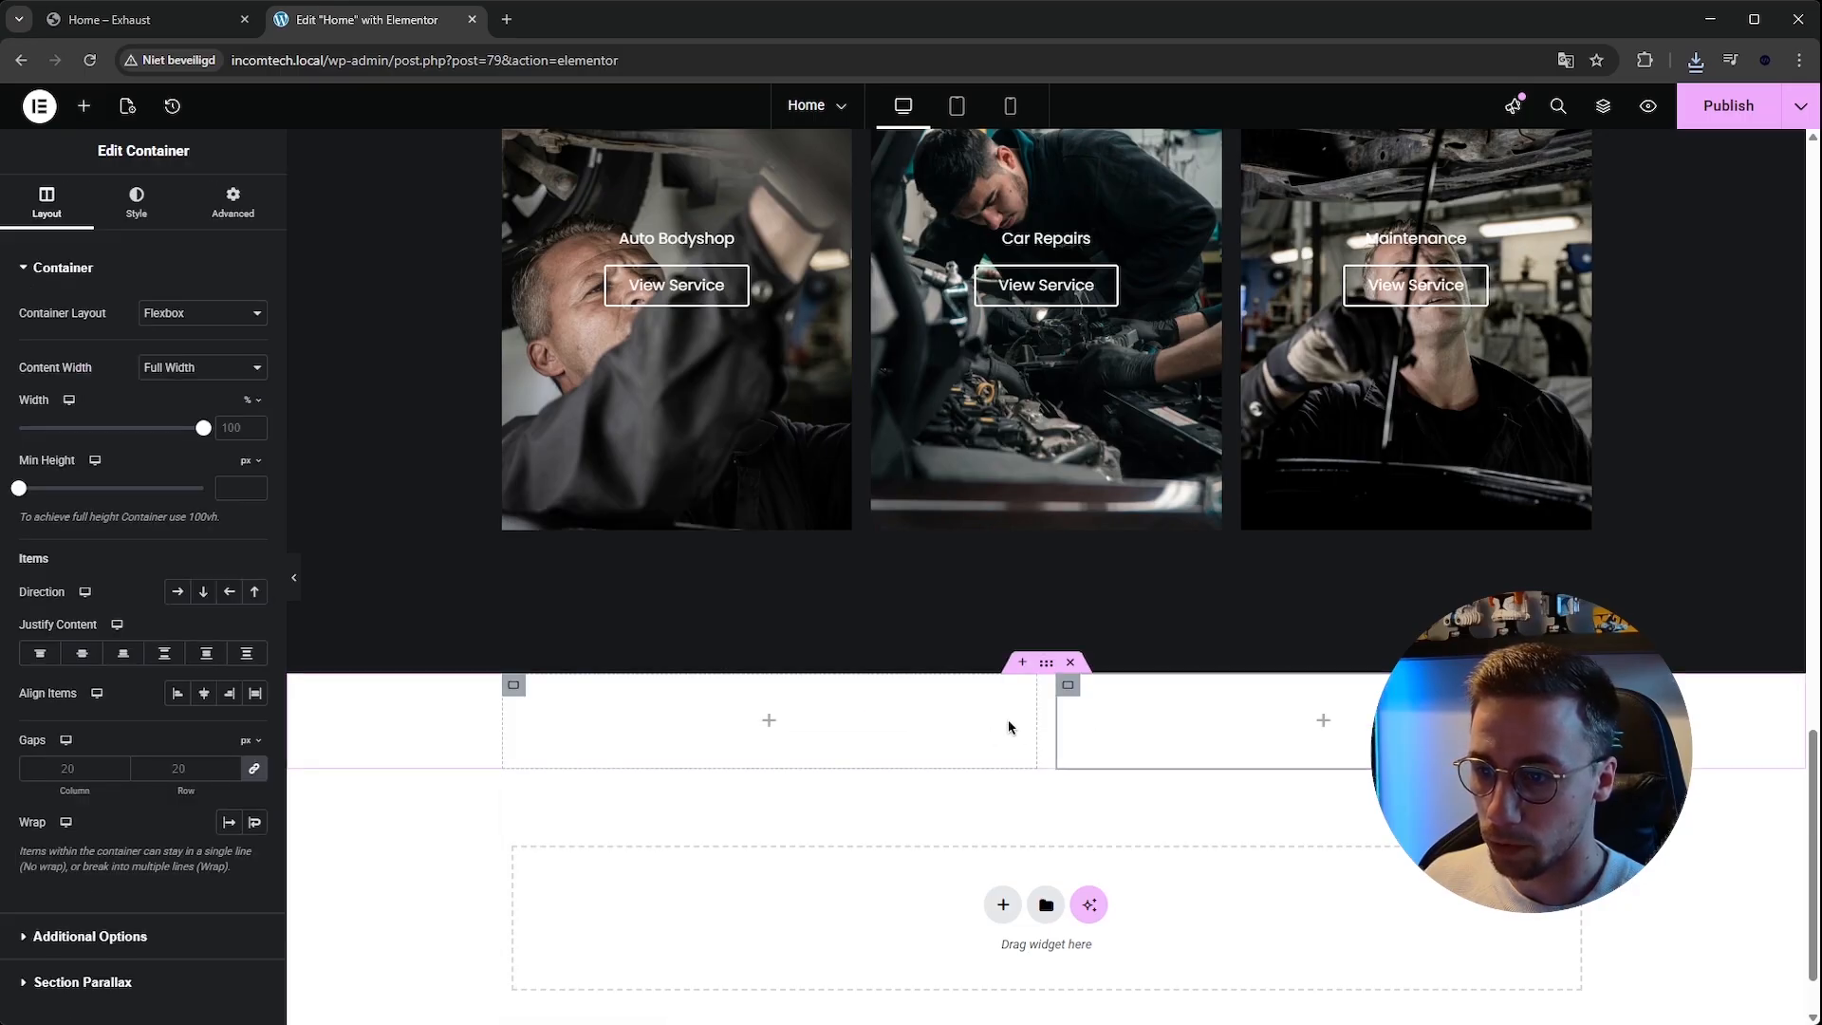
Copy the Because Your Car Deserves the Best heading and paste it into the first new inner container.
left_click(177, 21)
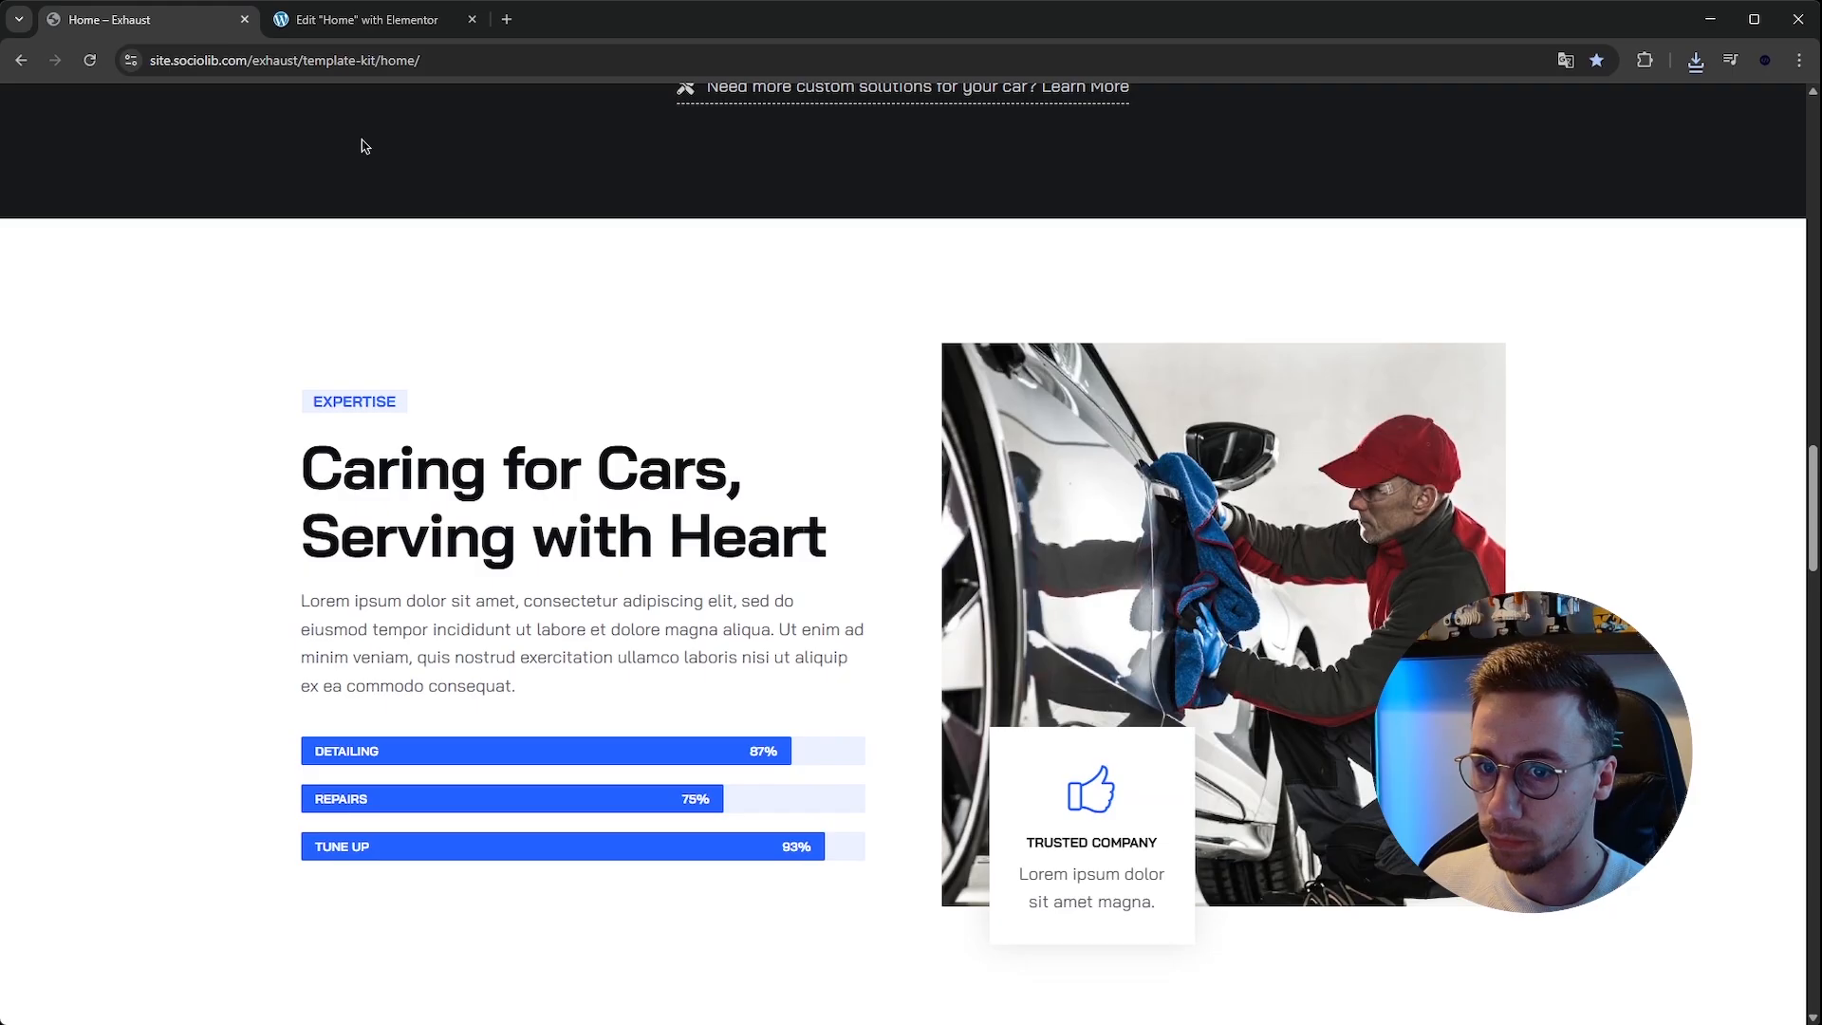
scroll(362, 146, "down", 1)
left_click(338, 21)
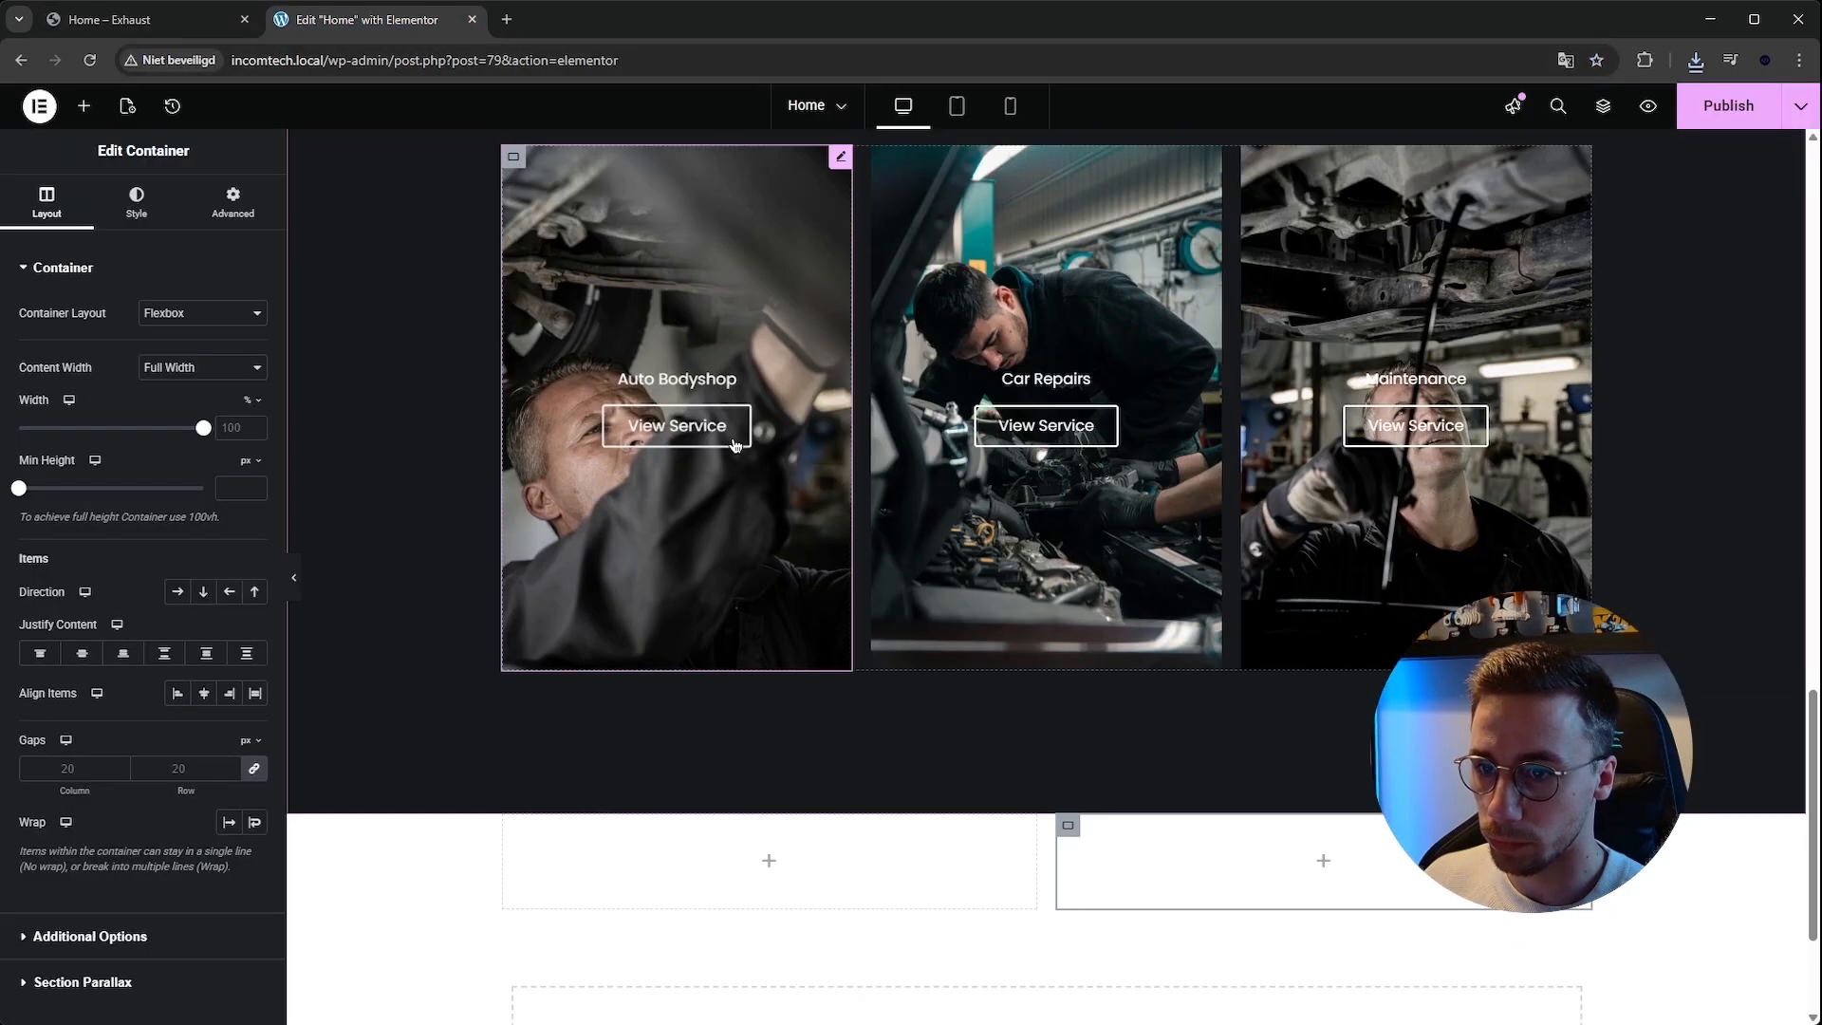
scroll(816, 664, "up", 3)
right_click(810, 379)
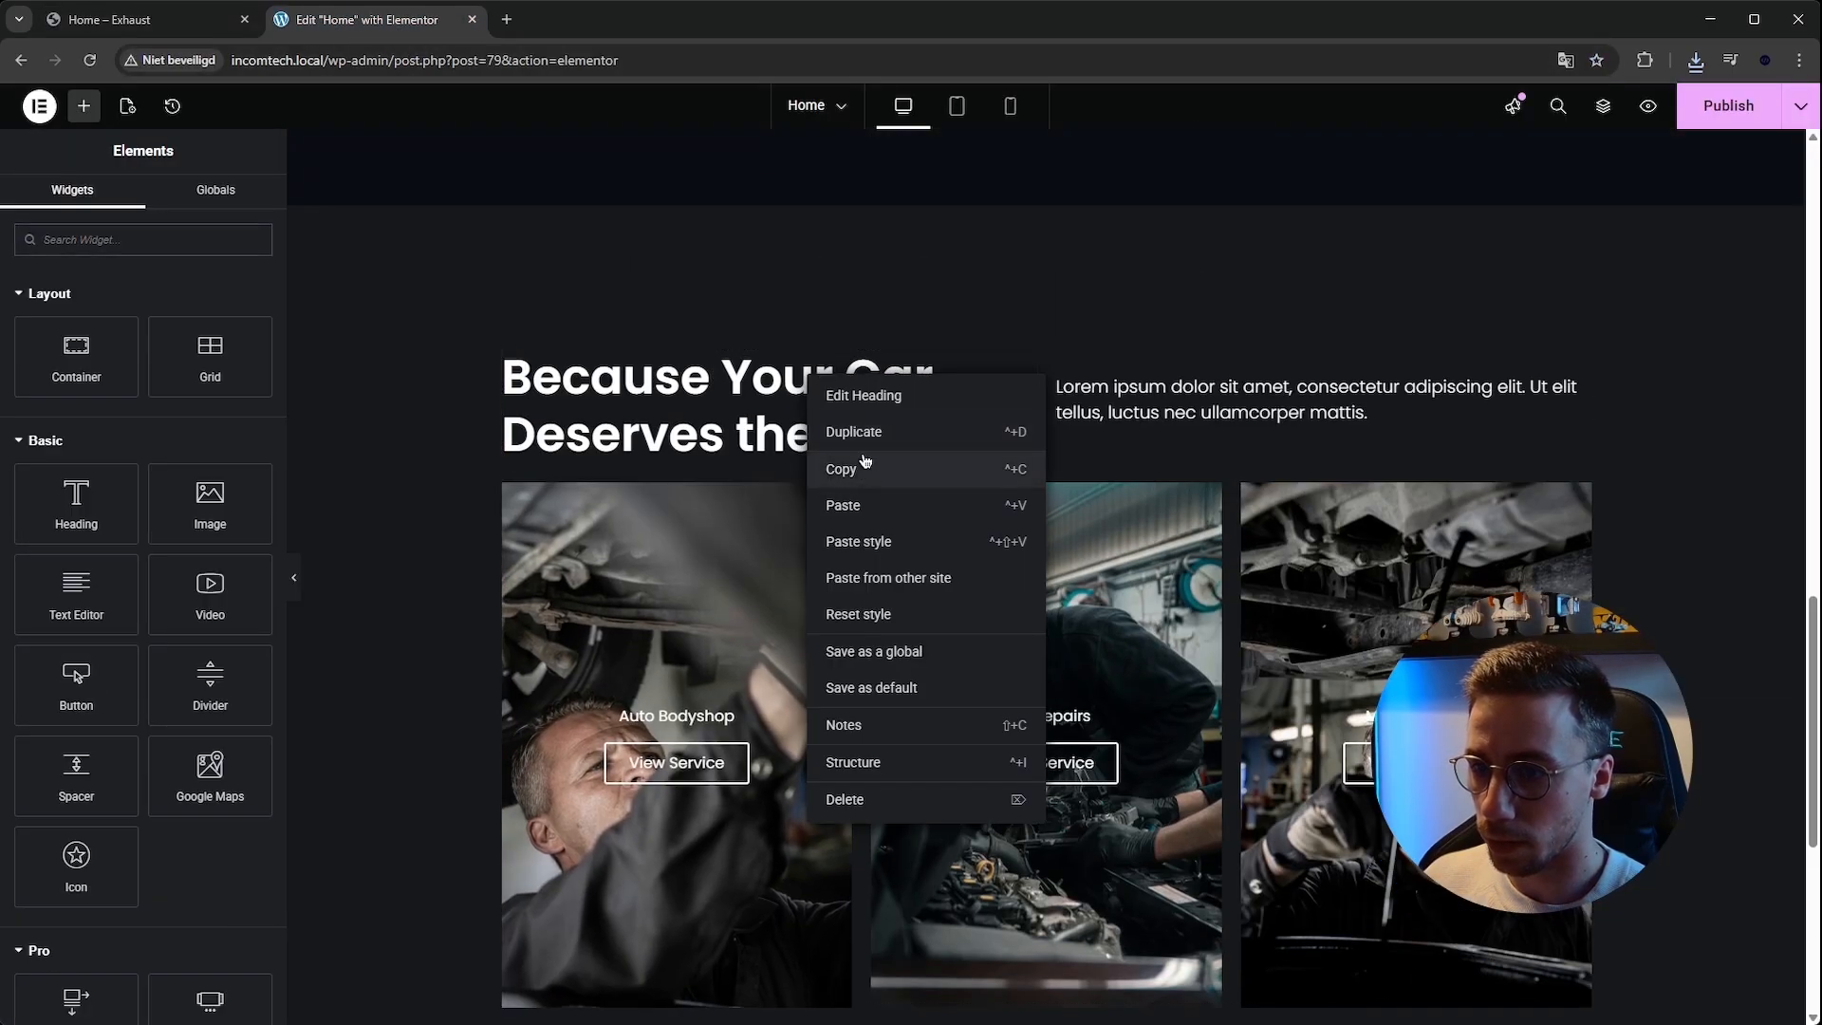
left_click(865, 462)
scroll(878, 988, "down", 5)
right_click(771, 707)
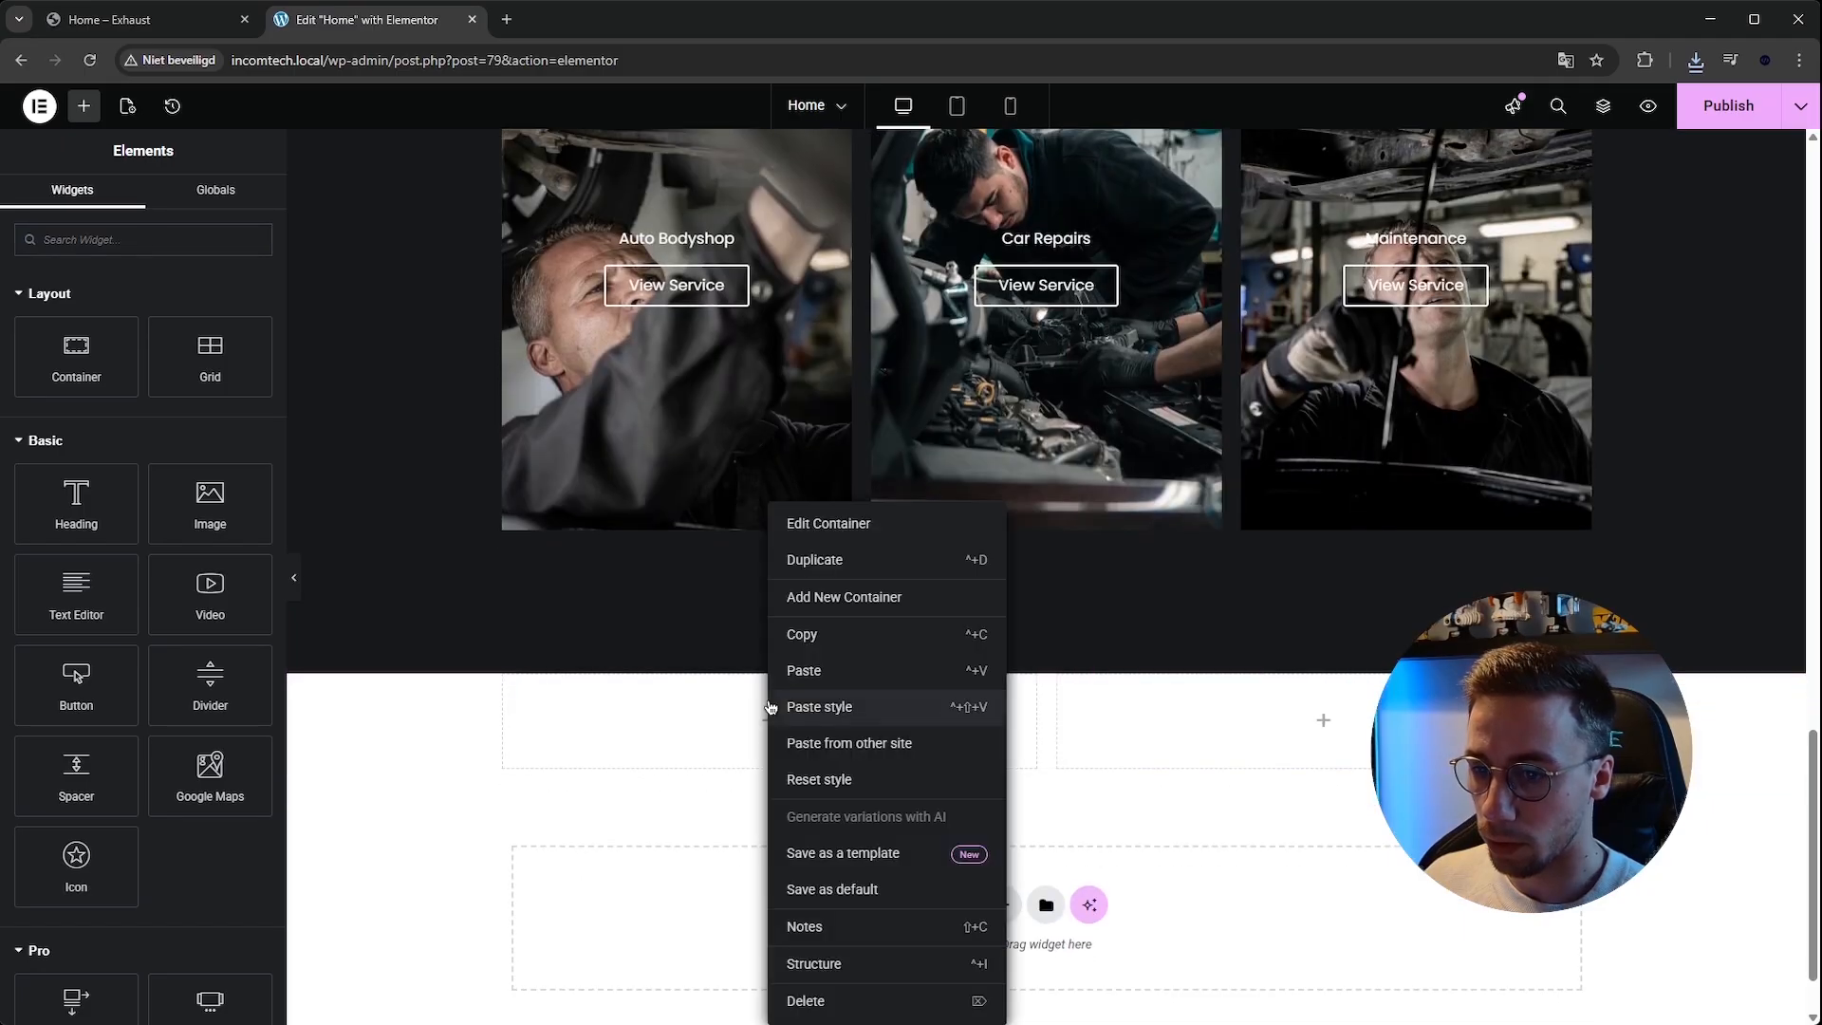
left_click(802, 670)
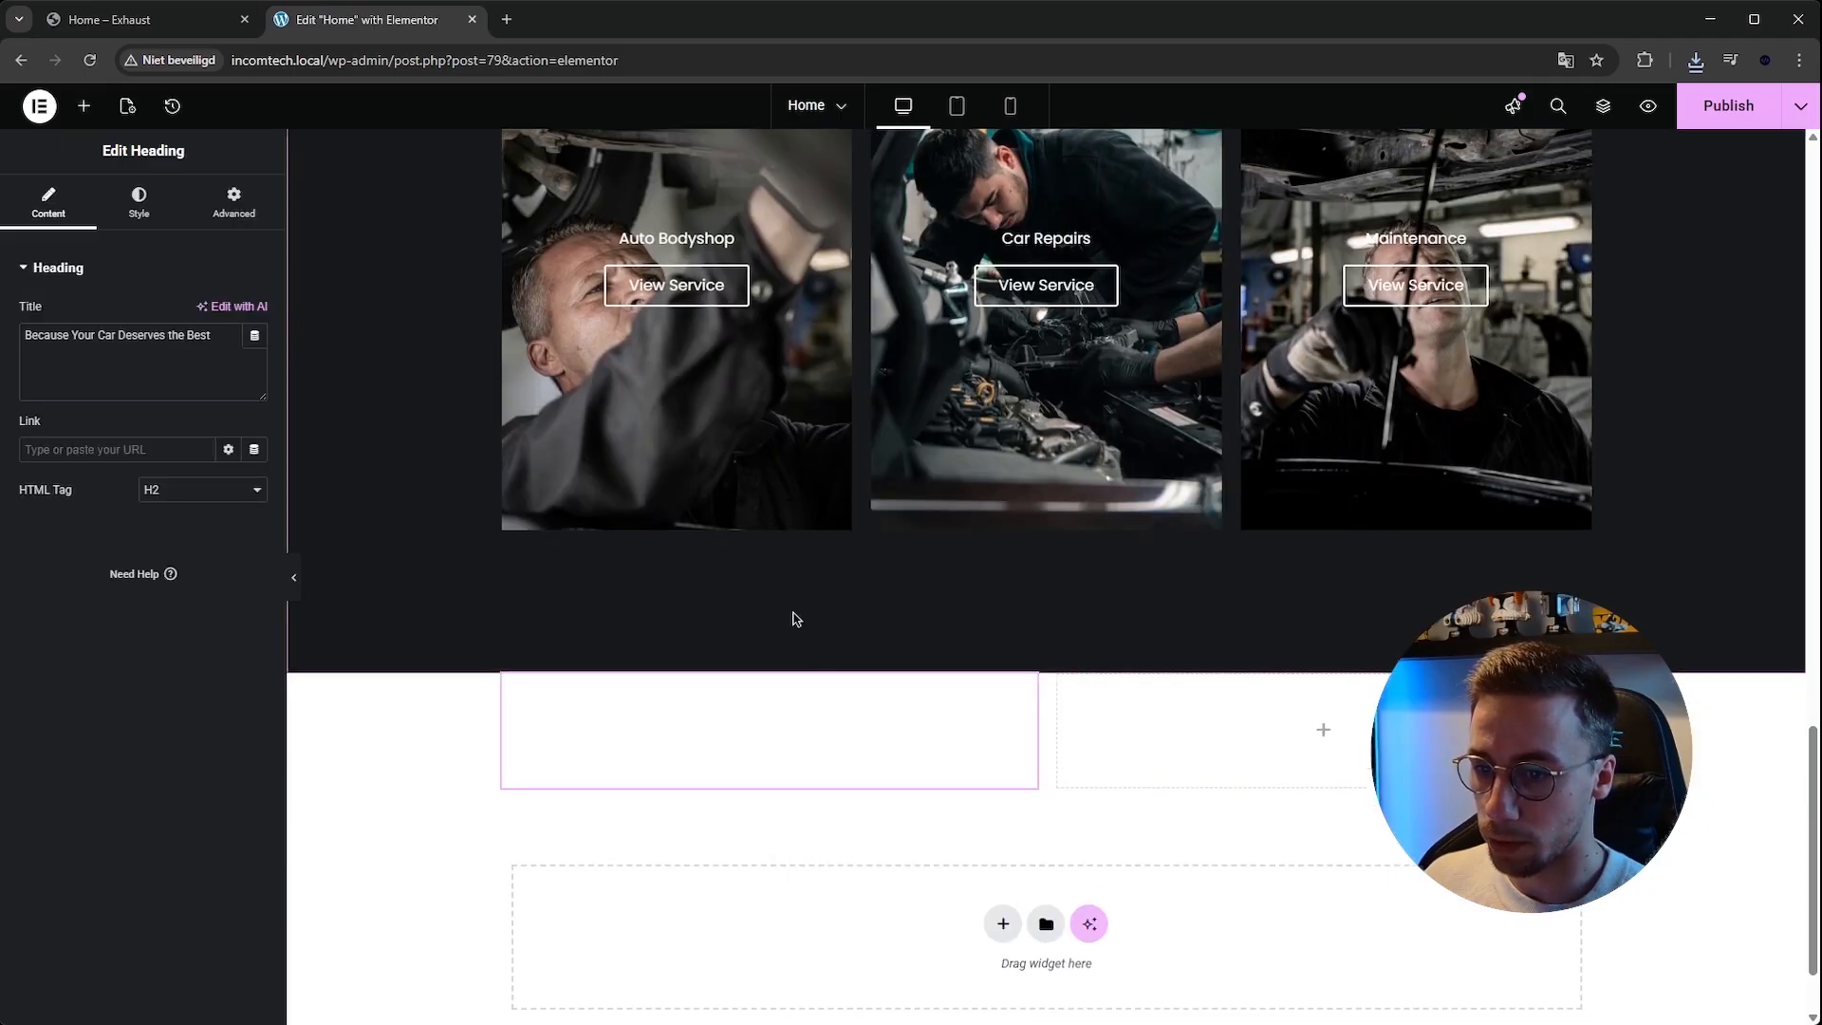
Set the pasted heading's text color to black #000000.
left_click(152, 210)
left_click(257, 584)
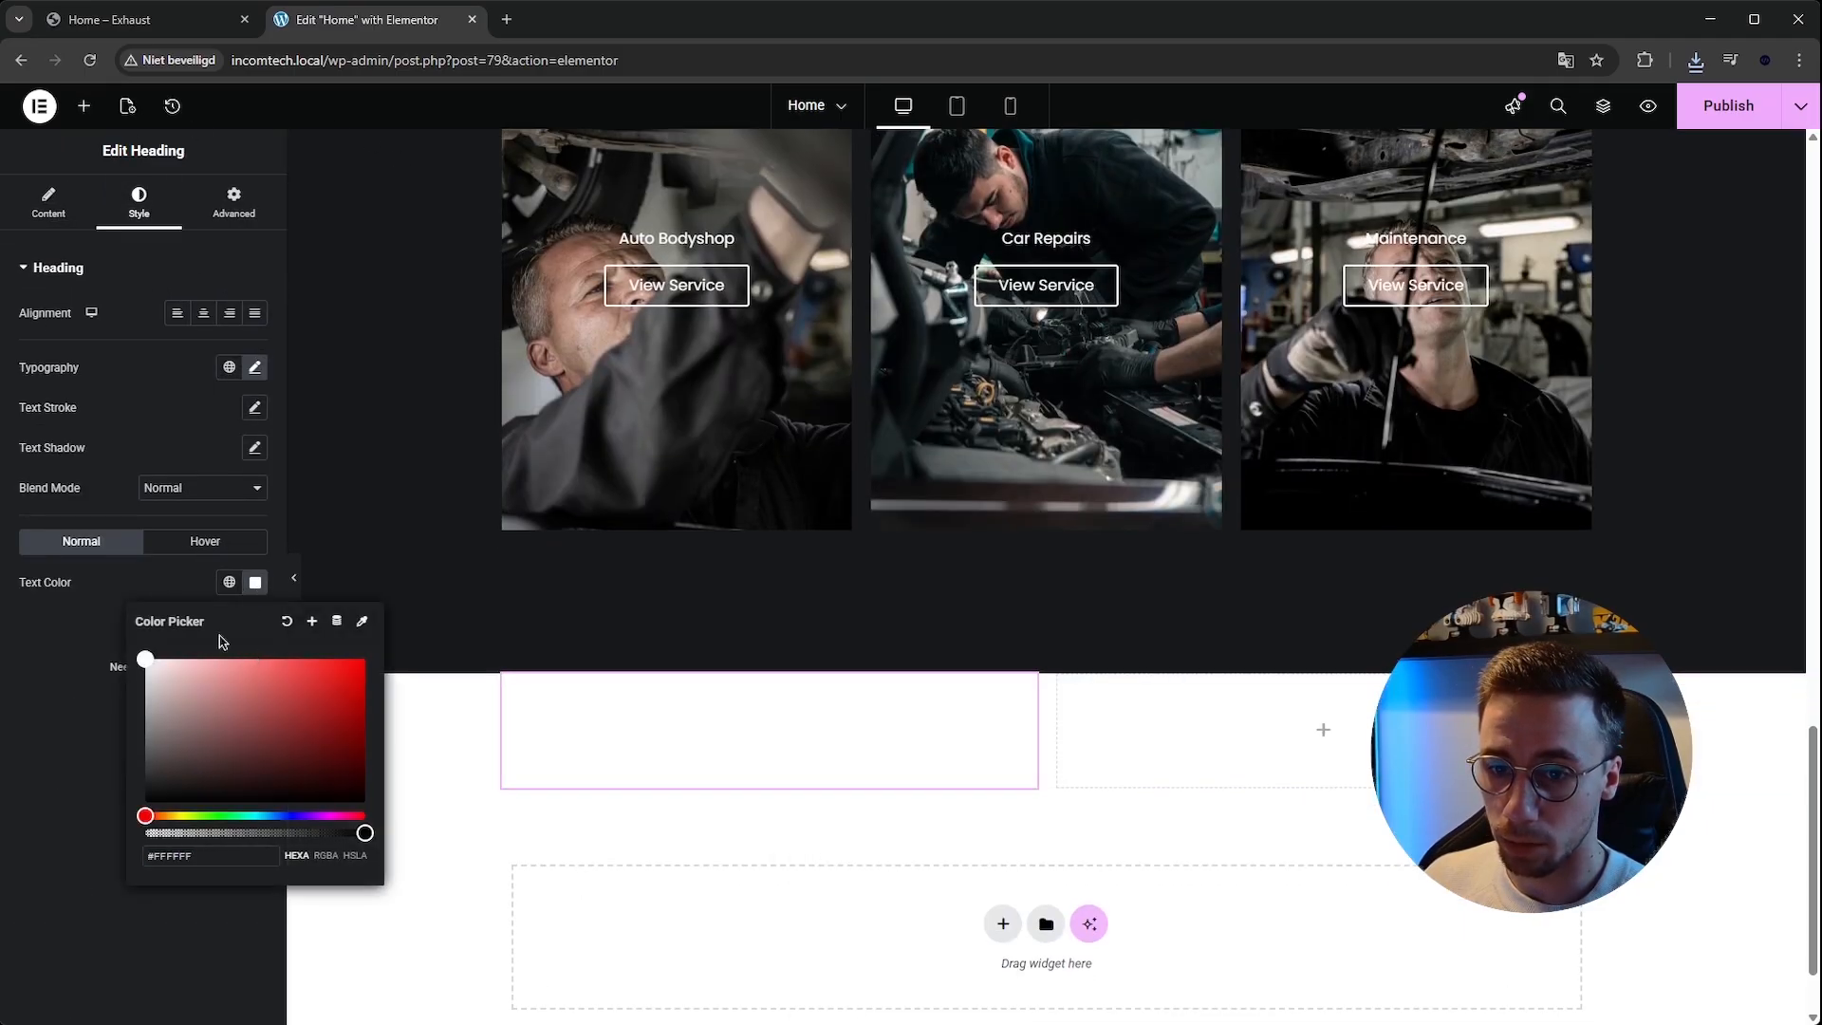
left_click_drag(219, 645, 85, 816)
left_click_drag(190, 692, 5, 974)
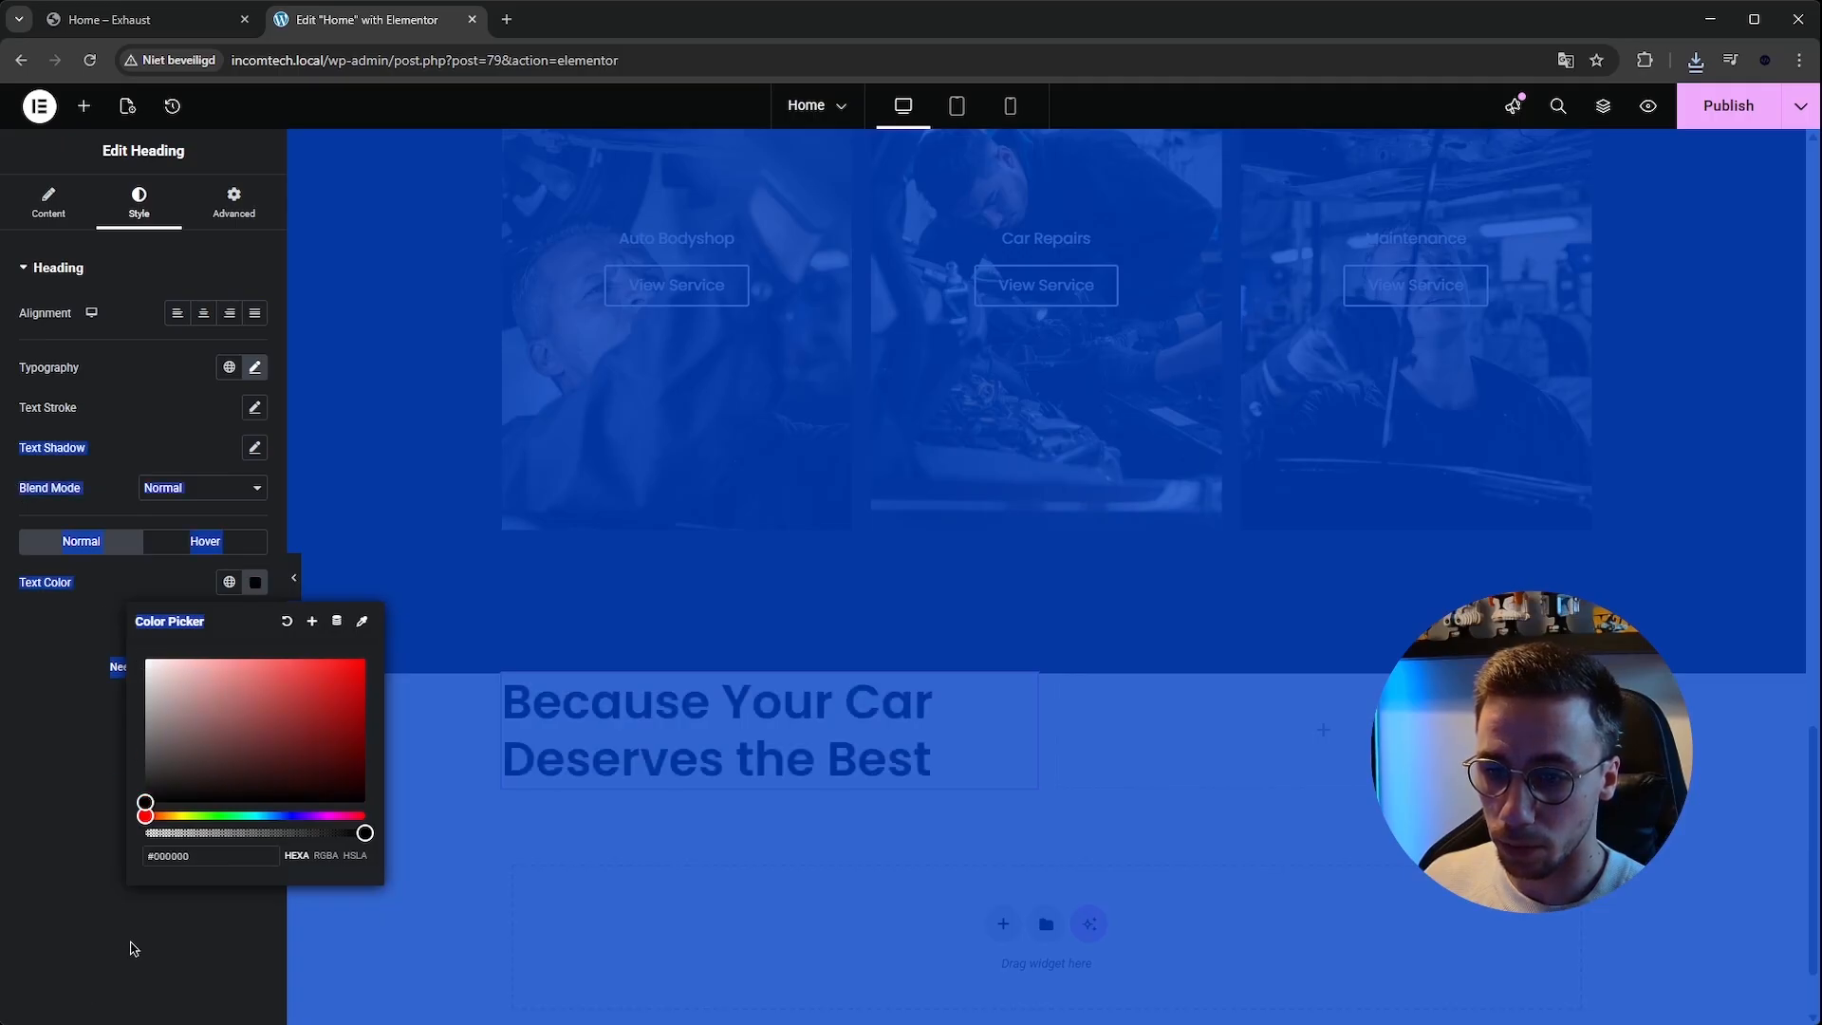
Replace the pasted heading's title with Caring for Cars, Serving with Heart copied from the template page.
left_click(133, 949)
left_click(176, 27)
left_click_drag(301, 409, 859, 441)
left_click(366, 19)
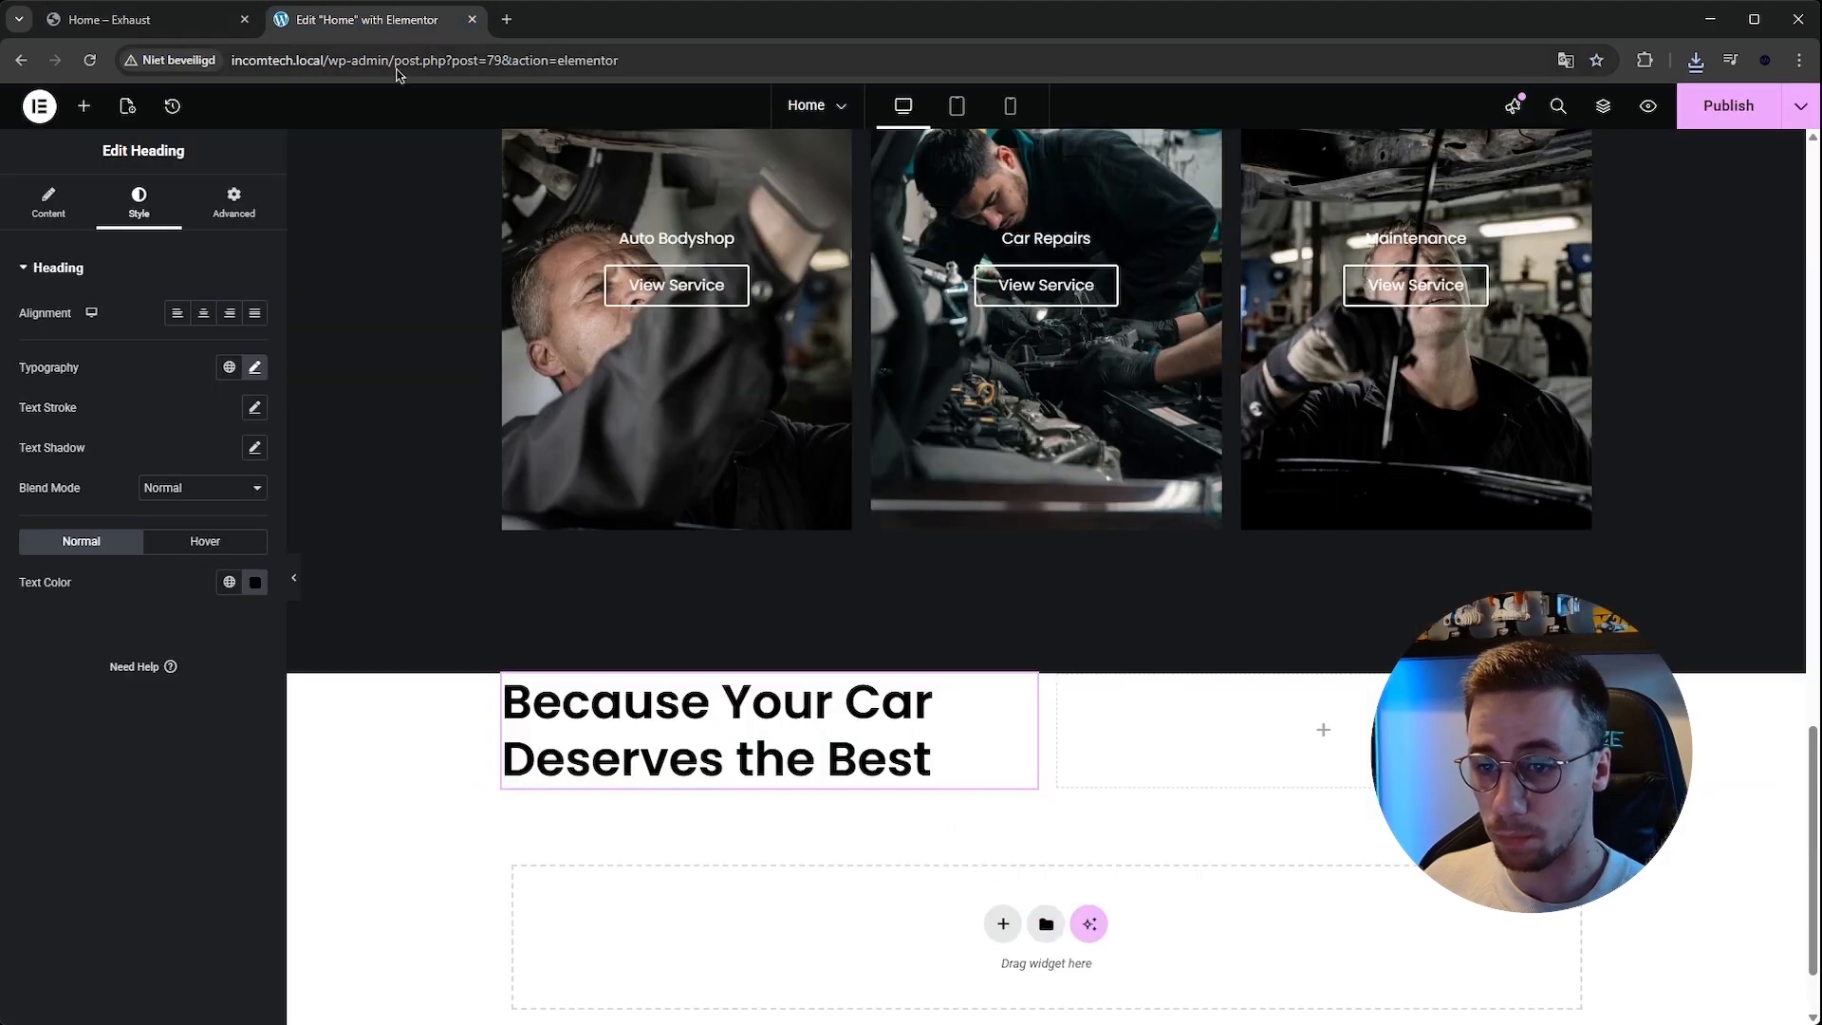
key("ctrl+a")
key("ctrl+v")
Copy the services section's paragraph widget and paste it below the Caring for Cars heading.
scroll(1250, 503, "up", 6)
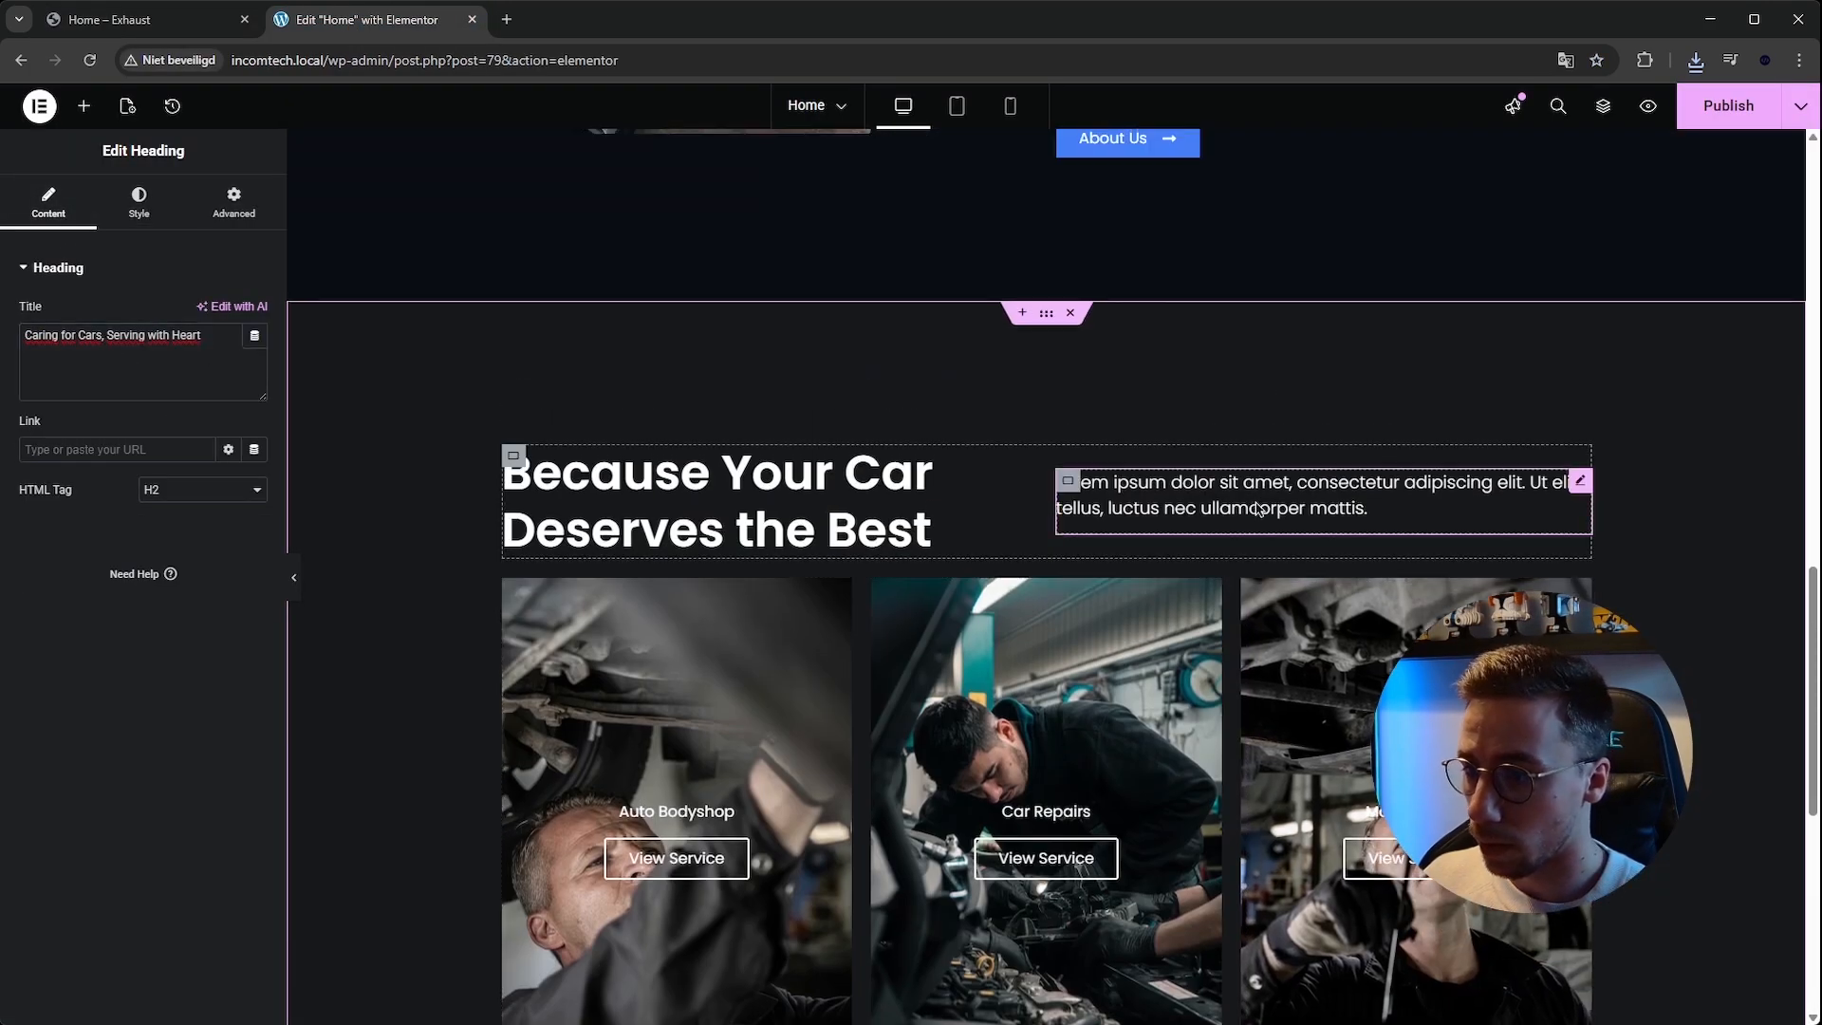
right_click(1250, 503)
scroll(1044, 569, "down", 6)
right_click(683, 745)
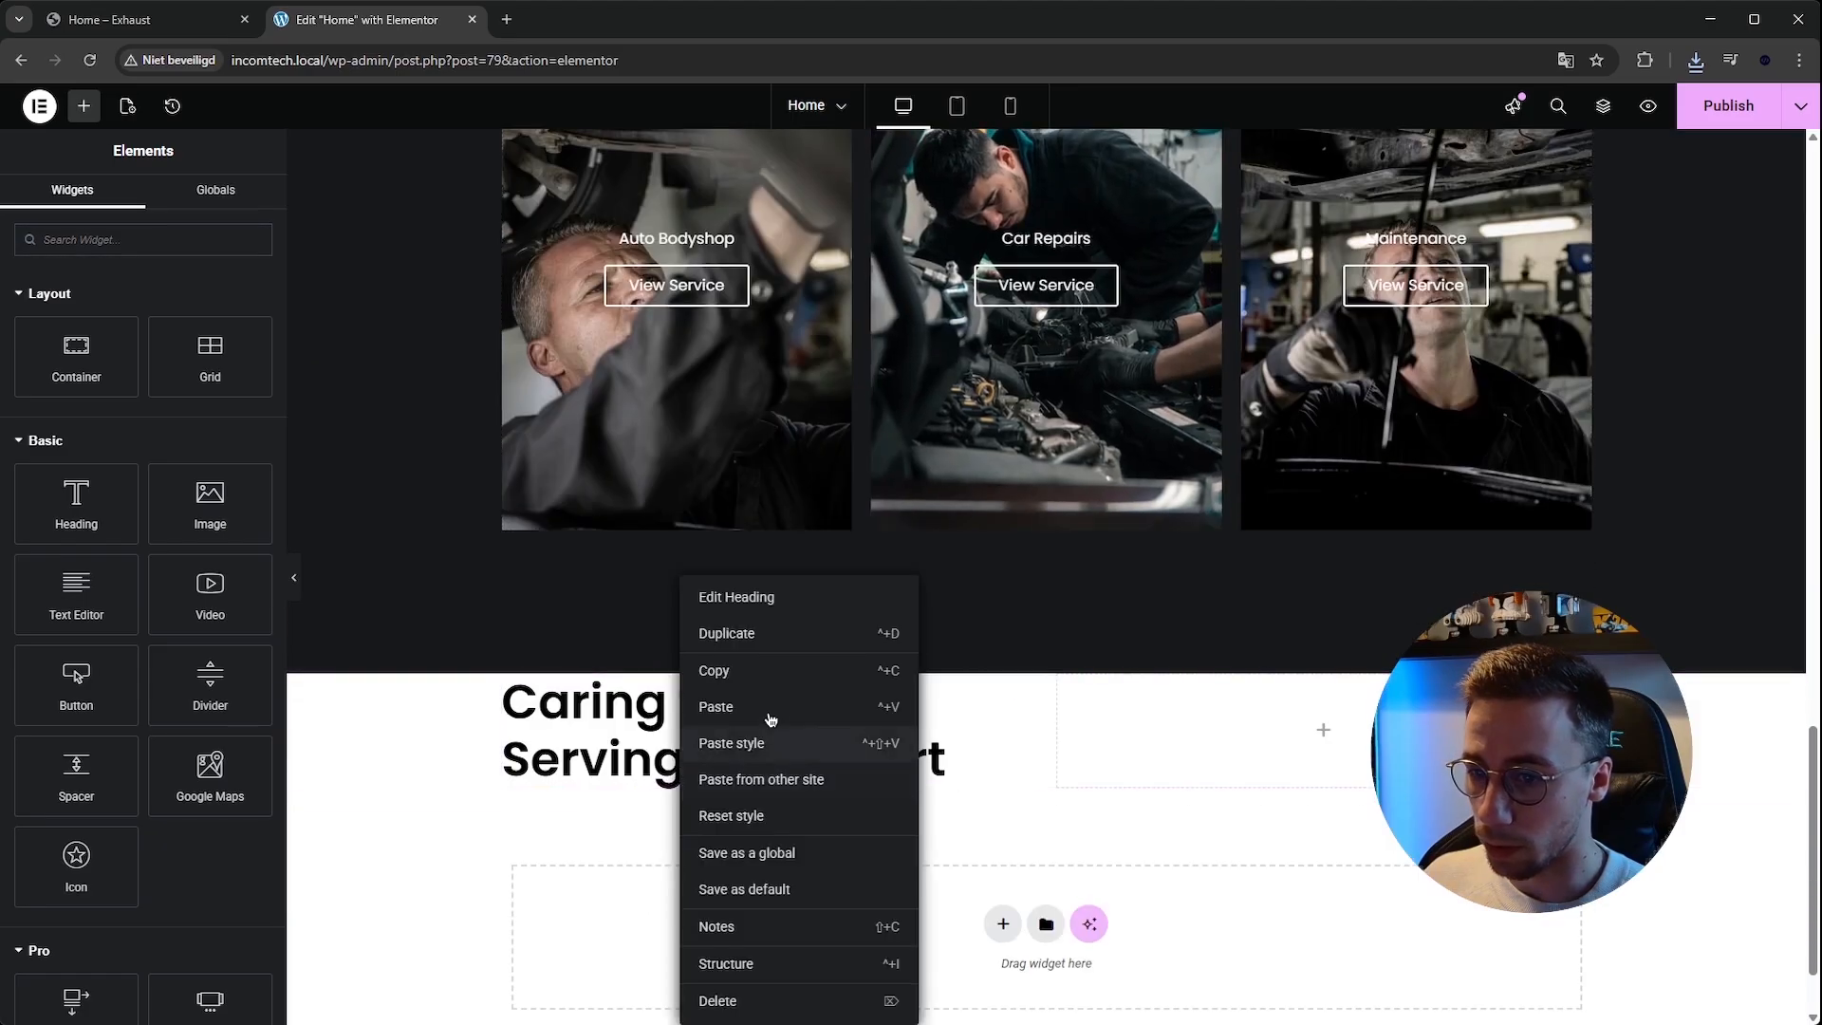
left_click(771, 710)
Set the pasted paragraph's text color to black.
left_click(138, 204)
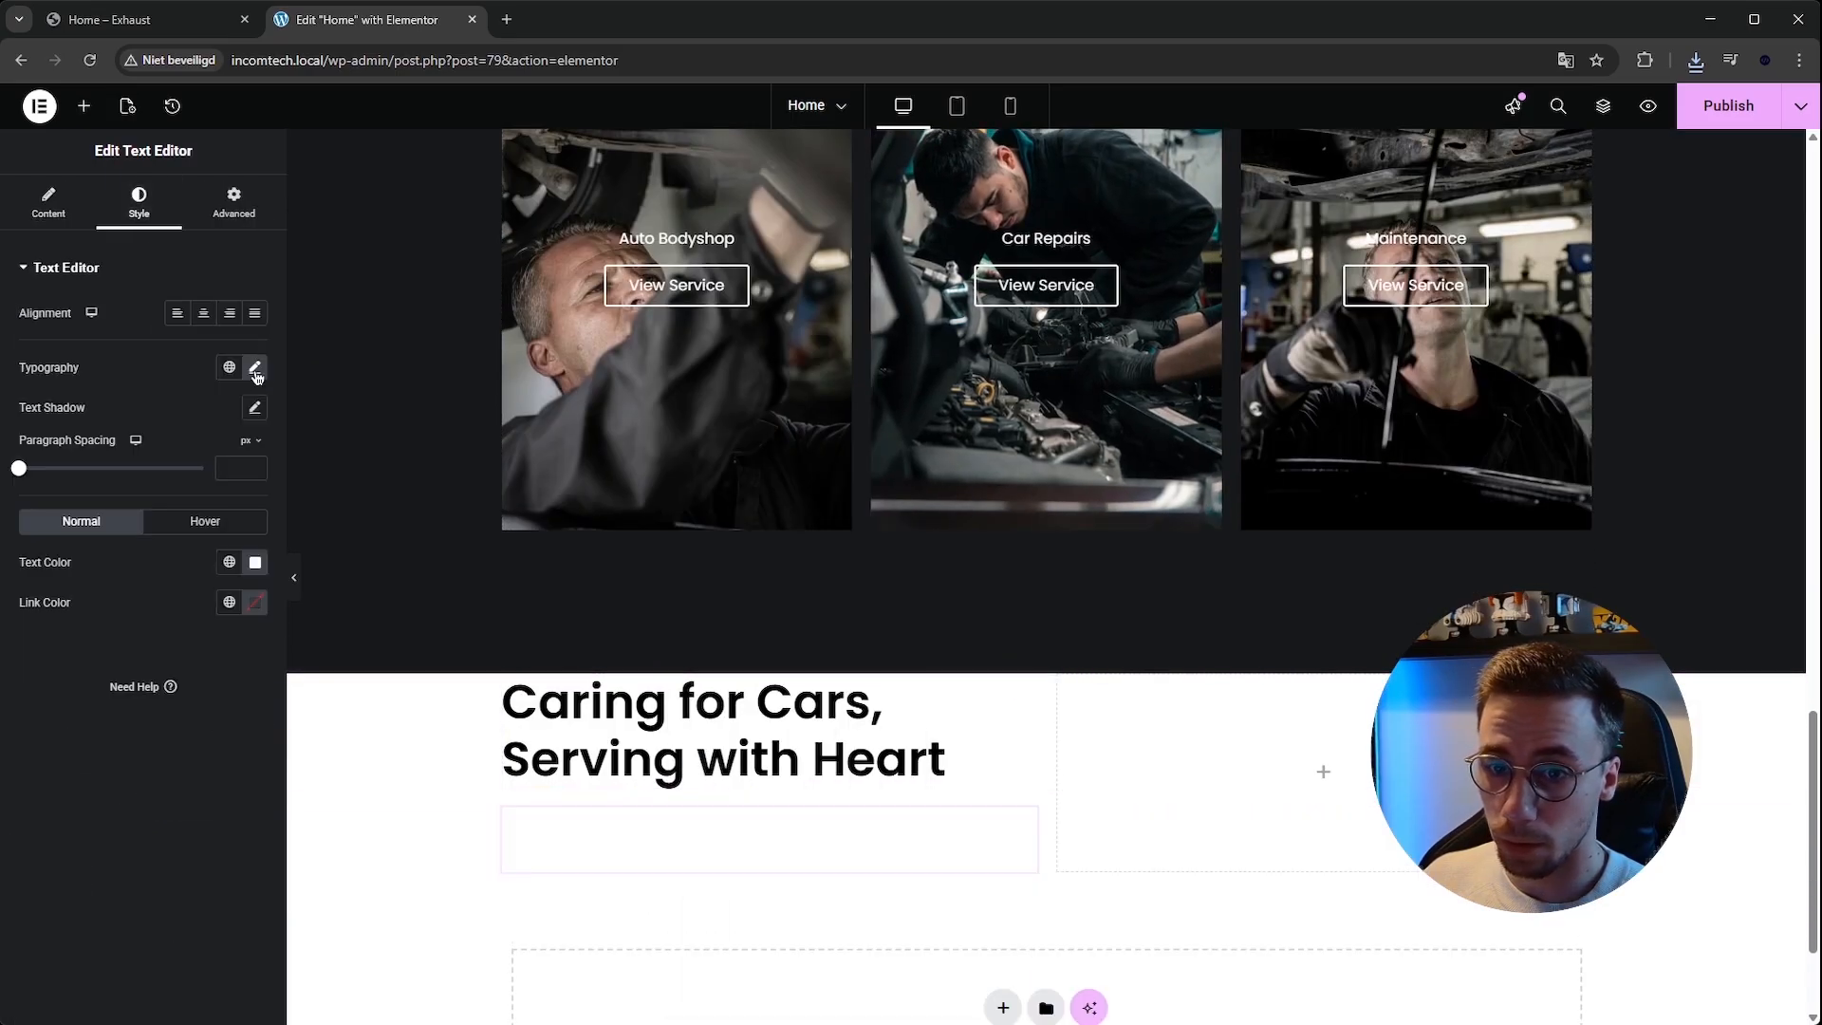
left_click(255, 563)
left_click(146, 773)
left_click(35, 885)
Replace the paragraph's text with the longer lorem ipsum paragraph copied from the template page.
left_click(141, 14)
left_click_drag(296, 500, 559, 617)
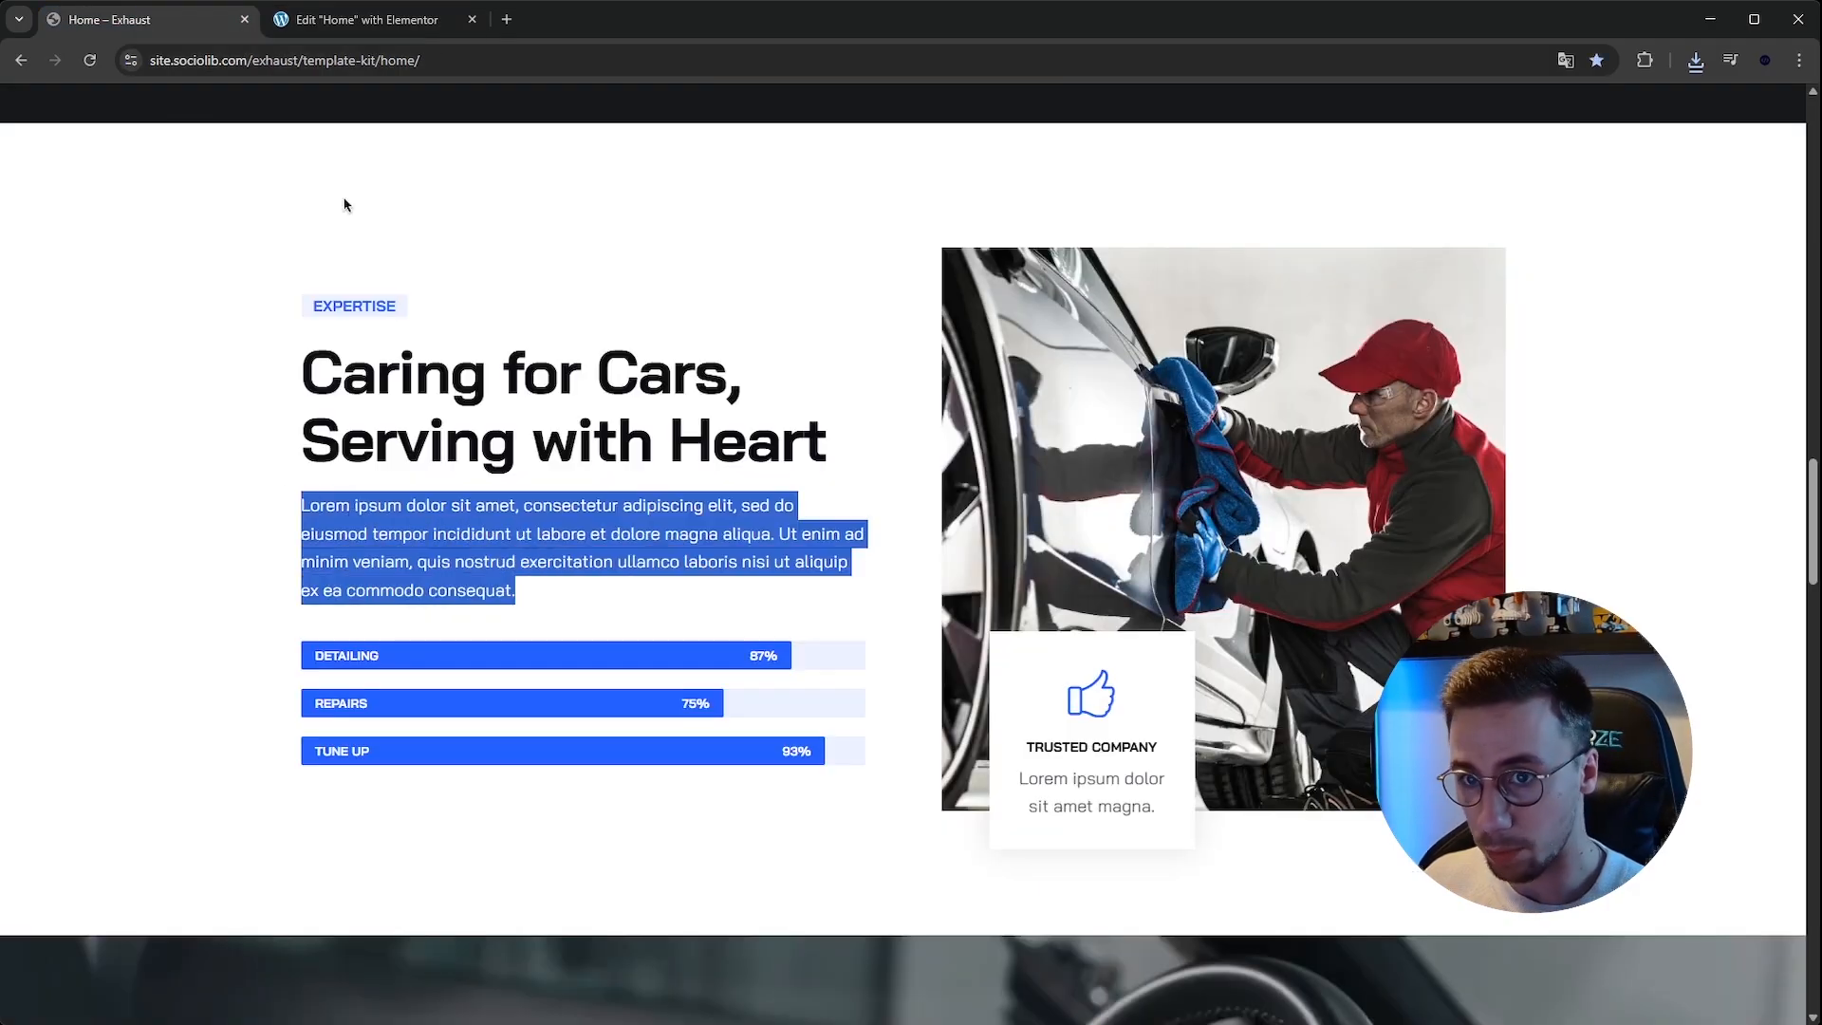
left_click(366, 19)
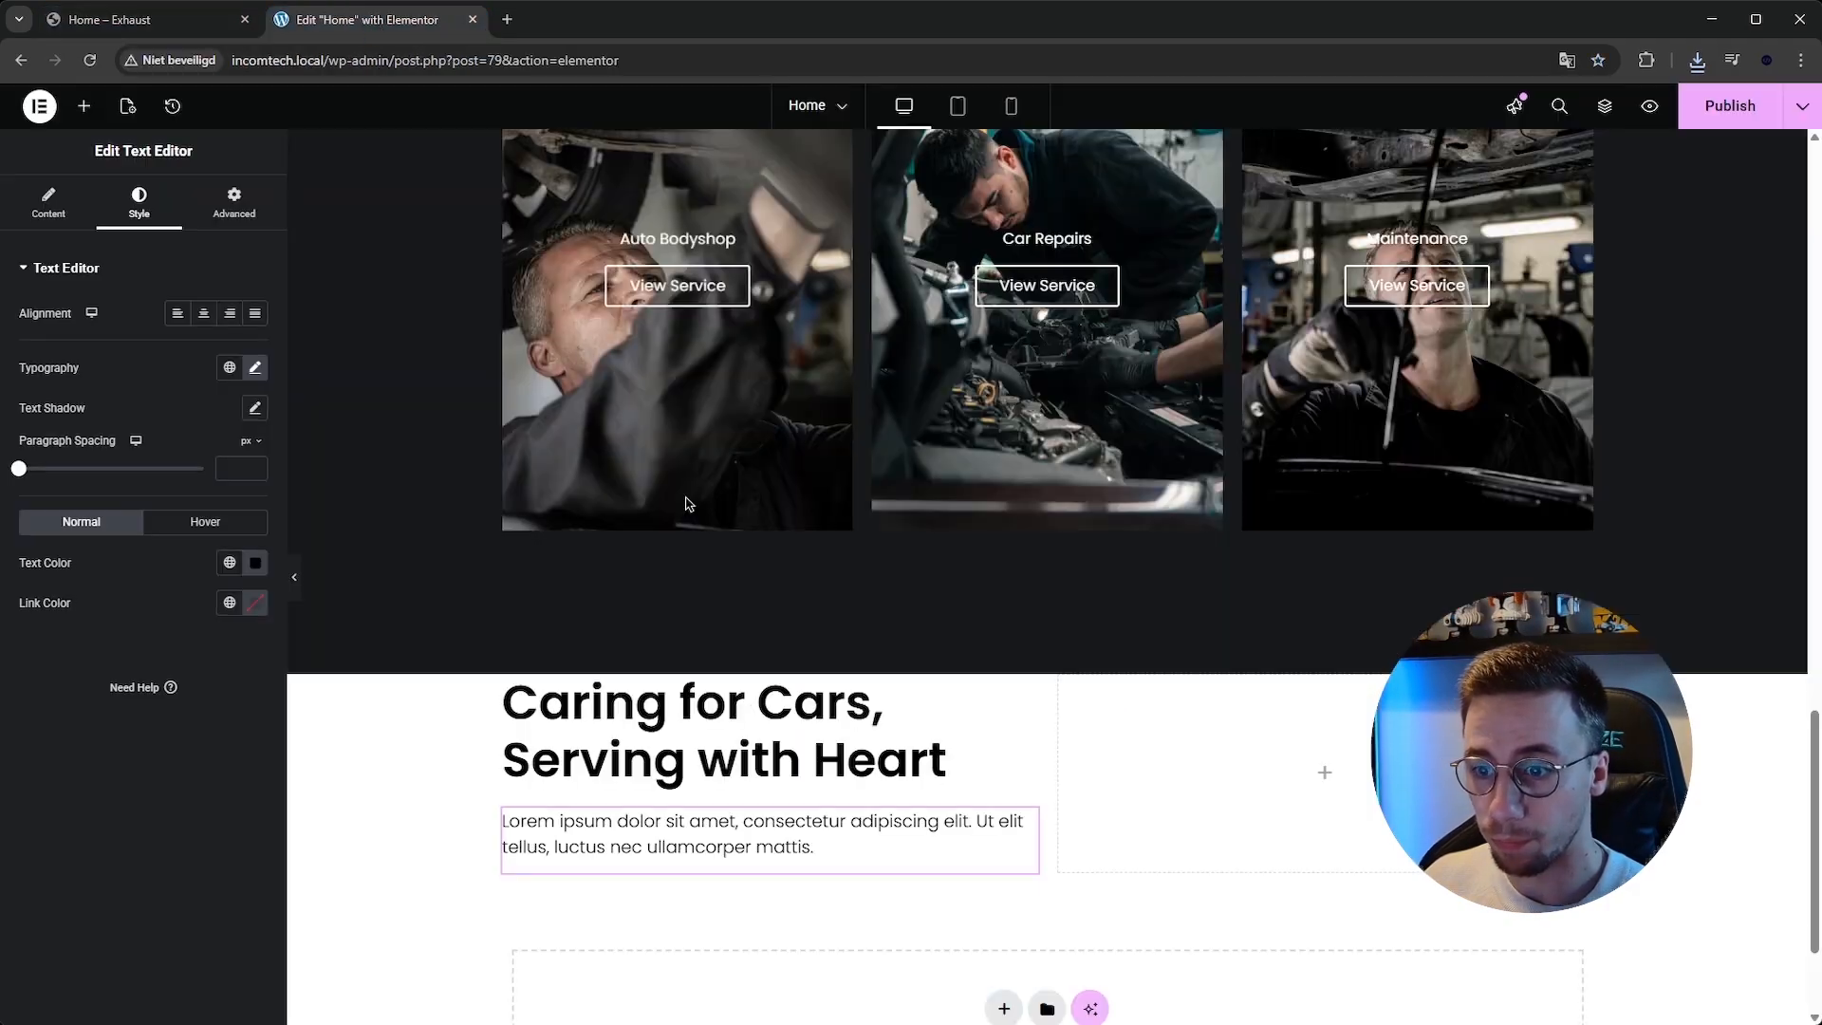
left_click(49, 202)
left_click(106, 474)
key("ctrl+a")
key("ctrl+v")
left_click(141, 31)
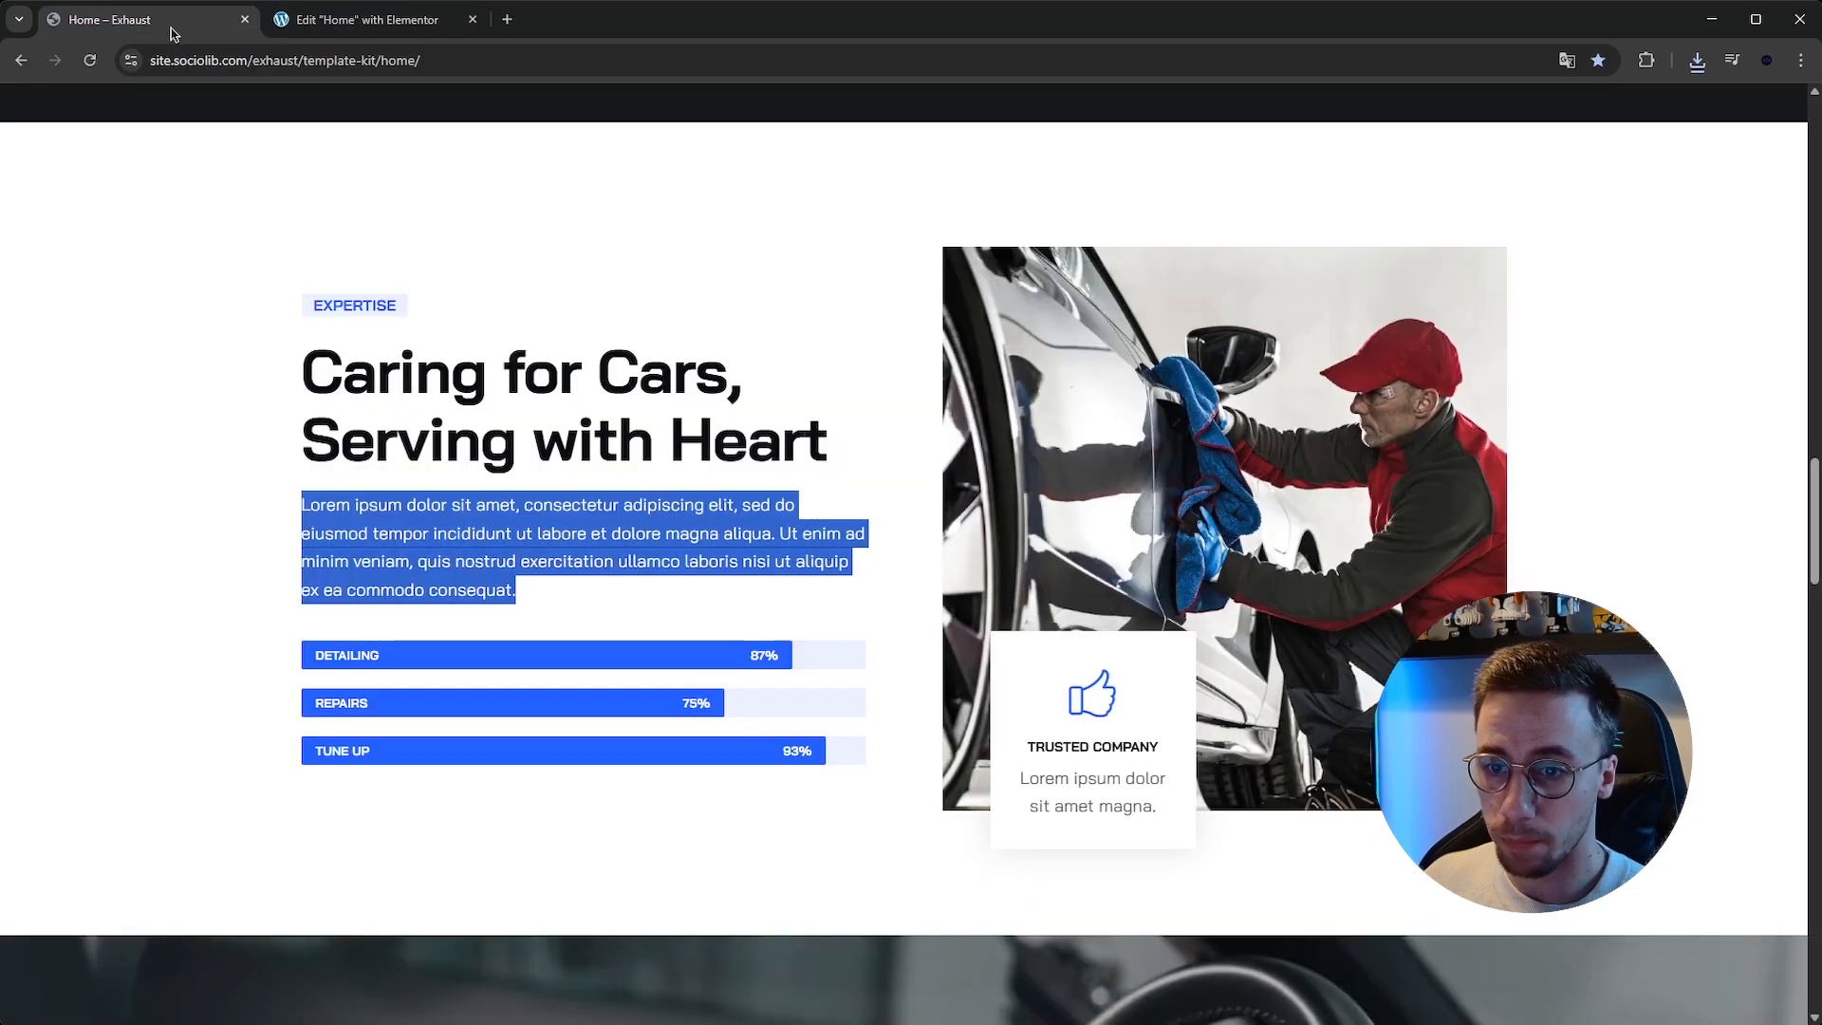
left_click(388, 609)
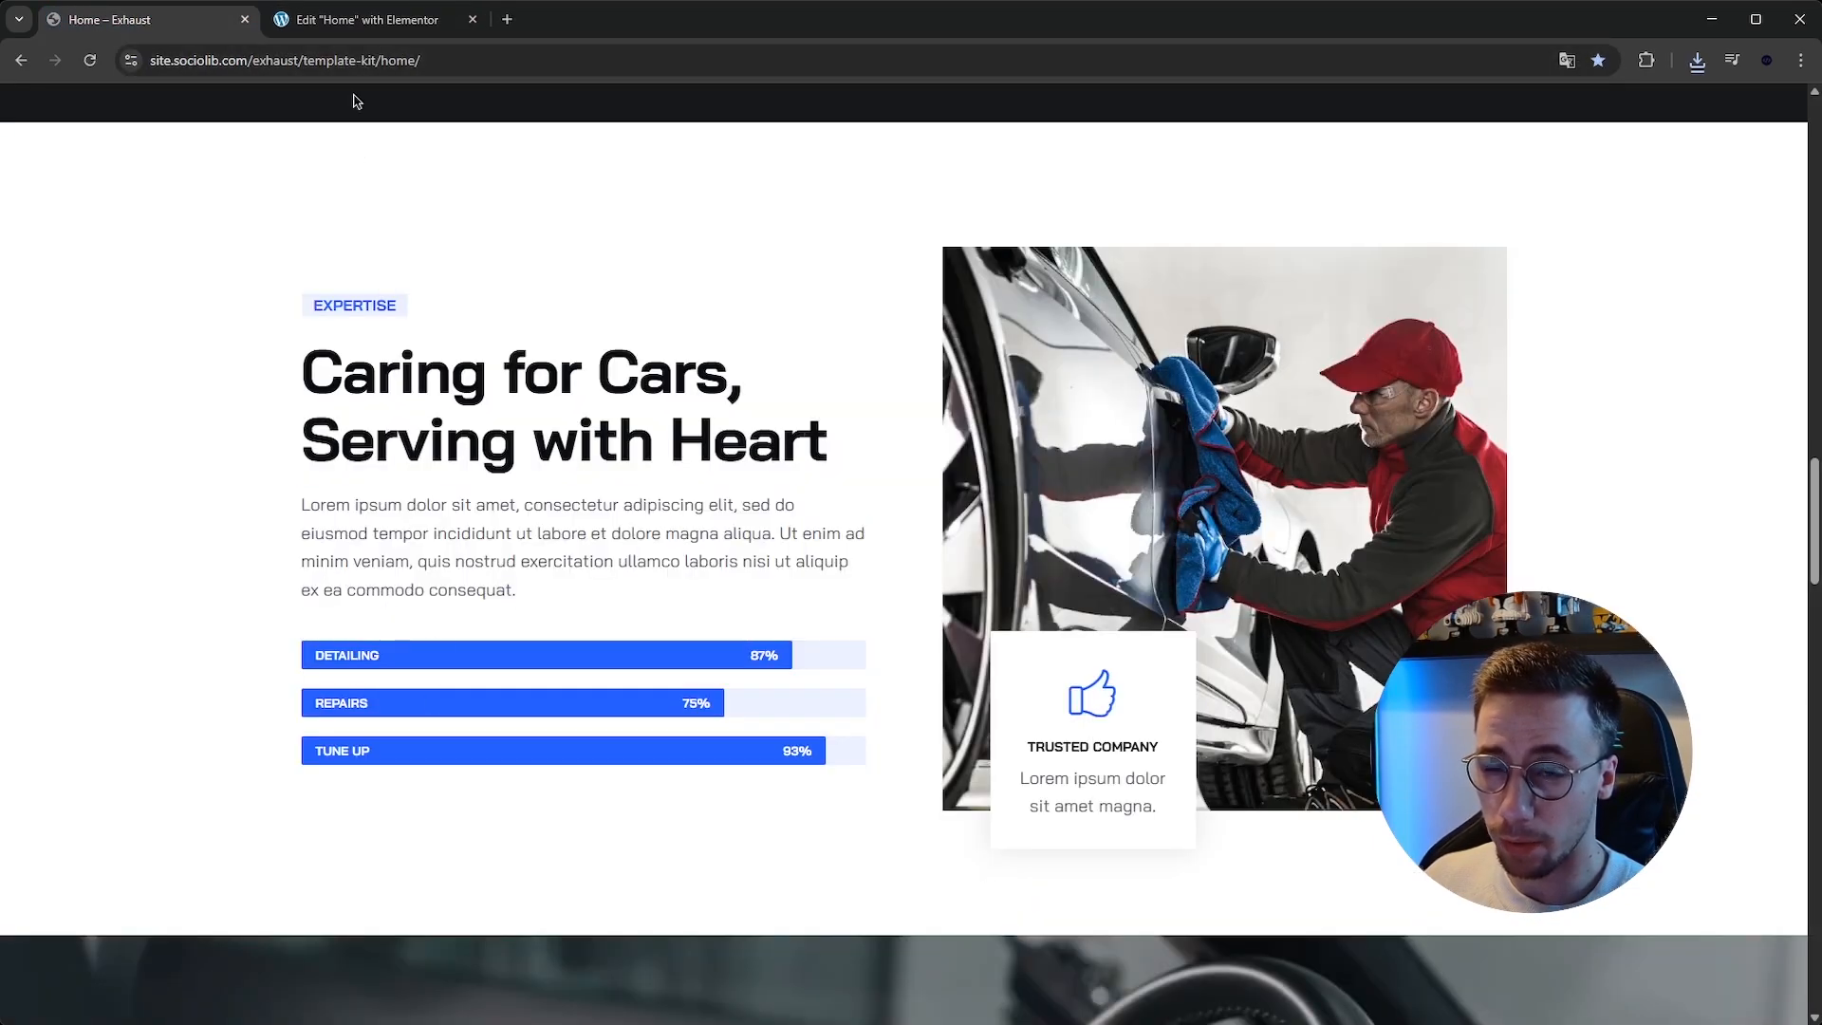
left_click(360, 19)
Search for the Progress Bar widget and add it below the paragraph.
left_click(84, 106)
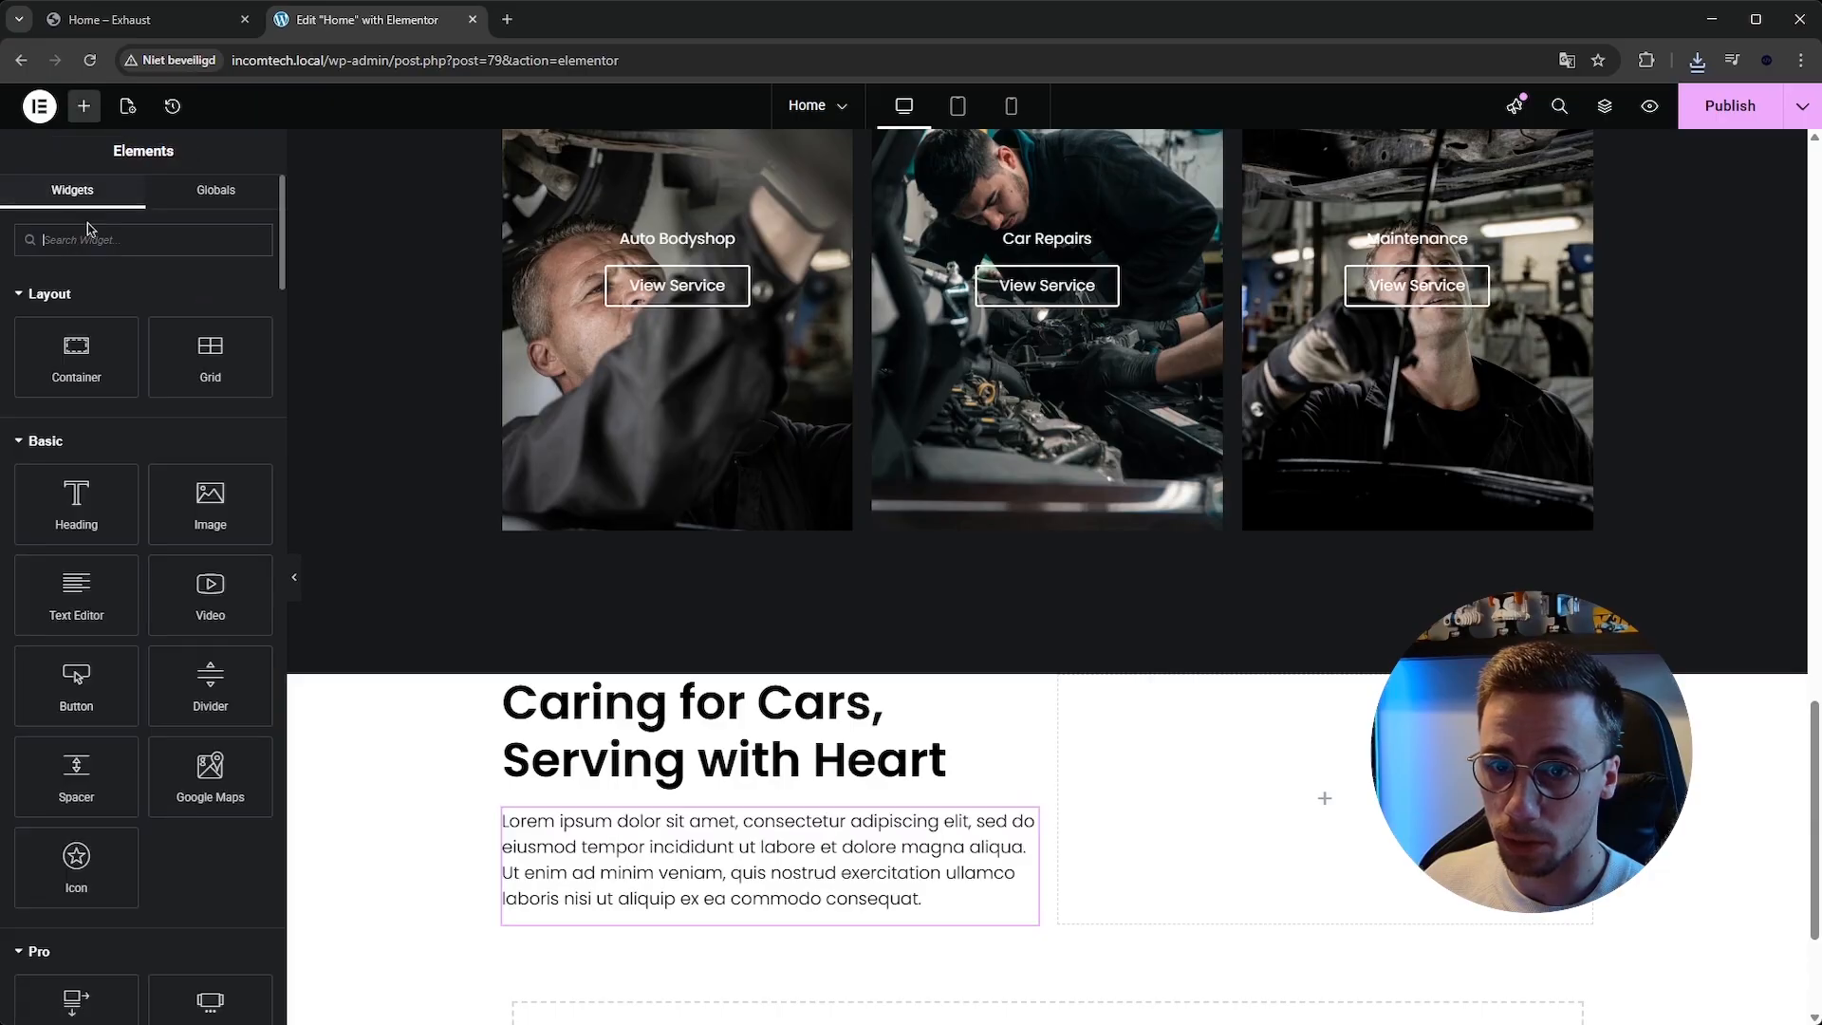
left_click(93, 238)
type("progress")
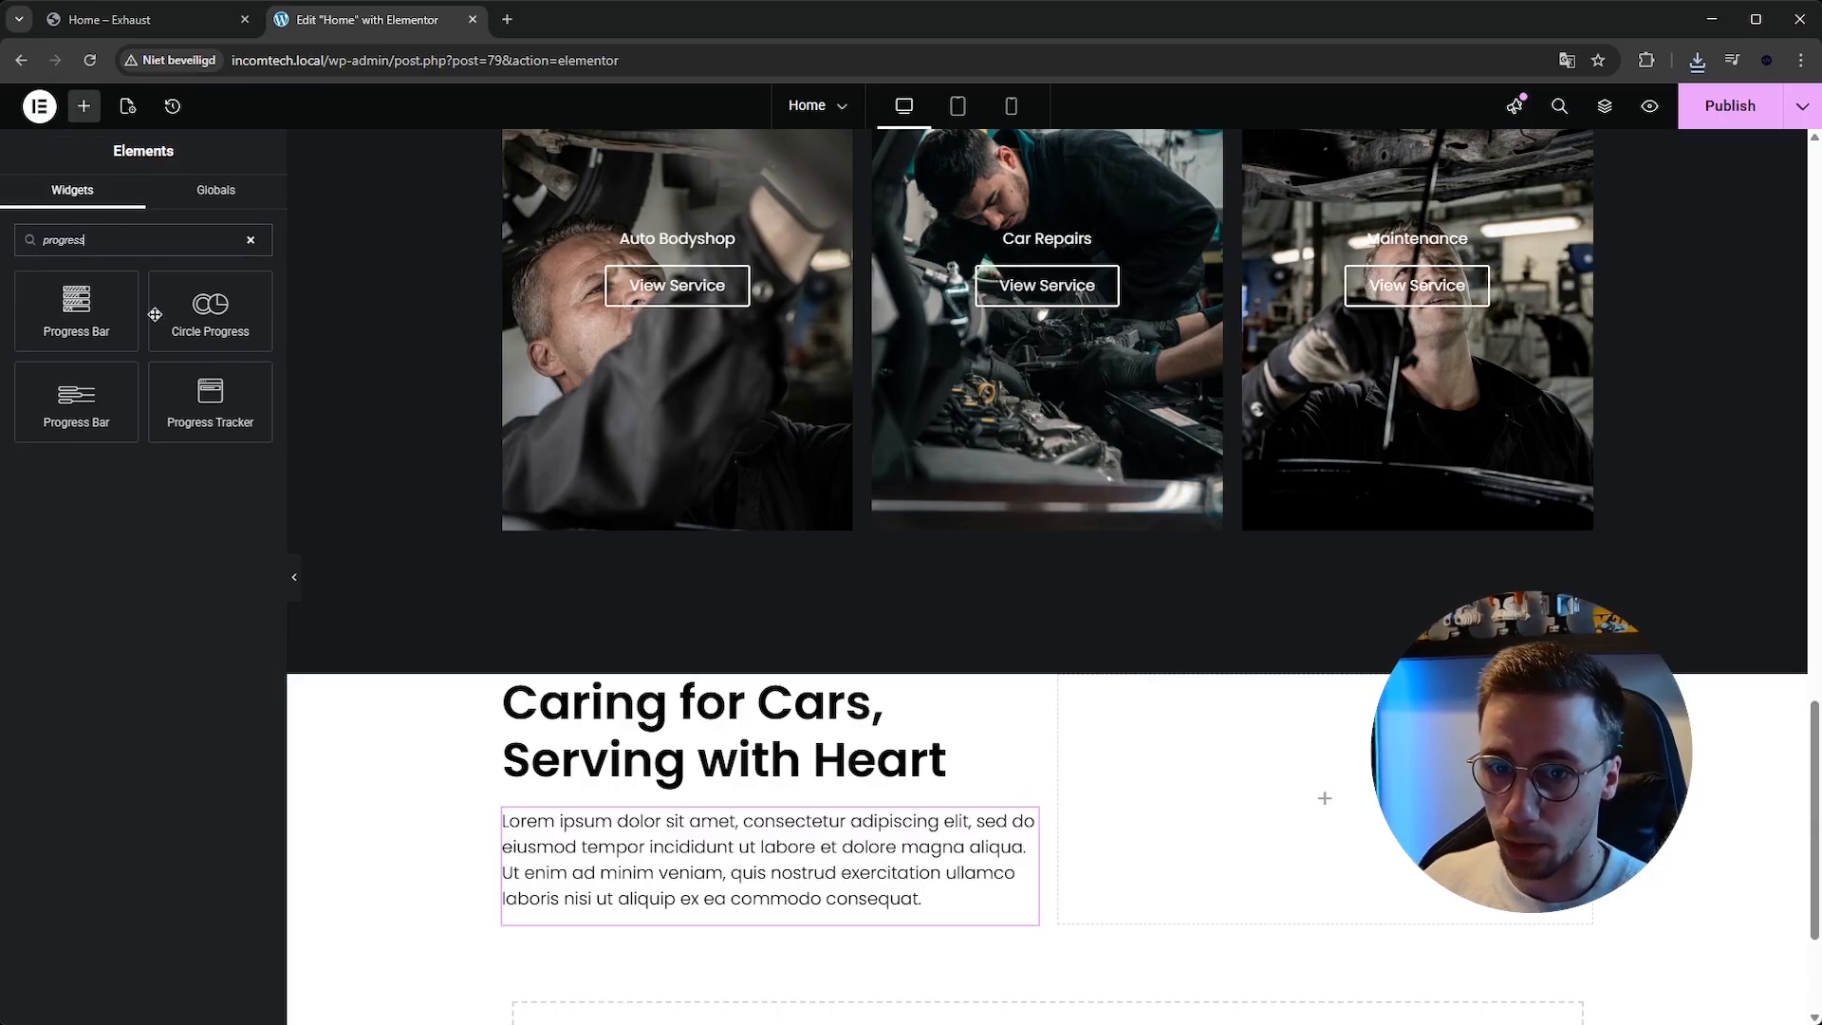
left_click_drag(93, 300, 795, 924)
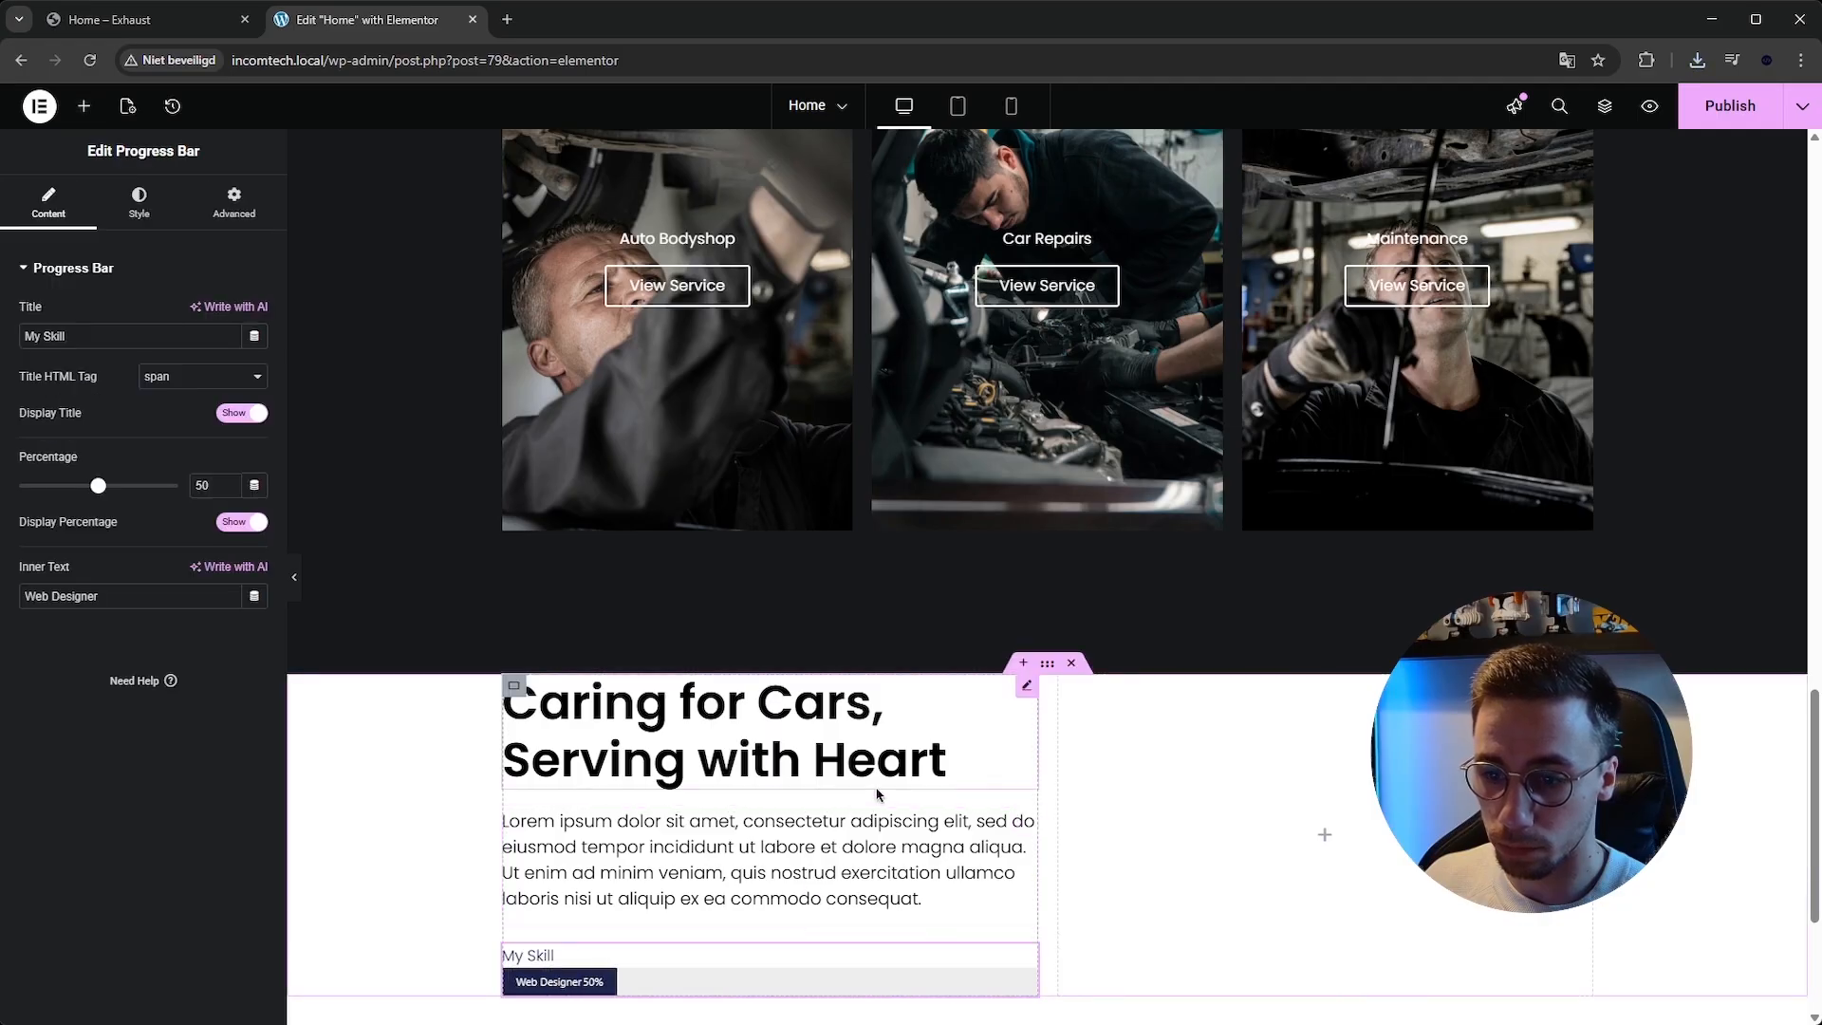
Clear the progress bar's title and set its inner text to Detailing.
scroll(875, 801, "down", 3)
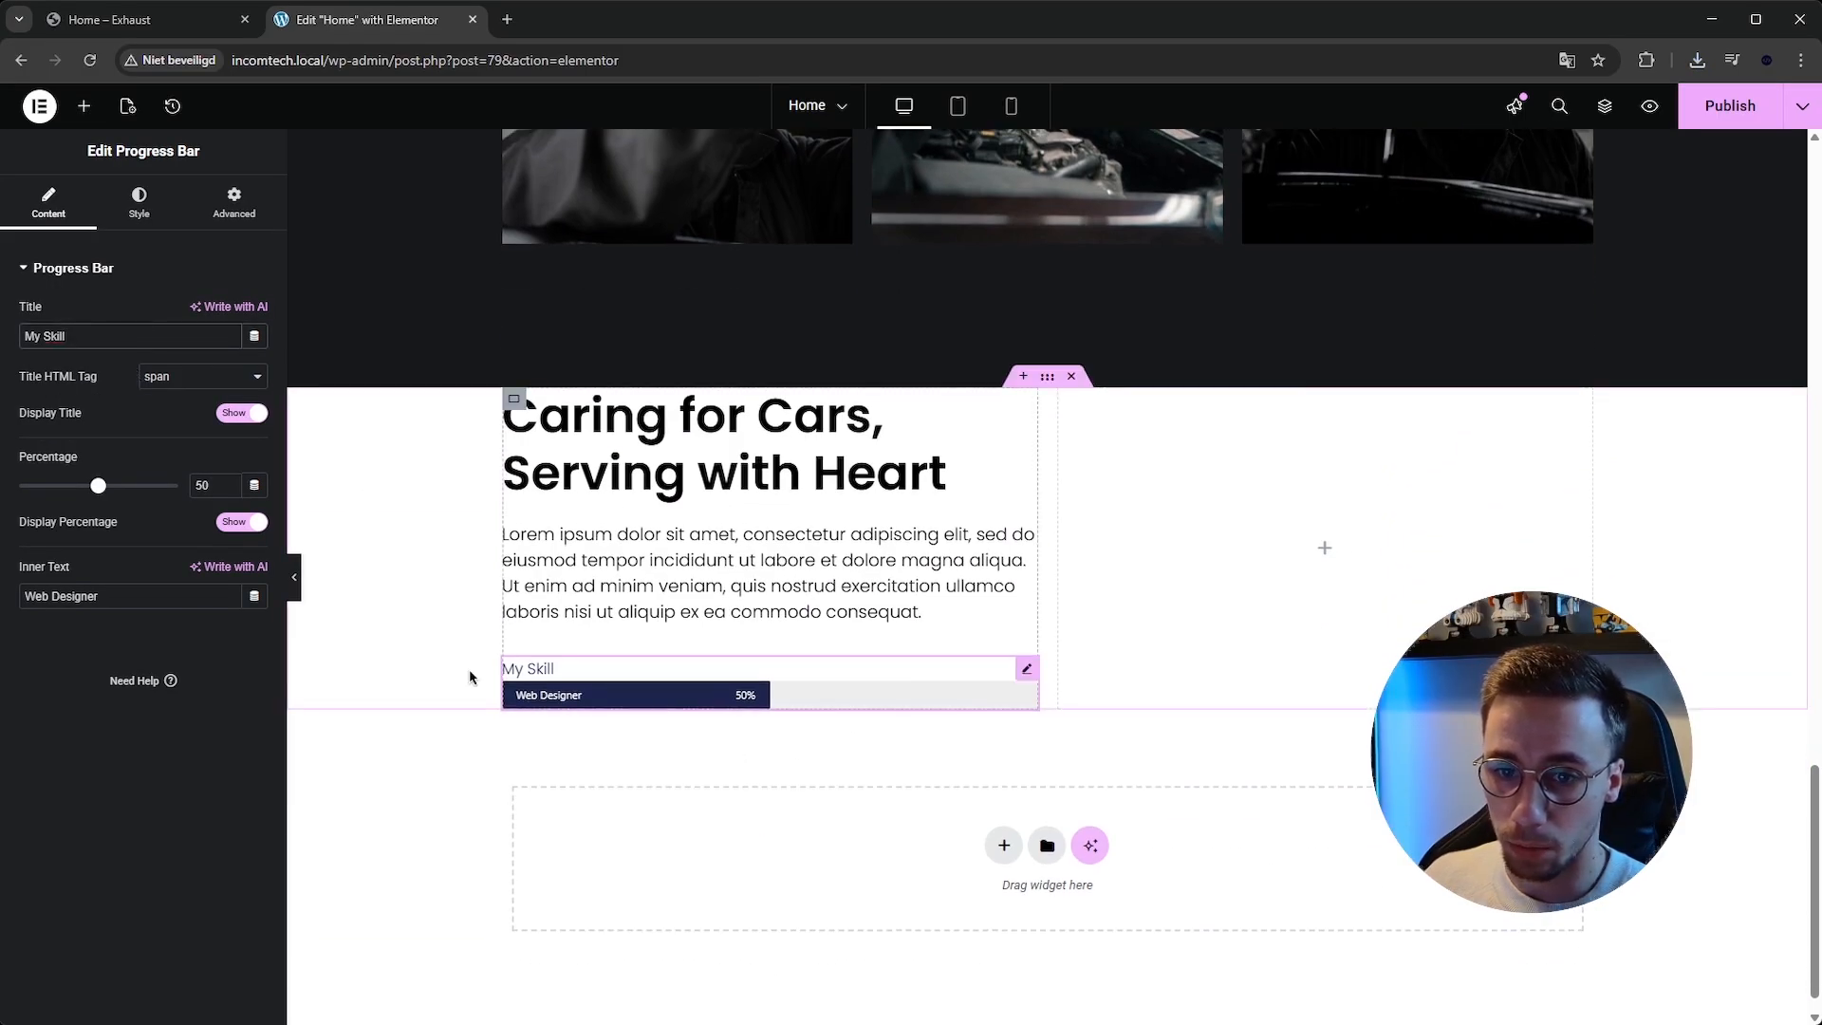
left_click(72, 19)
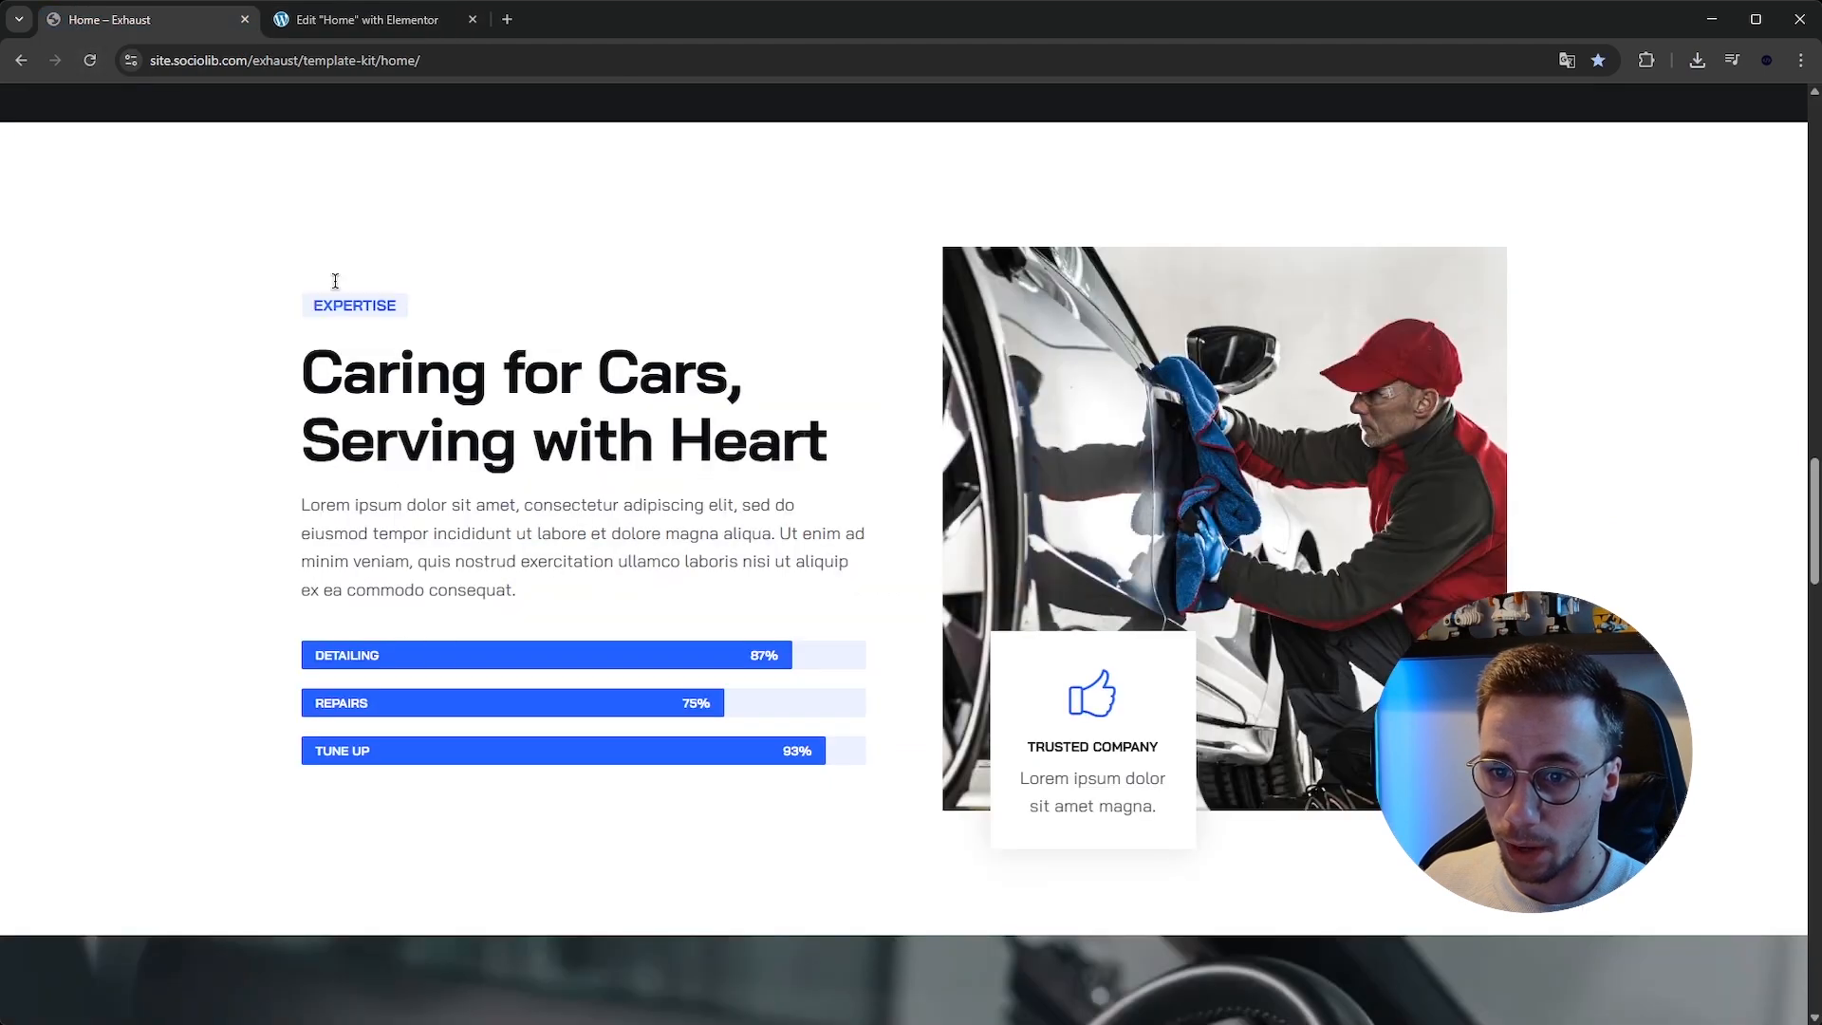
left_click(356, 19)
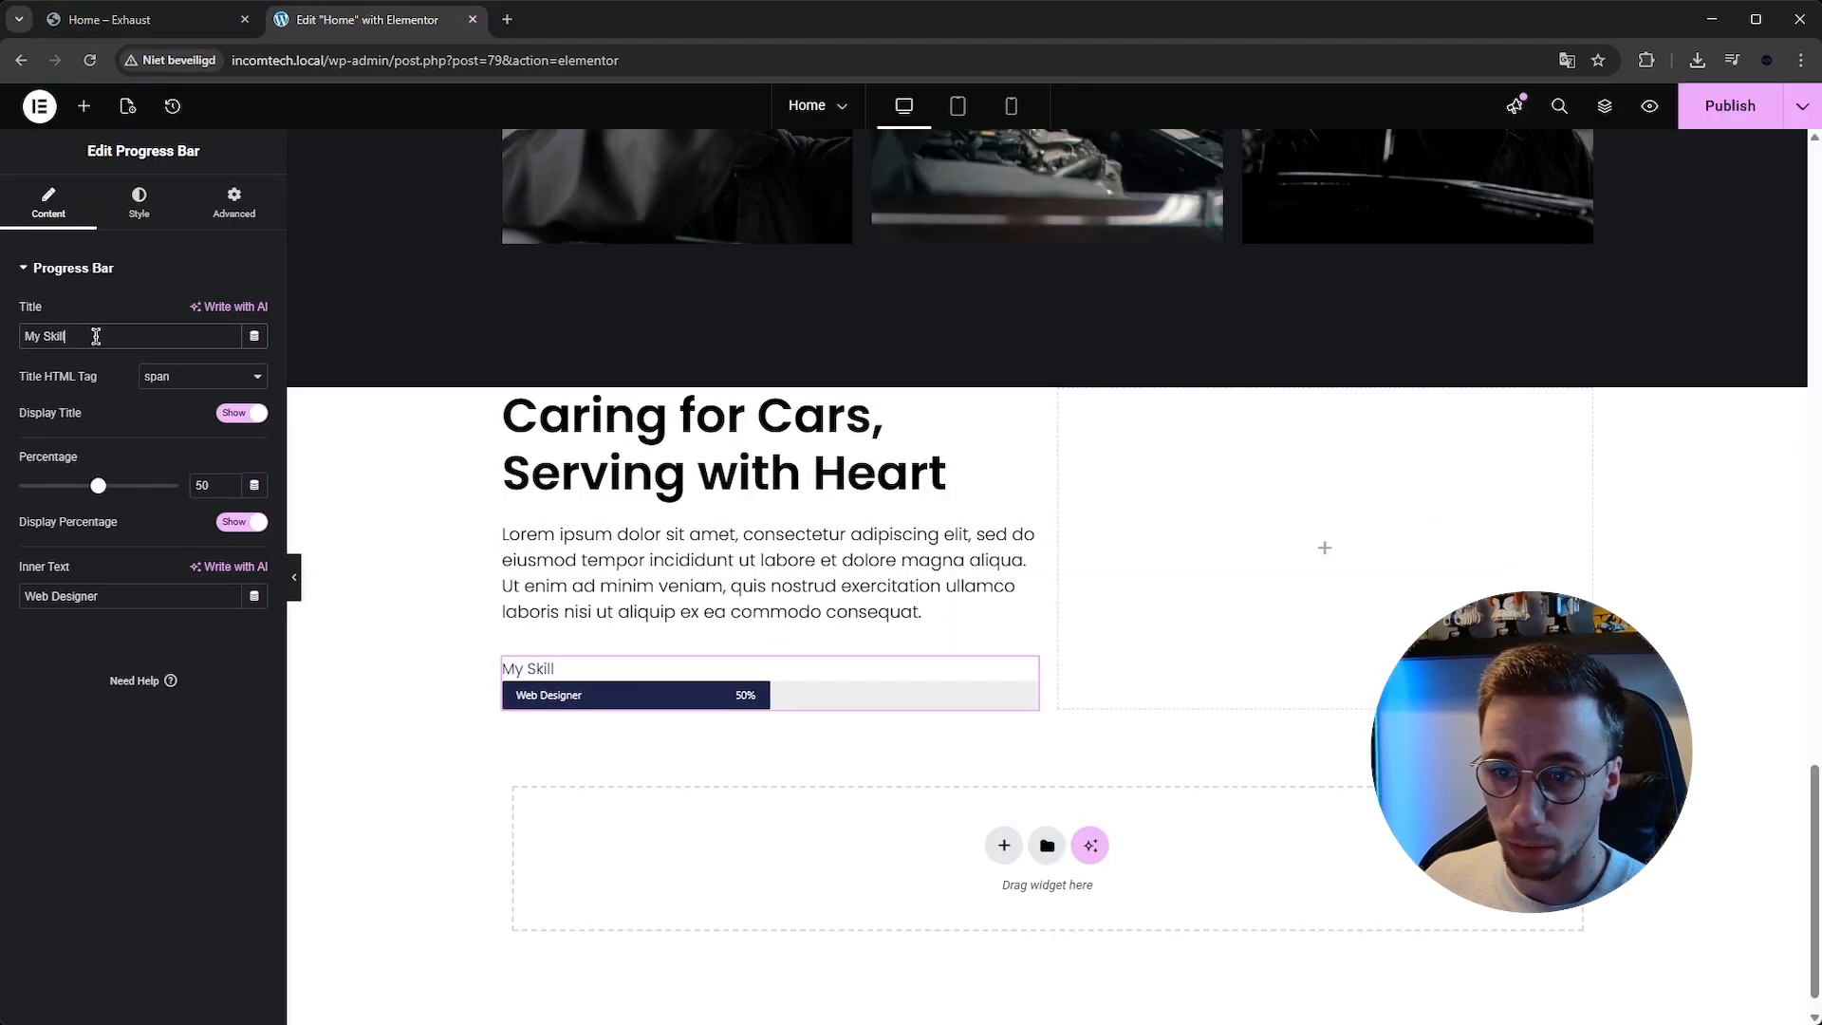
key("ctrl+a")
key("BackSpace")
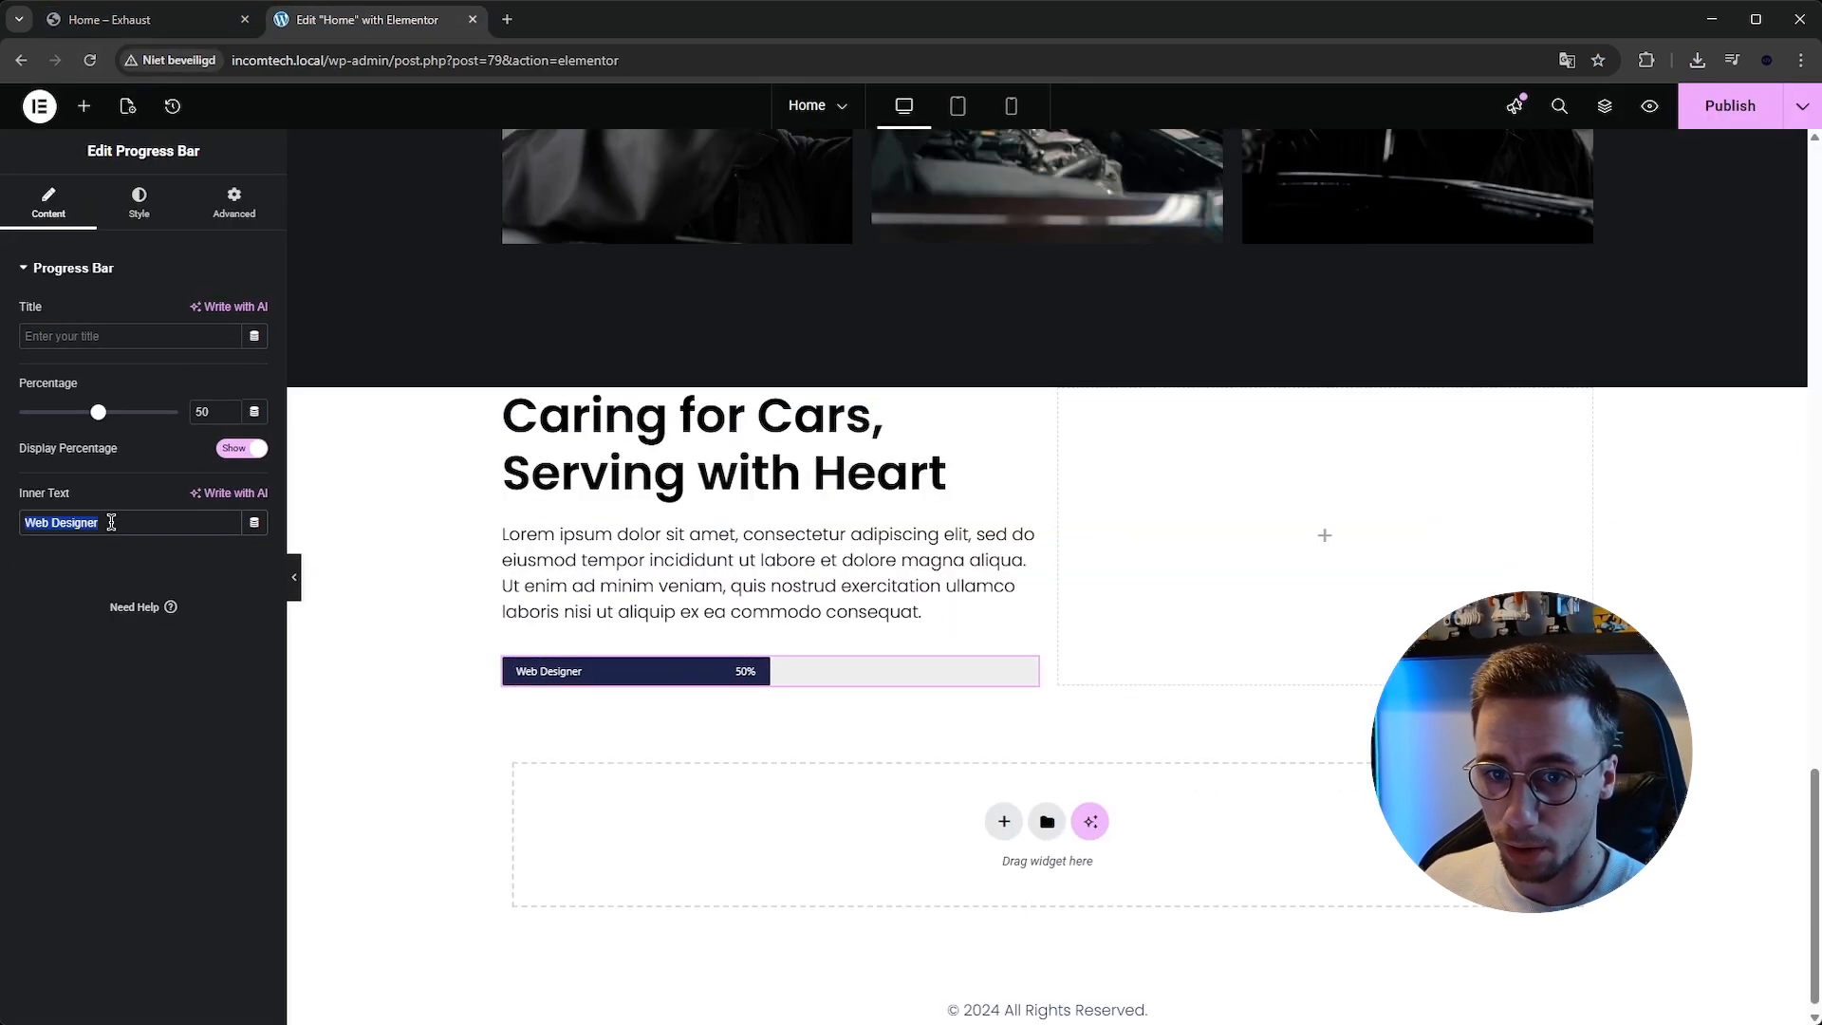
type("Detailing")
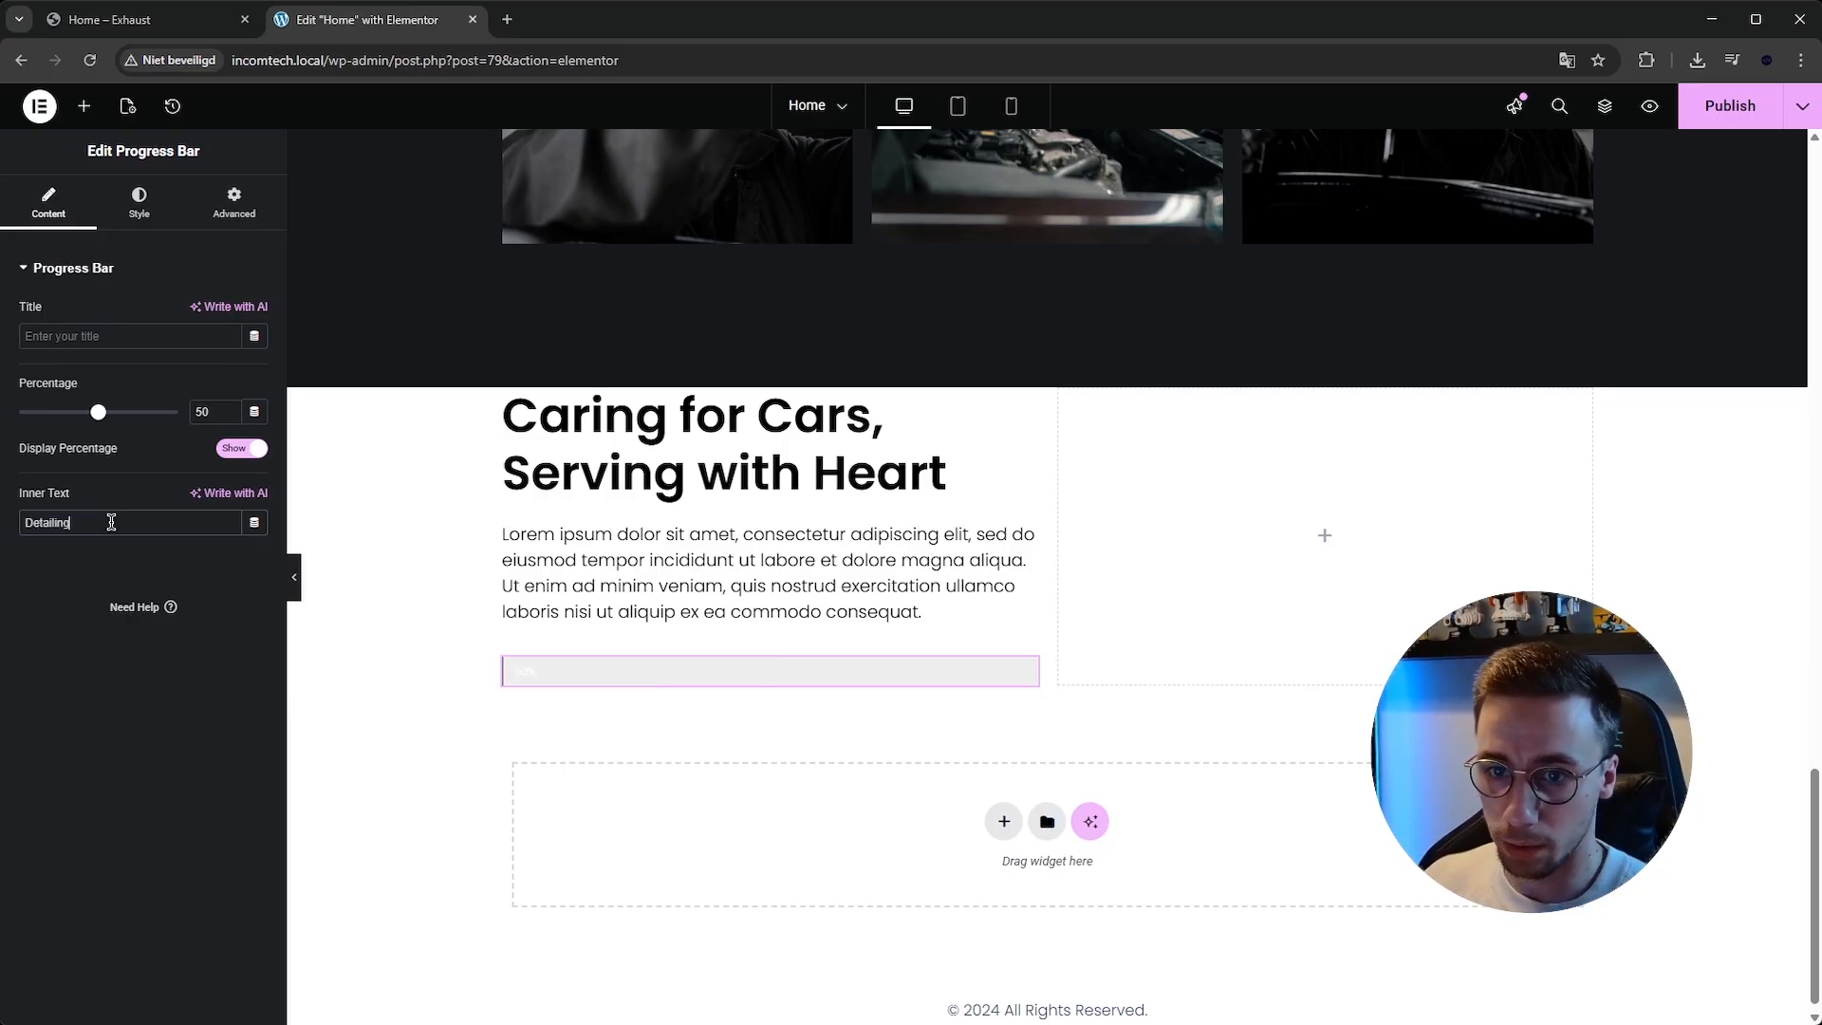
Set the Detailing progress bar's percentage to 87.
left_click(190, 19)
left_click(356, 19)
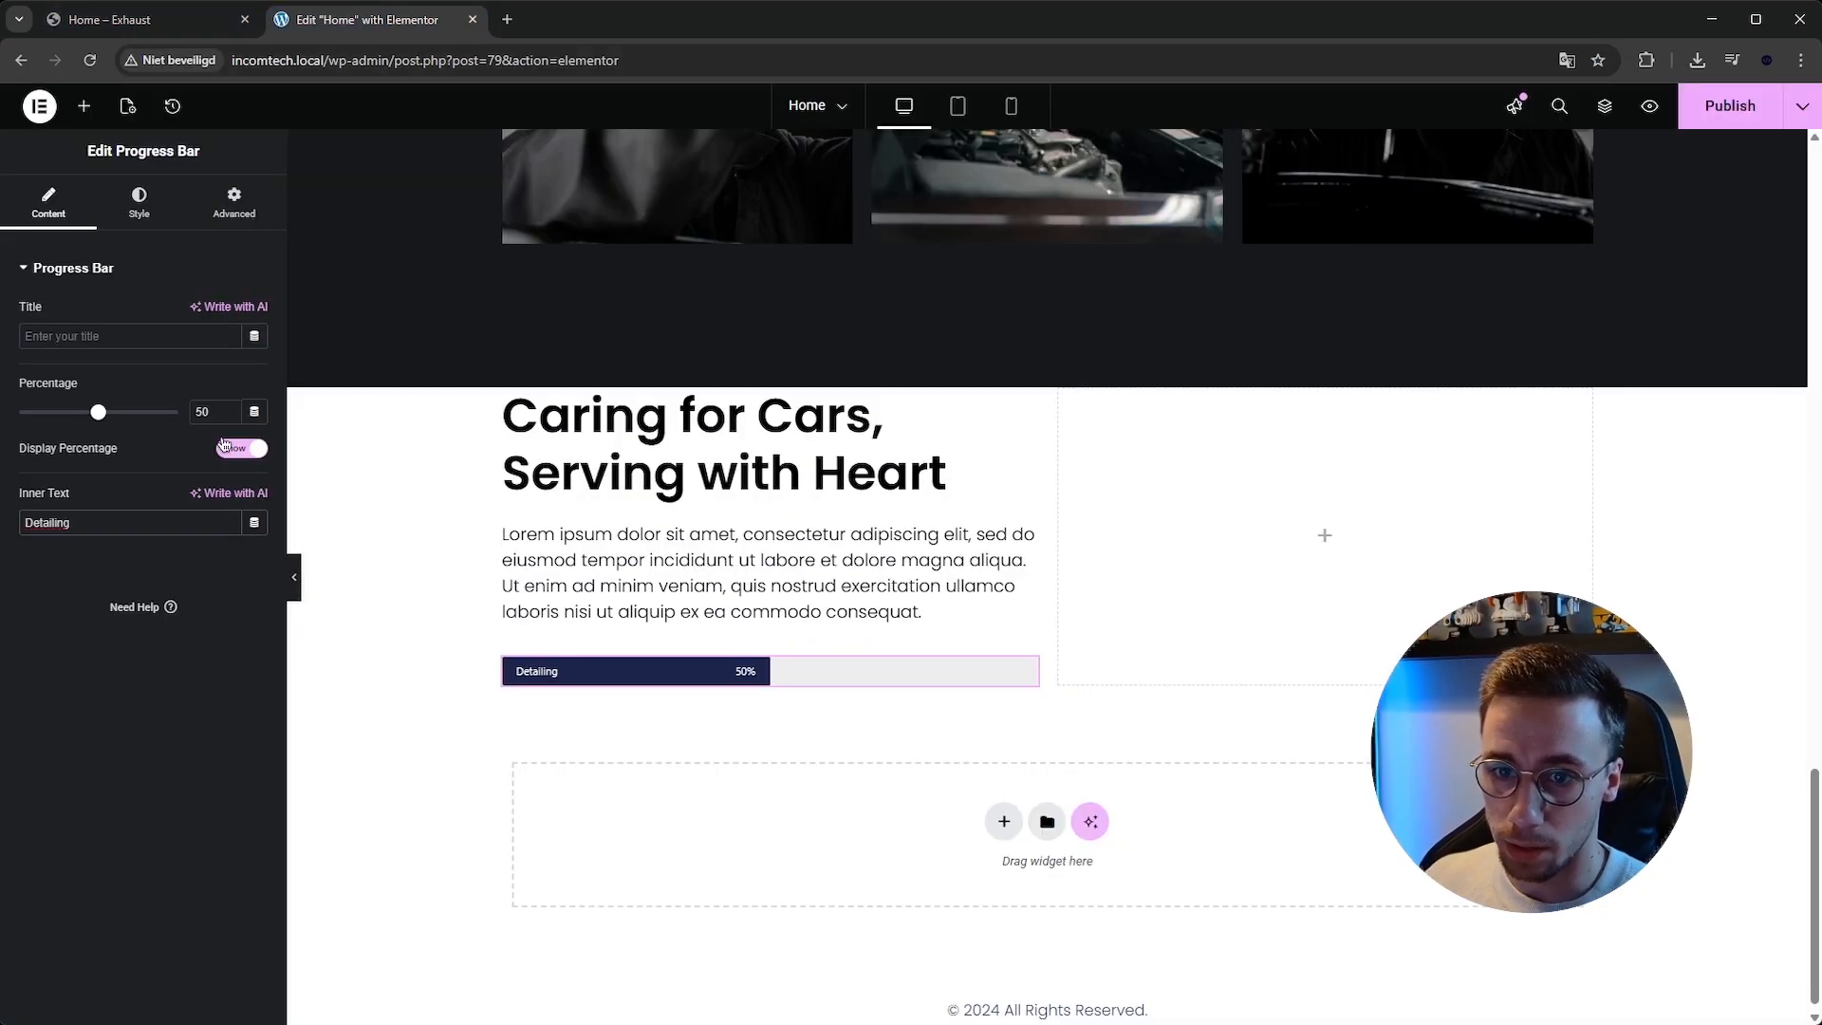
type("87")
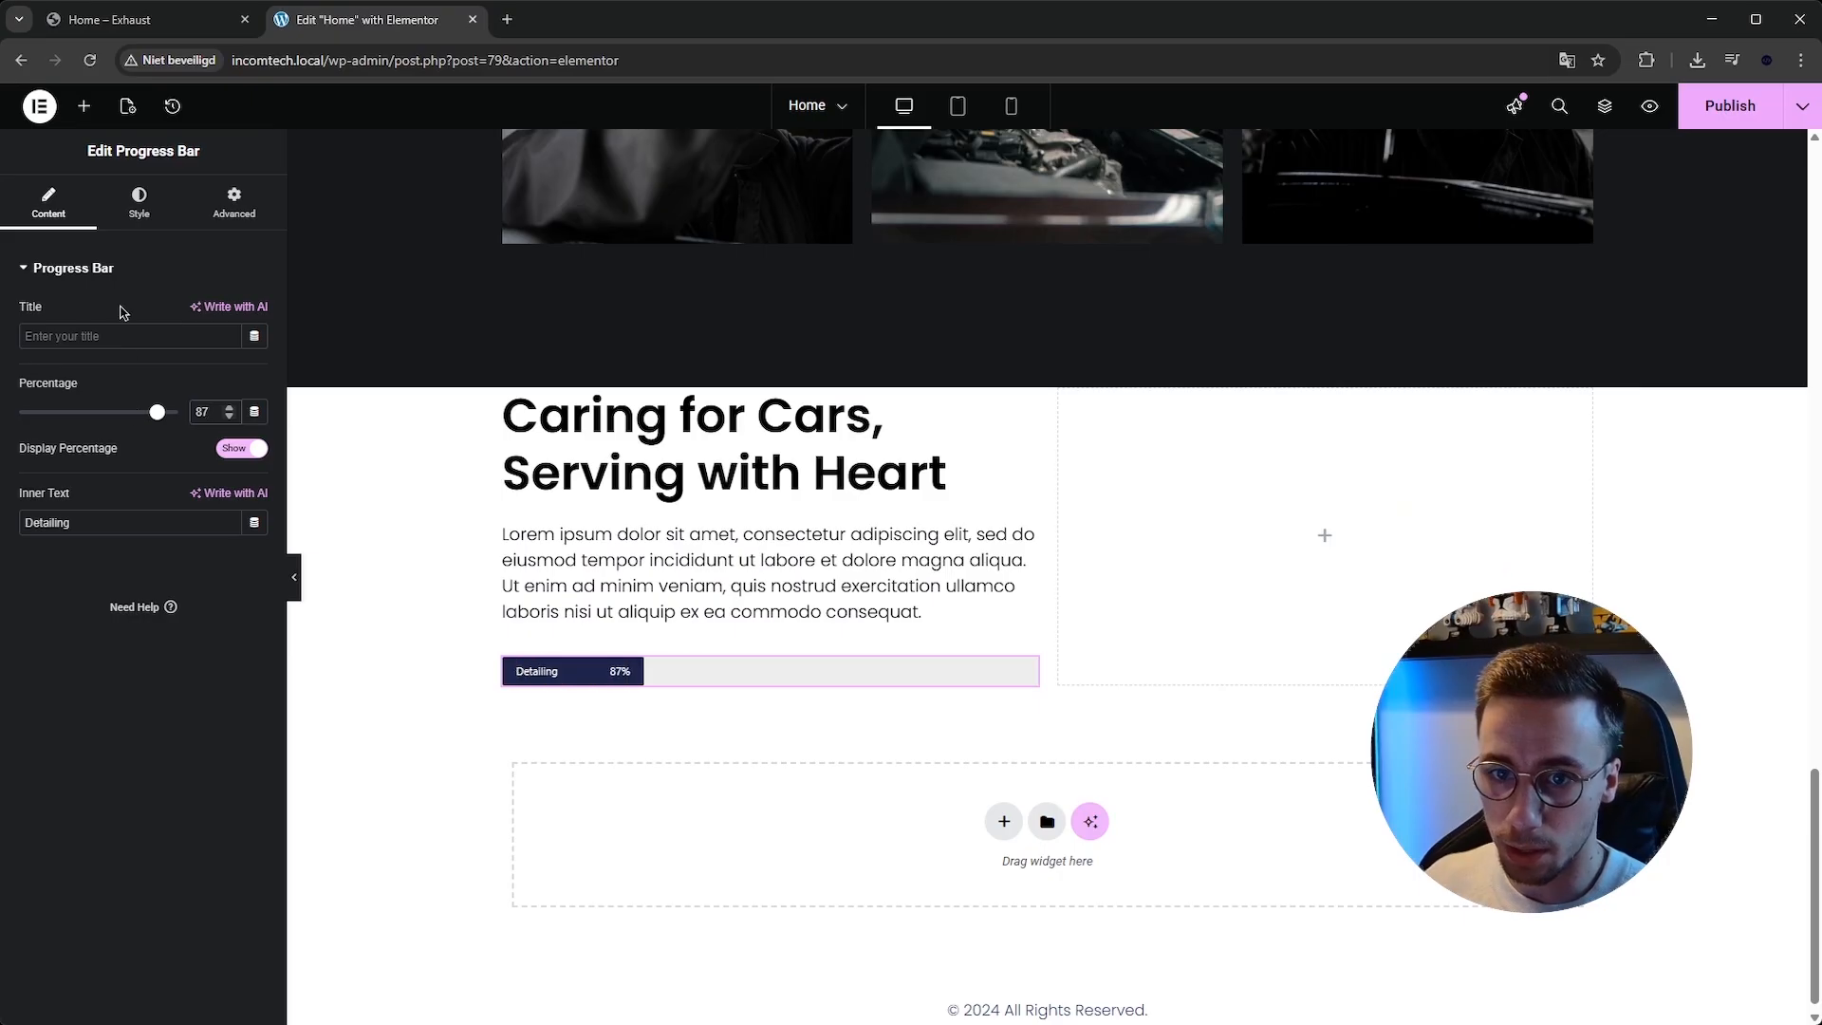
Set the progress bar's percentage color to the global blue color.
left_click(138, 220)
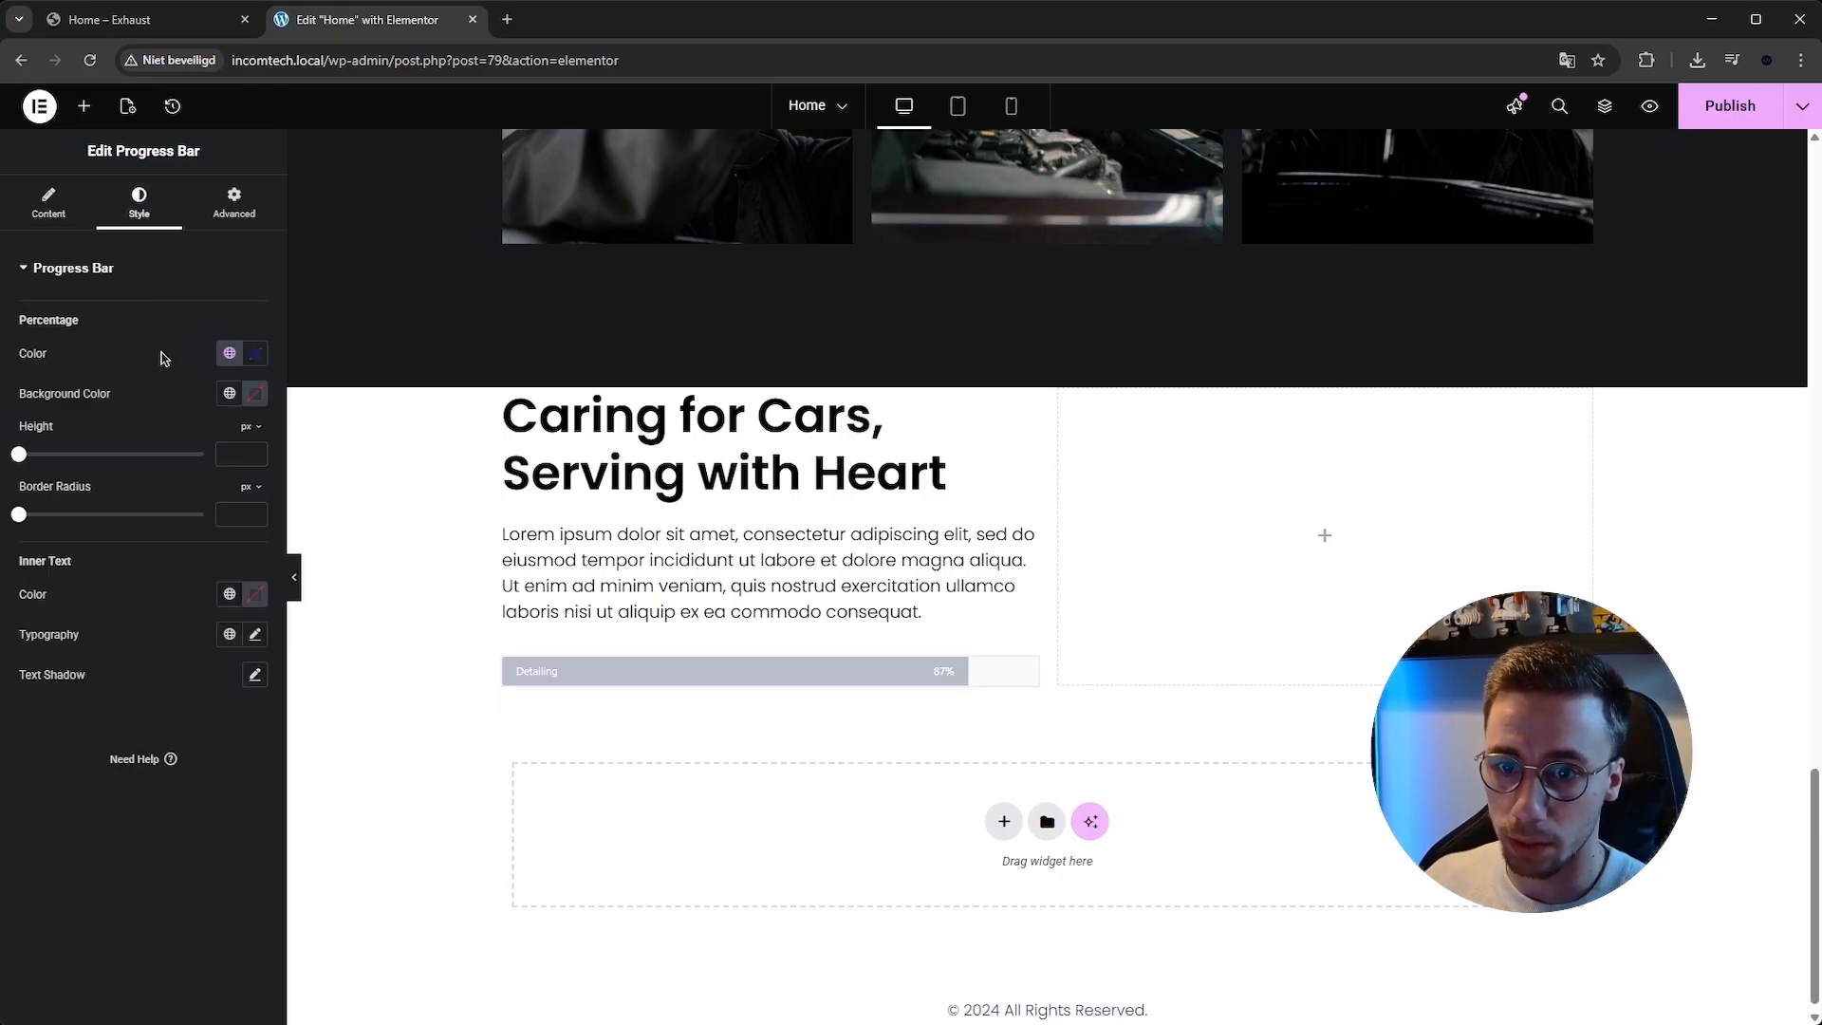
left_click(230, 353)
left_click(160, 557)
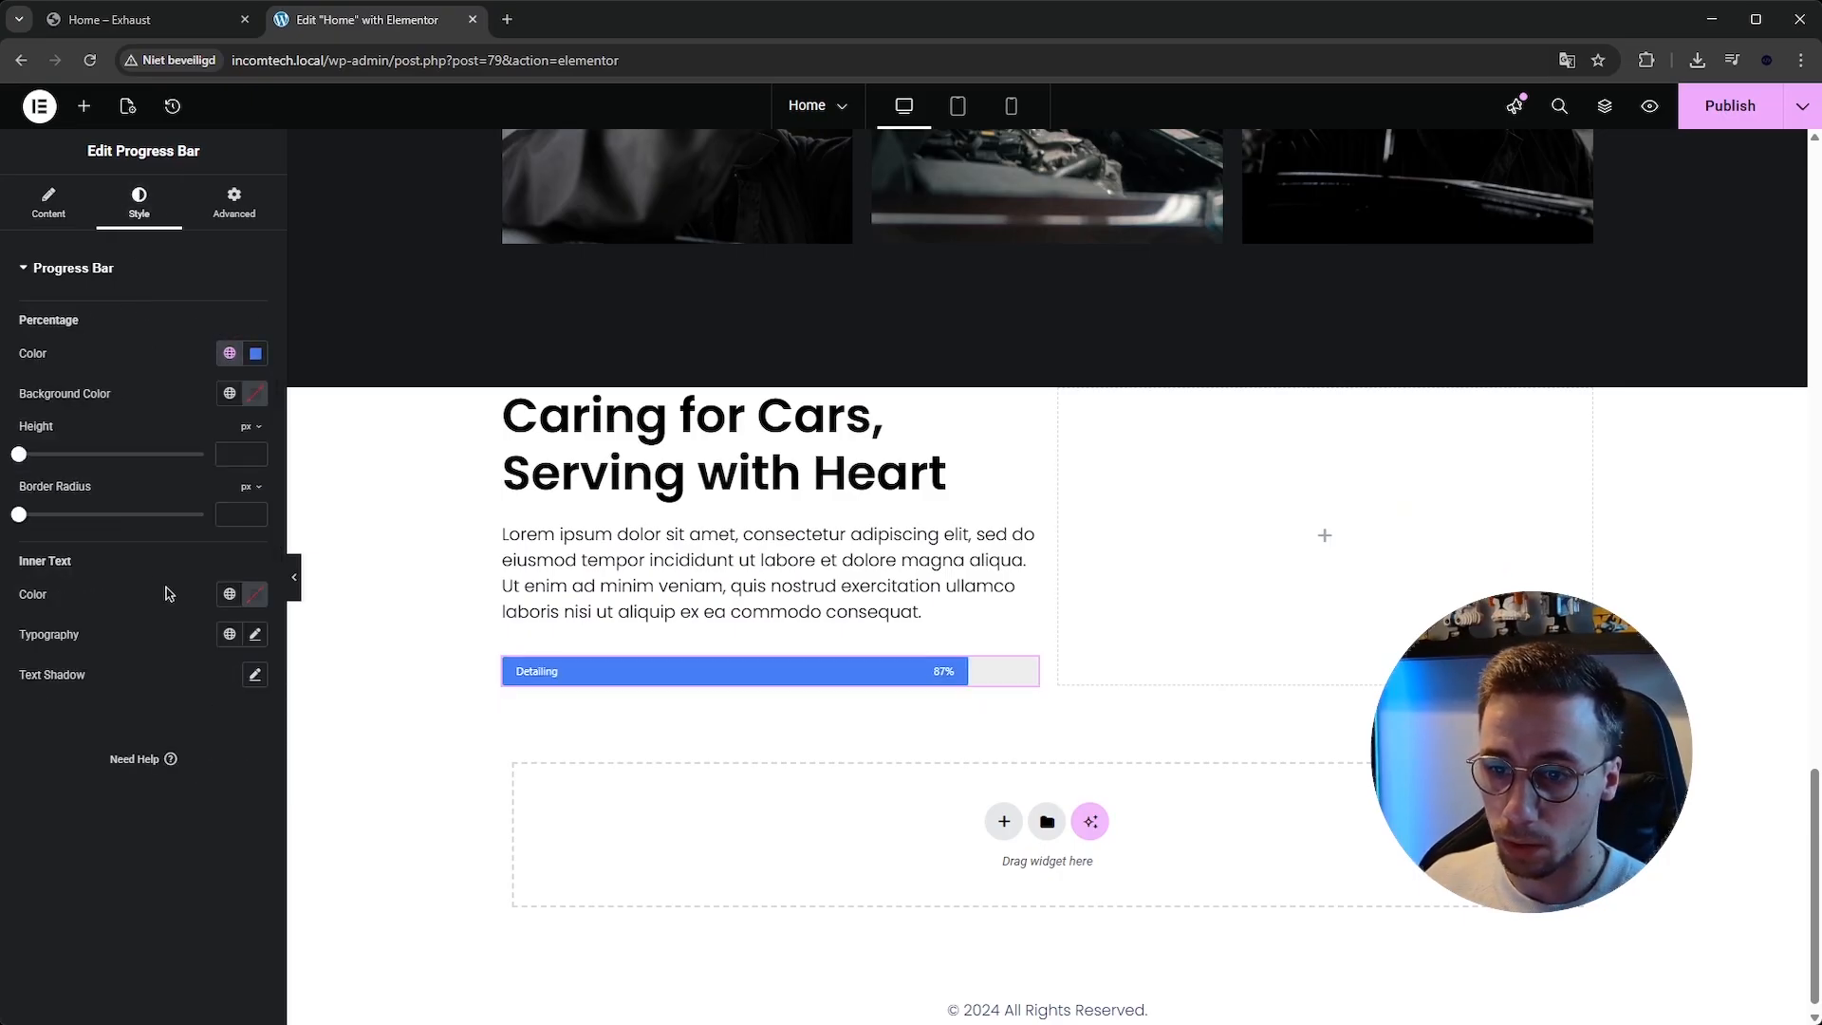
Set the inner text typography to Poppins, size 16 px.
left_click(254, 632)
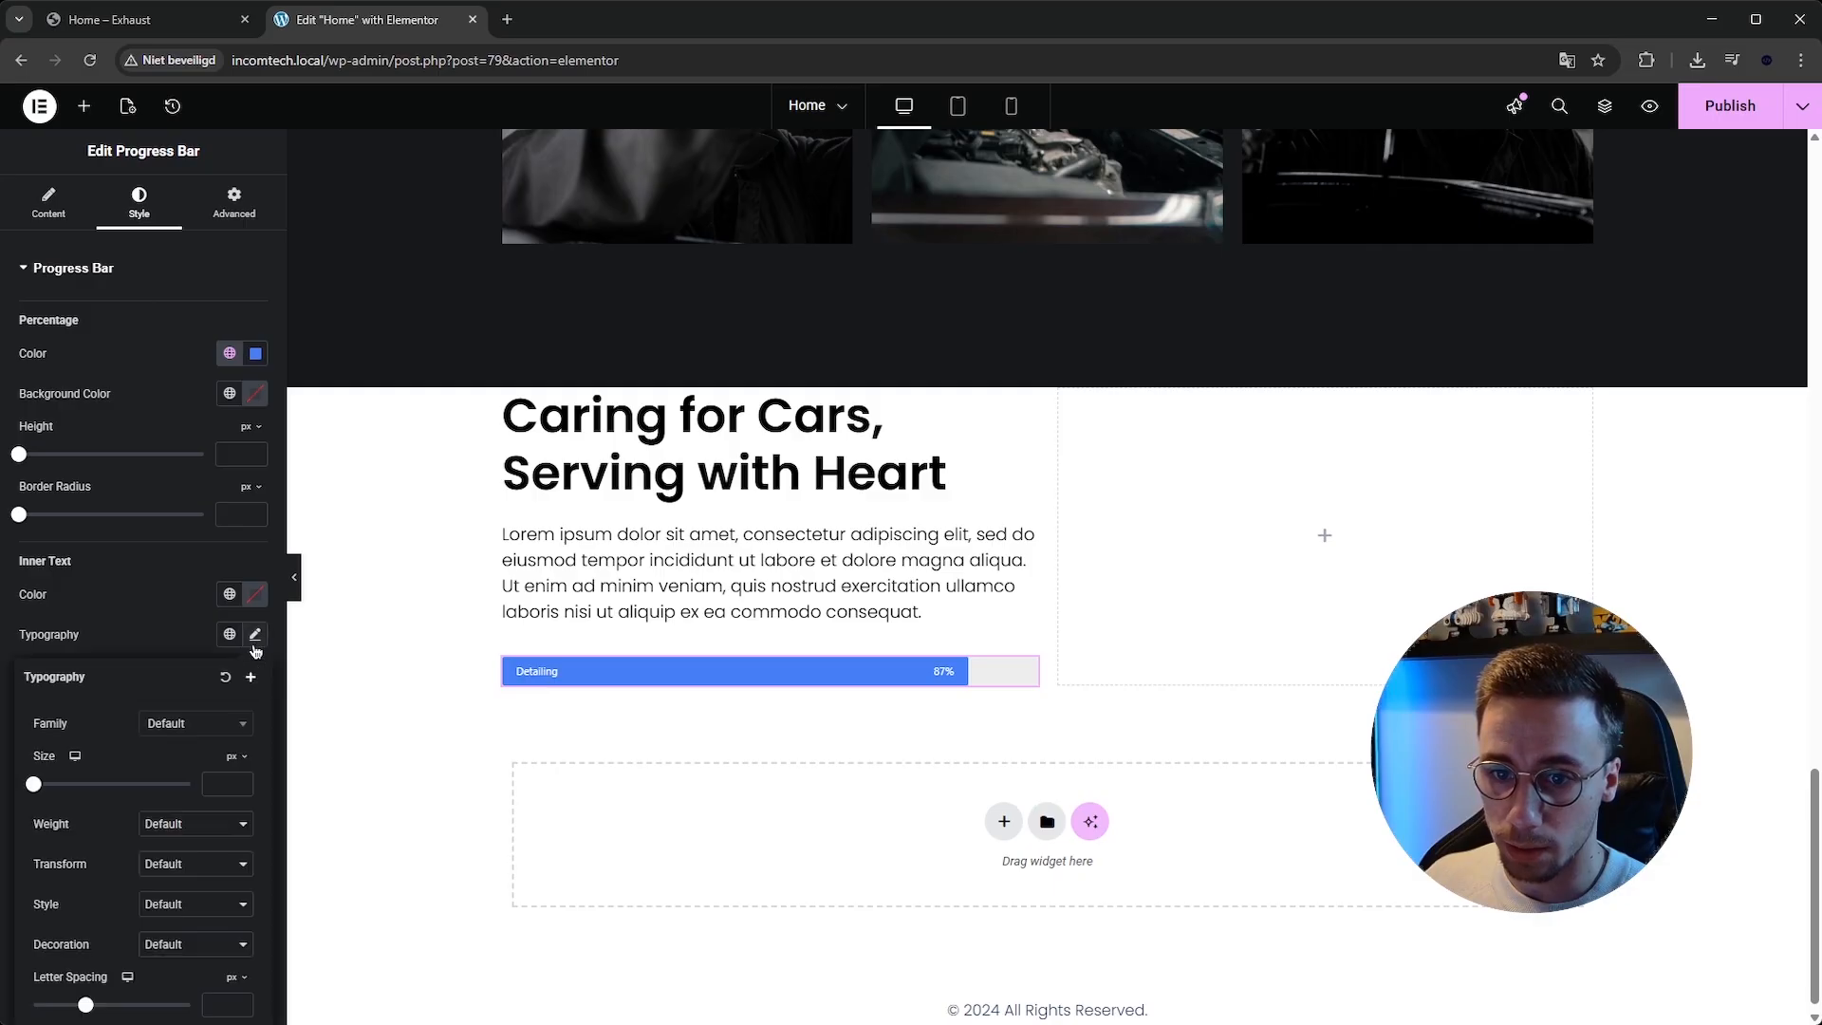
left_click(207, 725)
type("poppins")
key("Return")
left_click(210, 785)
type("16")
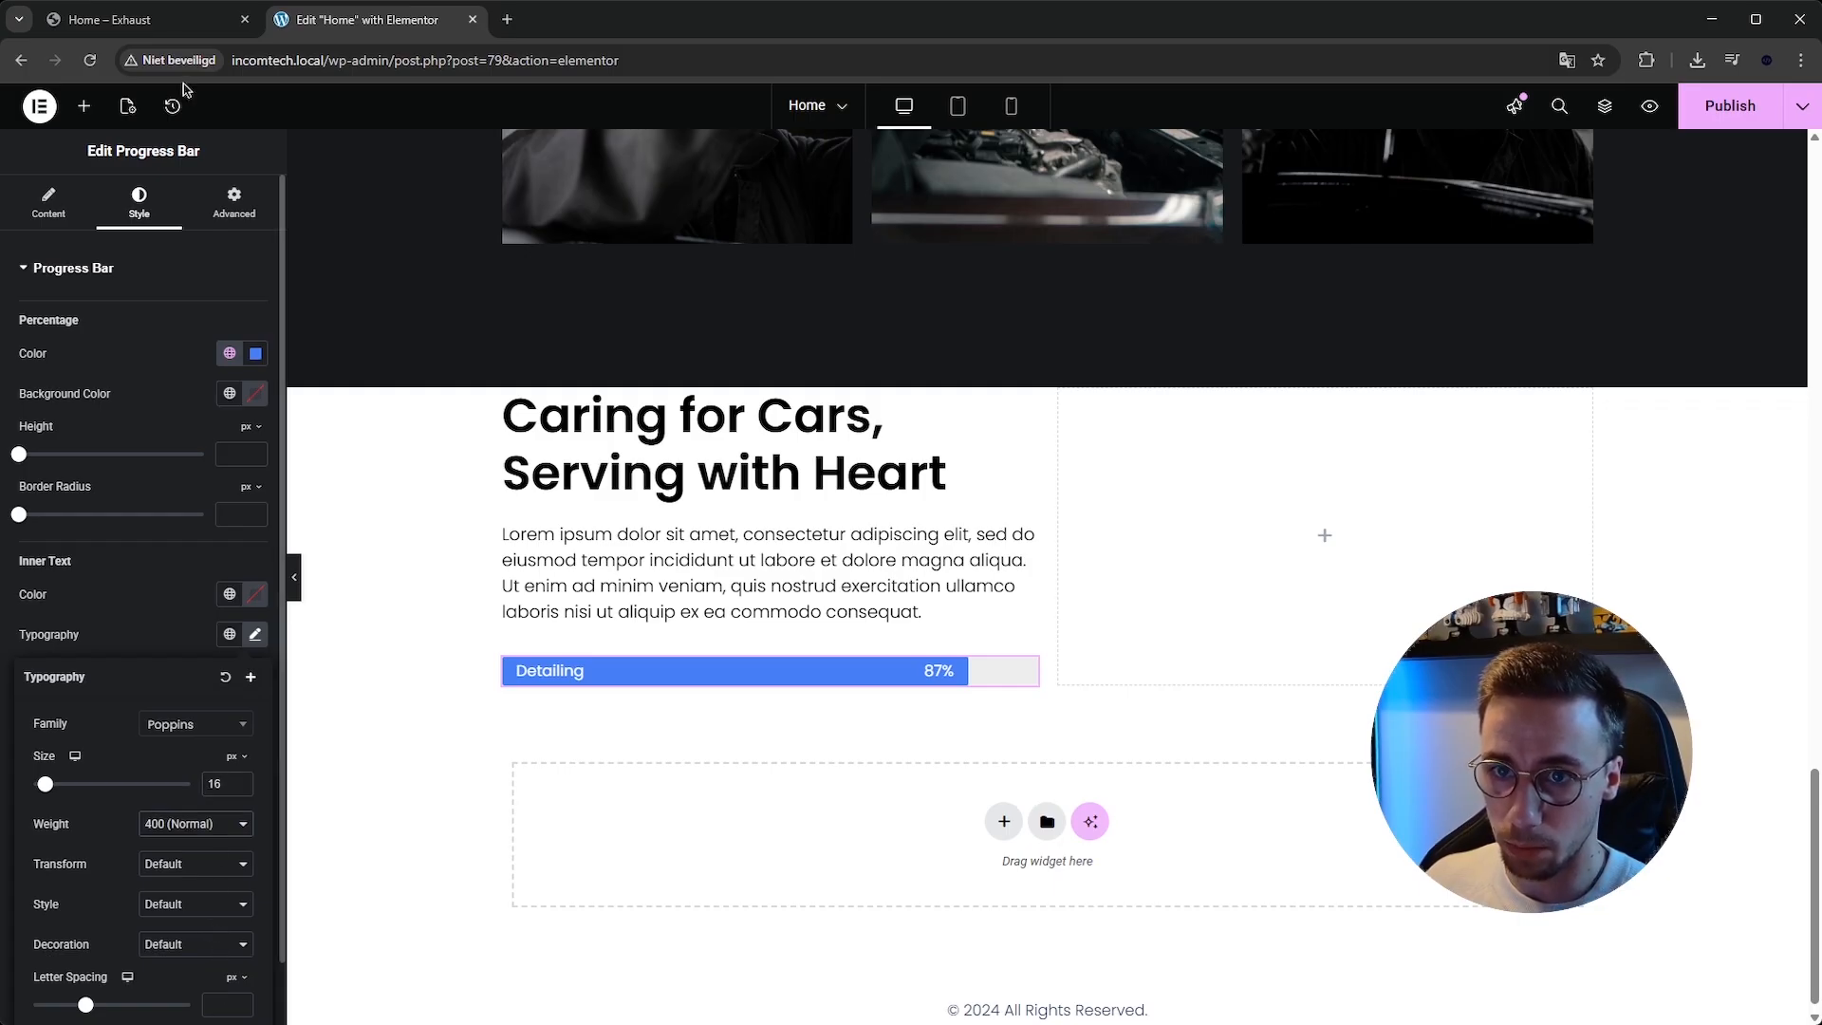
Duplicate the progress bar to make three bars in total, deleting the extra fourth copy.
left_click(152, 19)
left_click(370, 31)
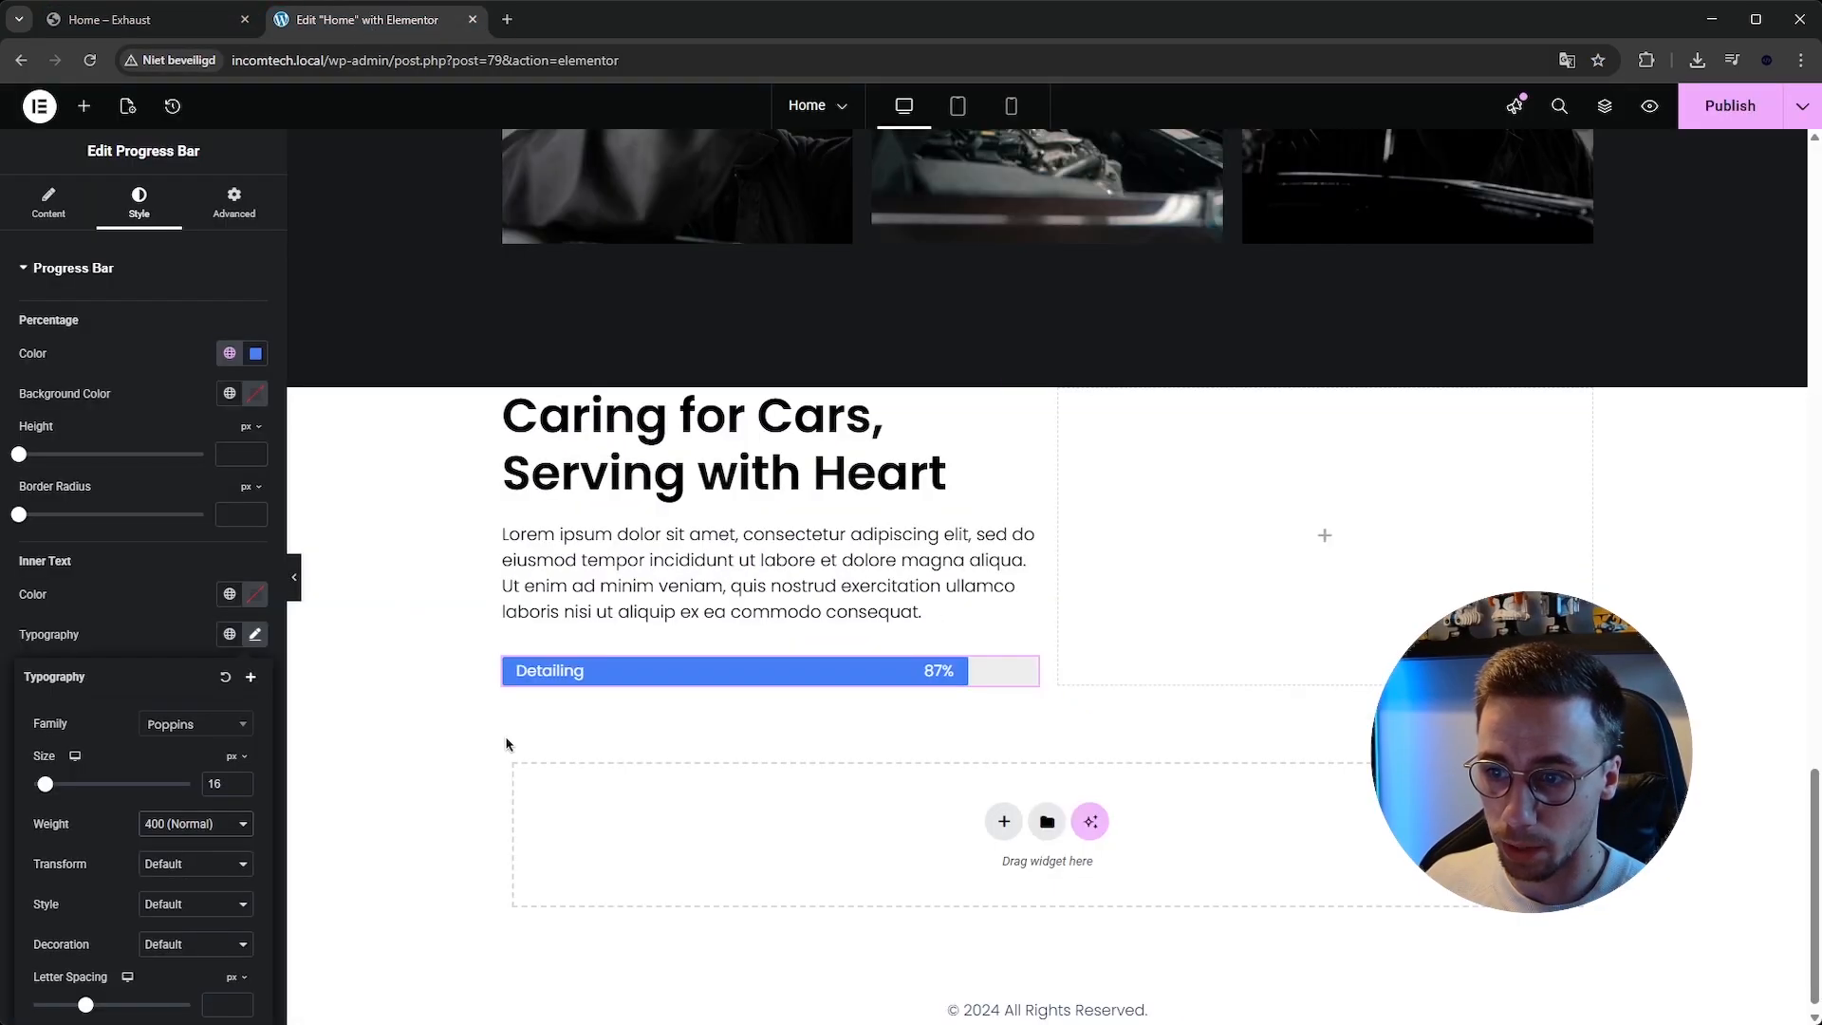
right_click(608, 676)
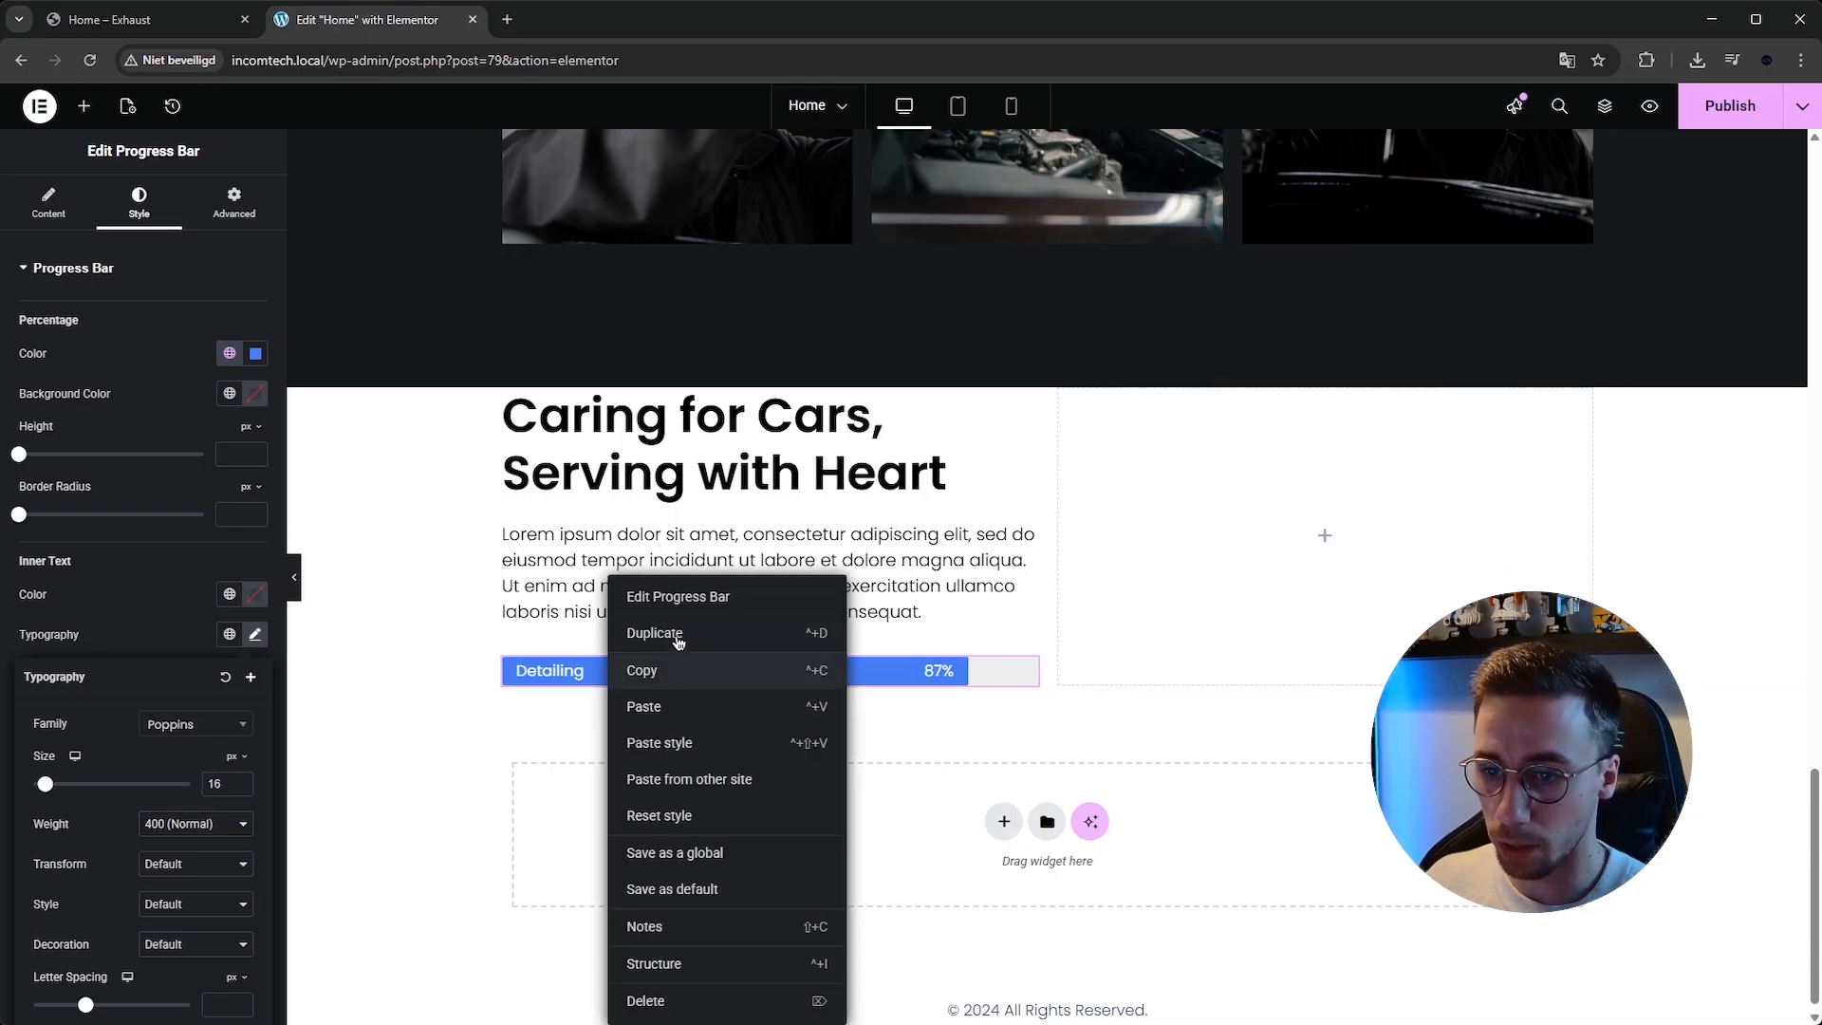
left_click(679, 633)
right_click(685, 714)
left_click(728, 634)
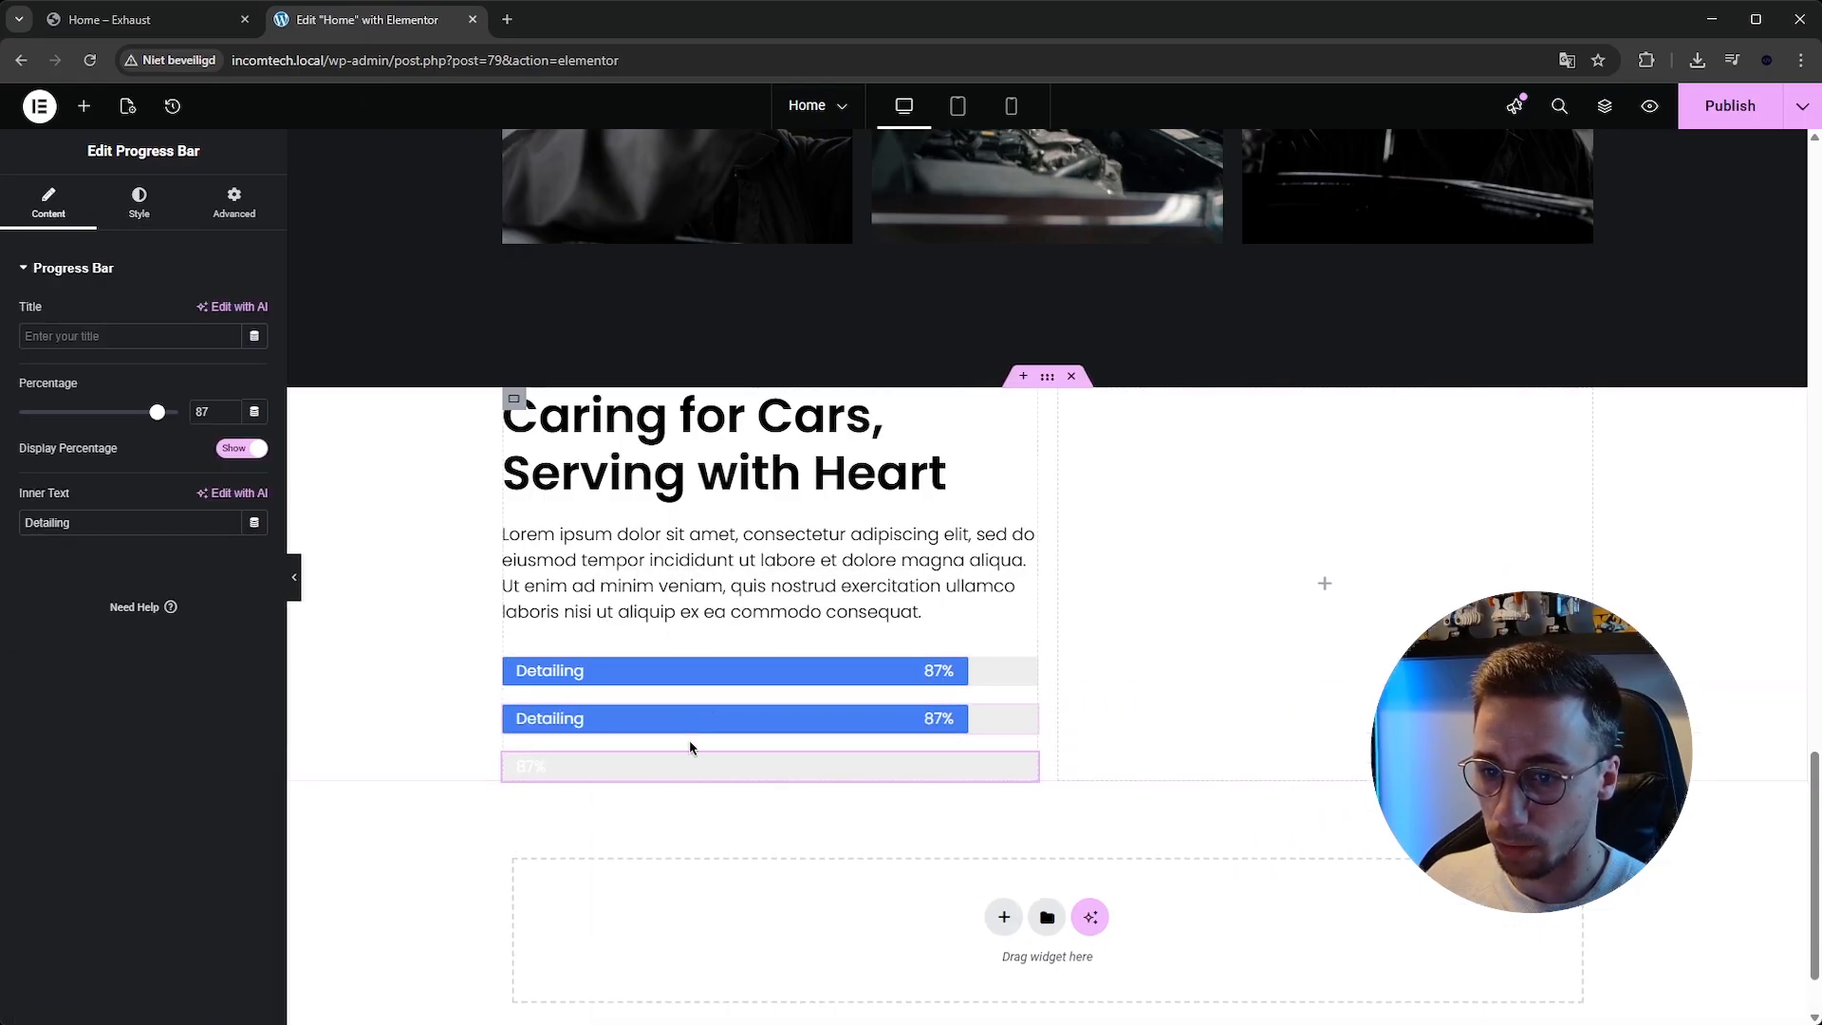
right_click(664, 768)
left_click(704, 622)
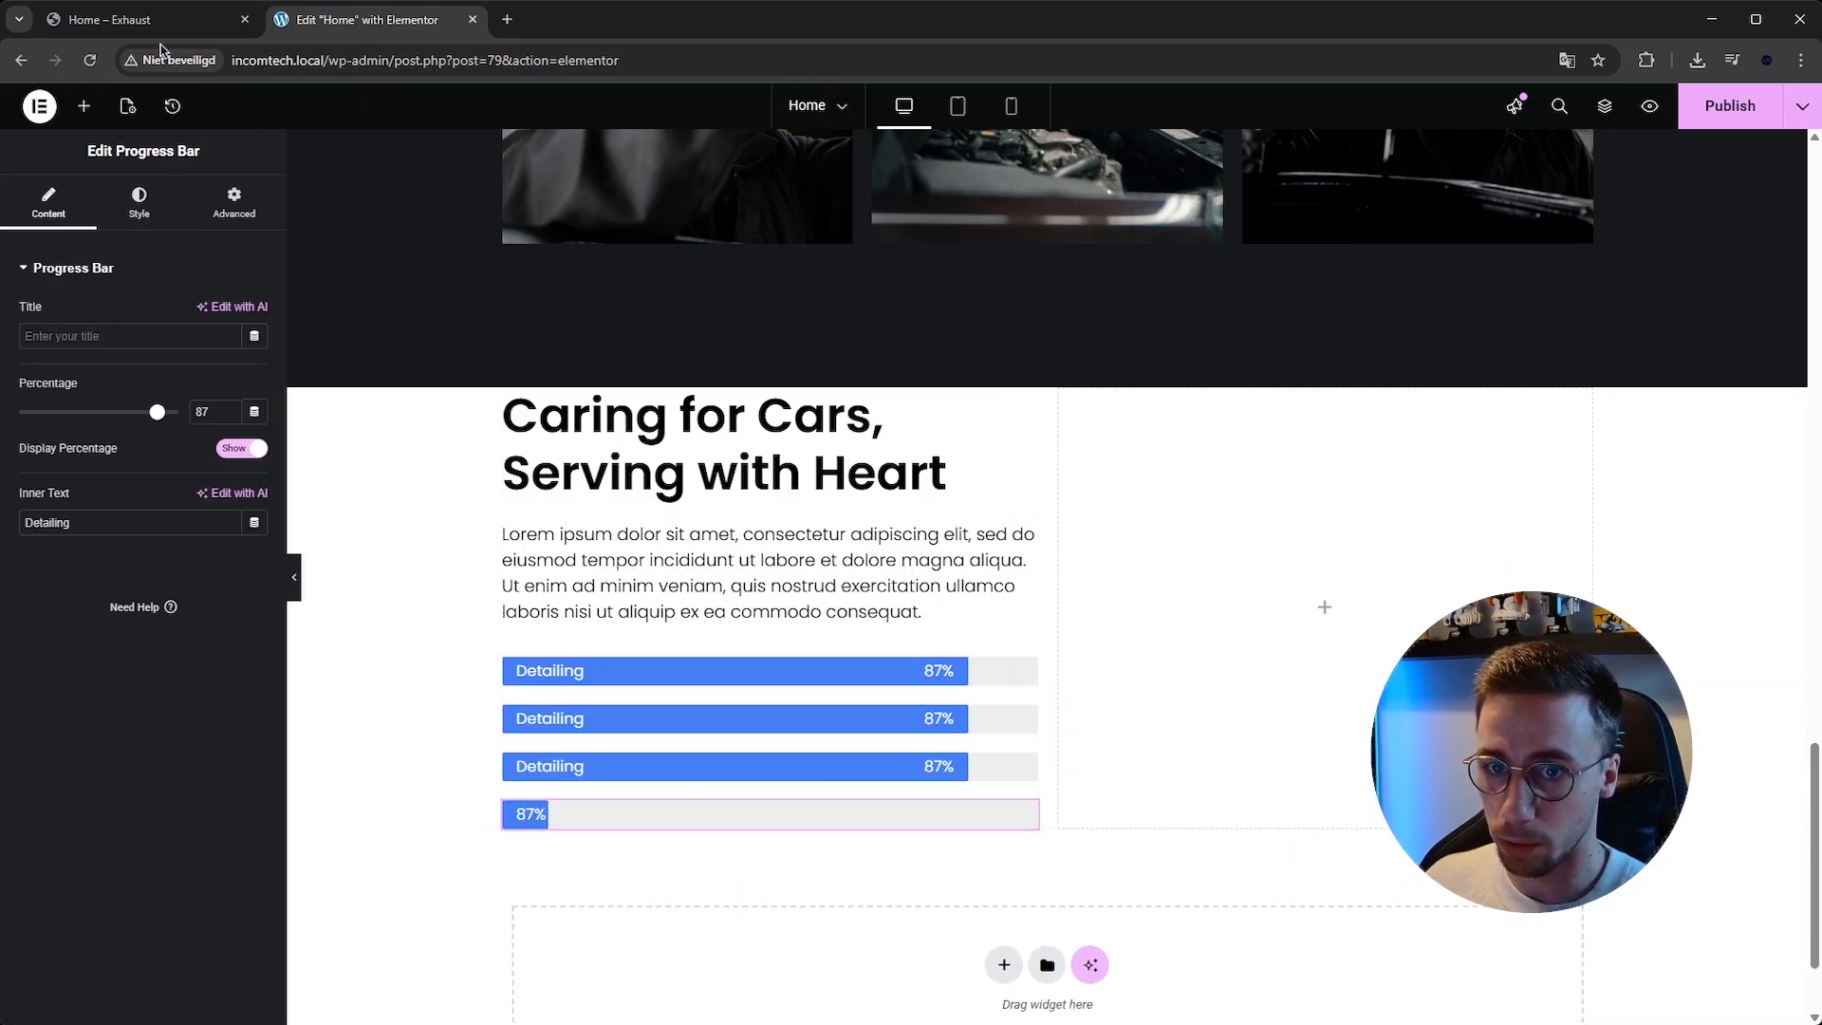
key("ctrl+Tab")
key("ctrl+Tab")
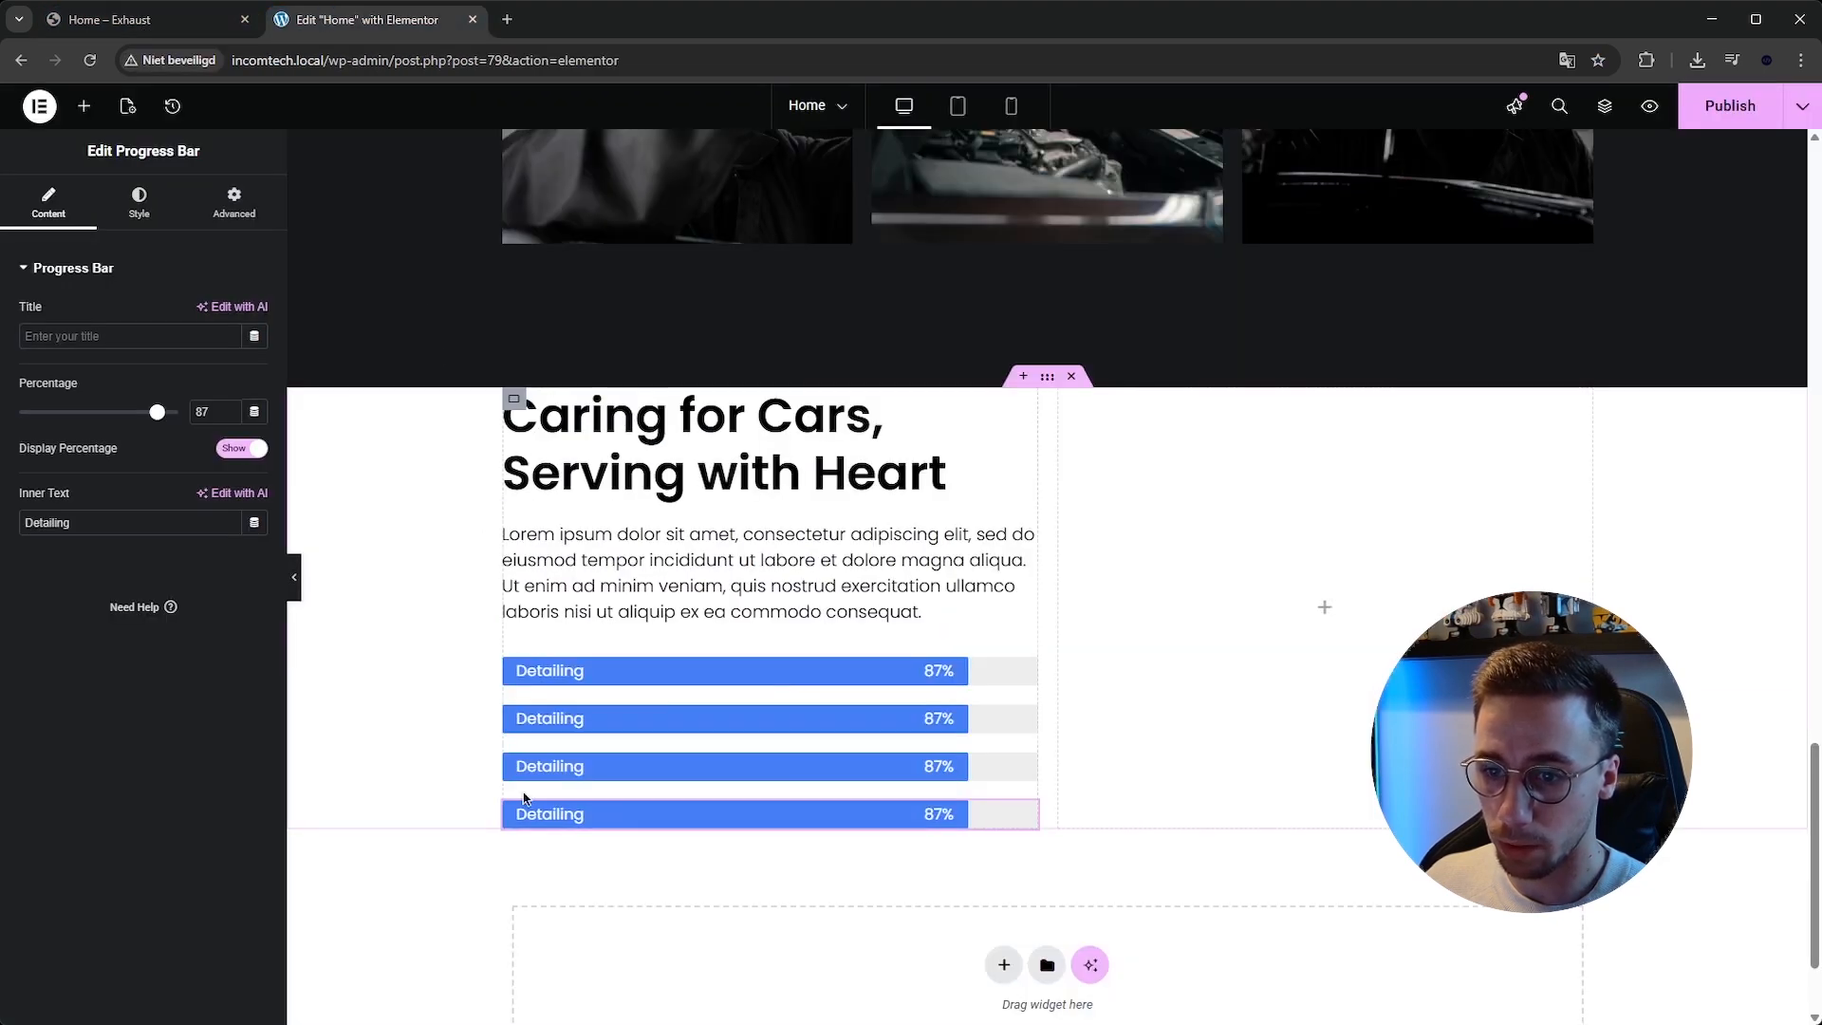
right_click(528, 809)
left_click(563, 1001)
Change the second progress bar's inner text to Repairs.
left_click(574, 718)
left_click(105, 522)
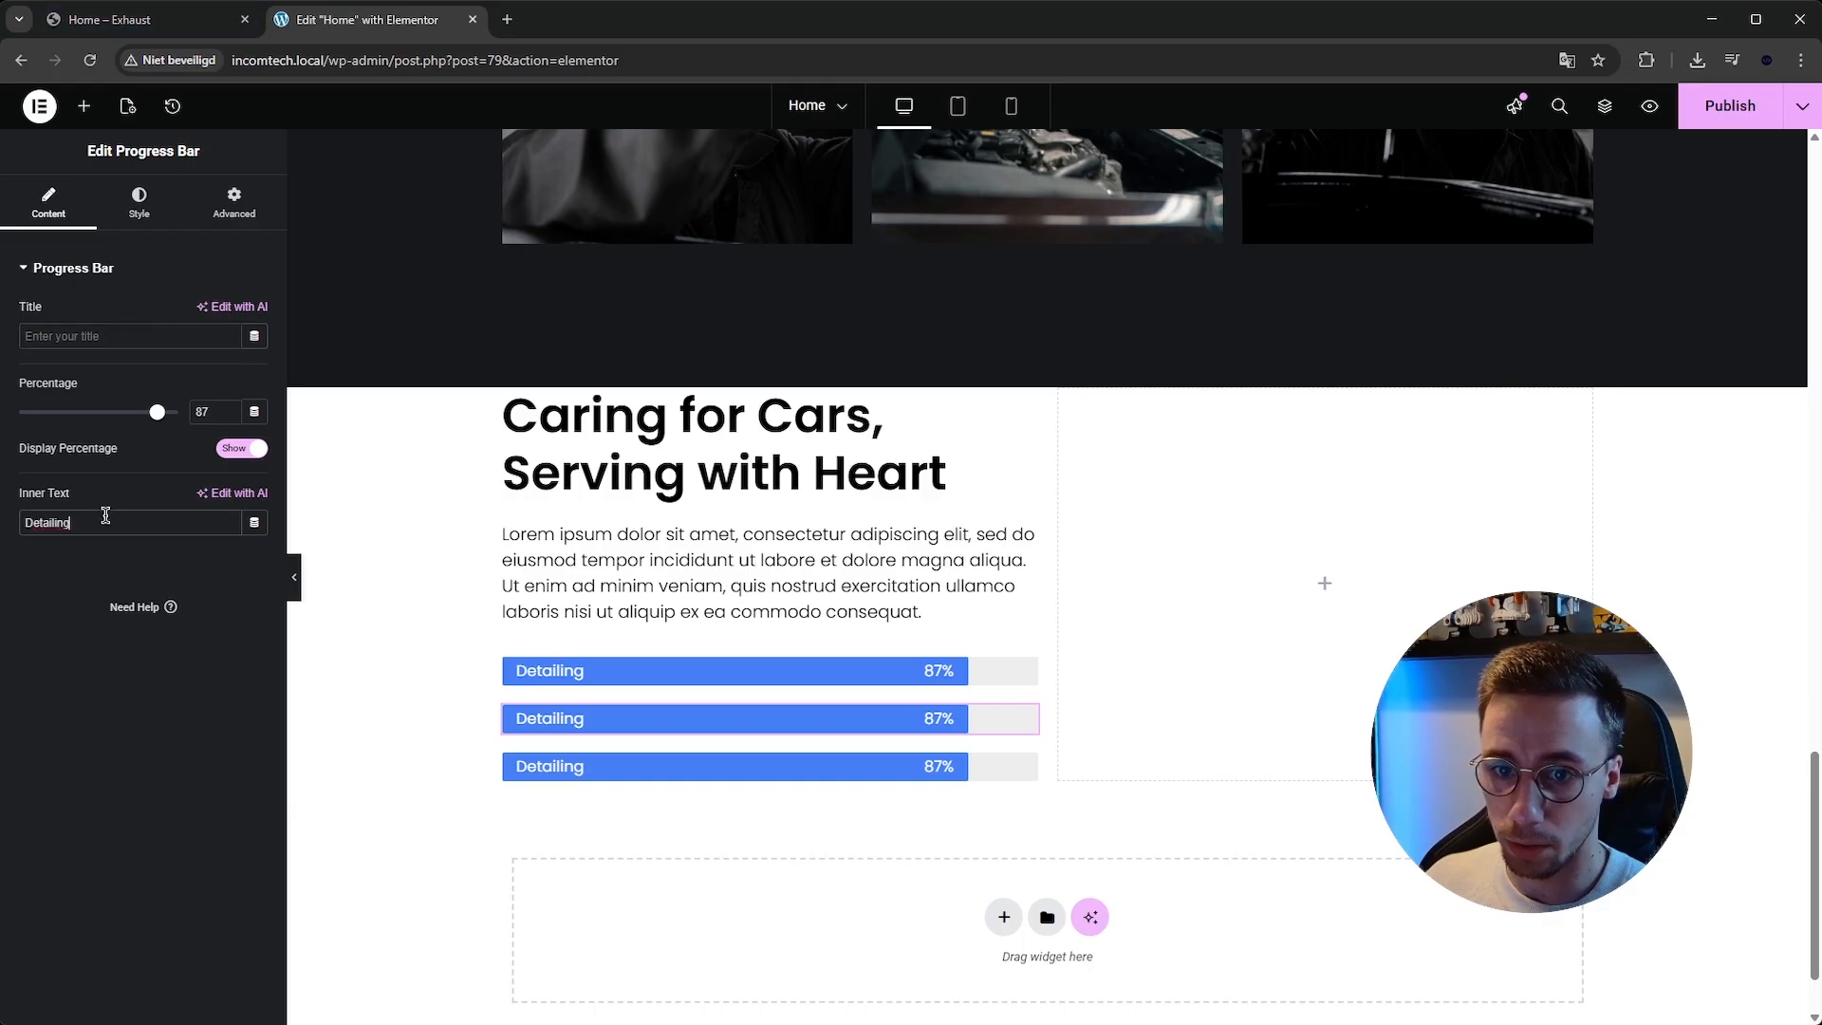
left_click(133, 24)
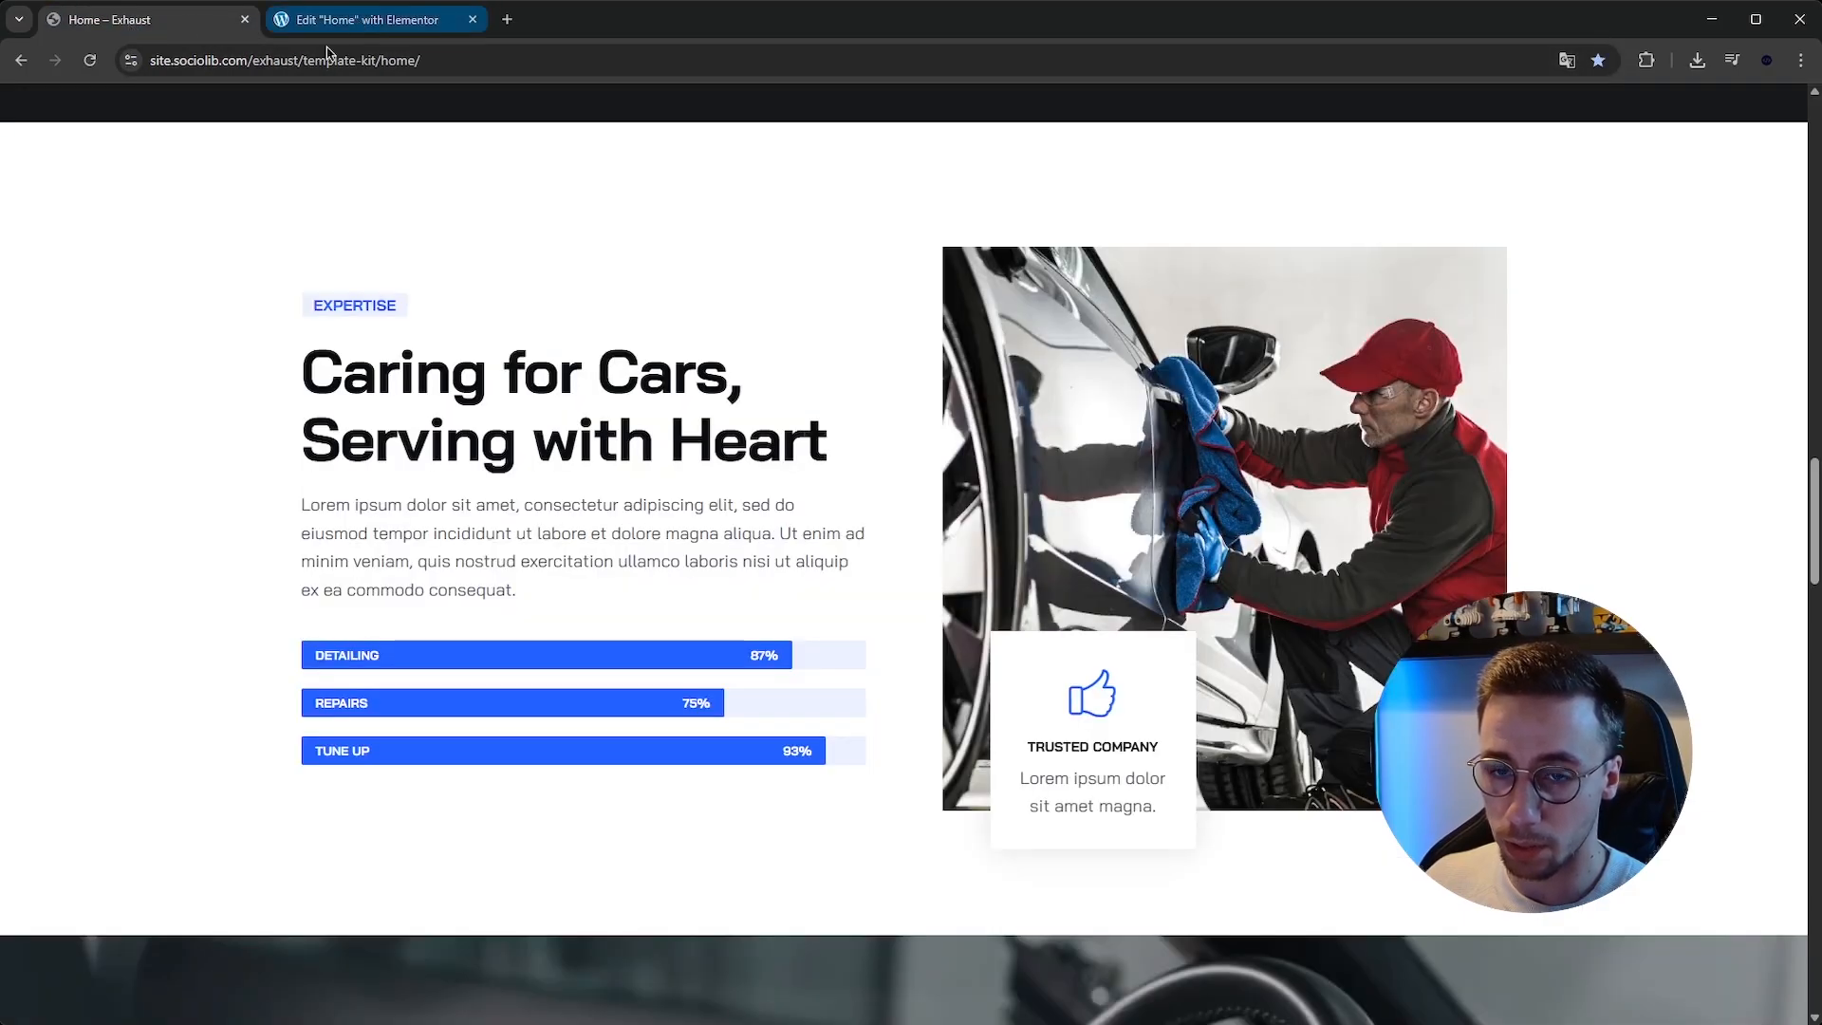
left_click(361, 19)
type("Repair")
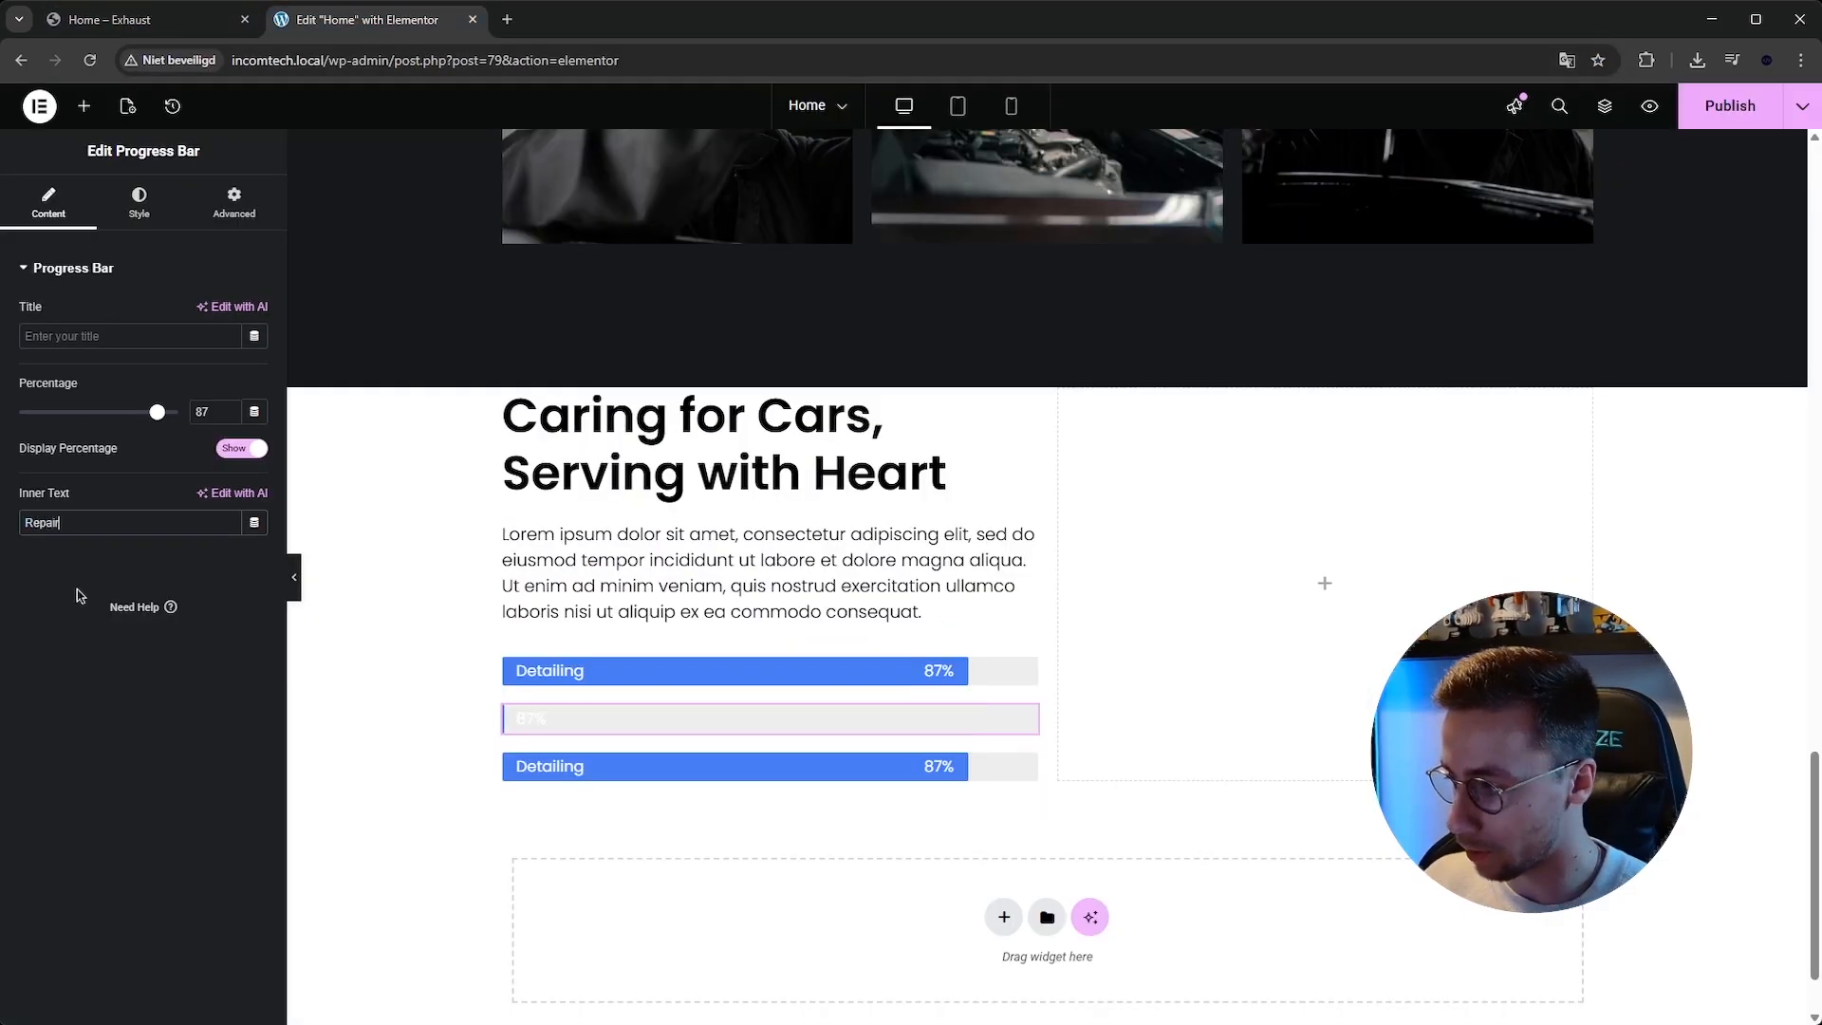
type("s")
Change the third progress bar's inner text to Tune Up.
left_click(587, 754)
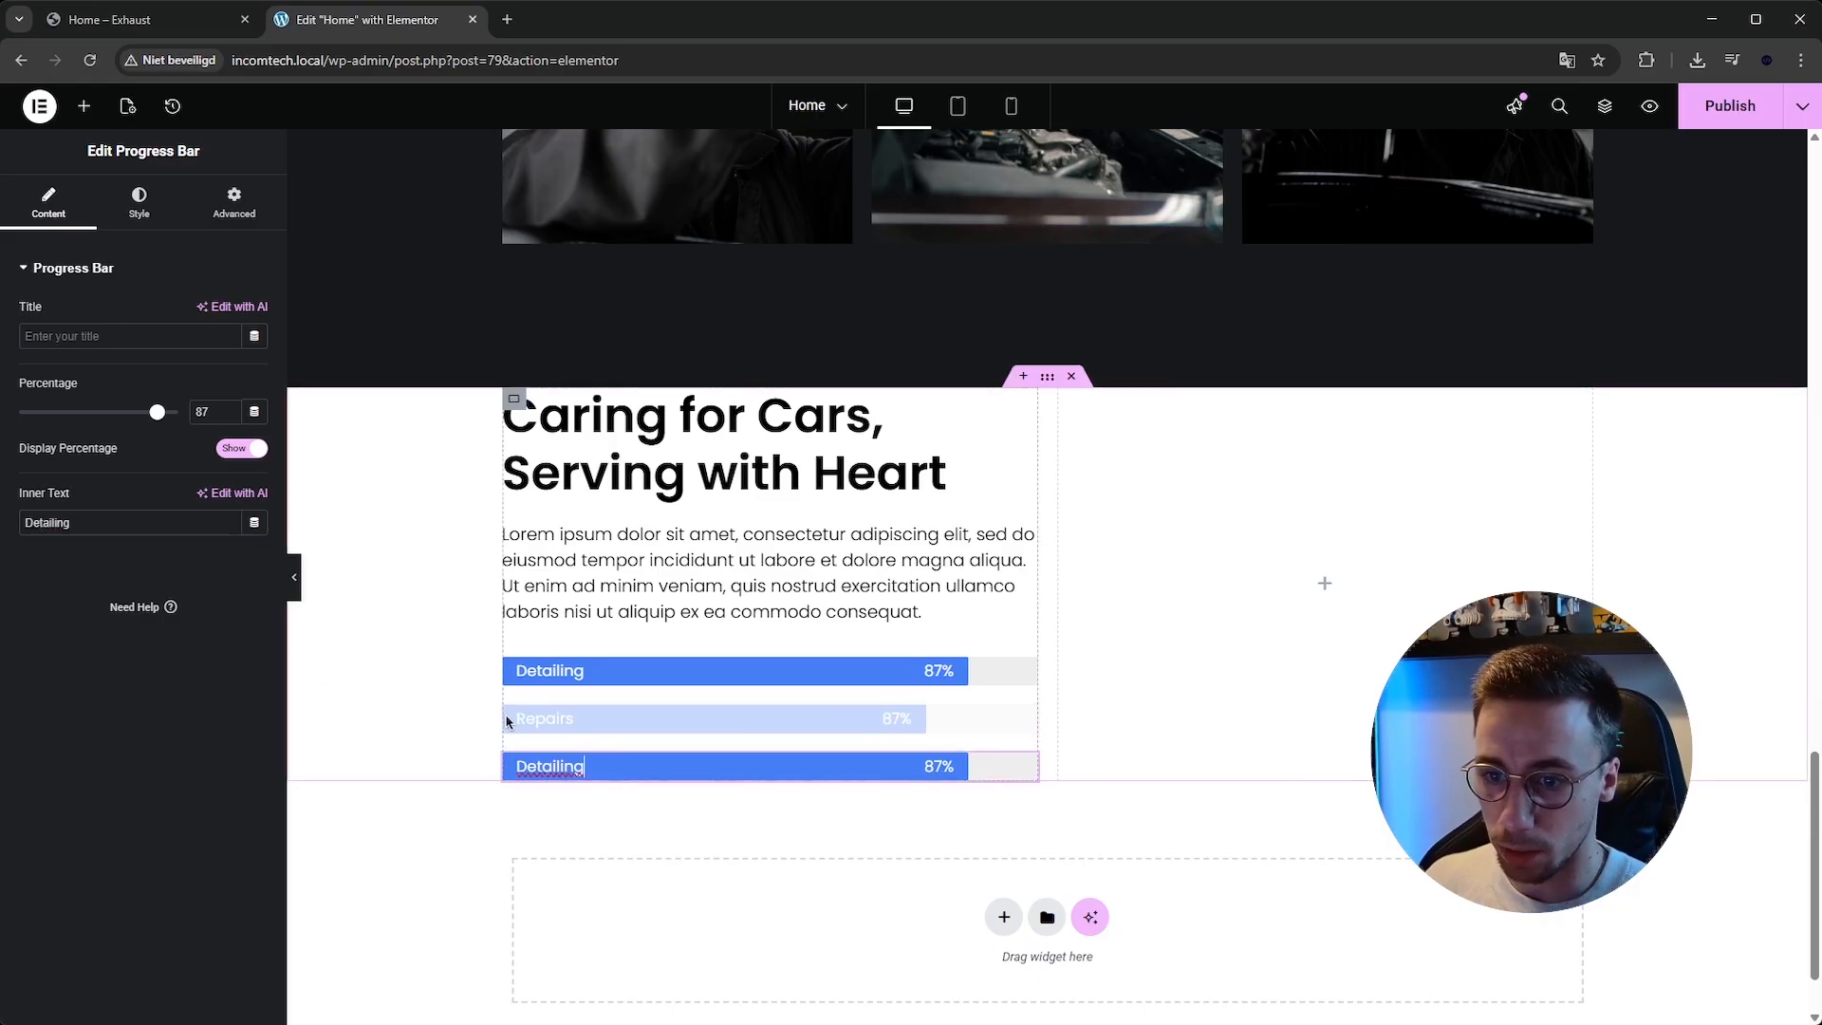
double_click(147, 517)
type("Tune Up")
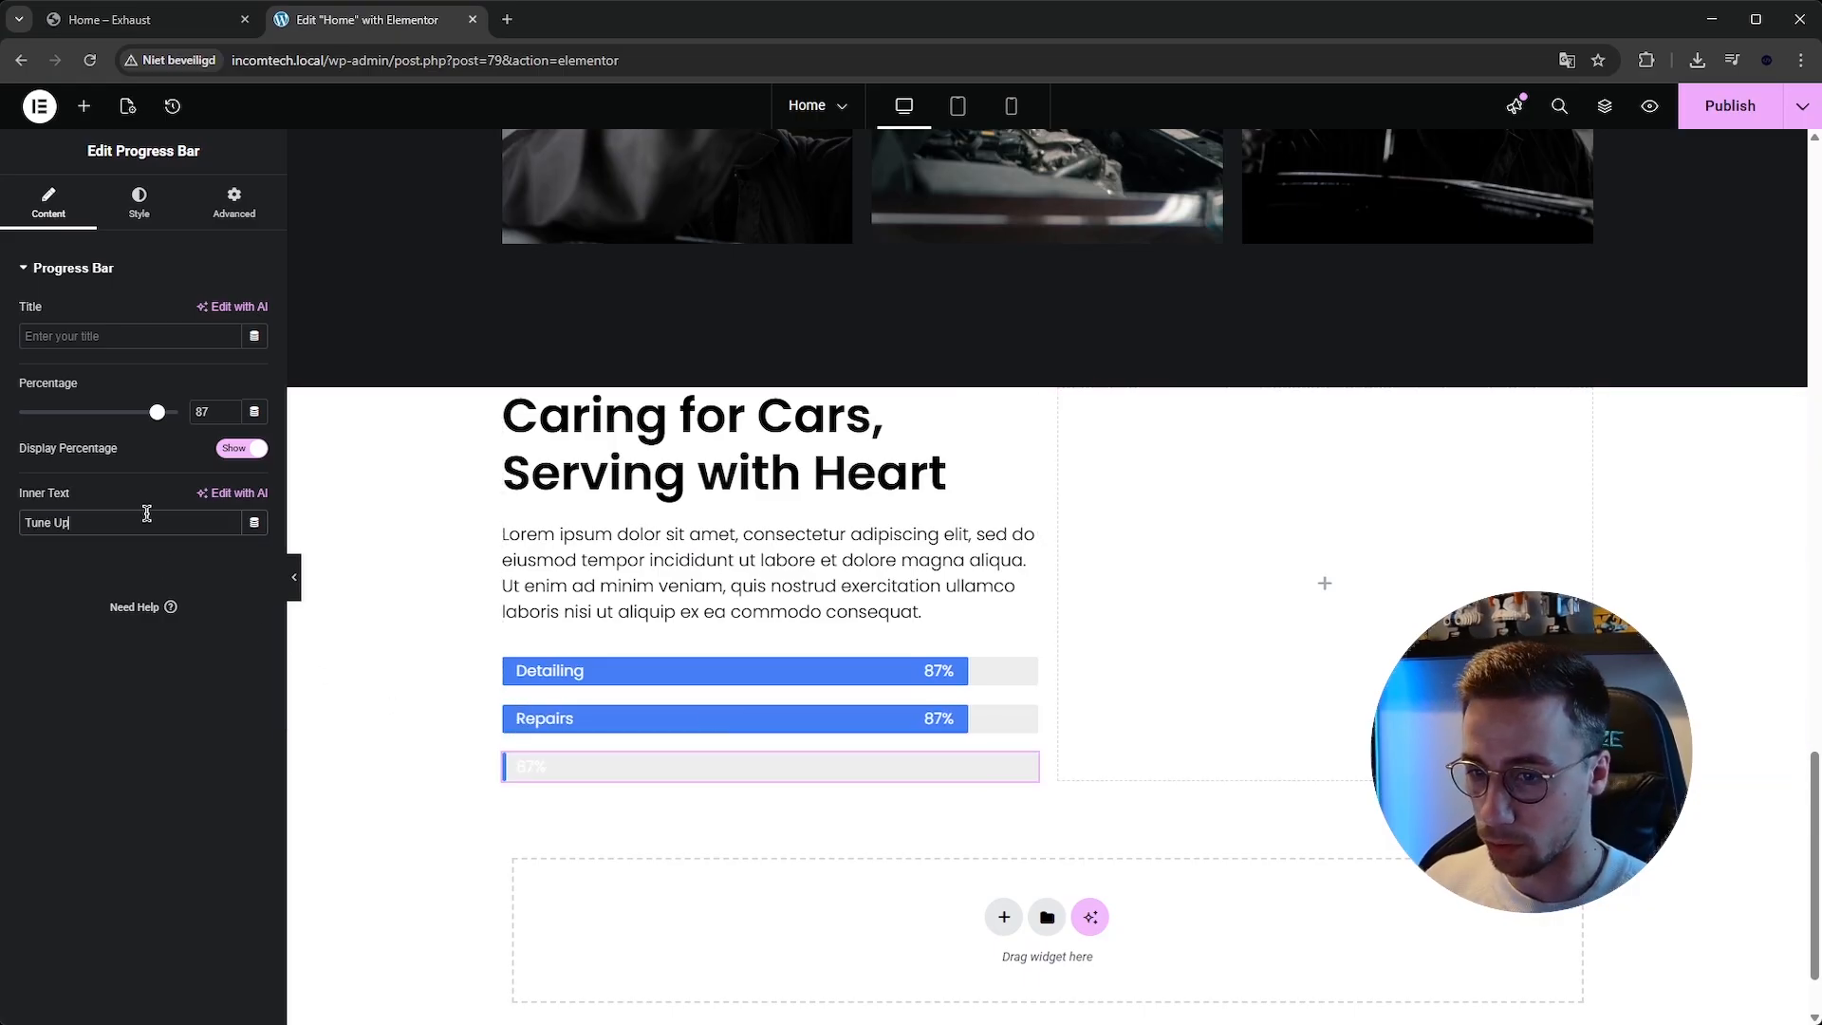
Set the Repairs progress bar's percentage to 75.
left_click(133, 19)
left_click(367, 19)
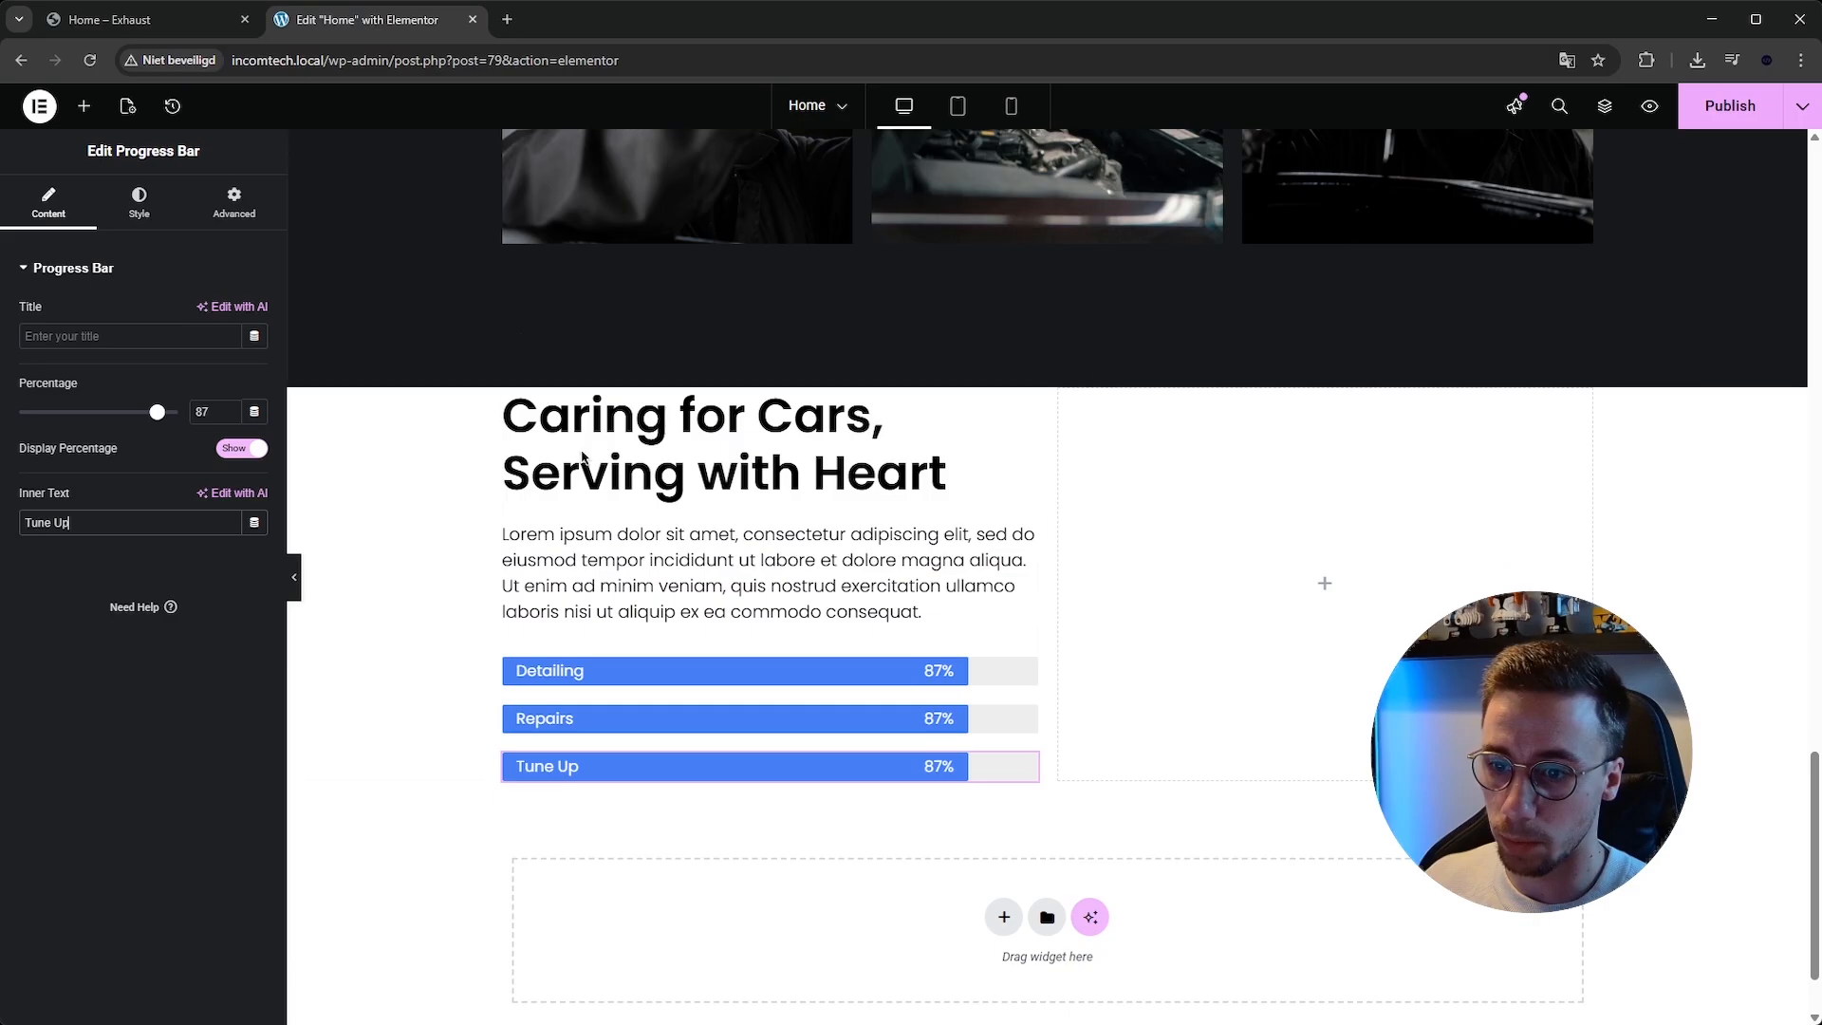
left_click(675, 719)
left_click(228, 416)
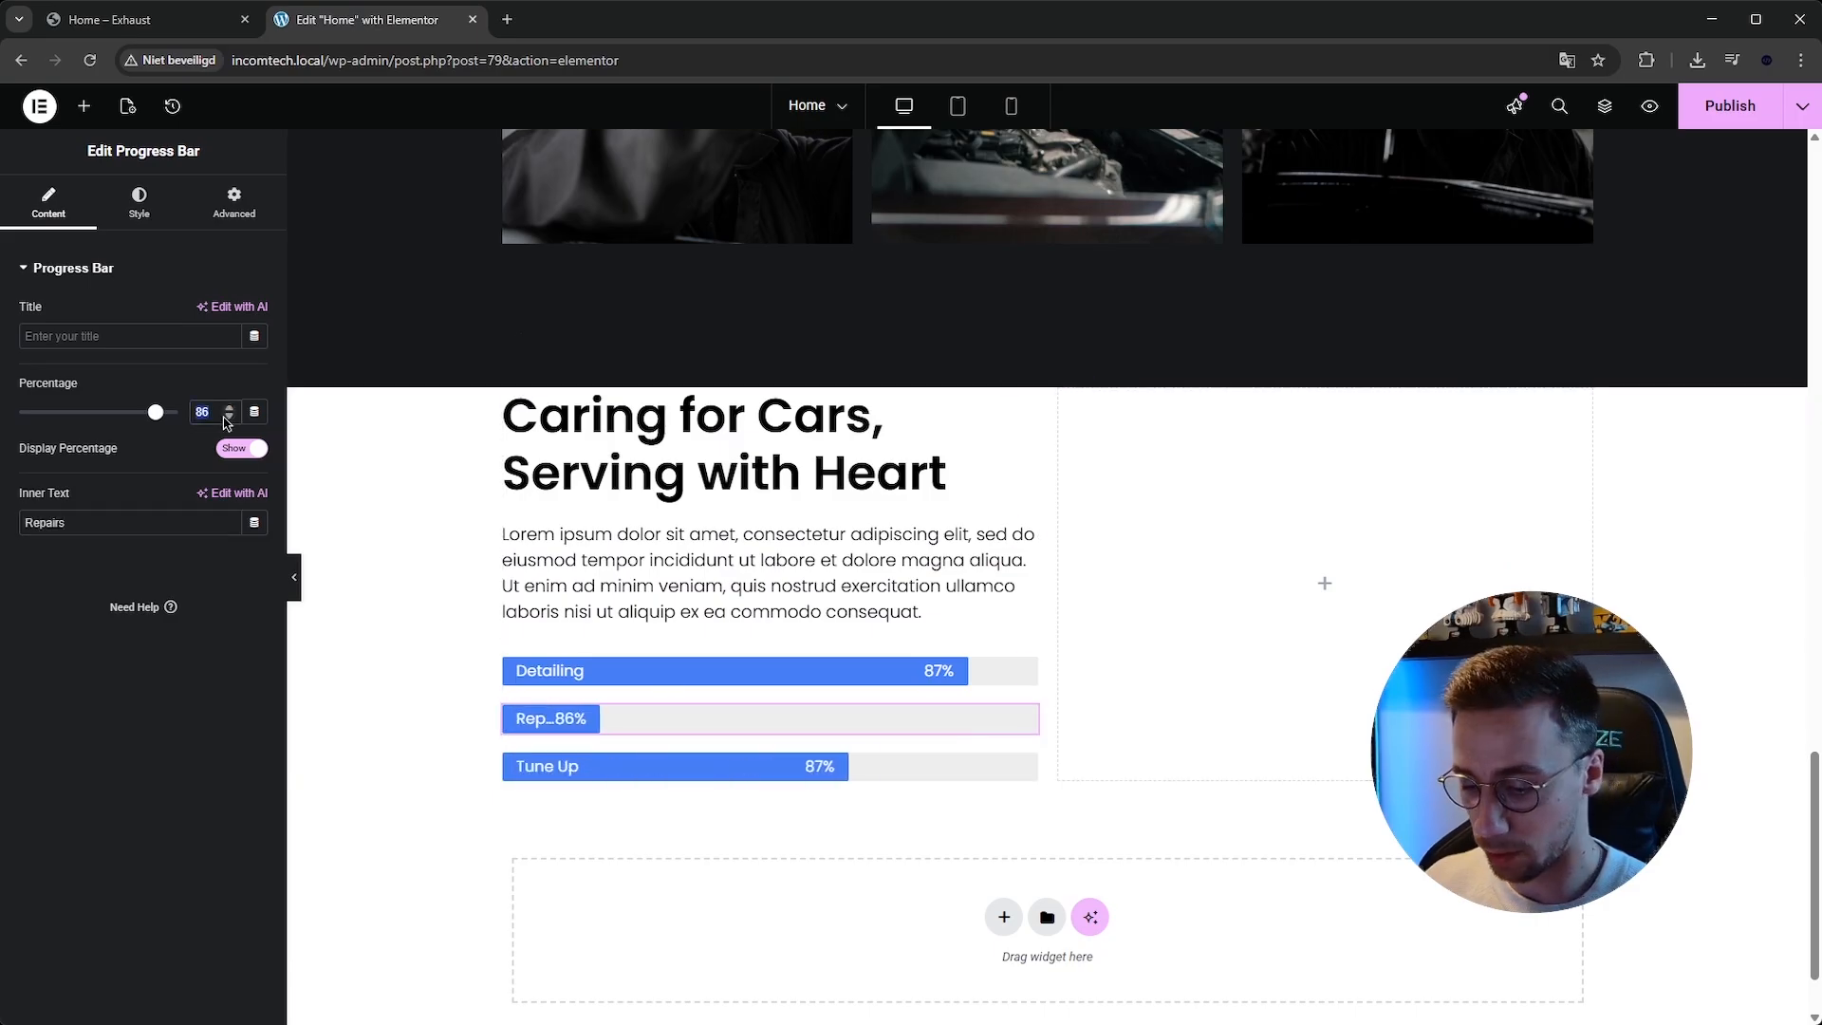
type("75")
Set the Tune Up progress bar's percentage to 93.
left_click(175, 23)
left_click(375, 20)
left_click(596, 765)
double_click(204, 411)
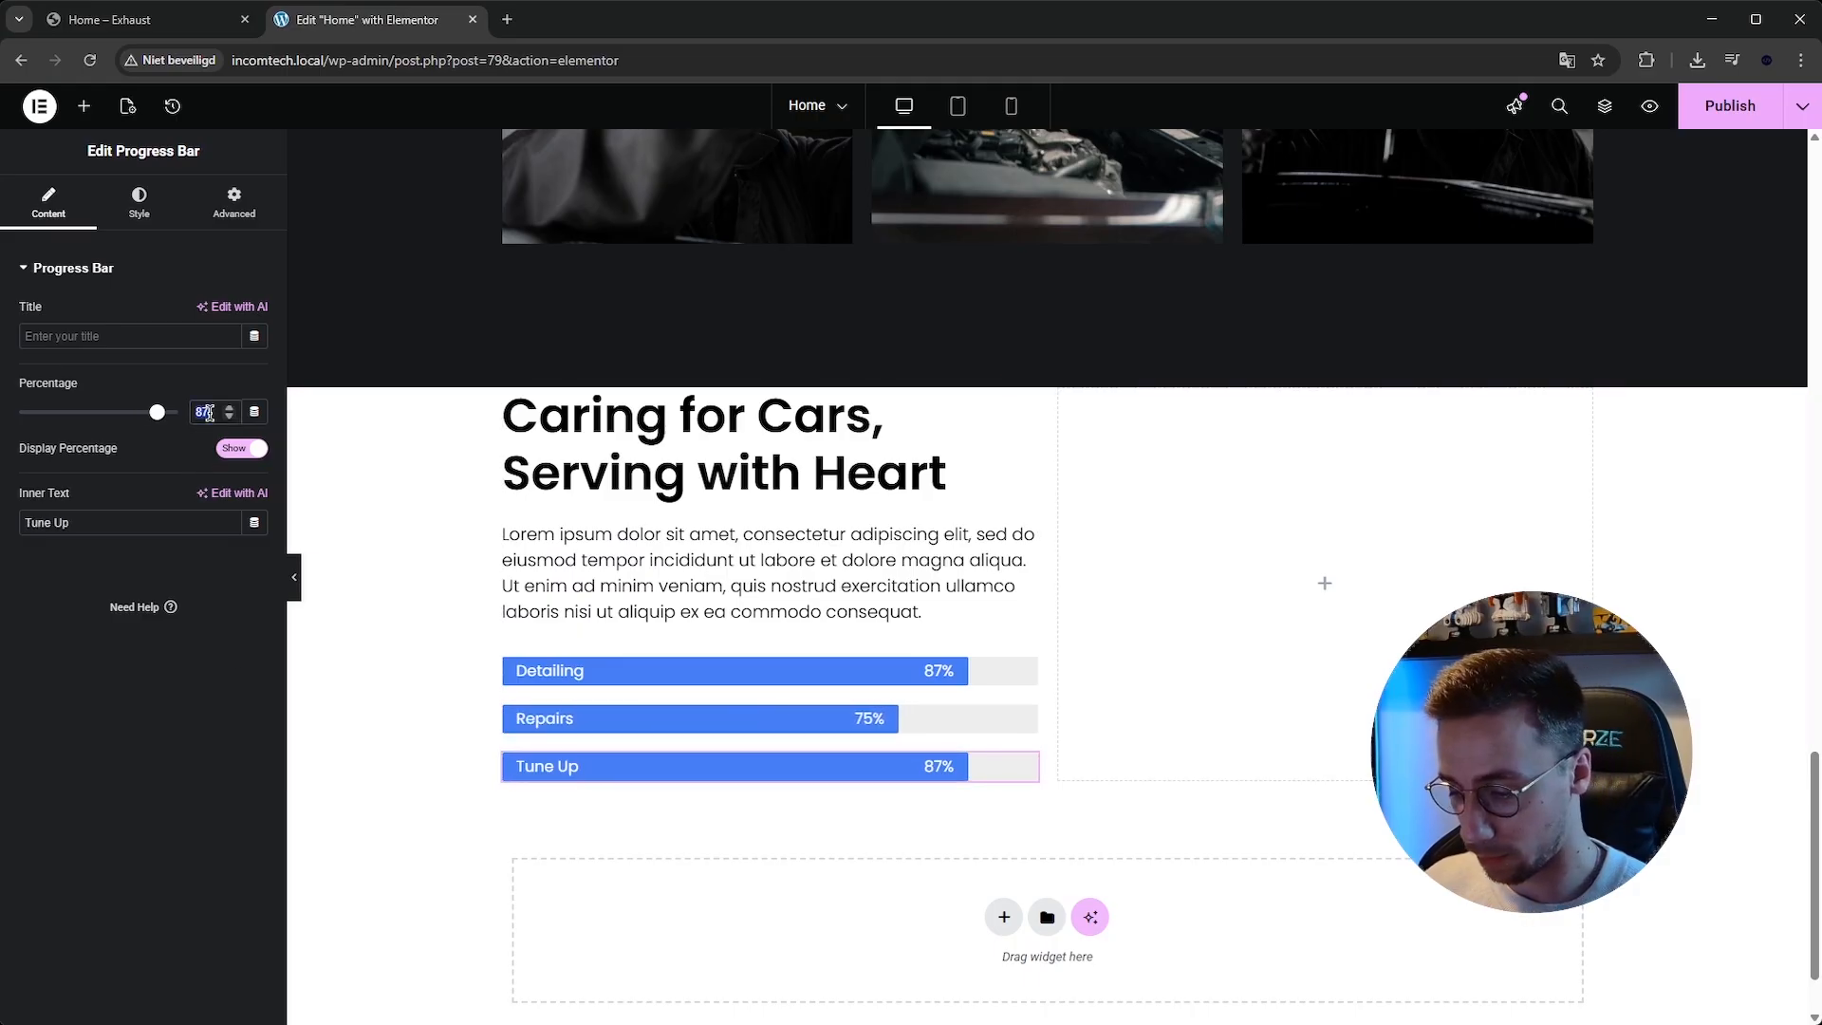
type("93")
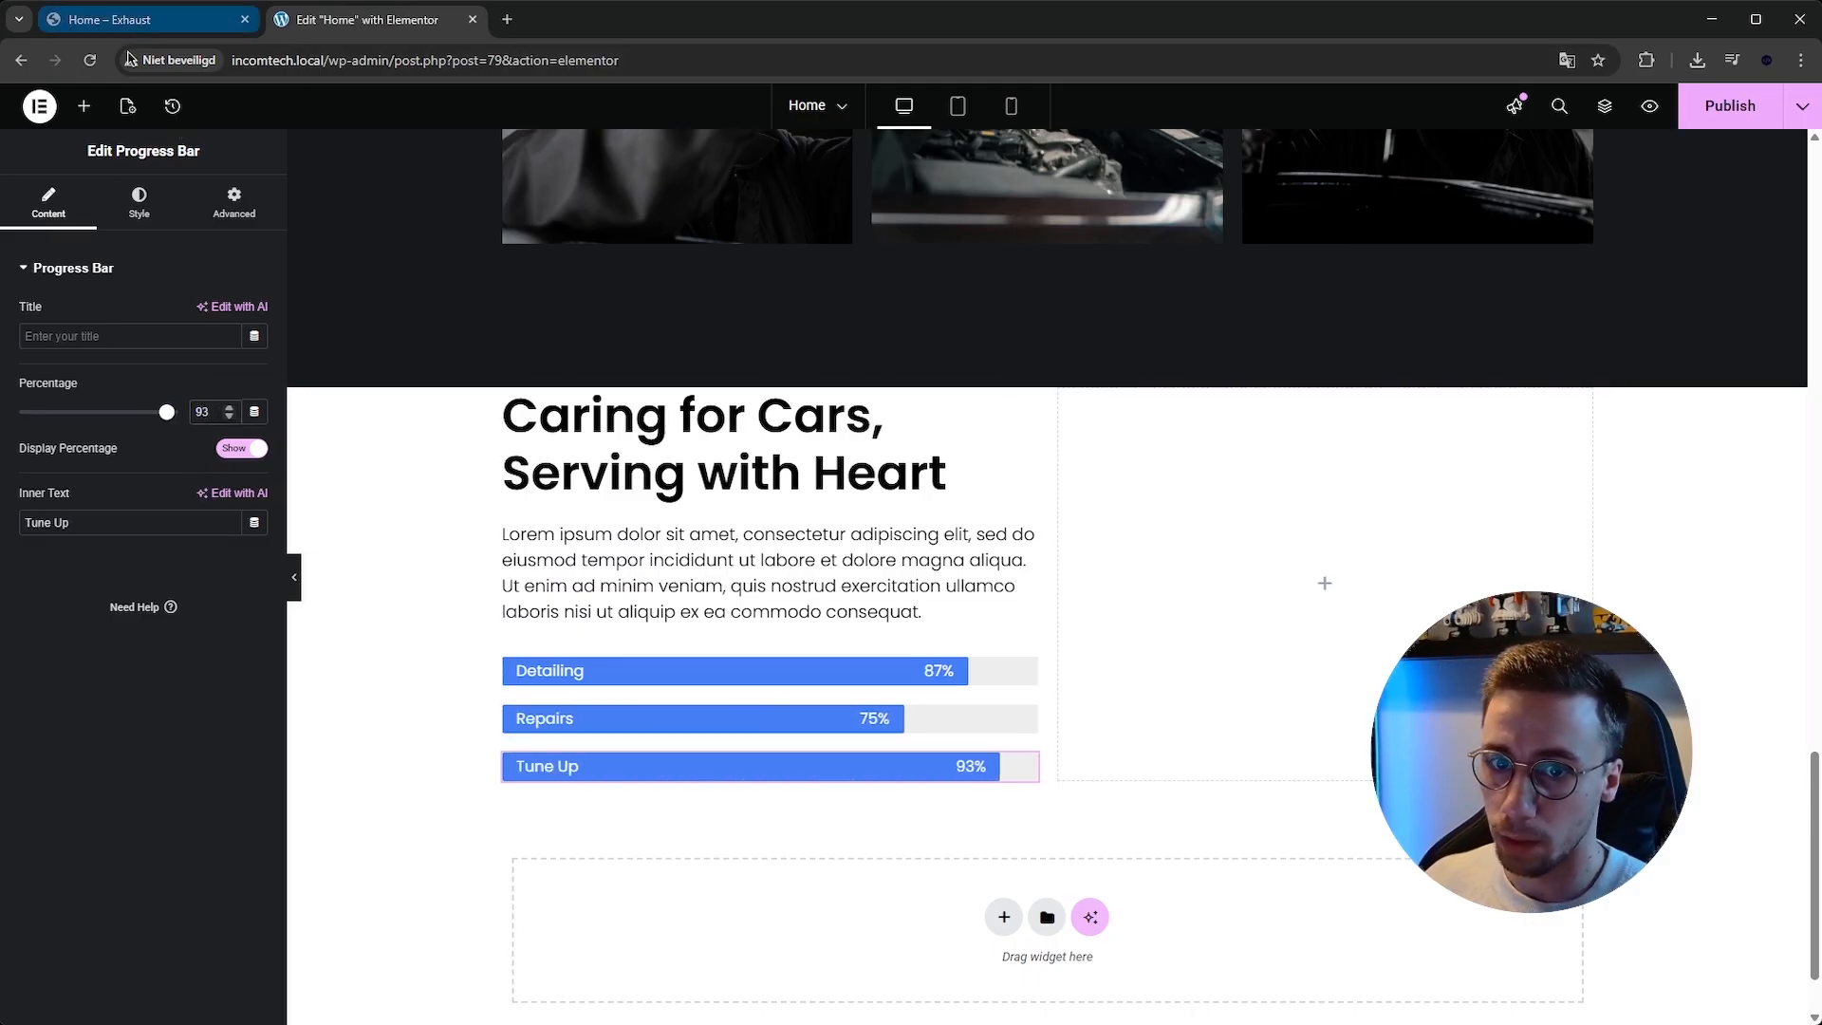
Add an Image widget to the empty right column and insert the car-detailing photo from the media library.
left_click(84, 105)
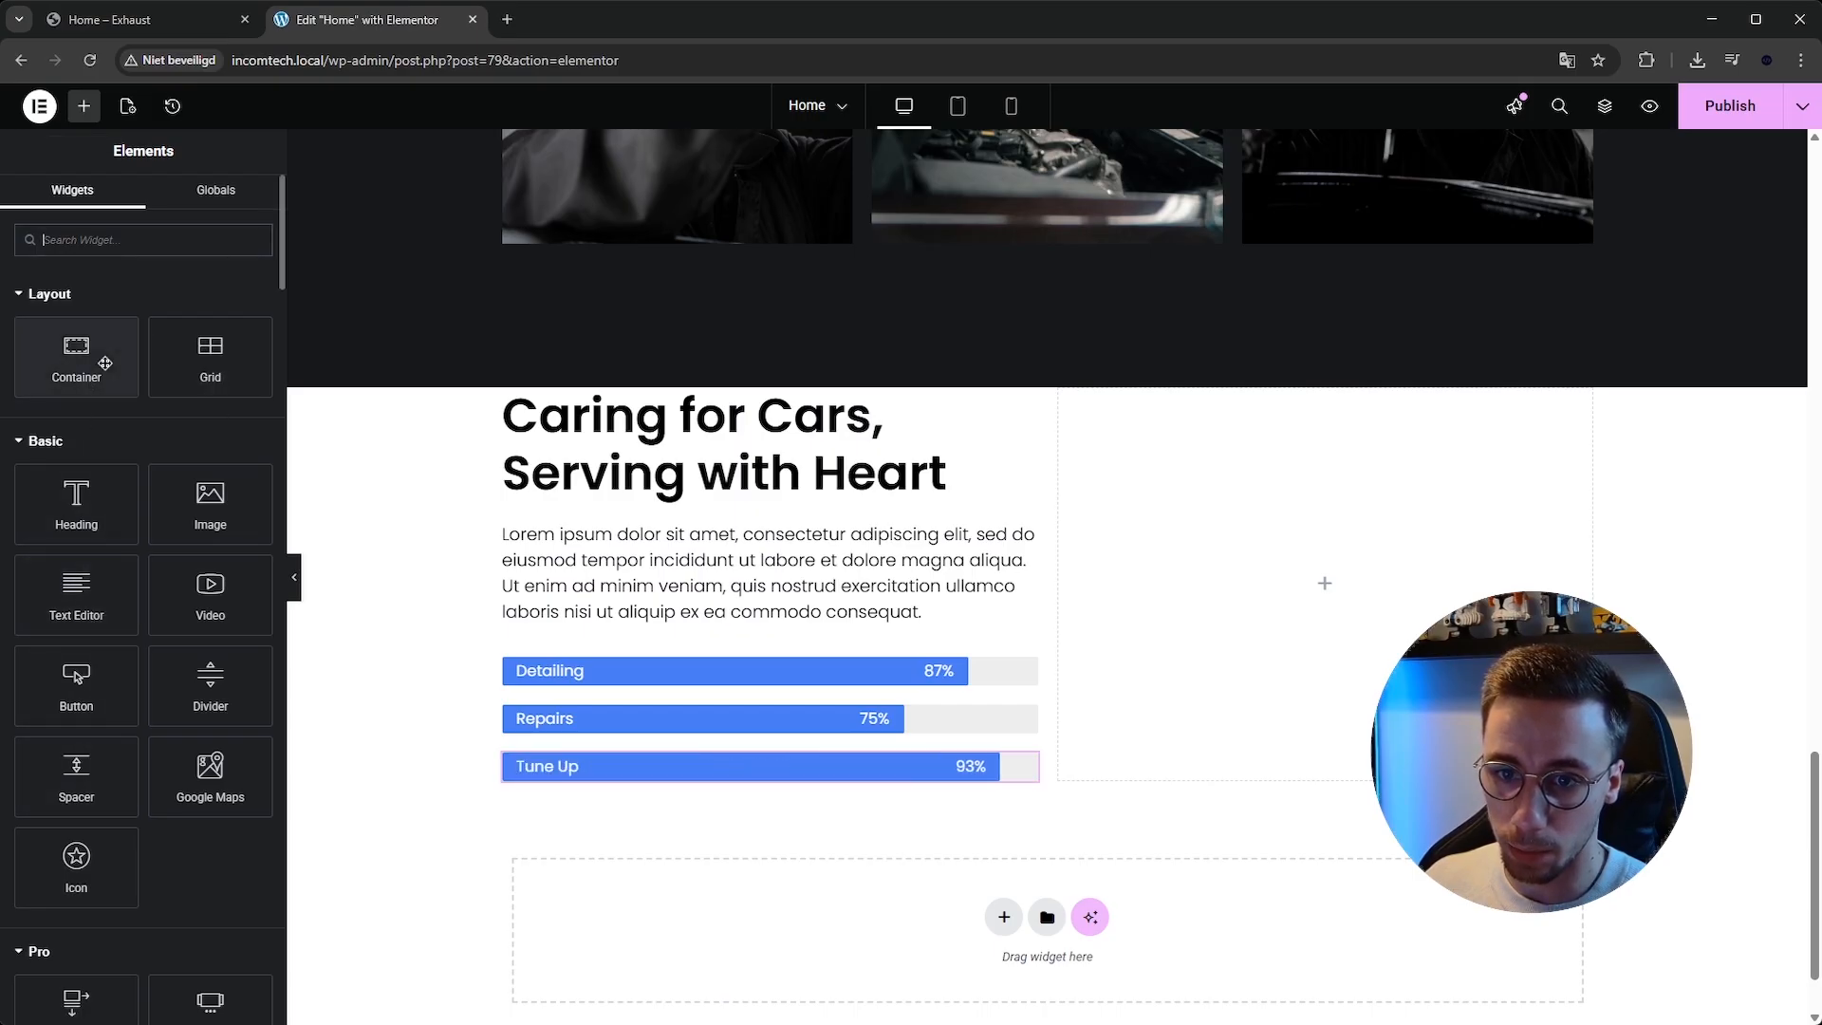
left_click_drag(255, 499, 1158, 531)
left_click(168, 381)
left_click(290, 165)
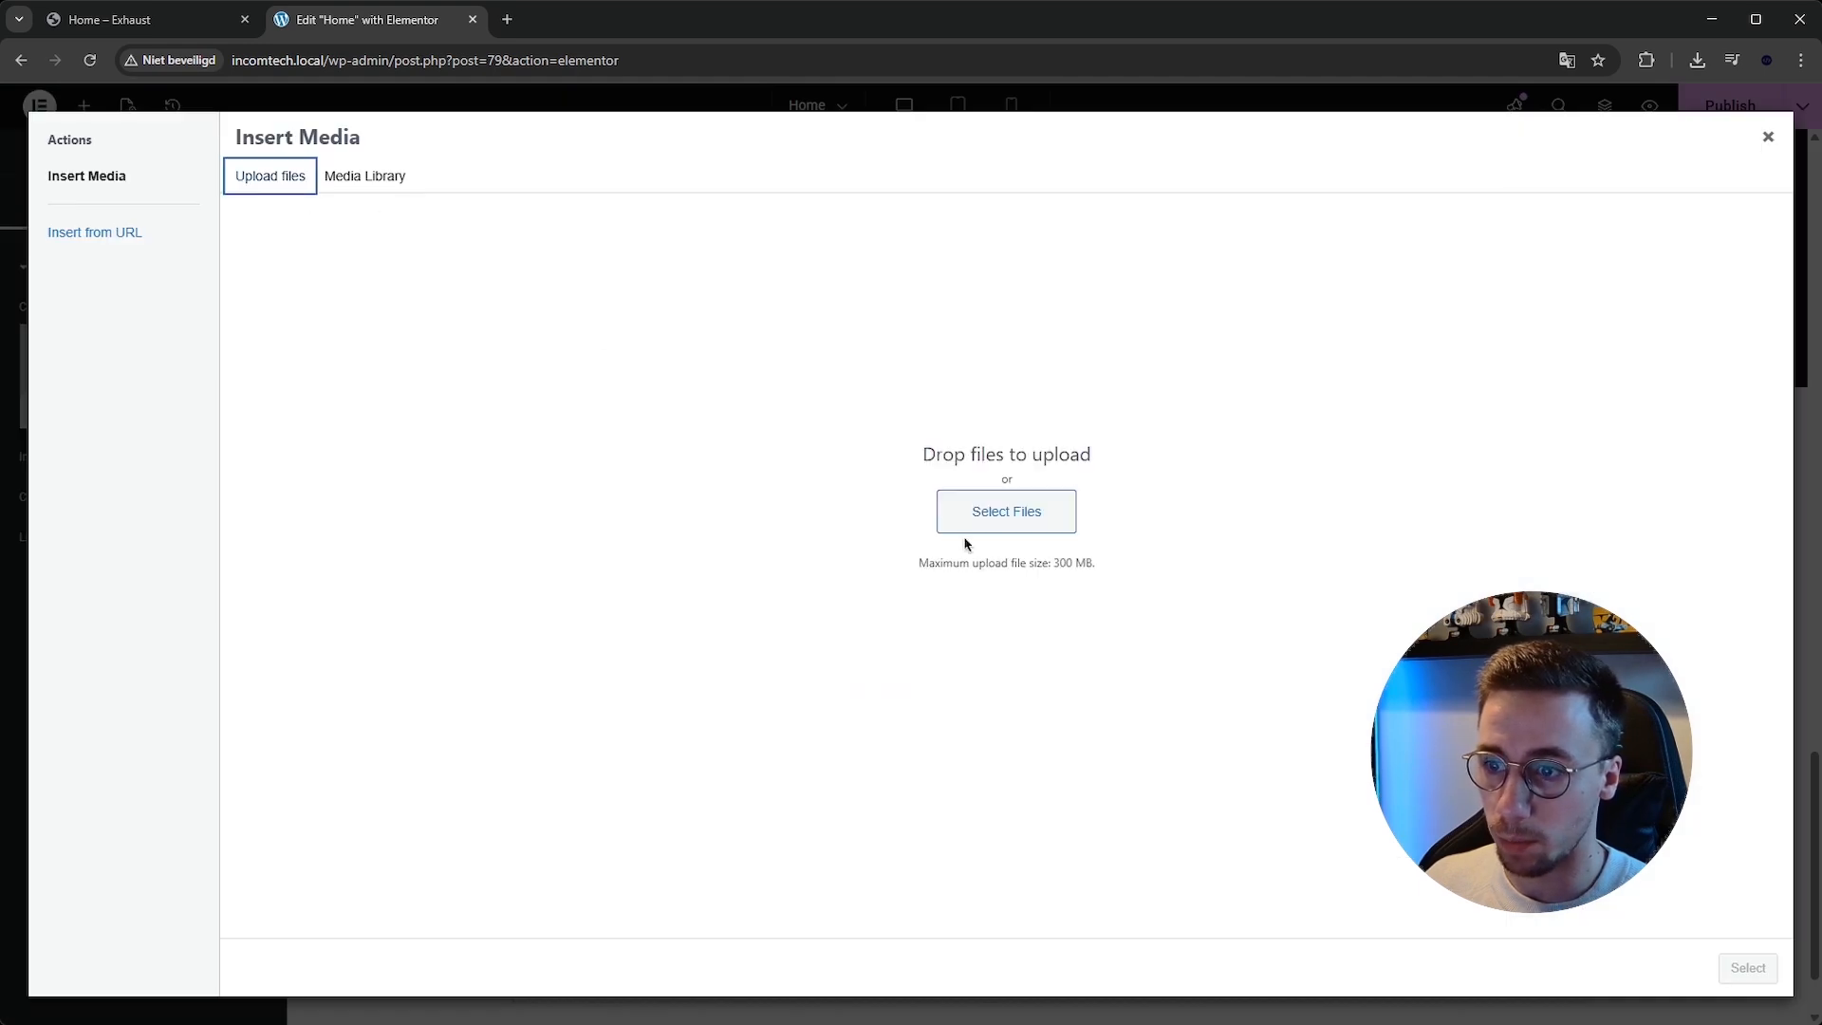
left_click(1015, 494)
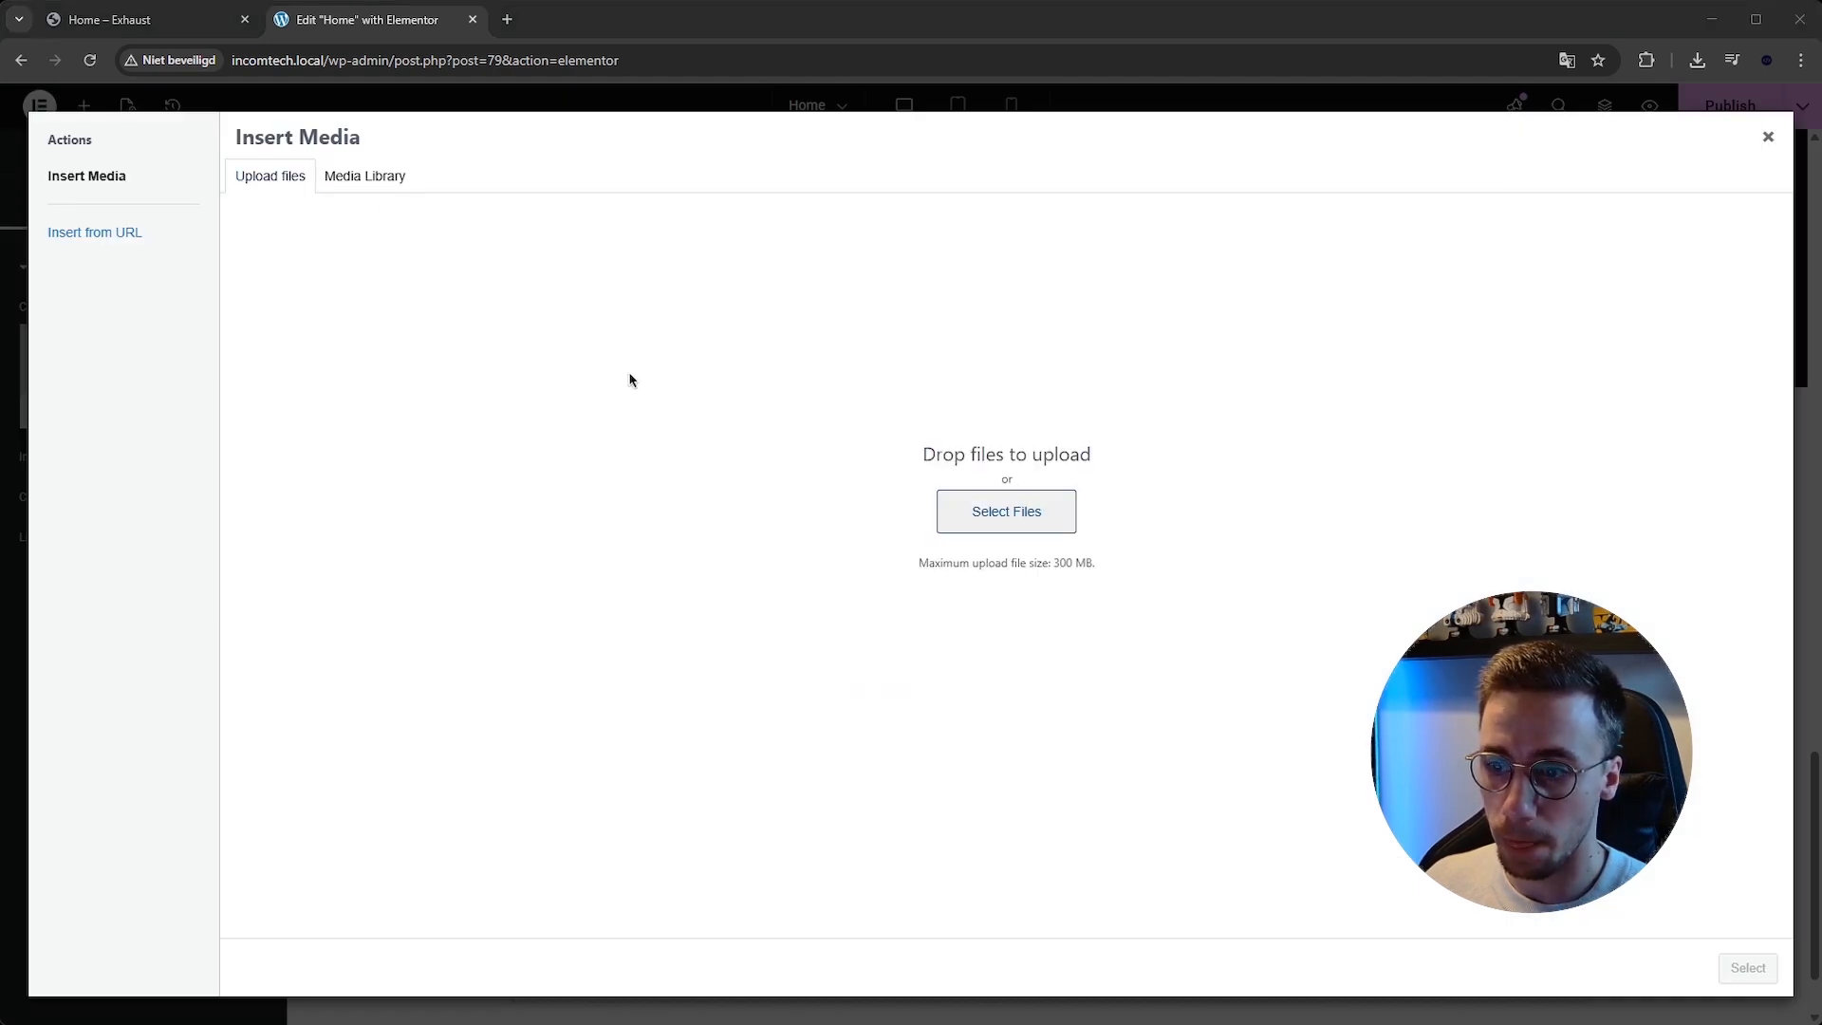
double_click(630, 376)
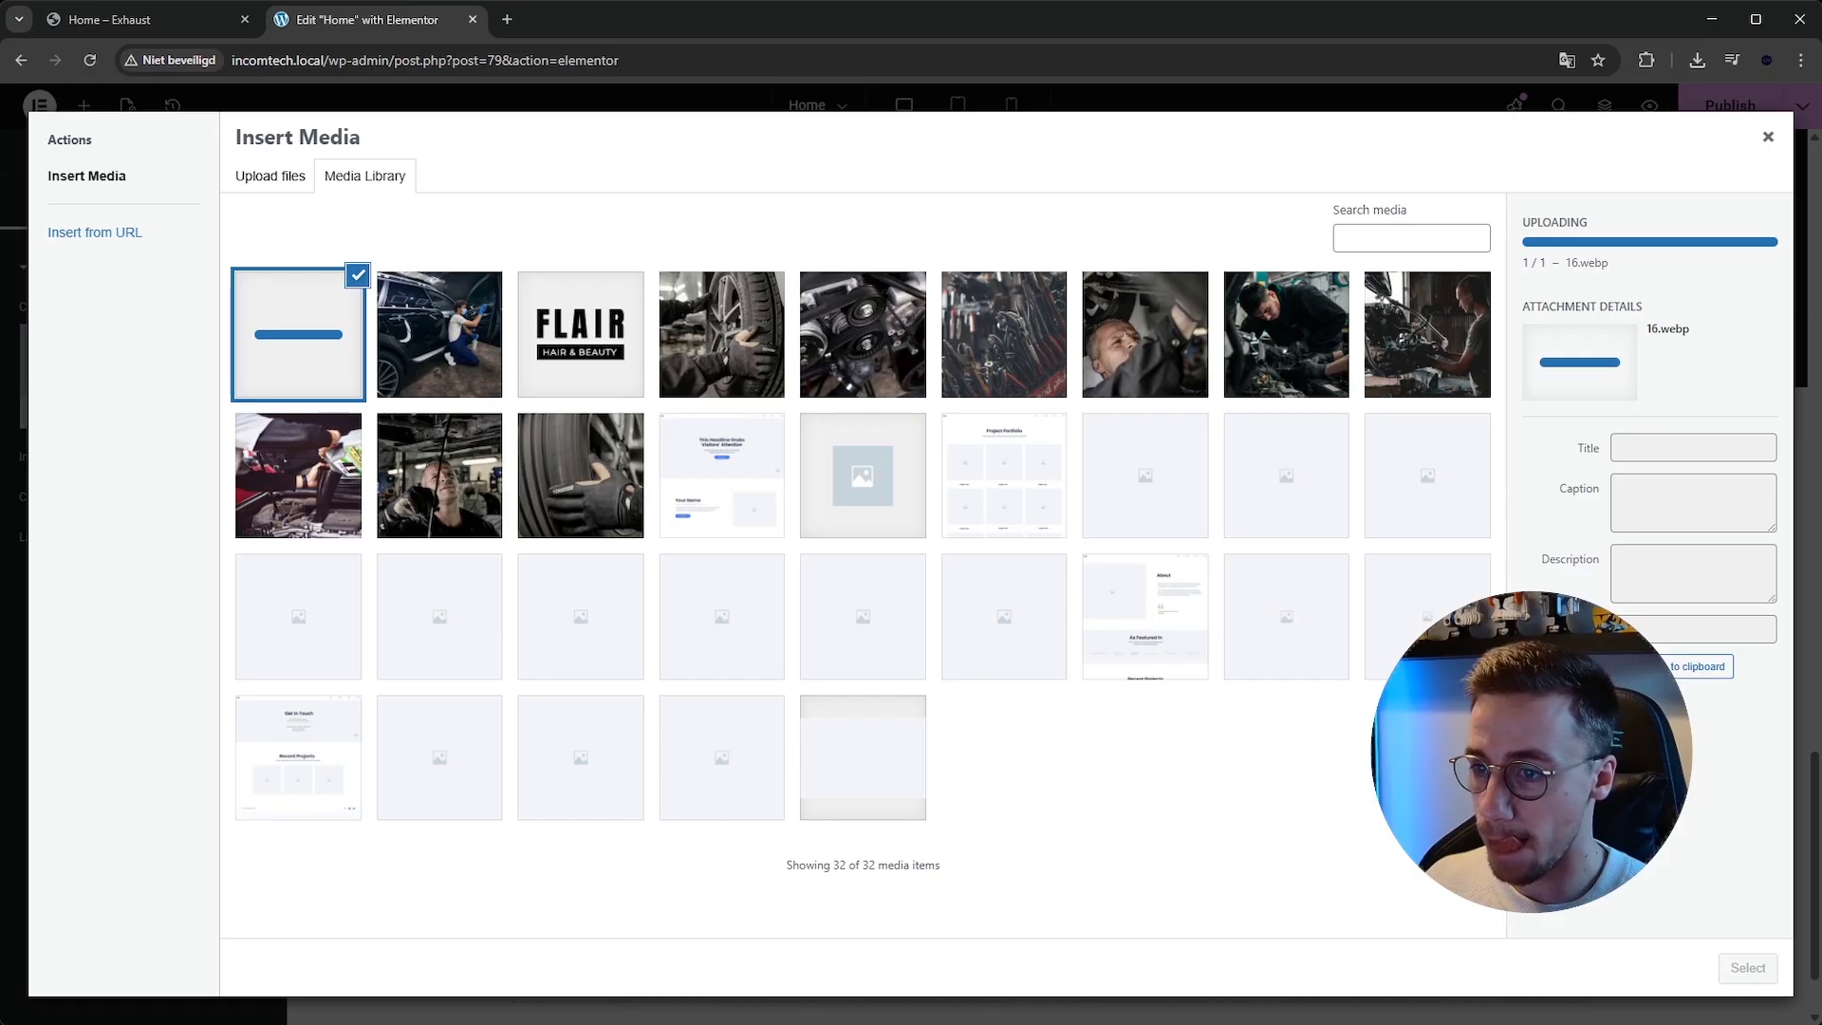
left_click(1748, 966)
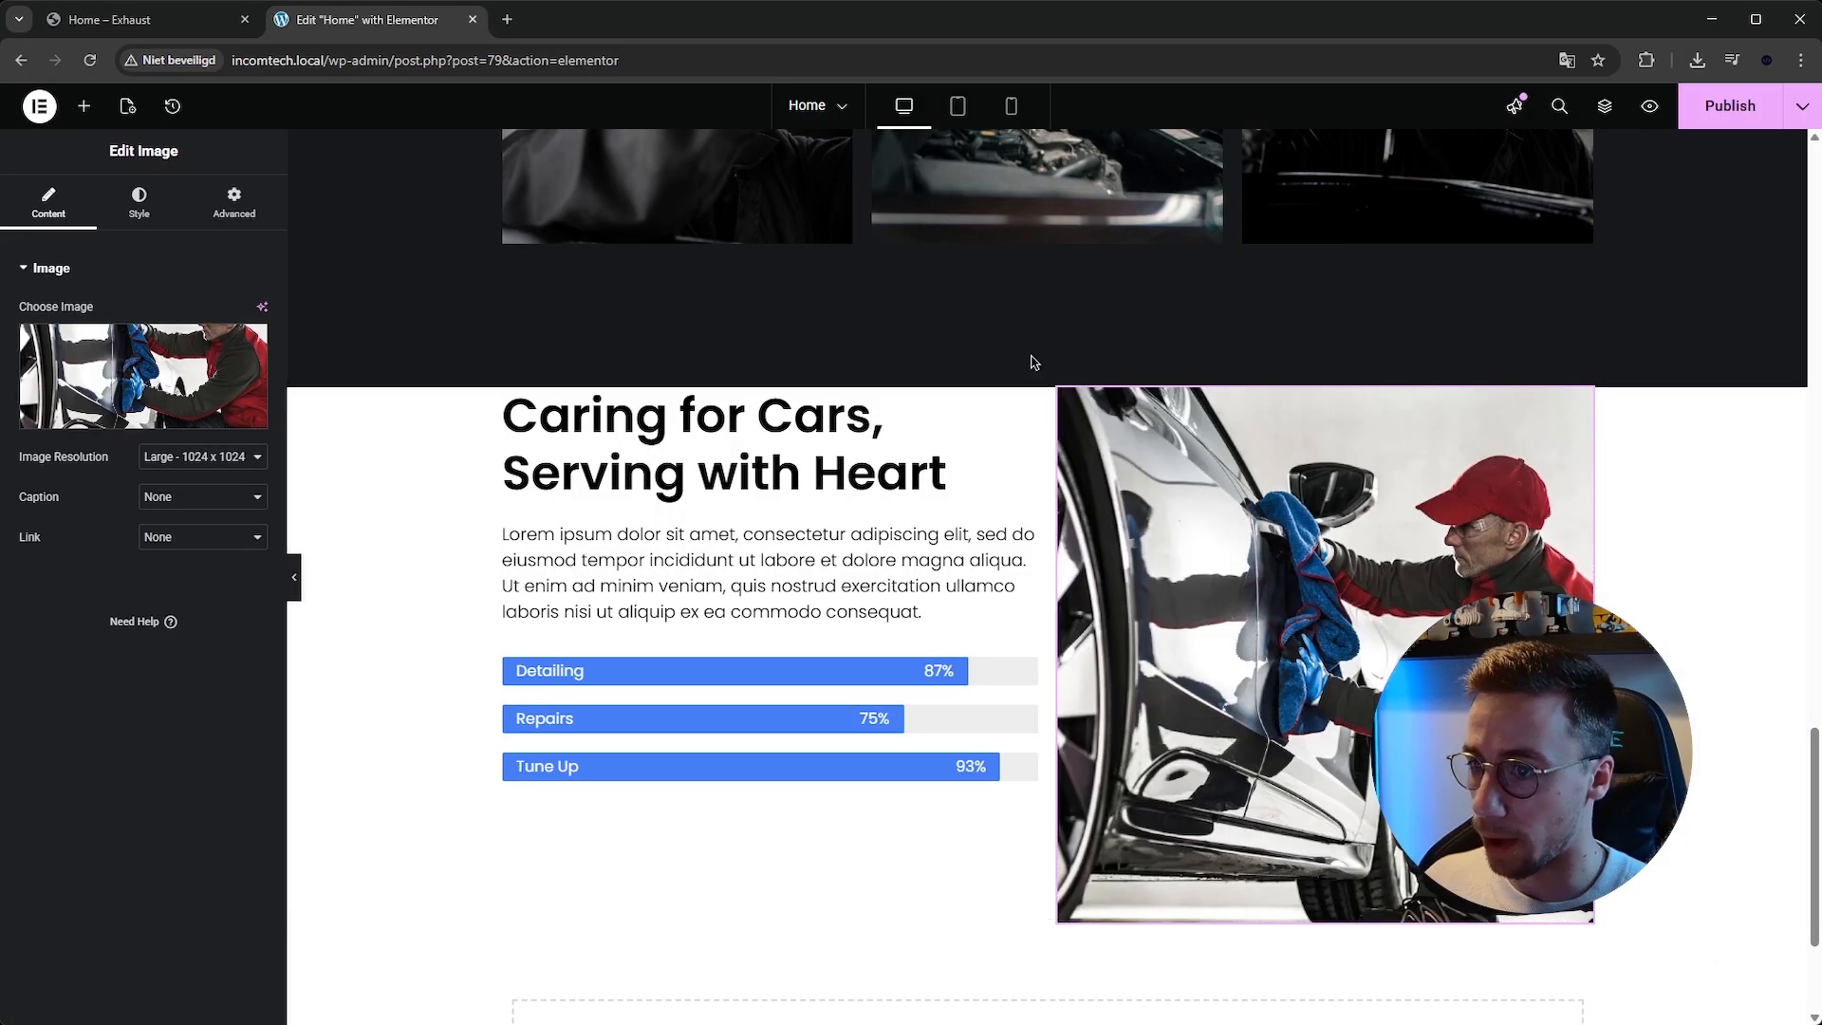
Set the expertise section container's column and row gaps to 100 px.
left_click(161, 20)
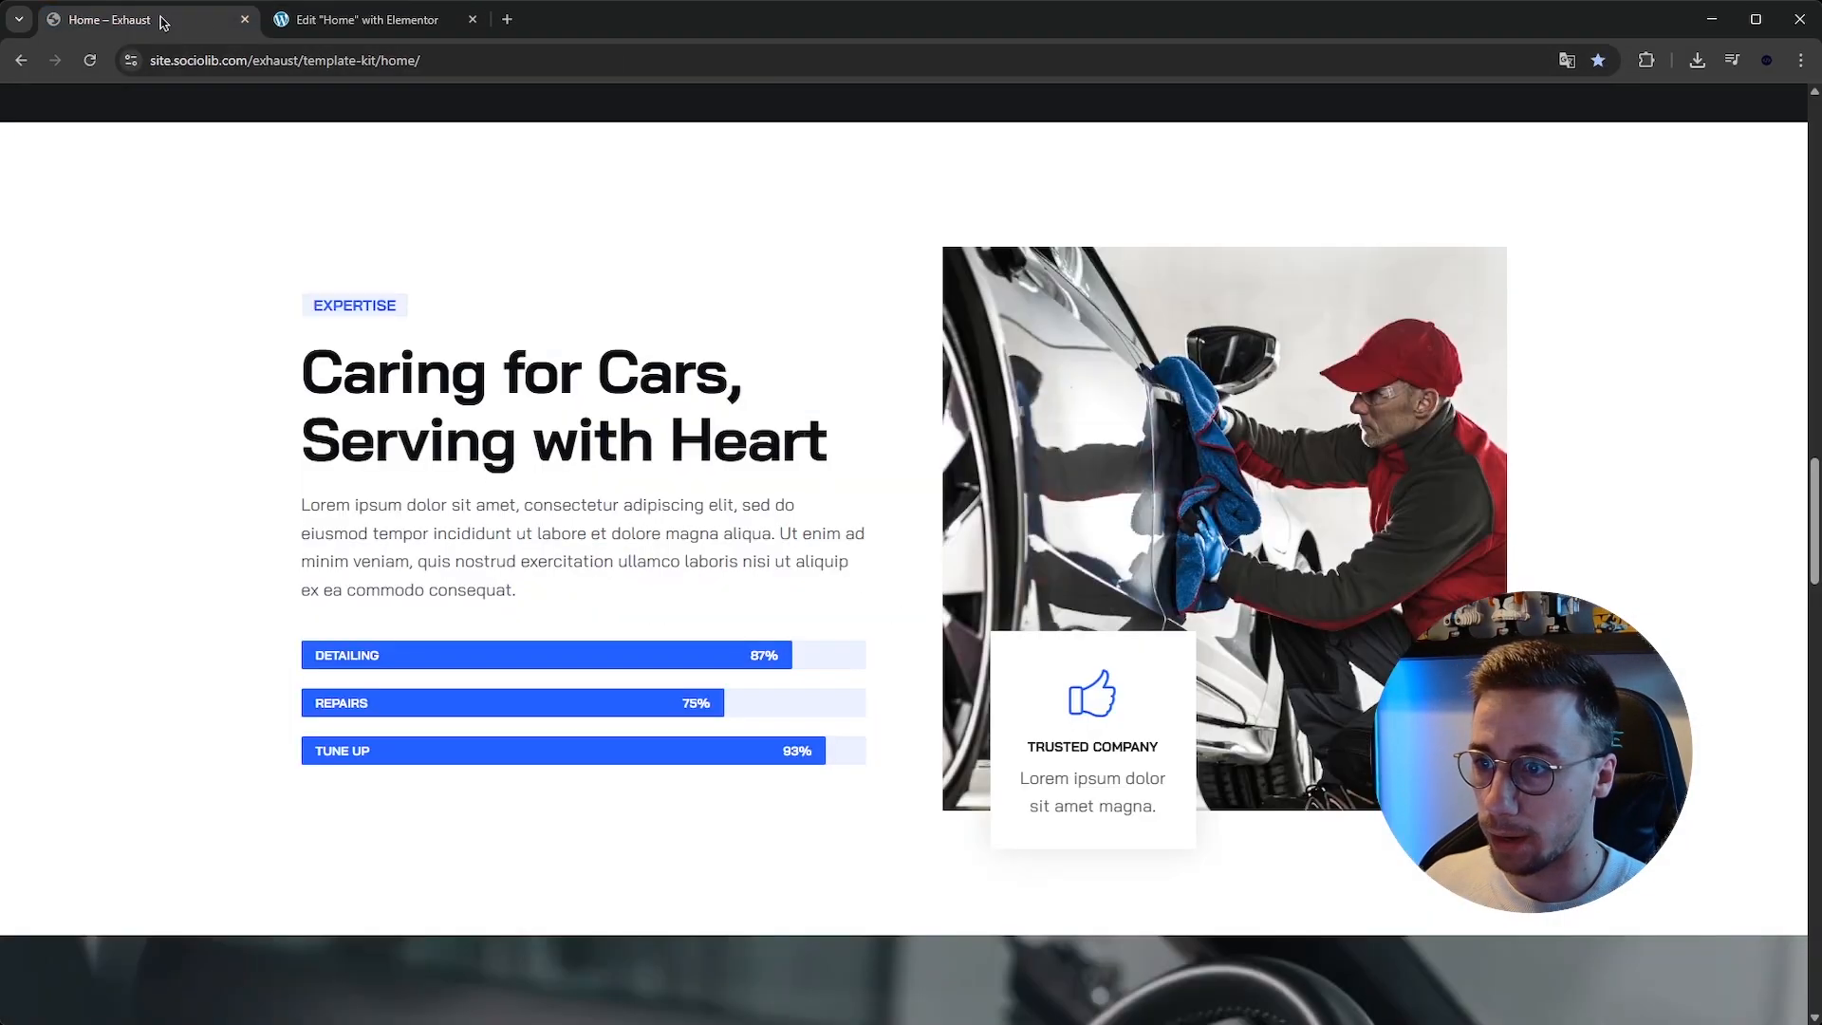
left_click(412, 23)
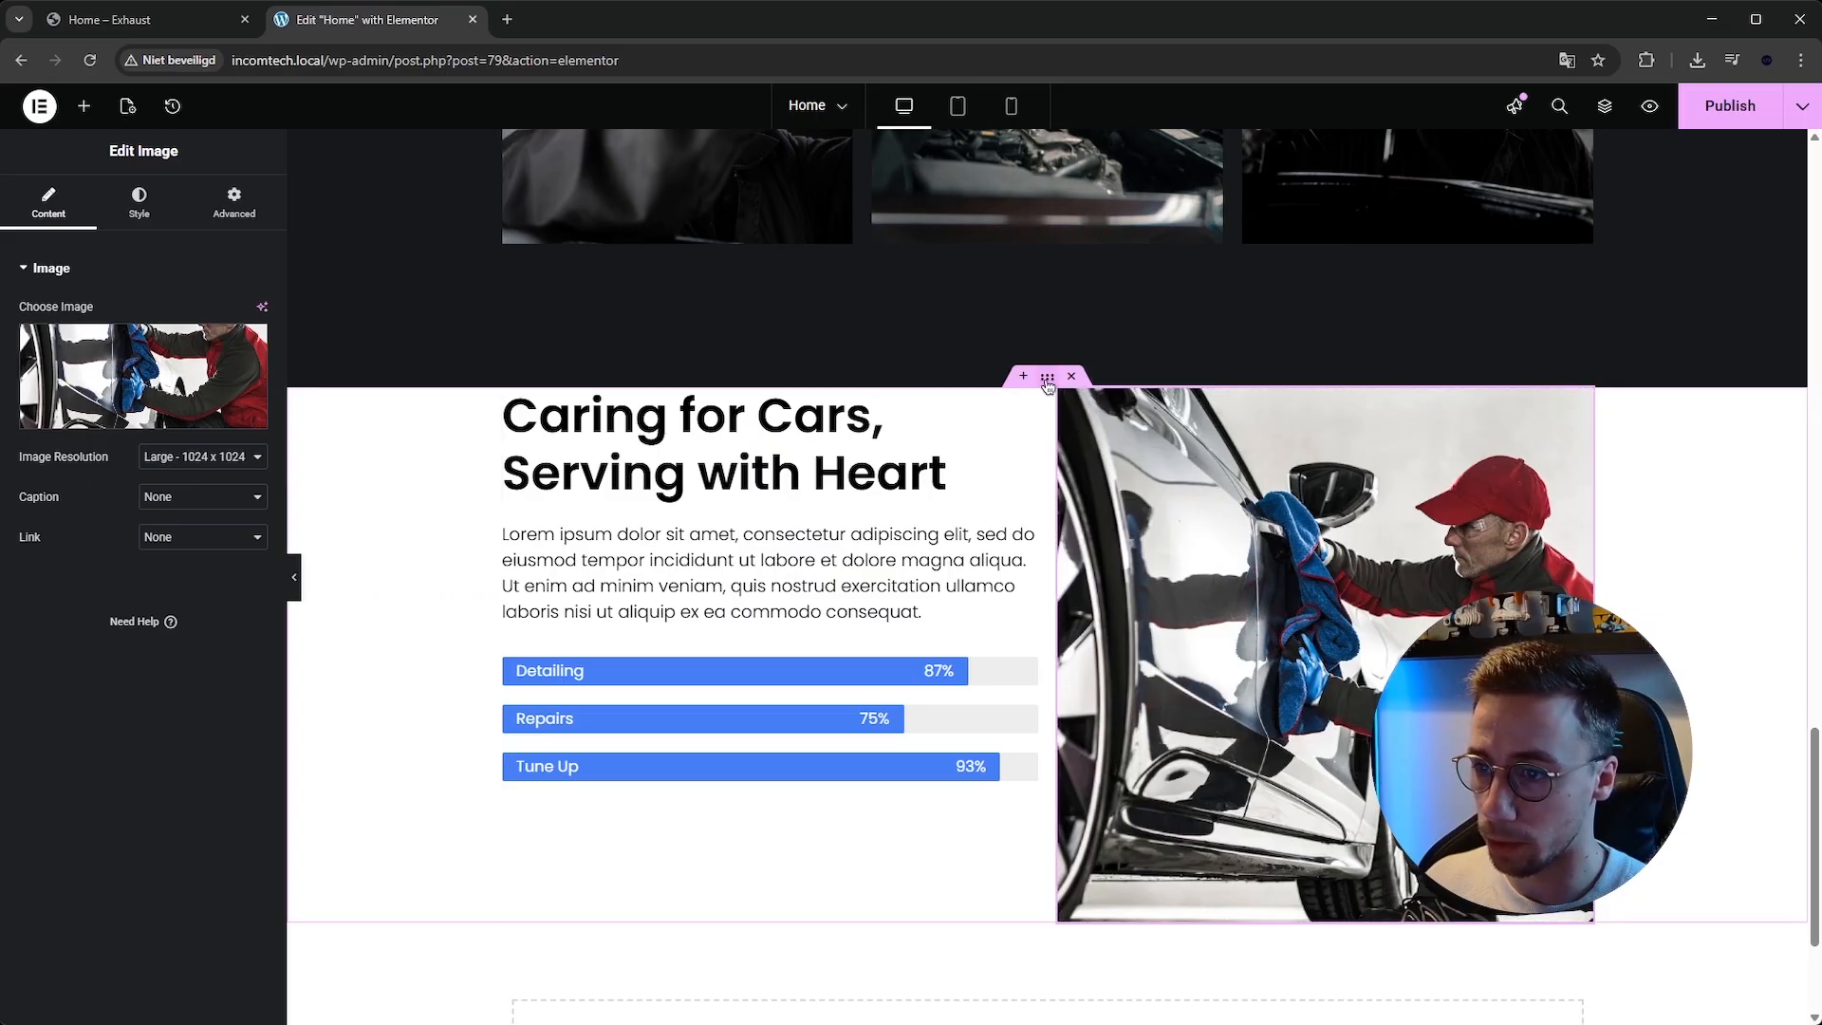
left_click(336, 529)
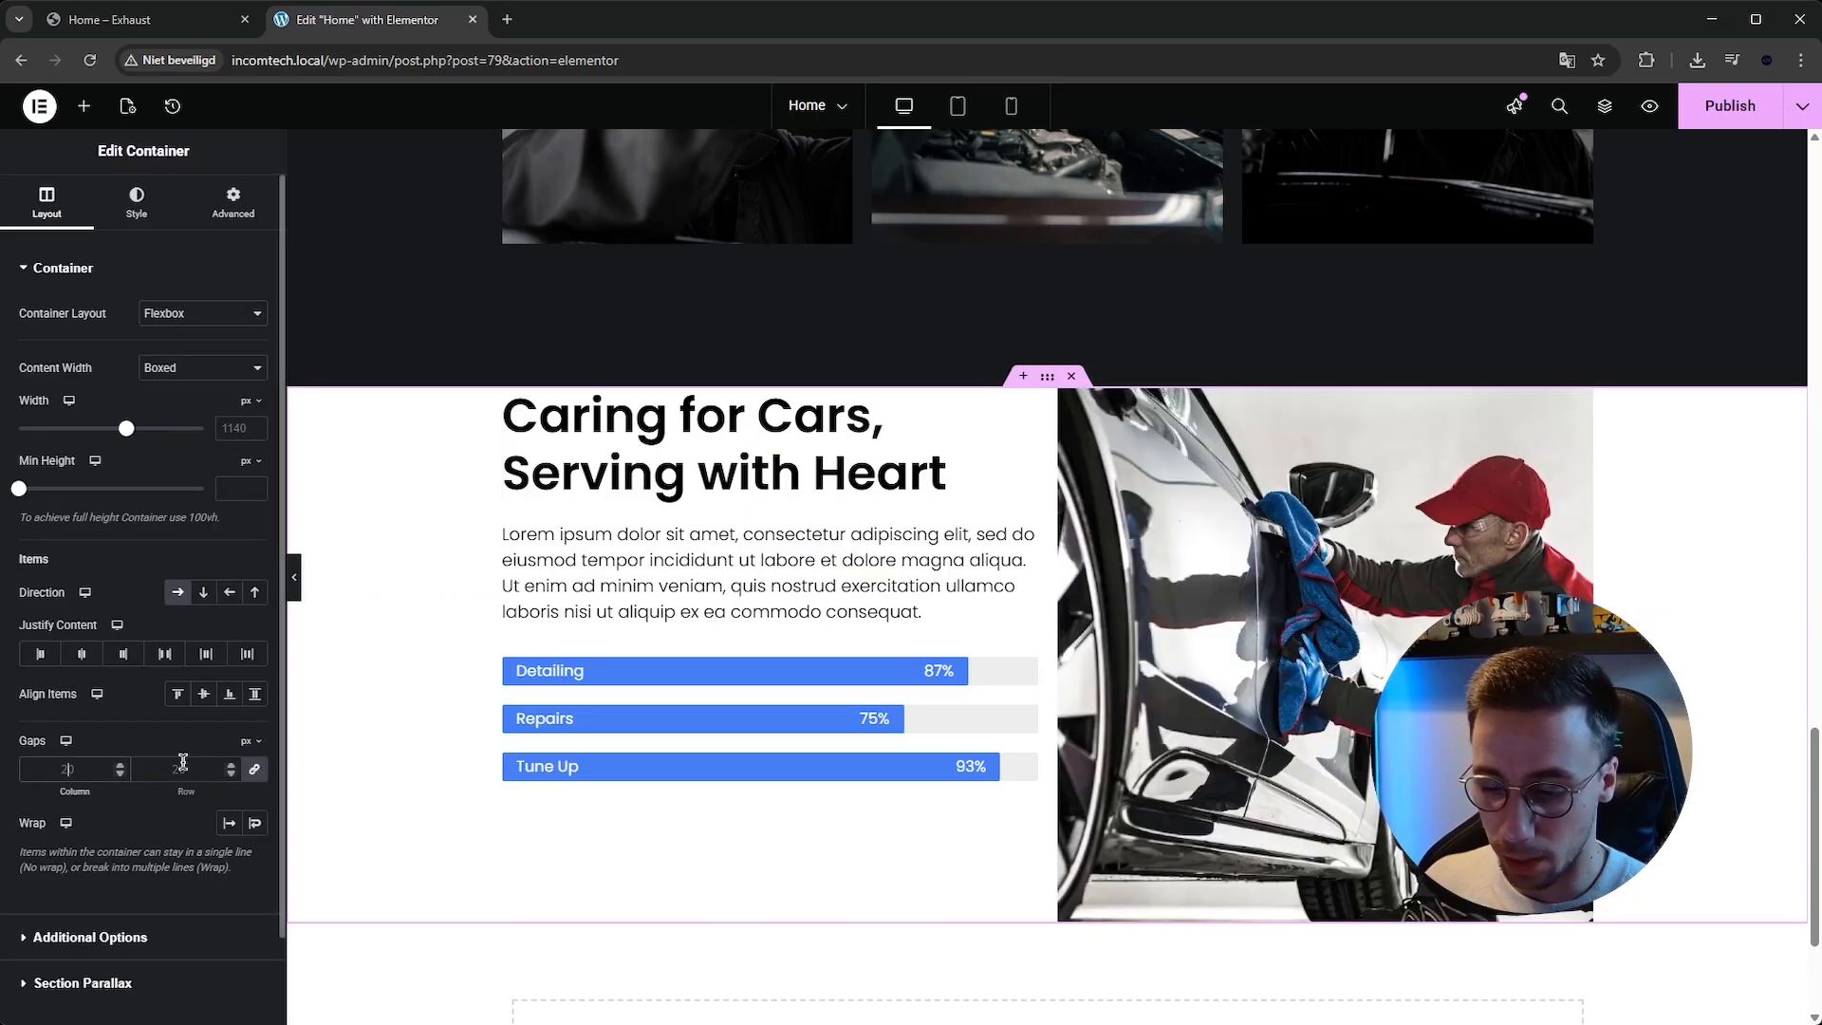
type("50")
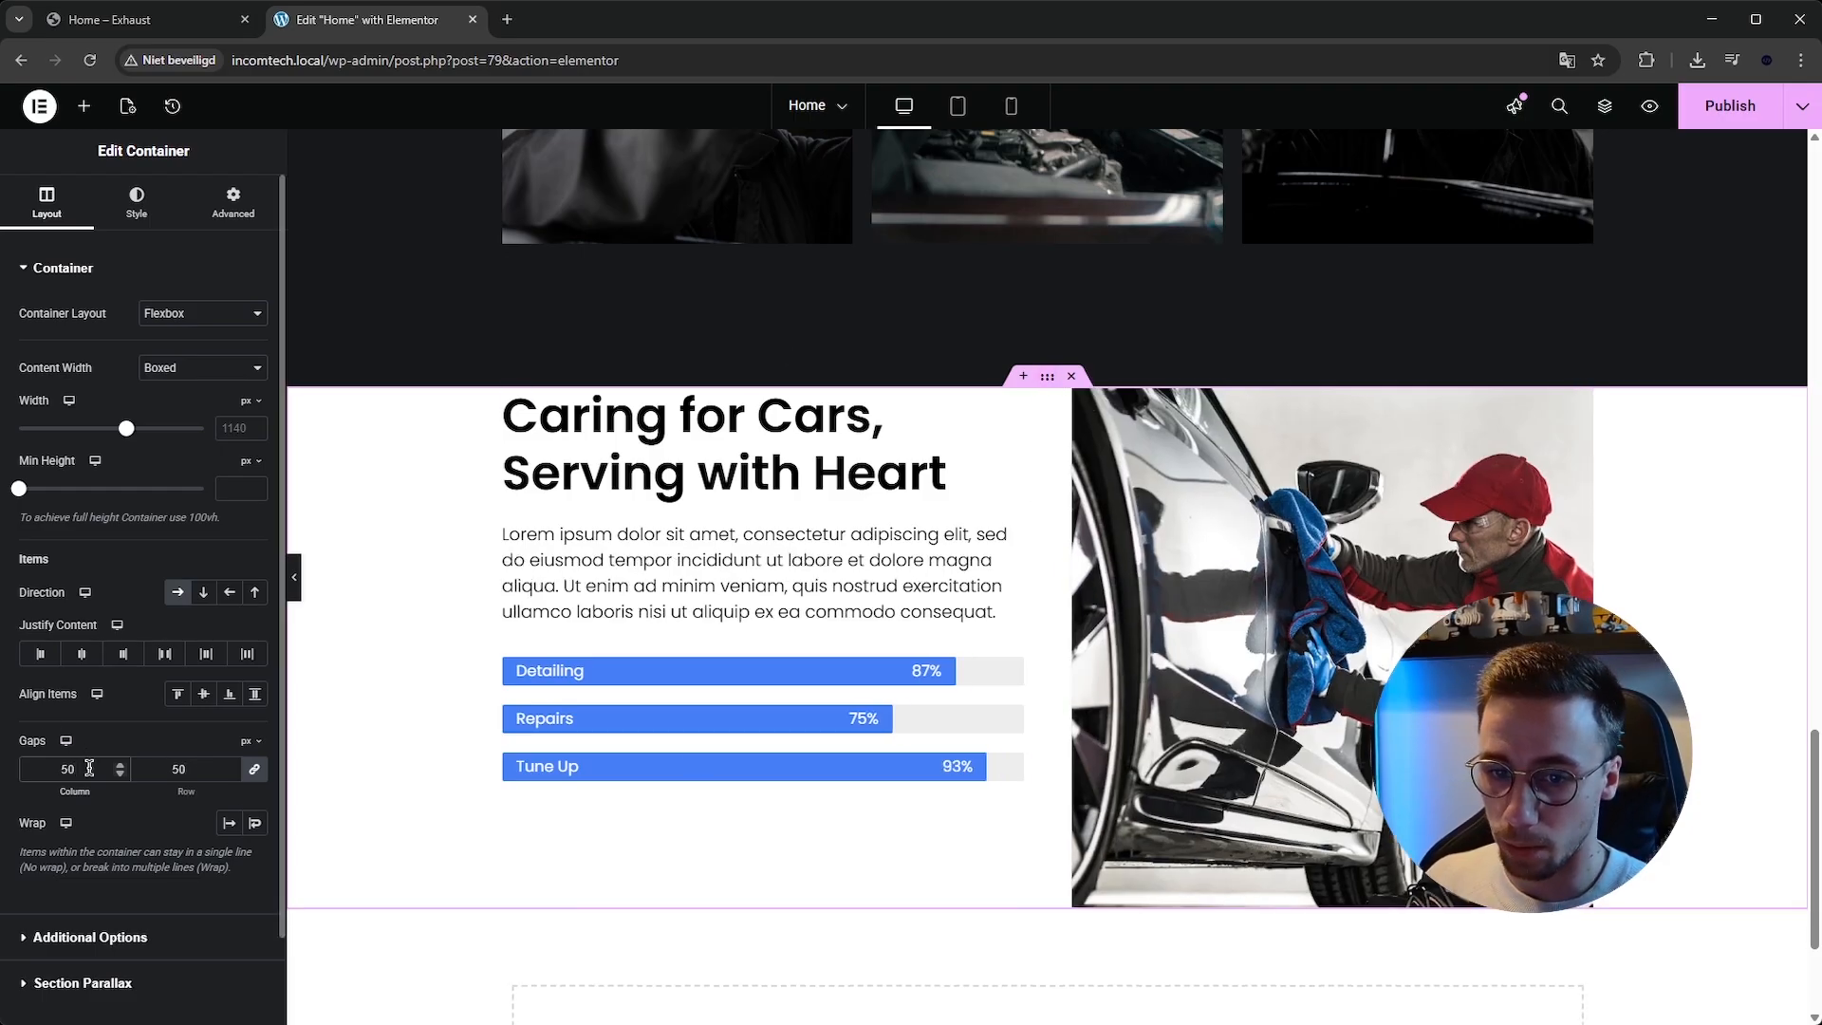
type("75")
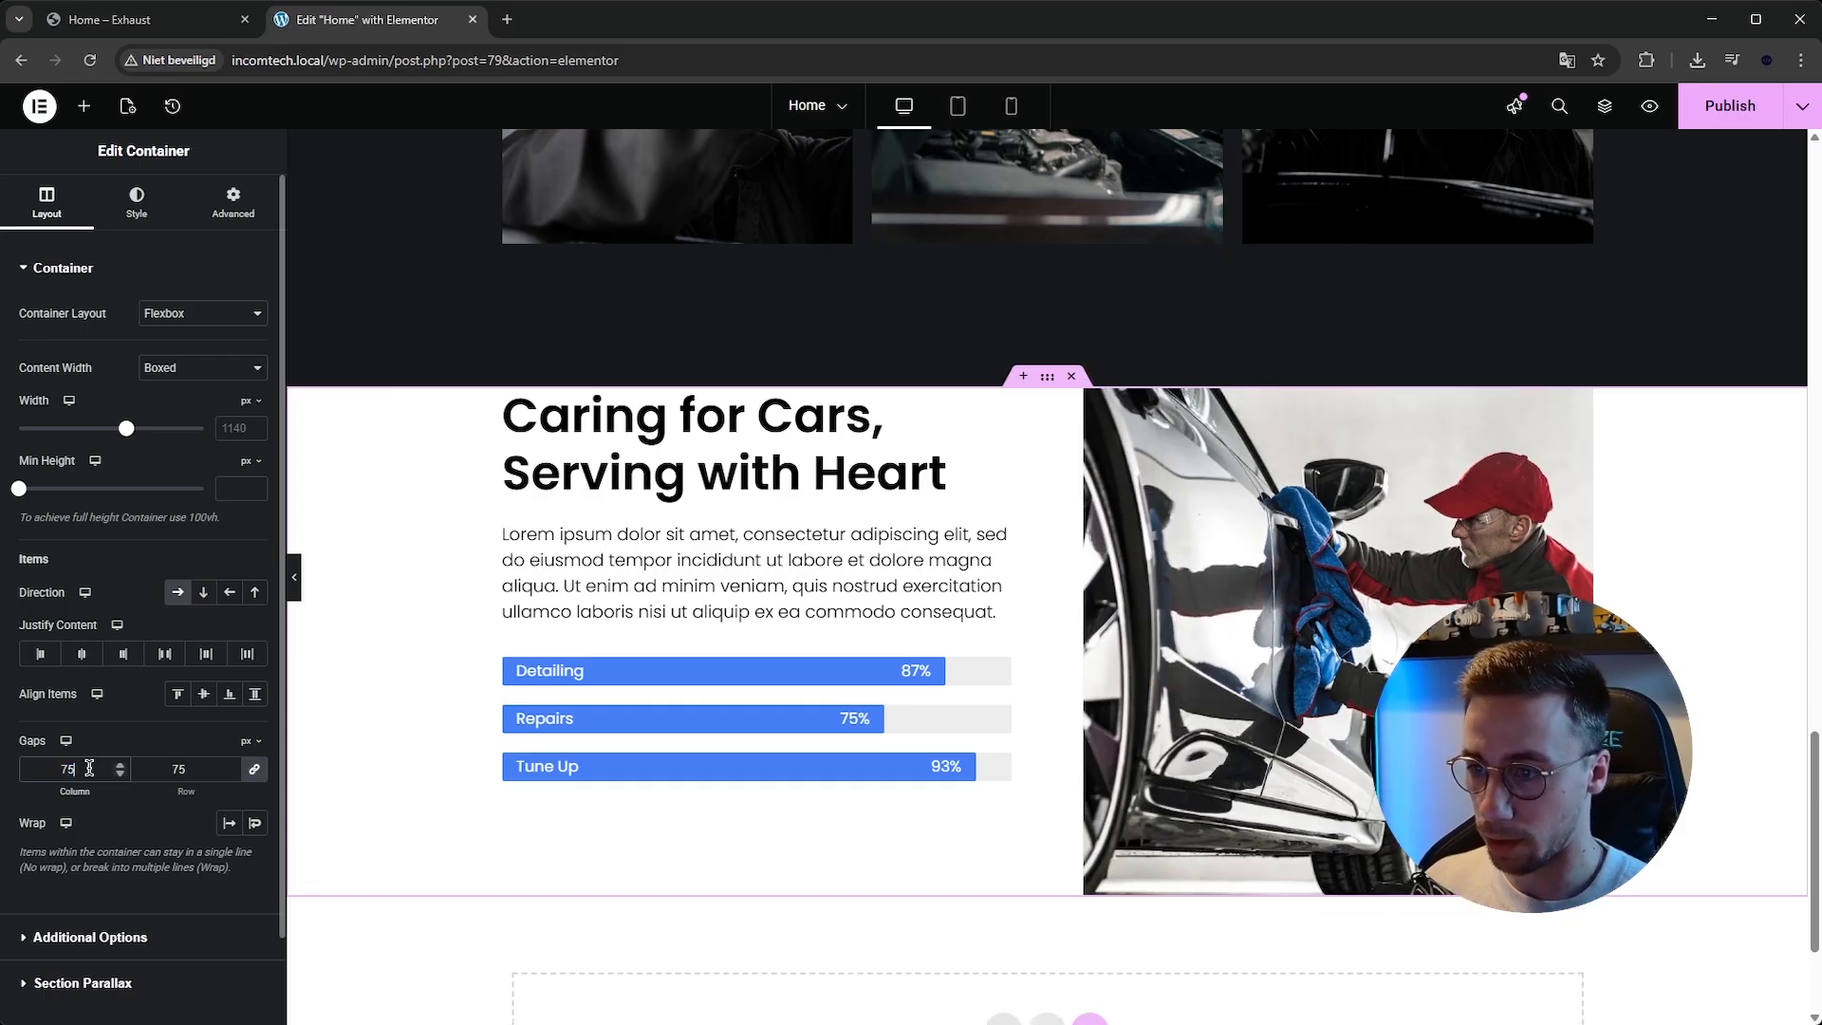
key("BackSpace")
key("BackSpace")
type("100")
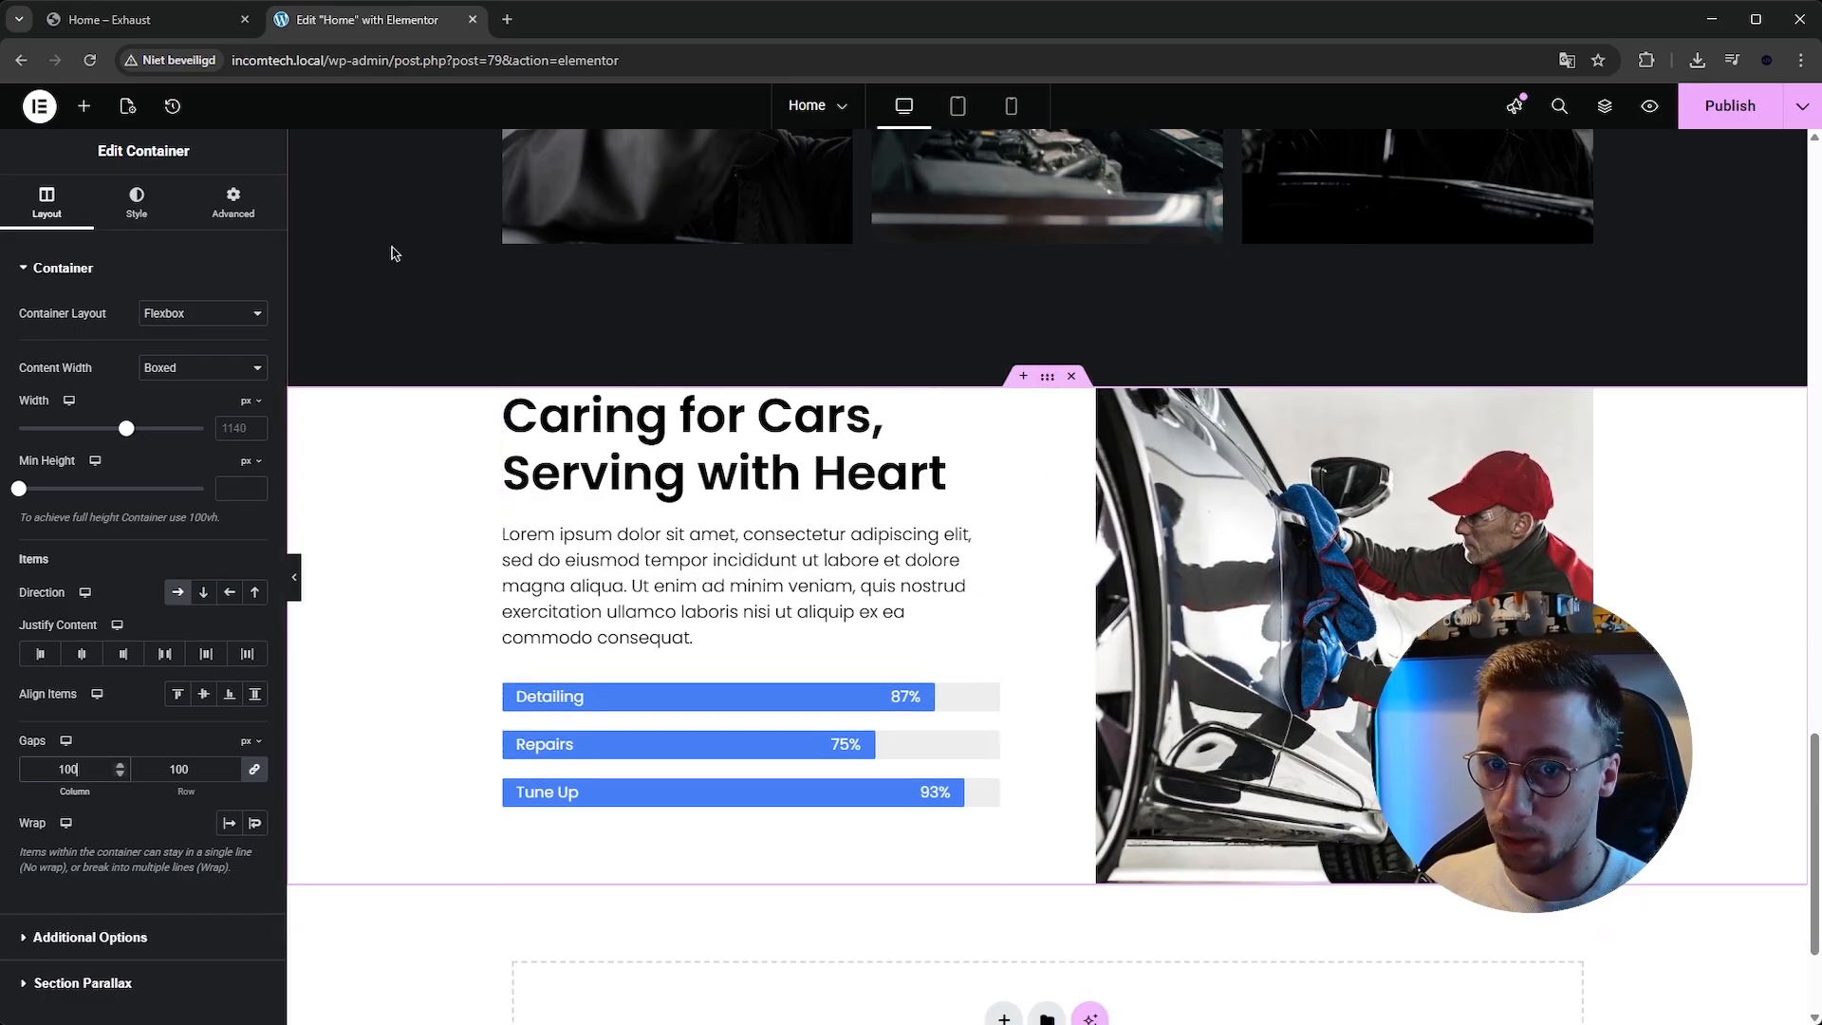
Set the expertise section container's top and bottom padding to 150 px.
left_click(232, 202)
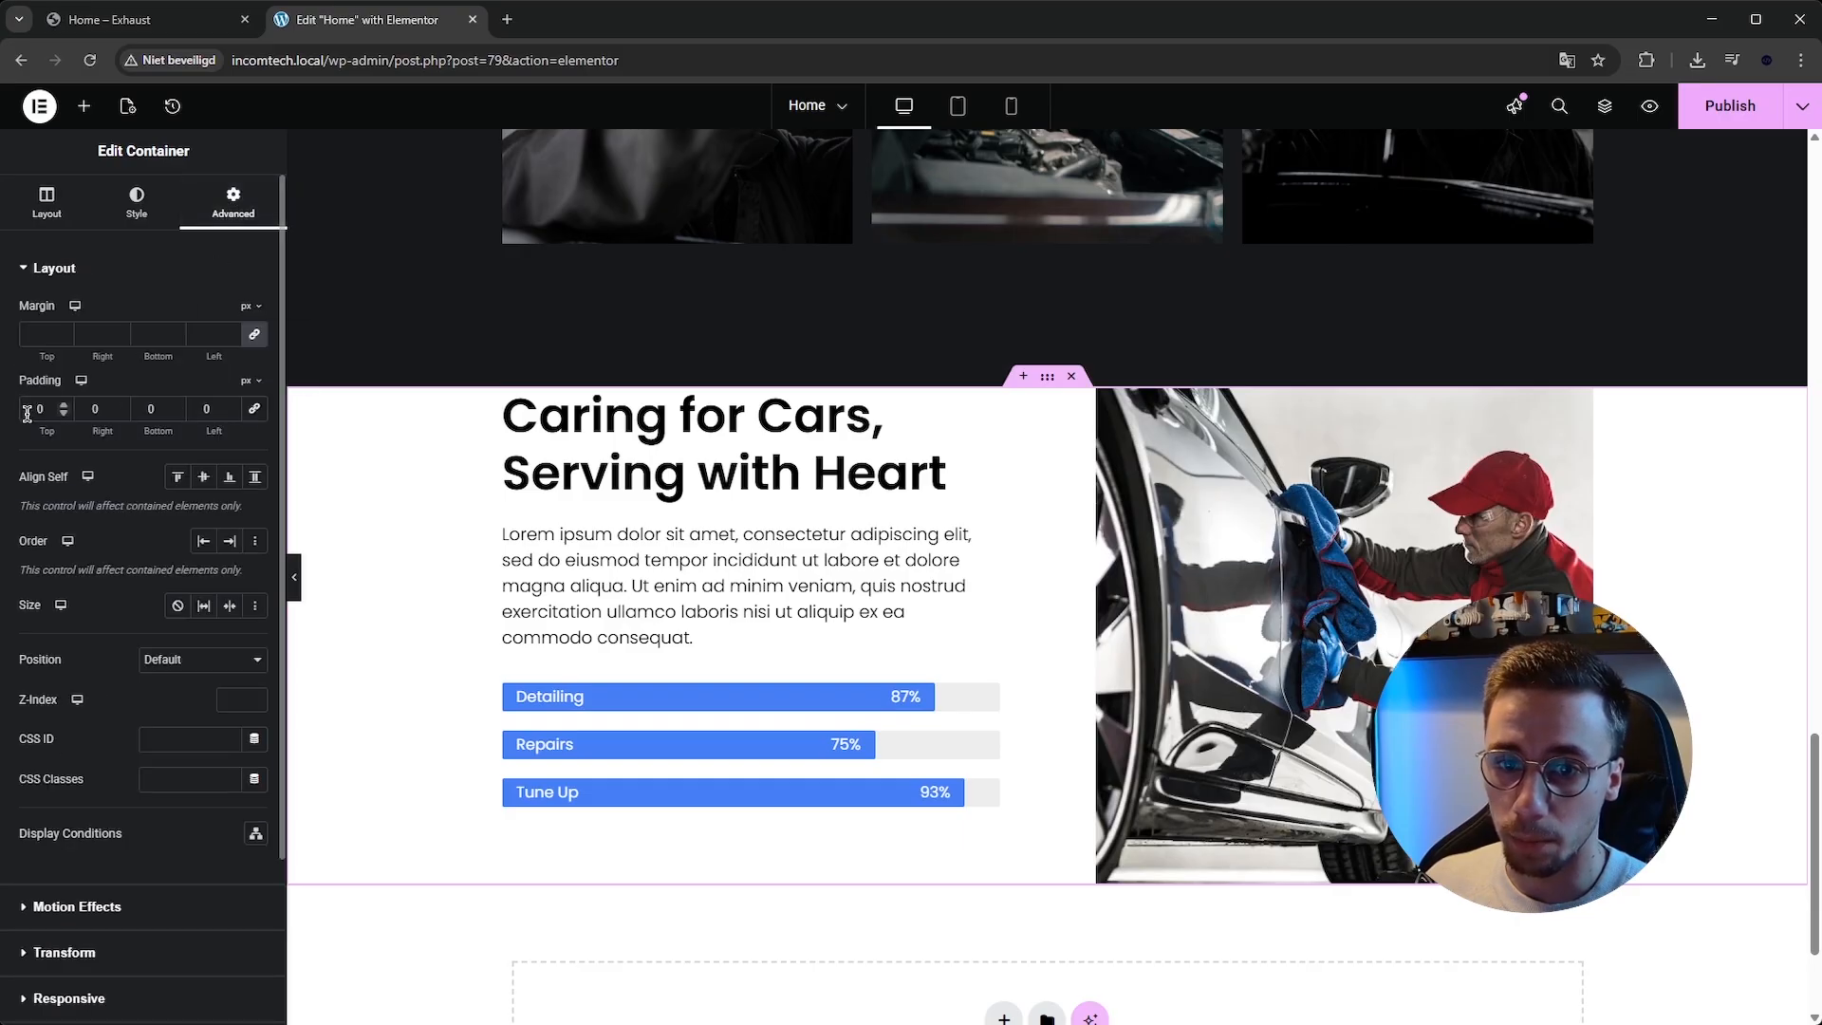
type("150")
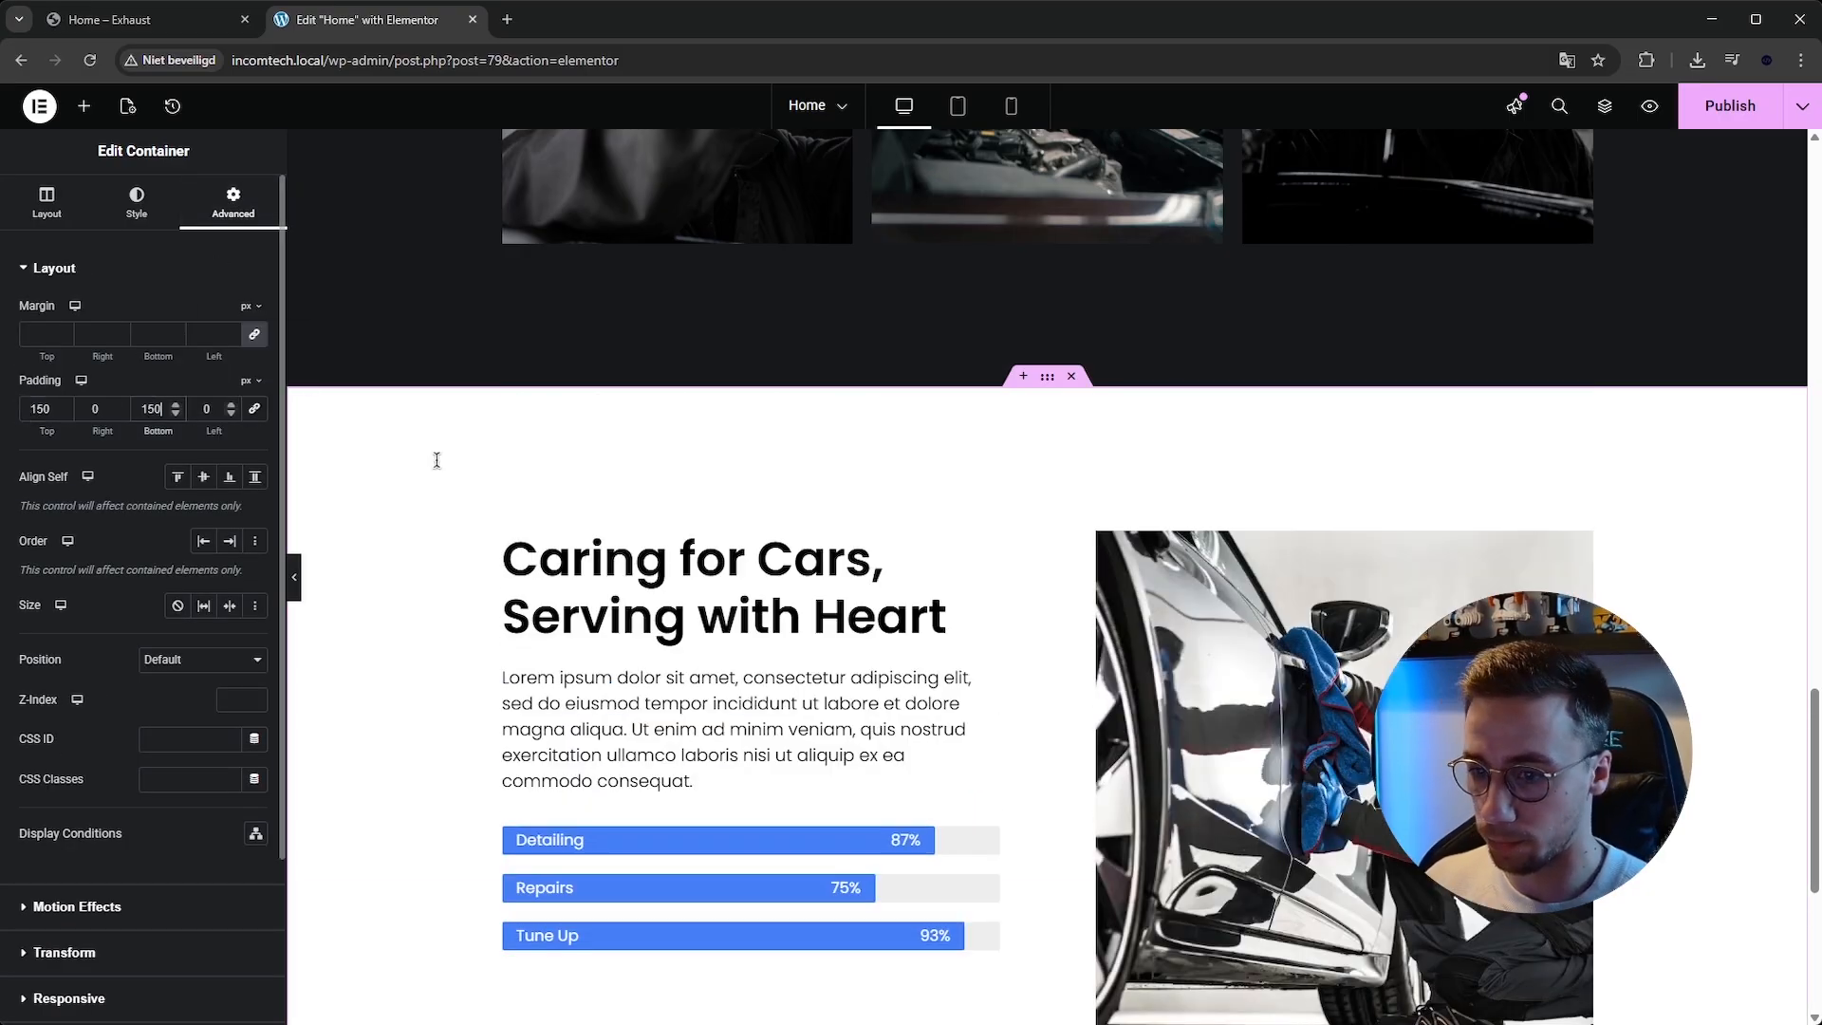
scroll(740, 511, "down", 3)
Review the reference template's testimonial, pricing and contact sections below the expertise section.
left_click(174, 27)
scroll(590, 360, "down", 20)
scroll(626, 379, "down", 5)
scroll(627, 373, "up", 17)
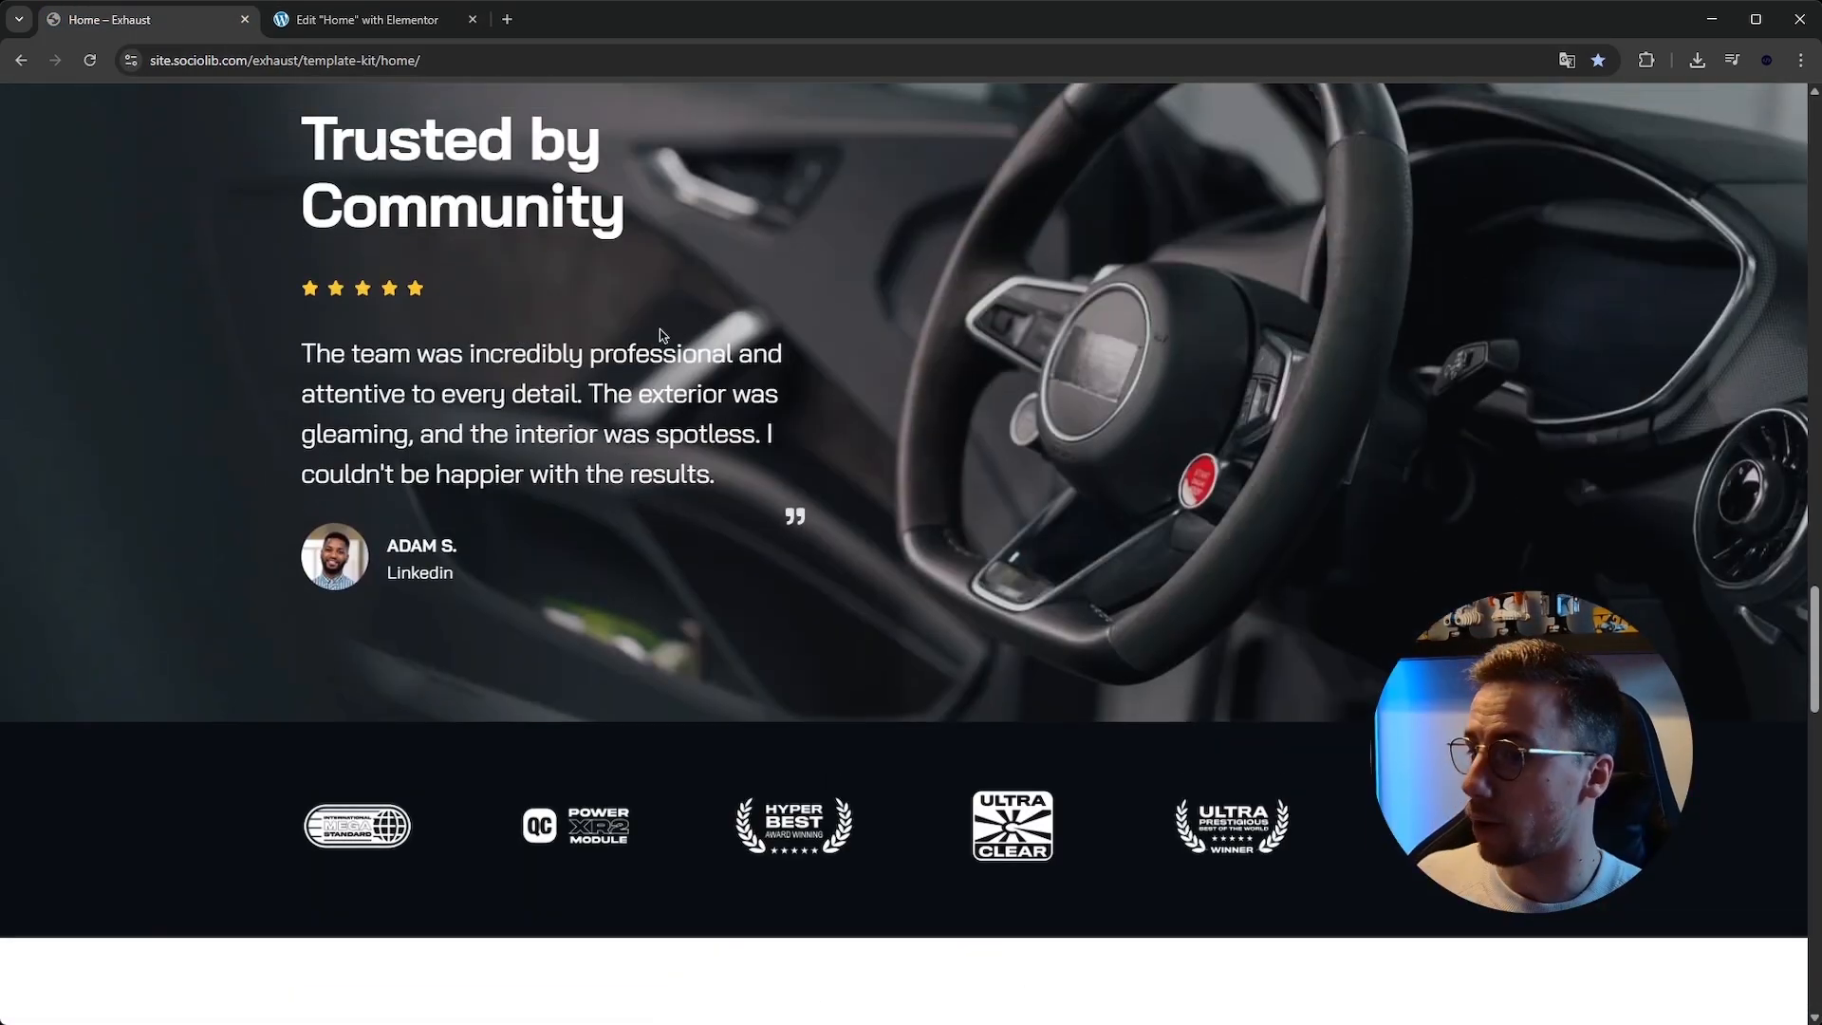
scroll(649, 334, "up", 3)
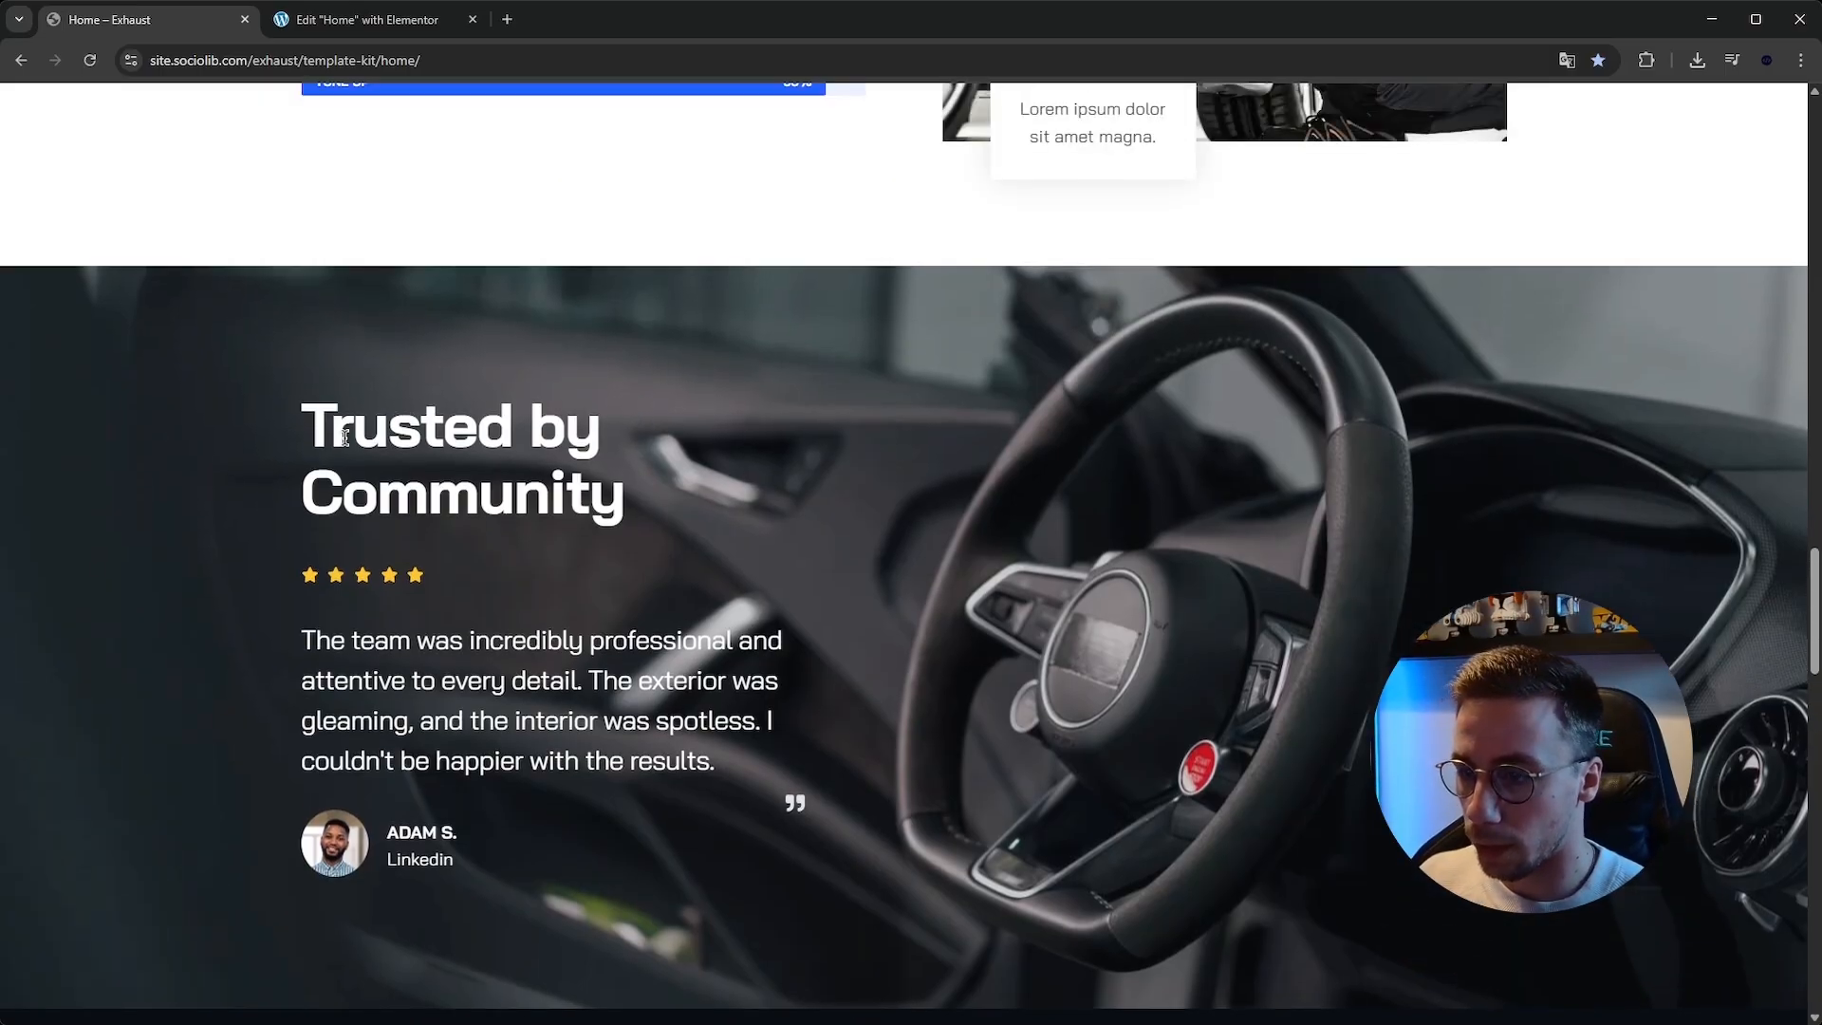
scroll(345, 436, "down", 2)
key("ctrl+Tab")
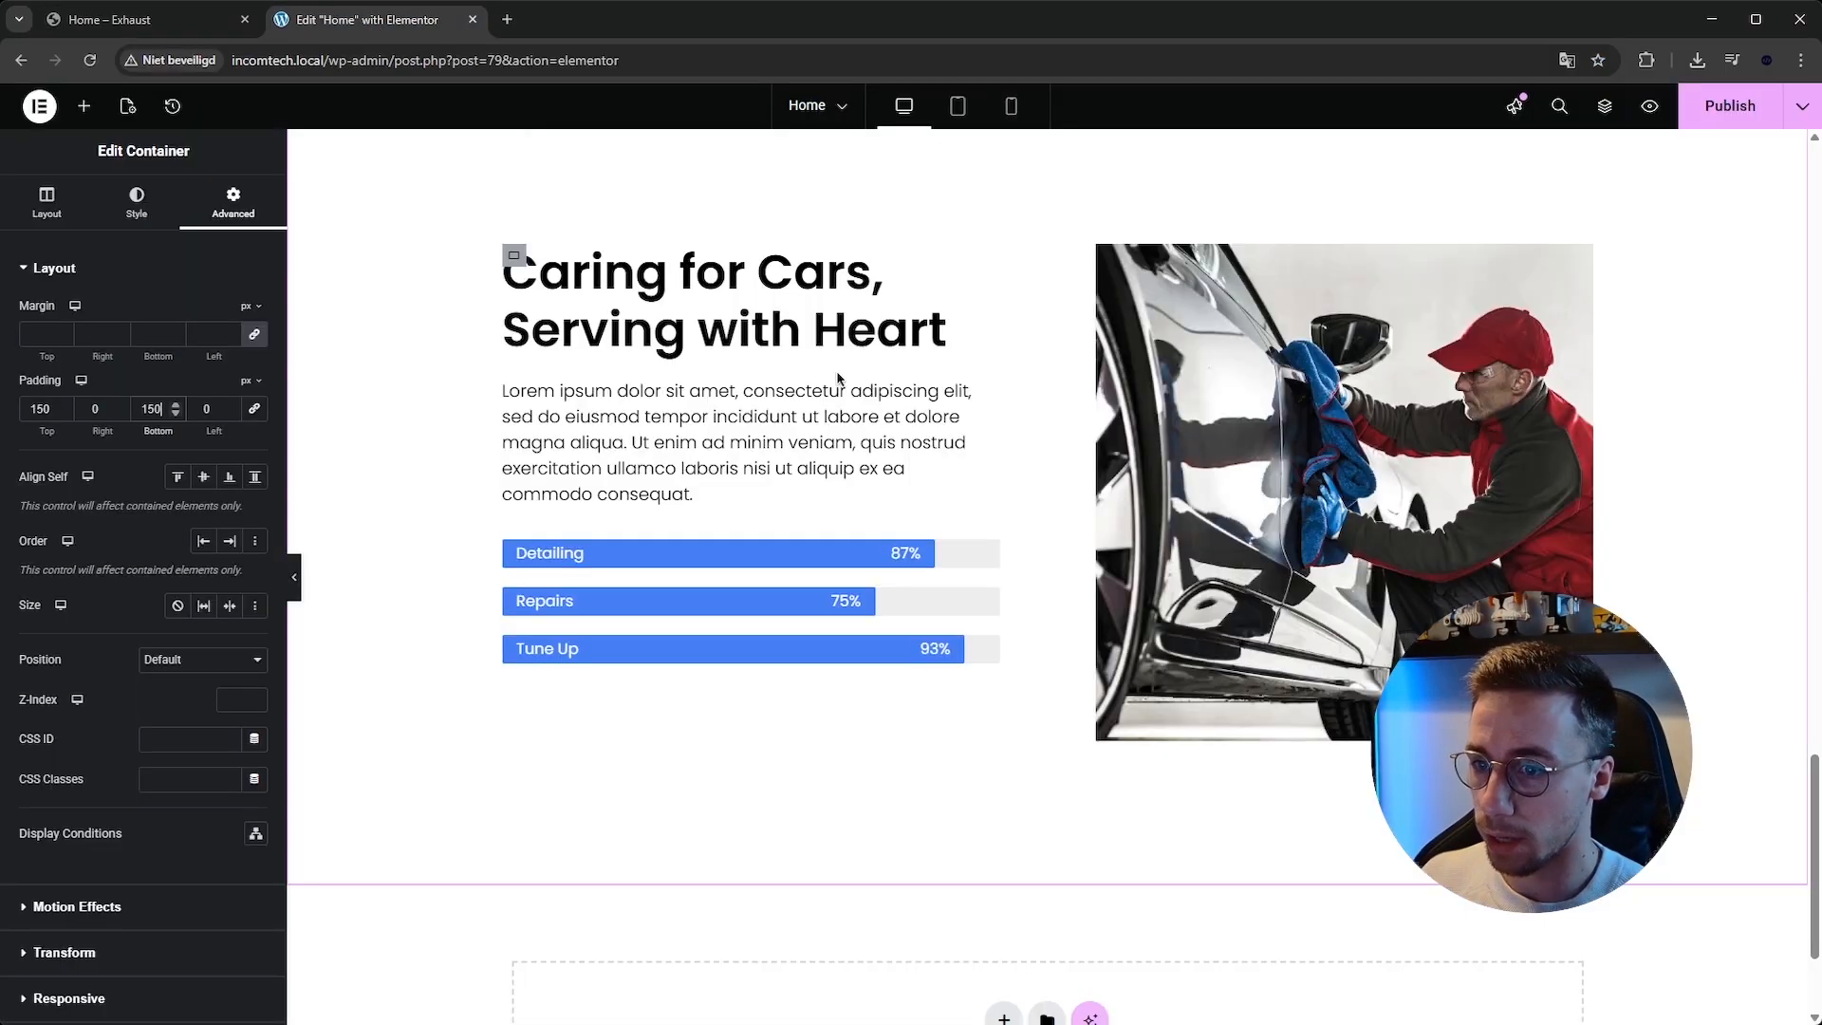
scroll(840, 380, "up", 2)
left_click(1696, 108)
left_click(204, 21)
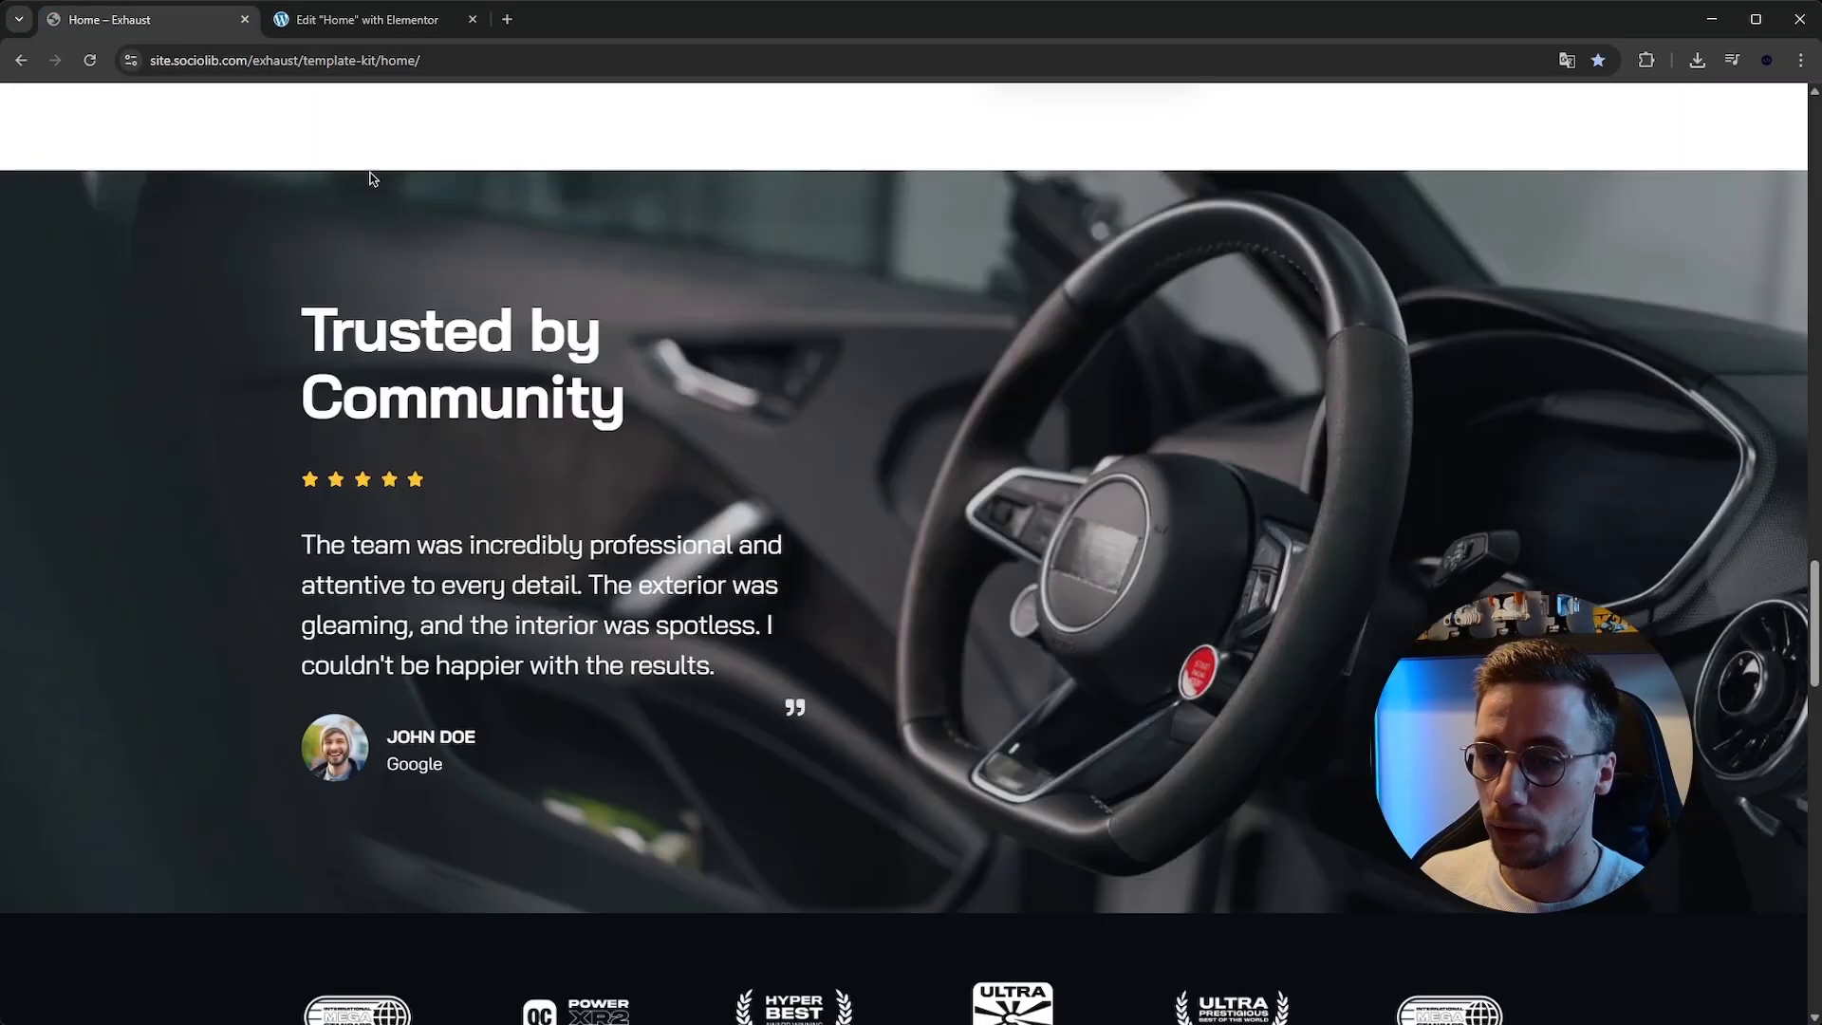
scroll(872, 437, "down", 15)
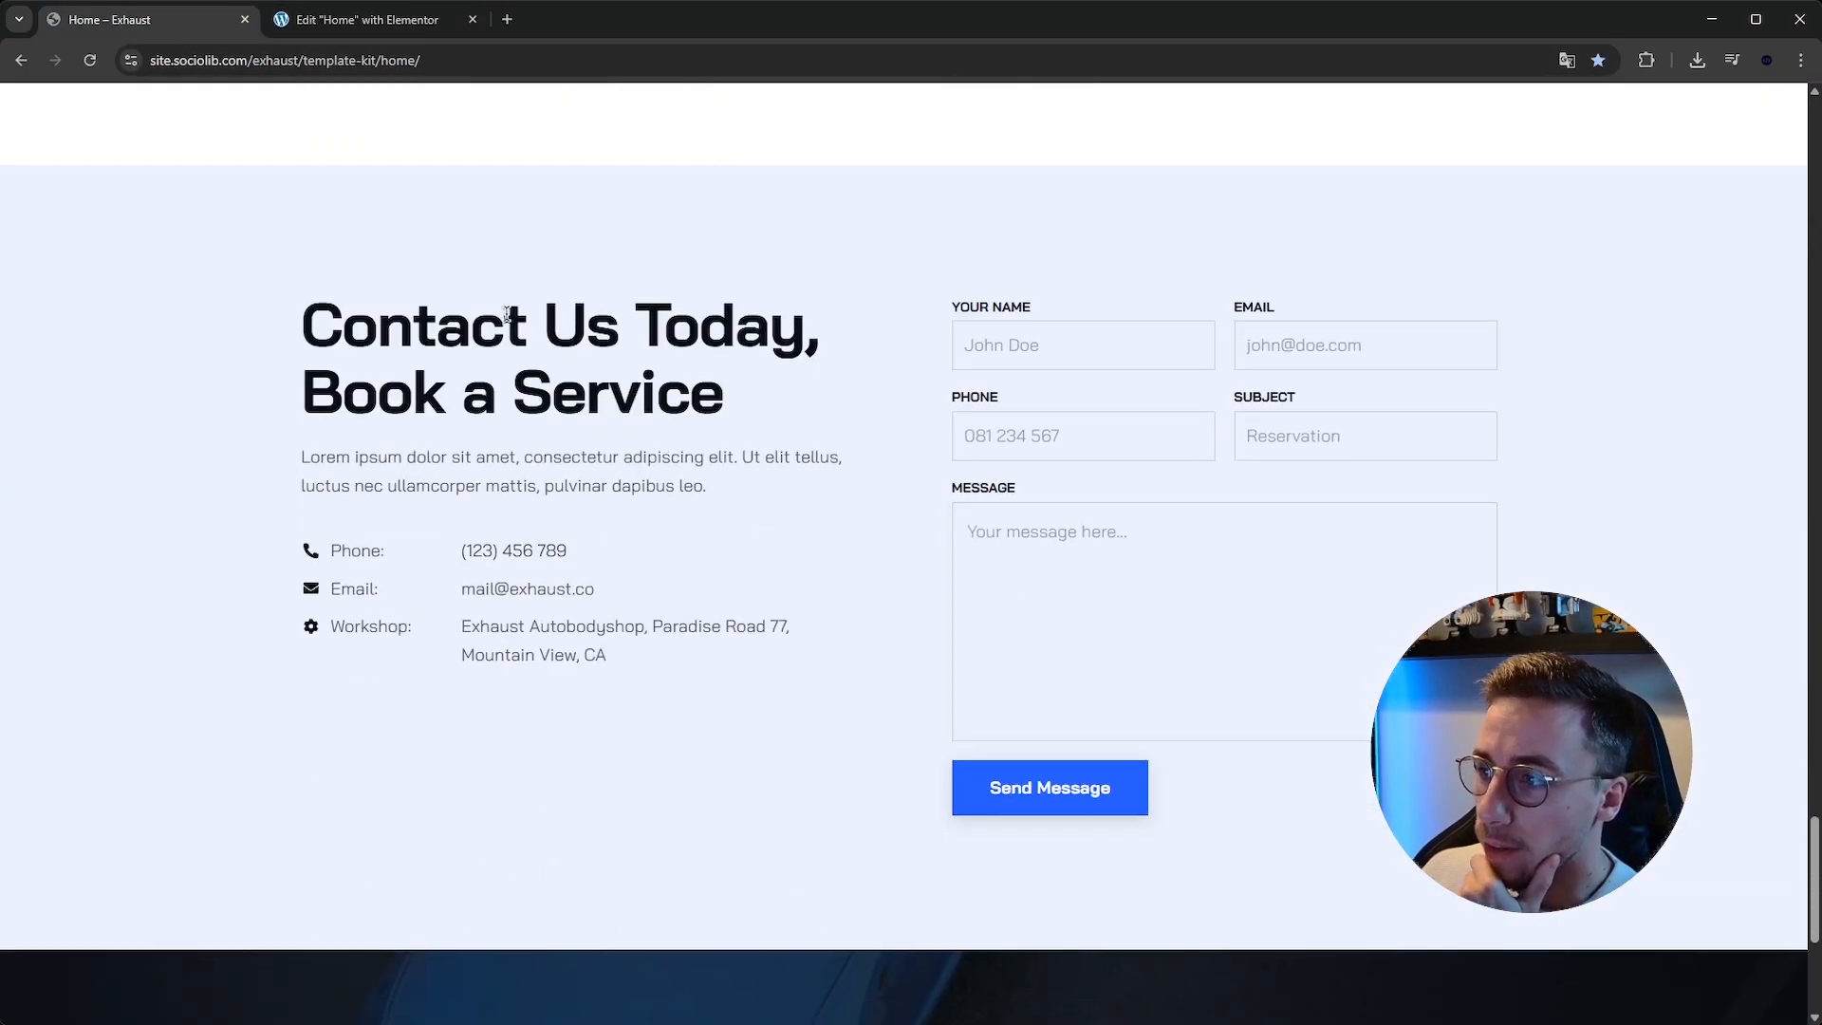
scroll(506, 316, "down", 5)
scroll(561, 338, "up", 6)
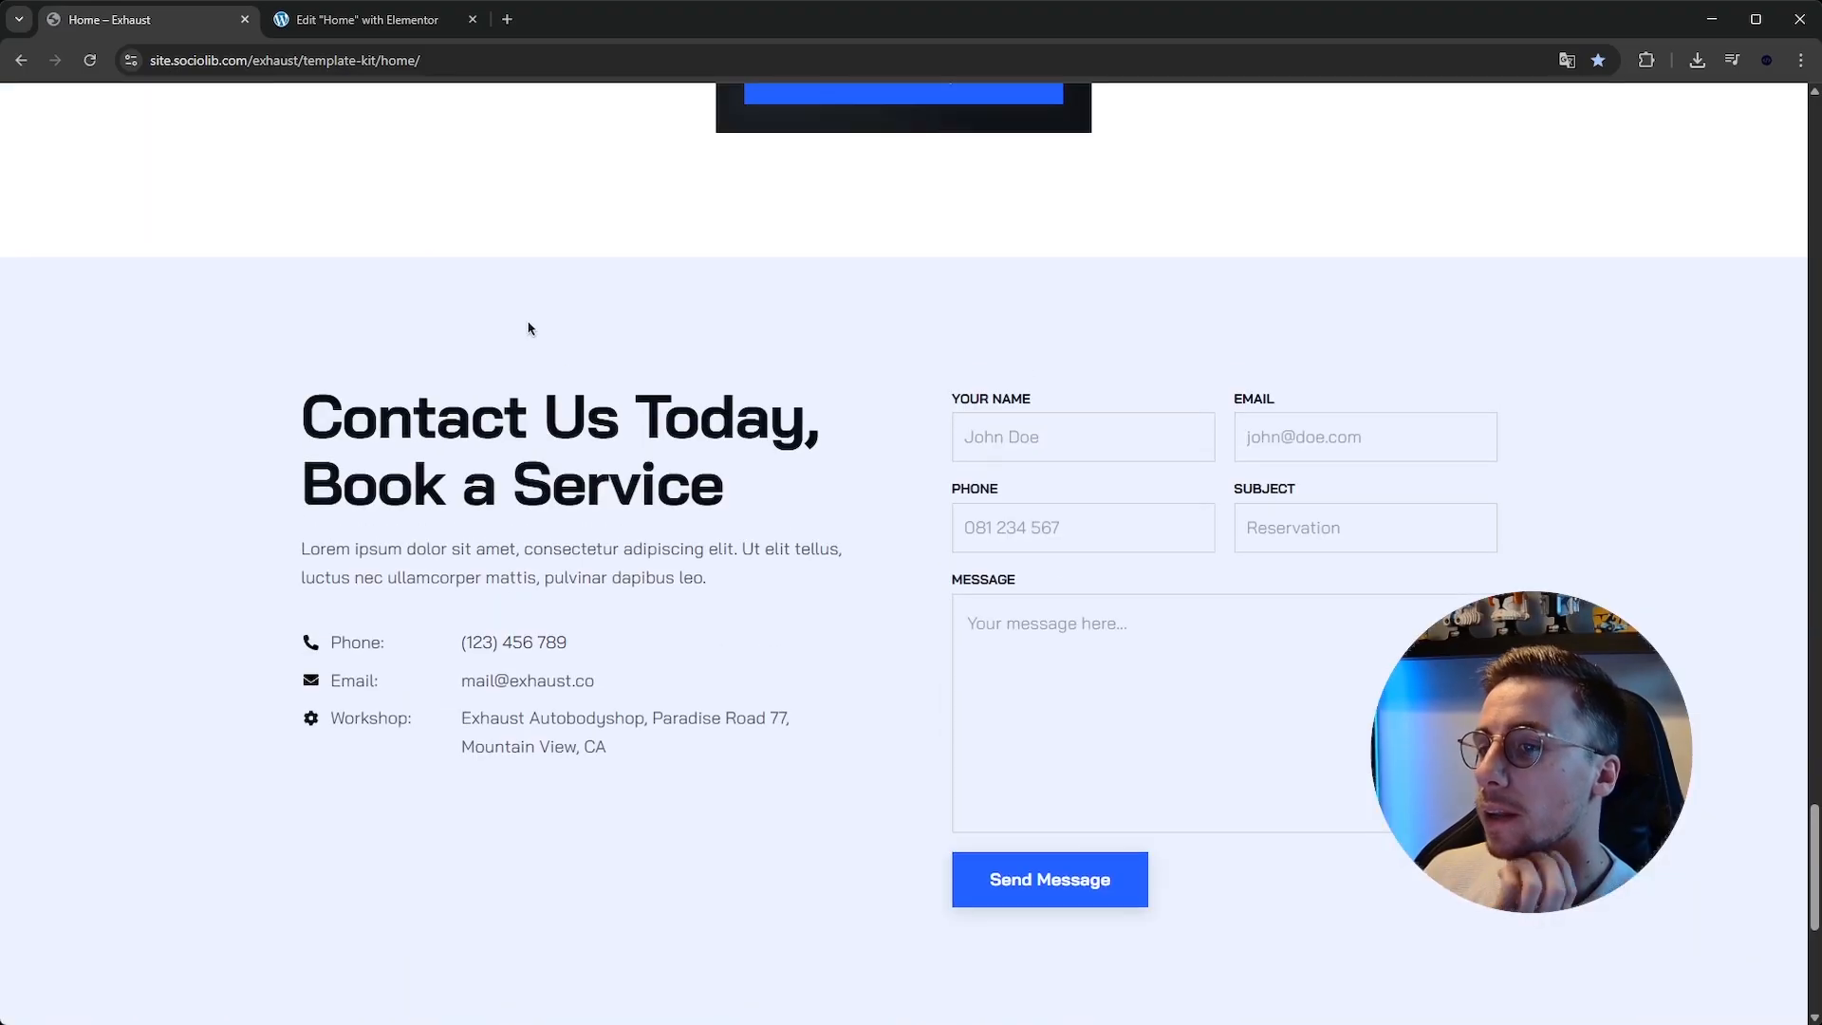
scroll(585, 478, "up", 4)
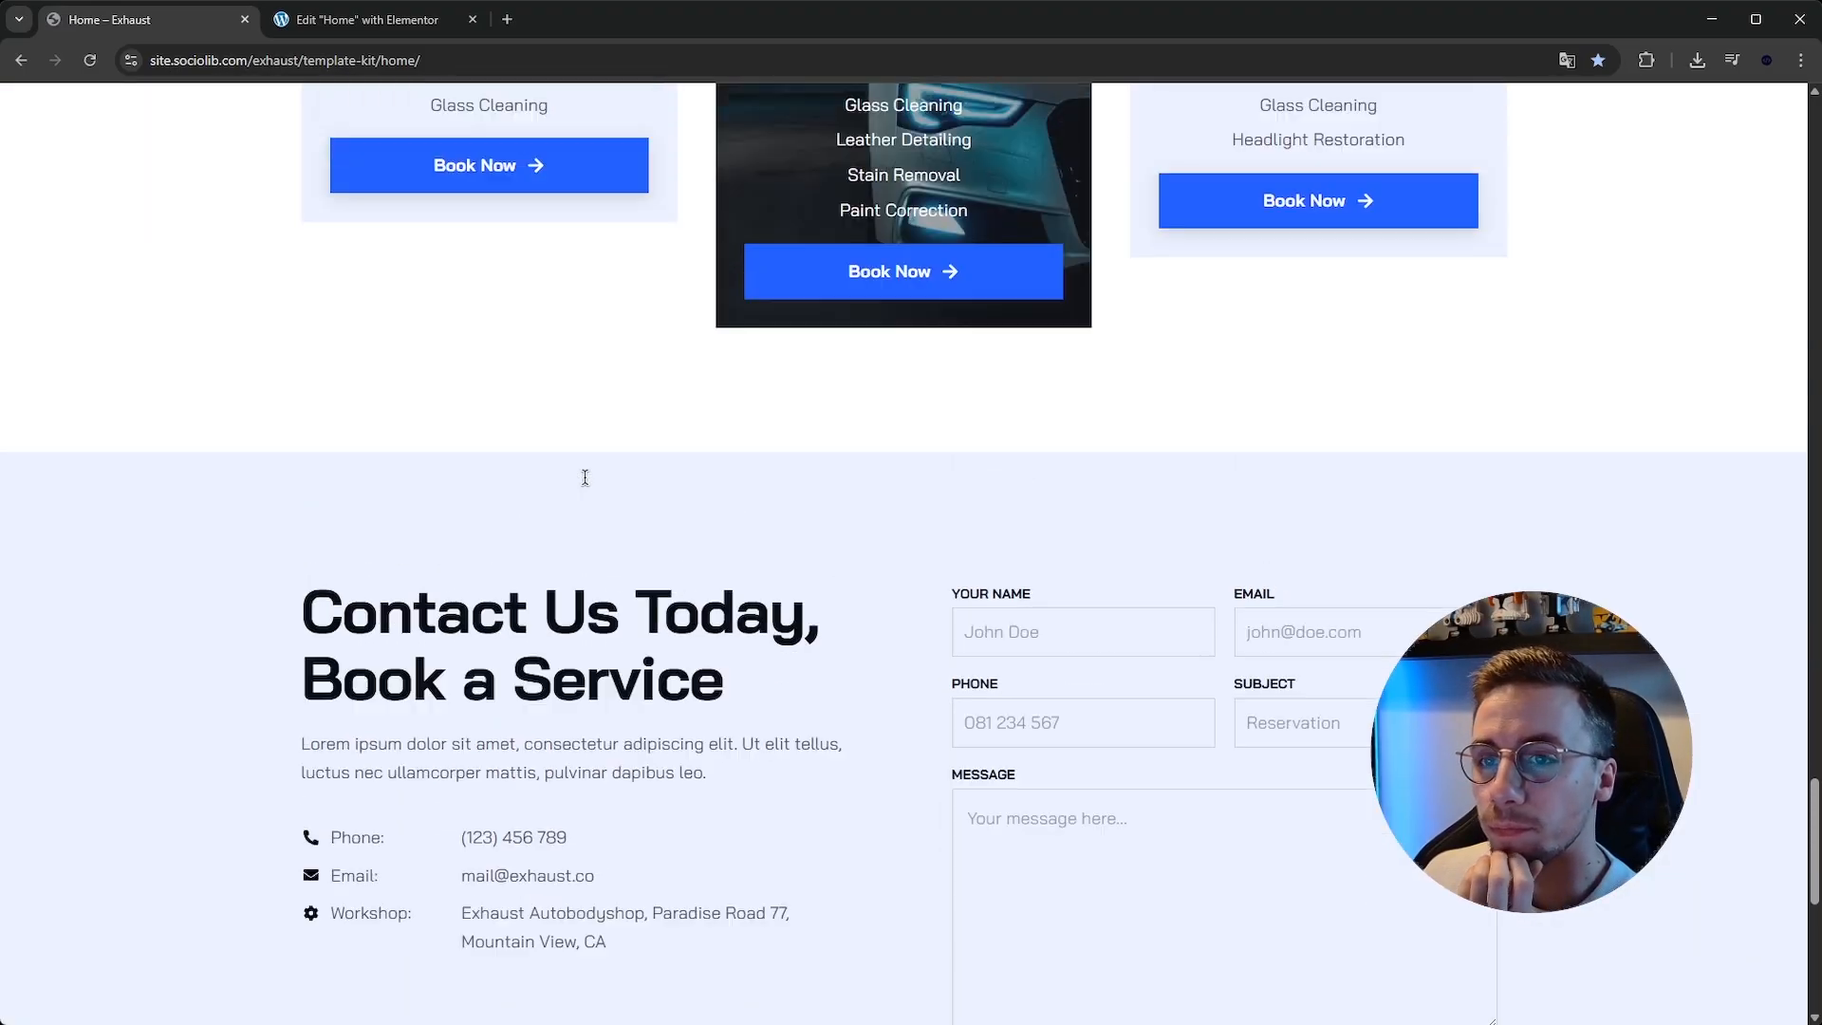
scroll(588, 493, "down", 4)
left_click_drag(355, 399, 721, 489)
left_click(1037, 568)
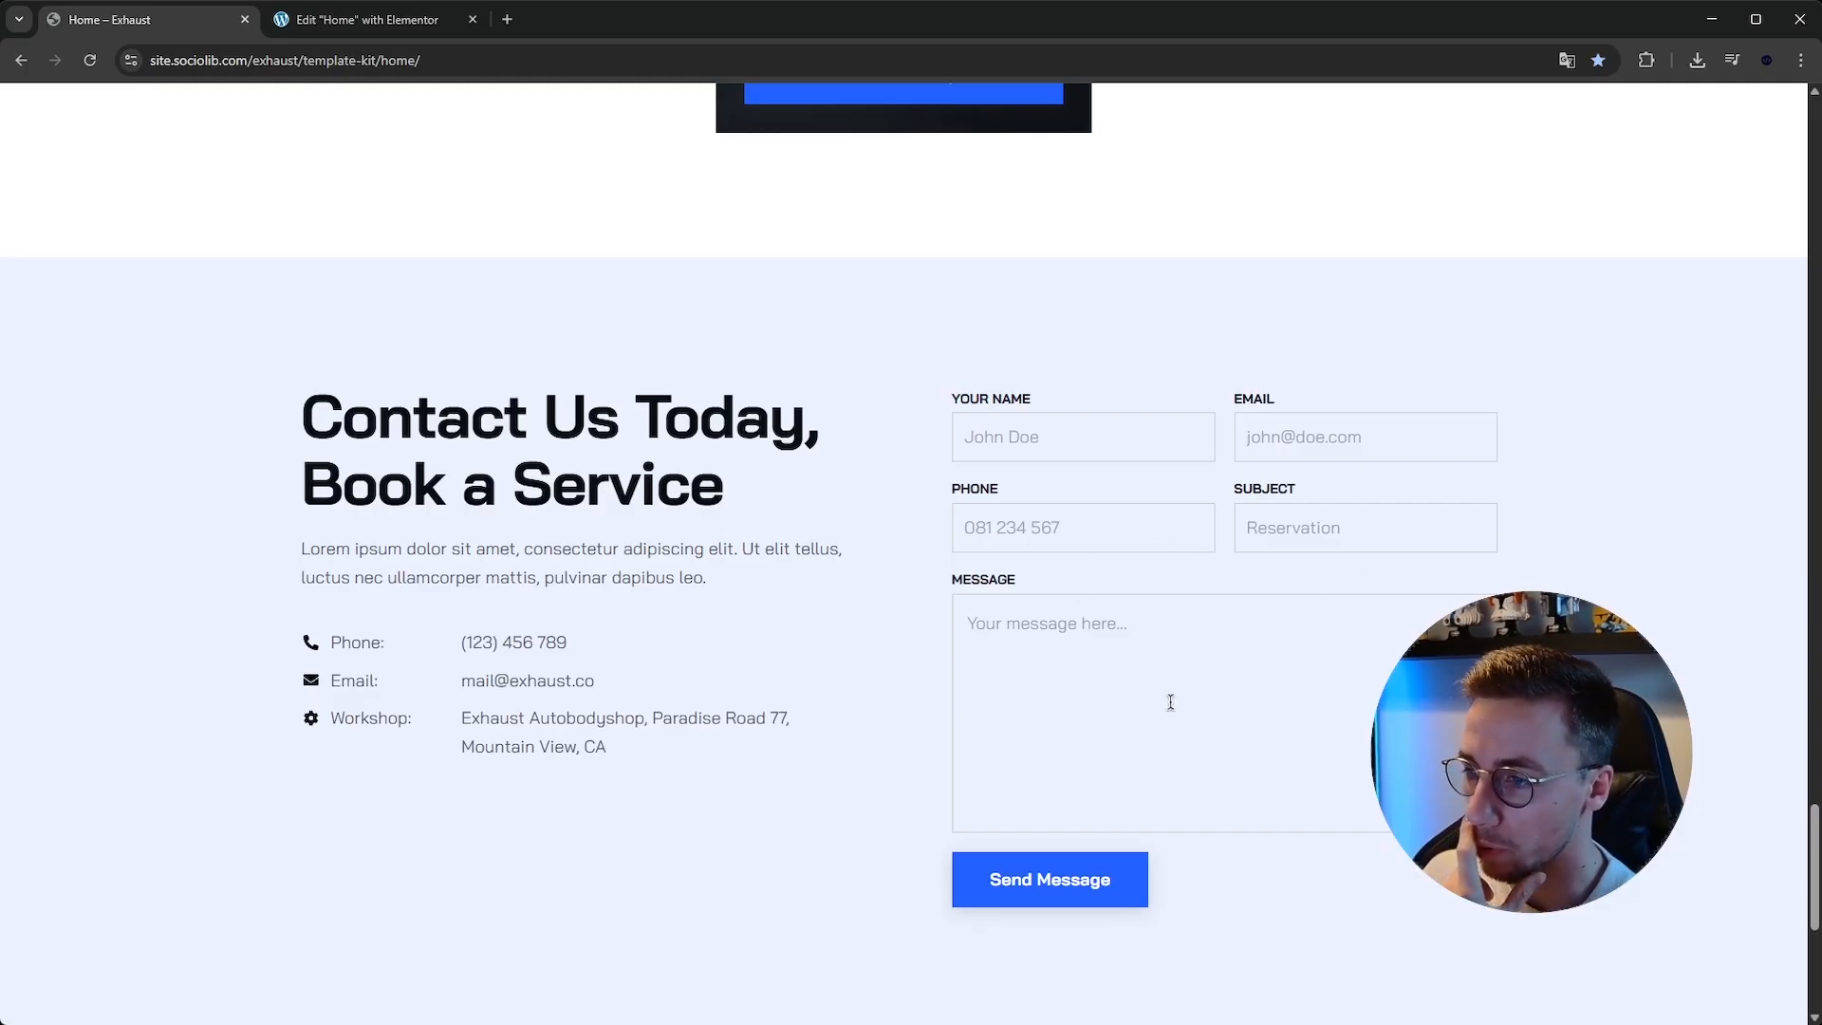
scroll(1167, 683, "up", 6)
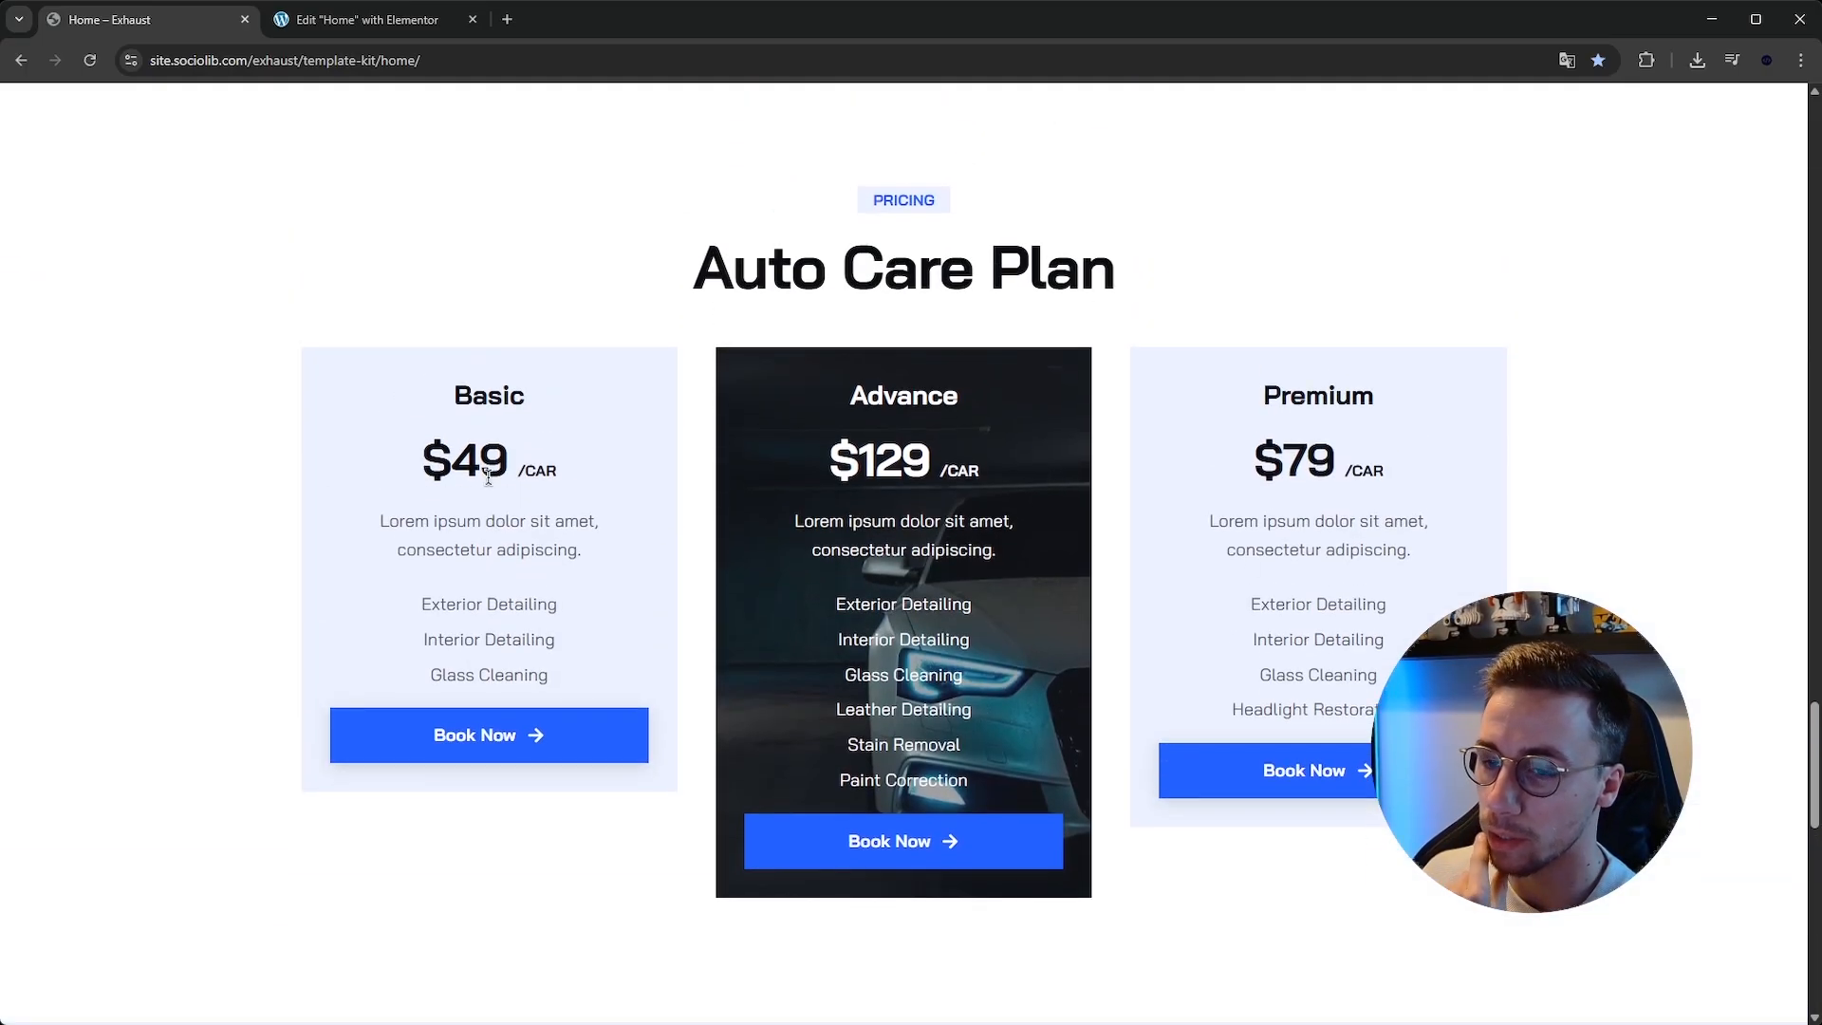
scroll(1123, 702, "up", 10)
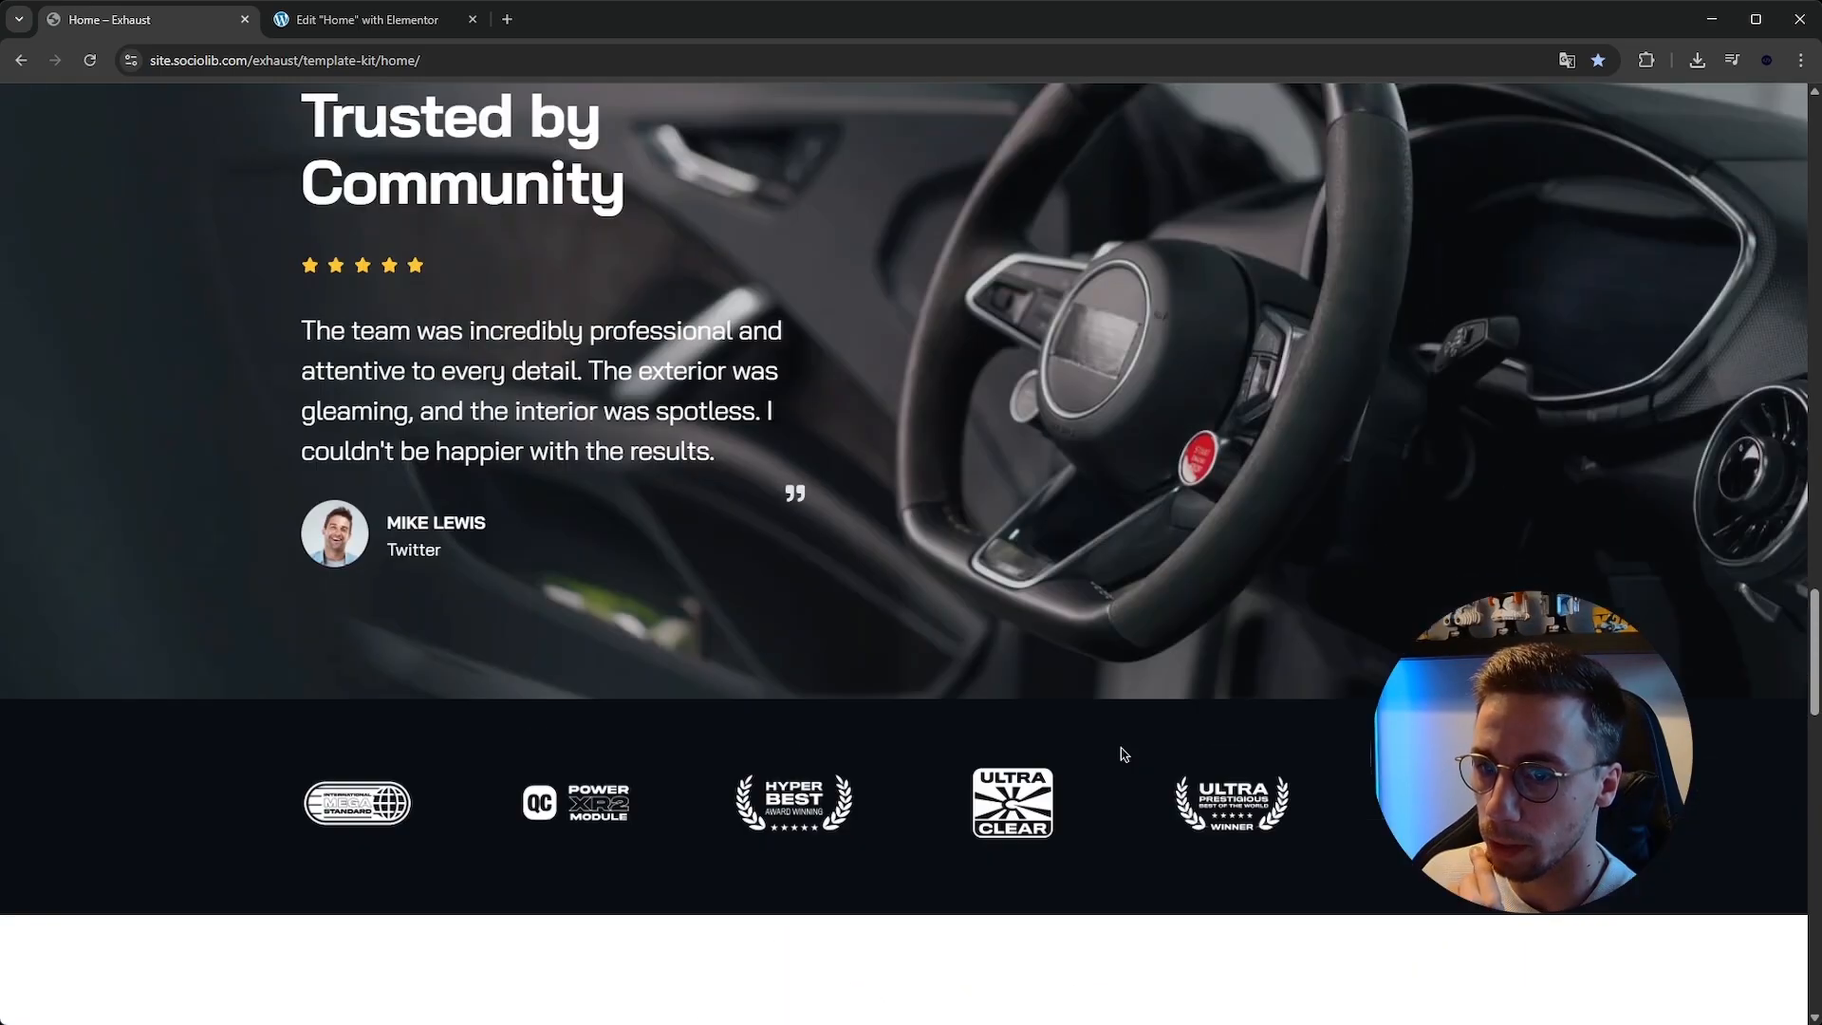
scroll(1122, 754, "up", 3)
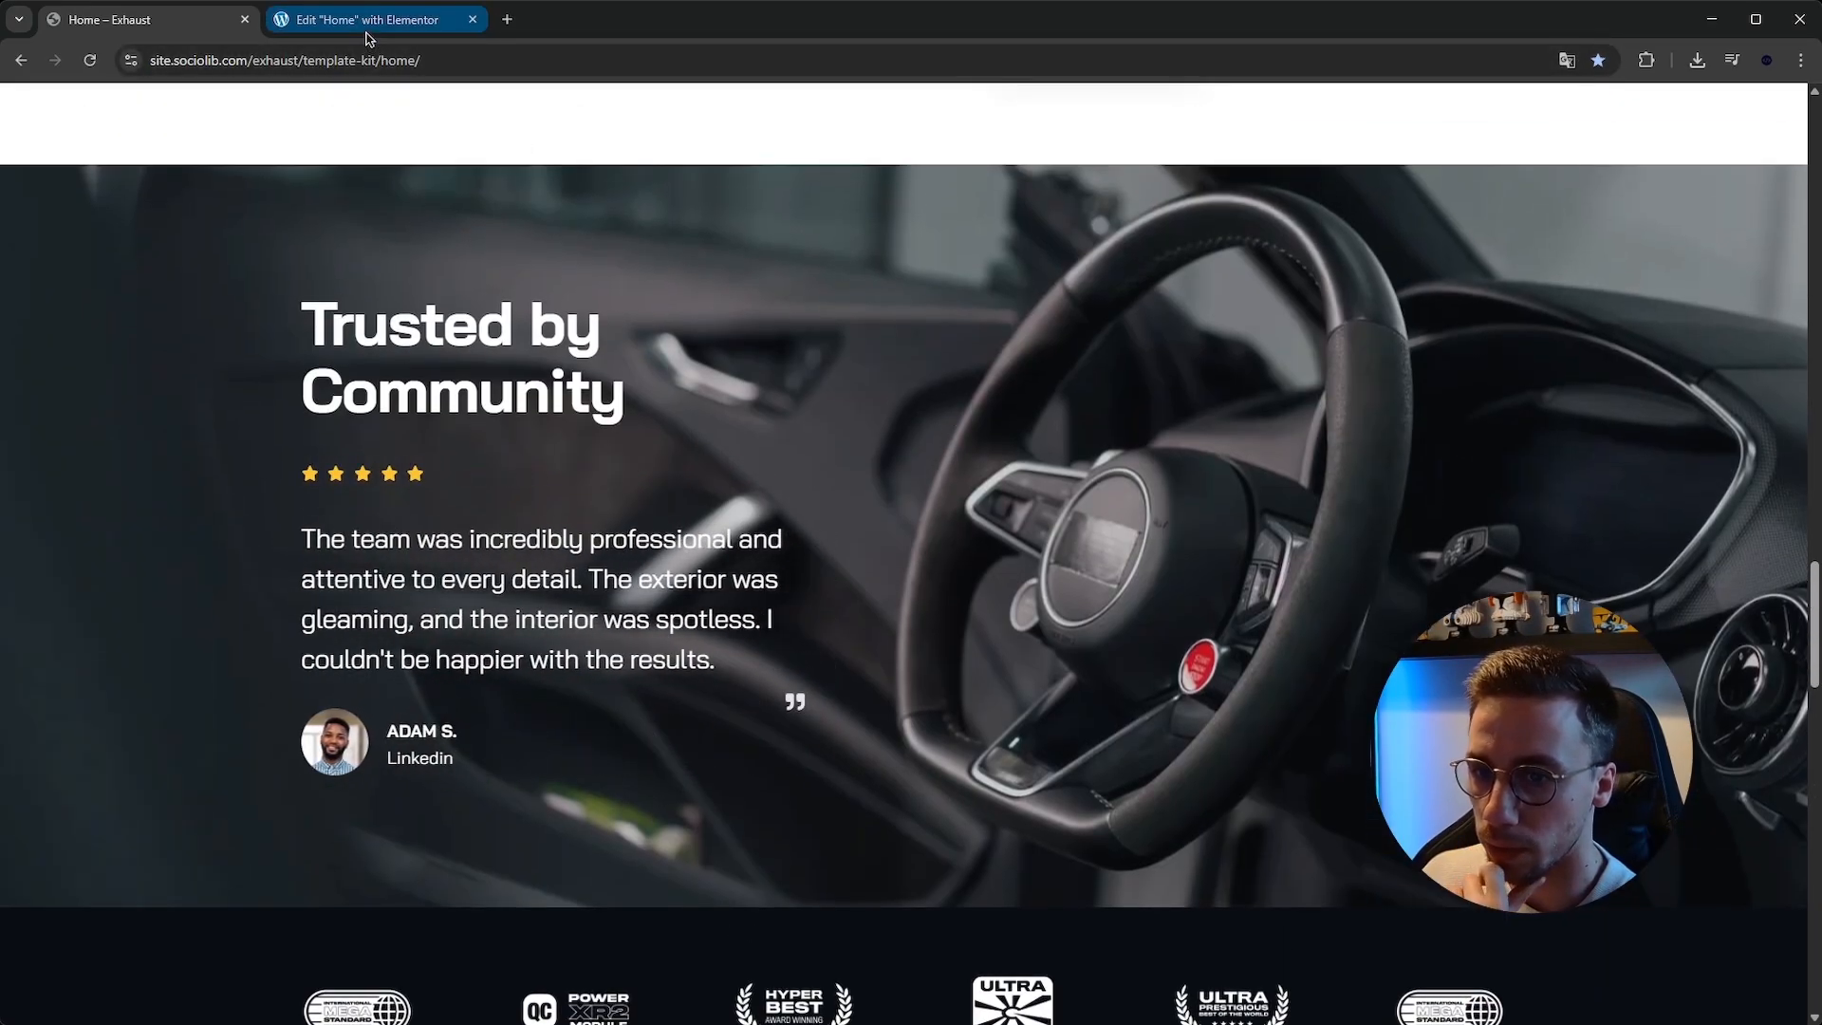
left_click(368, 19)
scroll(822, 394, "down", 4)
left_click(218, 19)
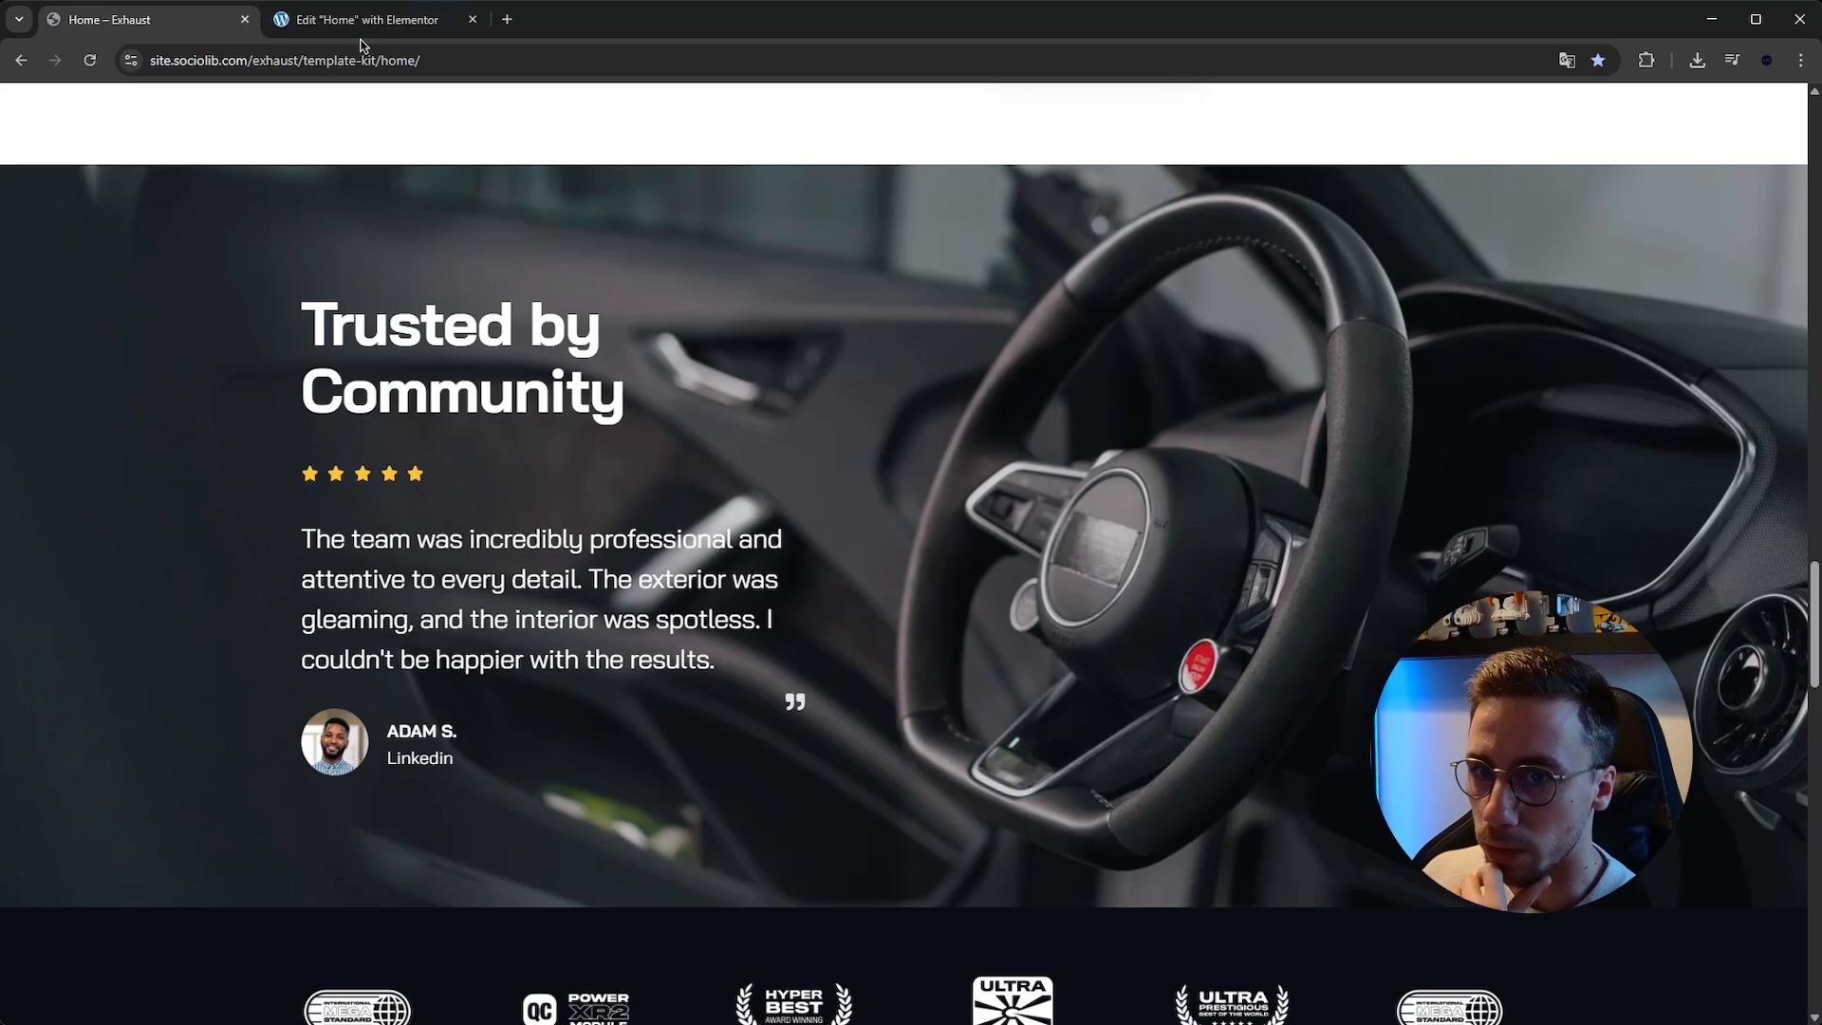
left_click(359, 36)
left_click(218, 19)
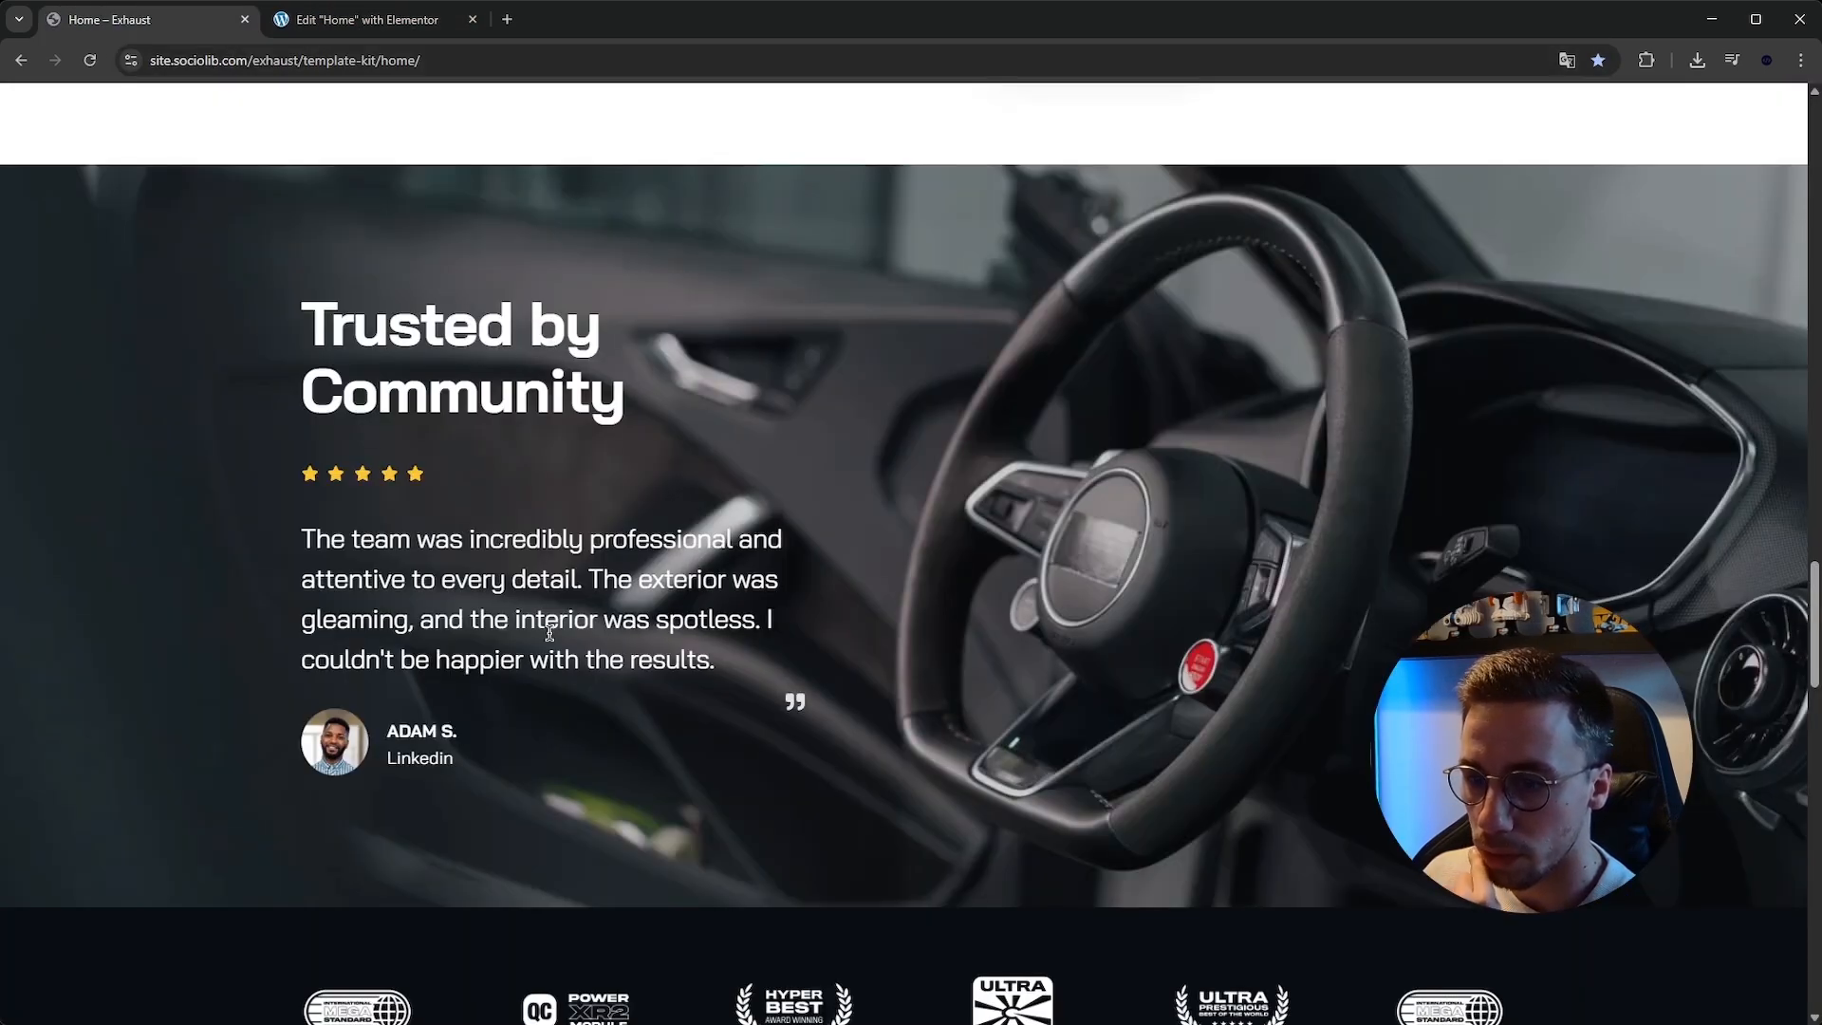
left_click(417, 21)
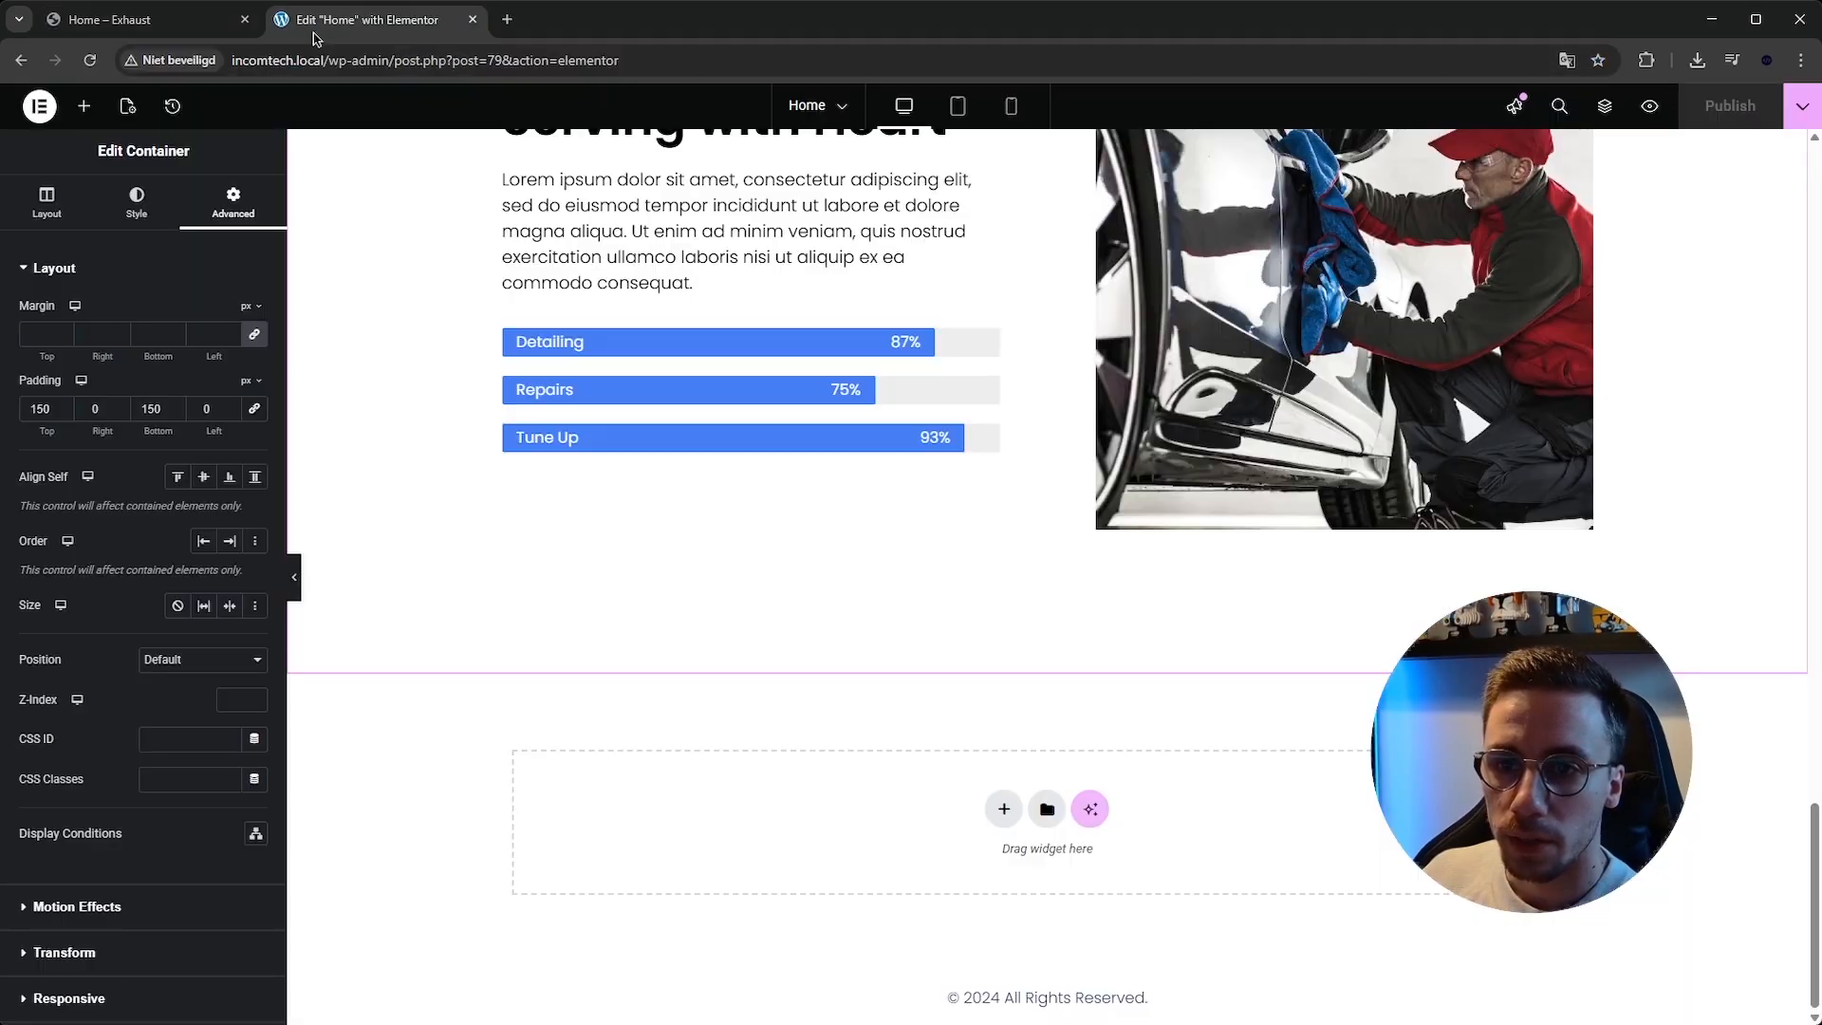
Add a new row-direction container below the expertise section.
left_click(1003, 808)
scroll(997, 806, "down", 1)
left_click(993, 797)
left_click(167, 23)
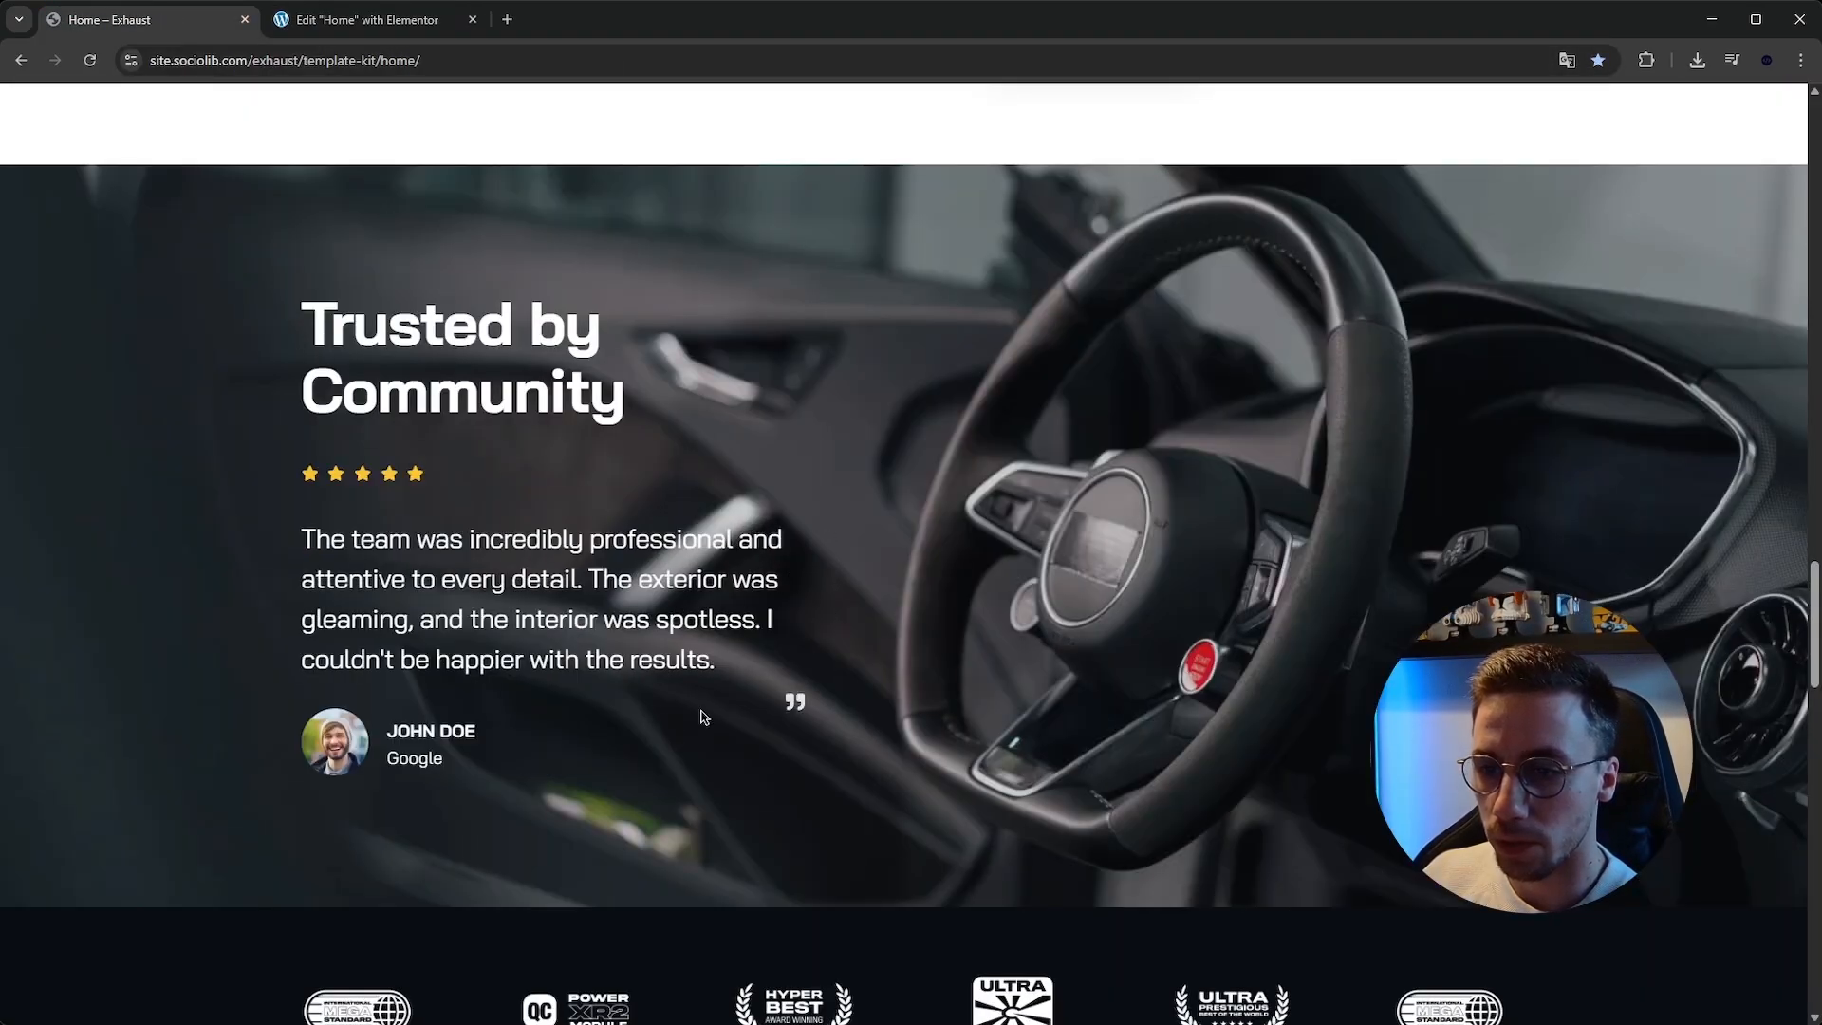
left_click(359, 21)
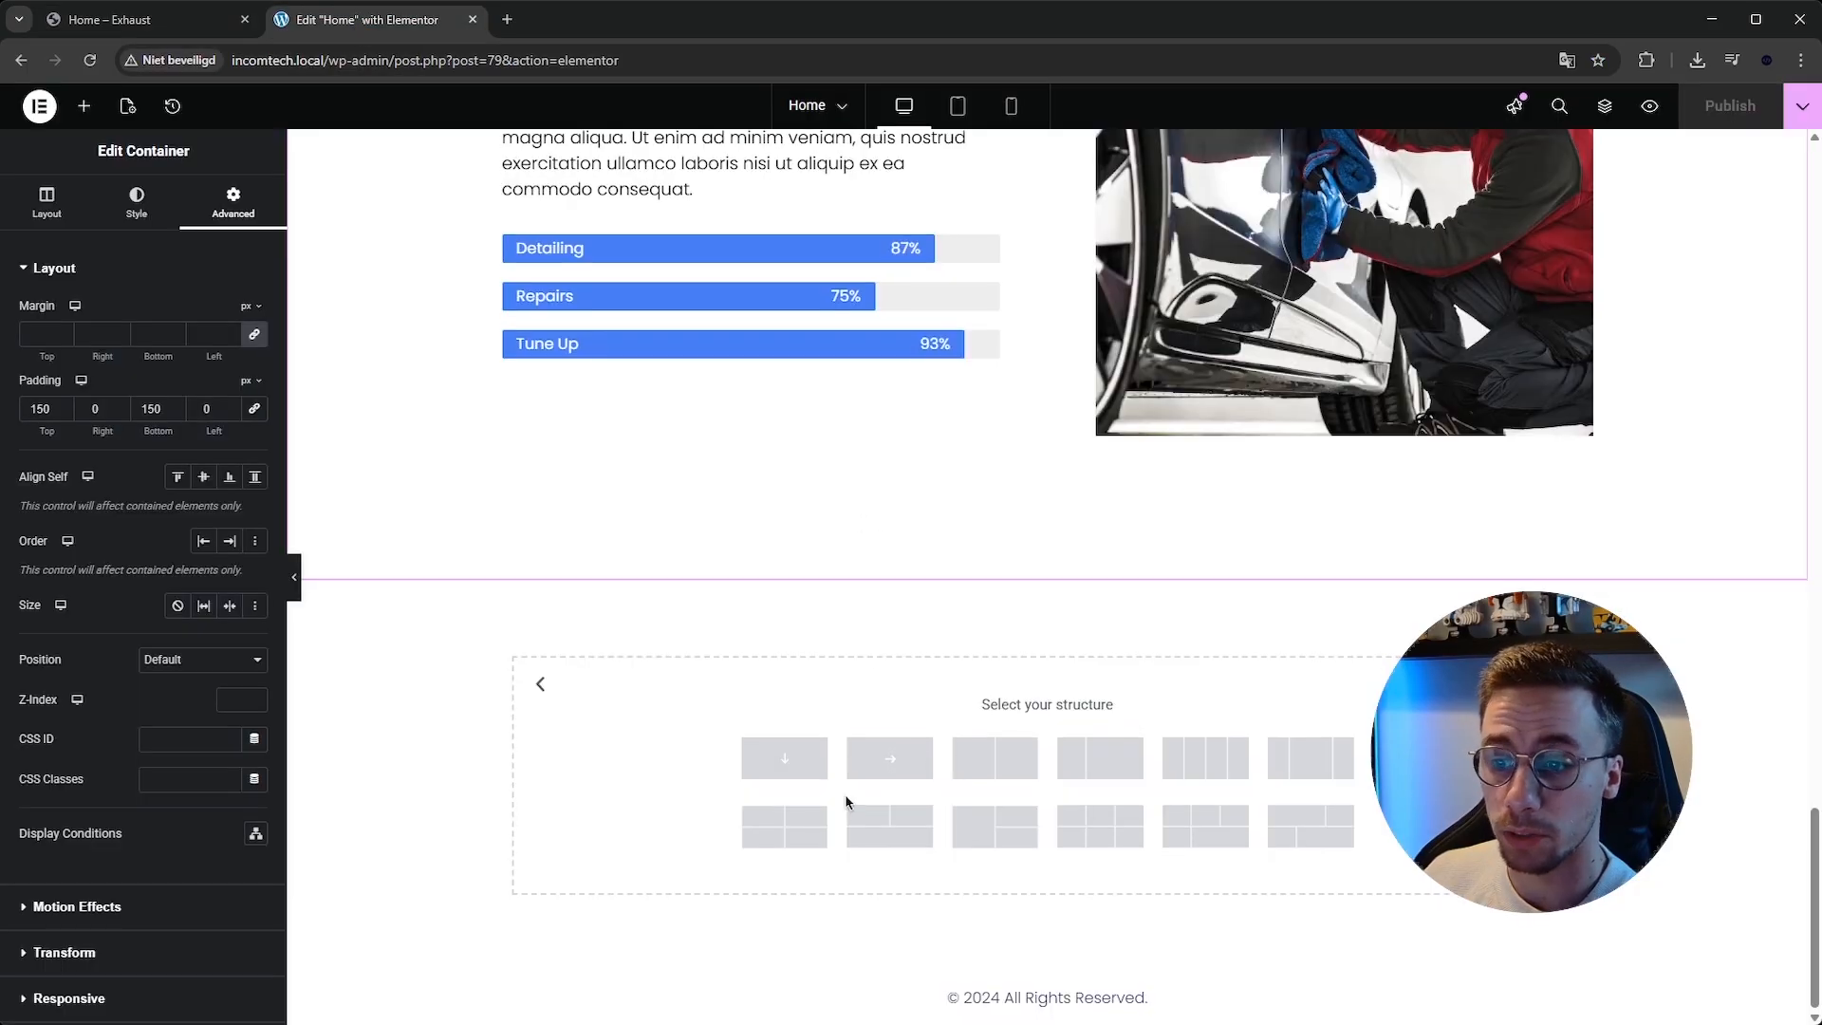
left_click(865, 772)
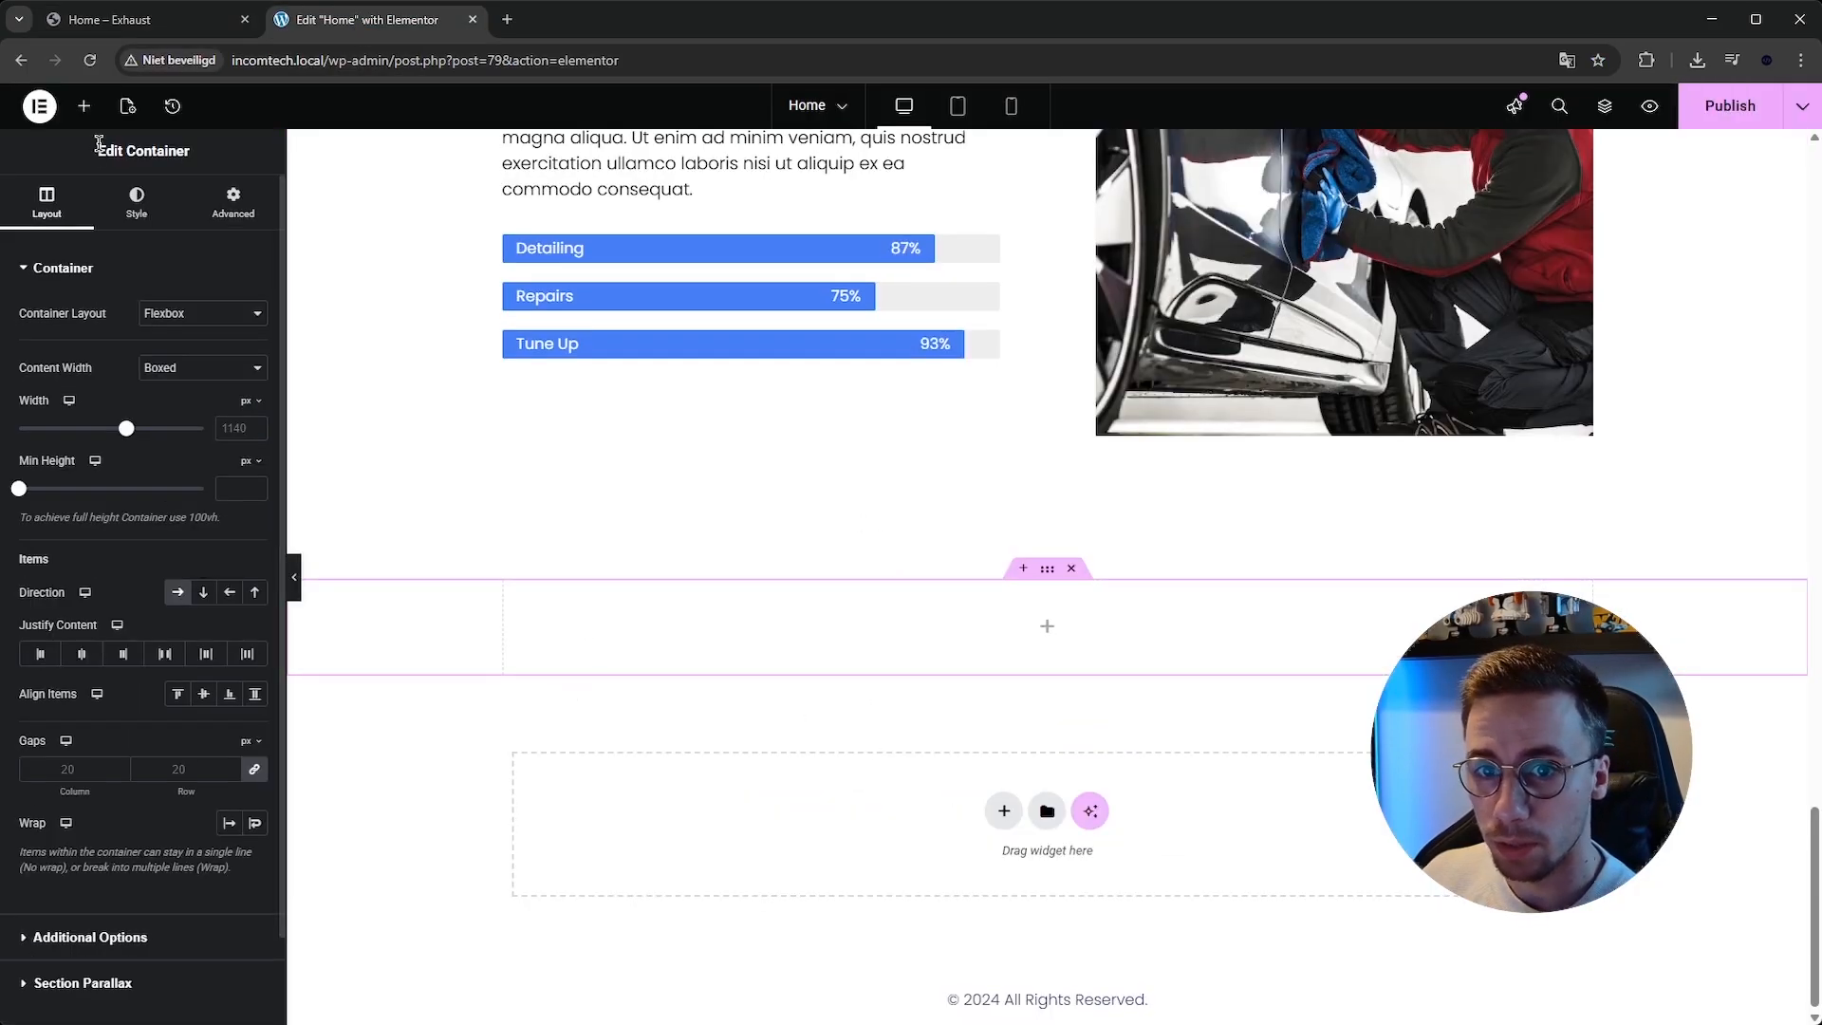
Insert an inner container into the new section and duplicate it to make two columns.
left_click(84, 105)
left_click_drag(73, 356, 520, 600)
right_click(520, 600)
left_click(598, 592)
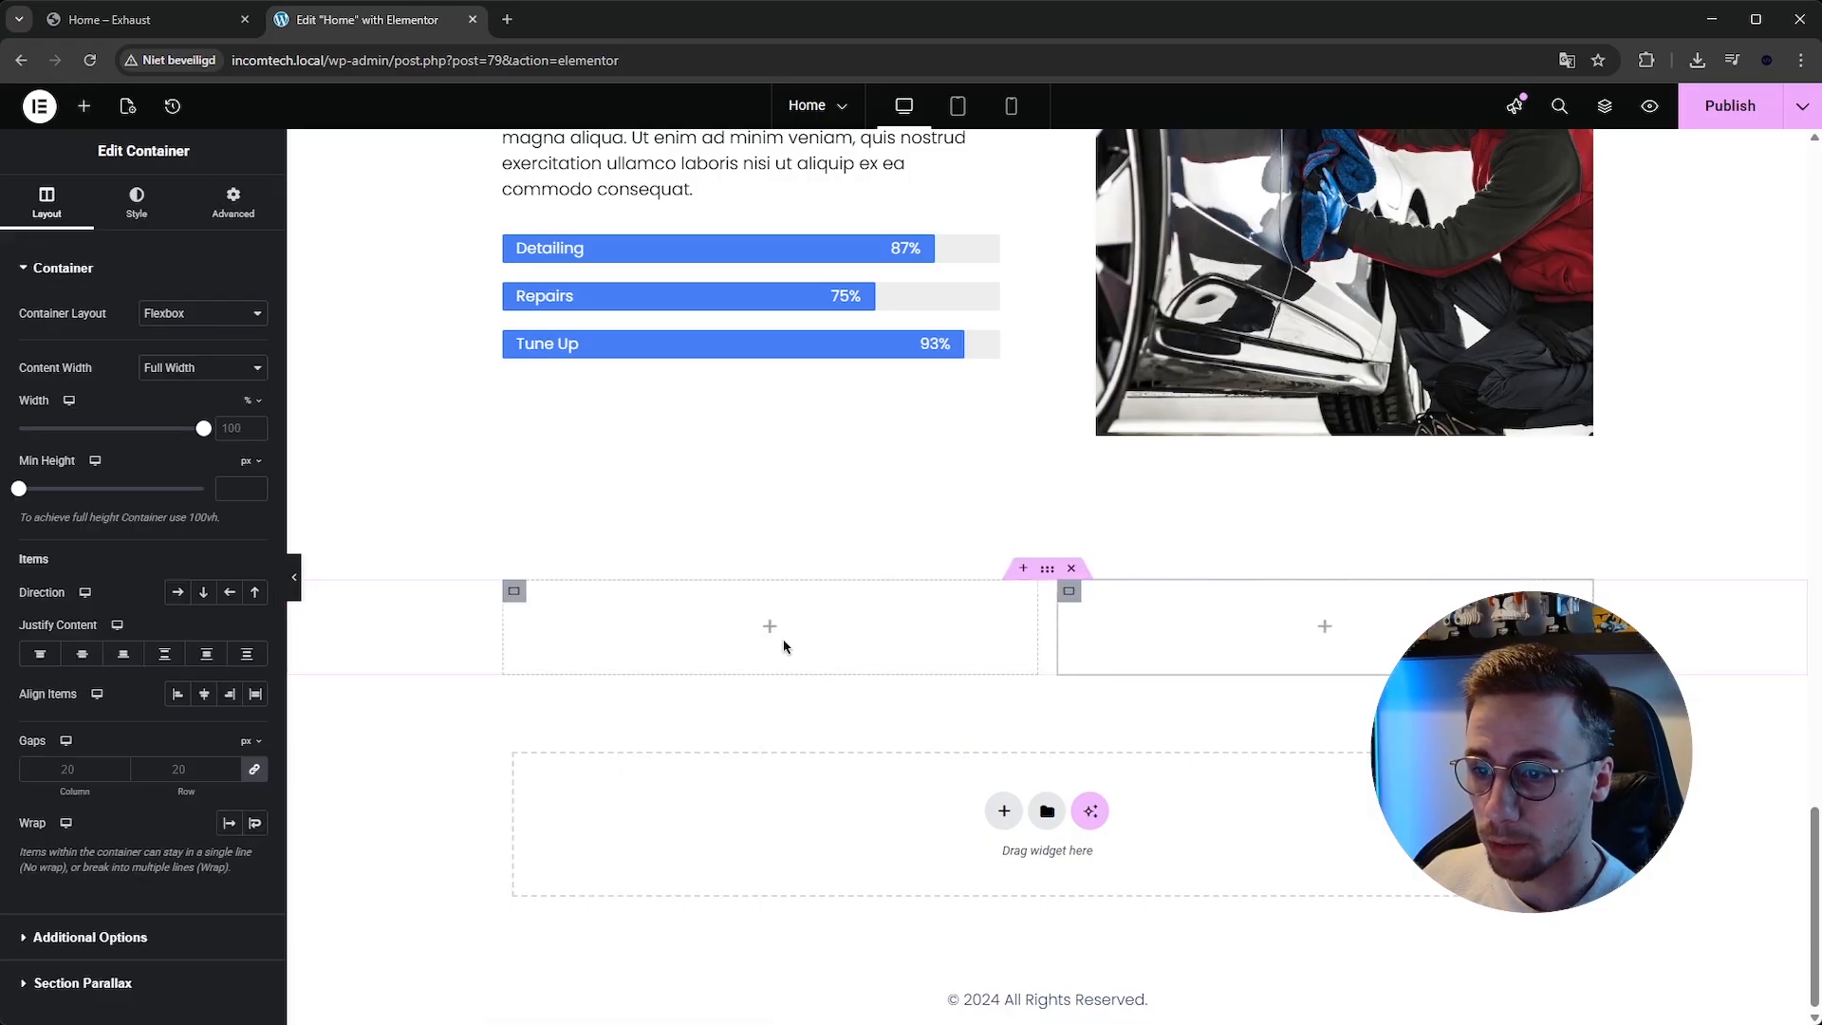
left_click(770, 626)
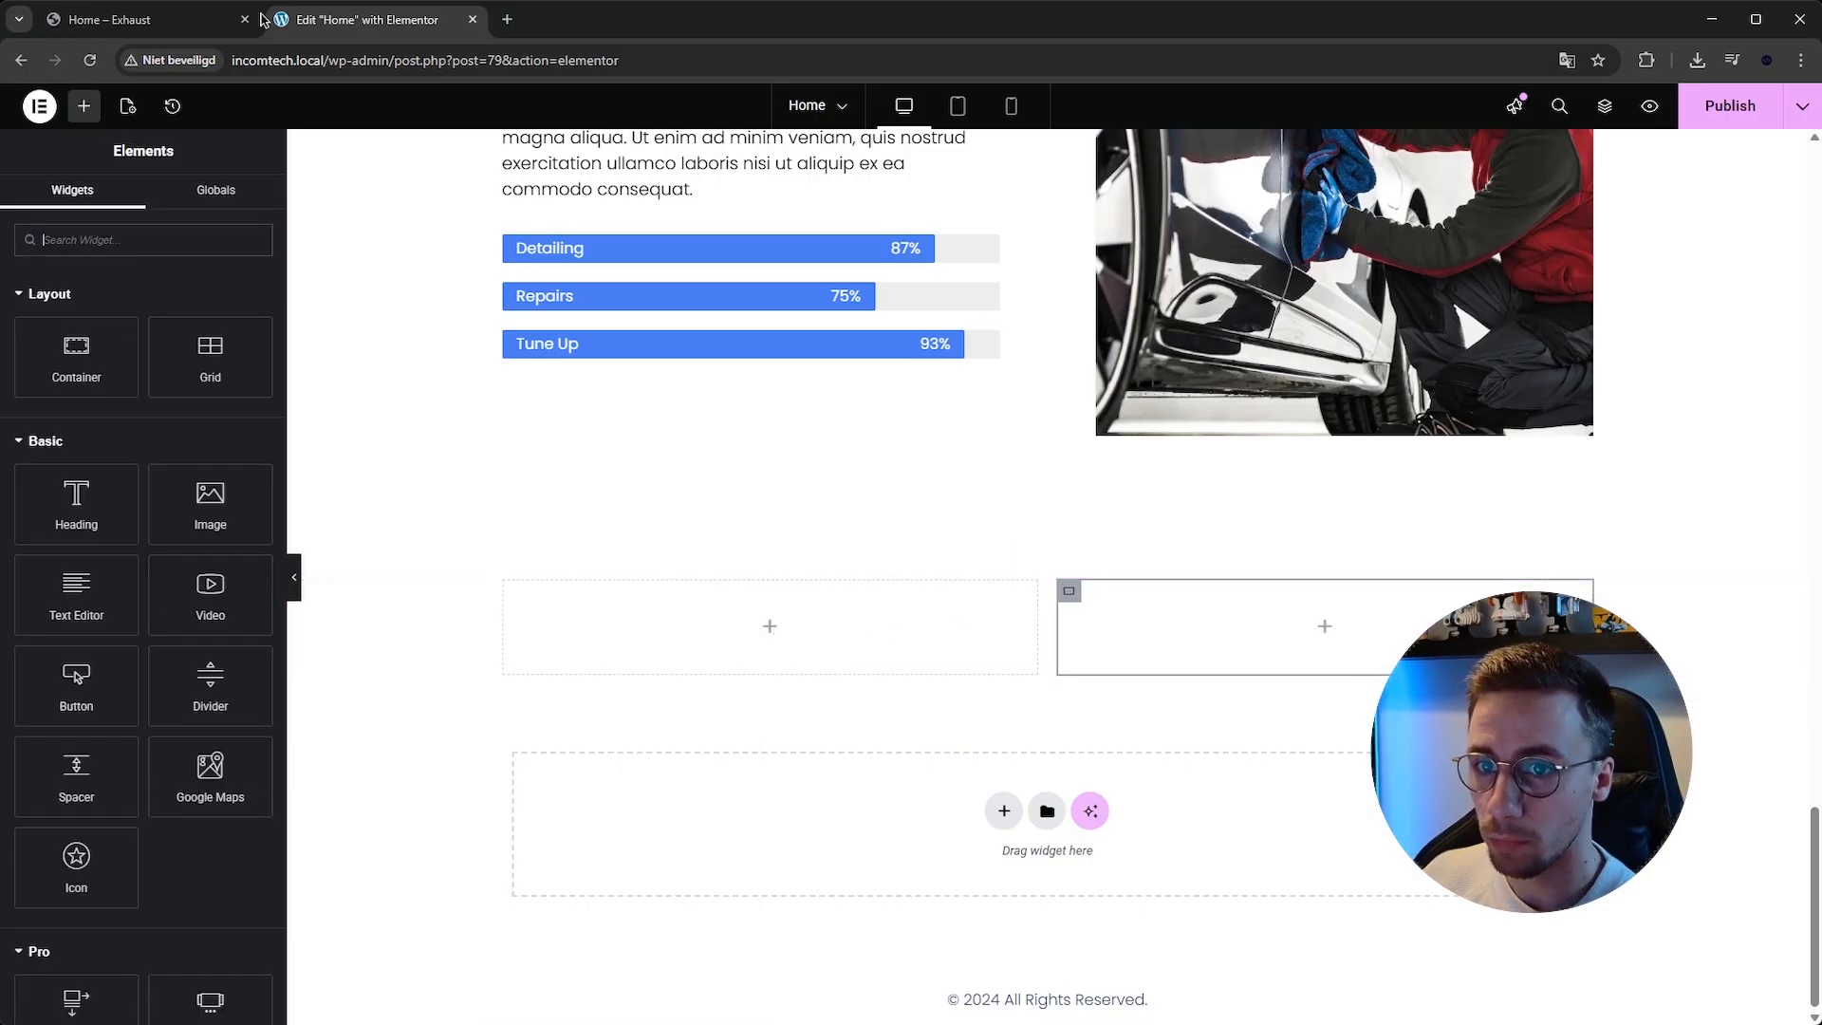
left_click(142, 19)
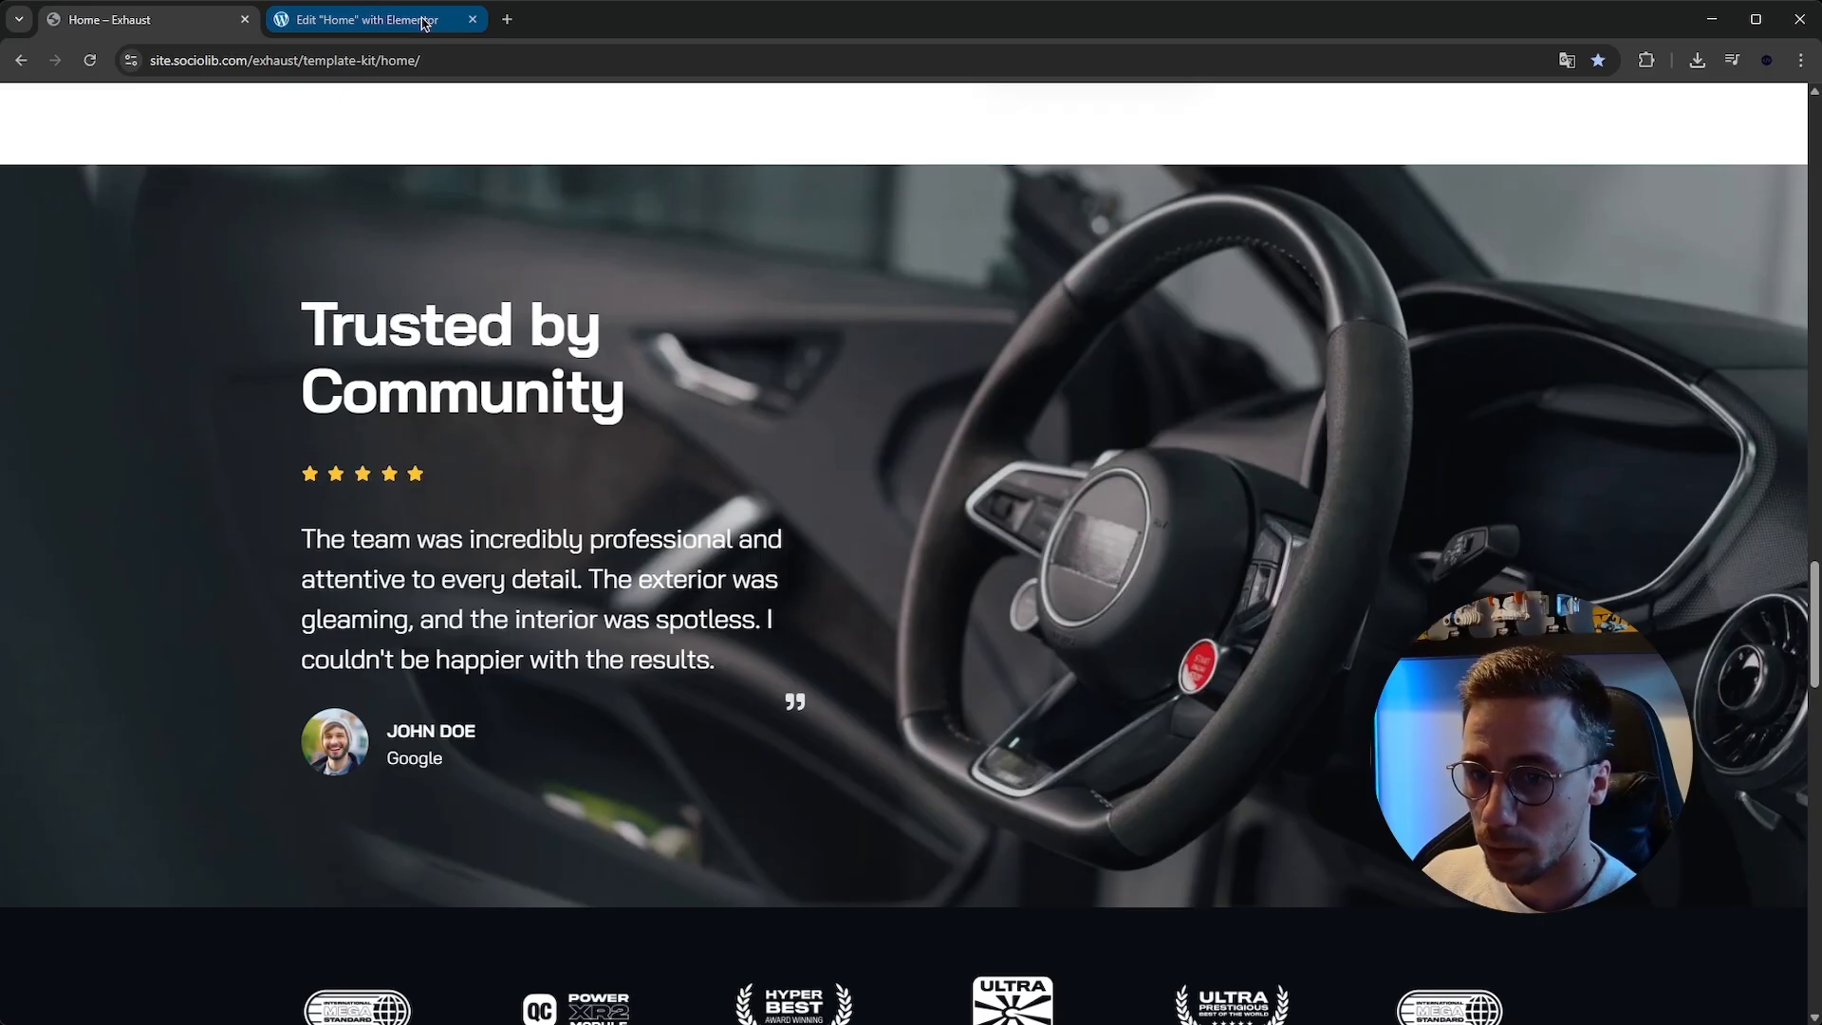
Give the new section container a background image, centred, scrolling, no-repeat and sized to cover.
left_click(422, 19)
left_click(1046, 568)
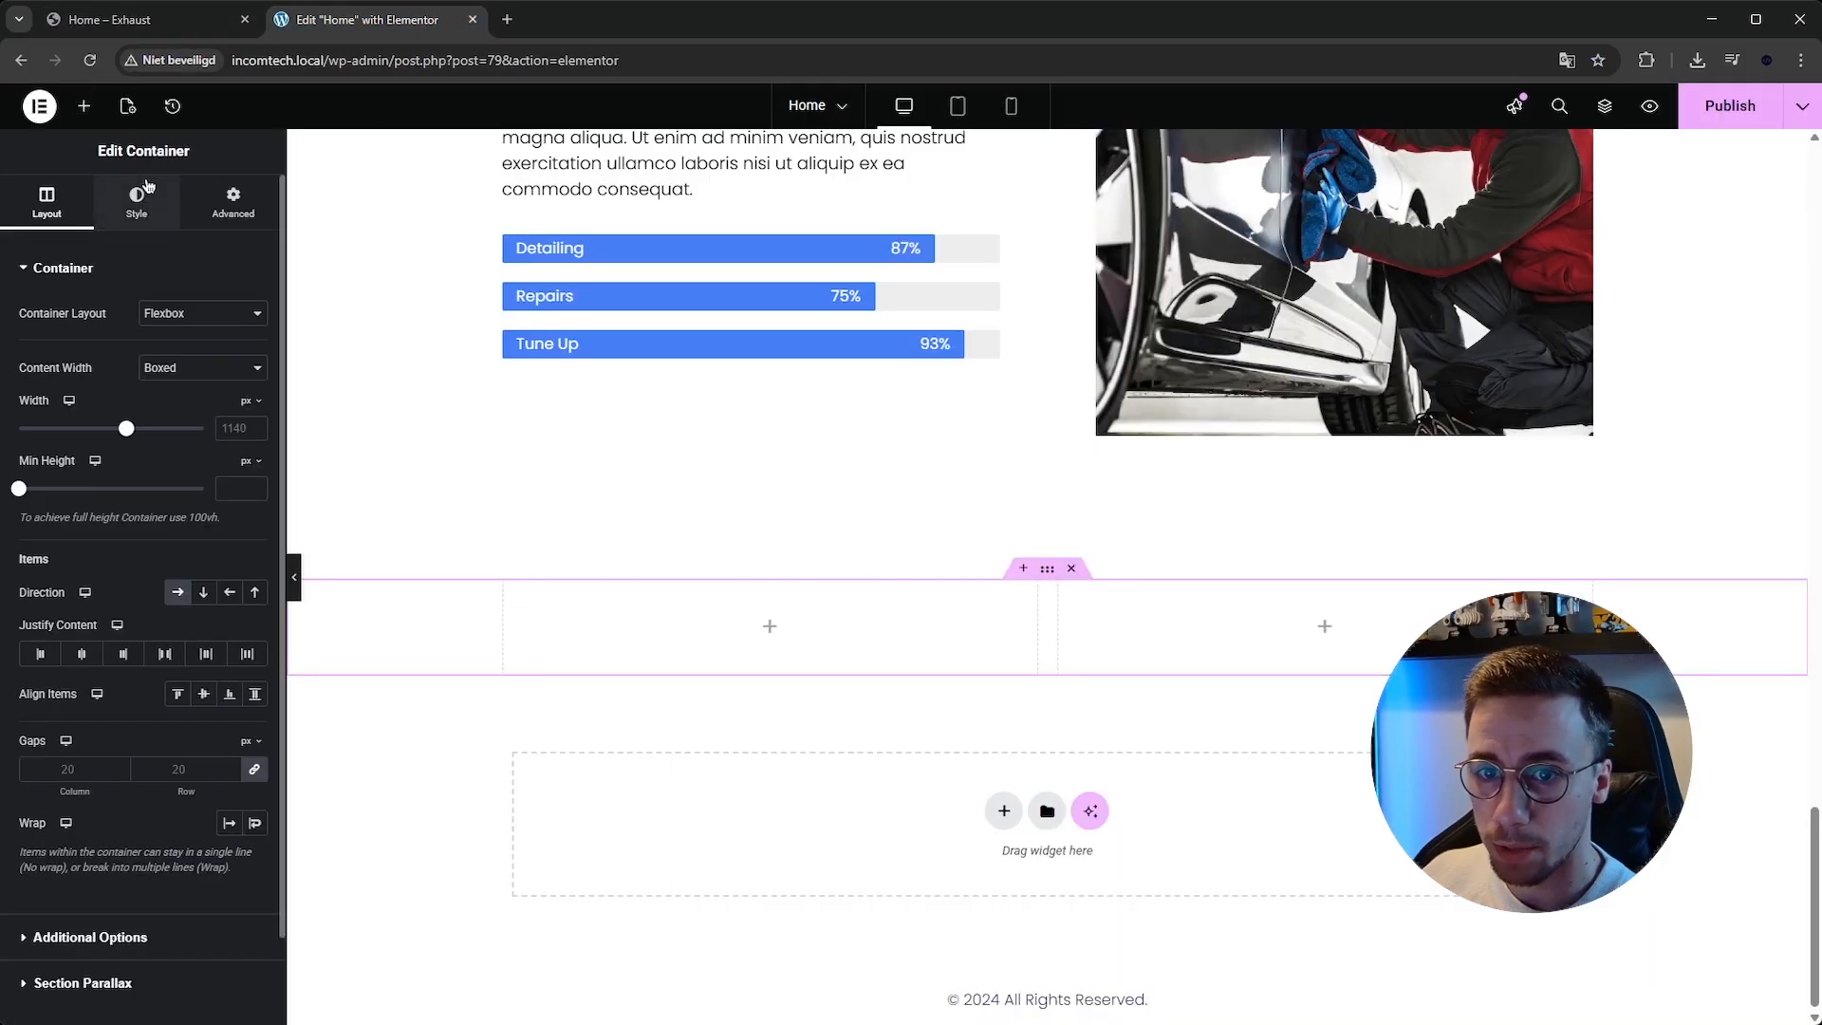
left_click(137, 199)
left_click(173, 352)
left_click(168, 467)
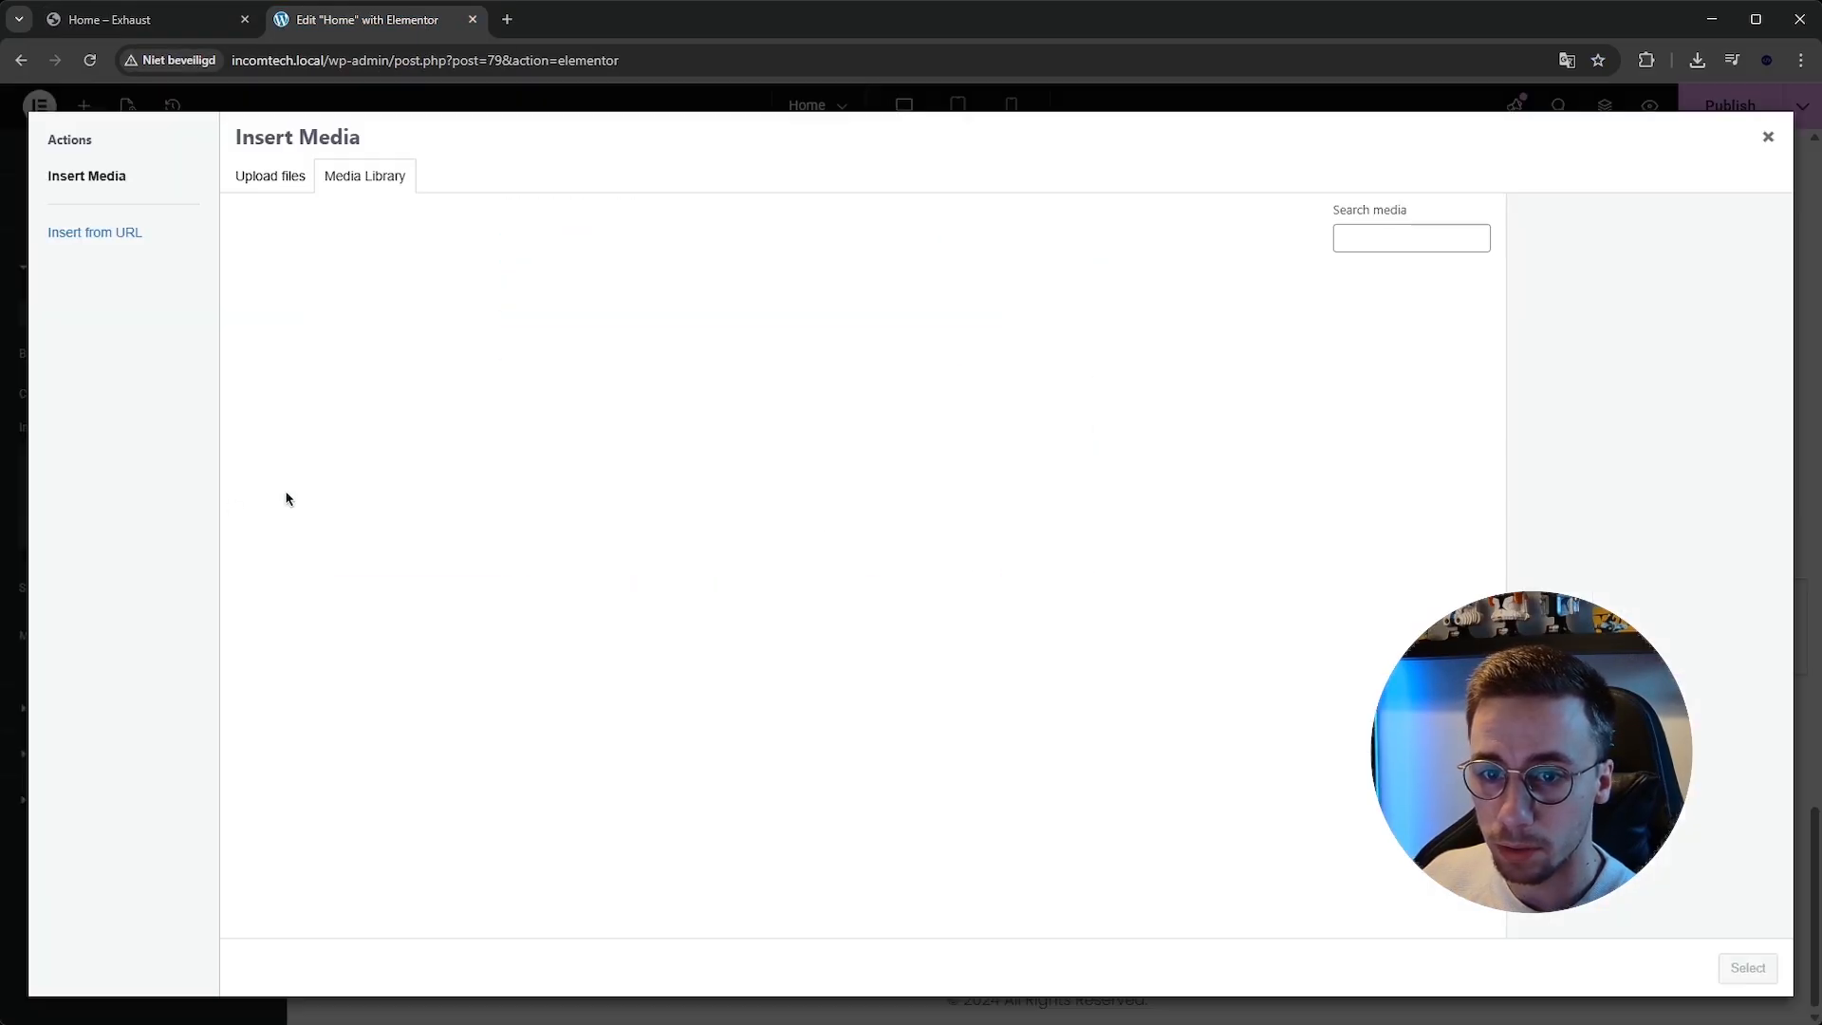
left_click(610, 504)
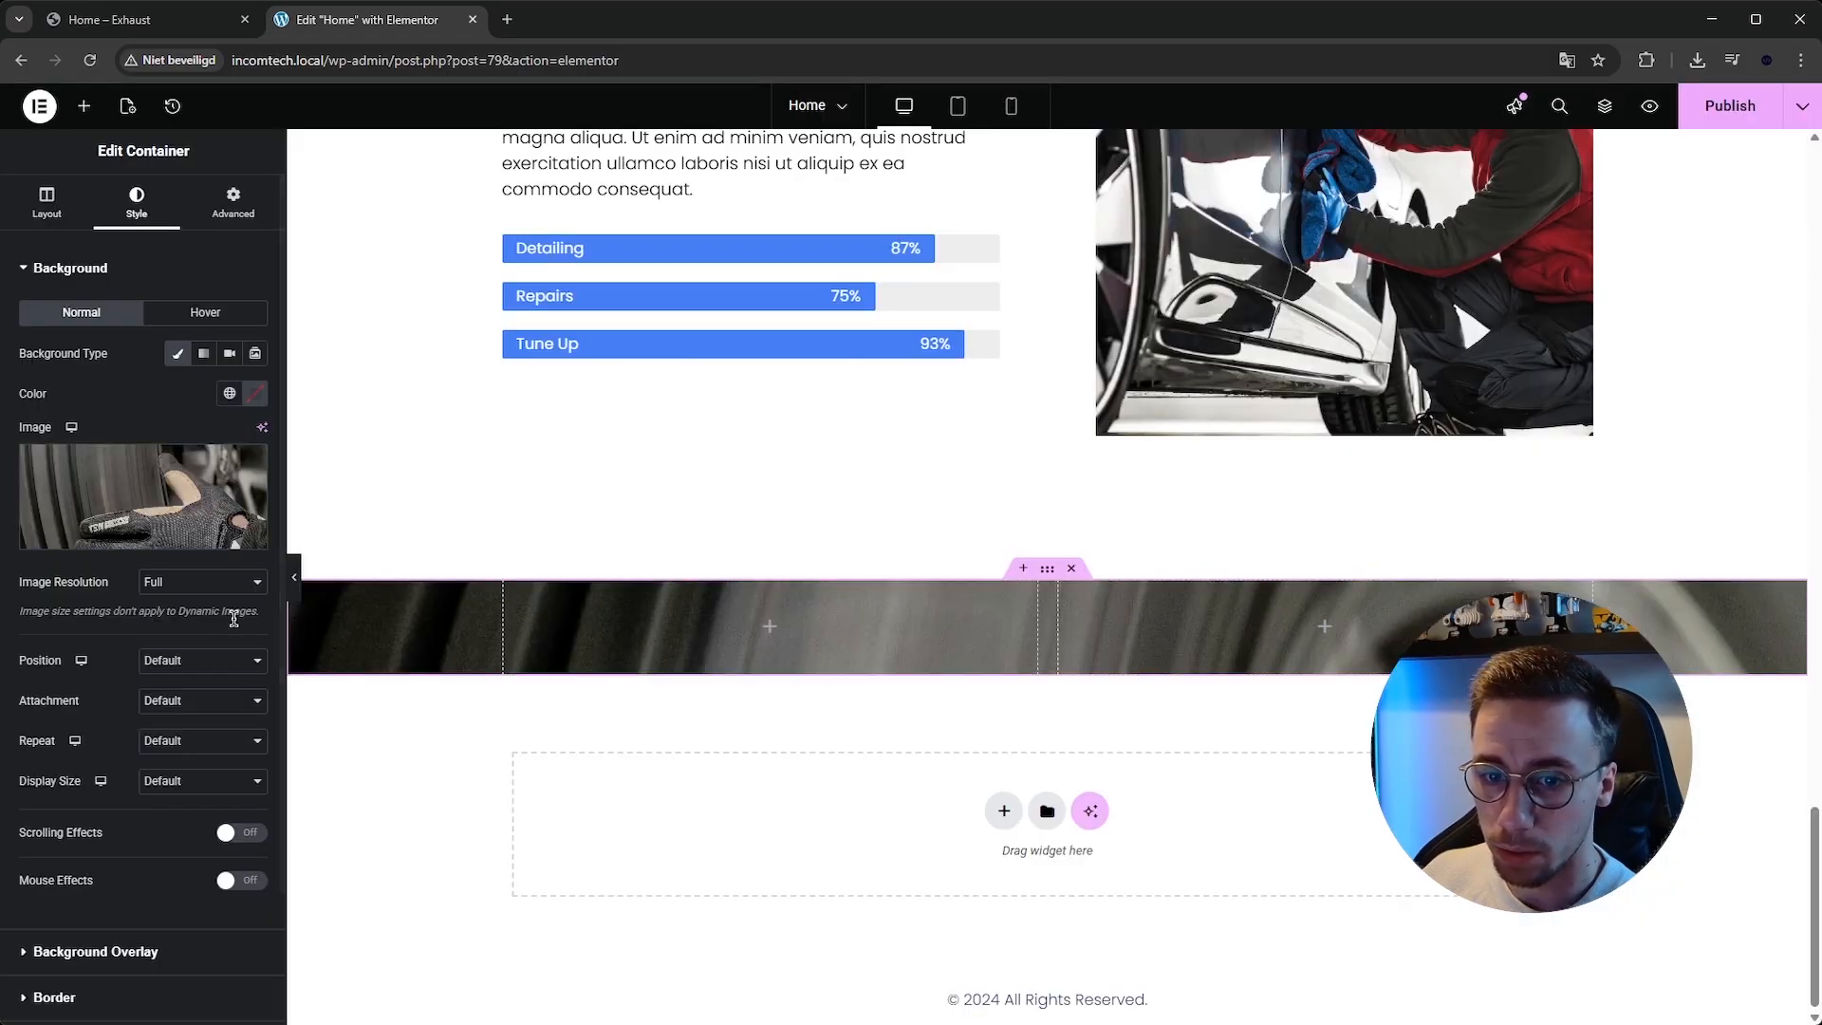
left_click(204, 713)
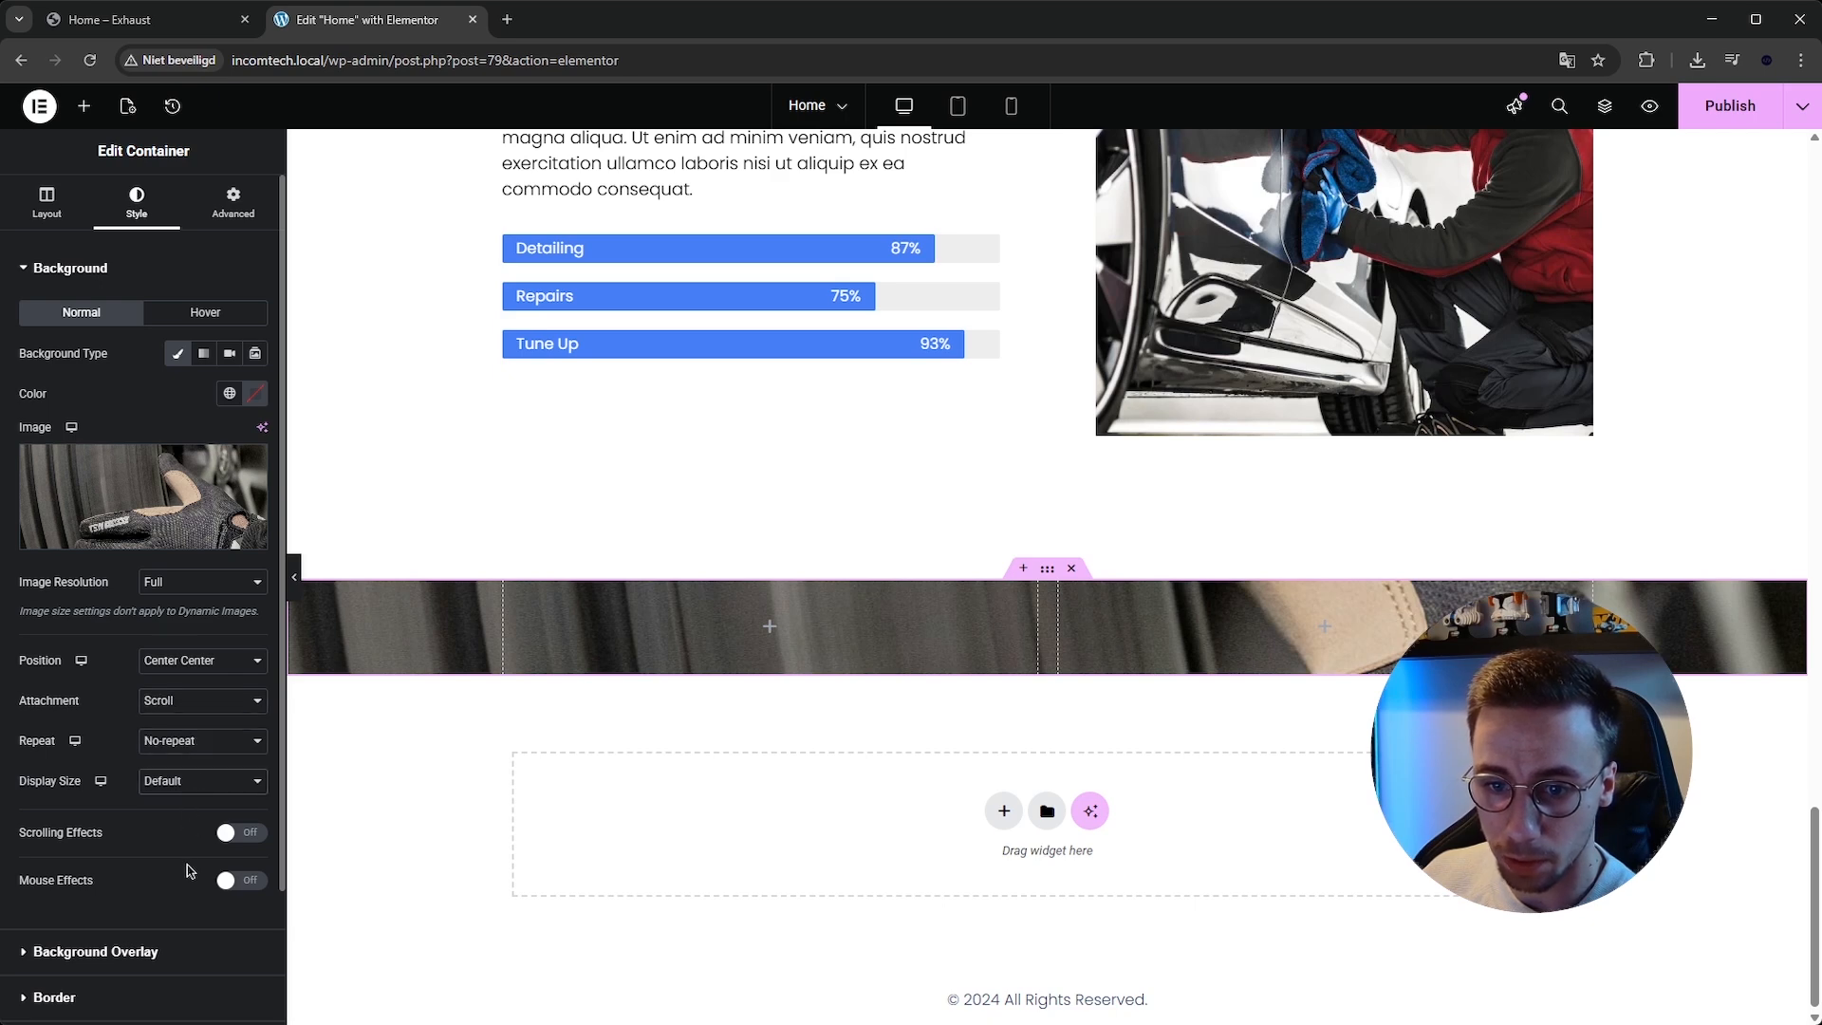
left_click(187, 862)
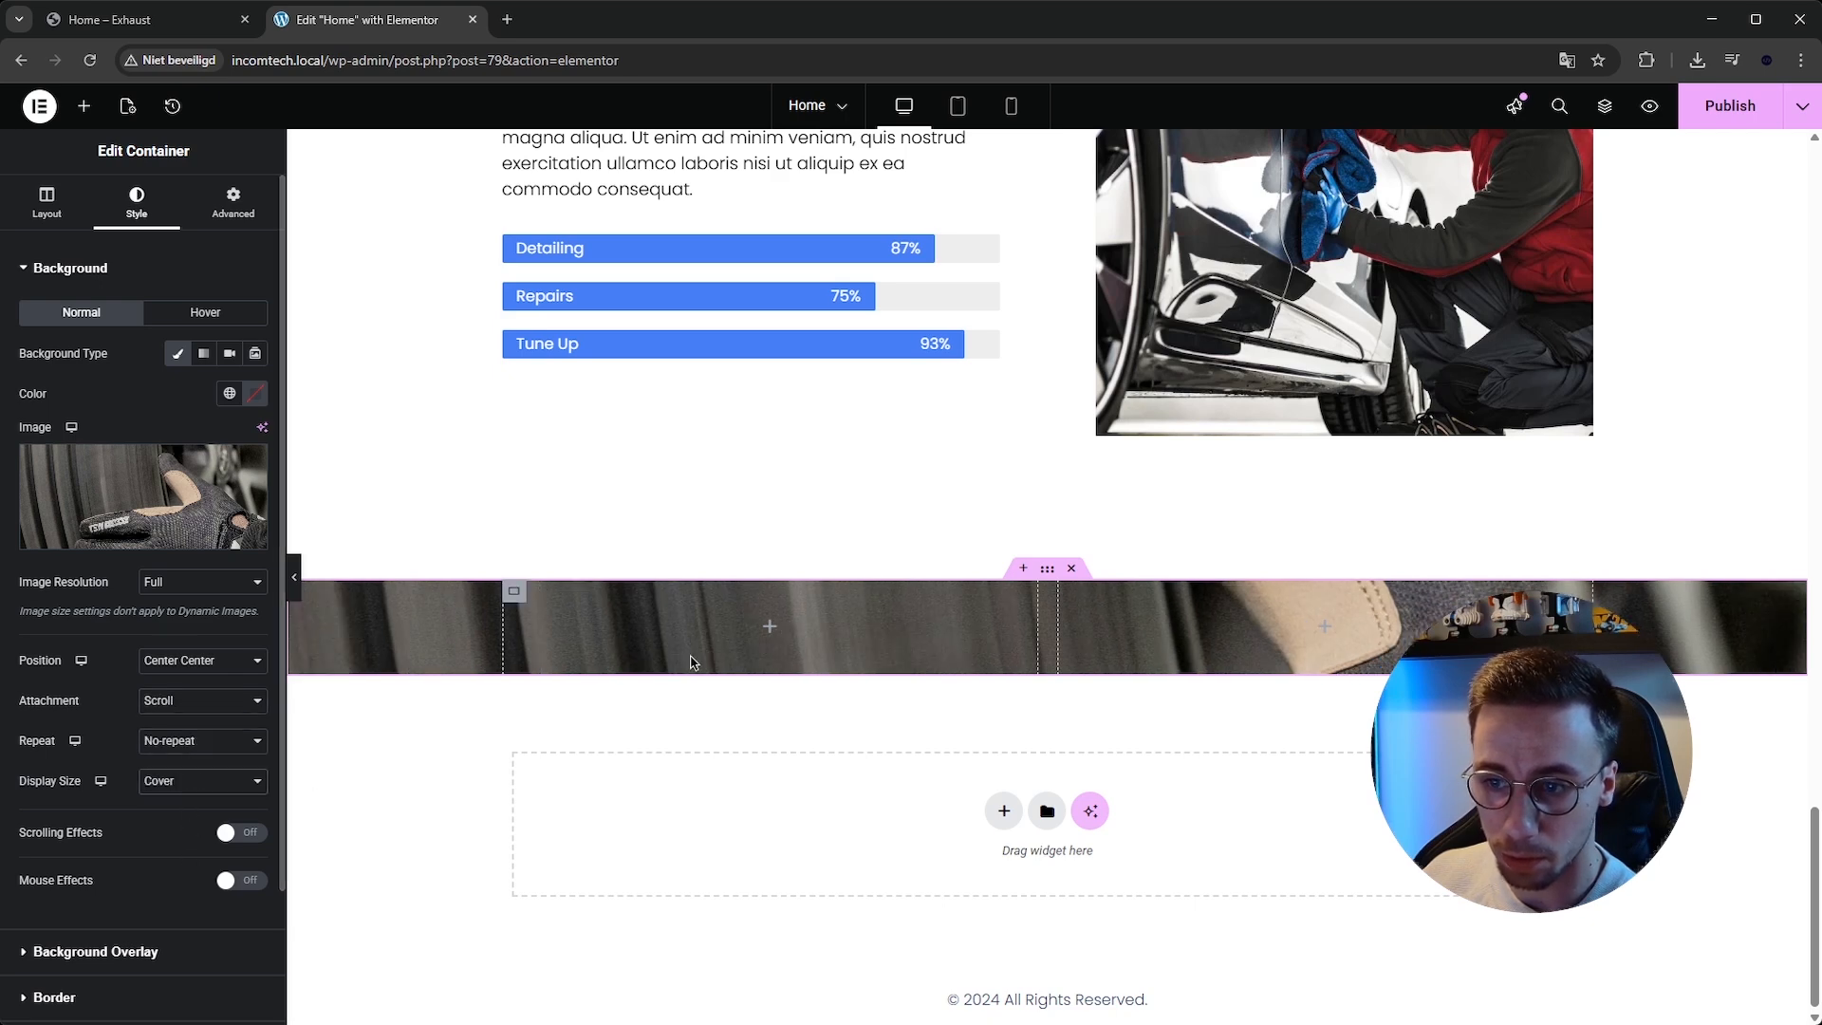
Copy the expertise section heading into the new section's left column and set its text colour to #FFFFFF.
left_click(768, 629)
left_click(157, 29)
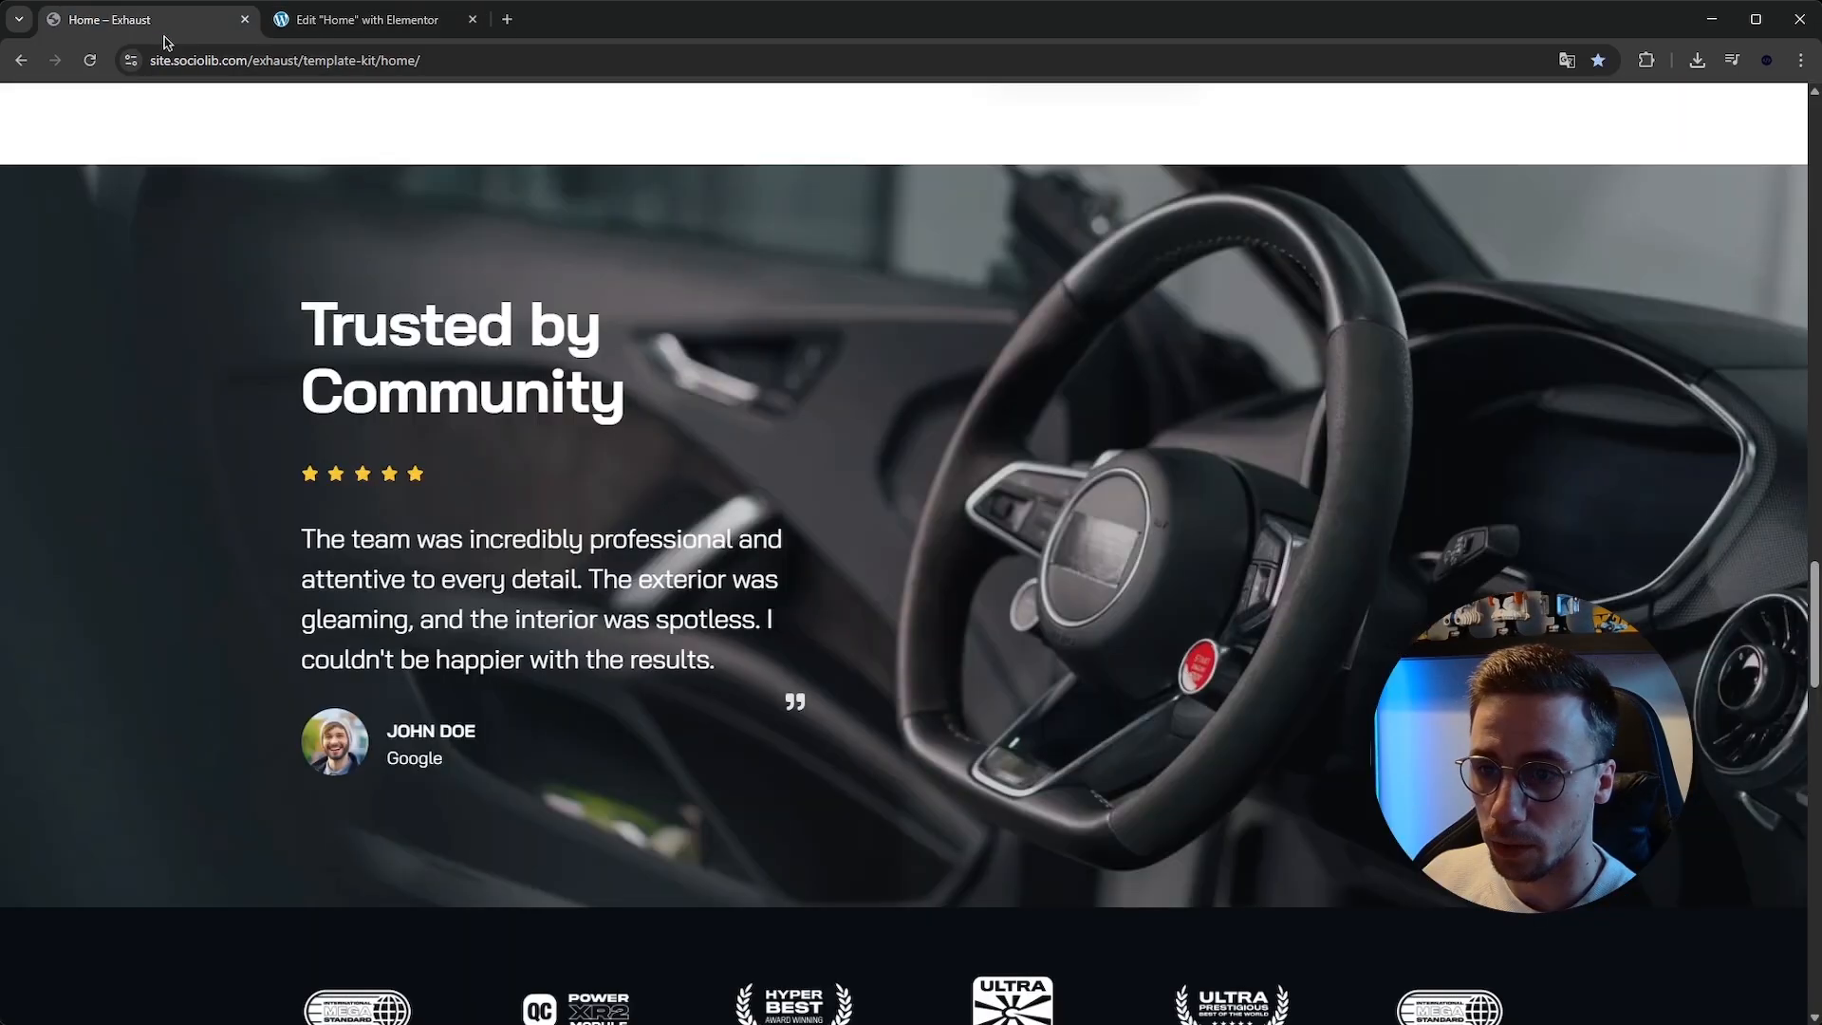
left_click(361, 19)
scroll(721, 408, "up", 4)
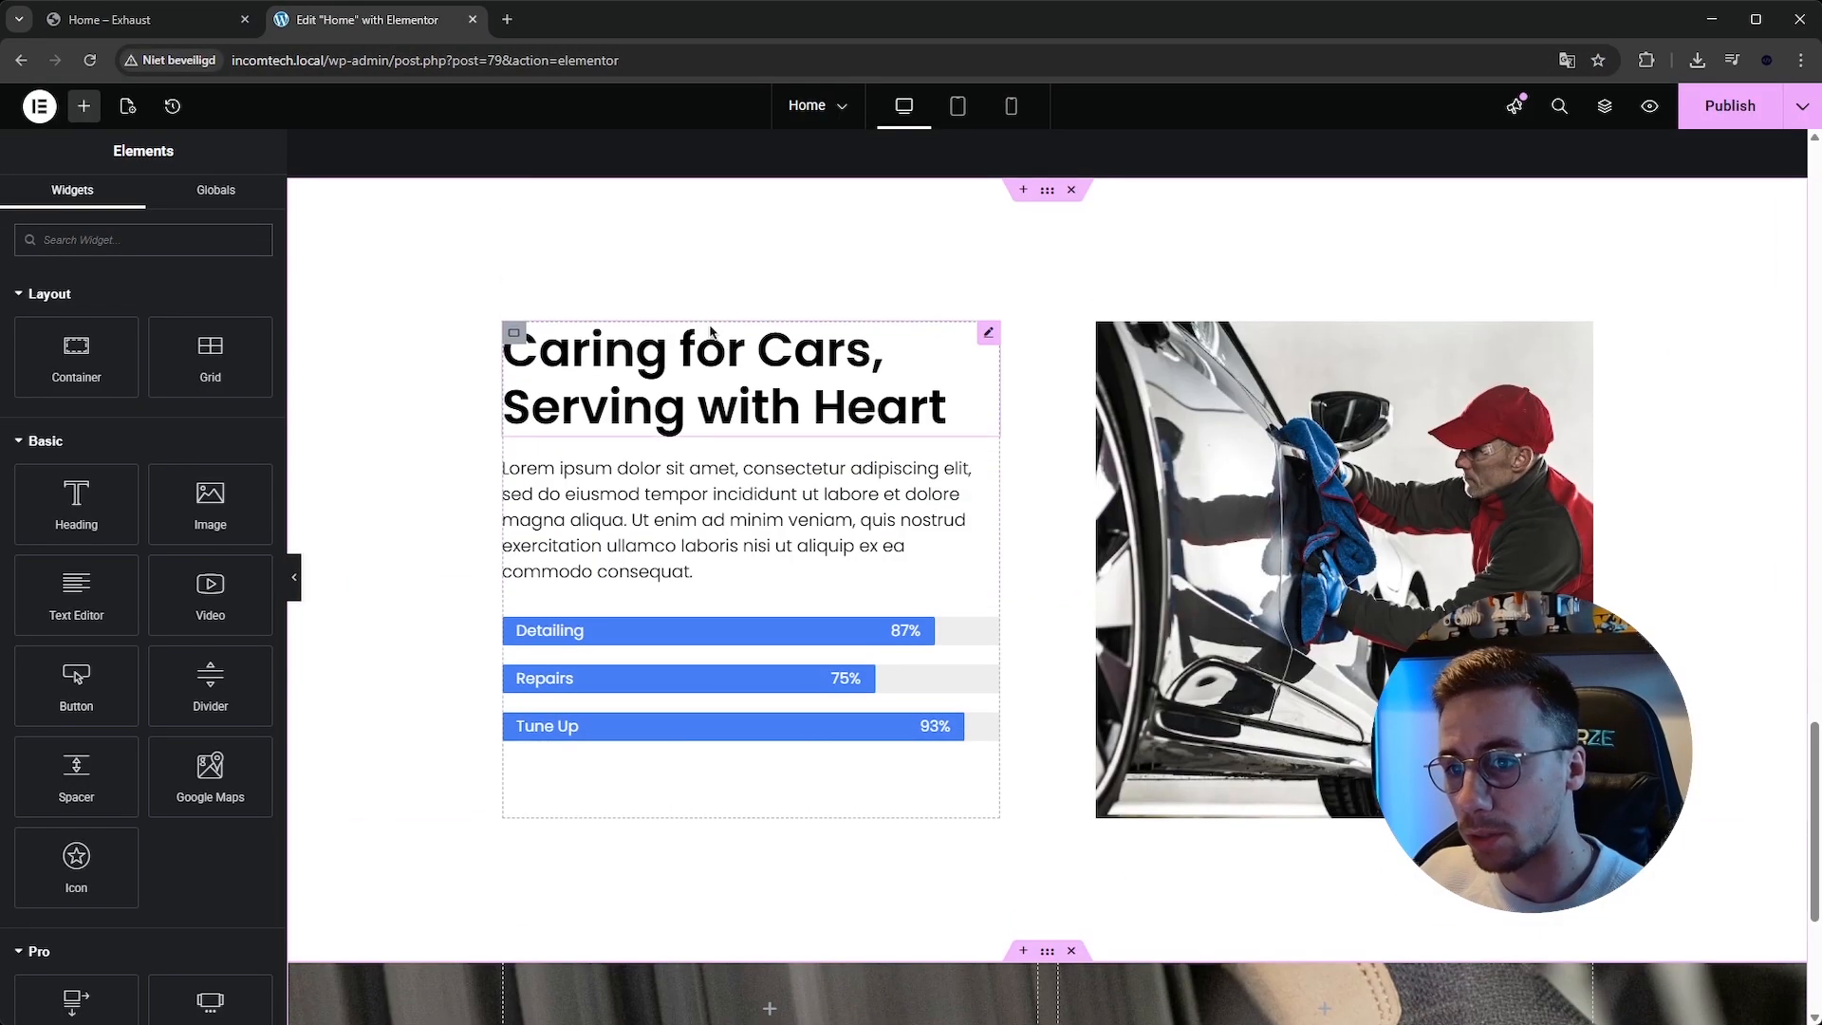
right_click(718, 404)
left_click(749, 421)
scroll(804, 664, "down", 4)
right_click(765, 630)
left_click(816, 672)
left_click(177, 221)
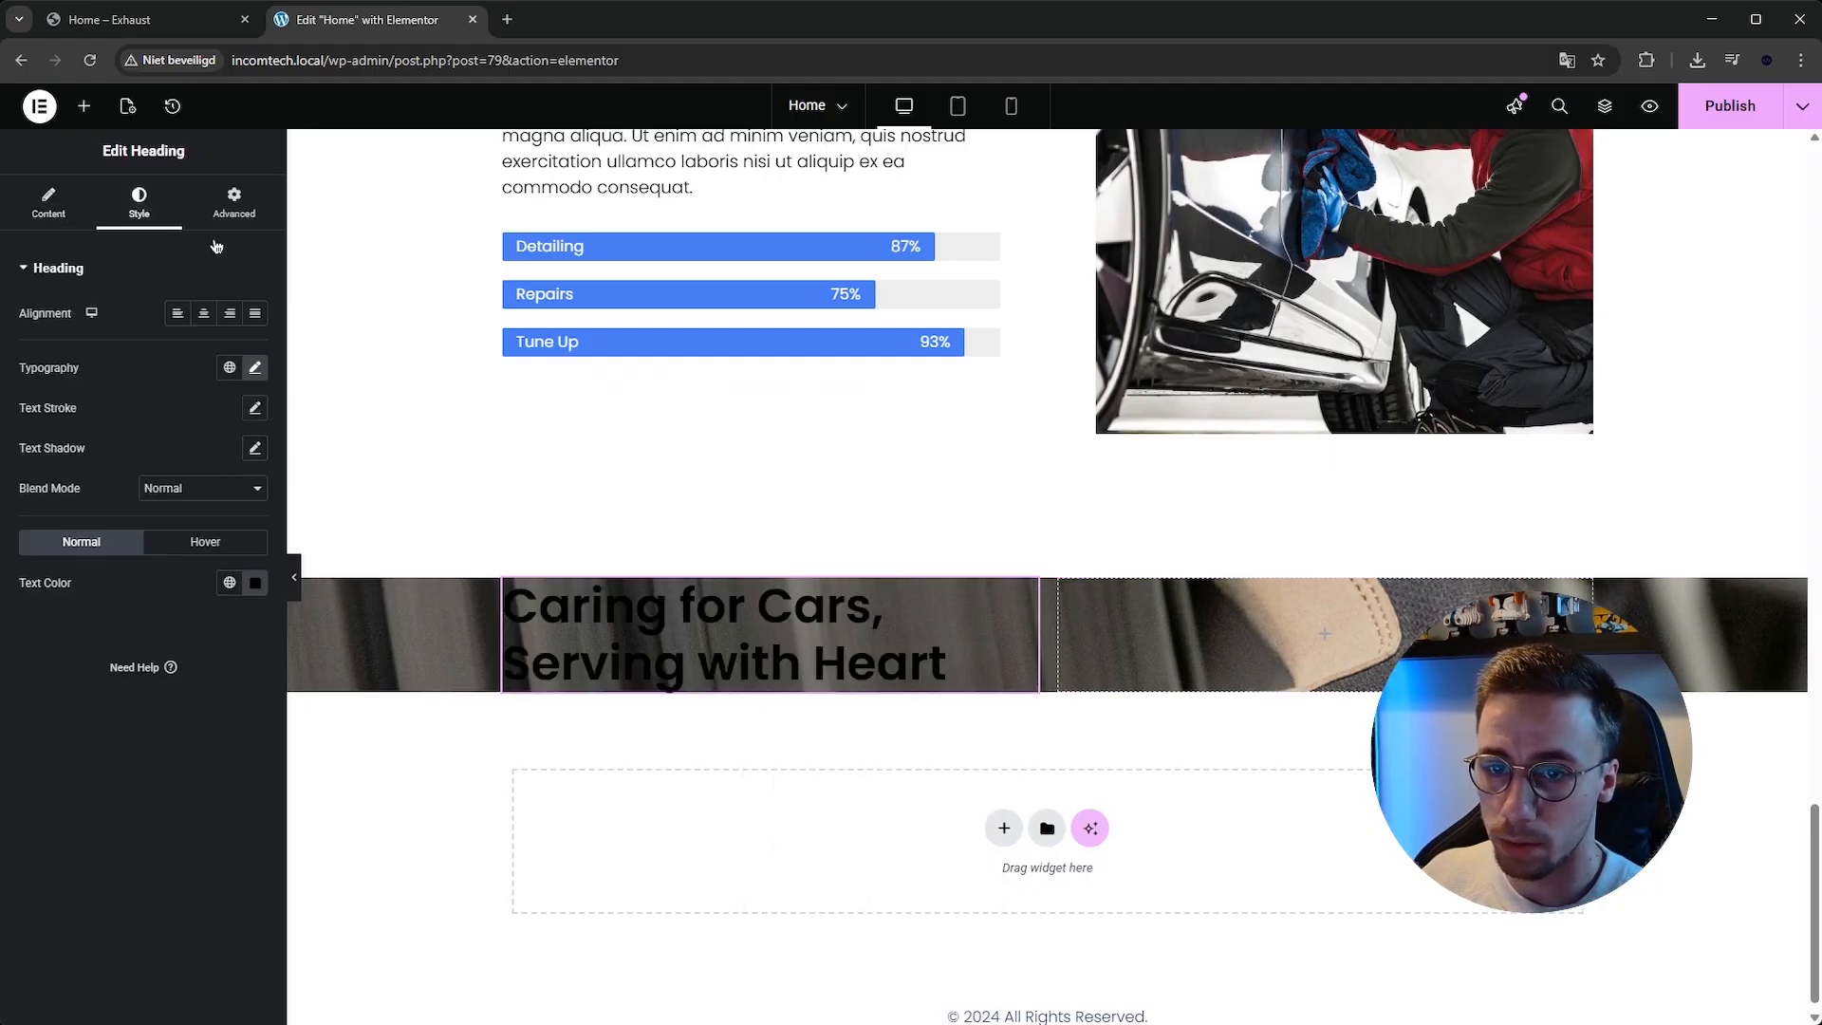
left_click(255, 585)
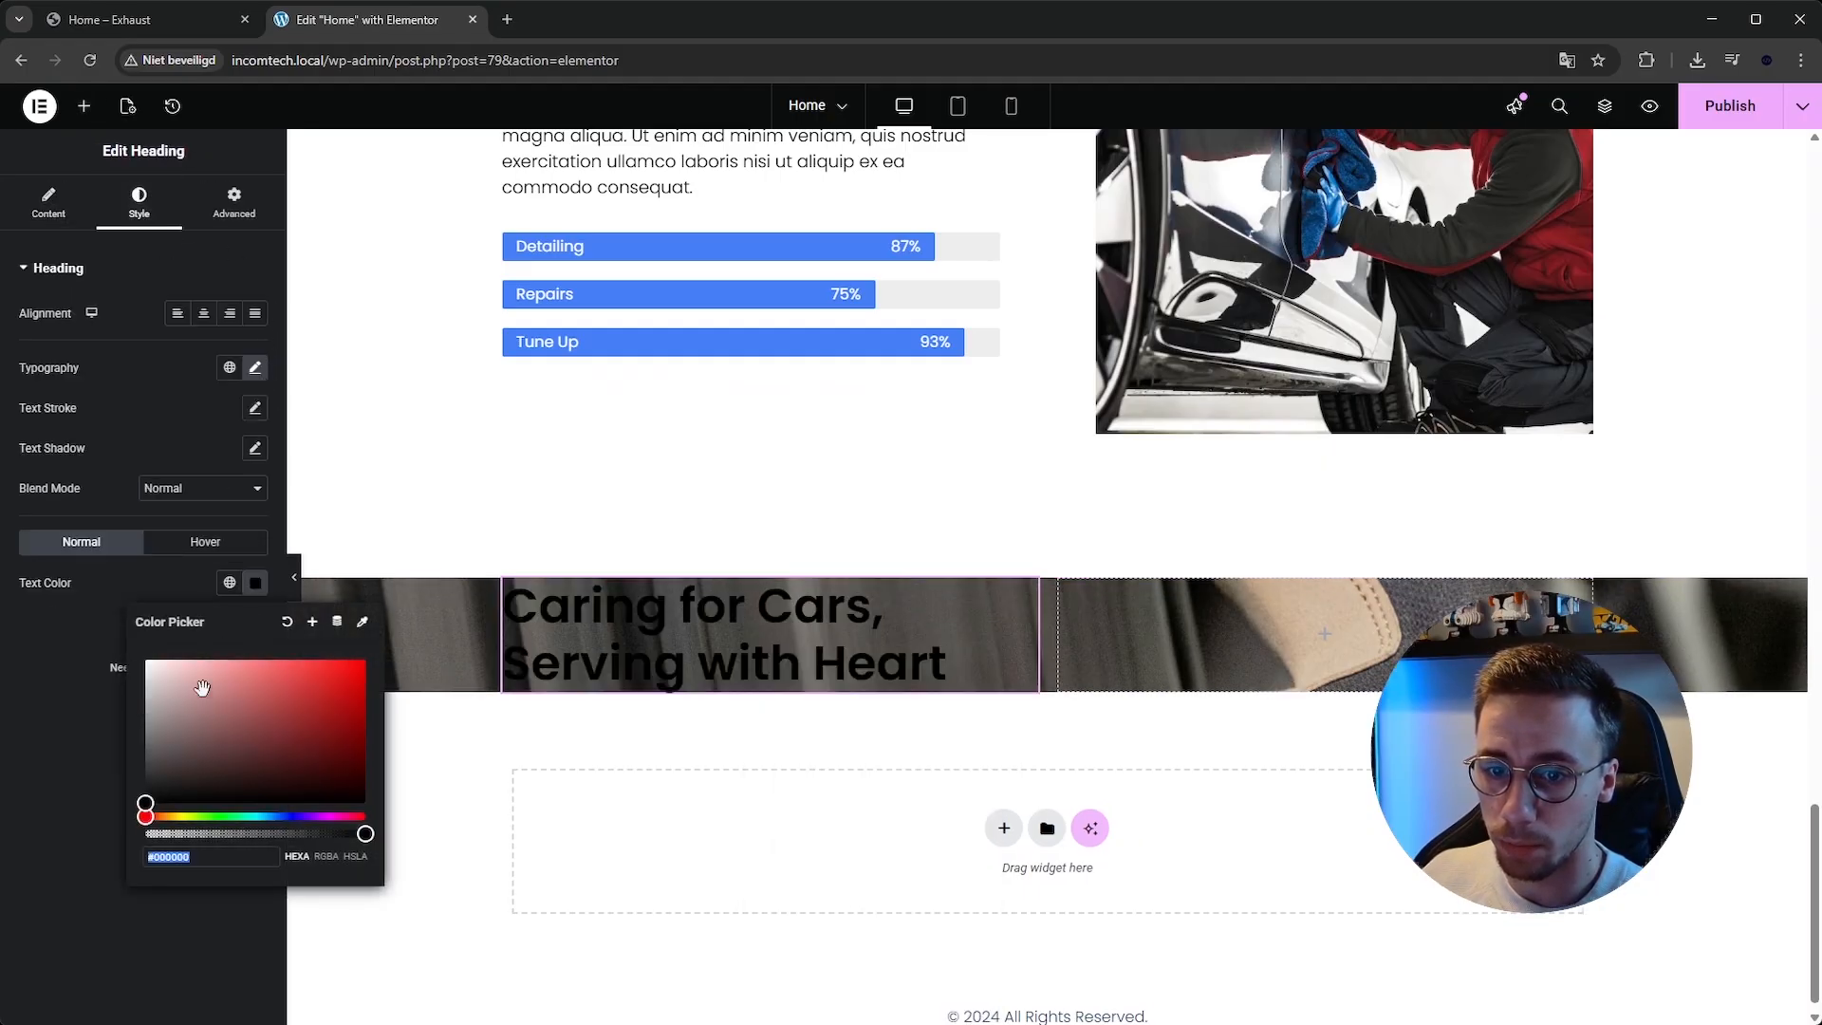
type("#FFFFFF")
Add a Star Rating widget below the heading, keeping the rating scale at 5.
left_click(83, 105)
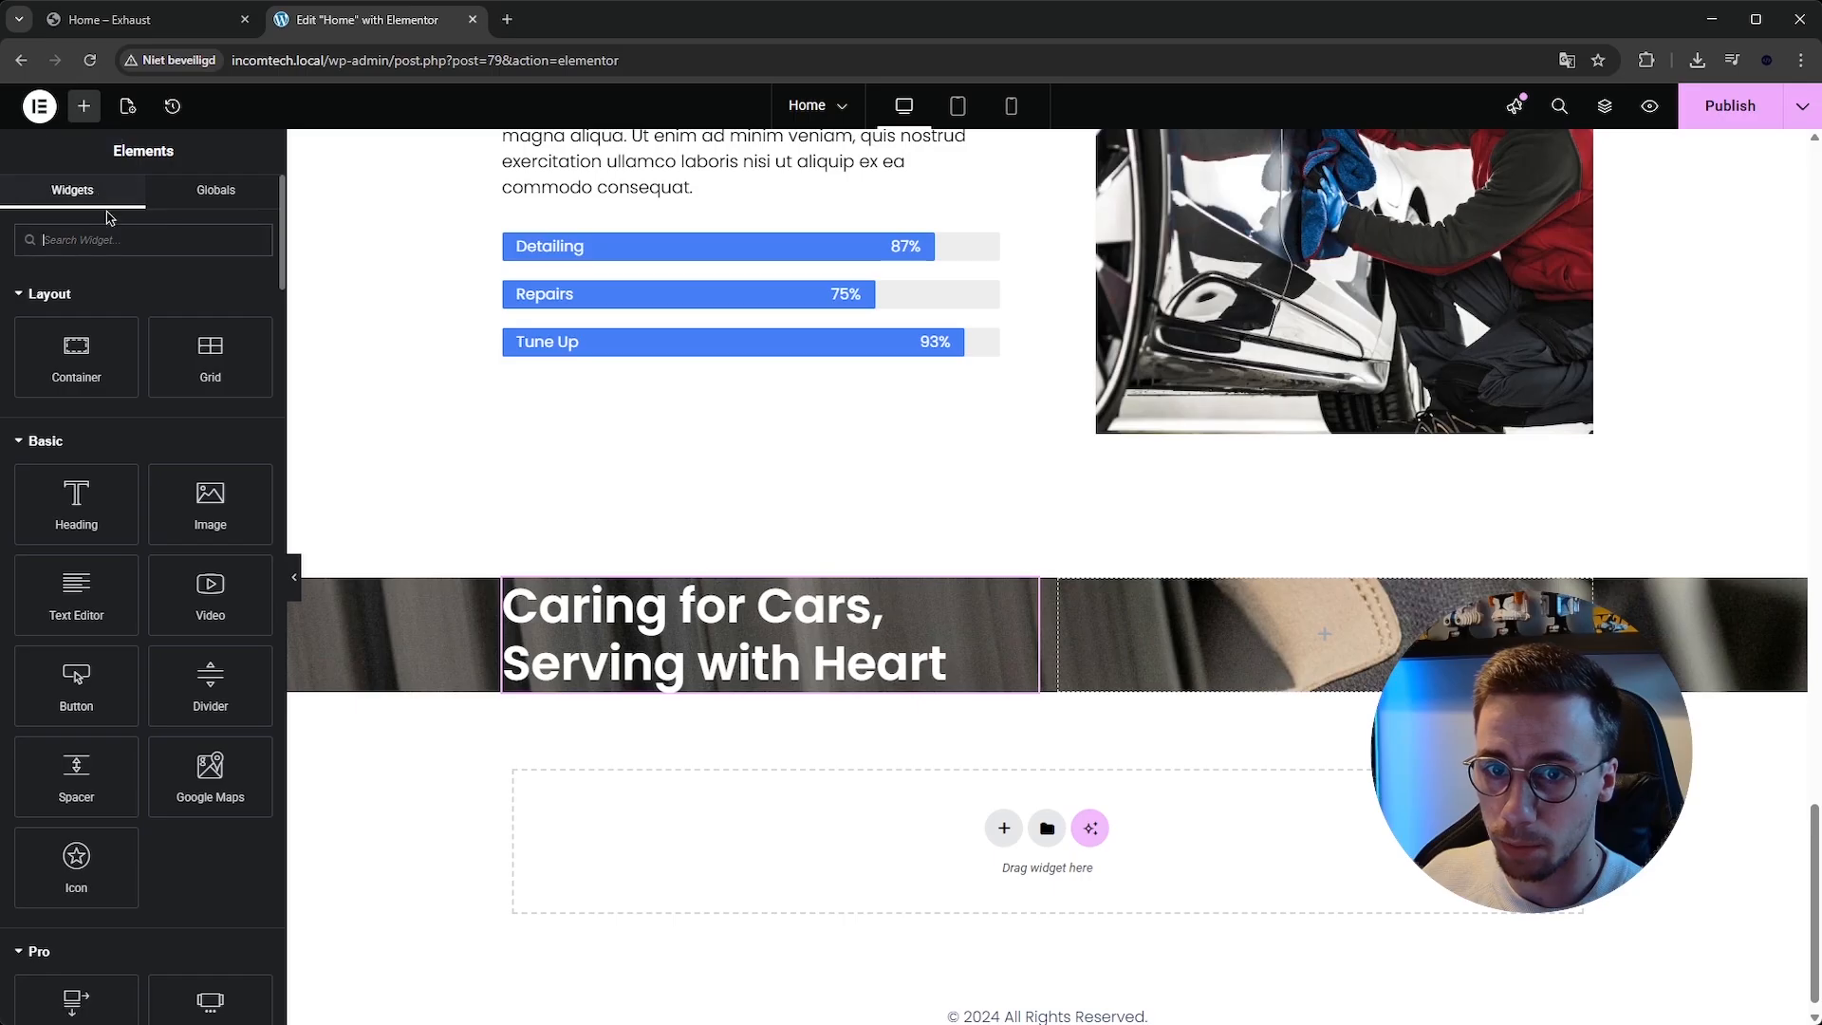
type("star")
left_click_drag(108, 282, 622, 707)
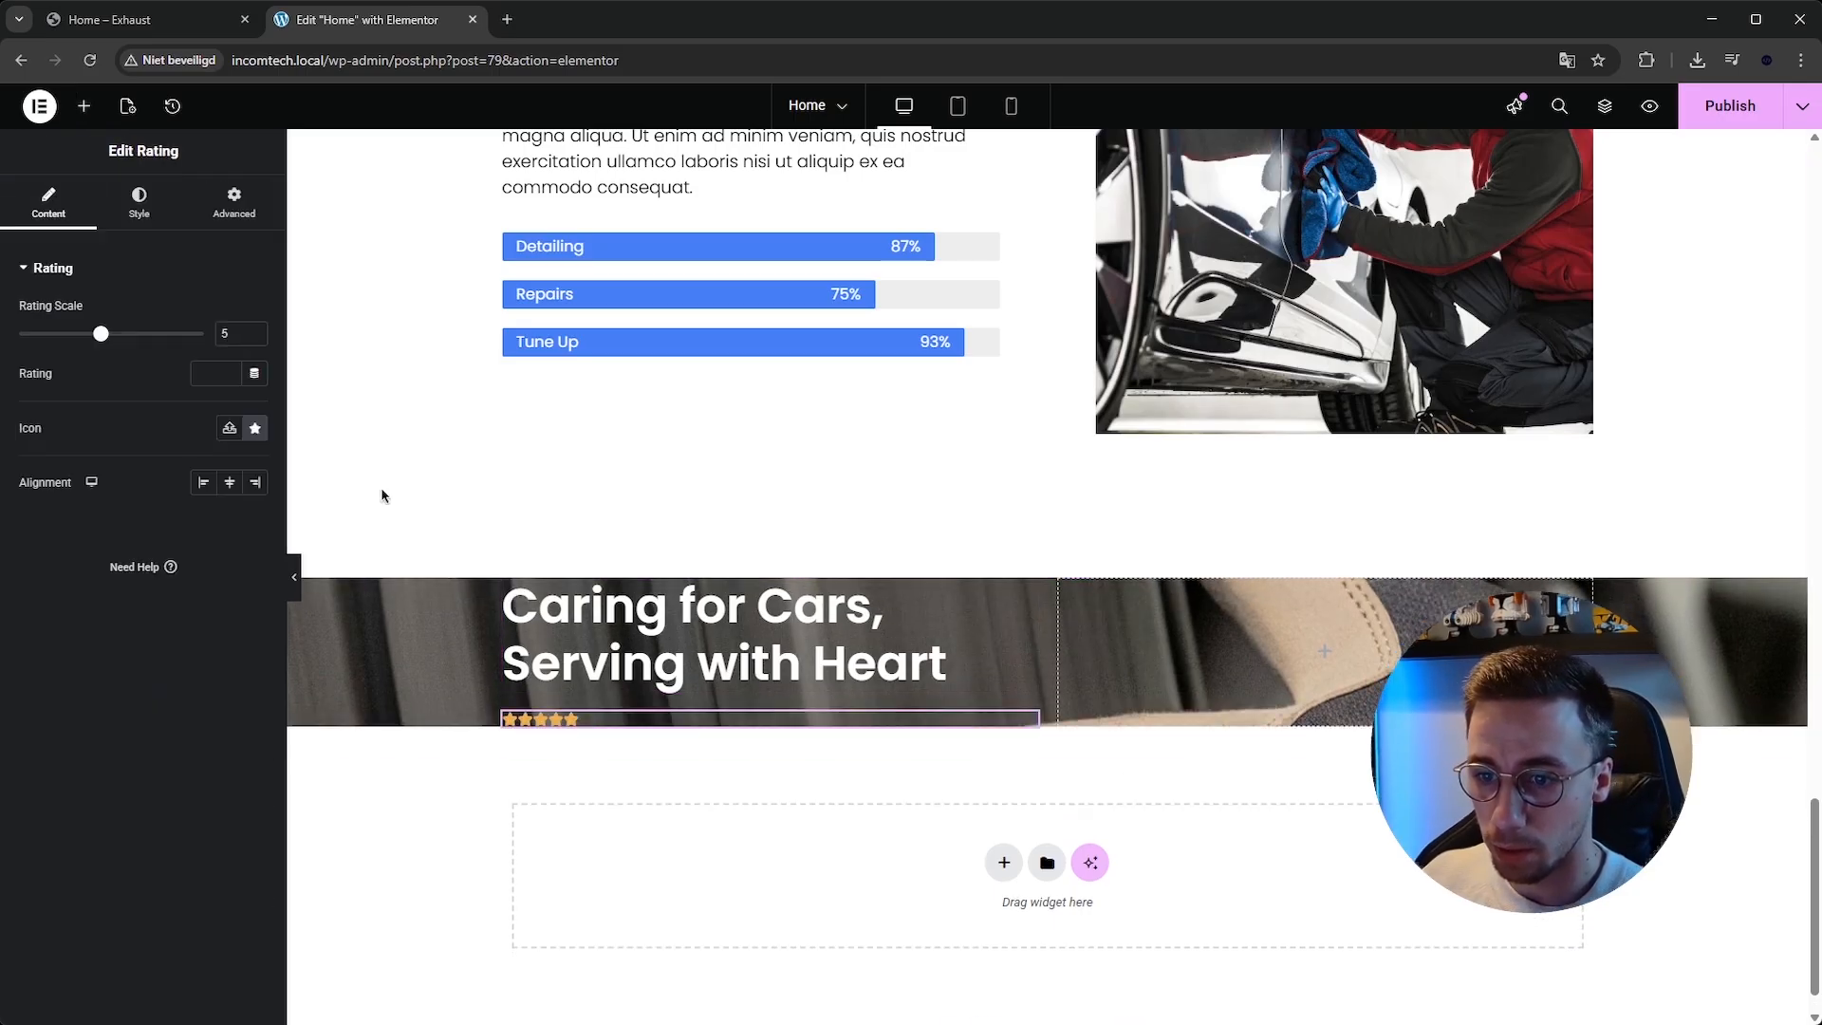
left_click_drag(103, 337, 142, 336)
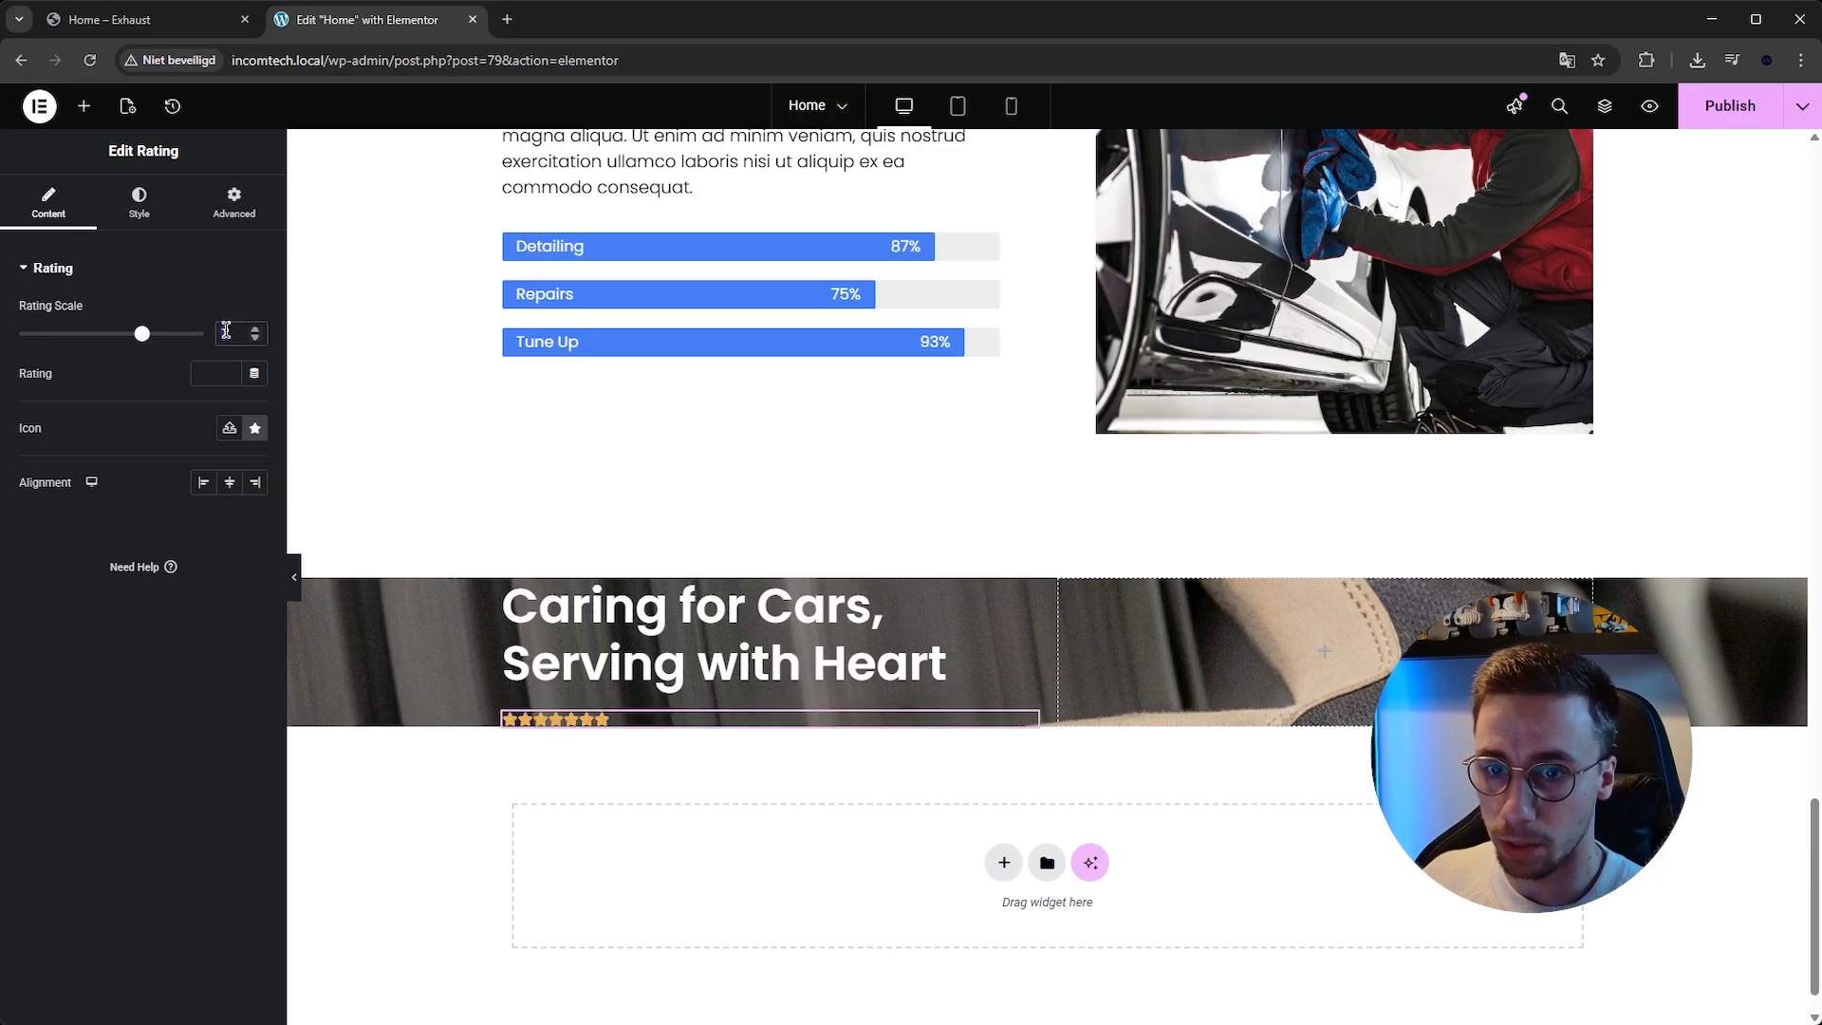
double_click(226, 329)
type("5")
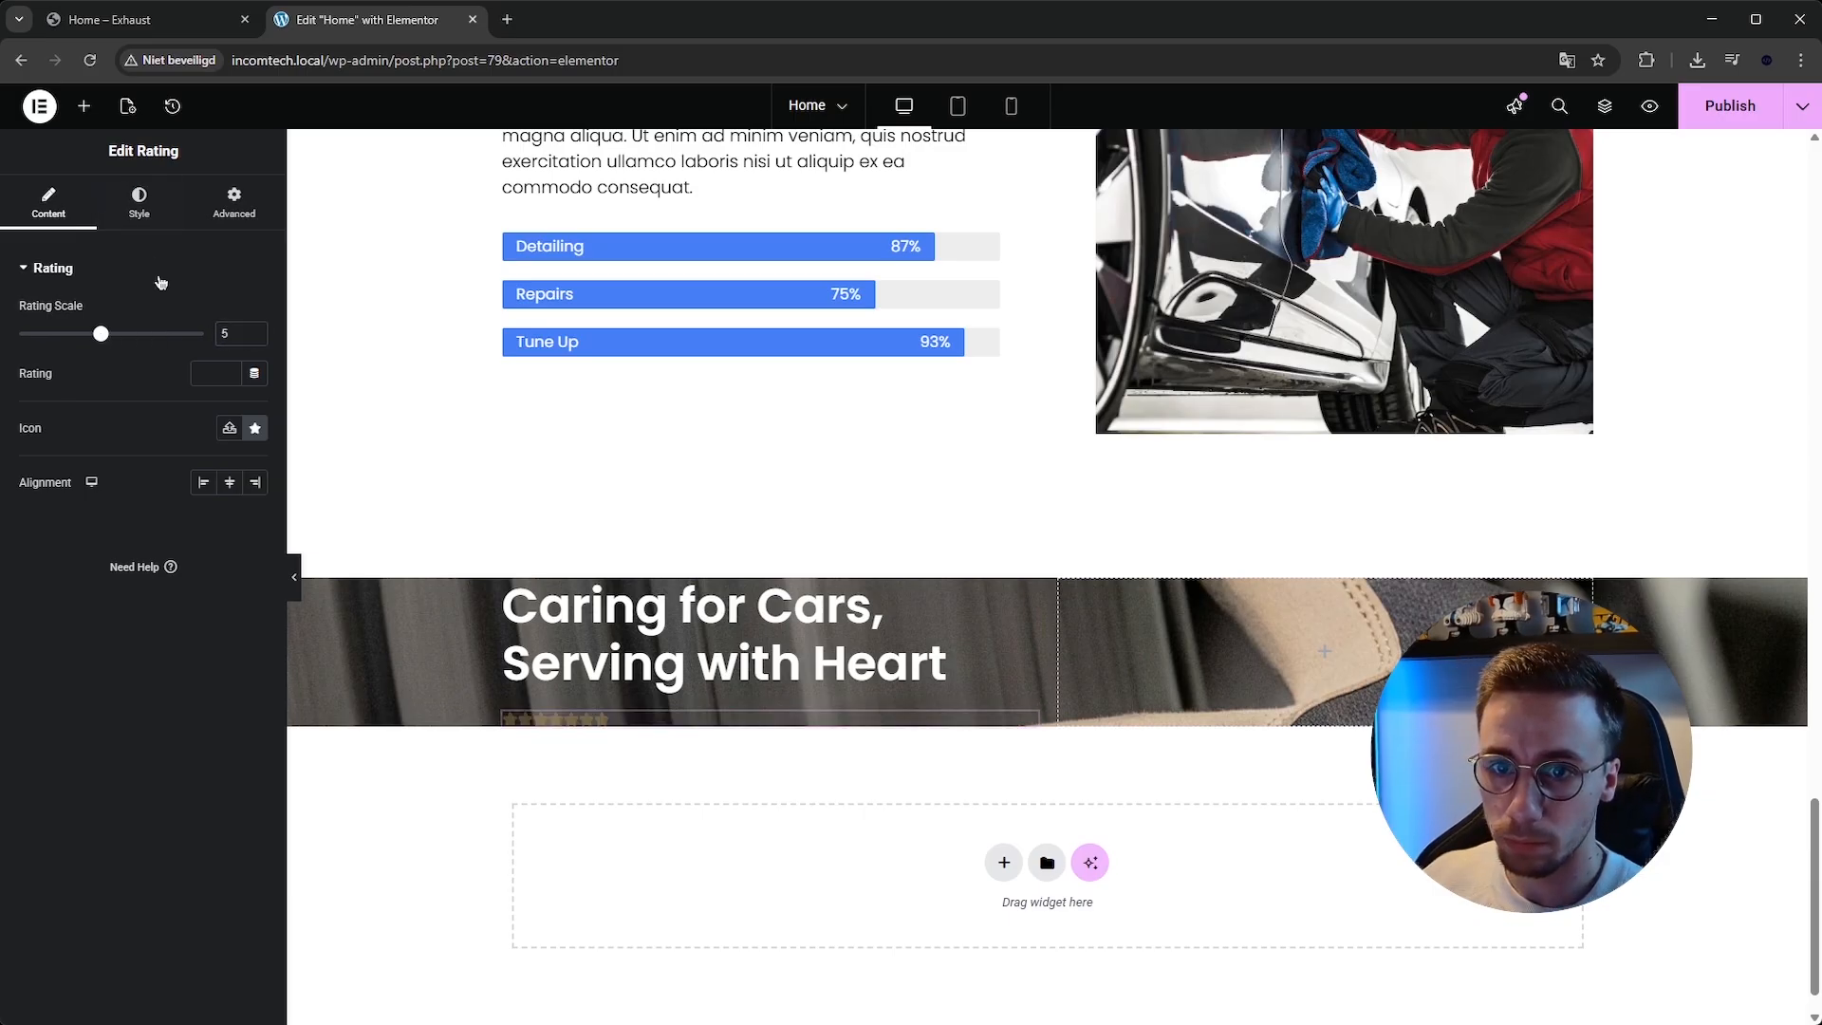
Set the star icons' size to about 25 px and spacing to 15 px, matching the reference template.
left_click(139, 203)
left_click_drag(23, 334, 67, 334)
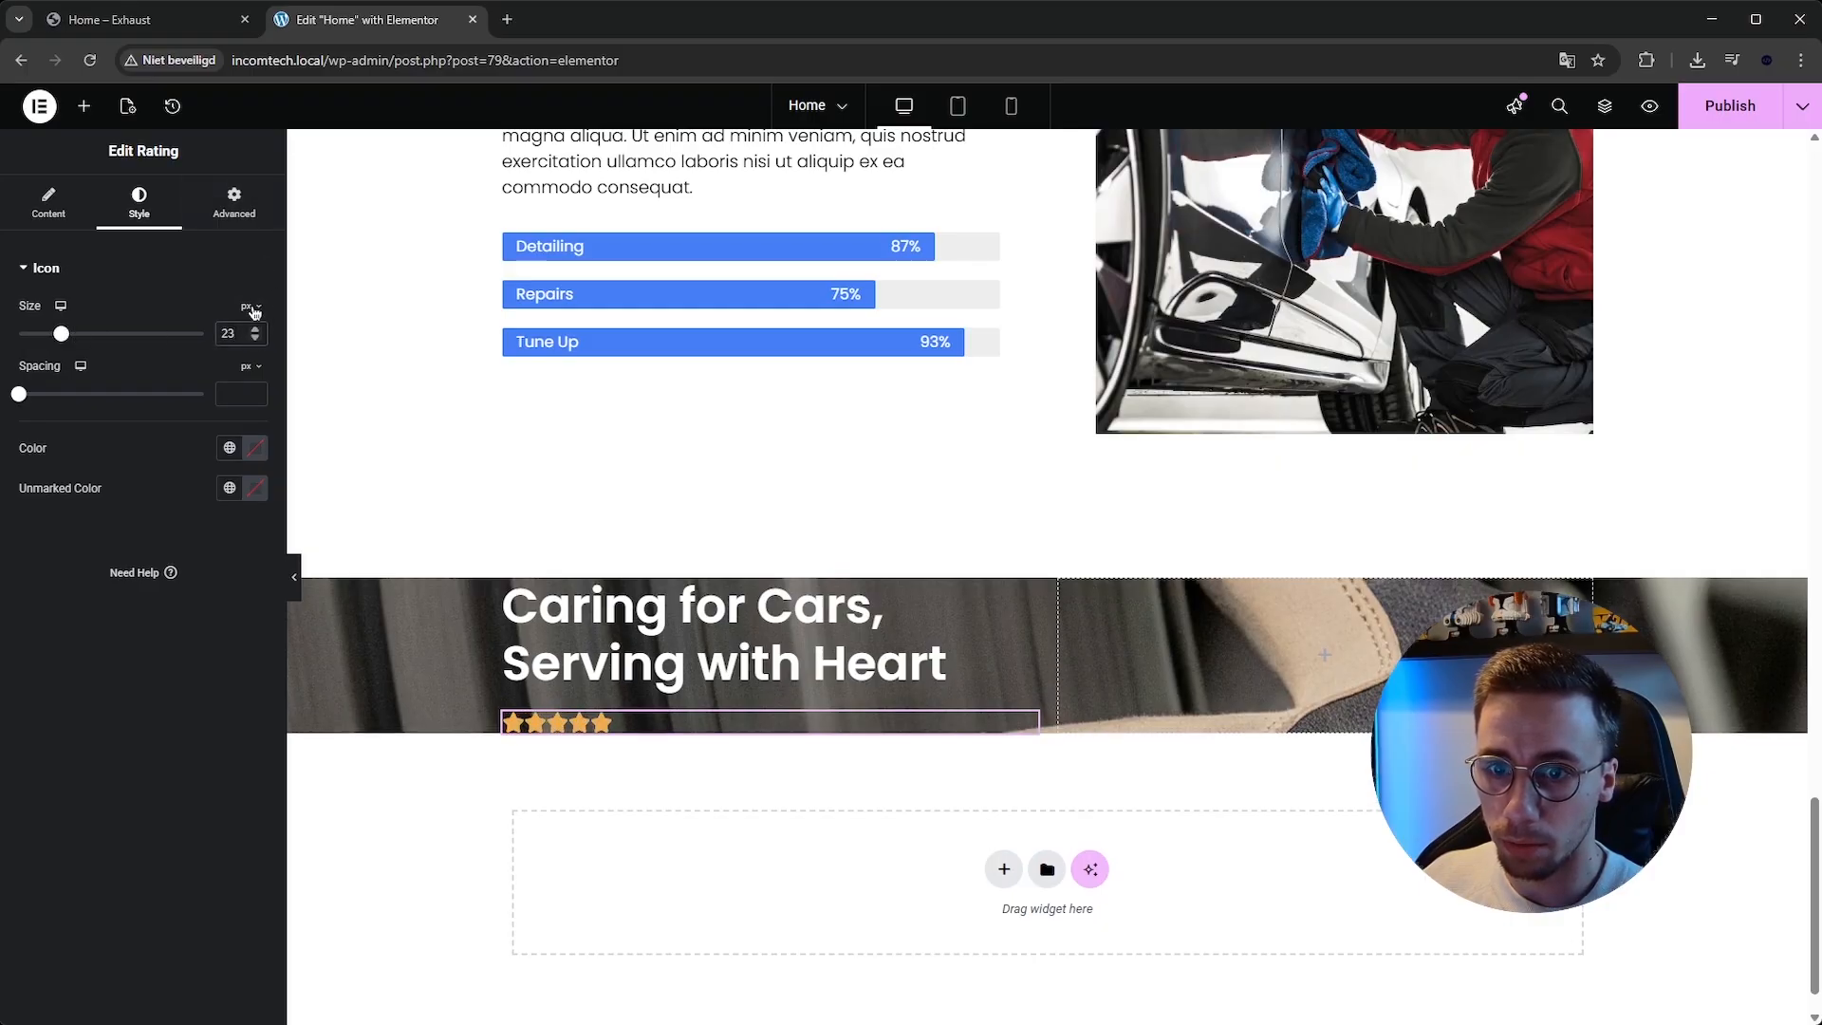
left_click(158, 19)
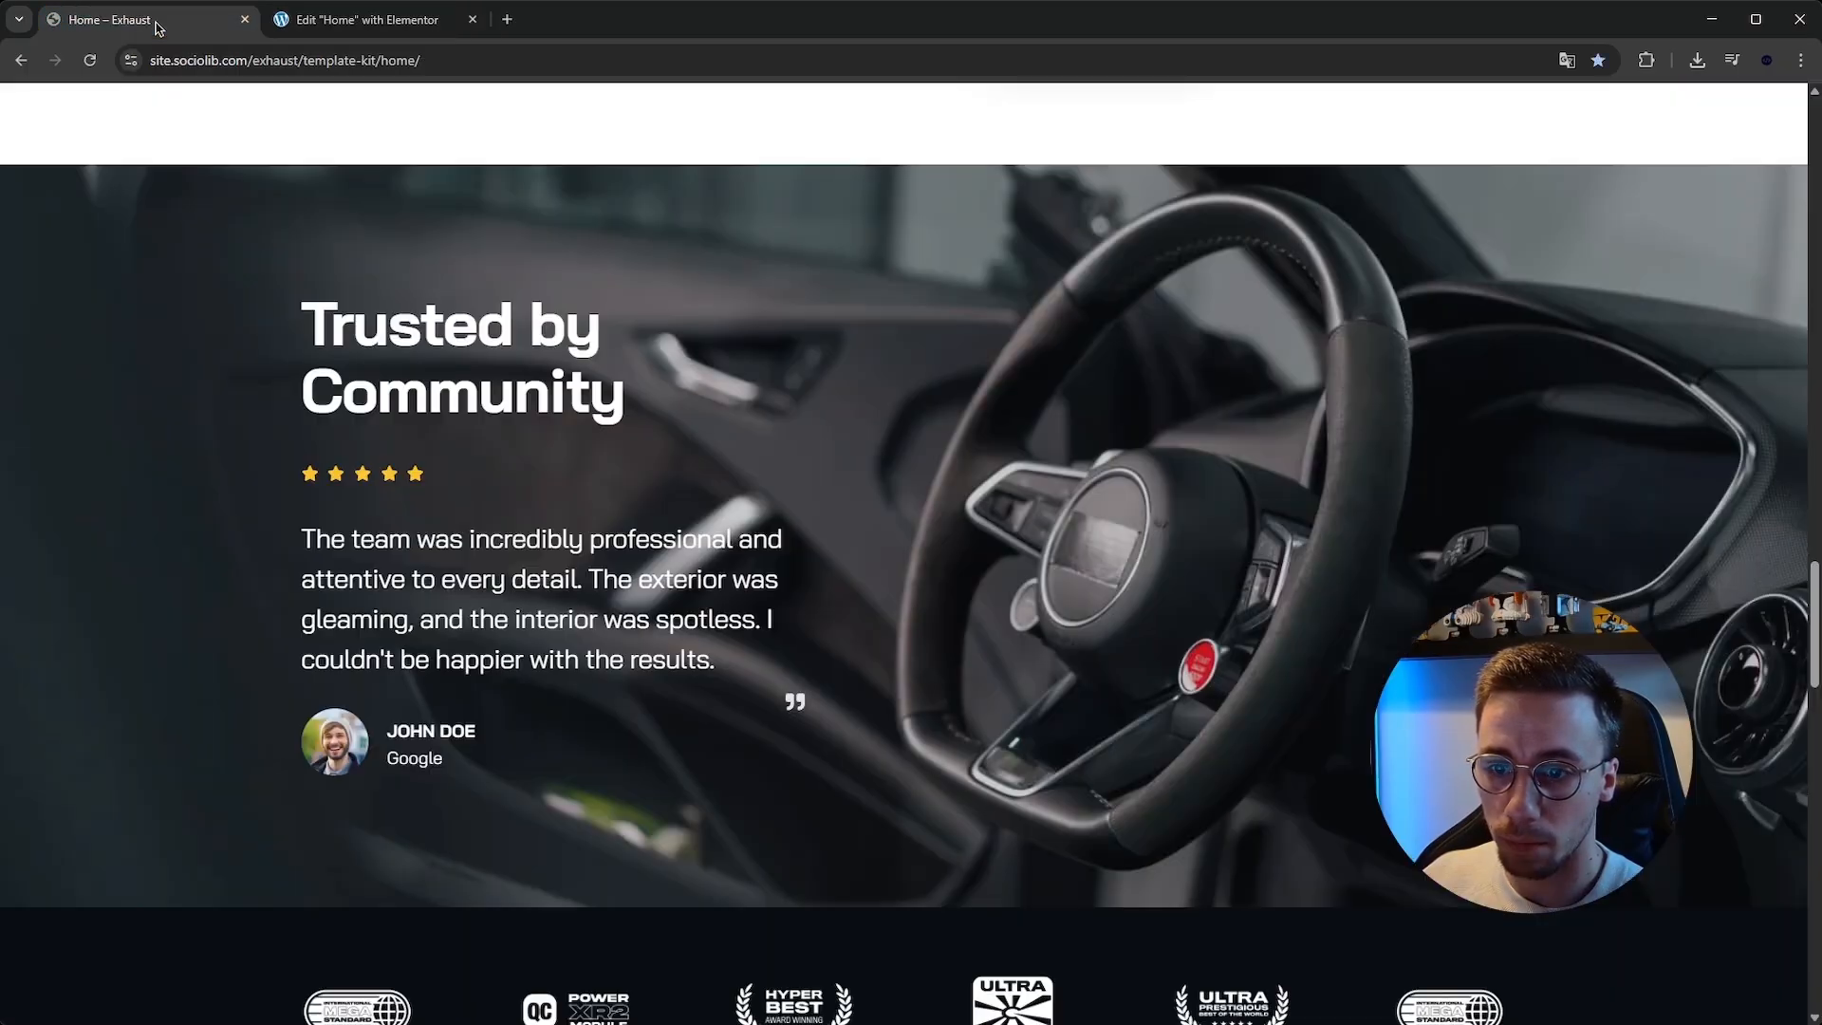
left_click(389, 21)
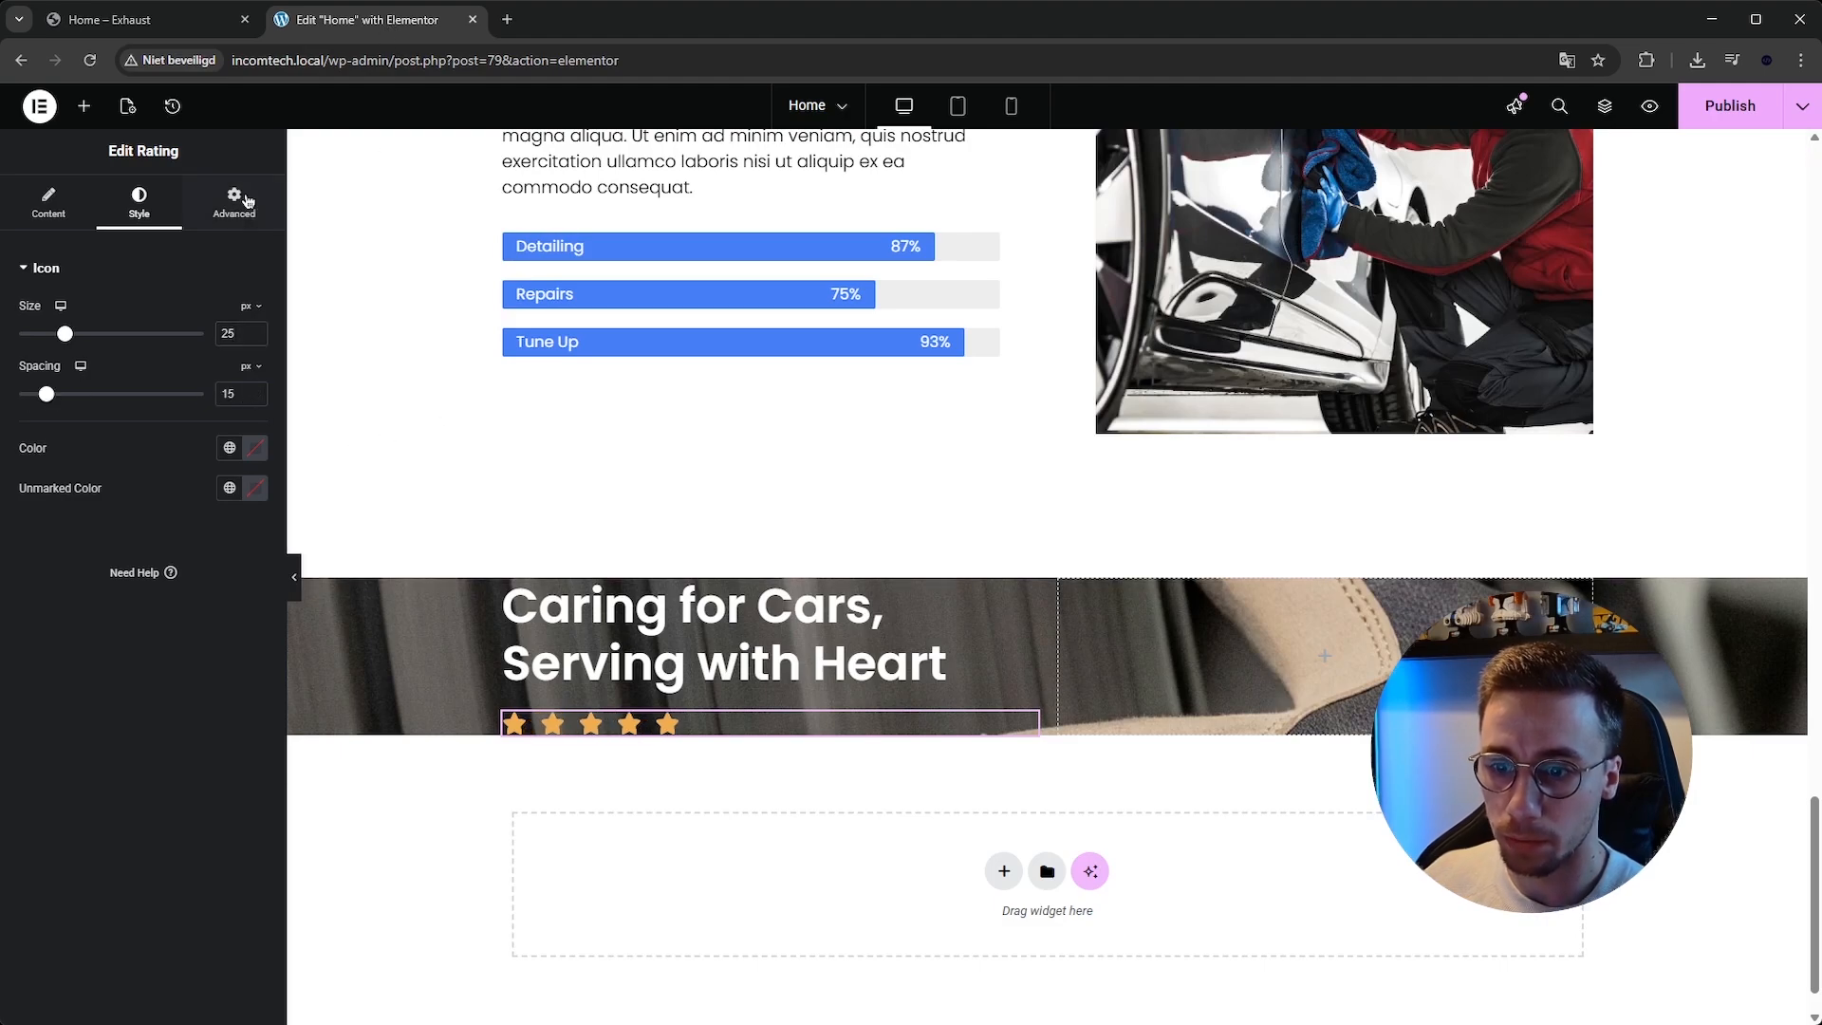
left_click(172, 20)
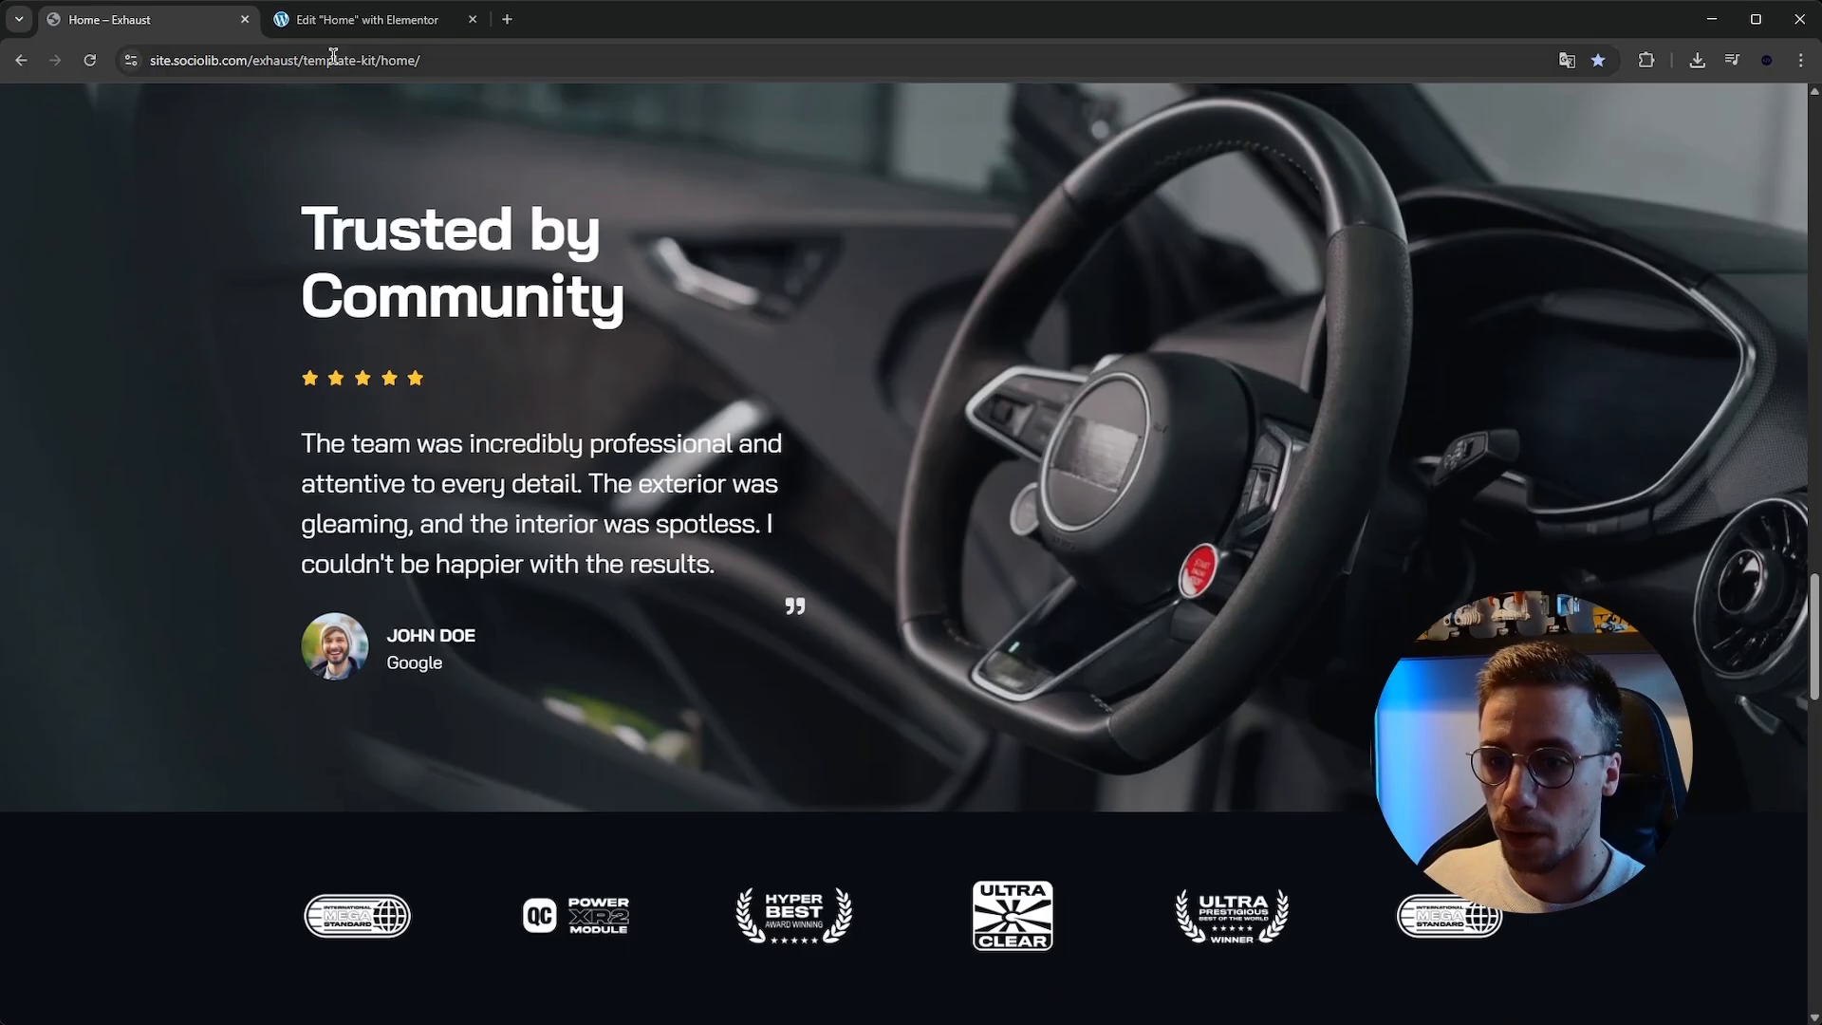
left_click(361, 19)
Copy the expertise paragraph below the star rating and set its text colour to white.
scroll(513, 231, "up", 3)
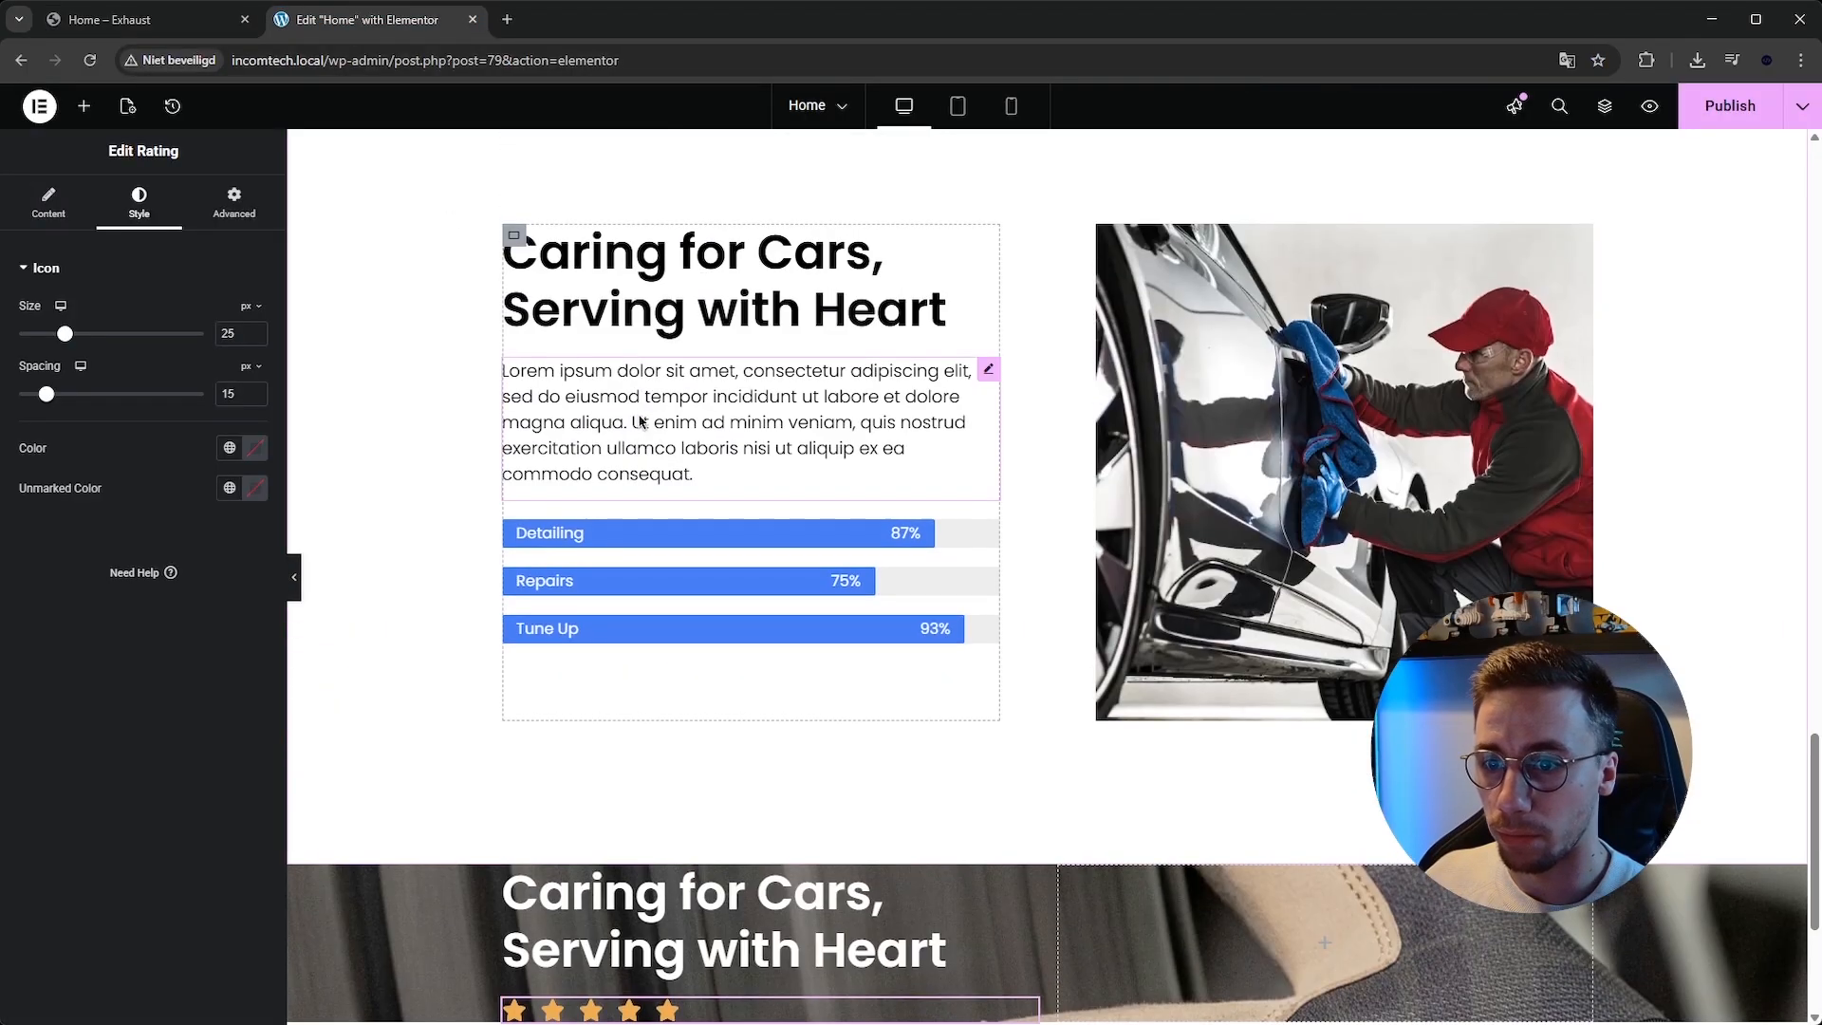
right_click(641, 418)
scroll(703, 493, "down", 4)
right_click(636, 664)
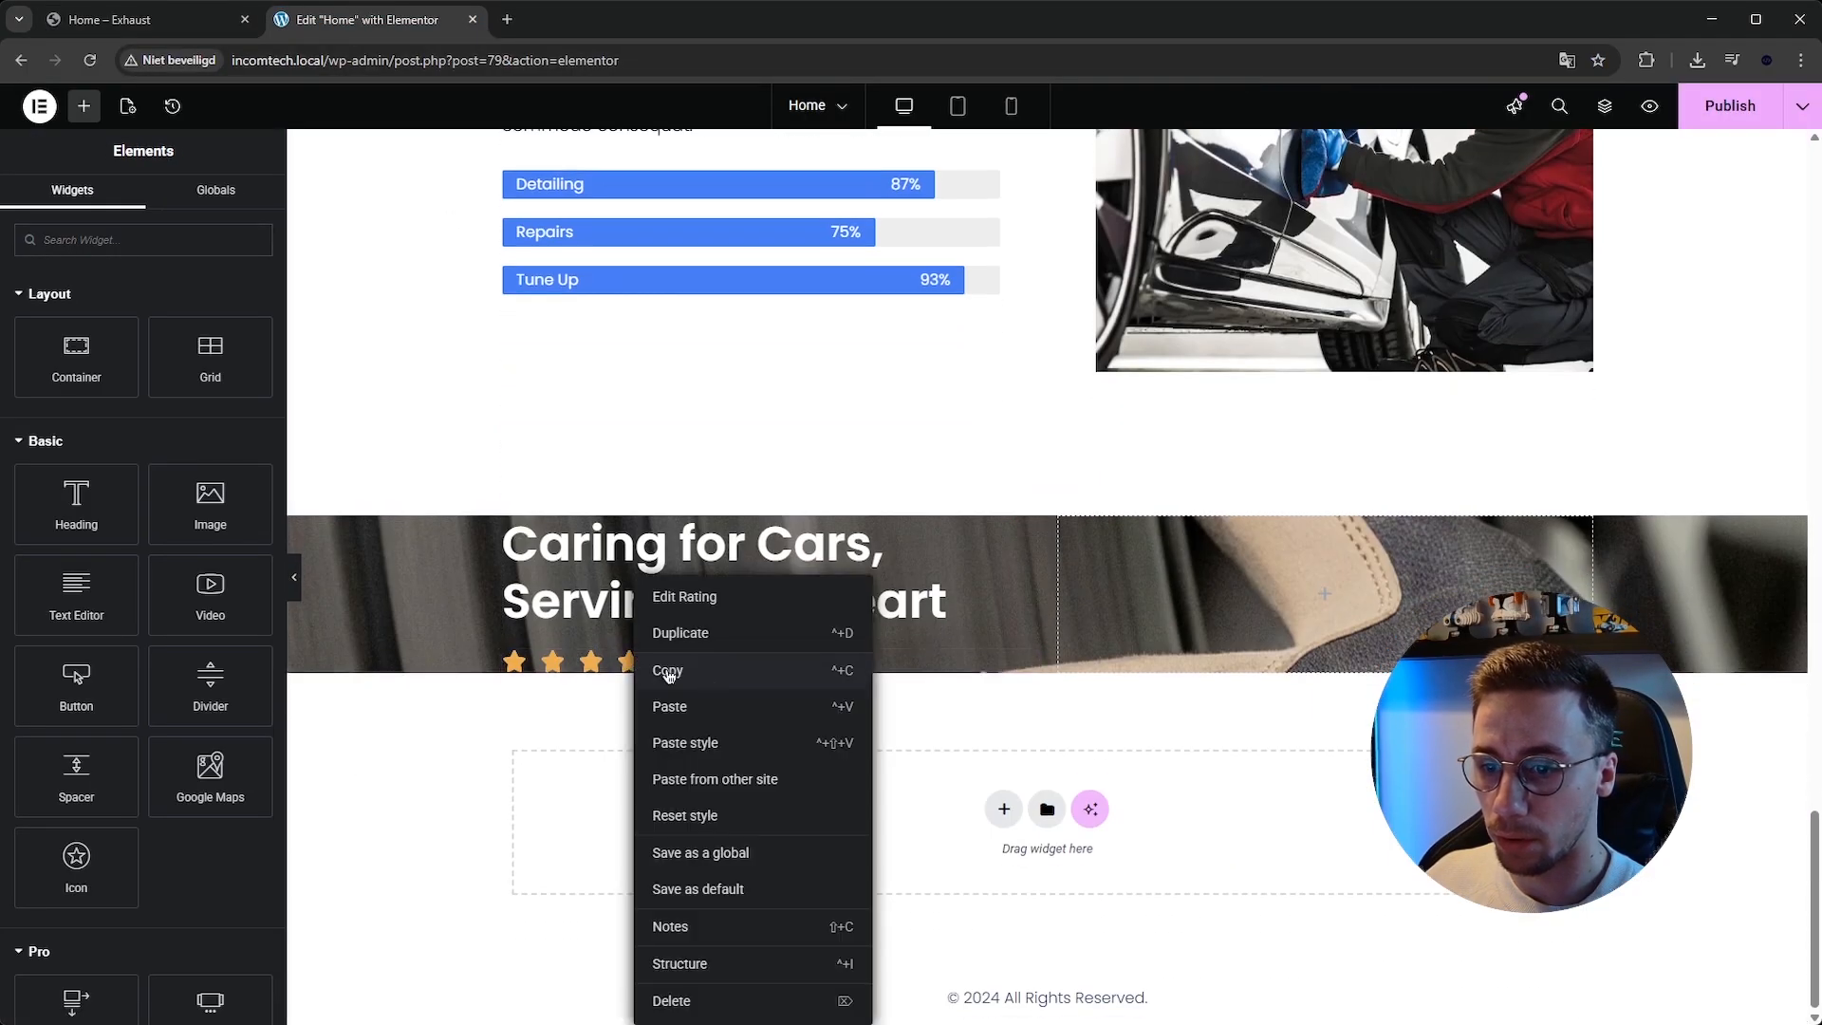
left_click(721, 707)
left_click(138, 202)
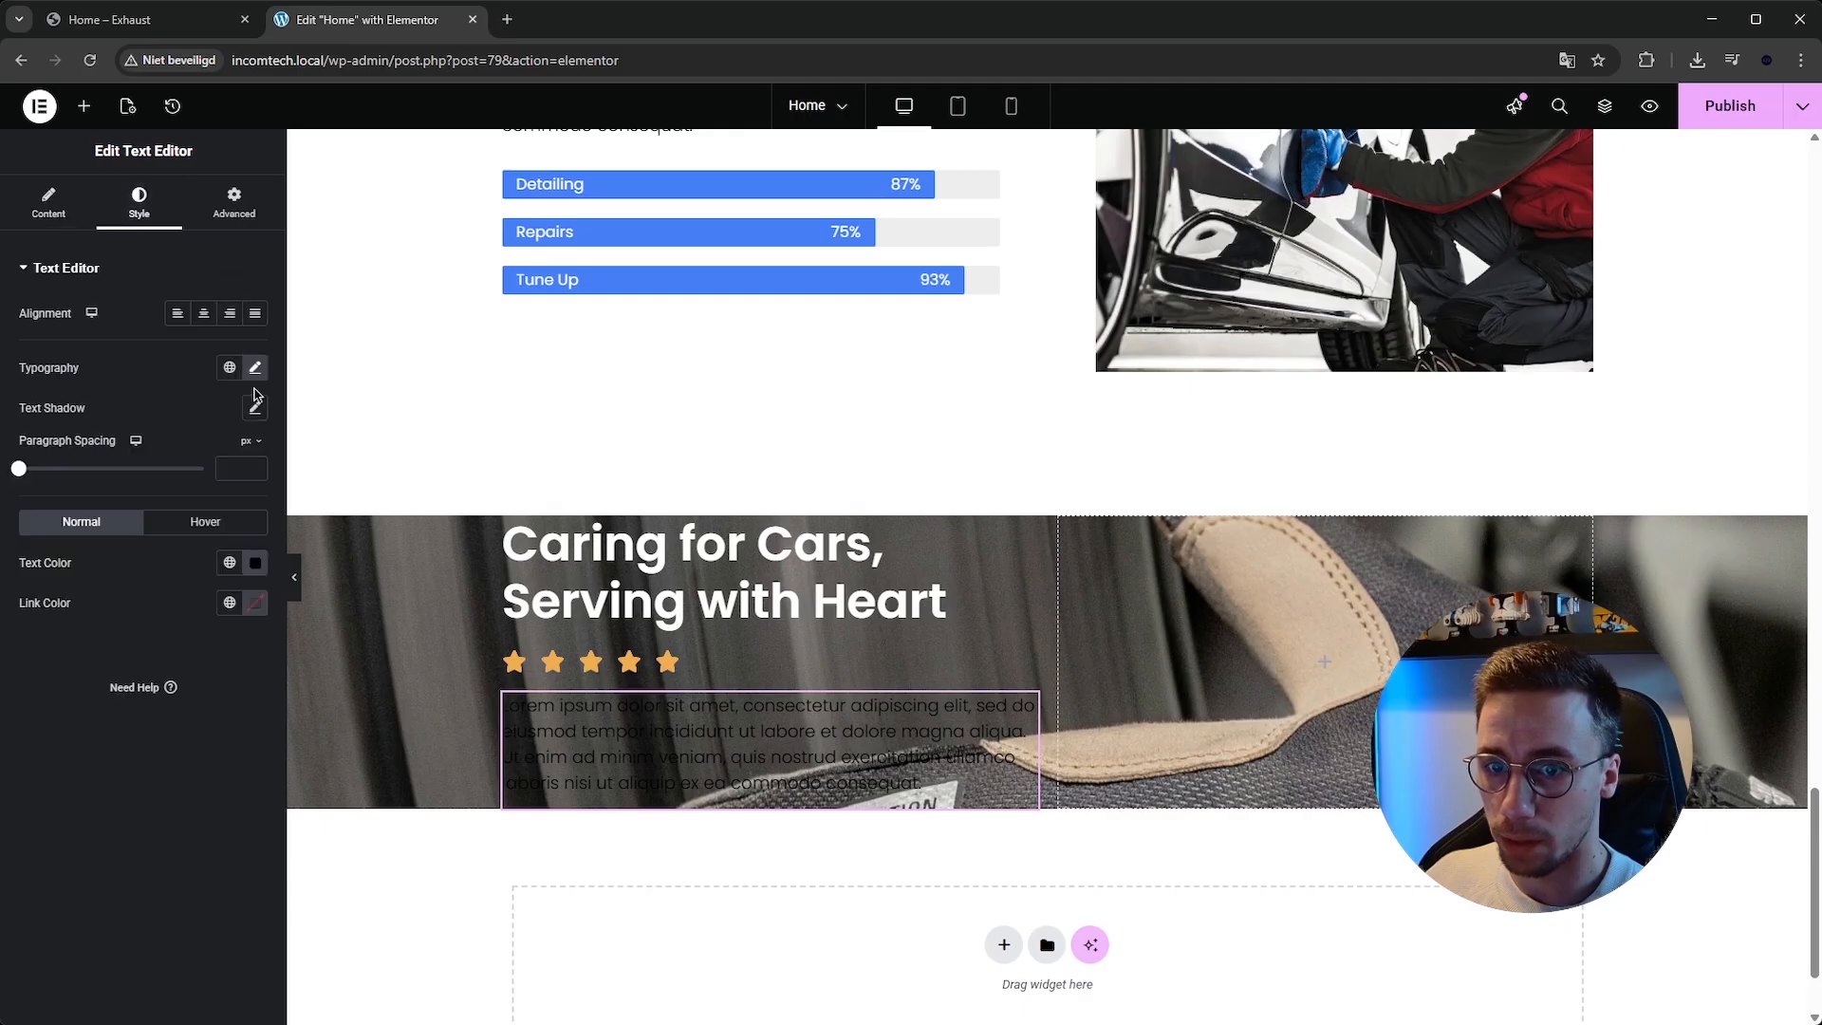
left_click(257, 564)
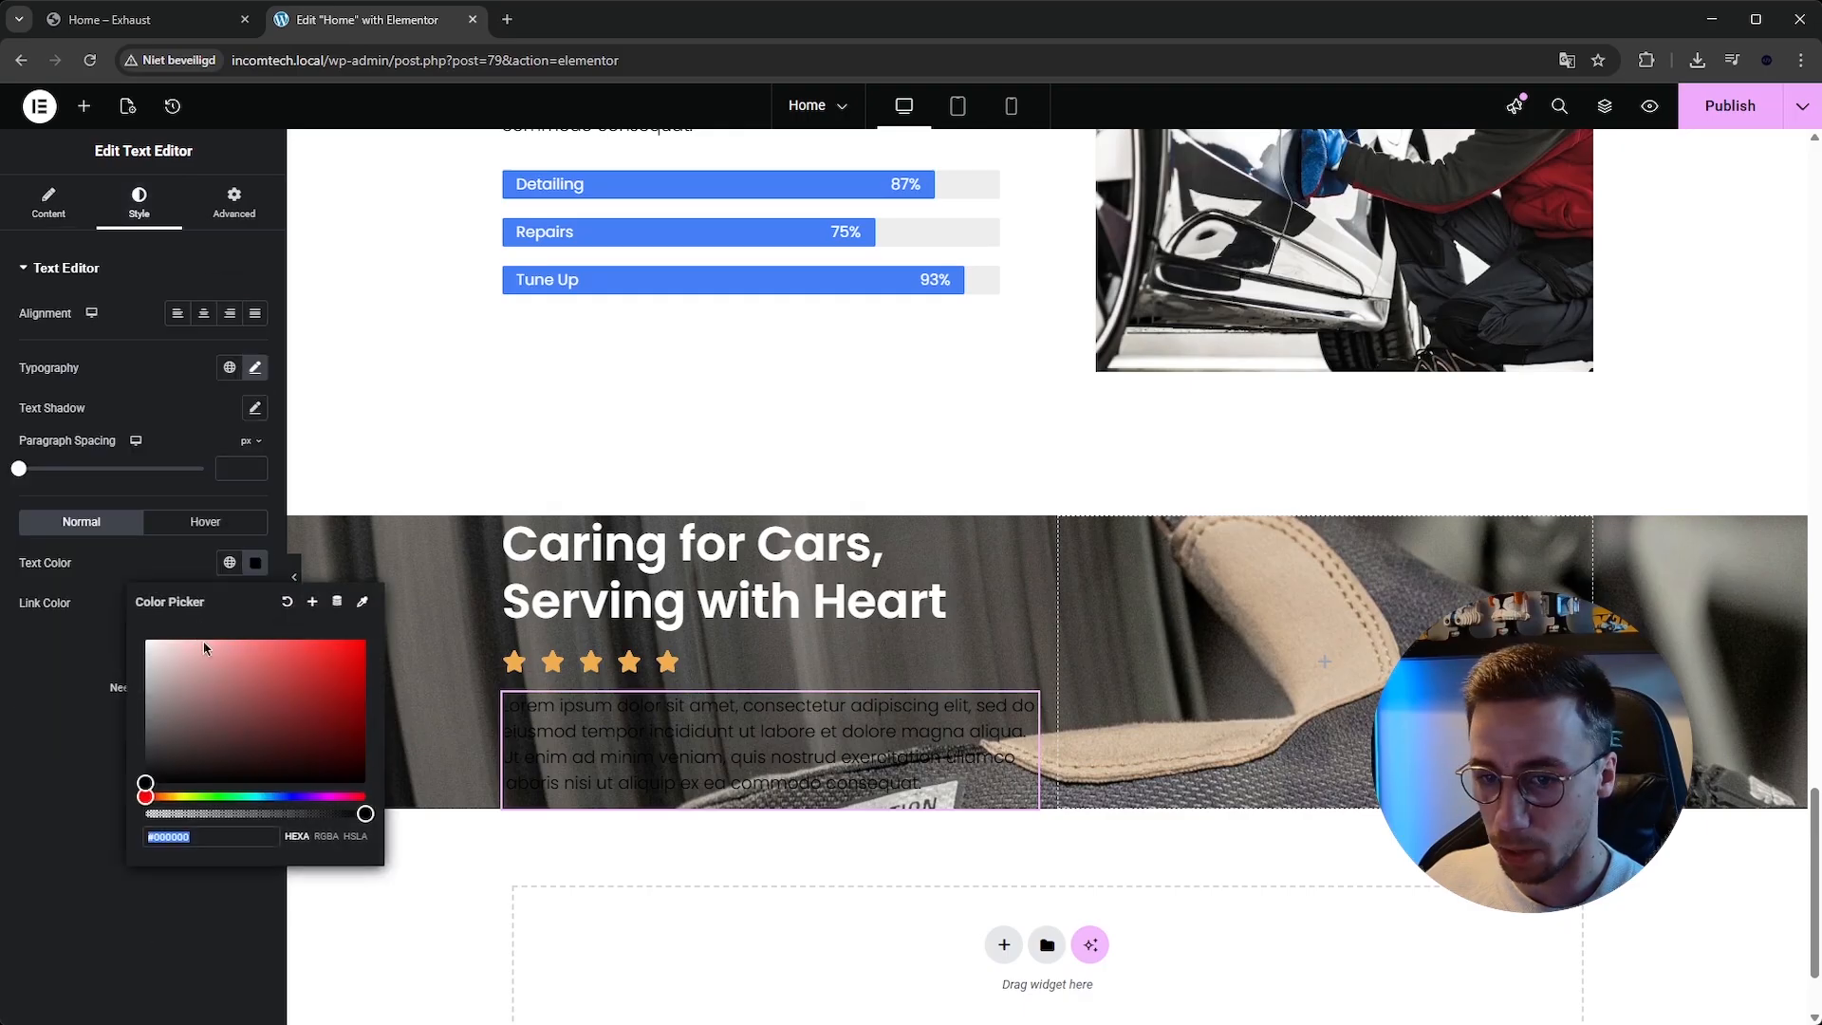
type("#FFFFFF")
Examine the reference template's testimonial text and author block against the new section.
left_click(107, 19)
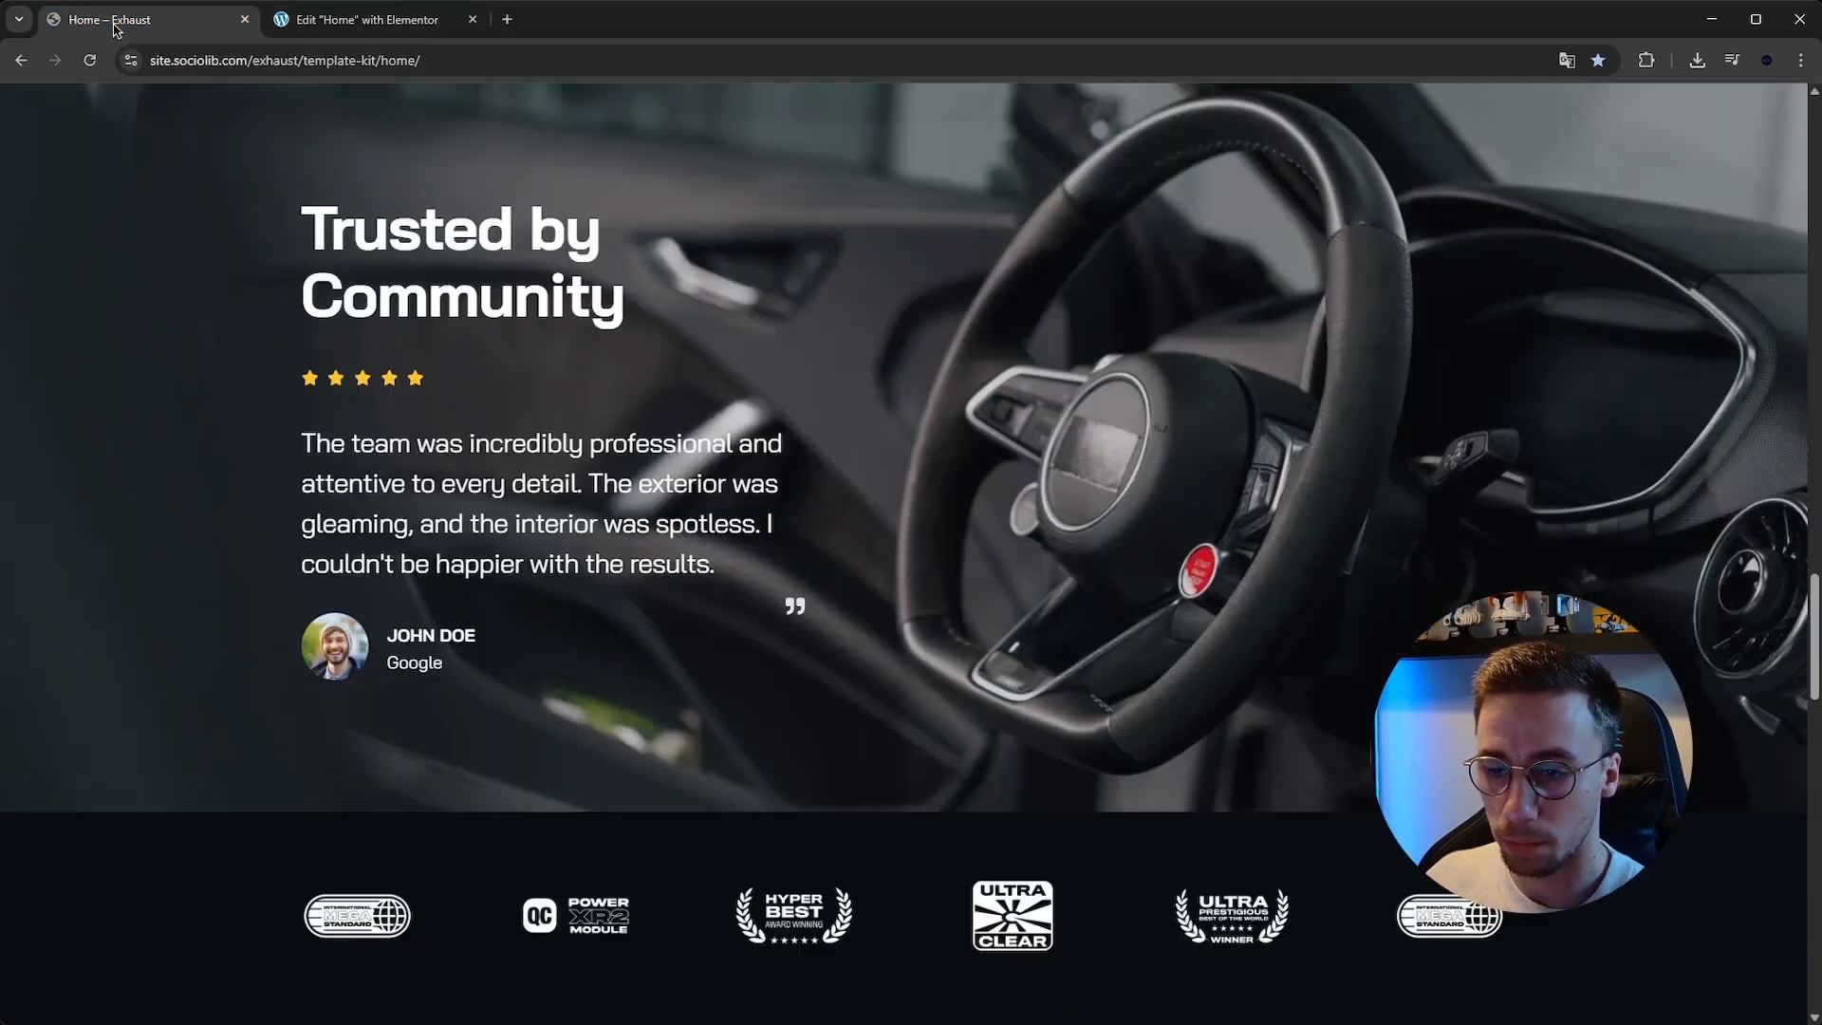
left_click_drag(297, 448, 716, 568)
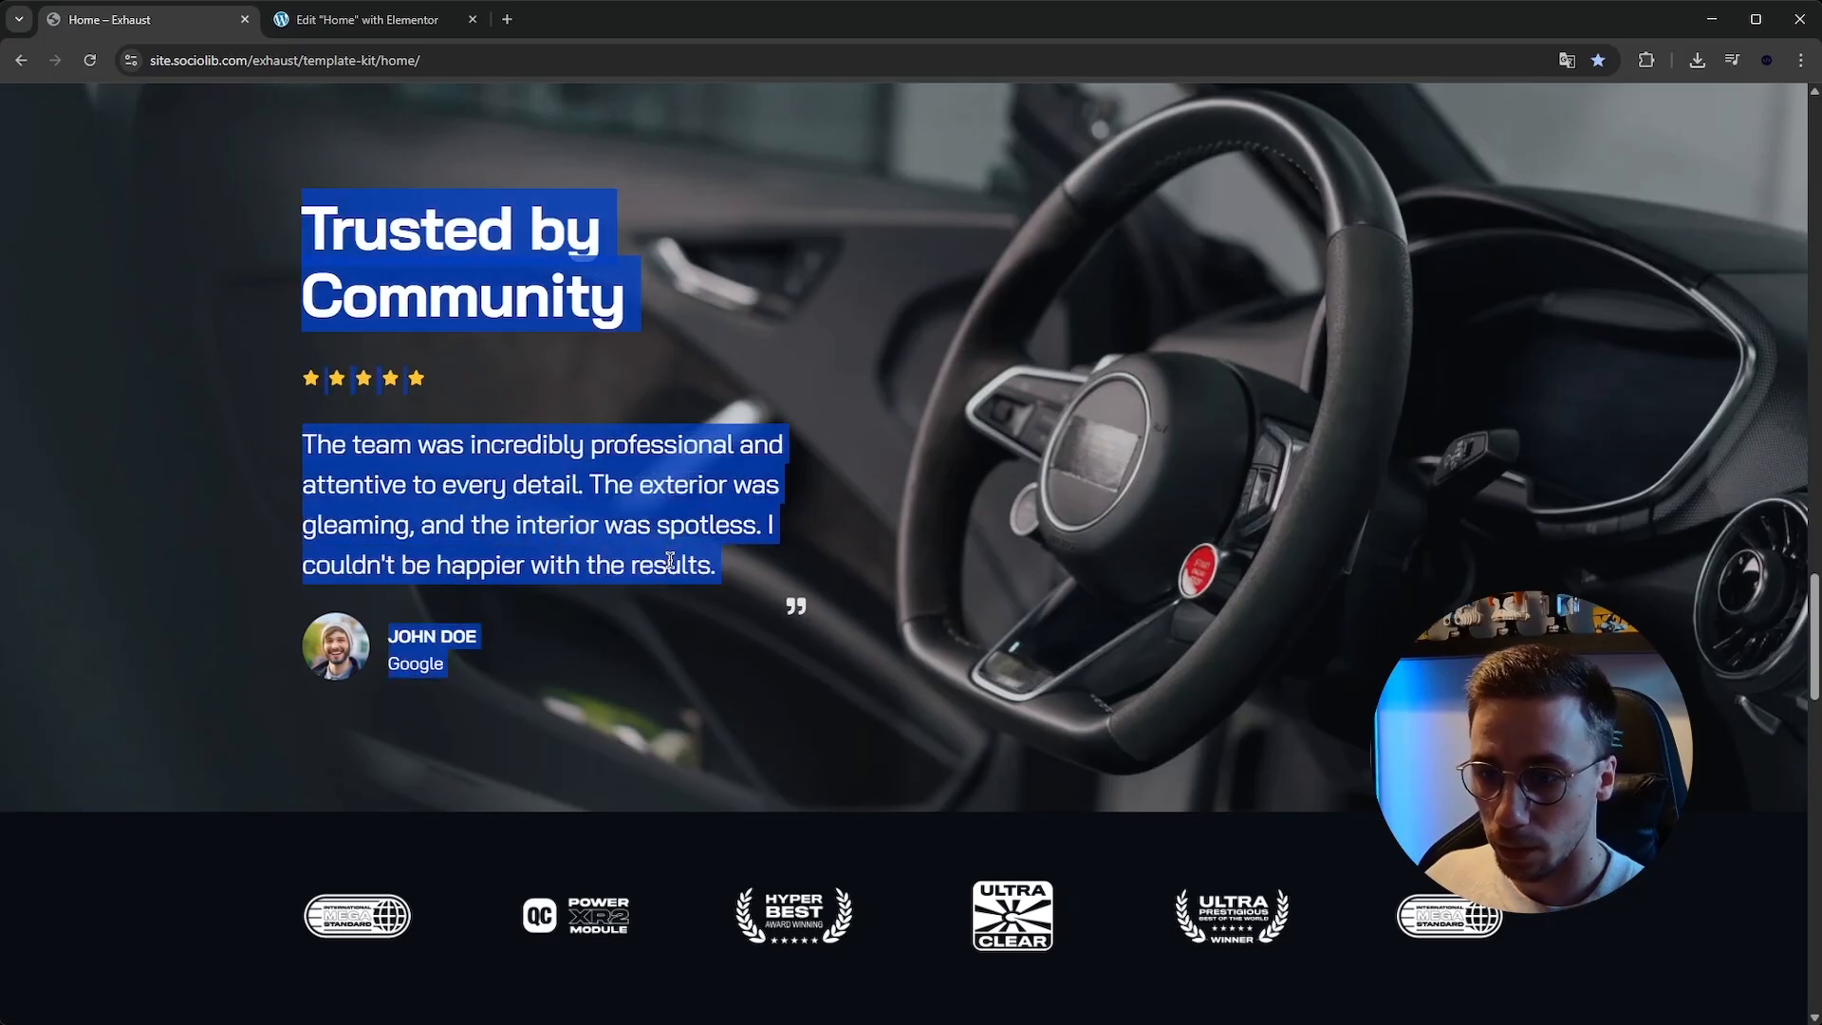
left_click(548, 286)
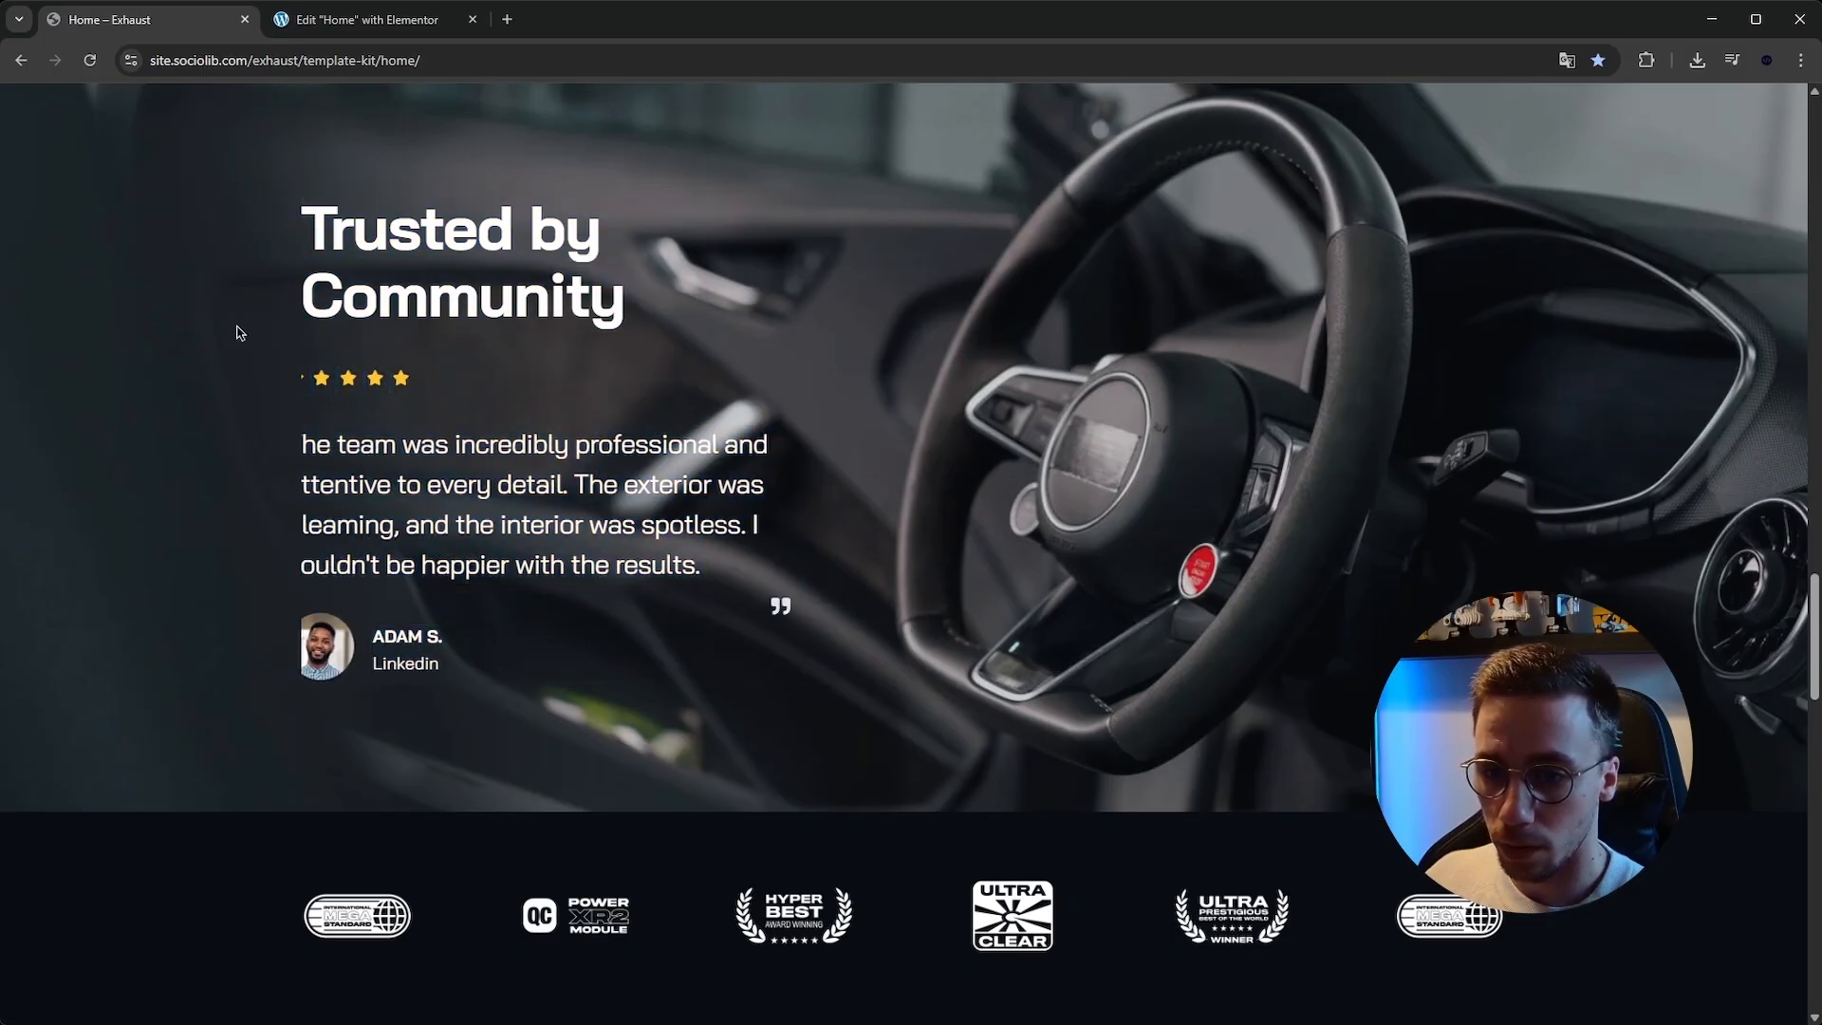
left_click(365, 19)
left_click(550, 664)
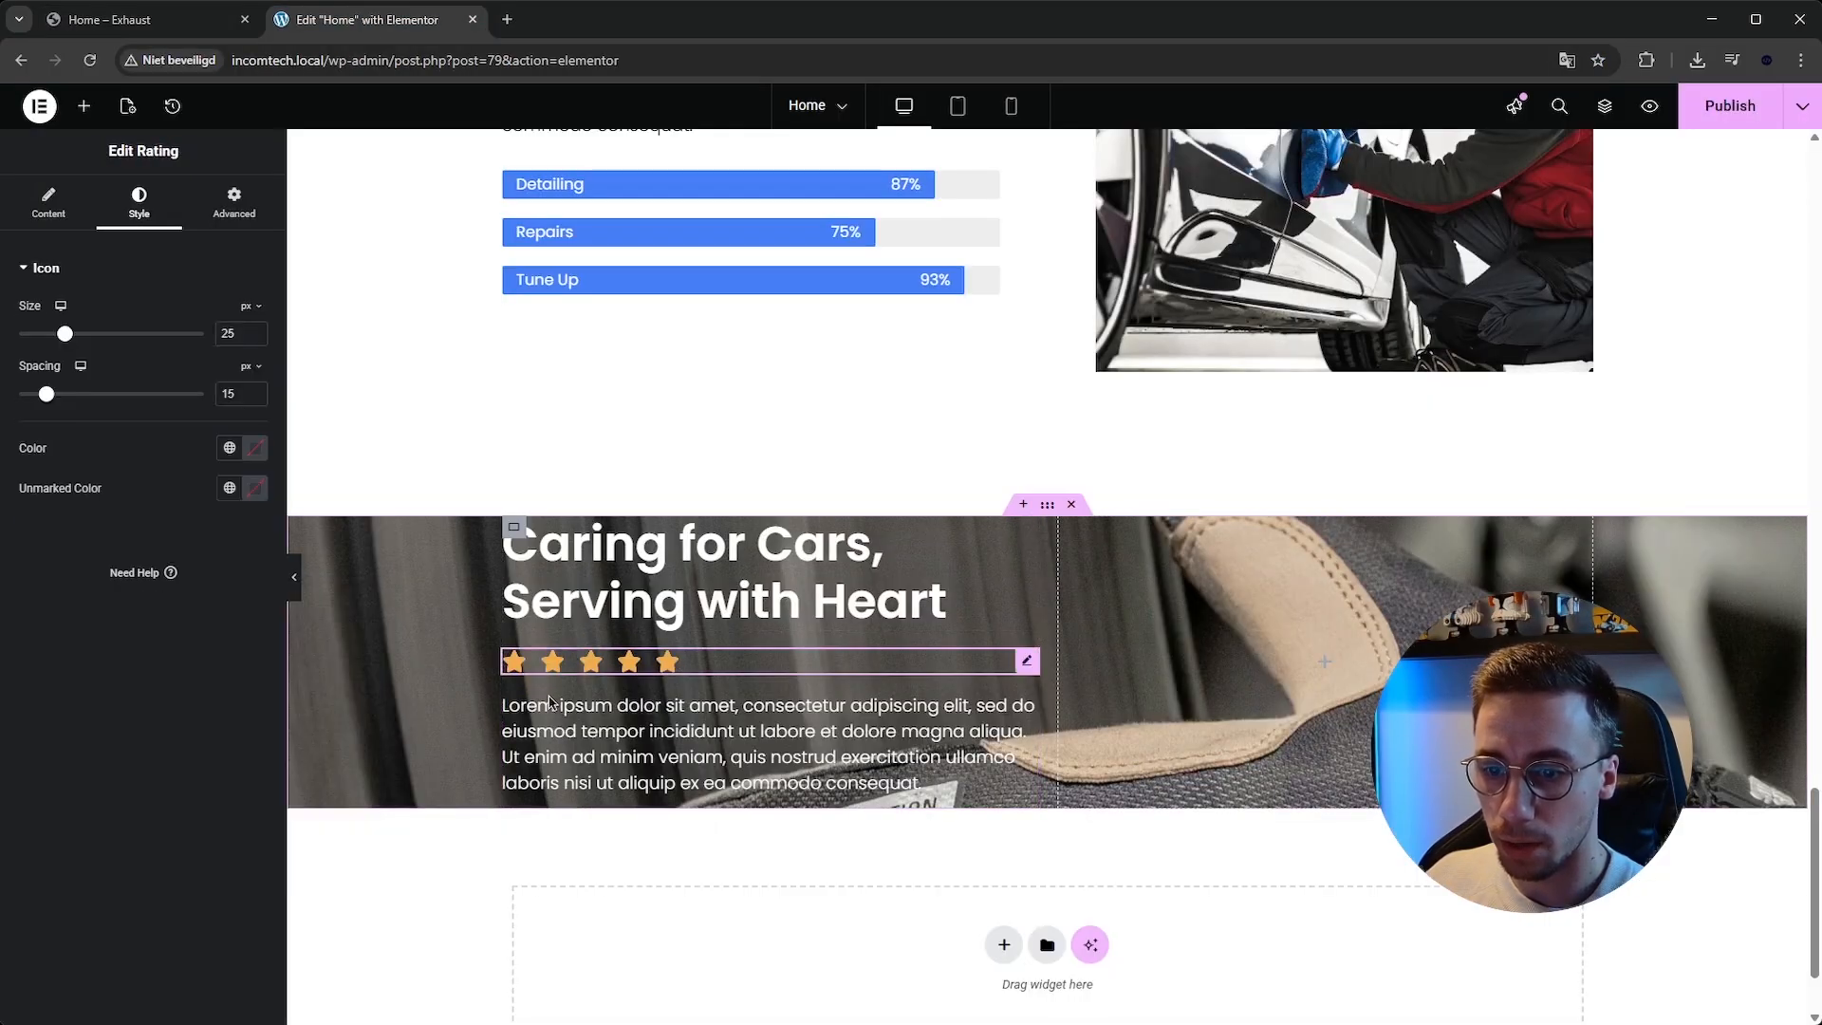
left_click(553, 704)
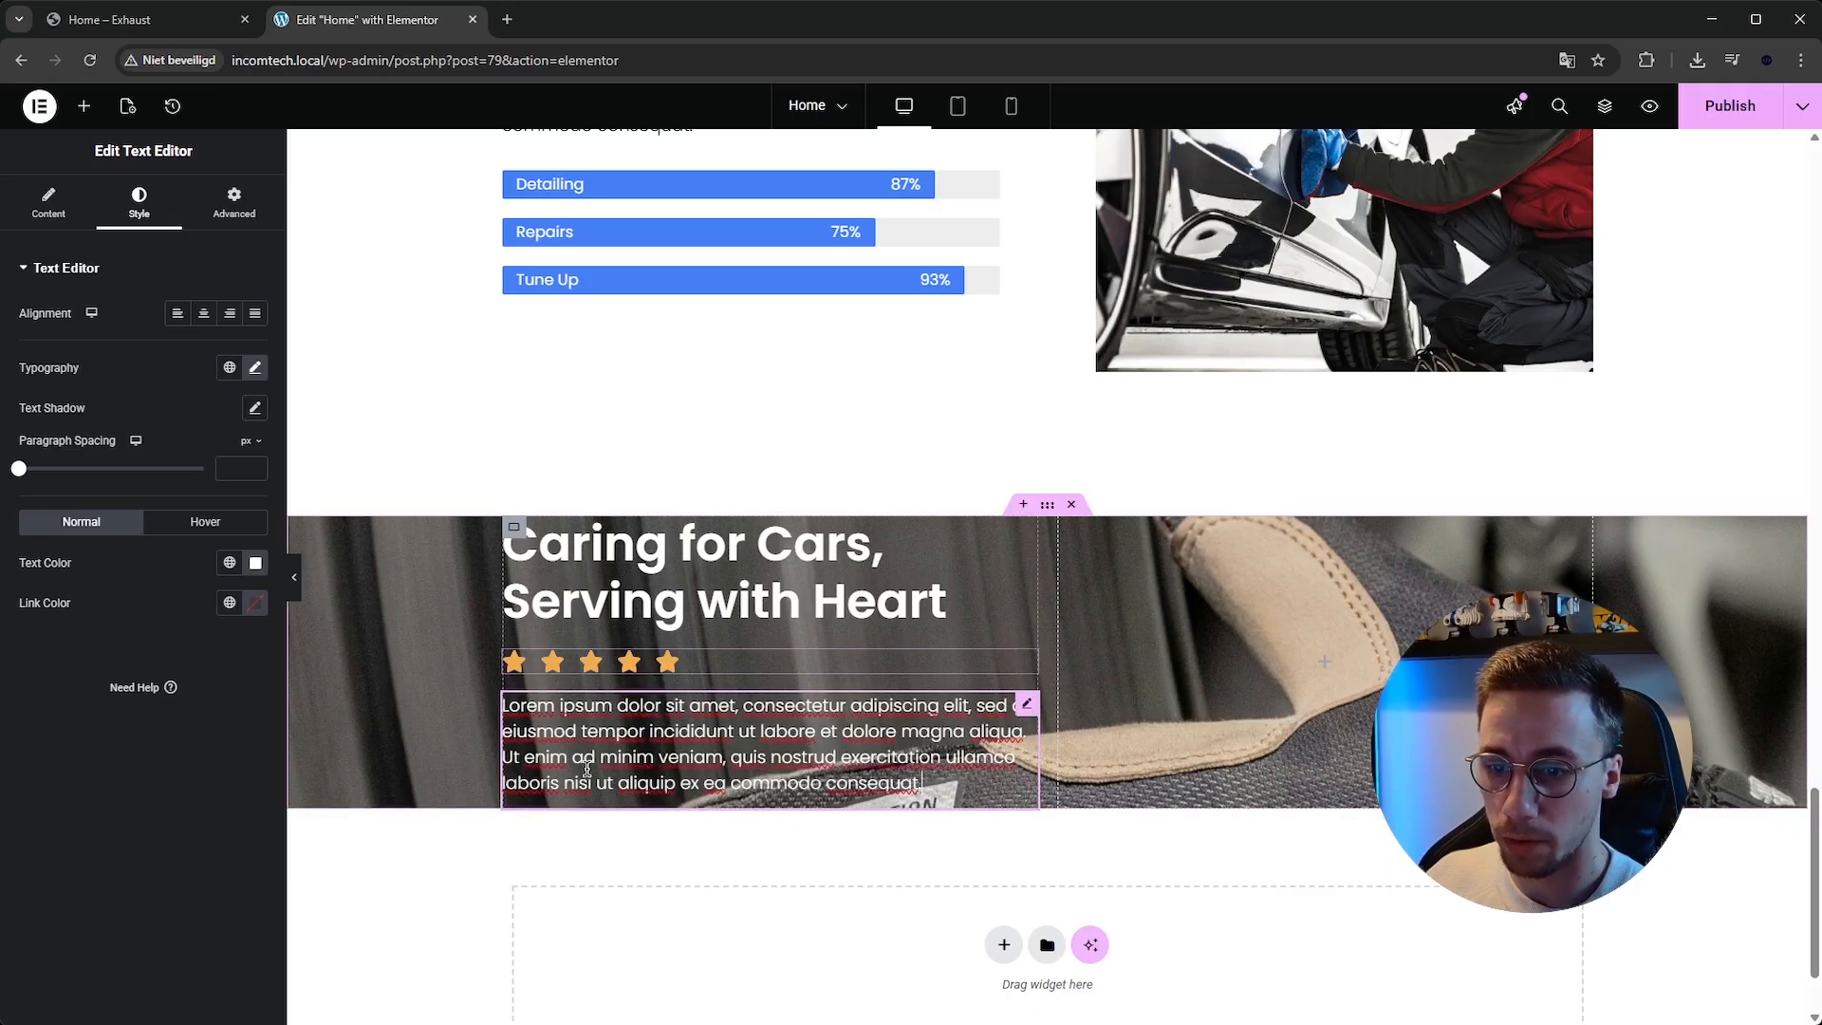
Add a Testimonial Carousel widget below the paragraph in the left column.
left_click(84, 106)
left_click(139, 243)
type("testim")
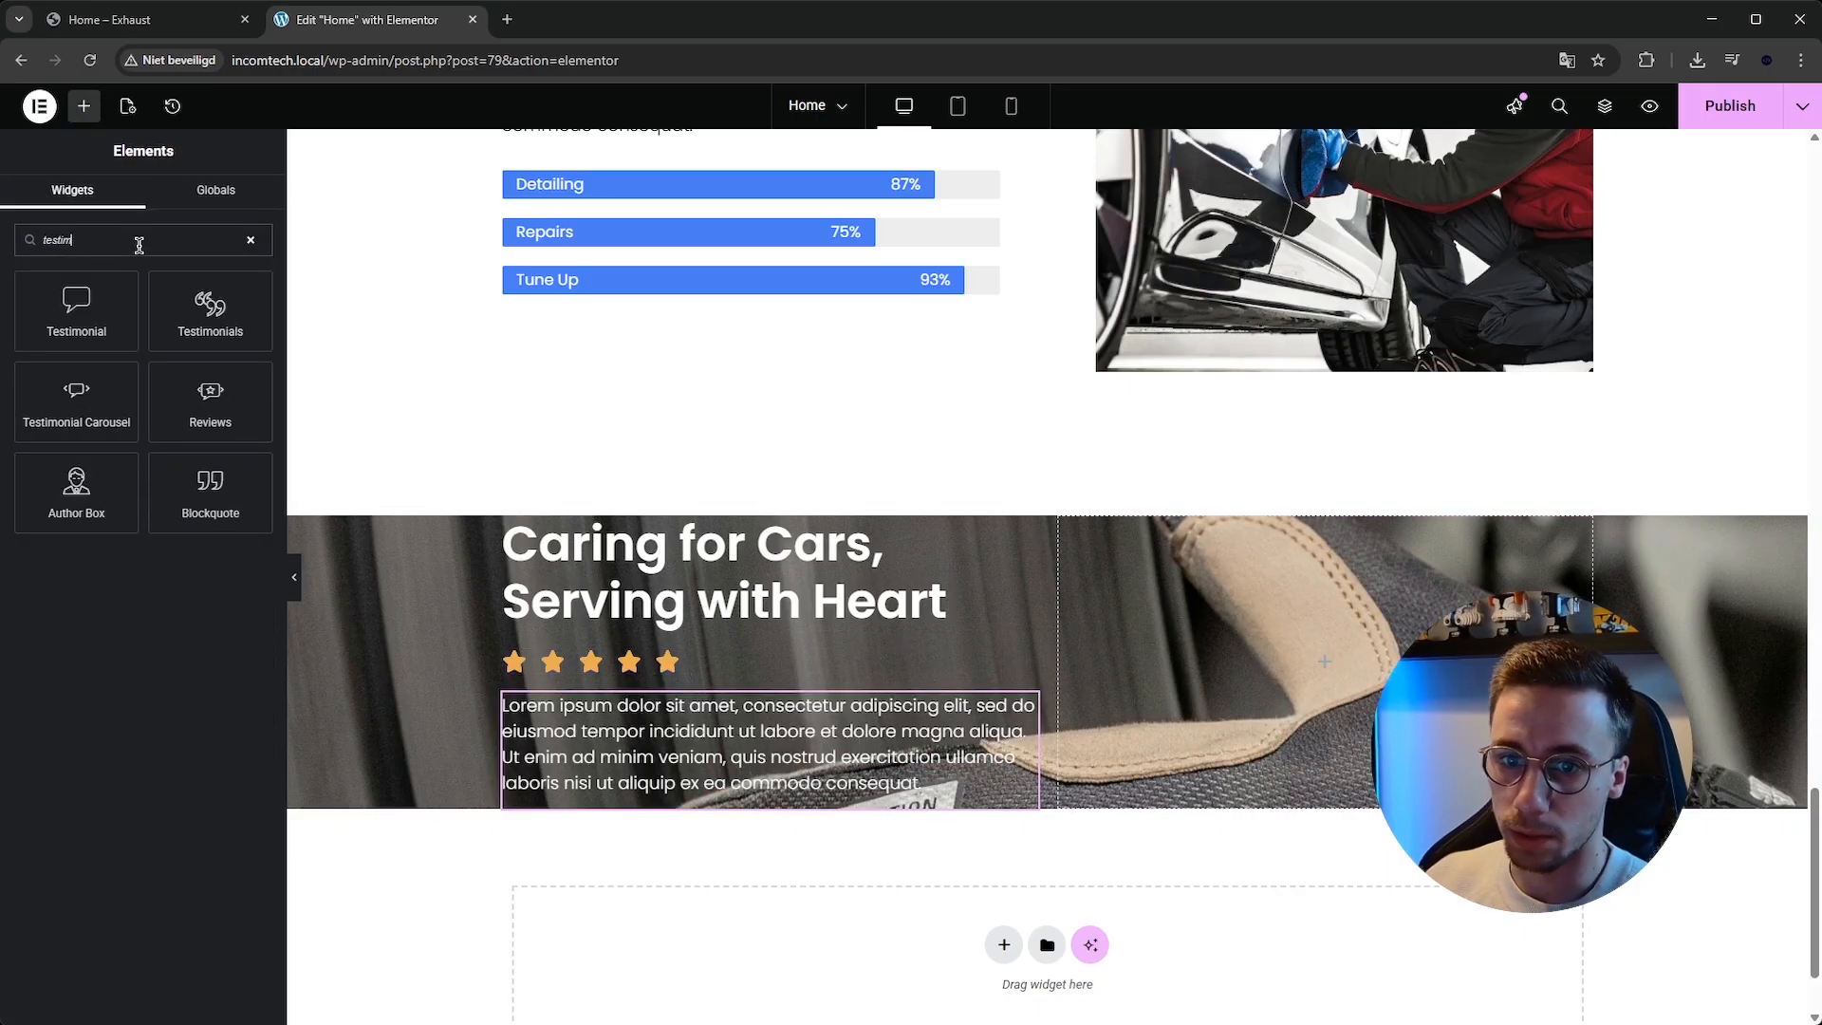
left_click_drag(76, 398, 783, 838)
scroll(783, 838, "down", 2)
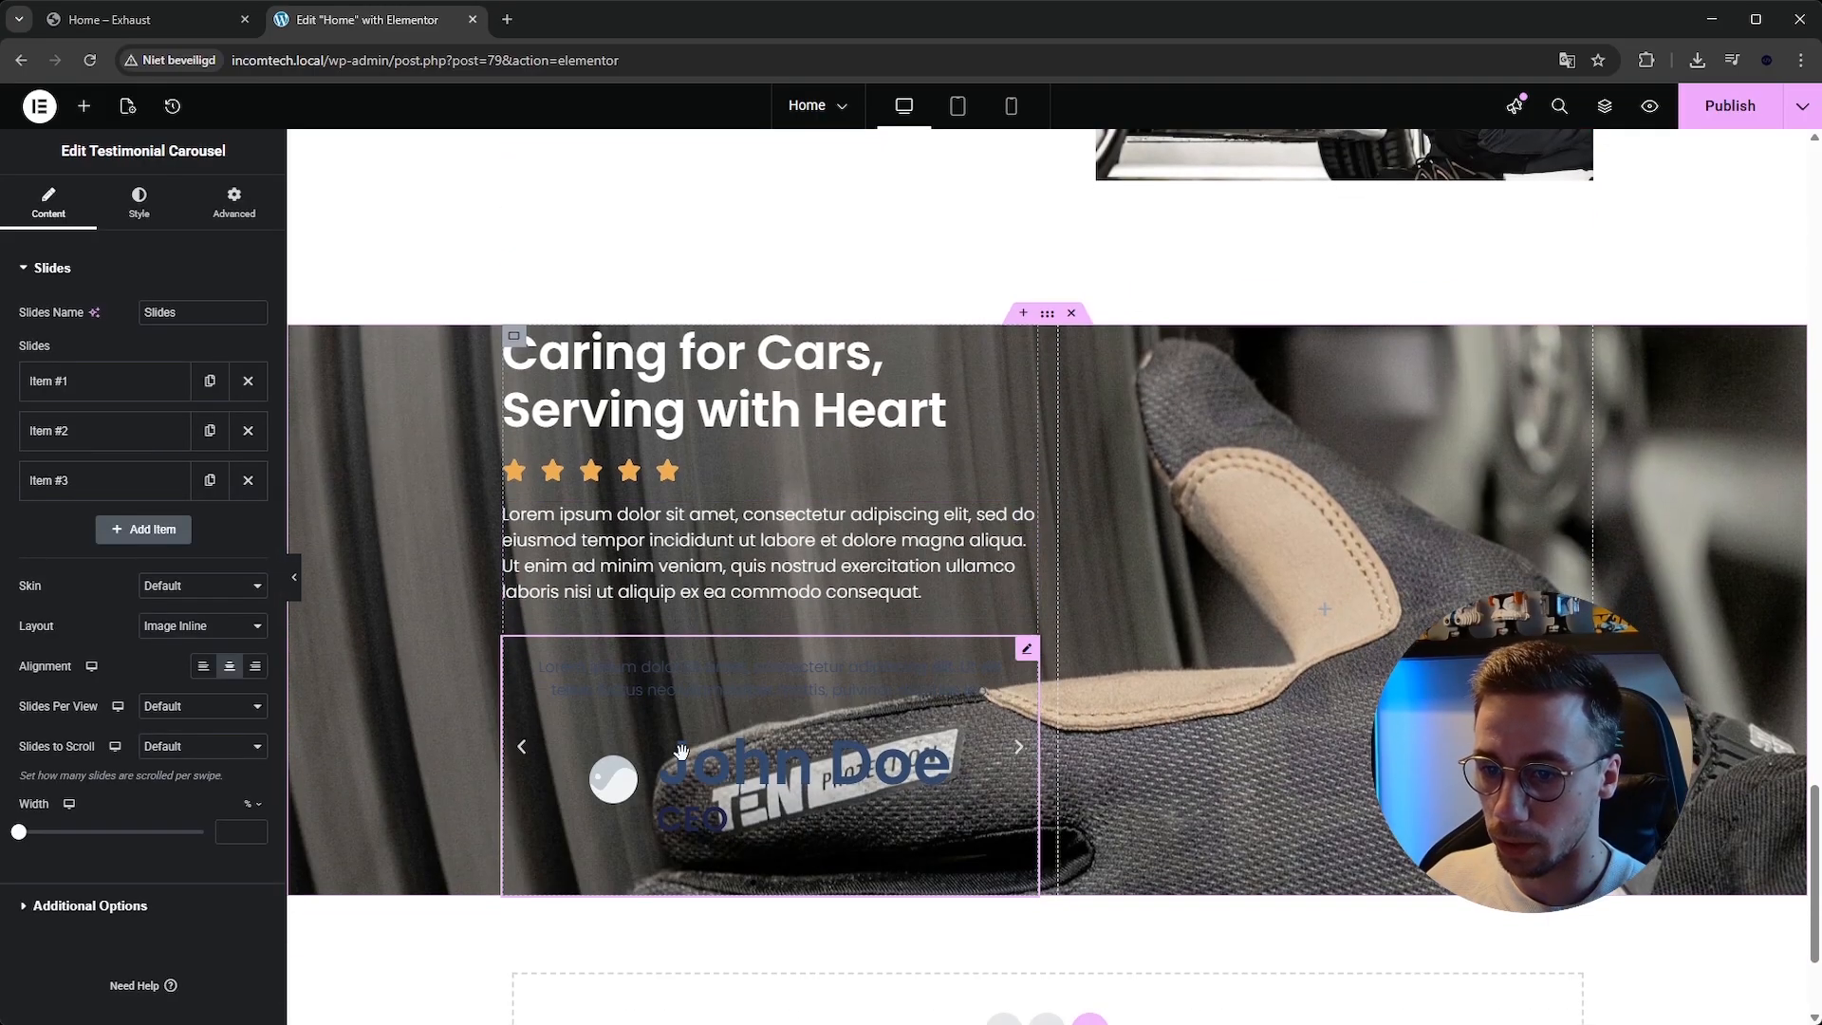
Give the section container a black classic colour background overlay.
left_click(424, 308)
left_click(158, 208)
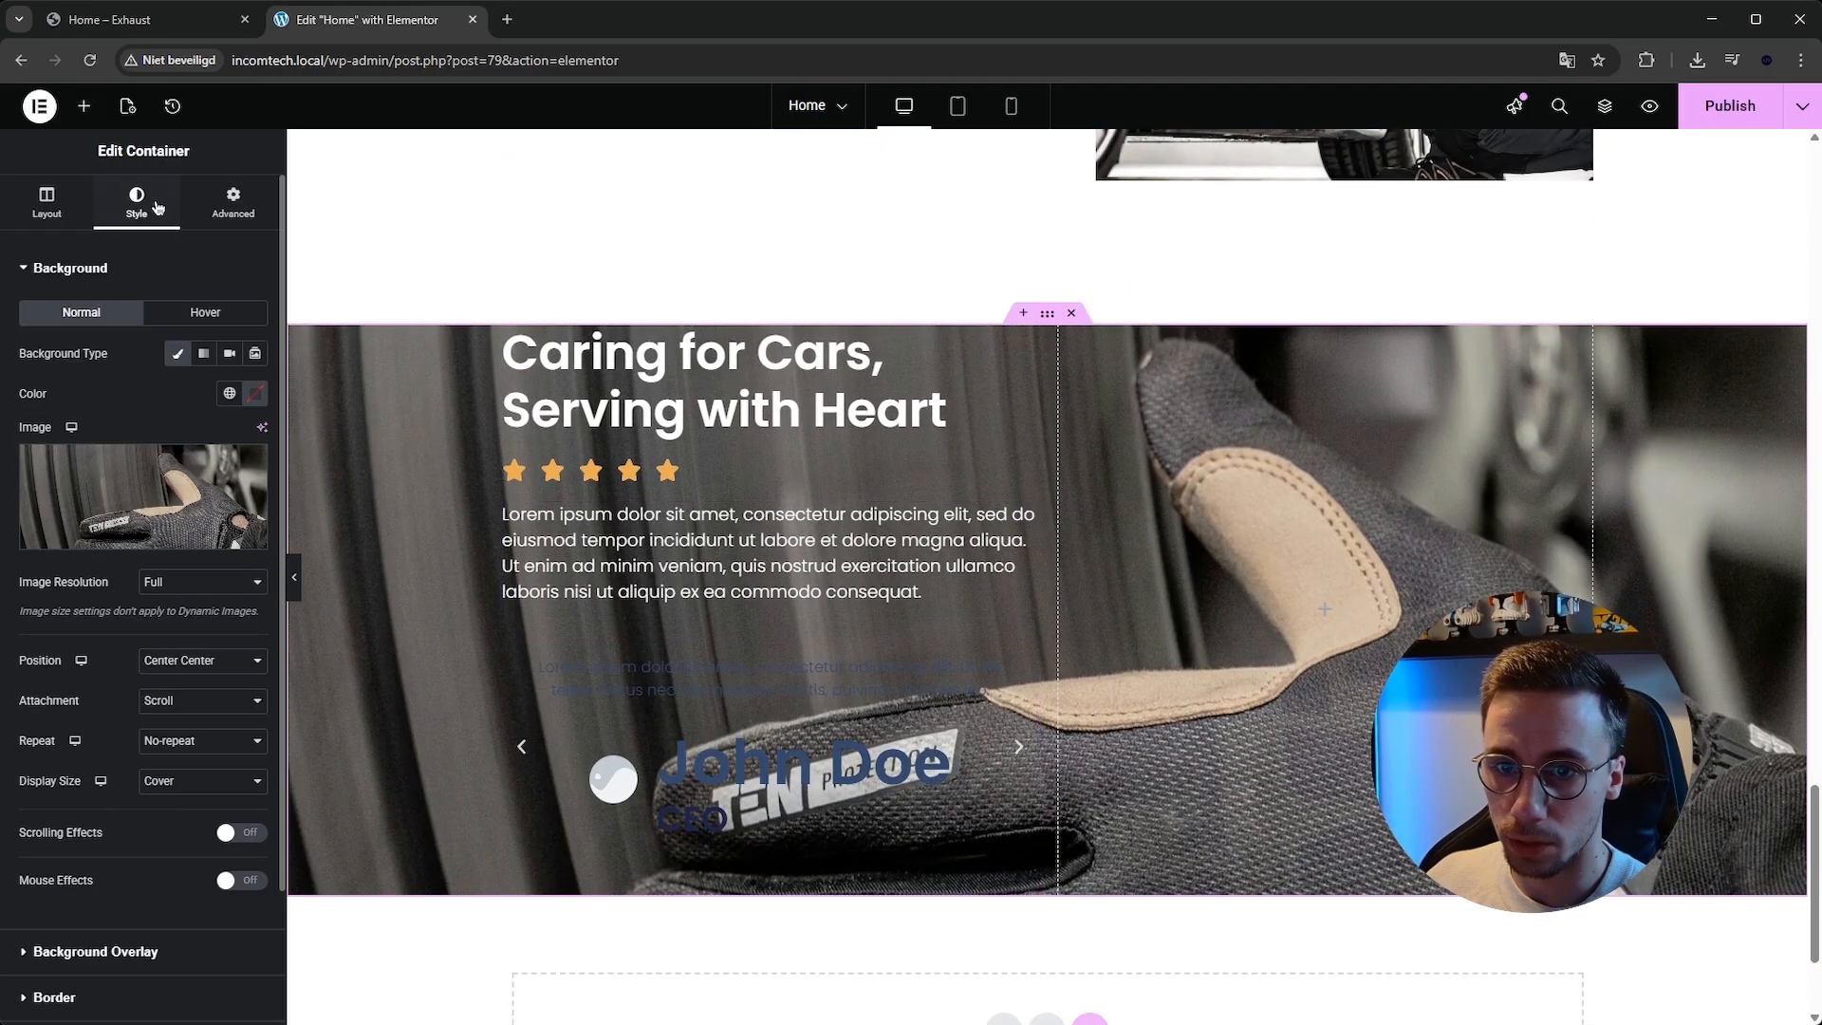
left_click(86, 275)
left_click(95, 313)
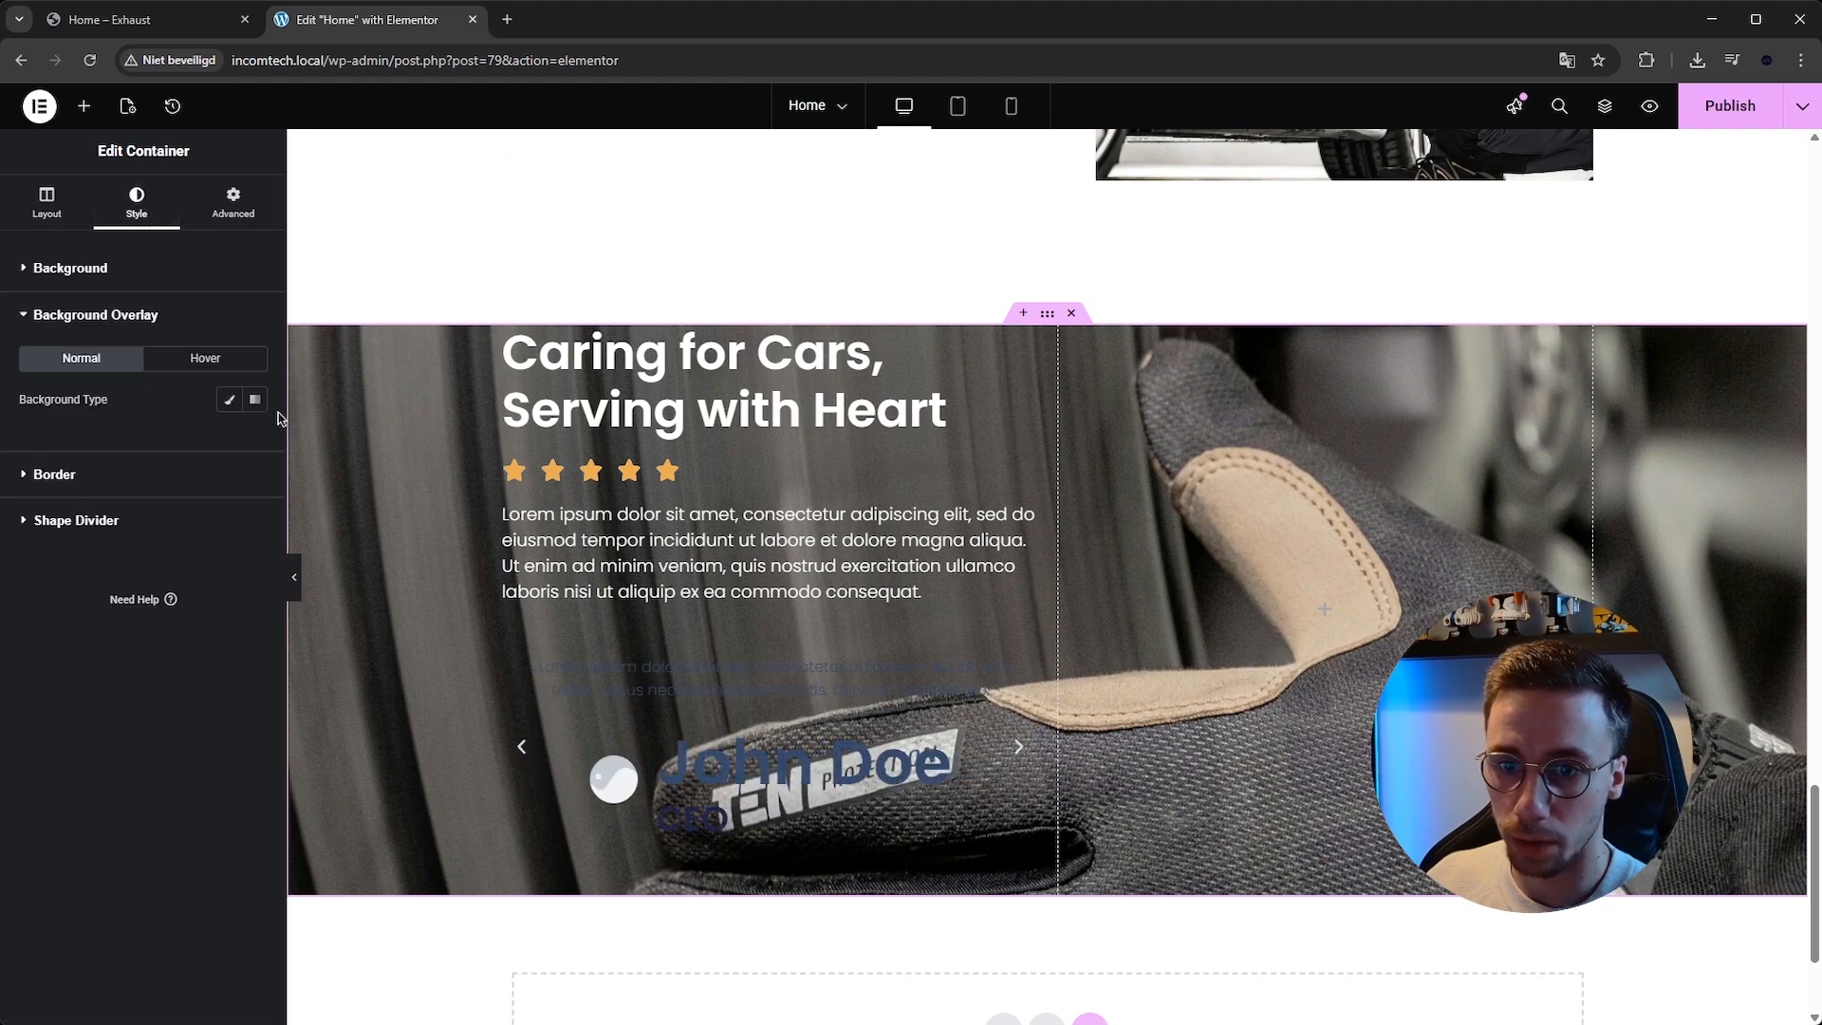
left_click(255, 439)
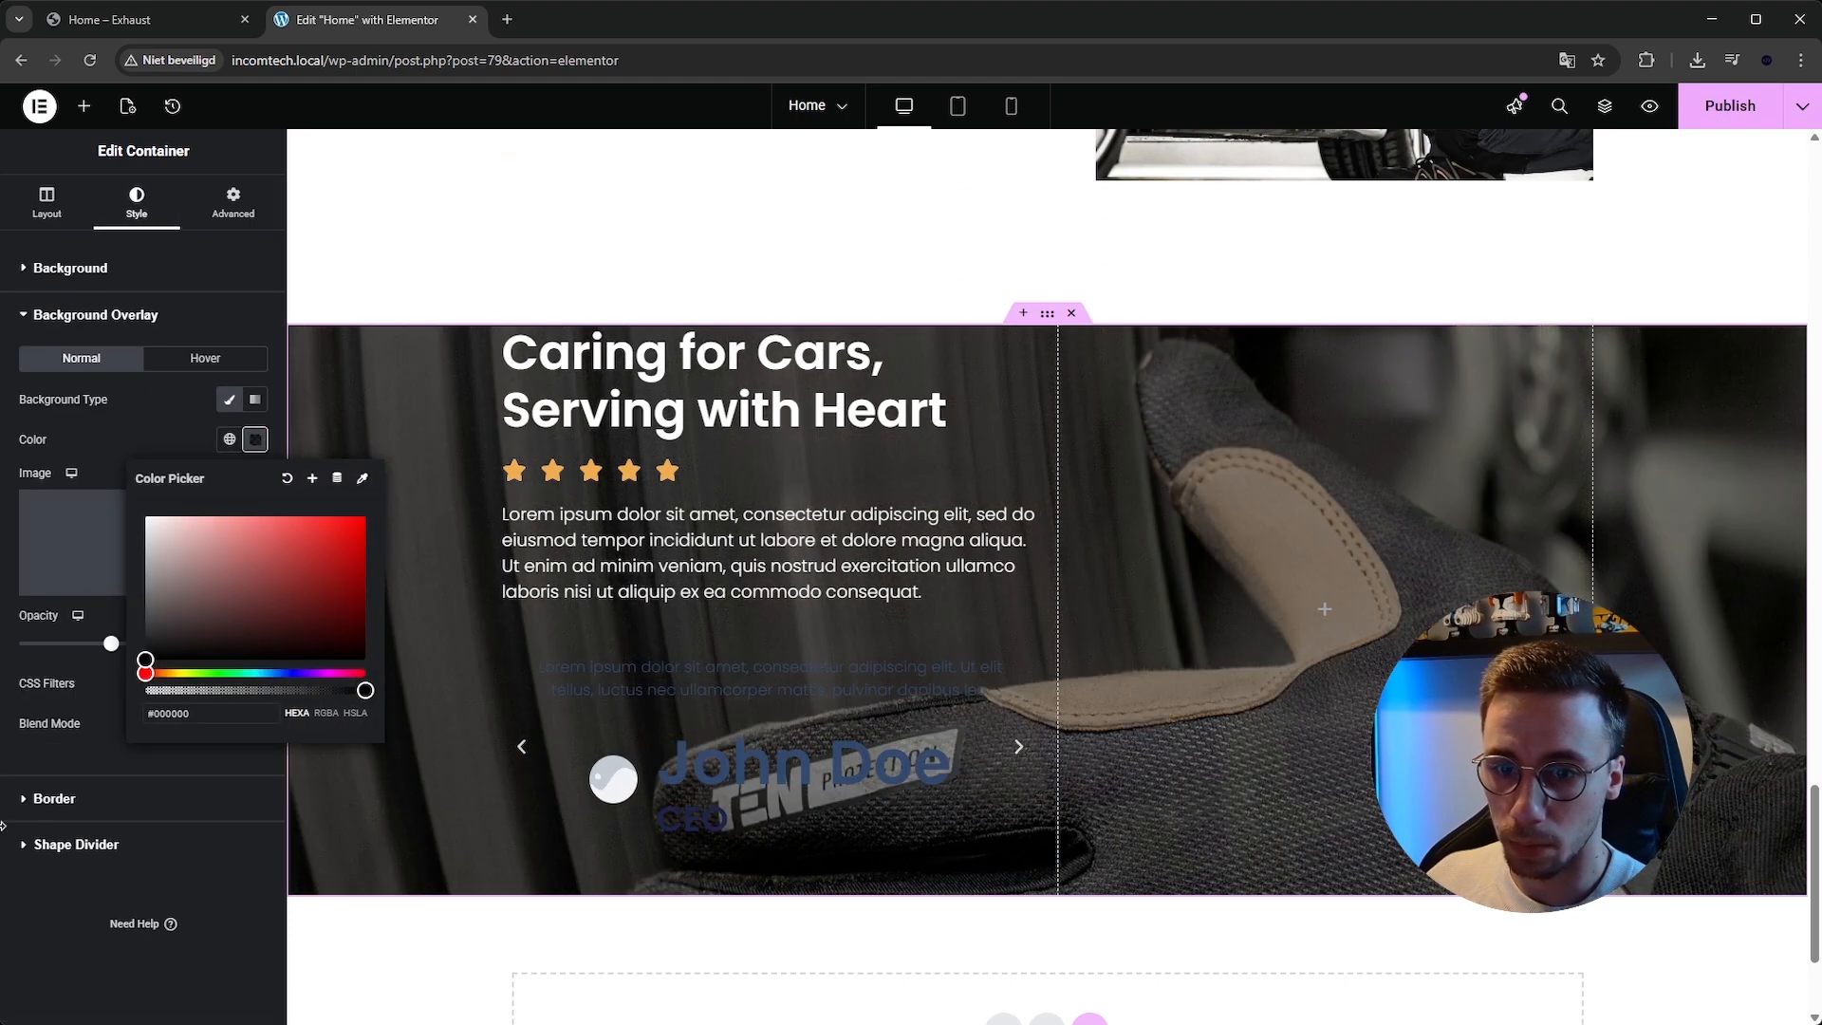
left_click(799, 725)
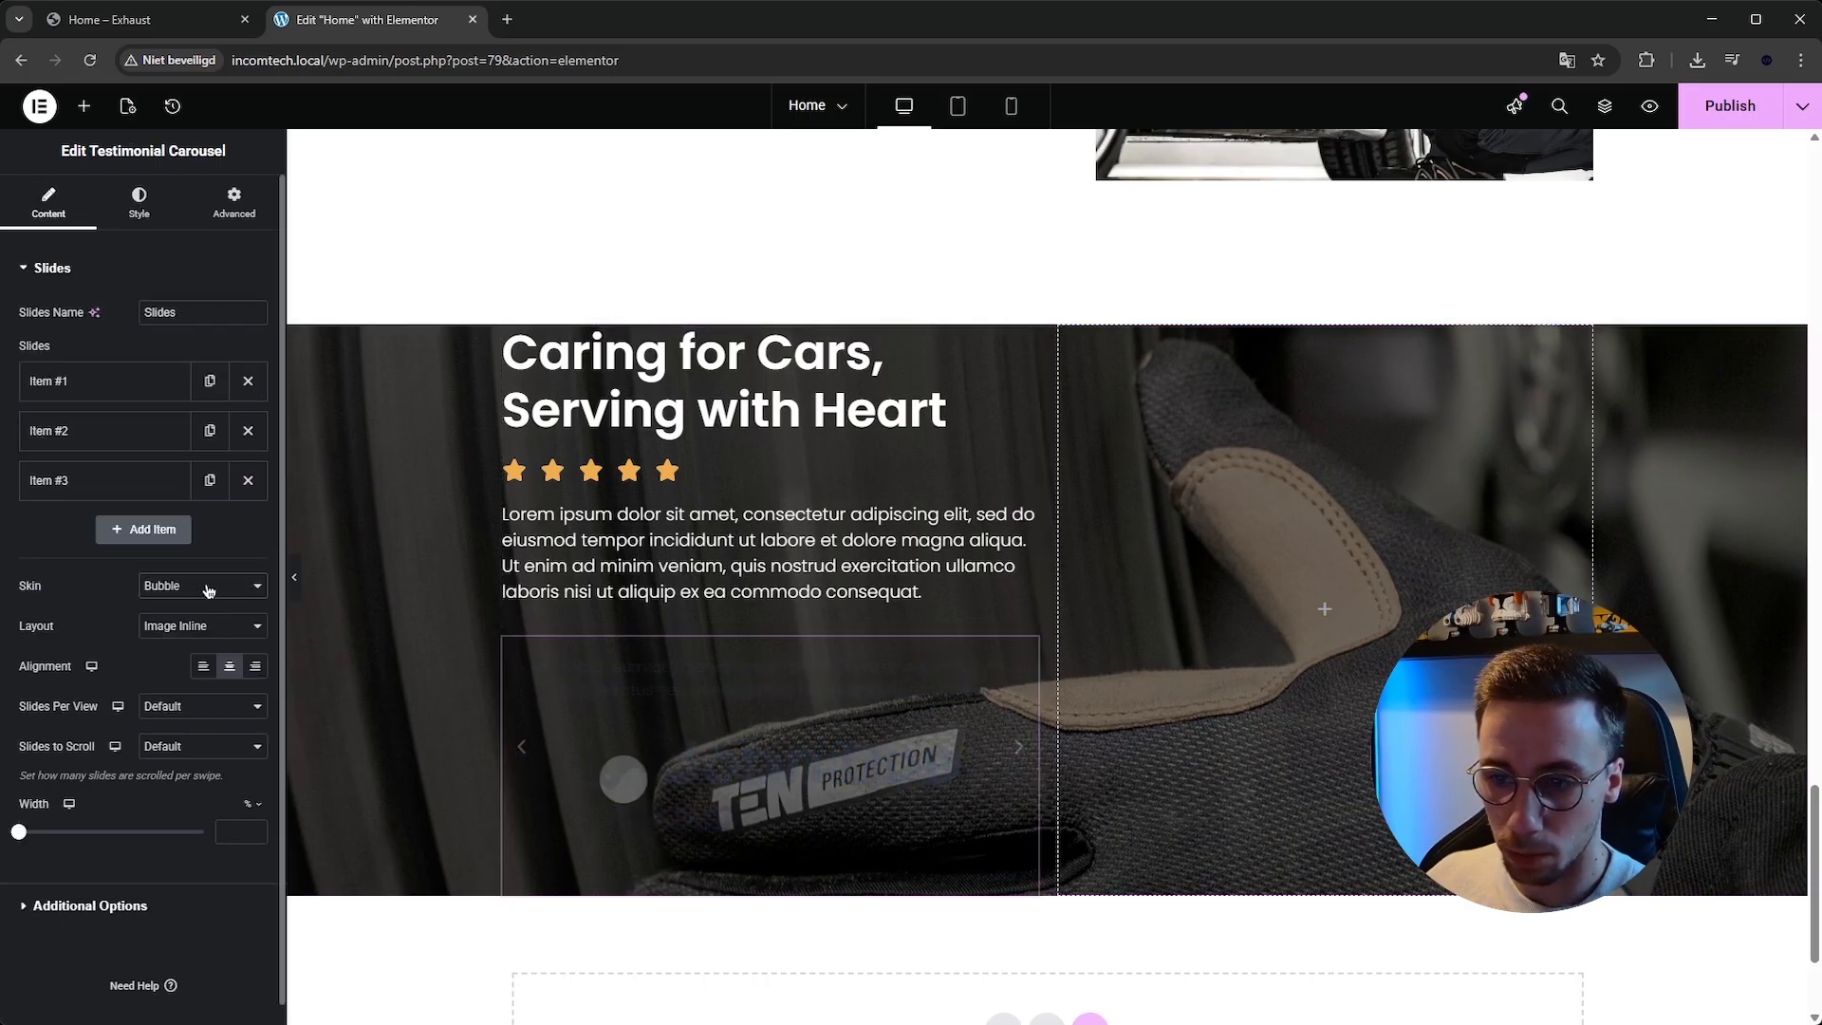
left_click(203, 585)
left_click(203, 608)
key("ctrl+z")
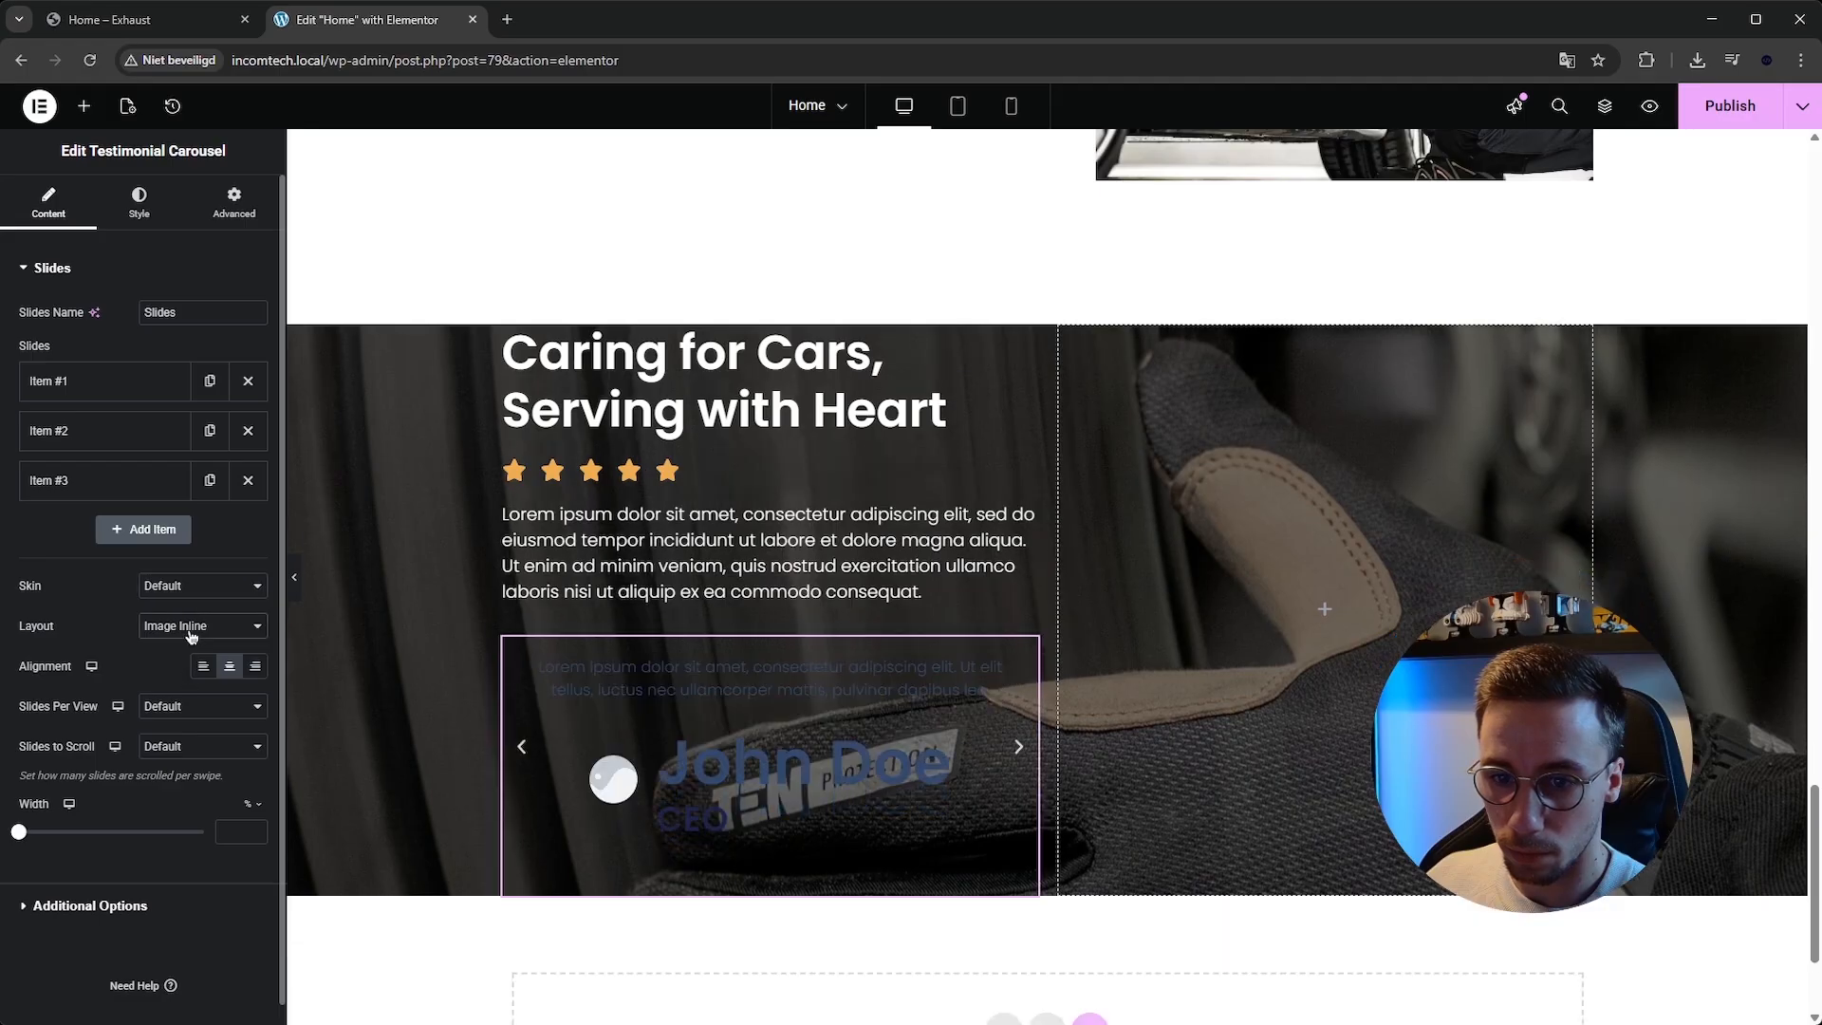
Set the testimonial carousel's layout to Image Left.
left_click(195, 625)
left_click(192, 648)
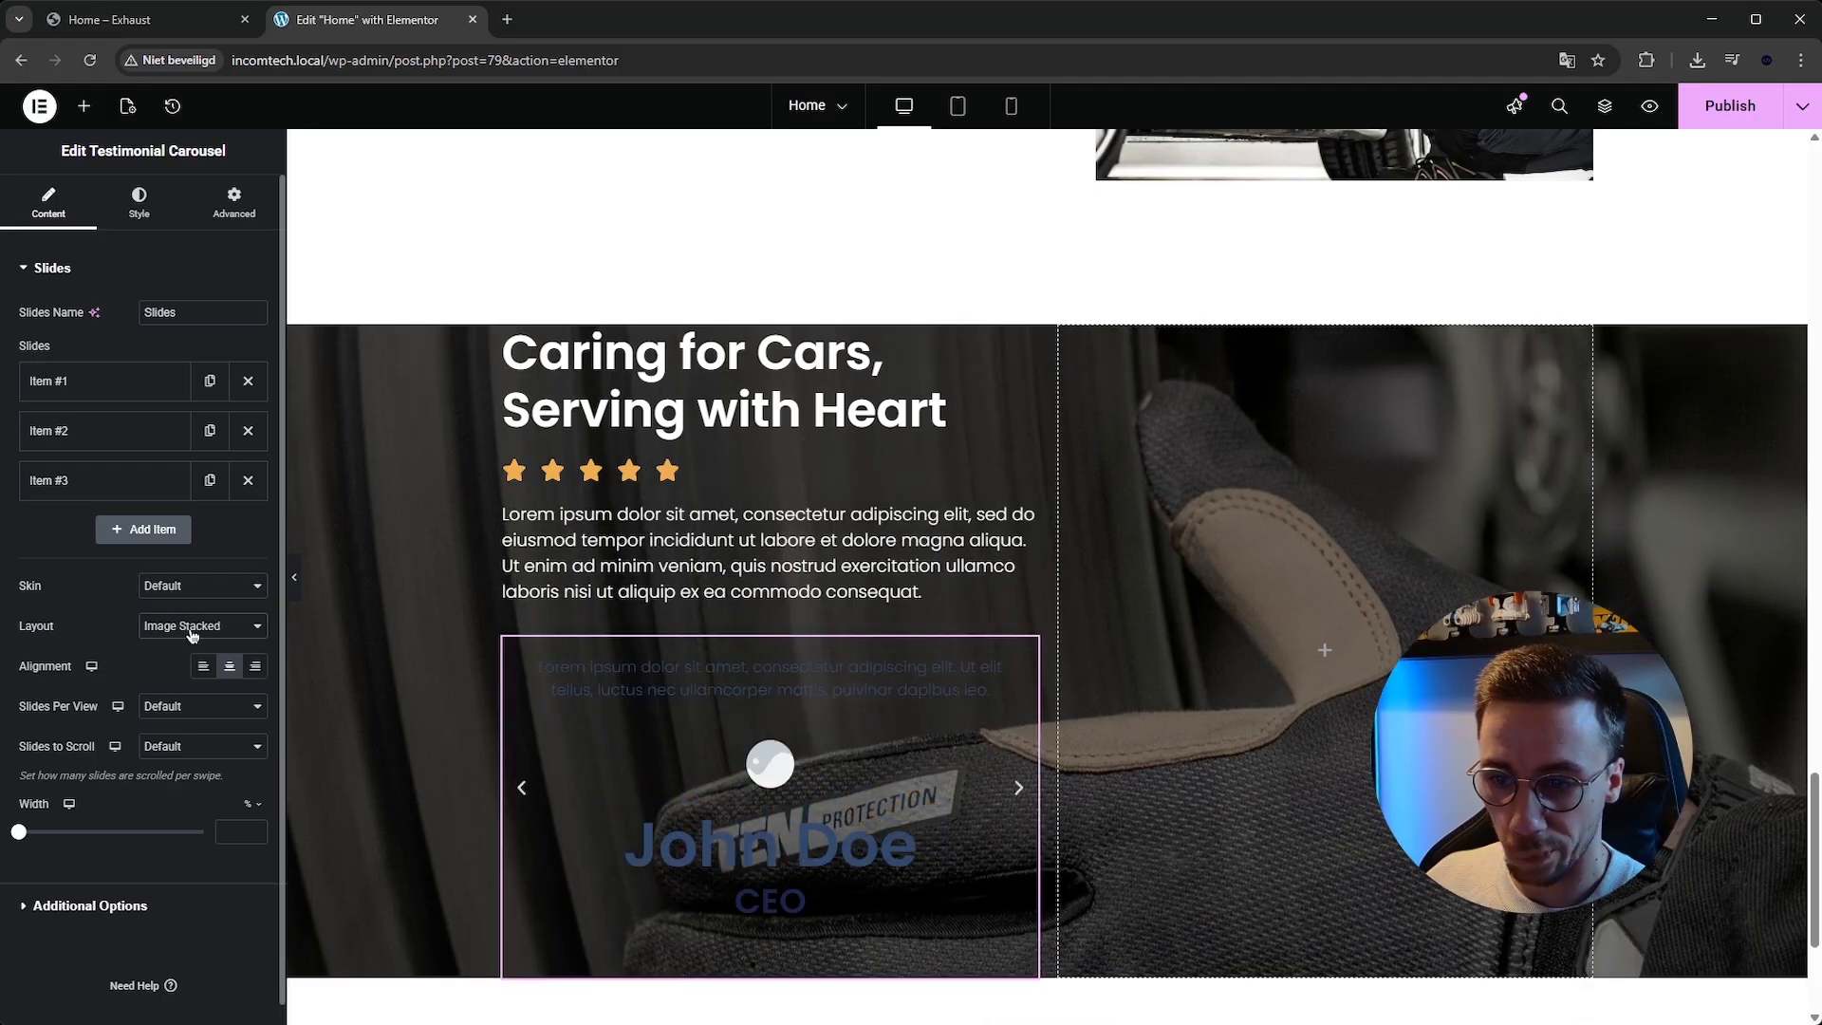
left_click(194, 625)
left_click(200, 672)
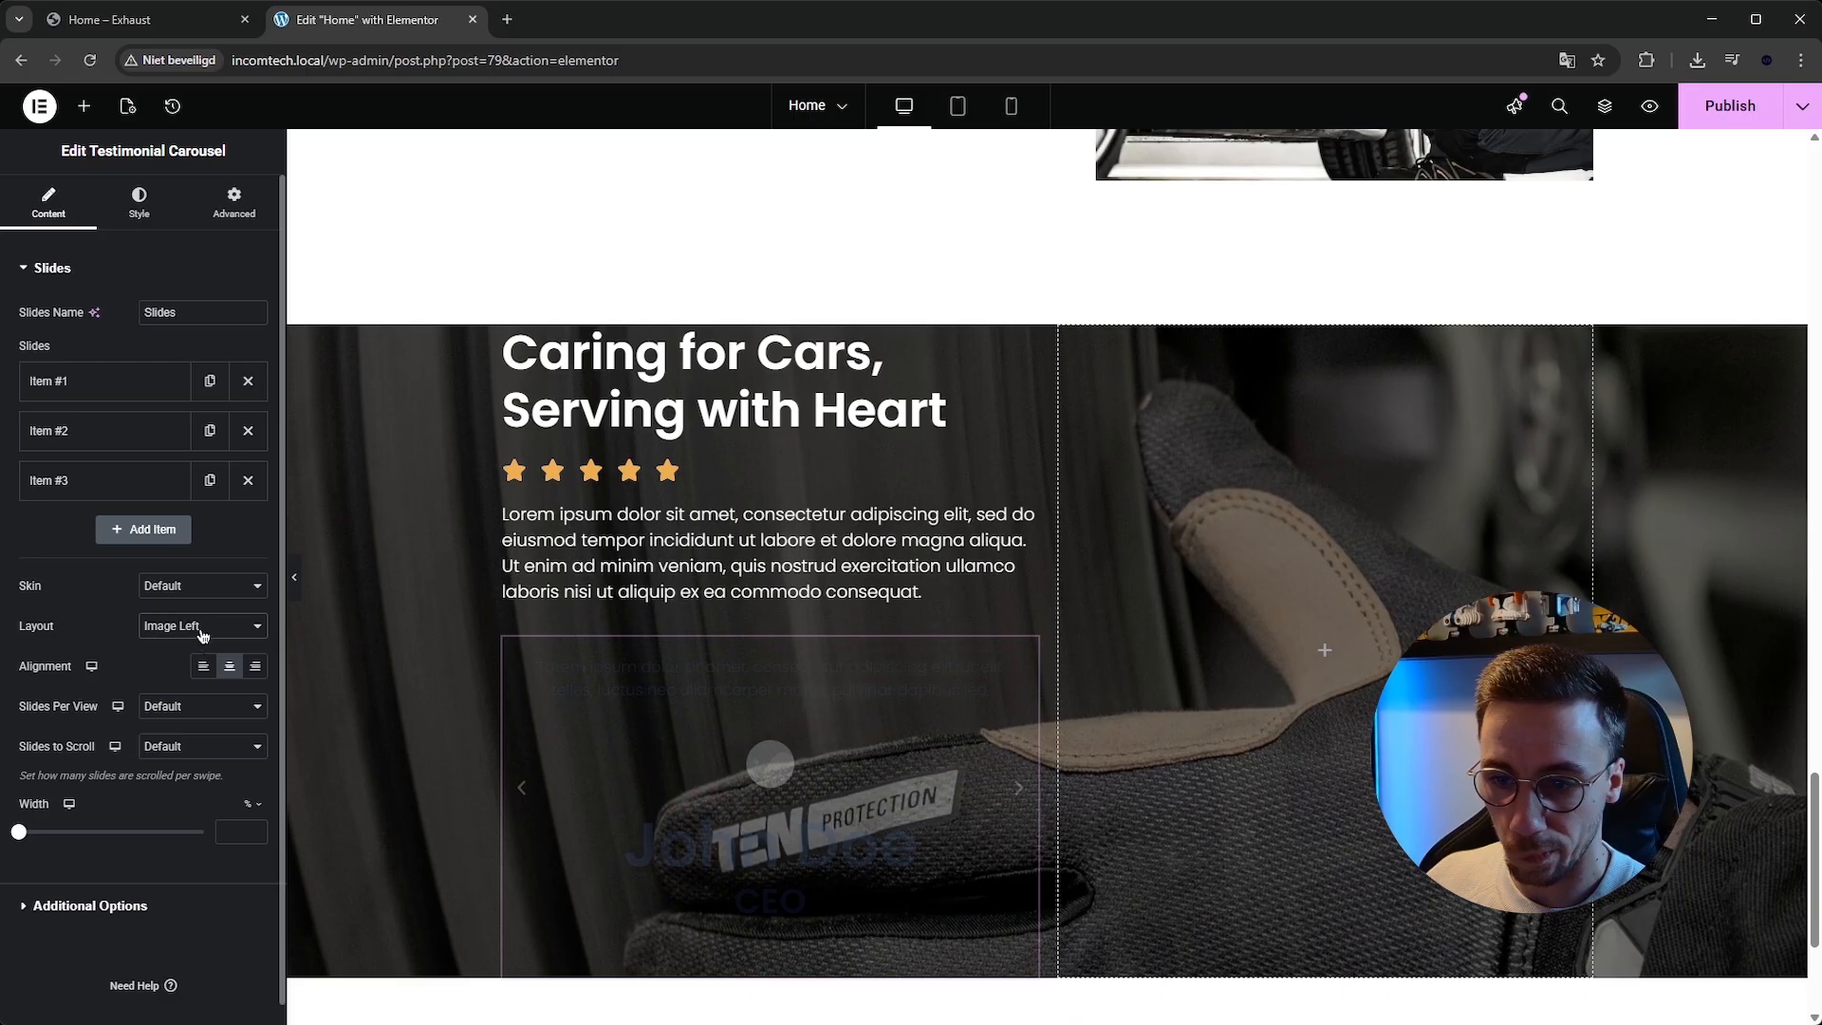
Delete the testimonial carousel widget from the left column.
key("Down")
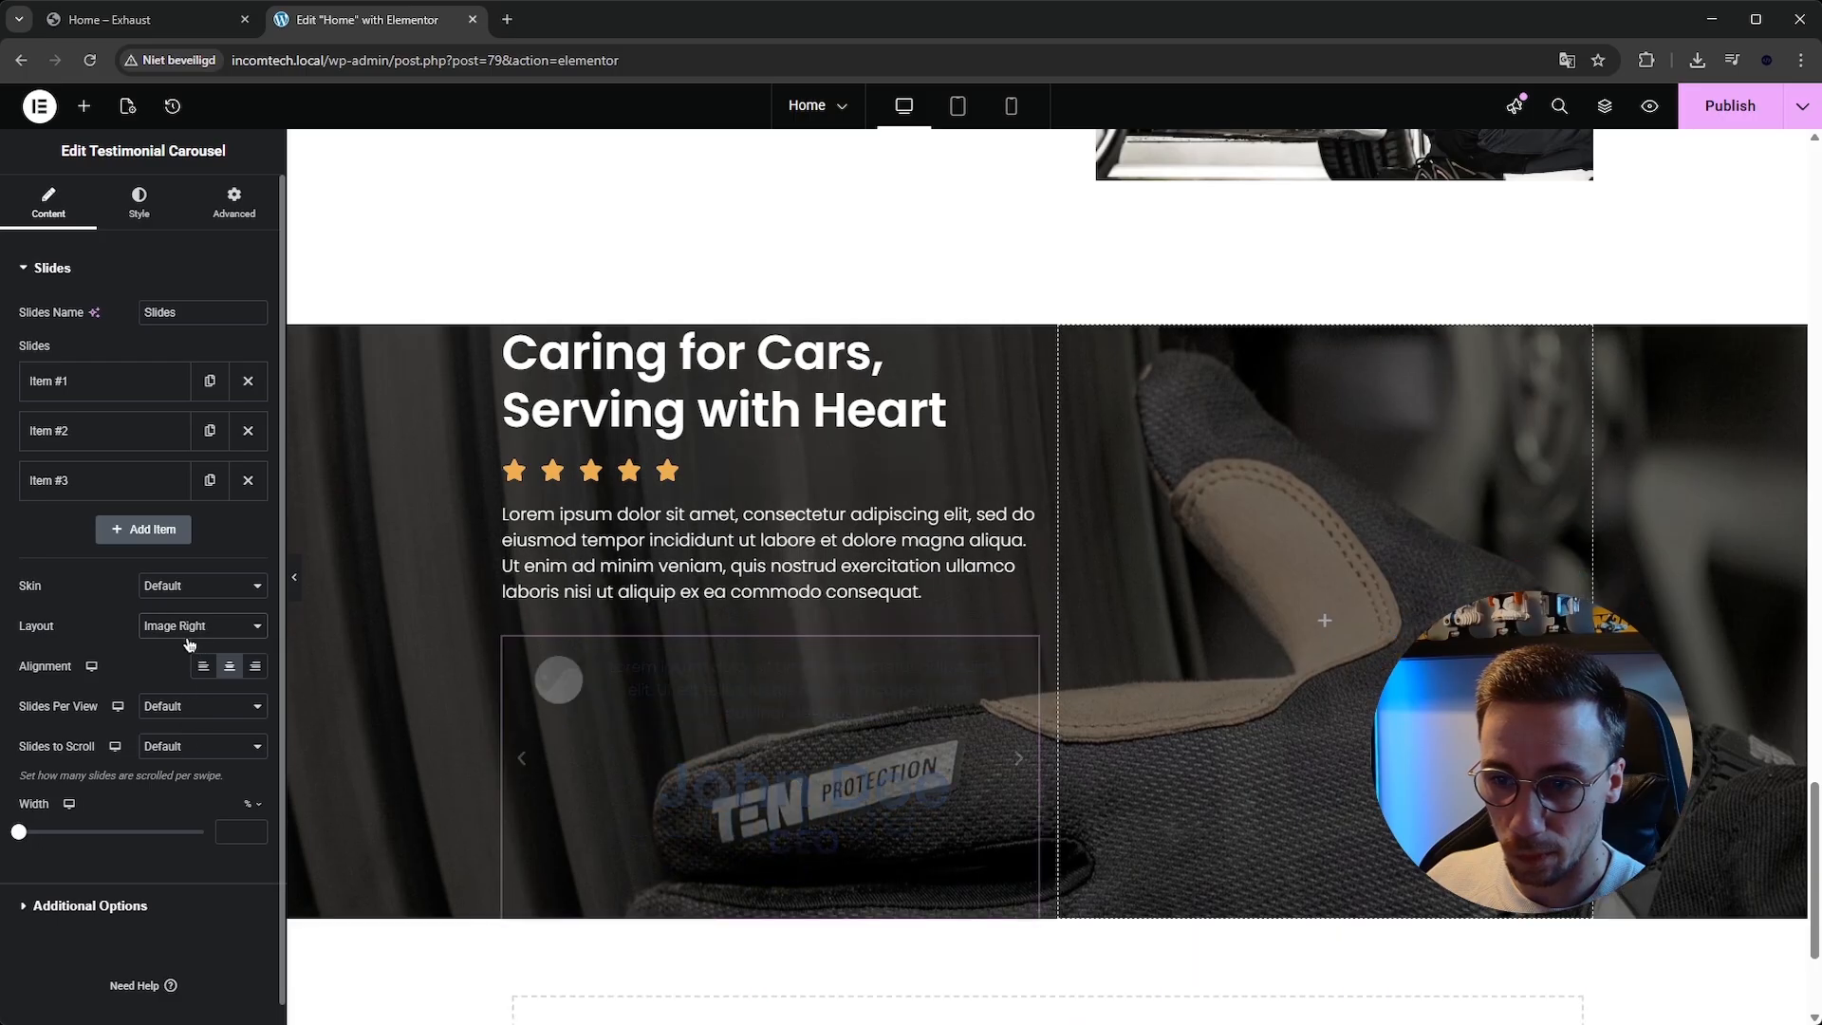
right_click(765, 740)
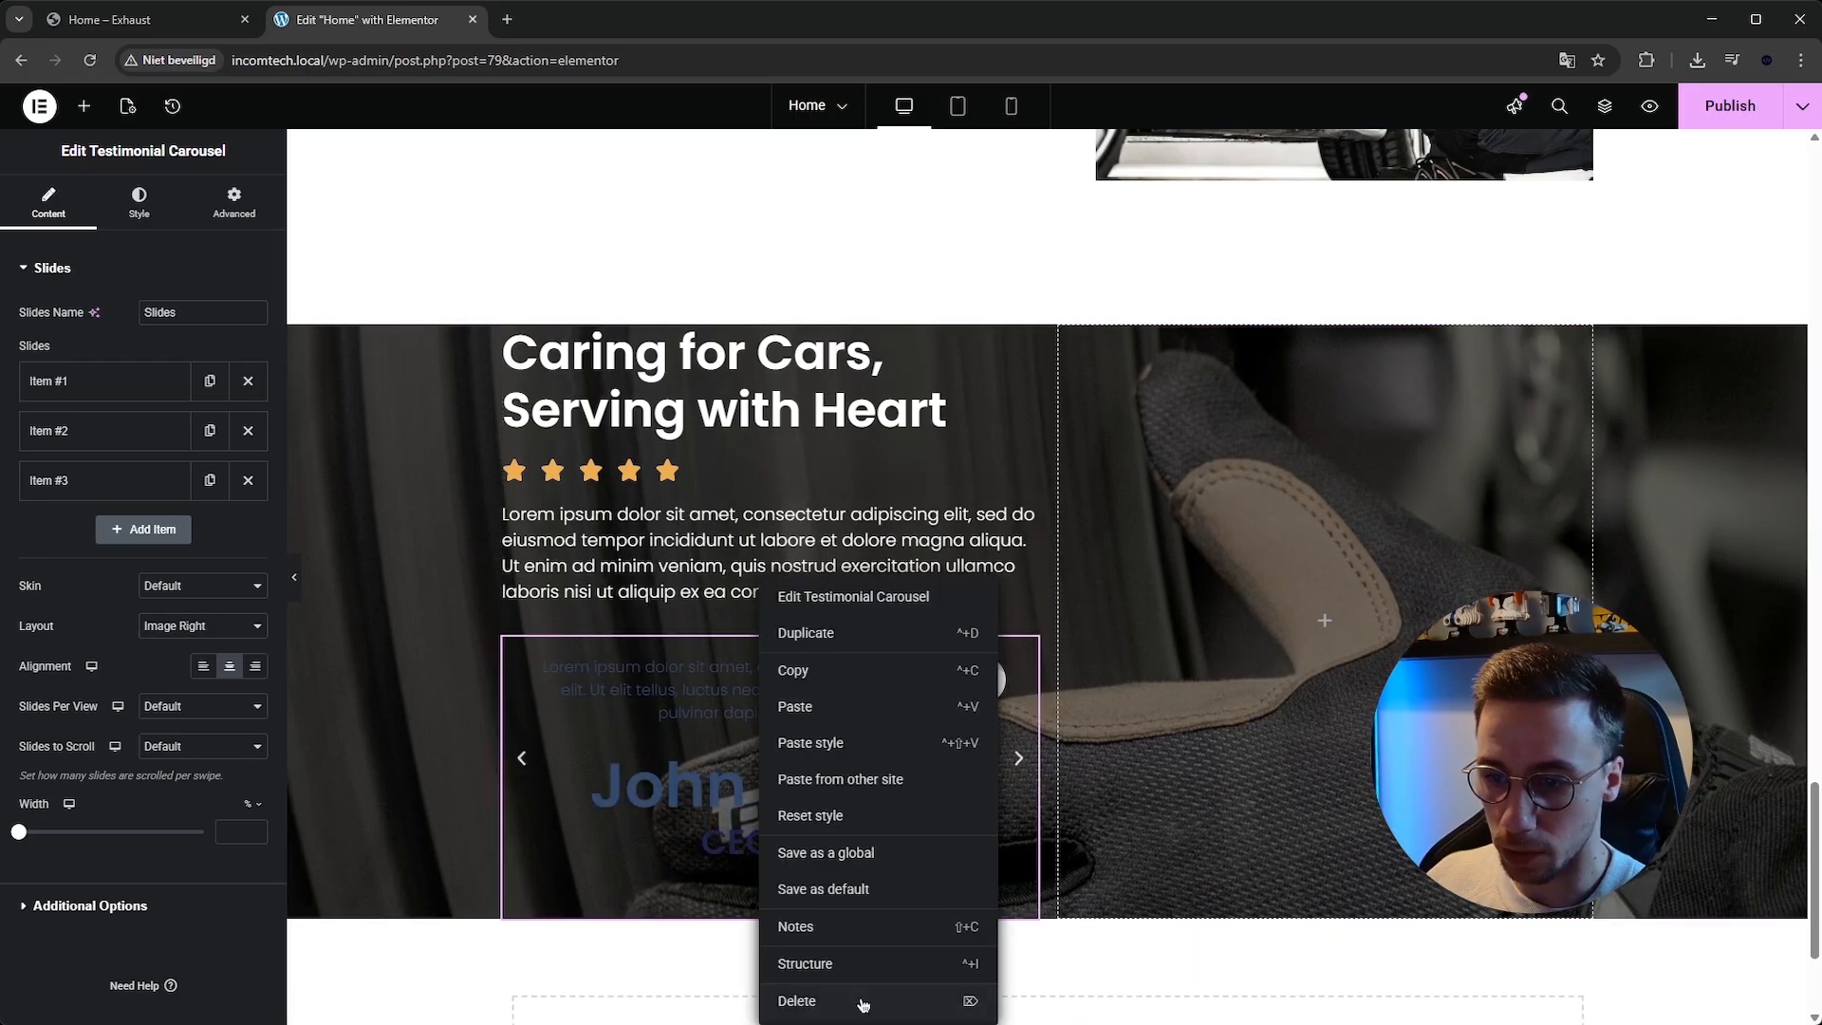
left_click(861, 1000)
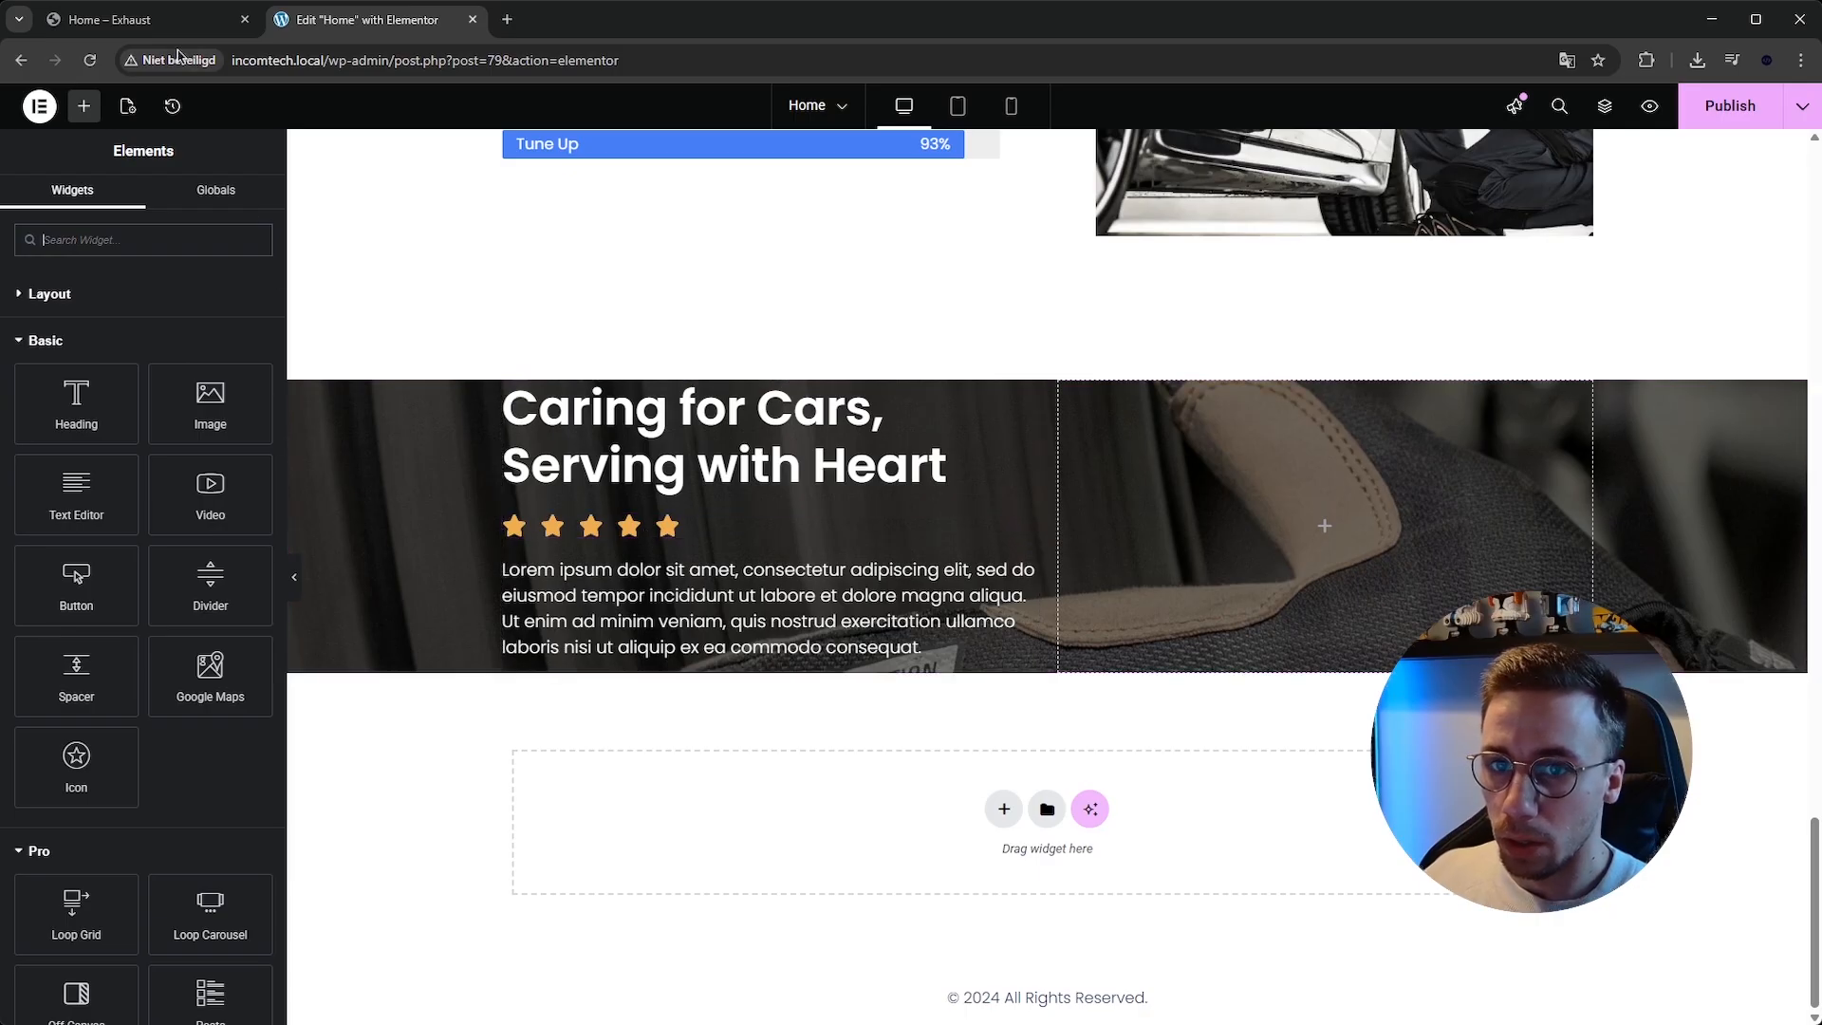
Copy the testimonial quote text from the reference template using the browser's element inspector.
left_click(257, 21)
left_click(370, 21)
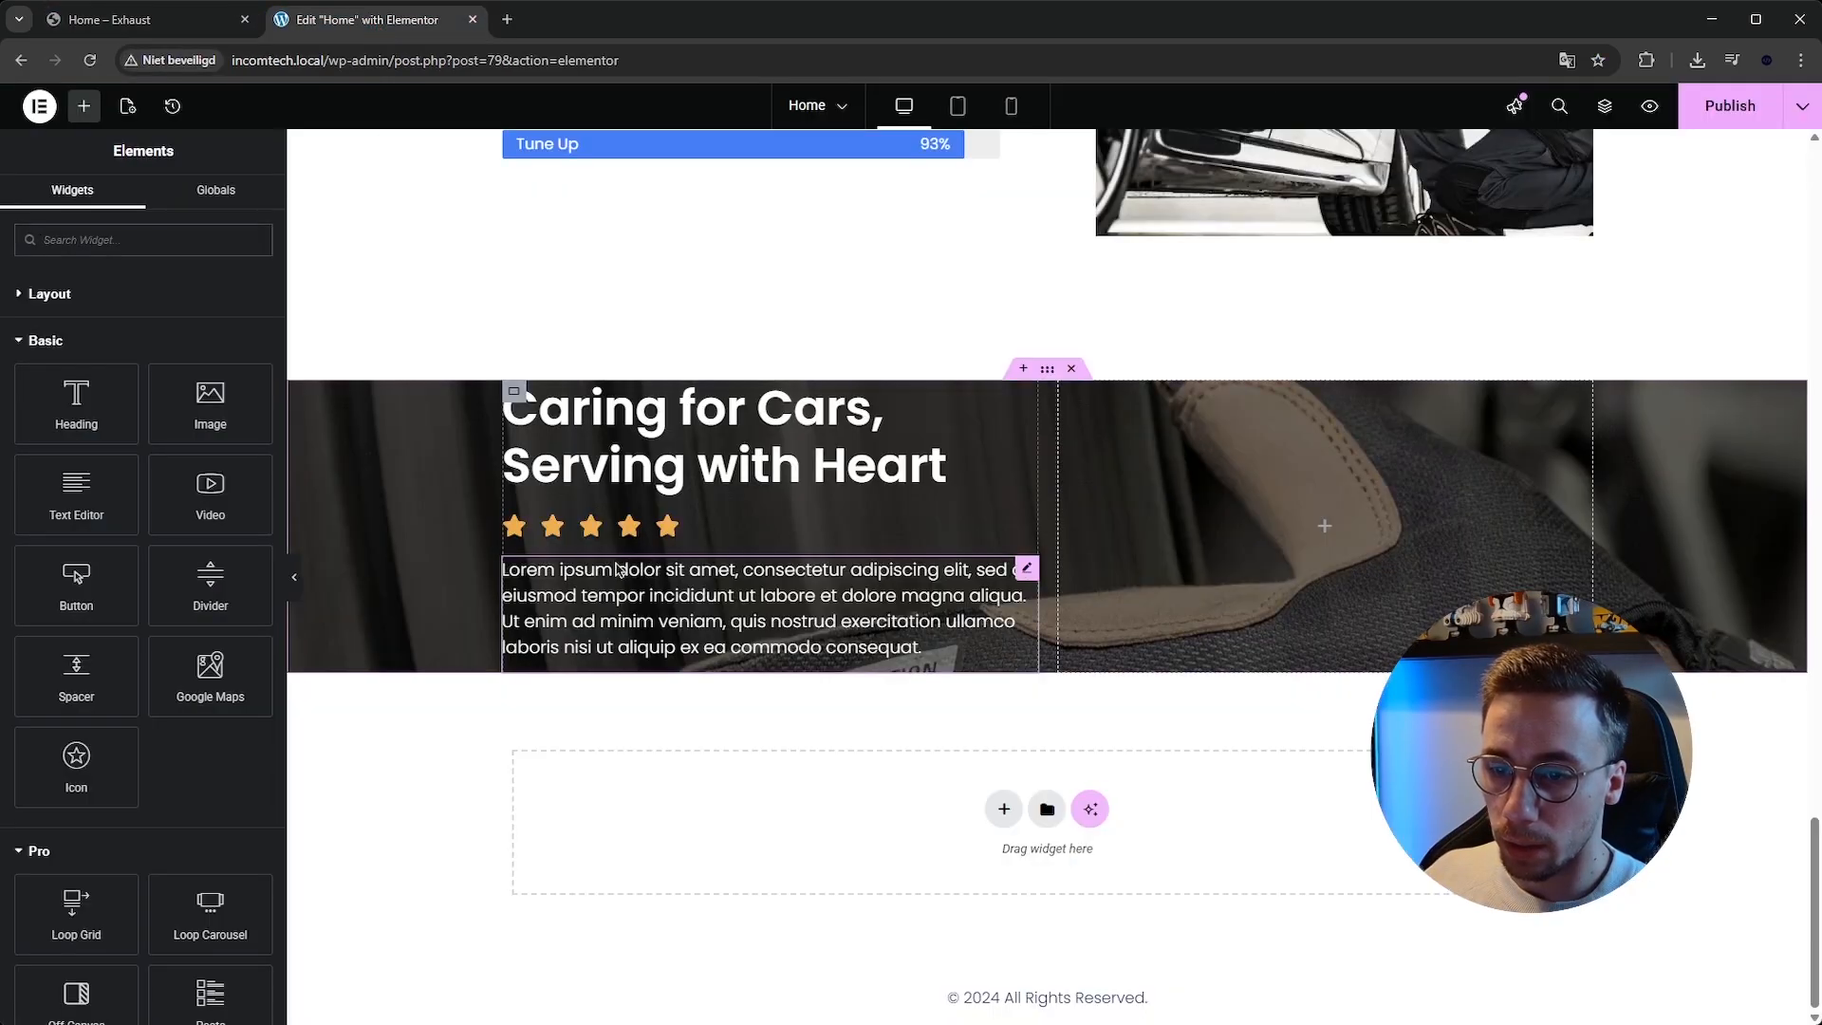
scroll(615, 567, "up", 1)
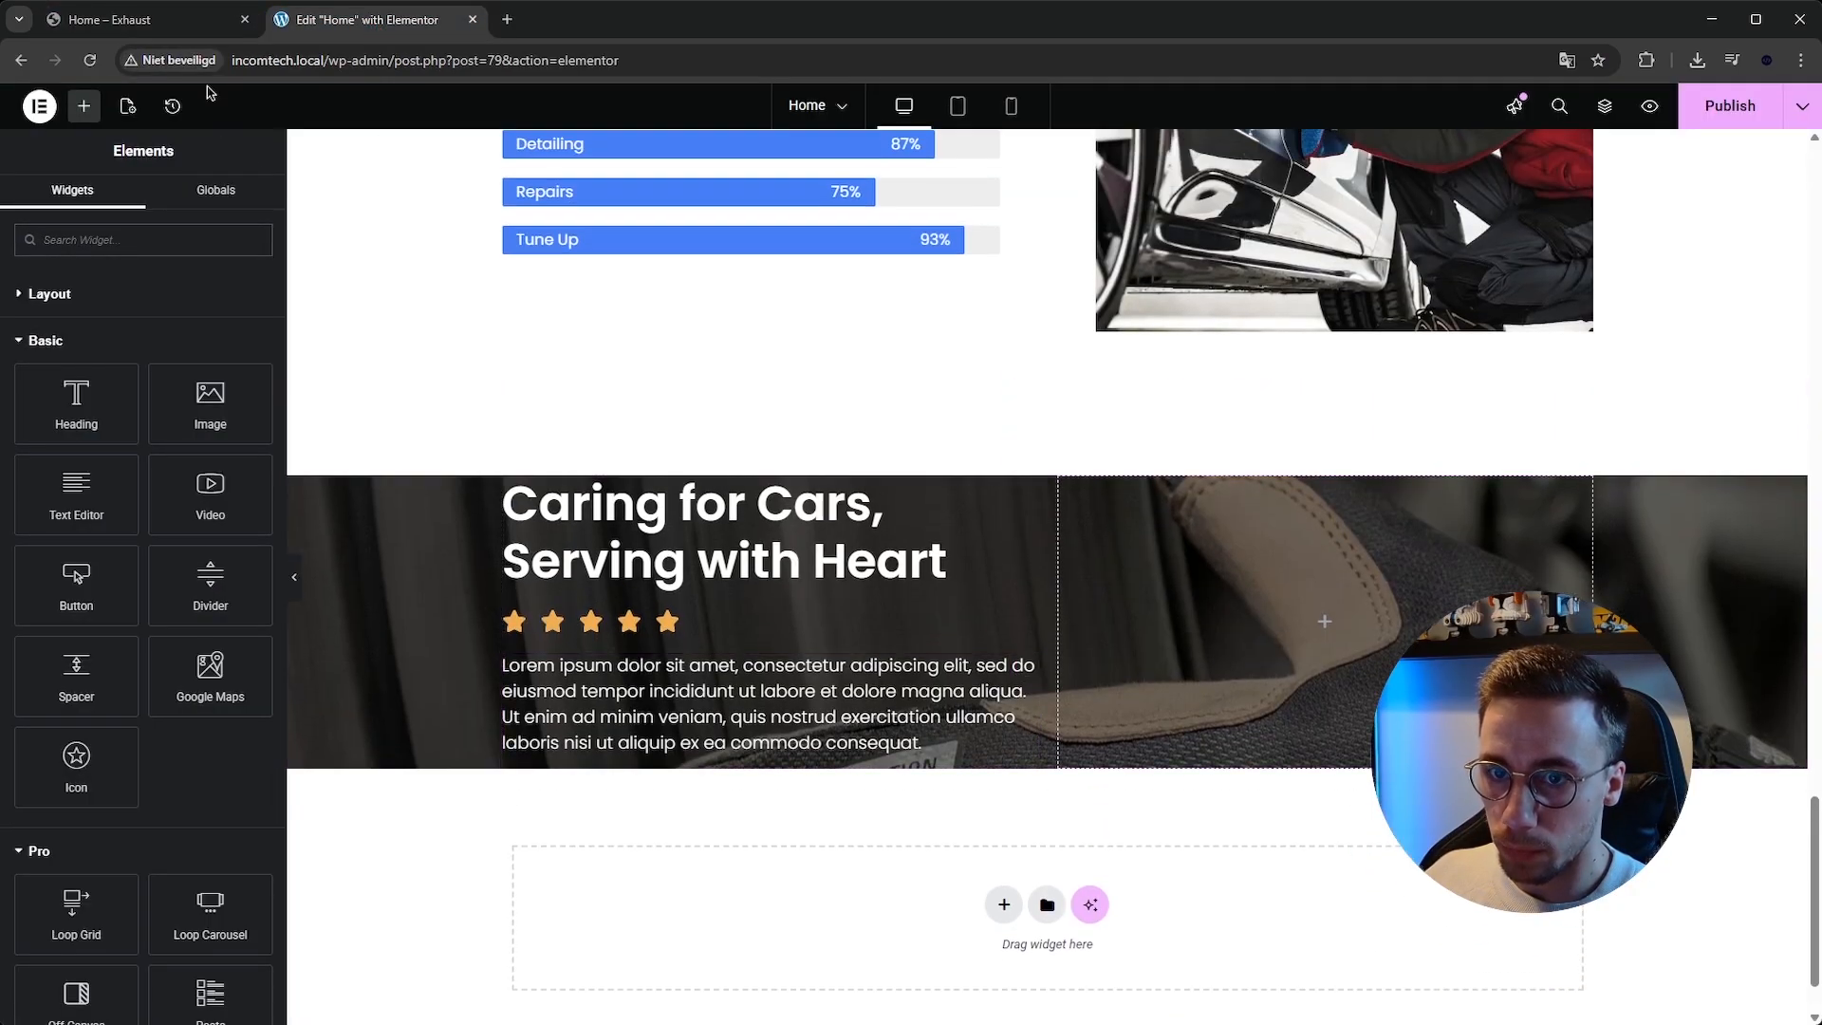
left_click(142, 19)
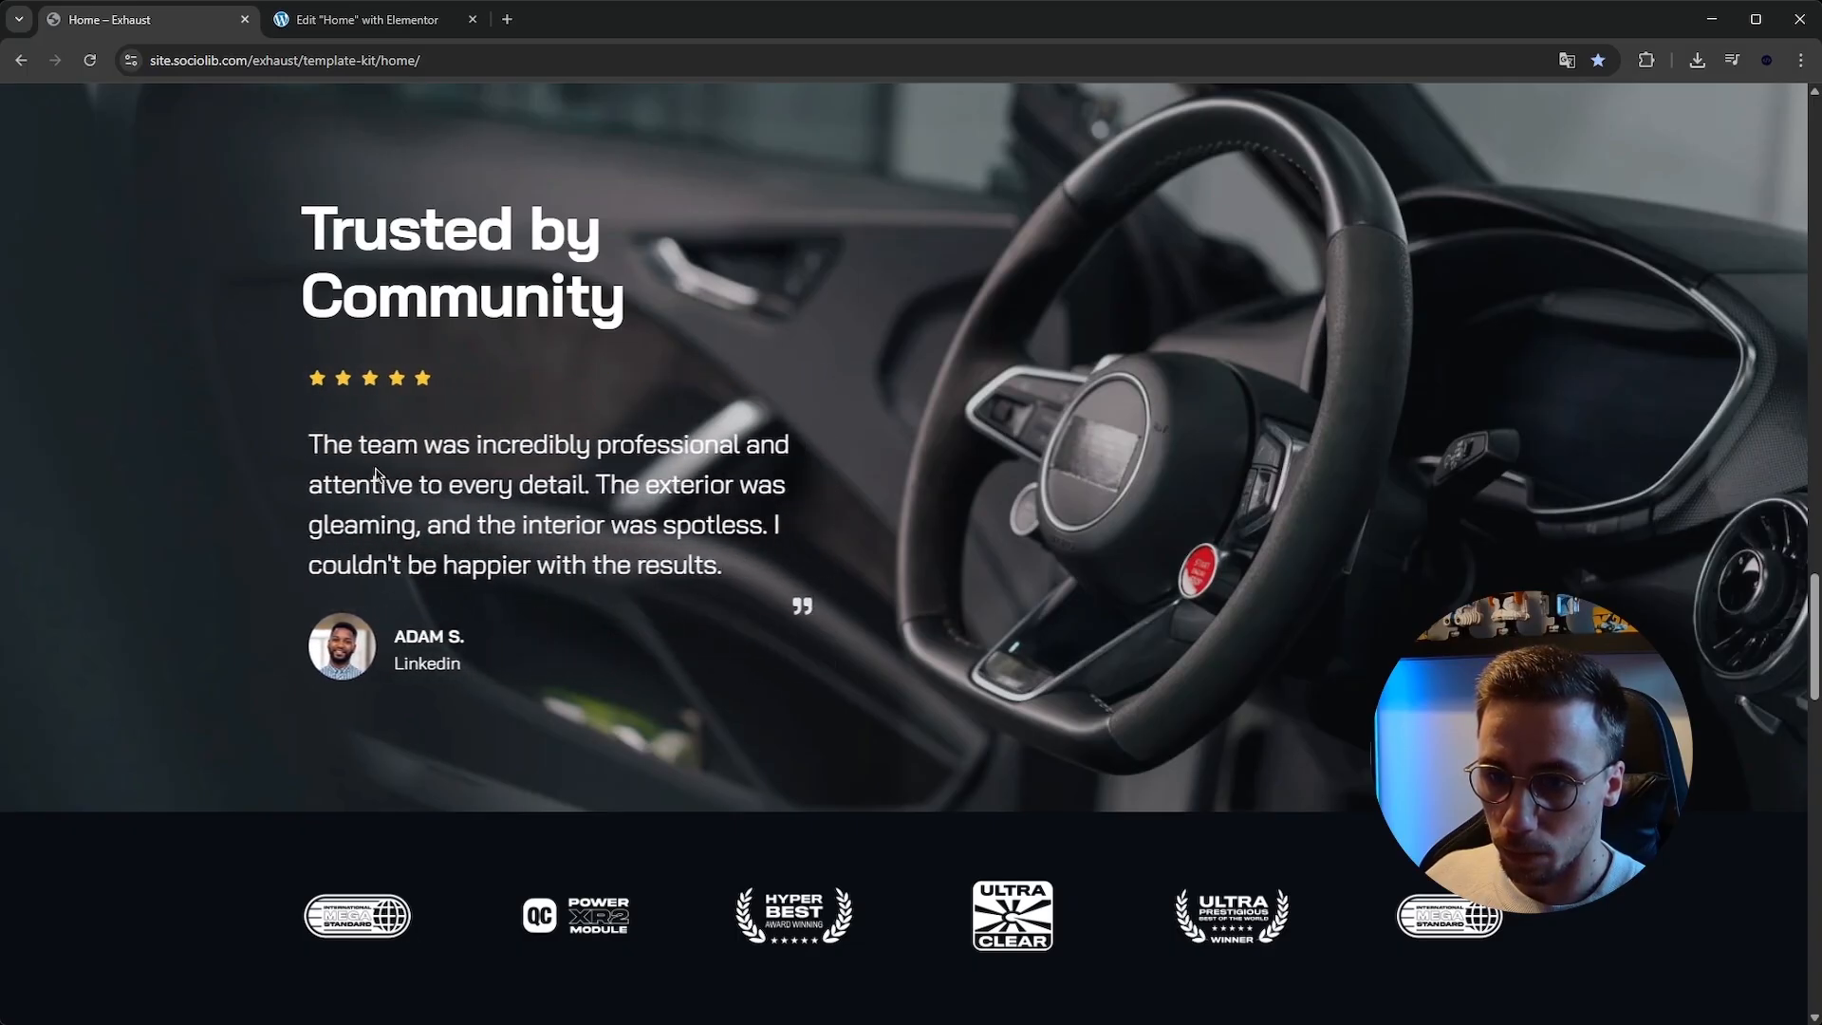
right_click(430, 547)
left_click(488, 935)
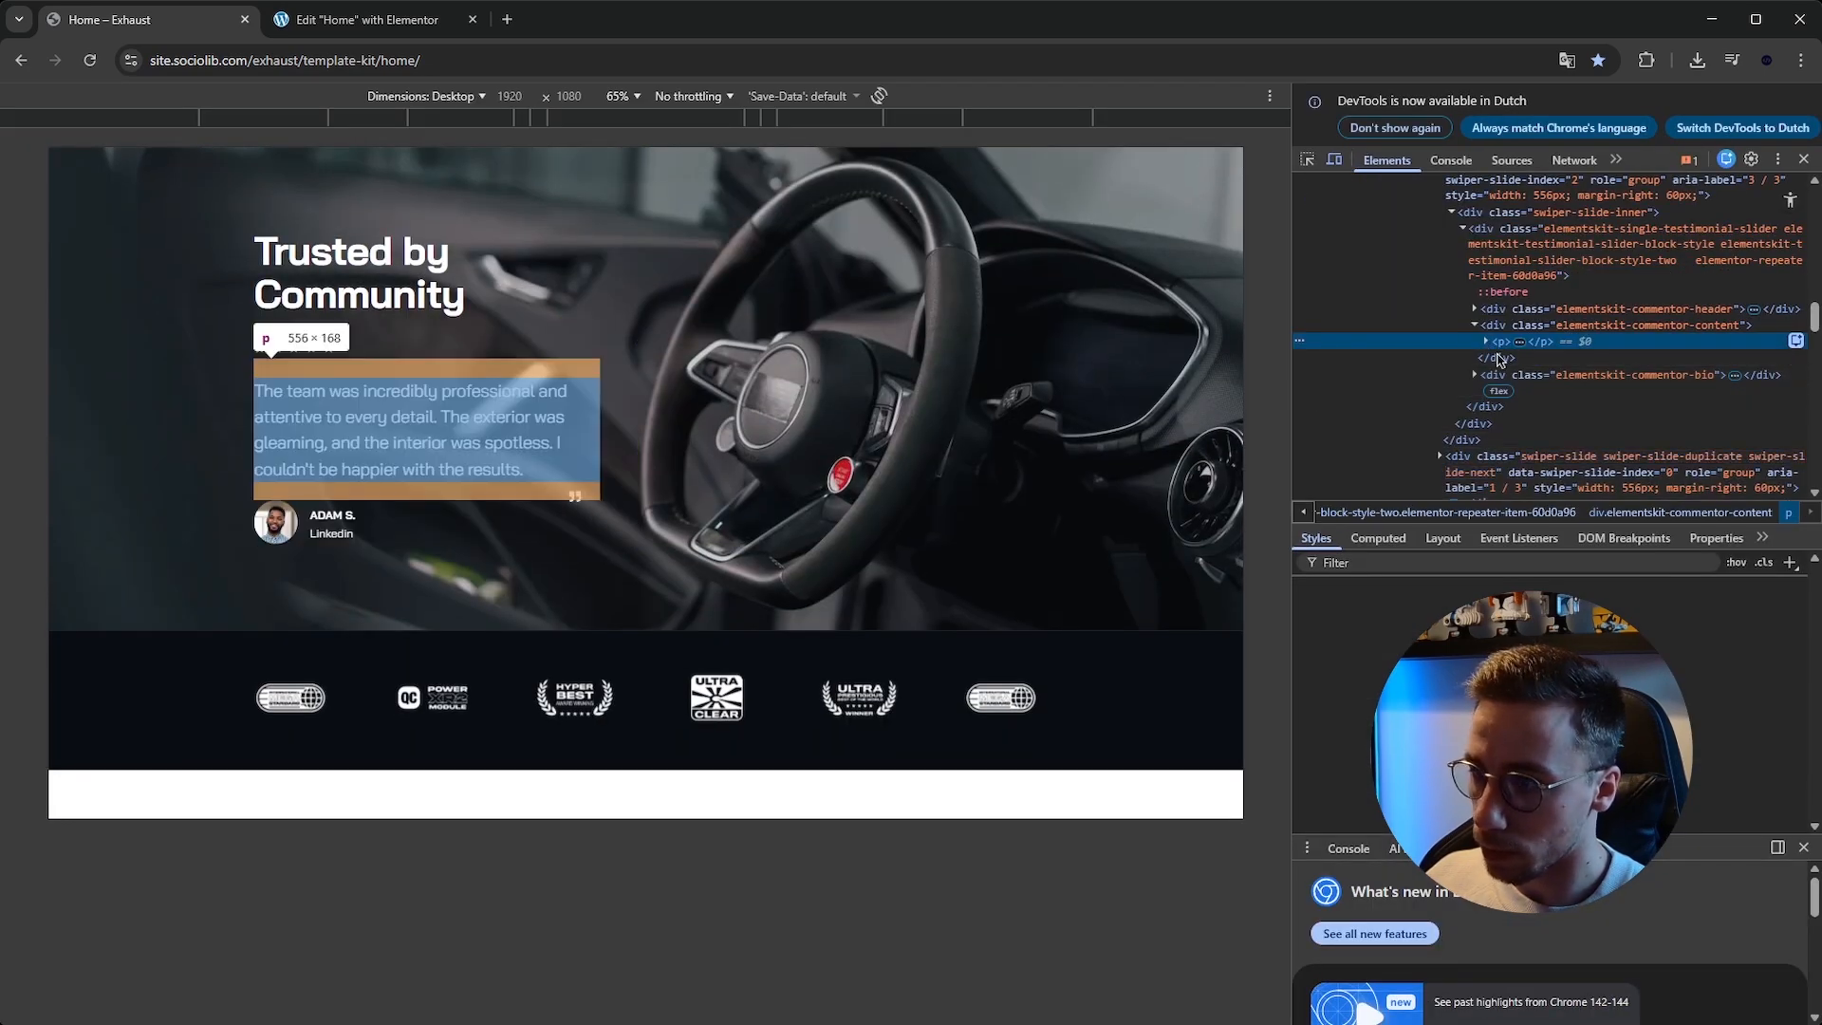
left_click(1486, 343)
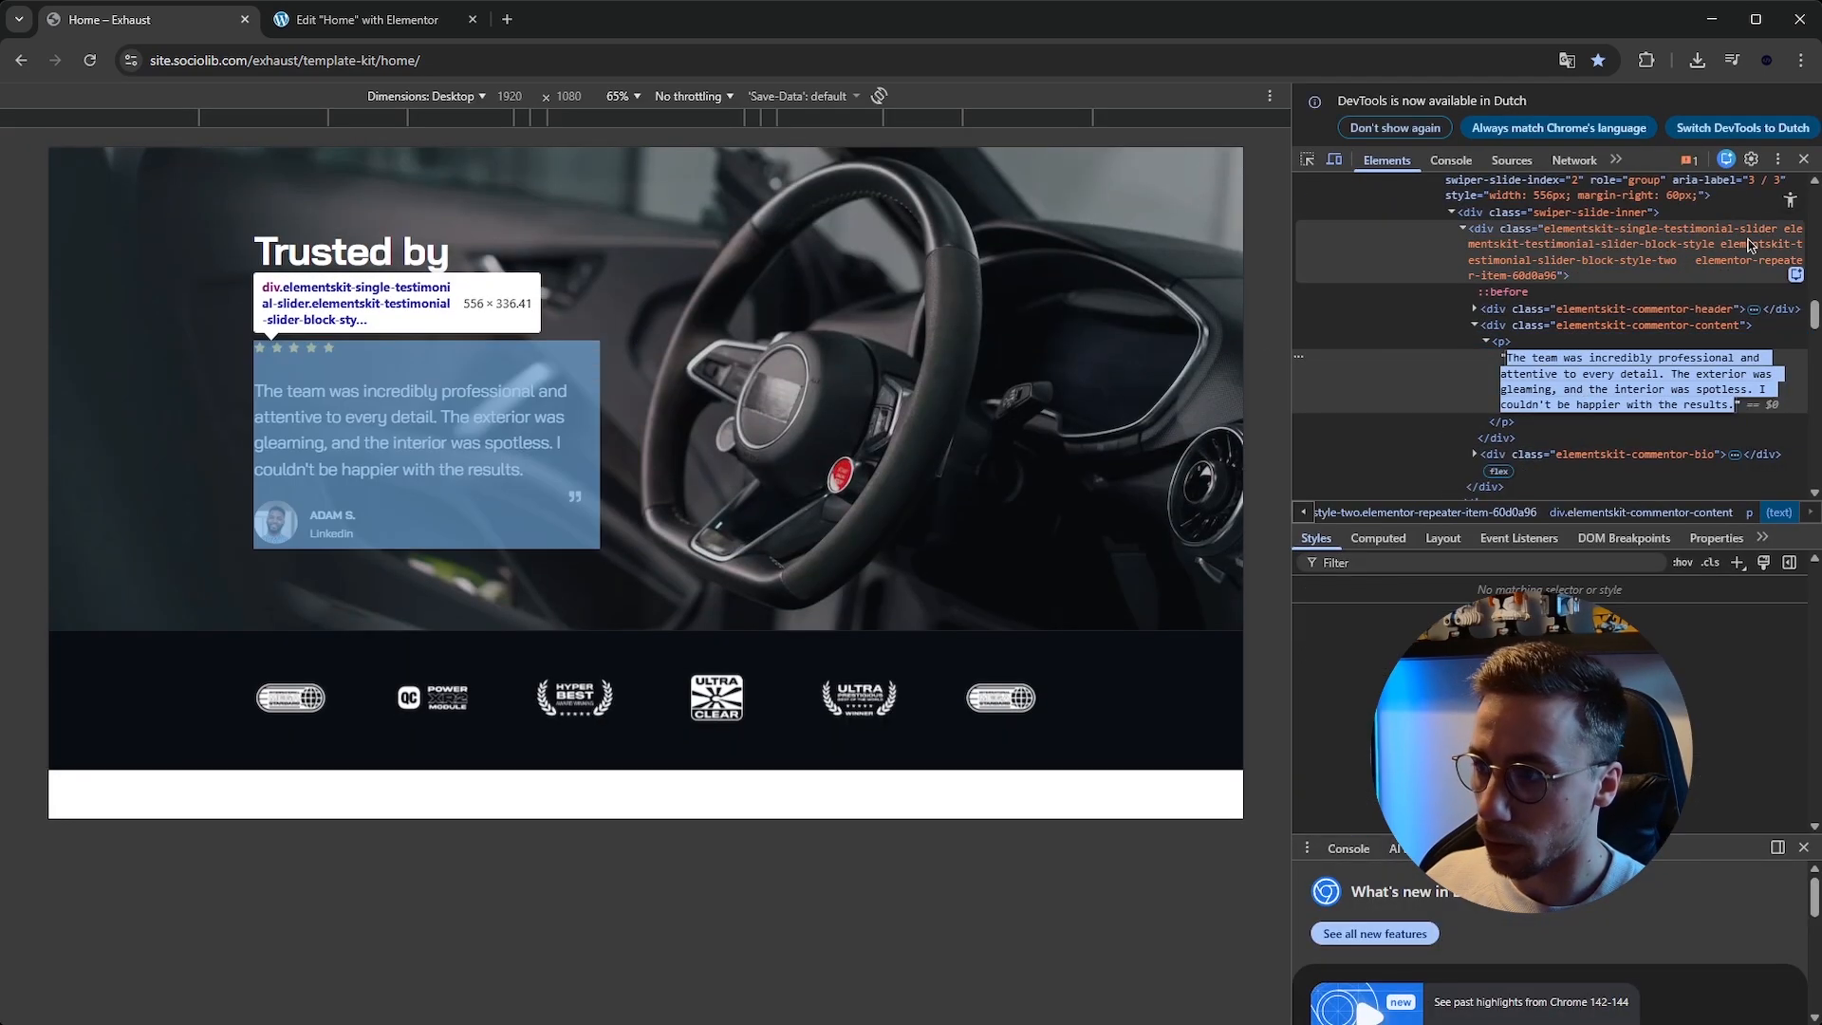
left_click(1803, 158)
left_click(398, 27)
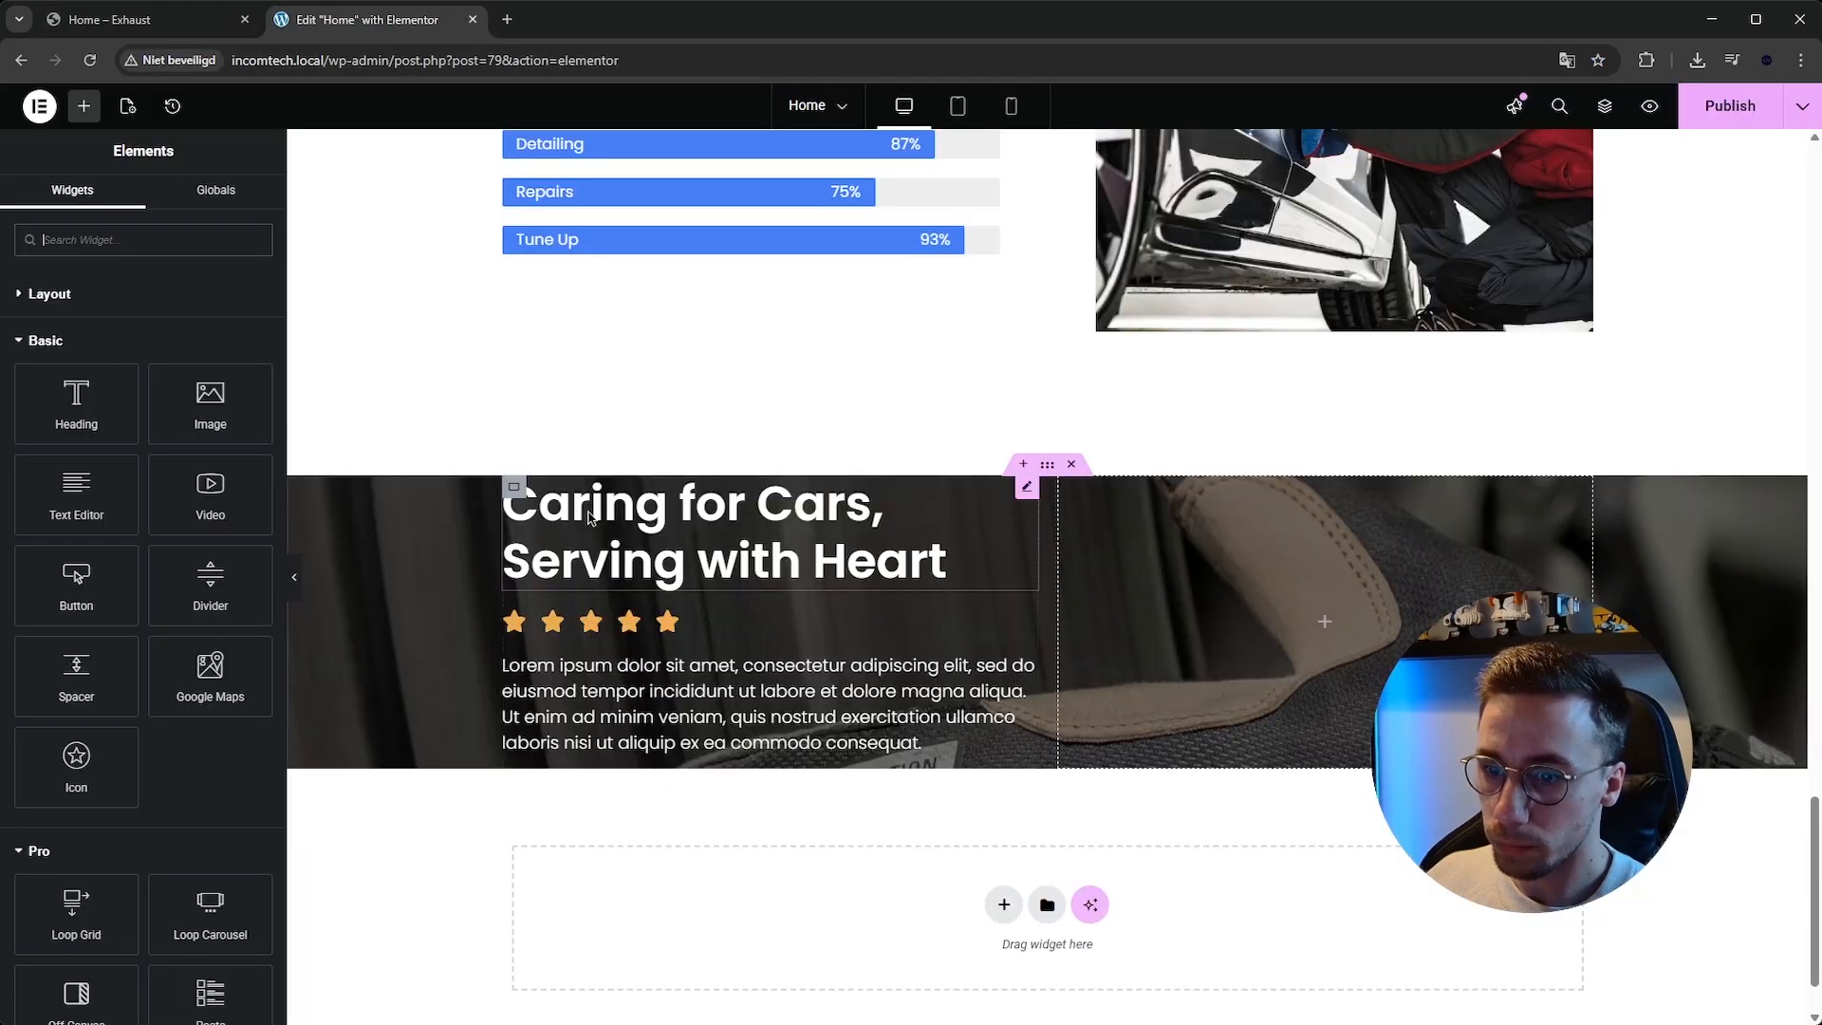
Replace the paragraph with the pasted testimonial quote wrapped in quotation marks and make it italic.
left_click(720, 700)
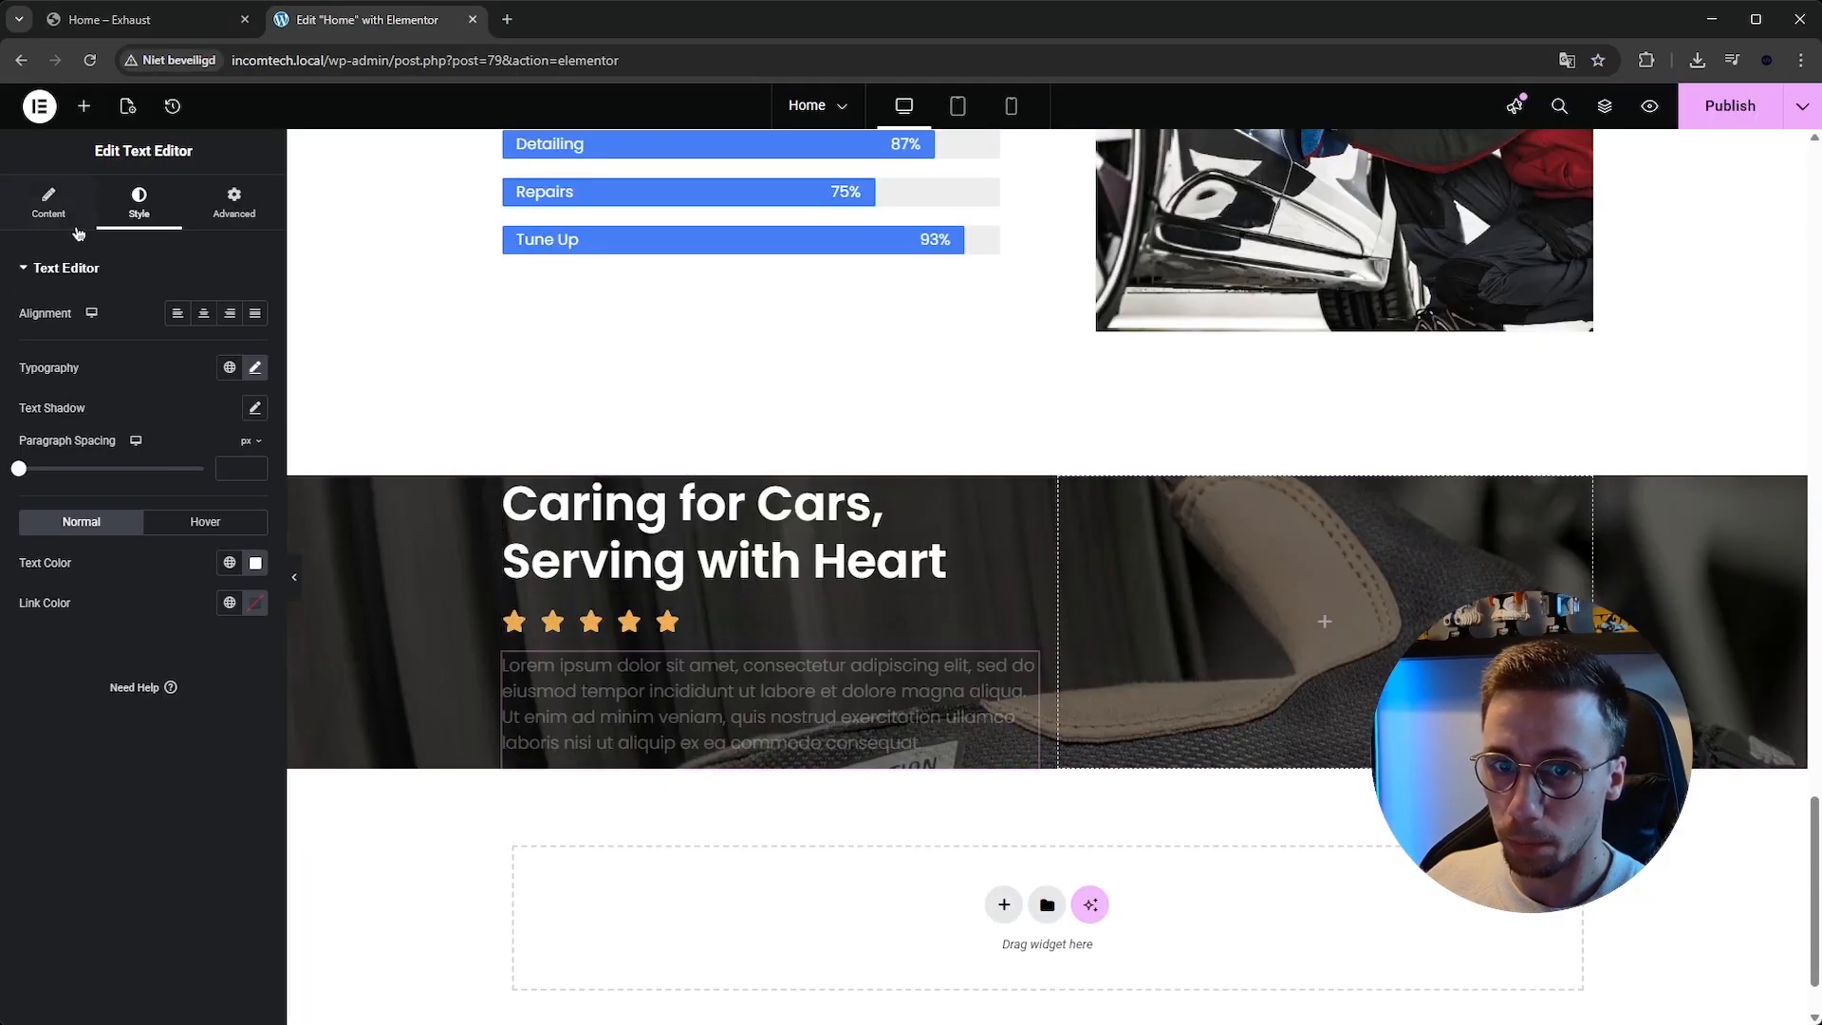
left_click(57, 204)
key("ctrl+a")
type("\"\"")
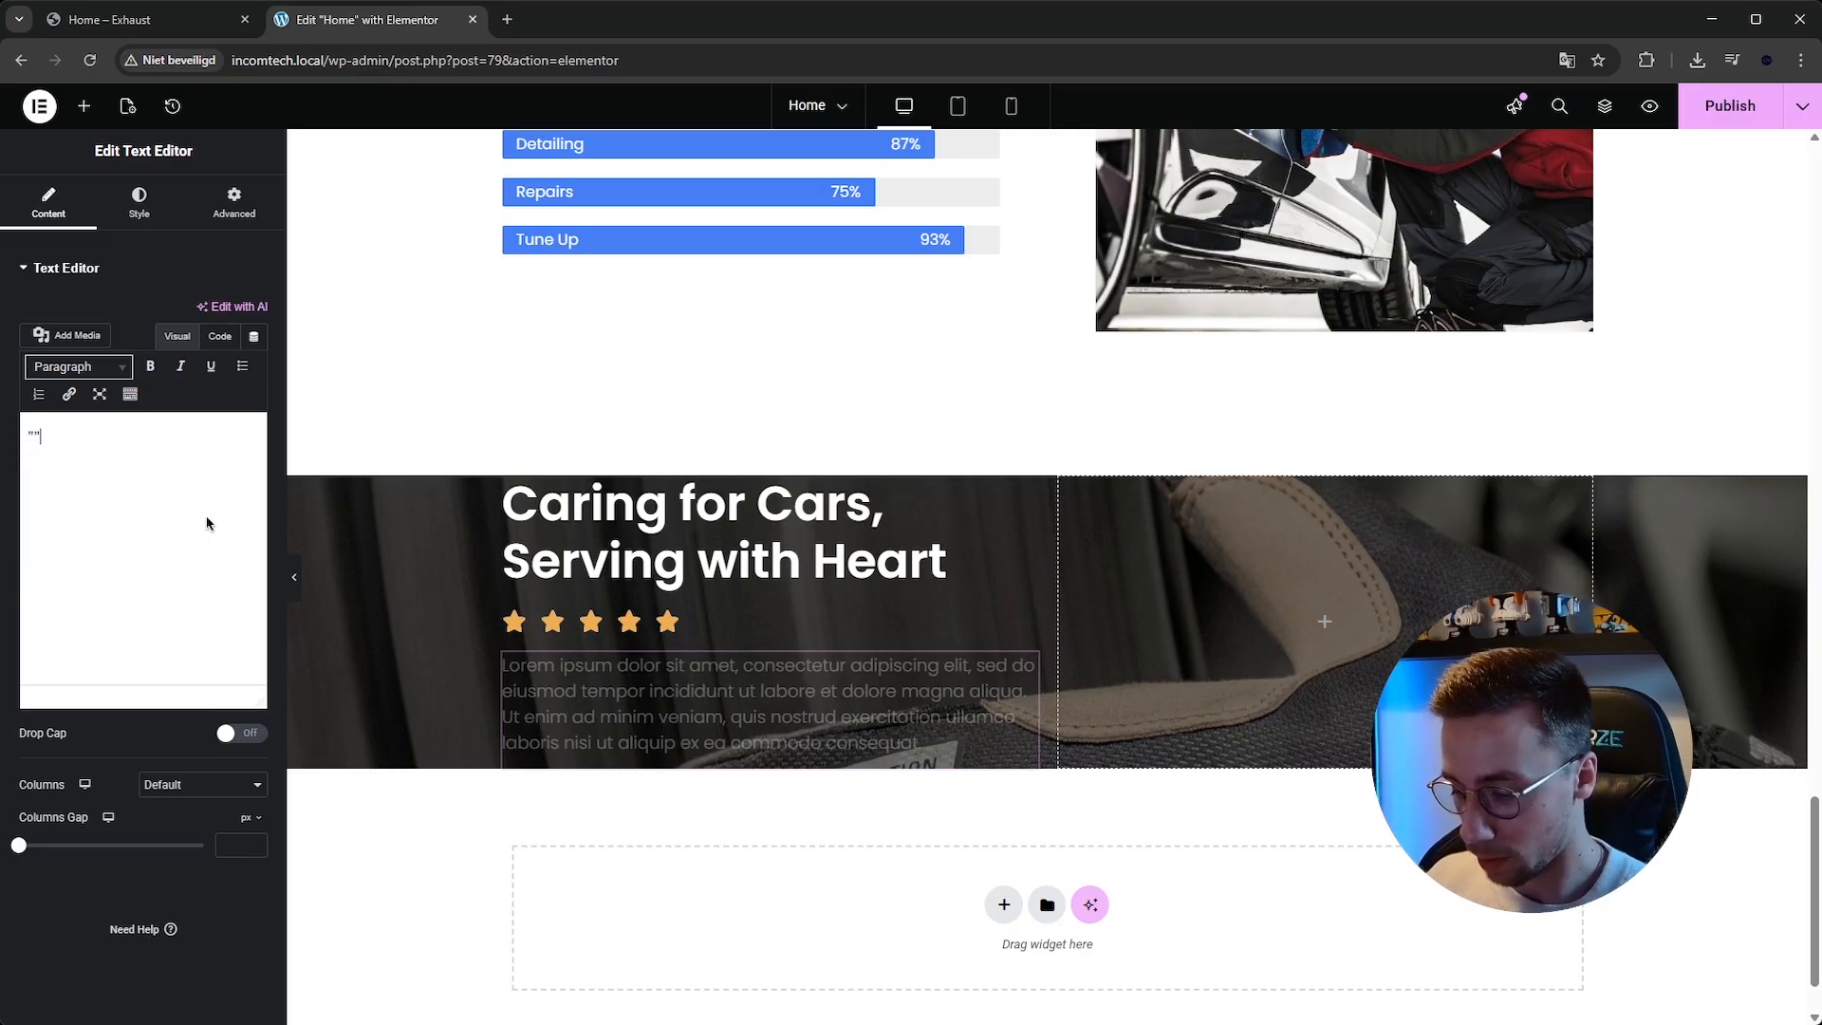
type("\"The team was incredibly professional and attentive to every detail. The exterior was gleaming, and the interior was spotless. I couldn't be happier with the results.\"")
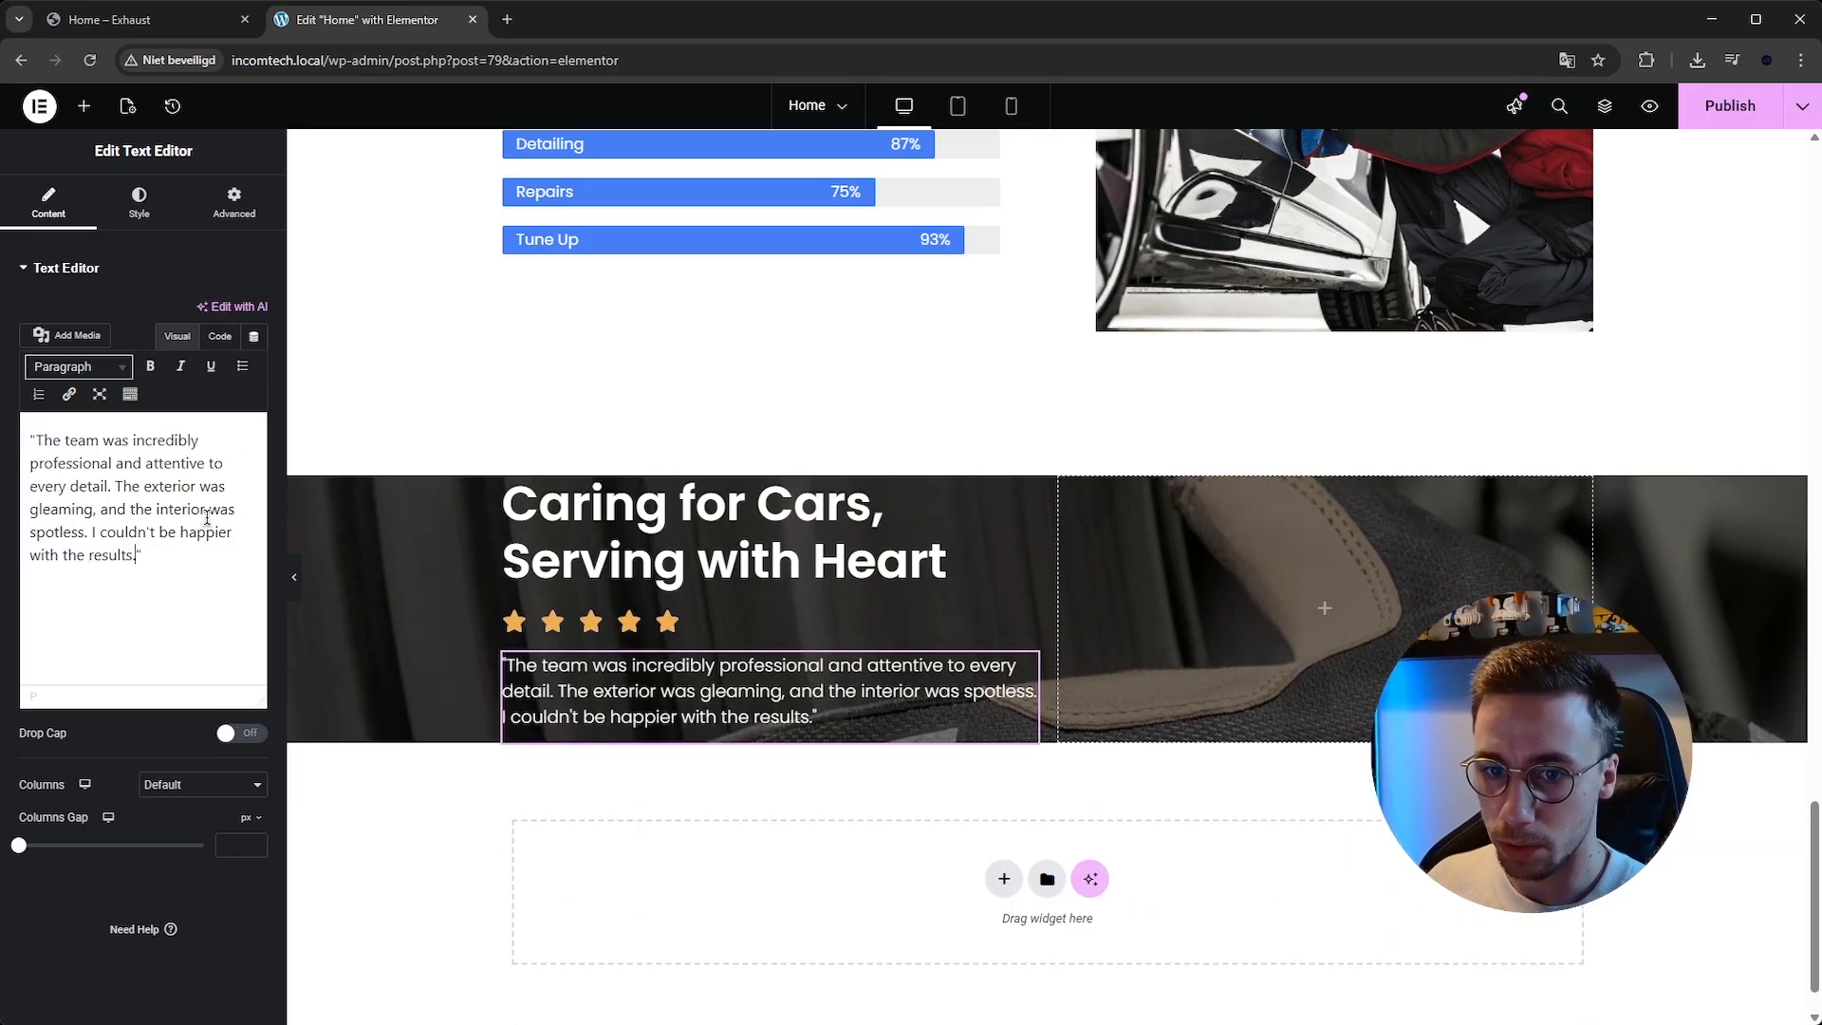
key("ctrl+a")
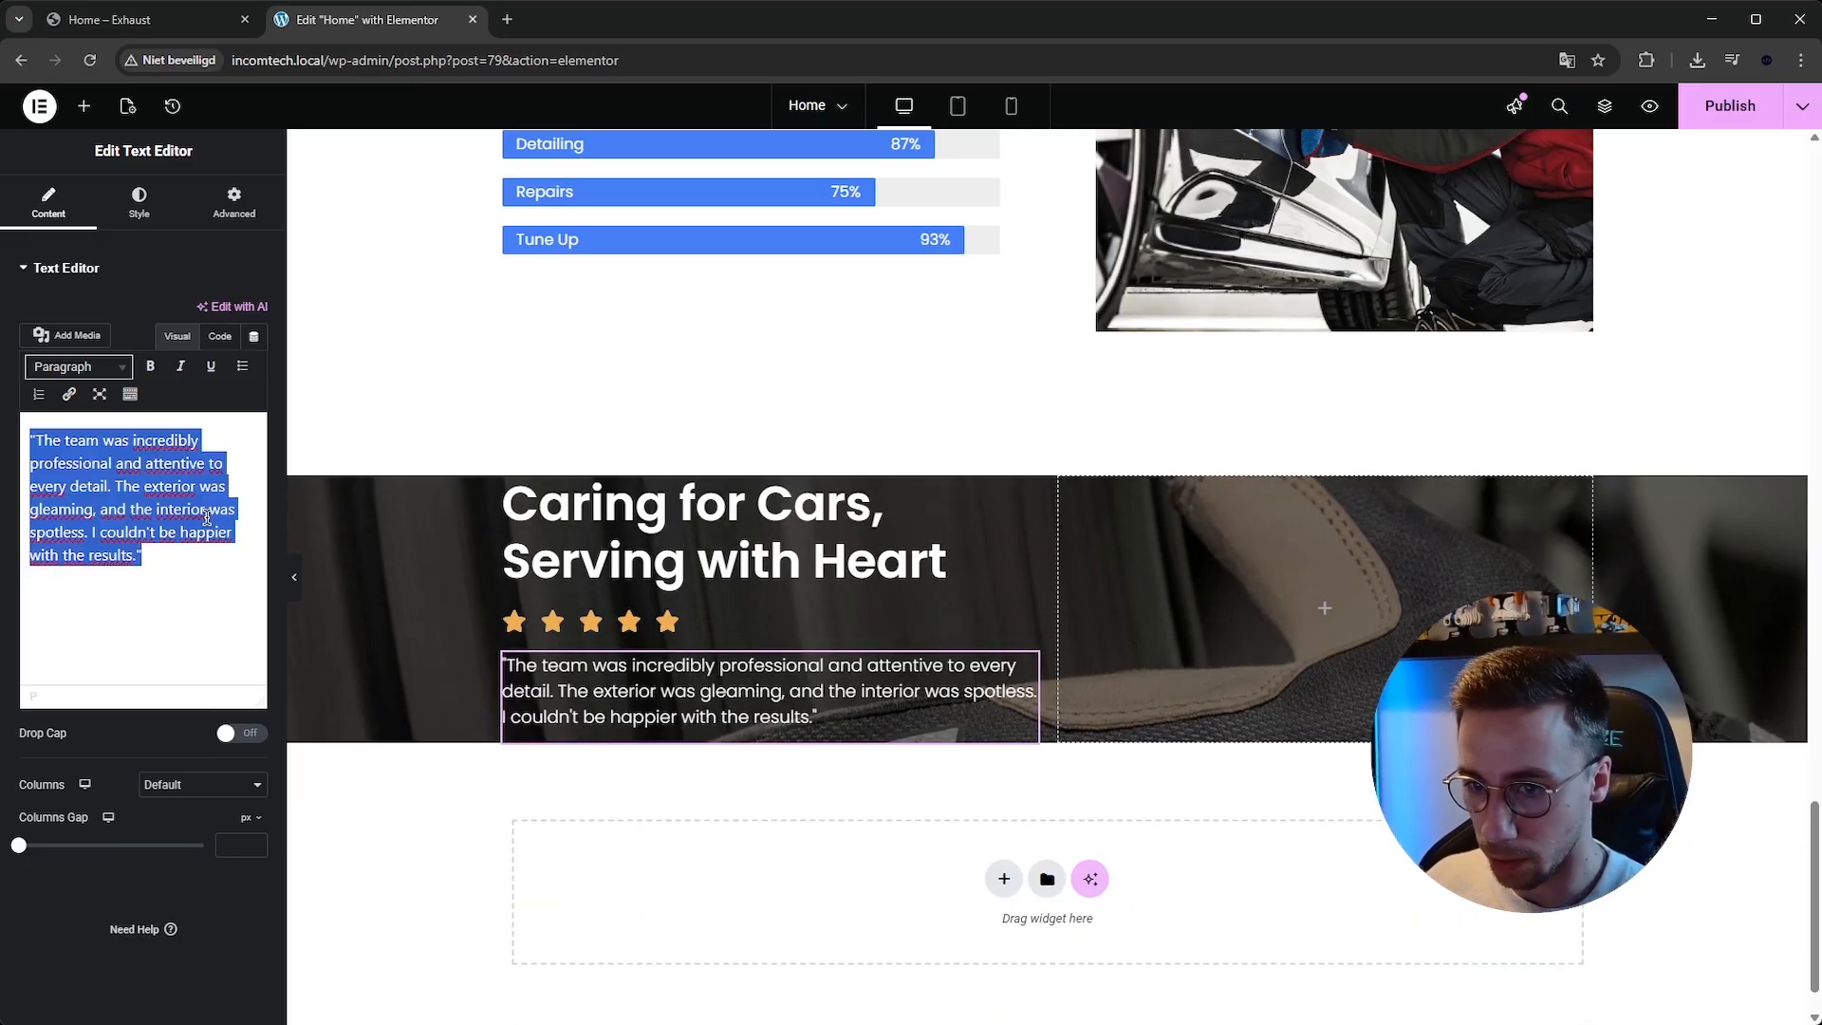
key("ctrl+i")
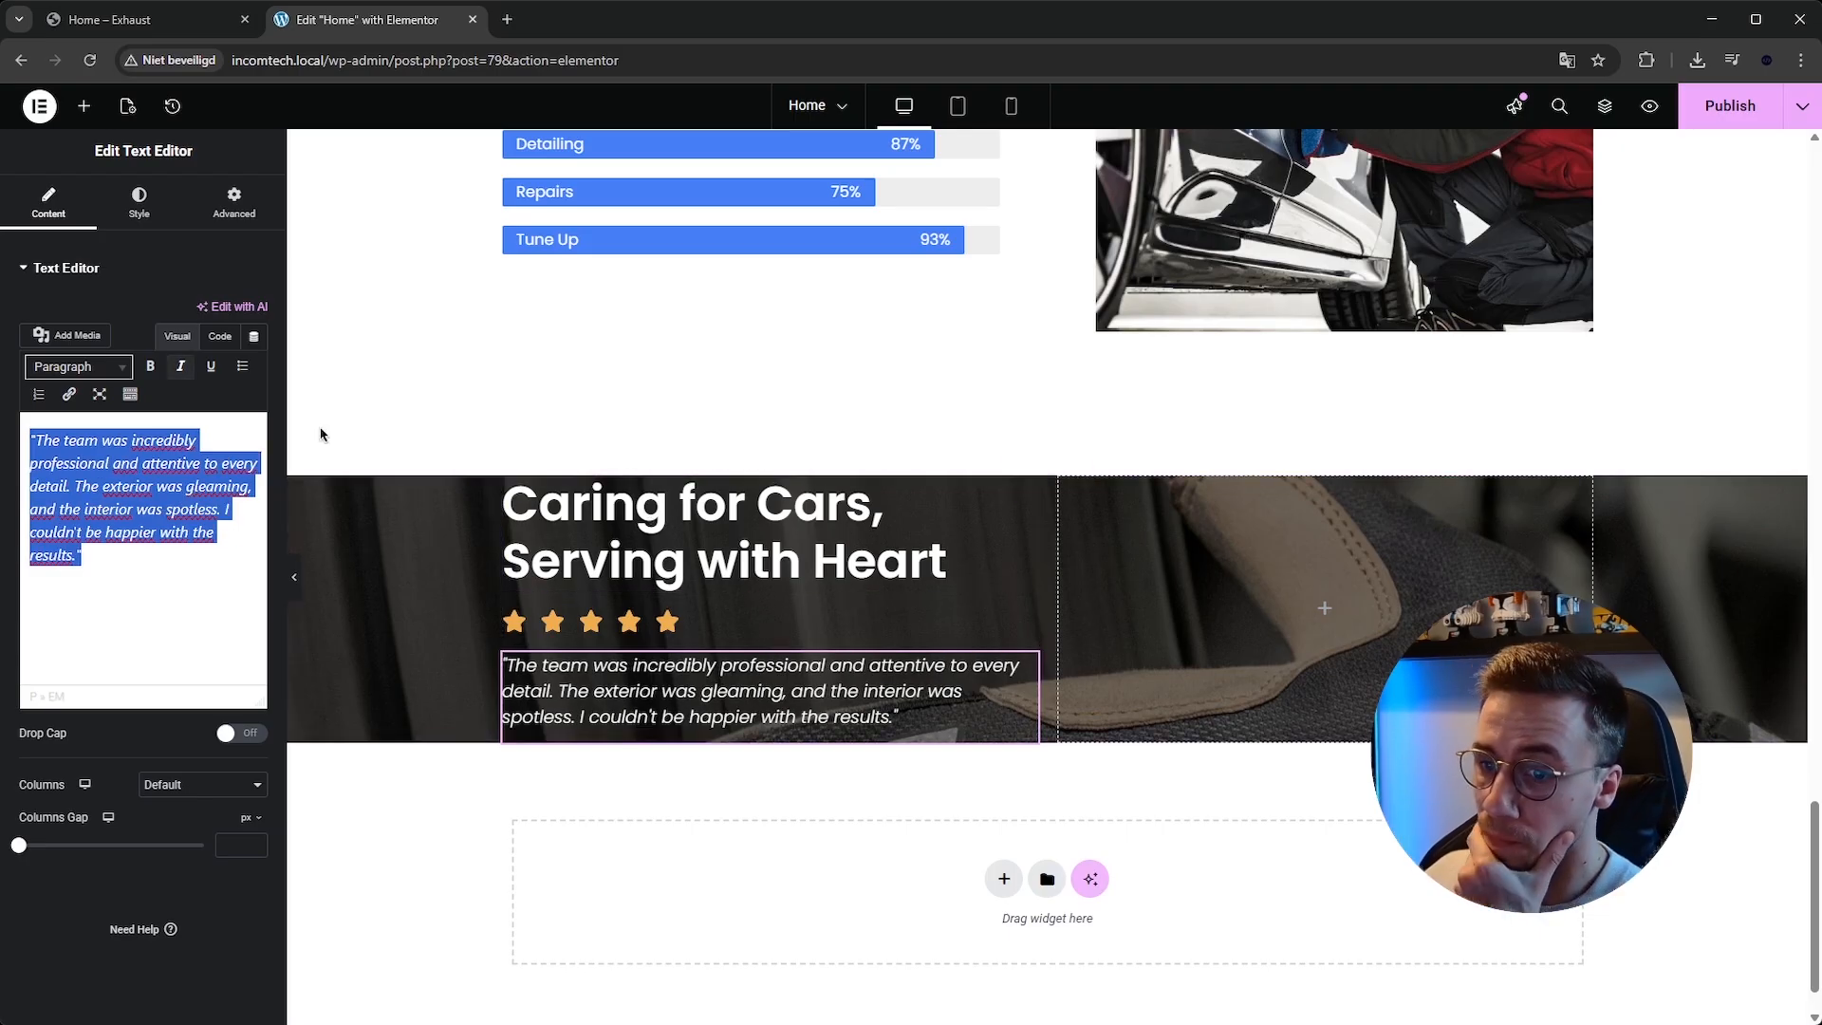
Copy the About Us button into the testimonial column and relabel it Read more.
left_click(83, 105)
scroll(1136, 516, "up", 11)
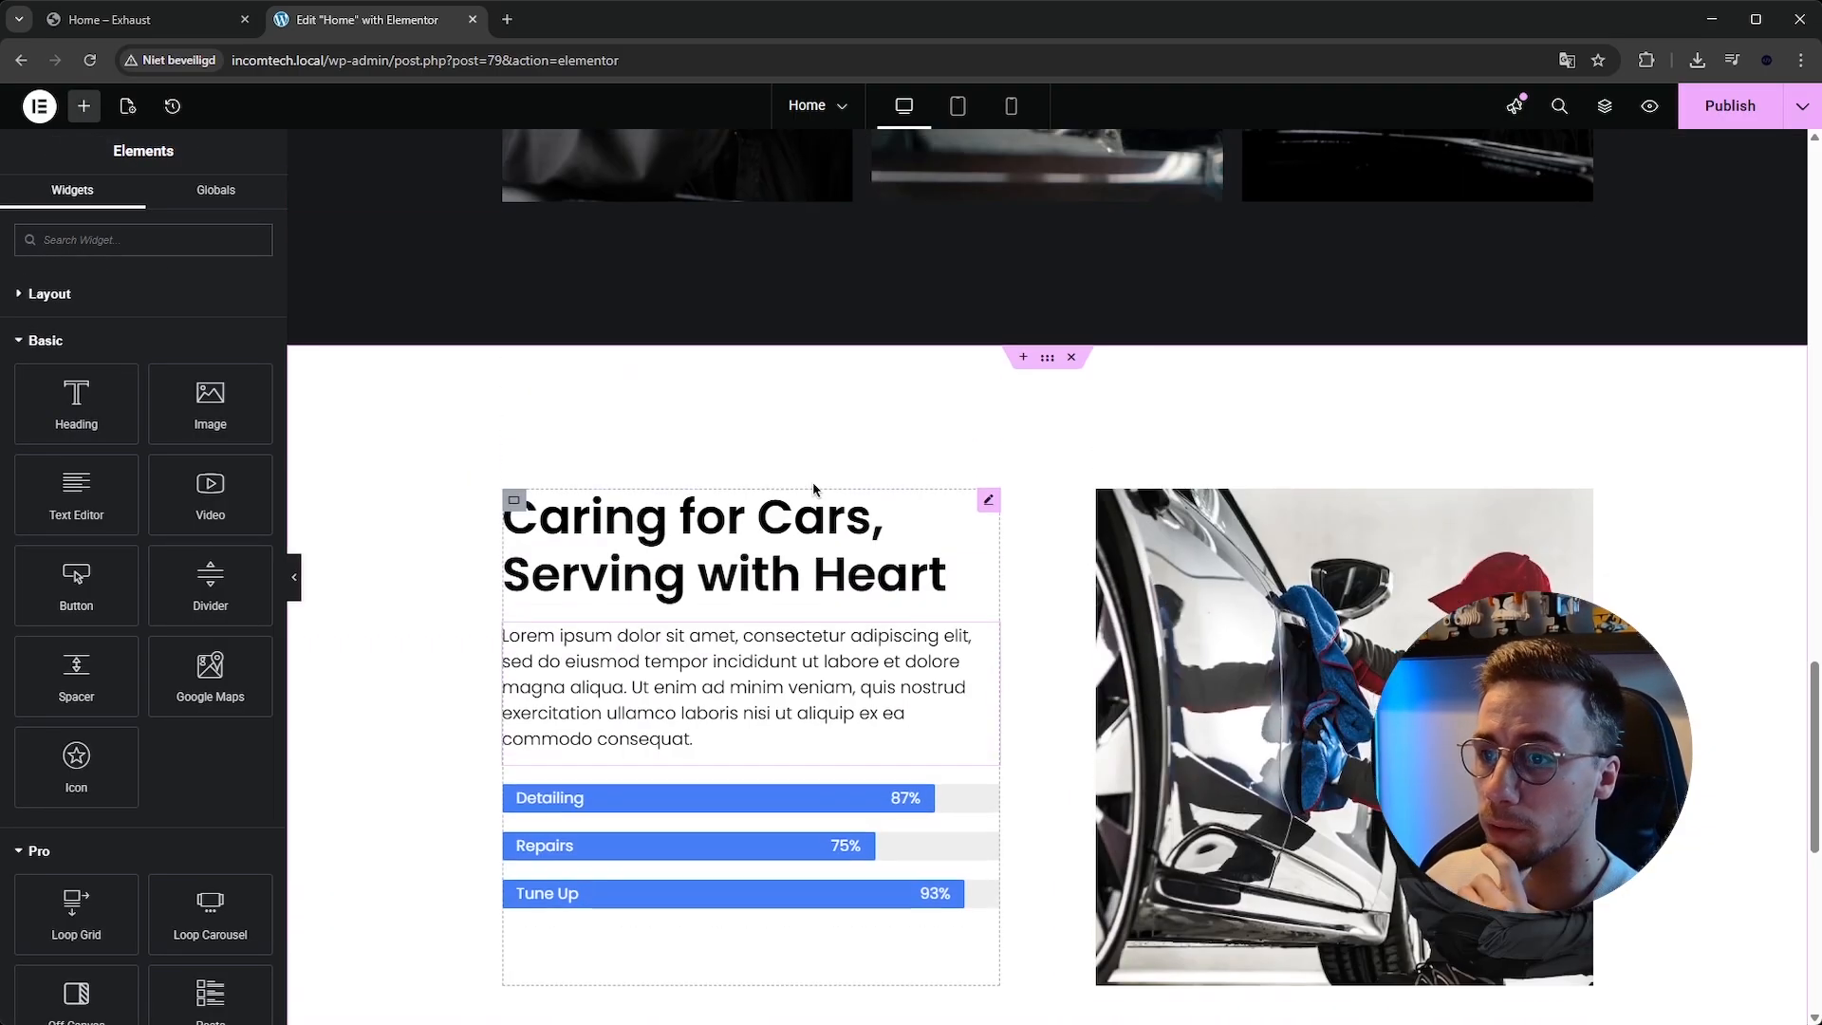
scroll(1136, 515, "up", 8)
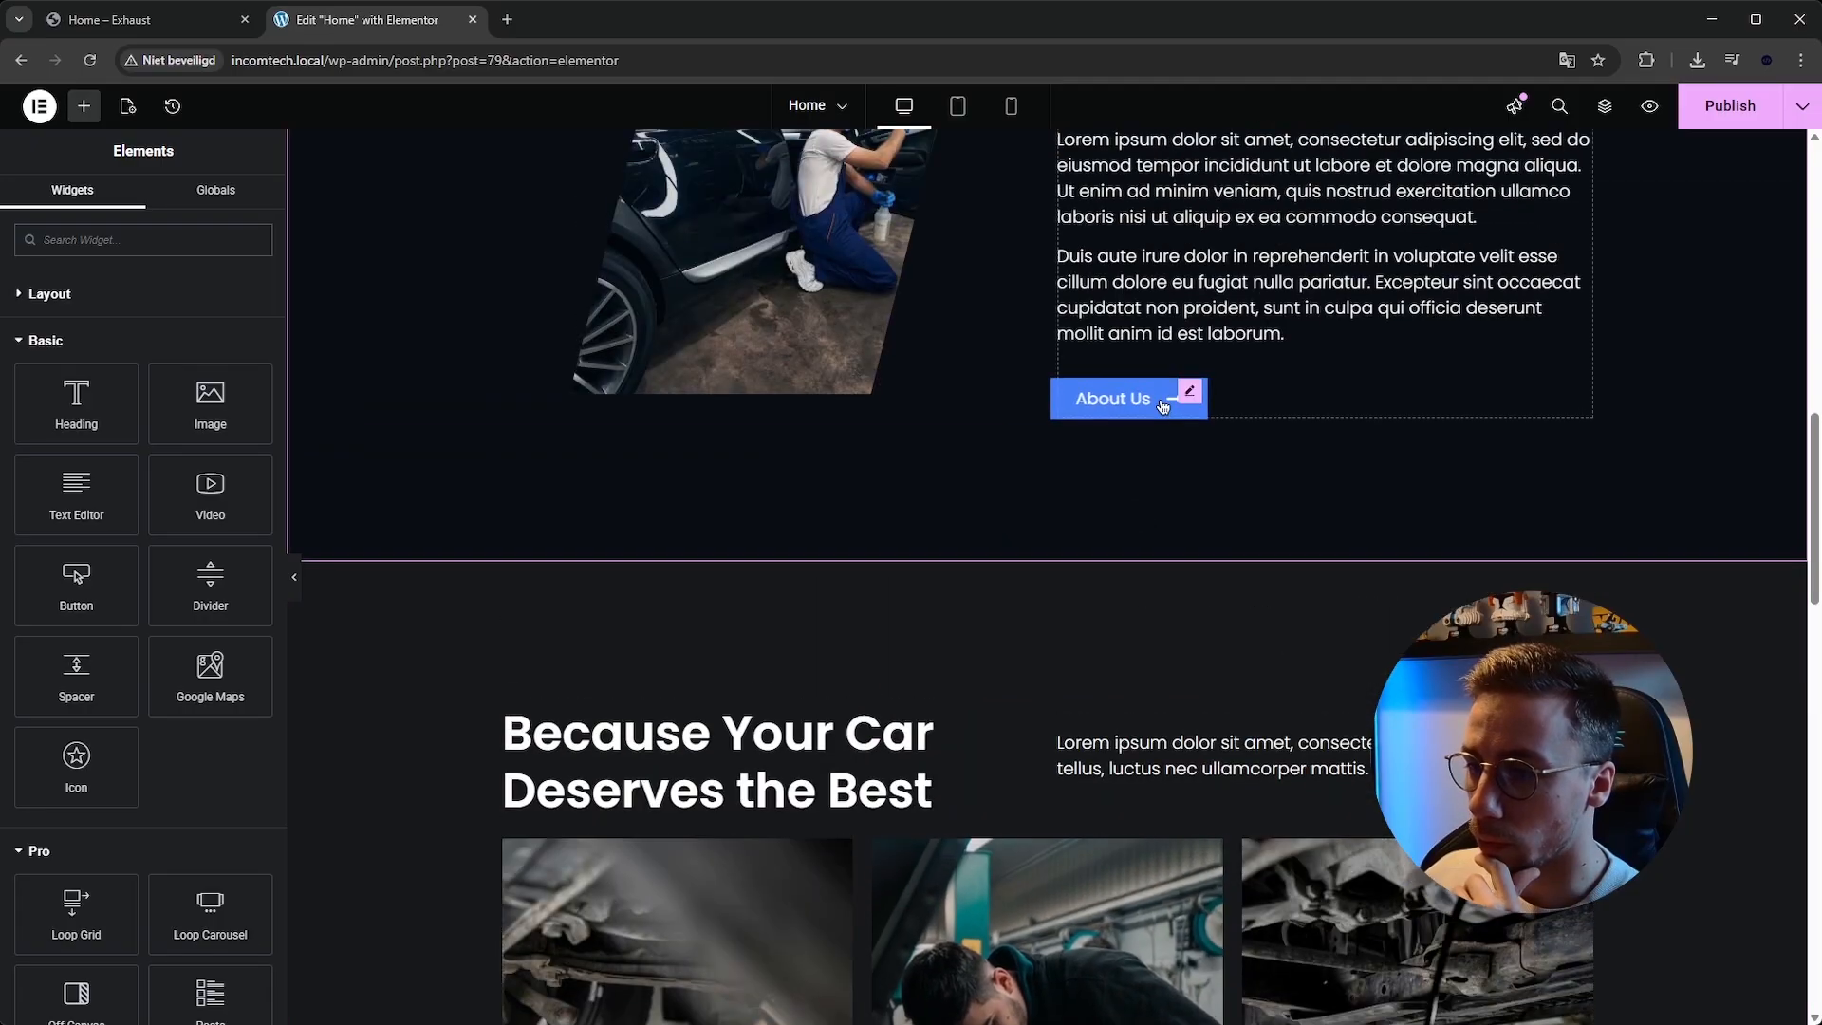
right_click(1167, 401)
left_click(1228, 496)
scroll(763, 712, "down", 15)
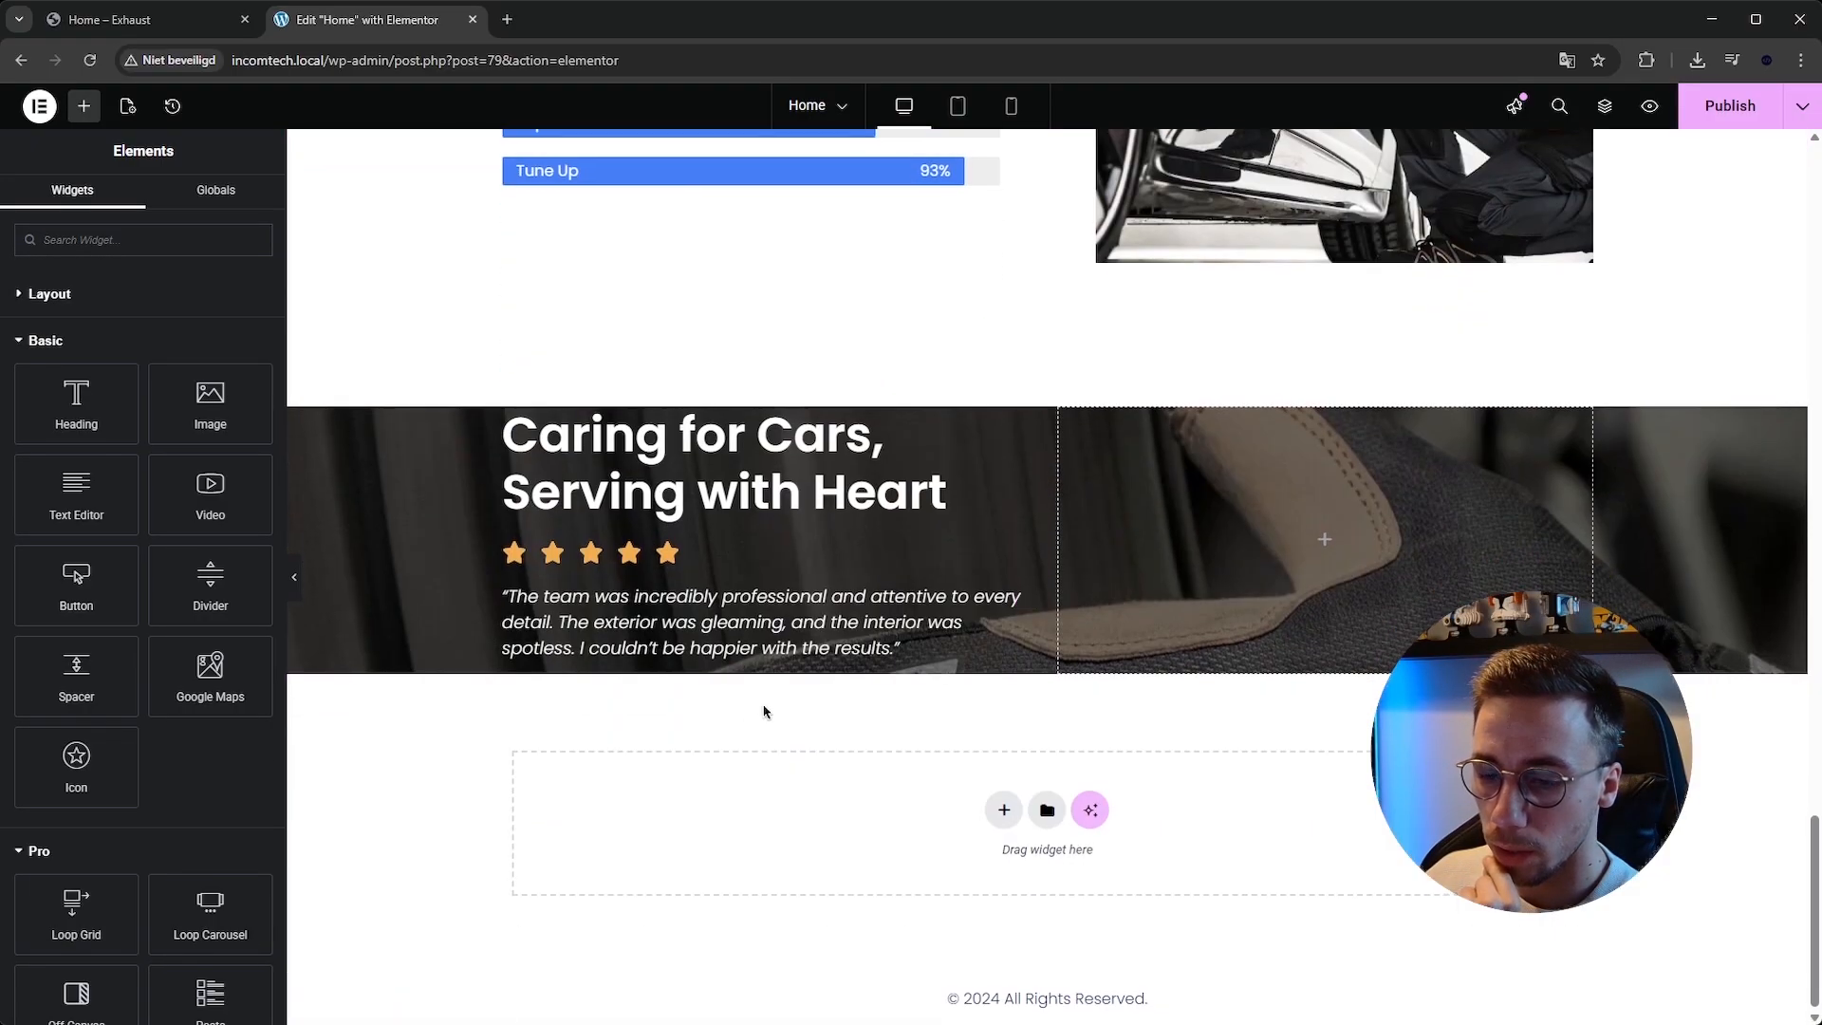
right_click(697, 618)
left_click(750, 720)
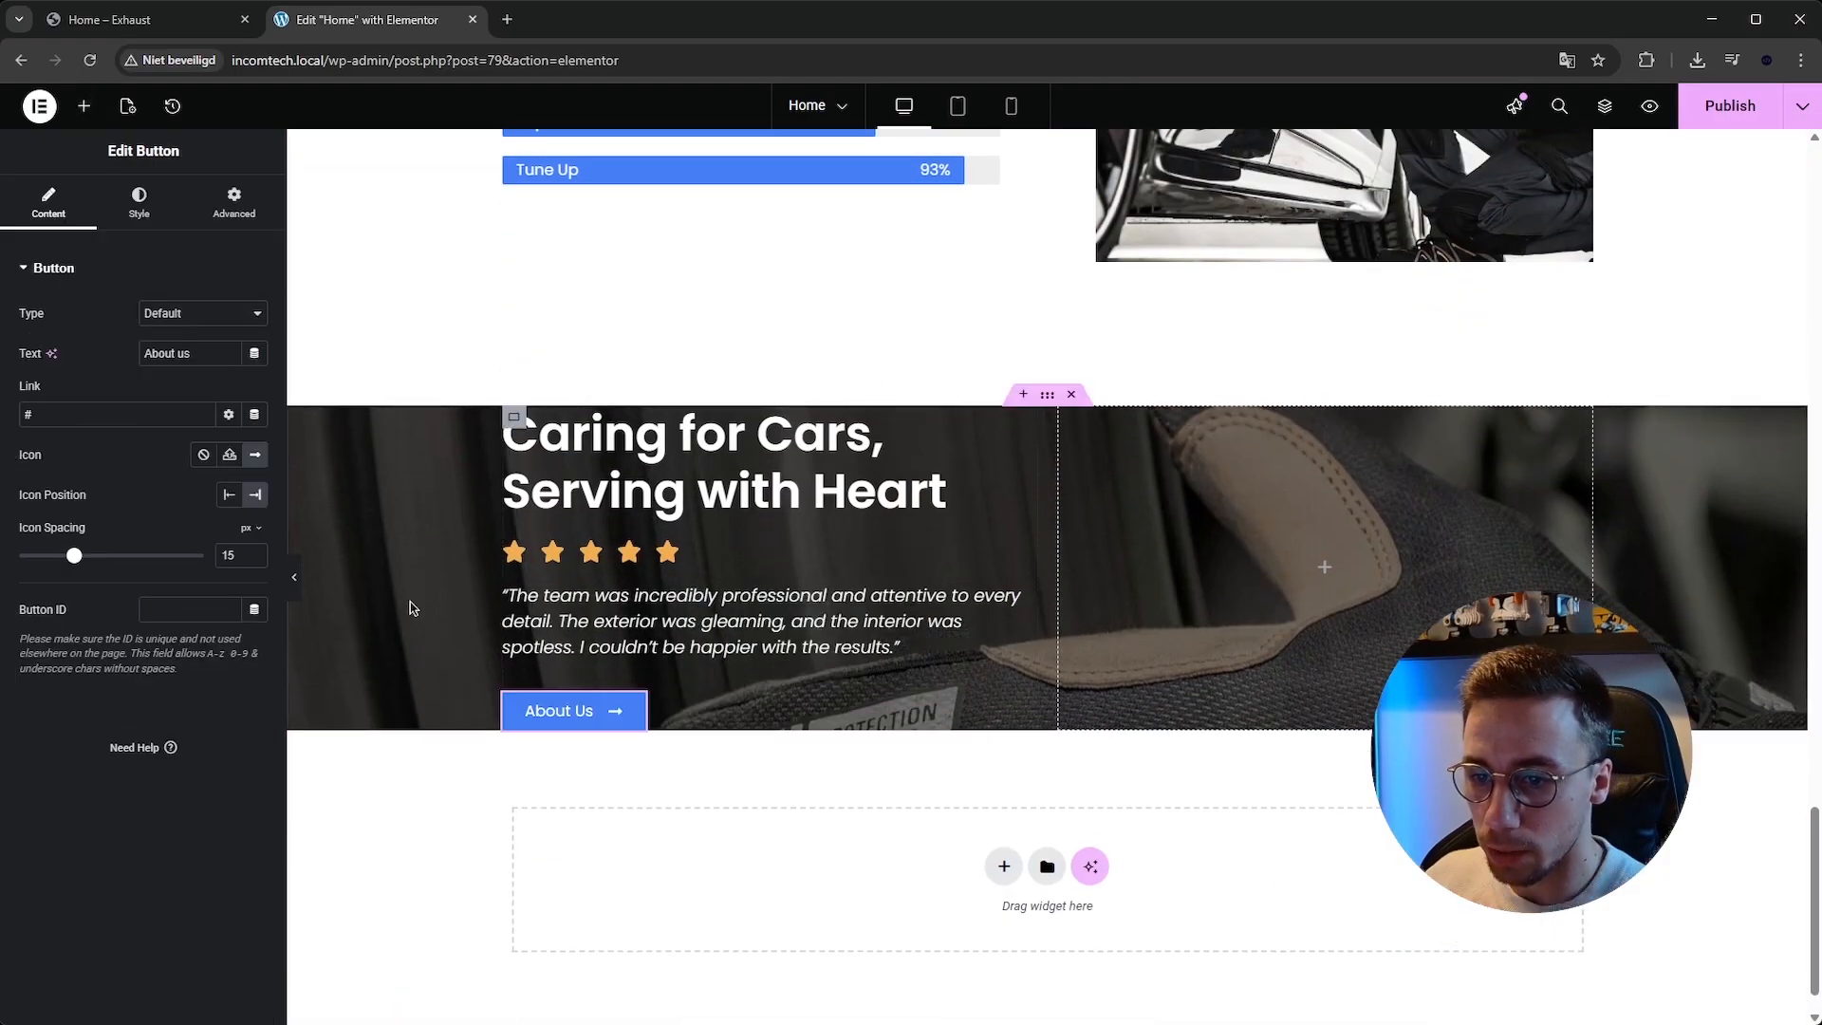
type("Read more")
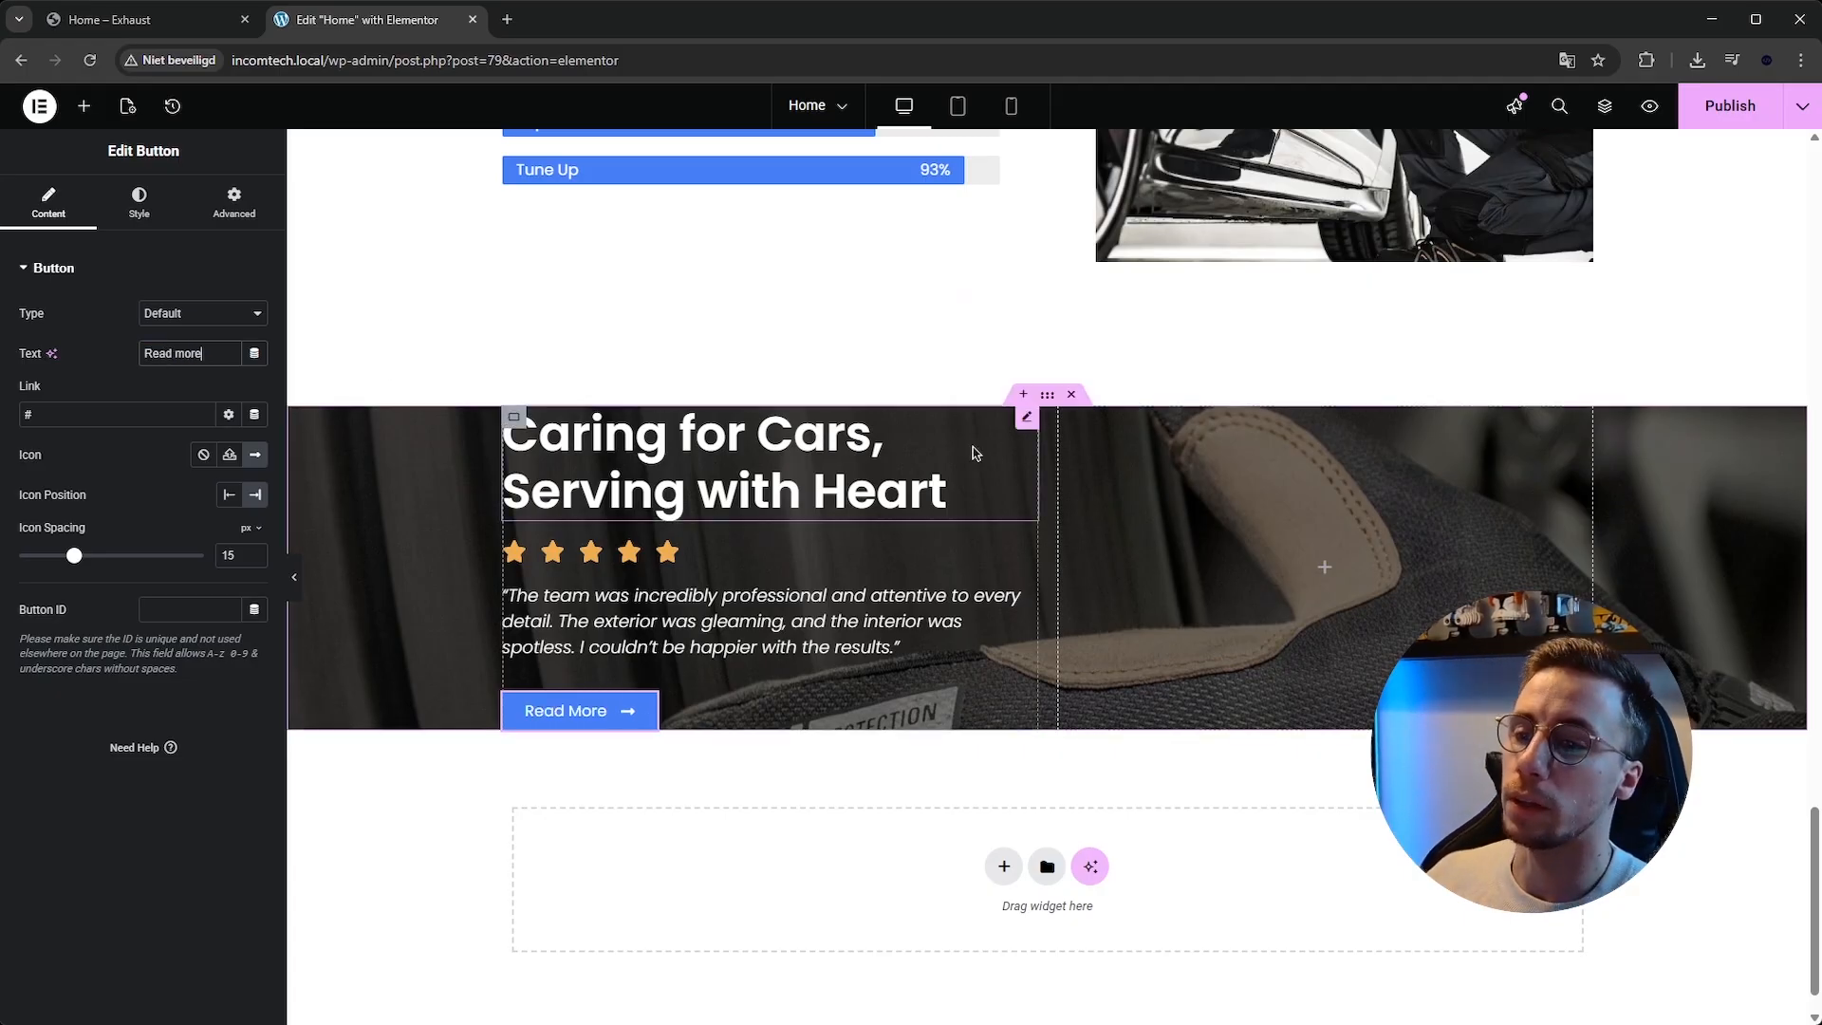
Set the testimonial section container's top and bottom padding to 150 px and save the page.
left_click(1046, 397)
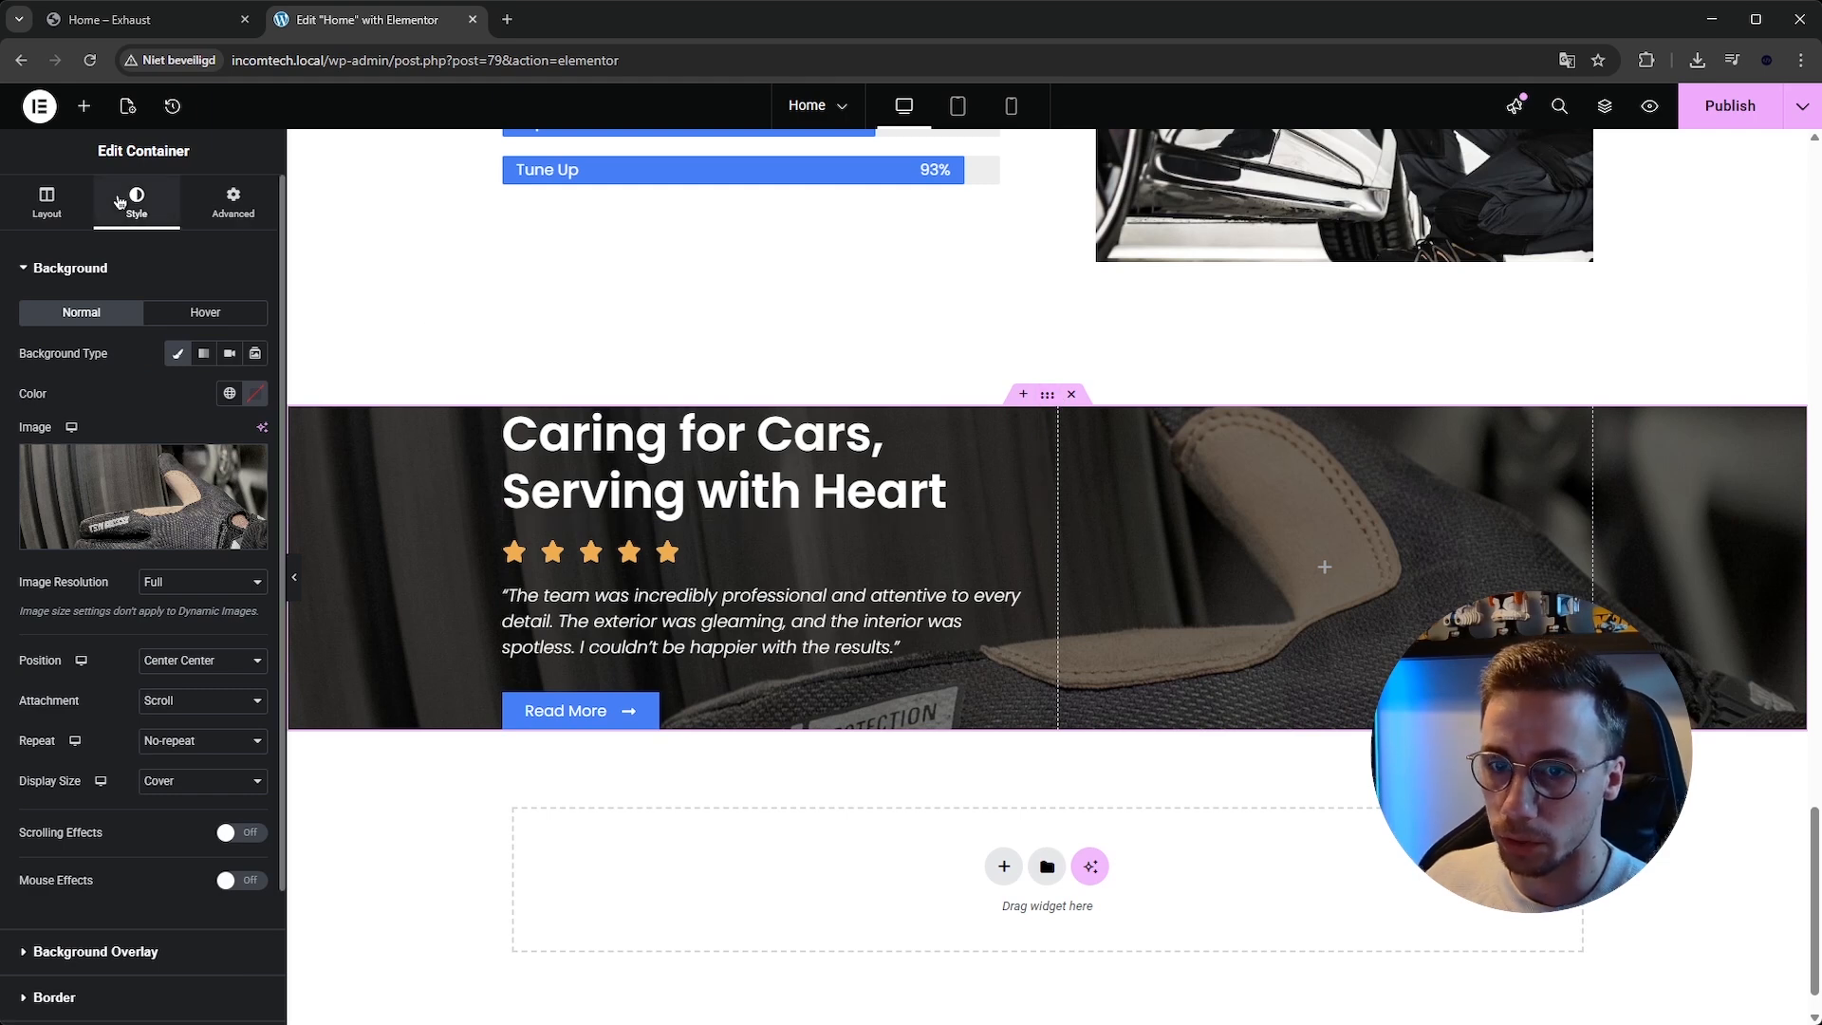
left_click(234, 204)
left_click(231, 411)
type("150")
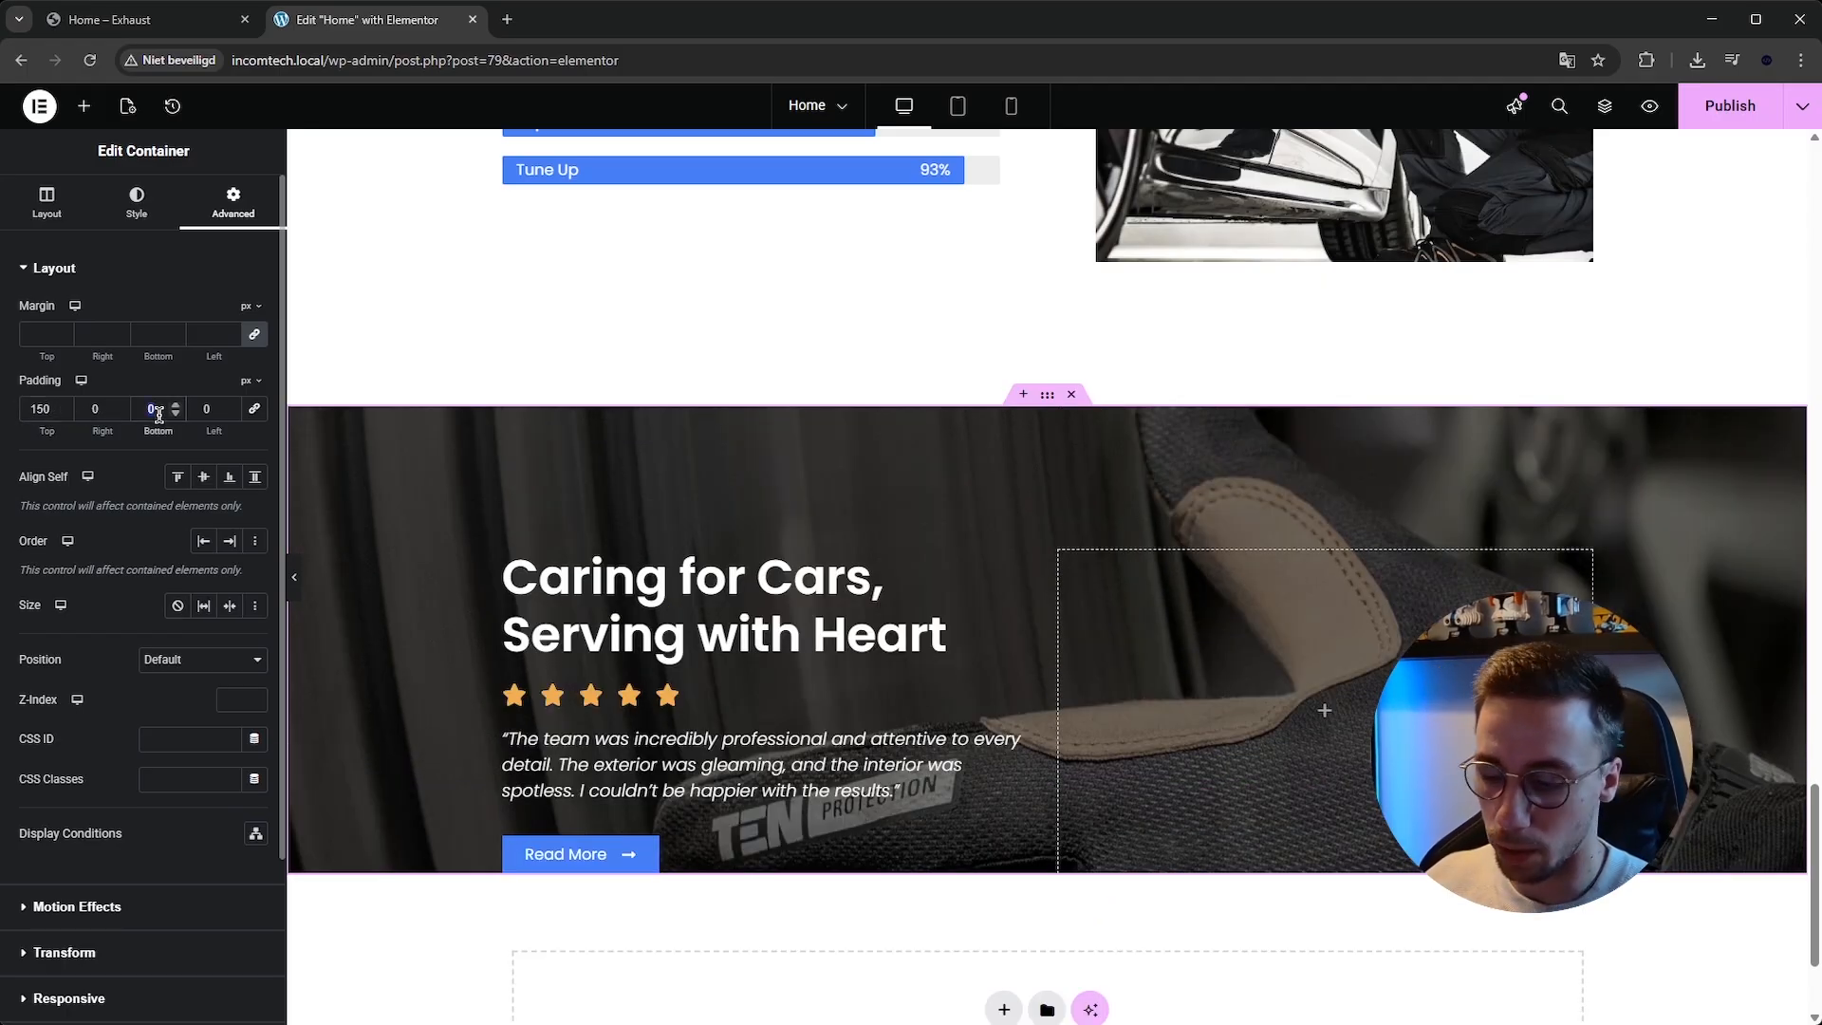
type("150")
key("ctrl+s")
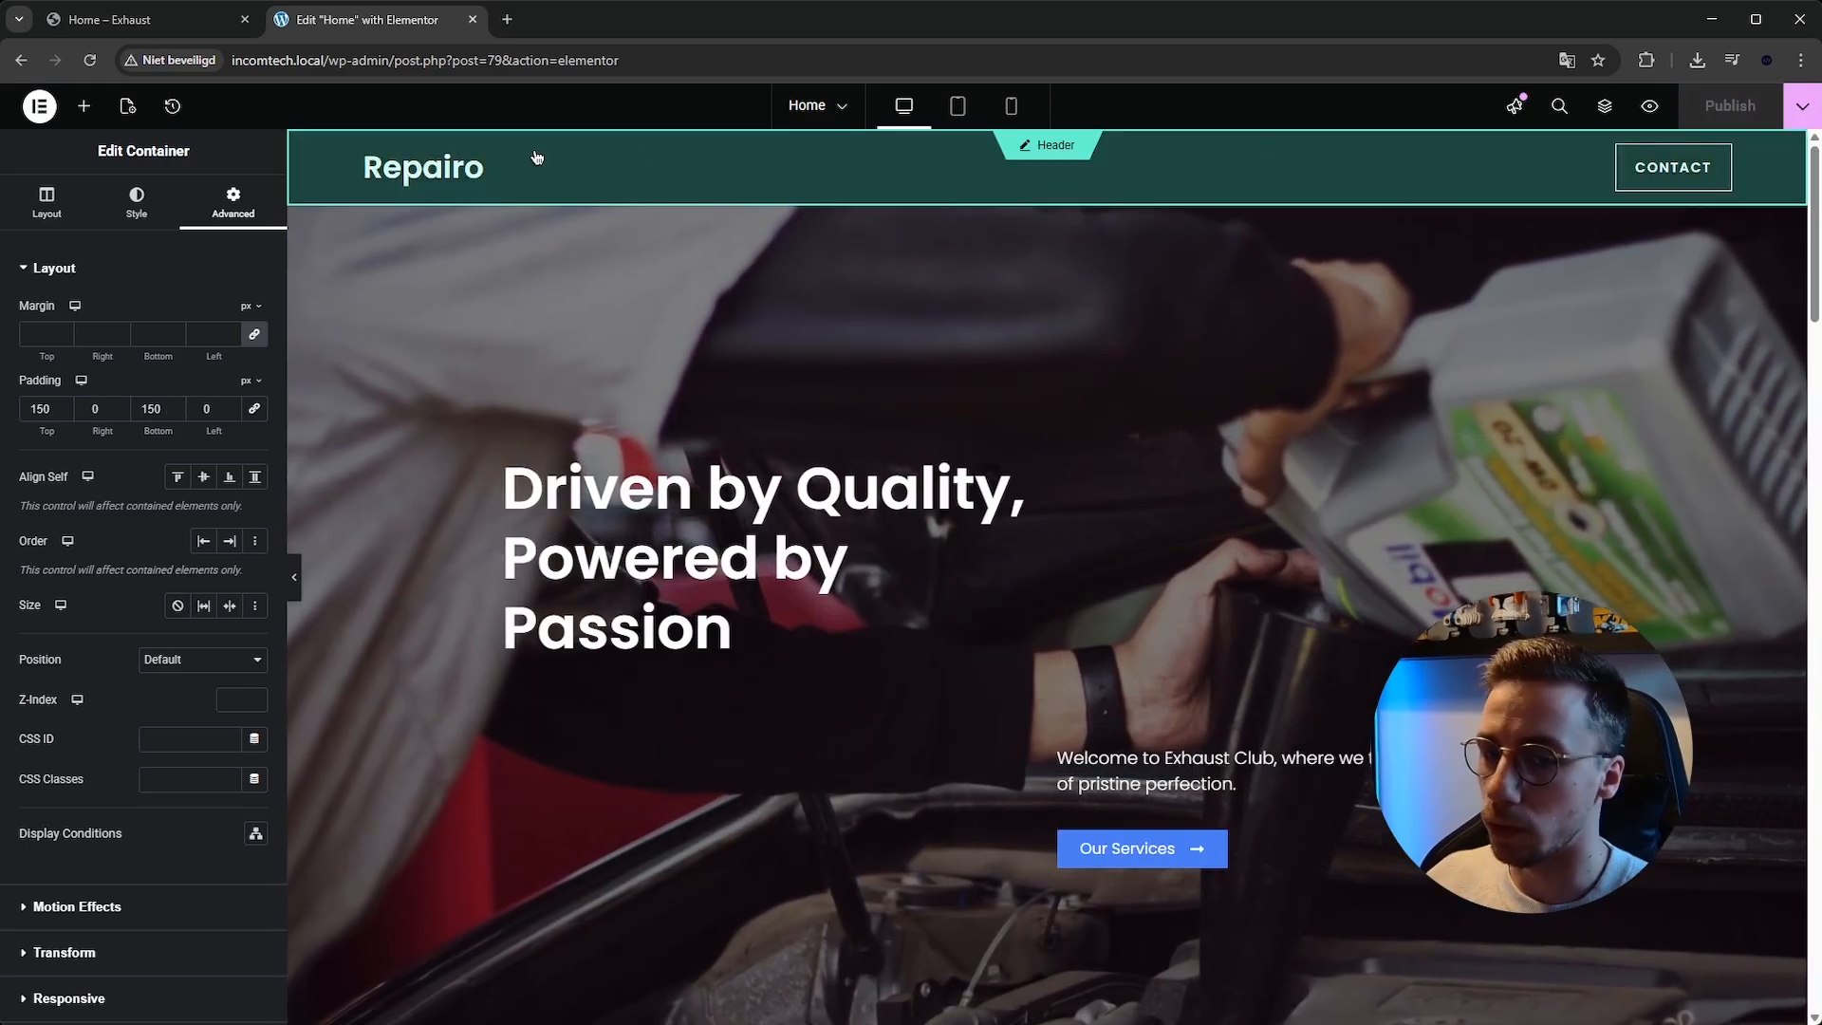
Open the live home page and scroll through its sections.
left_click(1802, 106)
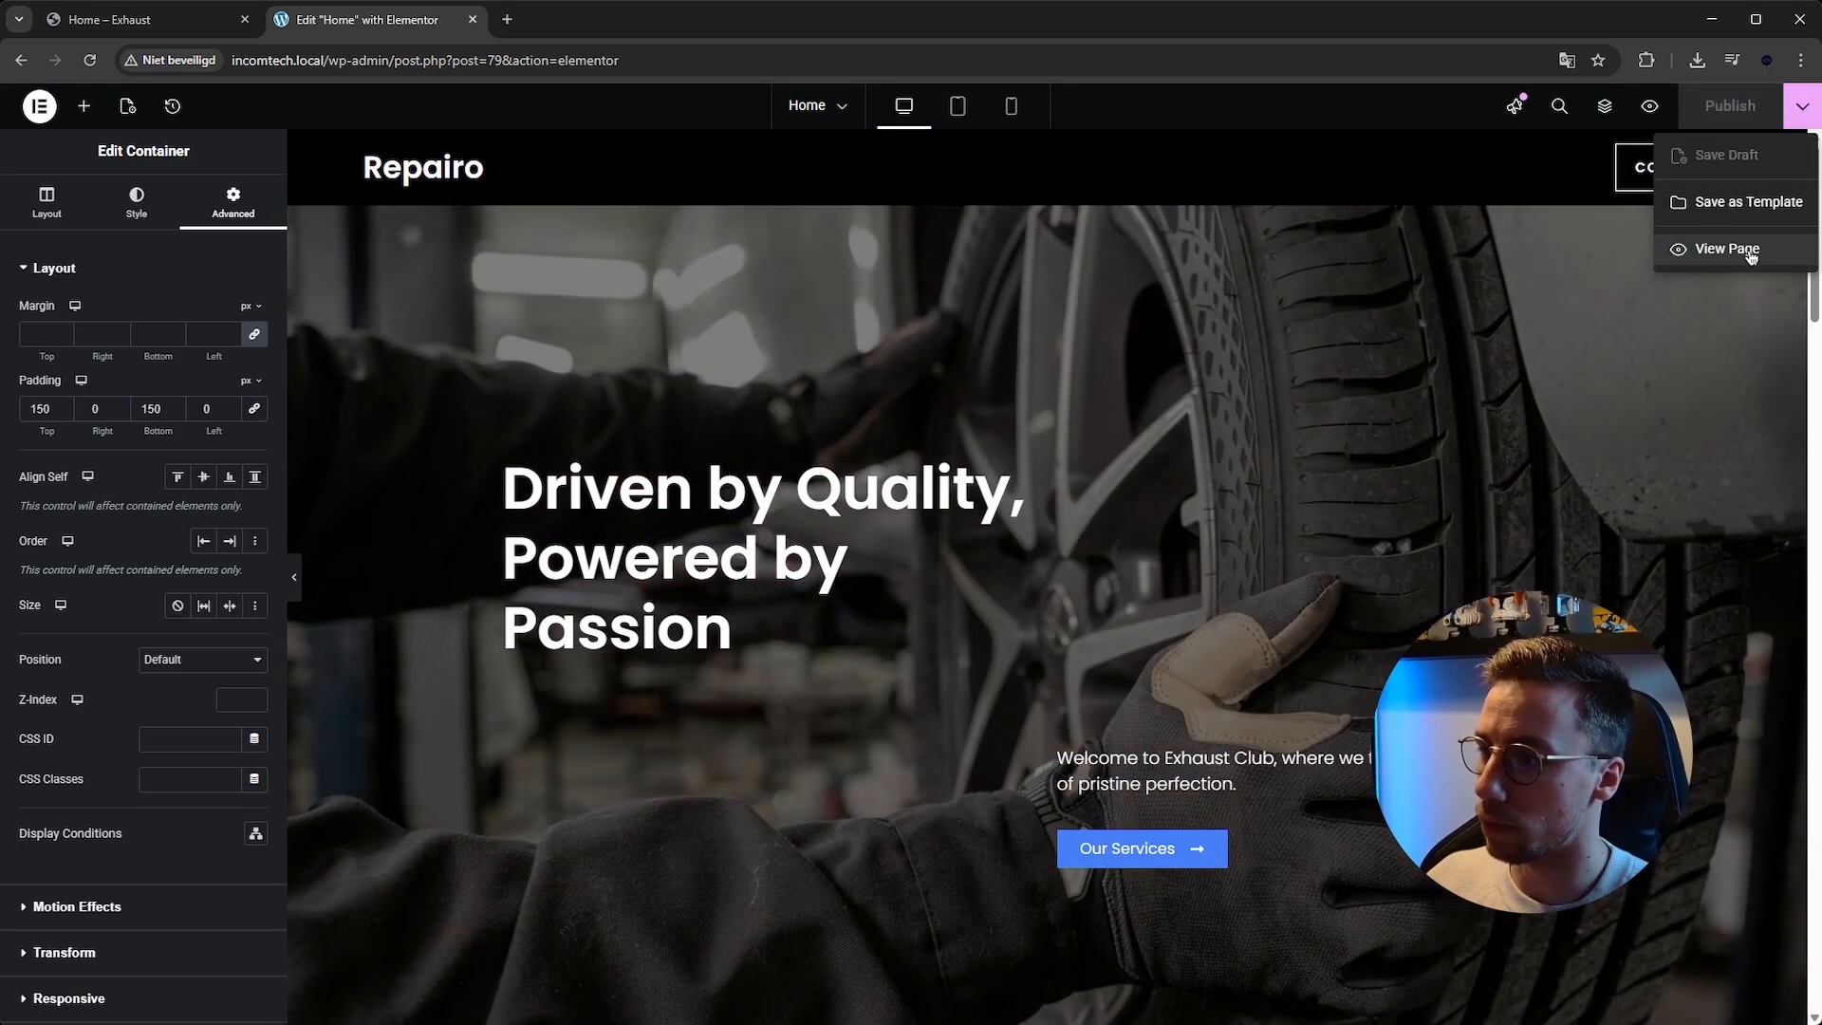
left_click(1750, 252)
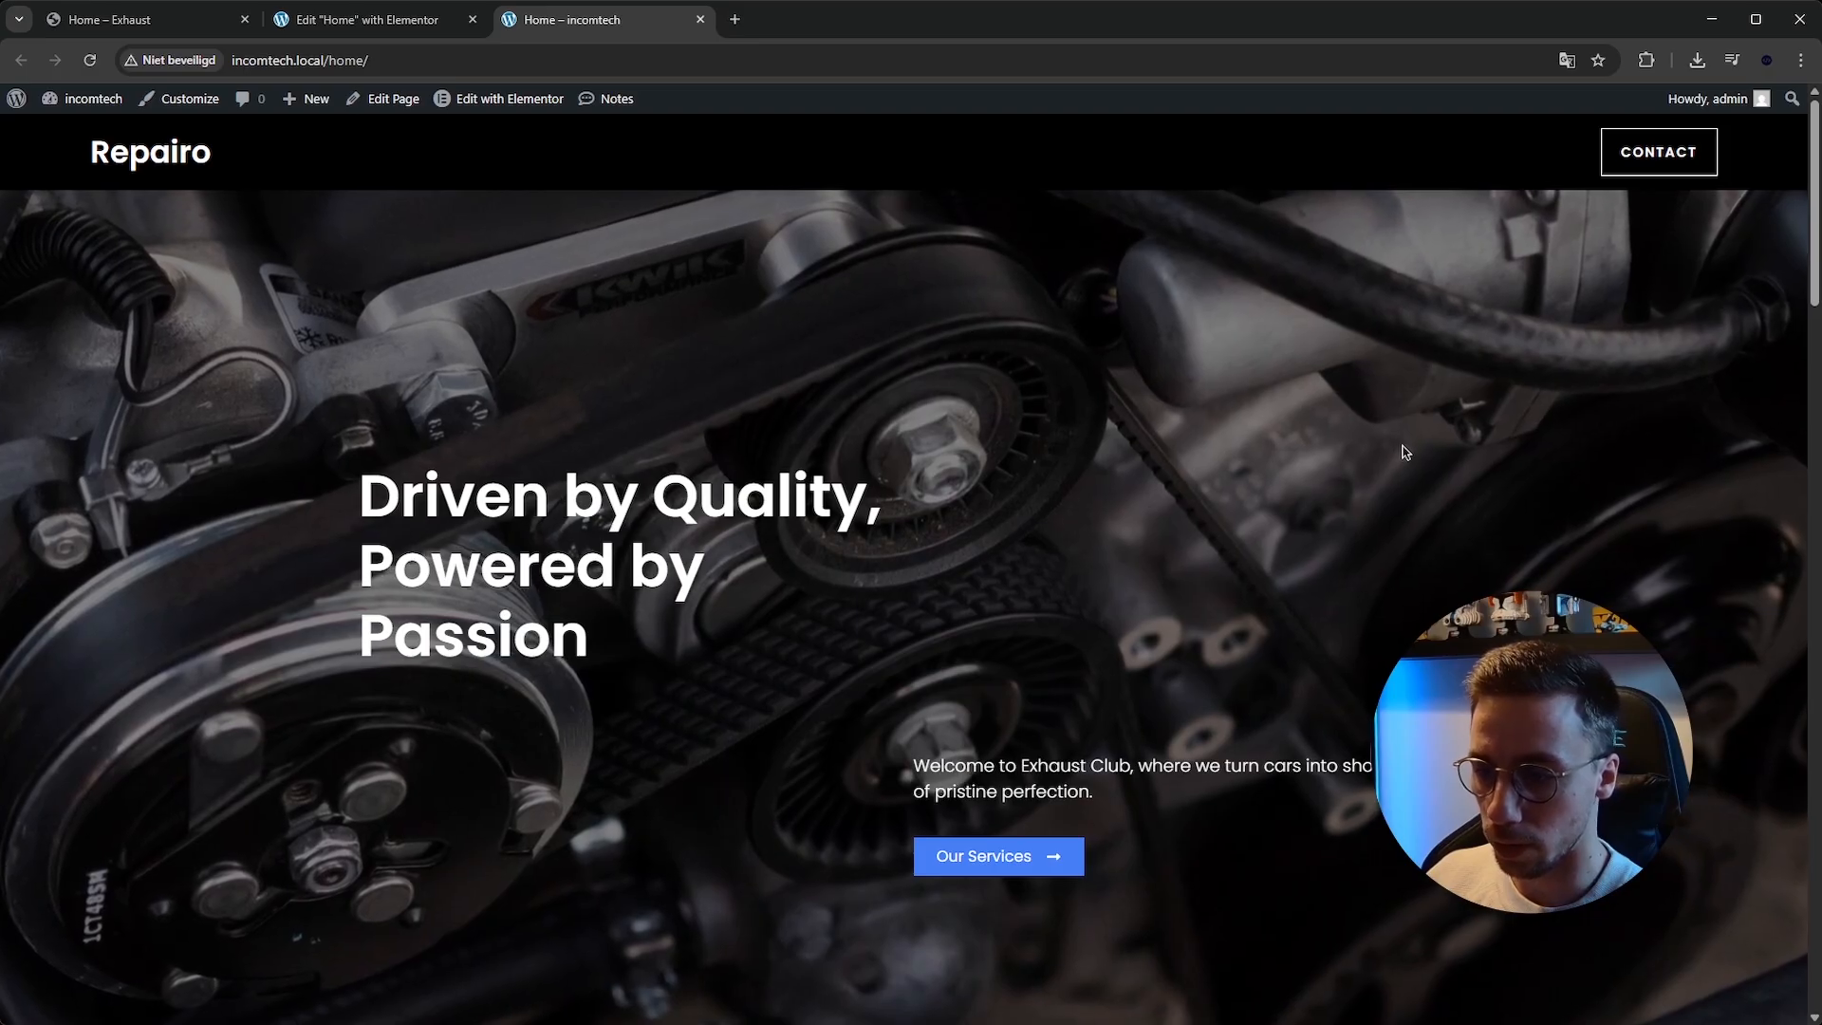
scroll(1685, 380, "down", 4)
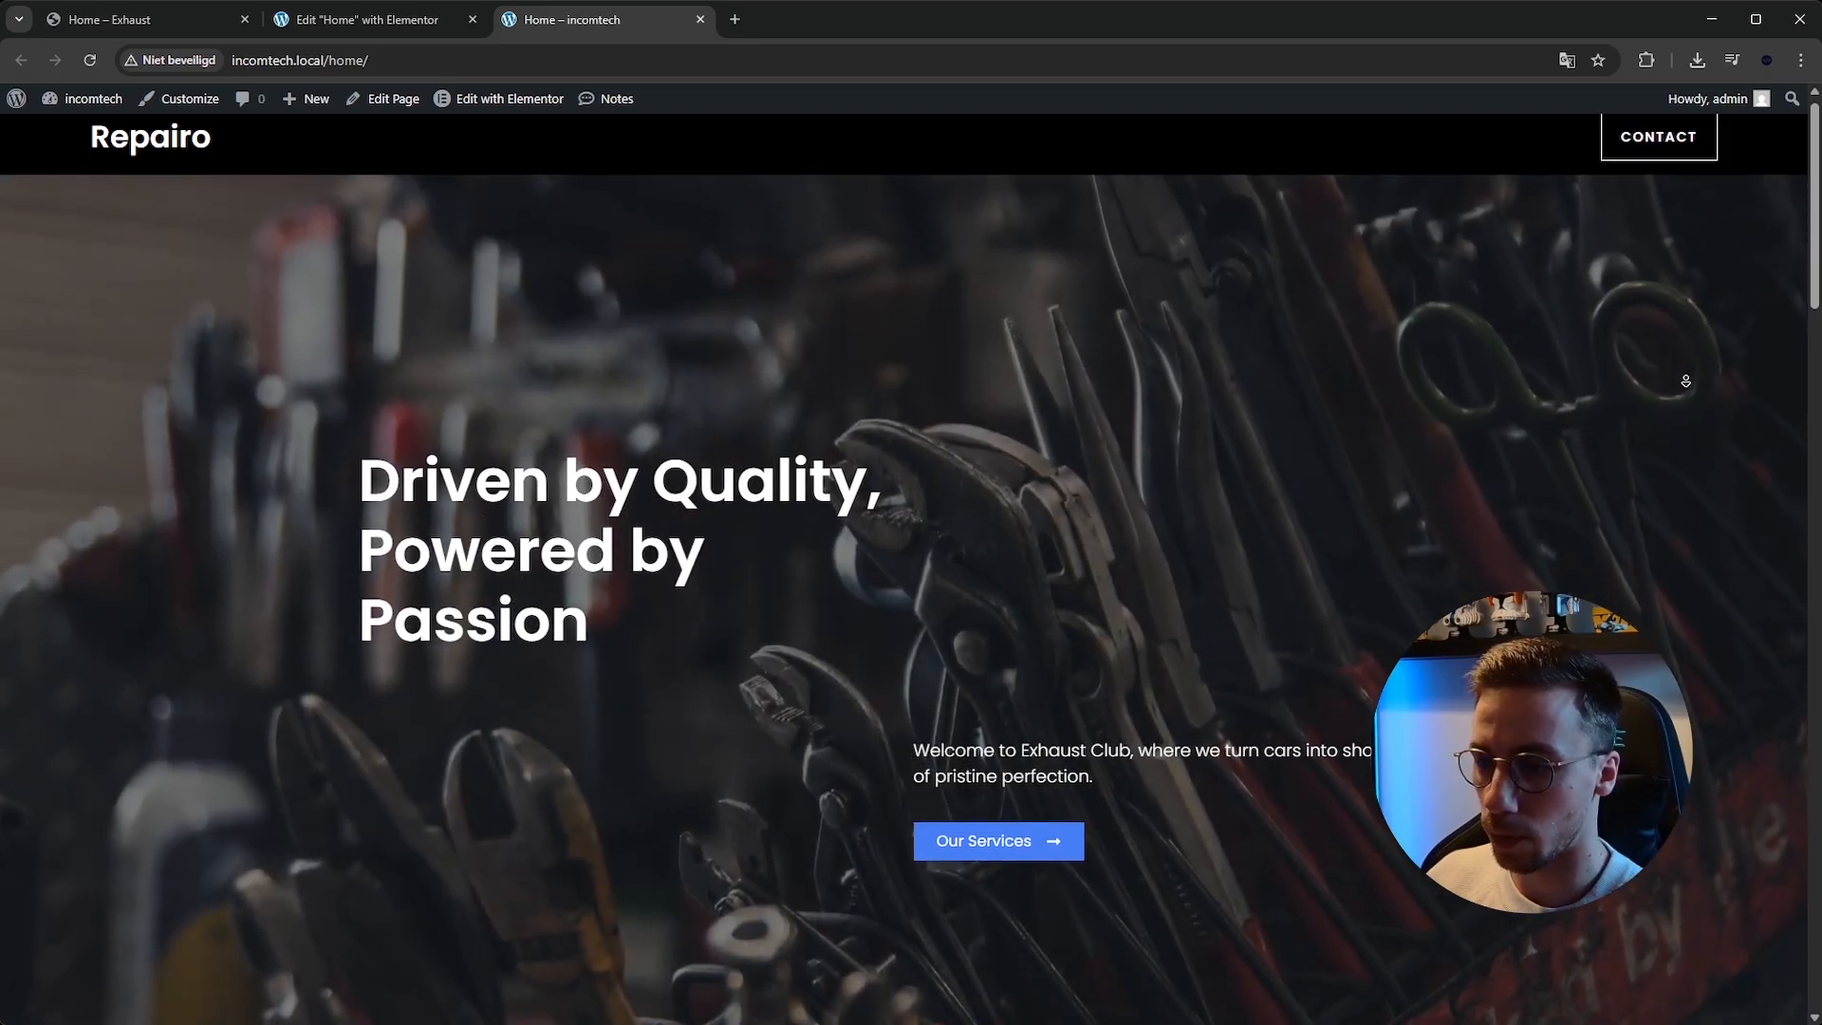
scroll(1683, 409, "down", 6)
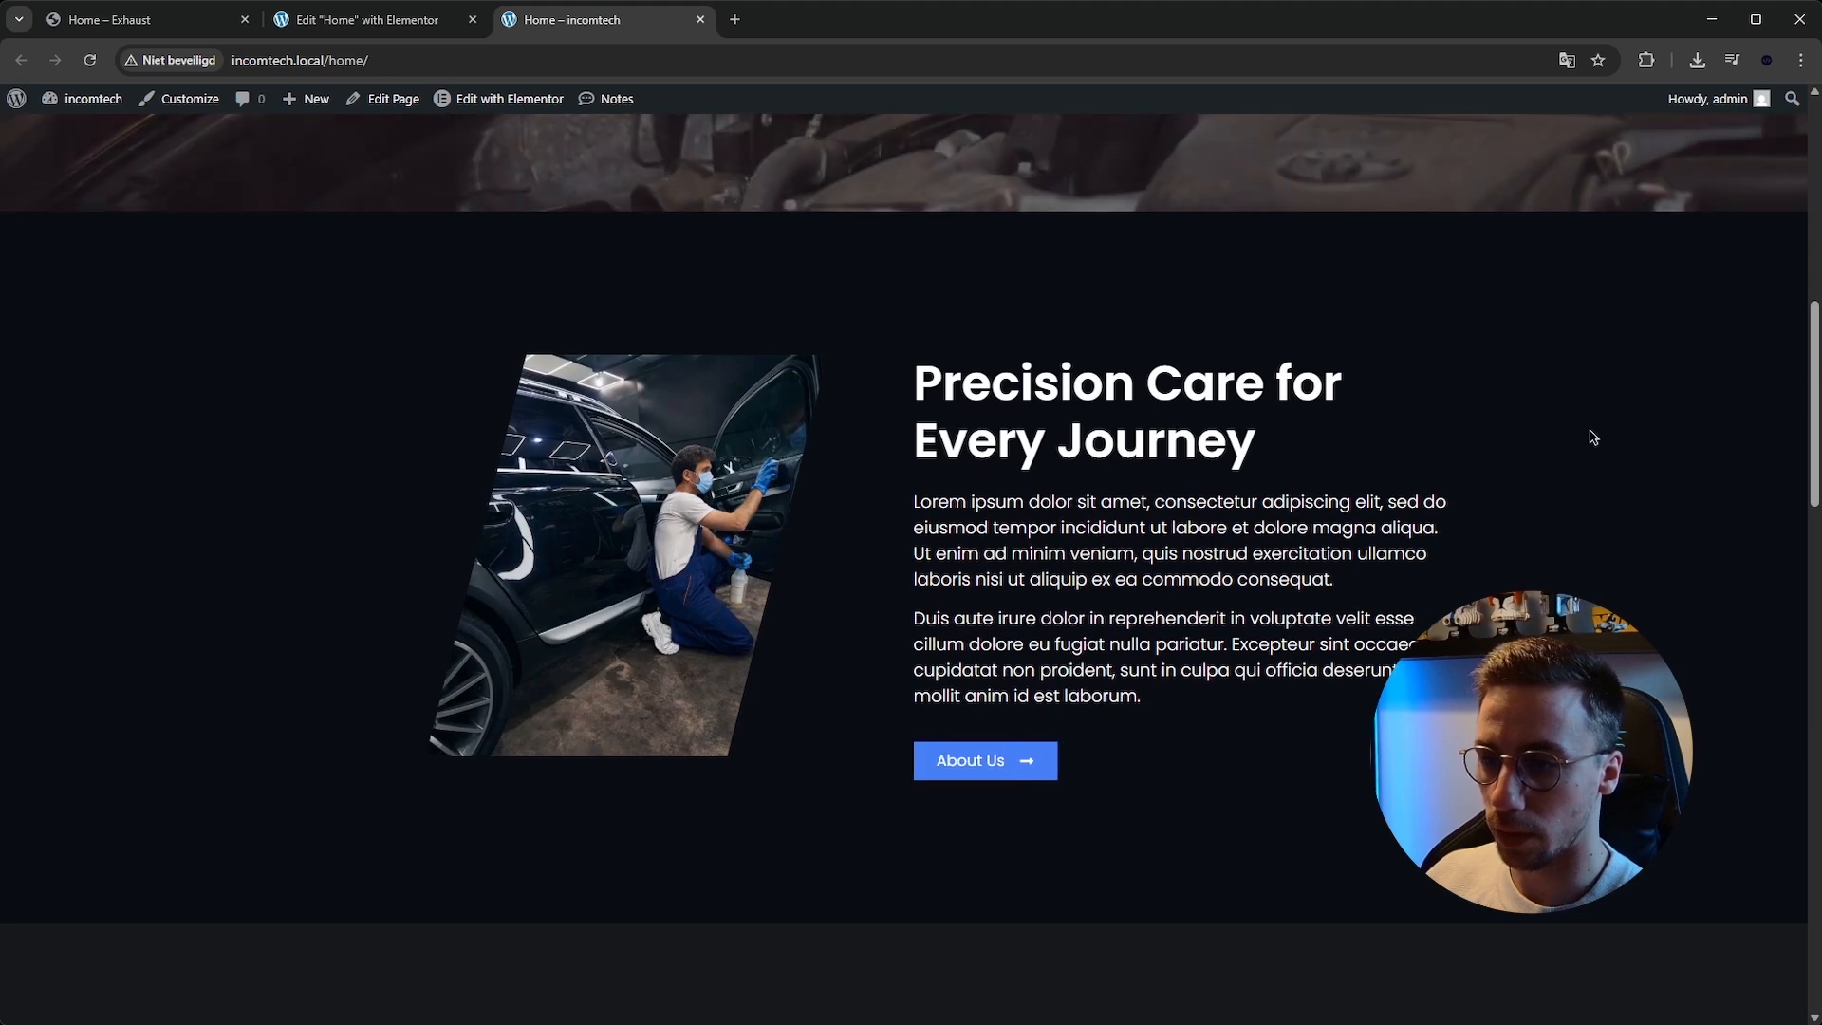
scroll(1574, 474, "down", 2)
scroll(1572, 499, "down", 6)
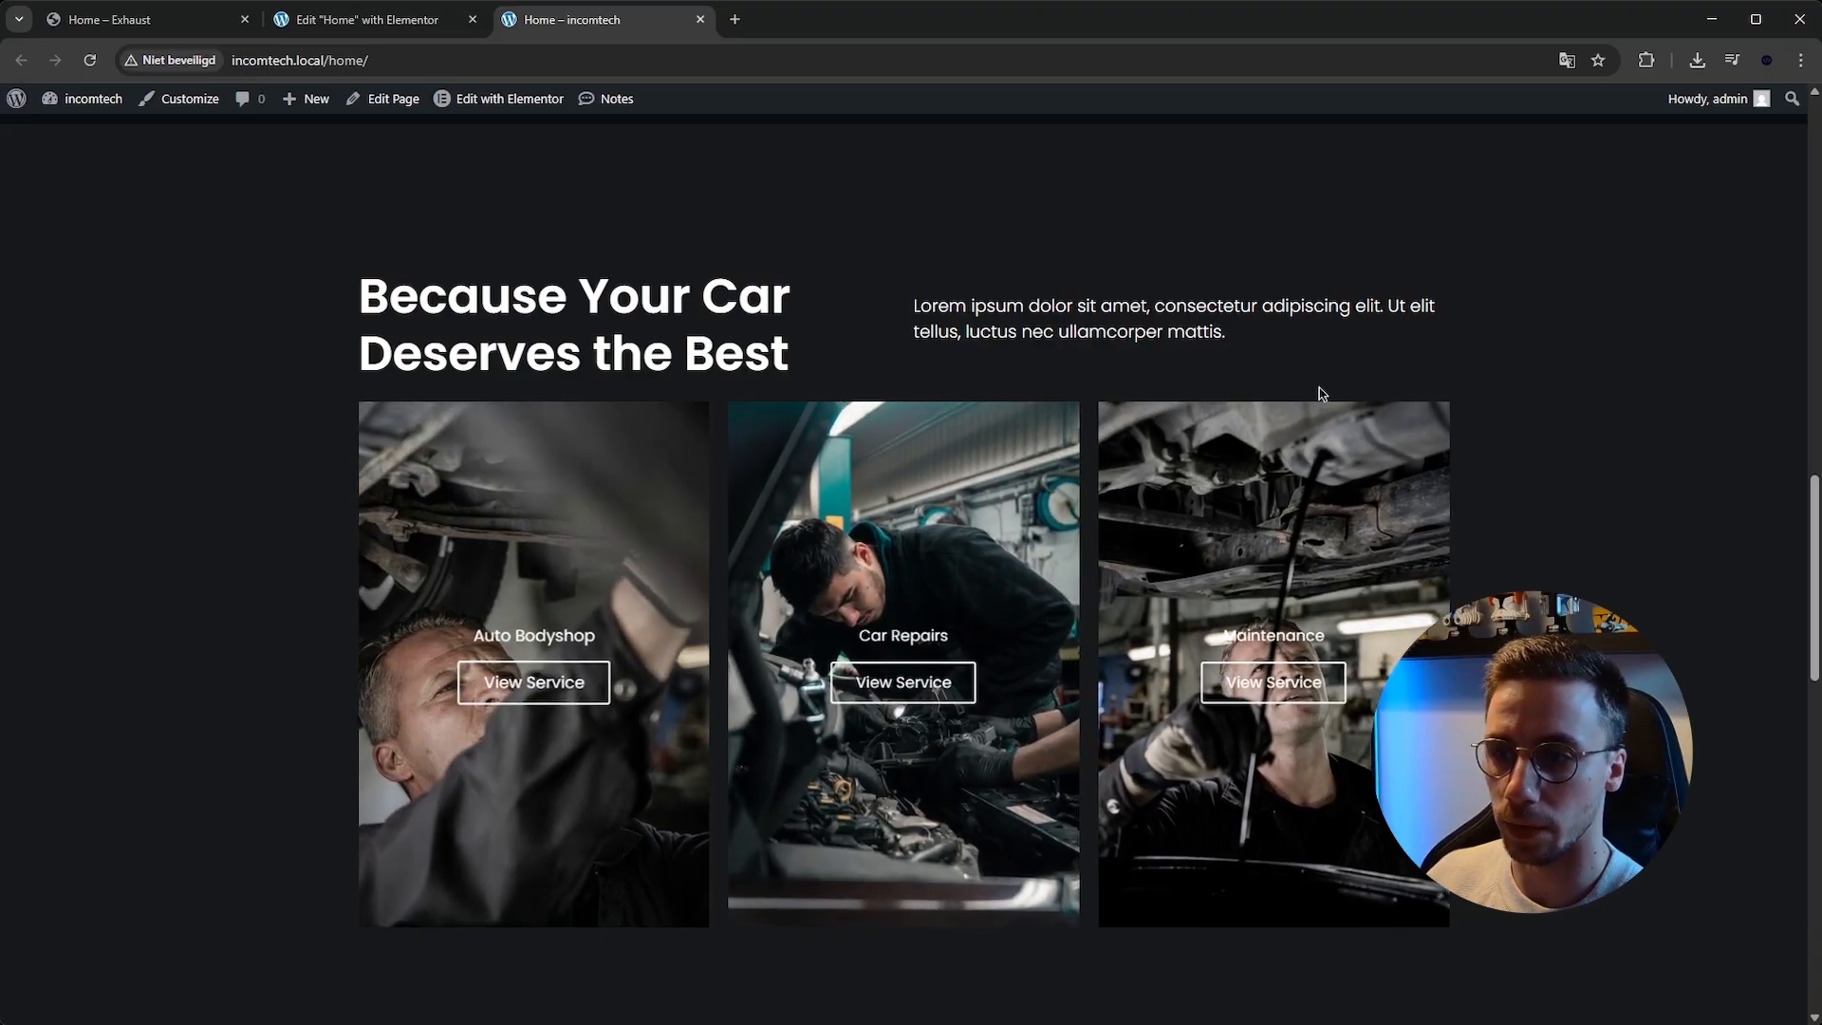
scroll(1629, 282, "down", 8)
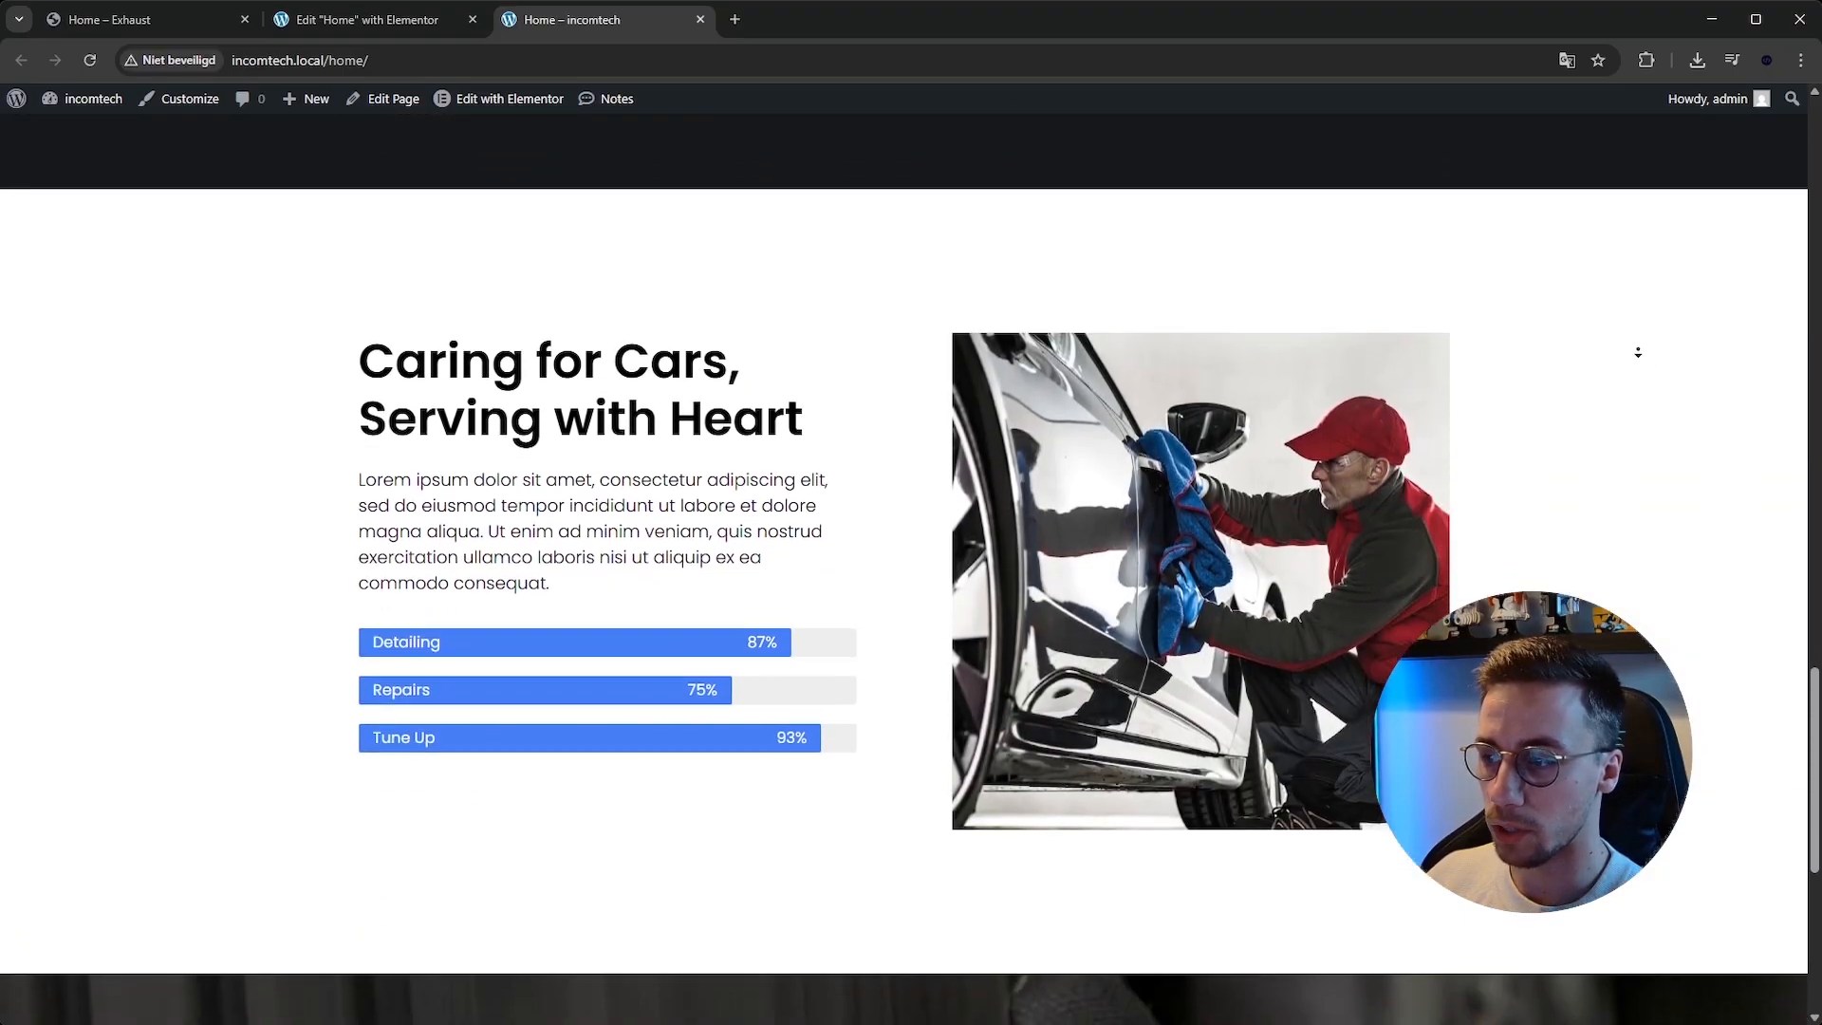
scroll(1634, 338, "down", 6)
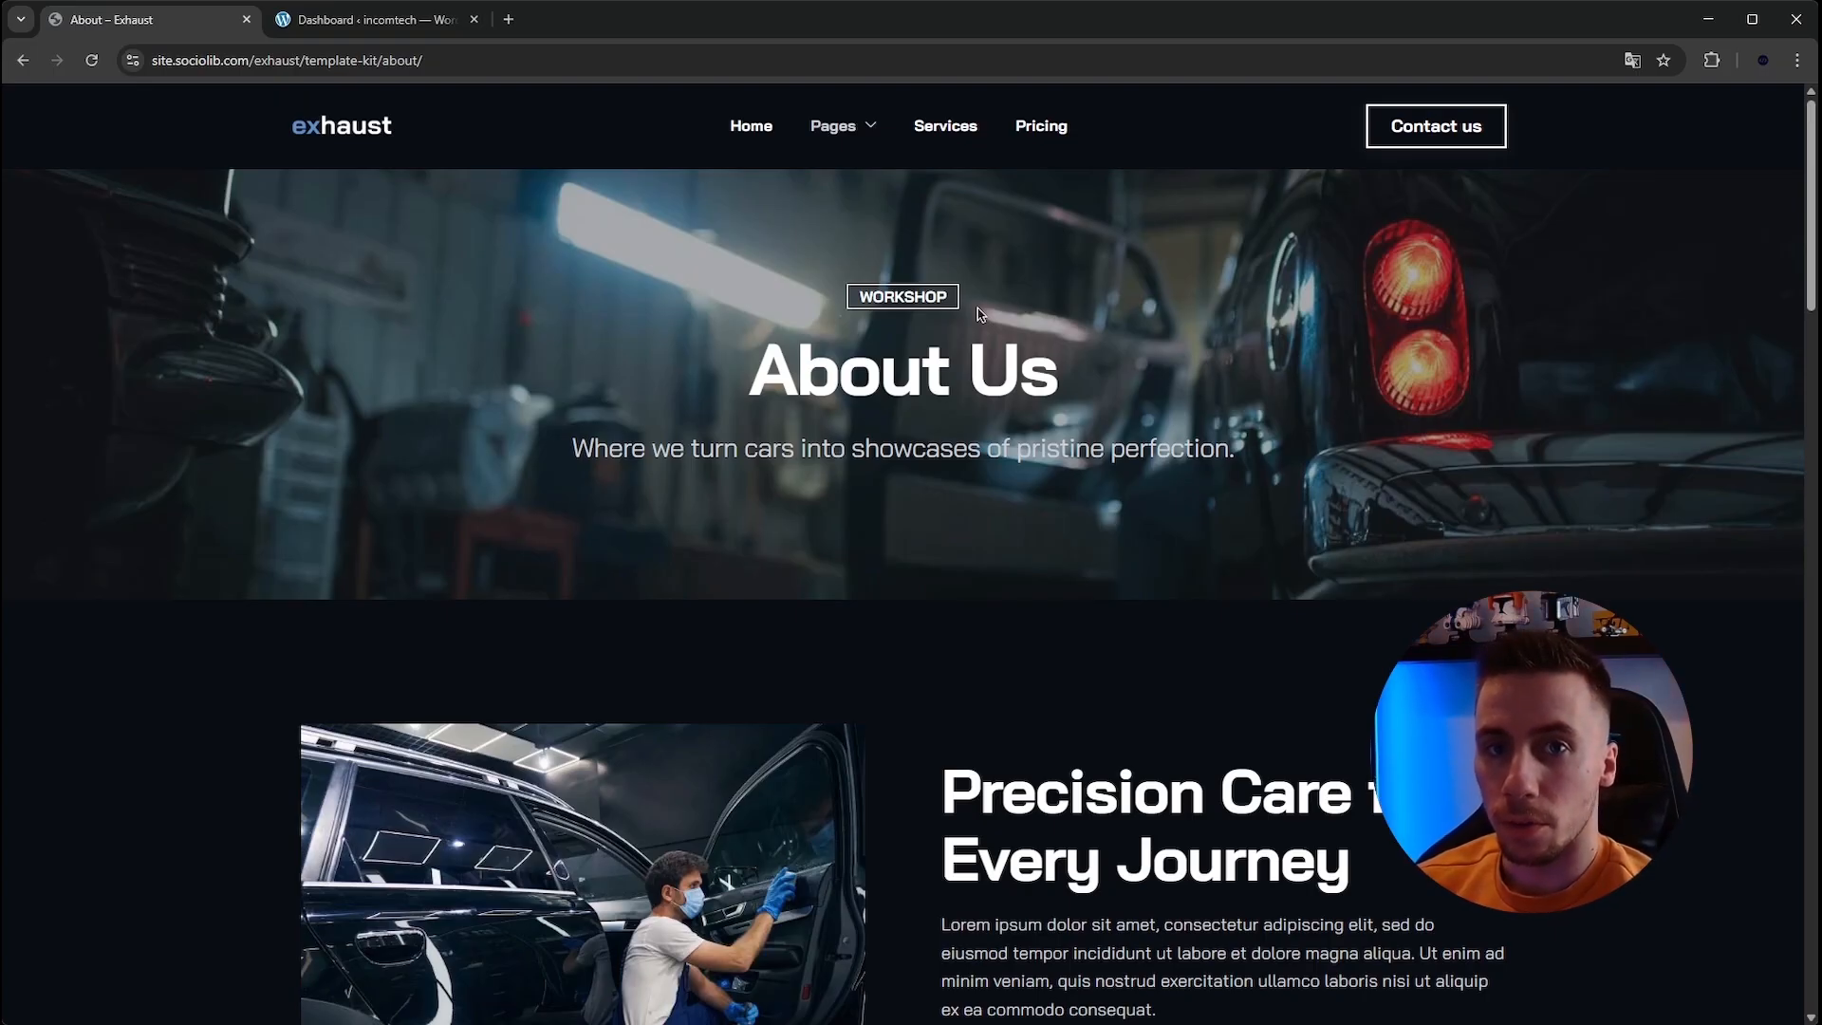
Scroll through the reference template's About Us page.
mouse_move(827, 147)
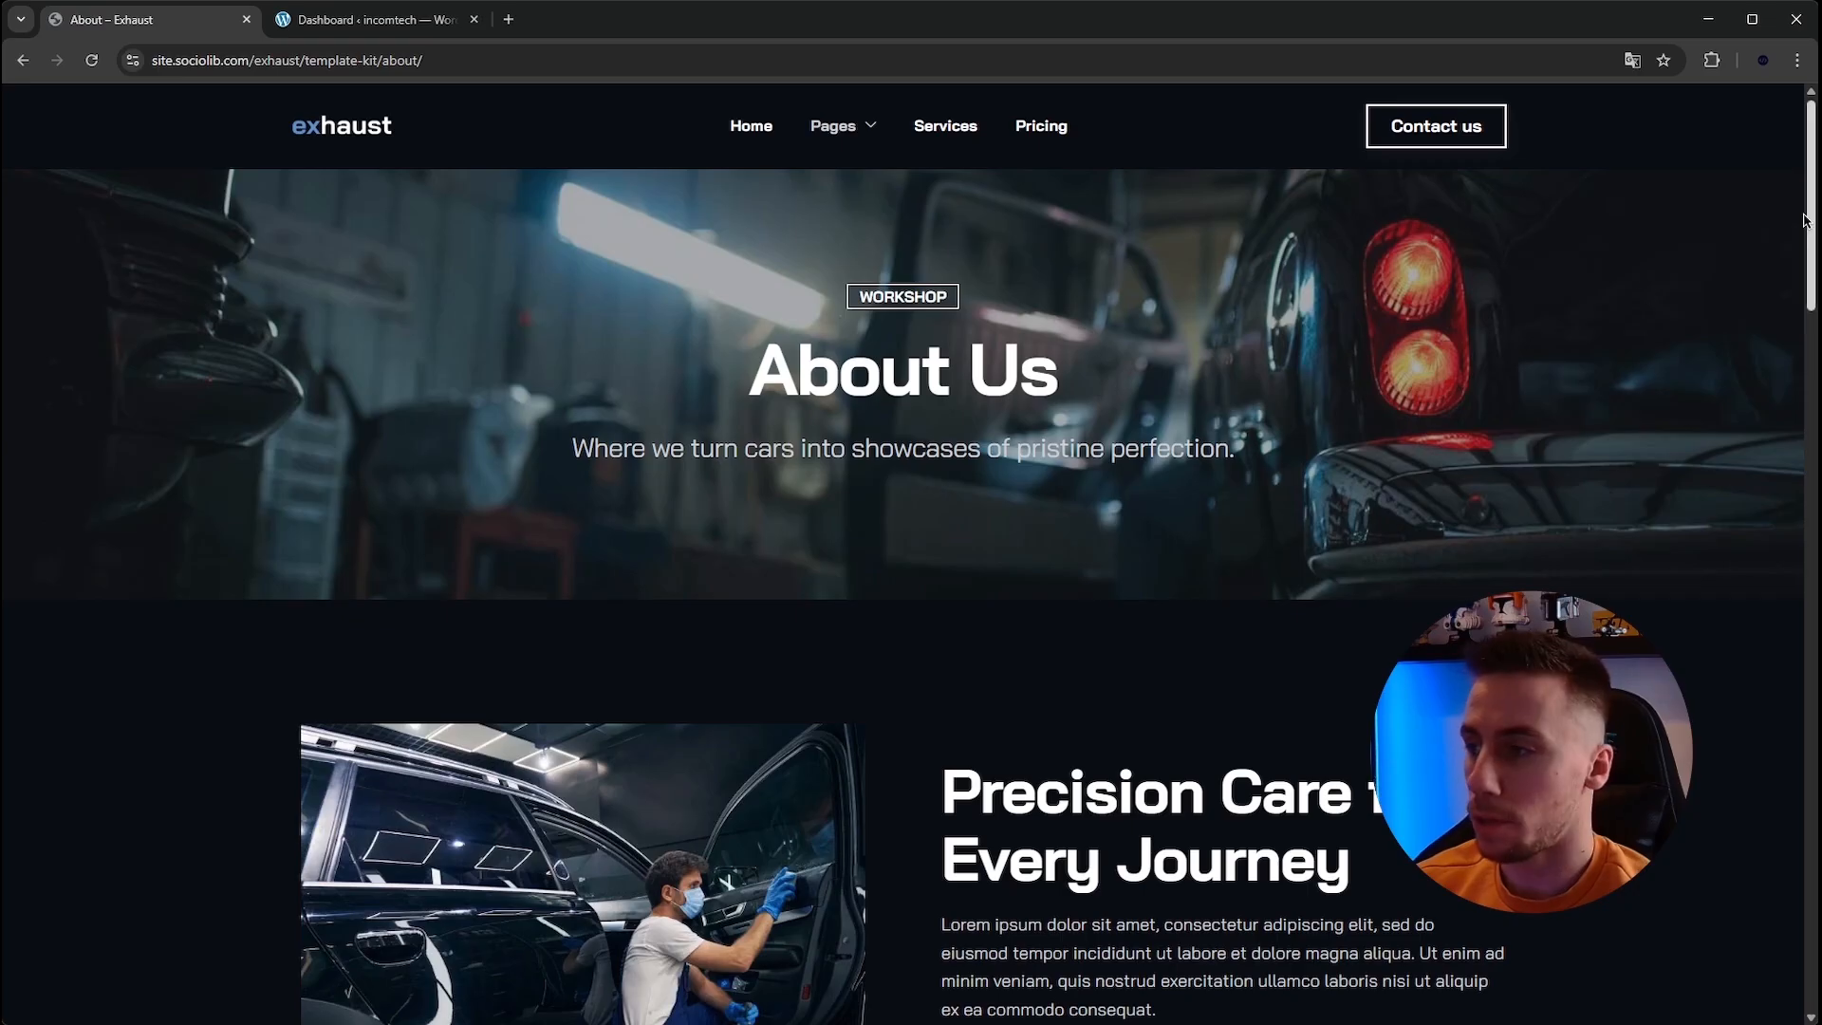
left_click_drag(1812, 152, 1782, 618)
scroll(1786, 677, "down", 10)
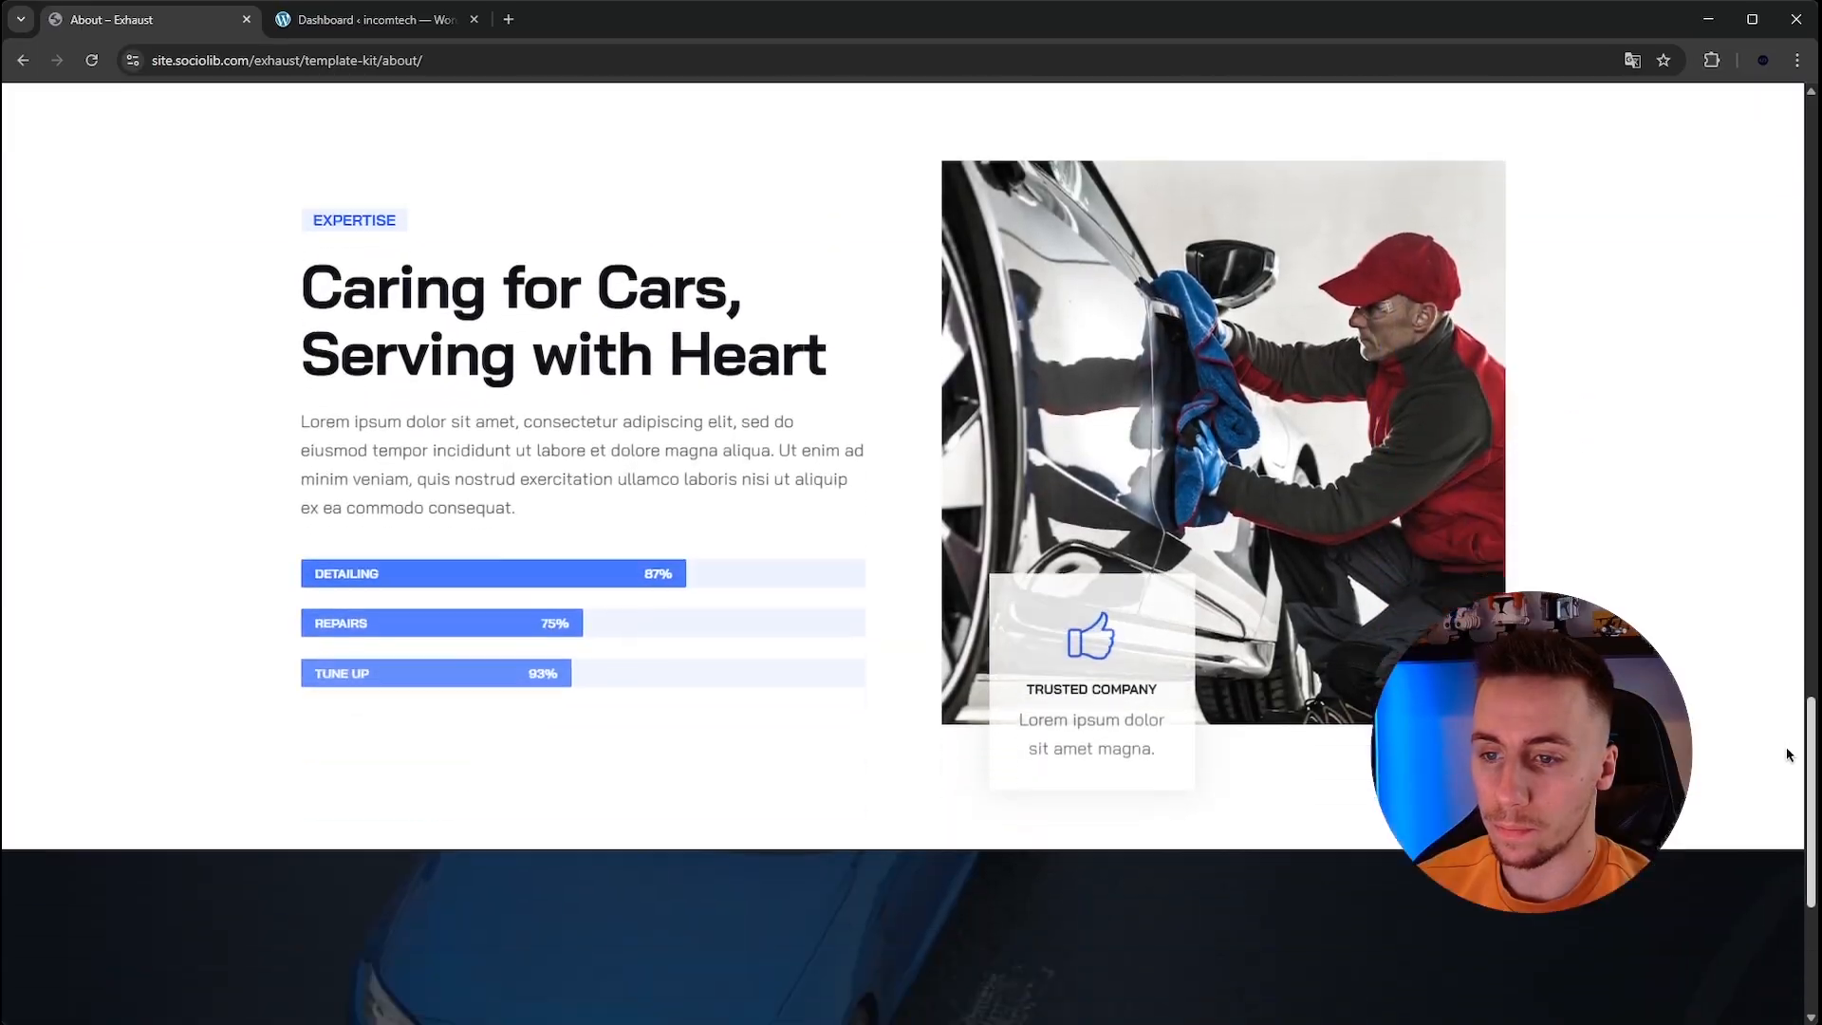
scroll(1786, 677, "up", 15)
scroll(1242, 162, "up", 15)
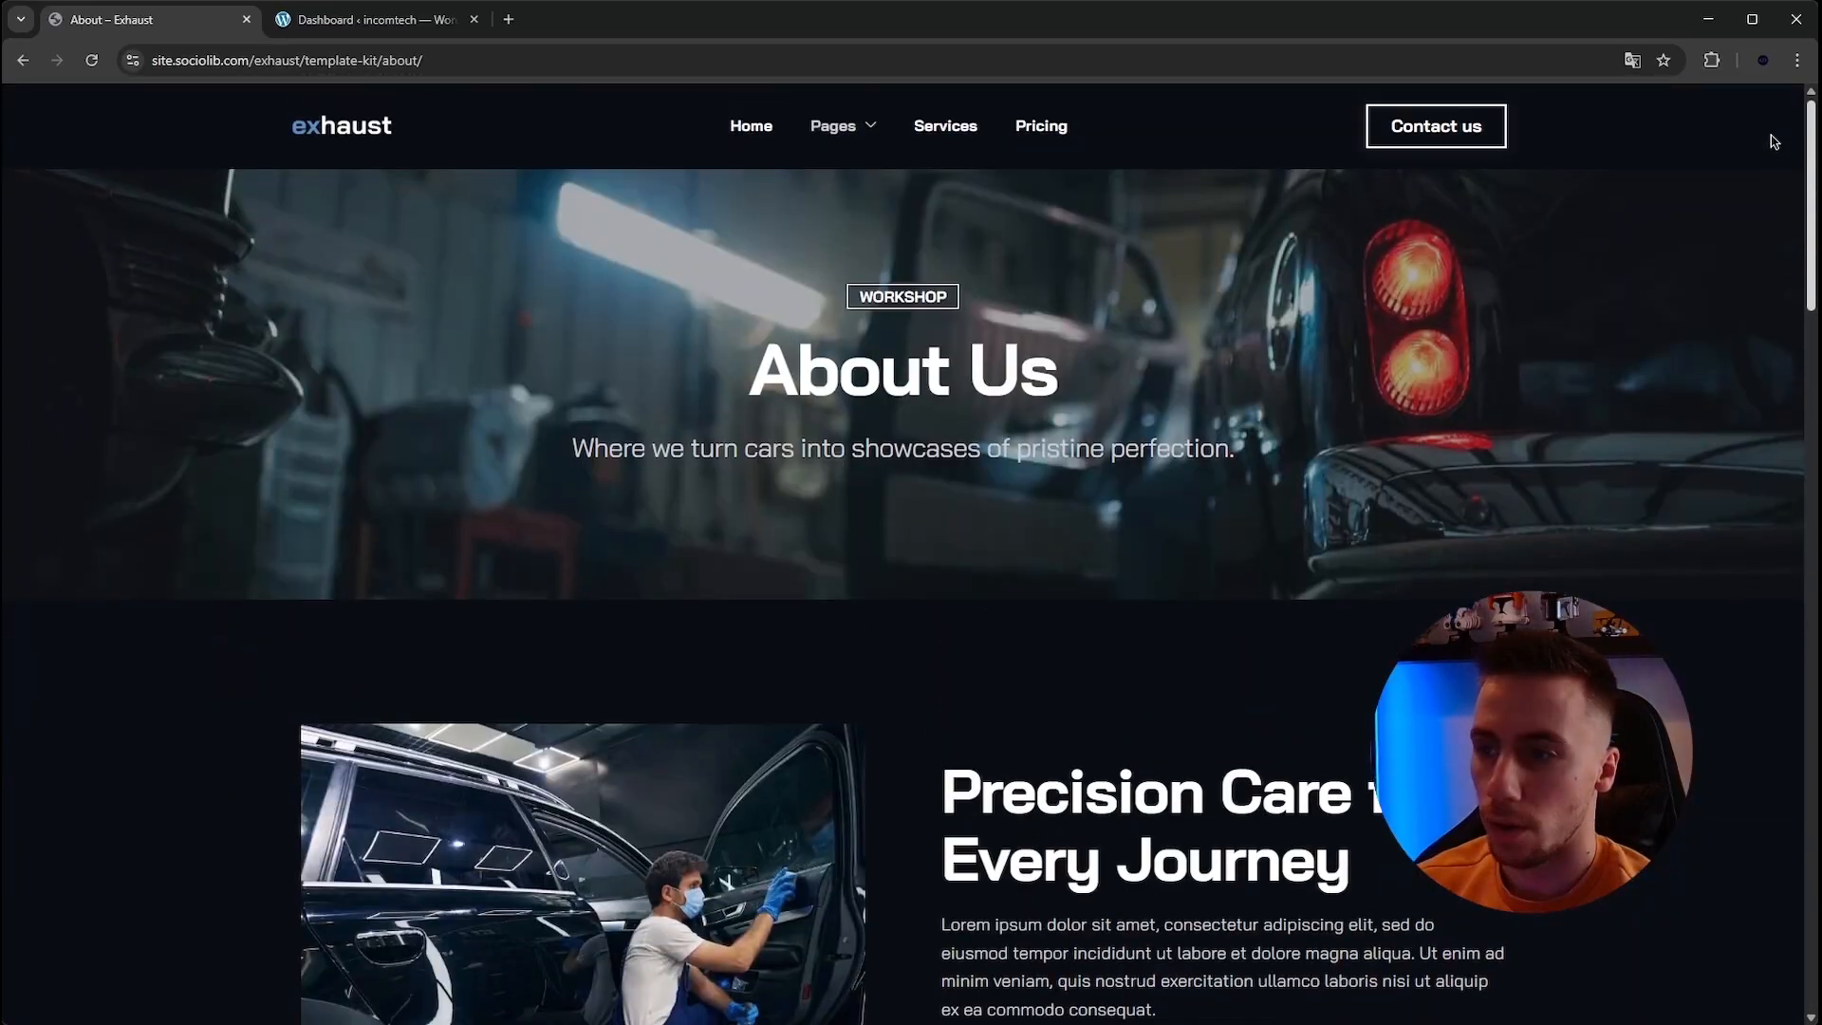
Scroll through the reference template's Contact page.
mouse_move(842, 134)
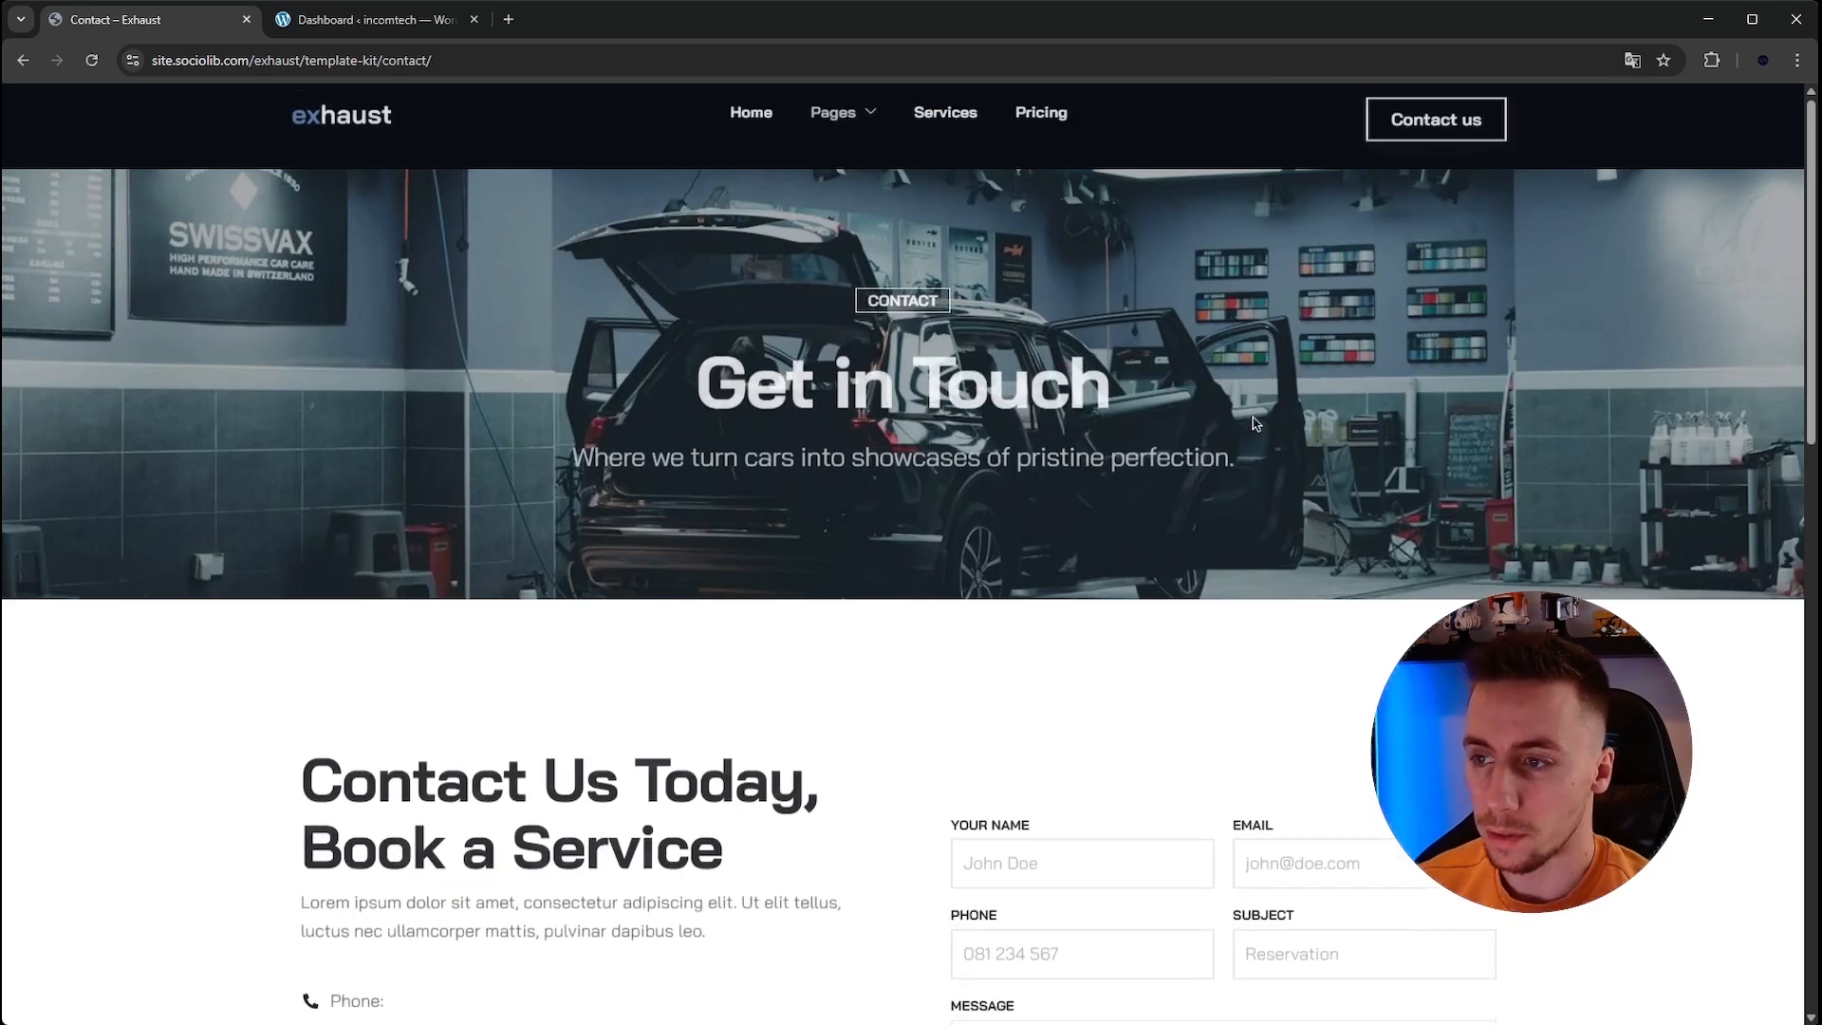
scroll(1793, 344, "down", 4)
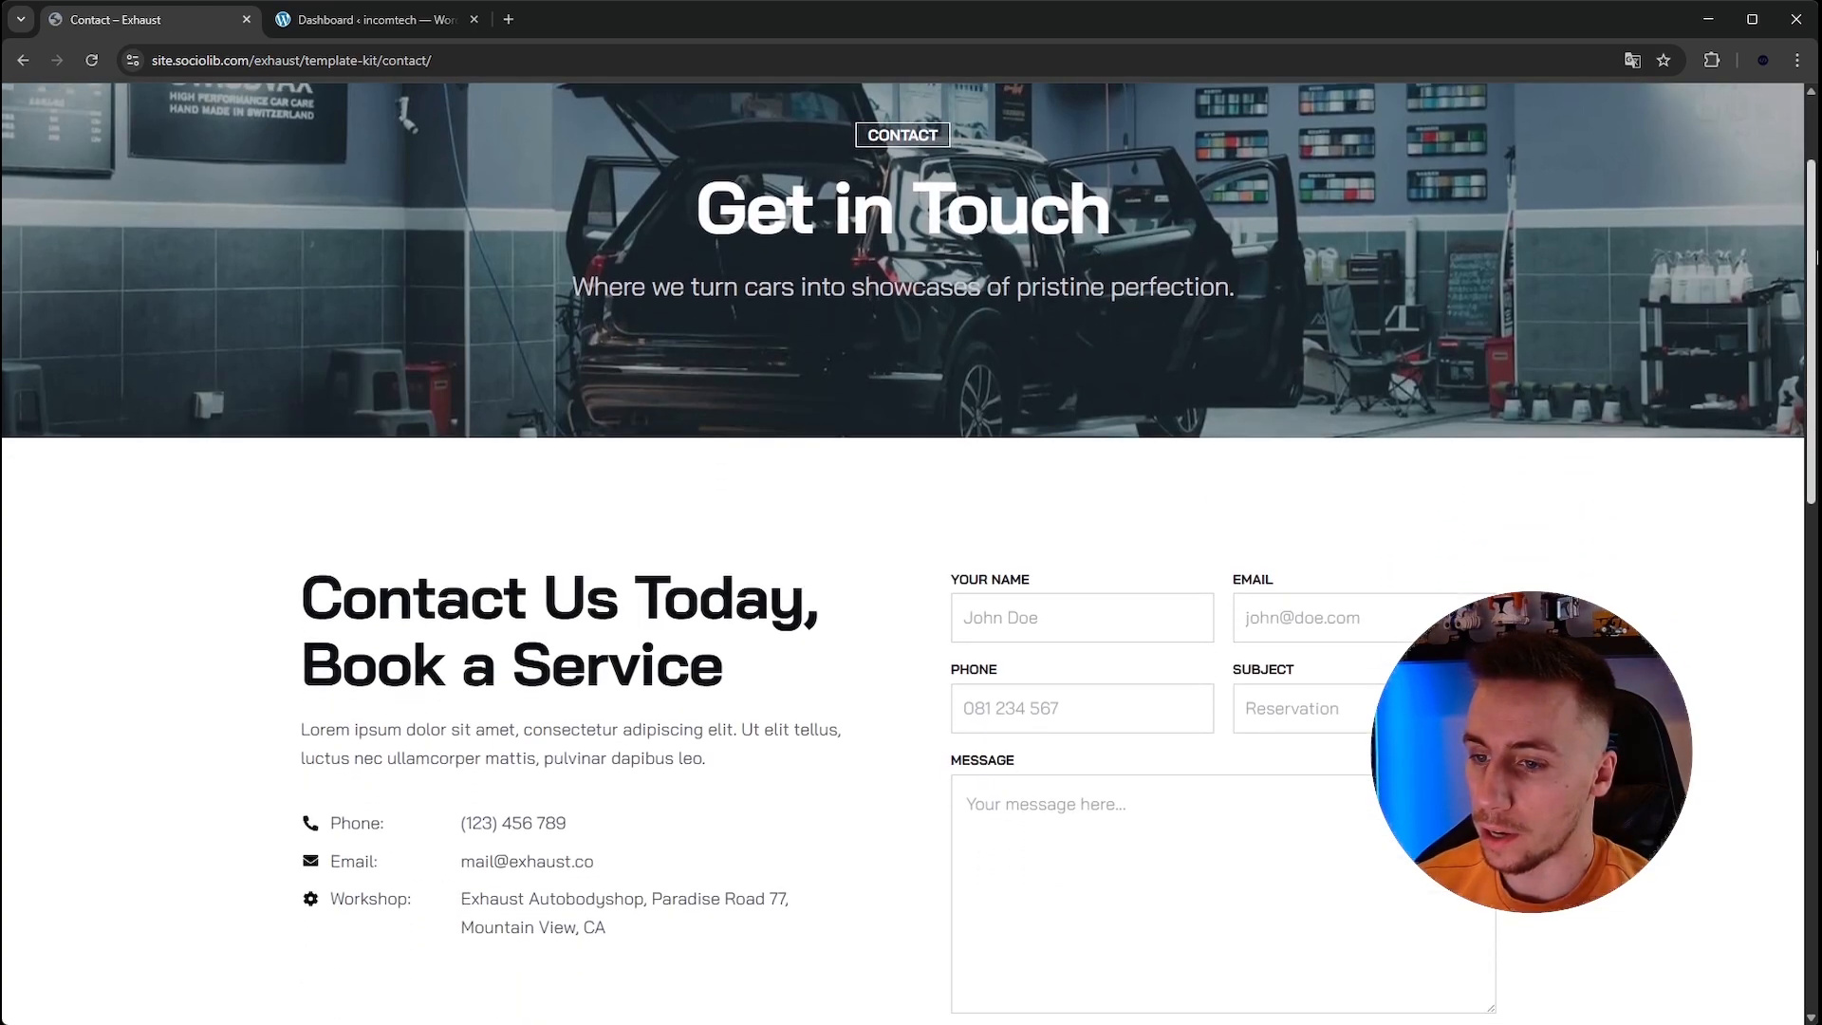
scroll(1736, 410, "down", 1)
scroll(607, 570, "down", 5)
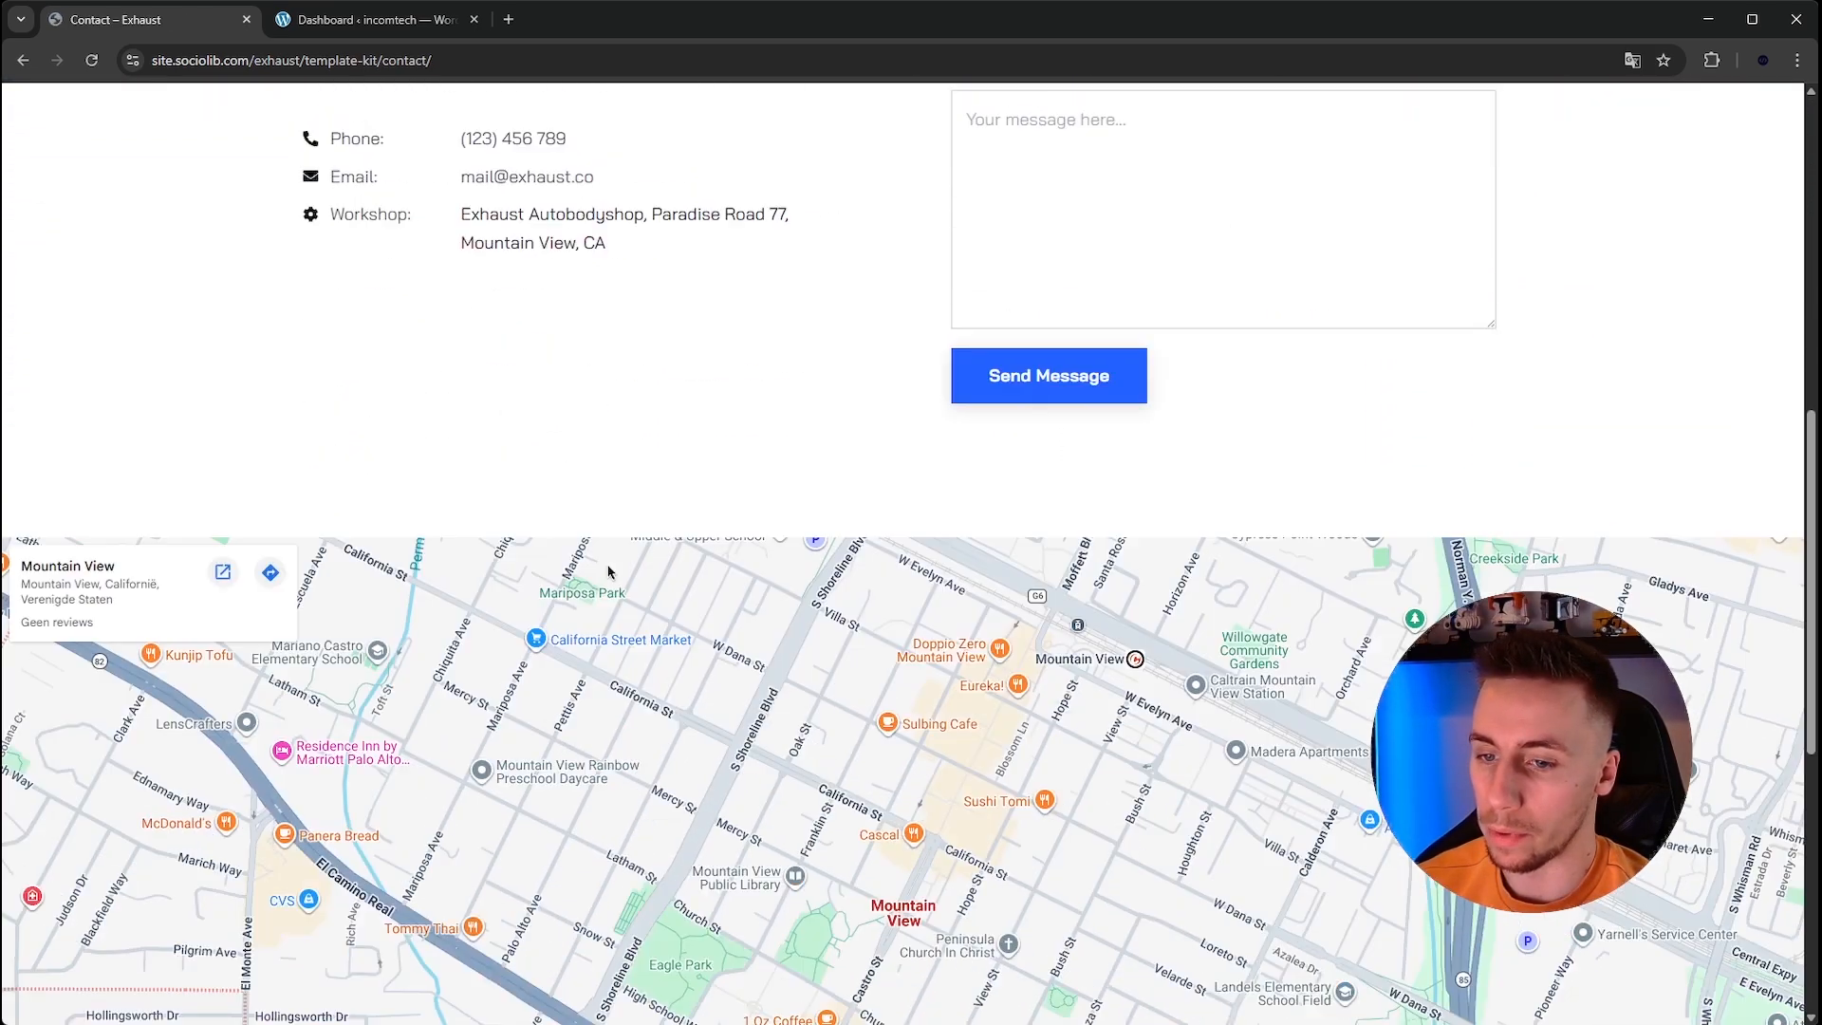
Scroll back to the top of the reference template's Contact page and open its About page.
left_click_drag(1812, 492, 1717, 120)
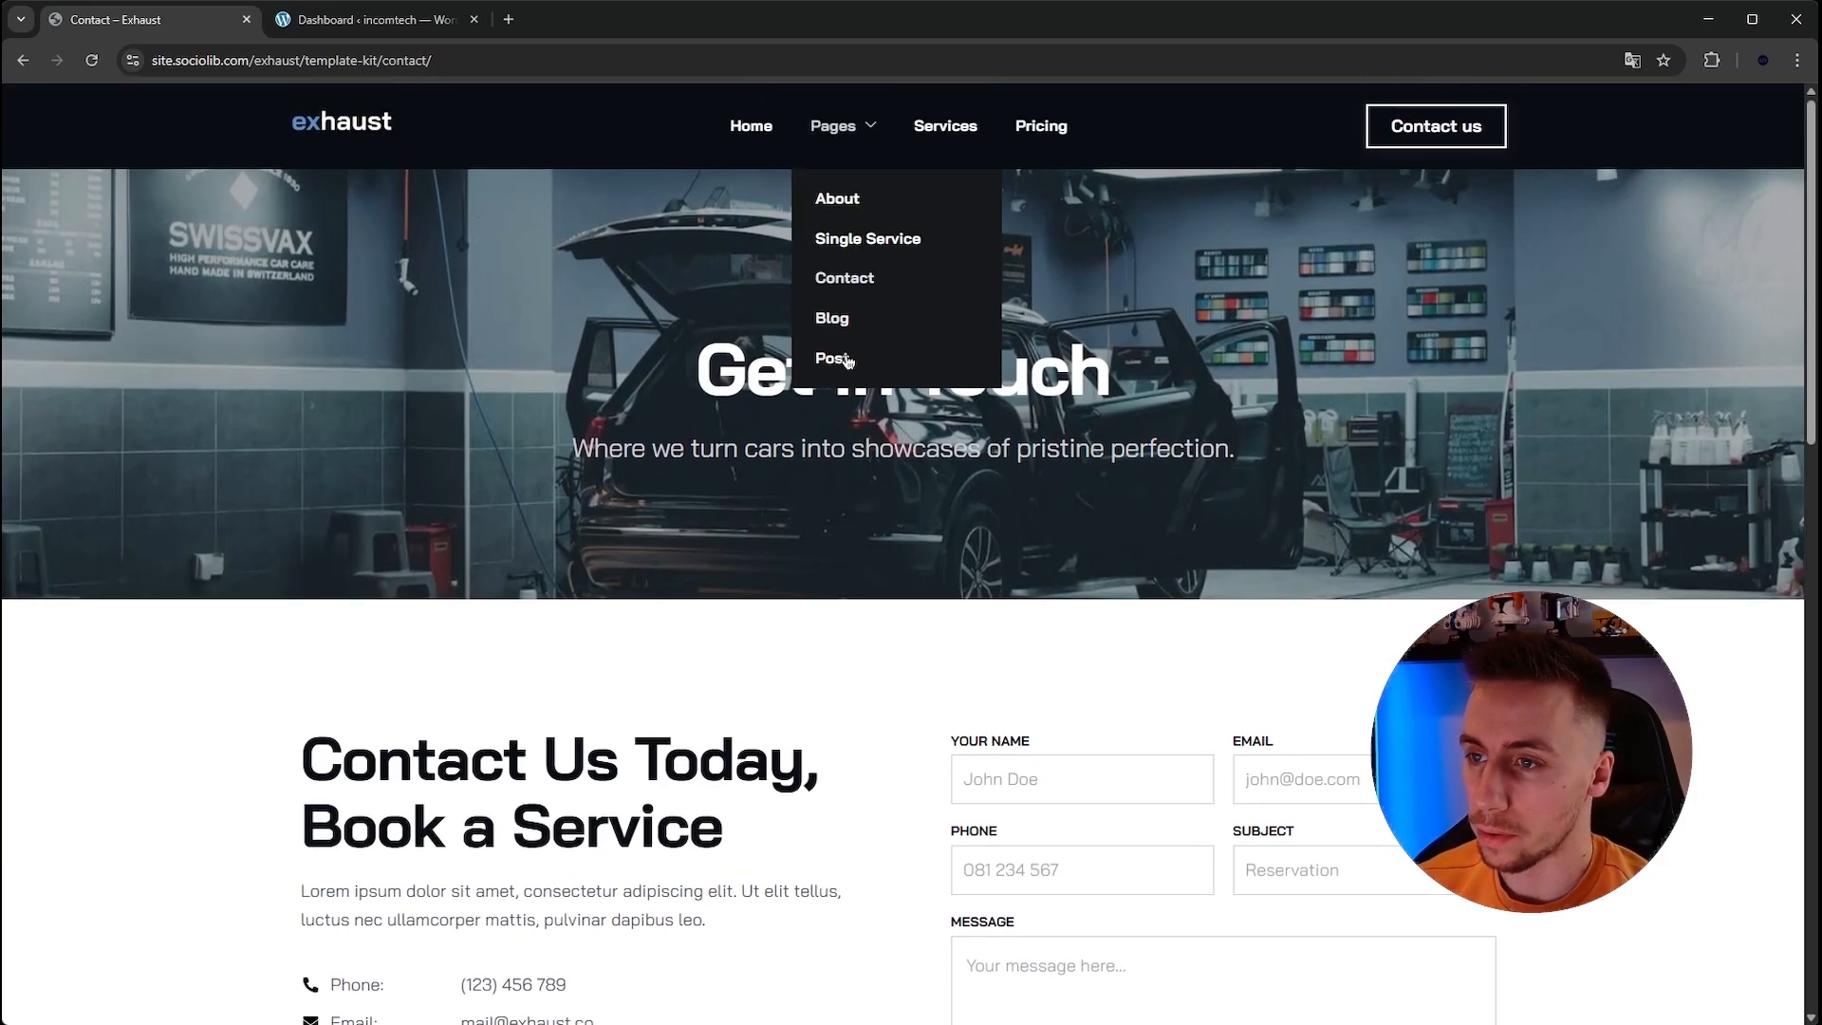
left_click(862, 215)
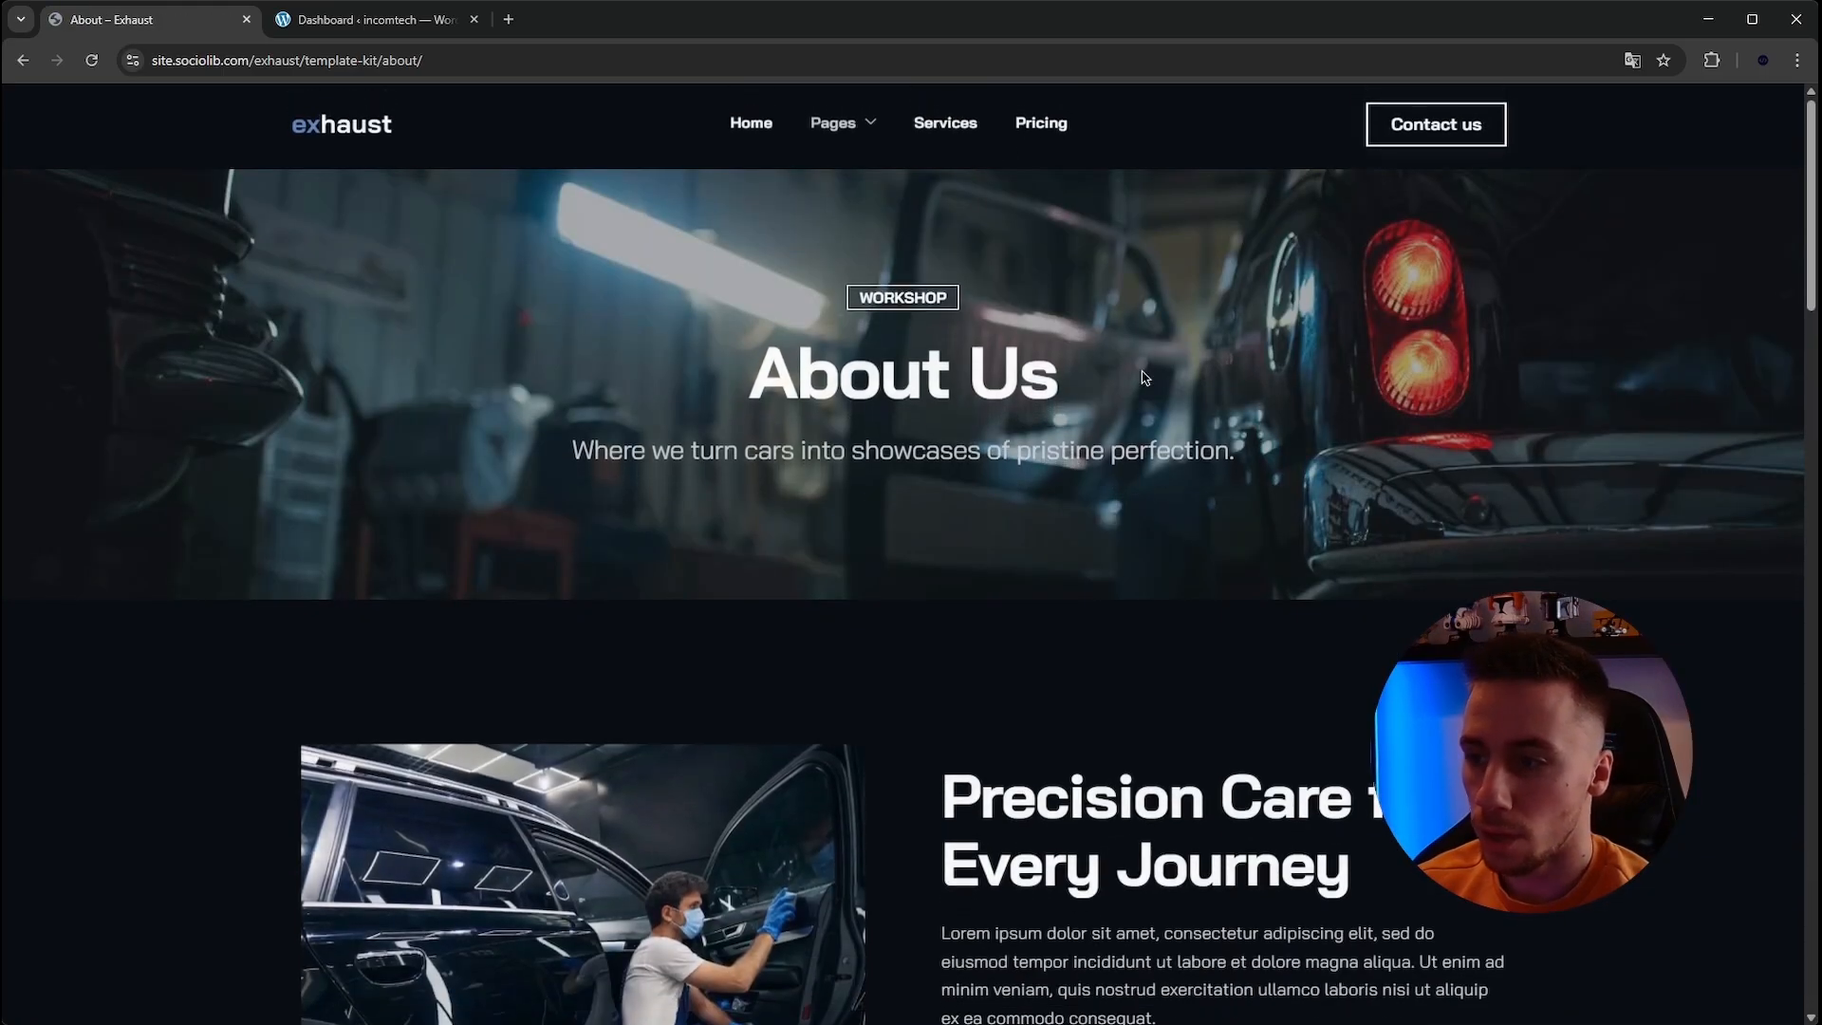
left_click_drag(1812, 205, 1729, 177)
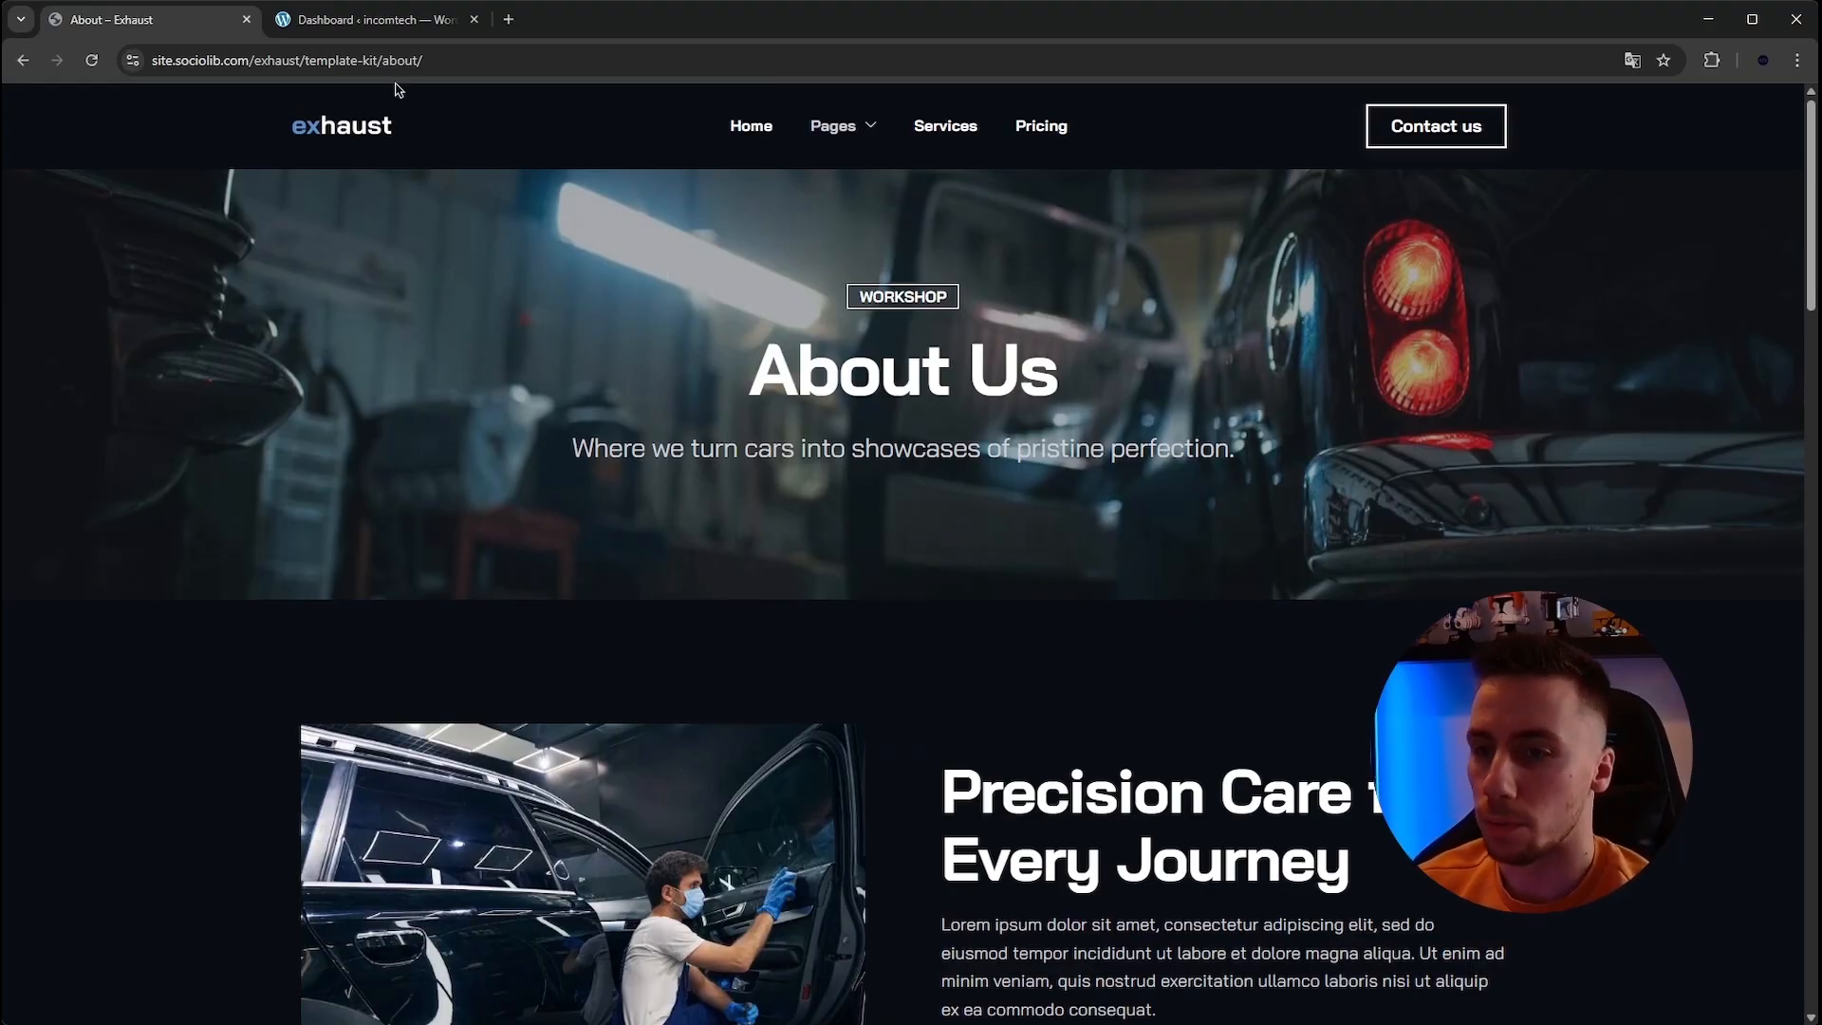
Create a new WordPress page titled About.
left_click(370, 21)
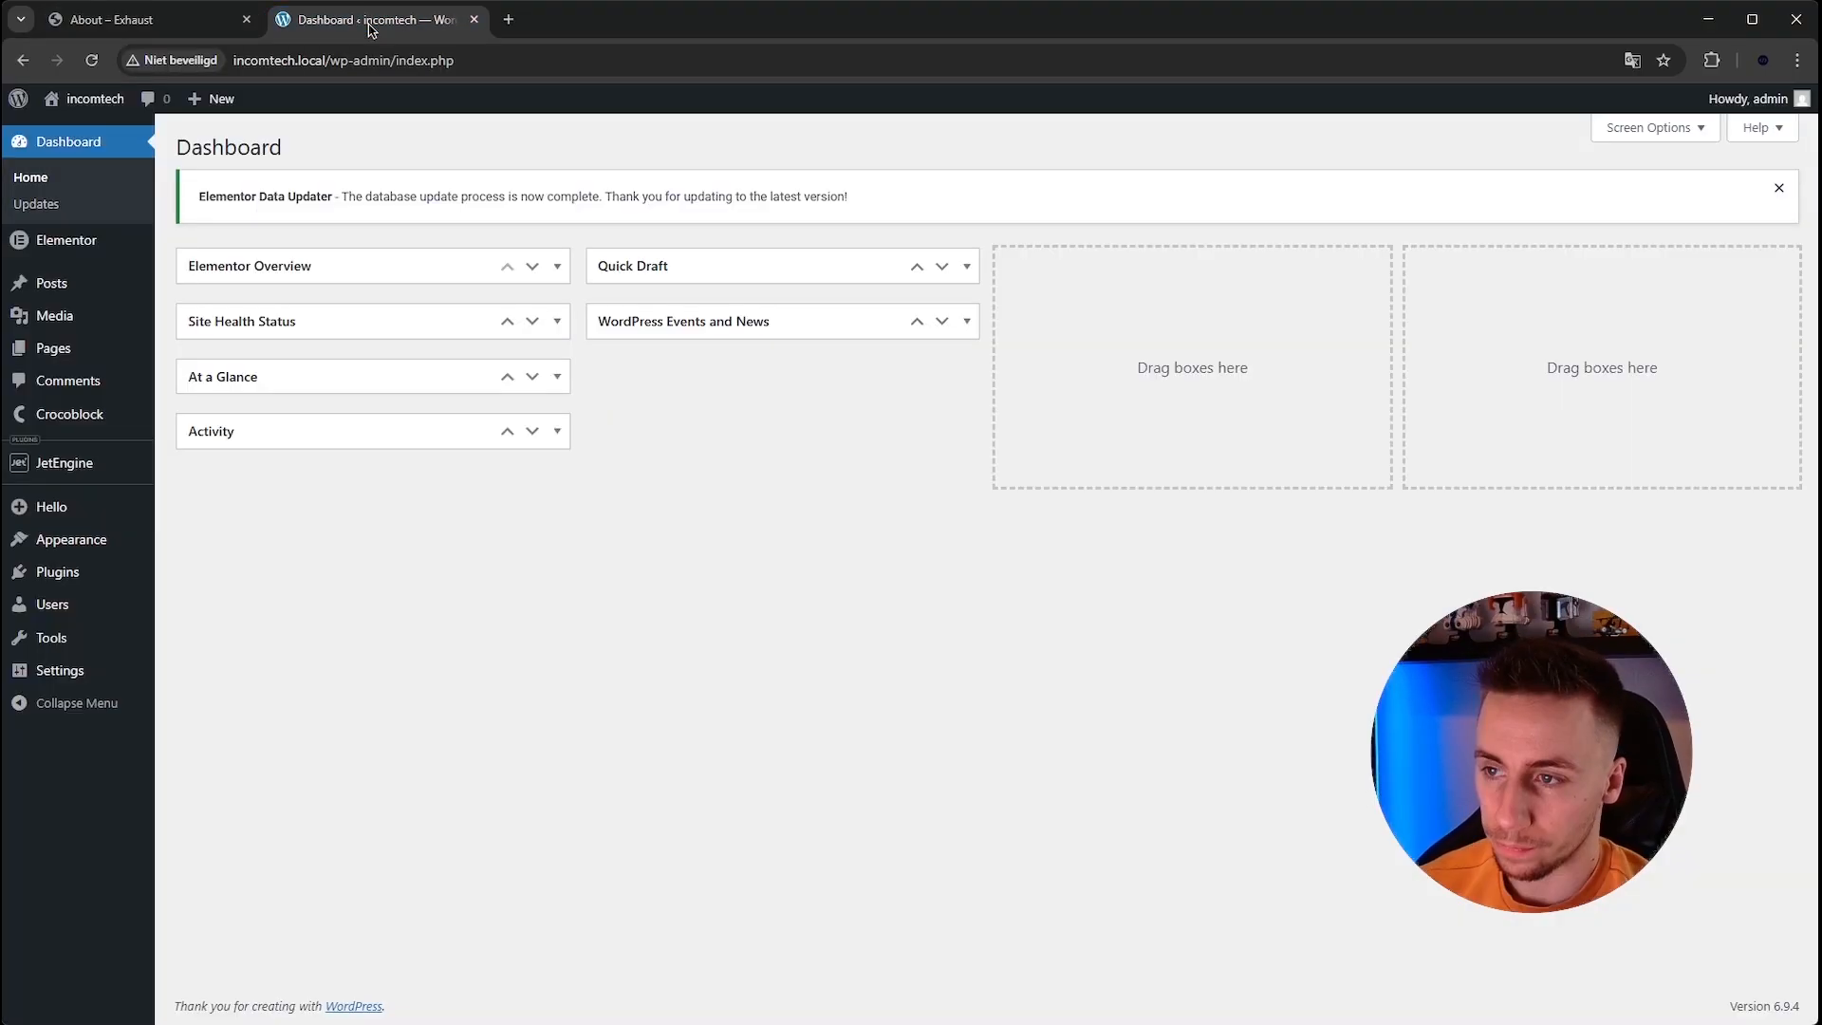
left_click(87, 343)
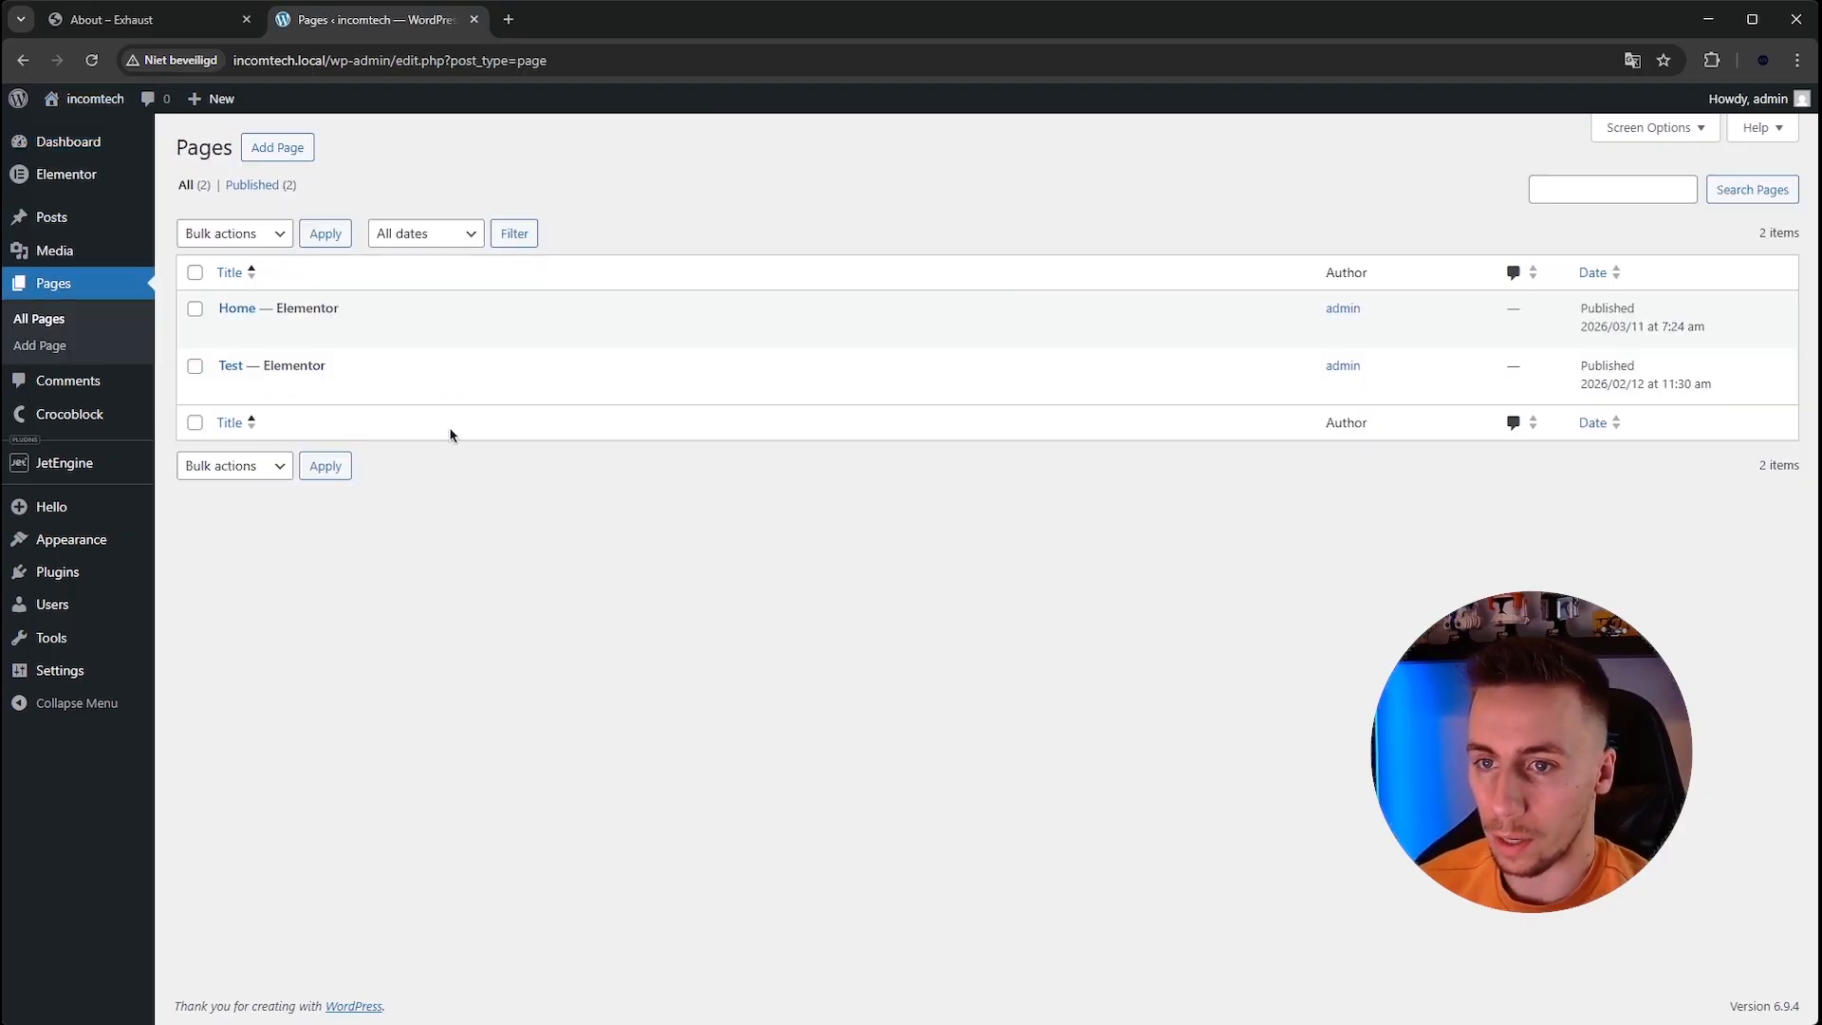
left_click(112, 19)
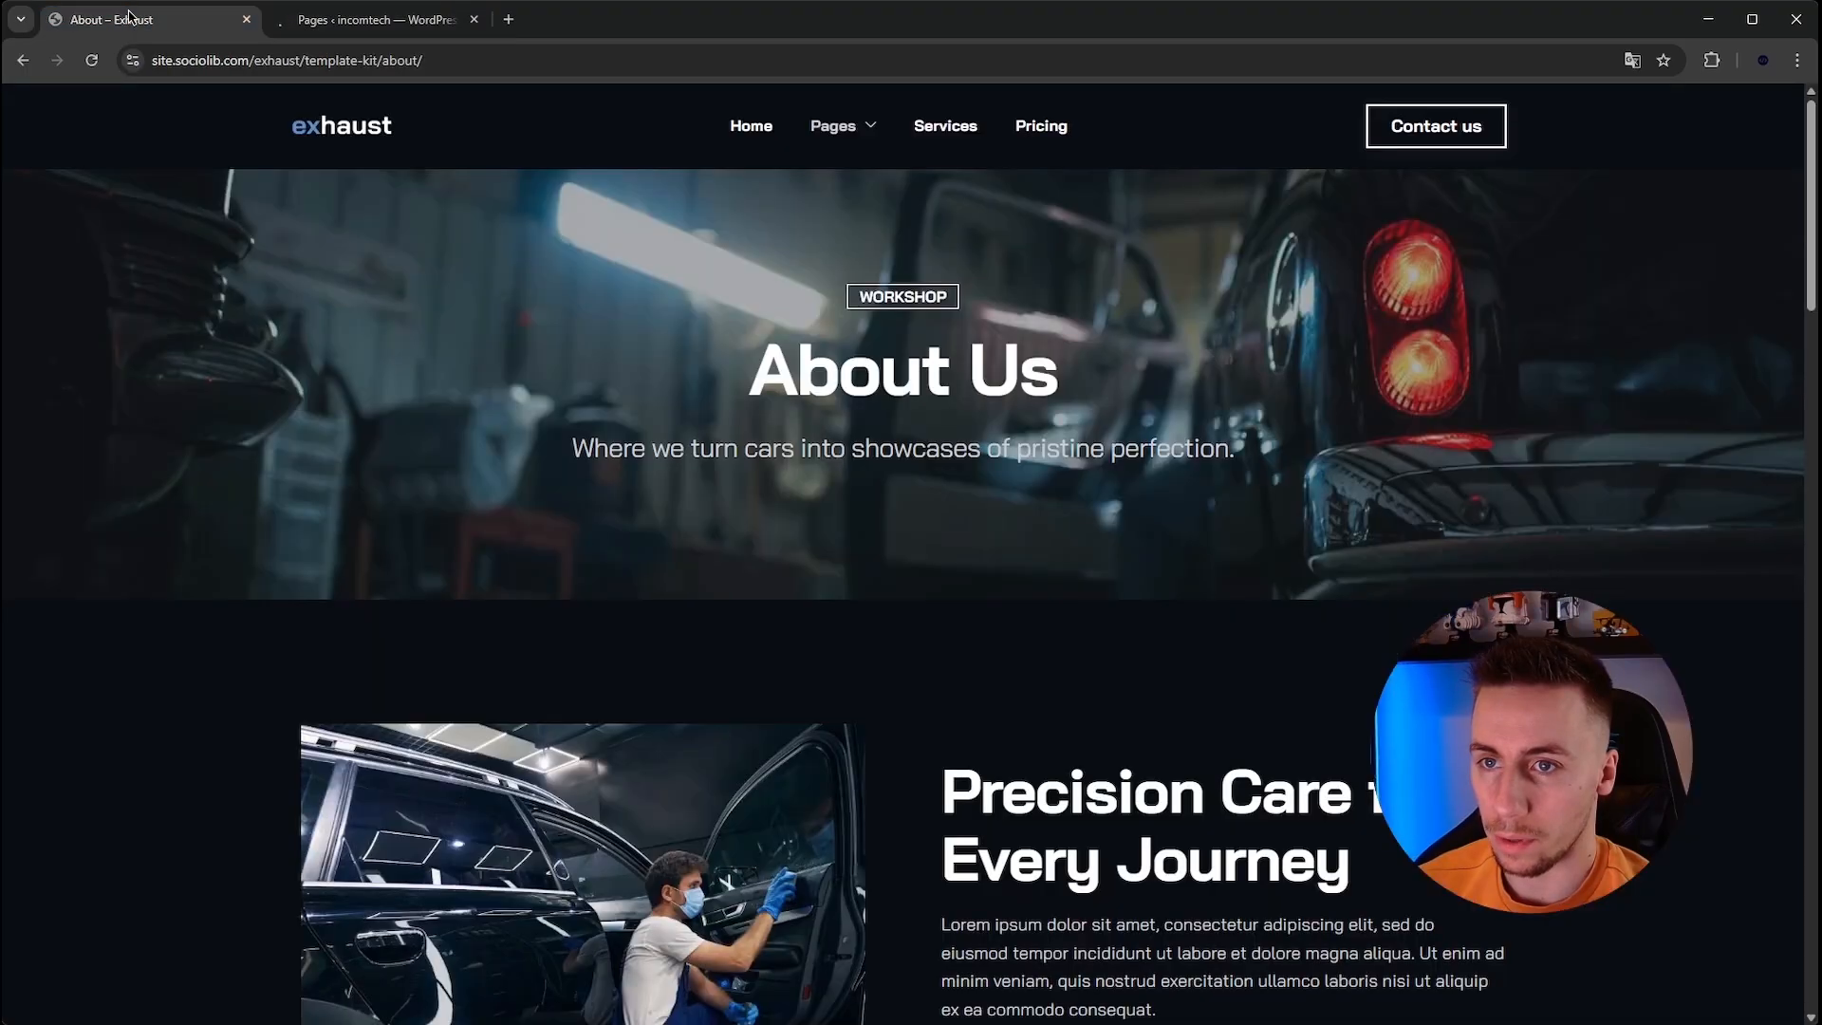
left_click(378, 19)
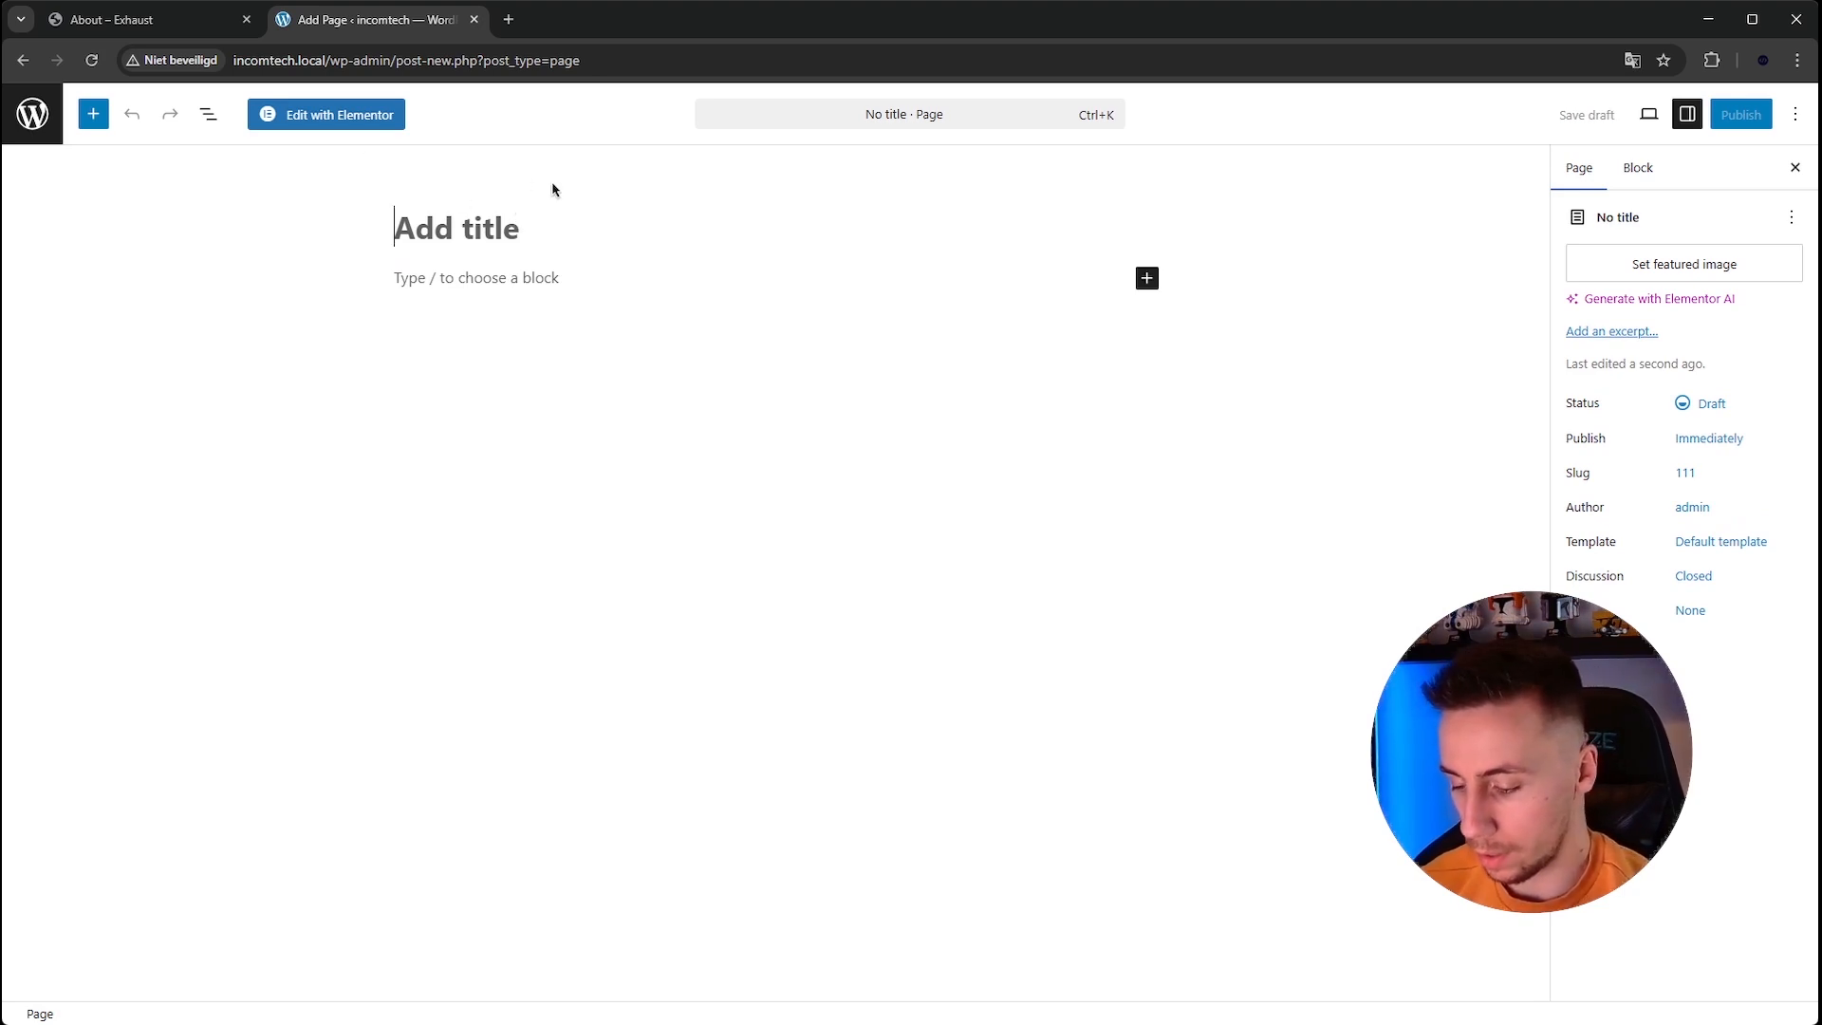
type("About")
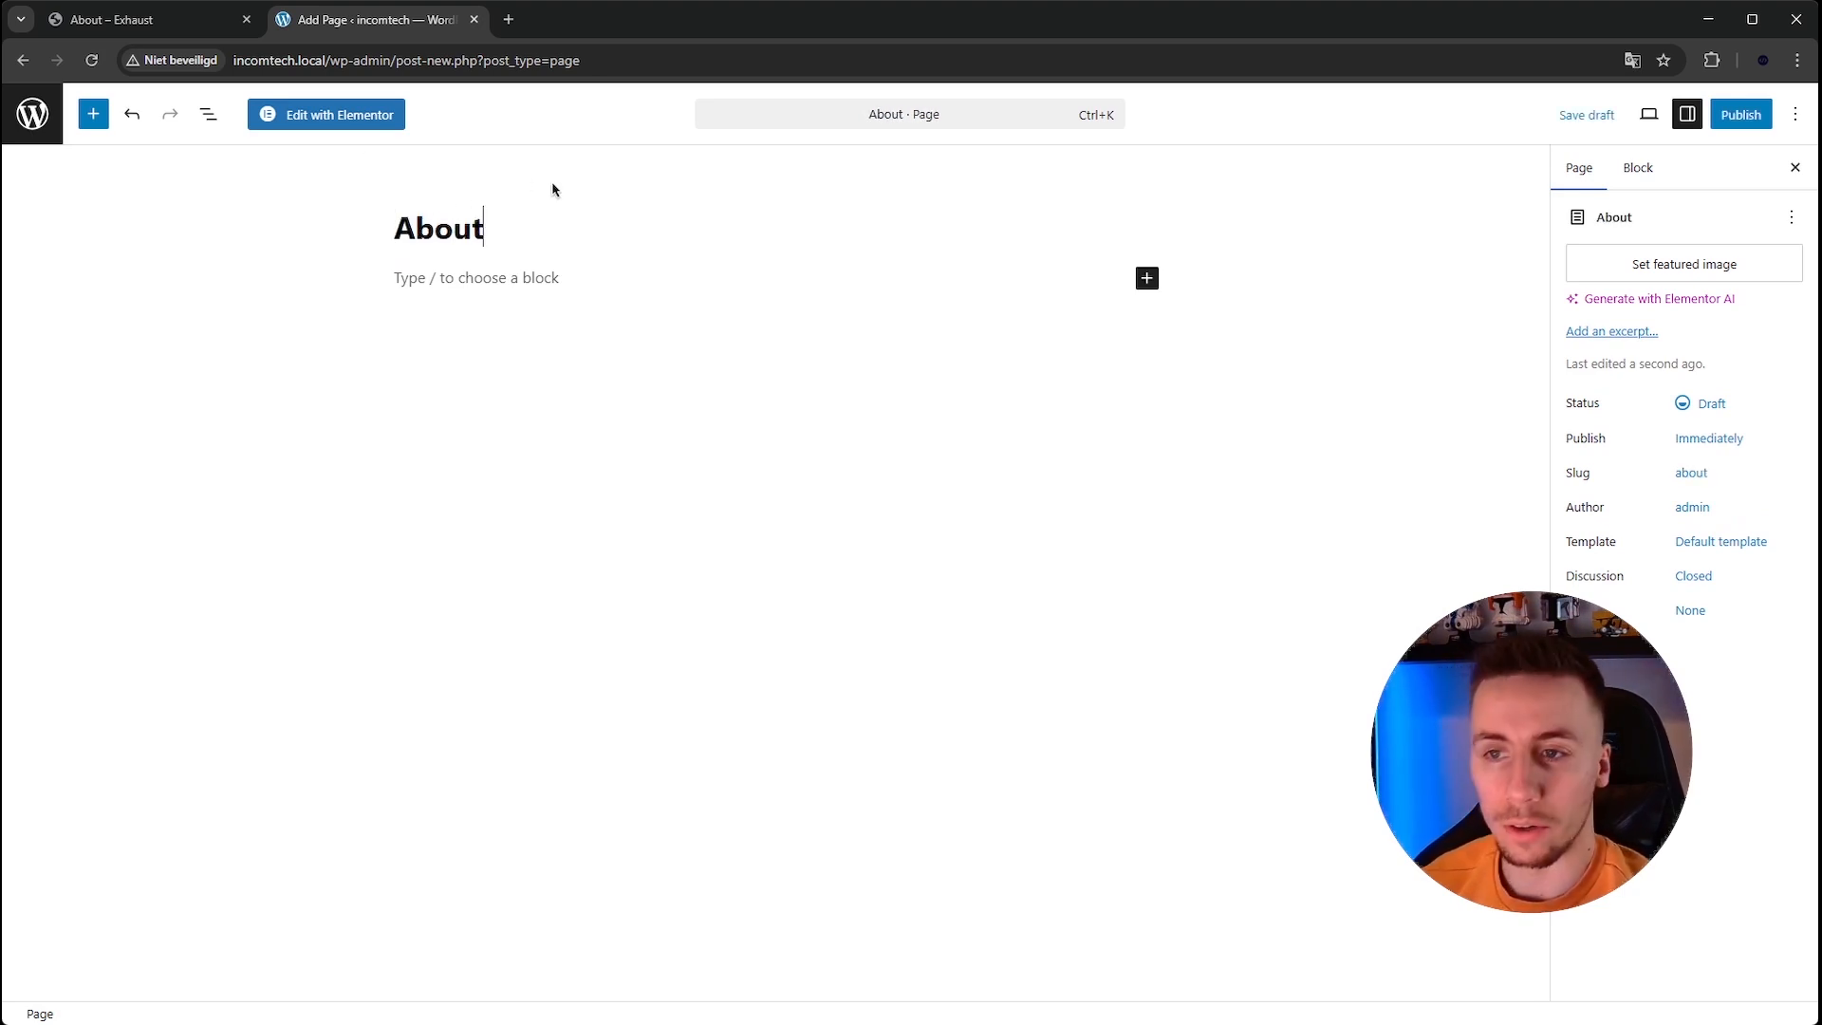
Set the About page's template to Elementor Full Width.
left_click(1710, 544)
left_click(1433, 716)
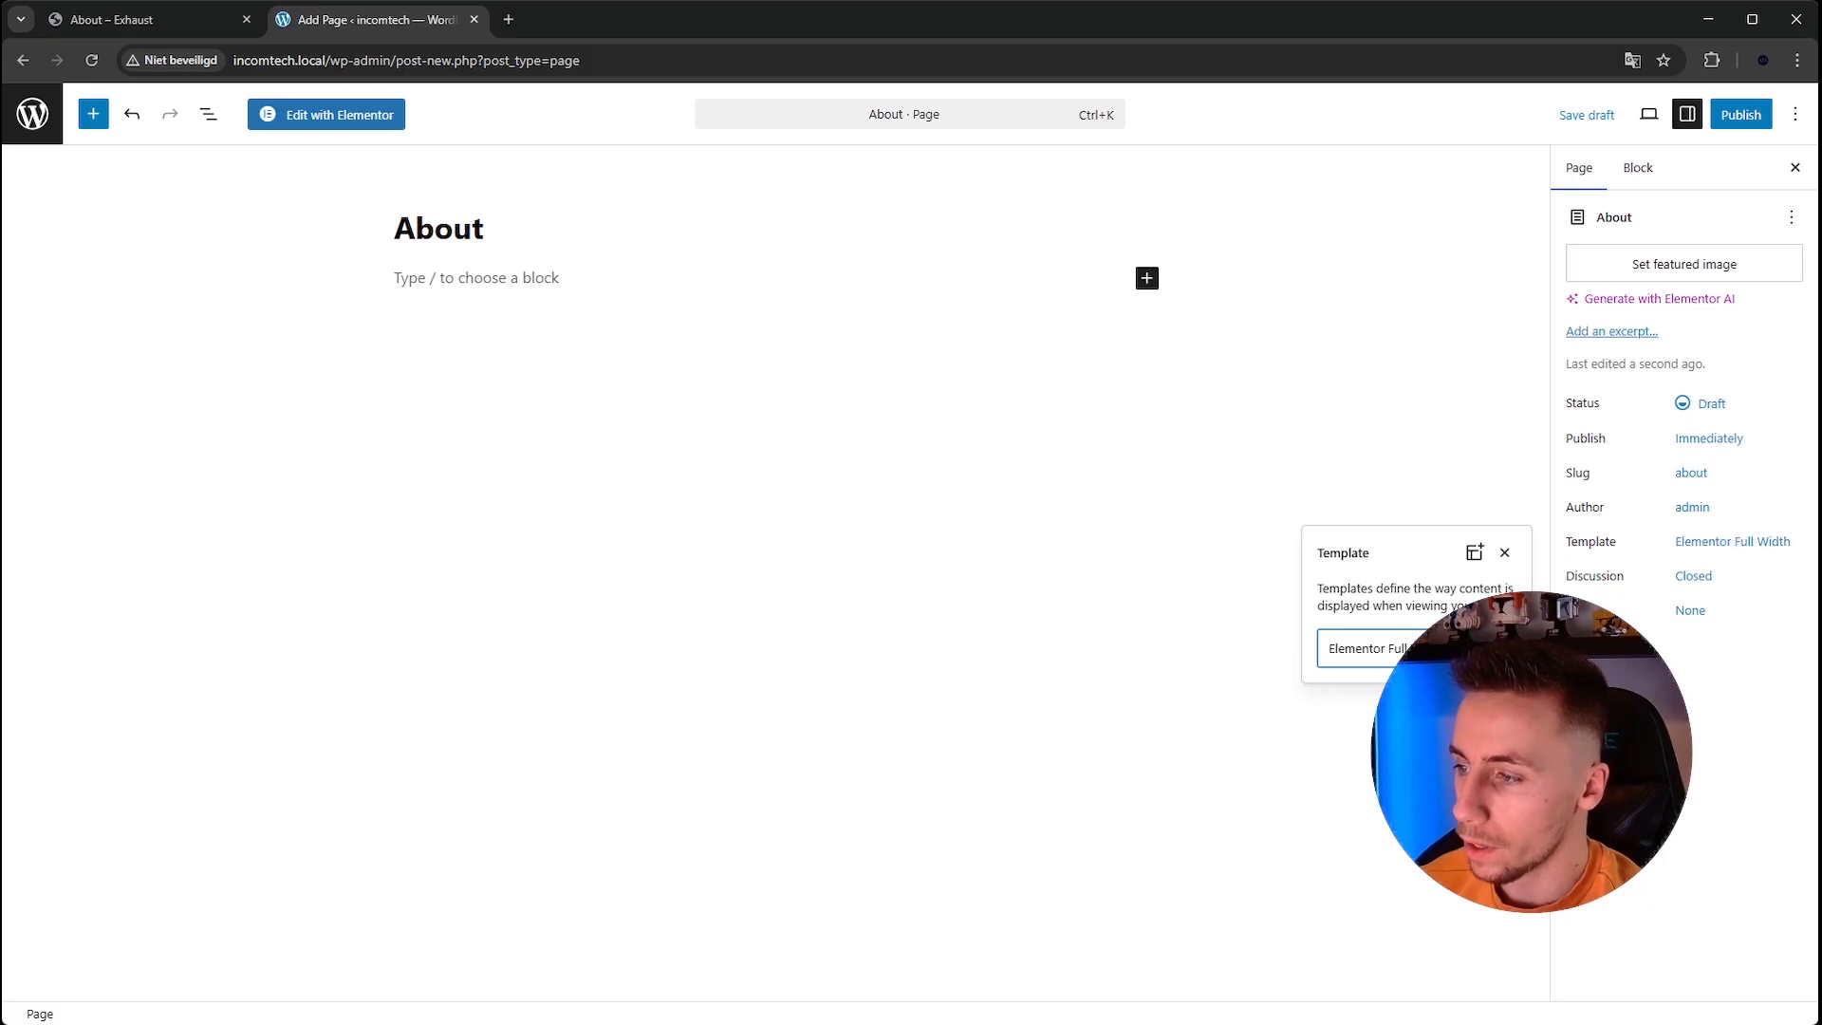
left_click(1603, 693)
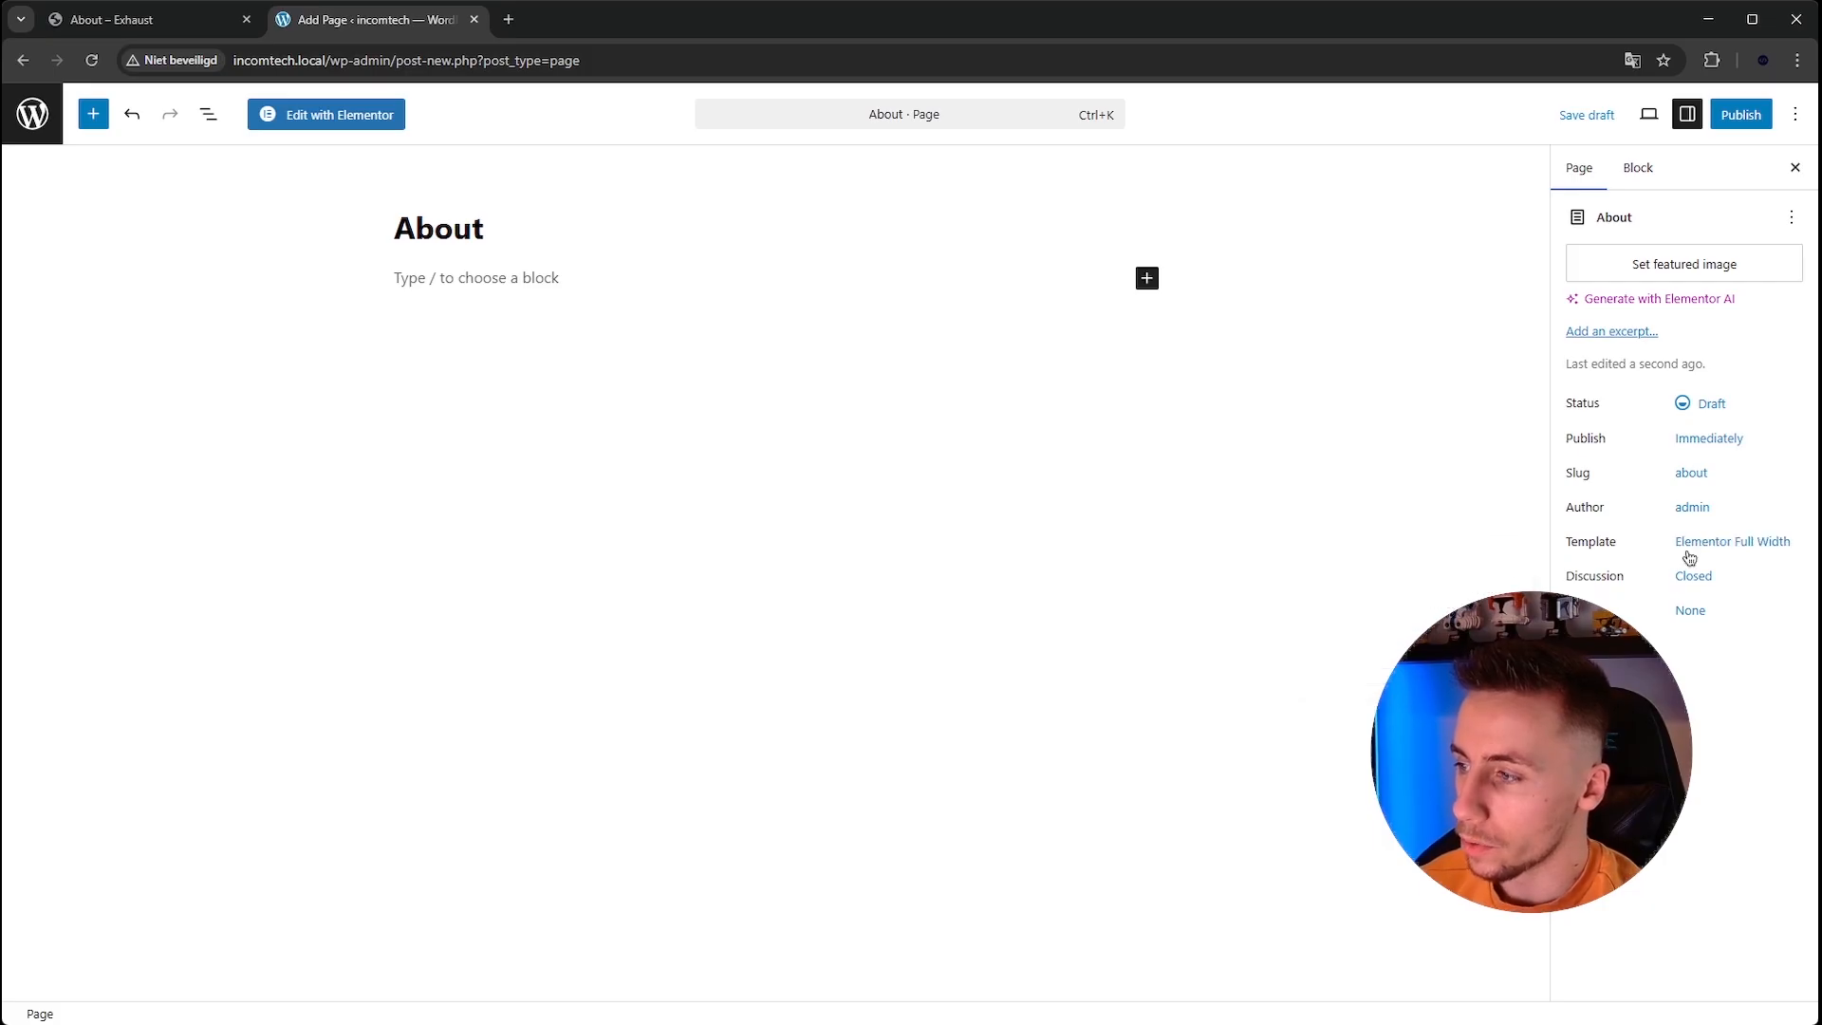
Publish the About page and open it for editing in Elementor.
left_click(1744, 110)
left_click(1742, 112)
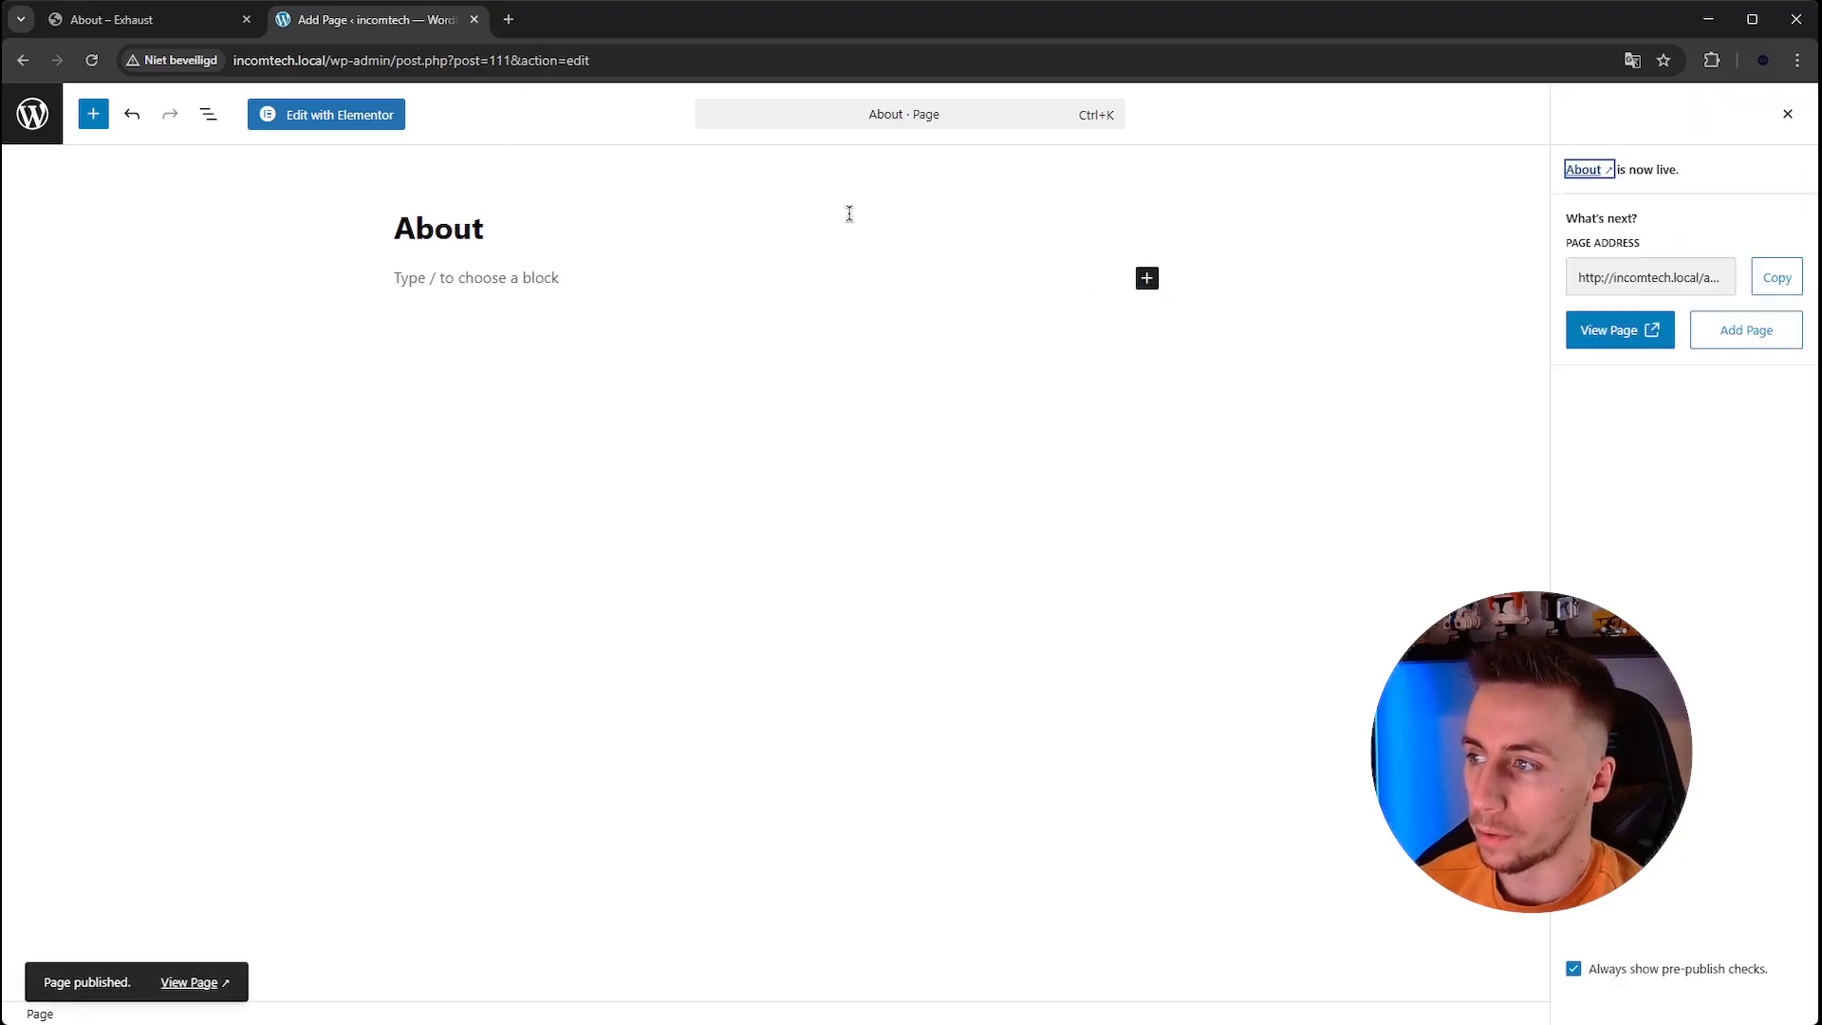
left_click(344, 118)
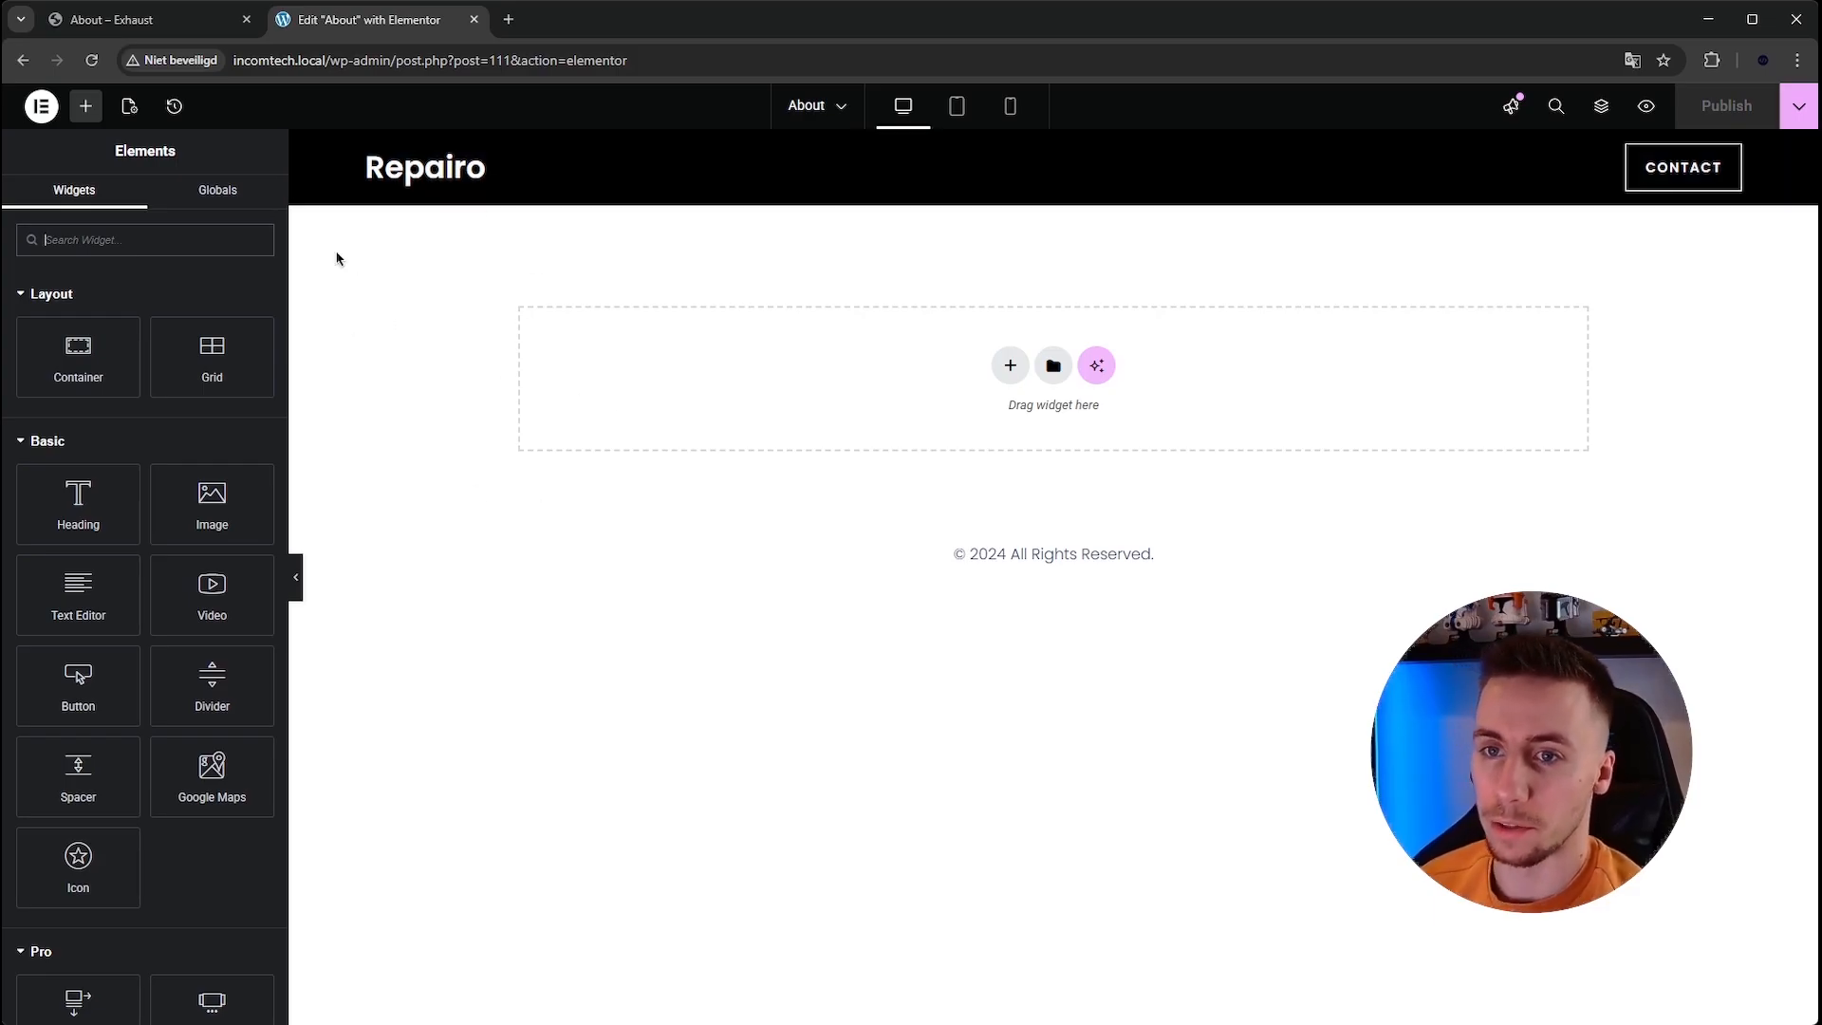
Set the site's homepage to display a static page, choosing Home, in Reading Settings and save.
left_click(41, 105)
left_click(90, 387)
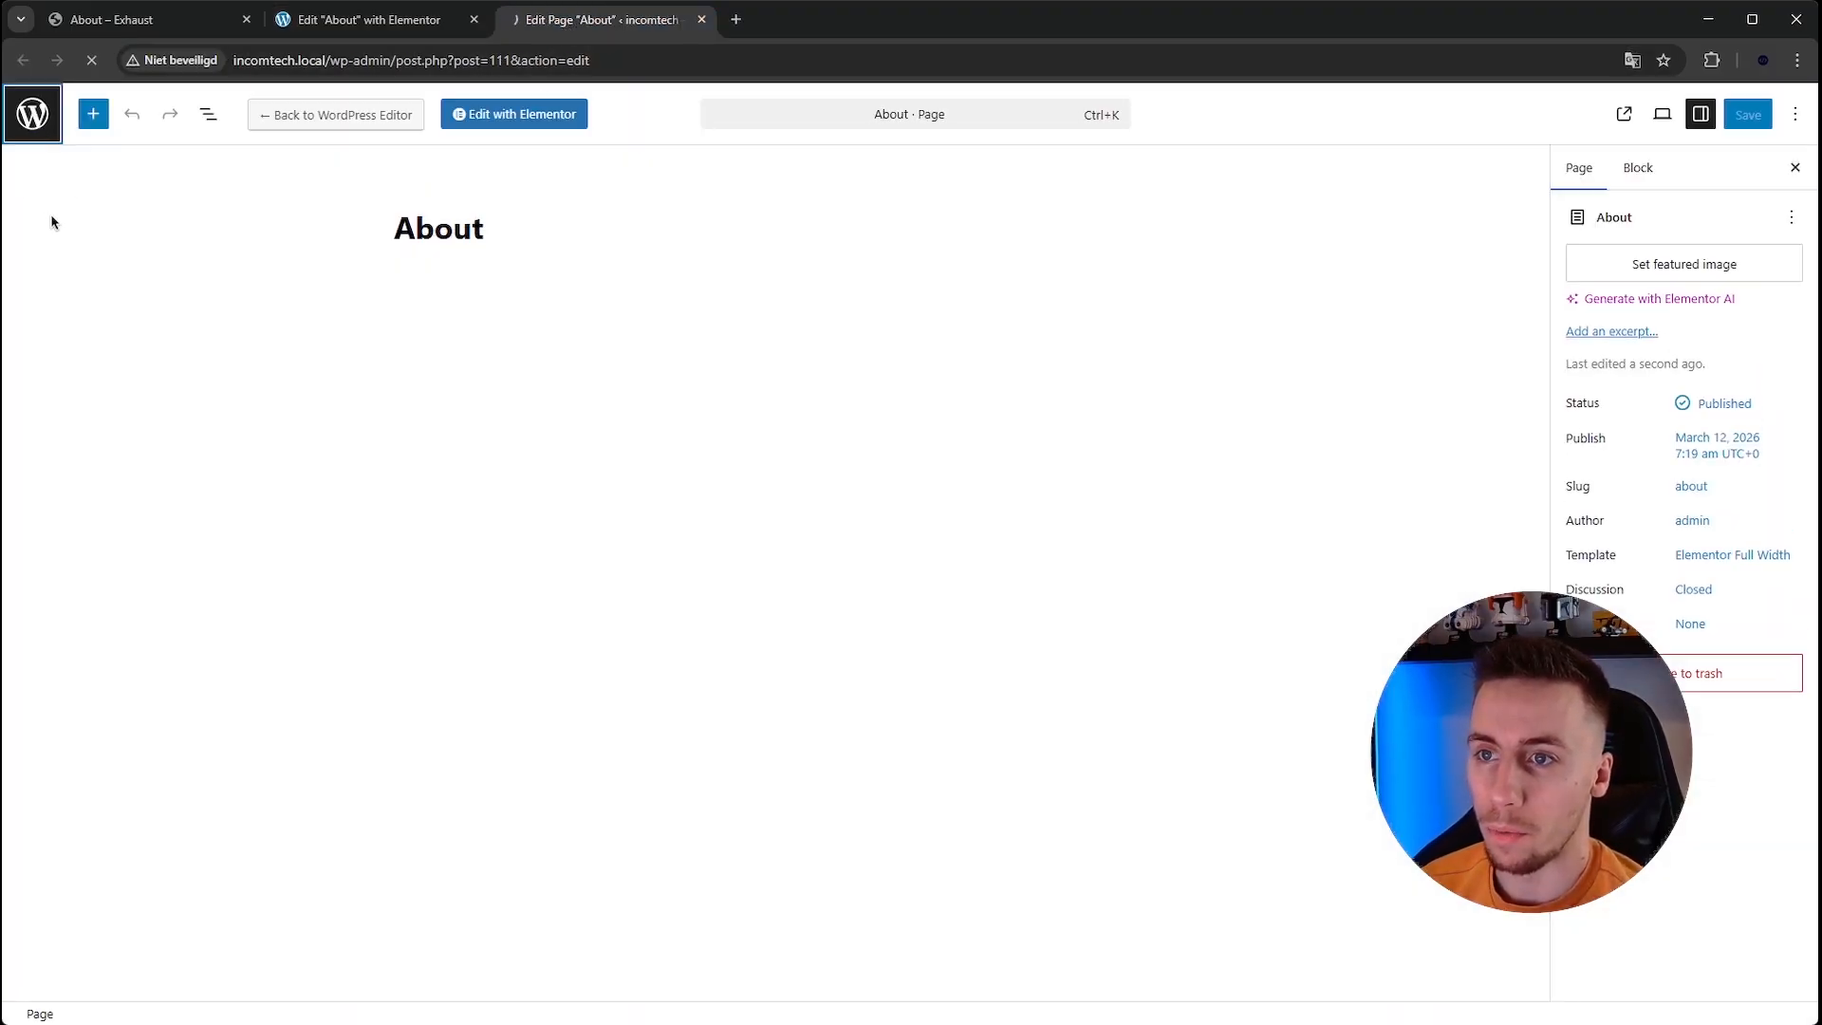
left_click(43, 133)
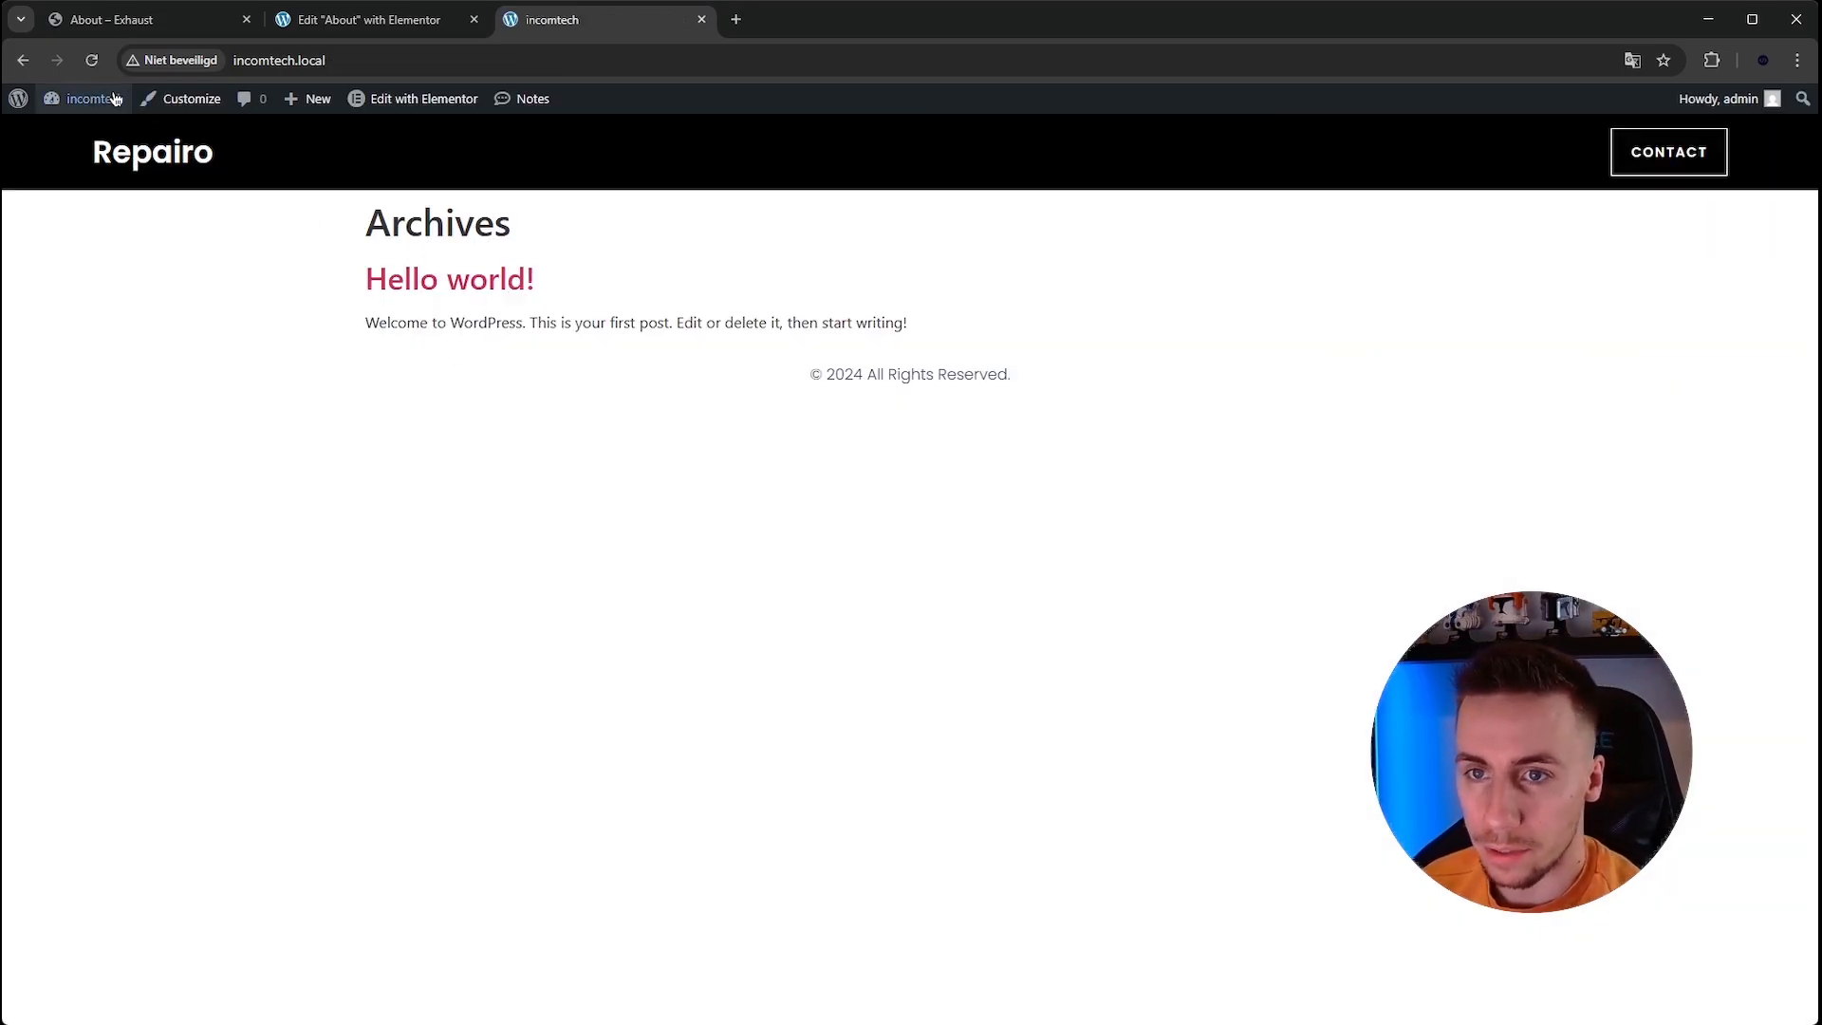
mouse_move(95, 123)
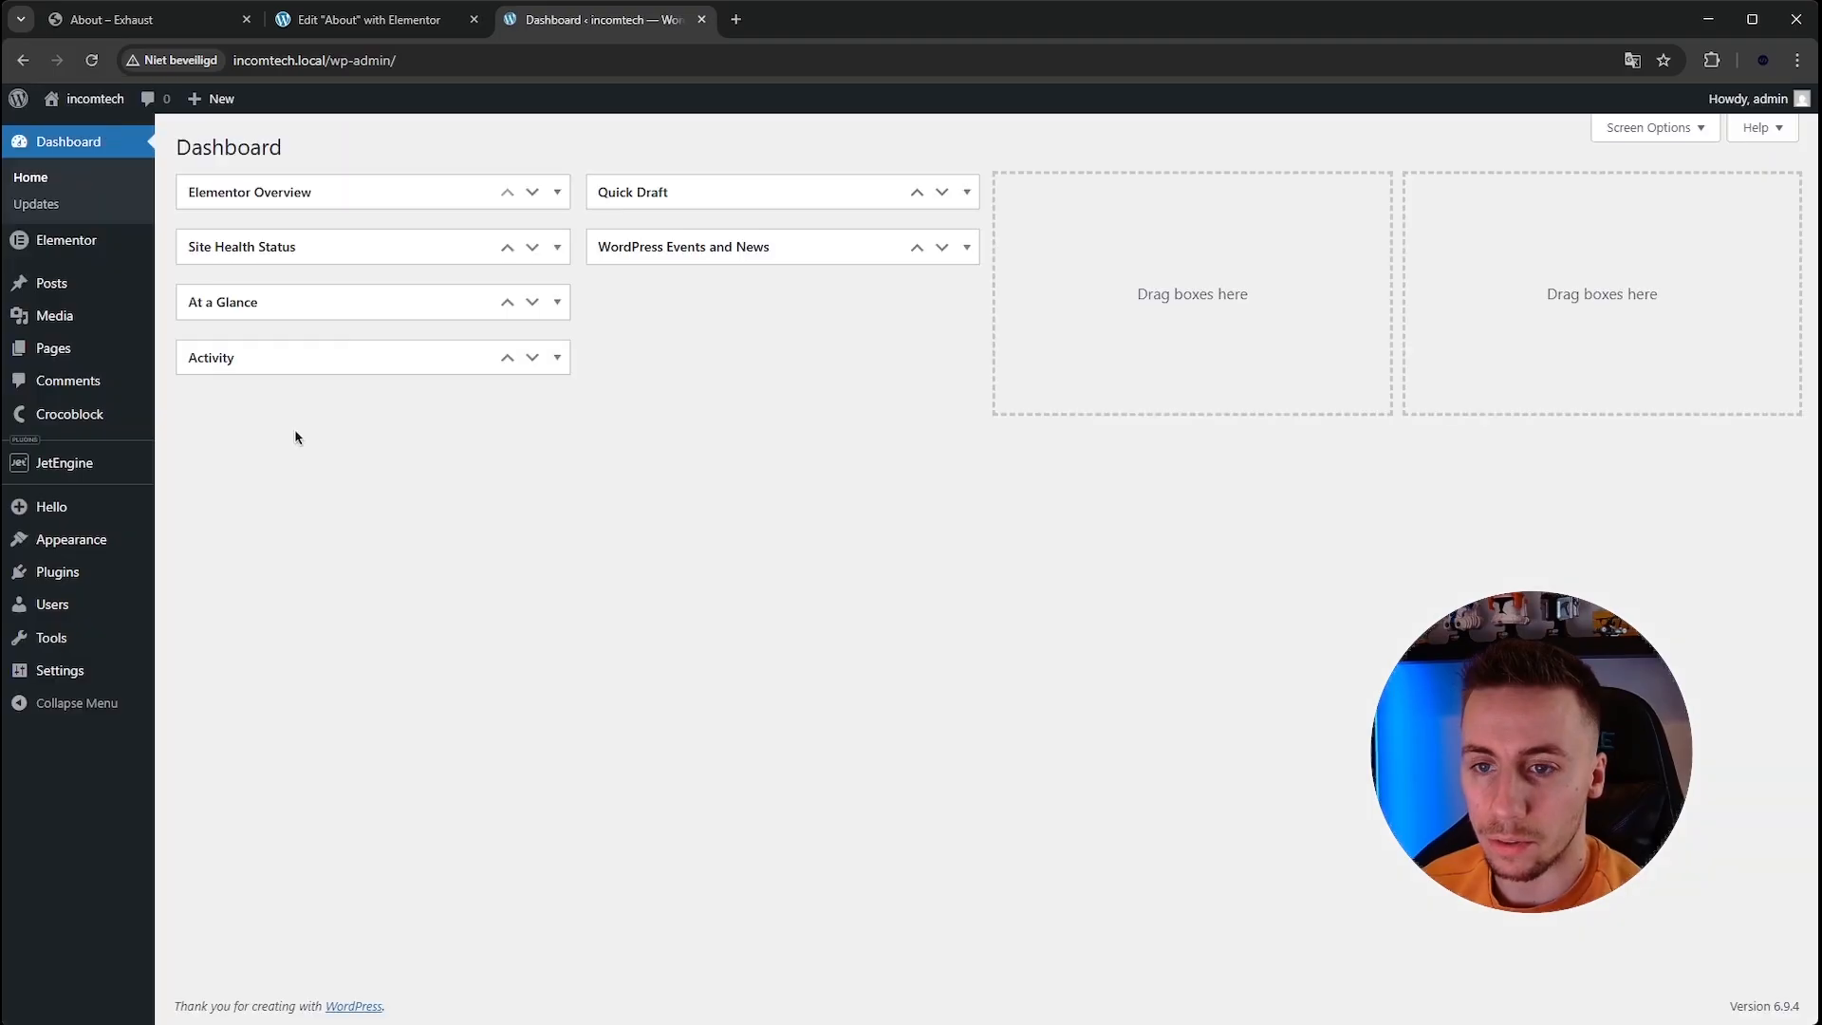
mouse_move(85, 673)
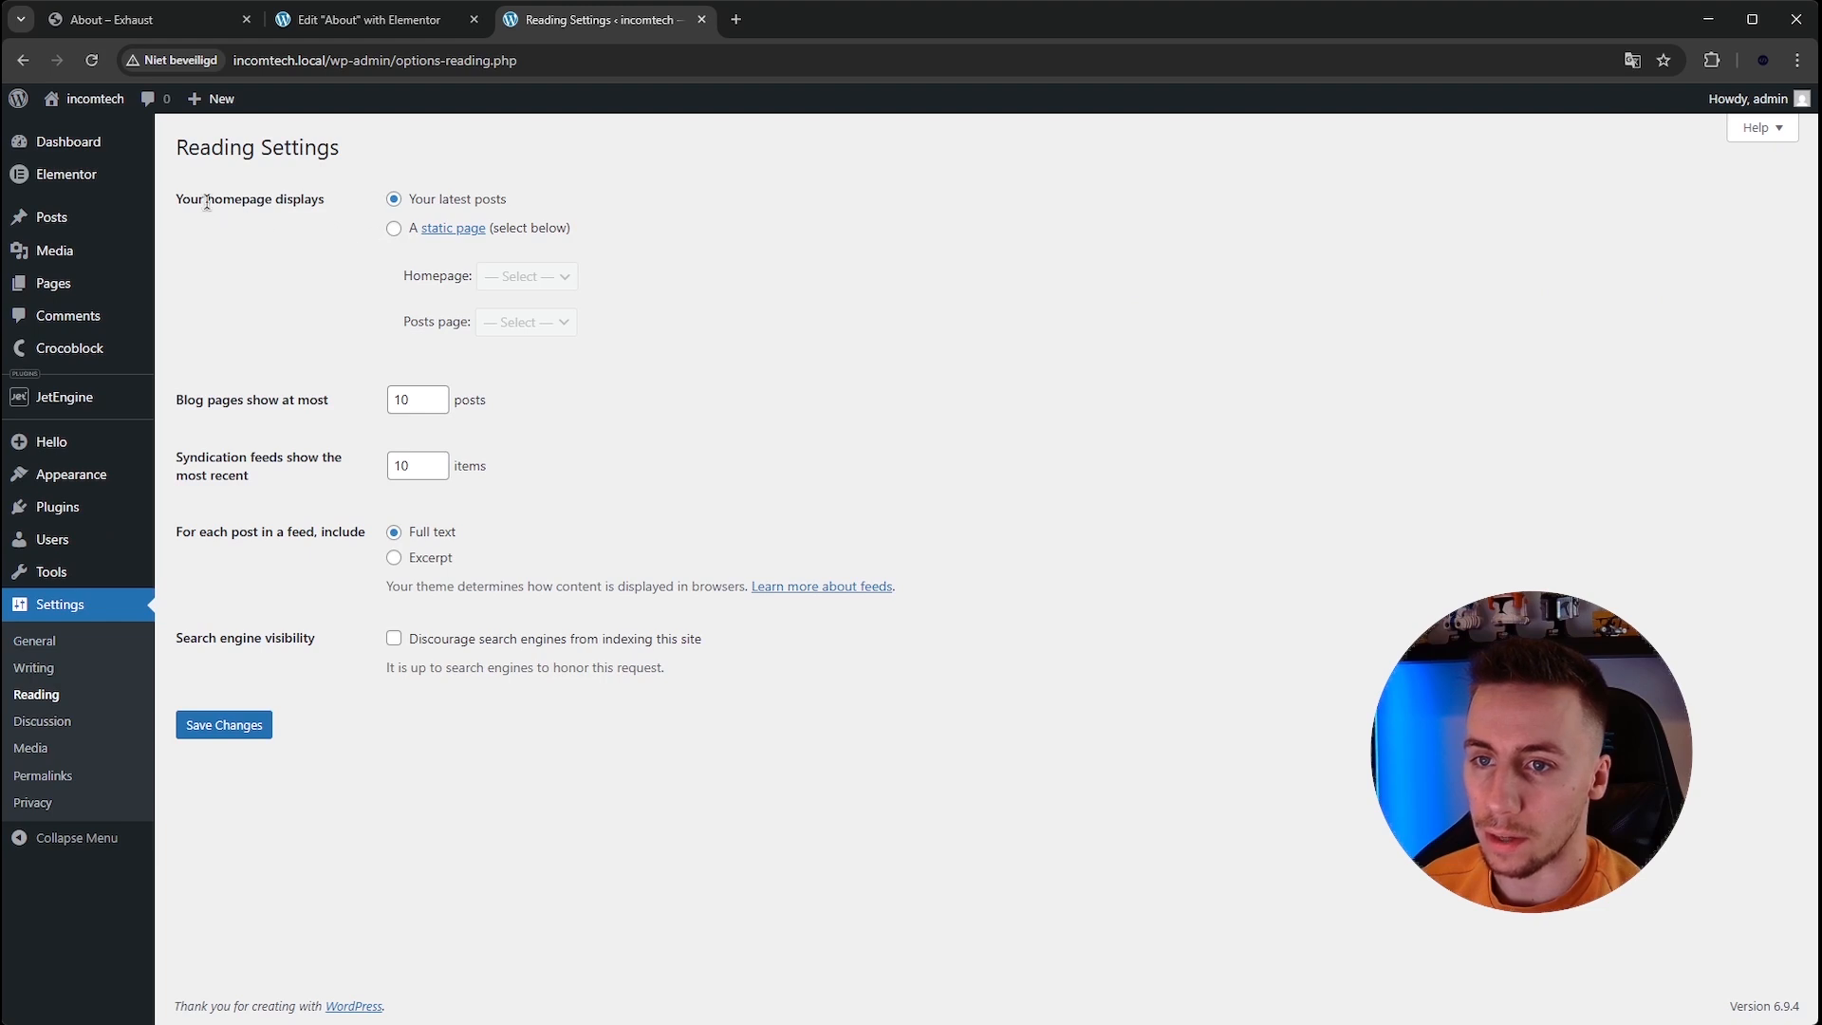
left_click(394, 229)
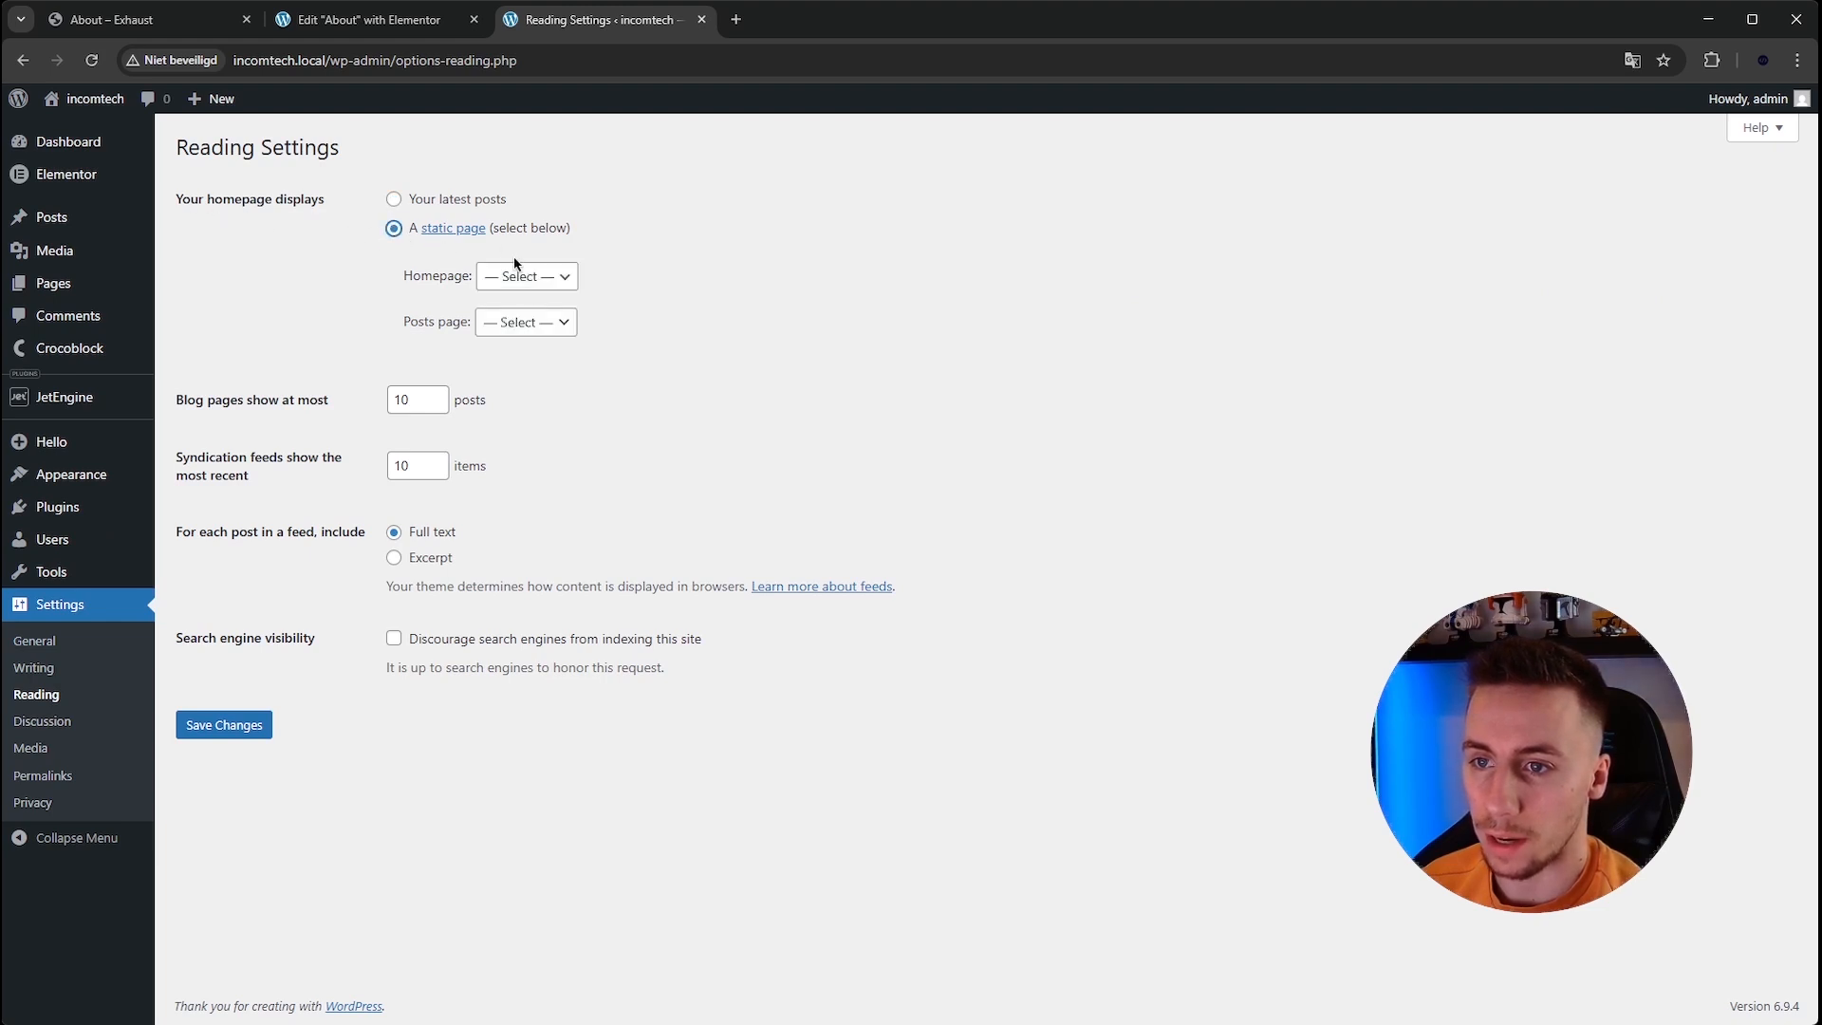
left_click(529, 284)
left_click(532, 352)
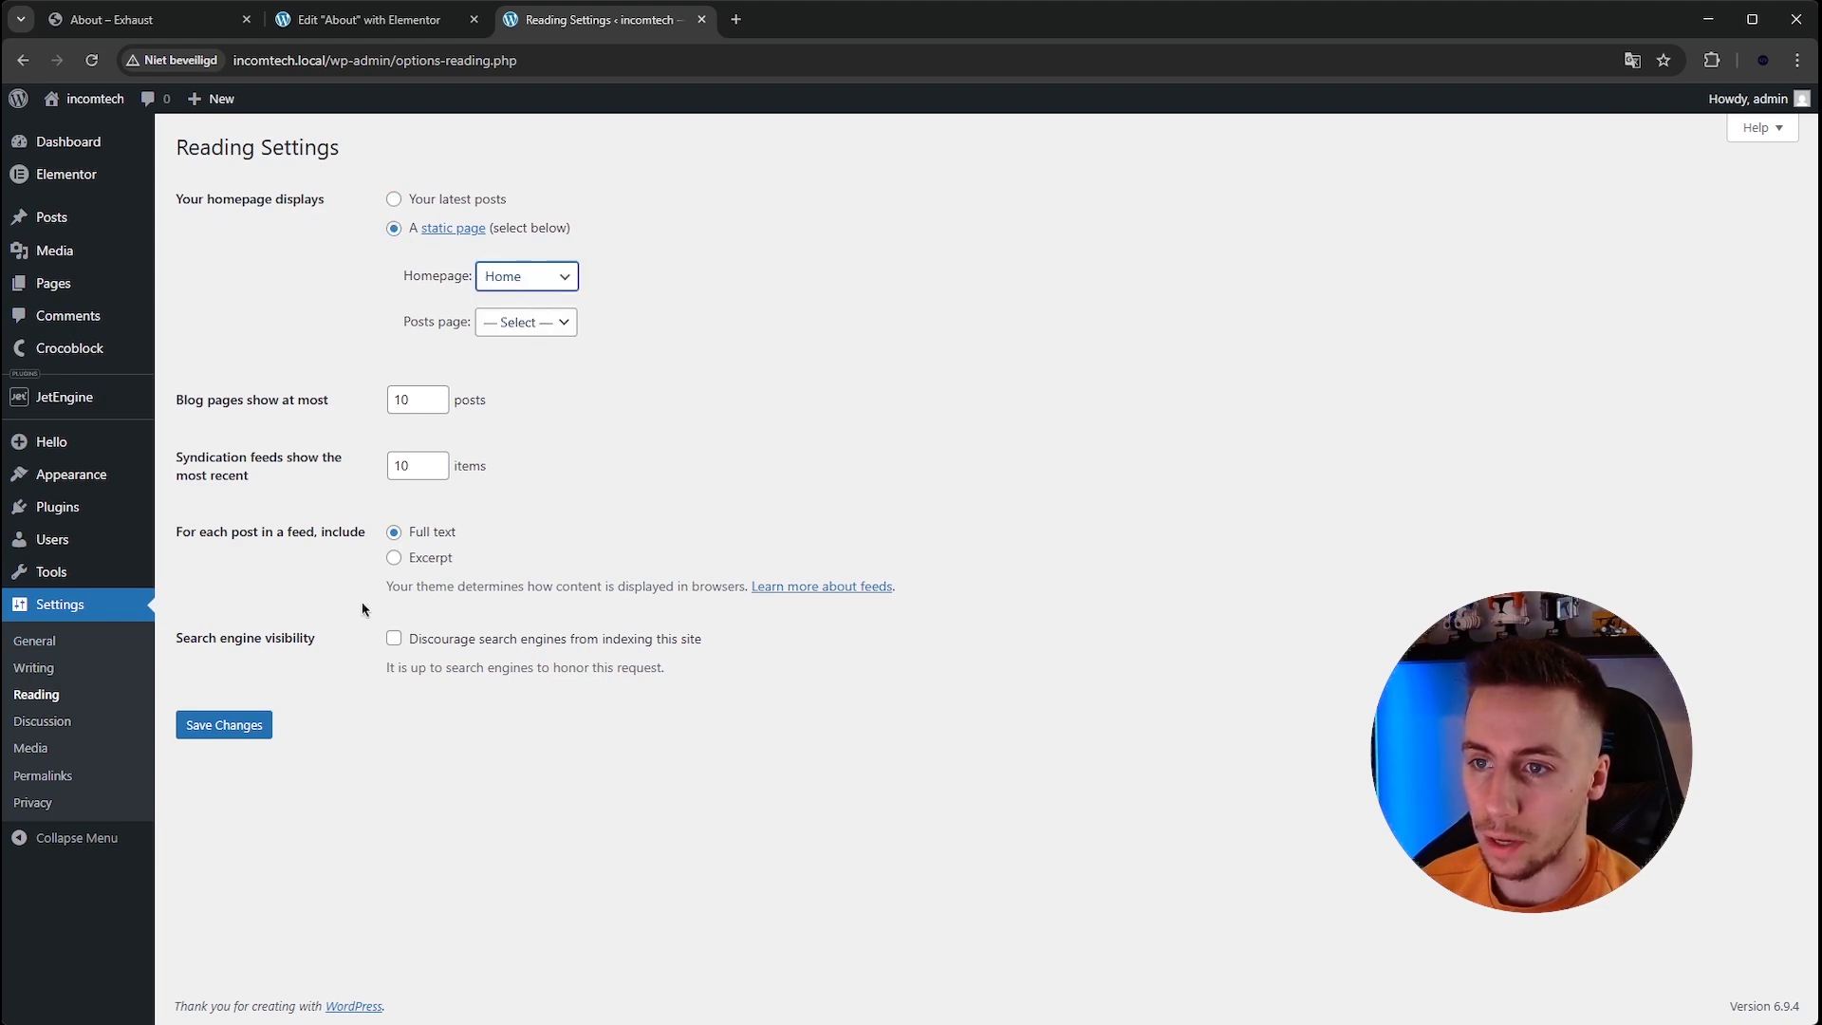
left_click(241, 726)
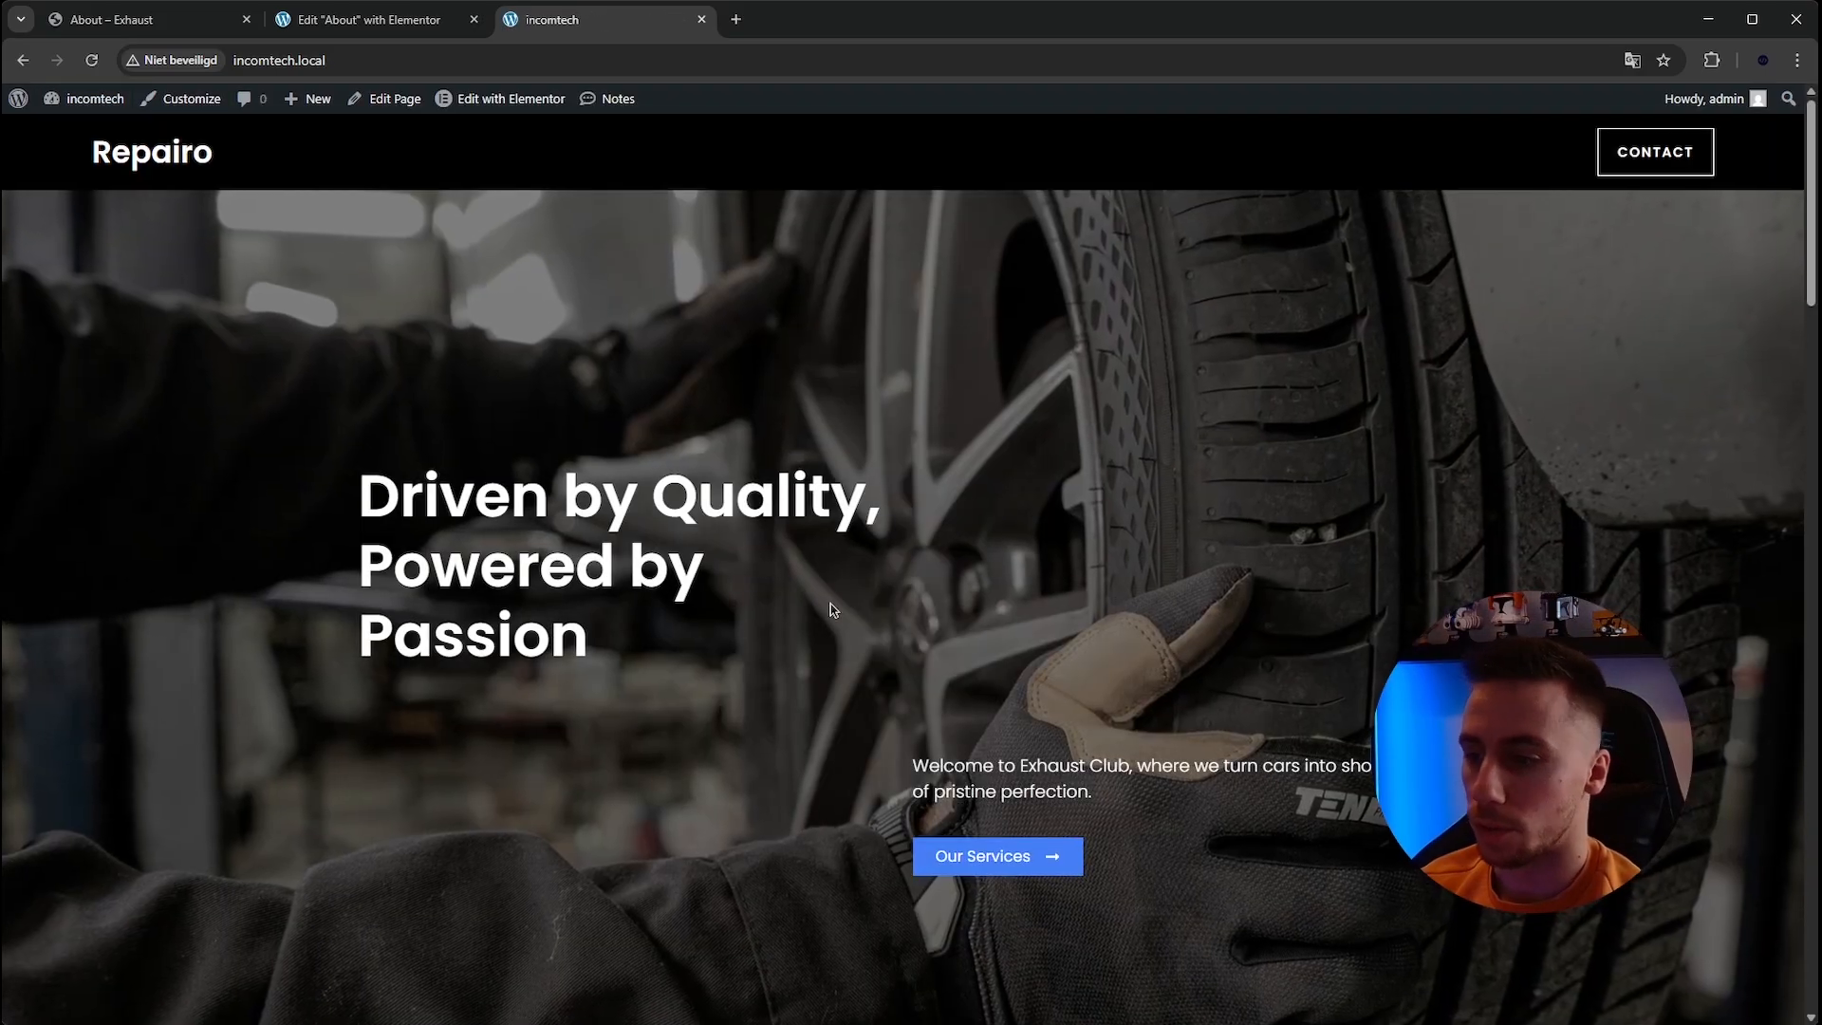
Open the Home page in Elementor and copy its hero container.
mouse_move(470, 107)
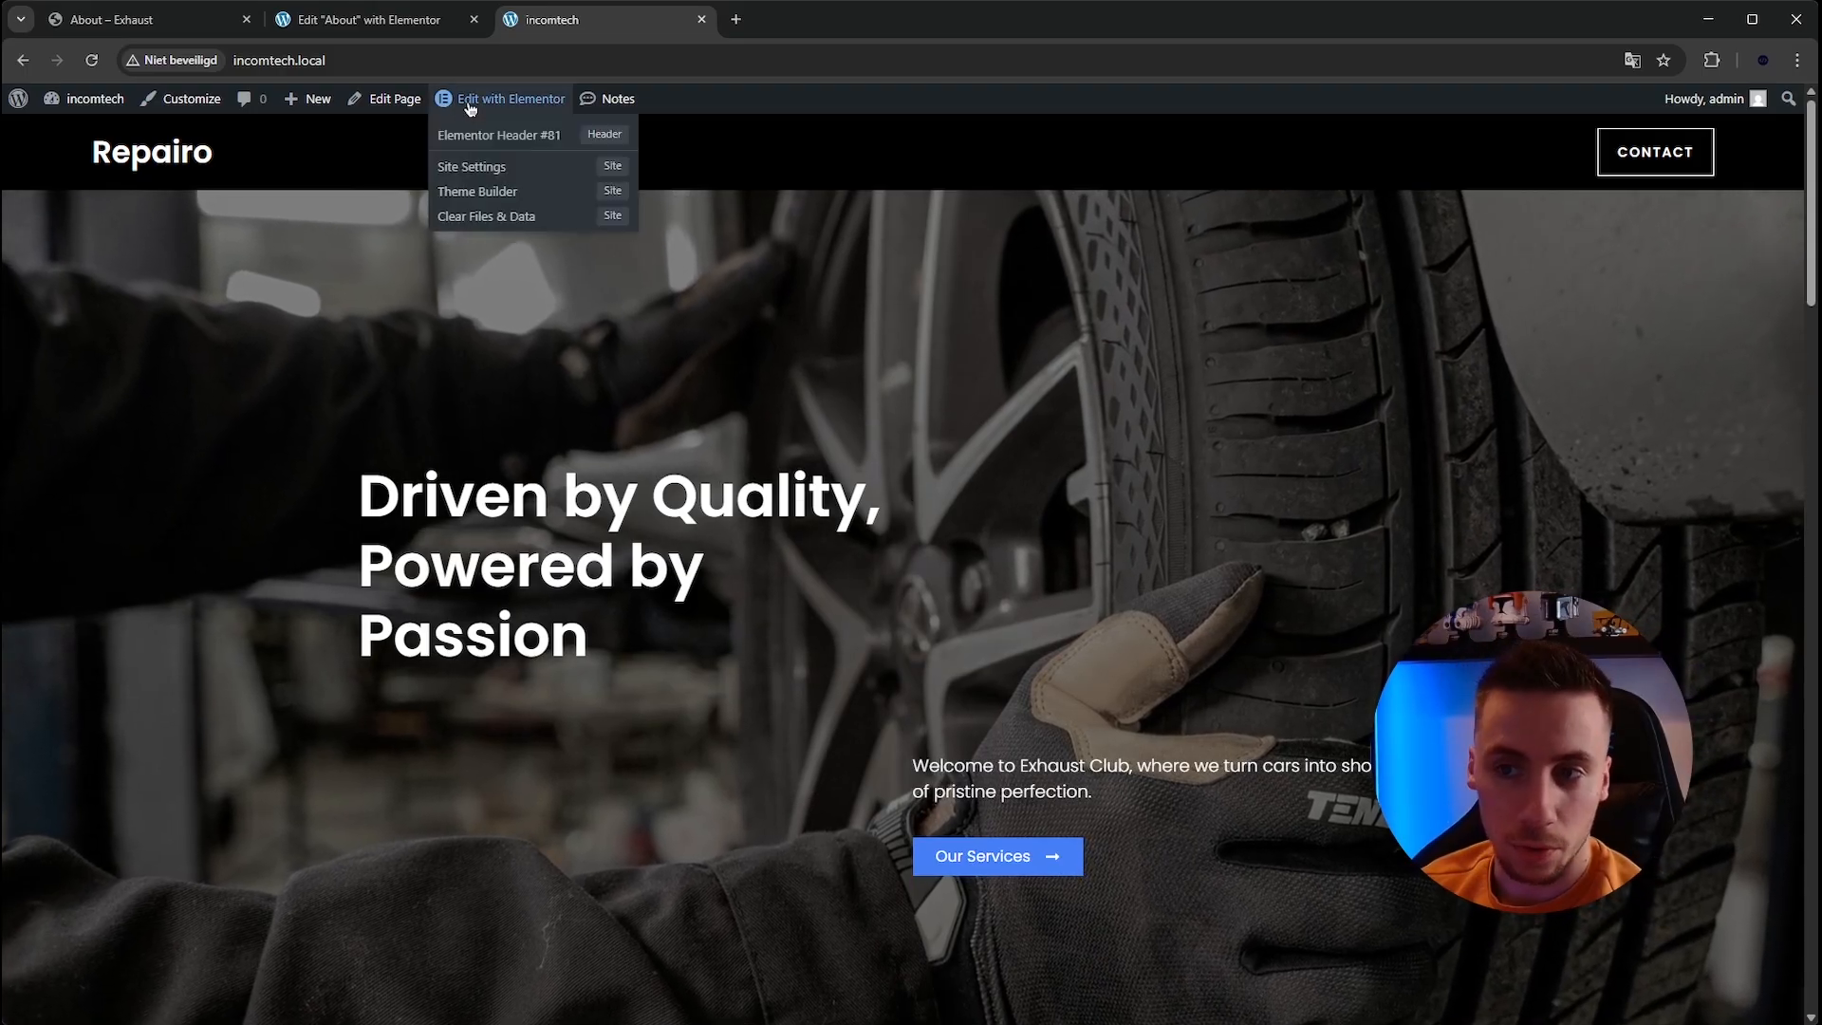
left_click(470, 102)
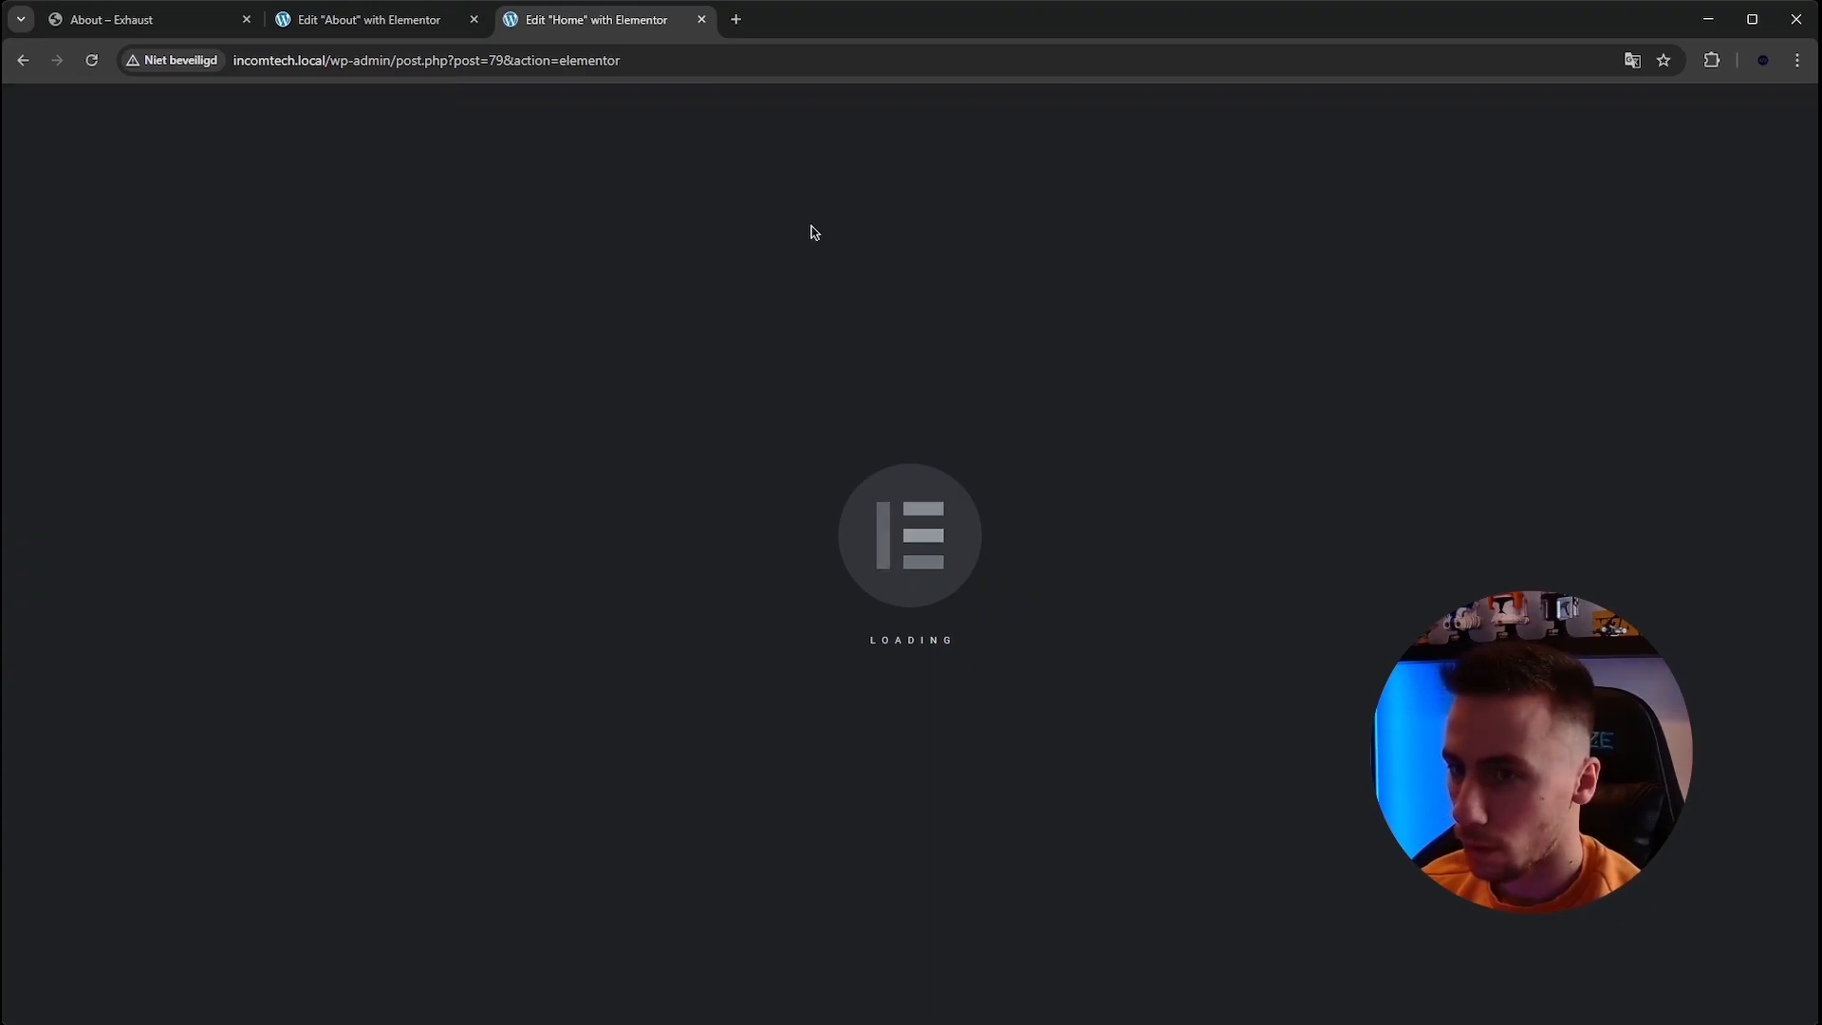
left_click(385, 23)
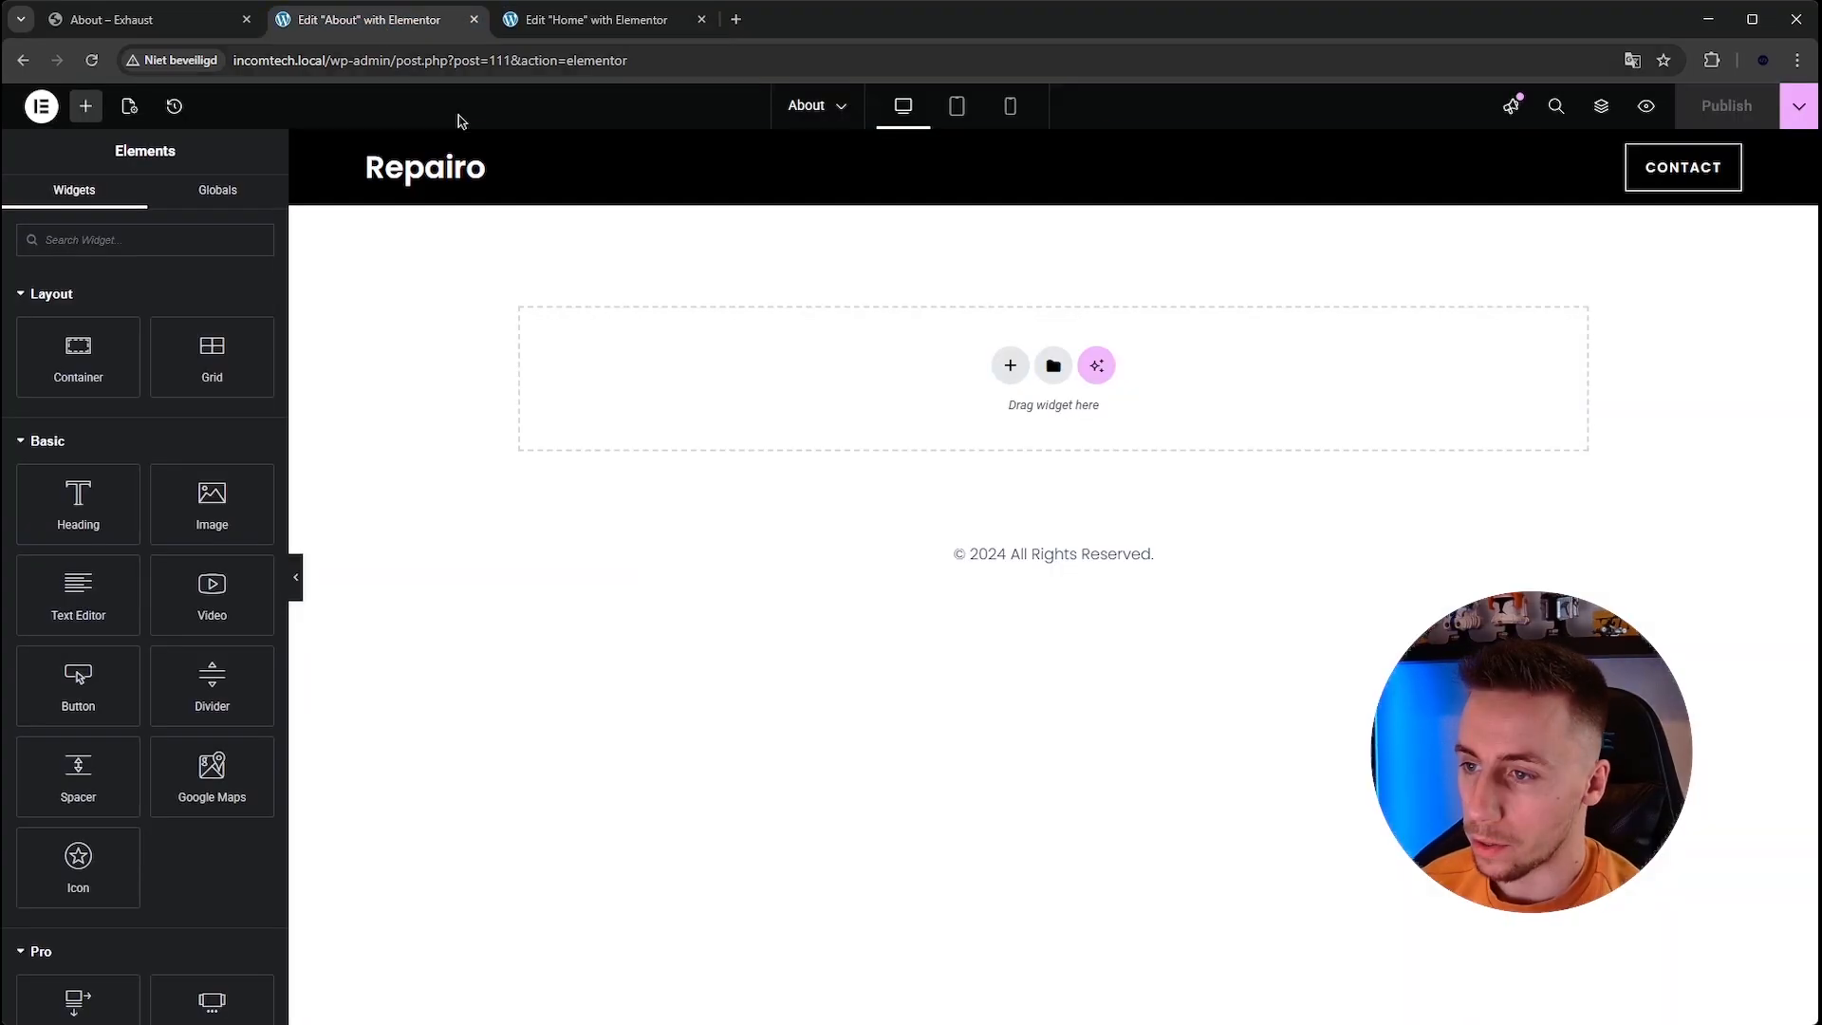
left_click(142, 26)
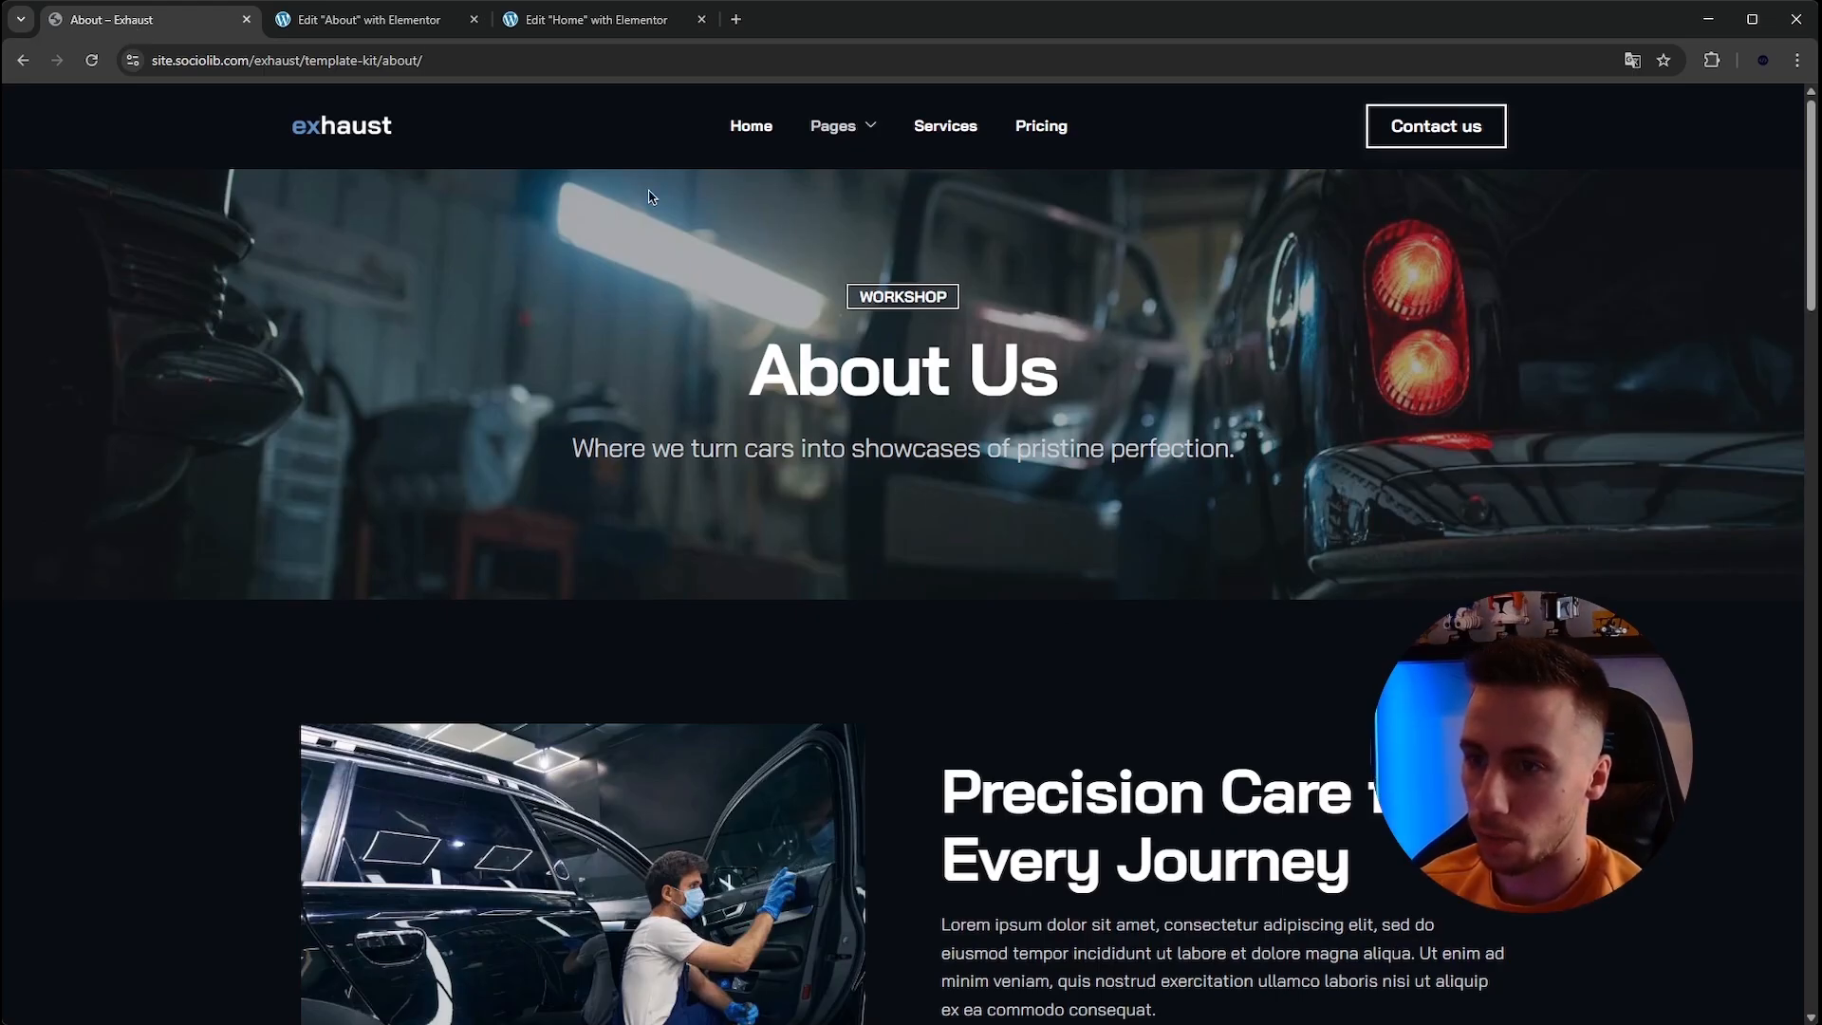
left_click(579, 21)
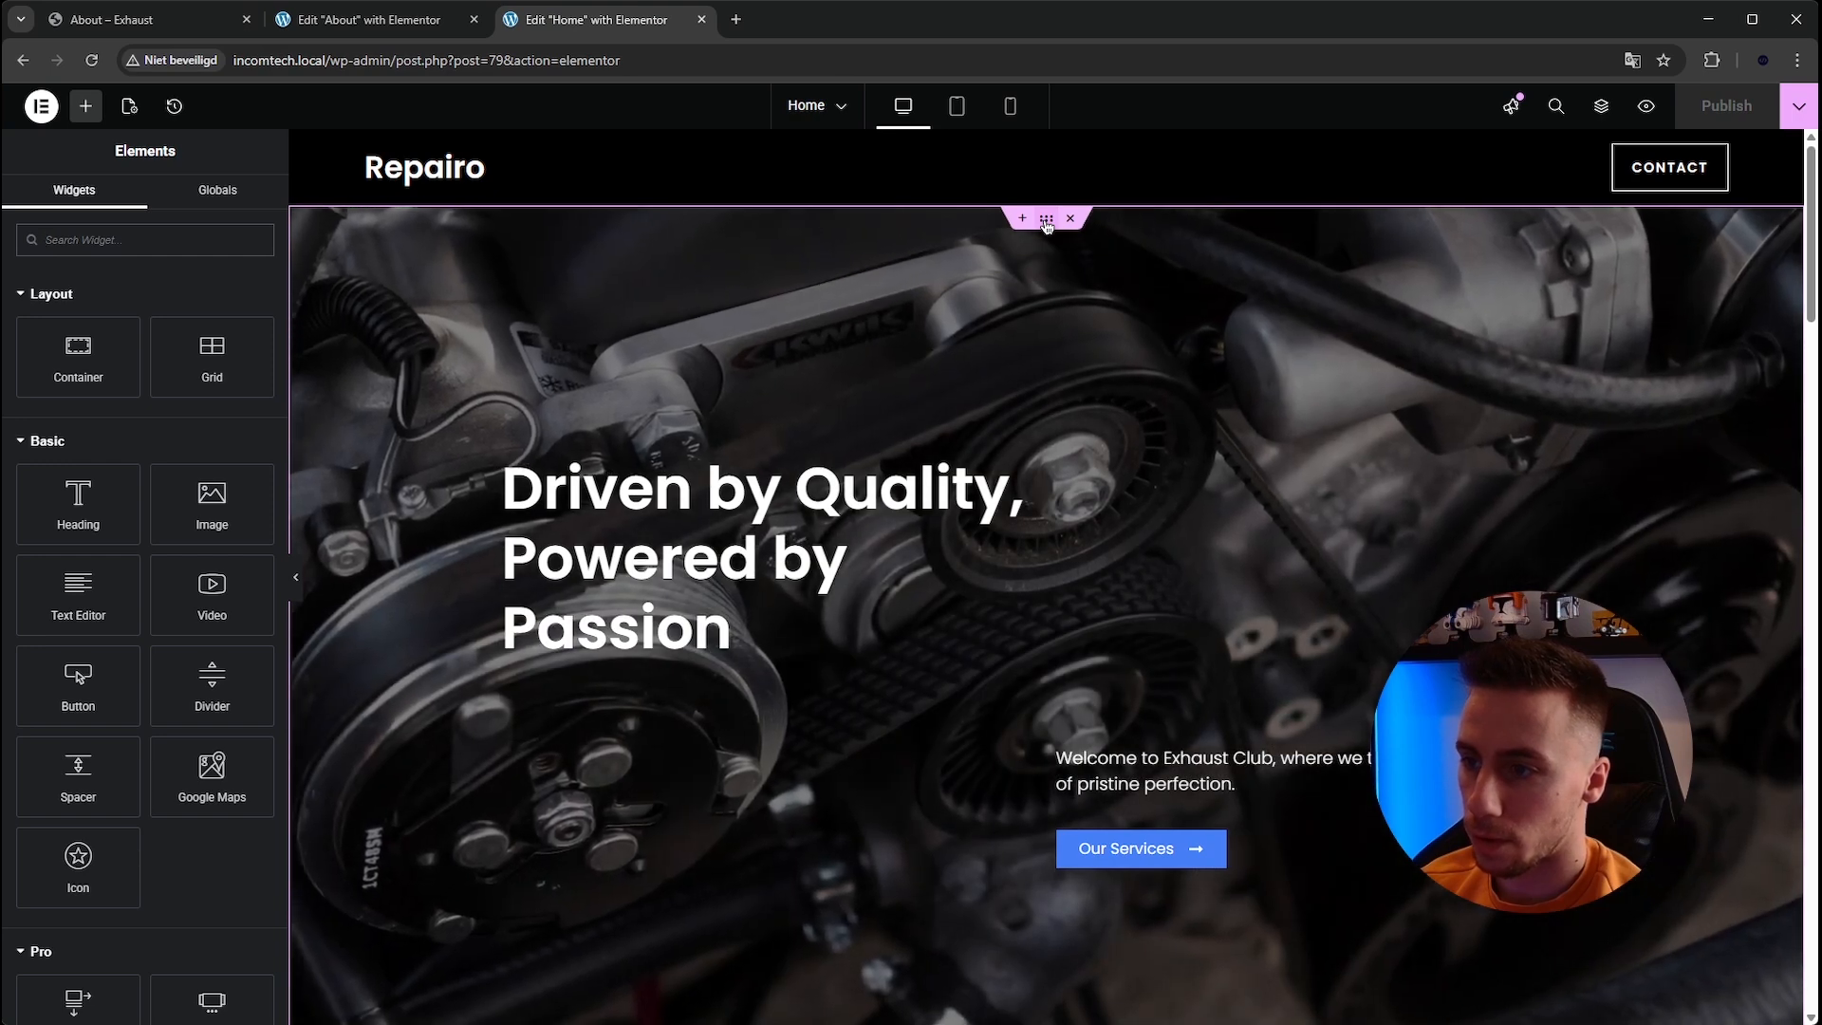
left_click(1046, 225)
right_click(1047, 225)
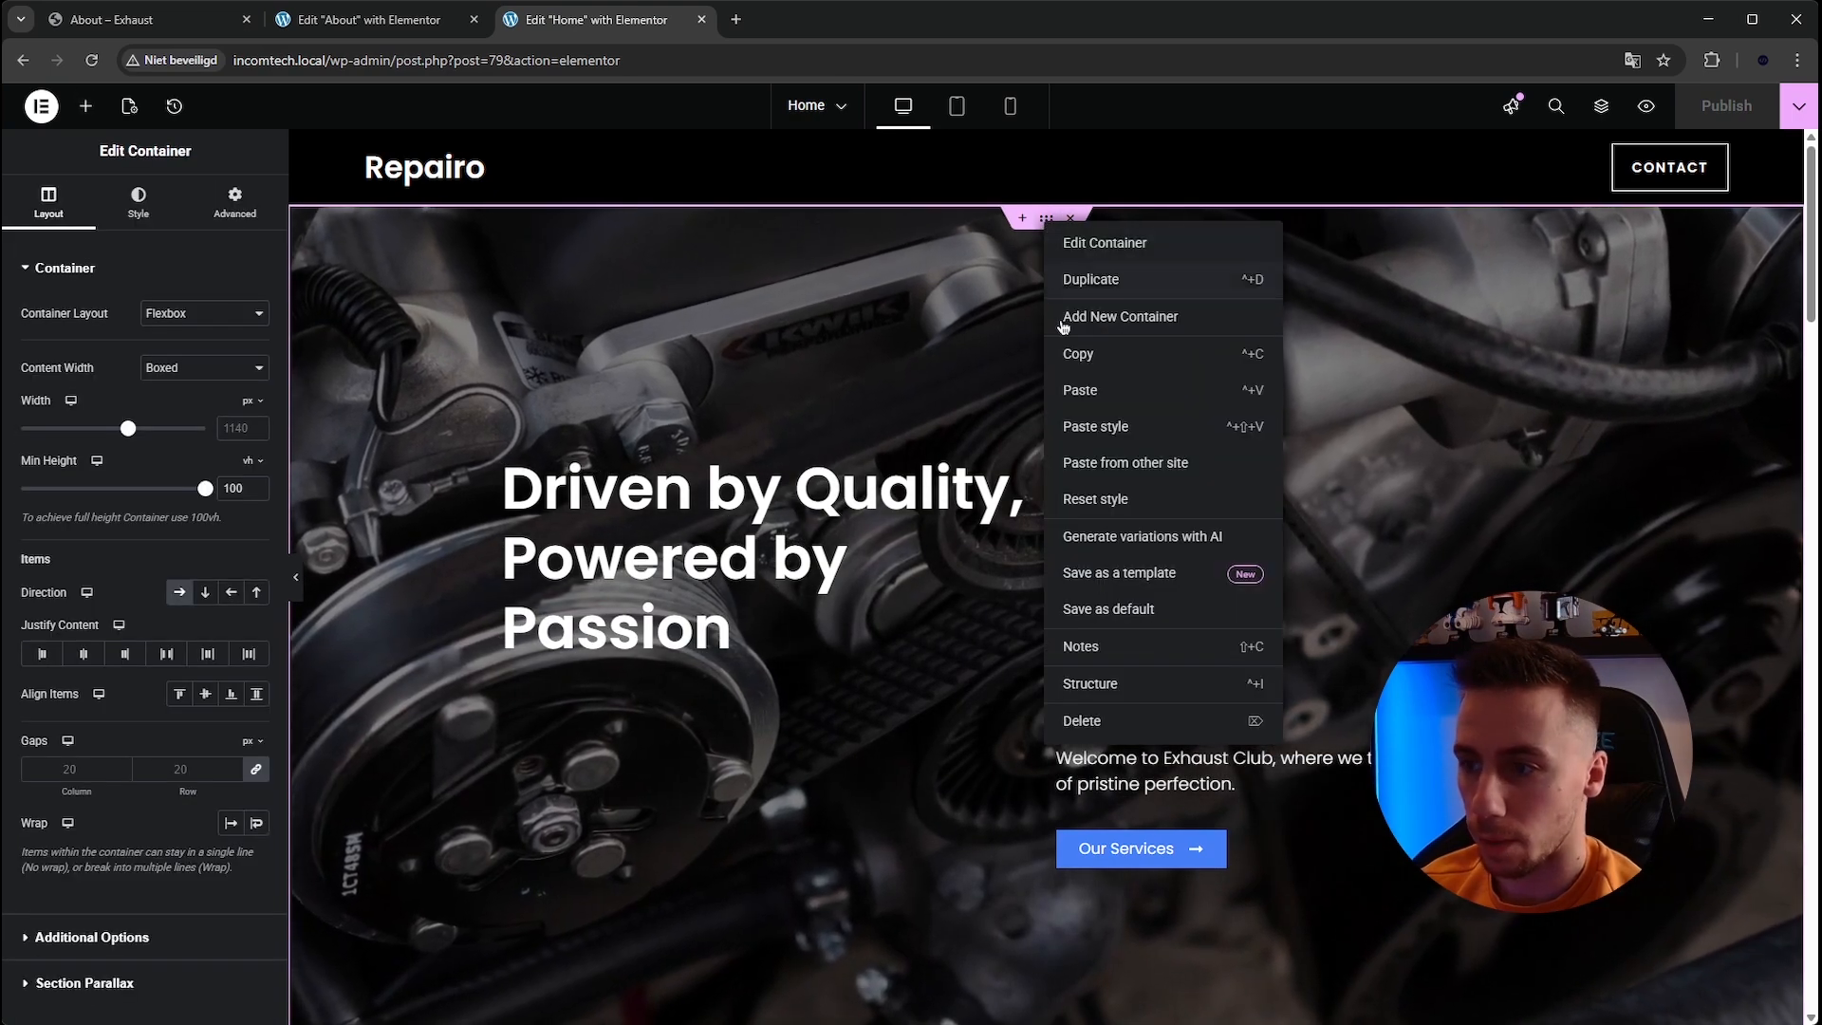
left_click(1078, 353)
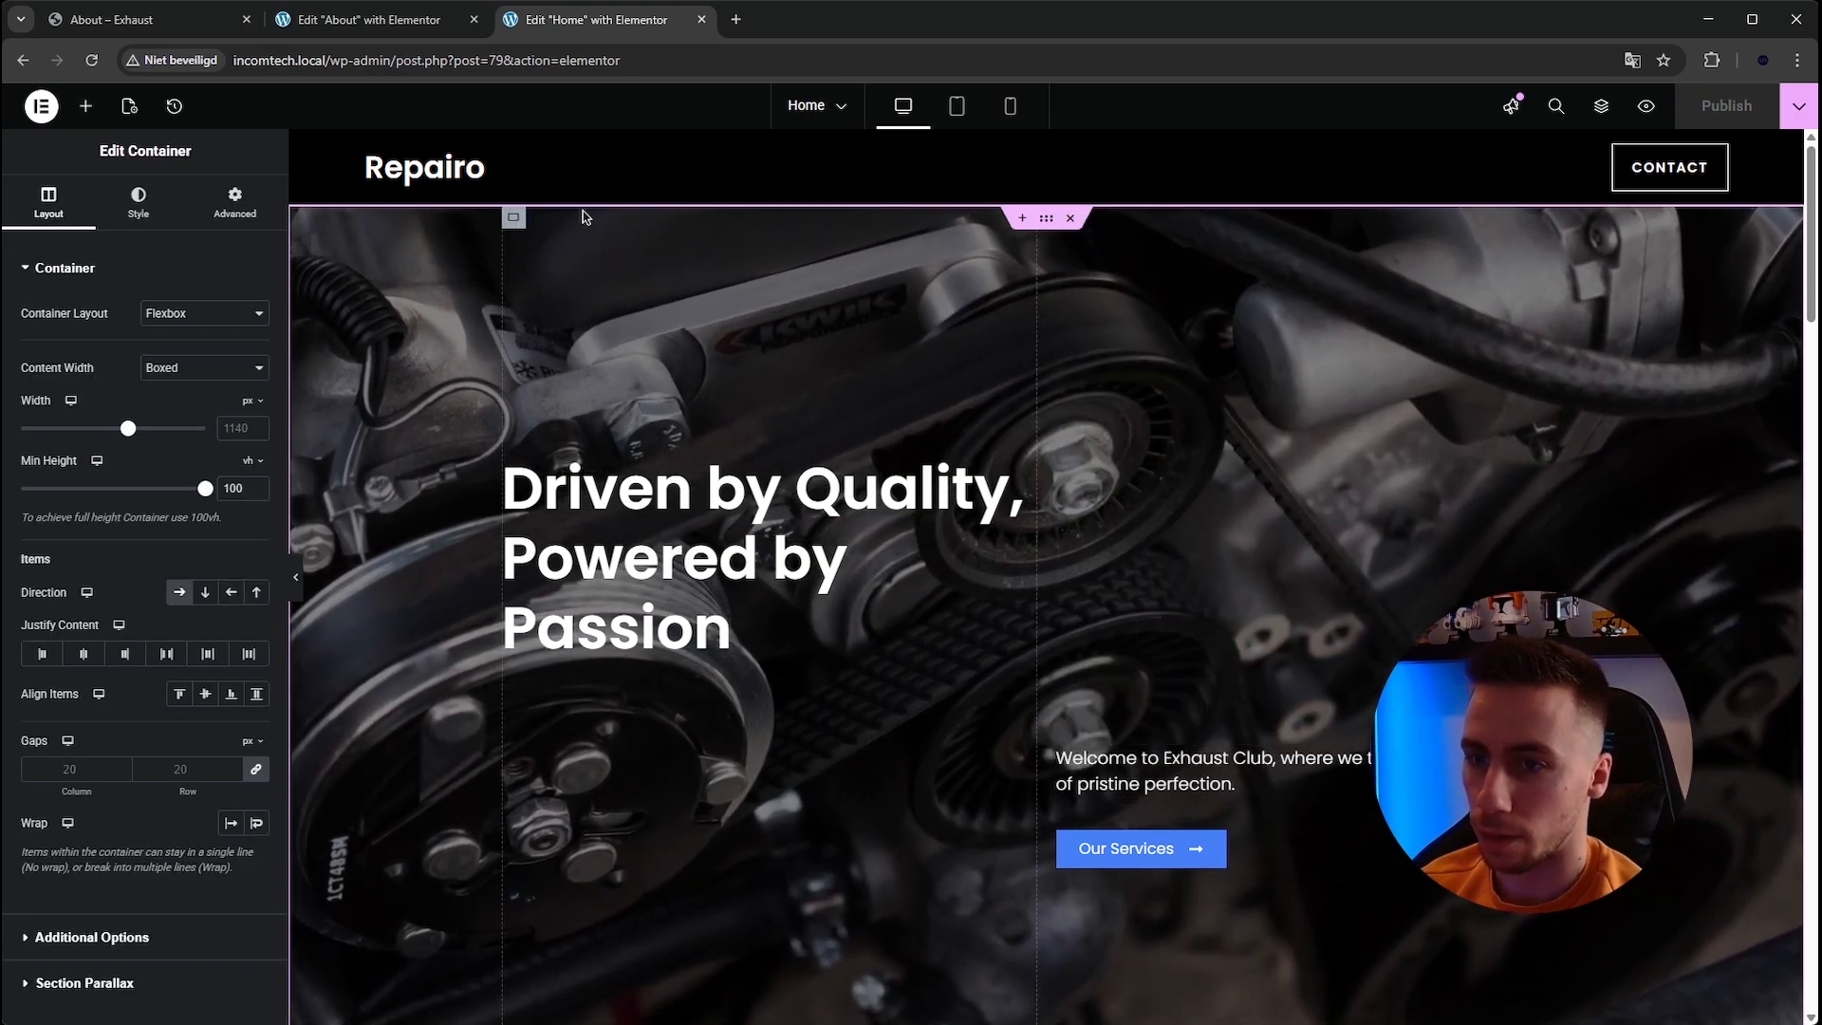
Paste the copied hero container into the empty About page.
left_click(361, 21)
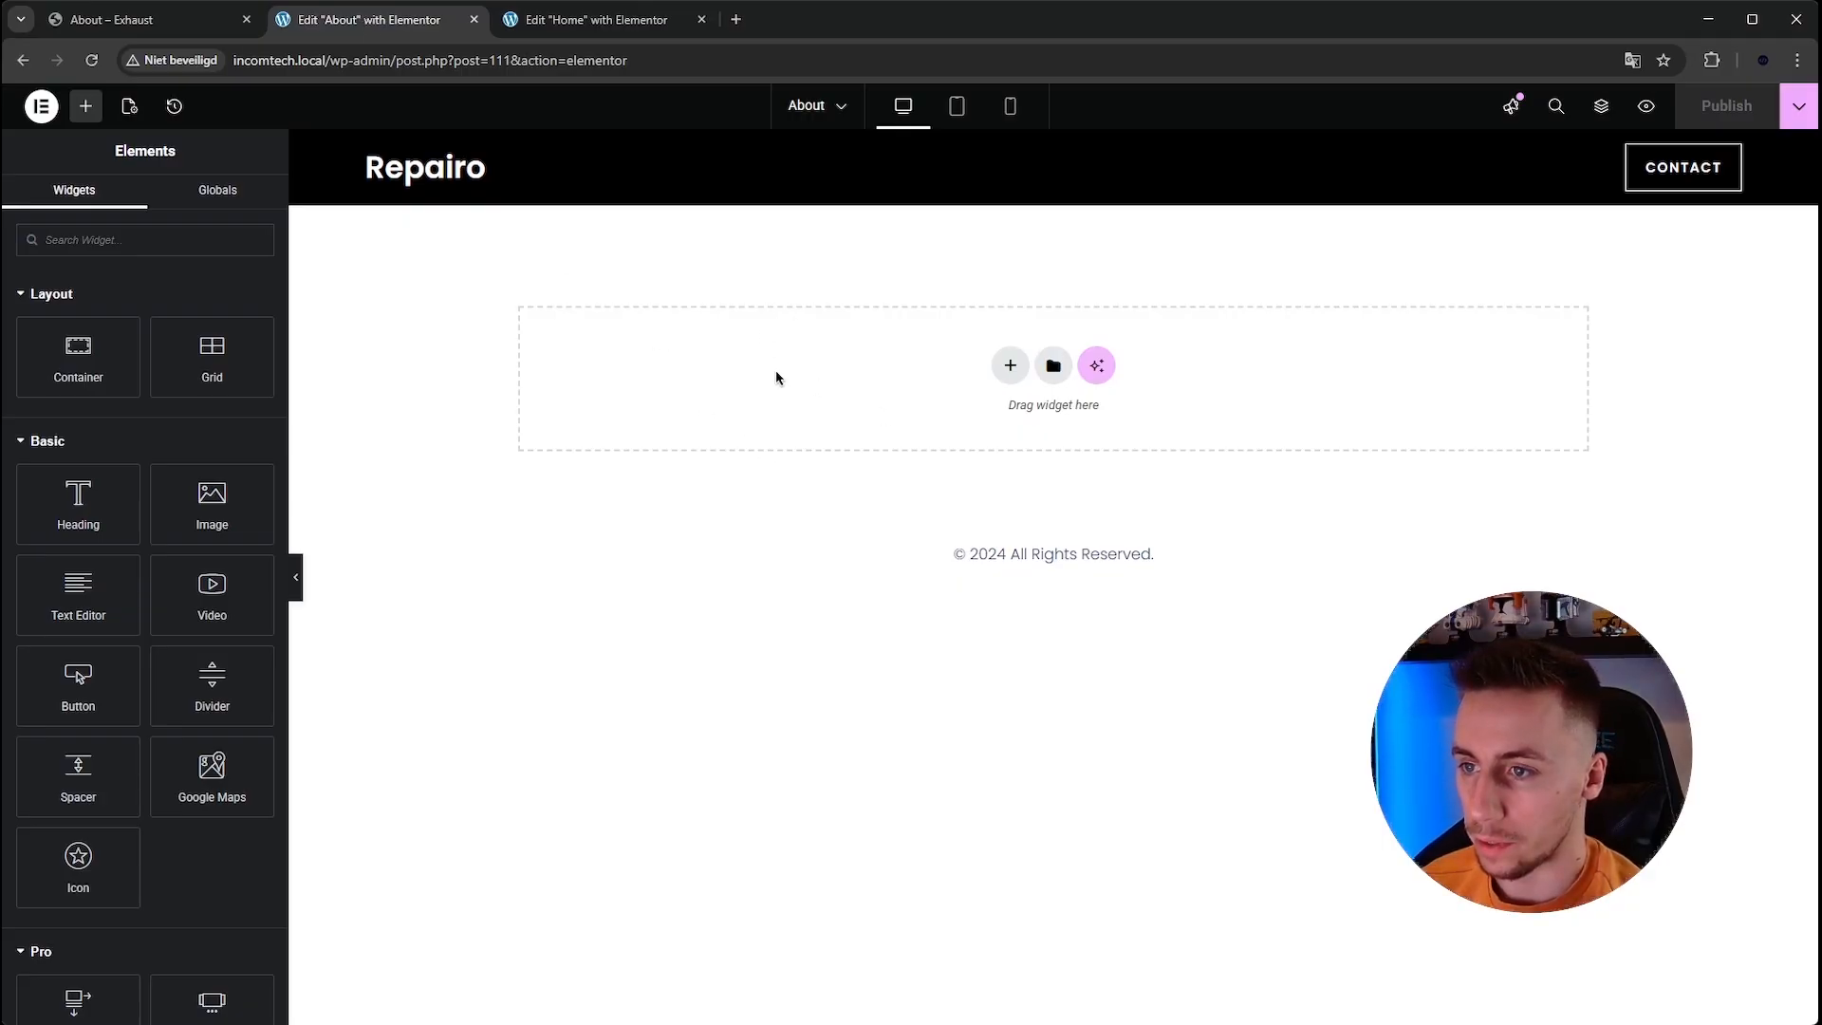
right_click(807, 386)
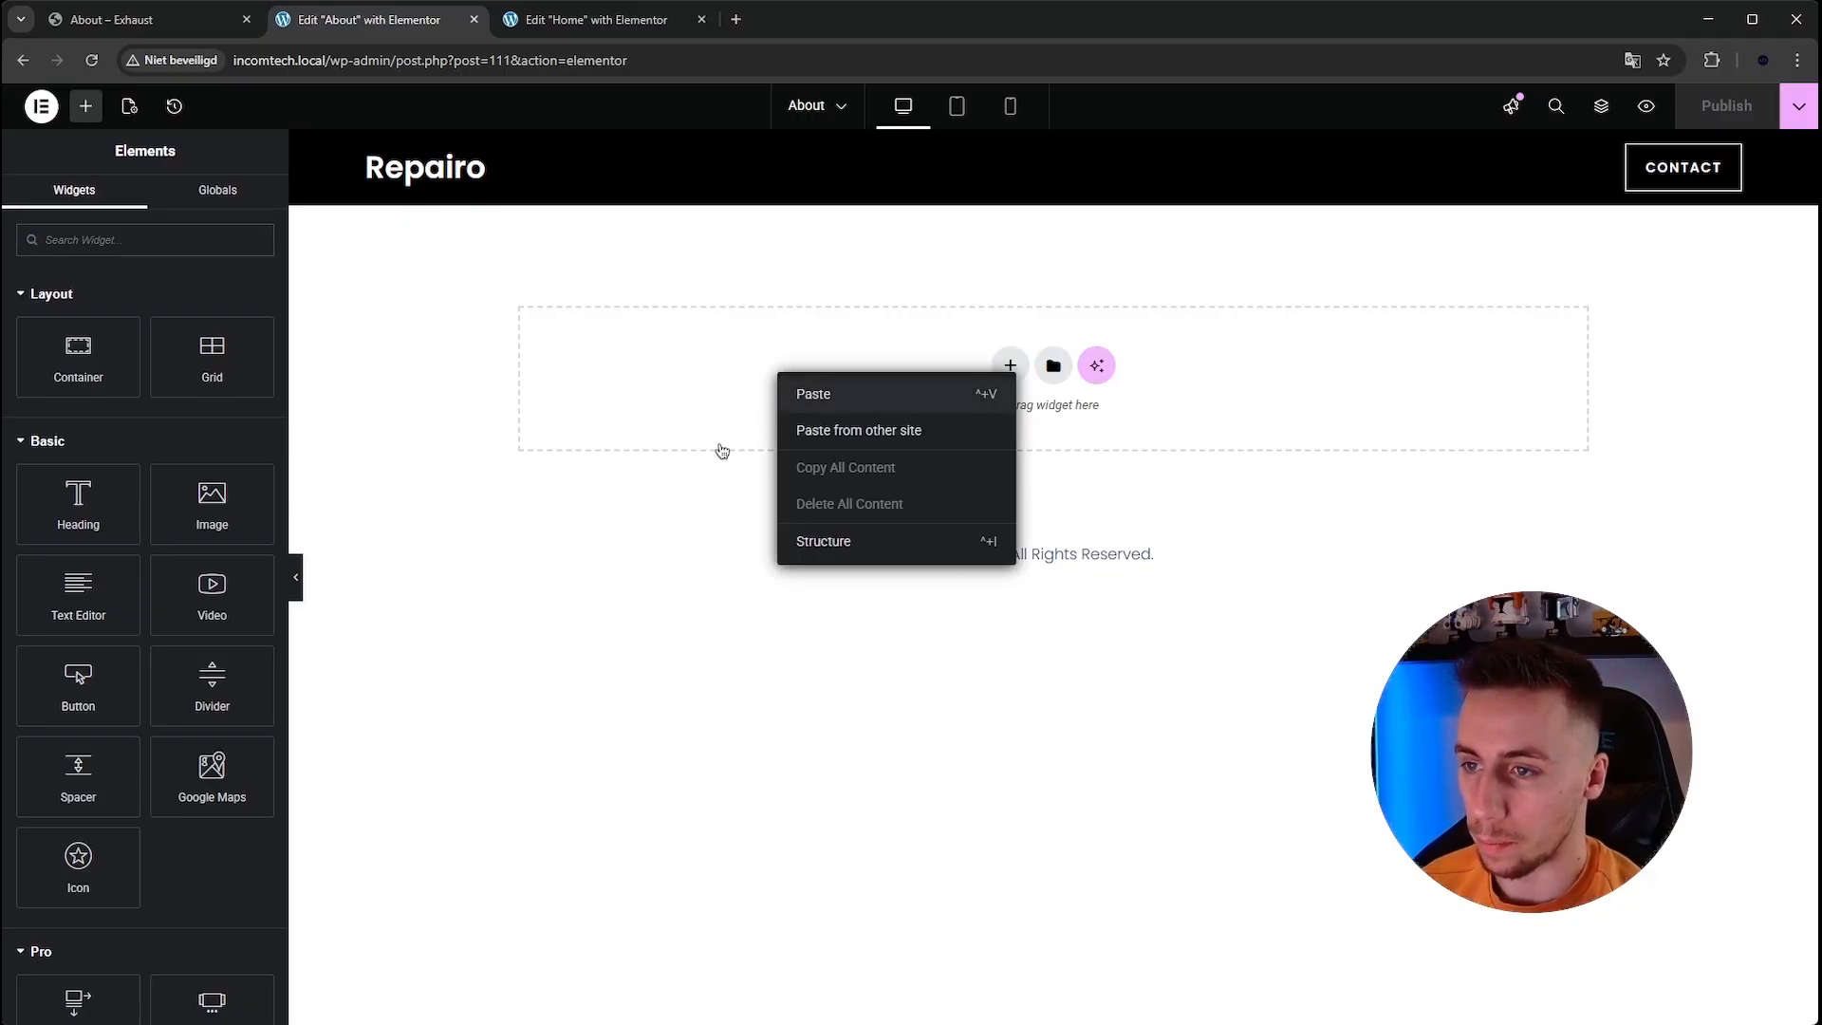
key("ctrl+v")
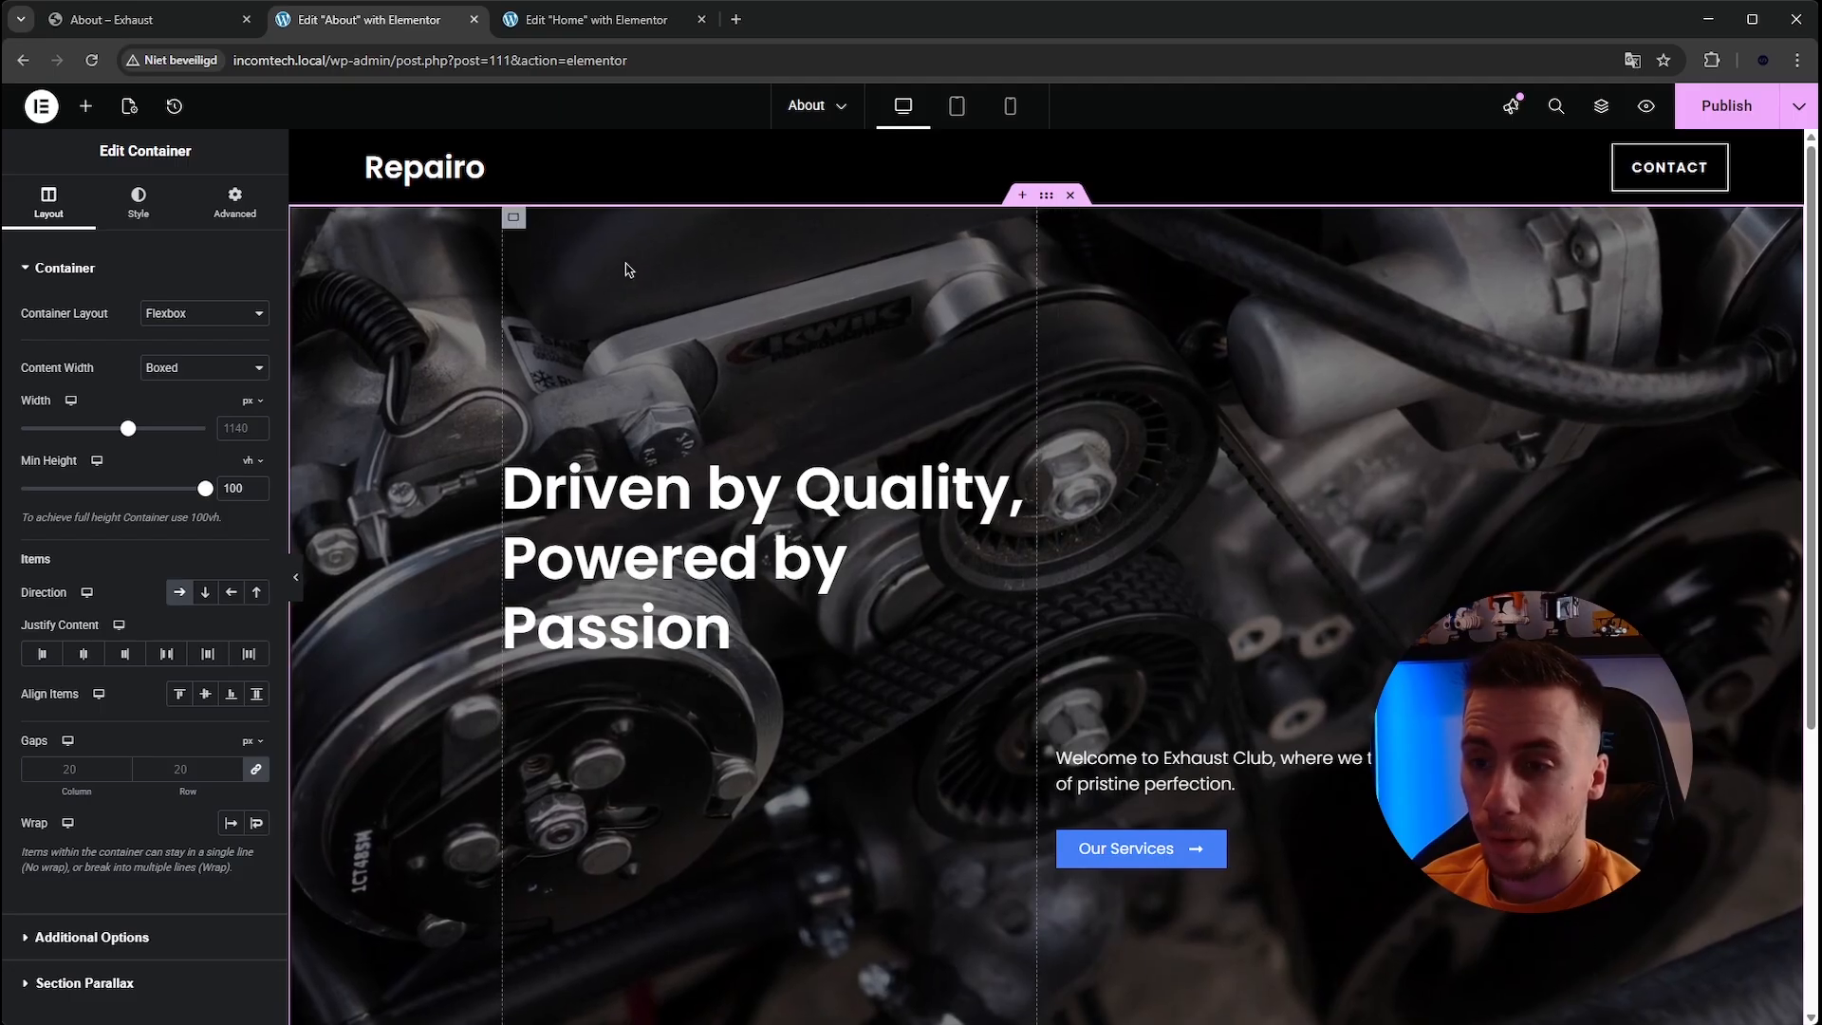
Delete the pasted hero's inner containers holding the heading, text and button.
right_click(513, 224)
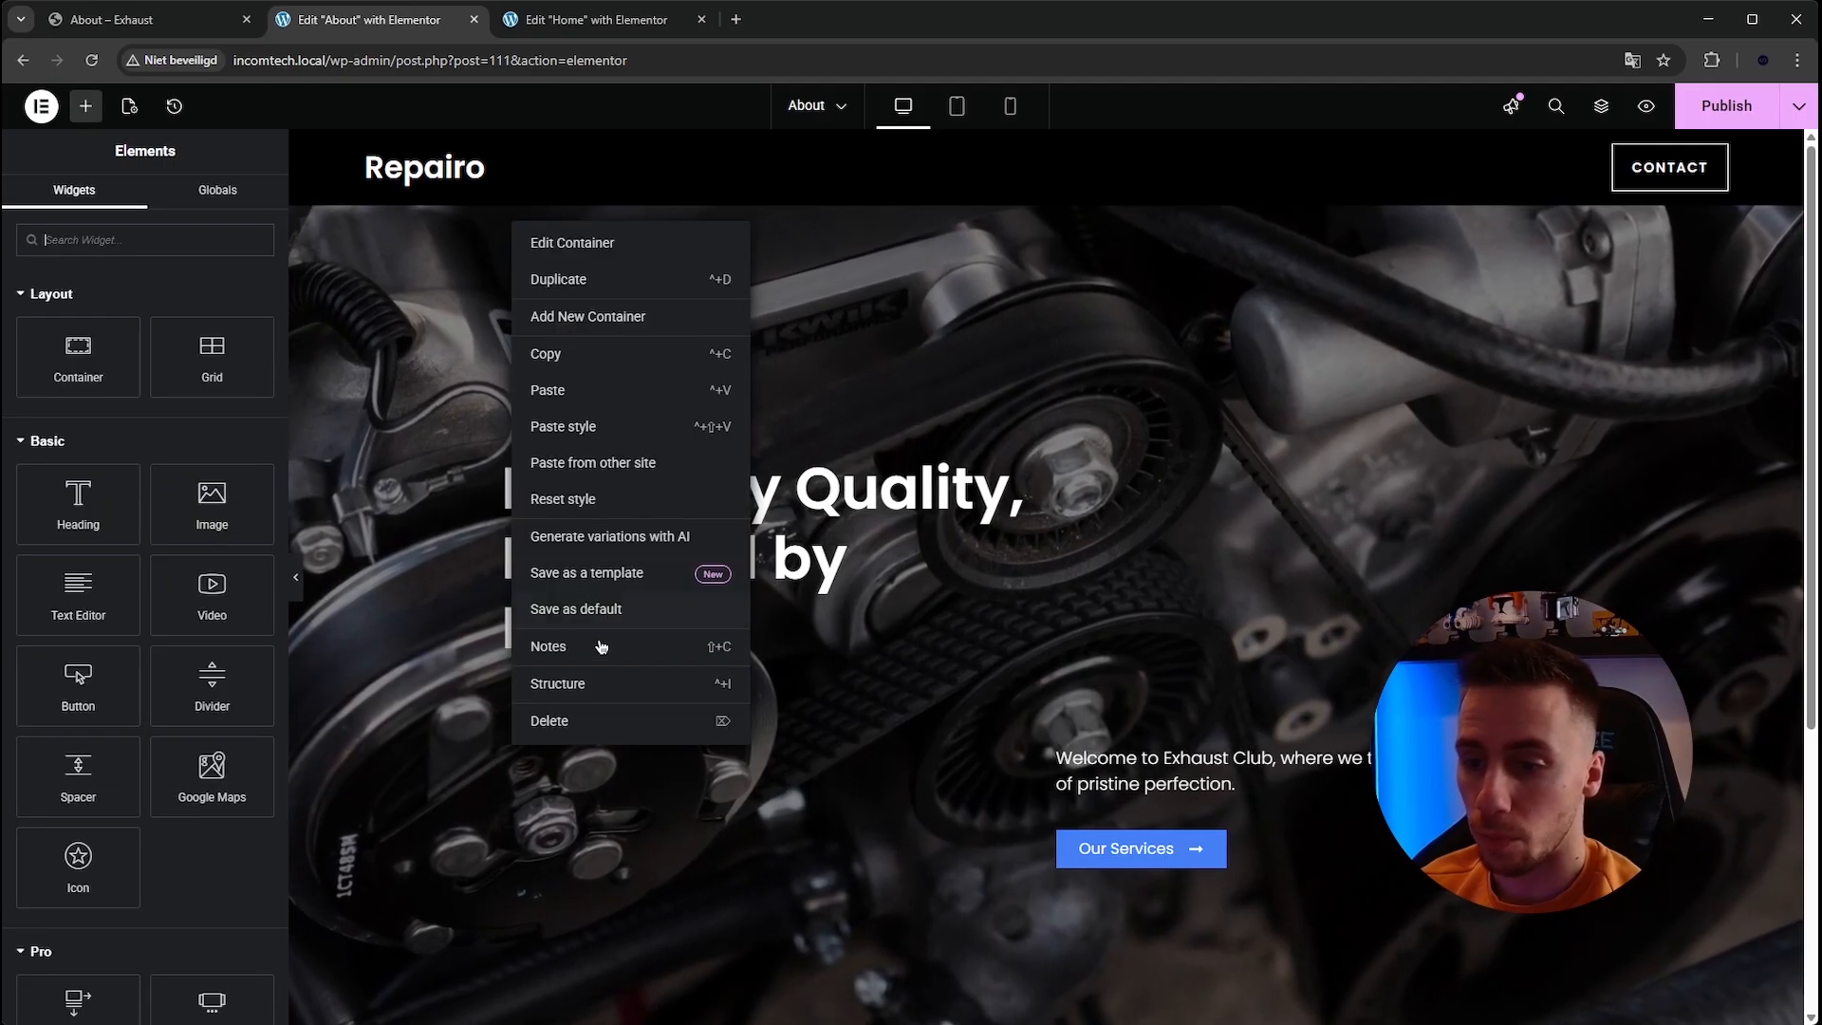
left_click(599, 740)
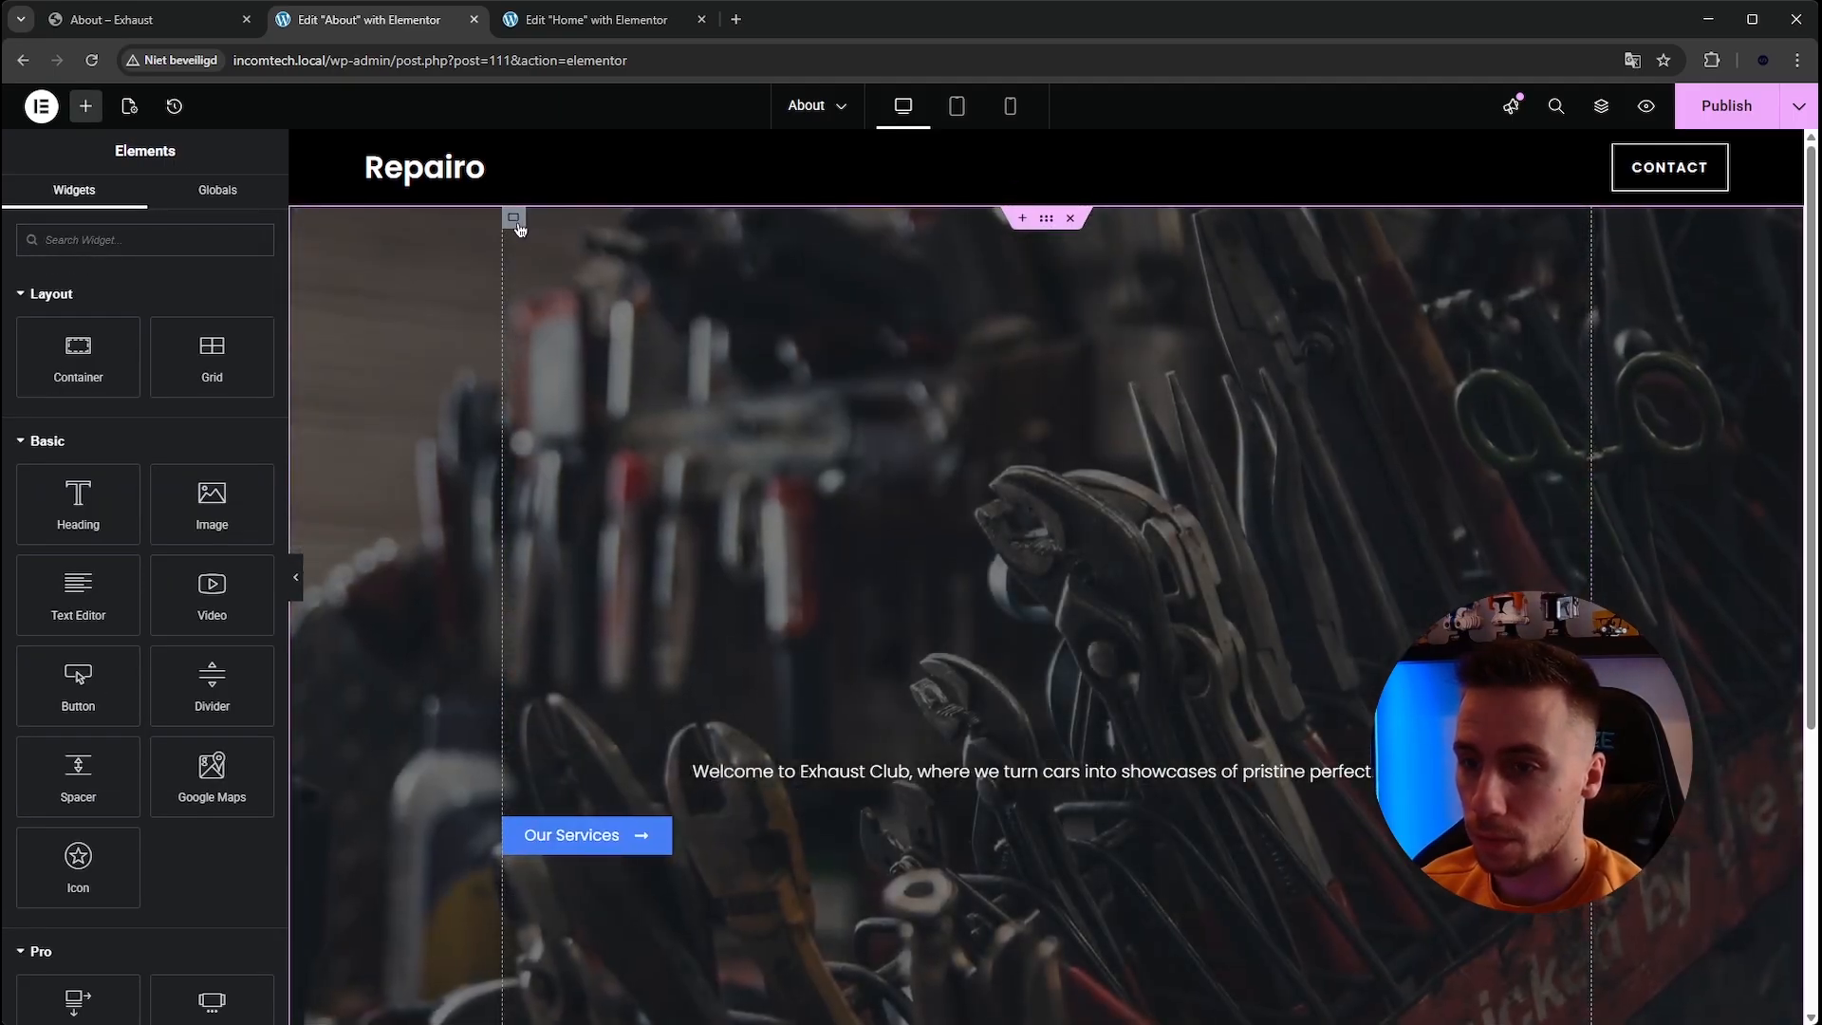
right_click(517, 226)
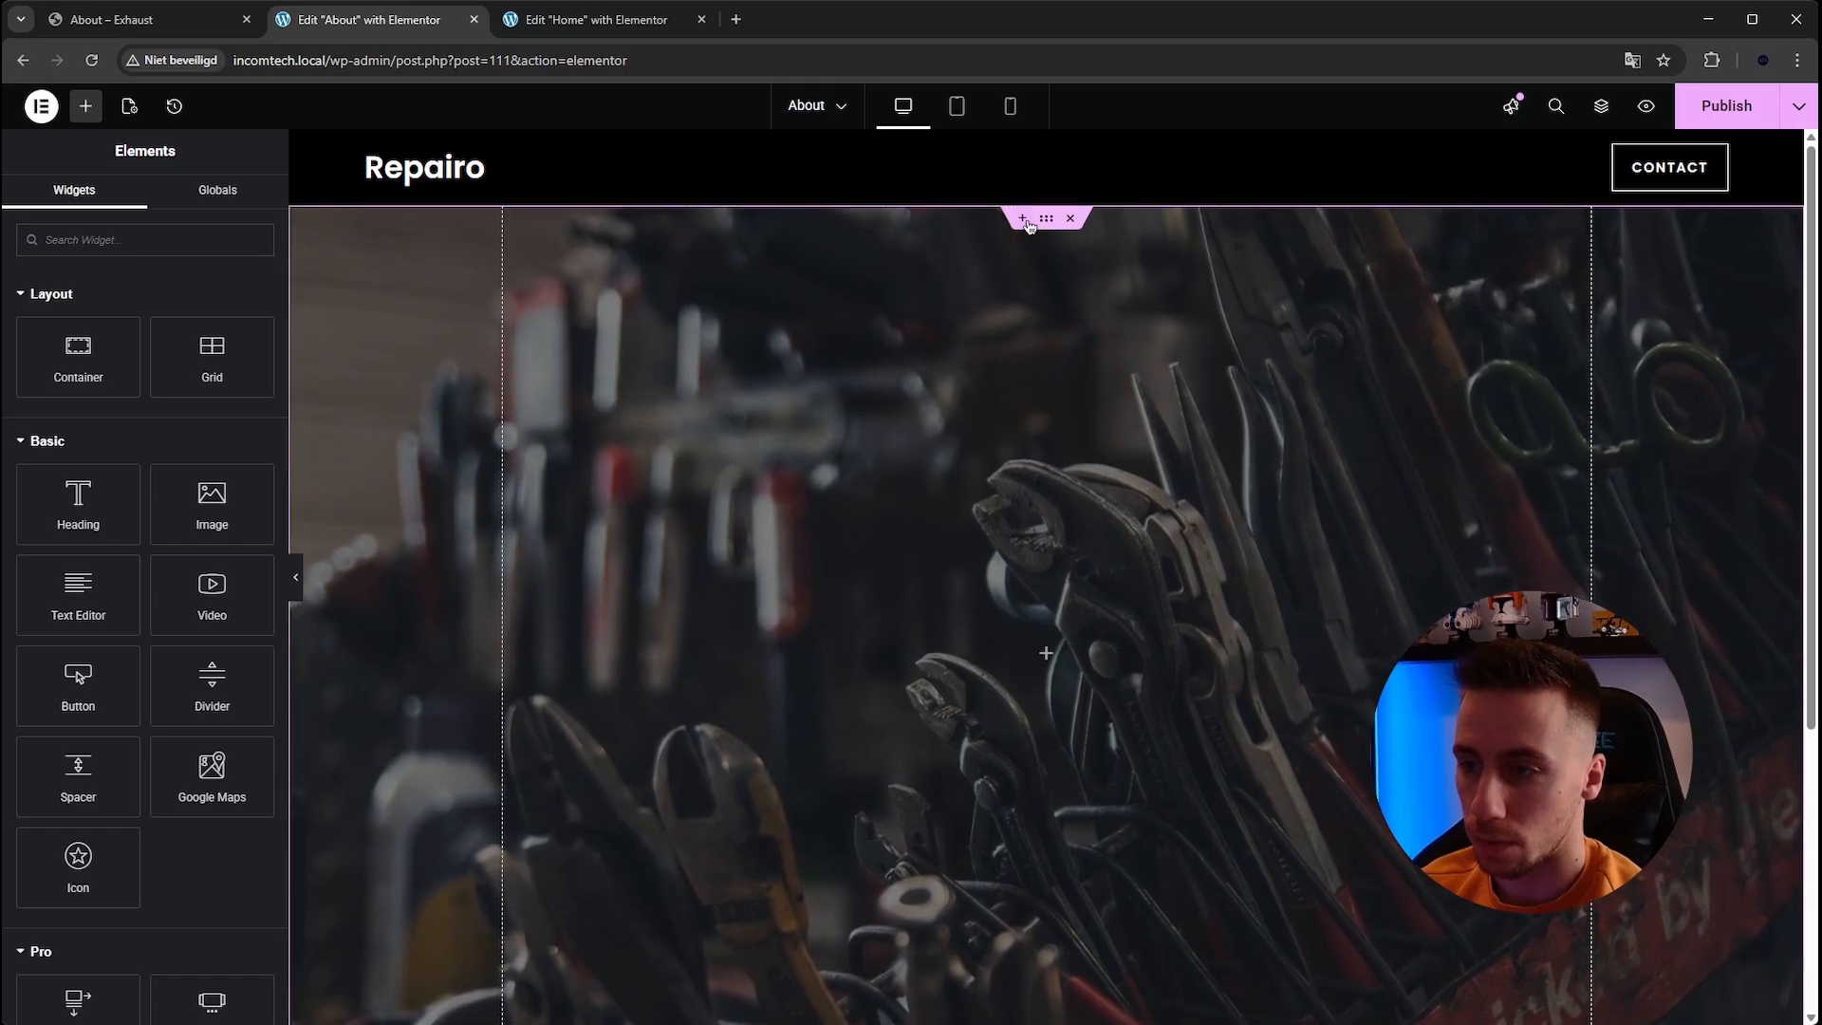
Open the structure view of the About page's hero container and return to the widgets panel.
left_click(1046, 222)
right_click(1046, 222)
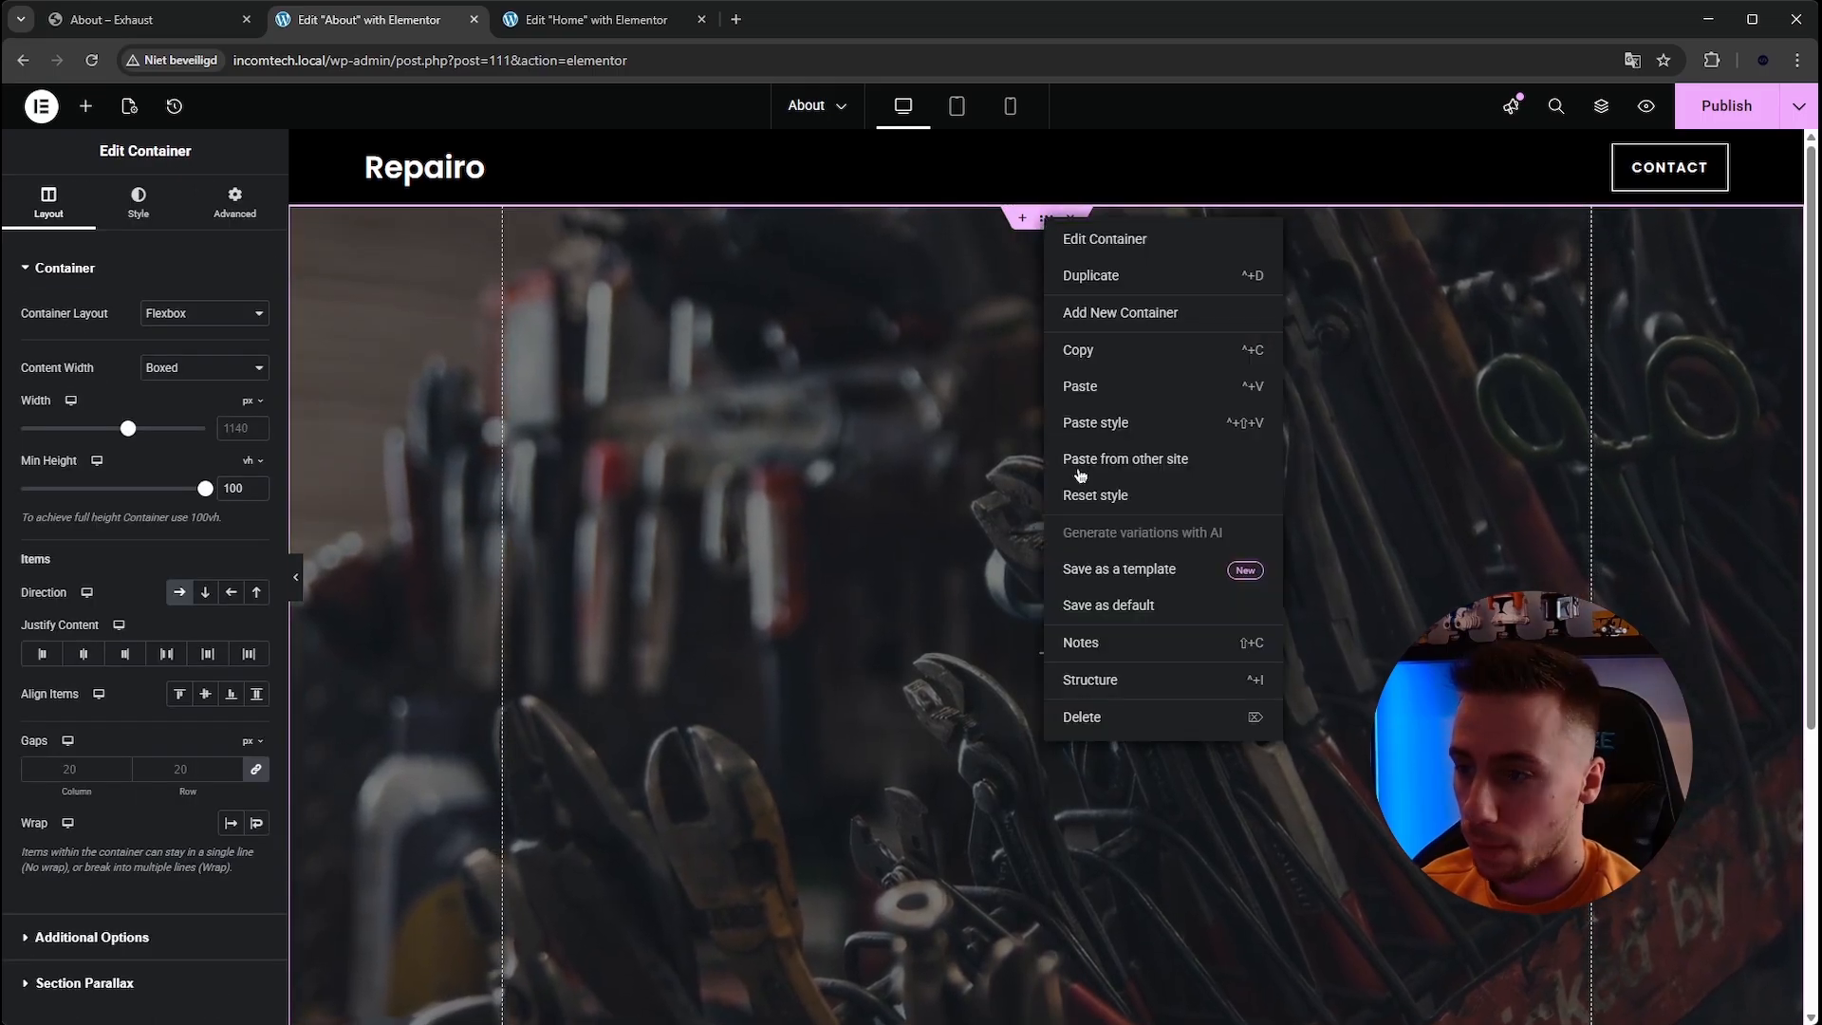
left_click(1089, 679)
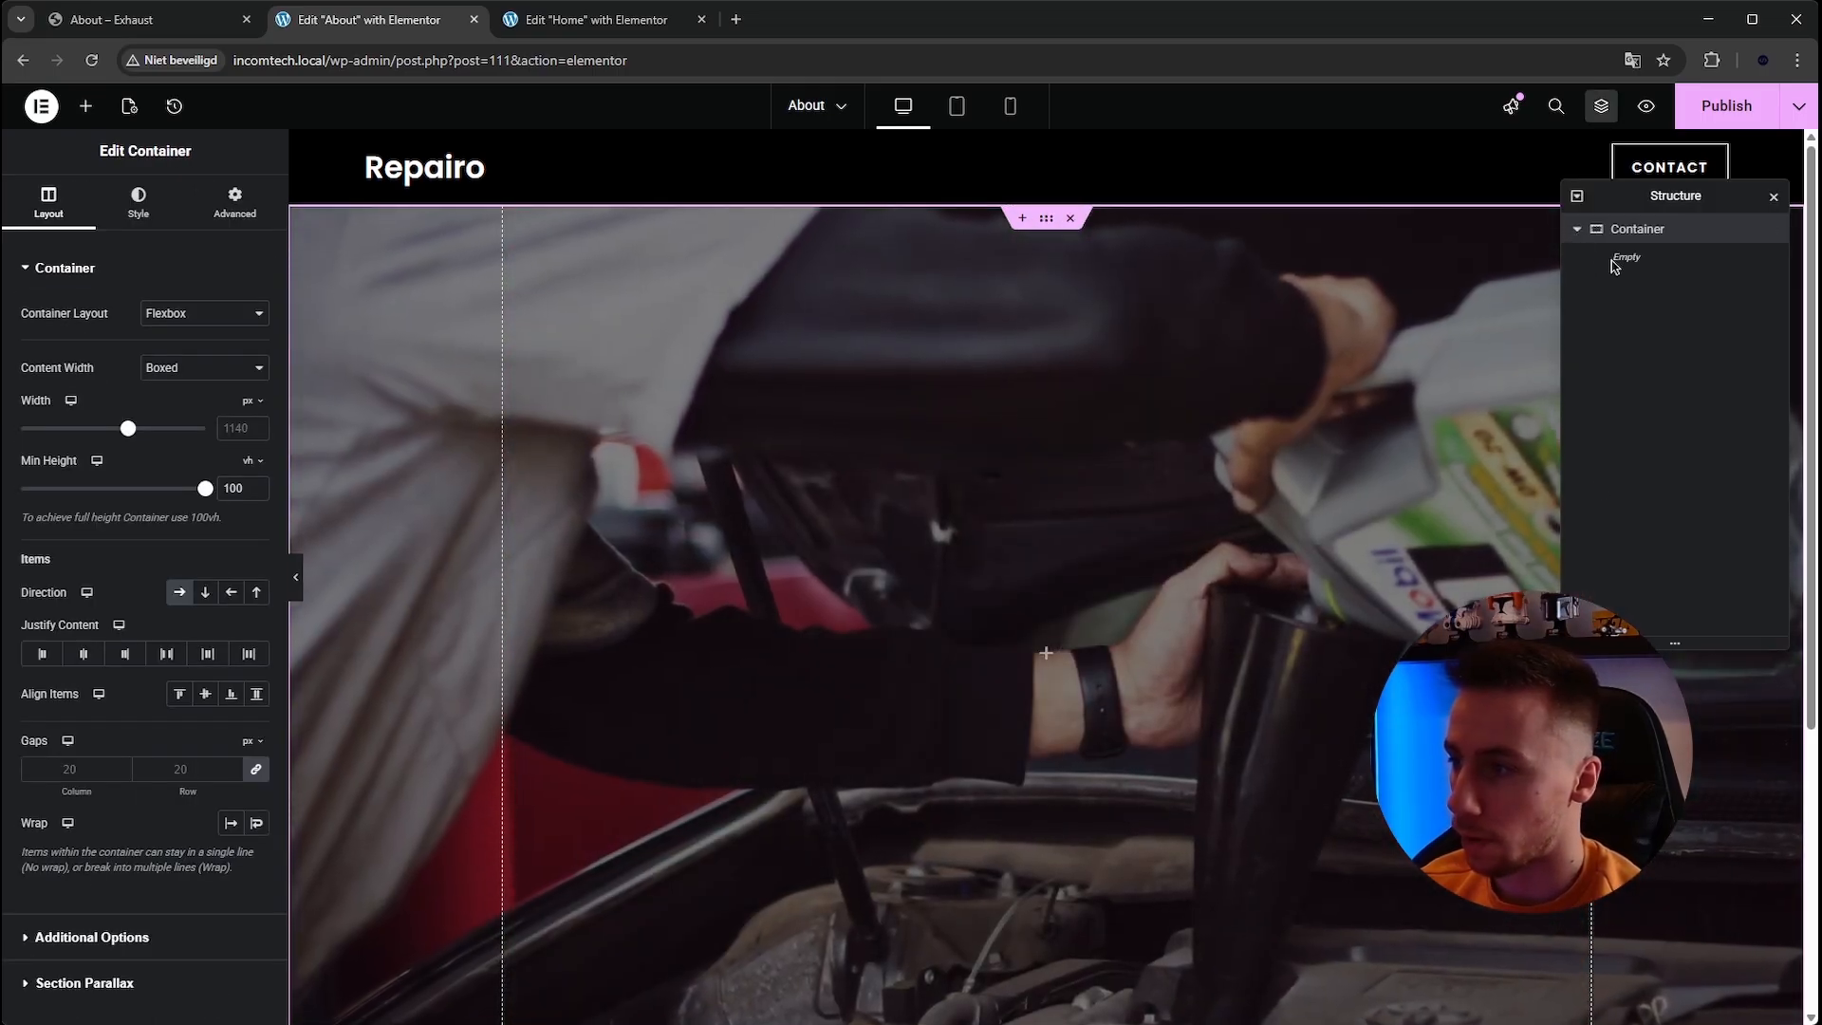
left_click(85, 107)
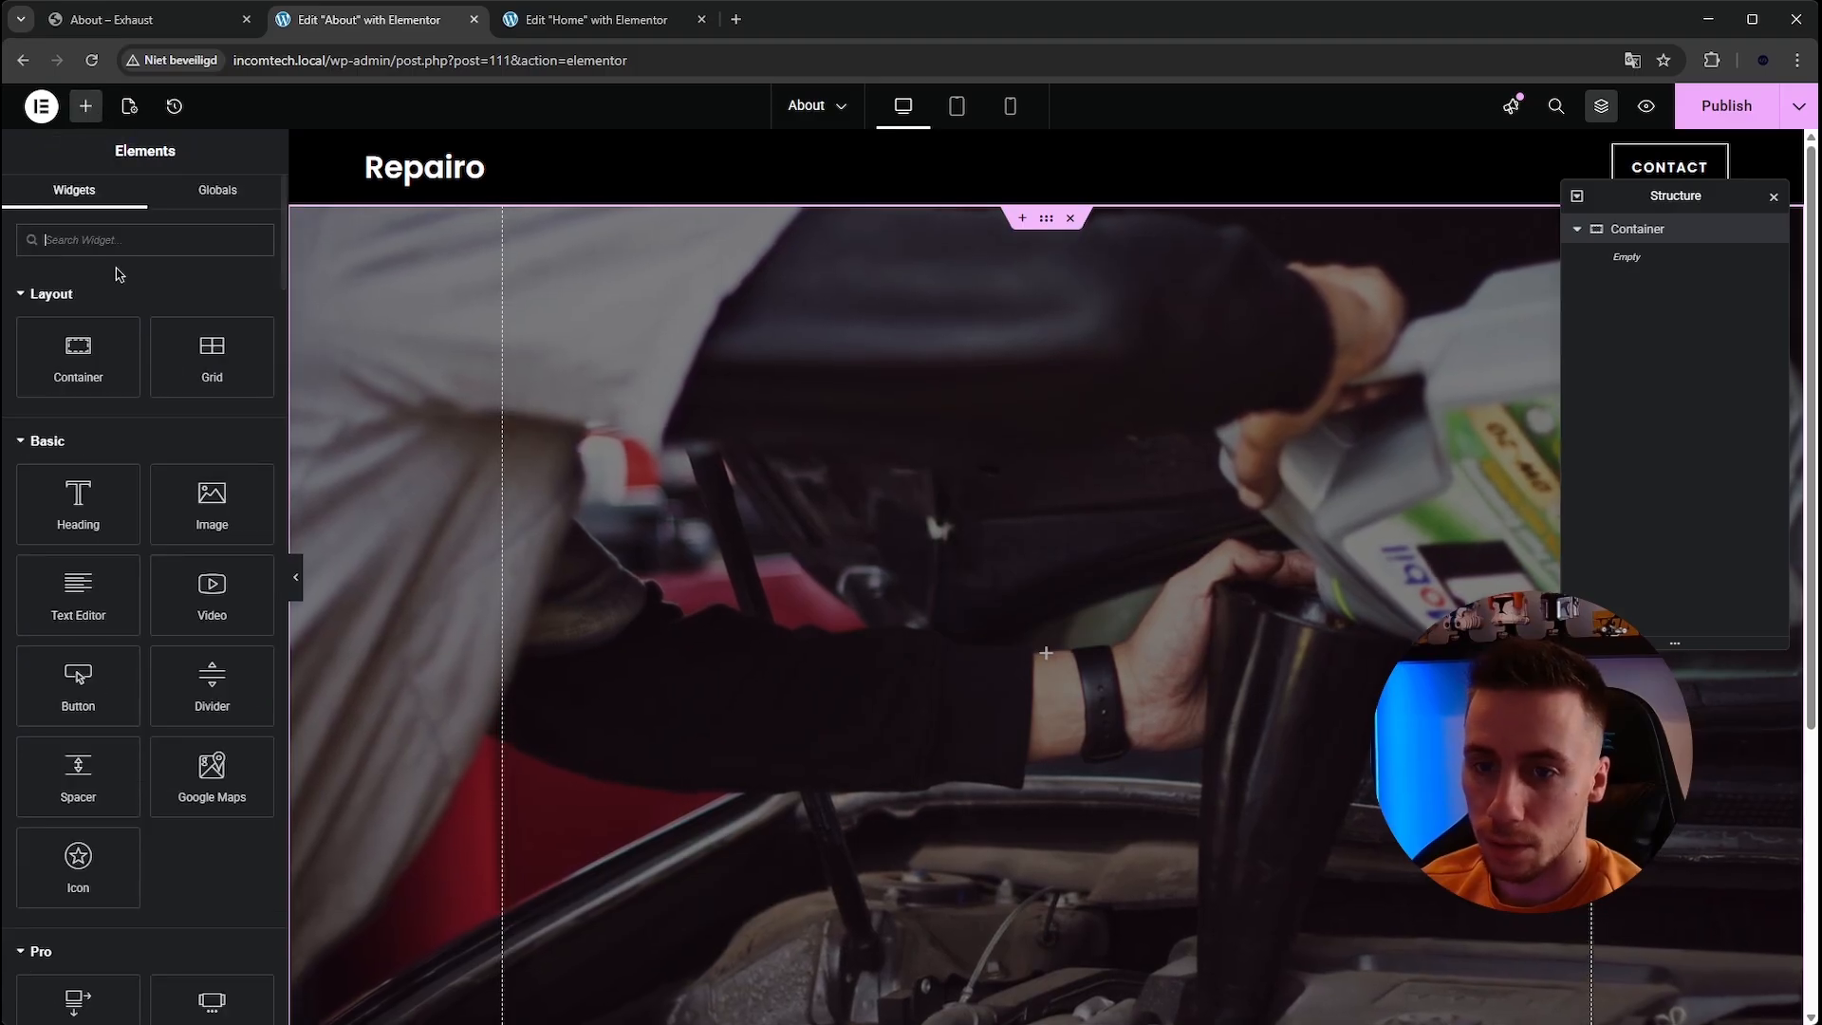
Add a new container inside the About page's hero container.
left_click_drag(71, 379, 910, 617)
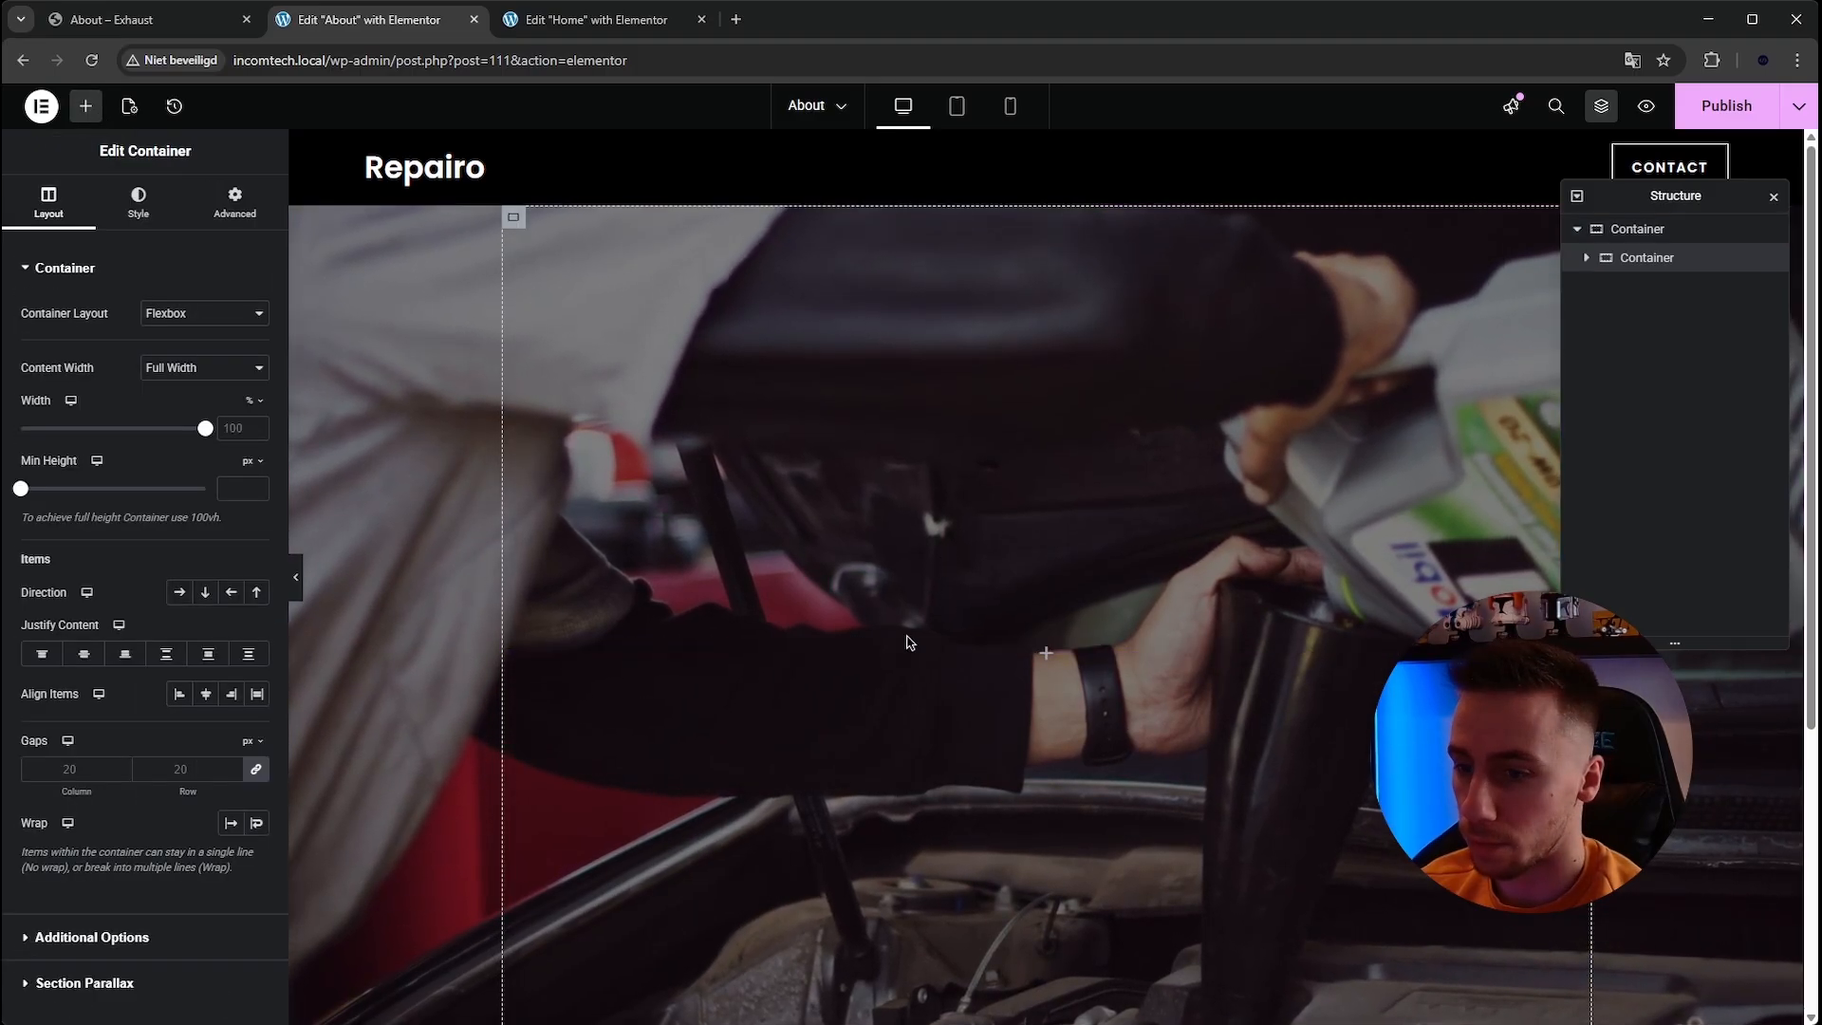
left_click(1585, 258)
left_click(1622, 230)
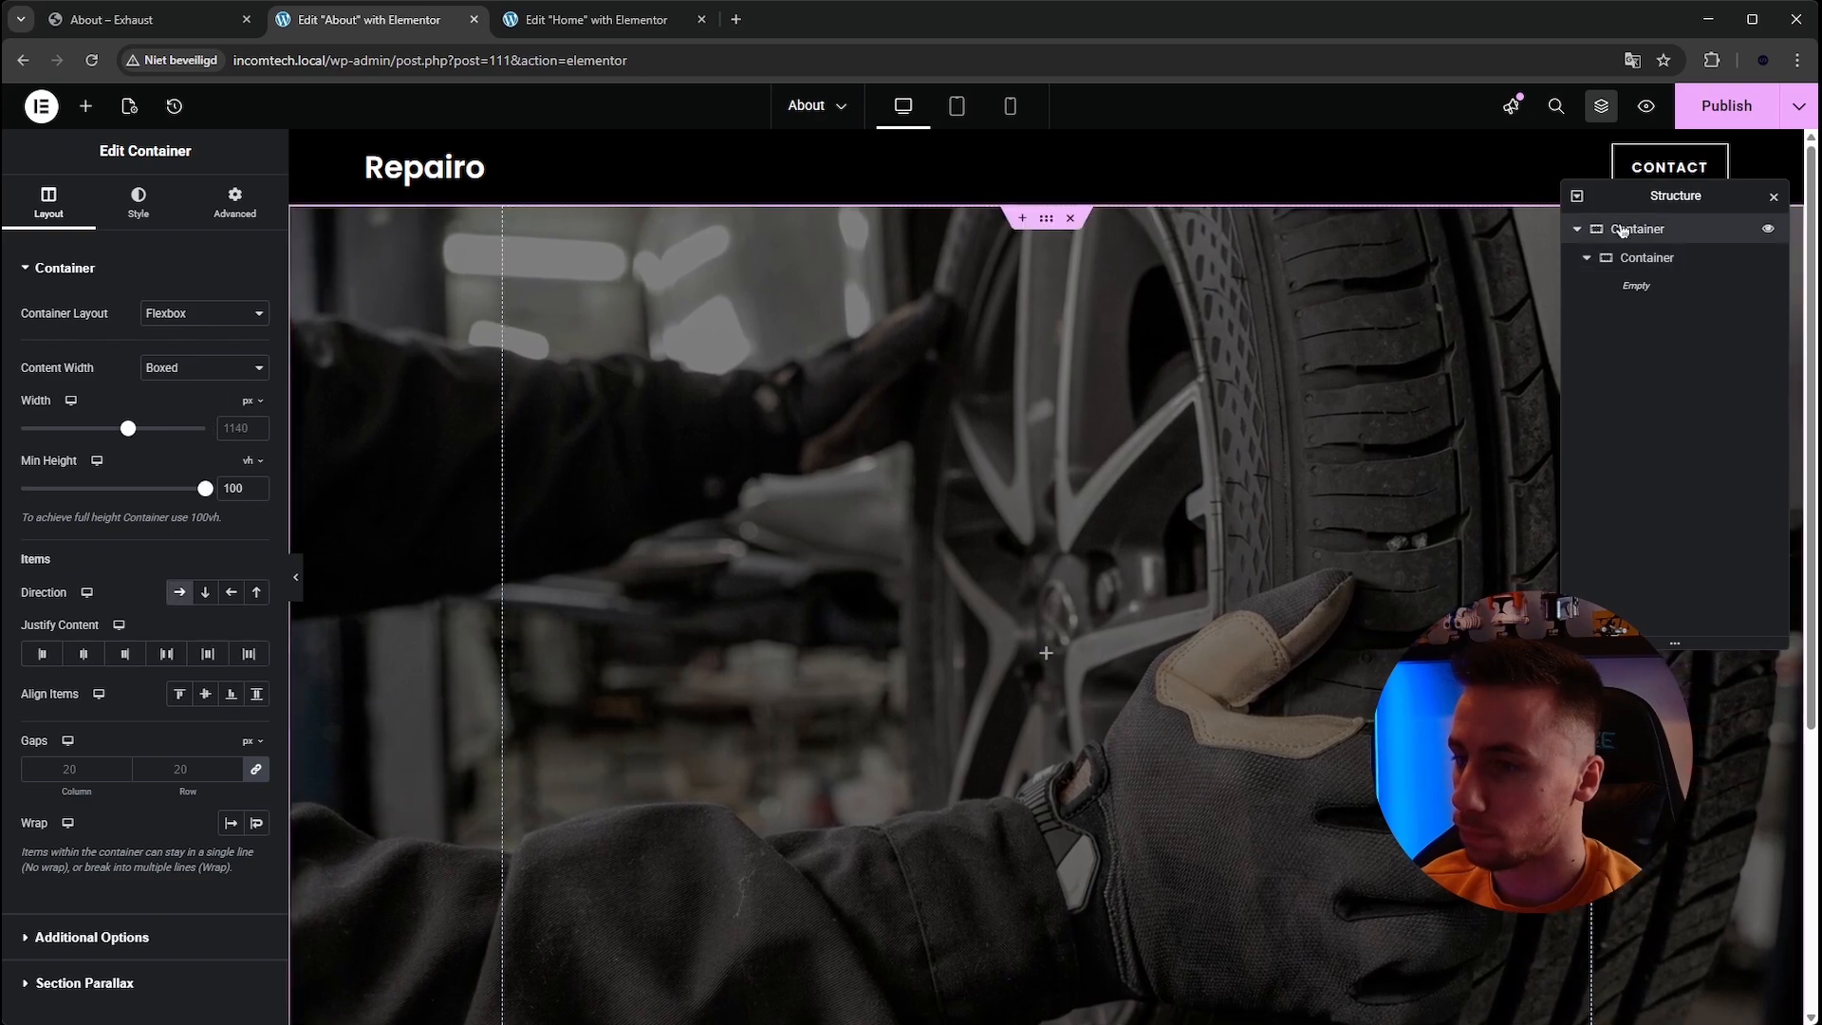
left_click(1613, 258)
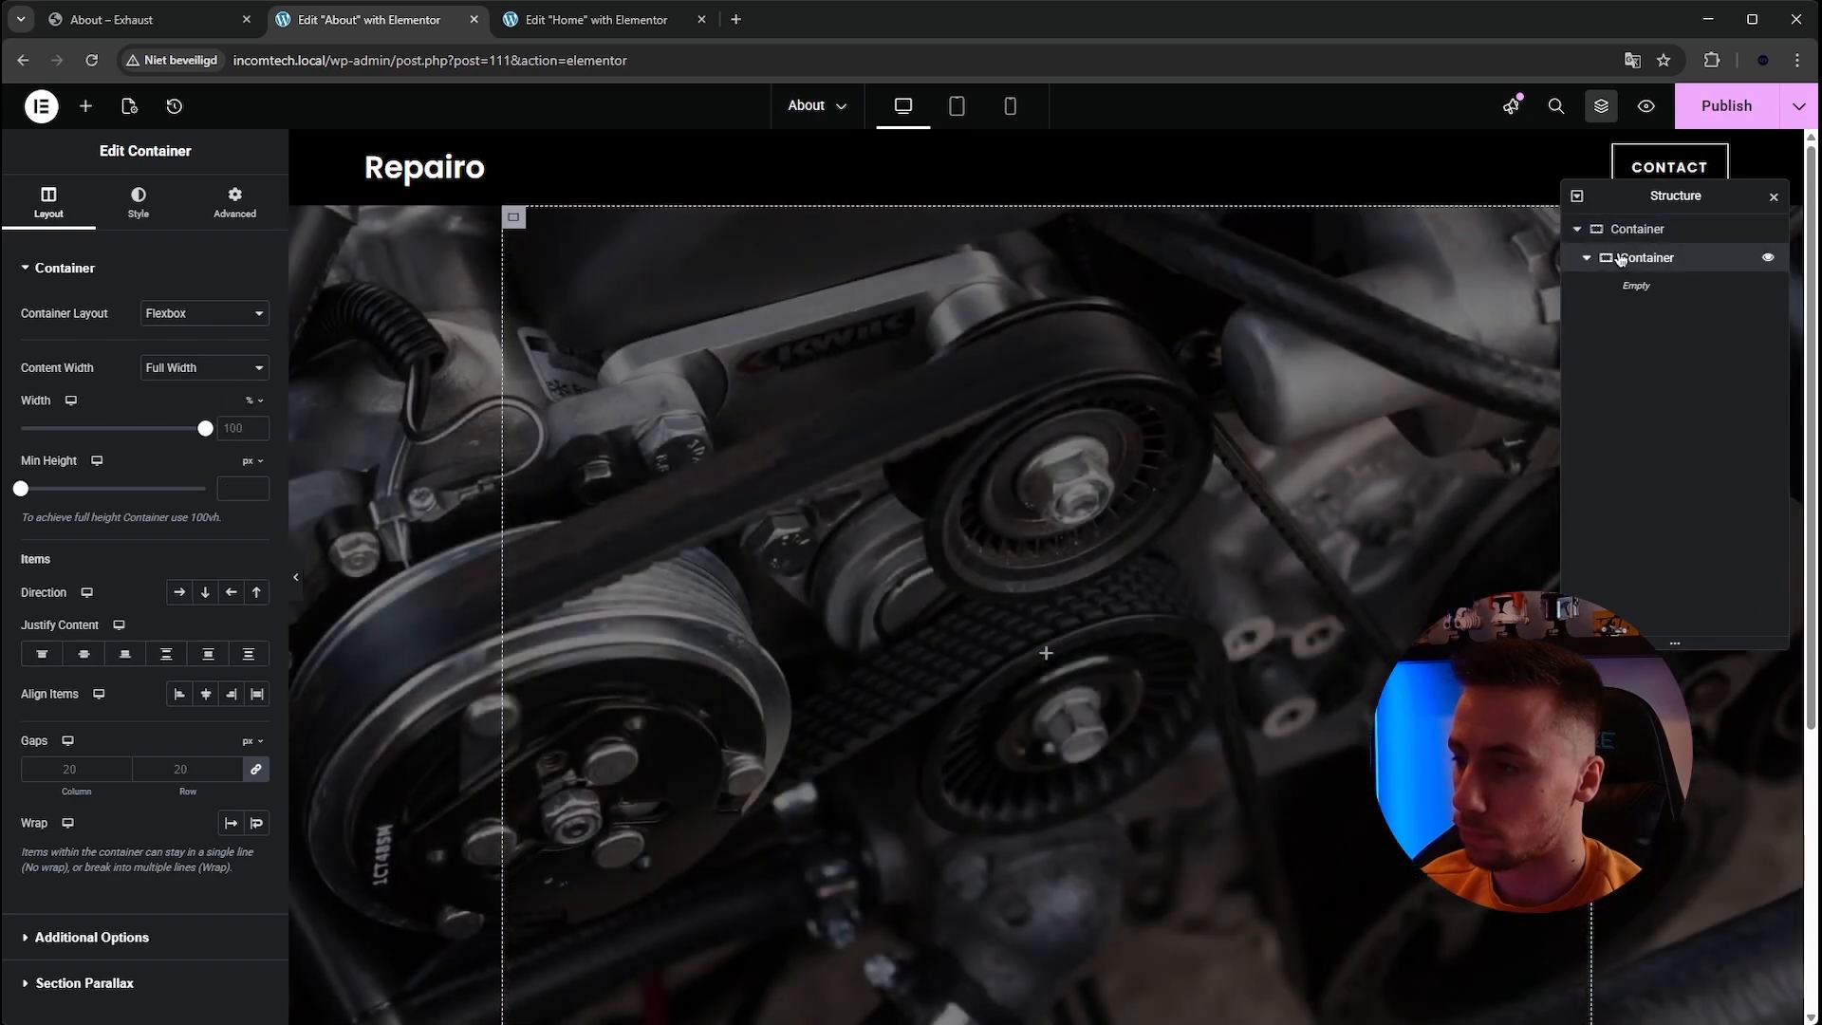
right_click(1613, 258)
left_click(1613, 386)
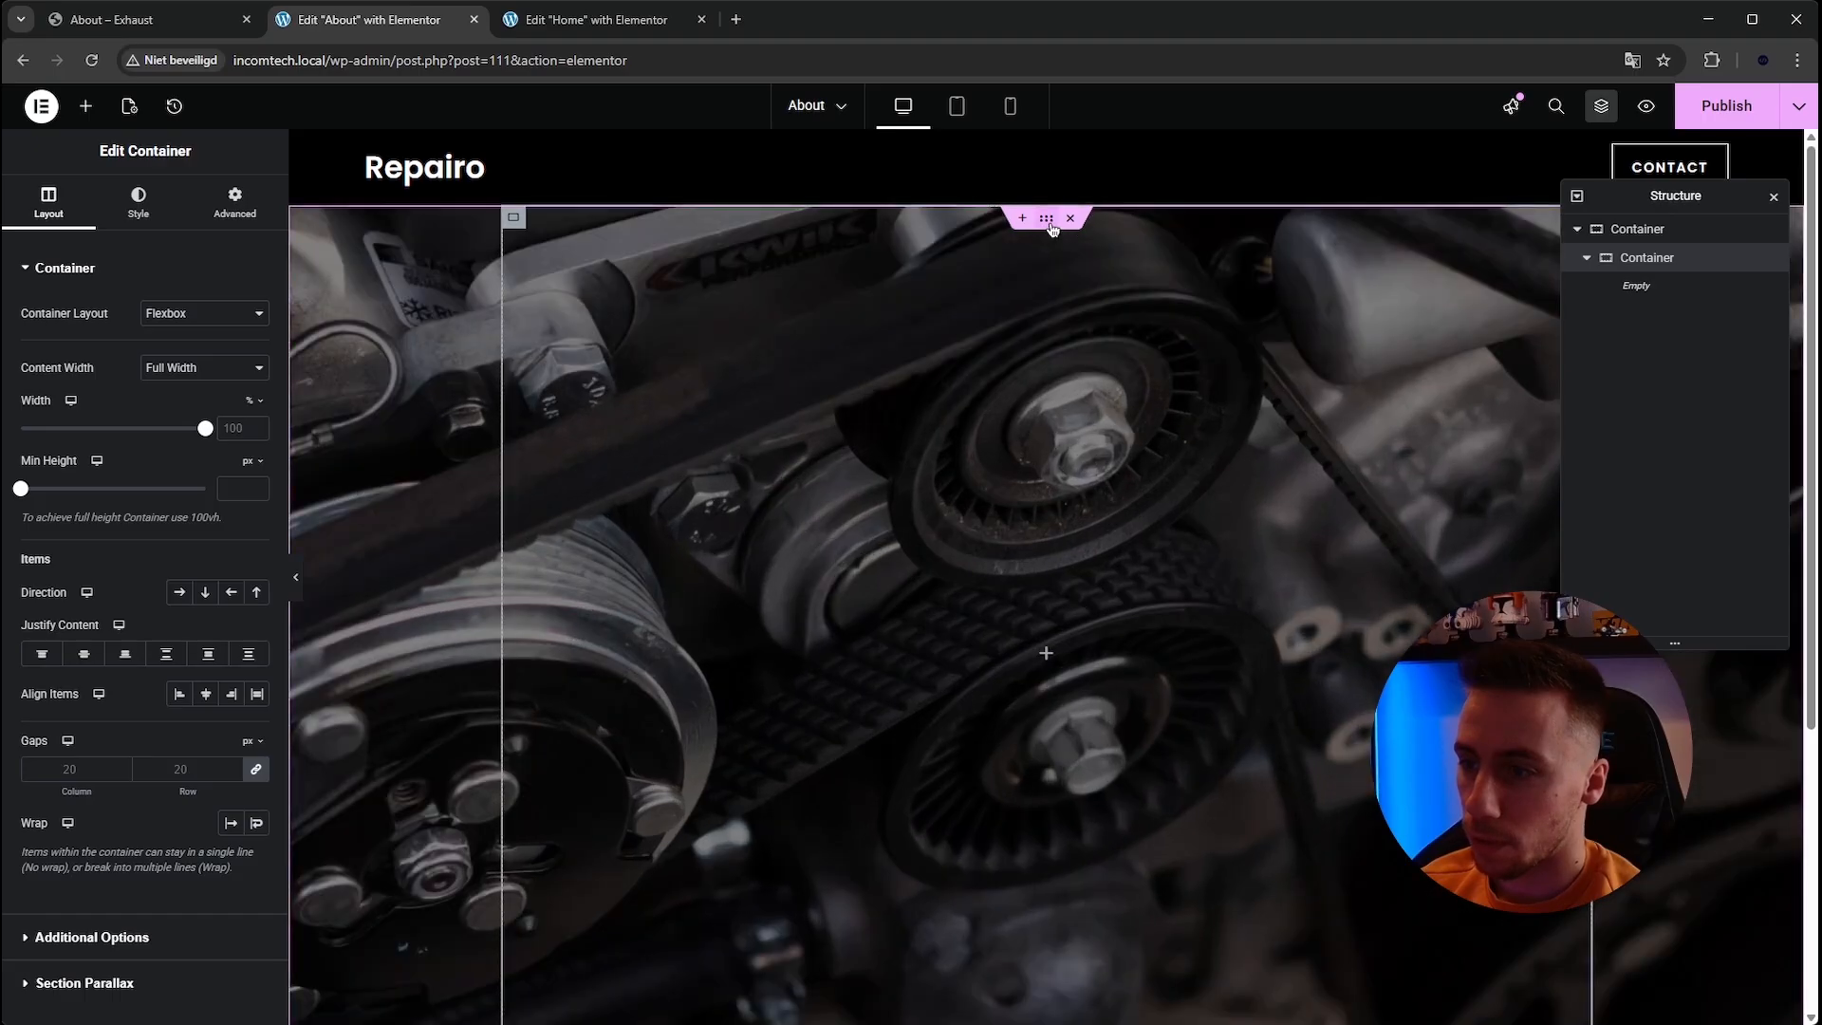
Clear the hero container's minimum height so it shrinks to its content.
left_click(1046, 220)
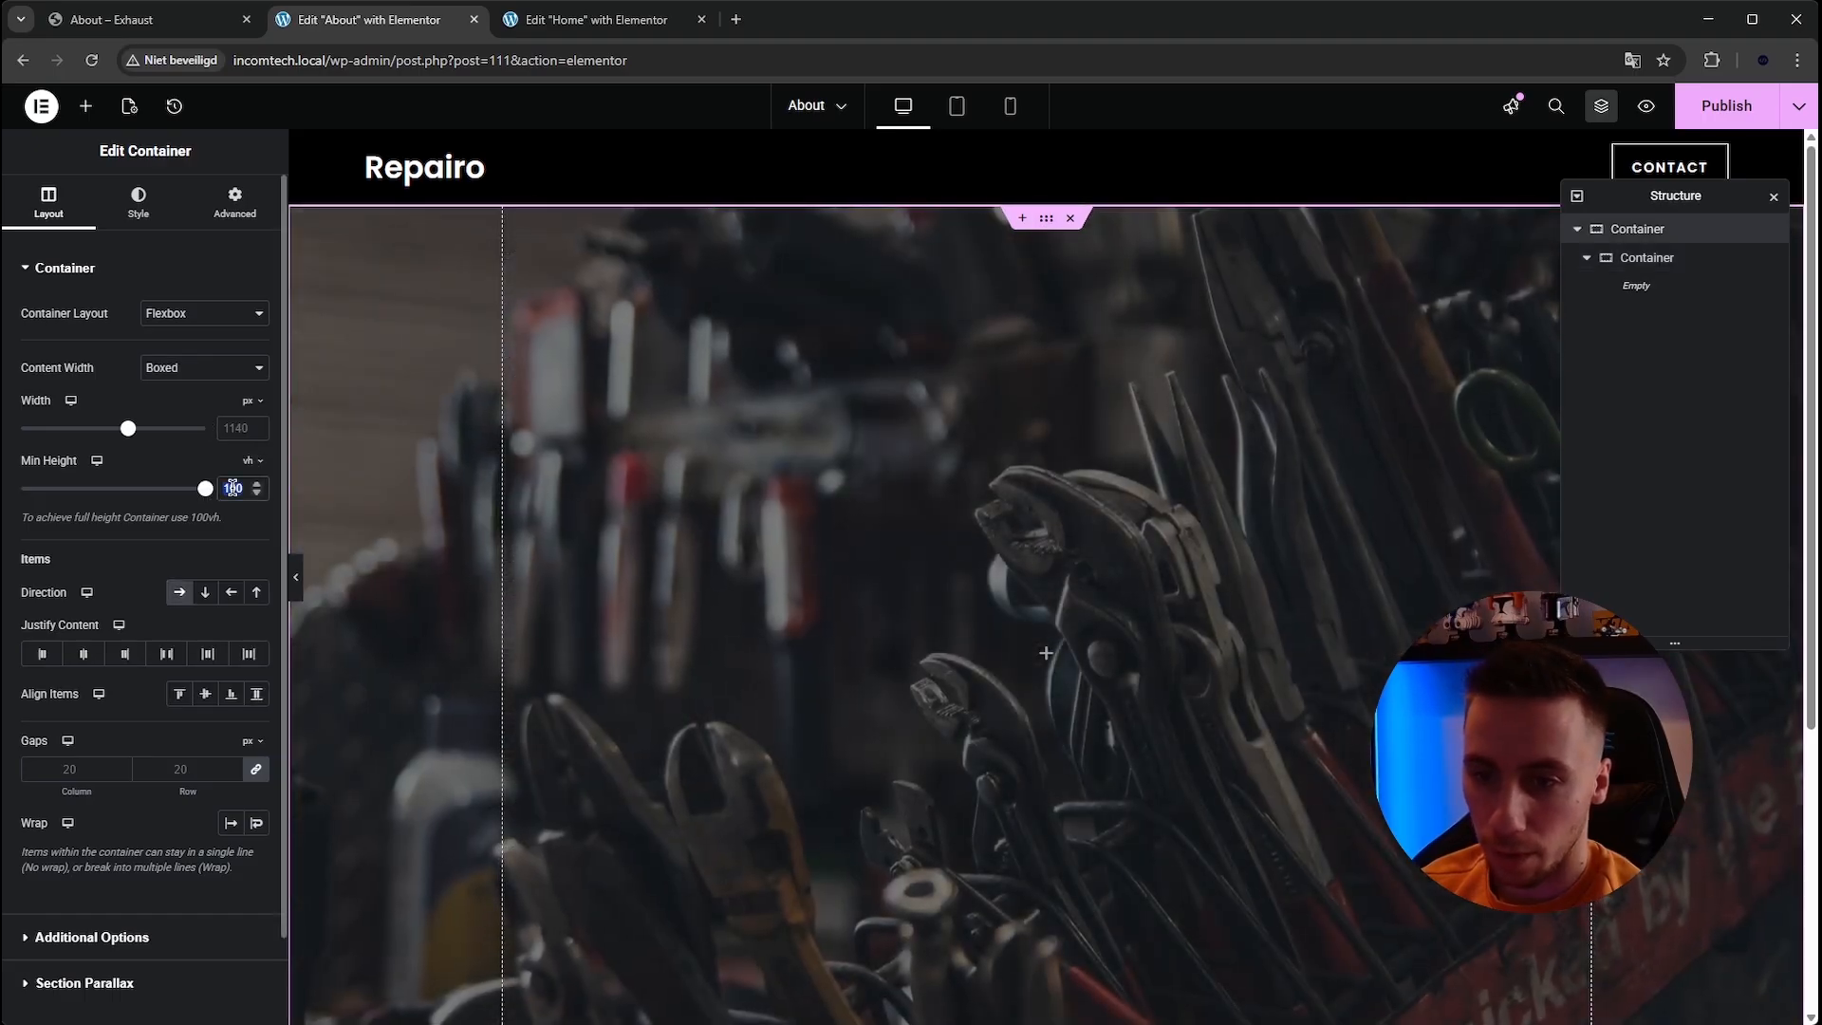
key("BackSpace")
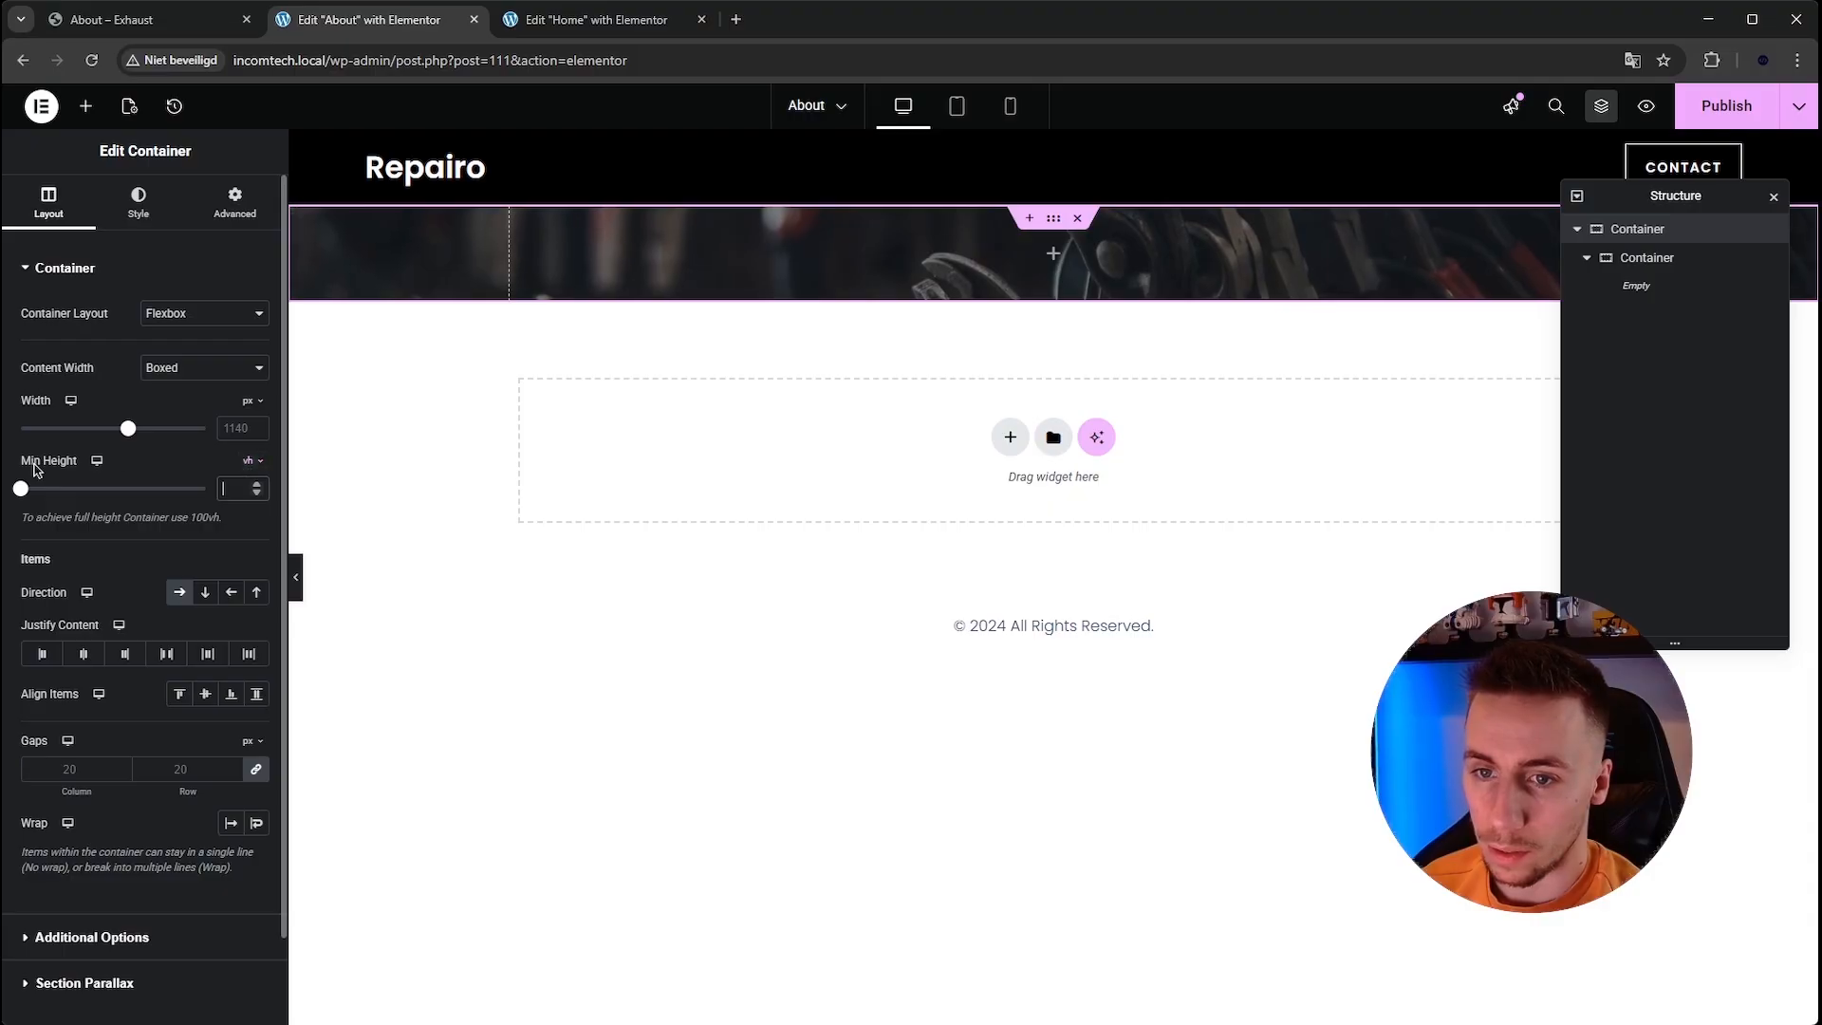
left_click_drag(45, 489, 62, 489)
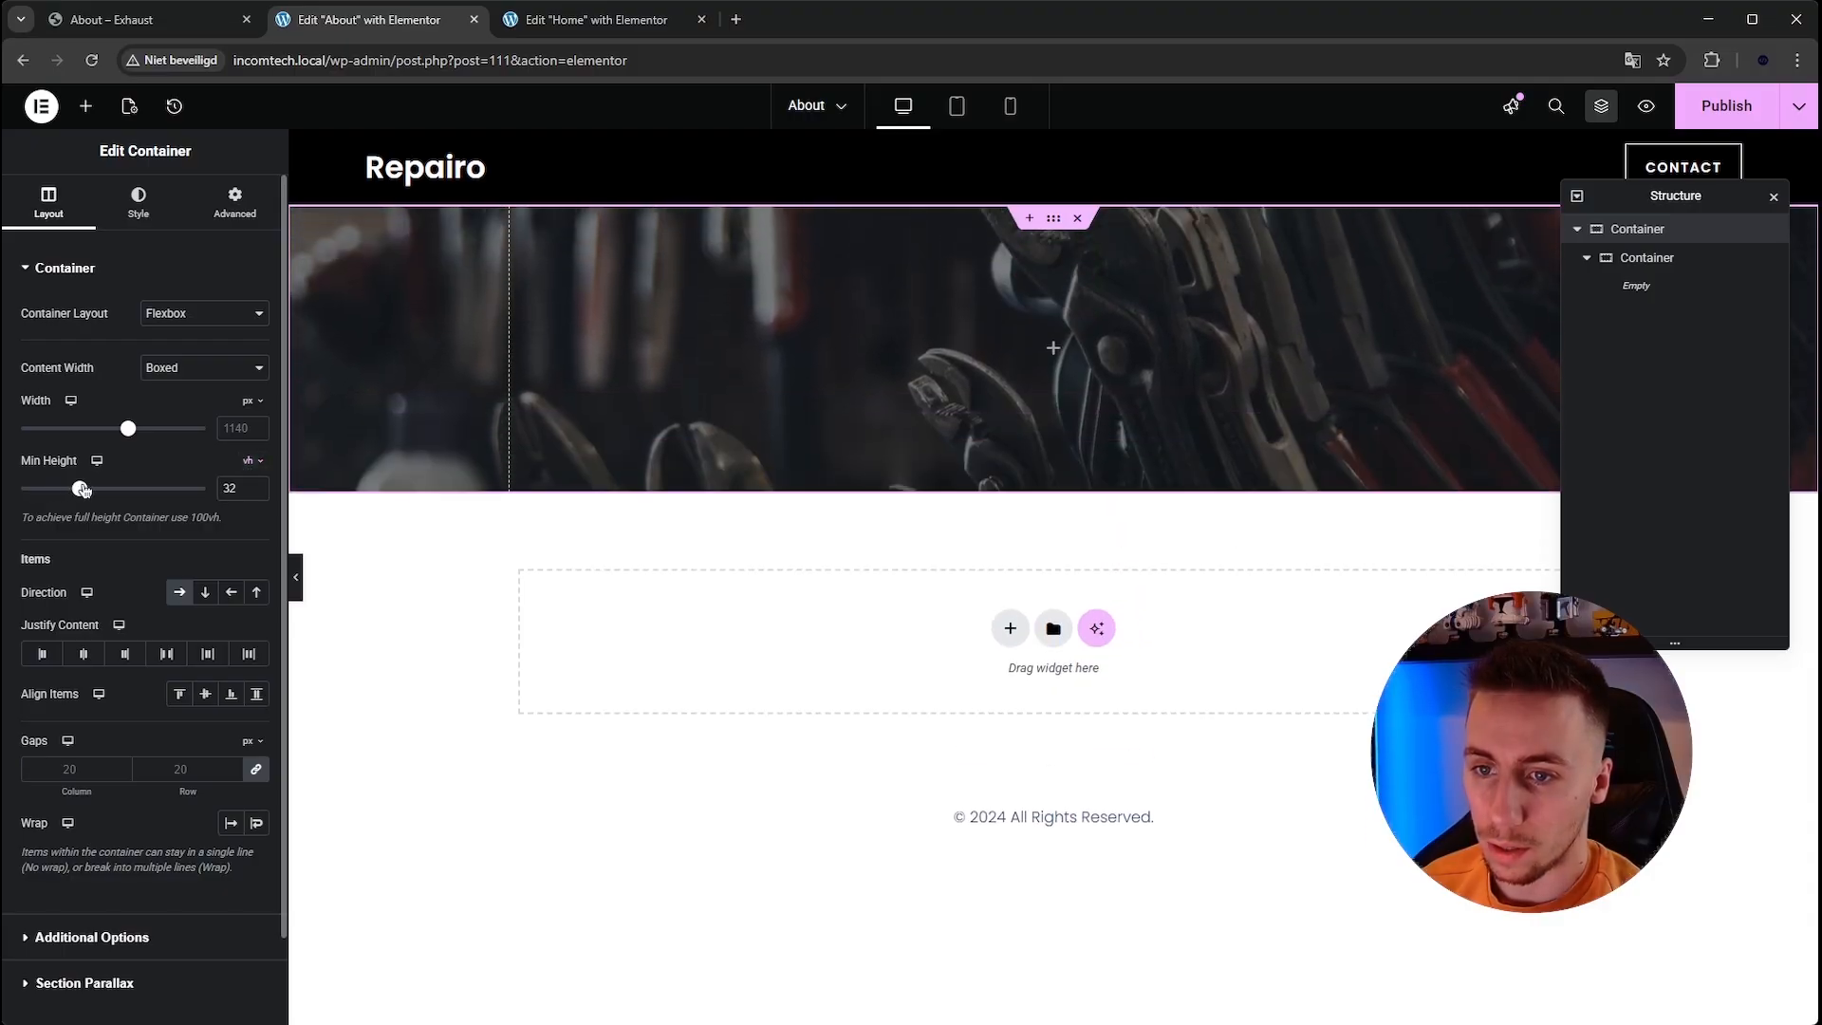
double_click(229, 489)
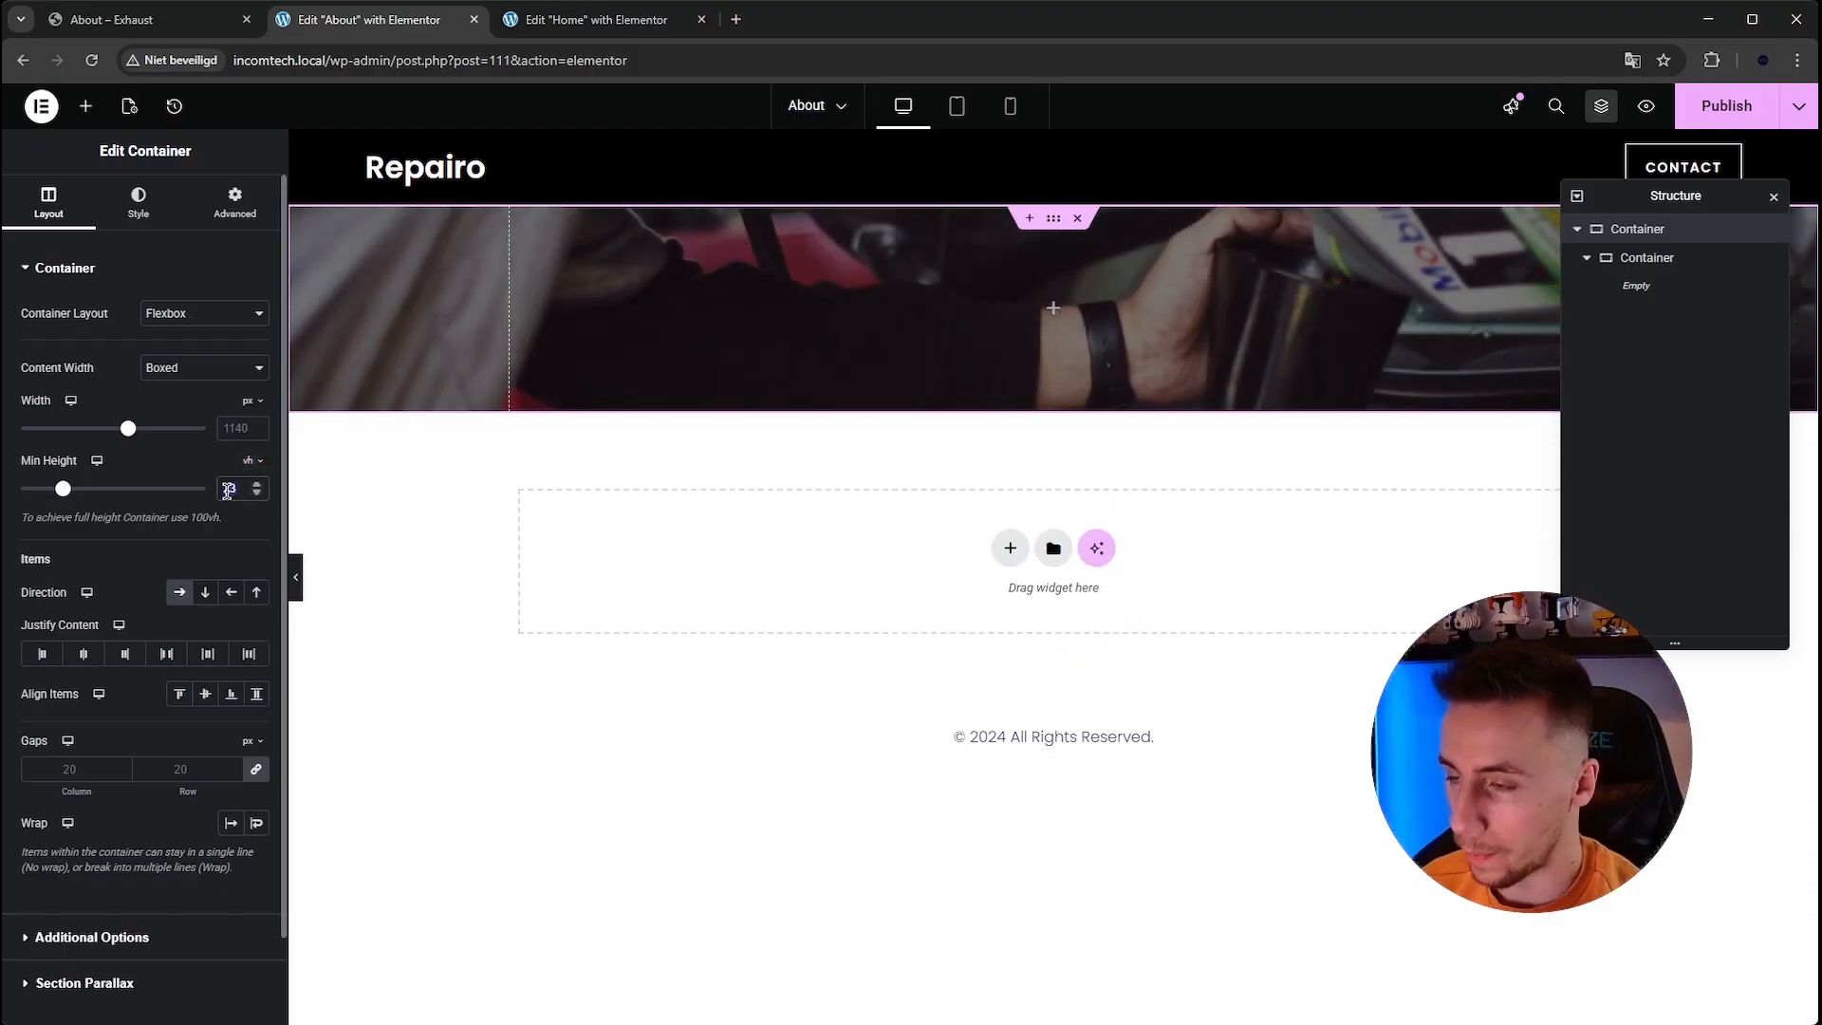
key("BackSpace")
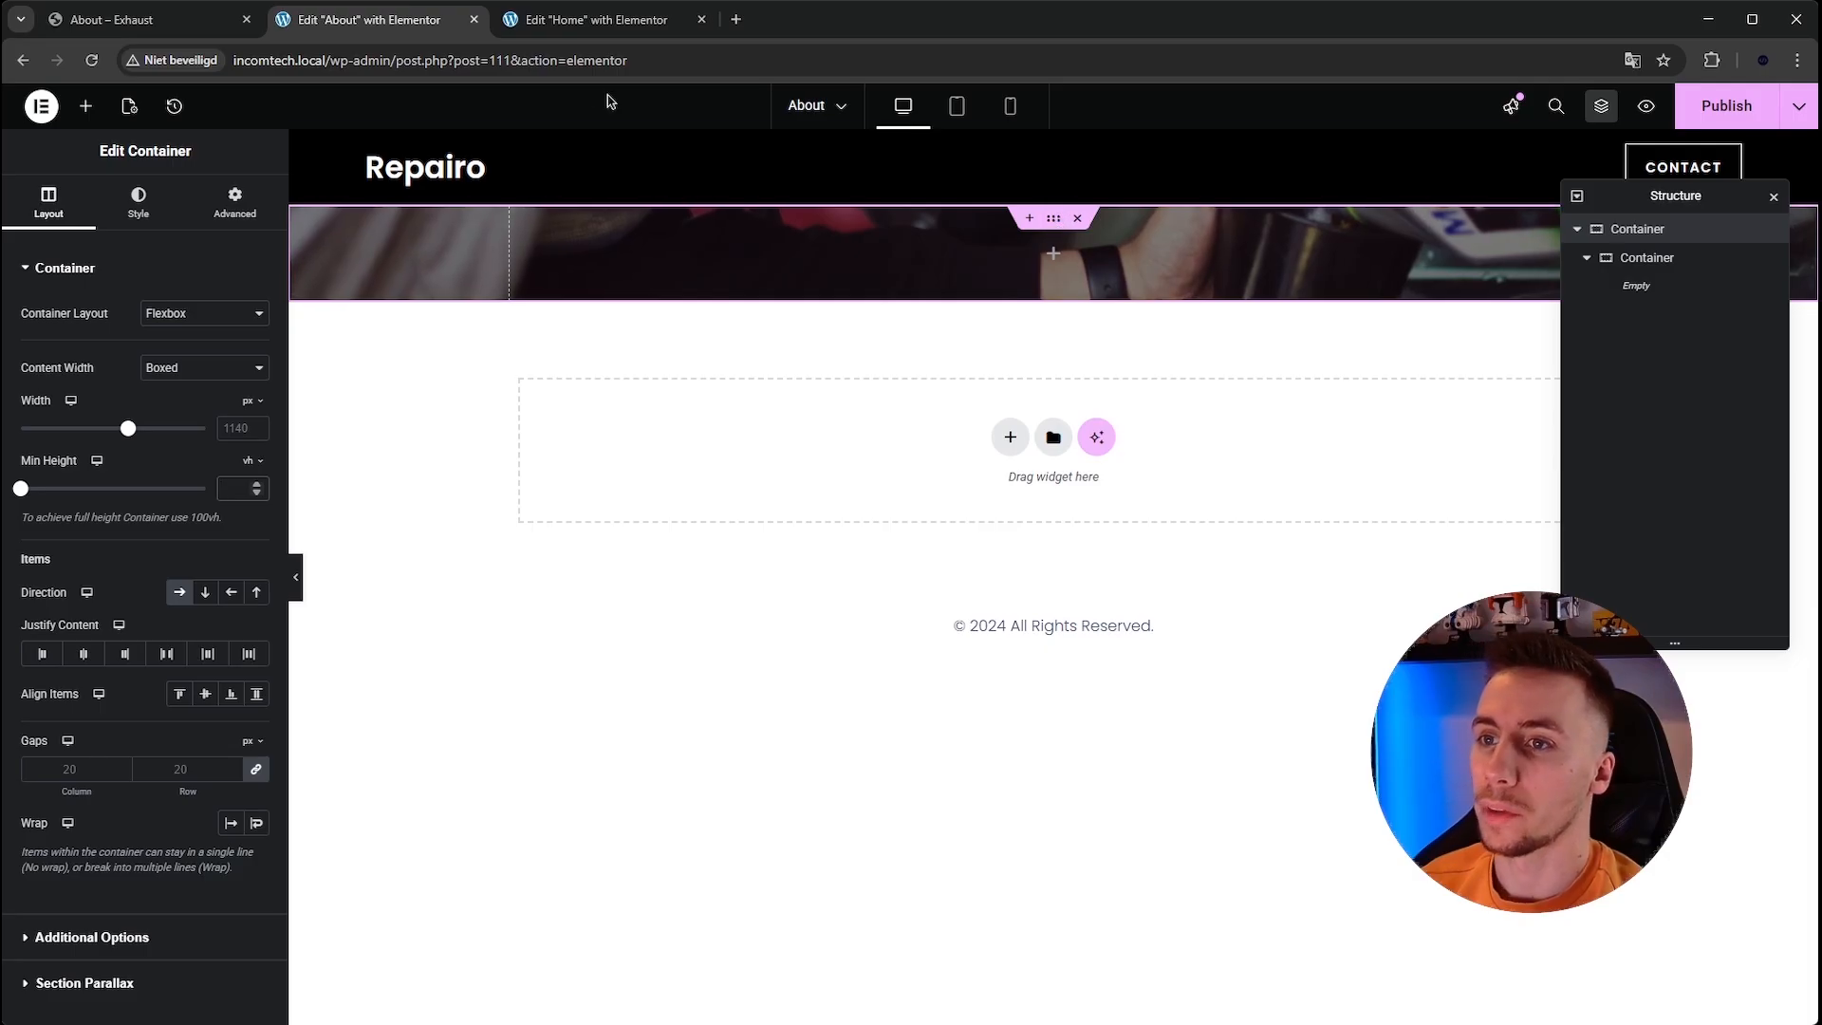
Compare with the template's About hero, then copy the heading from the Home page hero.
left_click(142, 19)
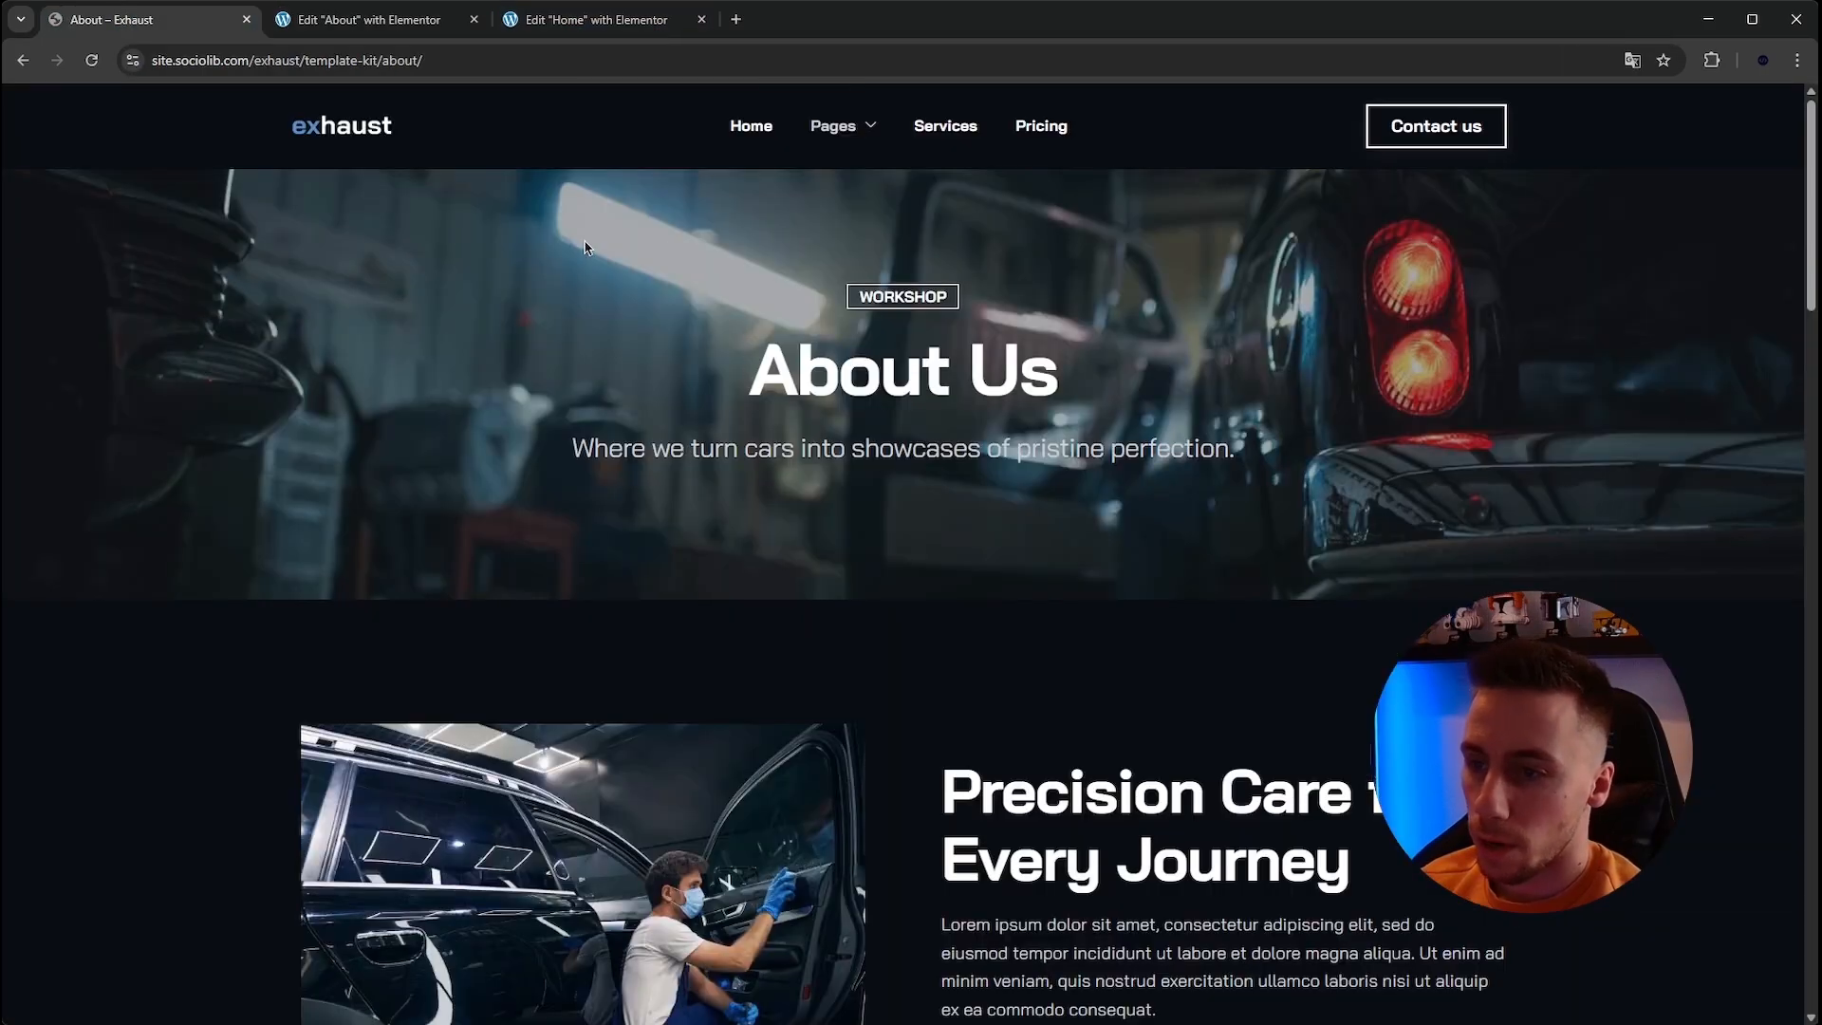
left_click(578, 22)
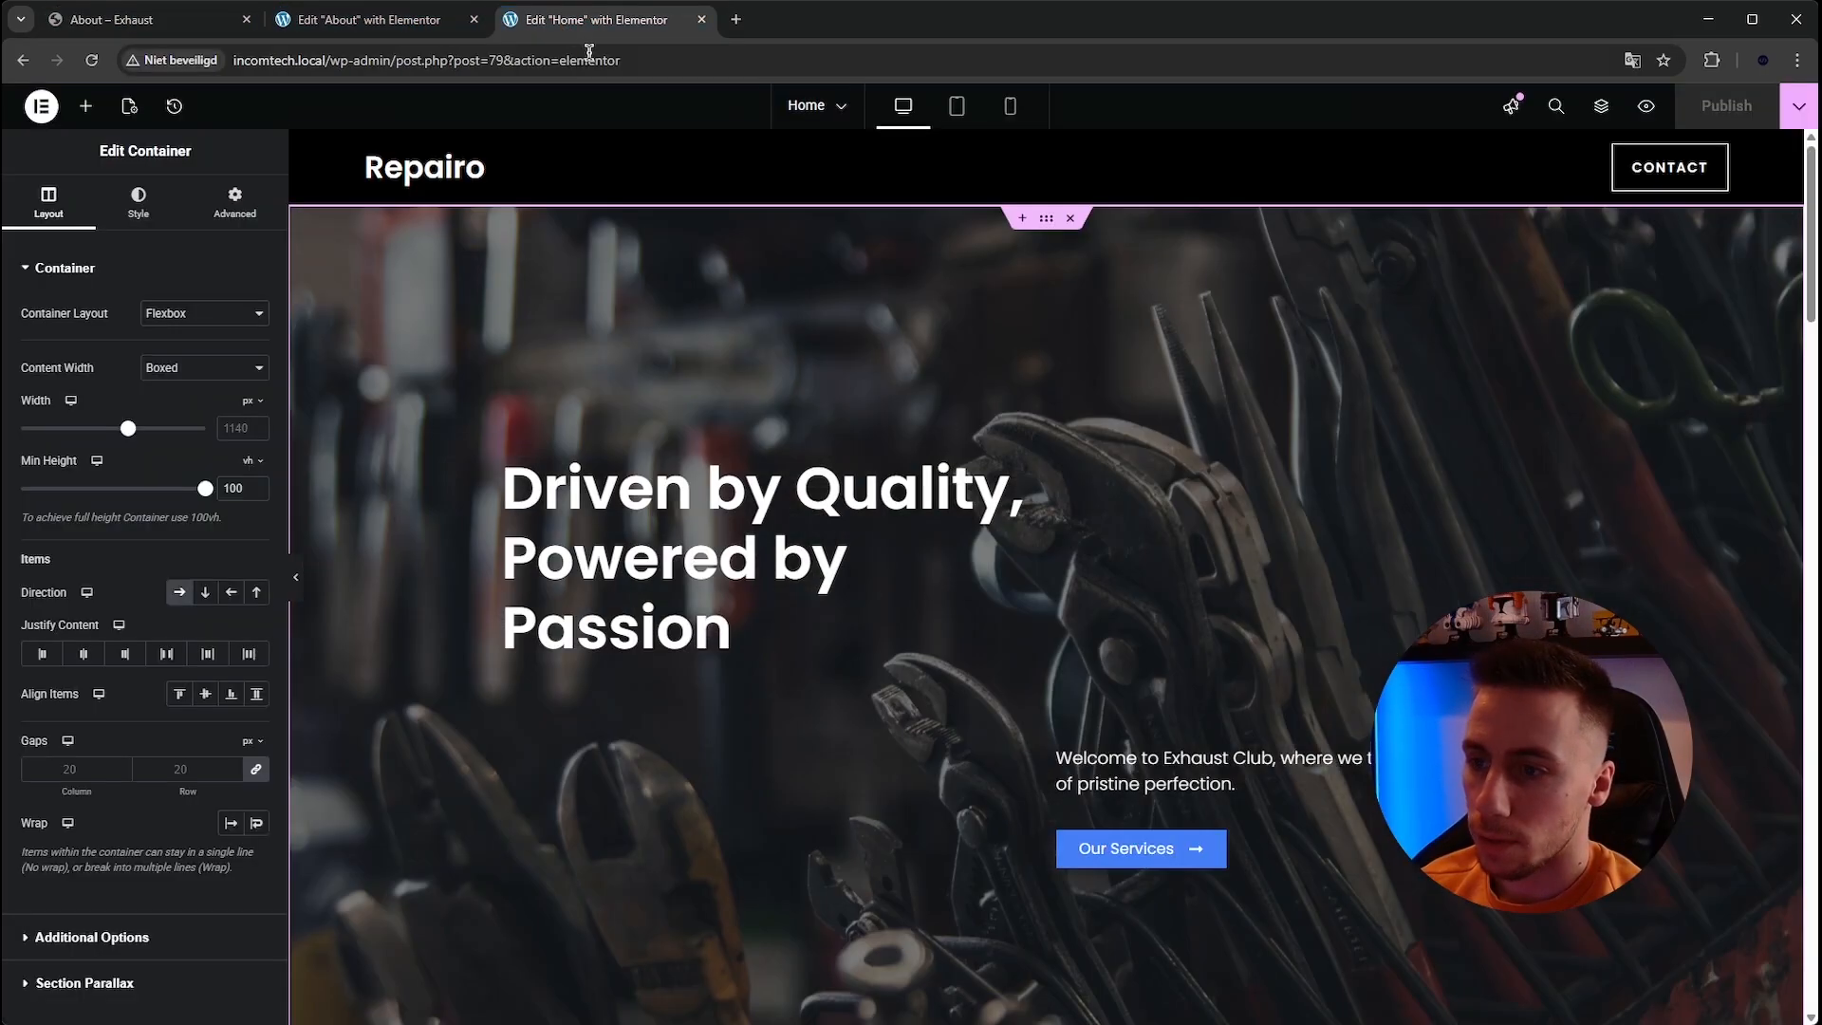
right_click(718, 576)
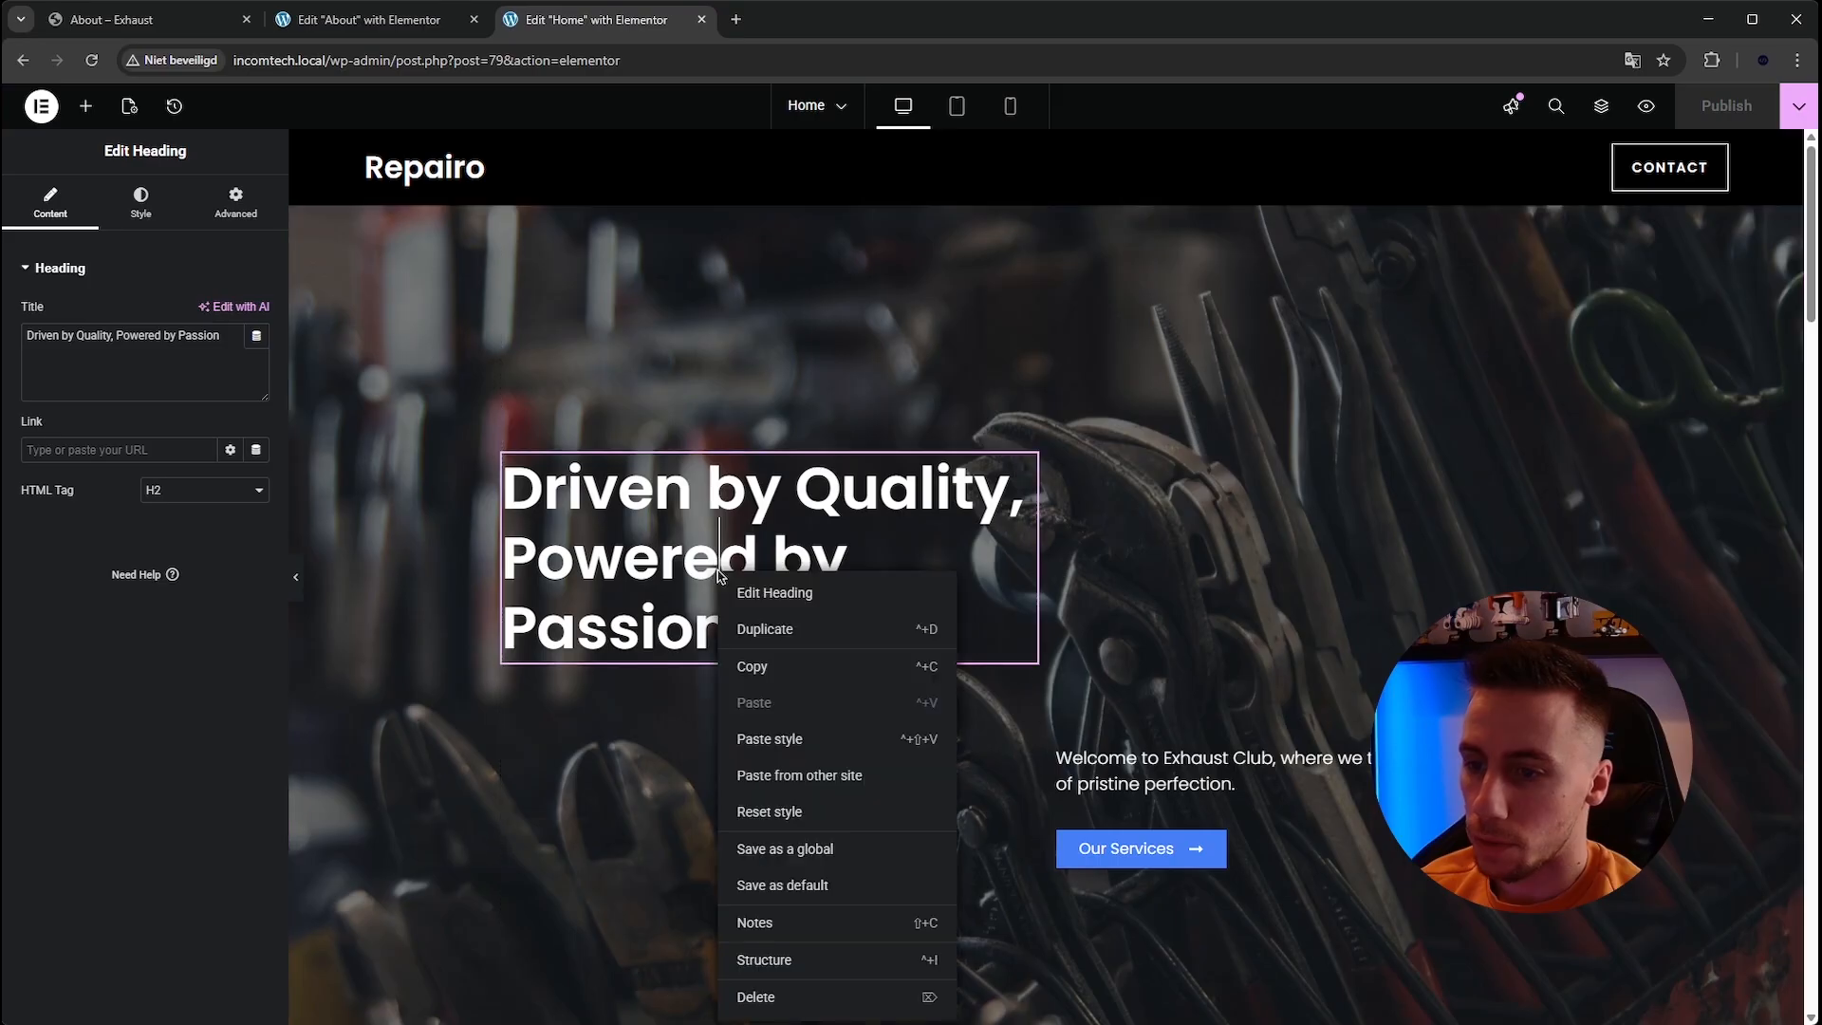
left_click(759, 670)
Paste the copied heading into the inner container of the About hero.
left_click(149, 23)
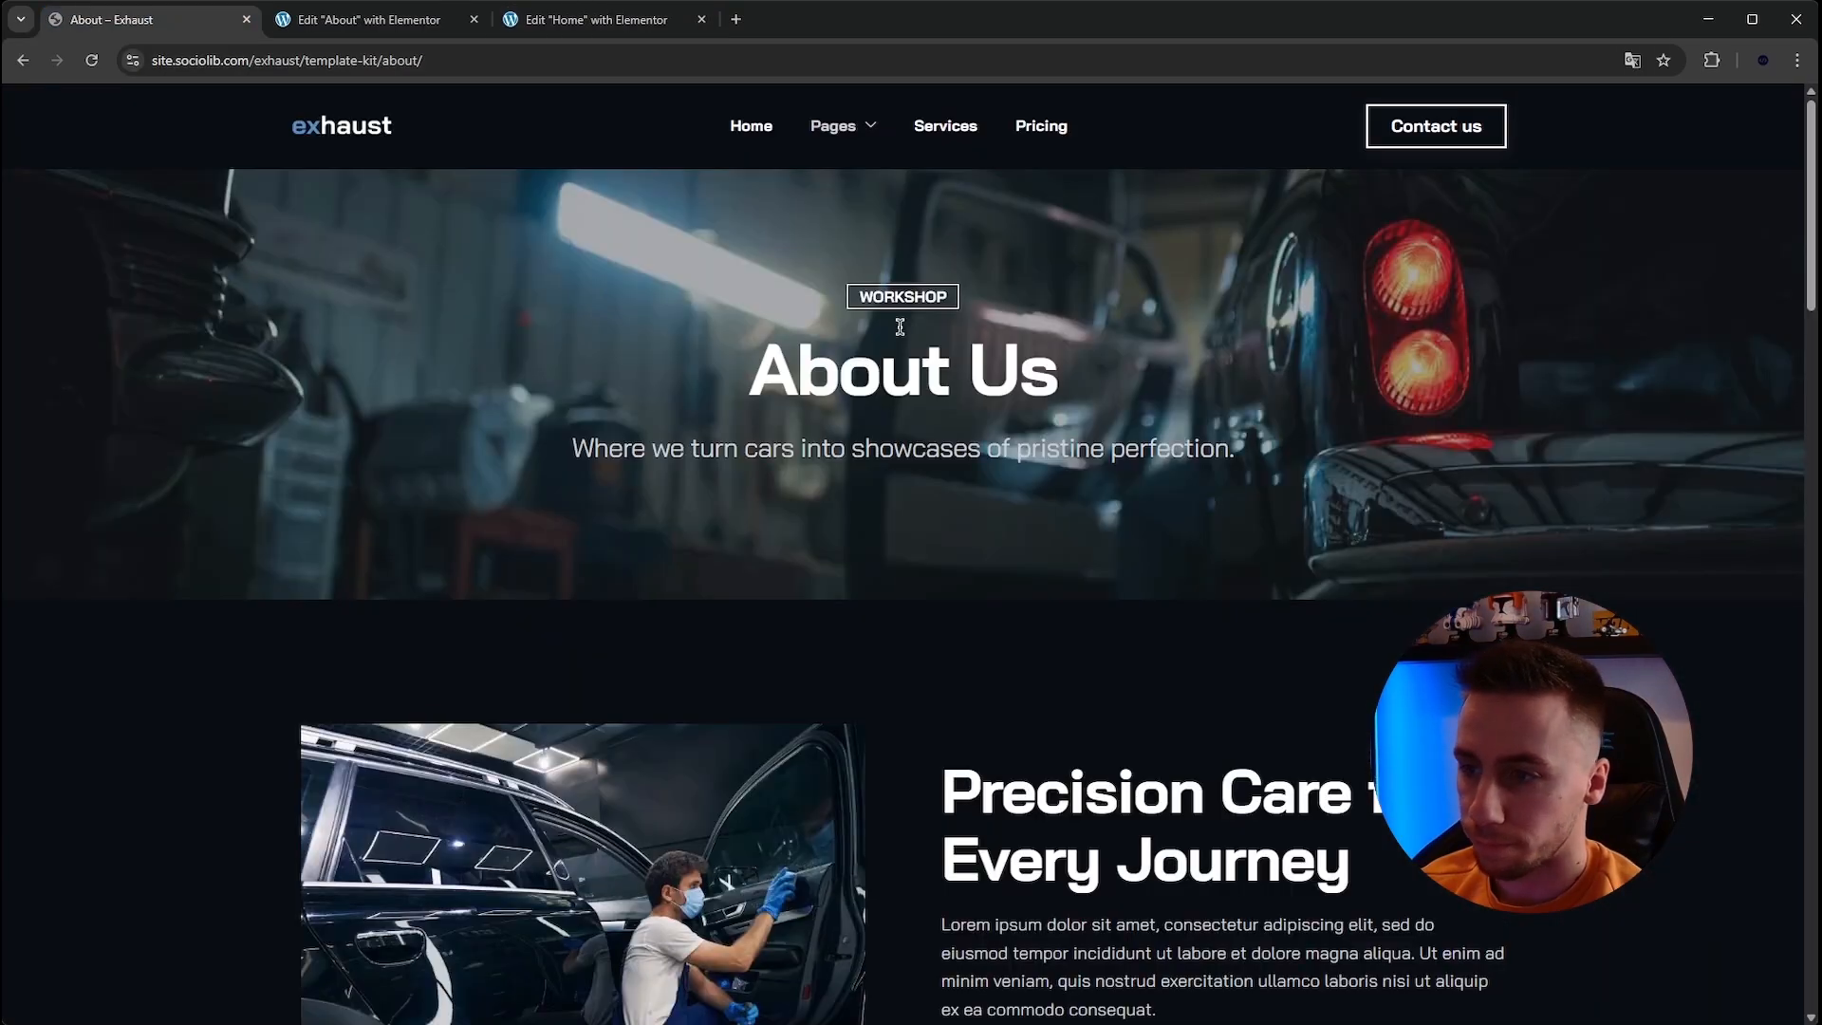
left_click(370, 19)
right_click(1052, 256)
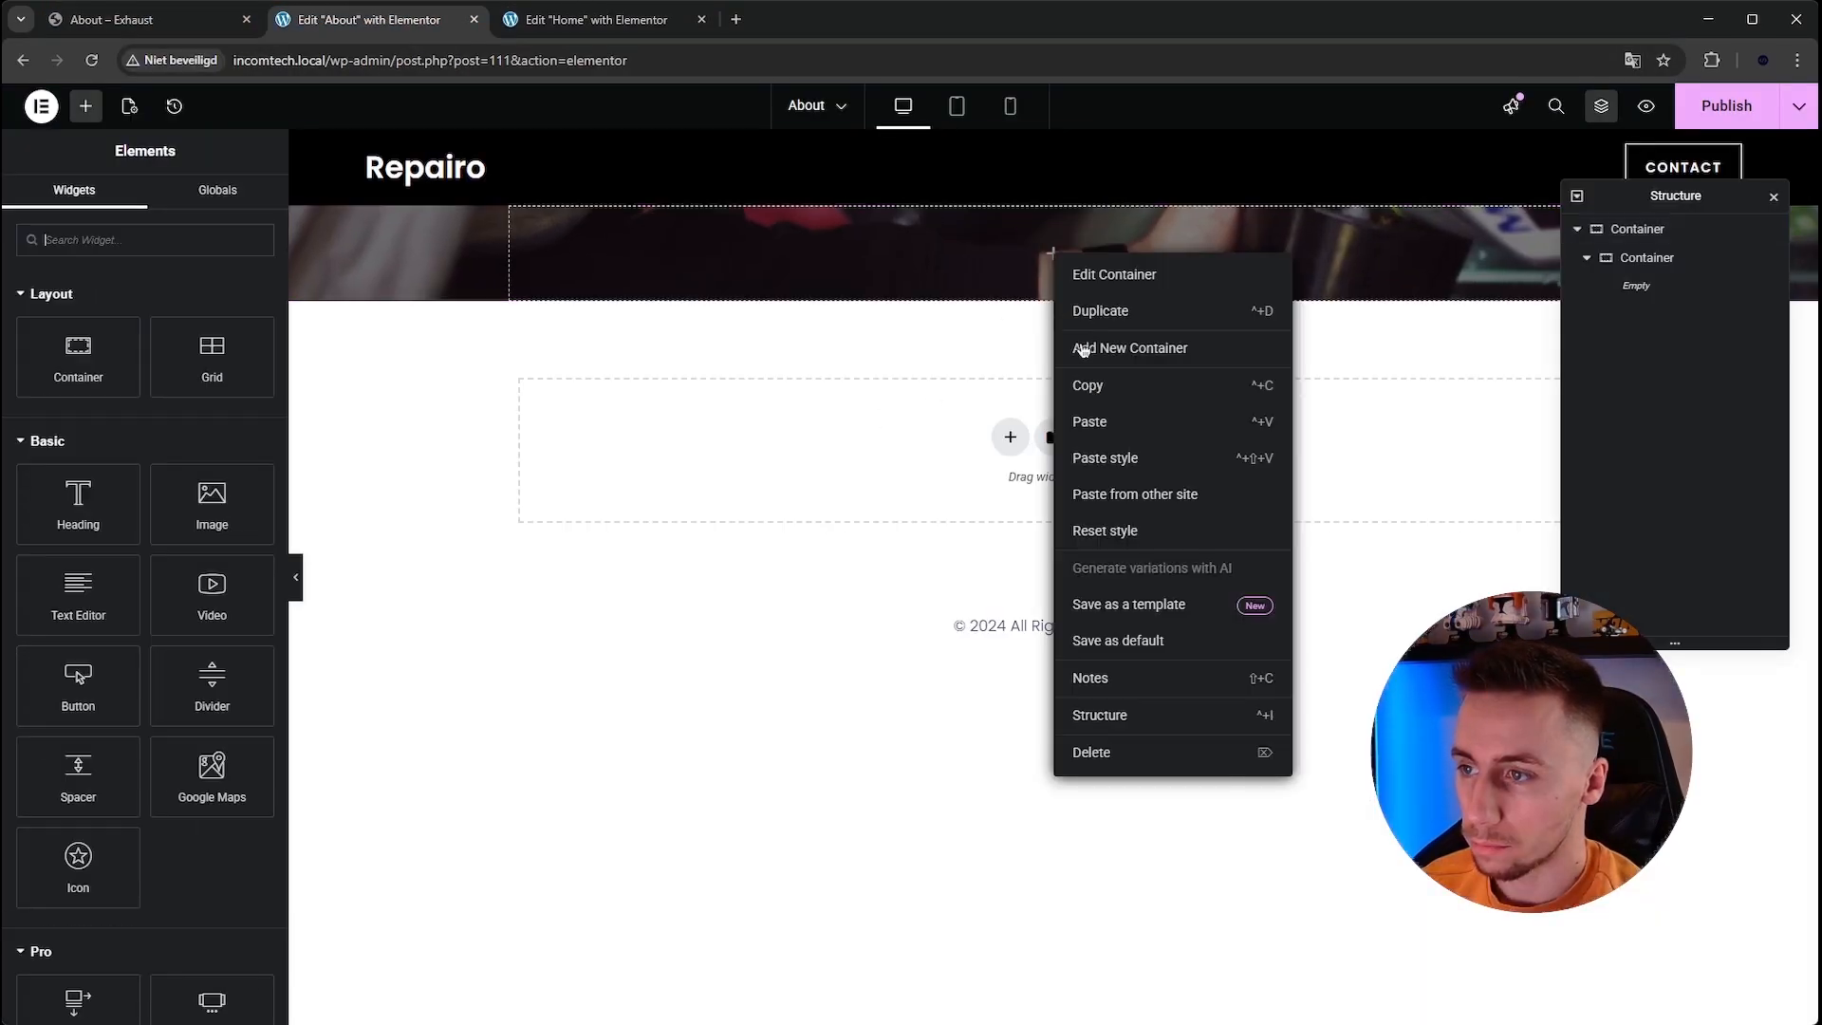
left_click(1100, 423)
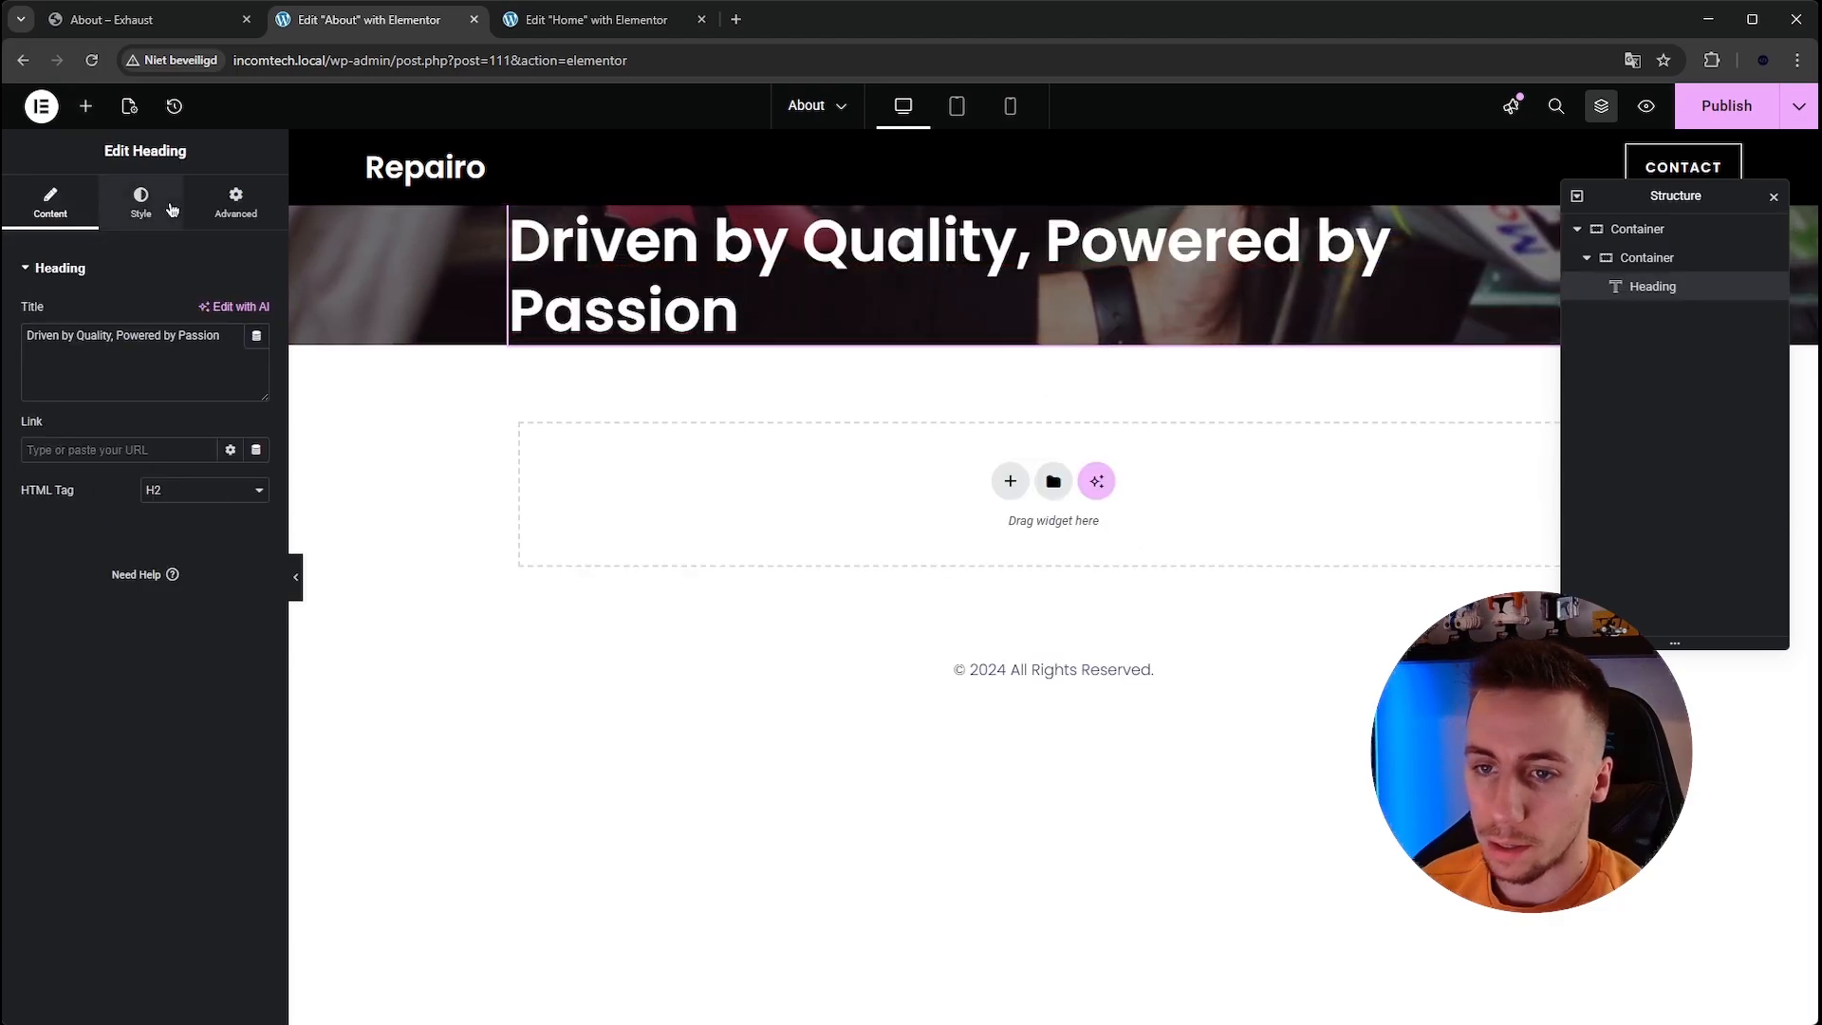
Center-align the pasted heading and change its title to About Us.
left_click(141, 201)
left_click(180, 287)
left_click(50, 201)
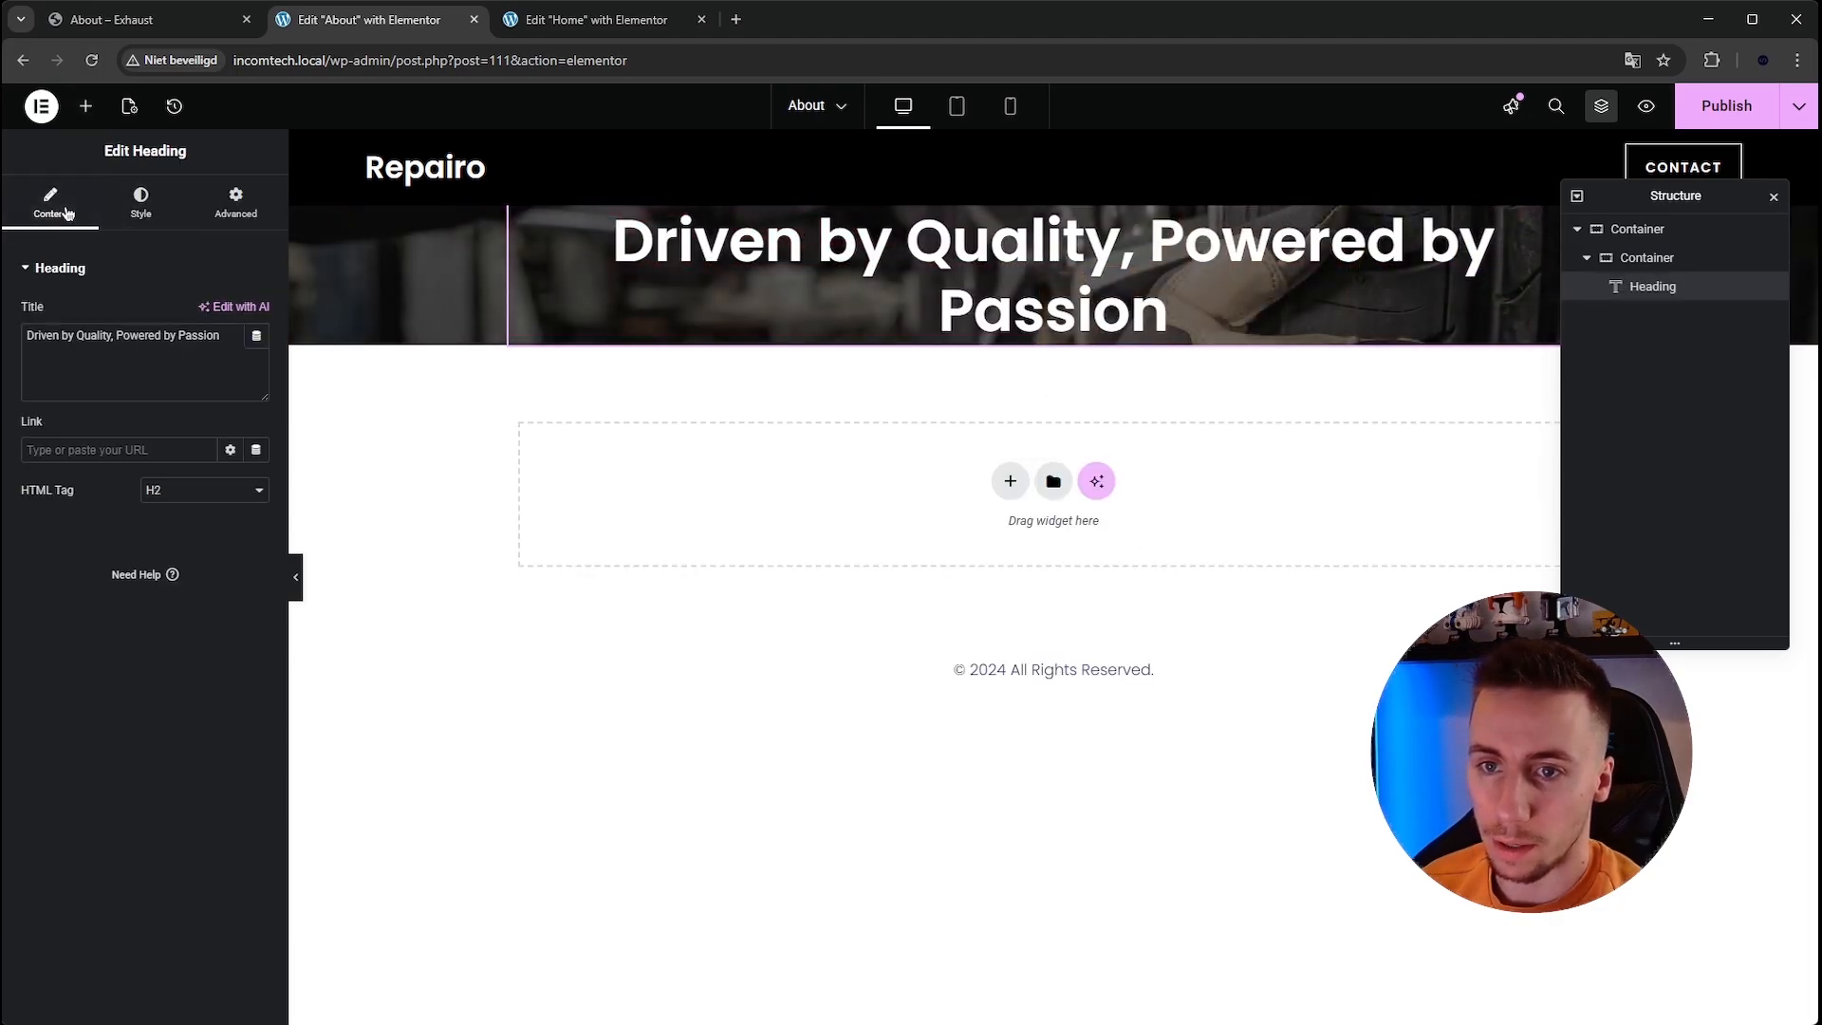
left_click(152, 367)
type("About Us")
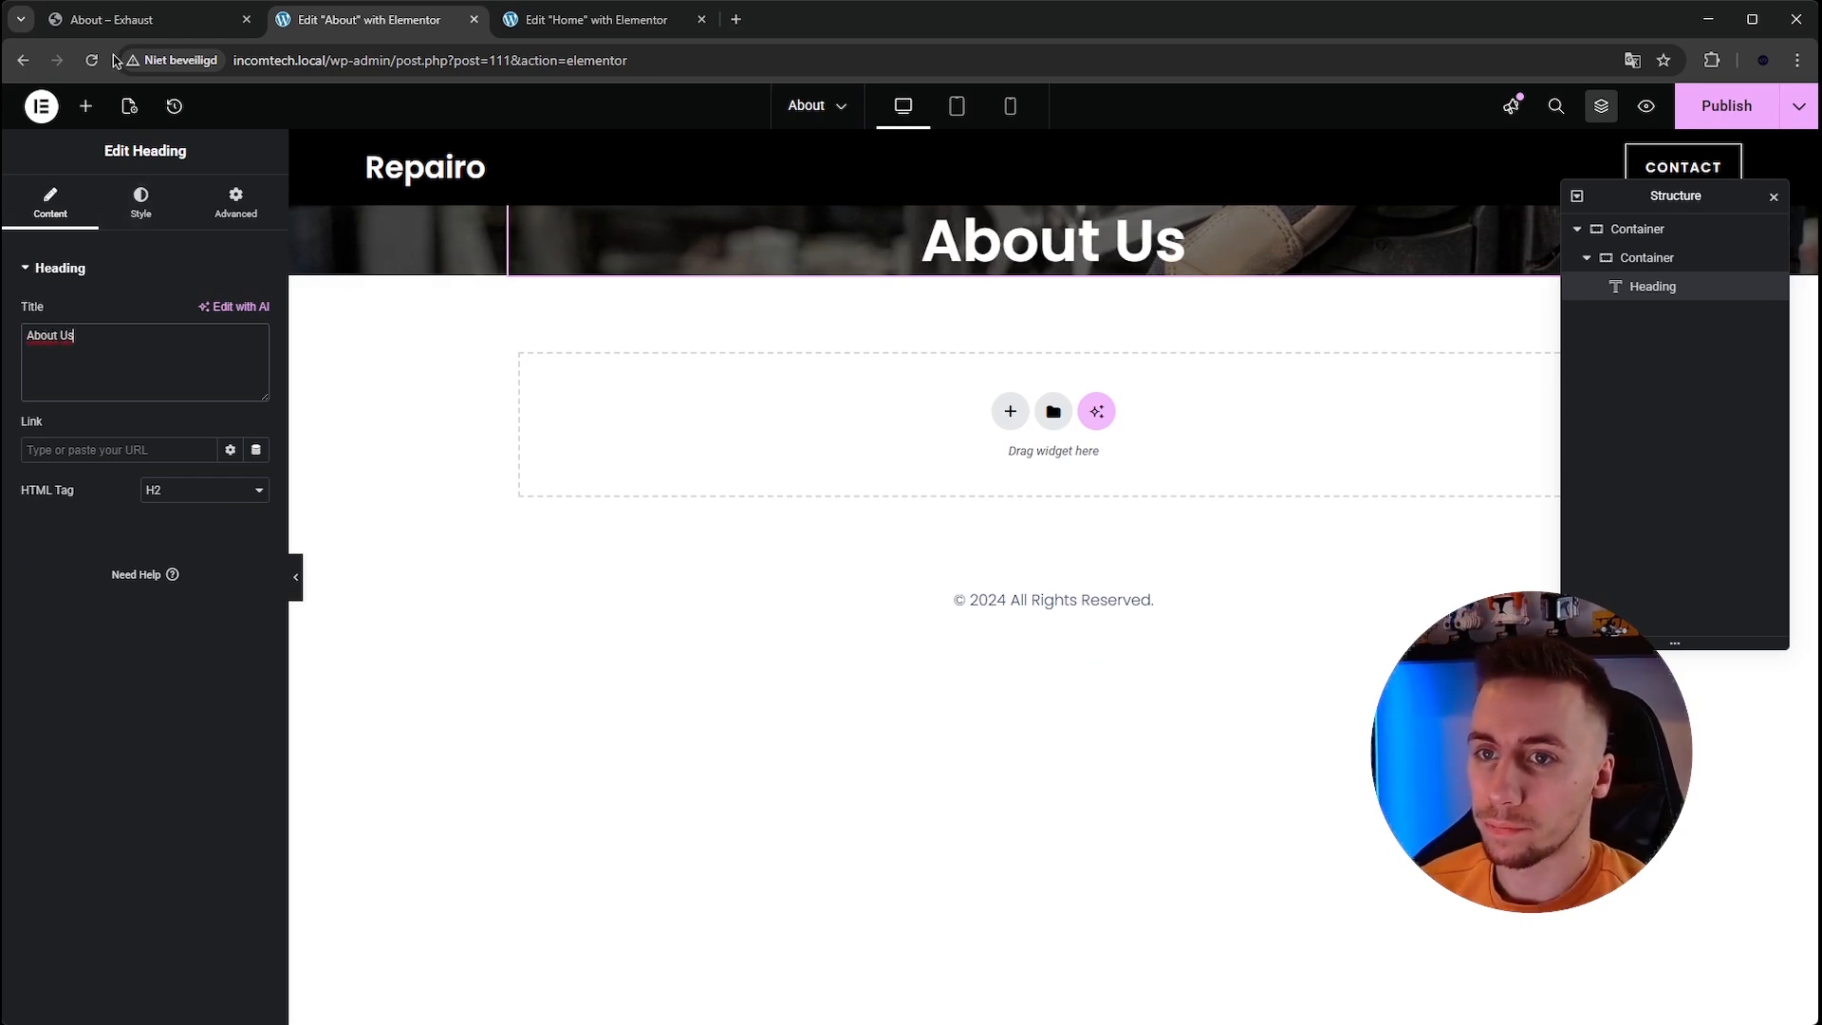
Copy the paragraph text widget from the Home page hero.
left_click(110, 18)
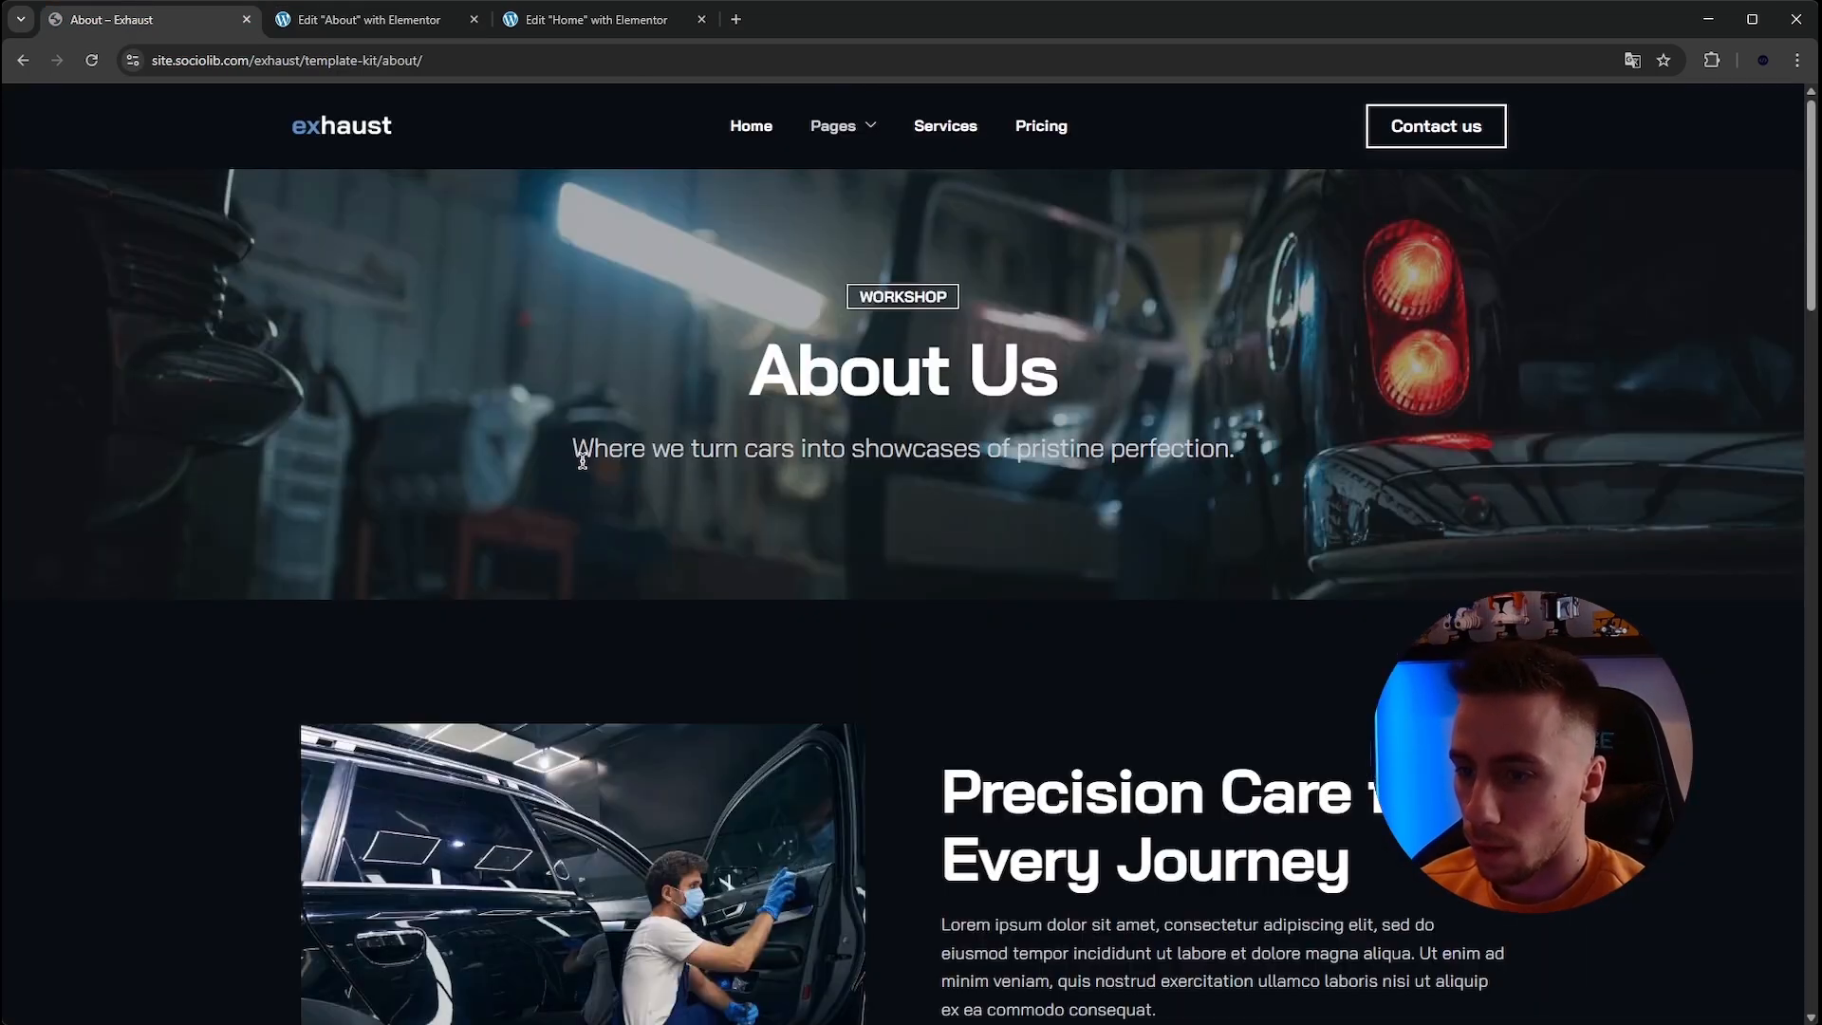
left_click(584, 19)
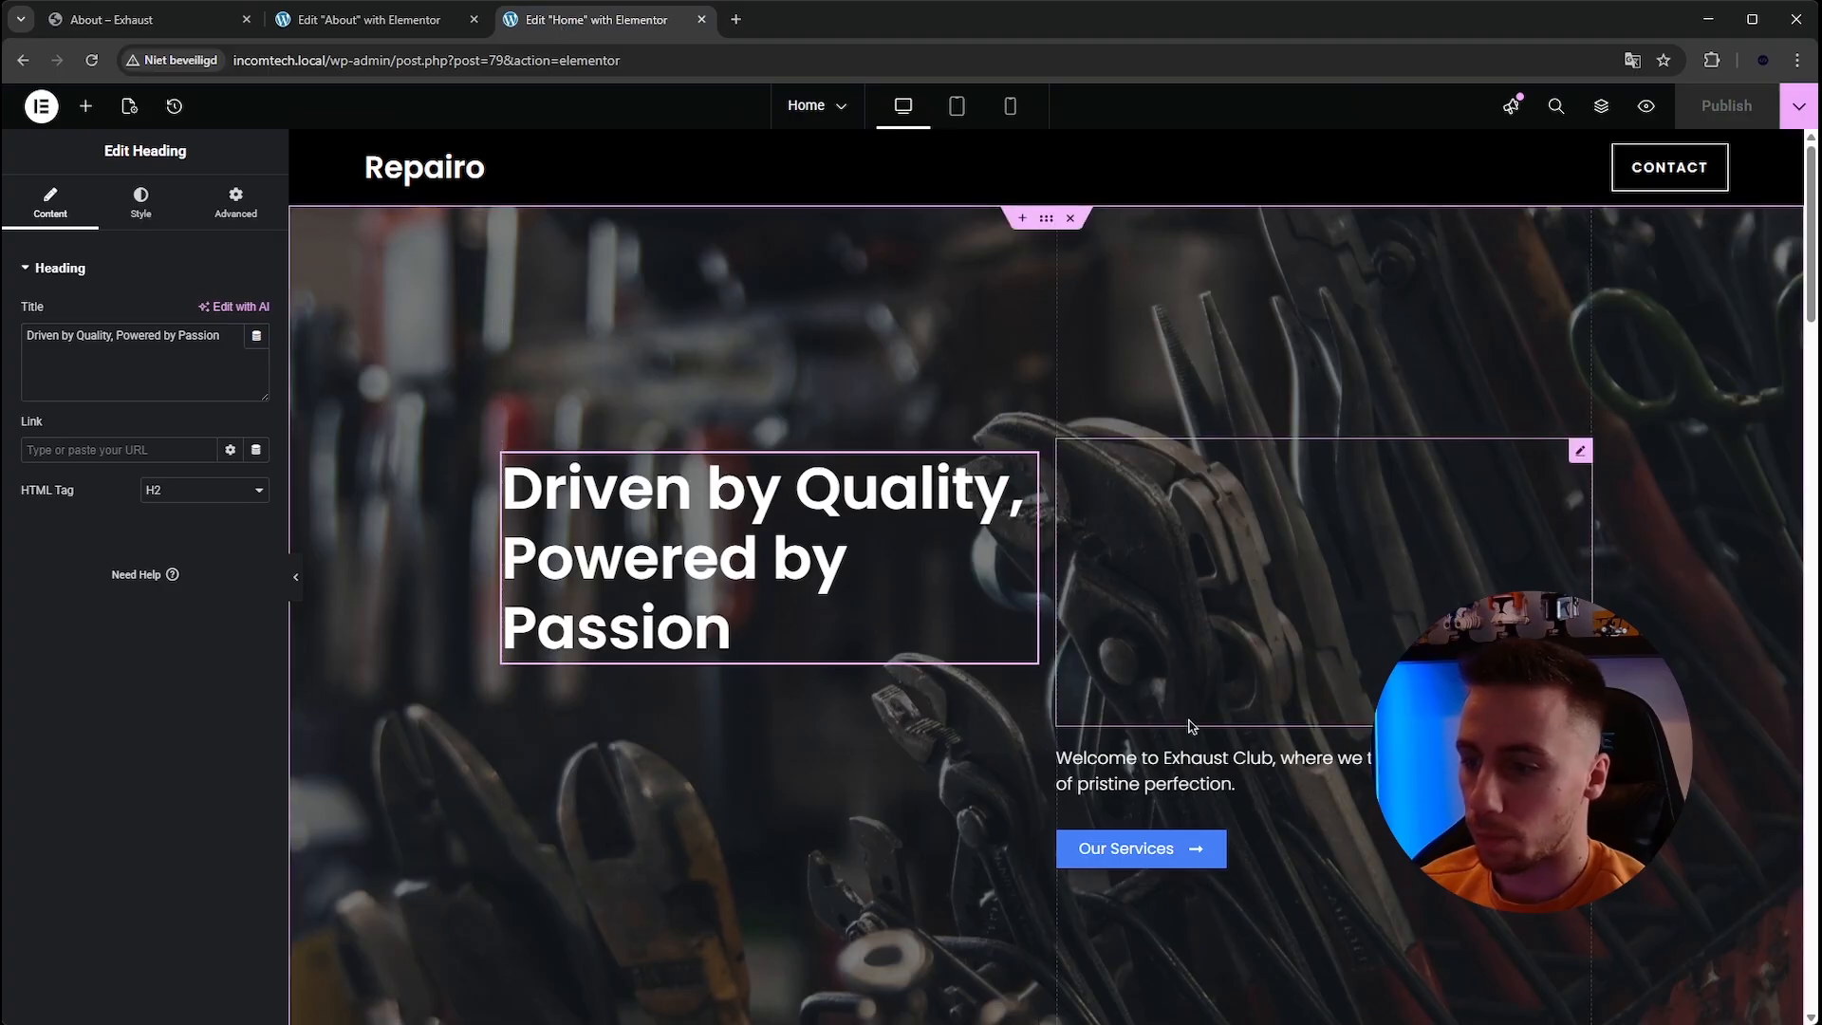
right_click(1198, 767)
left_click(1260, 713)
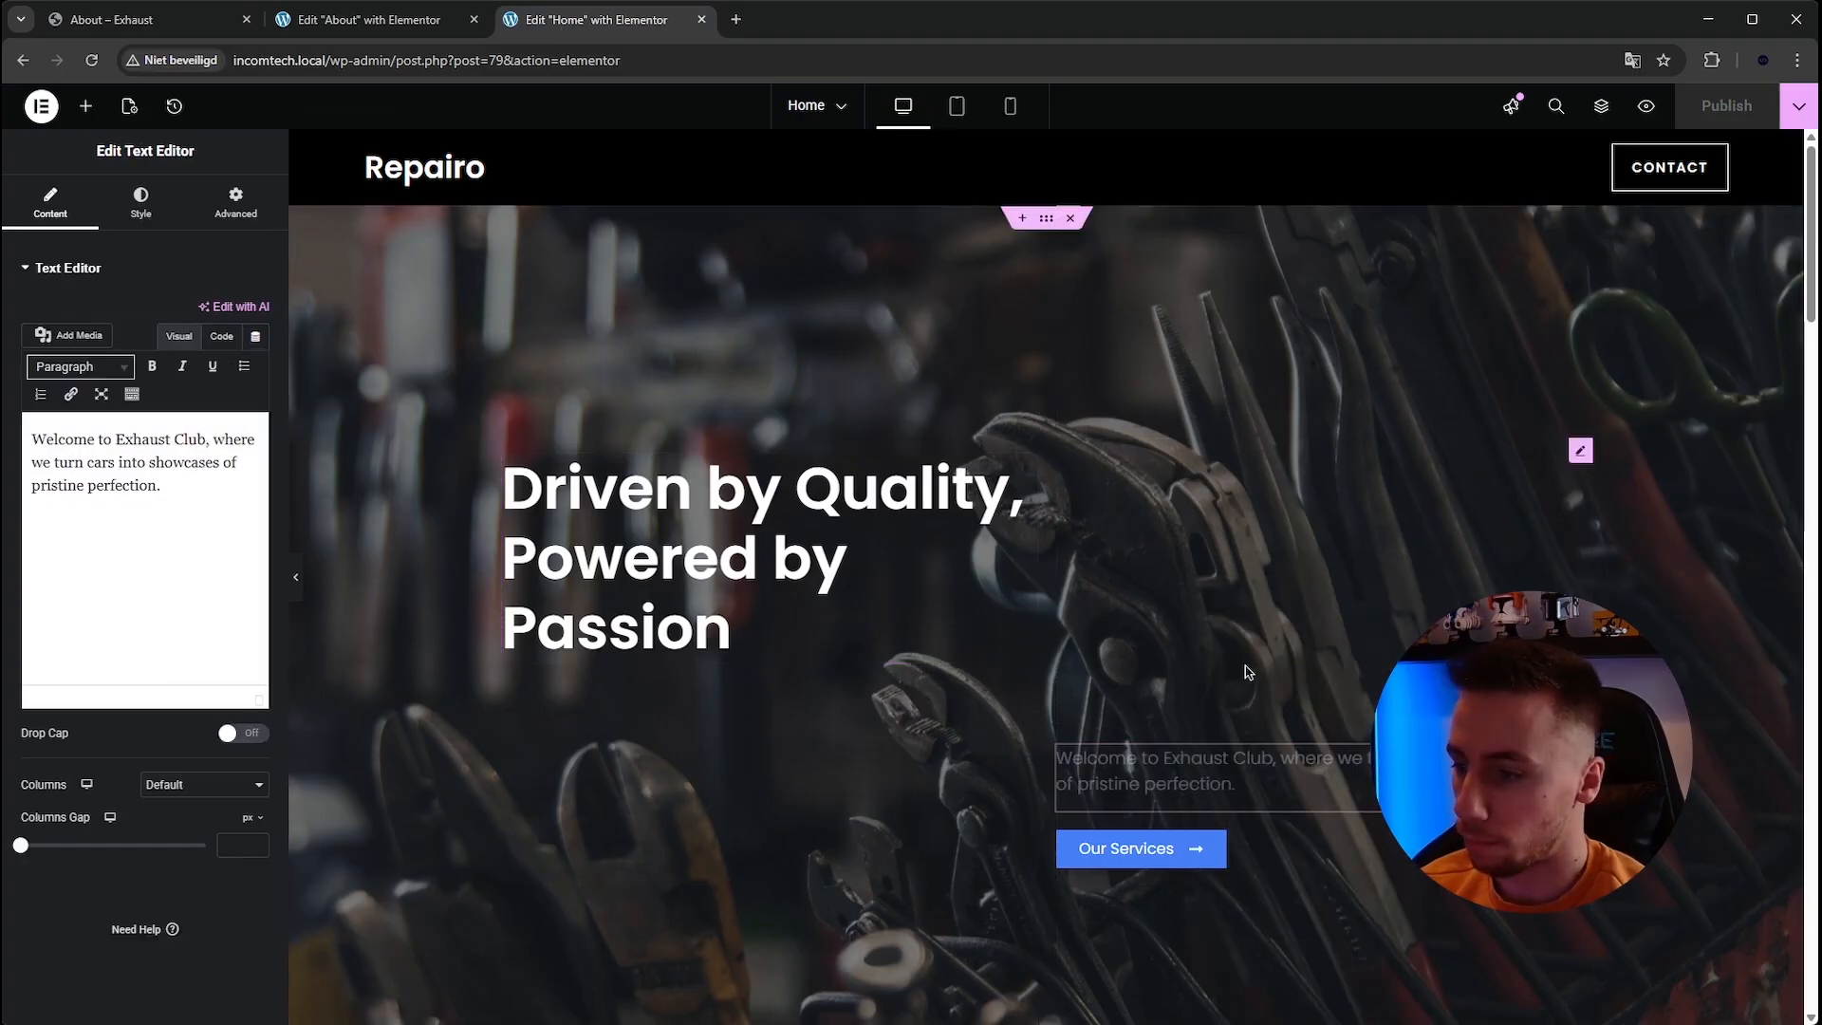
Add a Text Editor widget below the About Us heading.
left_click(369, 19)
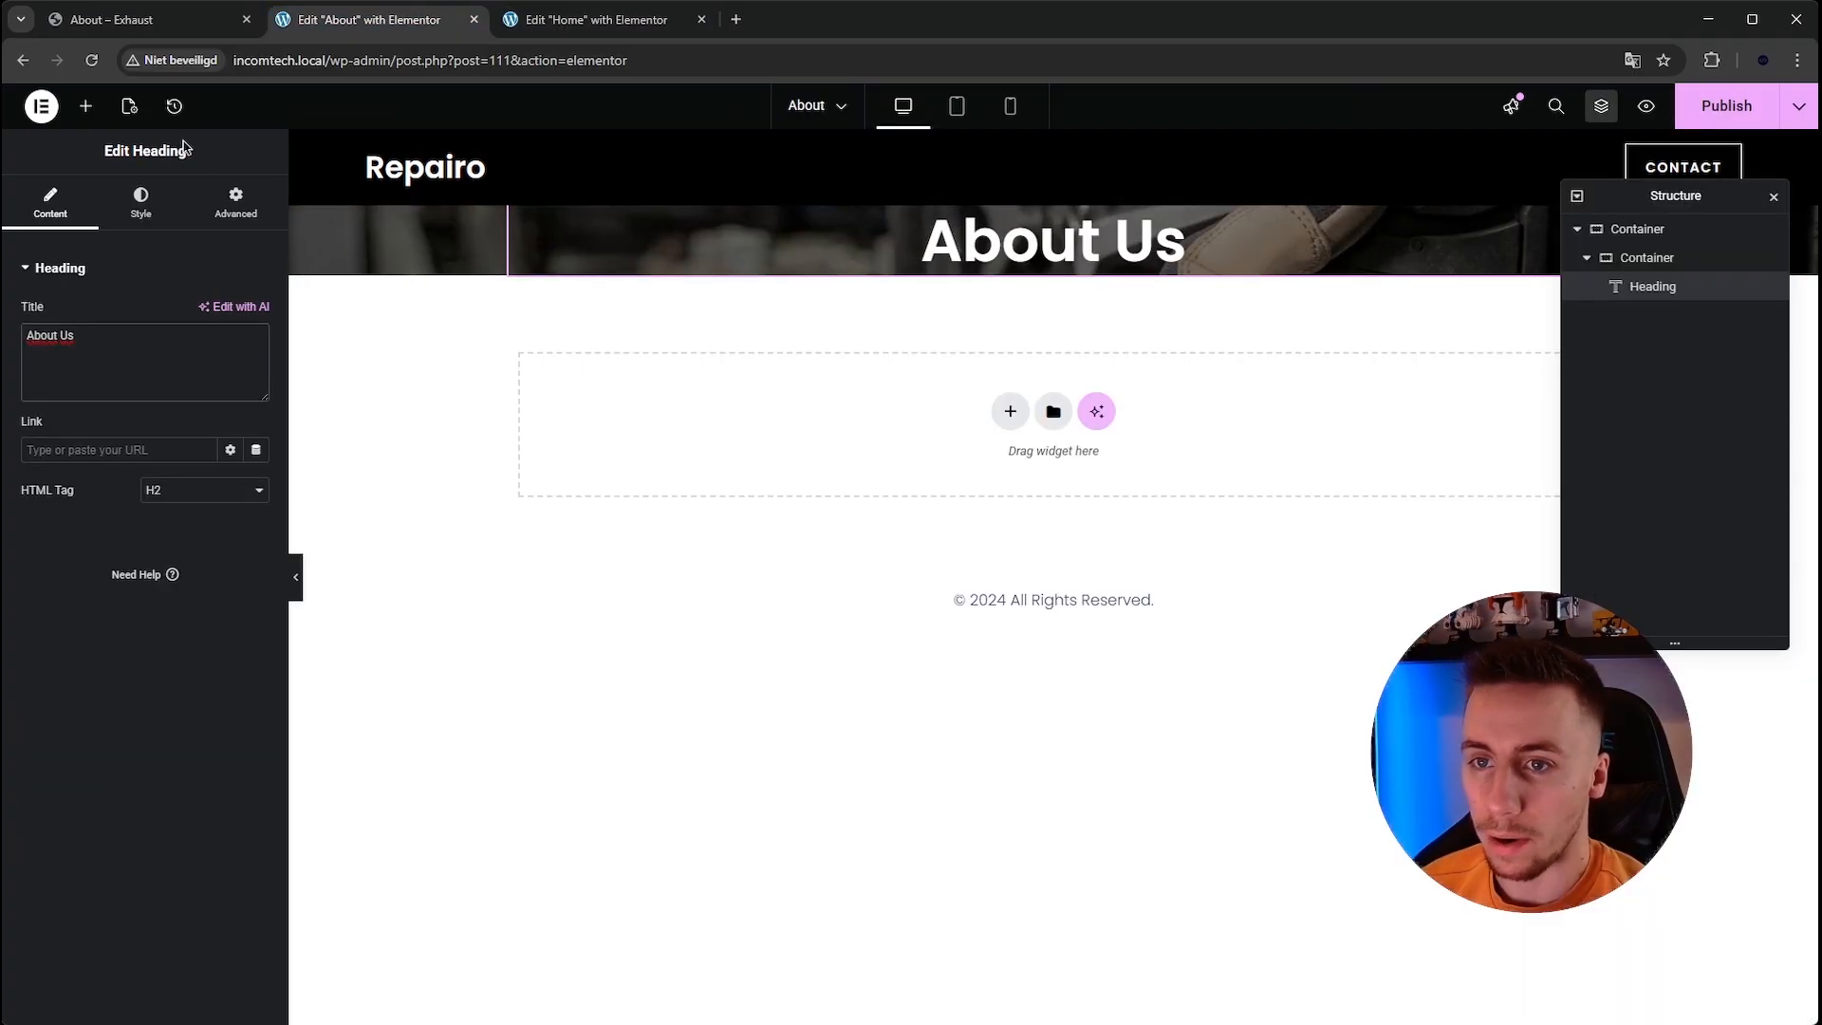
left_click(86, 109)
left_click_drag(973, 315, 987, 277)
Copy the Home hero paragraph again and paste its style onto the new text editor.
right_click(912, 313)
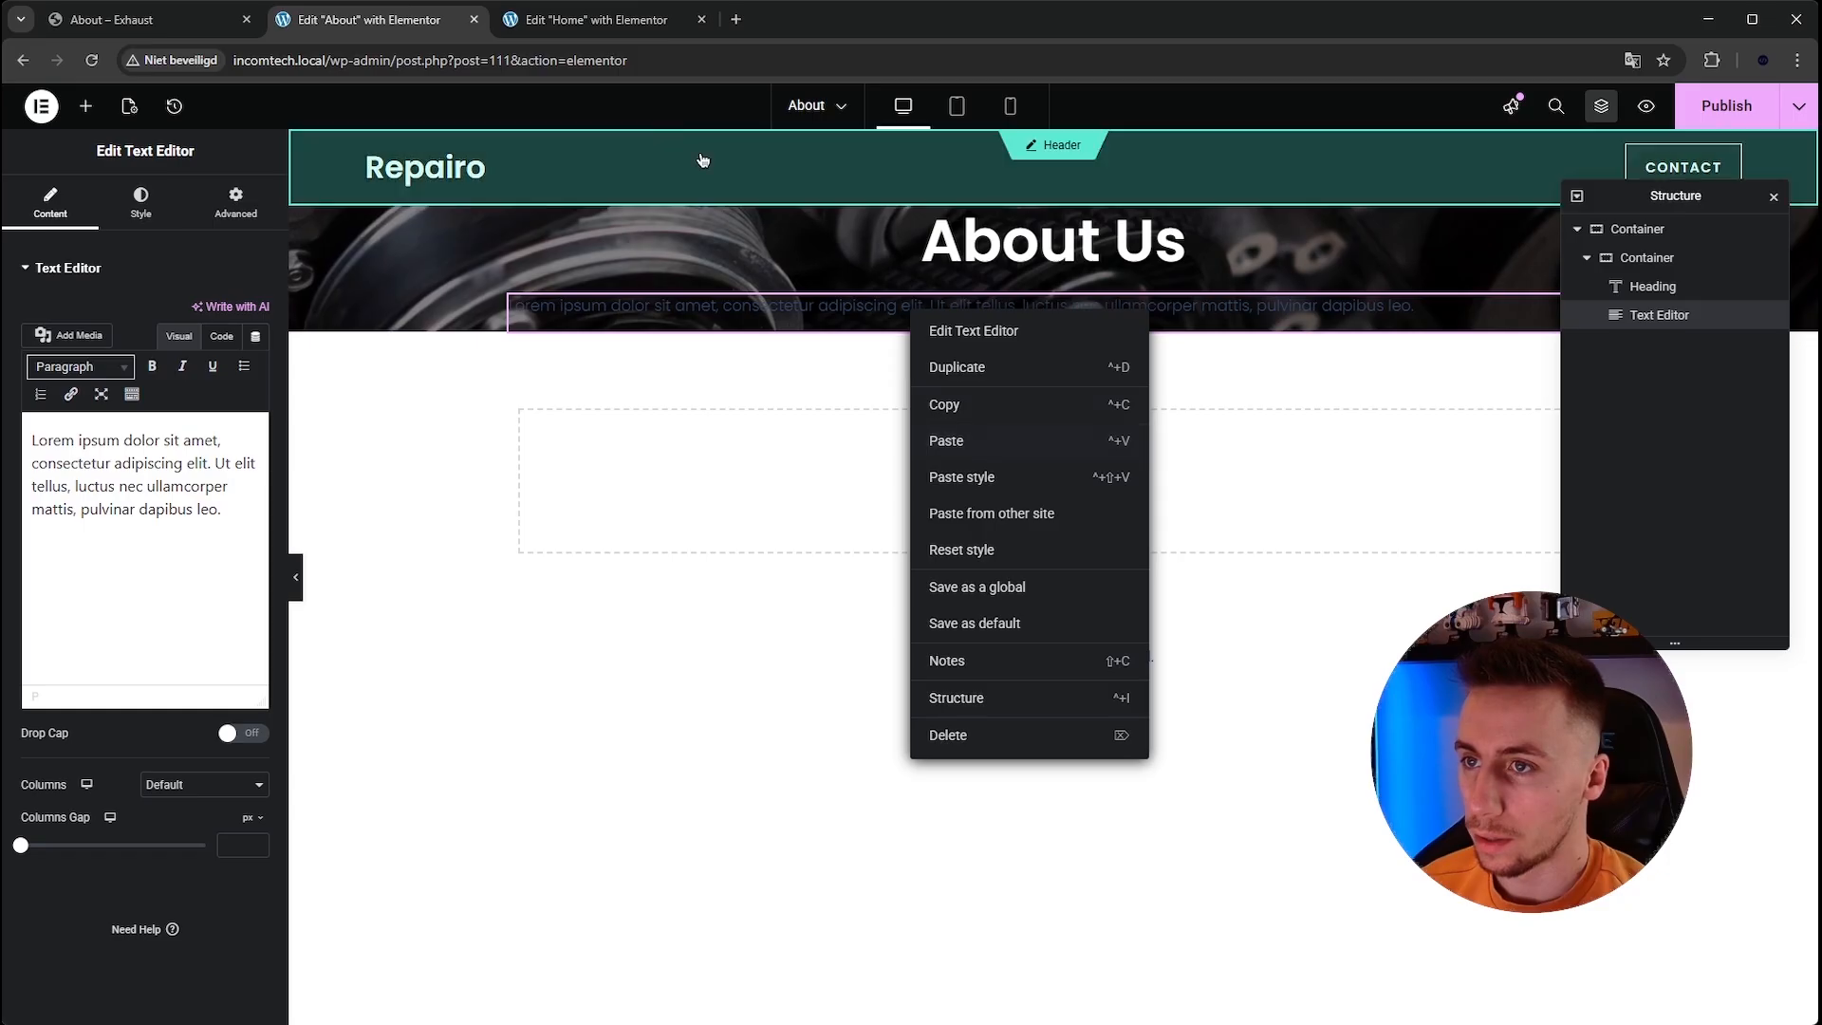
left_click(593, 19)
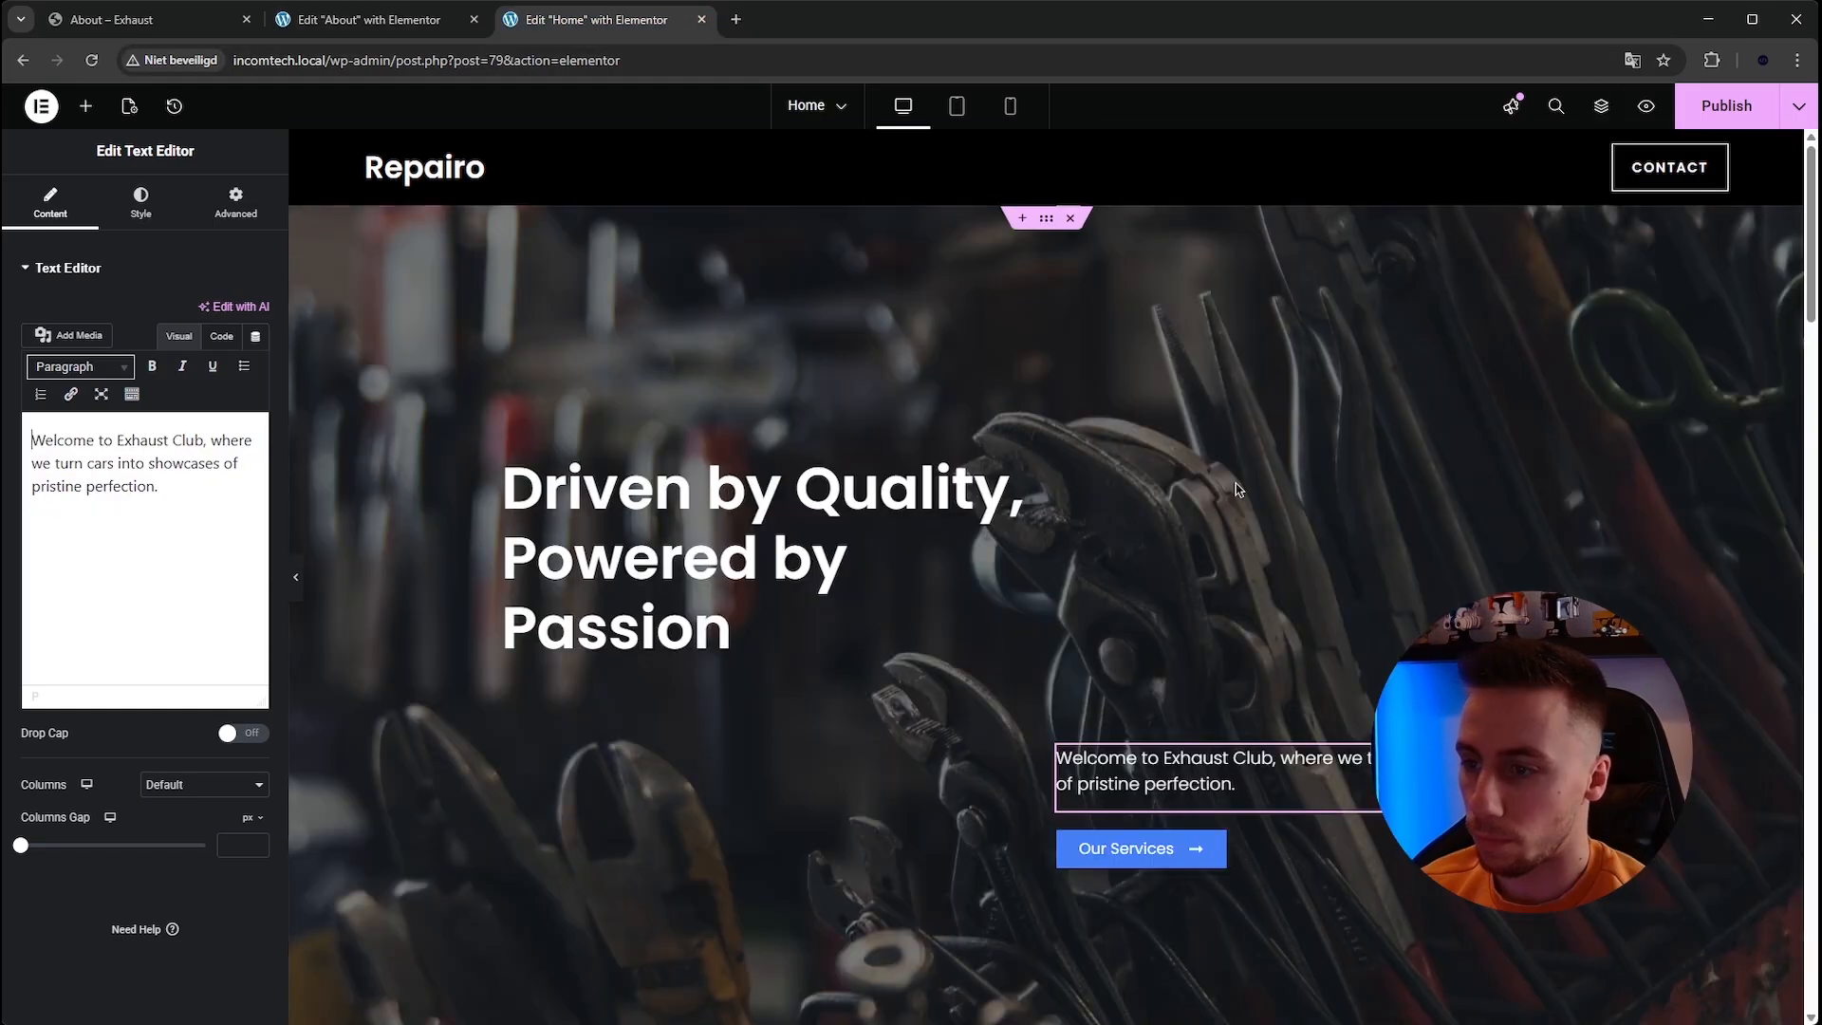
right_click(1078, 773)
left_click(1129, 673)
left_click(369, 19)
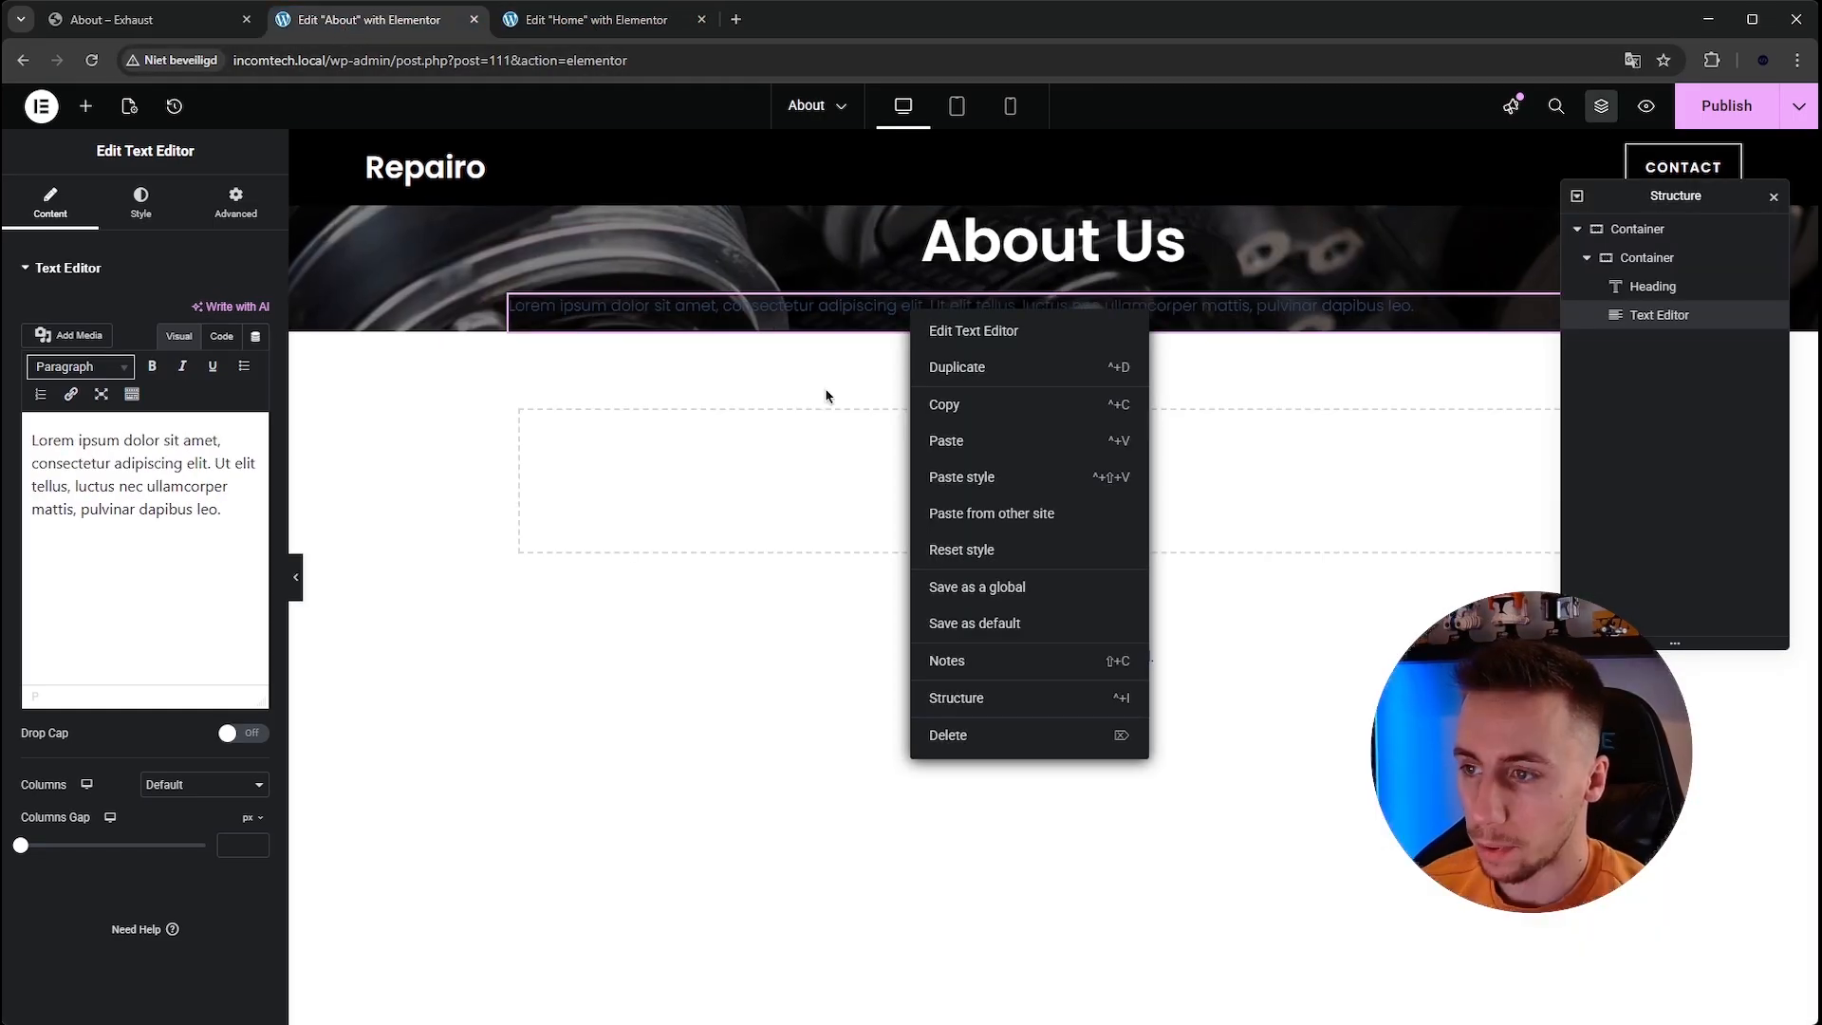
right_click(764, 306)
left_click(806, 467)
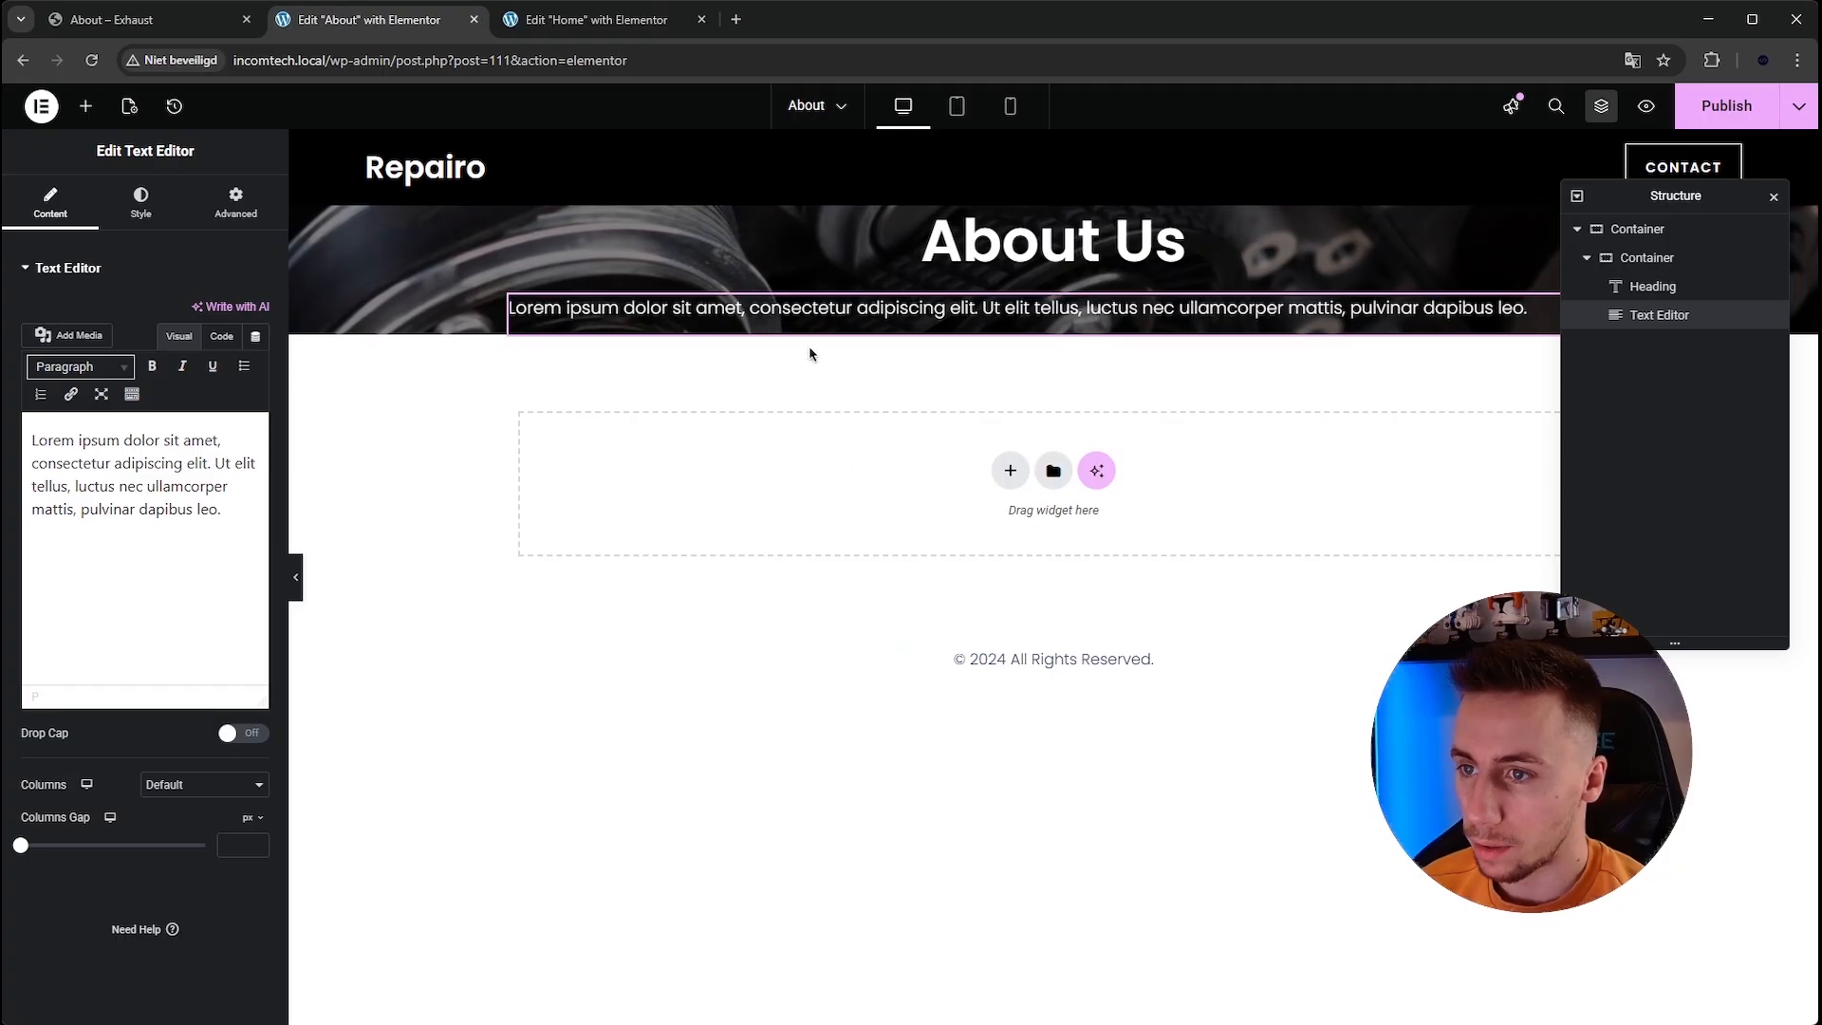
Replace the paragraph with the template's subtitle 'Where we turn cars into showcases of pristine perfection.'.
left_click(124, 18)
left_click_drag(547, 453, 1291, 475)
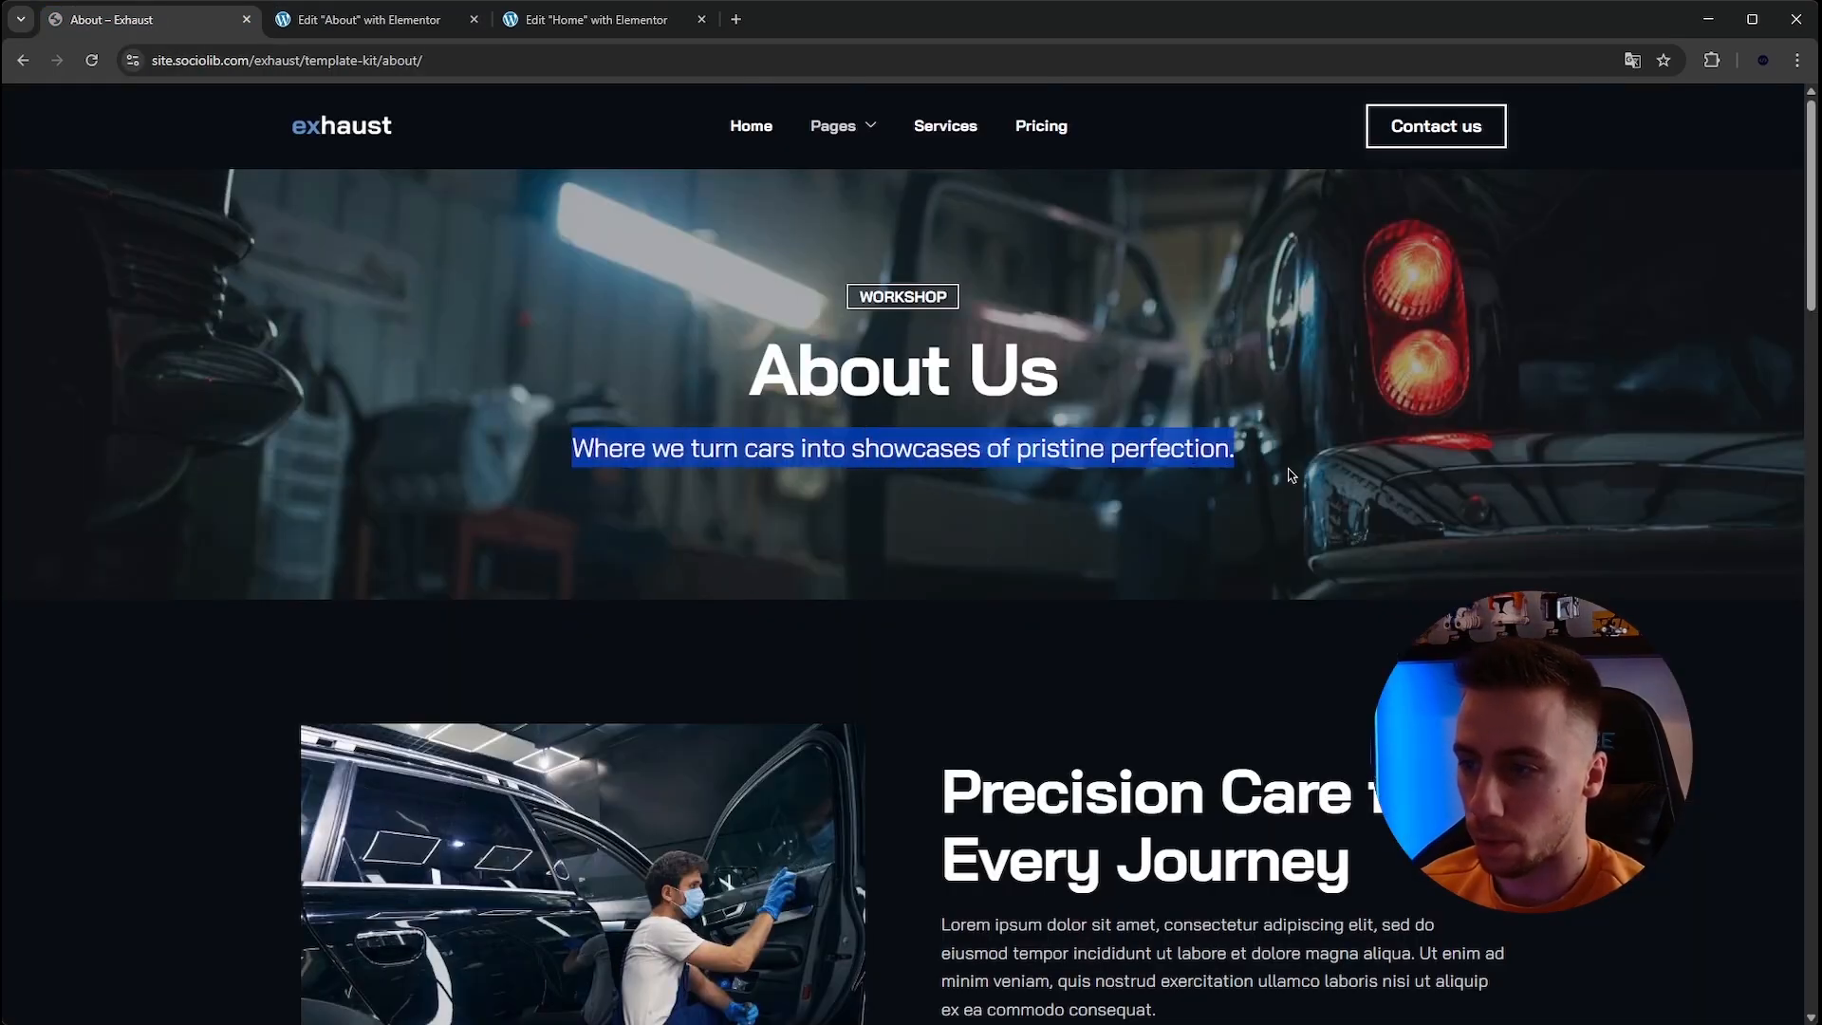
left_click(383, 34)
left_click(228, 427)
key("ctrl+a")
key("ctrl+v")
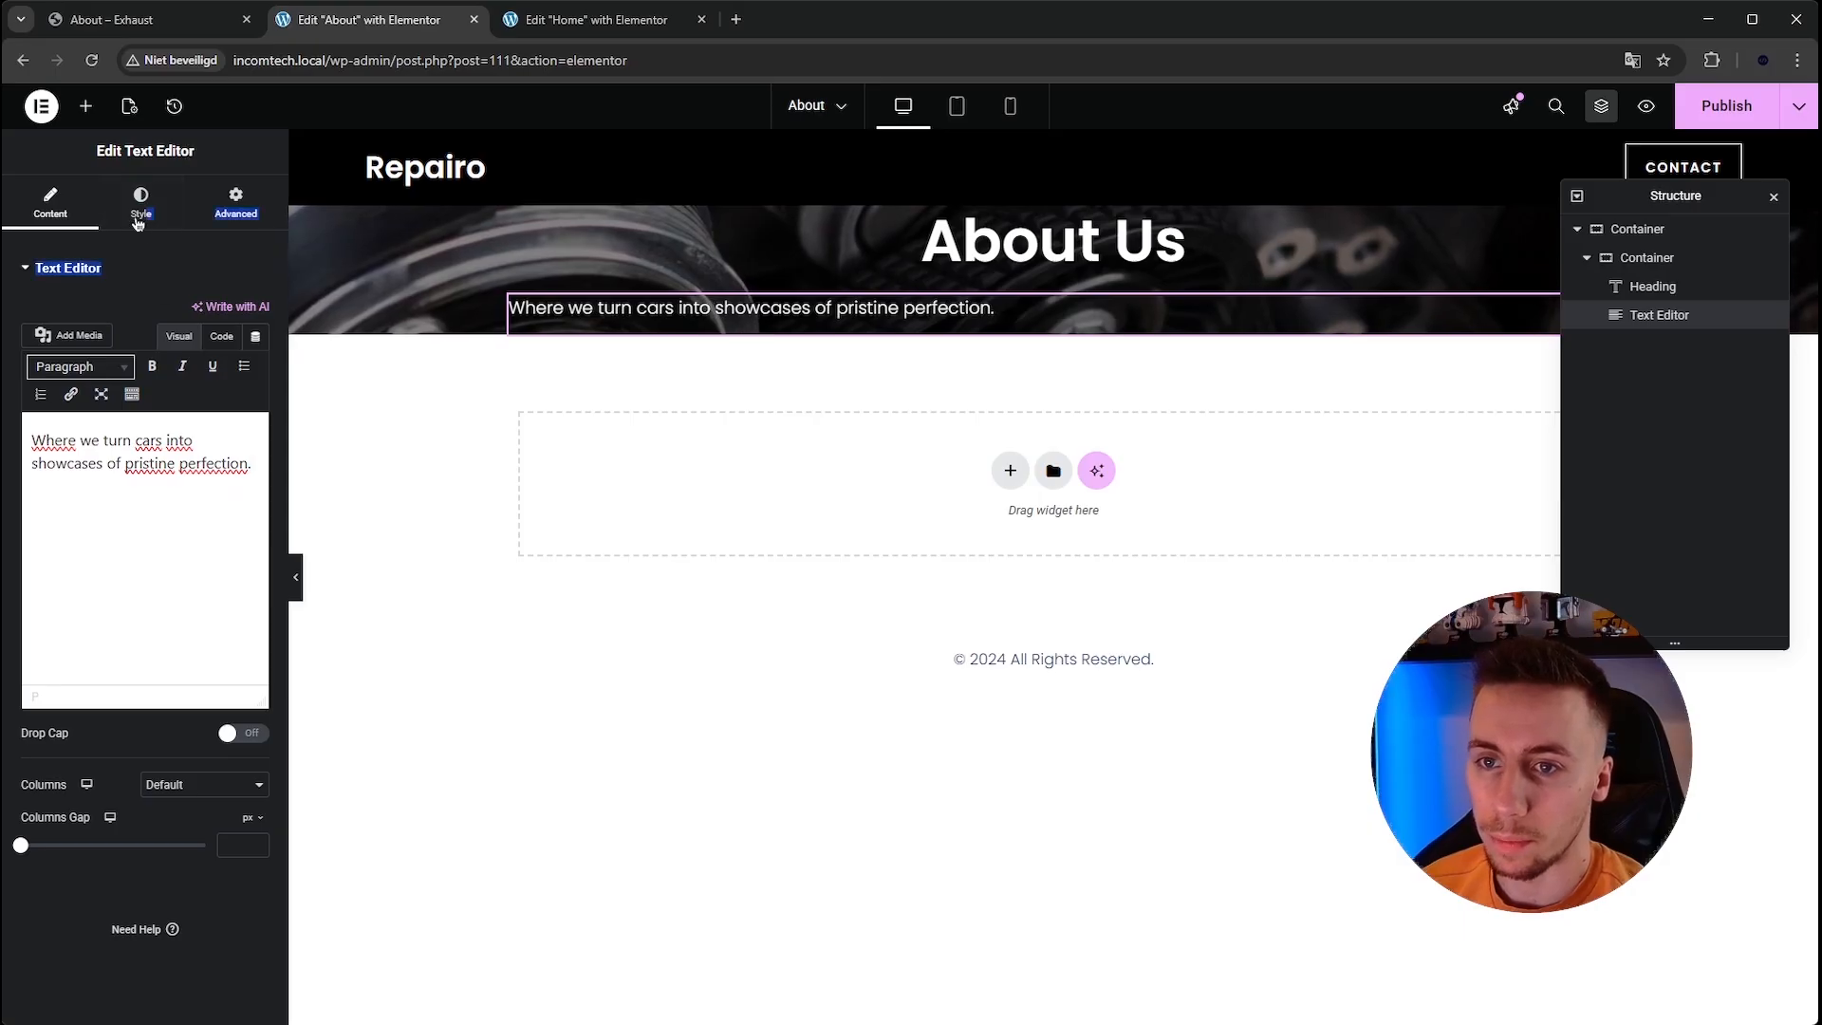
Center-align the paragraph text.
left_click(142, 207)
left_click(205, 313)
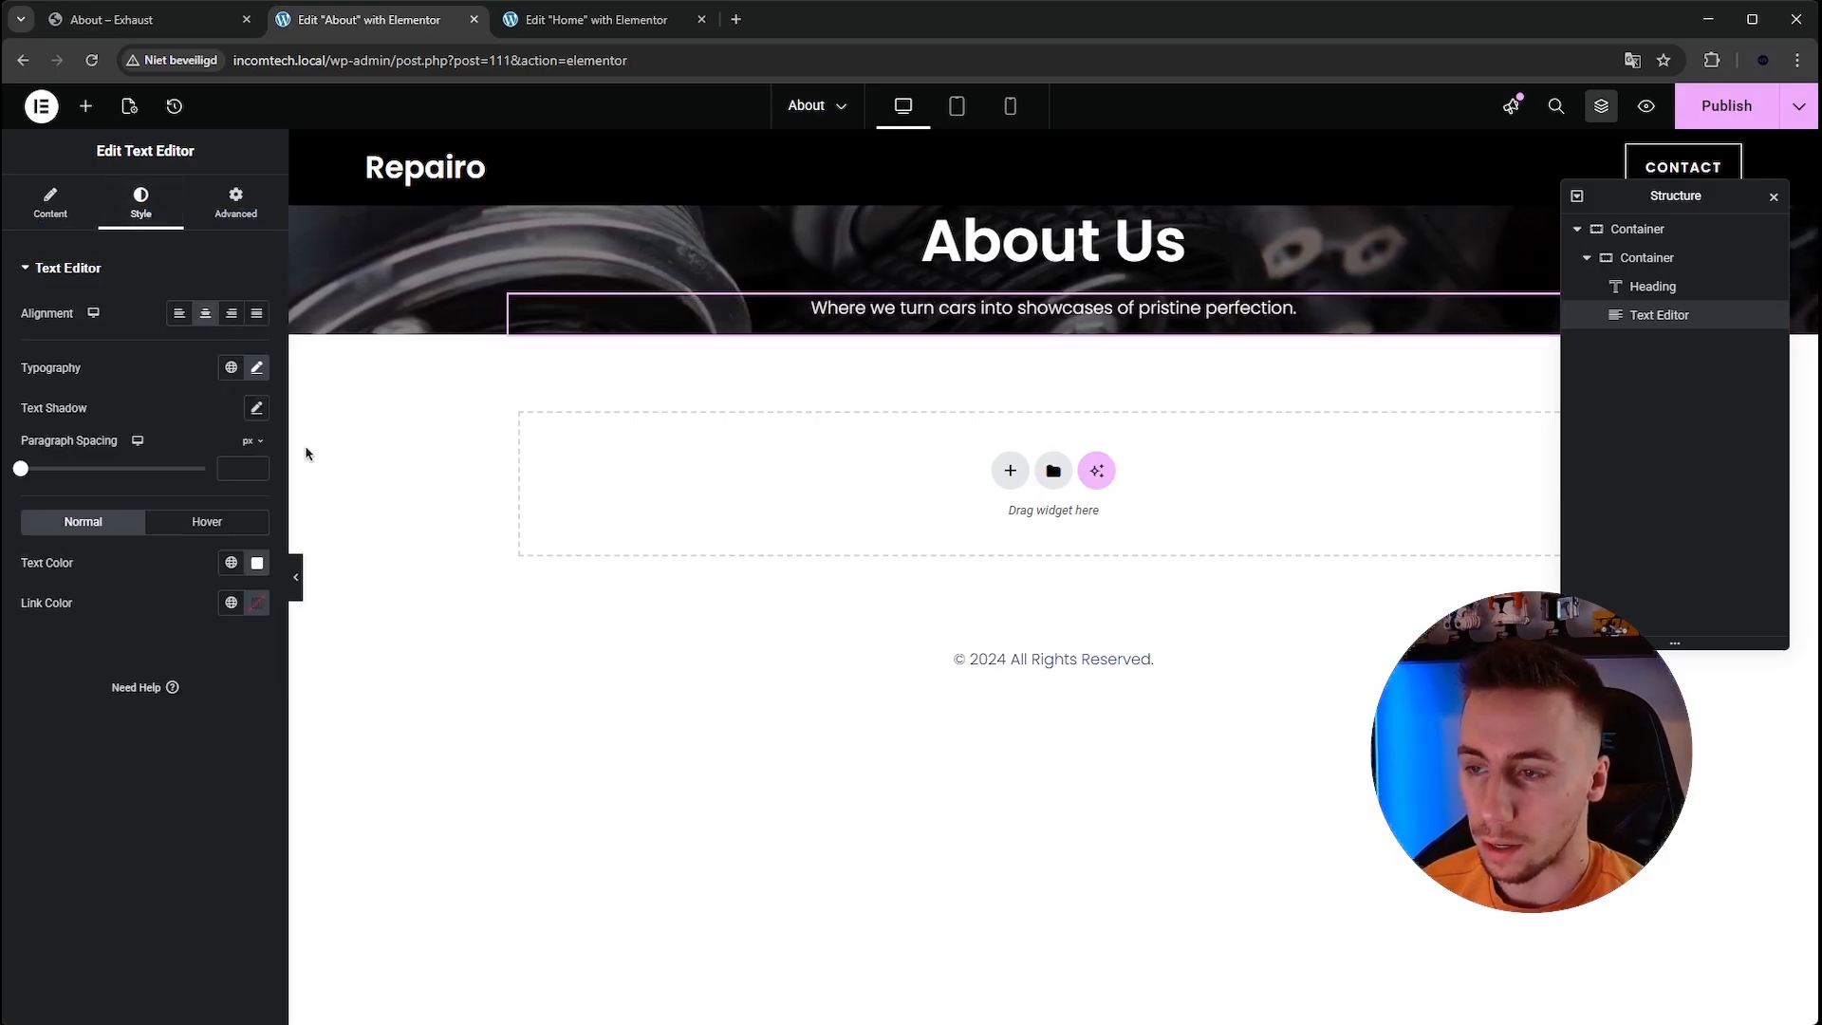
Inspect the template subtitle's font details with WhatFont.
left_click(123, 19)
left_click(740, 472)
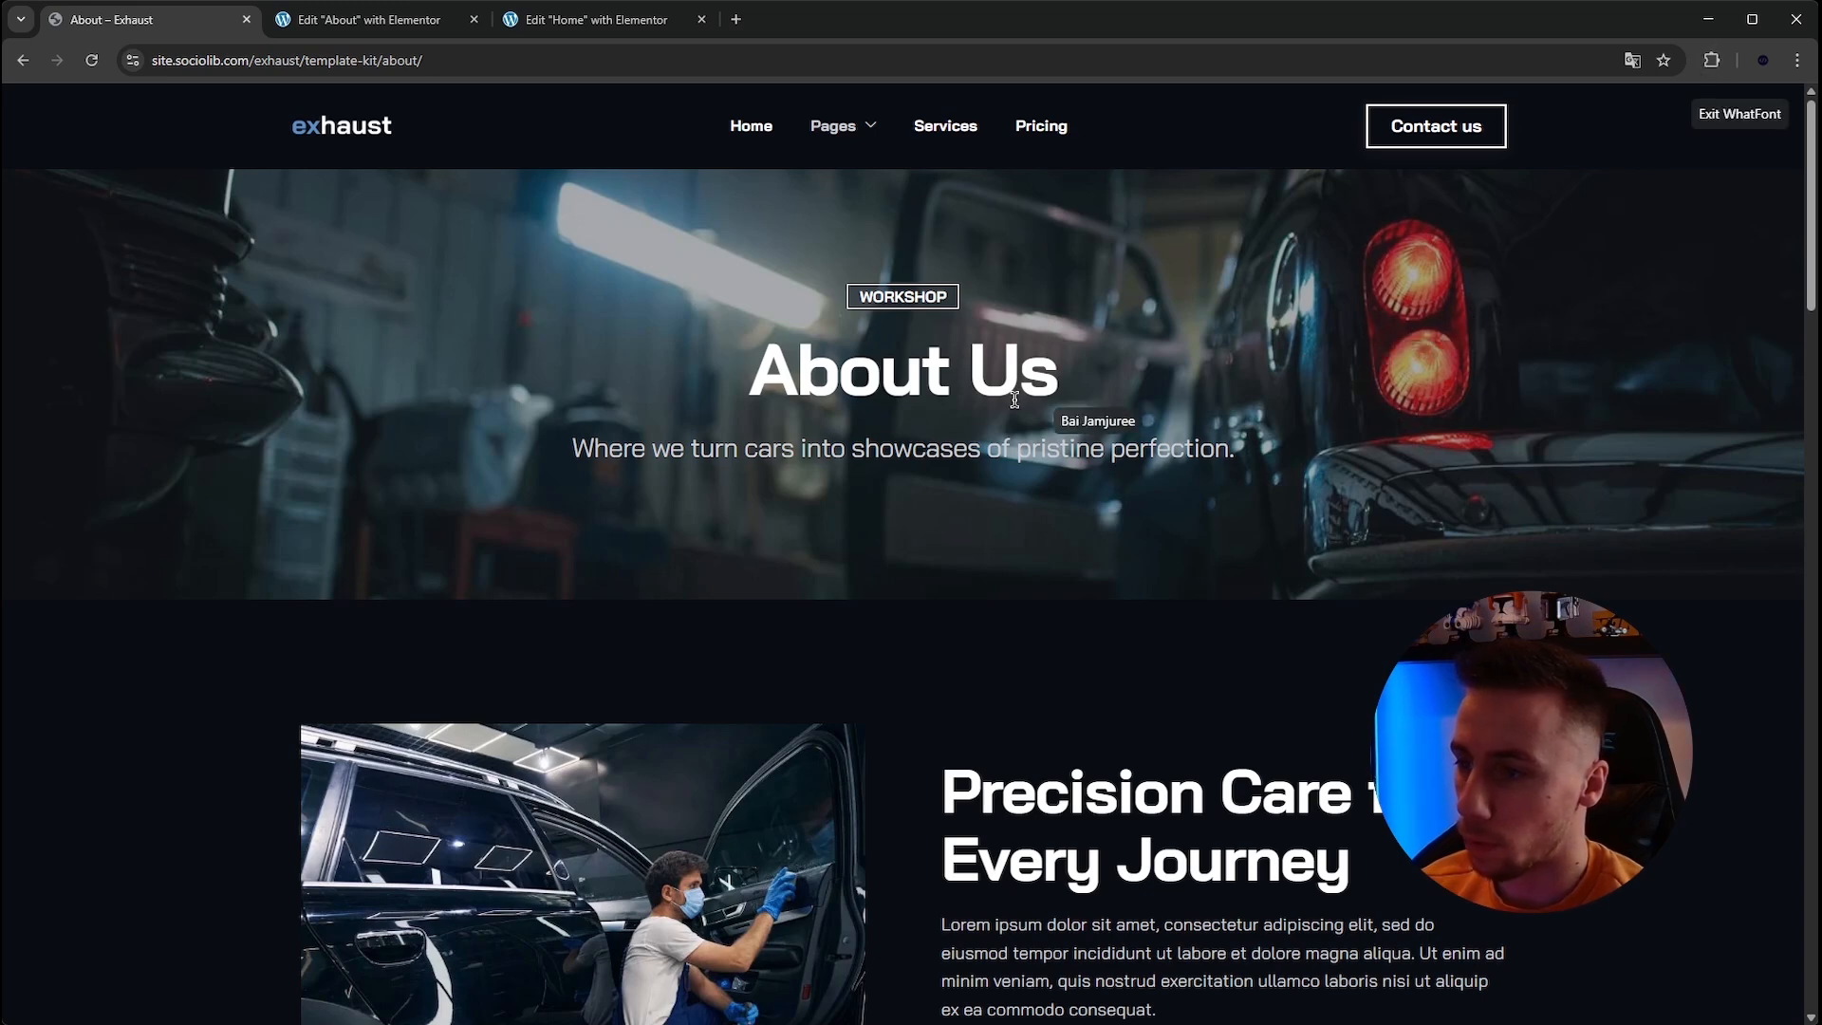
left_click(903, 448)
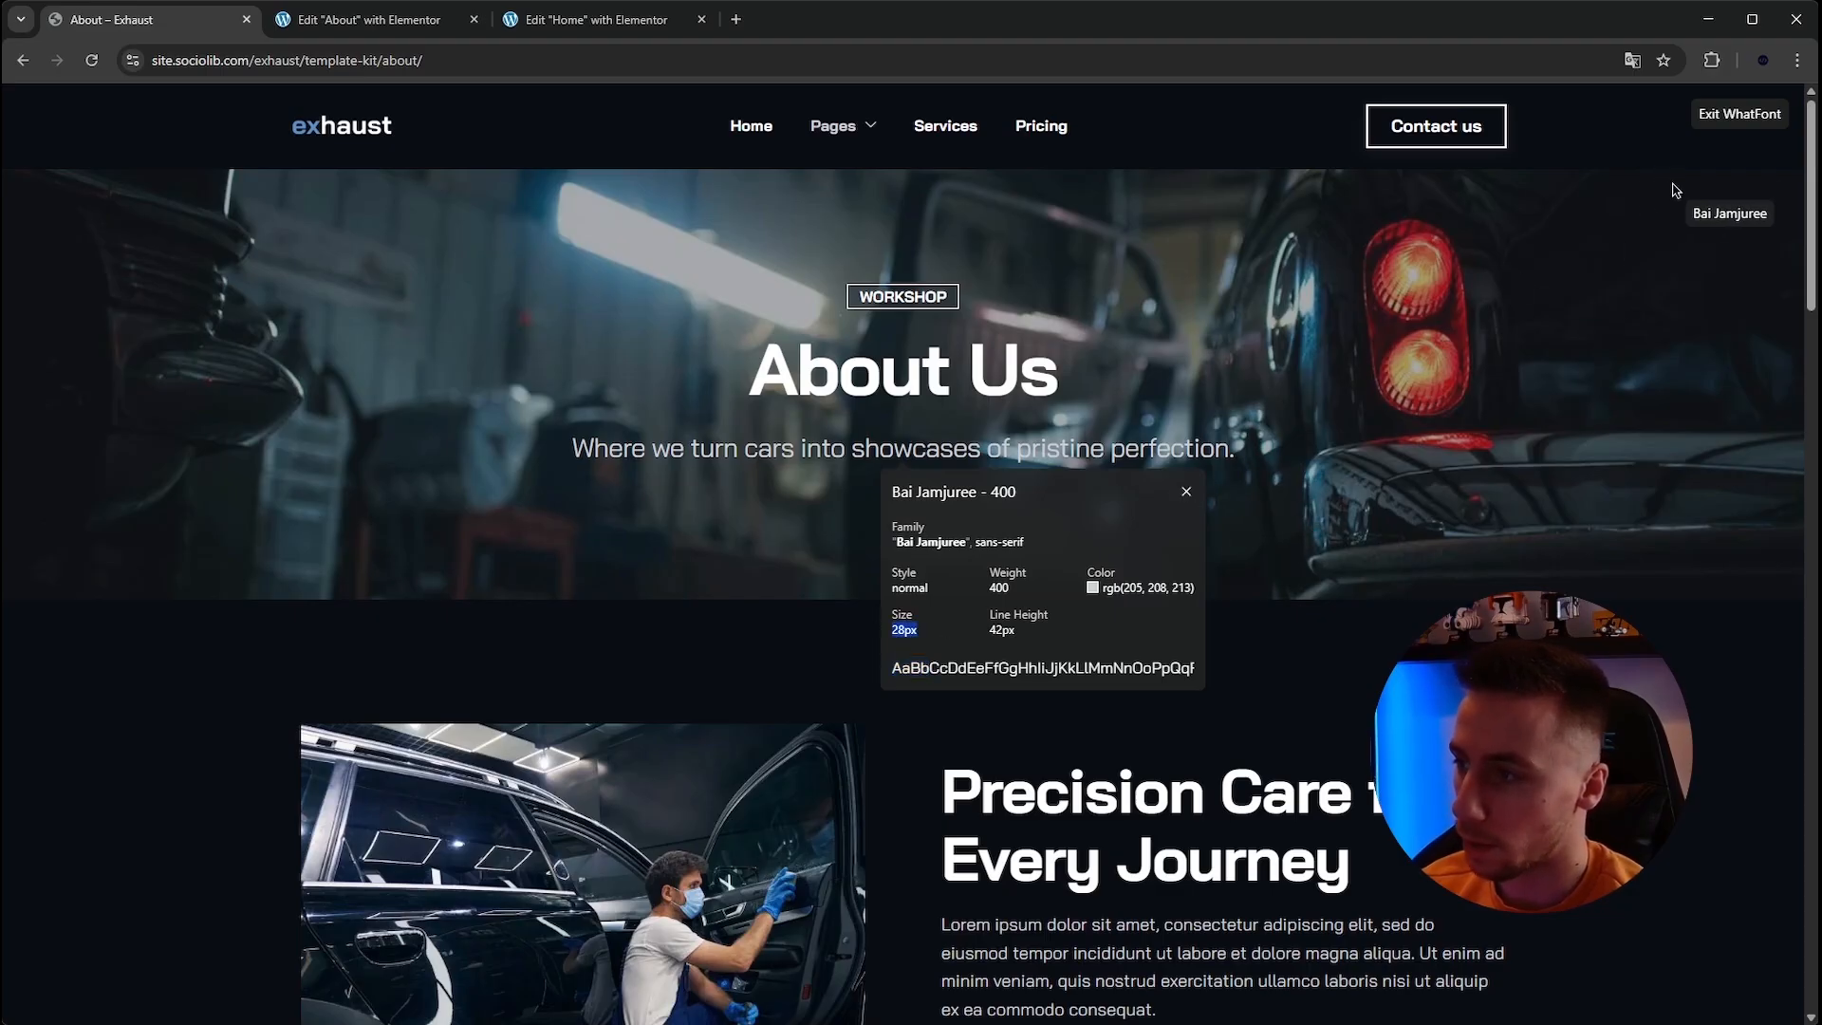
left_click(1712, 122)
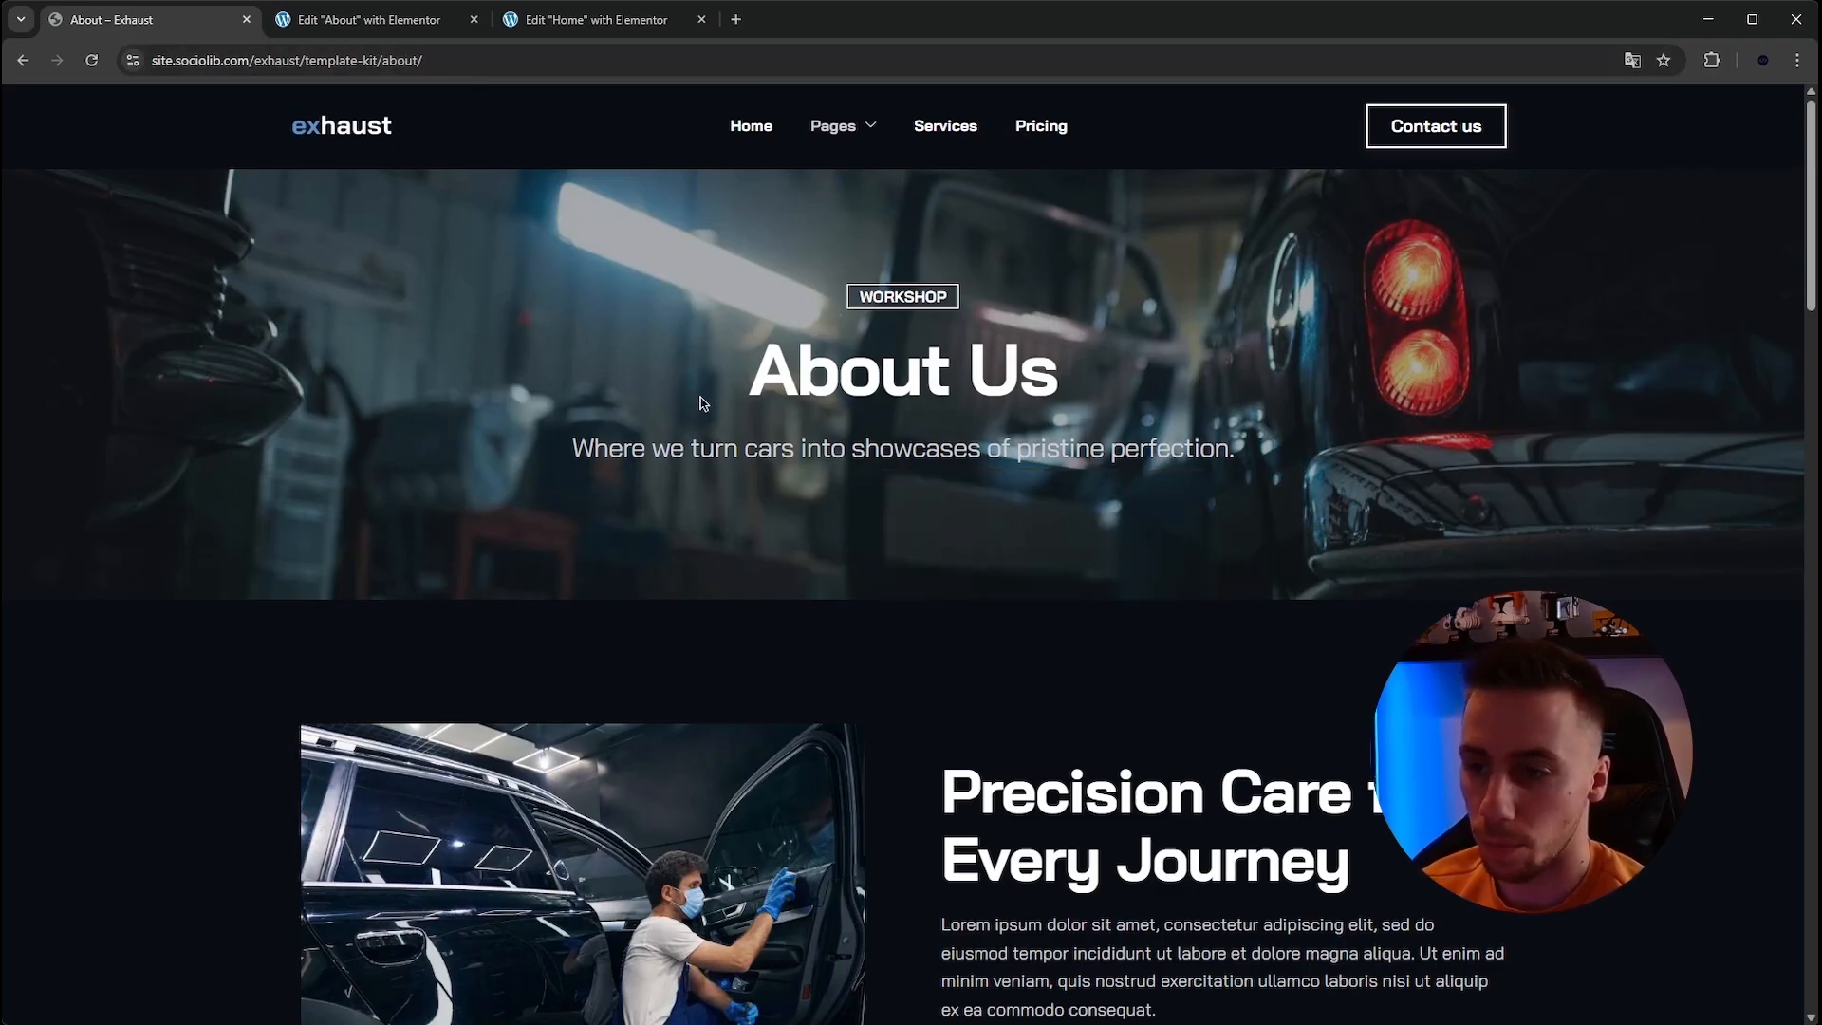
Set the paragraph's typography size to 28 px.
left_click(417, 20)
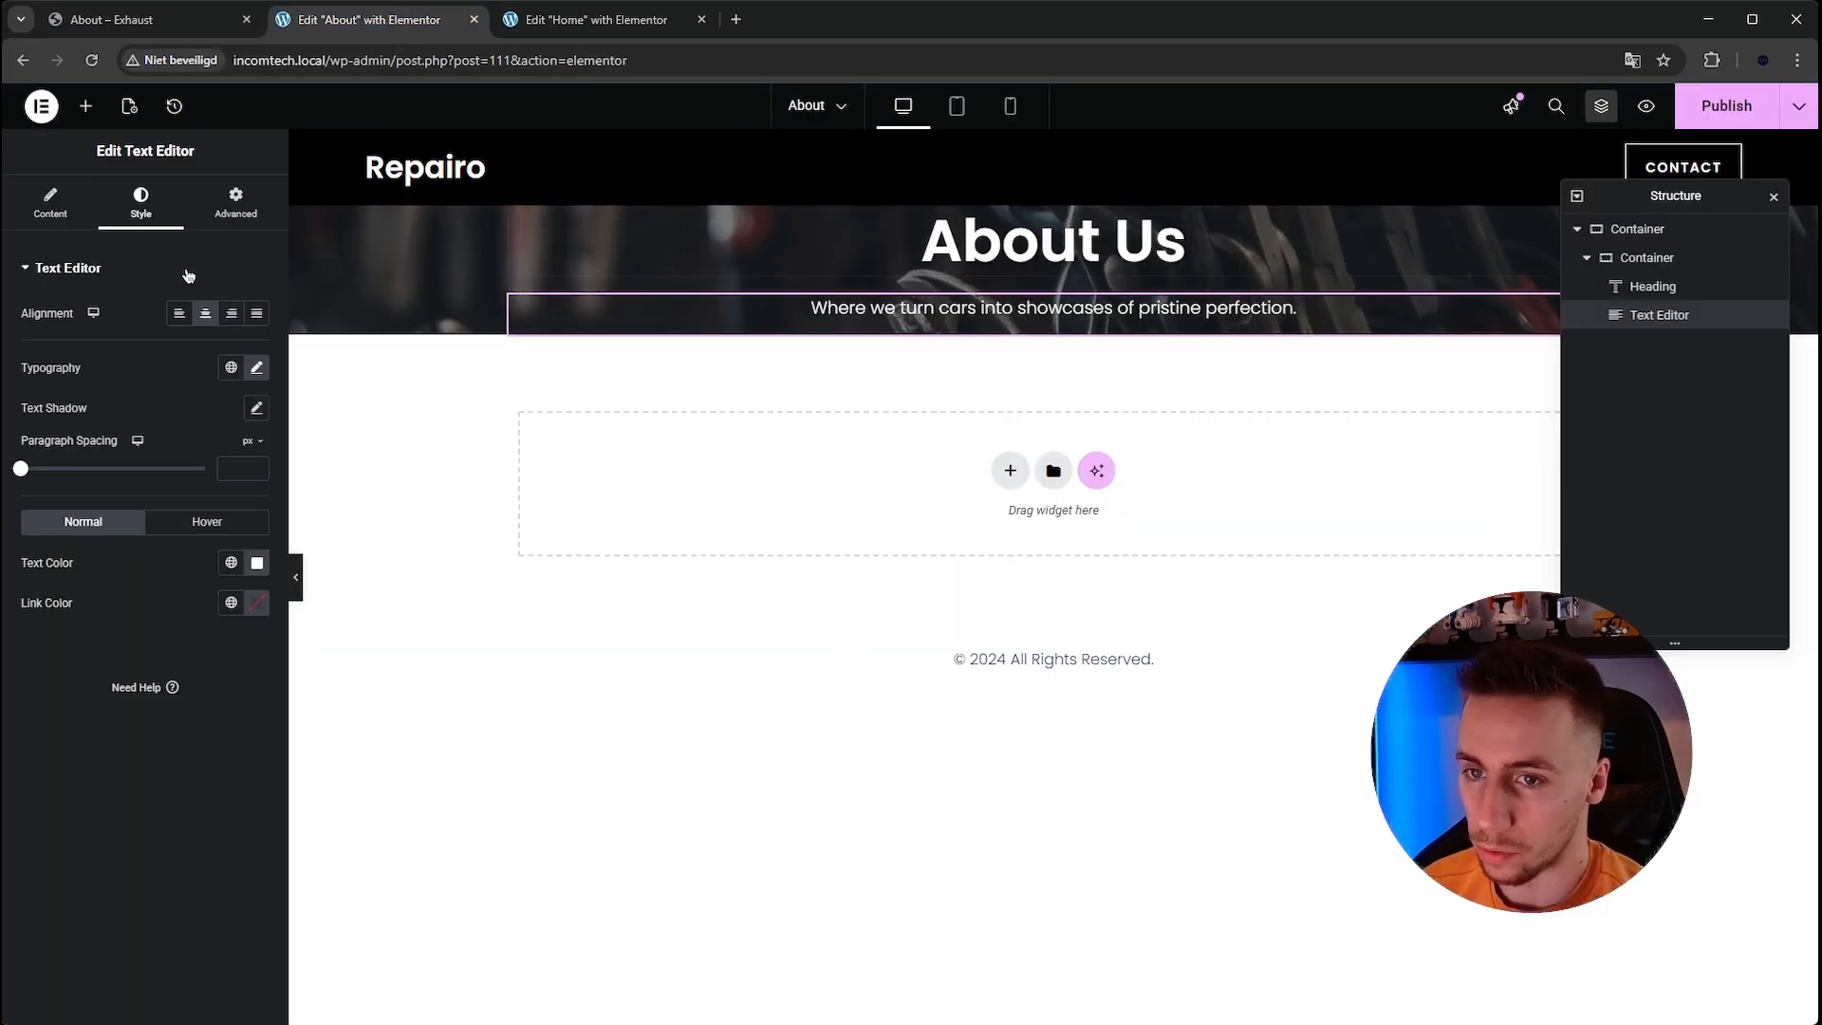
left_click(256, 369)
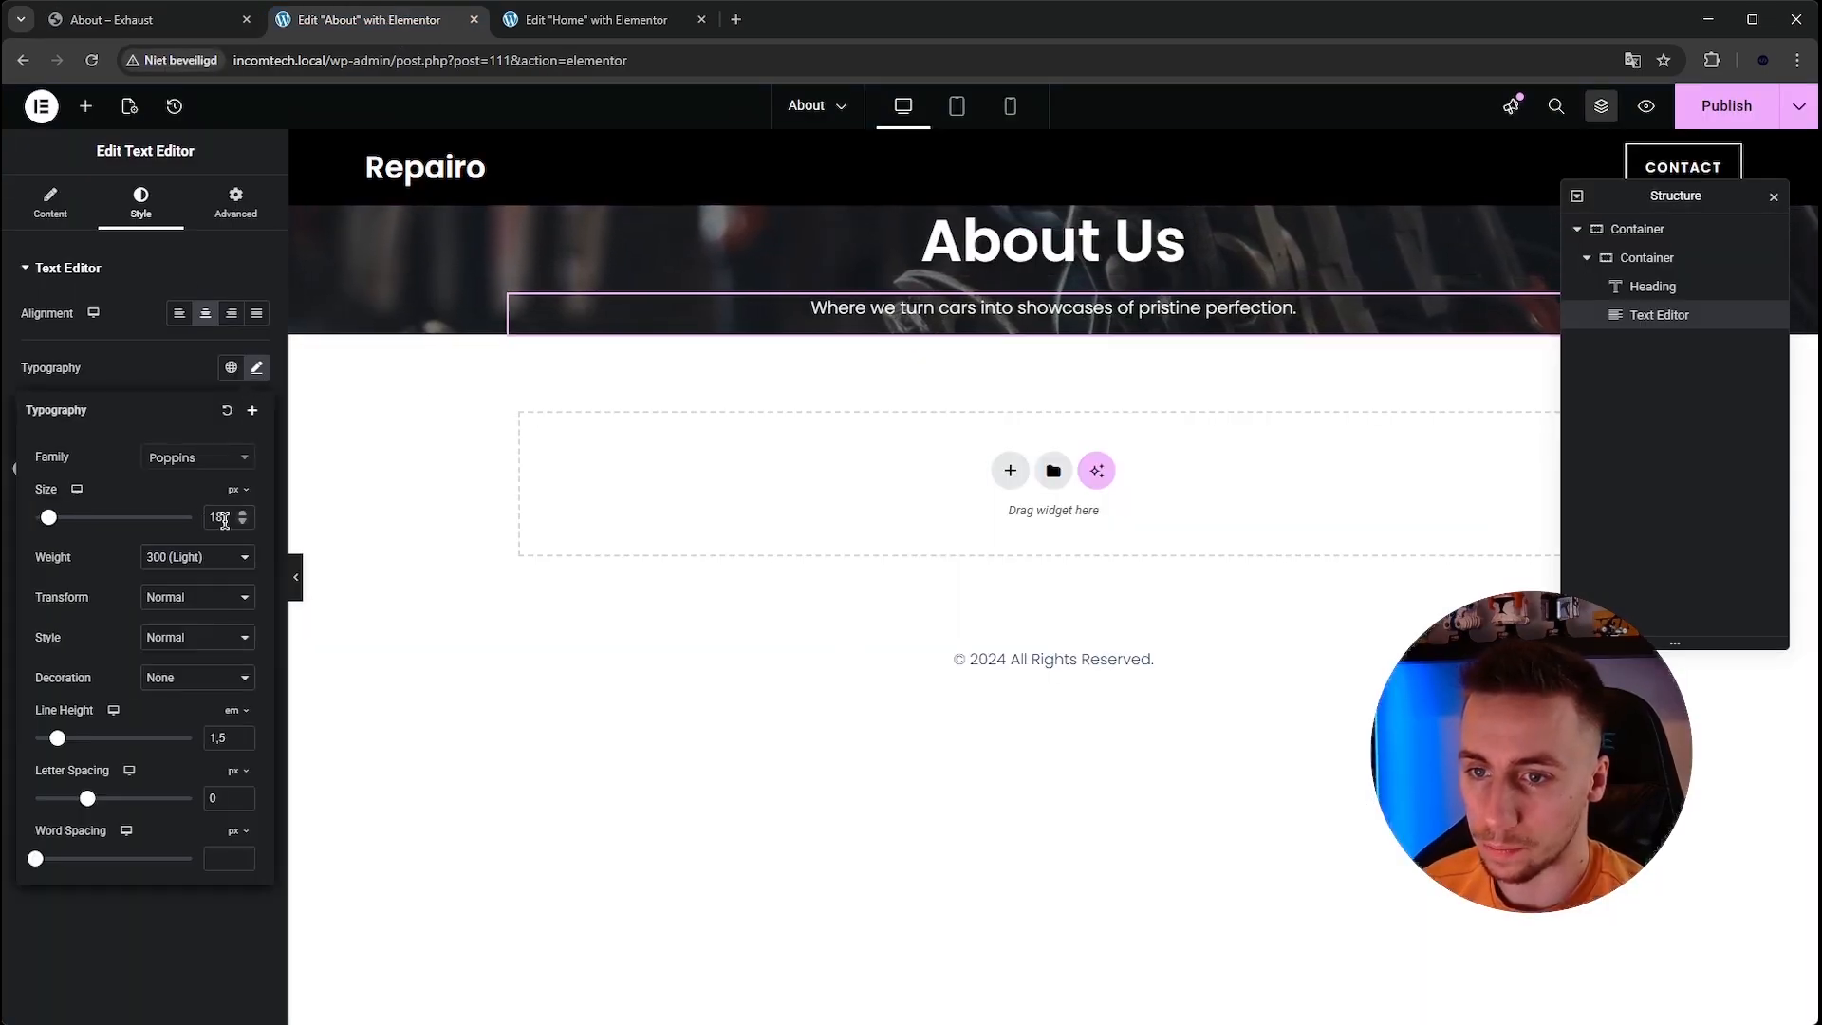
type("28")
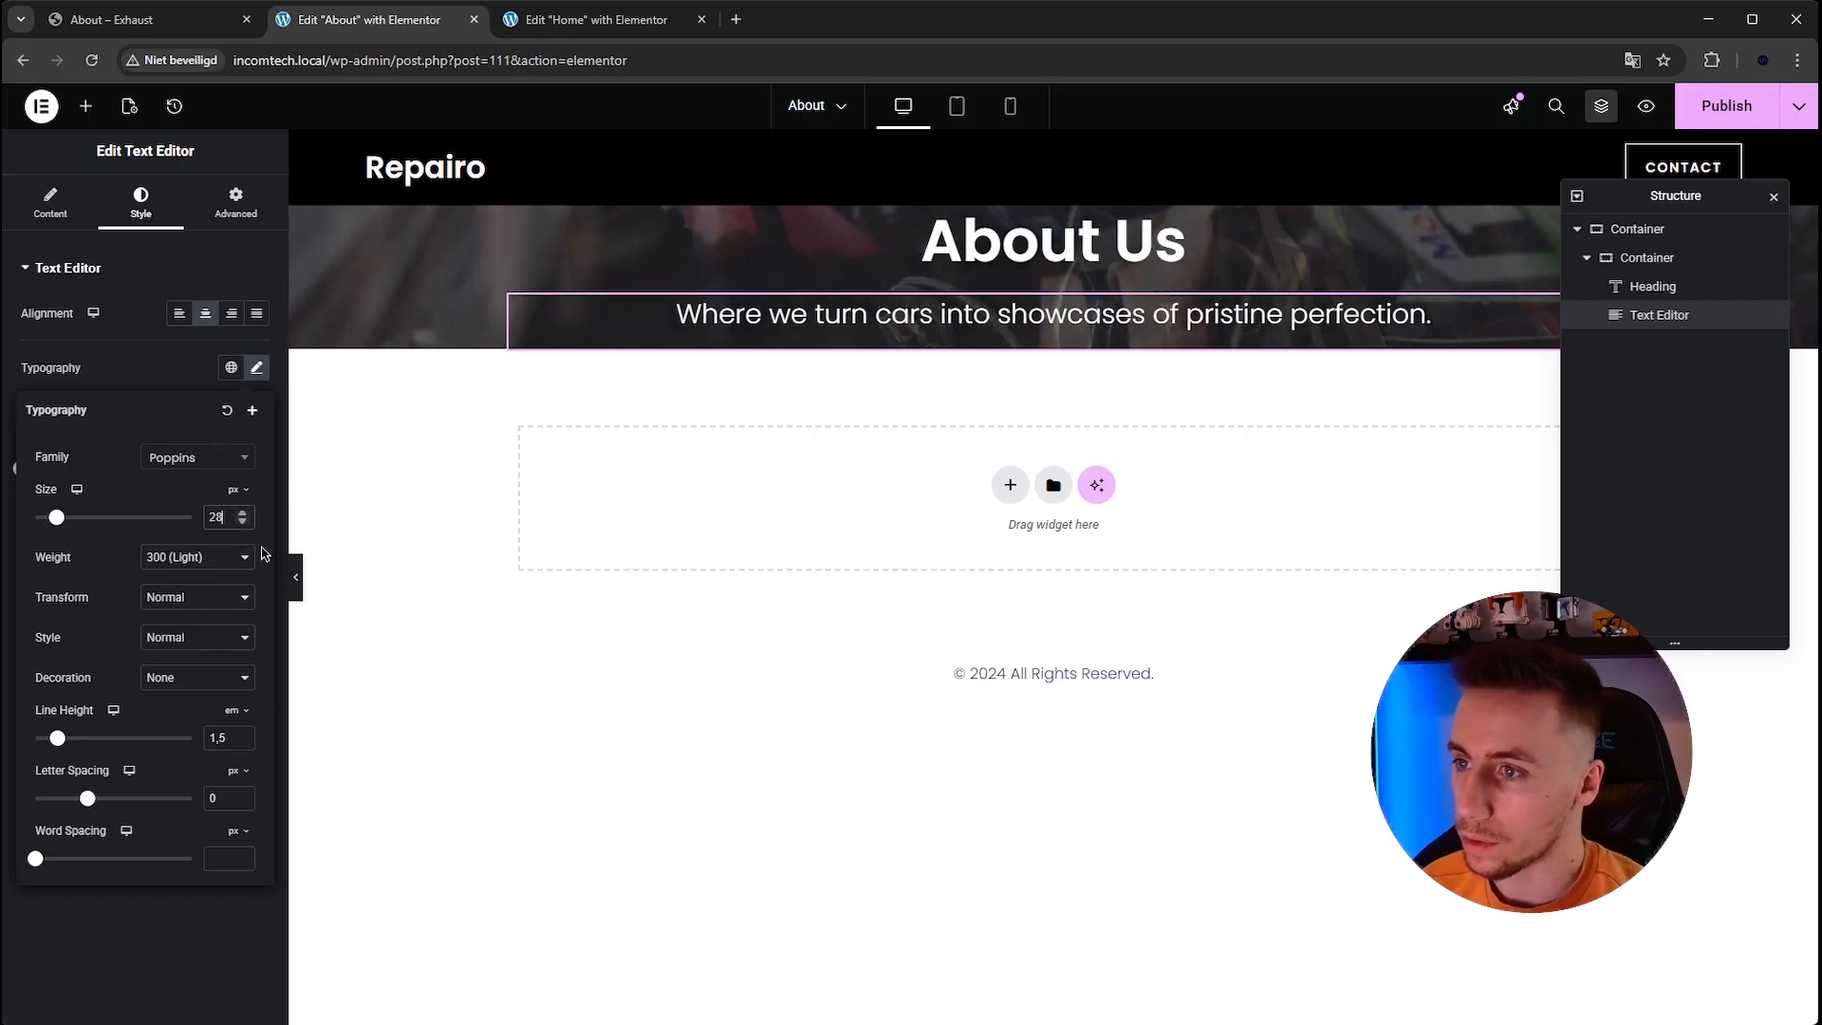
left_click(256, 367)
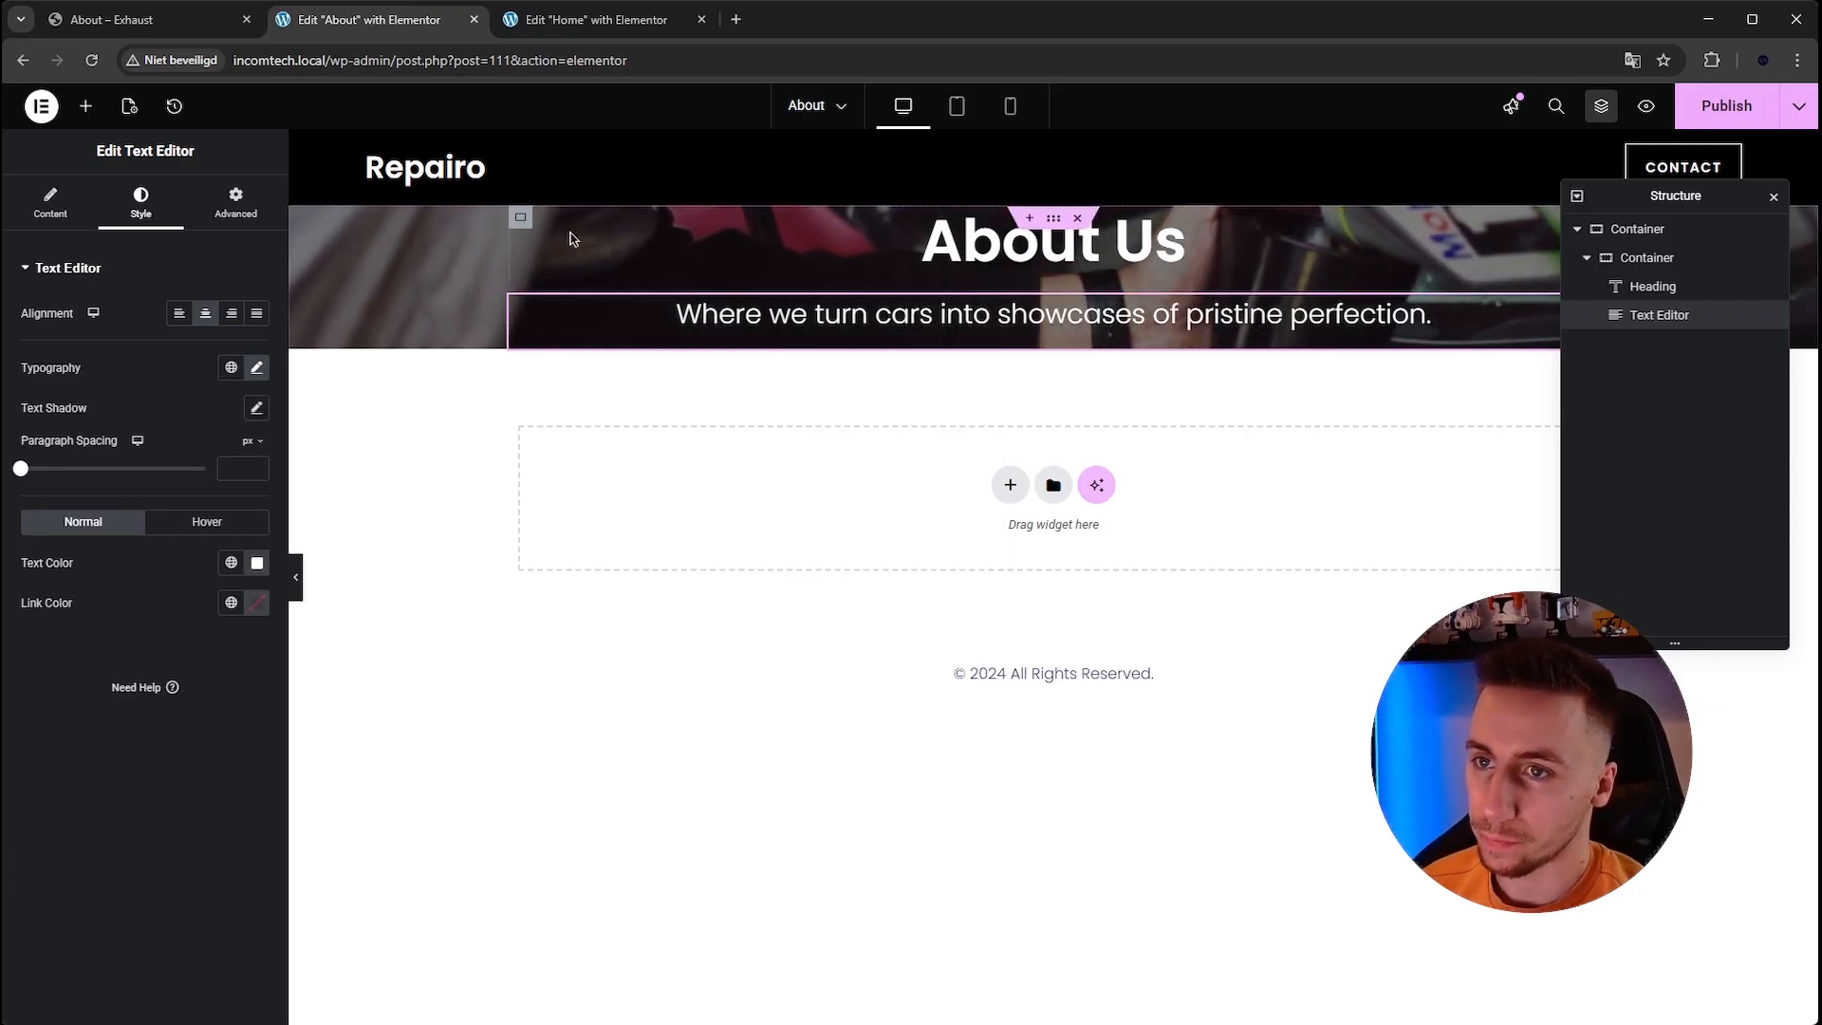
Select the hero container and set its top and bottom padding to 250 px.
left_click(159, 20)
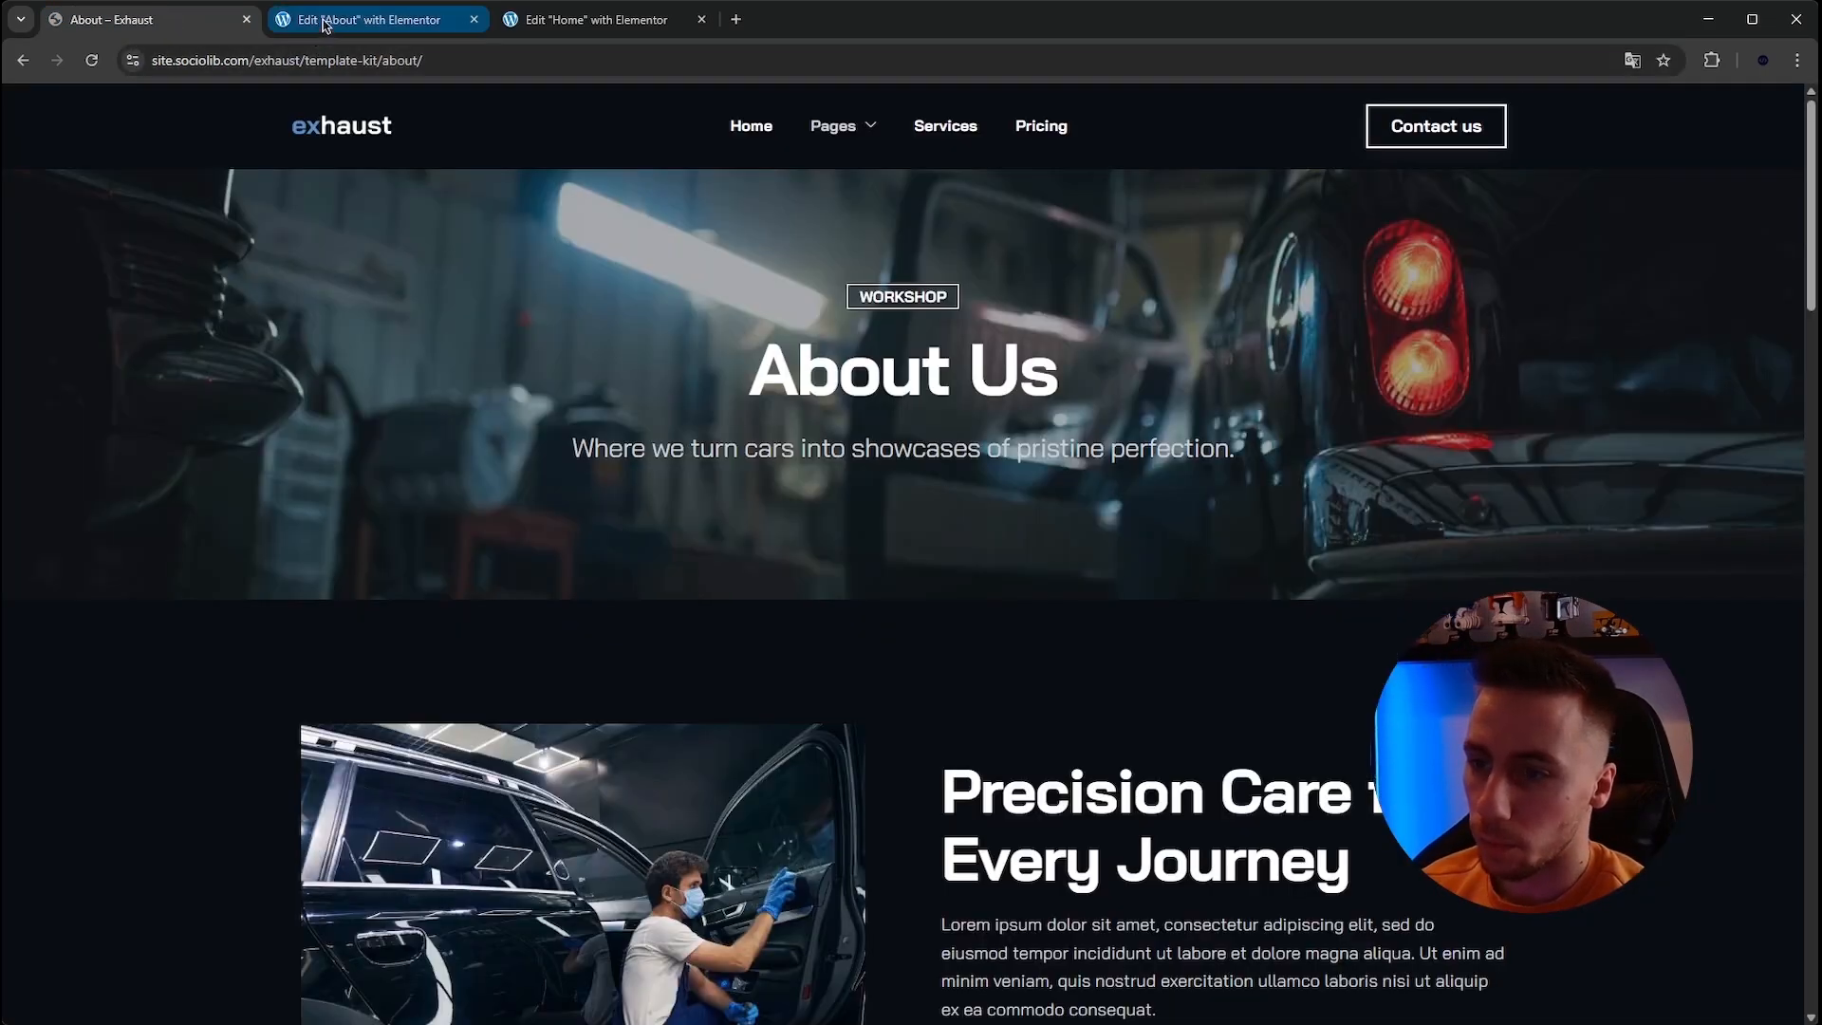
left_click(417, 20)
left_click(1050, 219)
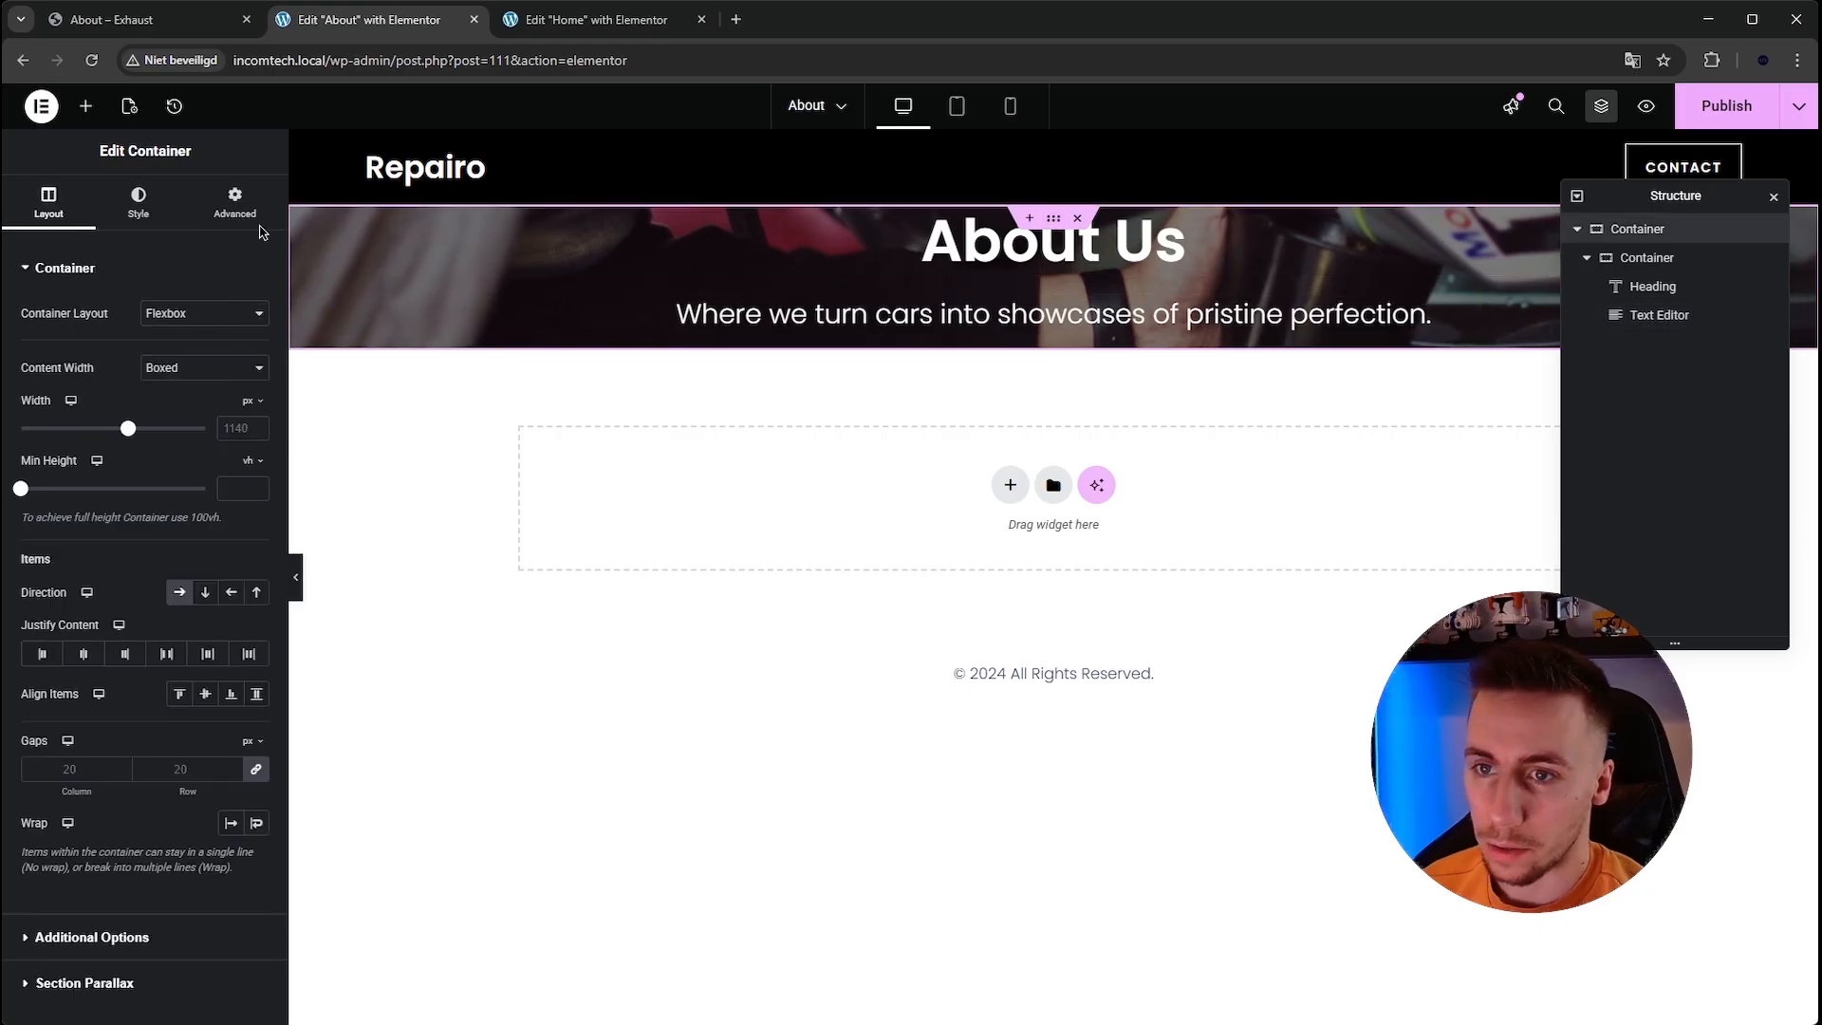
left_click(214, 214)
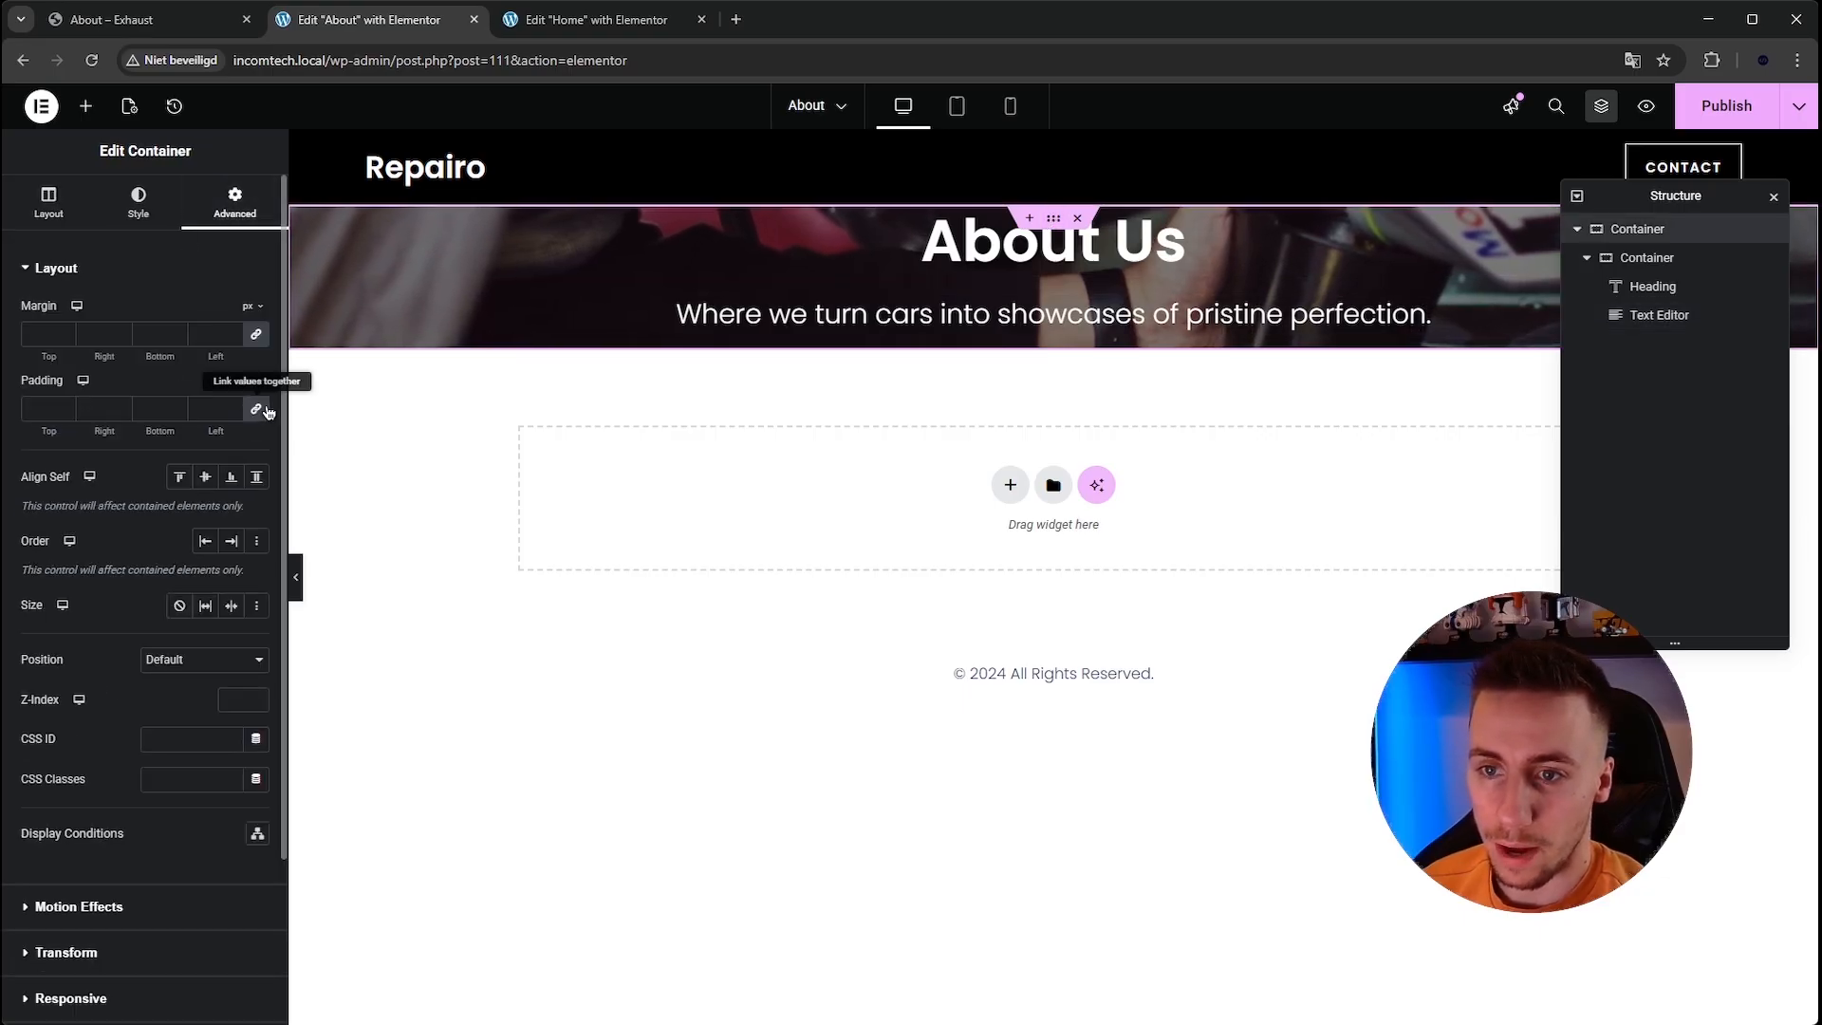
type("250")
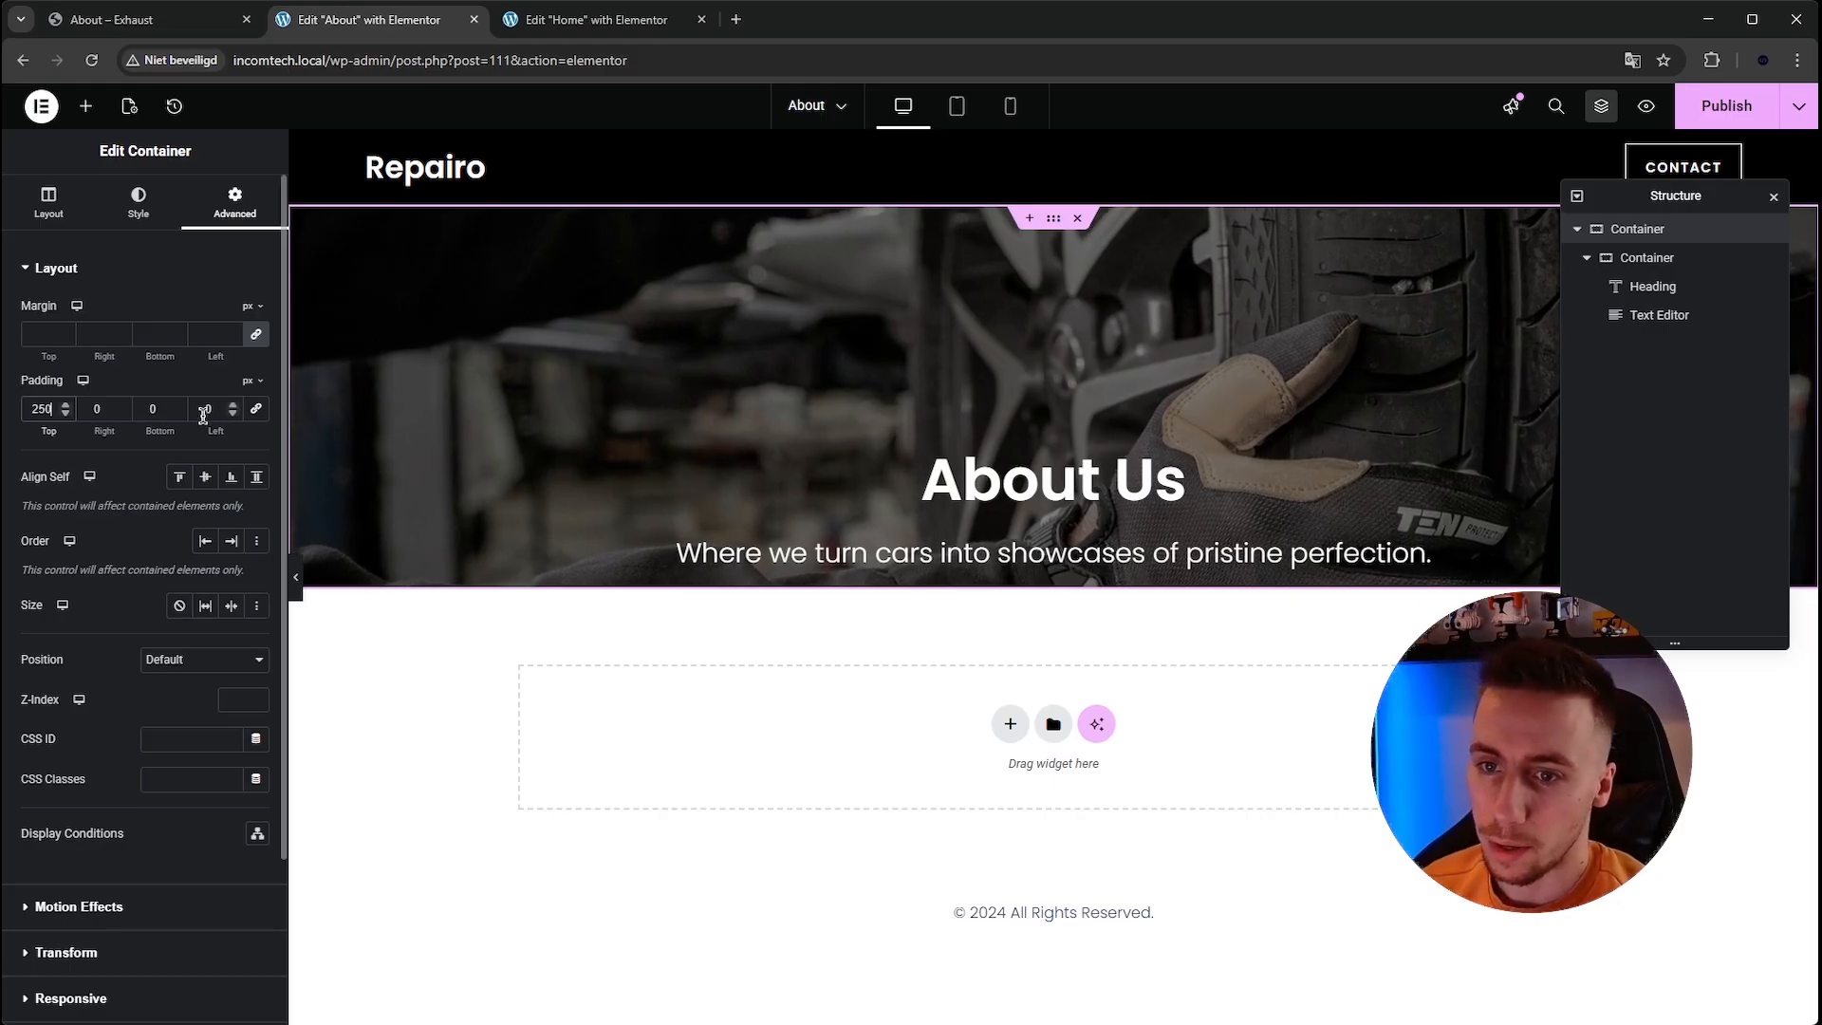
left_click_drag(148, 410, 126, 416)
type("2")
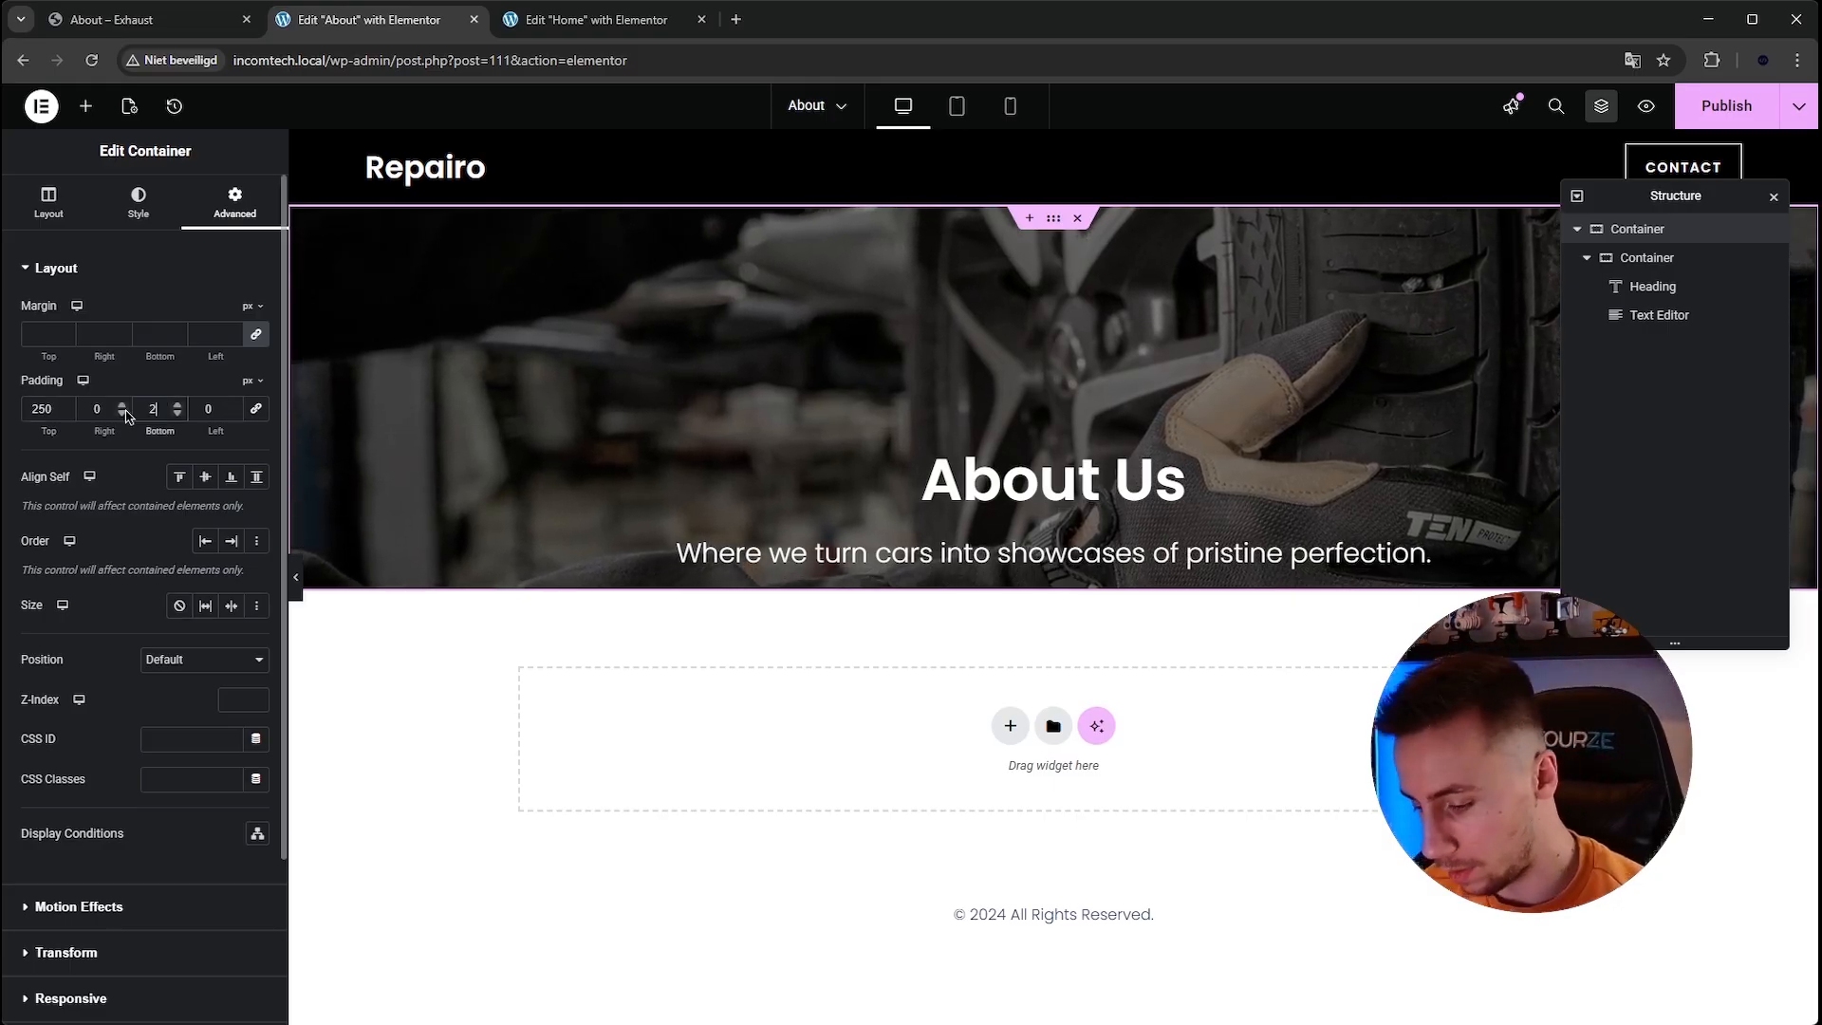
type("50")
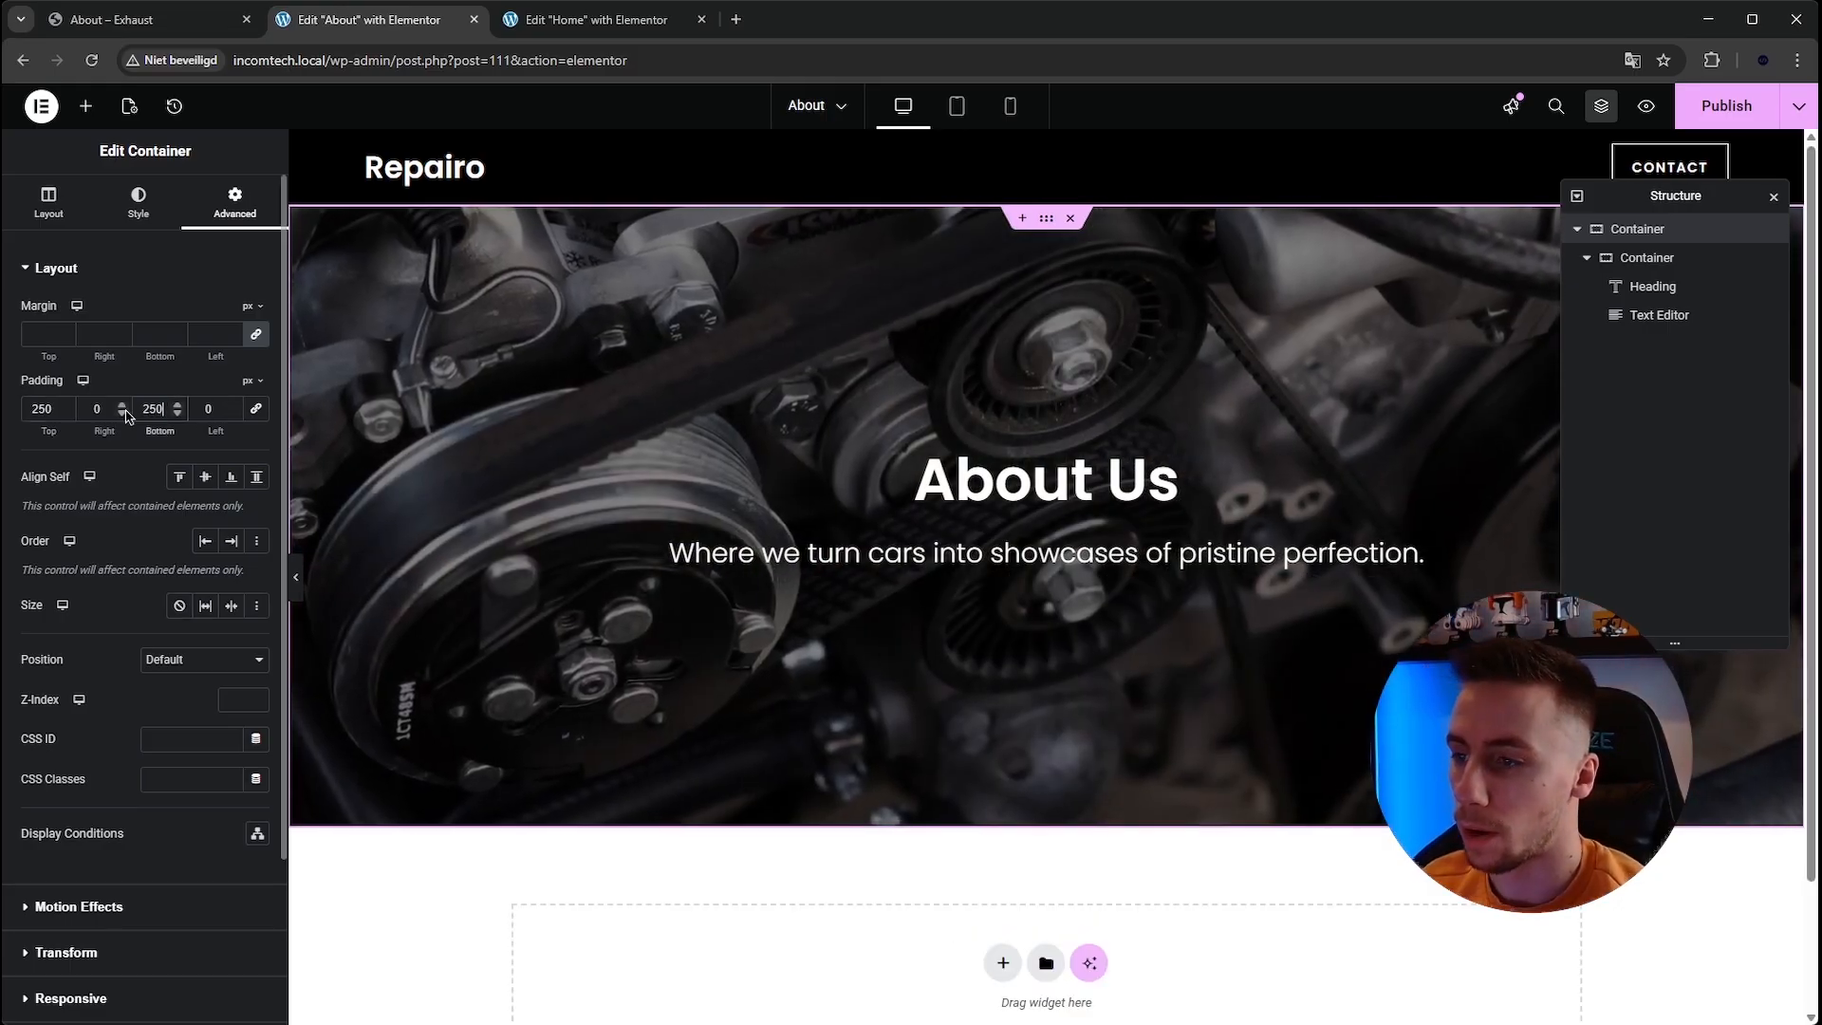
Compare with the template and change the hero container's top and bottom padding to 200 px.
left_click(131, 13)
left_click(339, 18)
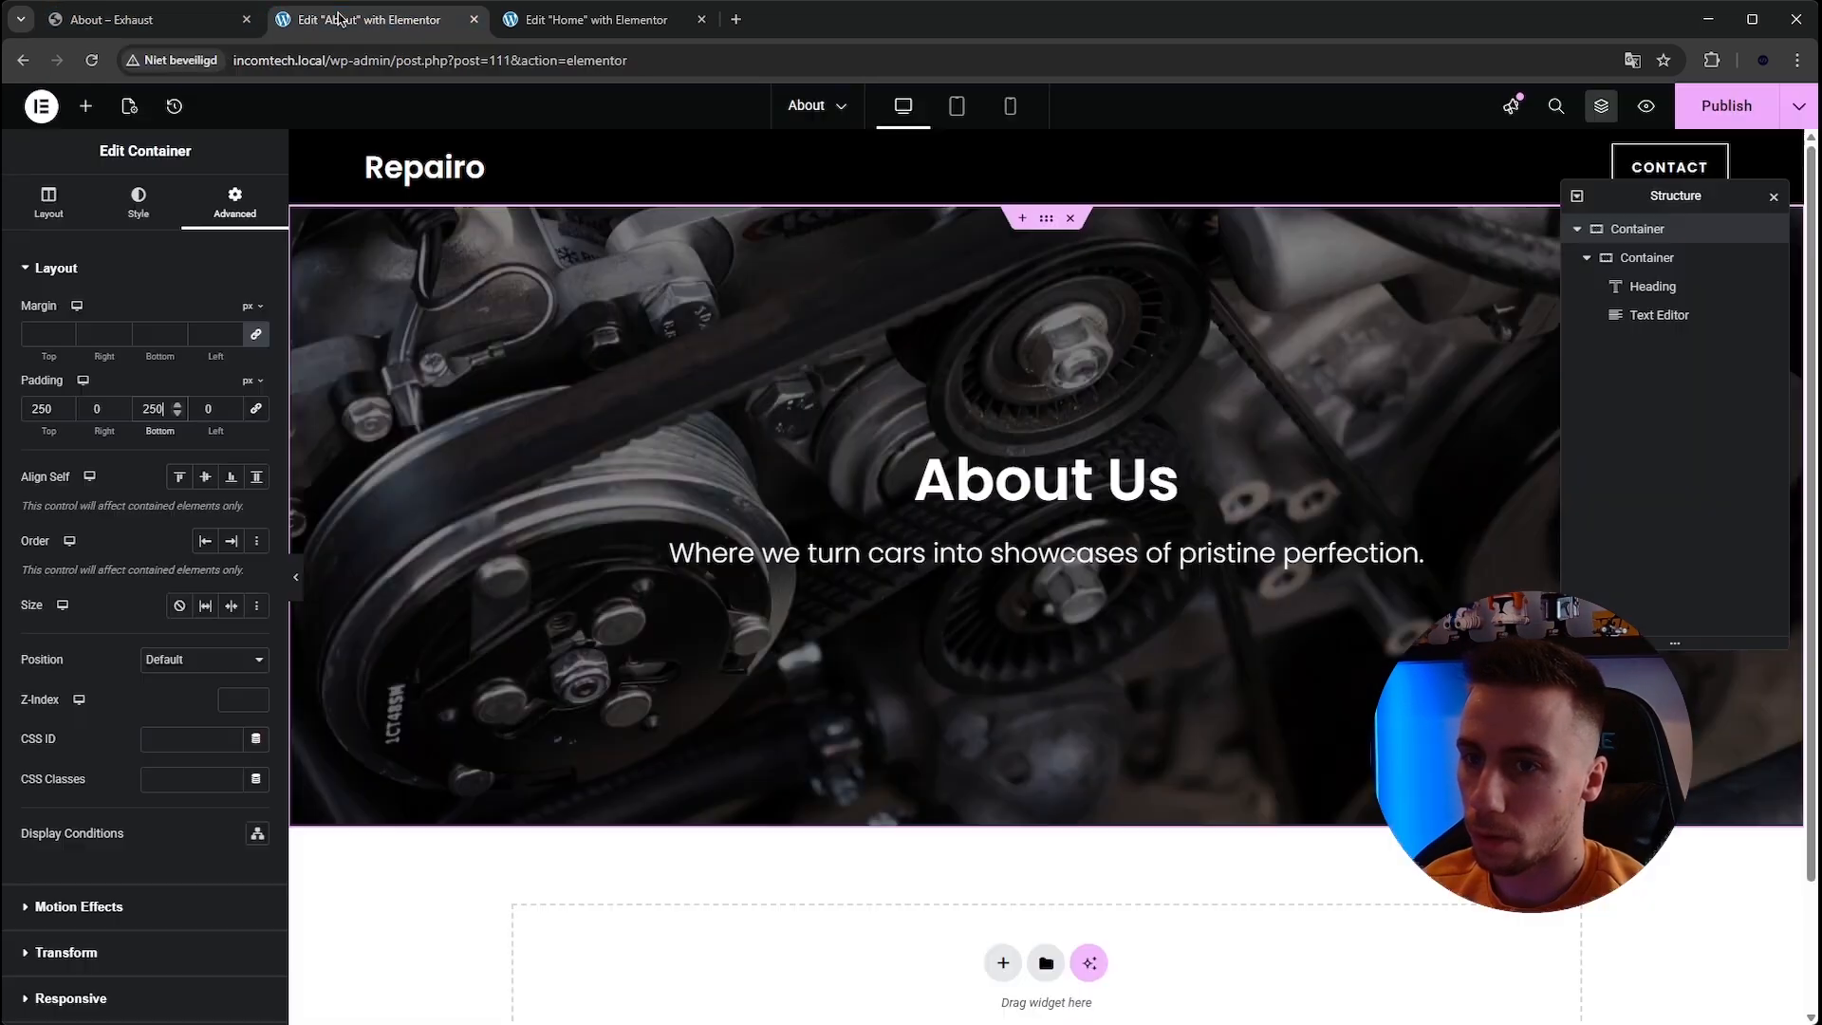
double_click(53, 406)
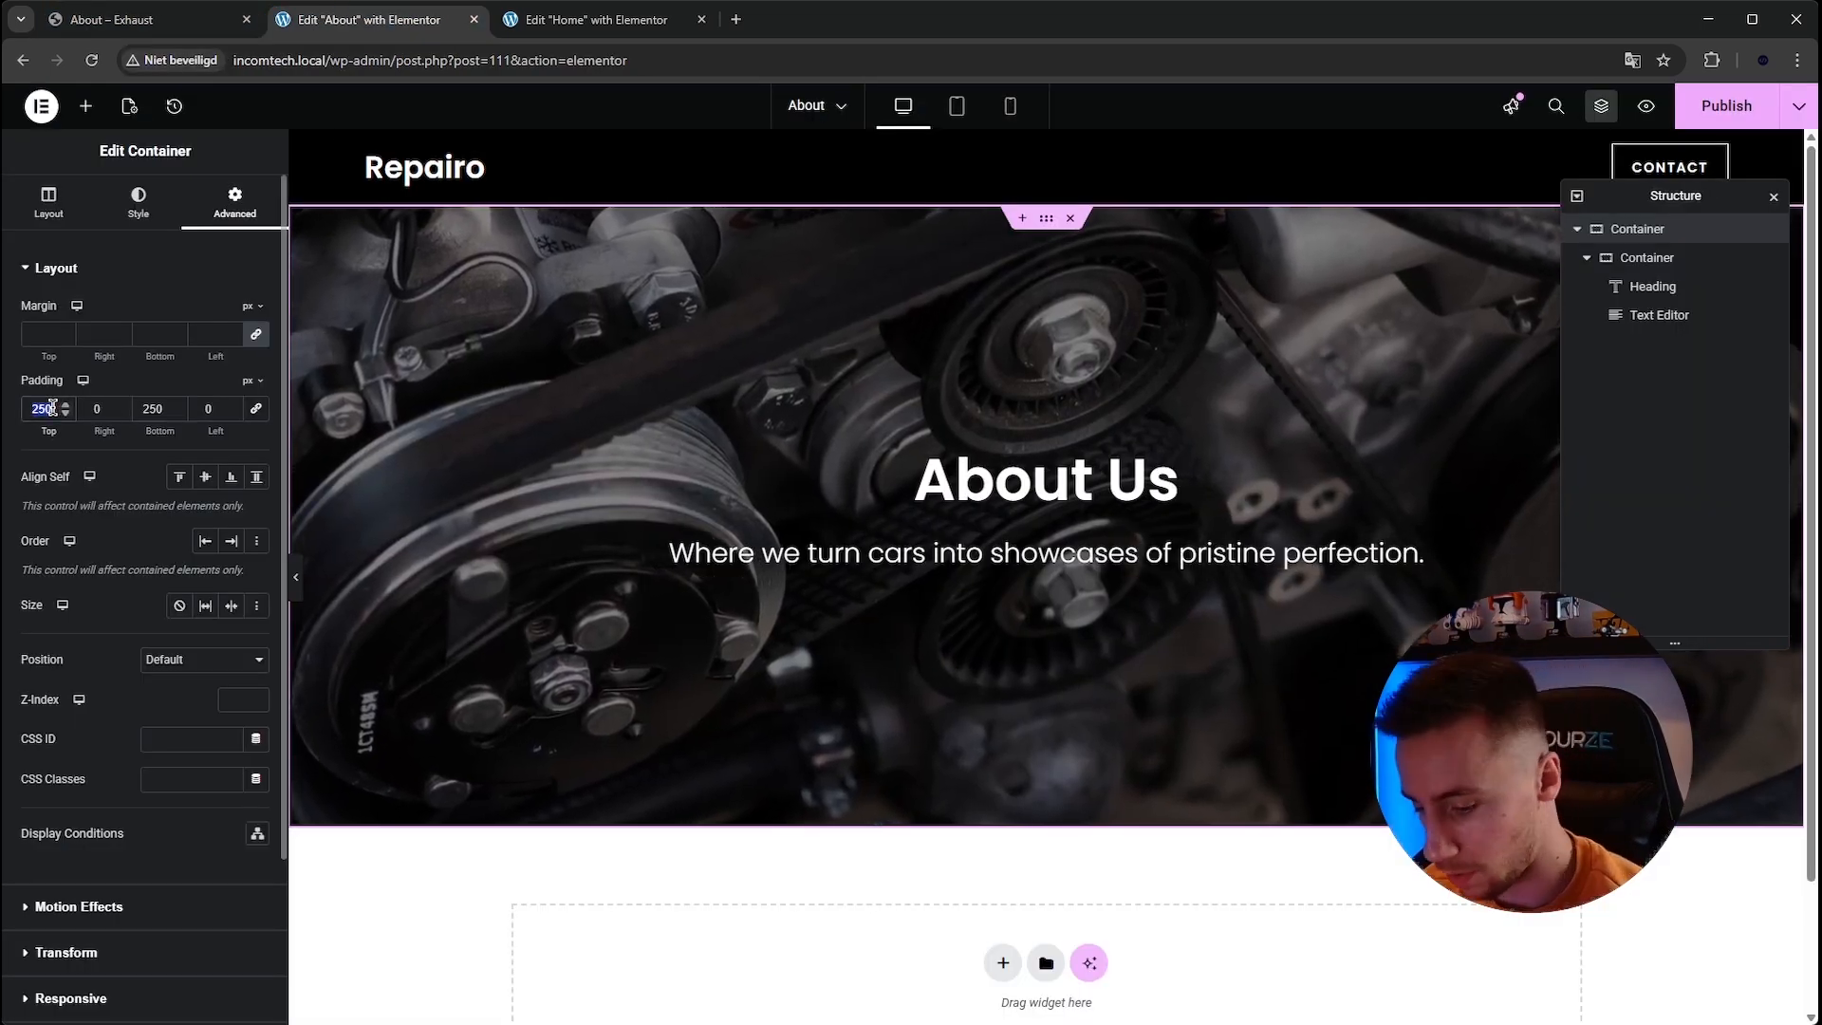
type("200")
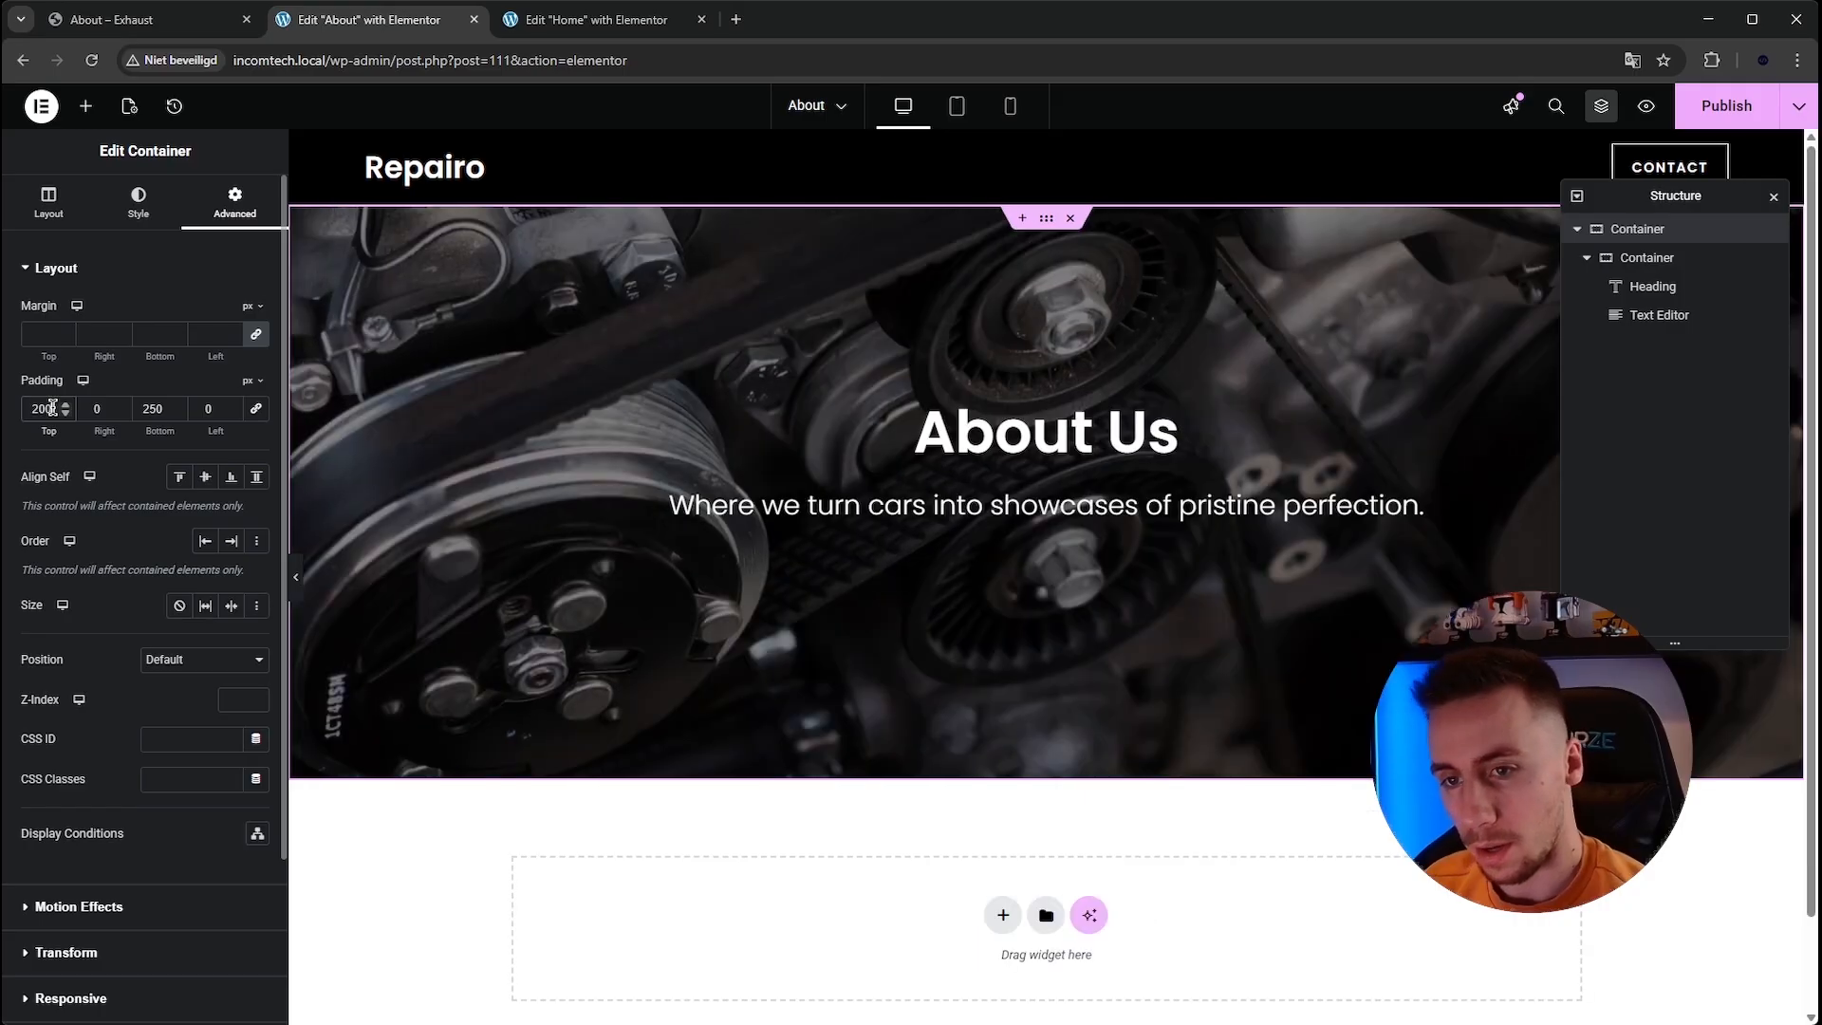
double_click(149, 406)
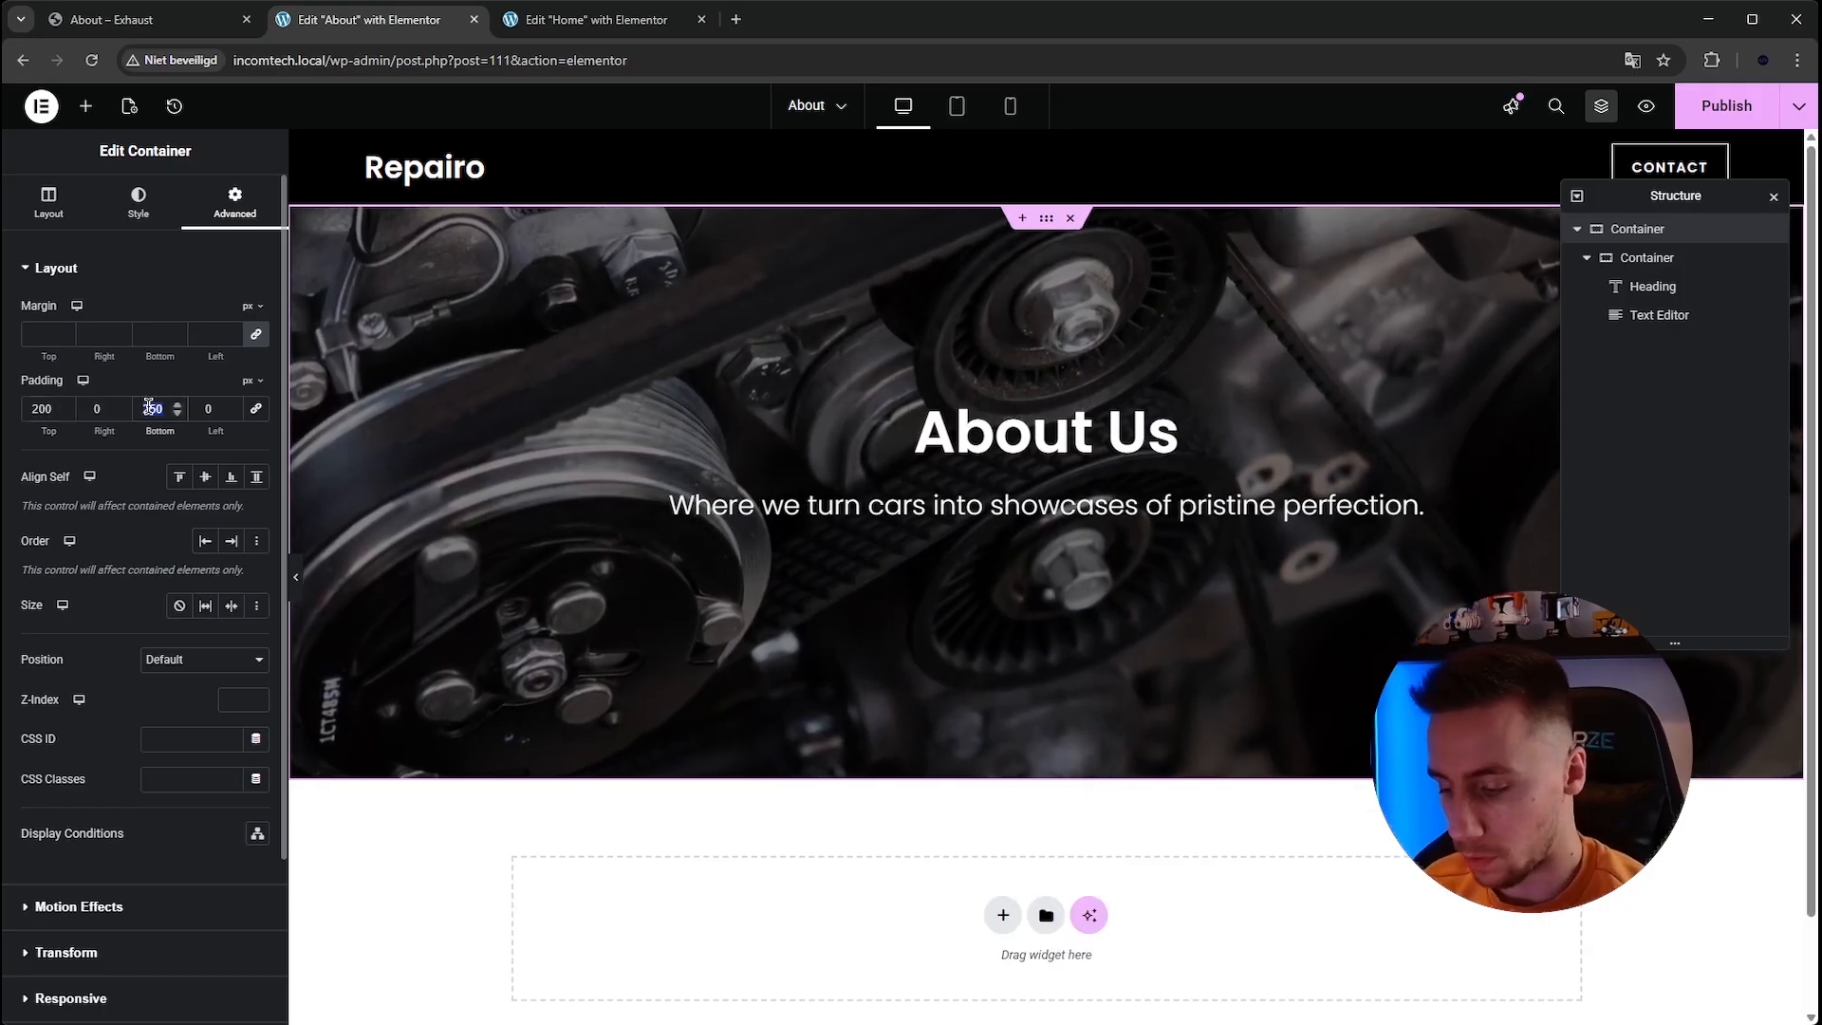
type("200")
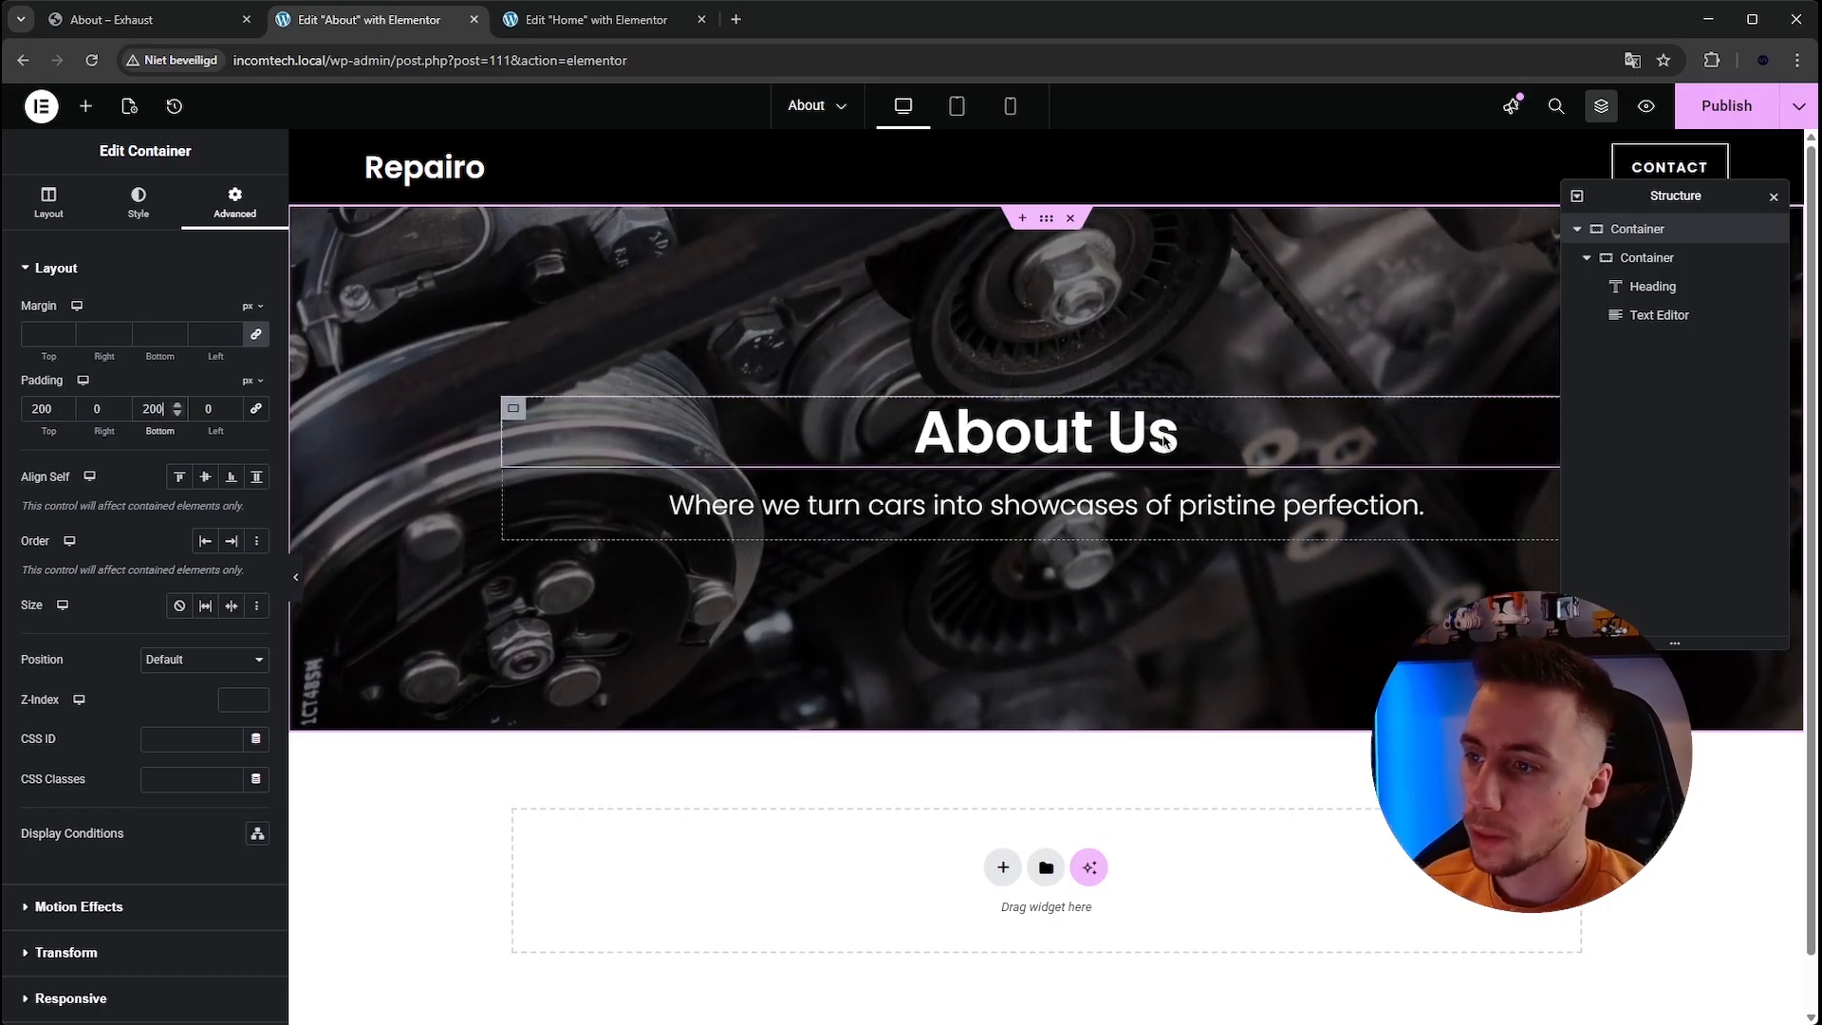
Check the template's Workshop label, then add a Button widget to the hero above the heading.
left_click(114, 19)
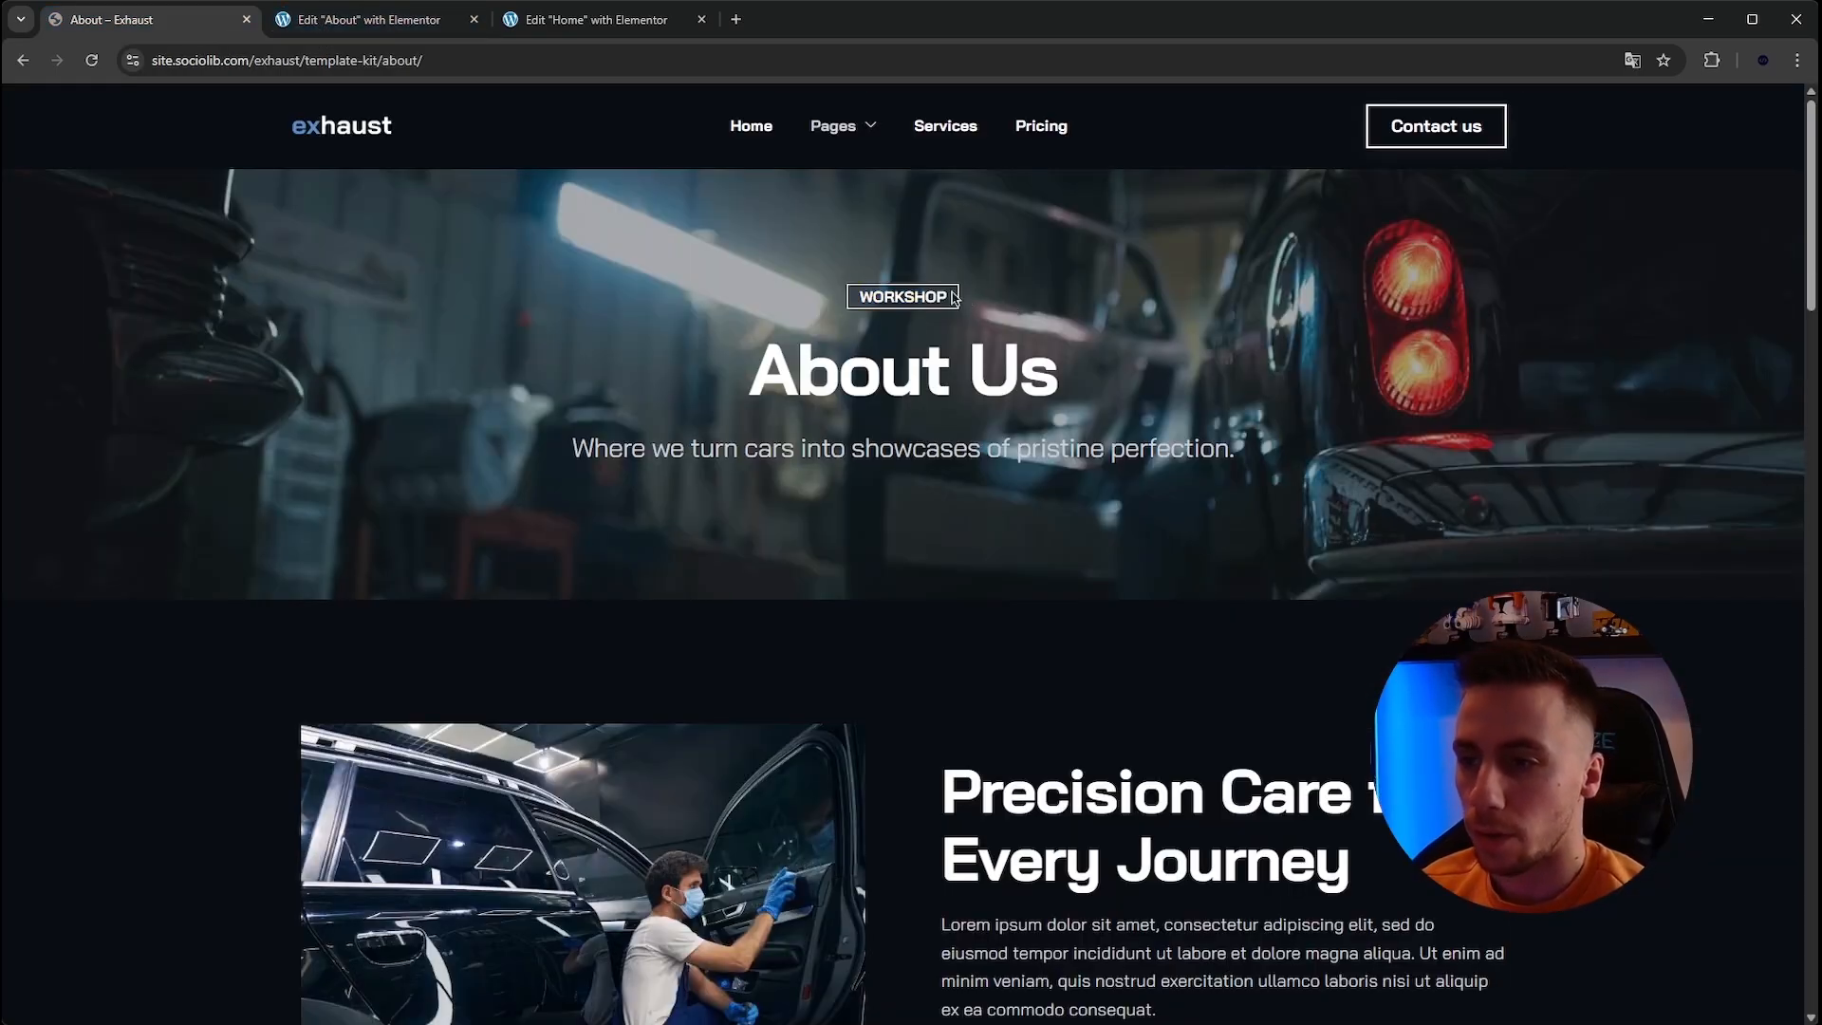
left_click(1049, 292)
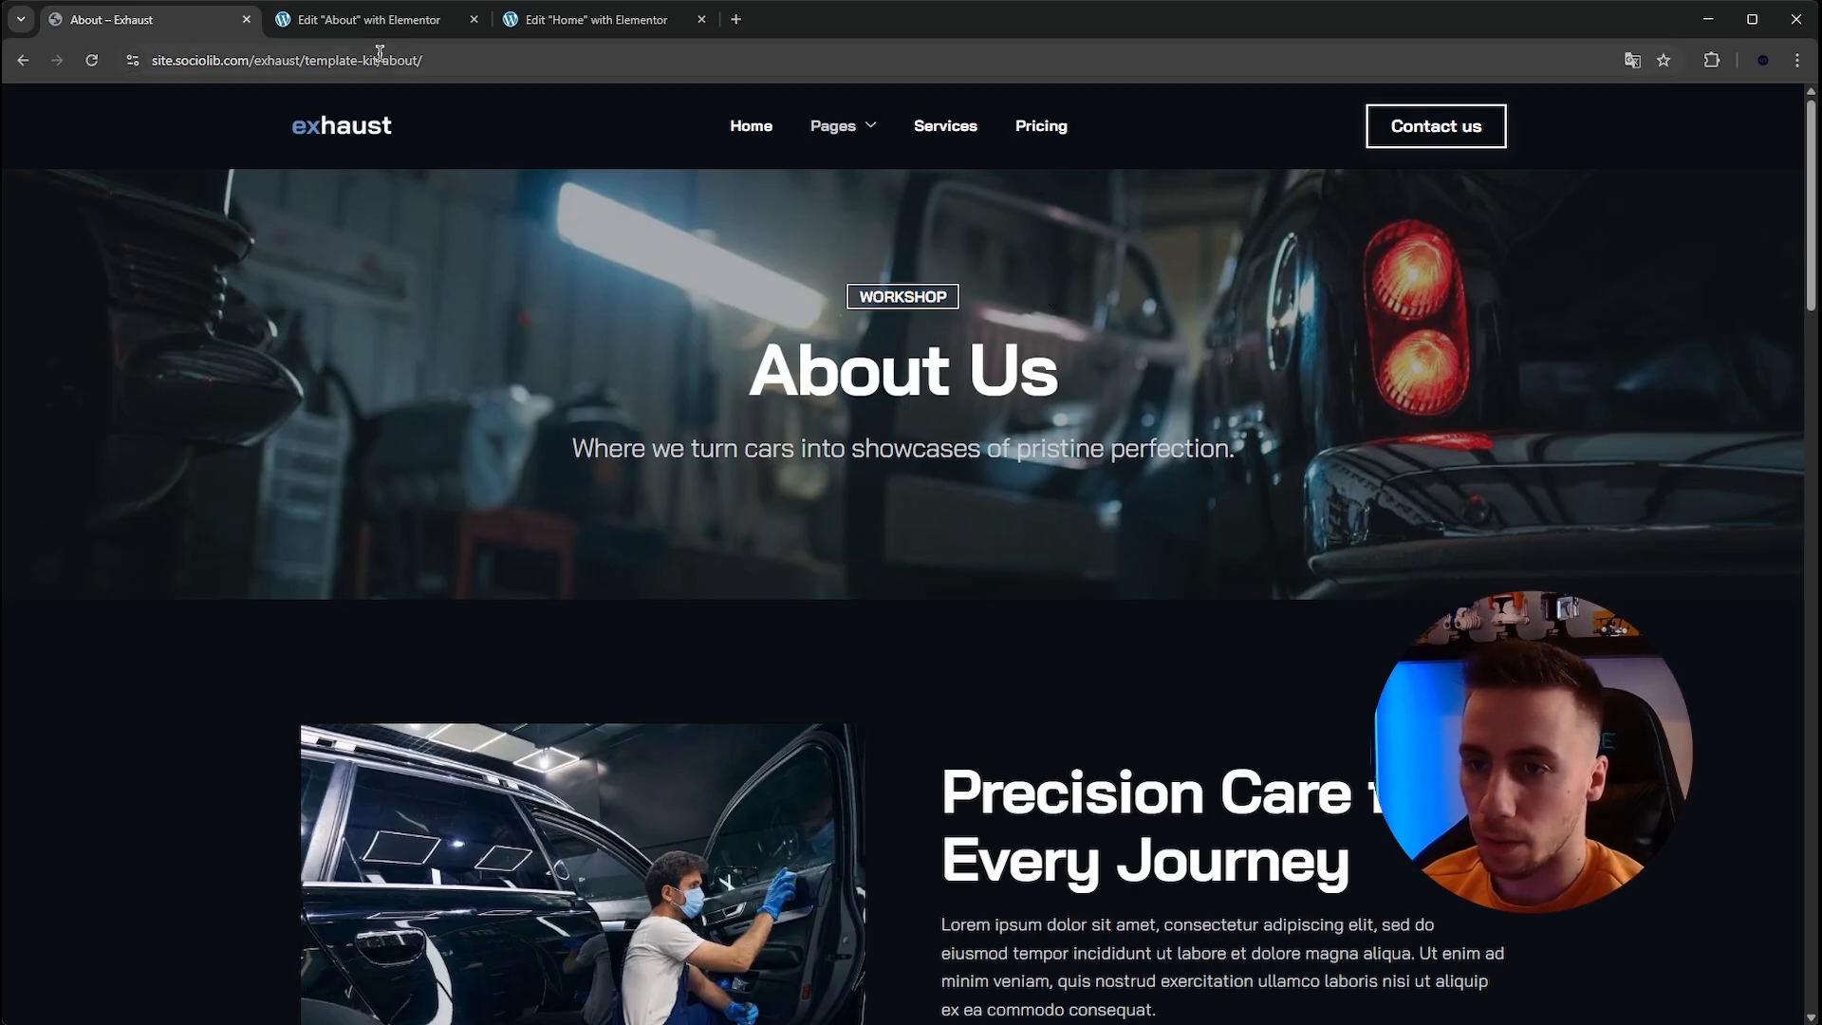
left_click(328, 21)
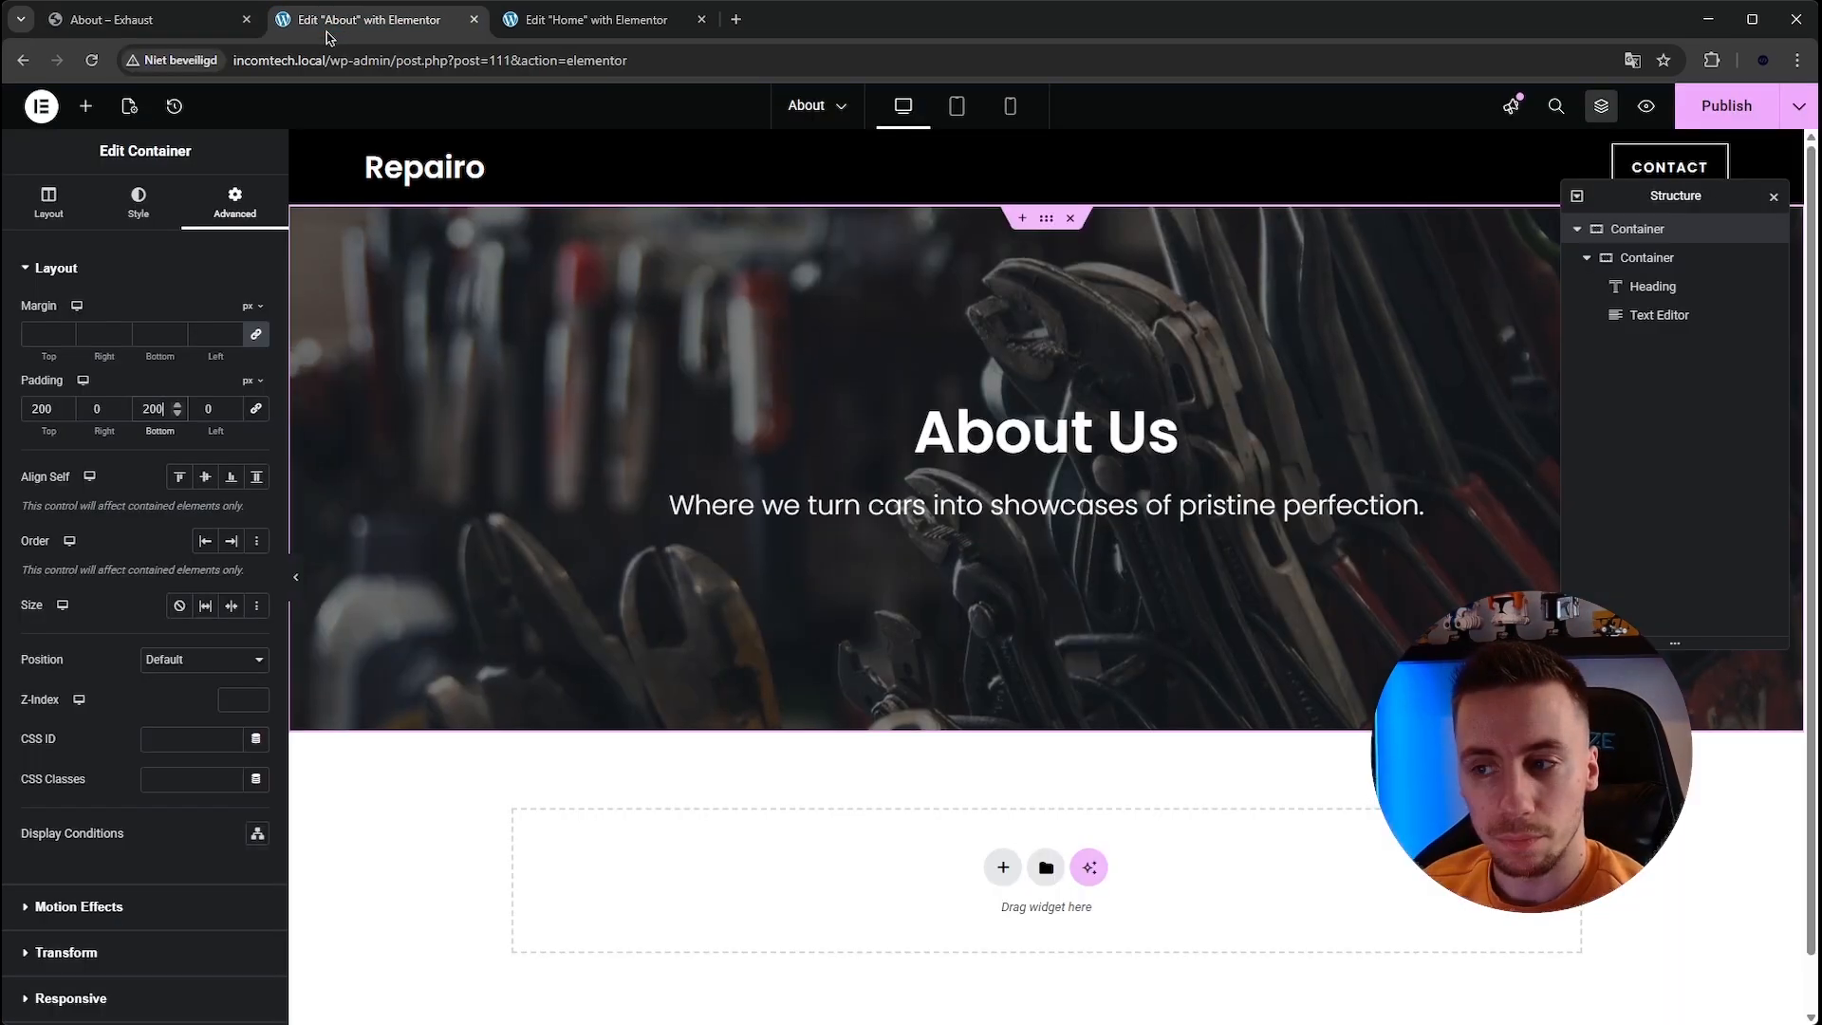
type("butt")
left_click_drag(78, 308, 1087, 404)
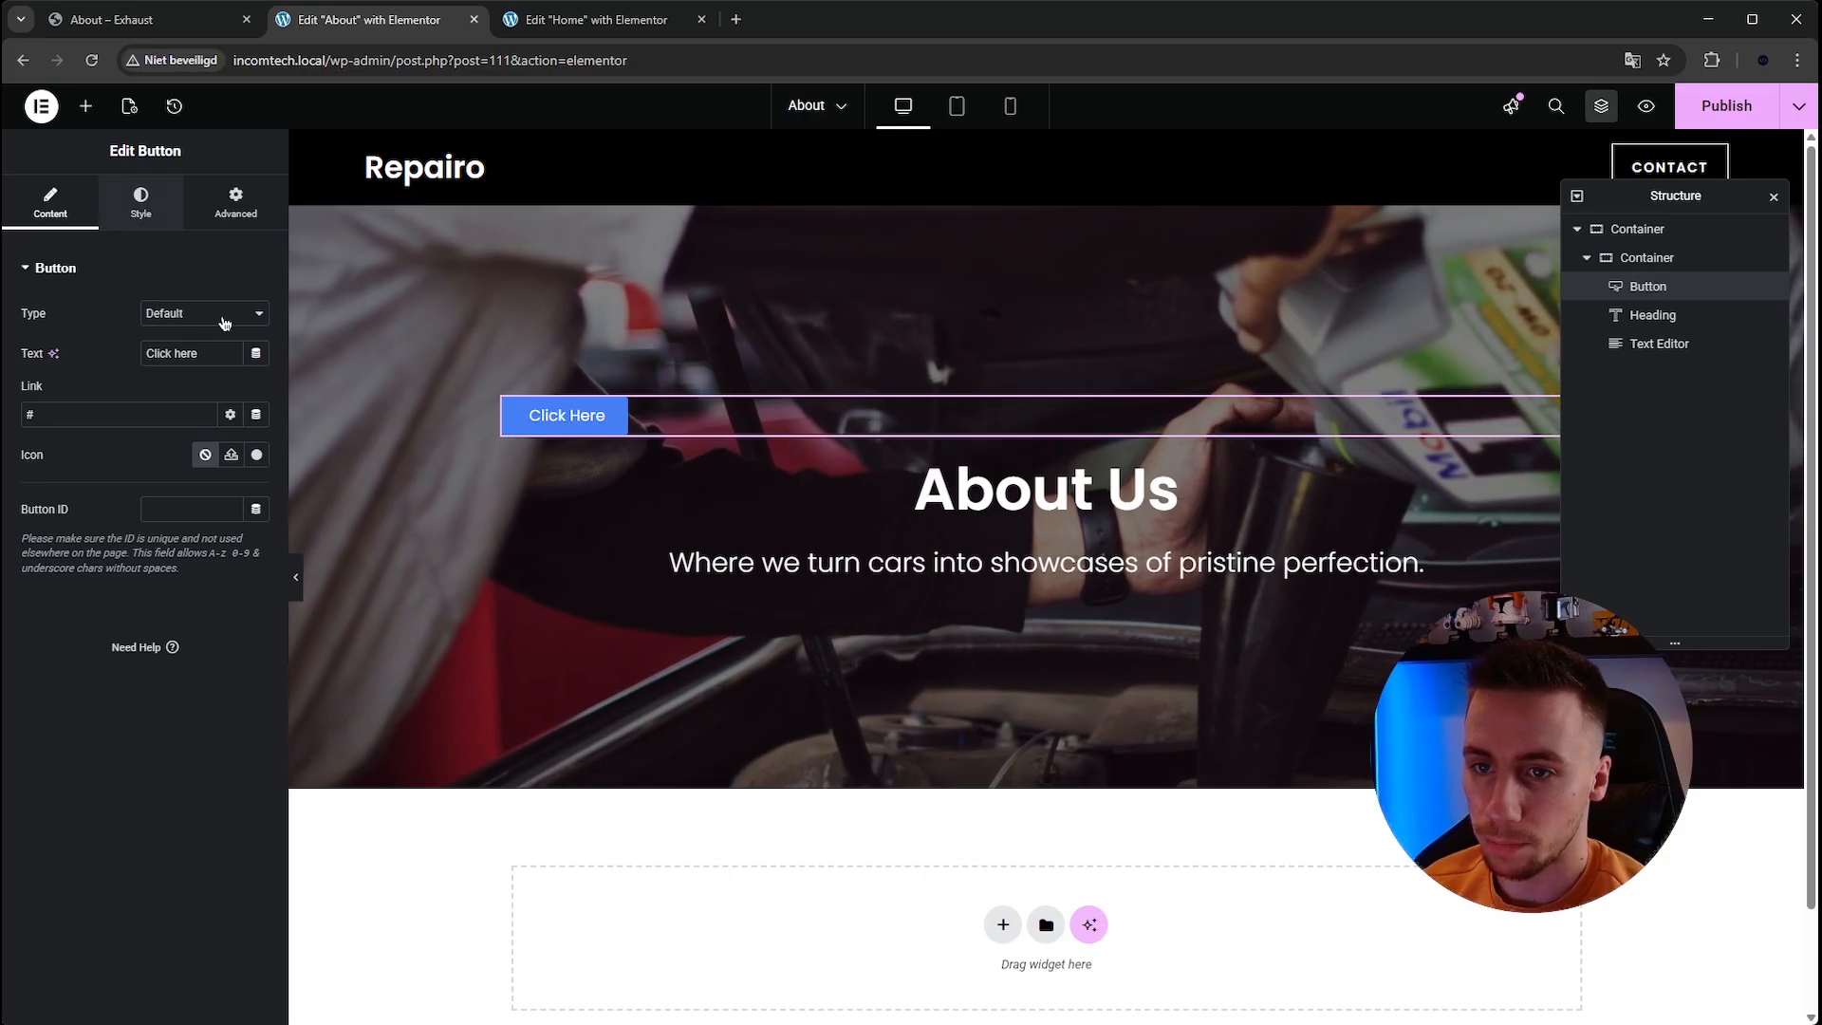
Center the button and change its text to Workshop.
left_click(140, 202)
left_click(206, 313)
left_click(50, 201)
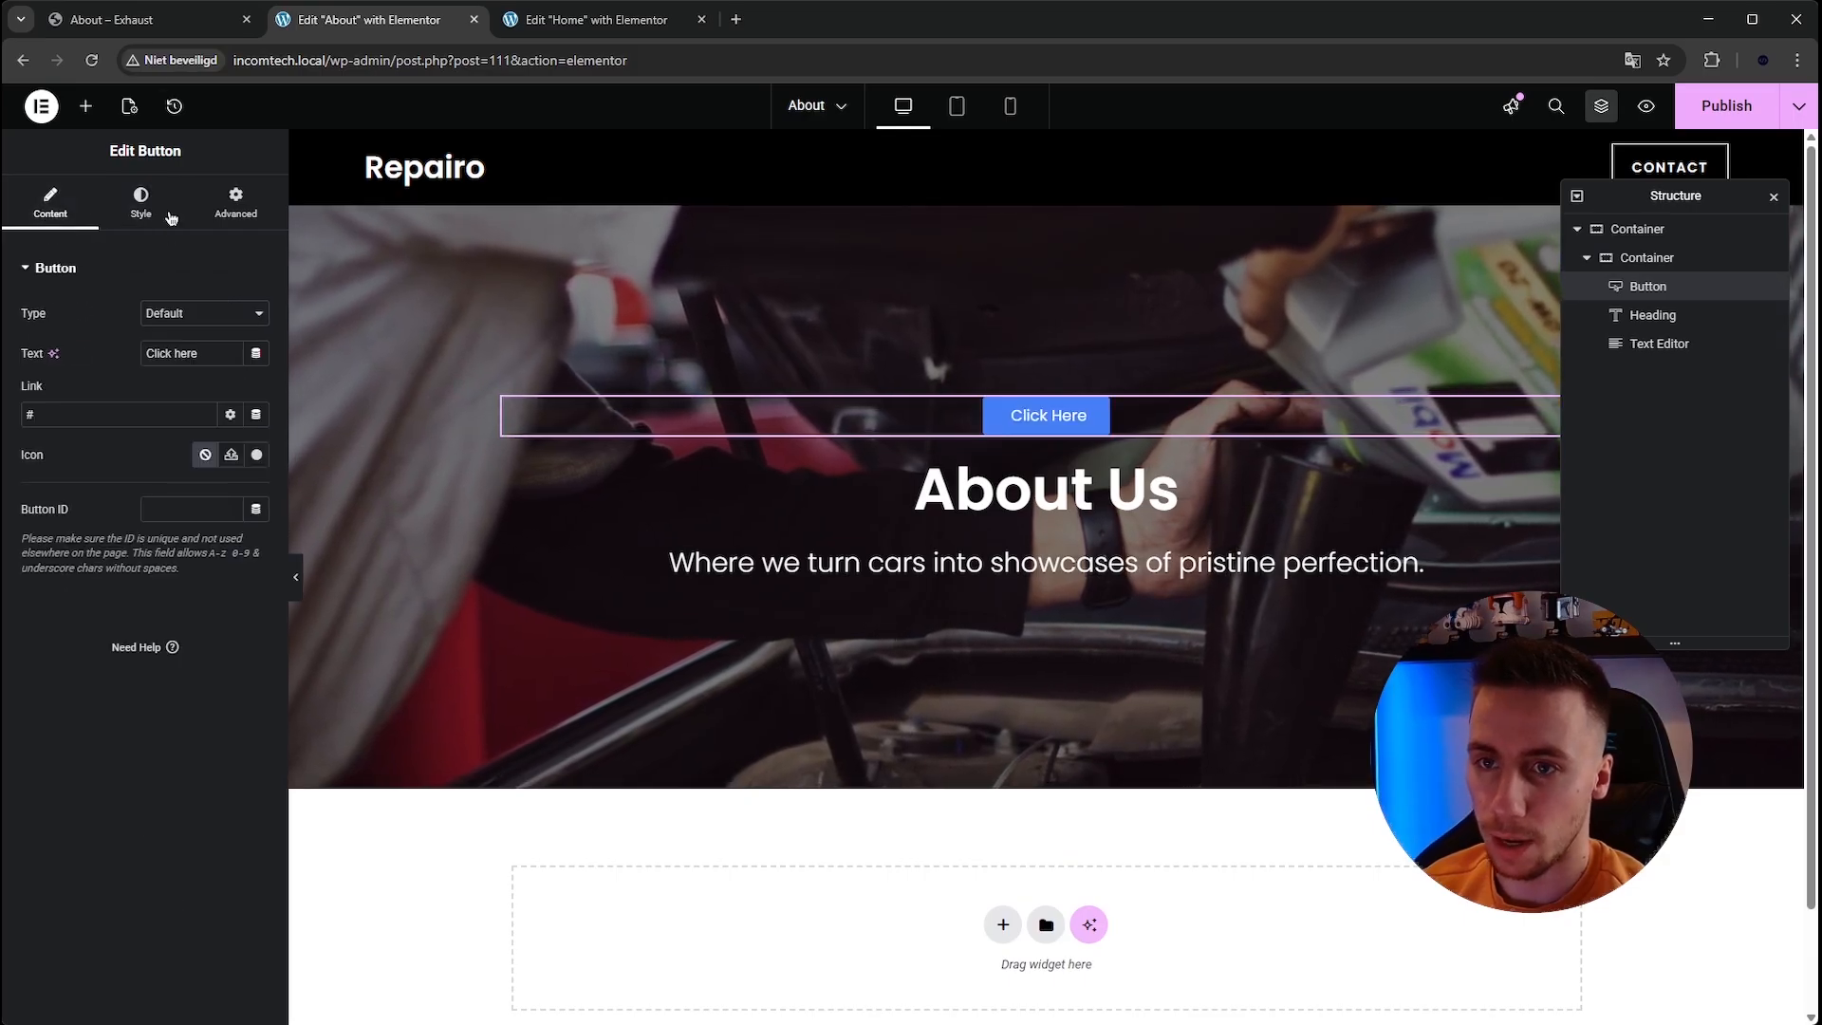
left_click(142, 19)
left_click(370, 19)
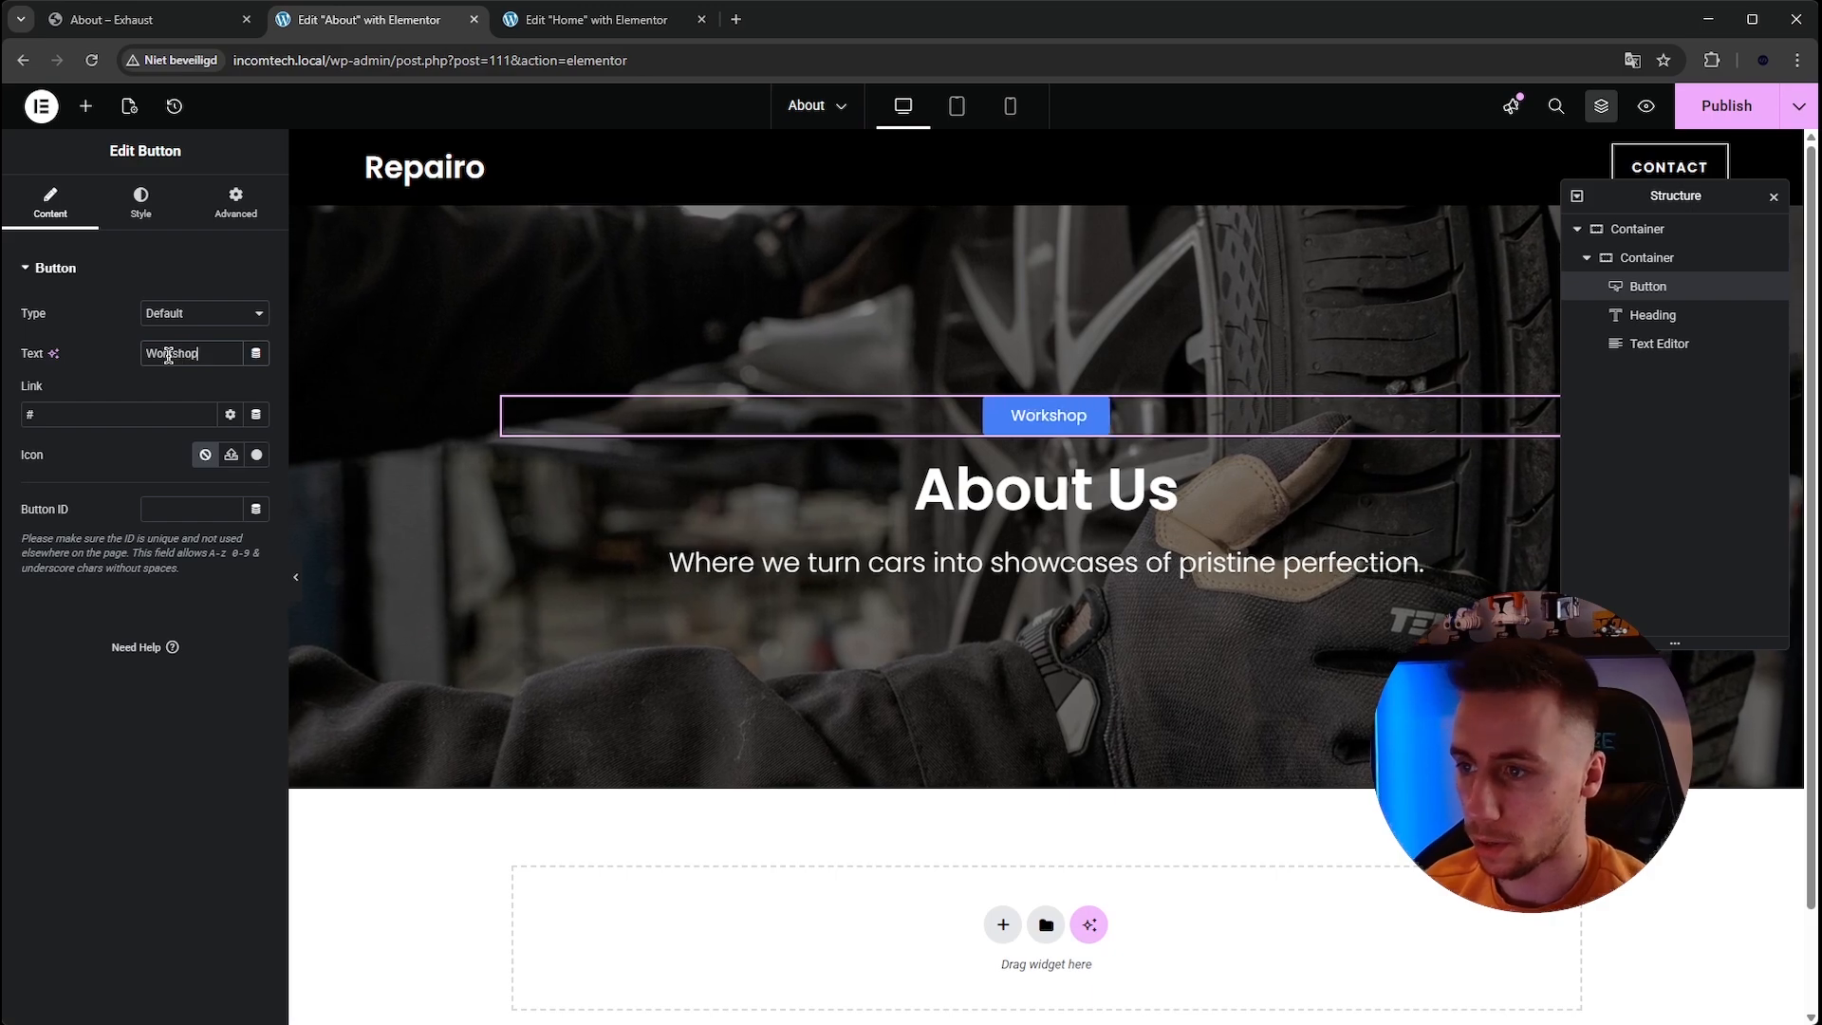
Make the button's background color fully transparent.
left_click(143, 225)
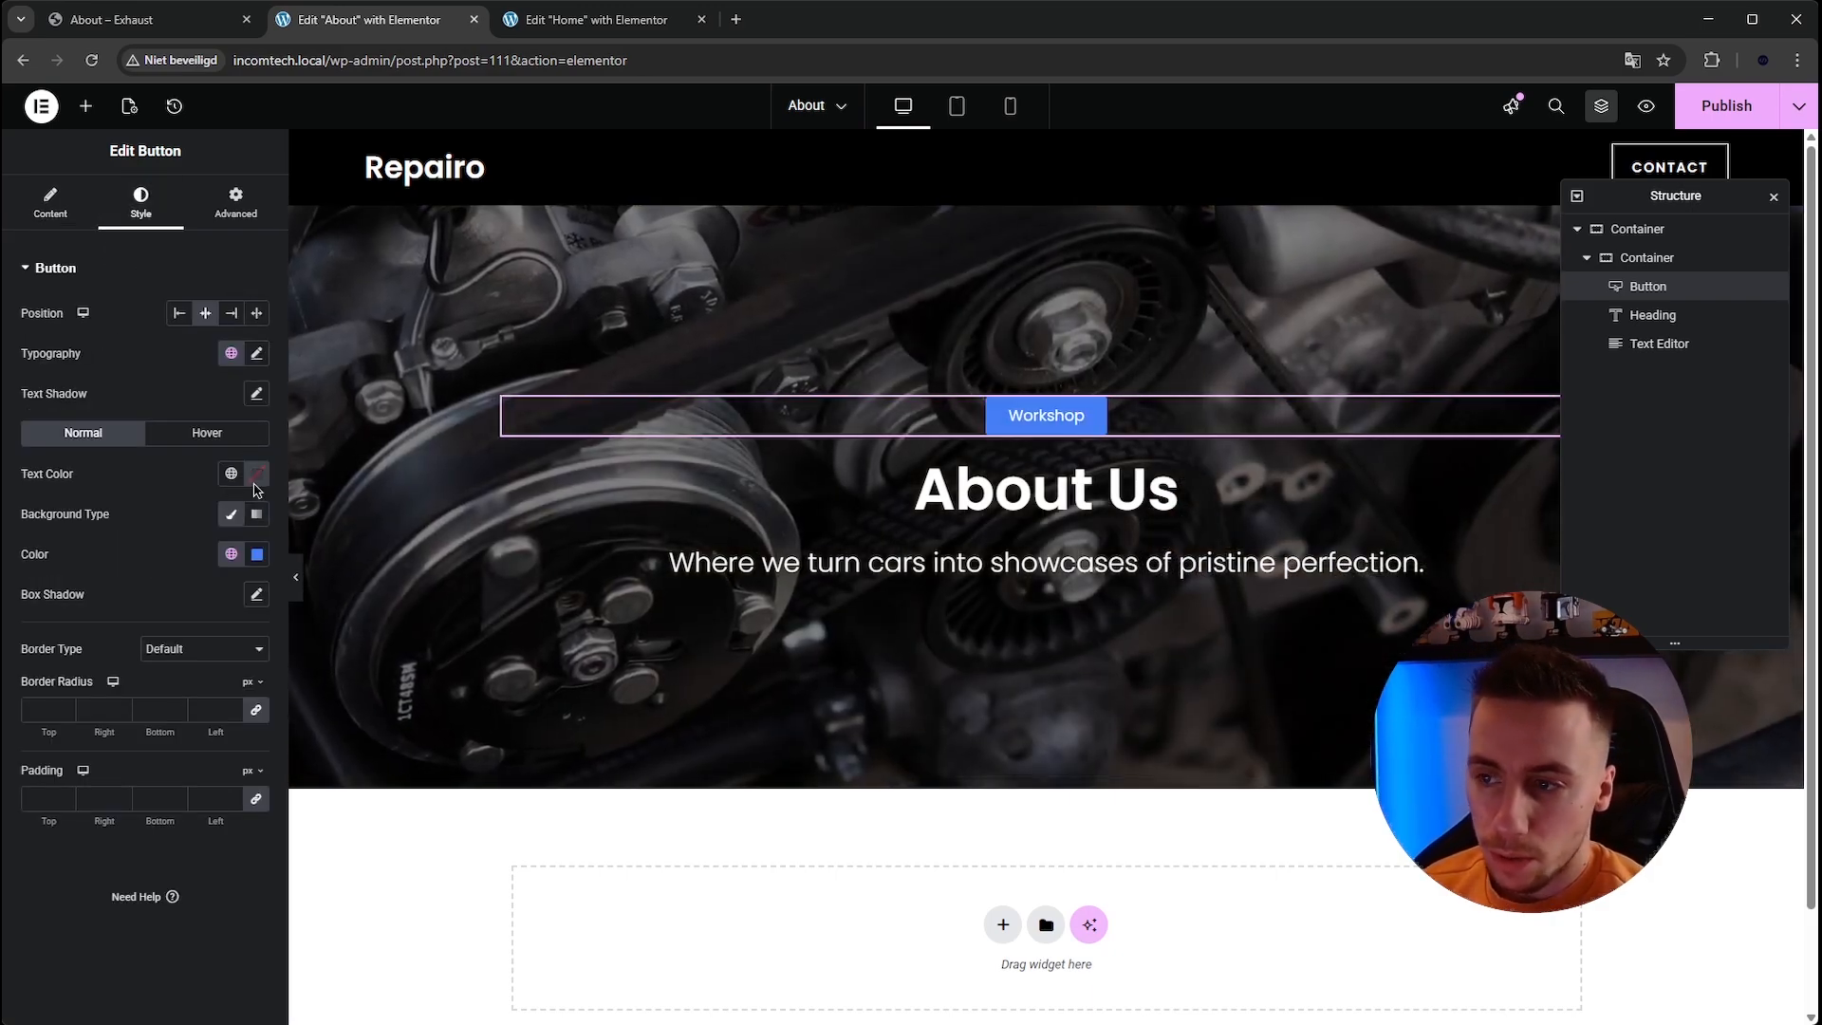
left_click(257, 554)
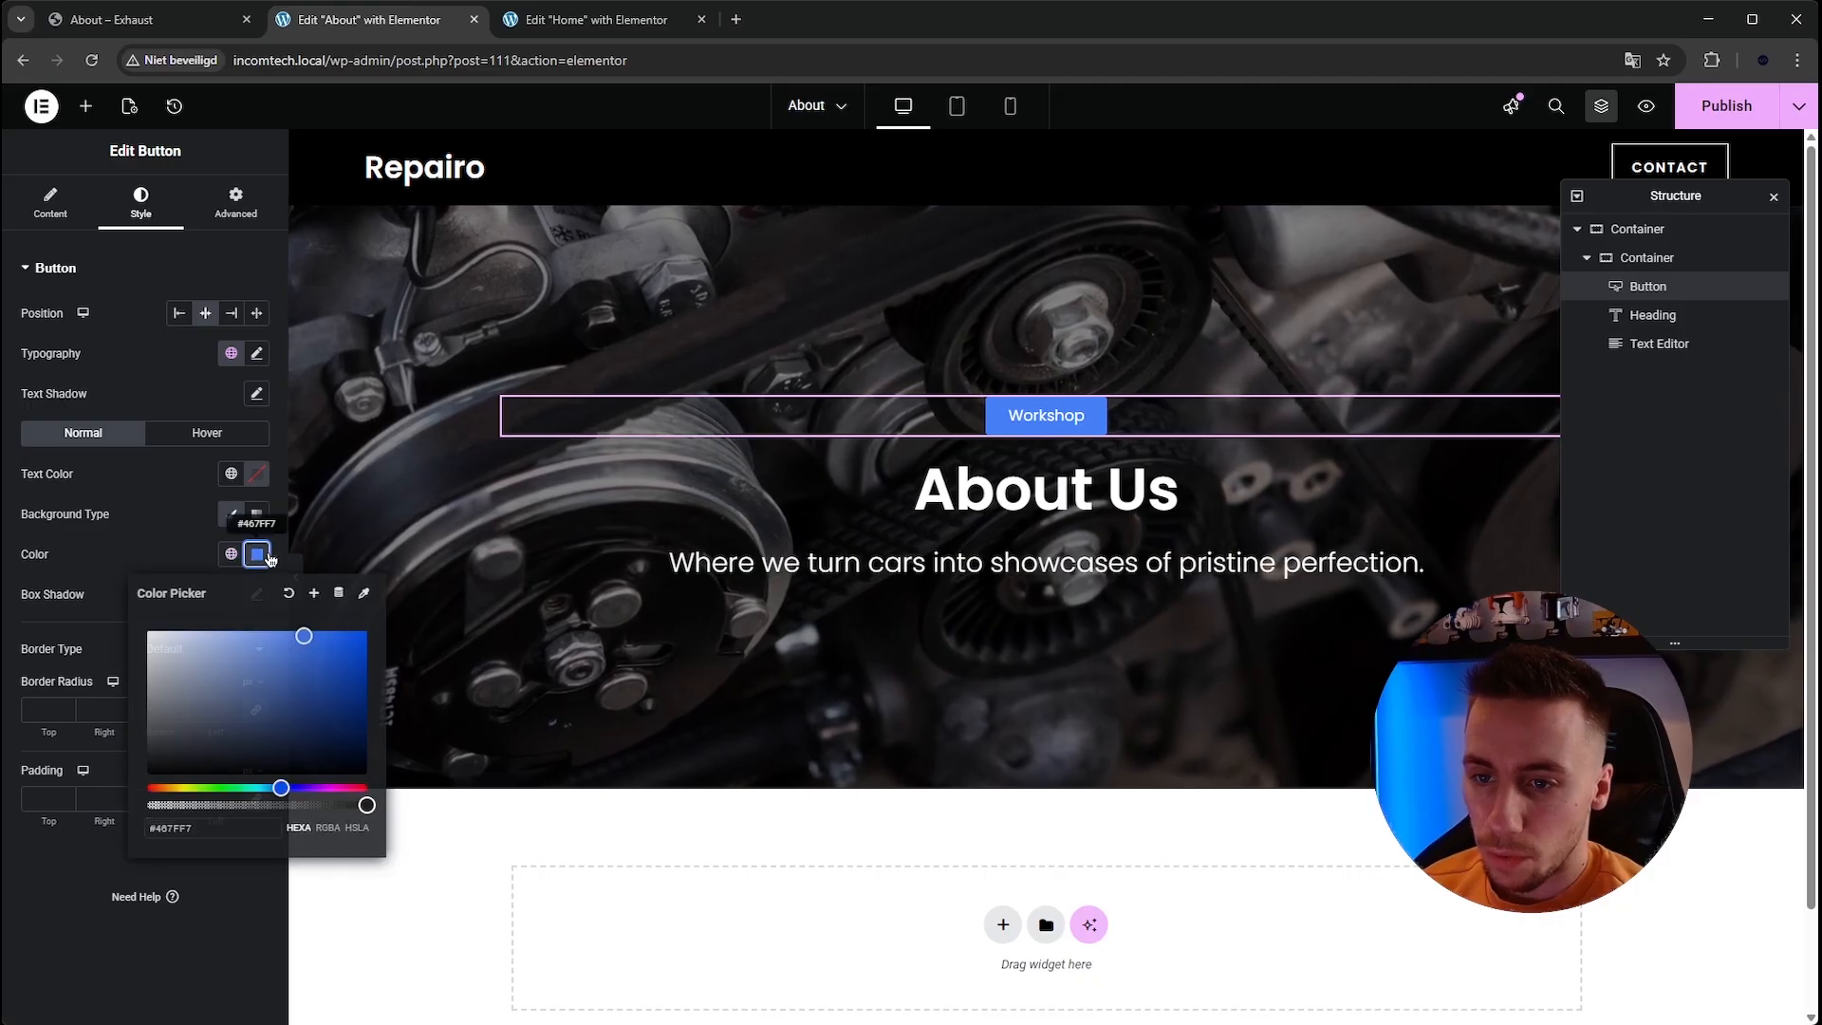
left_click_drag(367, 804, 148, 804)
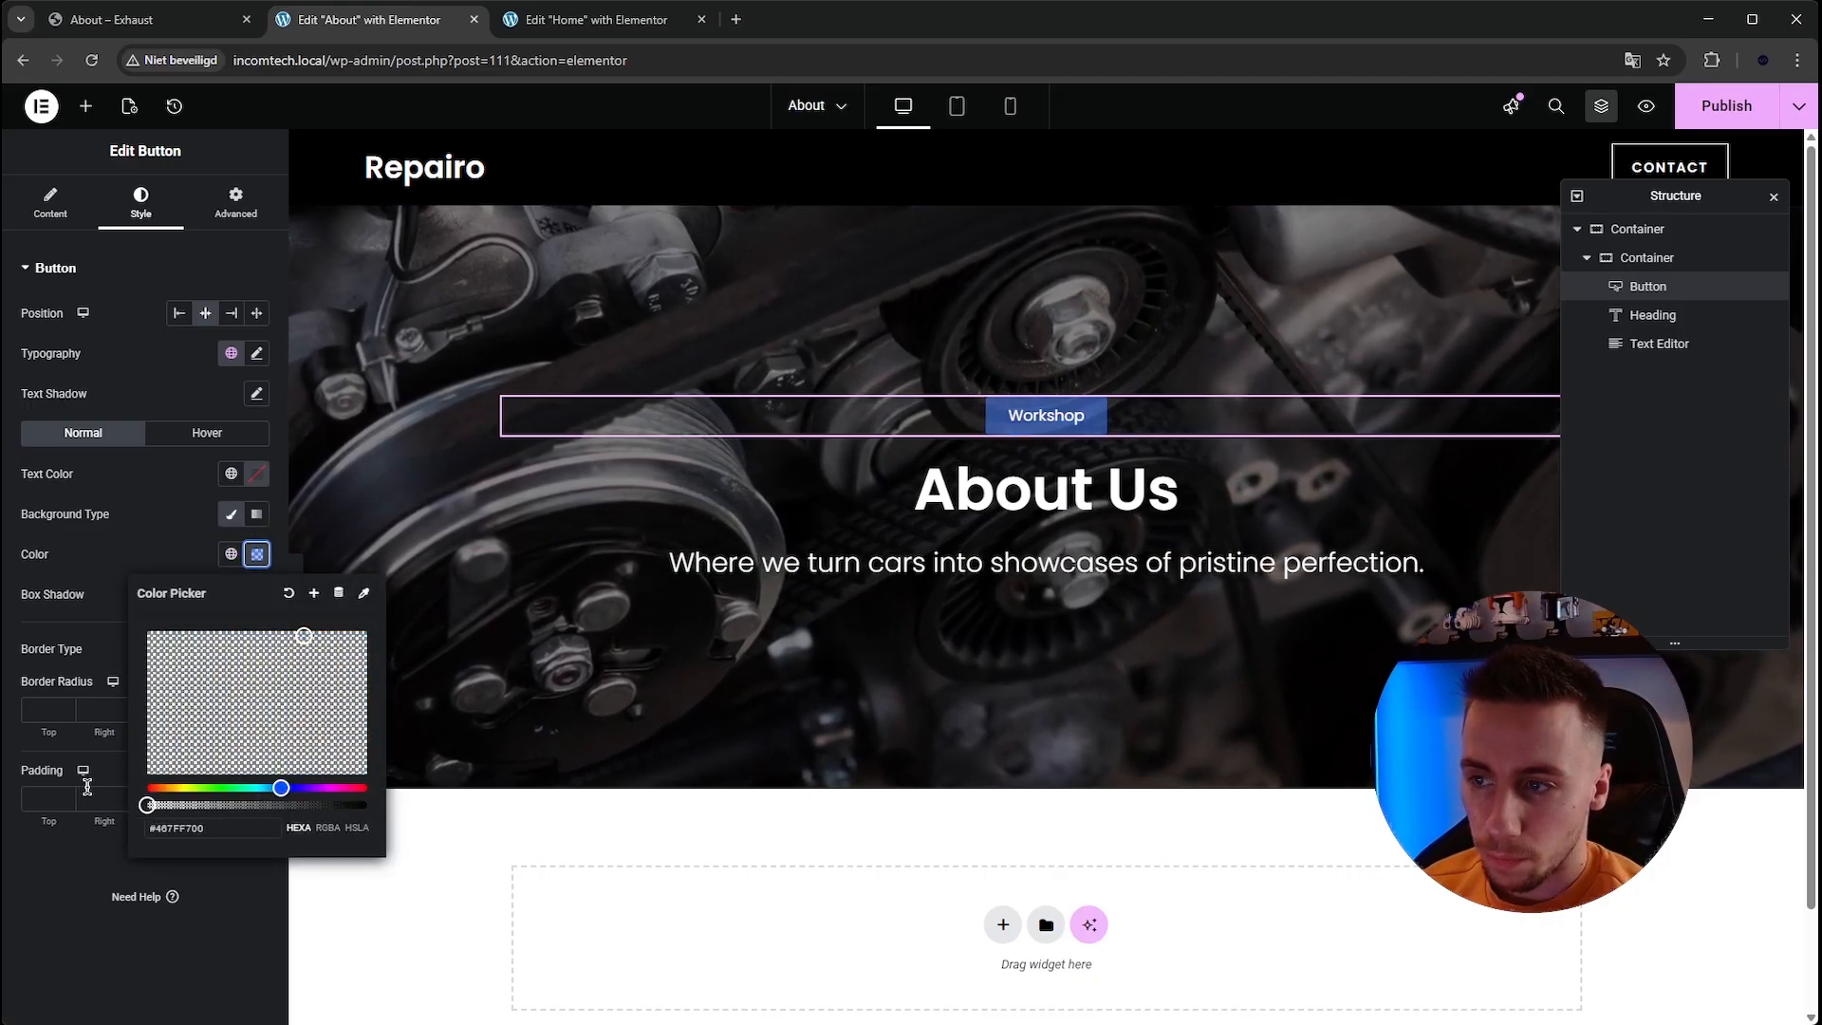
left_click(258, 555)
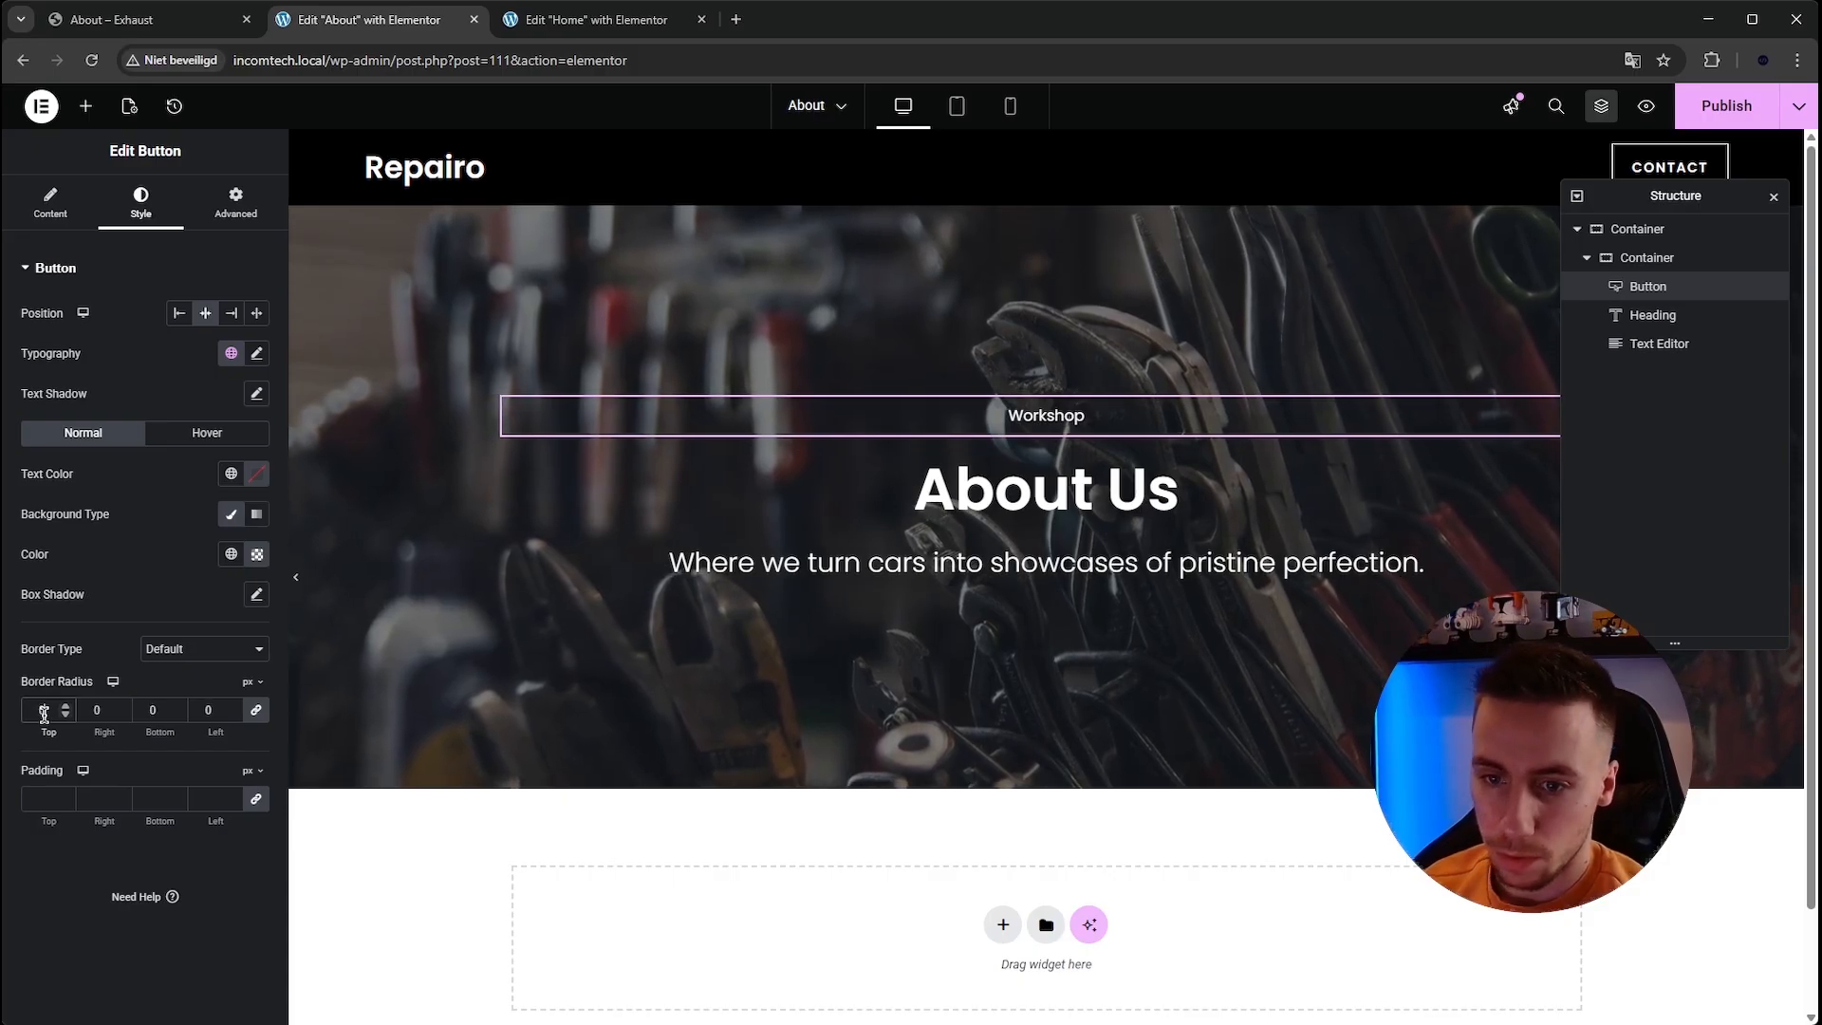
Give the button a solid 1 px border in white.
left_click(190, 648)
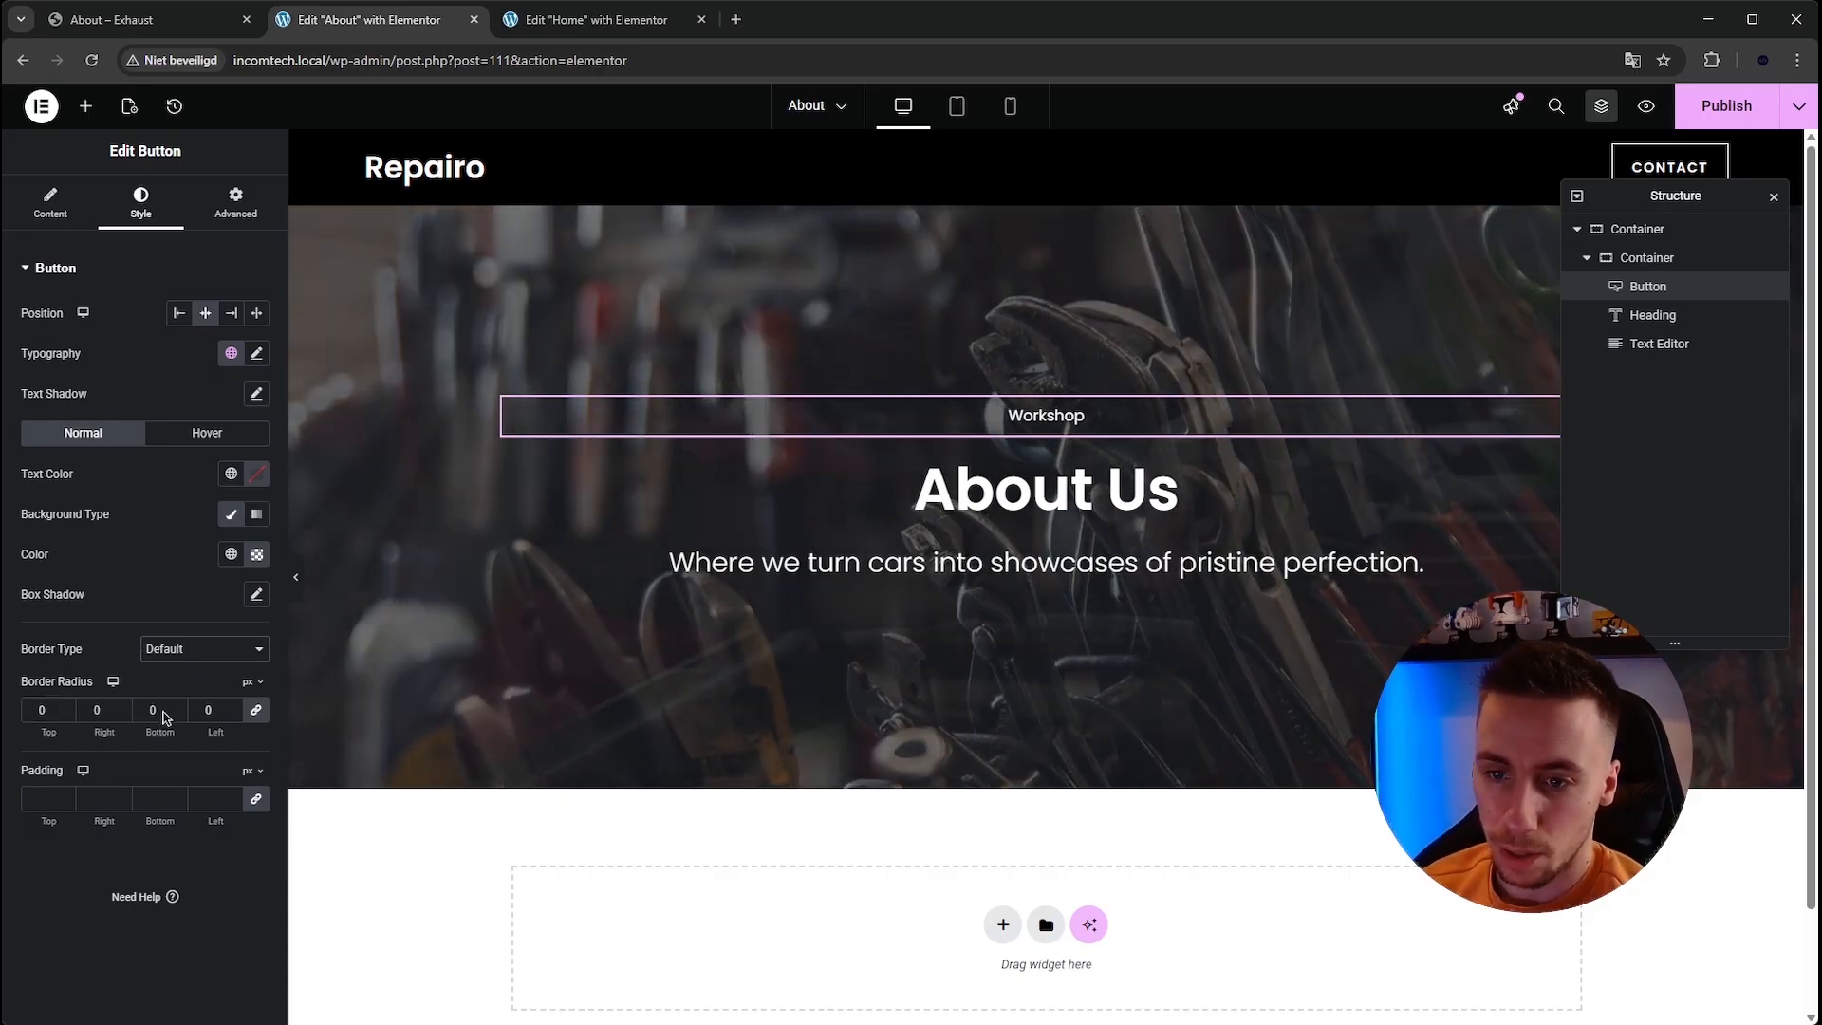
left_click(189, 704)
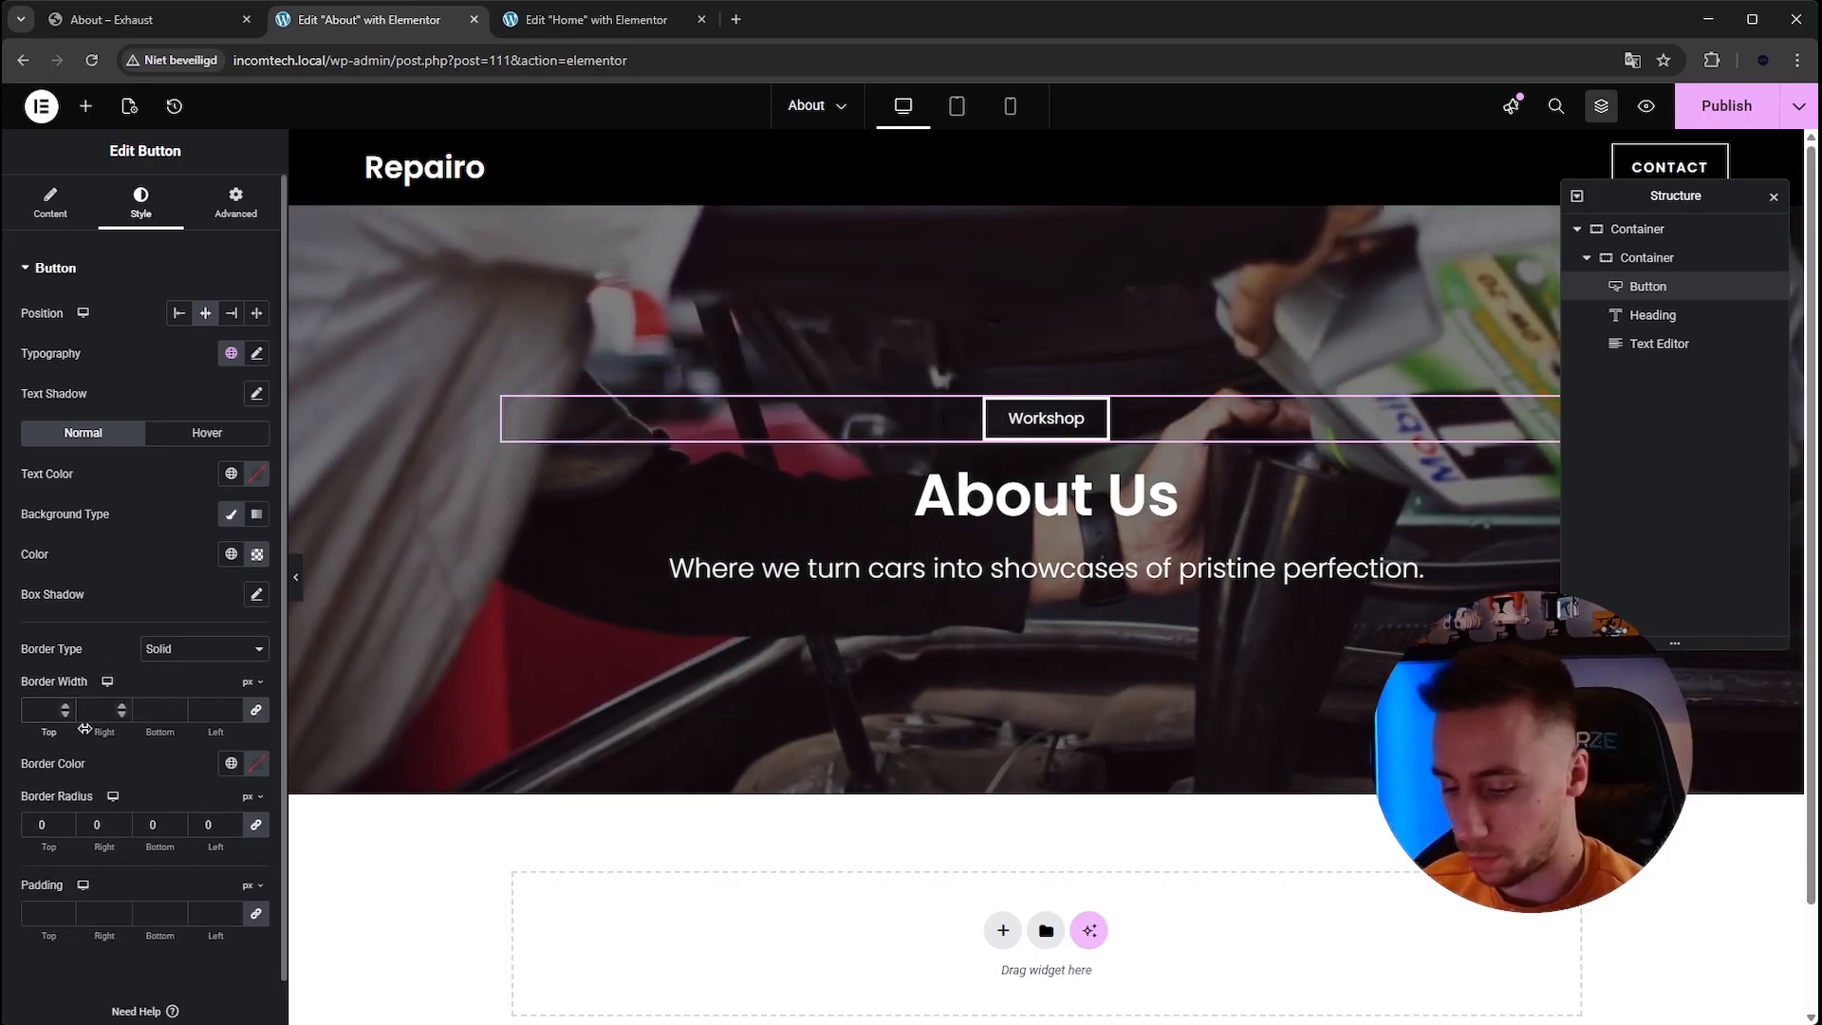
type("1")
left_click(256, 765)
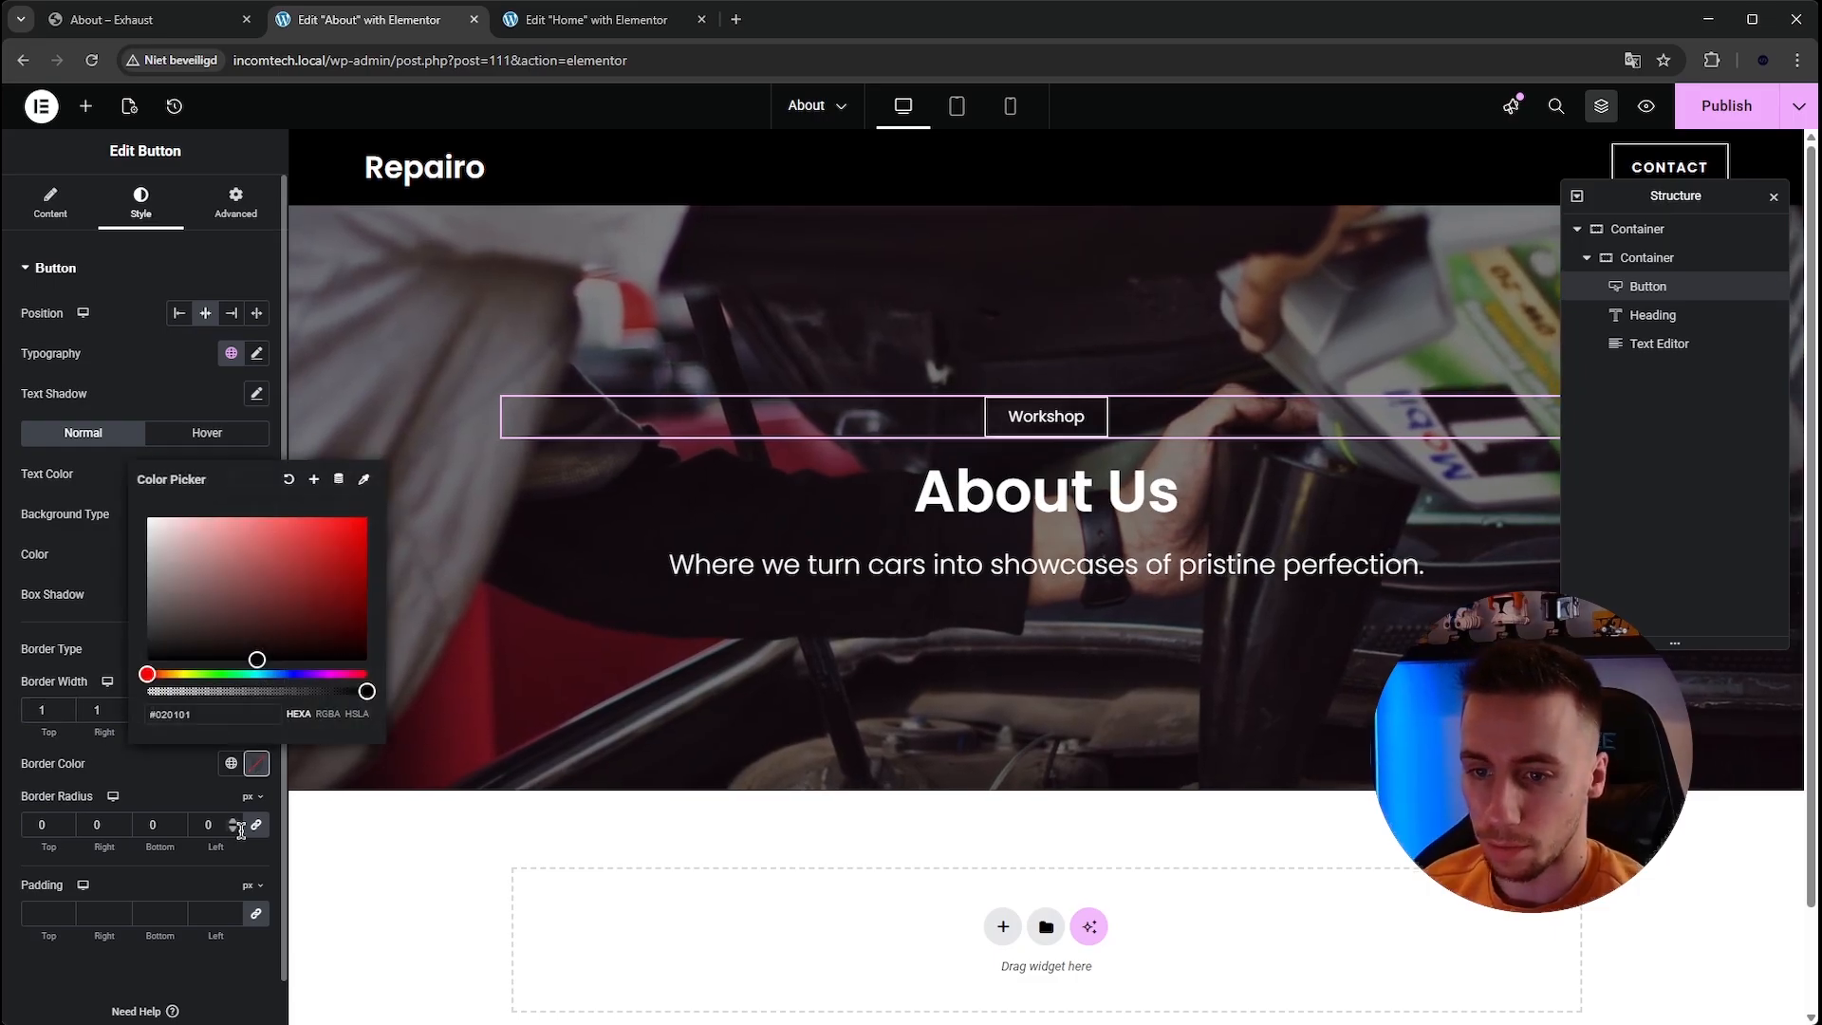
left_click(203, 966)
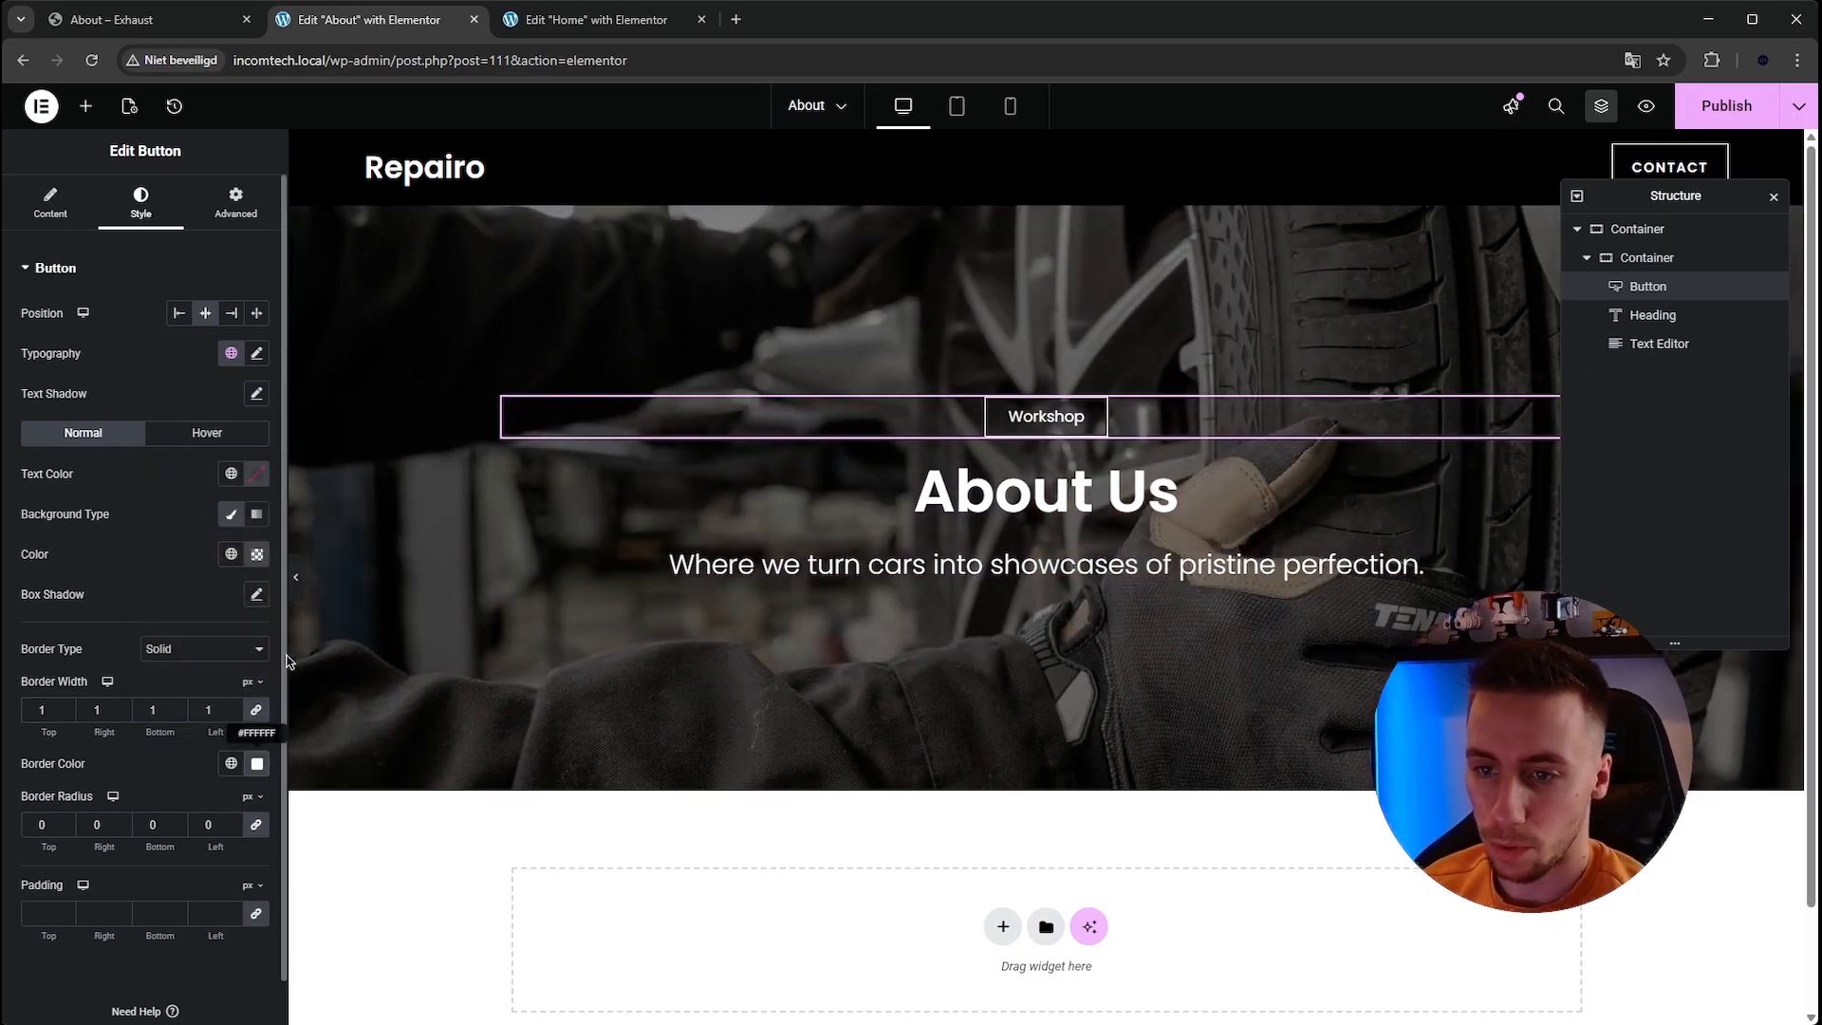
Preview the hero without the editor panel and compare it with the template's About page sections.
left_click(301, 577)
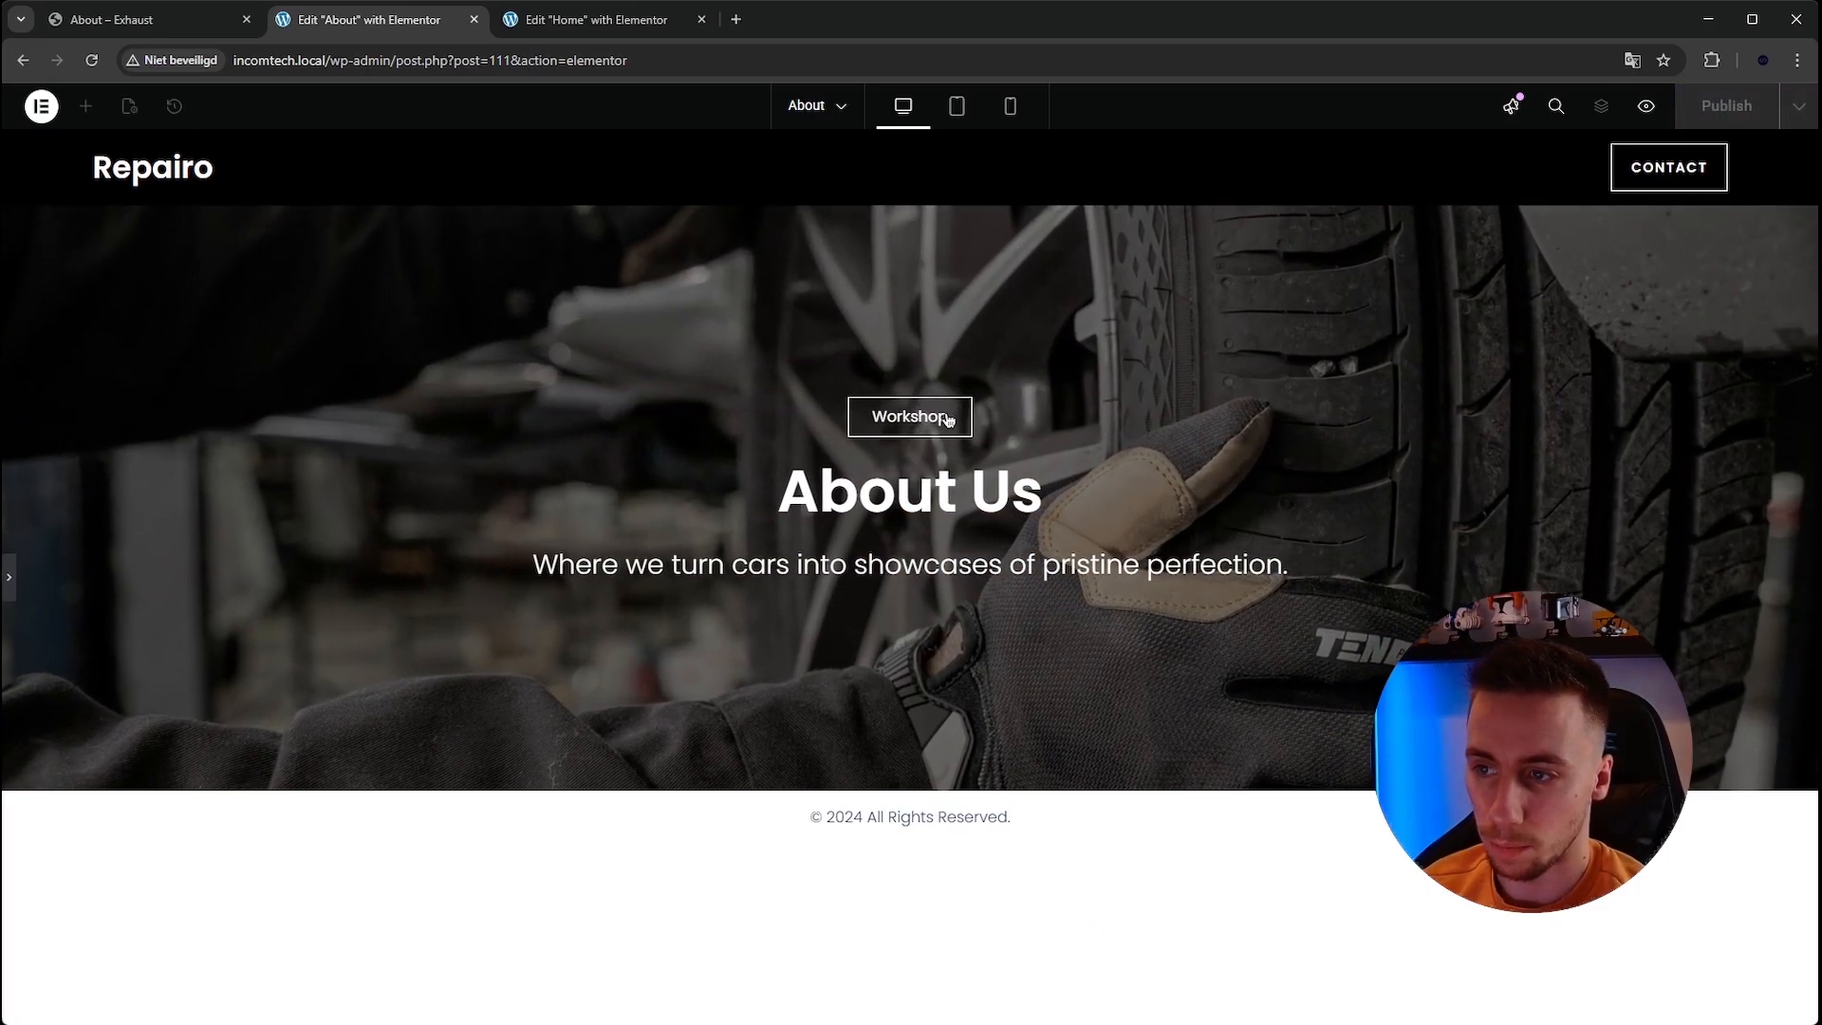
left_click(133, 20)
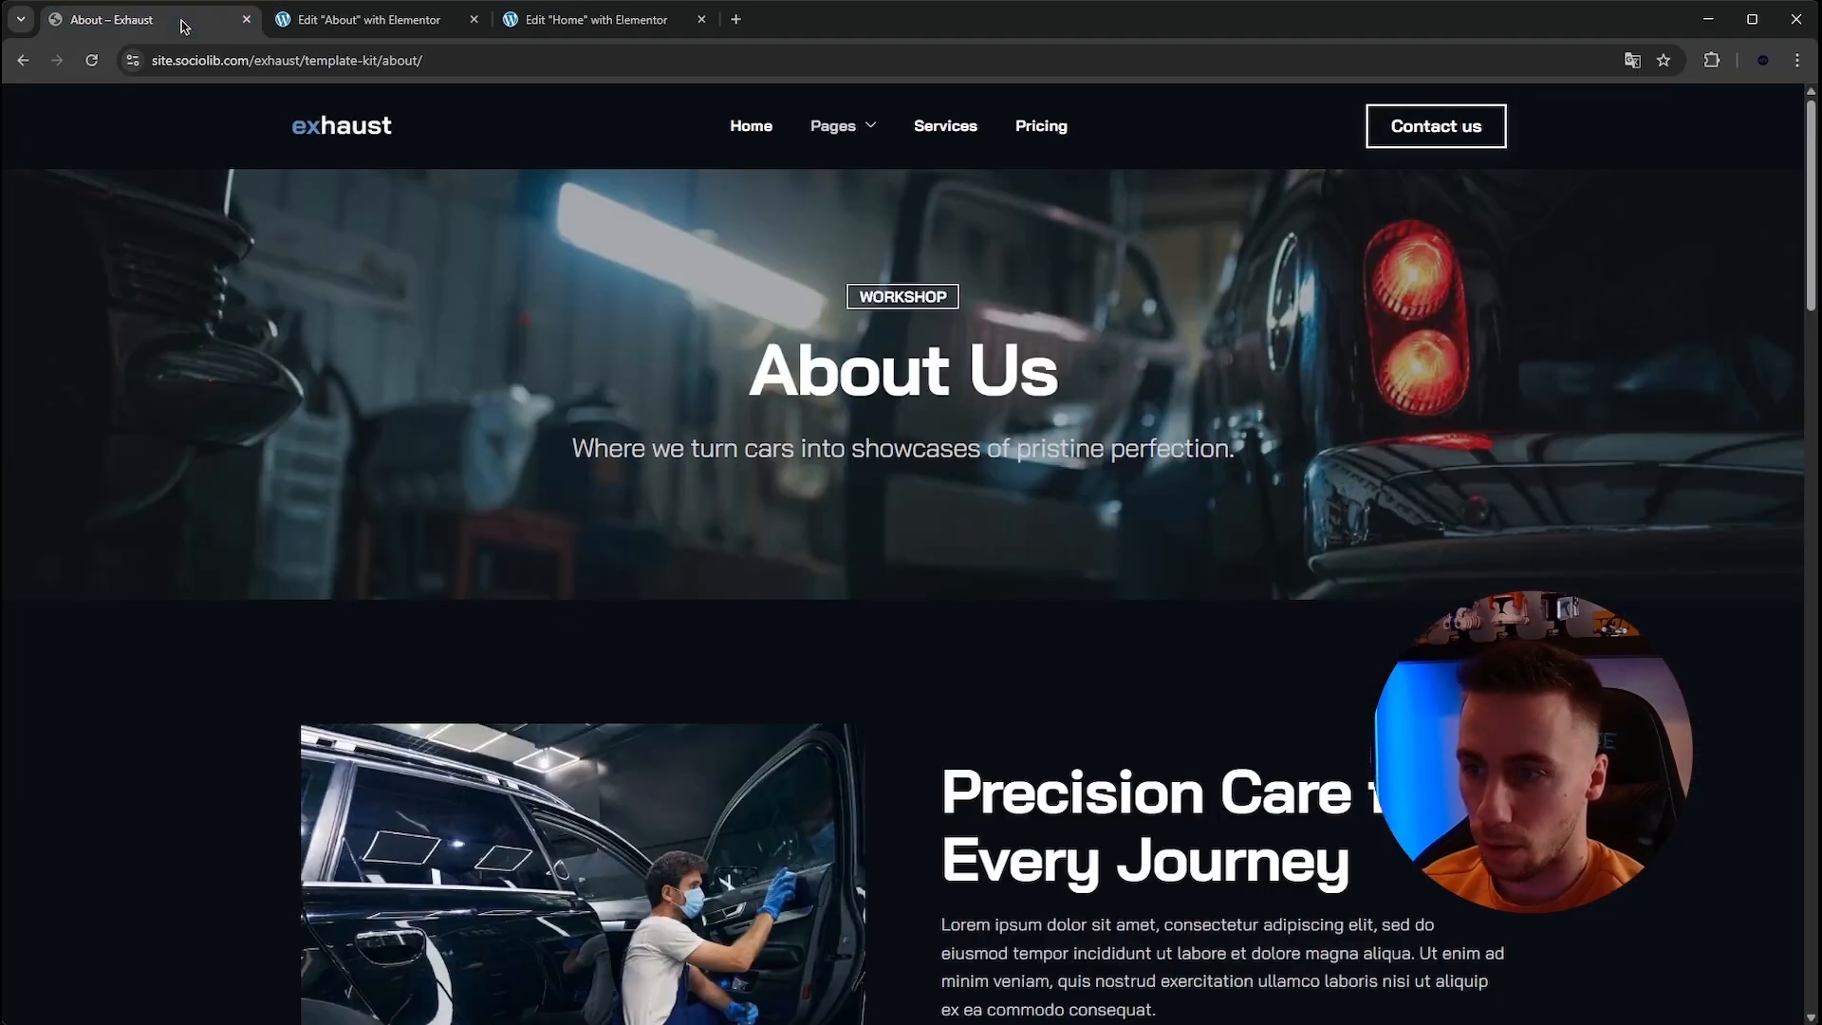
left_click(408, 20)
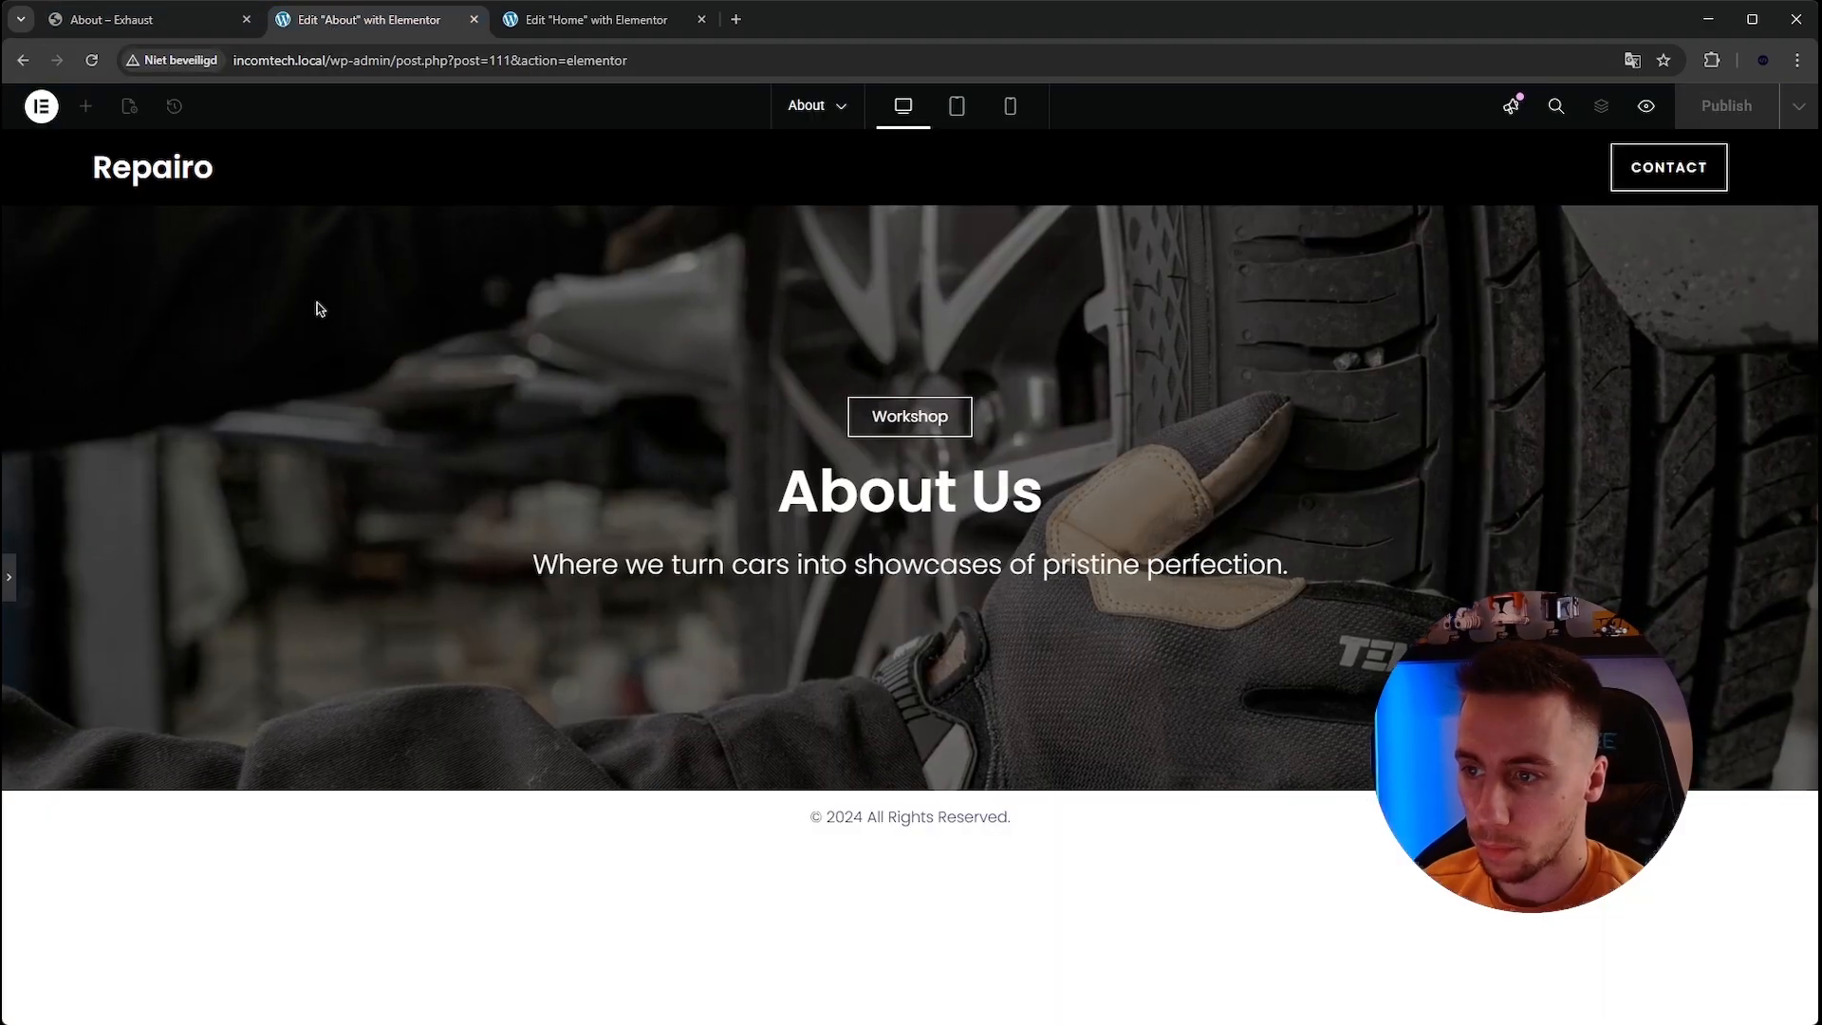
left_click(10, 576)
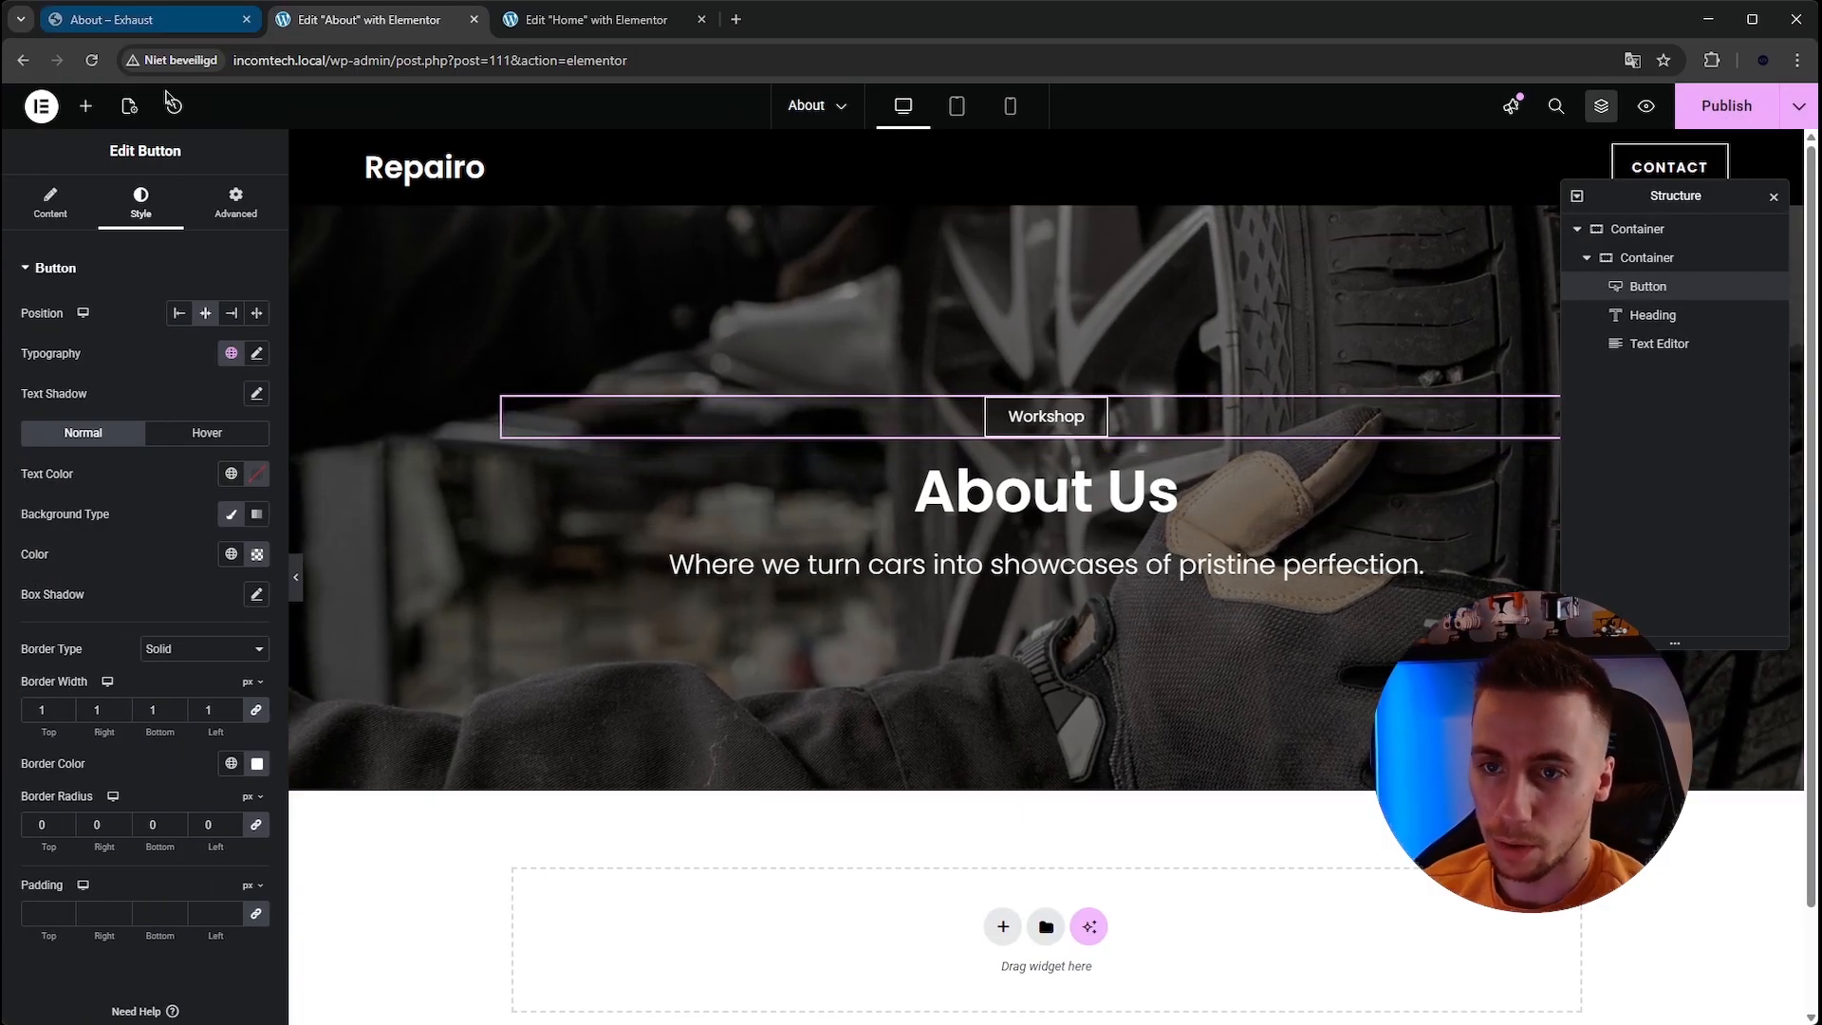
scroll(130, 616, "down", 1)
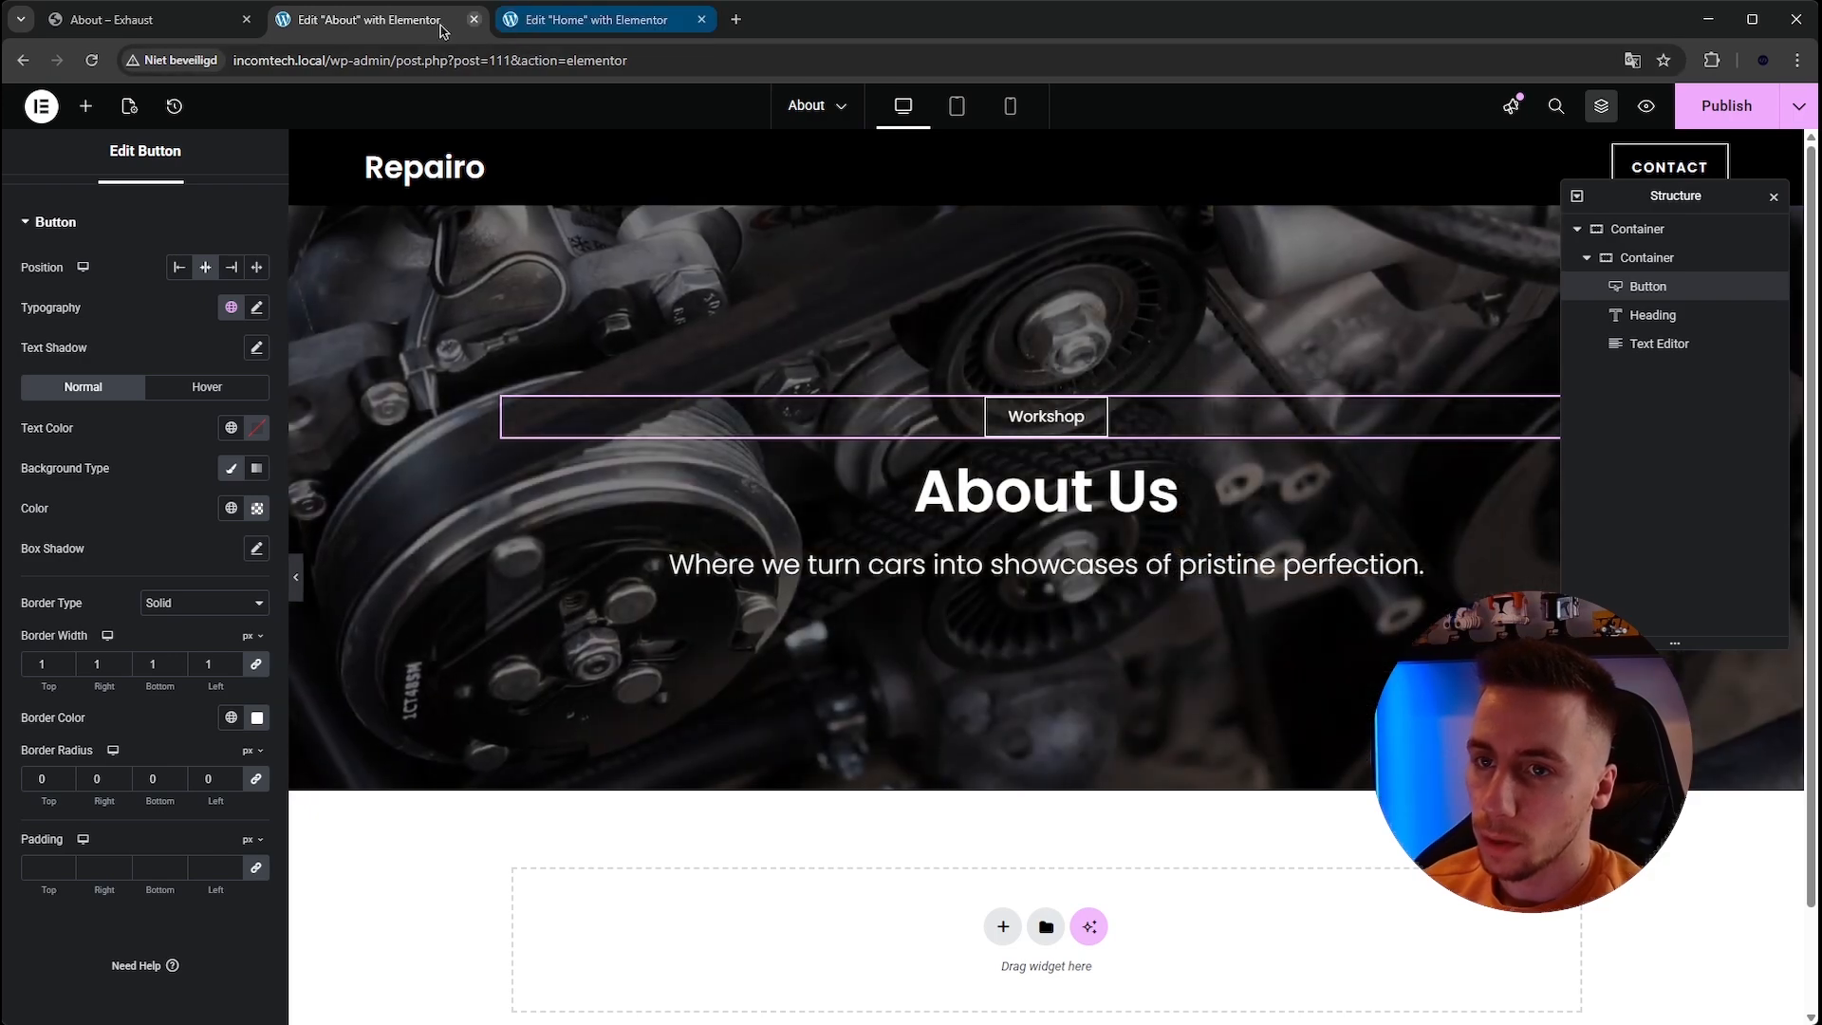
left_click(177, 26)
scroll(807, 403, "down", 4)
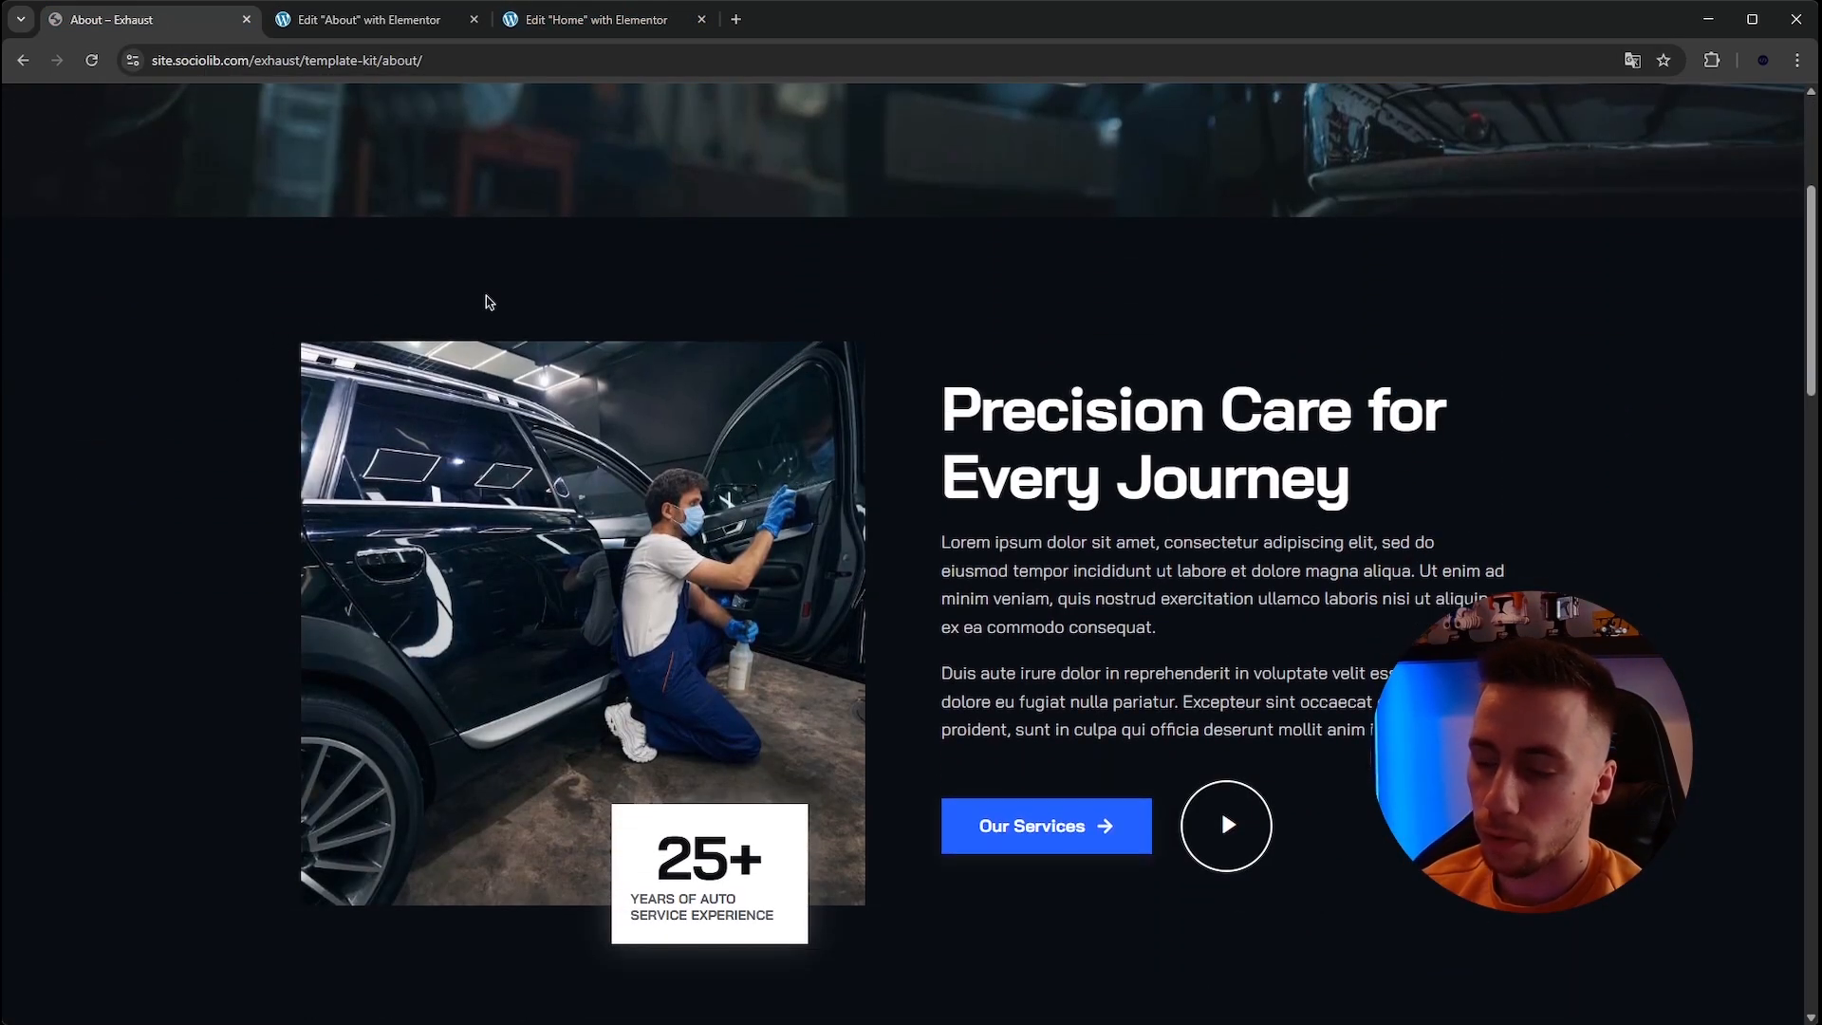
Copy the 'Precision Care for Every Journey' section container from the Home page editor.
left_click(605, 19)
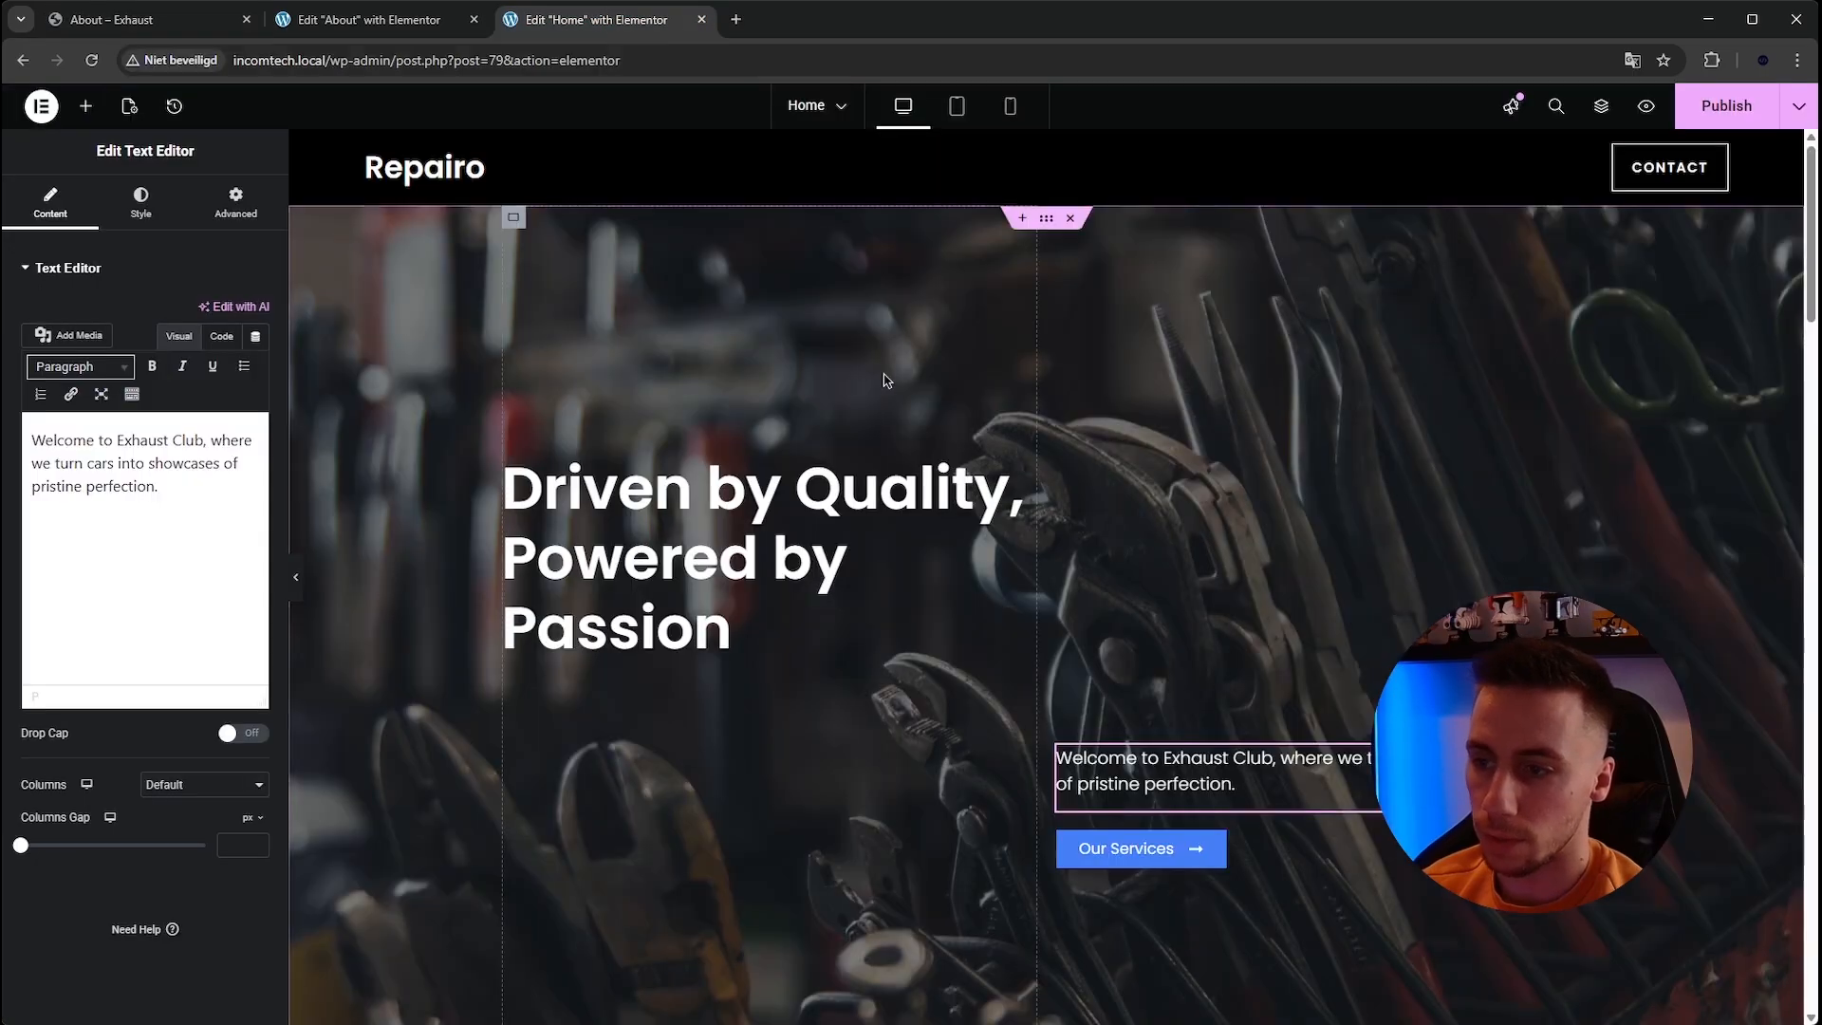
scroll(881, 381, "down", 2)
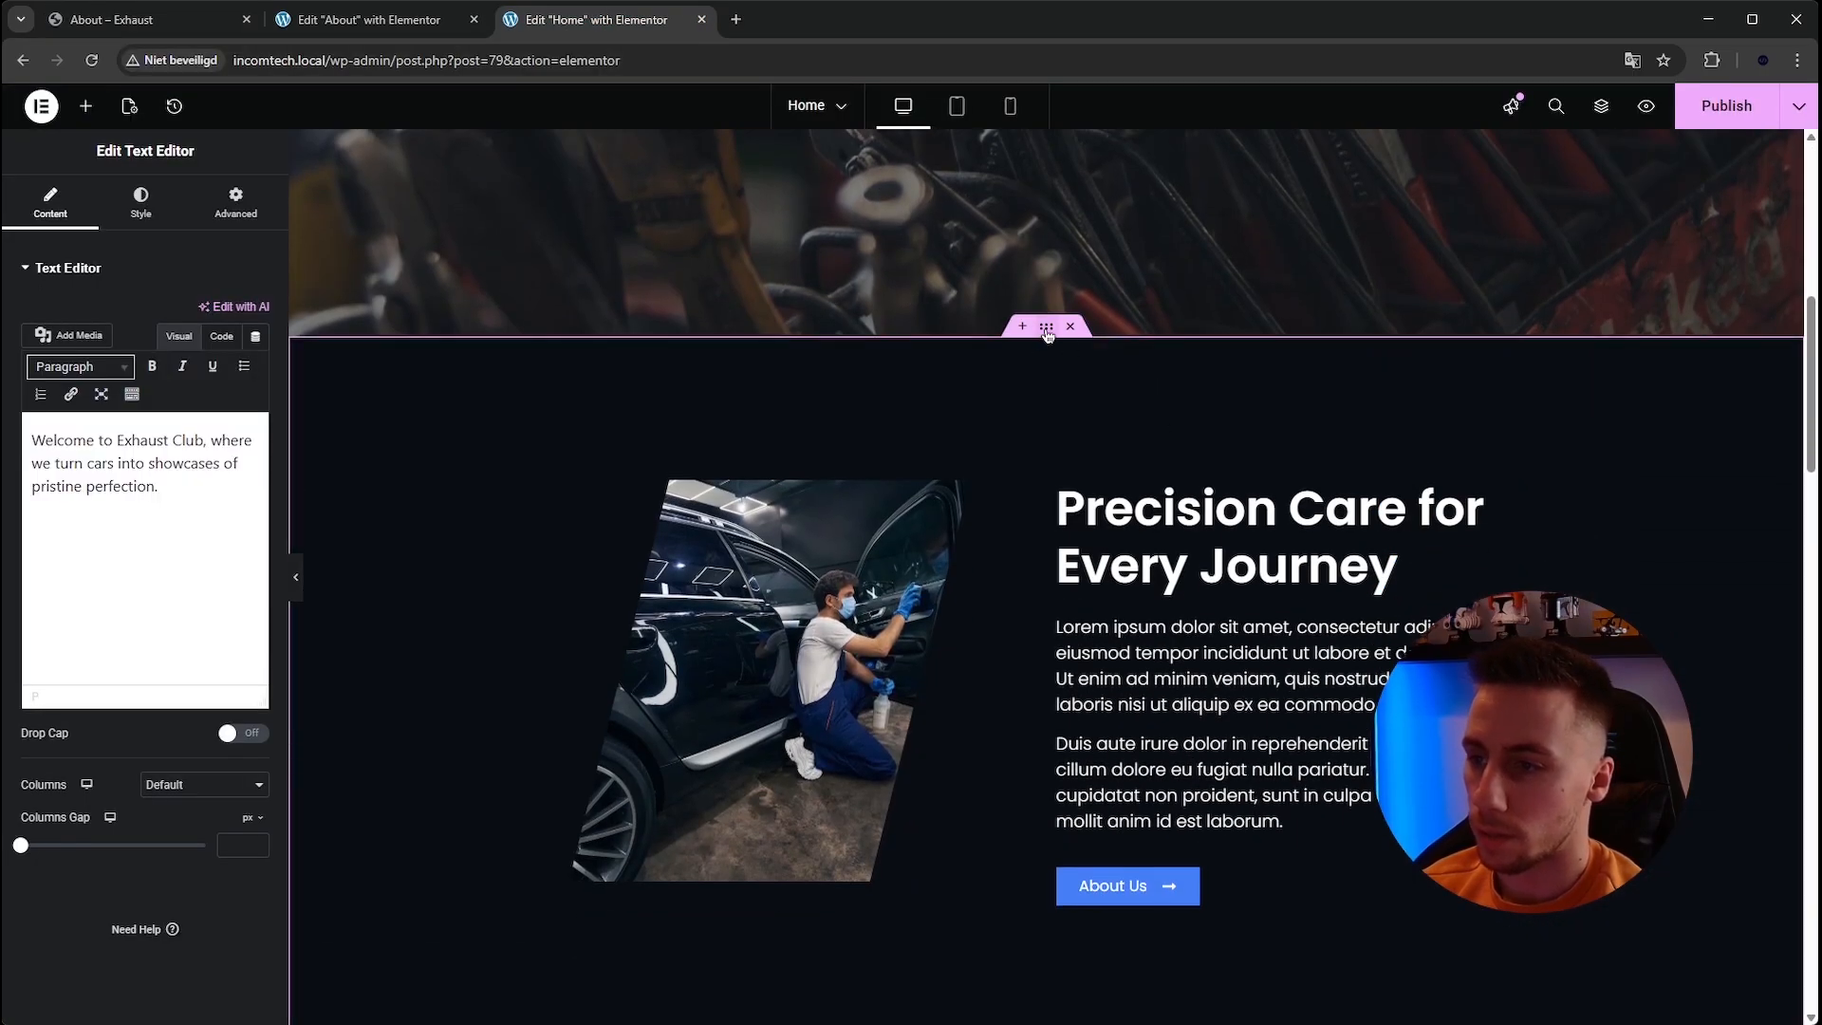
left_click(1047, 327)
right_click(1046, 329)
left_click(1053, 460)
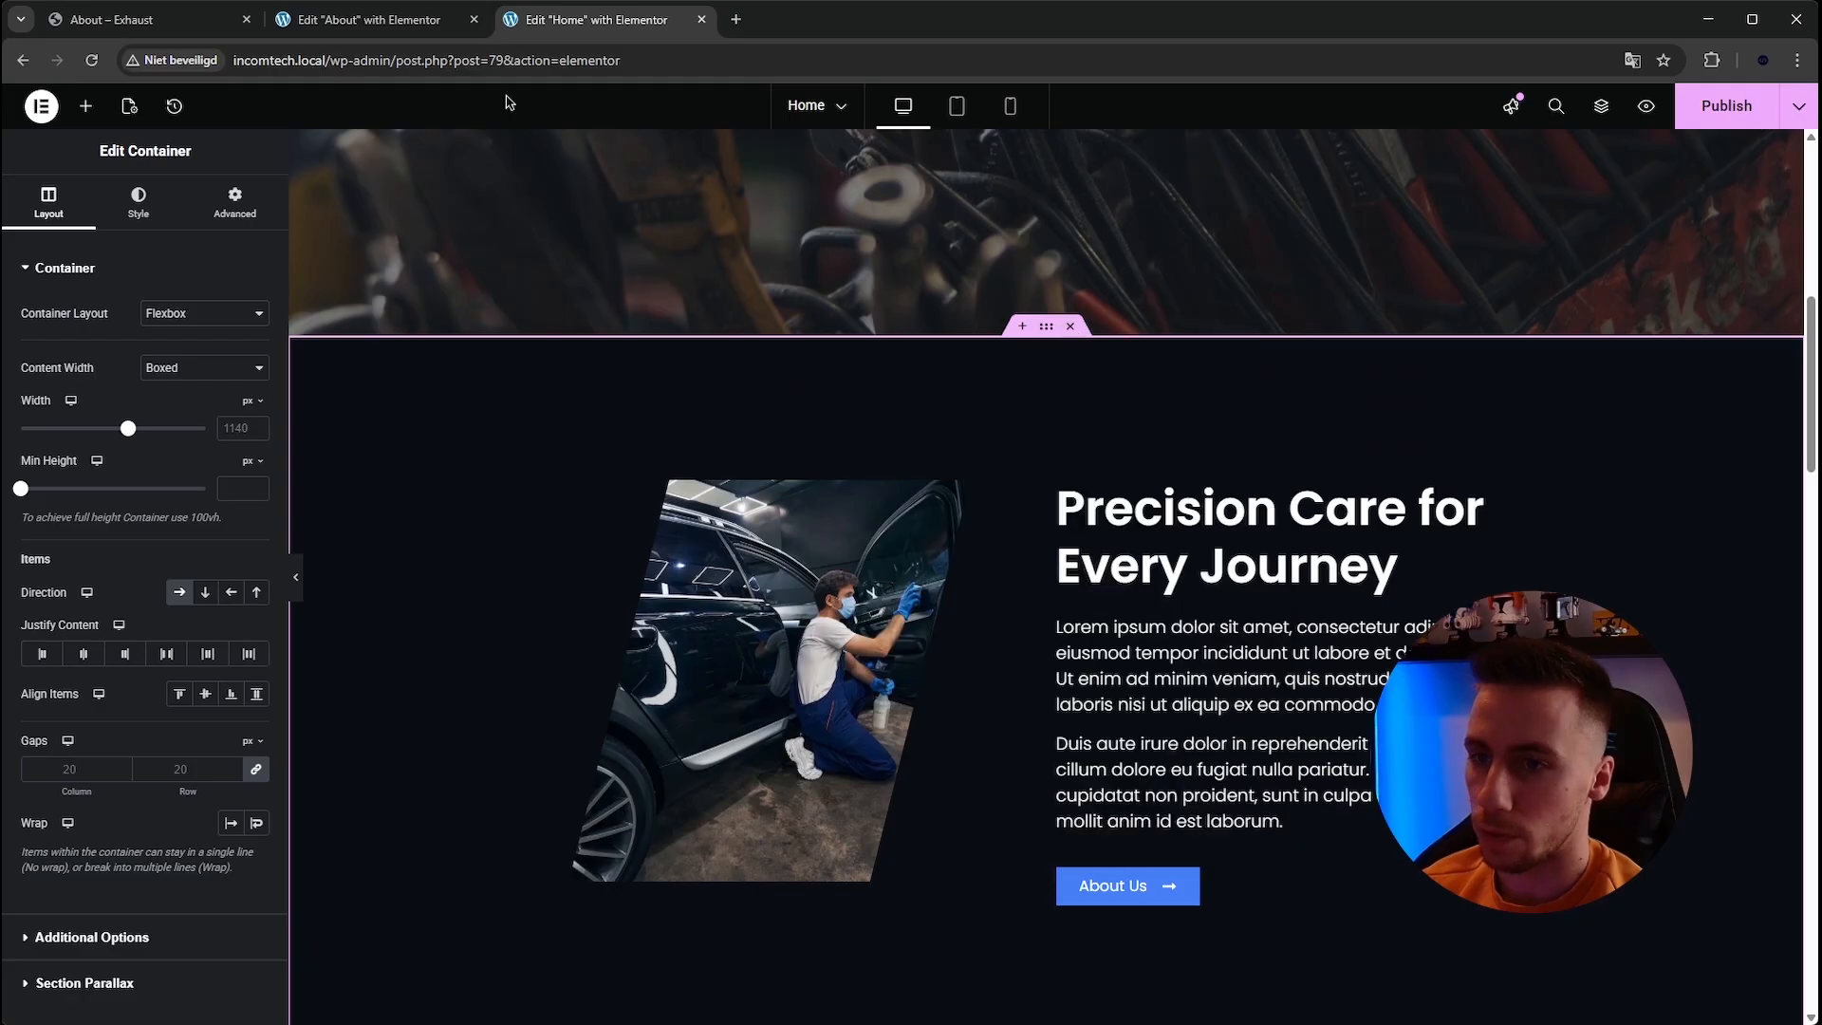
left_click(375, 19)
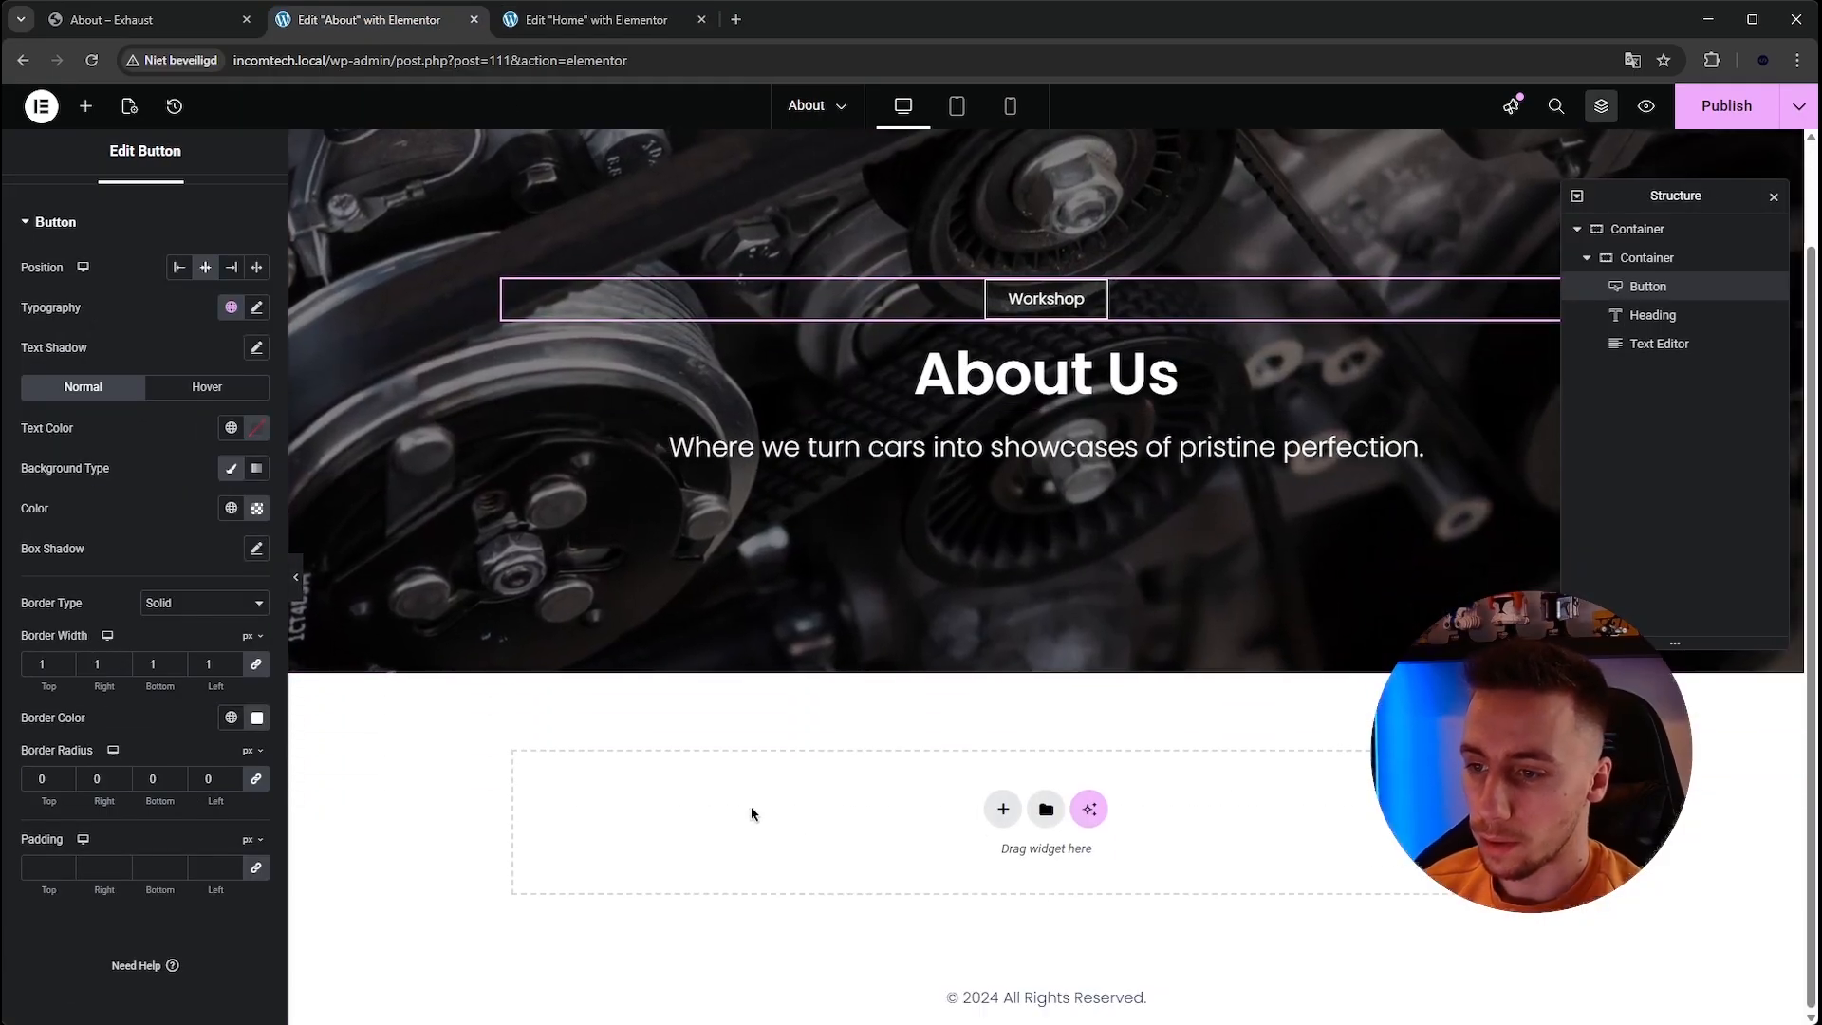
Paste the copied 'Precision Care for Every Journey' section into the empty container below the About hero.
right_click(751, 813)
left_click(839, 834)
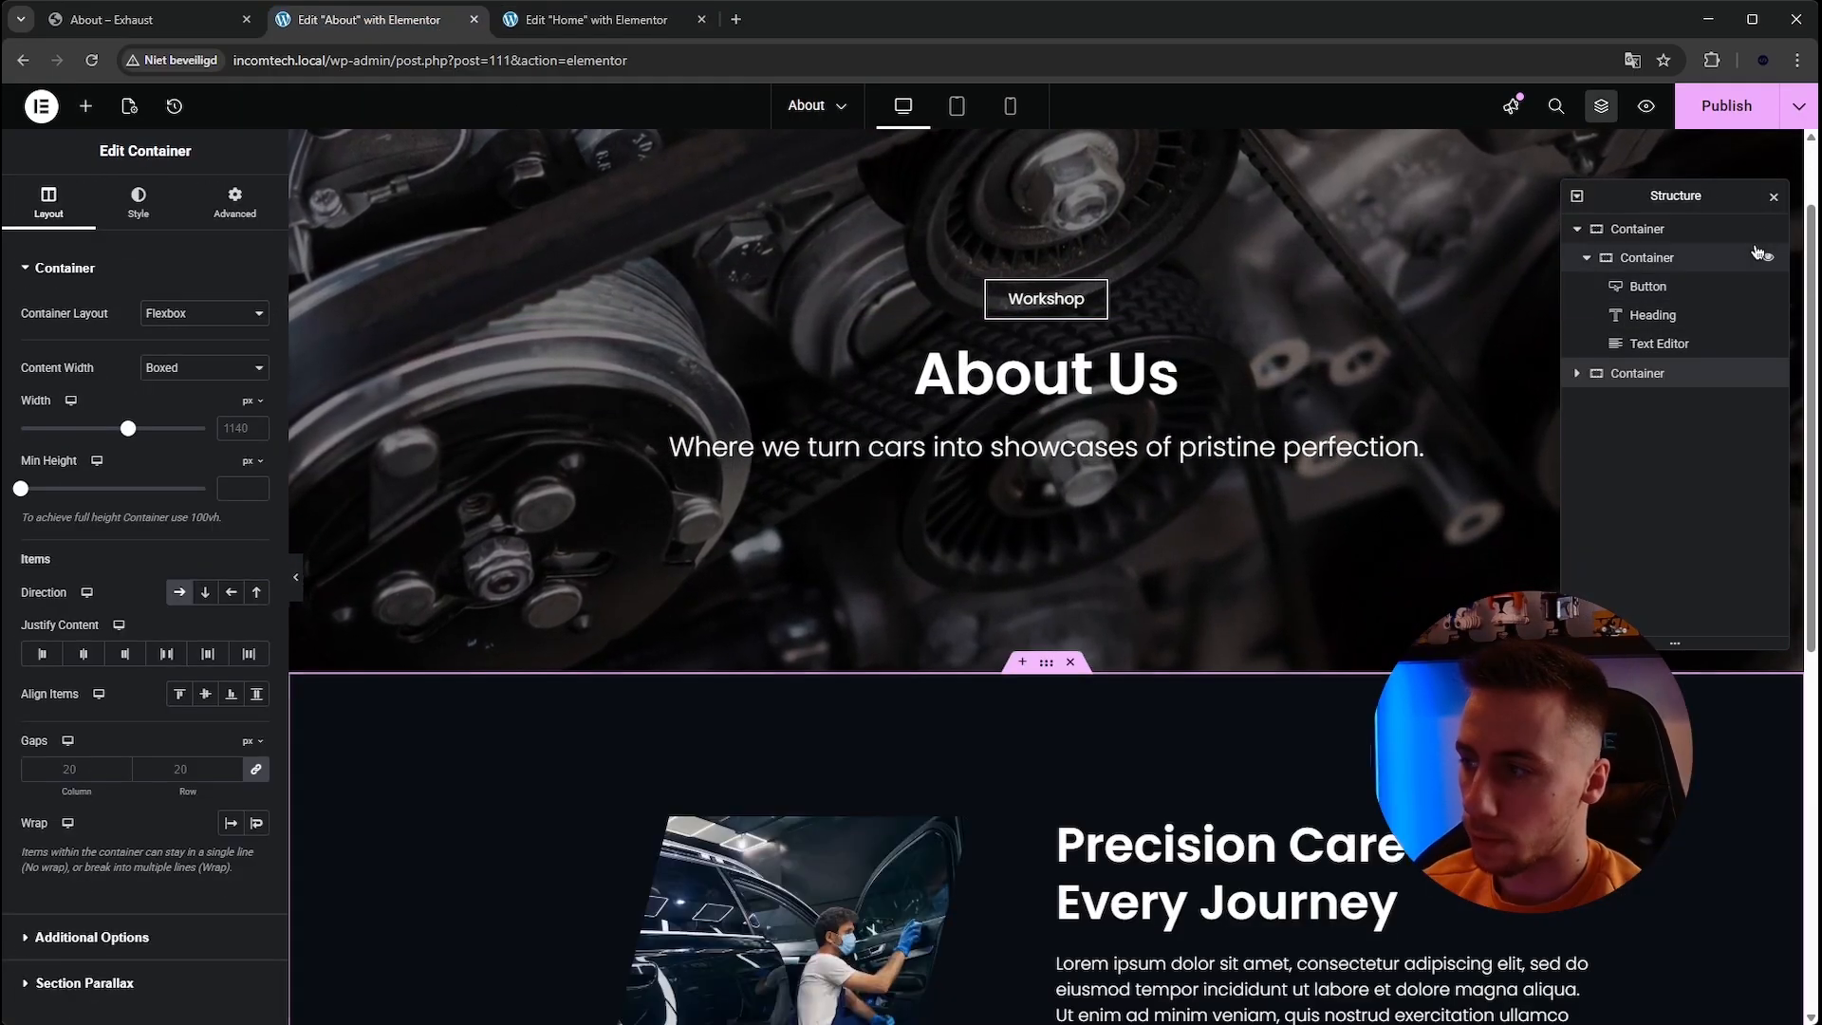
left_click(1773, 196)
scroll(675, 320, "down", 5)
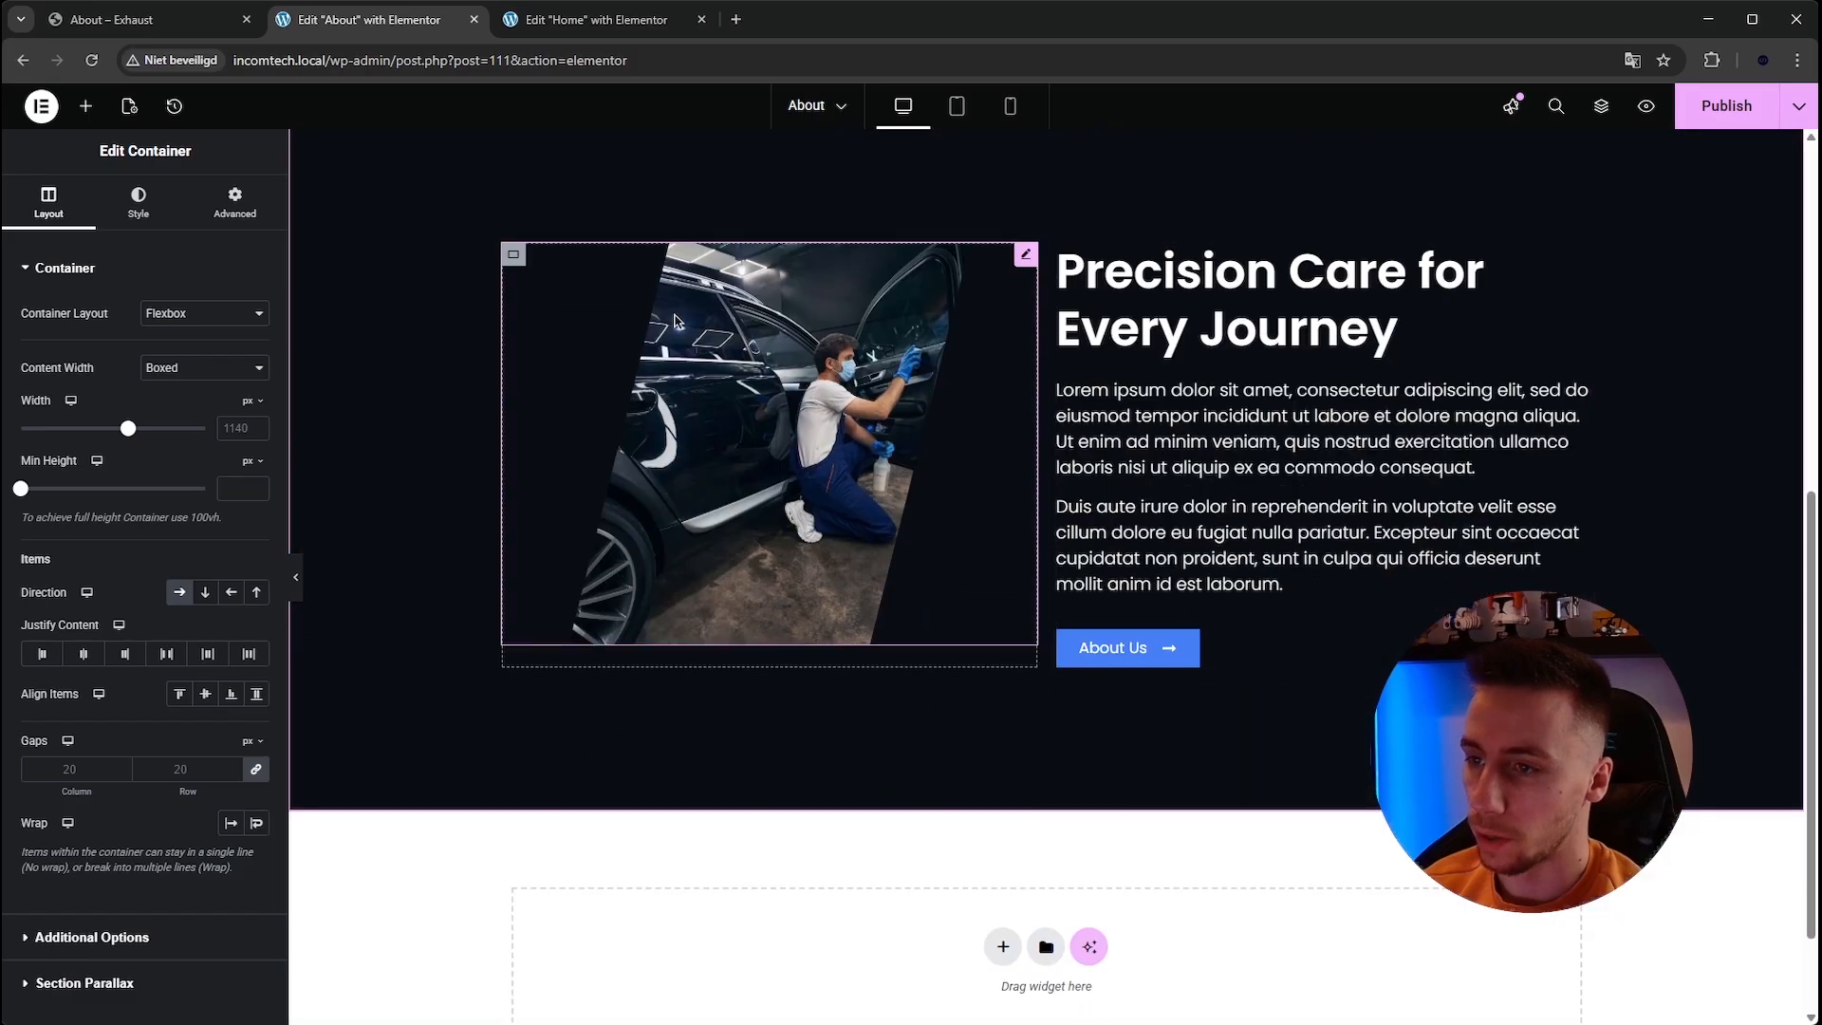
scroll(954, 277, "up", 1)
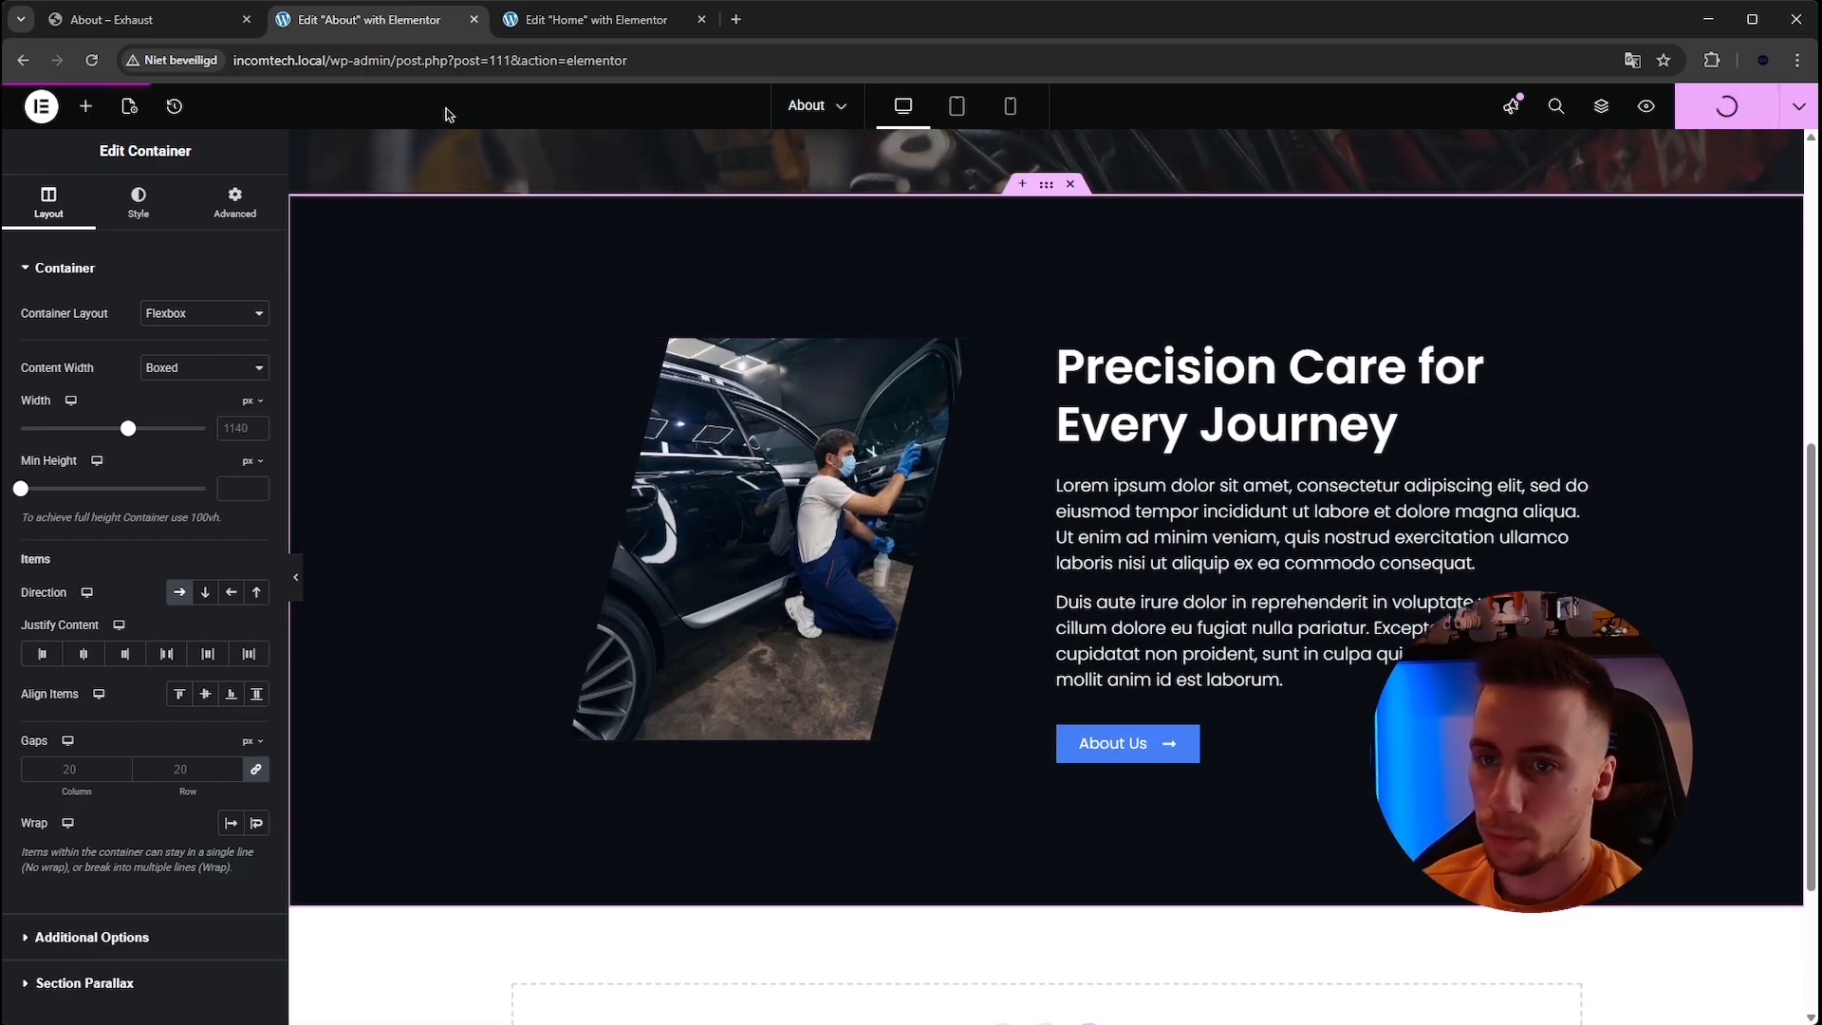
Switch to the template's About page and examine the 'Auto Care Experts' team section, including a team member's detail popup.
left_click(144, 19)
scroll(679, 401, "down", 6)
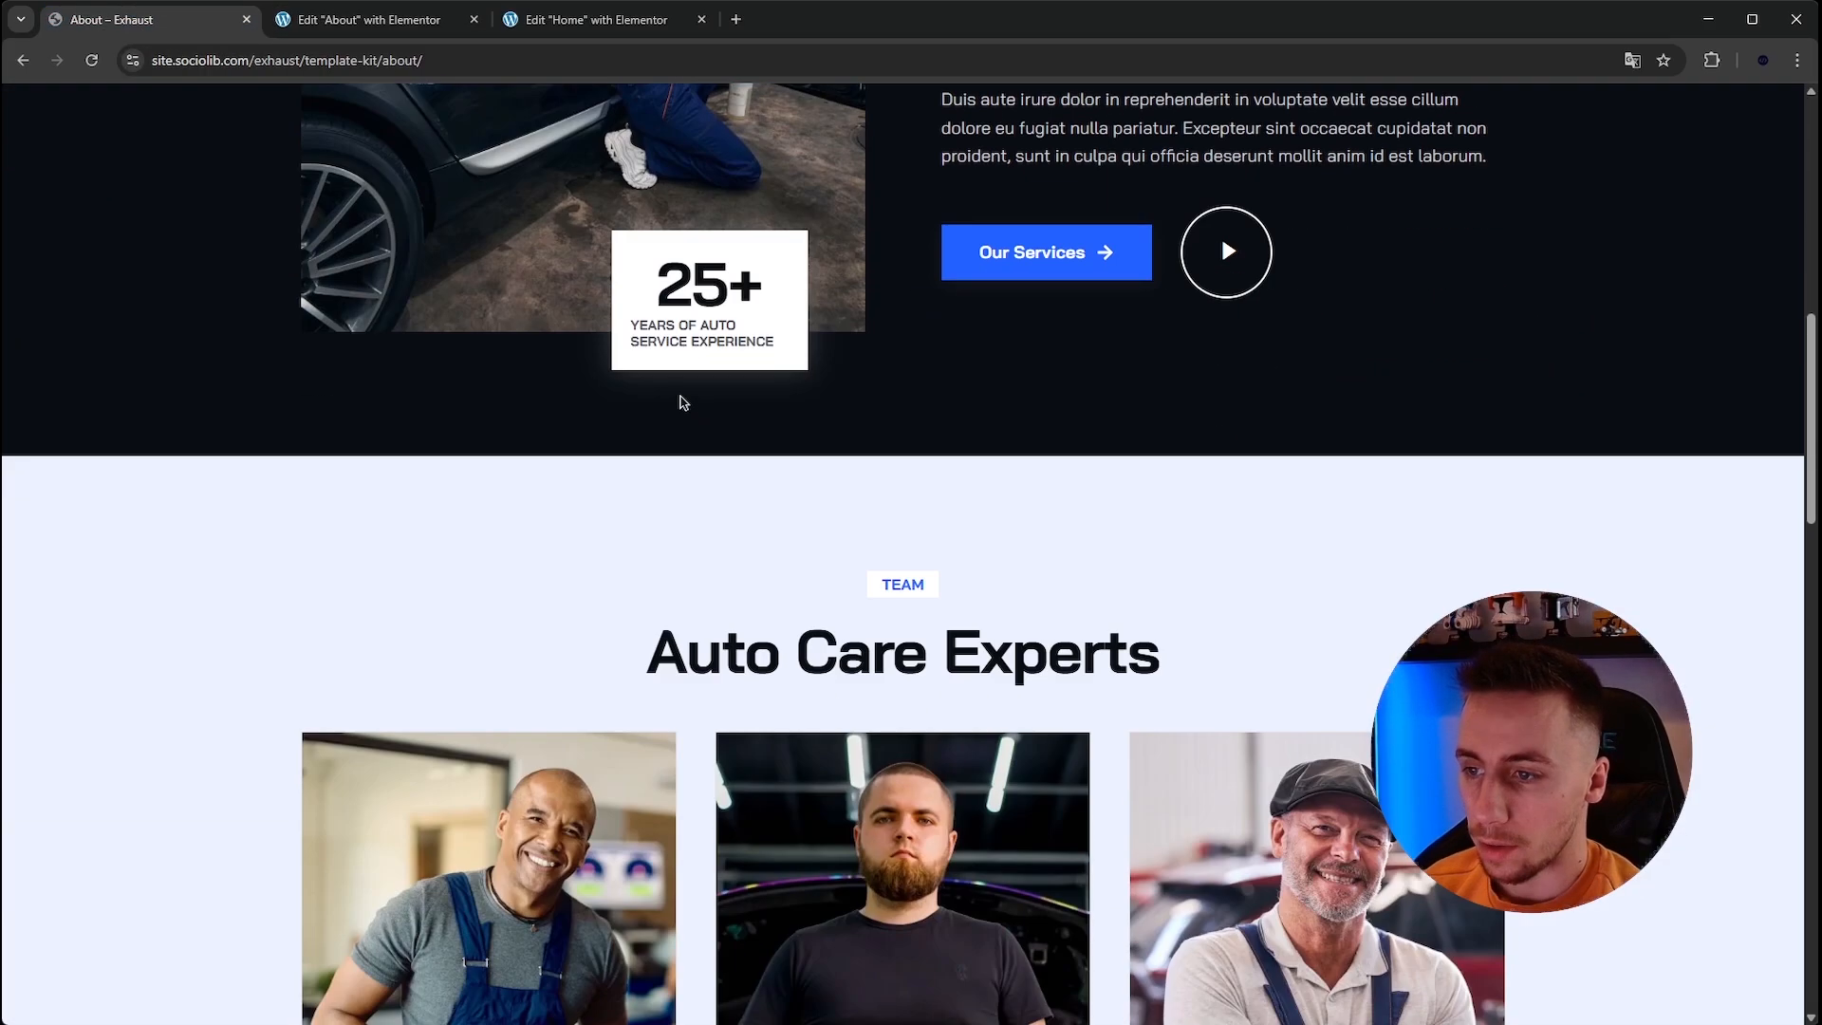
scroll(680, 401, "down", 3)
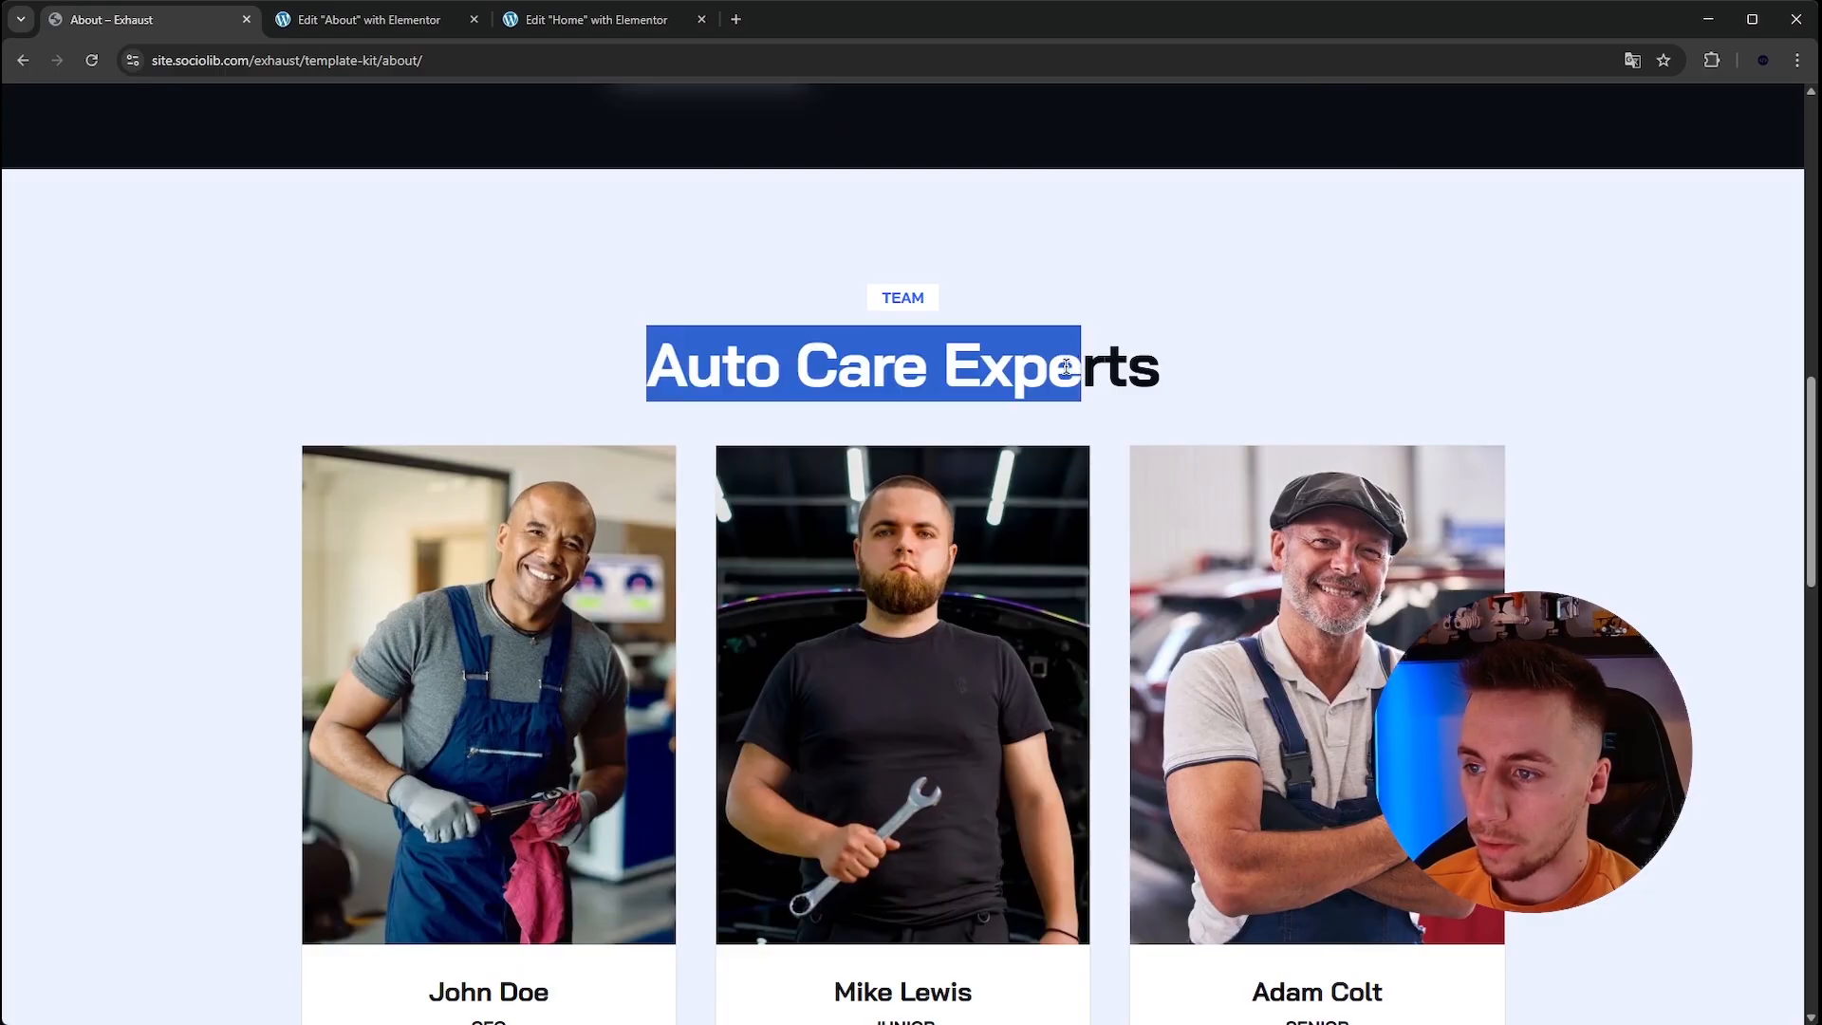
left_click(1066, 367)
scroll(1012, 256, "down", 2)
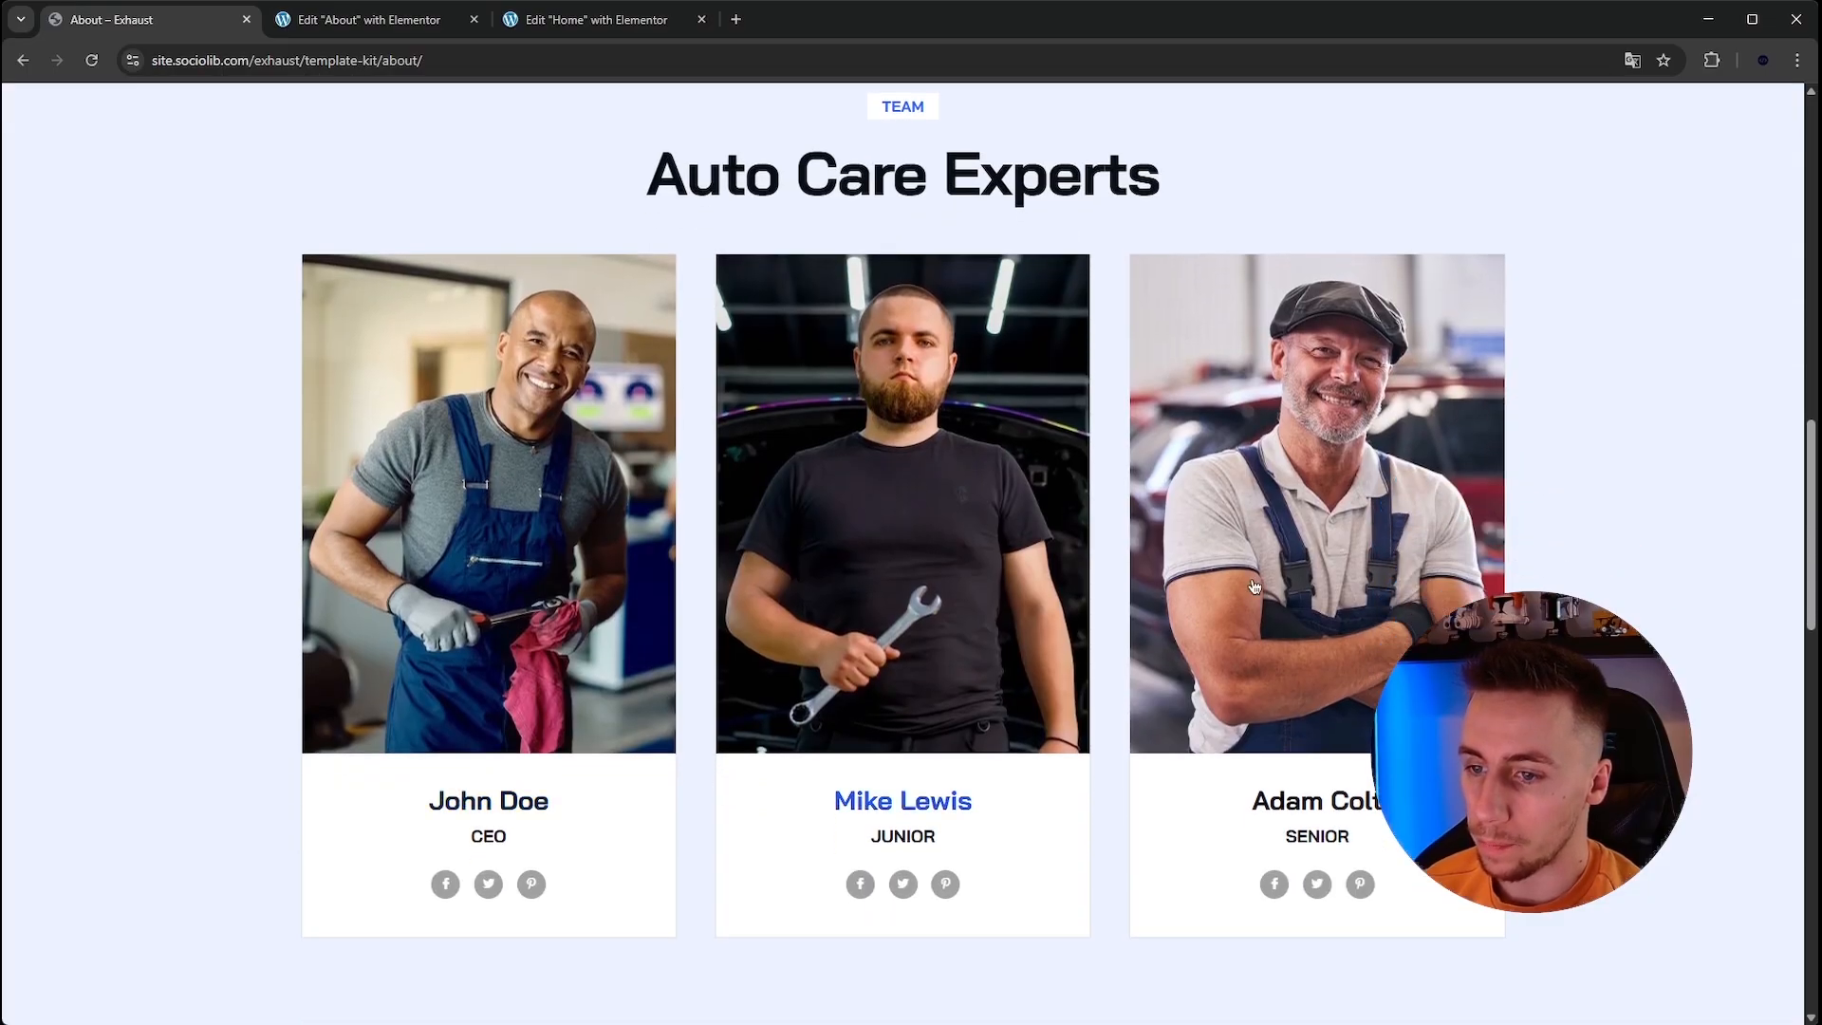
scroll(612, 566, "down", 2)
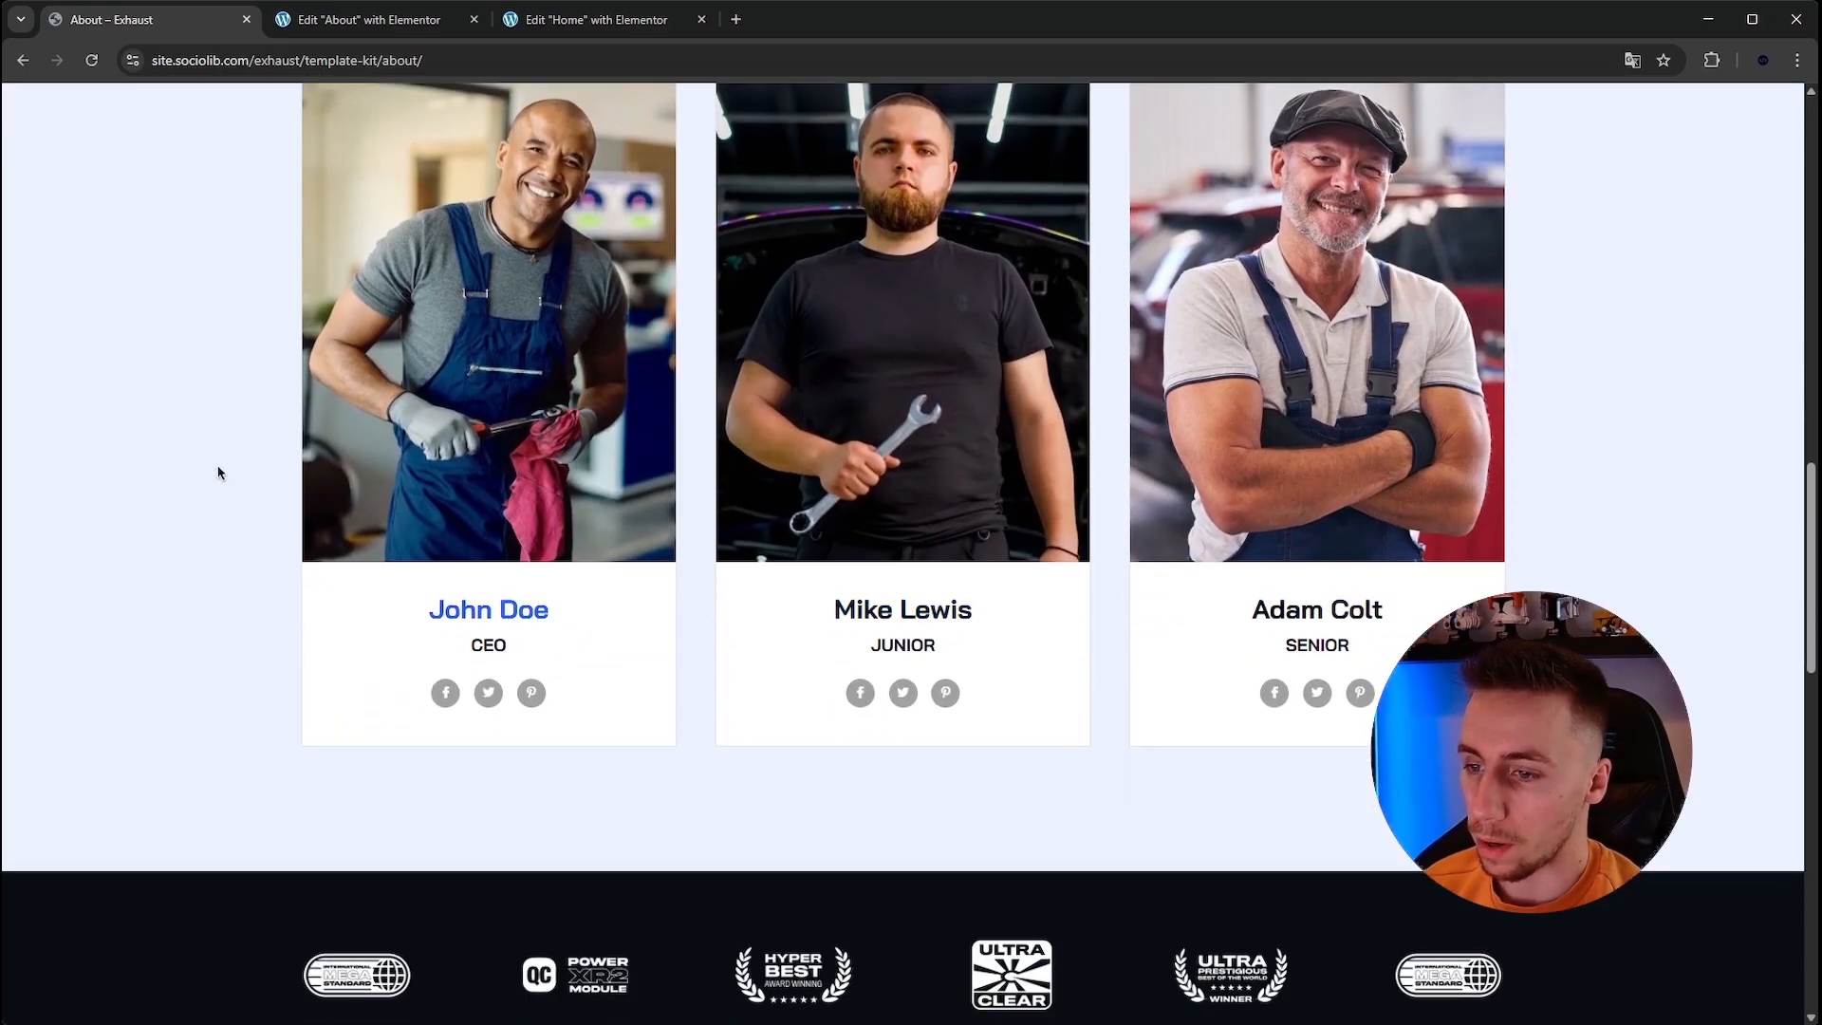
scroll(129, 432, "up", 2)
scroll(129, 433, "up", 1)
scroll(134, 427, "down", 1)
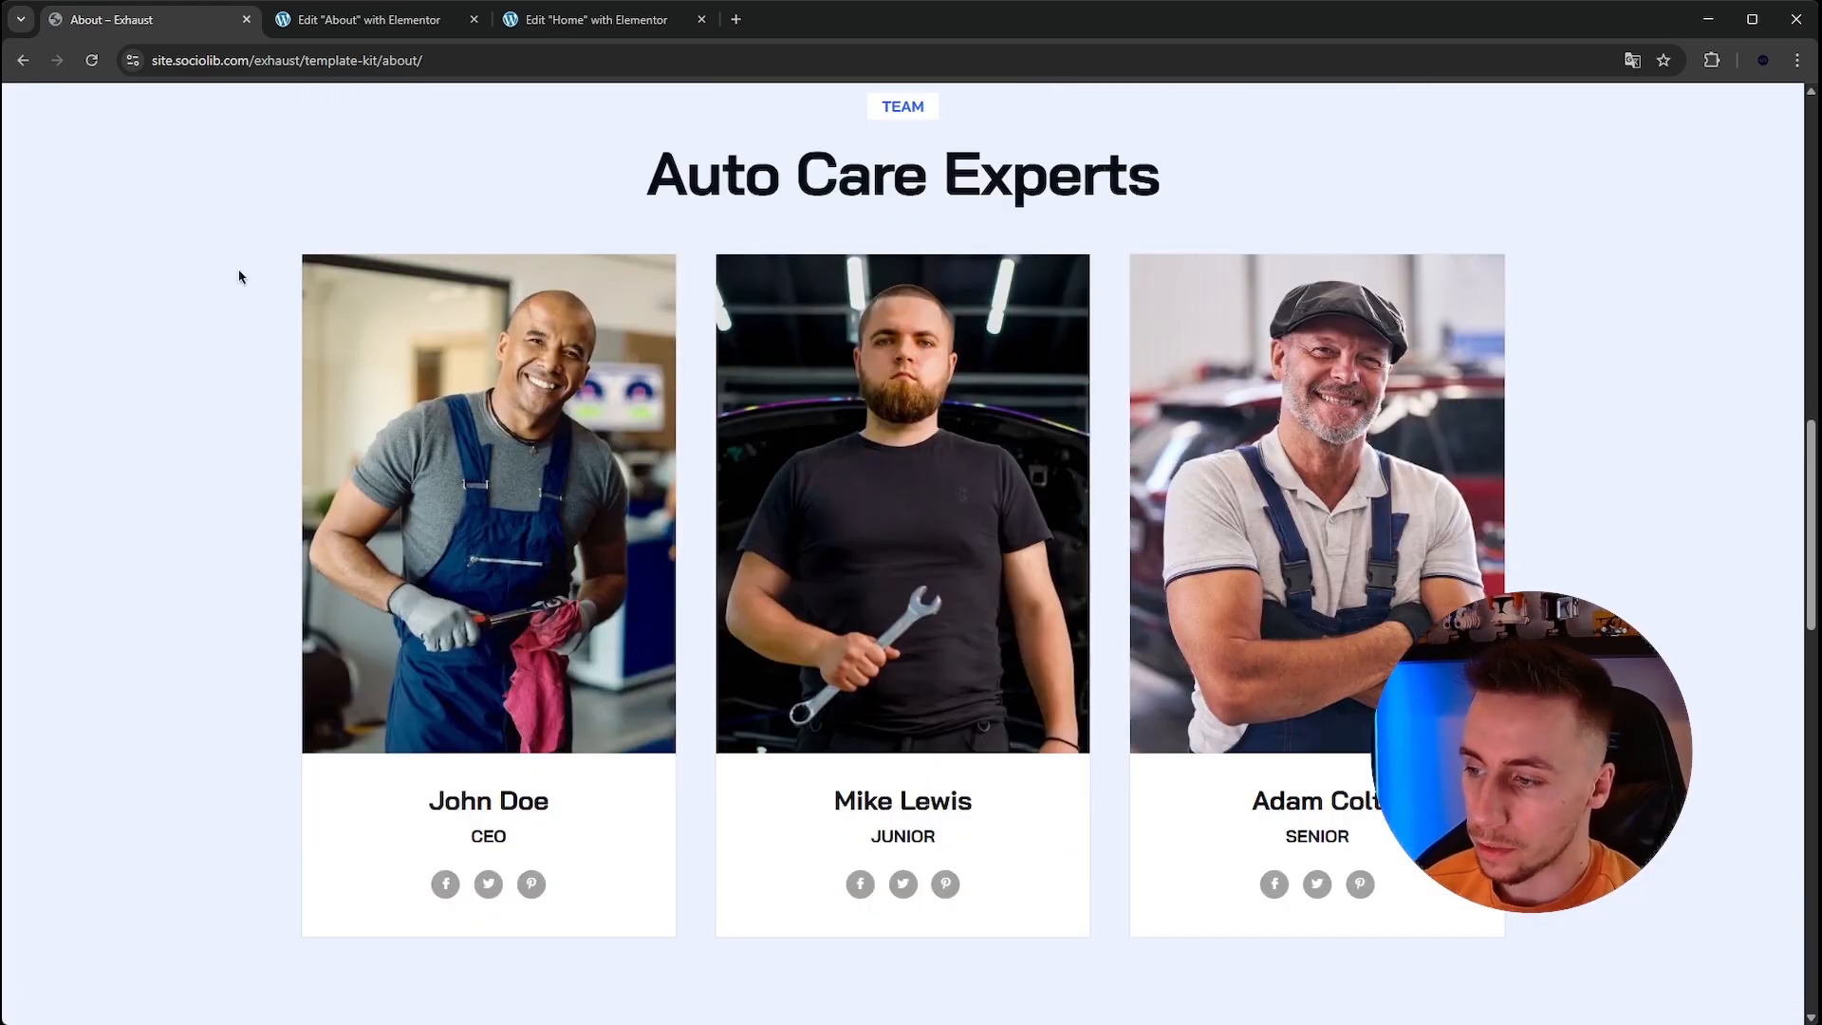
left_click(879, 368)
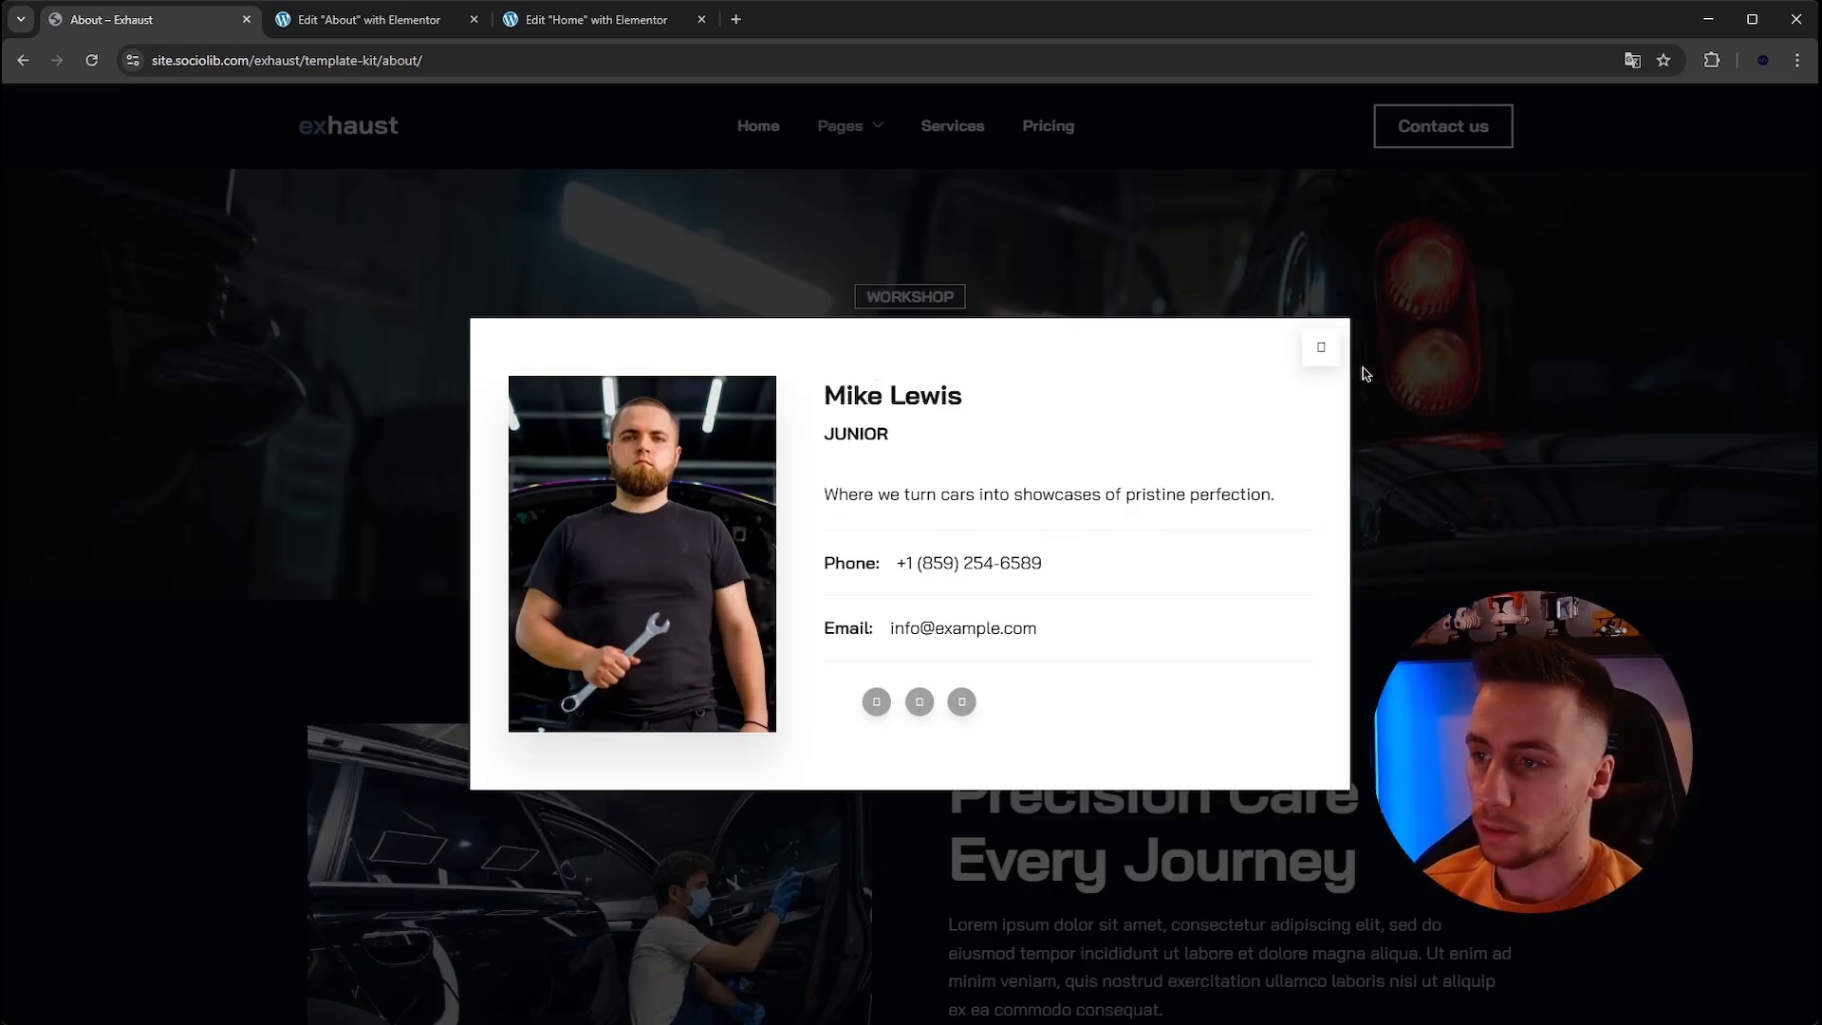
left_click(1319, 347)
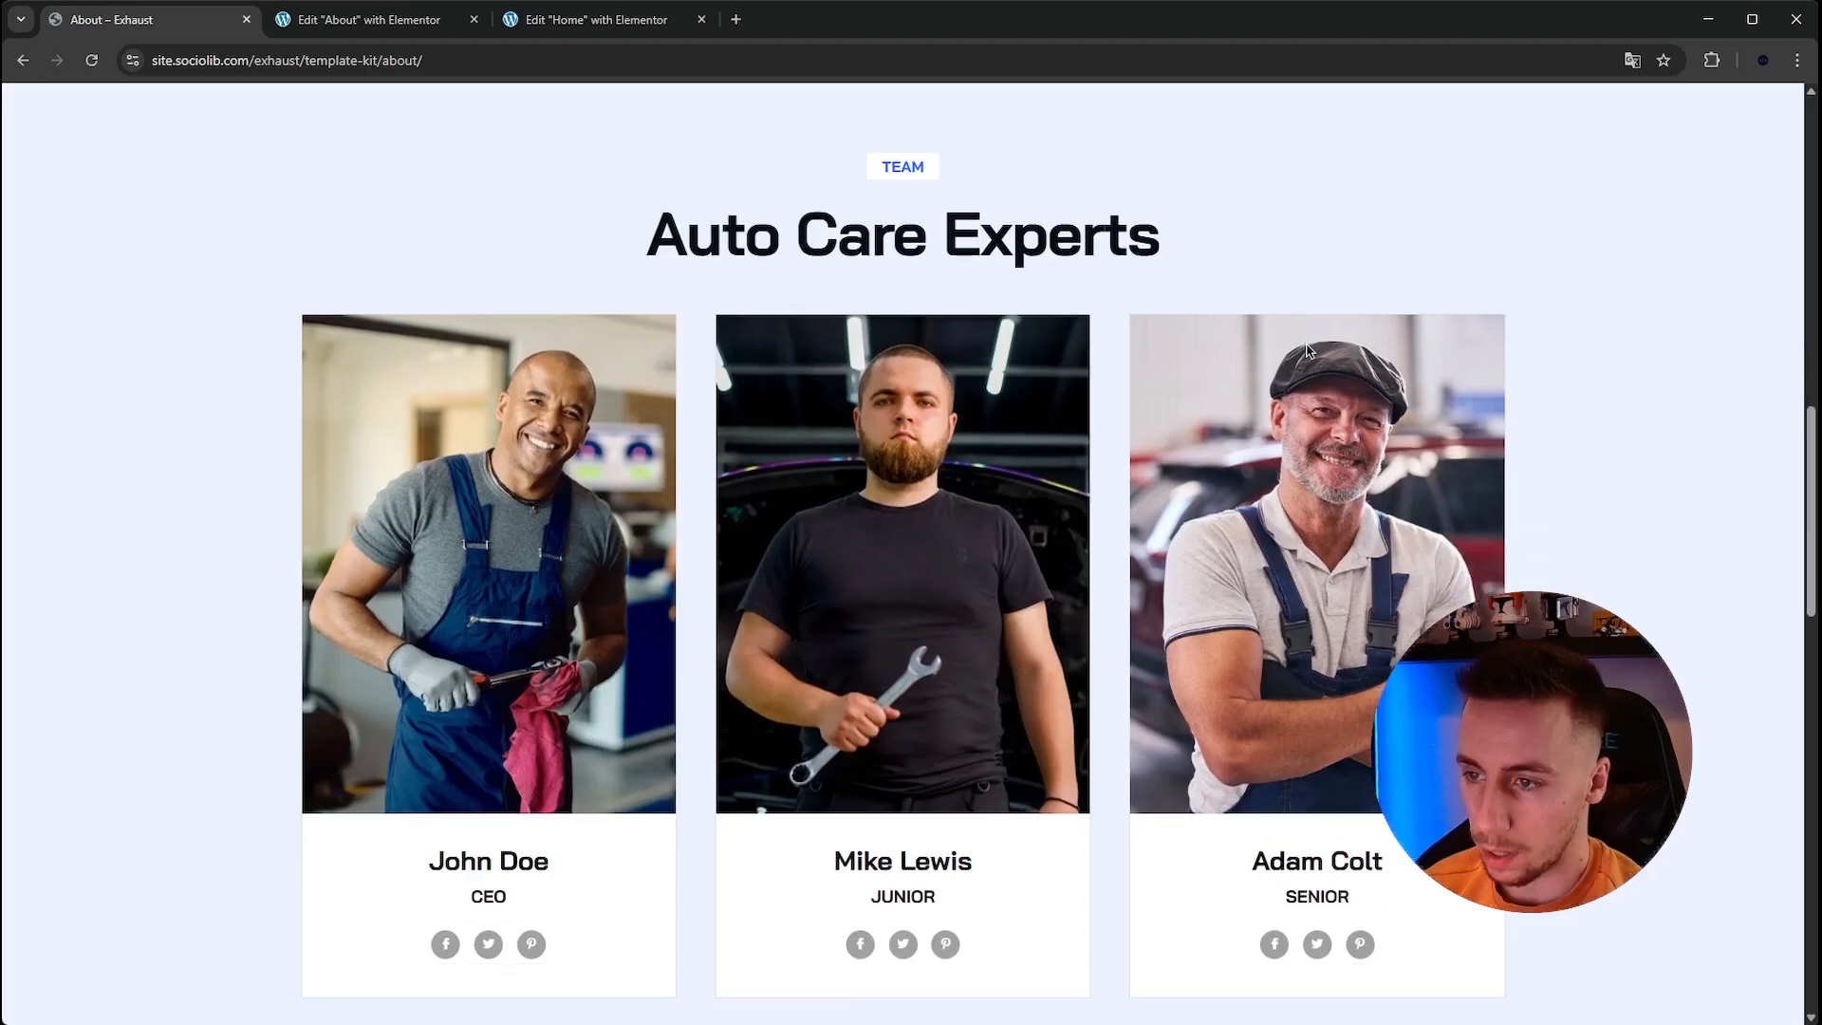
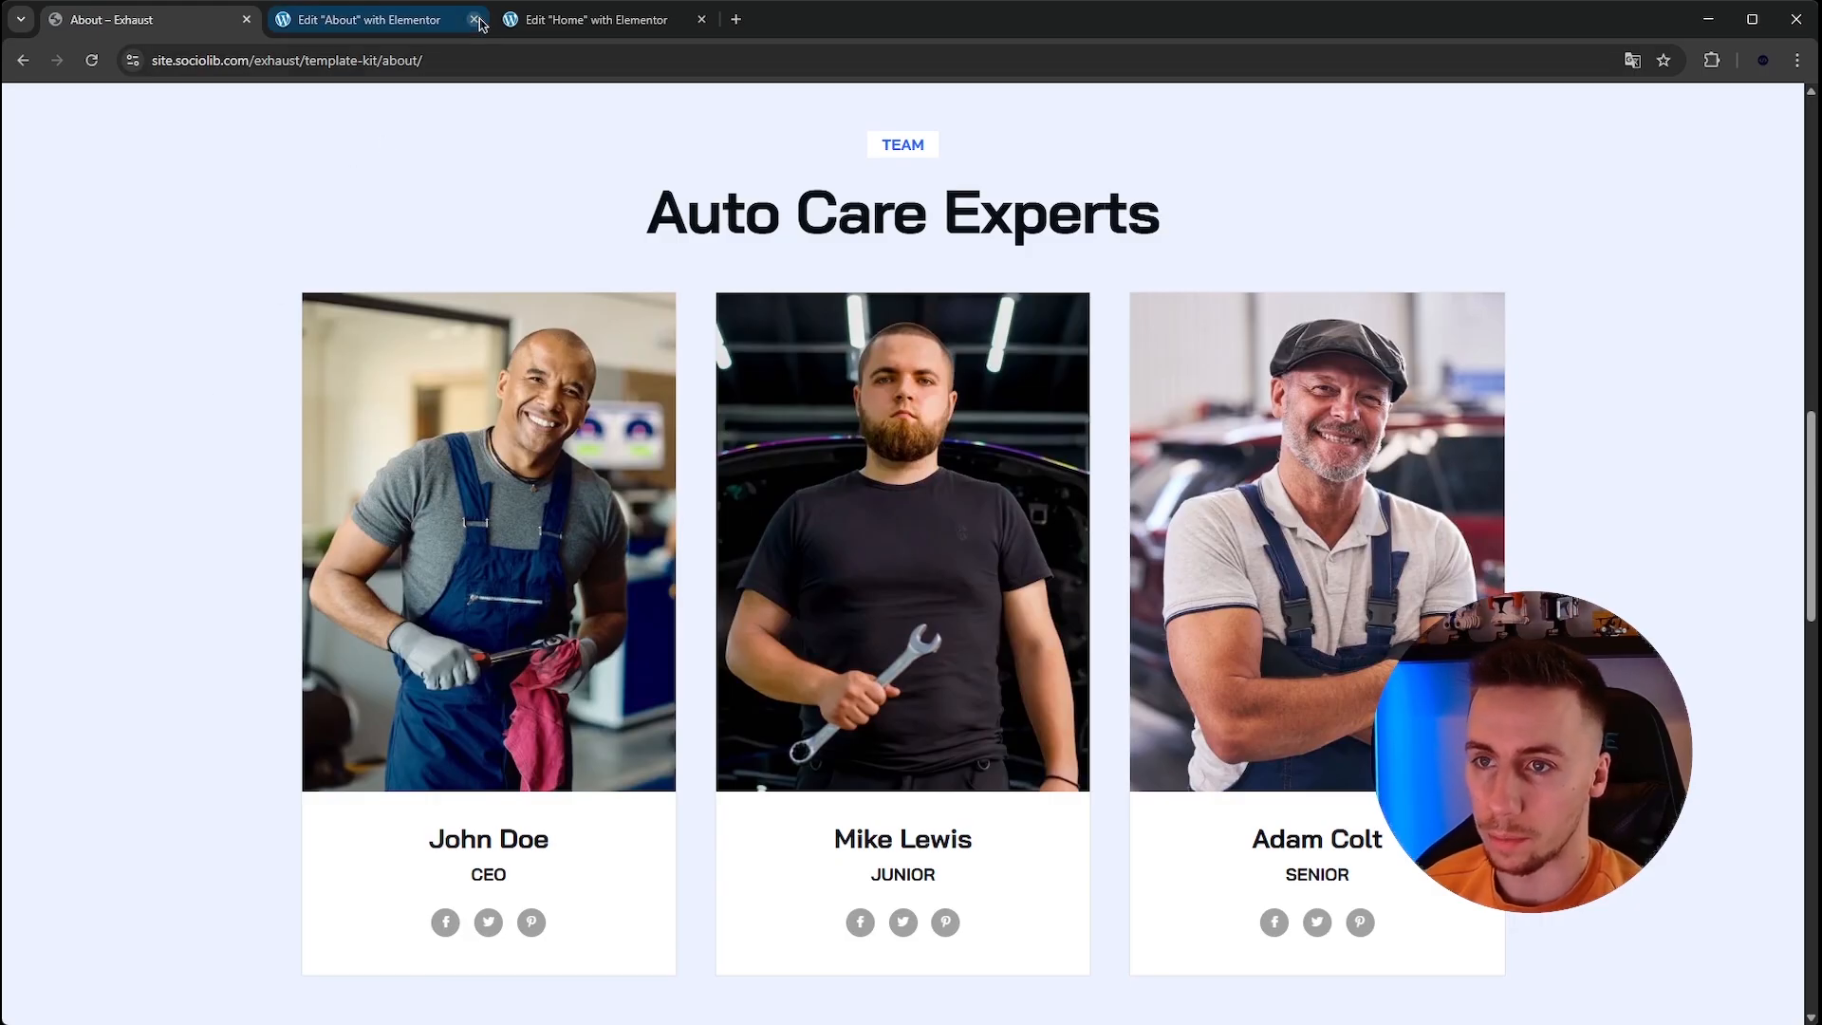
Compare the reference template's team section with the bottom of the About page in the editor.
left_click(377, 20)
scroll(572, 276, "down", 3)
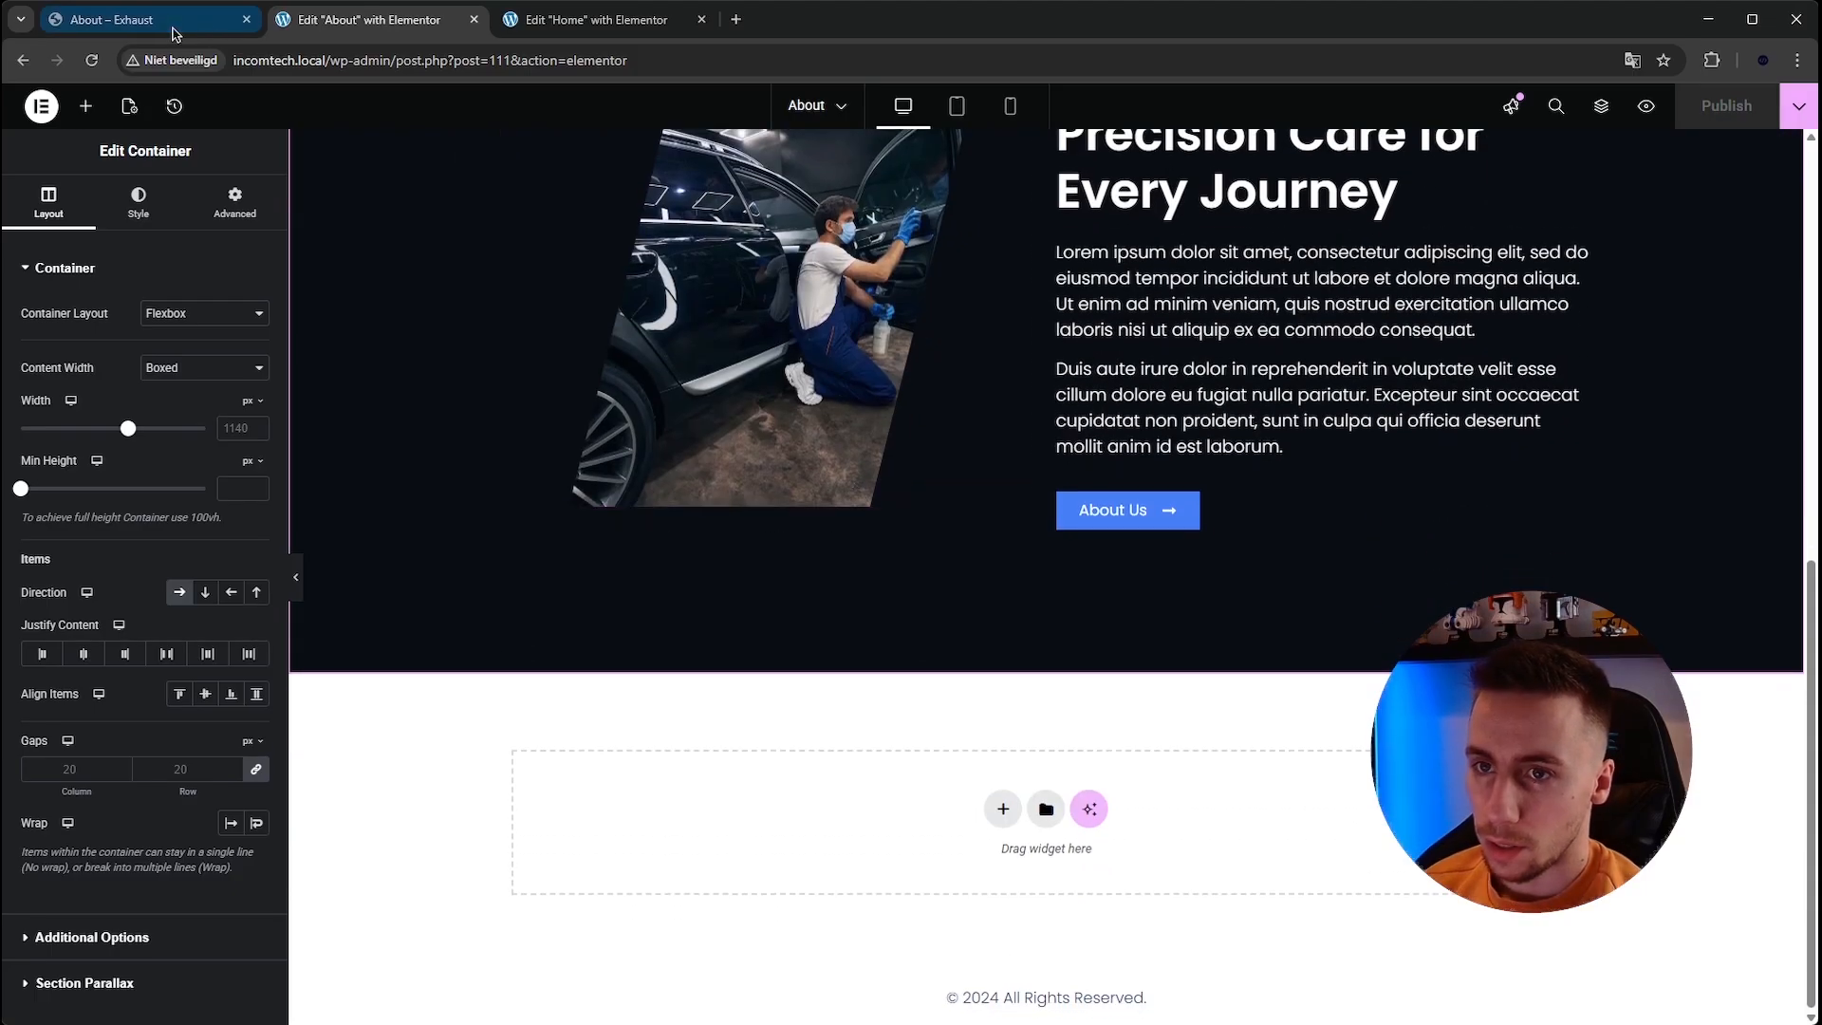
left_click(111, 20)
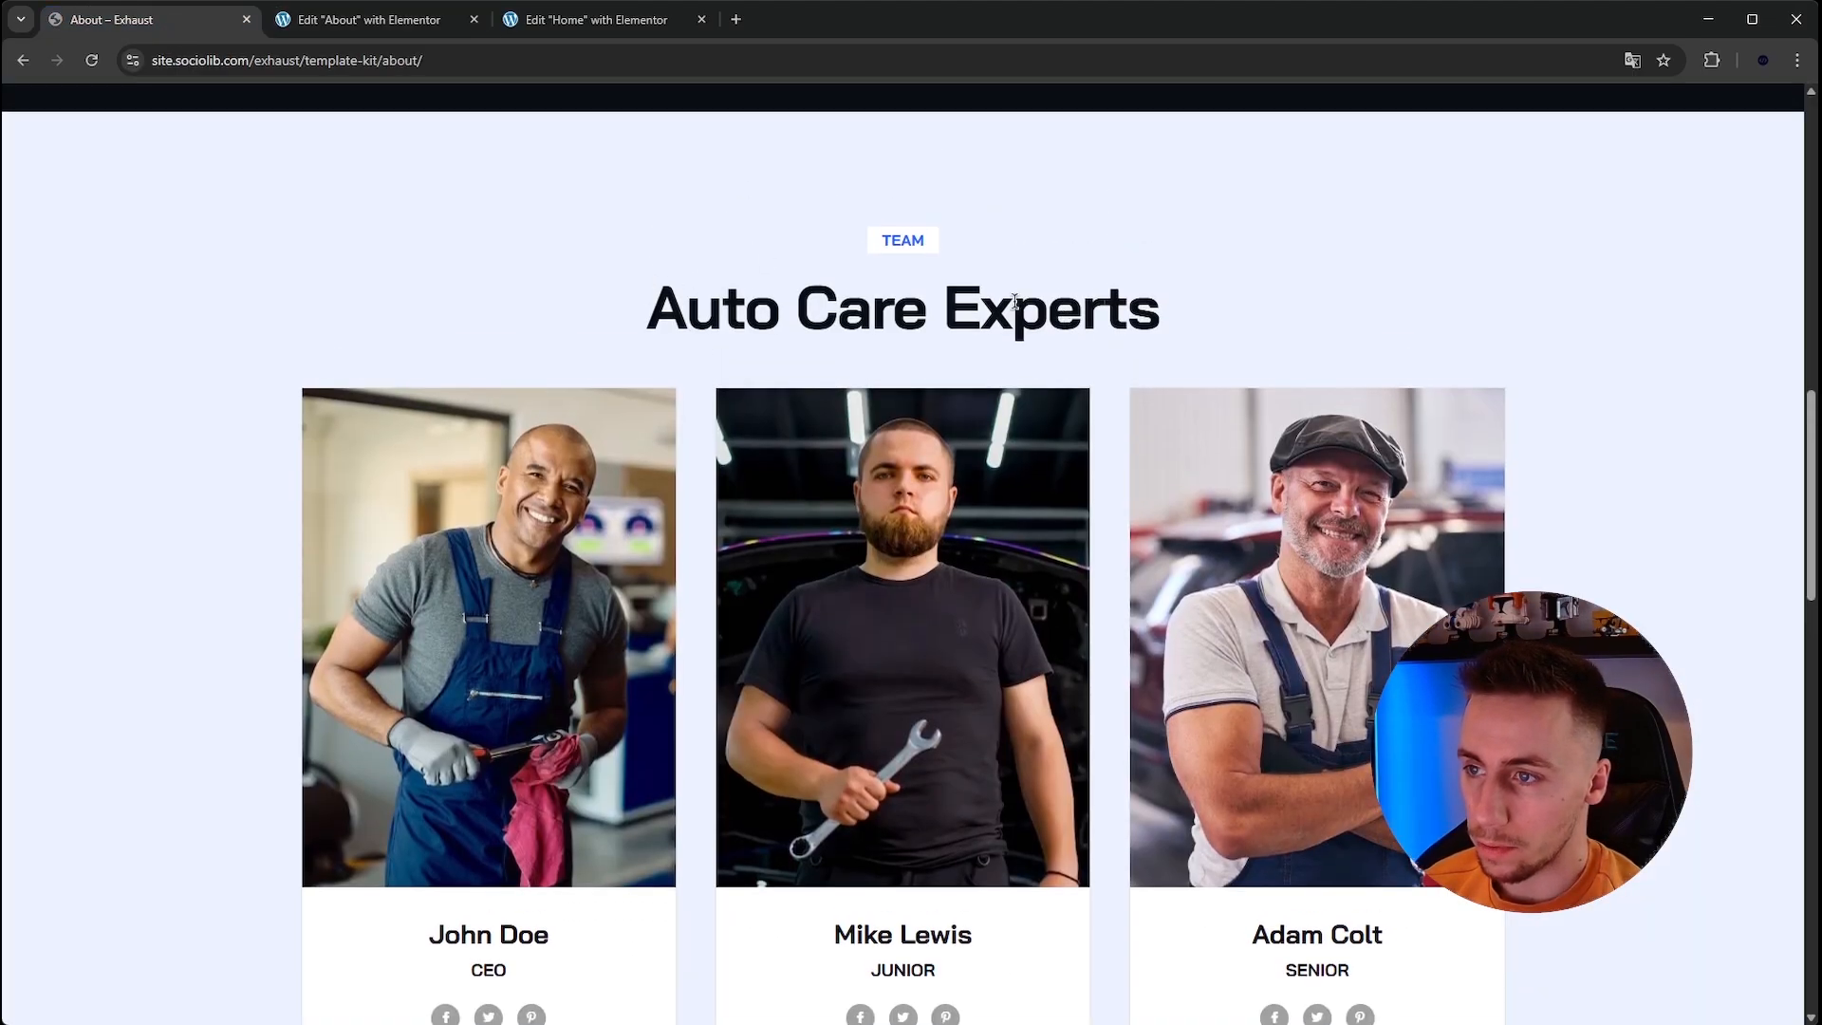
left_click_drag(864, 259, 1147, 304)
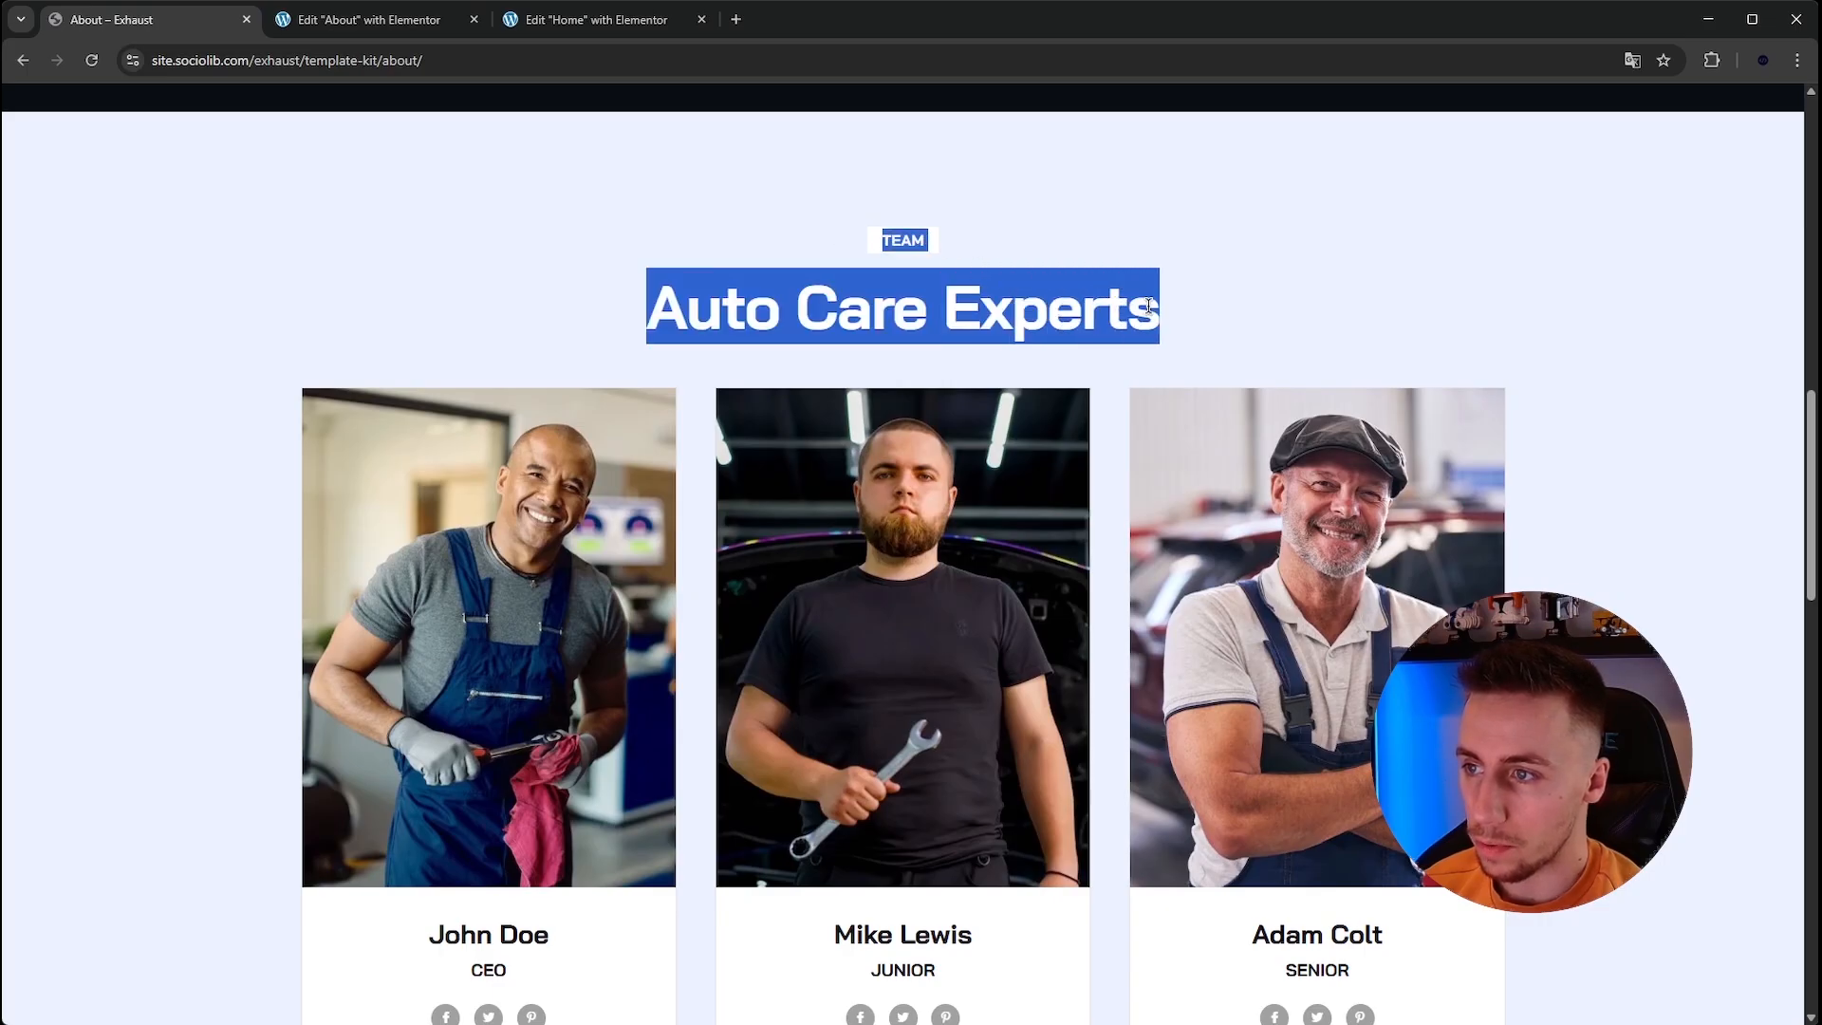
left_click(1086, 327)
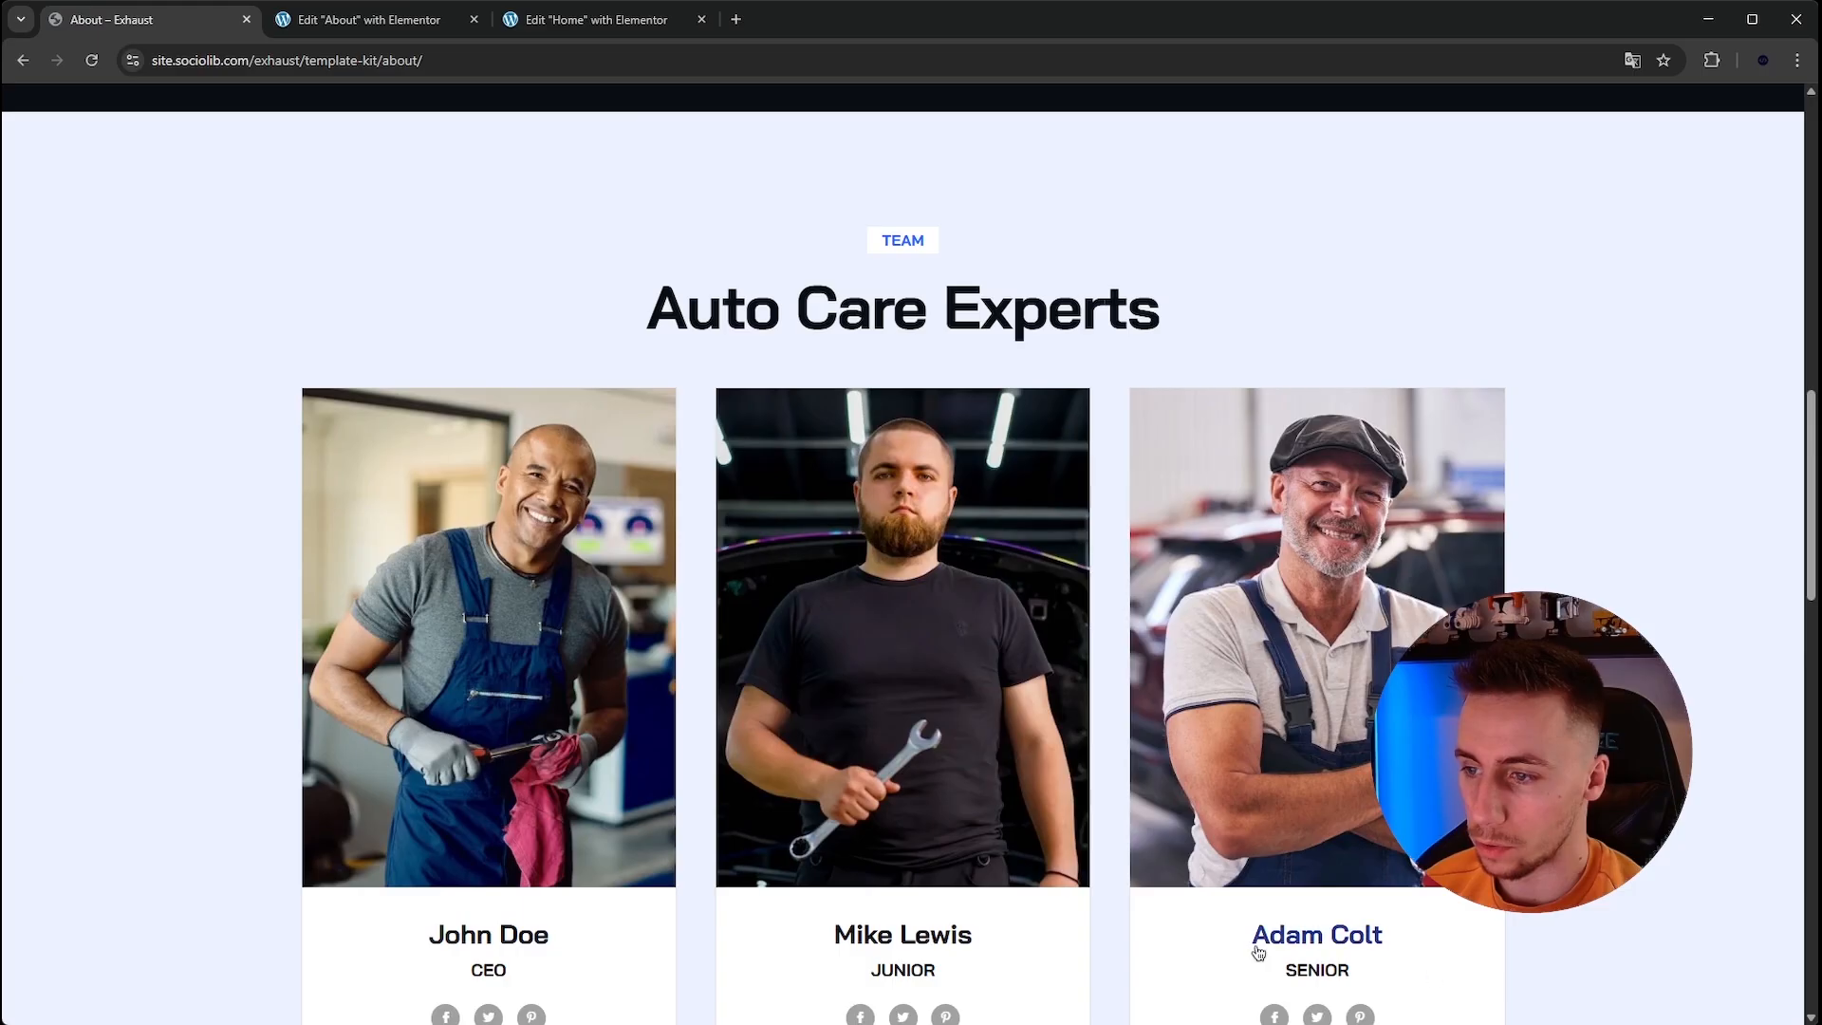
left_click(549, 22)
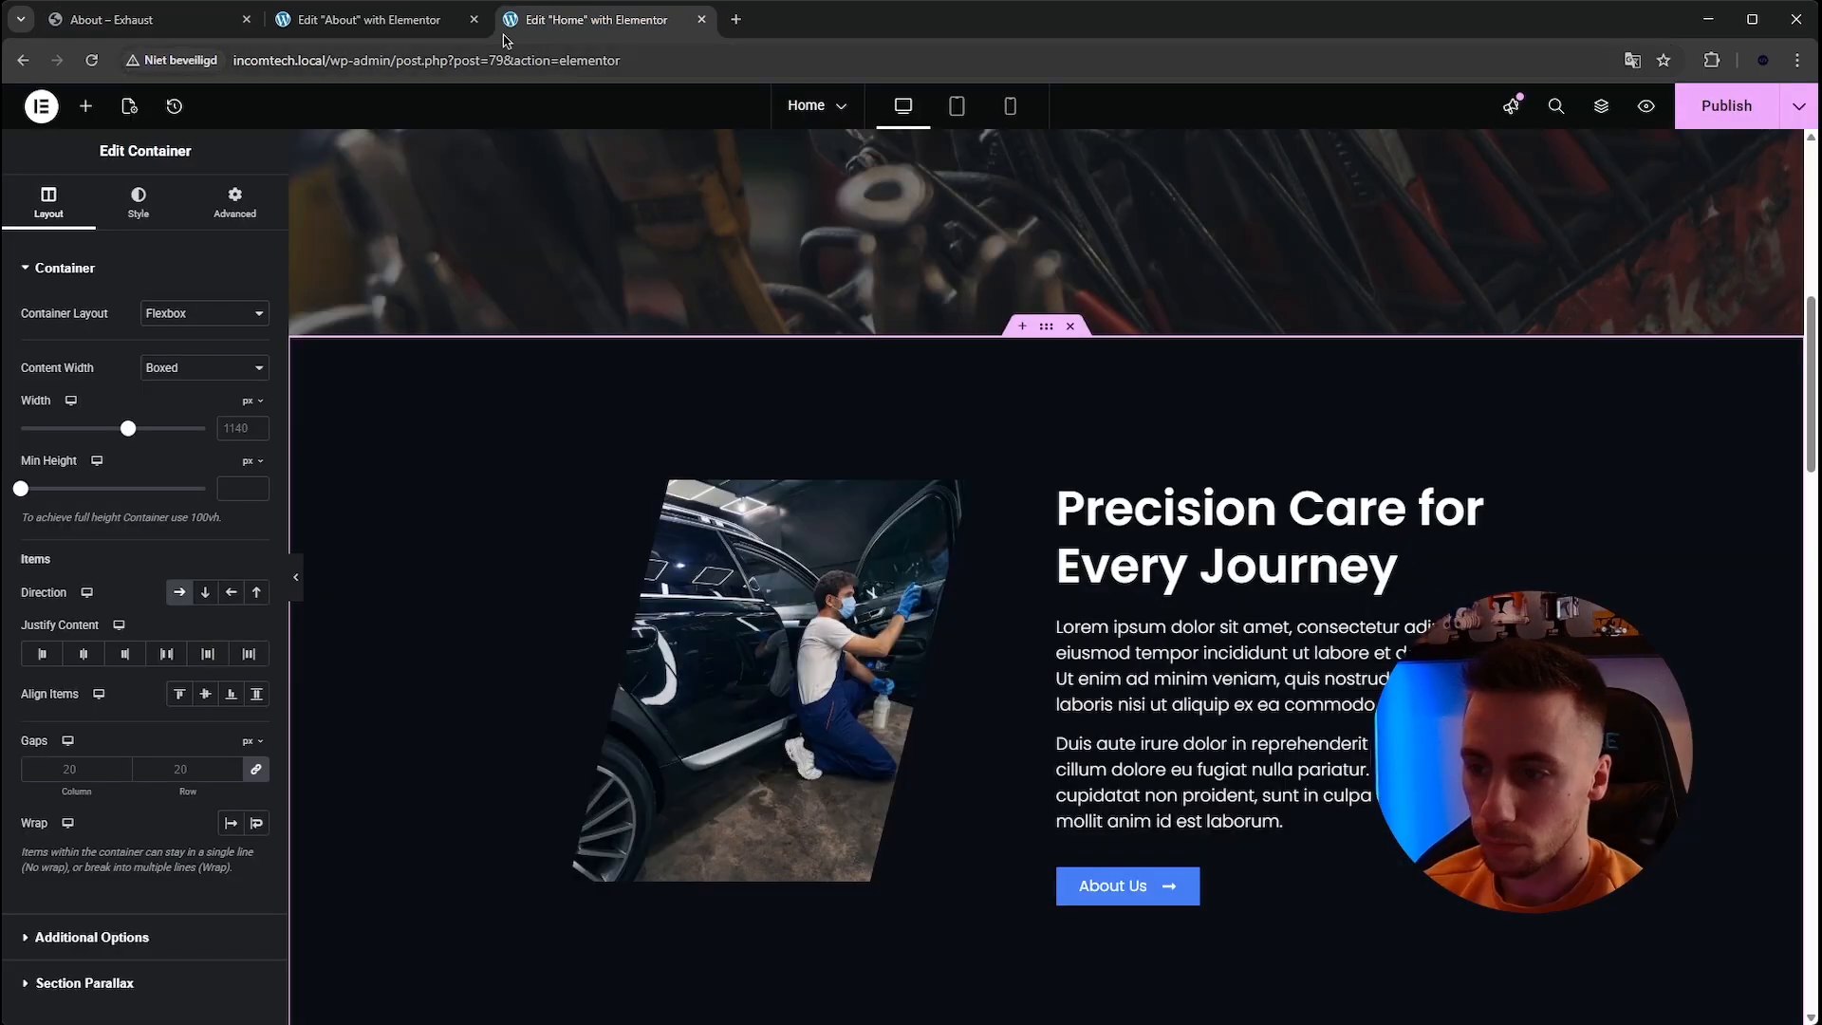
left_click(417, 20)
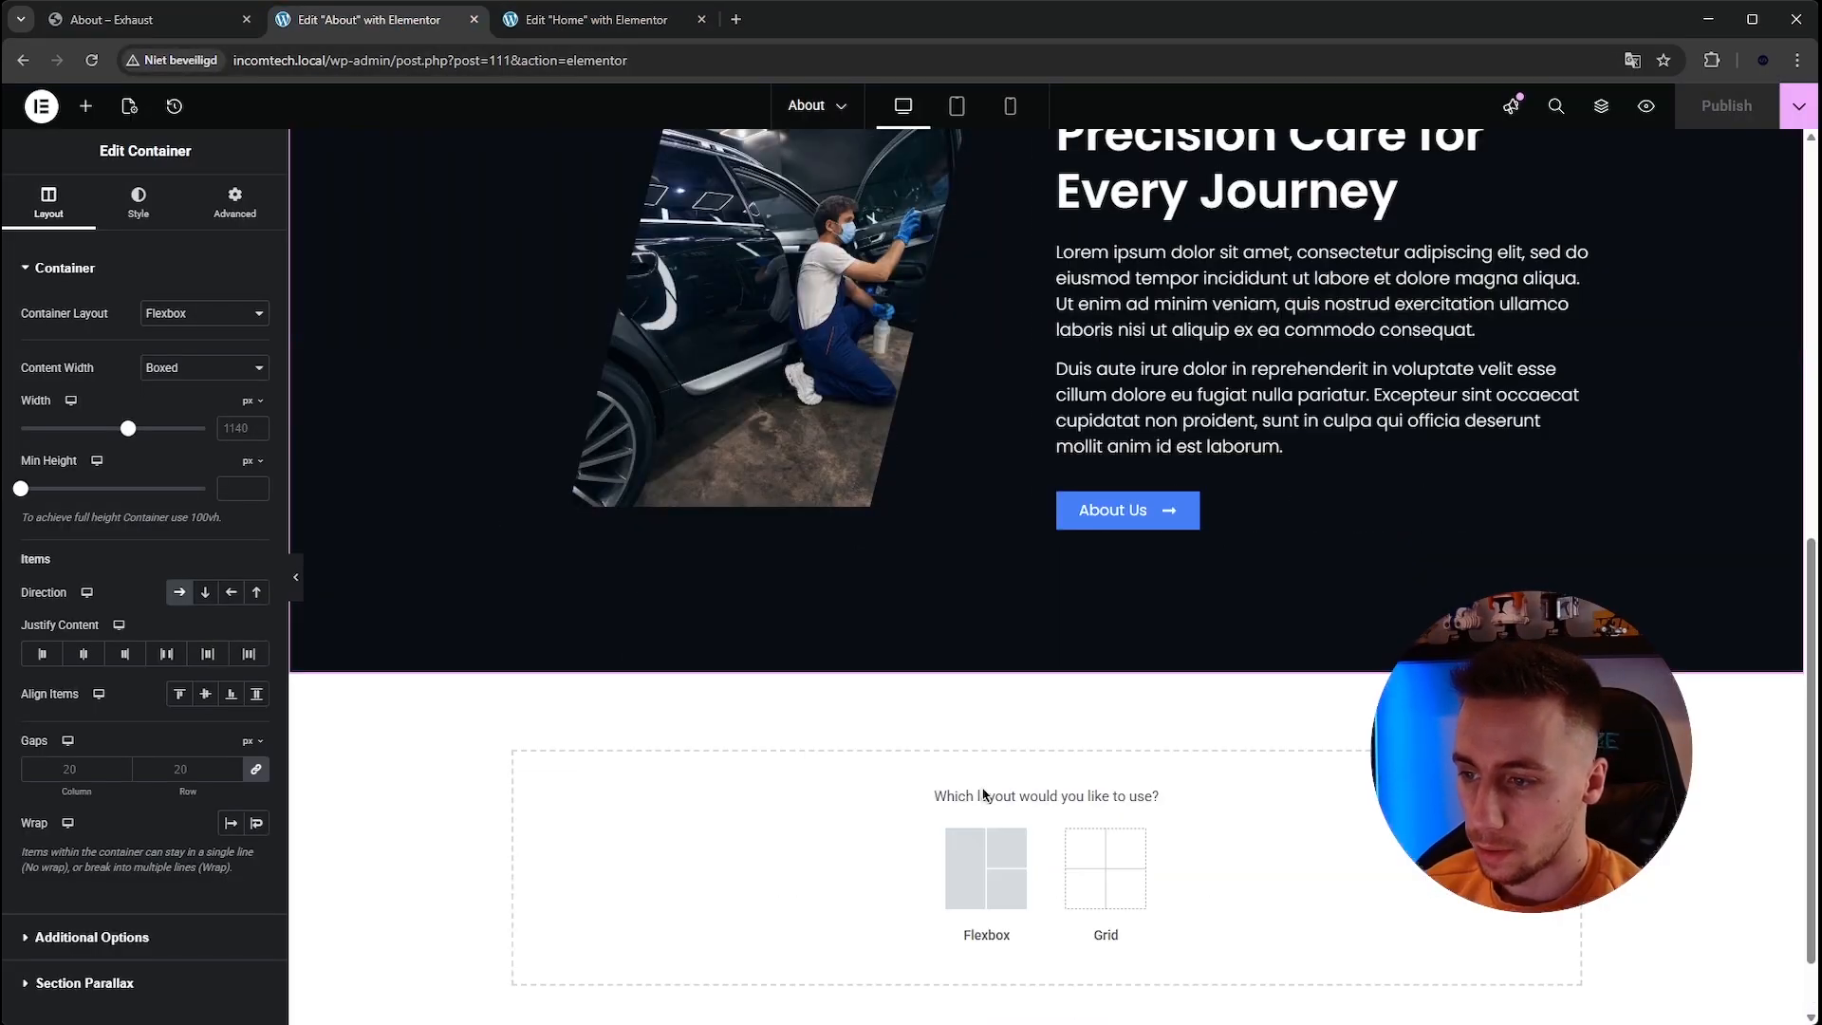
Add a new flexbox container with a single inner container below the about section.
left_click(966, 862)
scroll(844, 849, "down", 1)
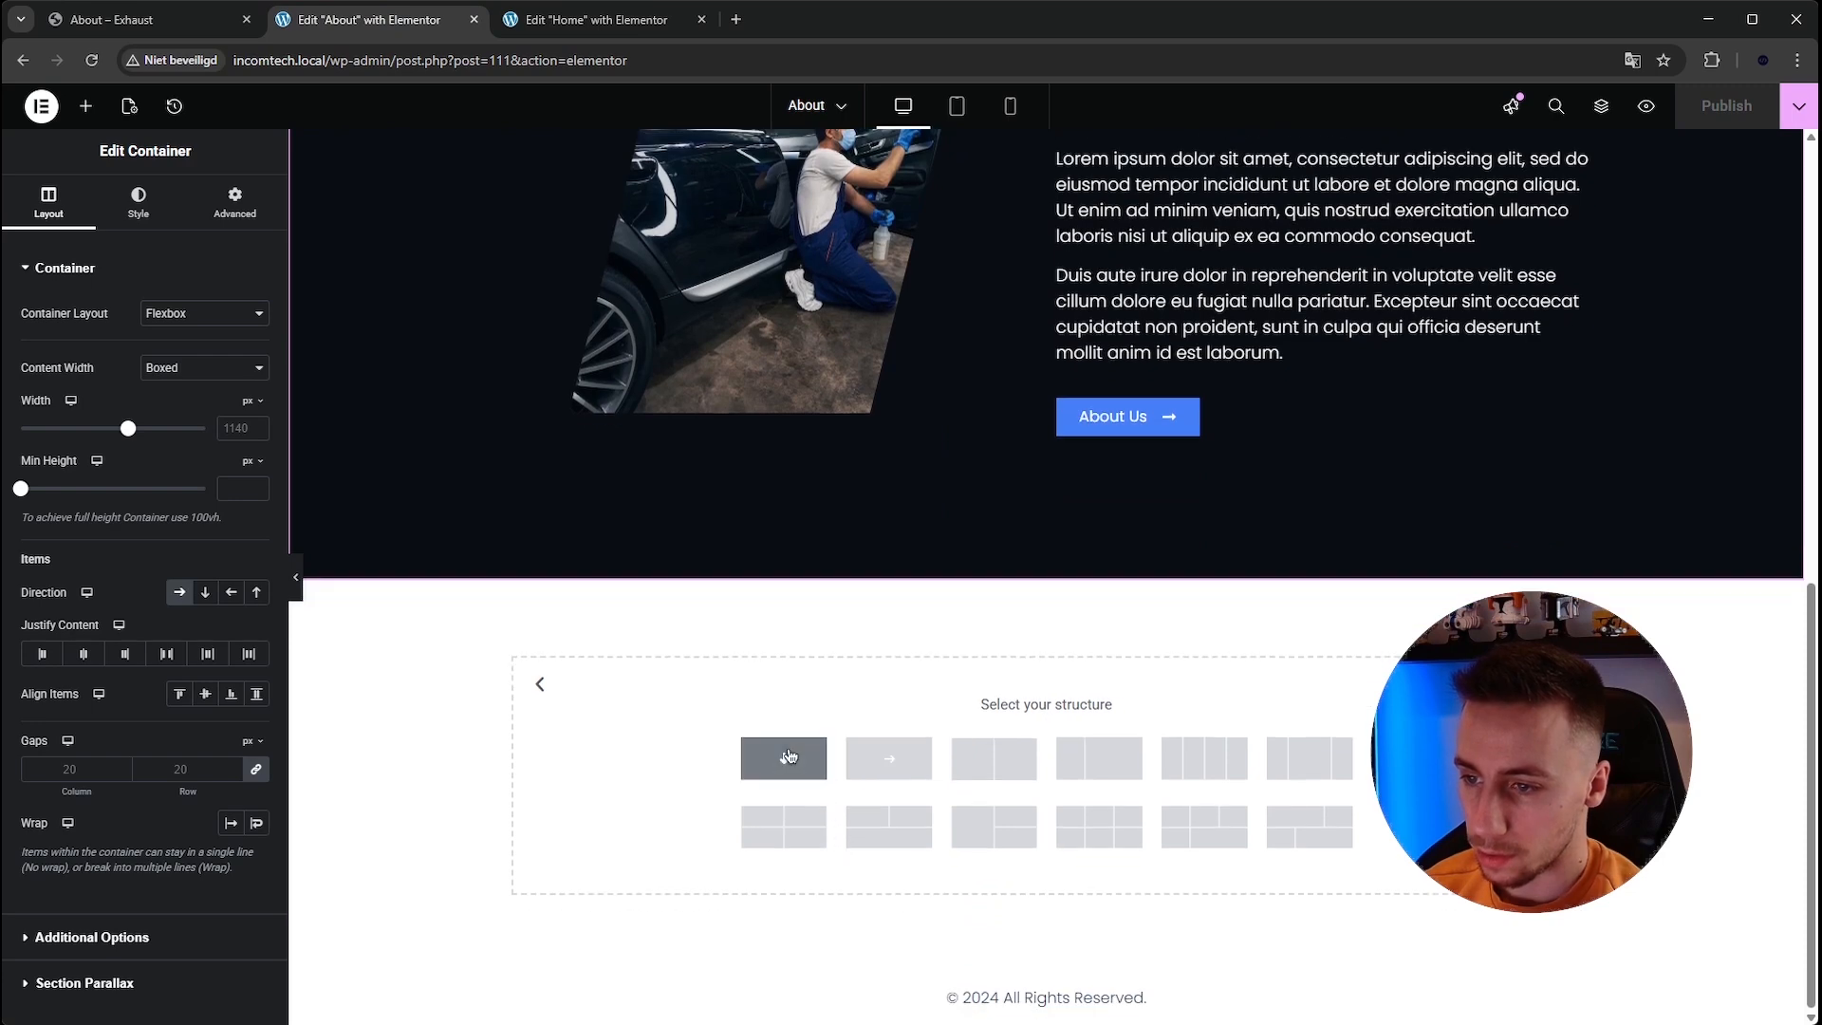
left_click(886, 760)
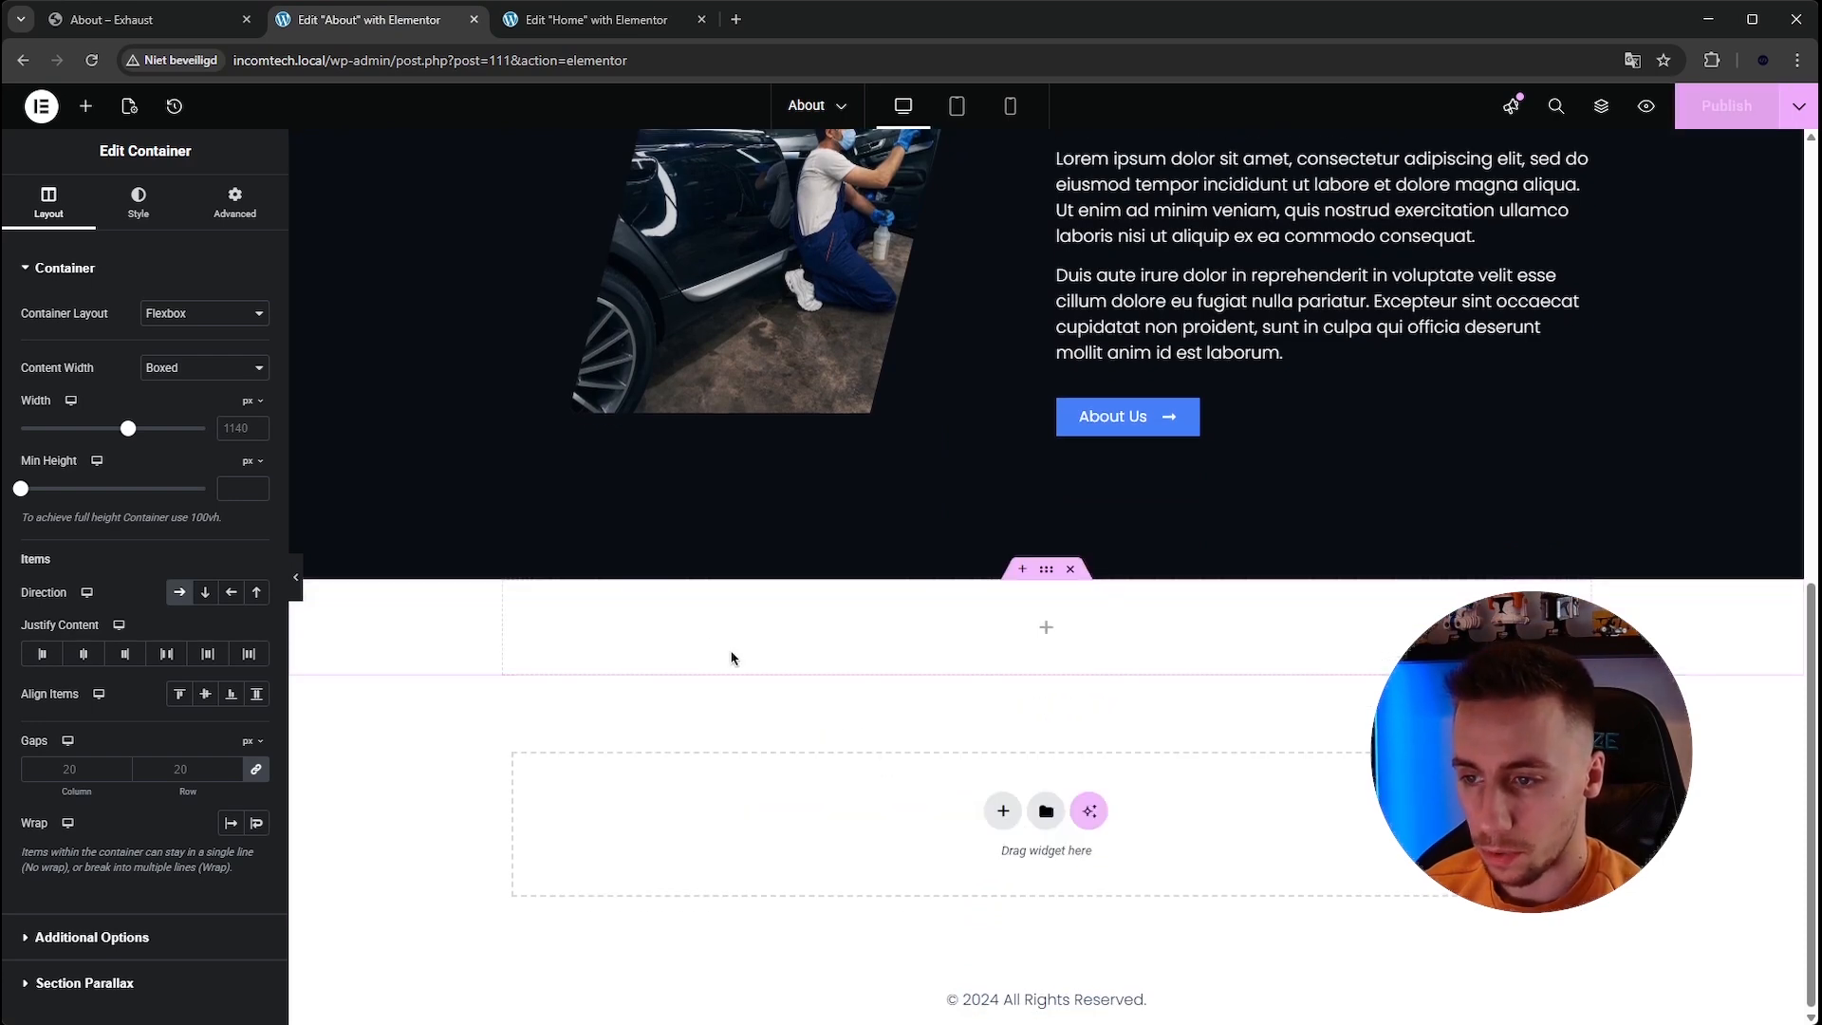
left_click(1046, 631)
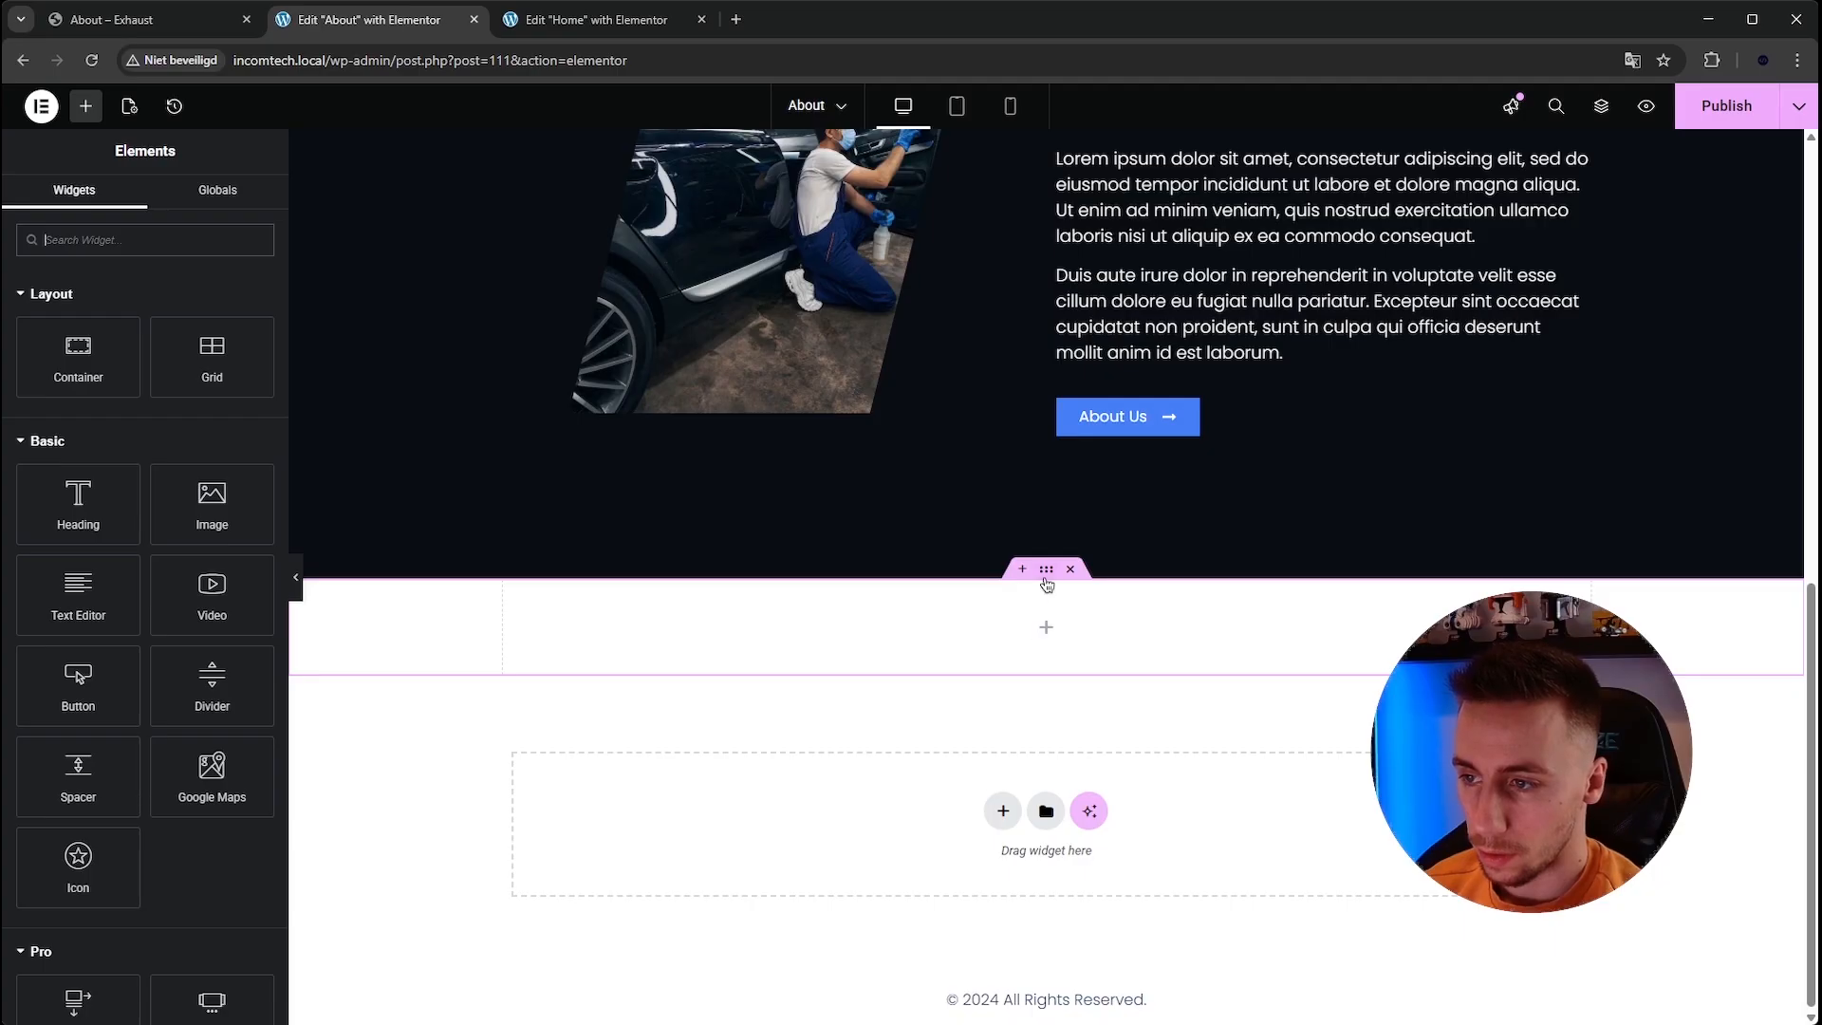
left_click(1048, 585)
left_click(205, 592)
left_click(1047, 631)
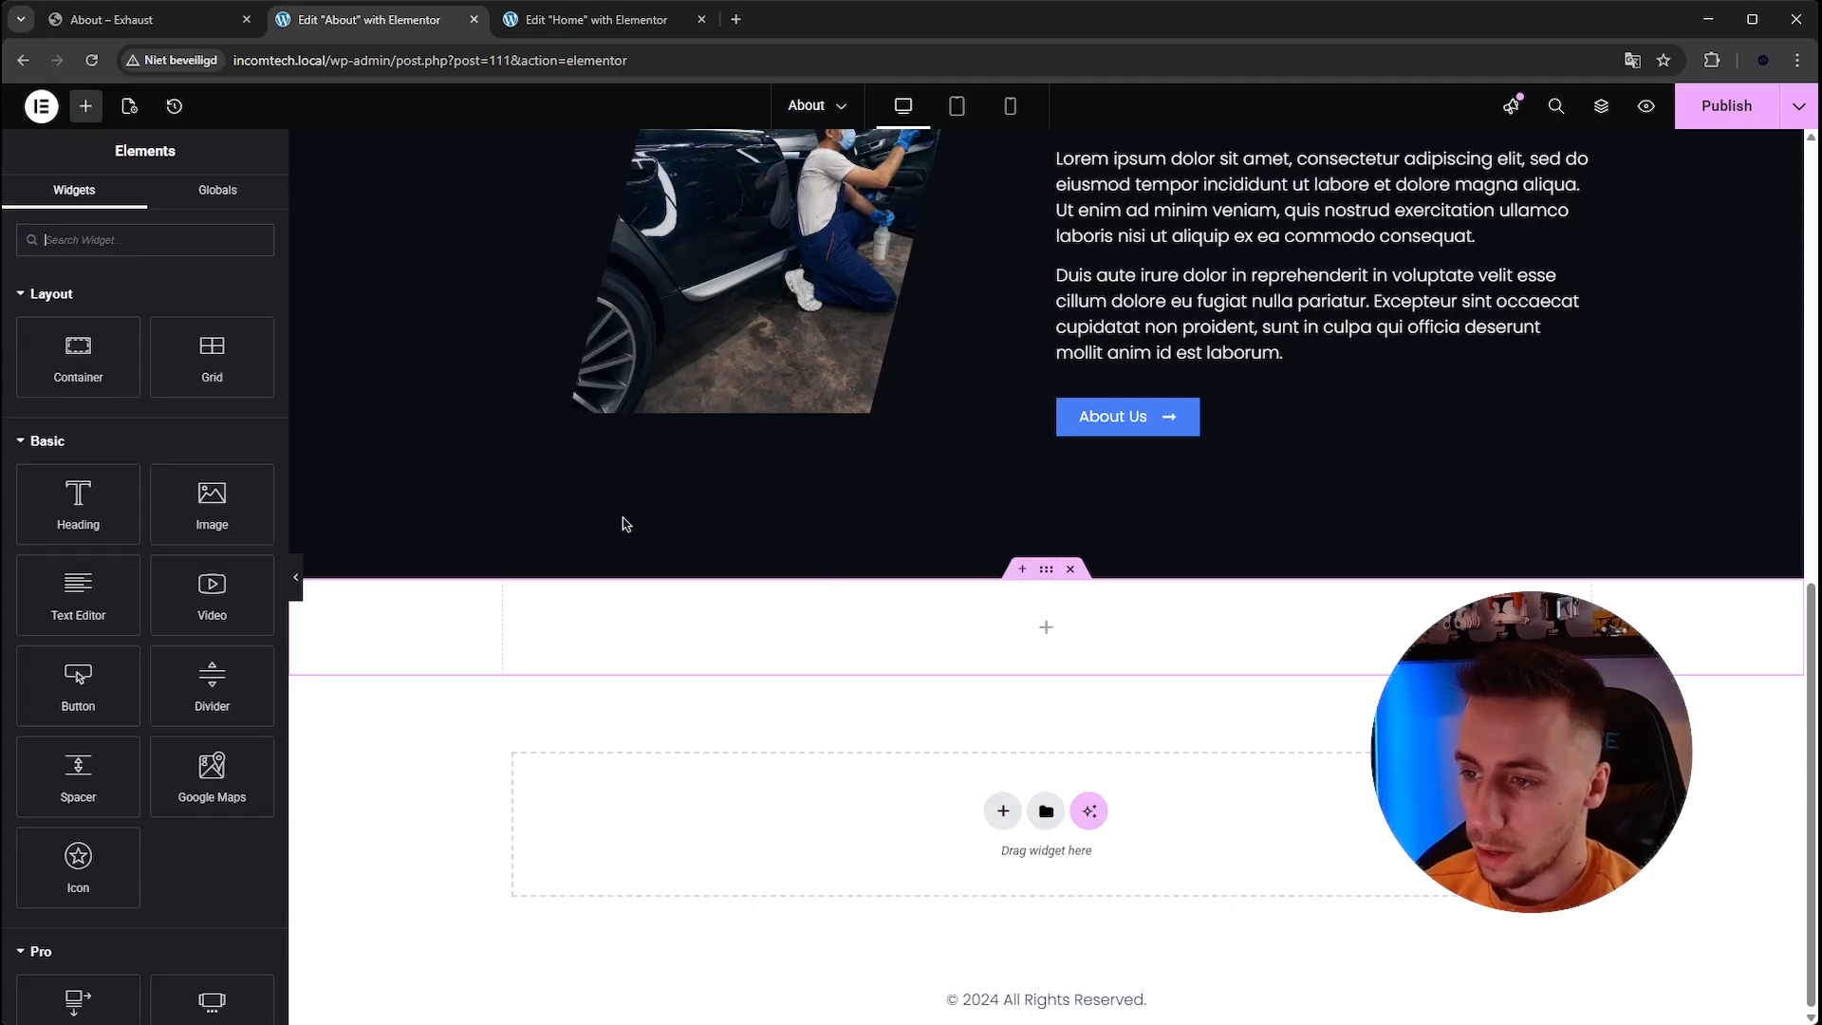
left_click_drag(1090, 632, 1045, 628)
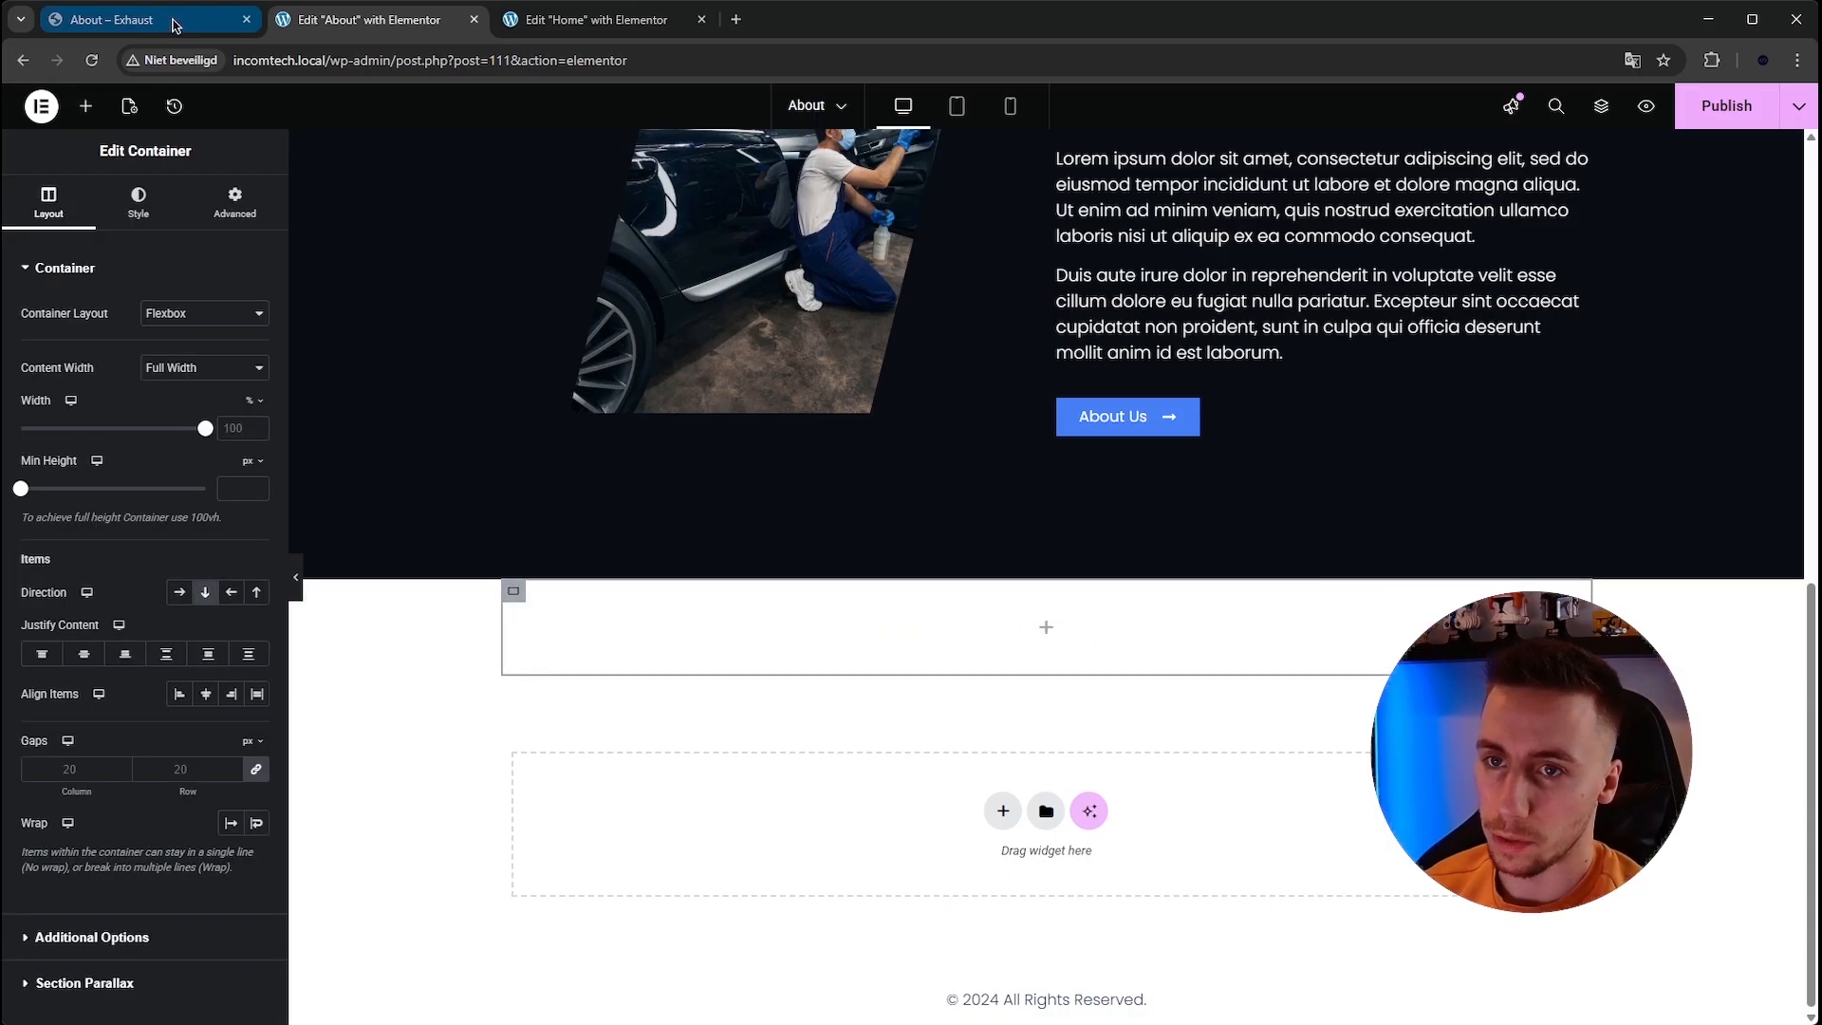
Duplicate the inner container and set the copy's direction to row.
left_click(112, 19)
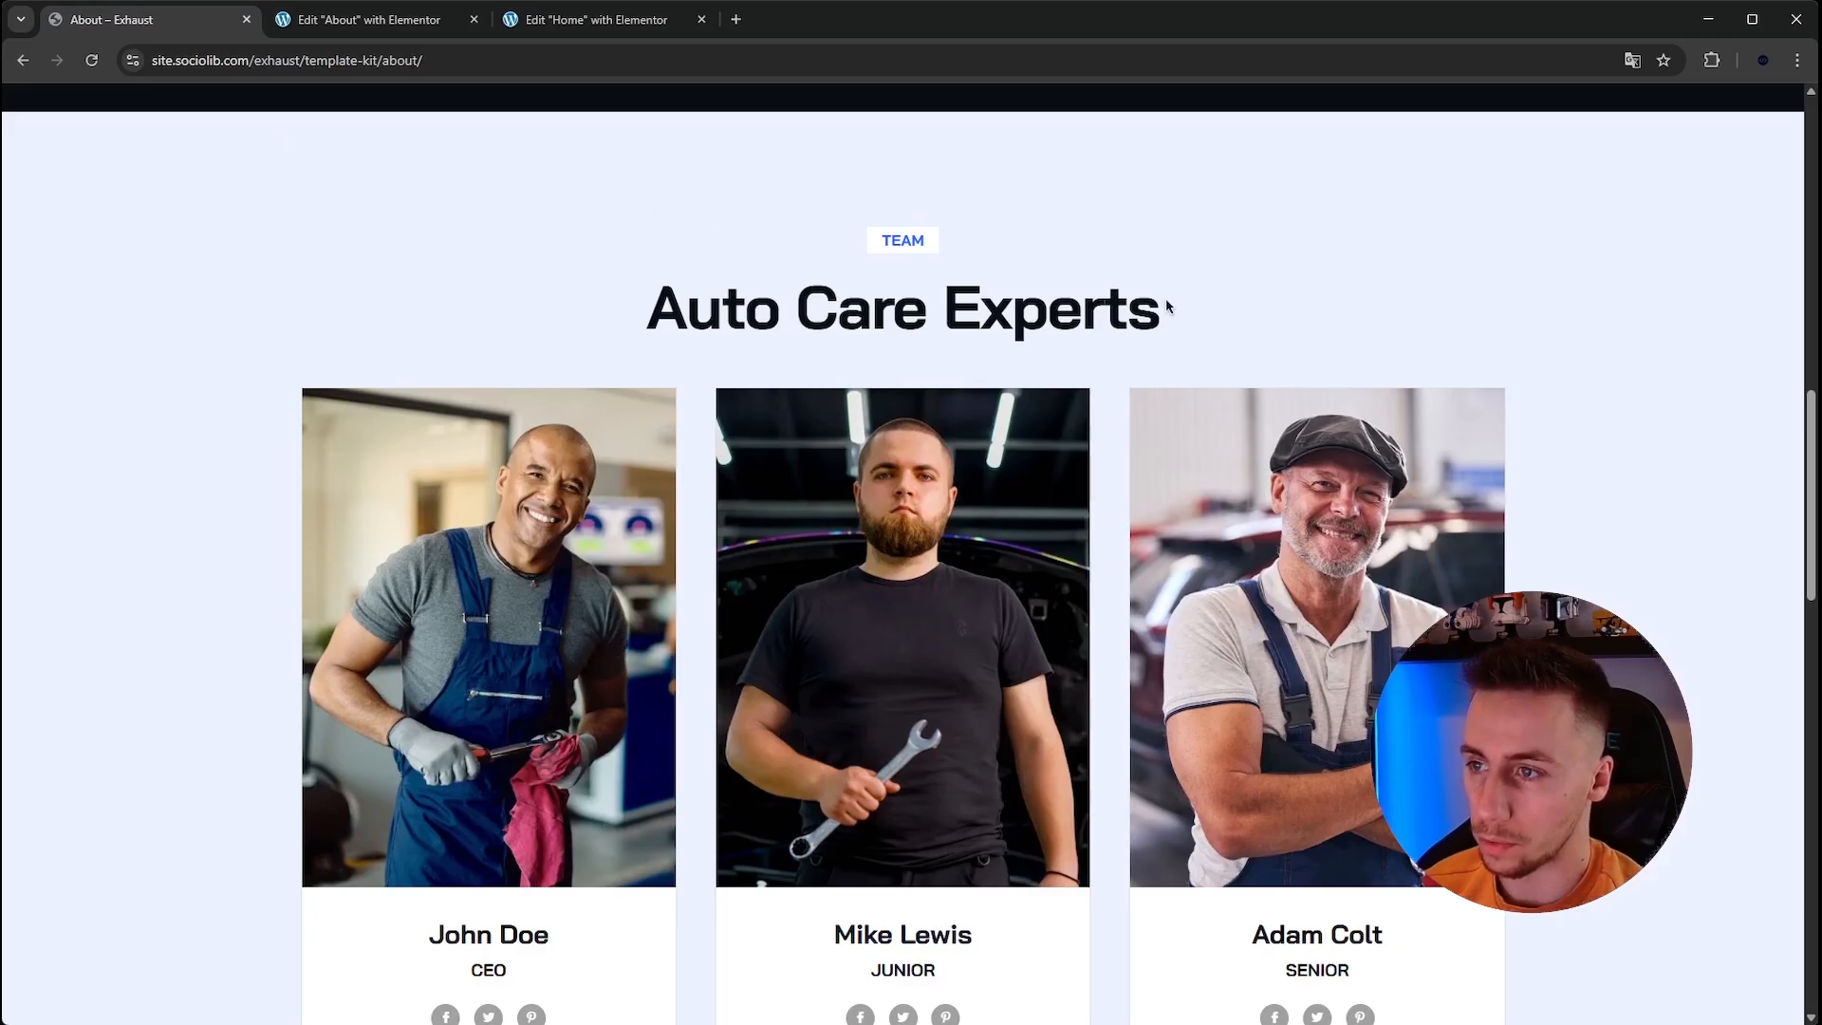
left_click(394, 20)
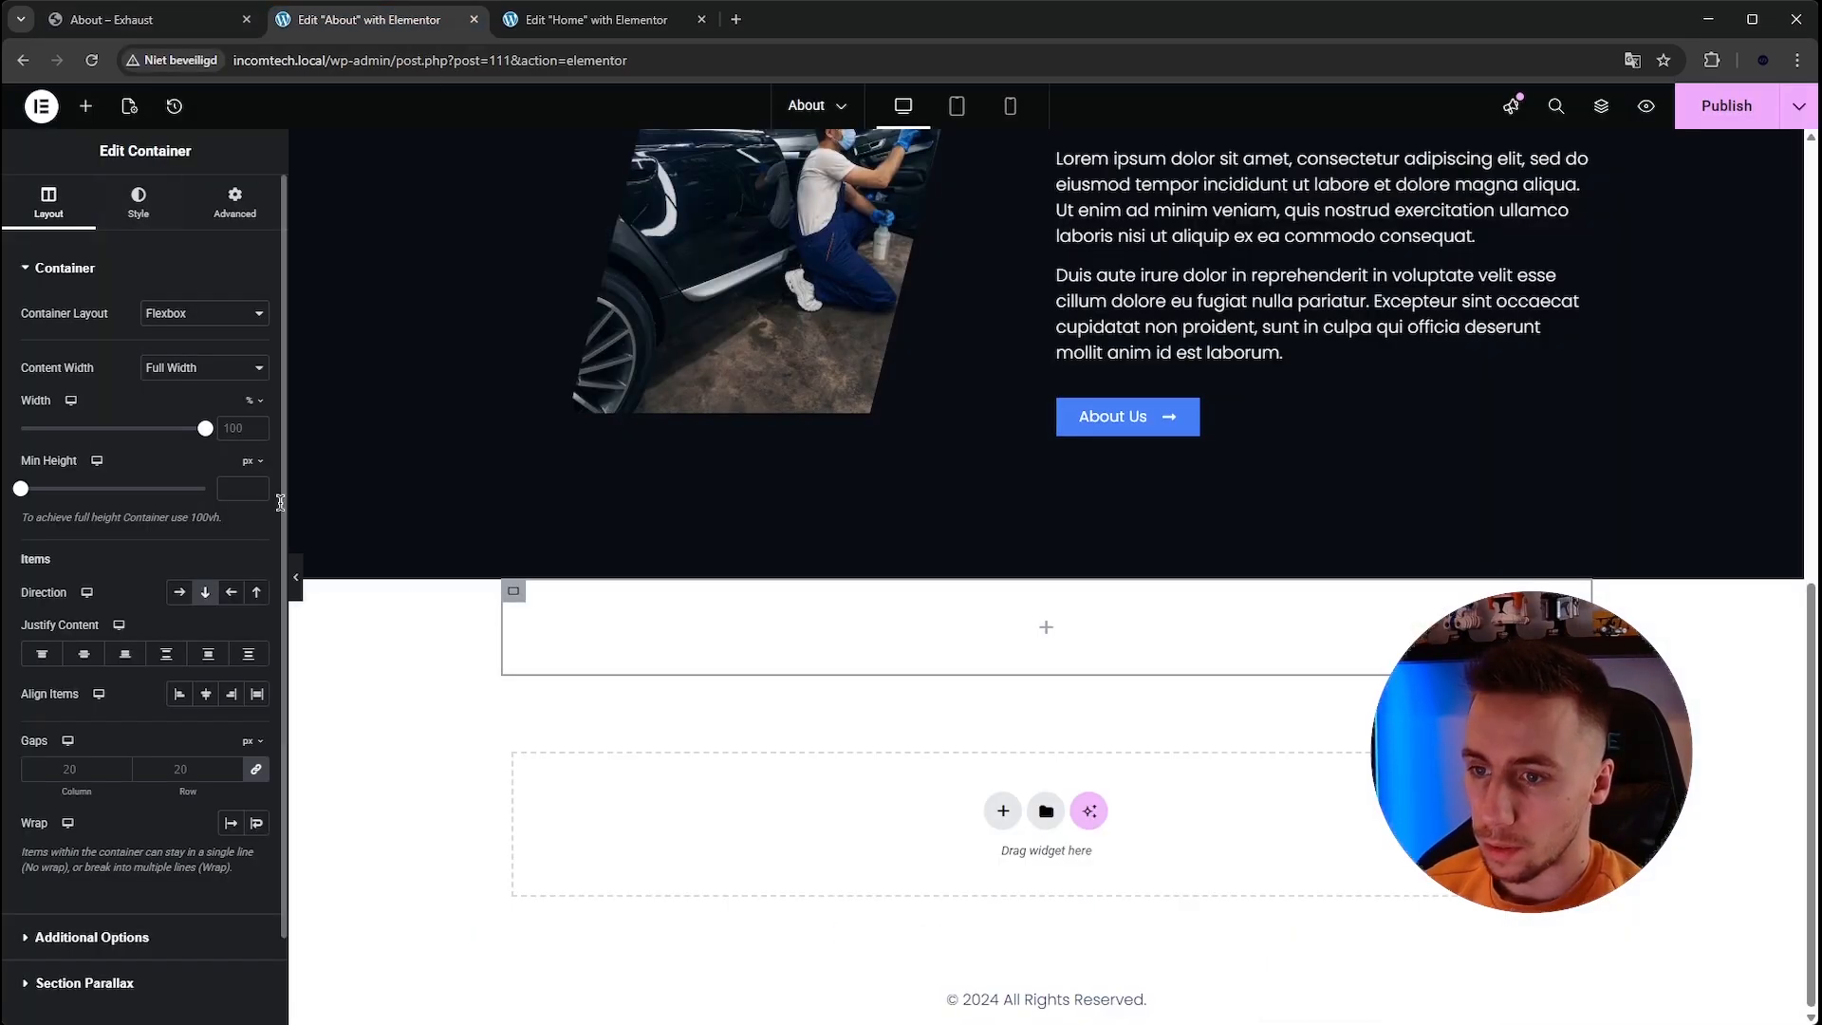
right_click(524, 594)
left_click(543, 560)
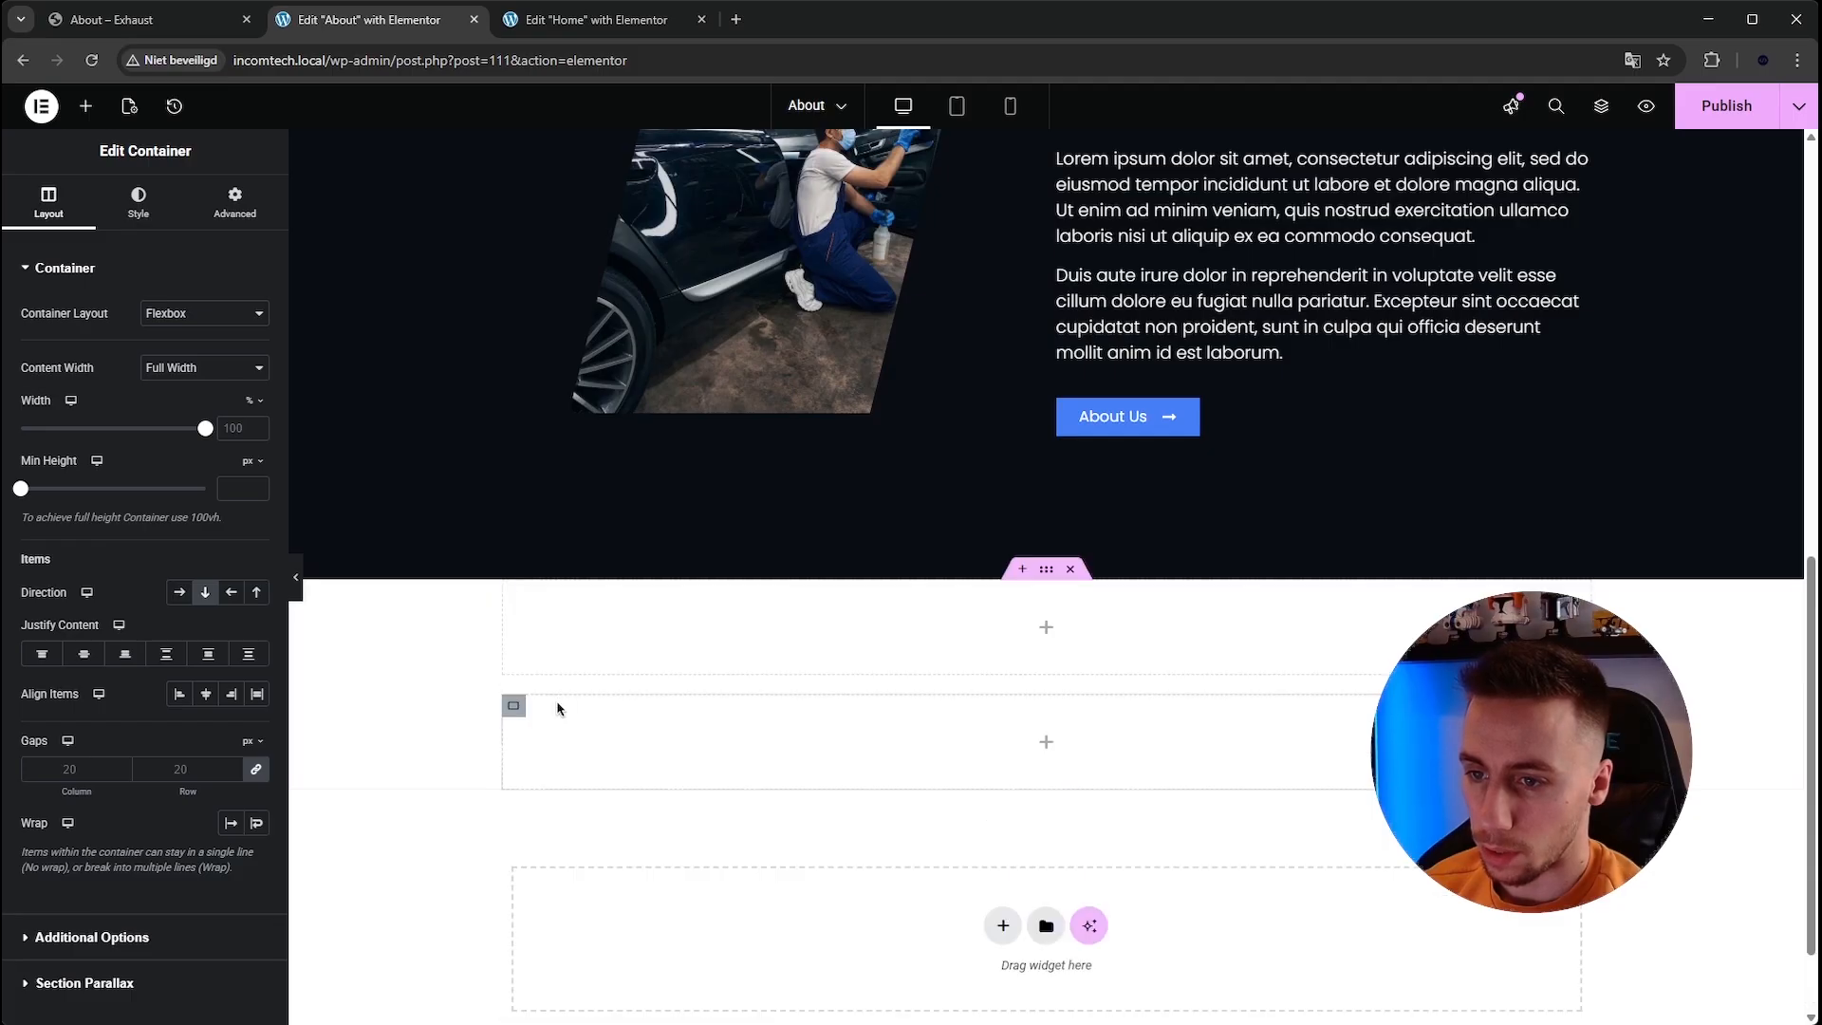
left_click(178, 594)
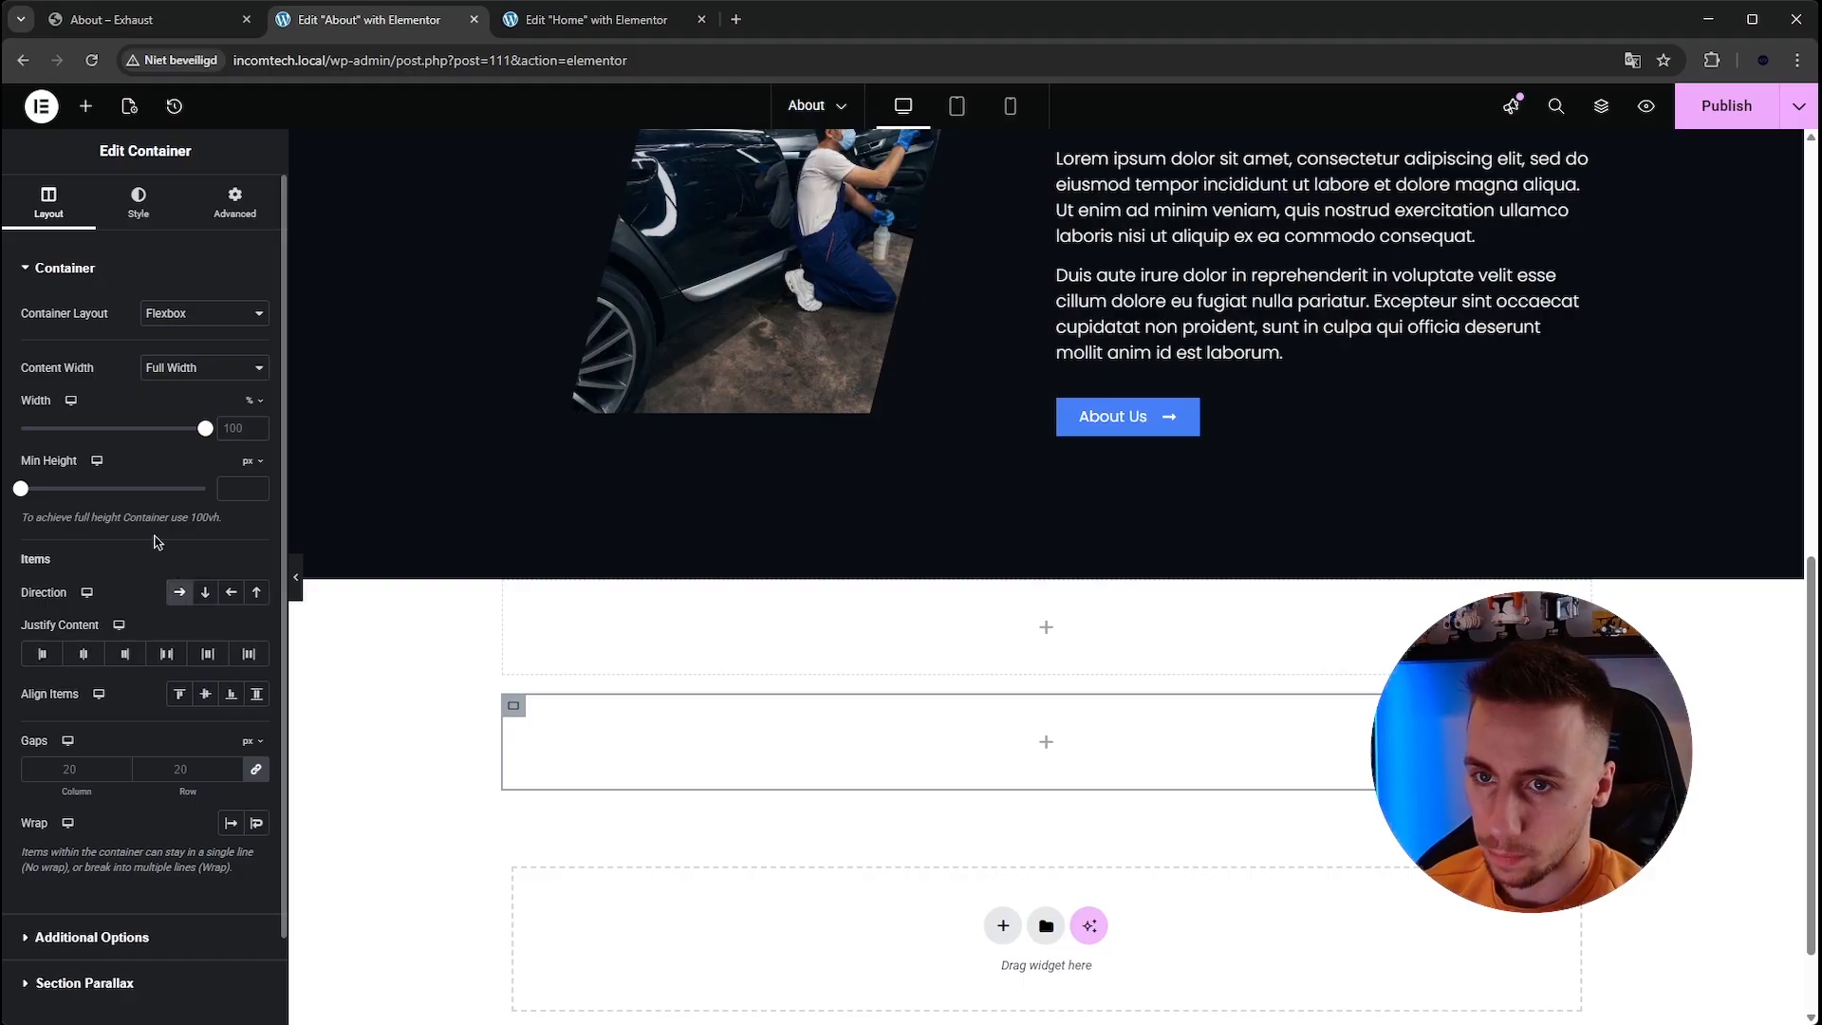
Place a nested container inside the row container and duplicate it twice to form three columns.
left_click(86, 106)
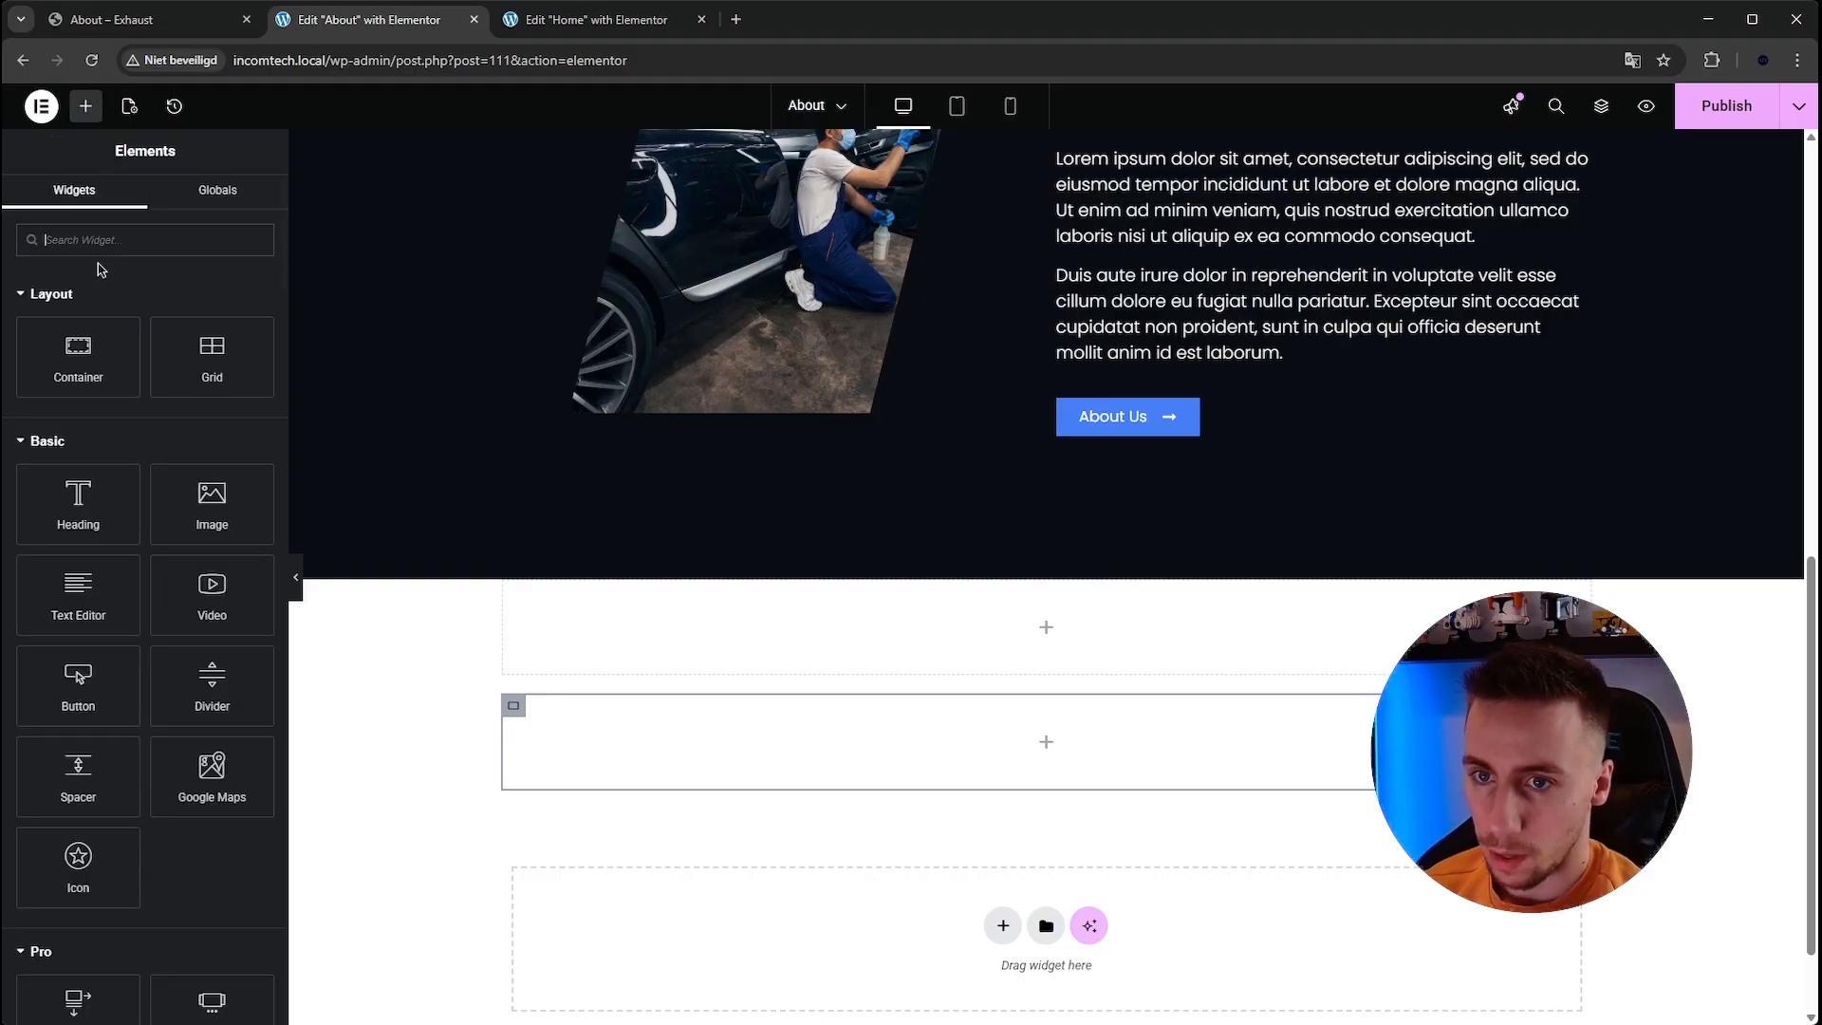
left_click_drag(92, 353, 1001, 737)
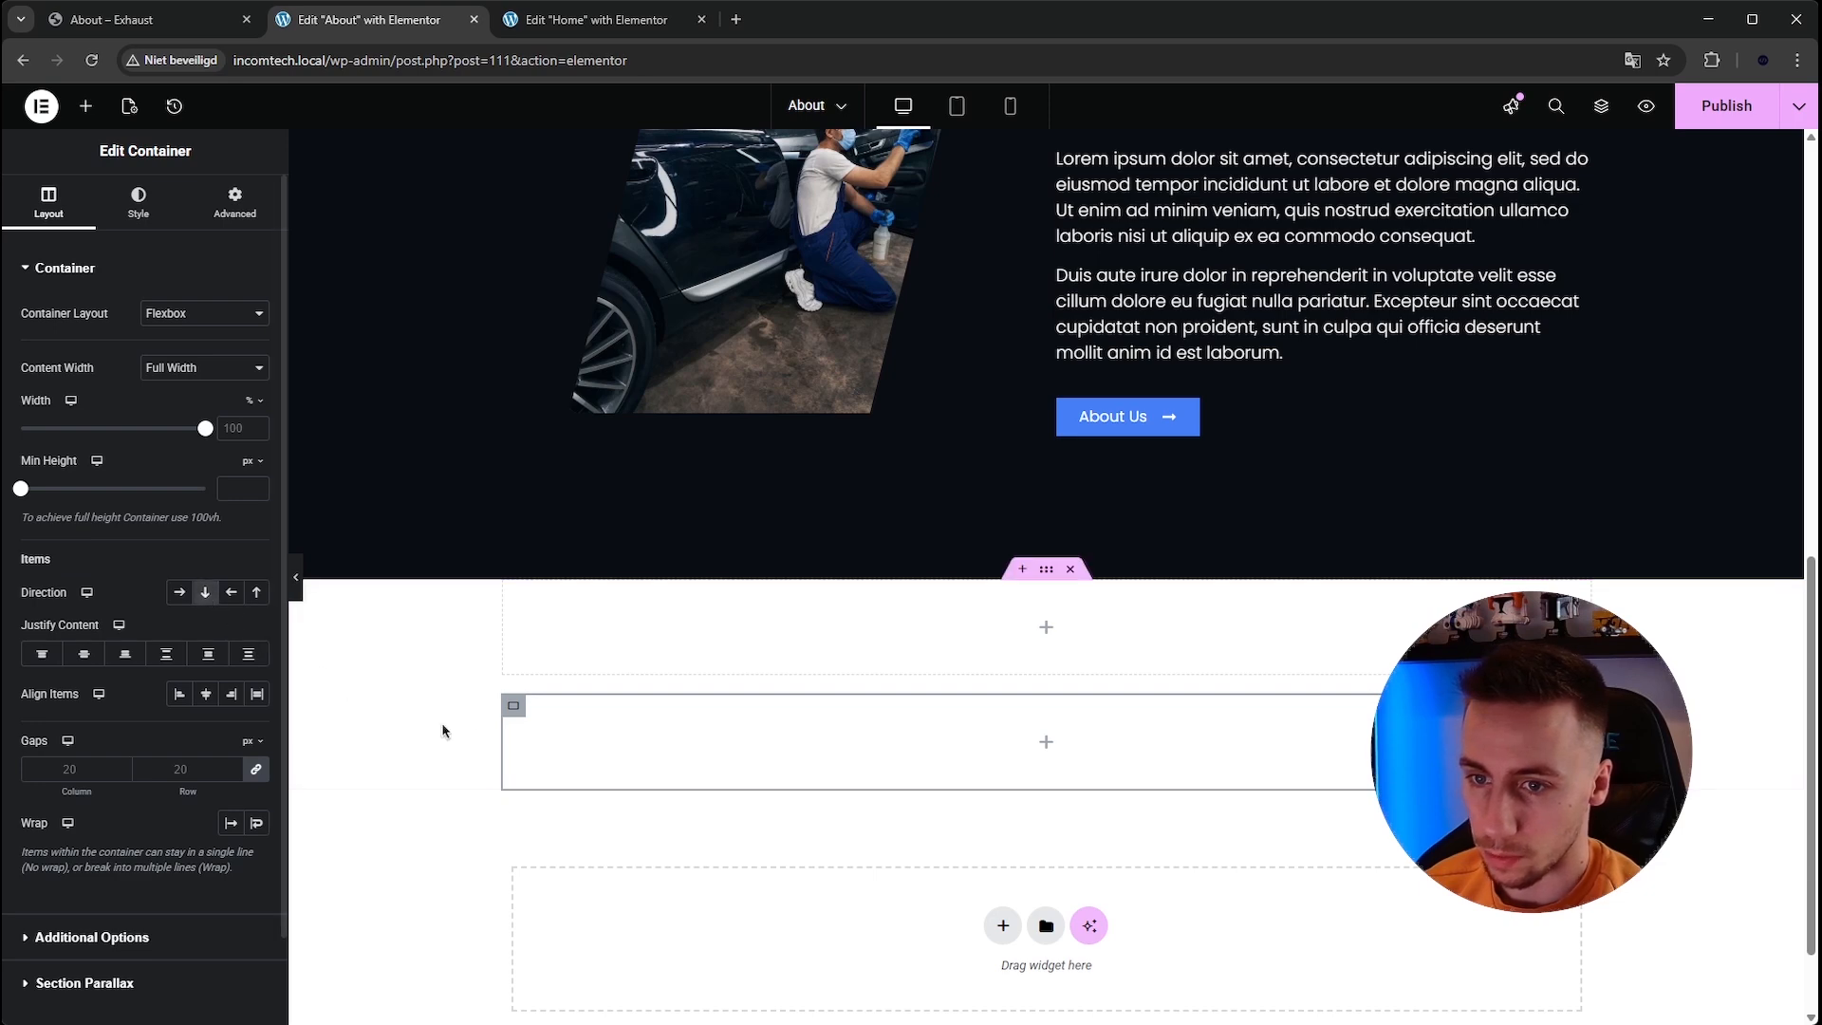
right_click(514, 706)
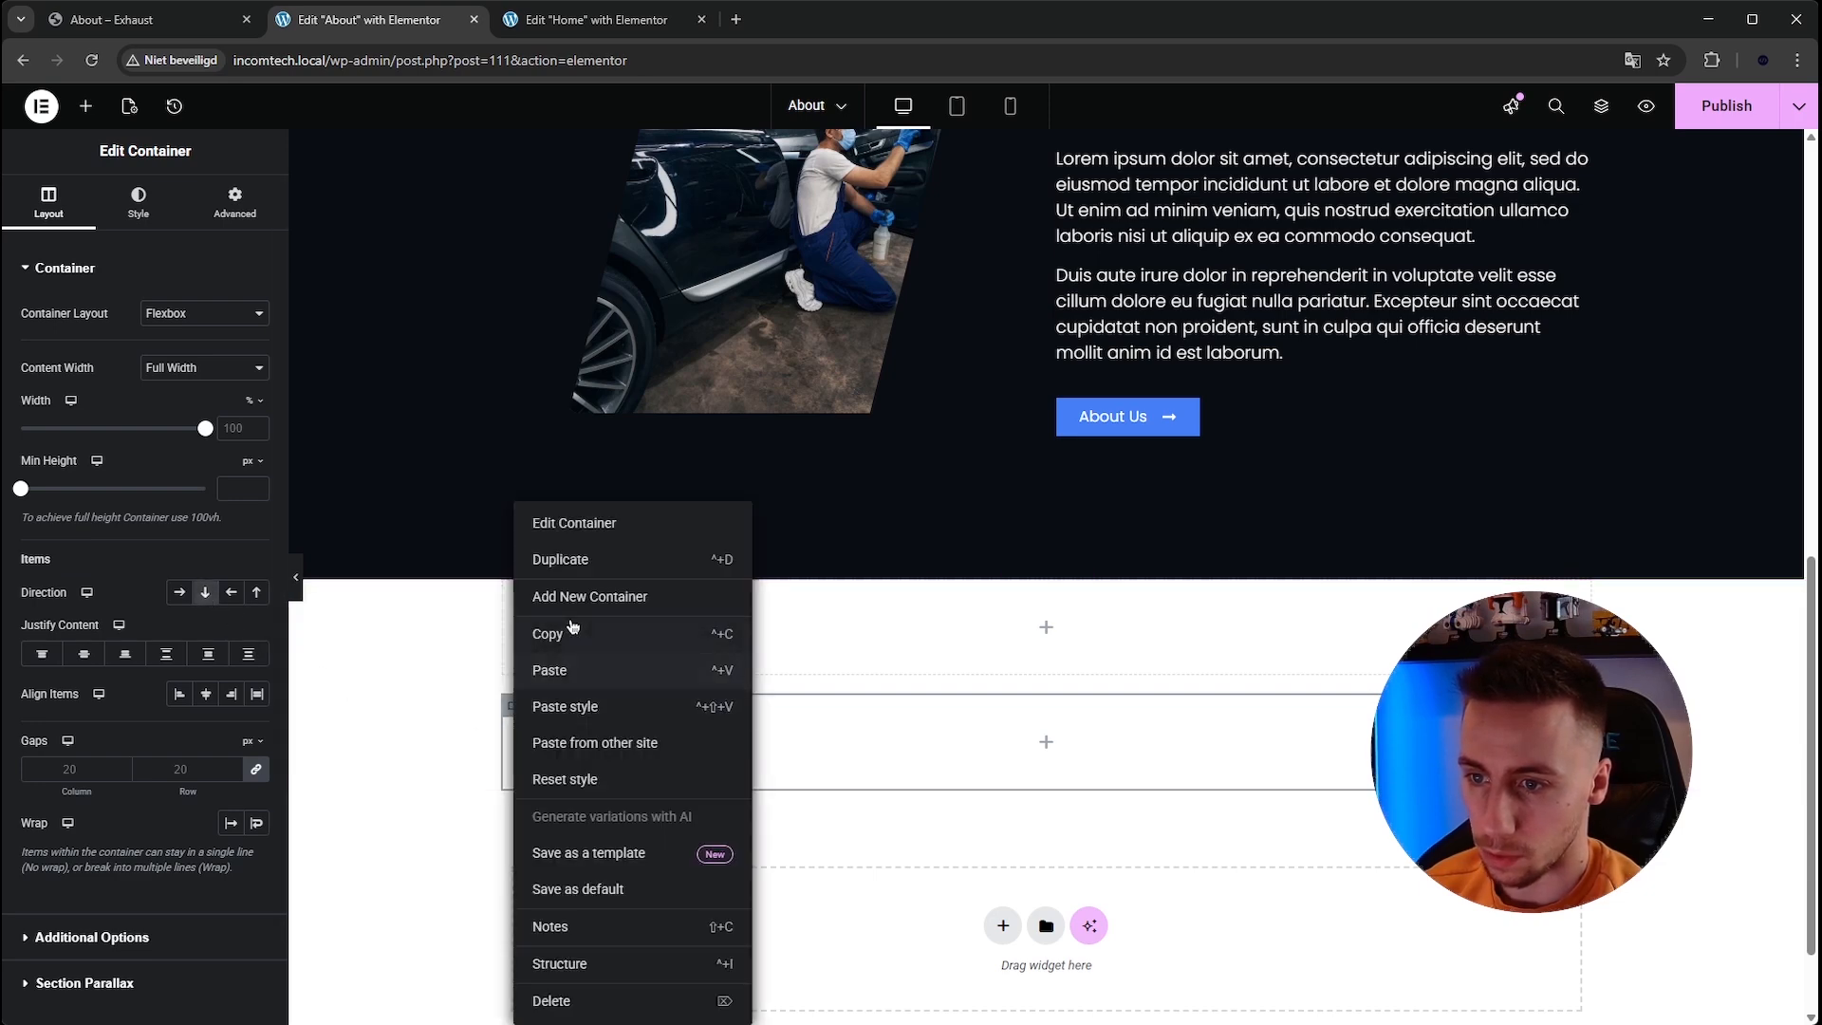
left_click(579, 560)
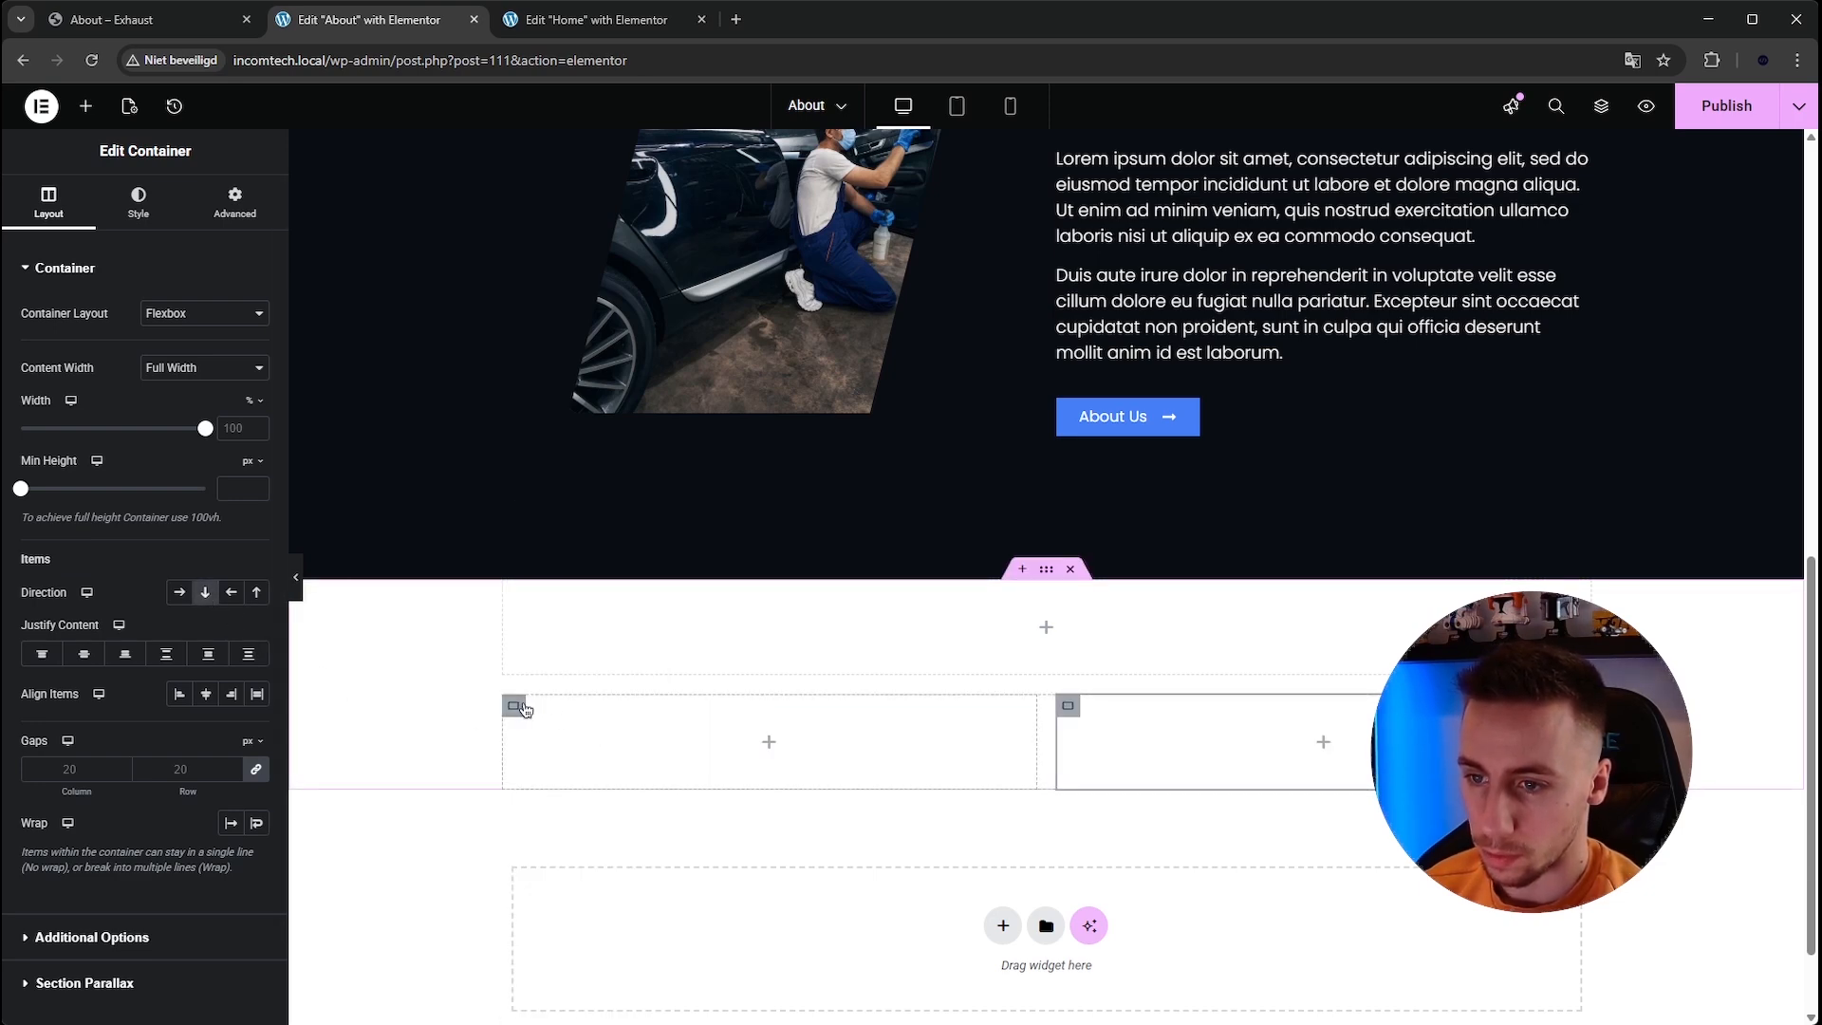
right_click(562, 612)
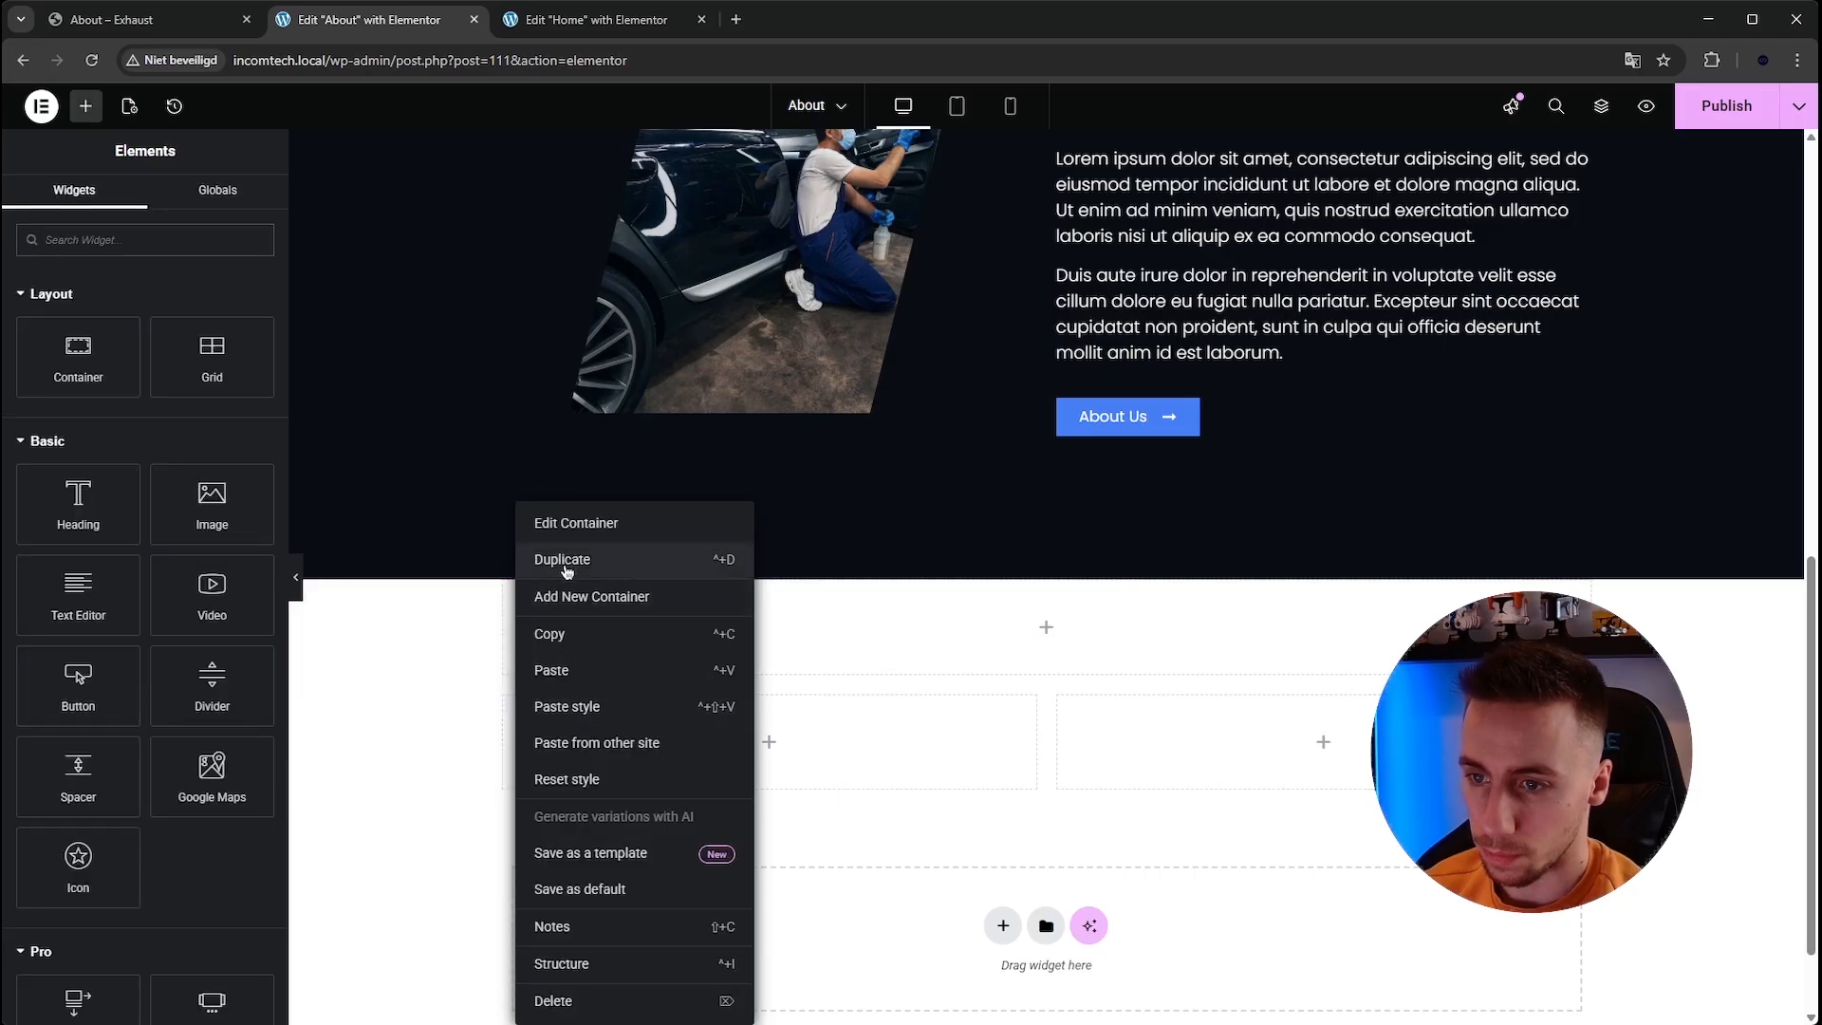
left_click(568, 561)
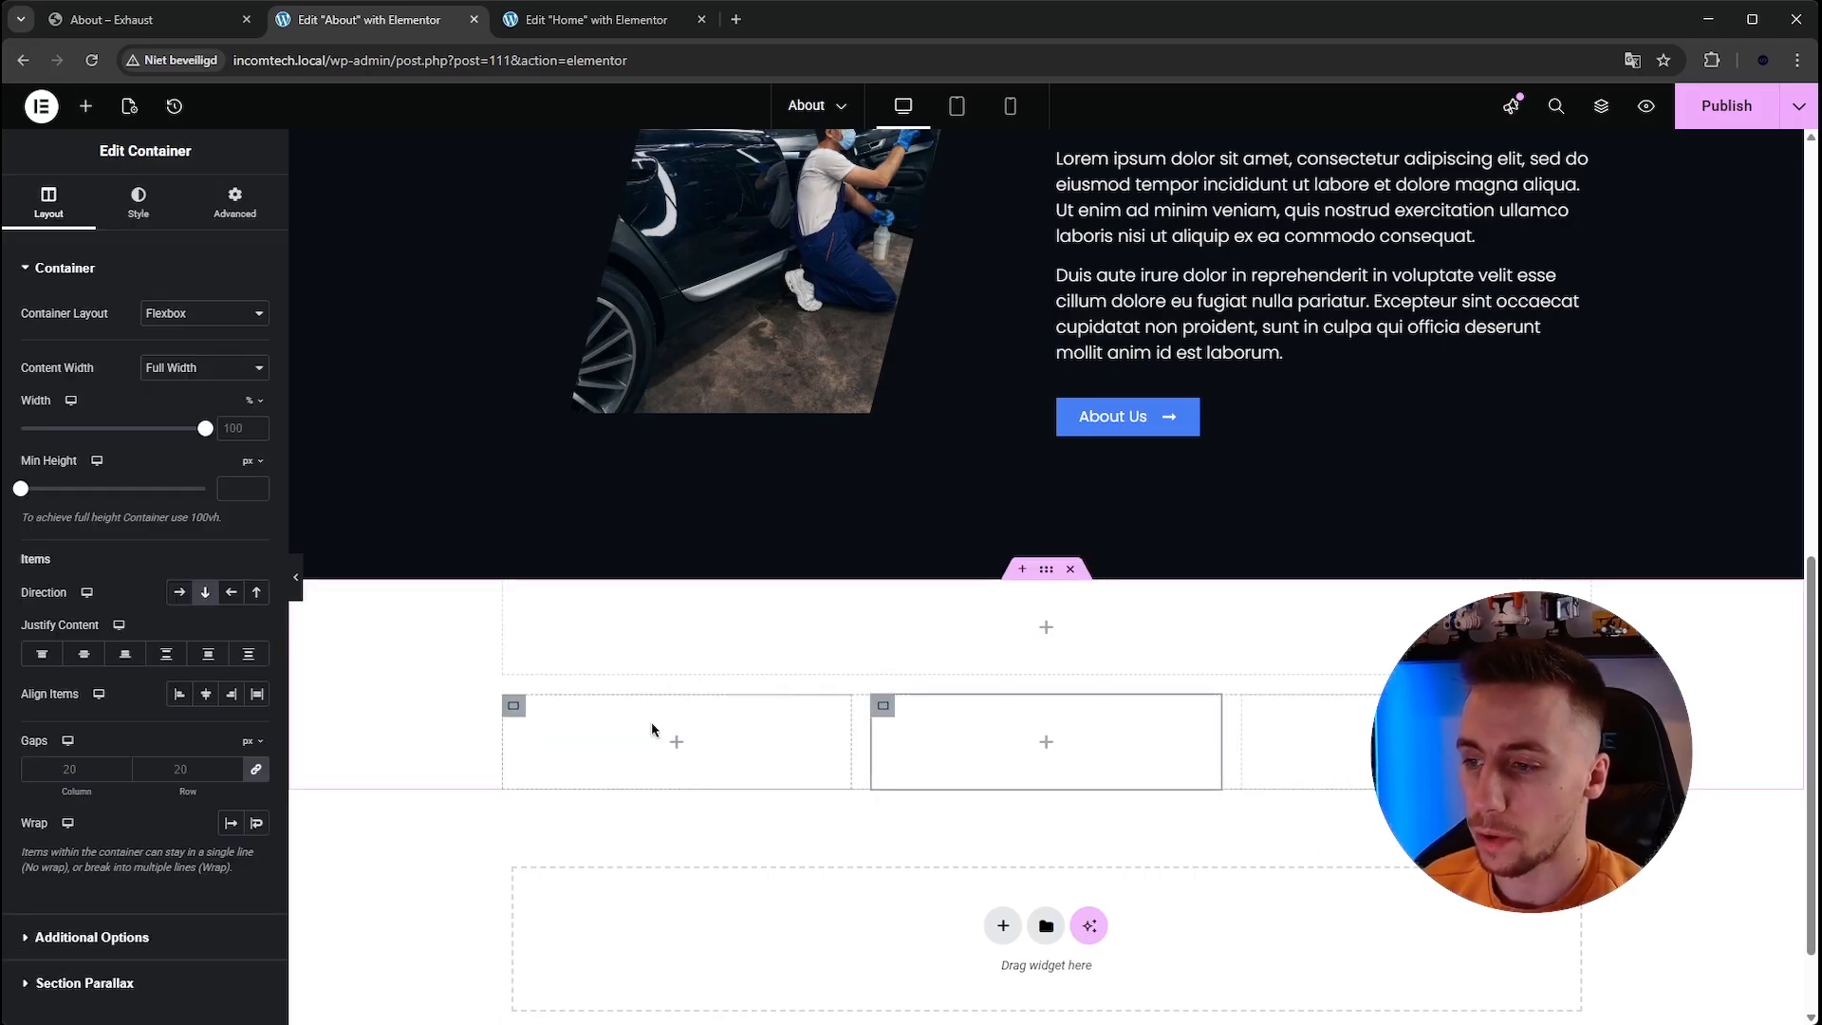
Give the outer section container a light blue classic background colour matching the reference page.
left_click(175, 27)
left_click(344, 26)
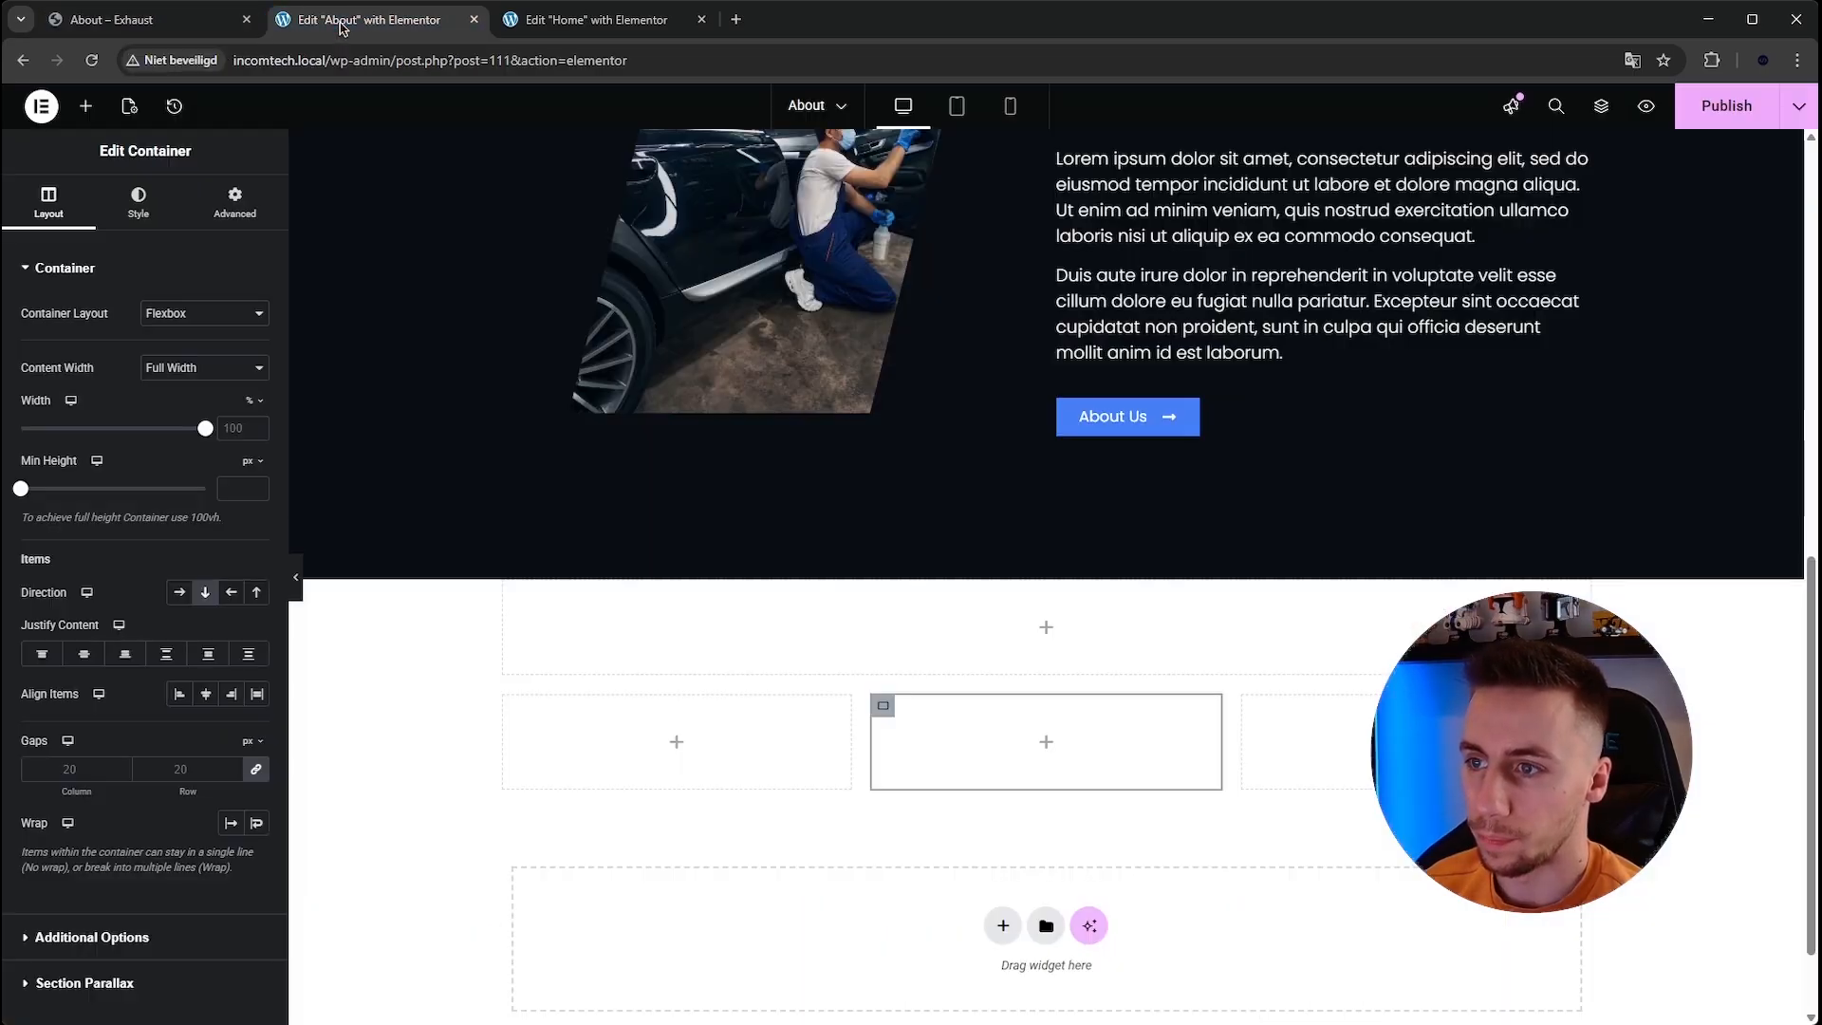
left_click(190, 24)
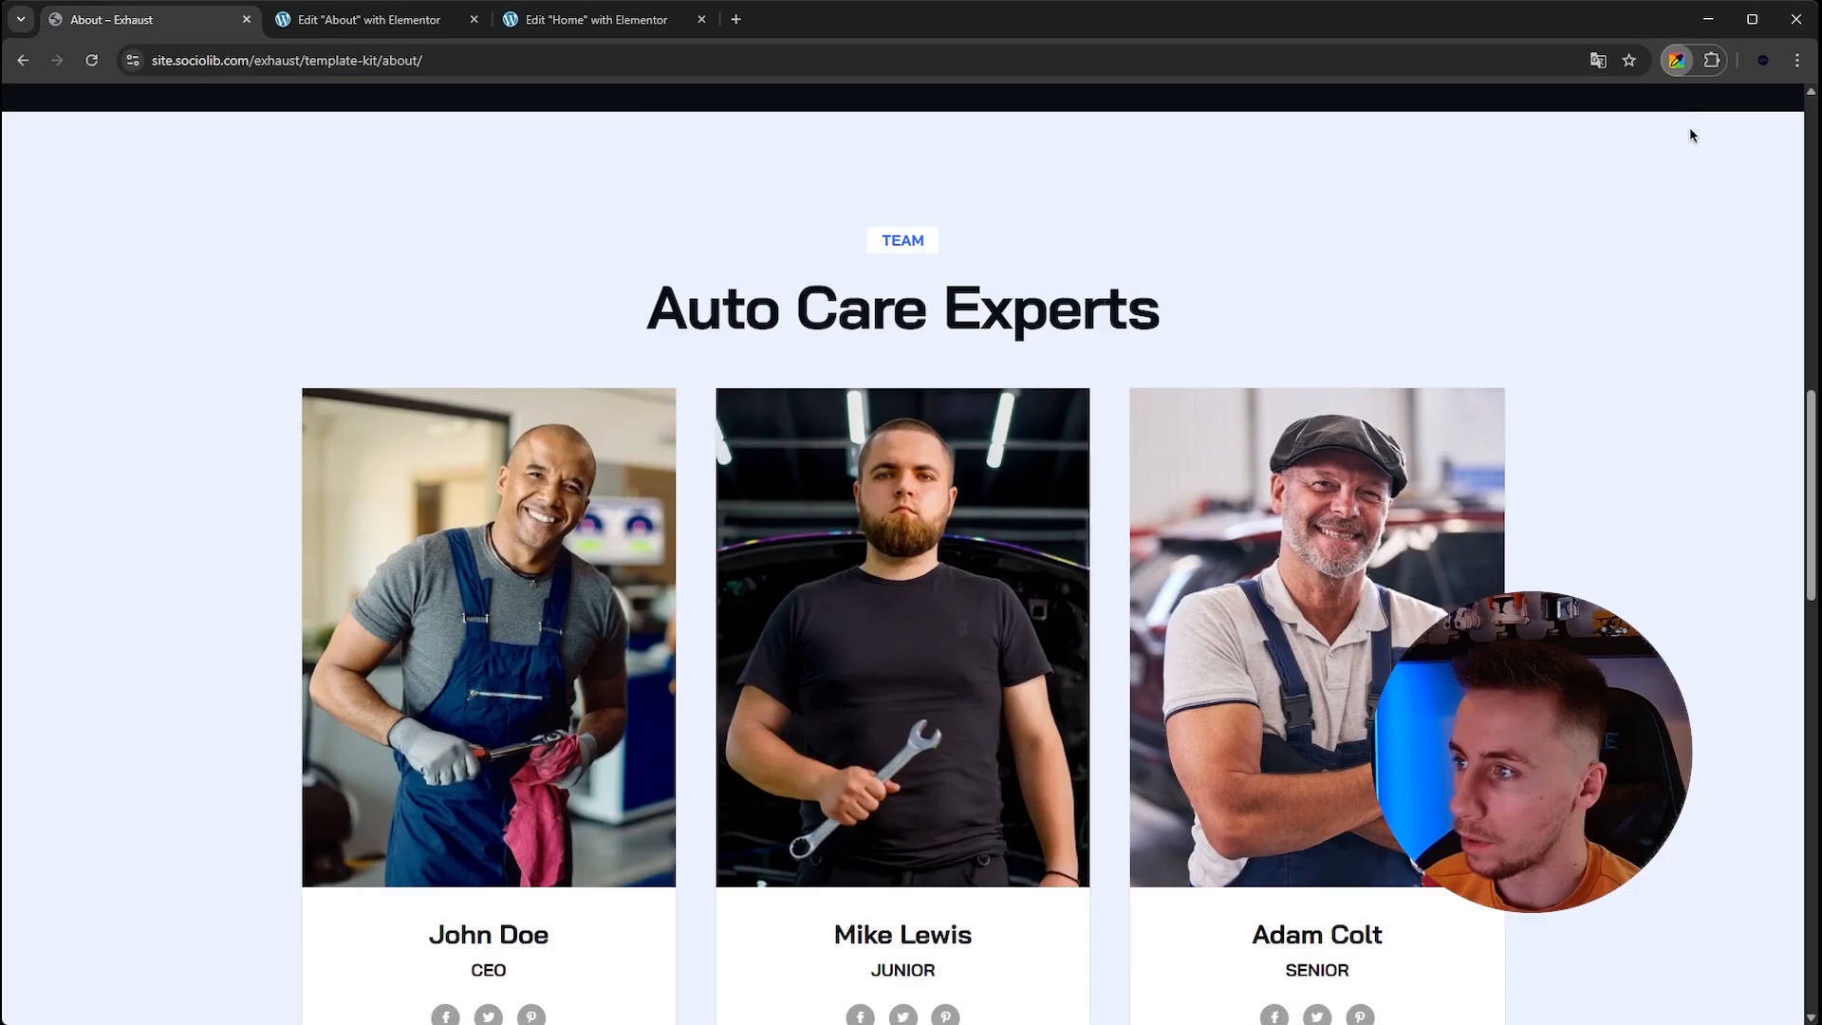
left_click(351, 20)
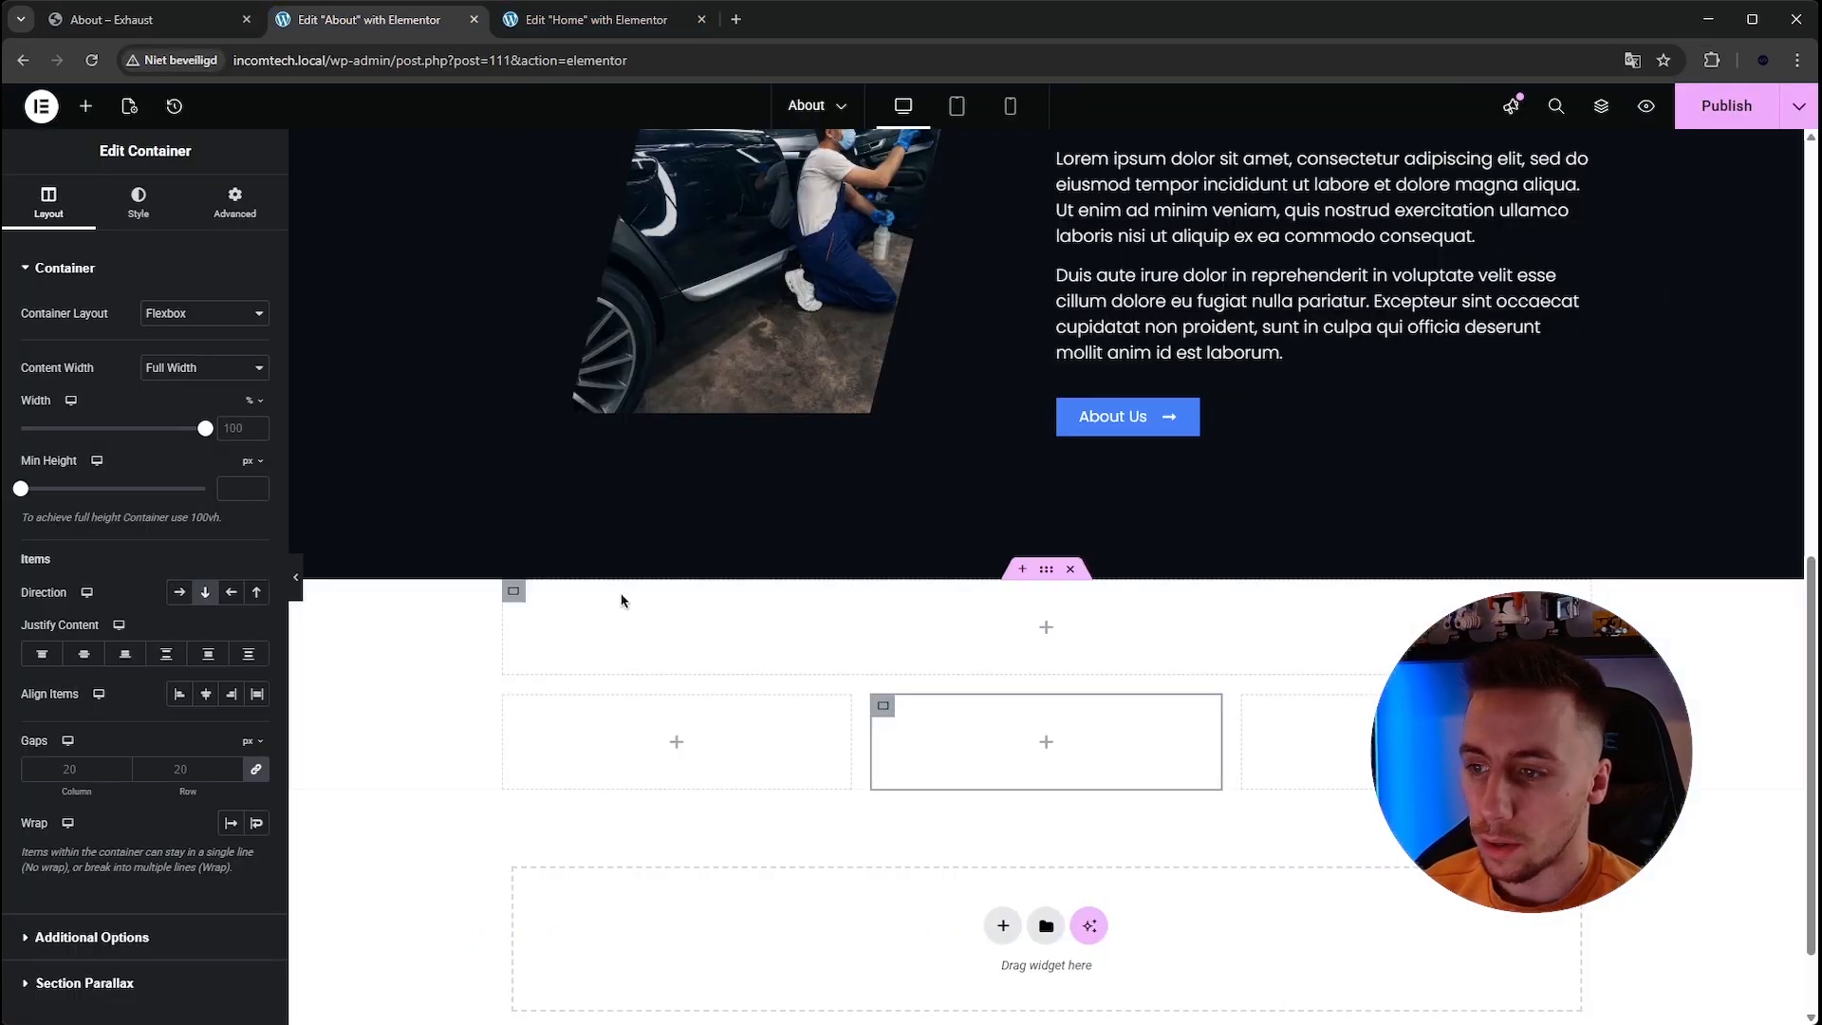
left_click(541, 460)
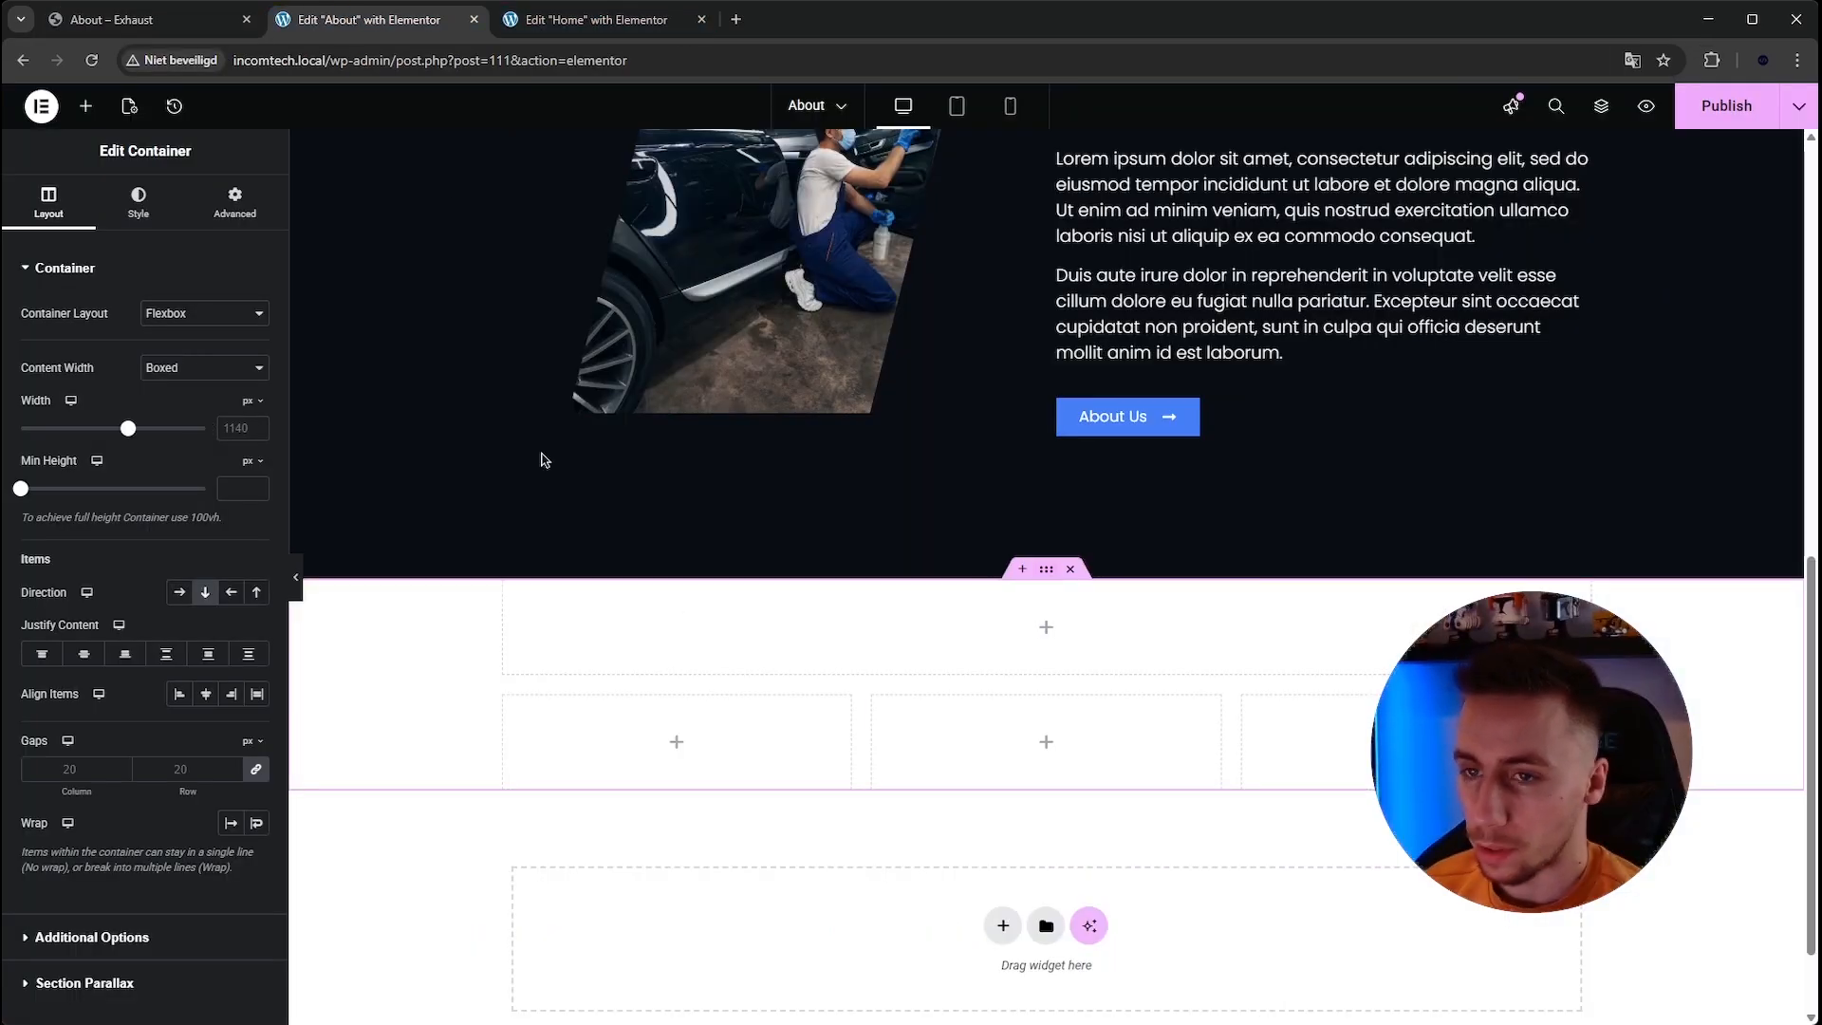
left_click(139, 201)
left_click(179, 352)
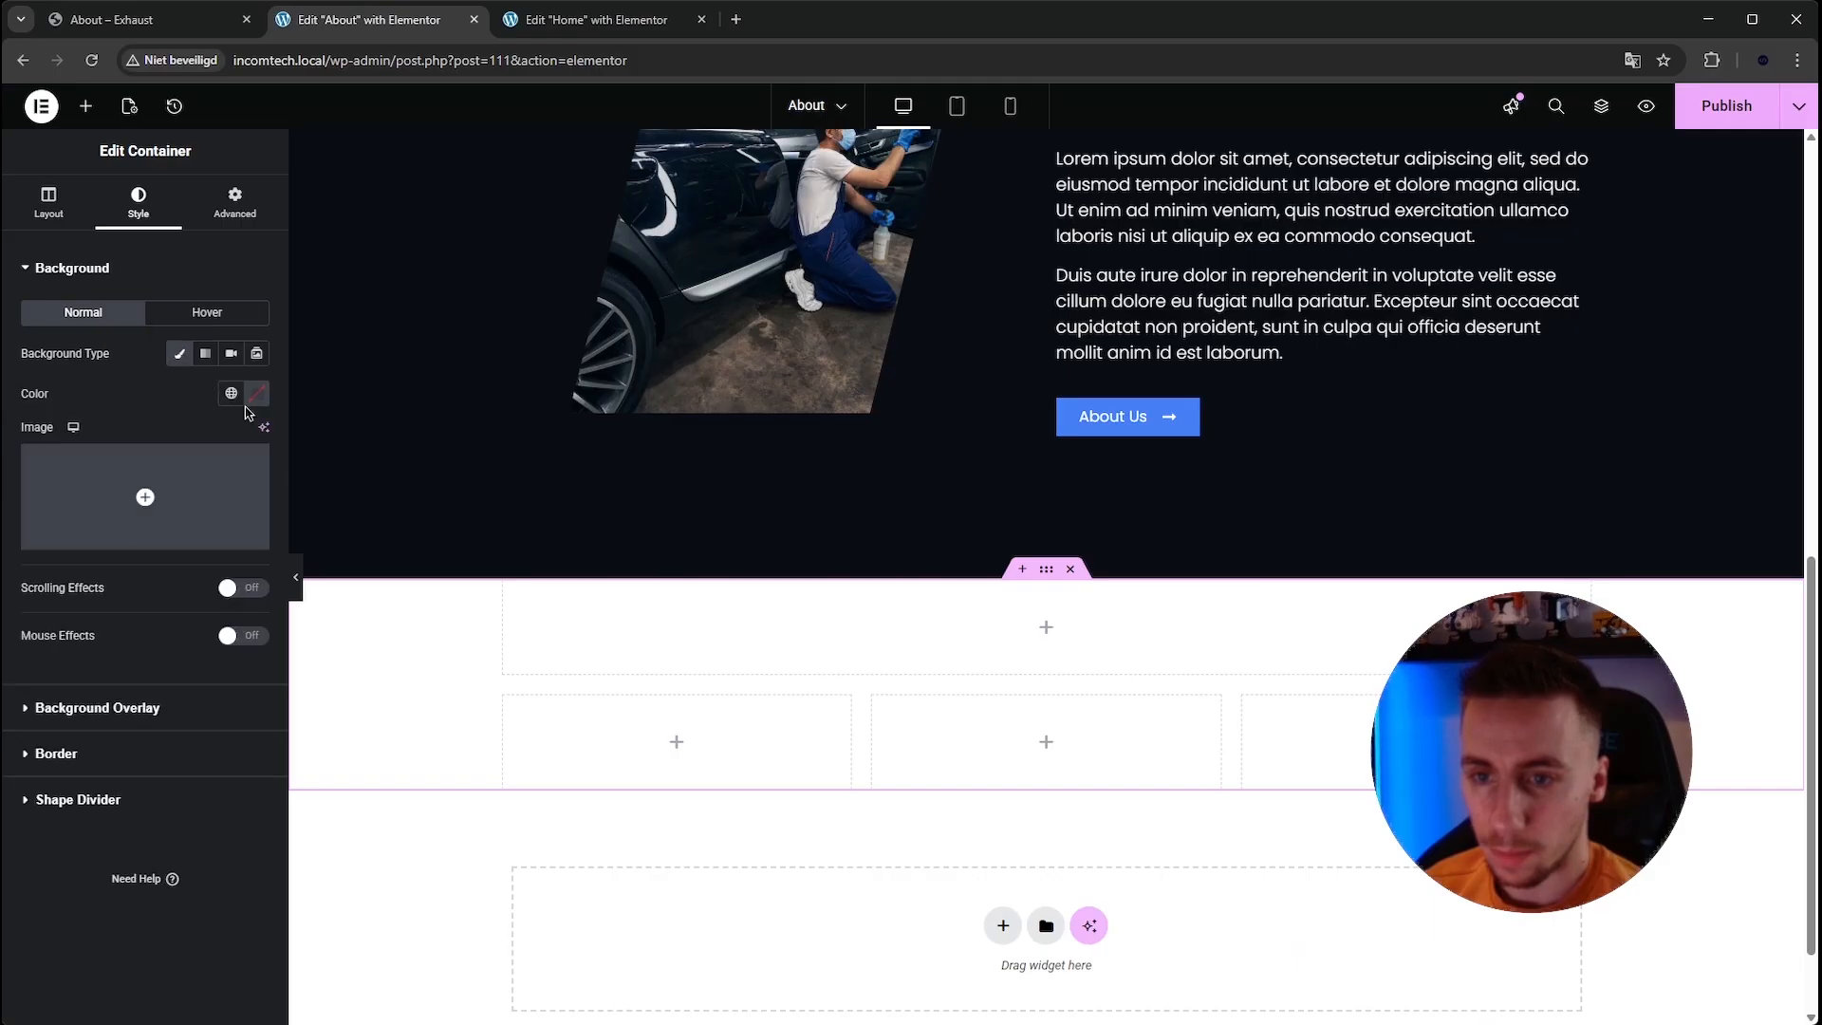
left_click(266, 398)
left_click(282, 627)
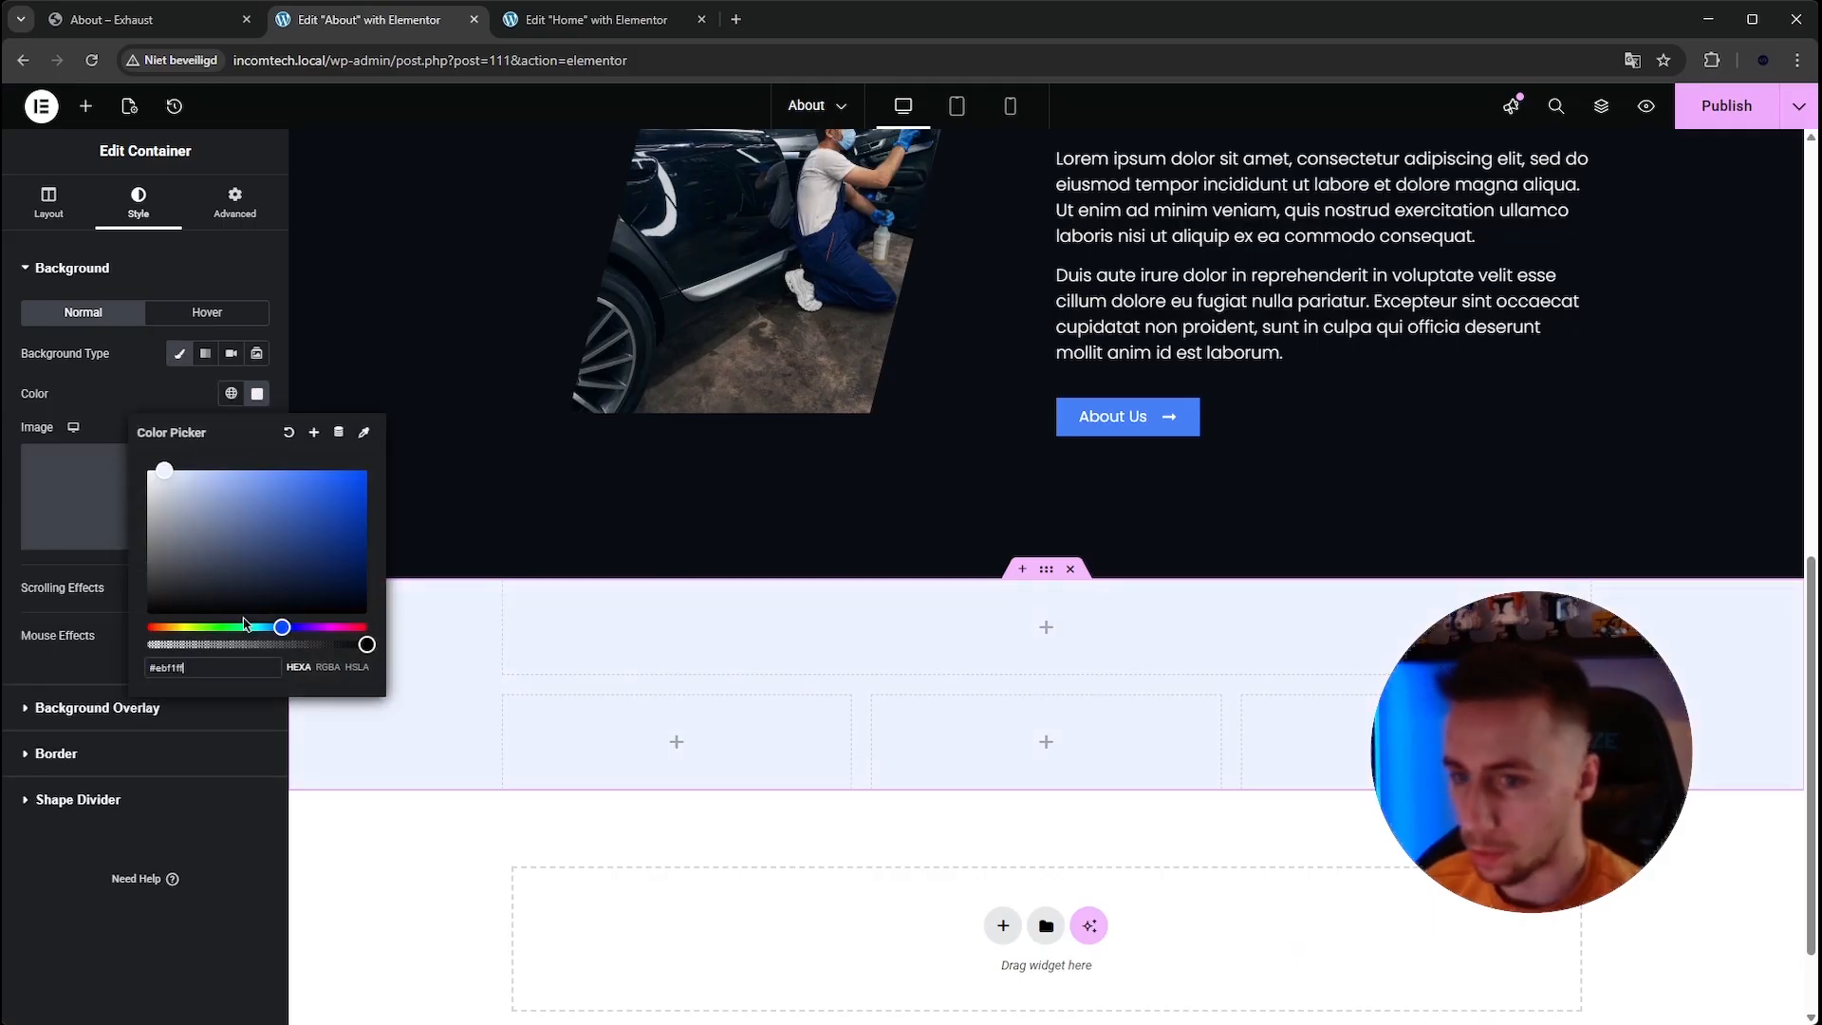
left_click(257, 393)
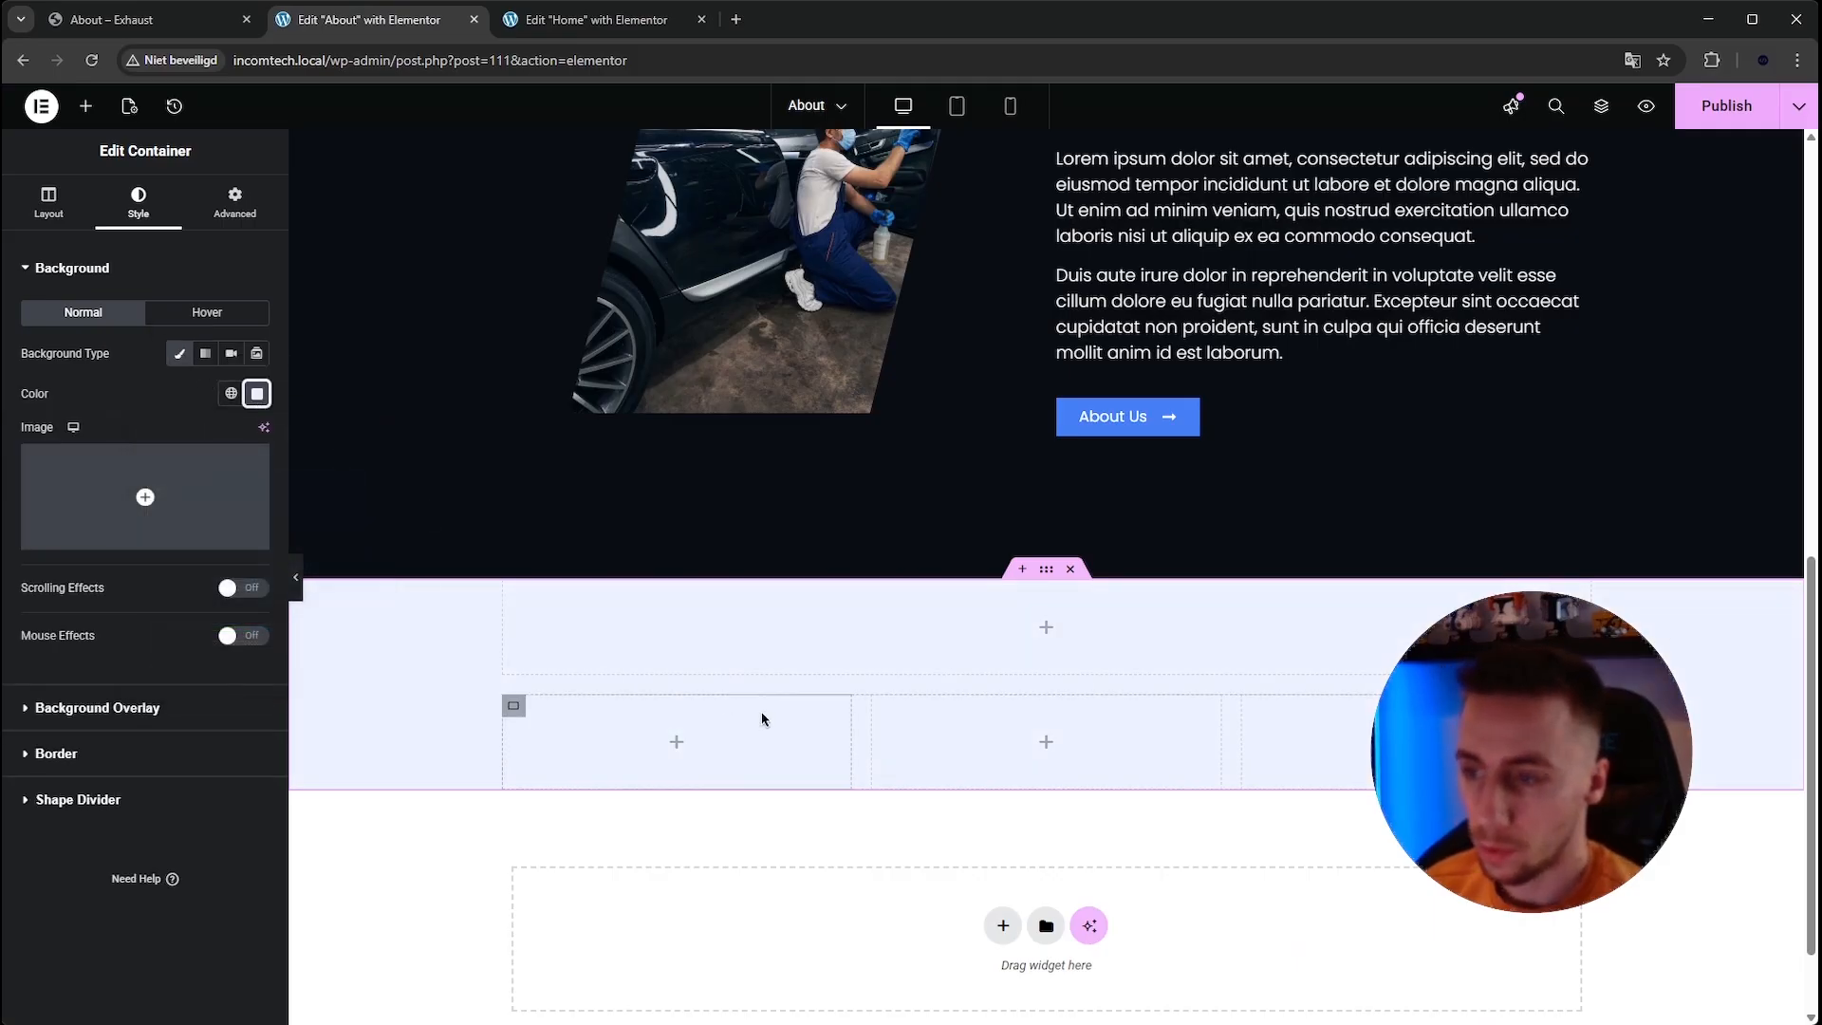
Copy the Workshop button from the hero and paste it into the top inner container of the new section.
left_click(111, 19)
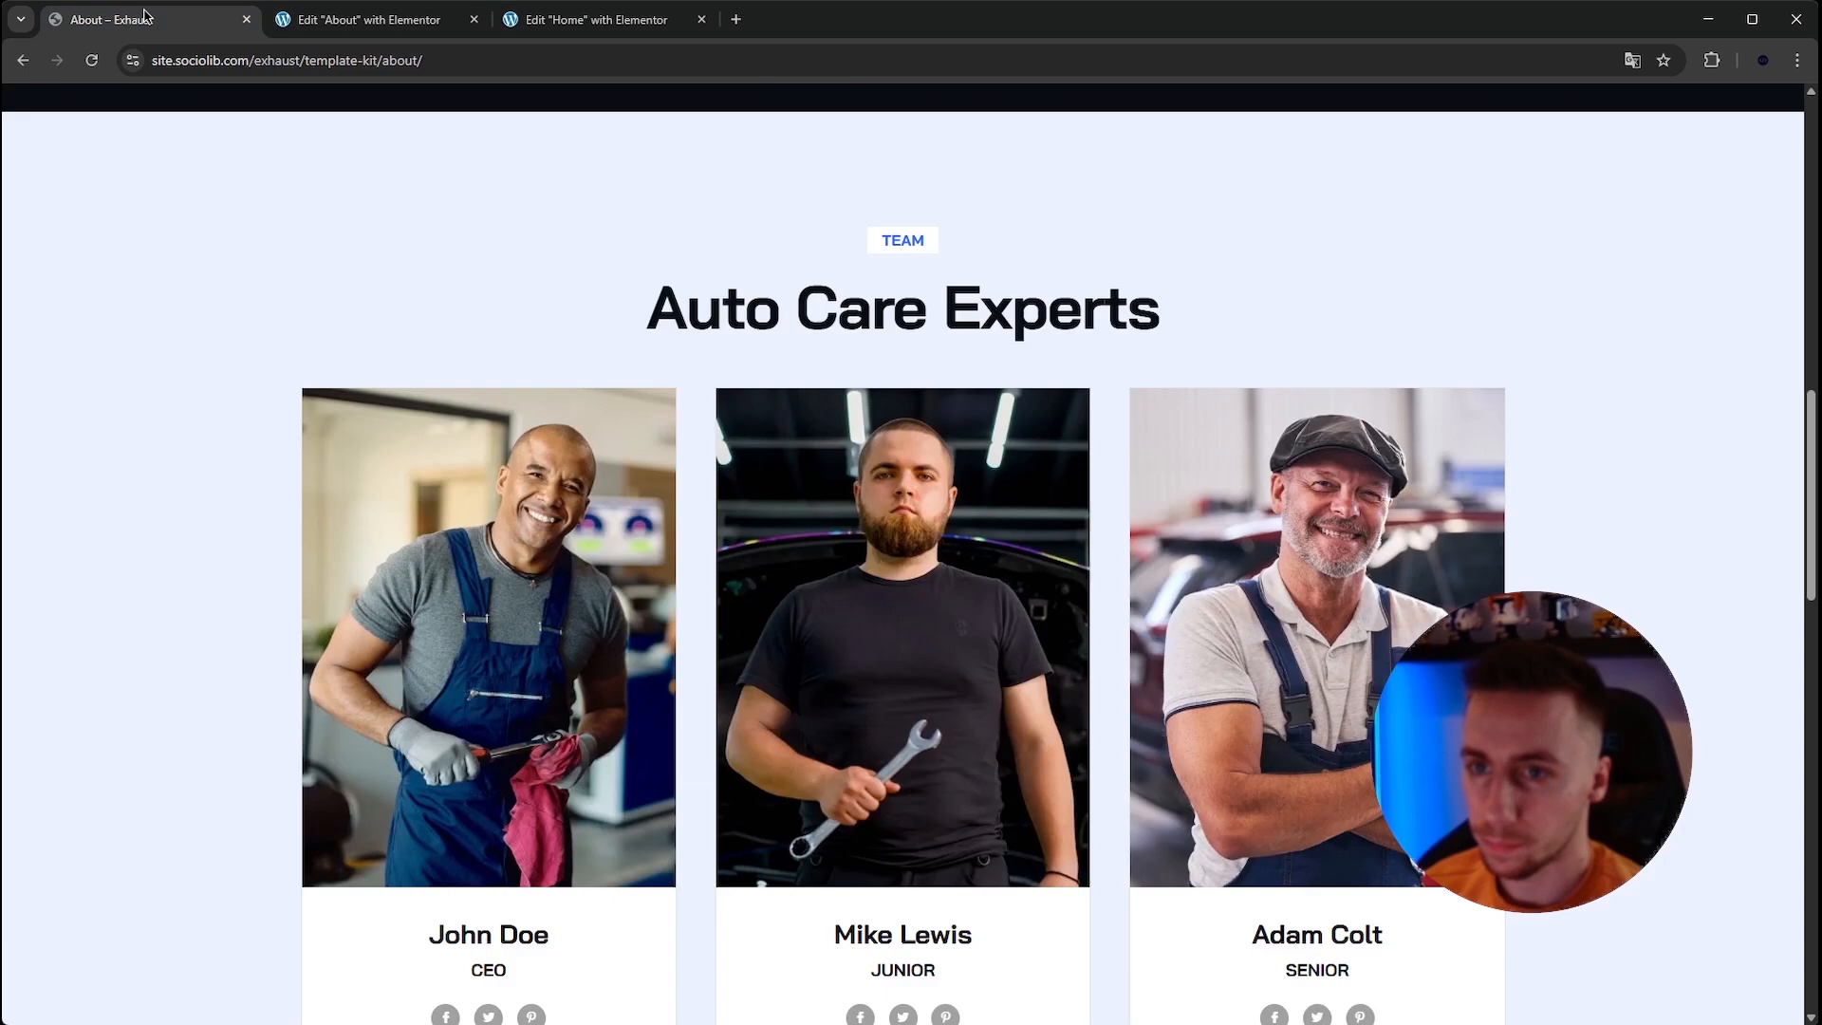
left_click(356, 25)
scroll(1009, 468, "up", 8)
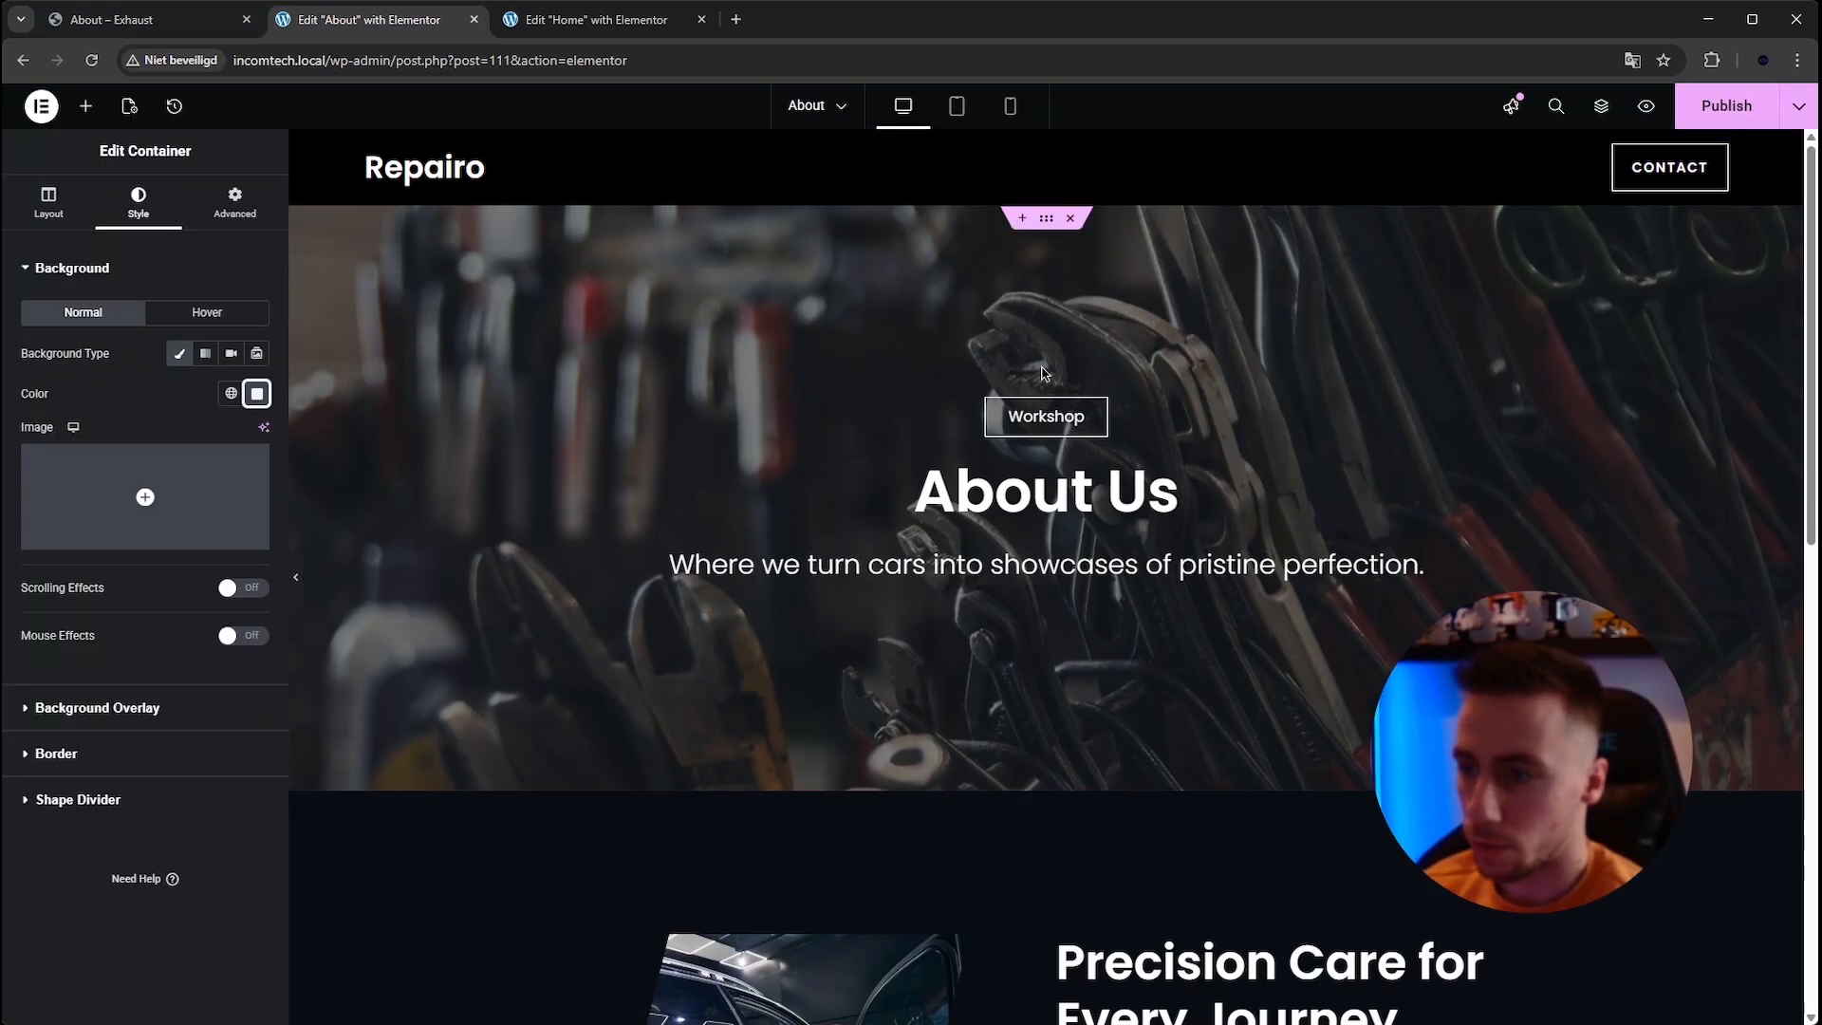
left_click(1044, 418)
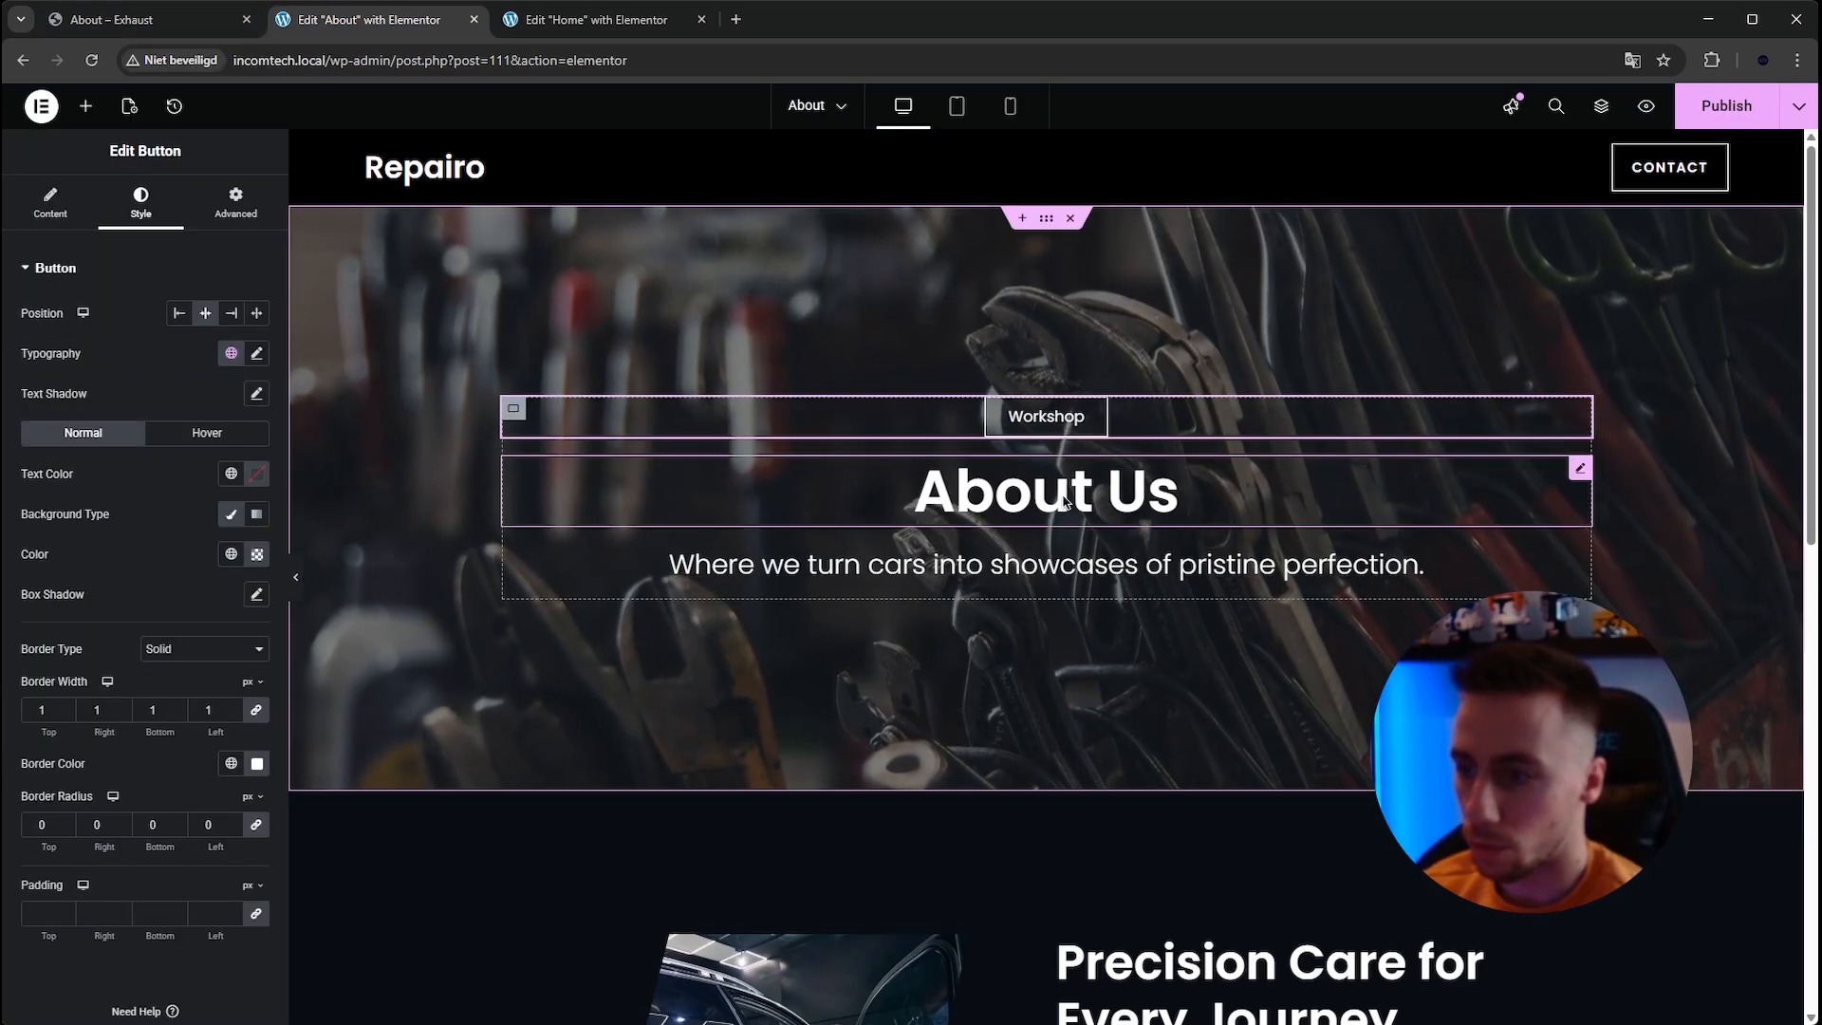
right_click(1064, 424)
left_click(1090, 514)
scroll(932, 478, "down", 2)
scroll(933, 477, "down", 10)
right_click(1053, 513)
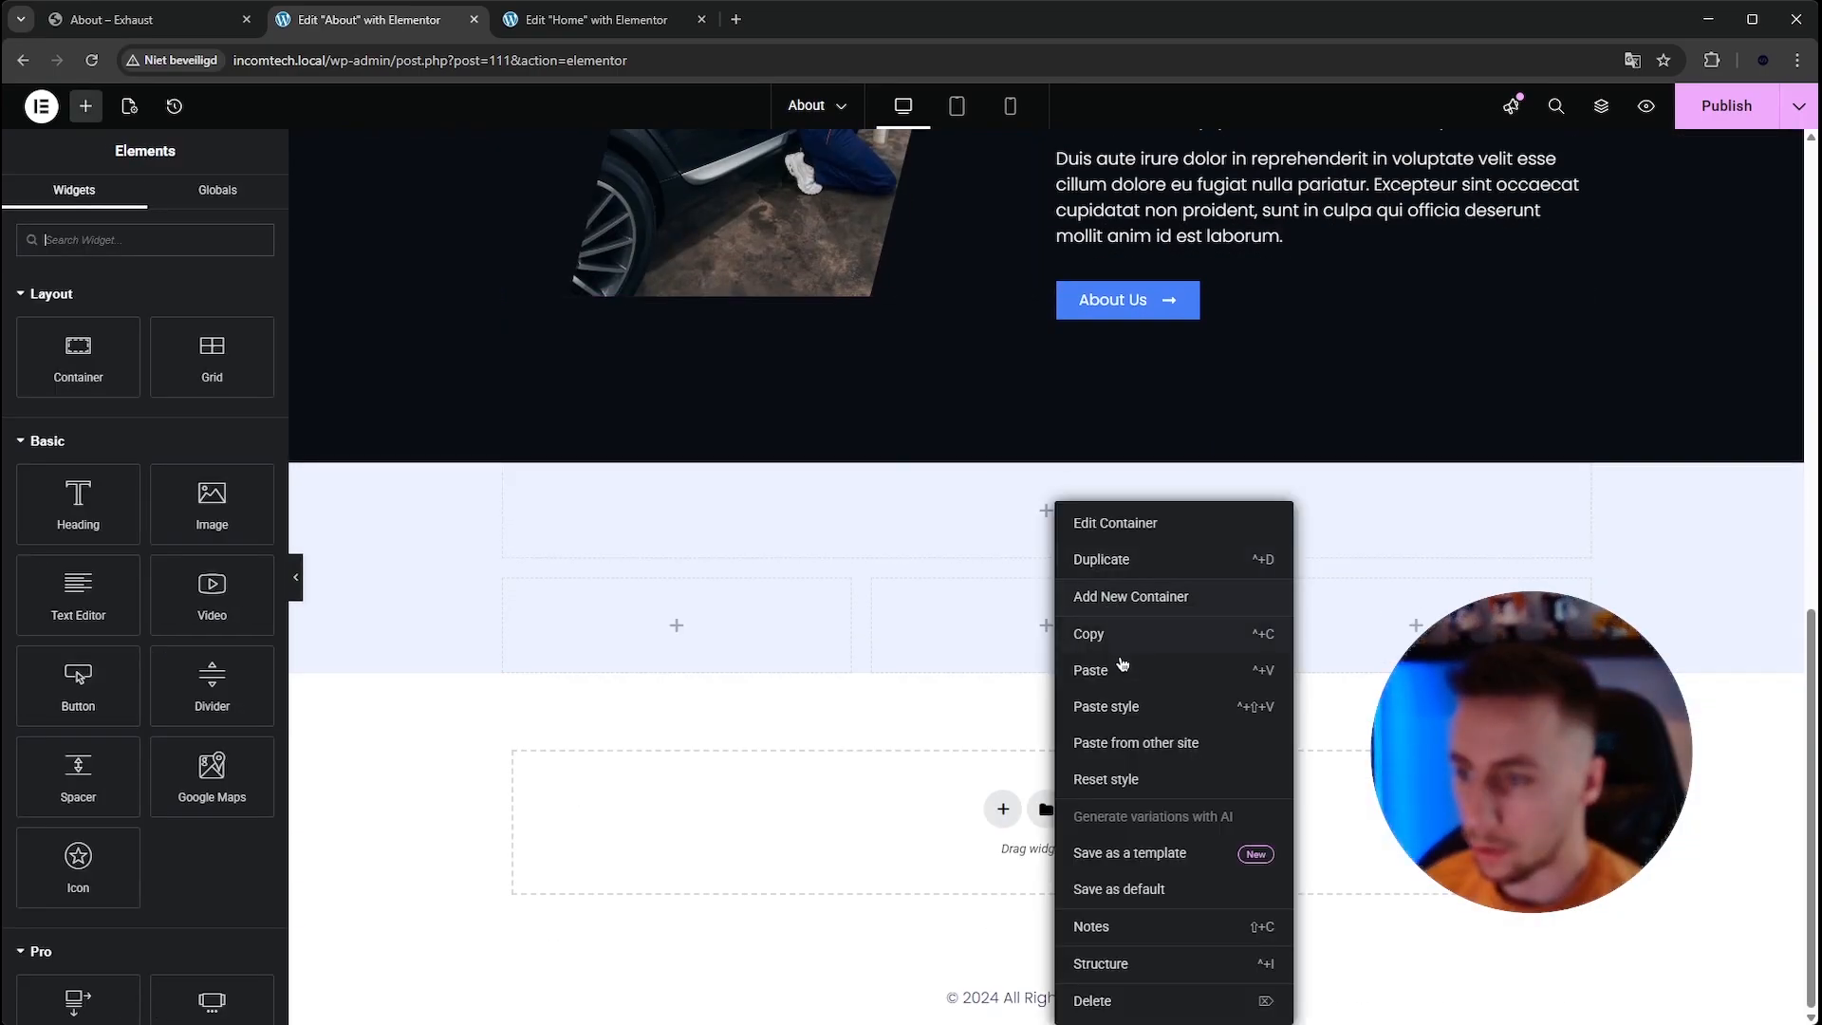
left_click(1119, 667)
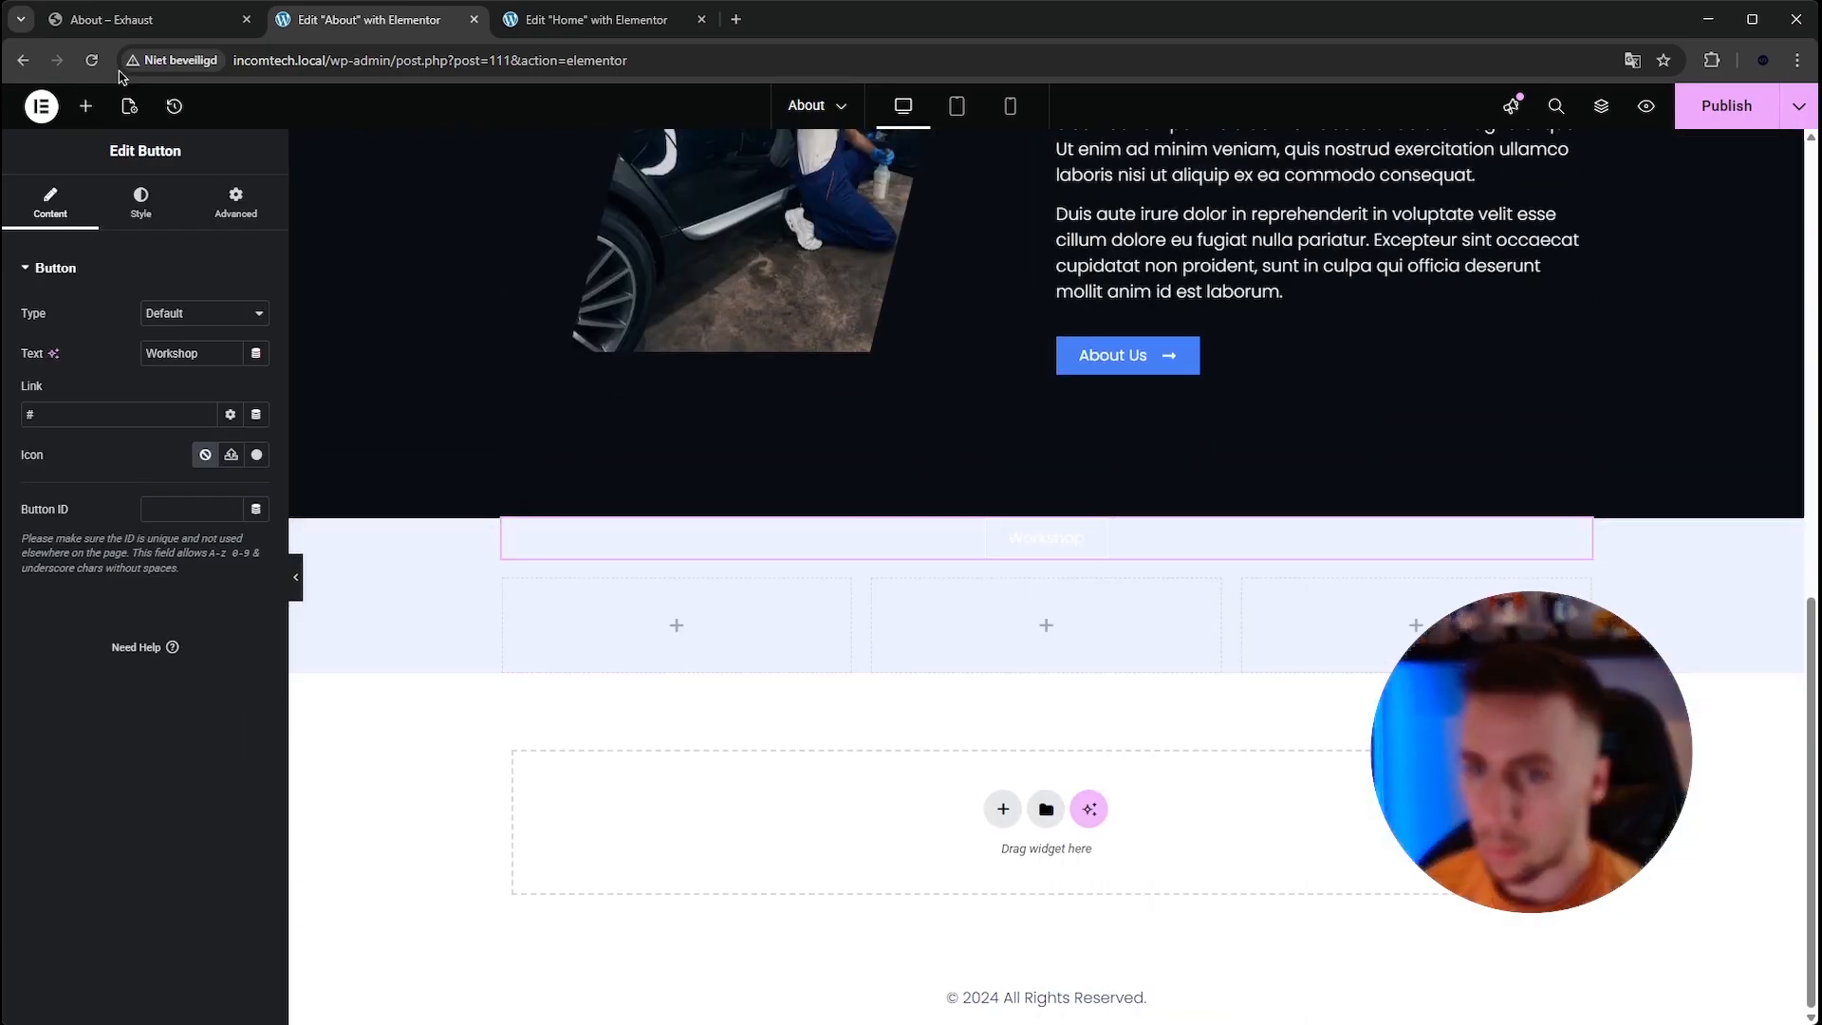
left_click(133, 21)
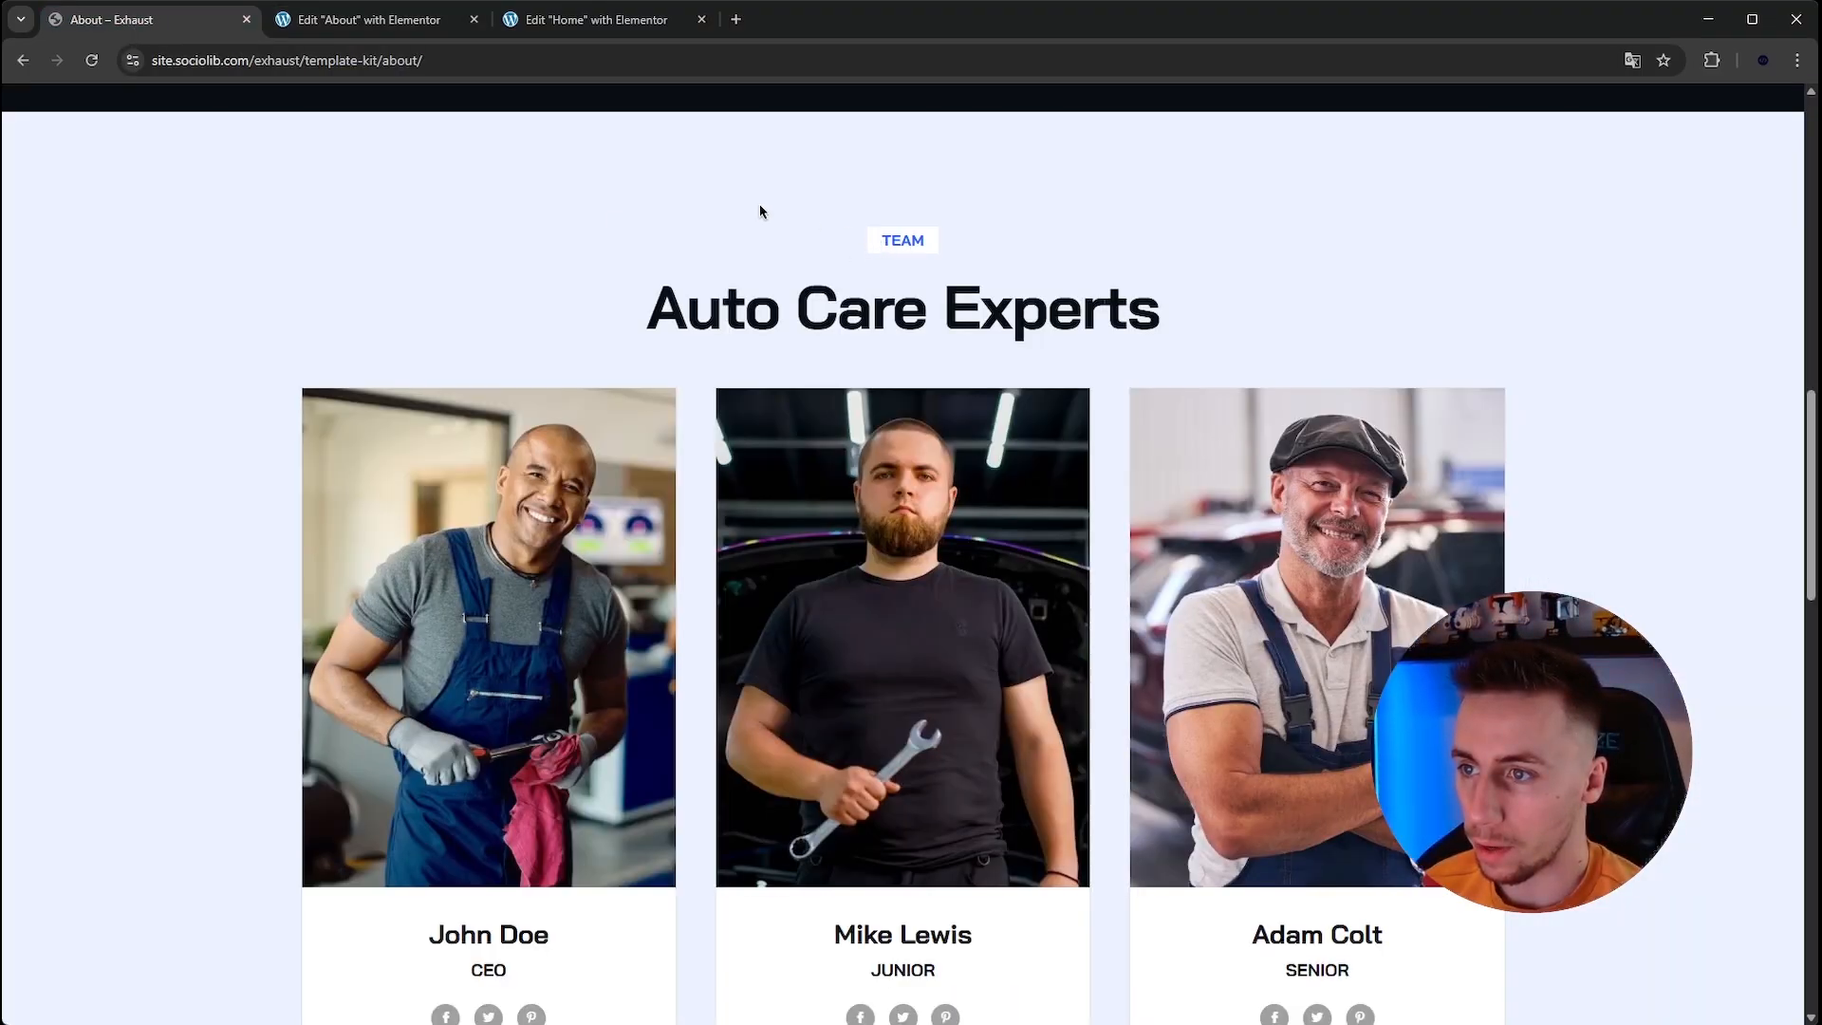
left_click(360, 19)
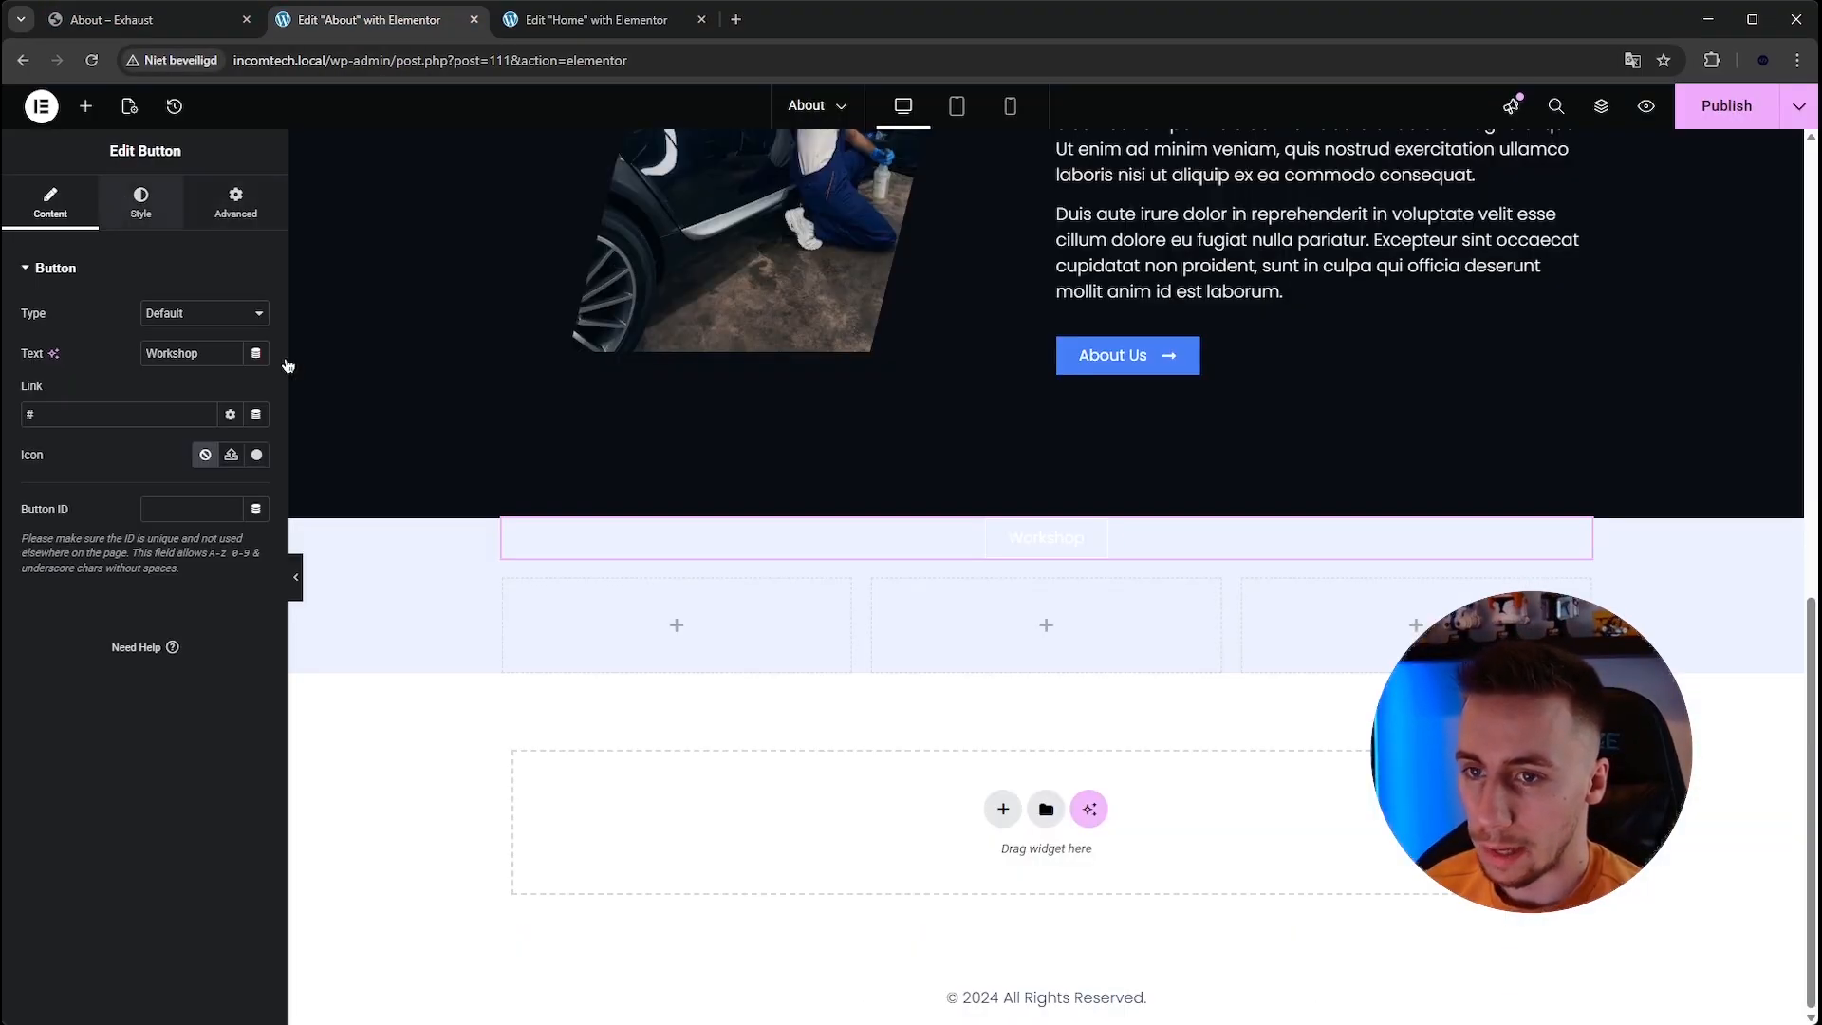
Set the Workshop button's text colour to the Accent global colour.
left_click(141, 202)
left_click(256, 474)
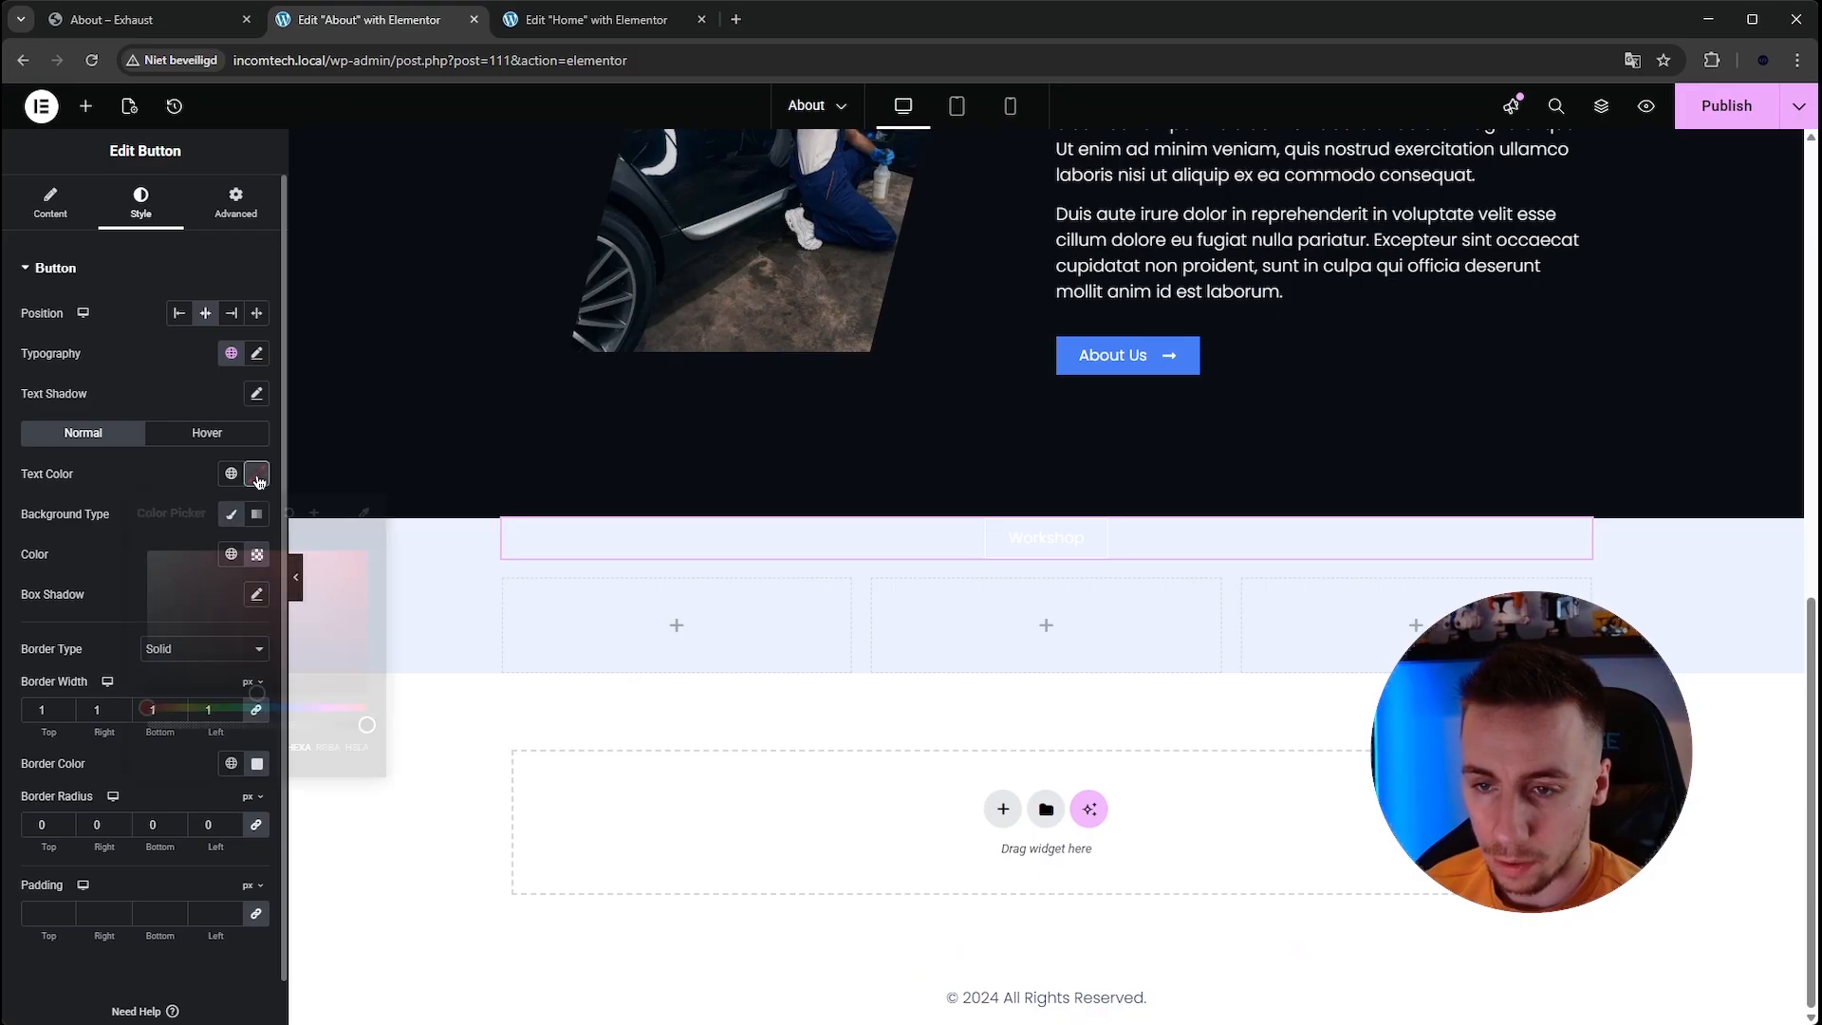
left_click(230, 473)
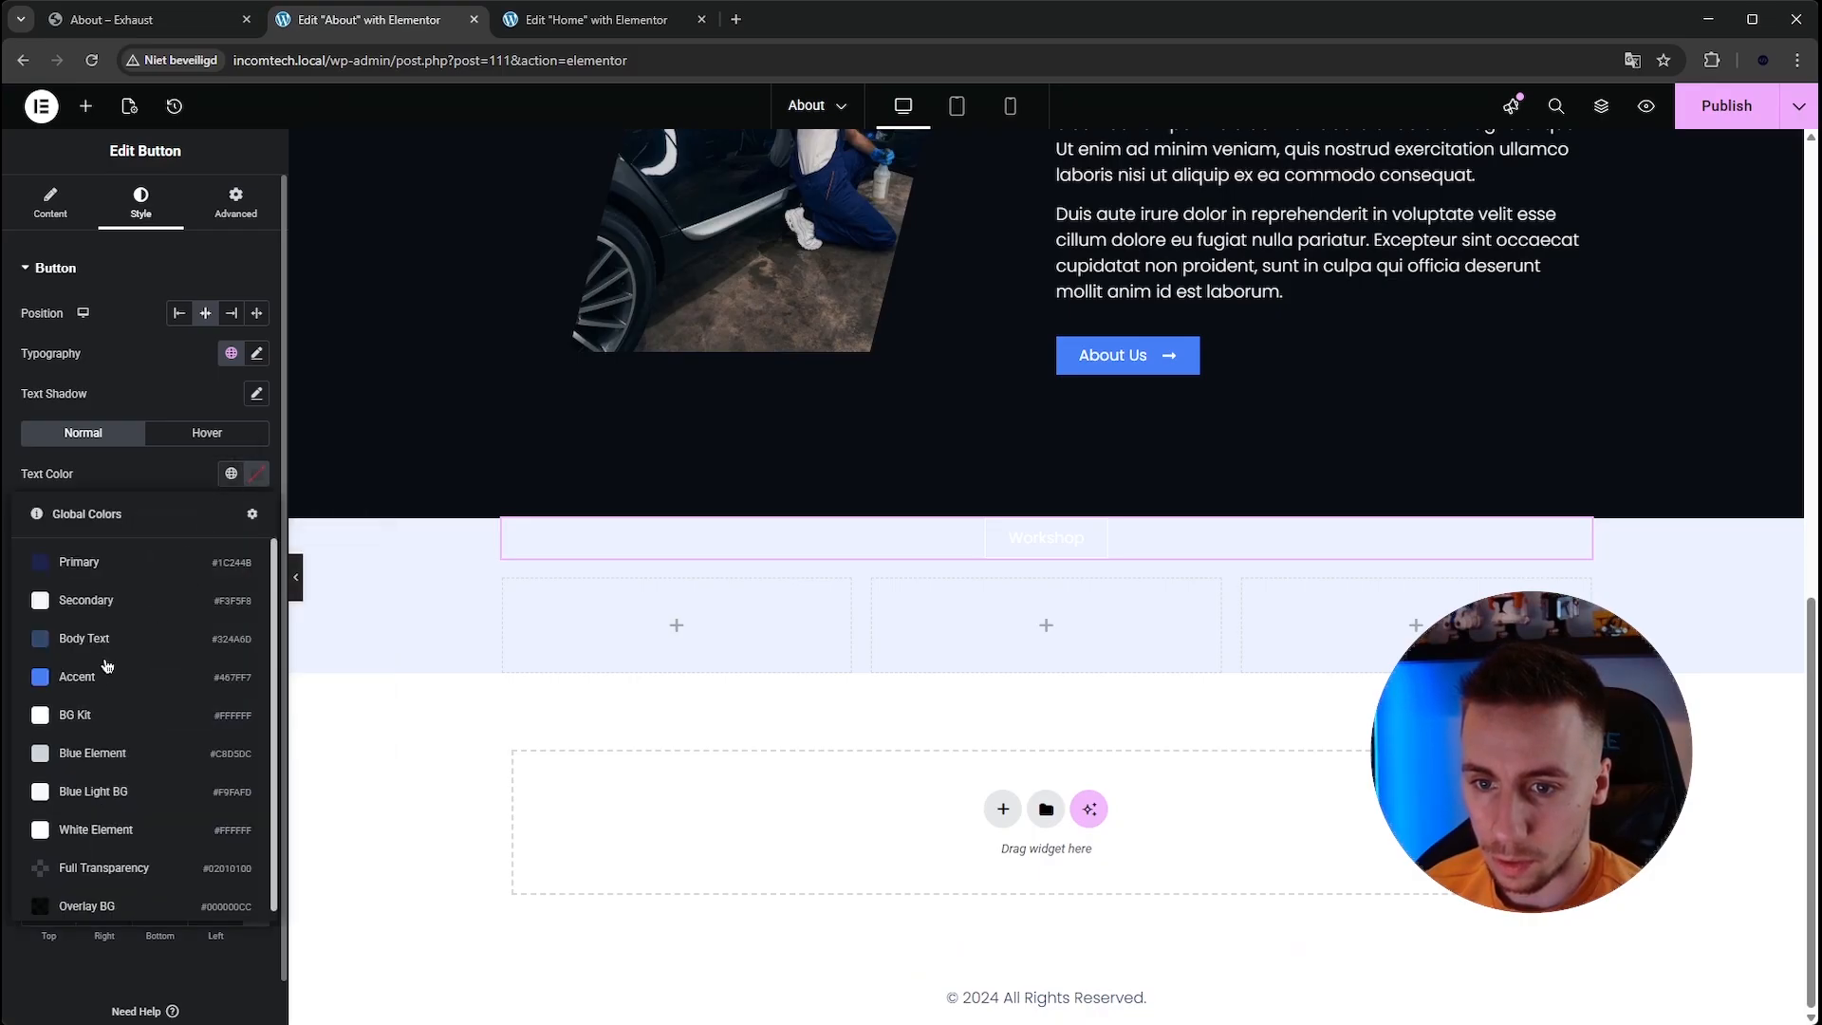
left_click(104, 674)
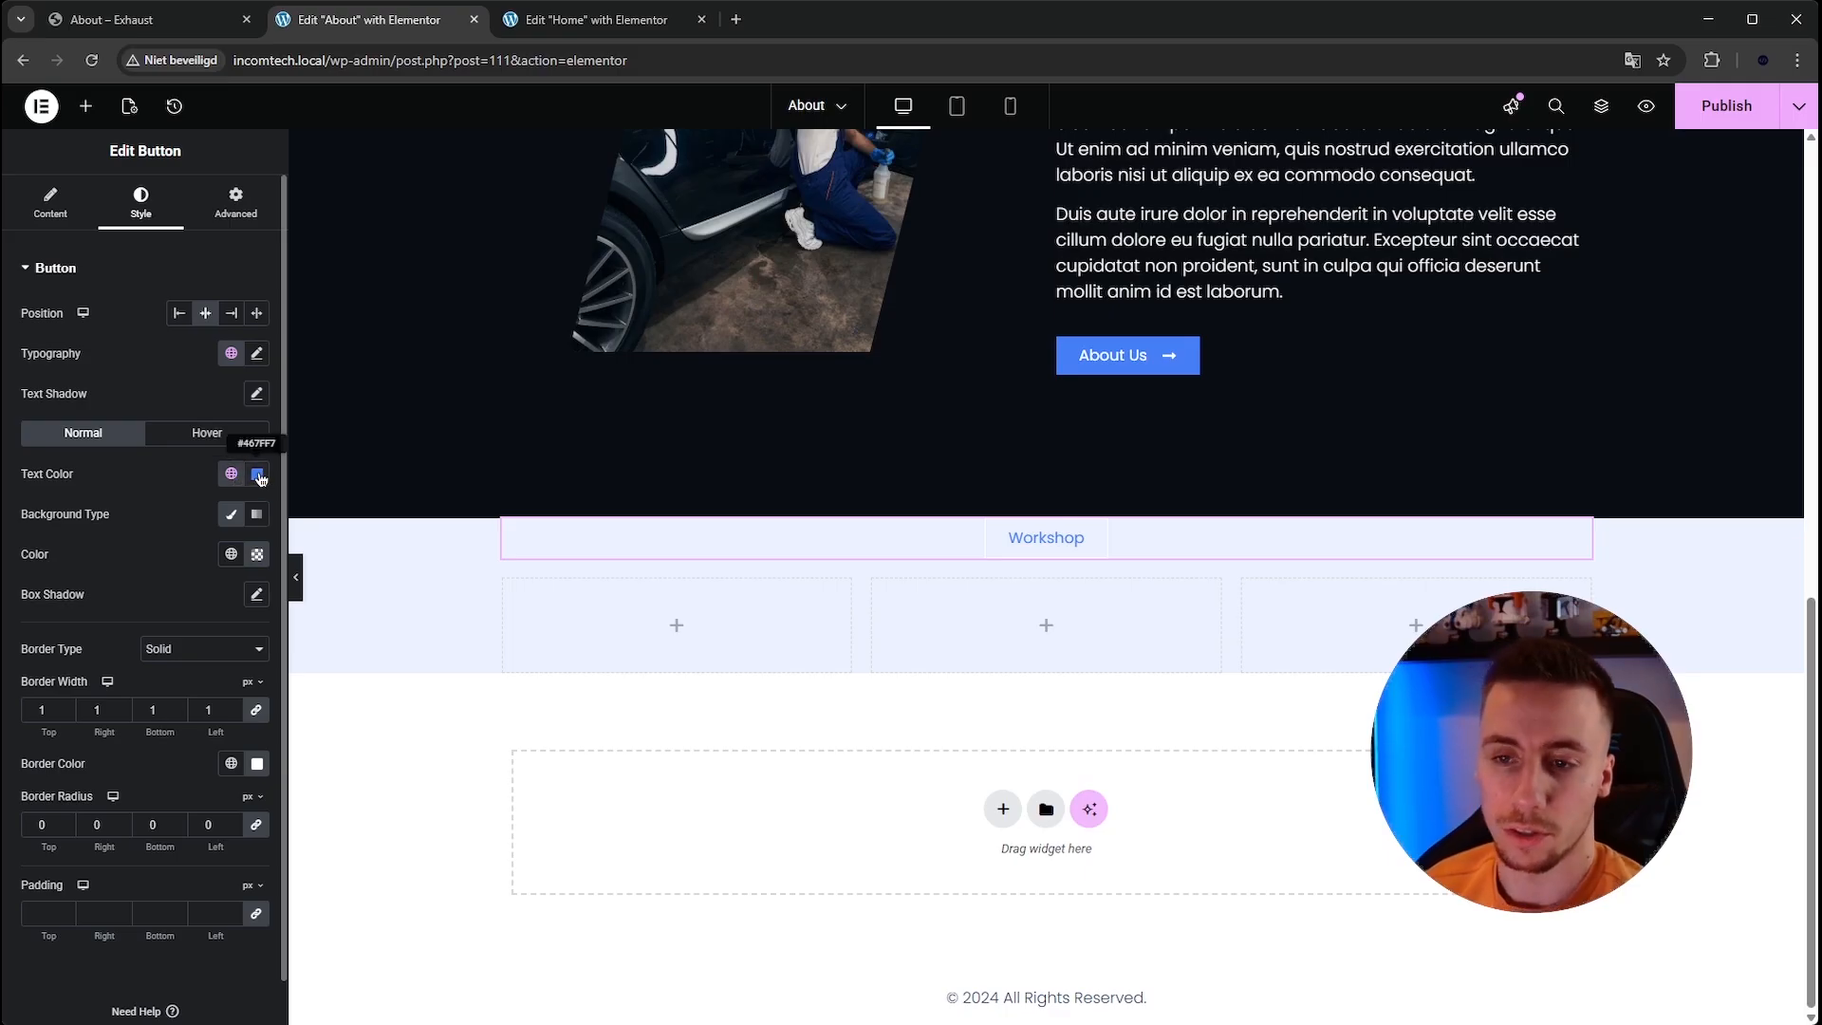
left_click(232, 473)
left_click(236, 475)
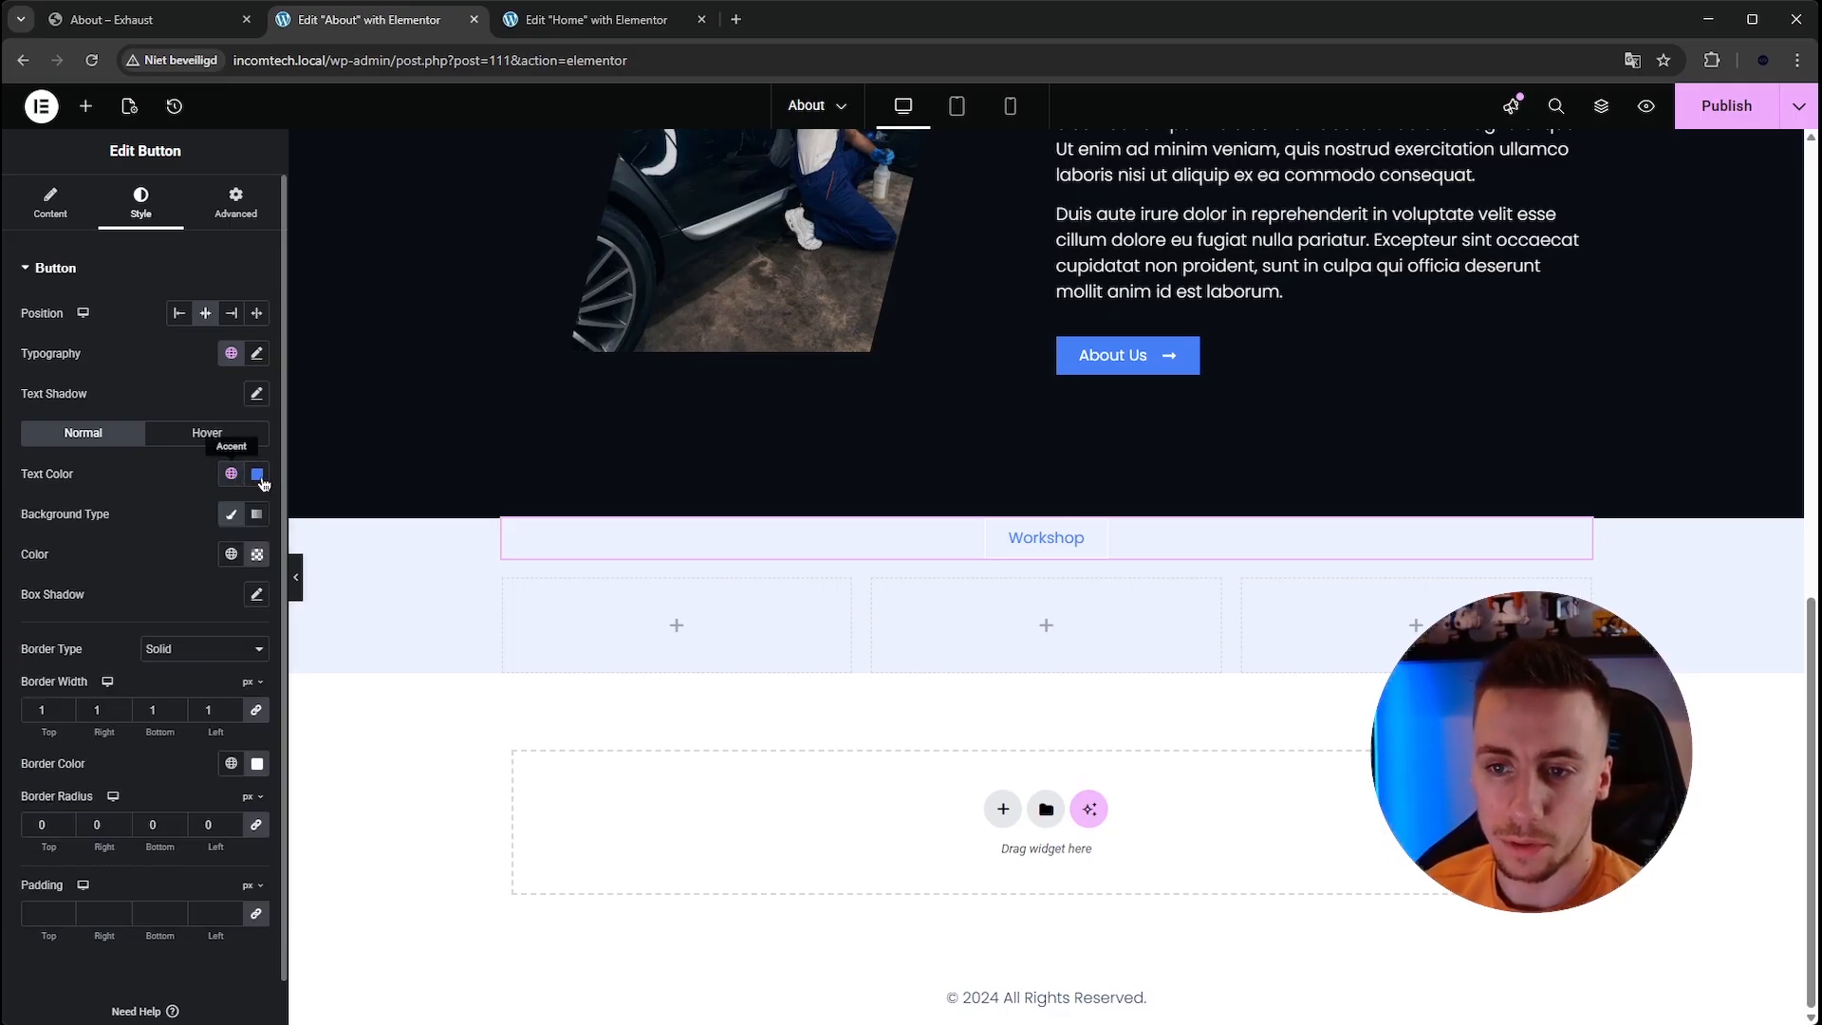
left_click(257, 475)
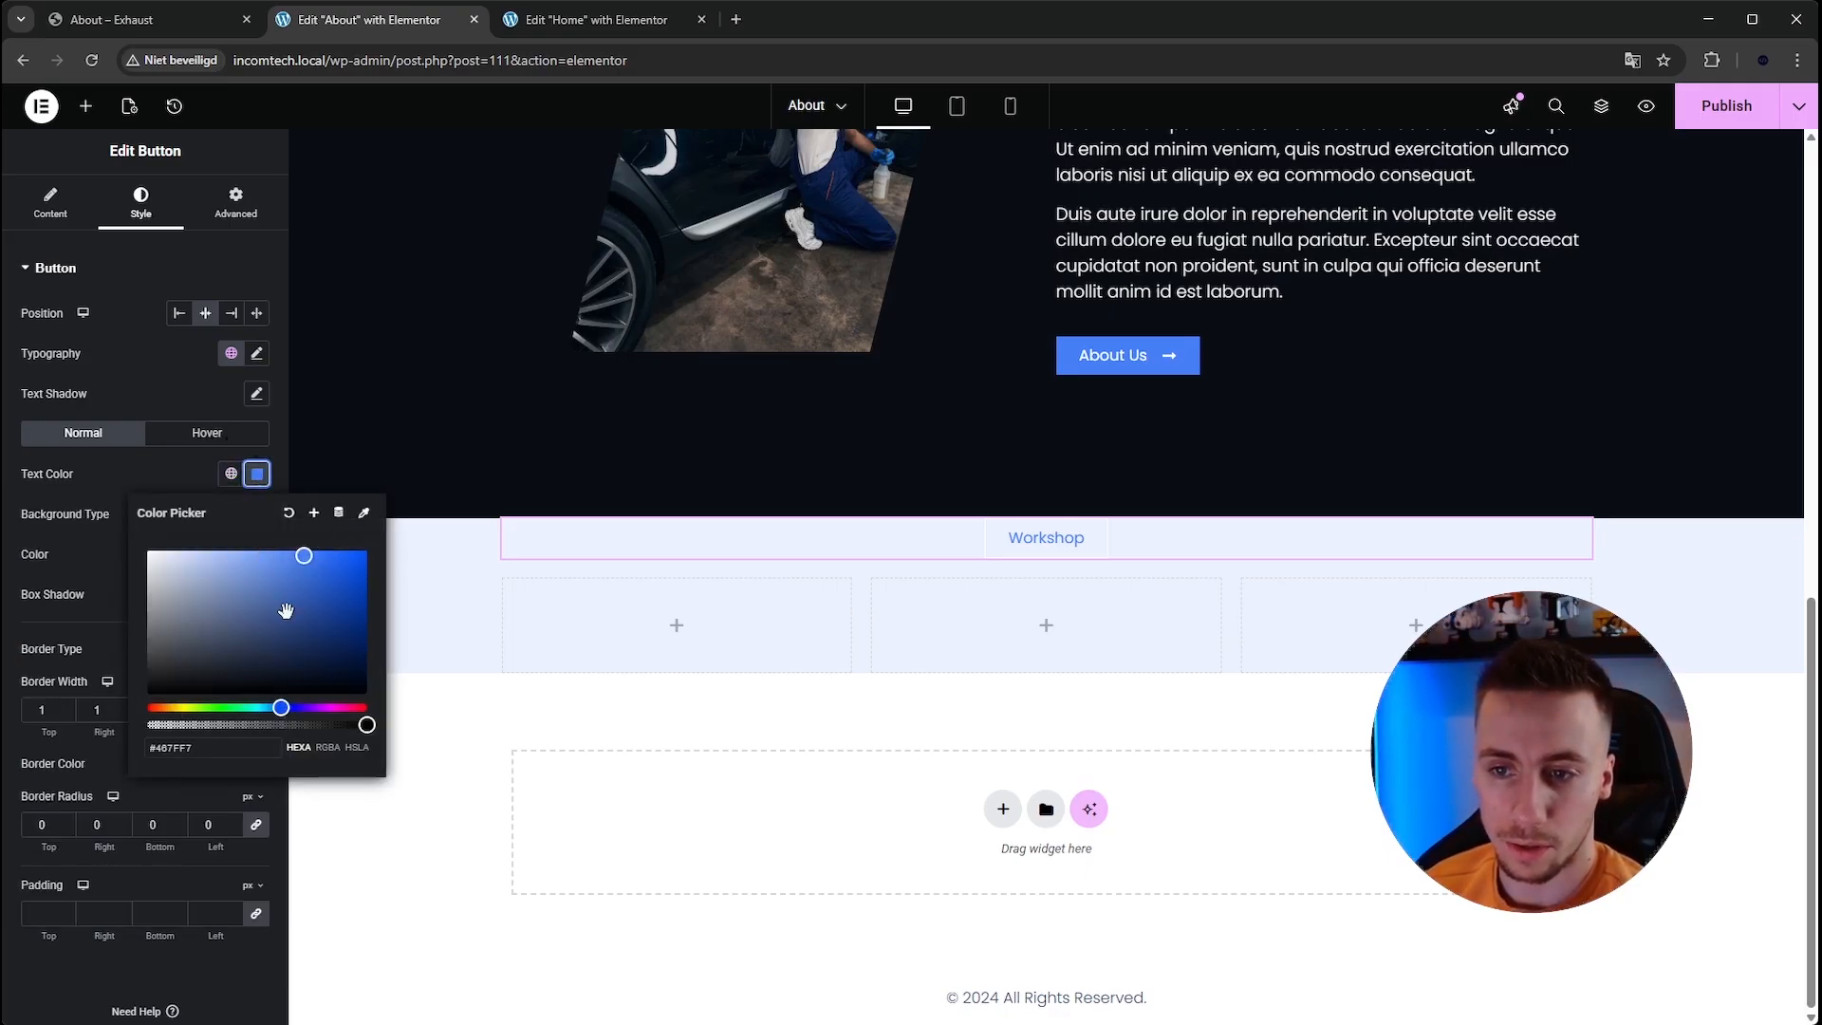
left_click(313, 513)
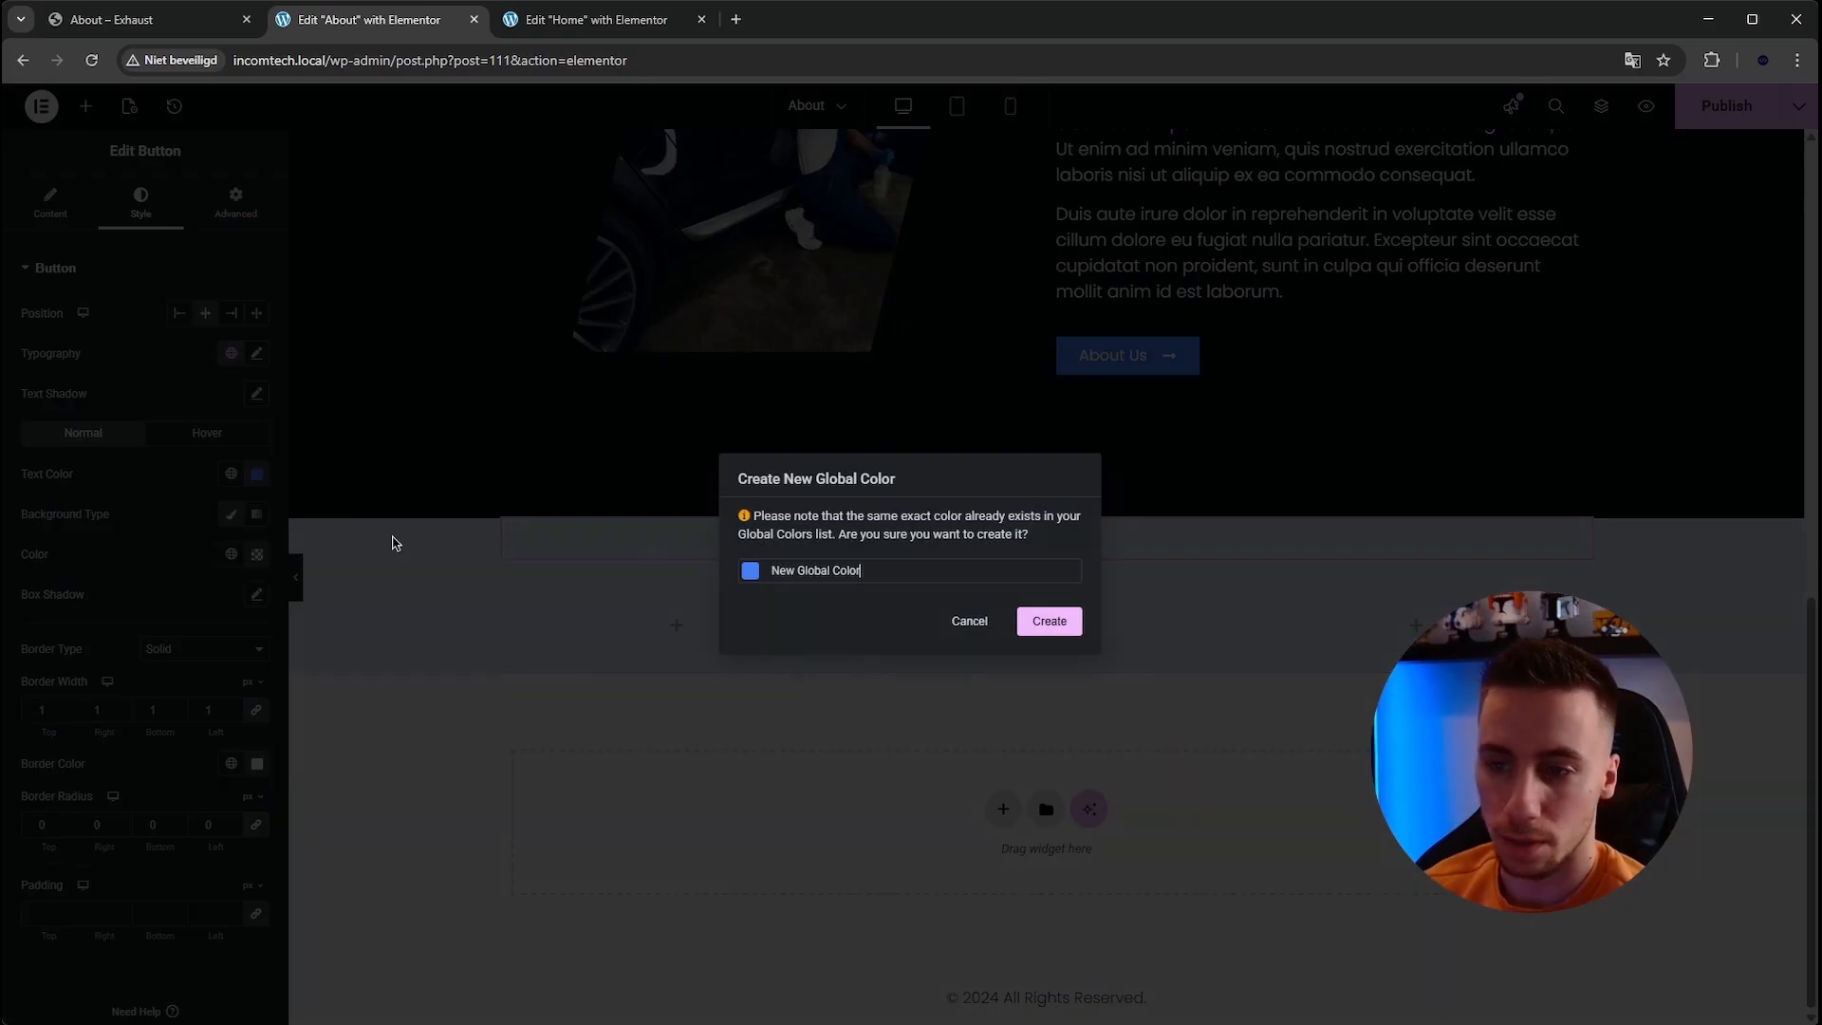
left_click(985, 629)
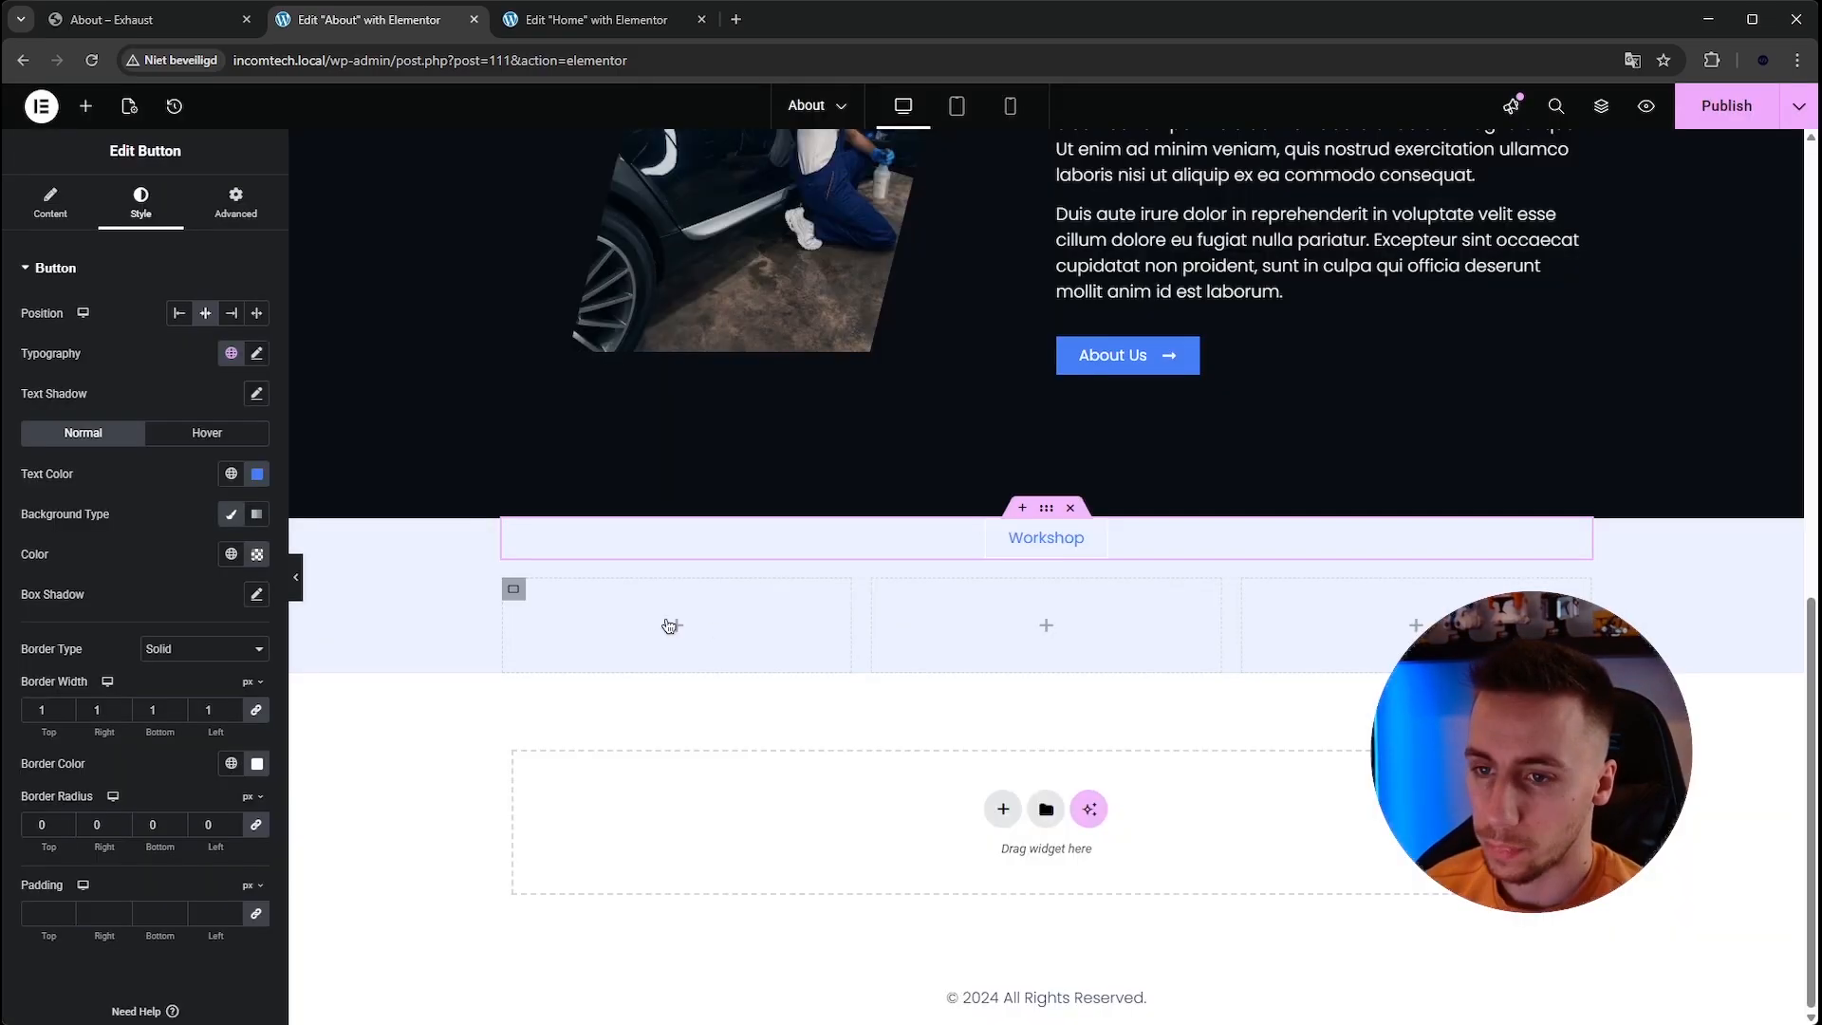
left_click(233, 474)
left_click(167, 676)
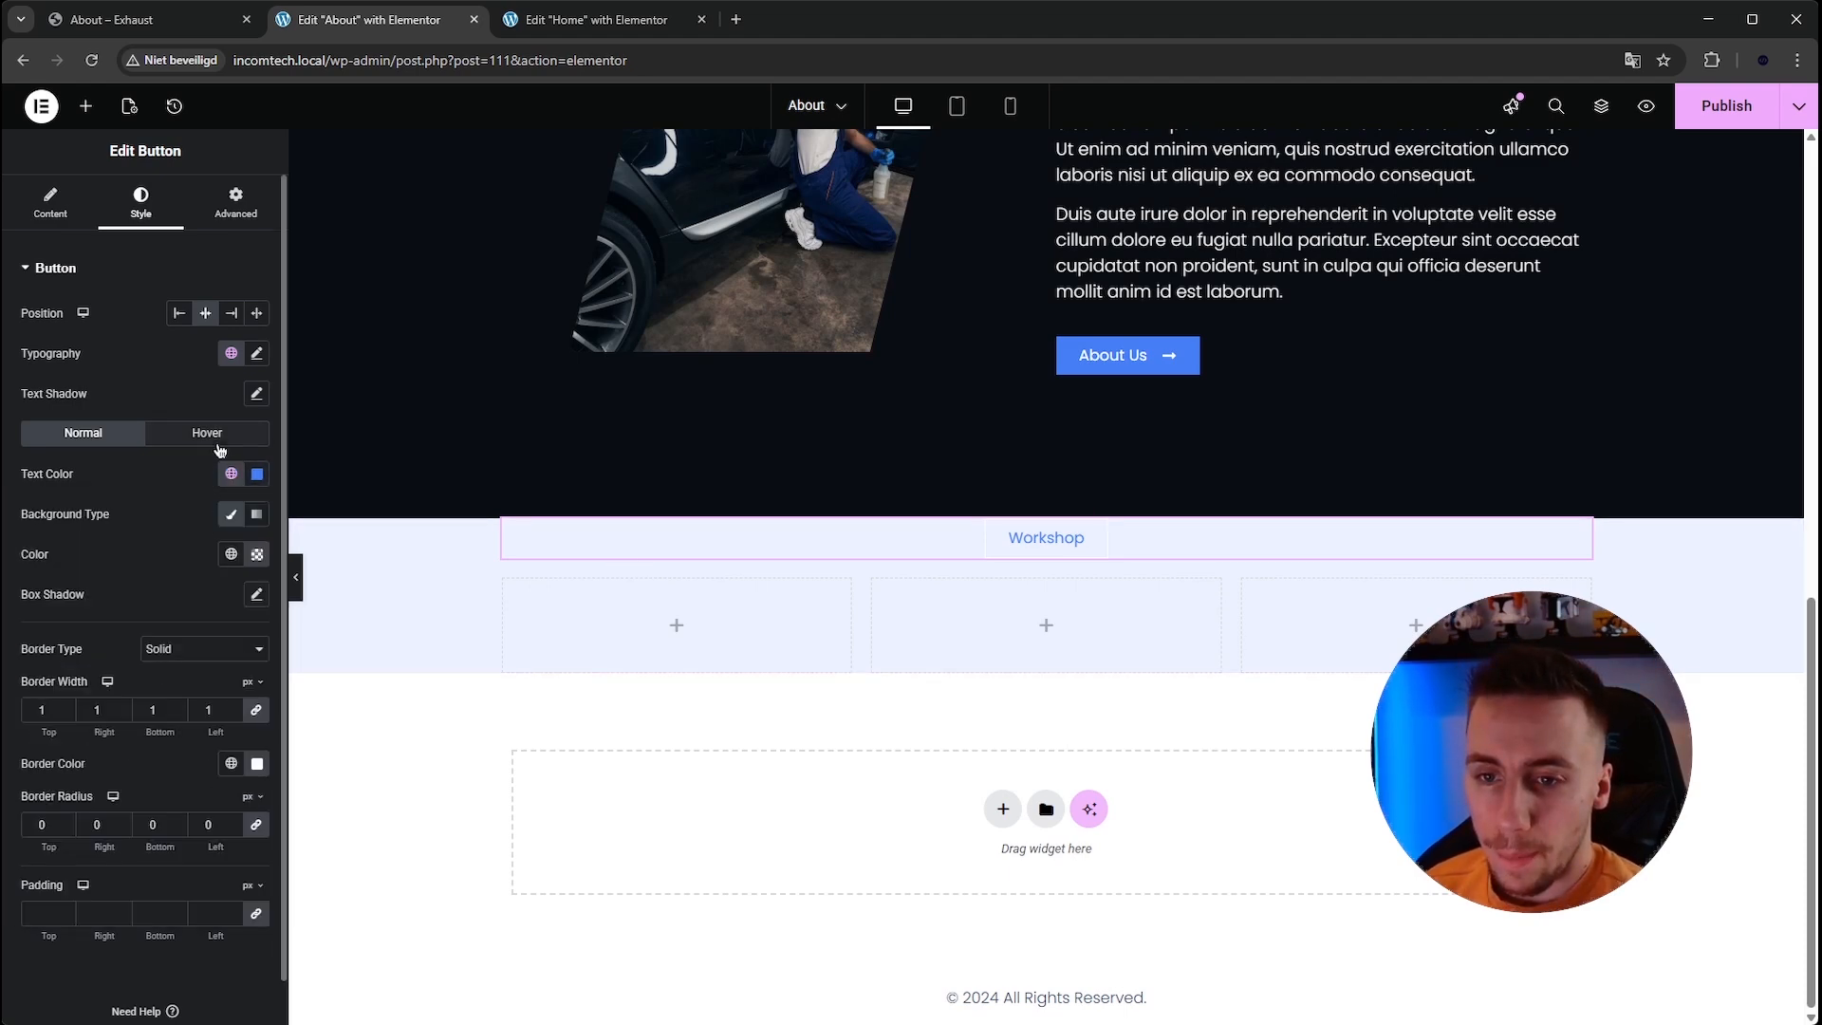
Set the Workshop button's background colour to #FFFFFF.
left_click(256, 554)
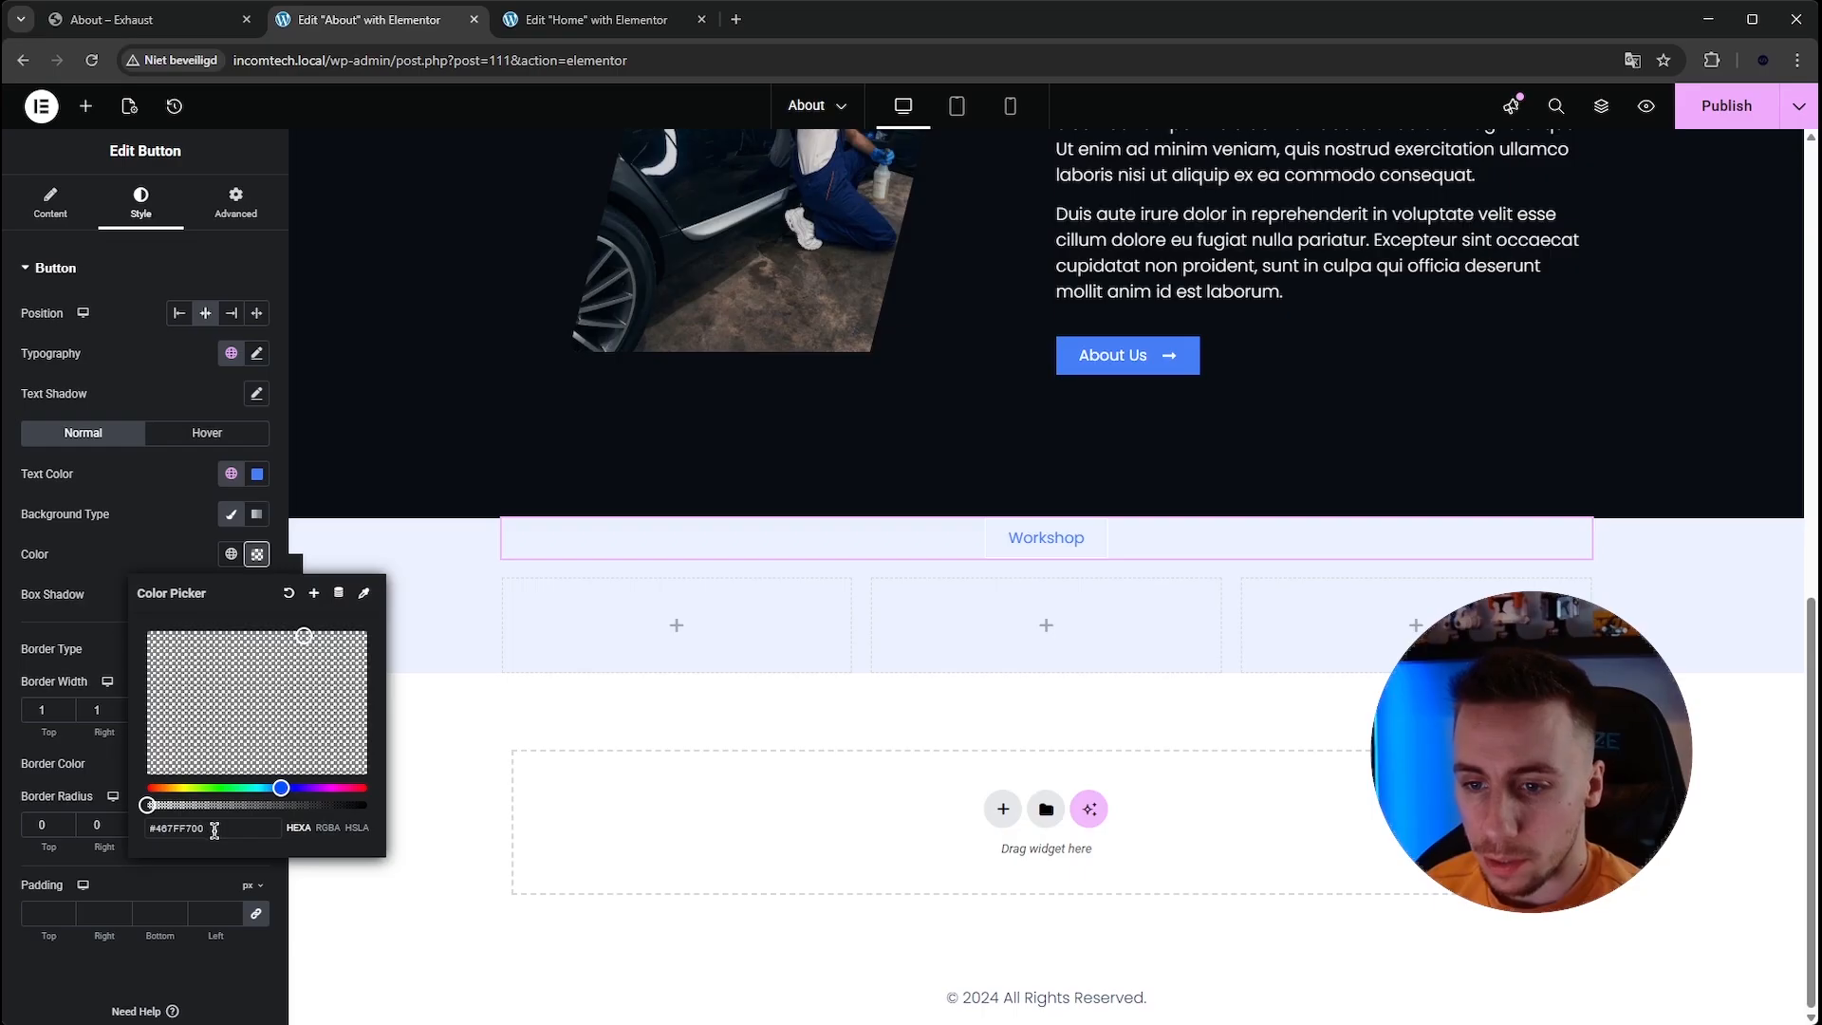
left_click_drag(213, 831, 78, 819)
type("#f")
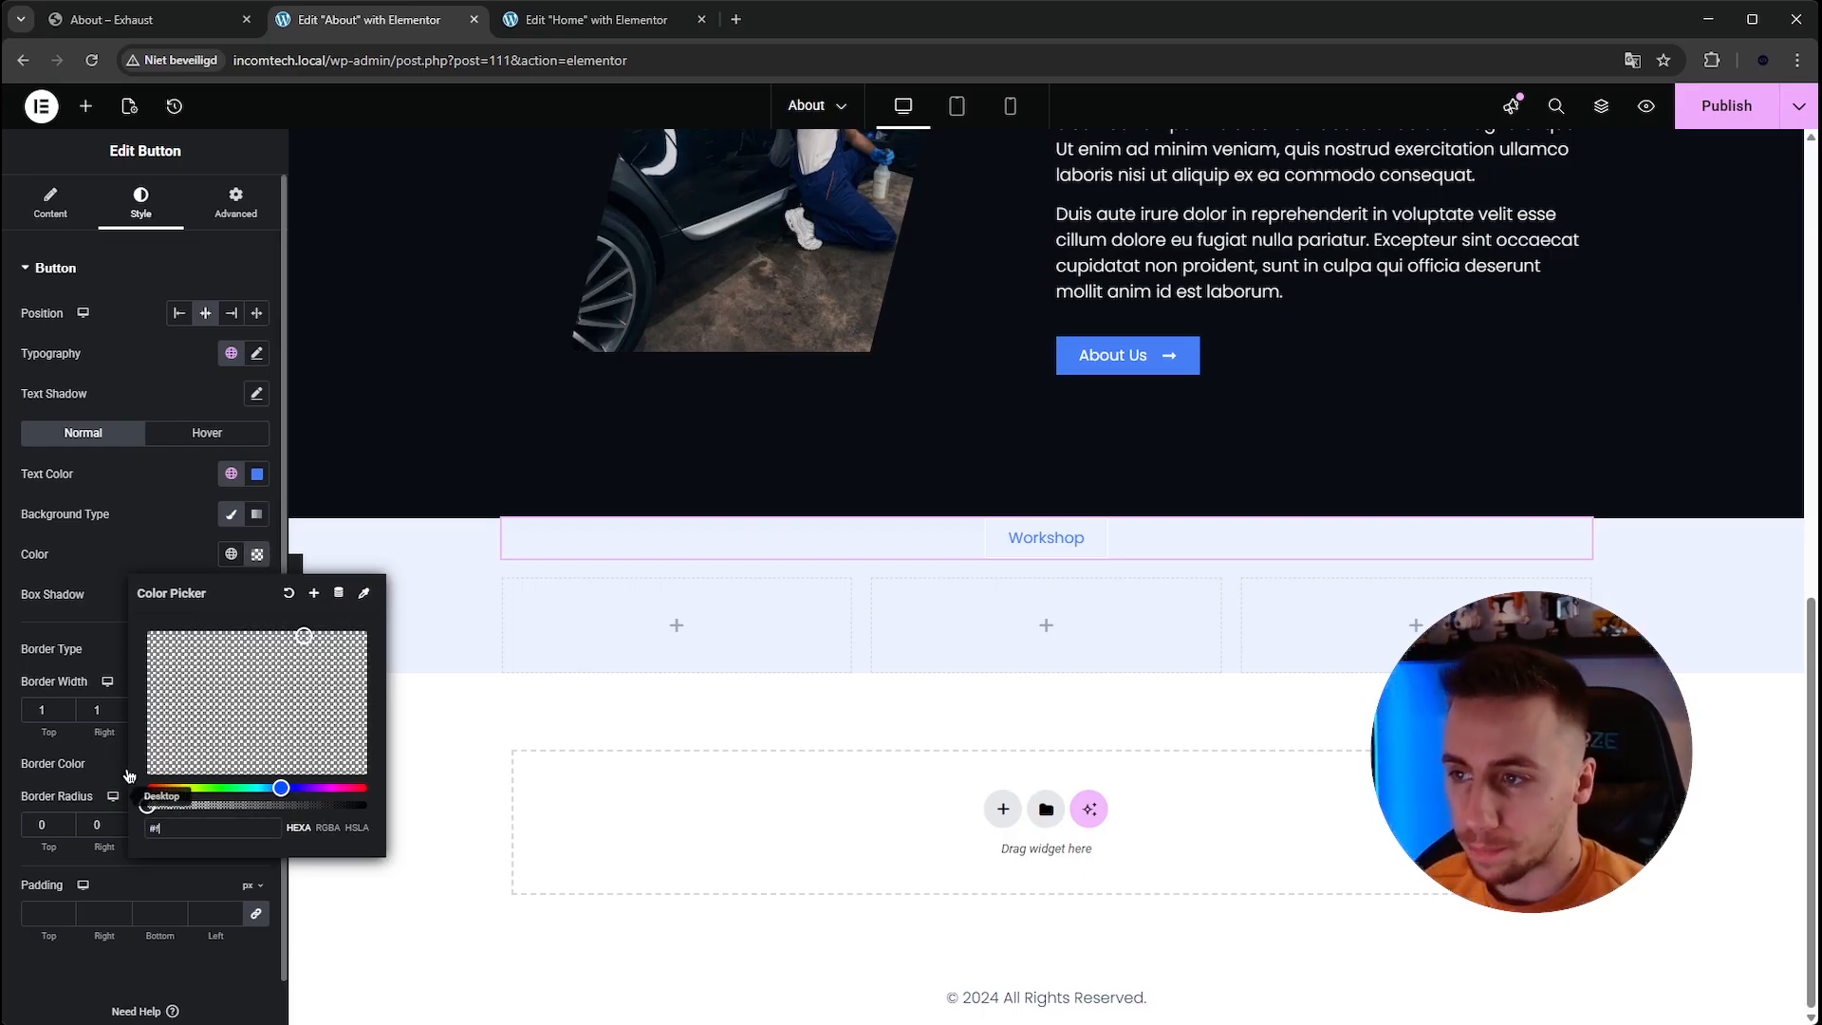
type("ff")
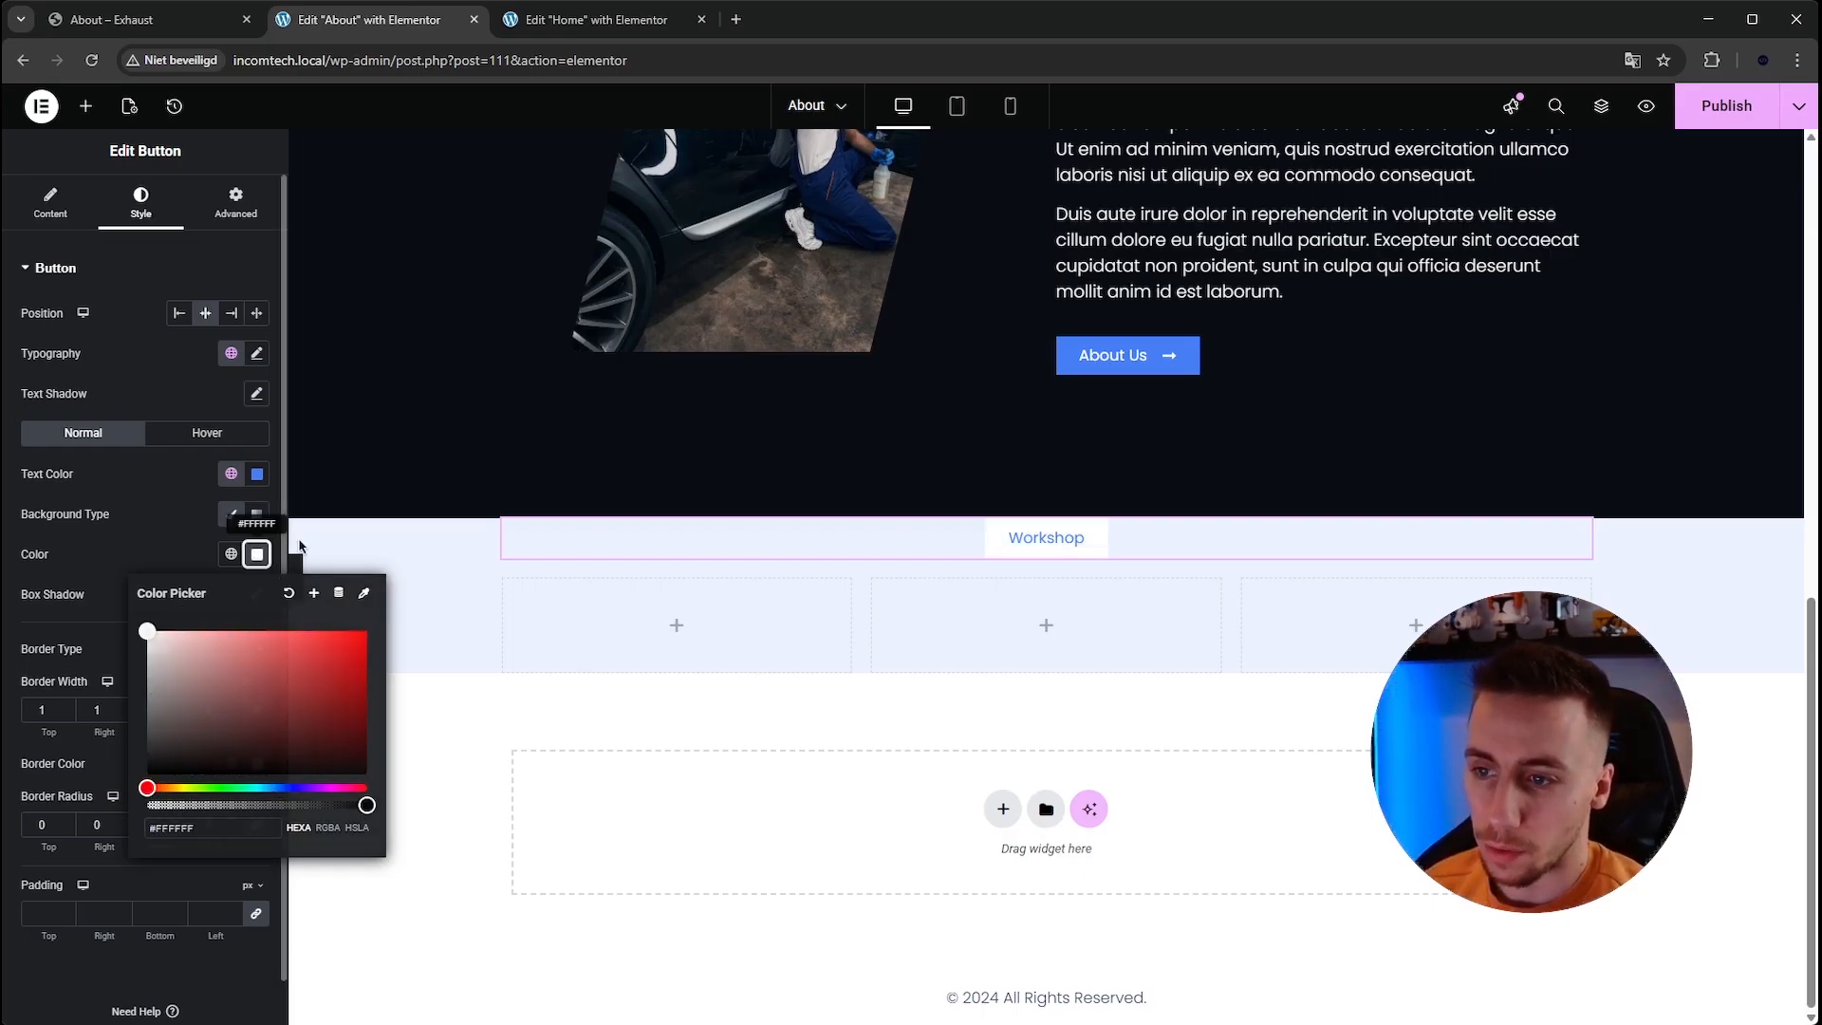
left_click(257, 554)
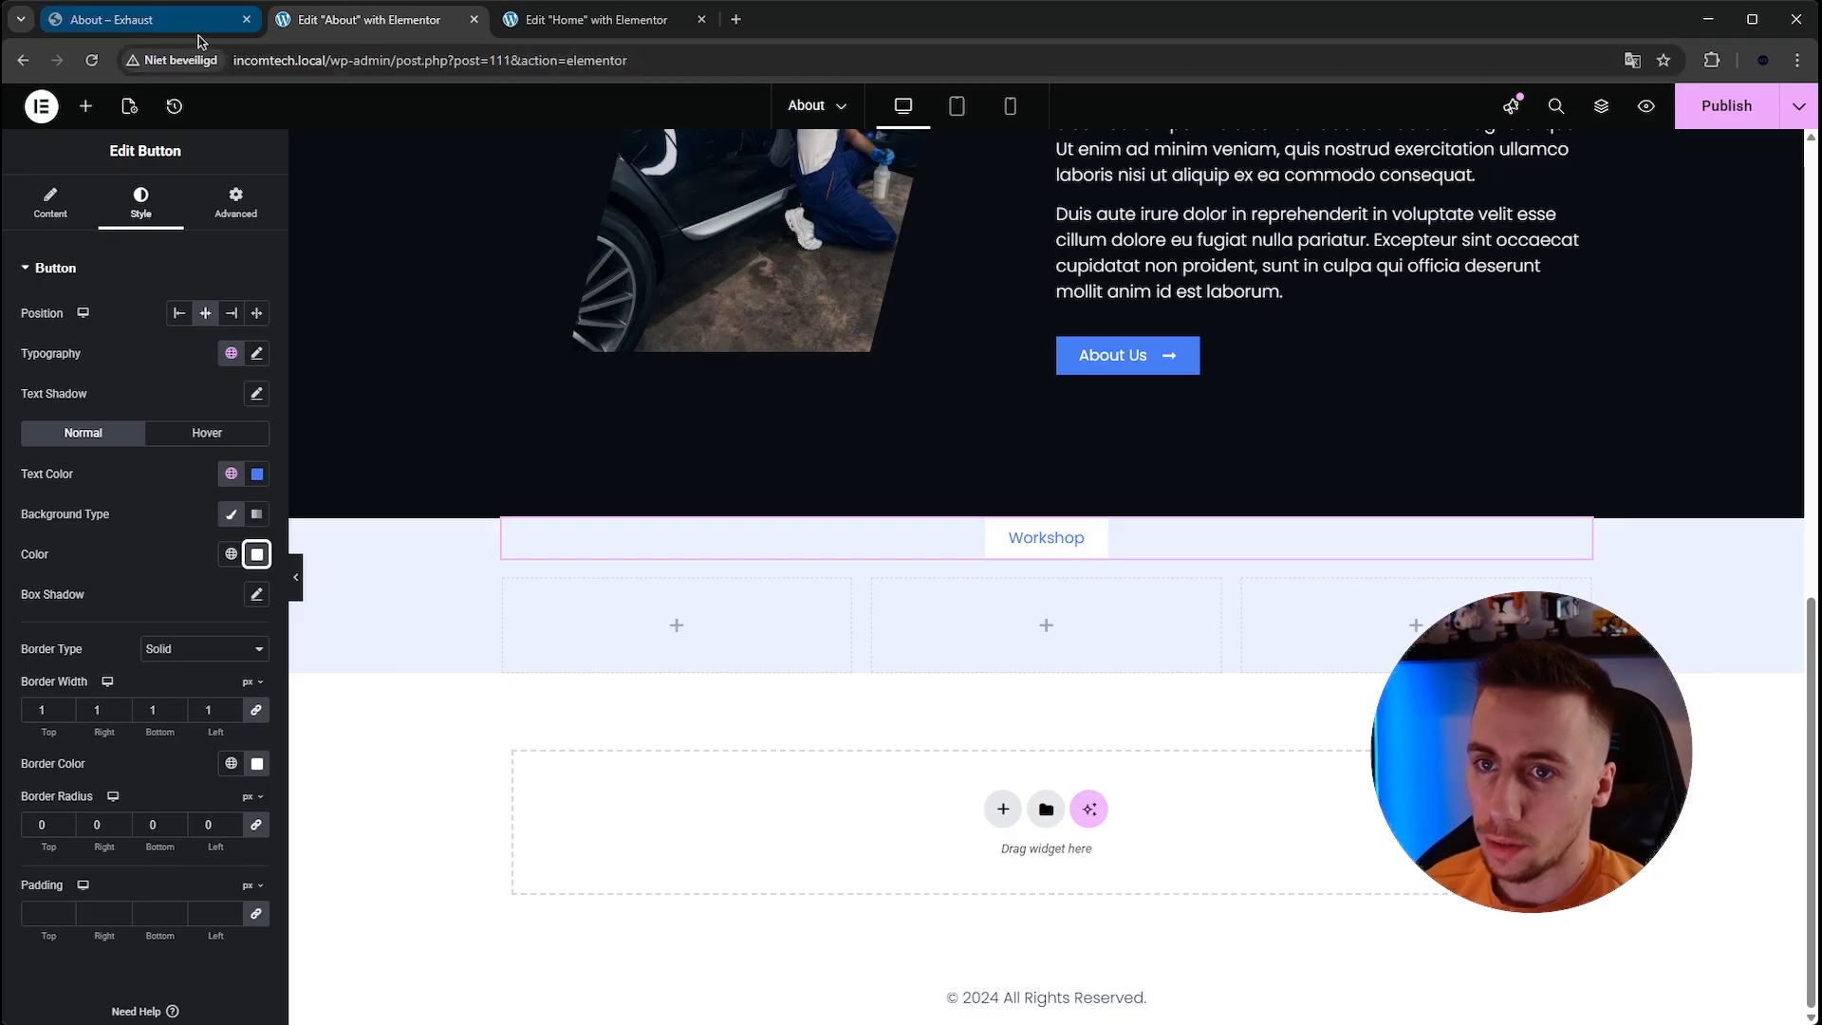
Copy the "Precision Care for Every Journey" heading from the section above and paste it below the Workshop button.
scroll(1134, 383, "up", 4)
left_click(1135, 382)
right_click(1135, 383)
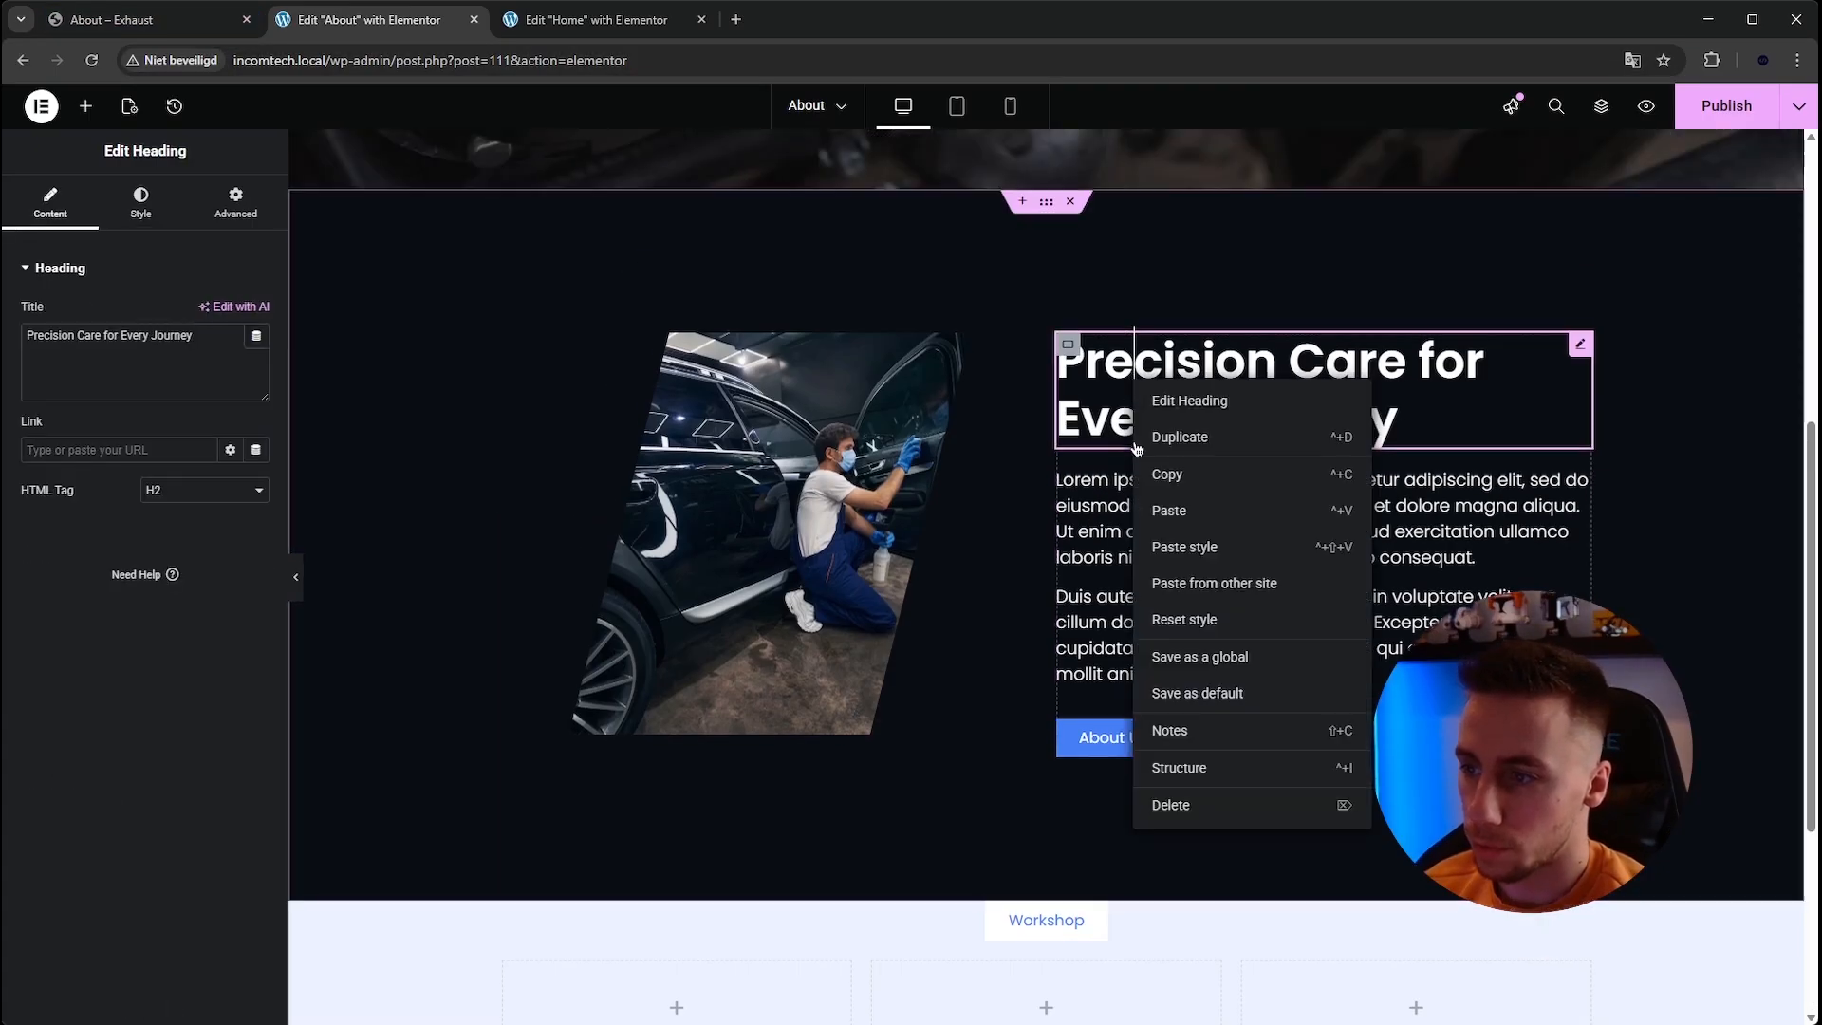
left_click(1176, 471)
scroll(931, 551, "down", 4)
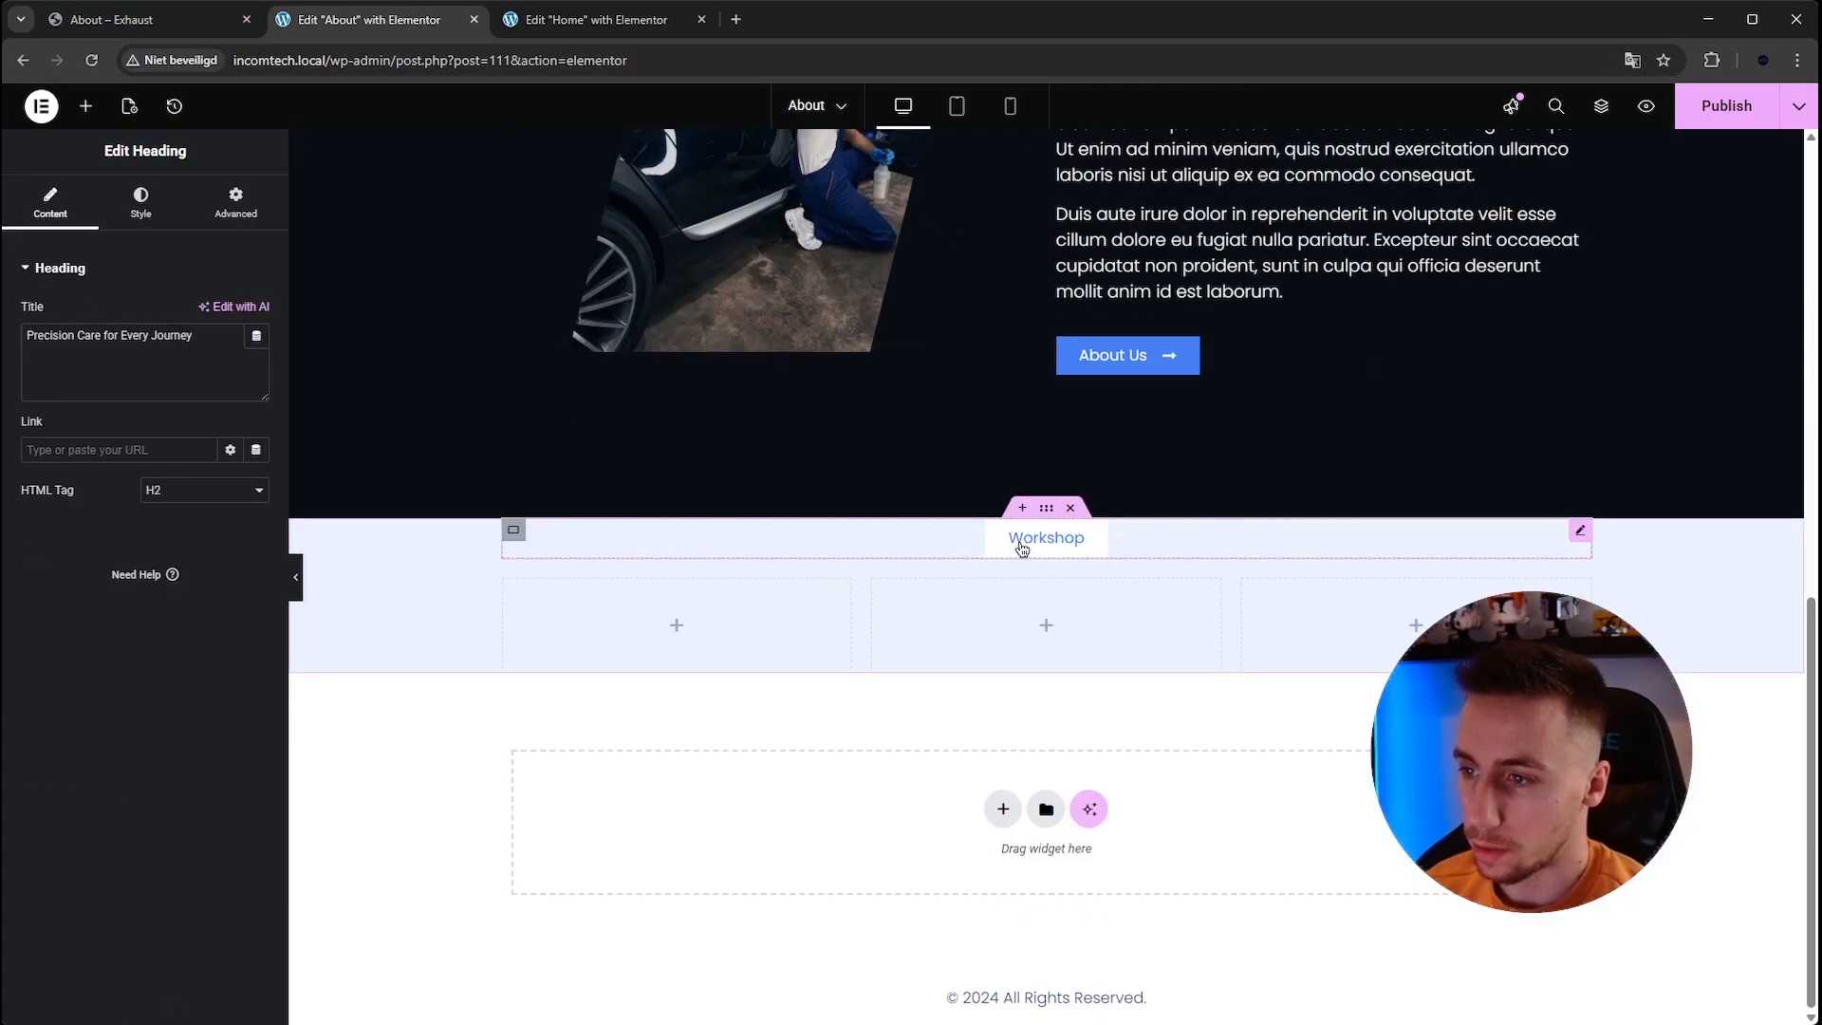
right_click(1020, 539)
left_click(1073, 675)
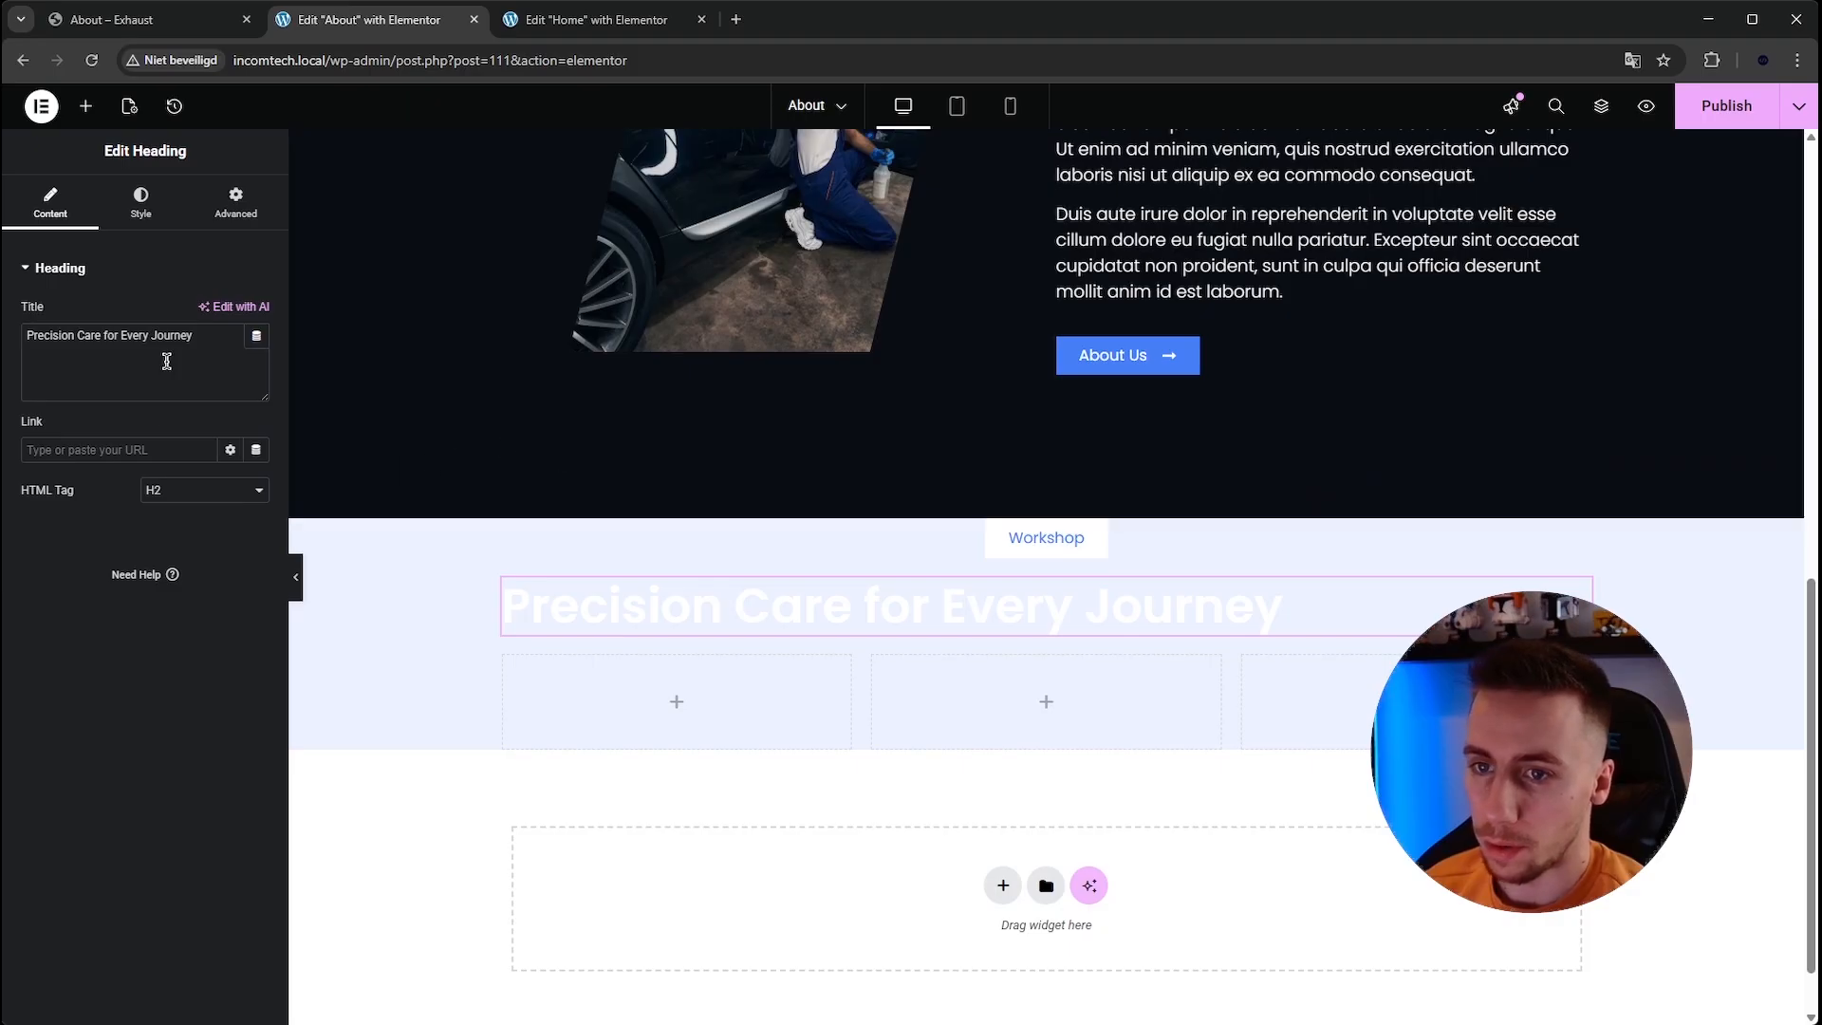
Centre-align the pasted heading and set its text colour to black, checking the reference page.
left_click(140, 204)
left_click(196, 324)
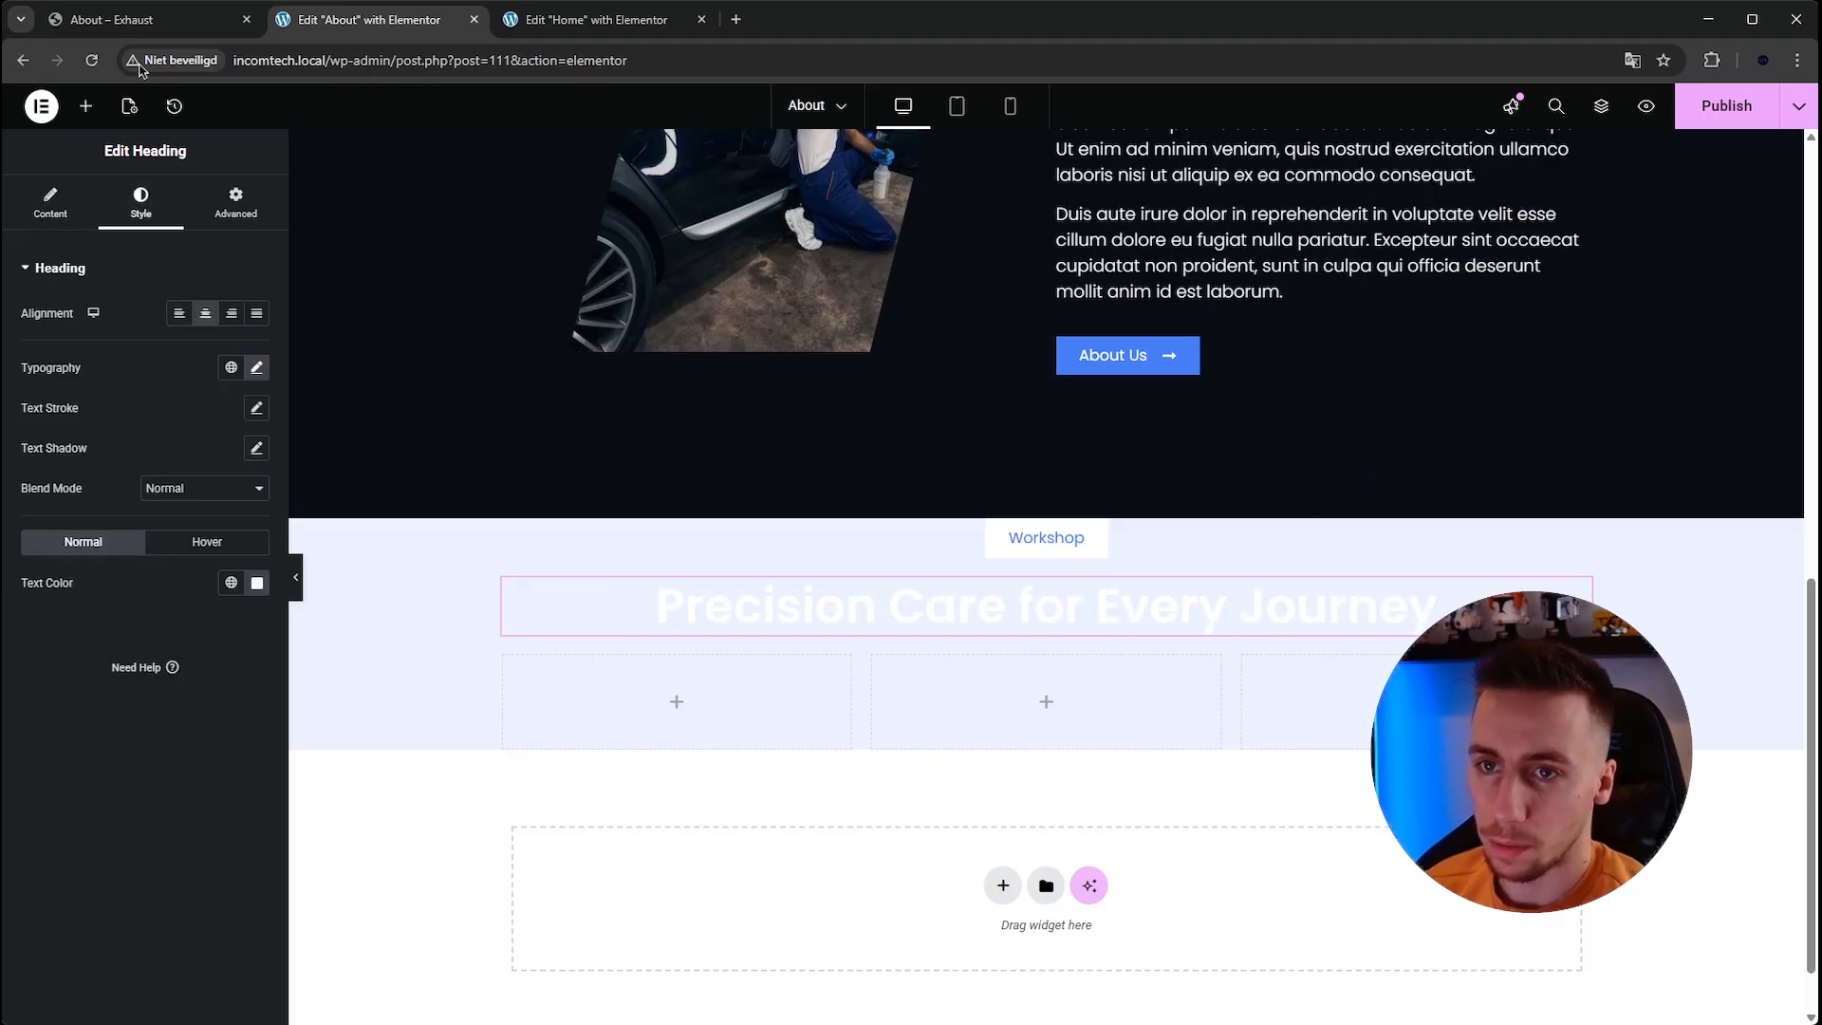
left_click(169, 23)
left_click(369, 22)
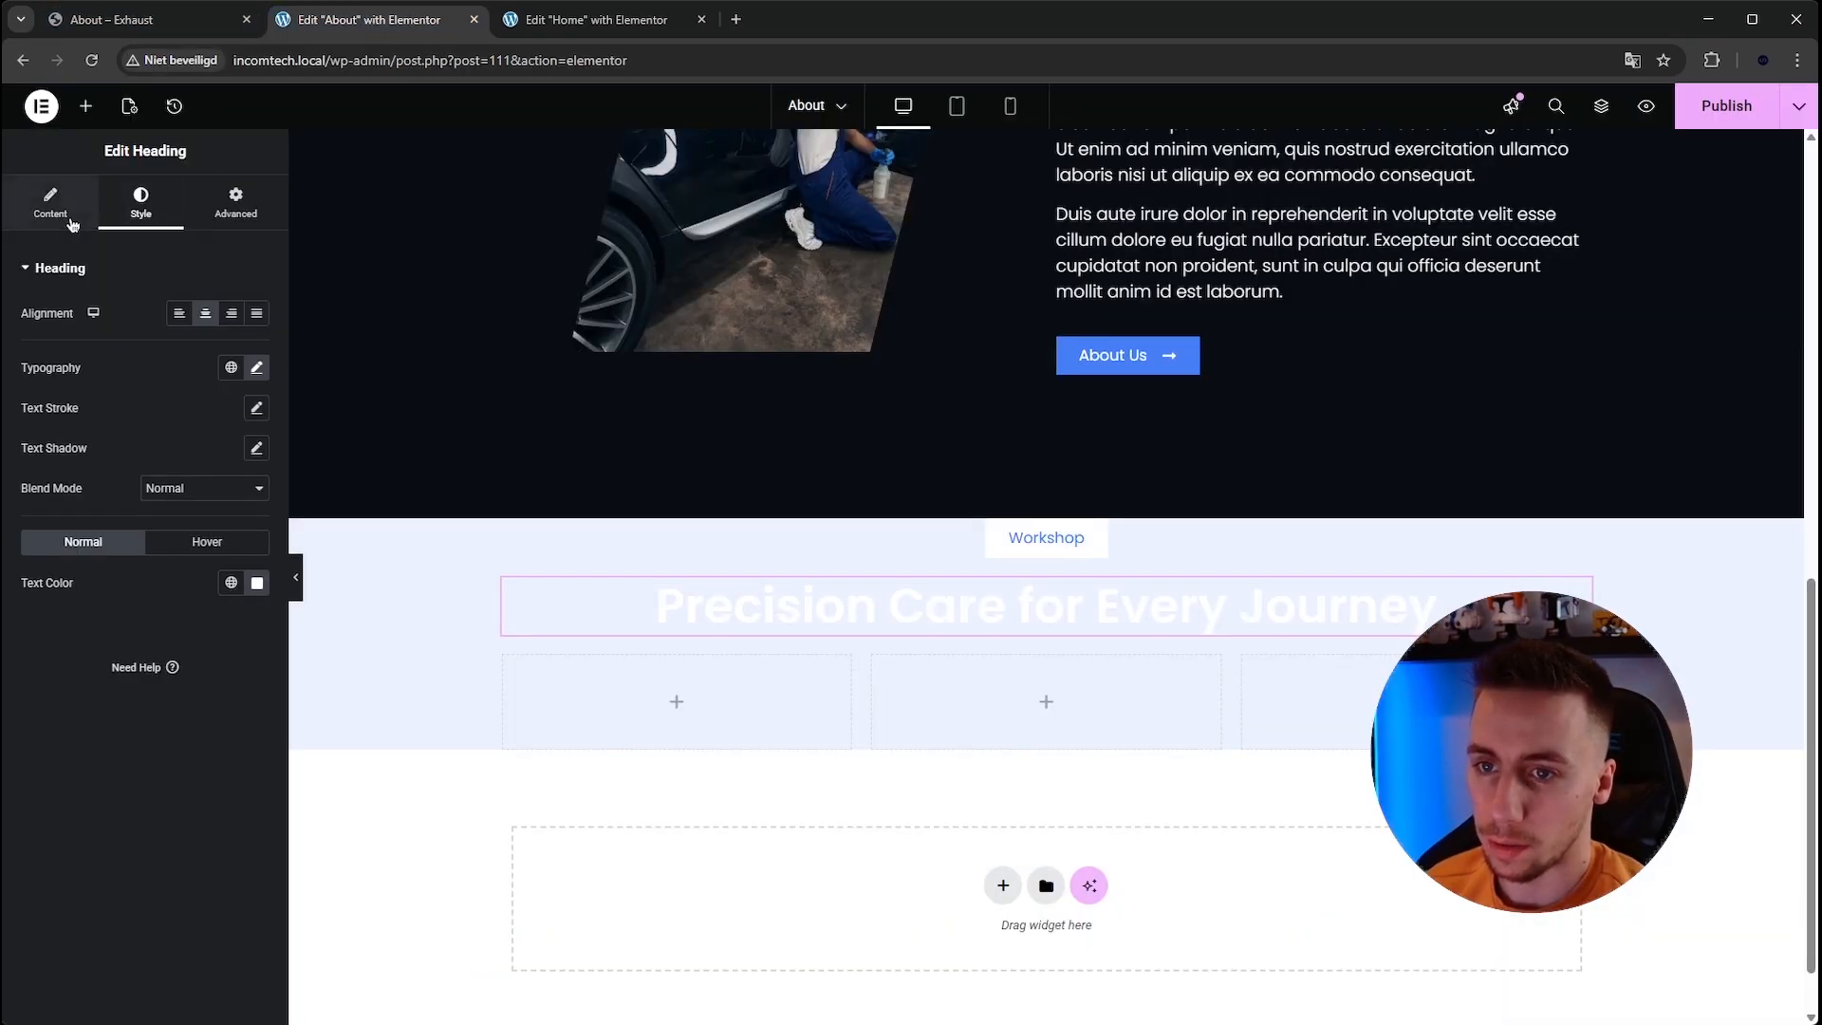
left_click(257, 584)
left_click_drag(257, 719, 147, 802)
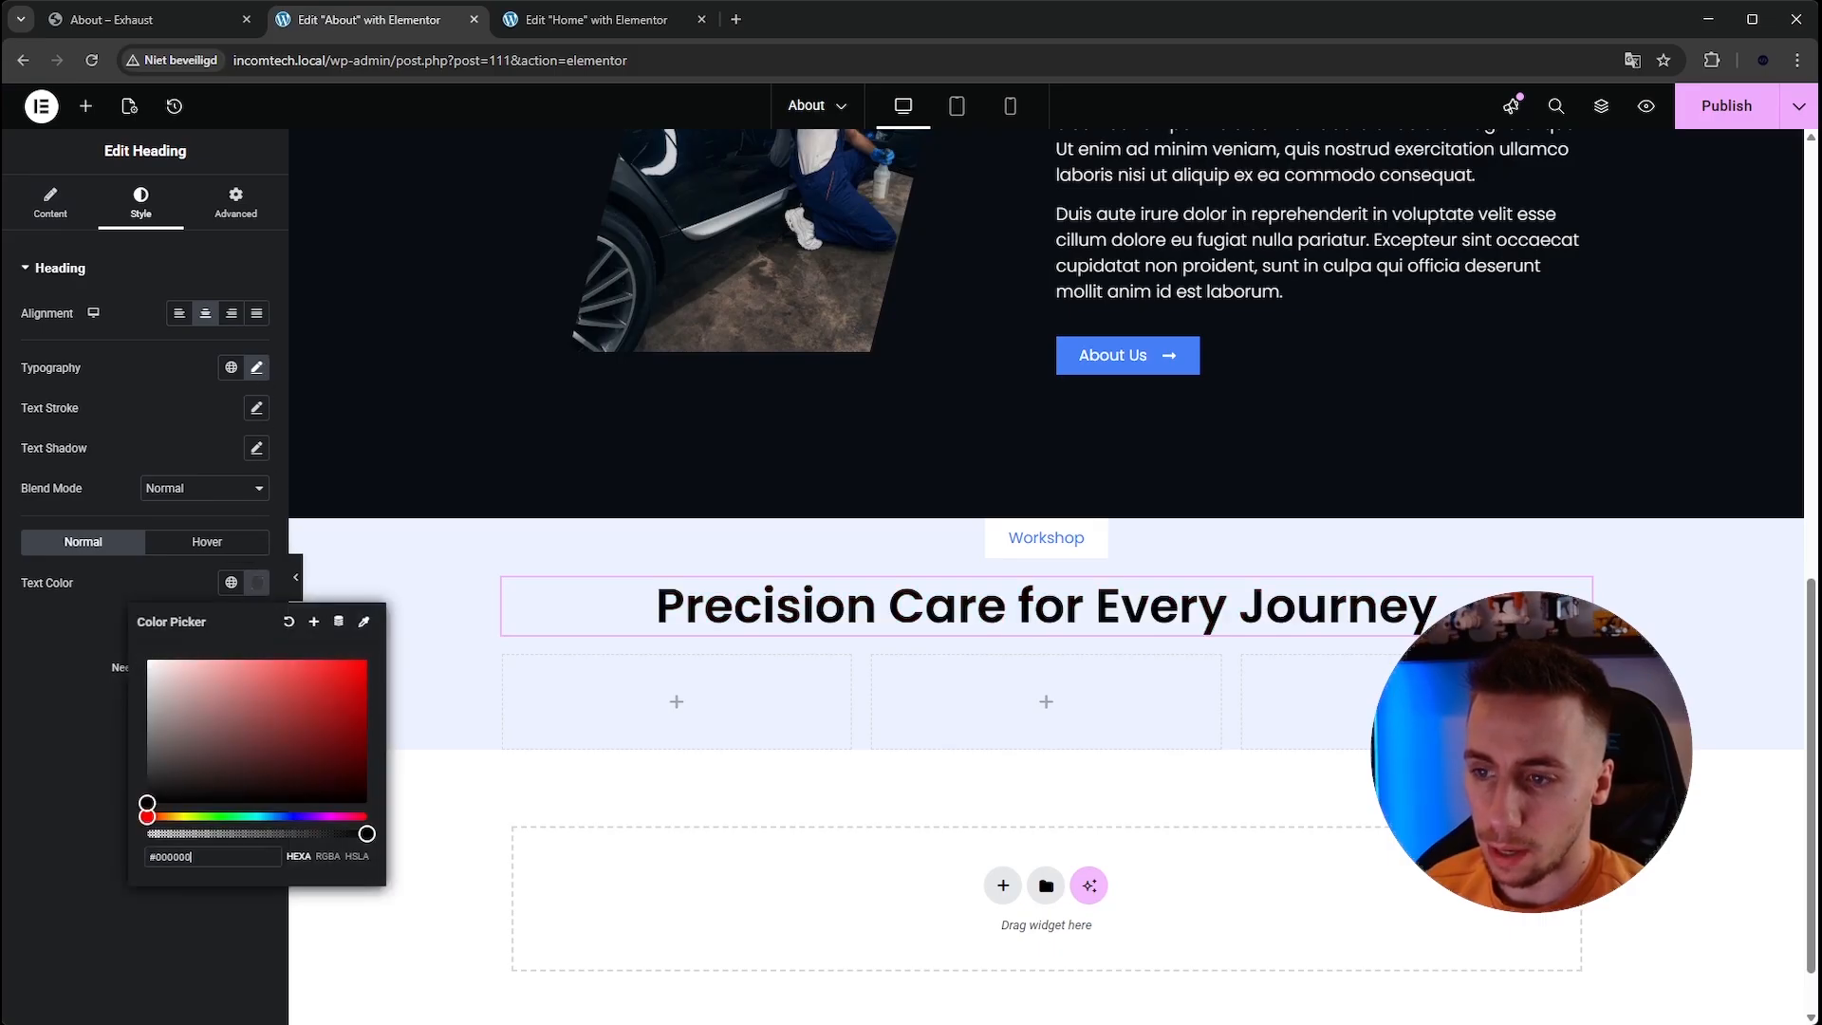
Change the heading text to "Meet Our Experts".
left_click(52, 218)
triple_click(149, 334)
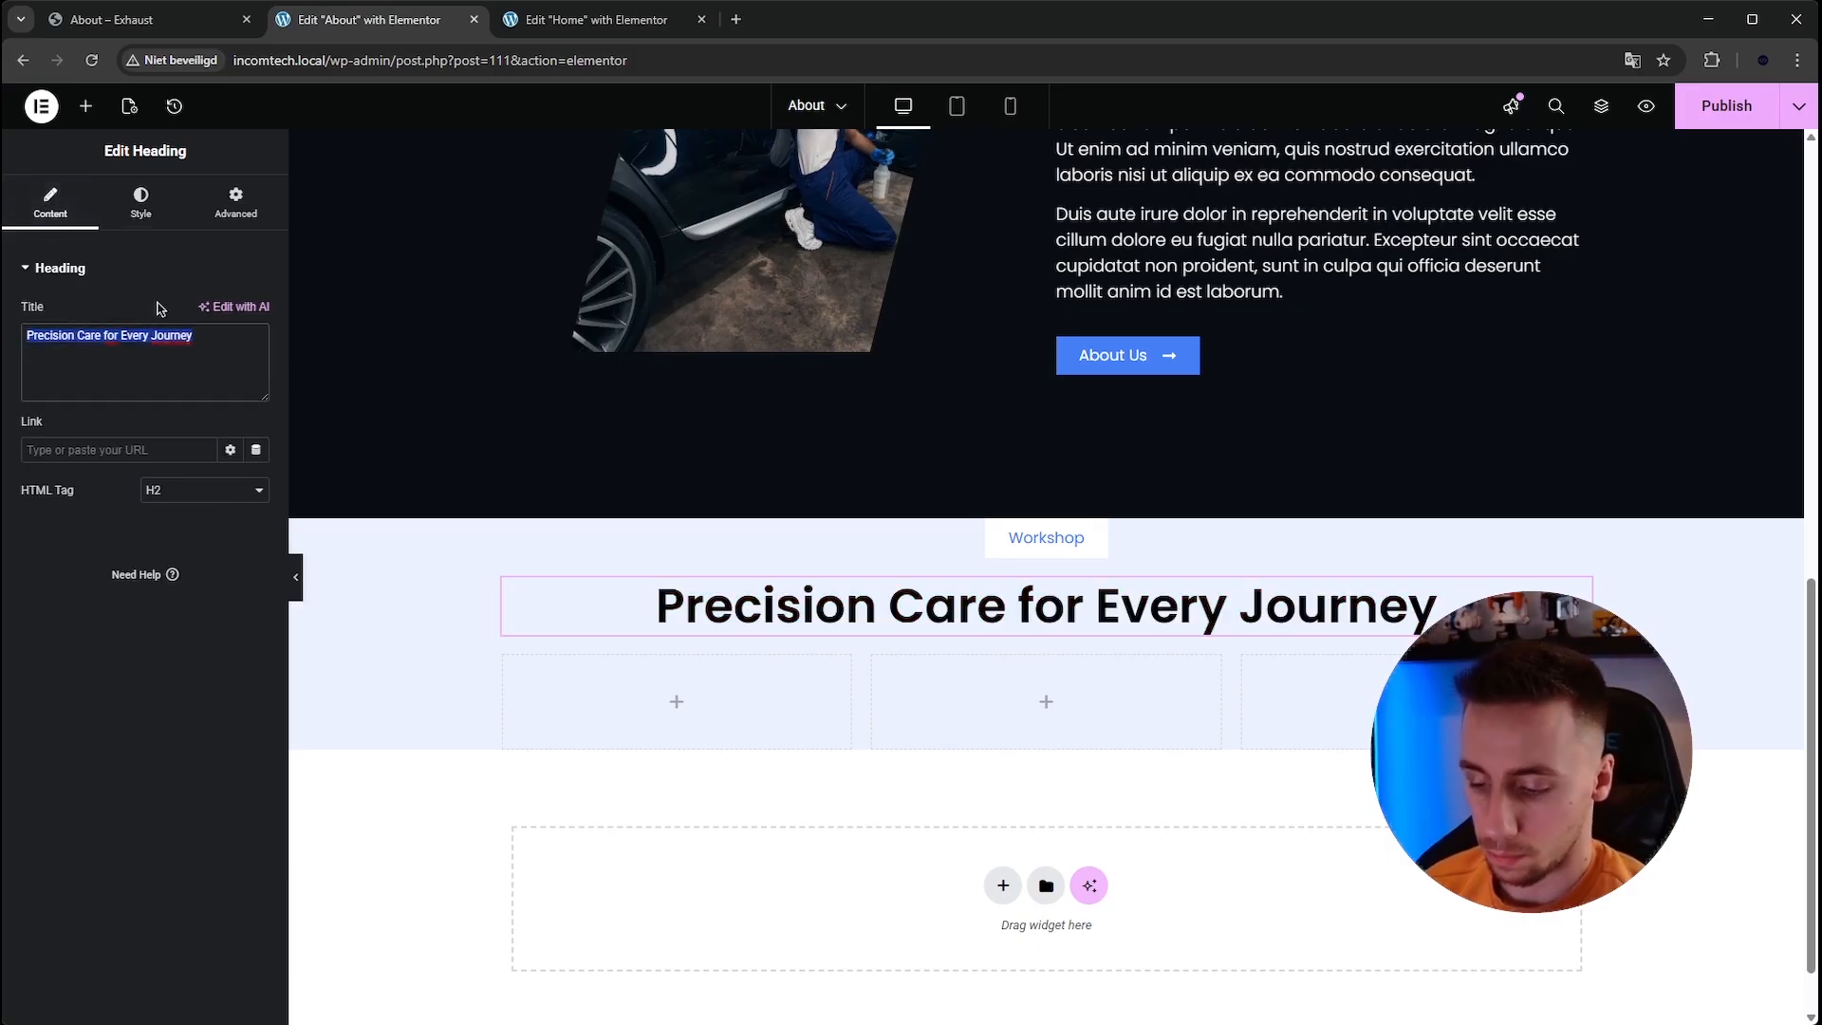
type("Meet ")
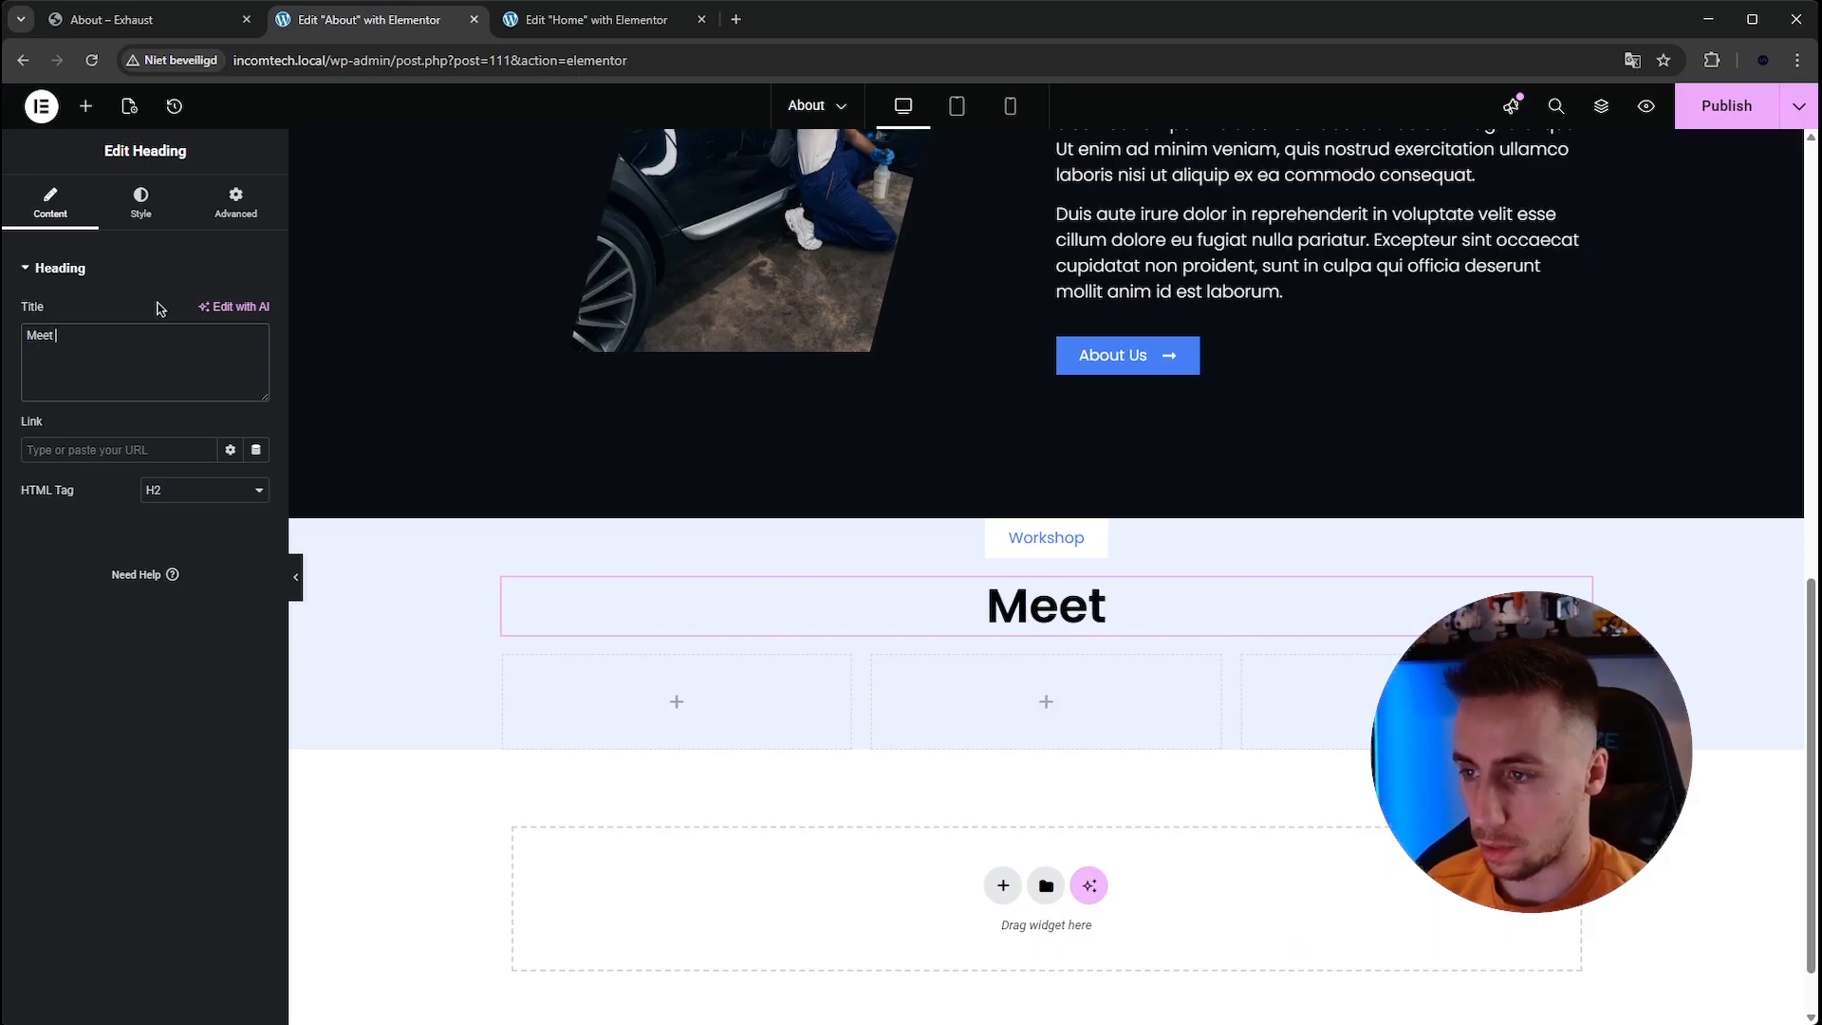
type("Our Expe")
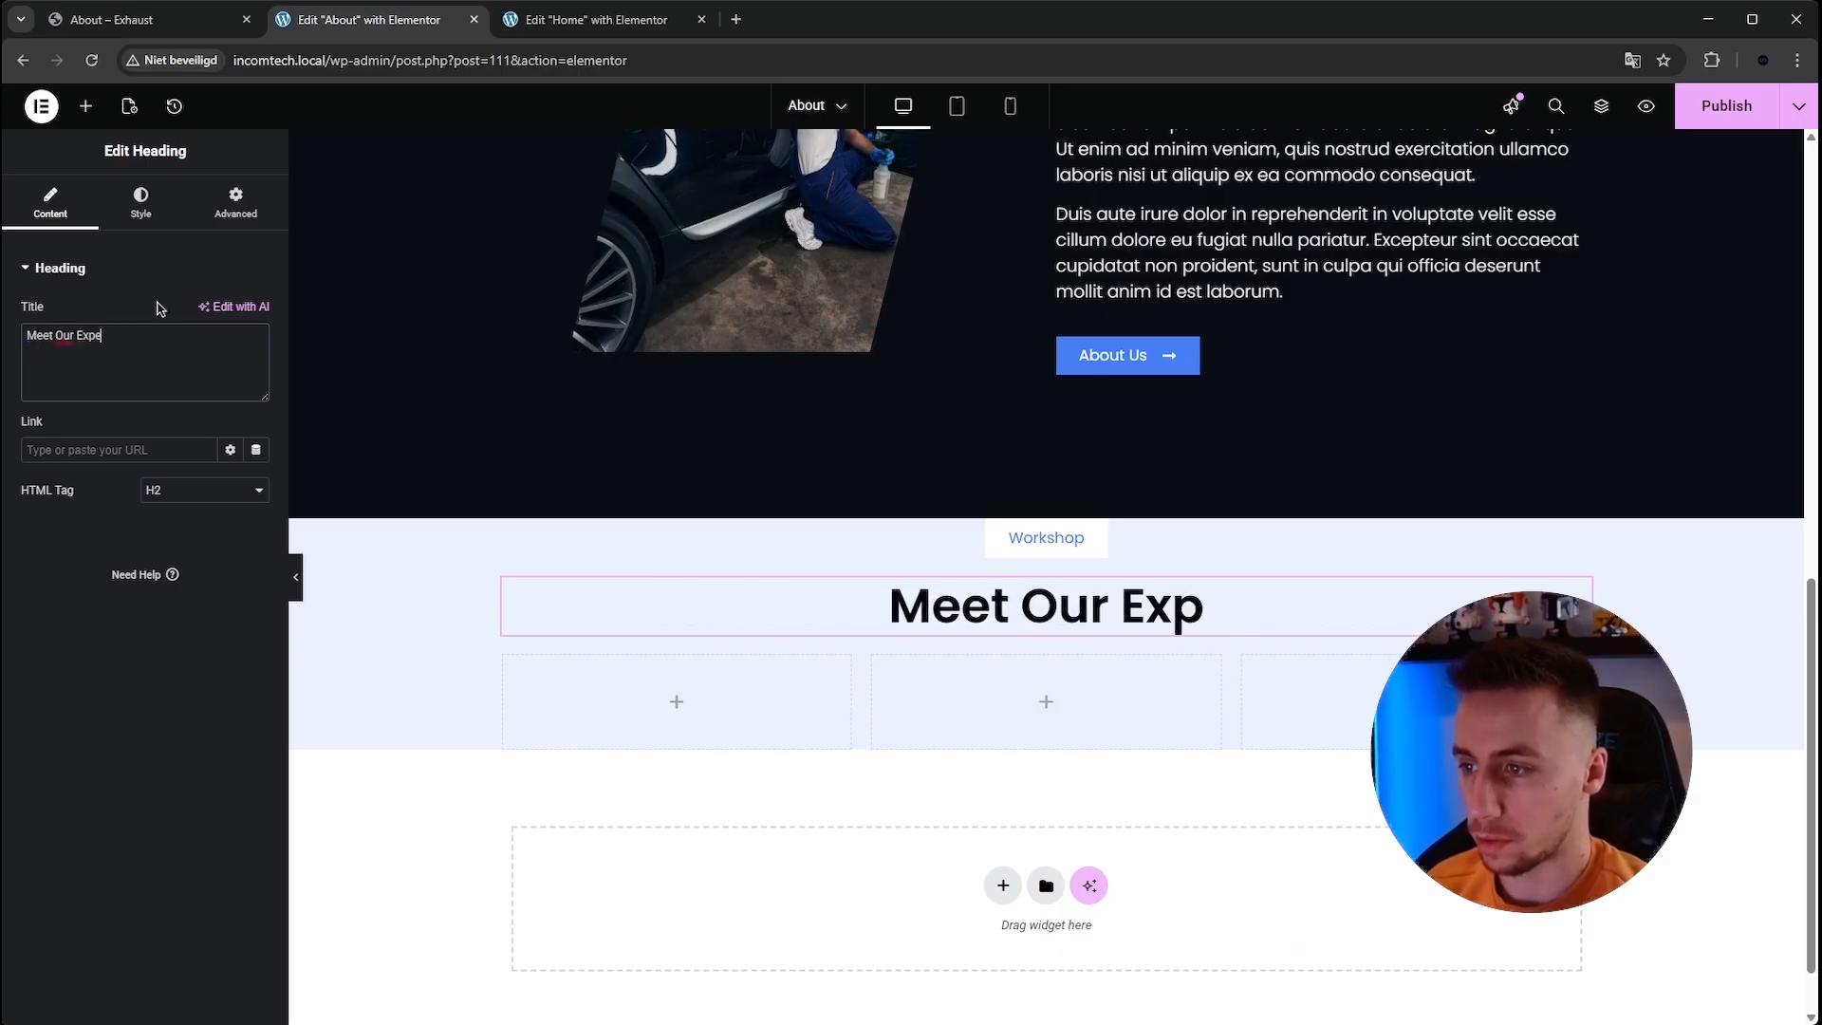
type("rts")
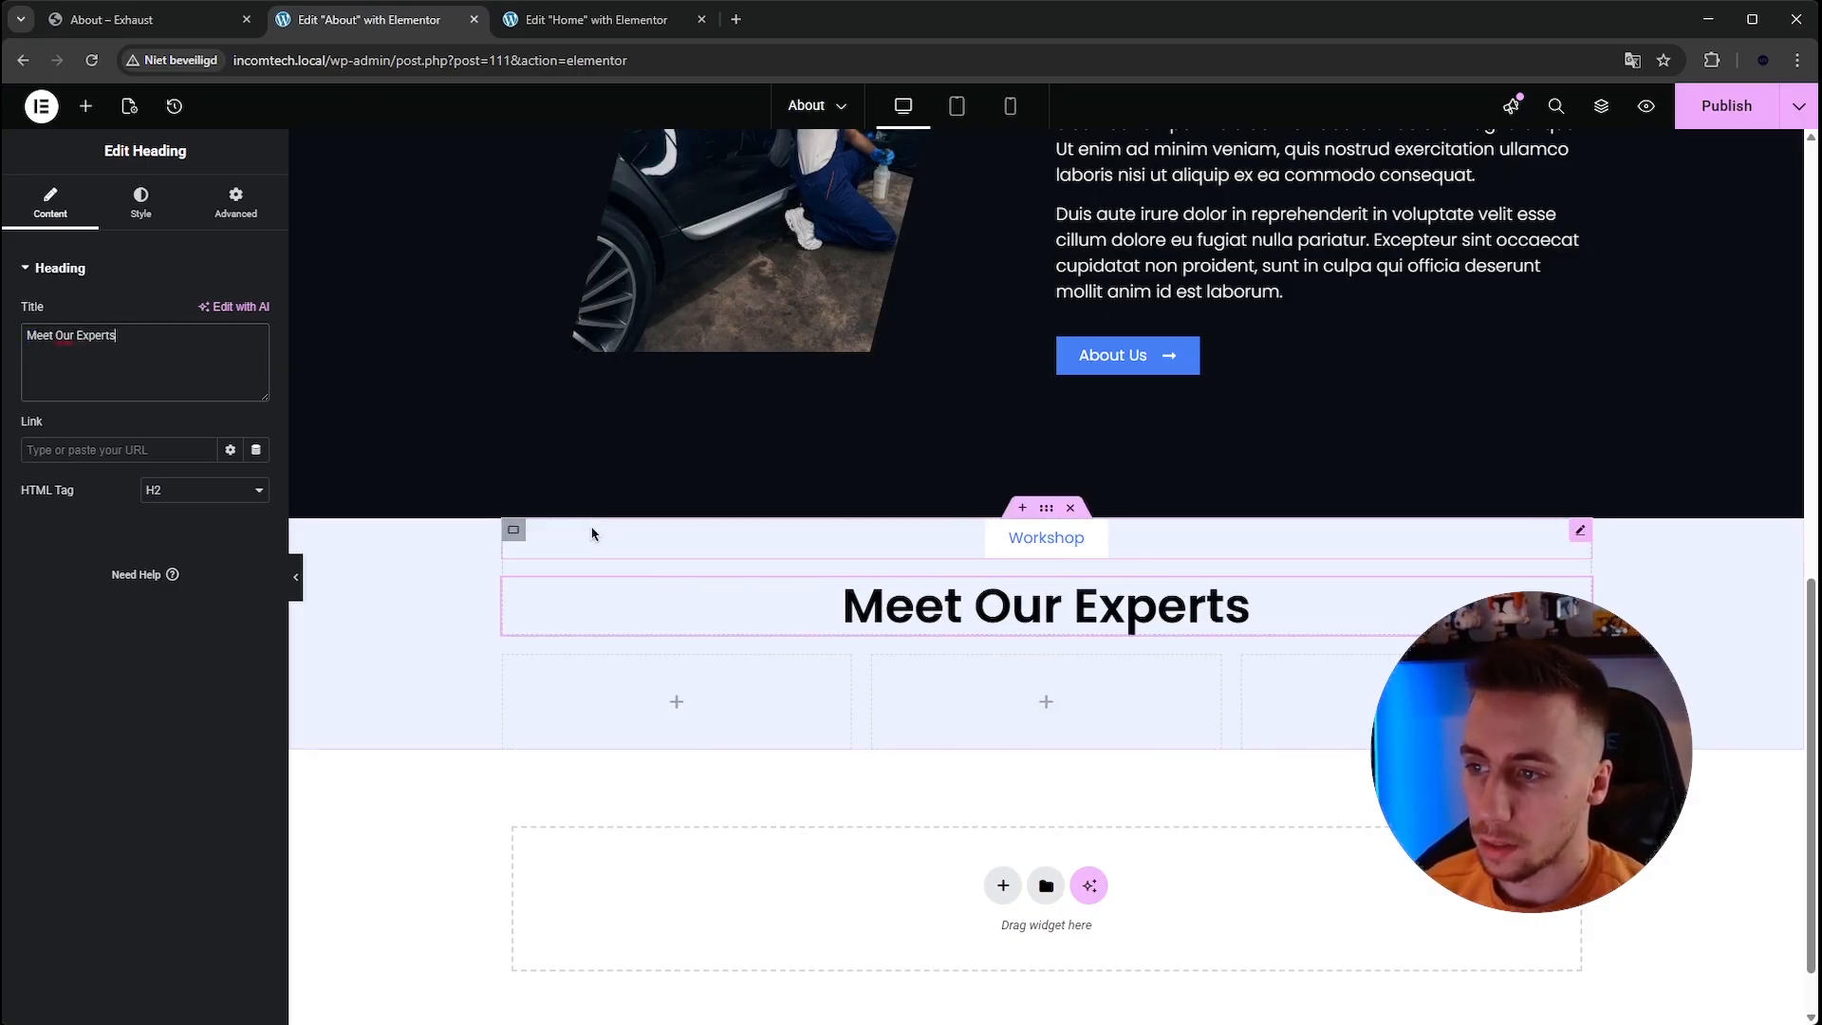
Set the team section container's top and bottom padding to 200 px.
scroll(665, 521, "down", 1)
left_click(1051, 433)
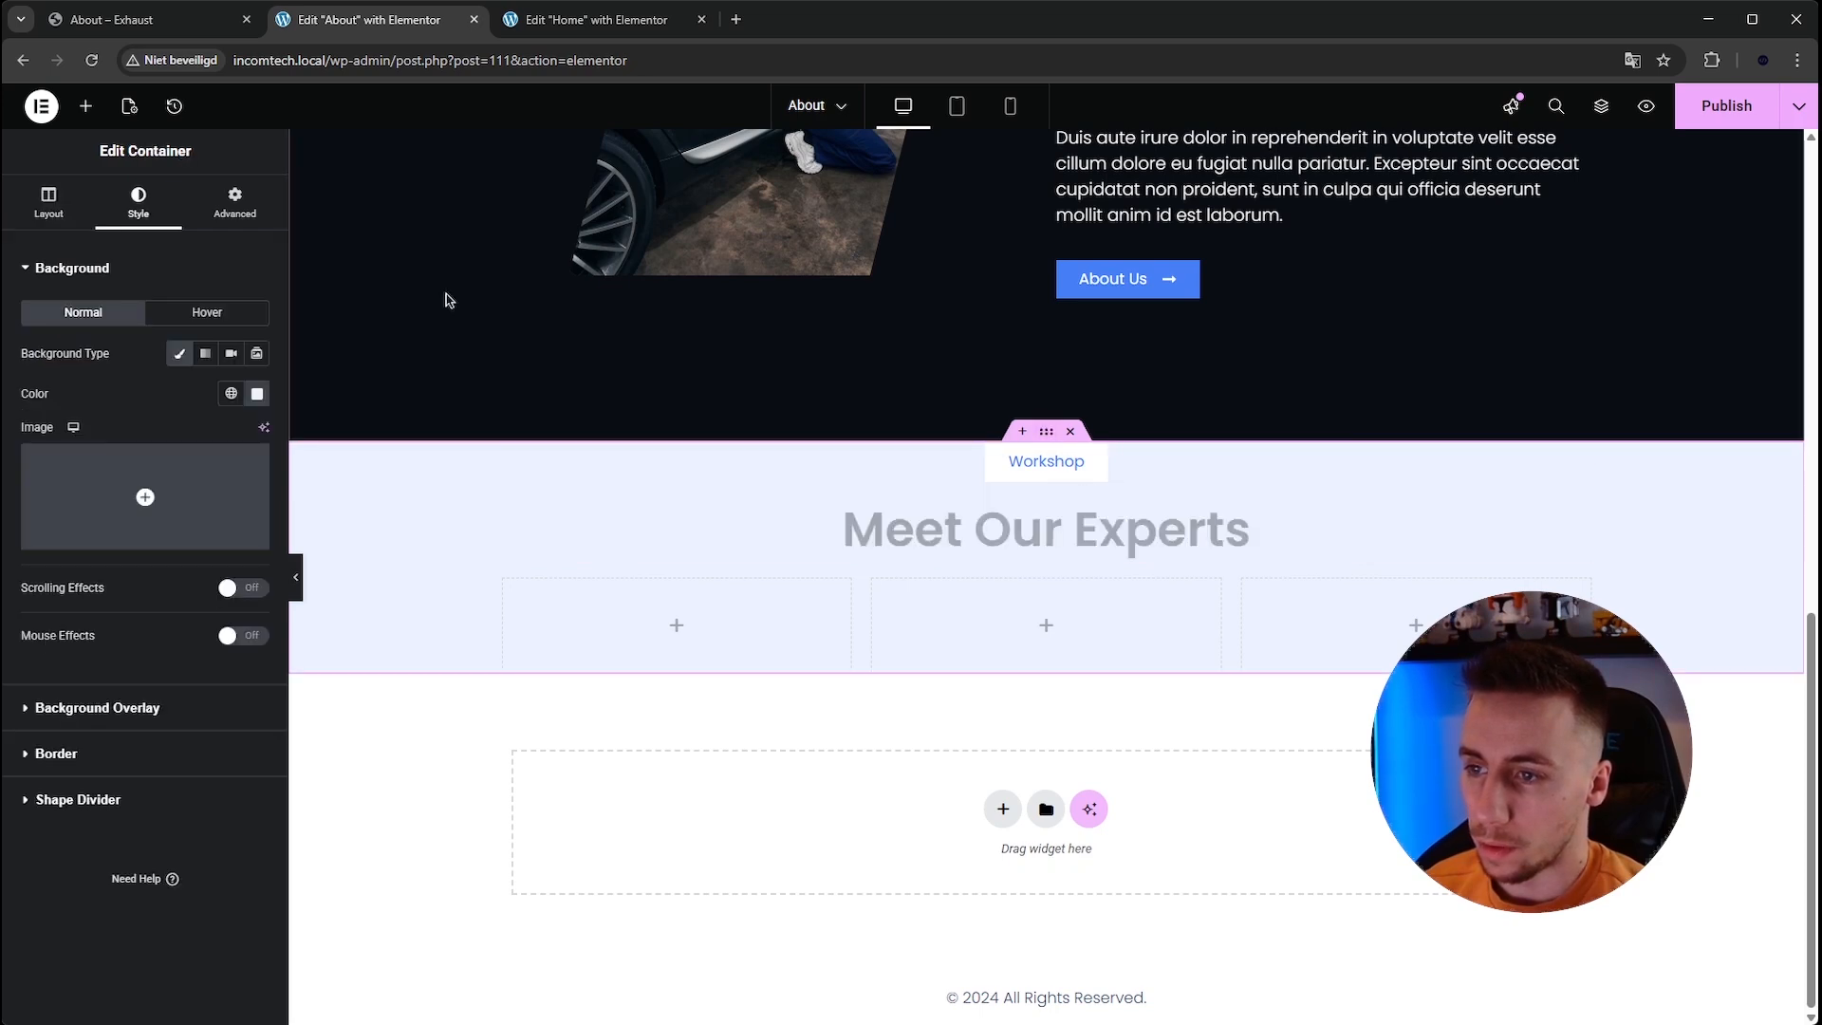
left_click(234, 203)
left_click(255, 413)
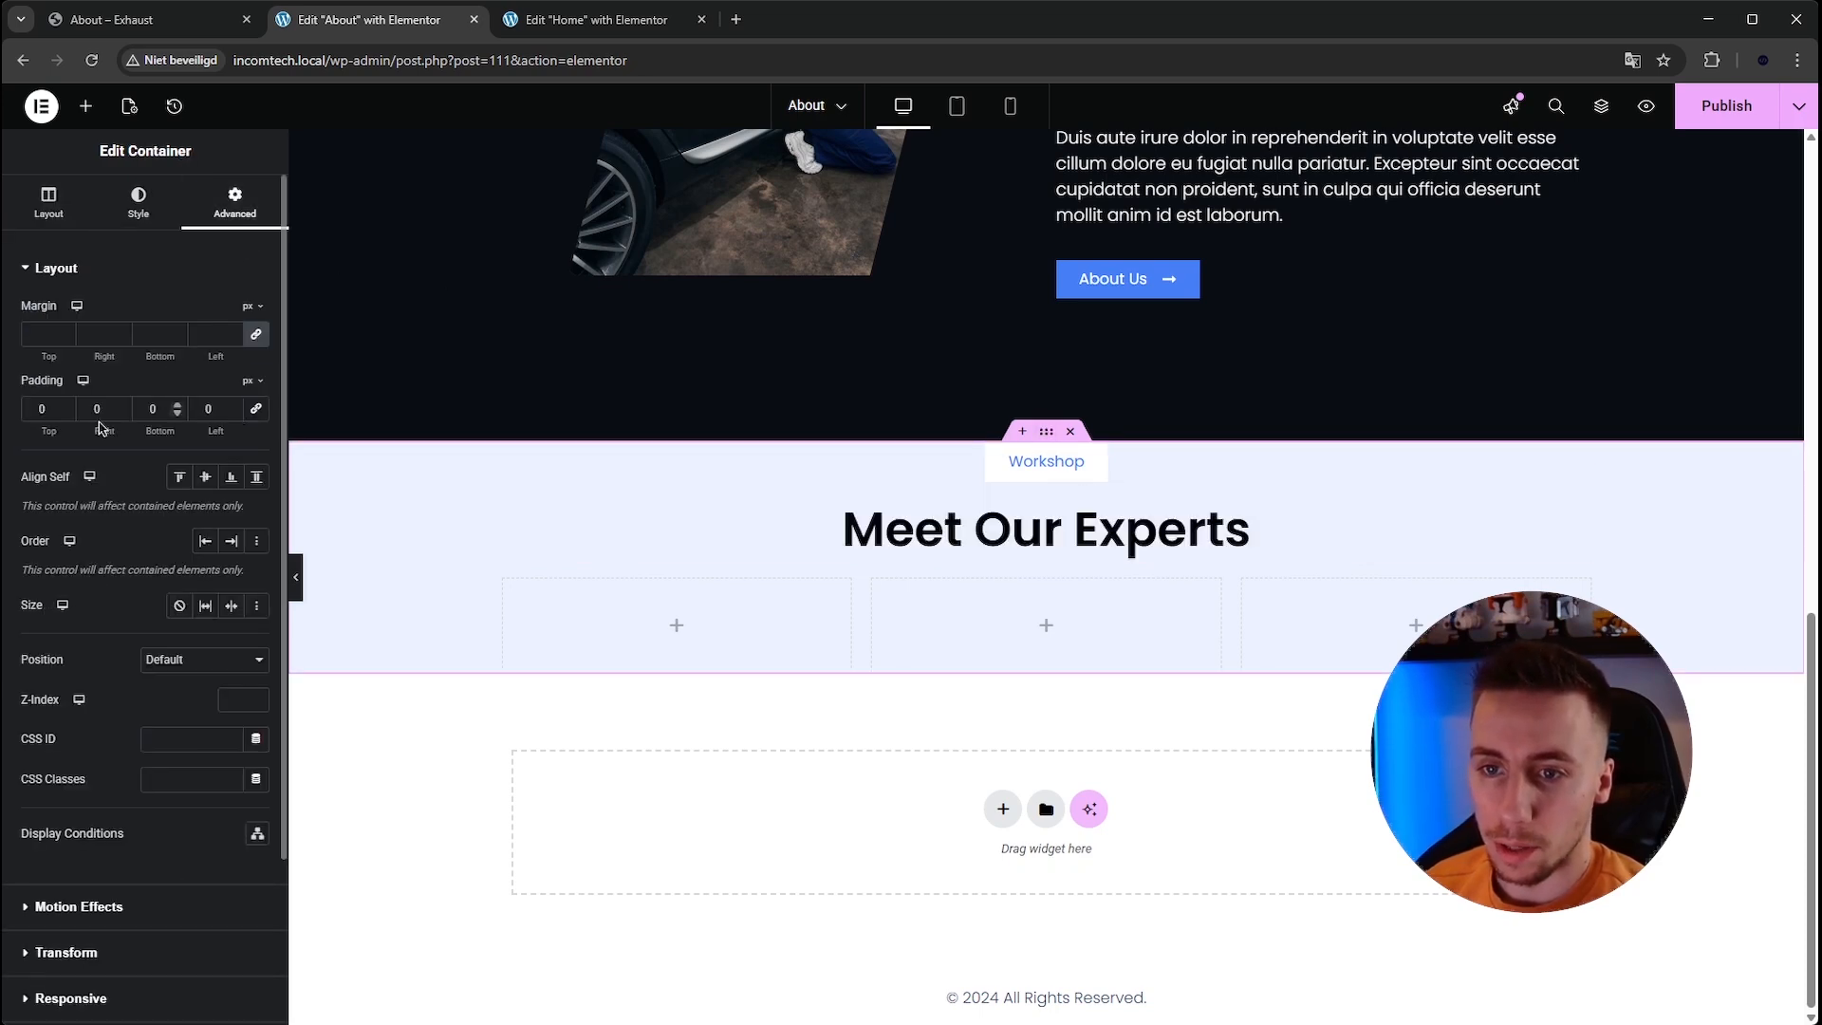
left_click(40, 409)
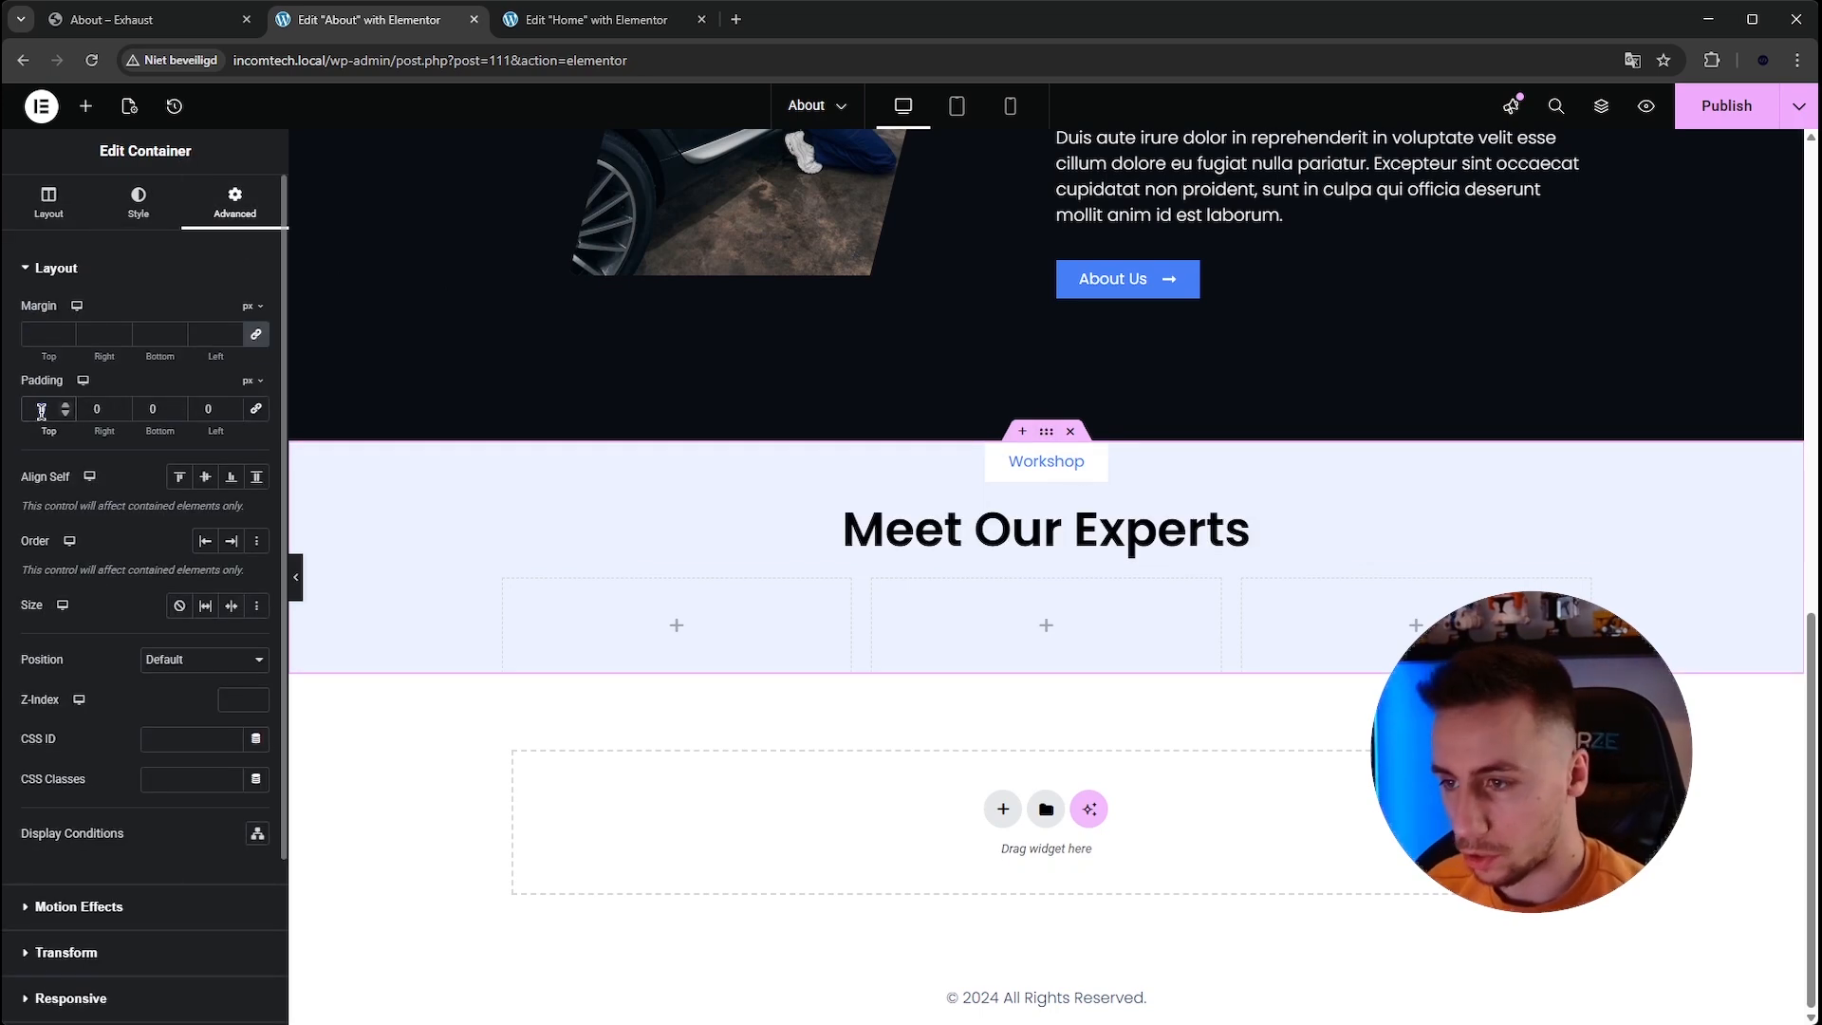
type("200")
key("Tab")
key("Tab")
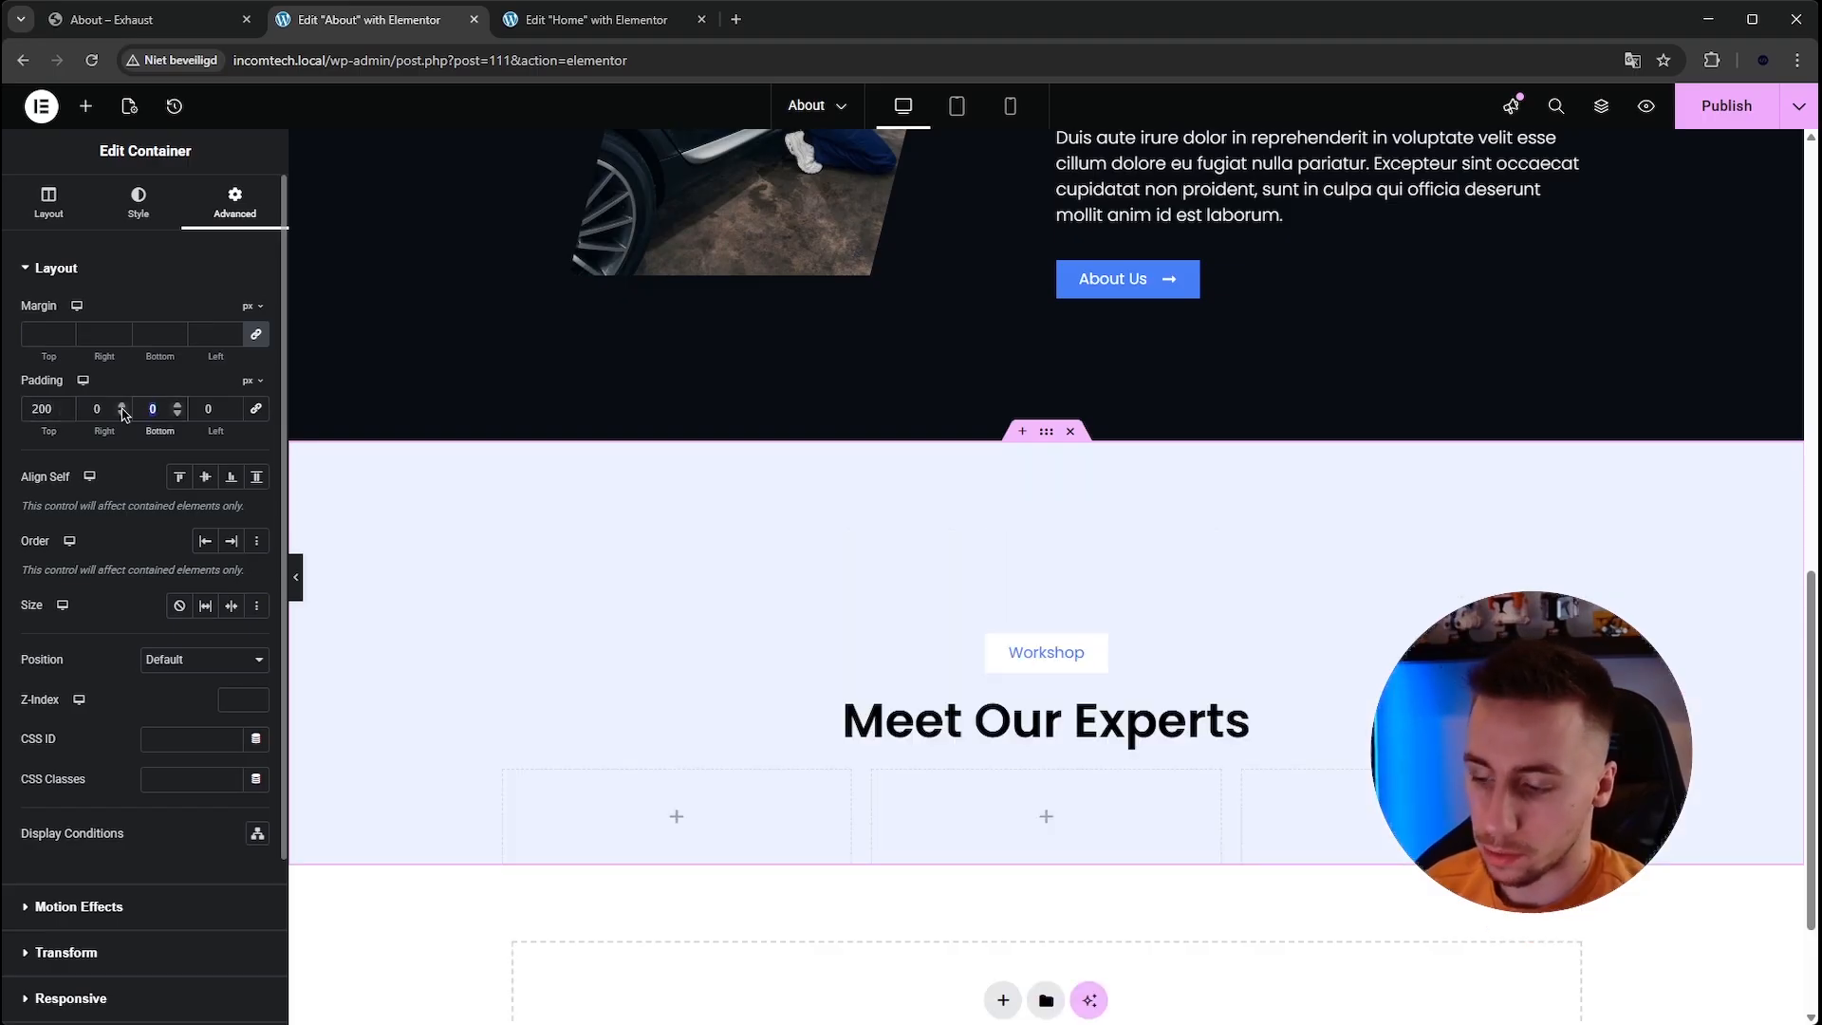
type("200")
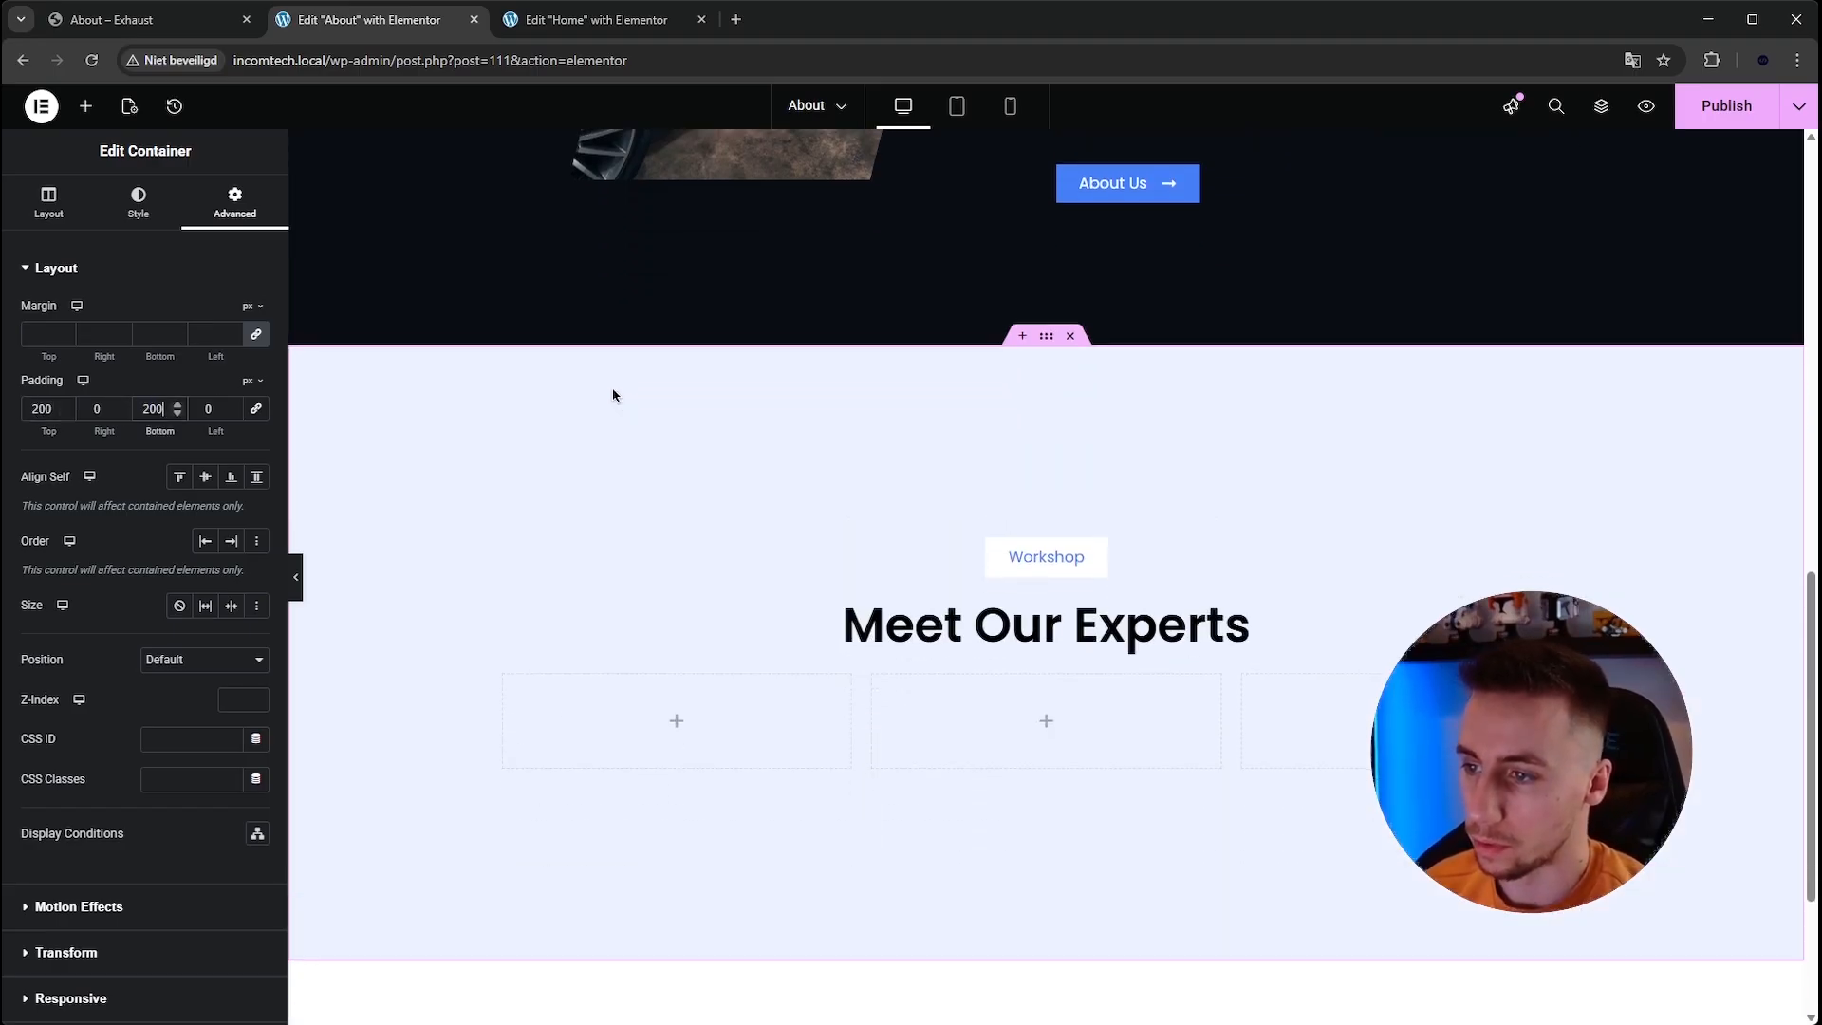
Insert a Spacer widget between the Workshop button and the heading.
left_click(85, 105)
type("spa")
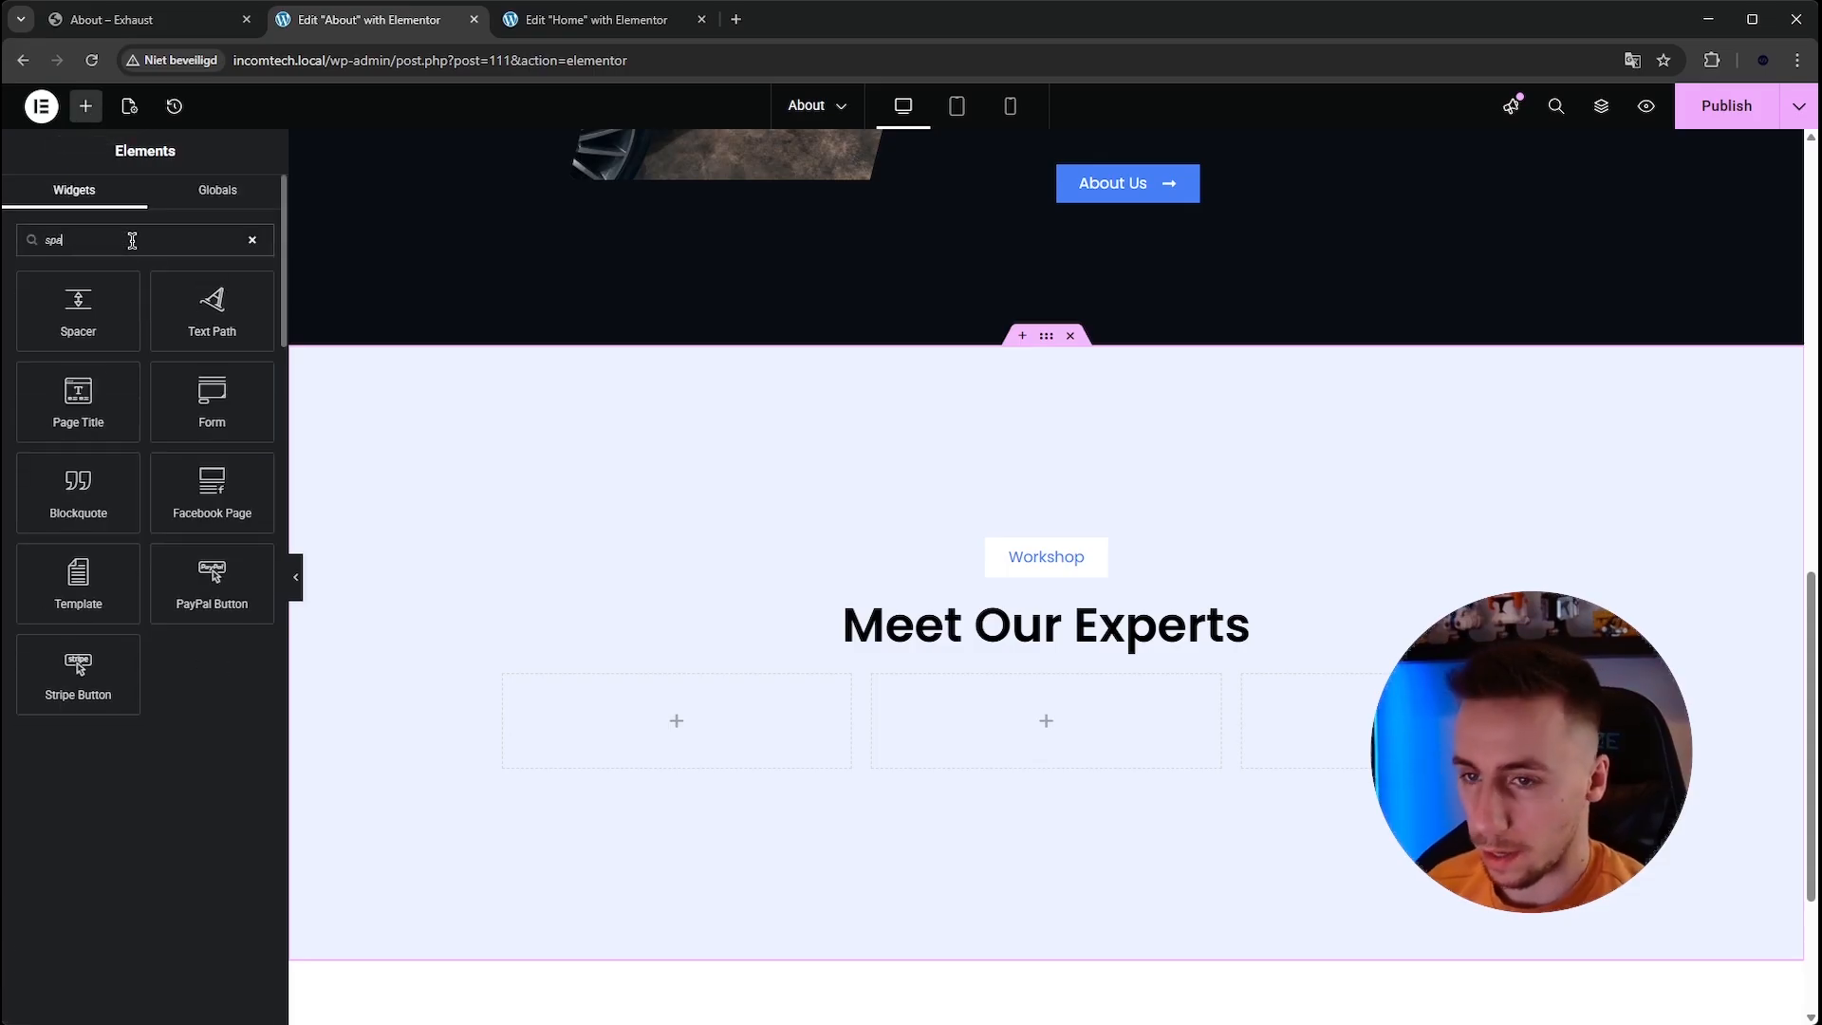
left_click_drag(118, 296, 1095, 602)
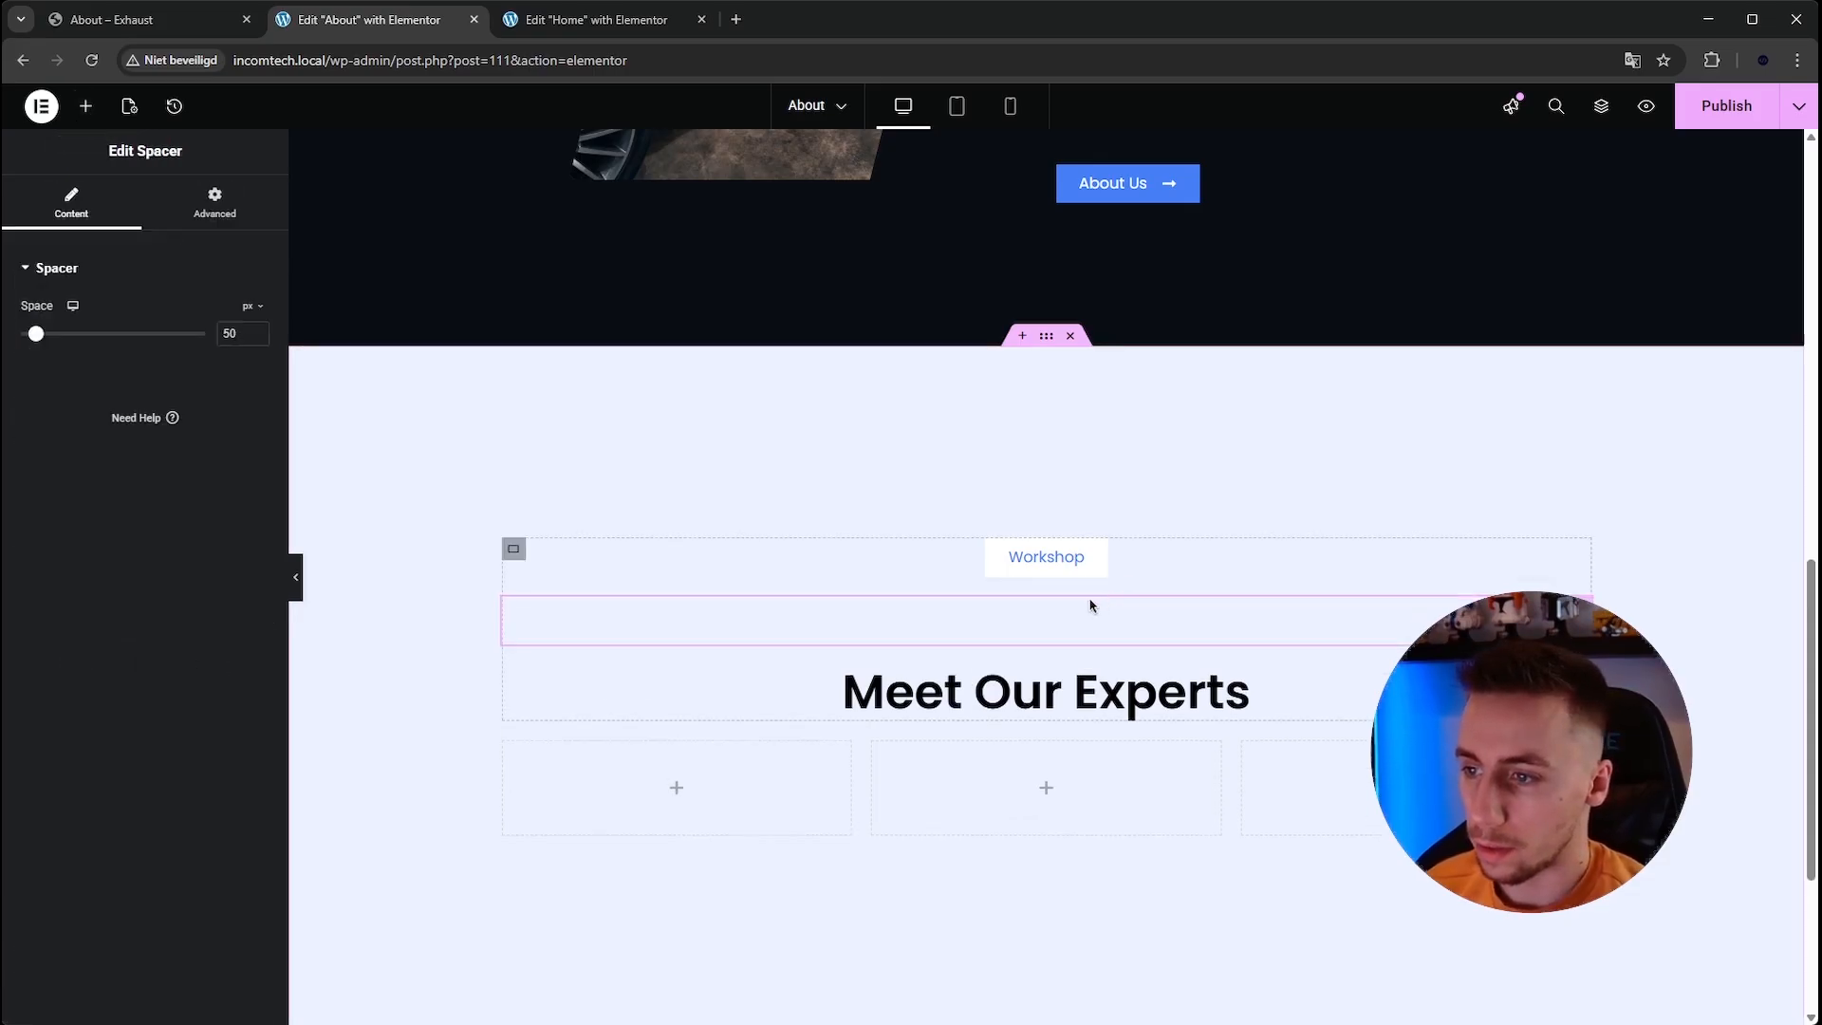
Set the section container's top padding to 150 px.
left_click(1048, 338)
double_click(47, 408)
type("1")
type("50")
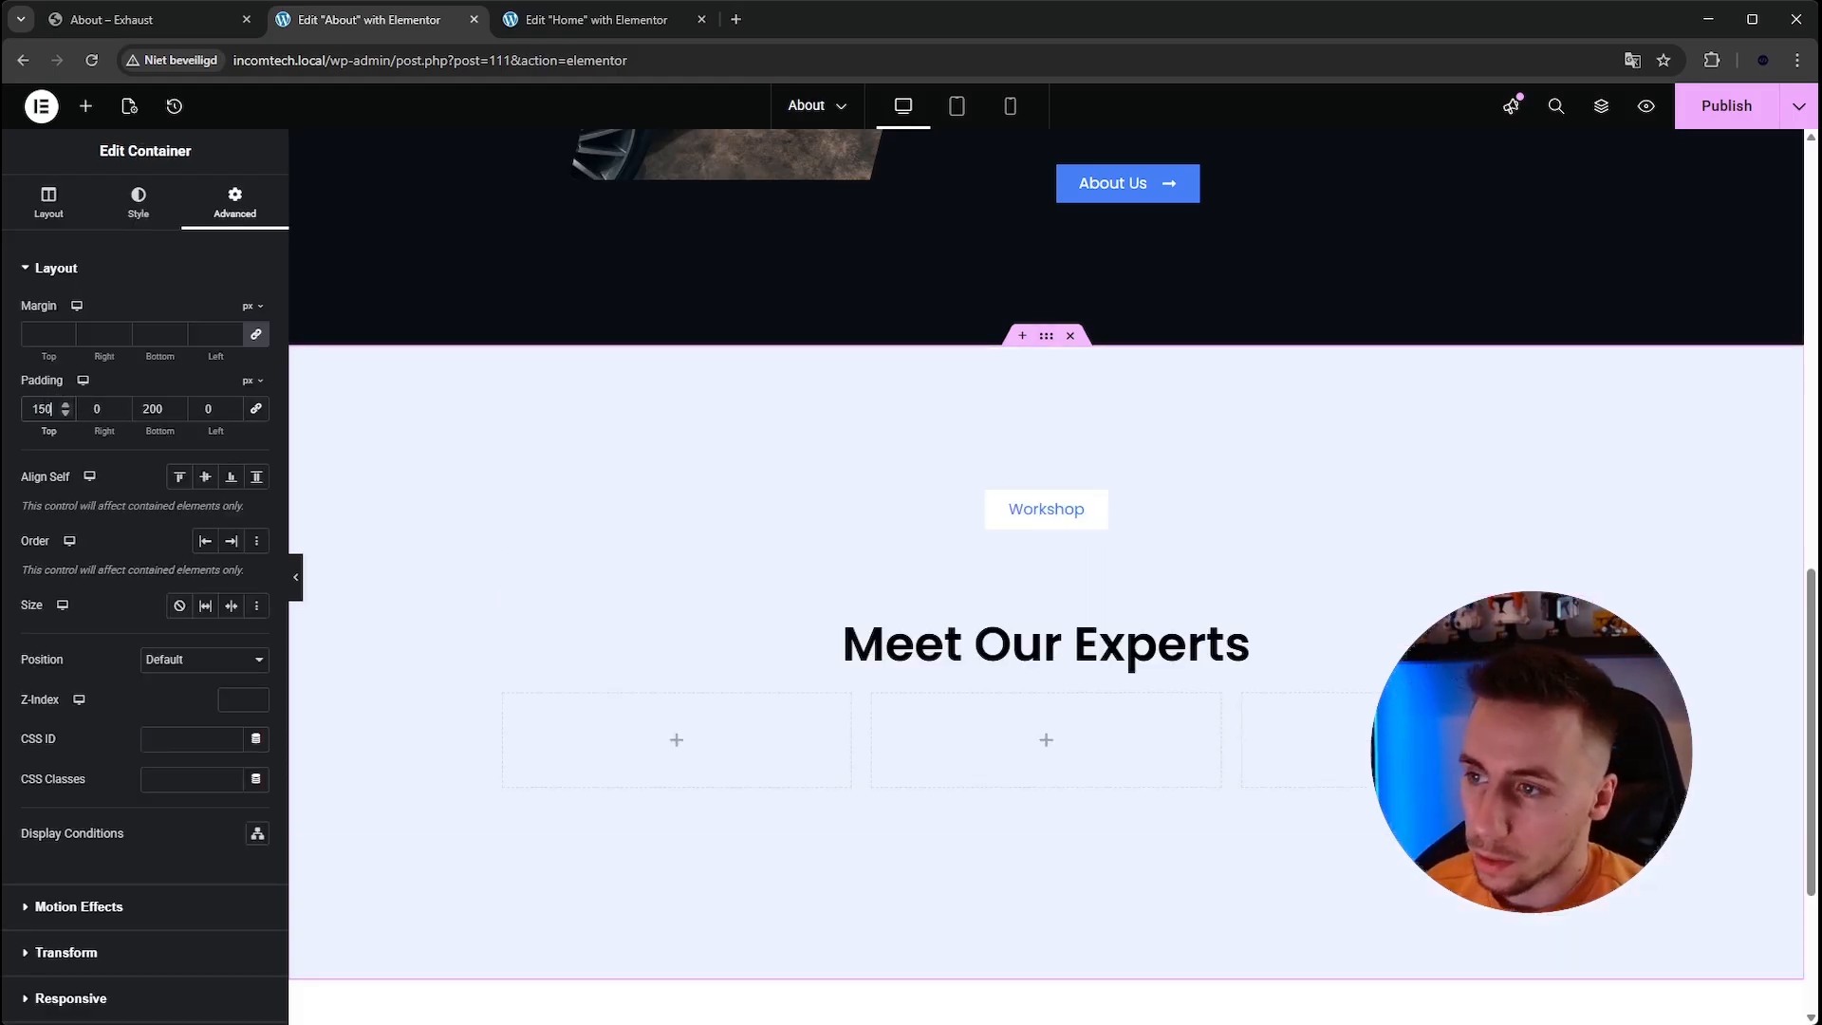
Compare the spacing with the reference page and set the spacer's height to 20 px.
left_click(117, 16)
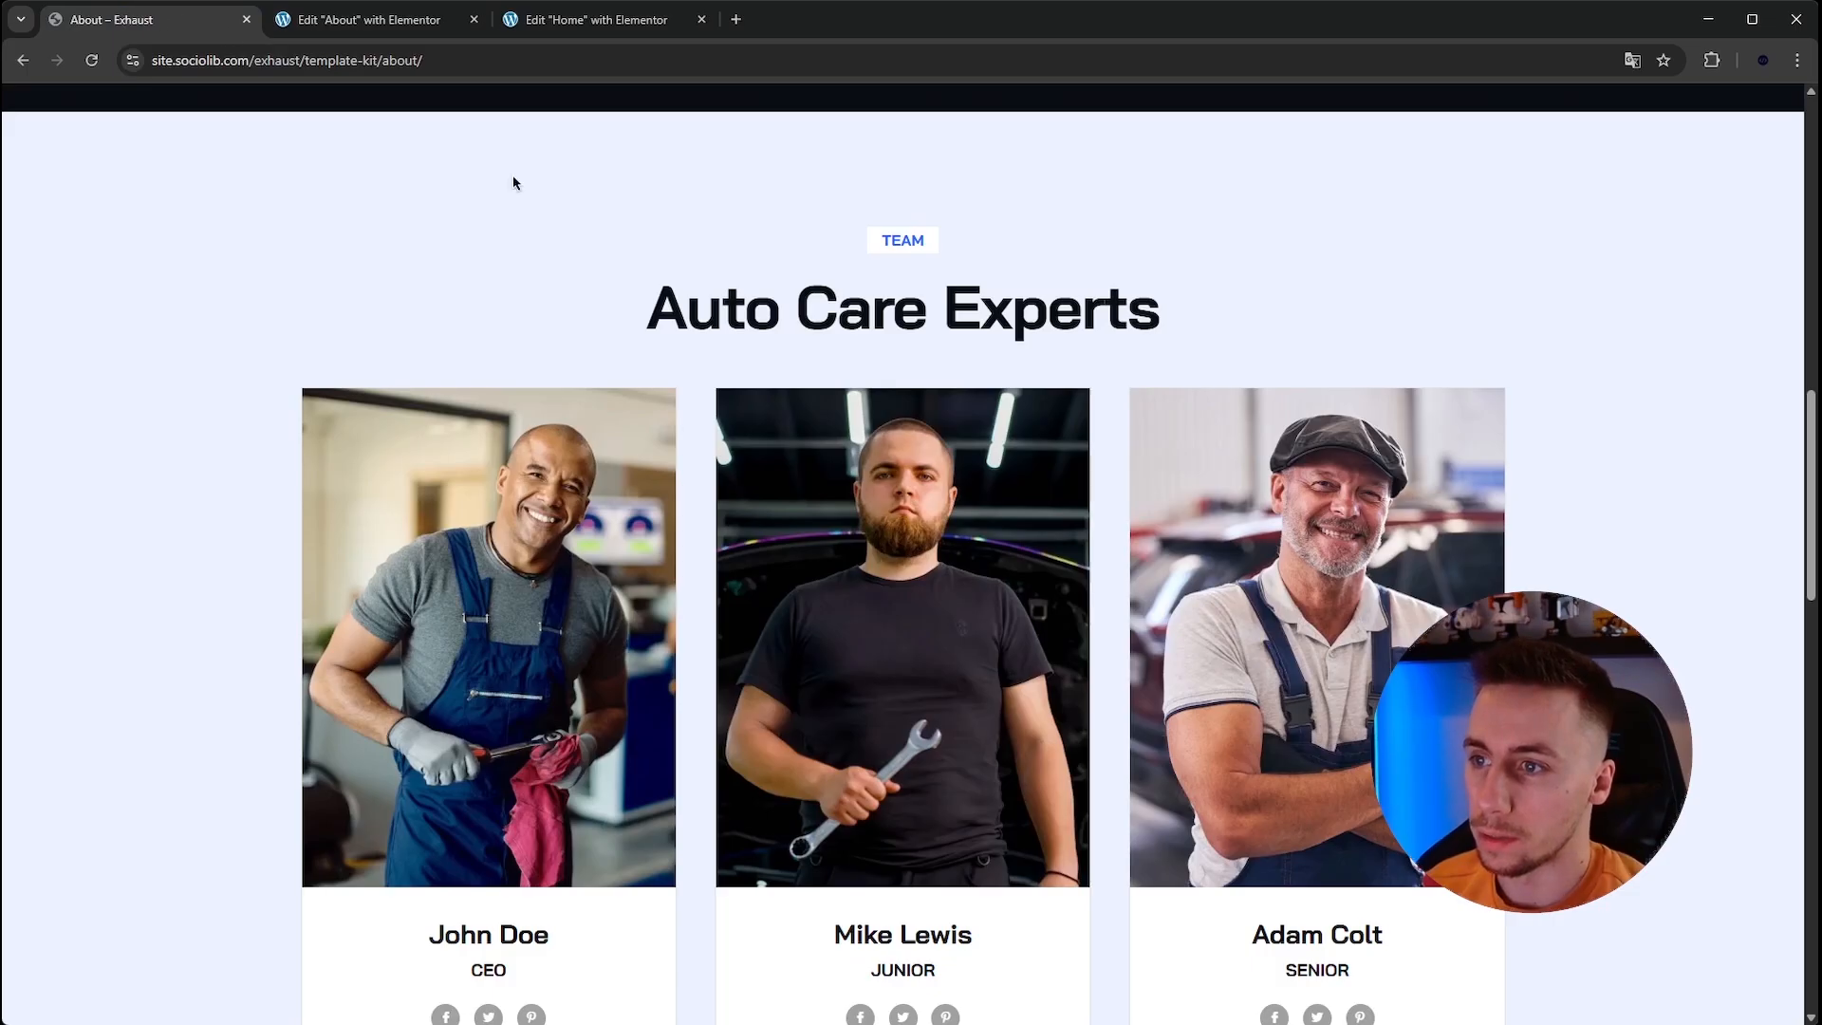
scroll(512, 182, "up", 1)
left_click(398, 19)
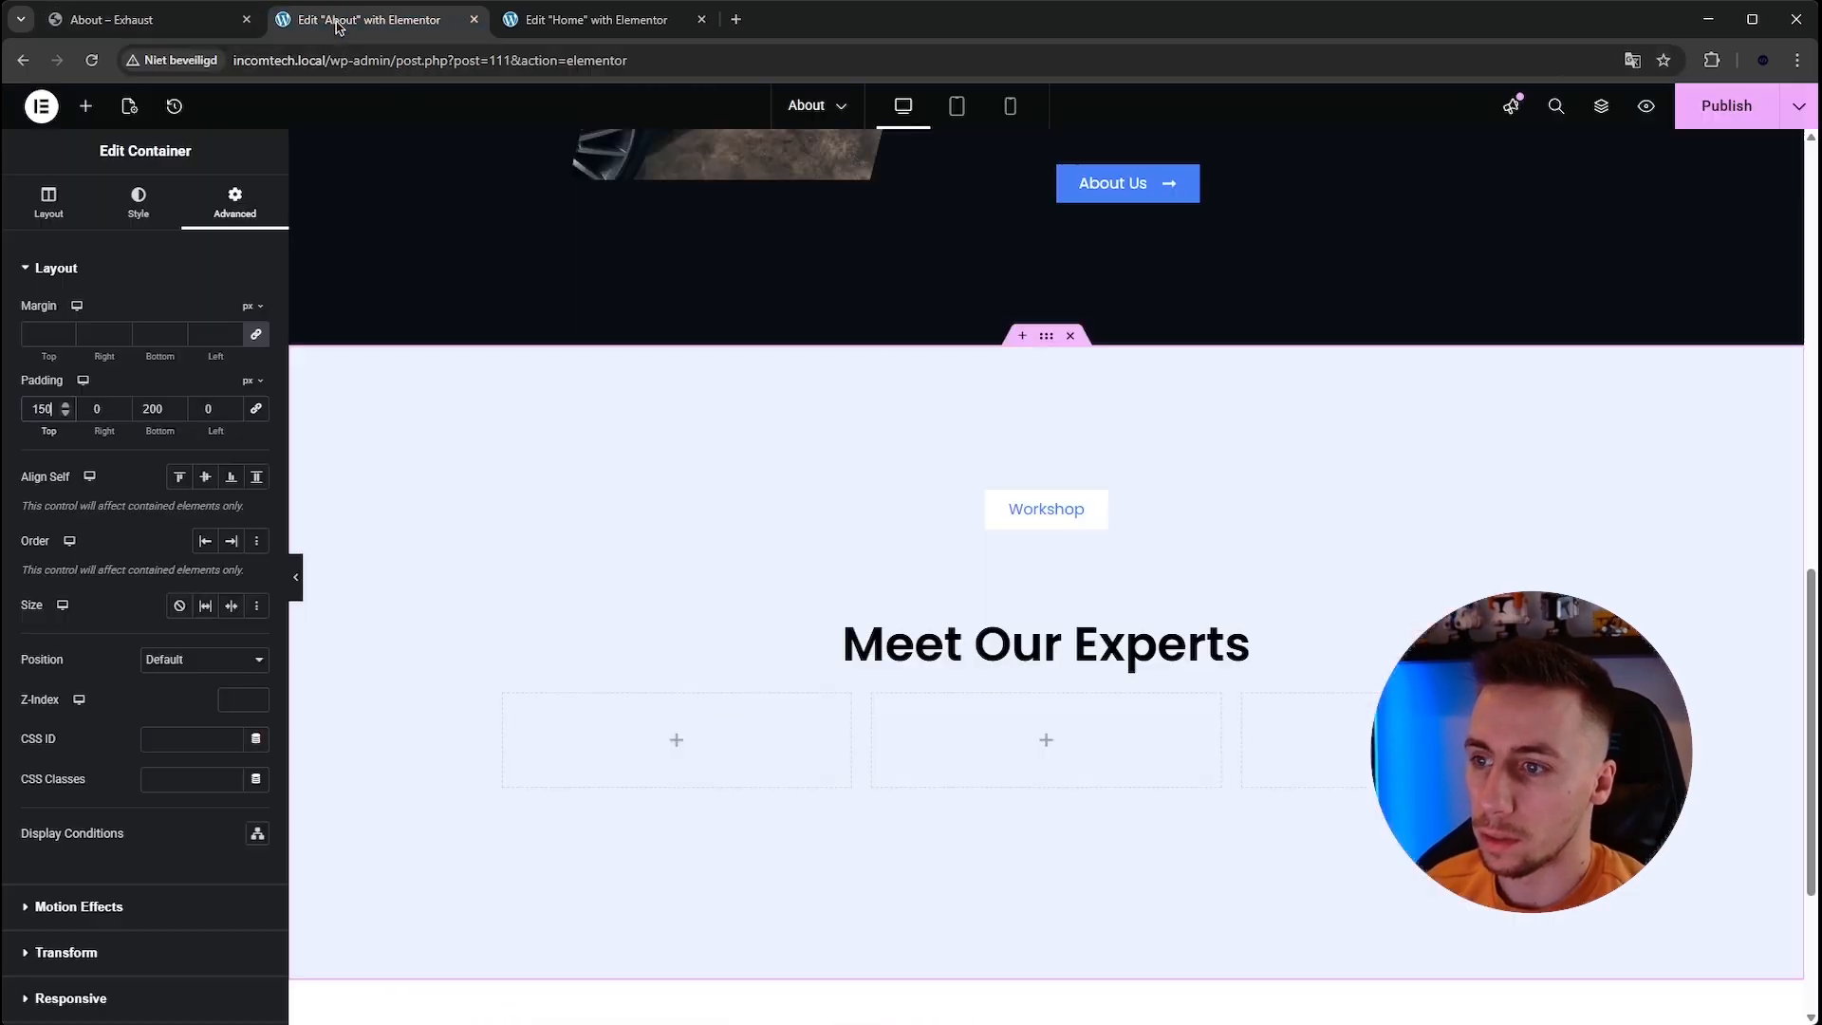
left_click(1139, 574)
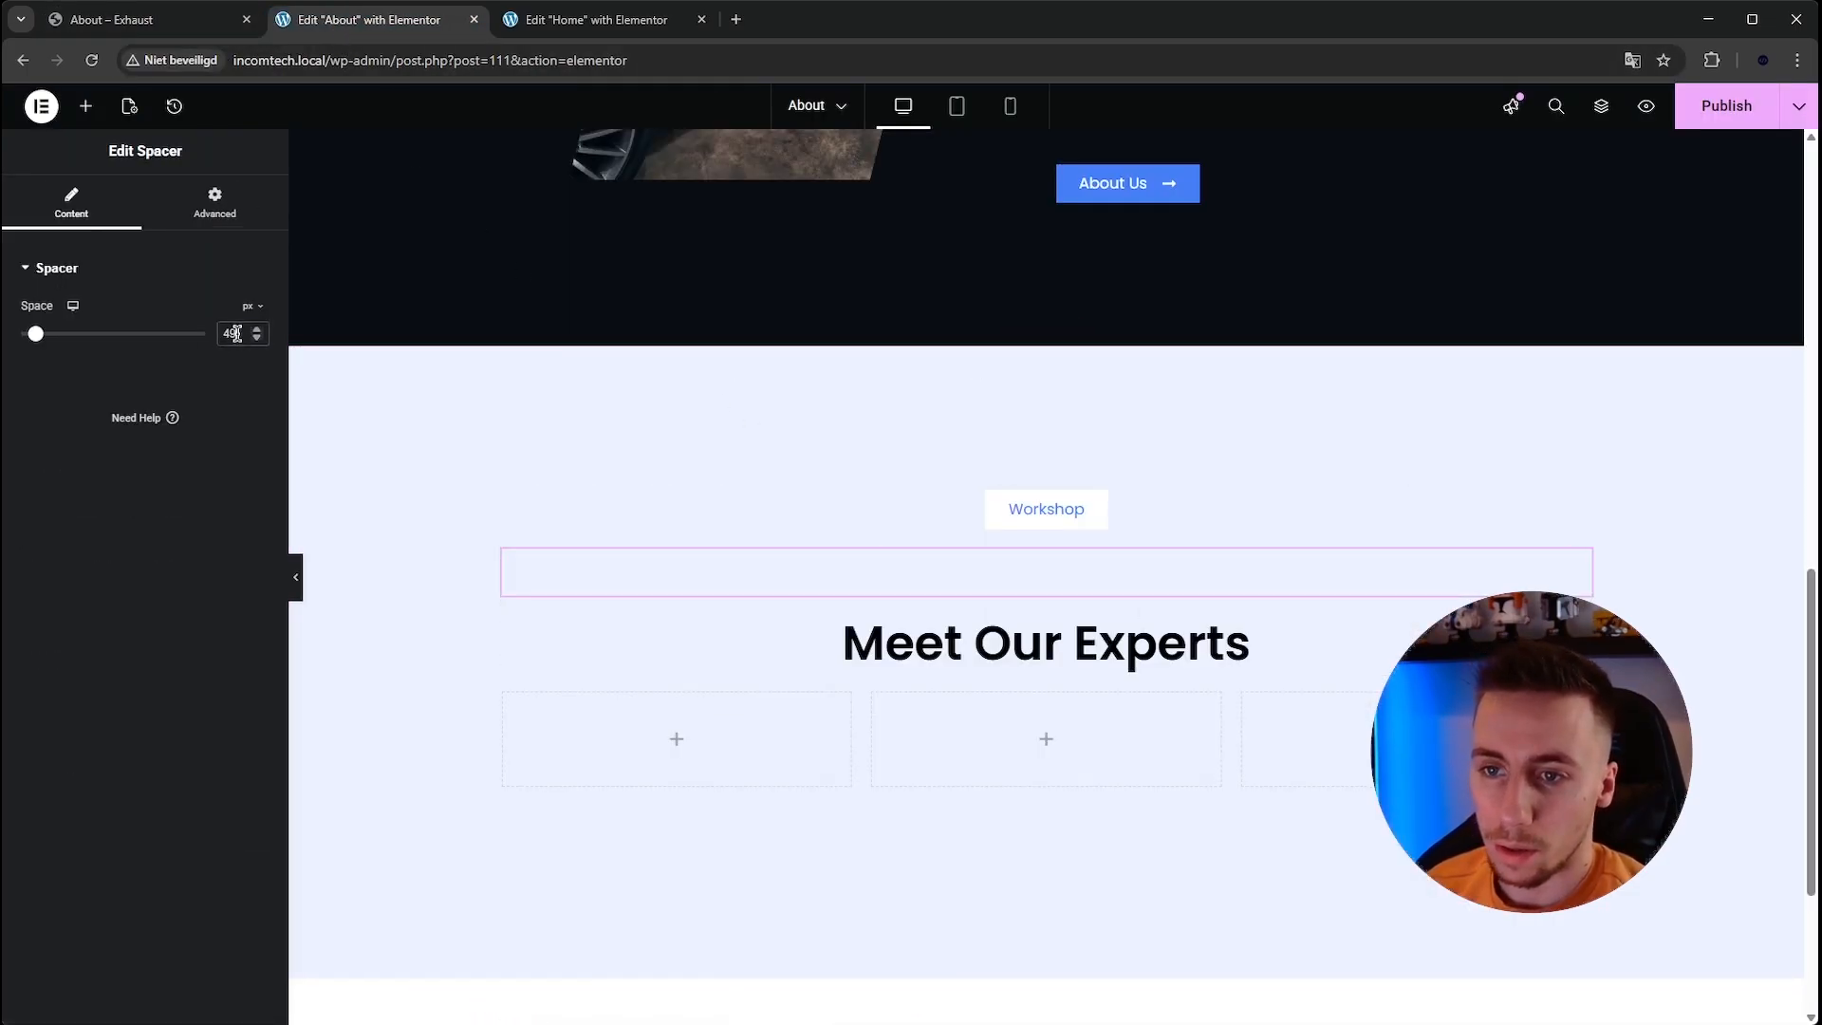
type("20")
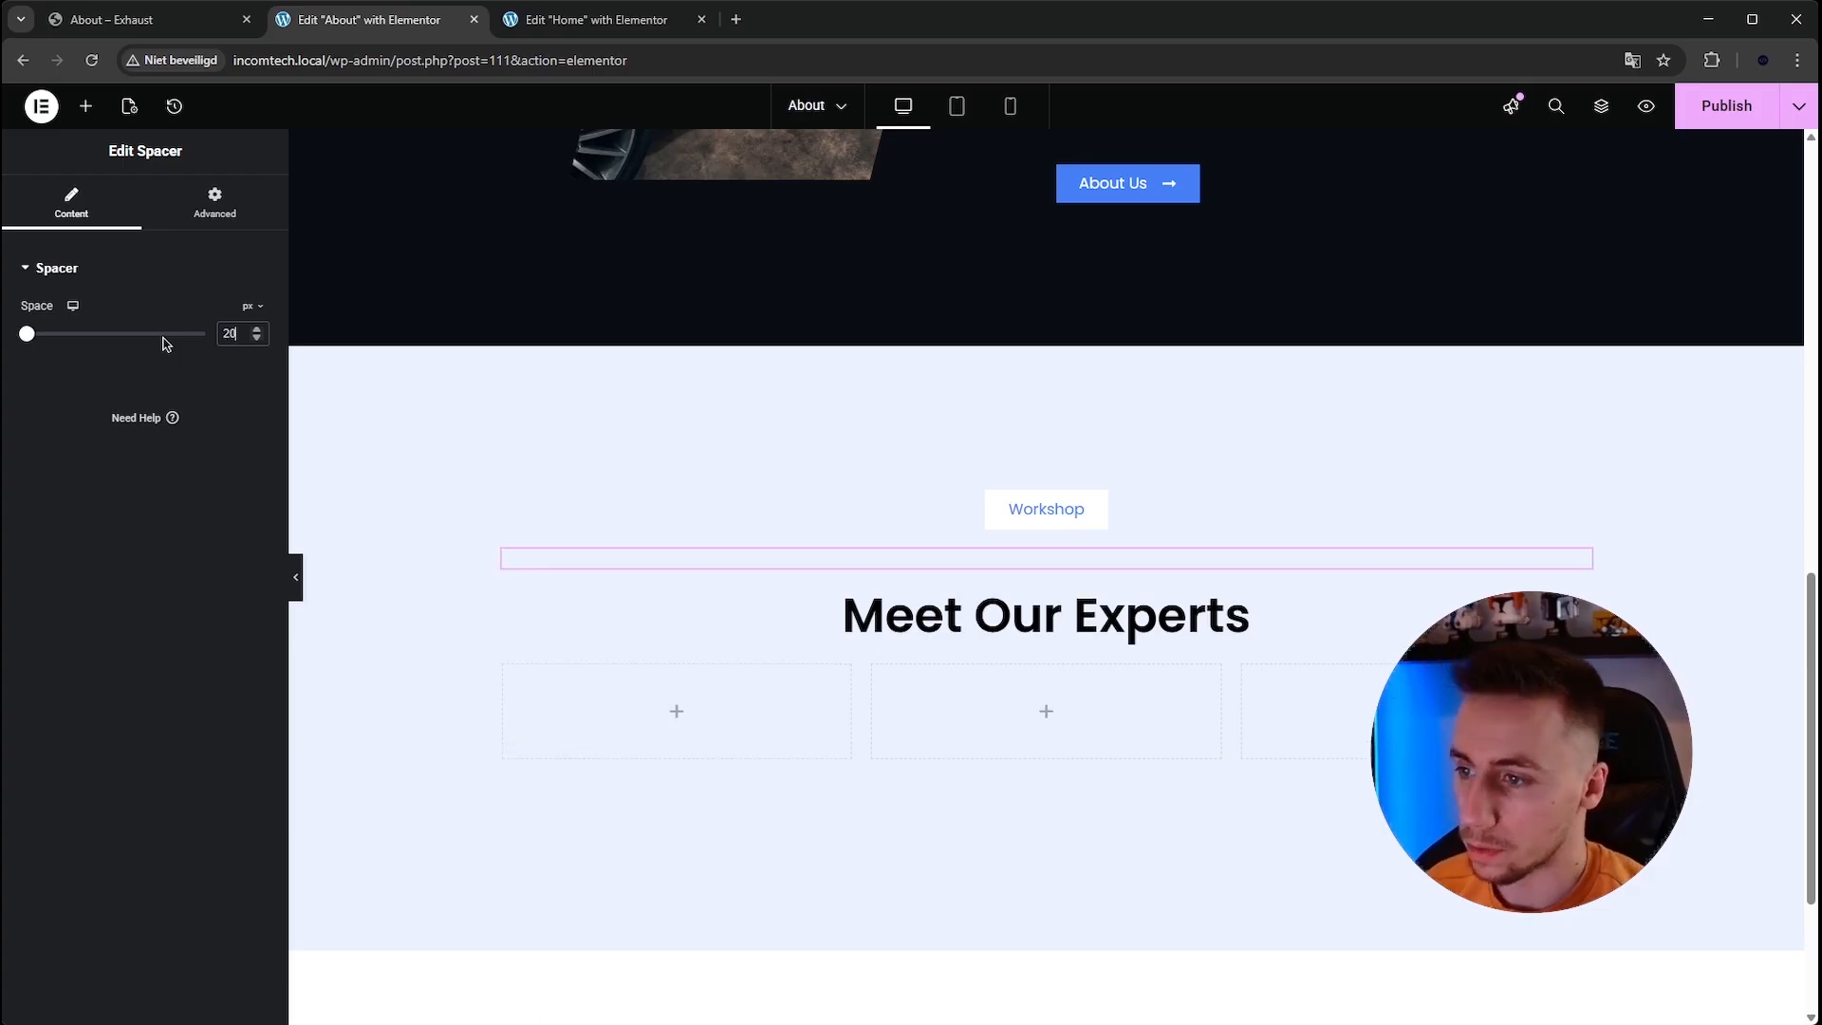
scroll(412, 498, "down", 1)
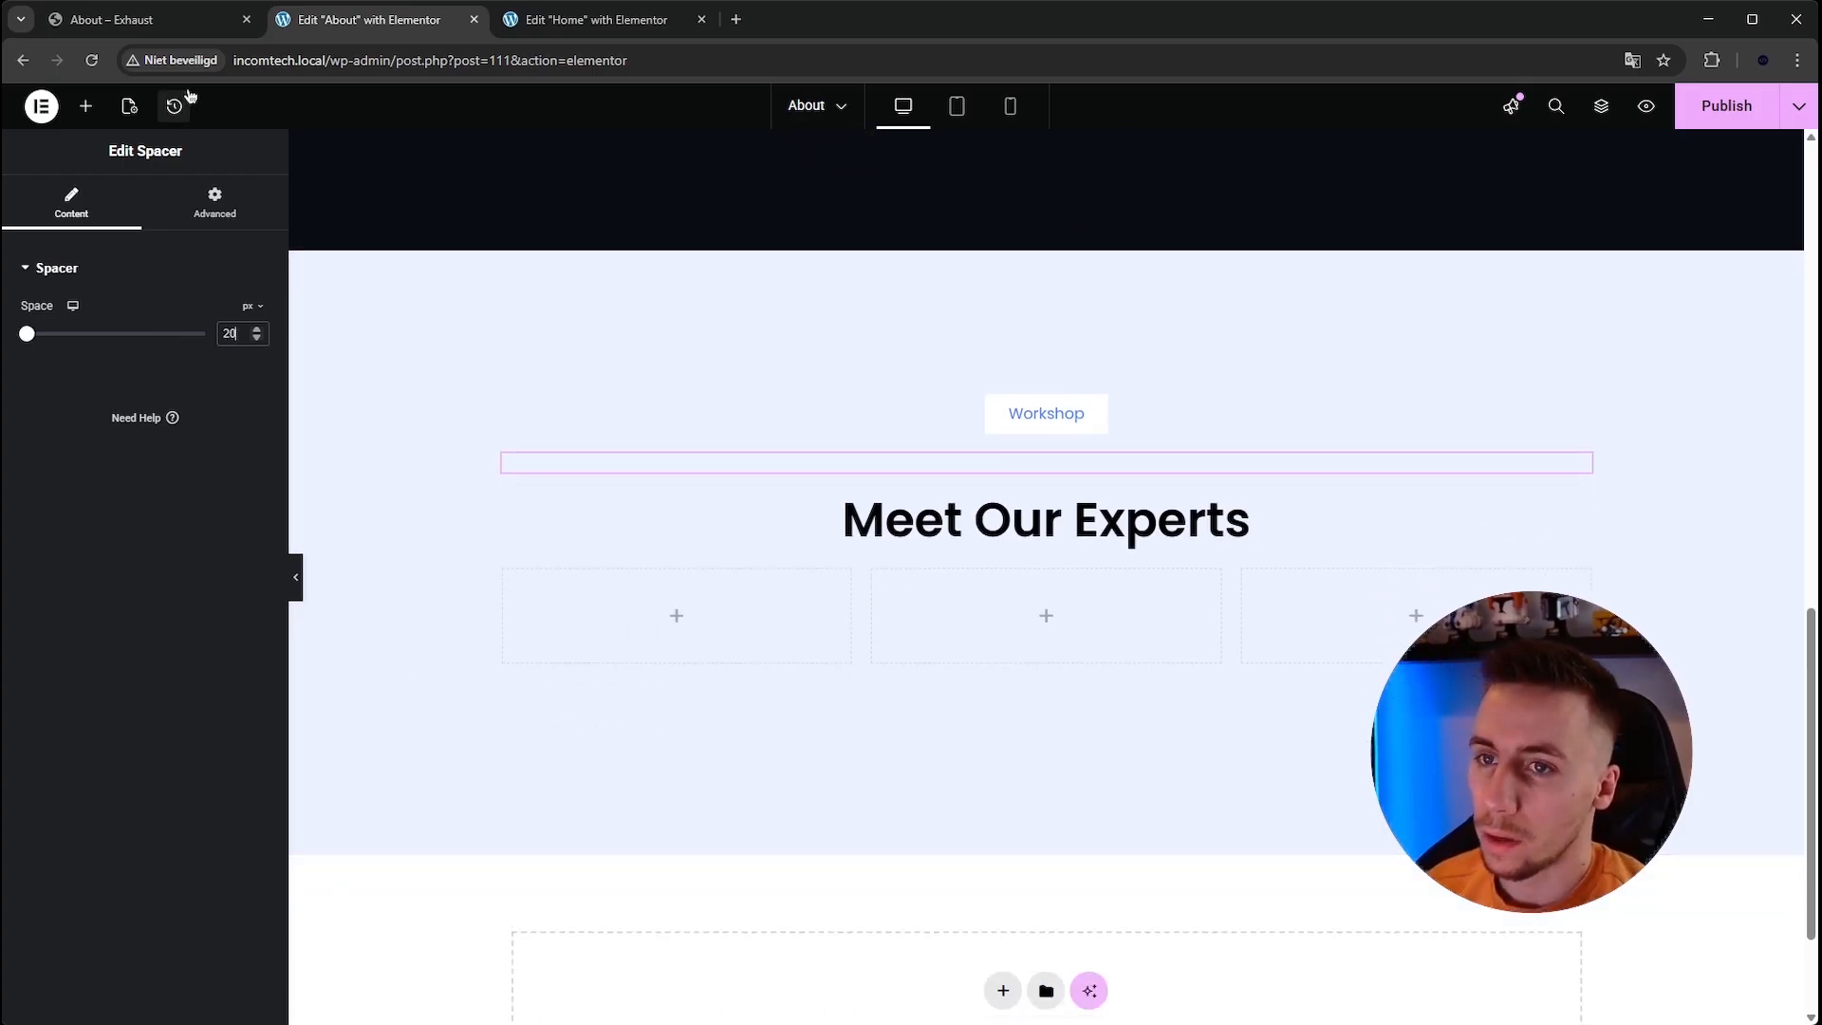
Compare with the reference team section and add an Image widget into the first team column.
left_click(180, 21)
scroll(509, 379, "down", 2)
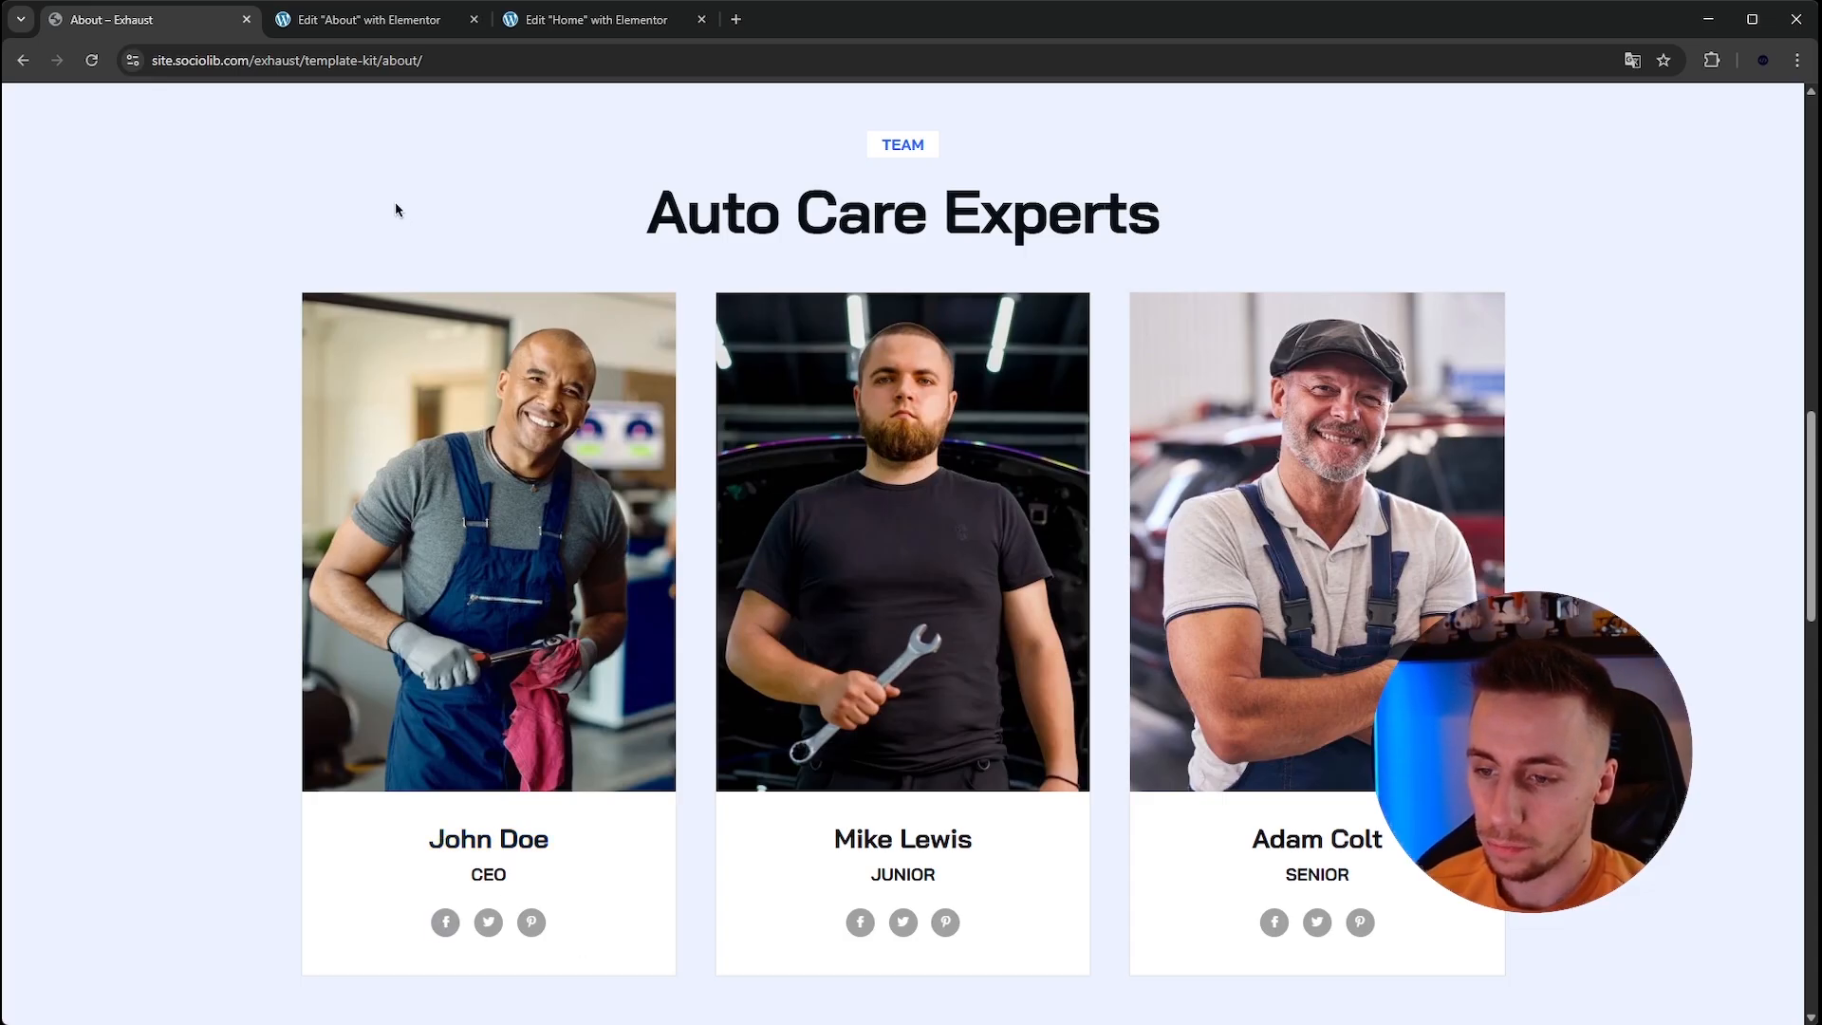
left_click(360, 23)
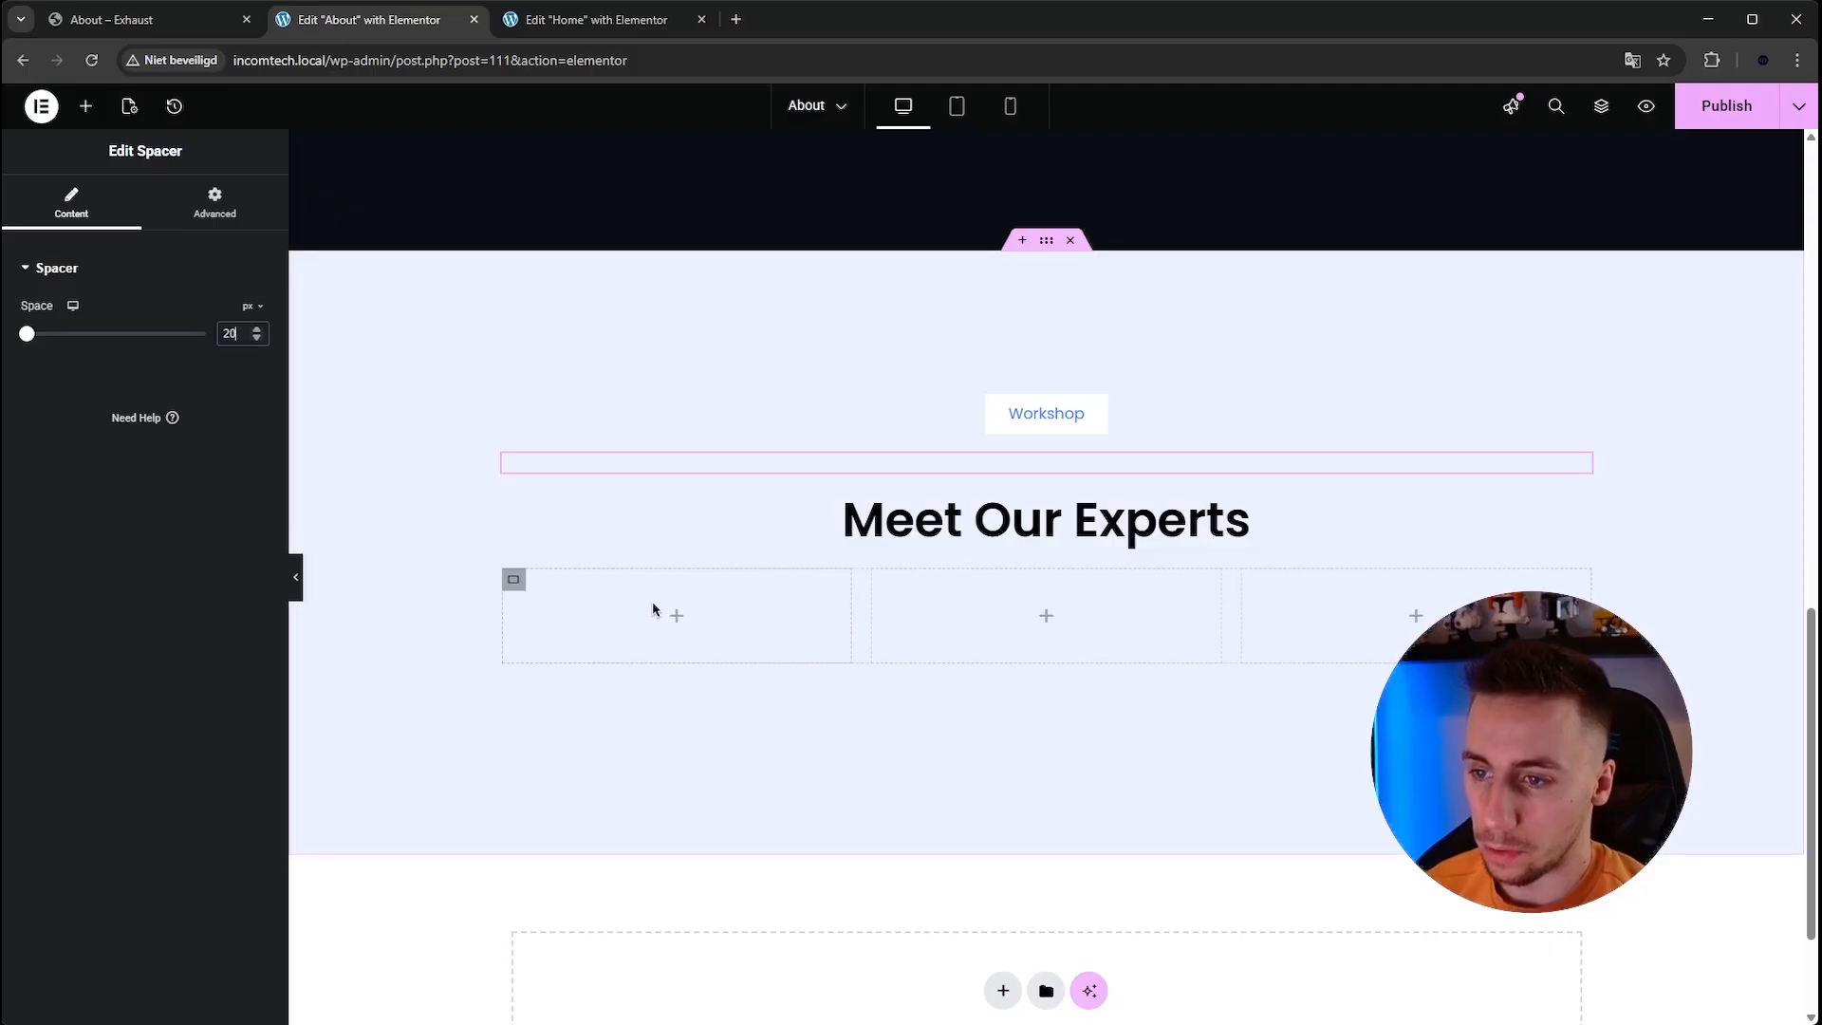
left_click(683, 617)
left_click(514, 581)
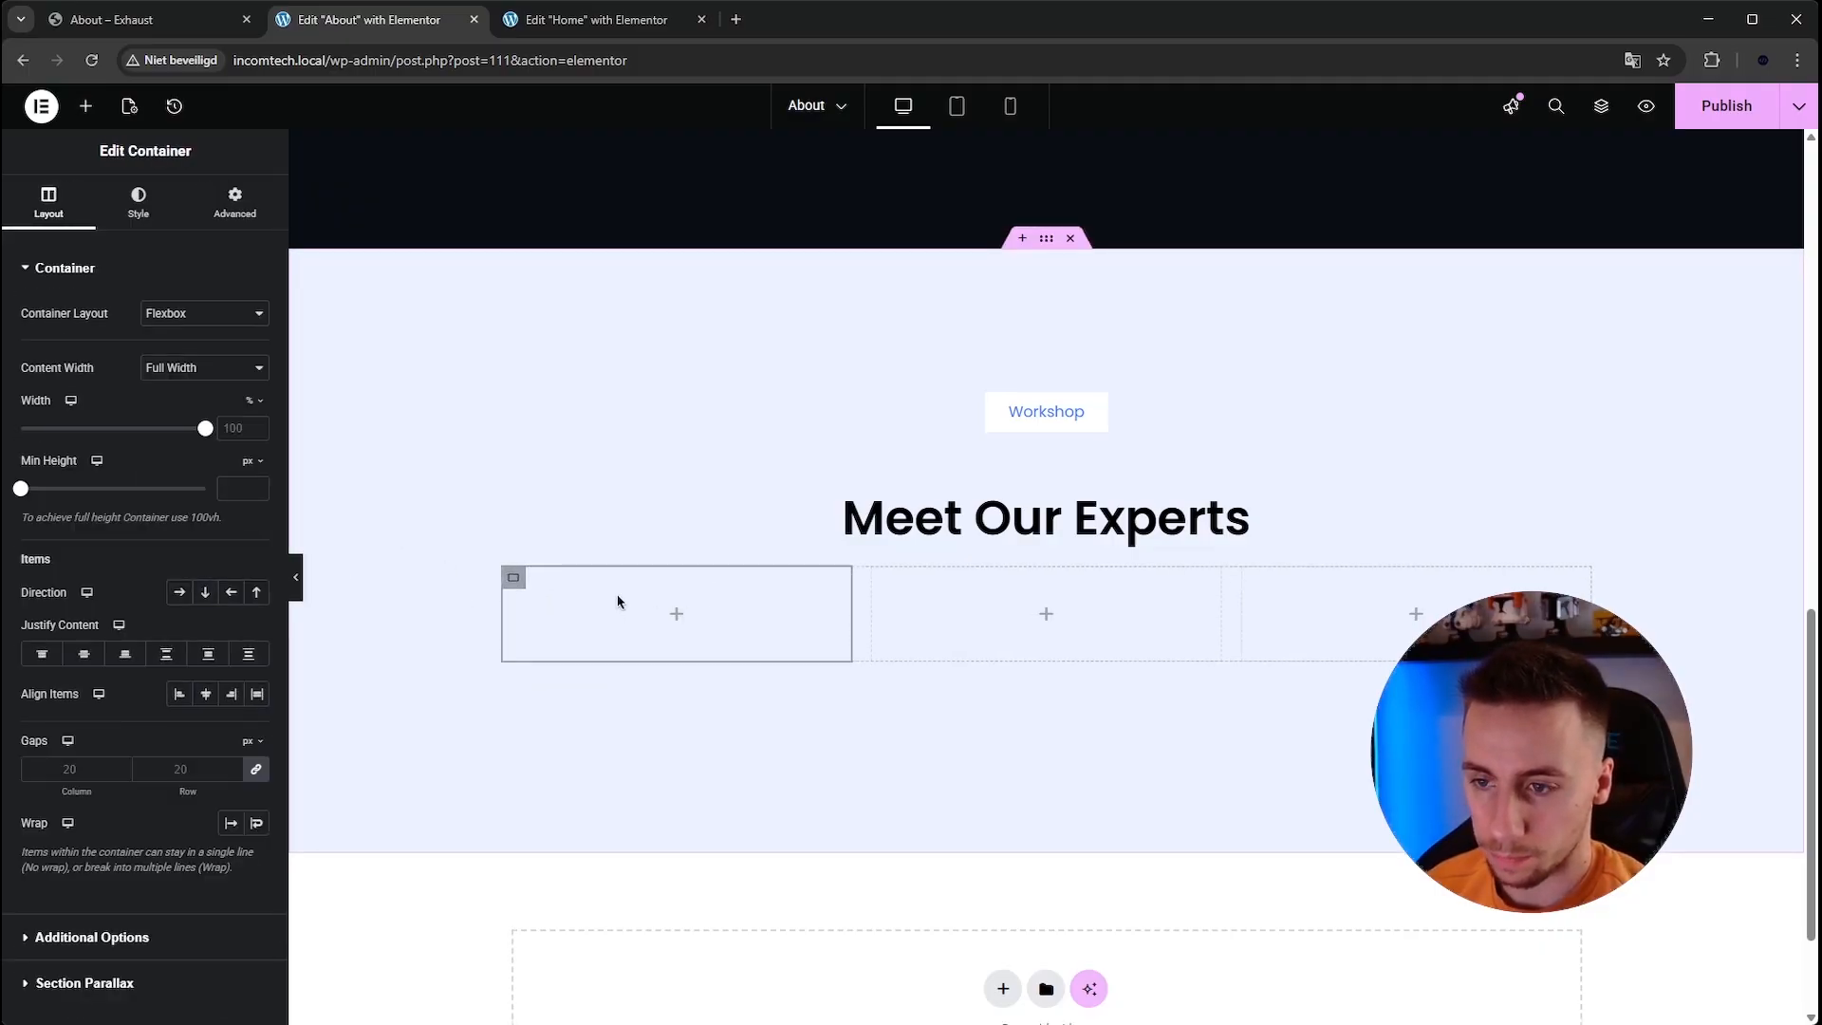
scroll(597, 531, "down", 1)
left_click(85, 105)
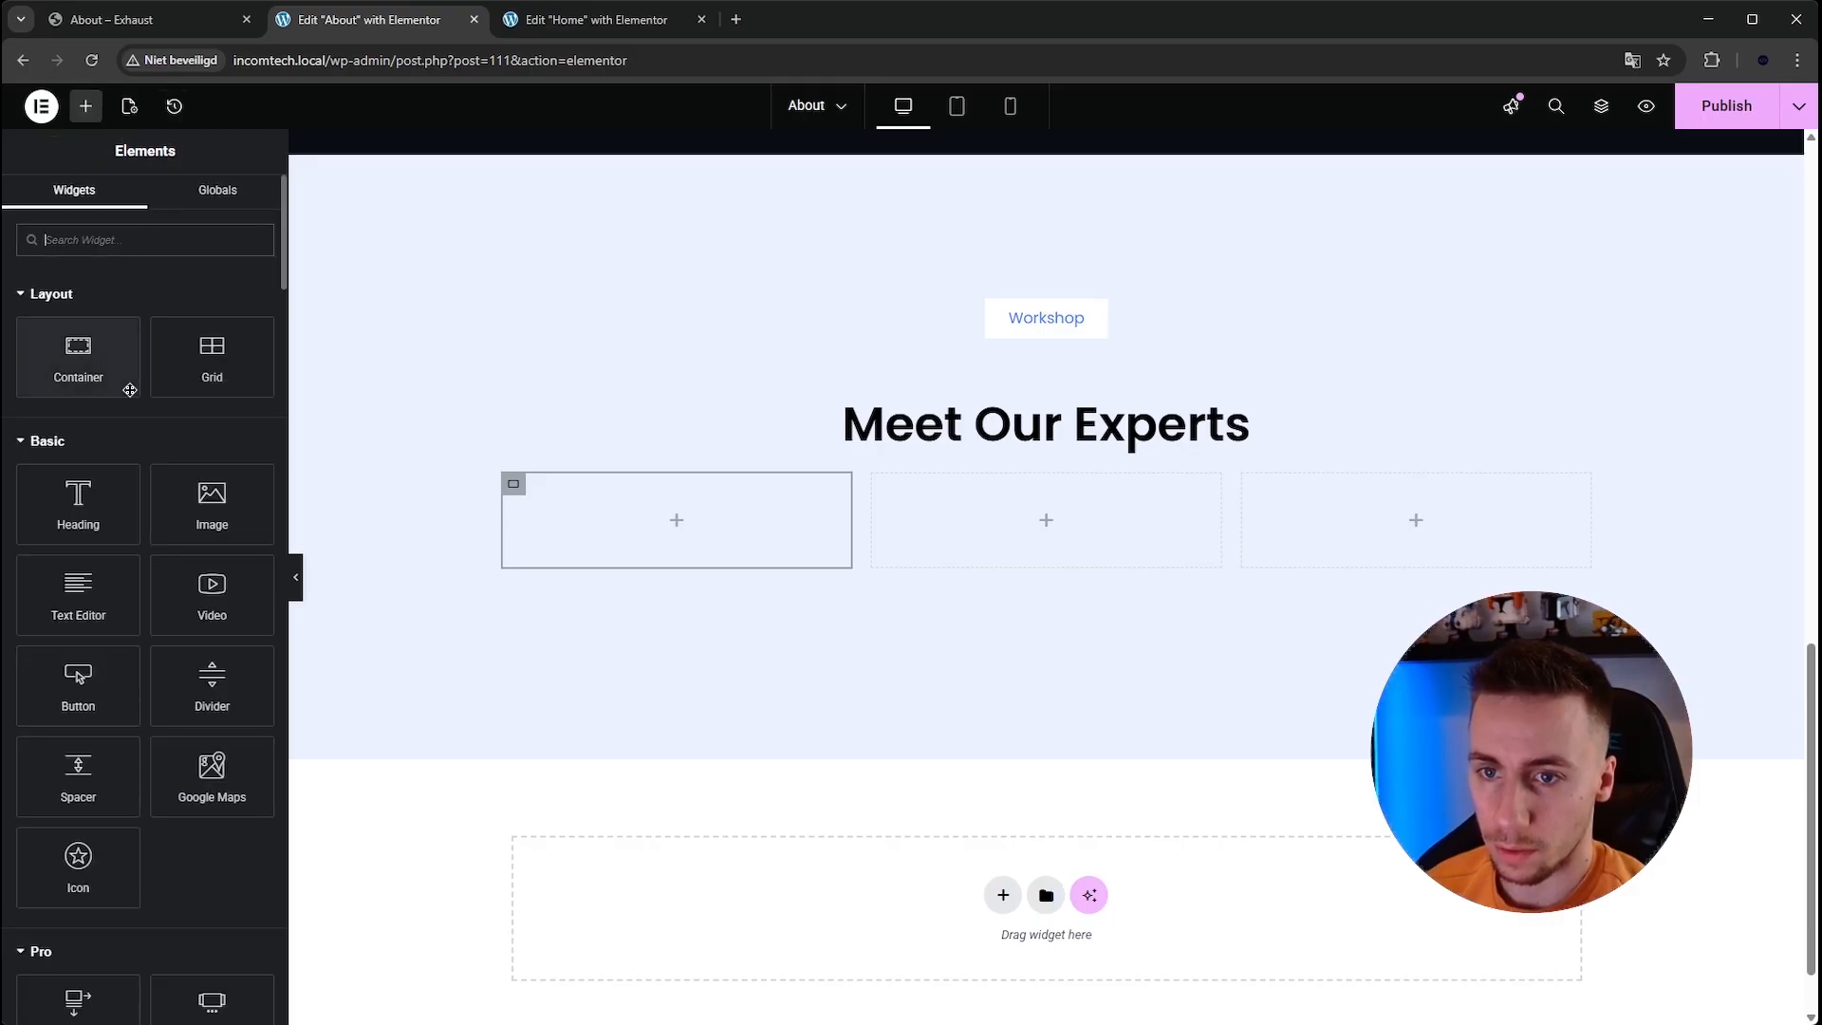
left_click(117, 245)
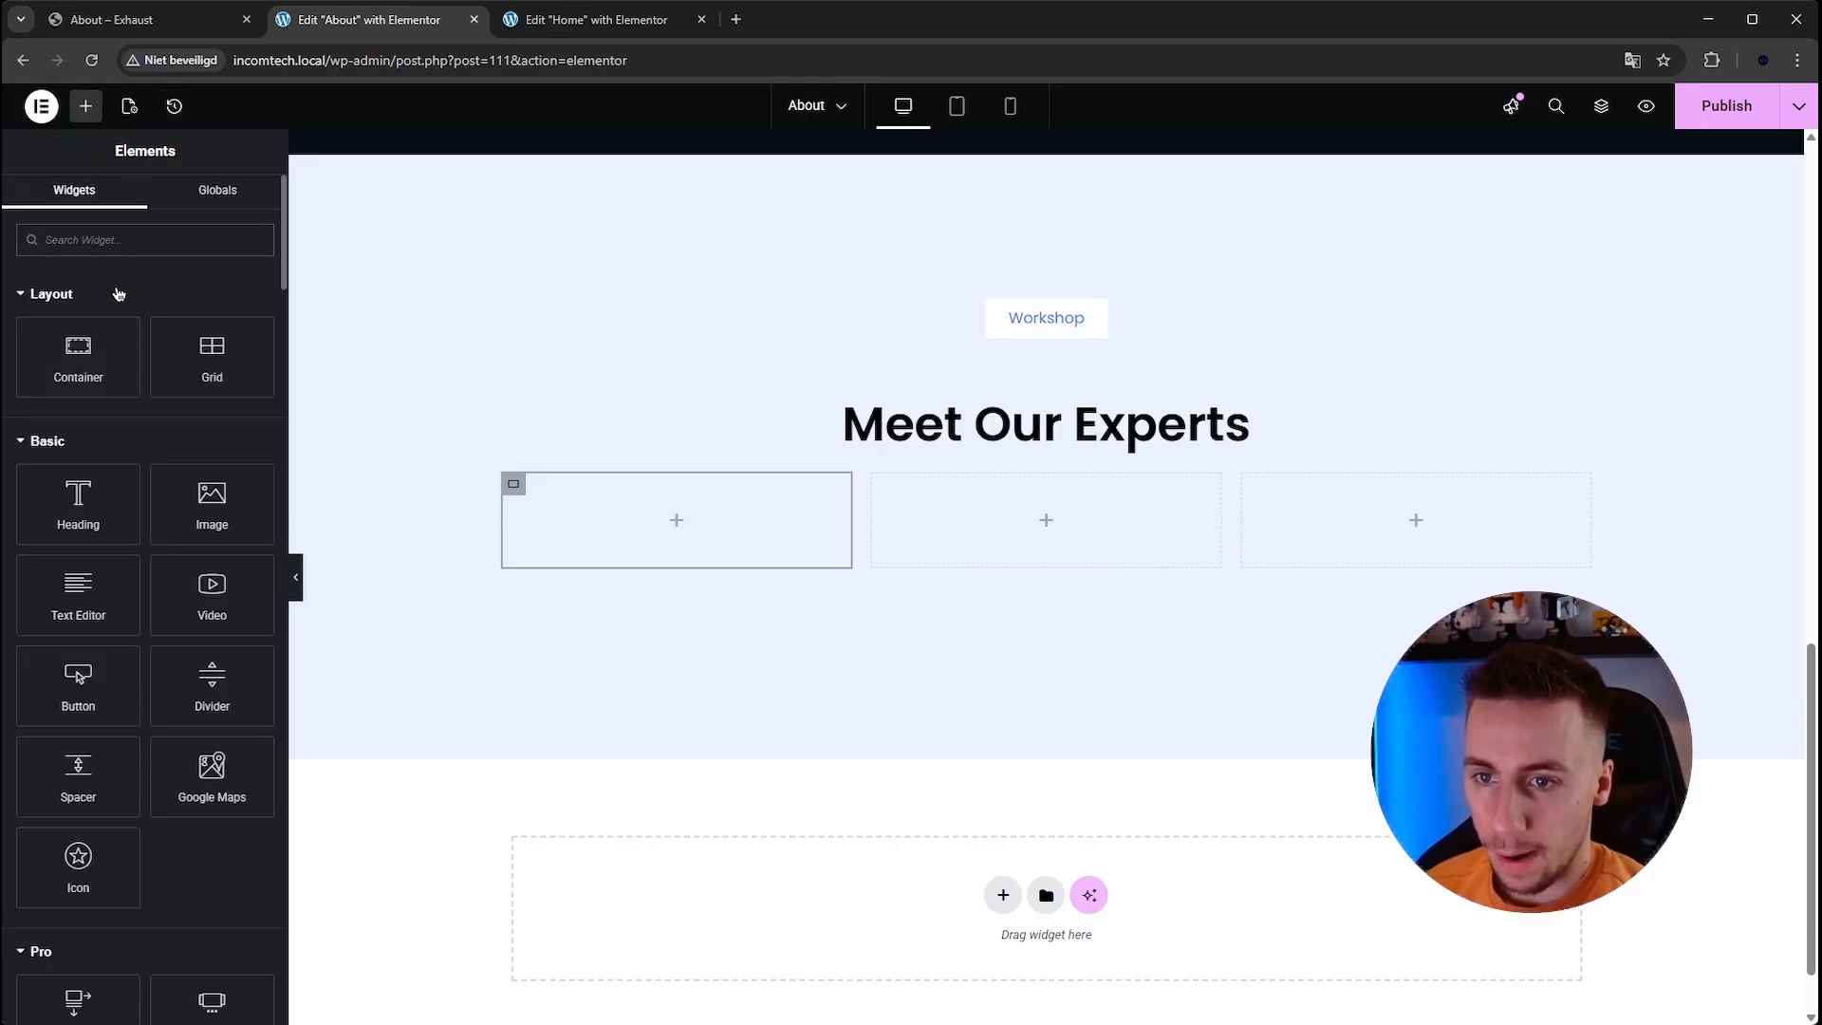
left_click_drag(204, 494, 677, 492)
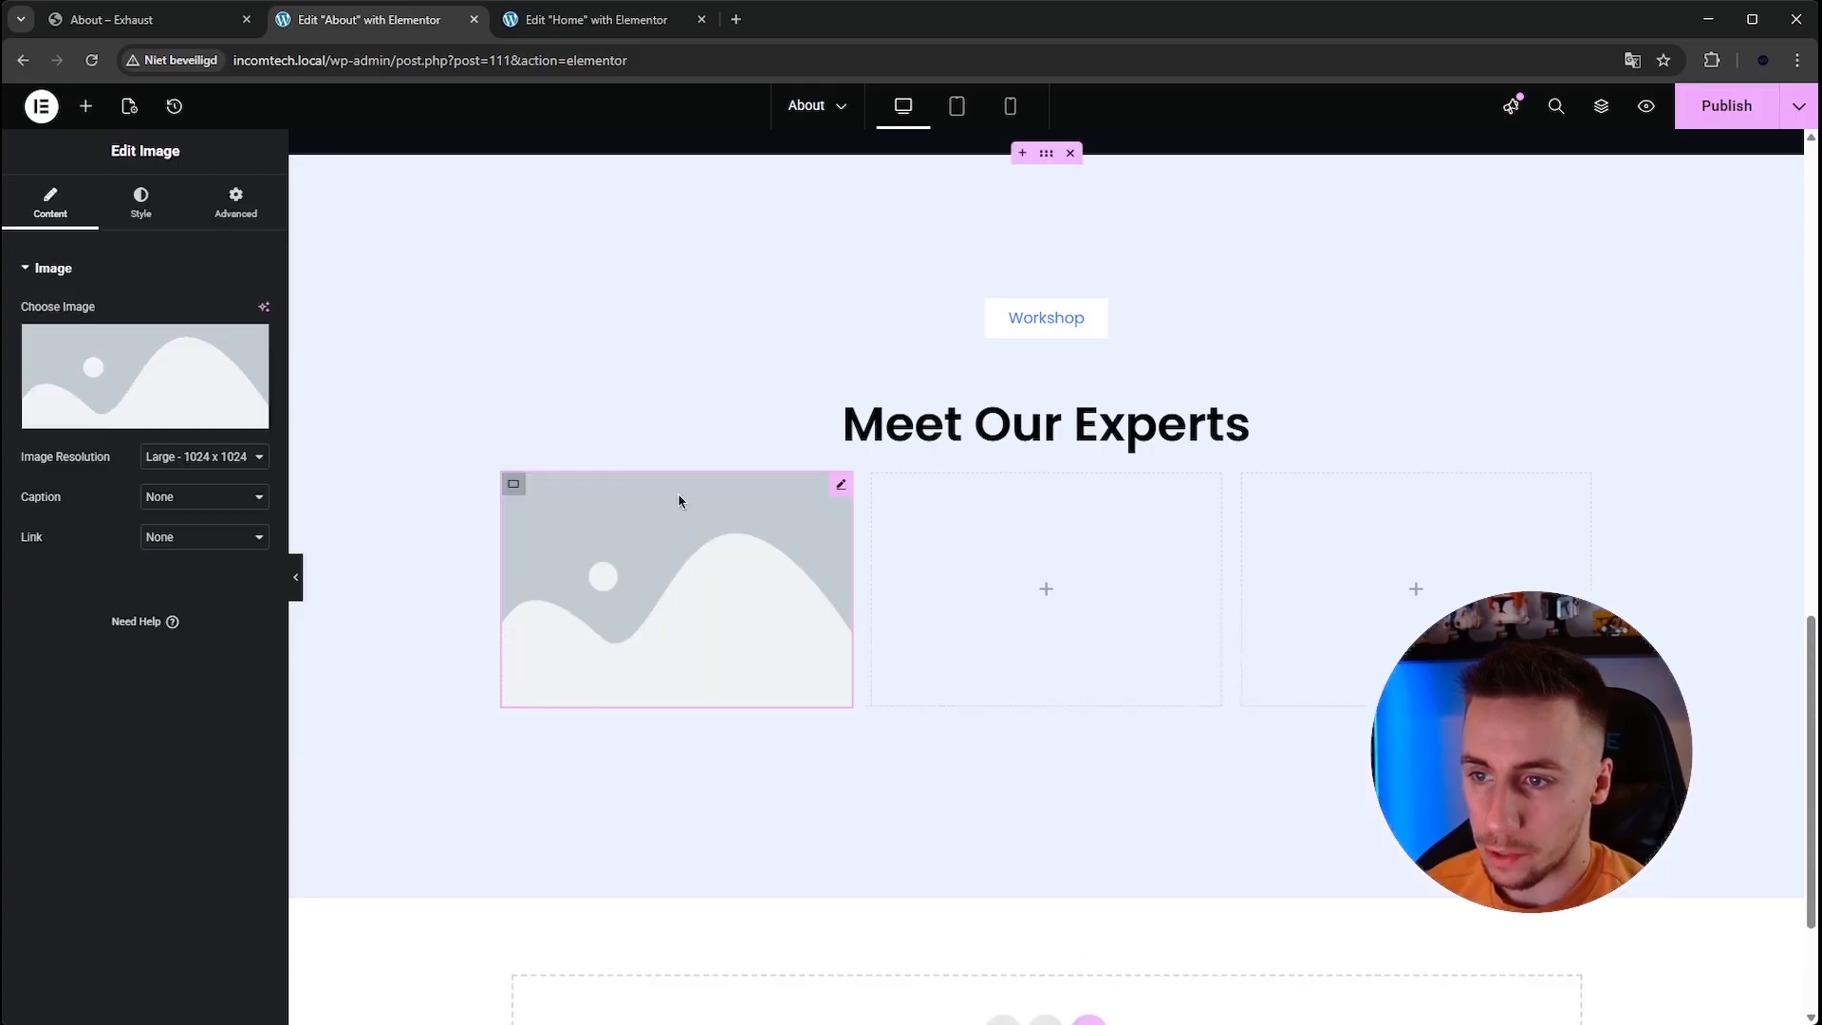
Set the image to the mechanic-under-car photo from the media library.
left_click(190, 399)
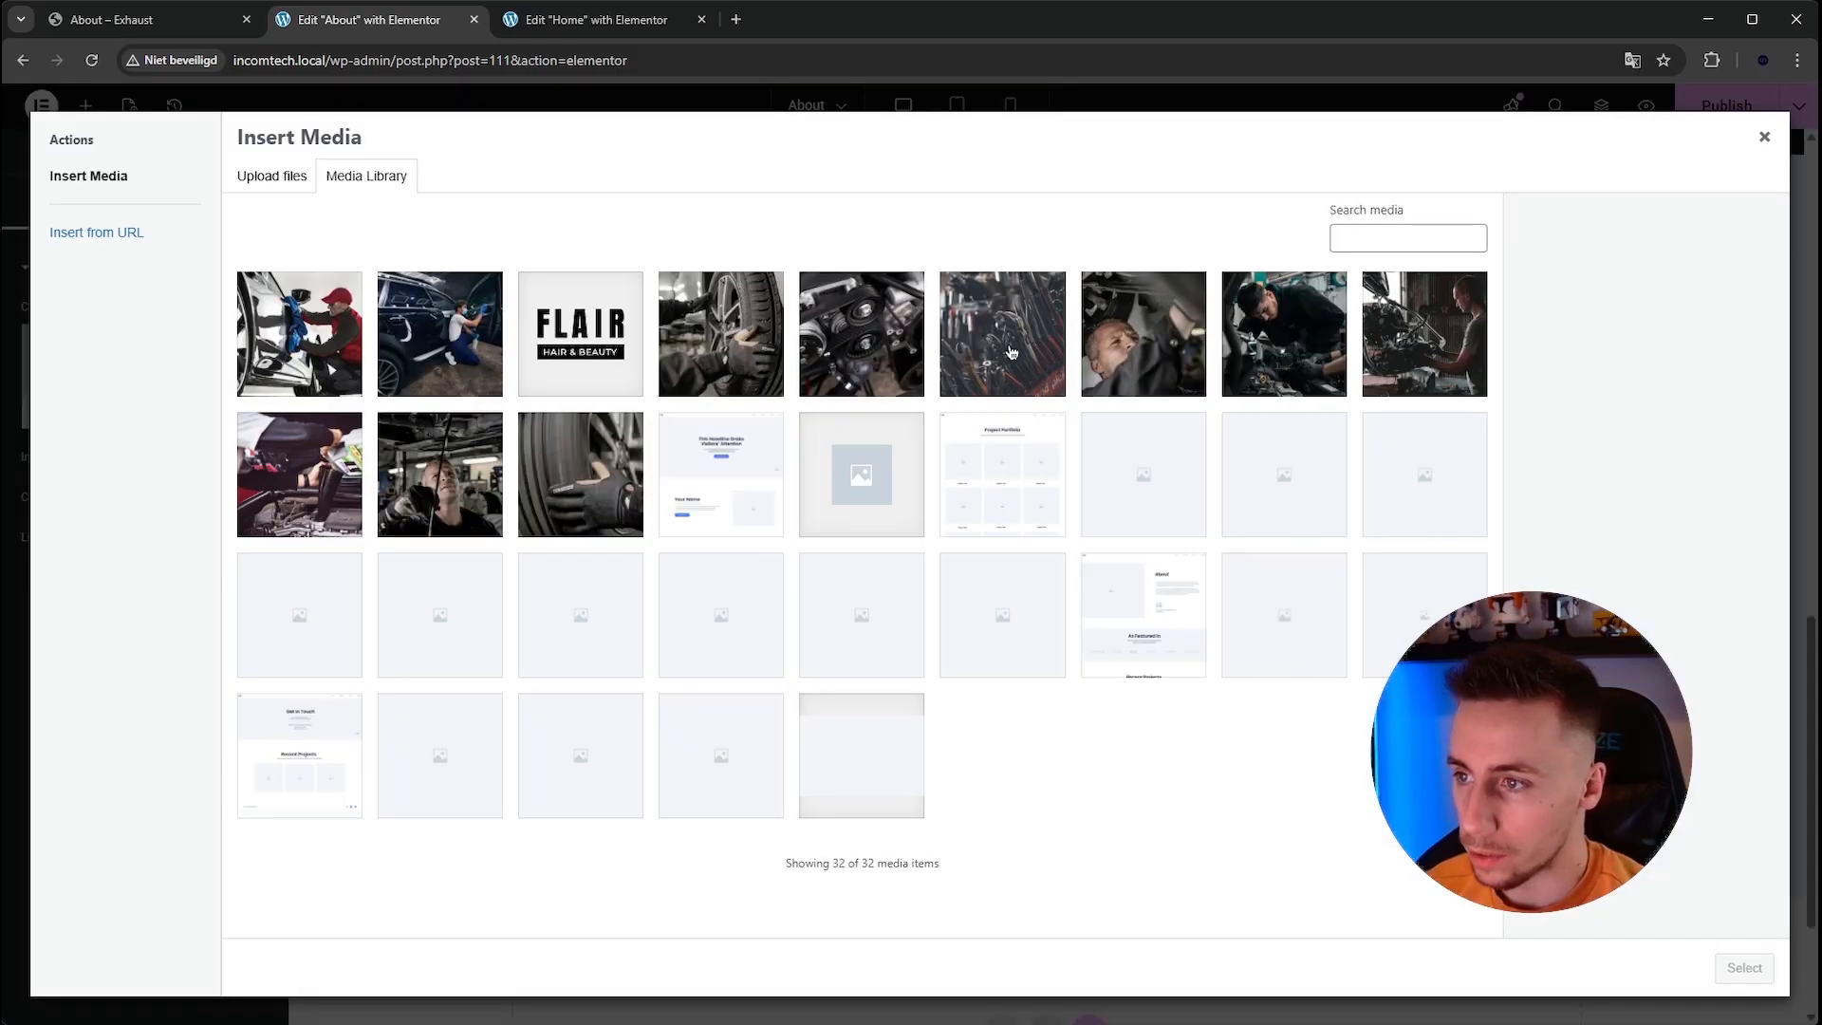
left_click(1138, 341)
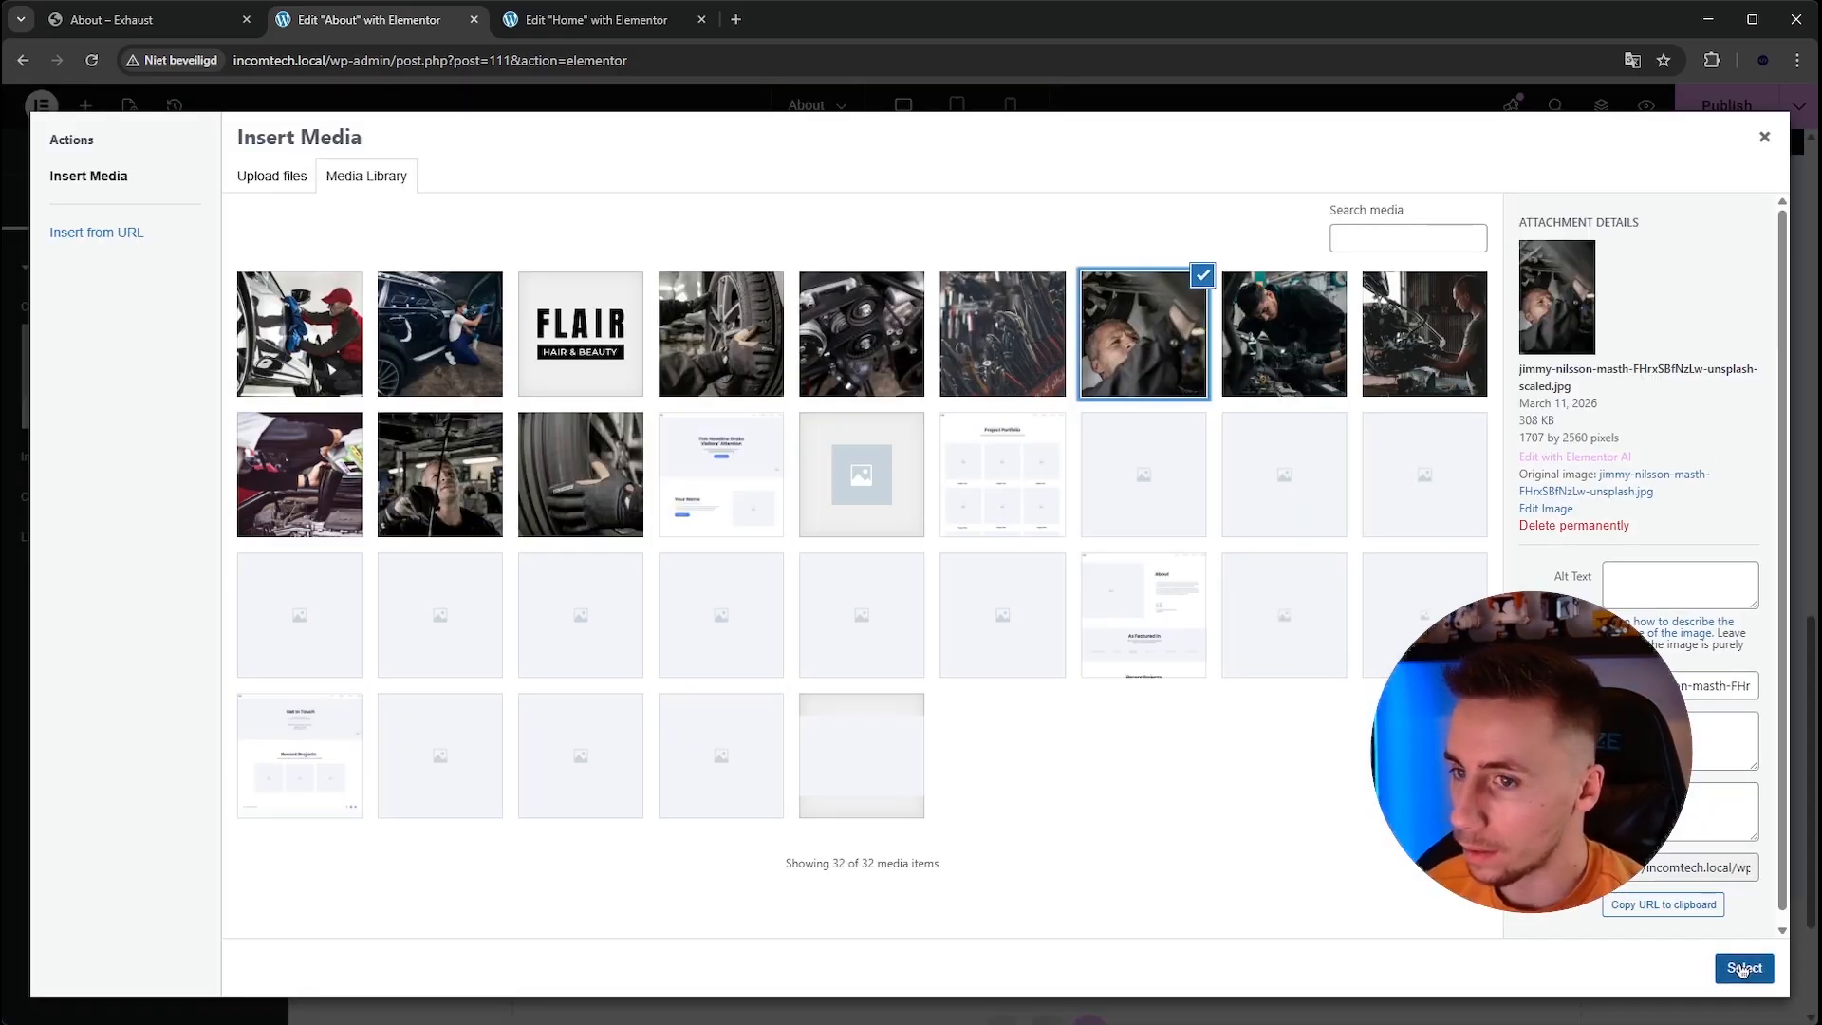
left_click(435, 497)
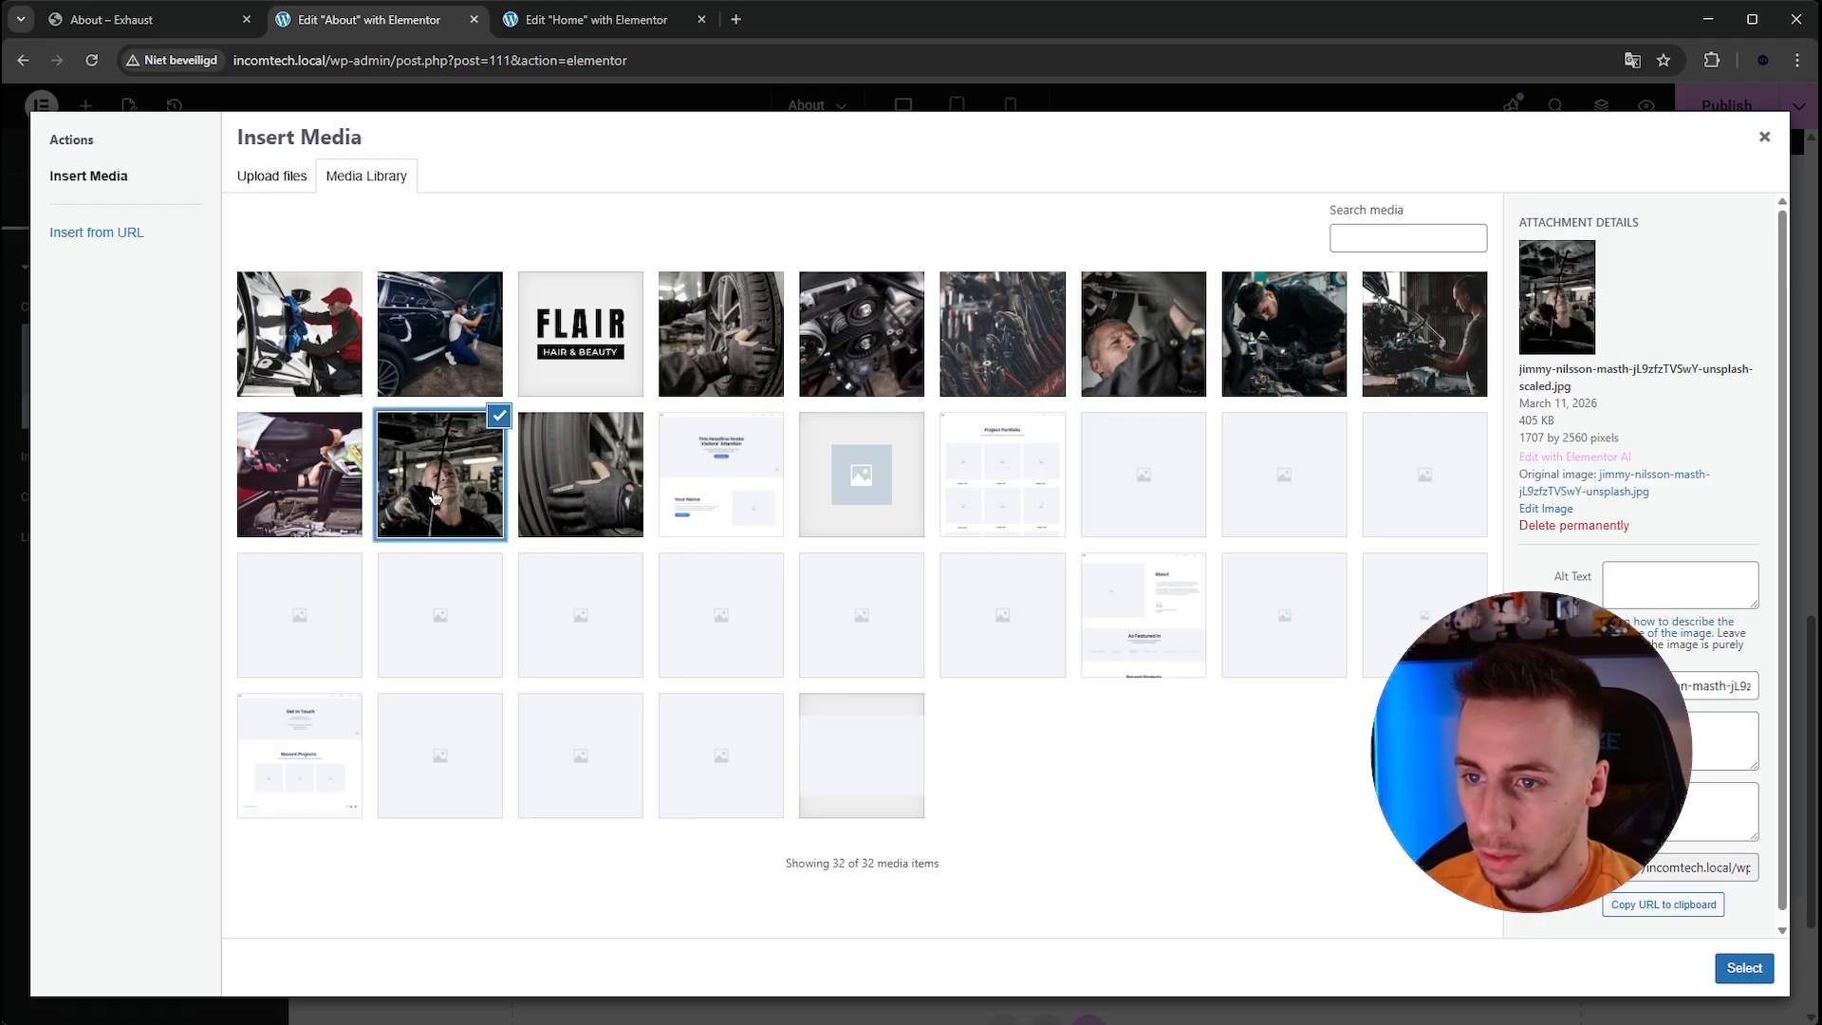
left_click(1744, 967)
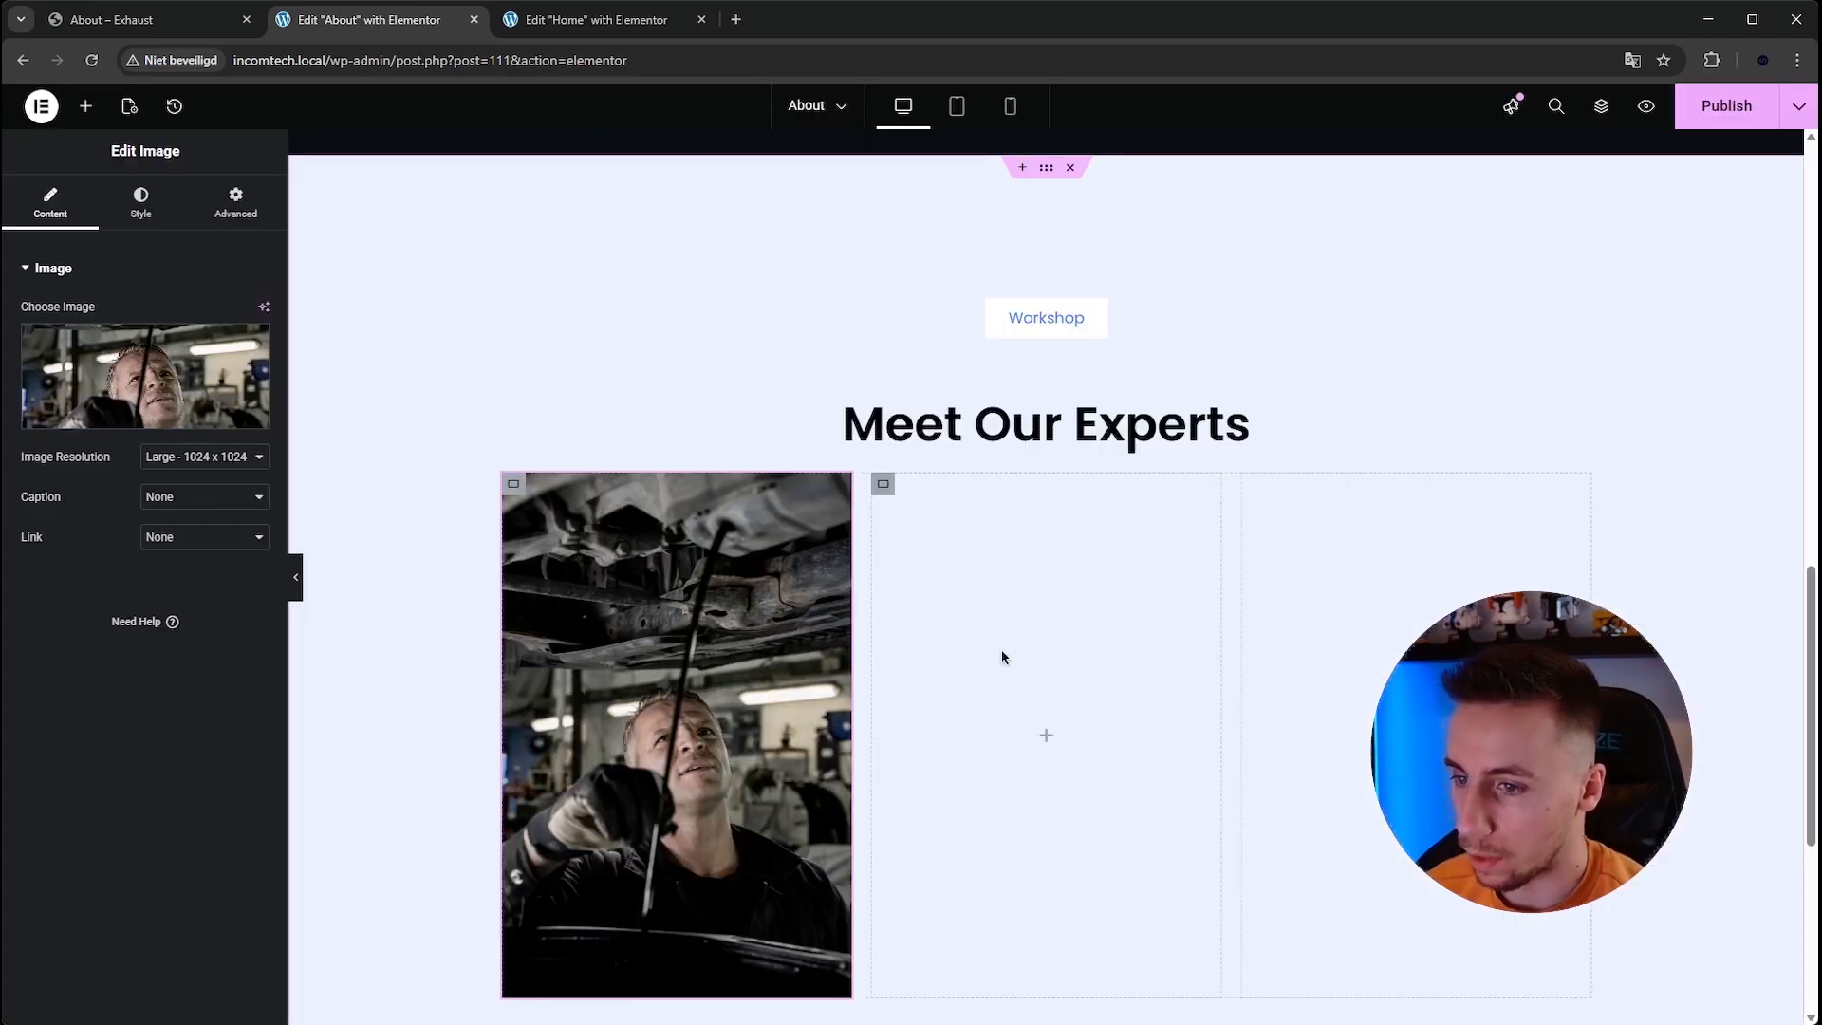
scroll(949, 631, "down", 2)
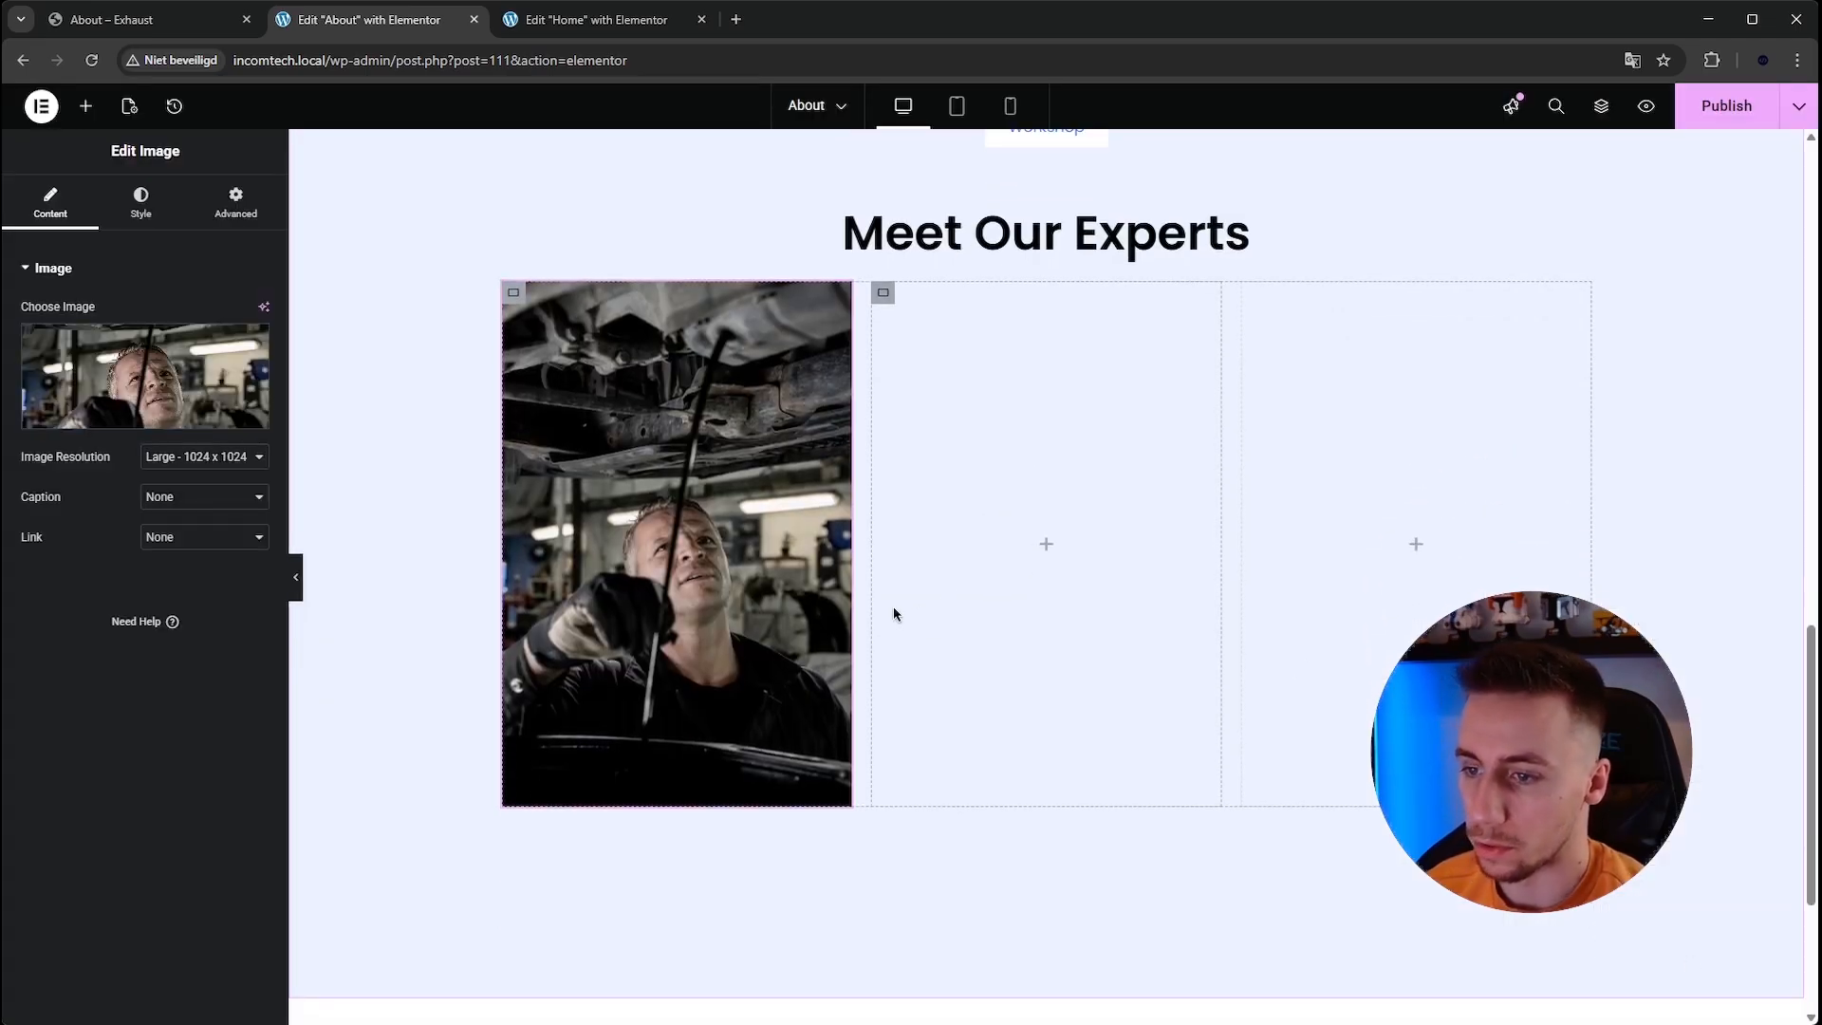
Copy the "Meet Our Experts" heading and paste it below the image in the first column.
left_click(130, 27)
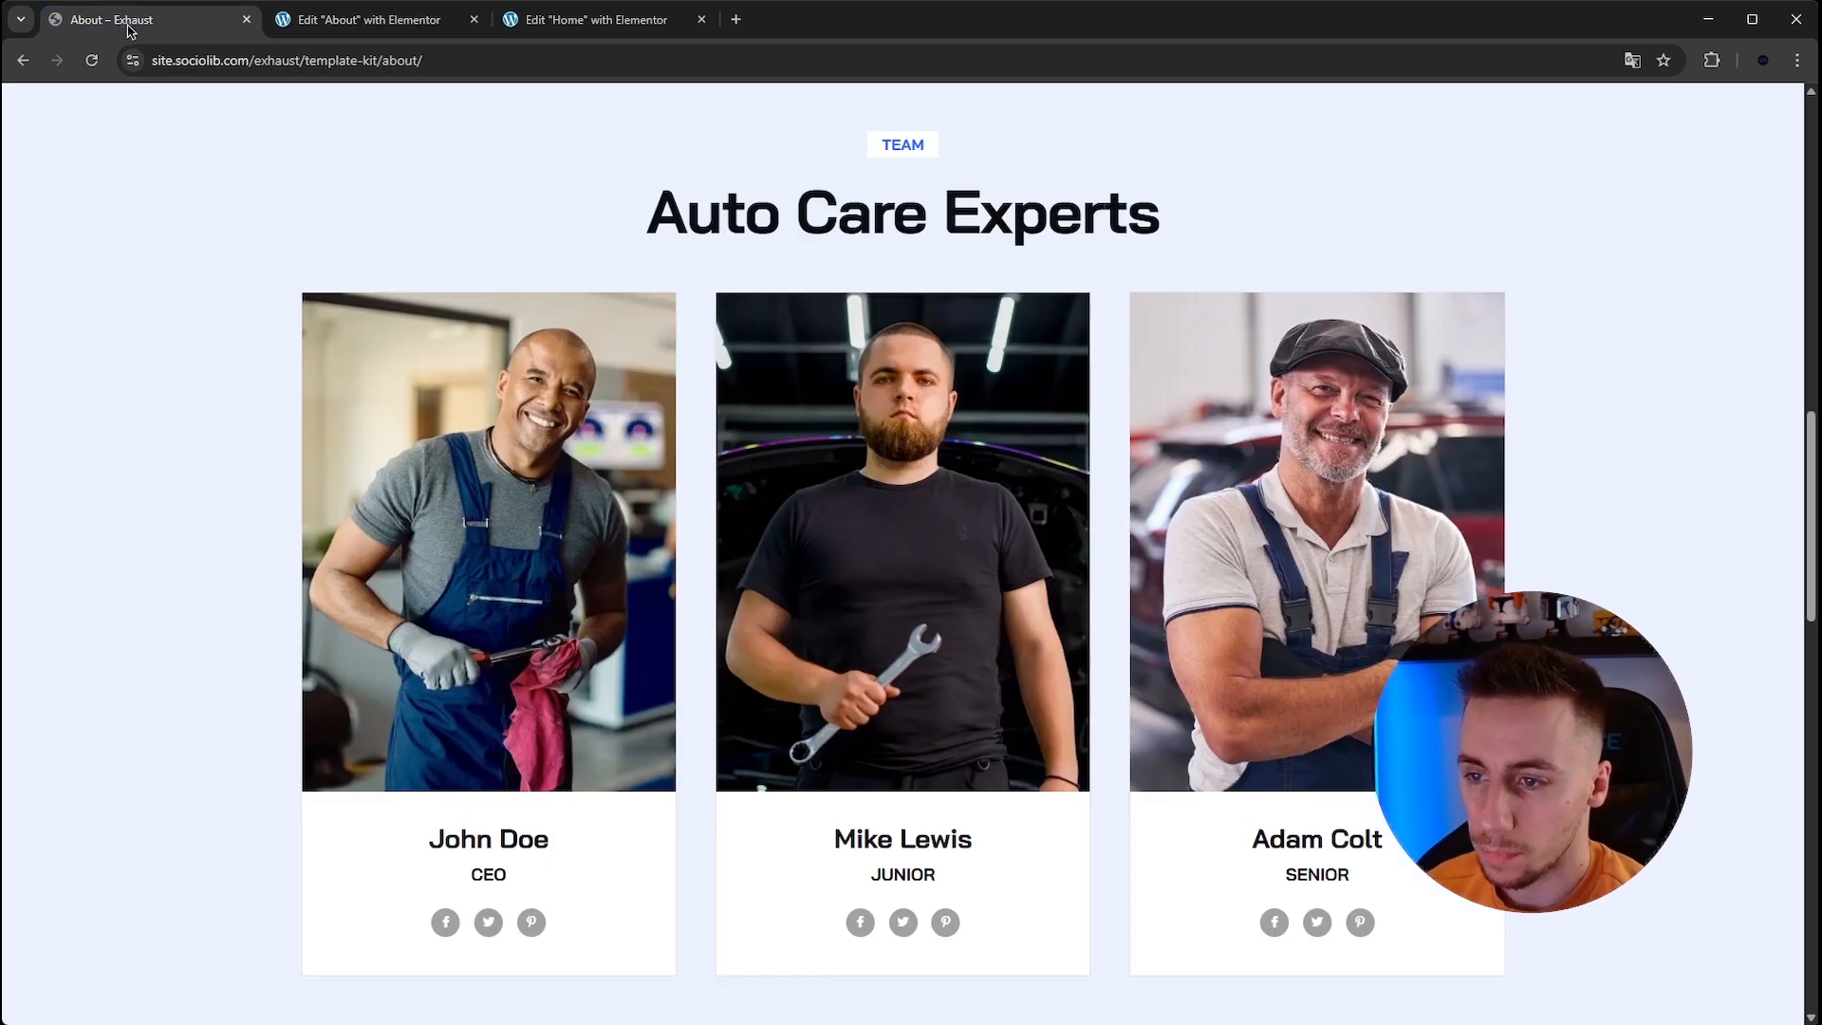
left_click(373, 23)
left_click(85, 105)
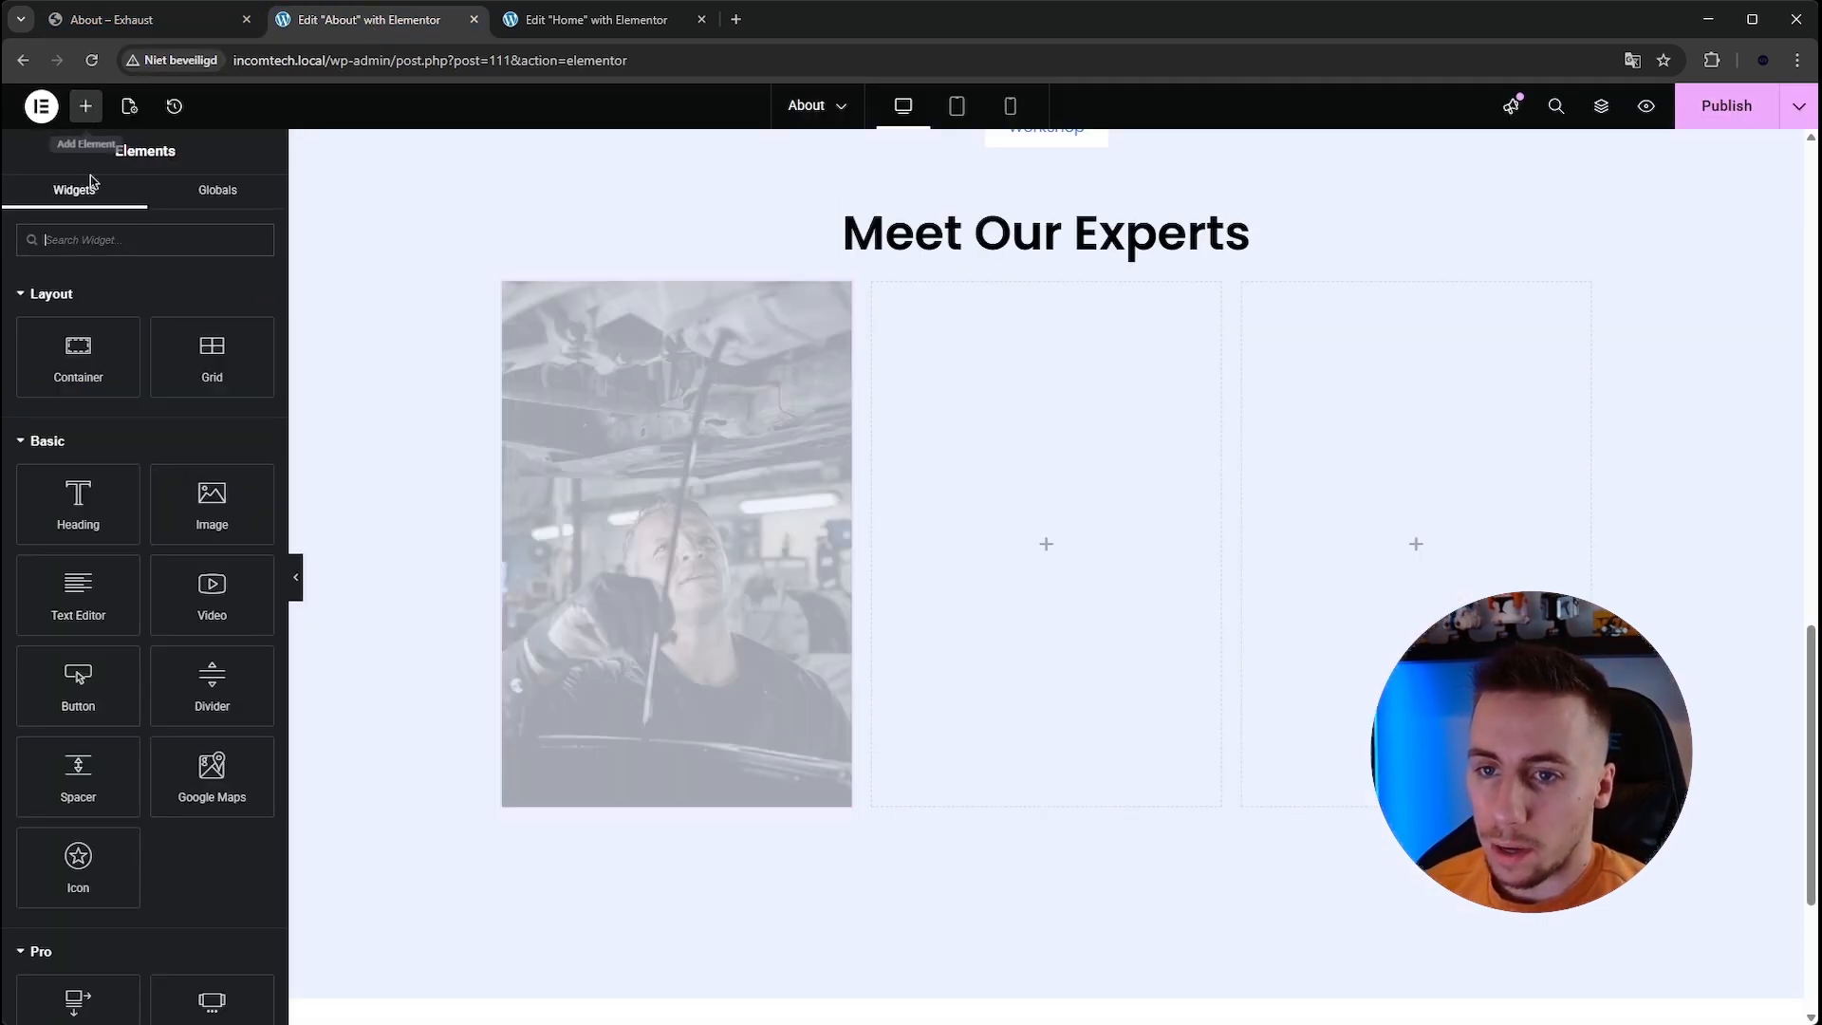
right_click(952, 233)
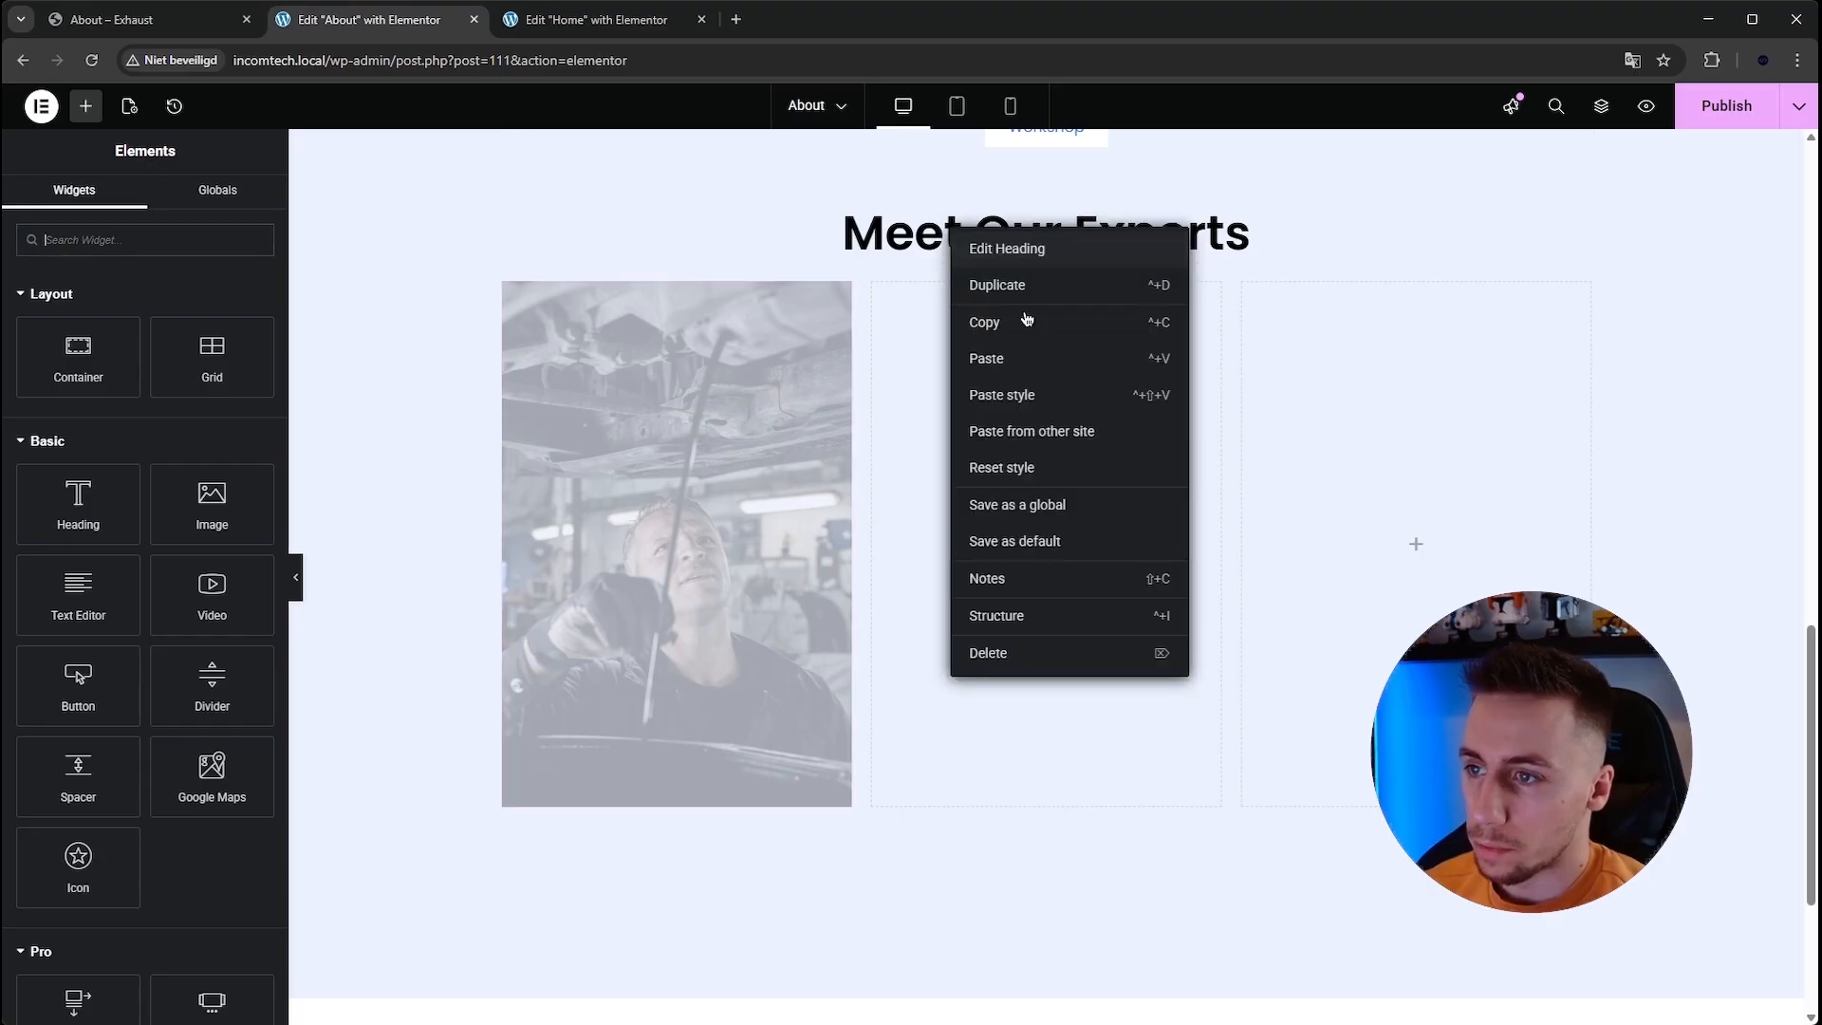
left_click(1023, 321)
right_click(688, 460)
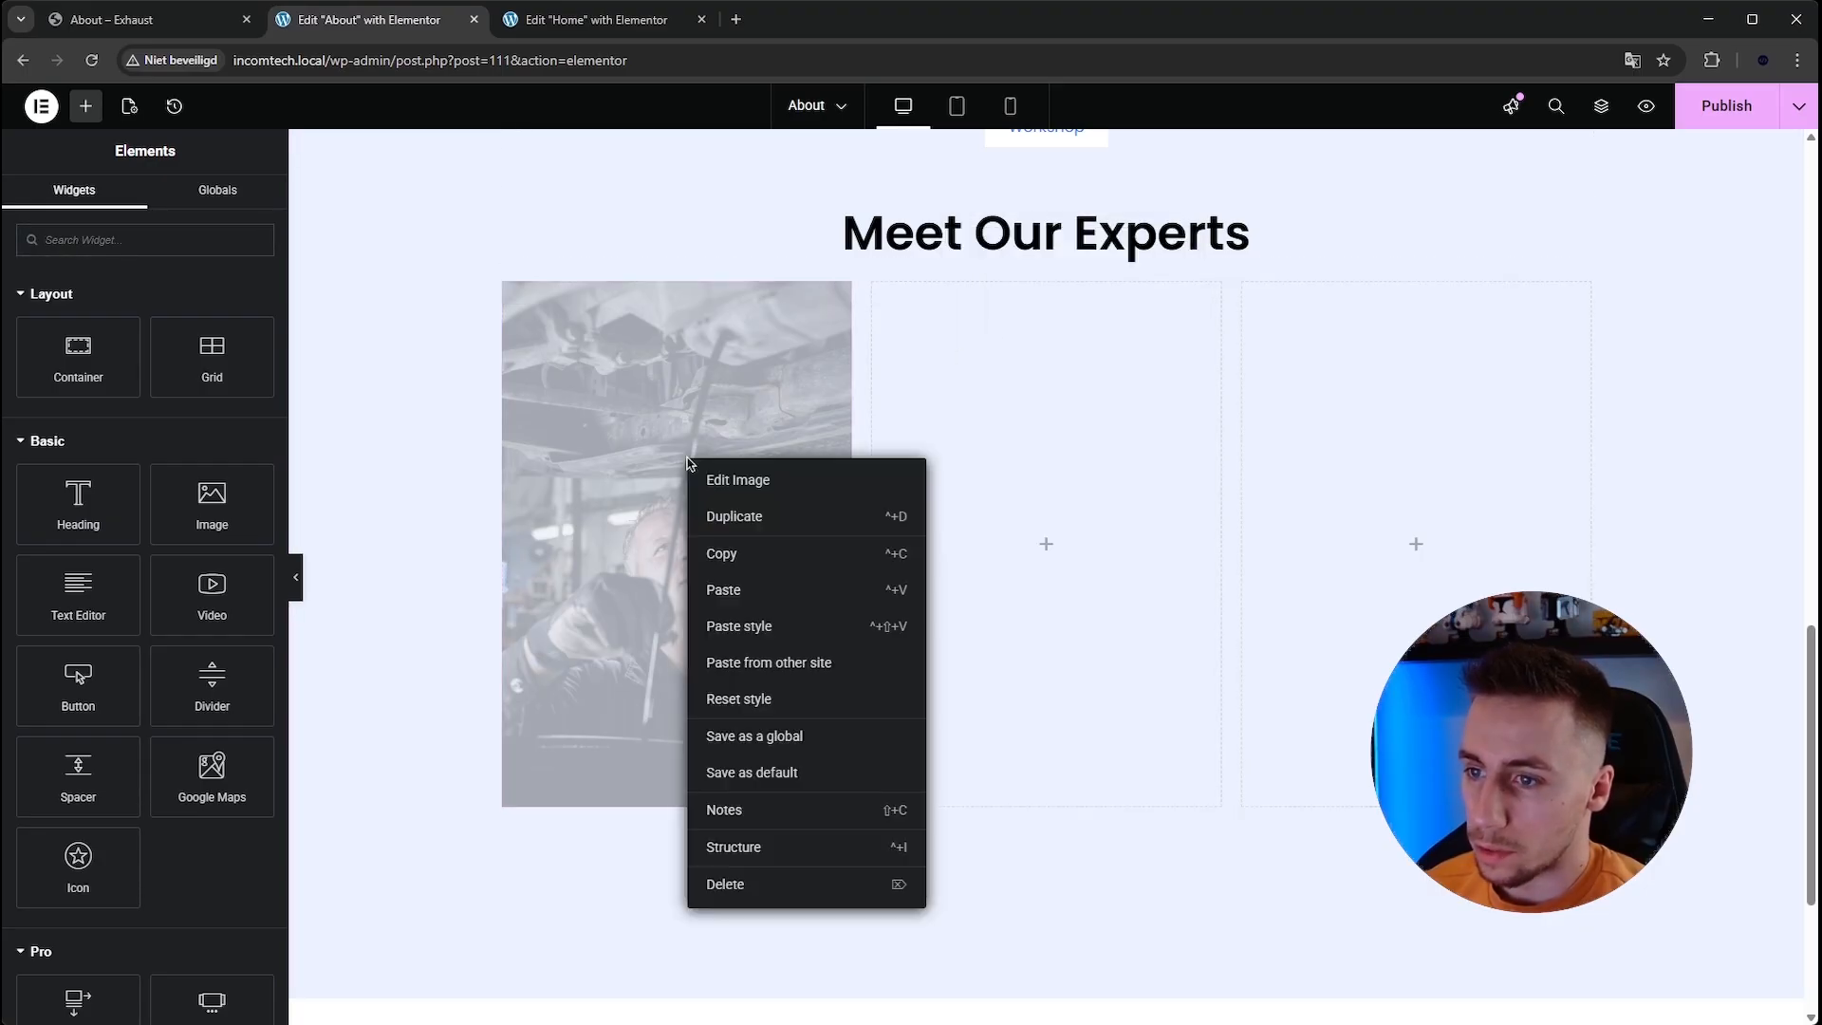
left_click(756, 604)
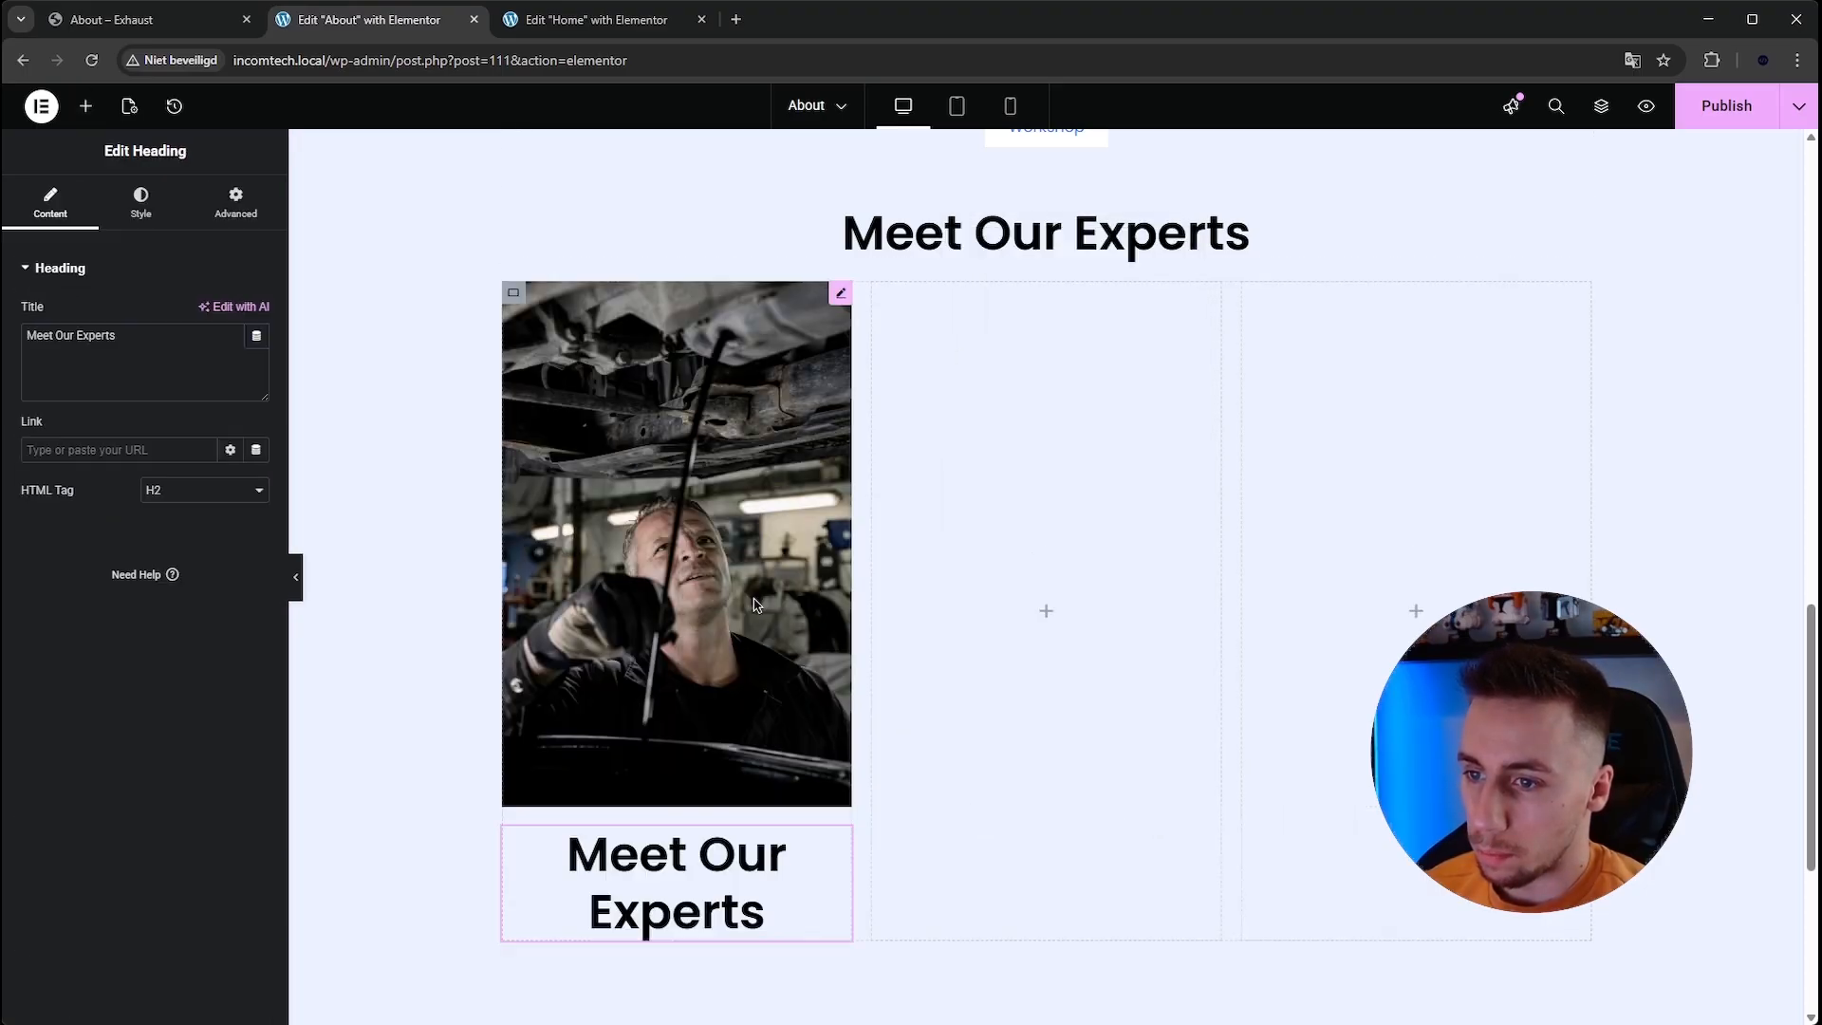
Set the pasted heading's font size to 28 px.
left_click(514, 295)
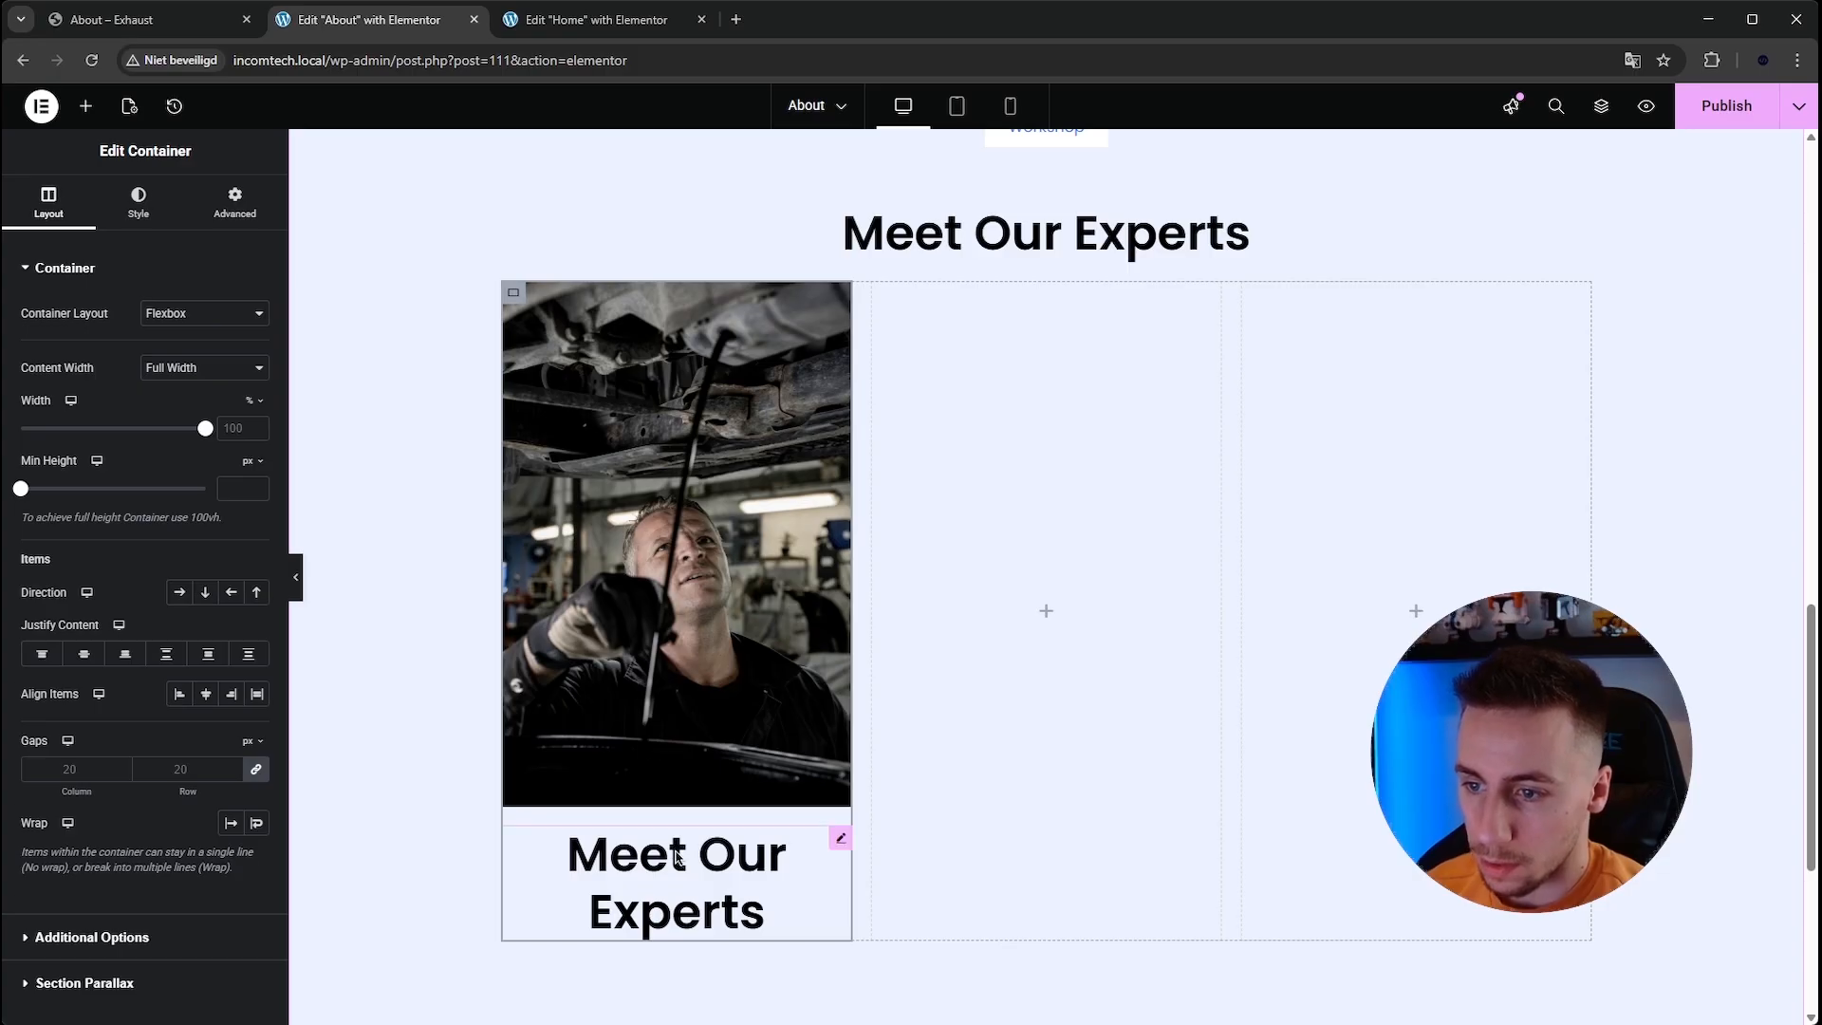
left_click(763, 906)
left_click(140, 201)
left_click(256, 368)
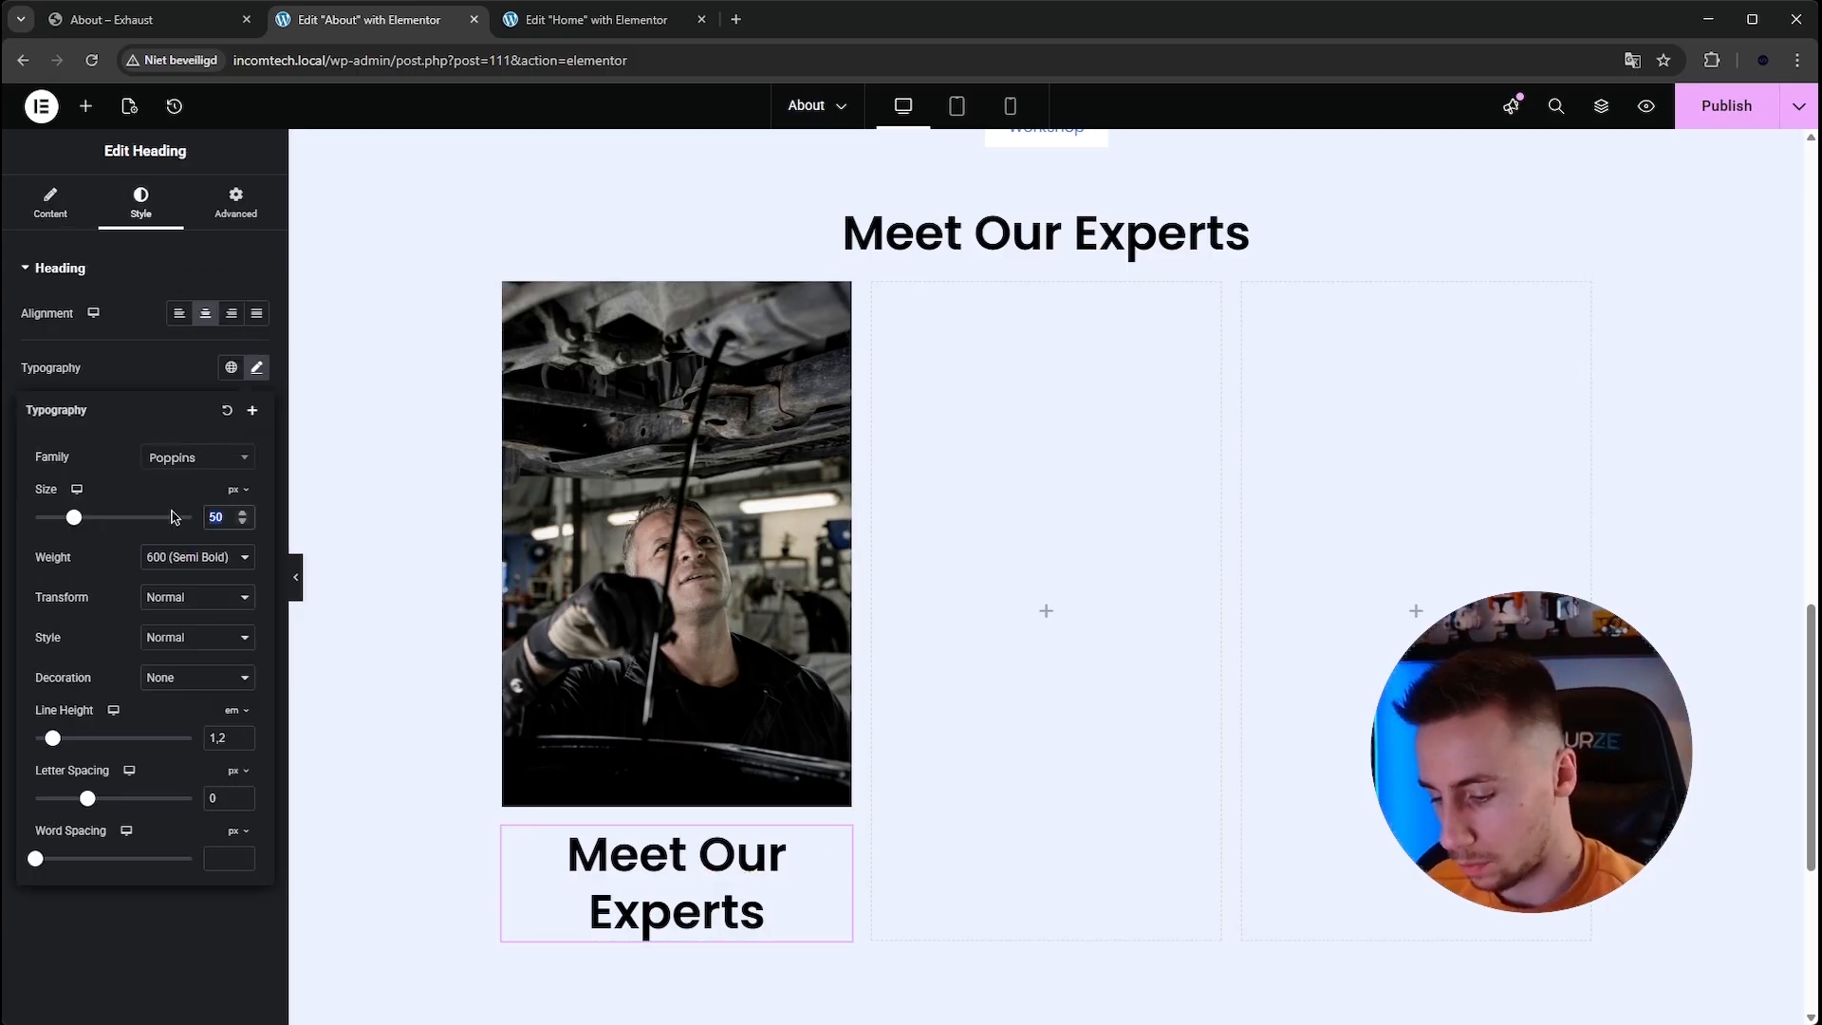
type("28")
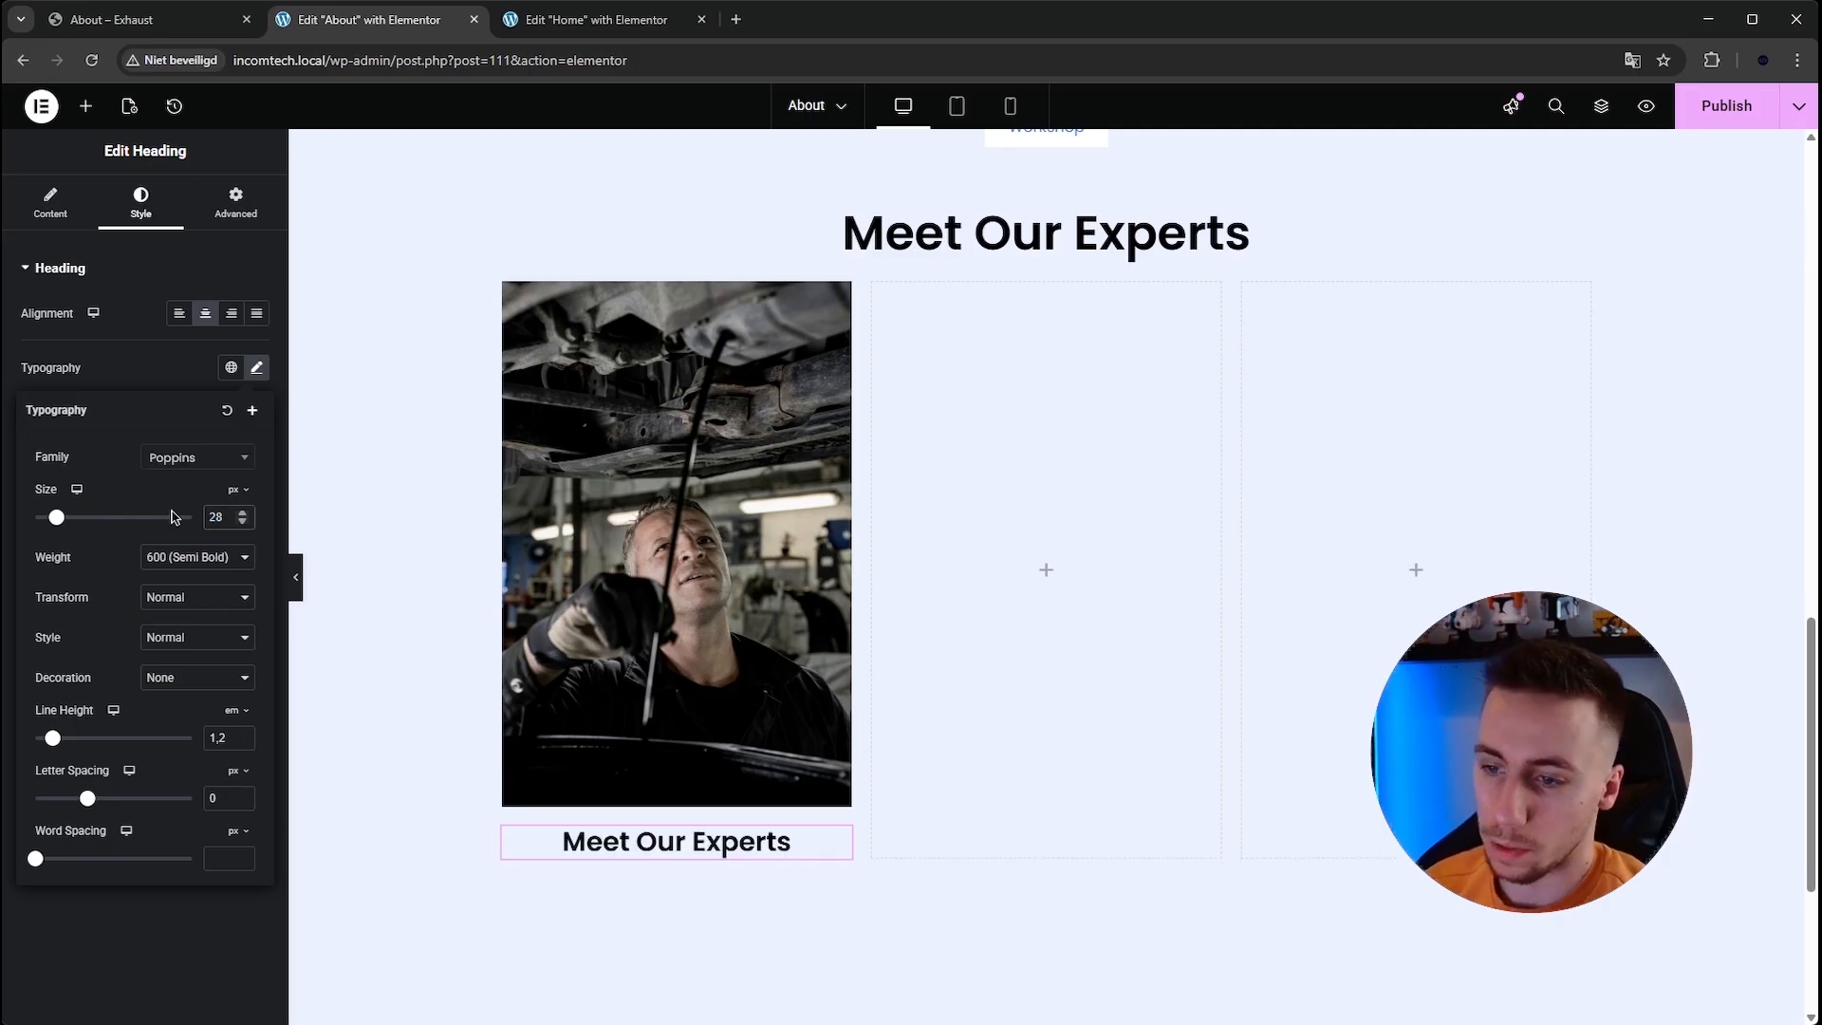
Check the reference and change the pasted heading's text to the first team member's name.
left_click(130, 28)
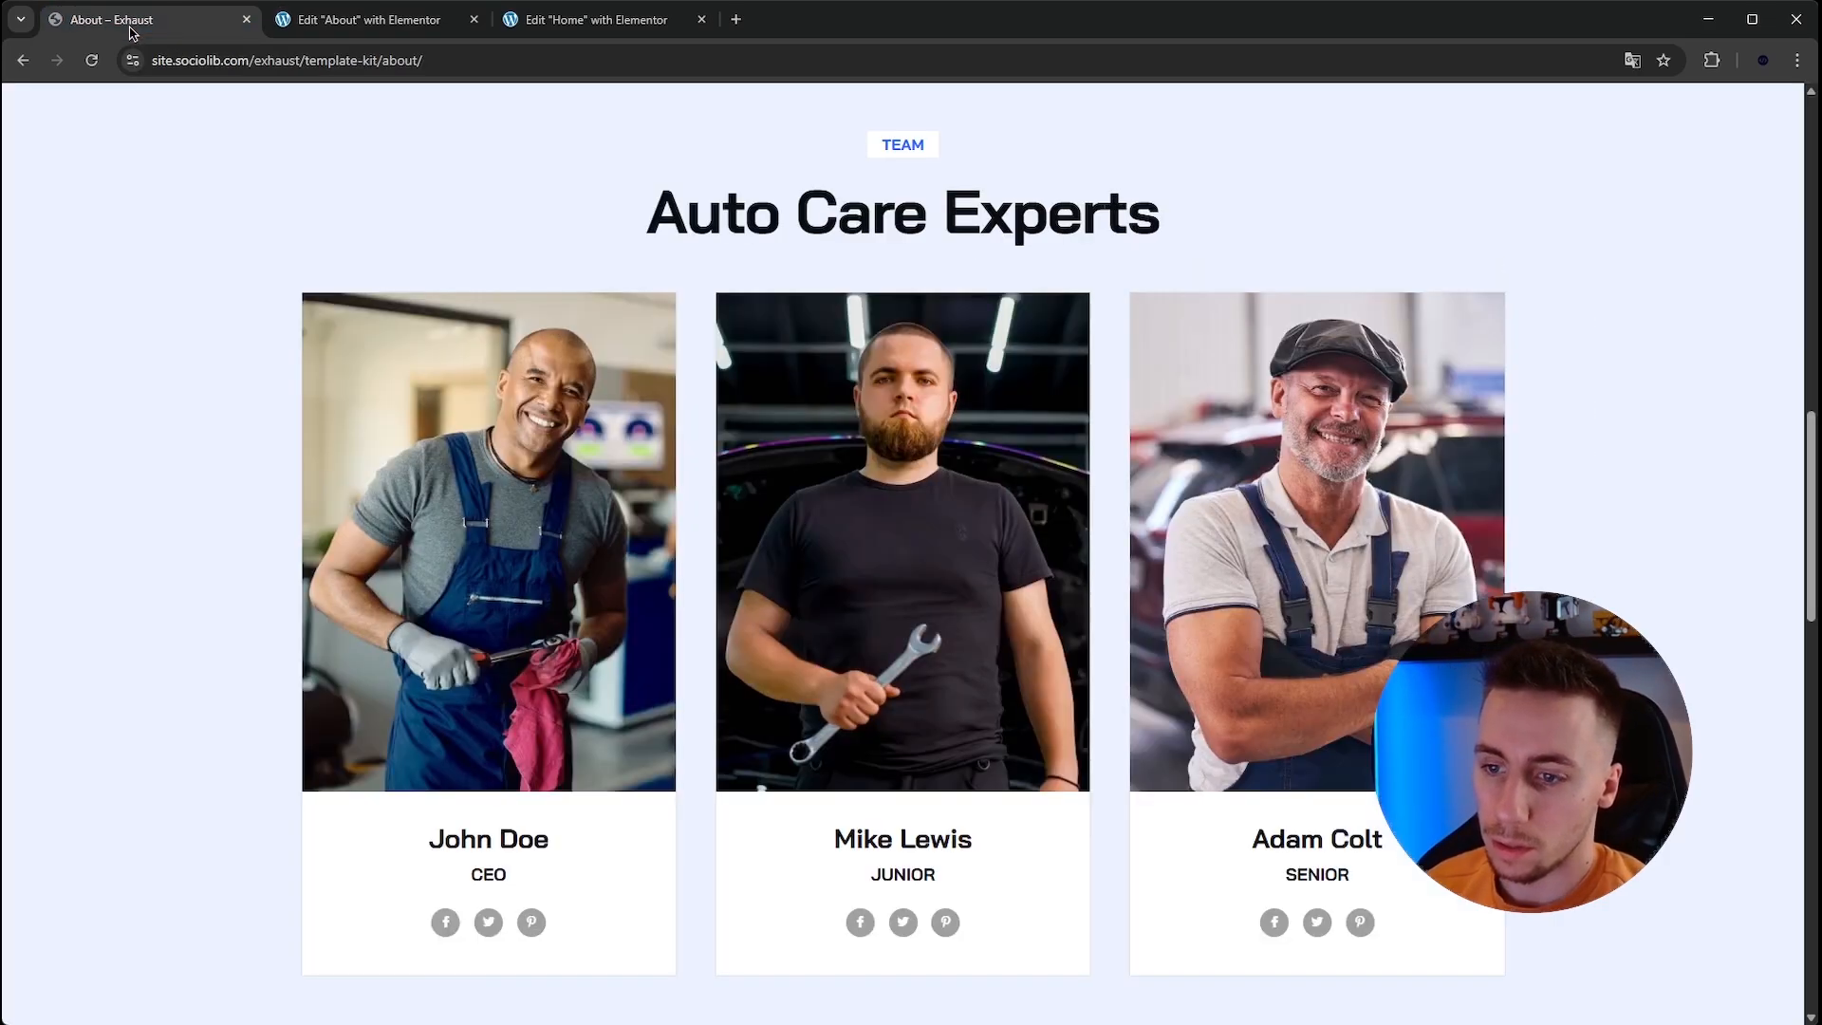
left_click(345, 24)
left_click(57, 208)
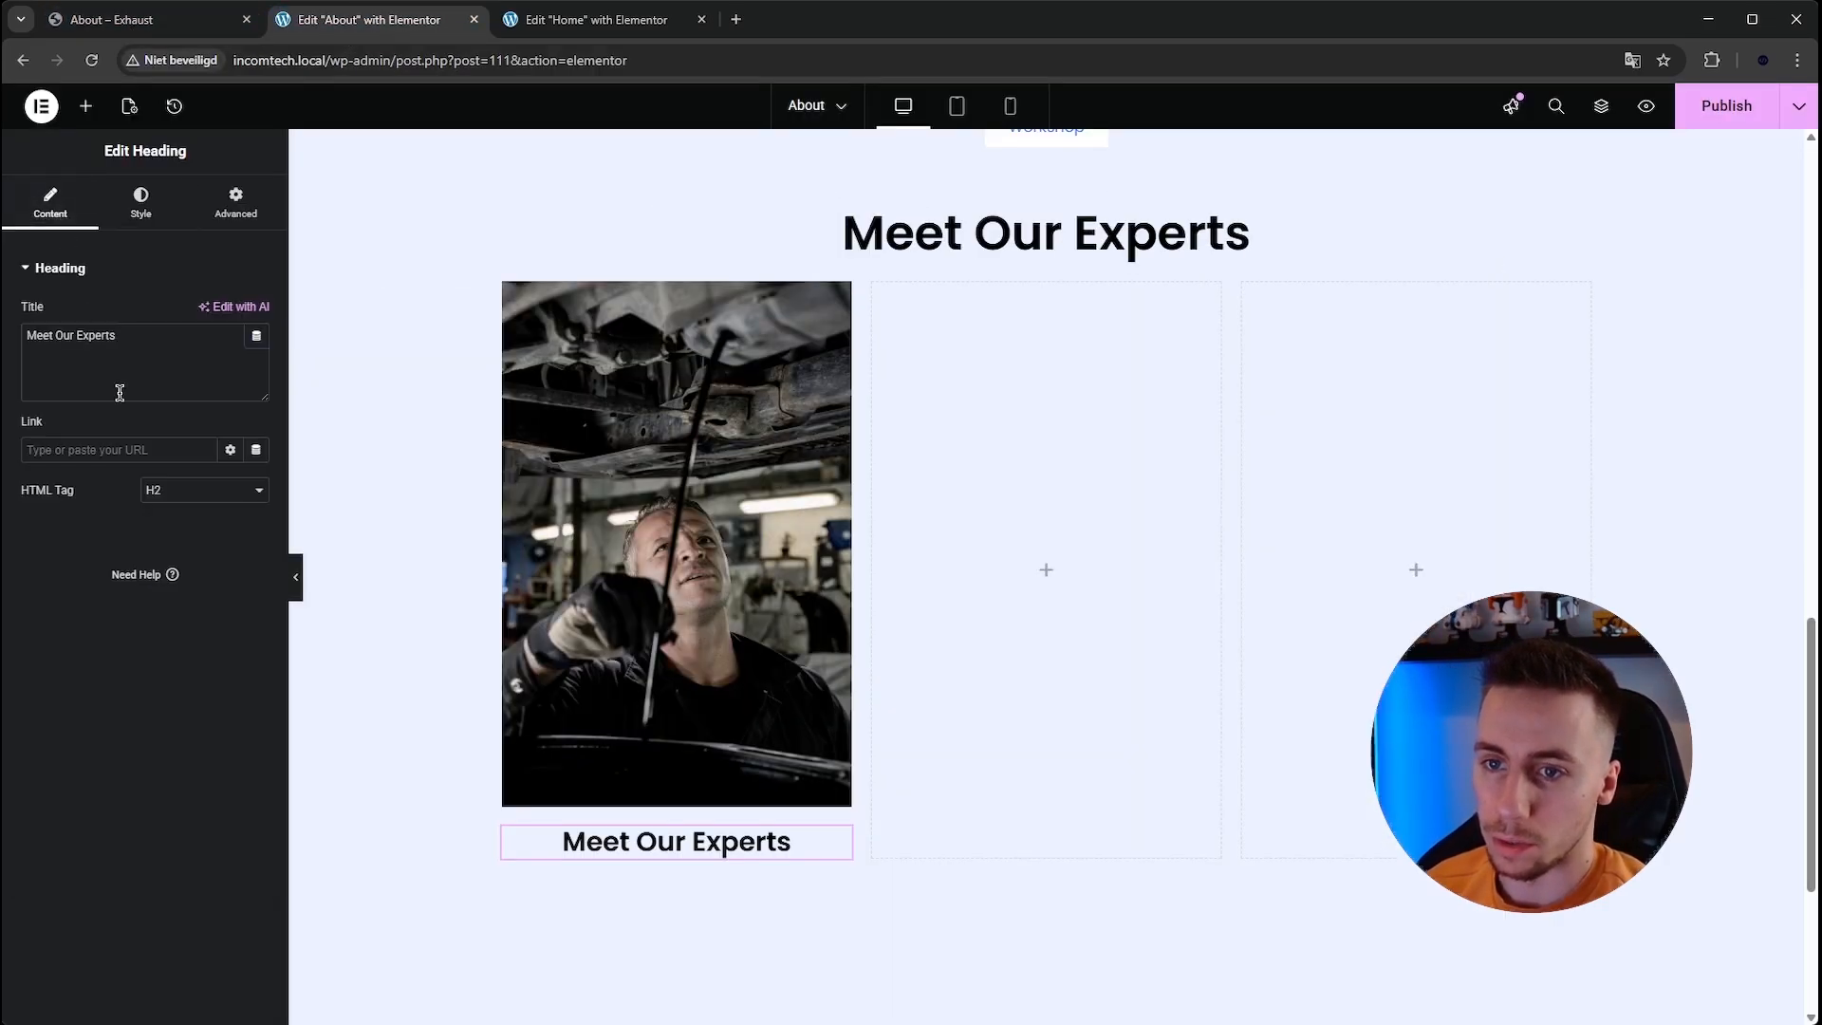
triple_click(135, 350)
type("John Doe")
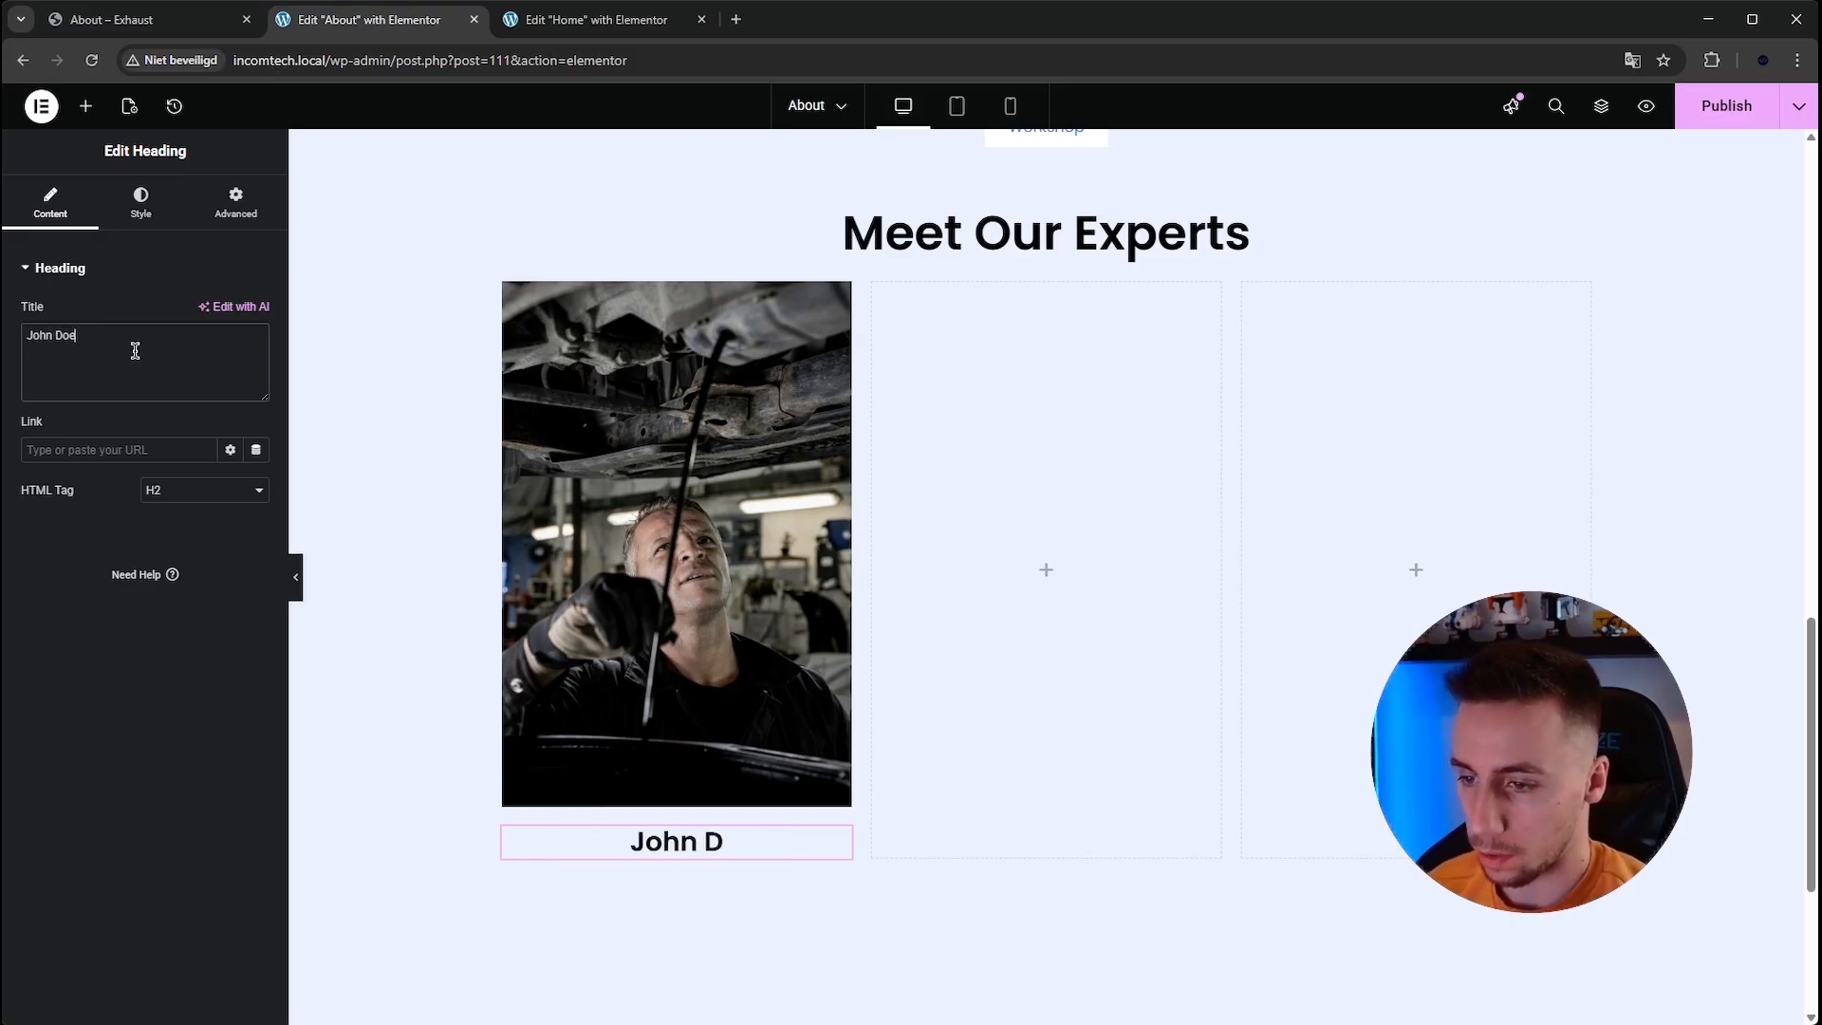
Duplicate the name heading and change the copy's text to Owner.
right_click(676, 842)
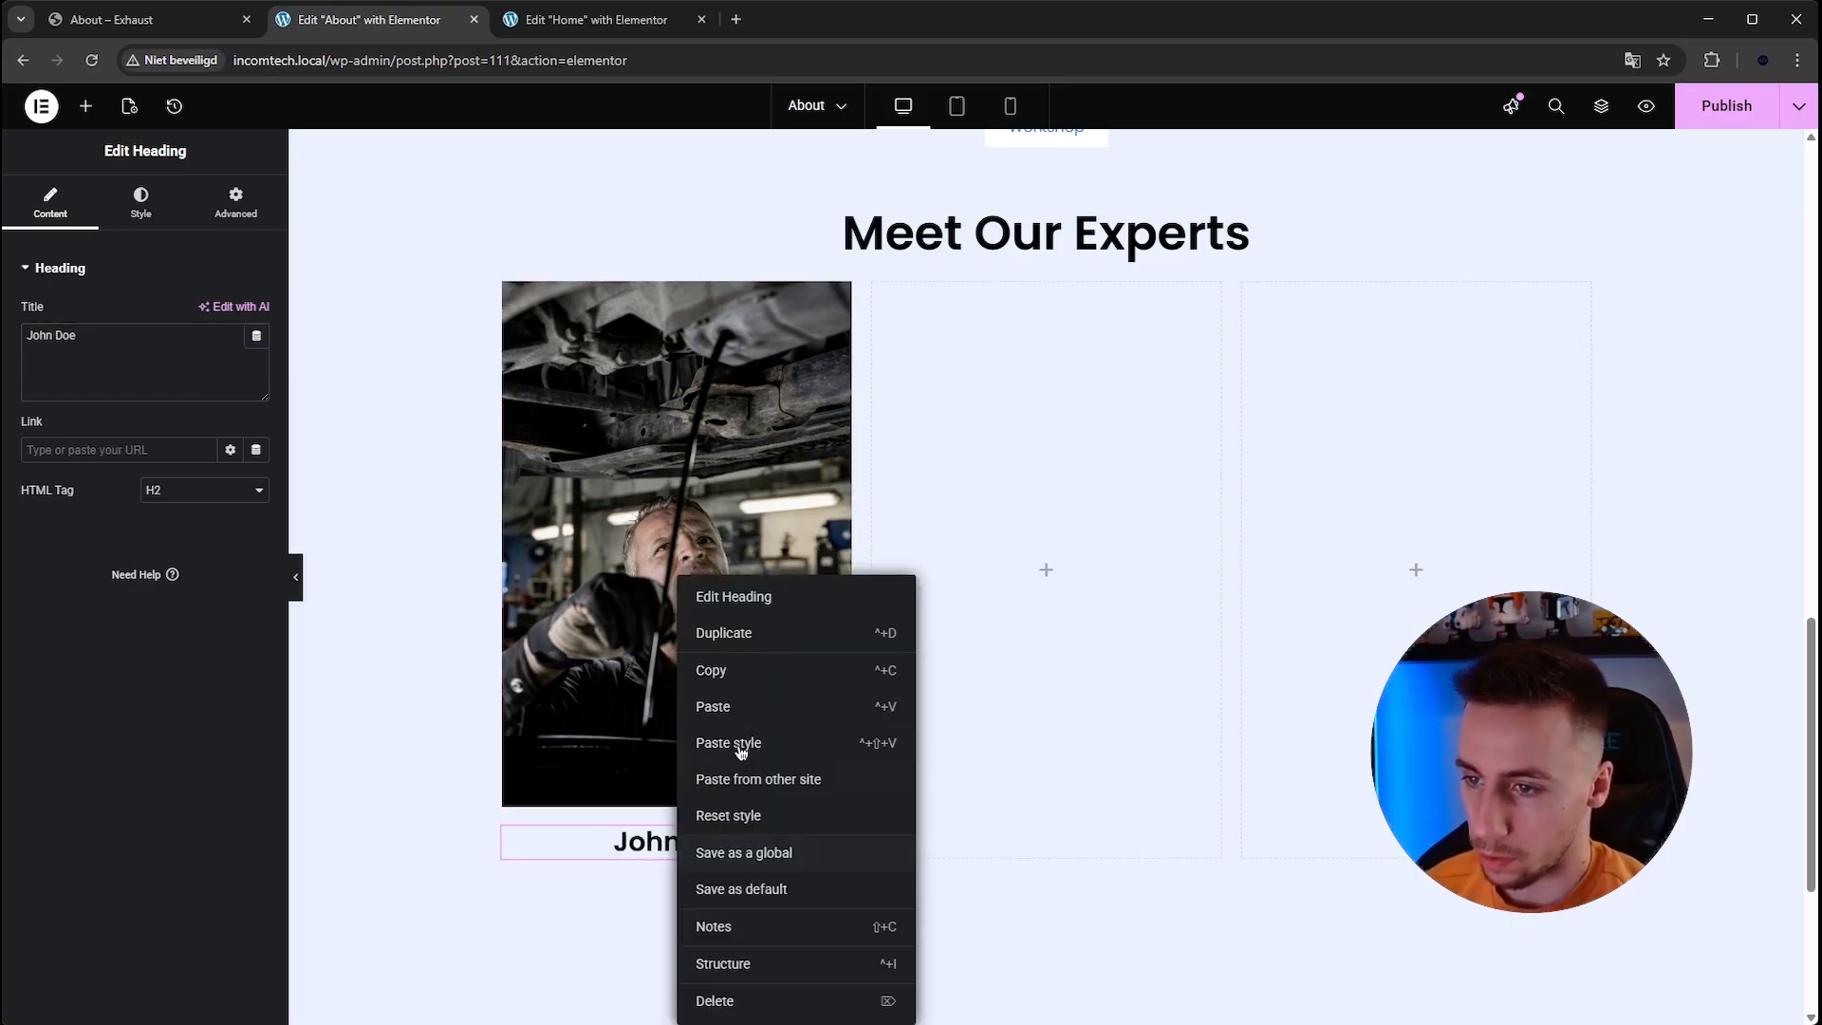
left_click(733, 636)
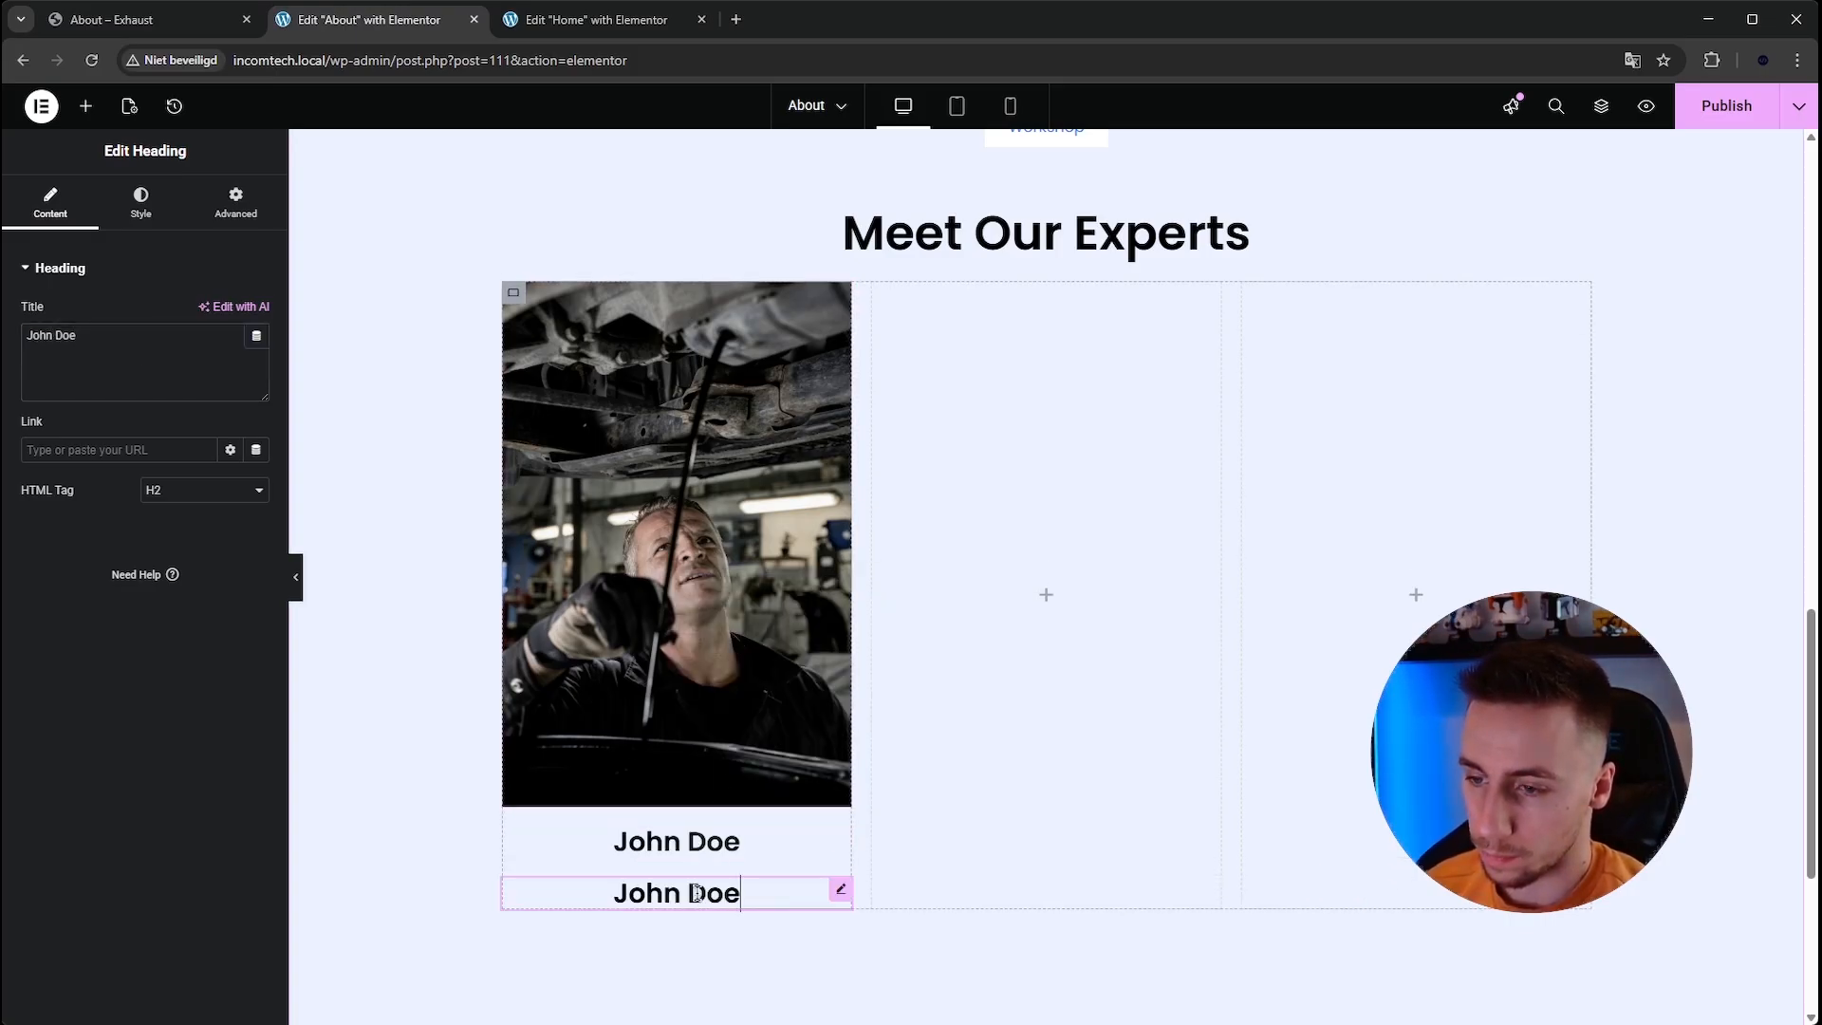
left_click(143, 376)
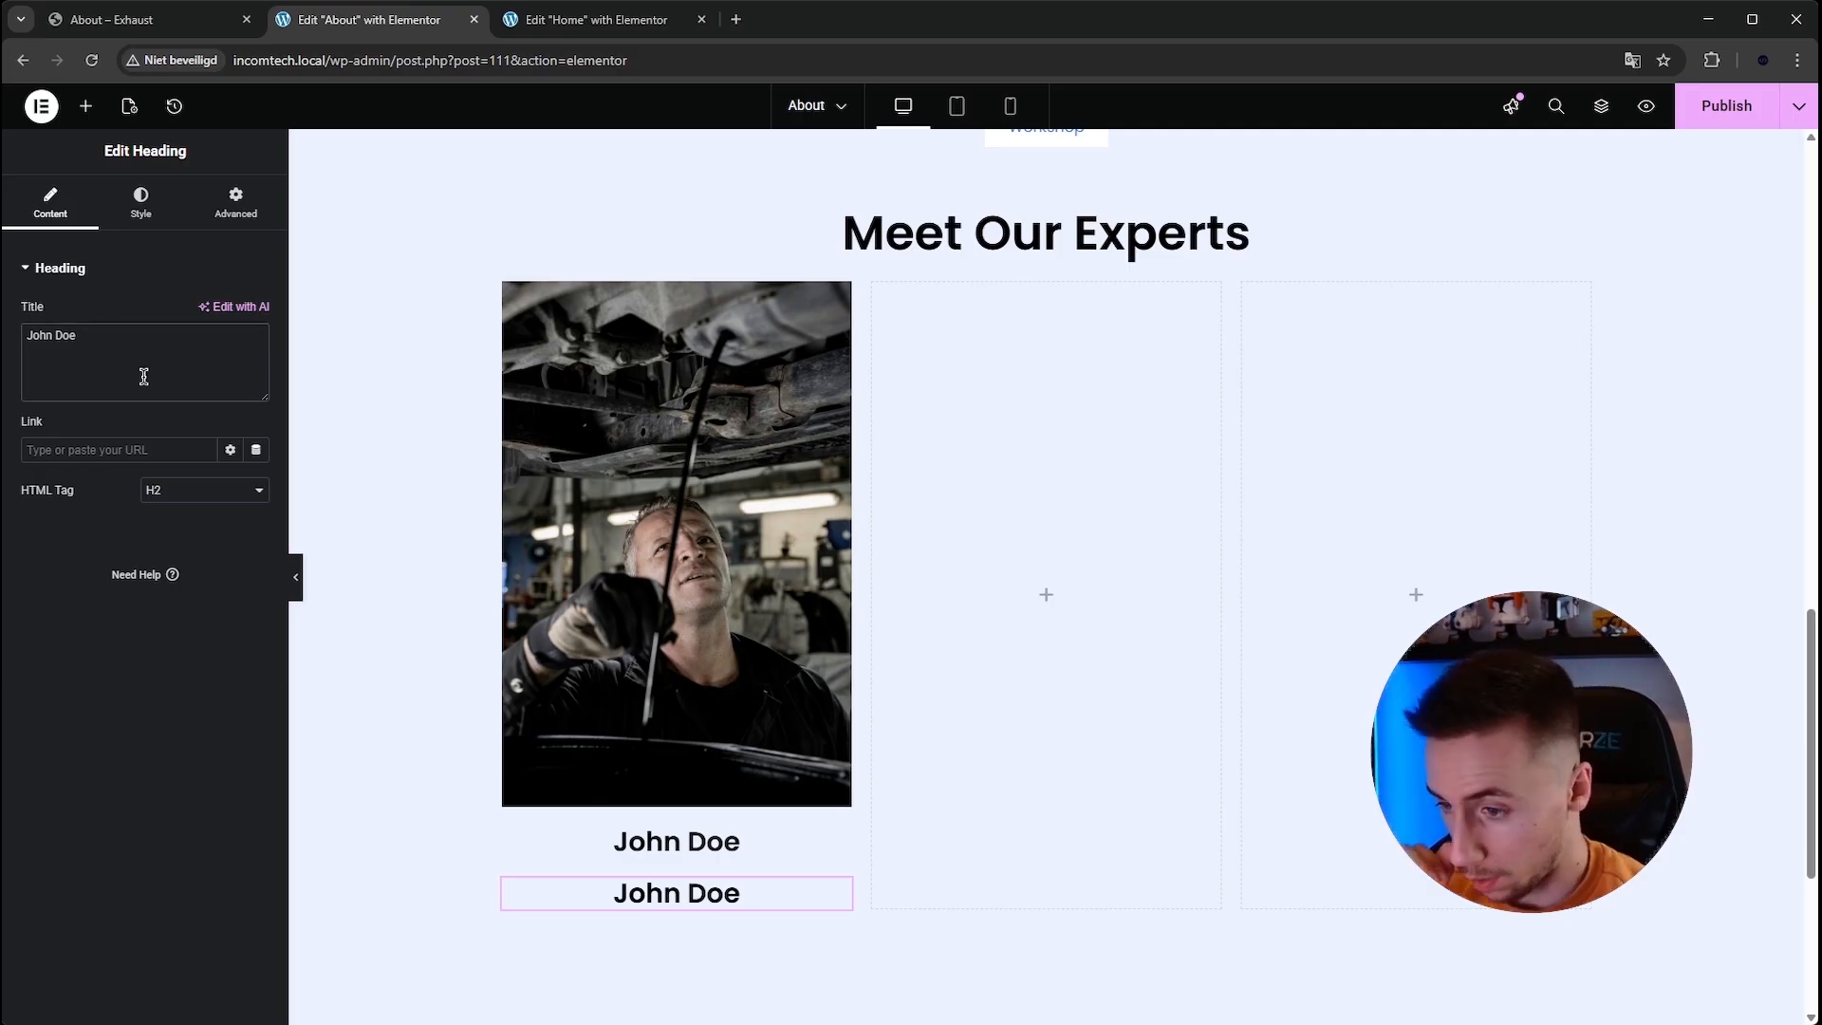
key("ctrl+a")
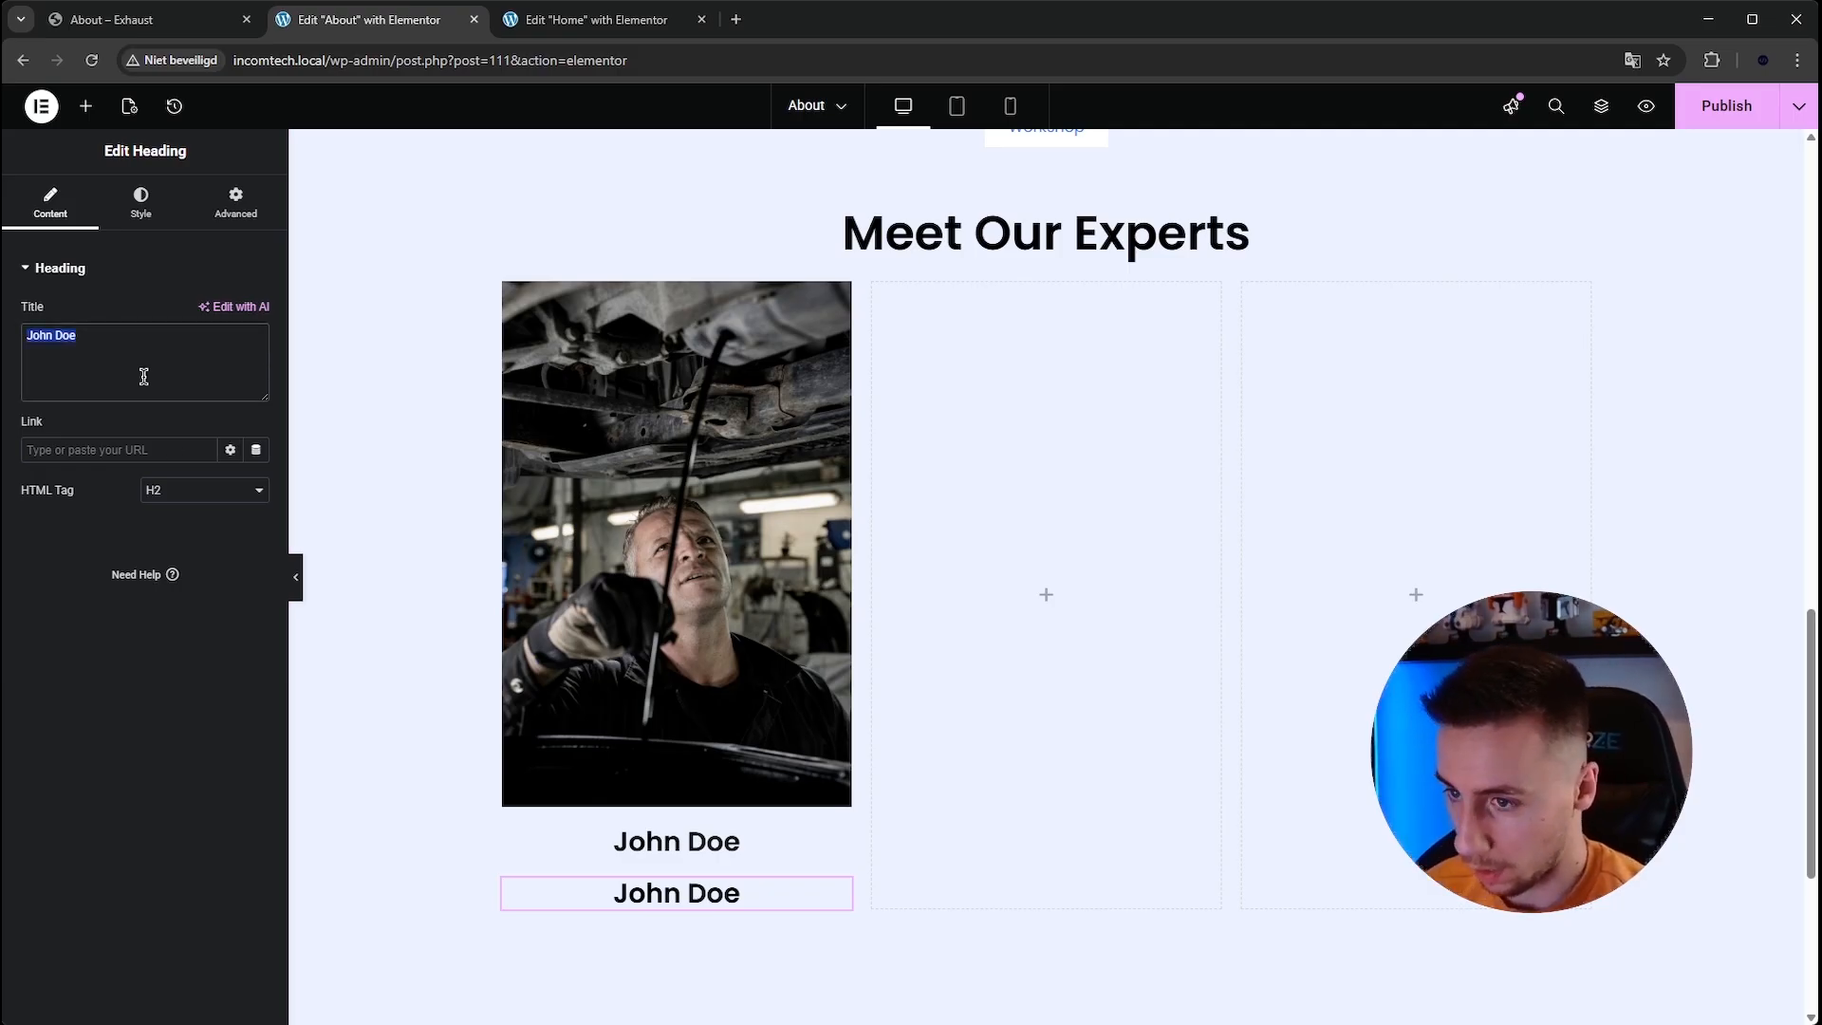
type("Mecha")
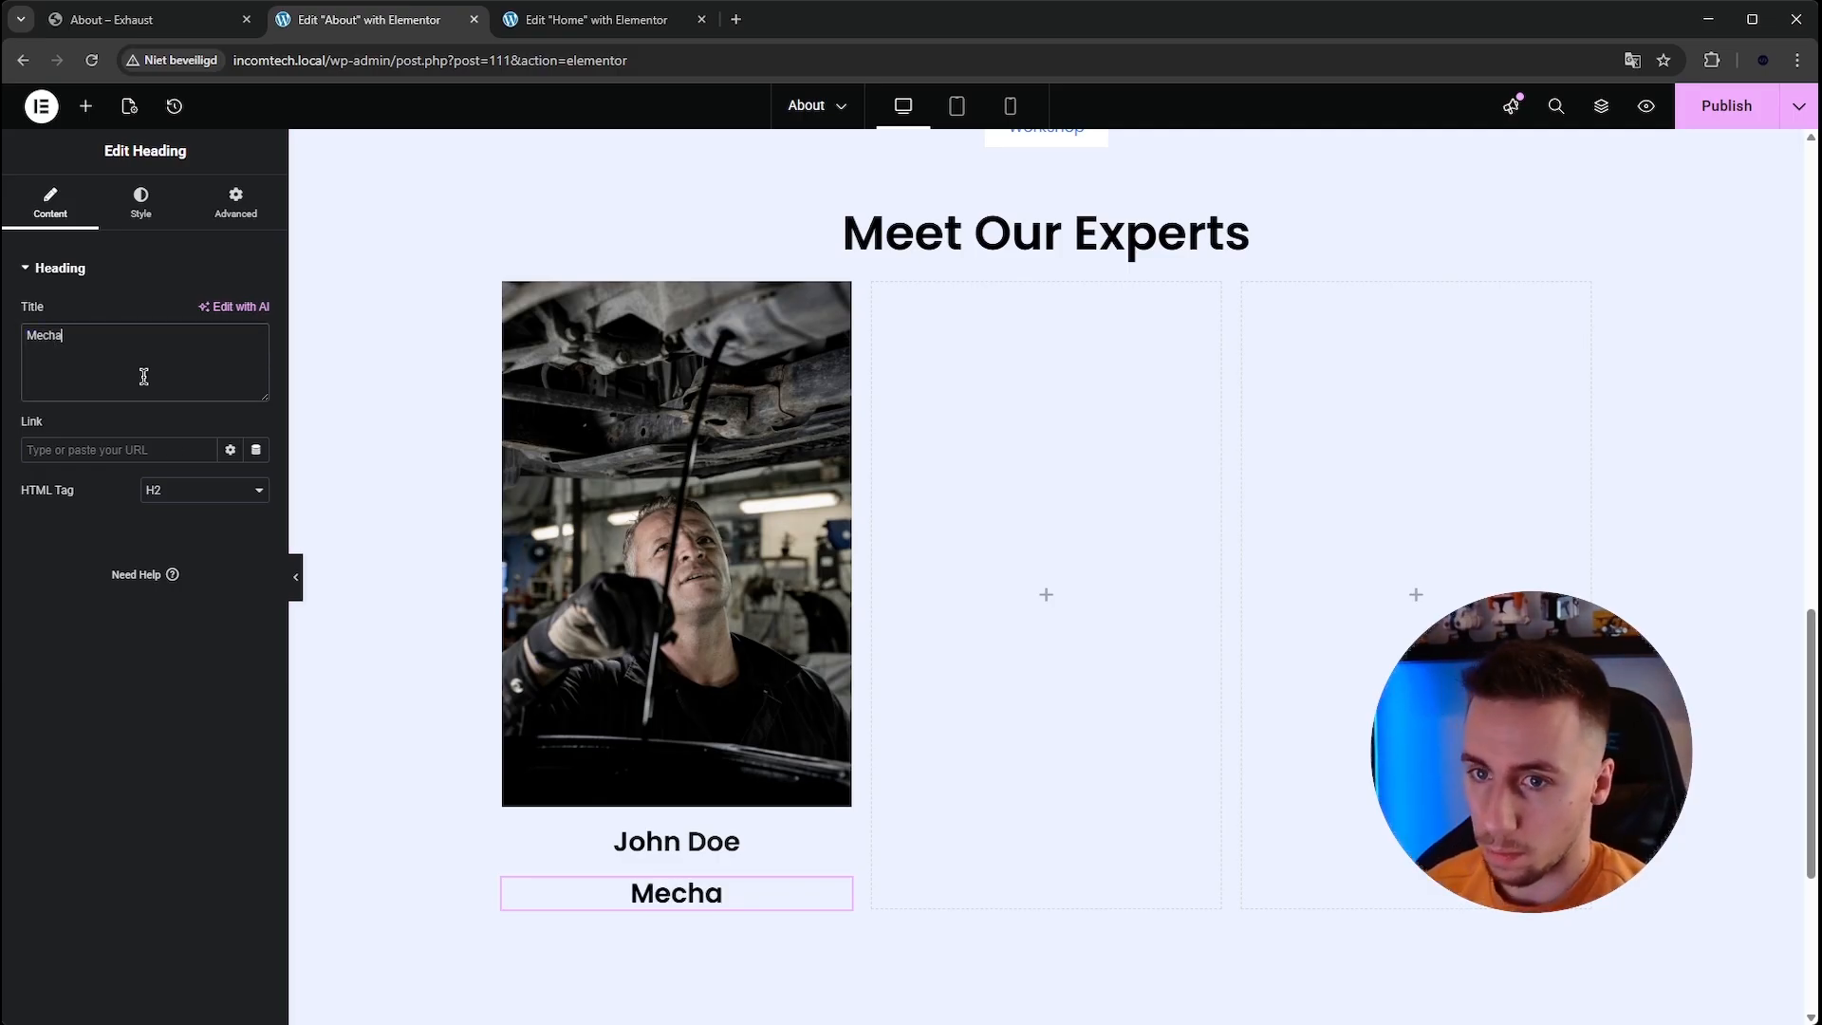
key("ctrl+a")
type("Owner")
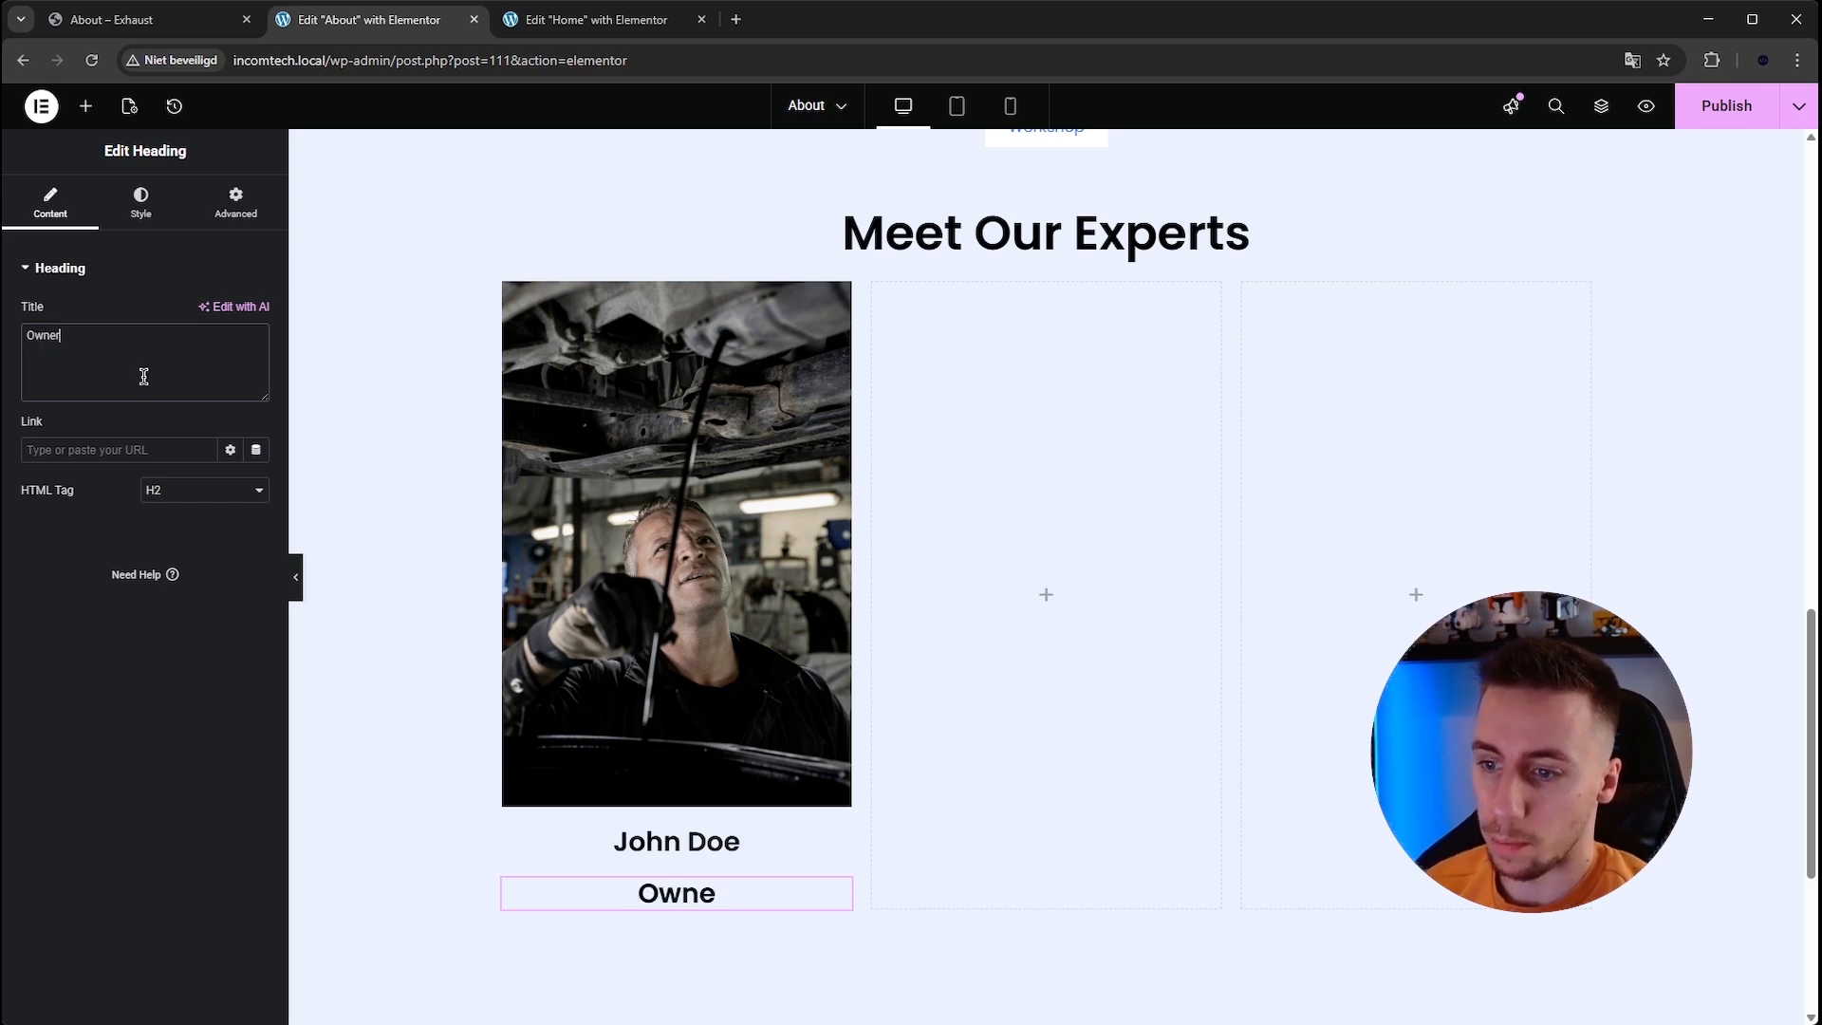
Set the Owner heading's font size to 21 px.
left_click(140, 204)
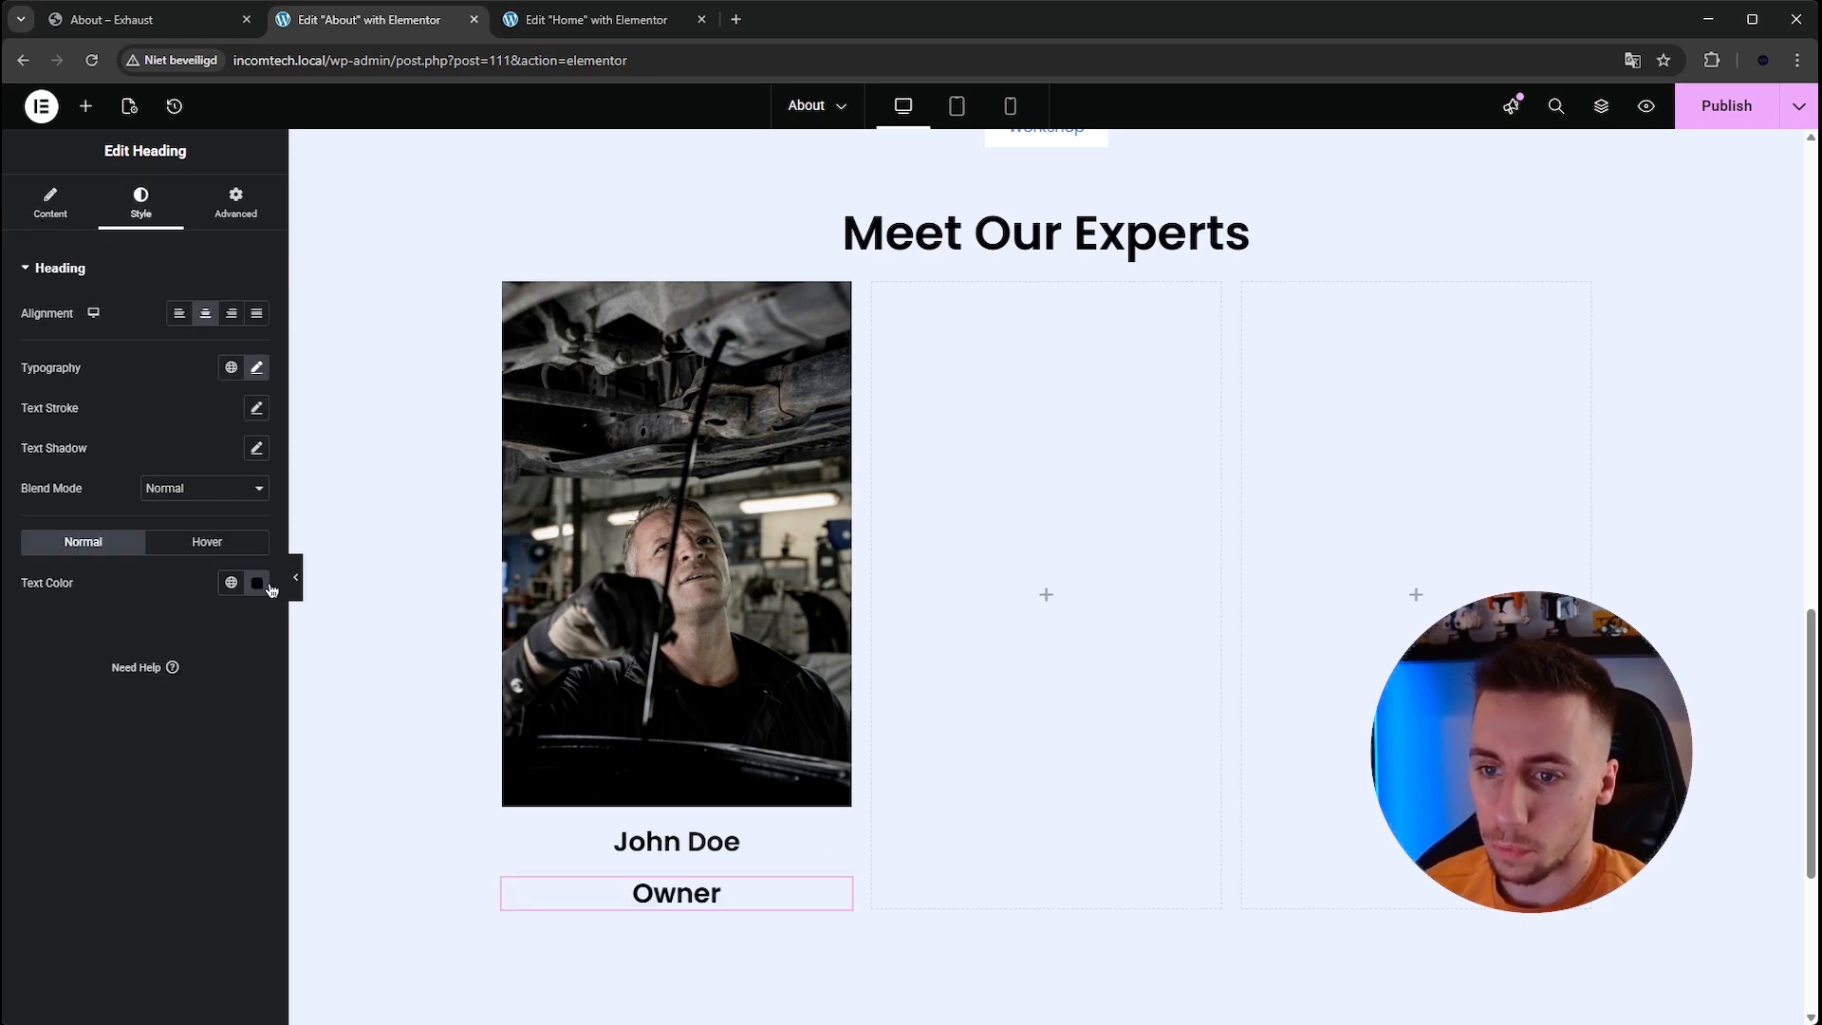
left_click(256, 369)
left_click_drag(226, 519, 177, 525)
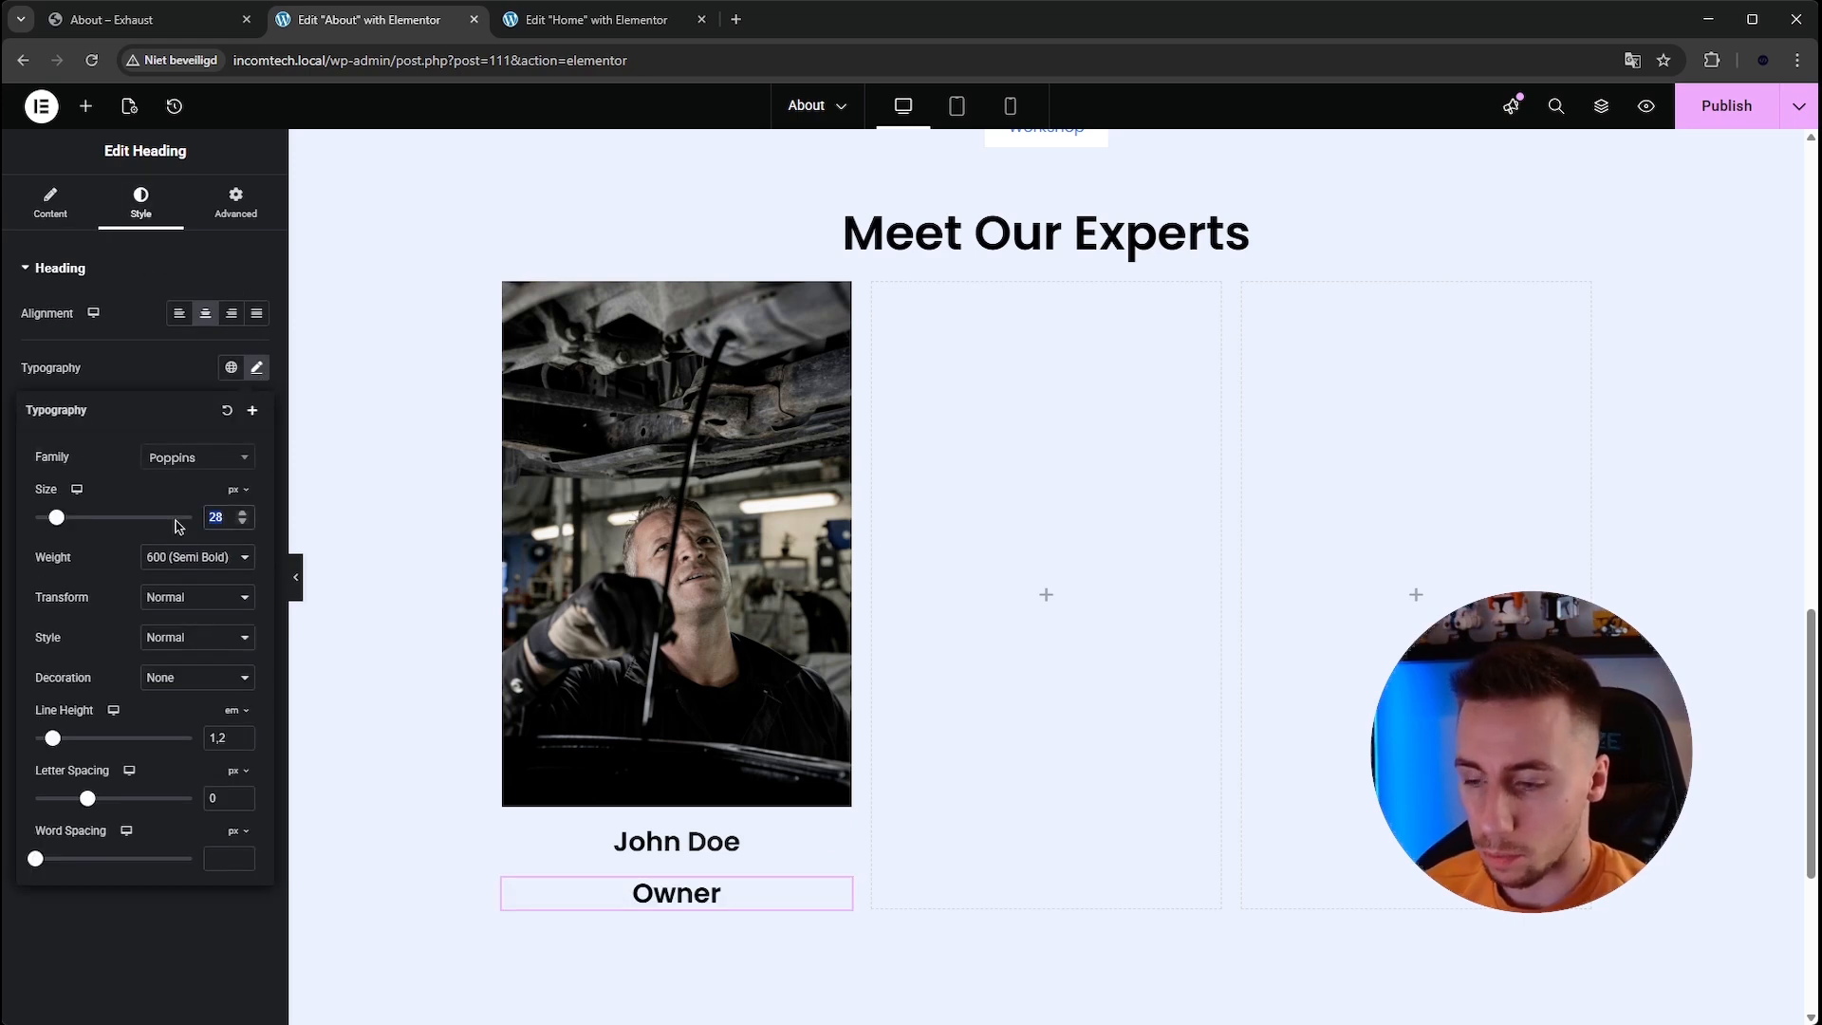
type("21")
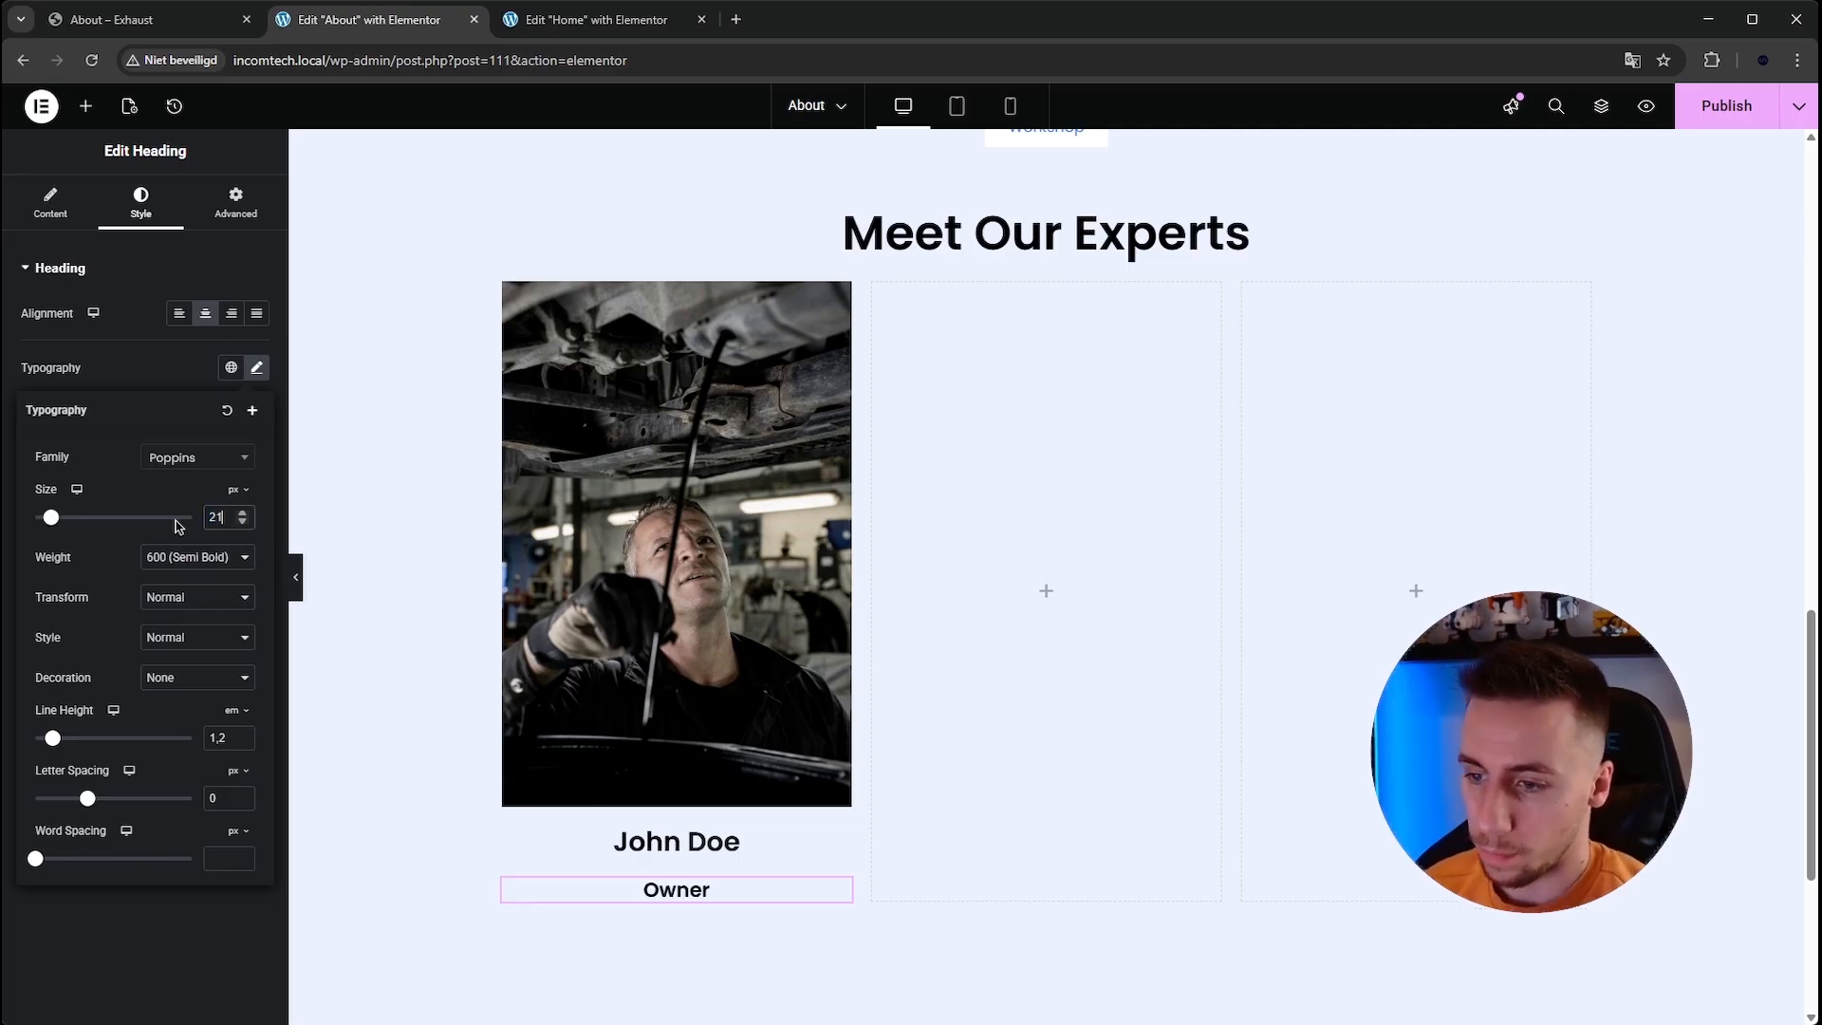
left_click(256, 367)
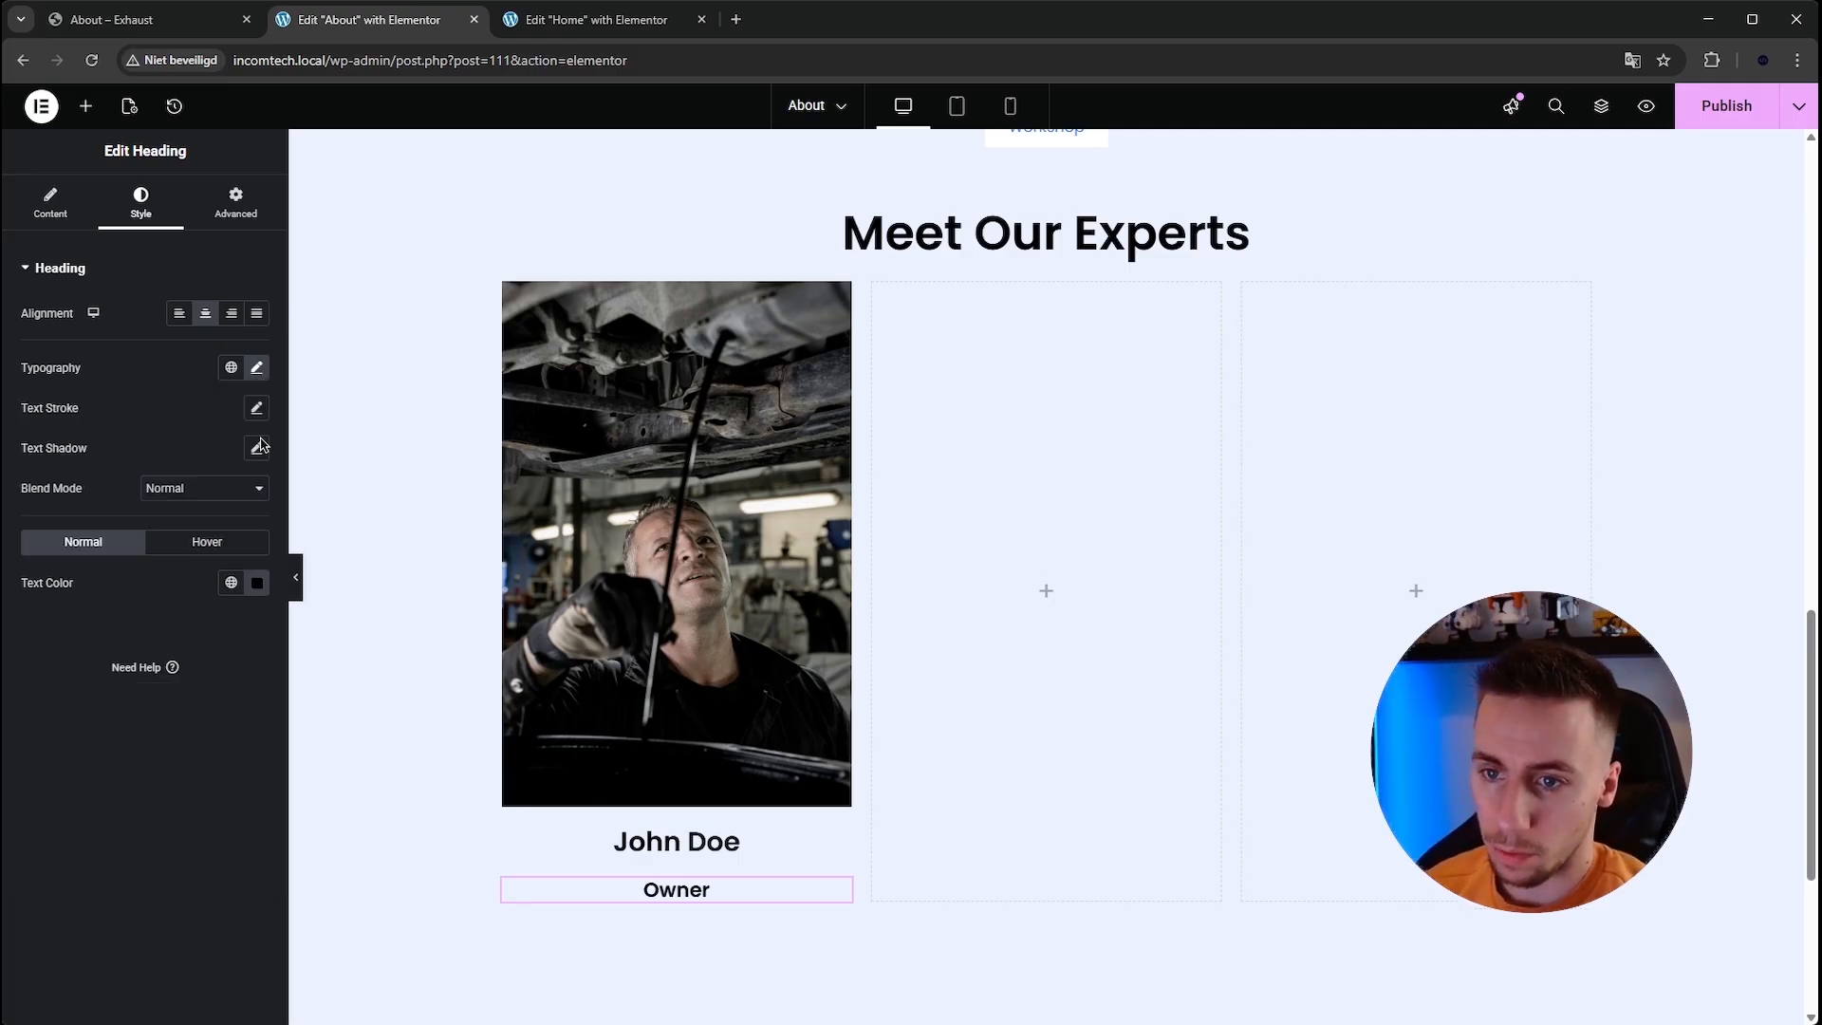
Set the Owner heading's text color to the Accent global color.
left_click(256, 583)
left_click(227, 585)
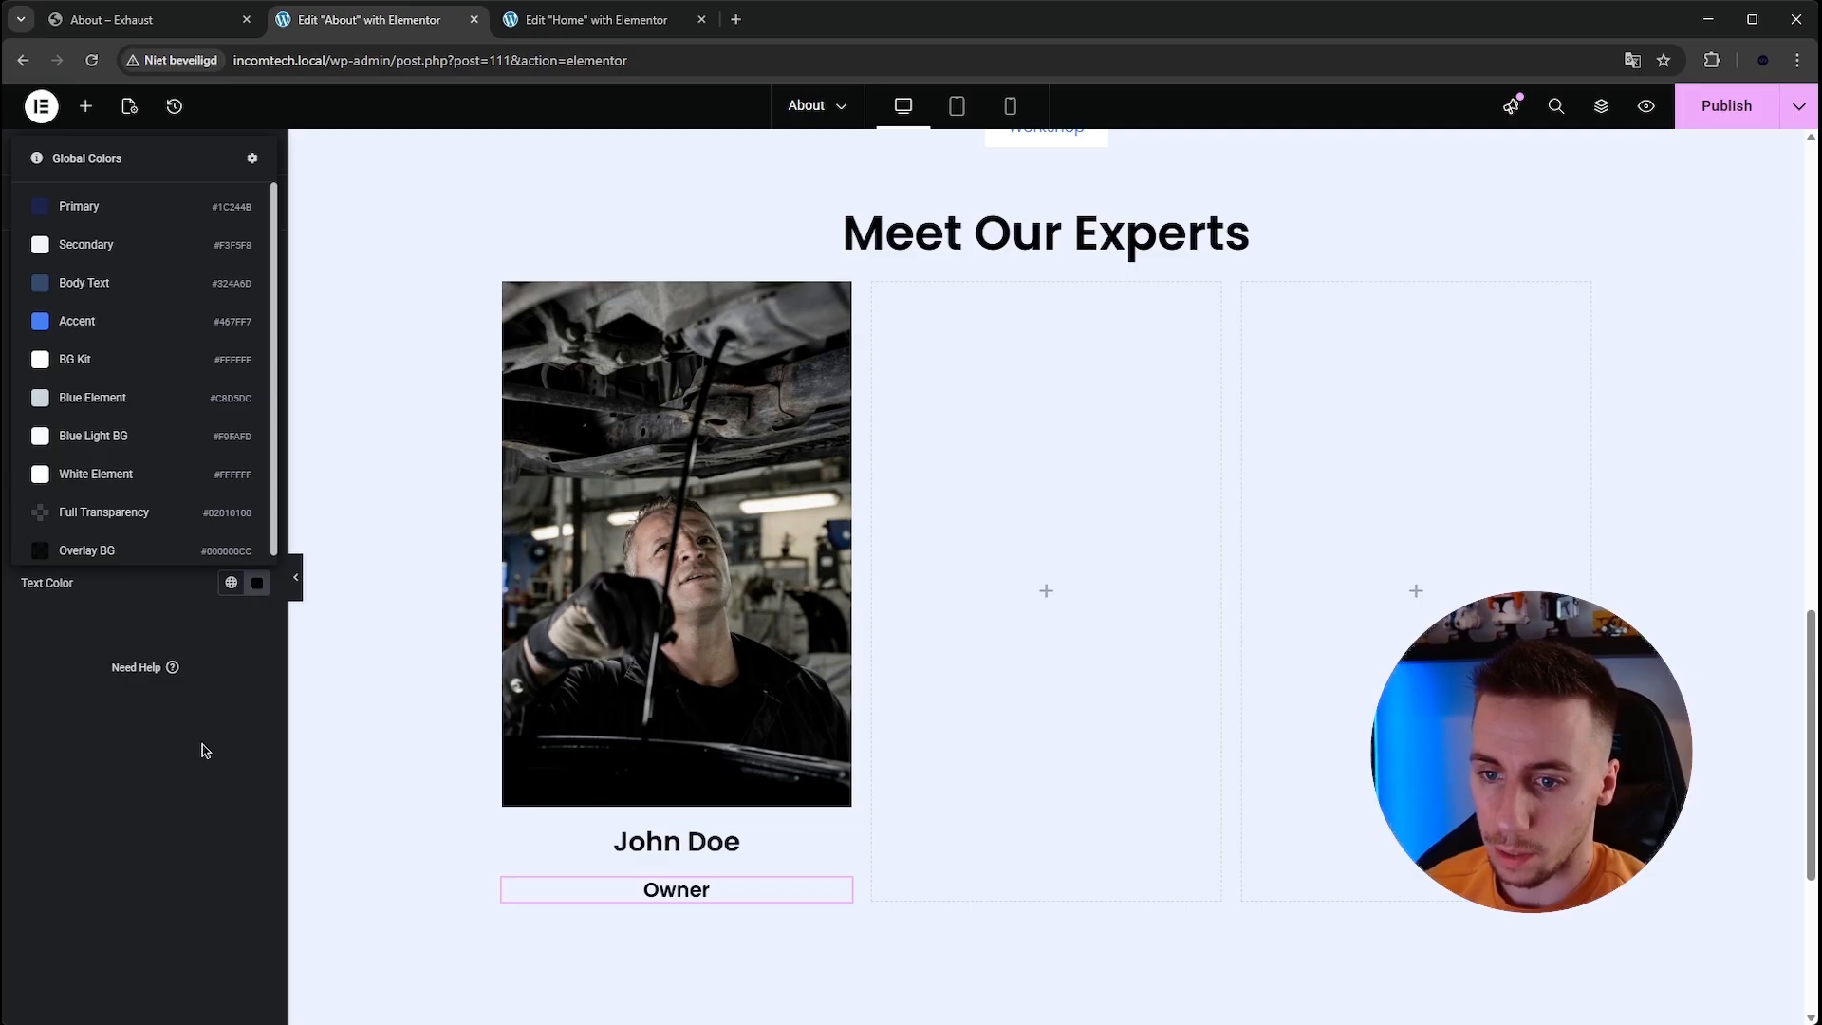
left_click(76, 306)
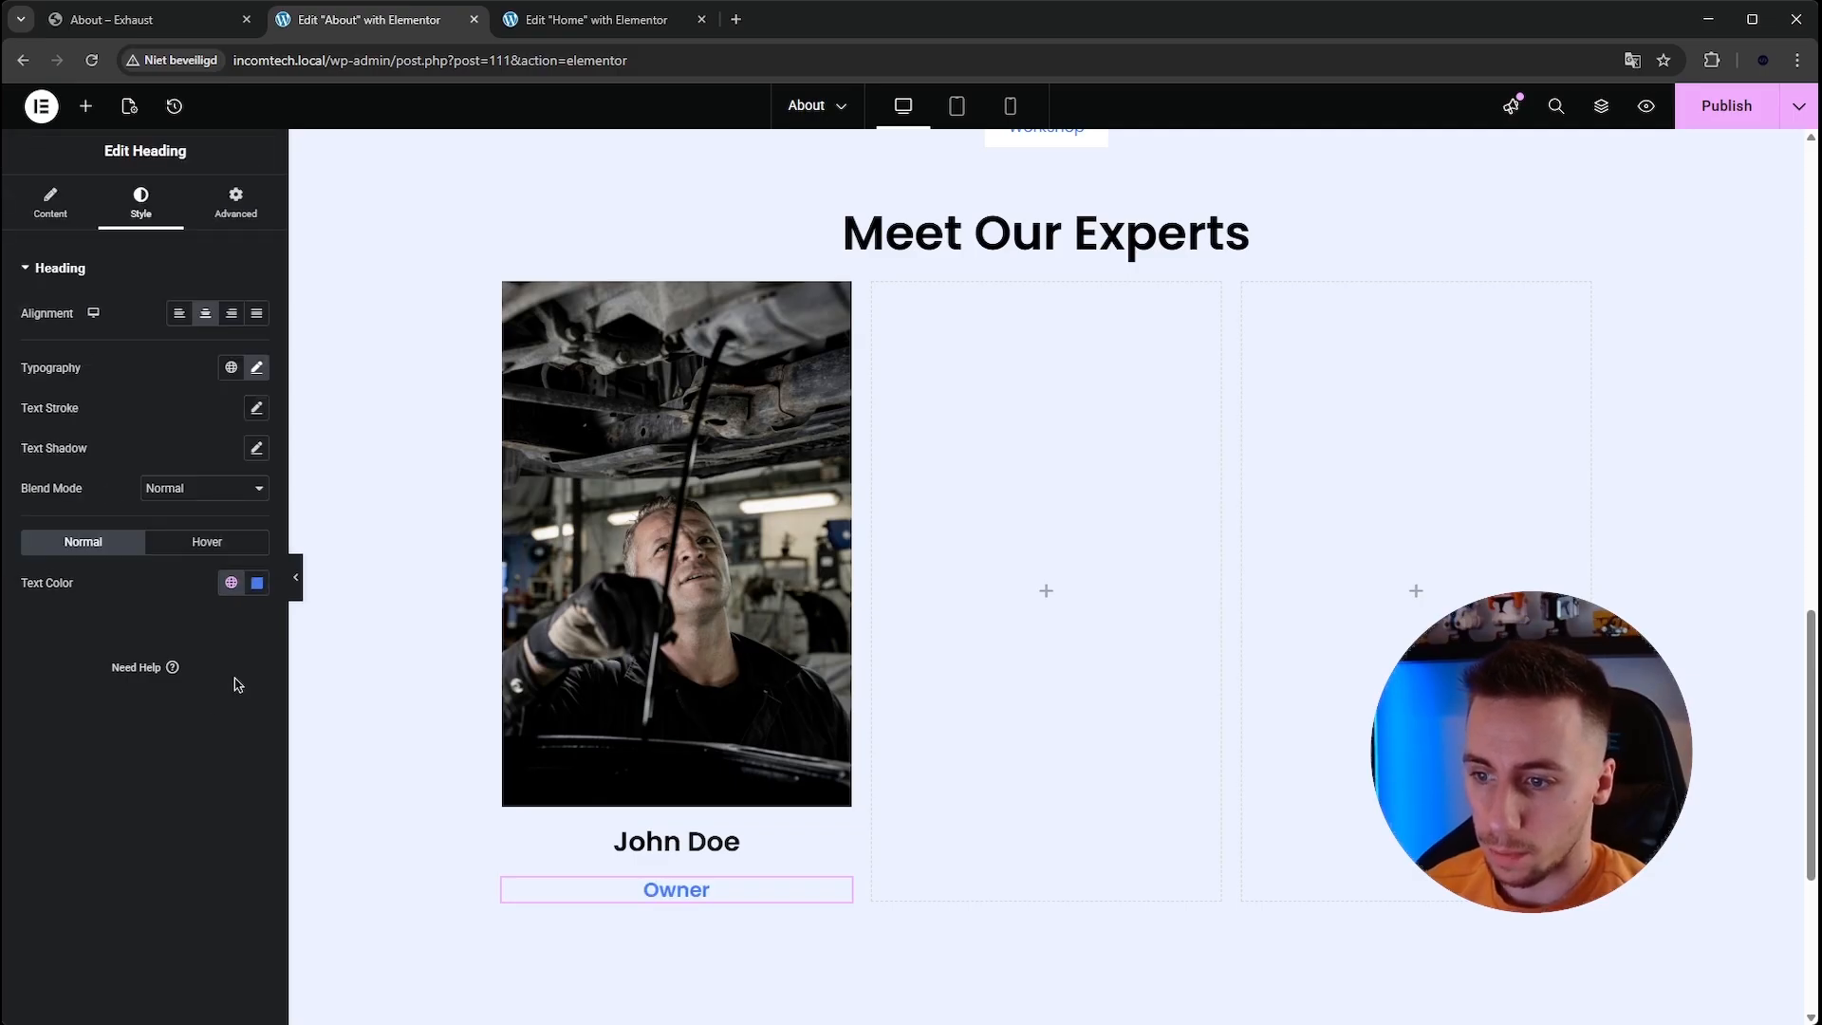
Add a Social Icons widget below the Owner heading in the first team card.
left_click(86, 107)
type("socia")
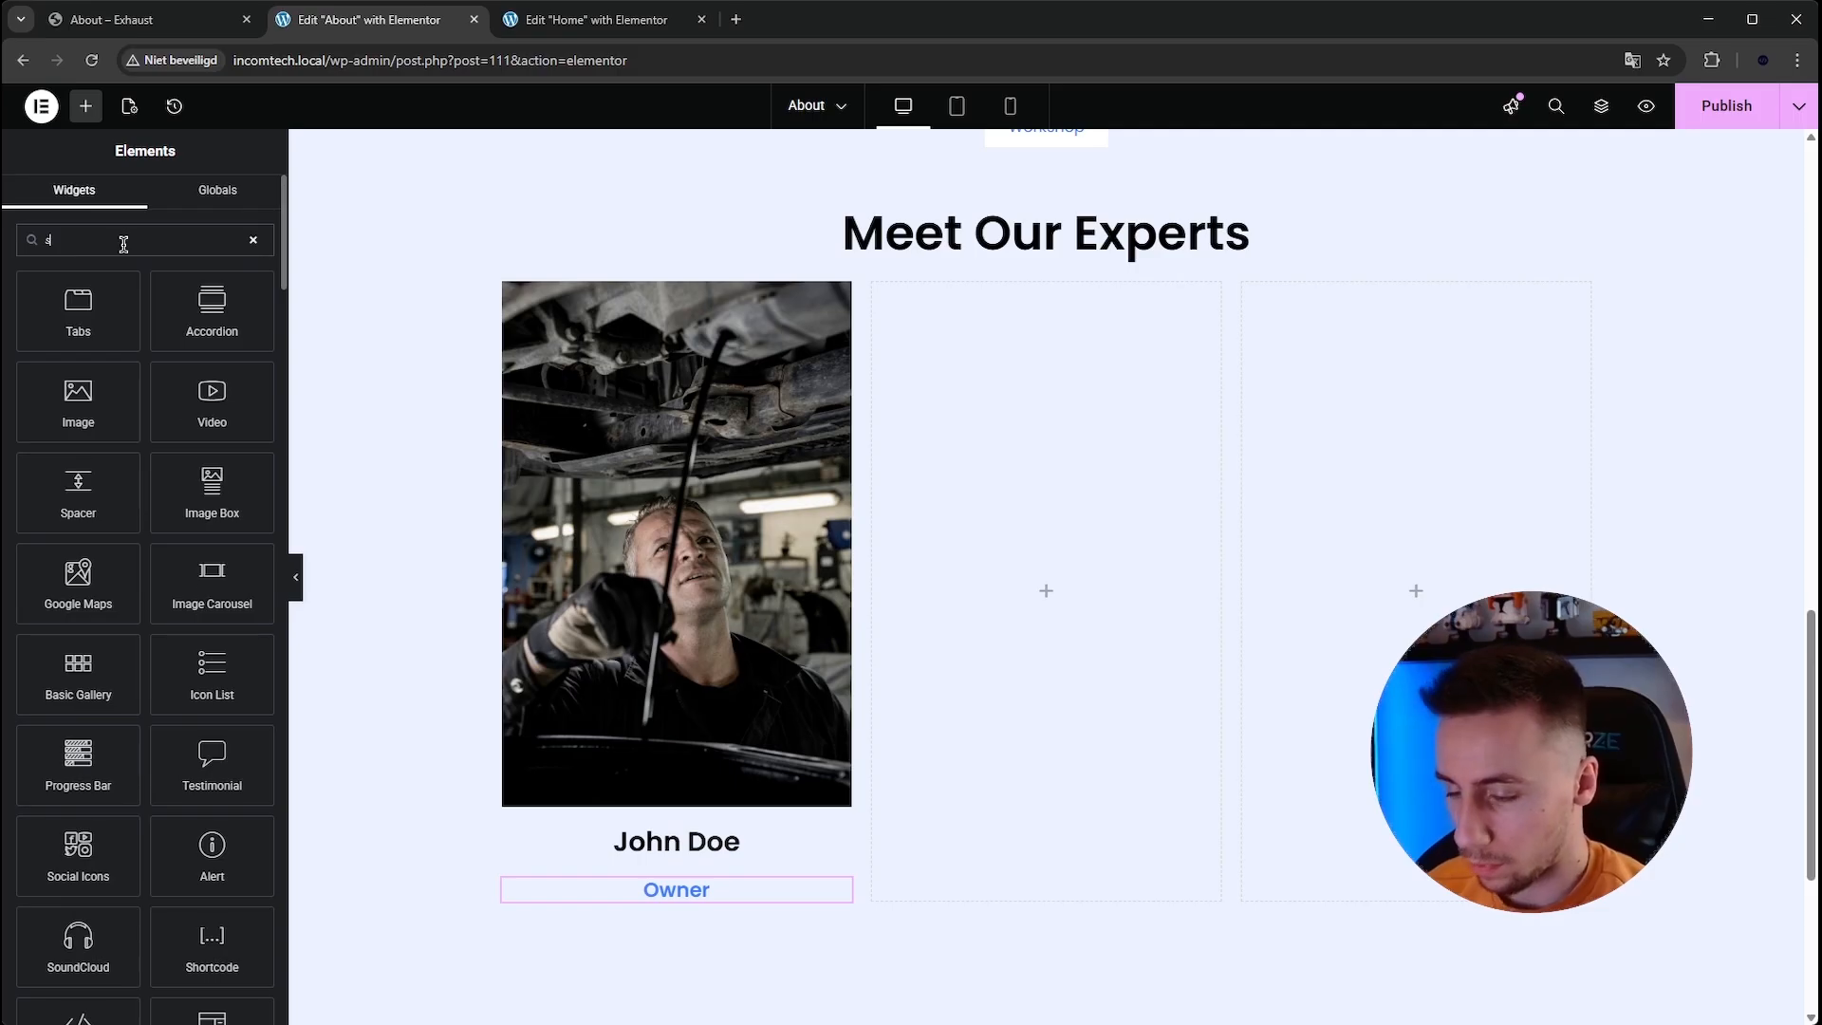
left_click_drag(78, 312, 674, 913)
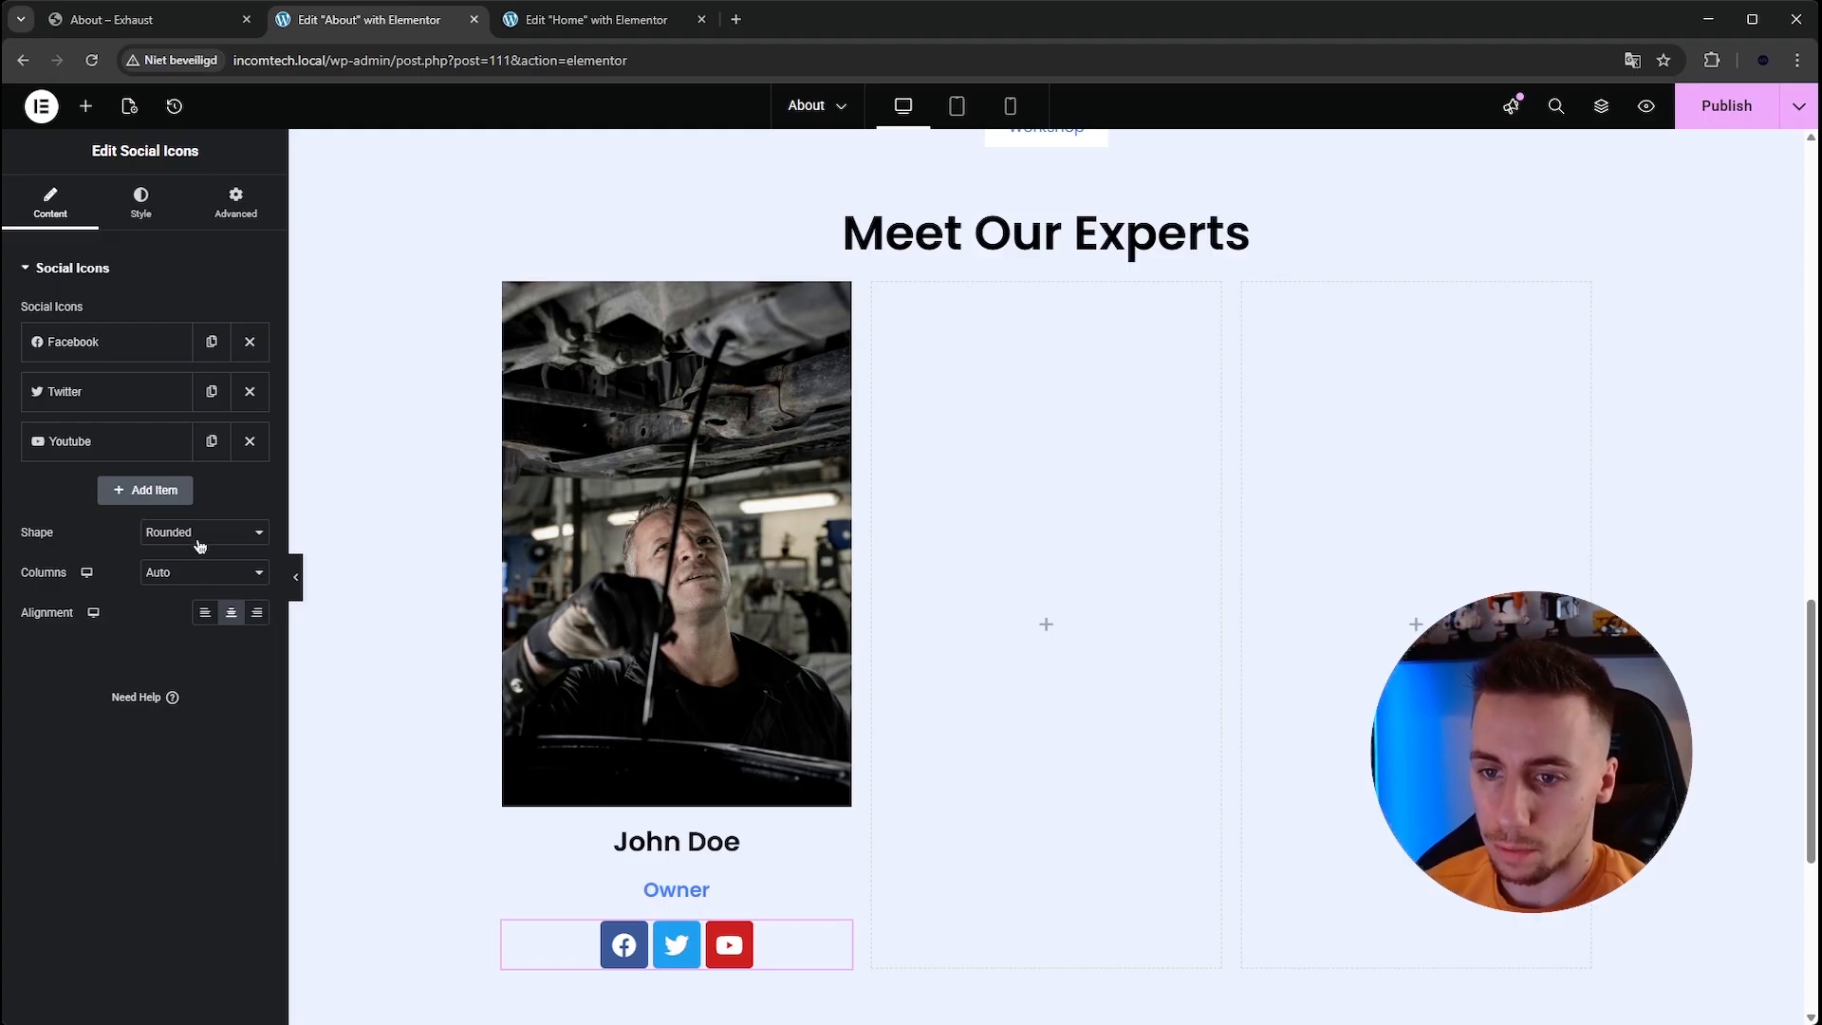
left_click(204, 612)
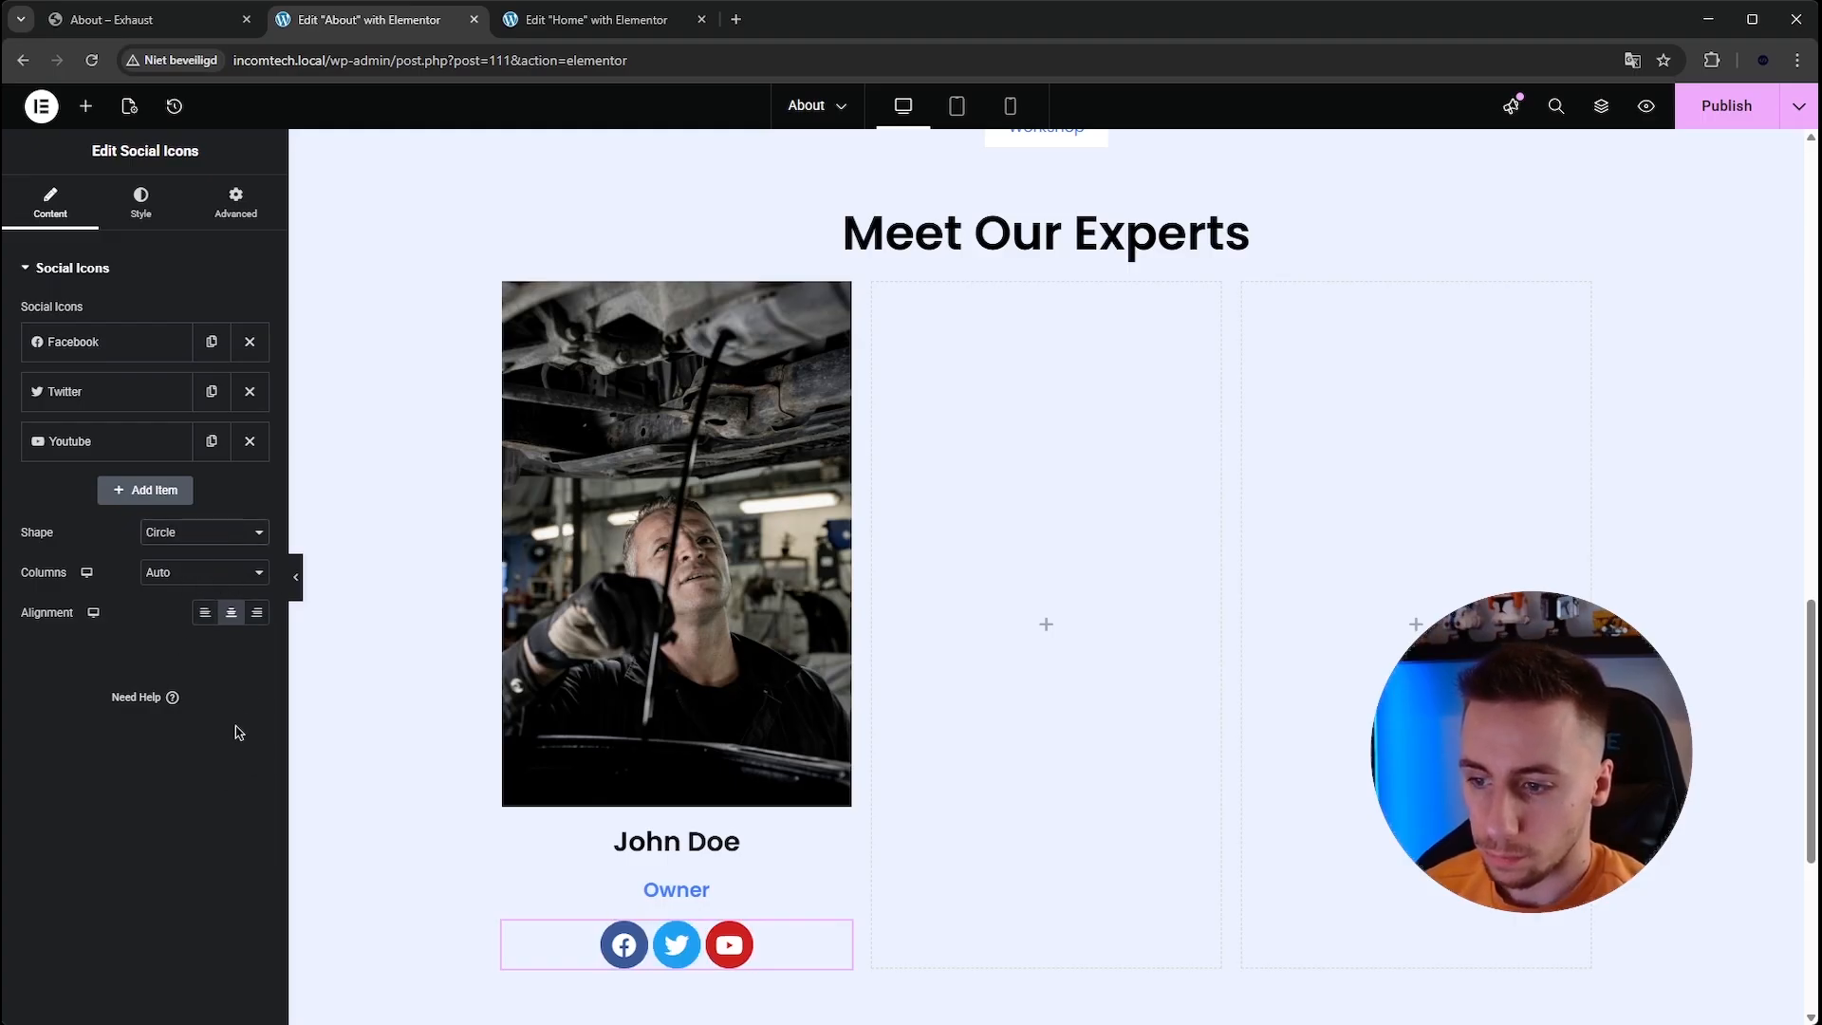
Set the social icons' color to Custom with a gray primary color of #949494.
left_click(141, 203)
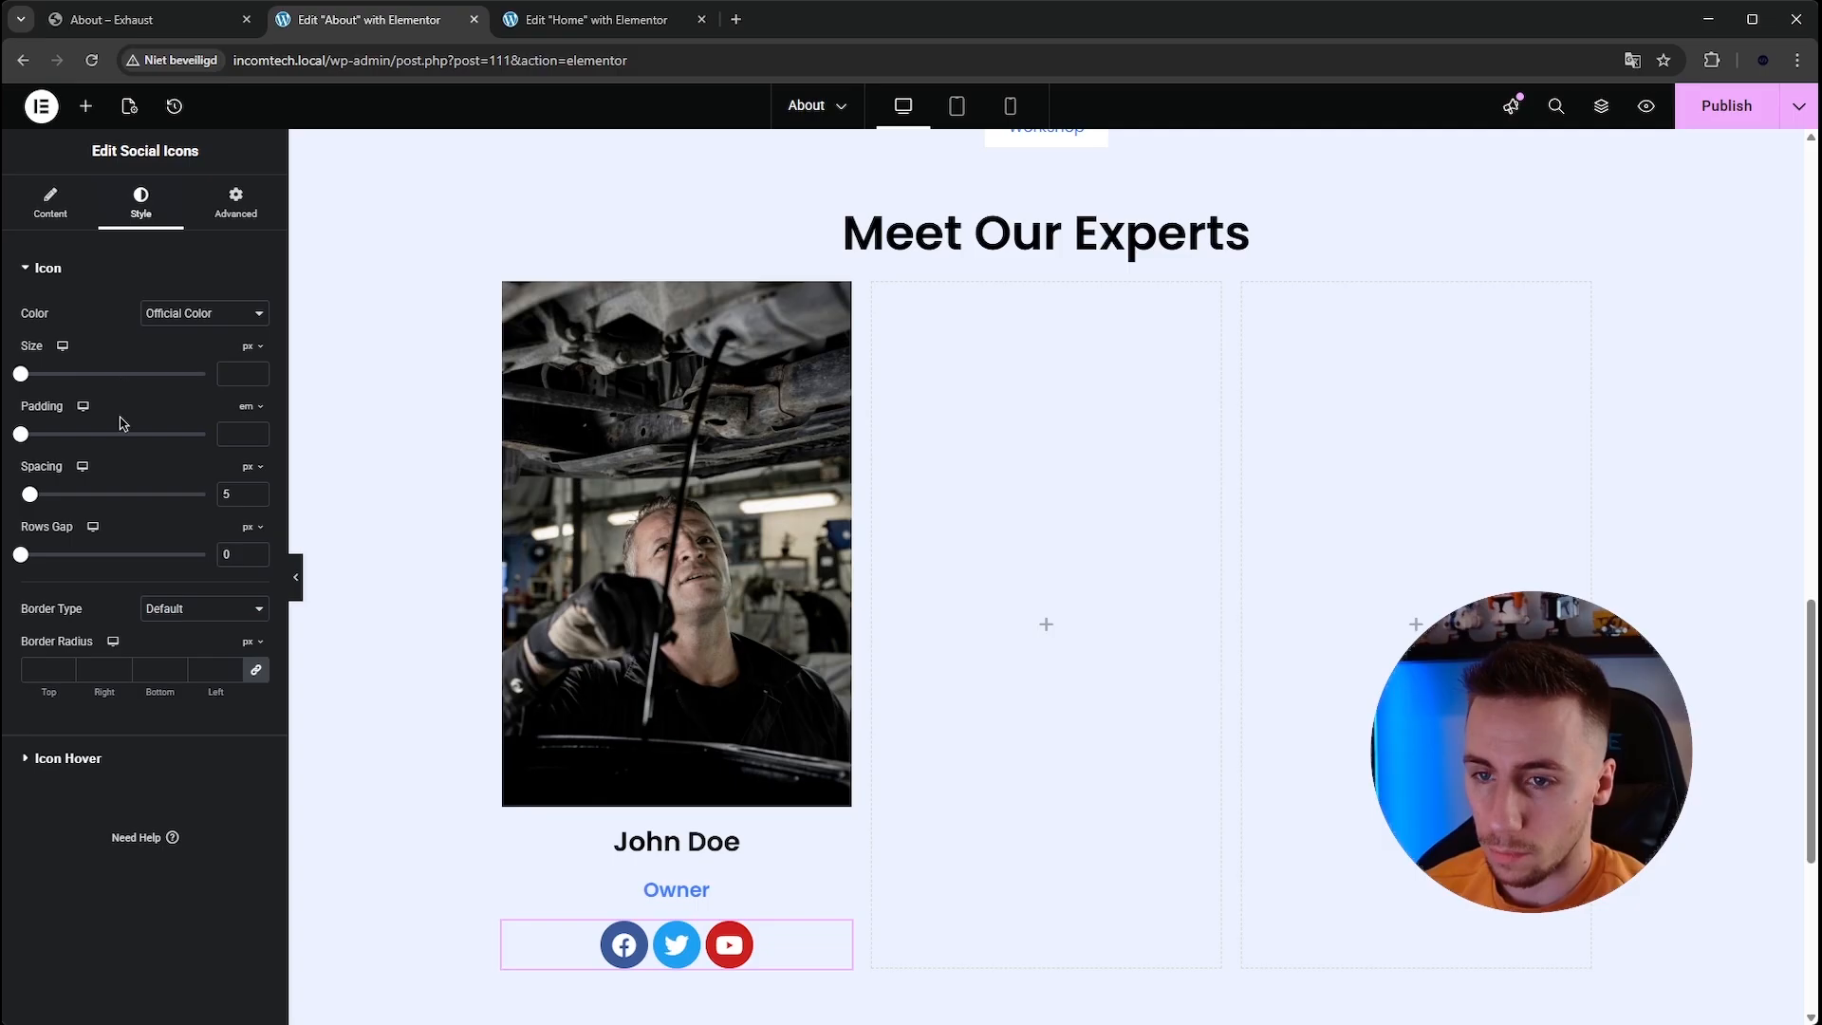
left_click(184, 340)
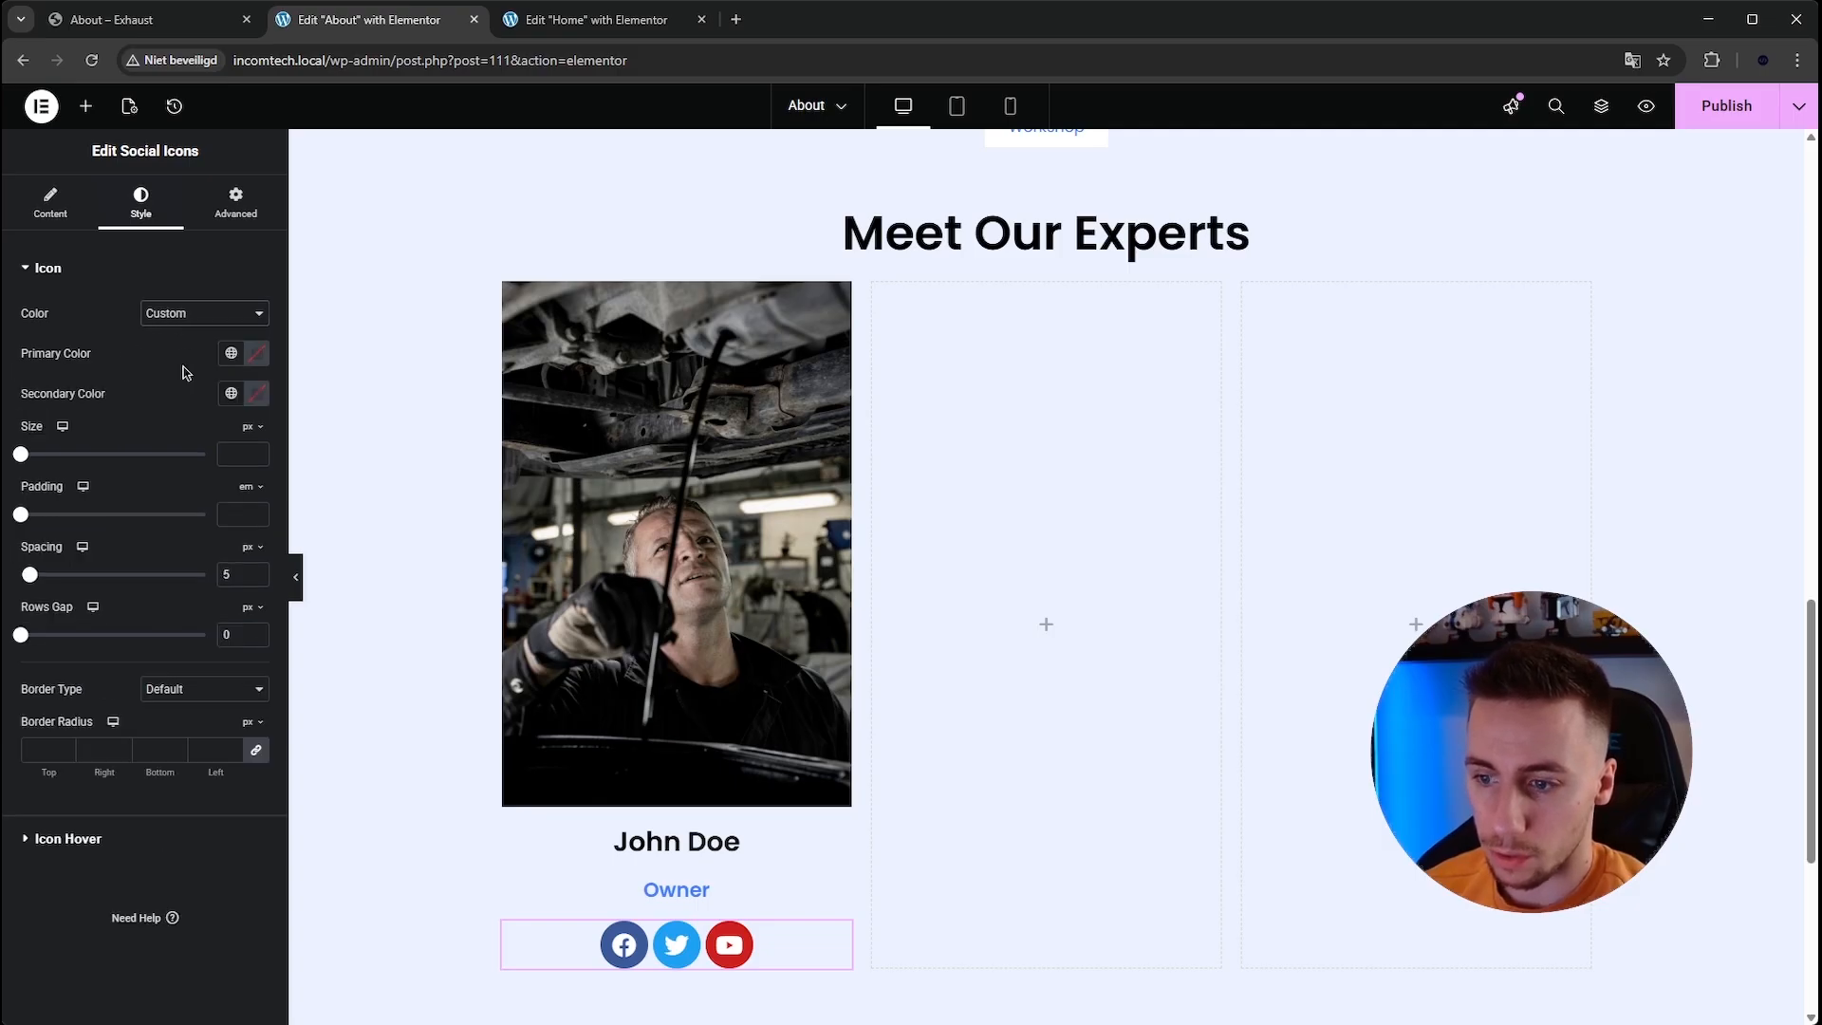
left_click(264, 357)
mouse_move(259, 562)
left_mouse_down()
mouse_move(289, 540)
mouse_move(259, 536)
left_mouse_up()
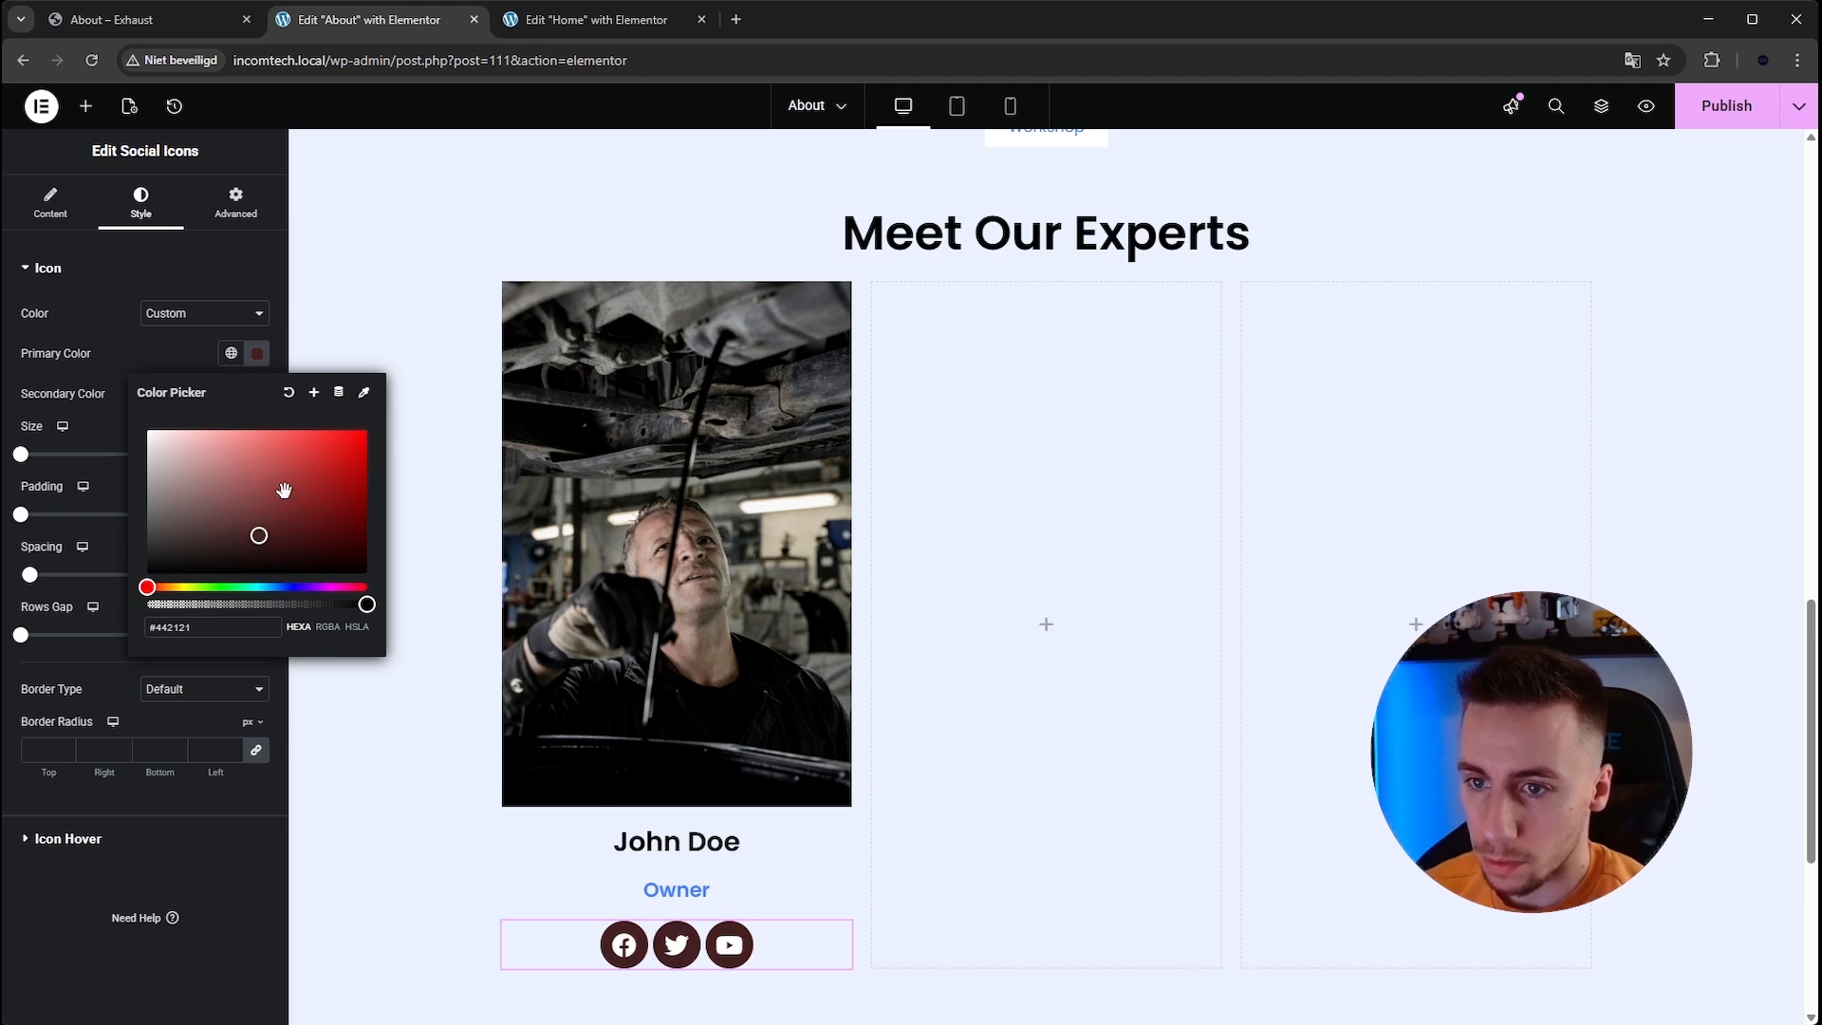
left_click_drag(254, 533, 54, 506)
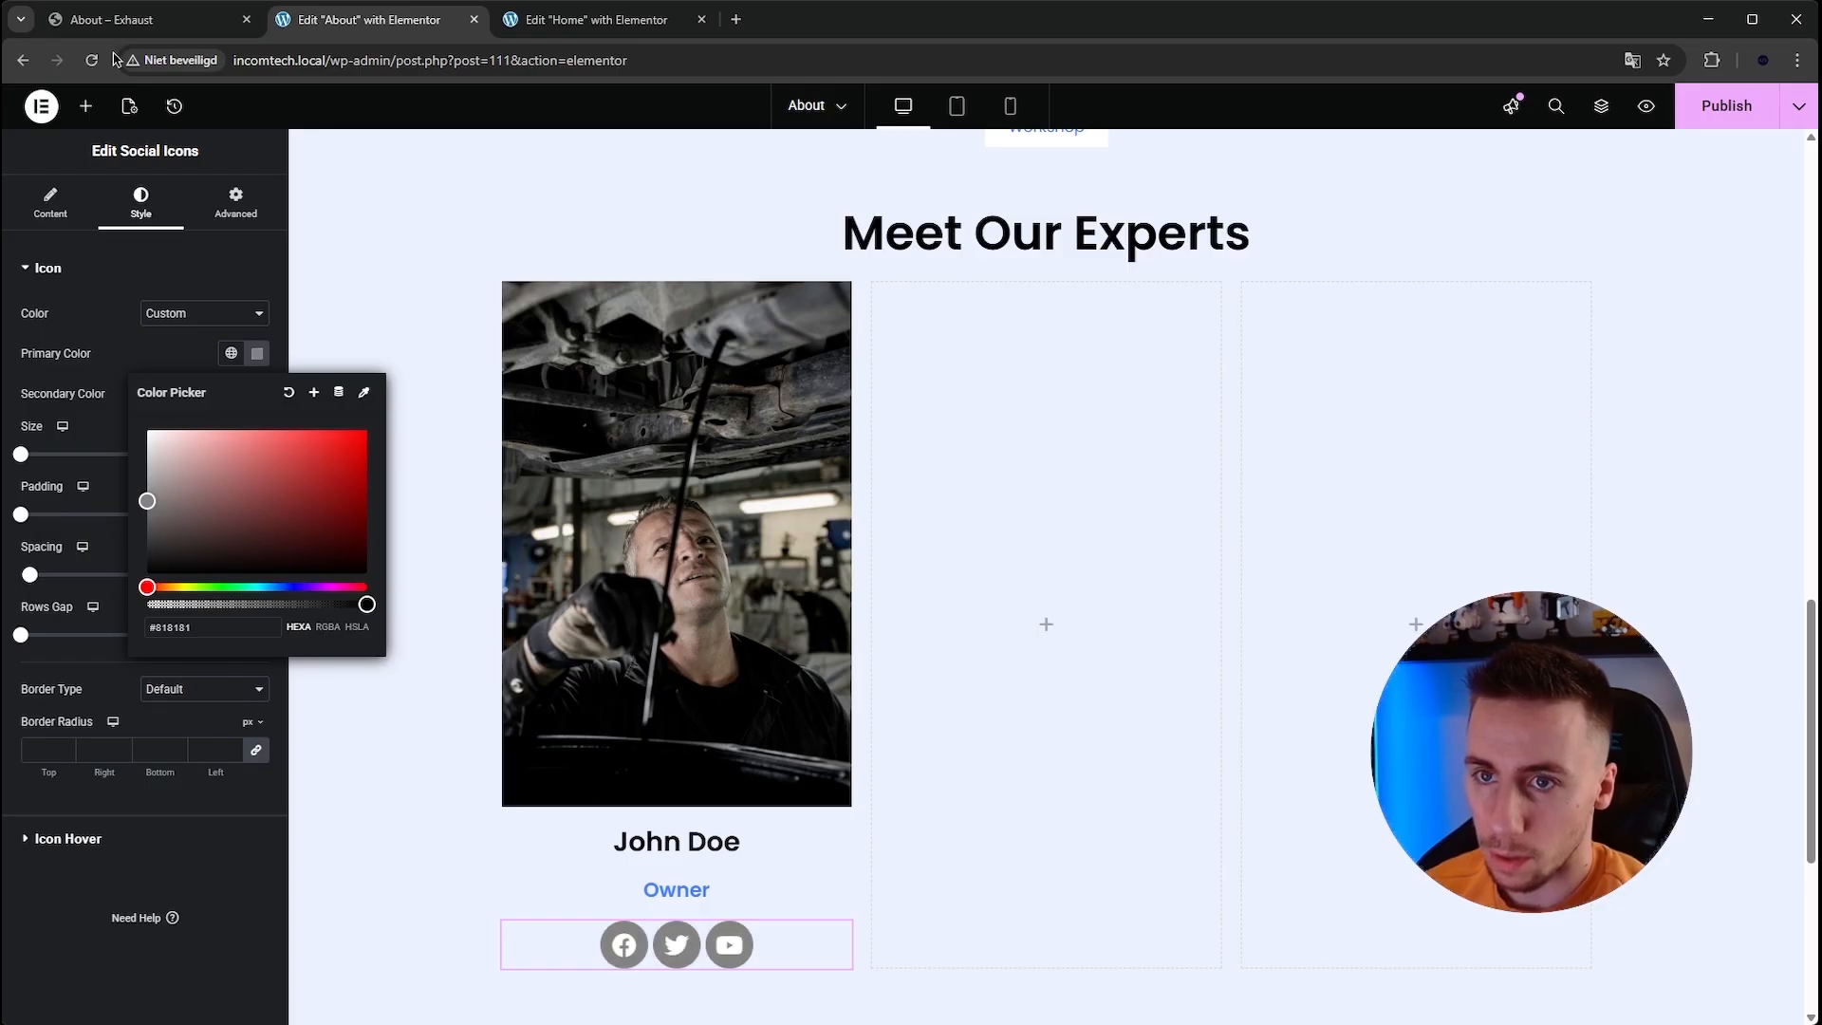
left_click(124, 12)
left_click(317, 28)
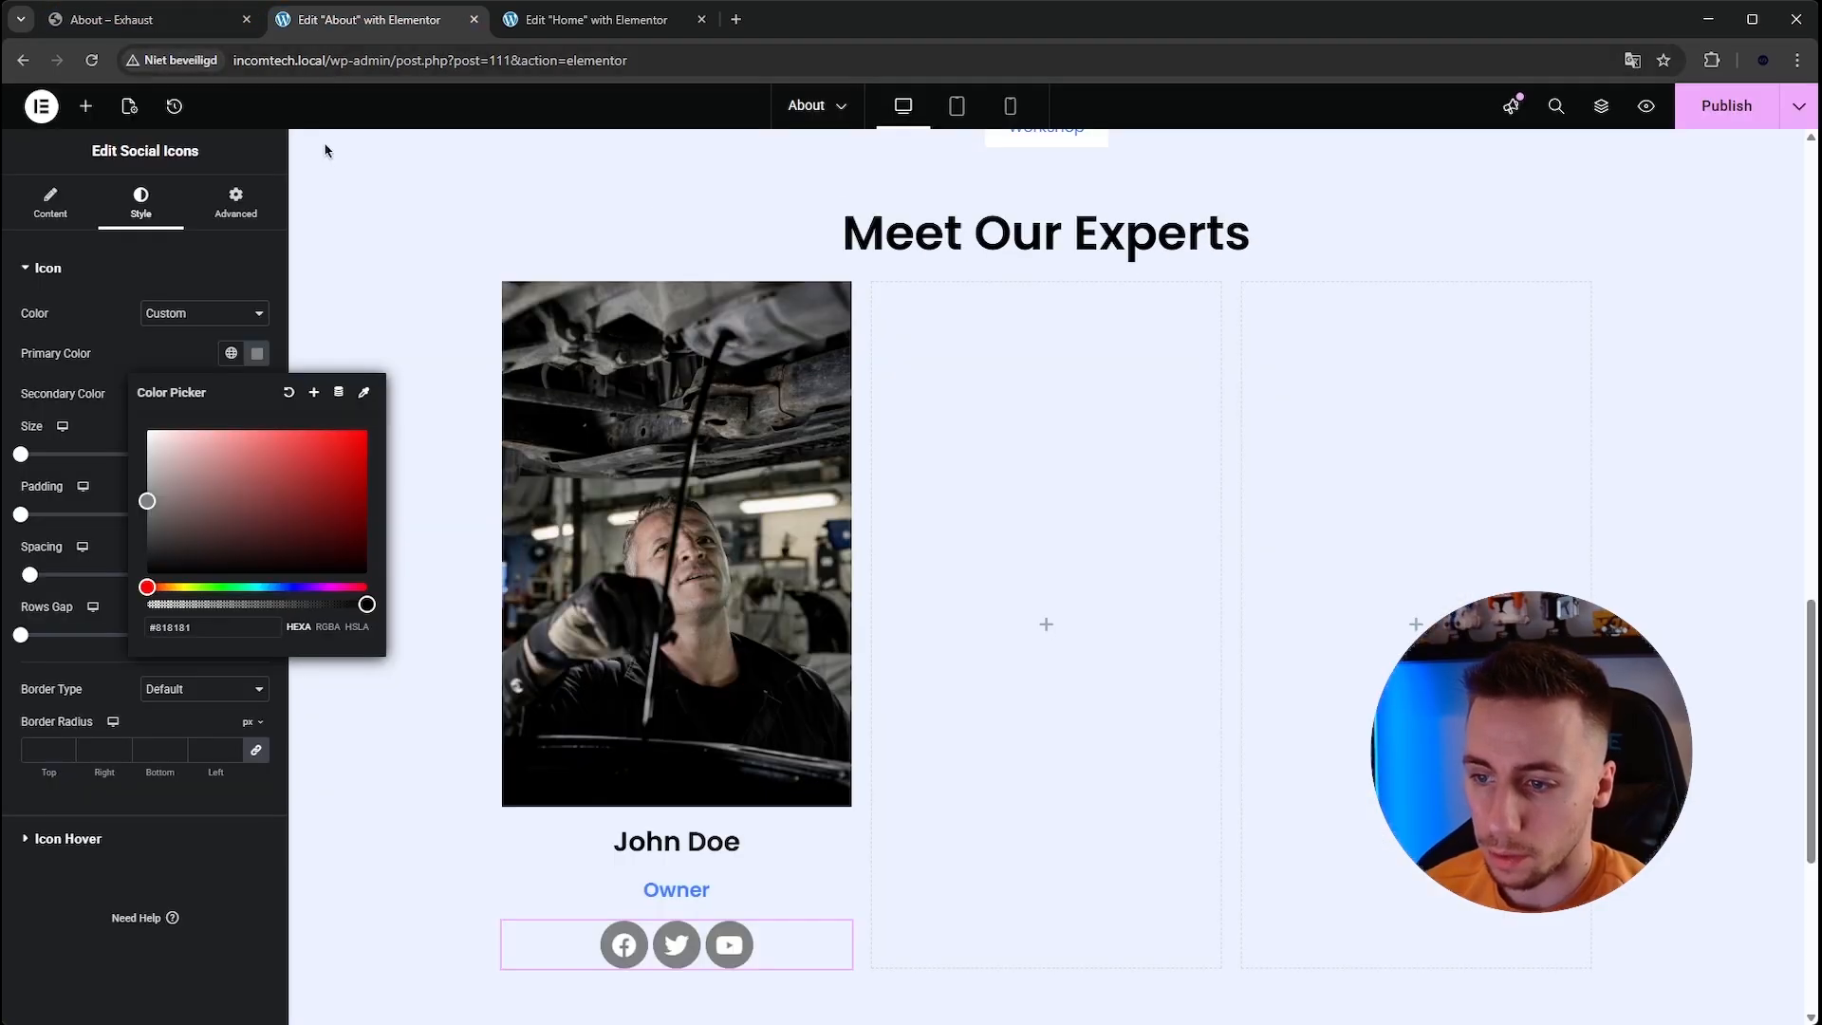
left_click_drag(154, 498, 116, 489)
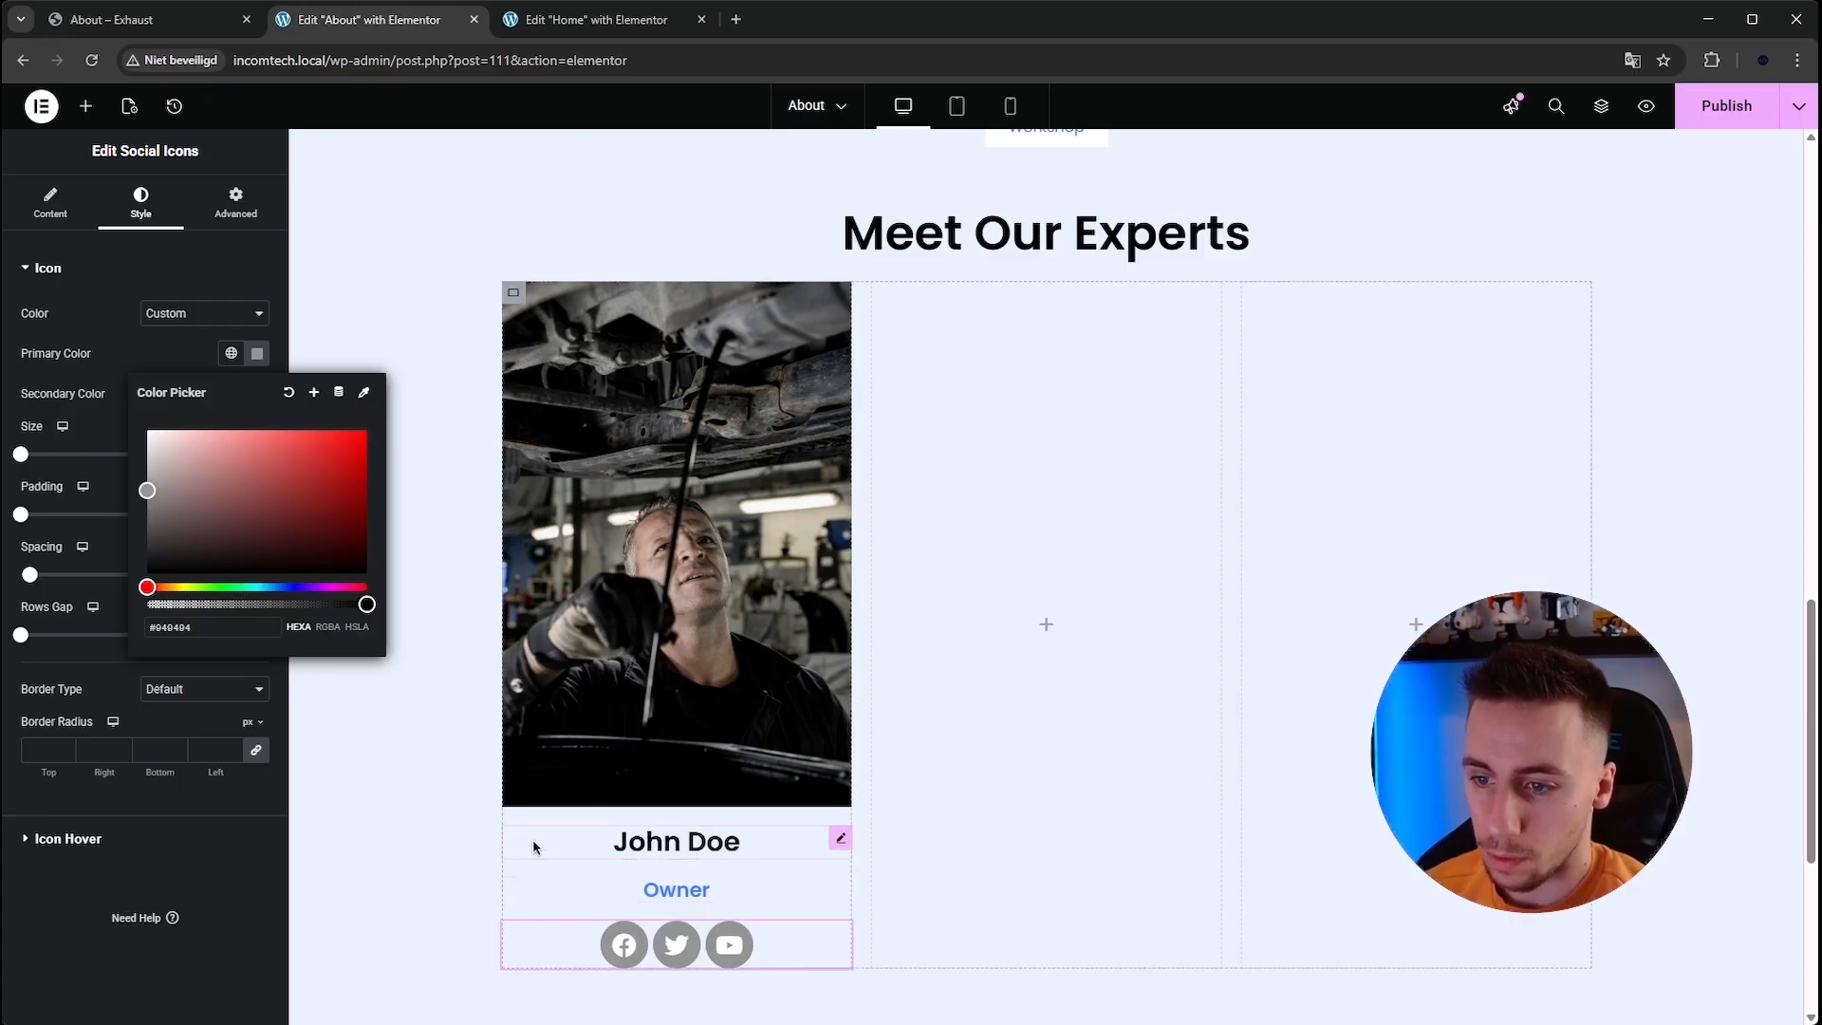
Give the first card's container a classic white background color #FFFFFF.
left_click(513, 293)
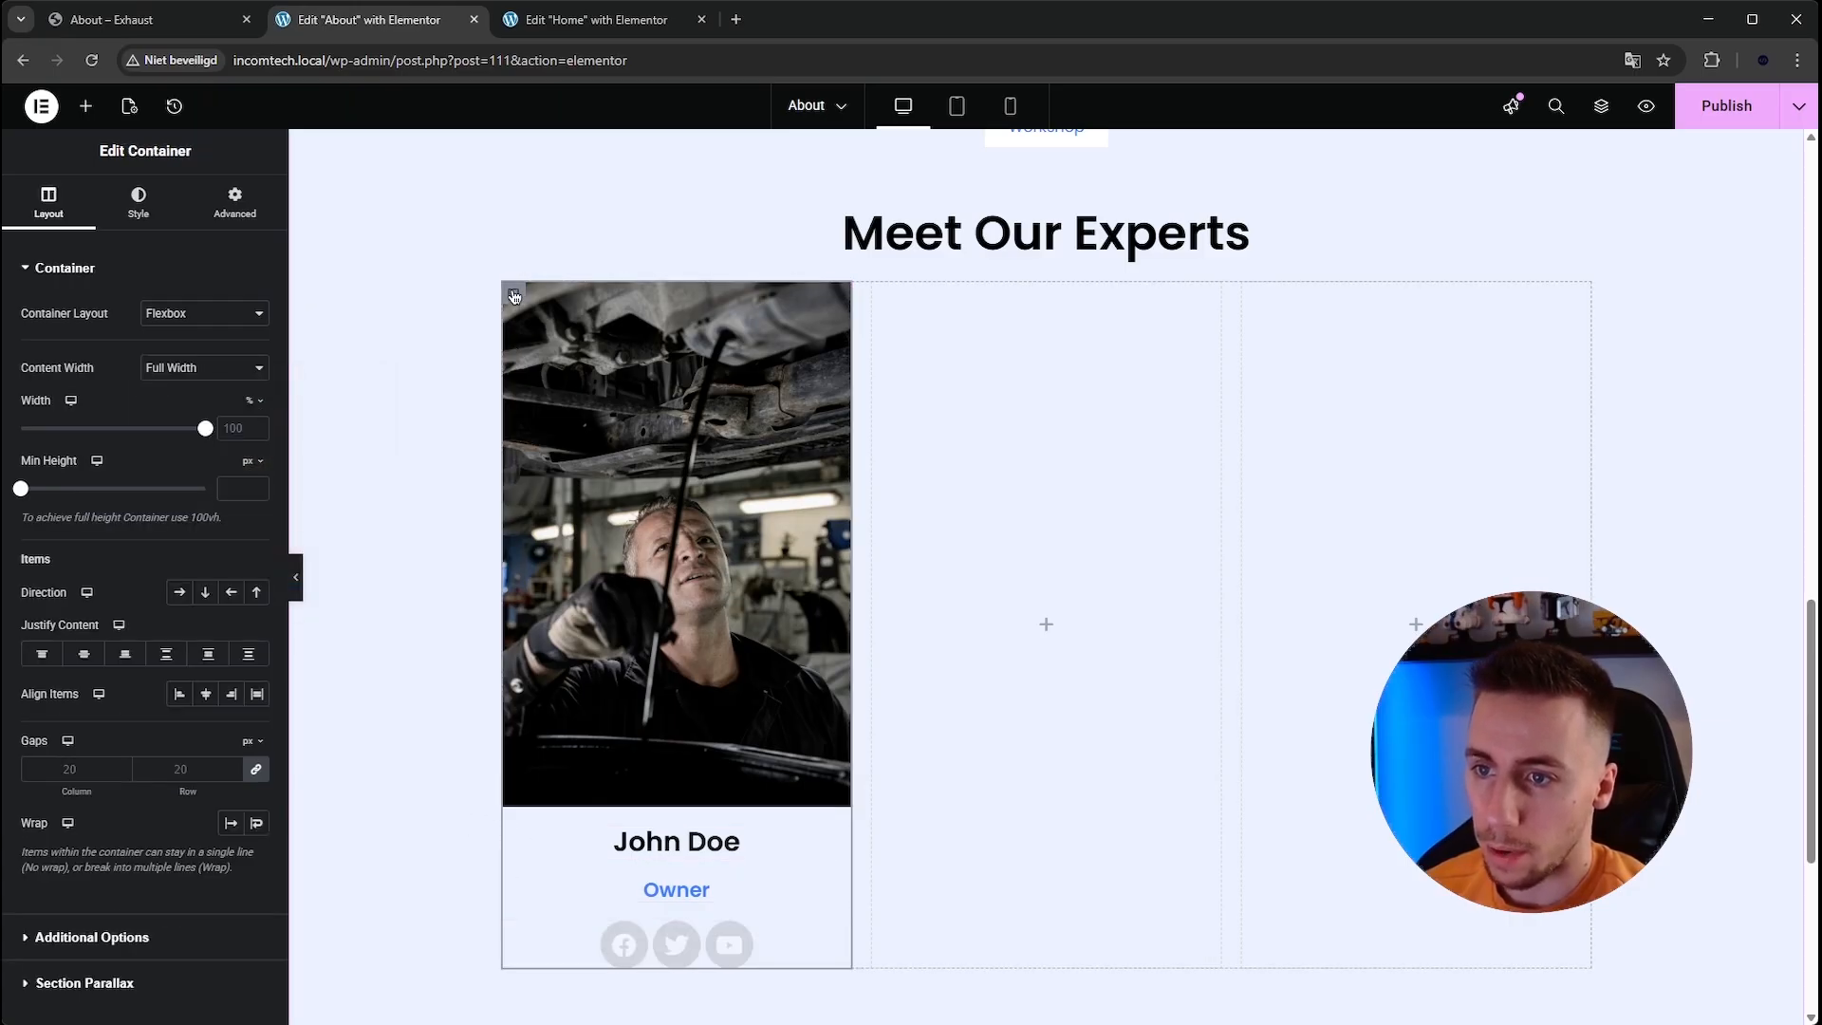
left_click(139, 202)
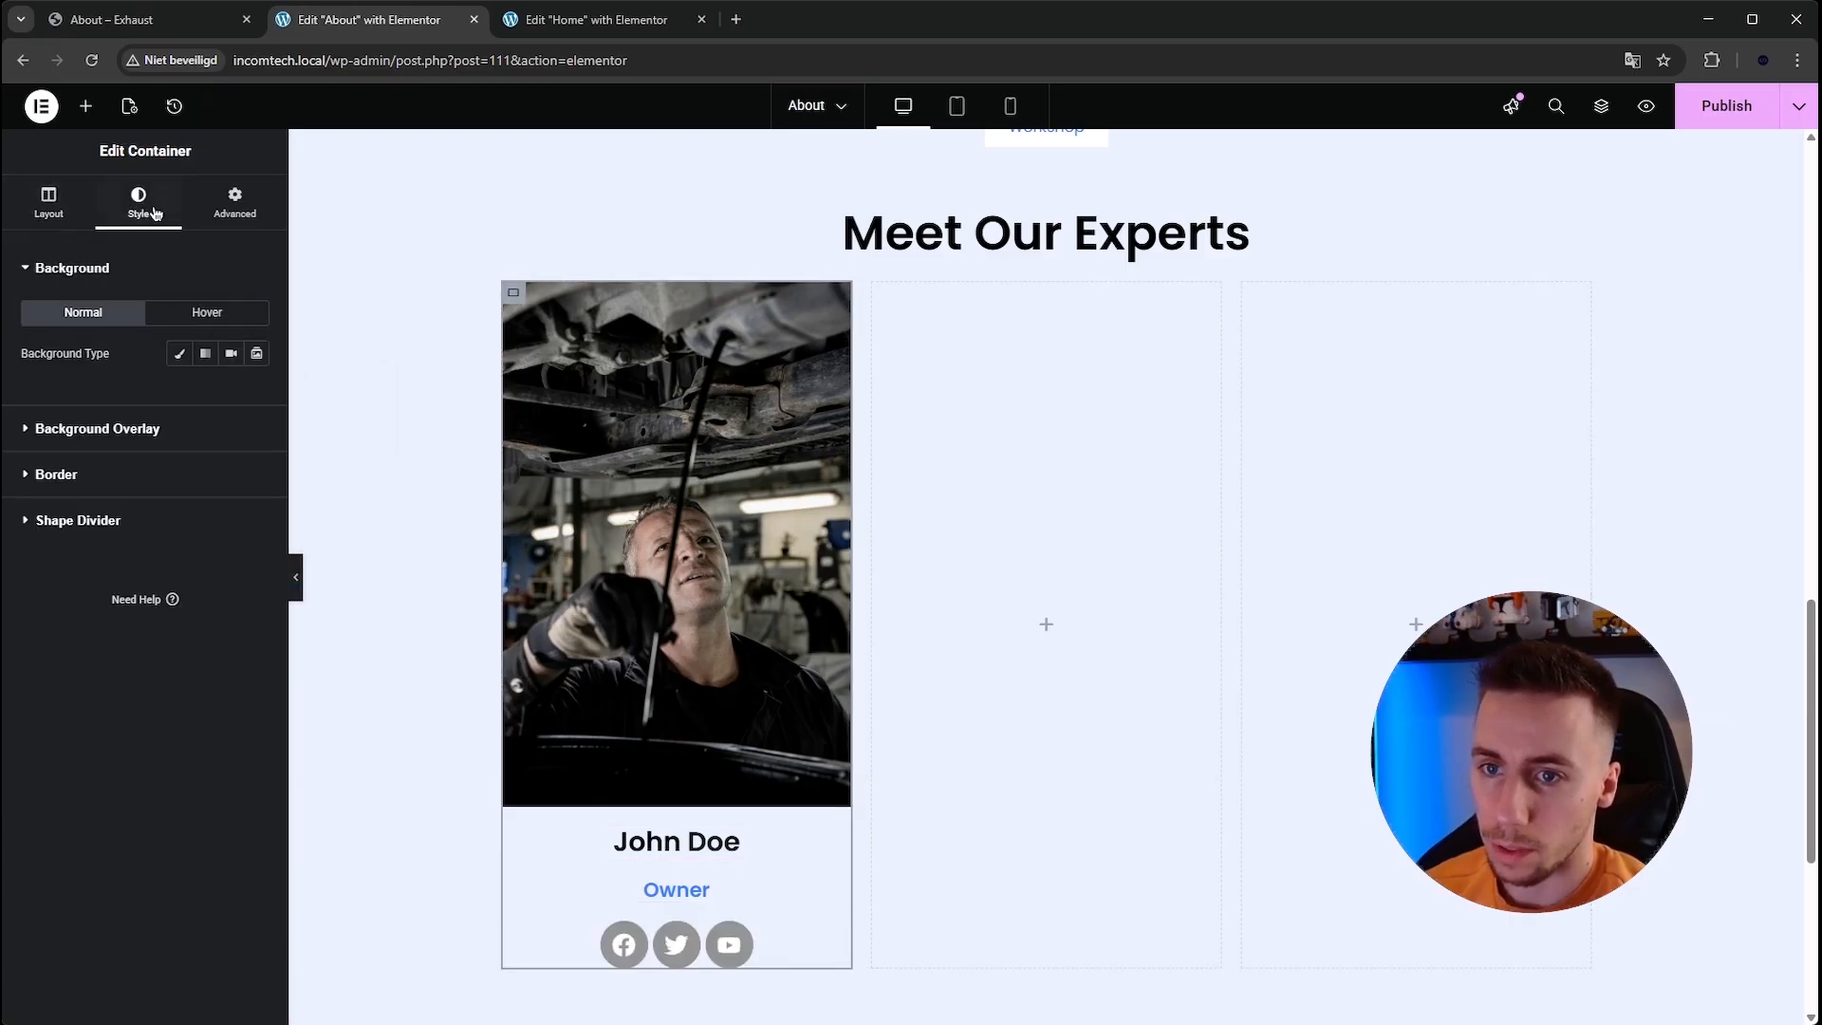
left_click(179, 353)
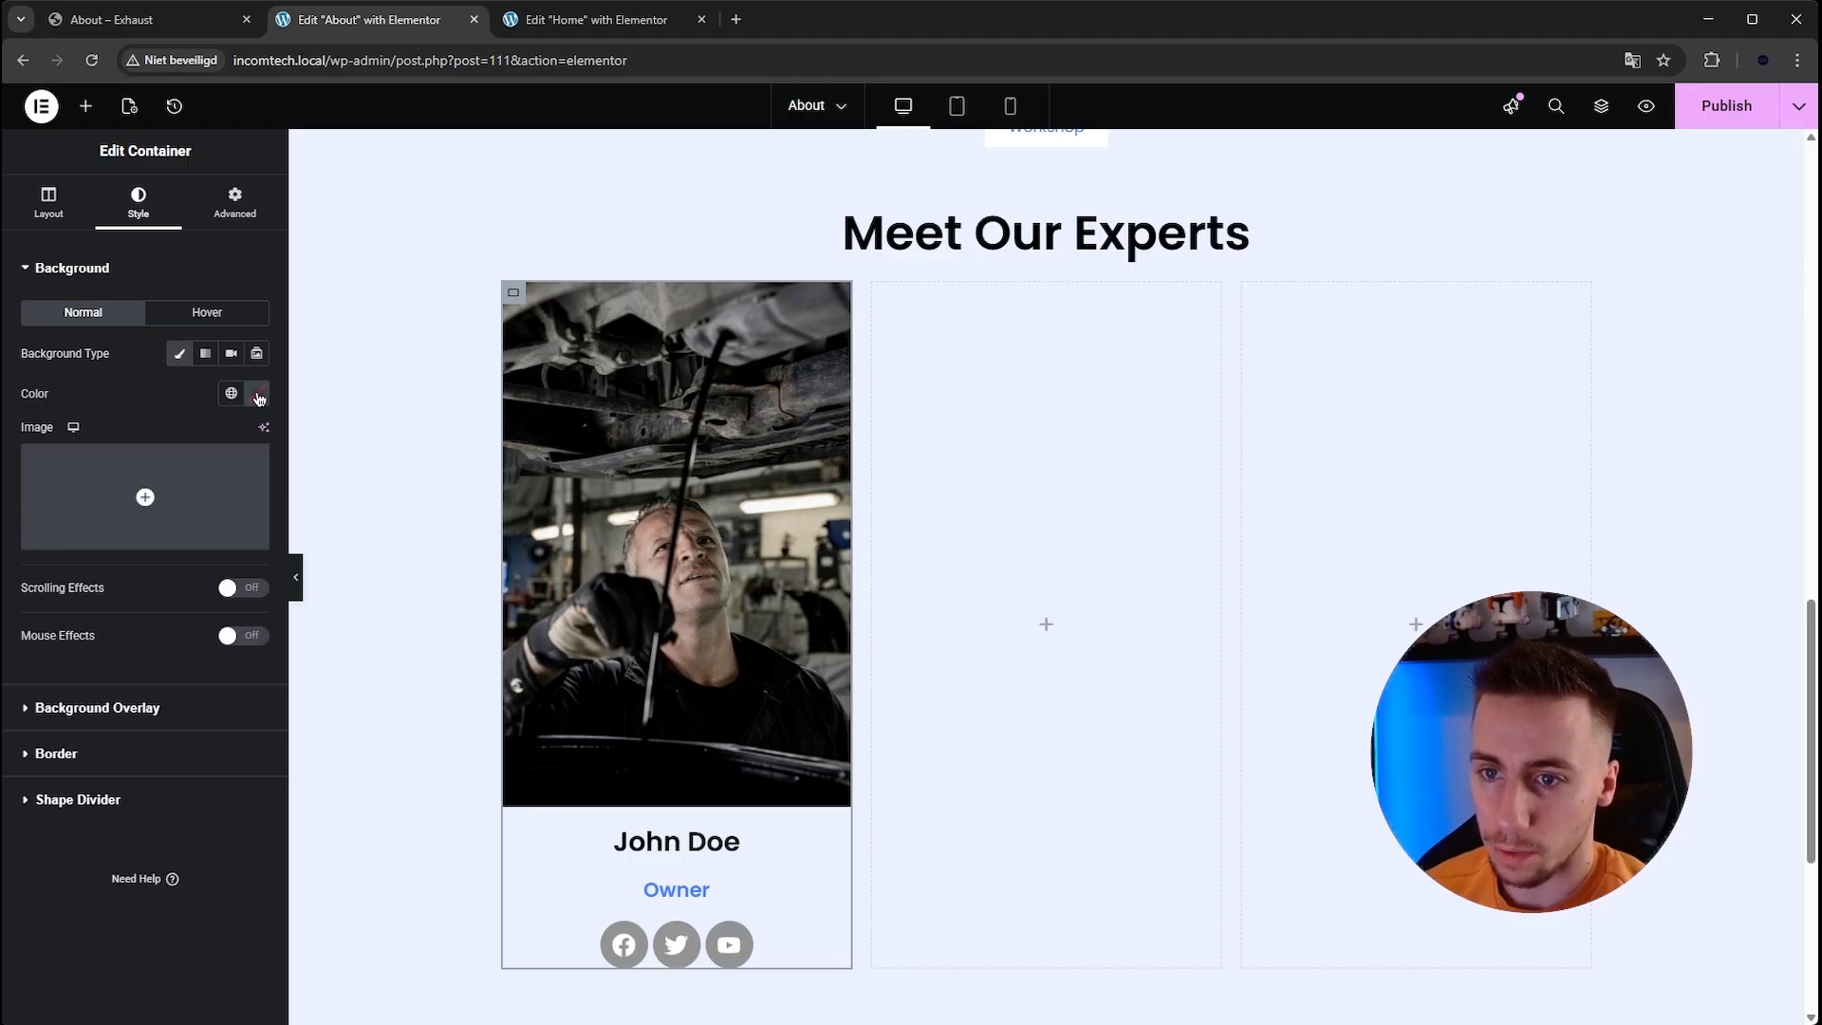
left_click(259, 400)
left_click_drag(264, 577, 2, 325)
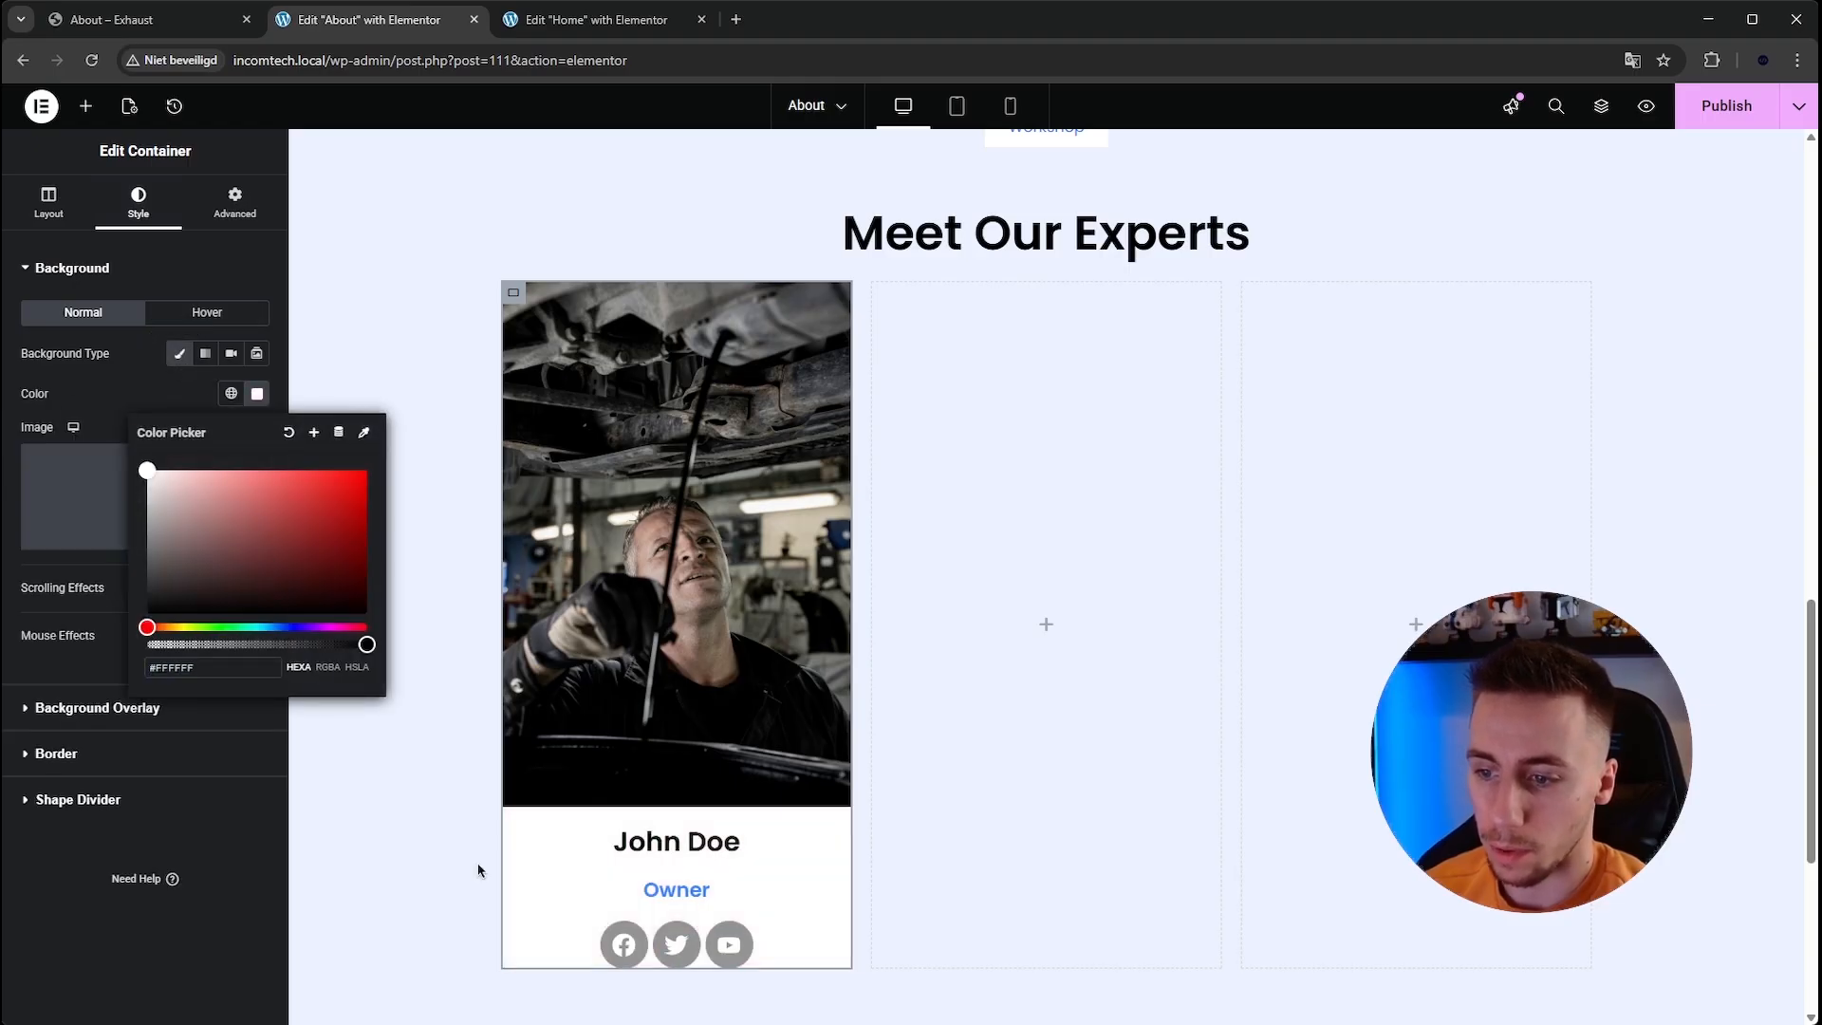
left_click(85, 105)
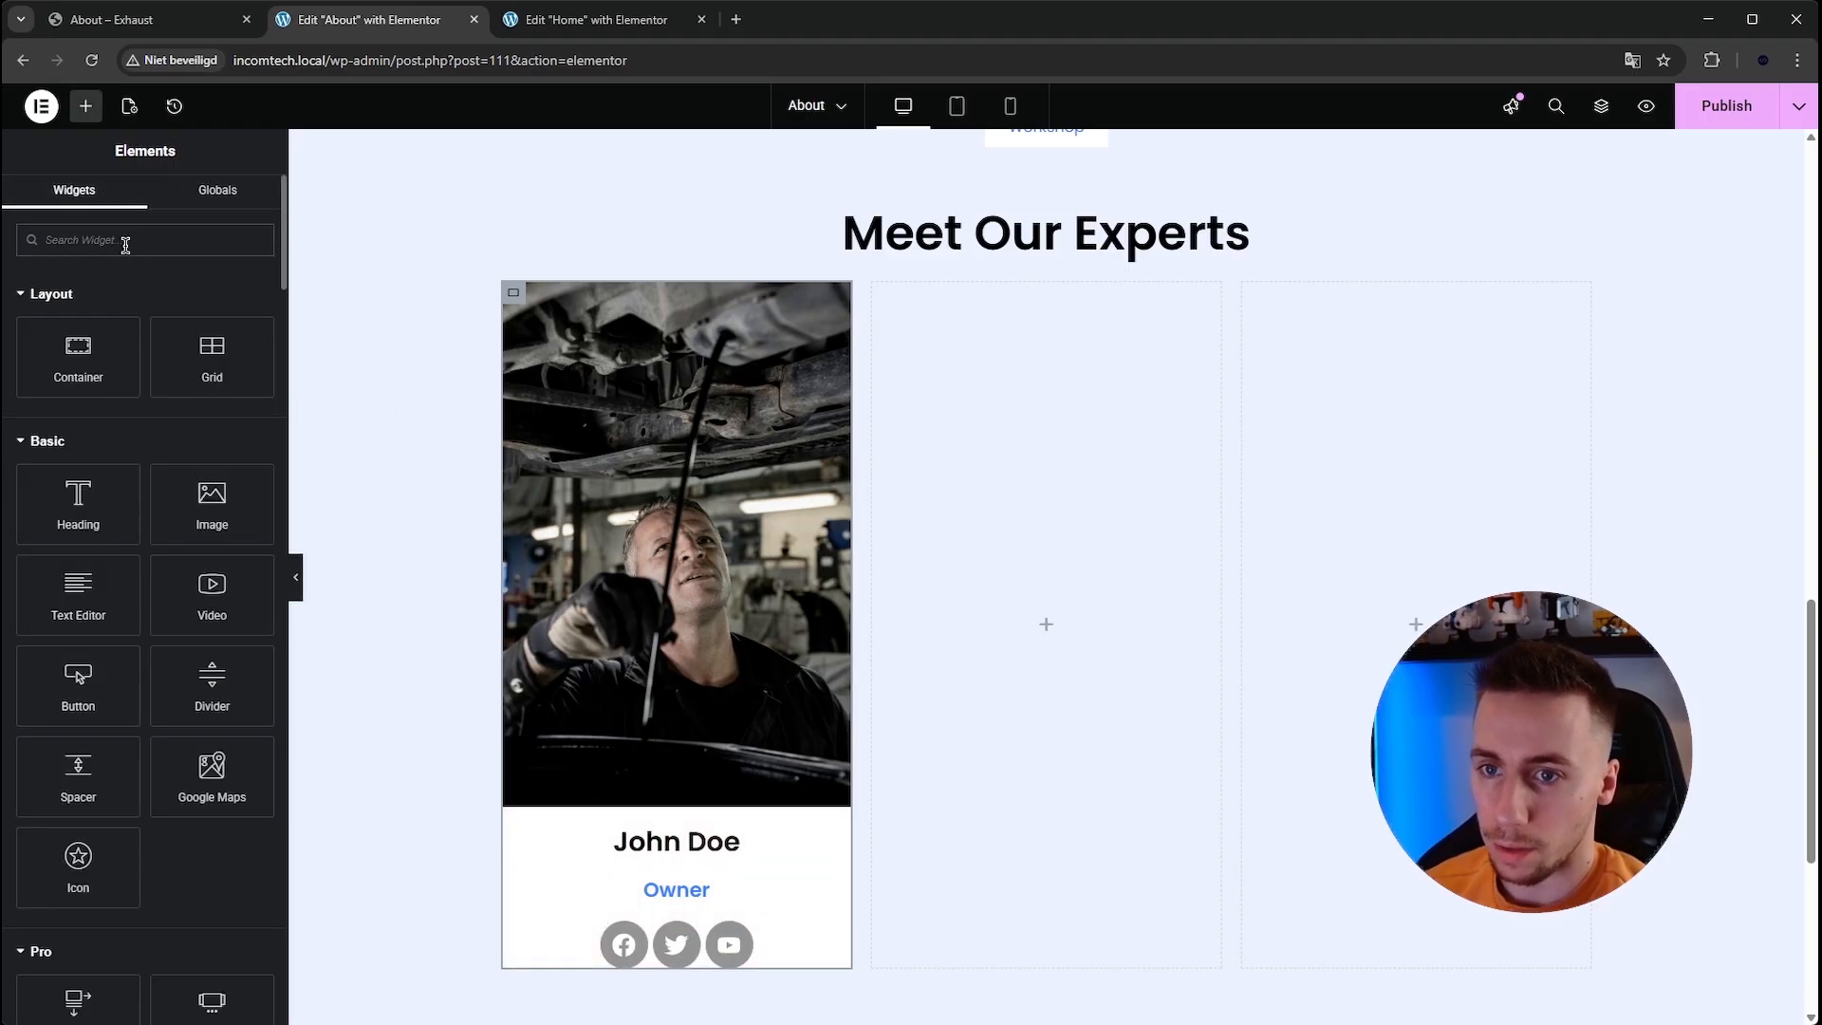
type("spa")
left_click_drag(94, 306, 675, 963)
scroll(598, 816, "down", 3)
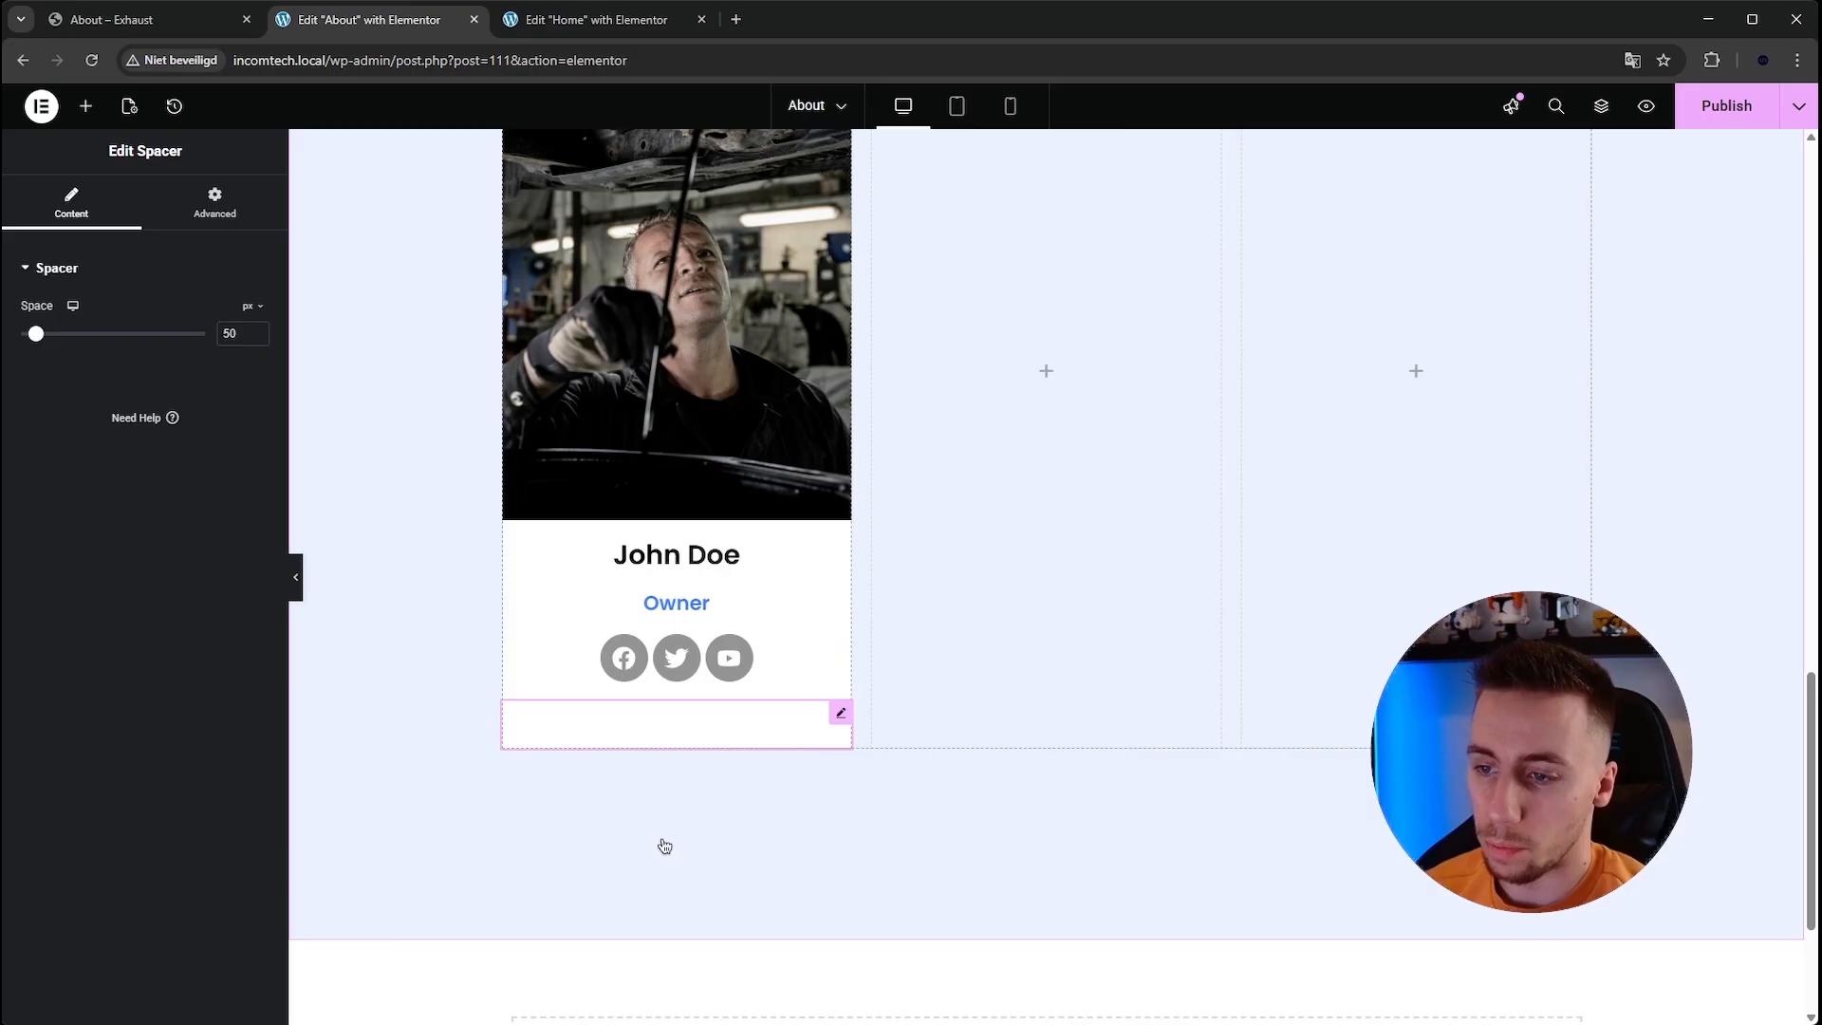
right_click(621, 726)
left_click(692, 987)
scroll(569, 570, "up", 3)
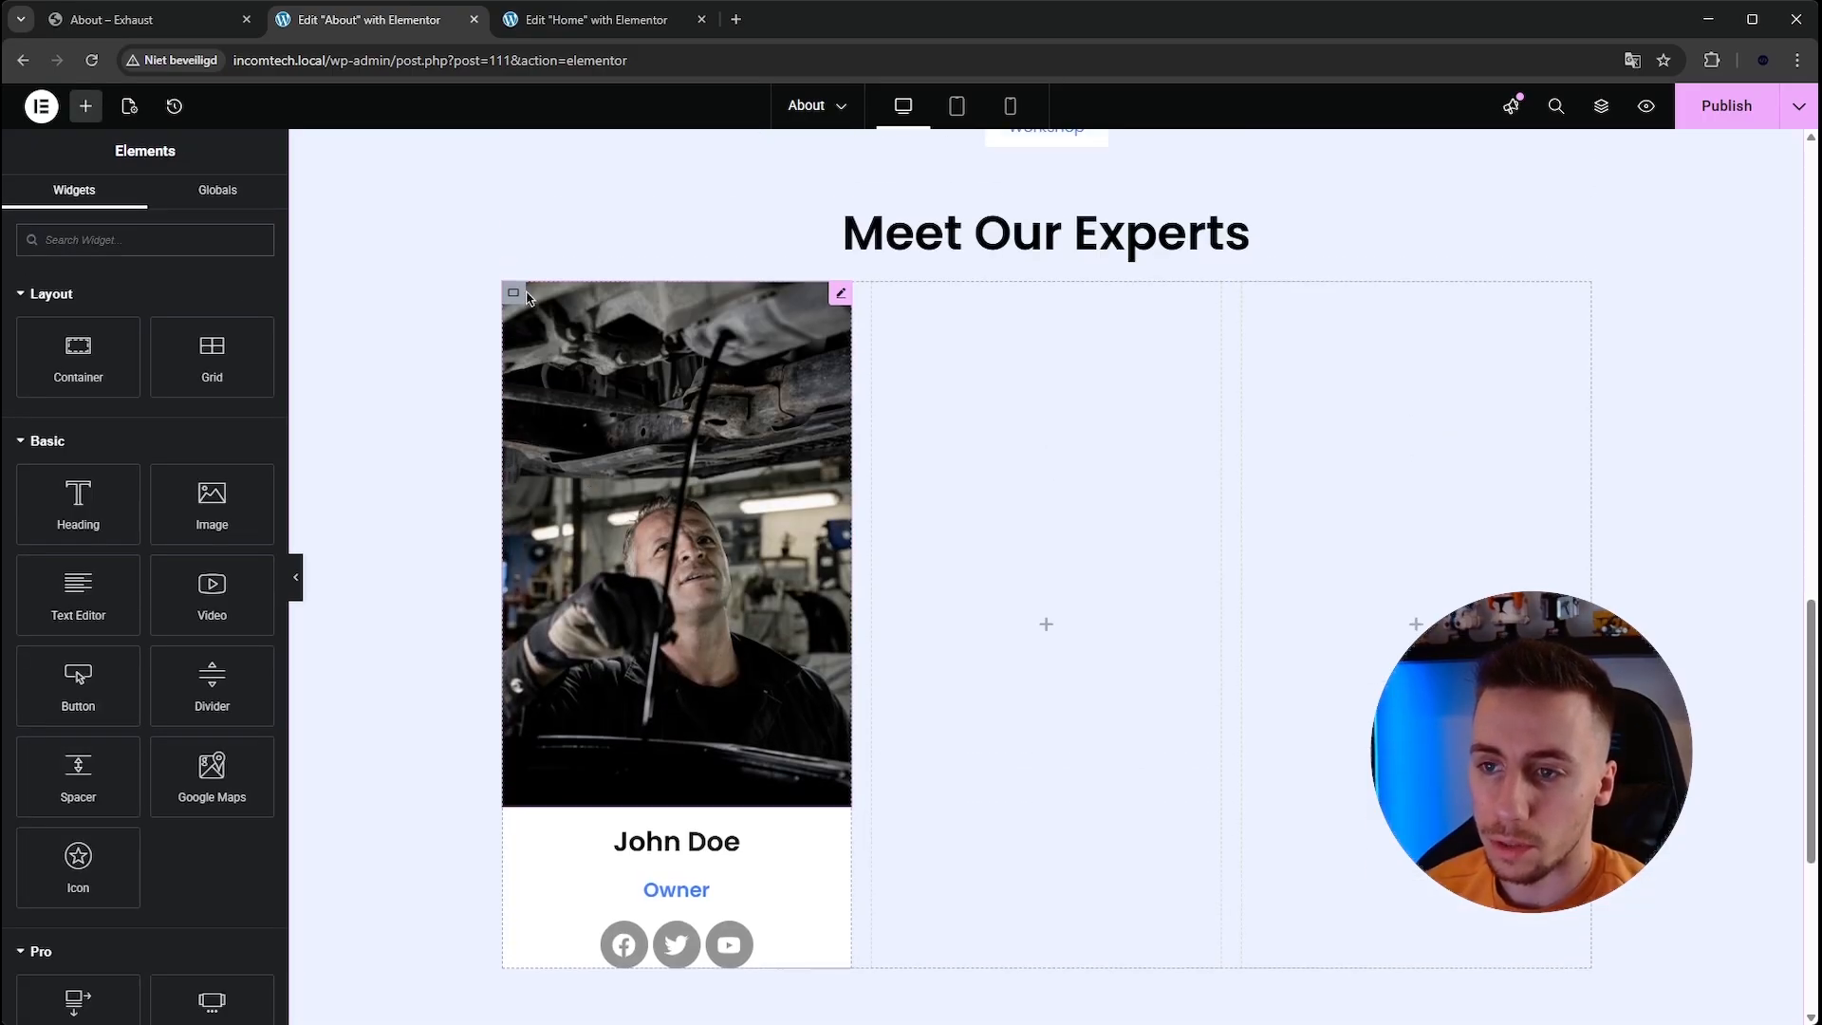
Unlink the card container's padding and set it to 0 on all sides except 50 px at the bottom.
left_click(513, 292)
left_click(234, 203)
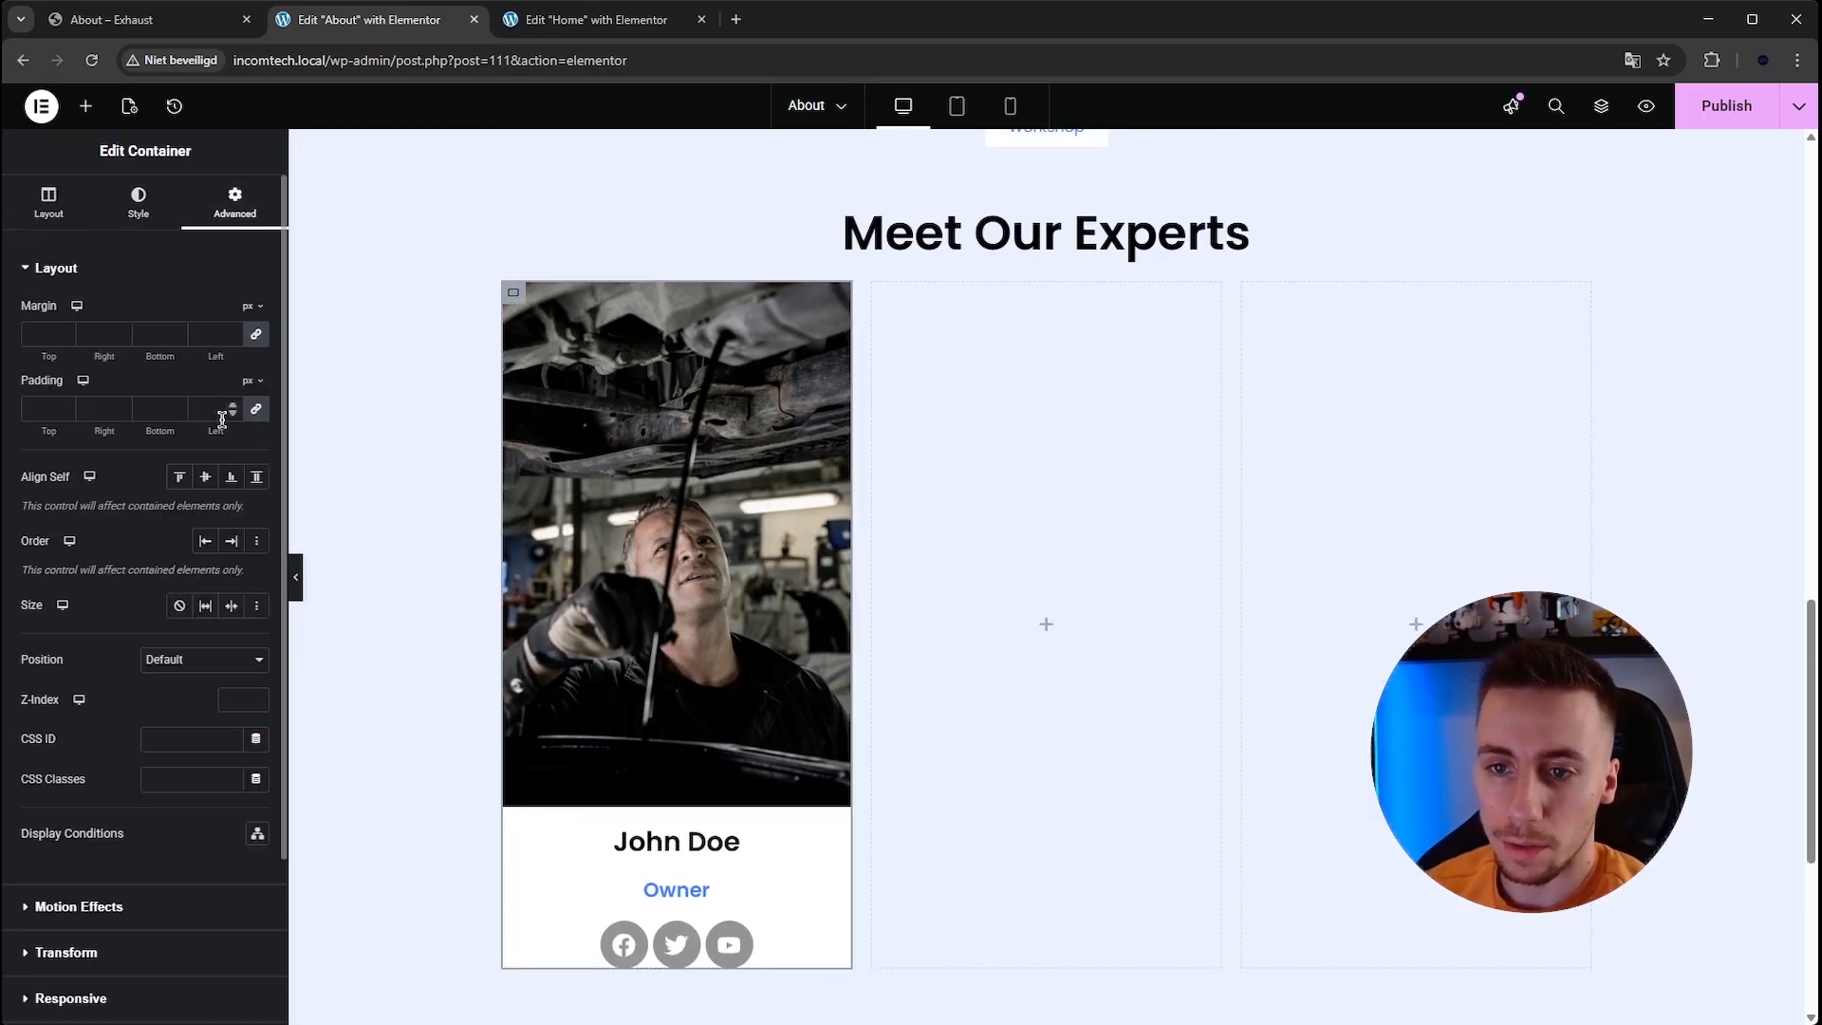
left_click(254, 412)
left_click_drag(161, 411, 127, 406)
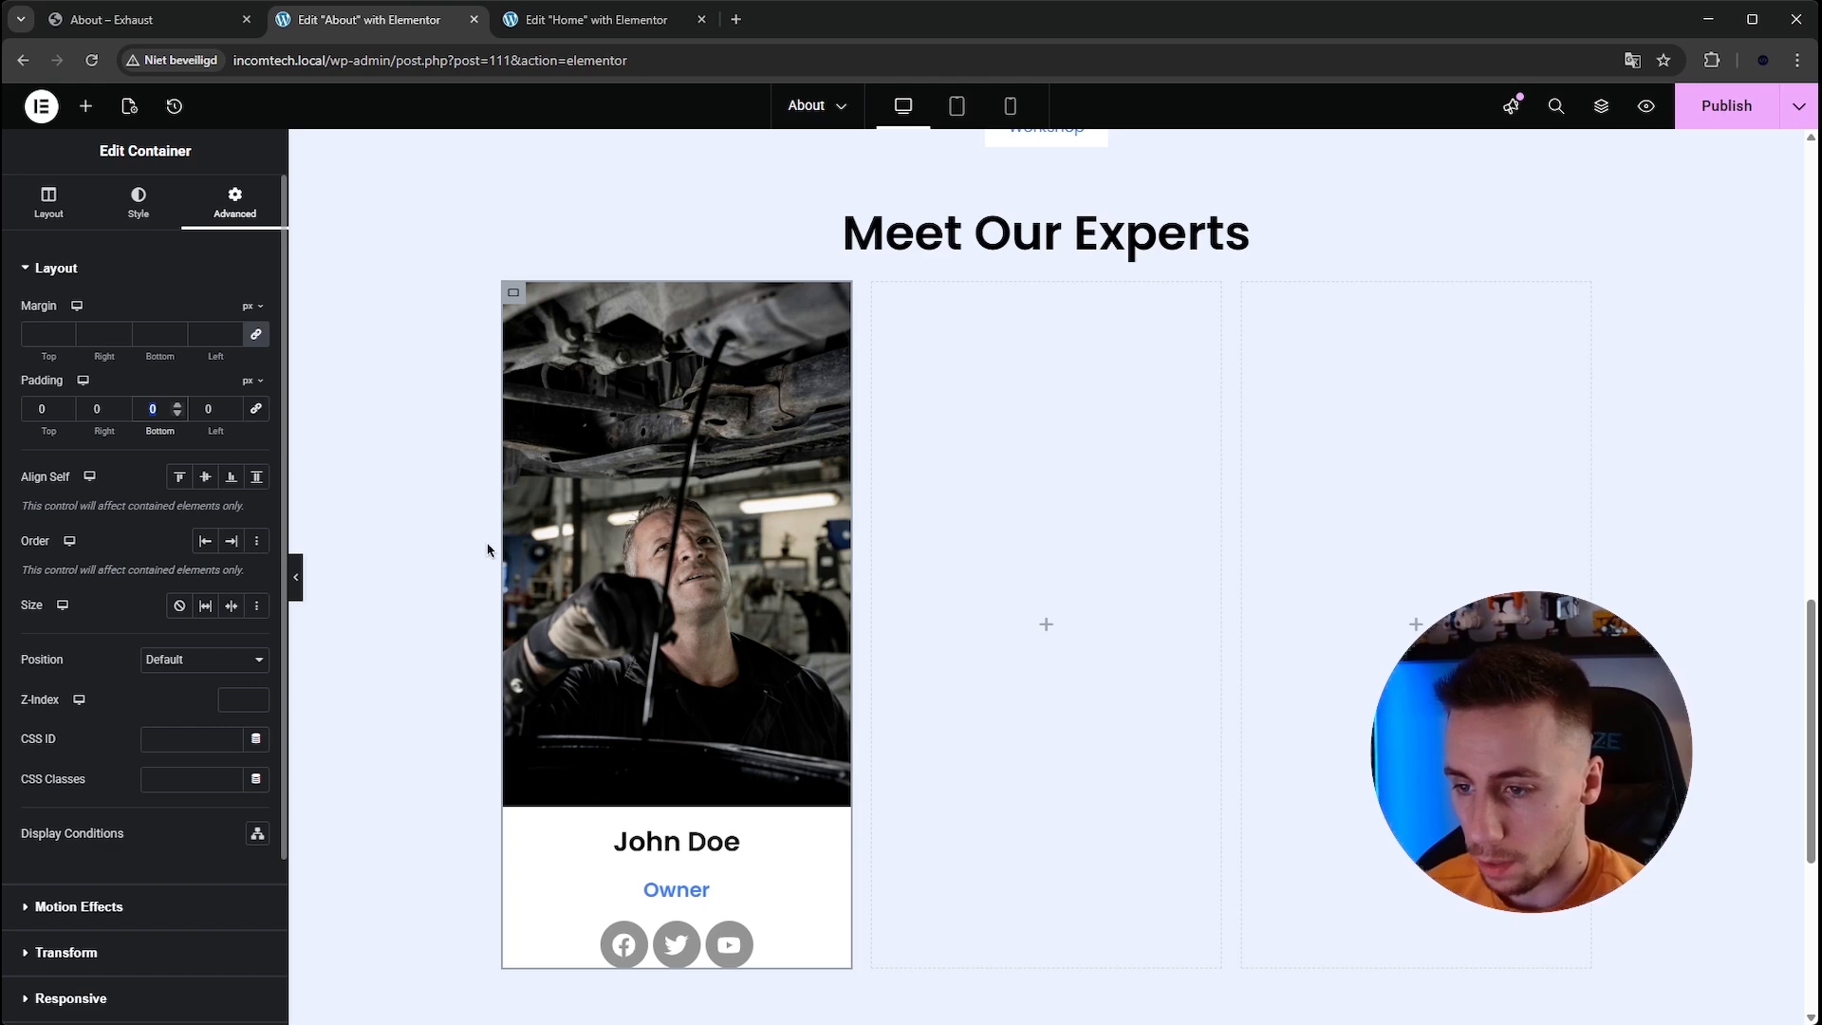
scroll(488, 548, "down", 2)
type("50")
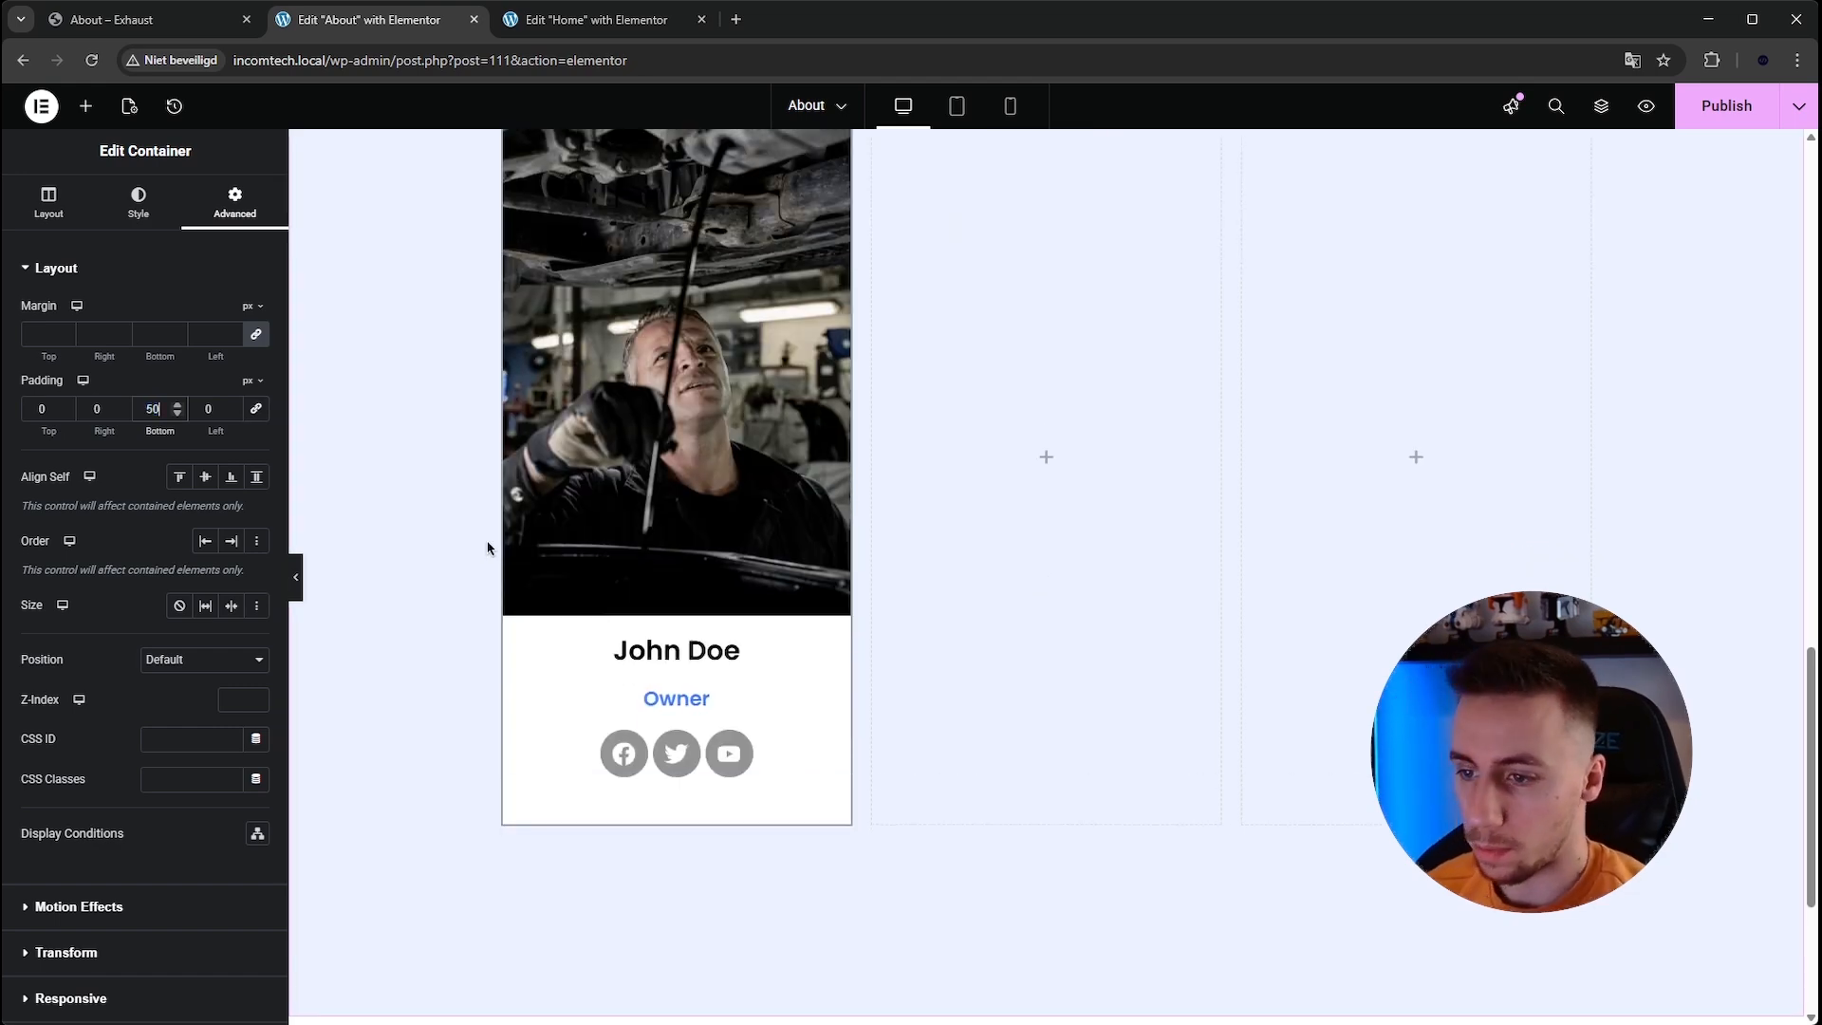
scroll(735, 598, "up", 1)
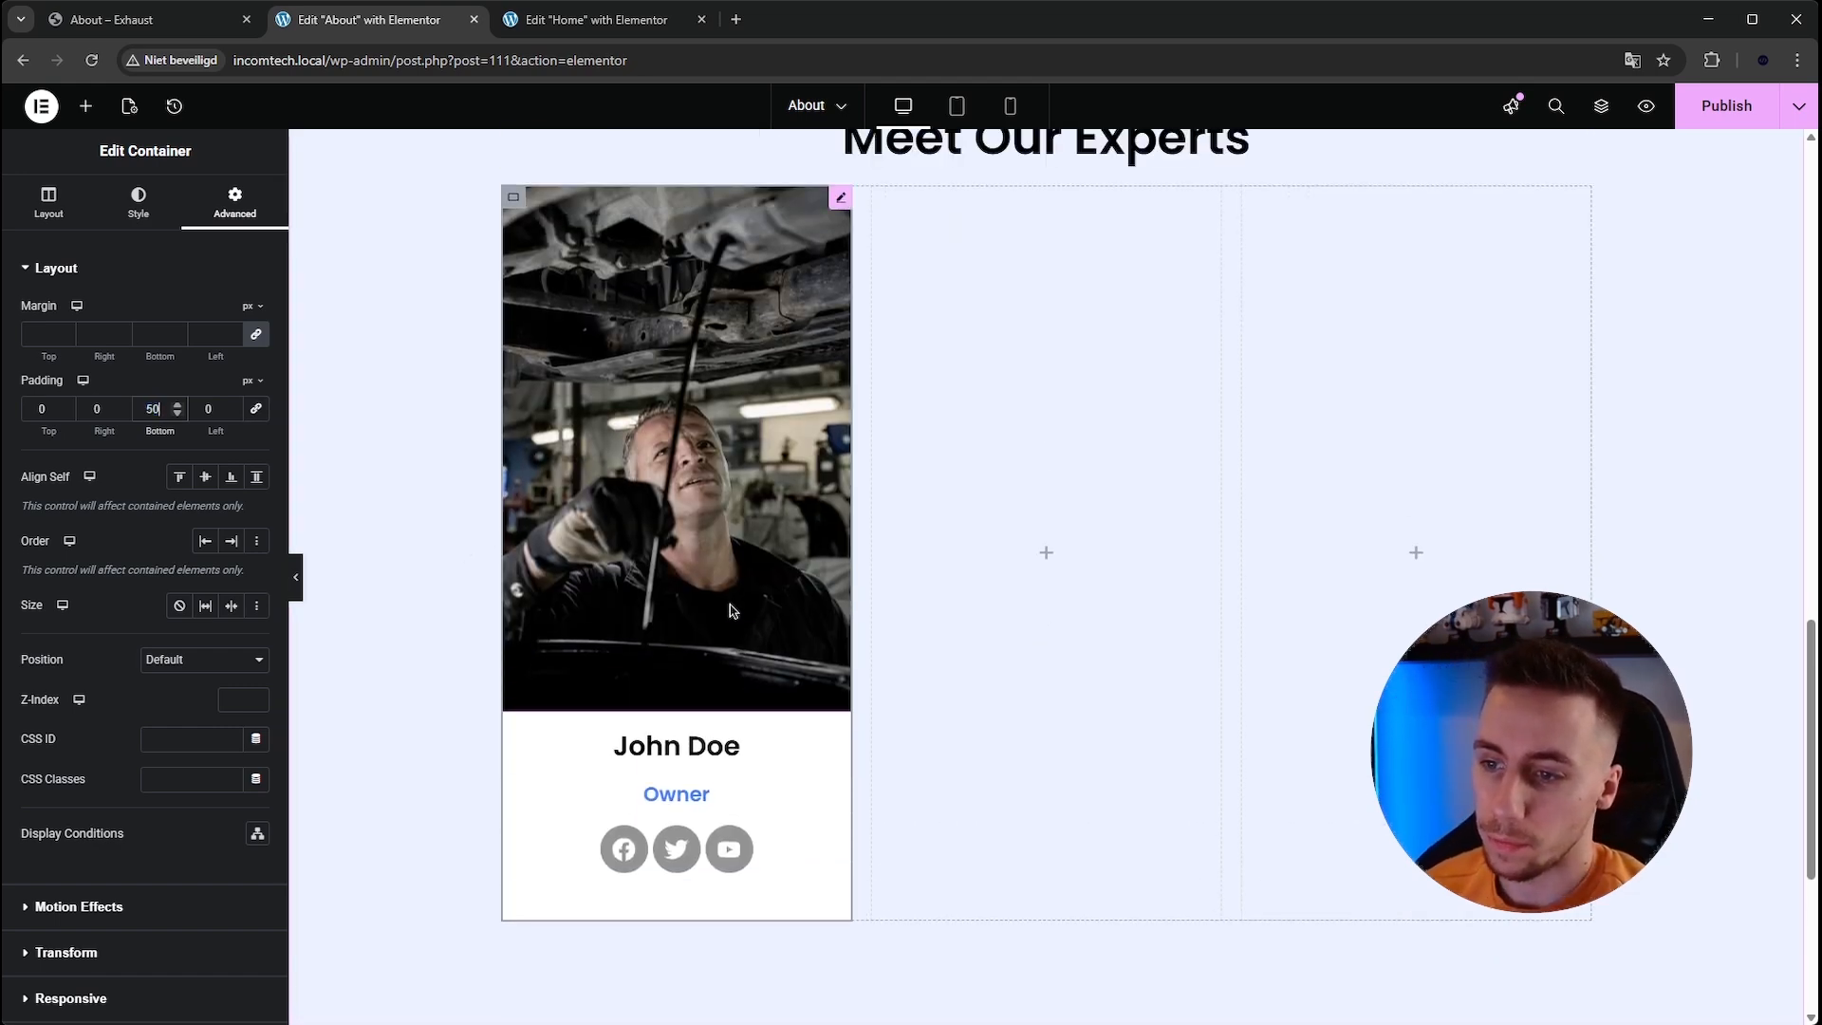
scroll(435, 630, "up", 1)
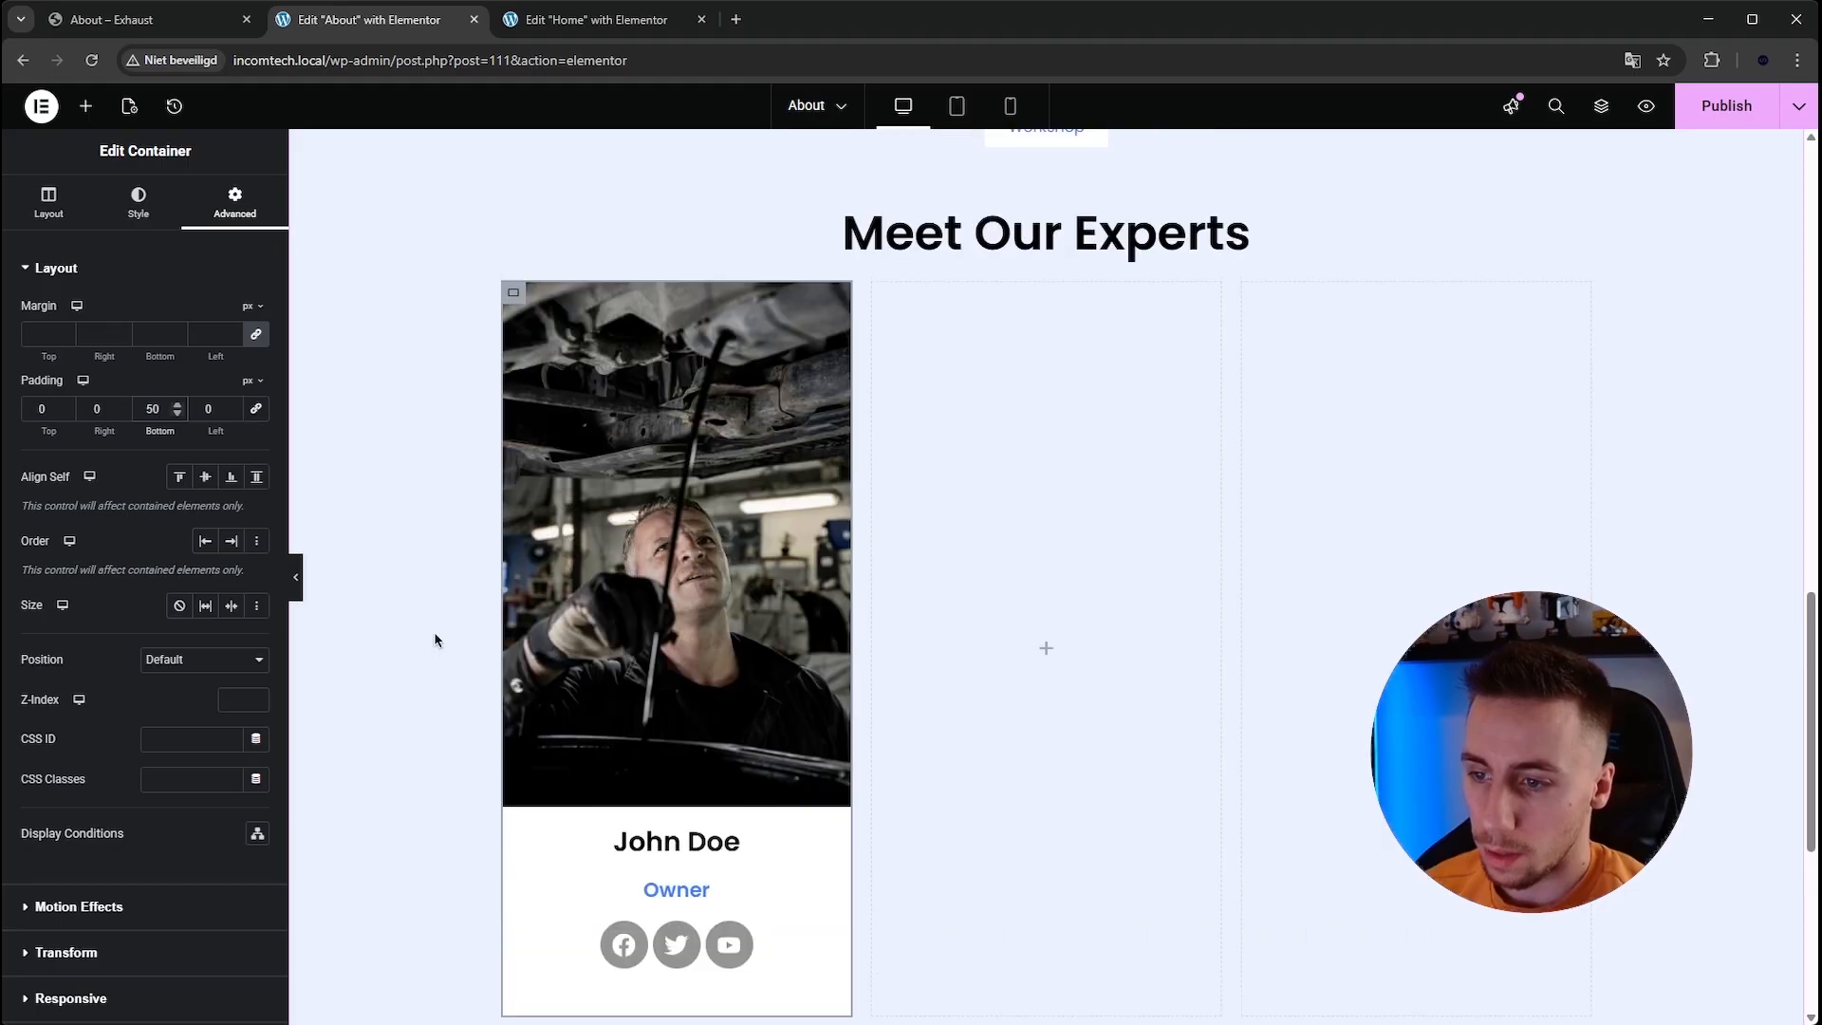
scroll(439, 640, "down", 1)
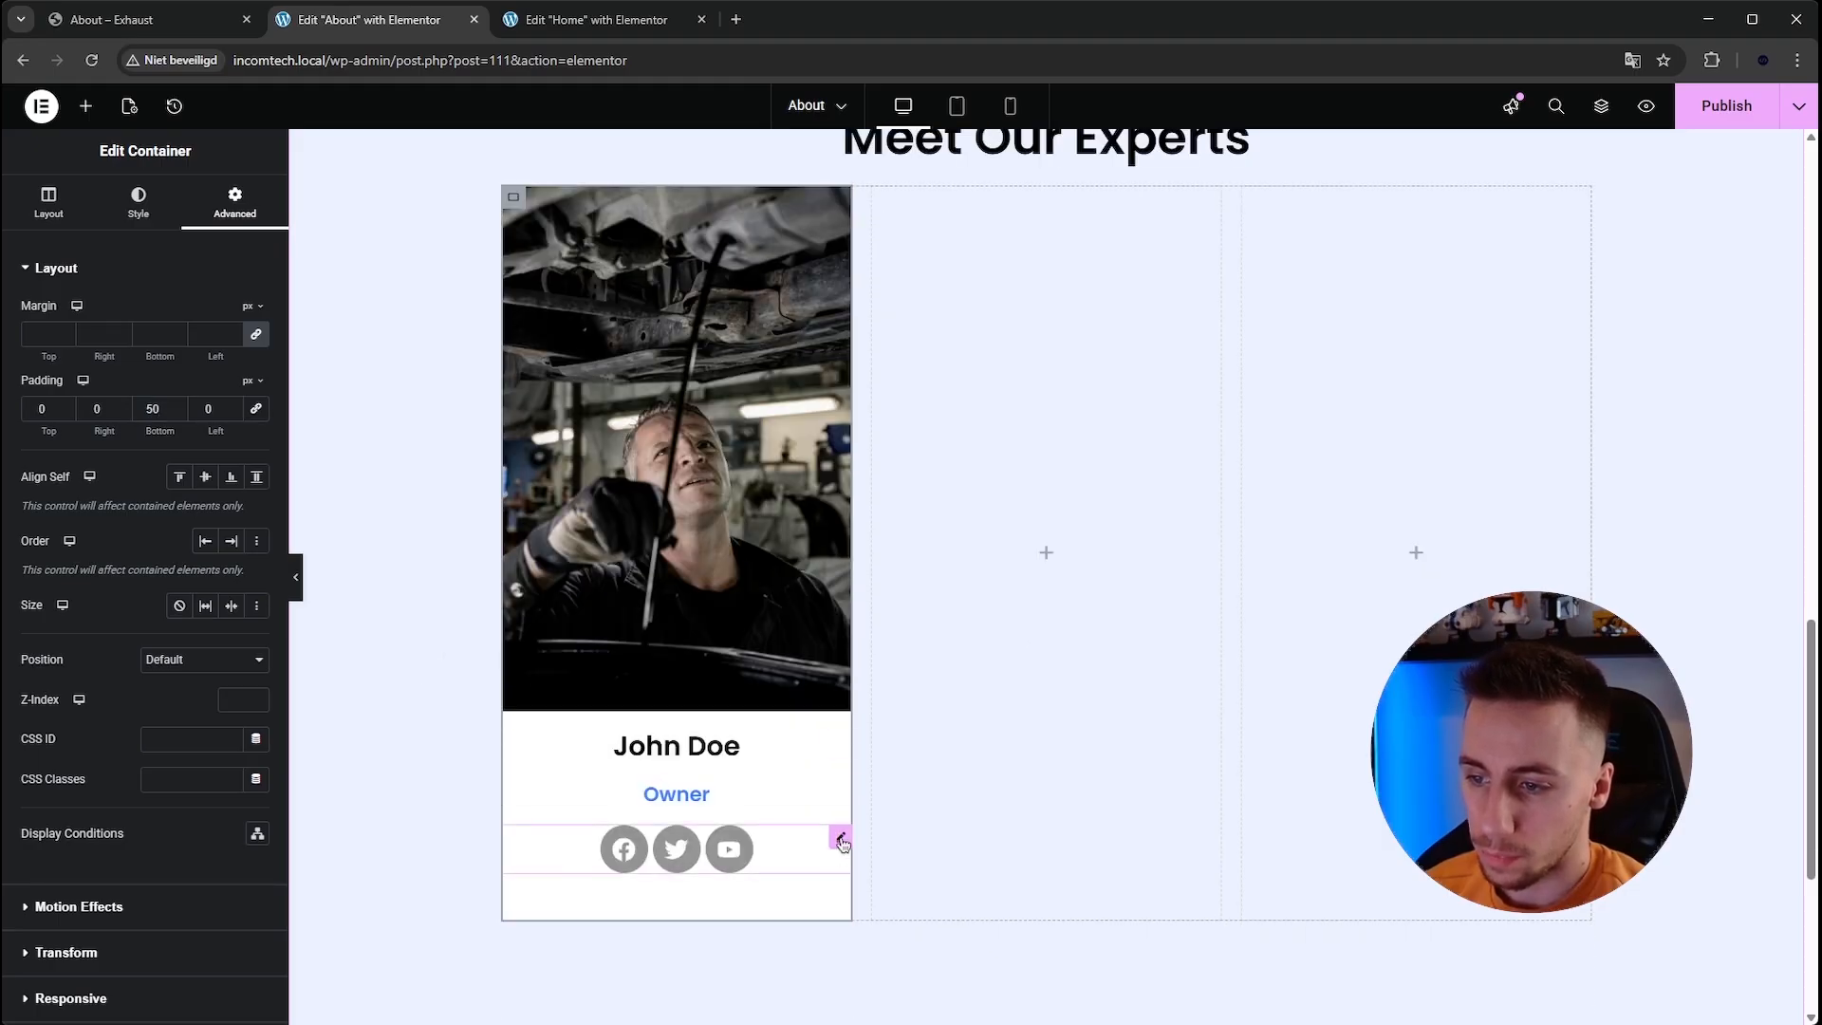
Set the social icons' size to 15 px.
left_click(841, 837)
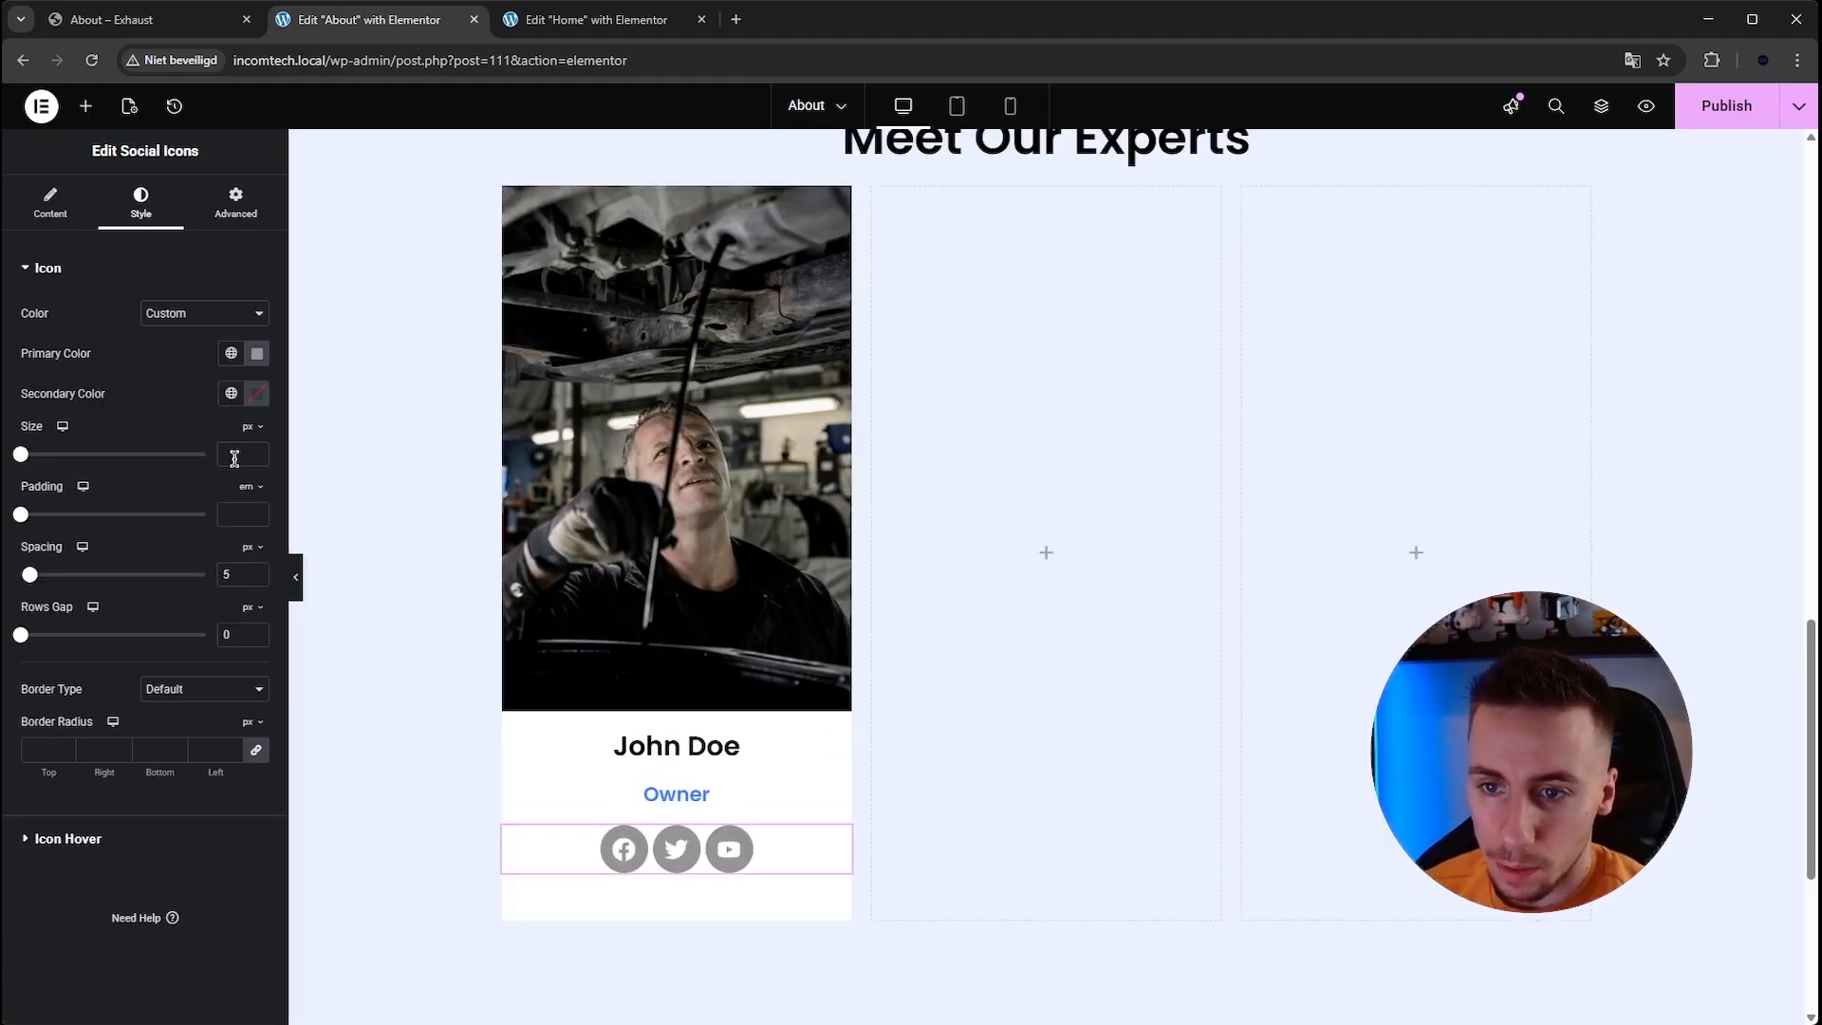
type("15")
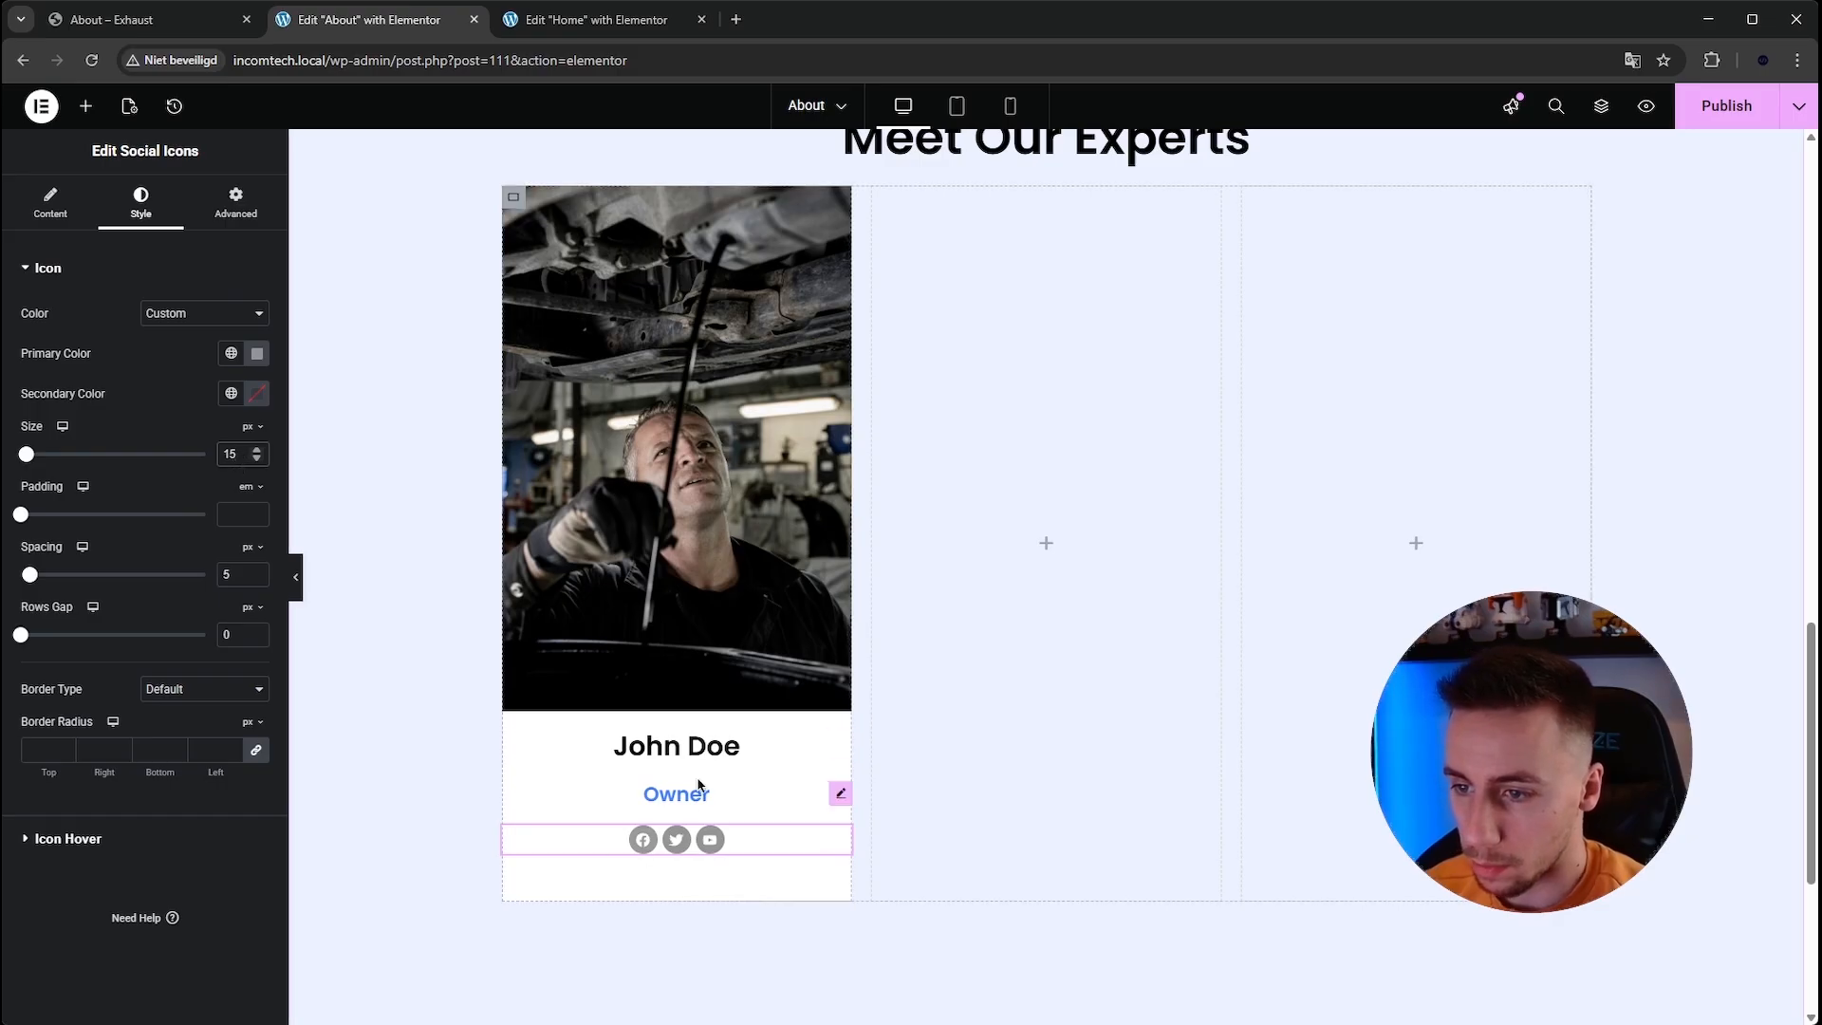
Preview the finished card and compare it with the reference site's team cards.
left_click(296, 576)
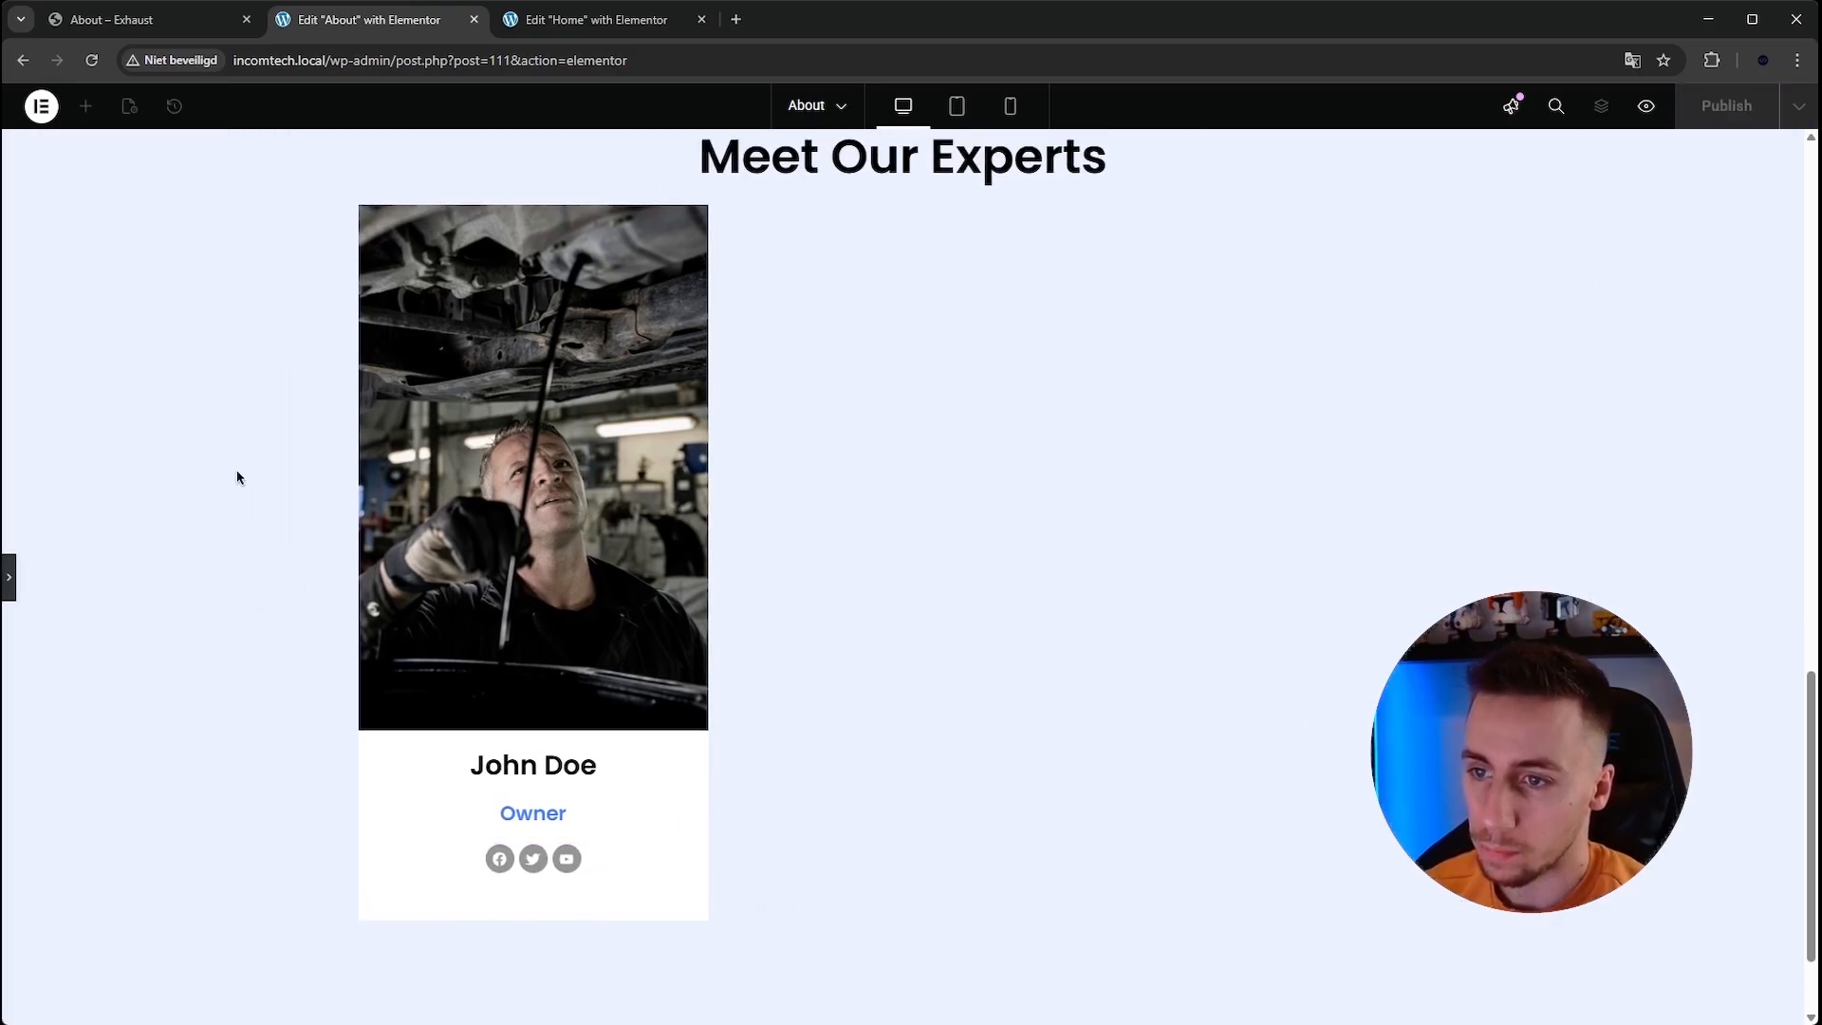
key("ctrl+shift+Tab")
scroll(259, 258, "down", 1)
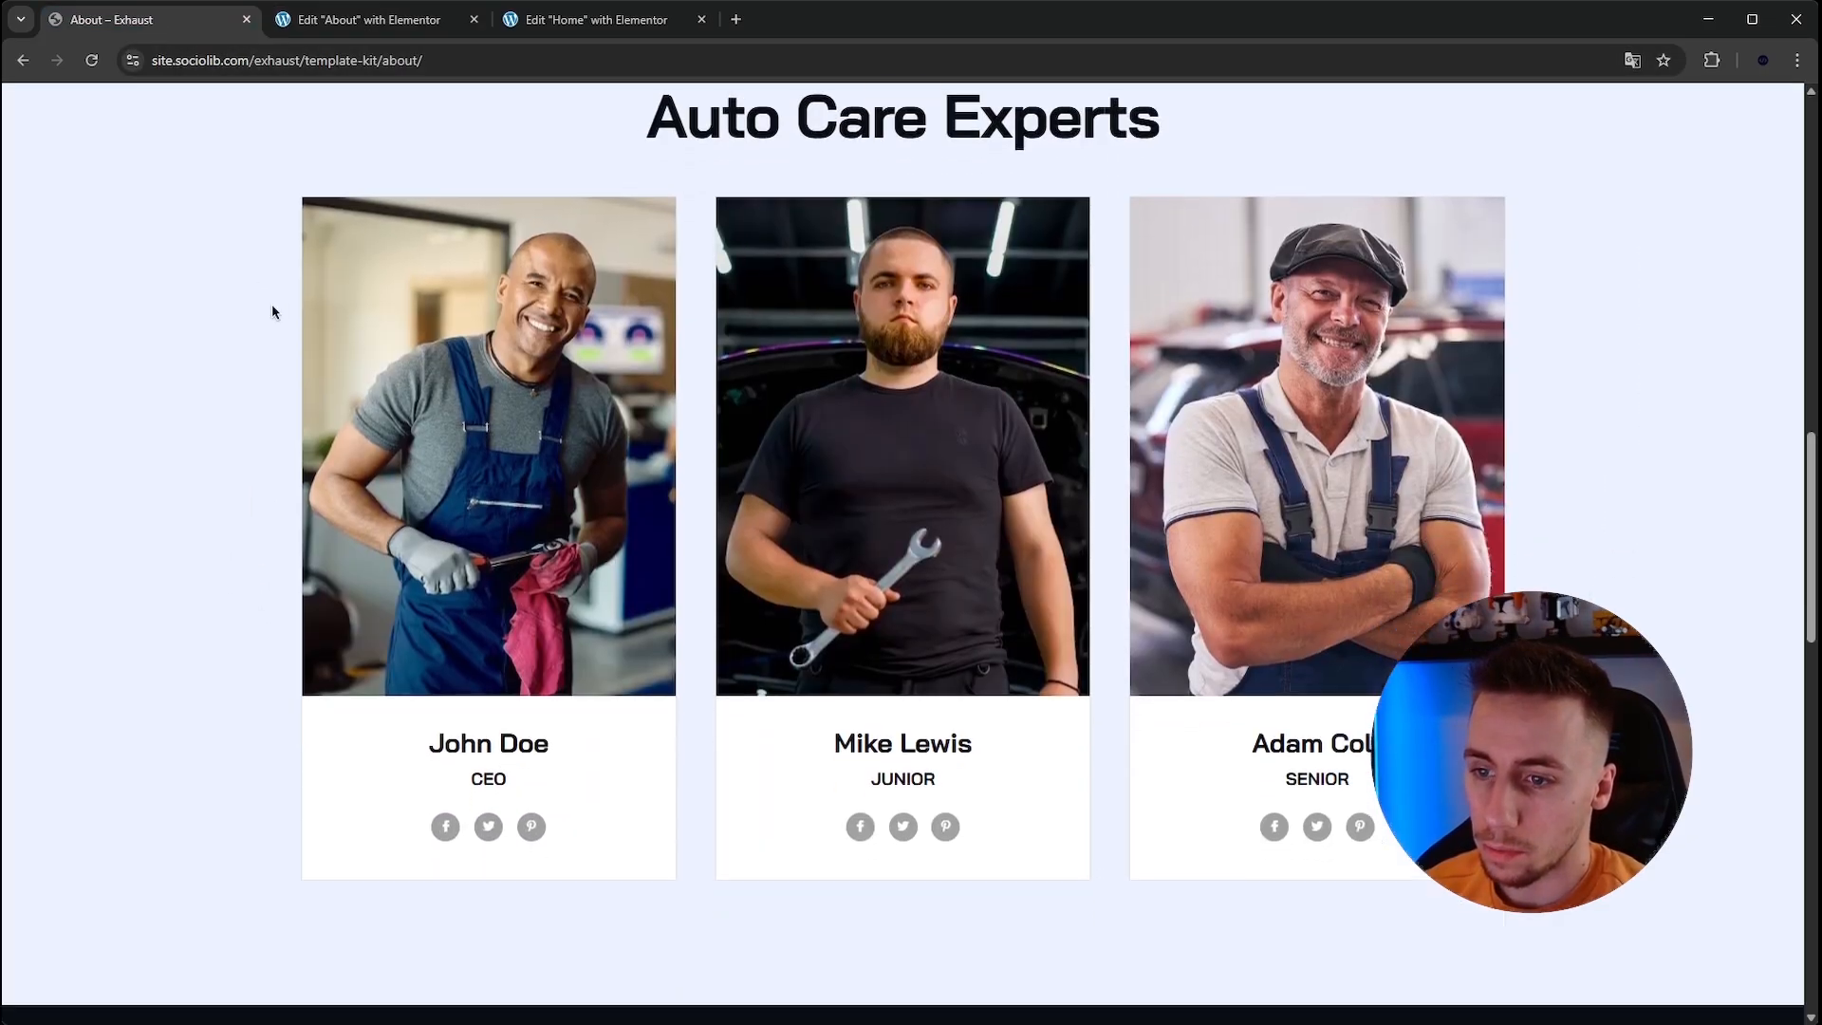
left_click(328, 30)
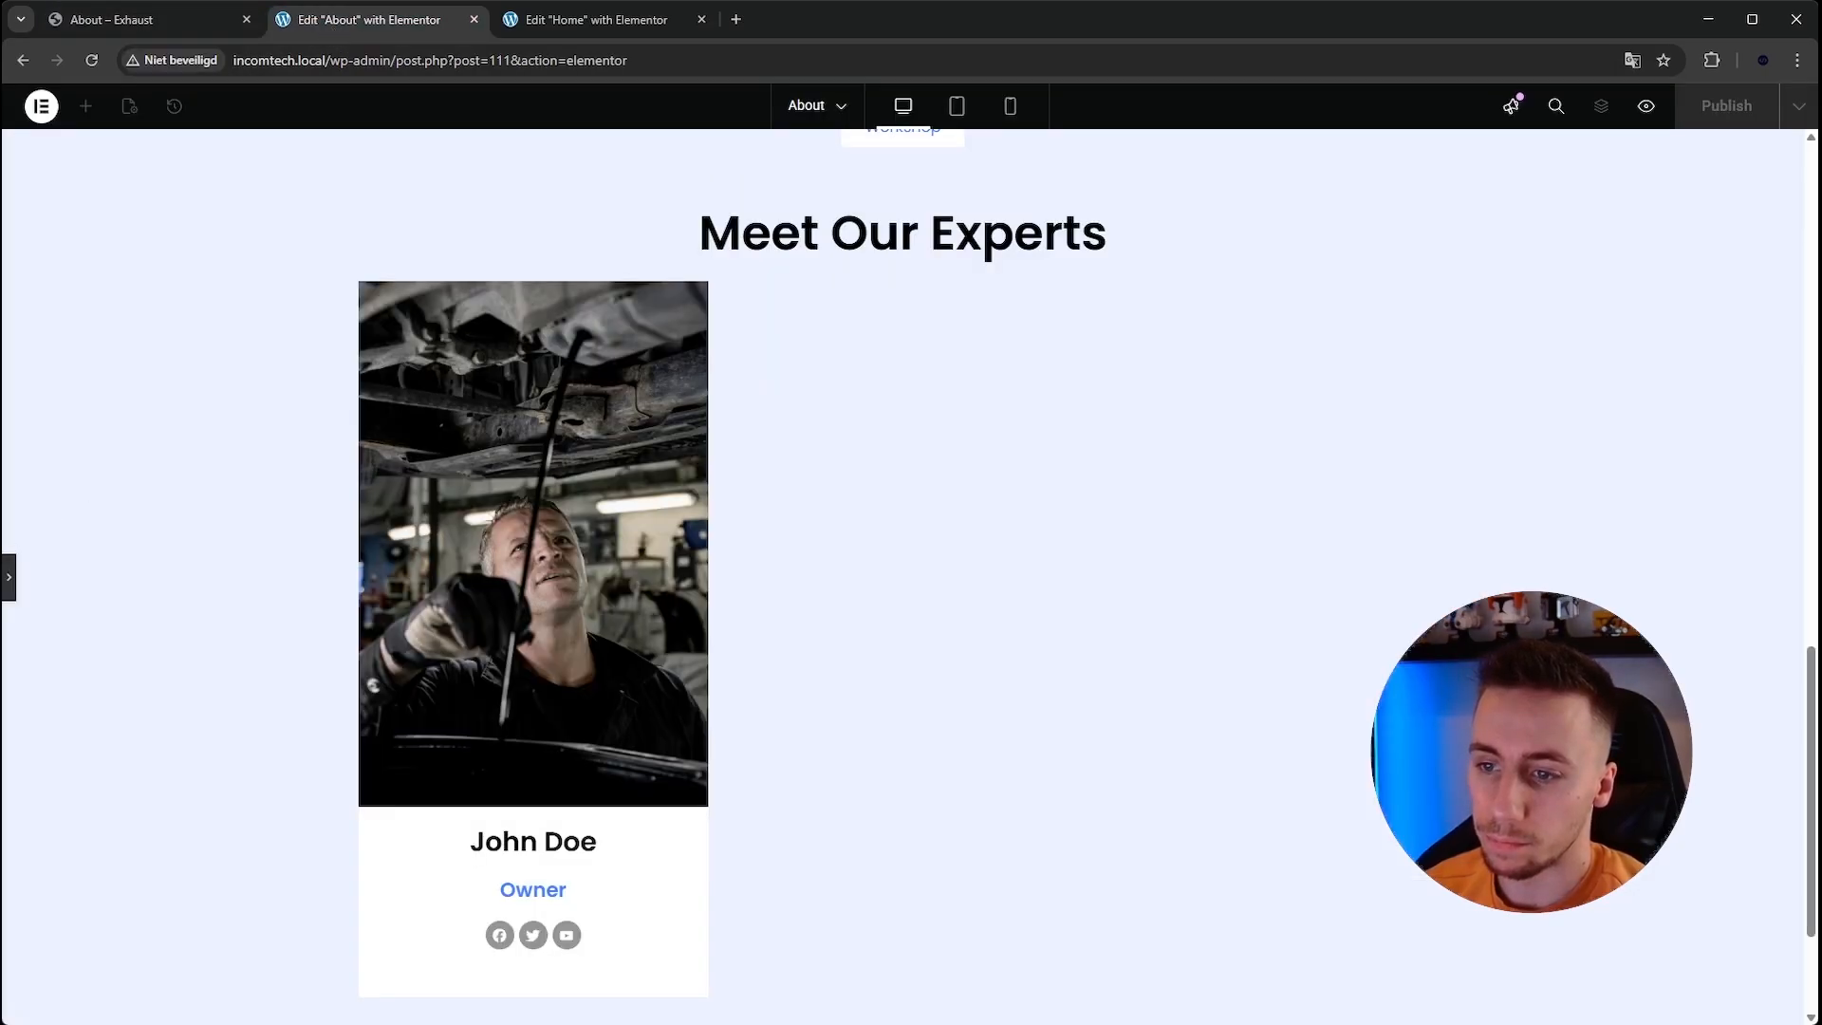
left_click(11, 576)
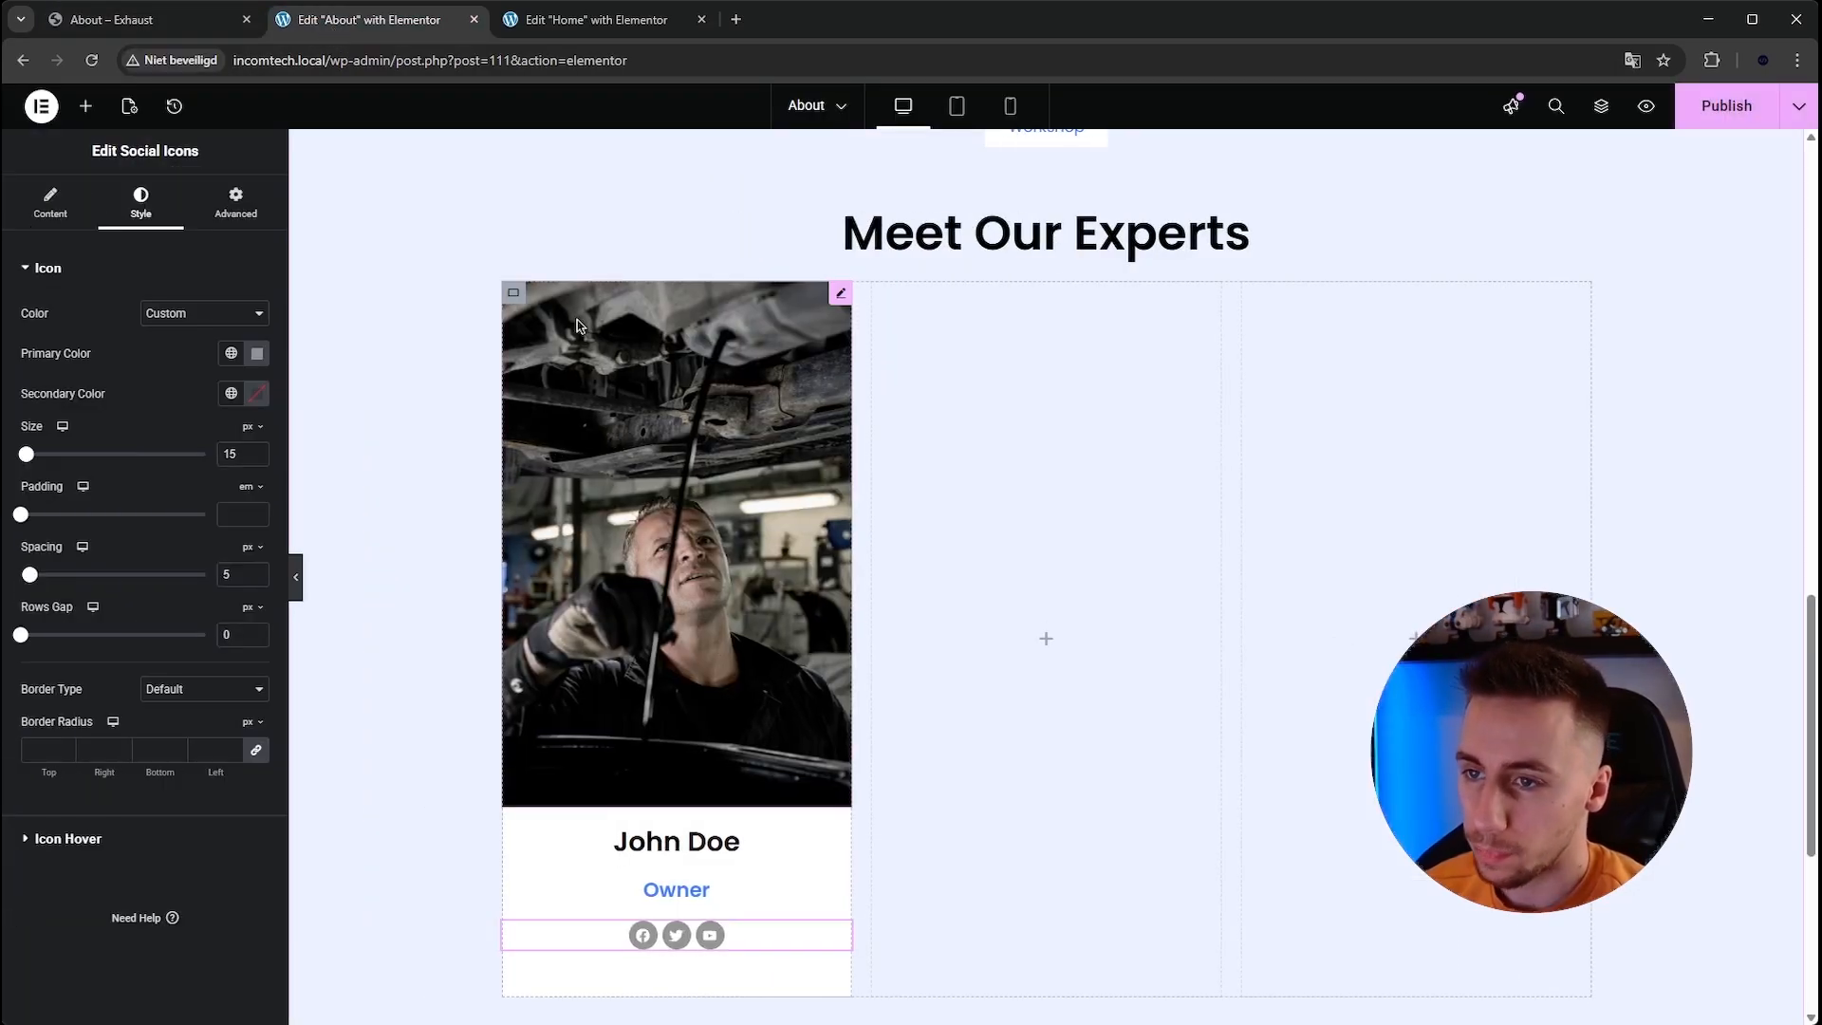
Duplicate the card container twice and delete the two empty placeholder containers in the row.
right_click(506, 296)
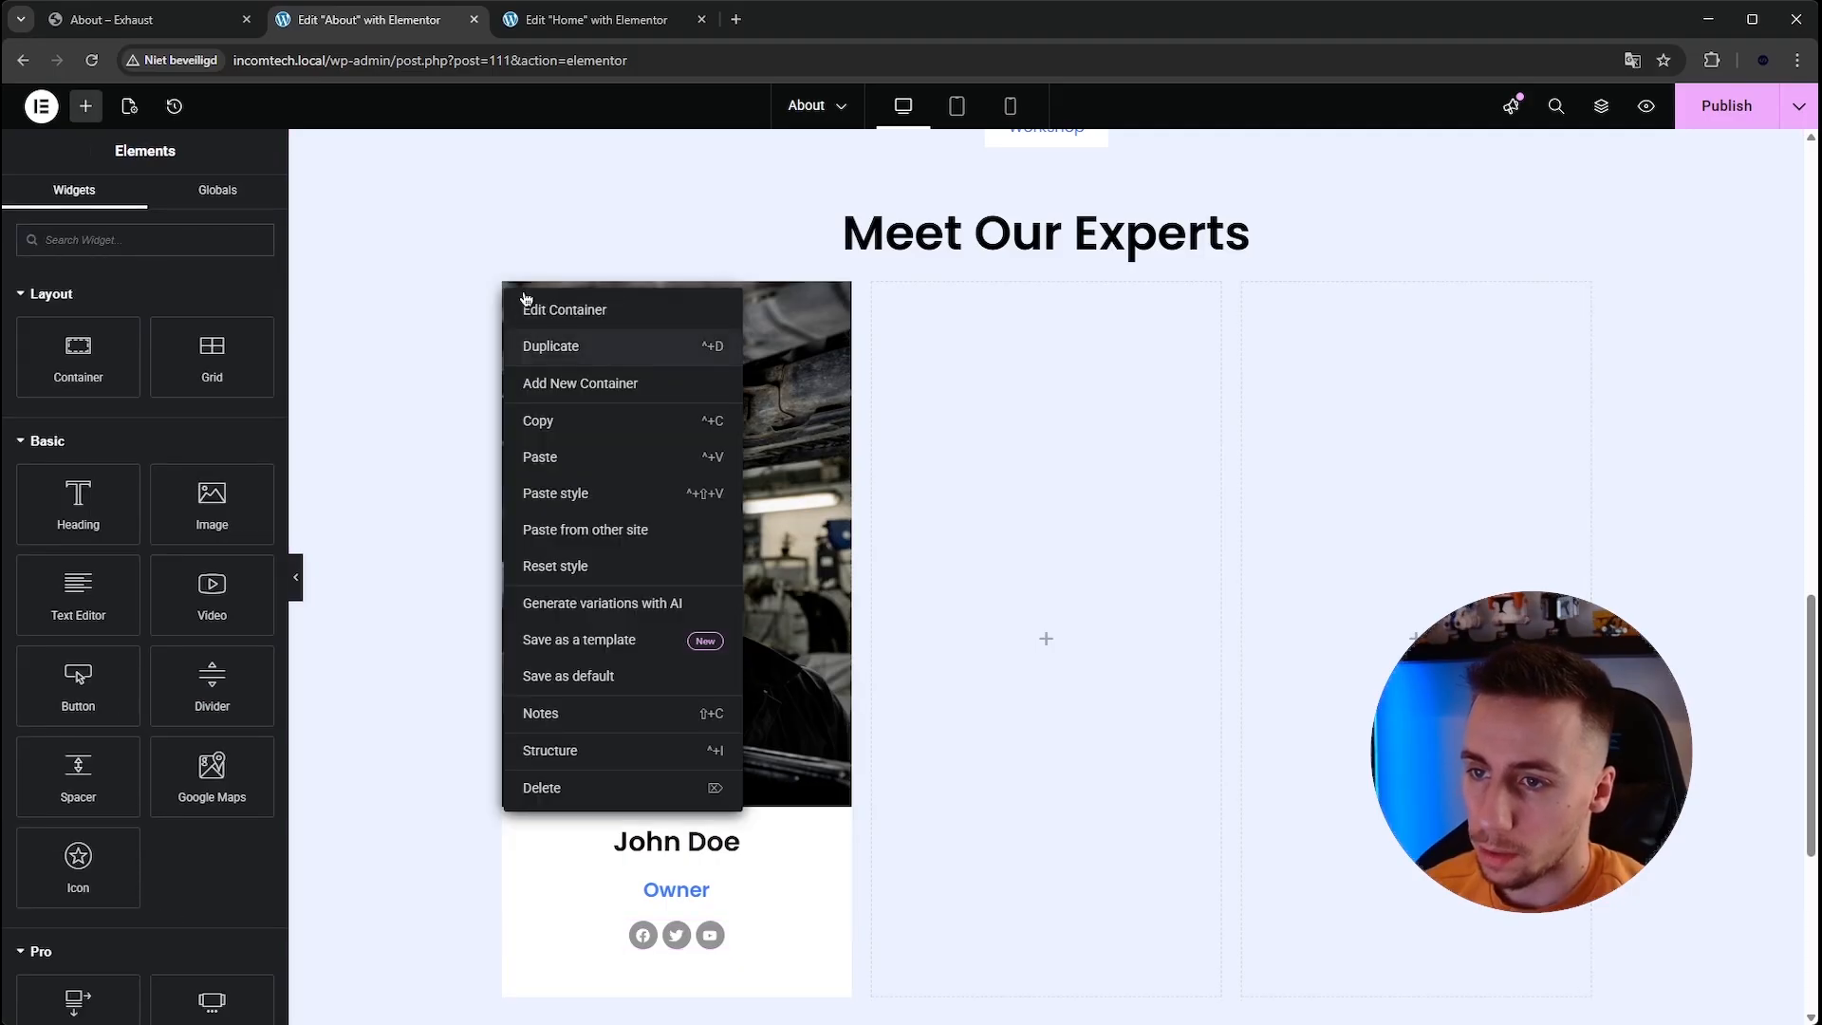
left_click(550, 345)
right_click(516, 302)
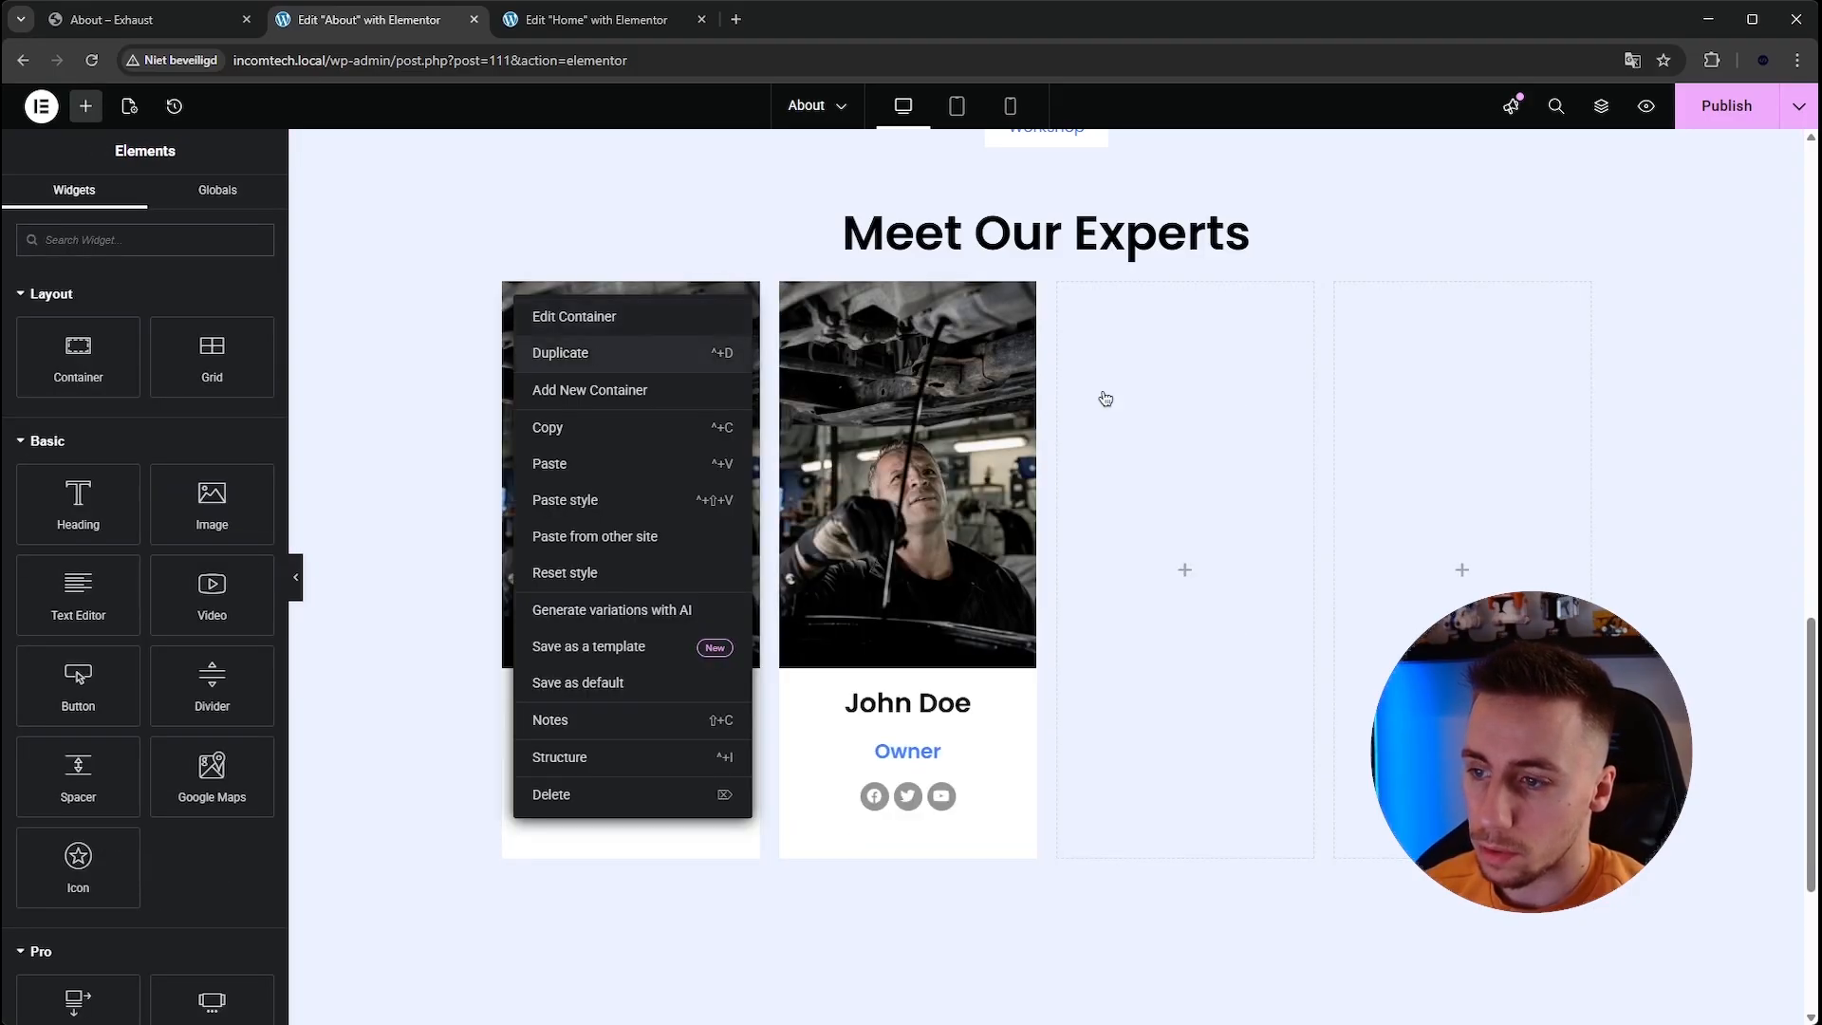
left_click(559, 352)
right_click(1178, 296)
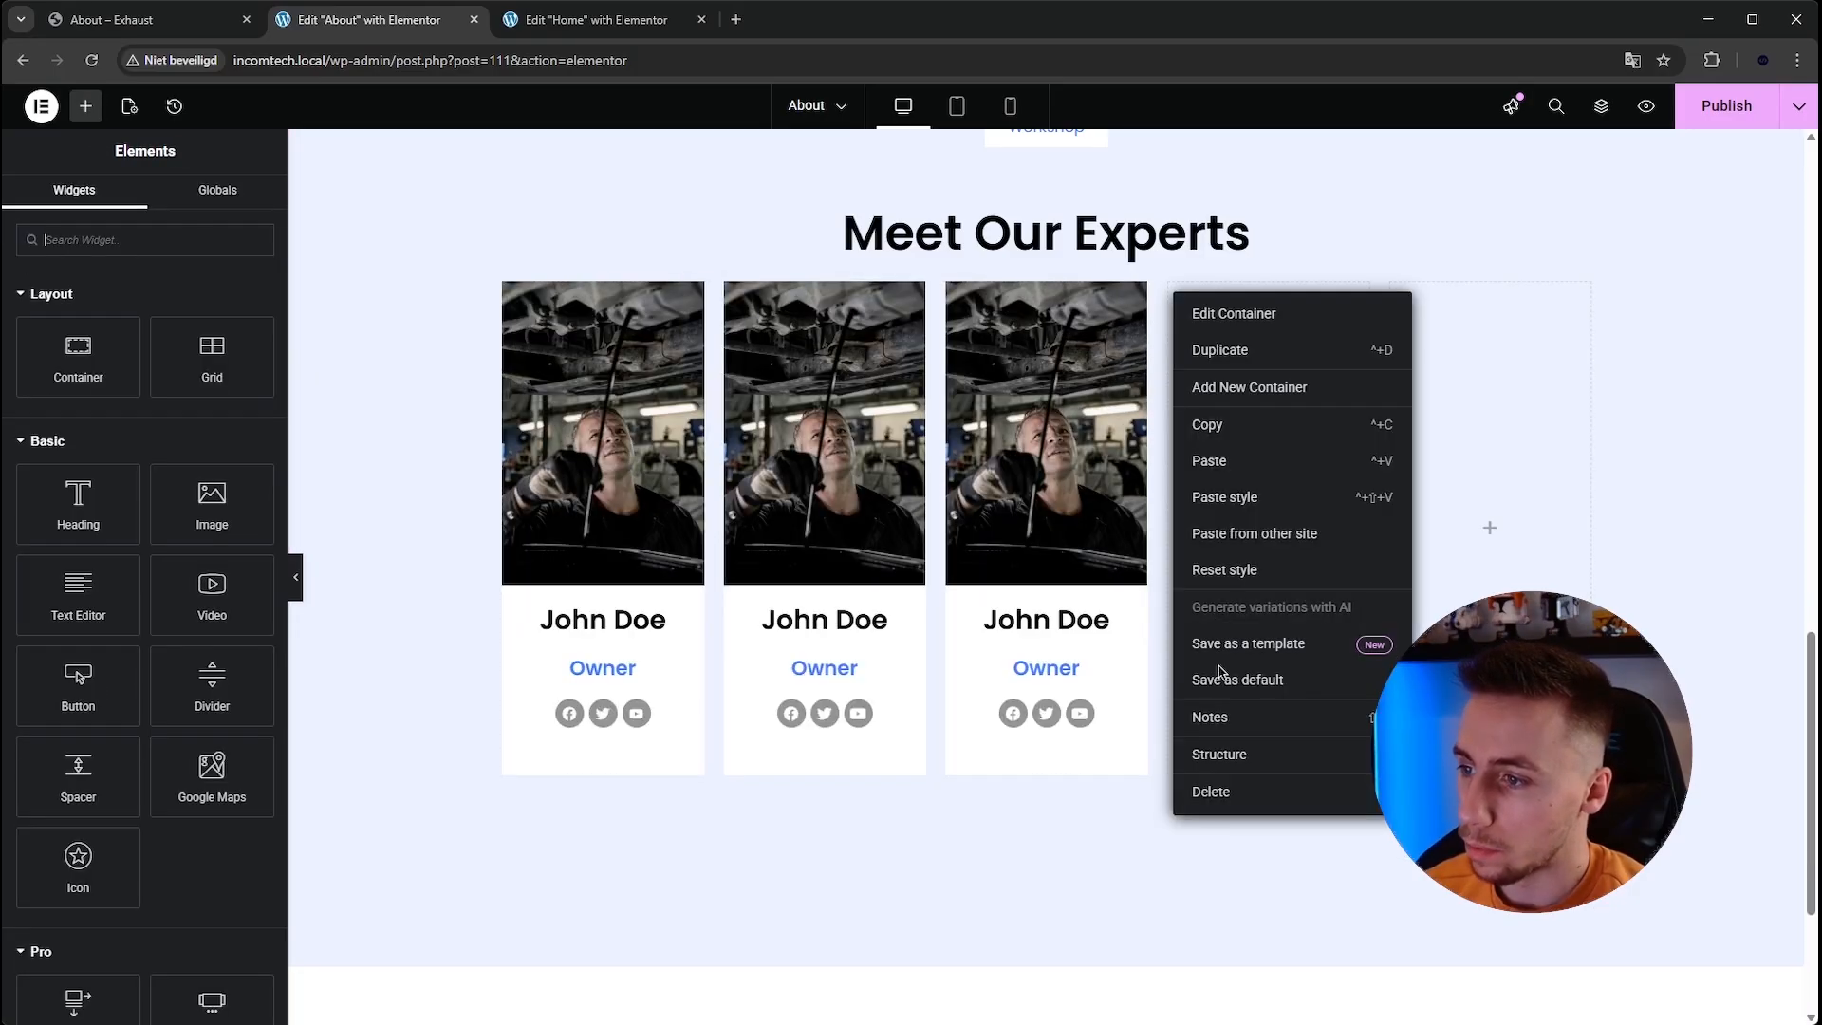
left_click(1253, 814)
right_click(1343, 296)
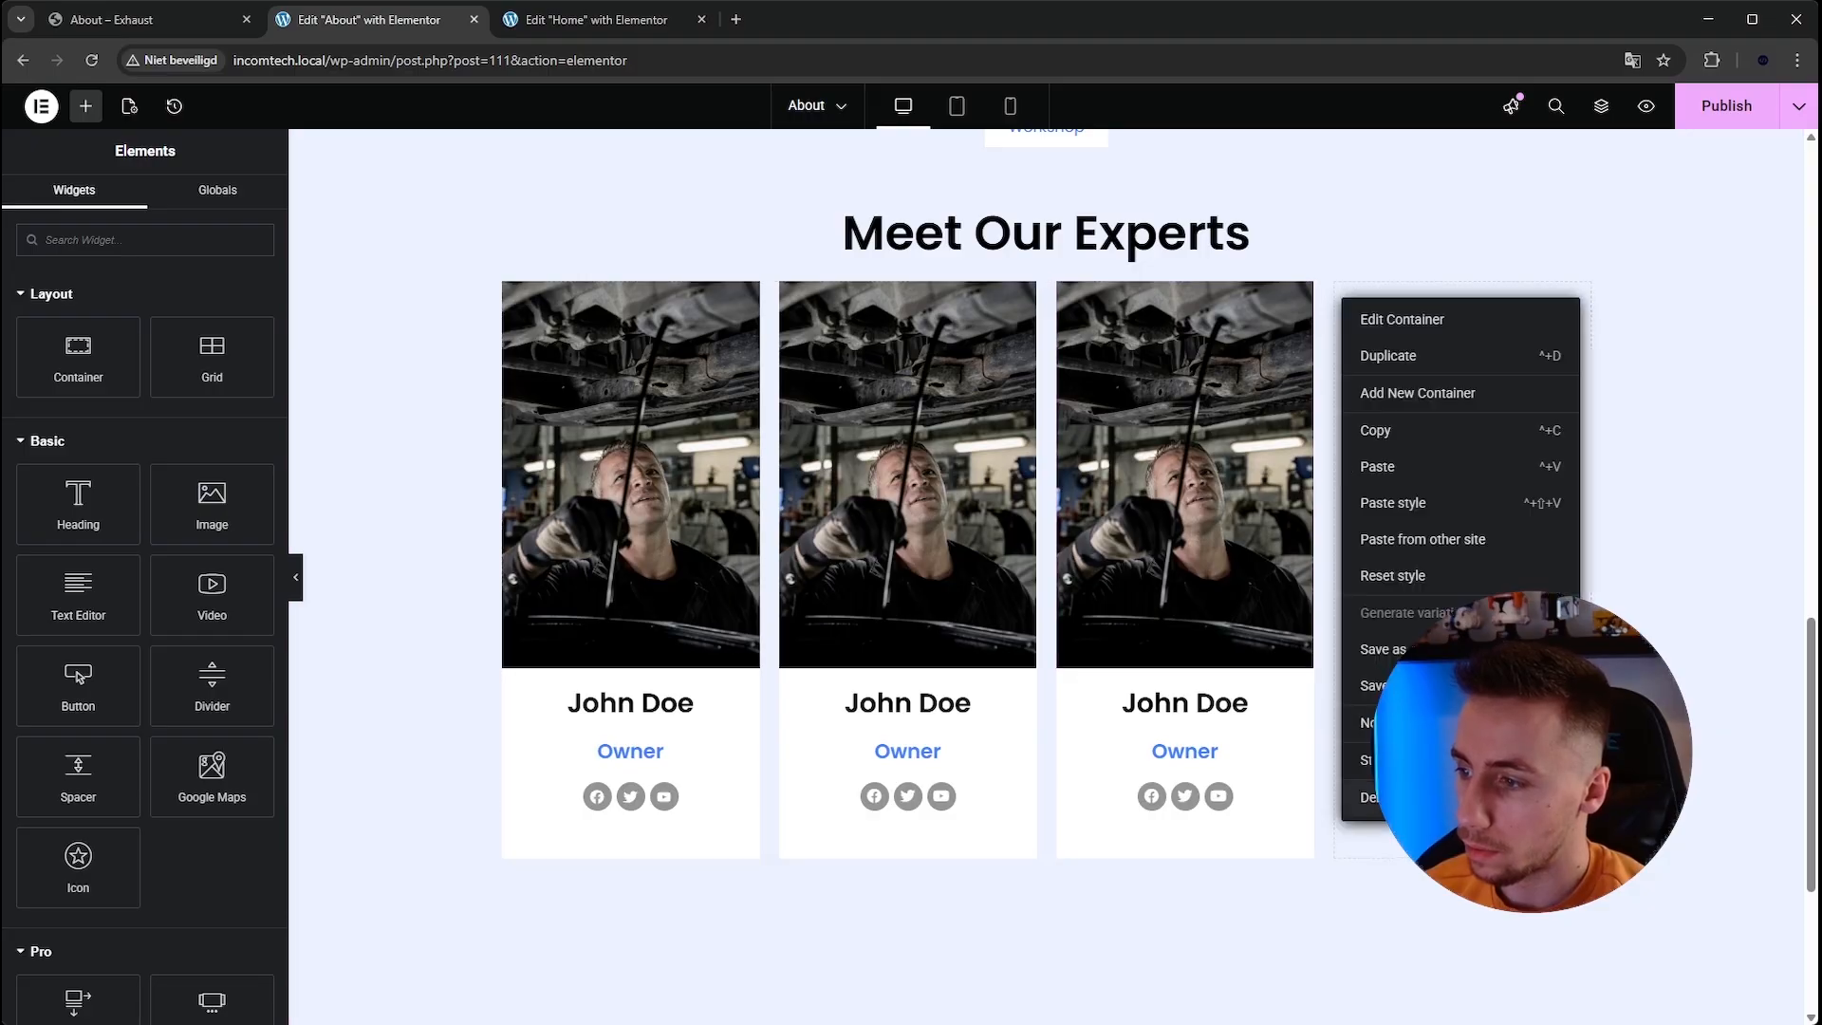
left_click(1415, 799)
Replace the second card's photo with another mechanic image from the media library.
left_click(1065, 506)
left_click(175, 362)
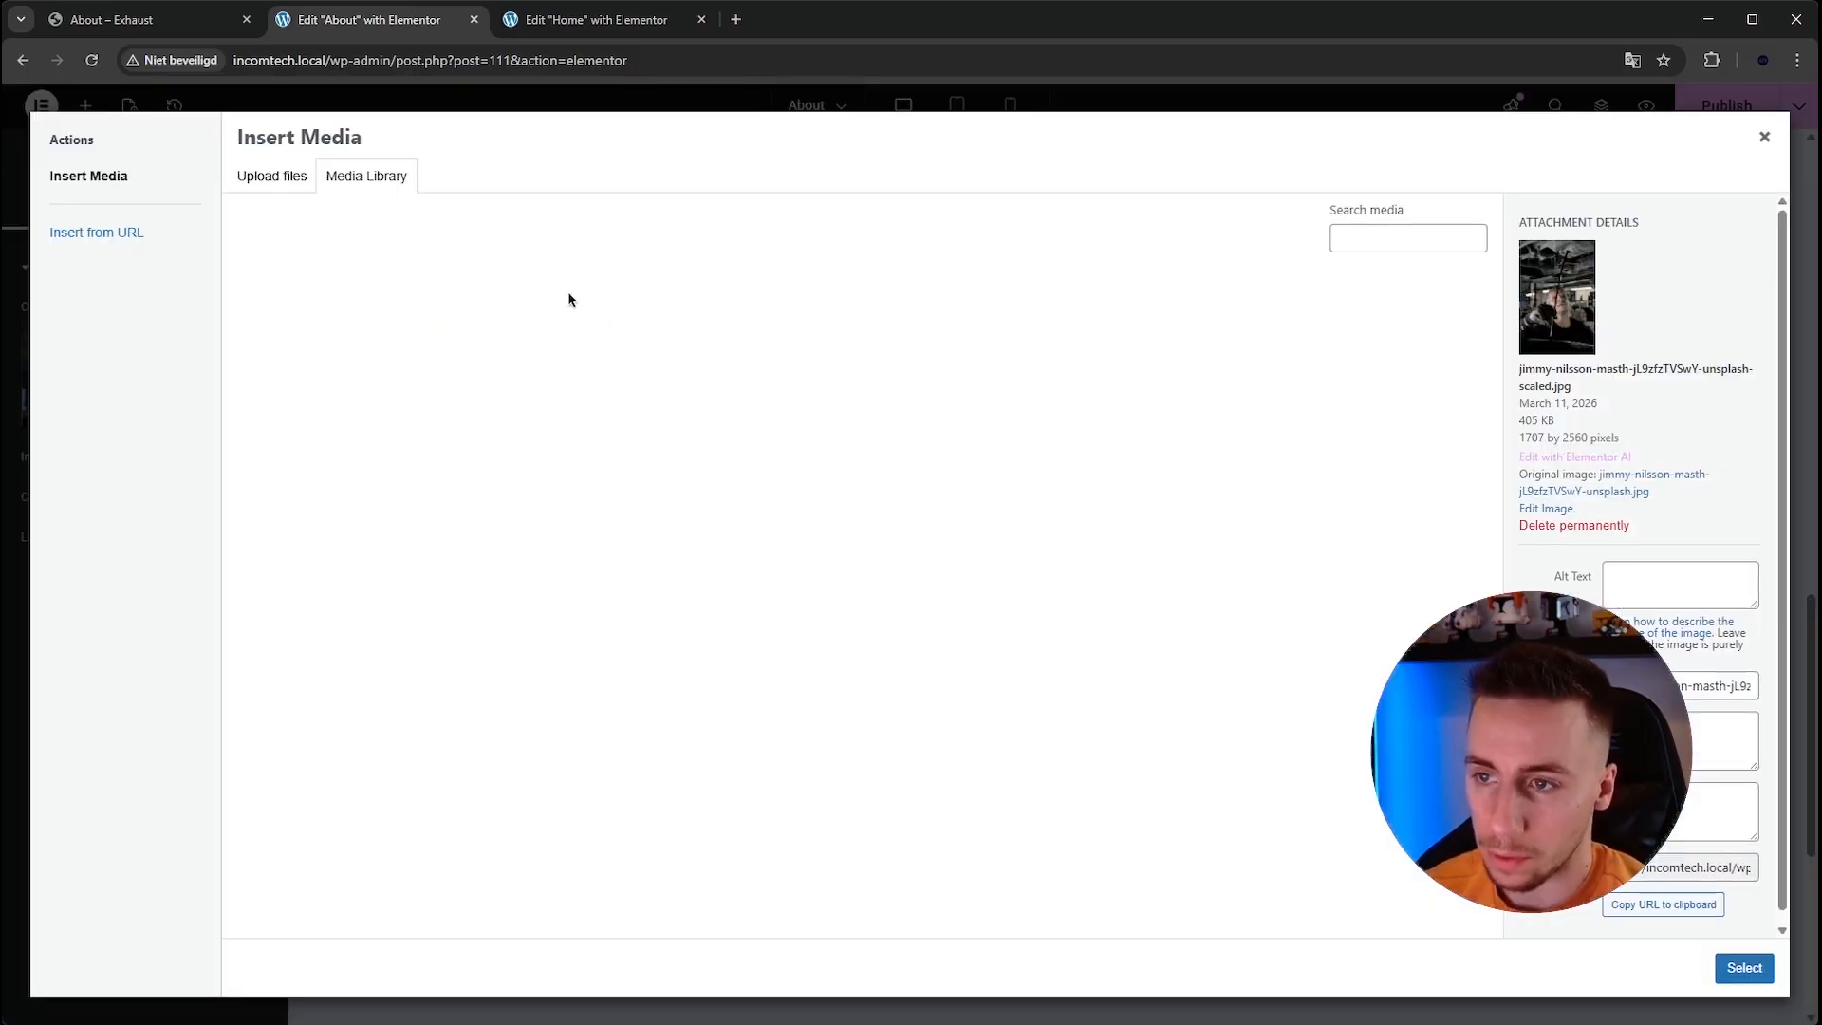
left_click(1135, 371)
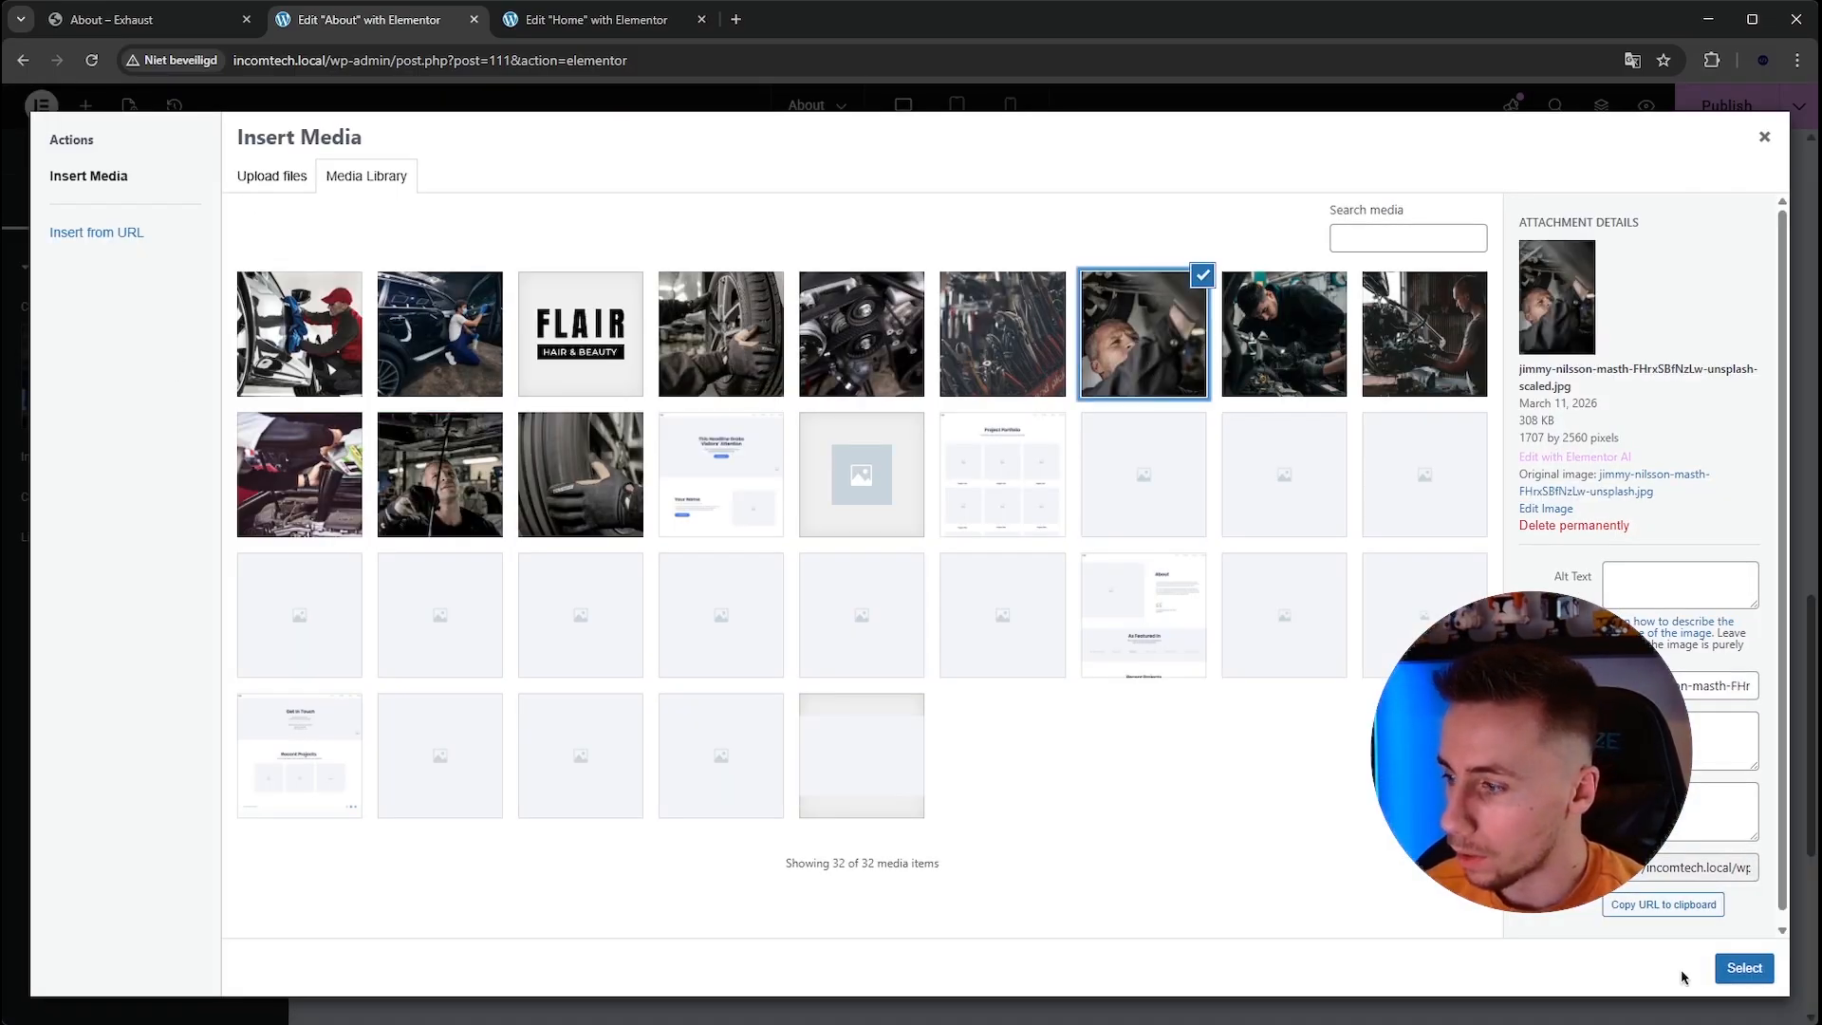
left_click(1743, 967)
scroll(1044, 569, "down", 1)
left_click(1046, 746)
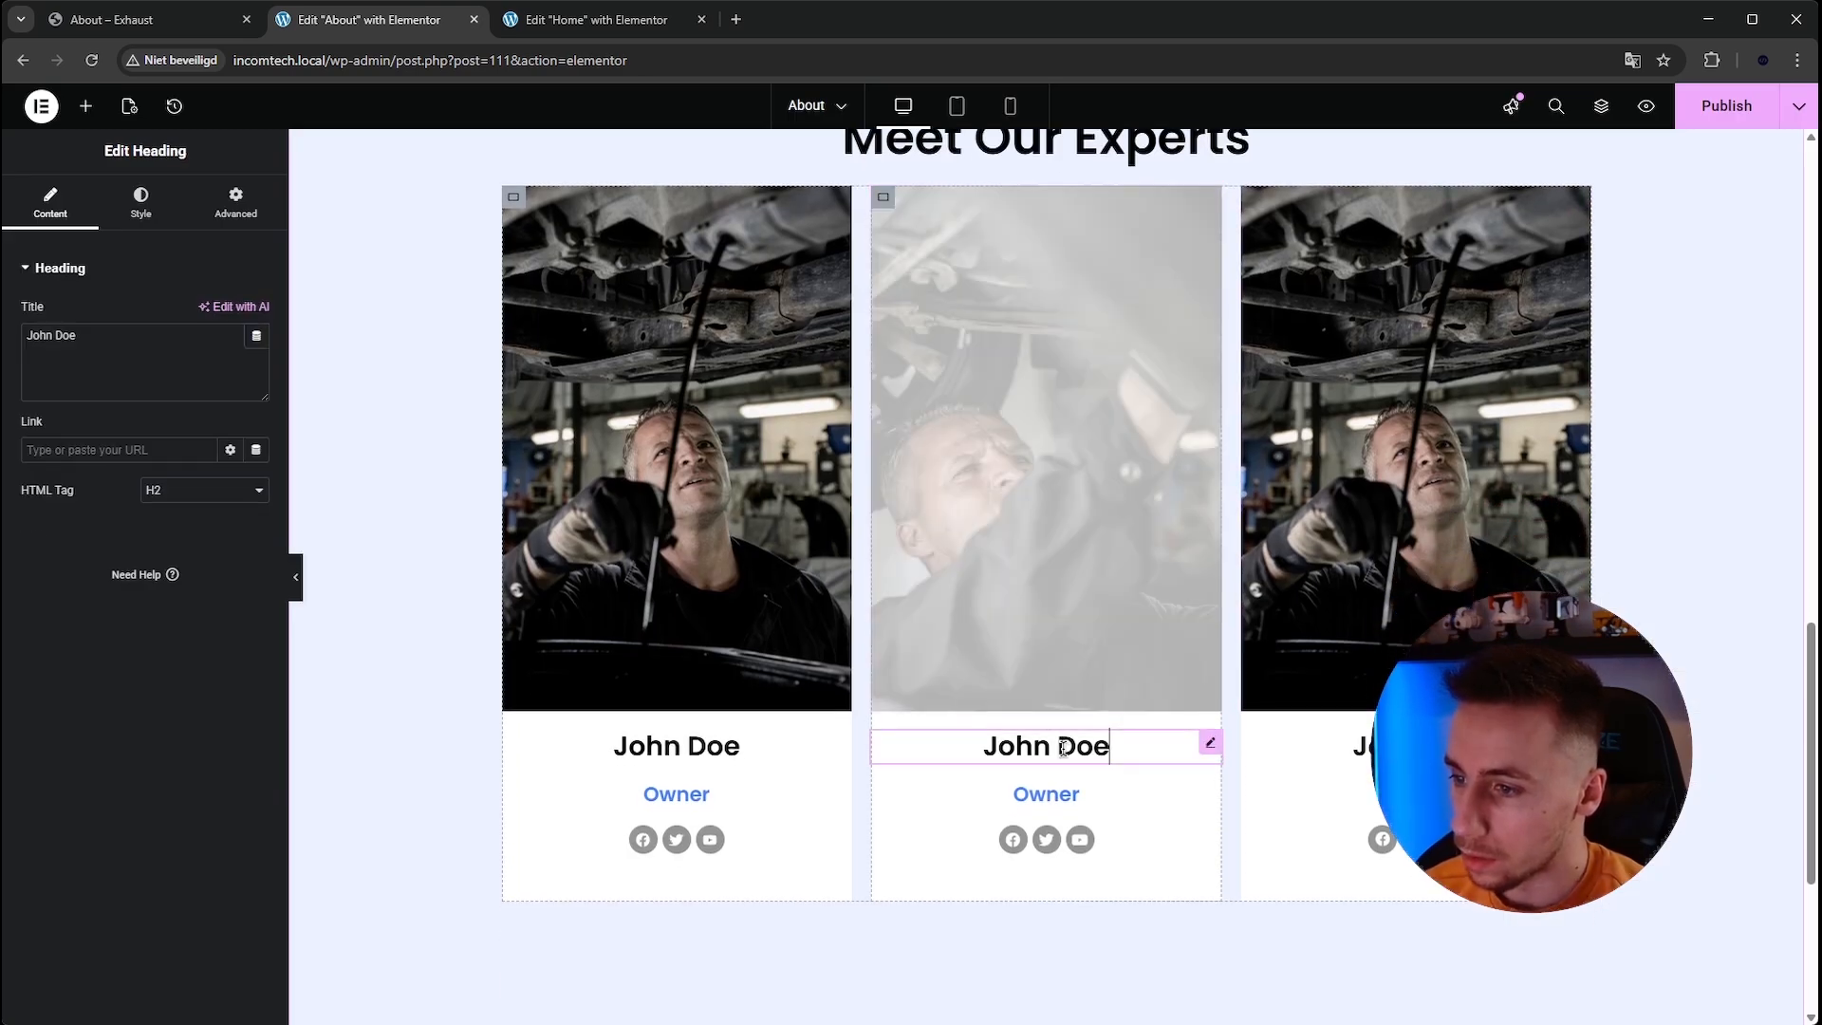
triple_click(215, 382)
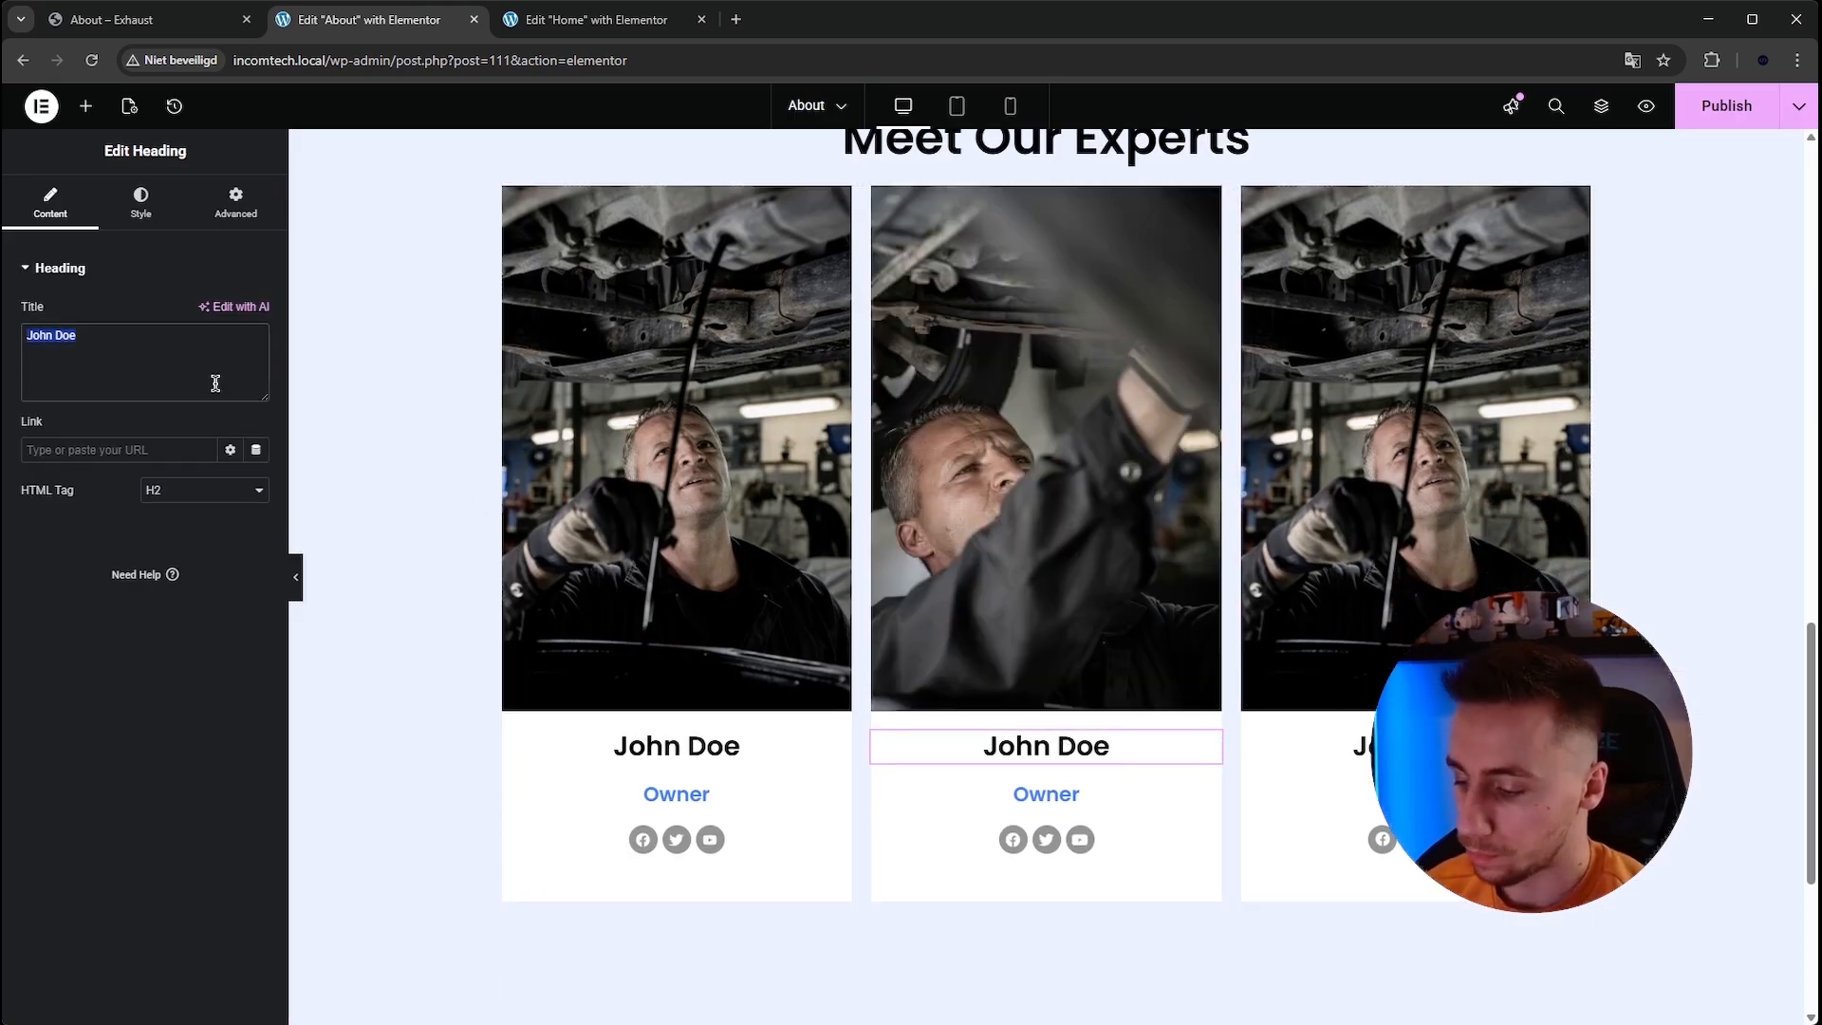
key("BackSpace")
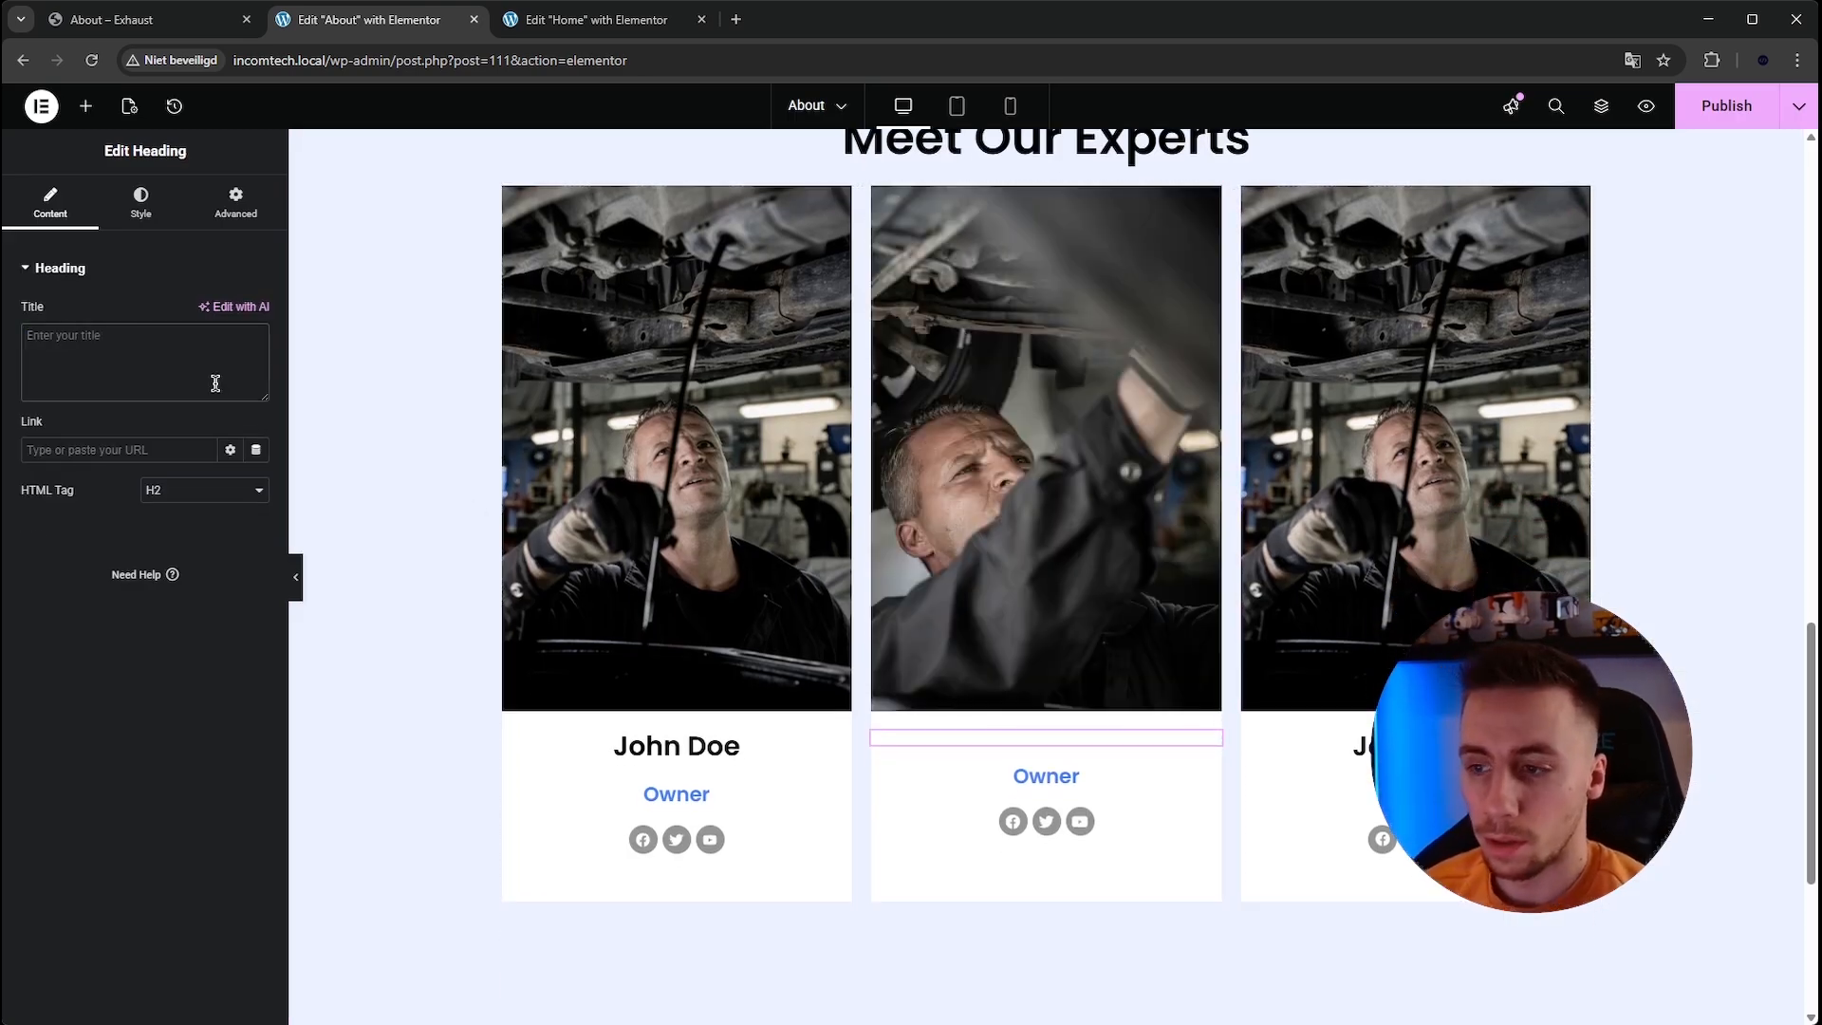
type("Ben Hill")
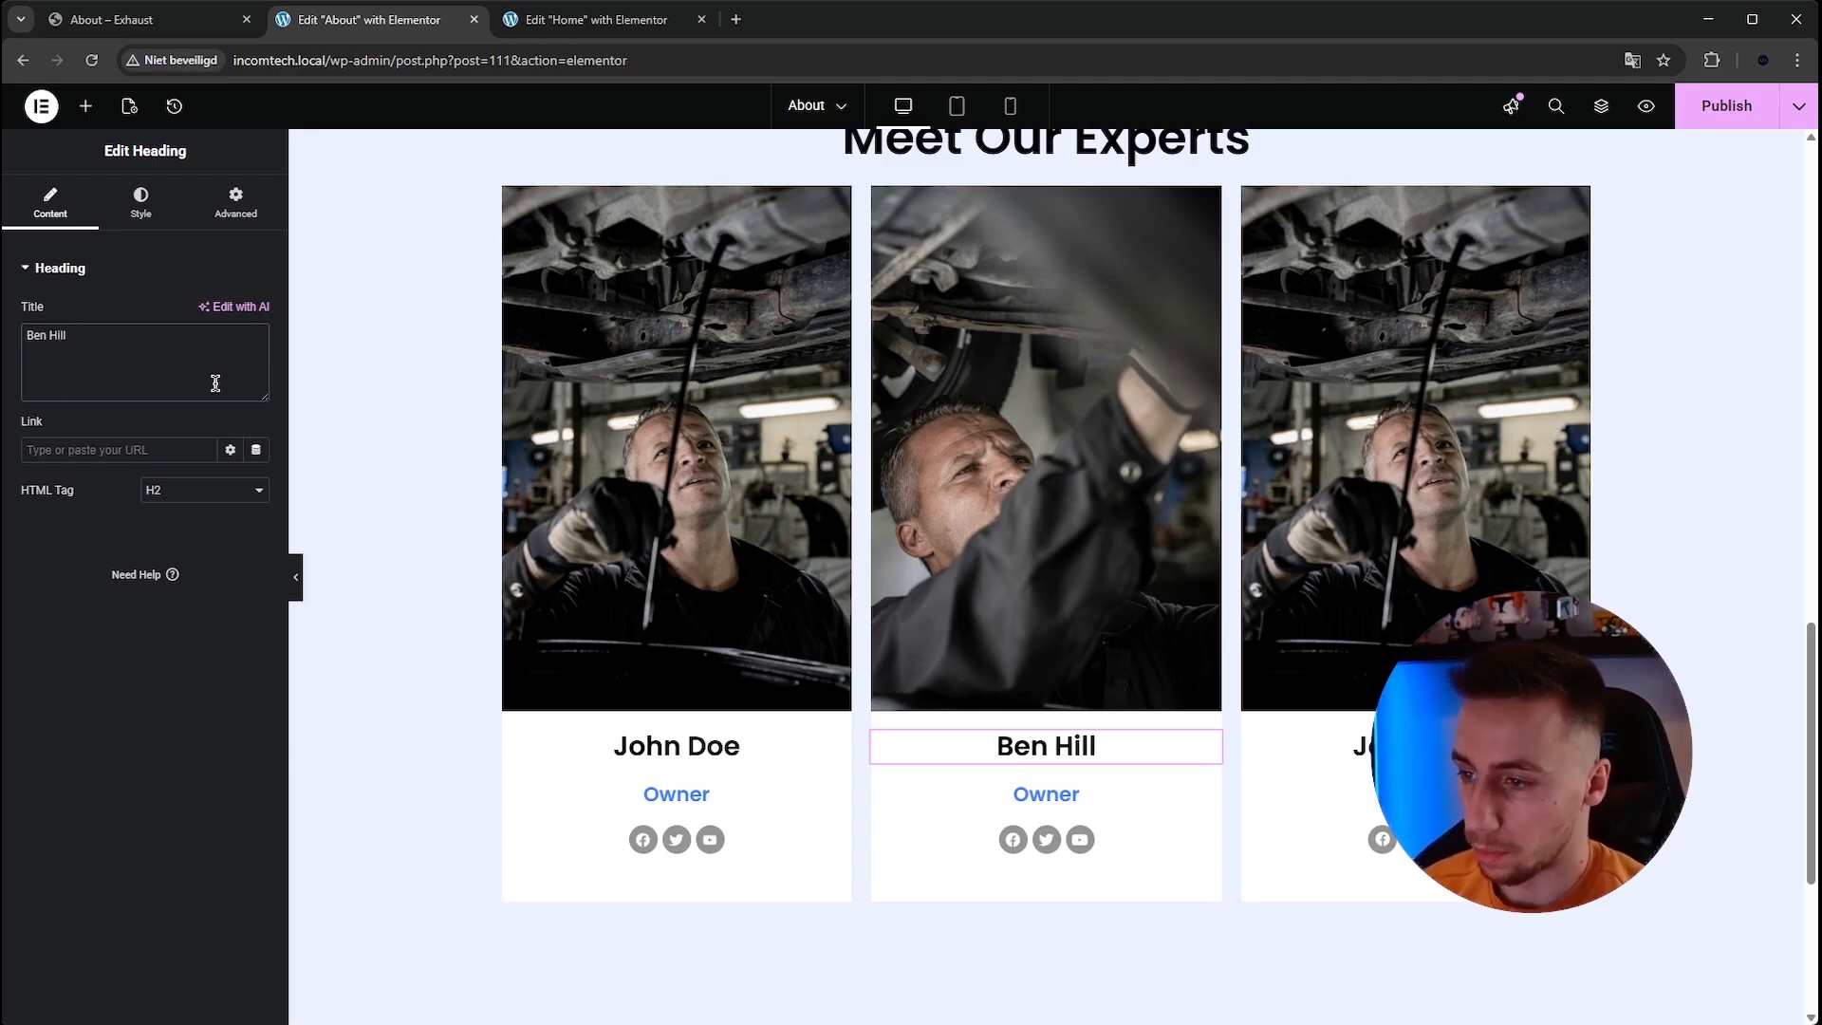
Change the second card's role heading to Mechanic.
left_click(967, 799)
left_click(161, 382)
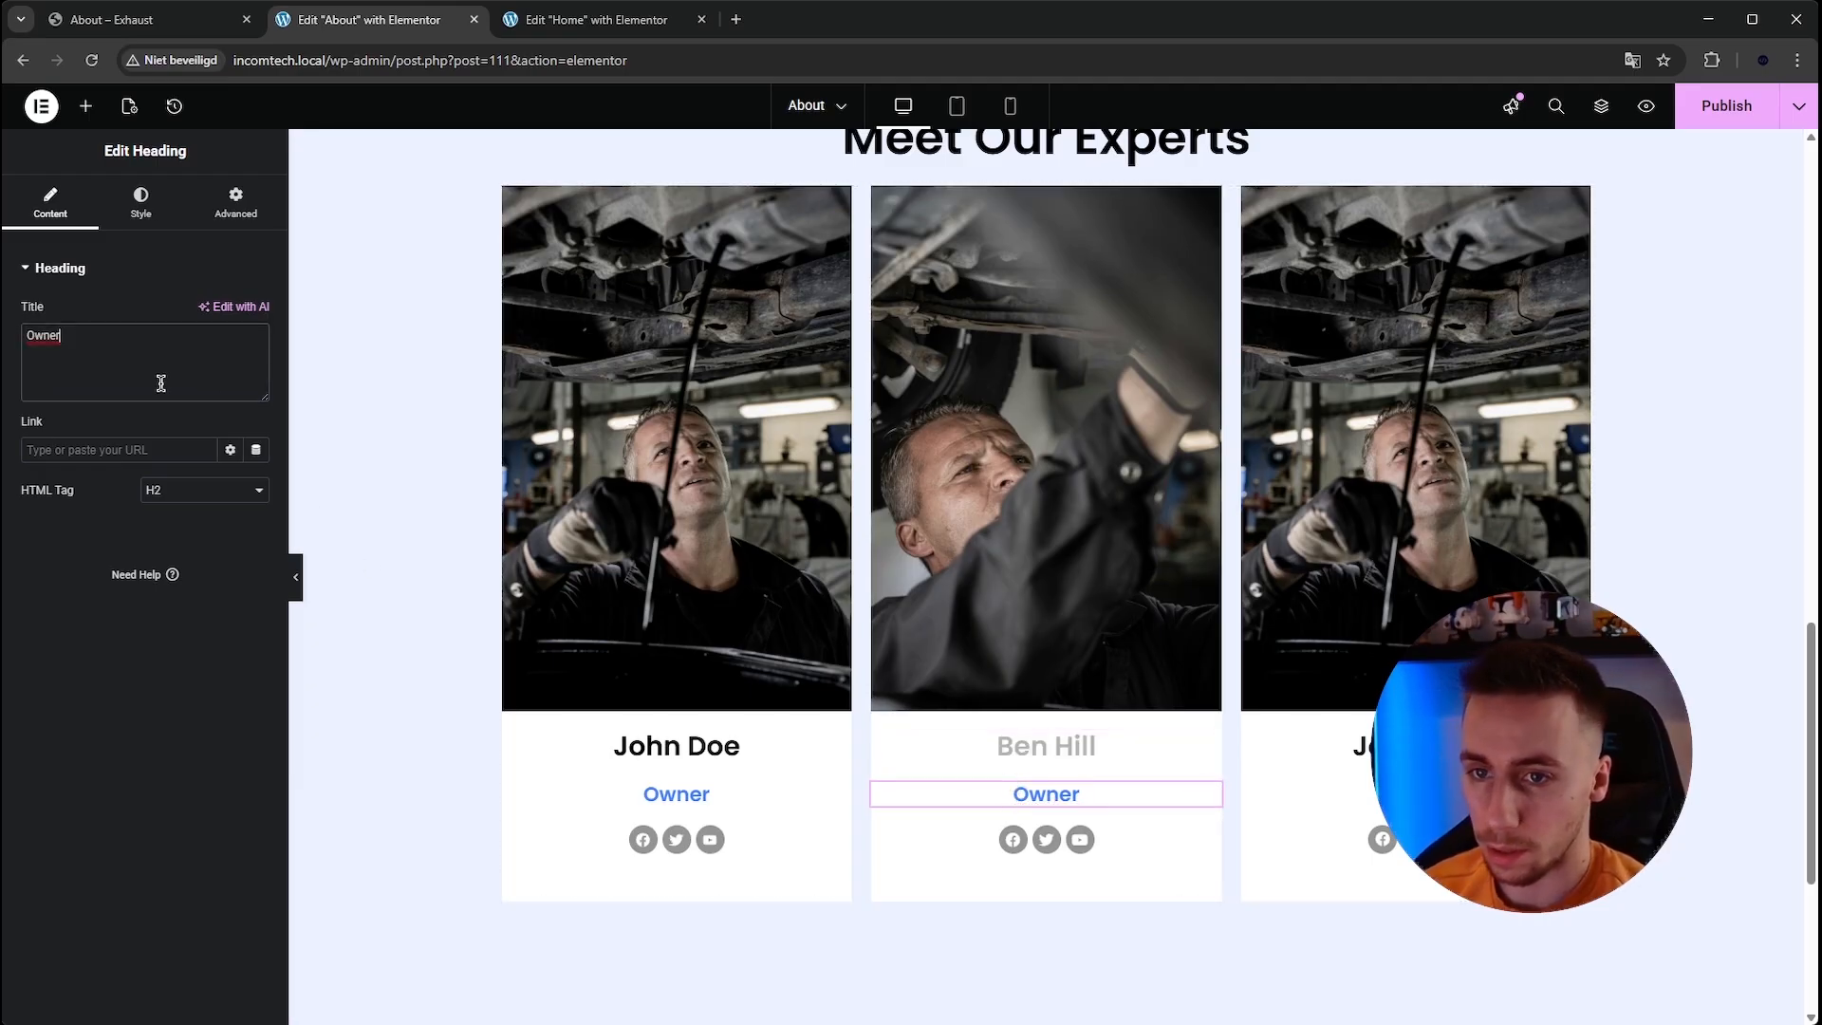
type("Mechanic")
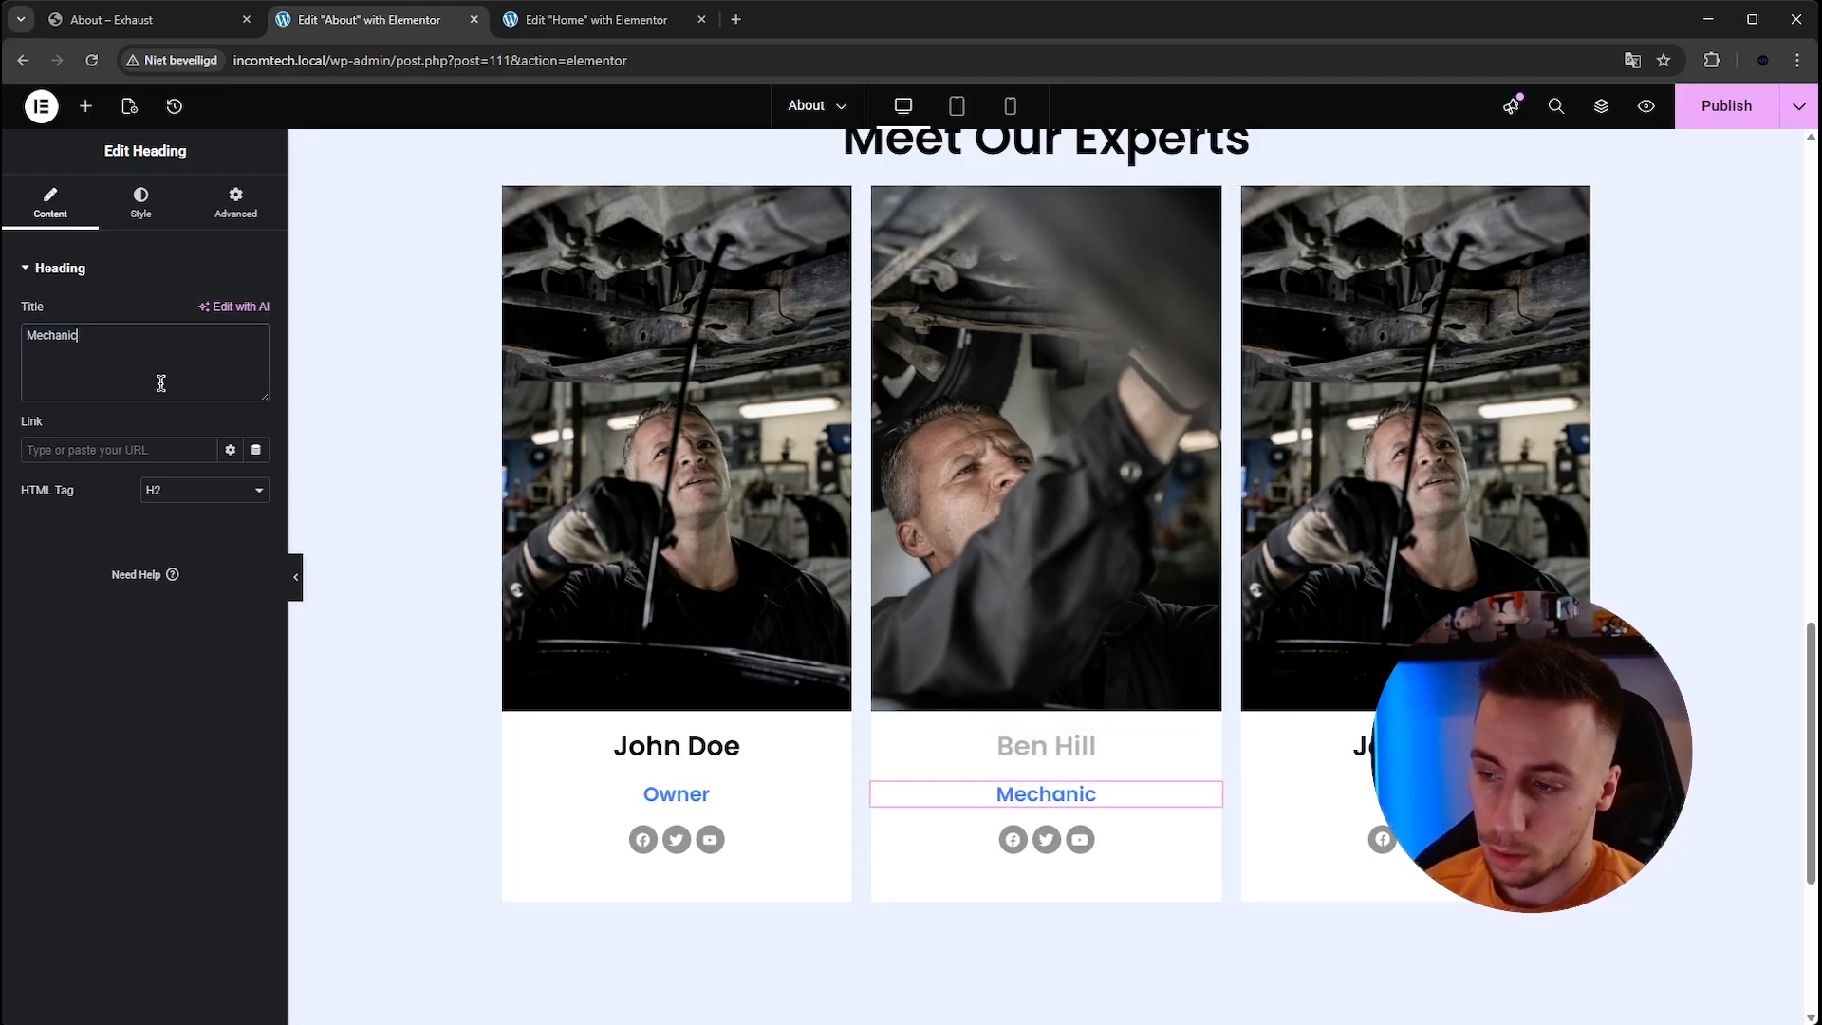
Rename the third card's name heading to Adam Colt, checking the name on the reference site.
left_click(1324, 752)
triple_click(203, 366)
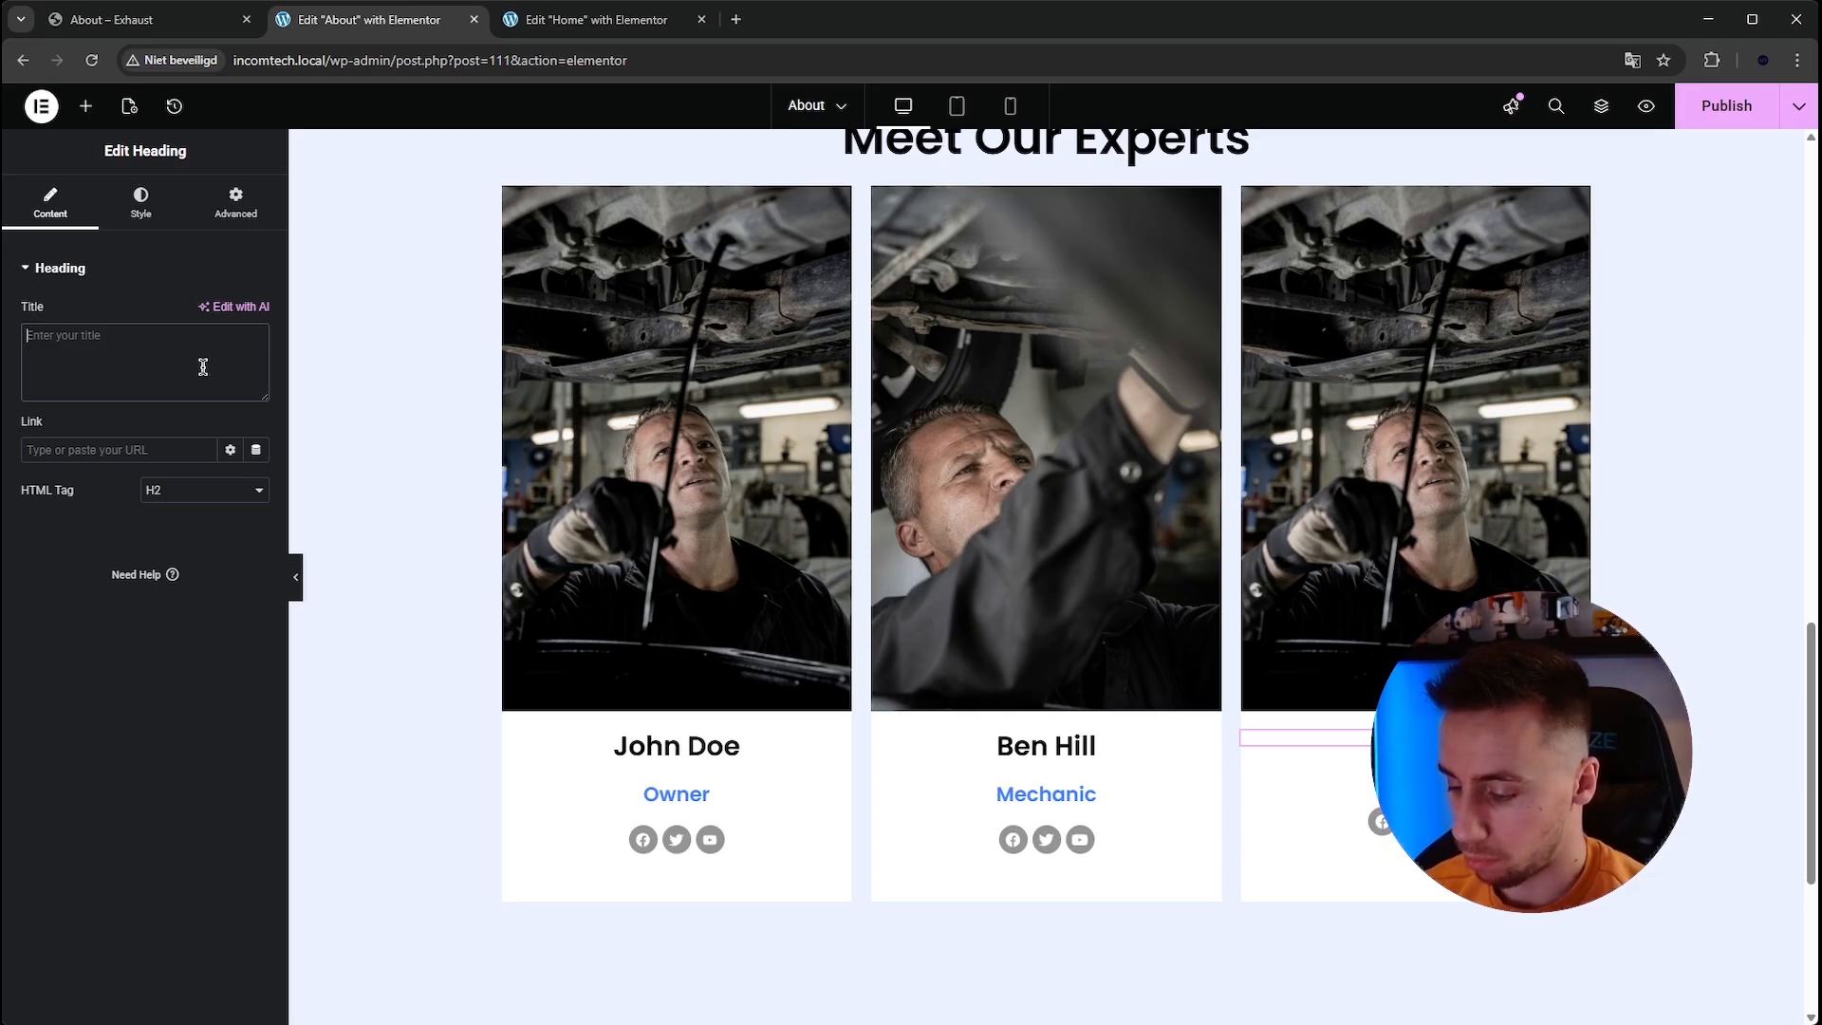
left_click(187, 26)
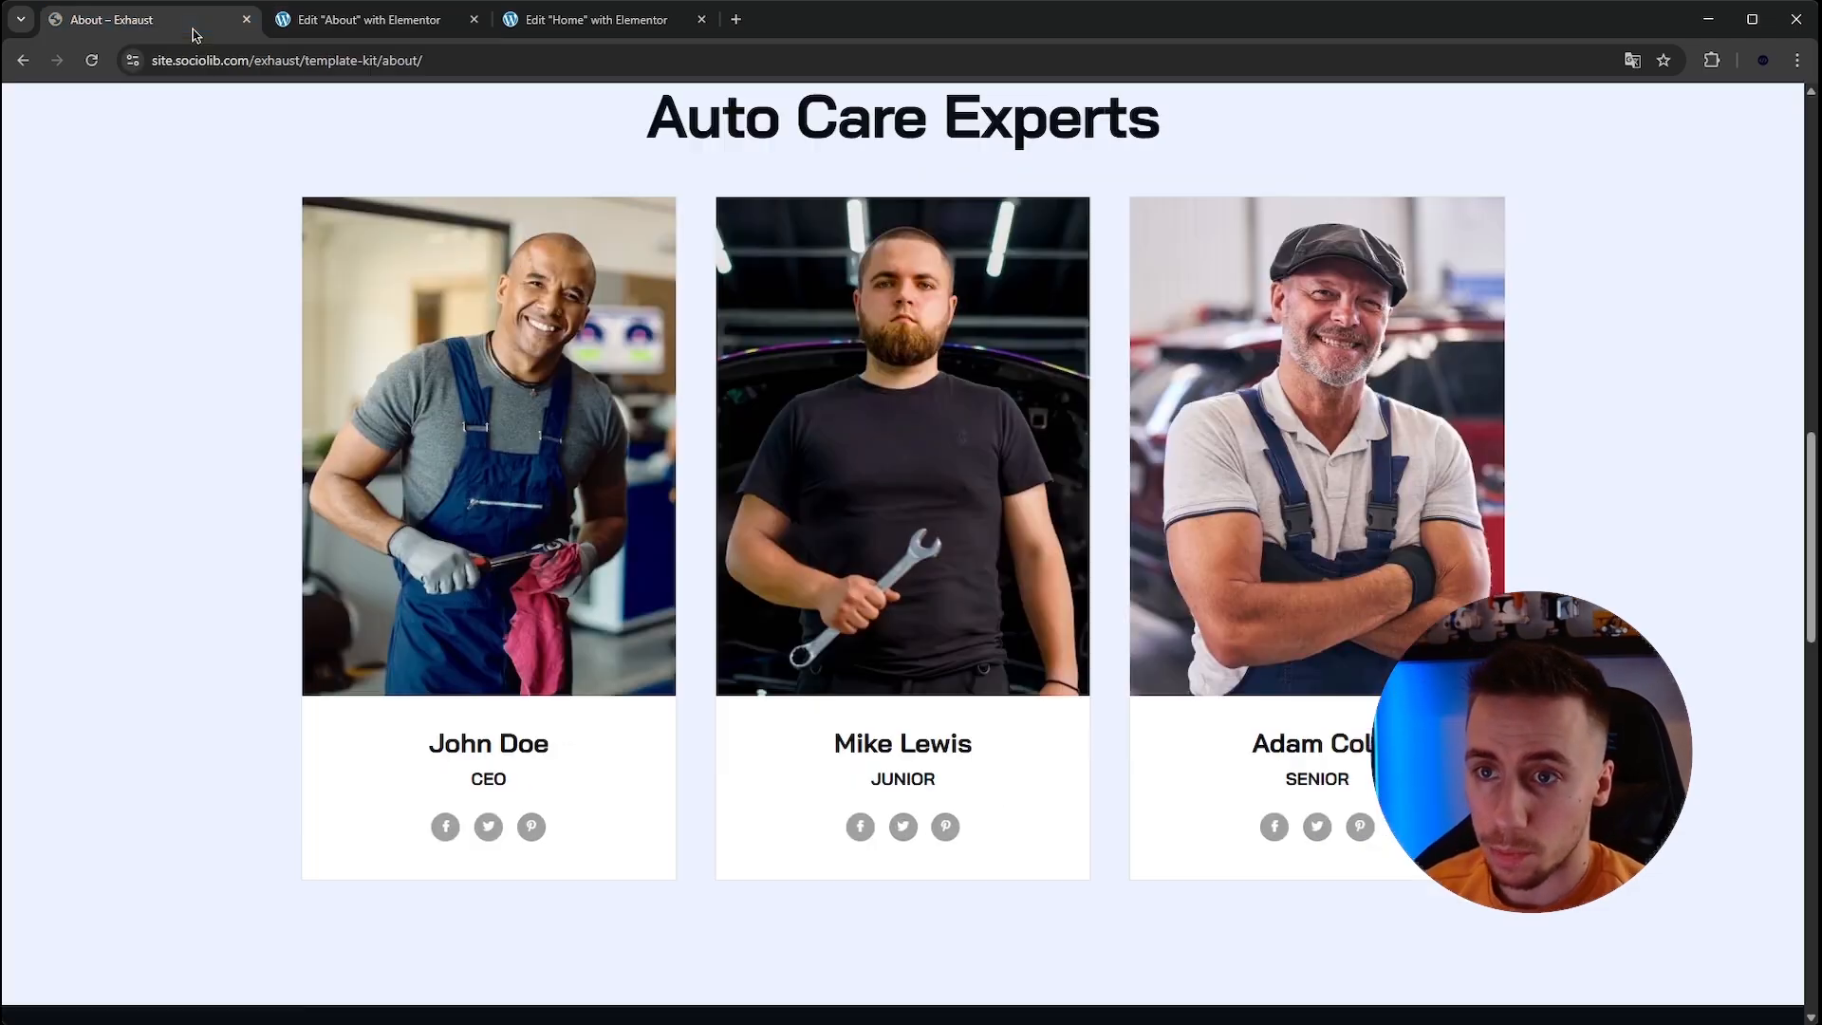
left_click(338, 24)
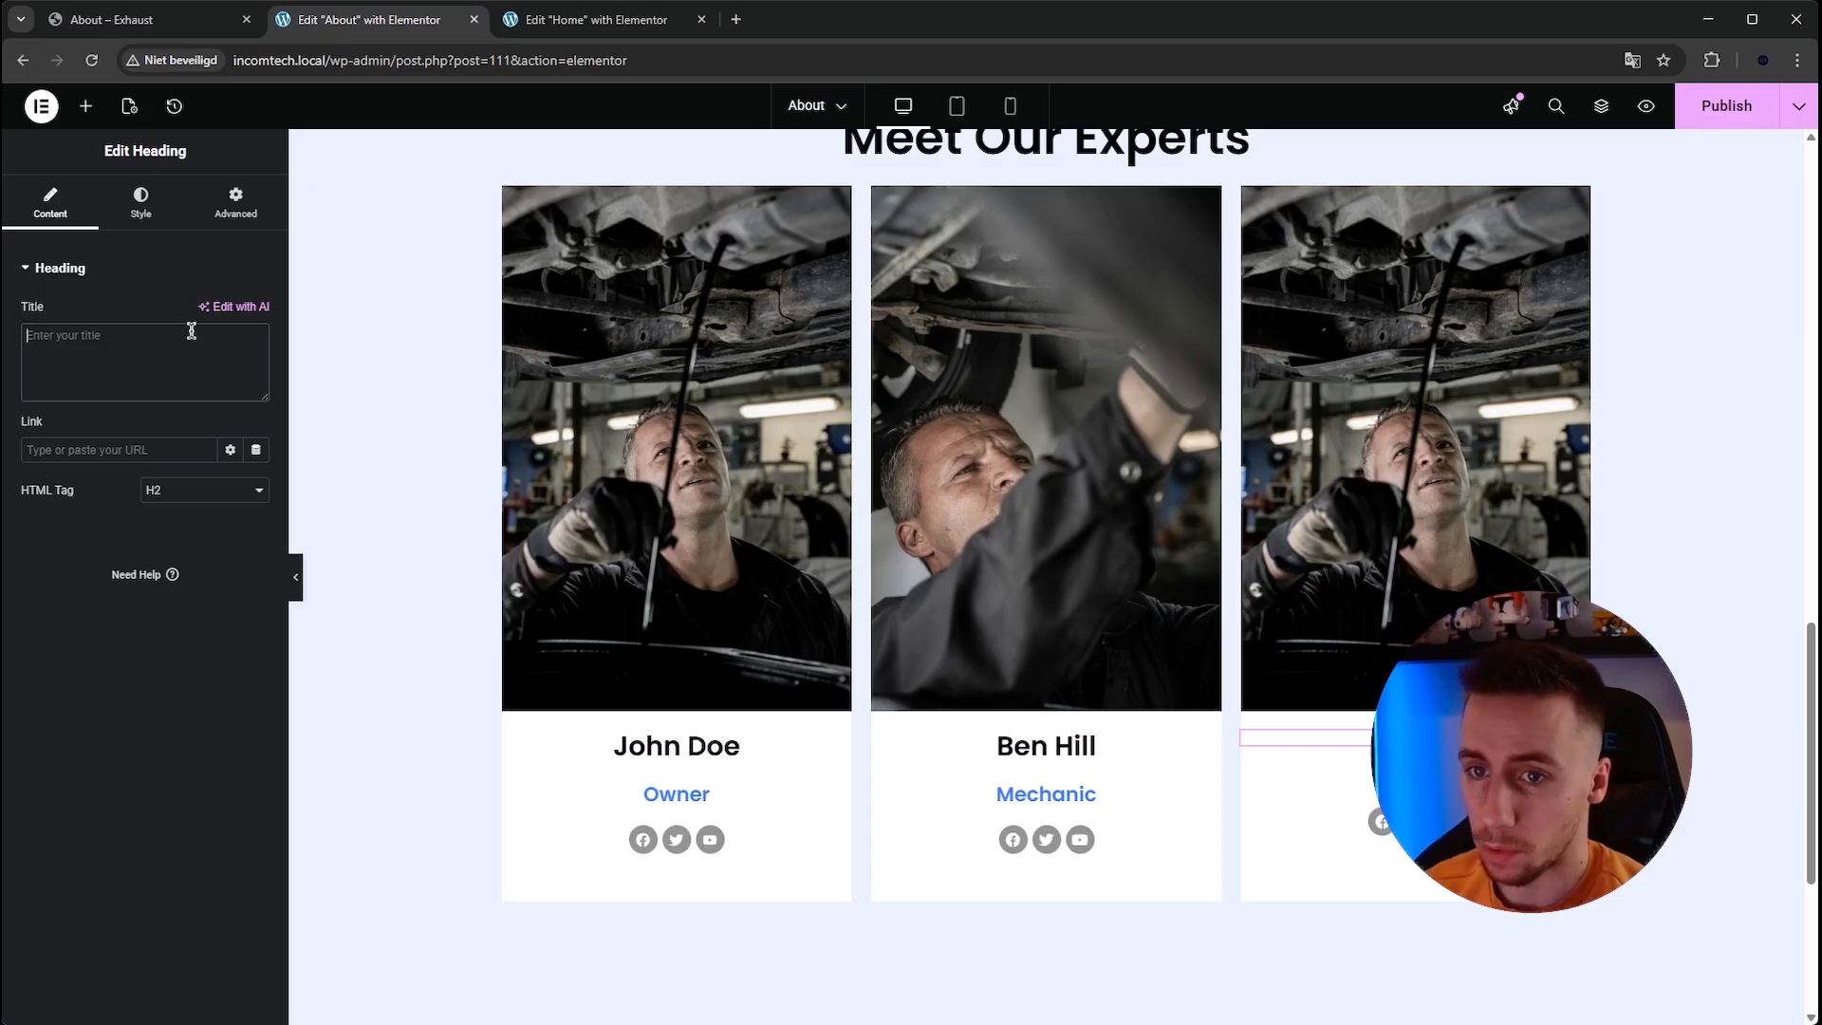
type("Adam Sm")
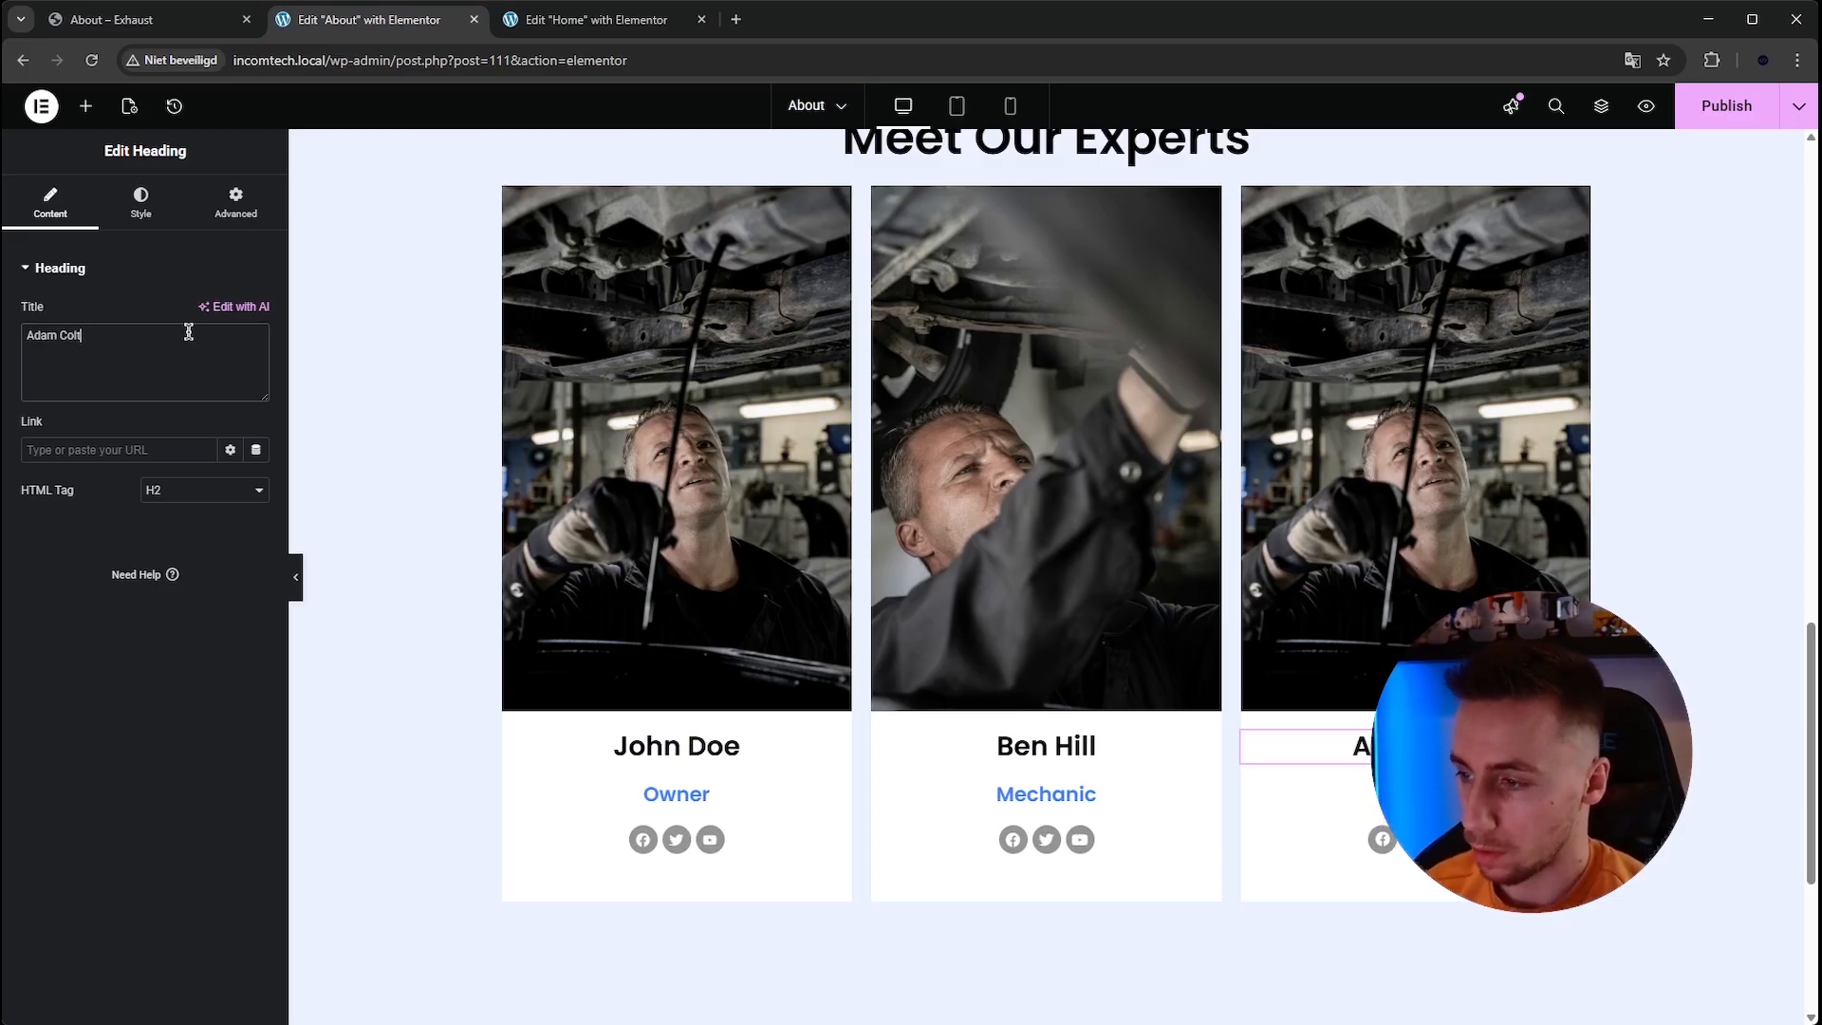
Change the third card's role heading to Senior, matching the reference site.
left_click(1309, 795)
left_click(196, 366)
key("ctrl+a")
key("BackSpace")
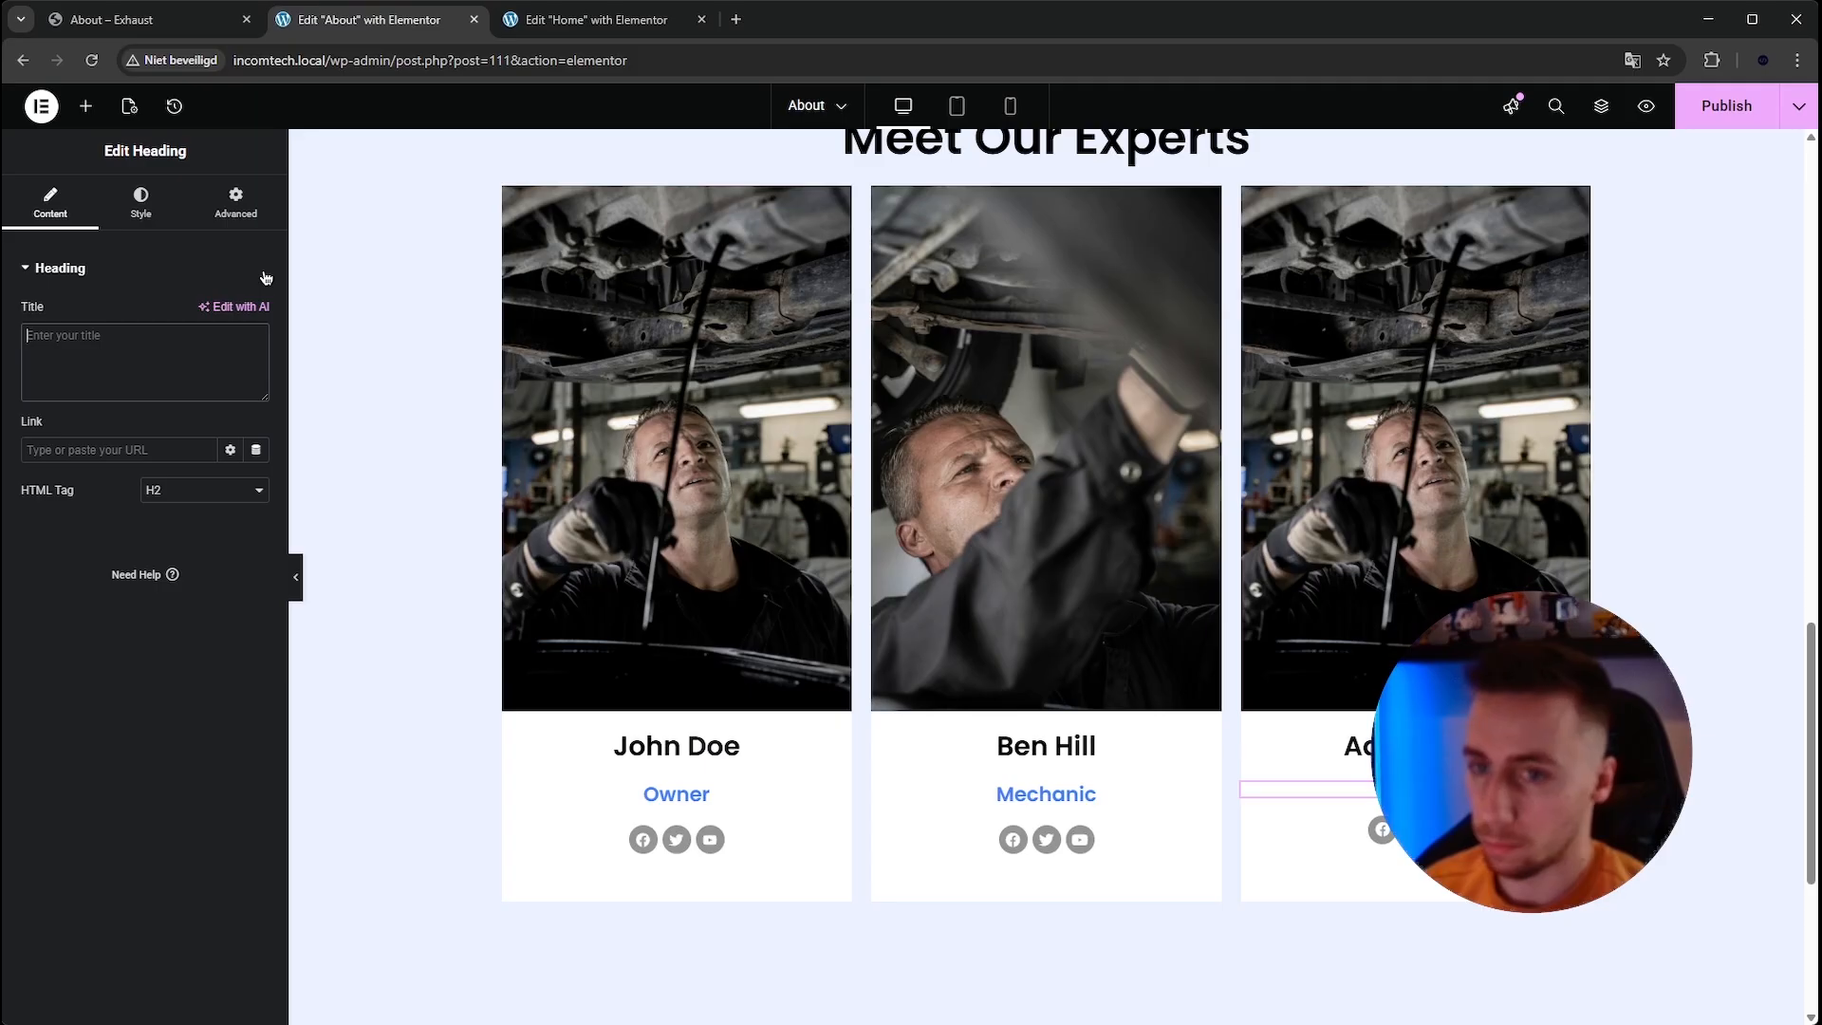
left_click(180, 19)
left_click(323, 19)
type("Senior")
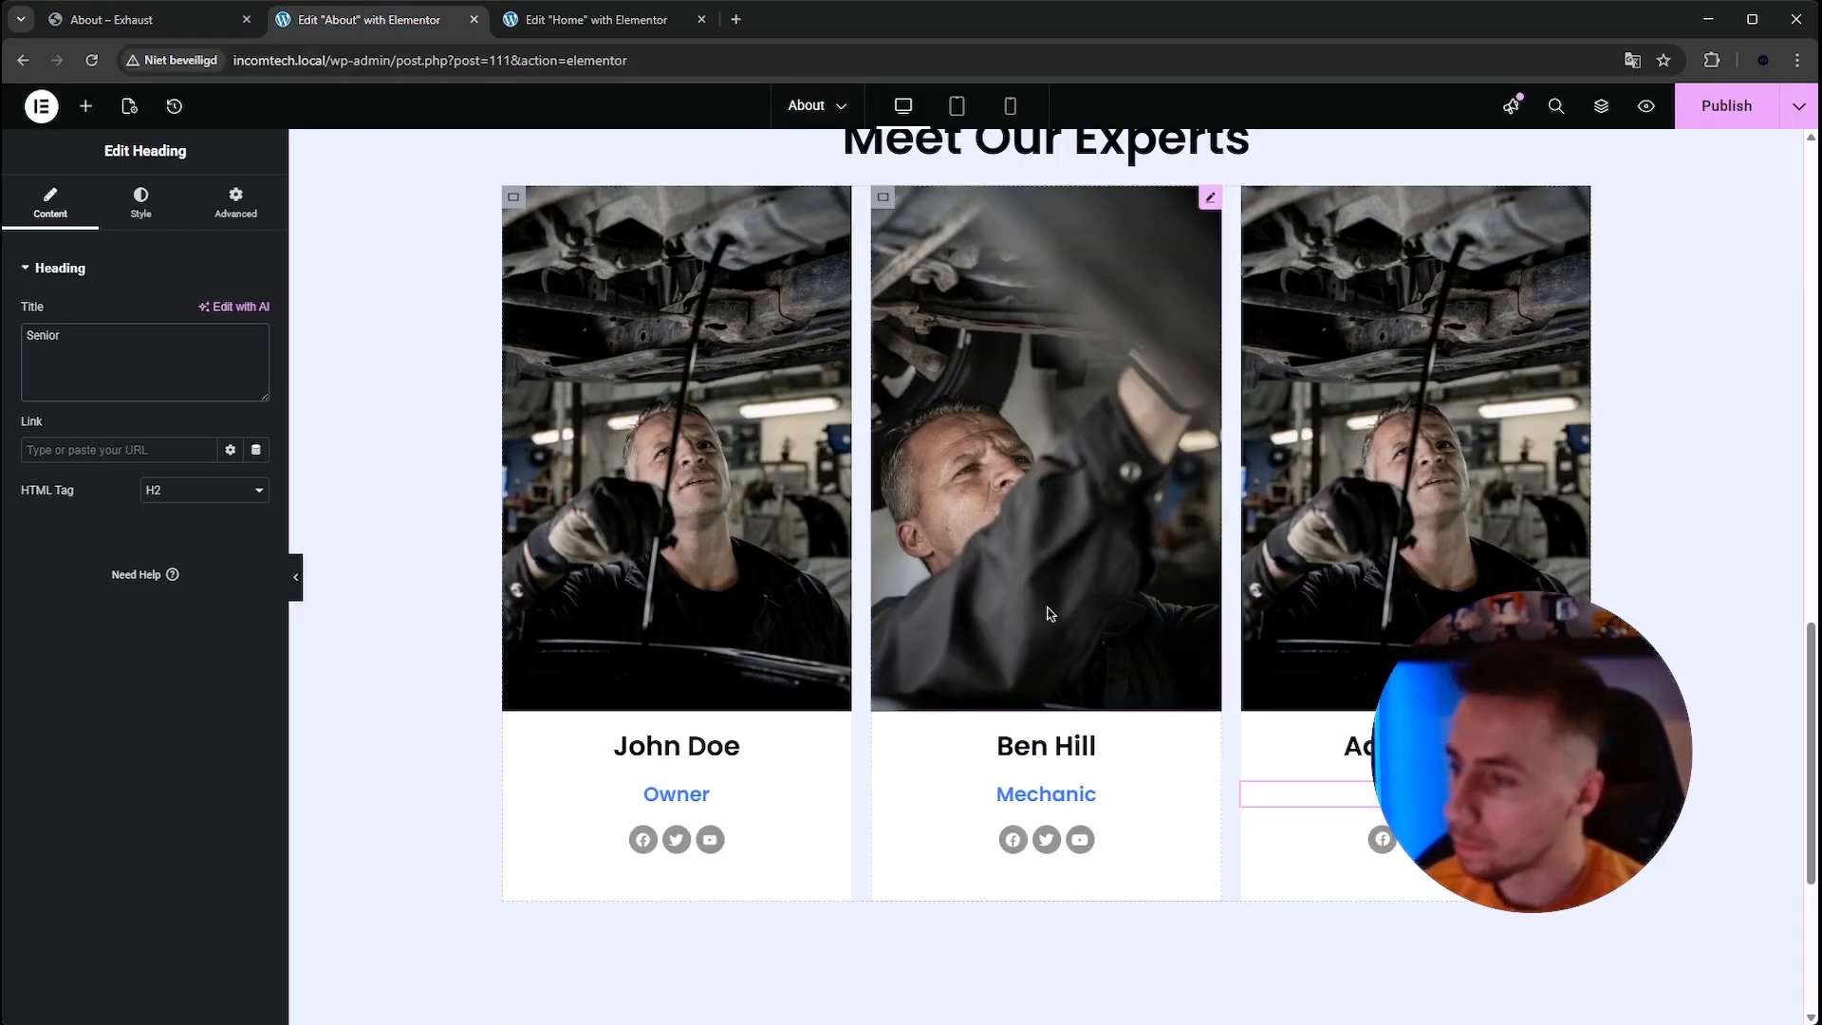
Insert a Spacer widget between the Meet Our Experts heading and the row of team cards.
scroll(1048, 617, "up", 1)
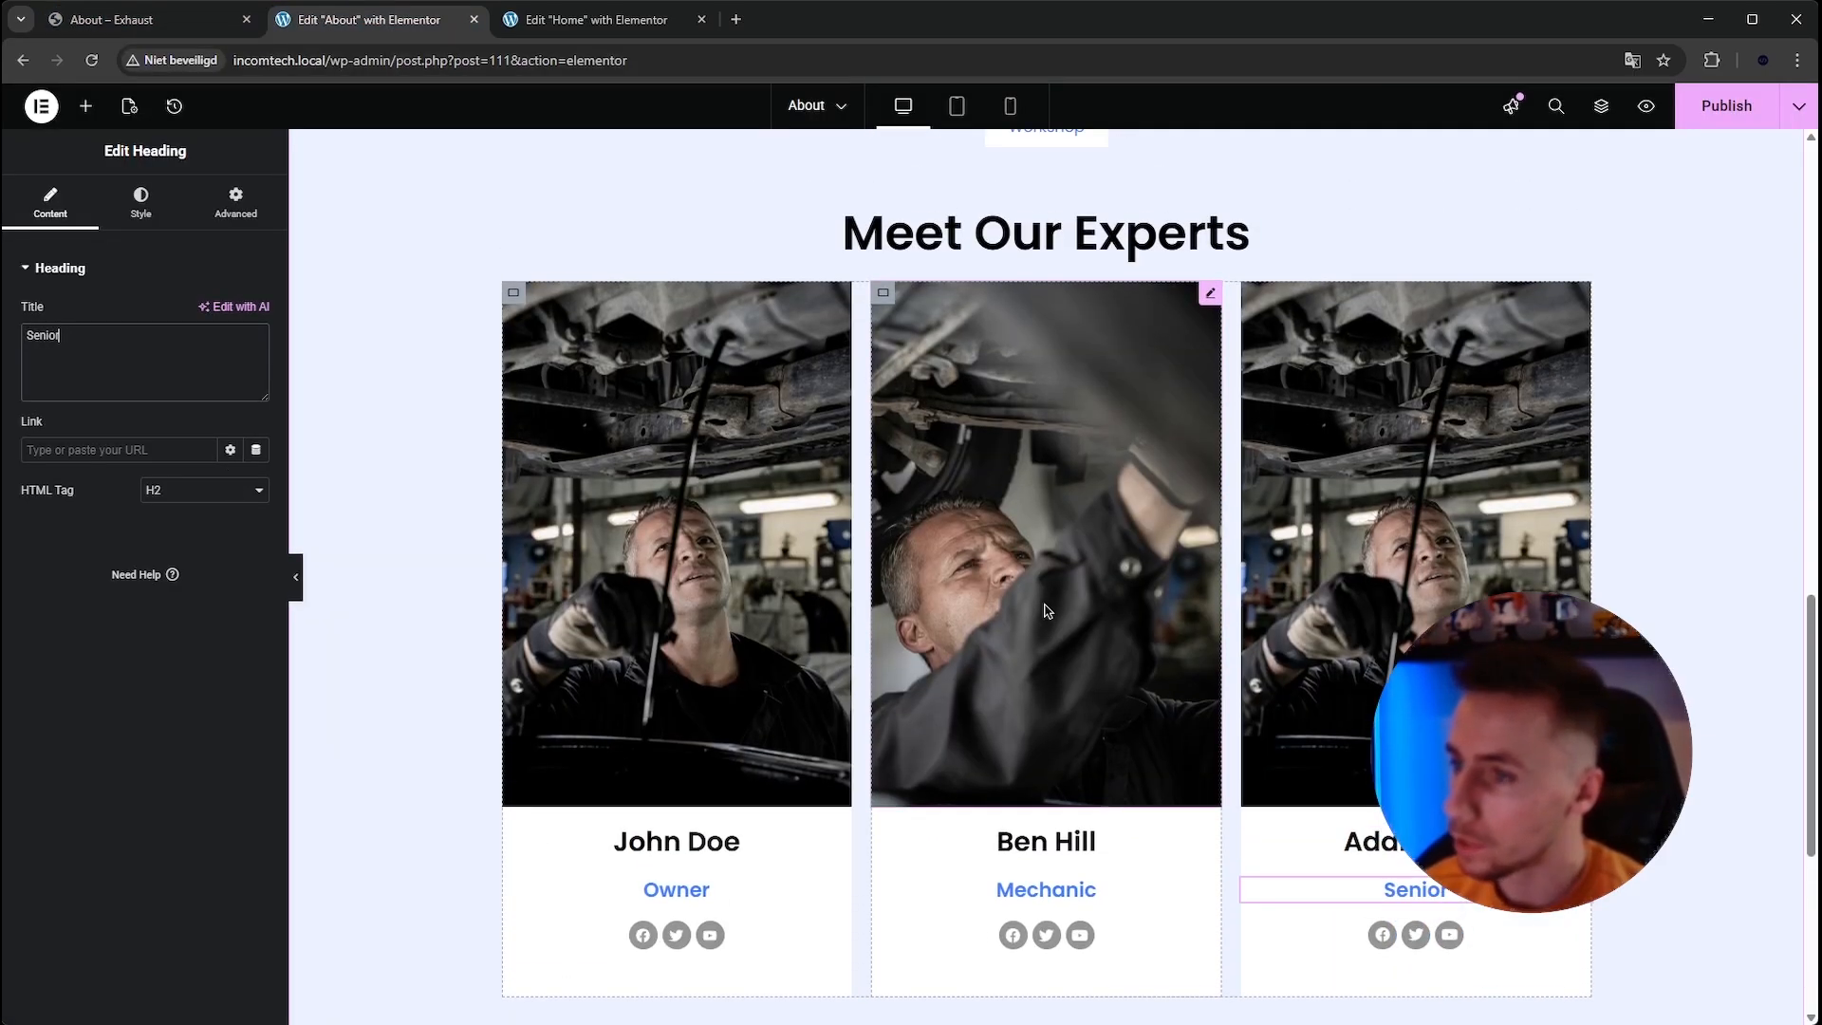
left_click(86, 105)
type("s")
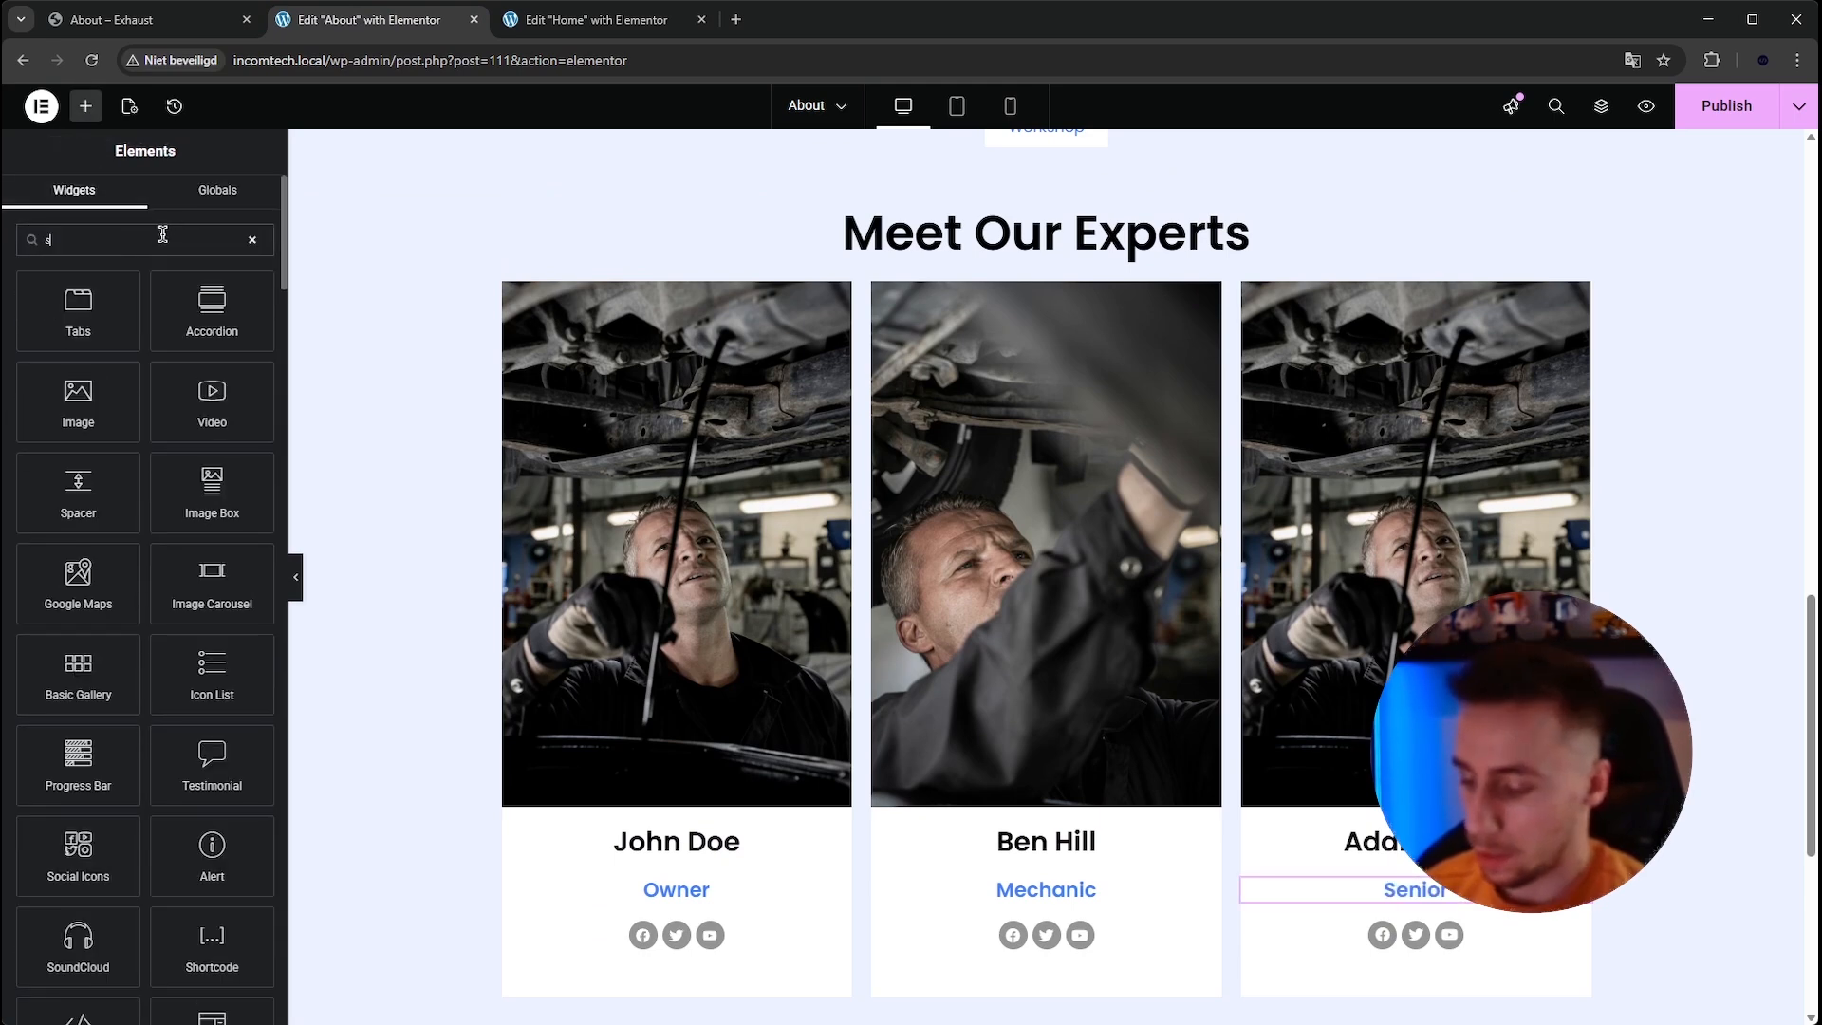
type("pa")
left_click_drag(73, 313, 994, 258)
scroll(394, 378, "up", 2)
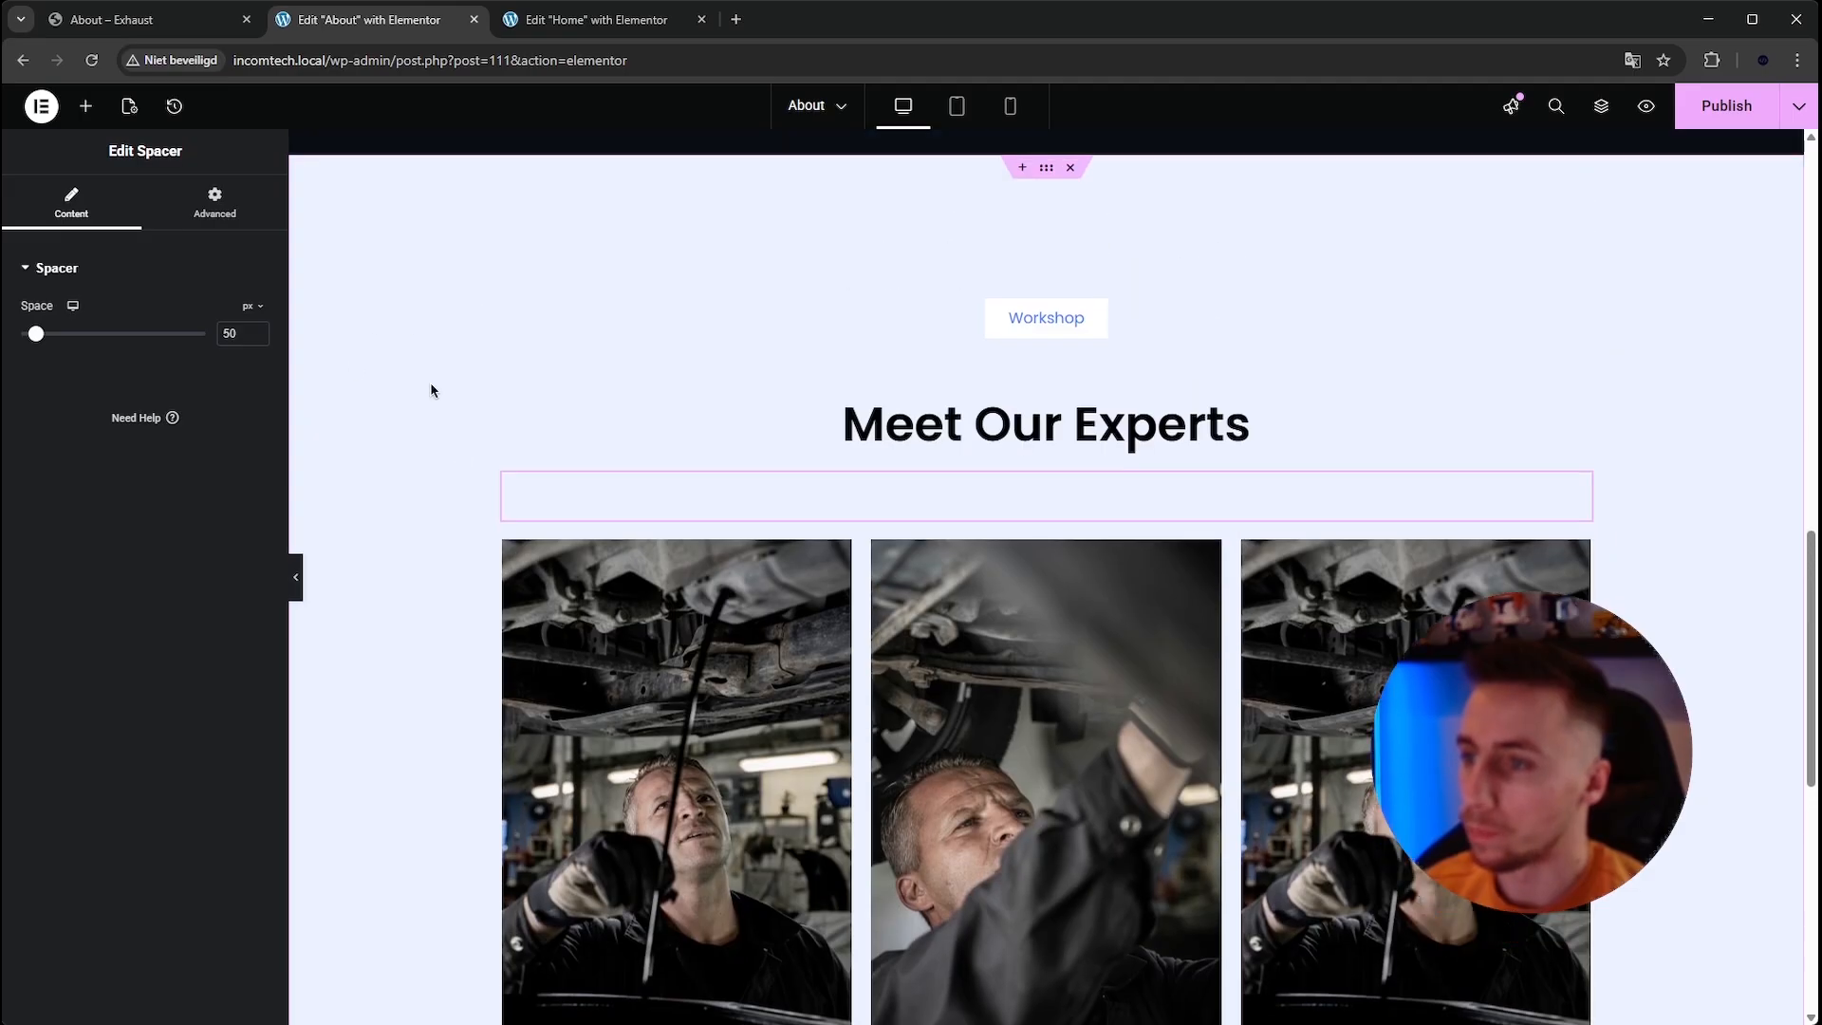
scroll(480, 354, "down", 1)
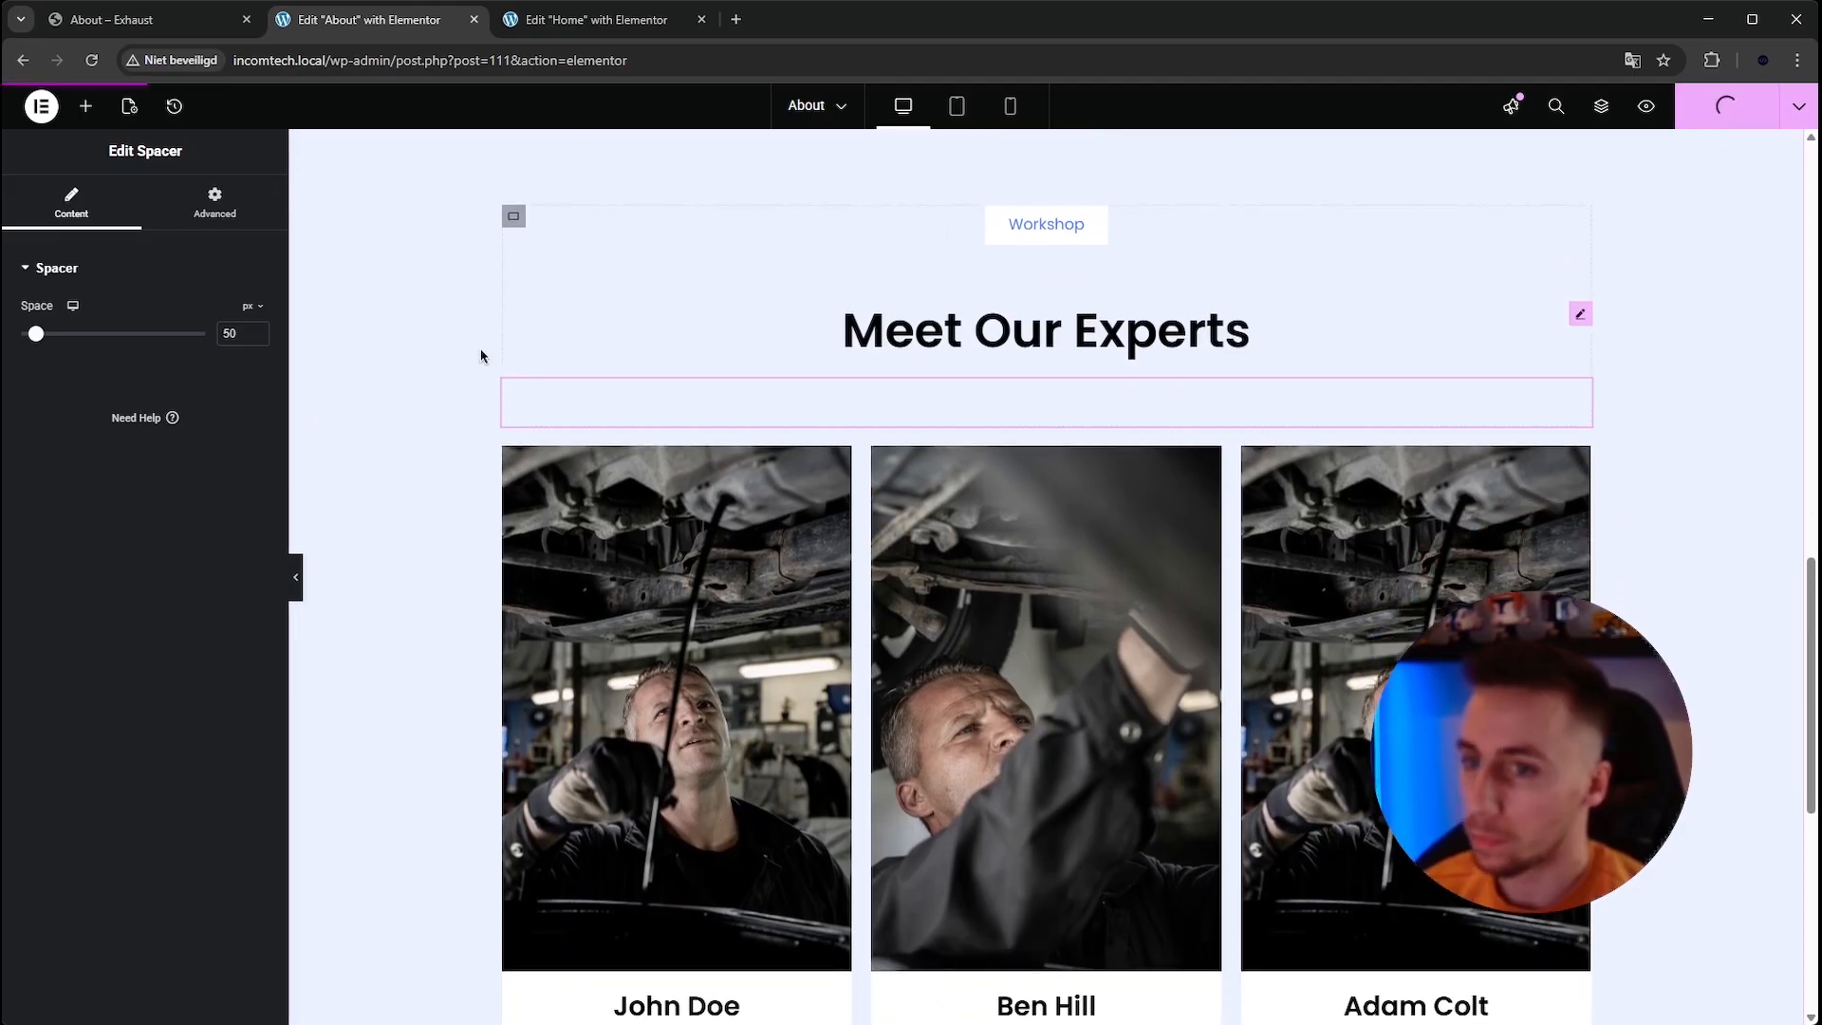
Preview the finished team section and compare it with the reference site's team cards and following logo strip.
left_click(292, 567)
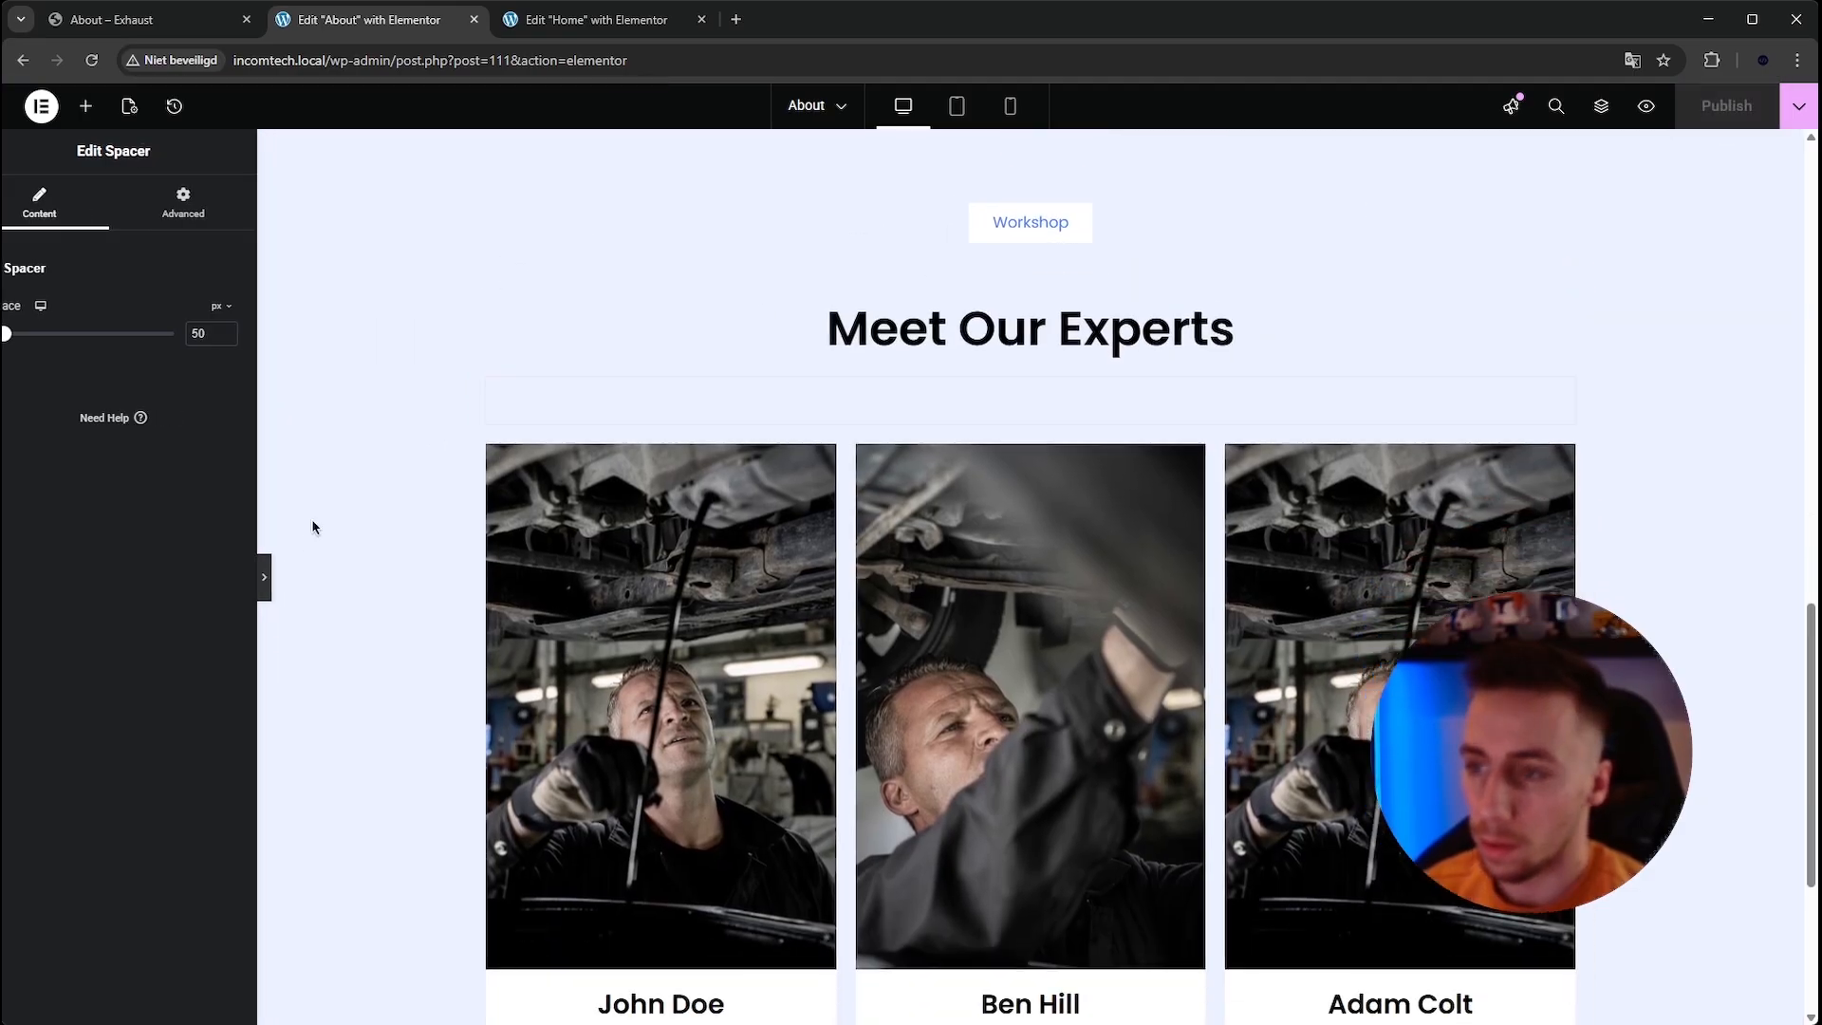
scroll(333, 395, "down", 5)
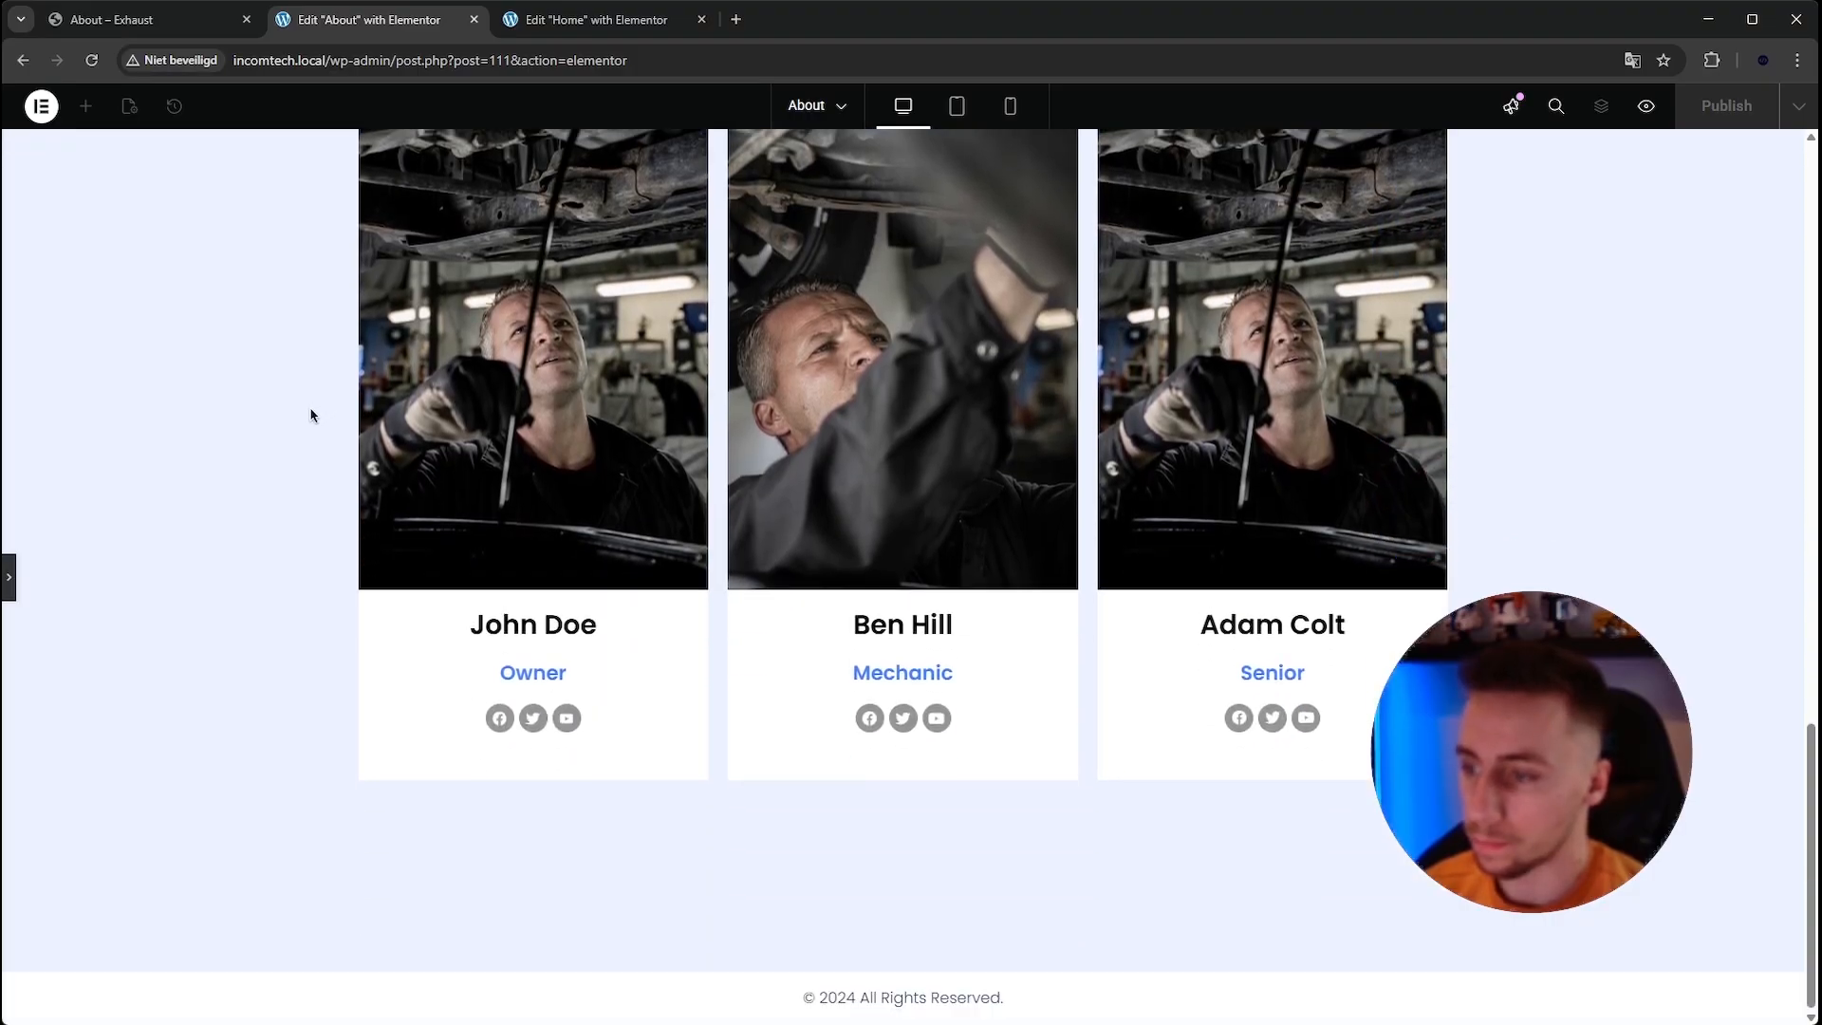
scroll(309, 421, "up", 20)
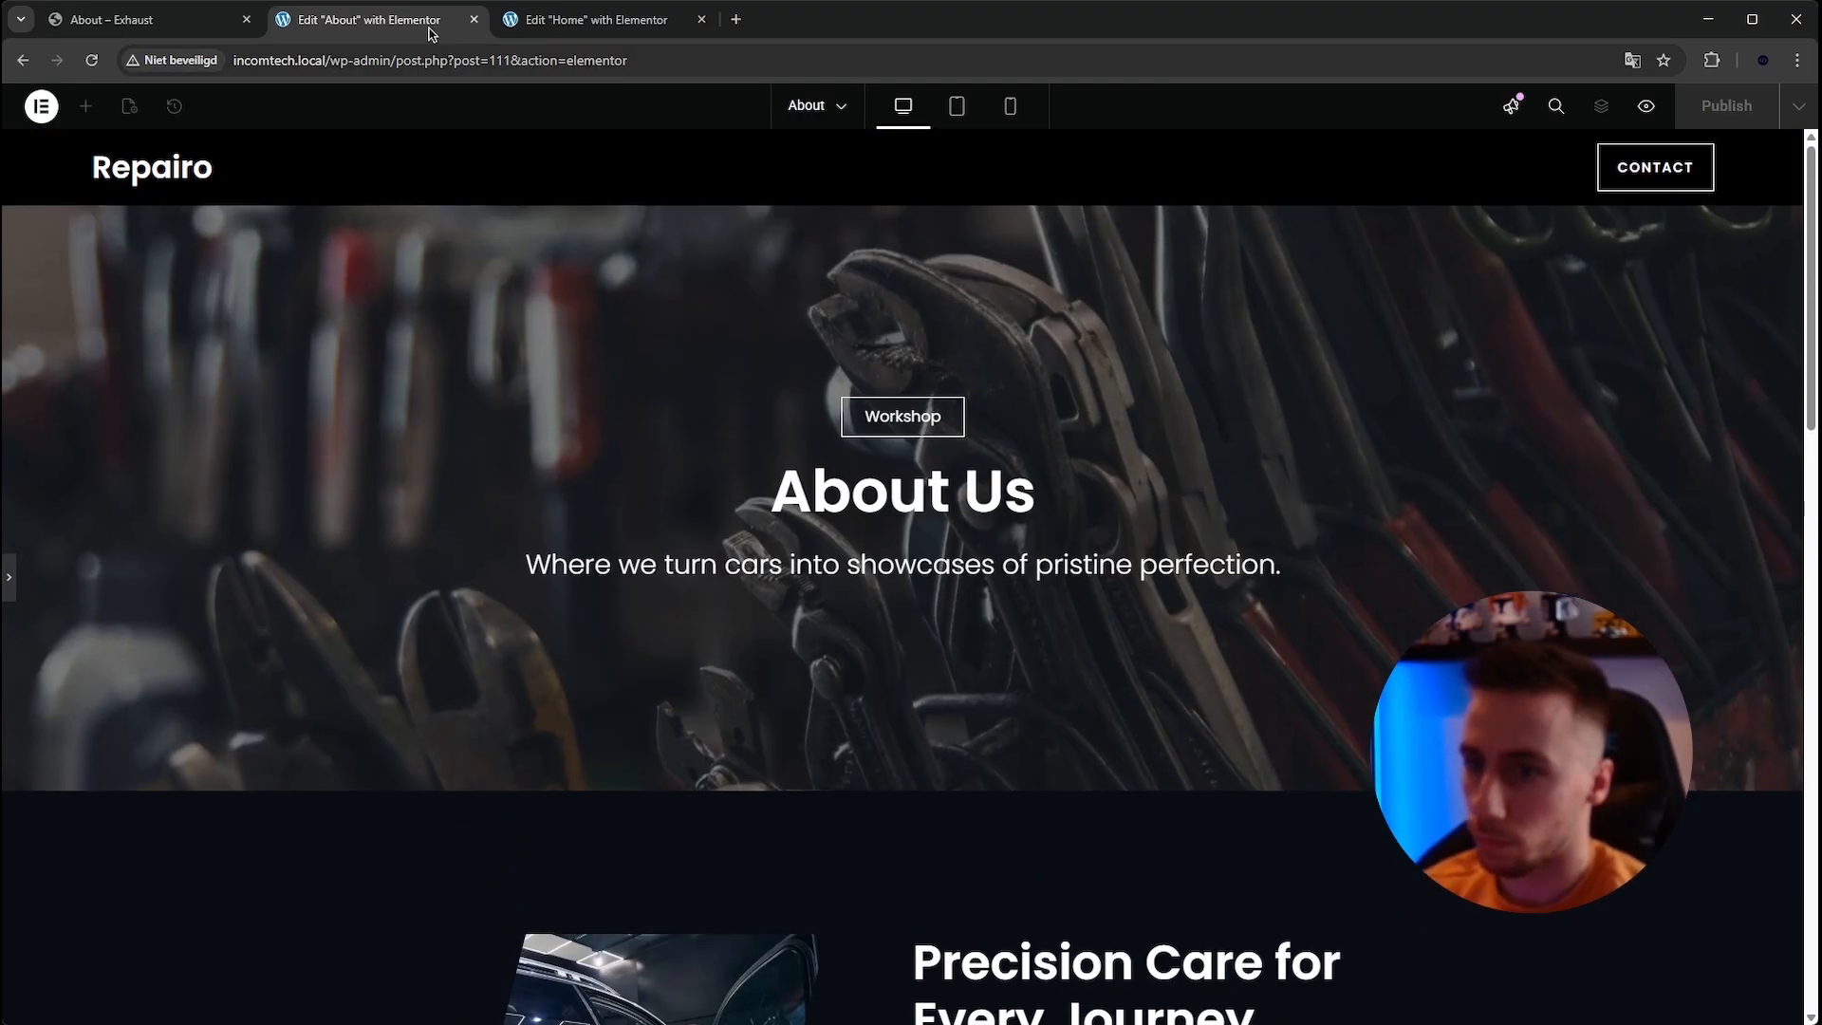
left_click(133, 19)
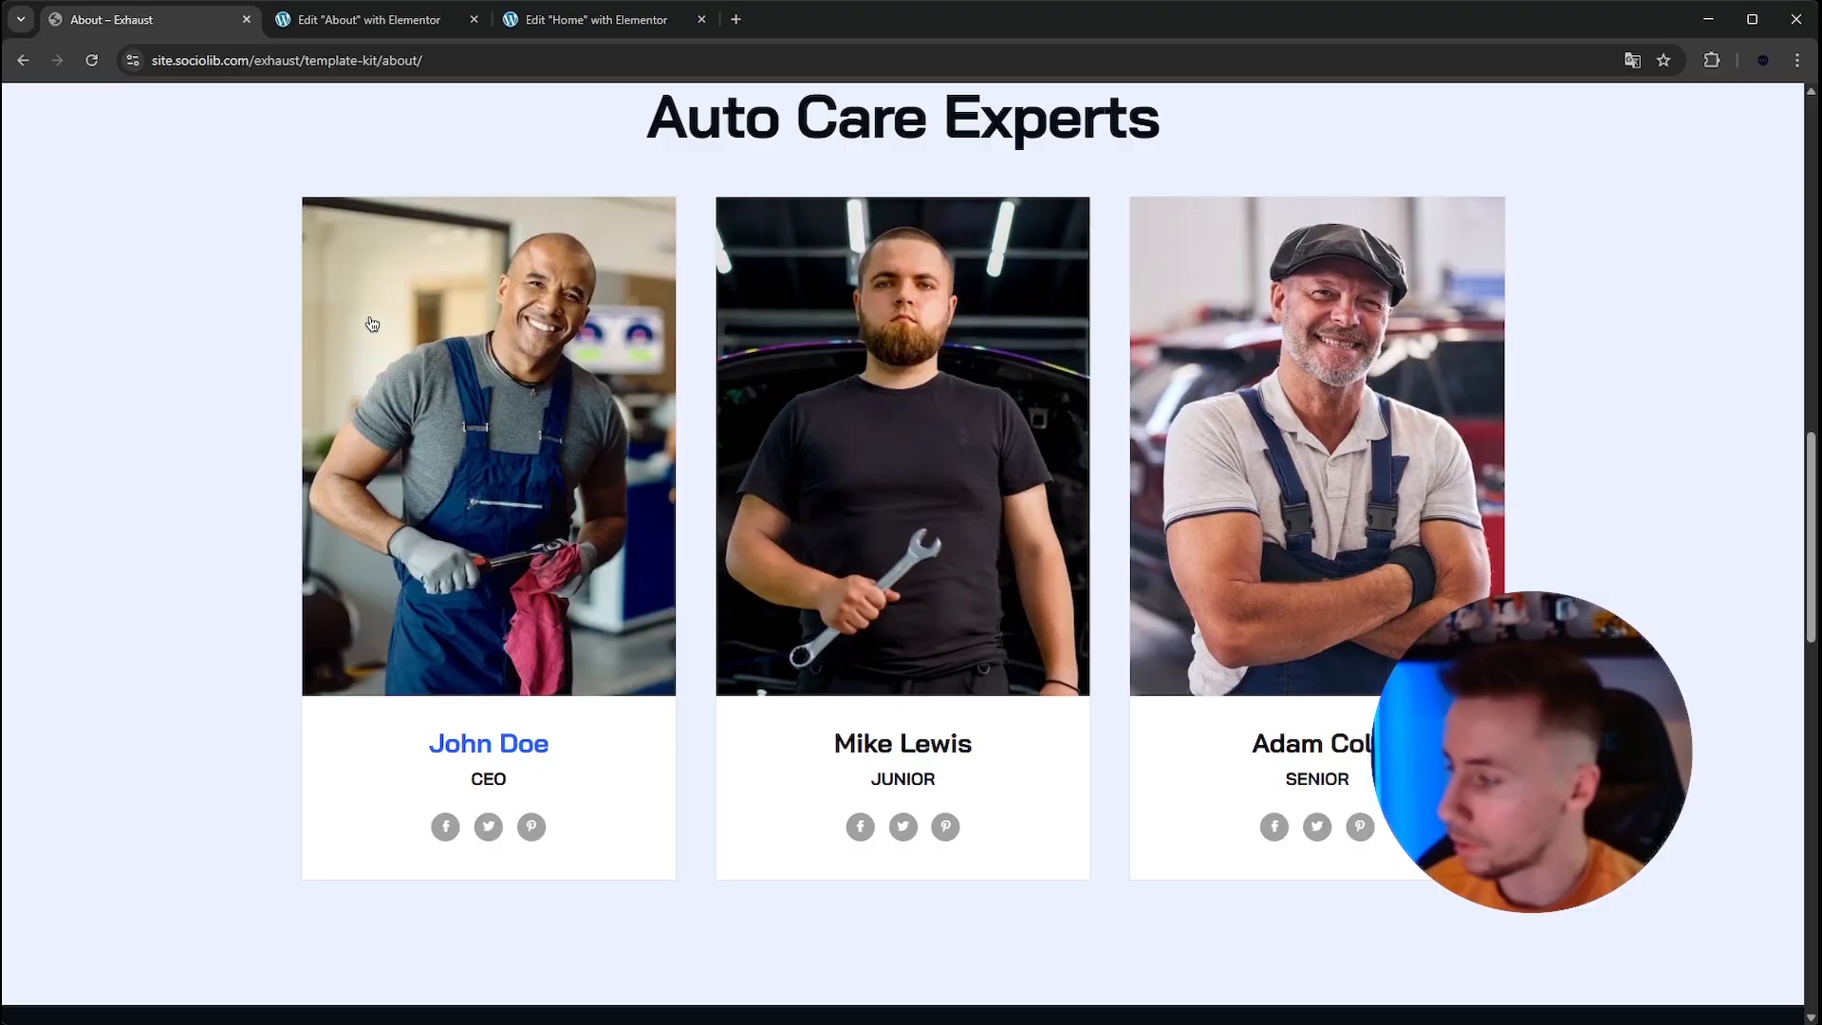
scroll(481, 356, "down", 5)
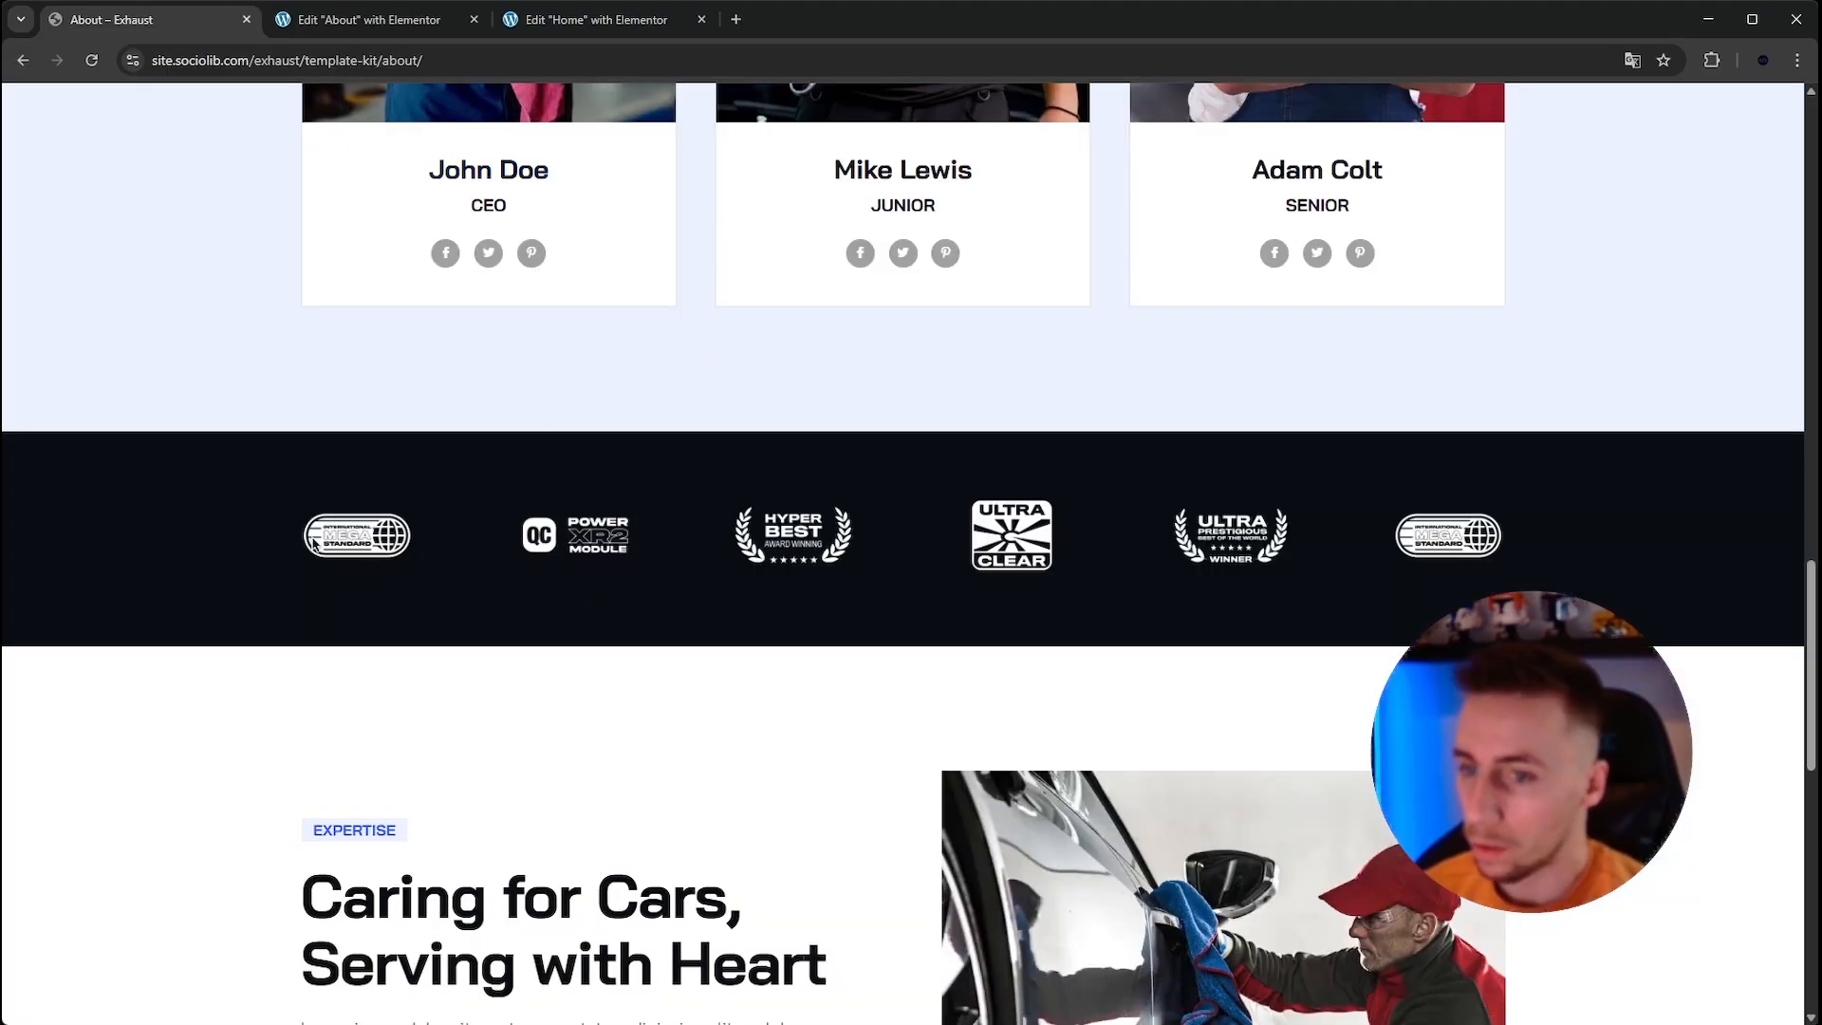
scroll(1380, 586, "up", 2)
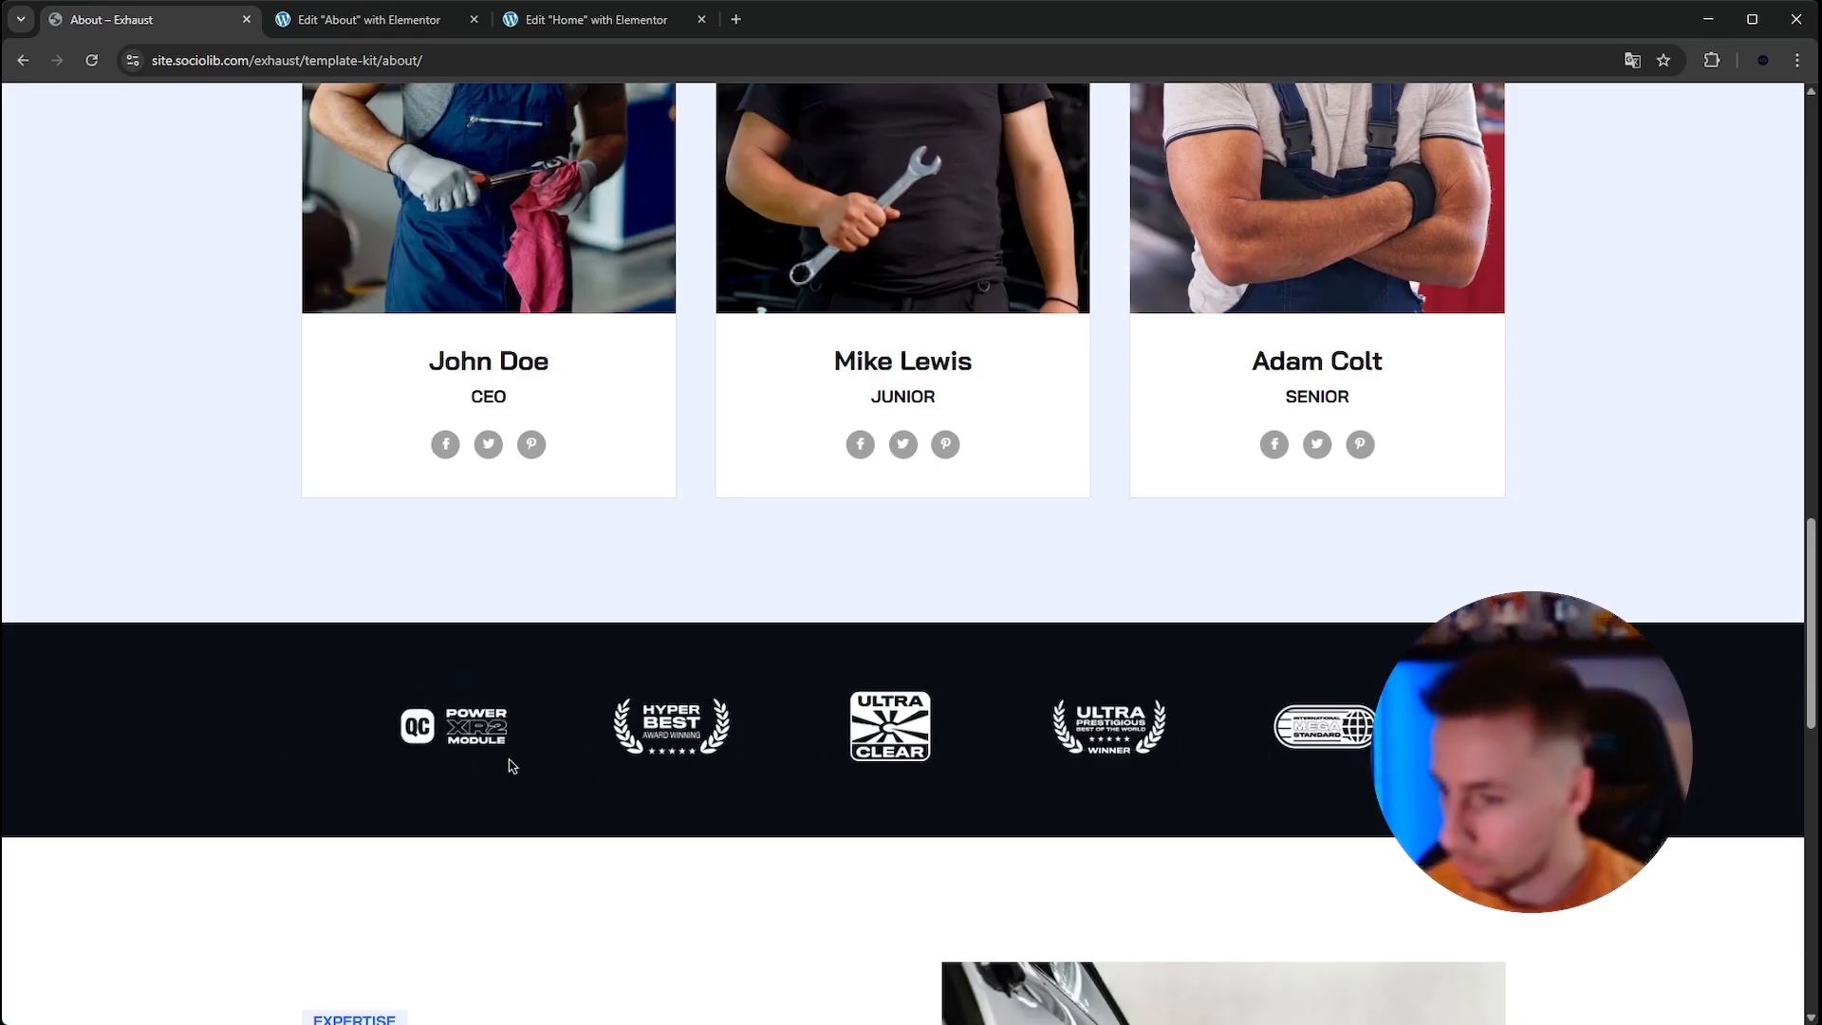
left_click(370, 19)
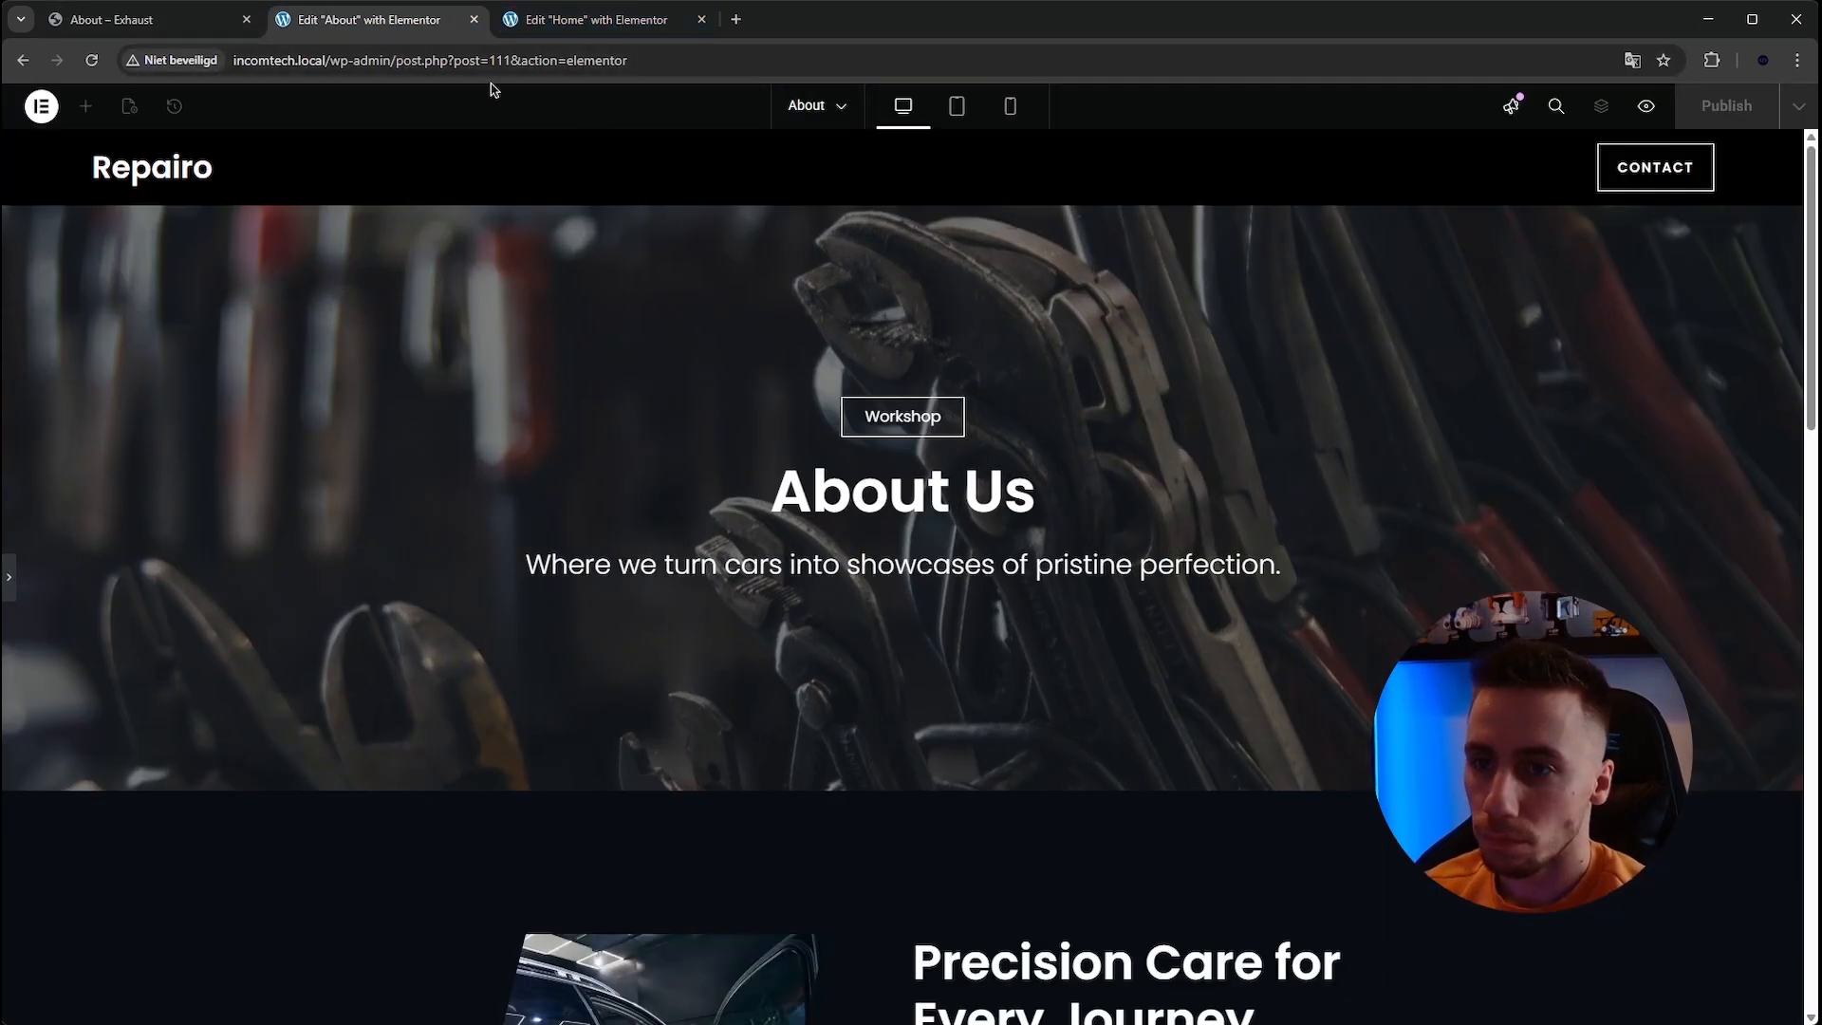
scroll(808, 403, "down", 15)
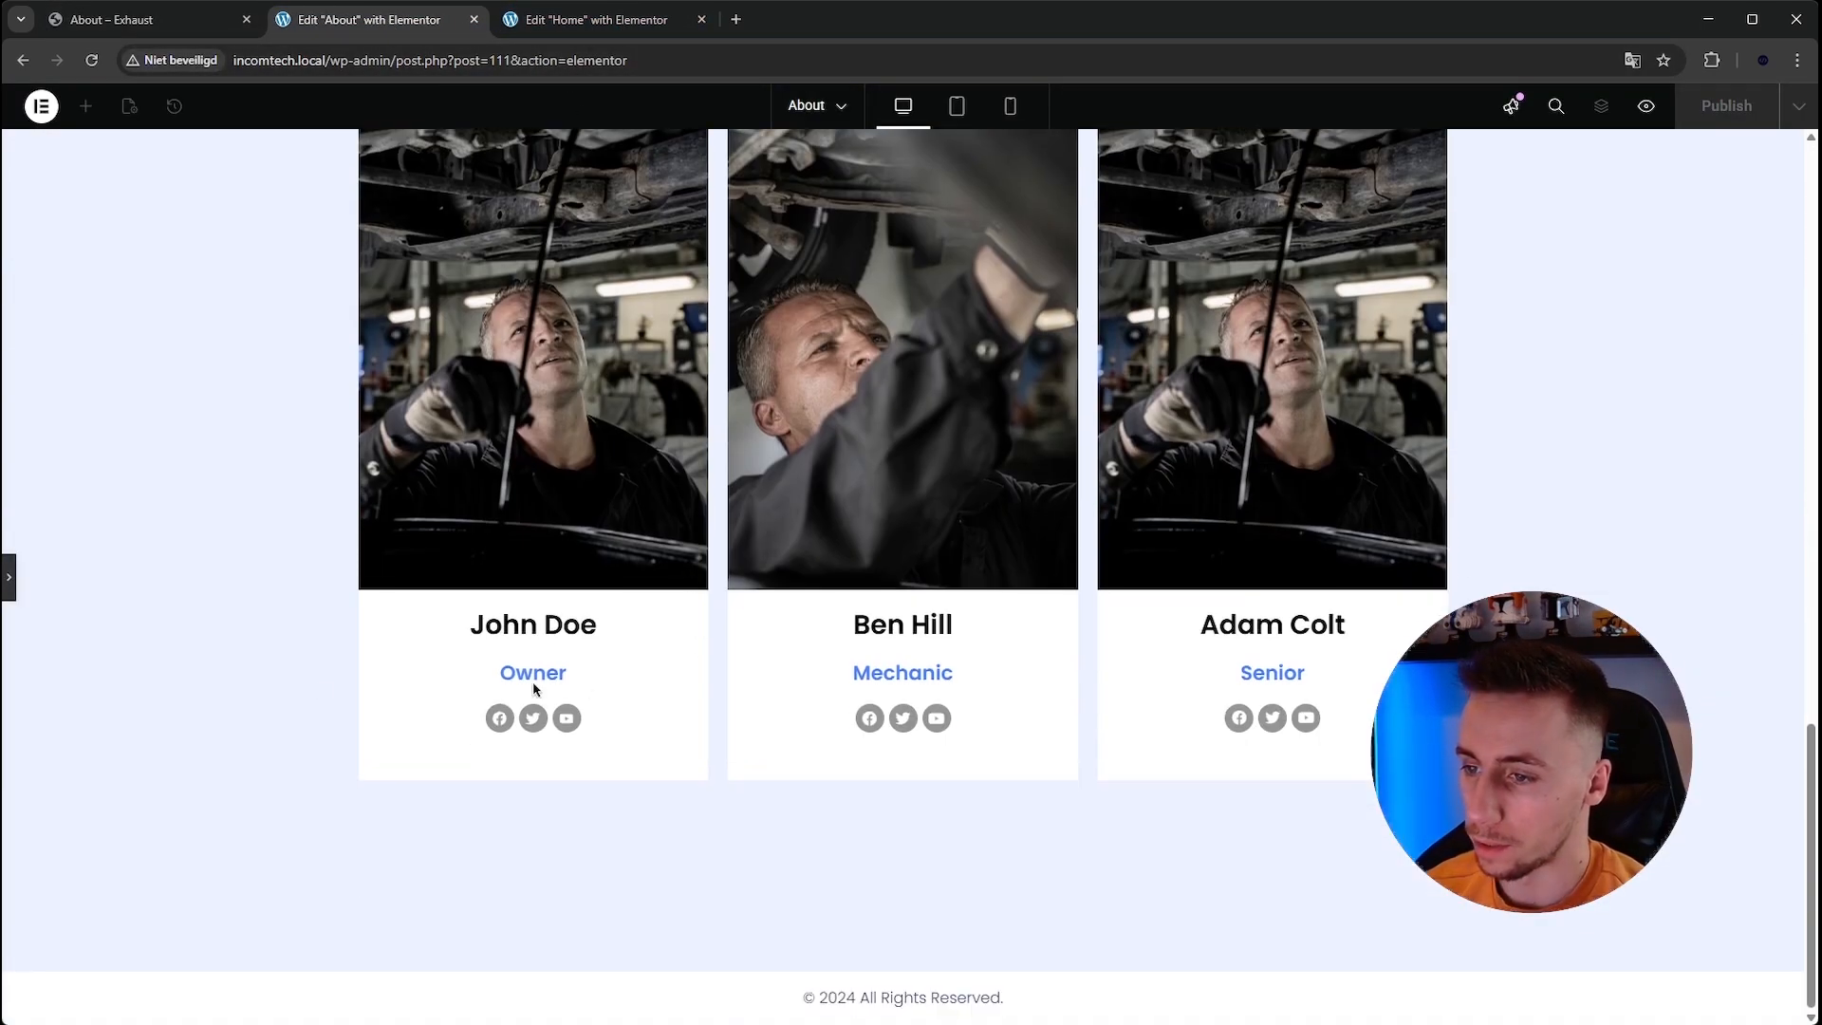
left_click(9, 577)
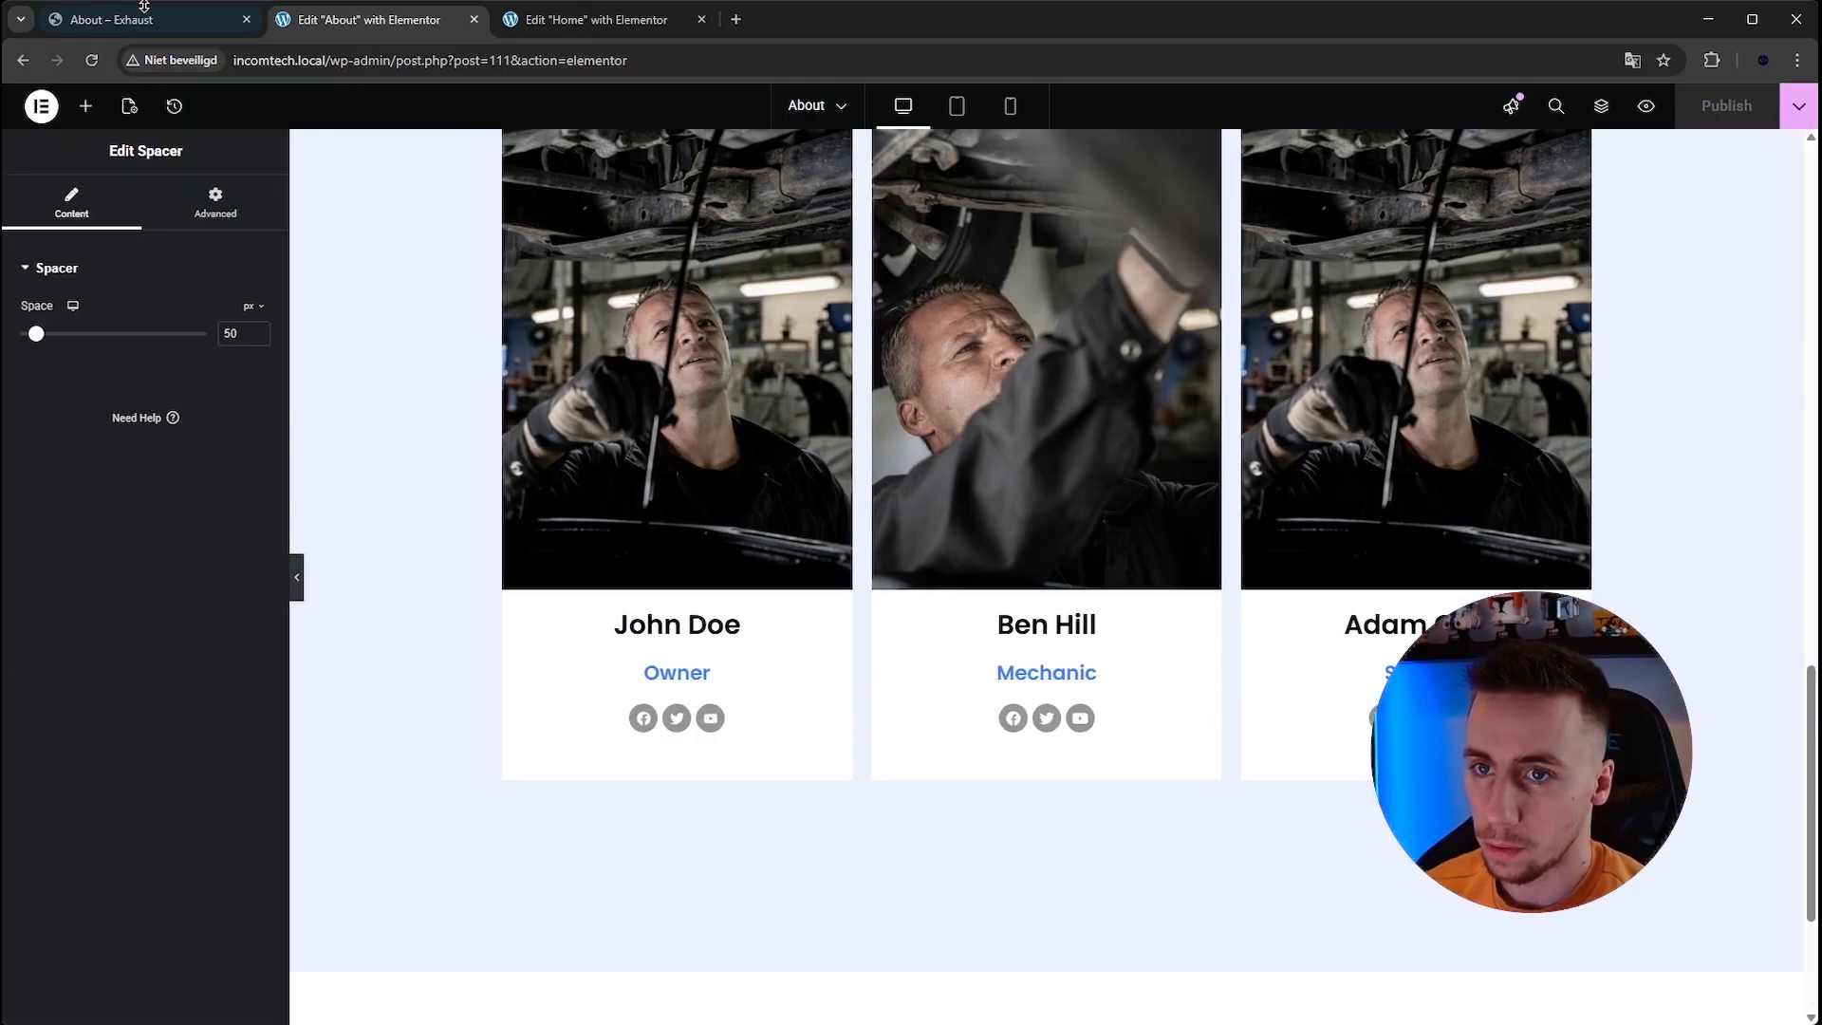
left_click(139, 28)
scroll(581, 488, "down", 1)
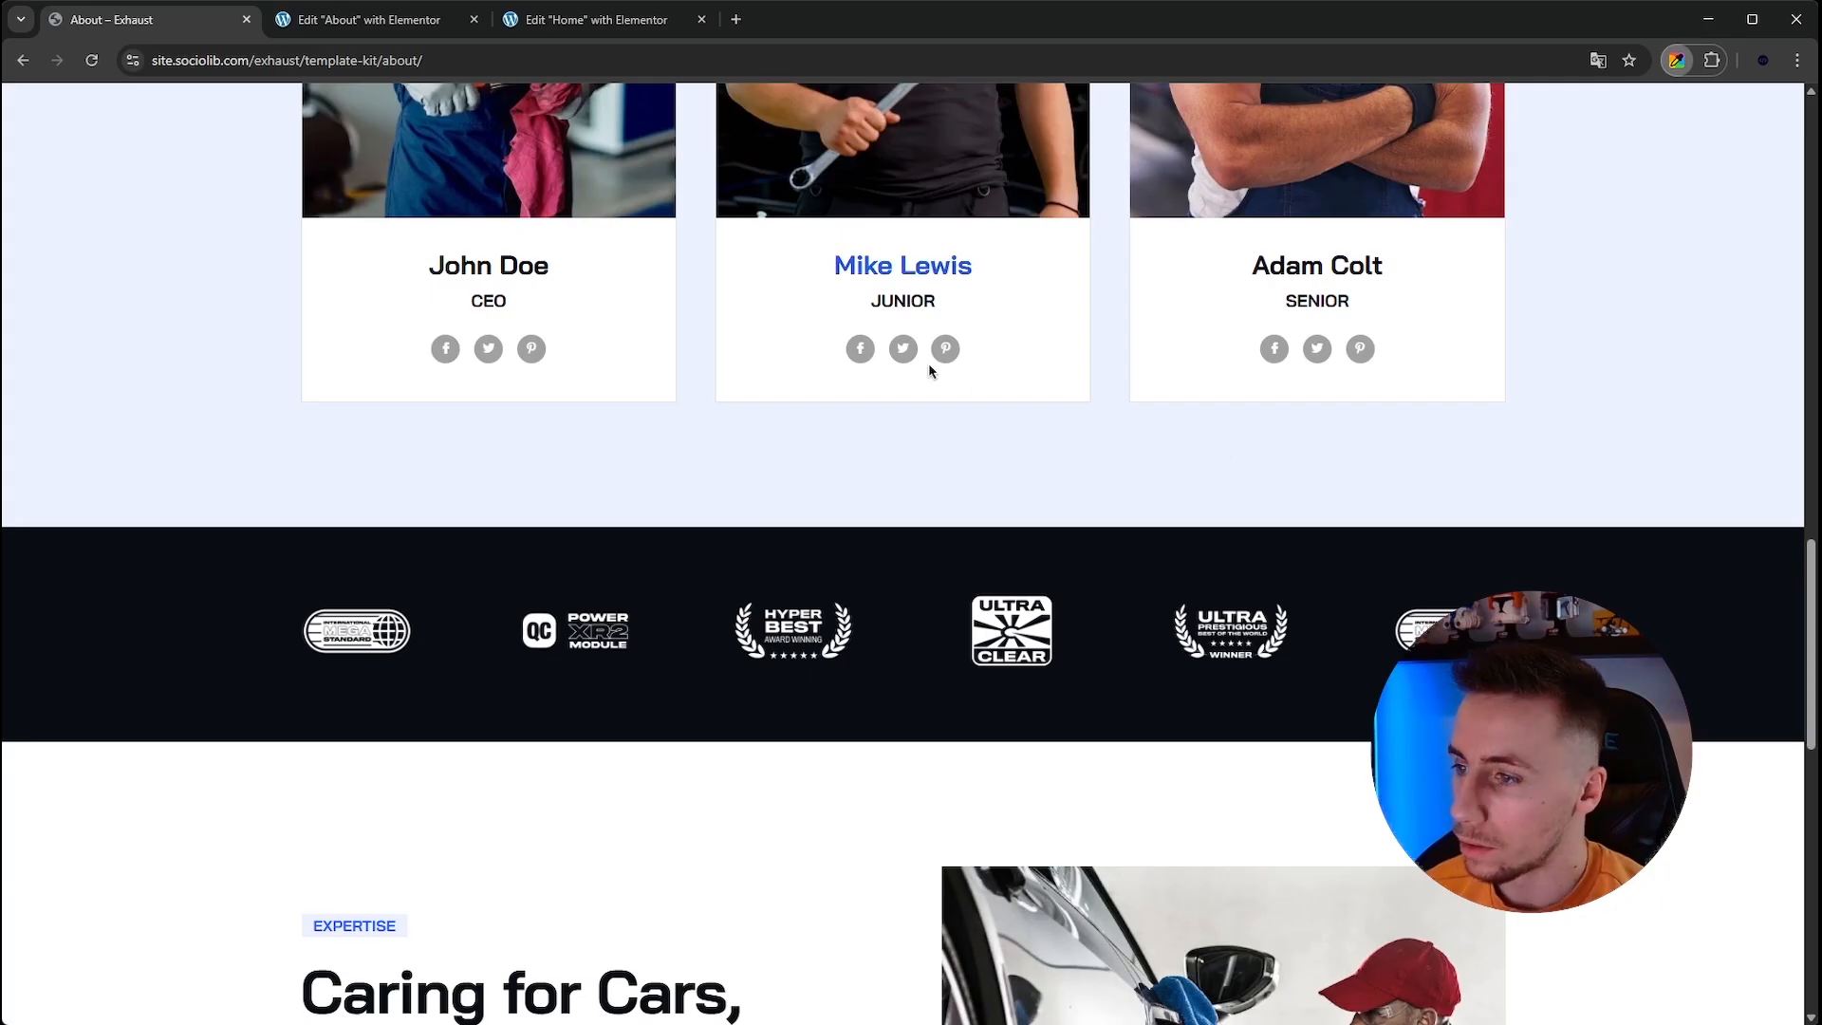
left_click(312, 20)
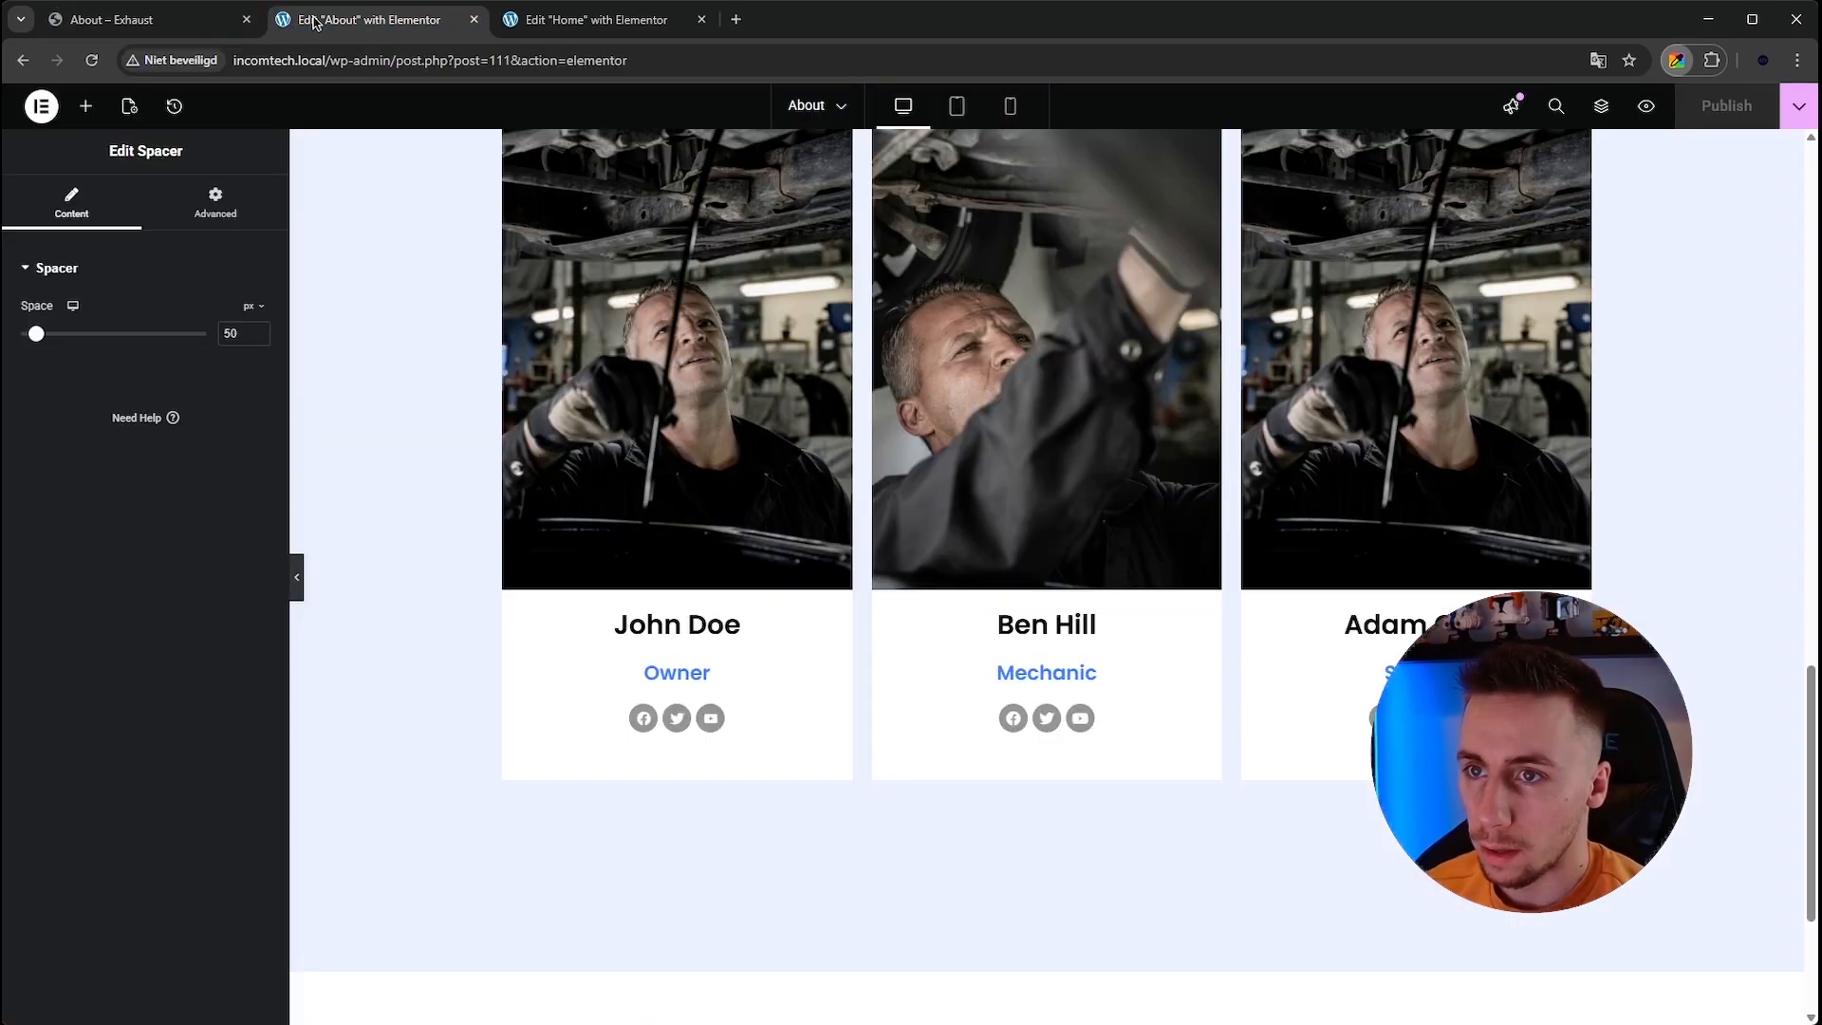
Add a new full-width flexbox container below the team section.
scroll(711, 642, "down", 3)
left_click(1008, 806)
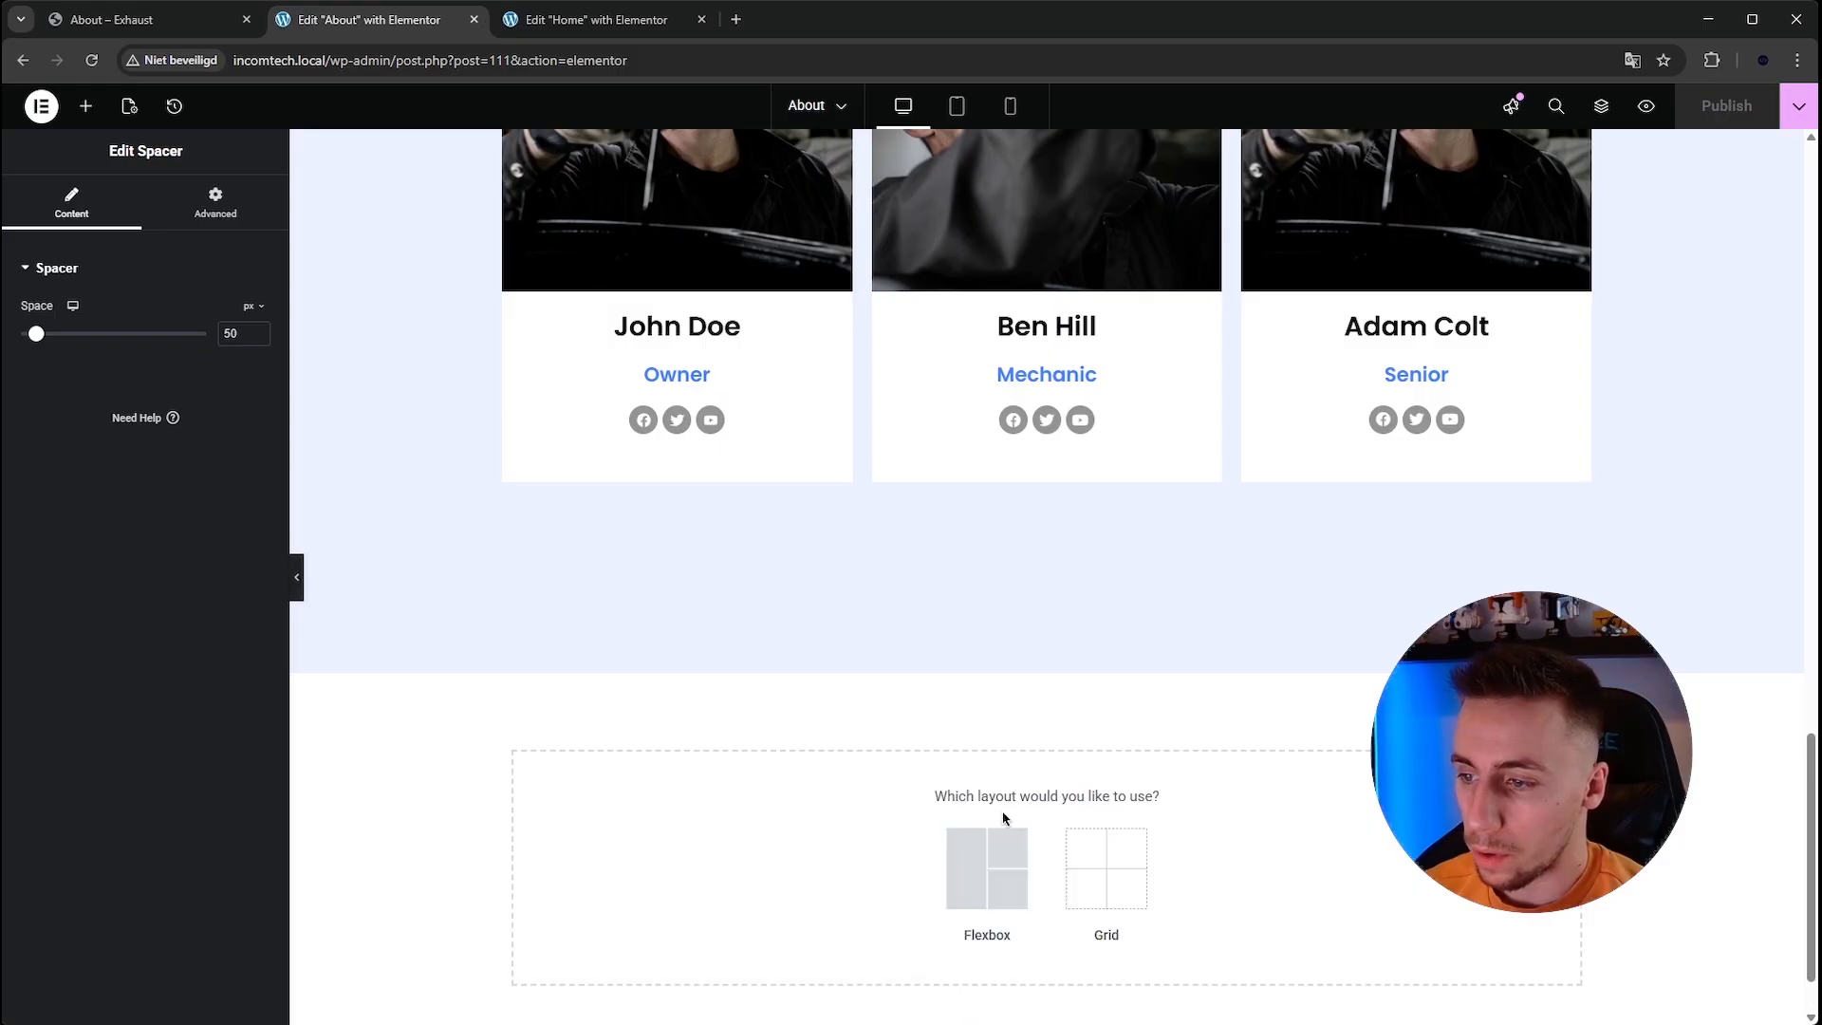
left_click(984, 863)
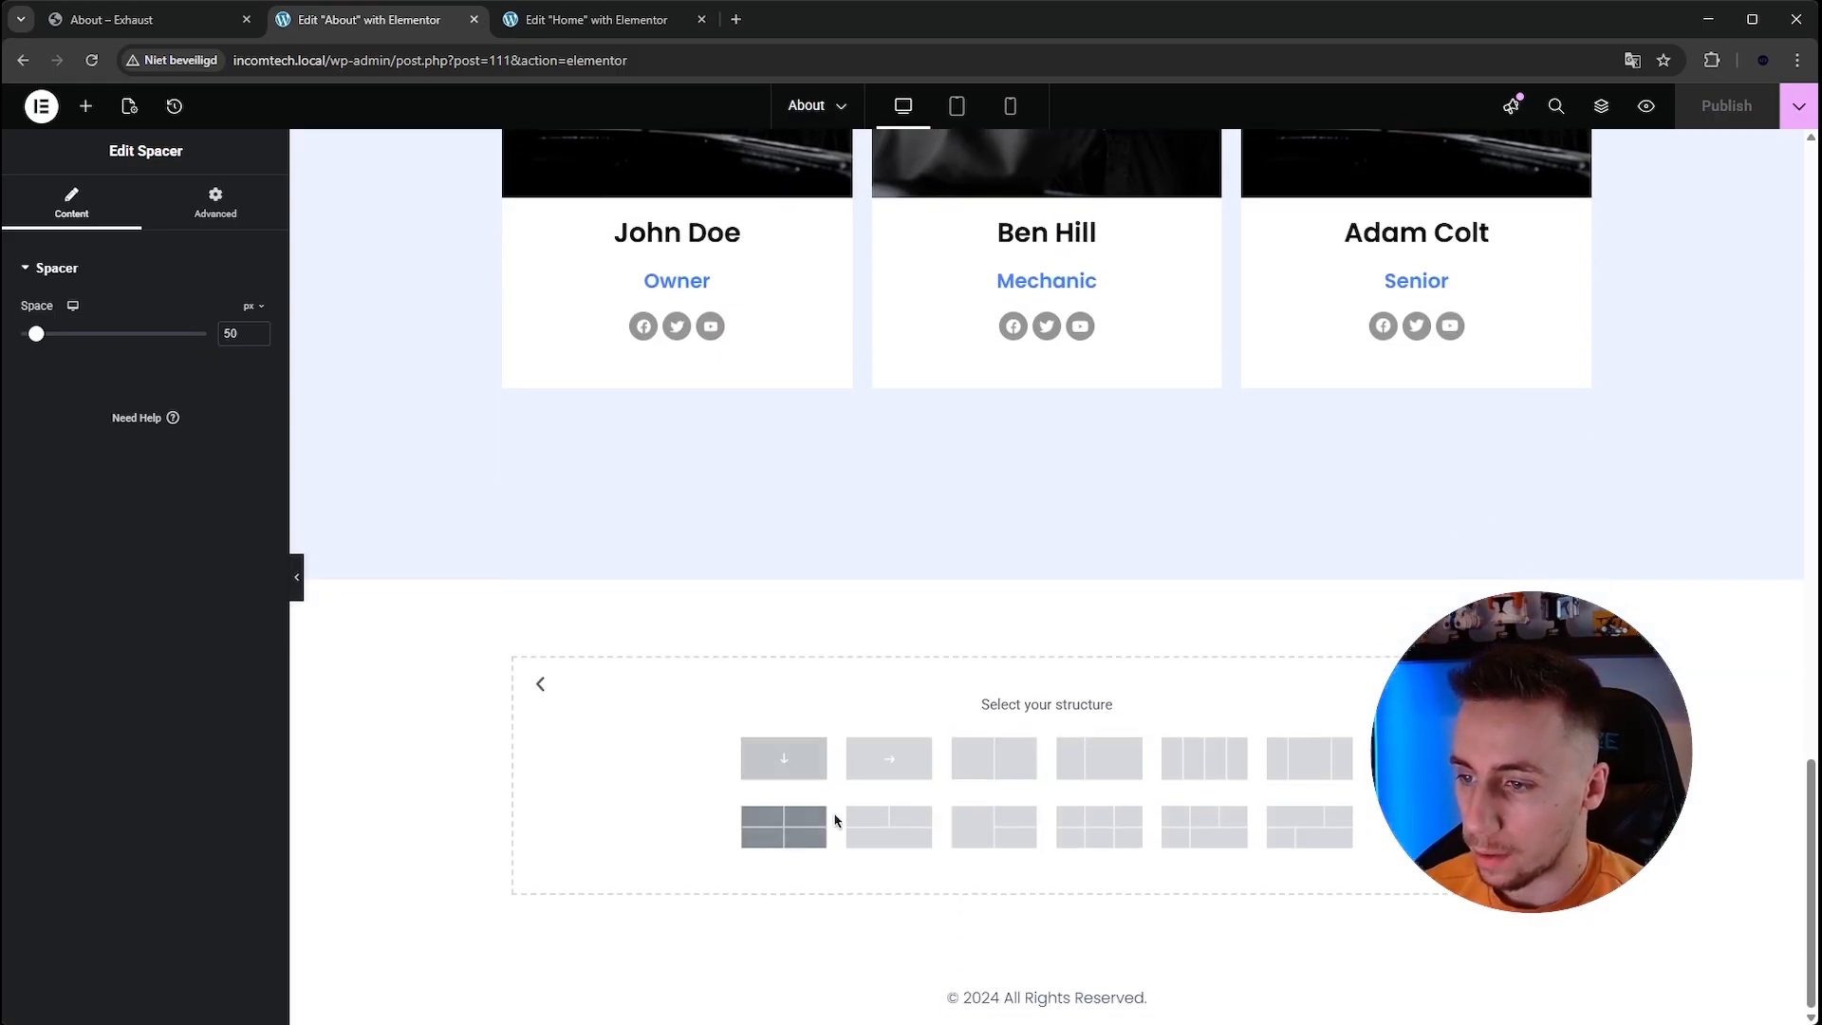
left_click(888, 758)
left_click(139, 211)
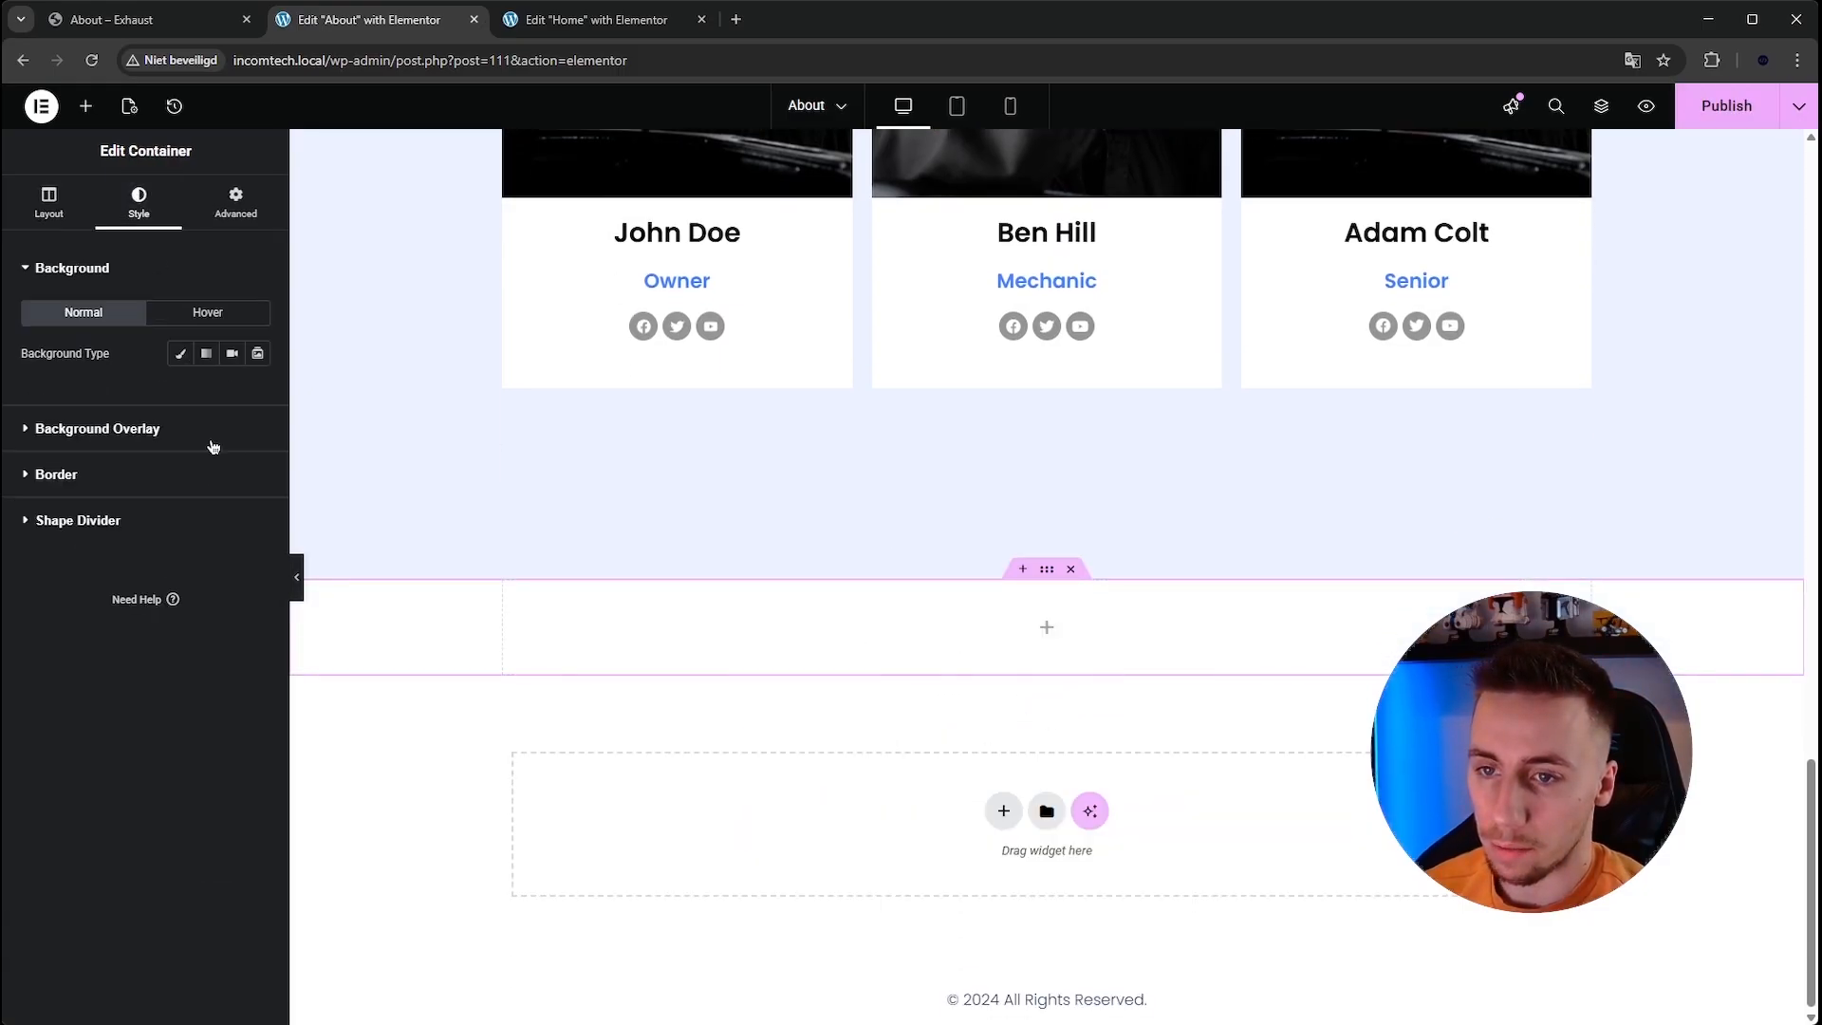
Give the new container a classic background colour of #0a0d14.
left_click(180, 354)
left_click(258, 394)
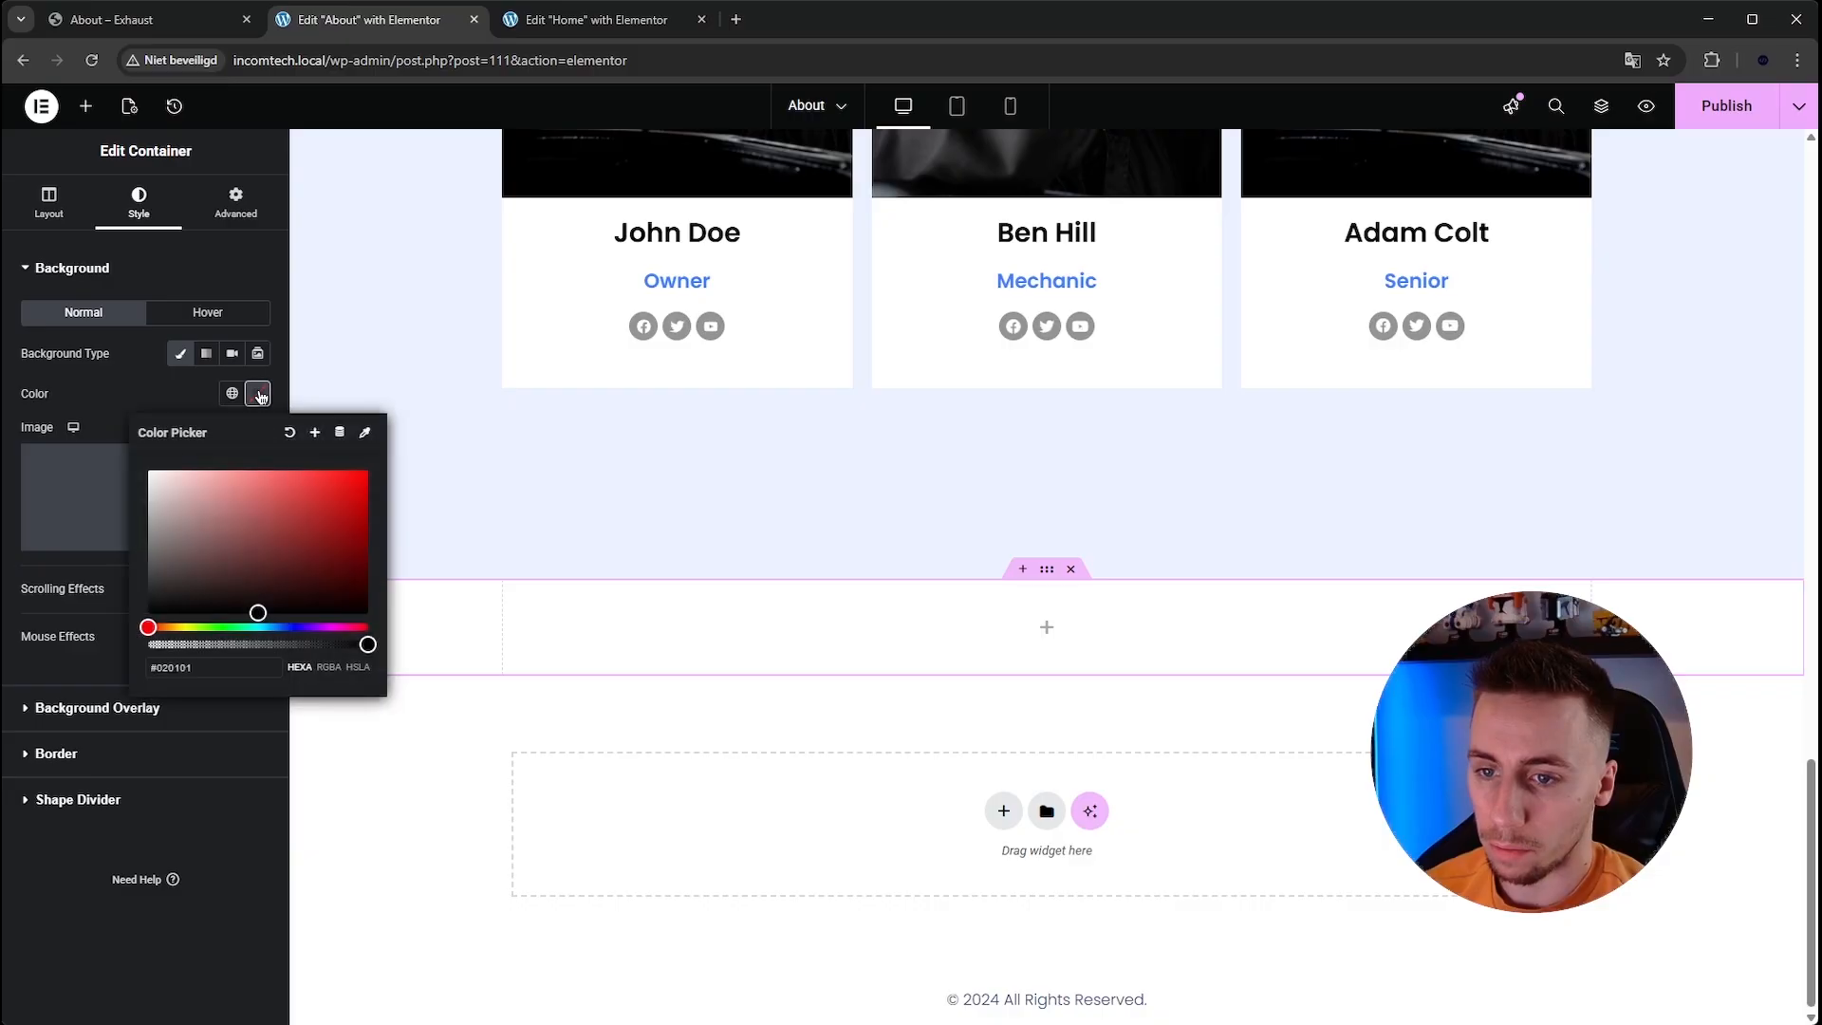
left_click(216, 667)
type("#0A0D14")
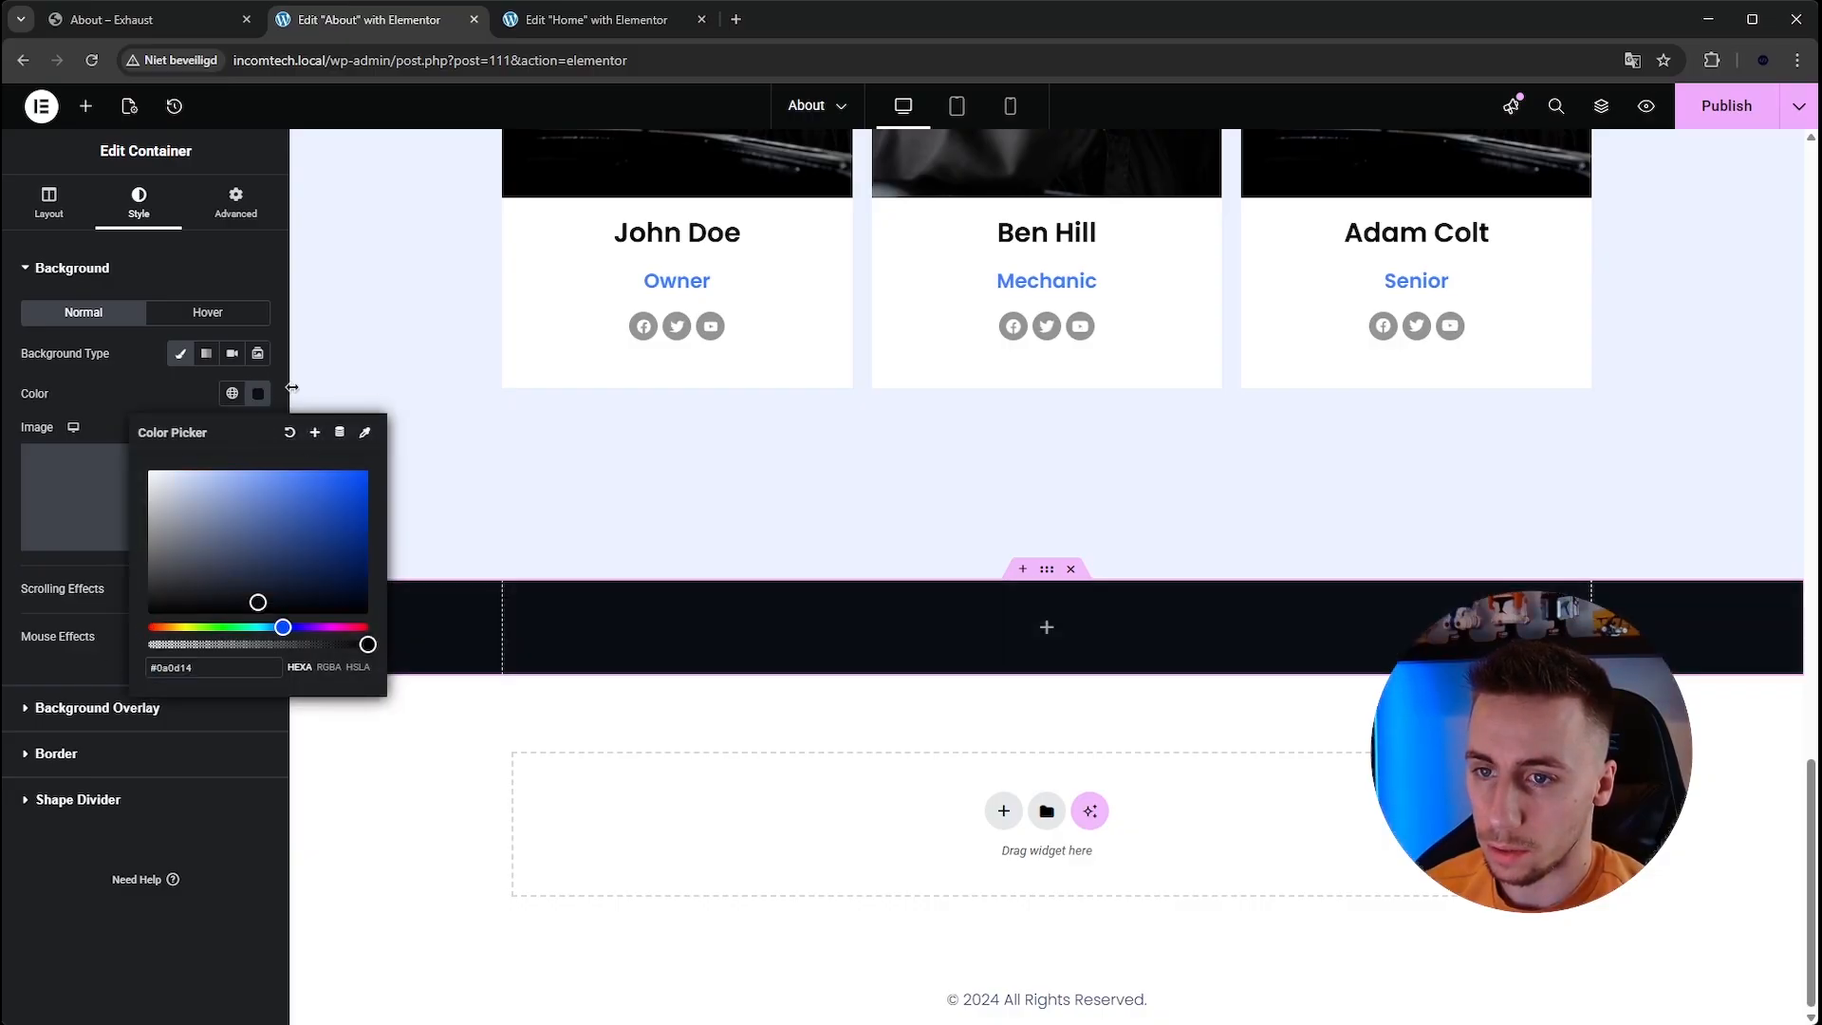
left_click(306, 402)
Add an Image Carousel widget inside the dark container.
left_click(1047, 626)
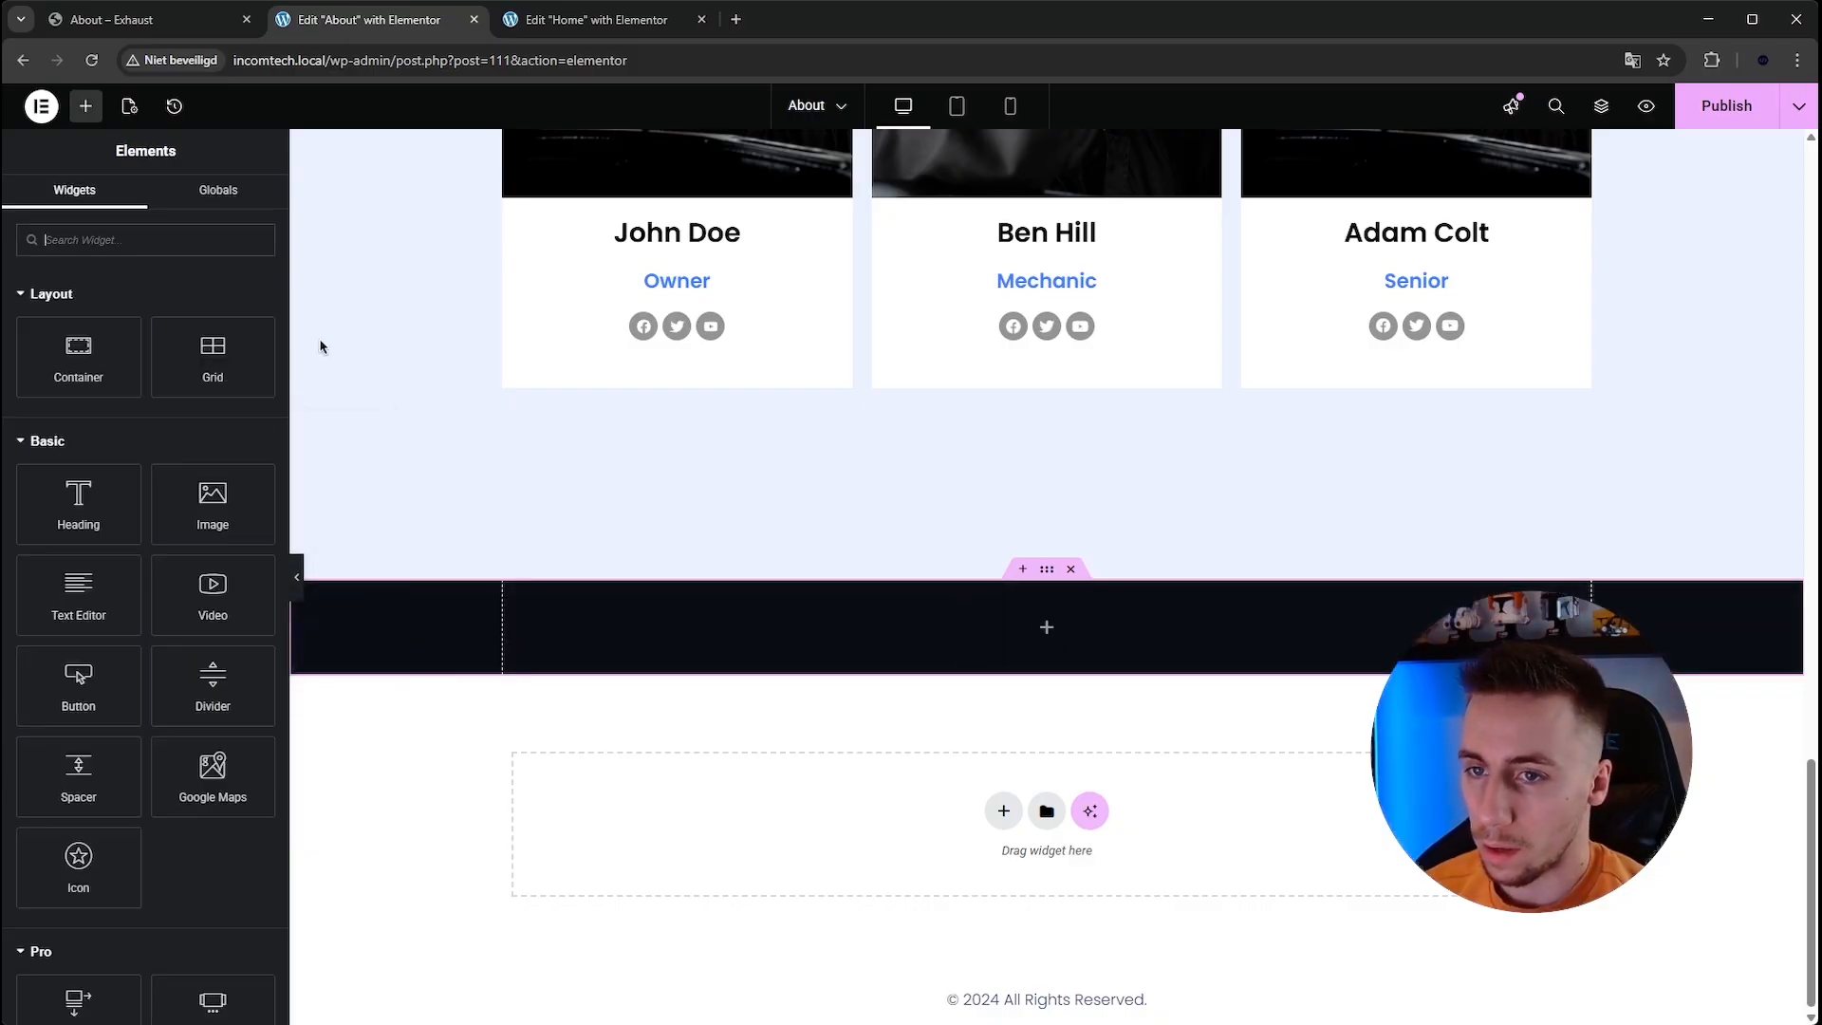
type("imae")
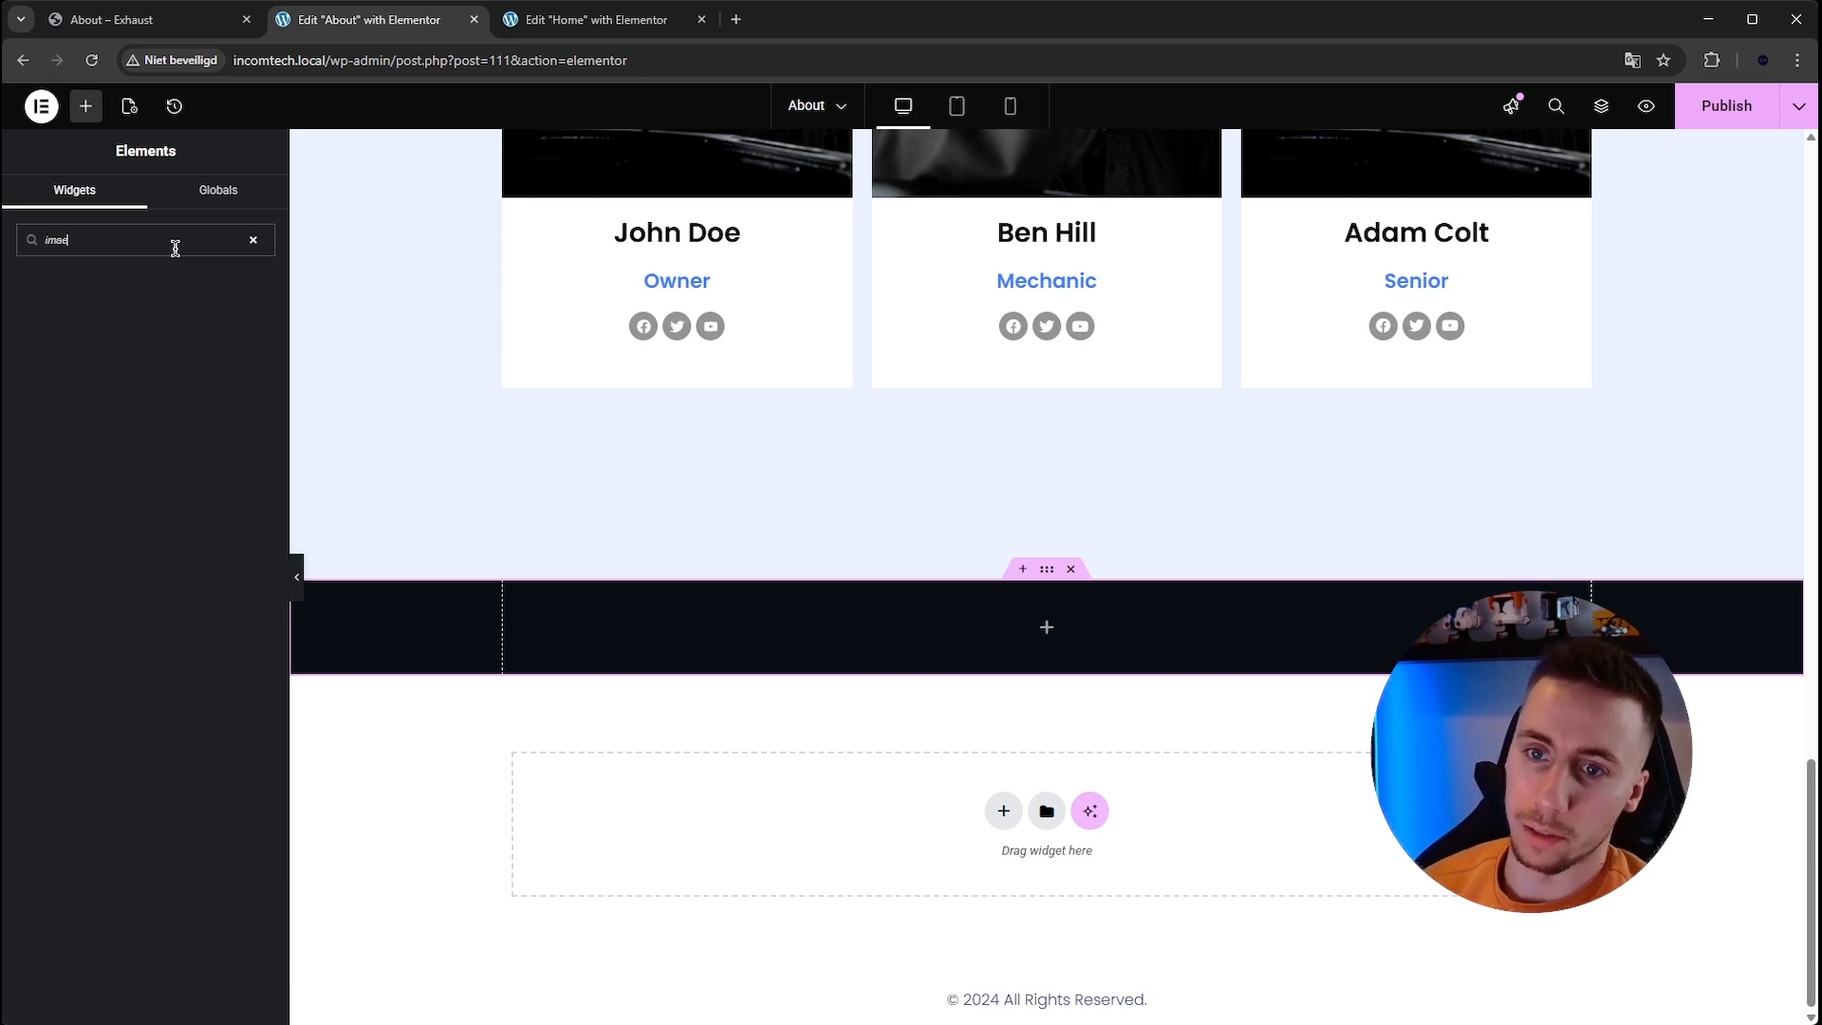
key("BackSpace")
type("ge")
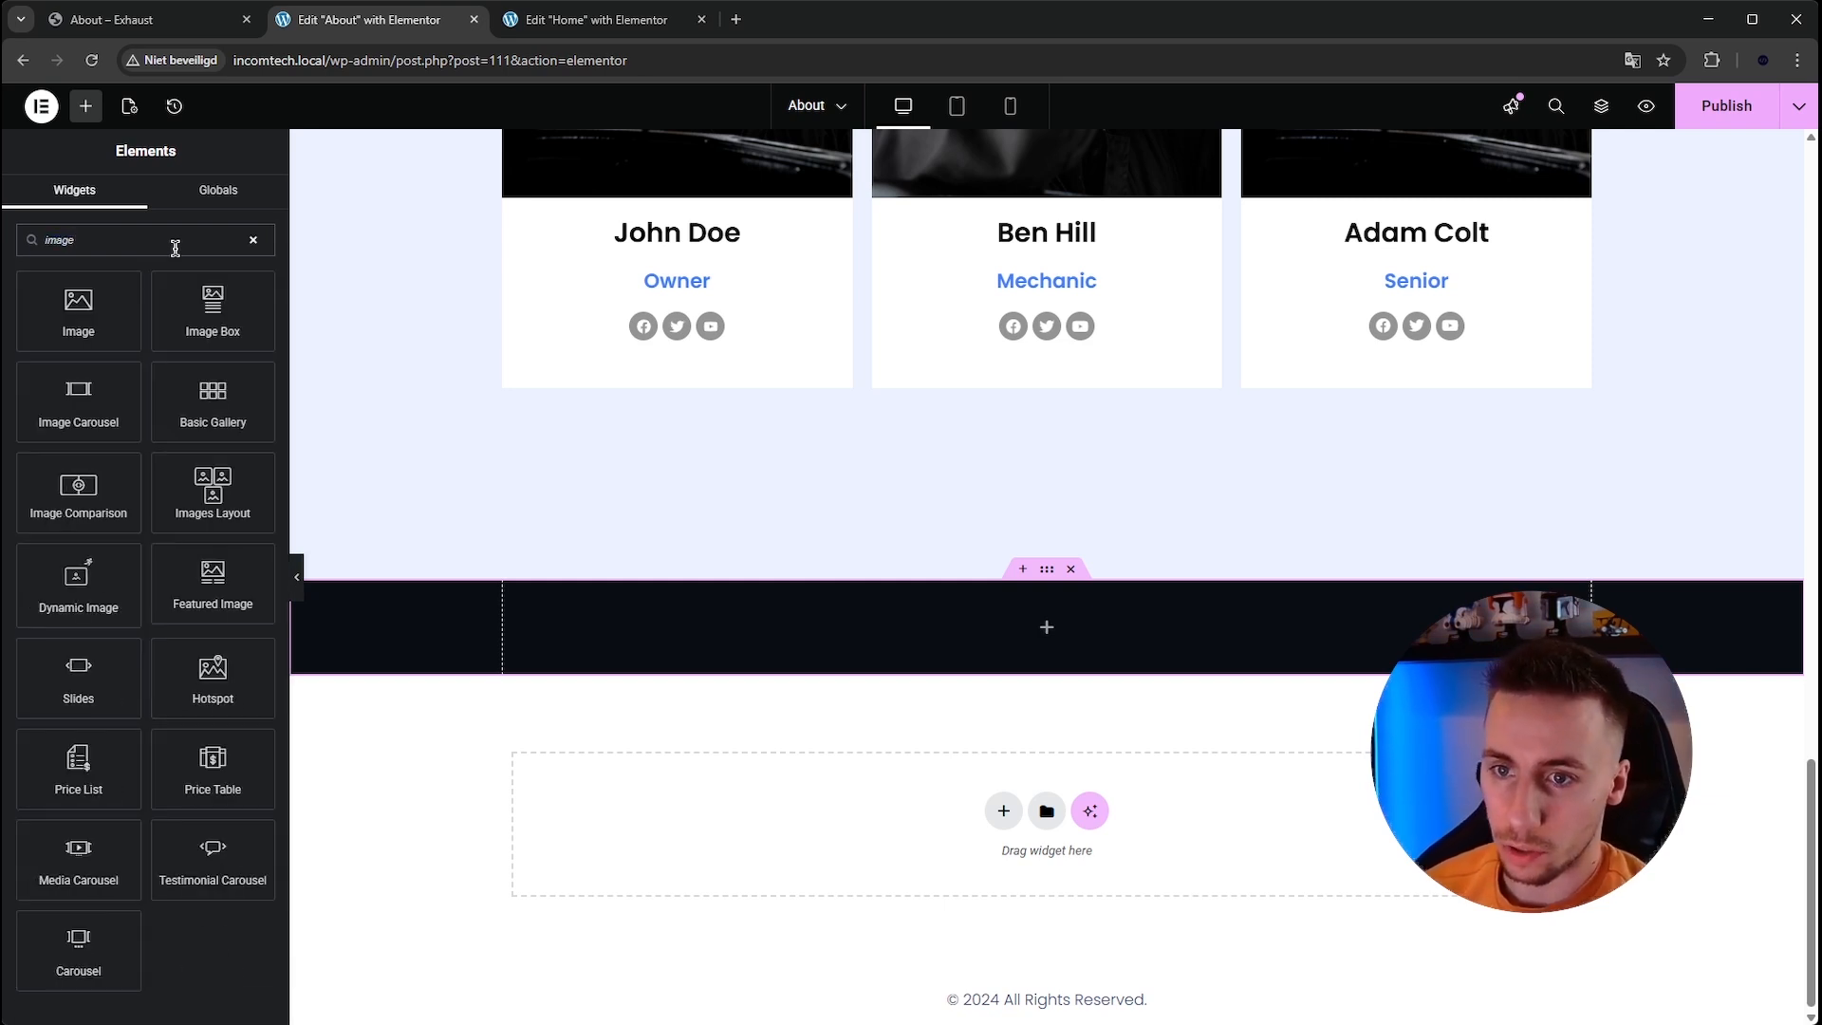
left_click_drag(78, 399, 1010, 612)
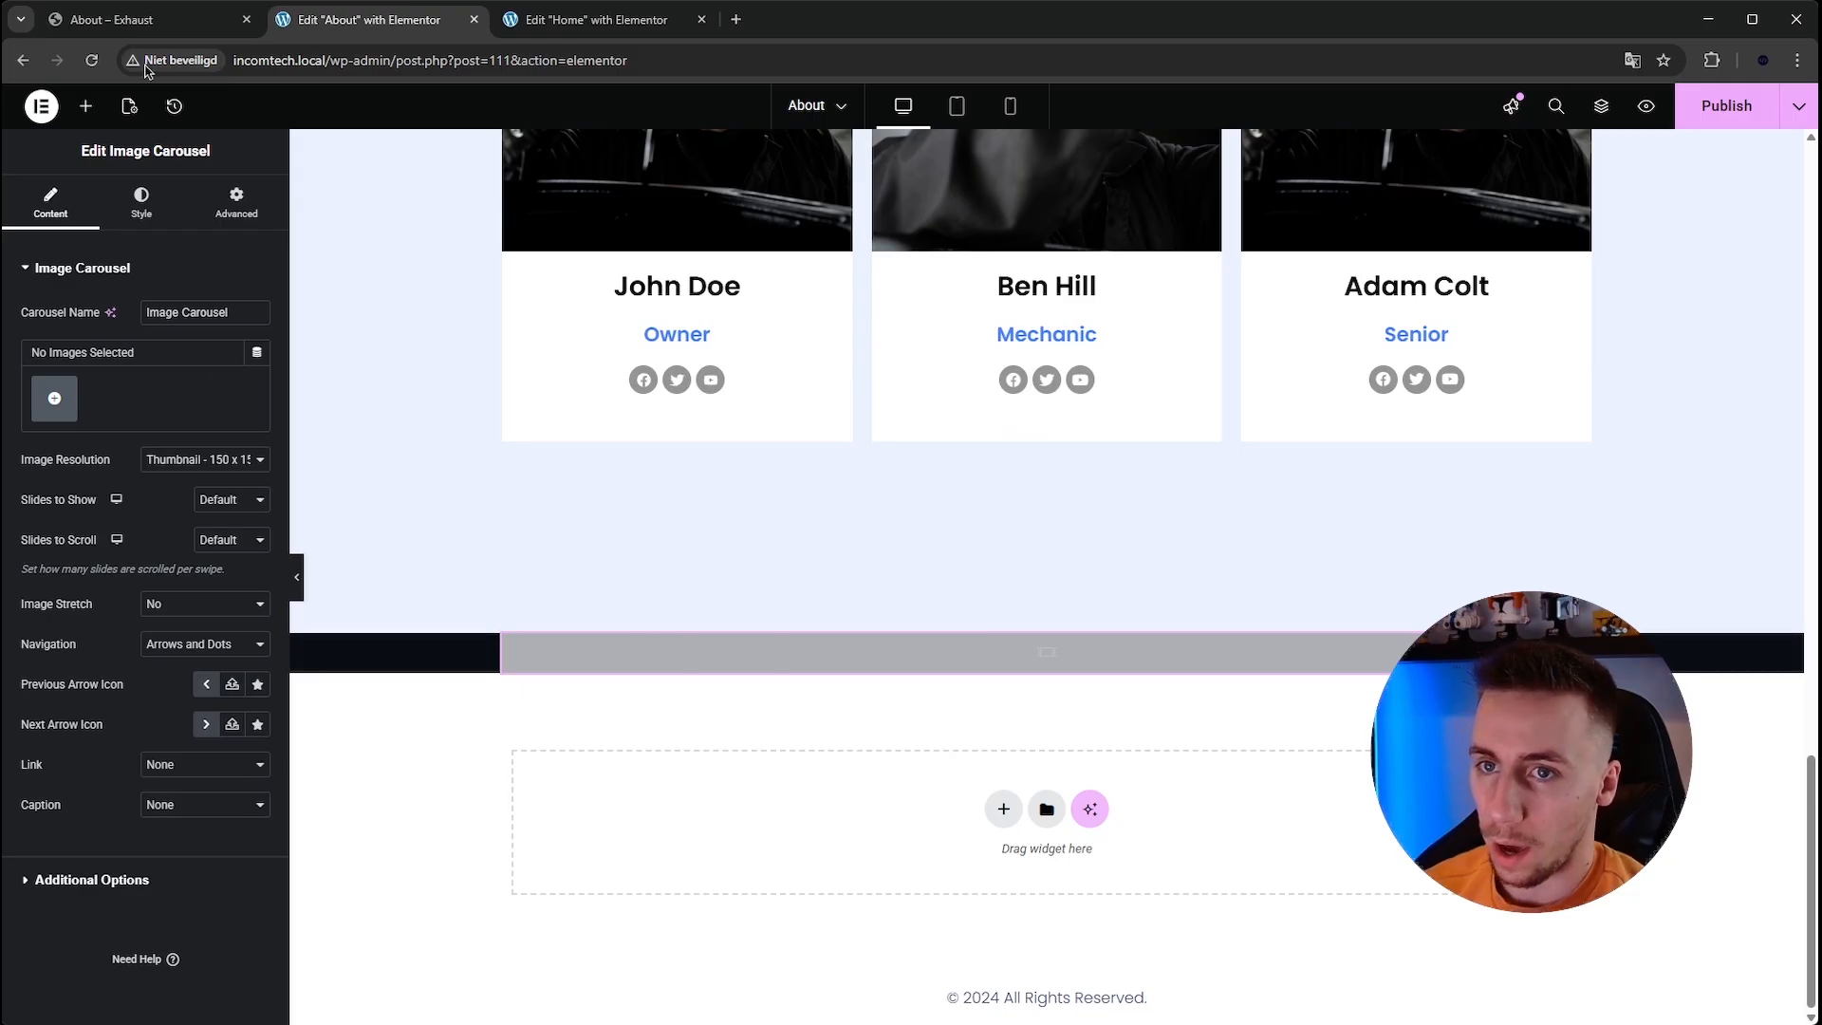
Capture and save the logo images from the reference site's dark logo strip.
key("ctrl+shift+Tab")
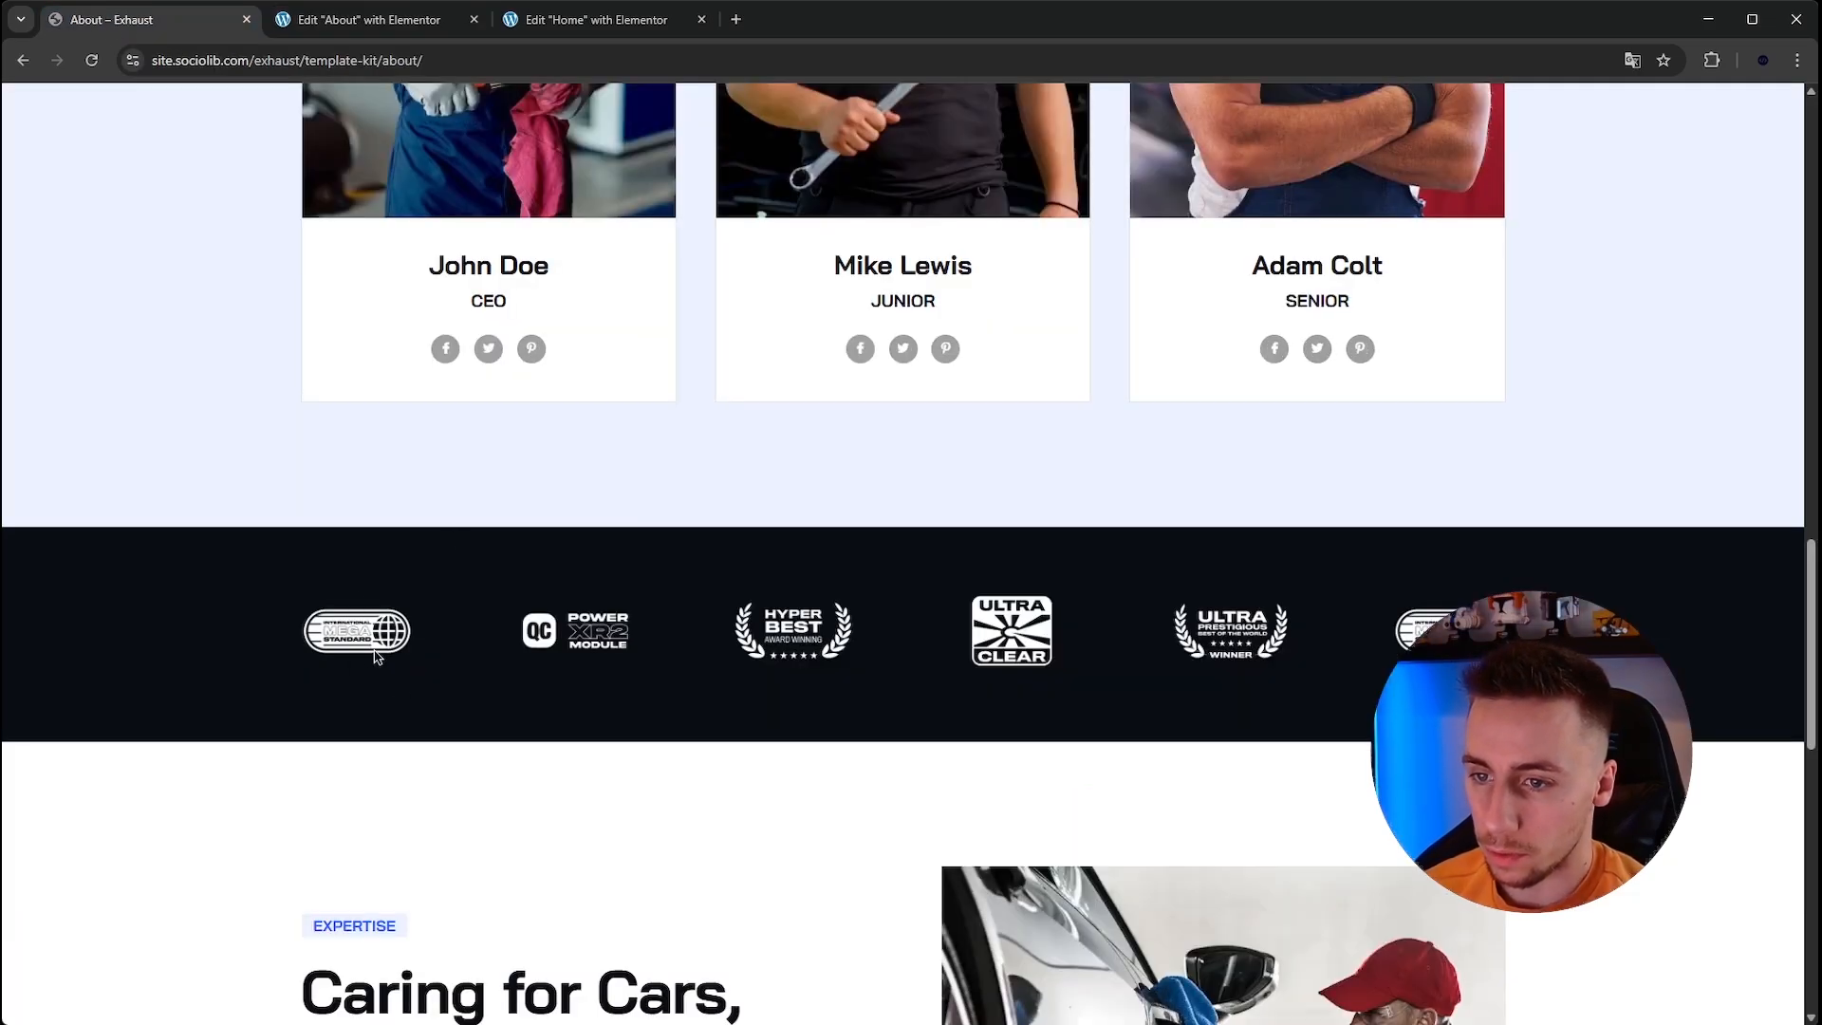
key("super+shift+s")
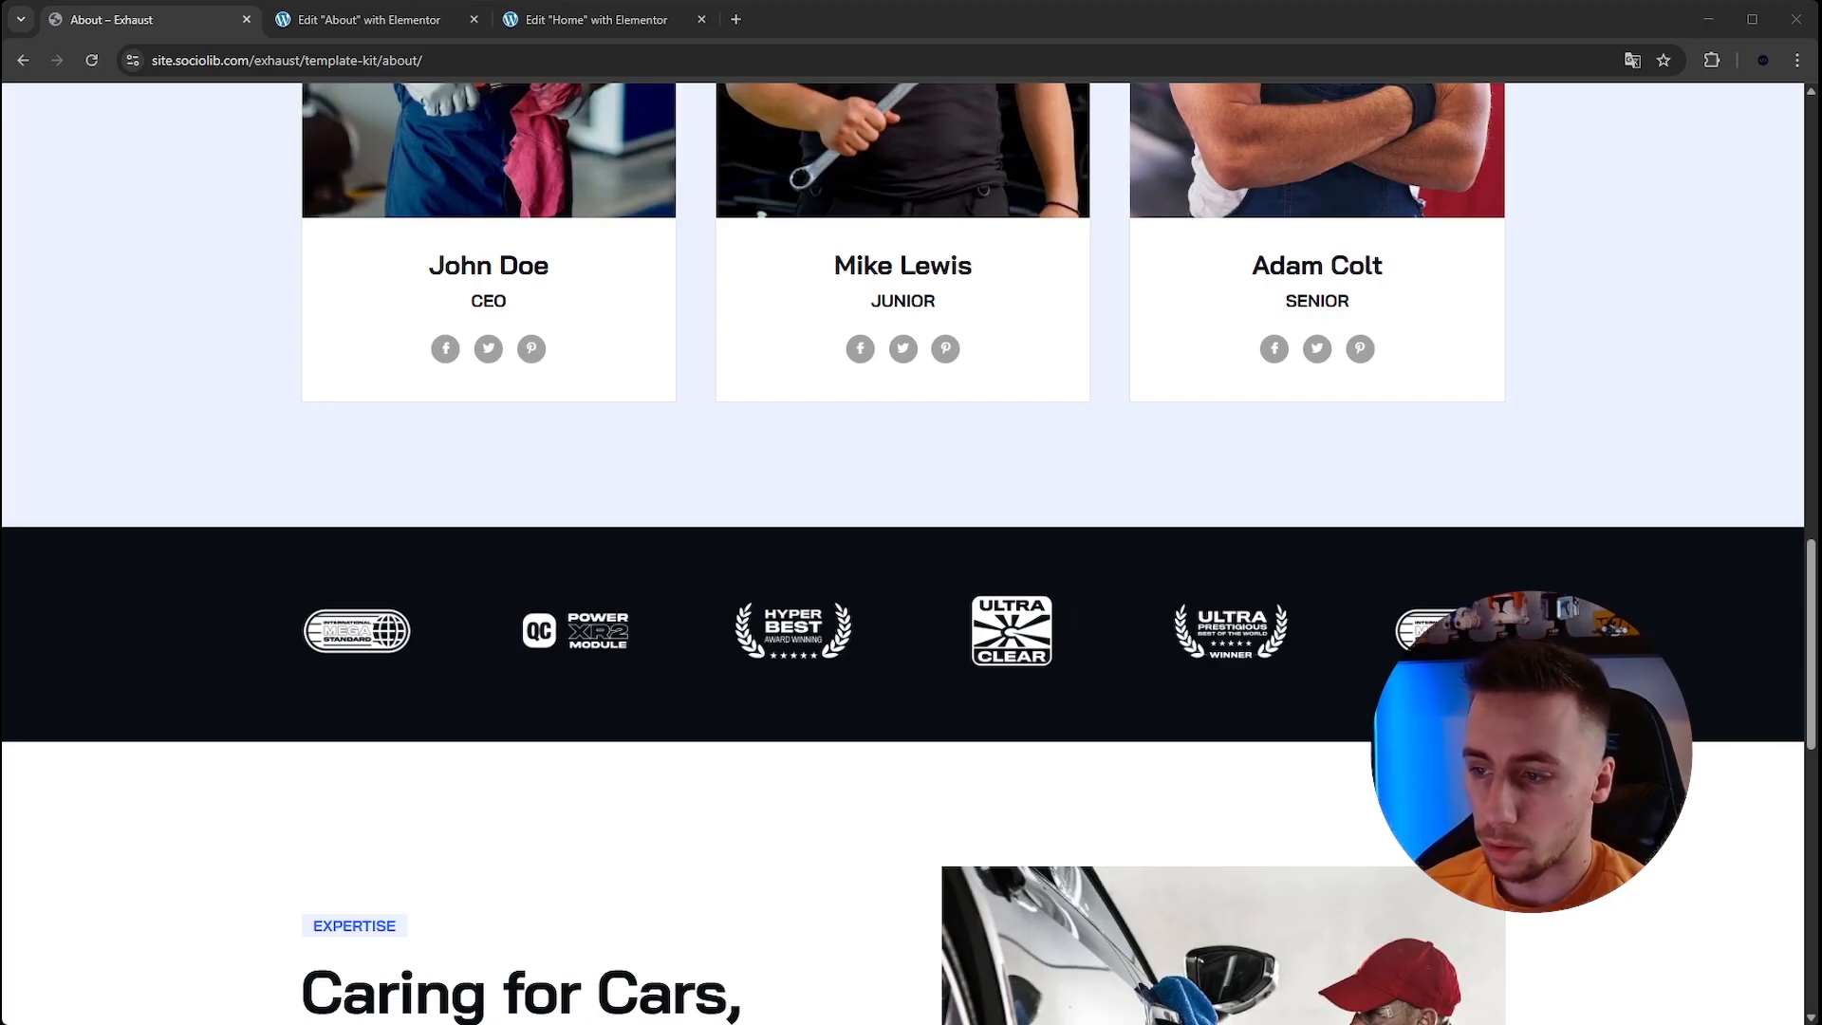
left_click(953, 709)
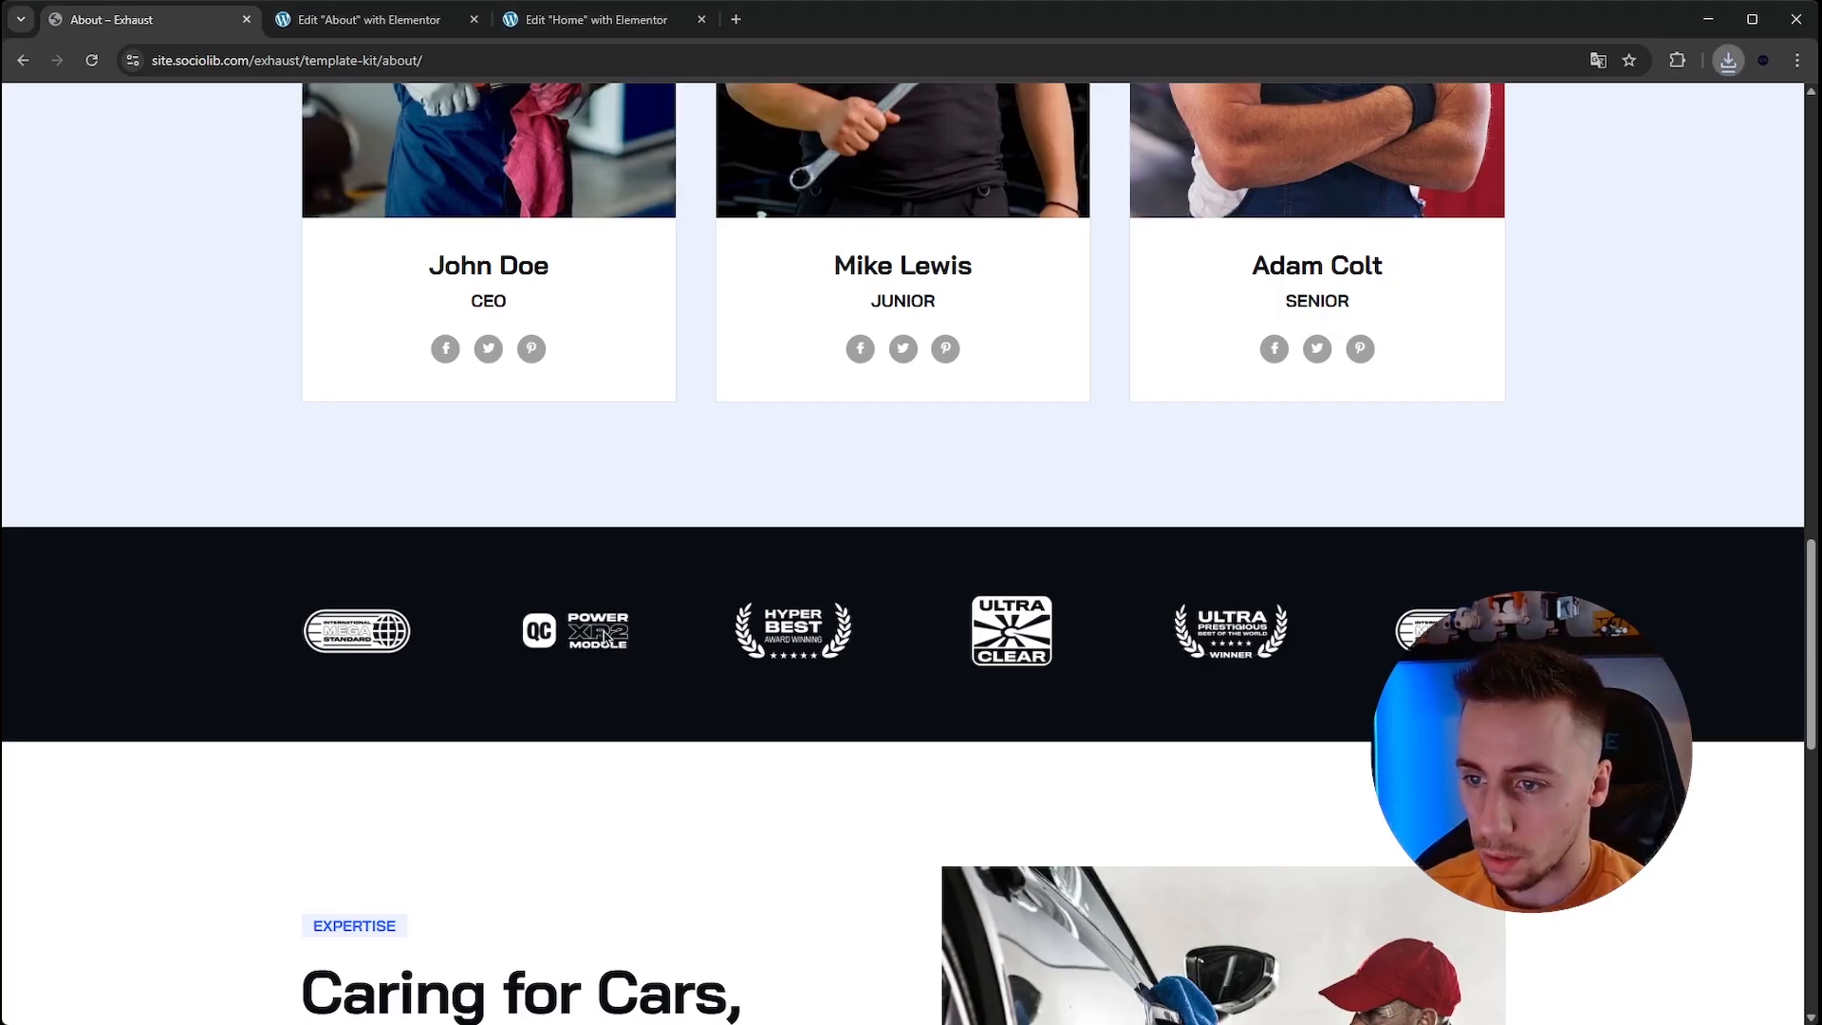
key("super+shift+s")
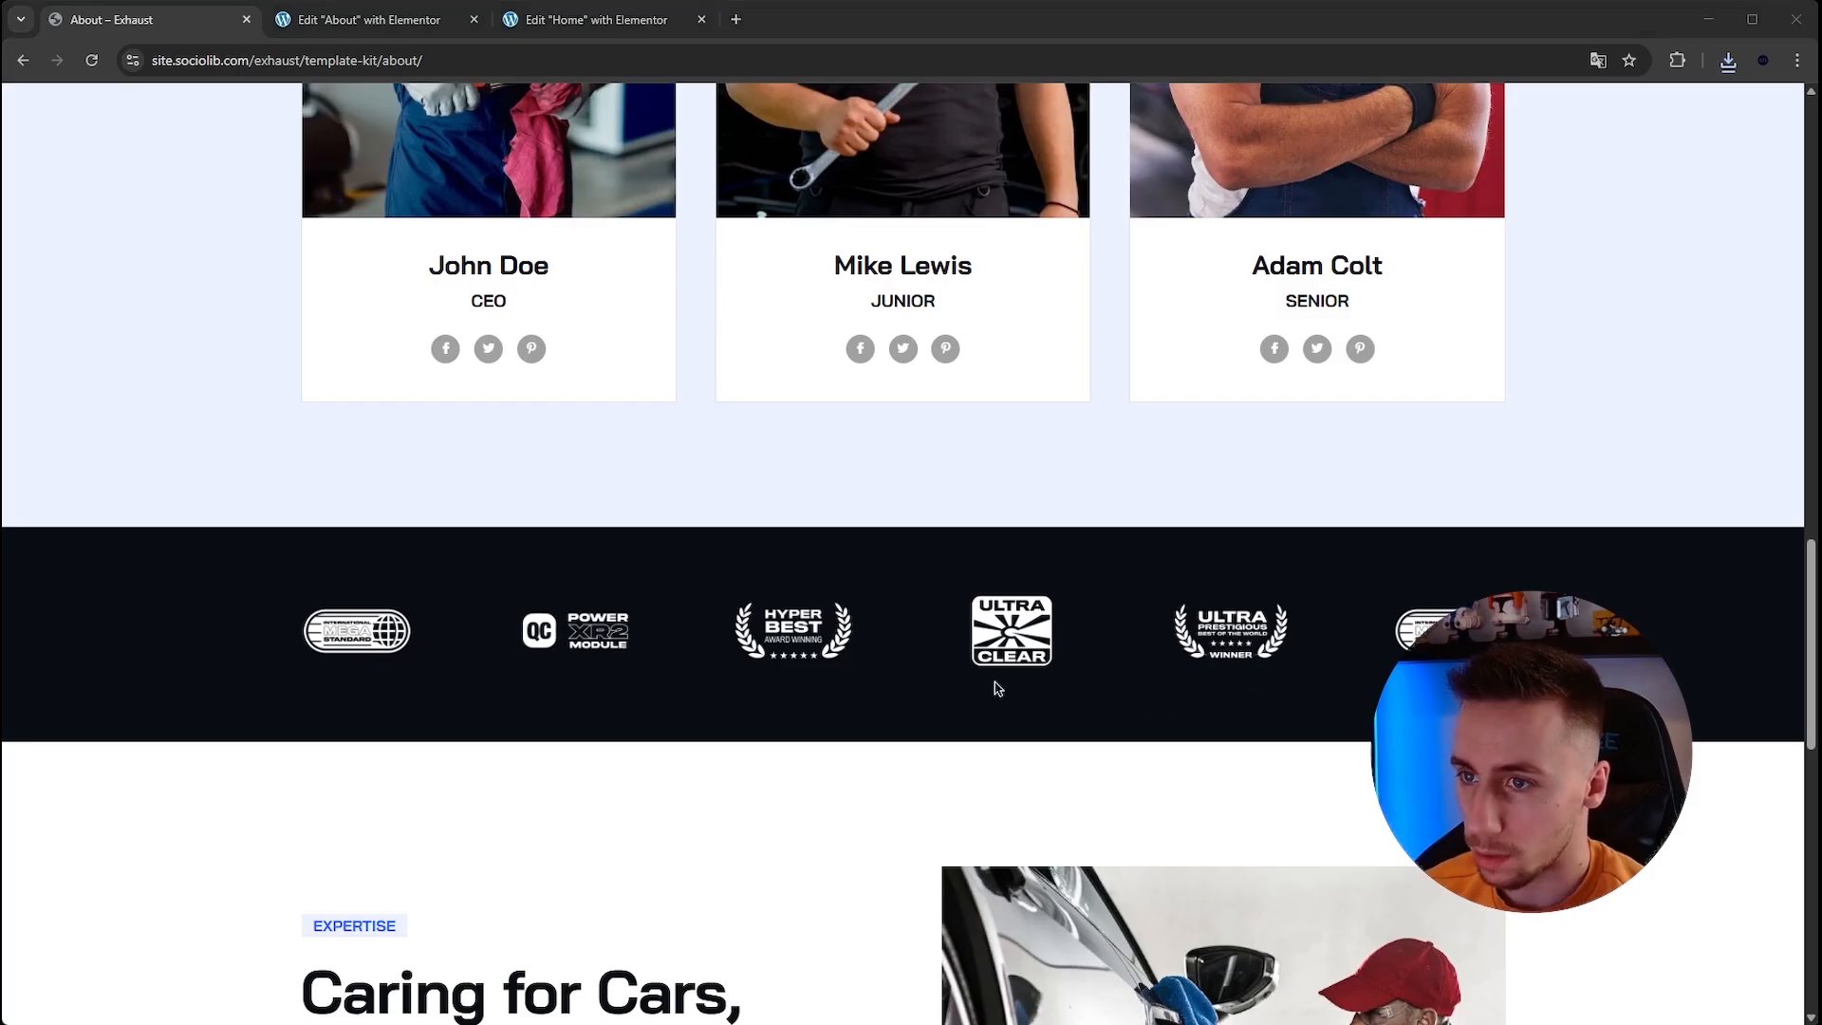
key("Return")
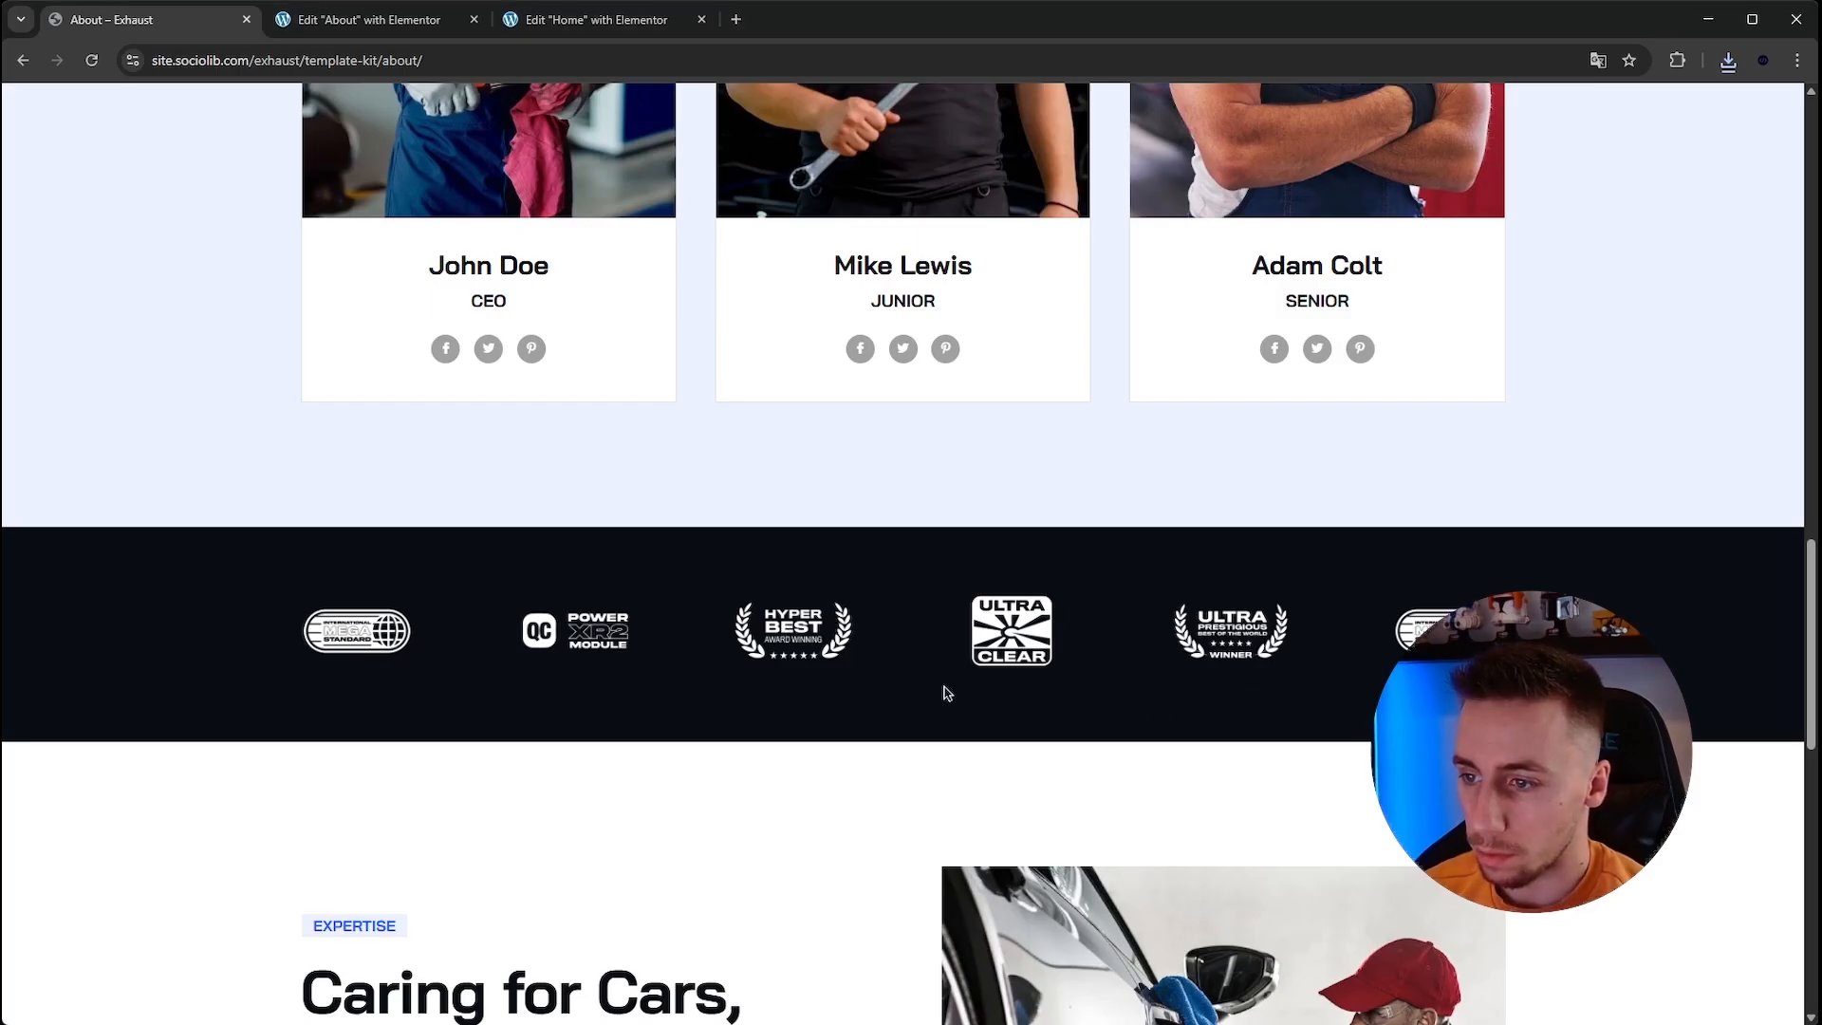
left_click(1090, 732)
key("Return")
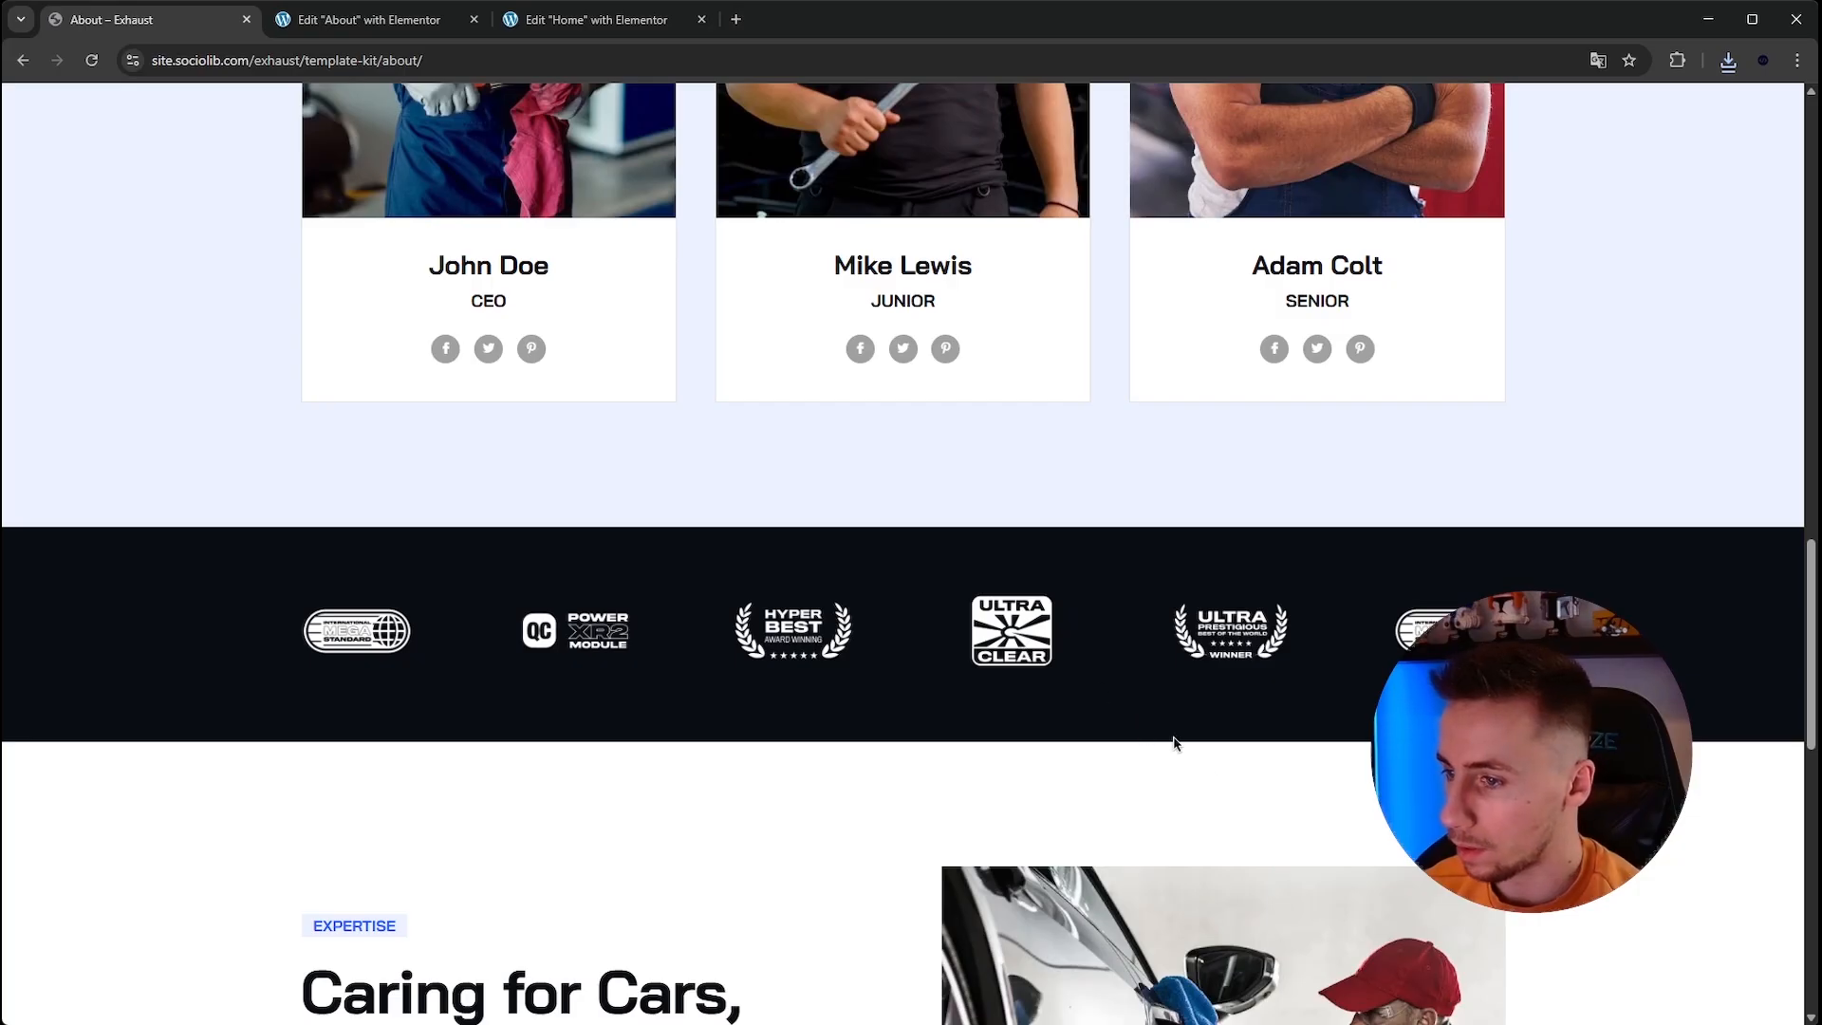
key("Return")
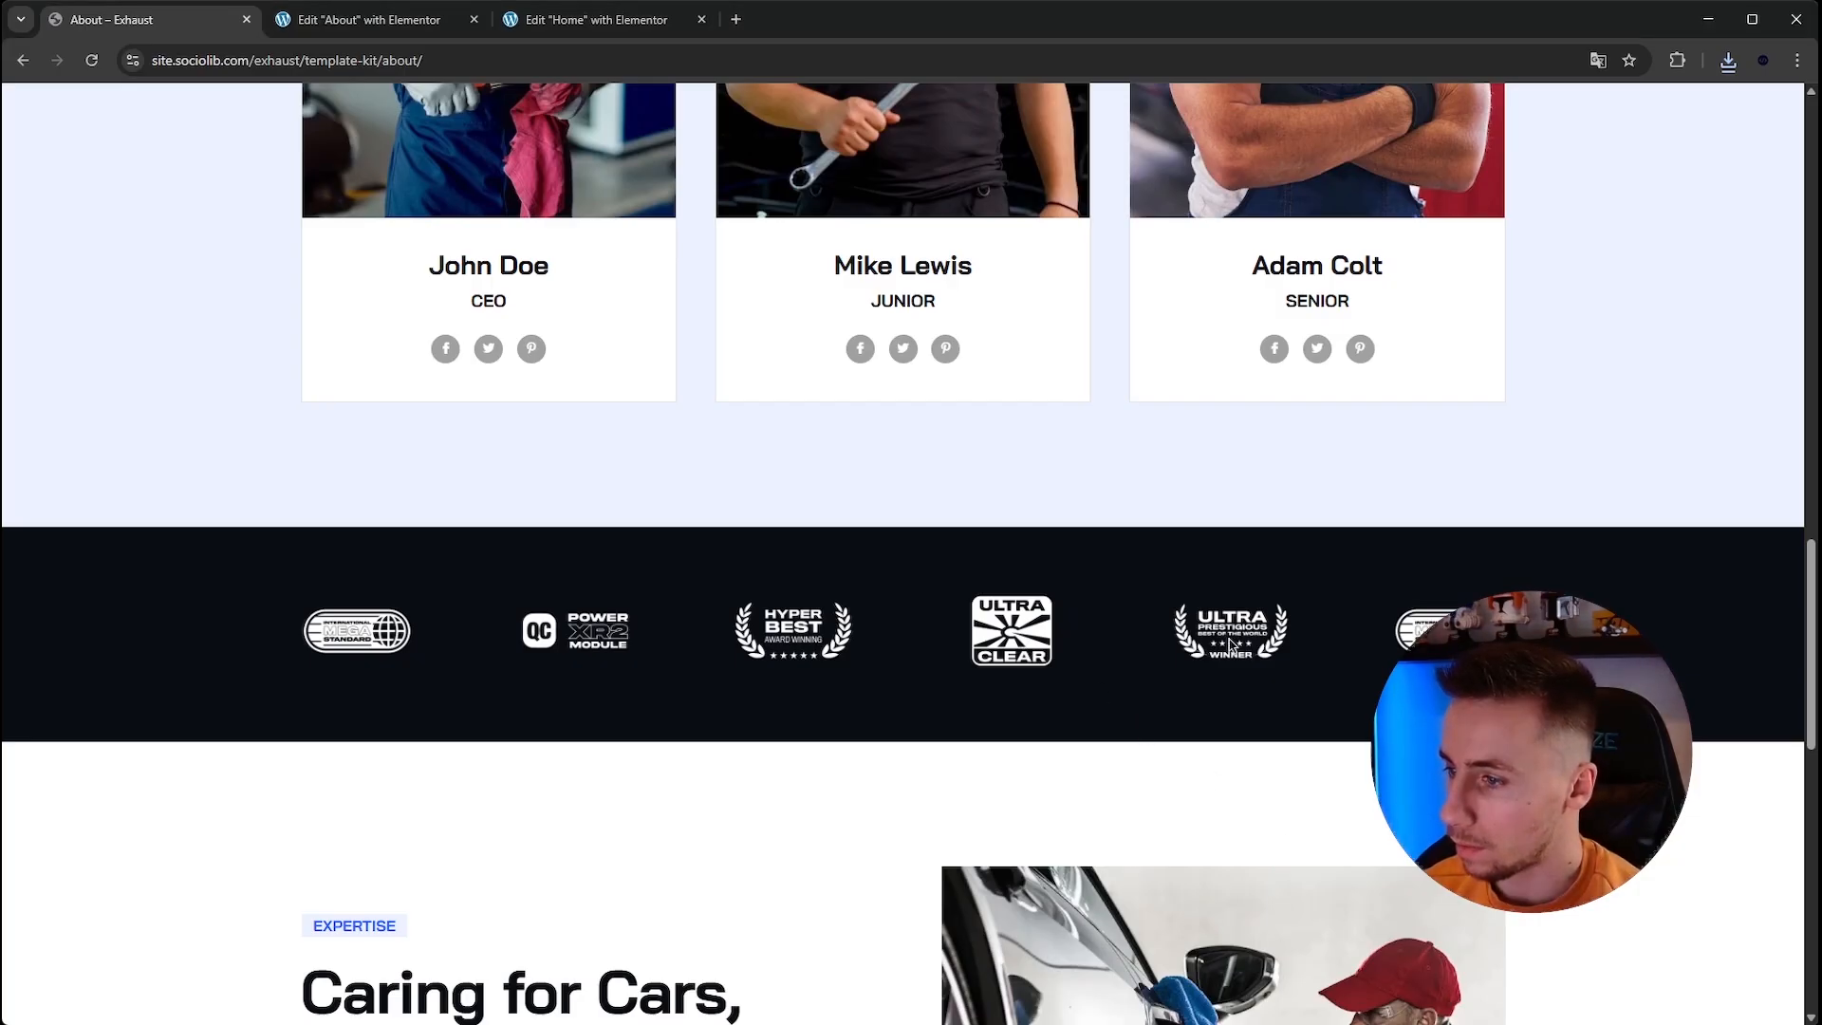
left_click(910, 784)
key("Return")
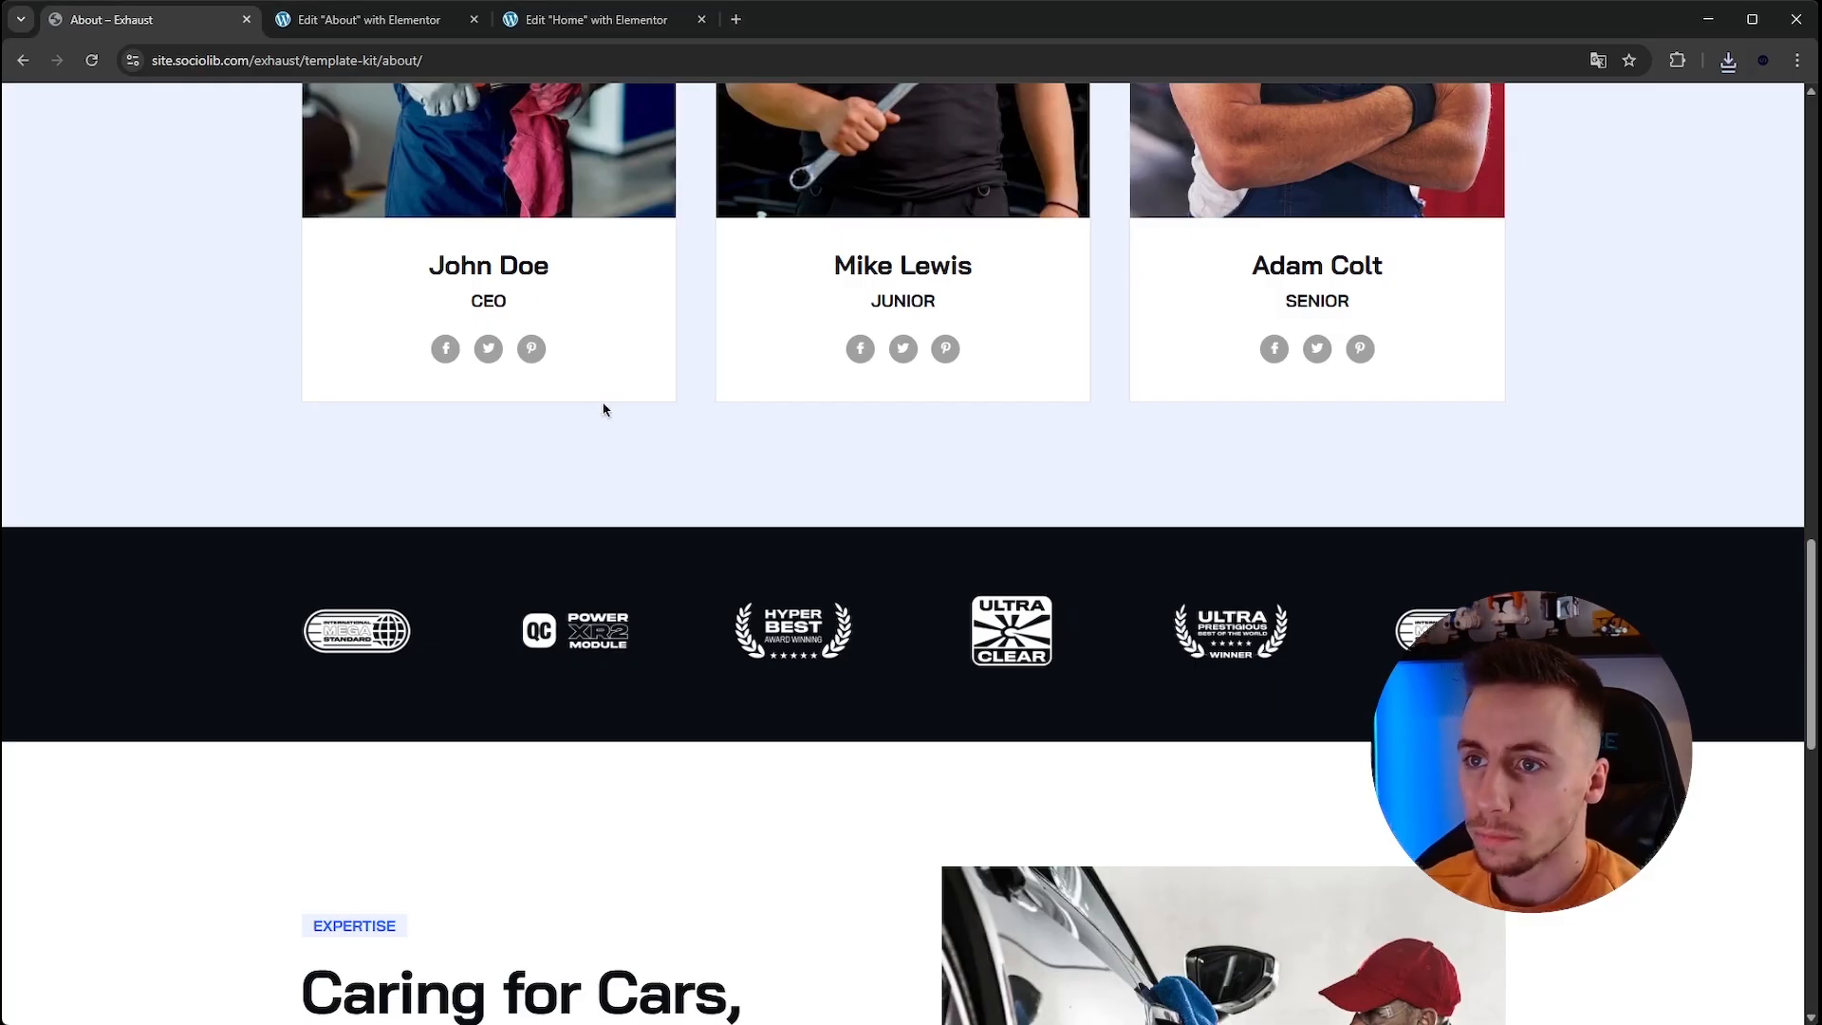
Upload the six logo images and create a gallery from them for the carousel.
left_click(368, 21)
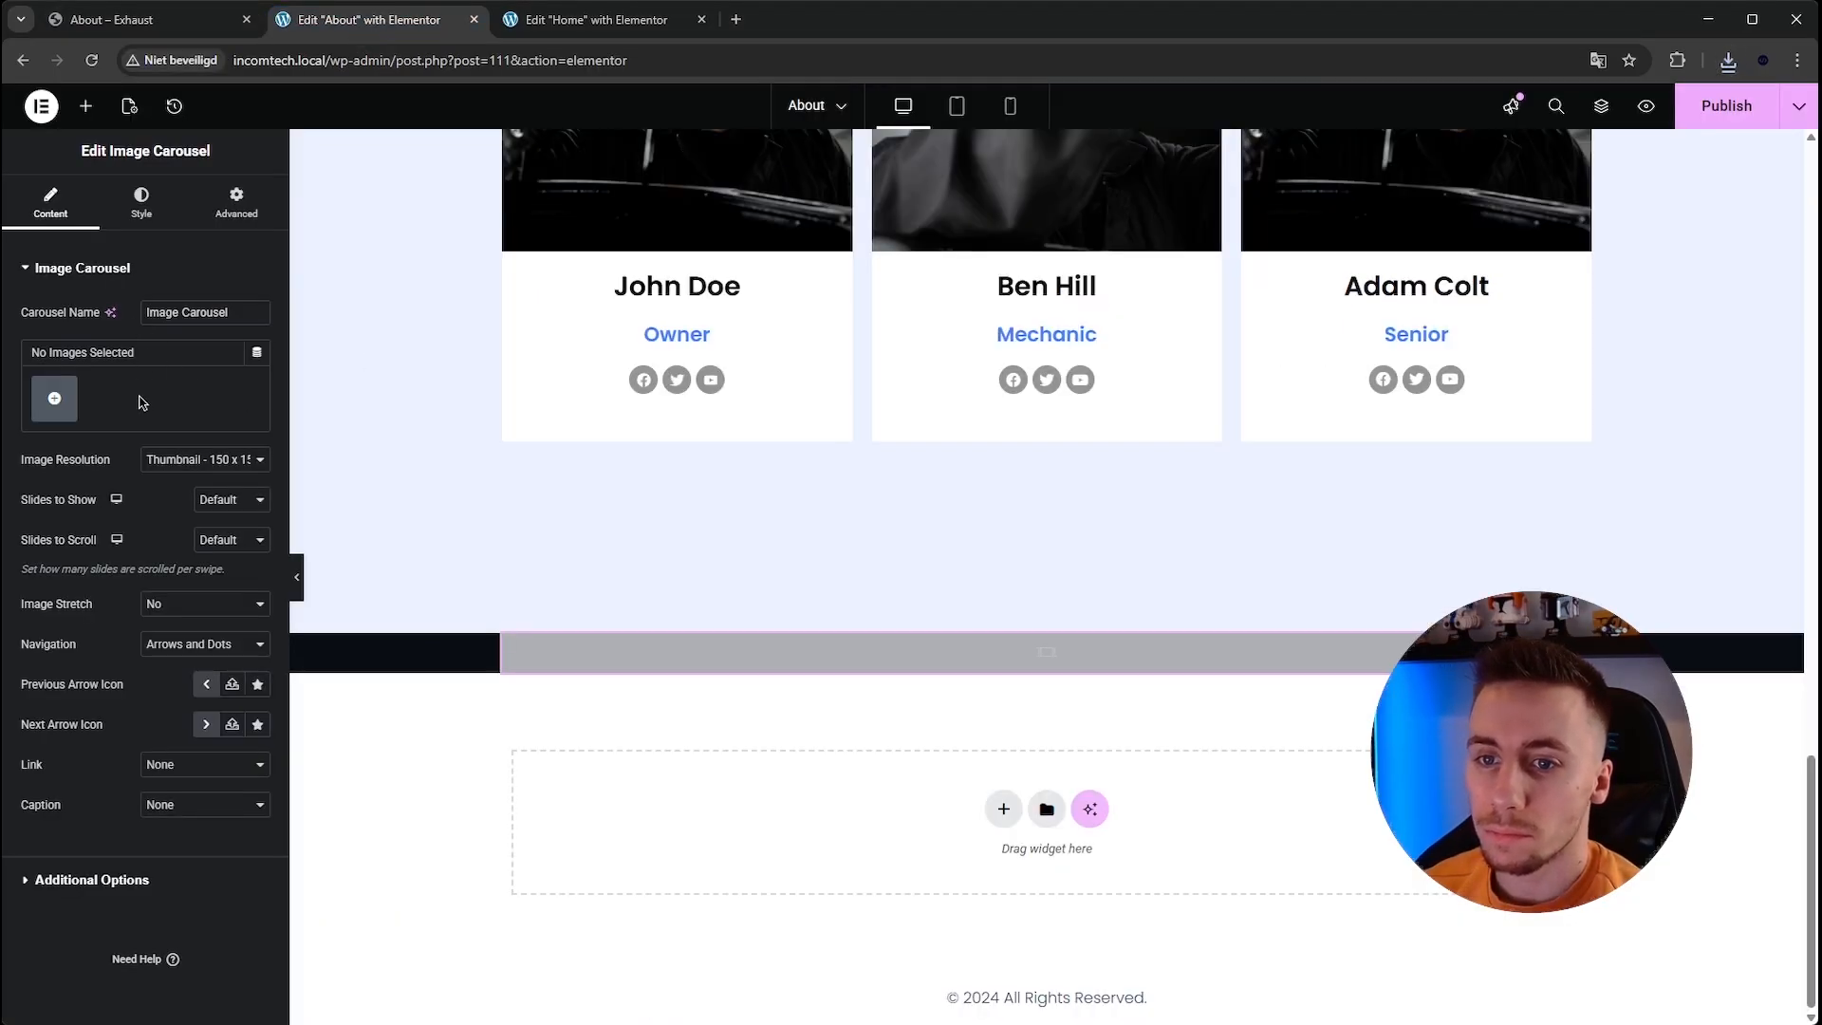
left_click(54, 398)
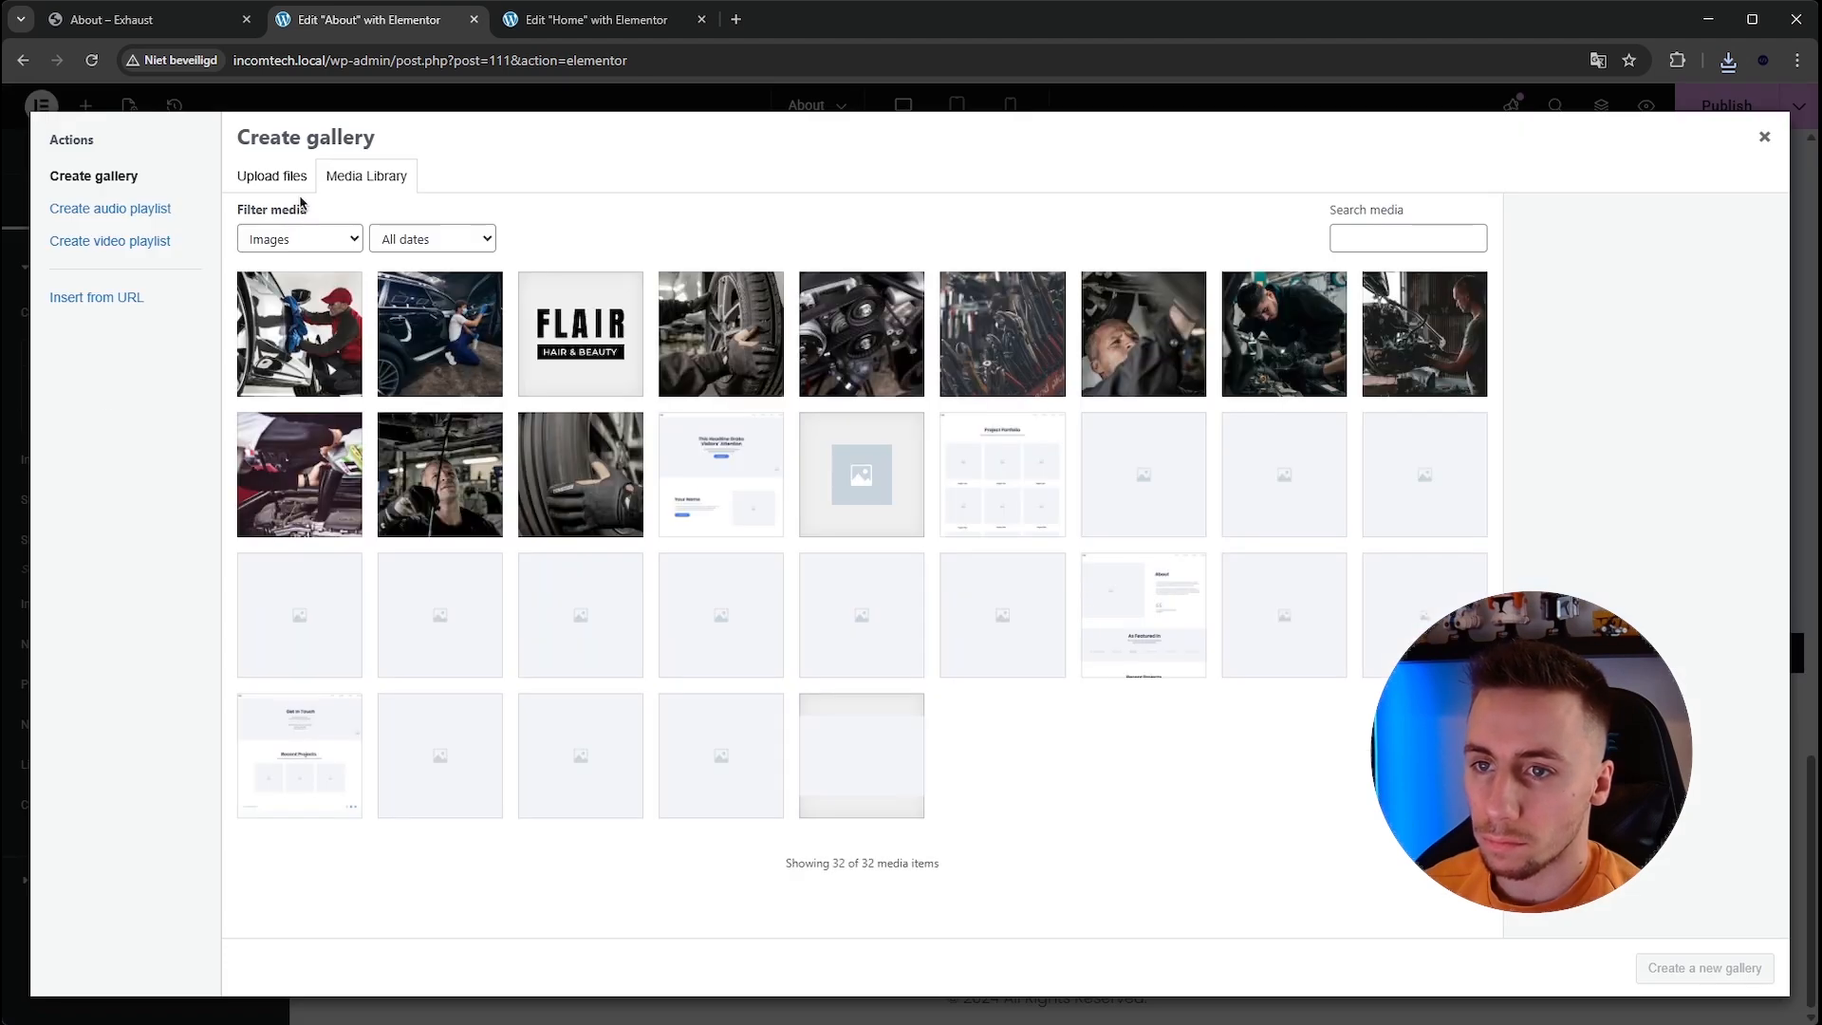
left_click(296, 183)
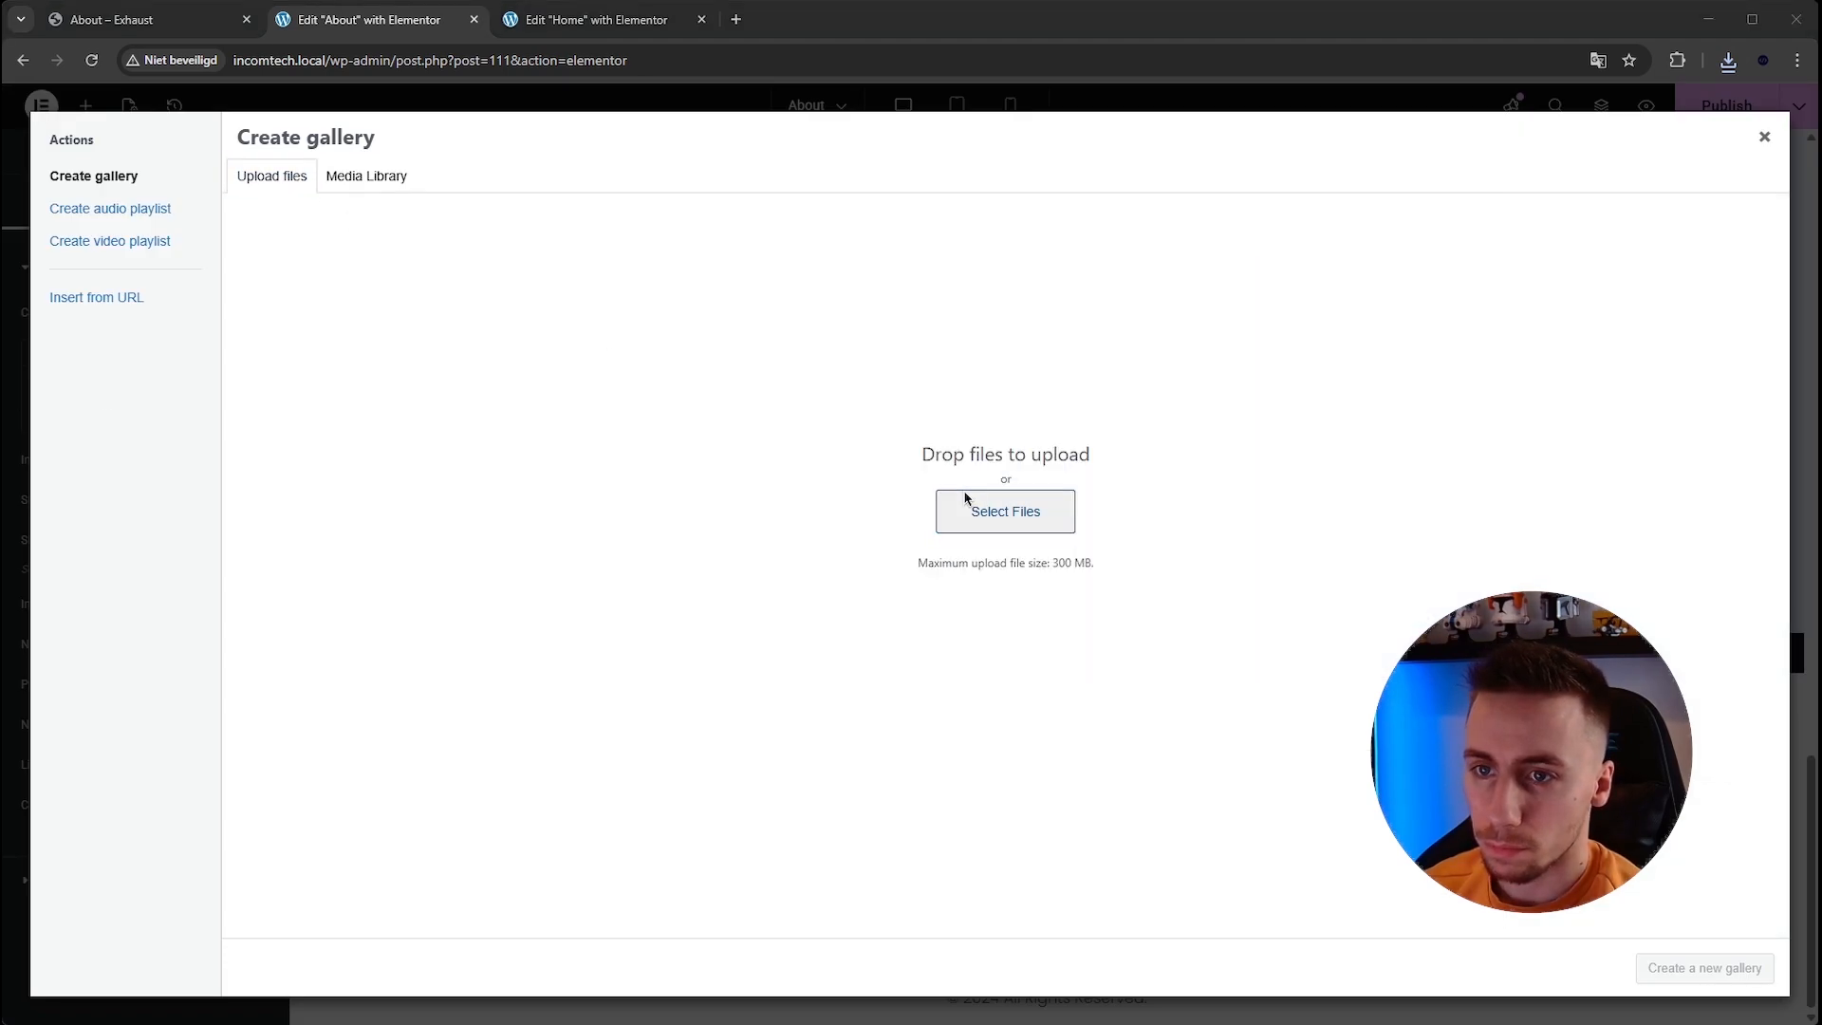
left_click(965, 497)
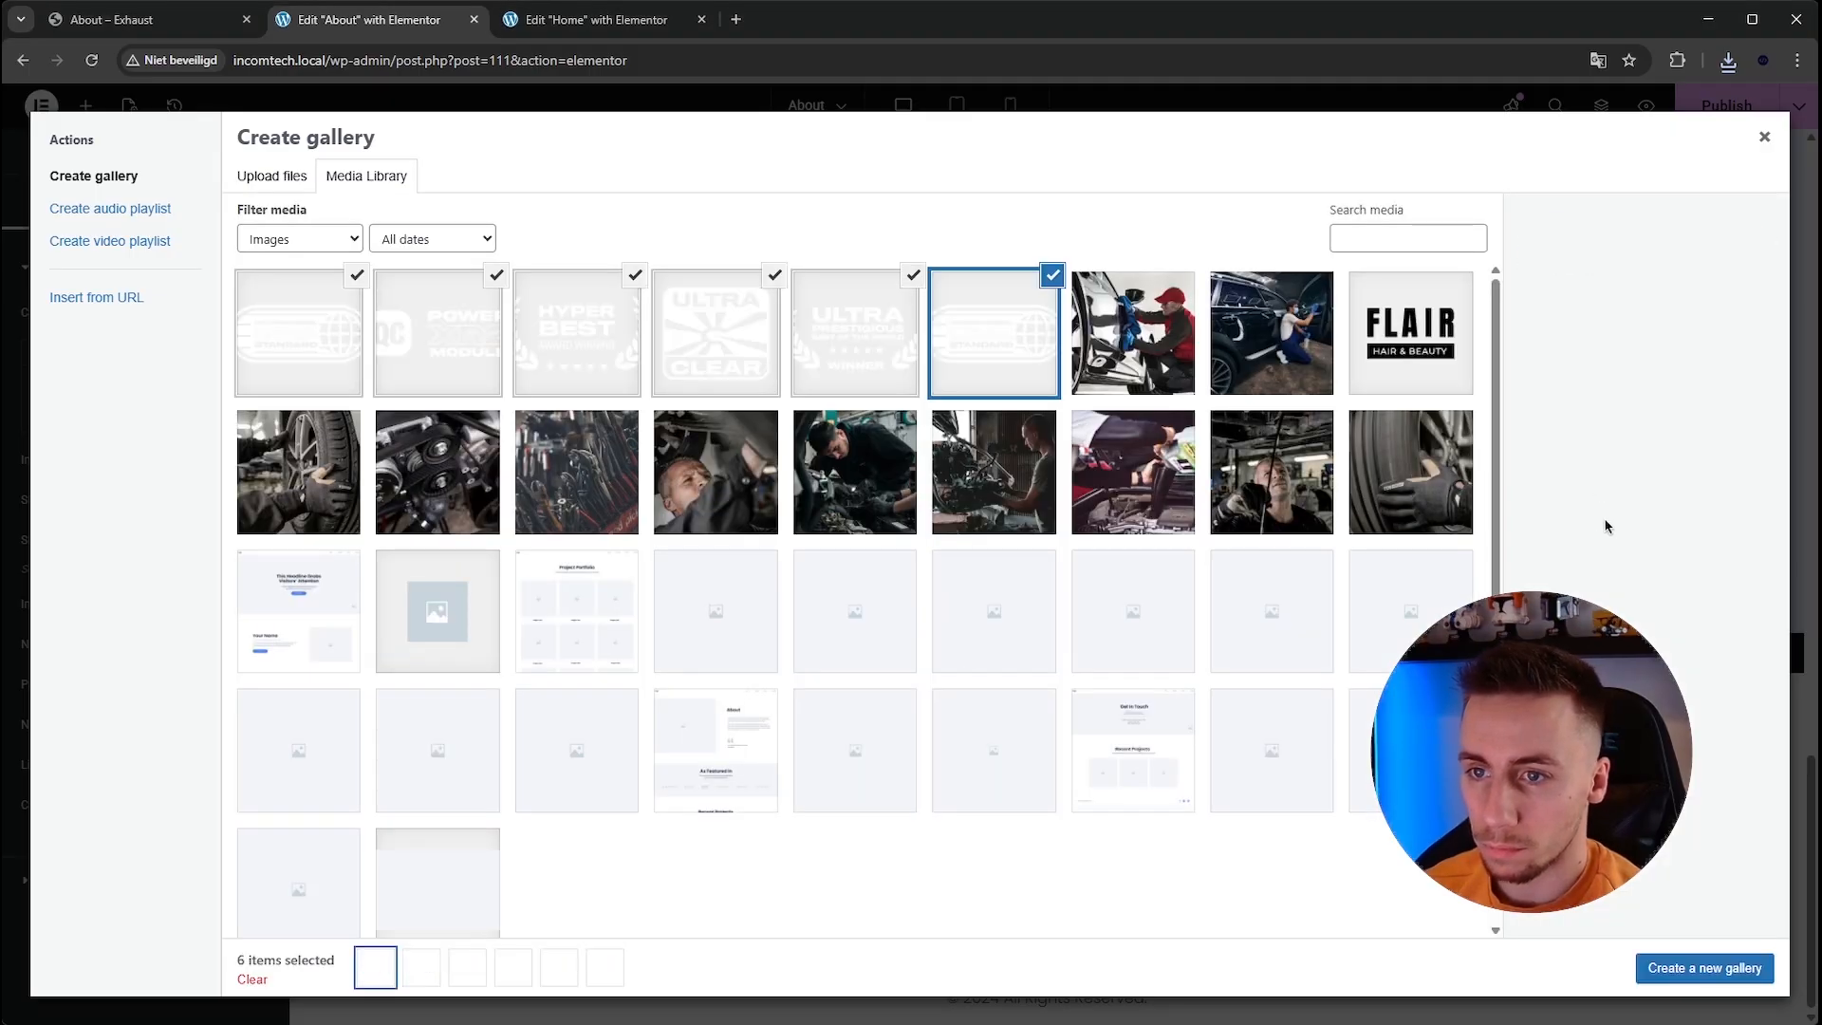
left_click(1725, 977)
left_click(1725, 969)
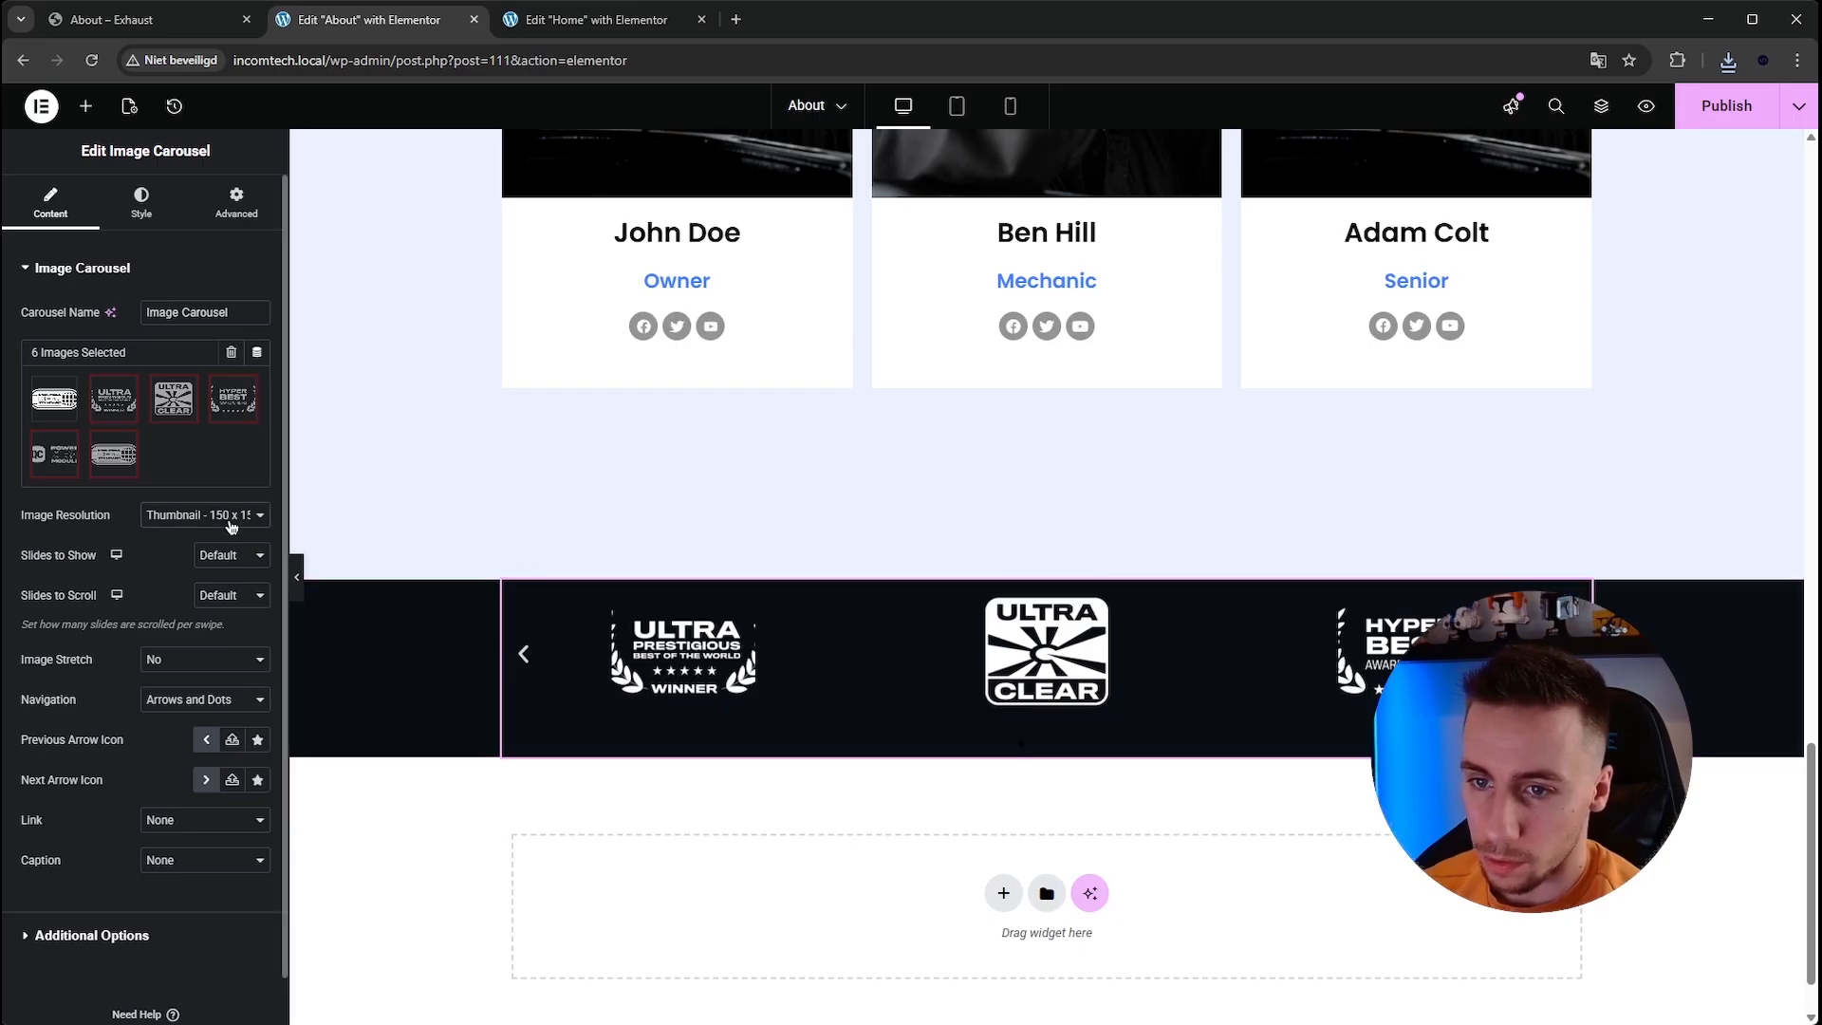
Set the carousel to Full image resolution, 5 slides to show, image stretch Yes and navigation None.
left_click(218, 683)
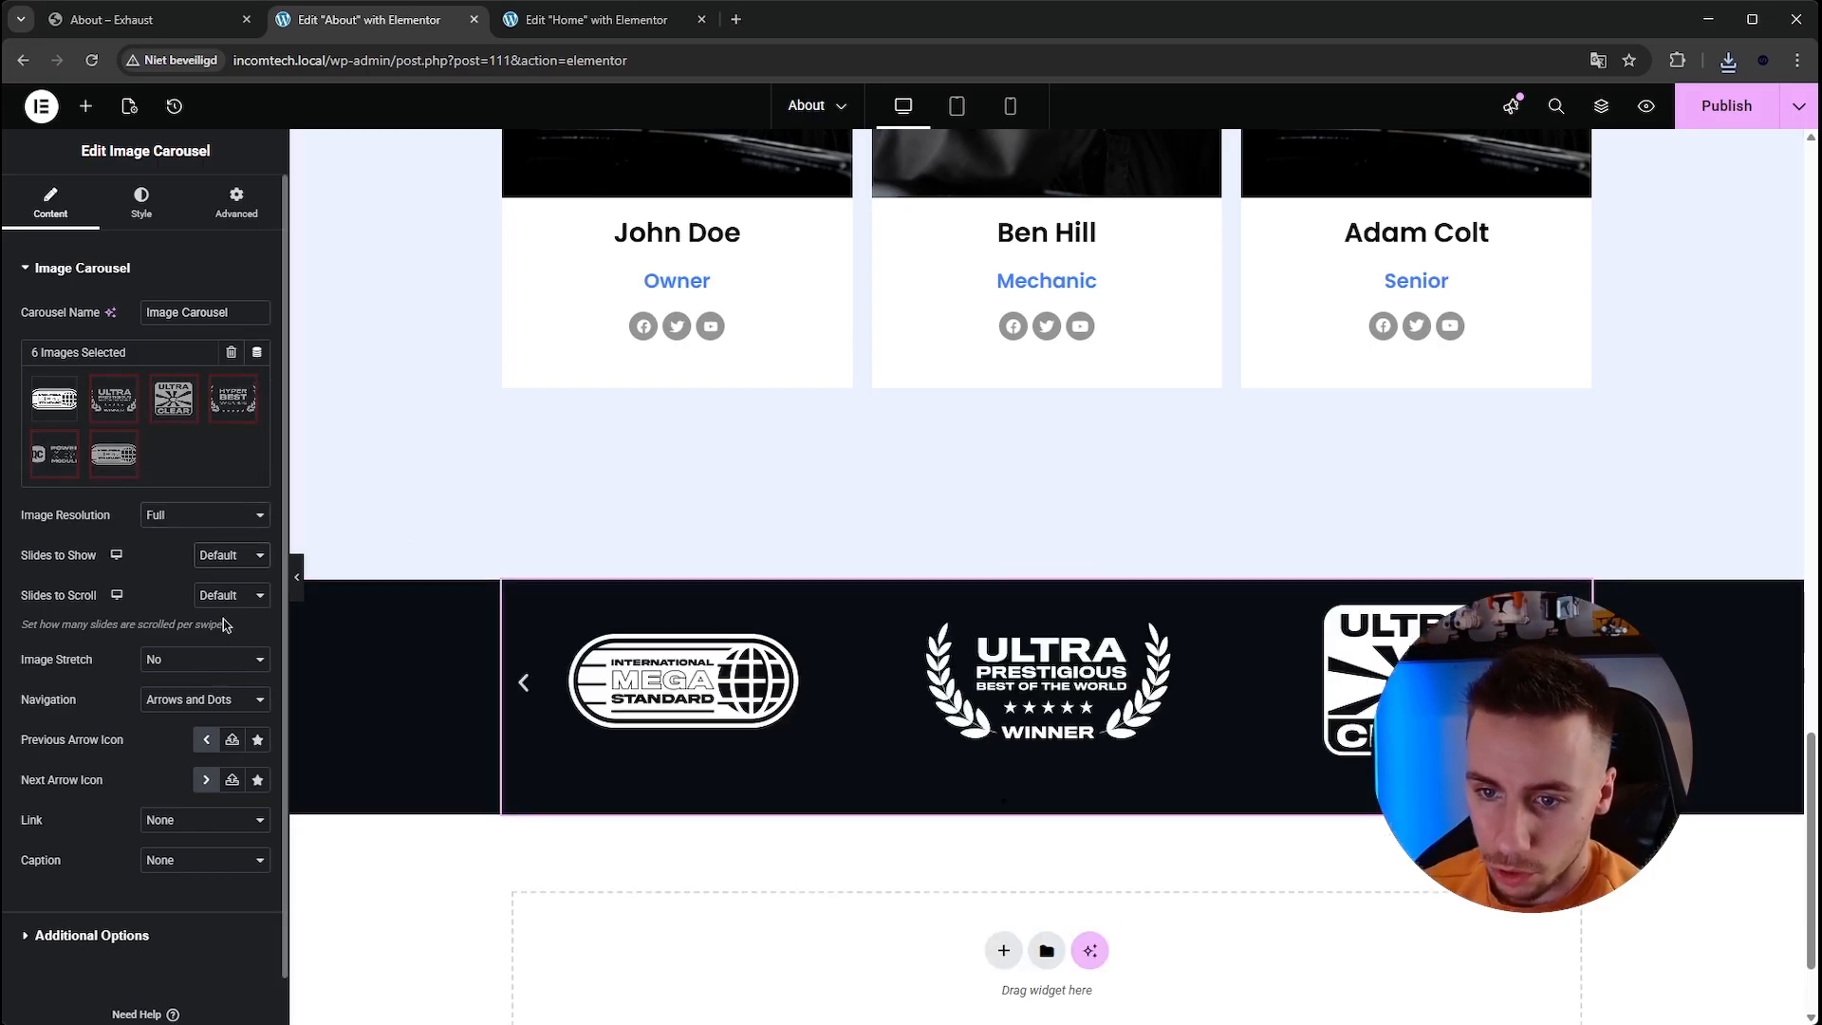
left_click(216, 674)
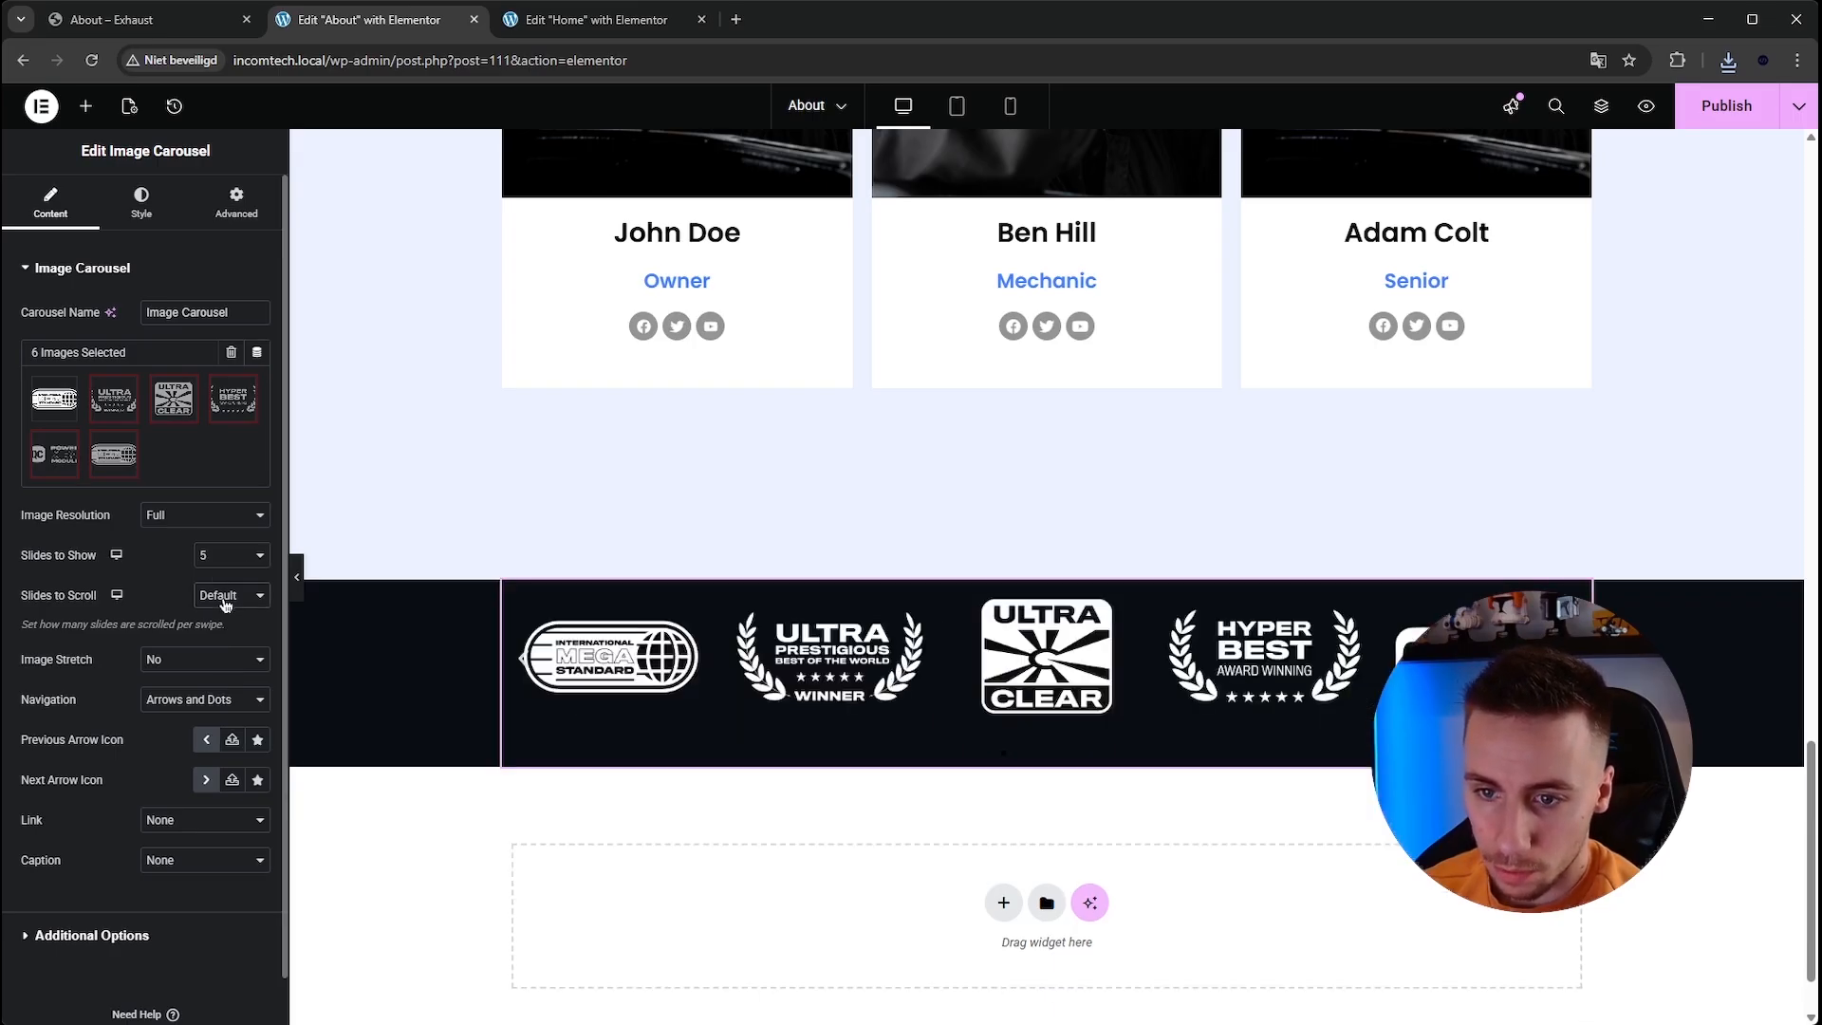
left_click(215, 700)
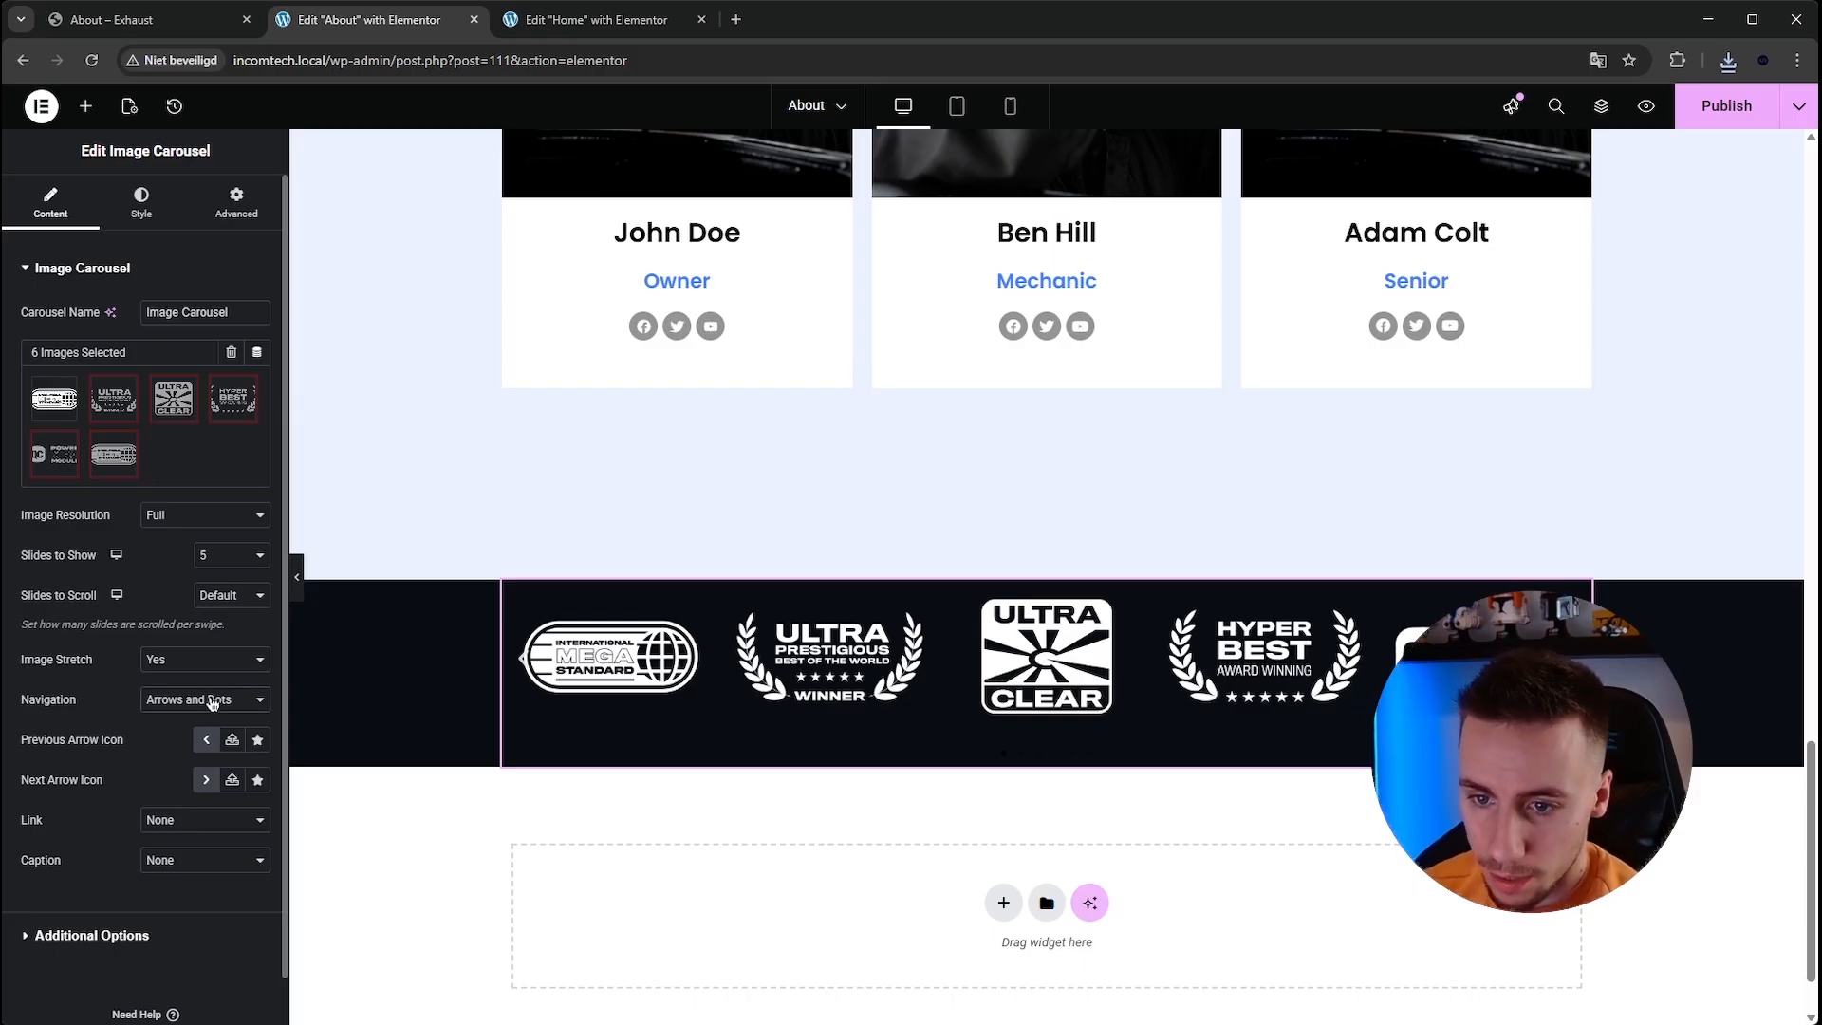
left_click(202, 790)
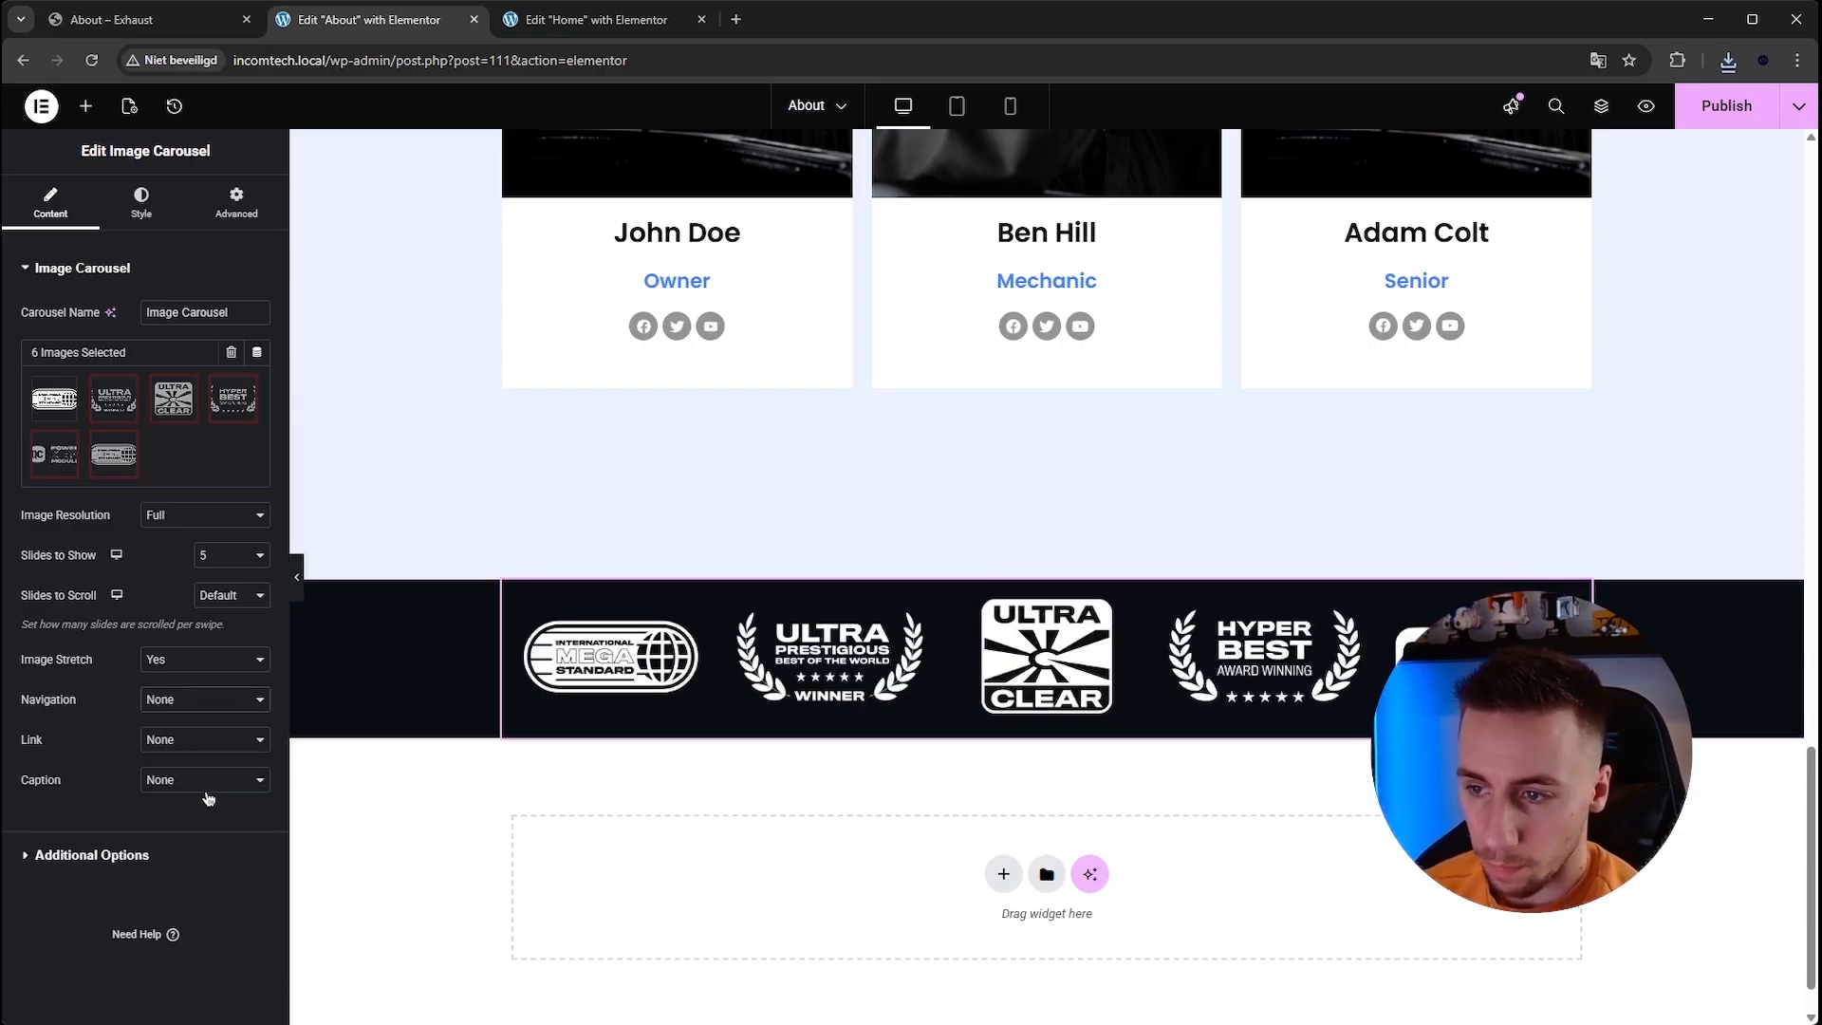
Try 4 and 9 slides to show before setting the carousel back to 5.
left_click(88, 856)
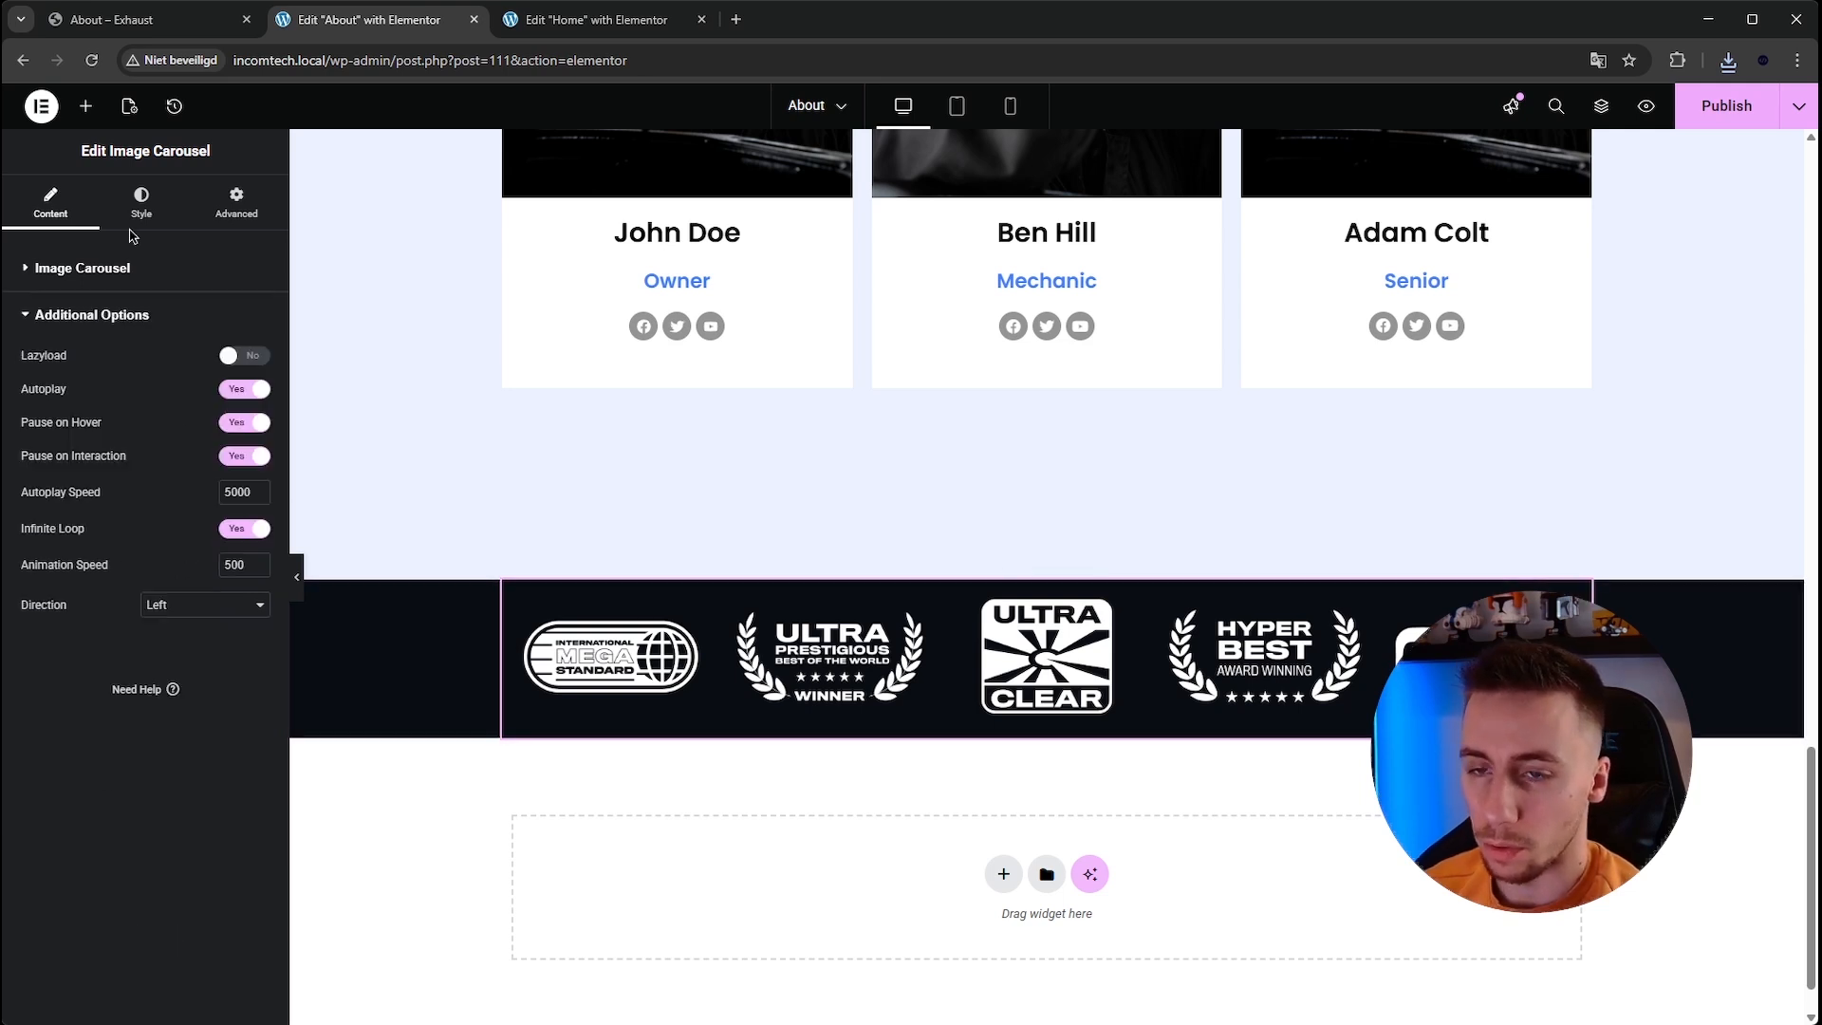
left_click(141, 210)
left_click(65, 219)
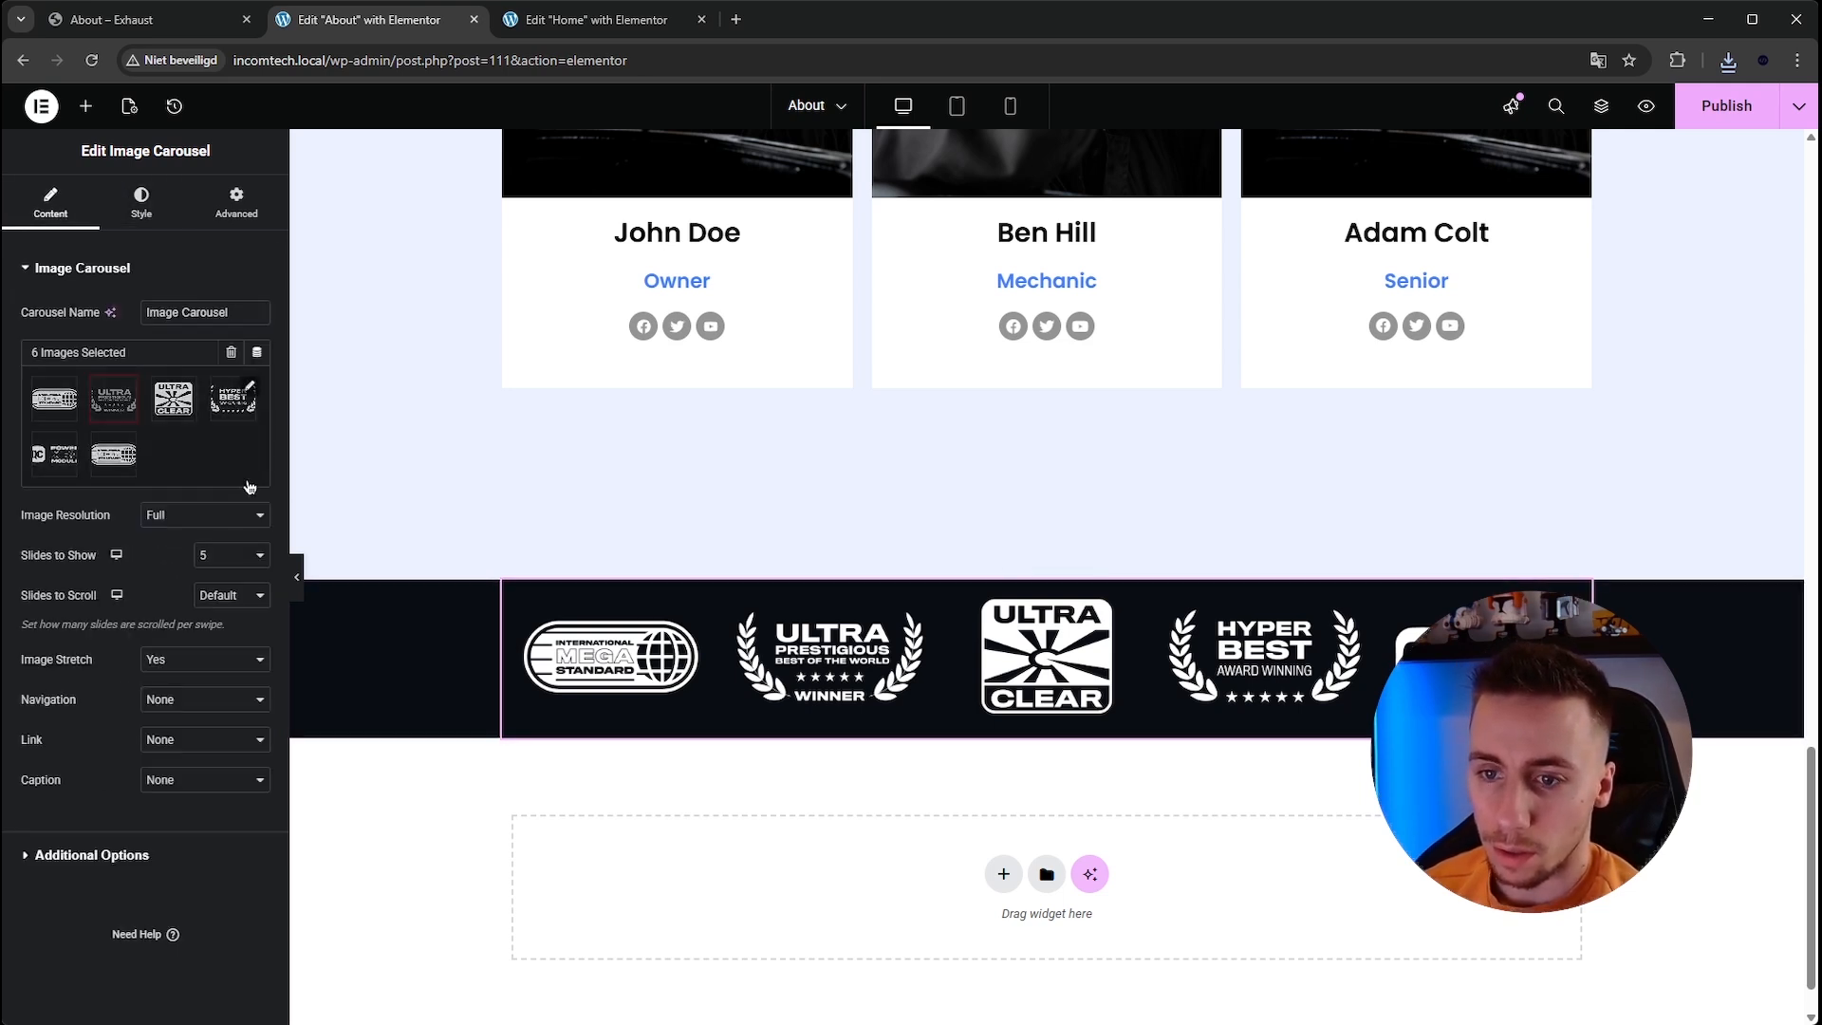
left_click(237, 649)
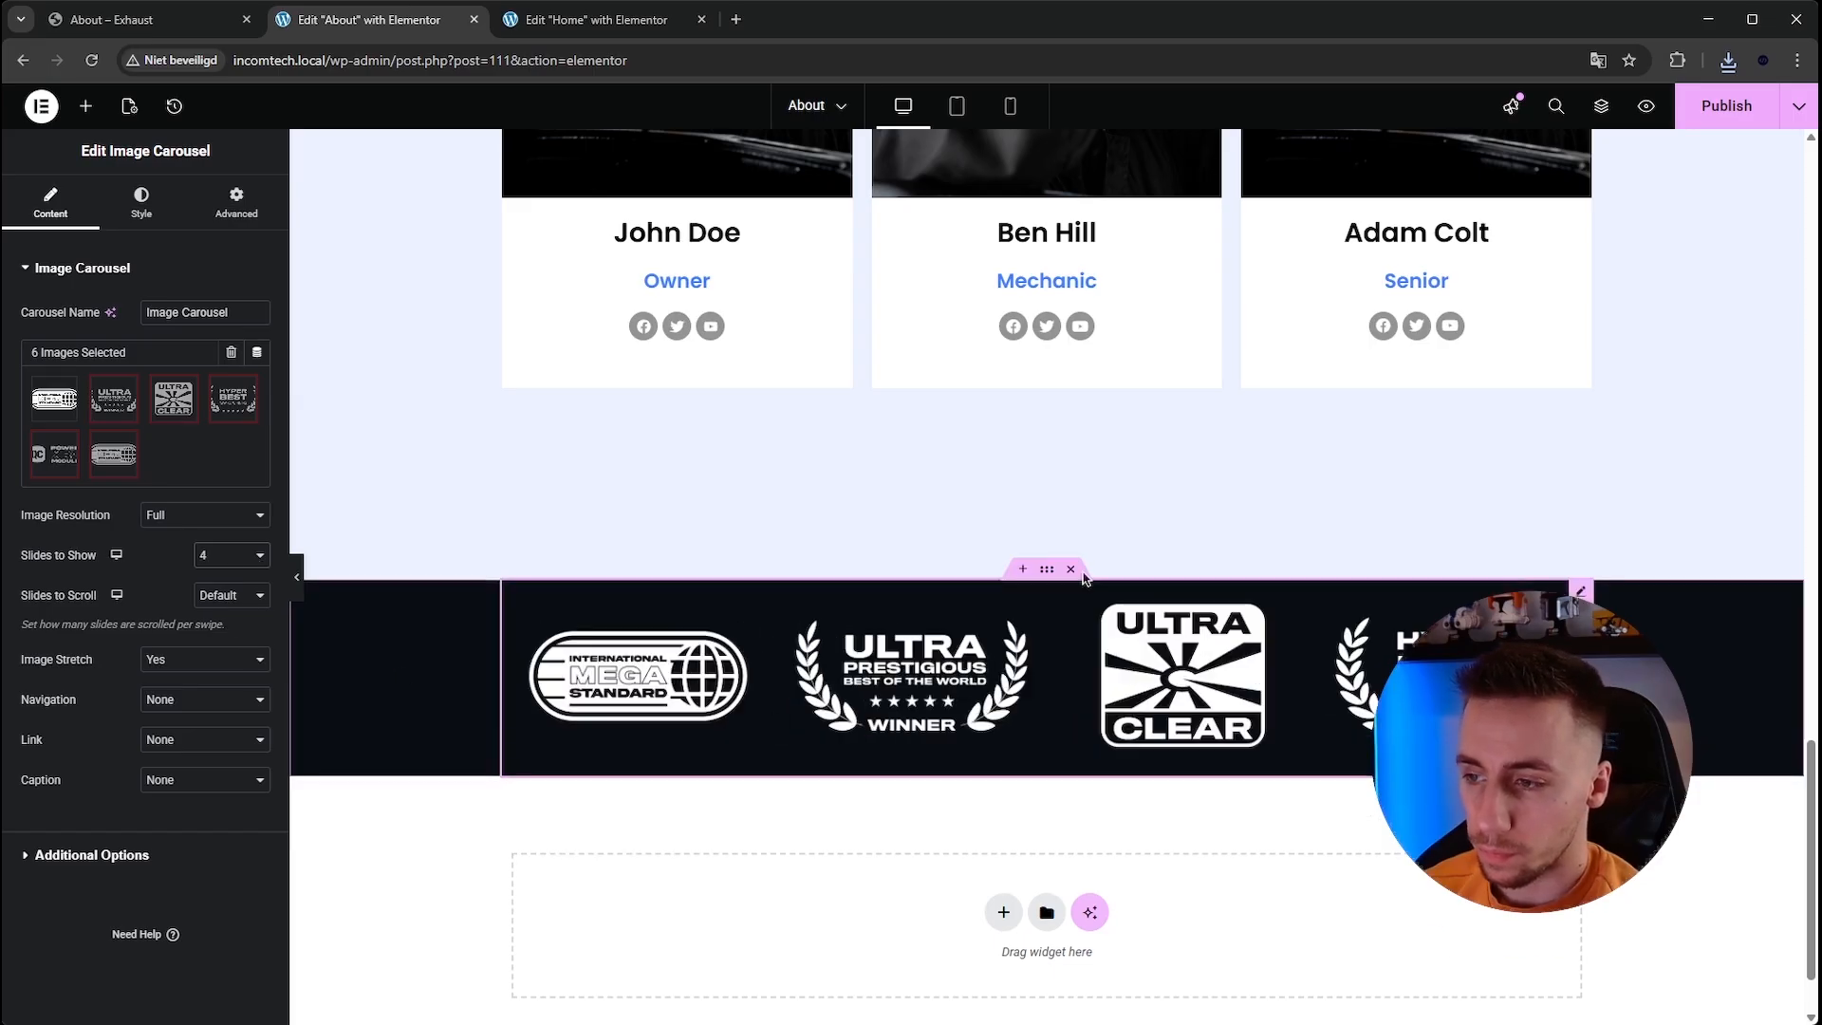
left_click(235, 759)
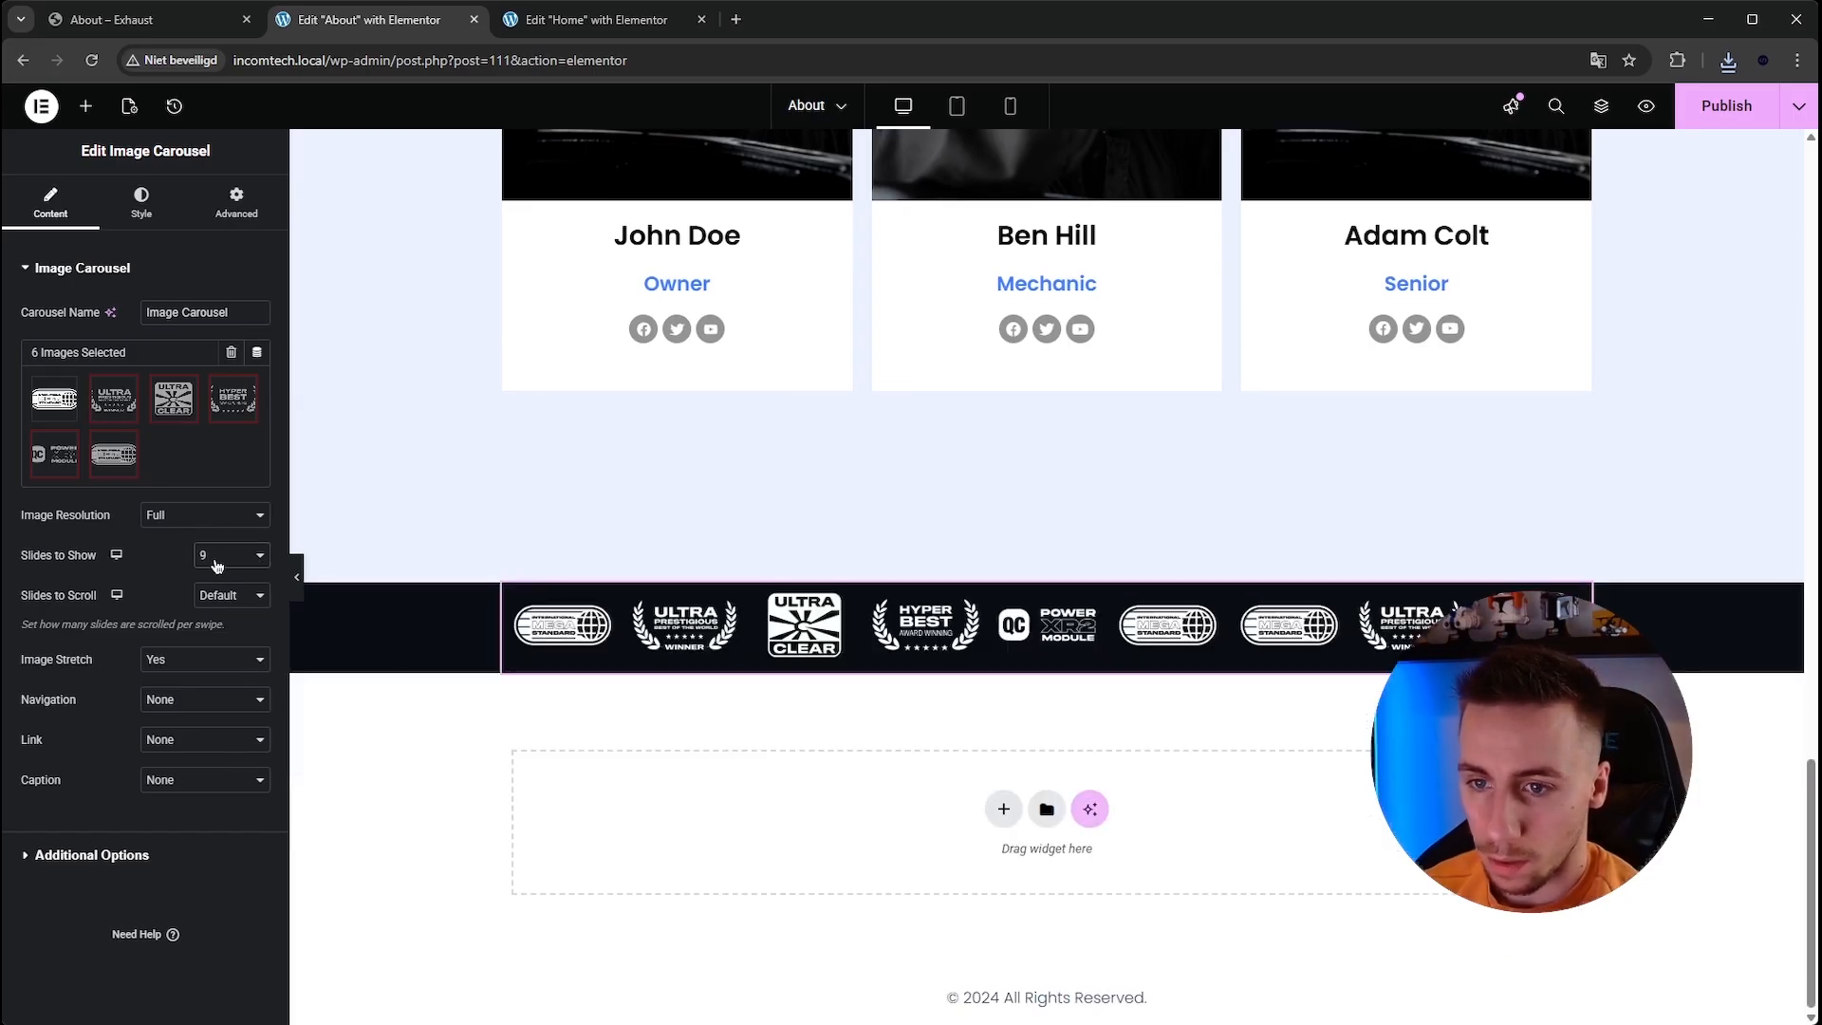
left_click(237, 669)
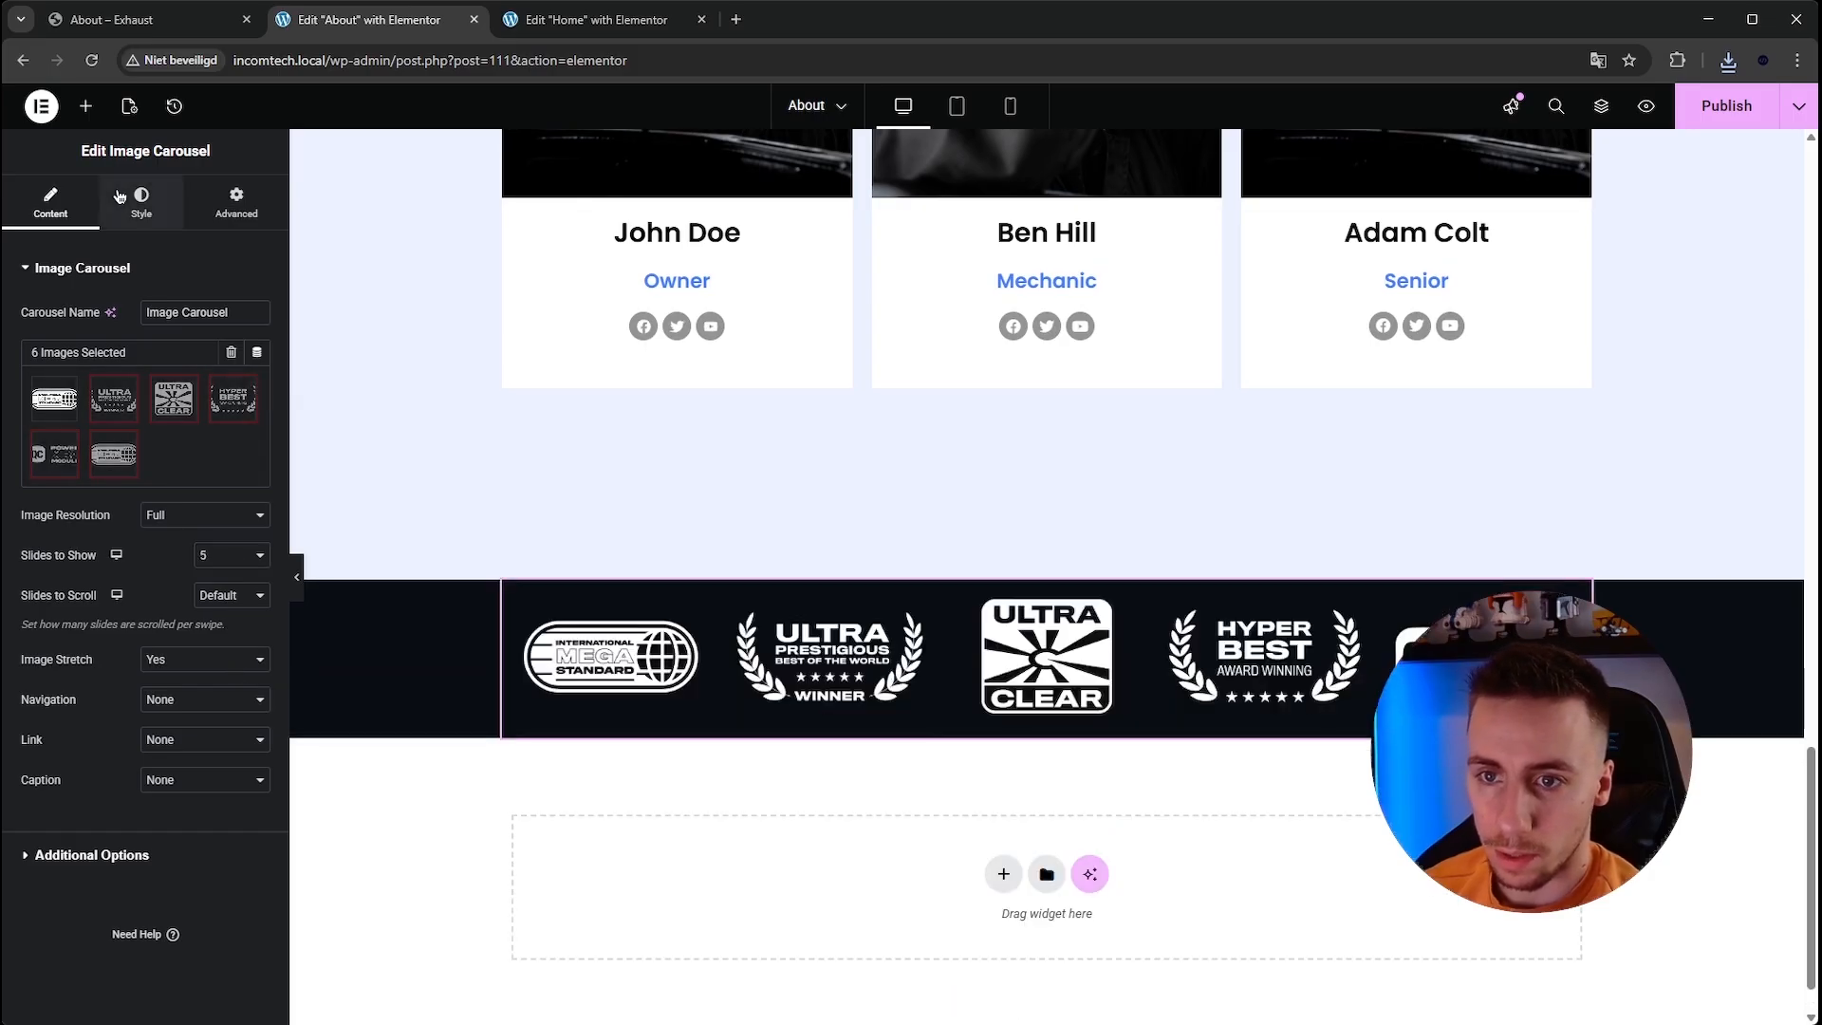
Center the carousel images vertically and set a custom image spacing of 100.
left_click(118, 210)
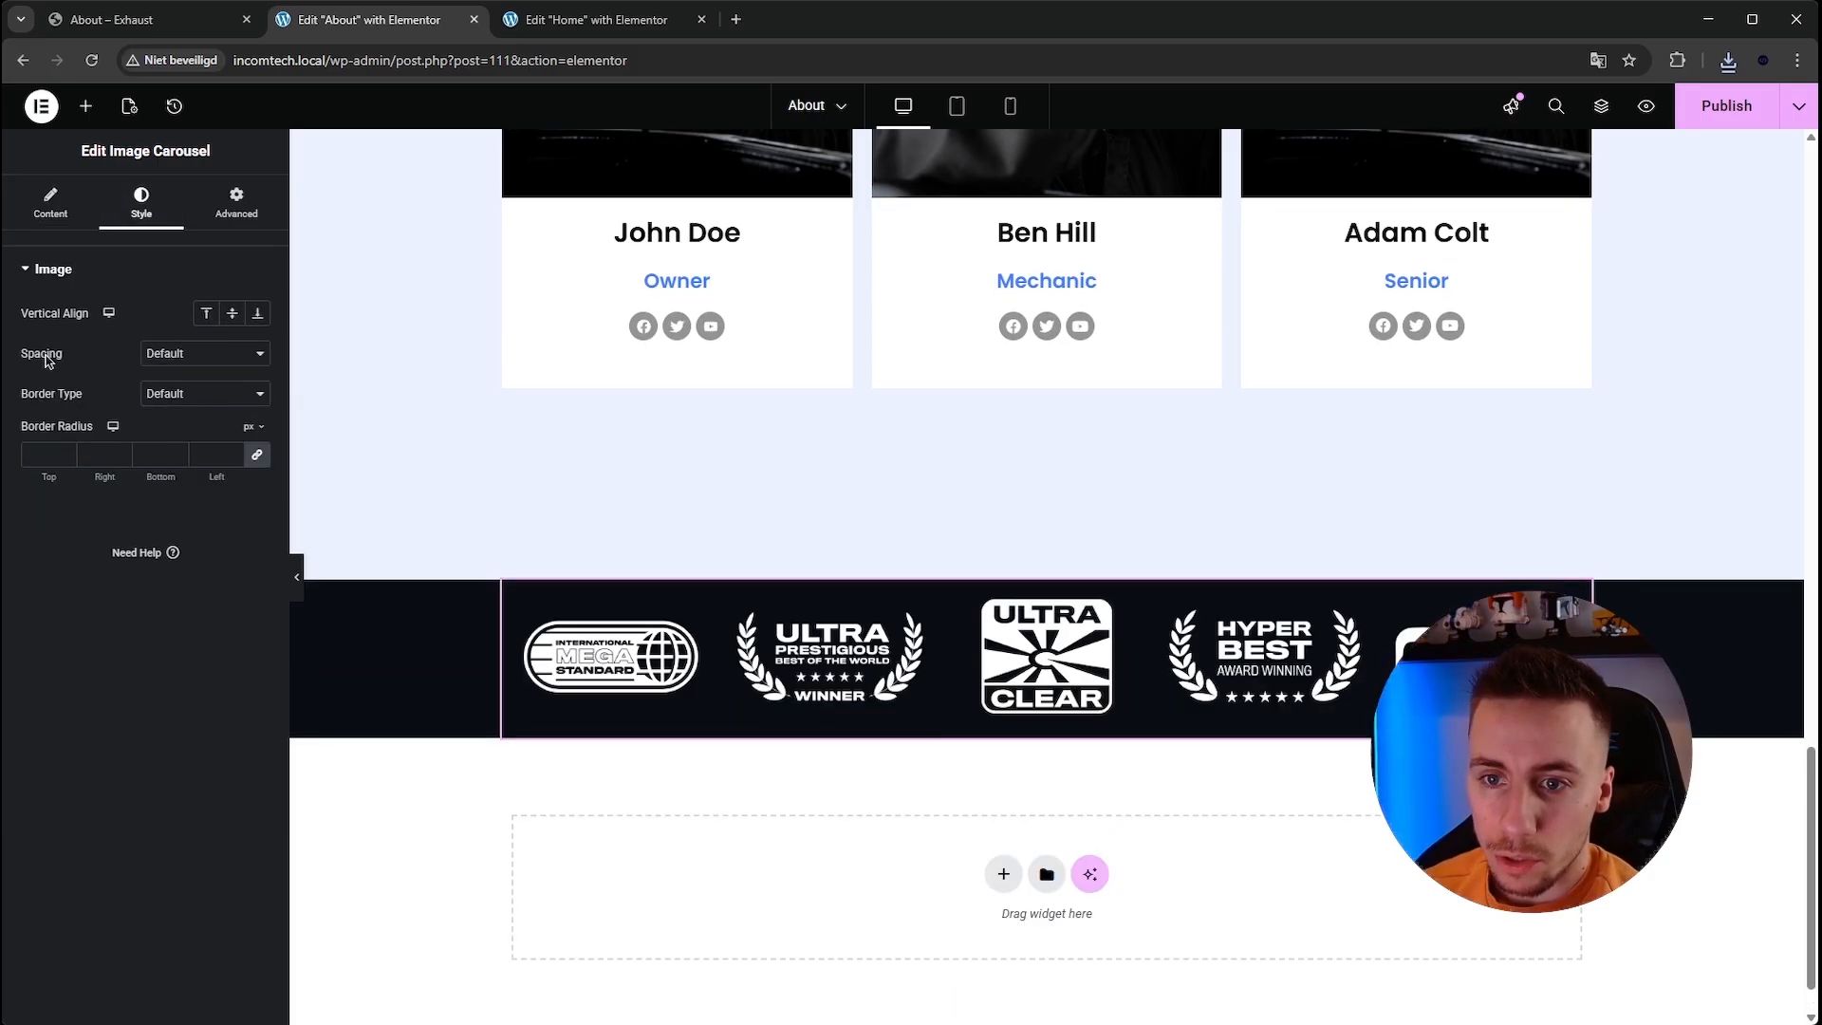
left_click(231, 316)
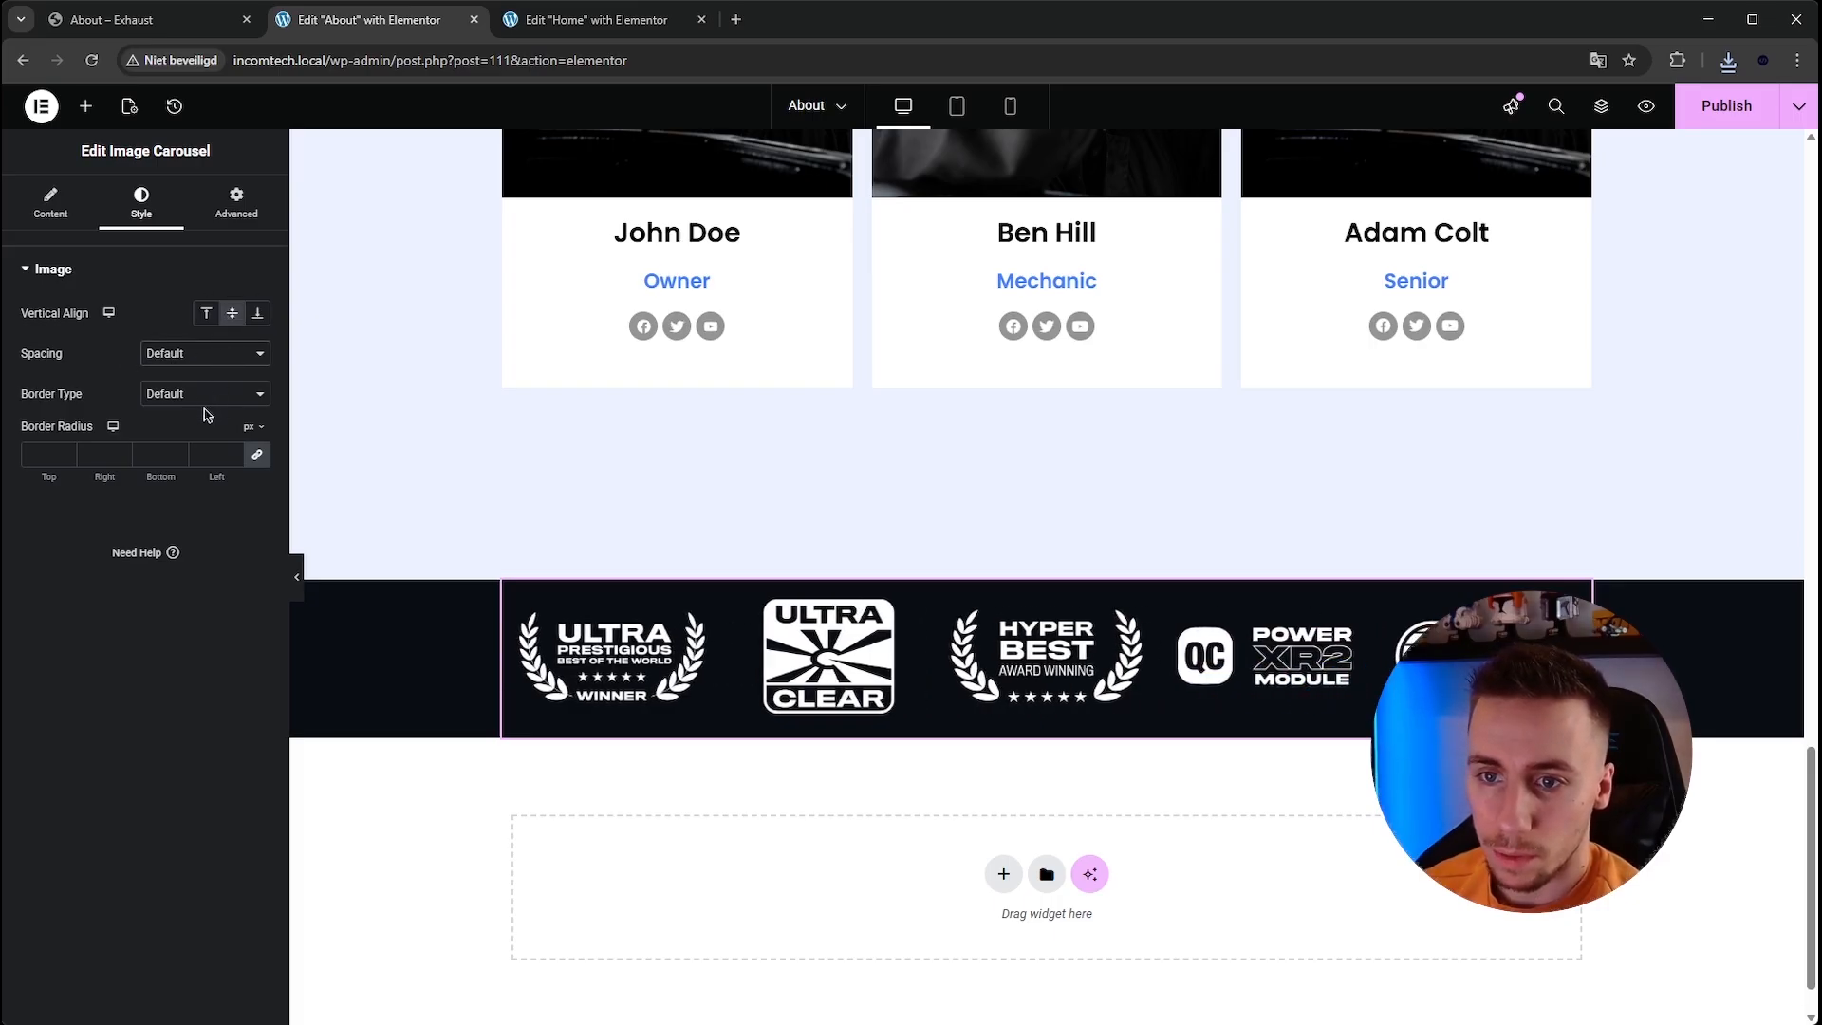
left_click(204, 415)
left_click_drag(60, 416, 216, 432)
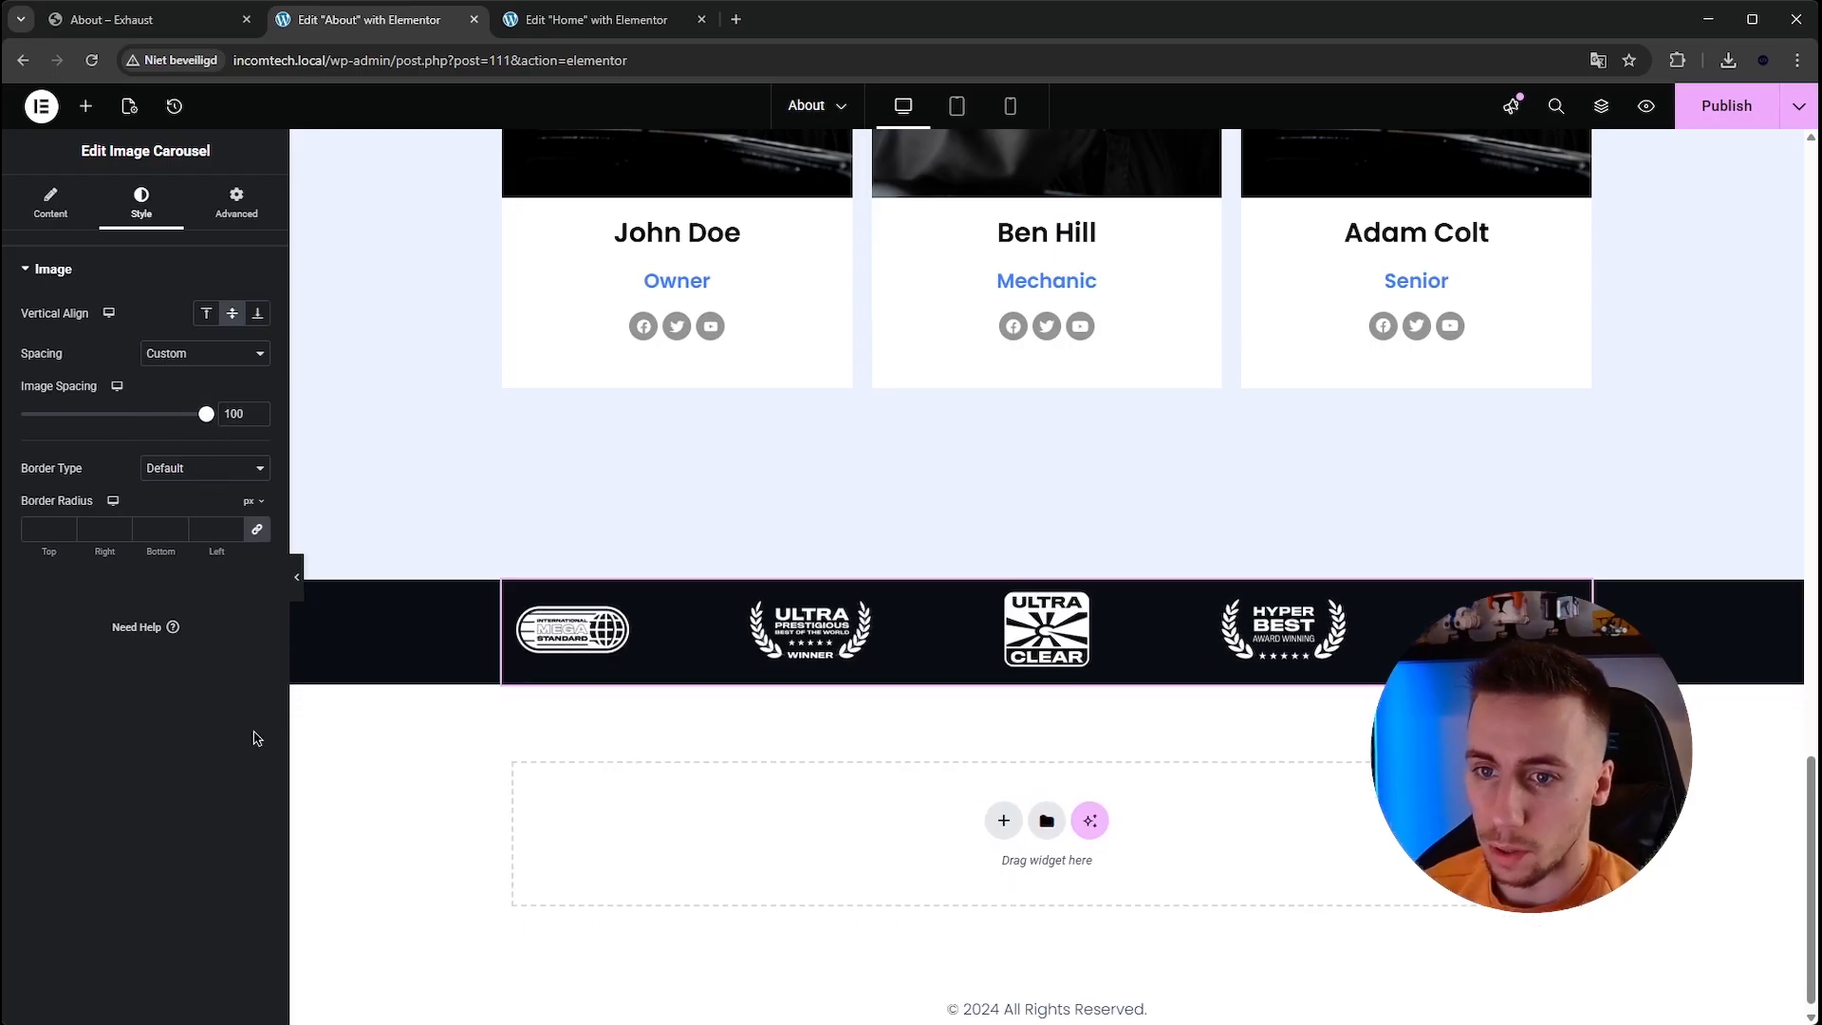
Preview the logo strip without the editor panel and publish the About page.
left_click(297, 584)
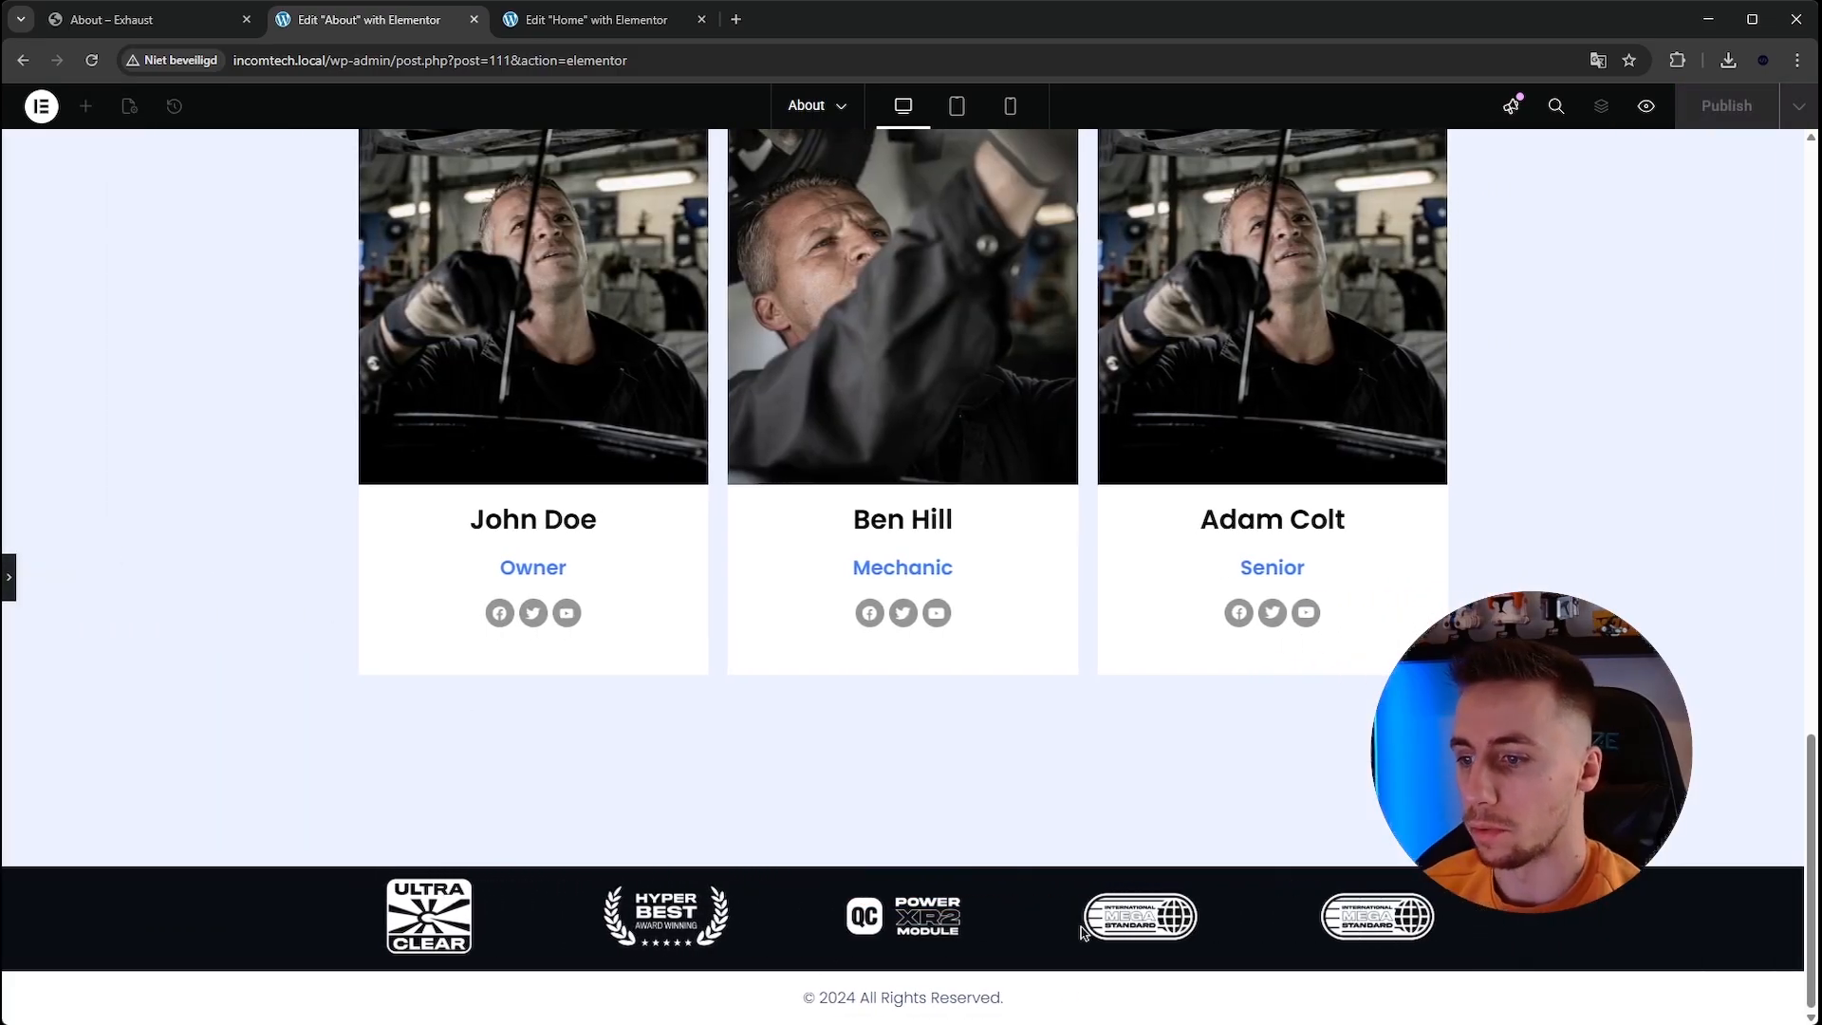
left_click(10, 595)
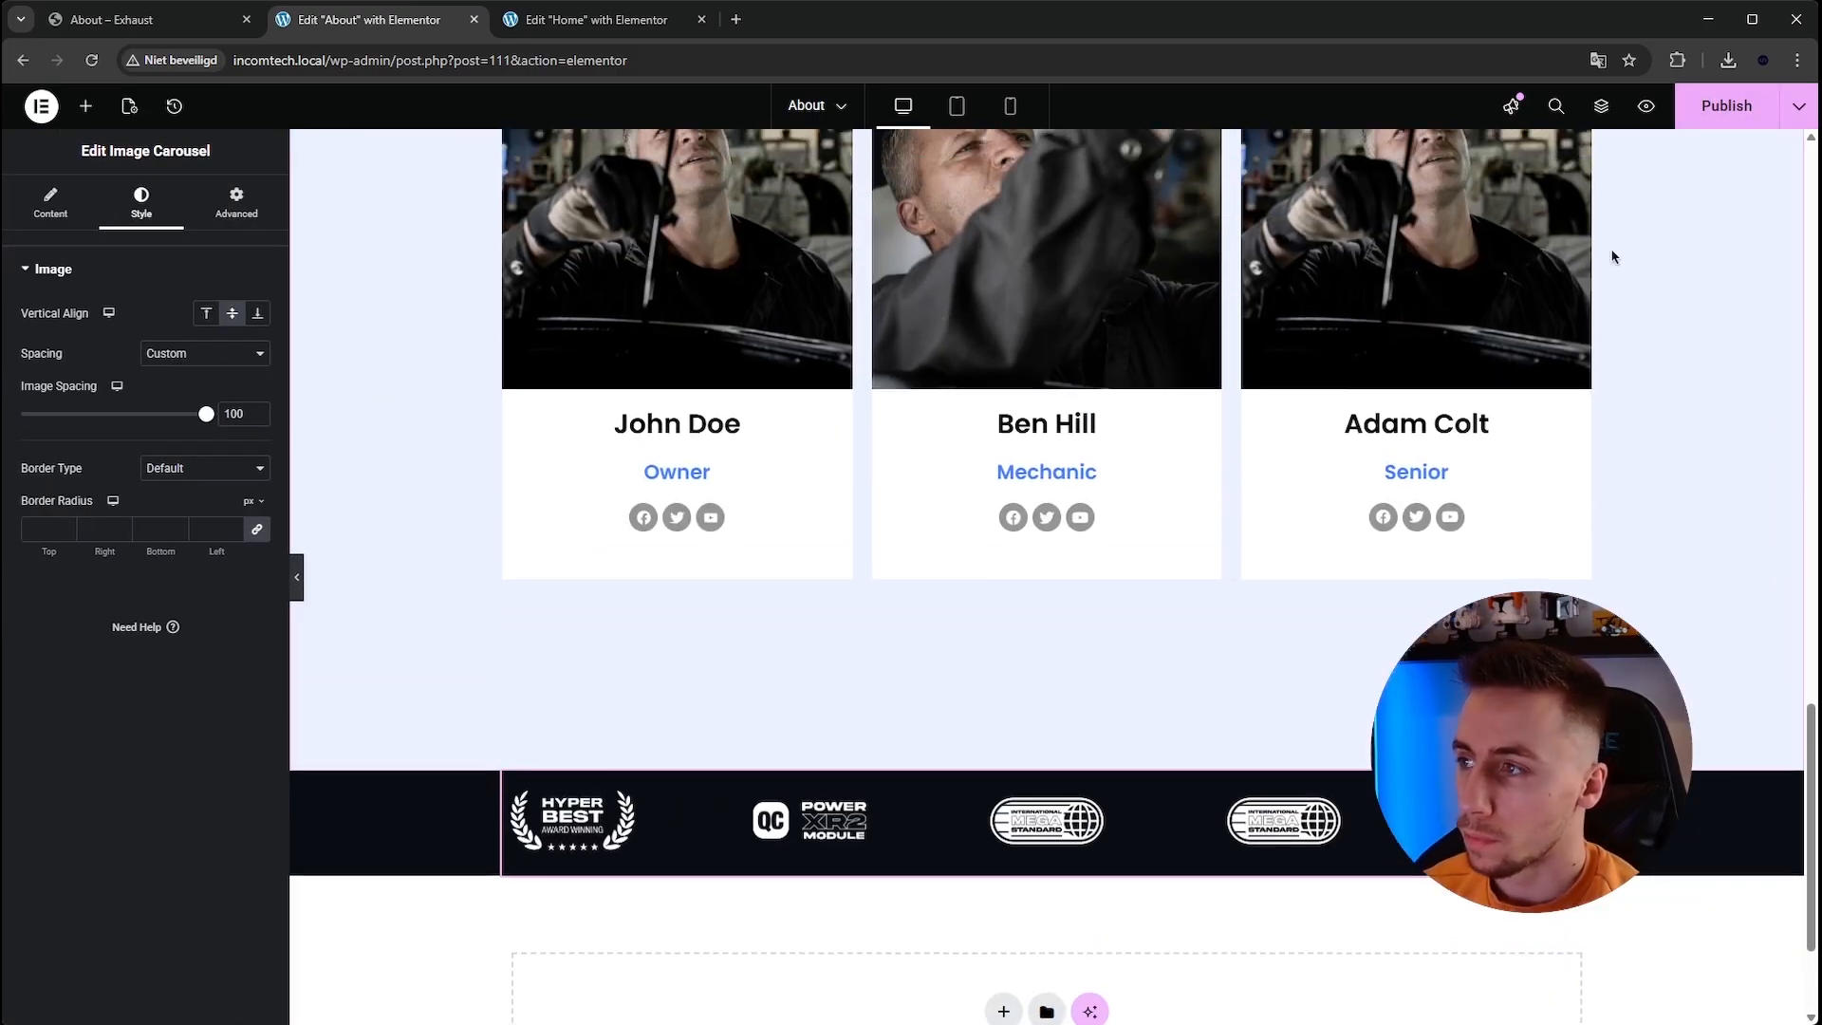
left_click(1723, 105)
Copy the Caring for Cars, Serving with Heart container from the Home page editor.
left_click(91, 30)
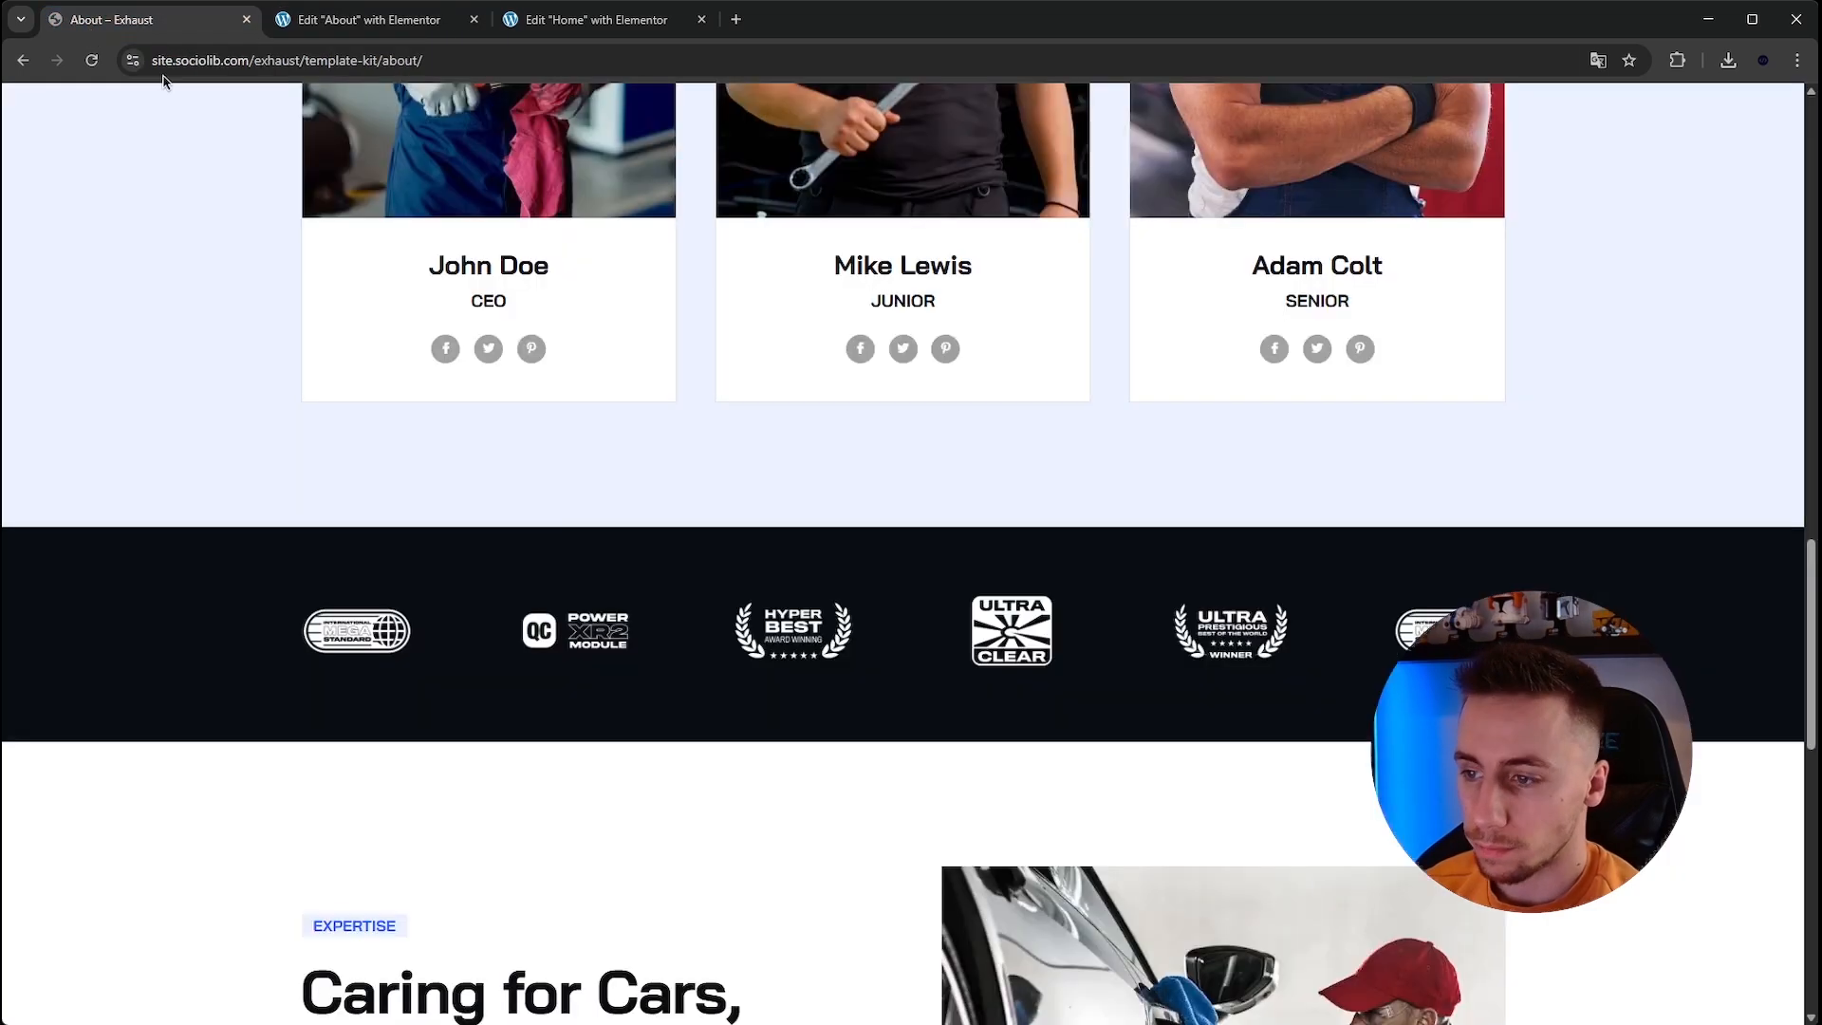
scroll(822, 439, "down", 5)
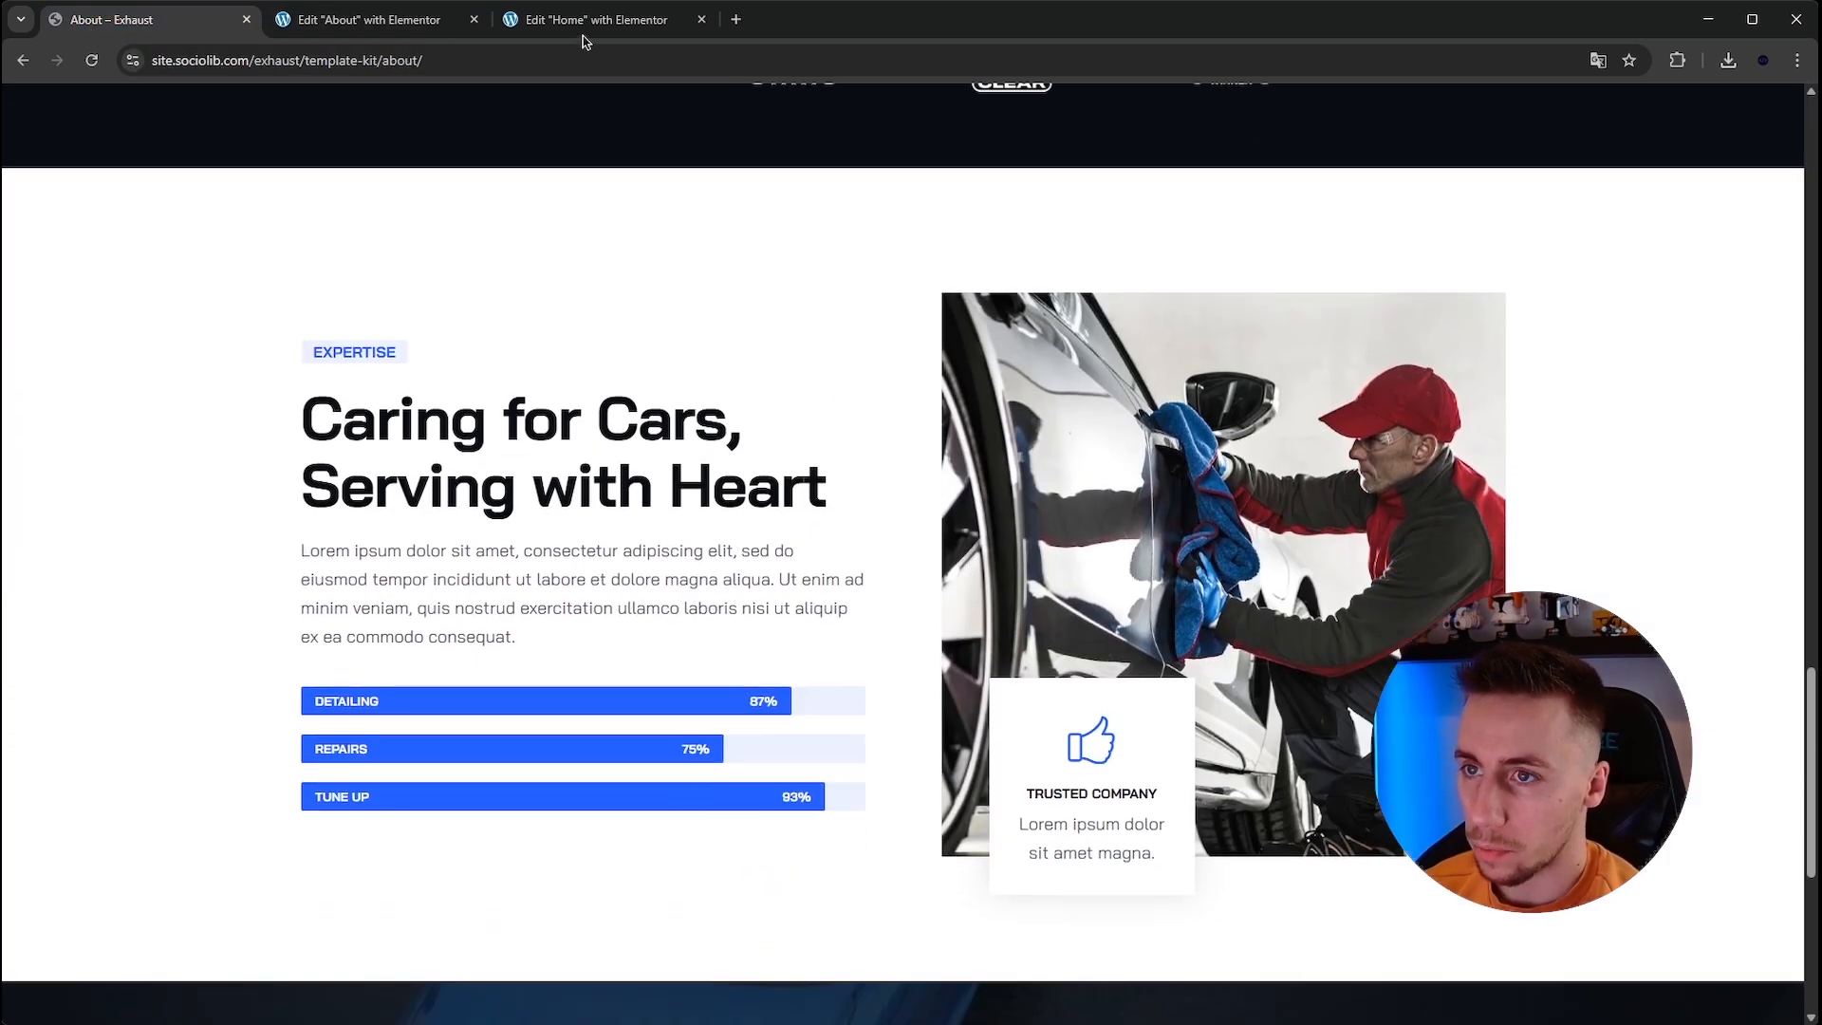
left_click(584, 23)
scroll(887, 465, "down", 10)
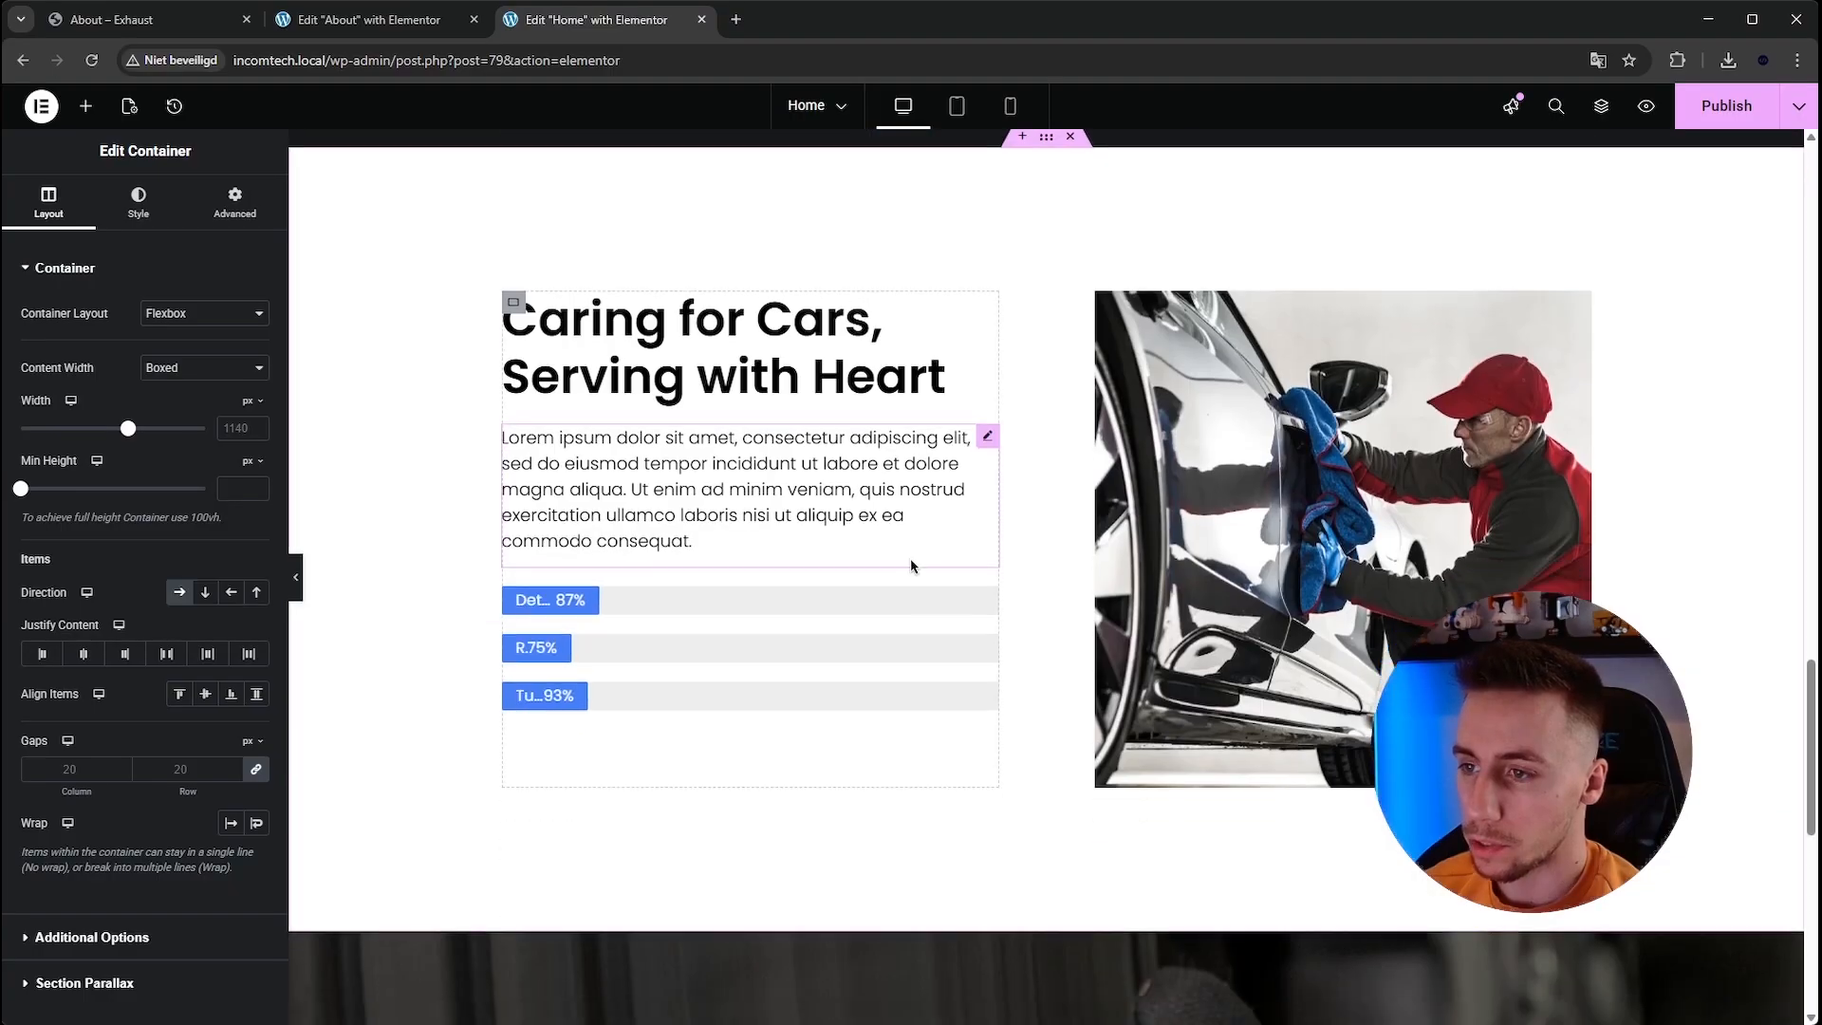
scroll(1029, 254, "up", 1)
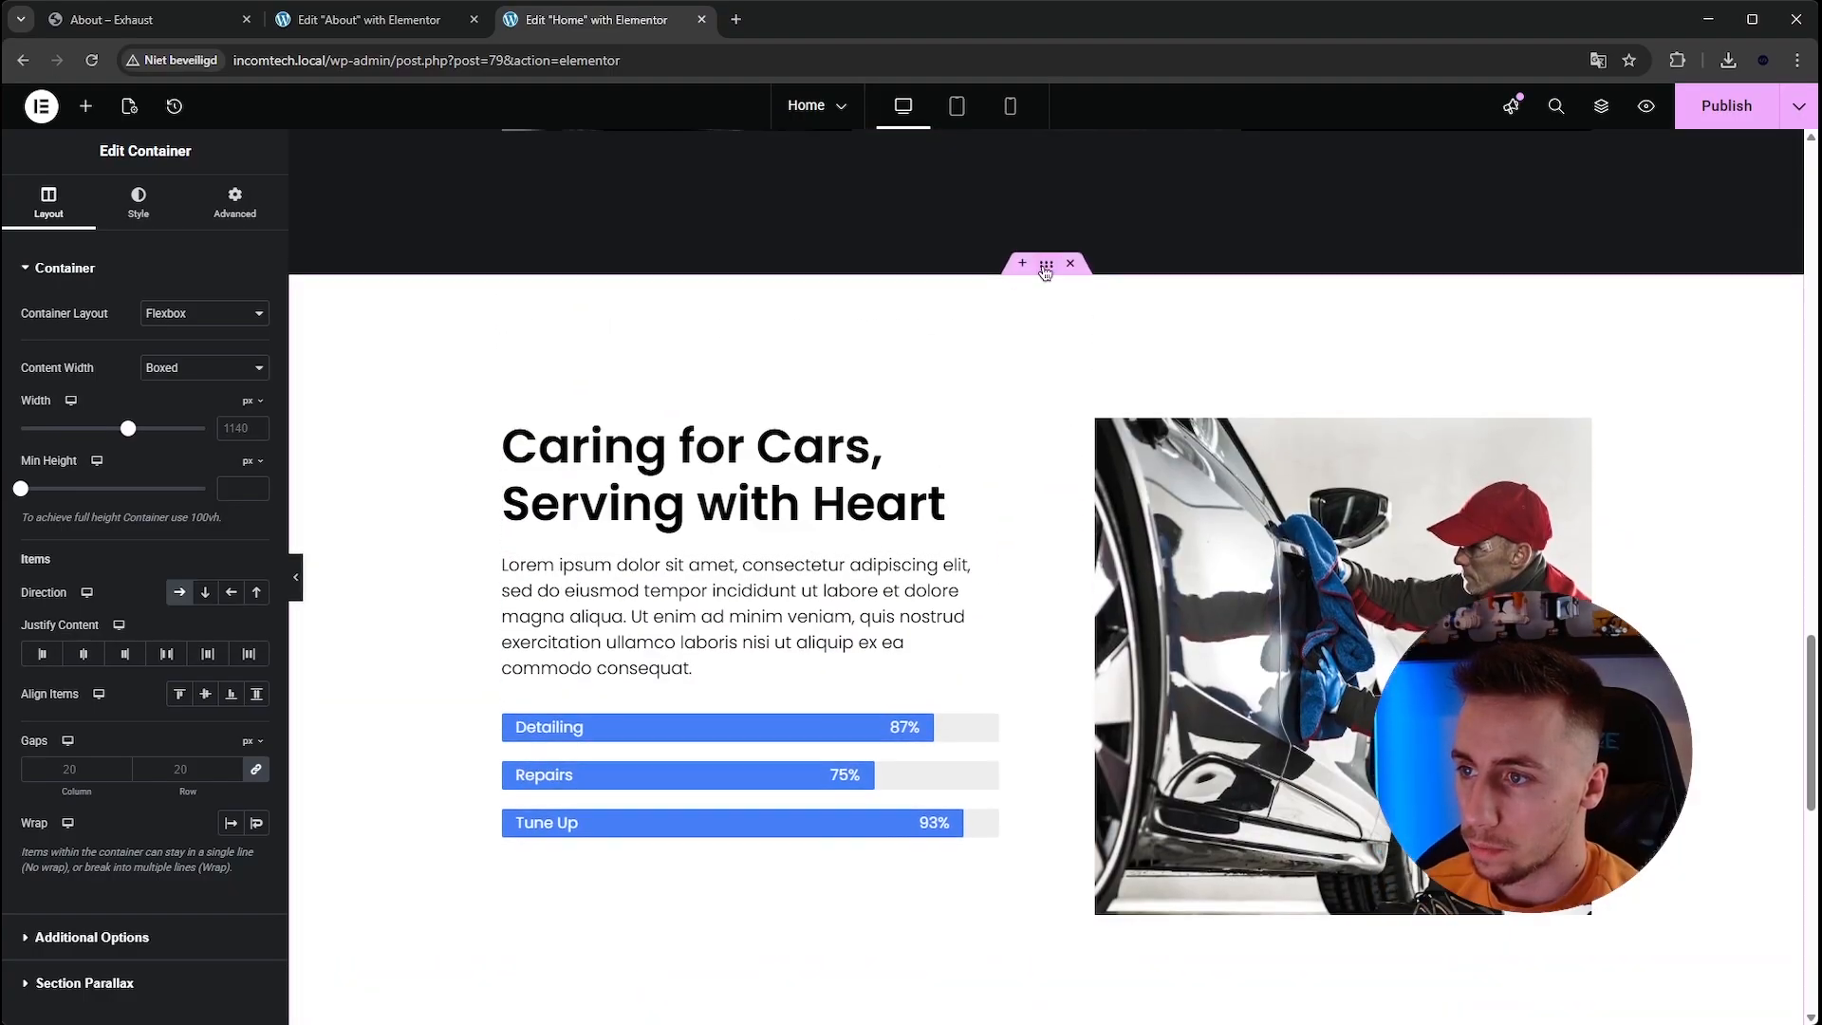
right_click(1045, 272)
left_click(1079, 394)
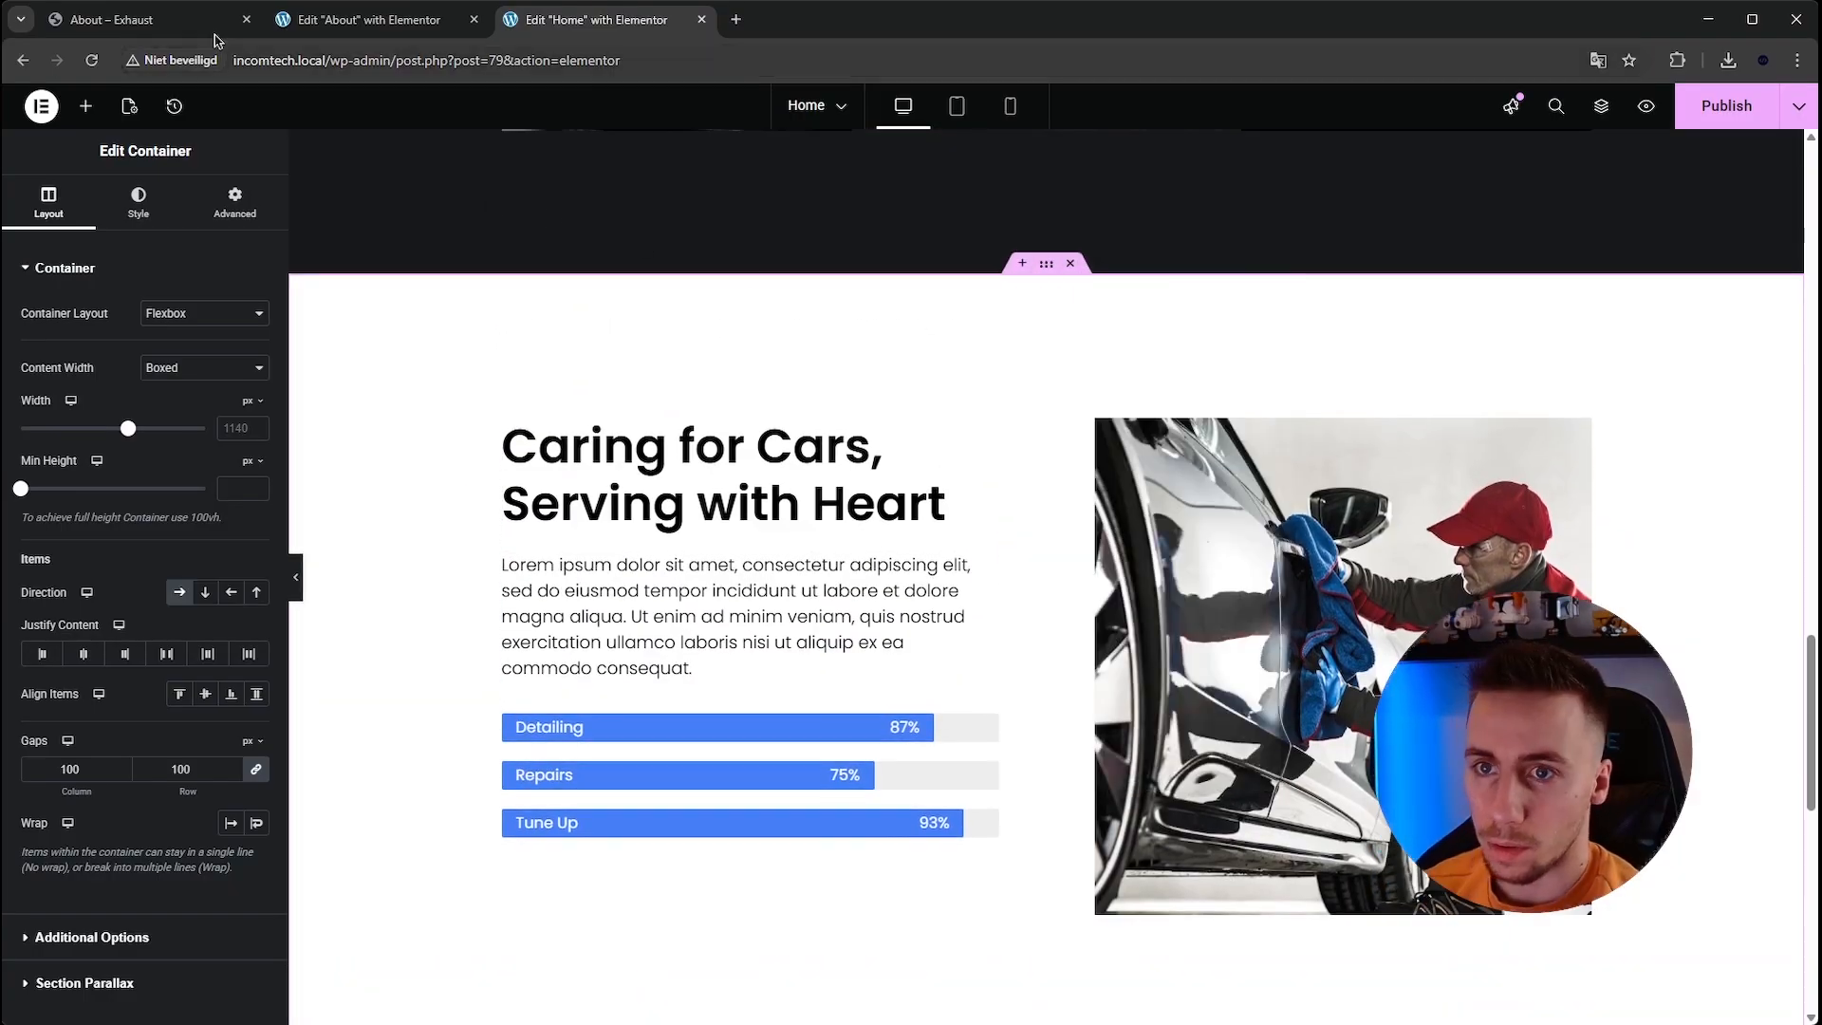
Paste the copied Caring for Cars, Serving with Heart container at the bottom of the About page, below the logo strip.
left_click(214, 28)
scroll(557, 406, "down", 2)
scroll(556, 406, "up", 2)
left_click(366, 21)
scroll(736, 542, "down", 1)
right_click(766, 793)
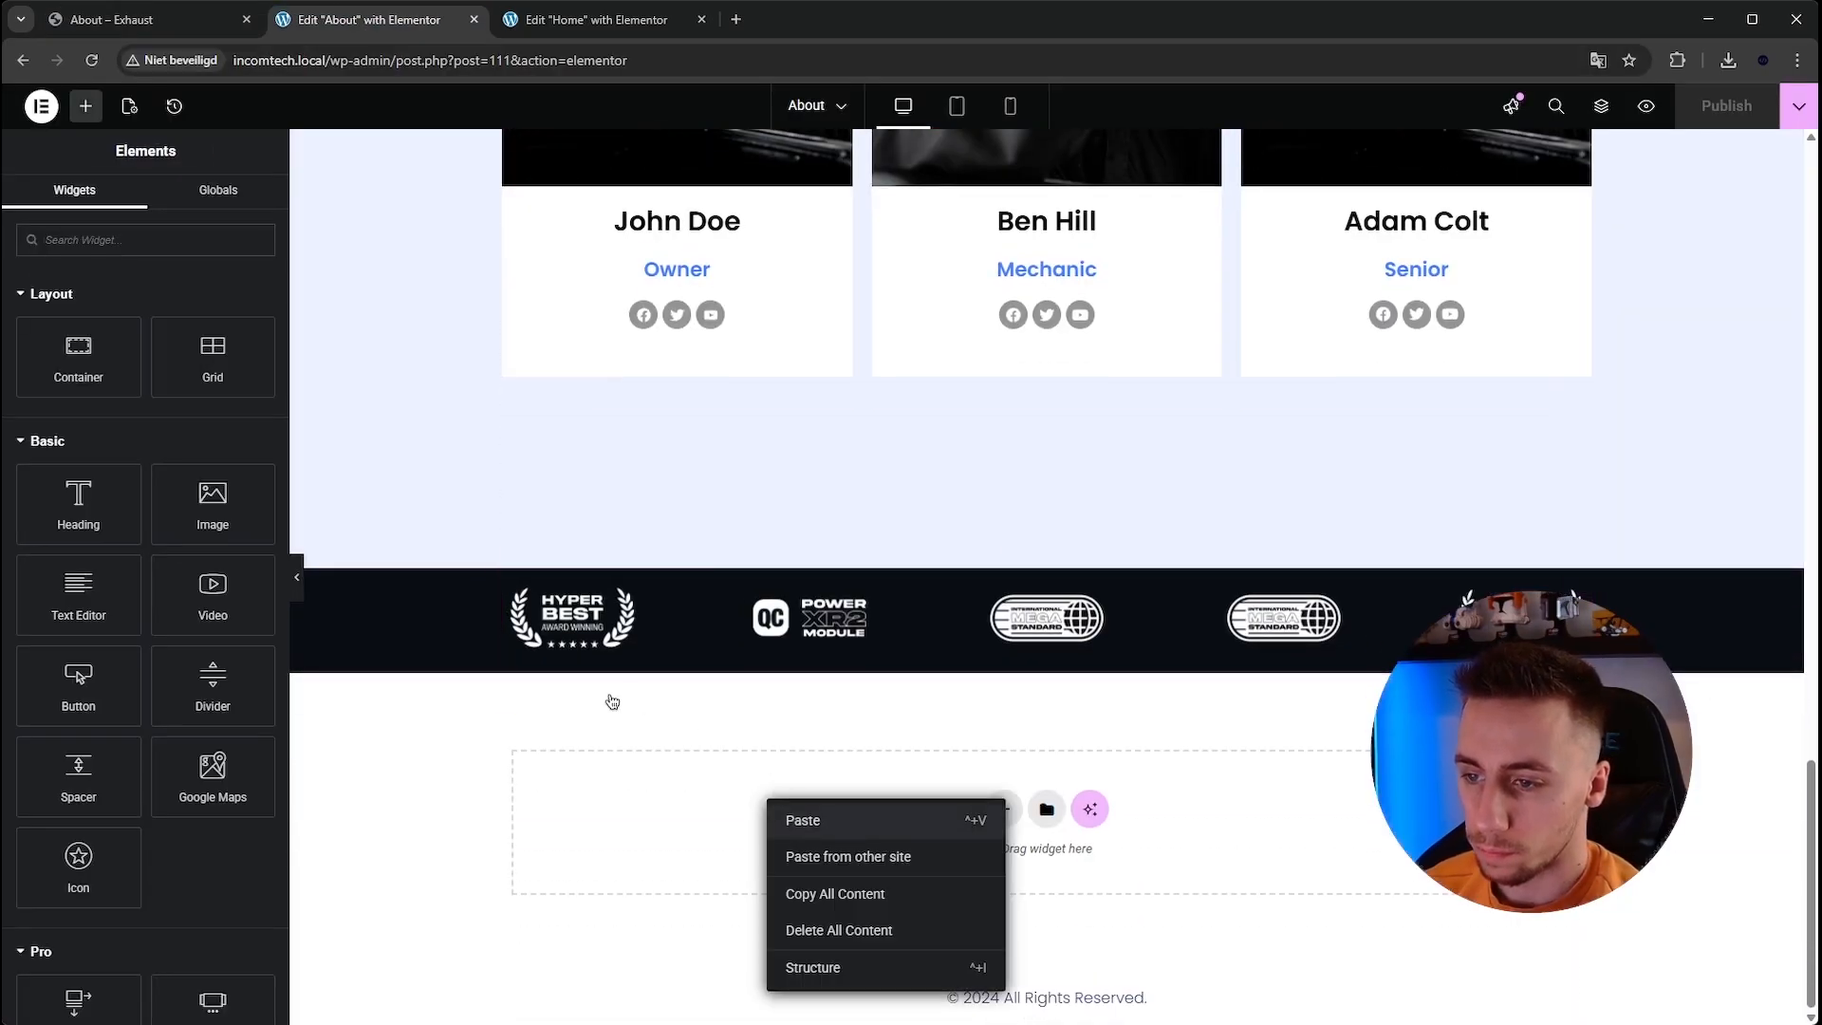
key("ctrl+v")
Compare the section with the reference template, then publish the About page and open its live view.
left_click(596, 20)
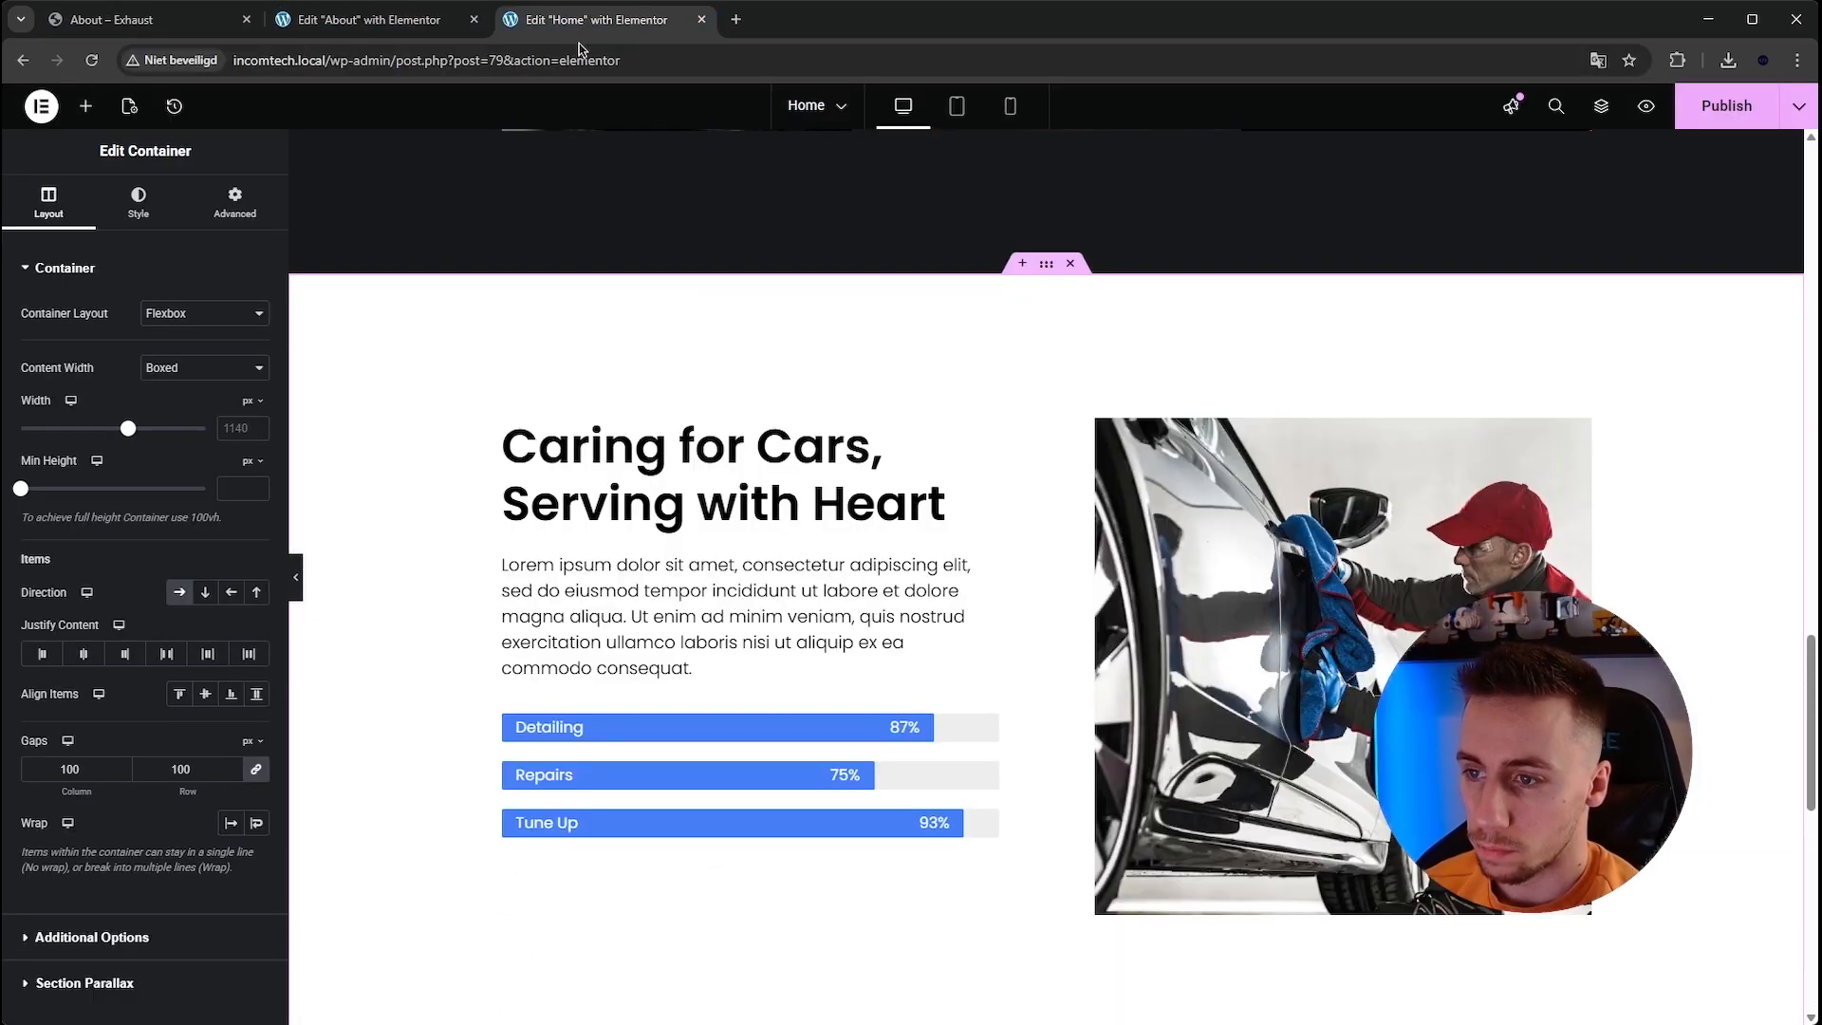
left_click(370, 20)
left_click(114, 19)
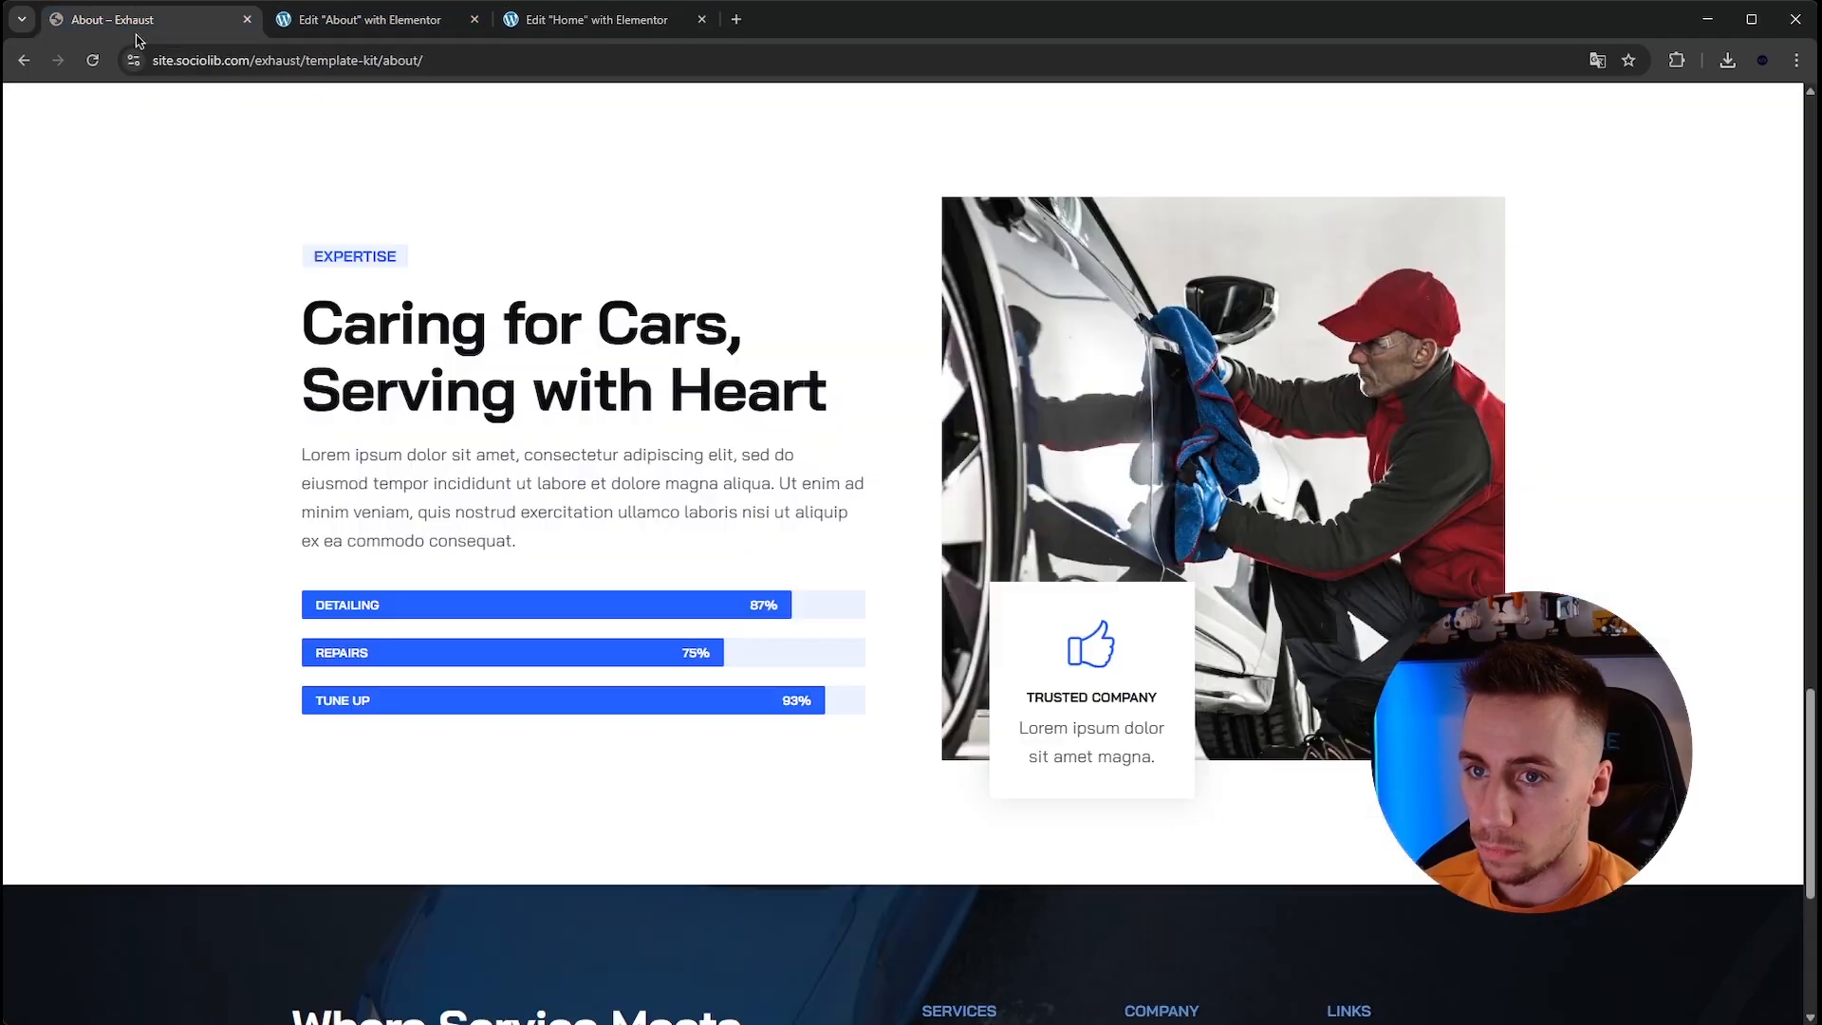
scroll(676, 474, "down", 5)
scroll(716, 503, "up", 5)
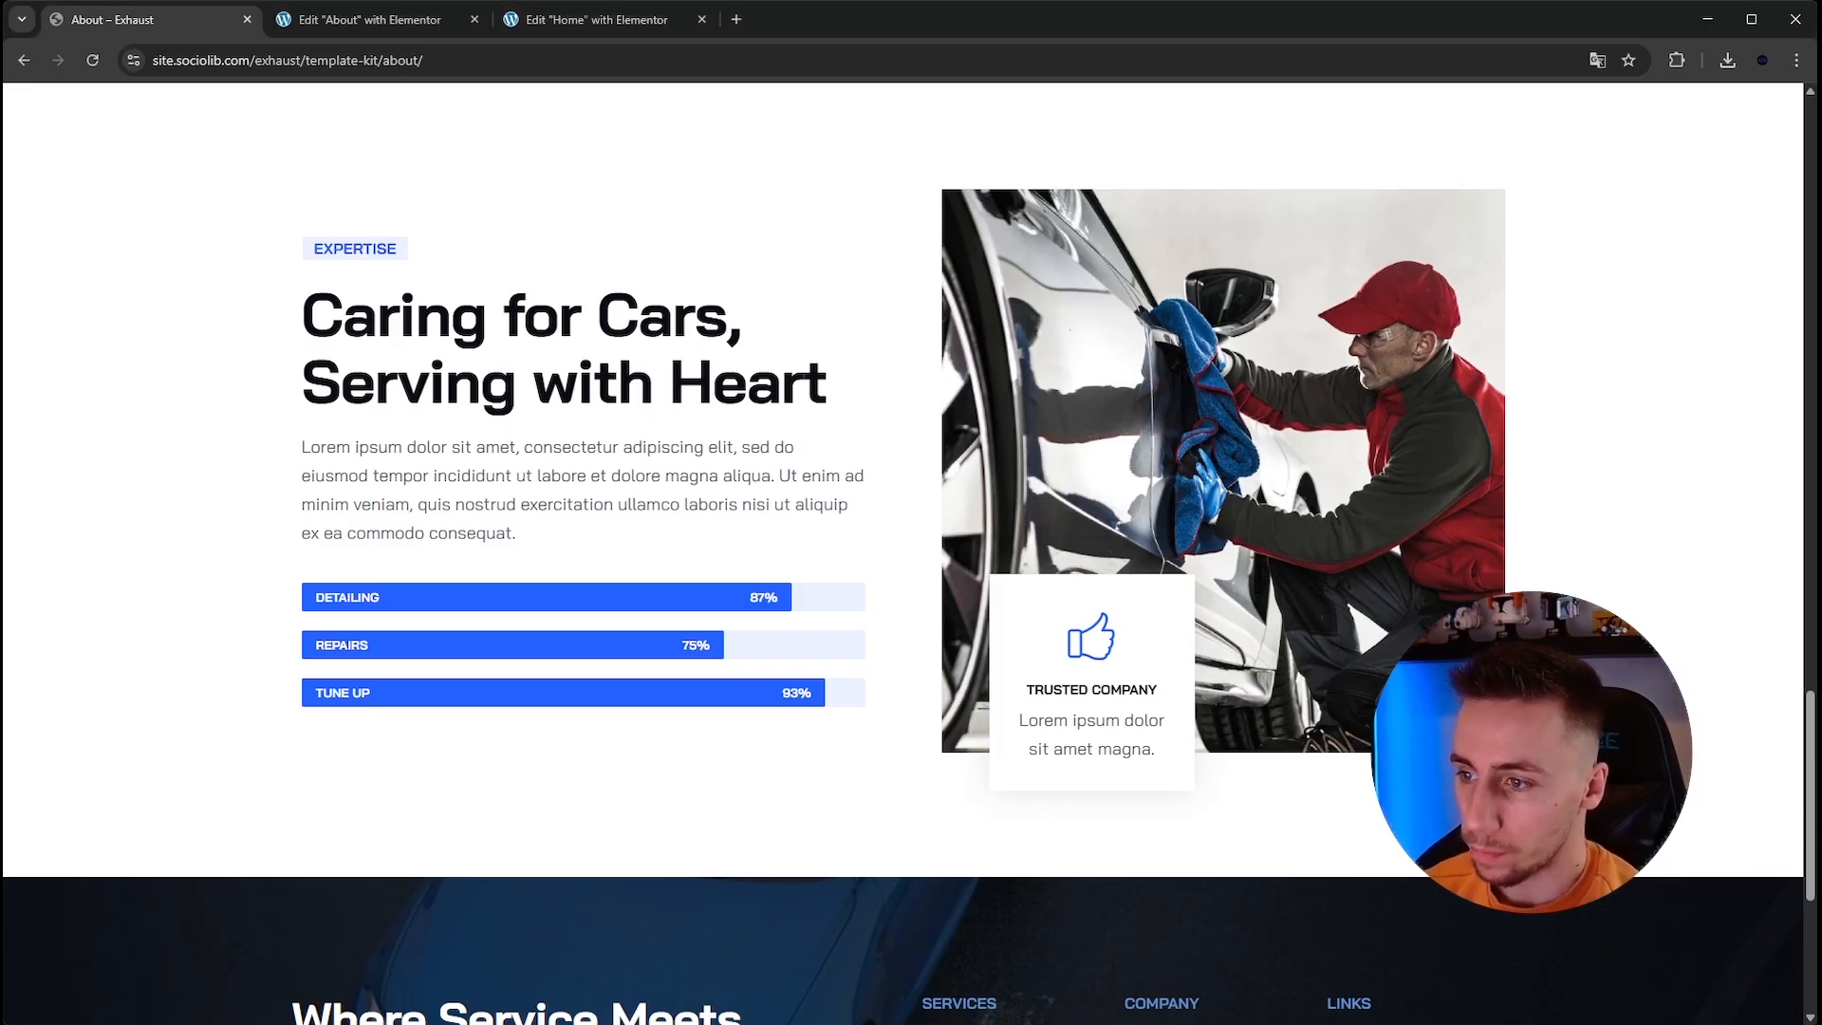
left_click(444, 27)
left_click(1728, 121)
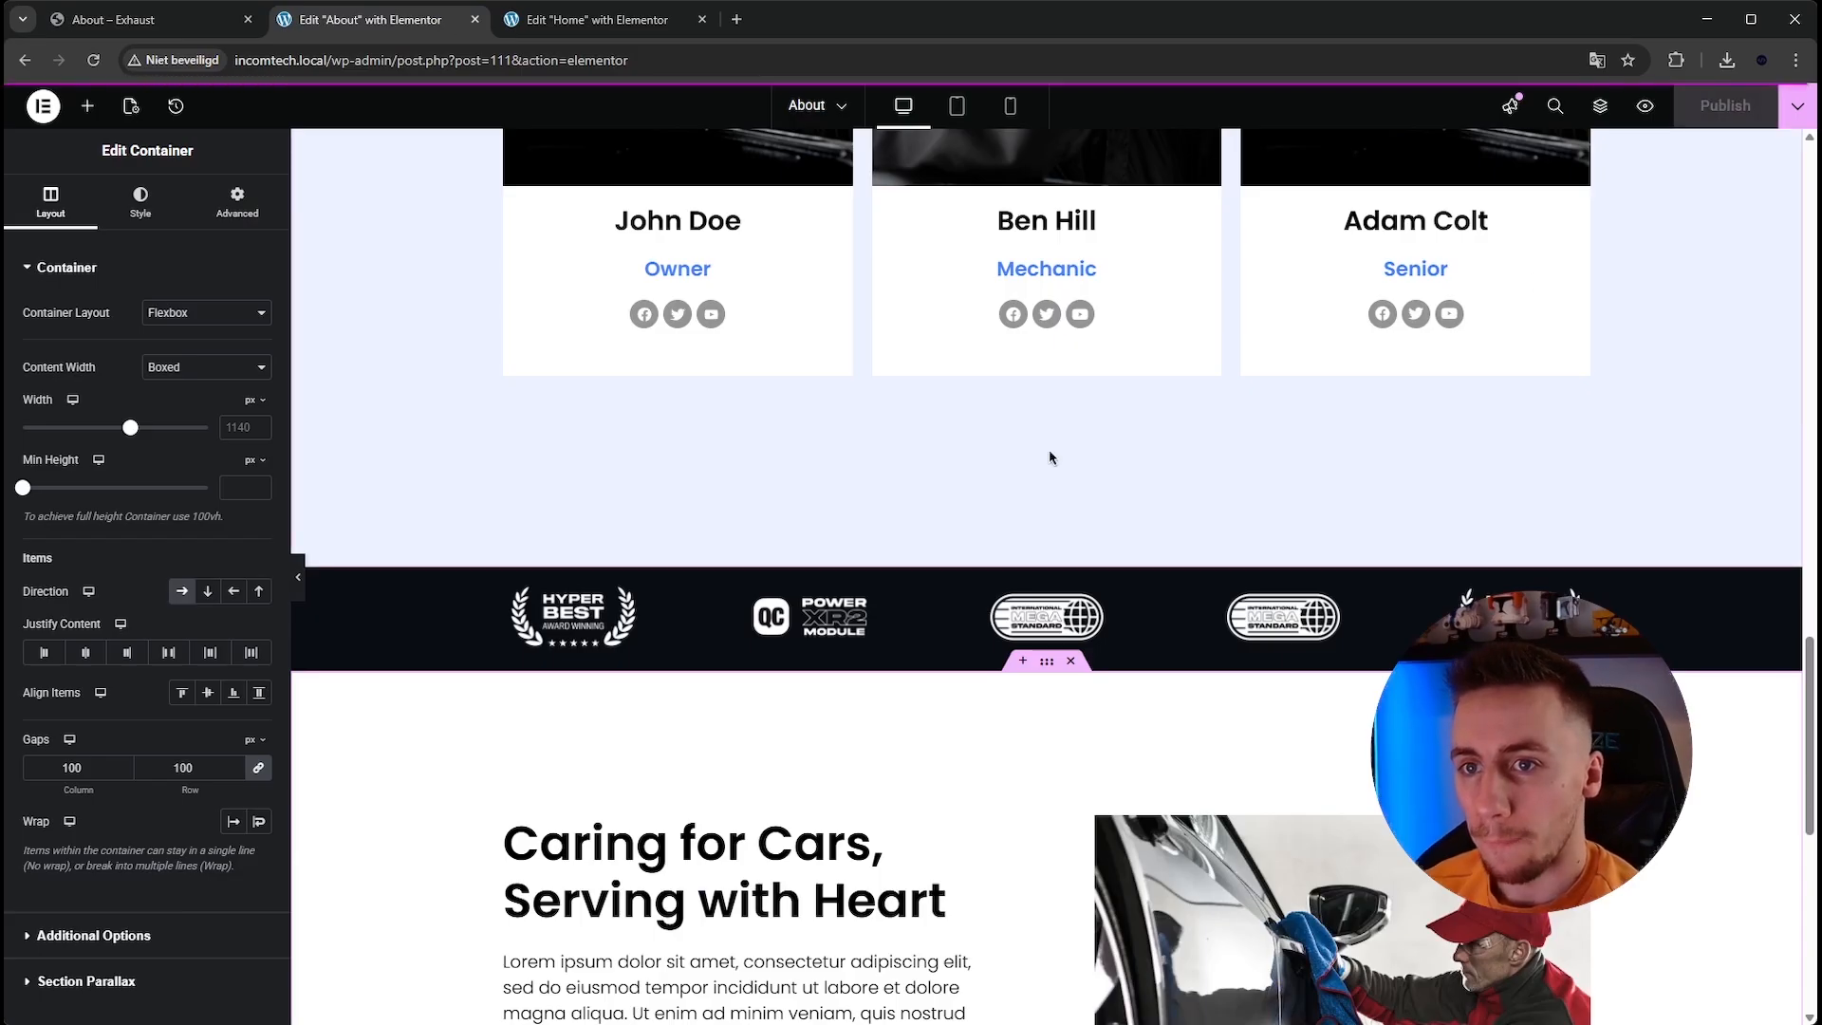
scroll(1047, 450, "down", 5)
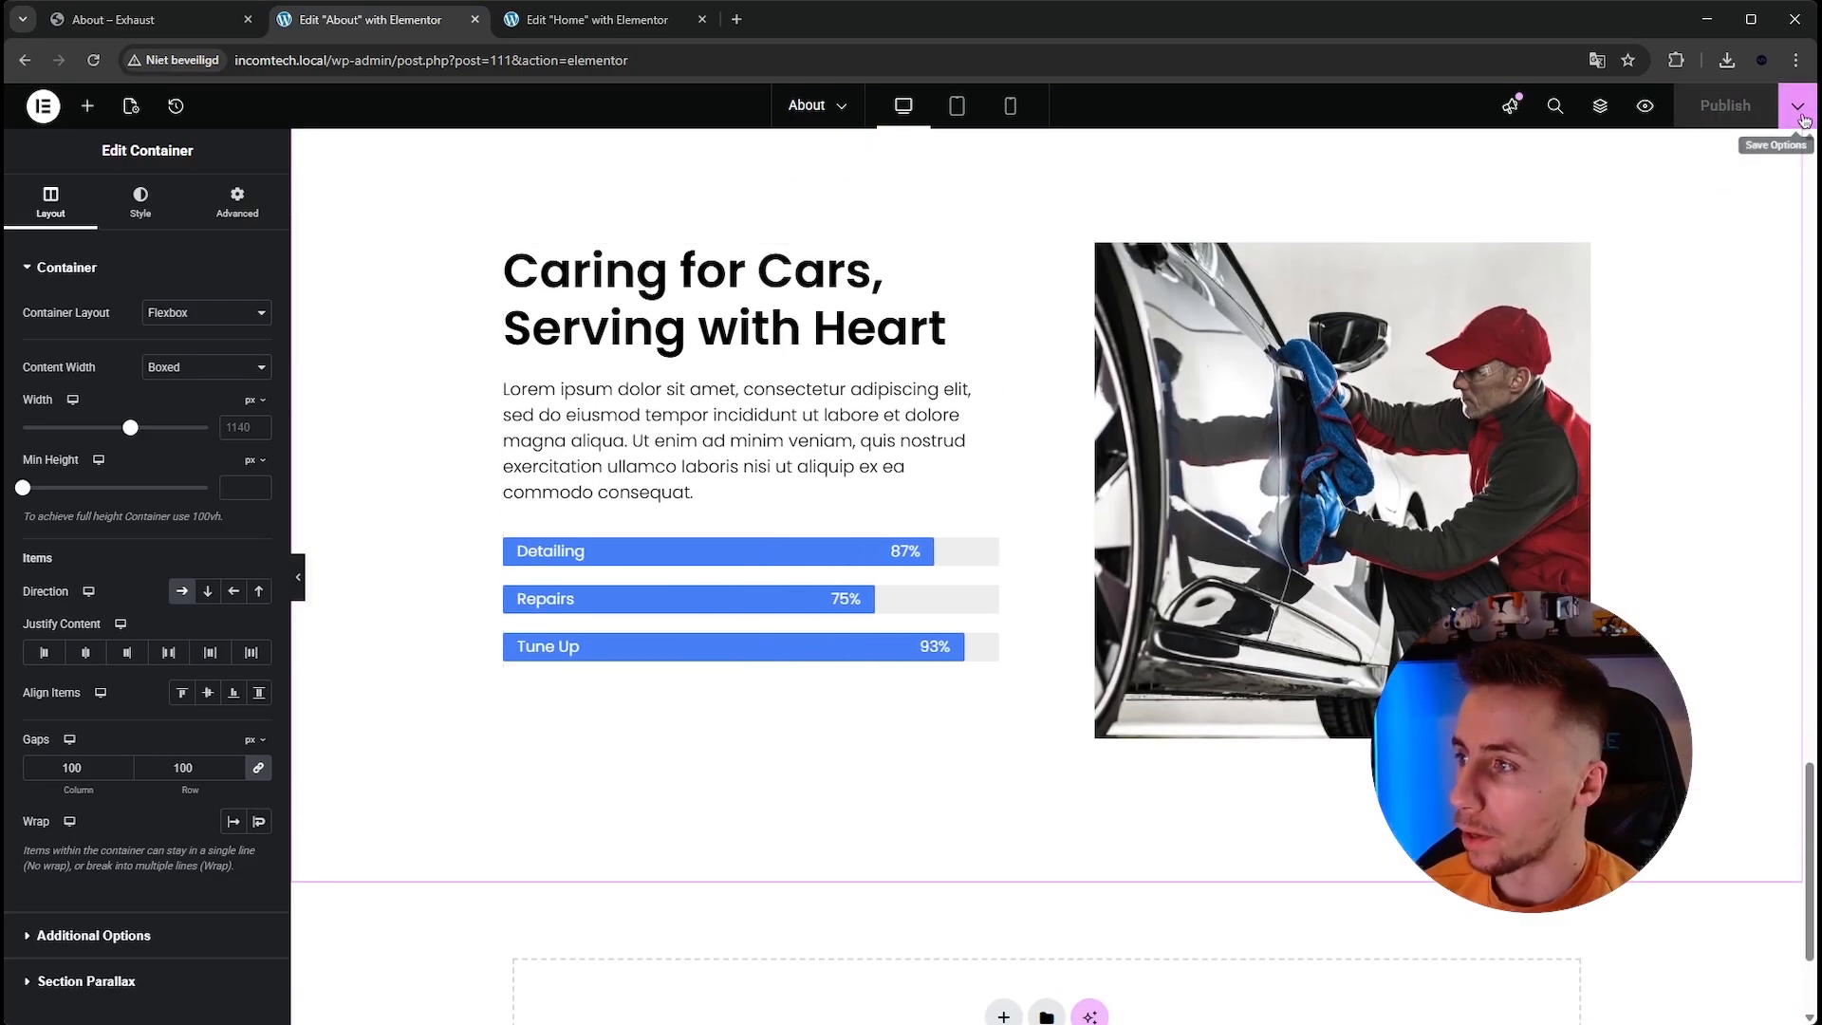
left_click(1797, 105)
left_click(1698, 249)
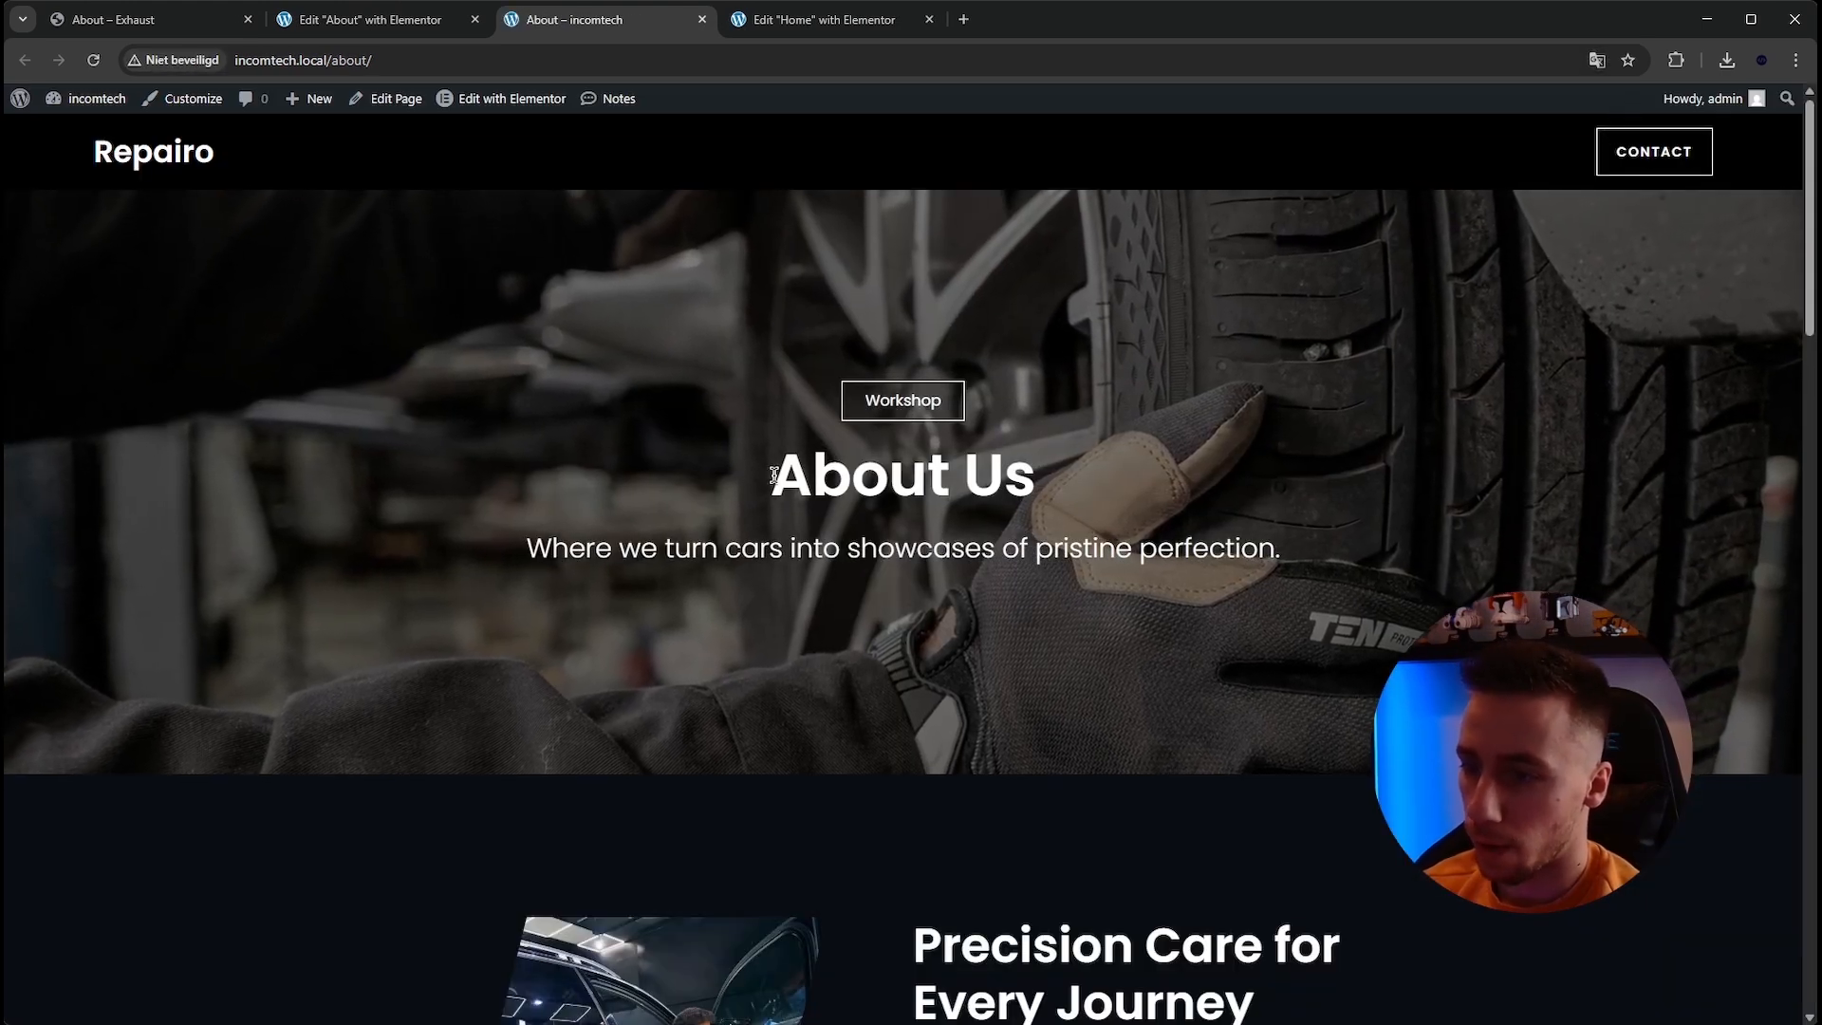
Review the published About page from the hero down to the footer.
left_click_drag(527, 549, 596, 549)
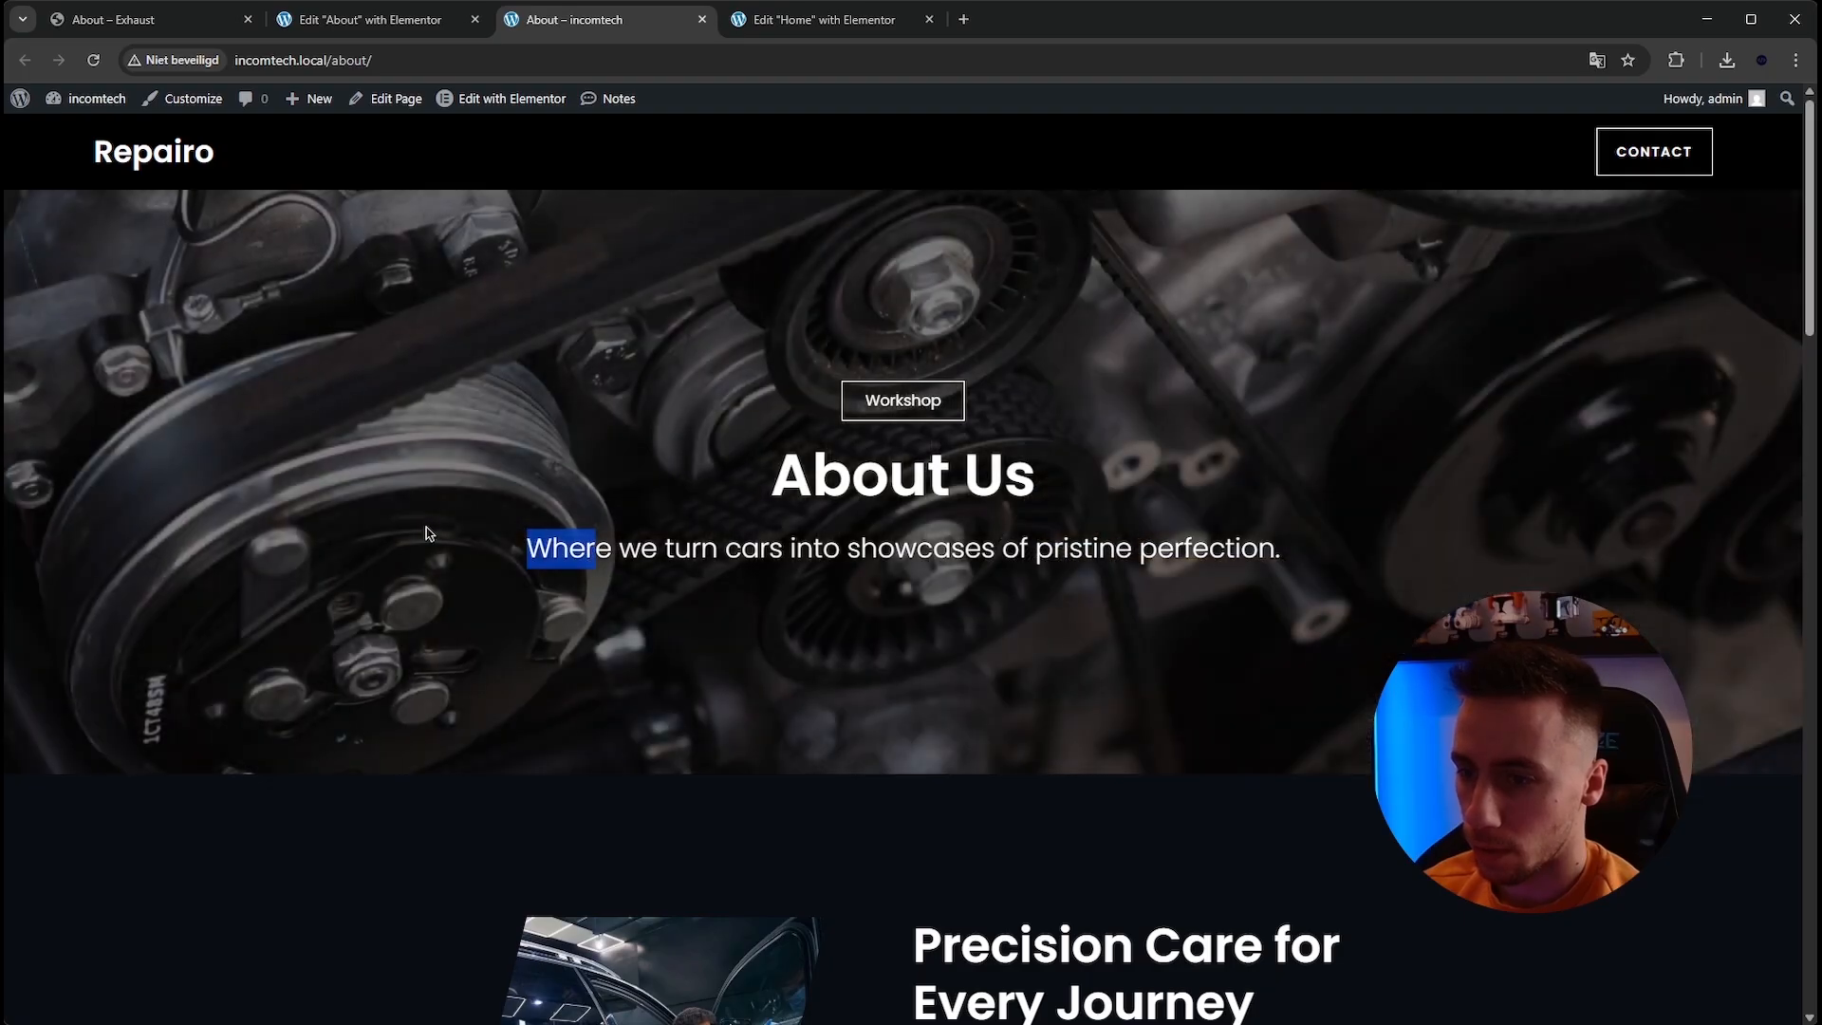
left_click(427, 534)
scroll(1624, 383, "down", 1)
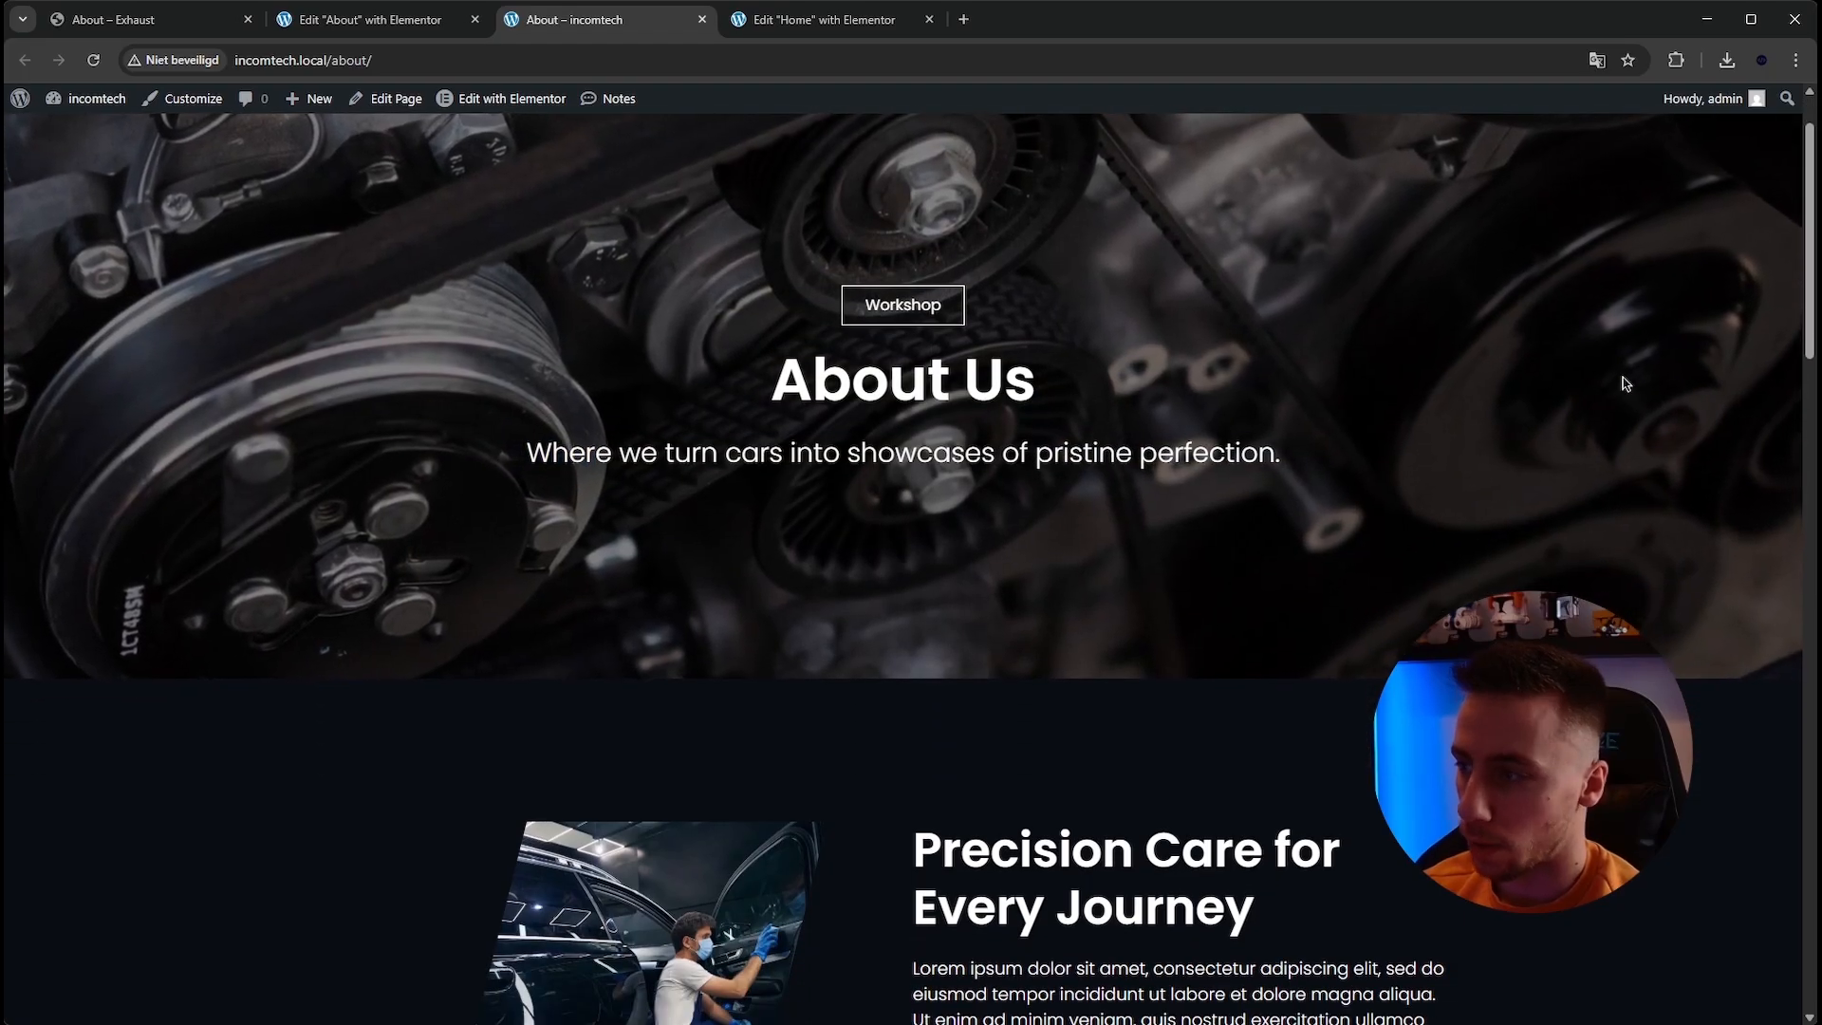
scroll(1727, 387, "down", 4)
scroll(1726, 387, "down", 3)
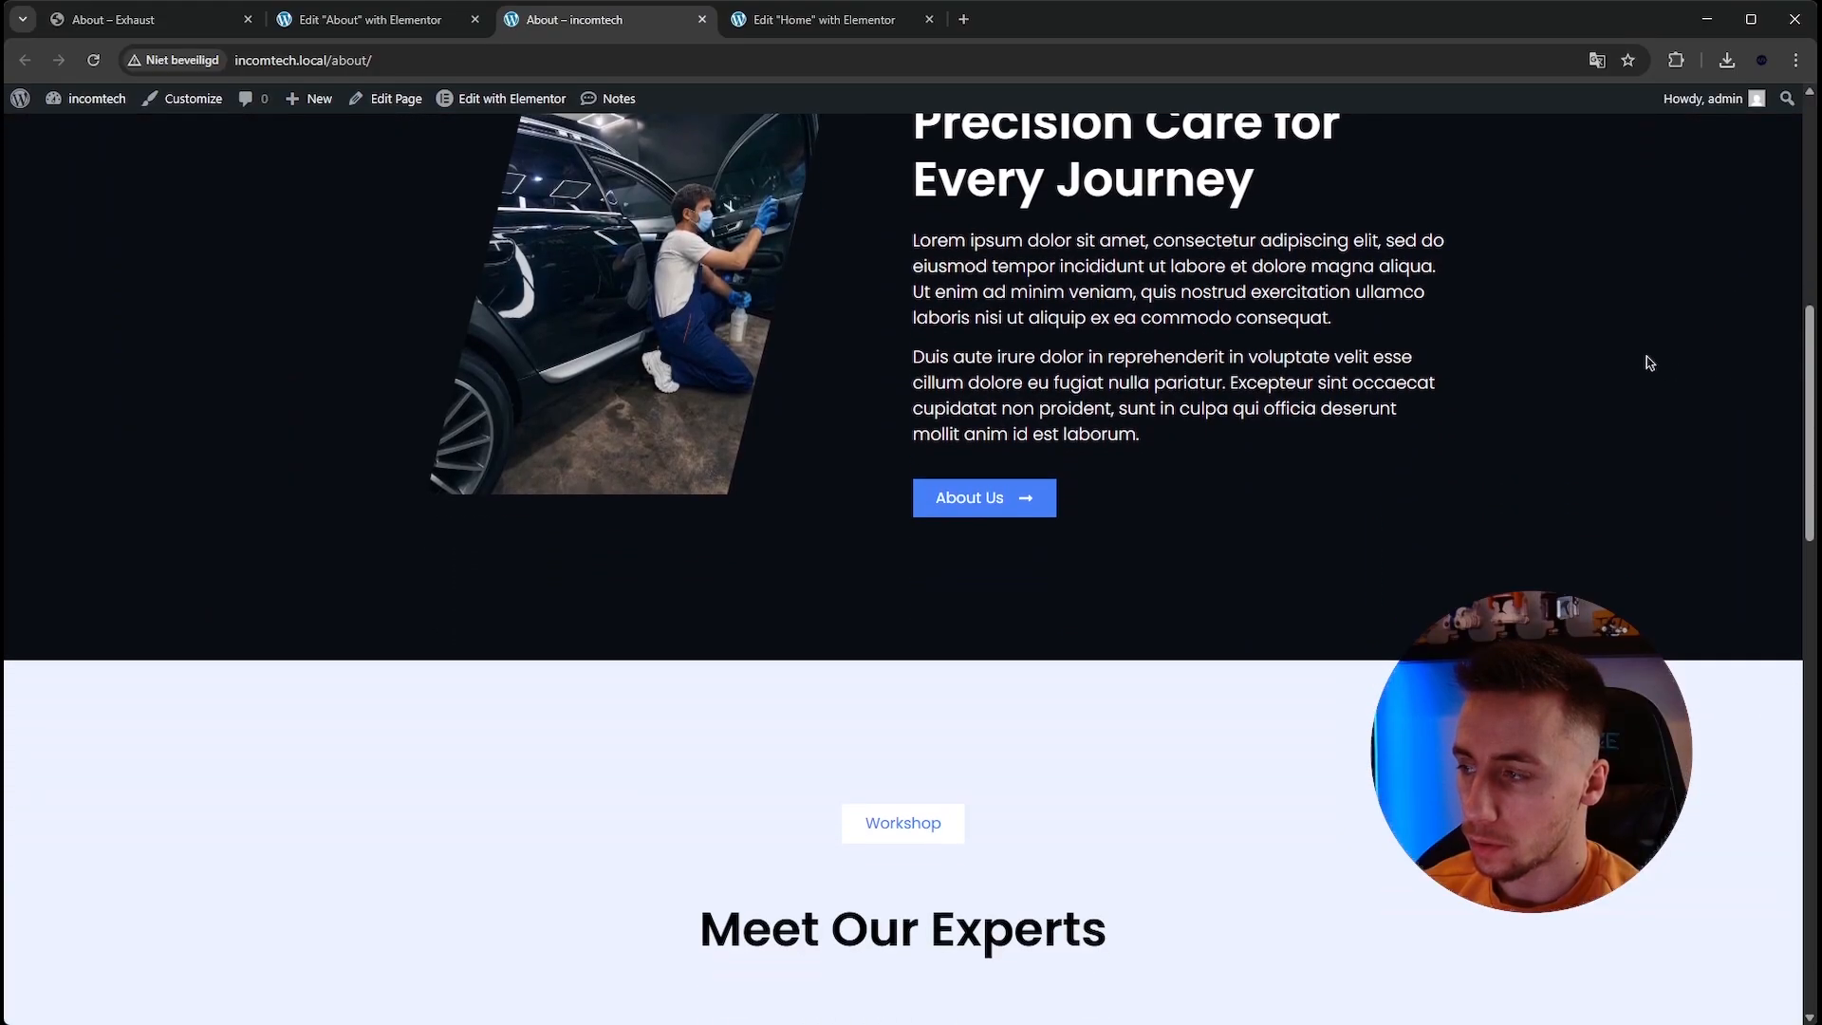
scroll(1671, 391, "down", 6)
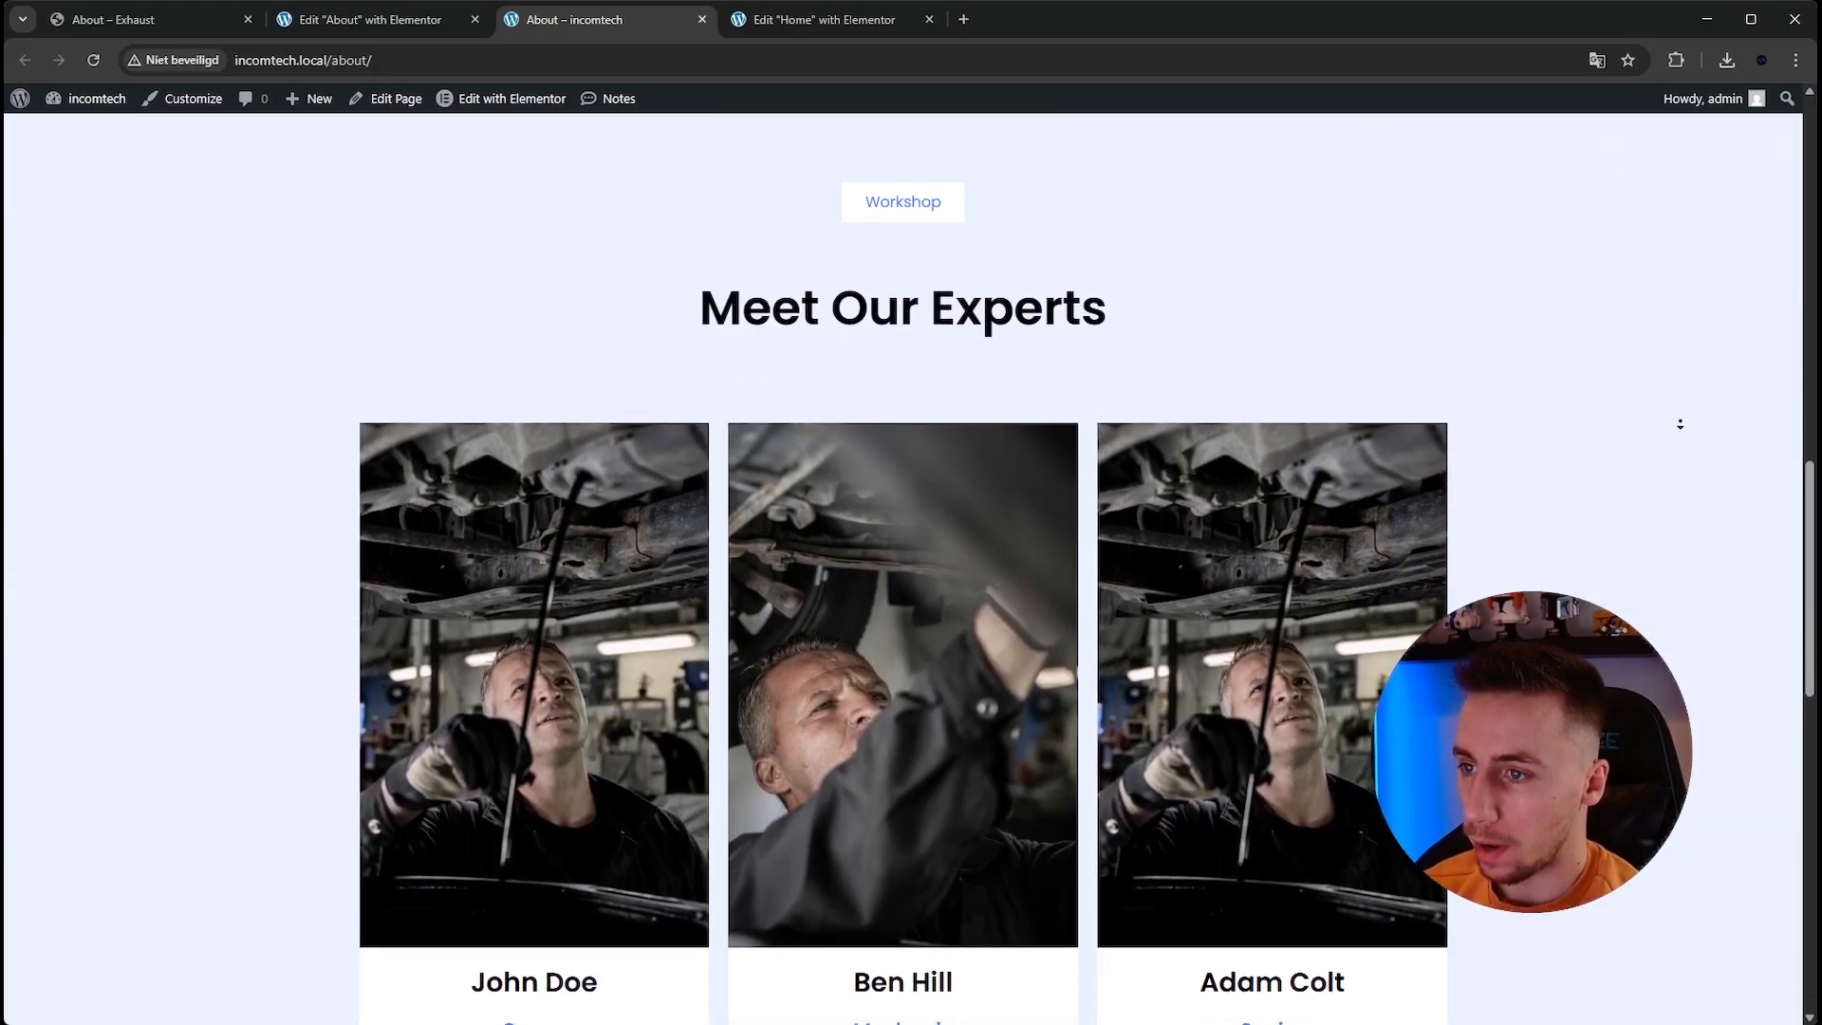
scroll(1679, 426, "down", 3)
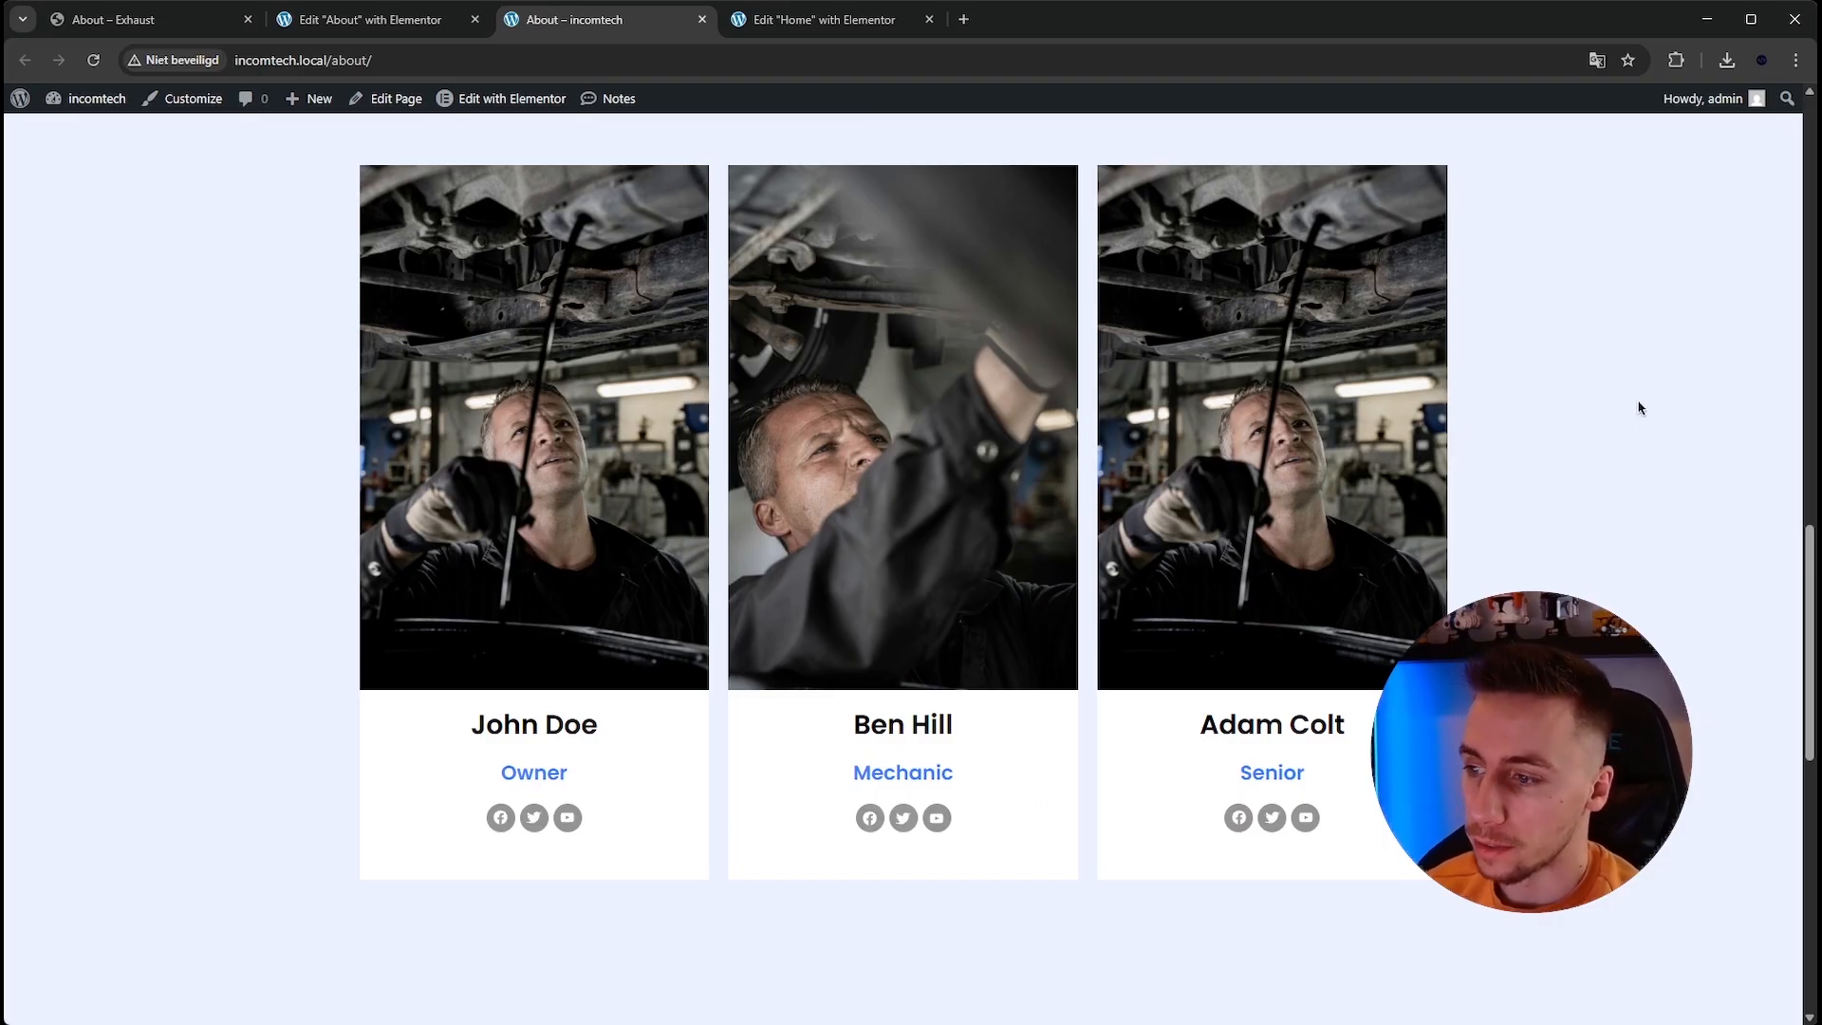
scroll(1636, 446, "down", 4)
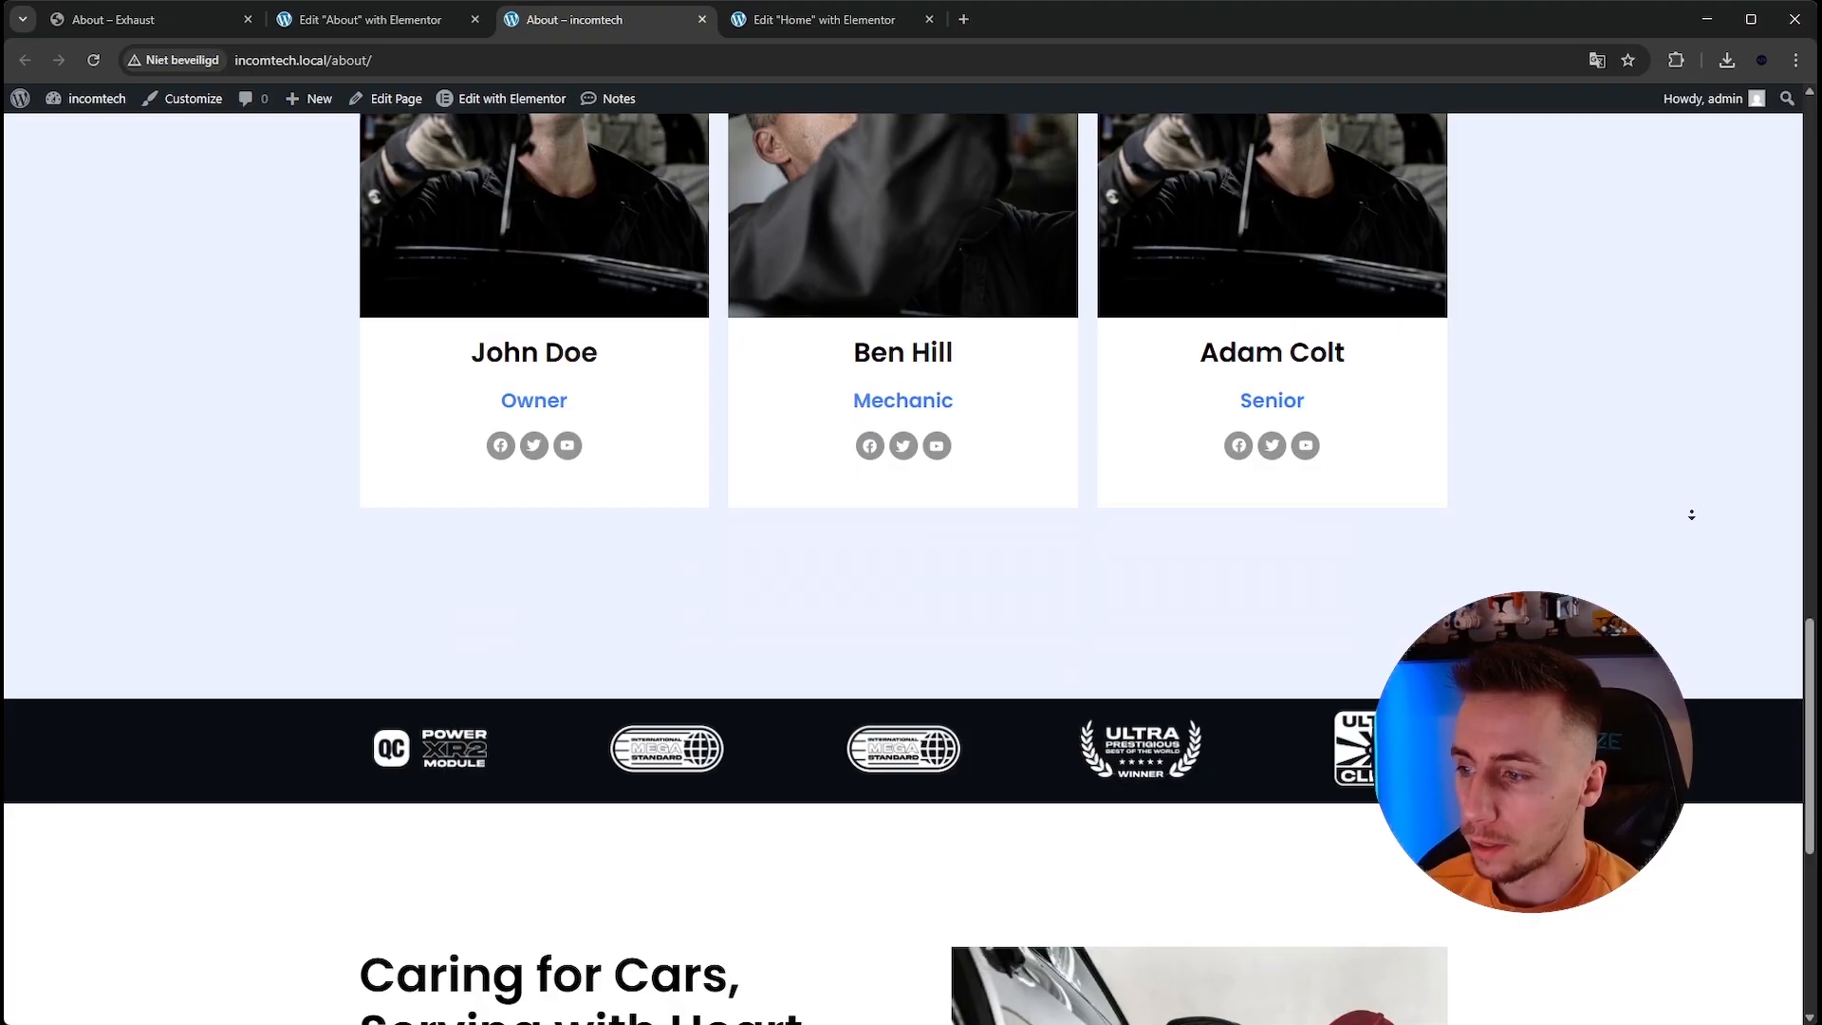
scroll(1701, 632, "down", 6)
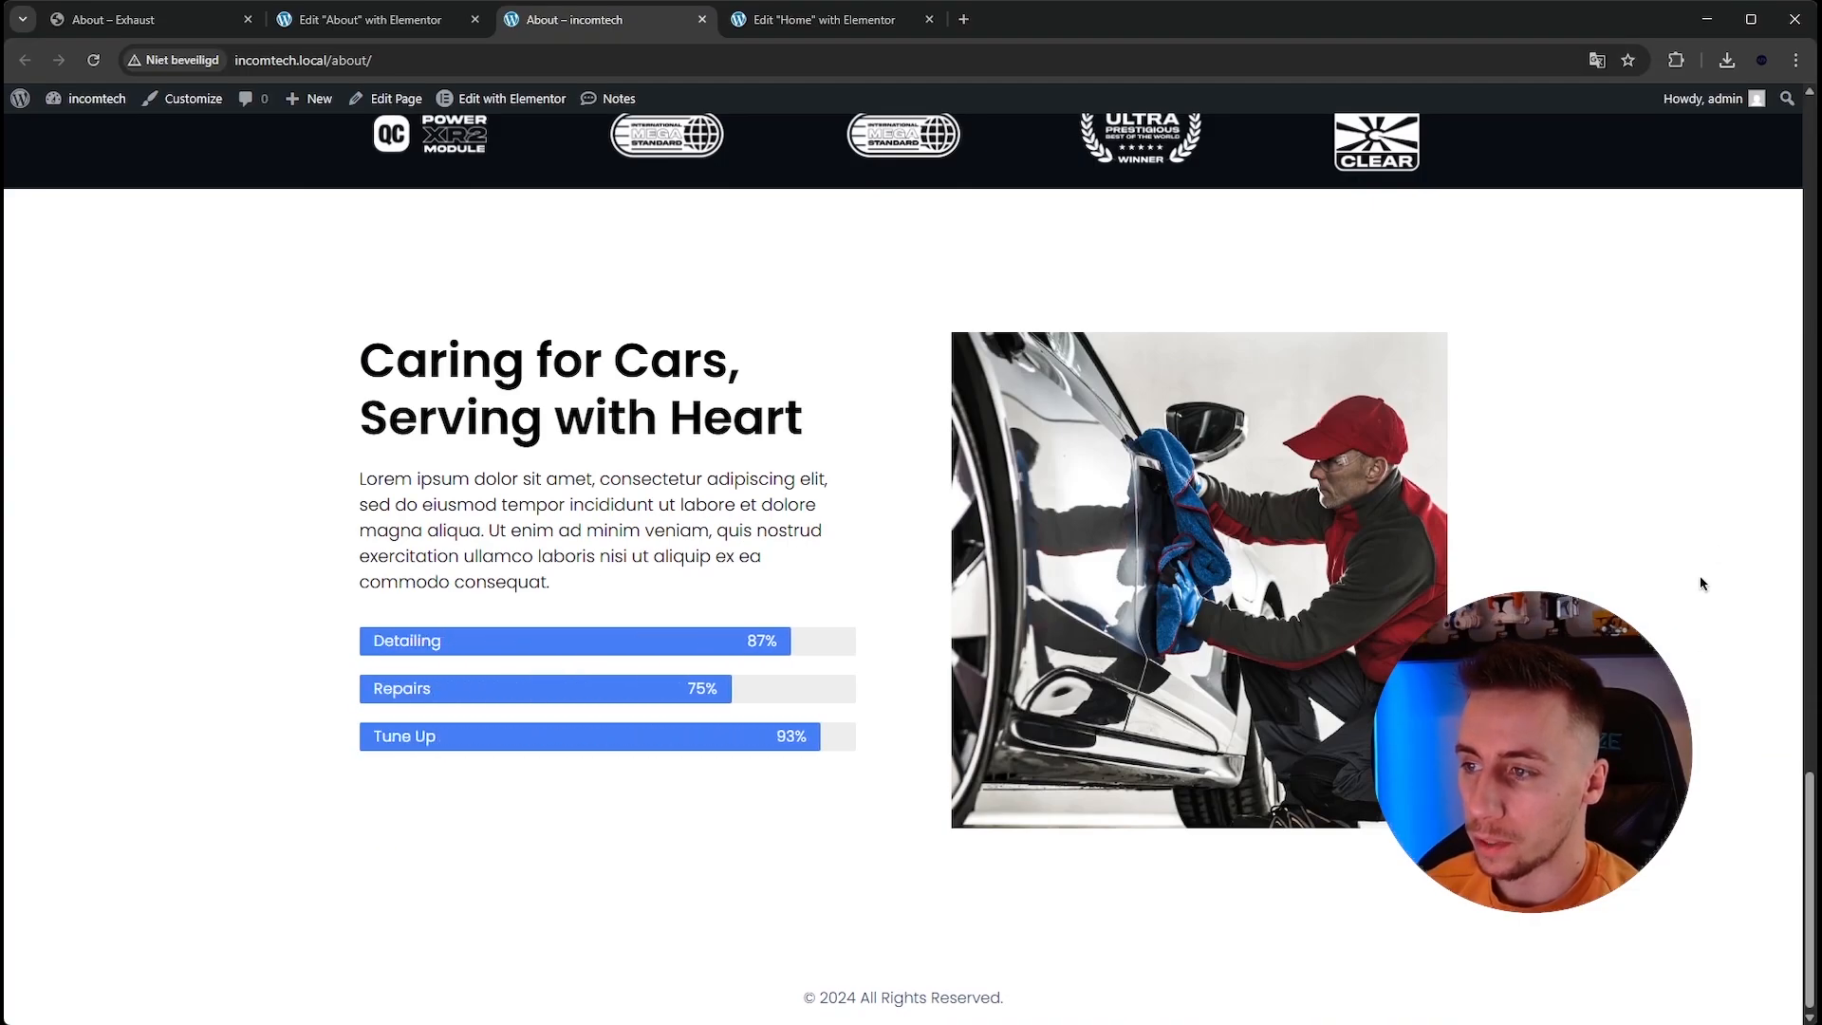
scroll(1704, 518, "up", 15)
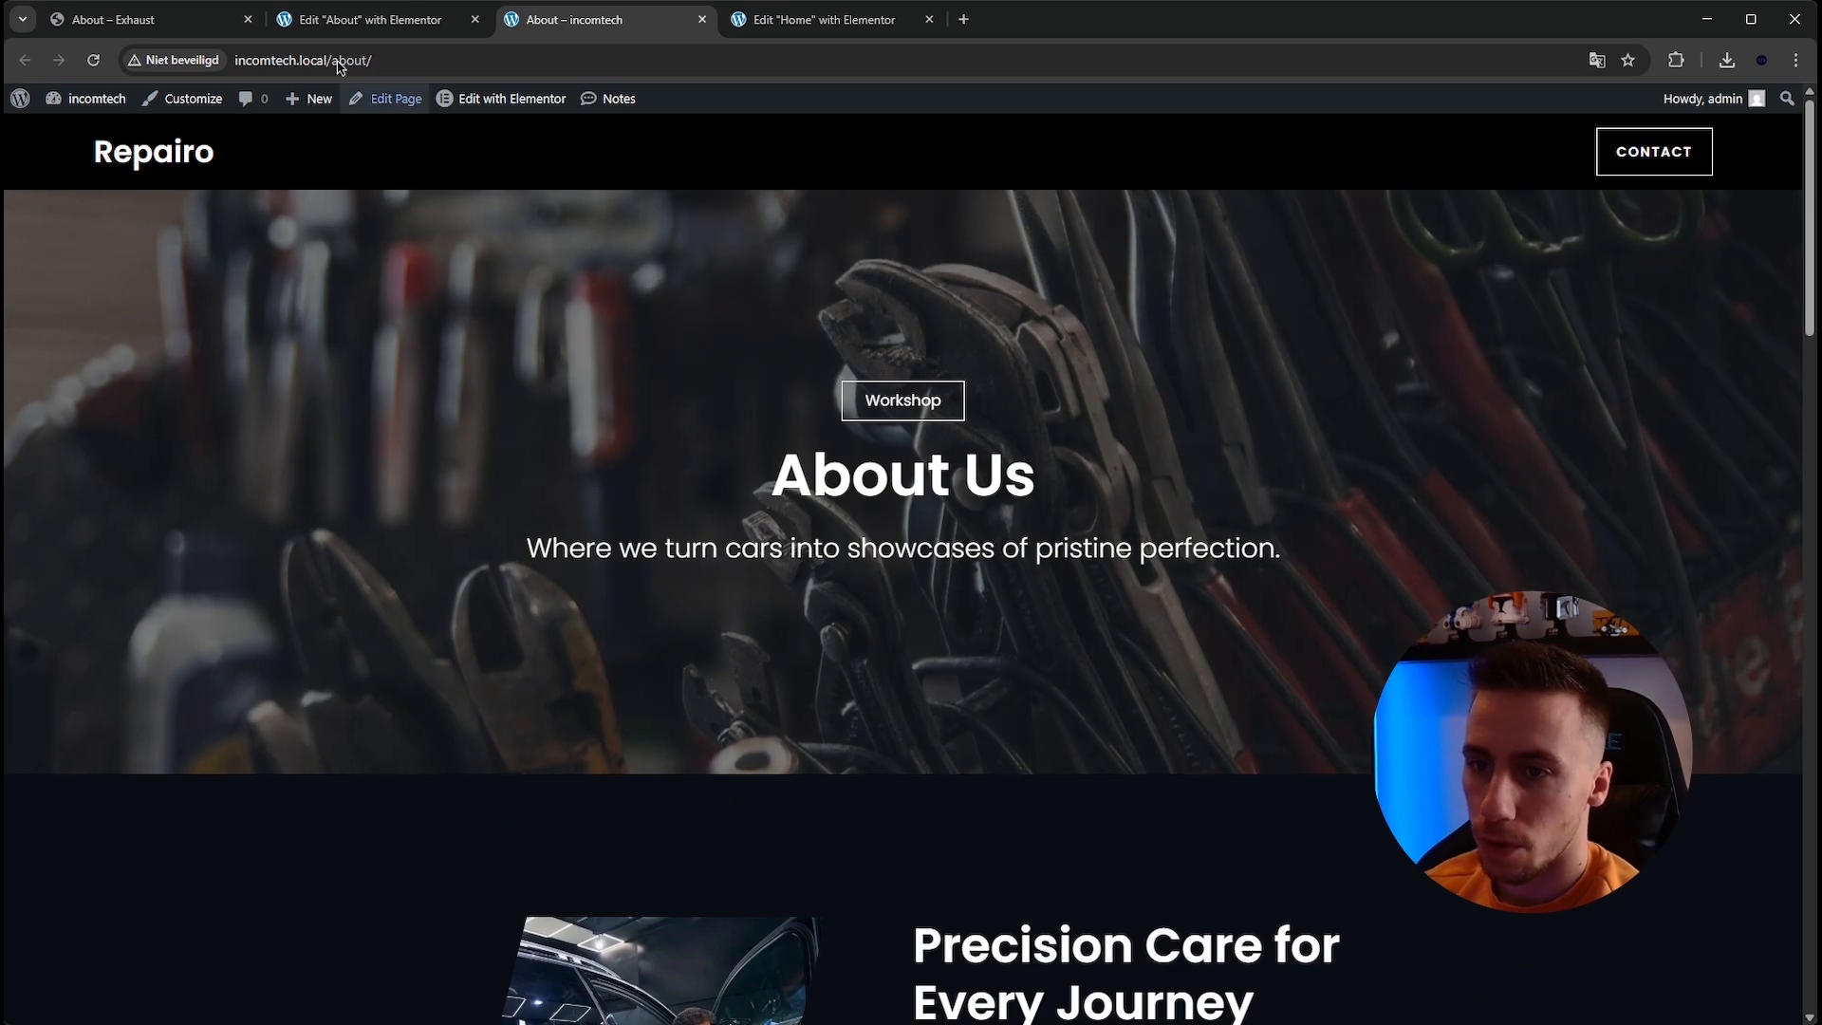
Open the reference template's Contact page and examine its hero, form and map sections.
left_click(241, 29)
scroll(786, 325, "up", 10)
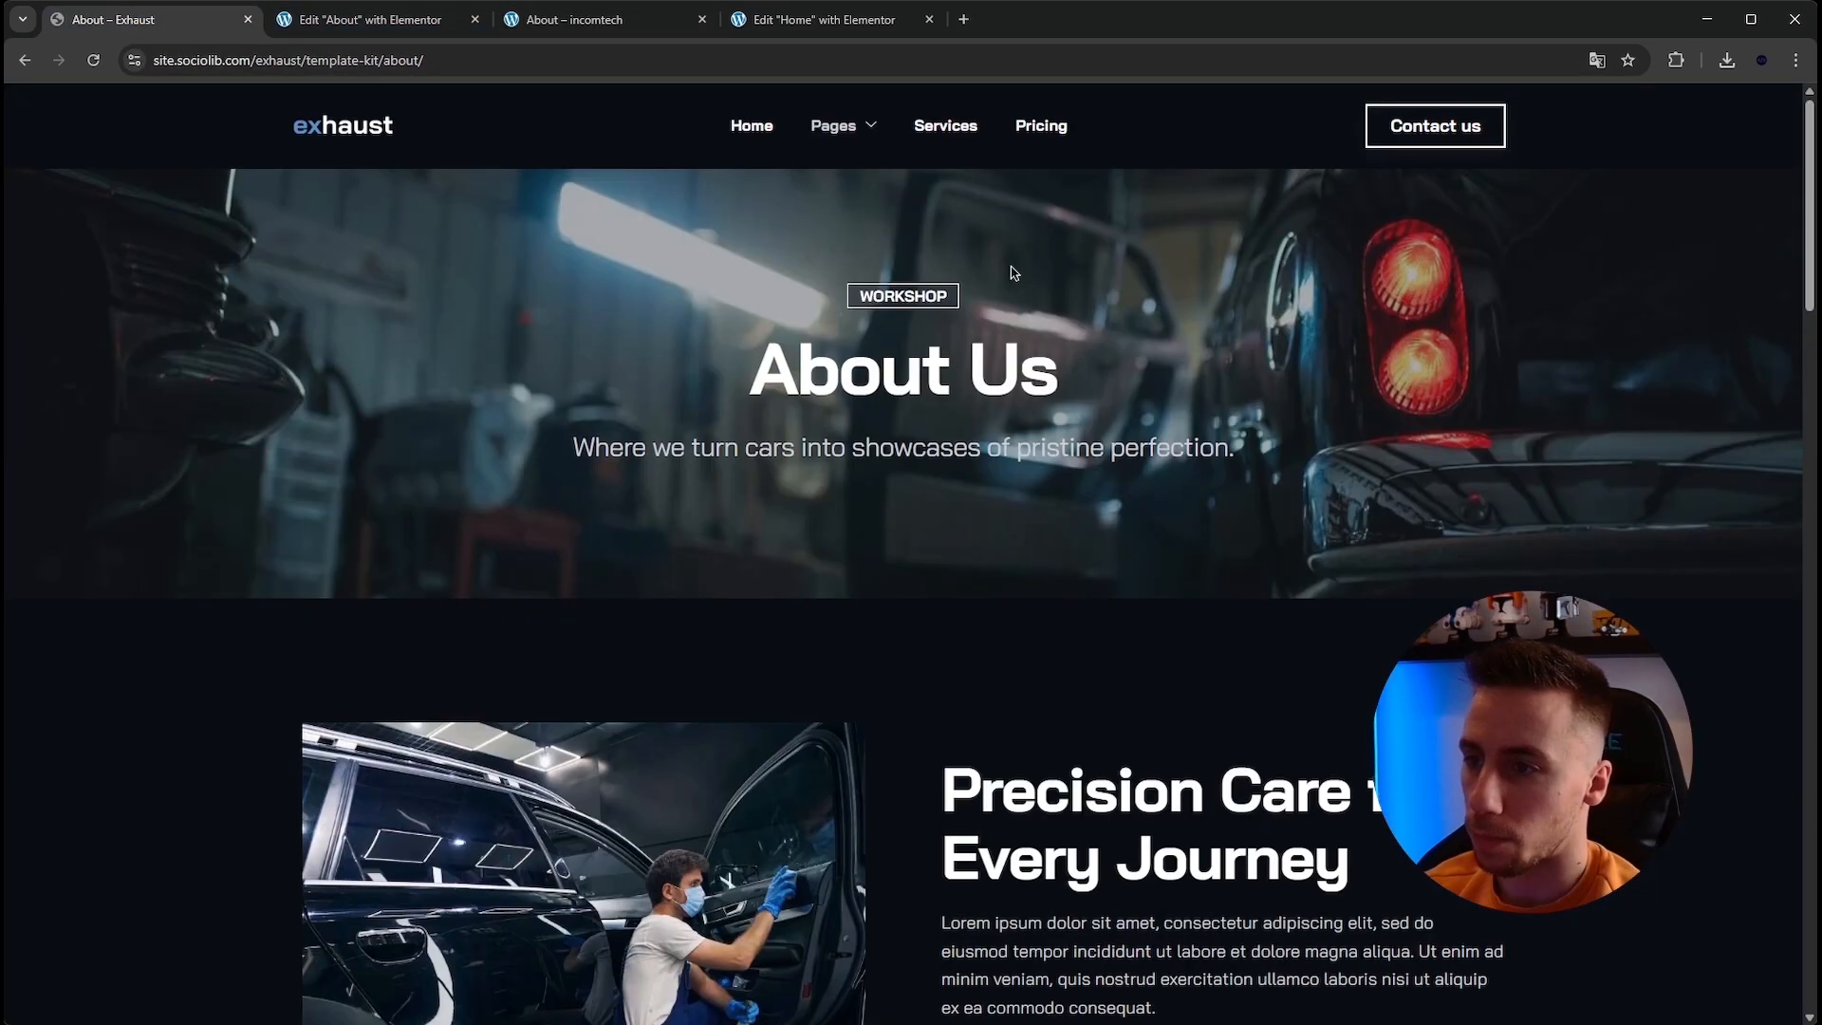
mouse_move(834, 125)
left_click(853, 278)
scroll(850, 313, "down", 3)
scroll(845, 285, "up", 3)
scroll(842, 276, "down", 3)
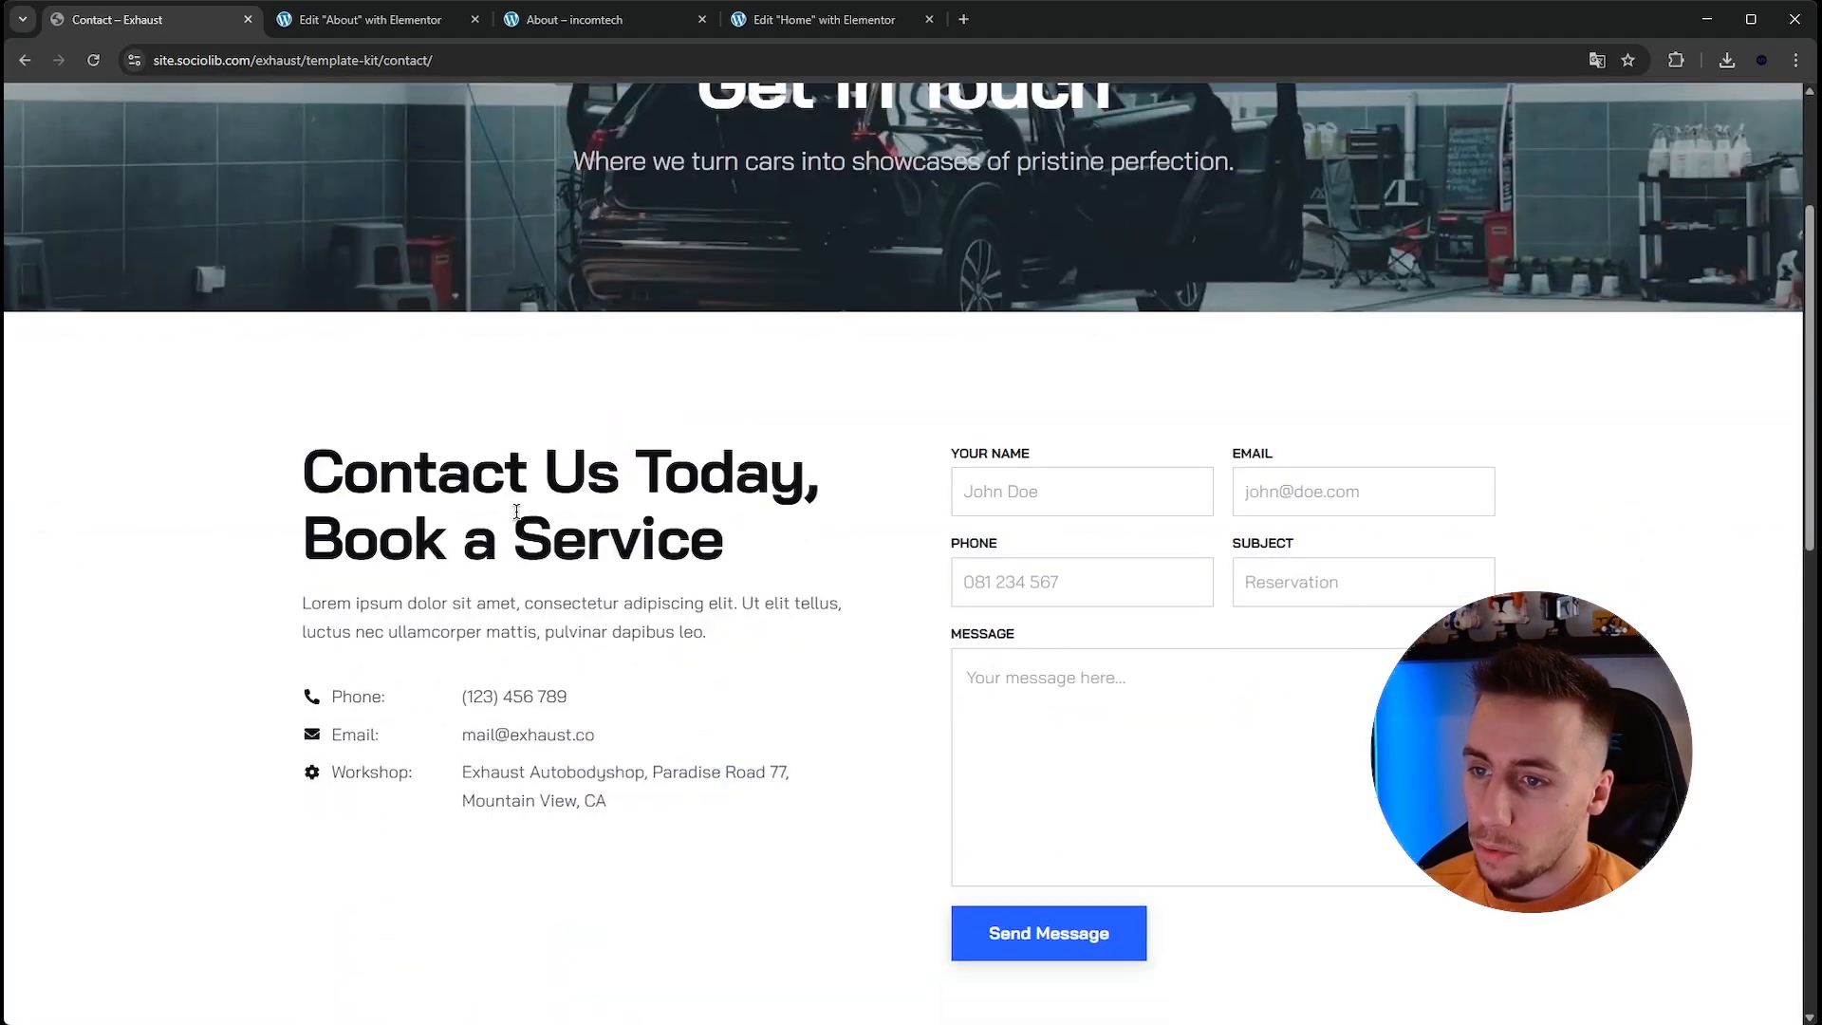
scroll(780, 537, "down", 9)
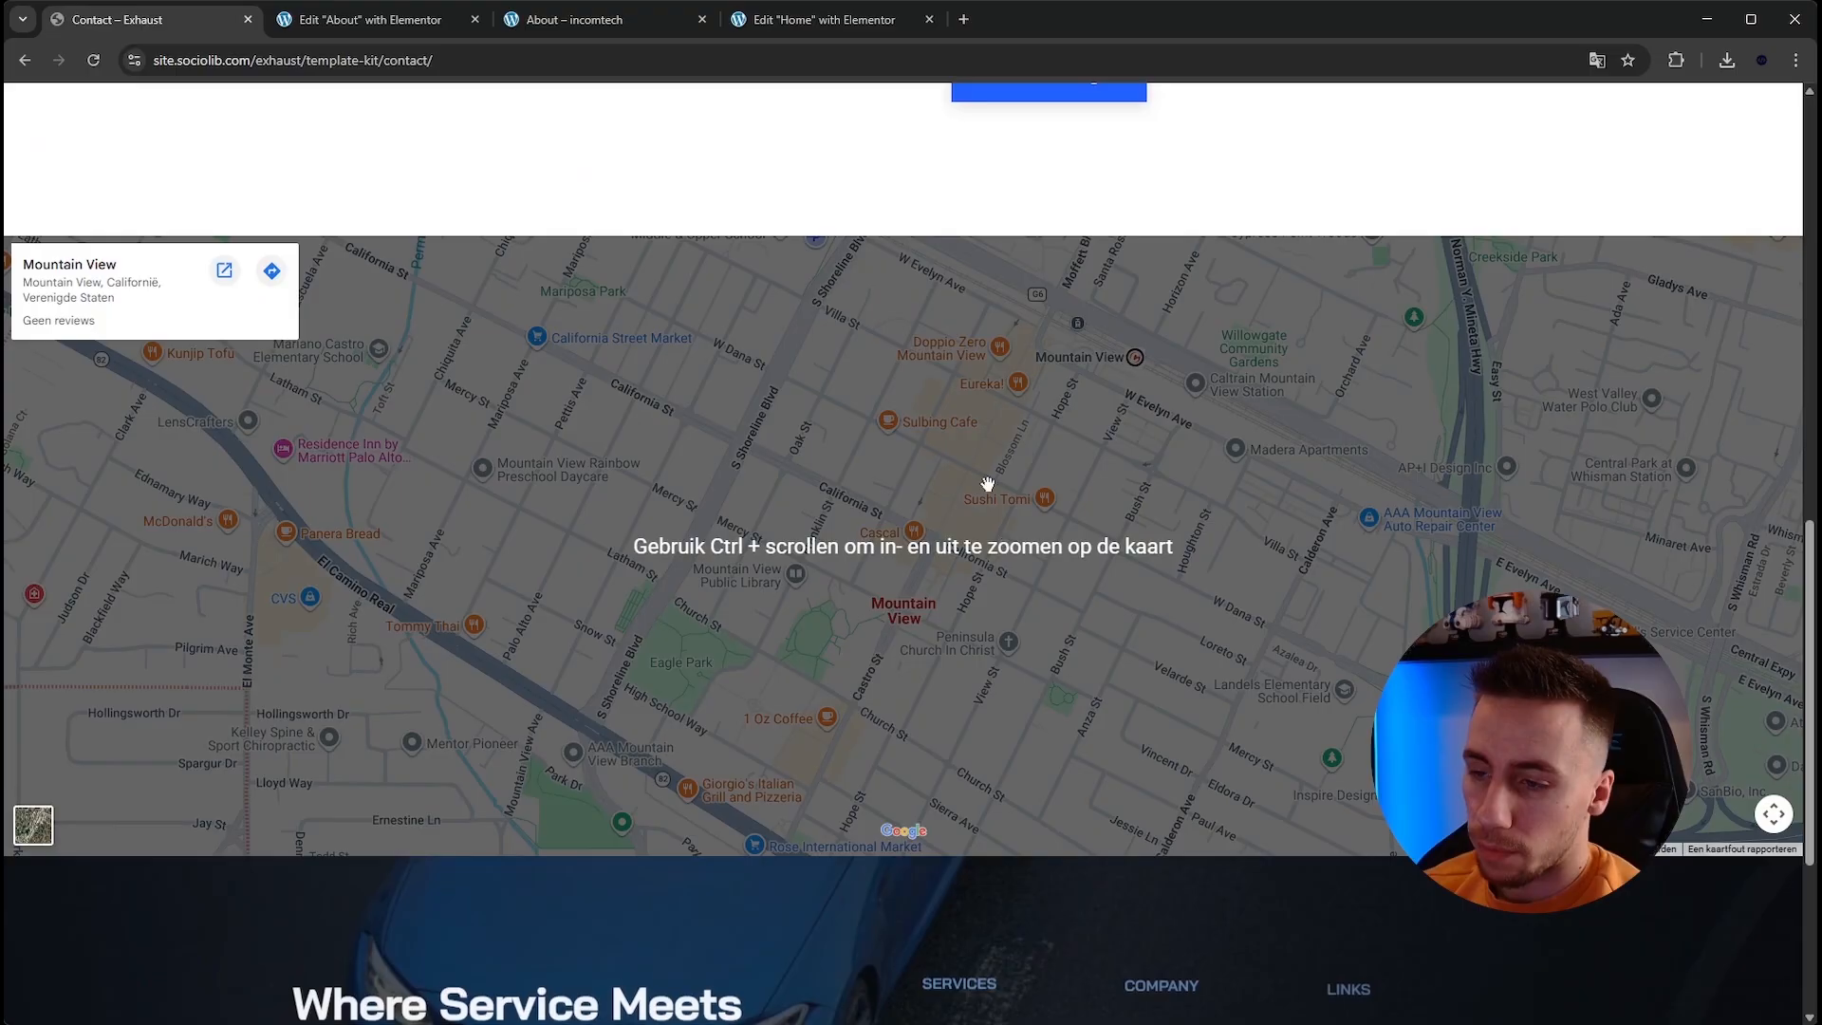
scroll(759, 417, "up", 2)
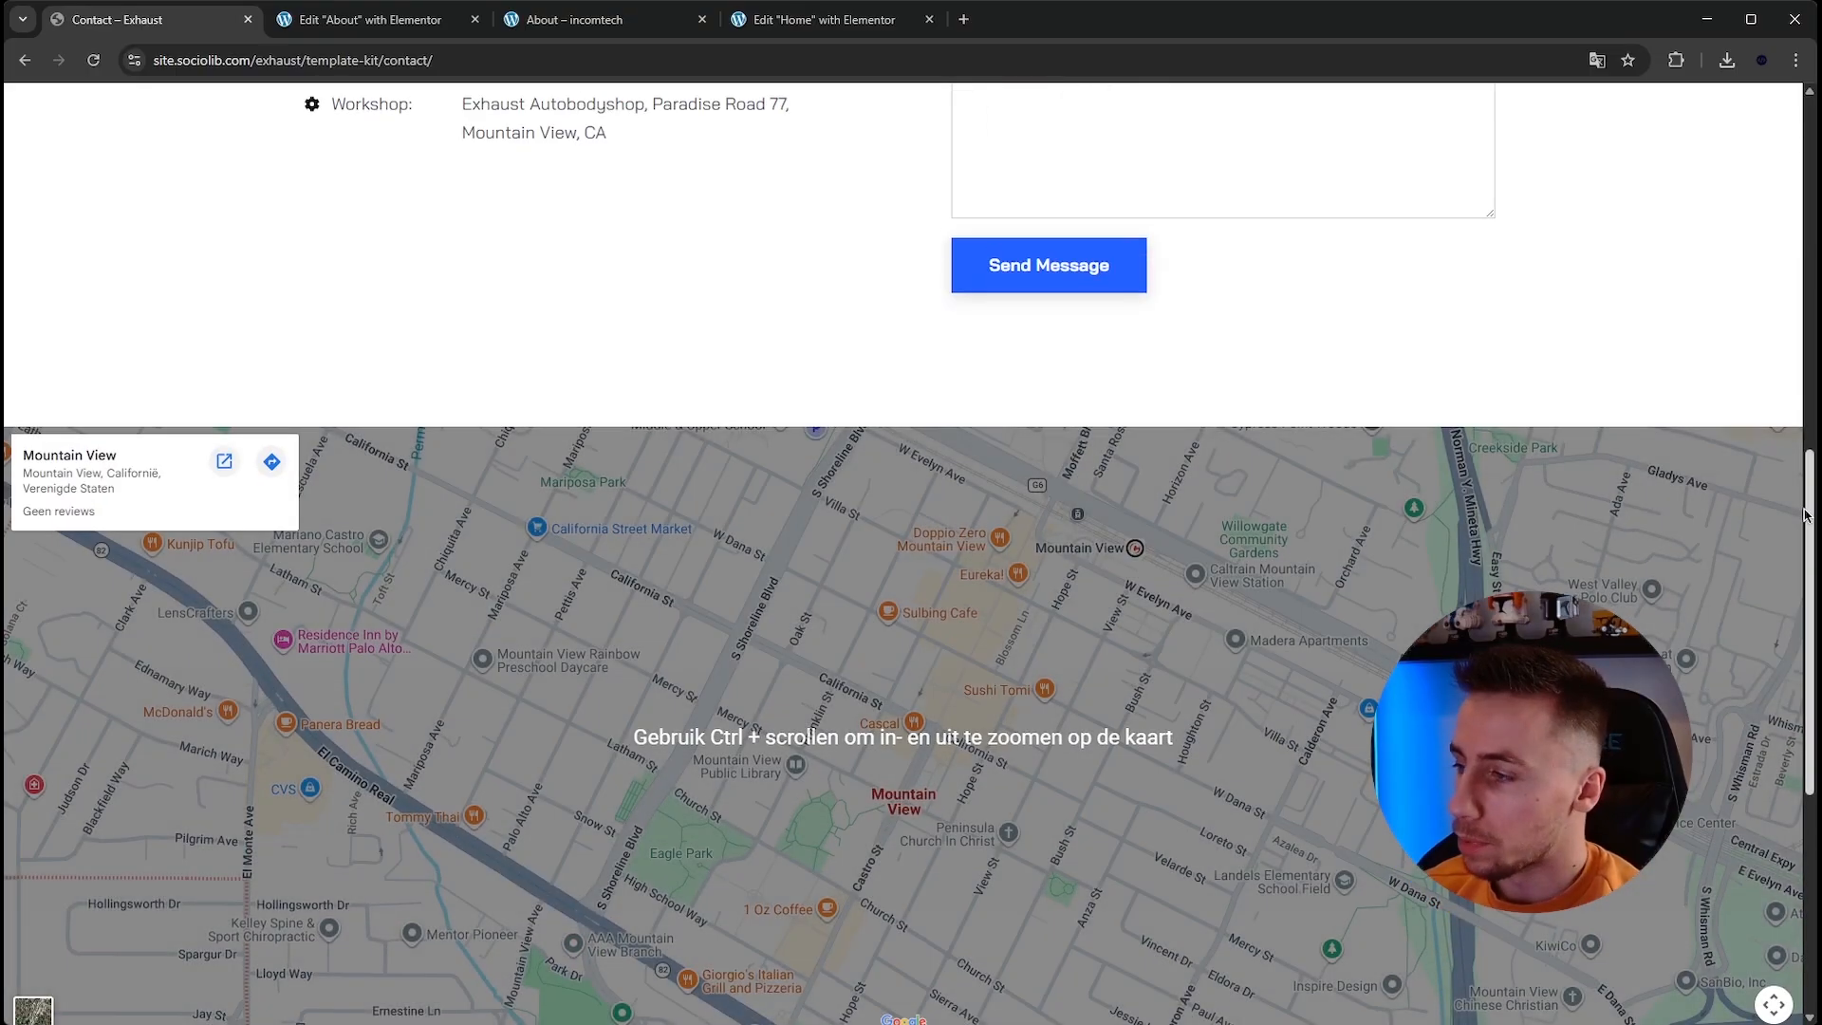
left_click_drag(1808, 621, 1808, 270)
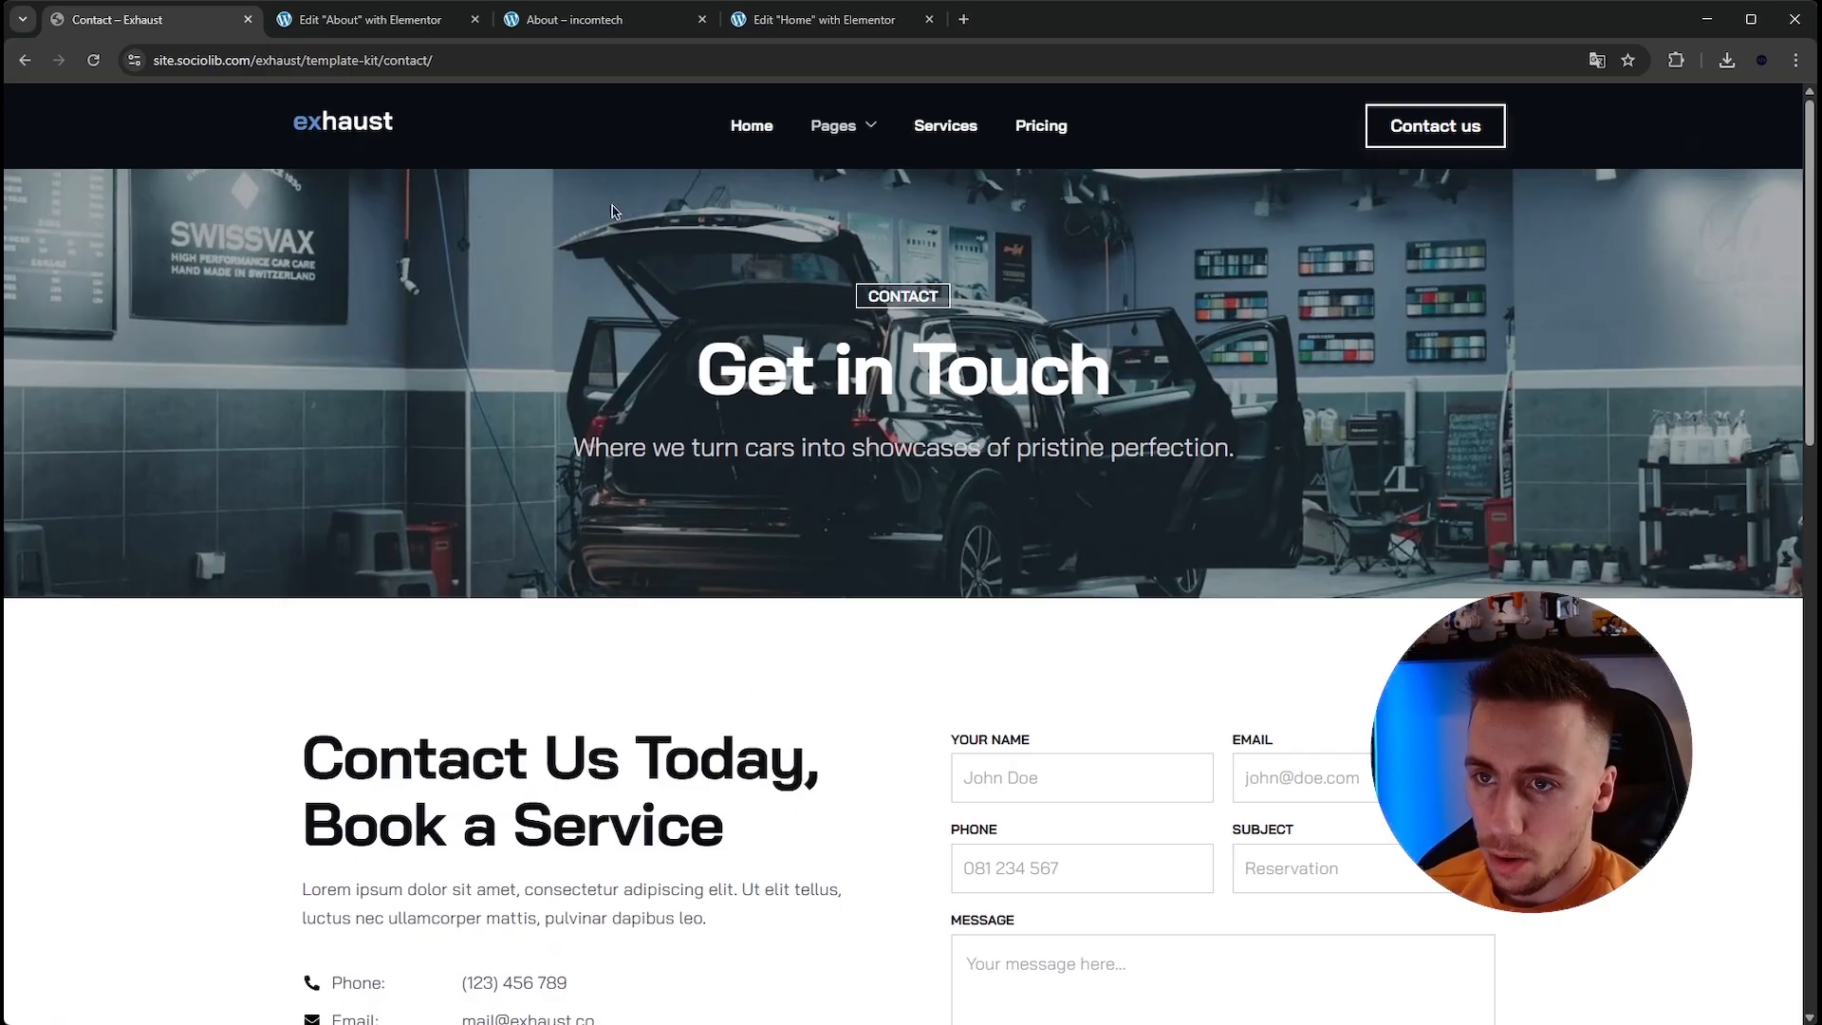
Close the Home editor tab and go to the WordPress dashboard.
left_click(928, 26)
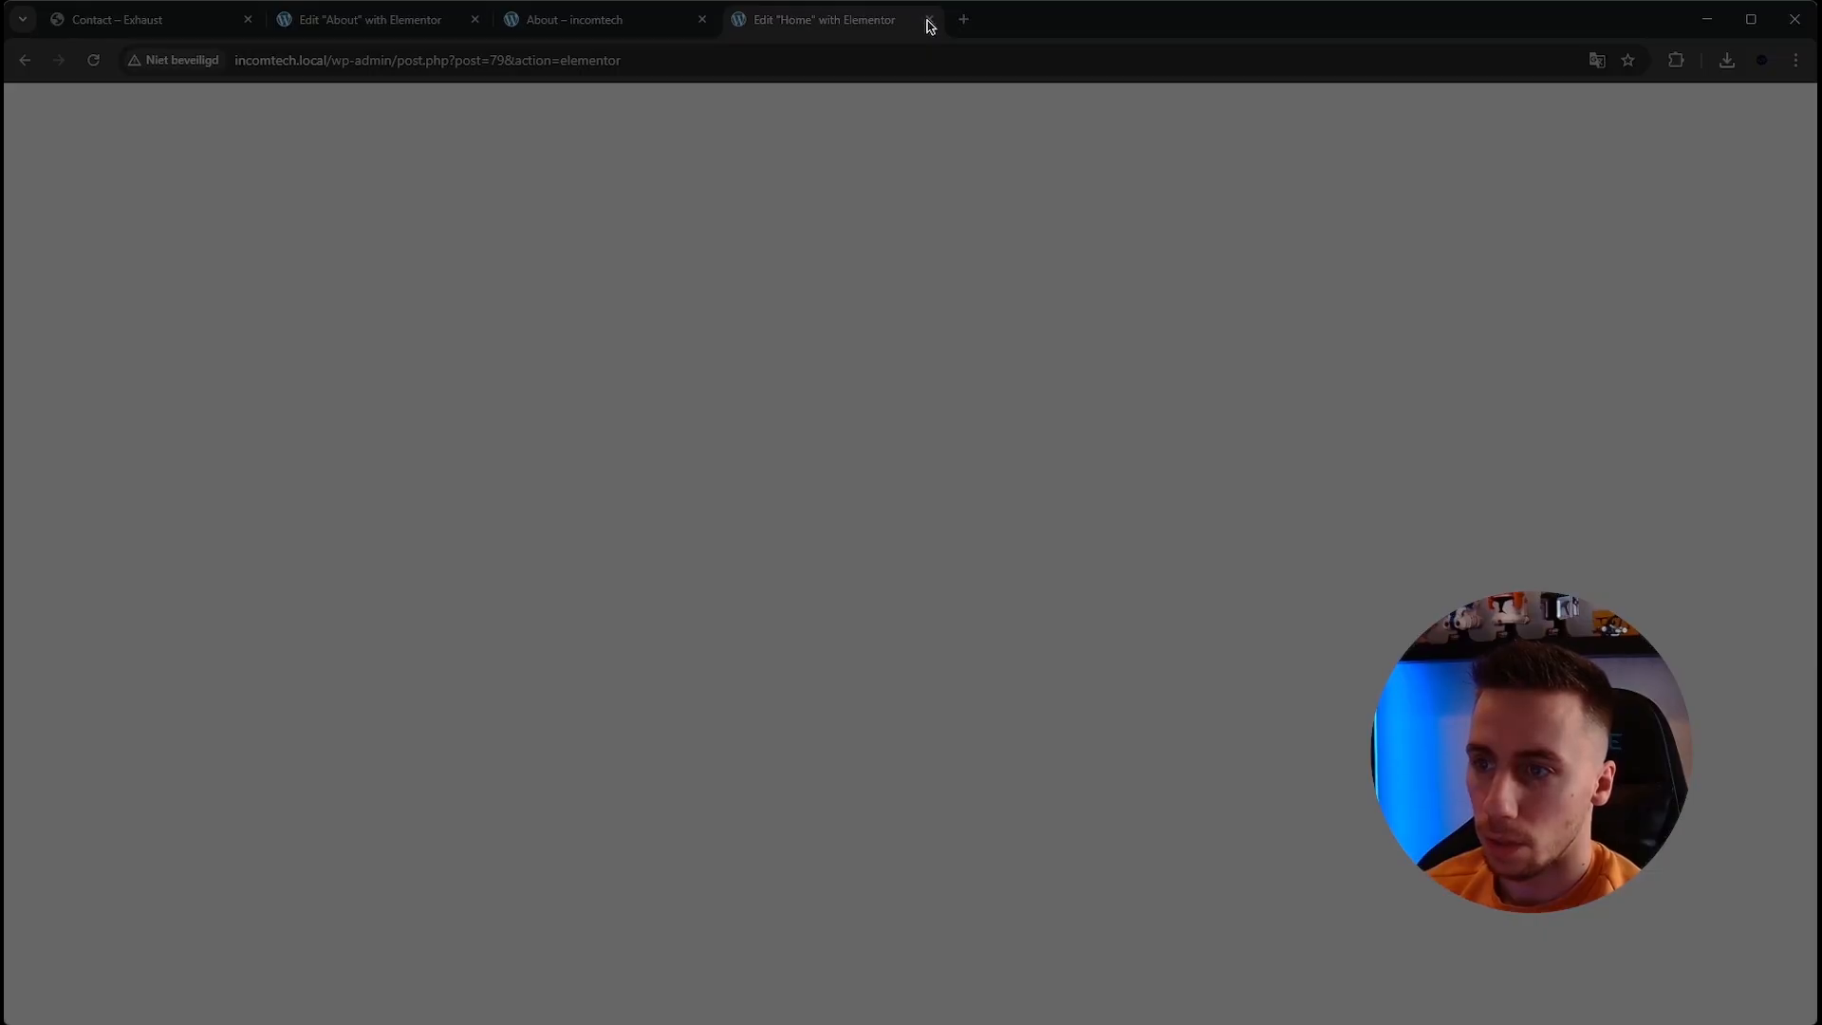
key("ctrl+w")
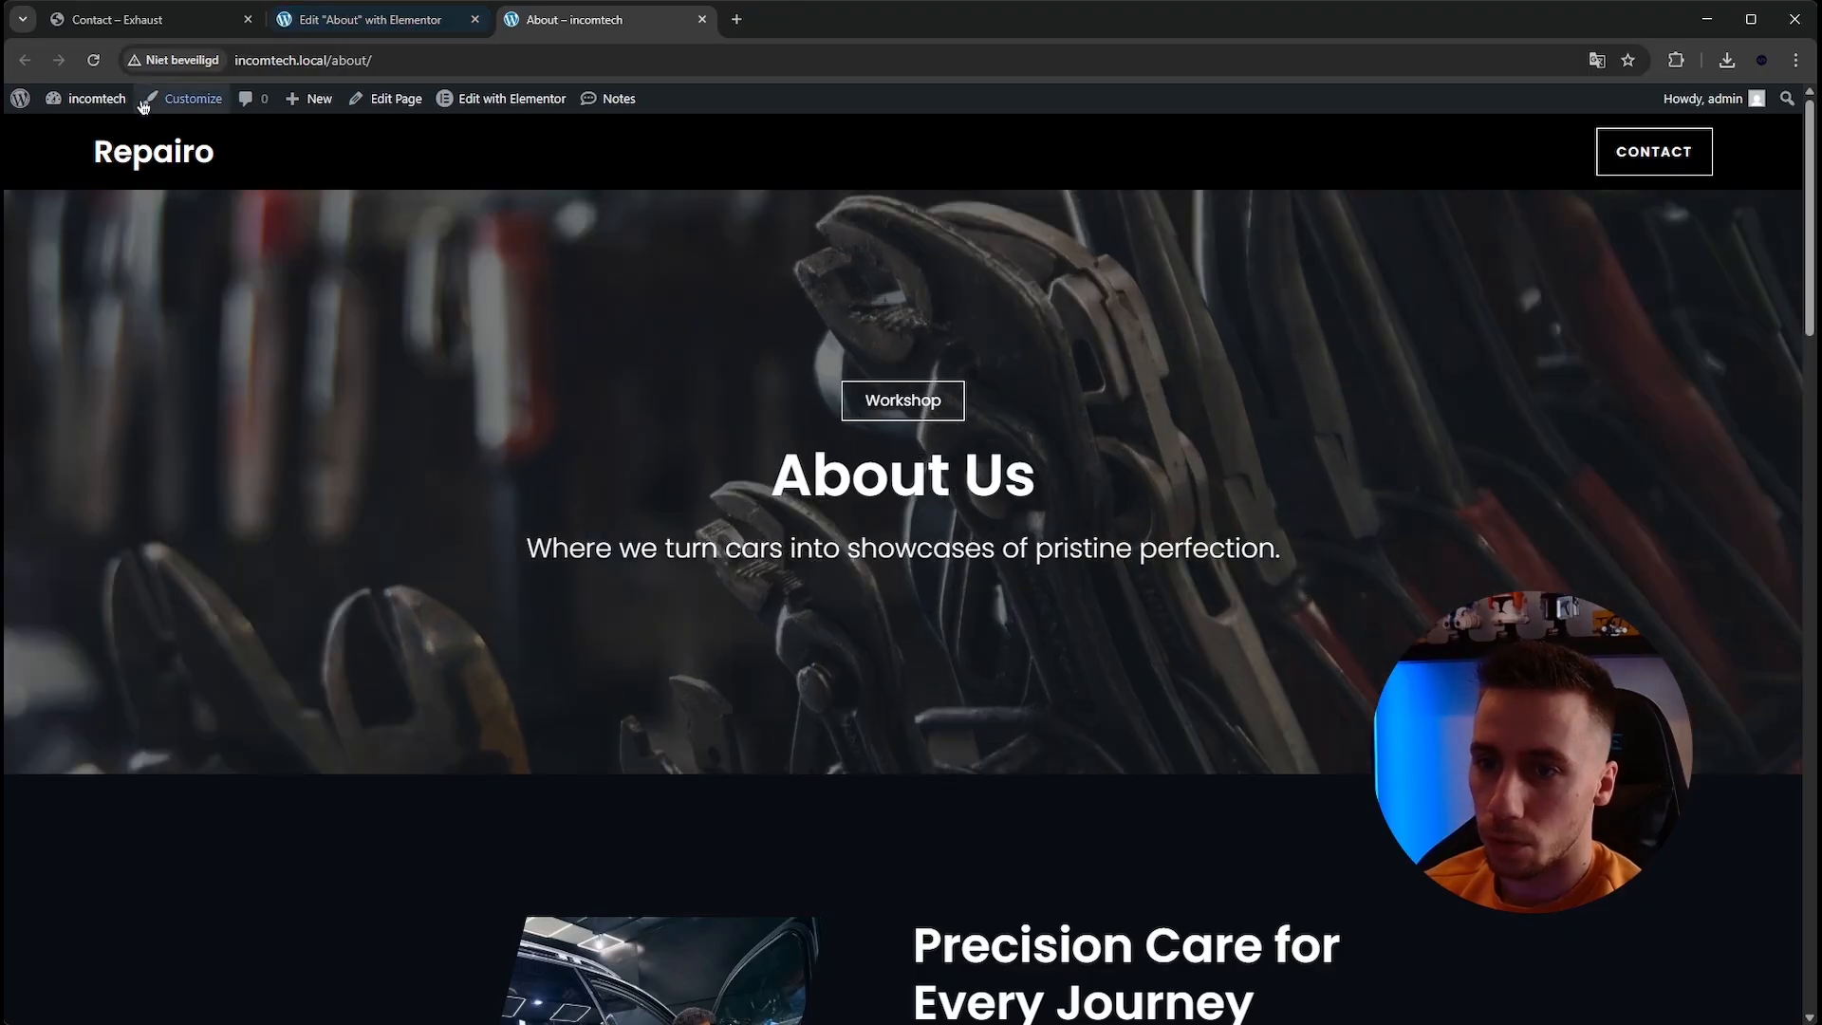
mouse_move(58, 107)
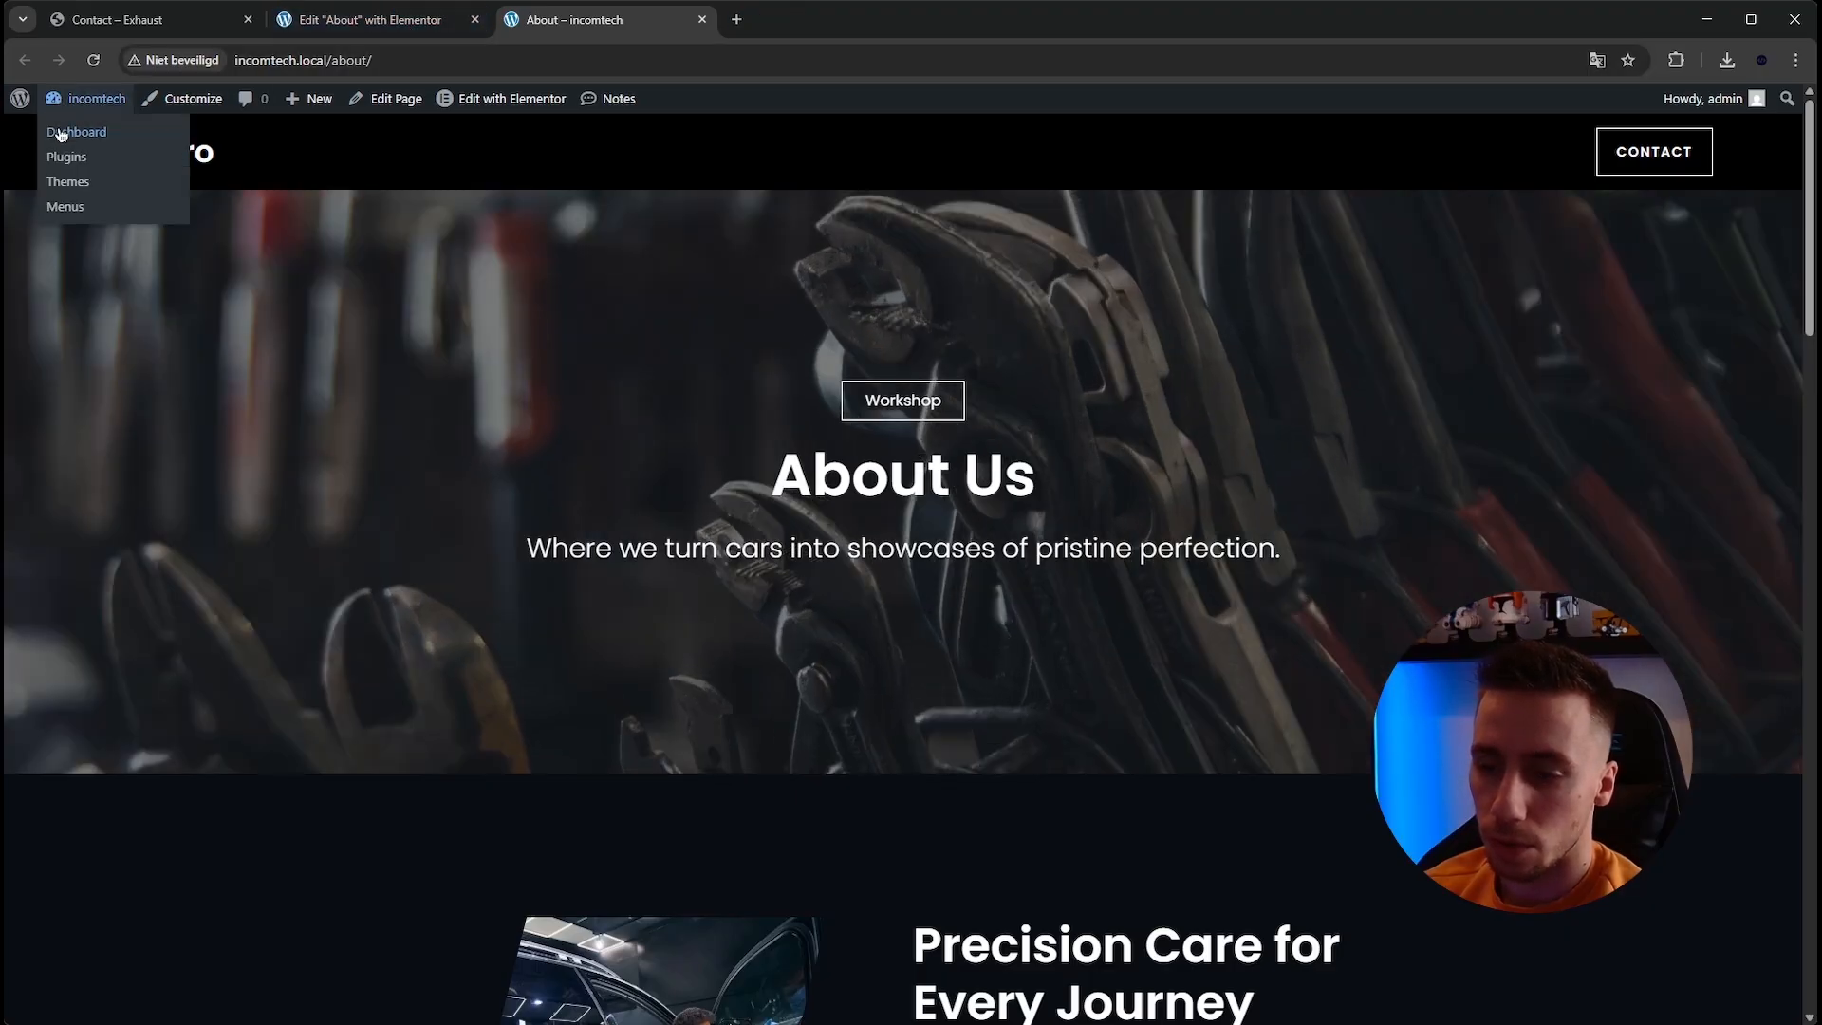
left_click(60, 134)
left_click_drag(588, 19, 380, 19)
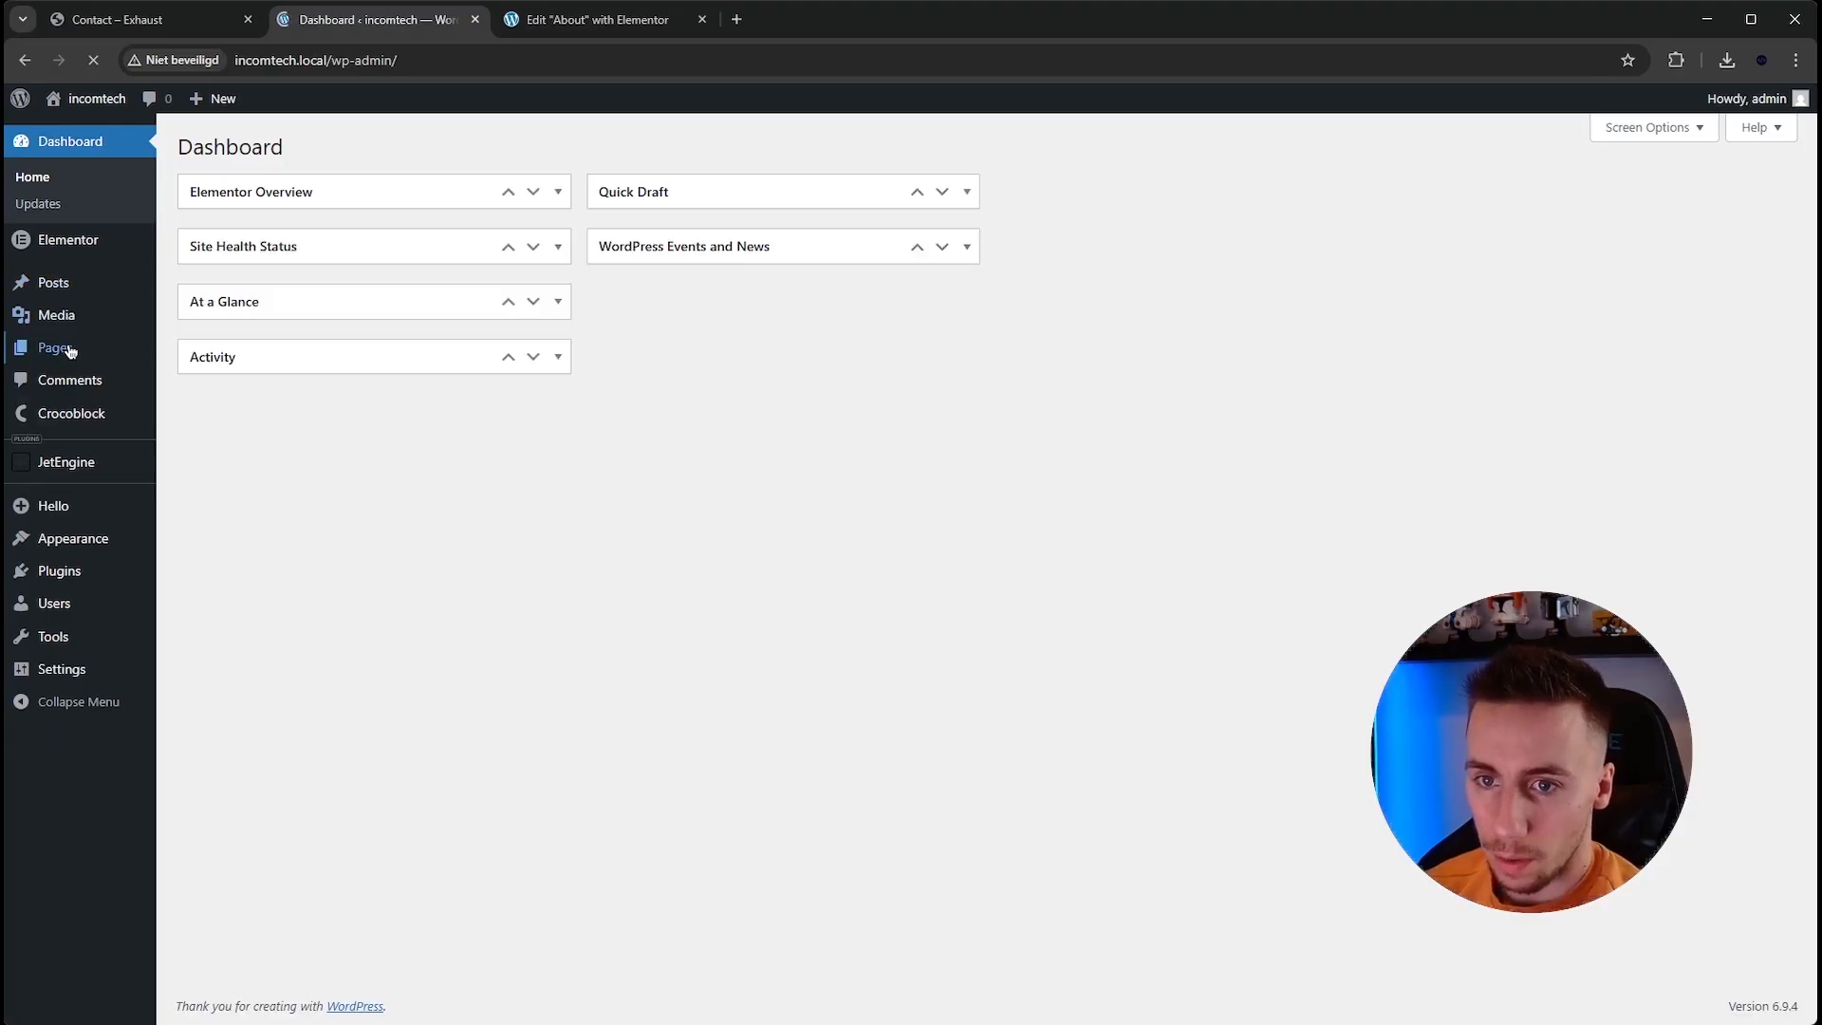
Add a new page titled Contact.
left_click(66, 349)
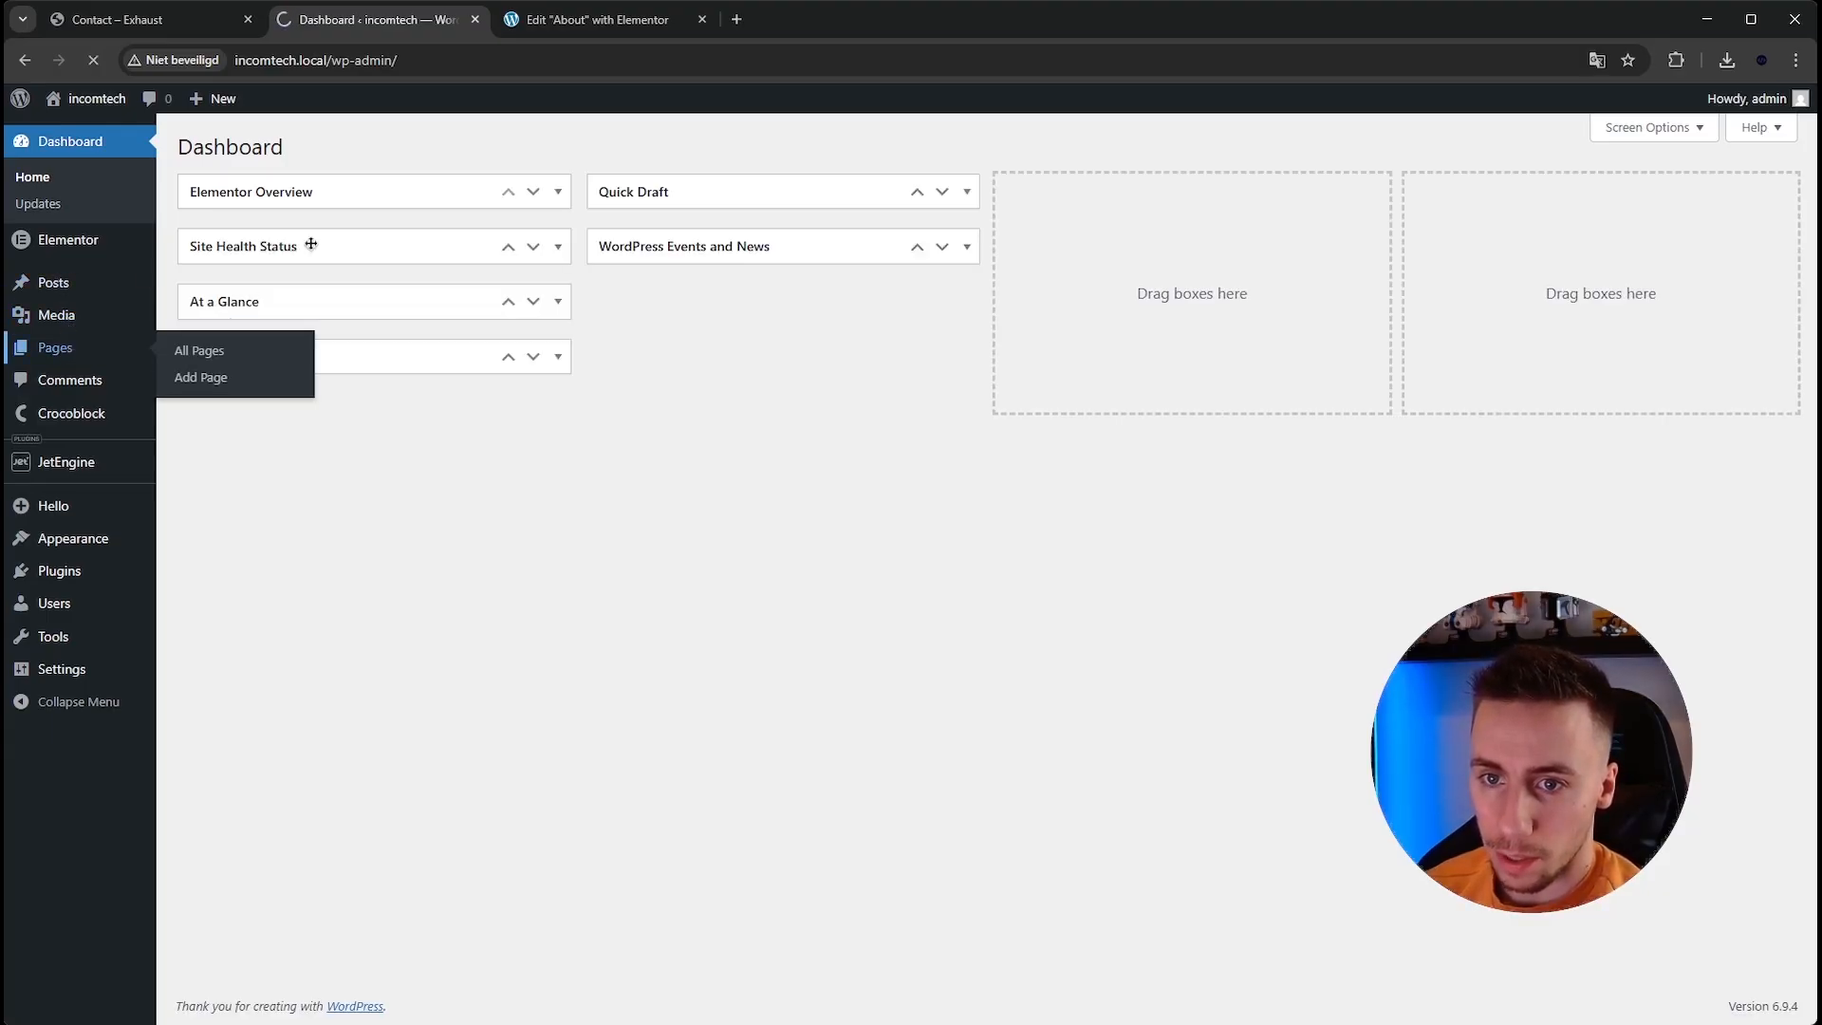
left_click(279, 147)
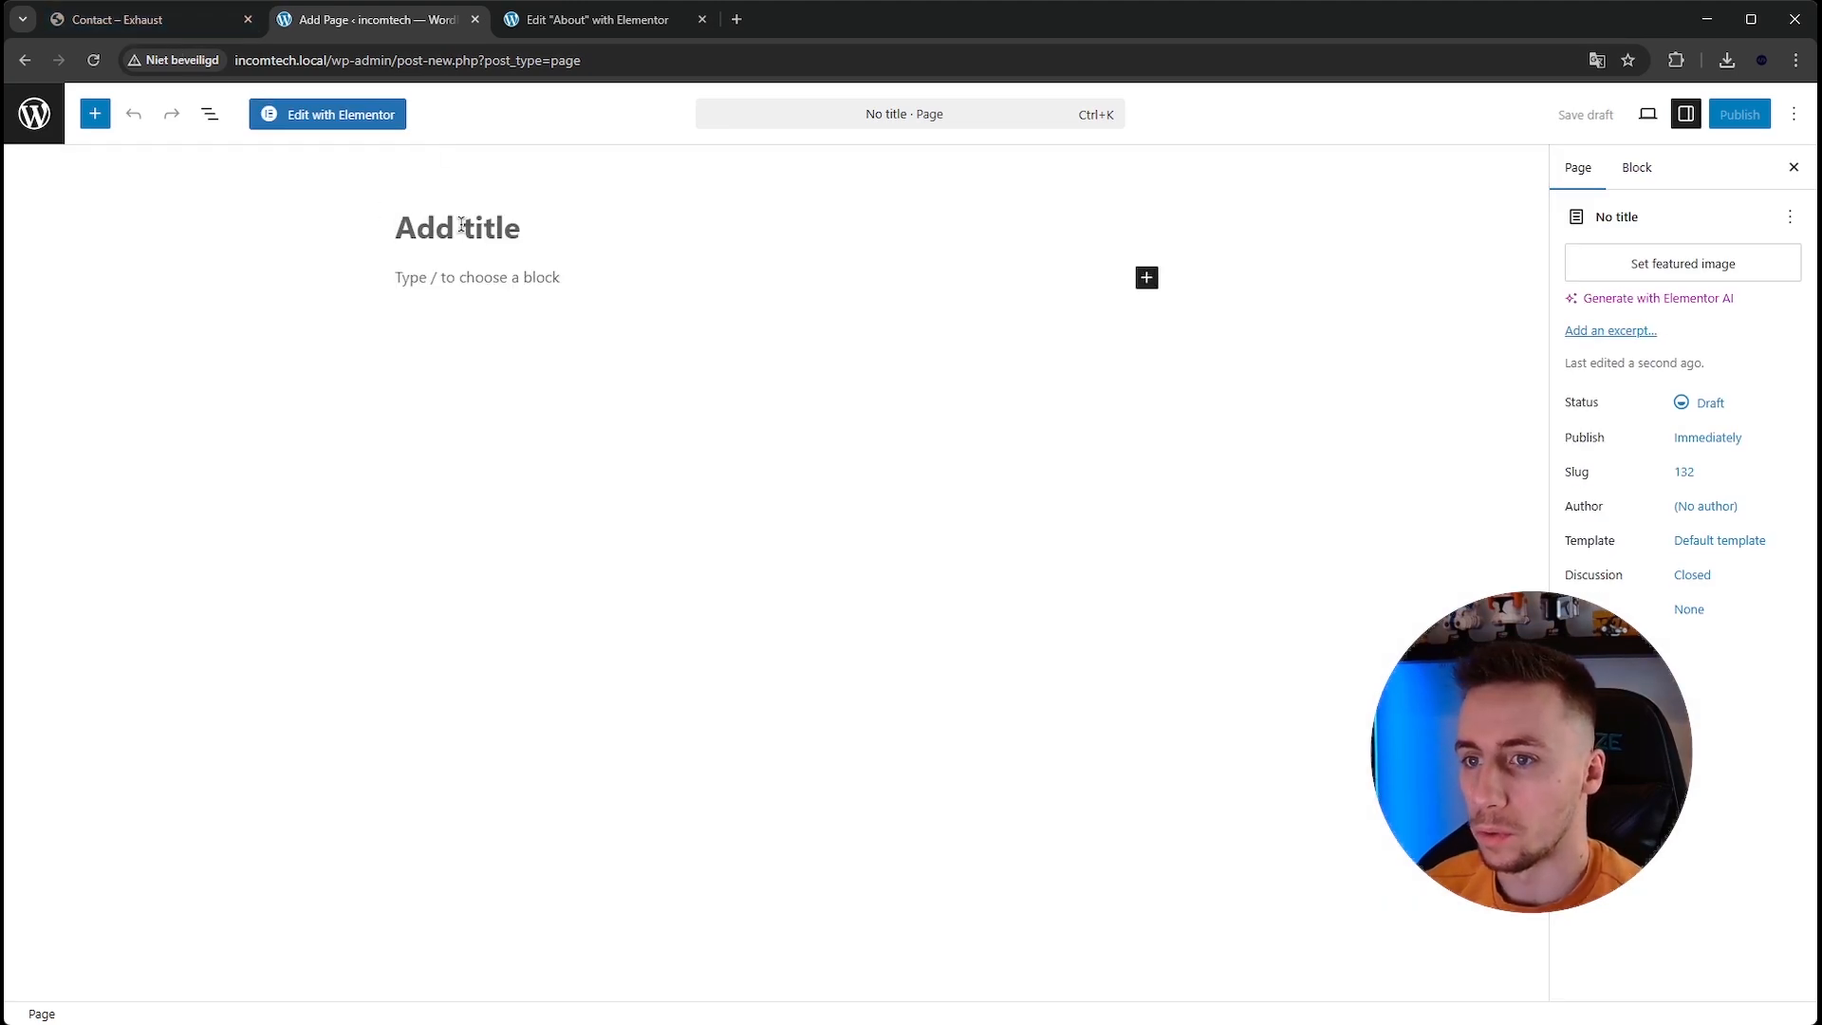
left_click(461, 225)
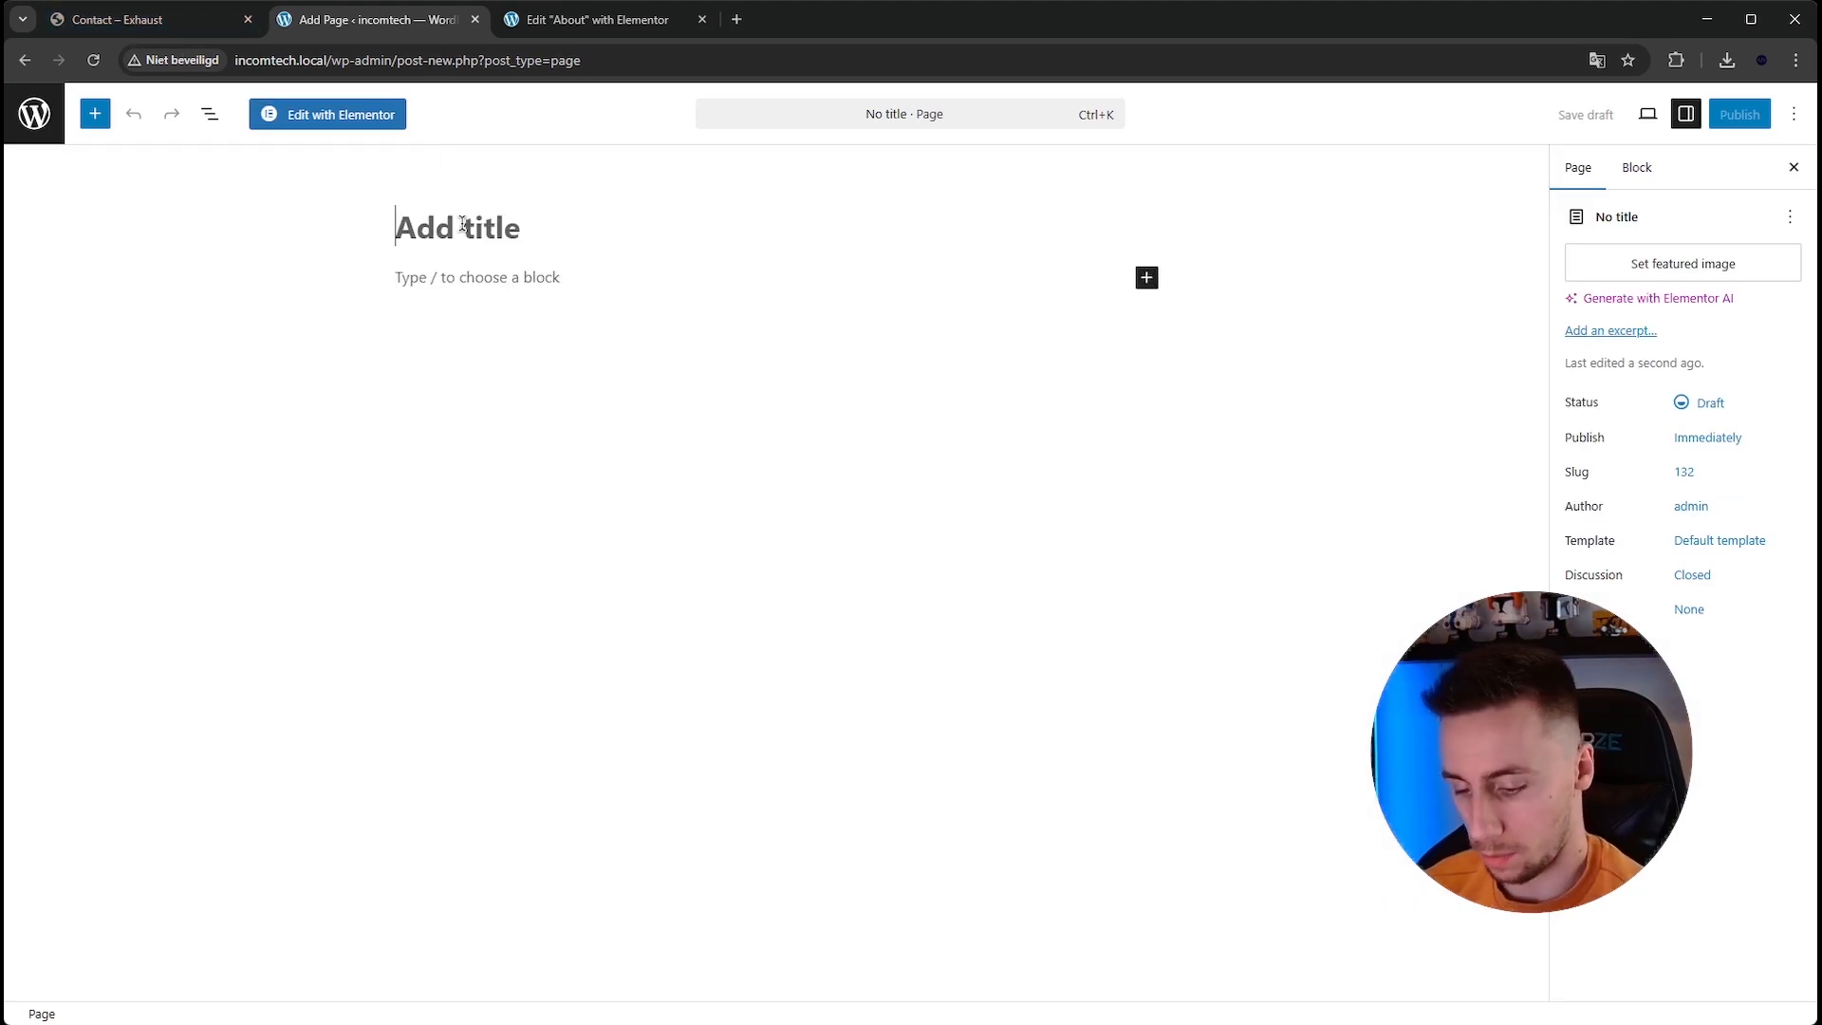
type("Contact")
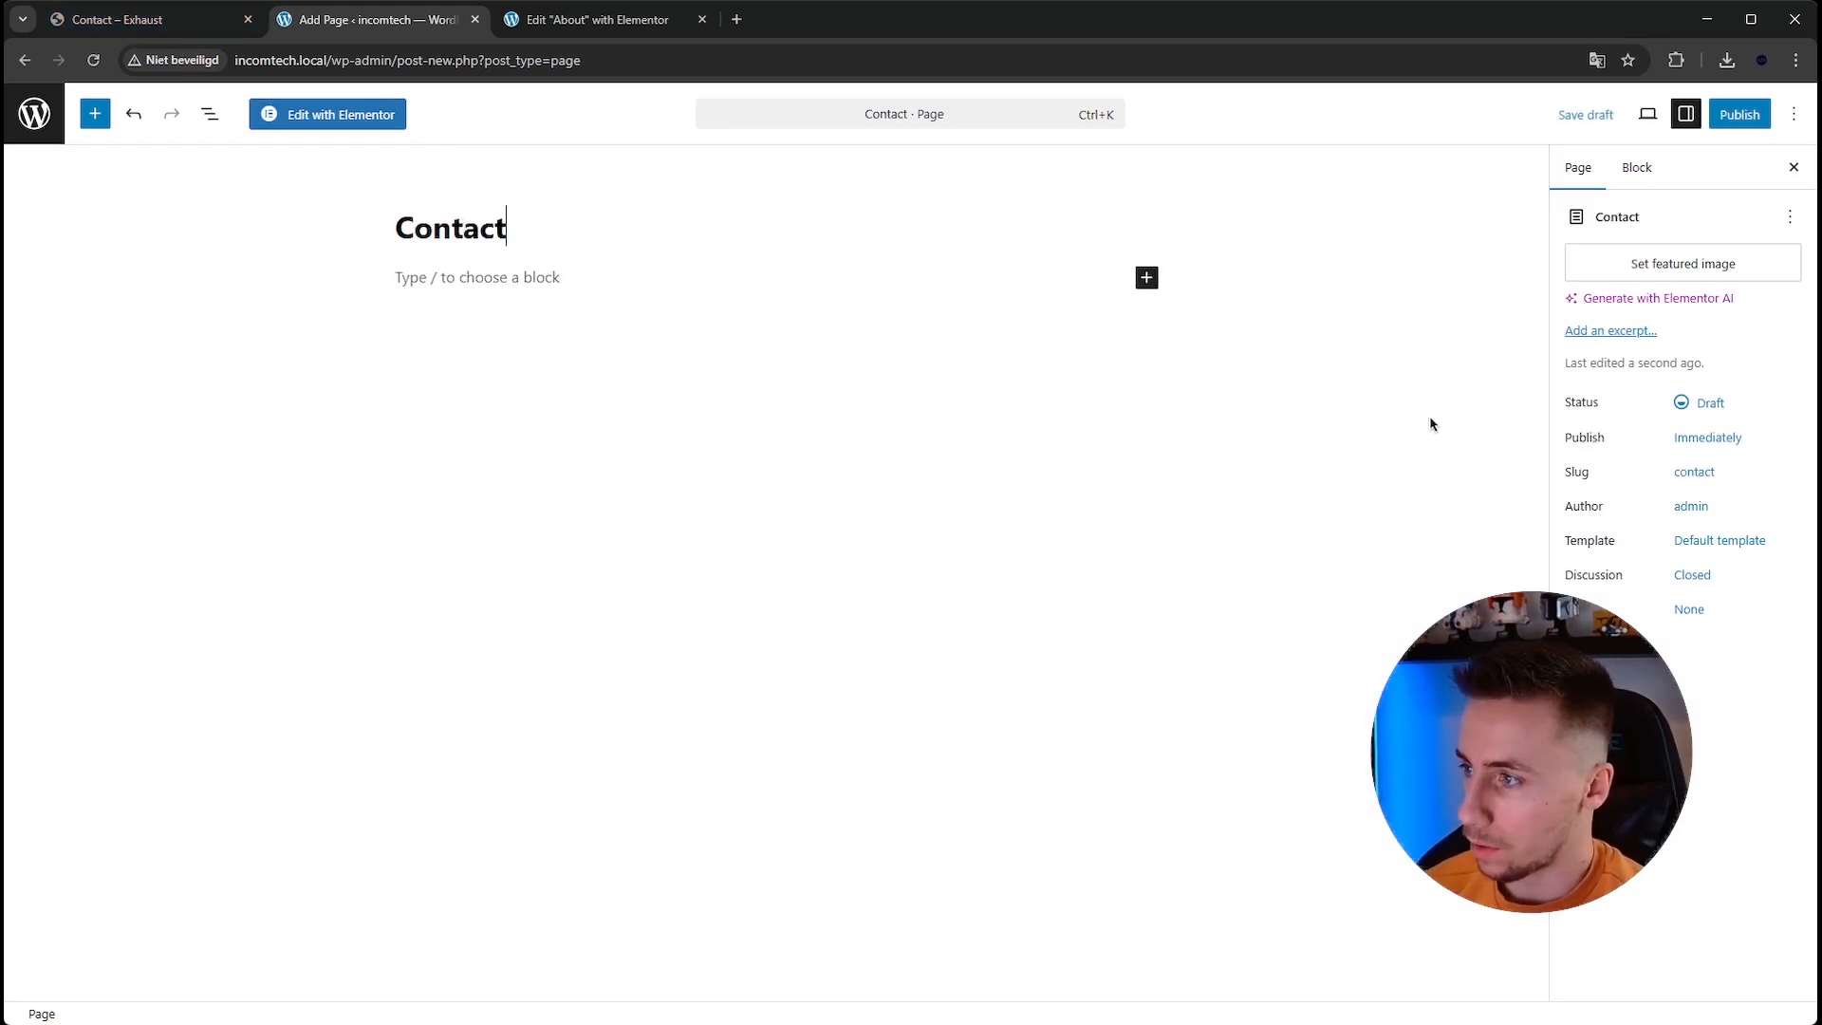
Choose a page template for Contact, publish it and open it in Elementor.
left_click(1700, 546)
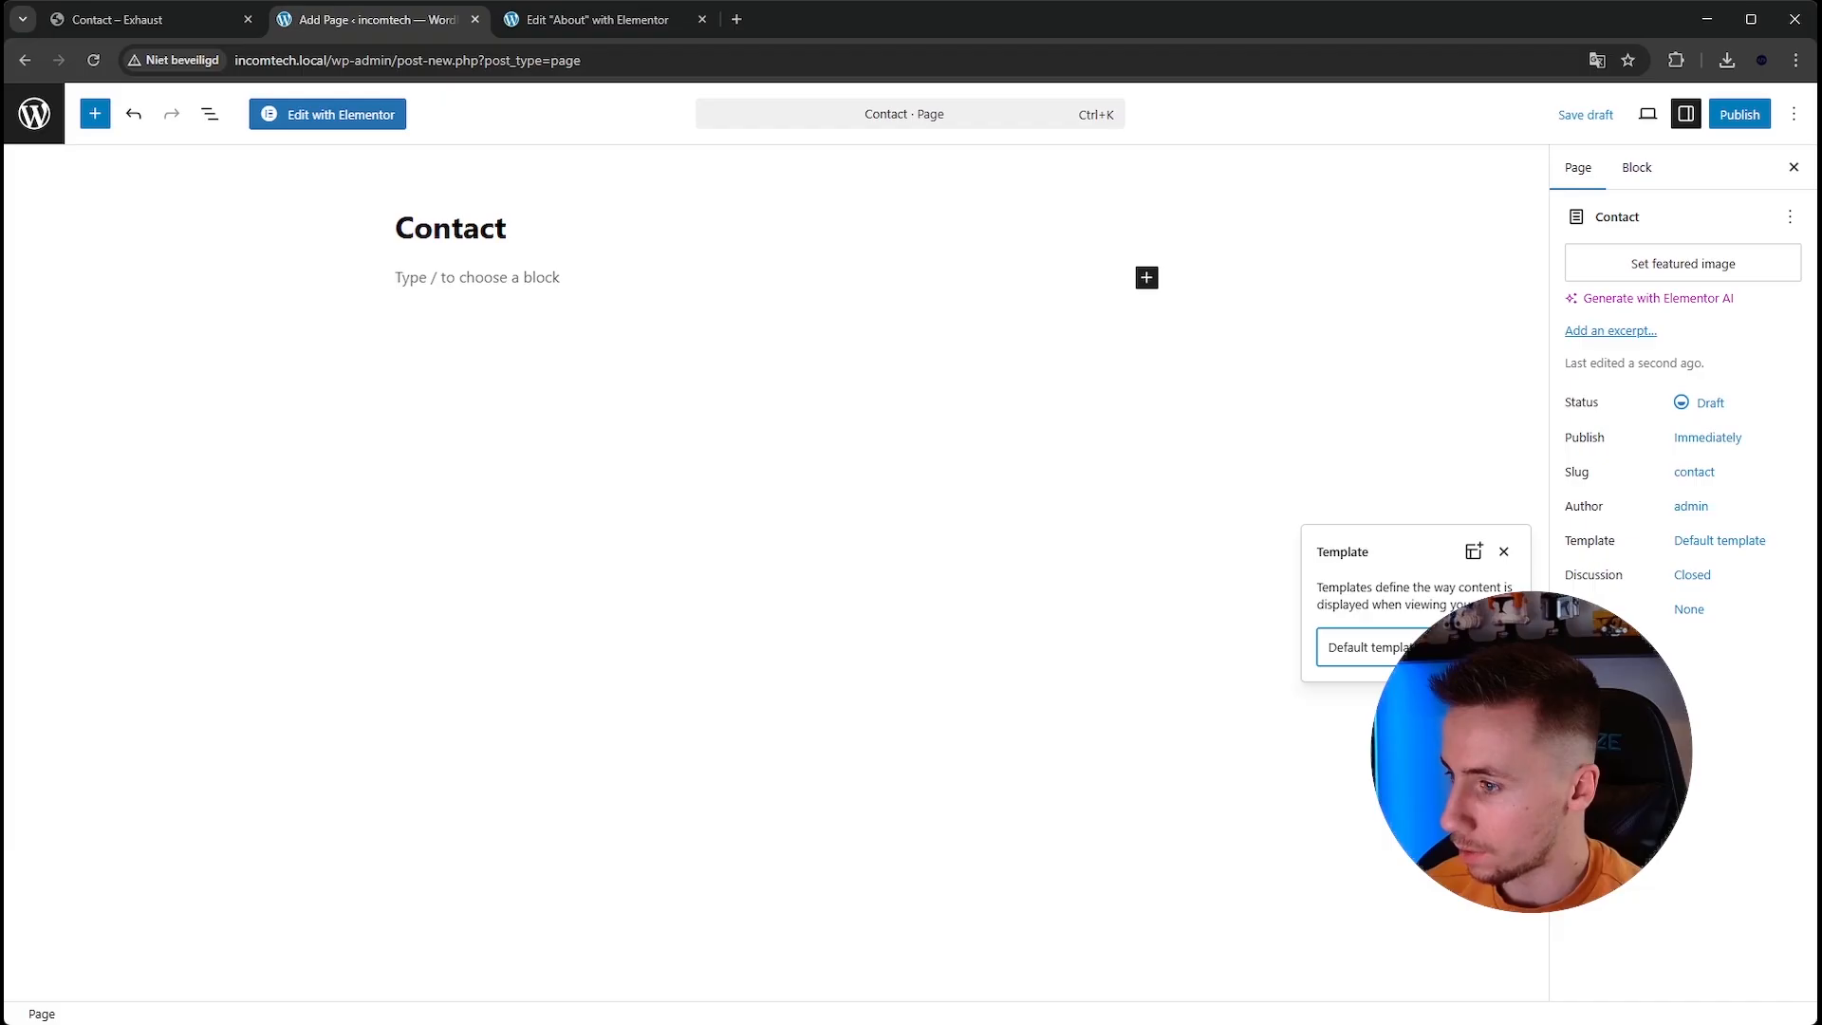
left_click(1416, 717)
left_click(1739, 114)
left_click(1748, 113)
left_click(334, 116)
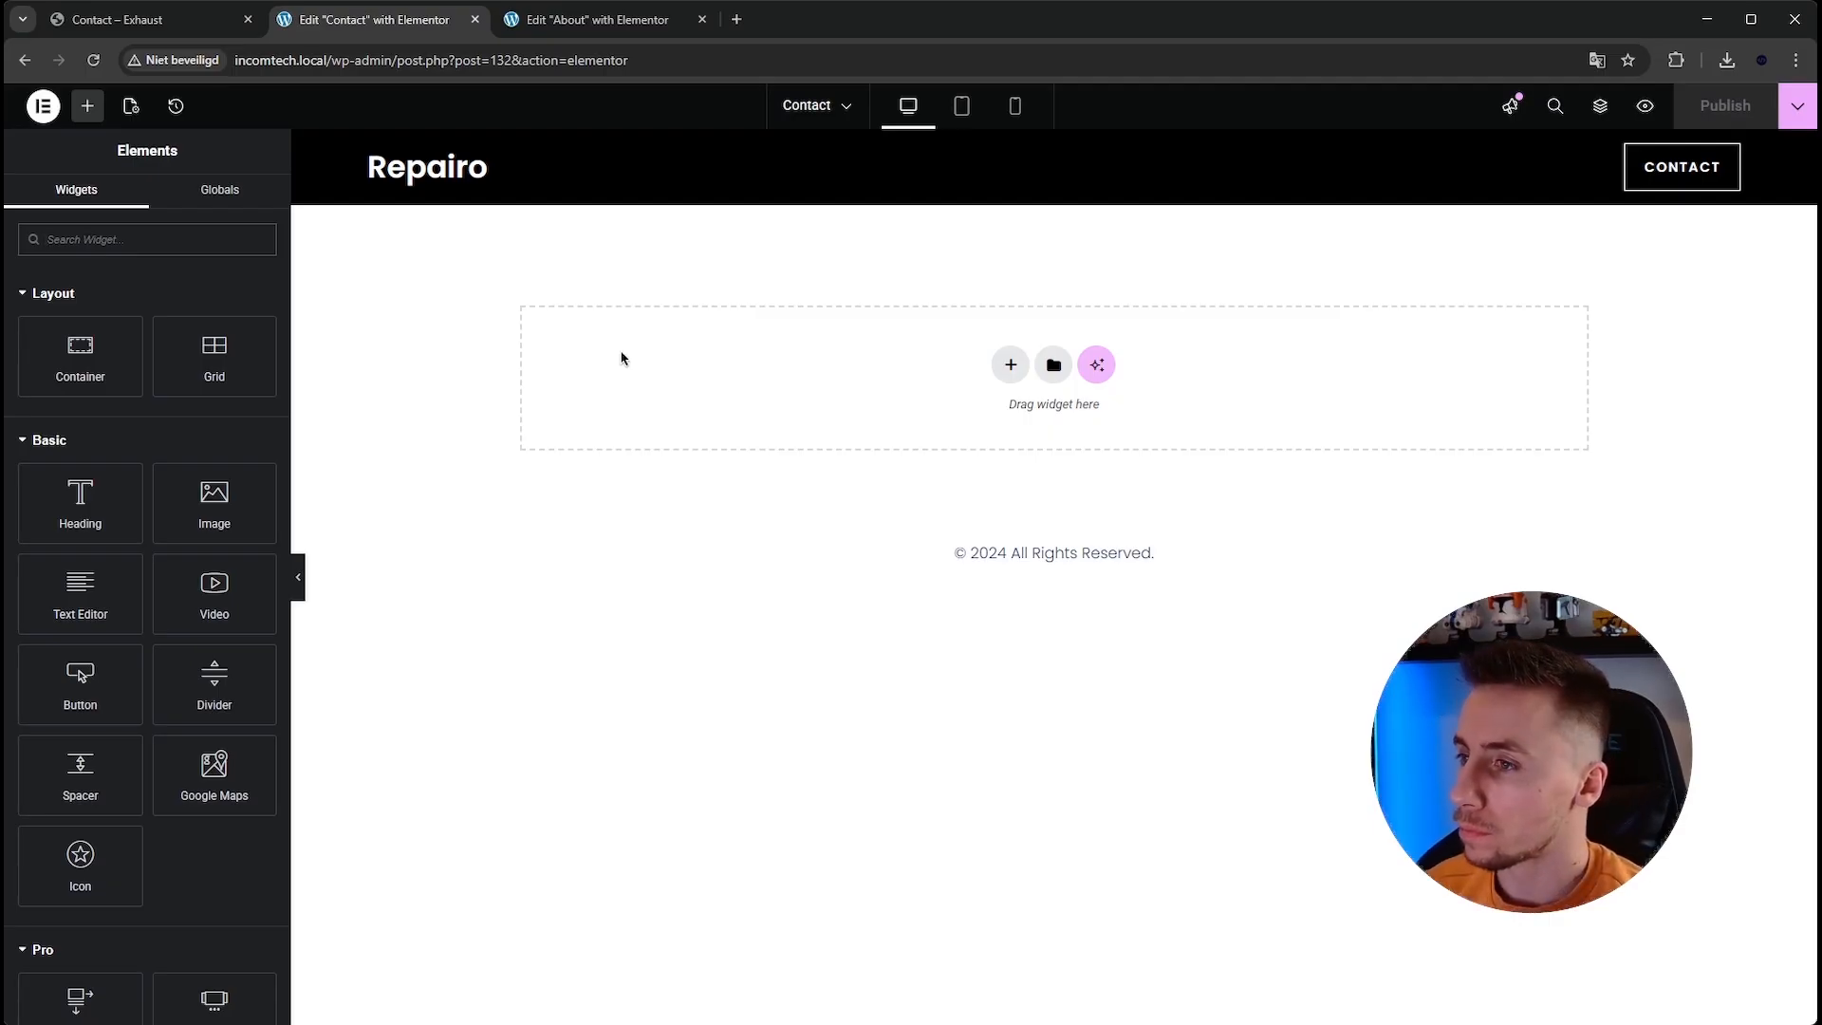
Copy the About Us hero container from the About page editor.
left_click(600, 28)
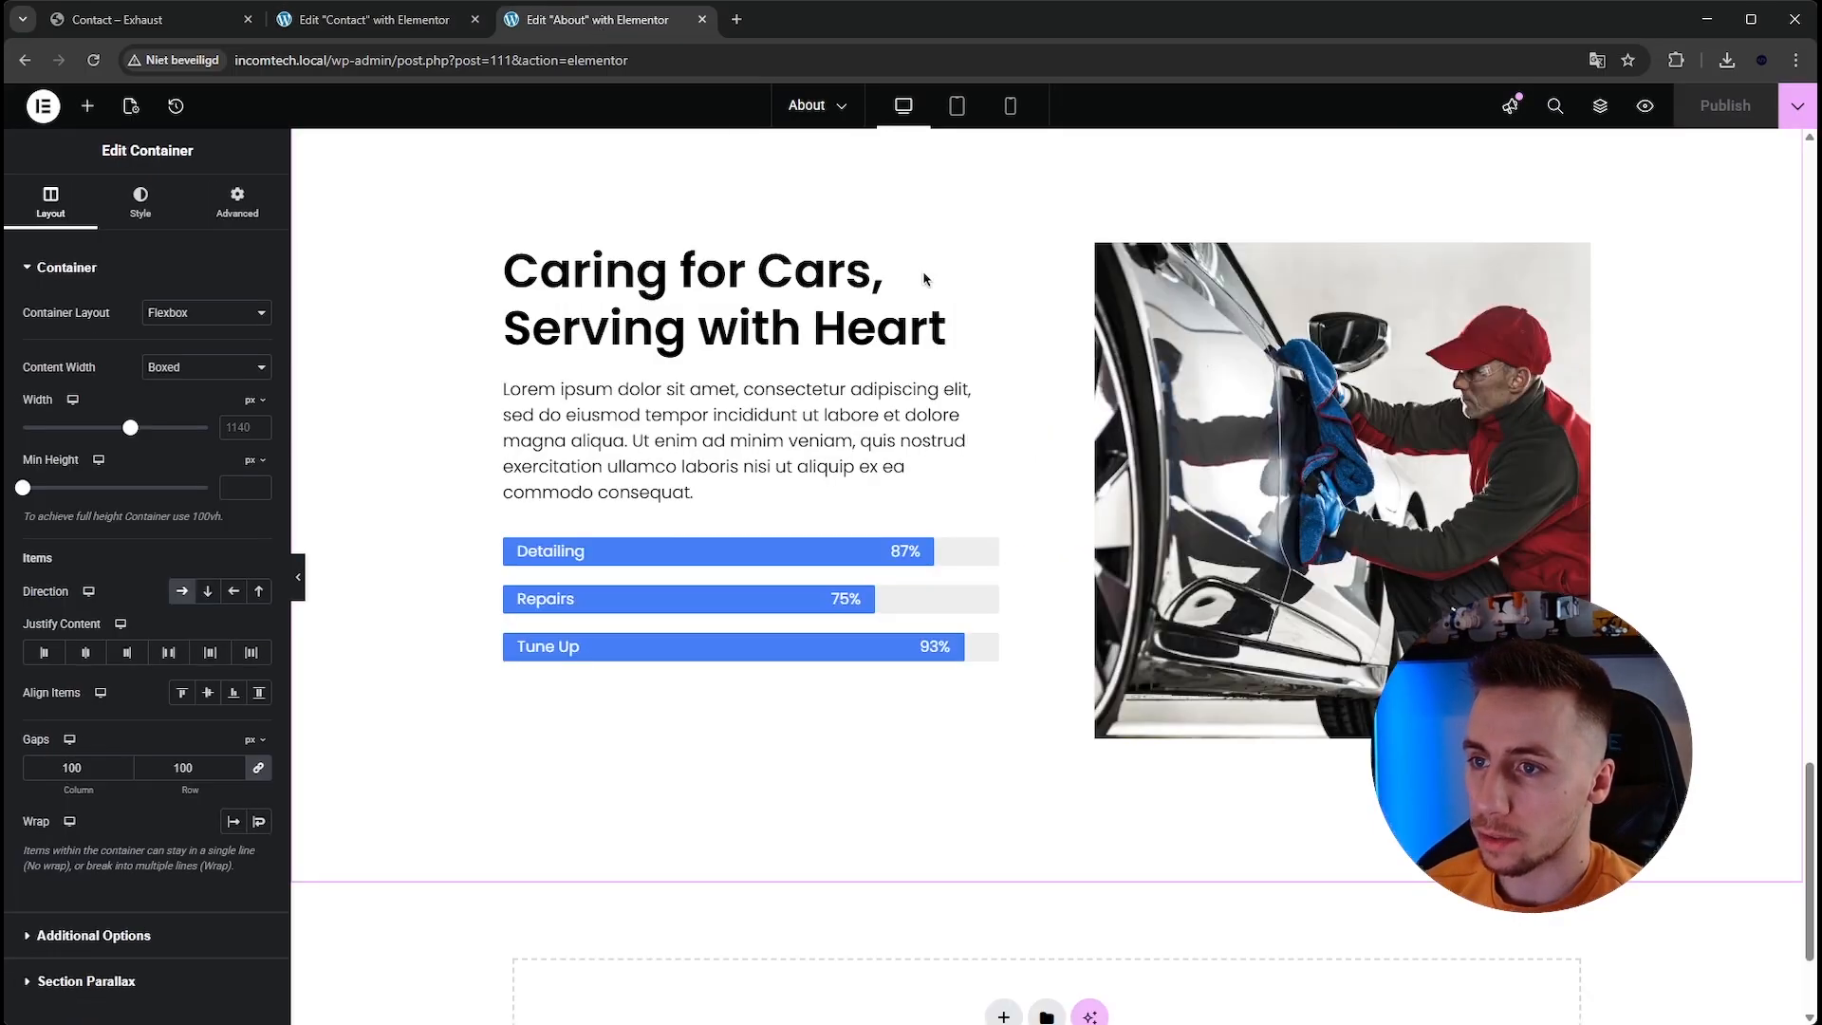
left_click(1047, 224)
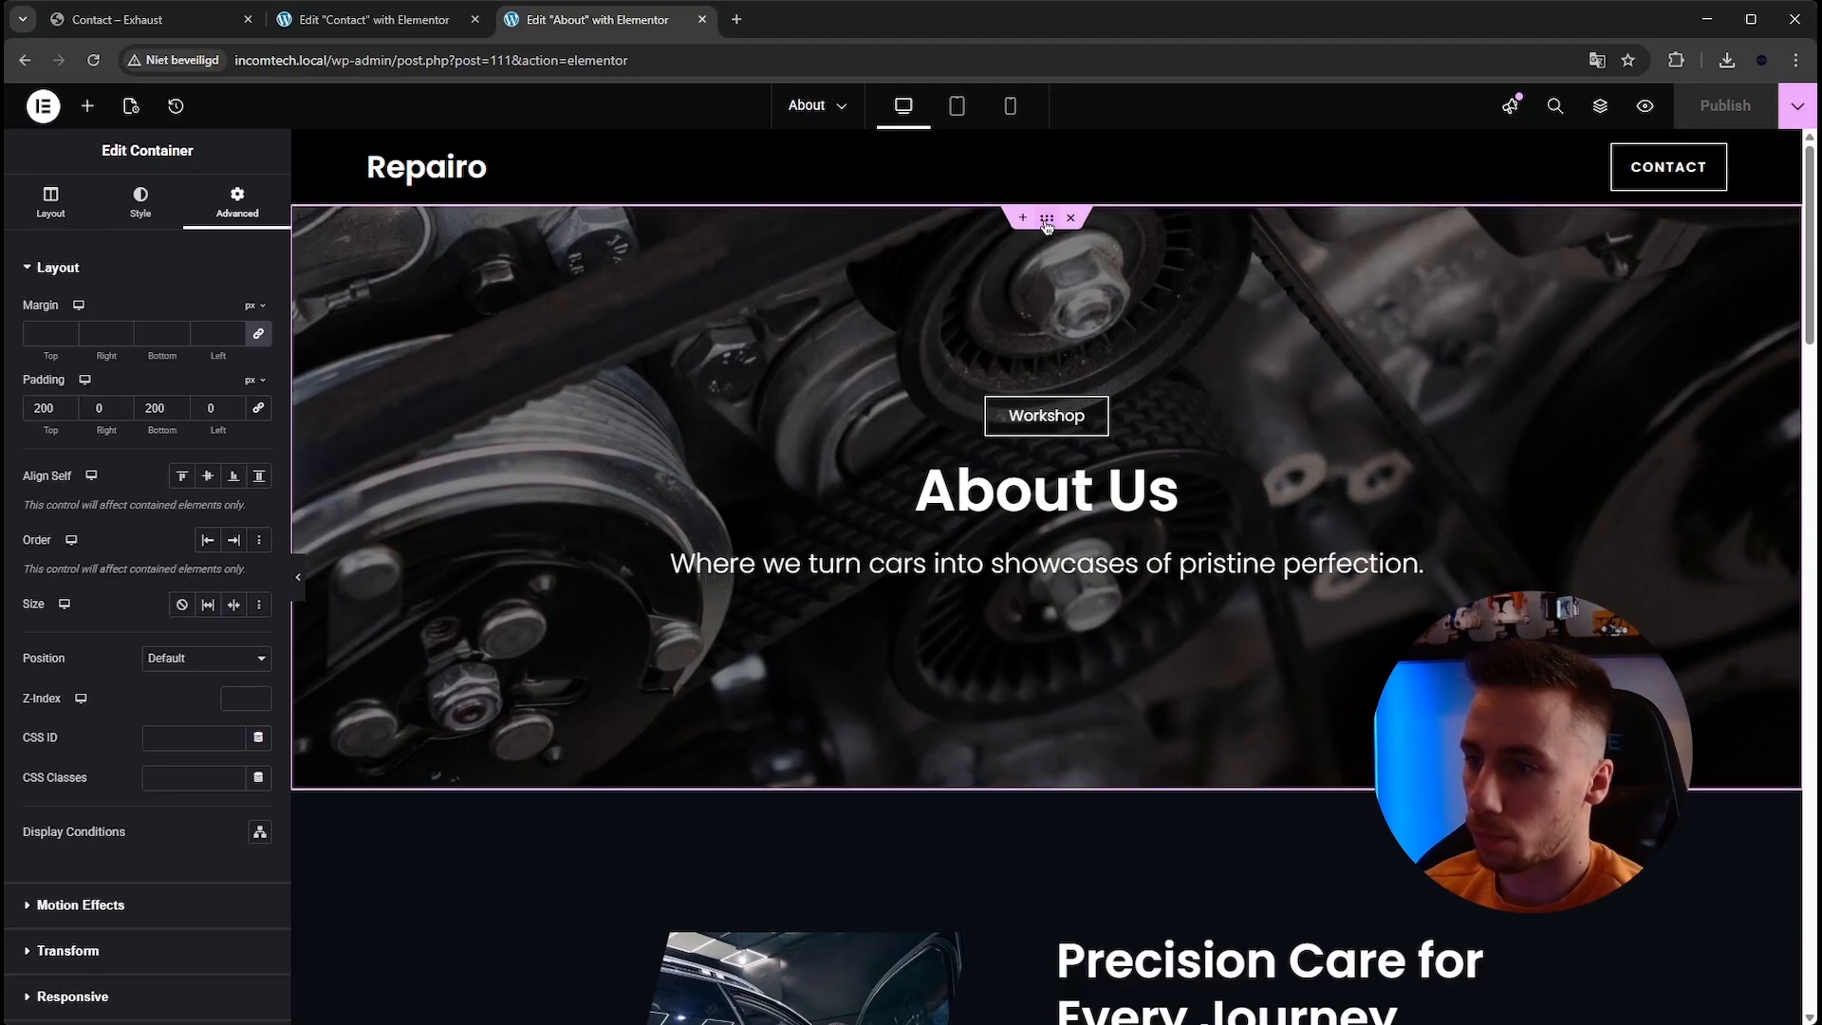
right_click(1046, 226)
left_click(1101, 357)
Paste the hero container into the empty Contact page and return to the reference Contact page.
left_click(395, 28)
right_click(865, 377)
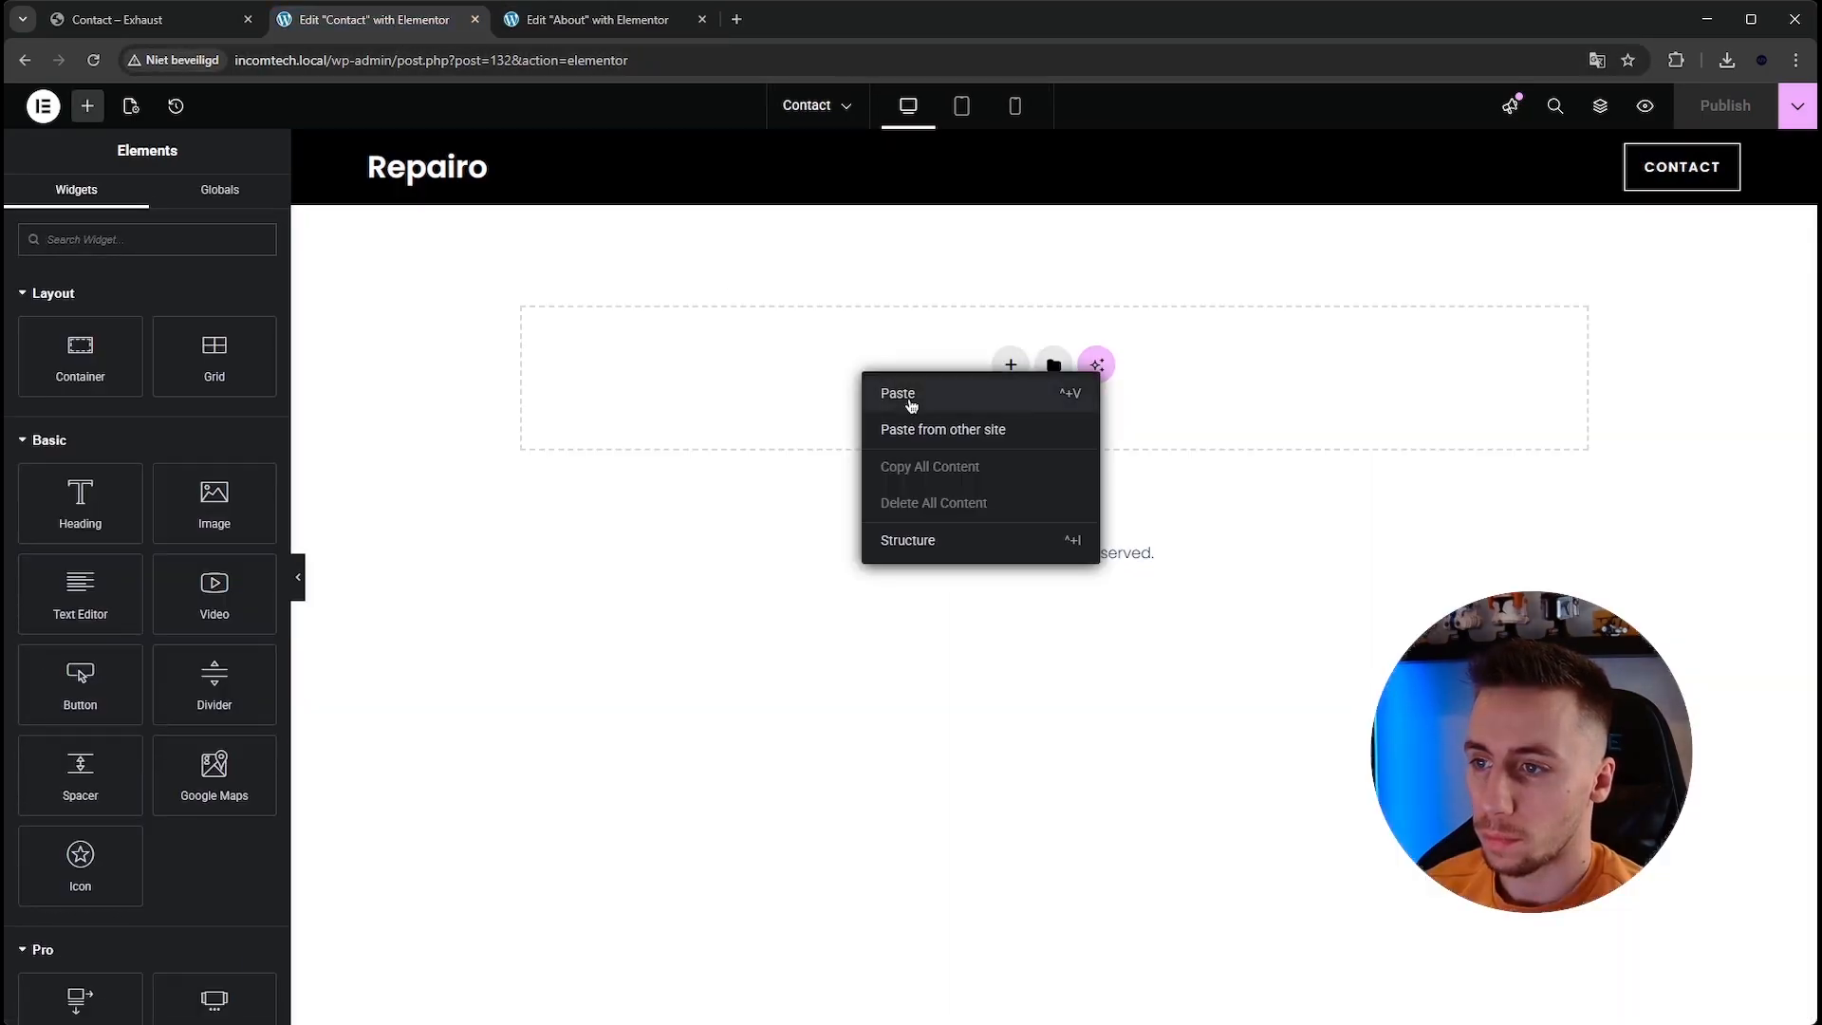
left_click(912, 395)
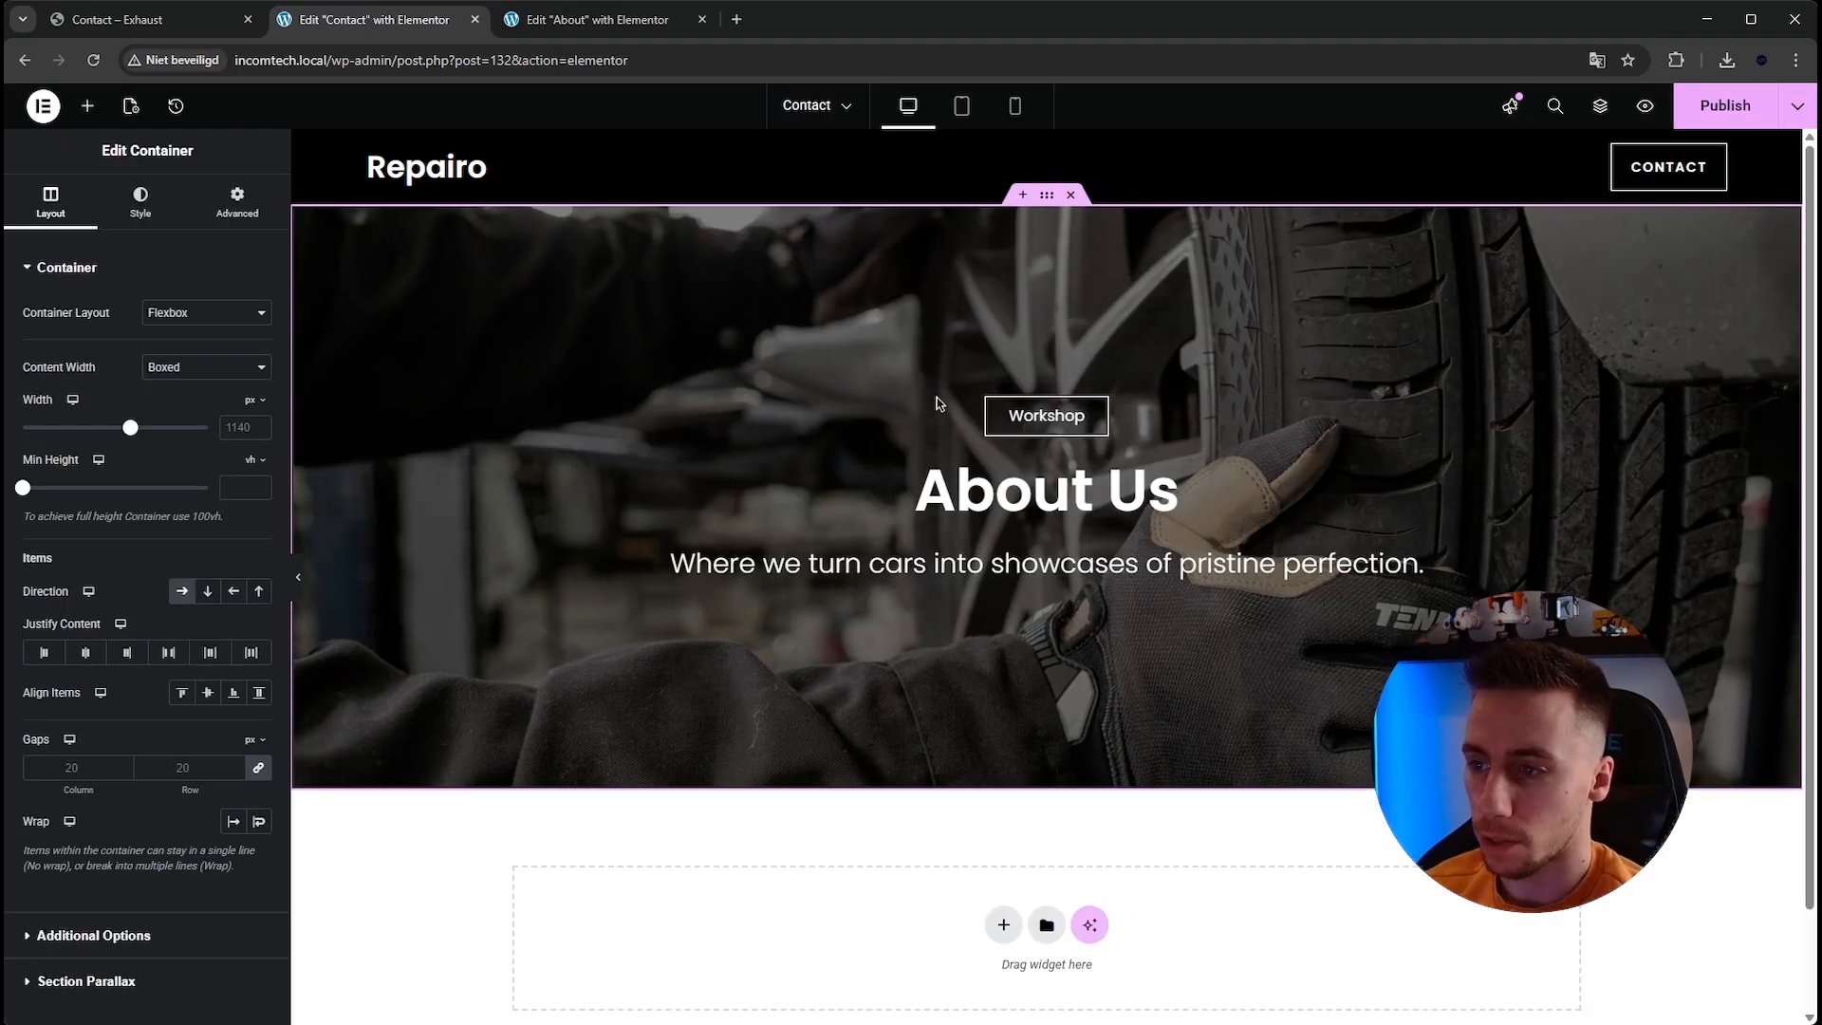
left_click(158, 23)
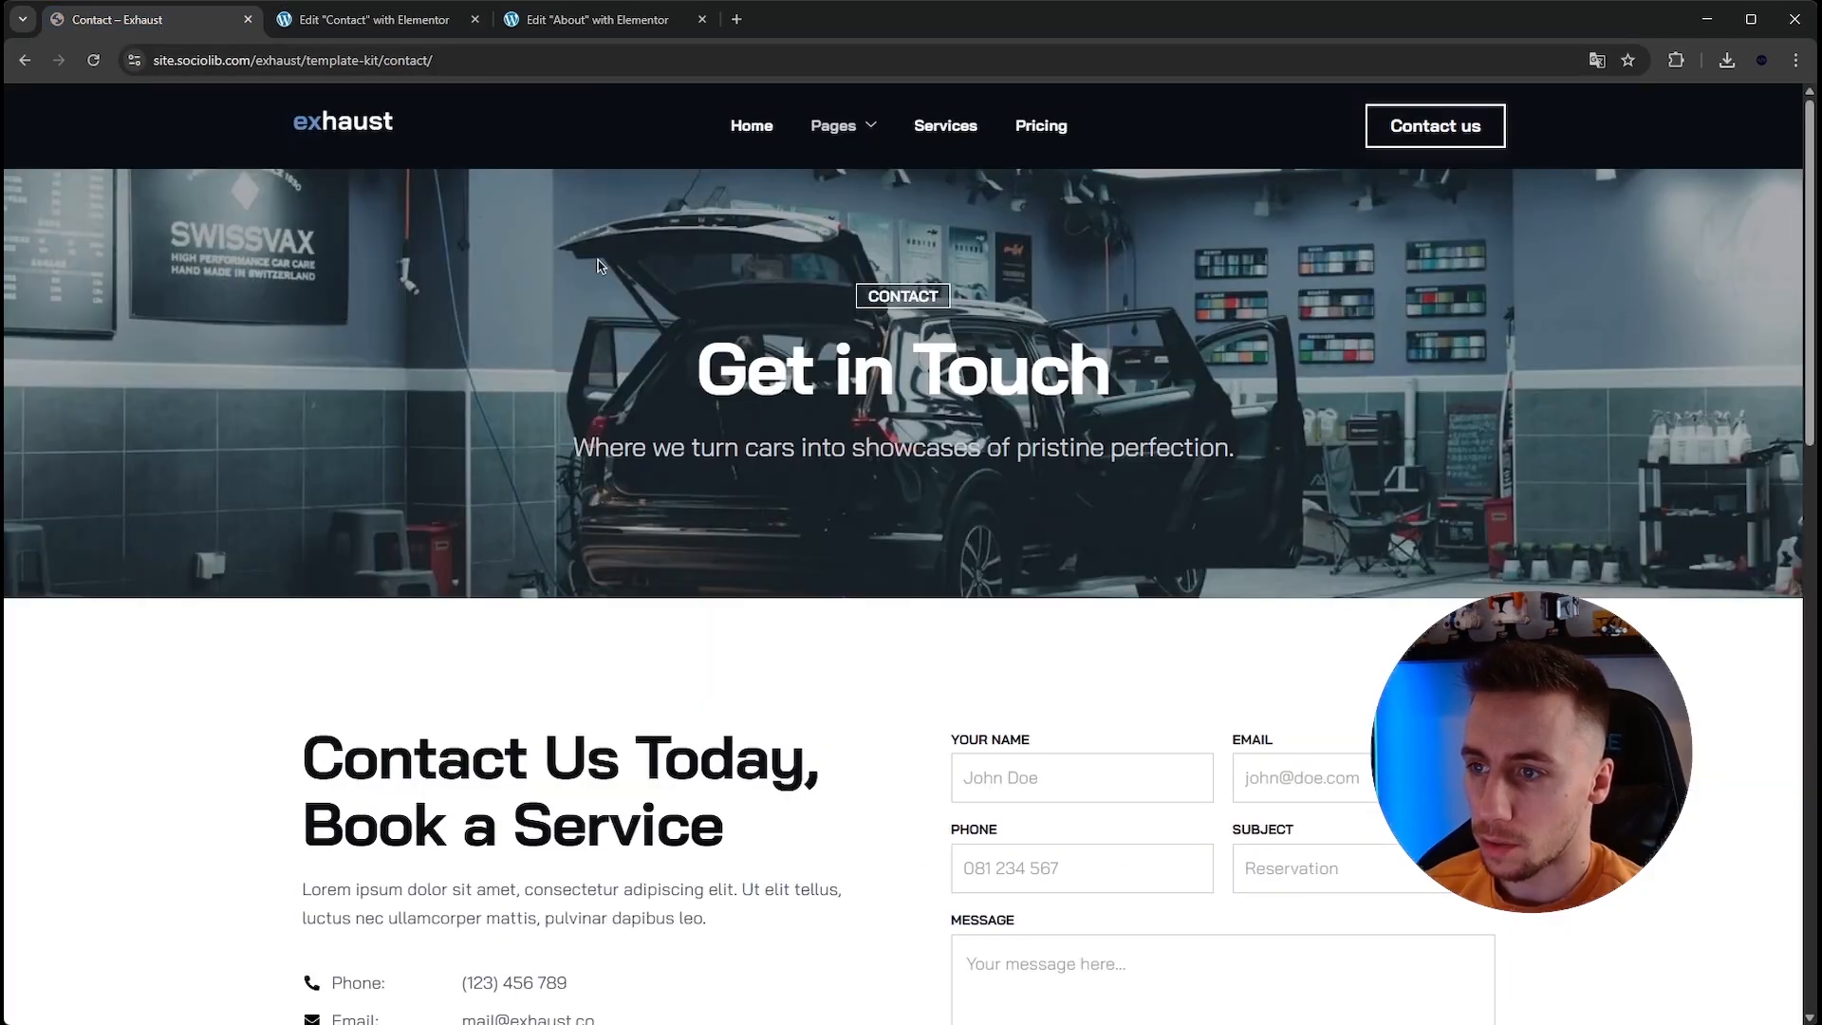
Change the hero button's text on the Contact page to Contact.
left_click_drag(562, 451, 1287, 462)
left_click(375, 20)
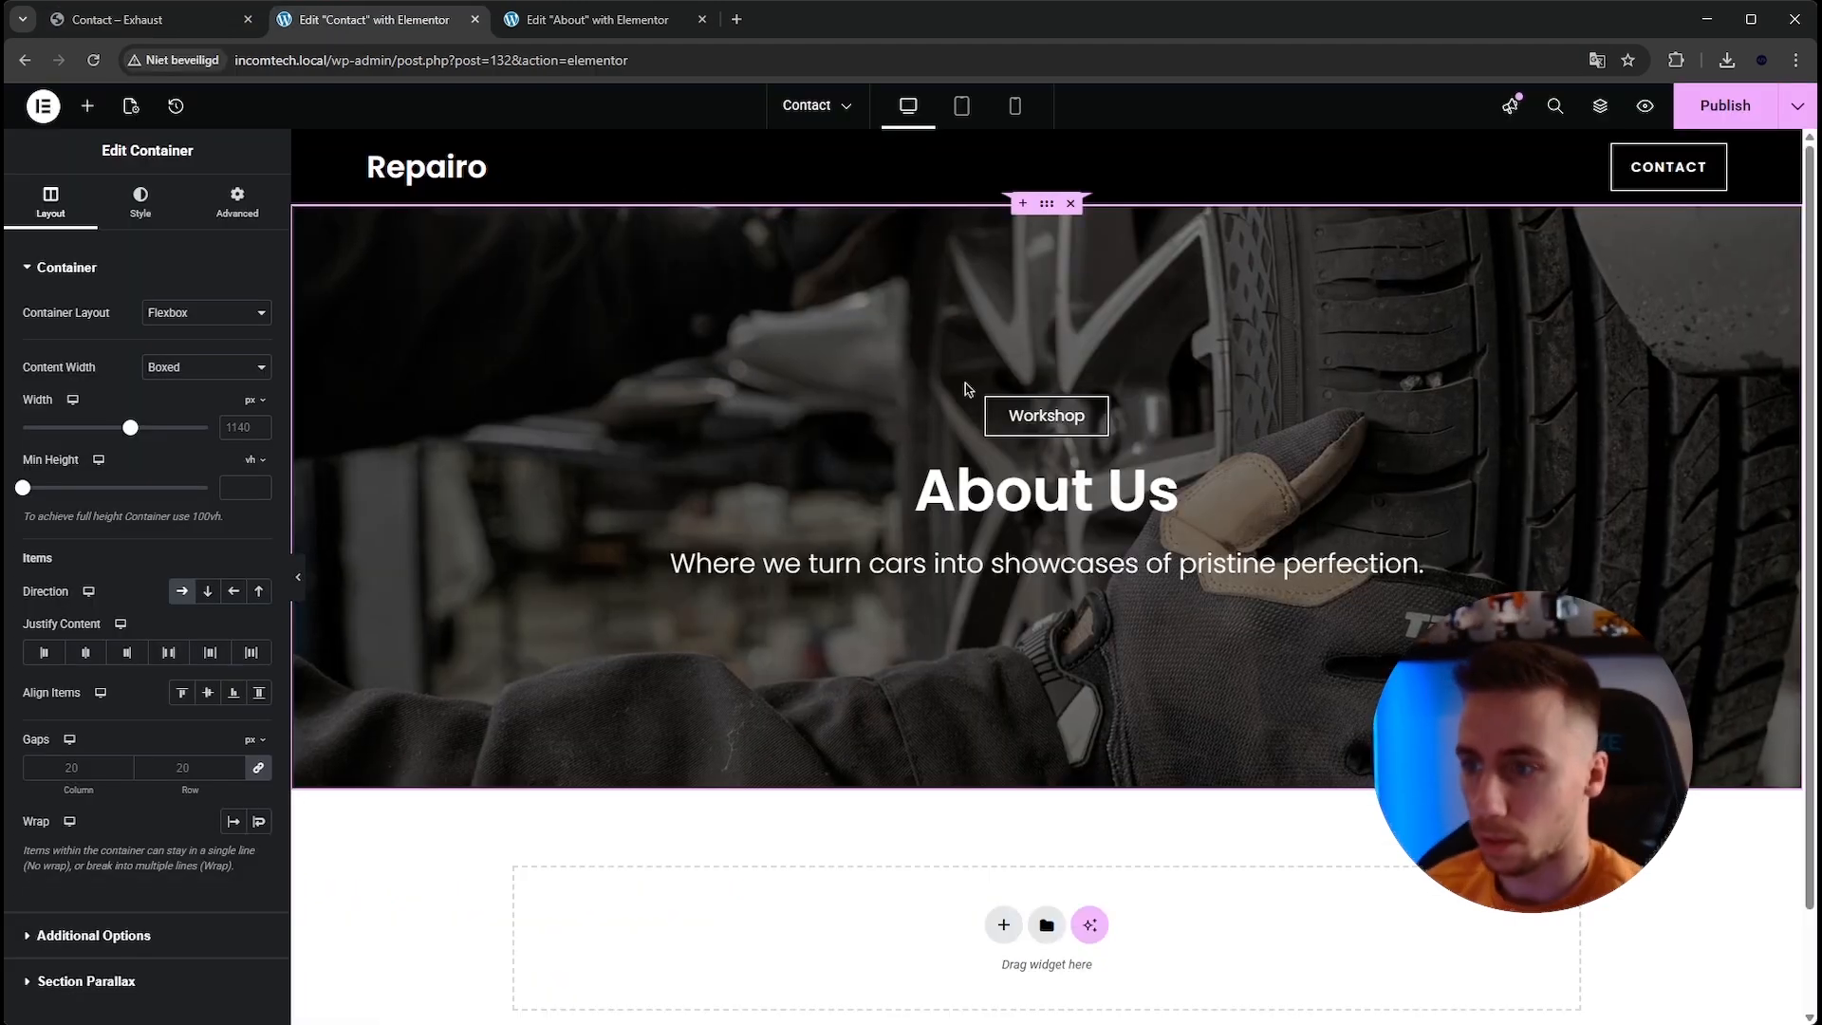
left_click(1046, 415)
double_click(224, 353)
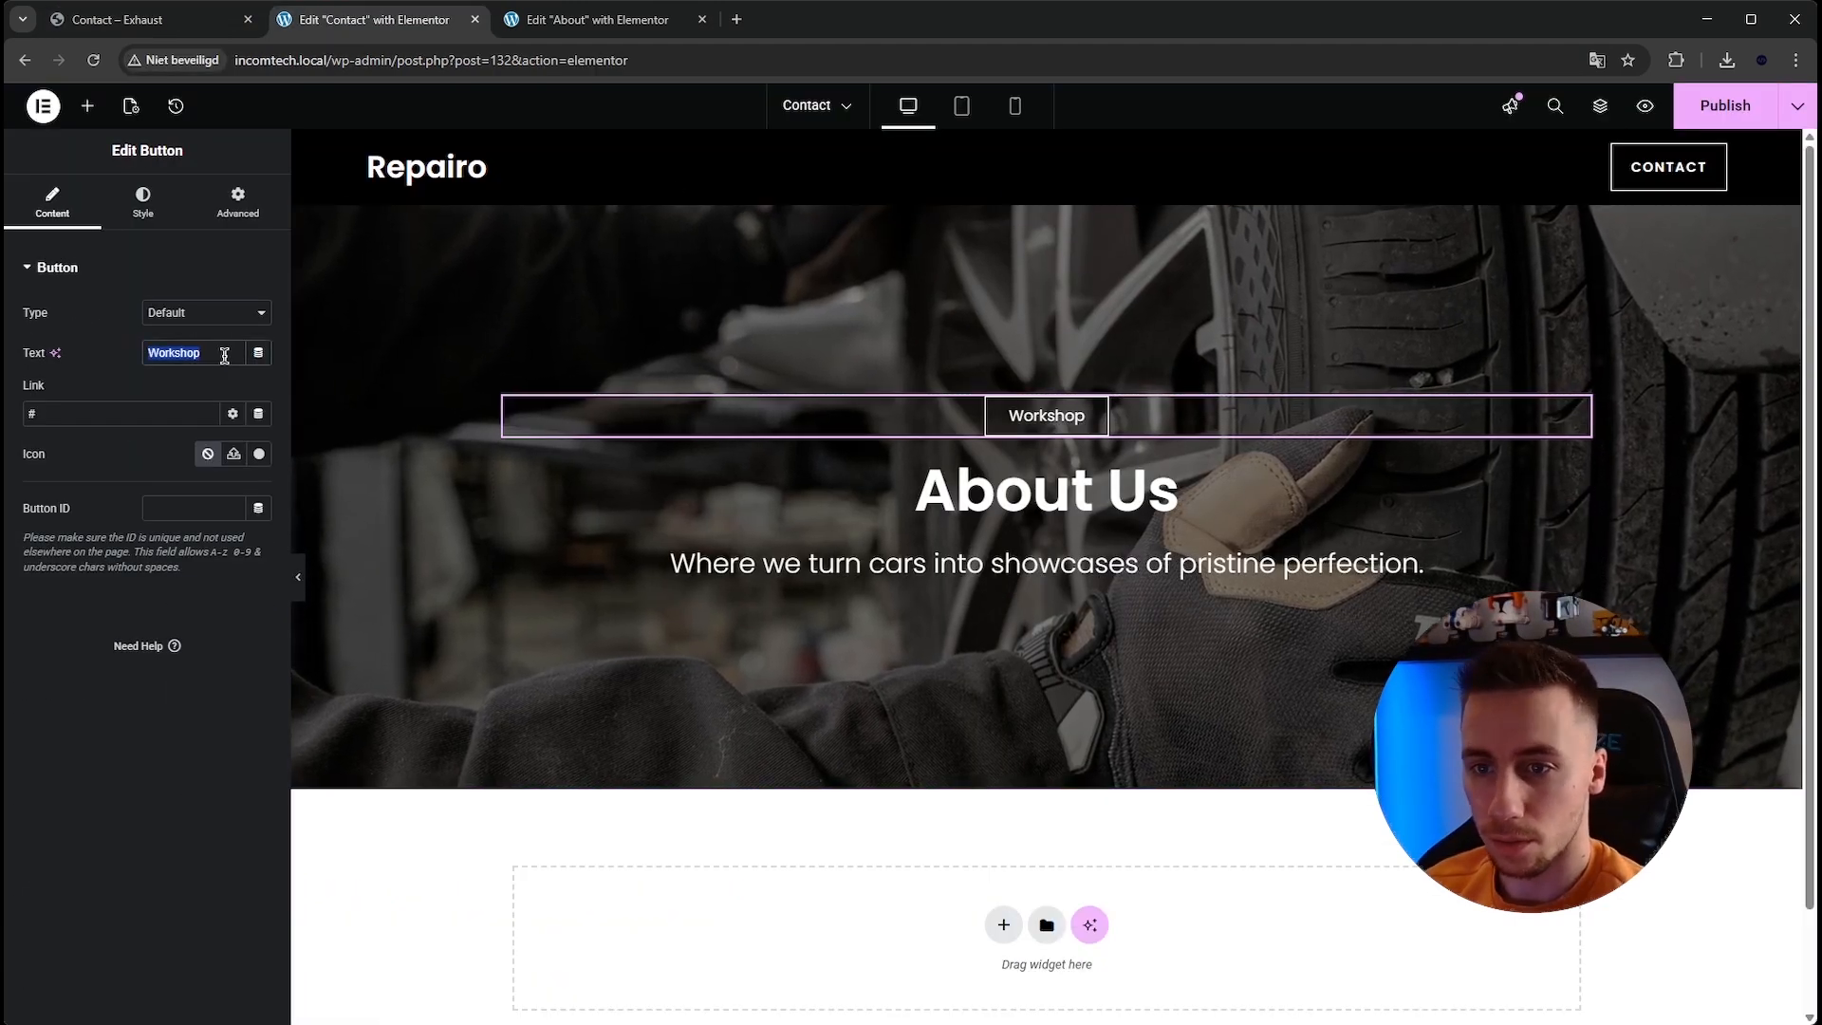
type("Contact")
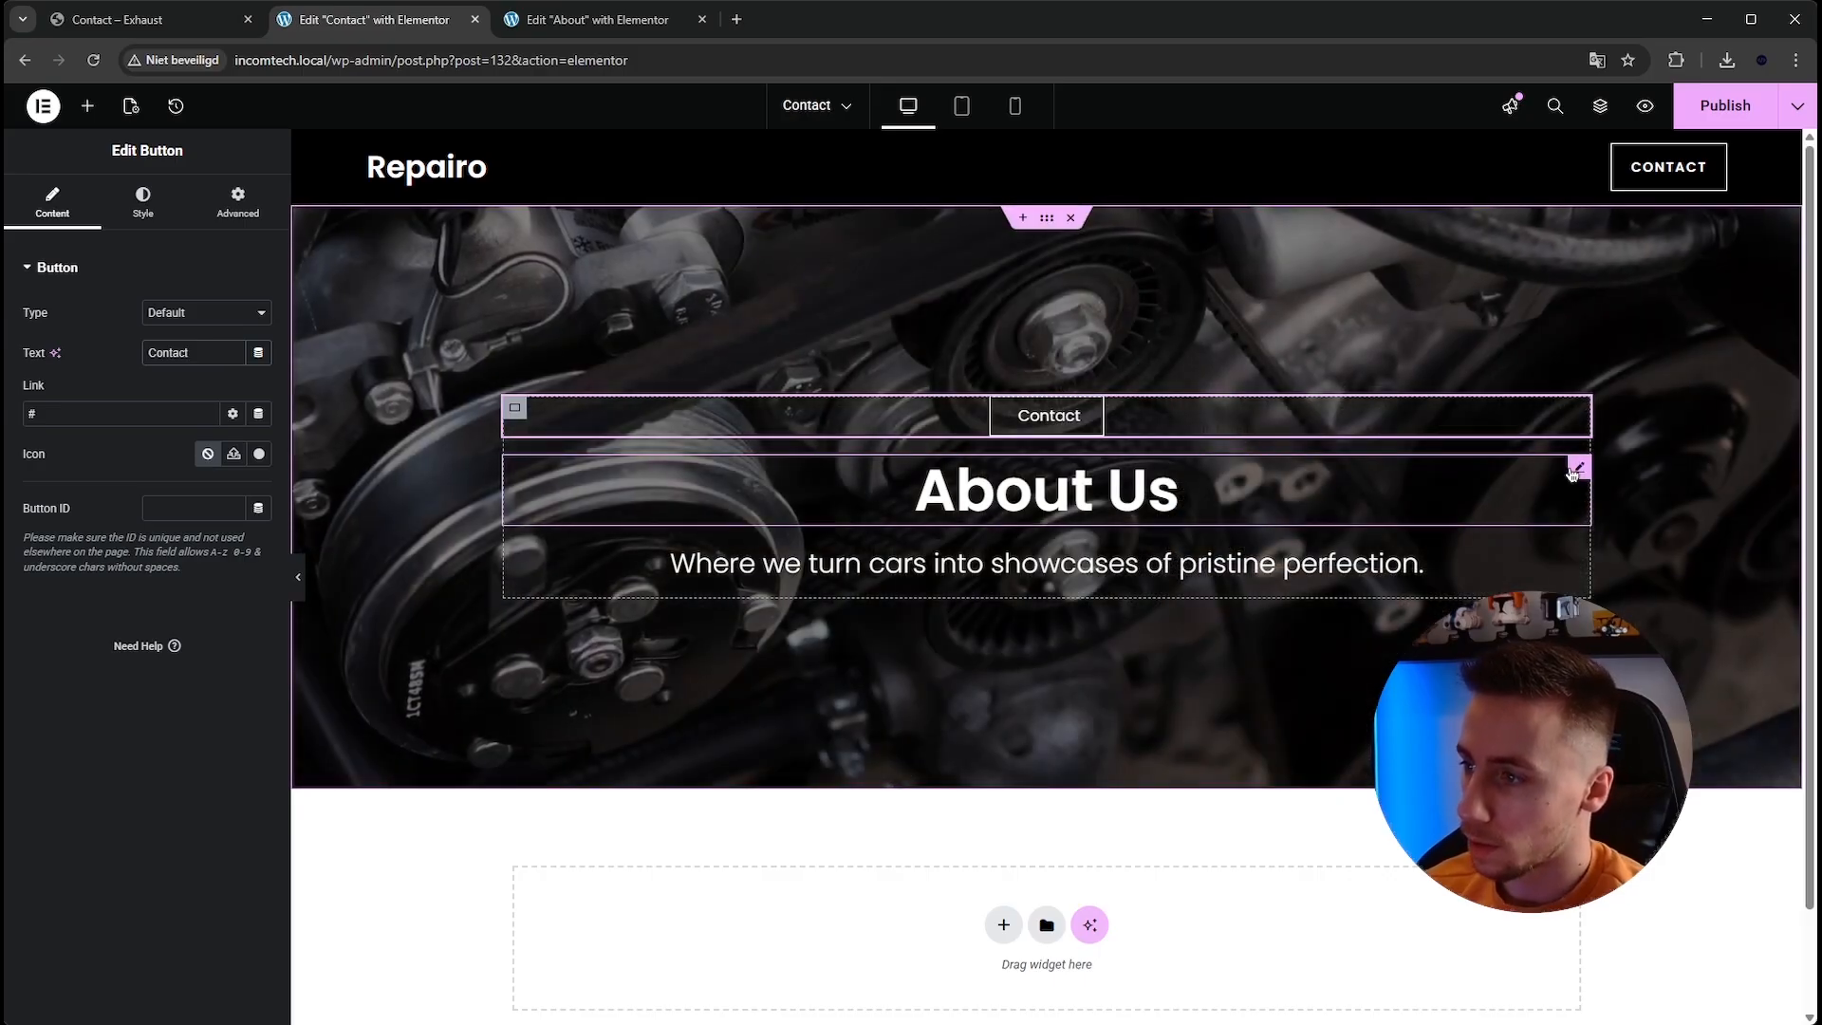
Change the hero heading to Get in touch.
left_click(1575, 468)
triple_click(110, 377)
type("Get in touch")
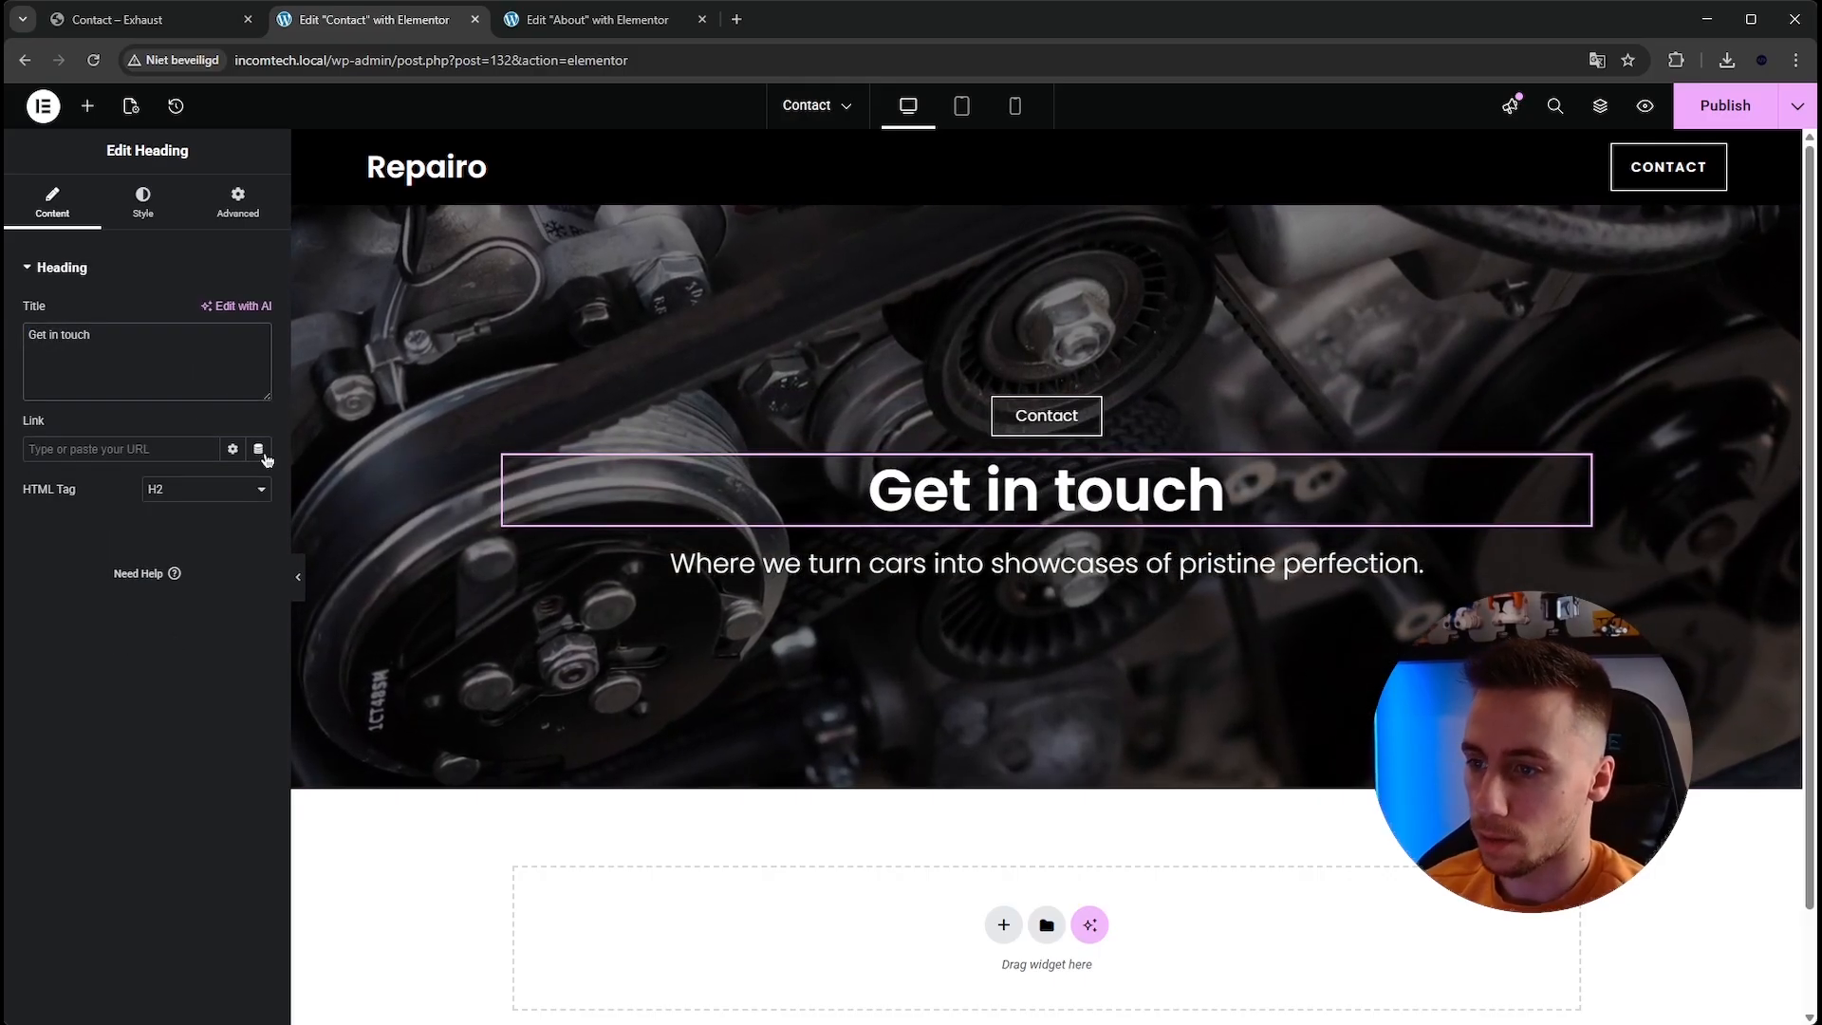
Select the hero subtitle text and publish the Contact page.
left_click(679, 565)
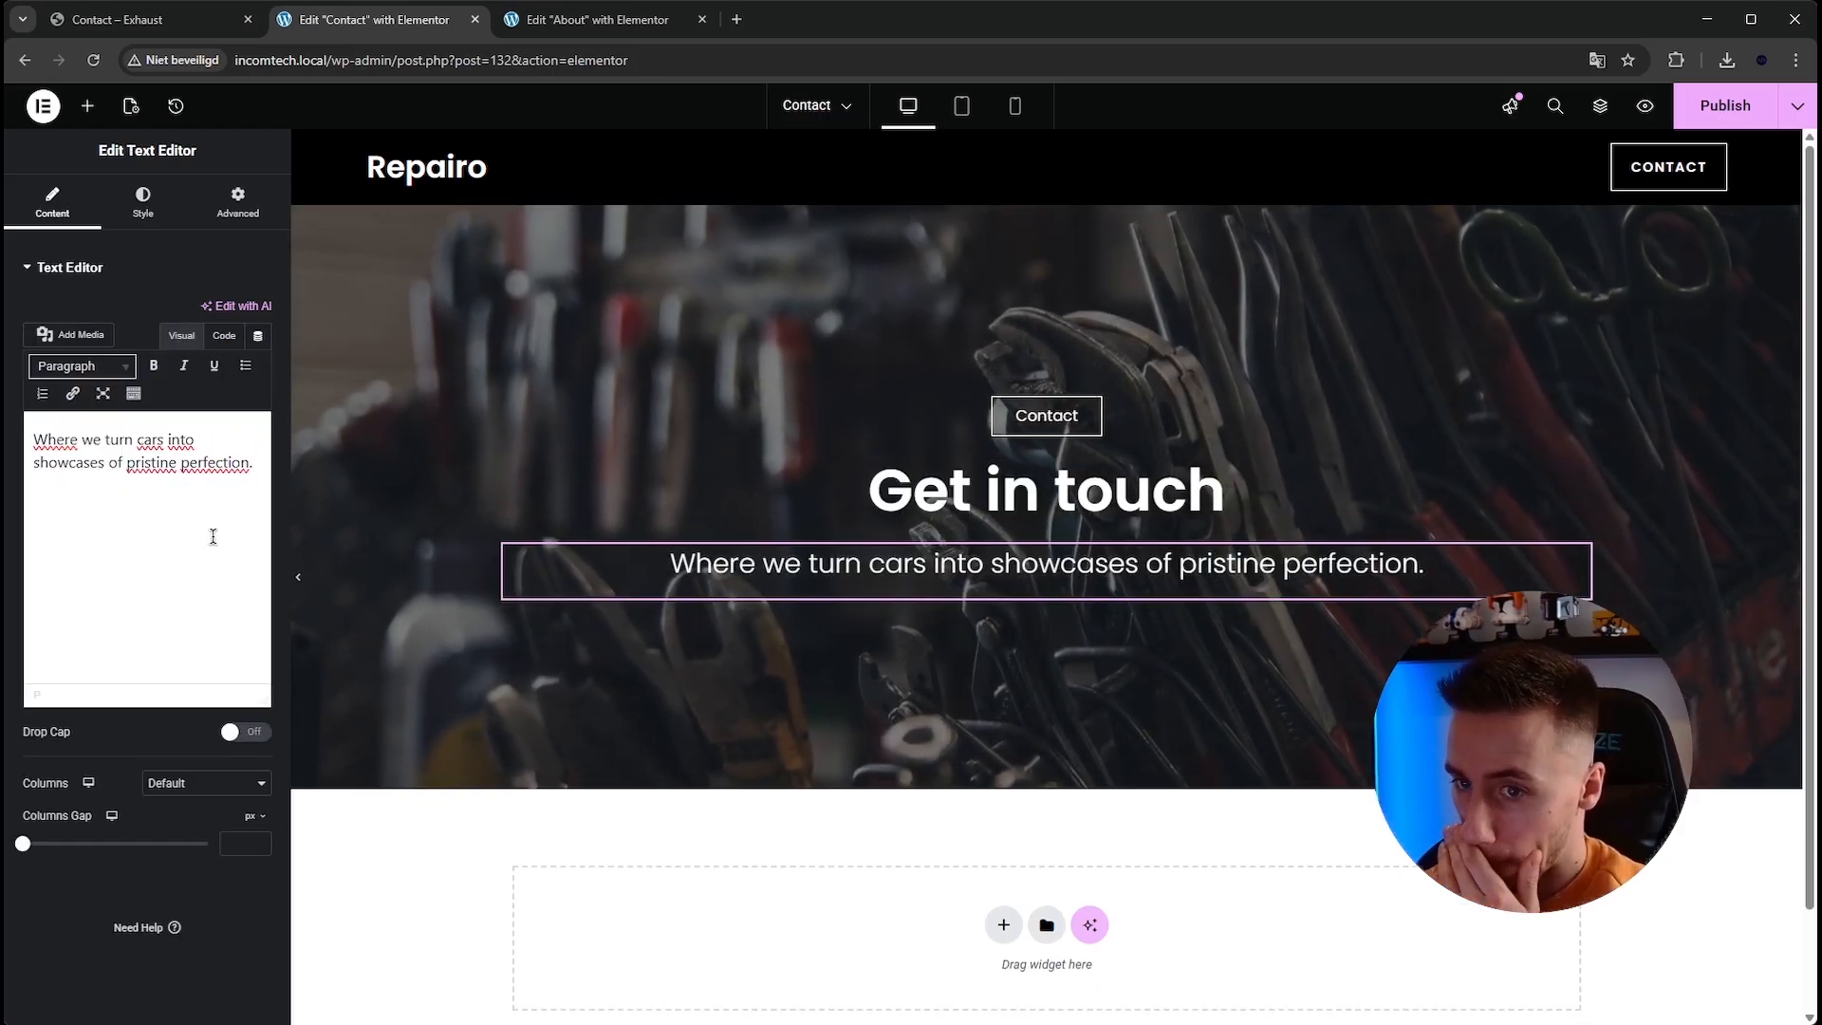
left_click(93, 499)
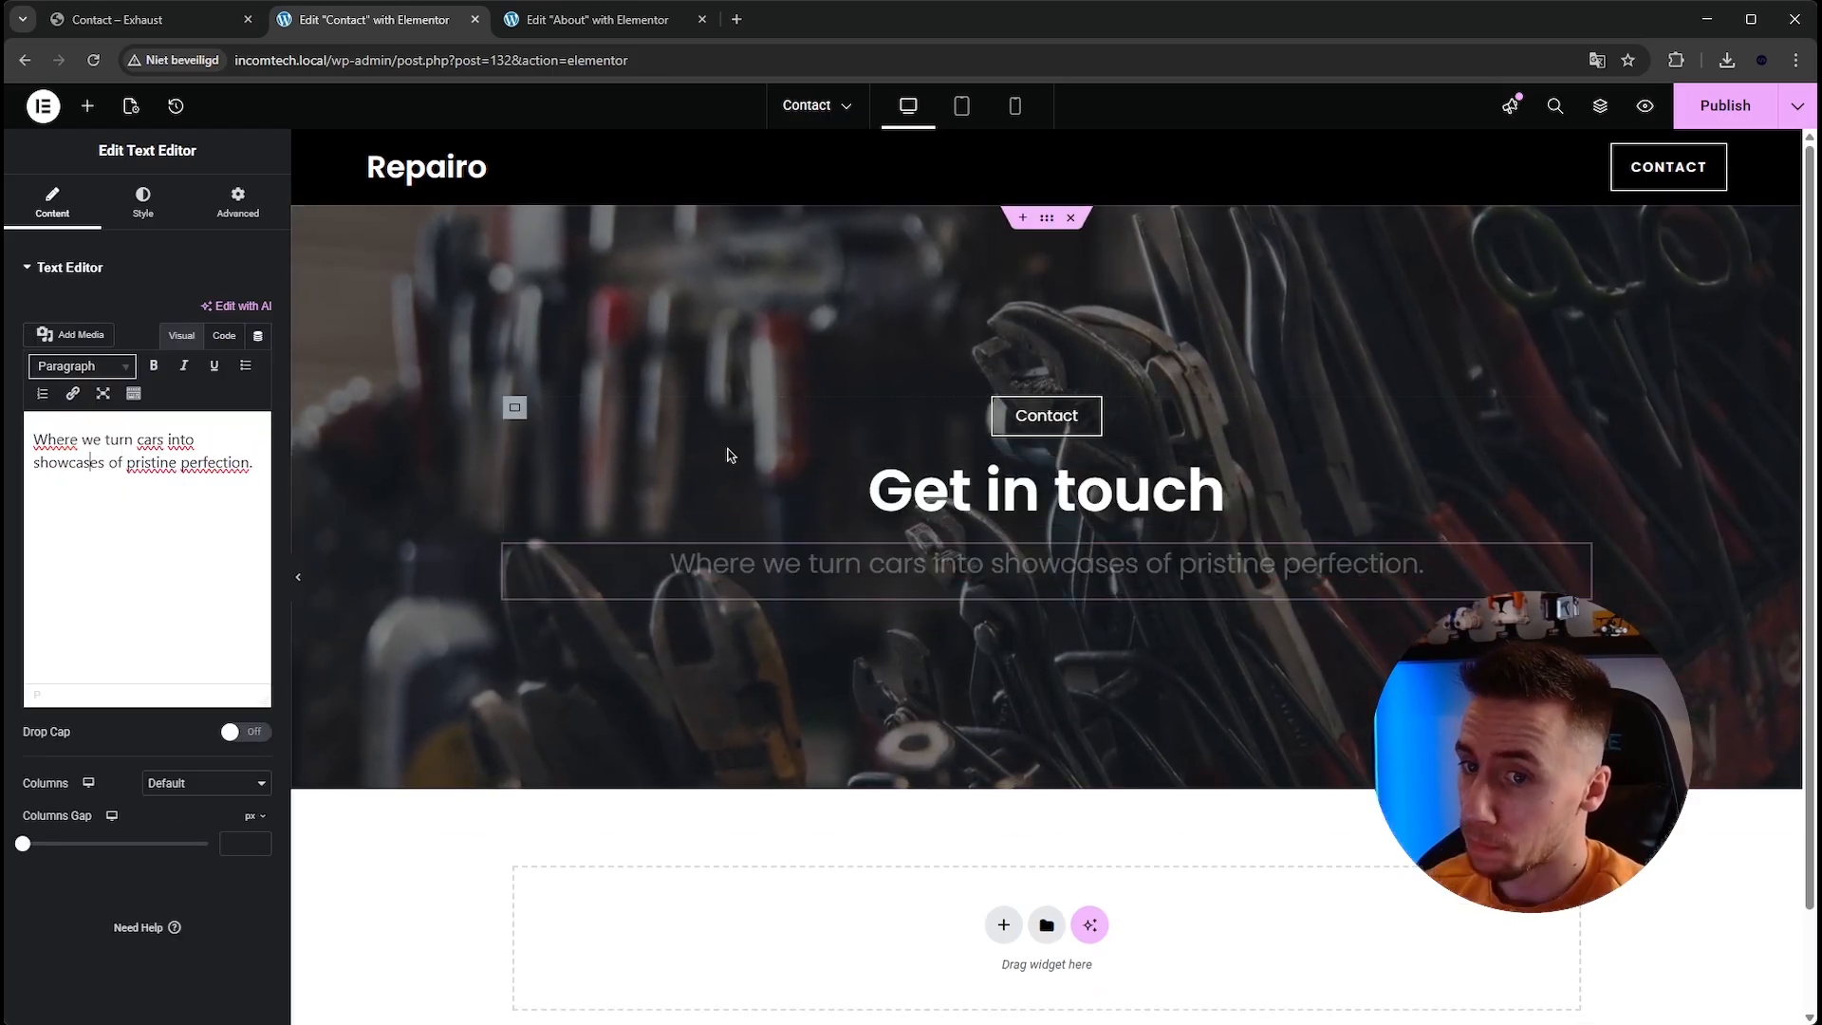
left_click(1723, 106)
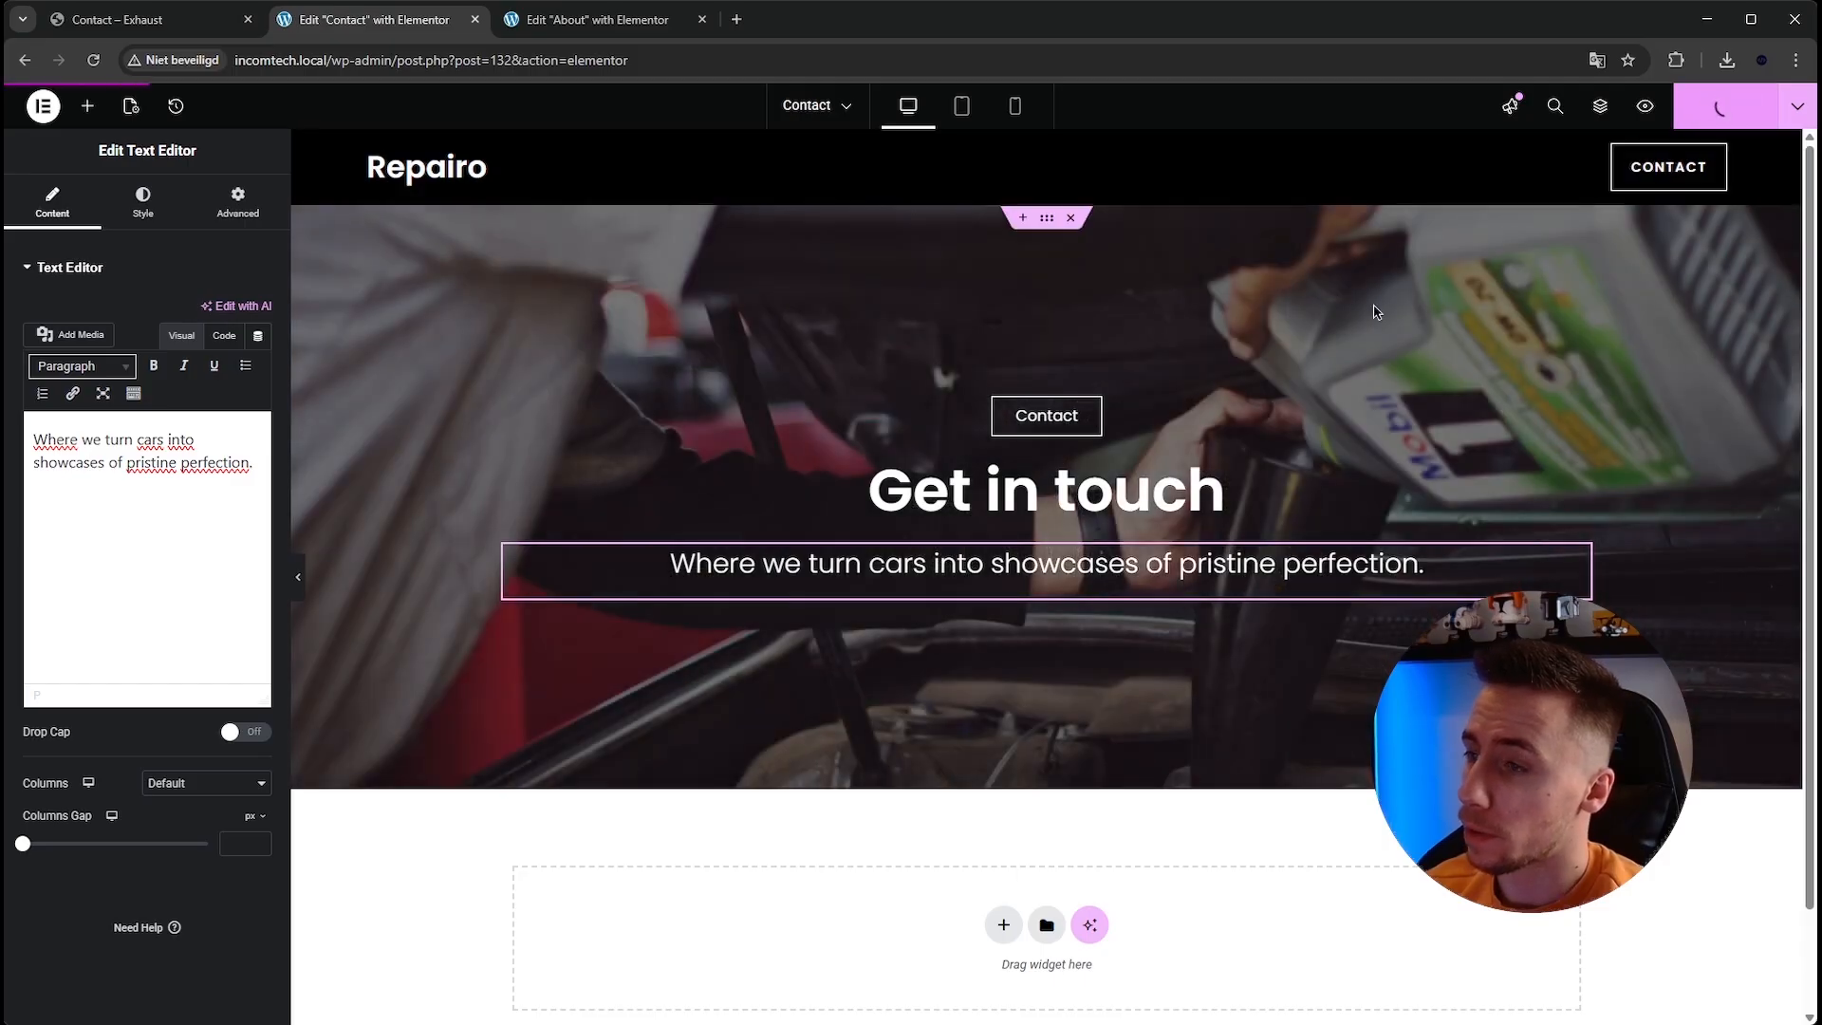
Examine the About editor's layout and the reference Contact page's contact details and form section.
scroll(806, 454, "down", 1)
left_click(597, 19)
scroll(984, 480, "down", 5)
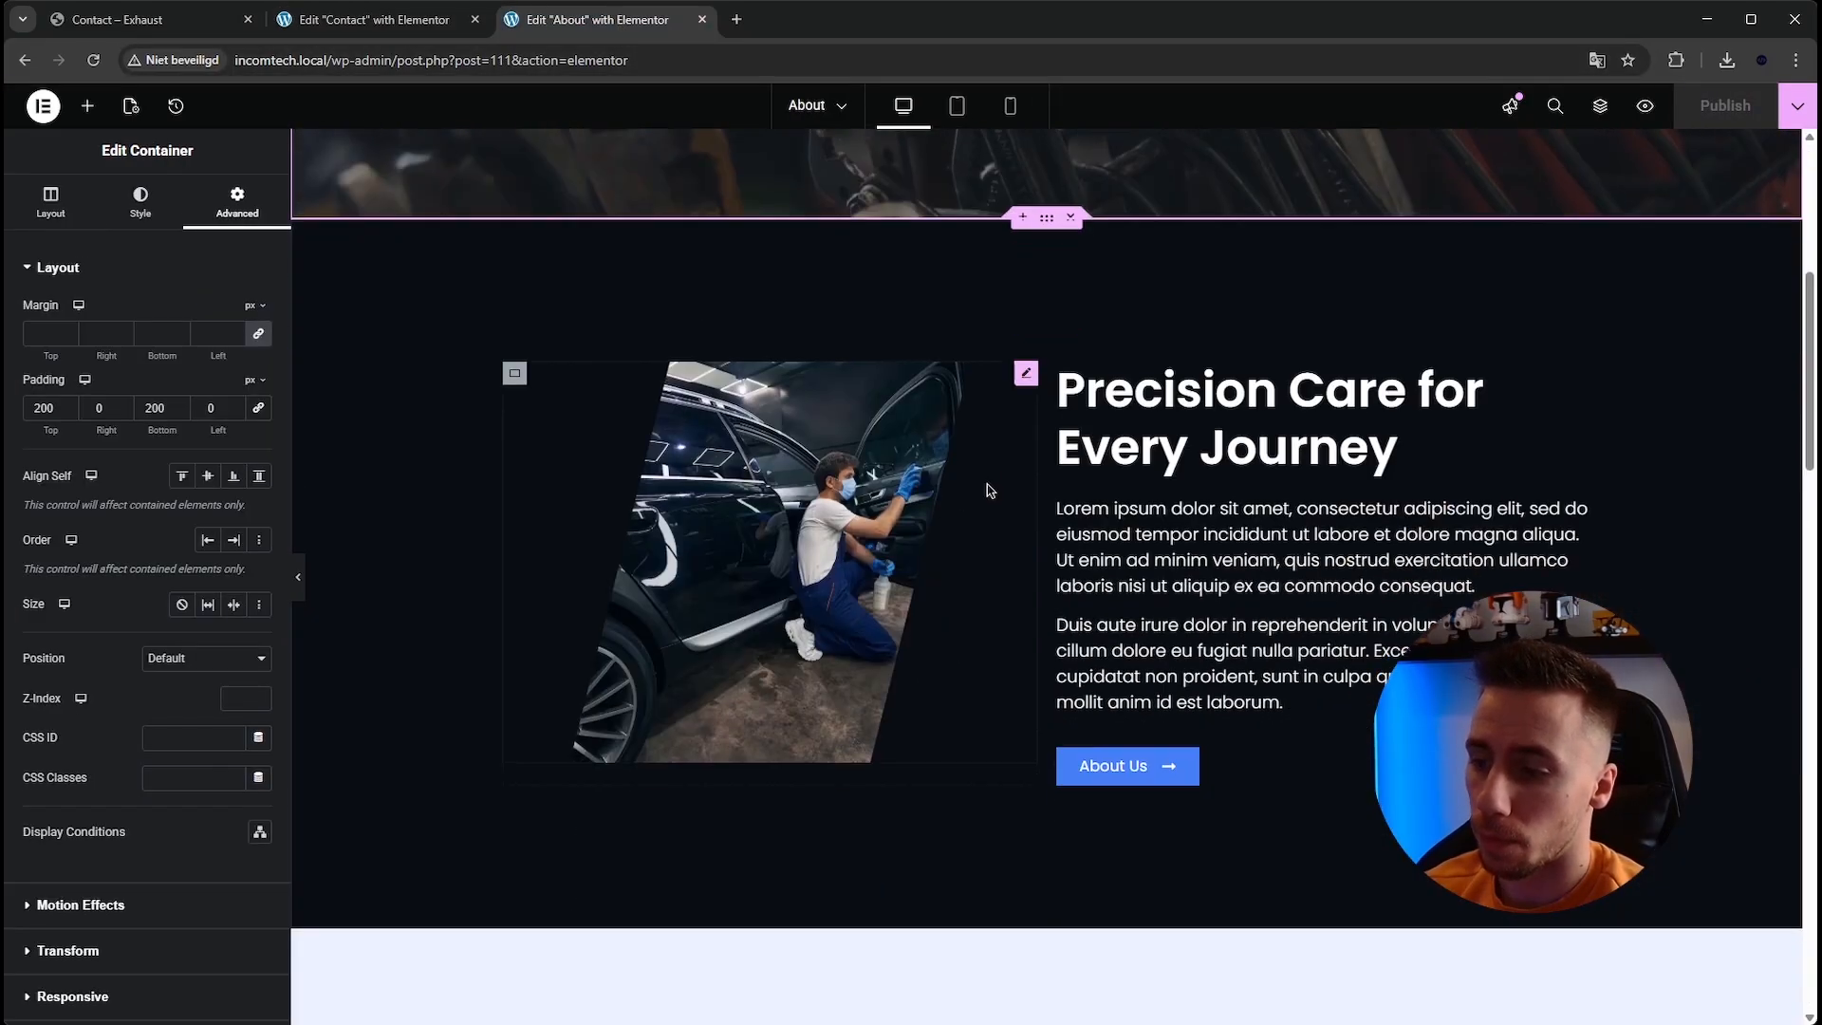
left_click(159, 22)
scroll(643, 541, "down", 1)
left_click(427, 666)
scroll(656, 693, "down", 3)
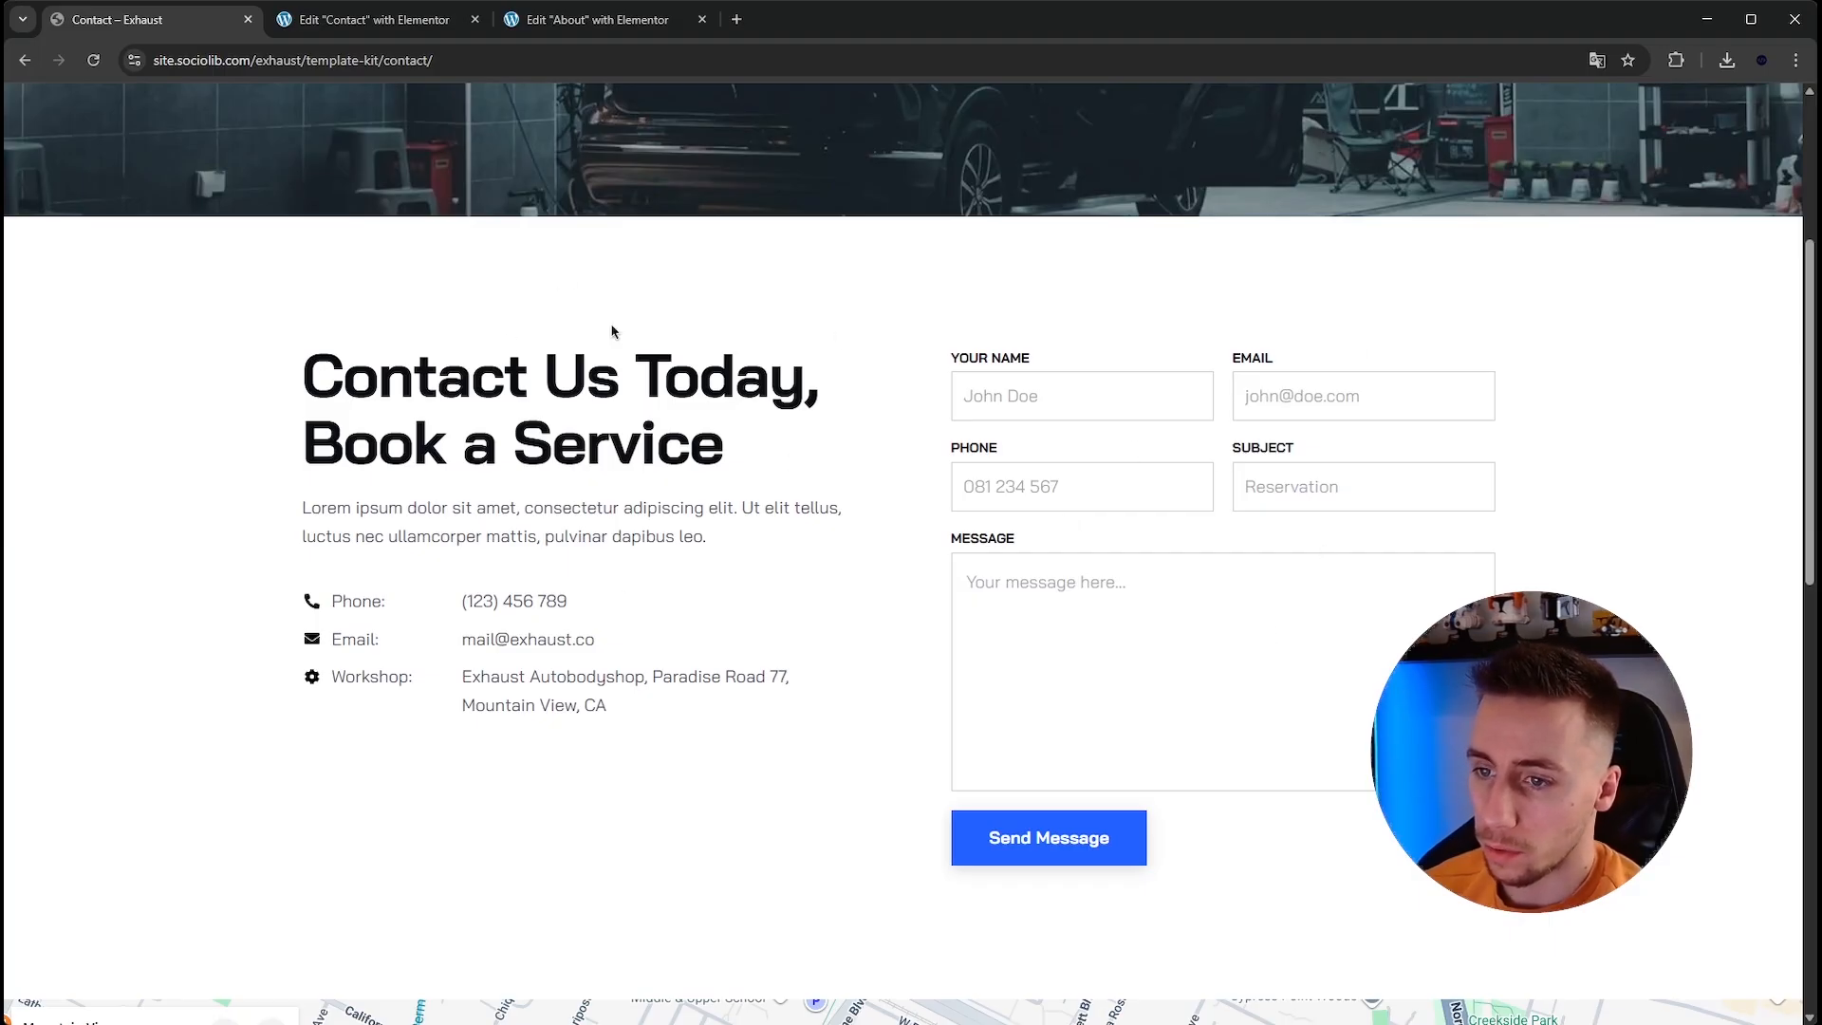
left_click_drag(299, 601, 332, 643)
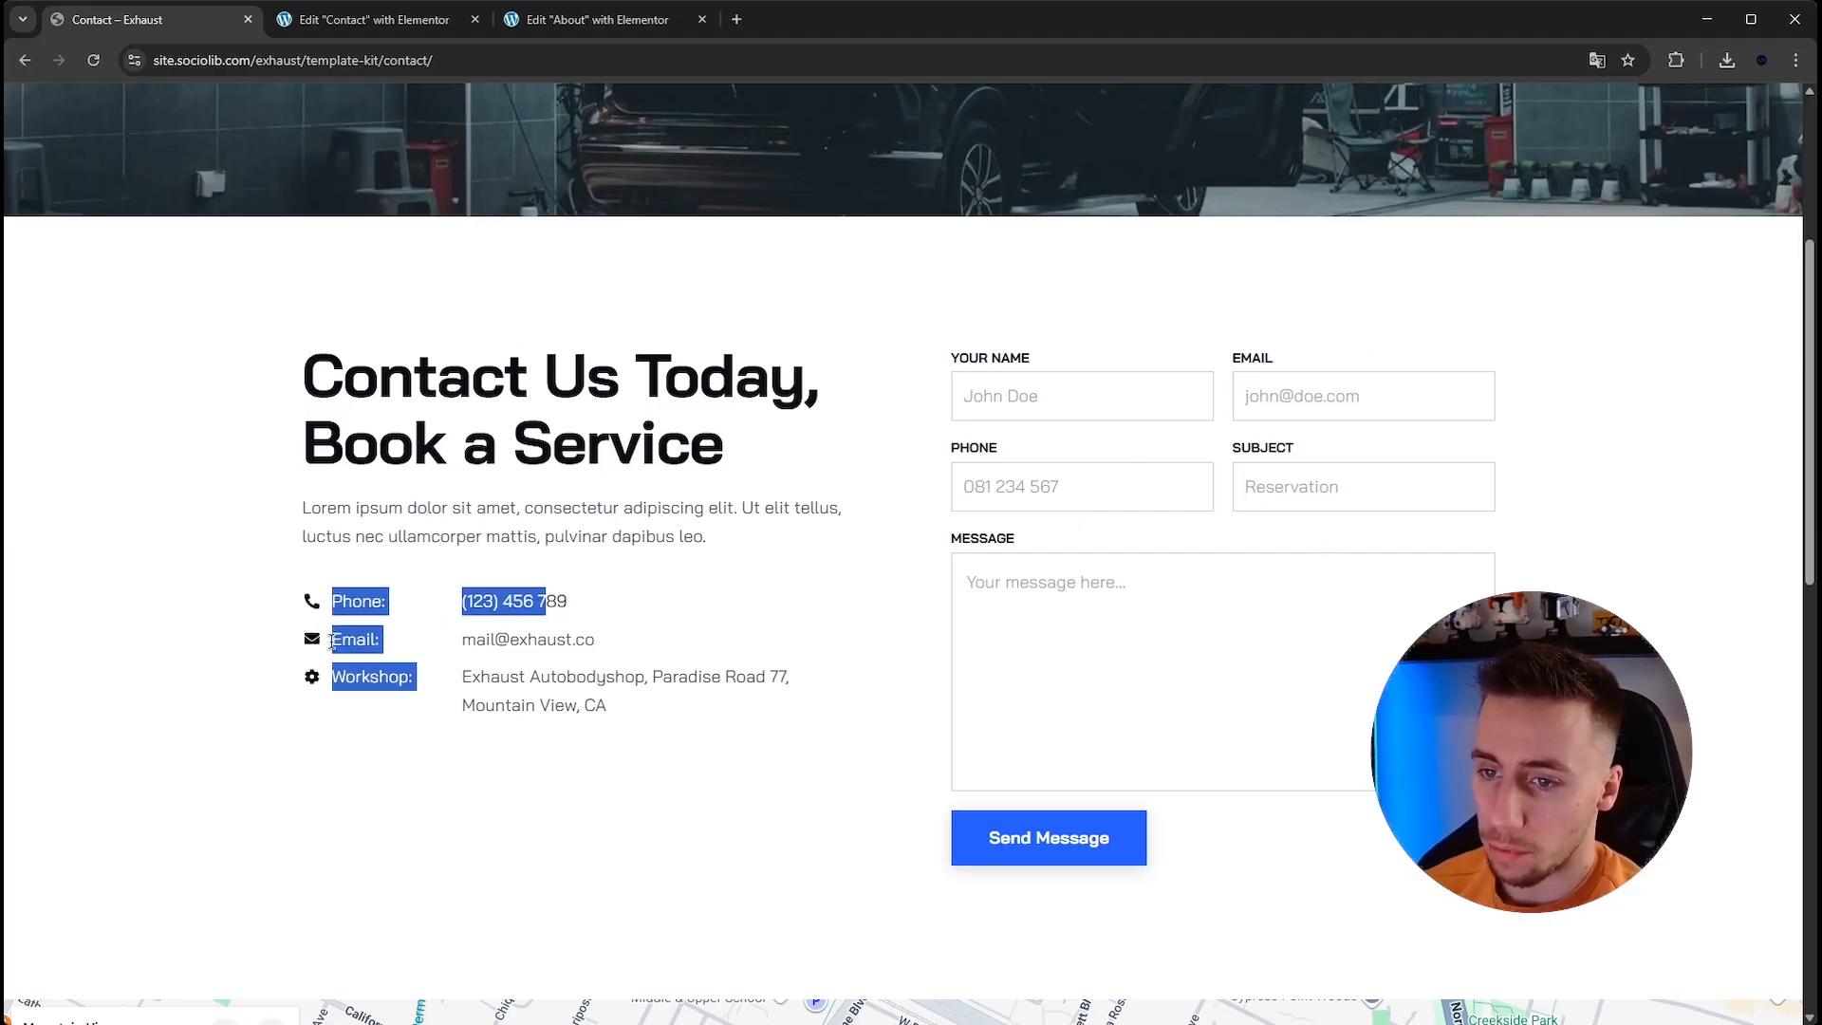
left_click(464, 679)
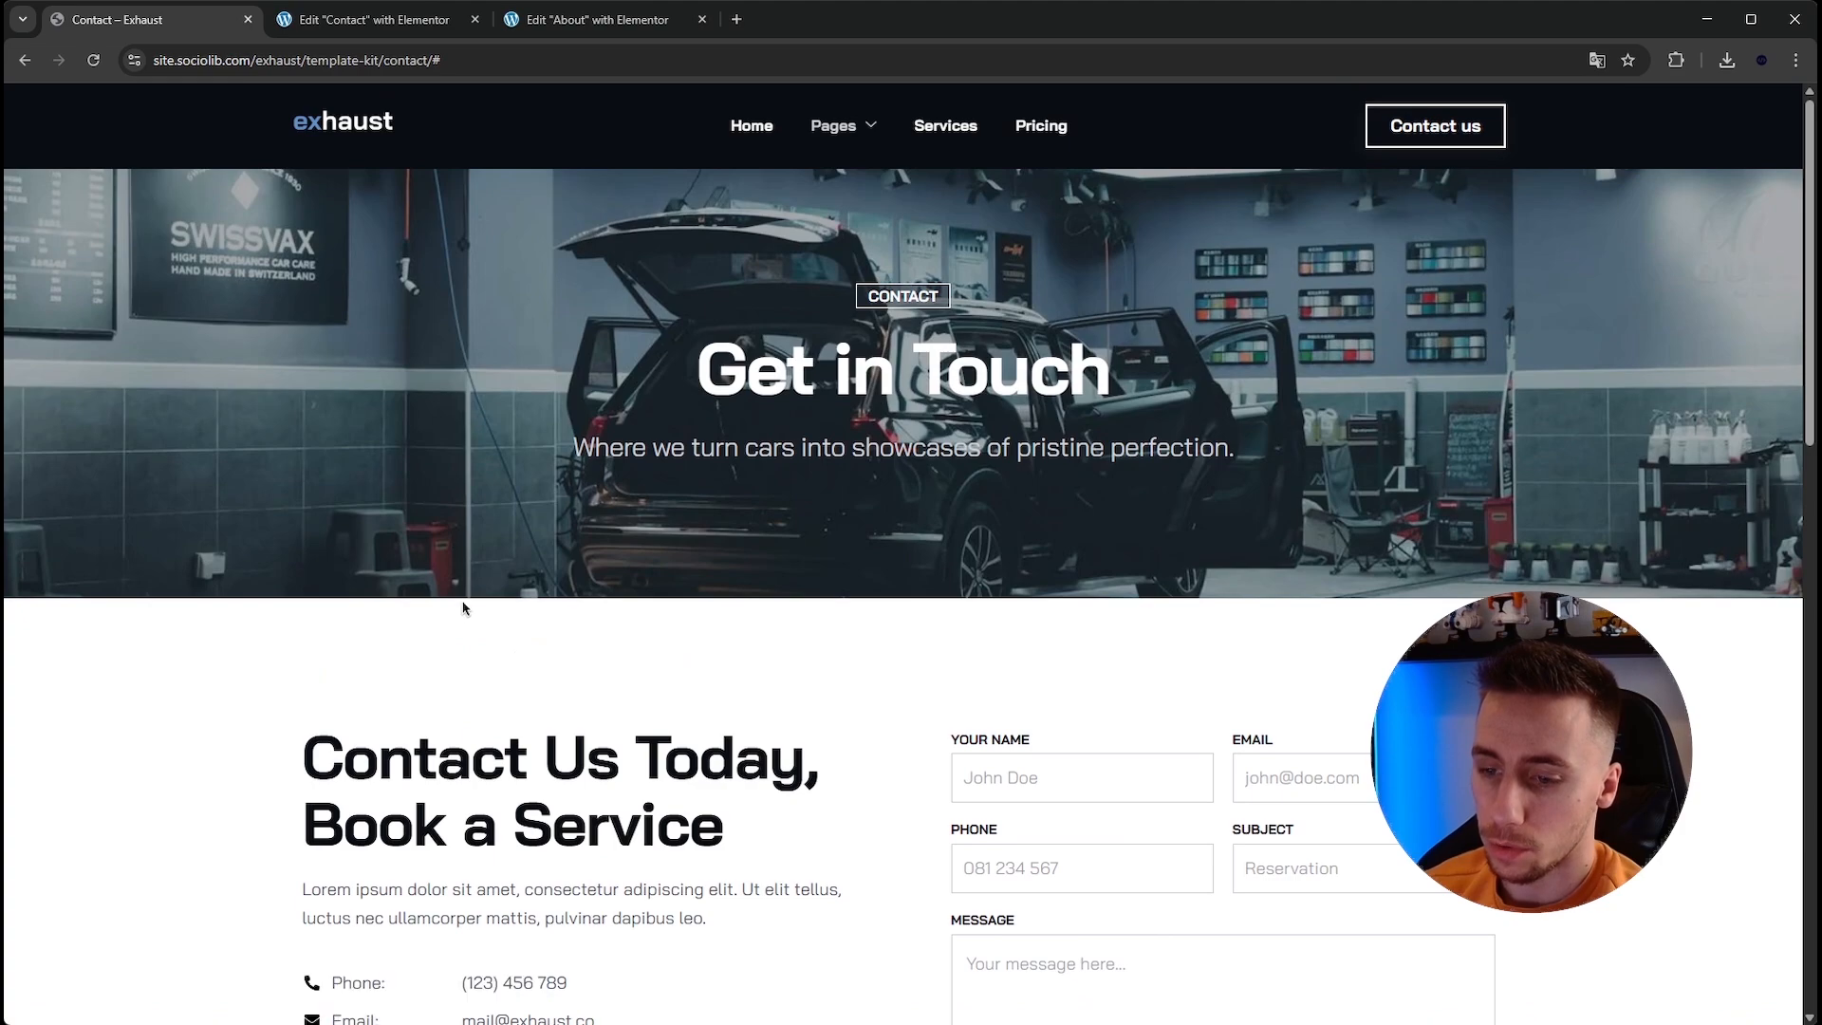
scroll(449, 664, "down", 6)
scroll(439, 459, "up", 2)
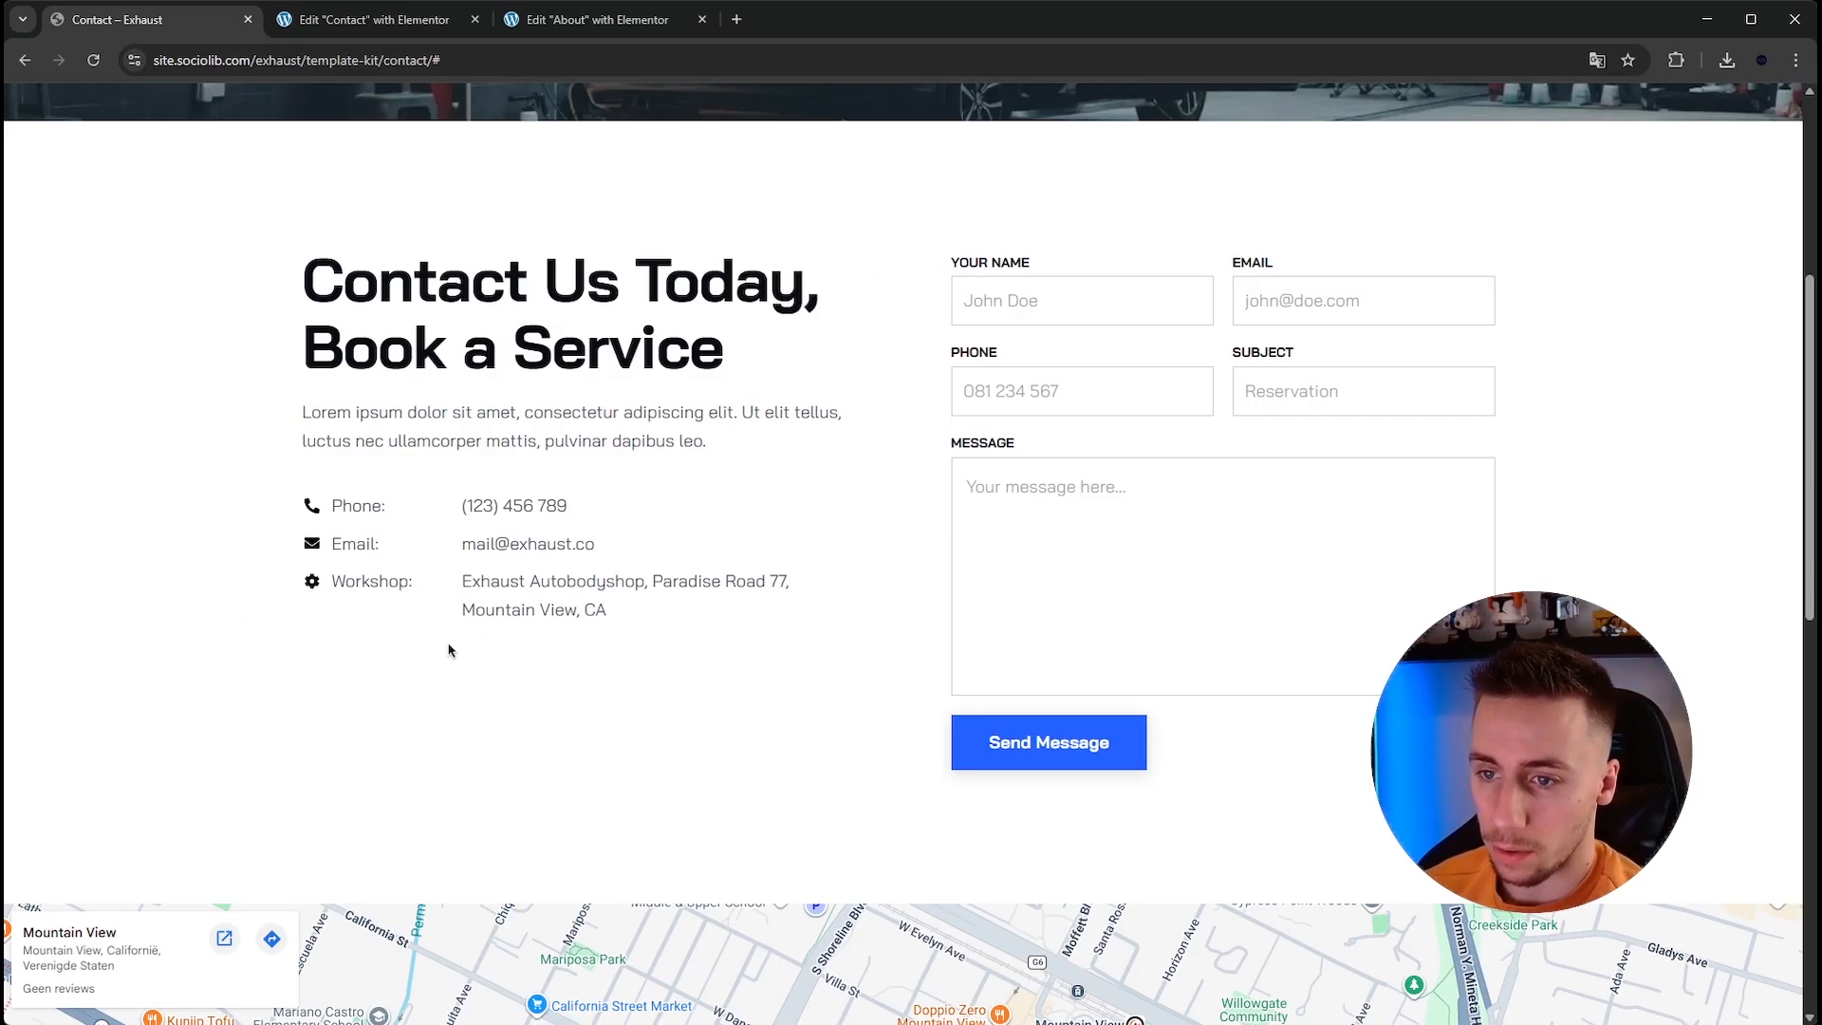
left_click_drag(257, 533, 294, 456)
left_click(346, 468)
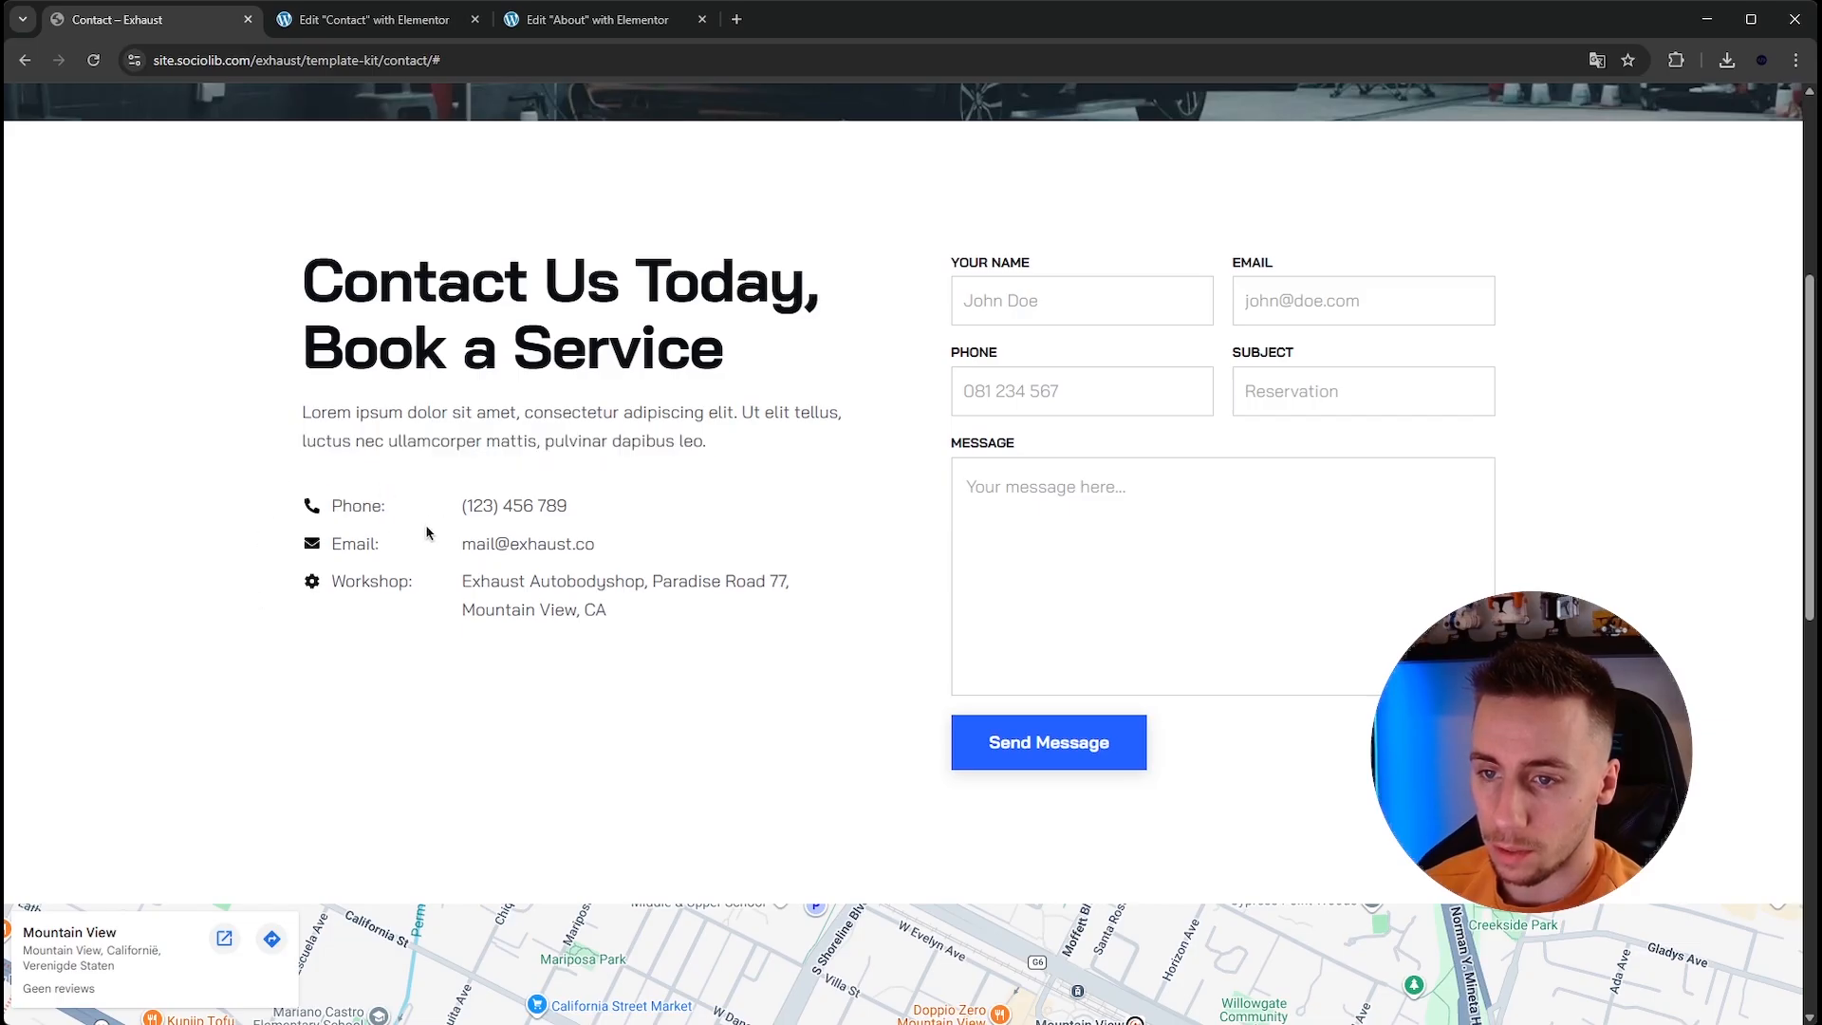
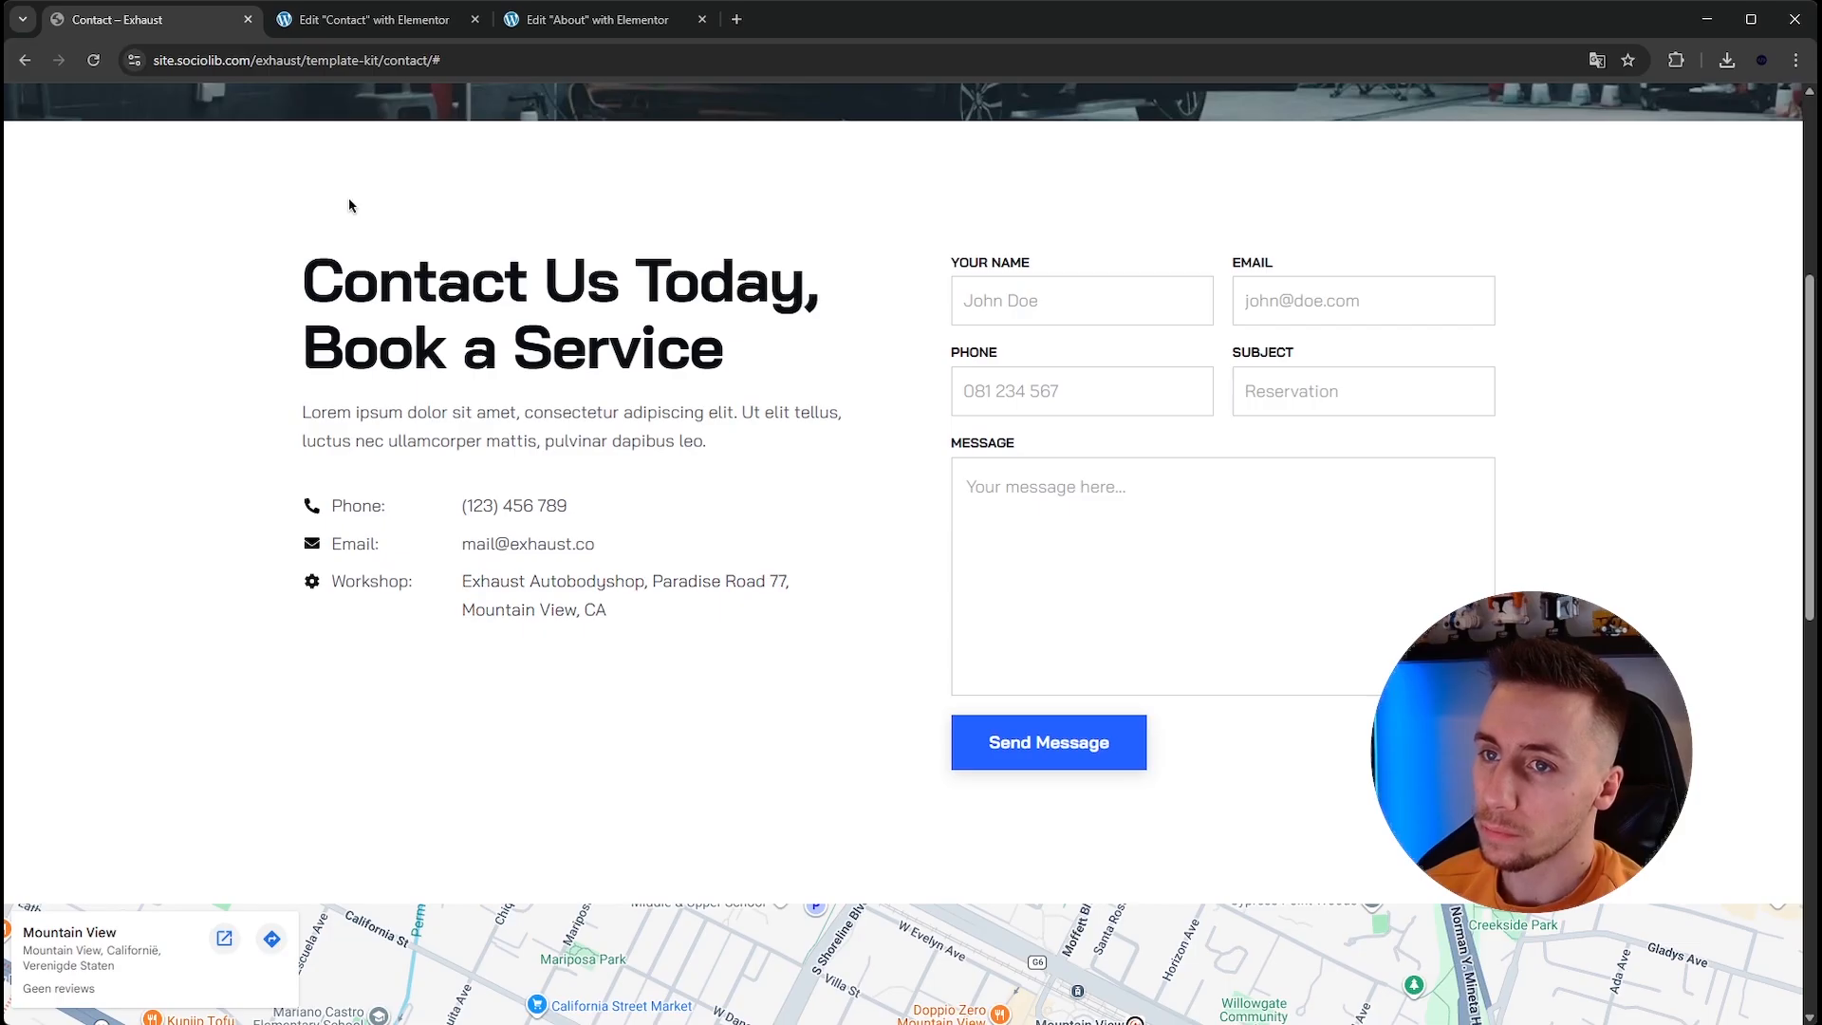
Add a new flexbox section below the Contact page's hero with a row structure.
left_click(364, 21)
left_click(996, 805)
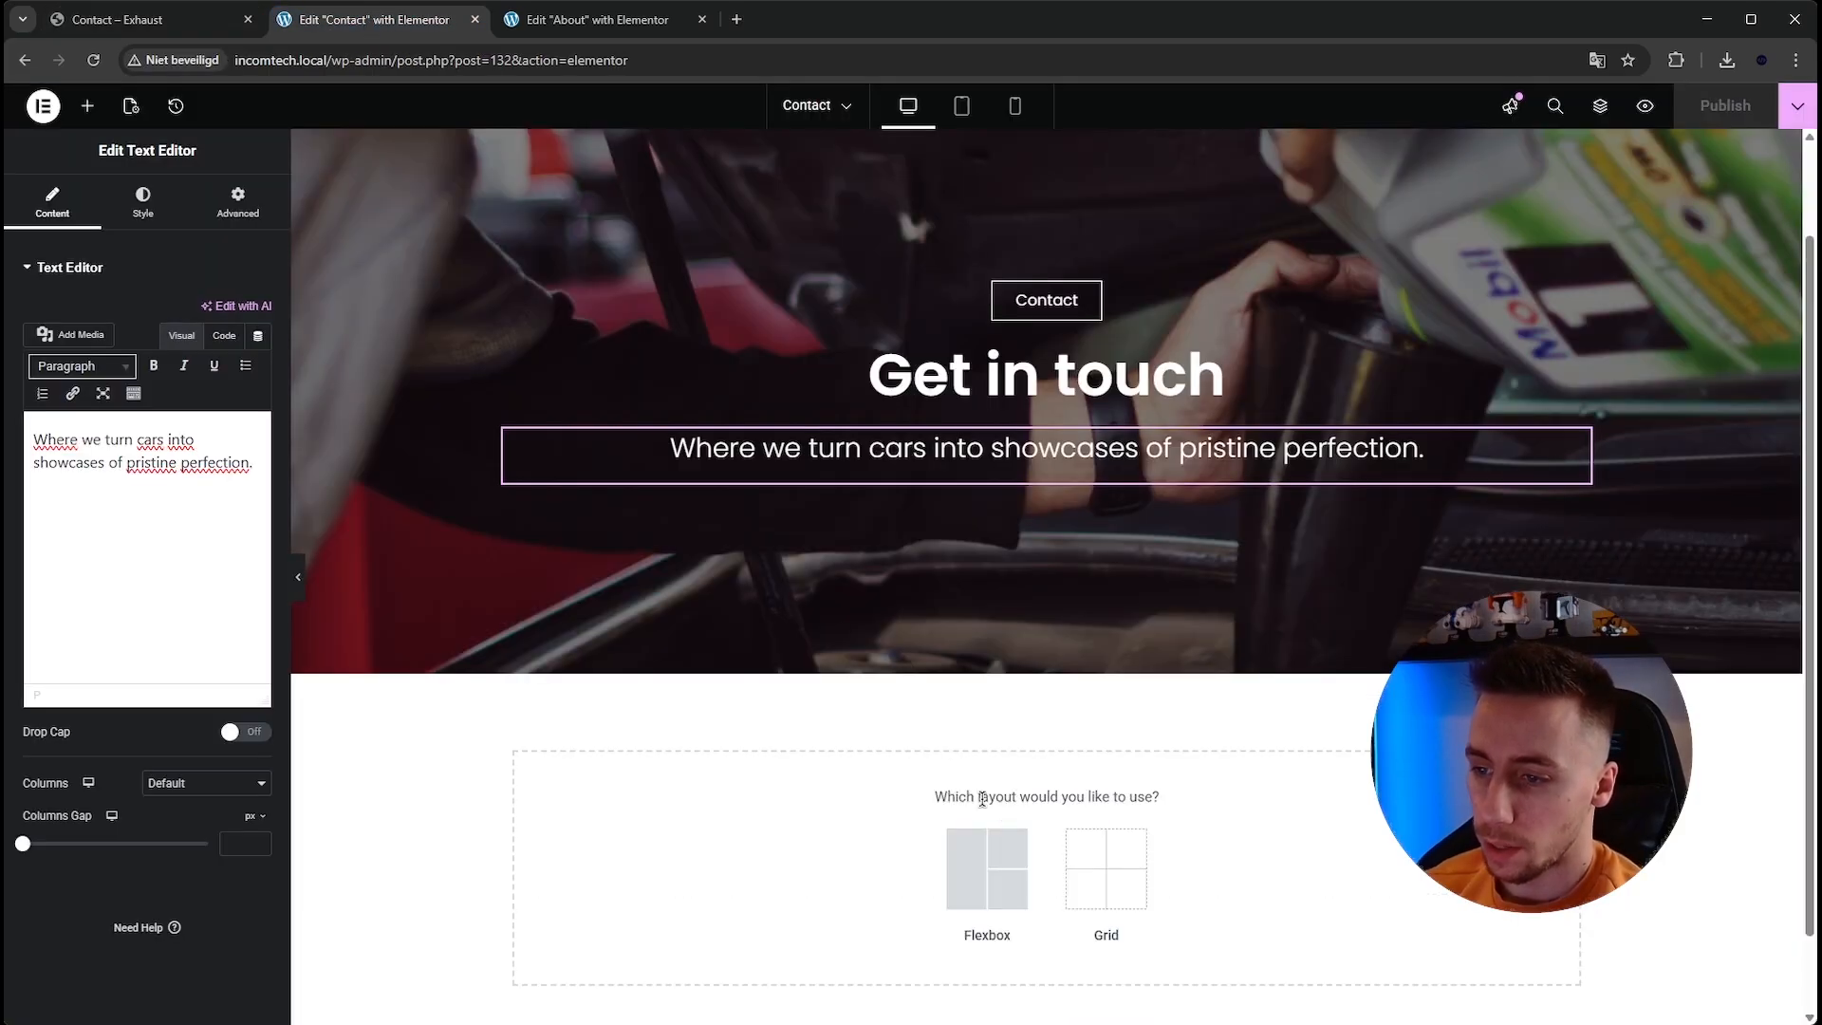
left_click(1005, 888)
scroll(835, 730, "down", 1)
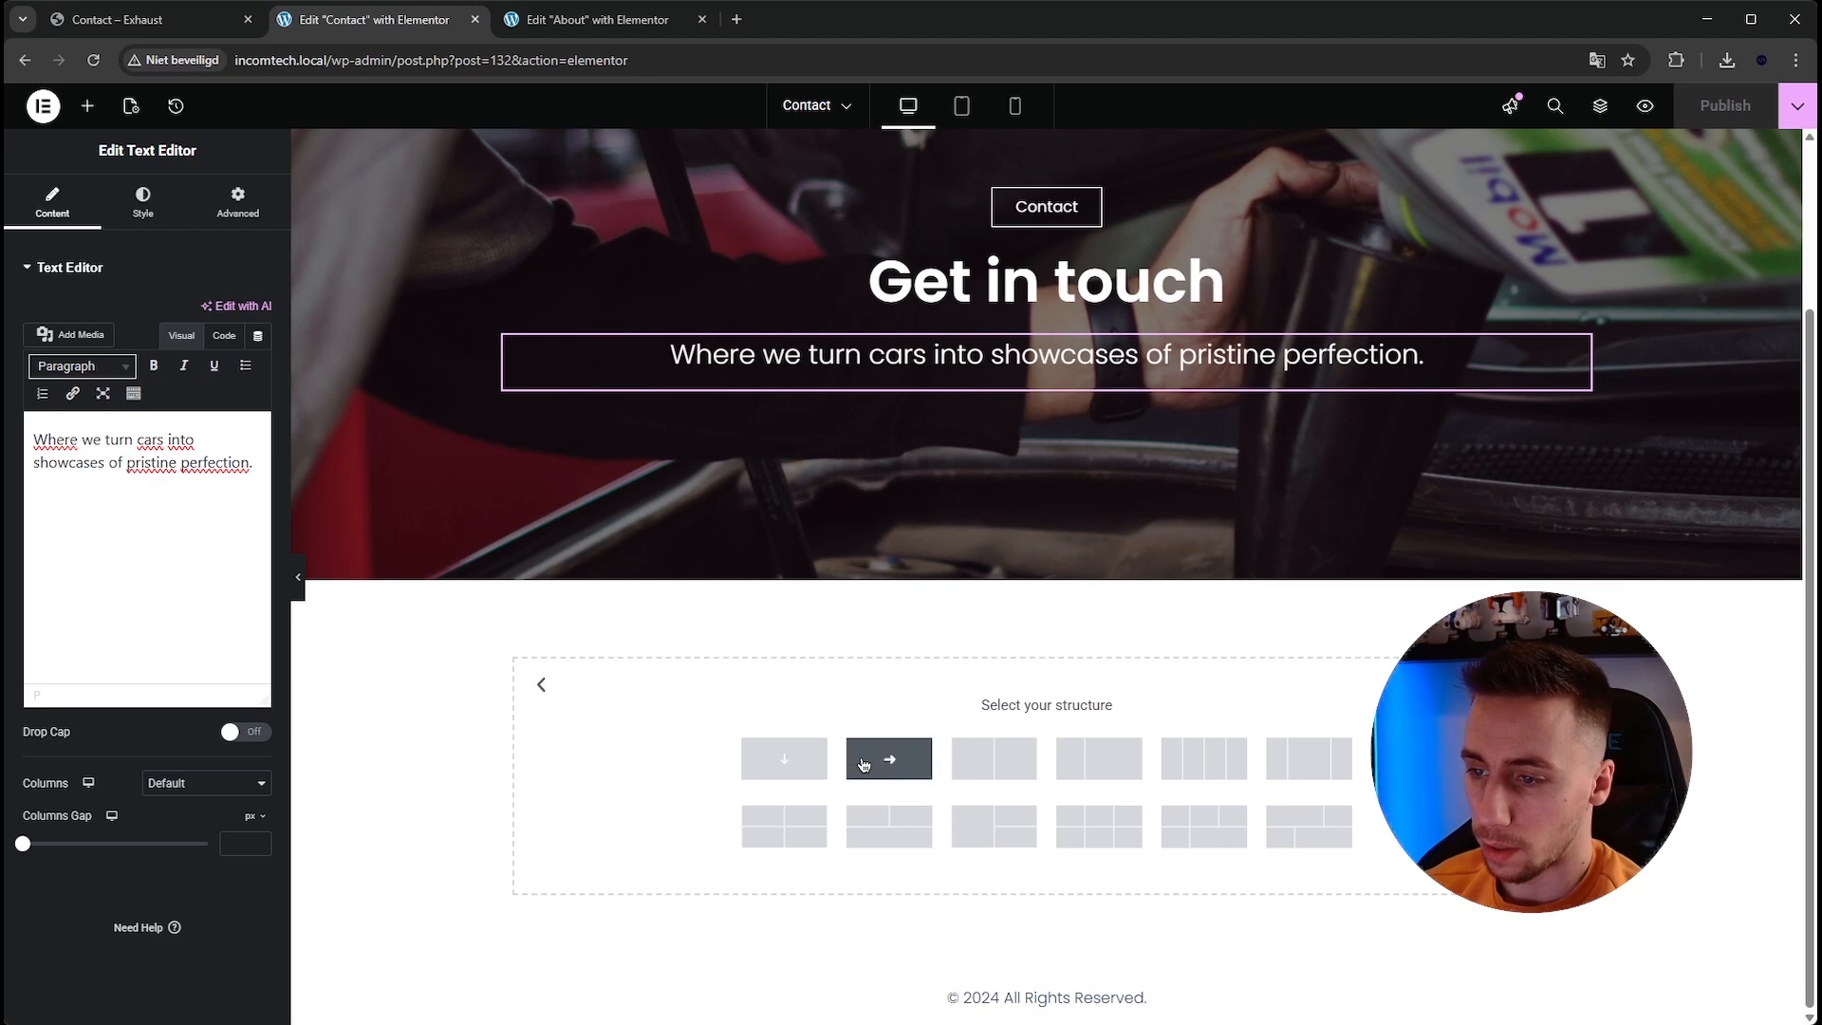
left_click(863, 765)
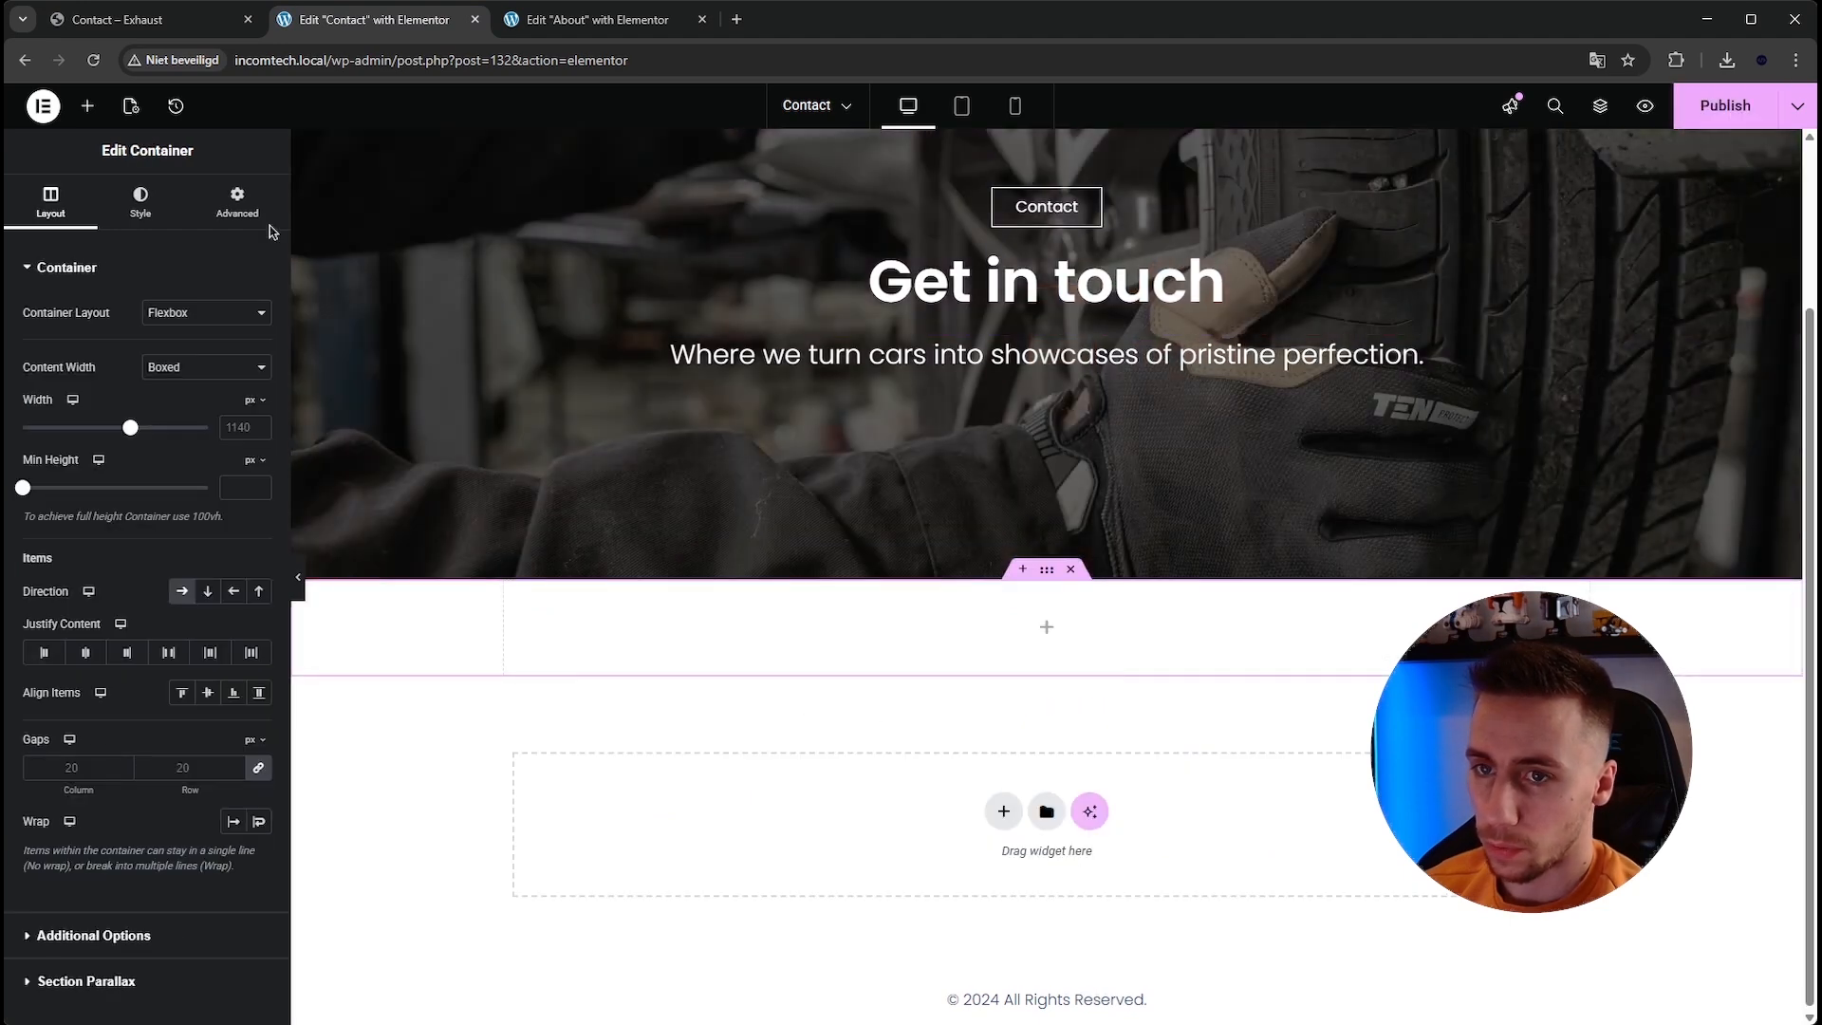
Insert an inner container into the new section and duplicate it to make two side-by-side columns.
left_click(87, 105)
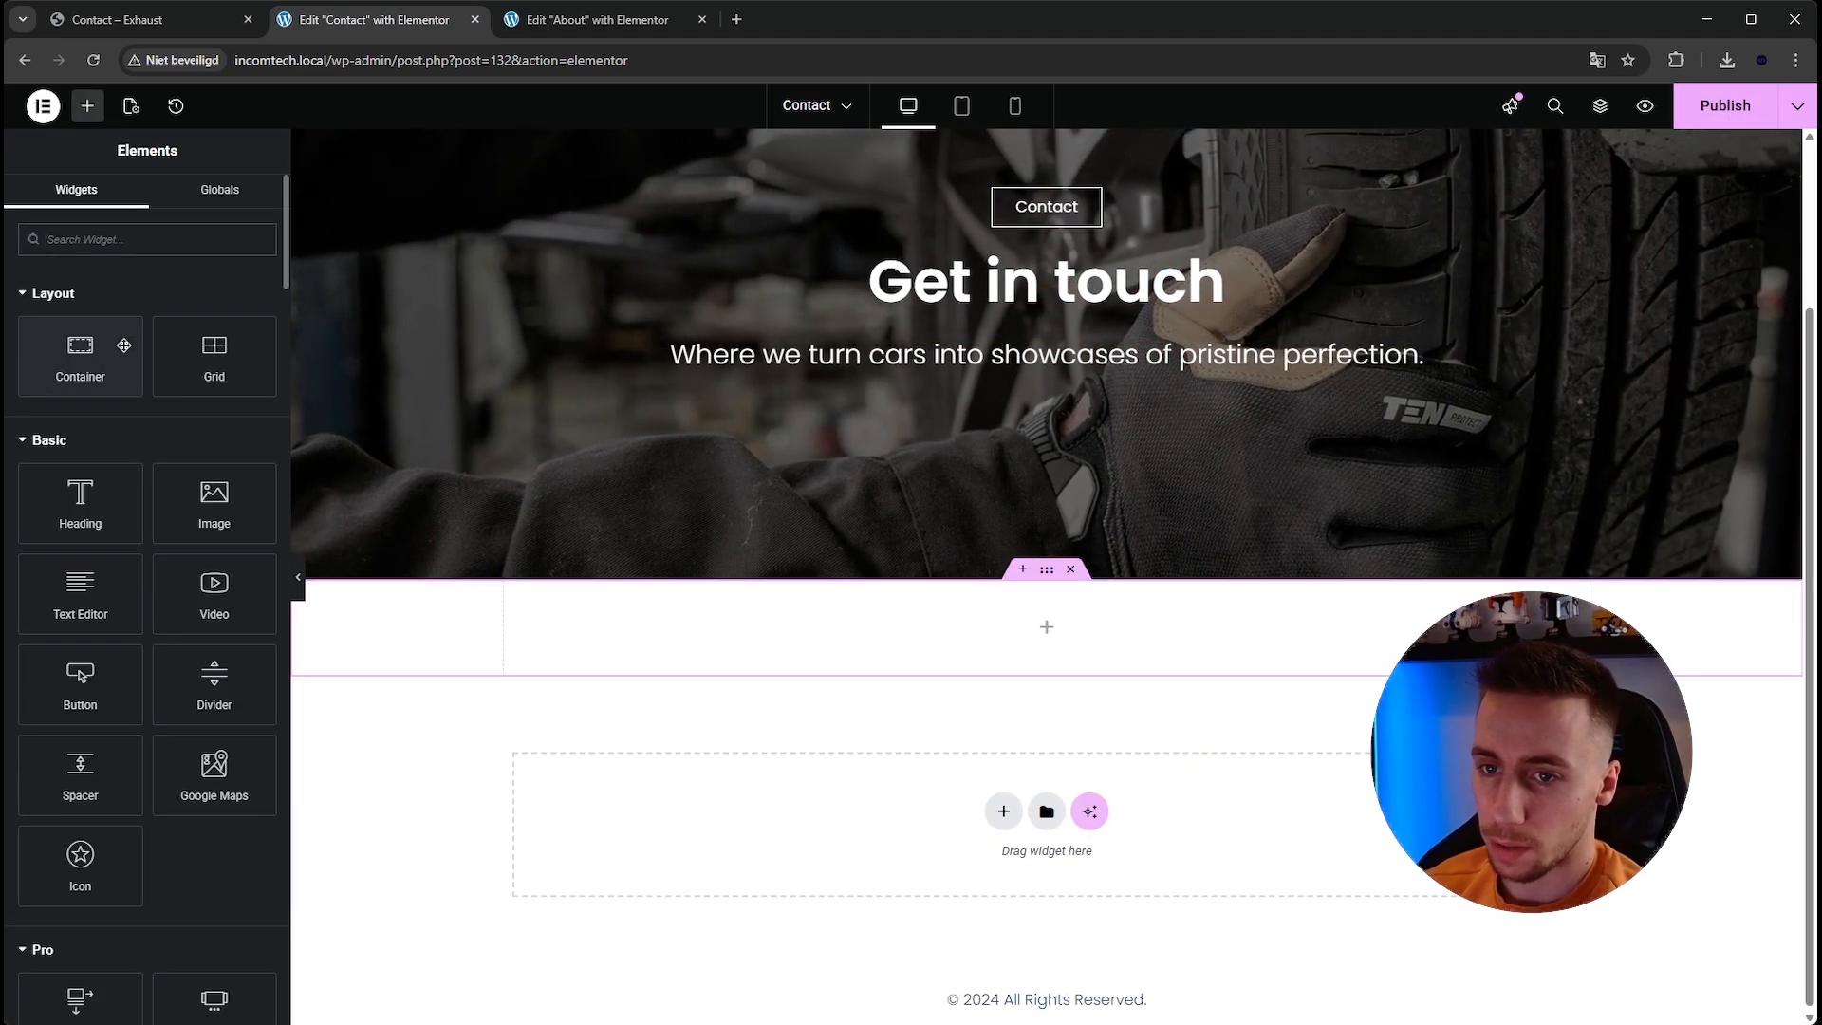
left_click_drag(123, 347, 1045, 643)
left_click_drag(1096, 634, 1091, 634)
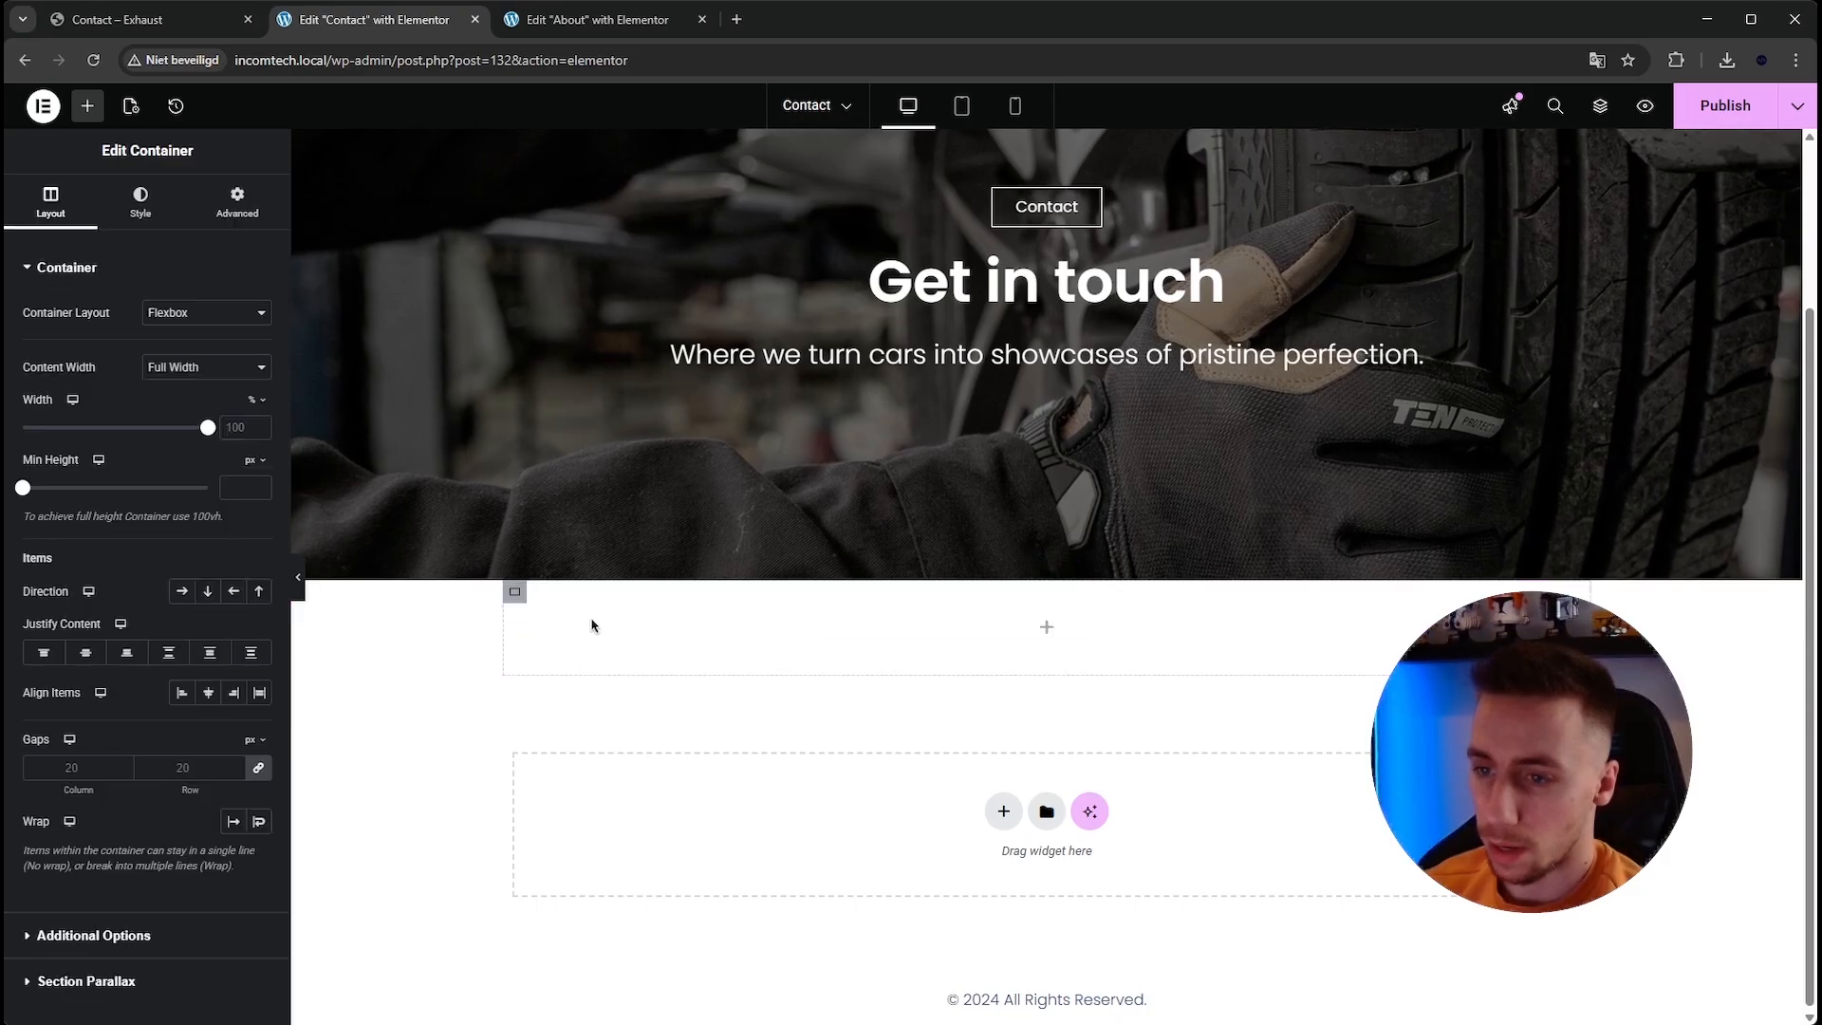
right_click(518, 612)
left_click(638, 610)
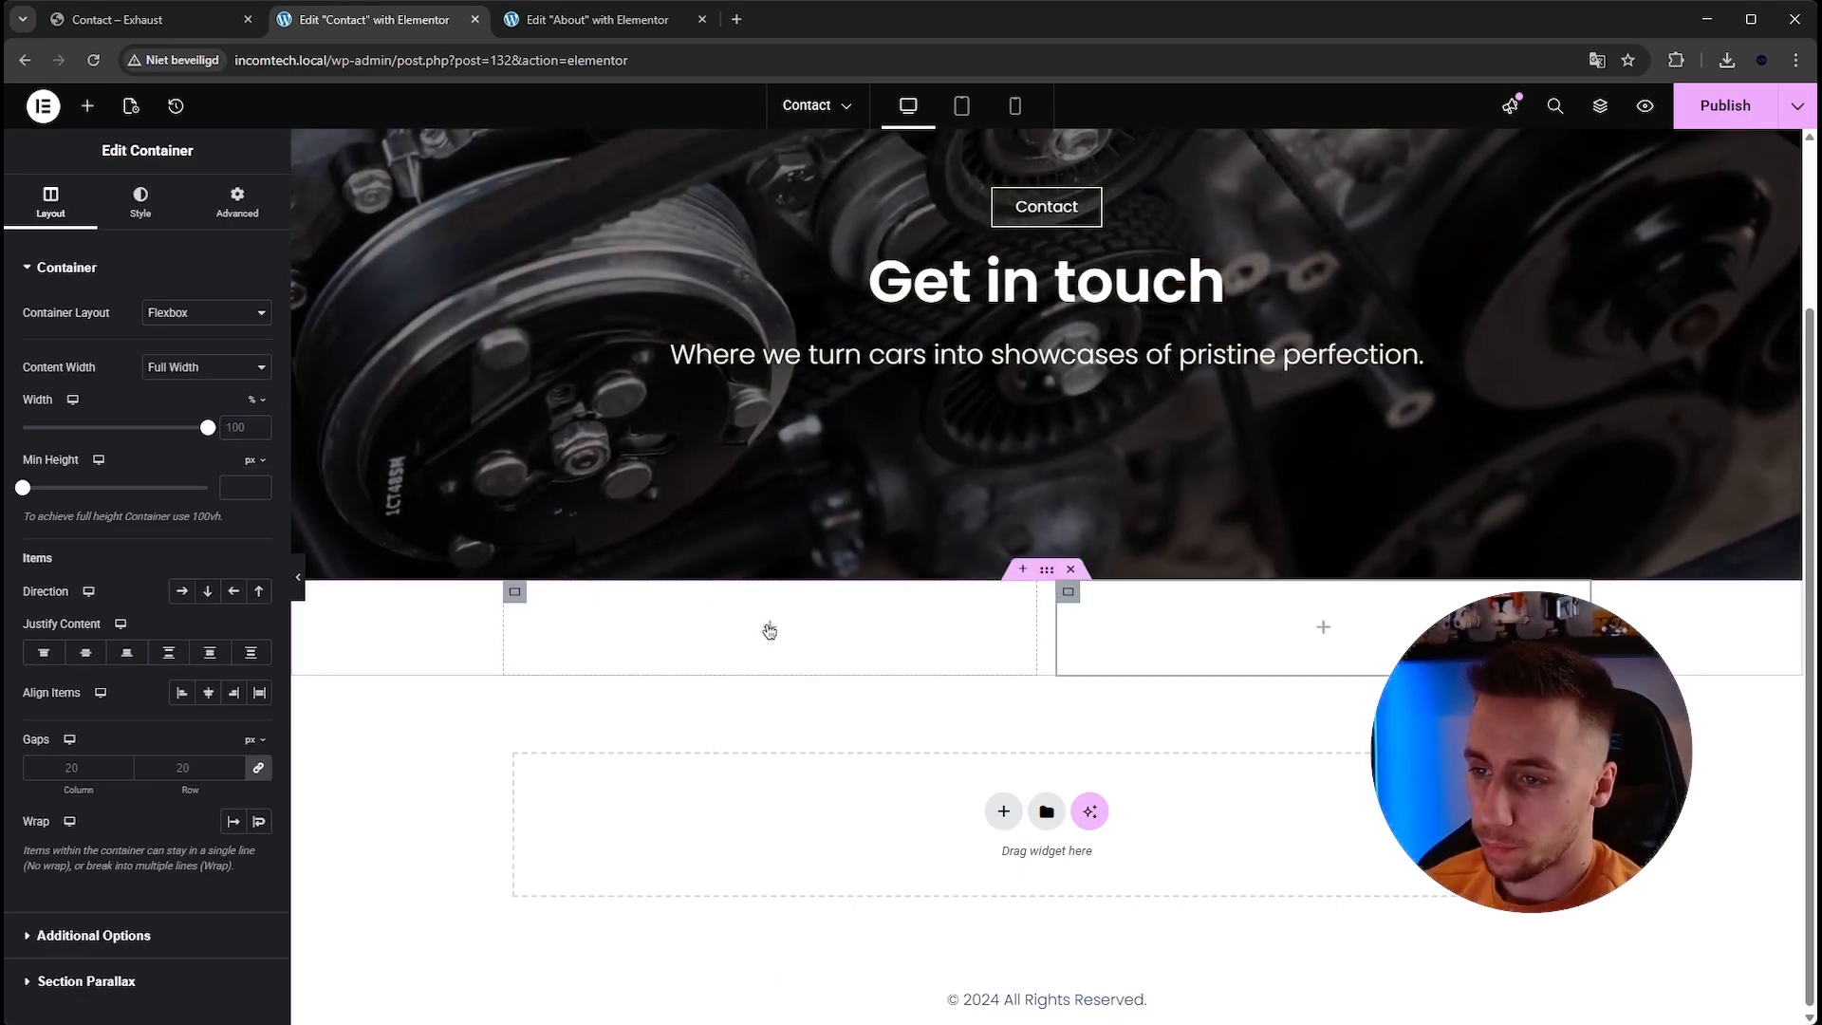
Set the section's padding to 200 px top and bottom with 0 left and right.
left_click(154, 25)
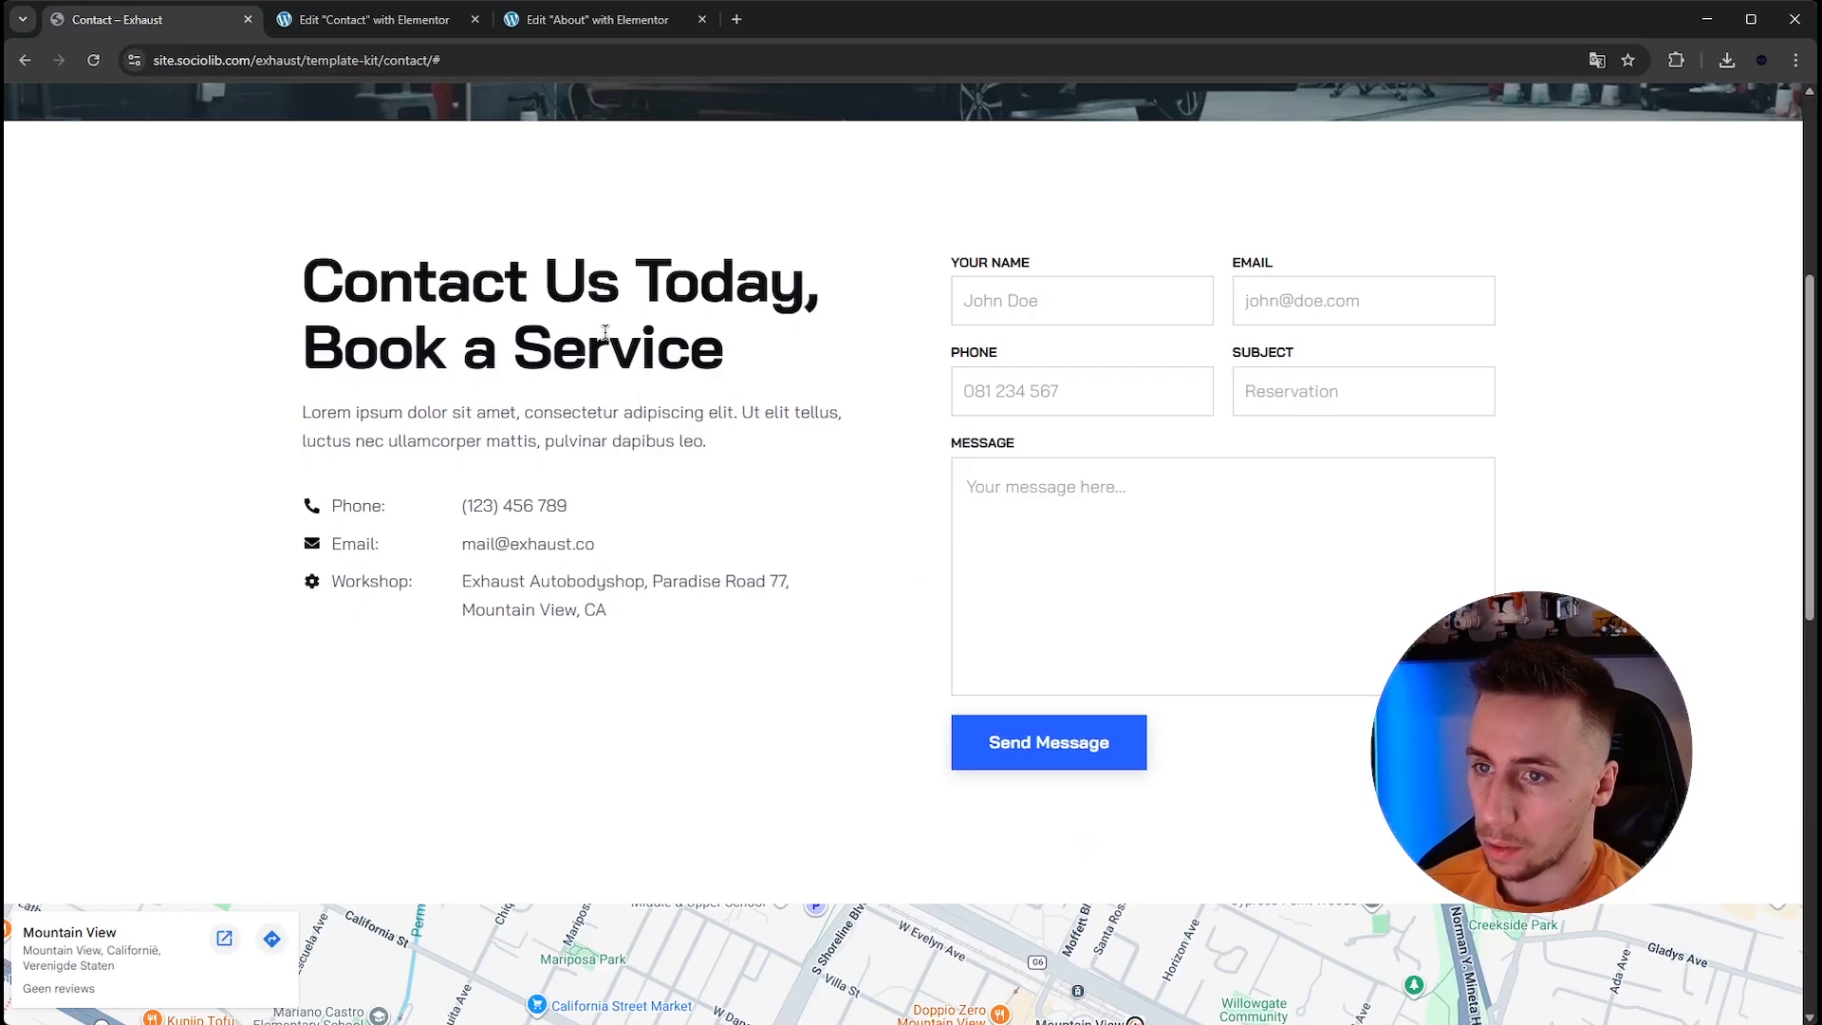
left_click(408, 20)
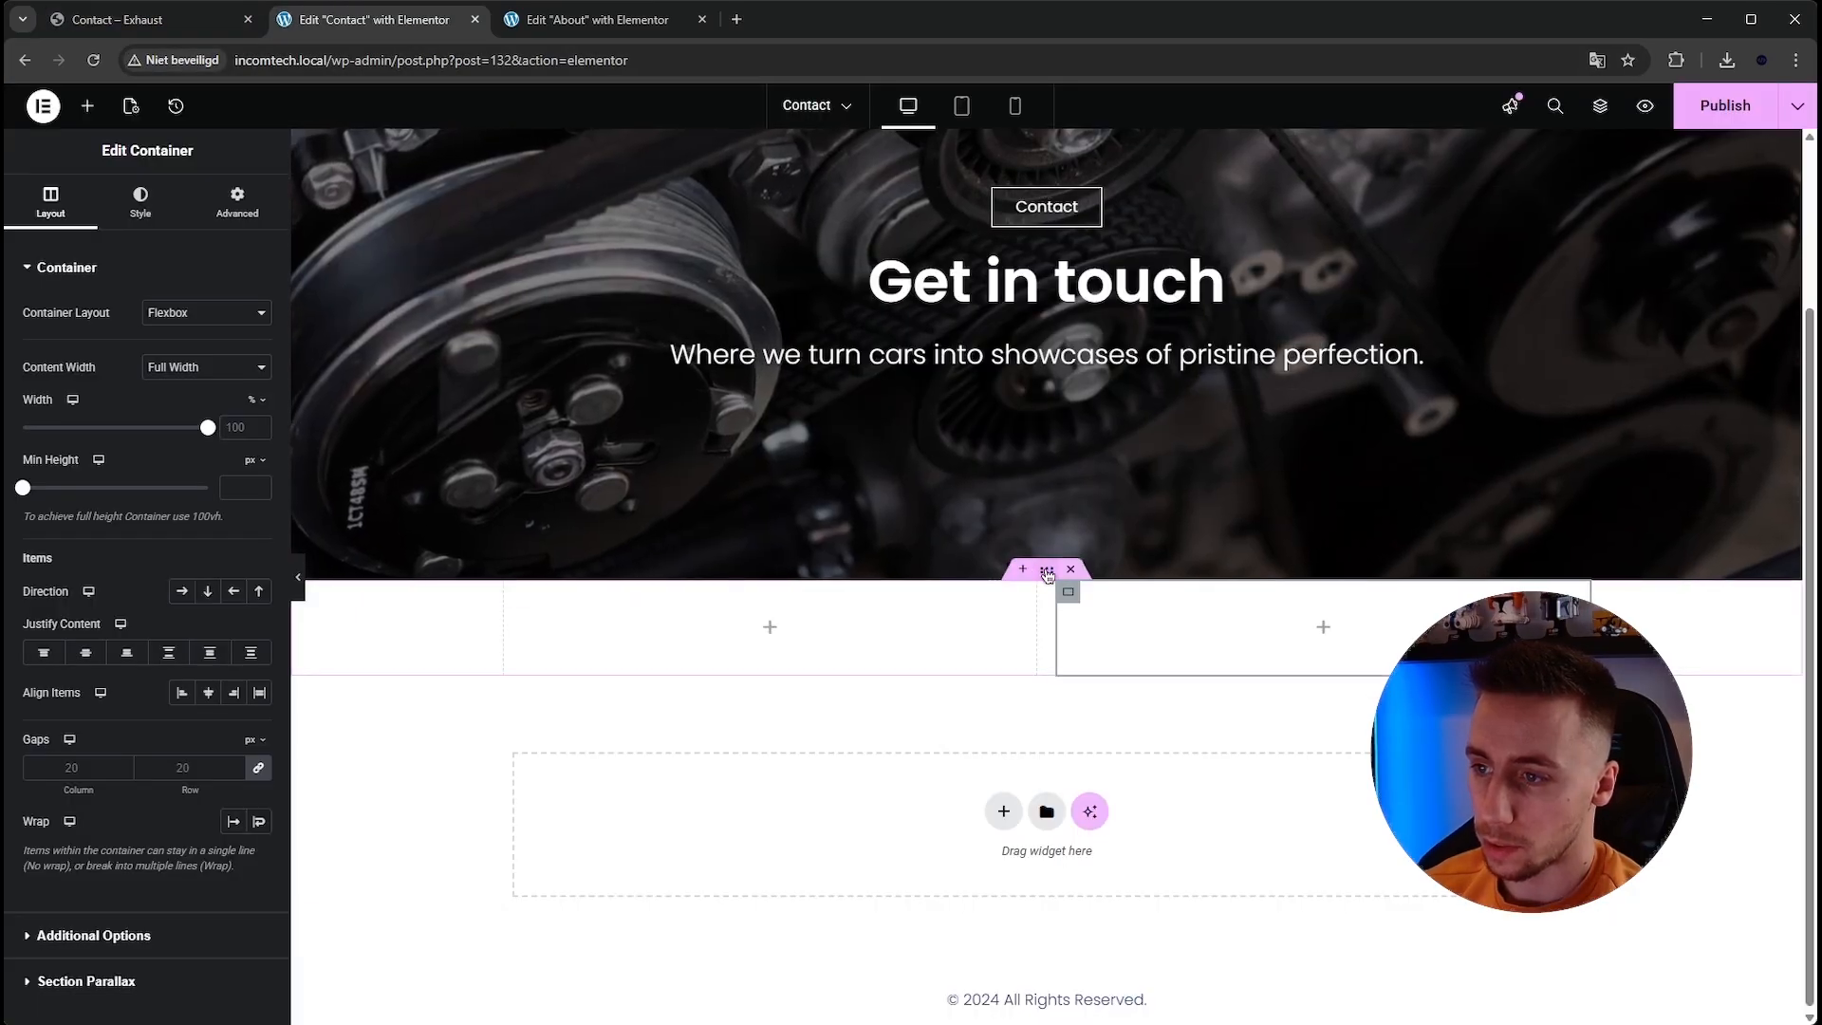
left_click(237, 202)
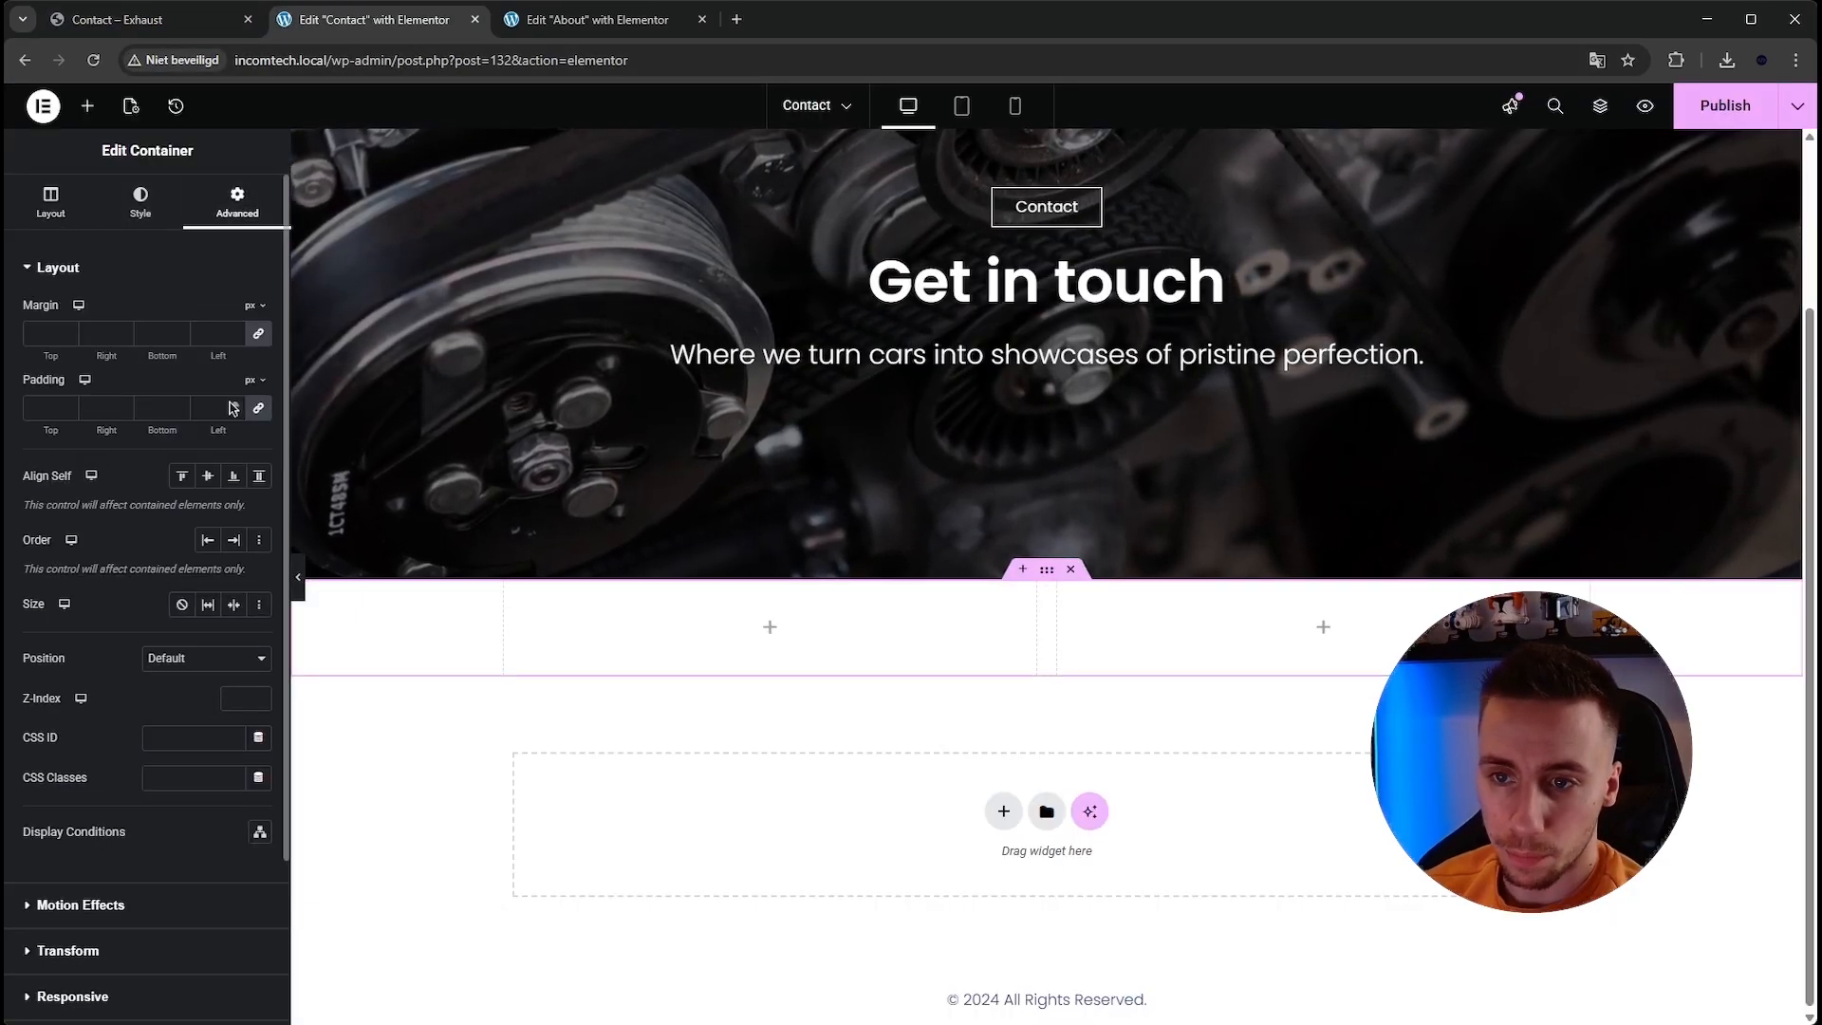
left_click(43, 408)
type("0")
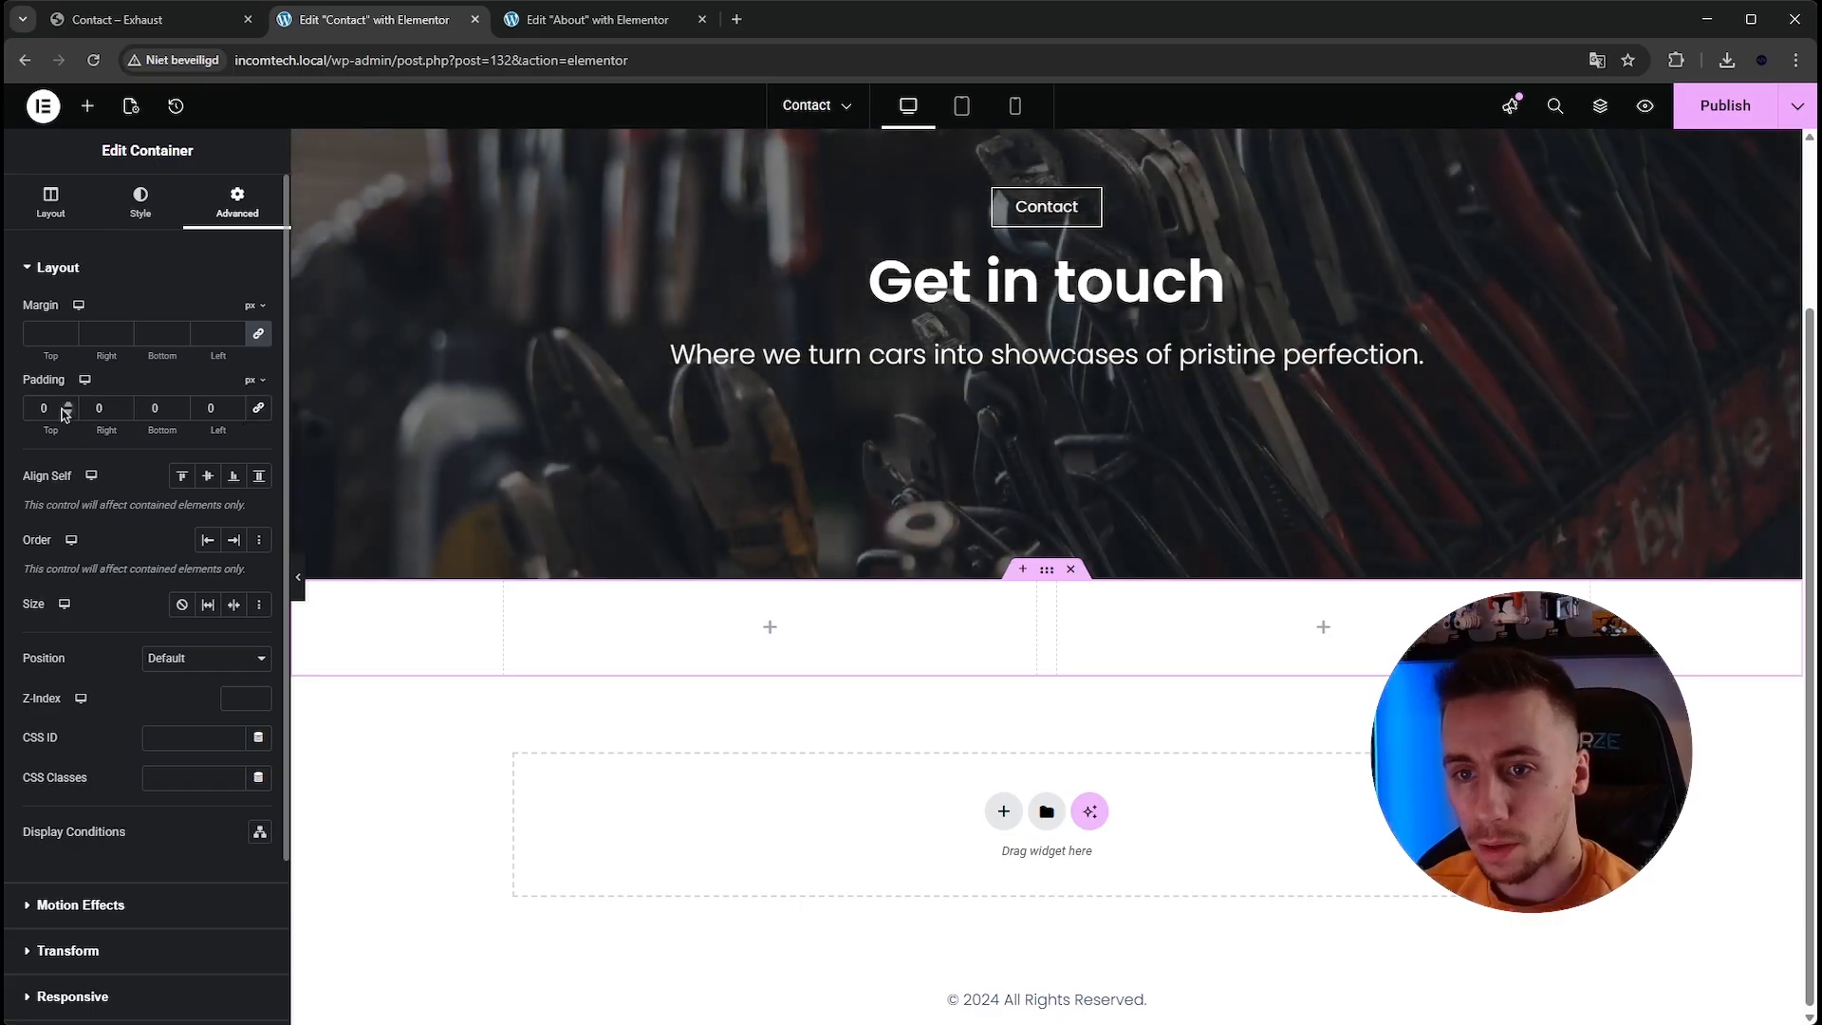
type("200")
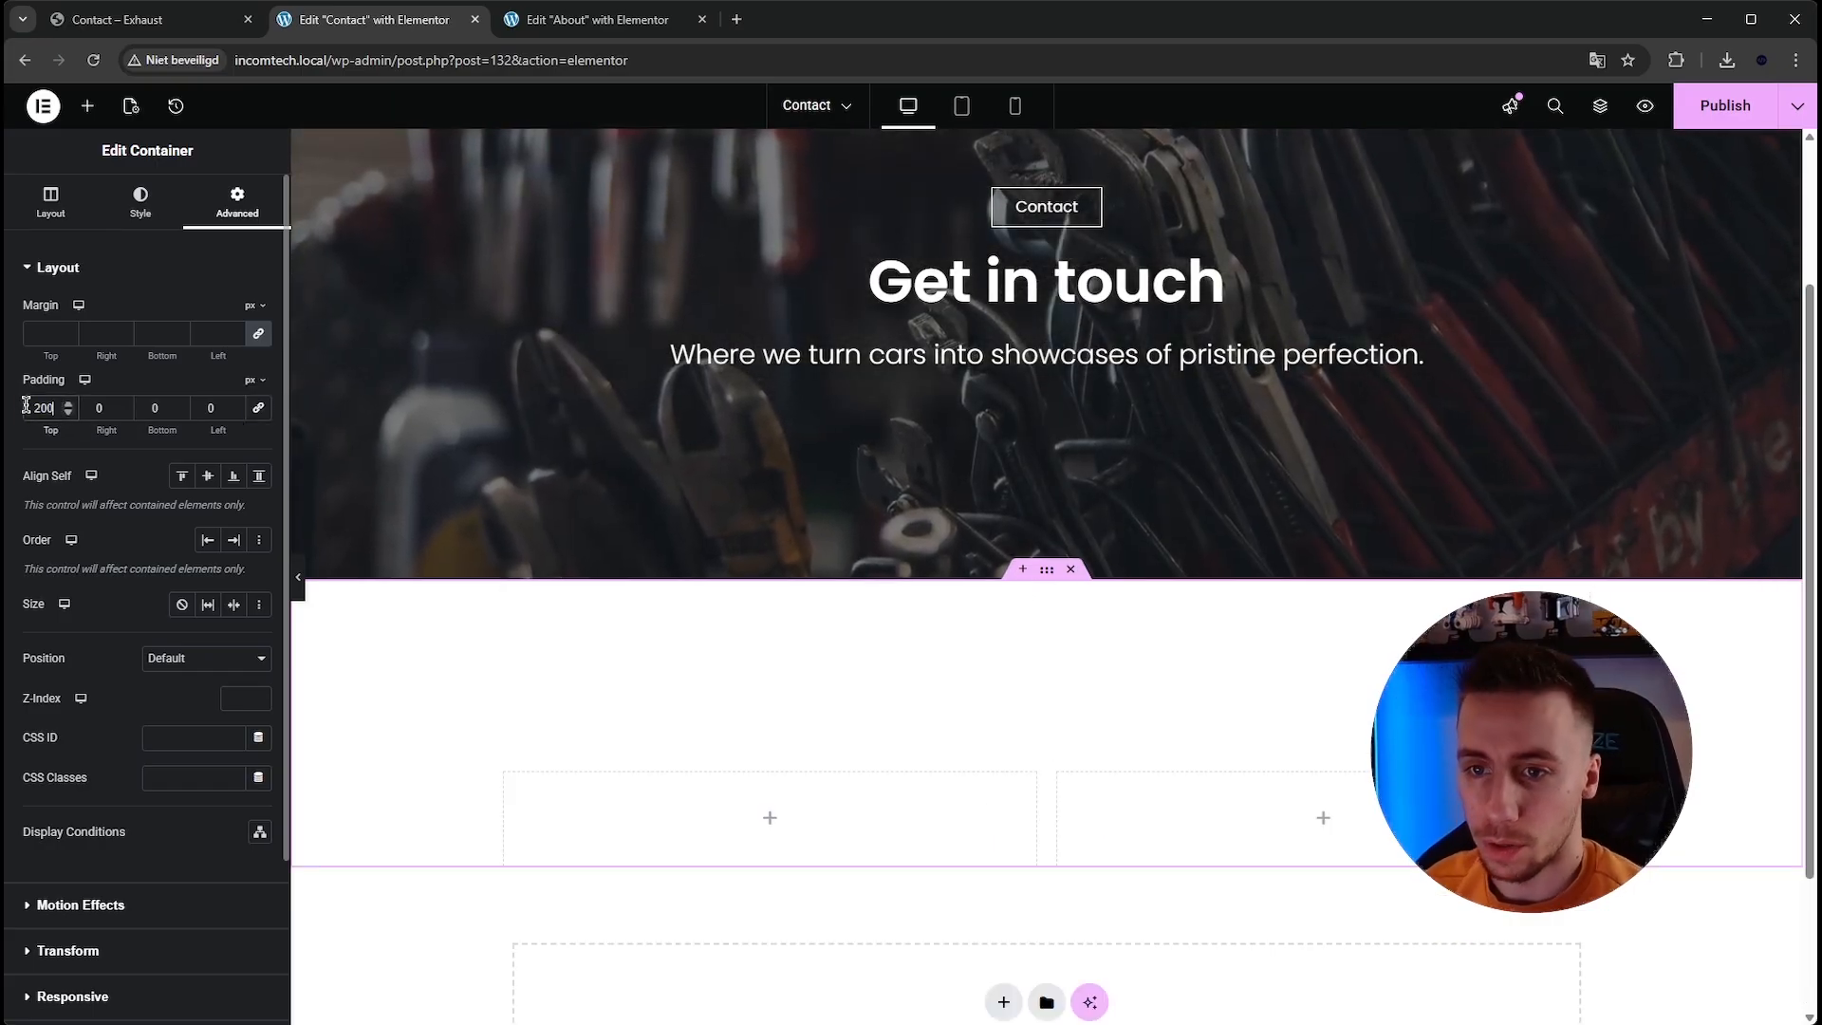
left_click(155, 408)
type("200")
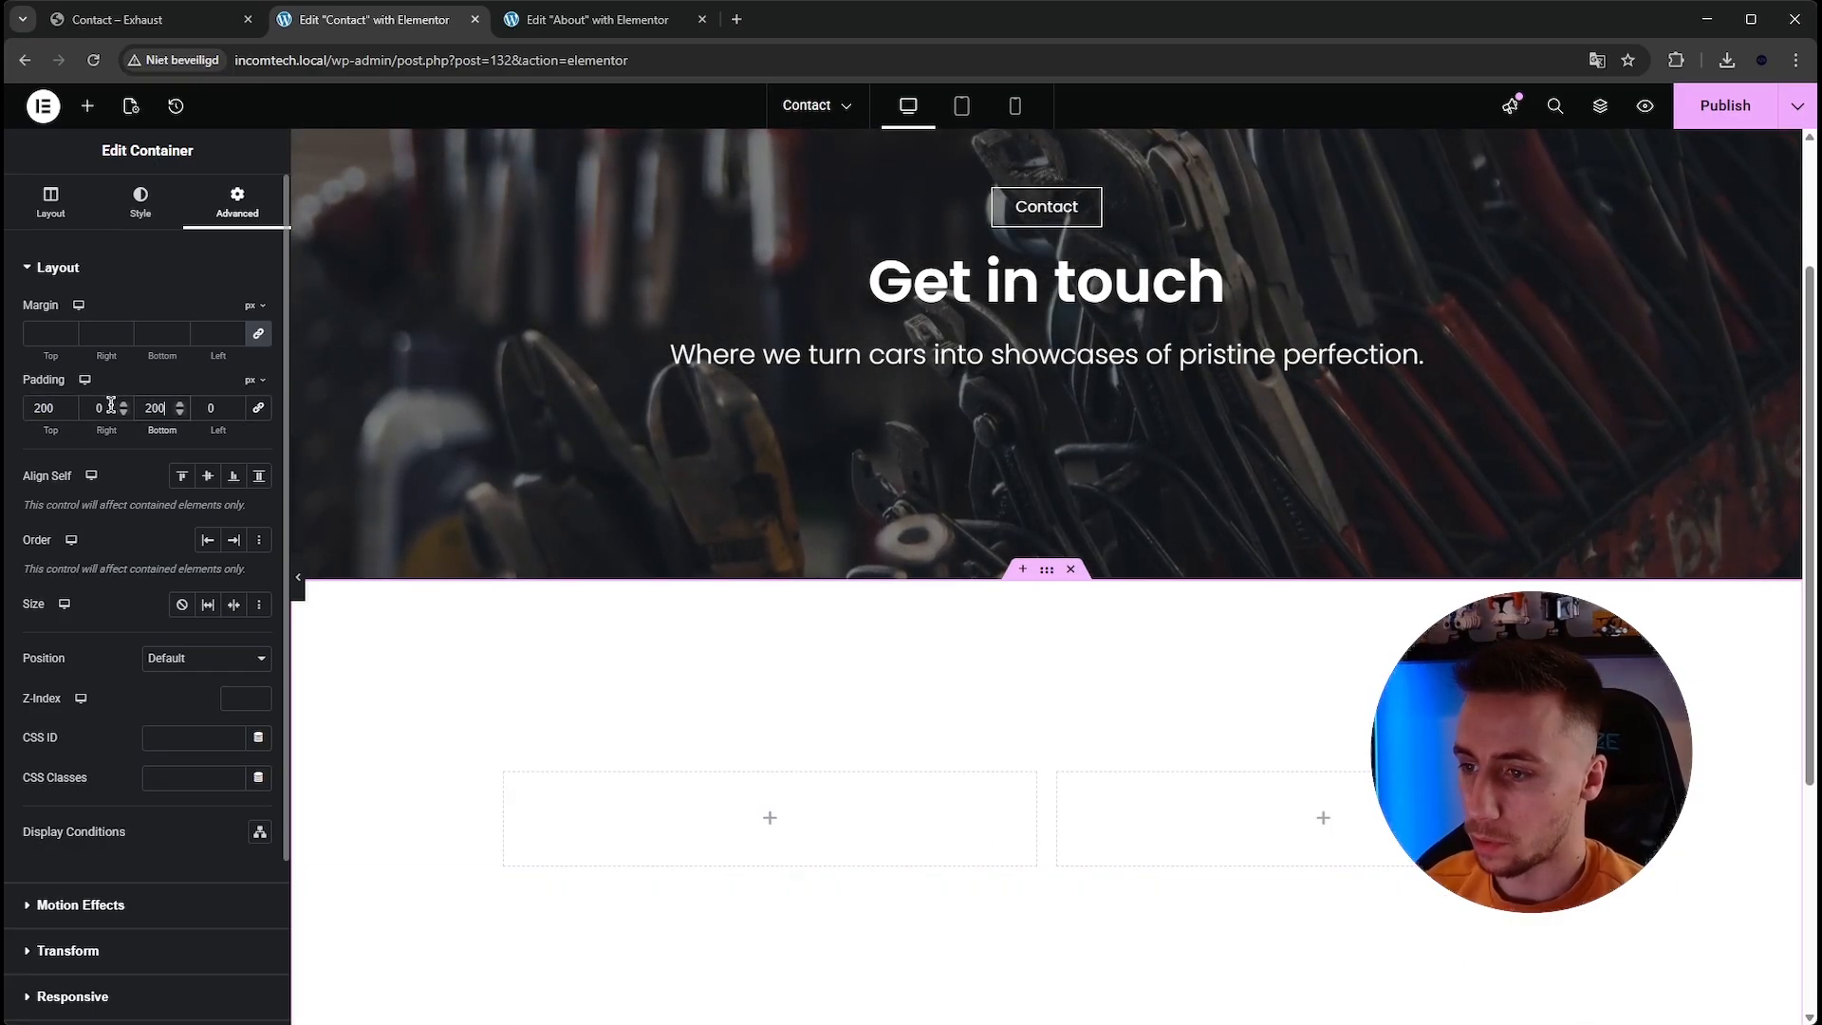
Copy the Precision Care for Every Journey heading from the About page and paste it into the left column.
scroll(351, 361, "down", 3)
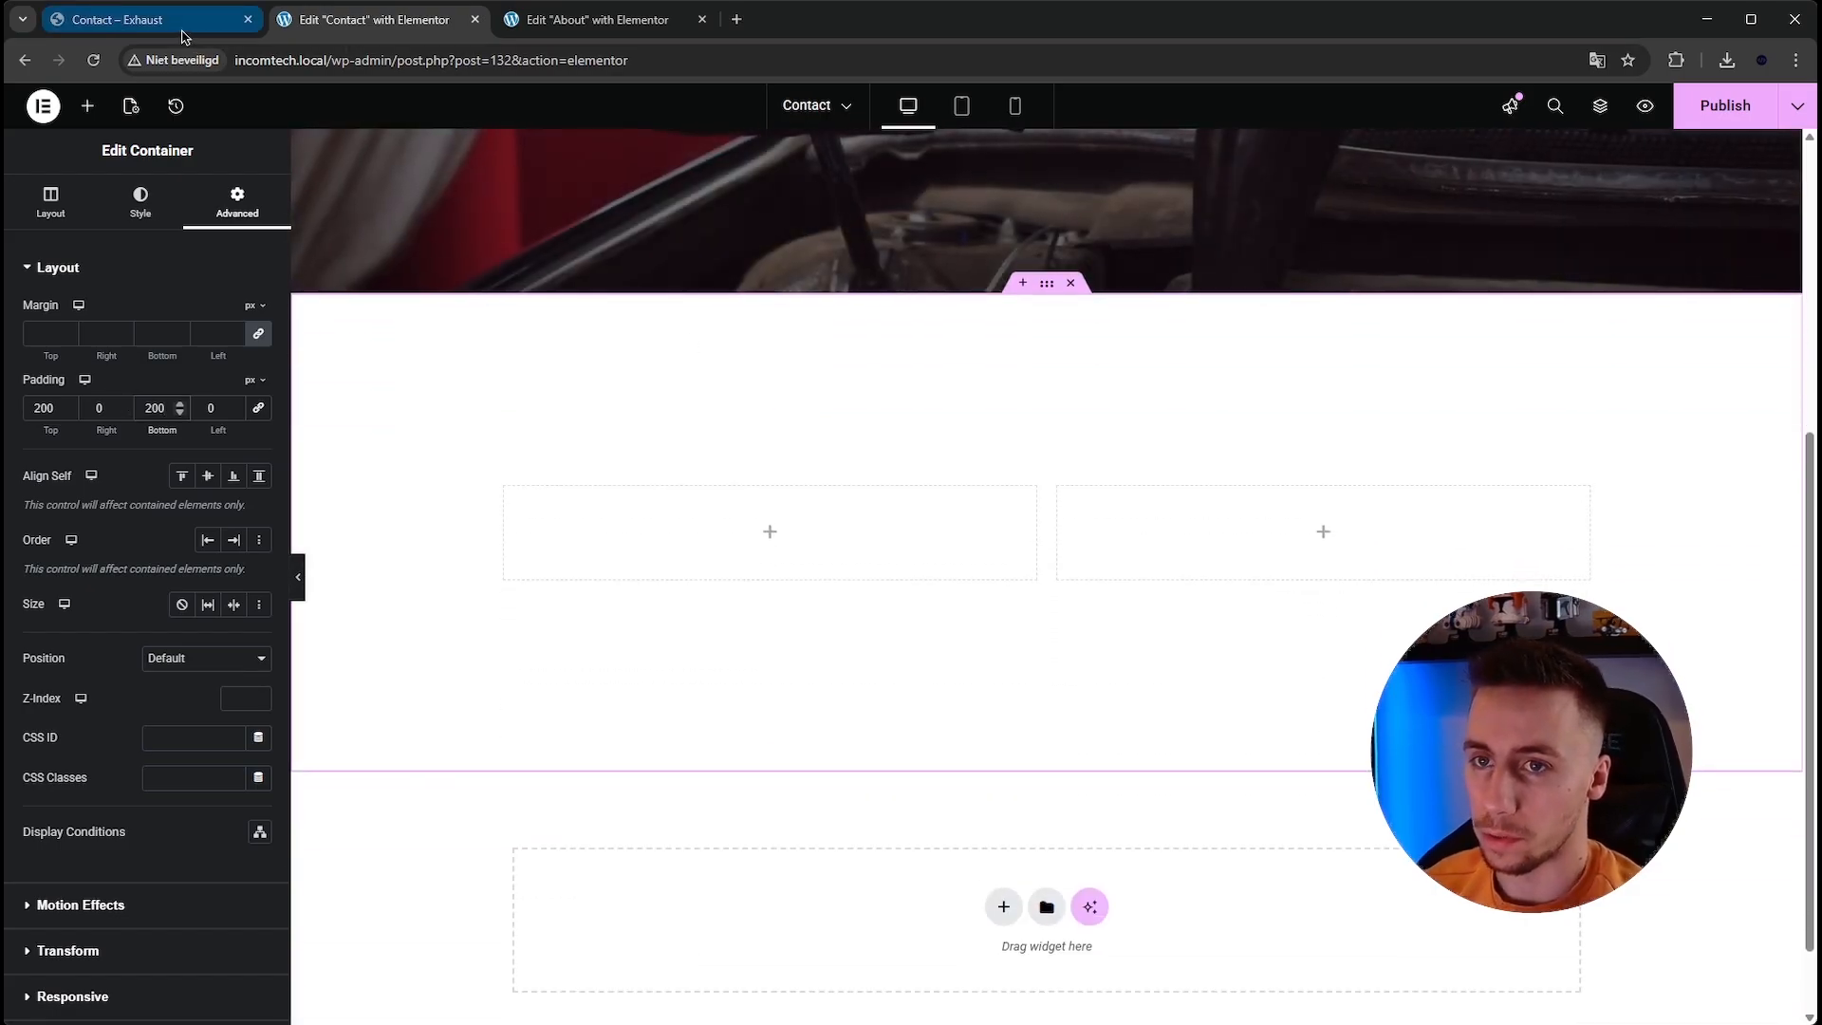
left_click(597, 19)
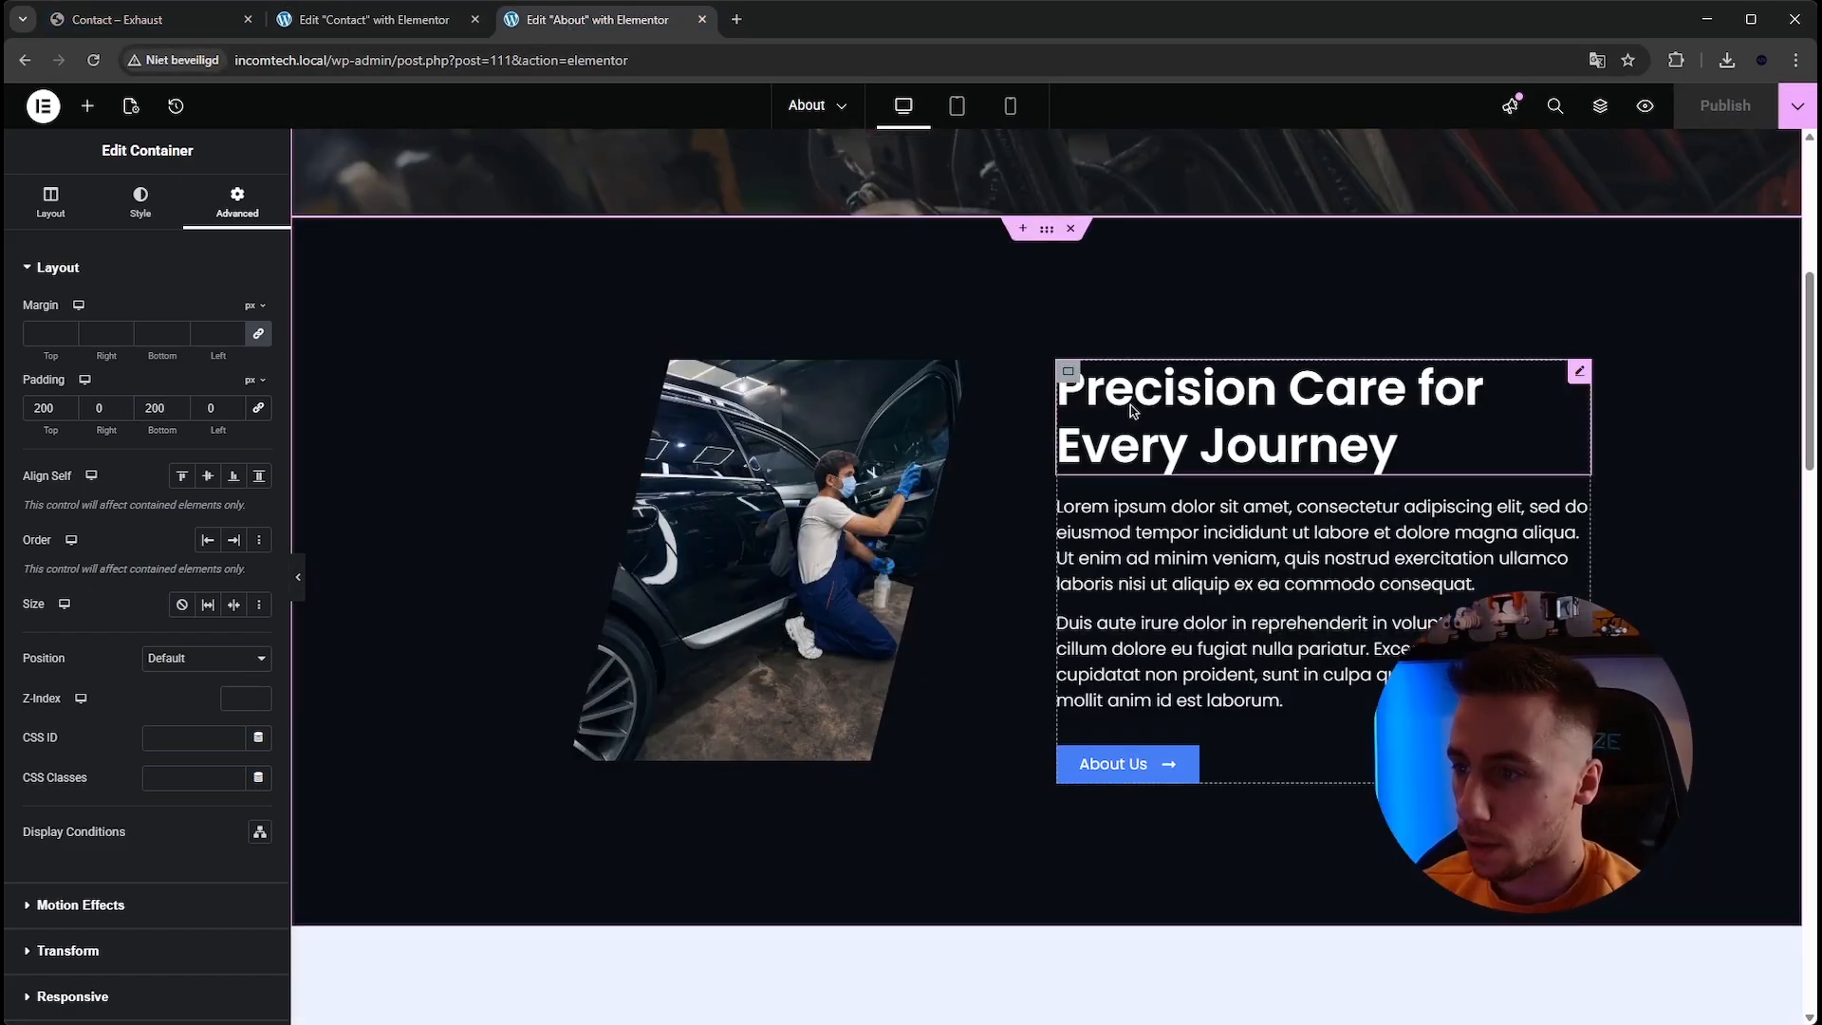
right_click(1133, 409)
left_click(1165, 489)
left_click(374, 19)
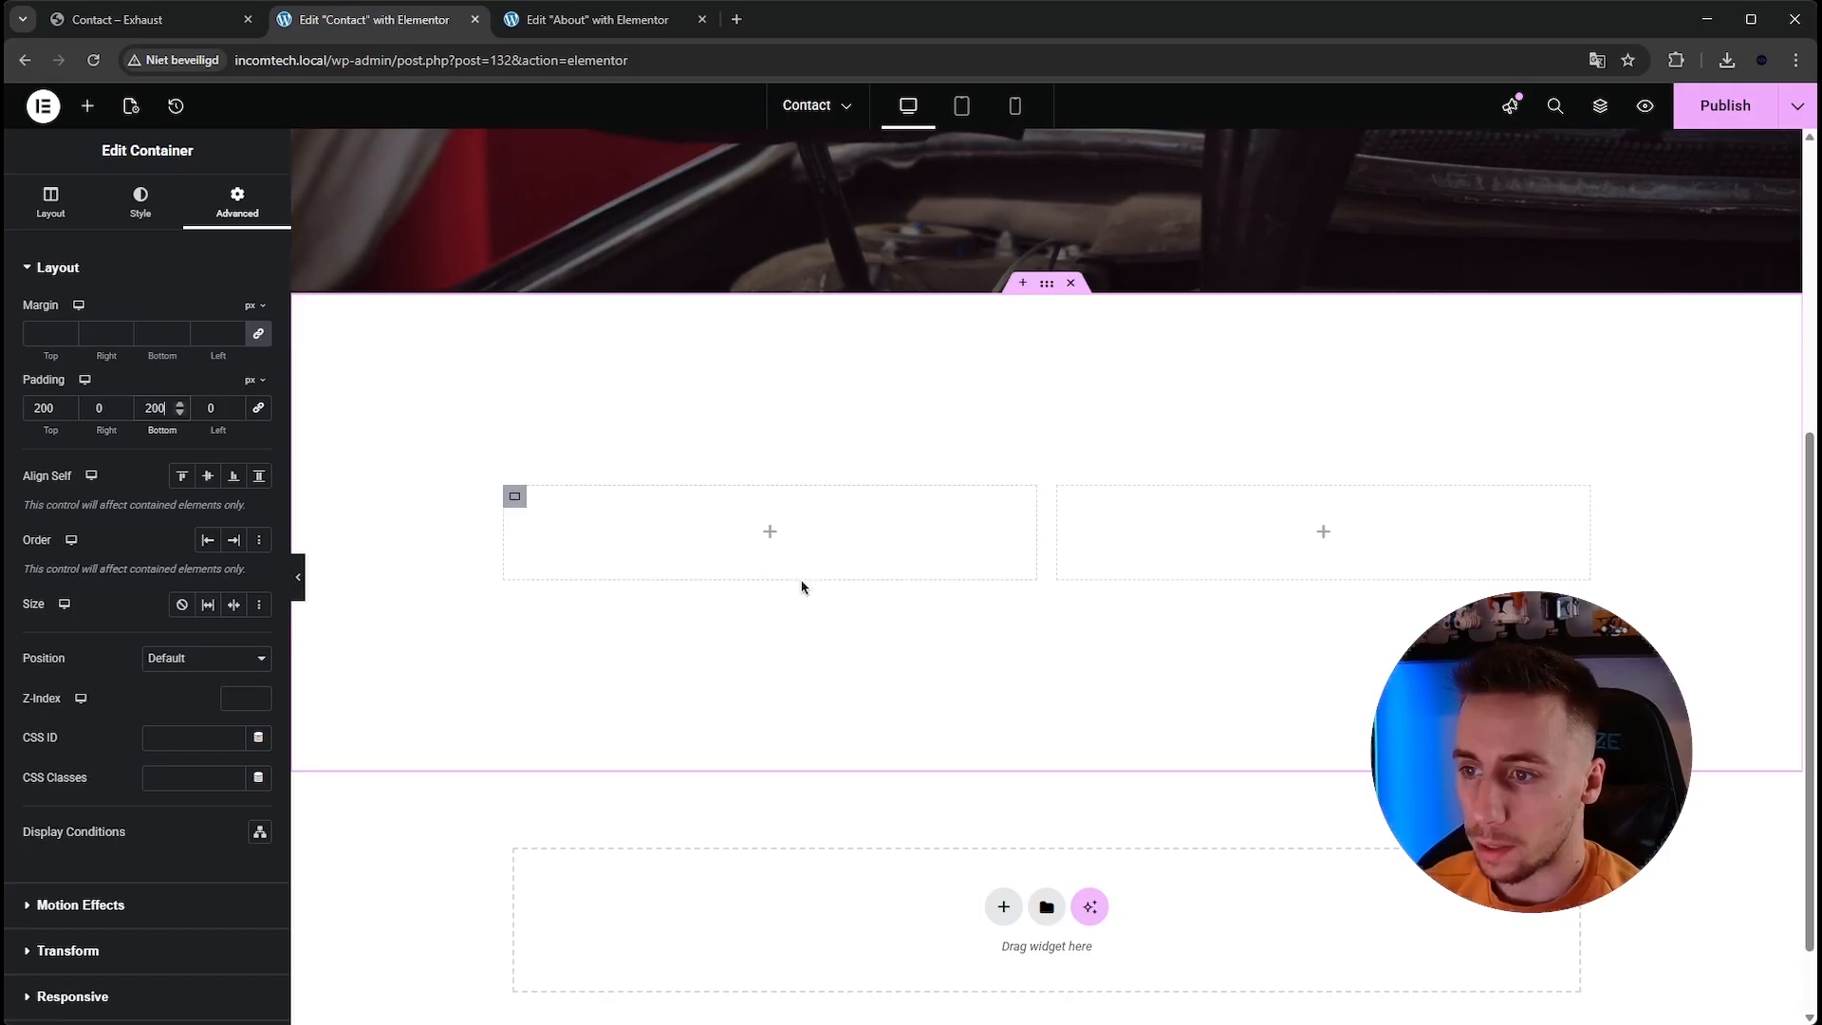
right_click(772, 544)
left_click(838, 667)
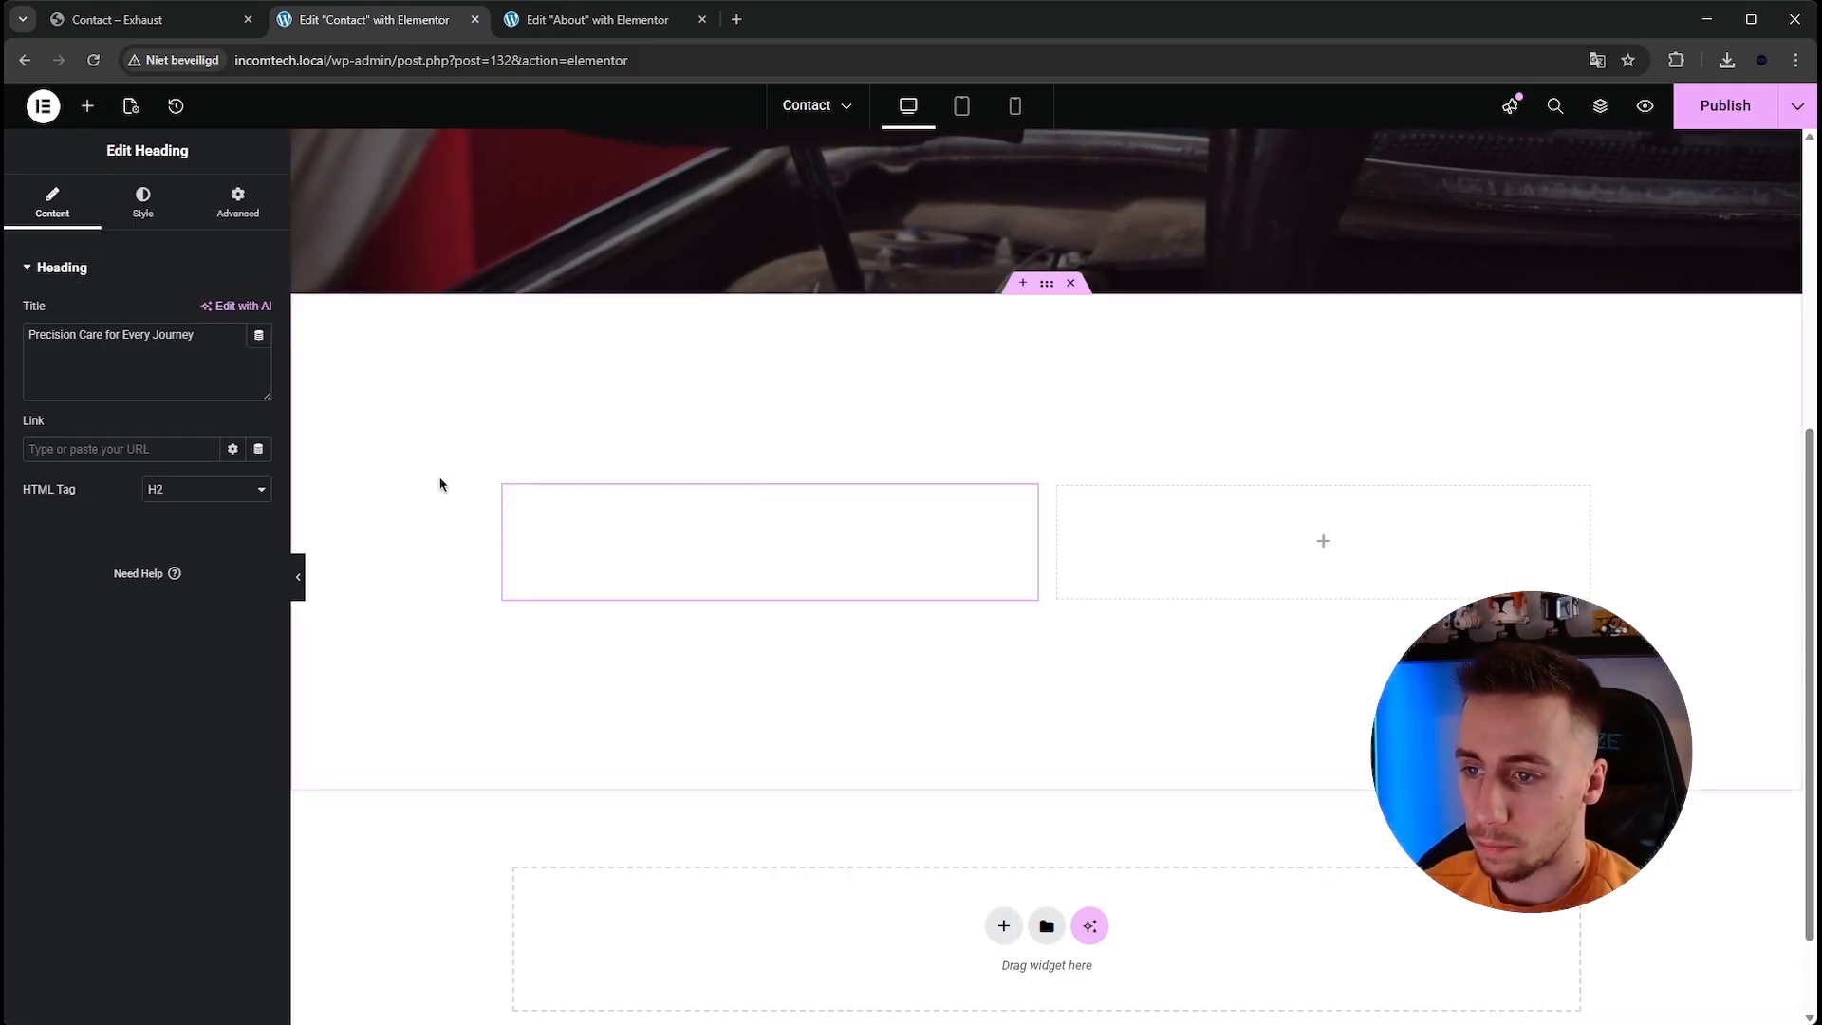
Set the pasted heading's text color to black.
left_click(138, 201)
left_click(259, 582)
left_click_drag(218, 721, 41, 907)
left_click(113, 676)
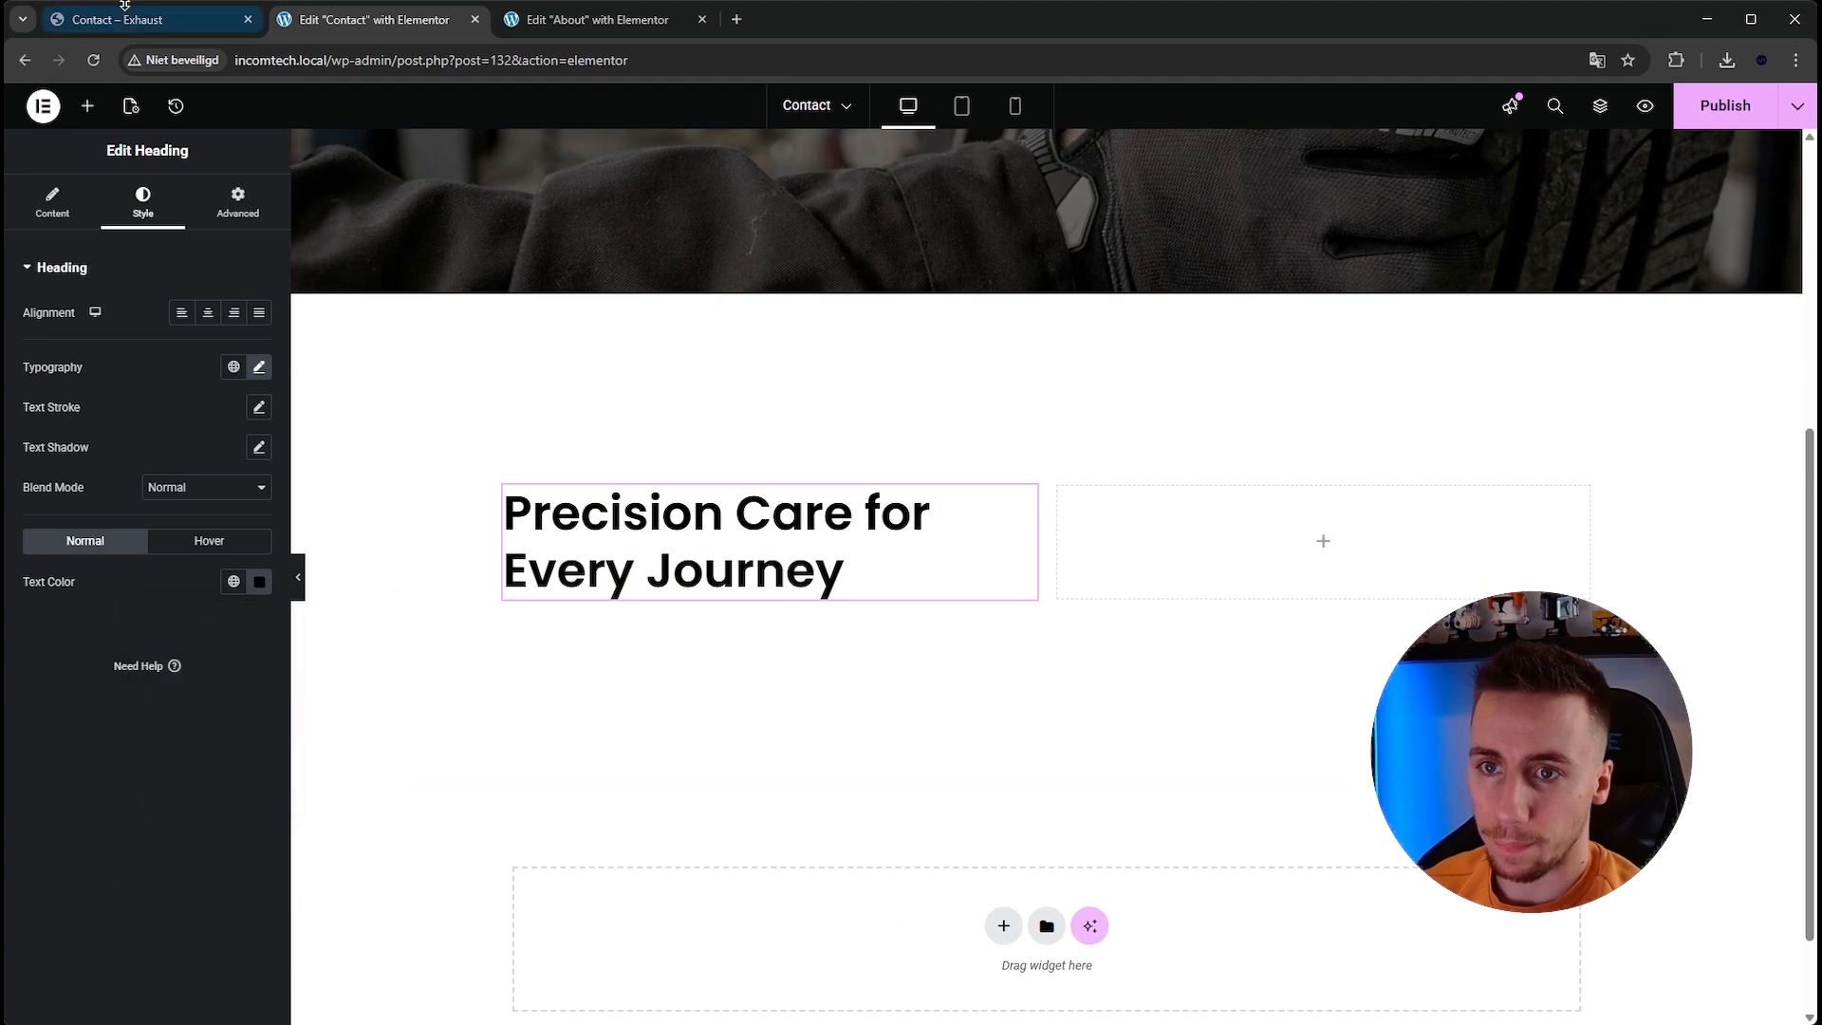
Copy the reference page's heading and replace the heading title with Contact Us Today, Book a Service.
left_click(143, 19)
mouse_move(304, 275)
left_mouse_down()
mouse_move(686, 337)
mouse_move(322, 280)
left_mouse_up()
left_click(735, 349)
left_click(315, 273)
triple_click(784, 354)
left_click(374, 19)
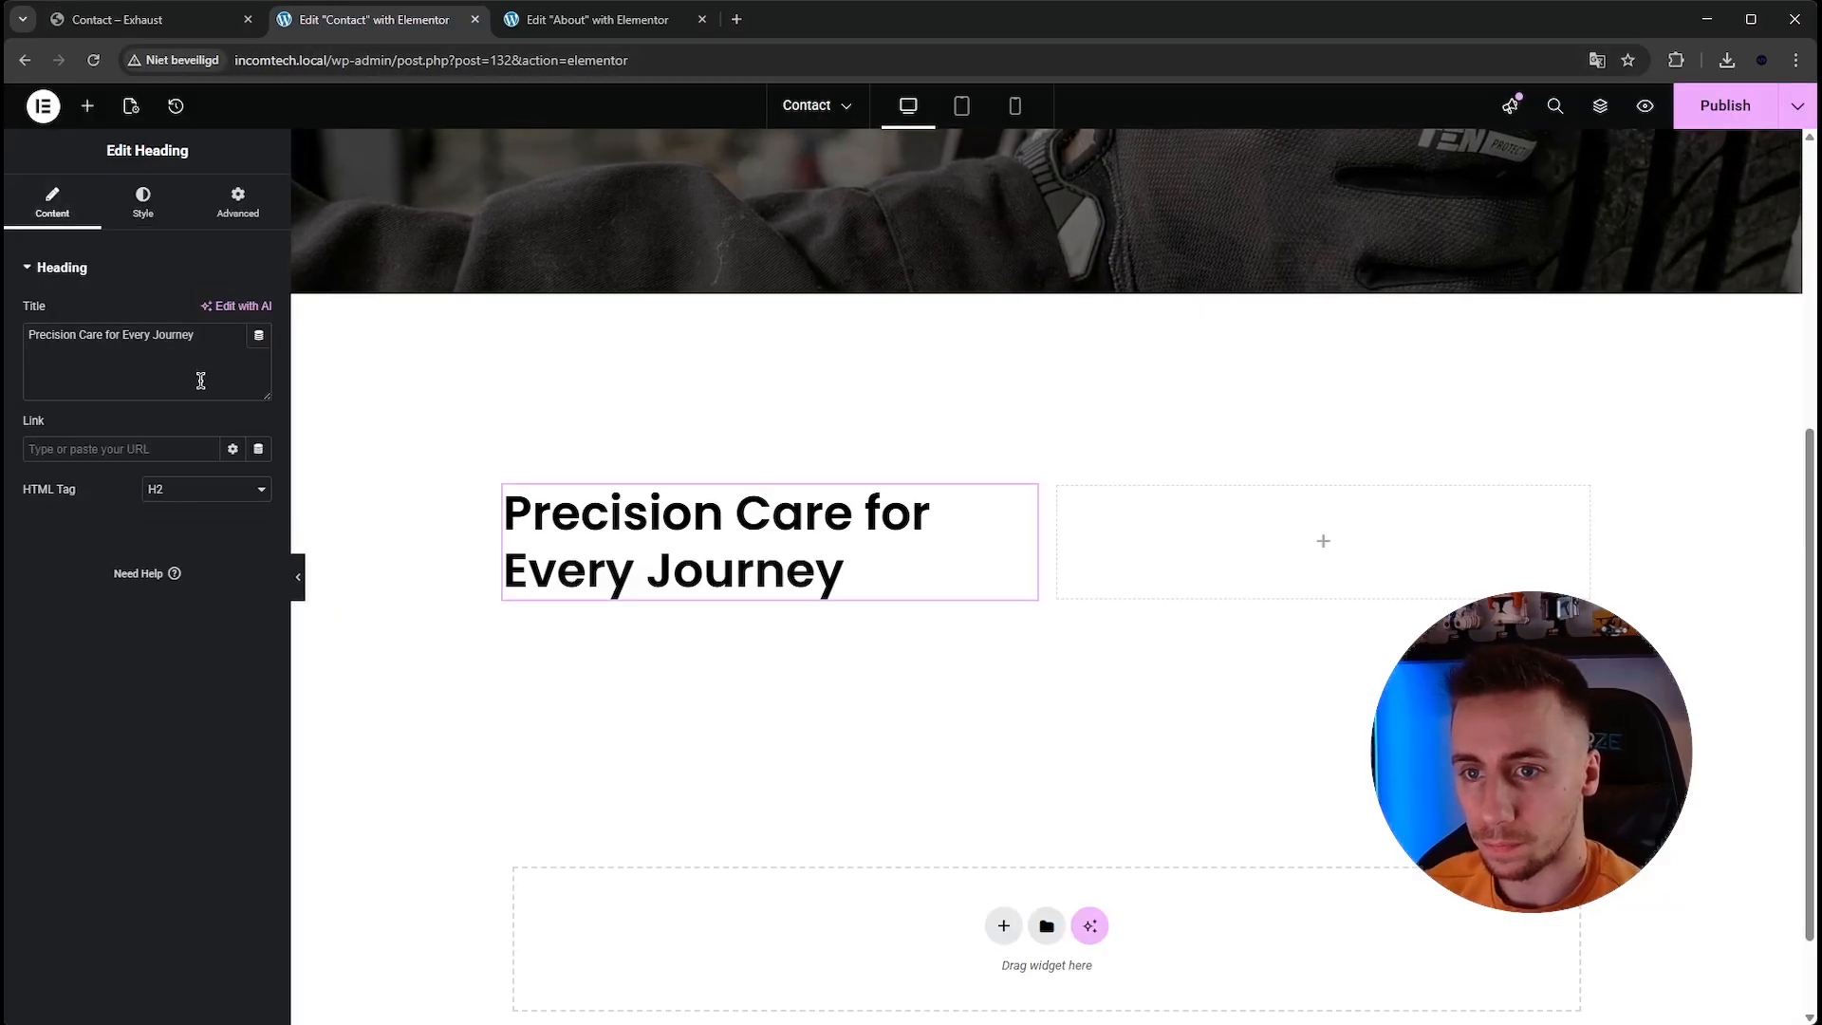
key("ctrl+a")
key("ctrl+v")
Copy the paragraph text widget from the About page and paste it below the Contact heading.
left_click(158, 23)
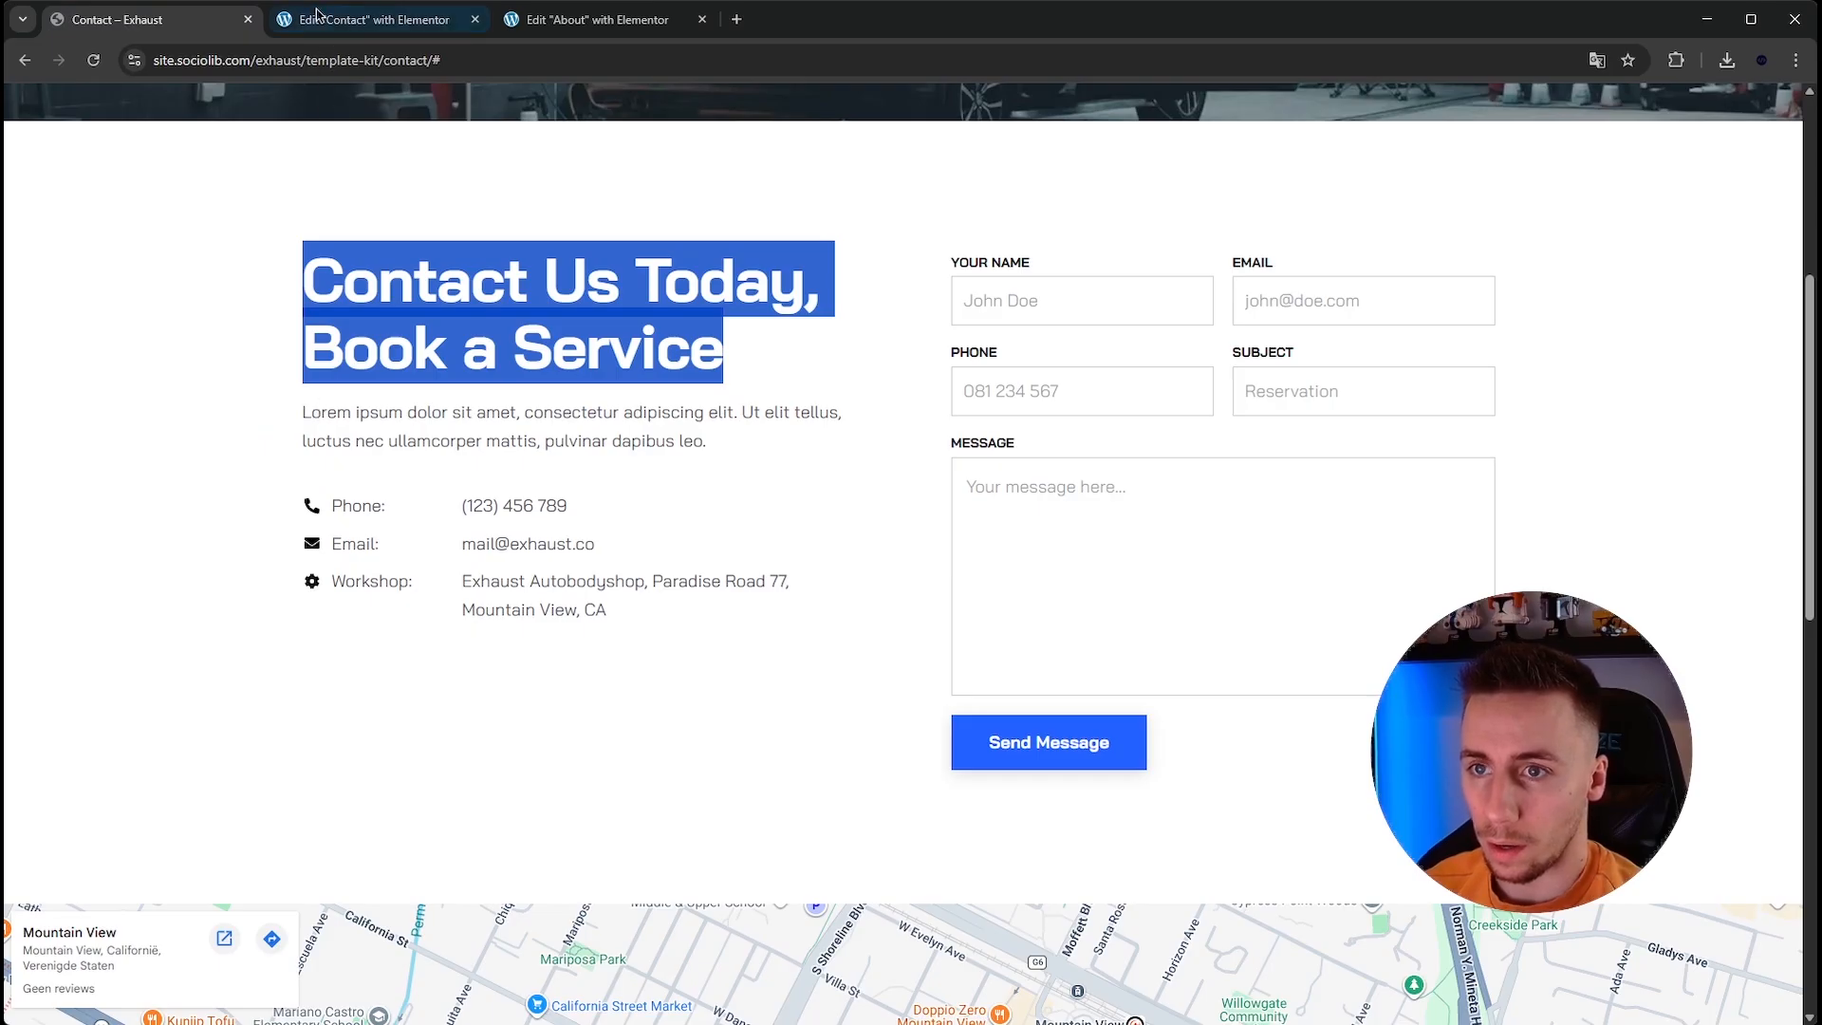
left_click(317, 20)
scroll(925, 458, "up", 5)
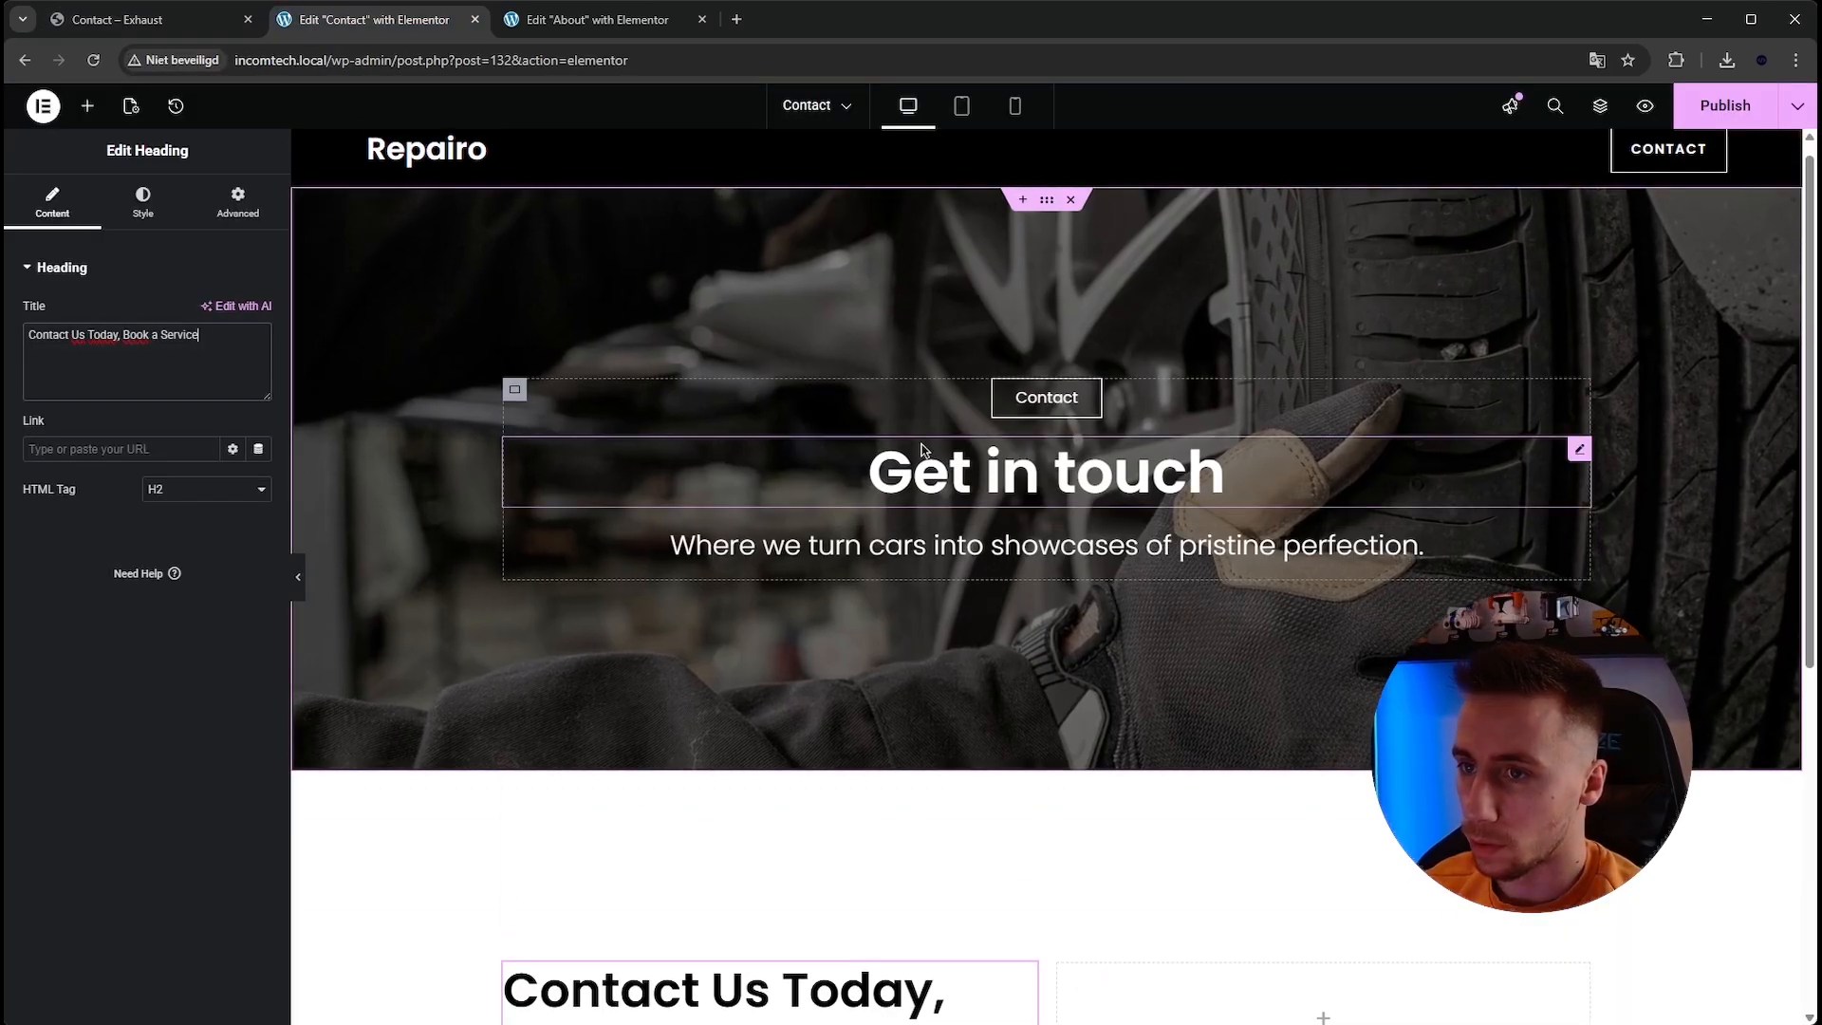
left_click(597, 20)
left_click(1174, 586)
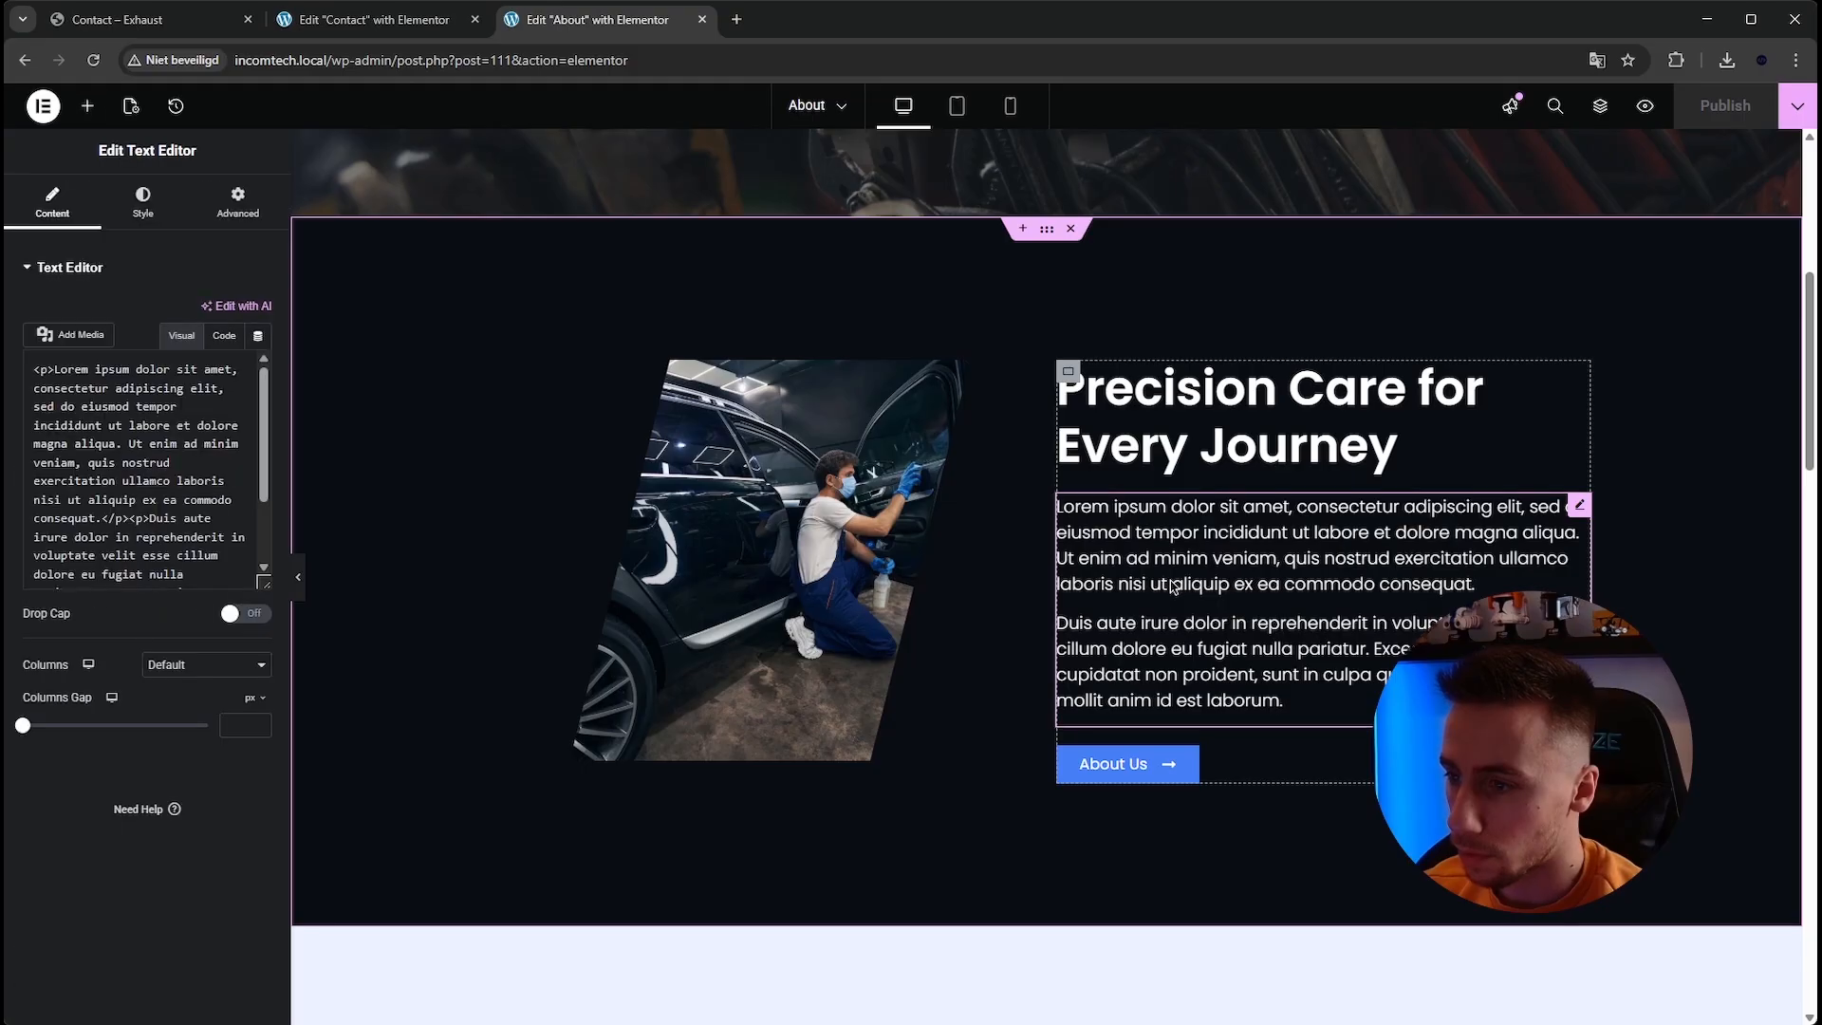
right_click(1174, 586)
key("Escape")
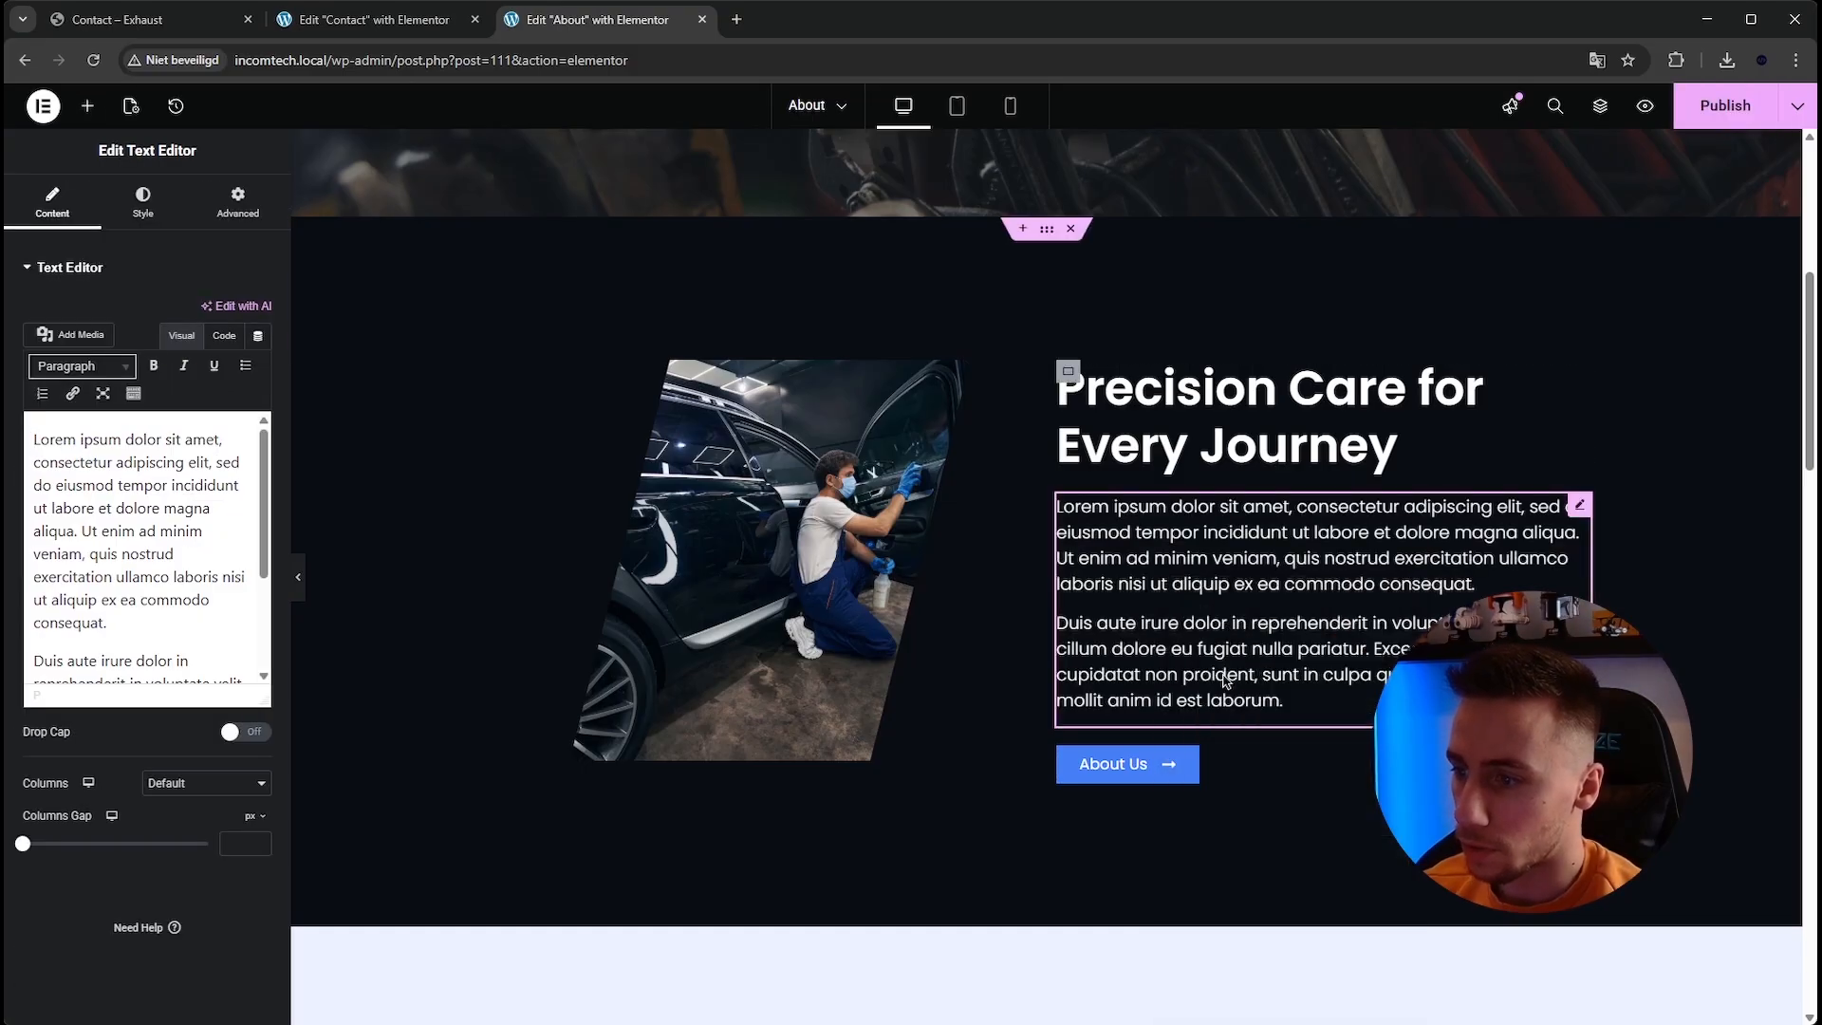
left_click(379, 29)
scroll(736, 635, "down", 5)
right_click(667, 569)
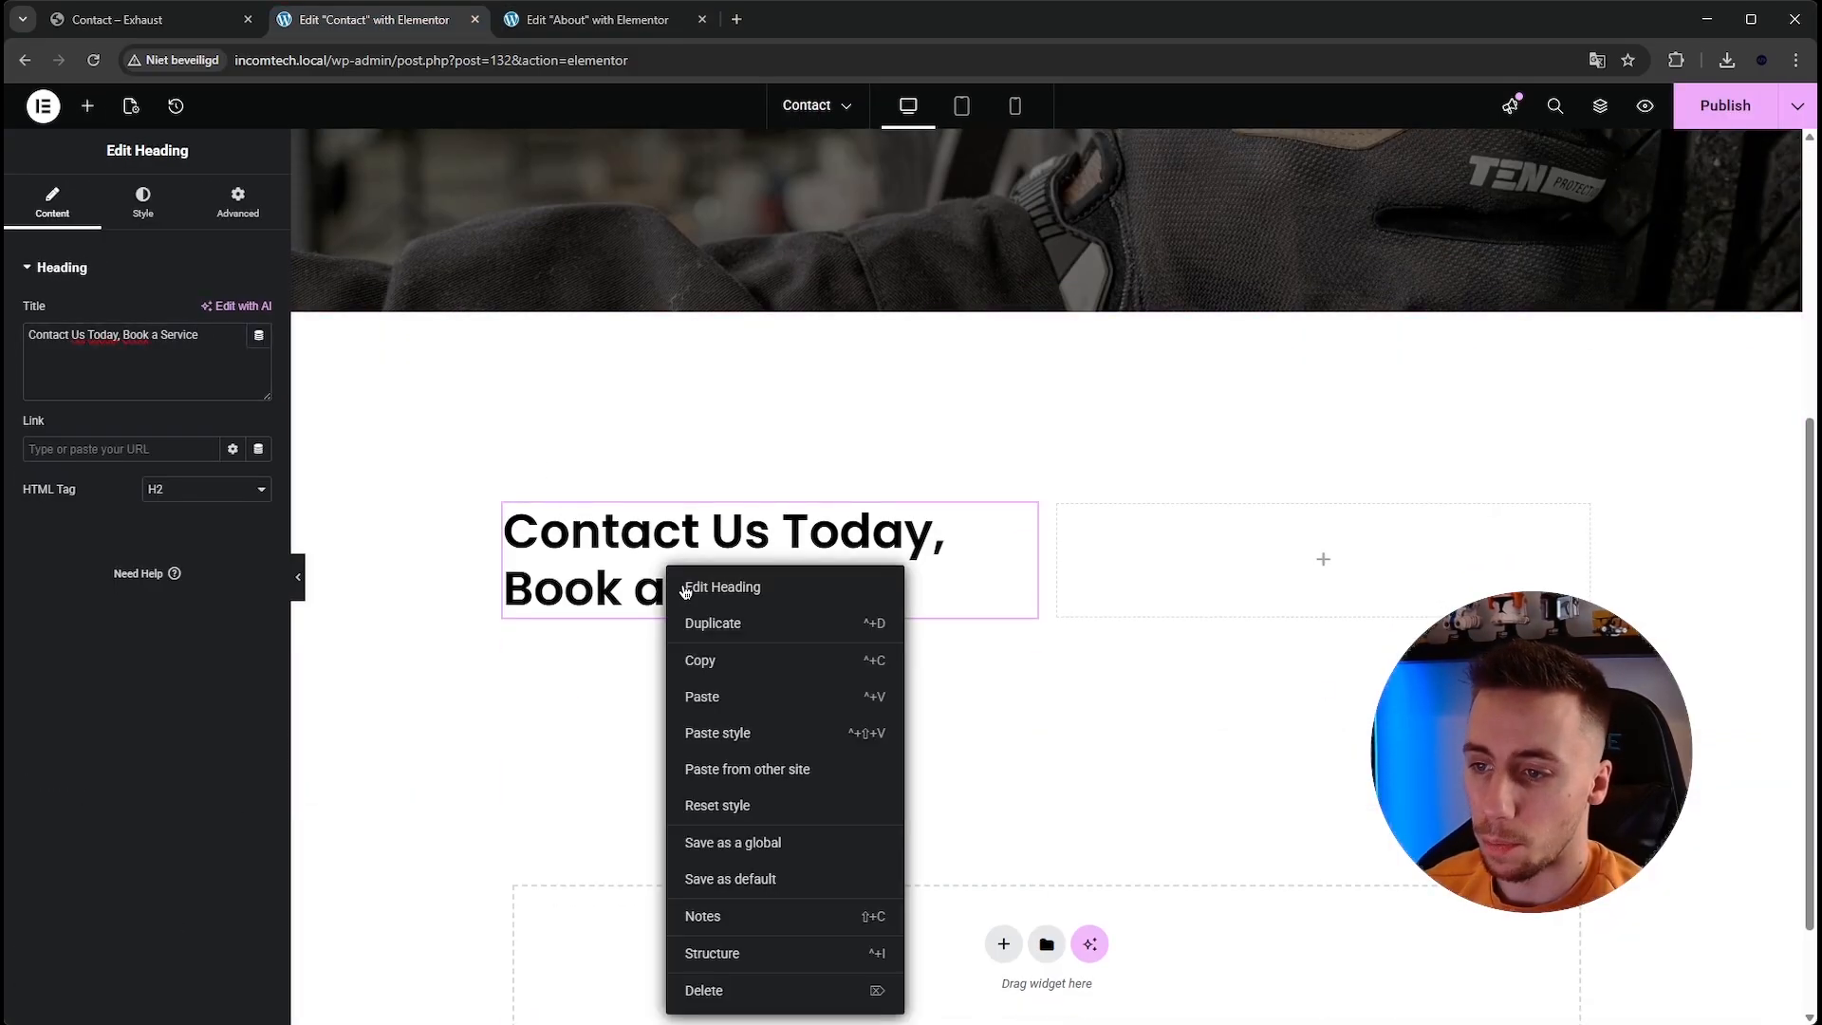
left_click(748, 707)
Set the pasted paragraph's text color to black.
left_click(151, 202)
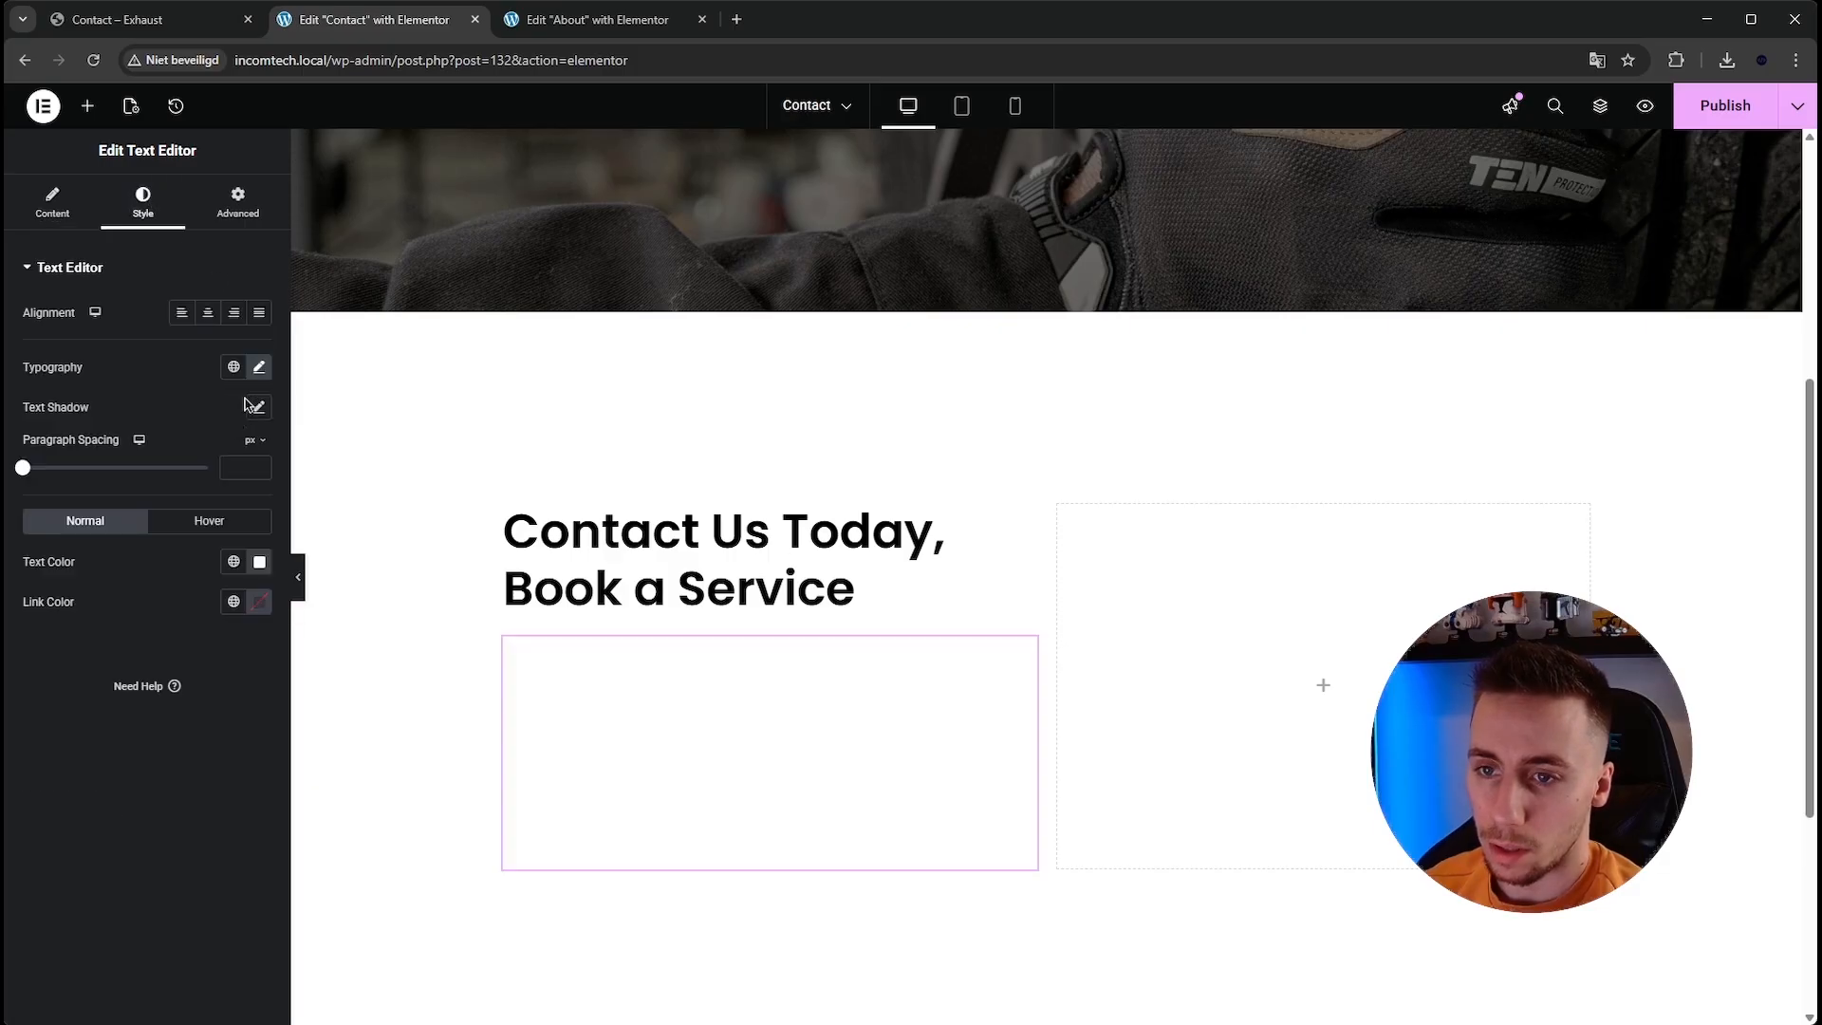
left_click(259, 562)
left_click(150, 780)
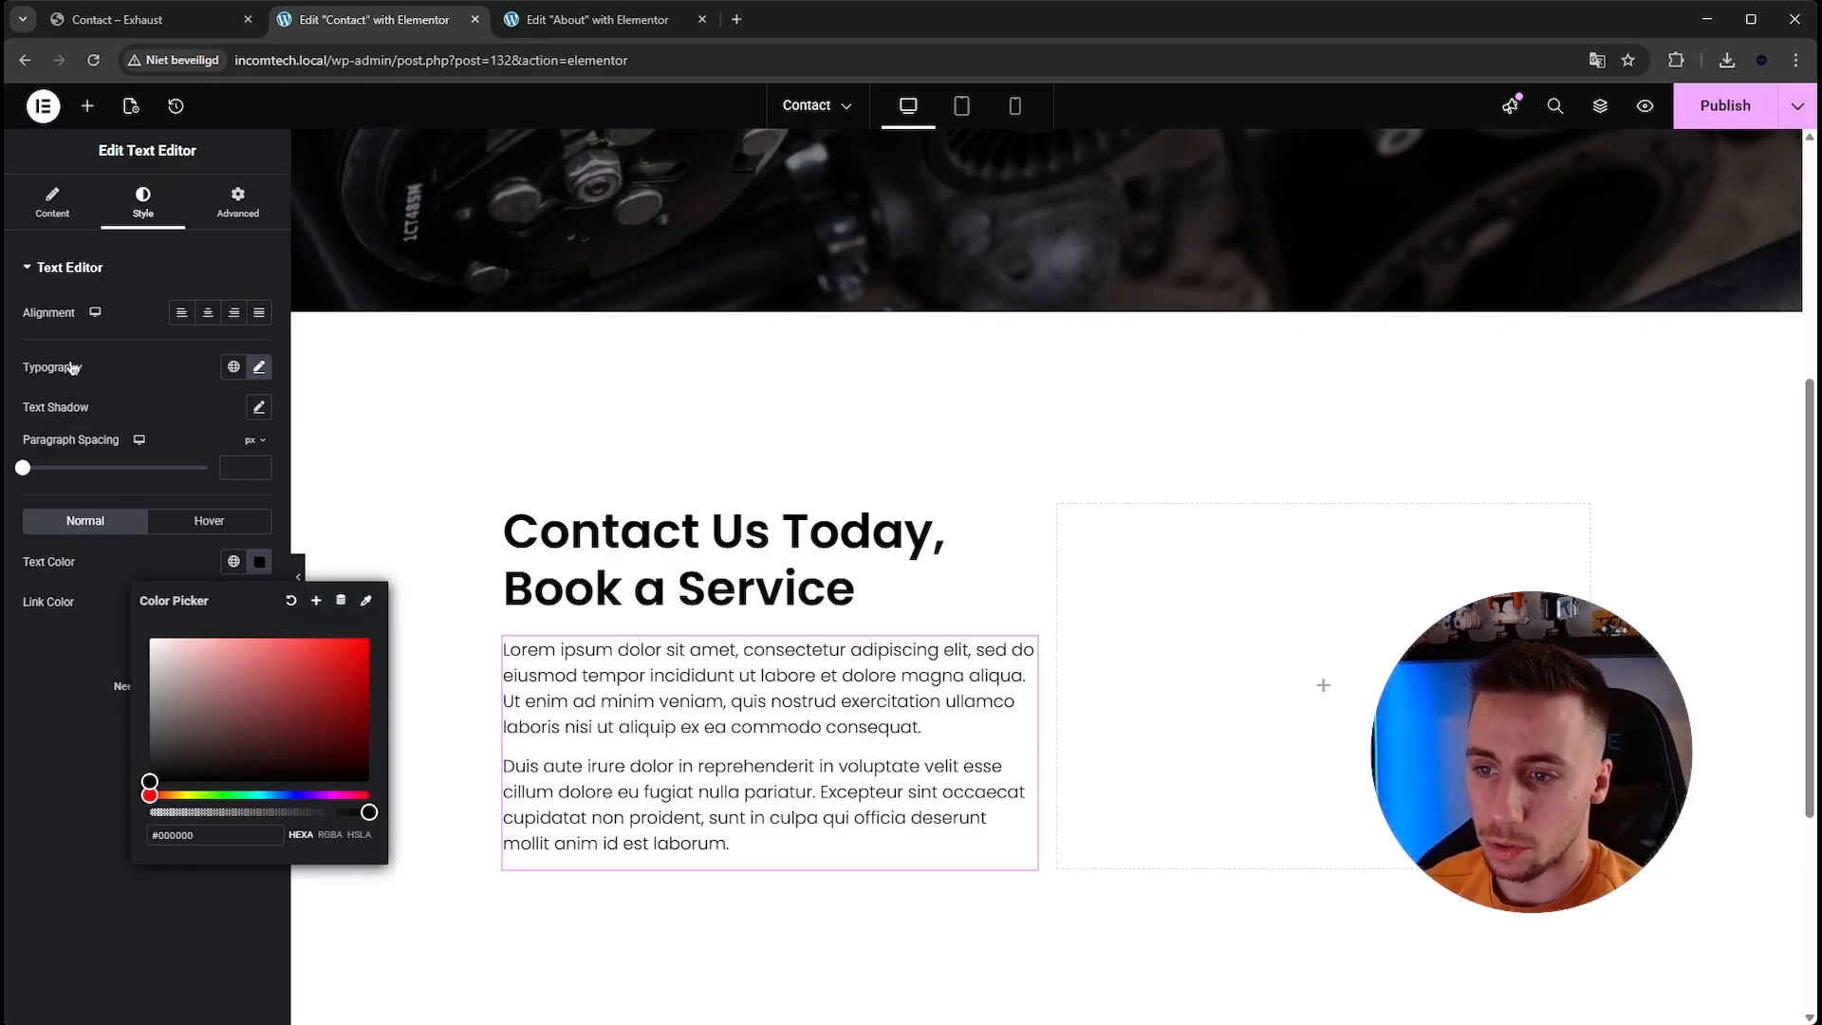
Replace the paragraph with the reference page's short Lorem ipsum text copied from the contact section.
left_click(195, 17)
left_click(345, 468)
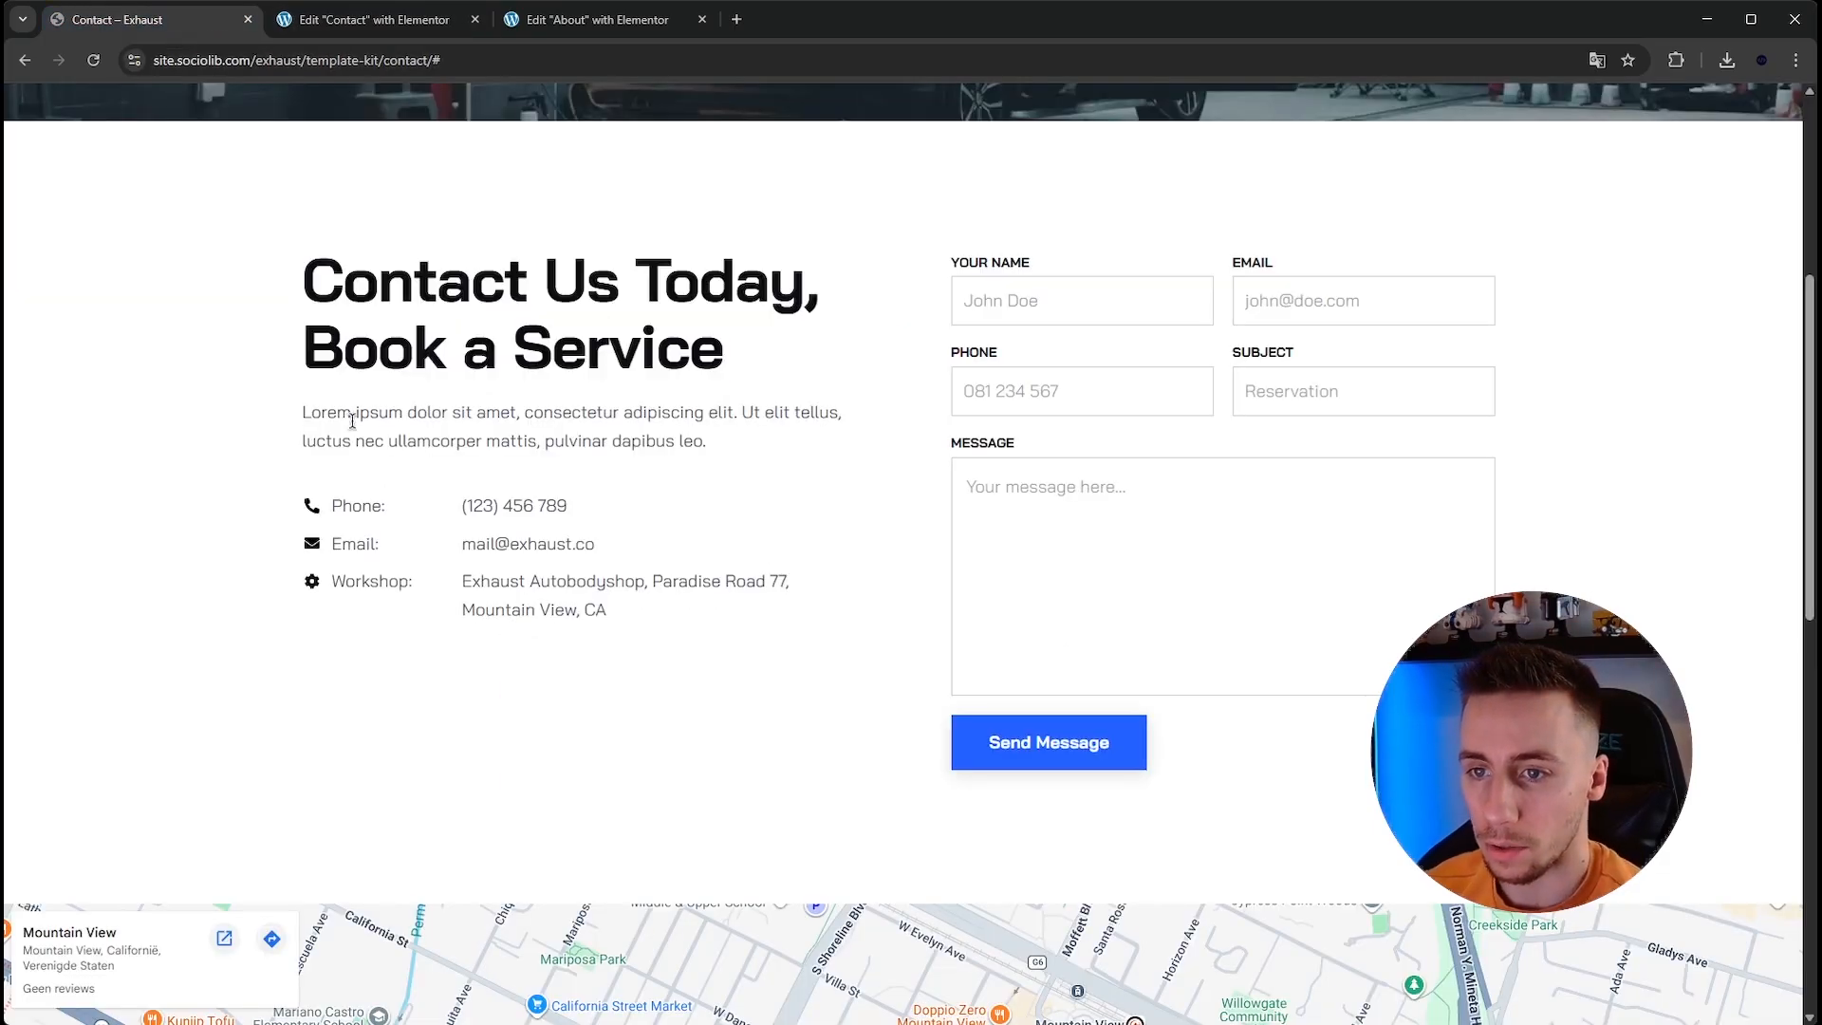
left_click_drag(301, 414, 703, 462)
left_click(716, 450)
triple_click(424, 420)
key("ctrl+c")
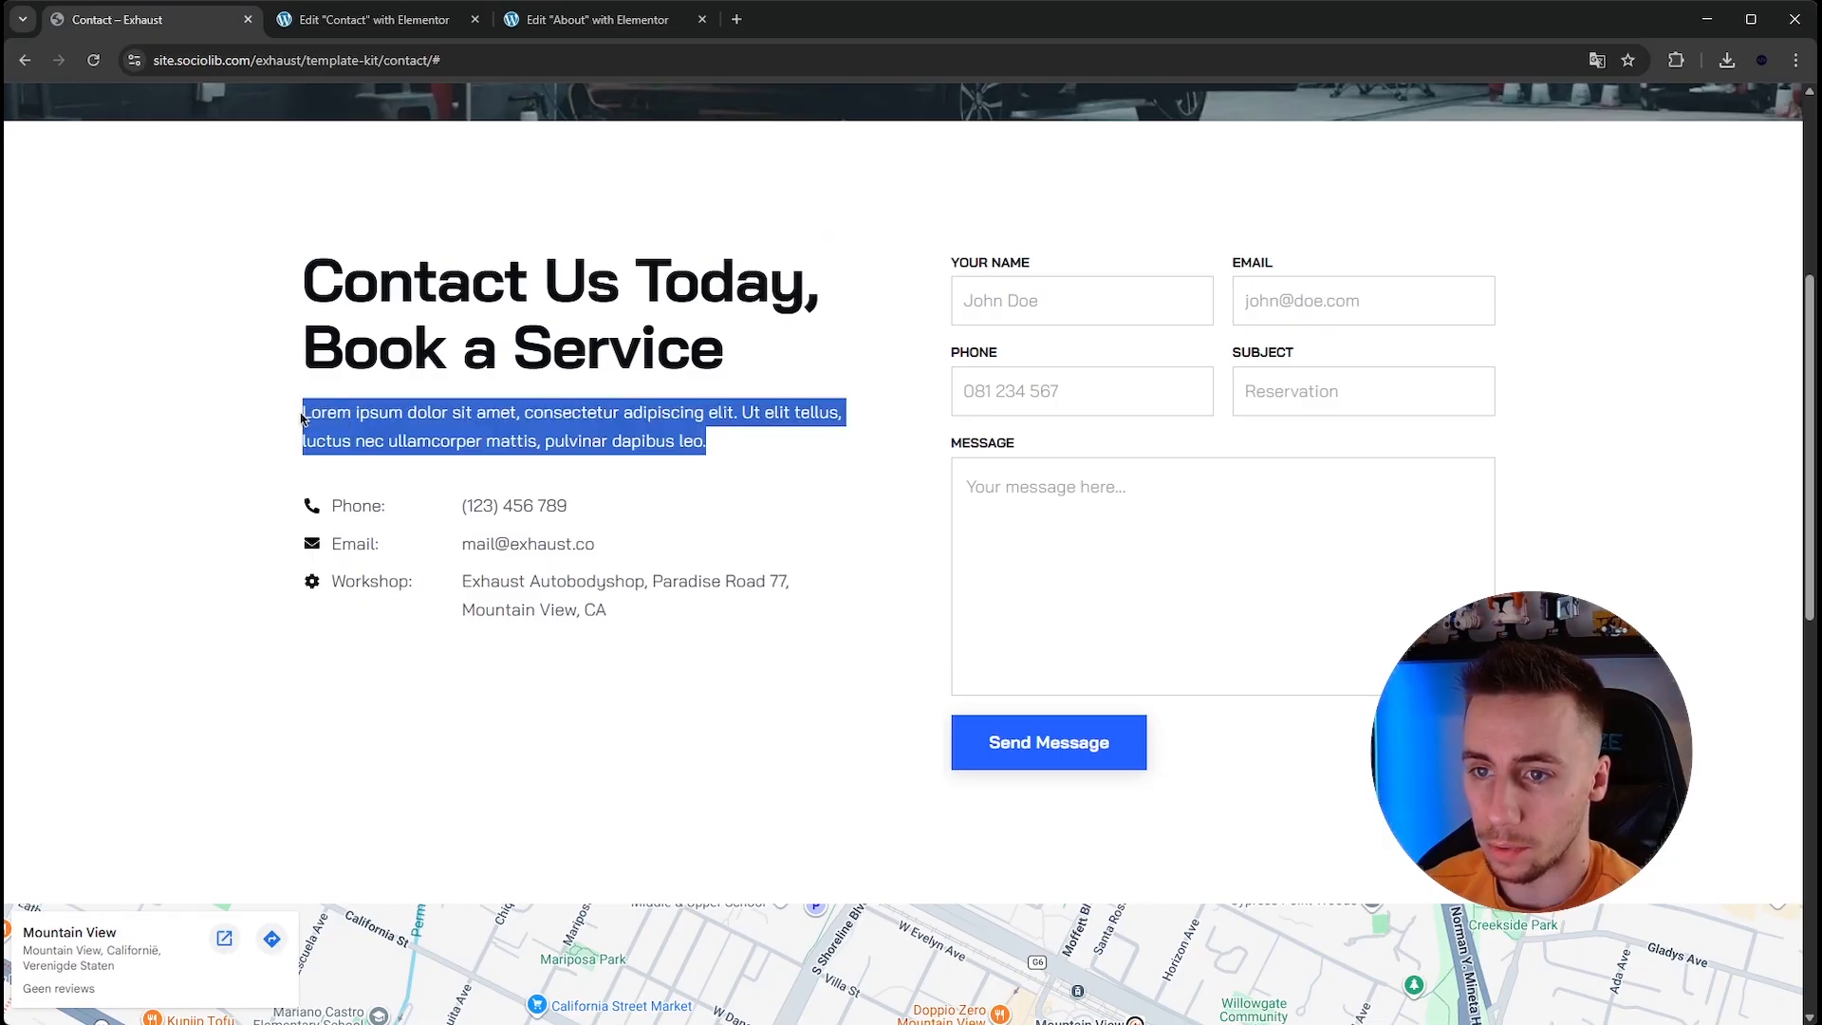
left_click(368, 21)
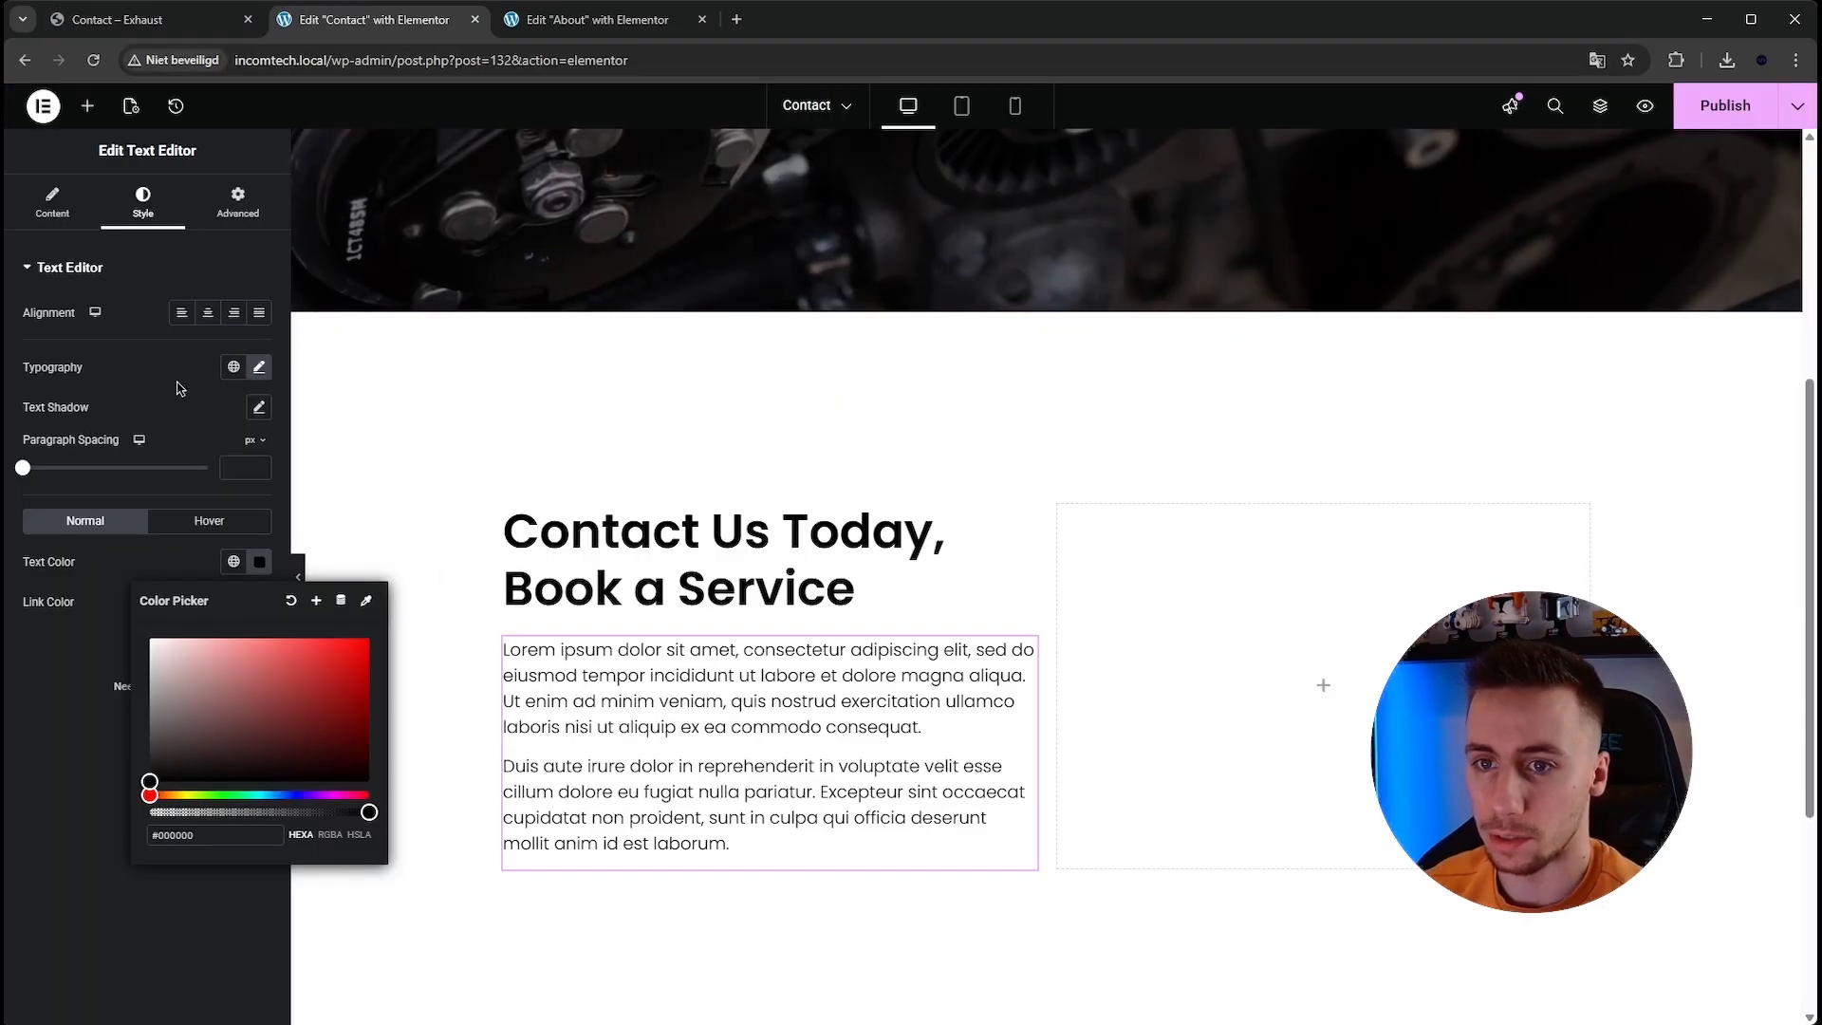
left_click(52, 202)
key("ctrl+a")
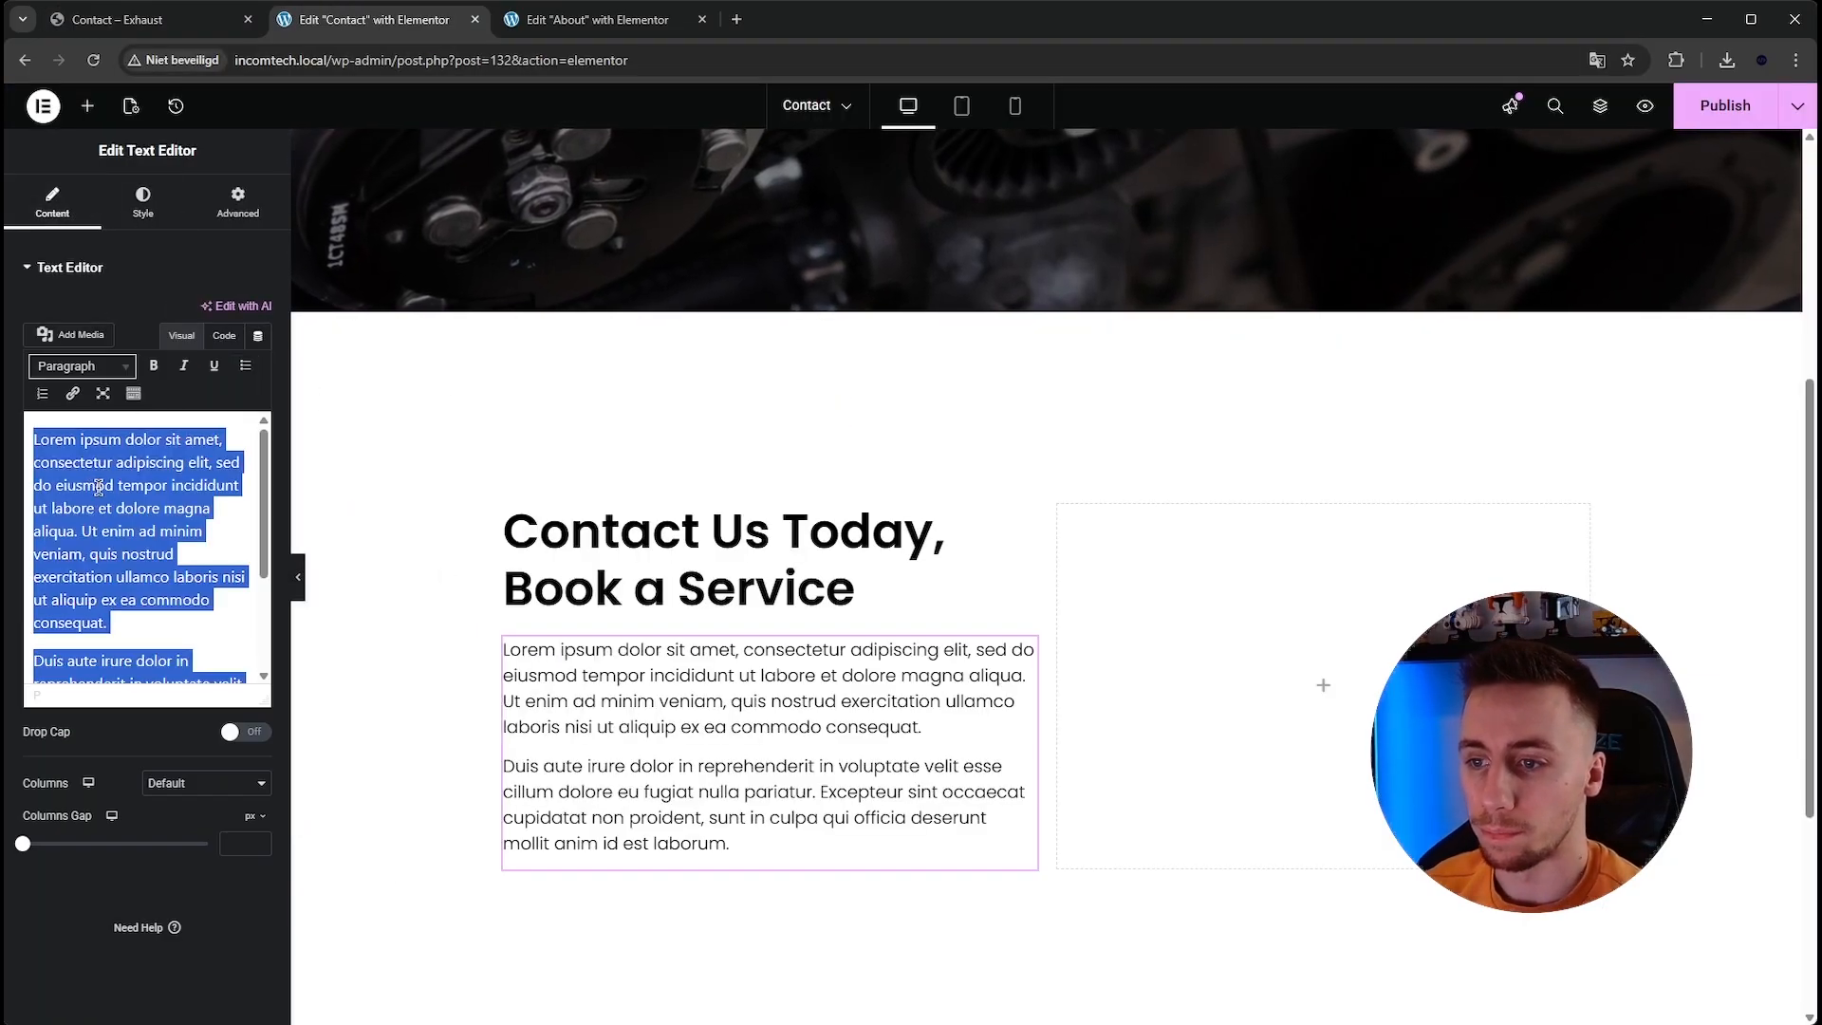
key("ctrl+v")
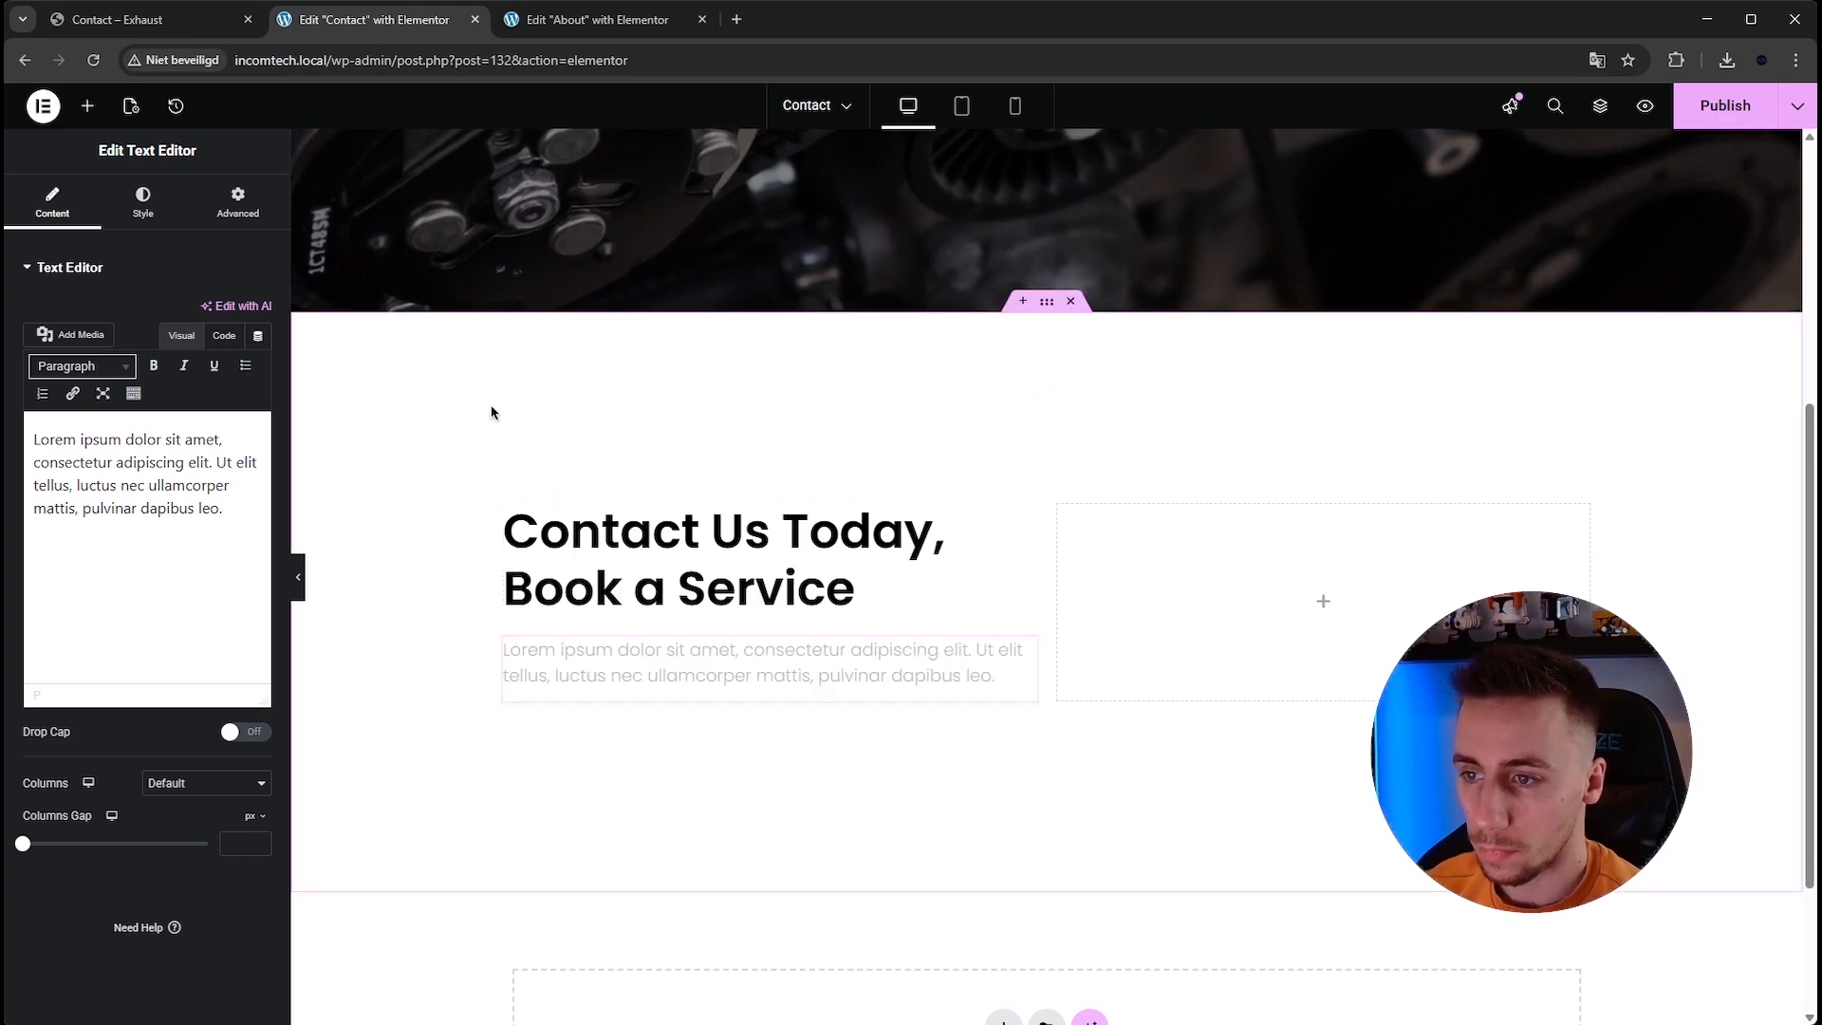
Add an Icon List widget below the paragraph in the left column.
left_click(157, 24)
scroll(501, 497, "down", 1)
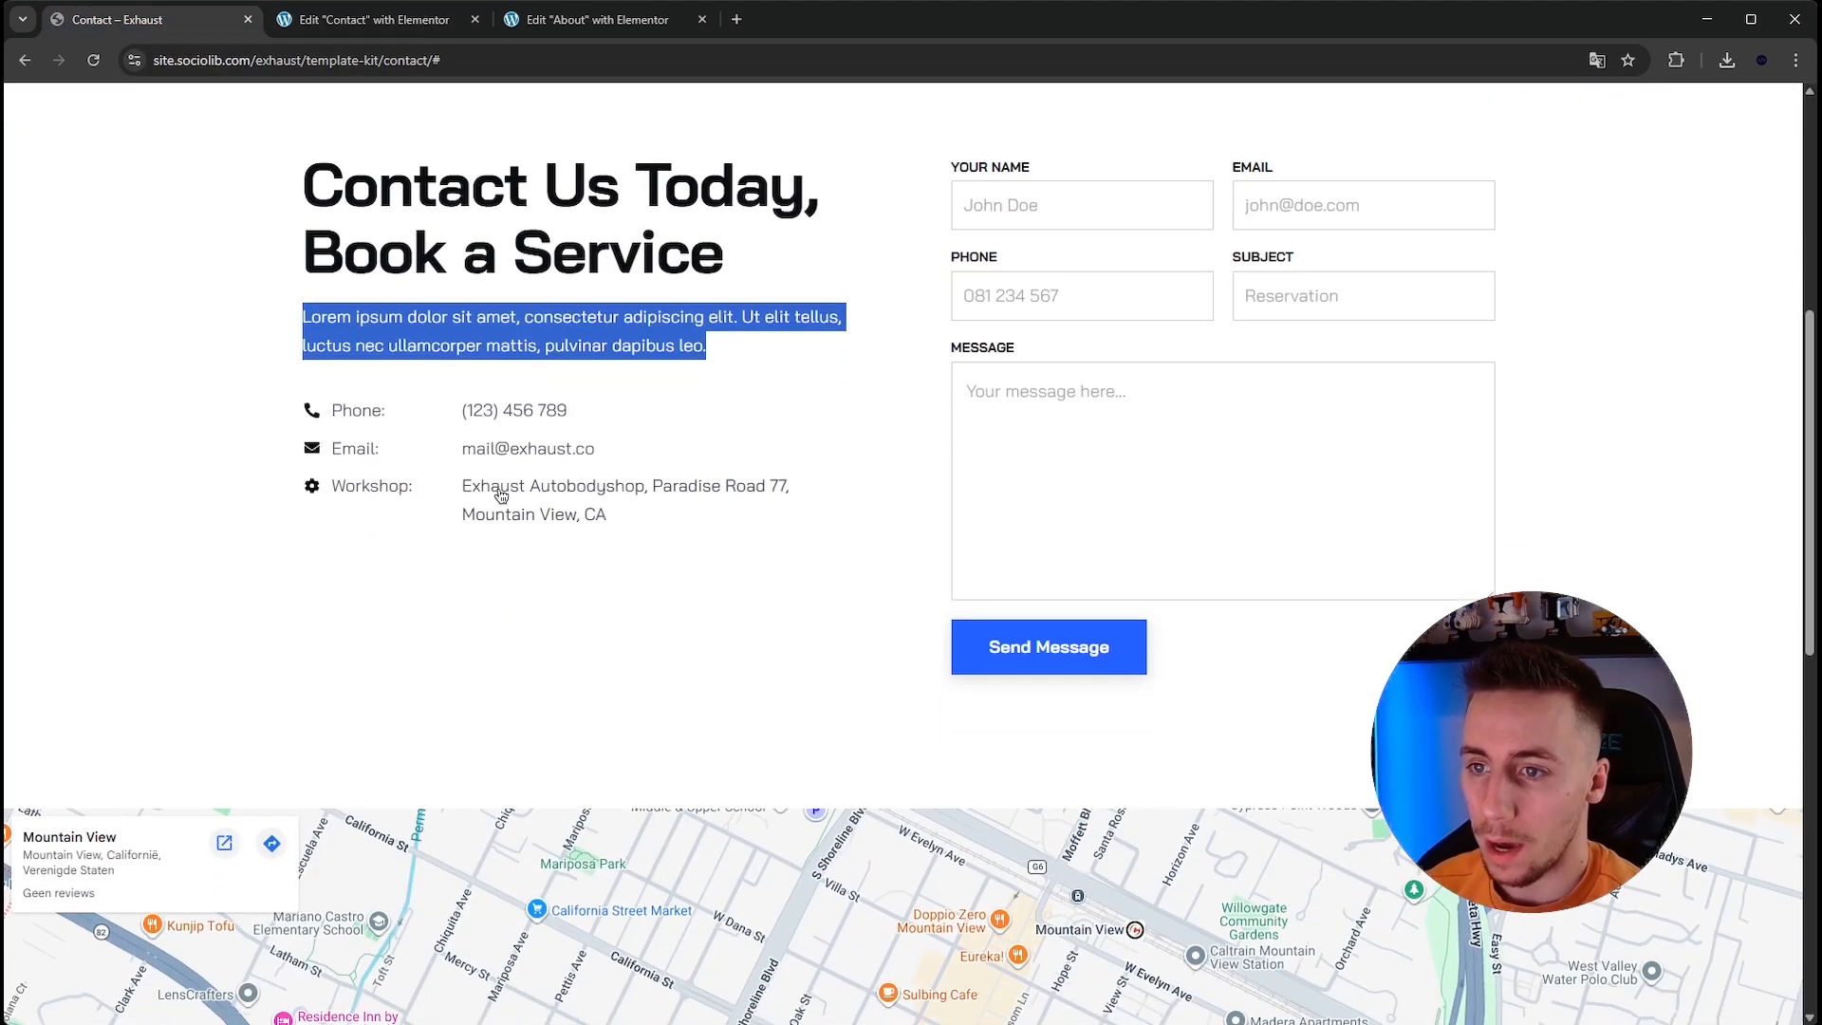
left_click(365, 21)
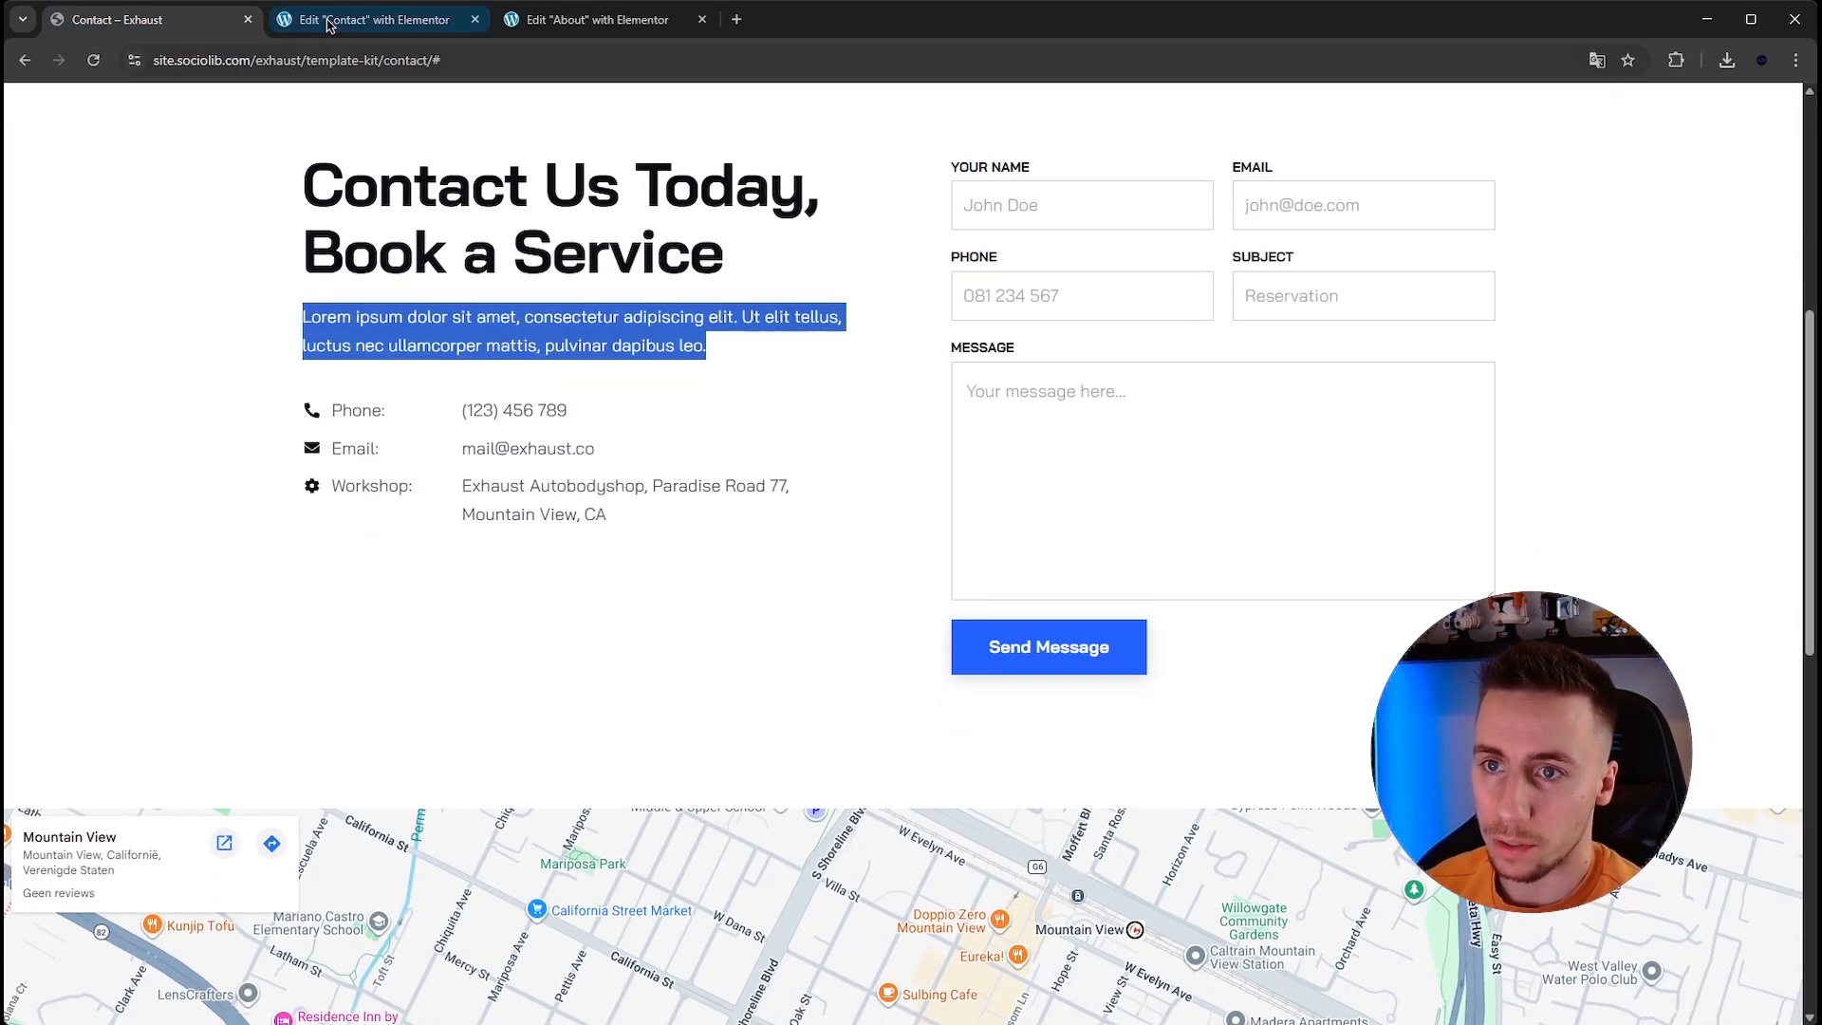
left_click(85, 108)
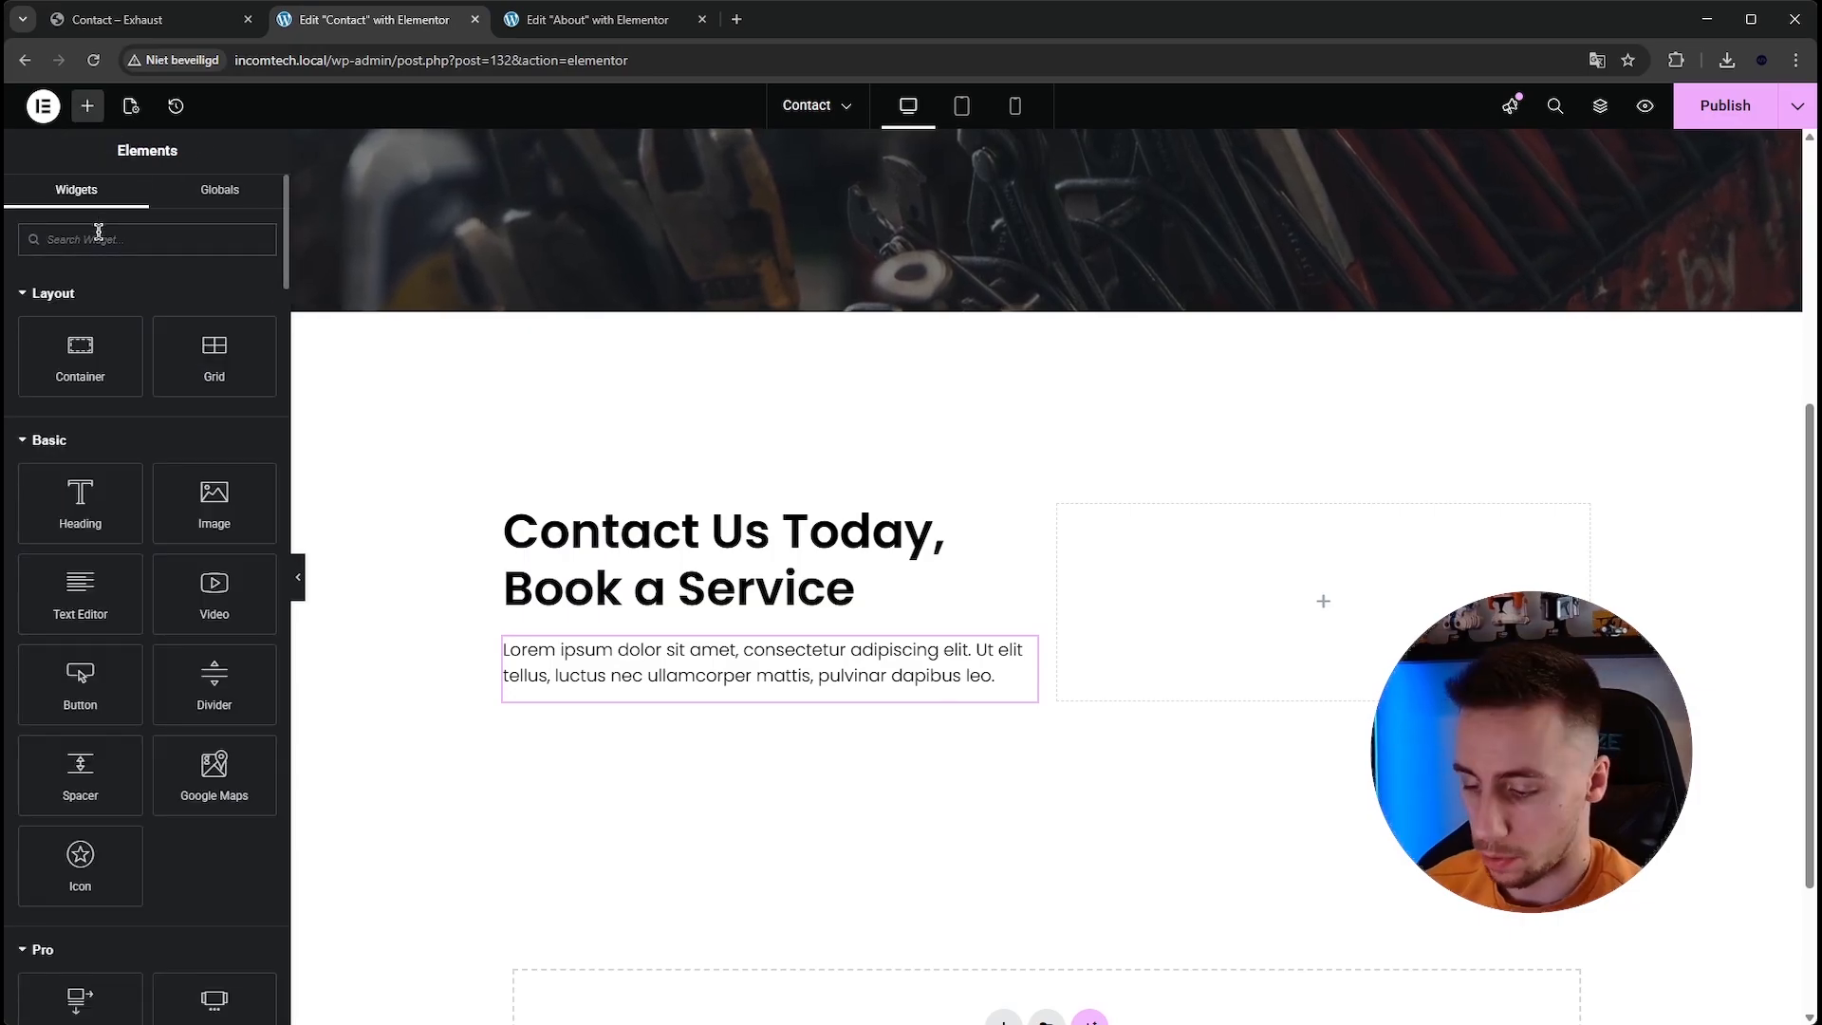
type("icon")
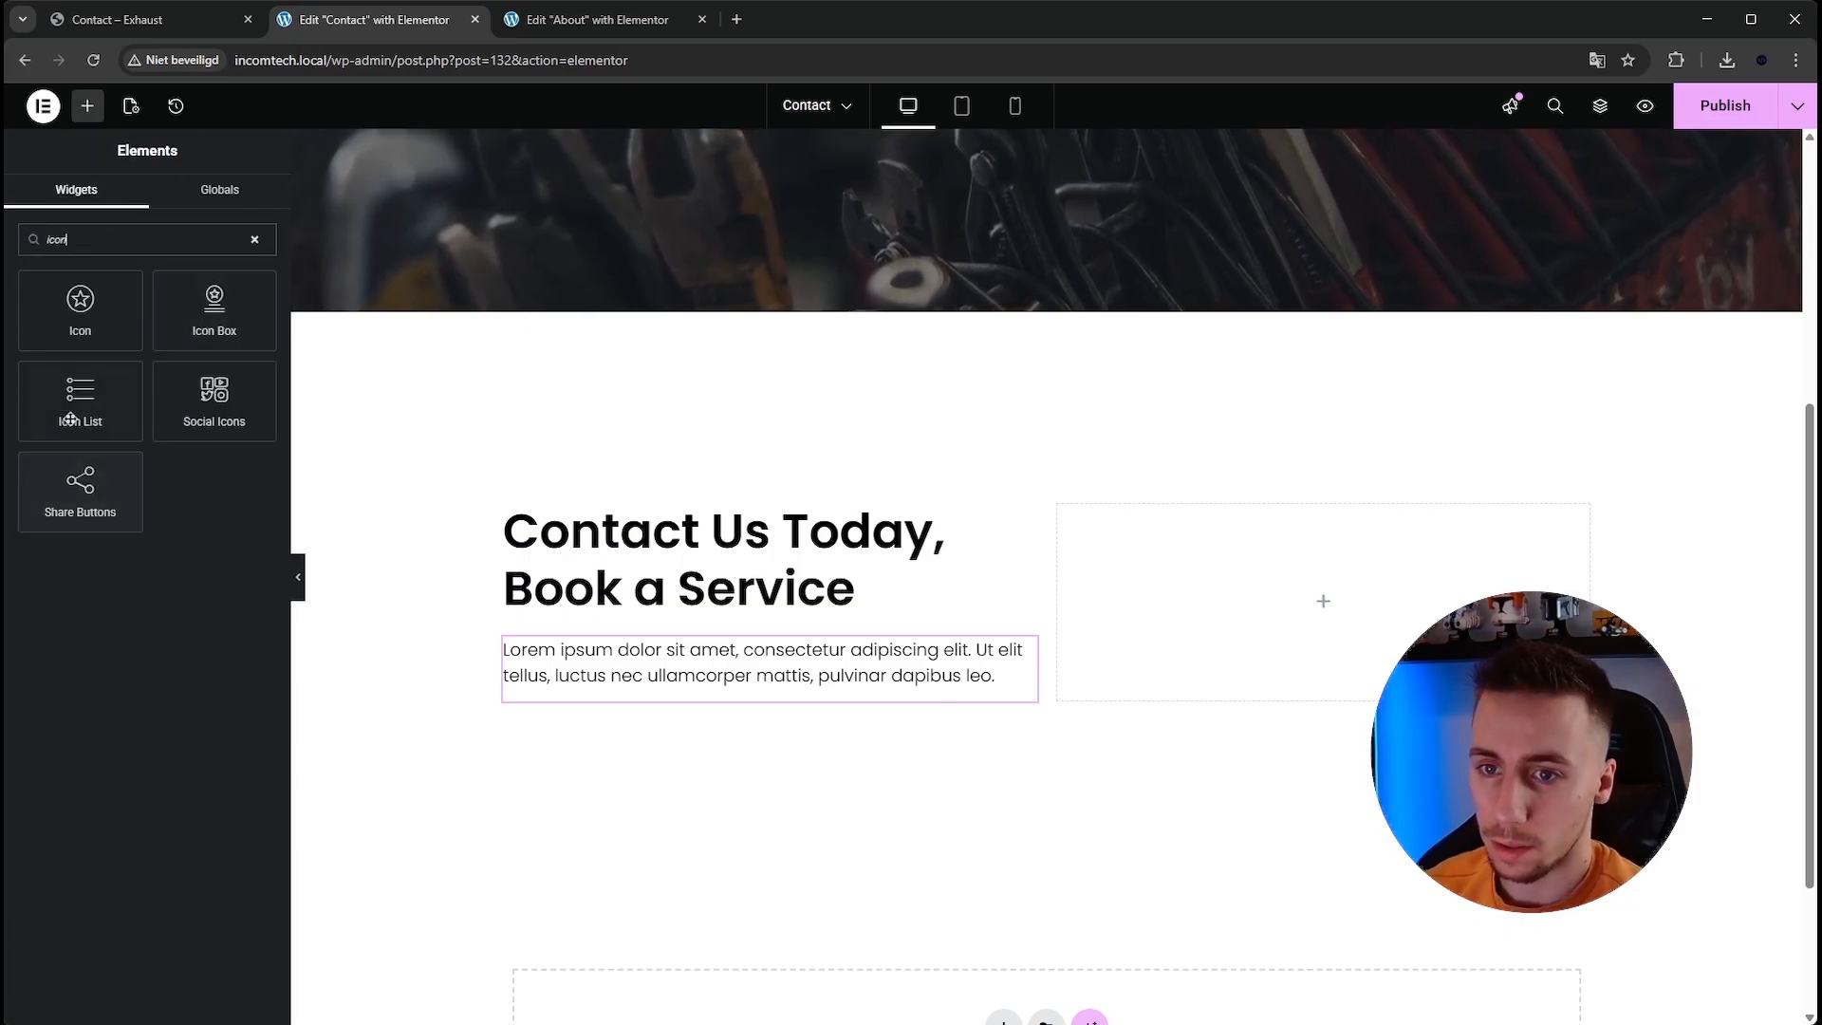
left_click_drag(85, 408, 679, 703)
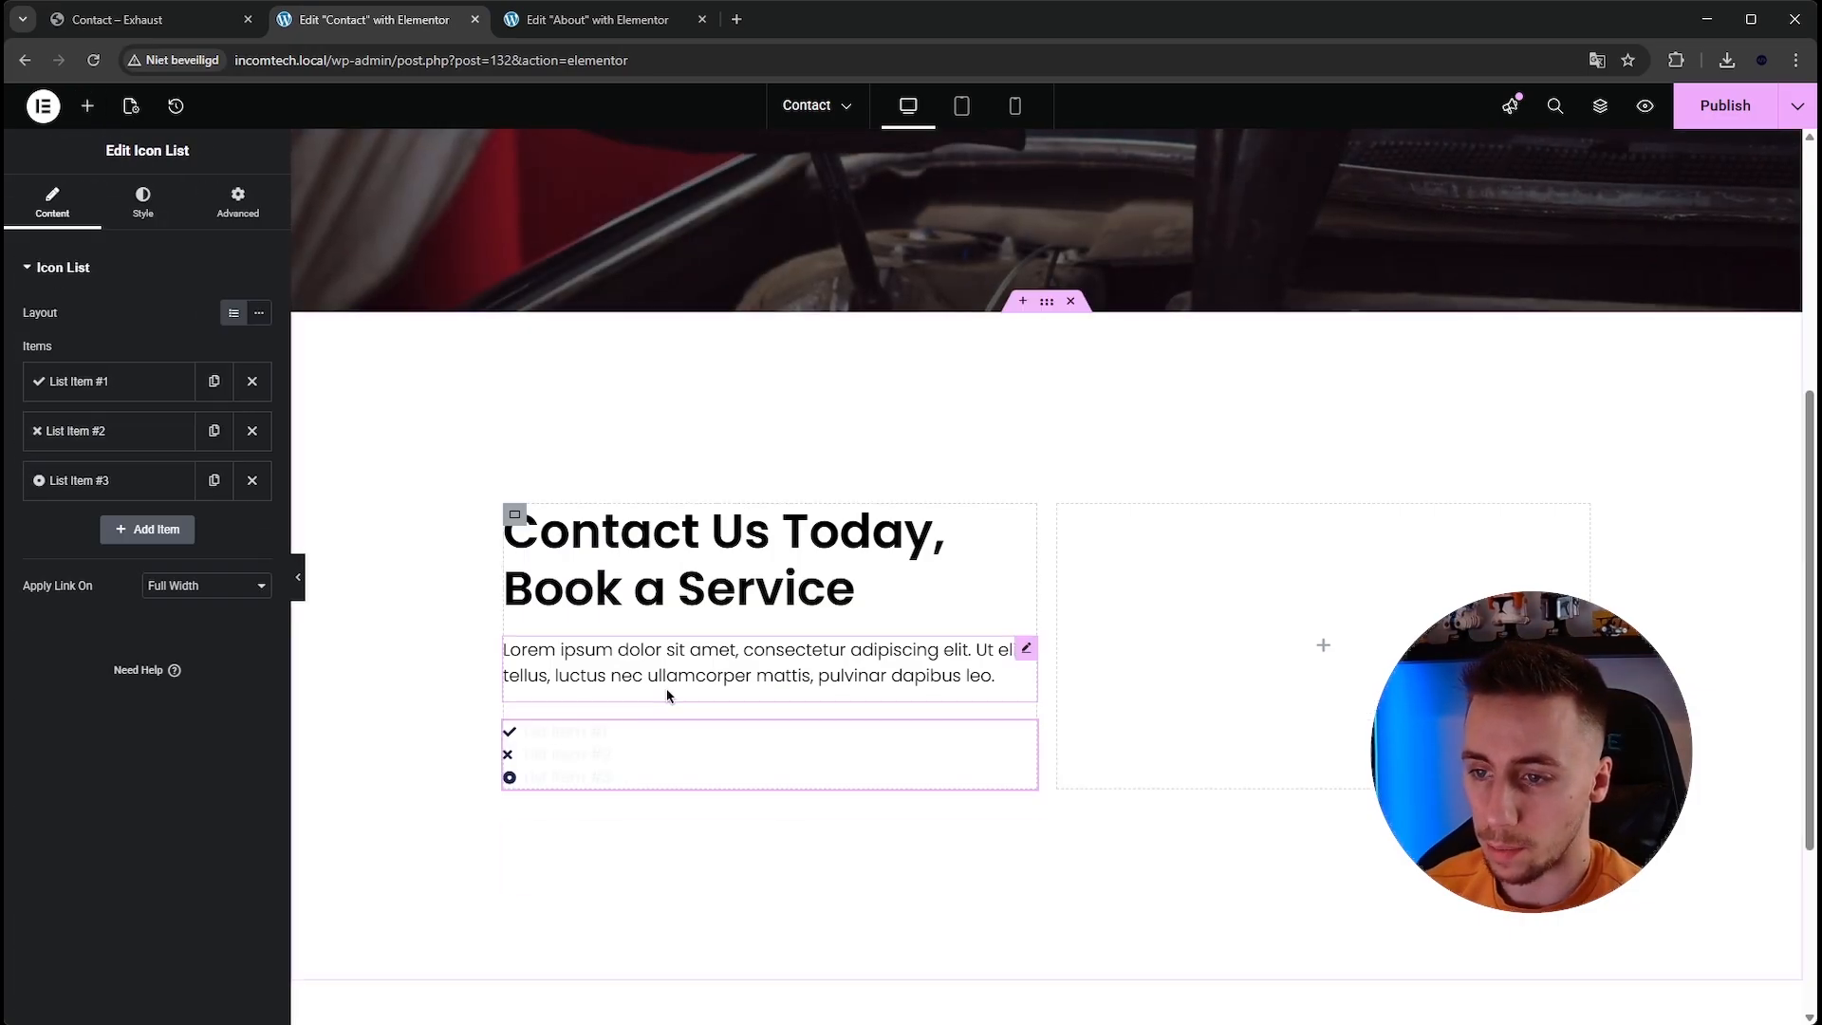
Compare with the reference contact details, then set the first list item's icon to a phone icon from the icon library.
scroll(741, 672, "down", 1)
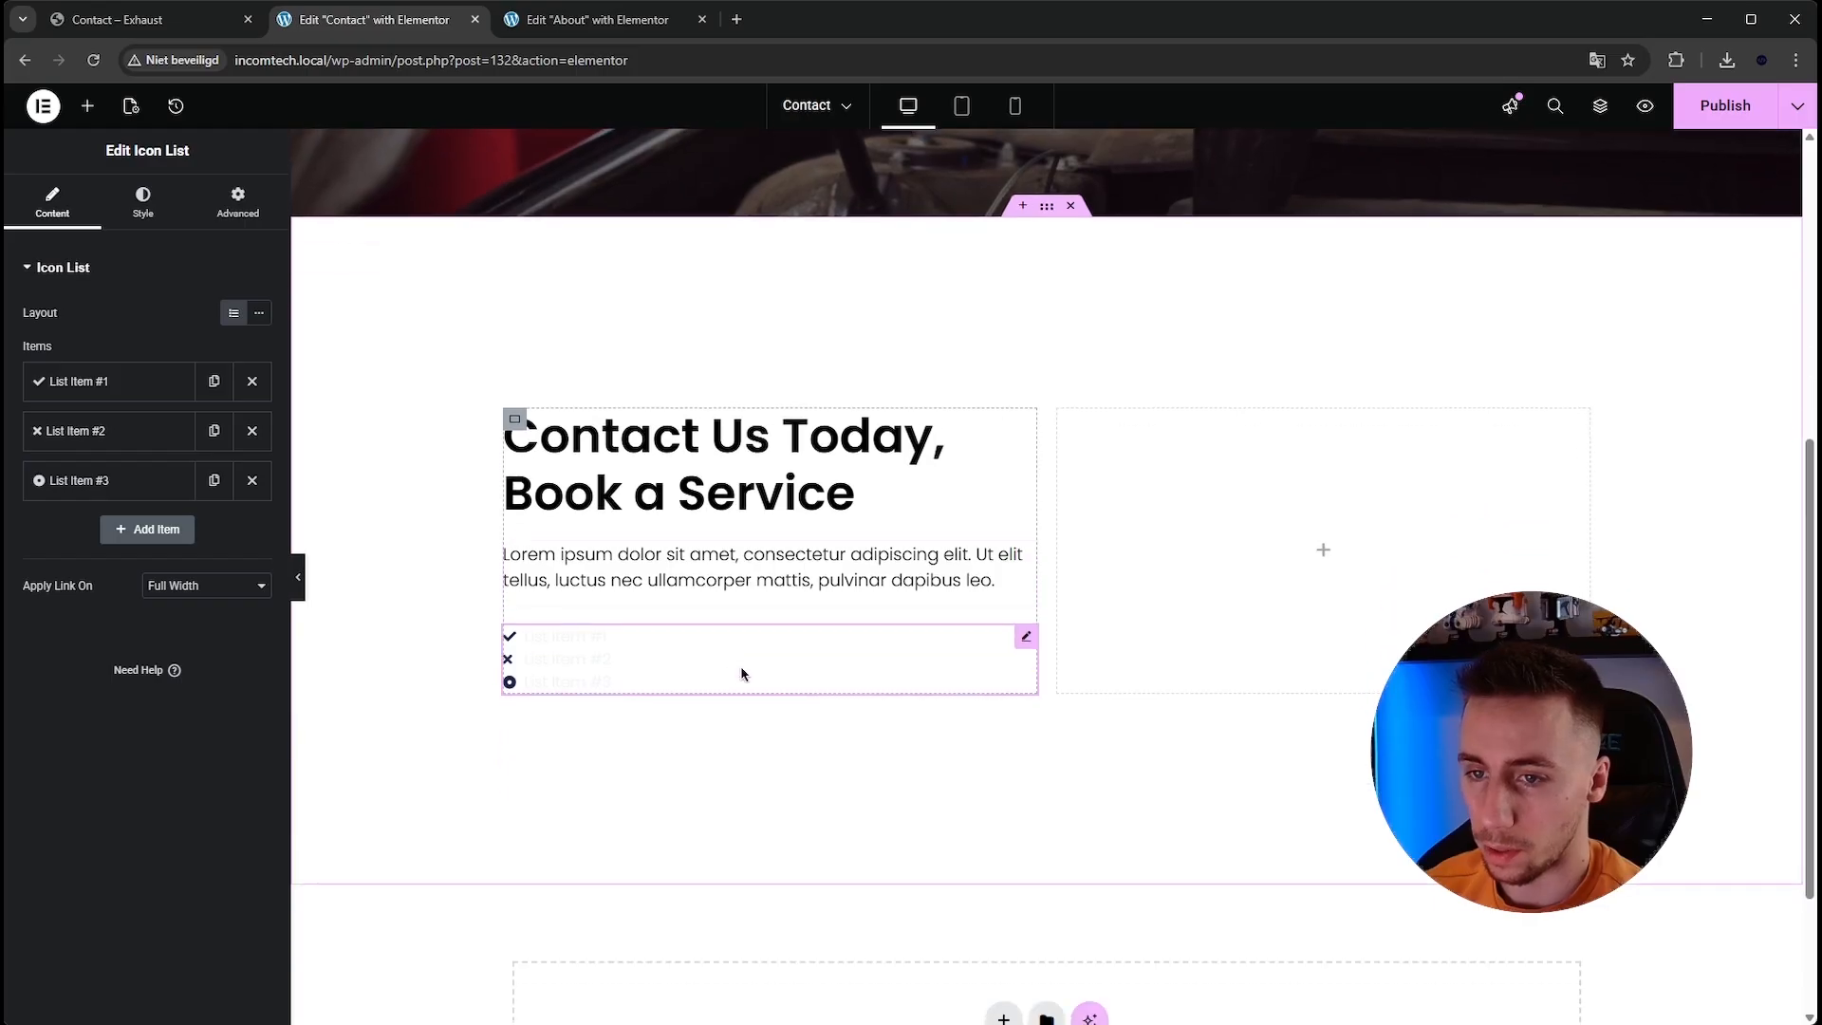
left_click(181, 33)
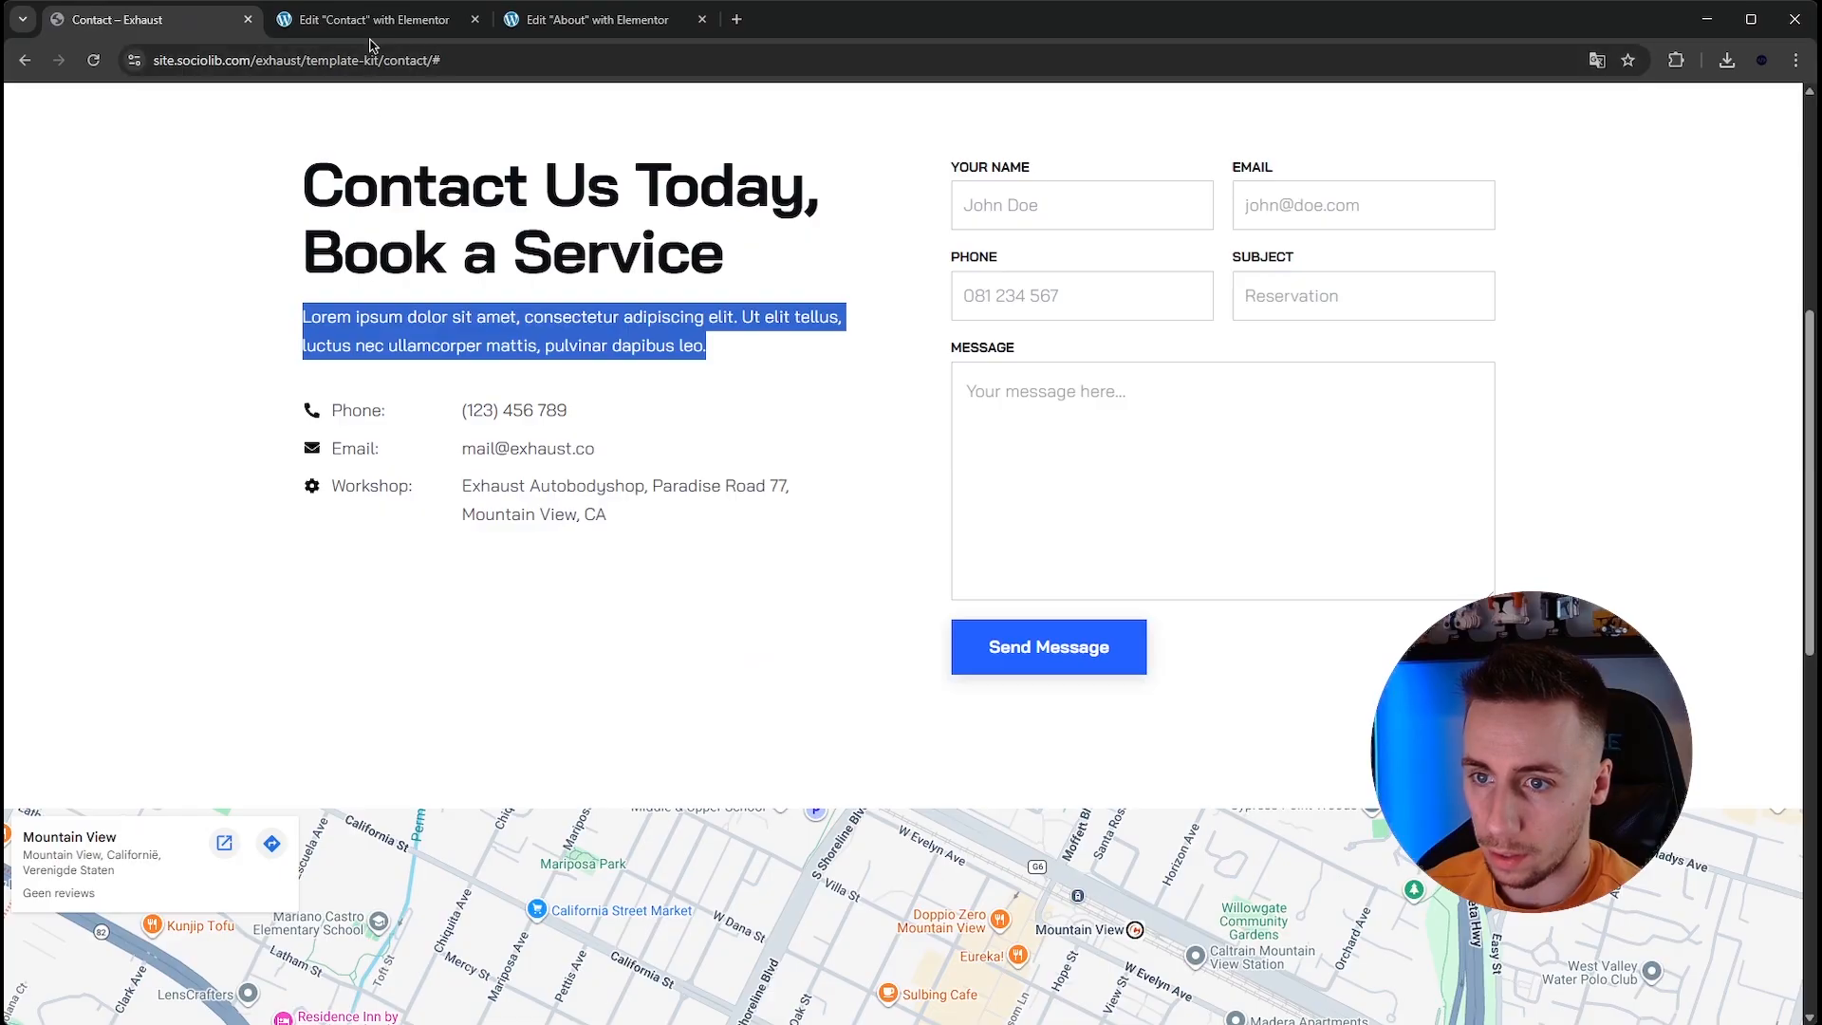
left_click(370, 35)
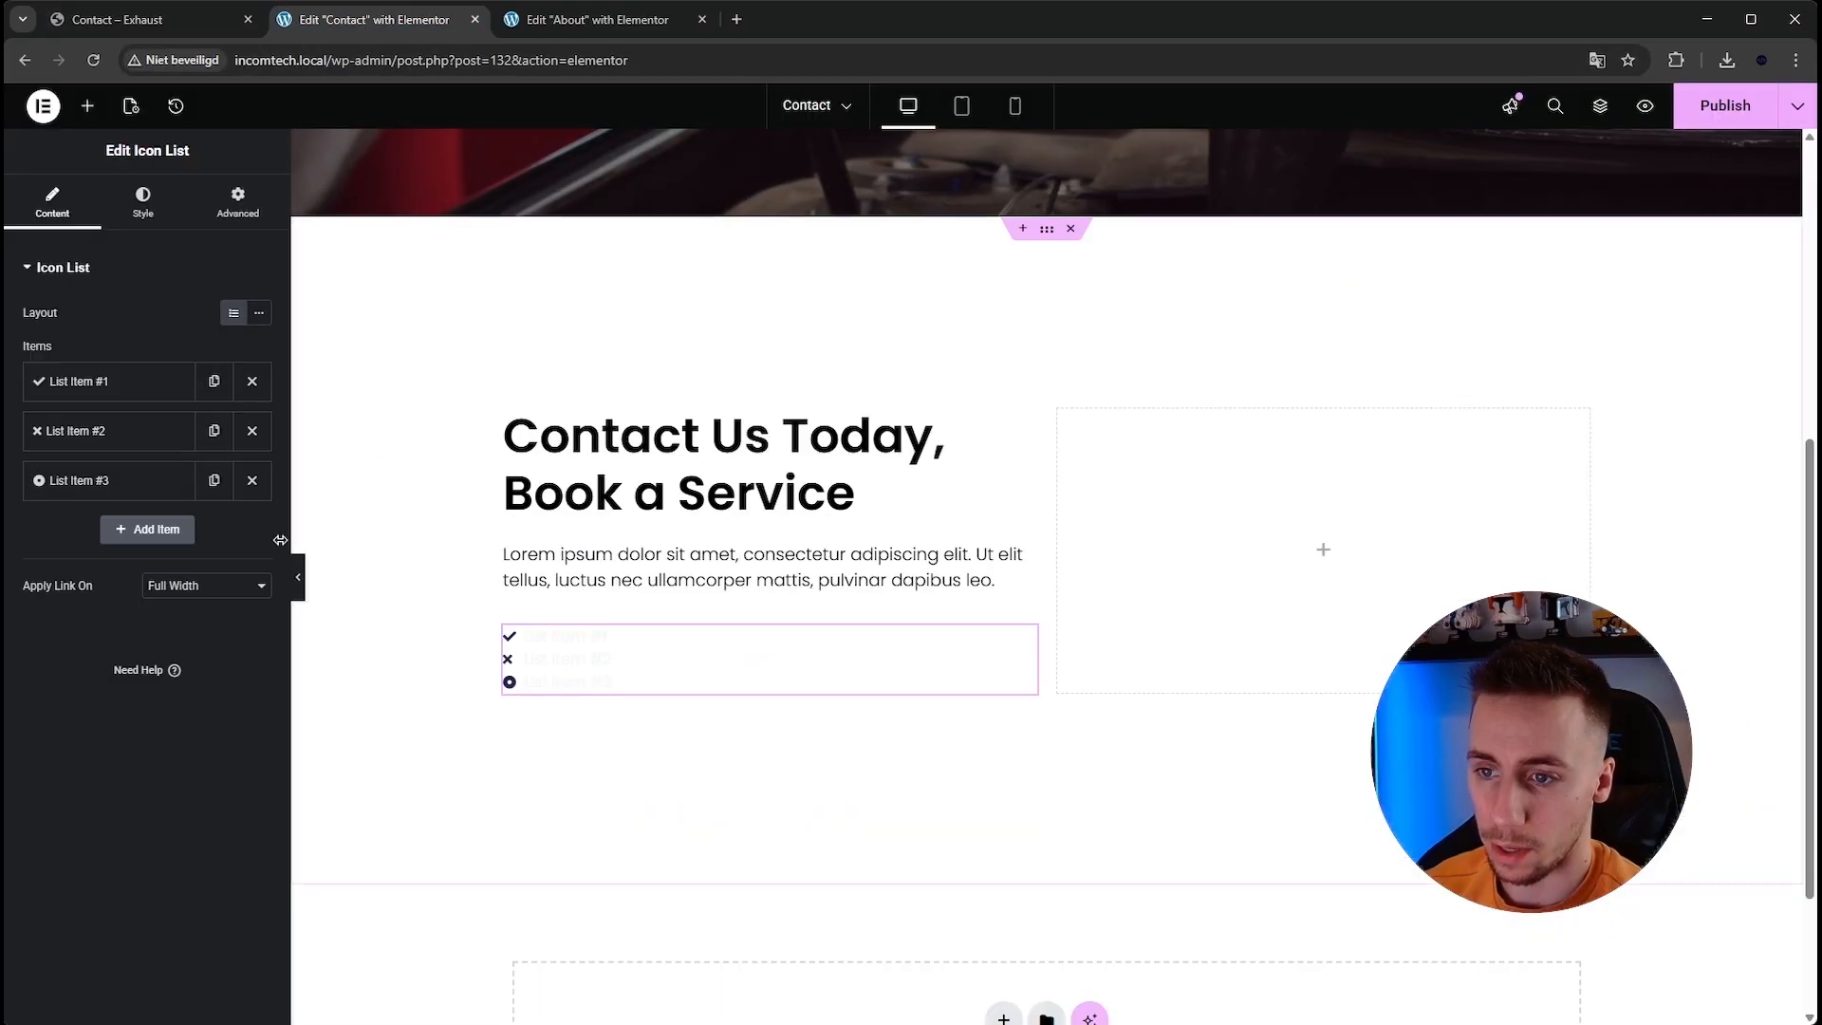
left_click(109, 384)
left_click(167, 497)
left_click(758, 266)
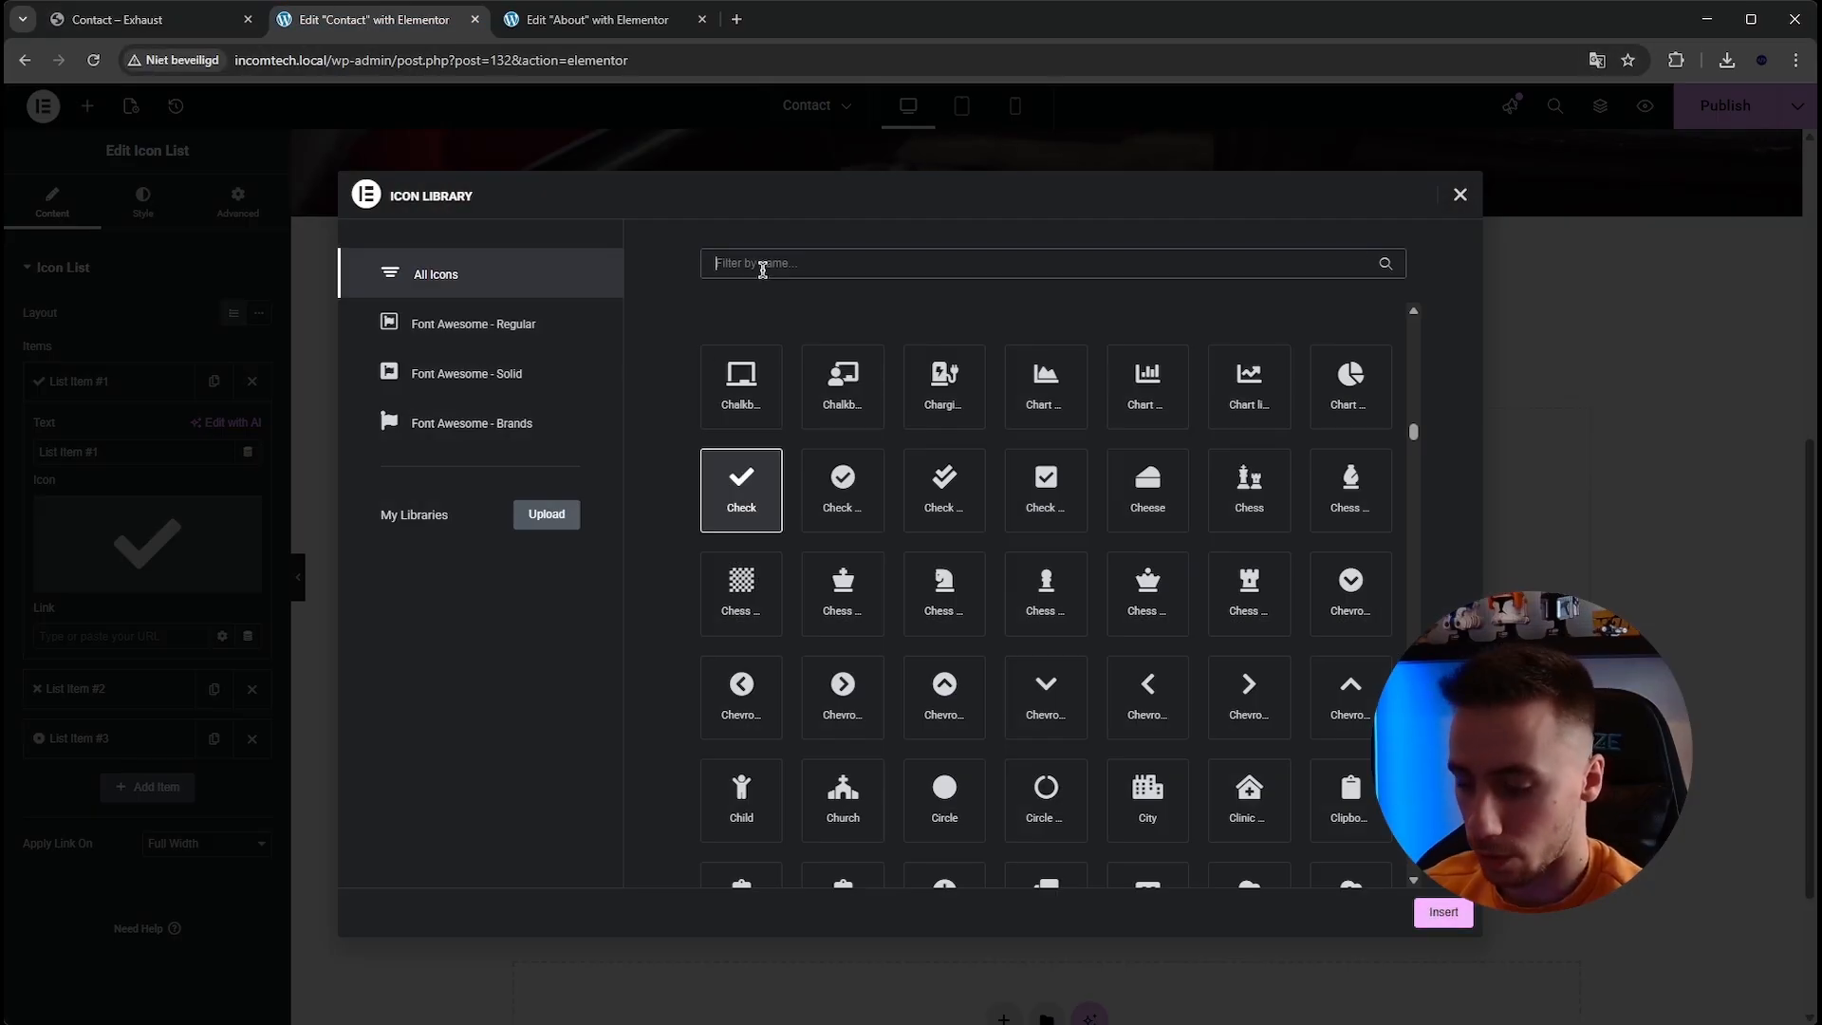
type("phone")
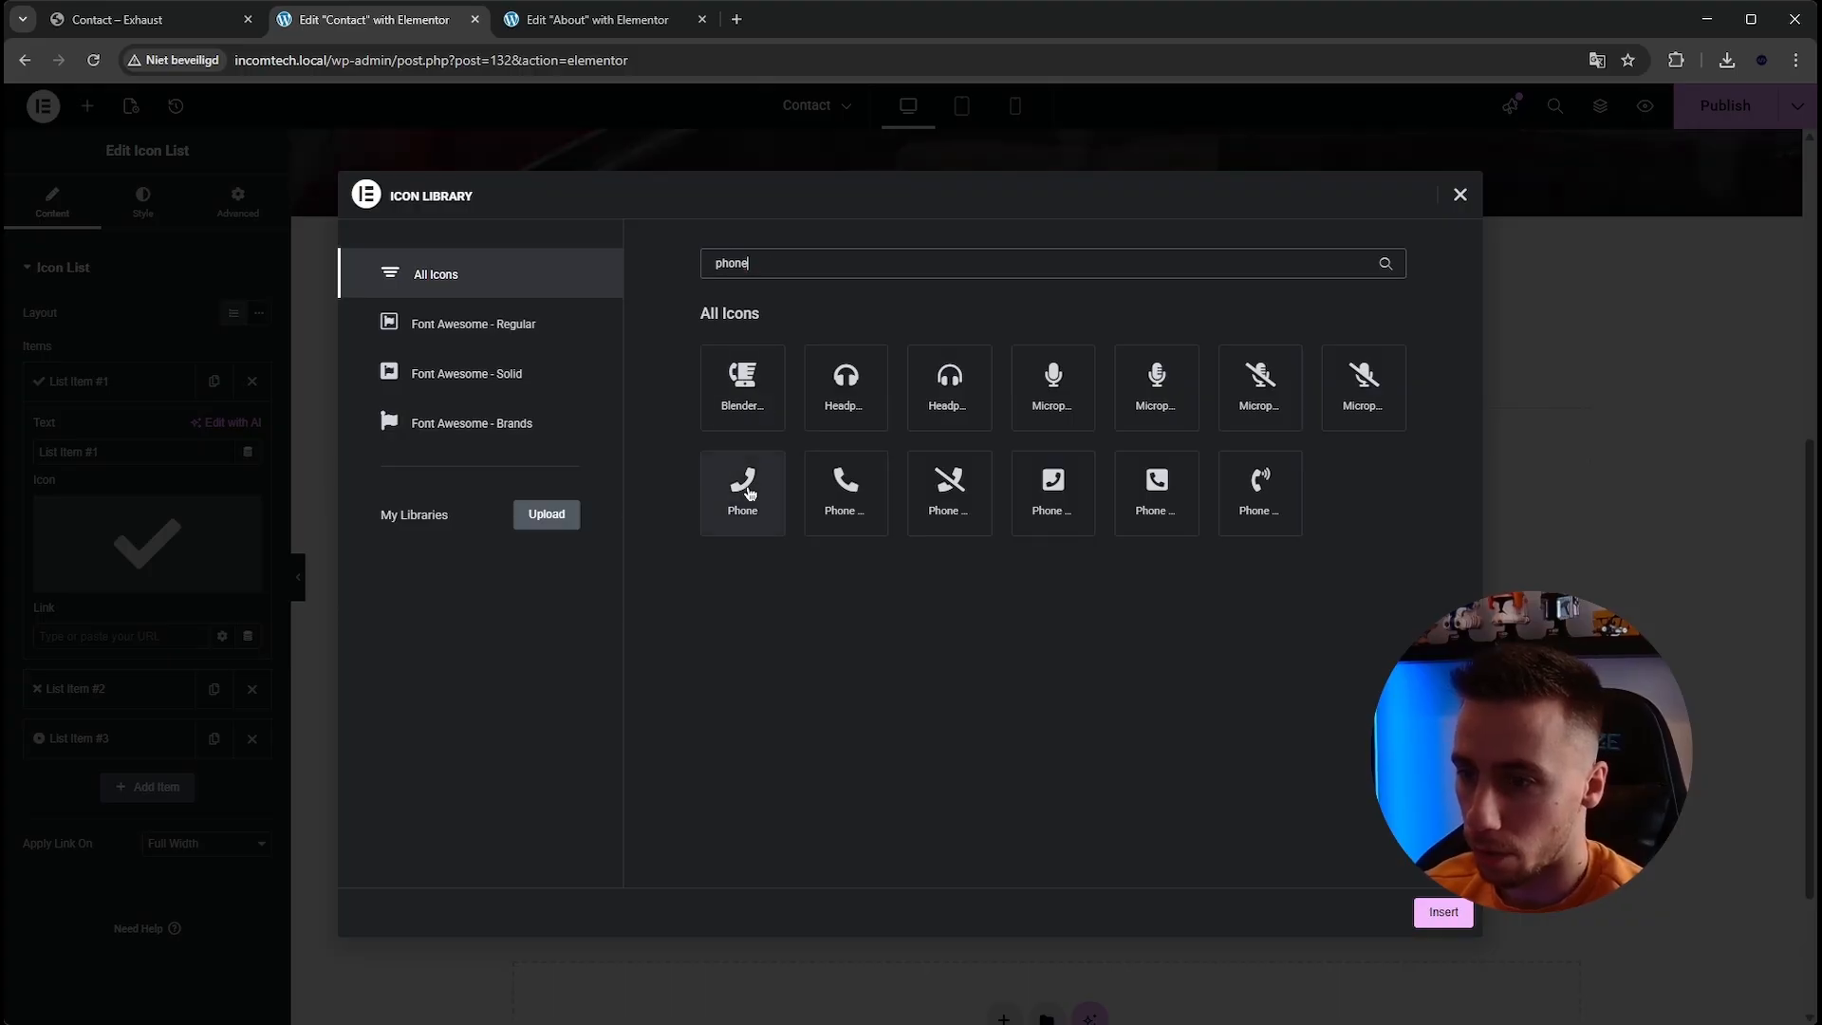
left_click(853, 512)
left_click(1443, 911)
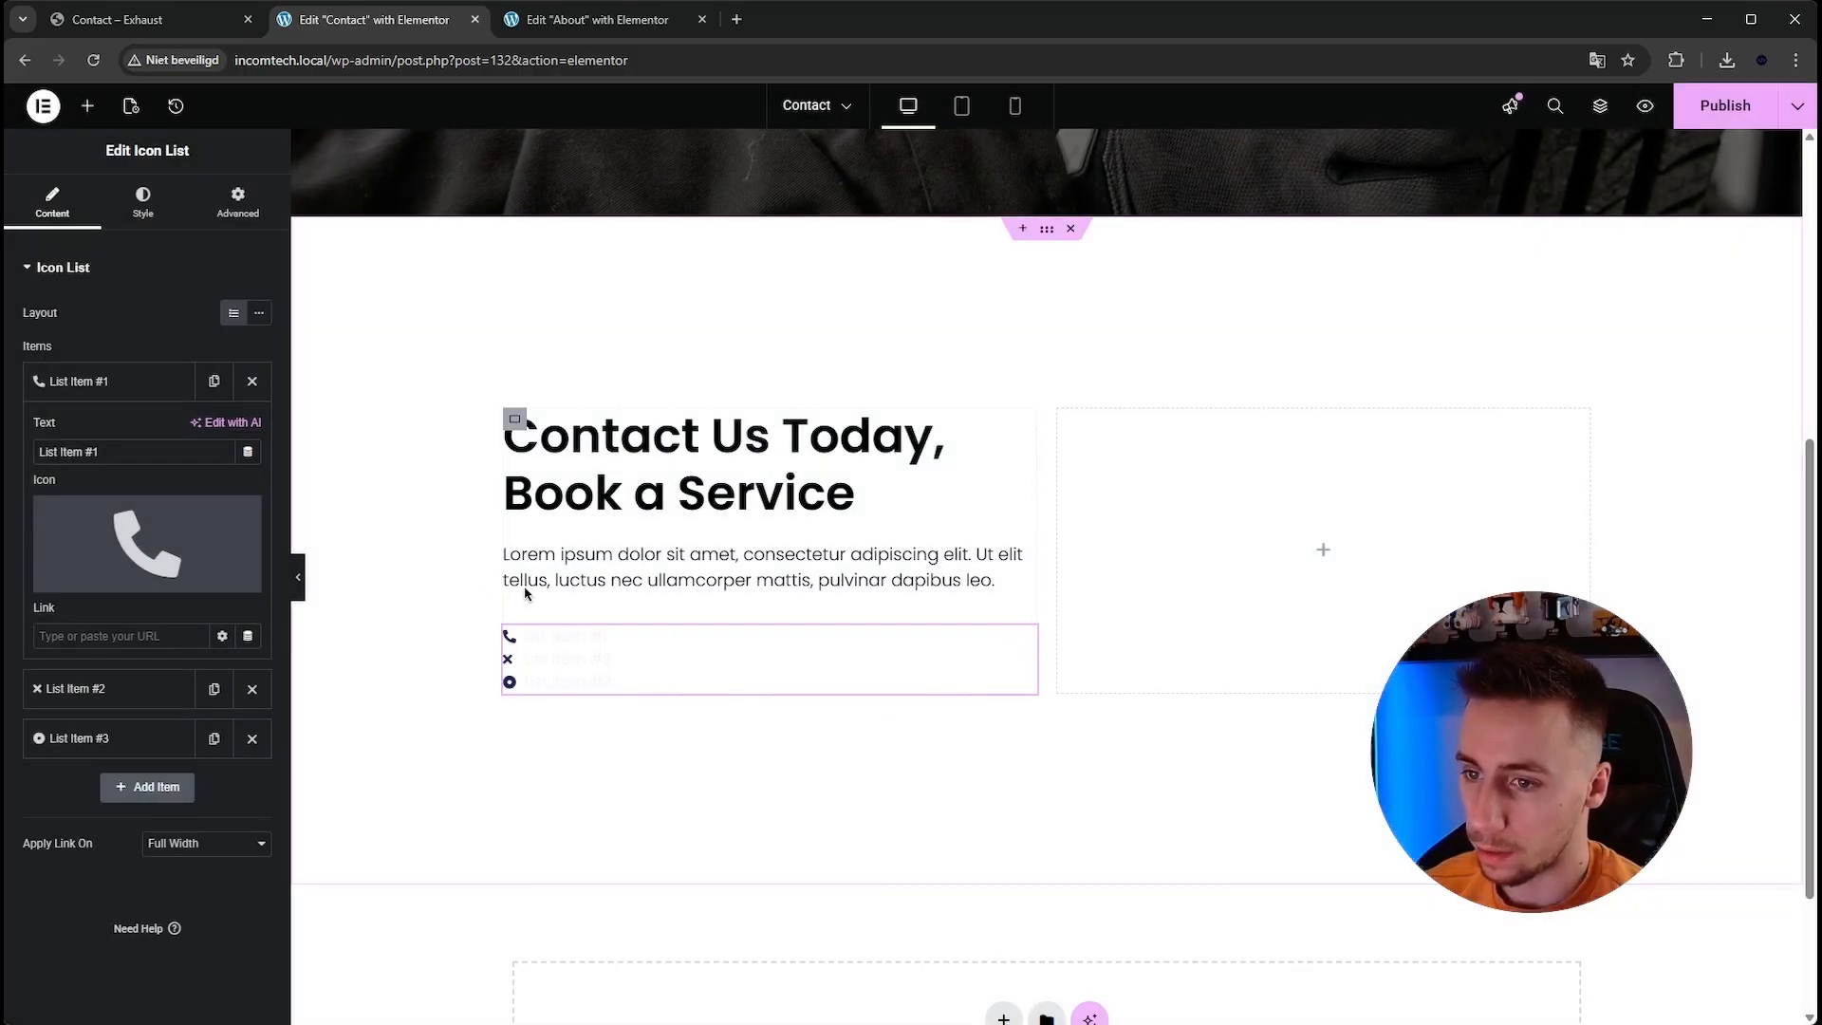
Replace the first list item's text with + (123) 456 789.
triple_click(180, 456)
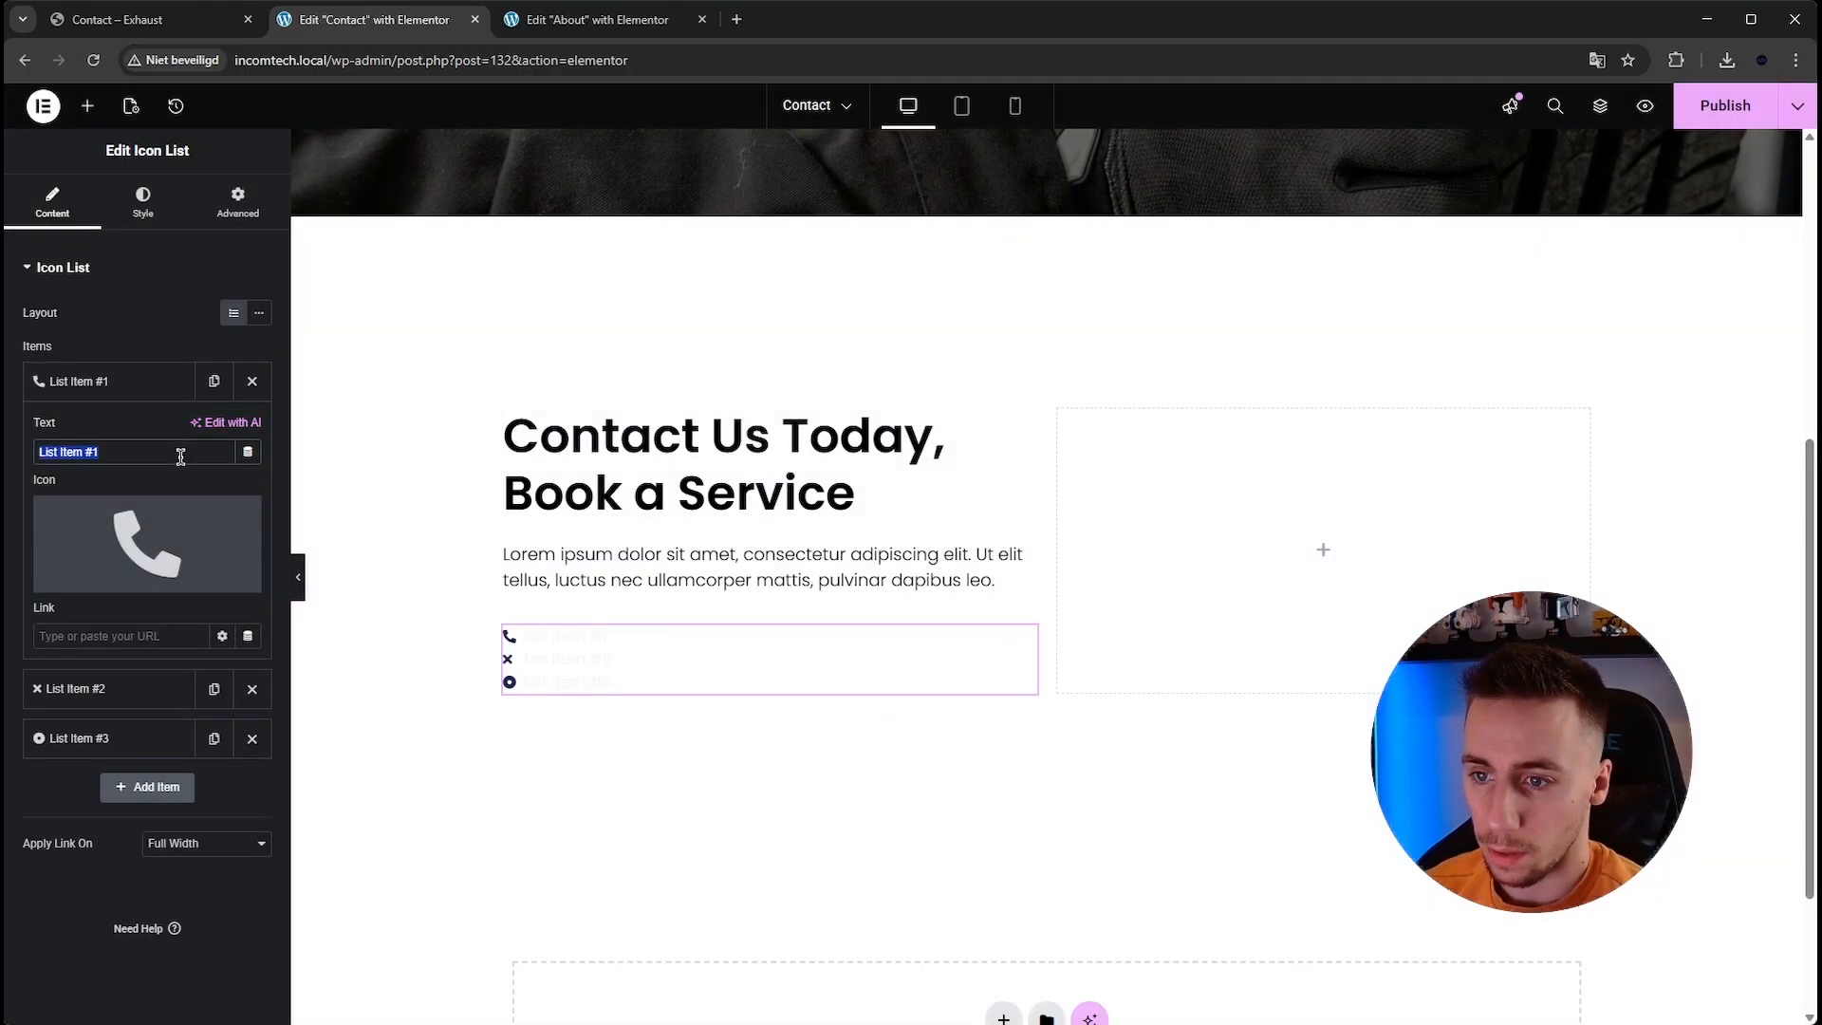
key("BackSpace")
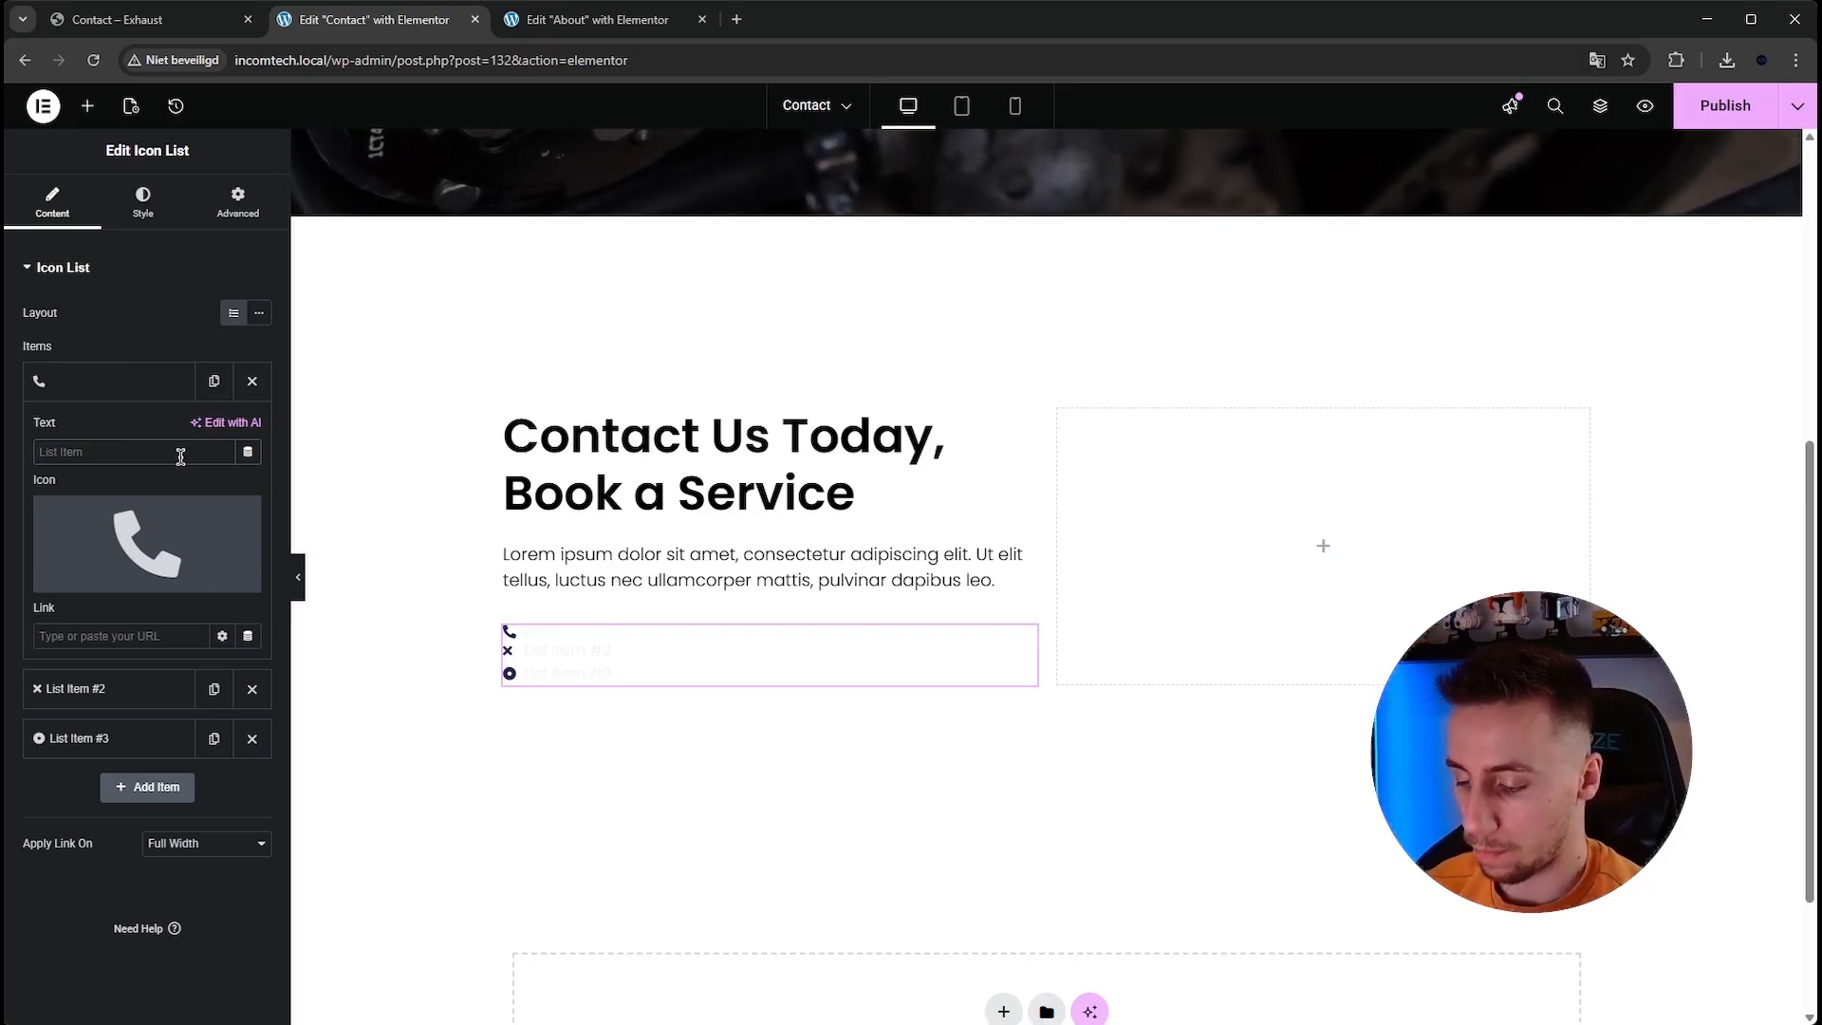
type("+ (")
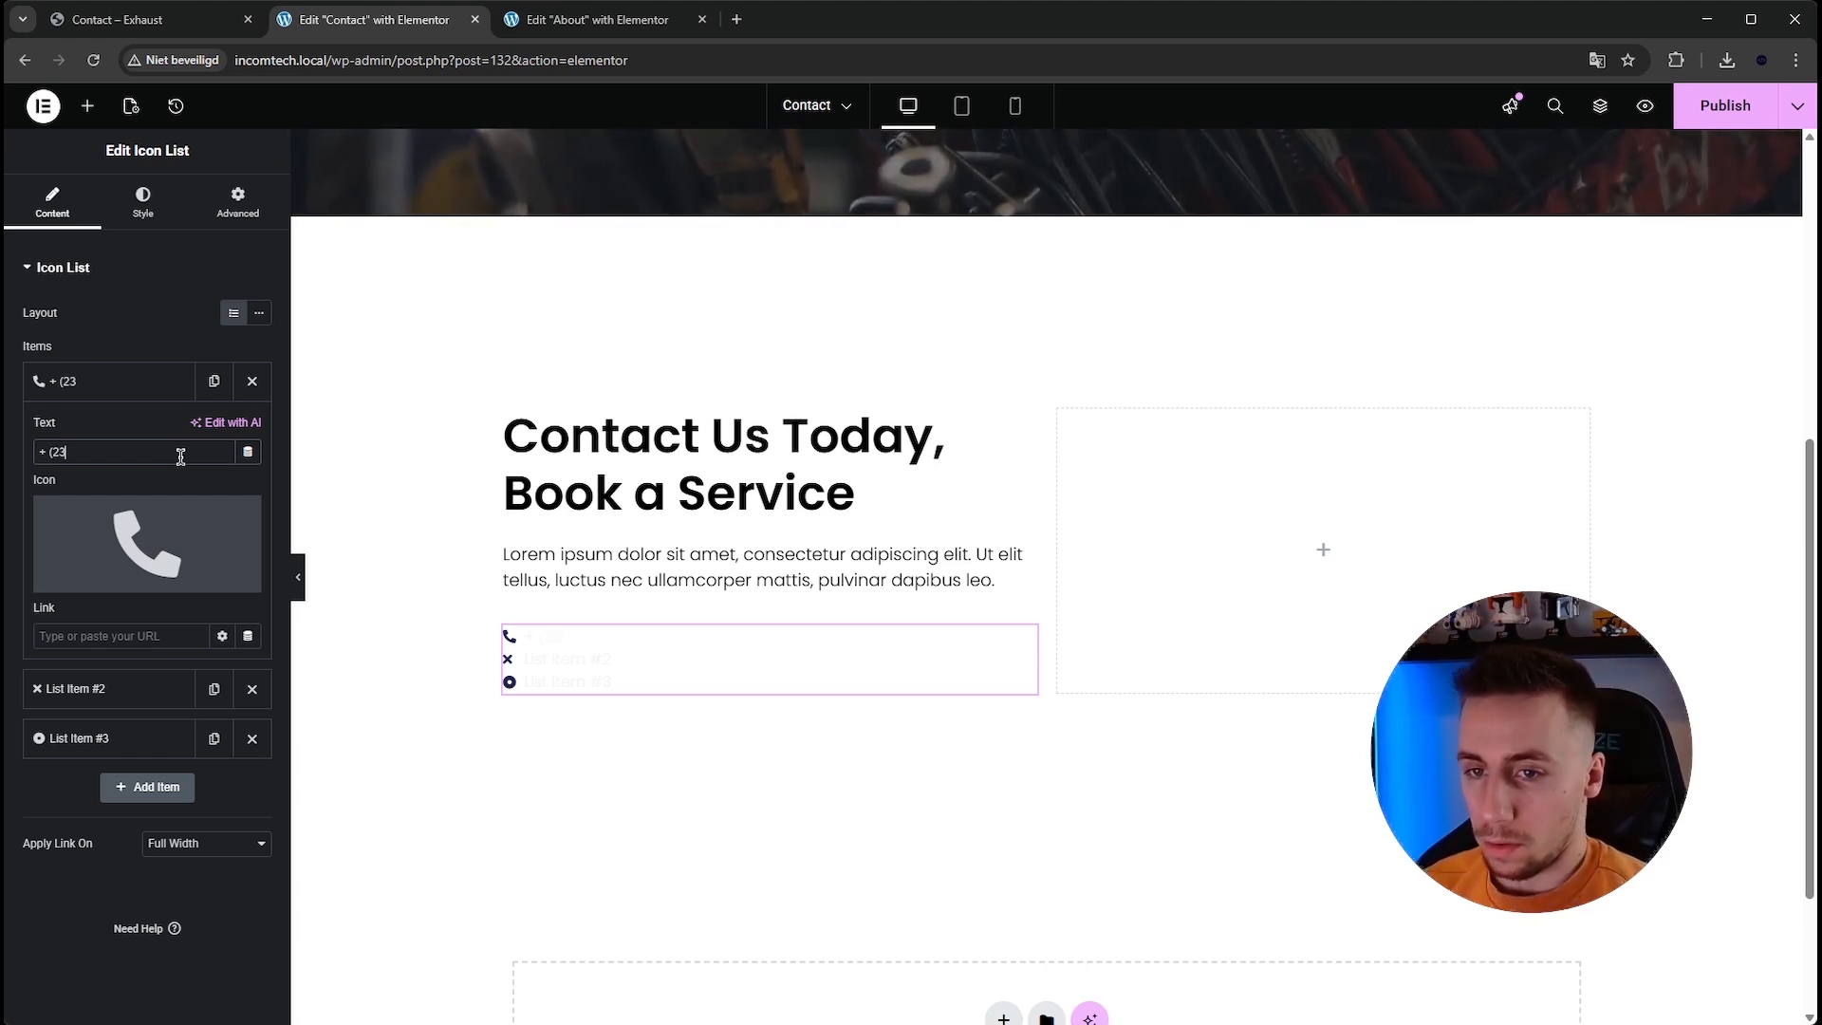
type("123) 456 789")
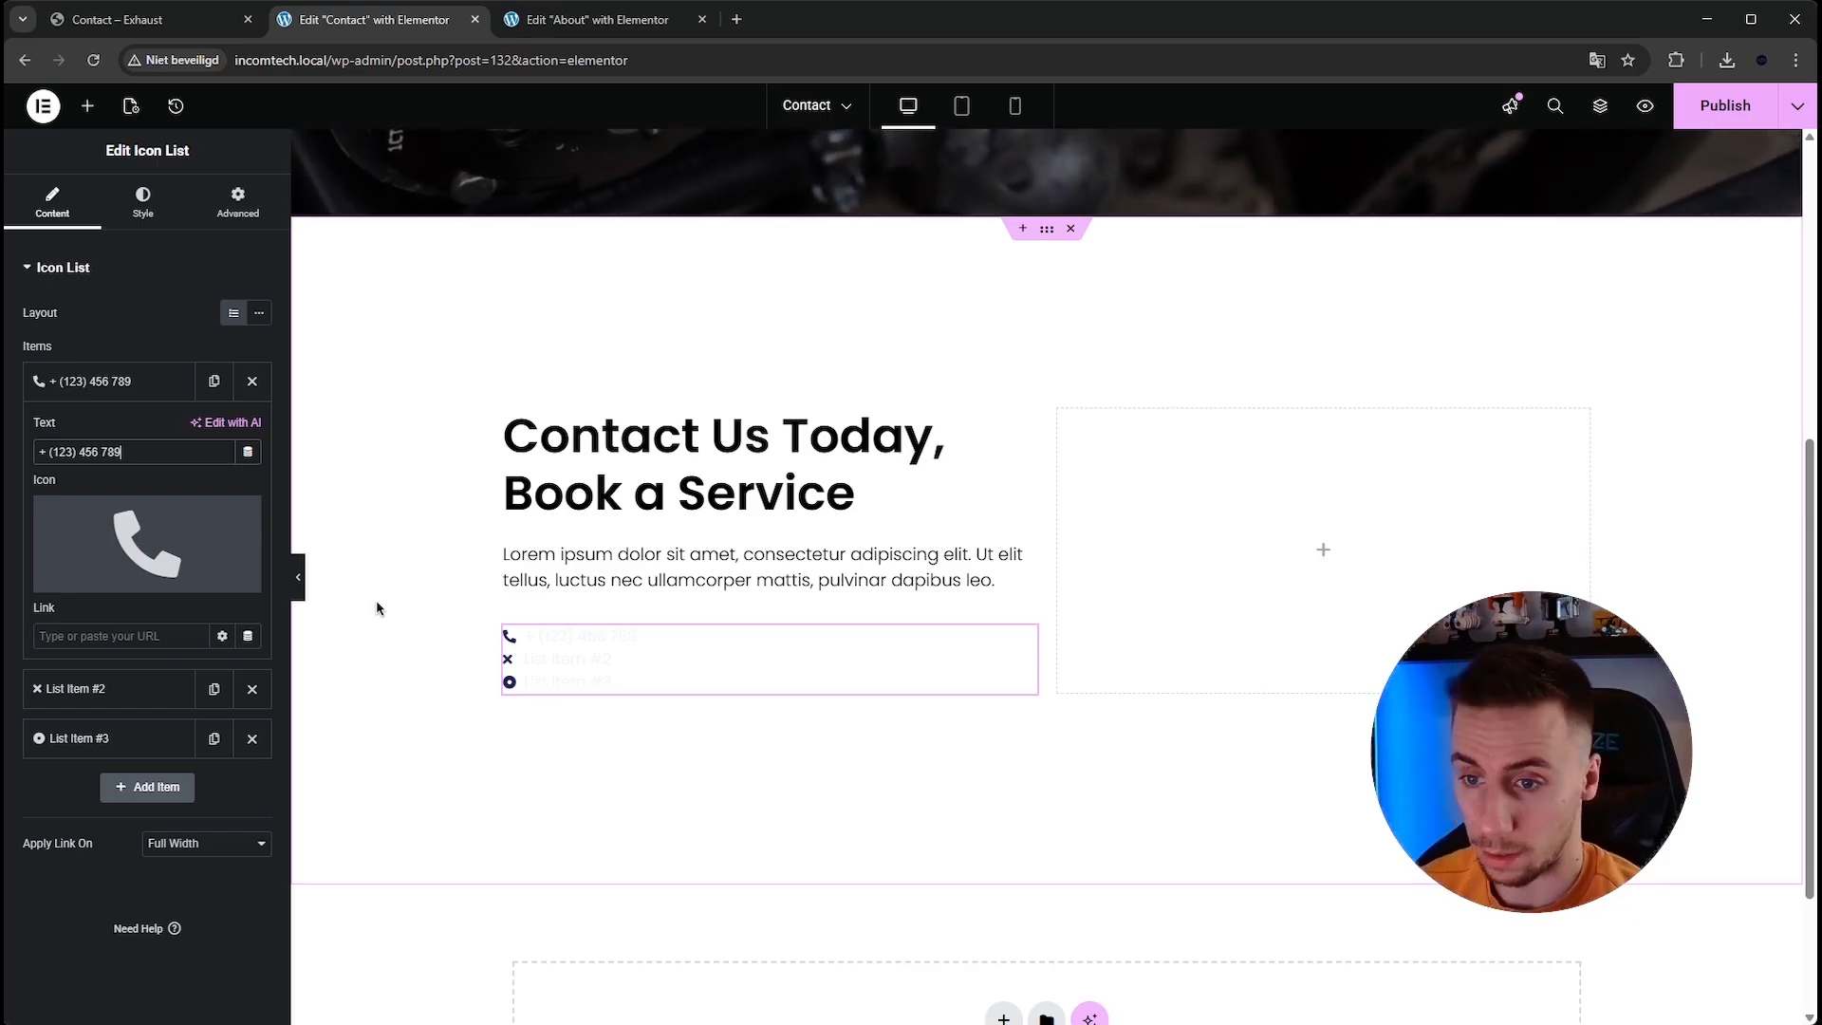
Set the first list item's link to tel:+123456789.
left_click(162, 632)
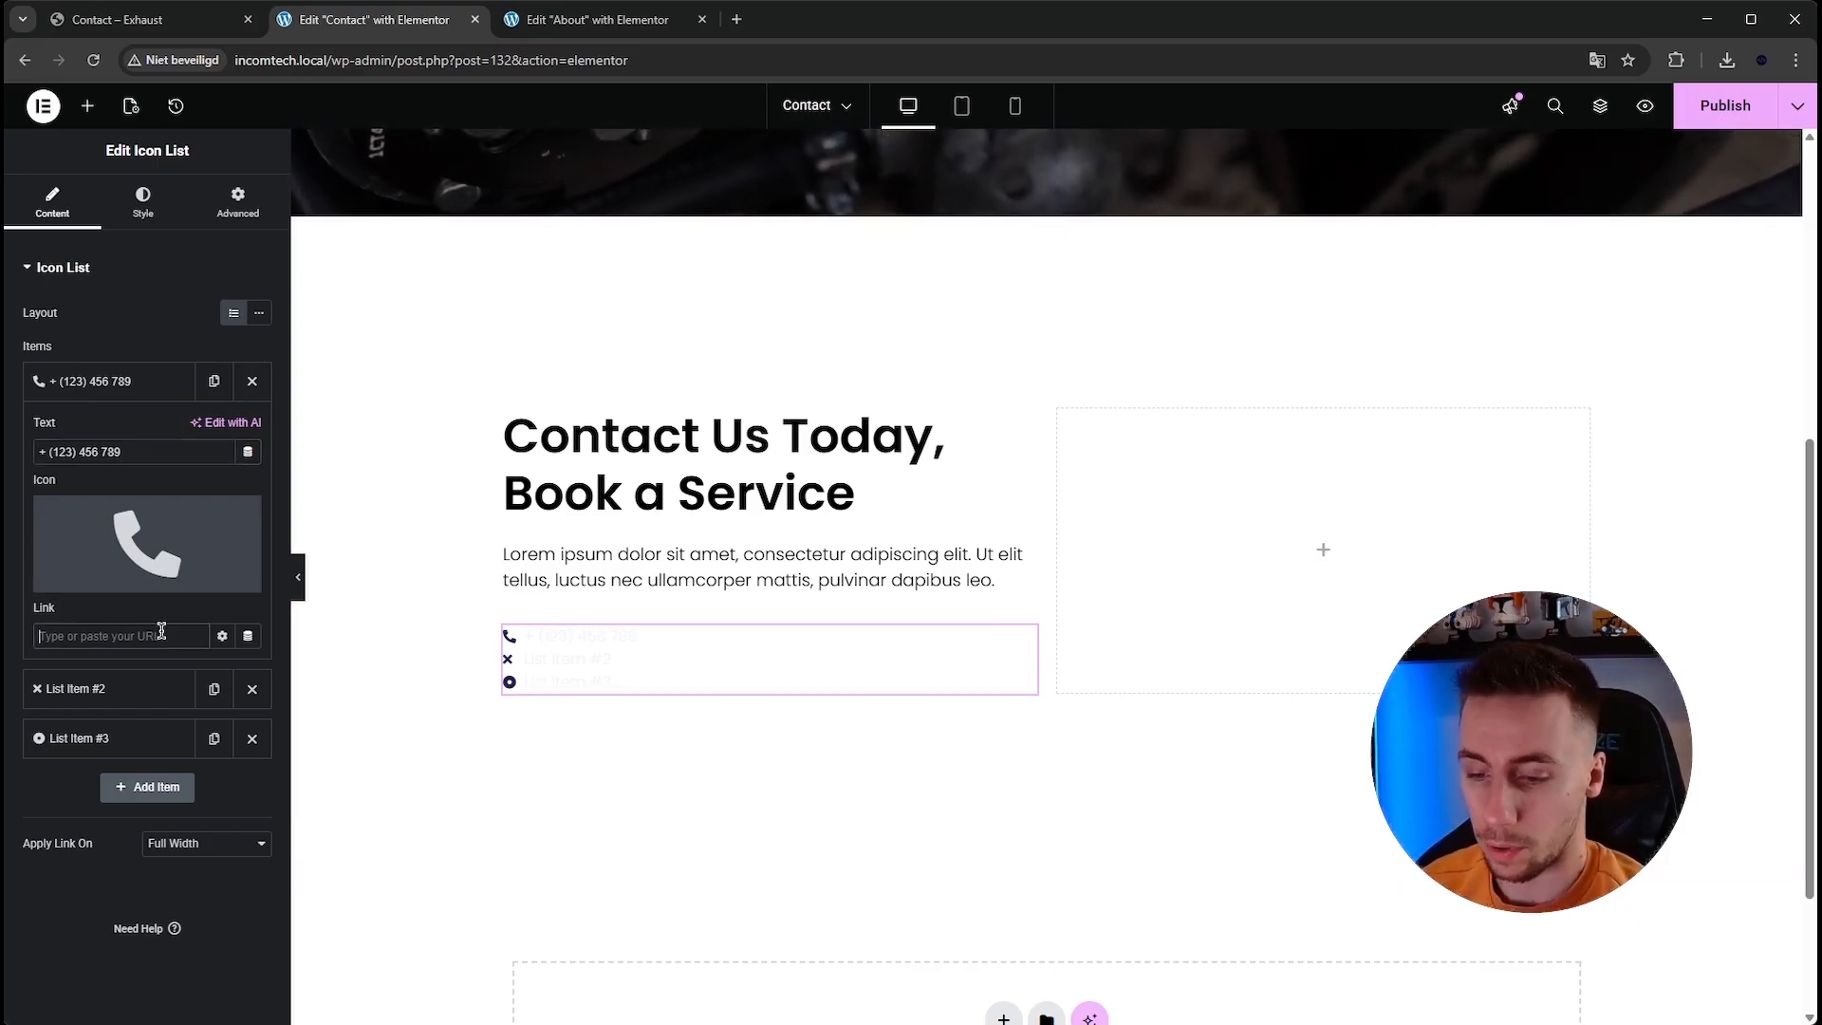
type("tel:")
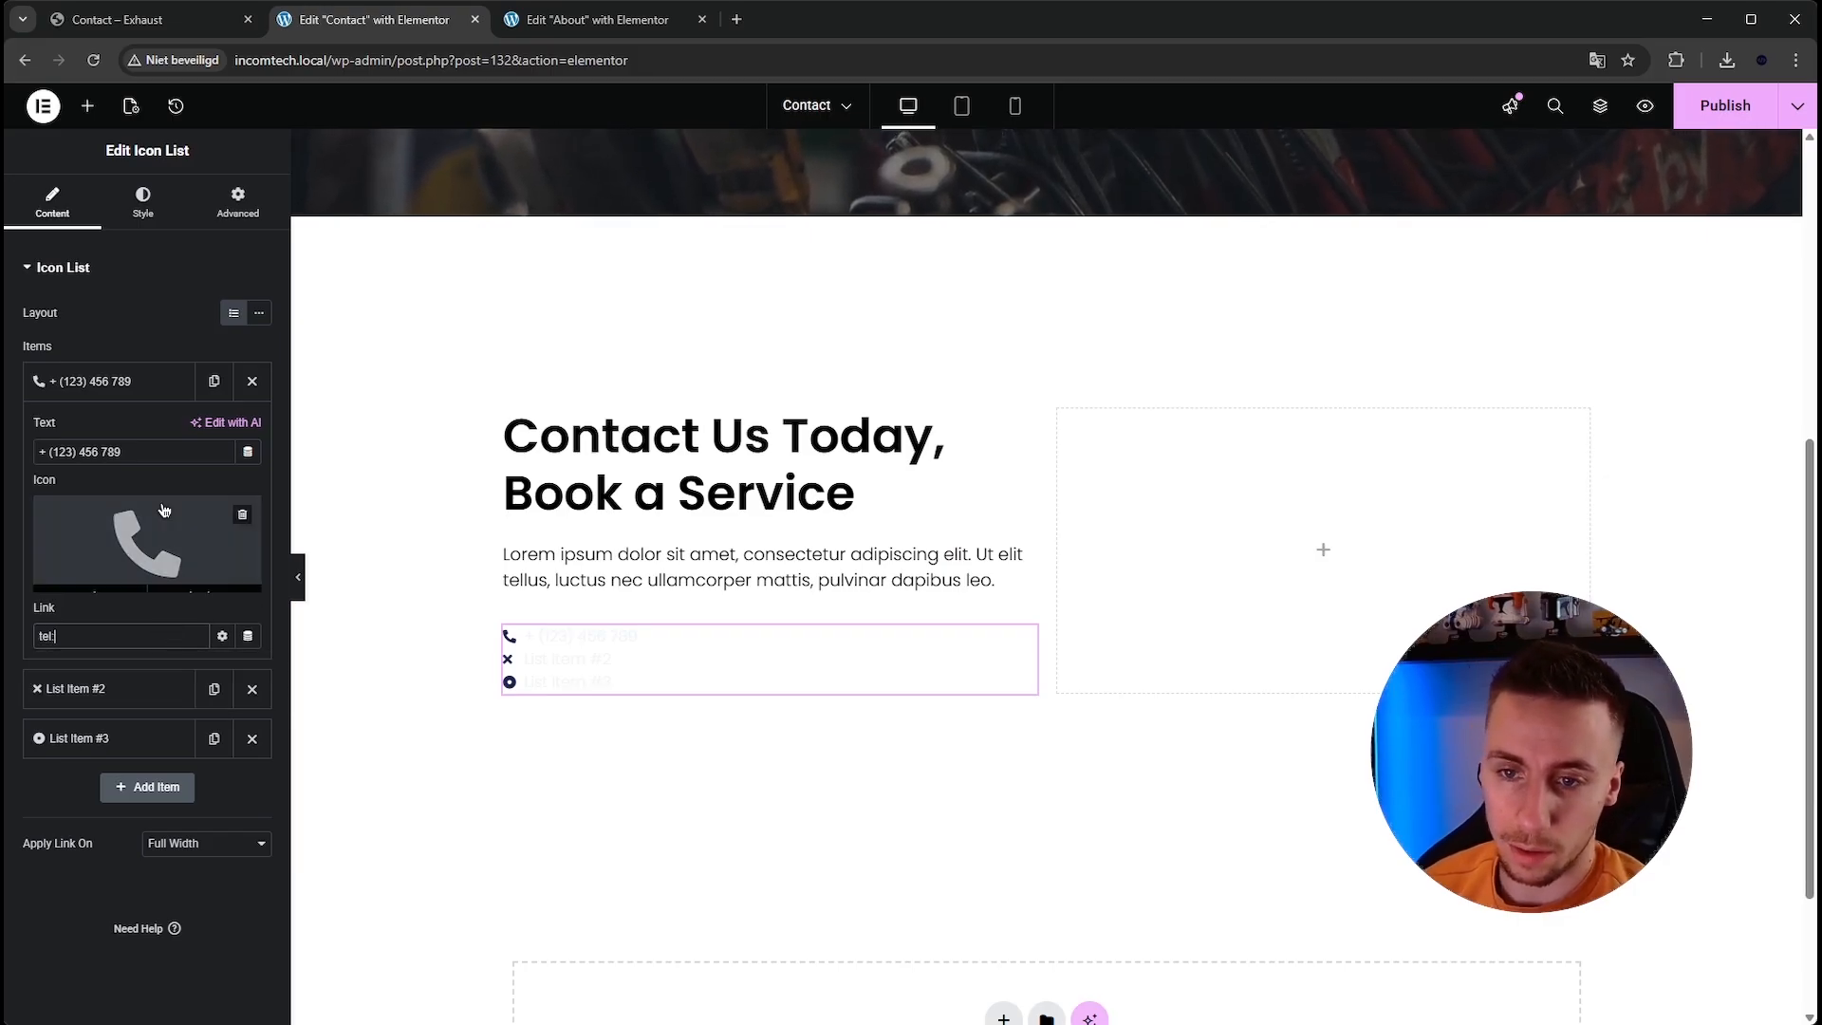
left_click_drag(150, 457, 40, 455)
key("ctrl+c")
left_click(119, 634)
key("ctrl+v")
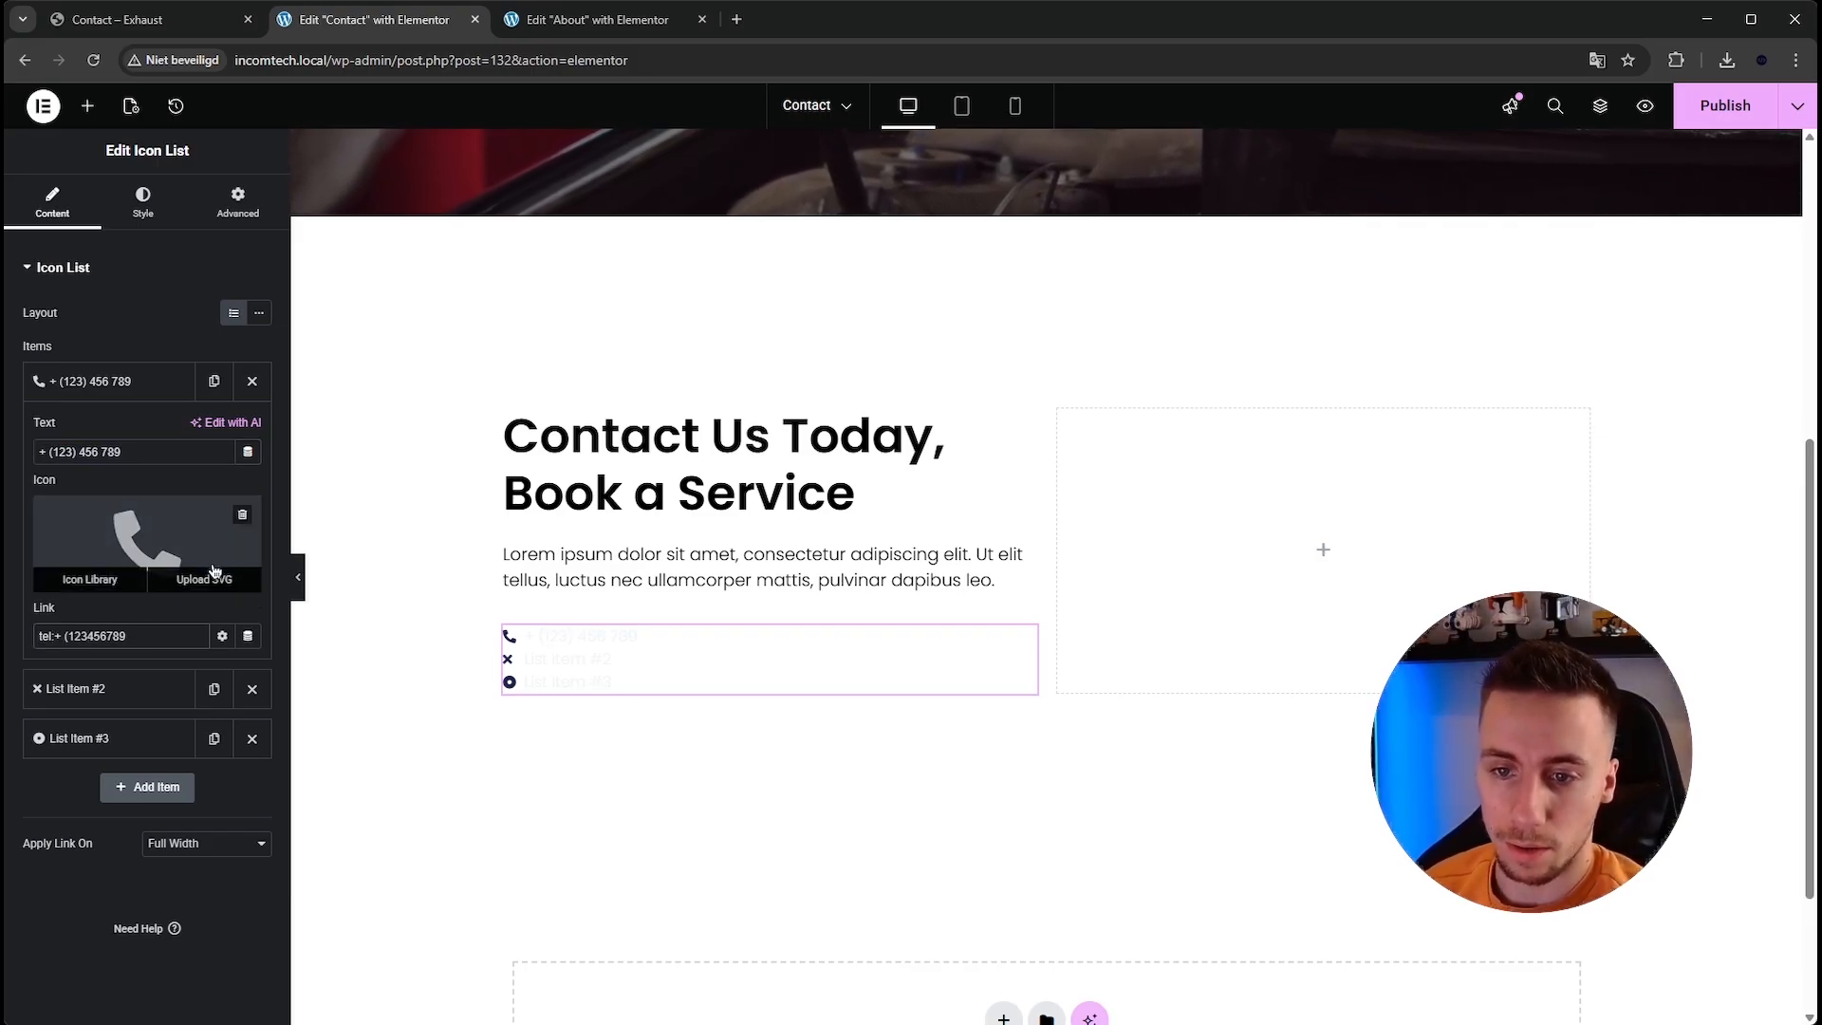
left_click_drag(154, 632, 40, 634)
left_click(139, 642)
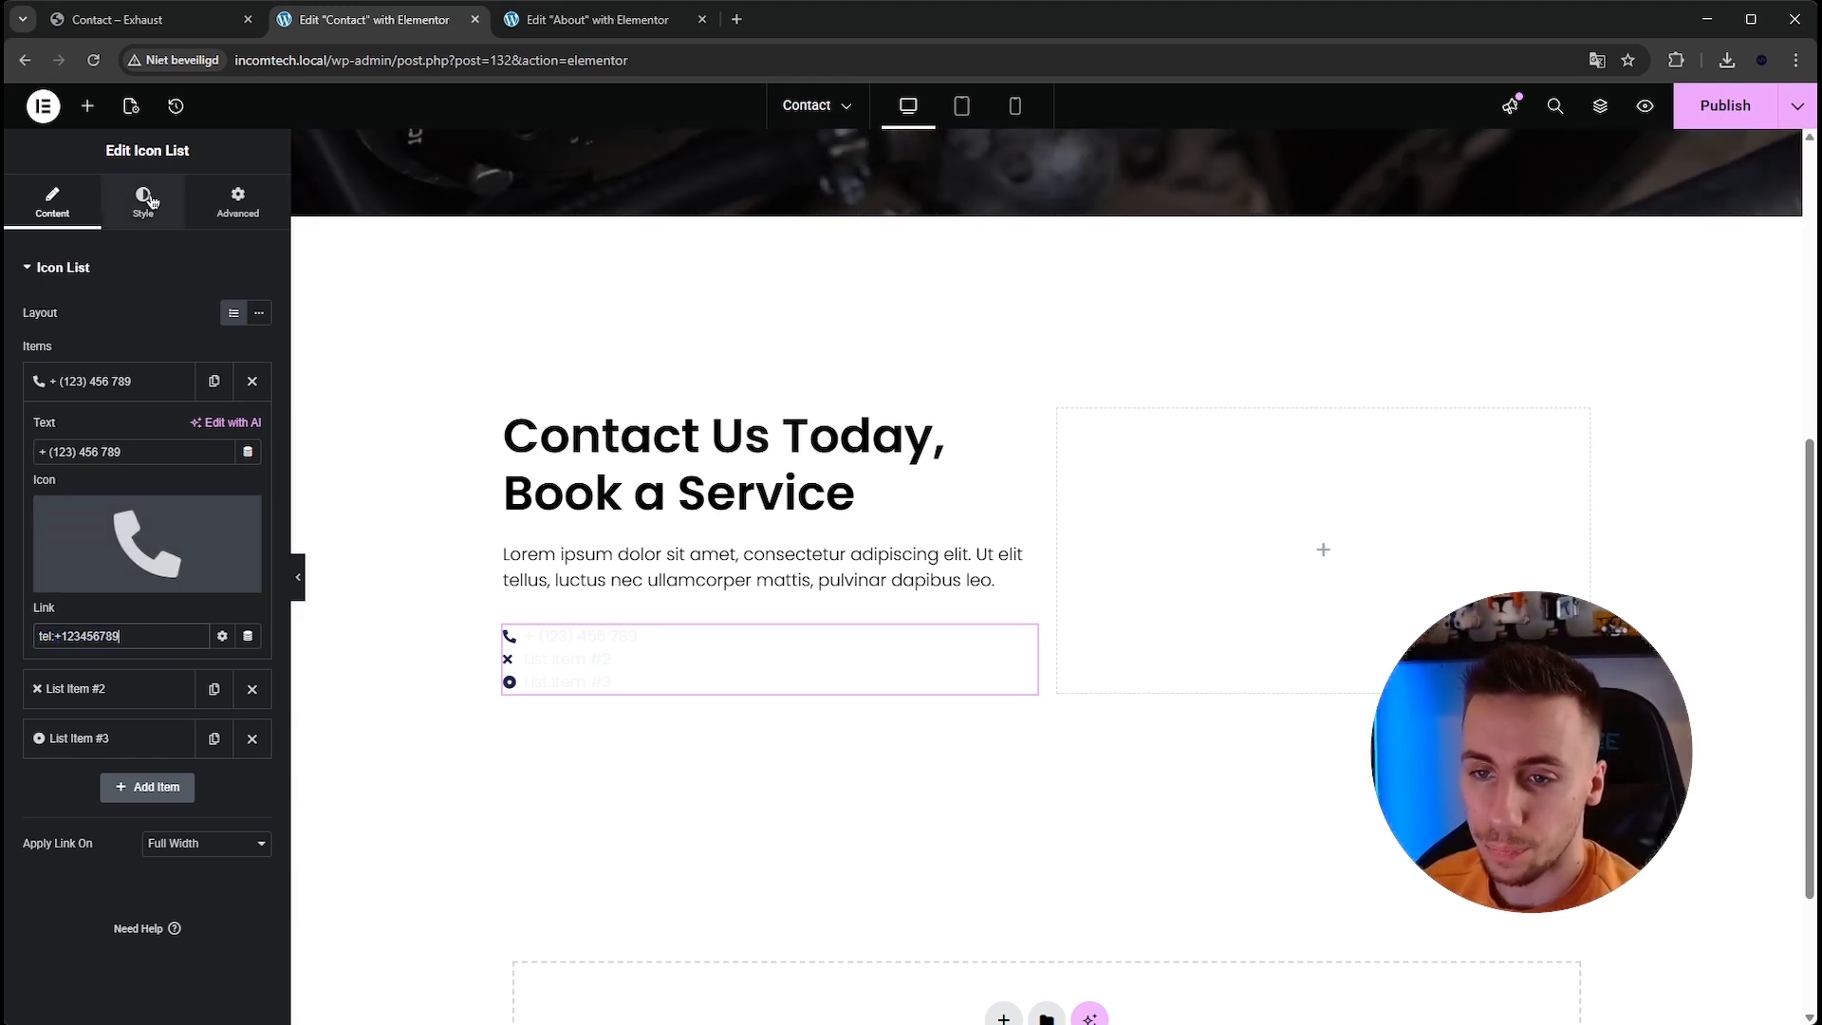
Delete the remaining placeholder list items, keeping only the phone item.
left_click(123, 380)
left_click(251, 423)
left_click(252, 424)
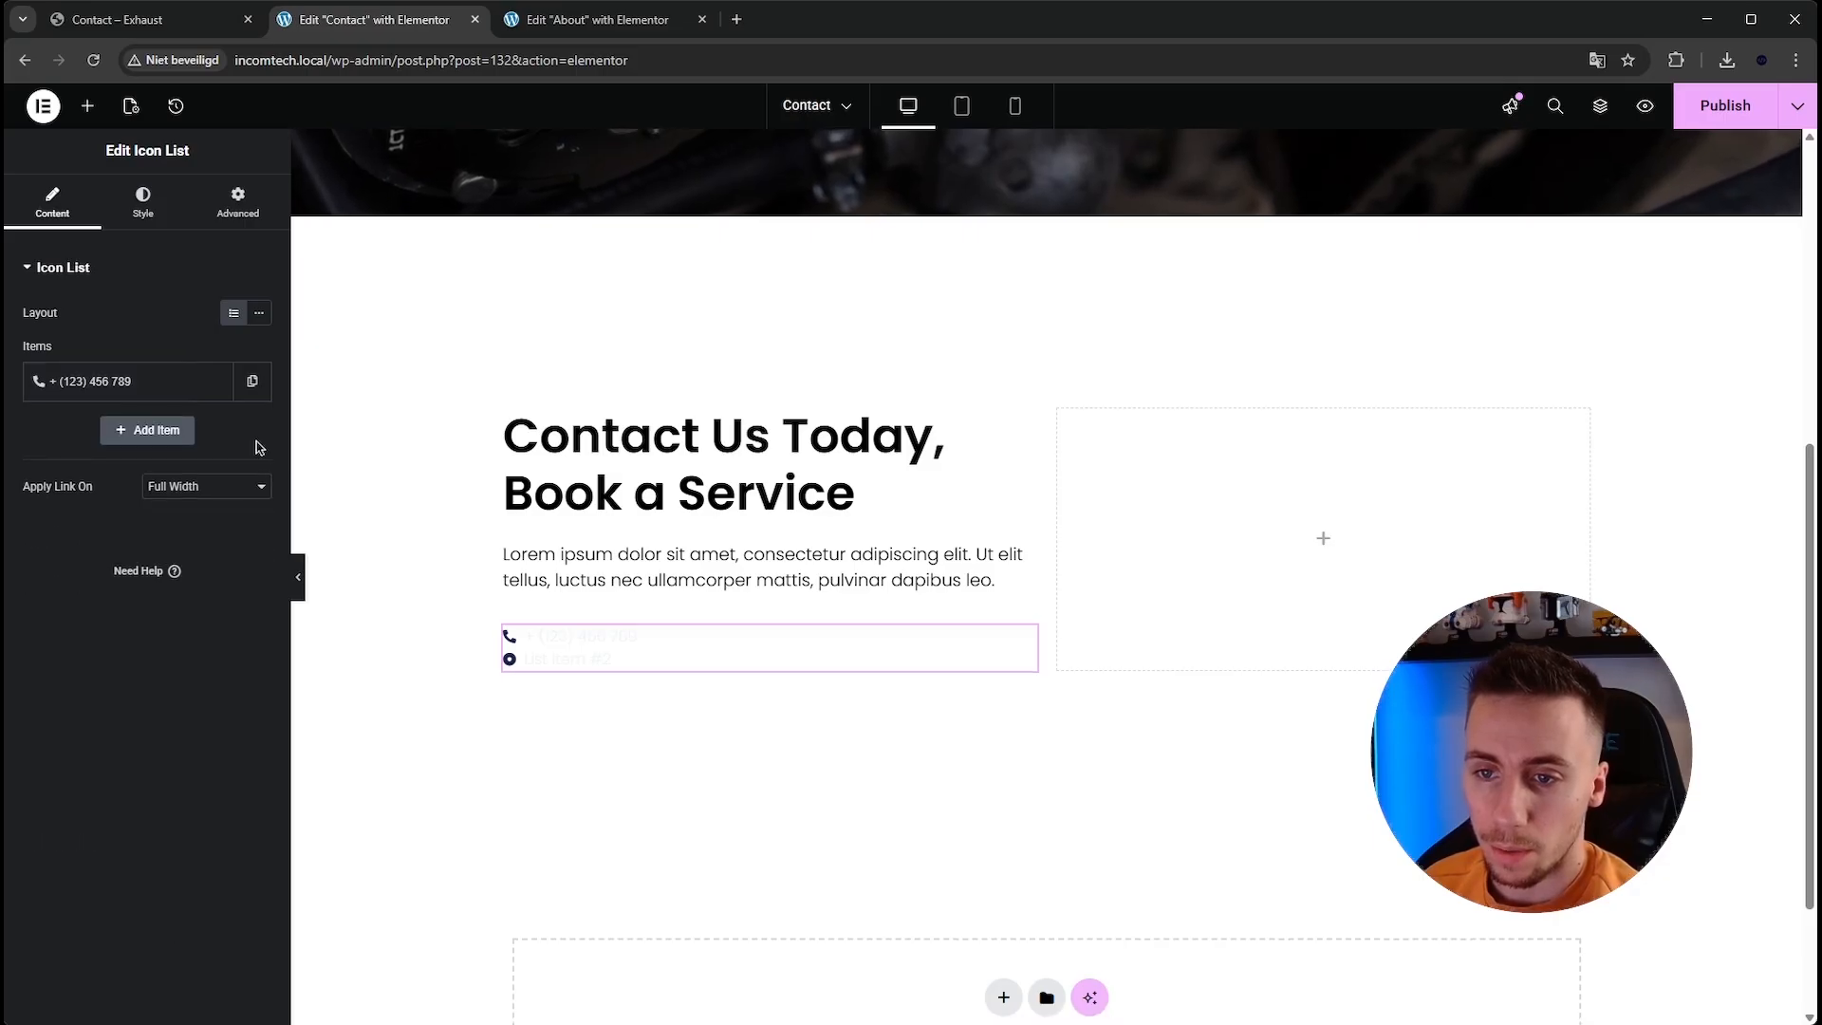
Set the list's icon size to 20 px.
left_click(144, 204)
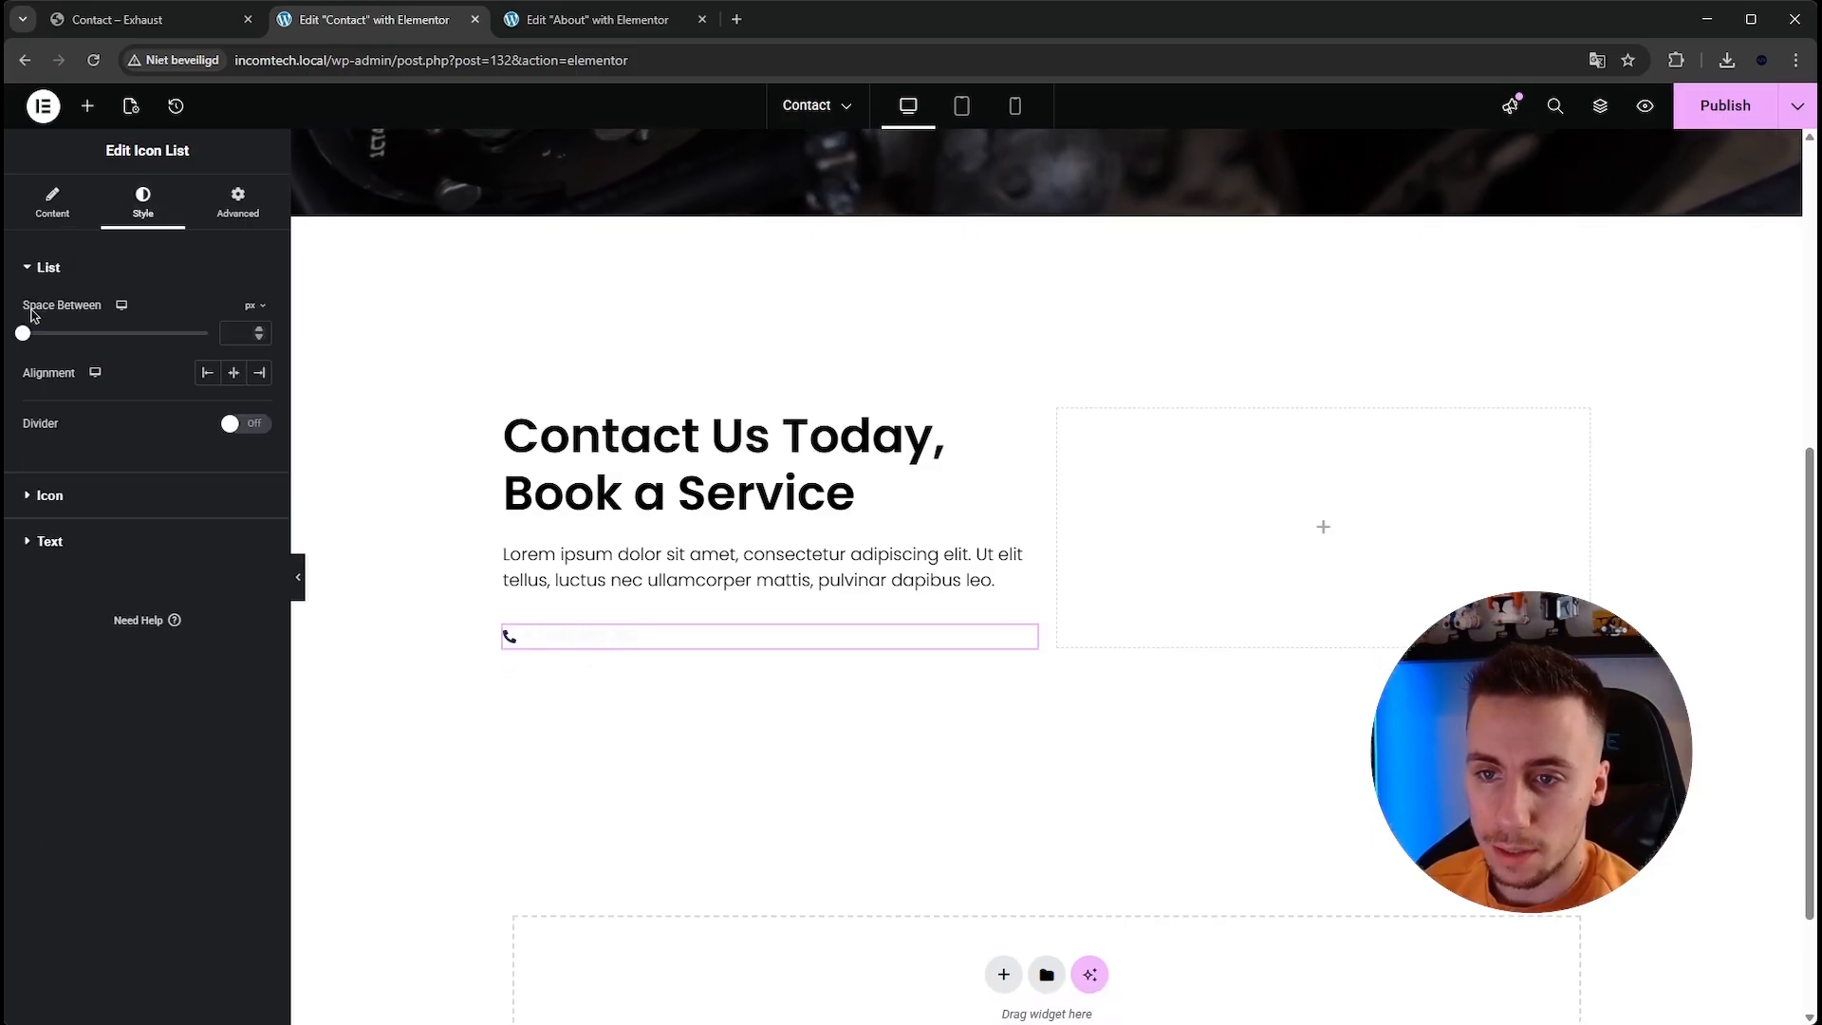
left_click(57, 495)
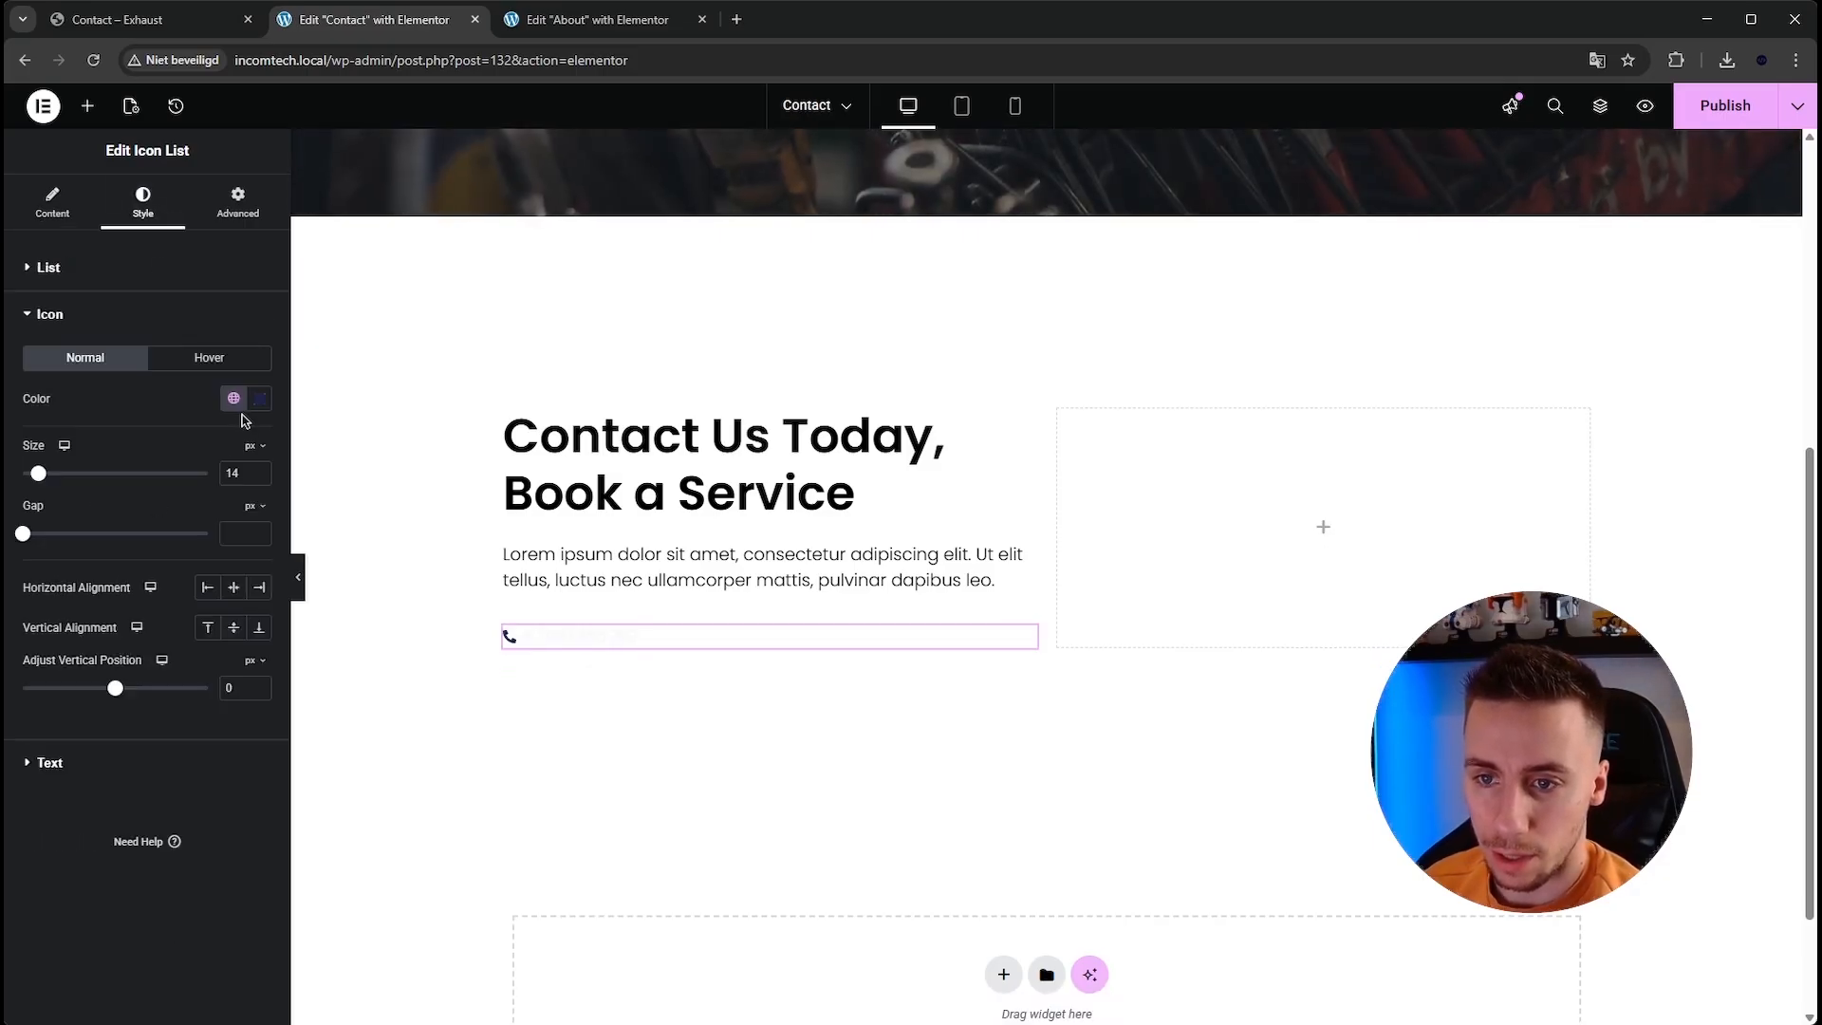
type("20")
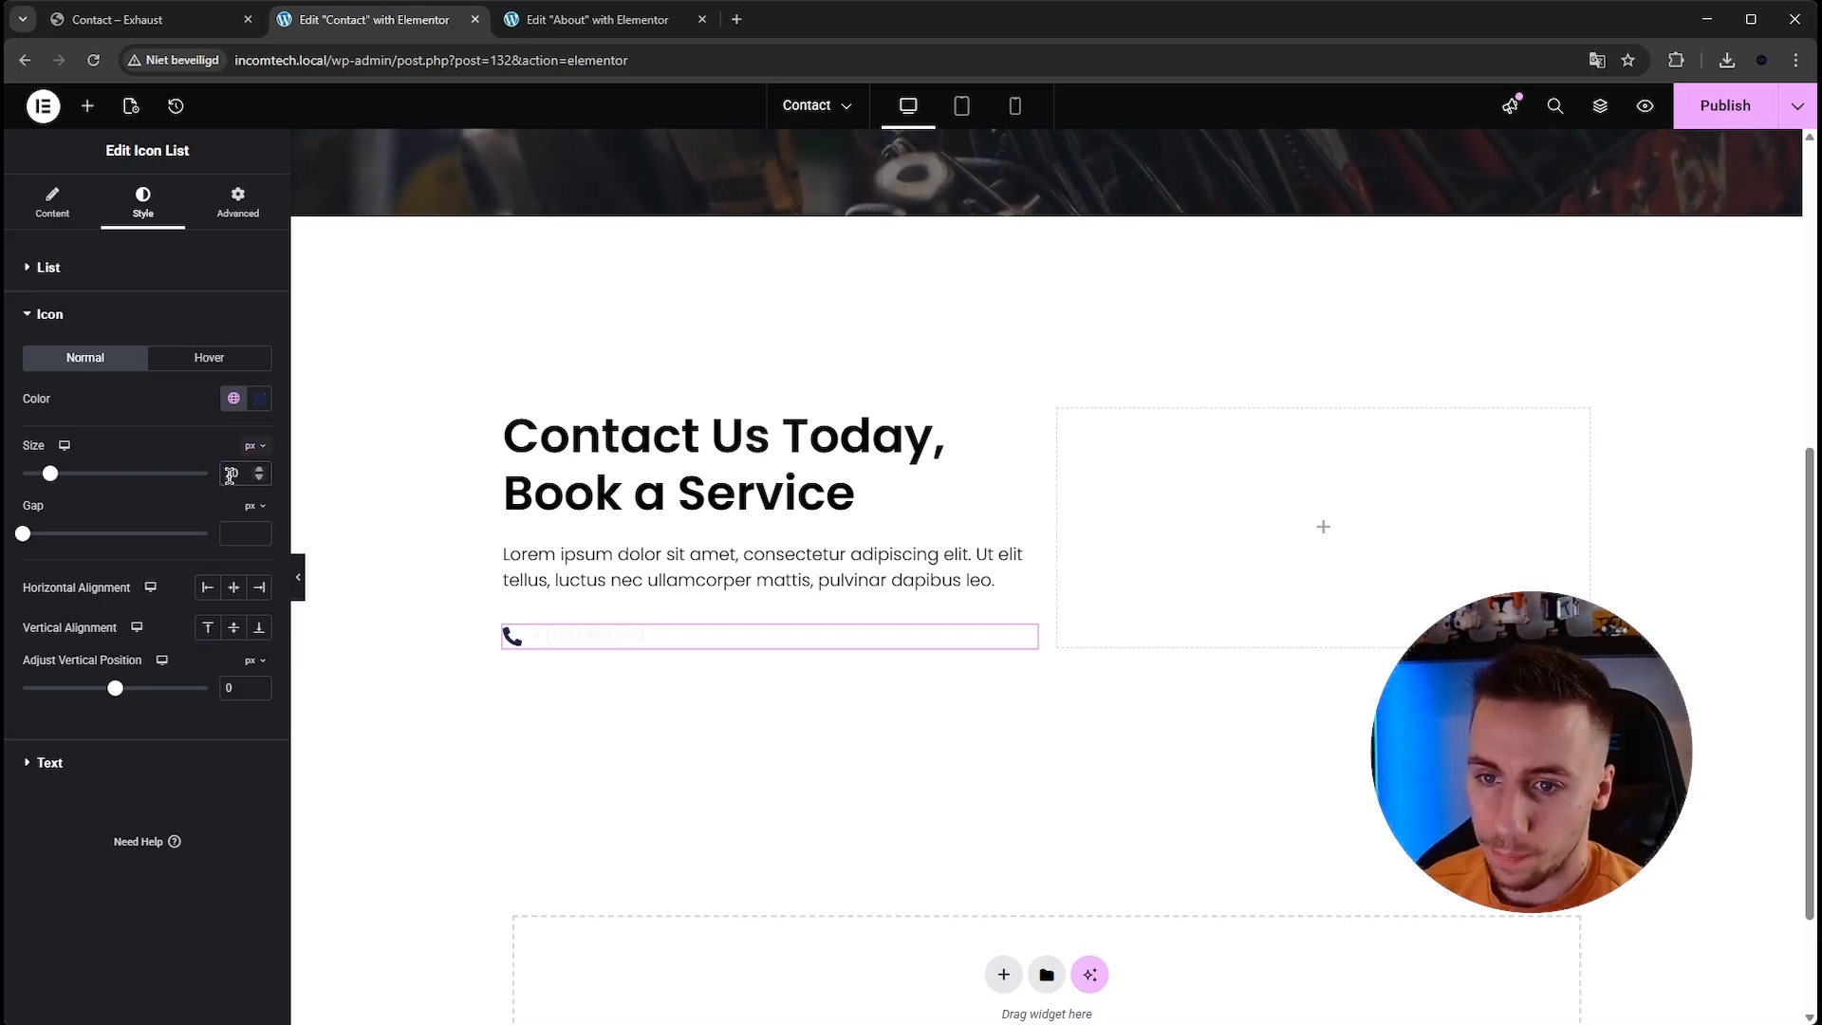
Set the list text color to black.
left_click(121, 776)
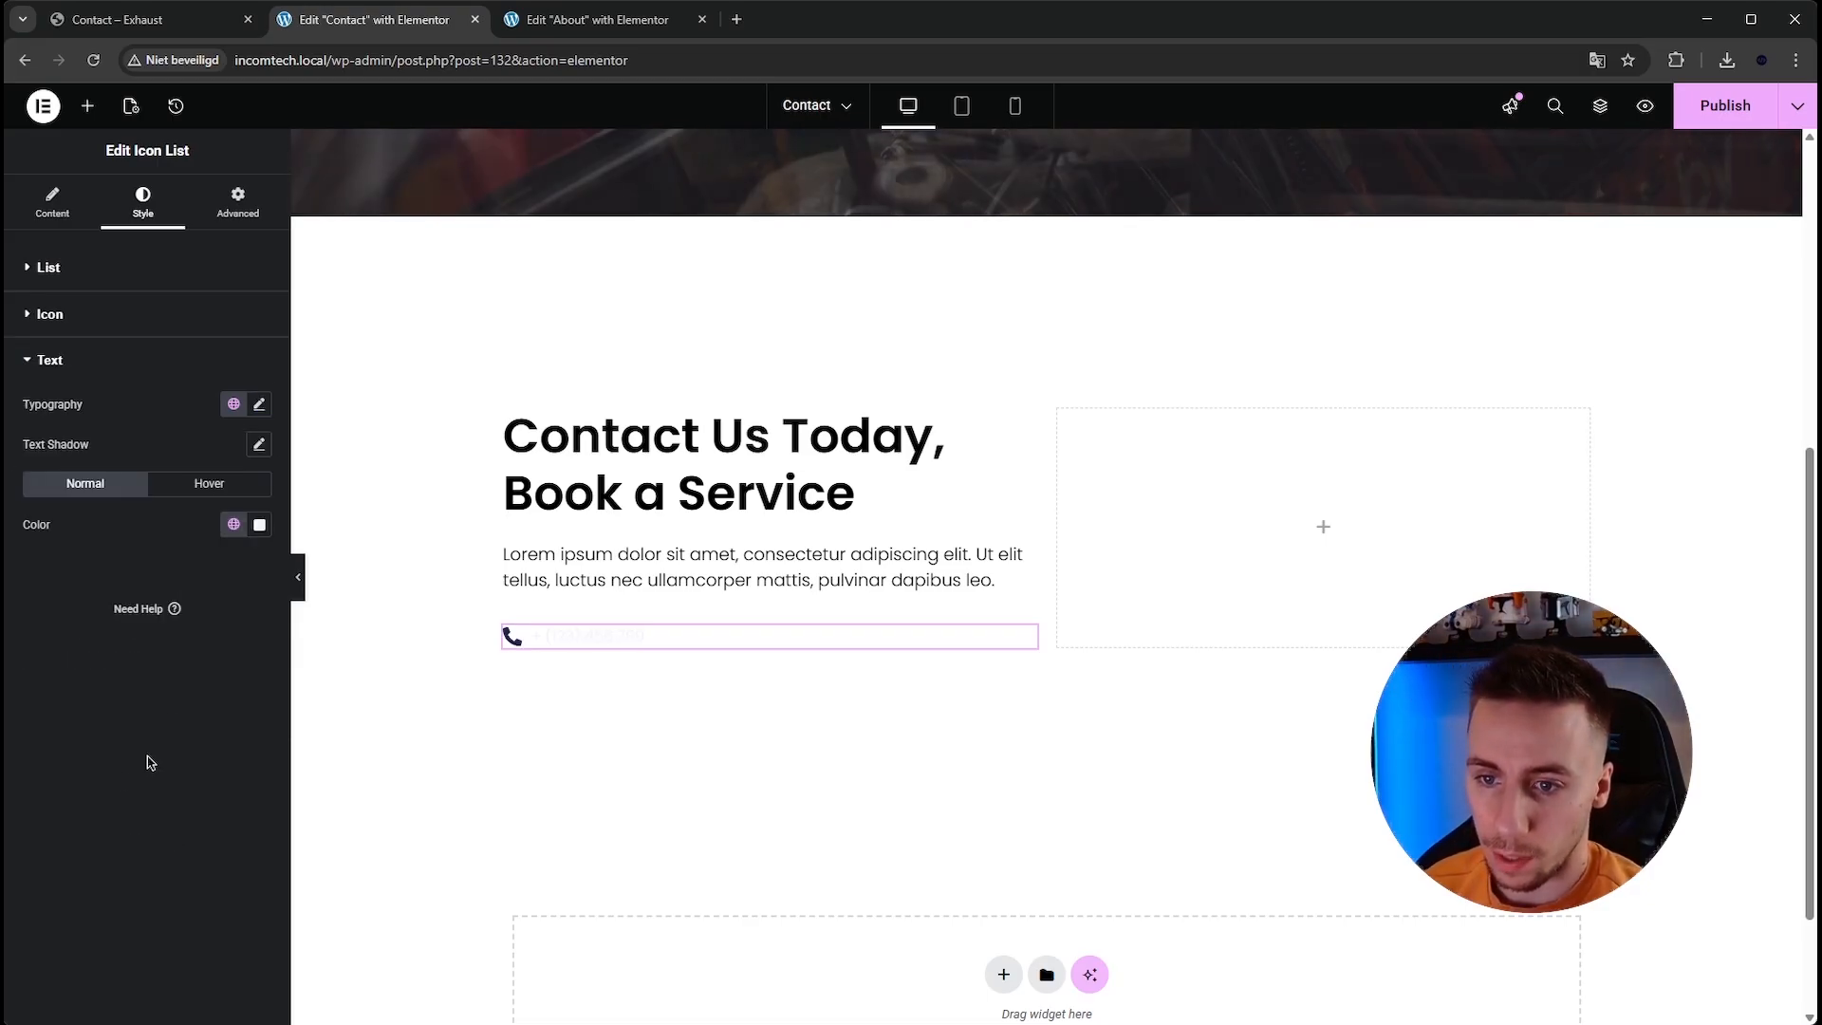
left_click(259, 524)
left_click_drag(192, 724, 26, 901)
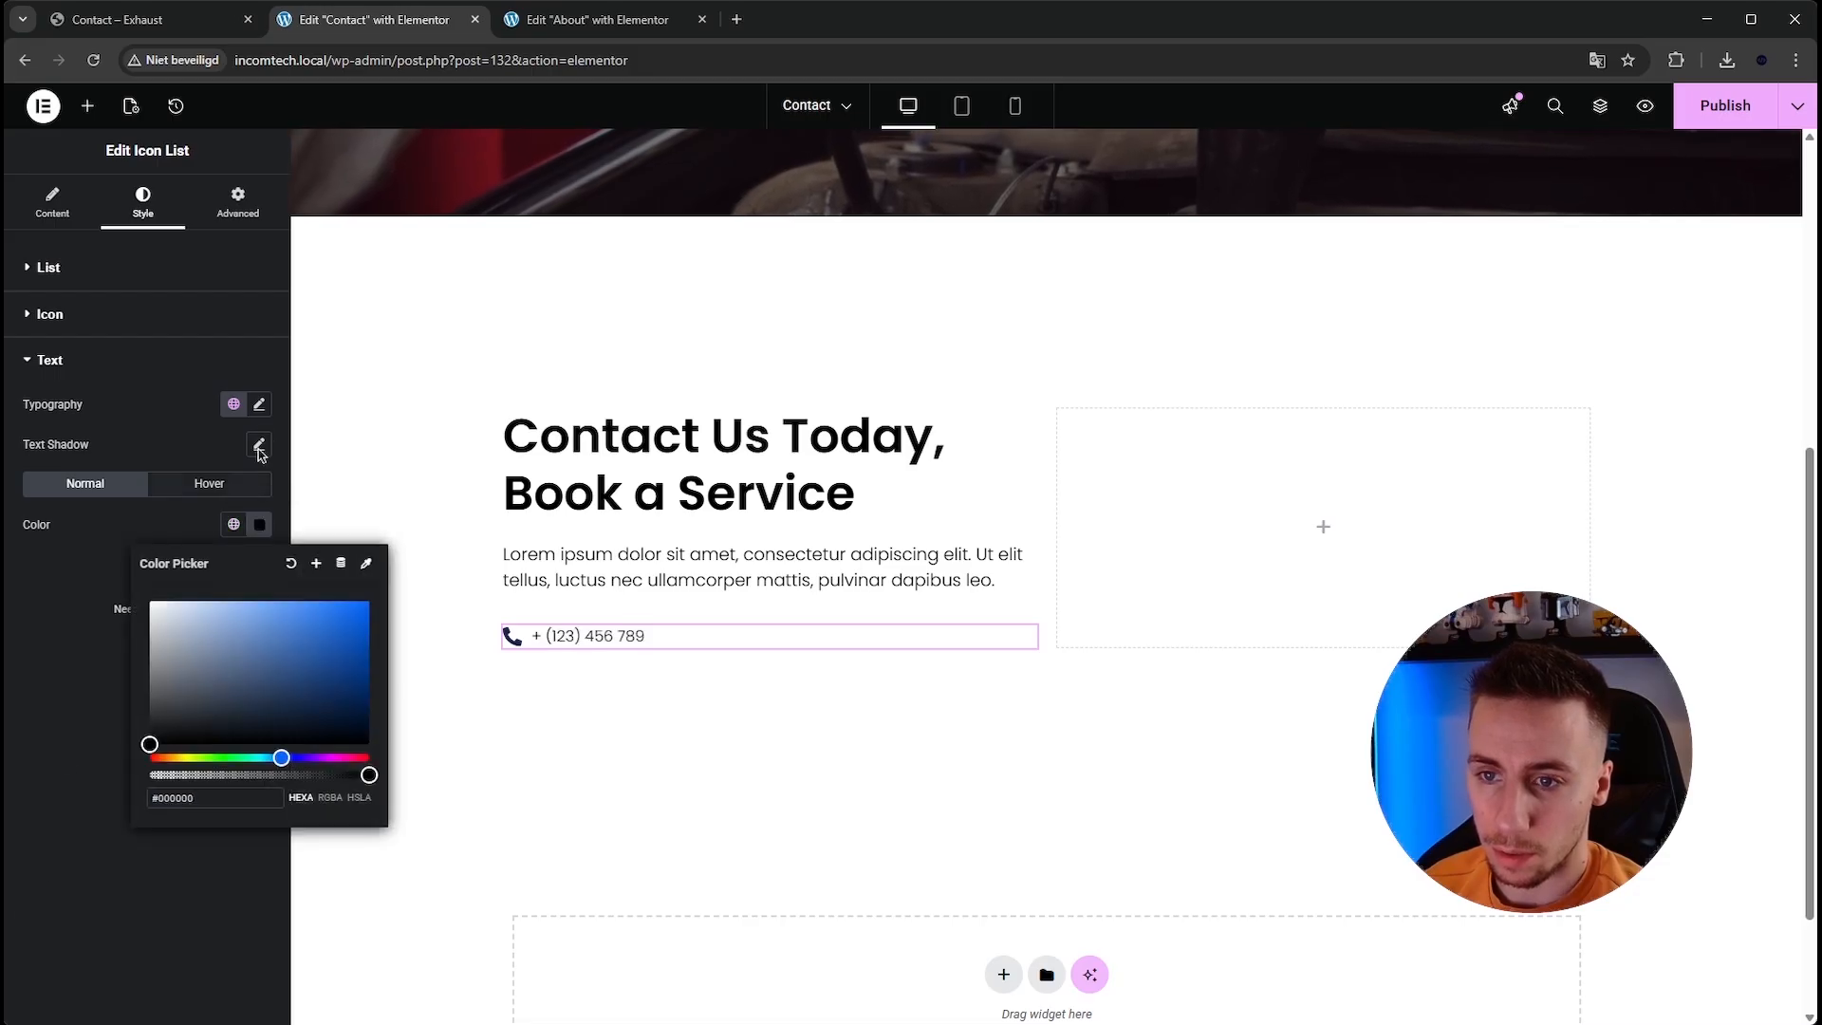
left_click(234, 524)
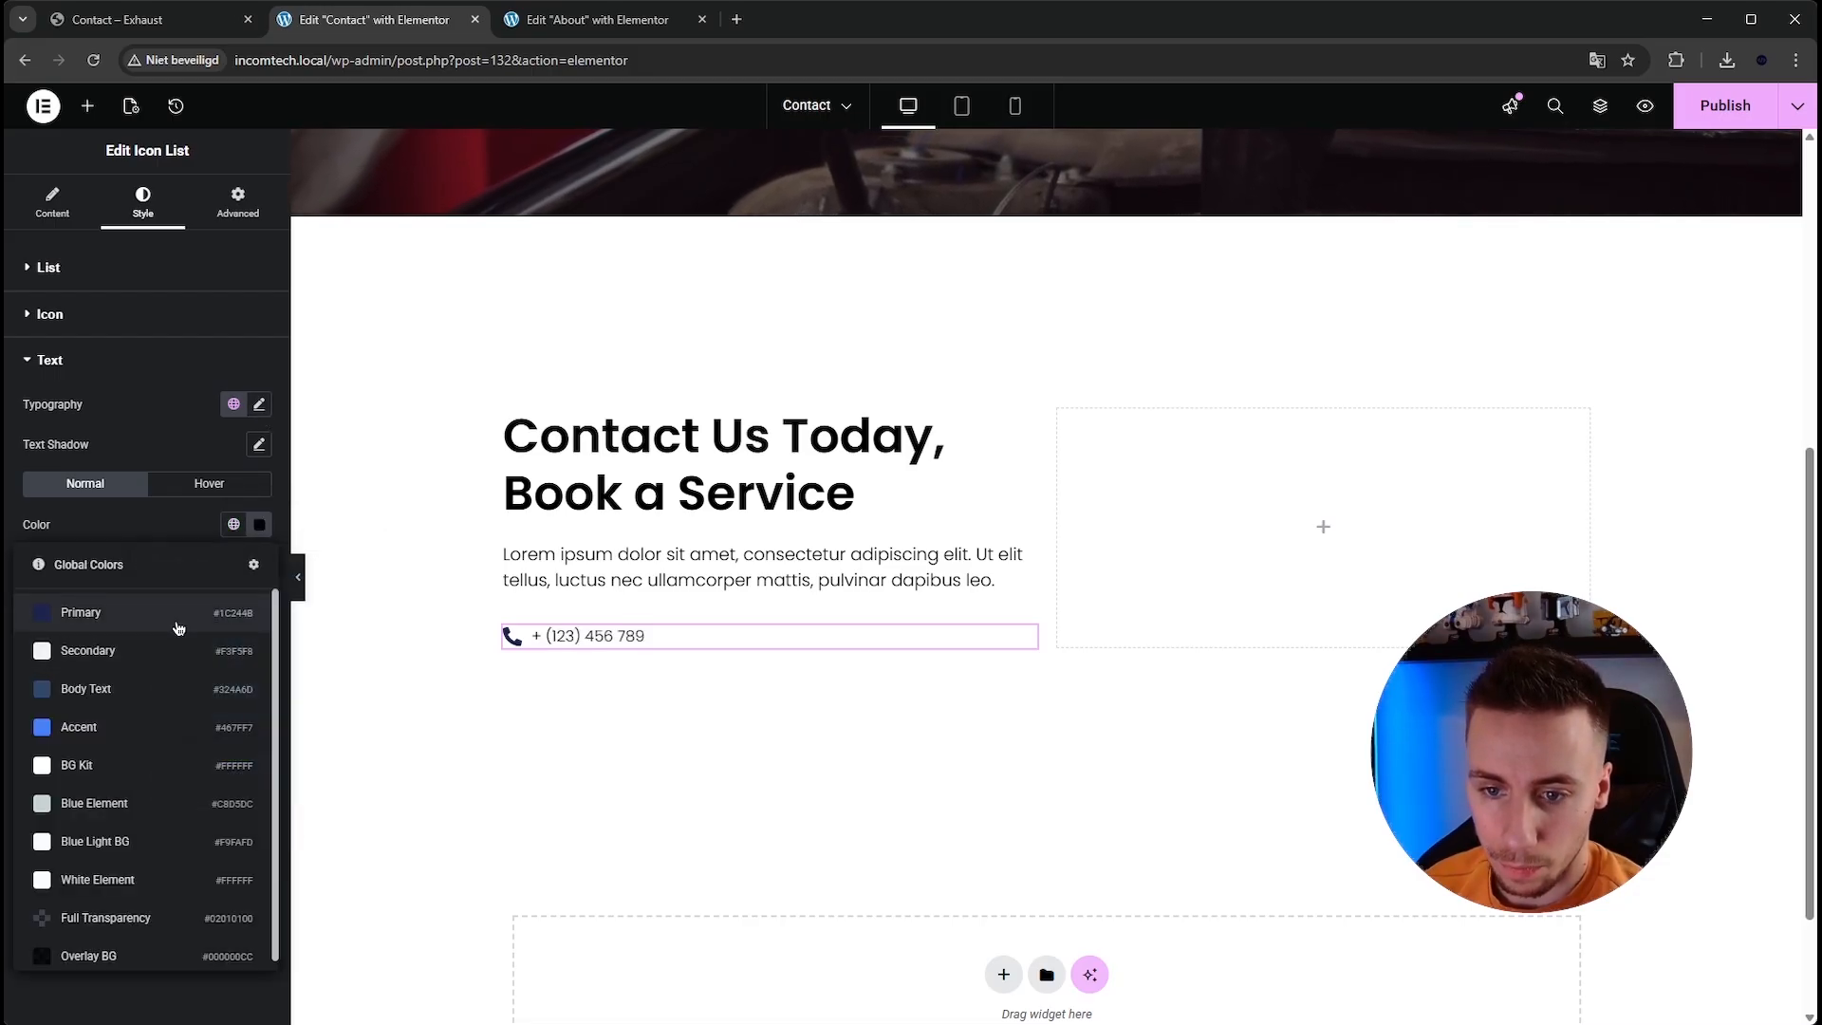
left_click(177, 628)
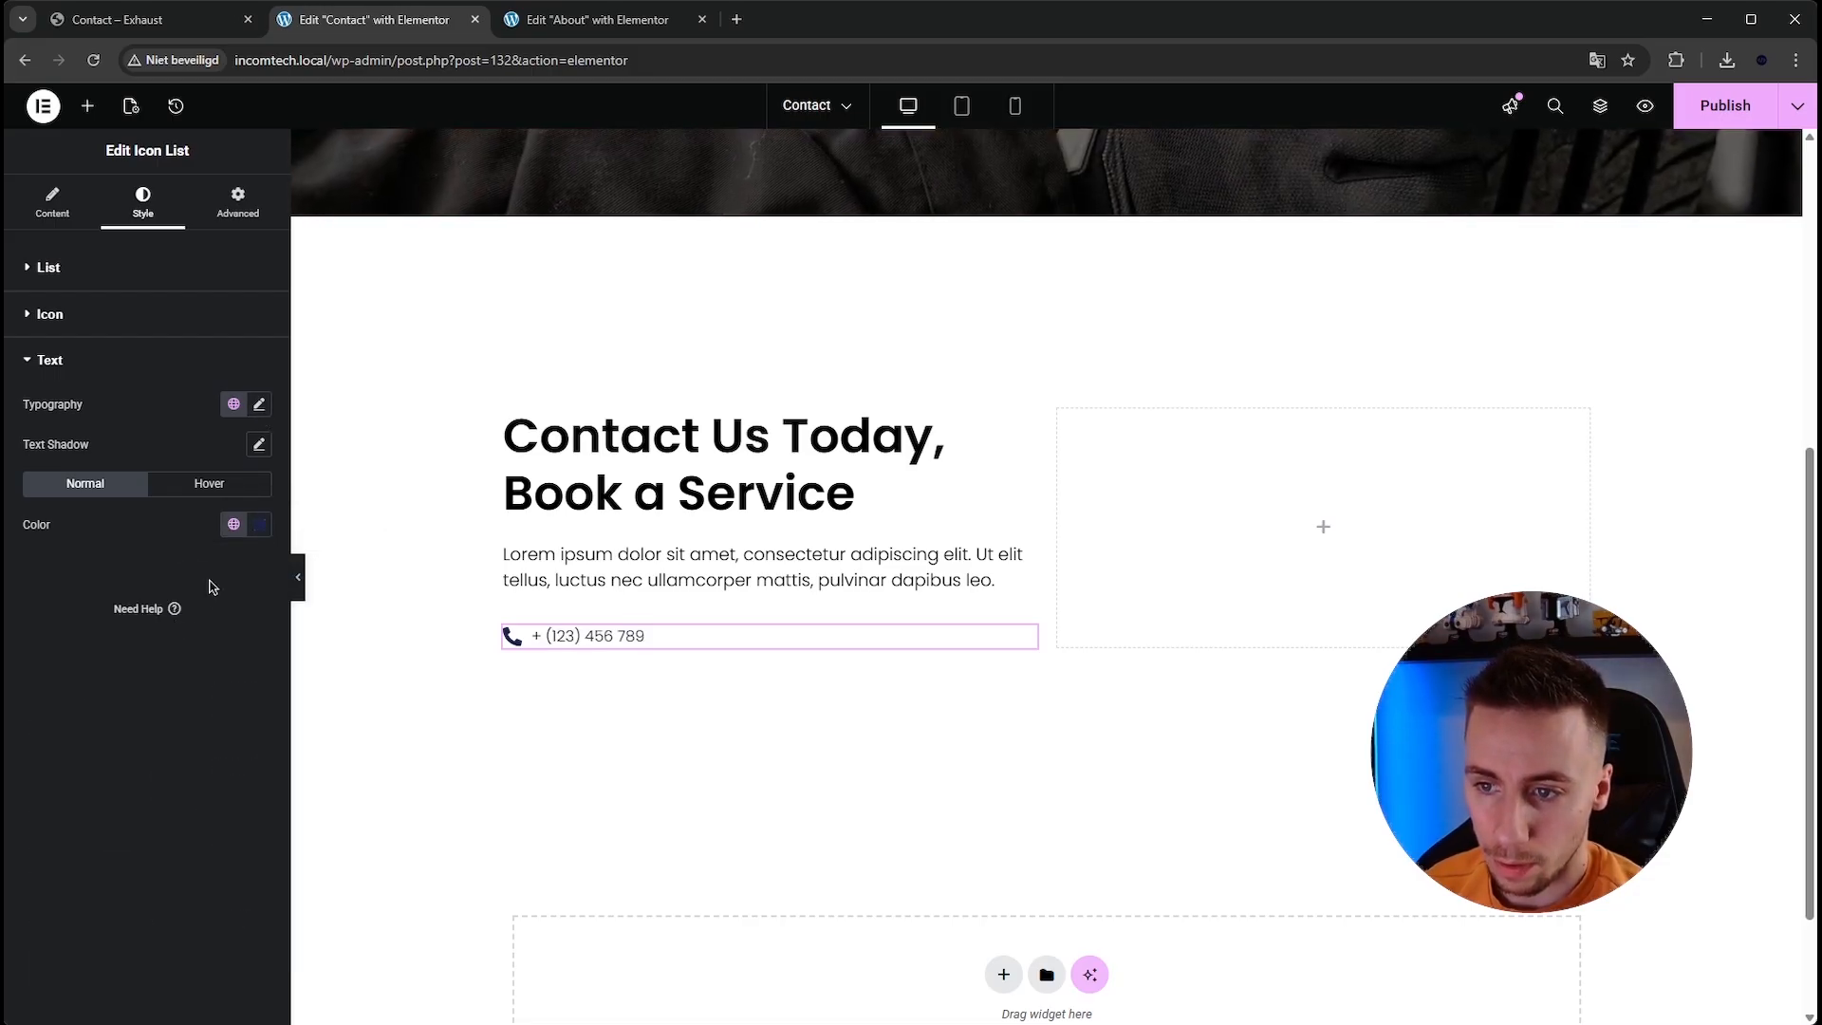
left_click(257, 530)
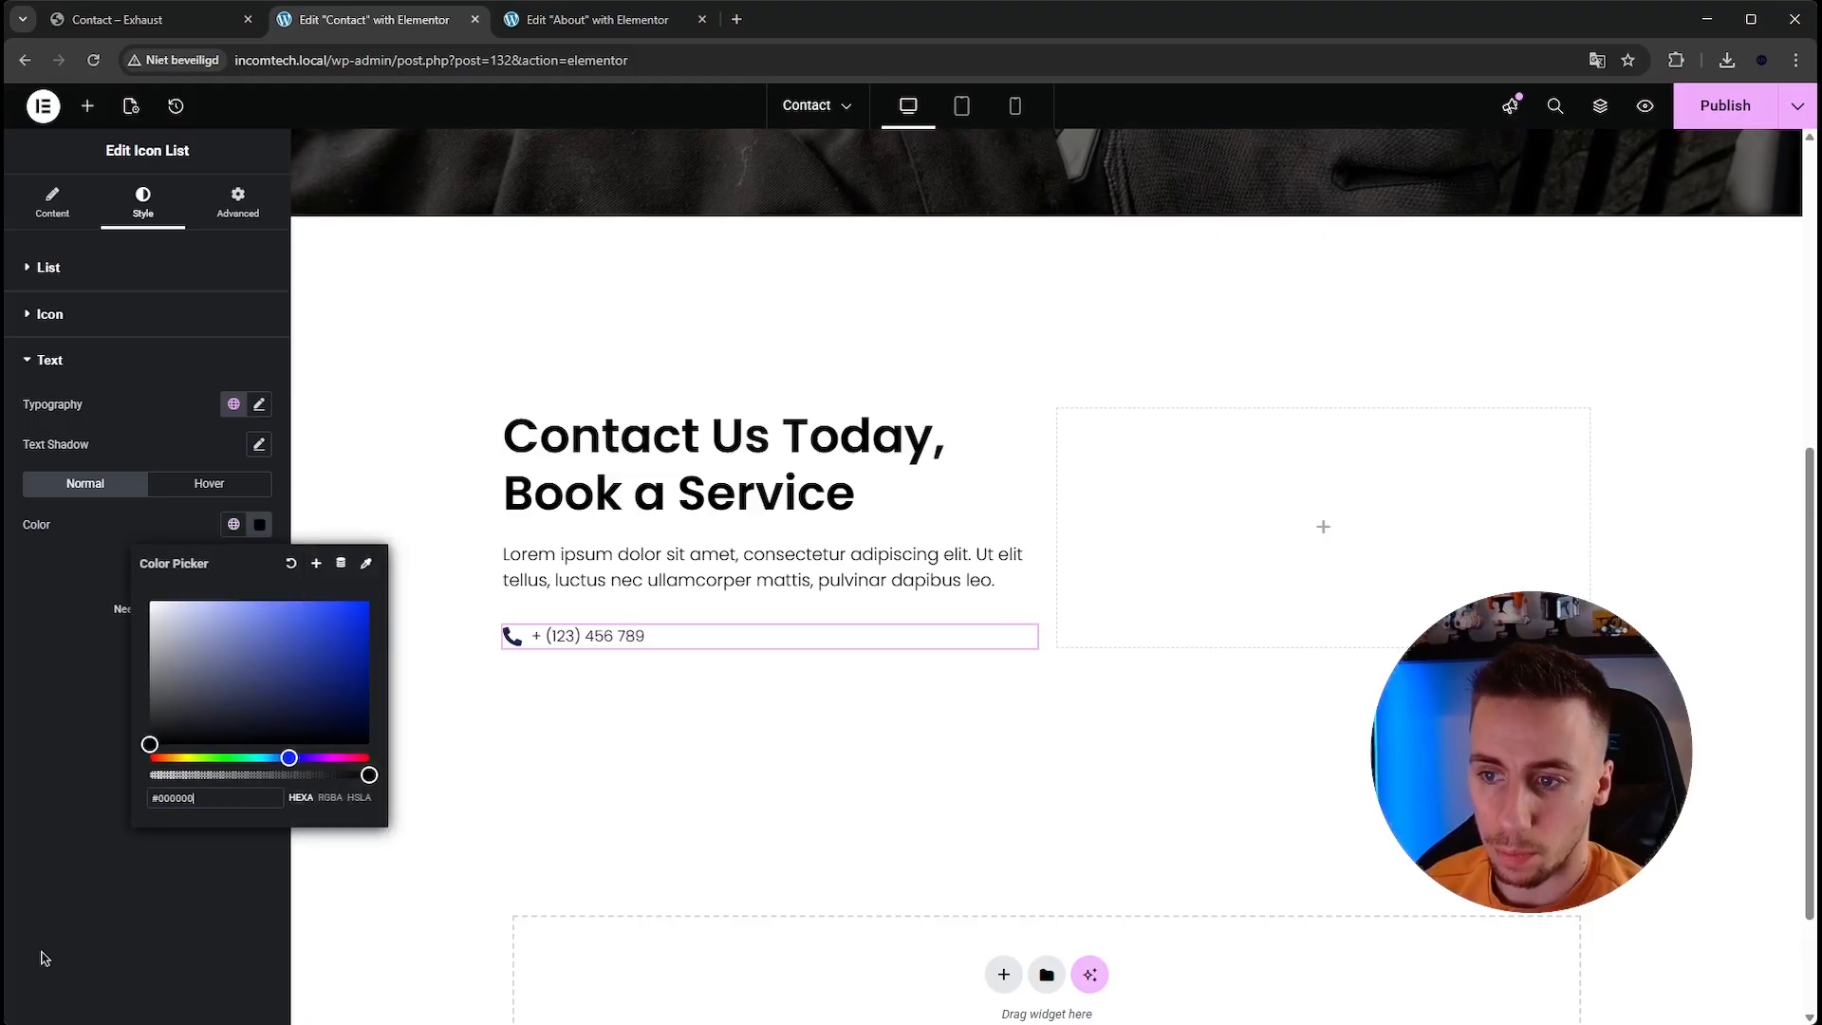
Set the list text's typography size to 20 px.
left_click(249, 408)
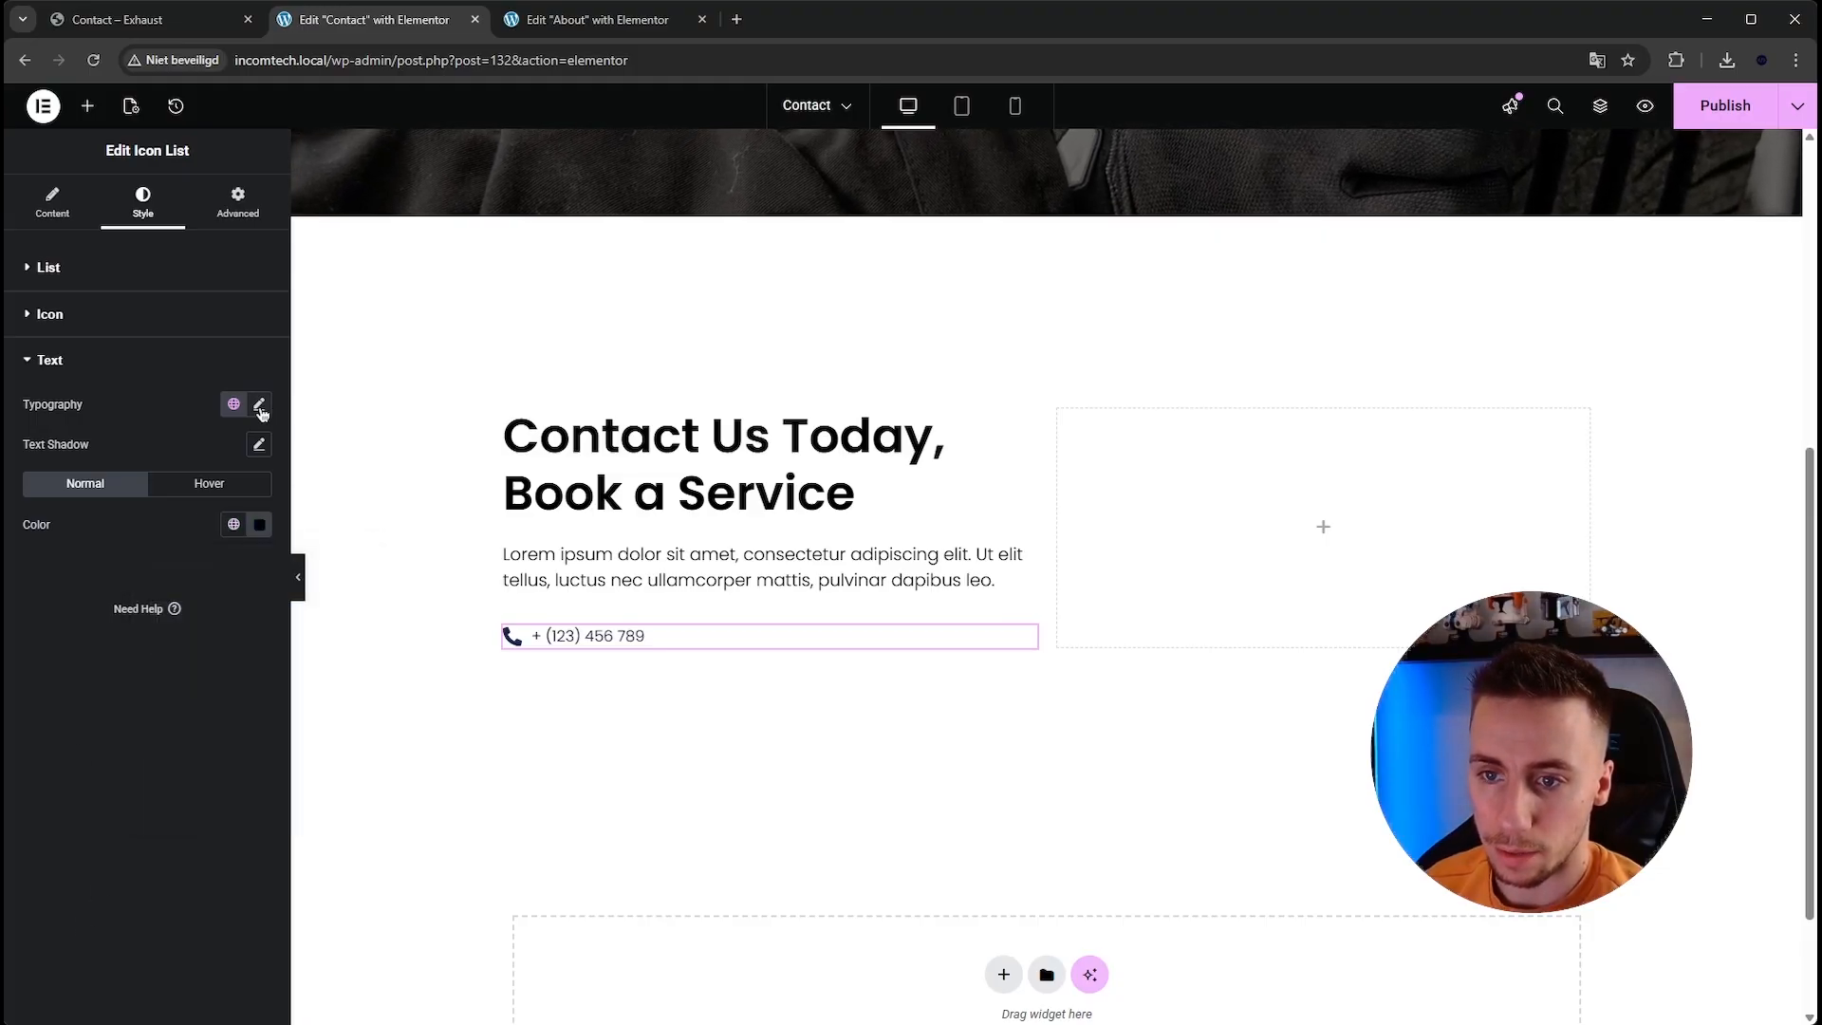
left_click(259, 405)
type("20")
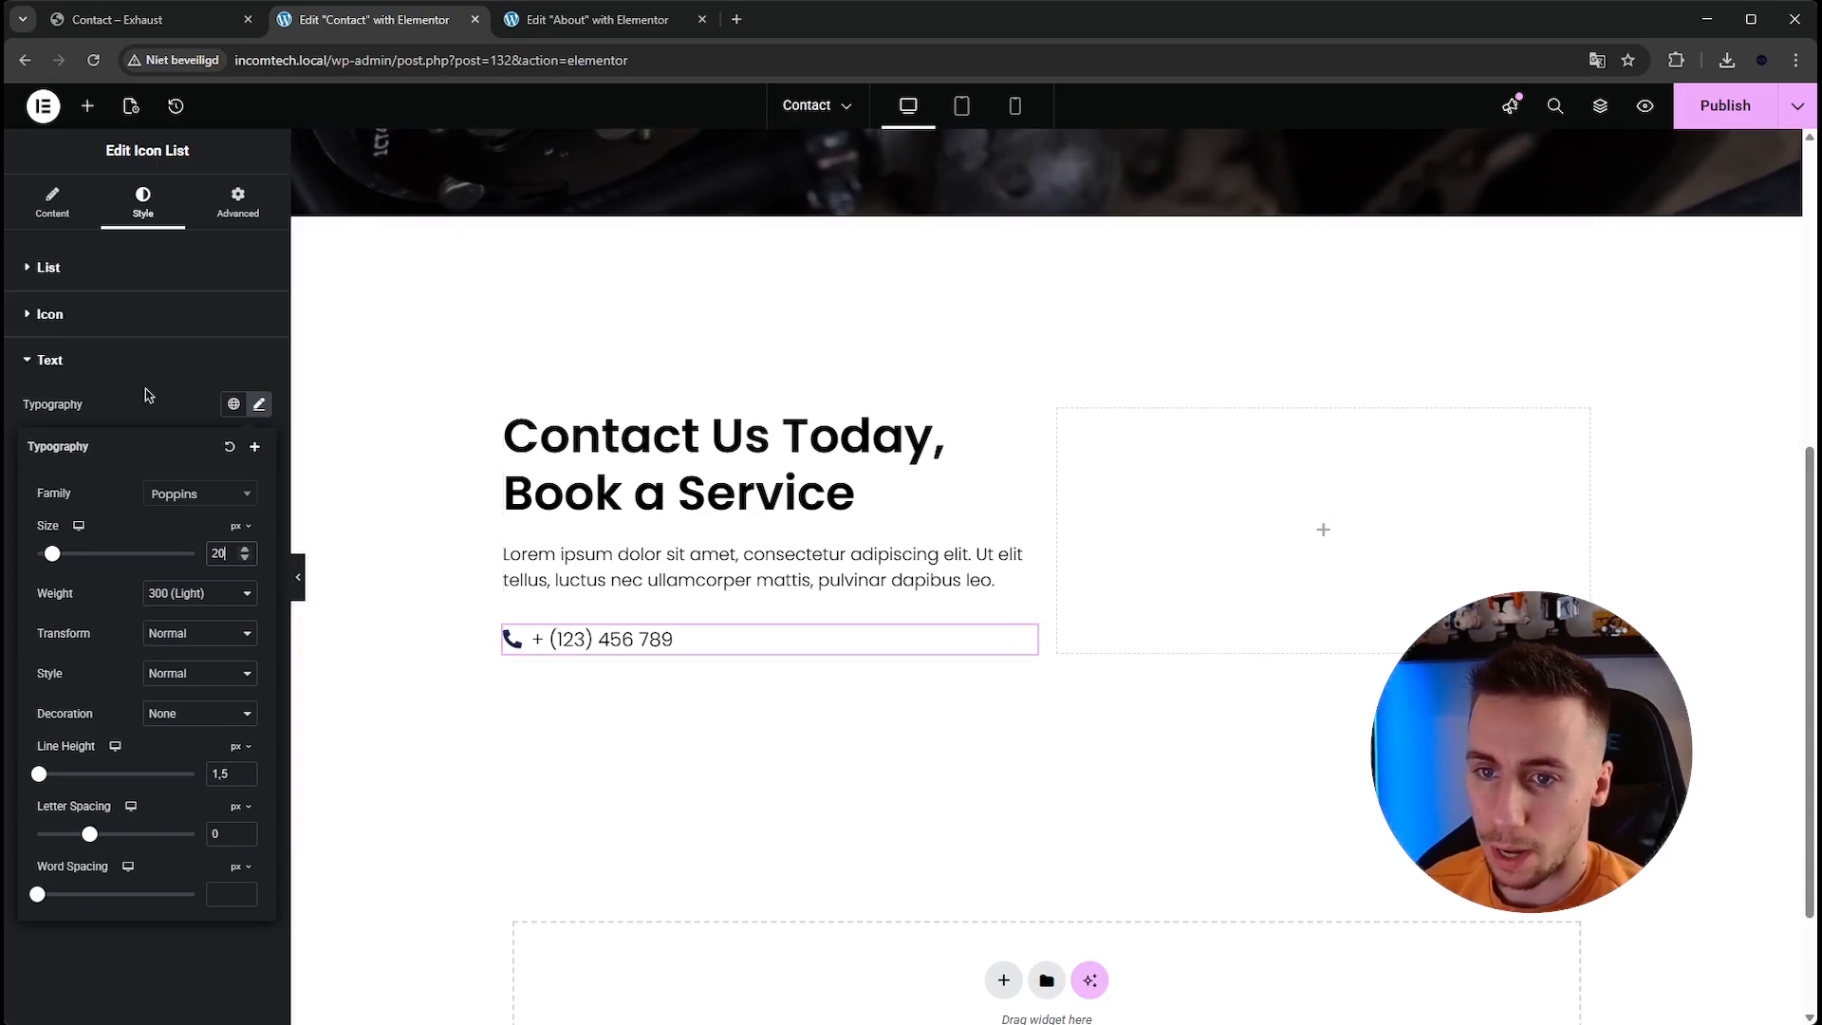
left_click(89, 318)
left_click(259, 399)
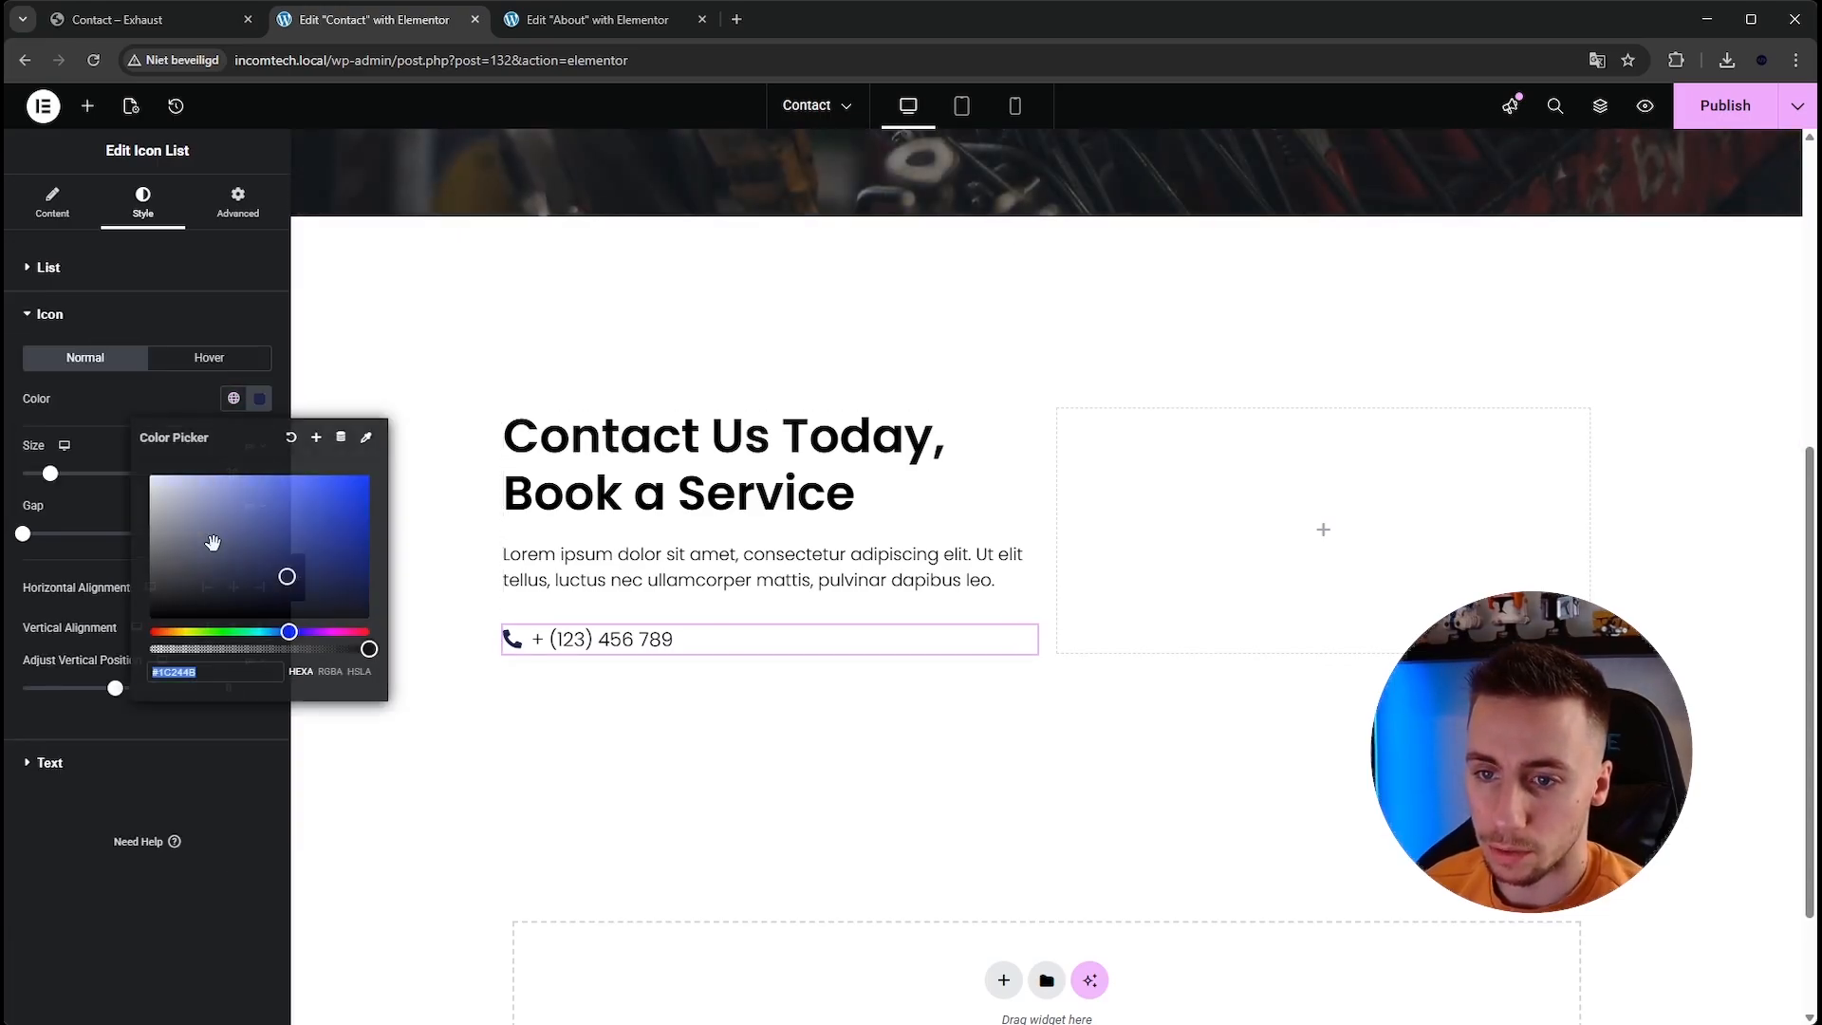
left_click(259, 398)
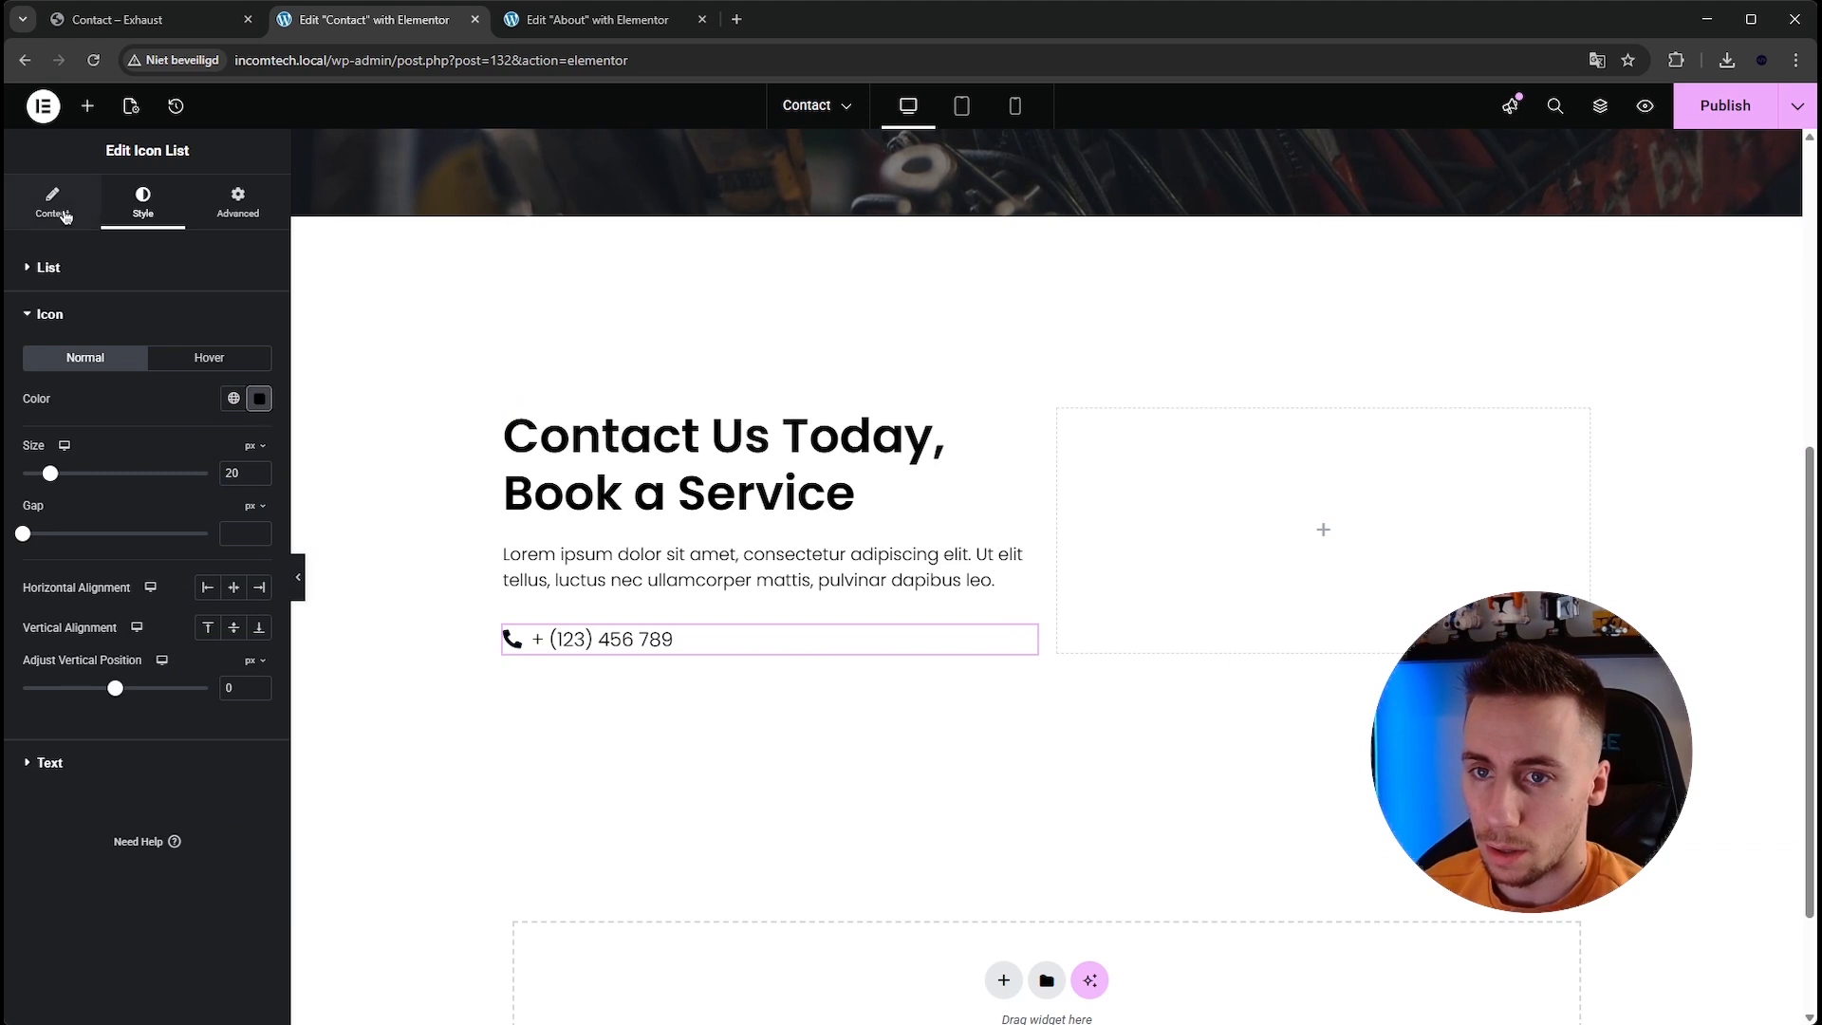
Duplicate the phone list item twice.
left_click(52, 203)
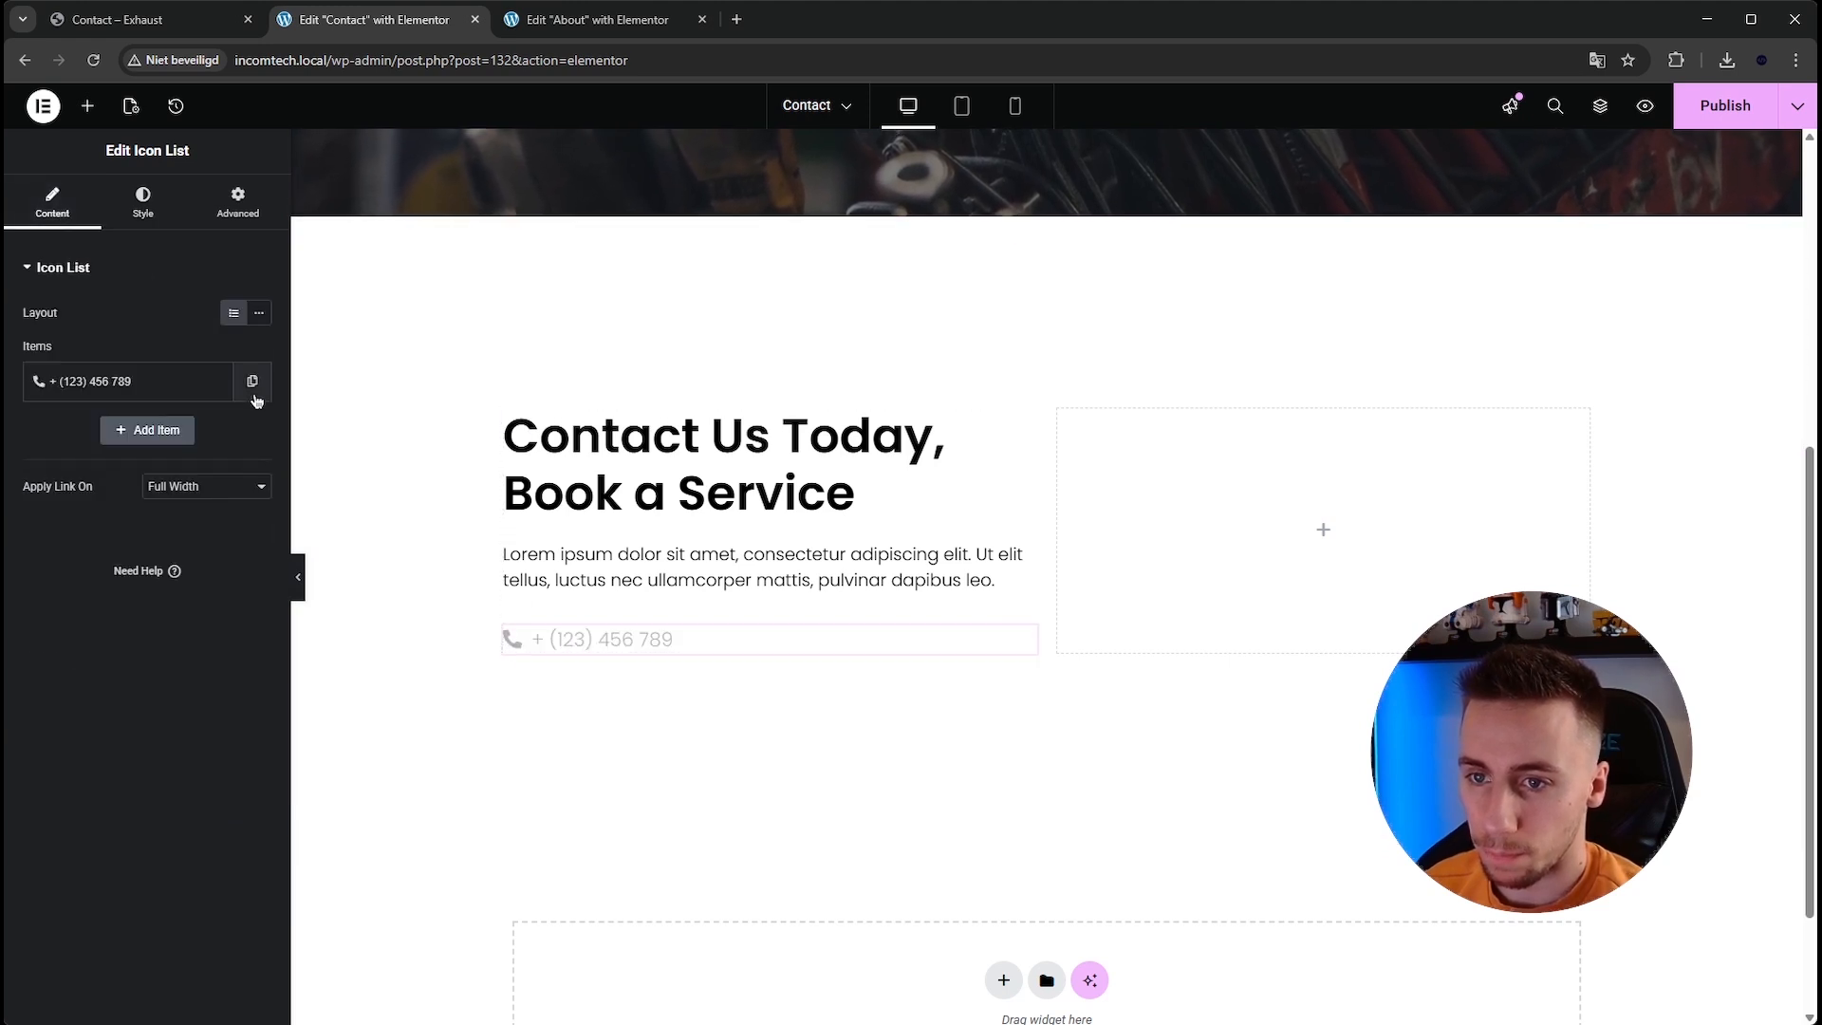
left_click(252, 381)
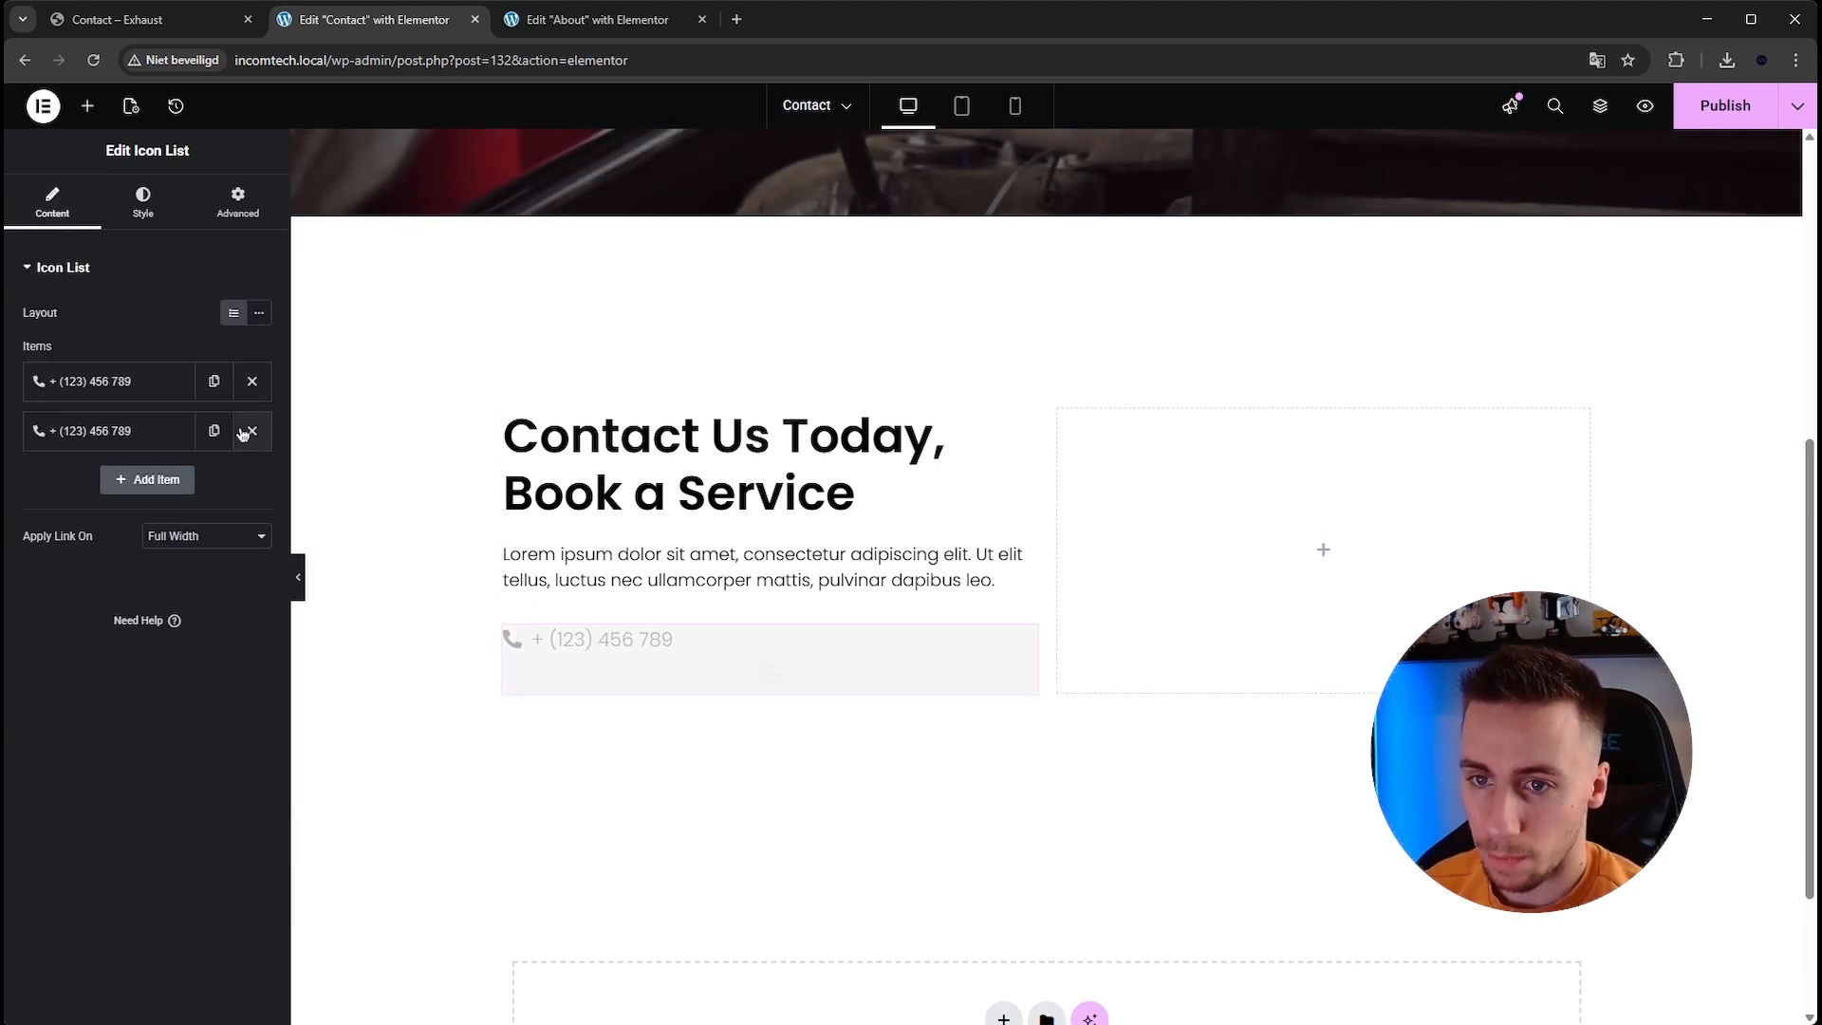
left_click(214, 430)
Change the second list item's icon to the Envelope icon.
left_click(130, 437)
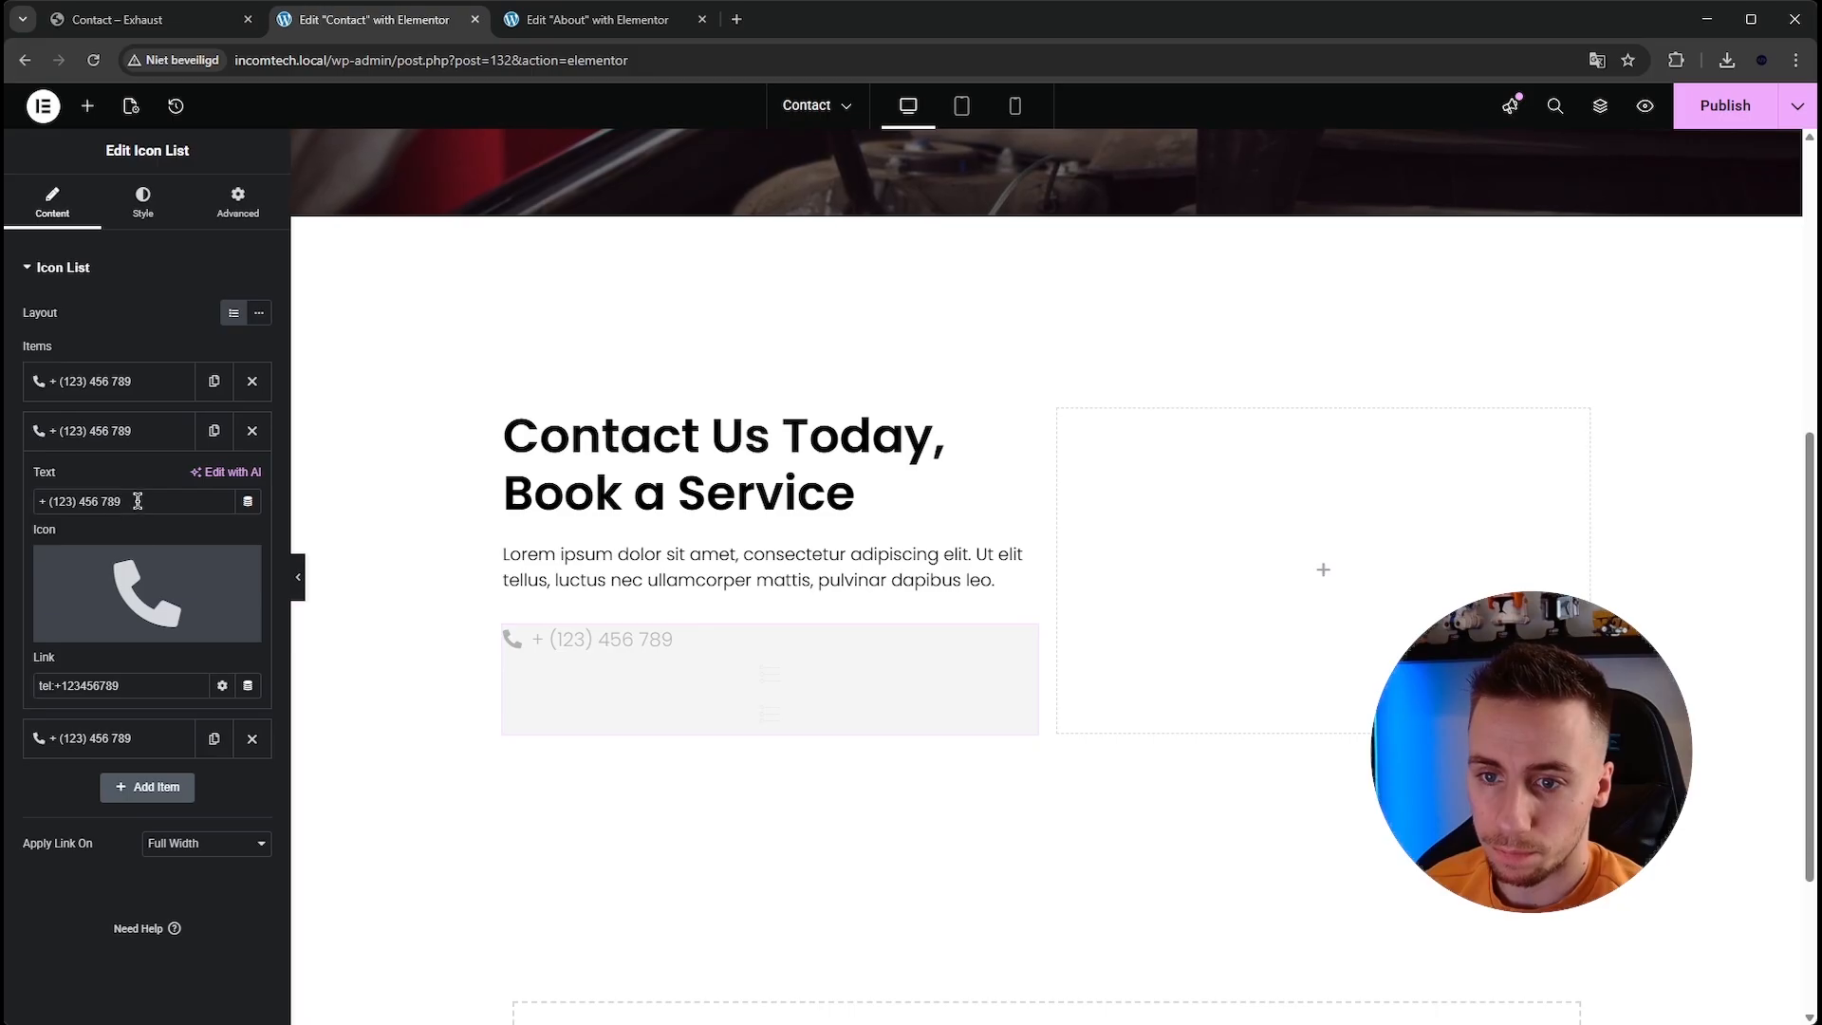
left_click(228, 584)
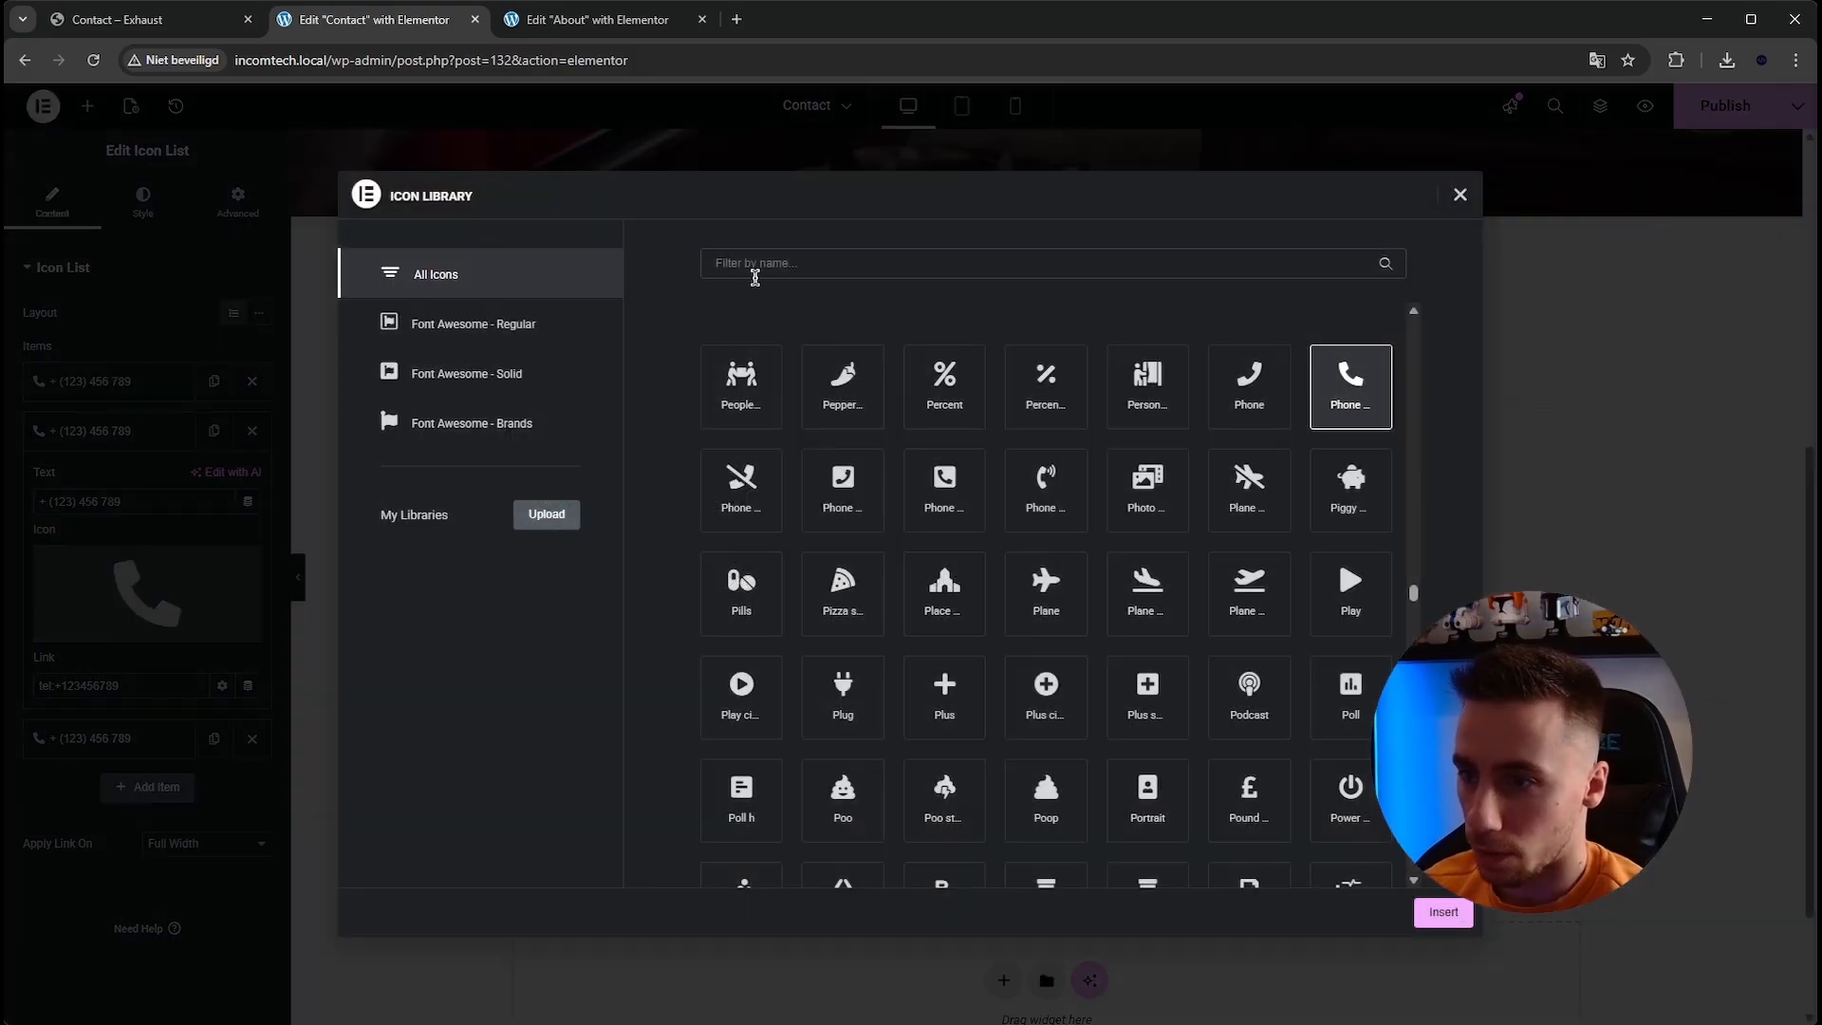
type("mail")
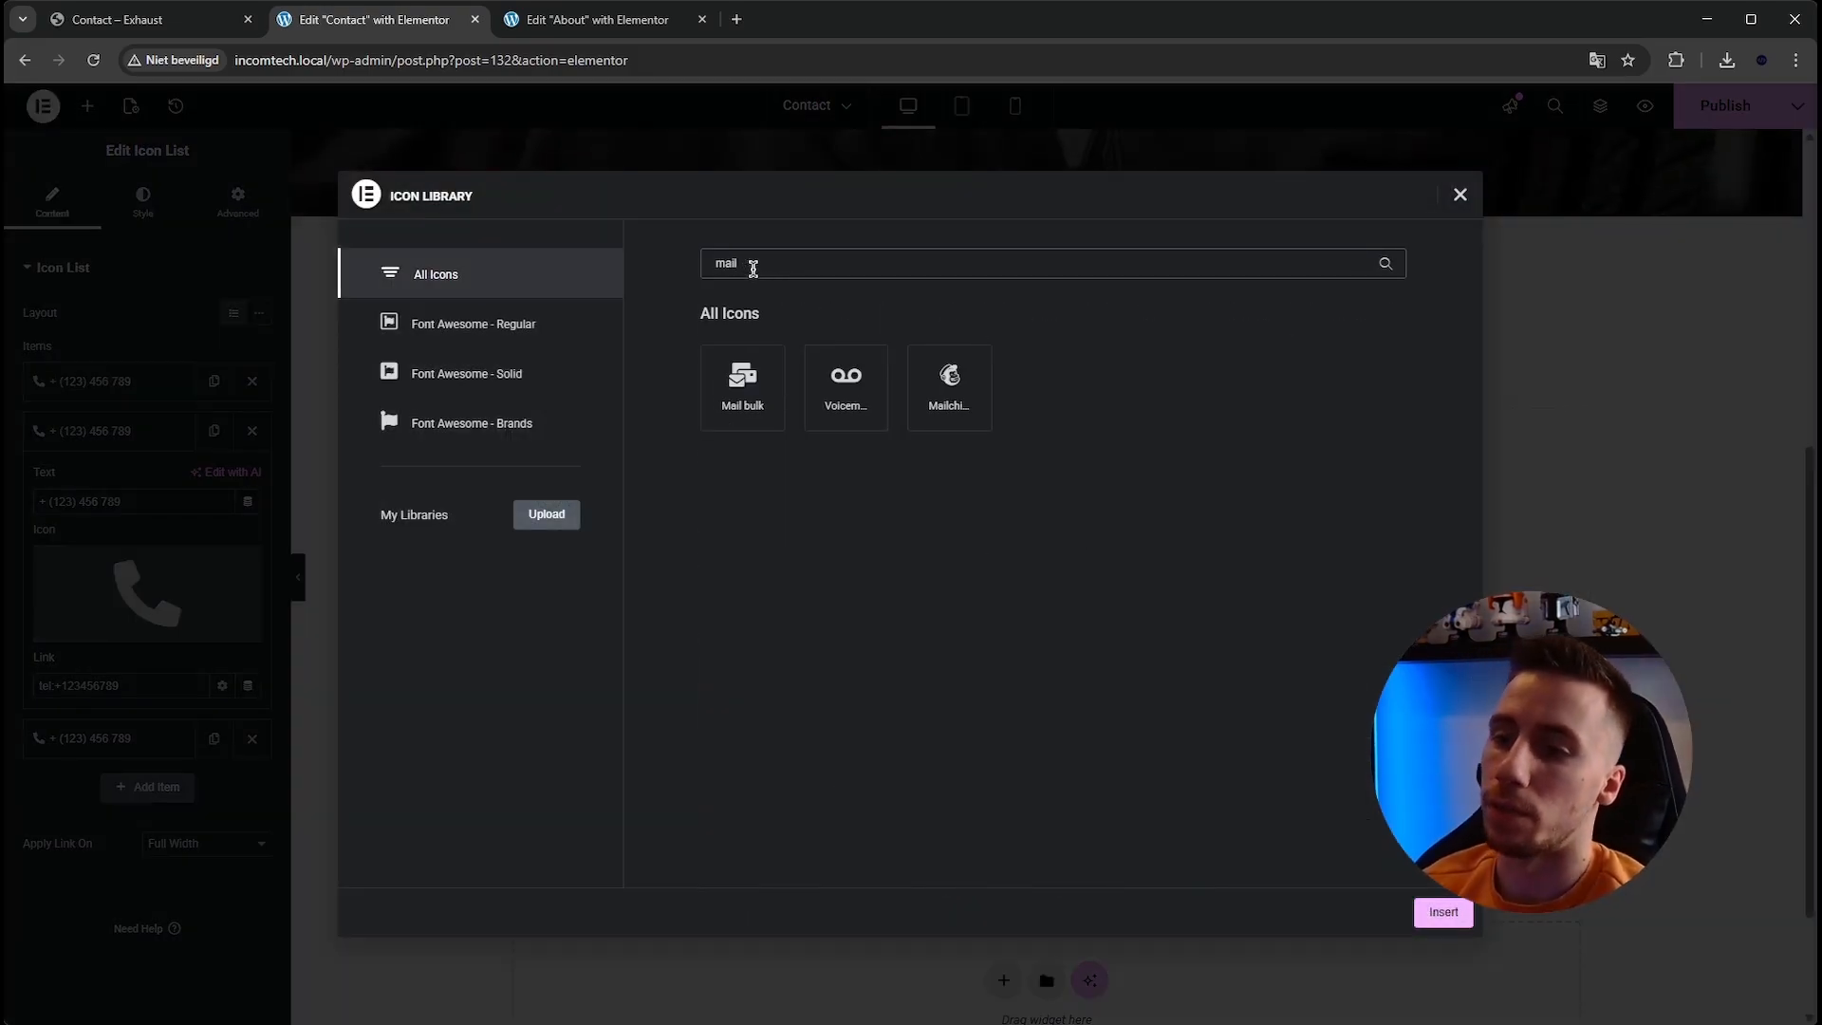
type("envelp")
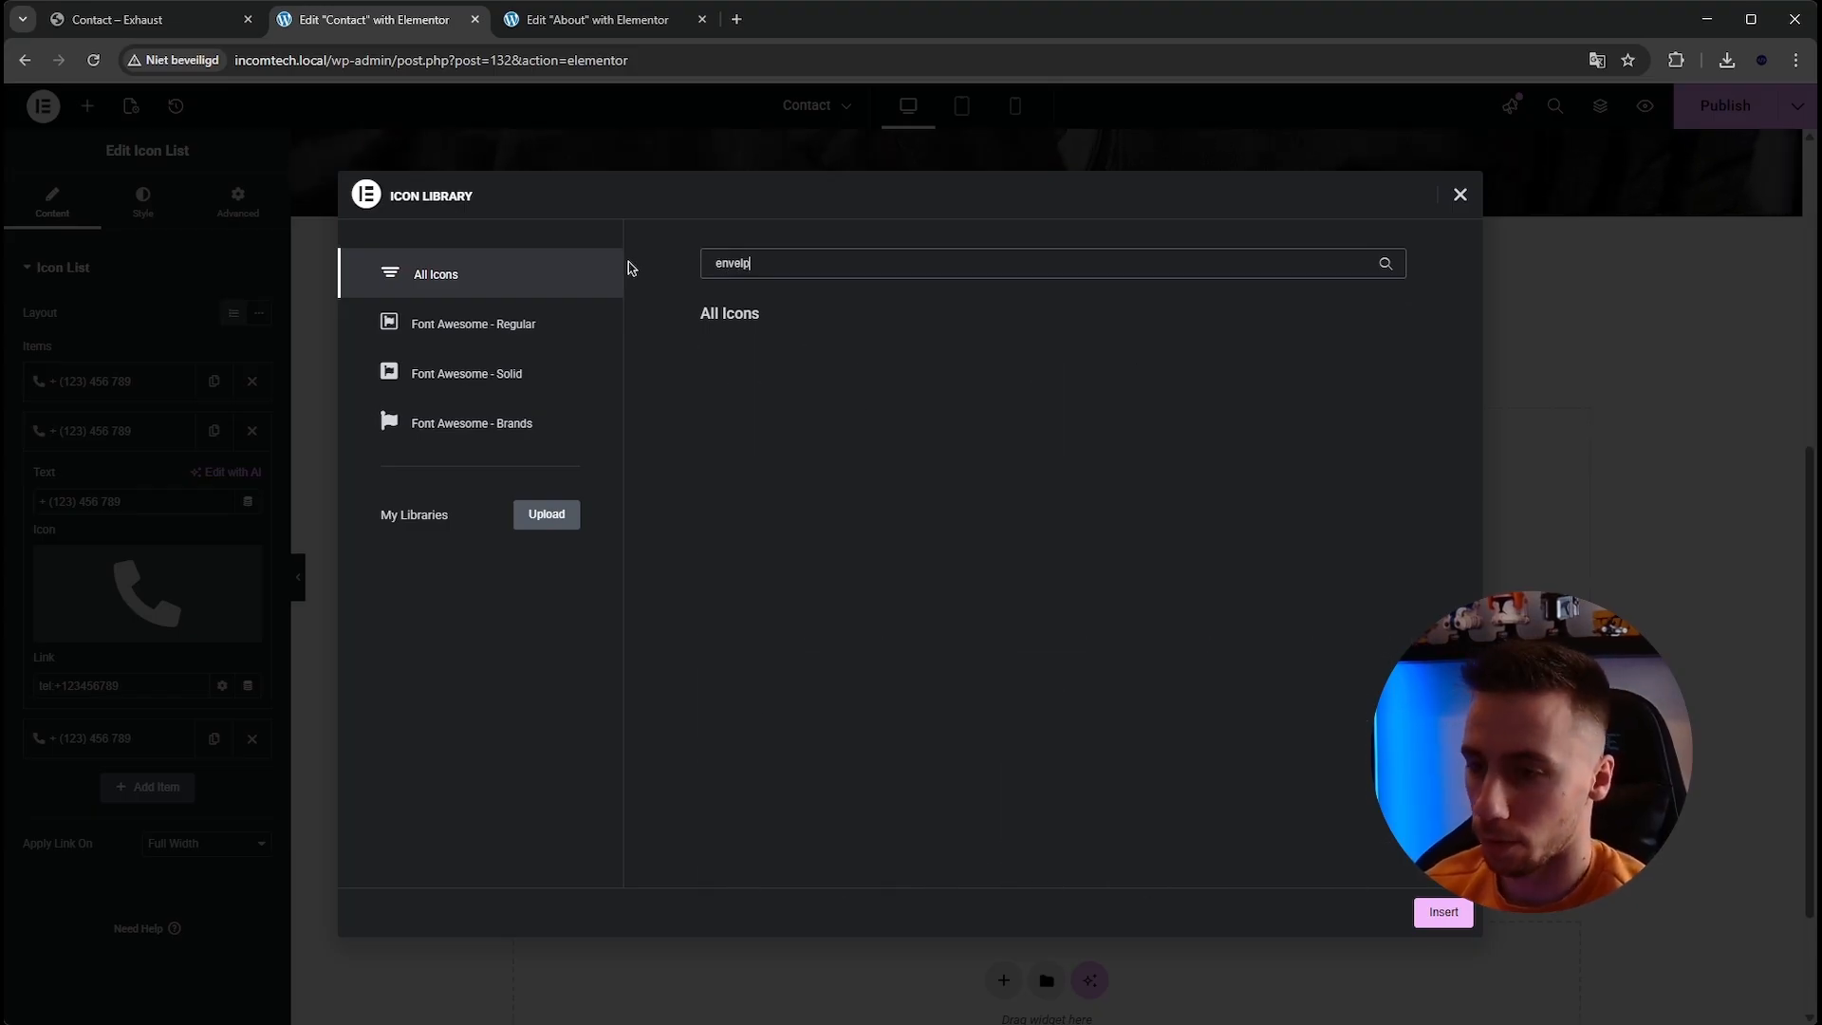
key("BackSpace")
left_click(952, 408)
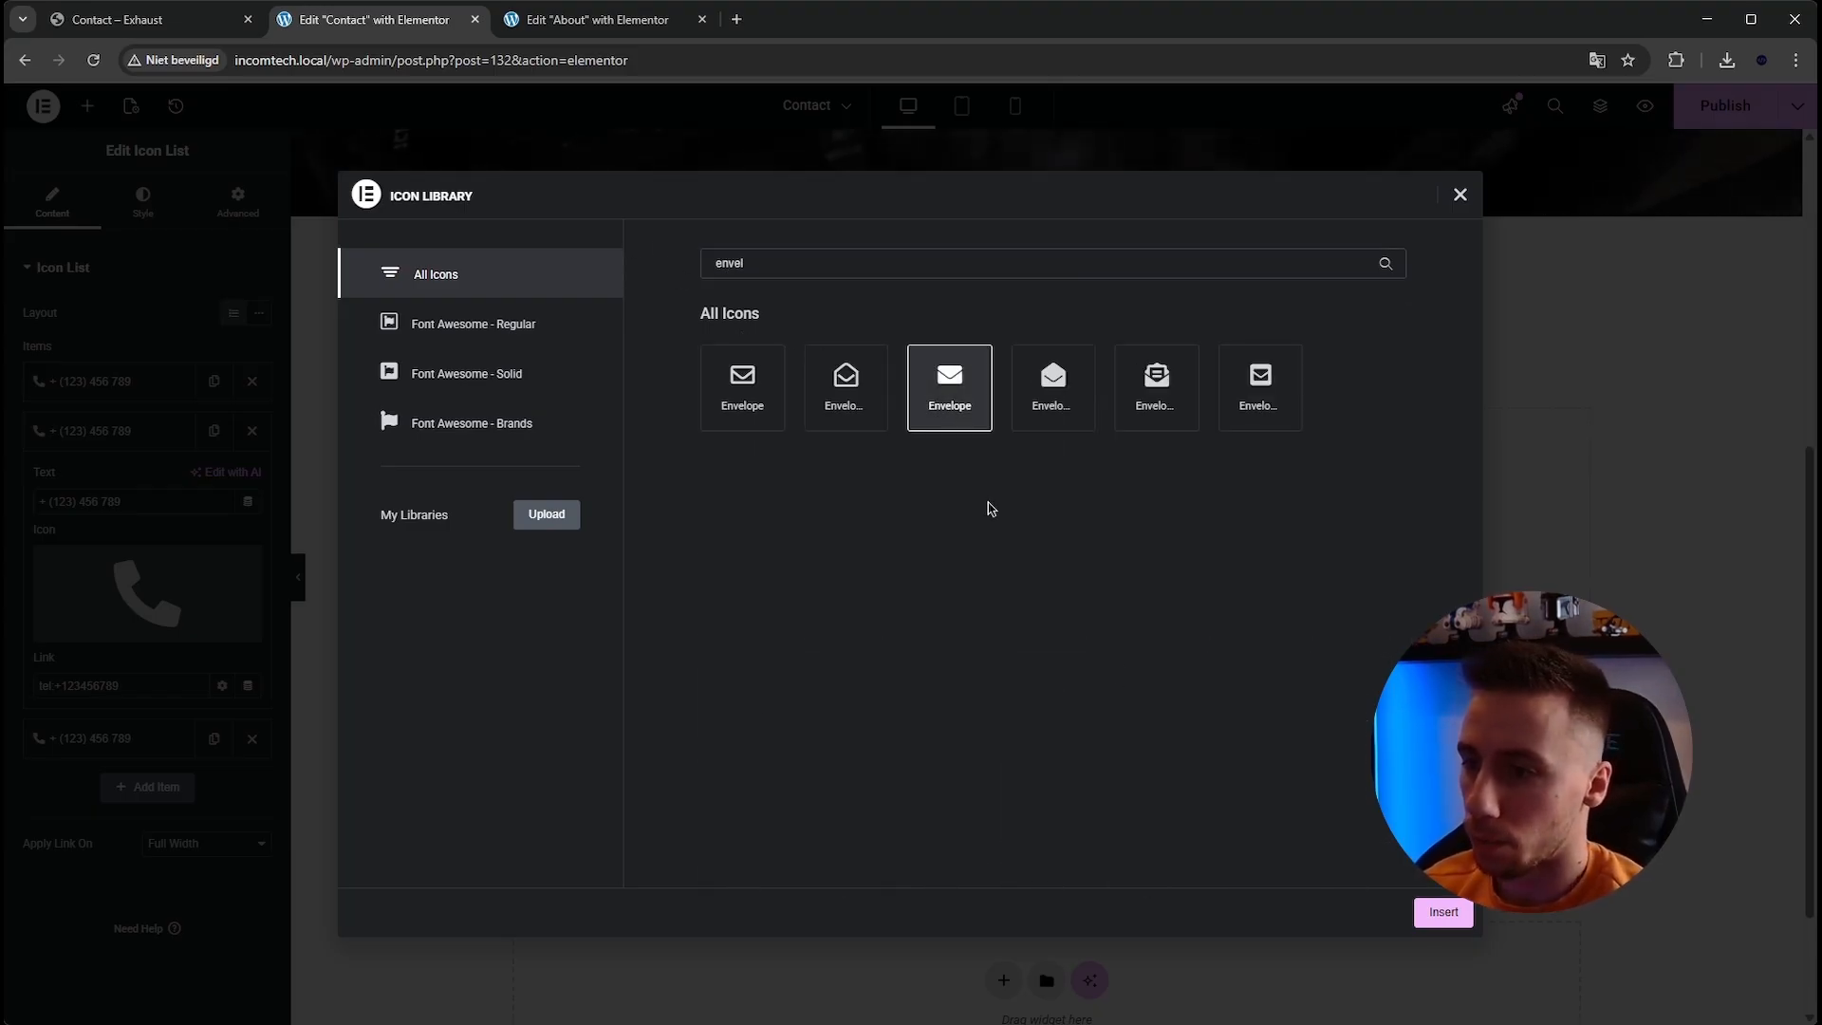
left_click(1441, 912)
left_click(187, 509)
key("ctrl+a")
type("info@")
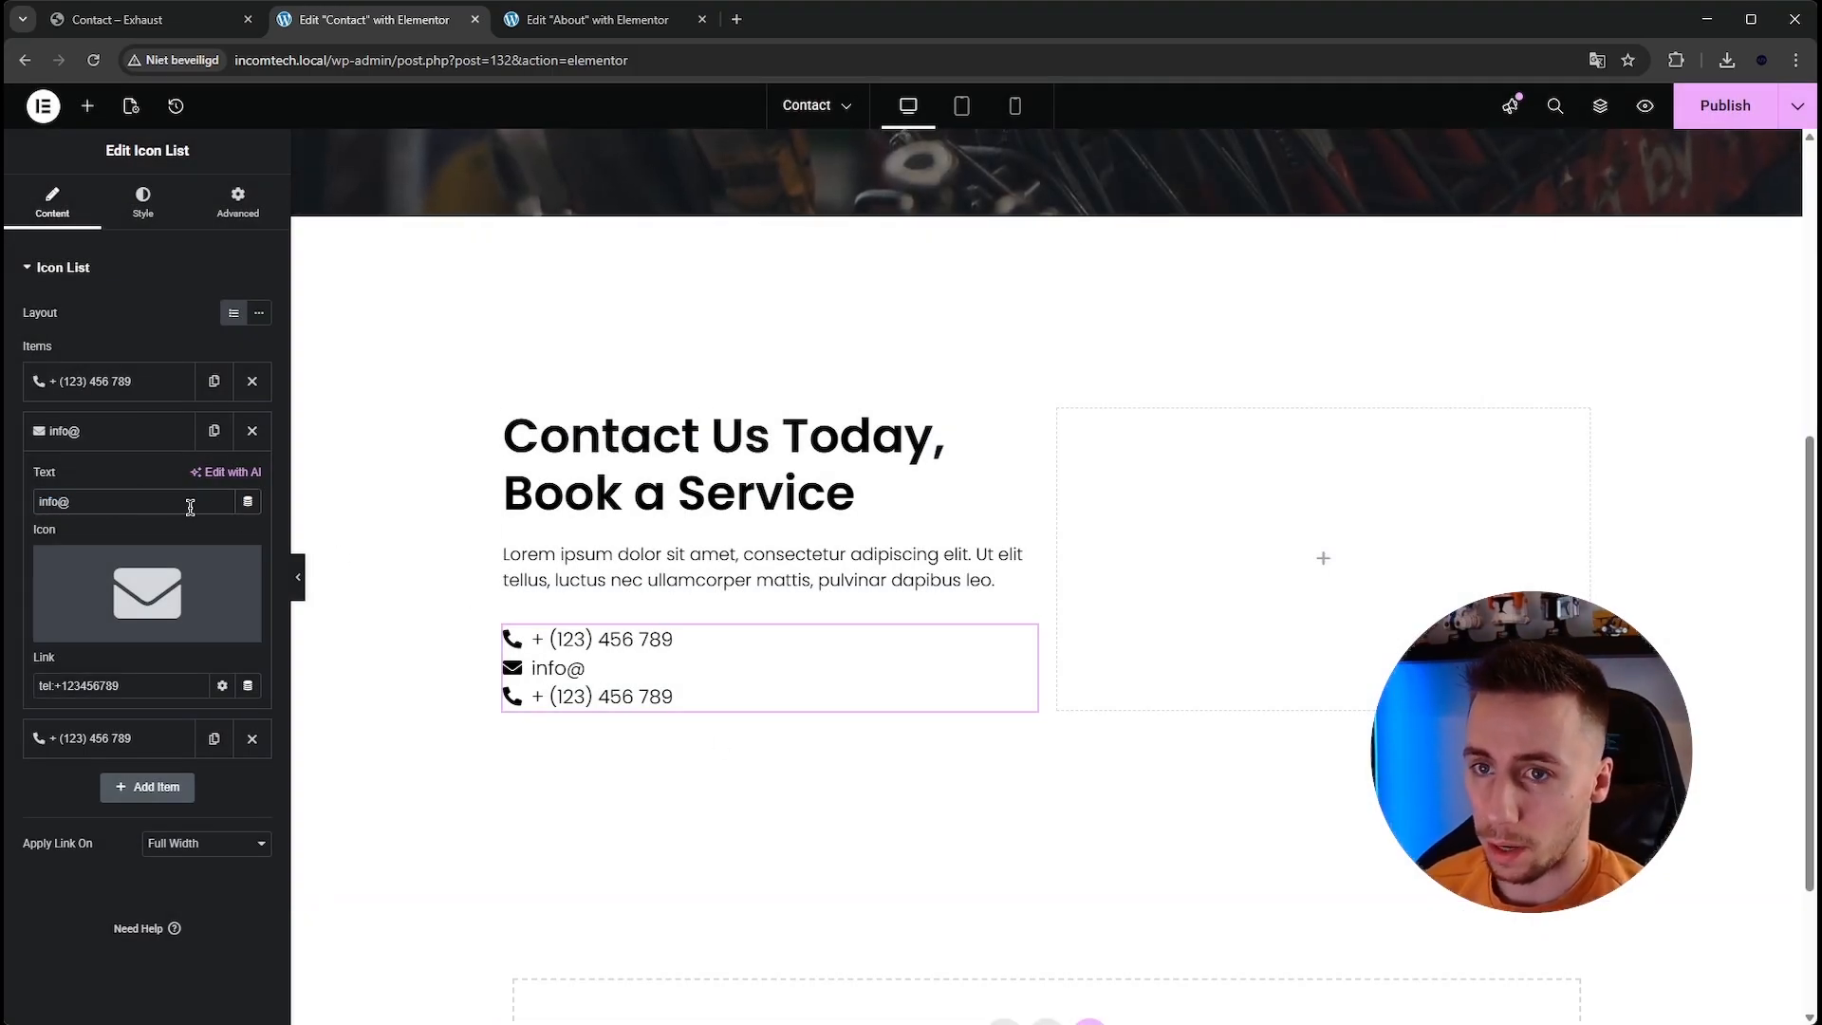
scroll(507, 987, "up", 5)
scroll(509, 297, "down", 8)
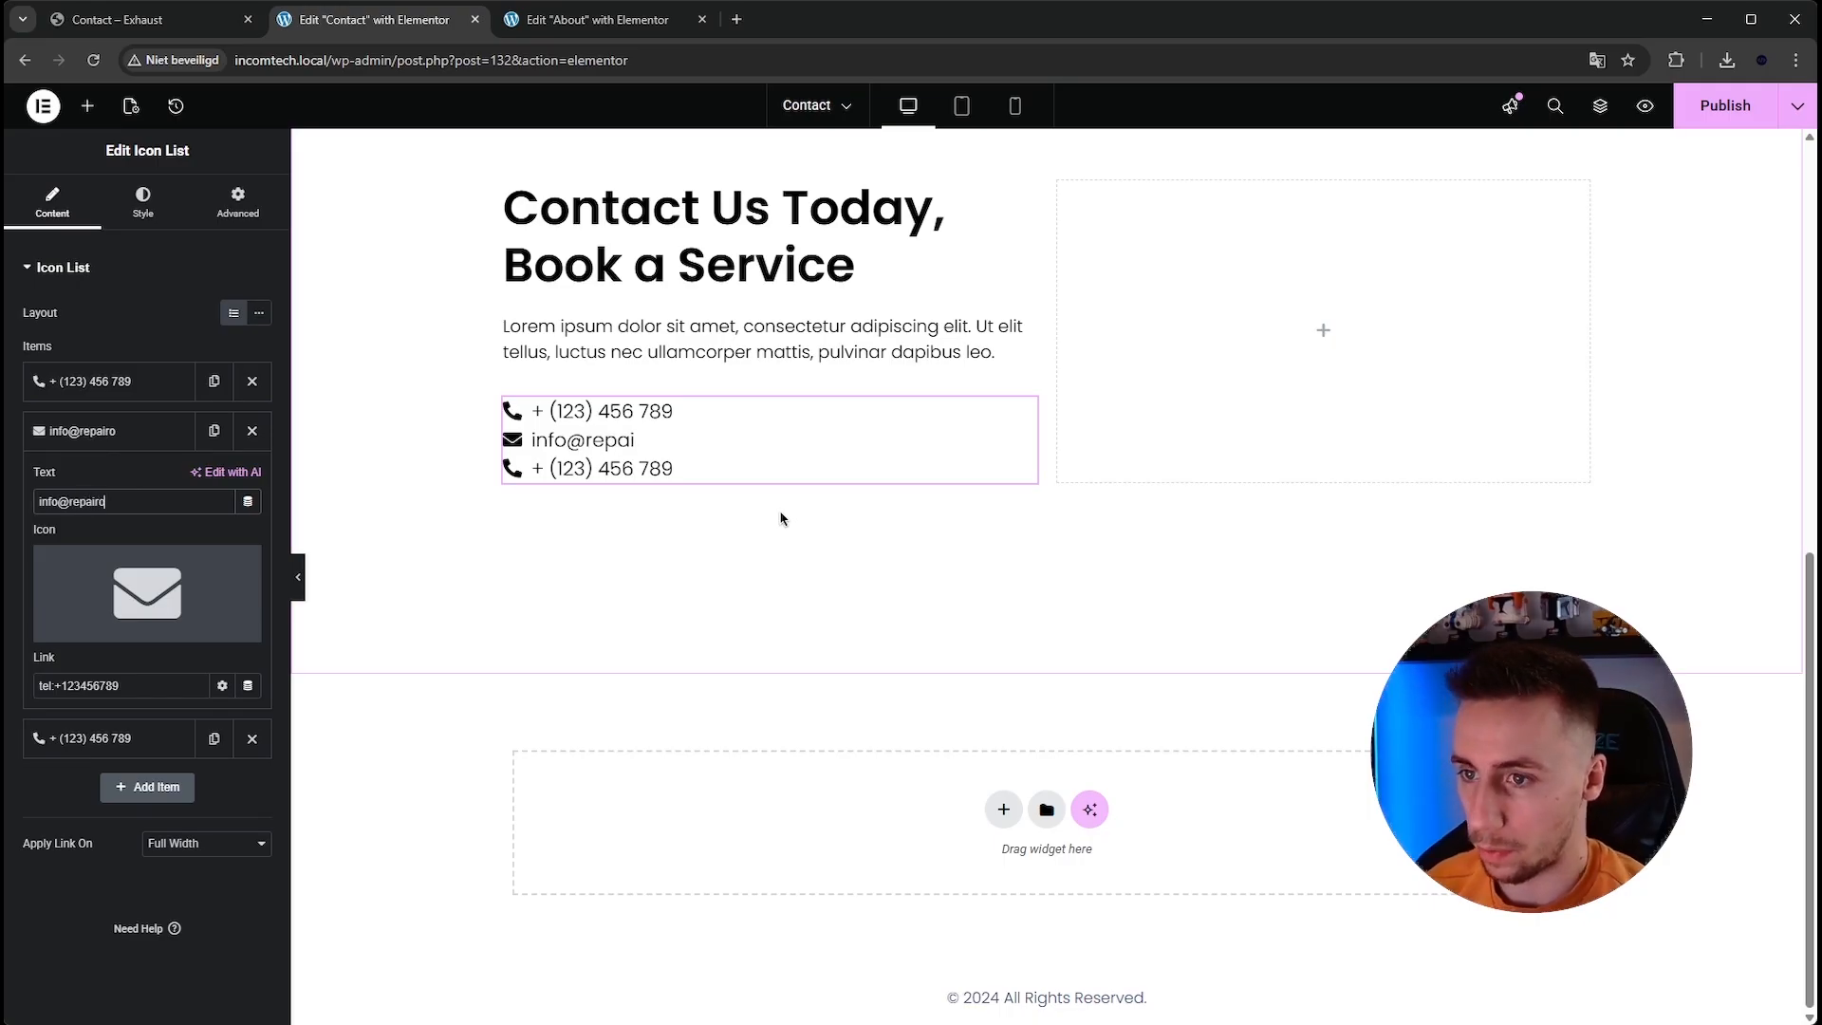
left_click(148, 690)
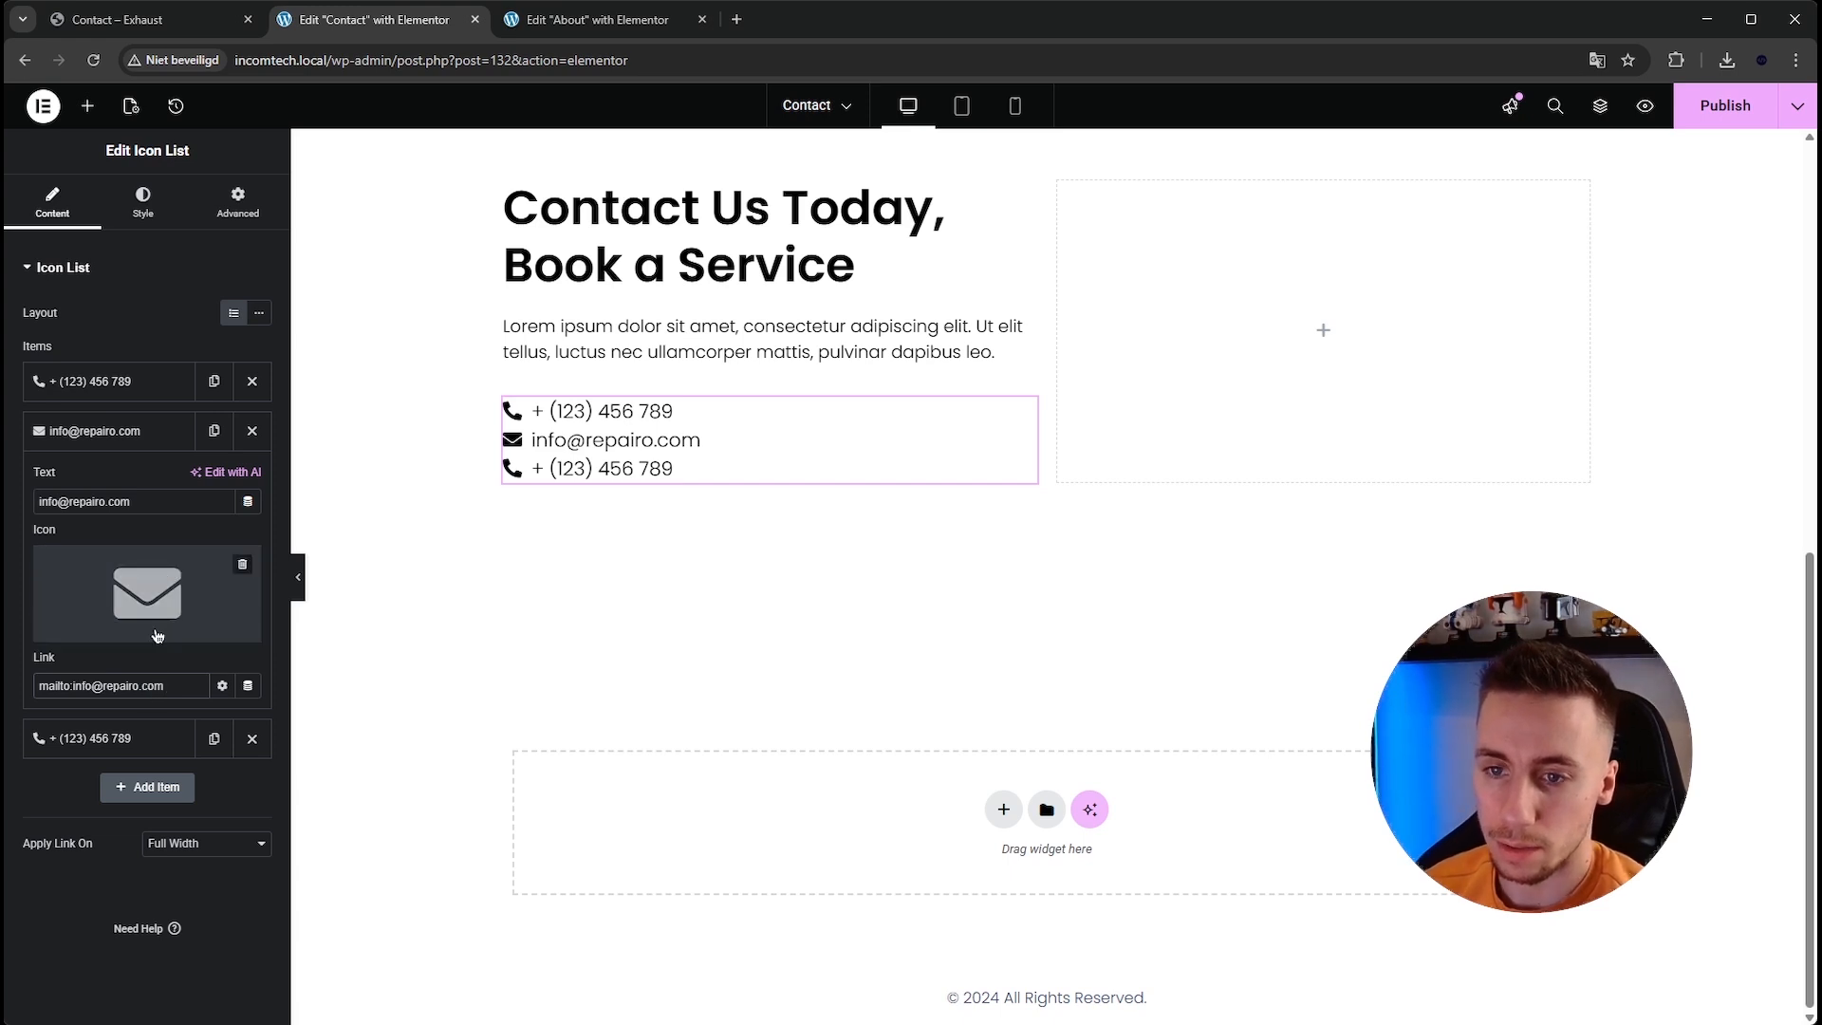
Open the third list item and copy the workshop address from the reference Contact page.
left_click(141, 741)
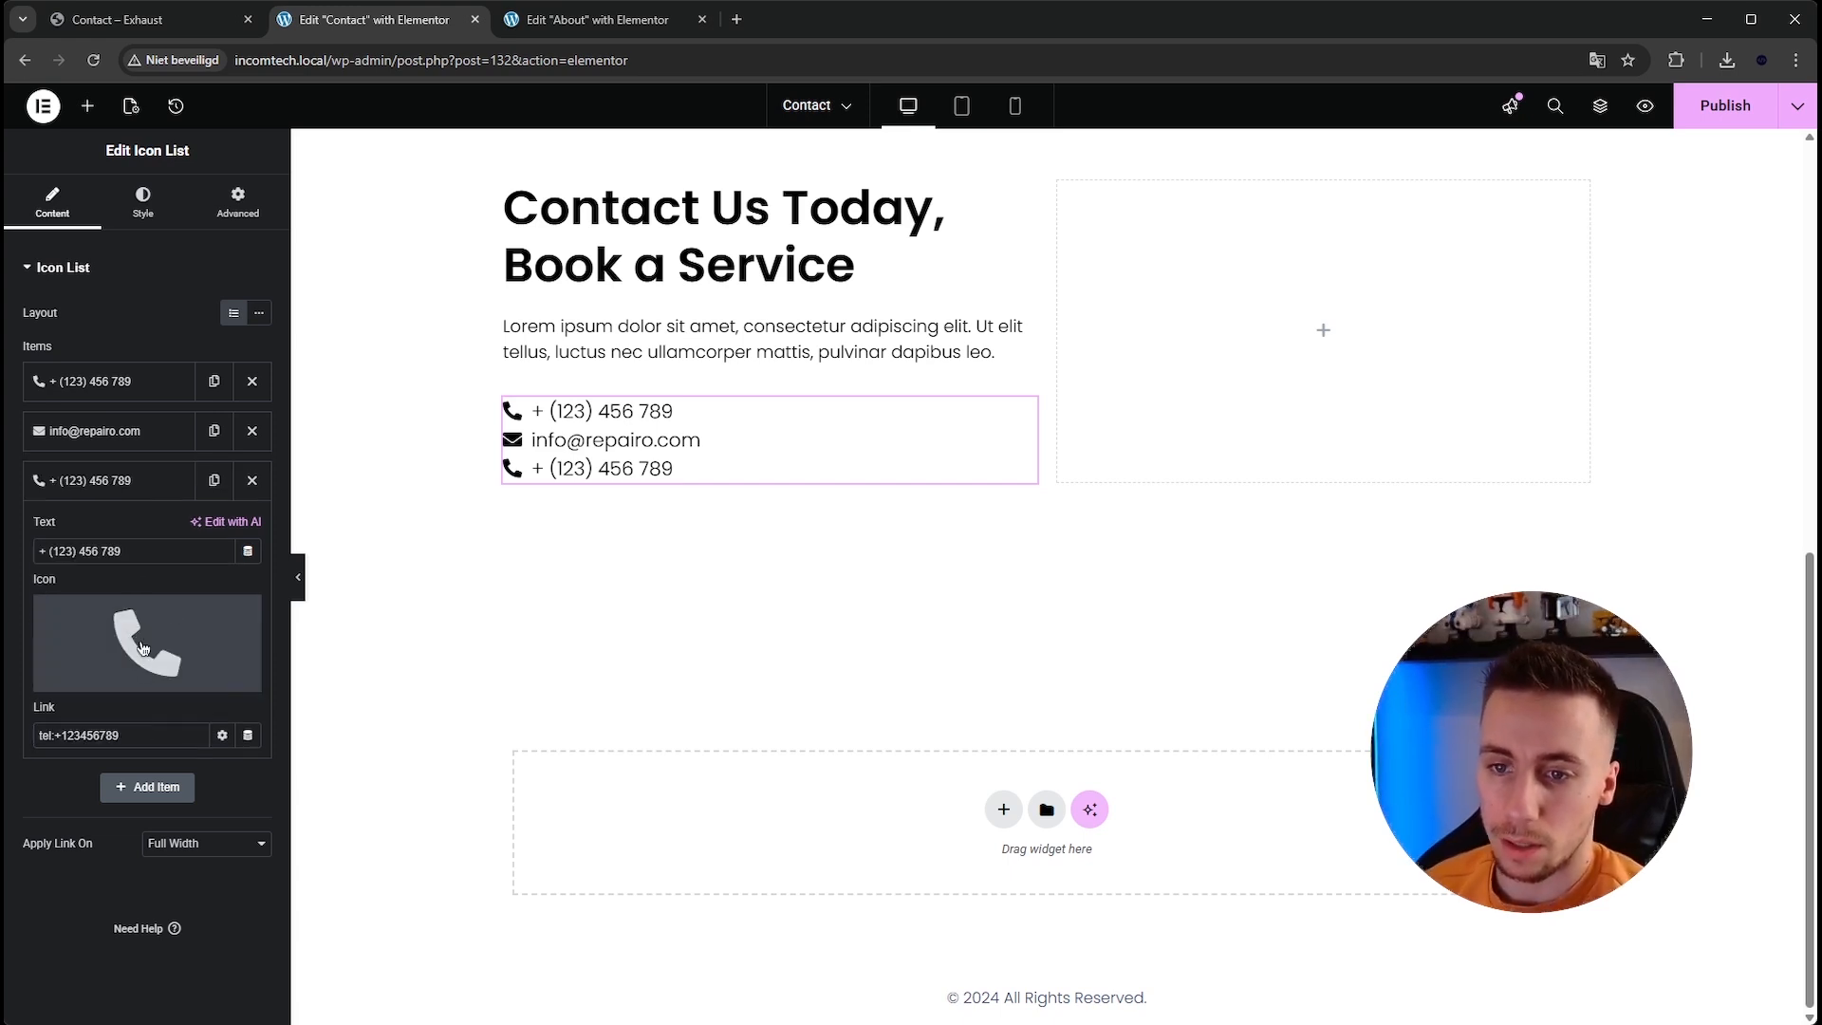
left_click(142, 20)
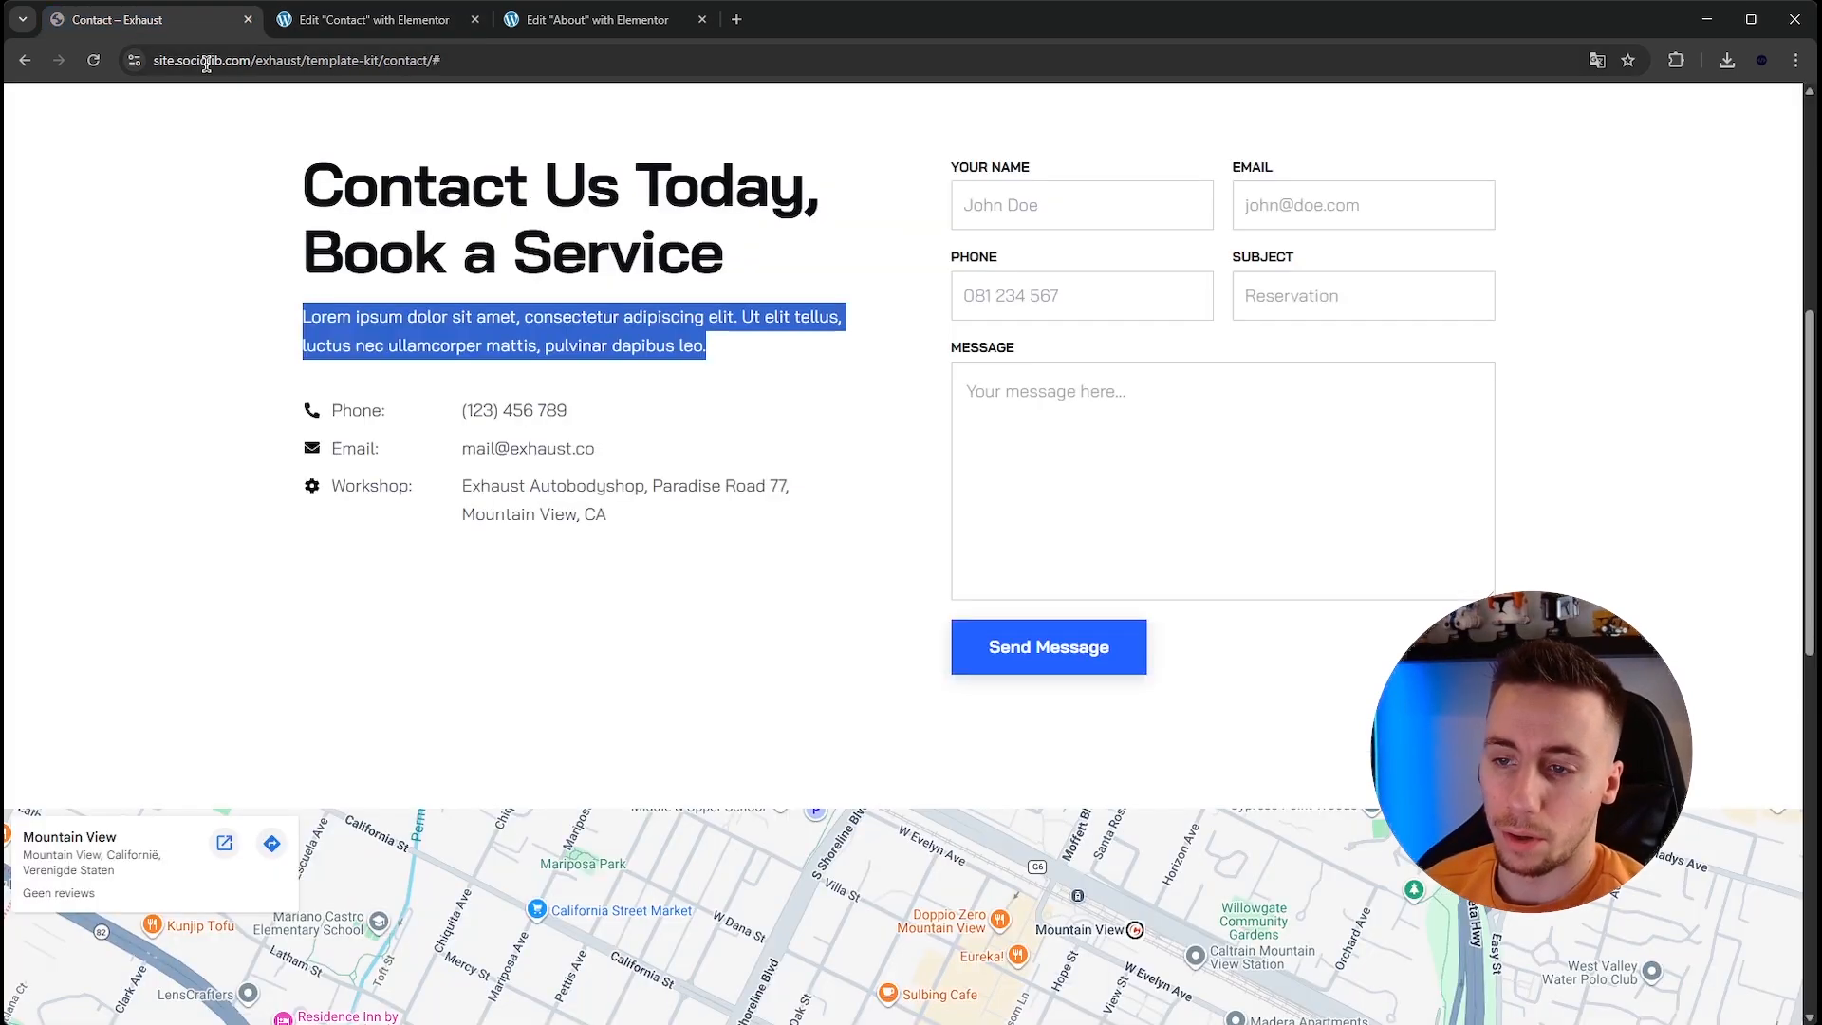
left_click(558, 607)
triple_click(454, 491)
key("ctrl+c")
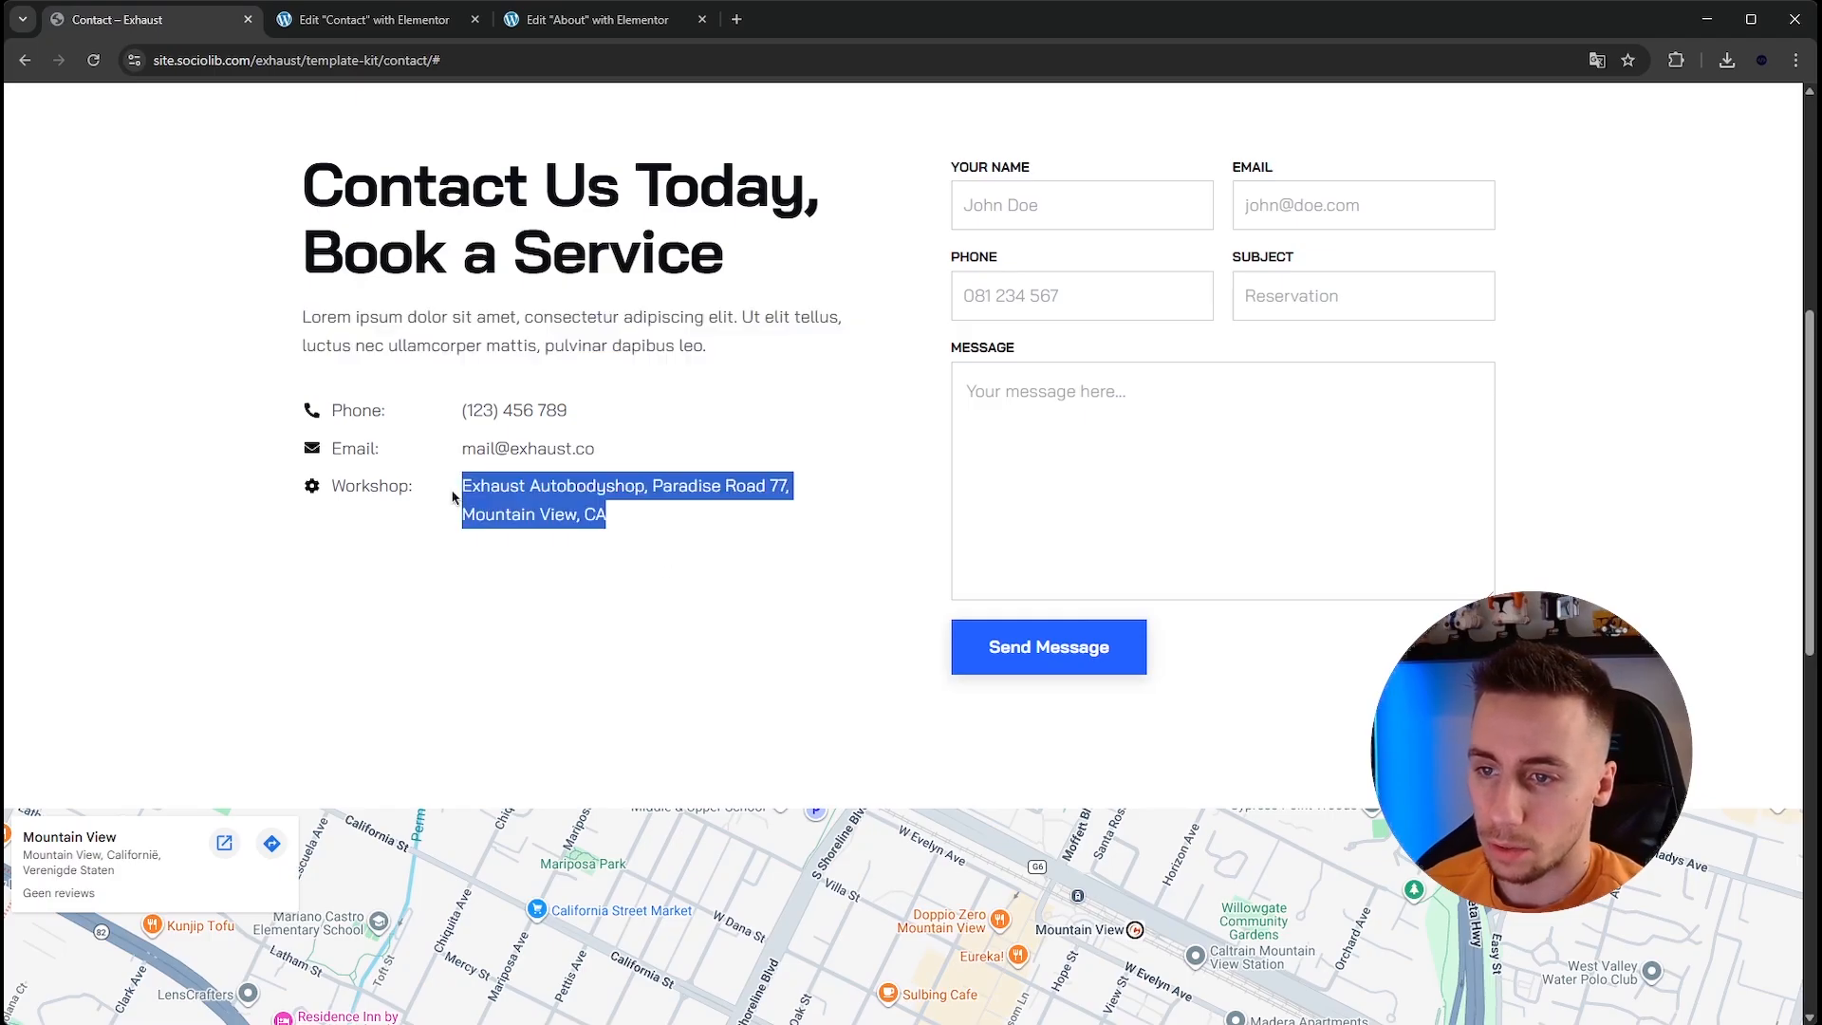
left_click(295, 20)
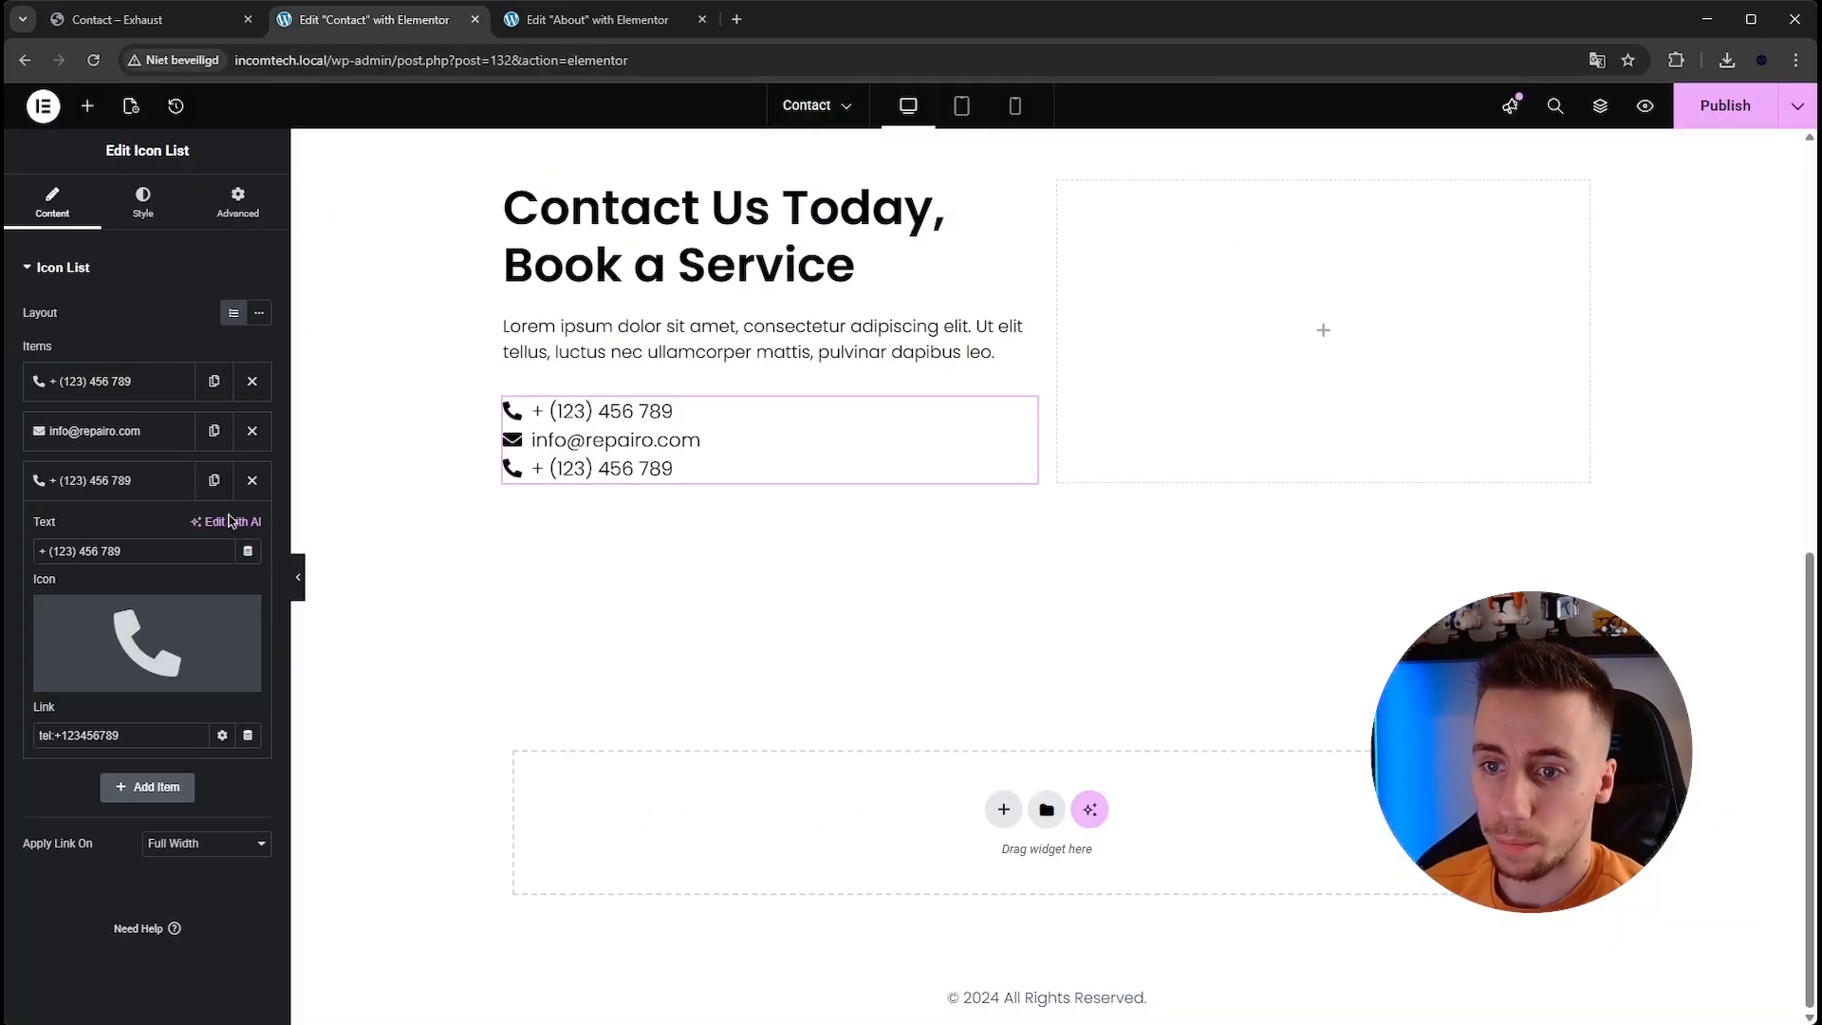
triple_click(168, 548)
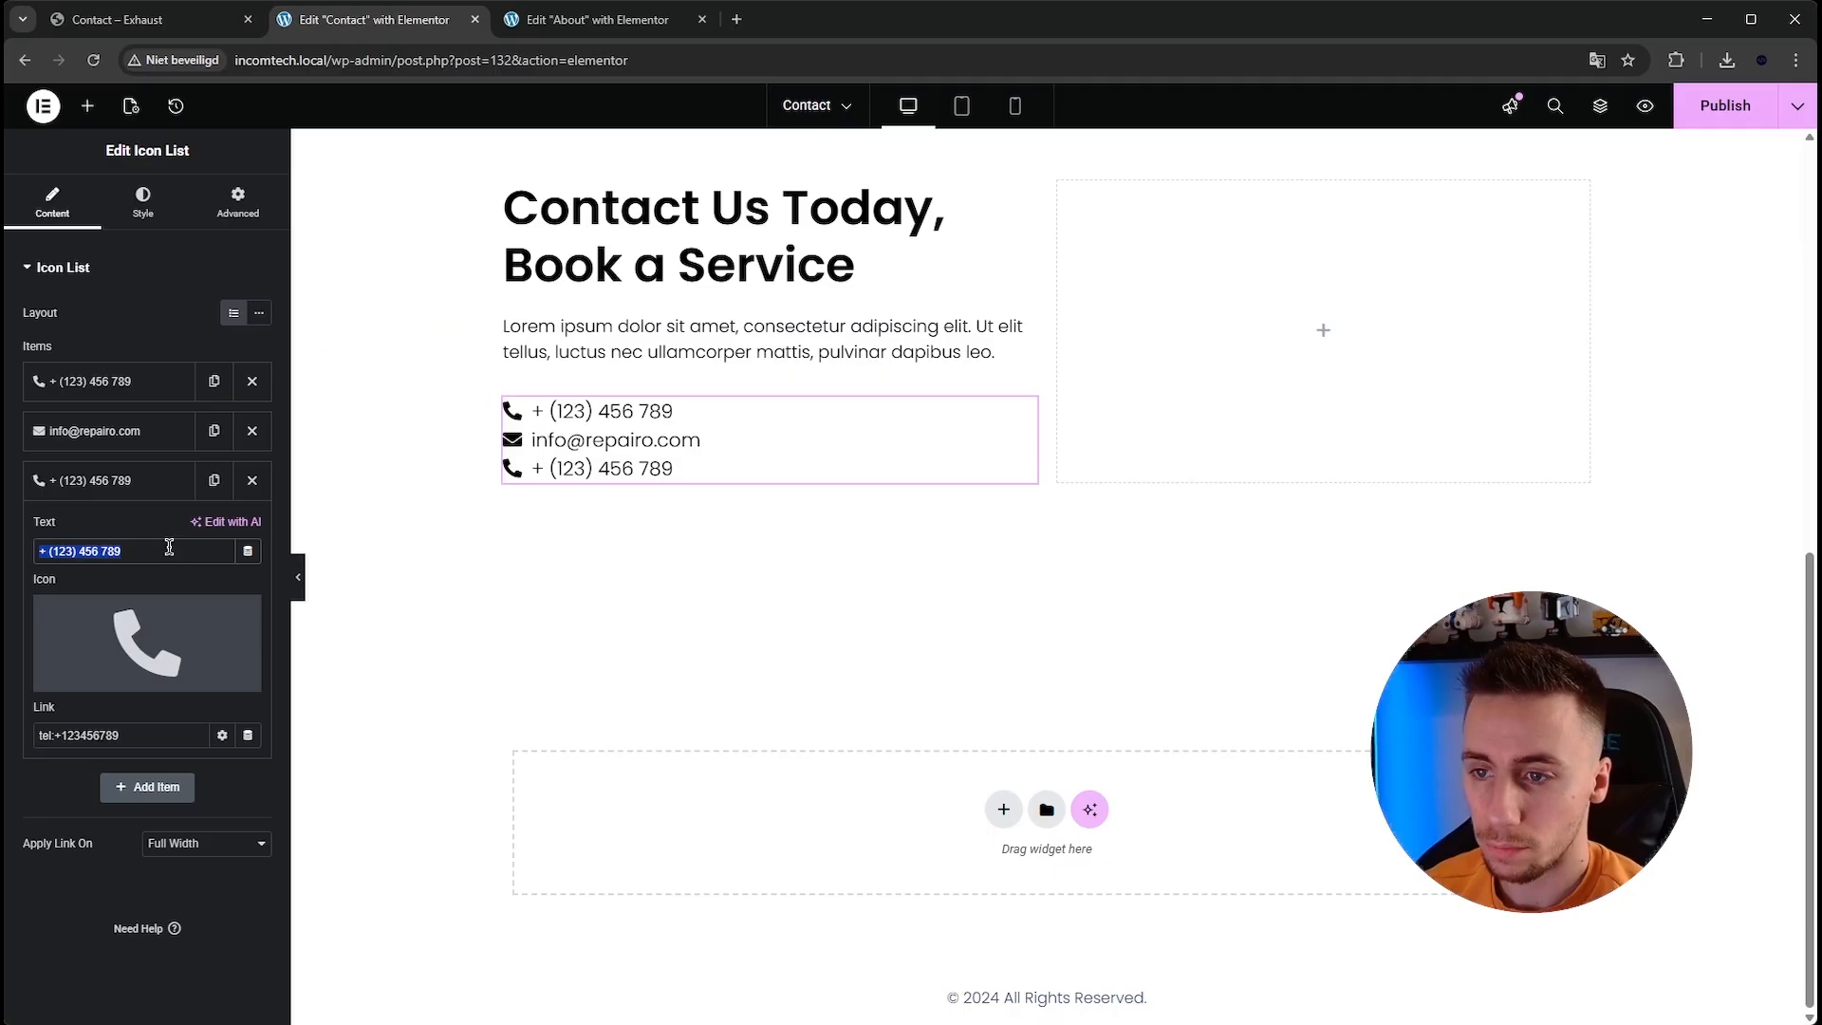
key("ctrl+v")
mouse_move(205, 668)
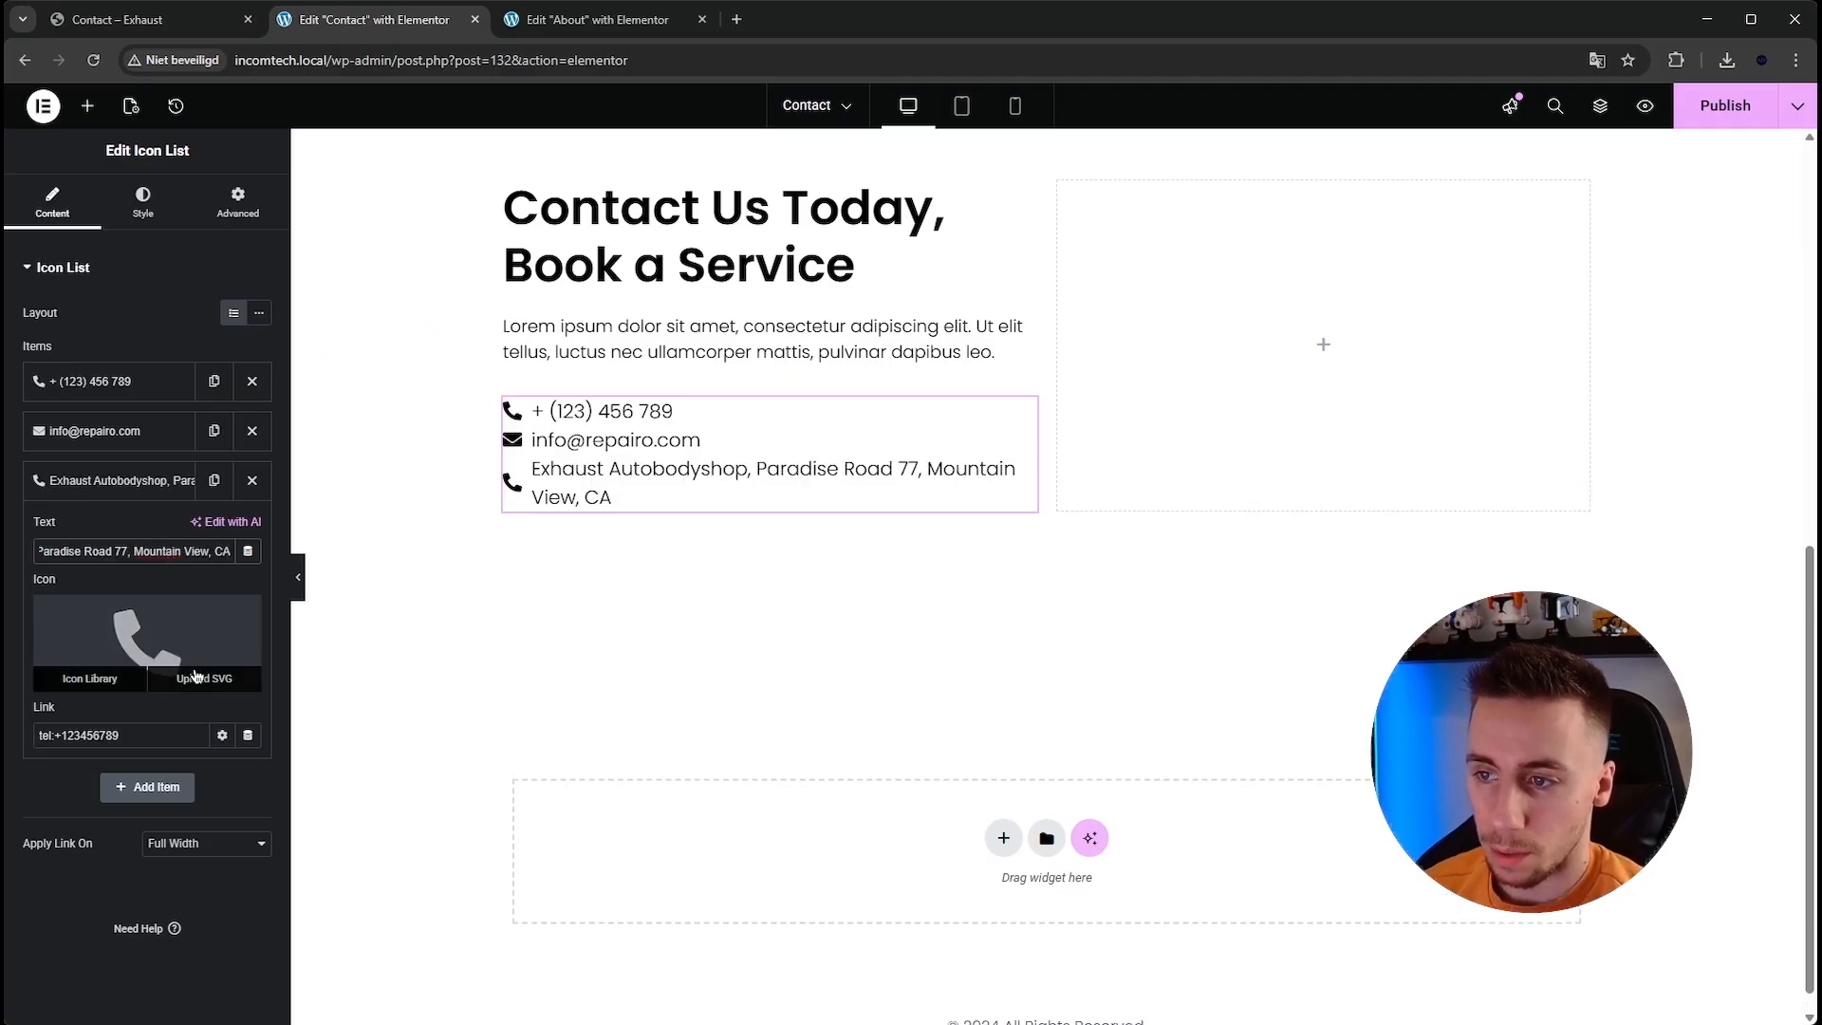
left_click(90, 540)
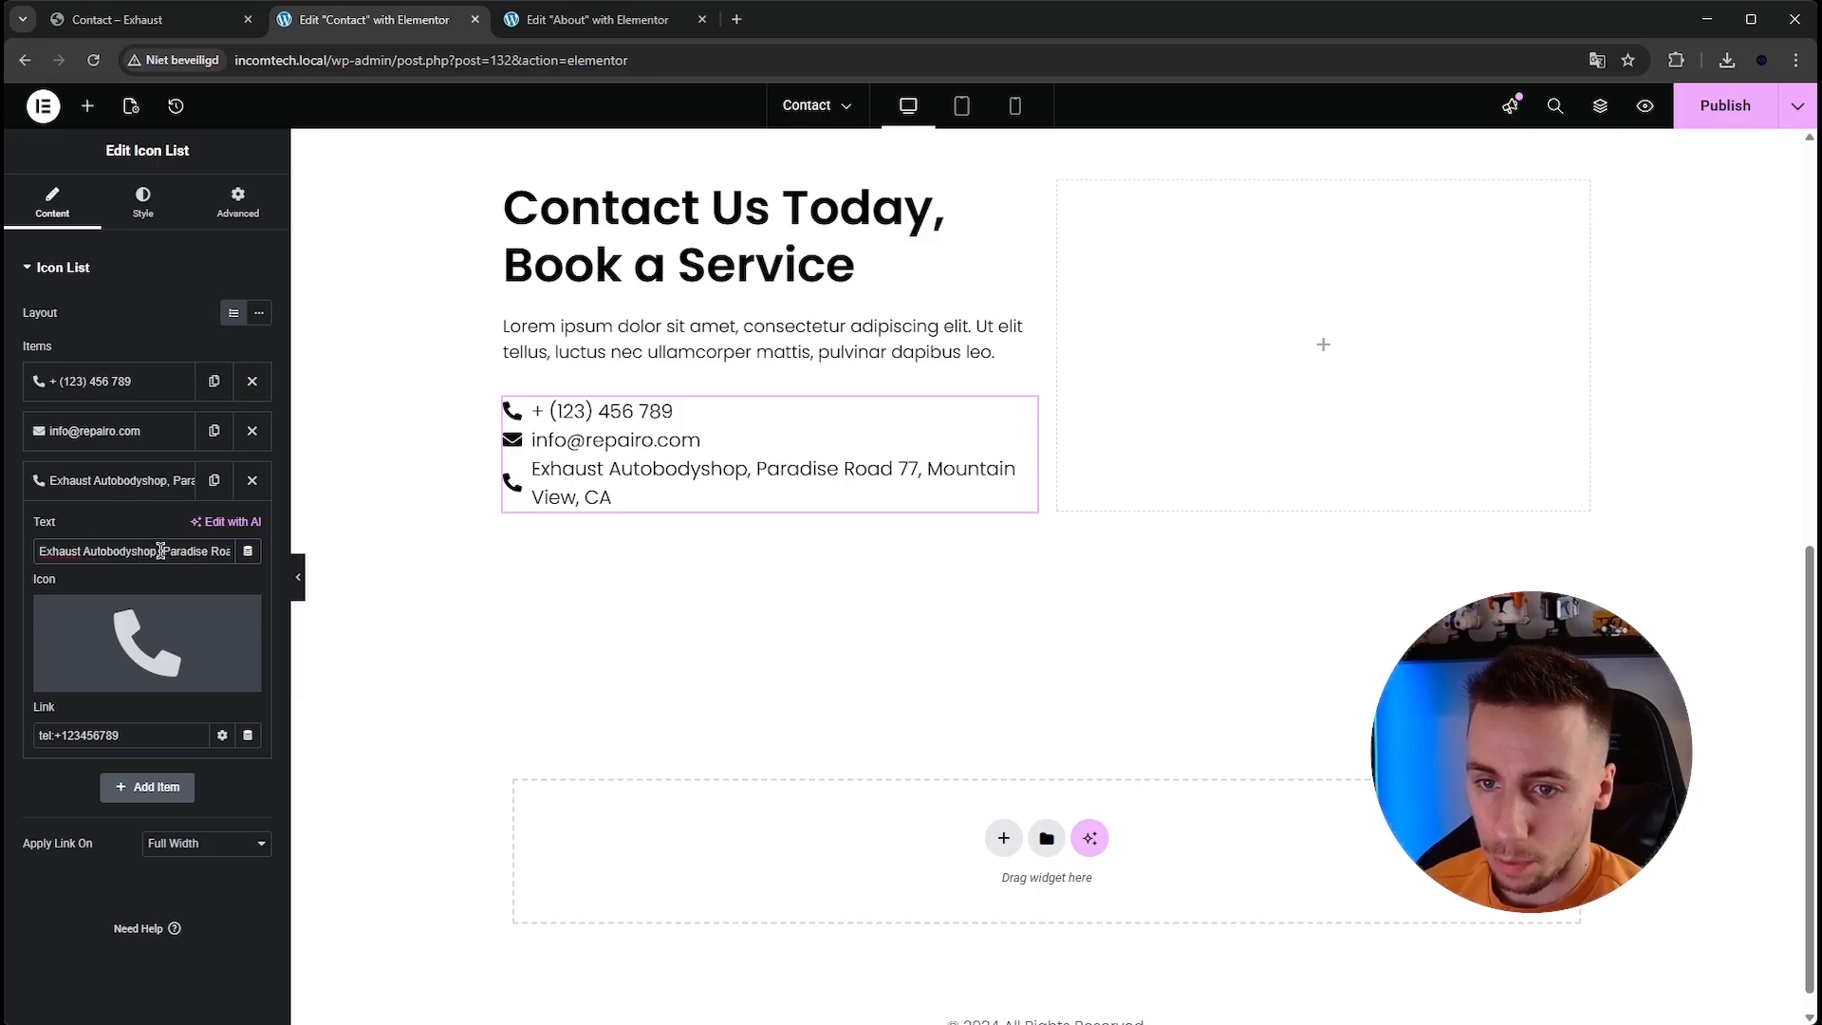
left_click_drag(157, 550, 37, 550)
key("BackSpace")
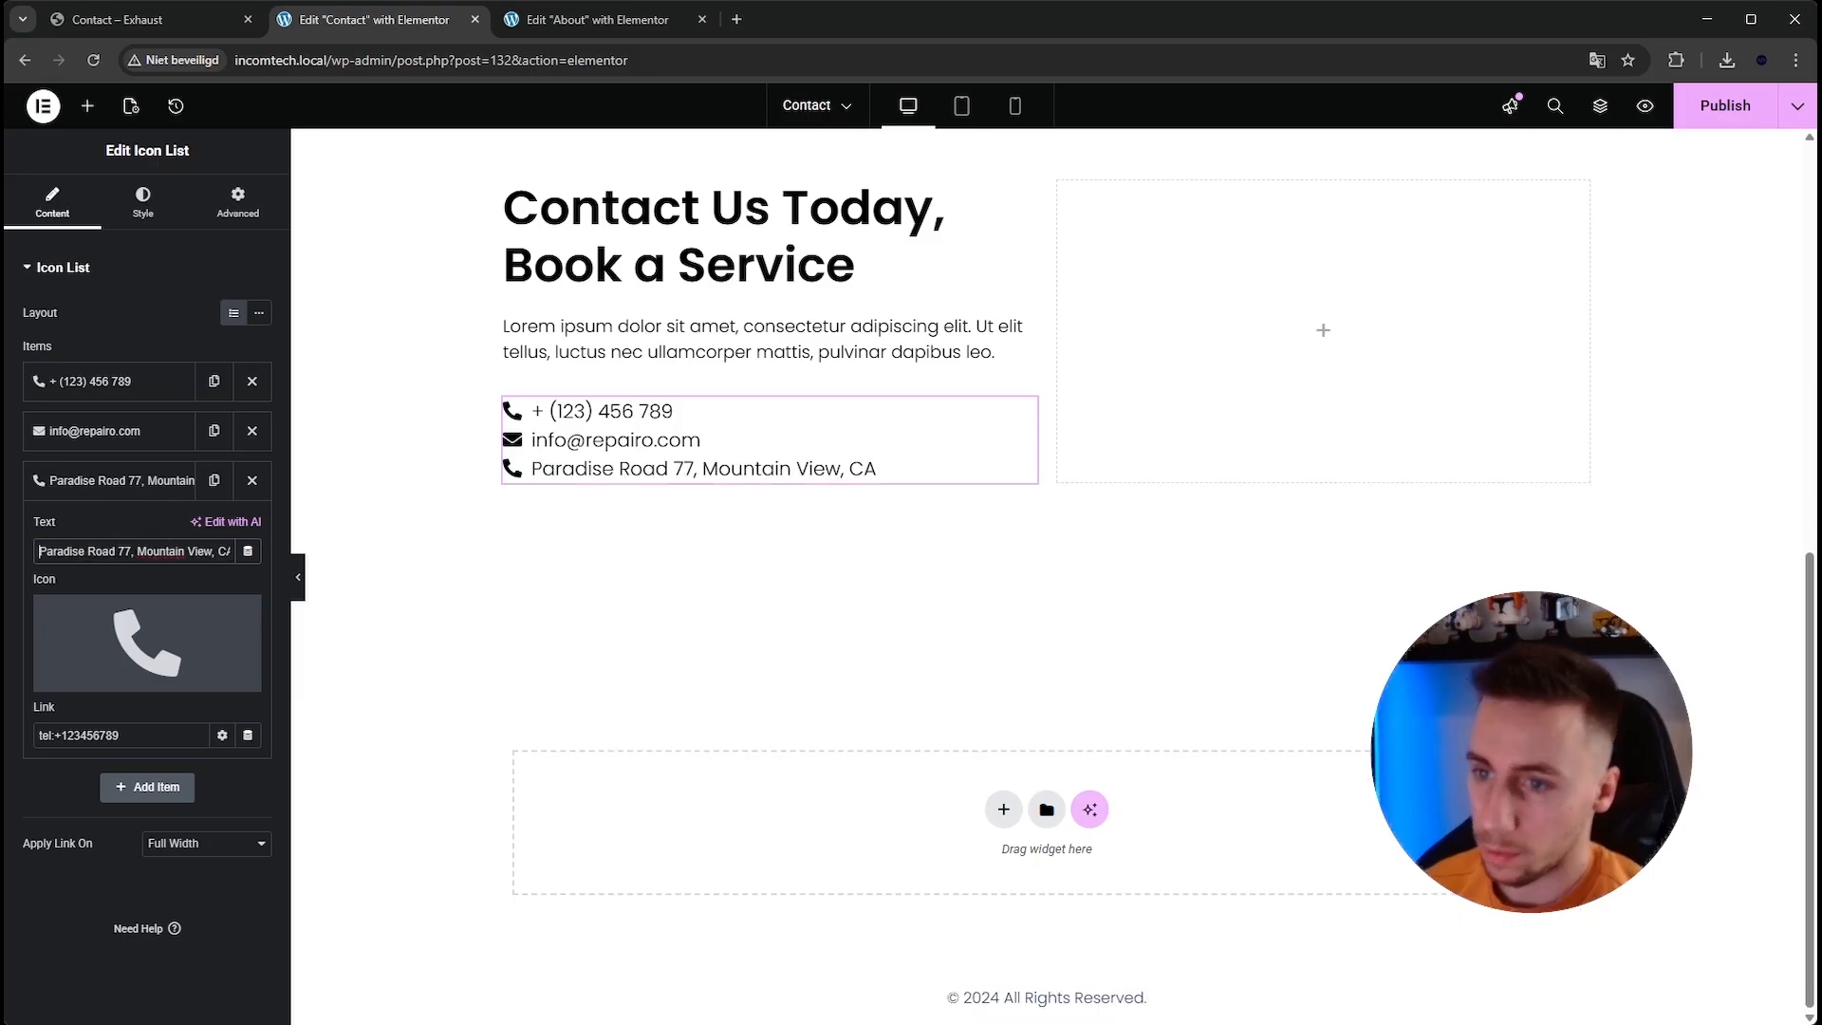
Change the third item's icon to the map marker icon and set its link to #.
left_click(76, 621)
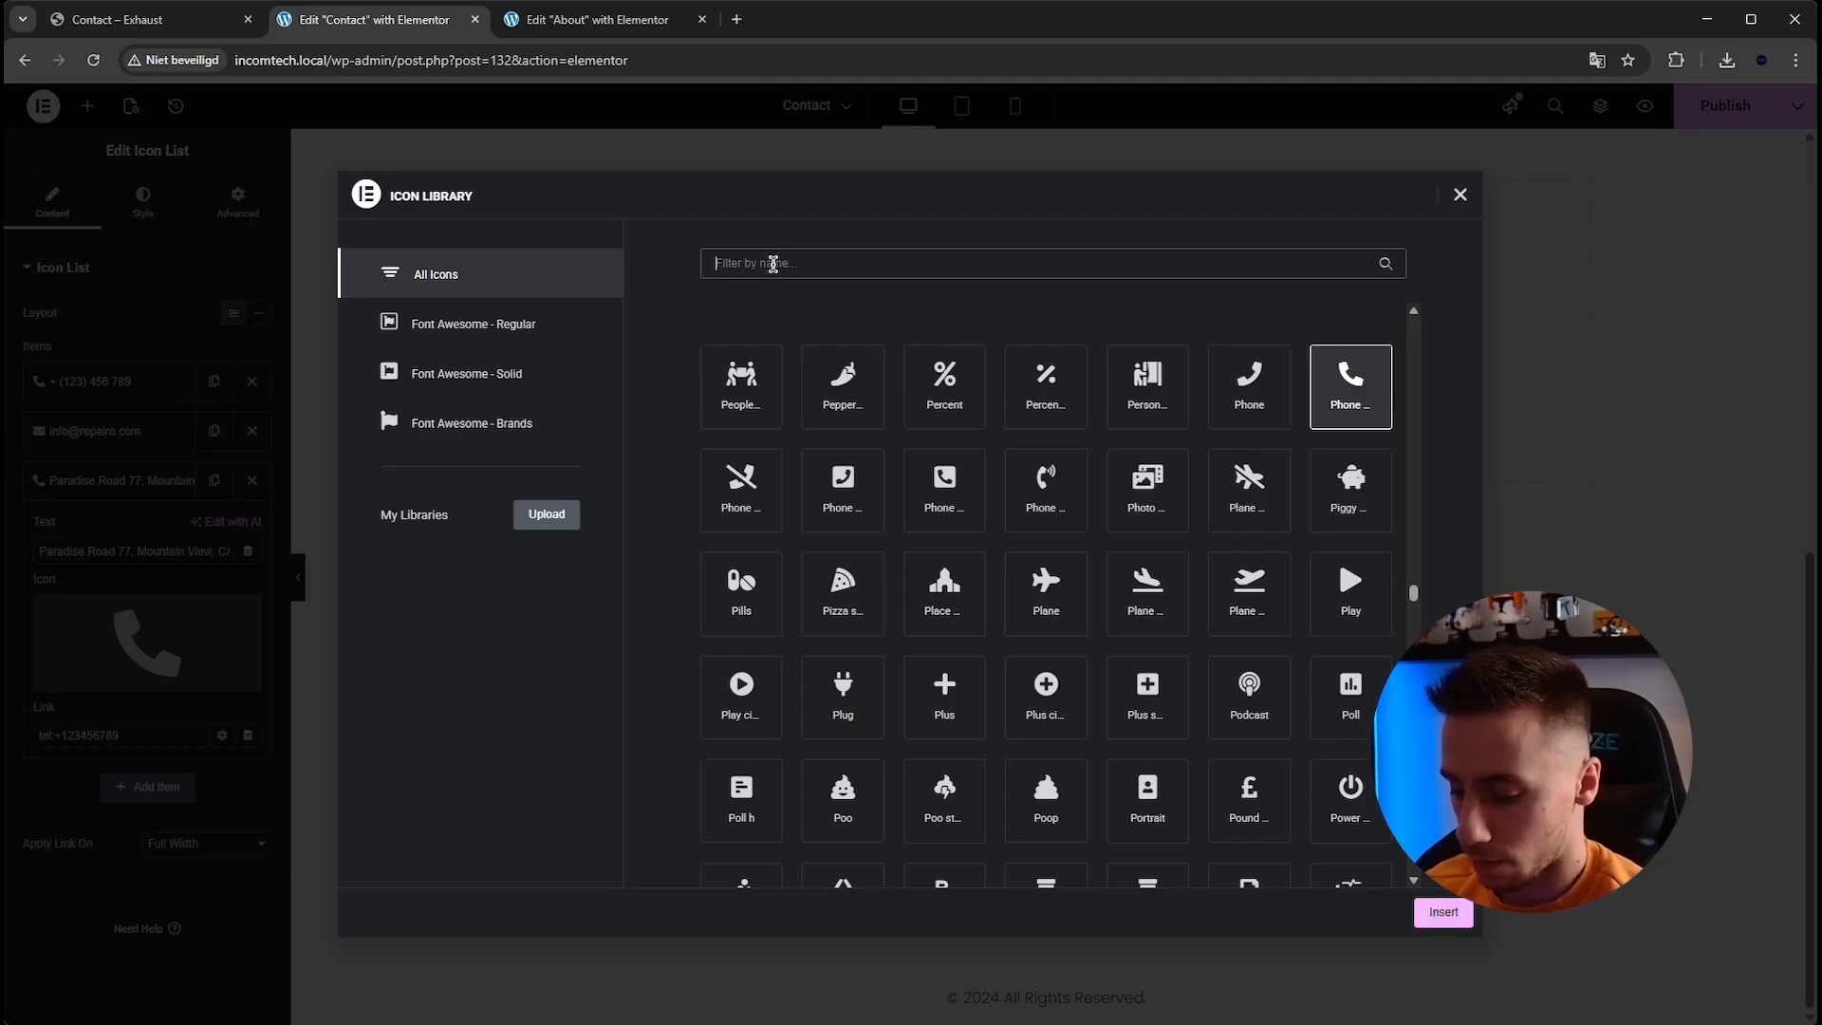
type("map")
left_click(1242, 394)
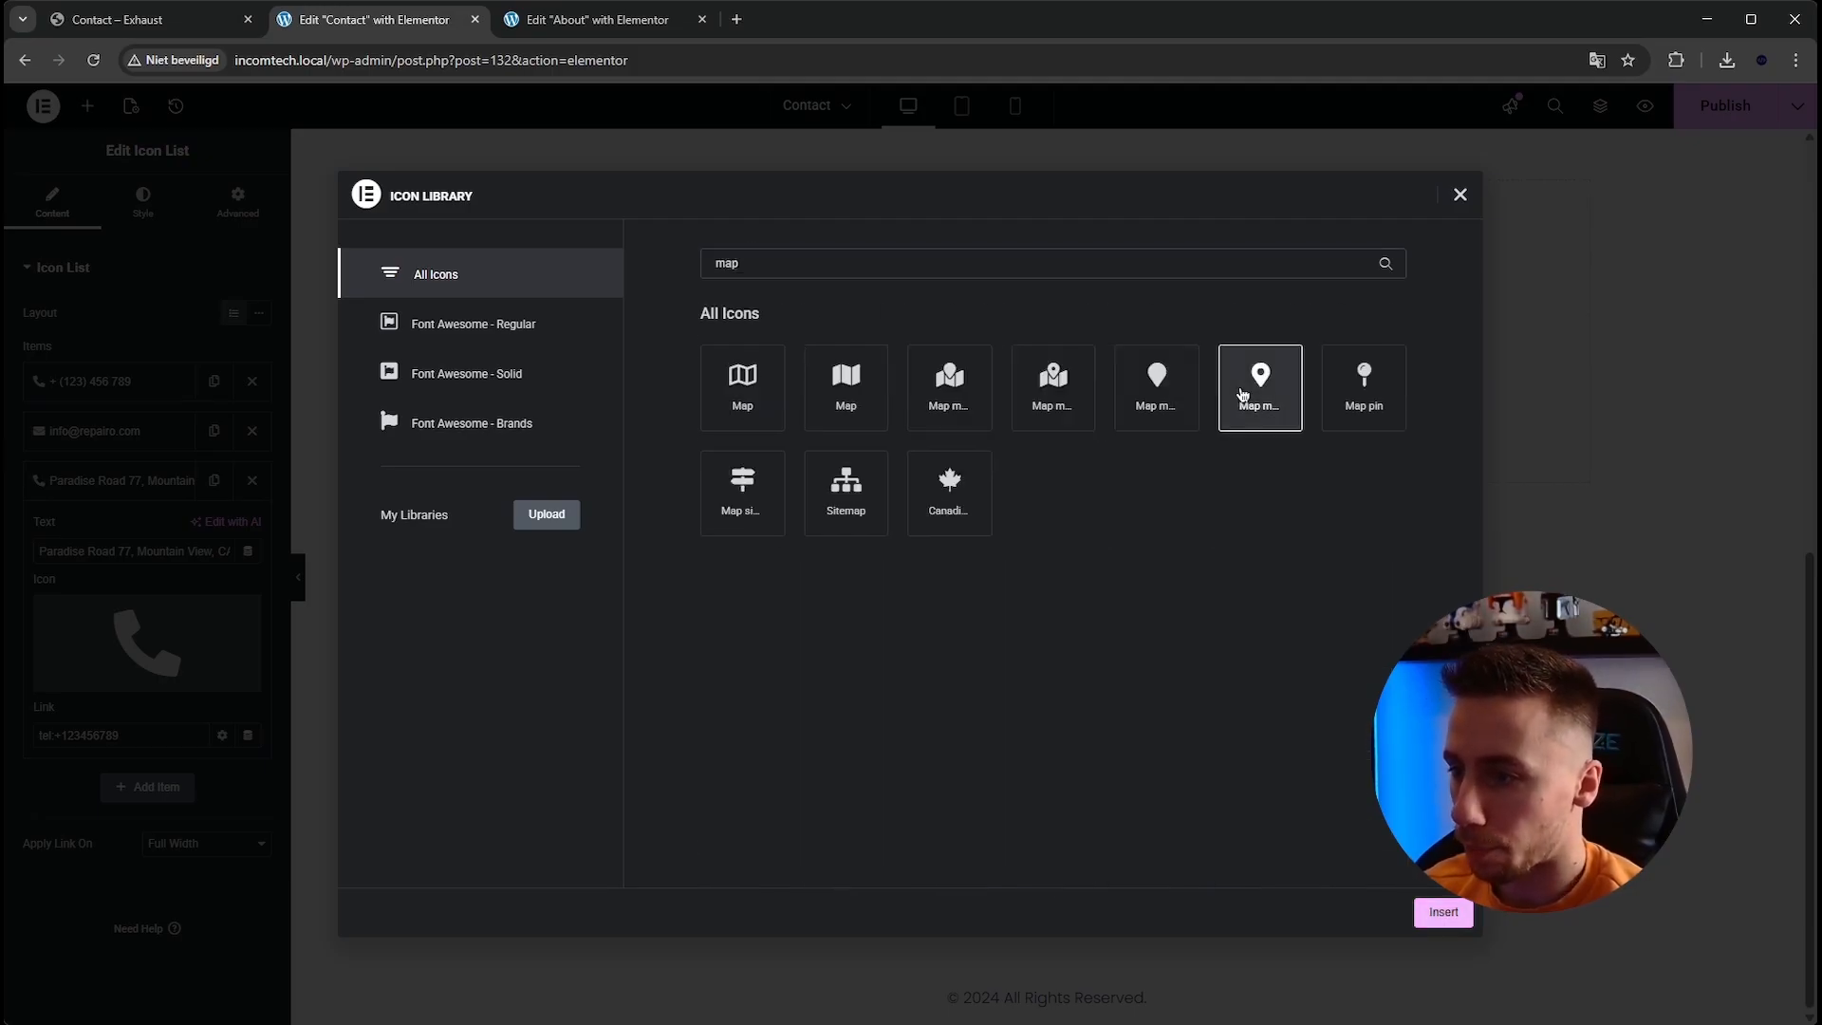
left_click(1443, 912)
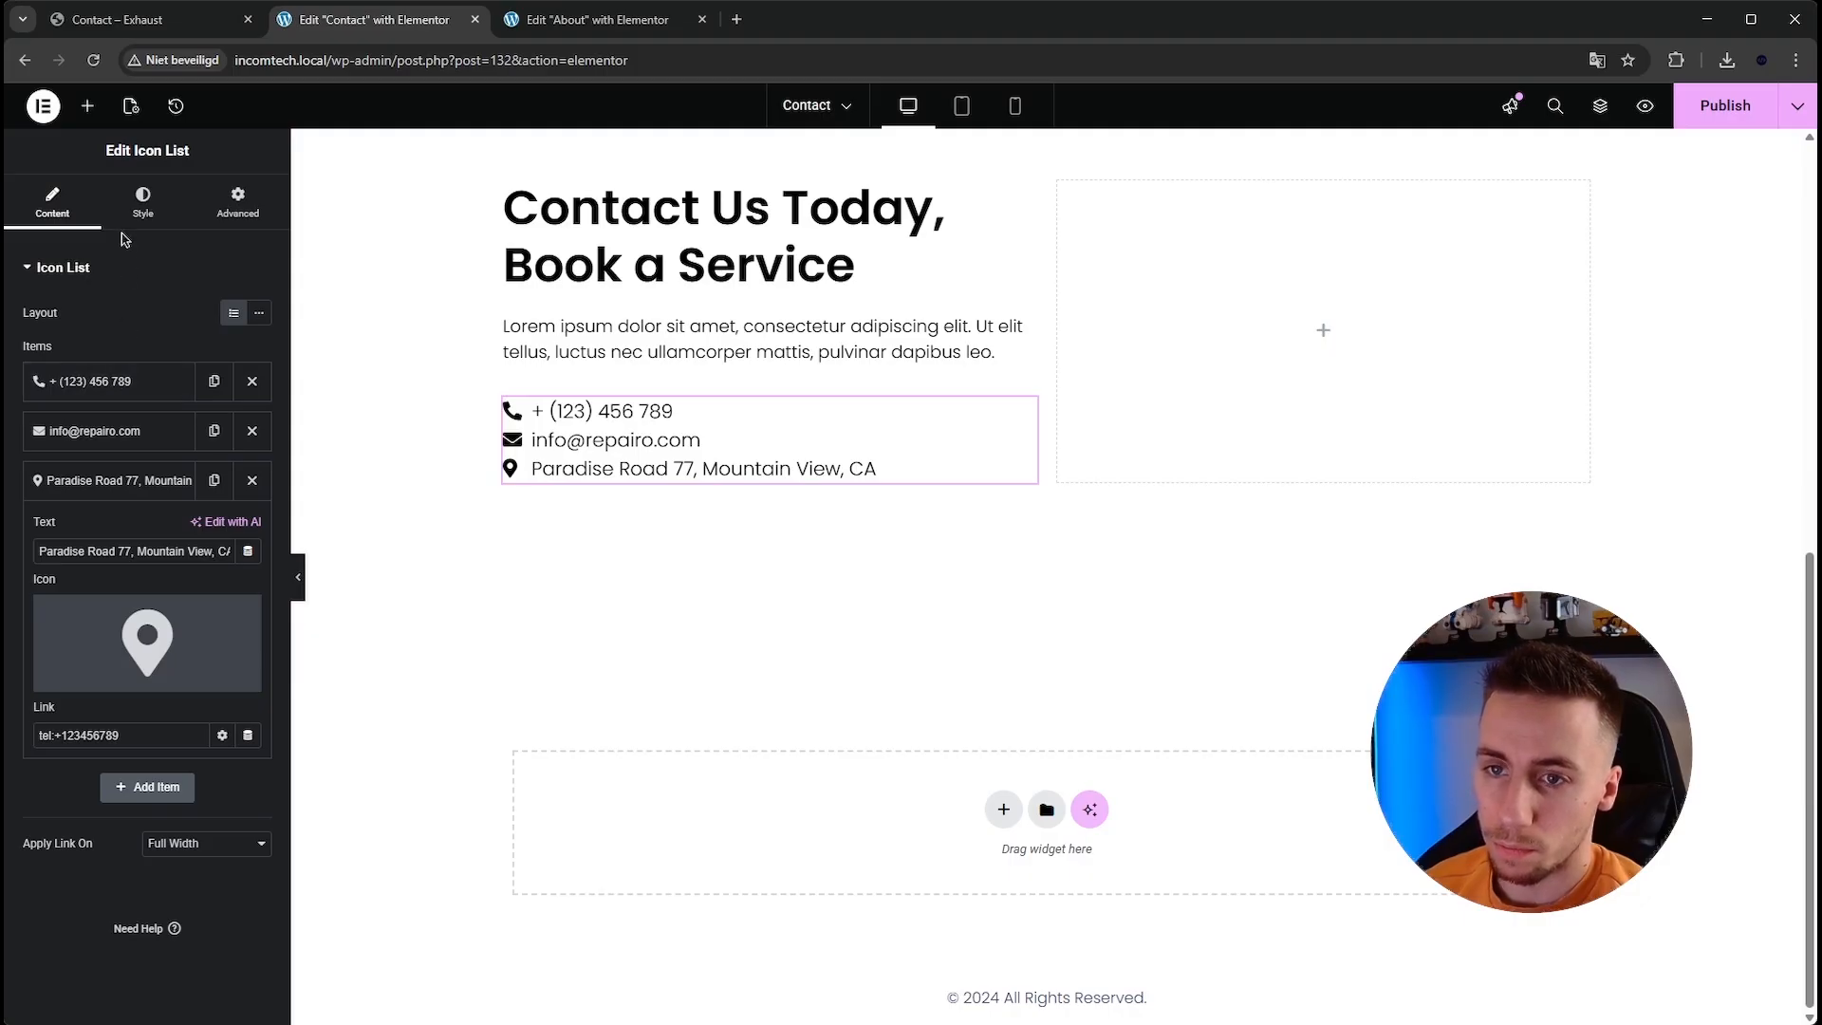
triple_click(155, 734)
type("#")
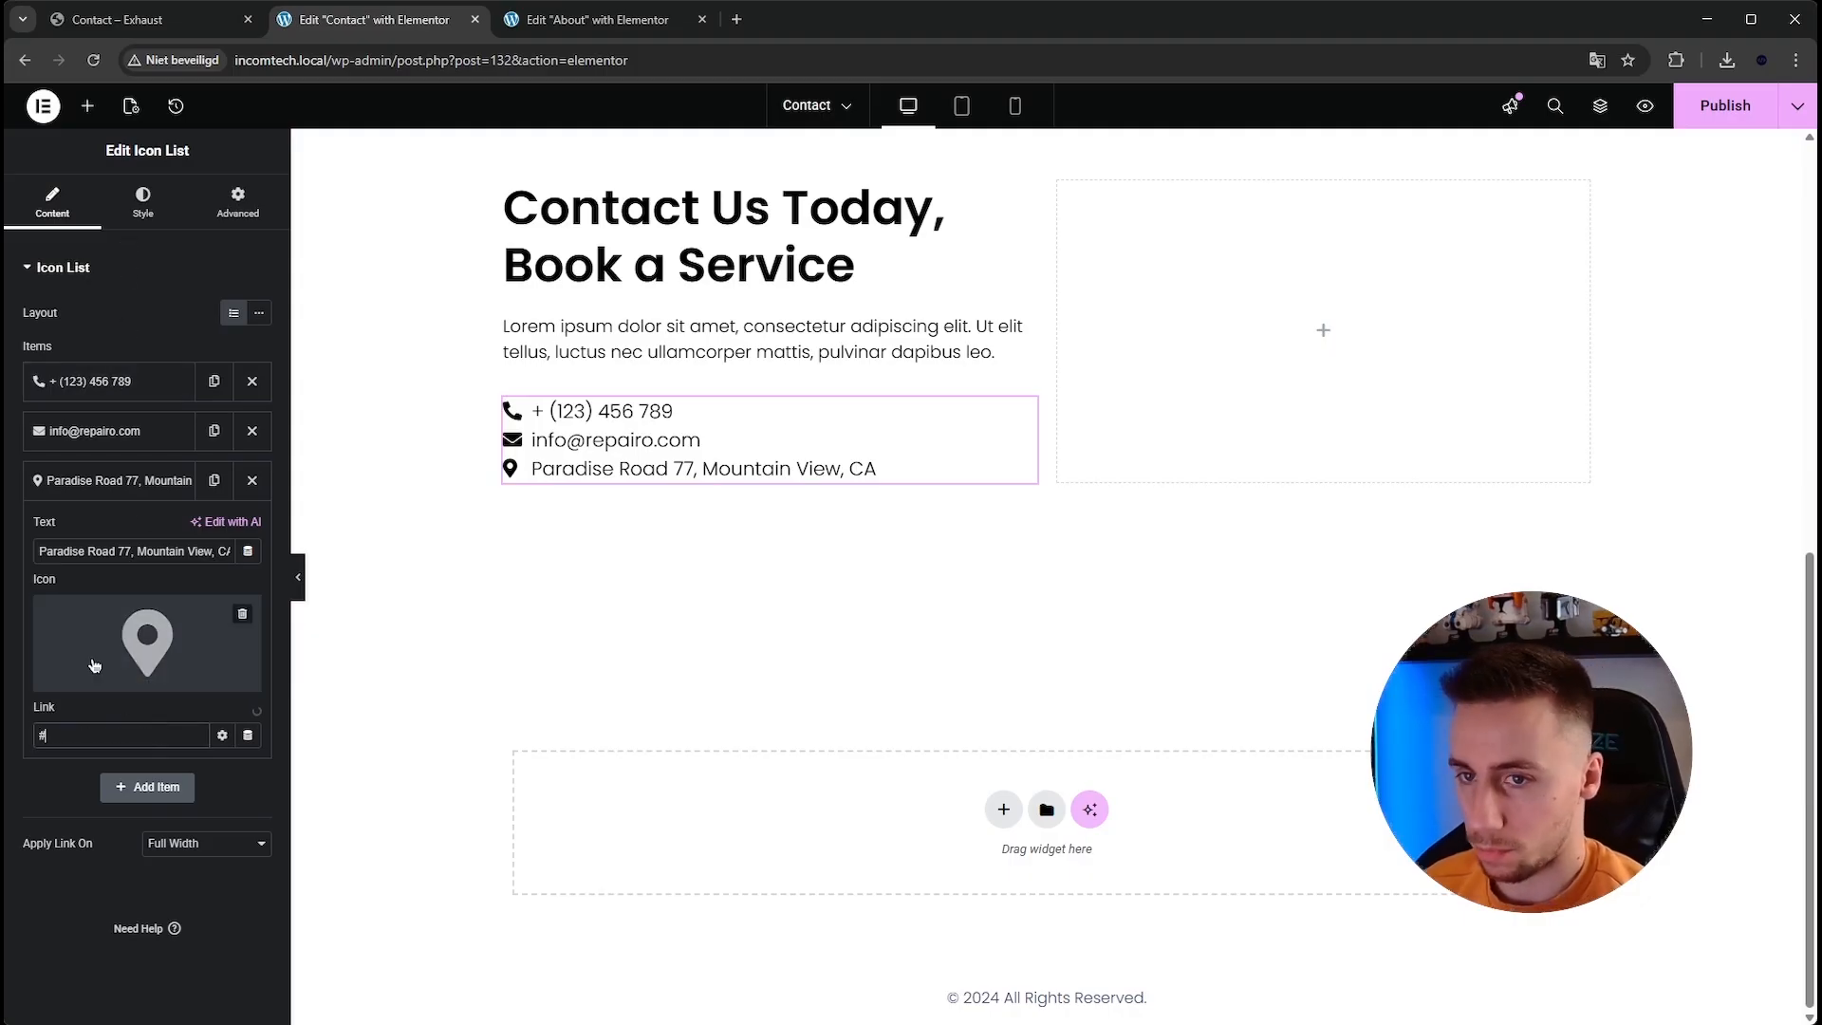
Set the list's space between items to 15 px and the icon gap to 10 px.
left_click(133, 211)
left_click_drag(21, 336, 83, 336)
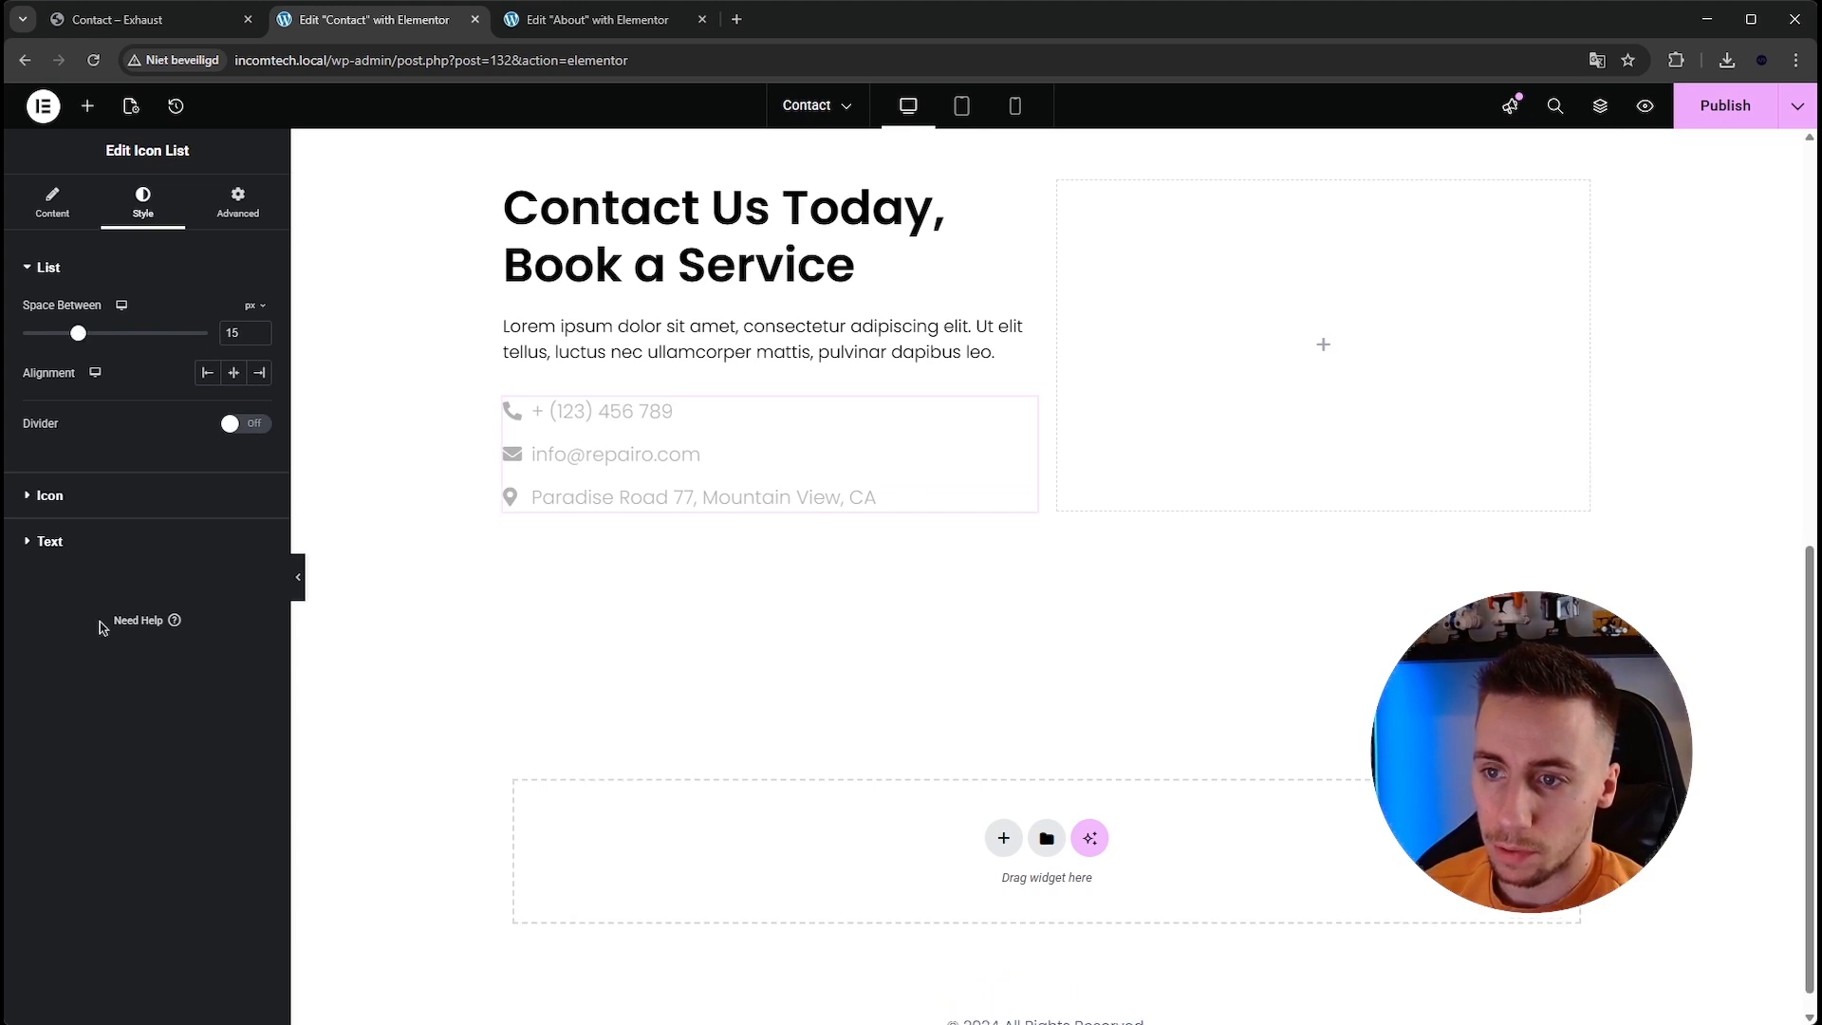
left_click(57, 497)
left_click_drag(35, 537, 54, 531)
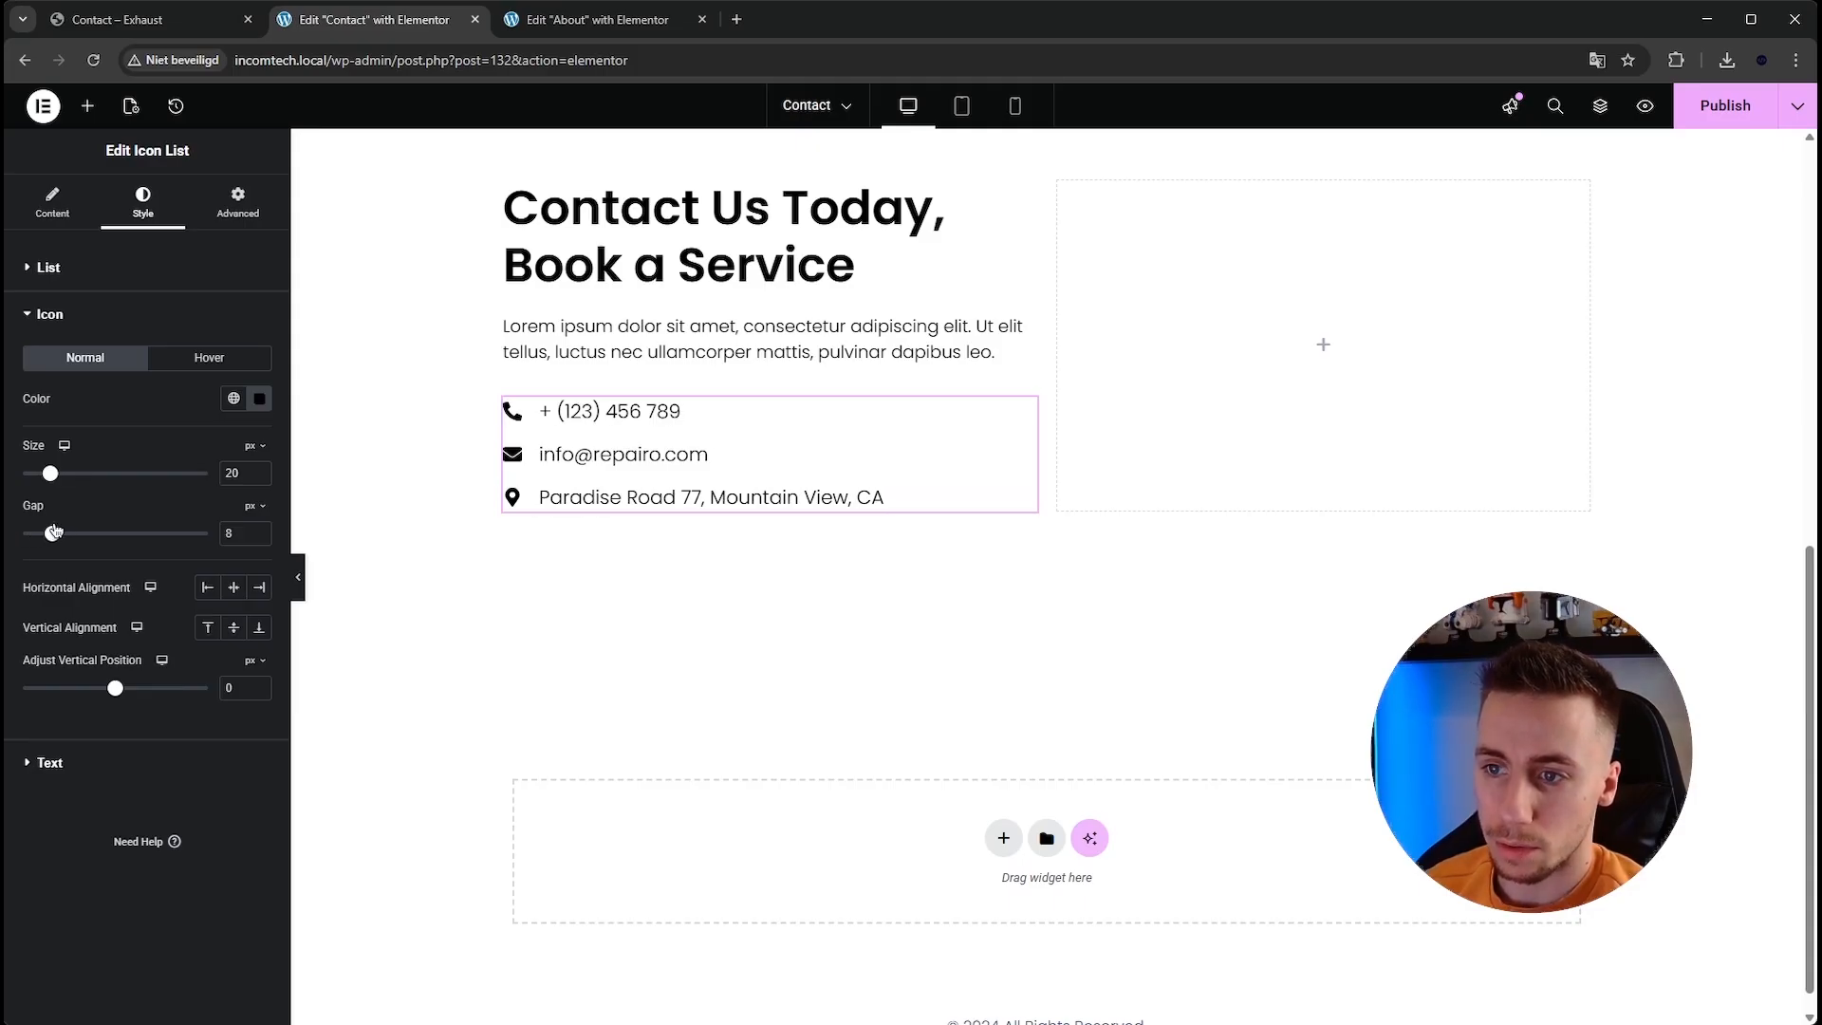
left_click(262, 531)
left_click(262, 531)
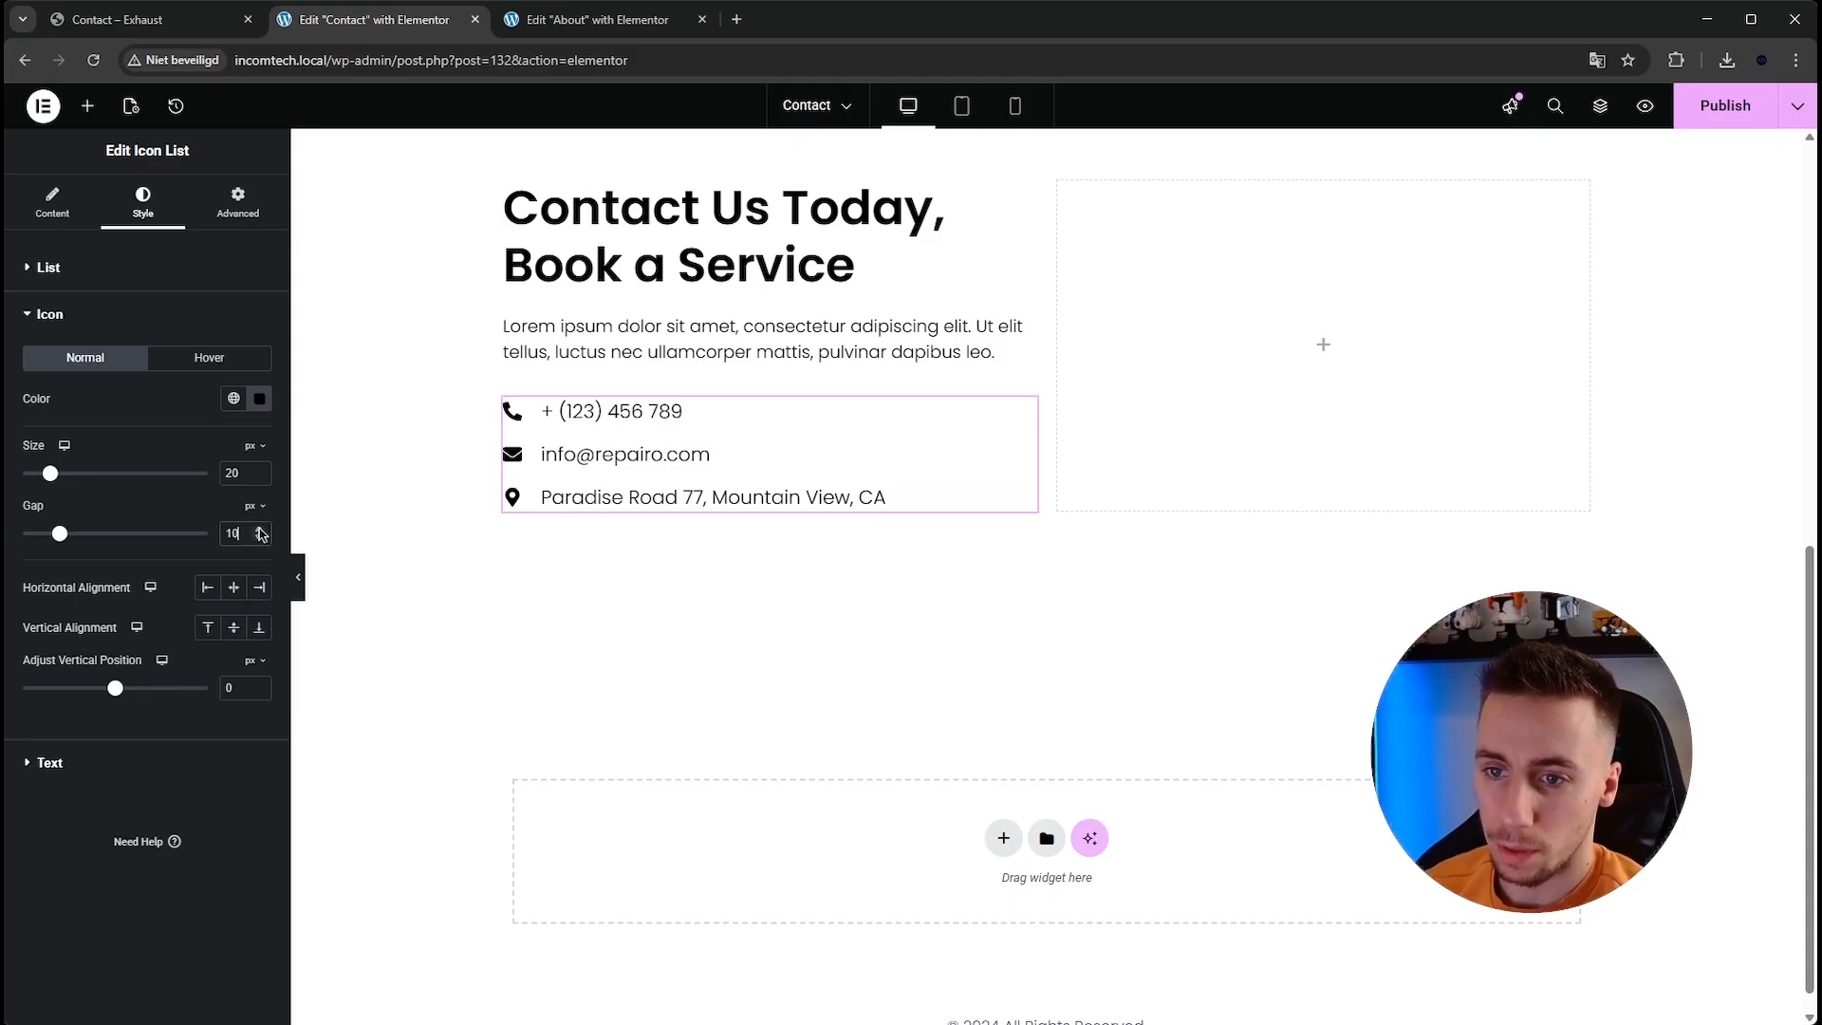
scroll(934, 659, "up", 5)
scroll(926, 731, "down", 2)
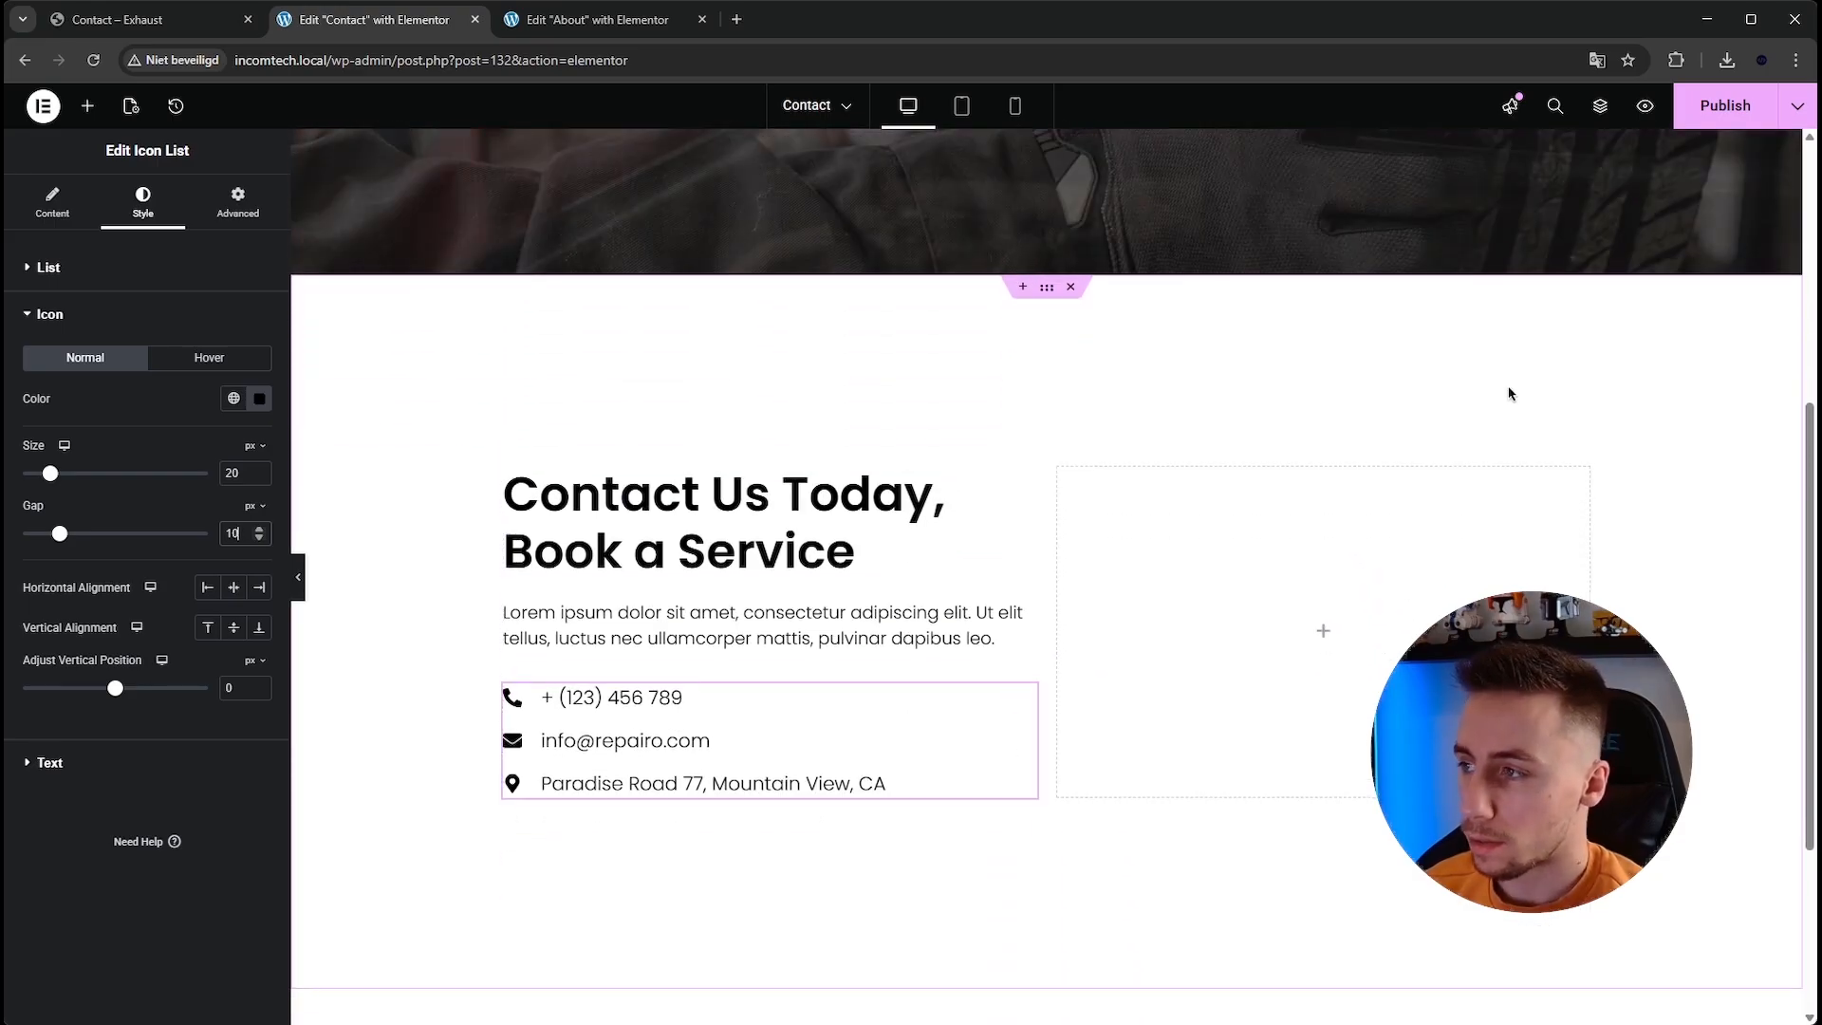
Publish the page and place a Form widget in the empty right column.
left_click(1725, 106)
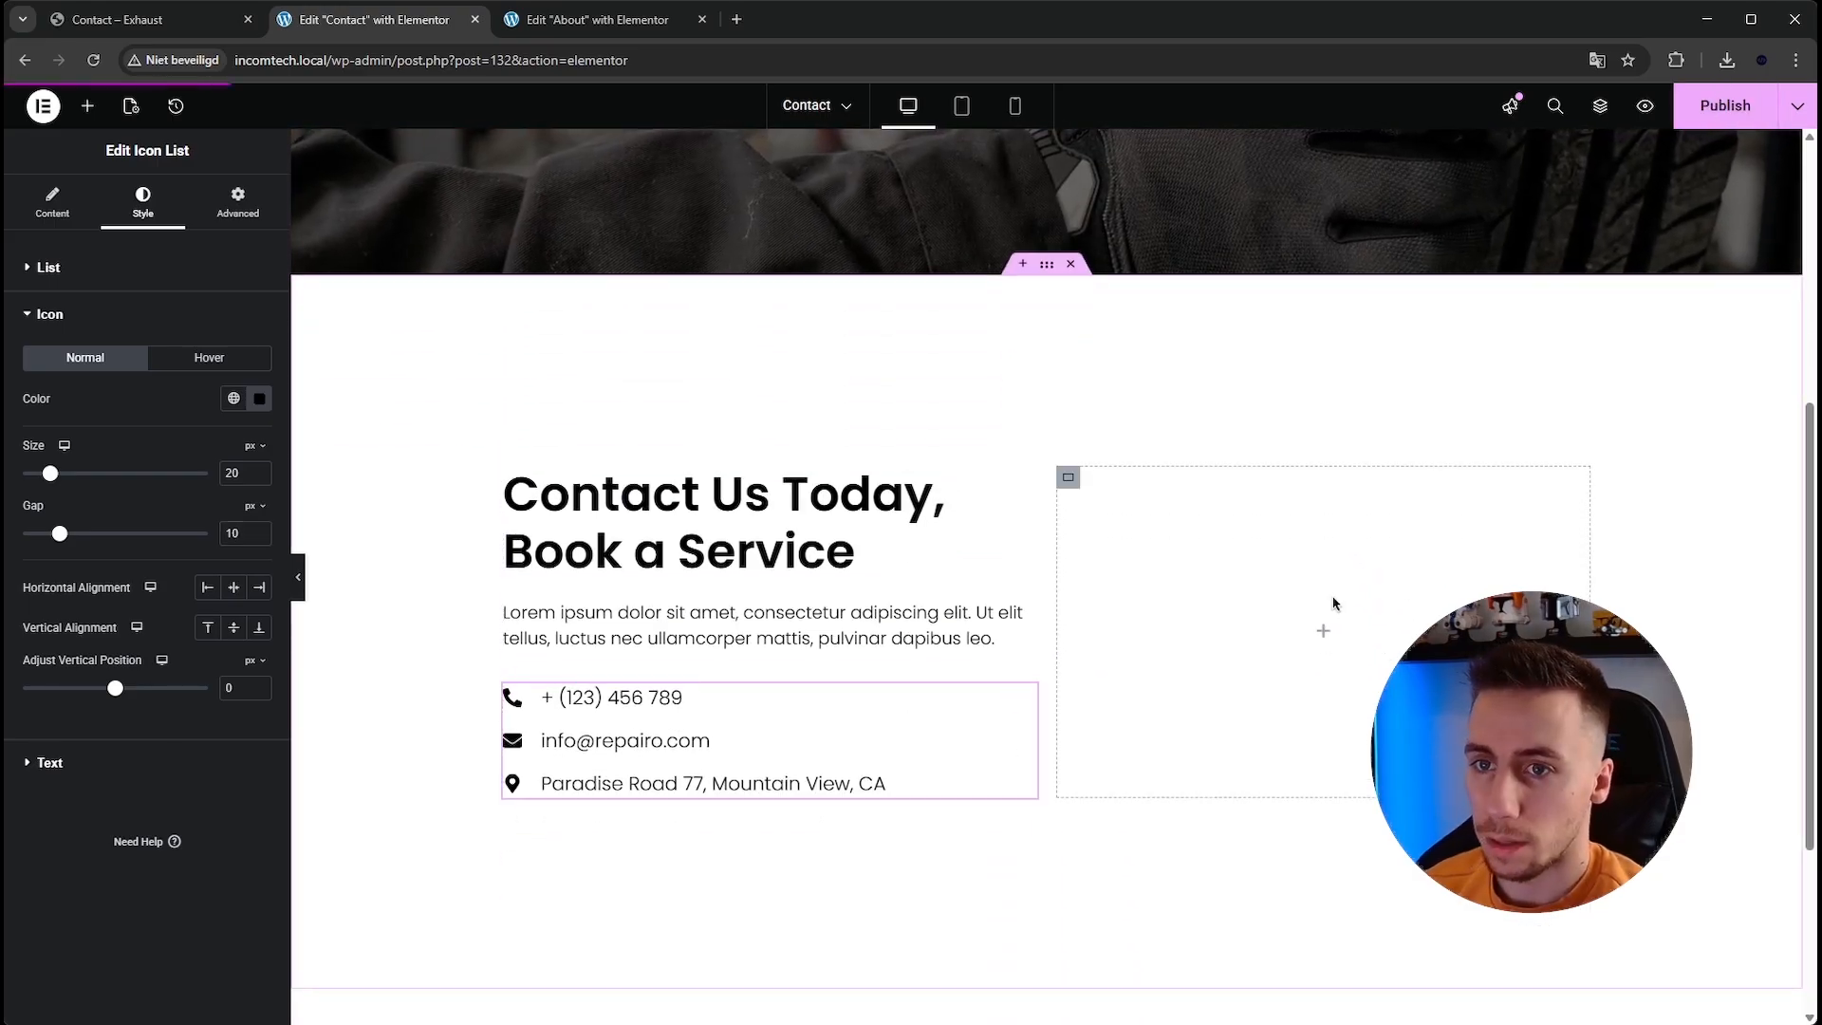
left_click(1322, 631)
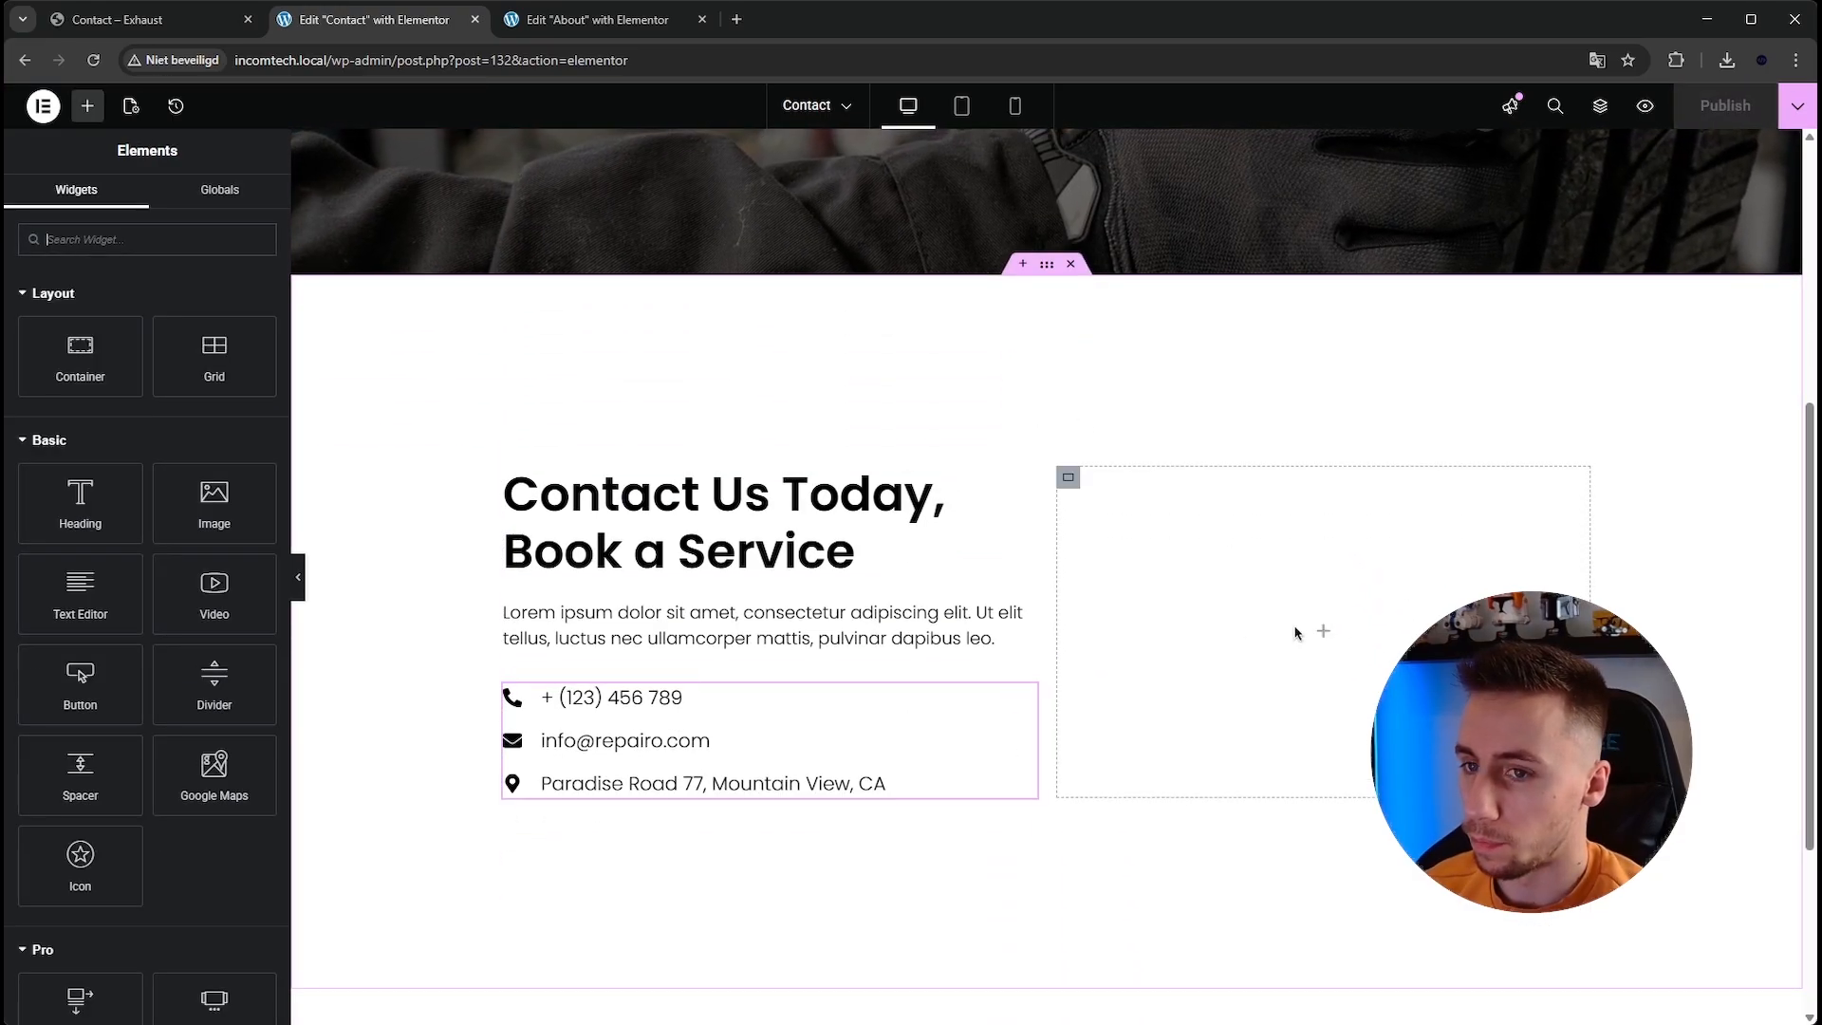
left_click(215, 241)
type("form")
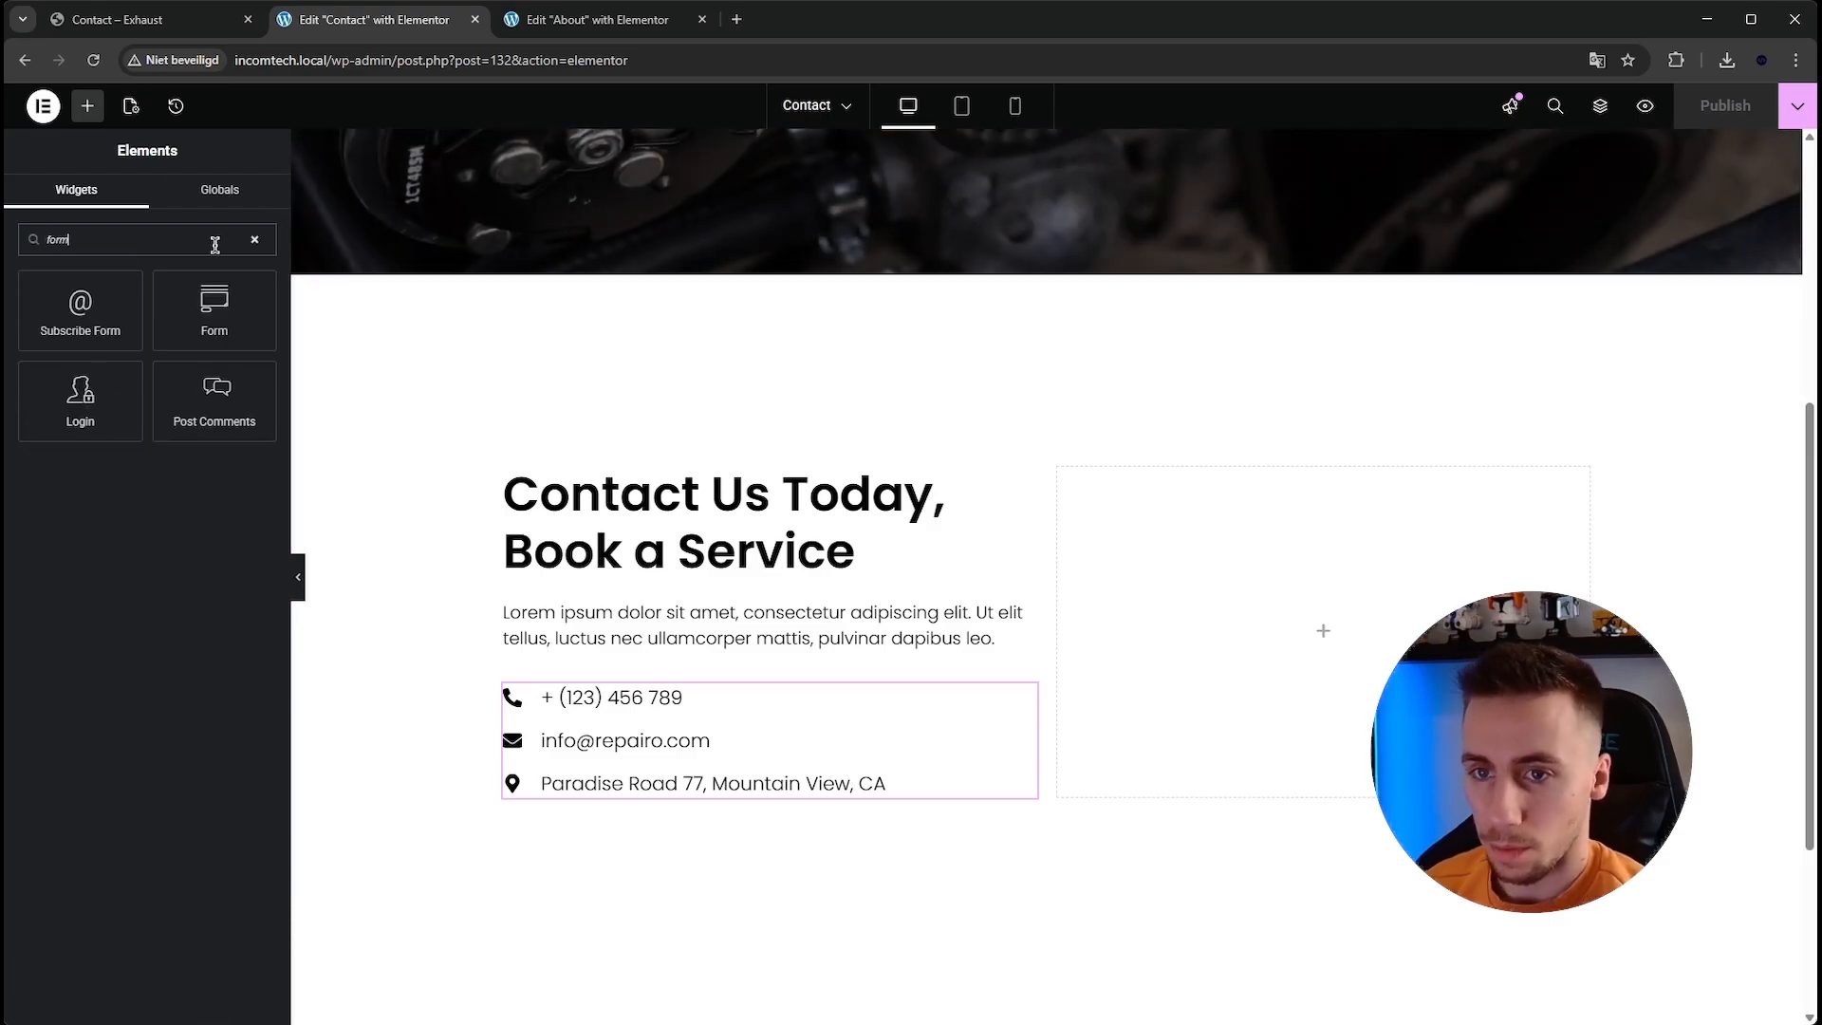
left_click_drag(214, 311, 1247, 645)
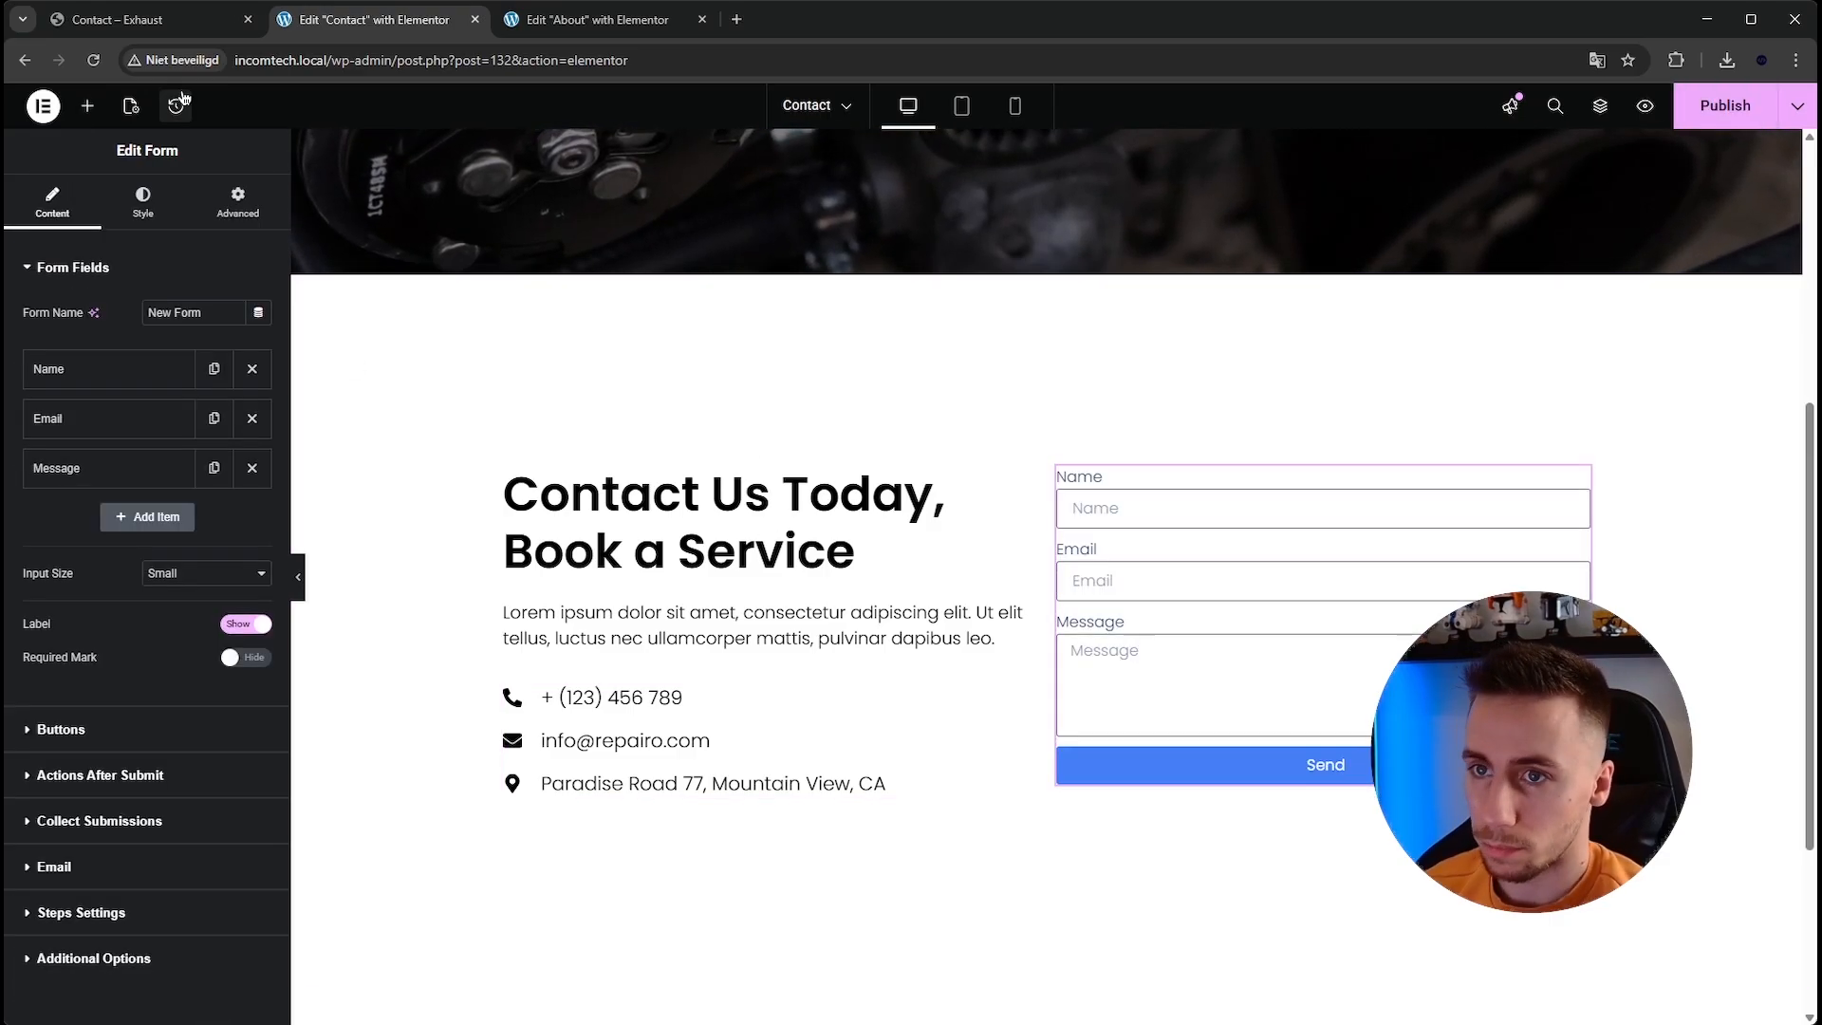
Compare the reference page's contact form fields with the new form.
left_click(169, 23)
scroll(849, 468, "up", 1)
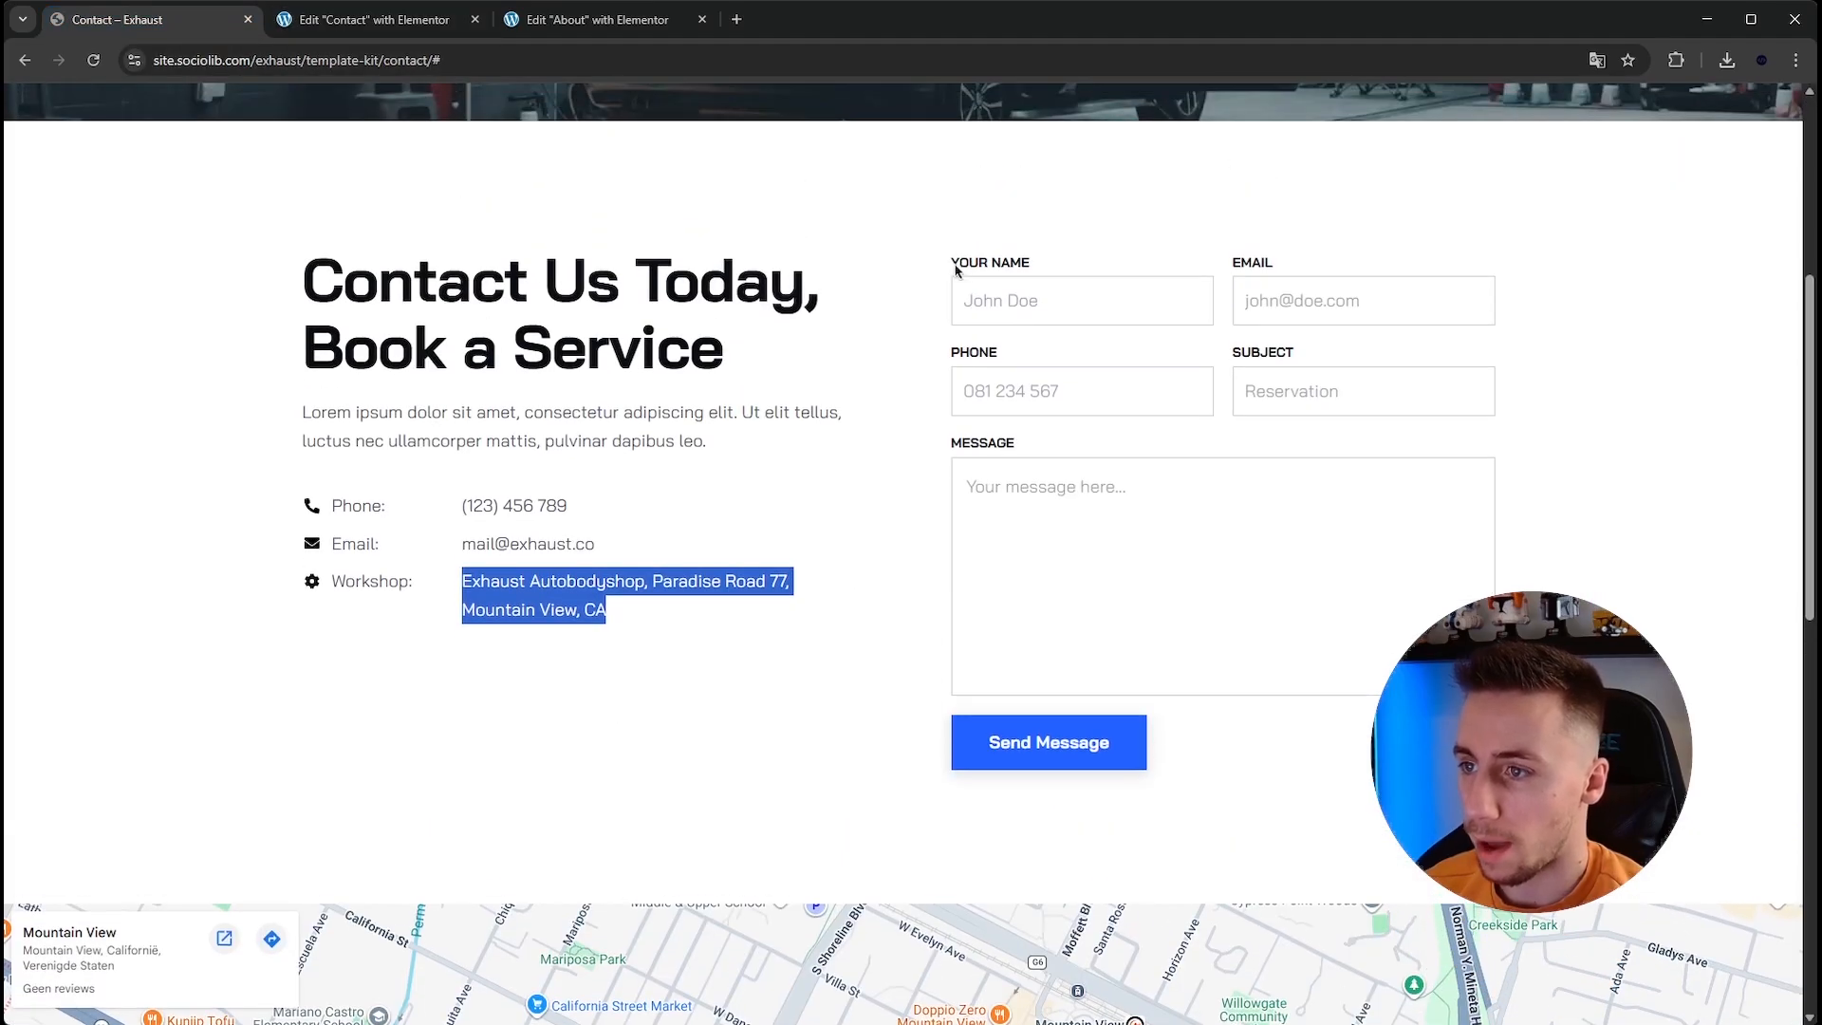
left_click_drag(1025, 297, 1025, 504)
left_click(1040, 560)
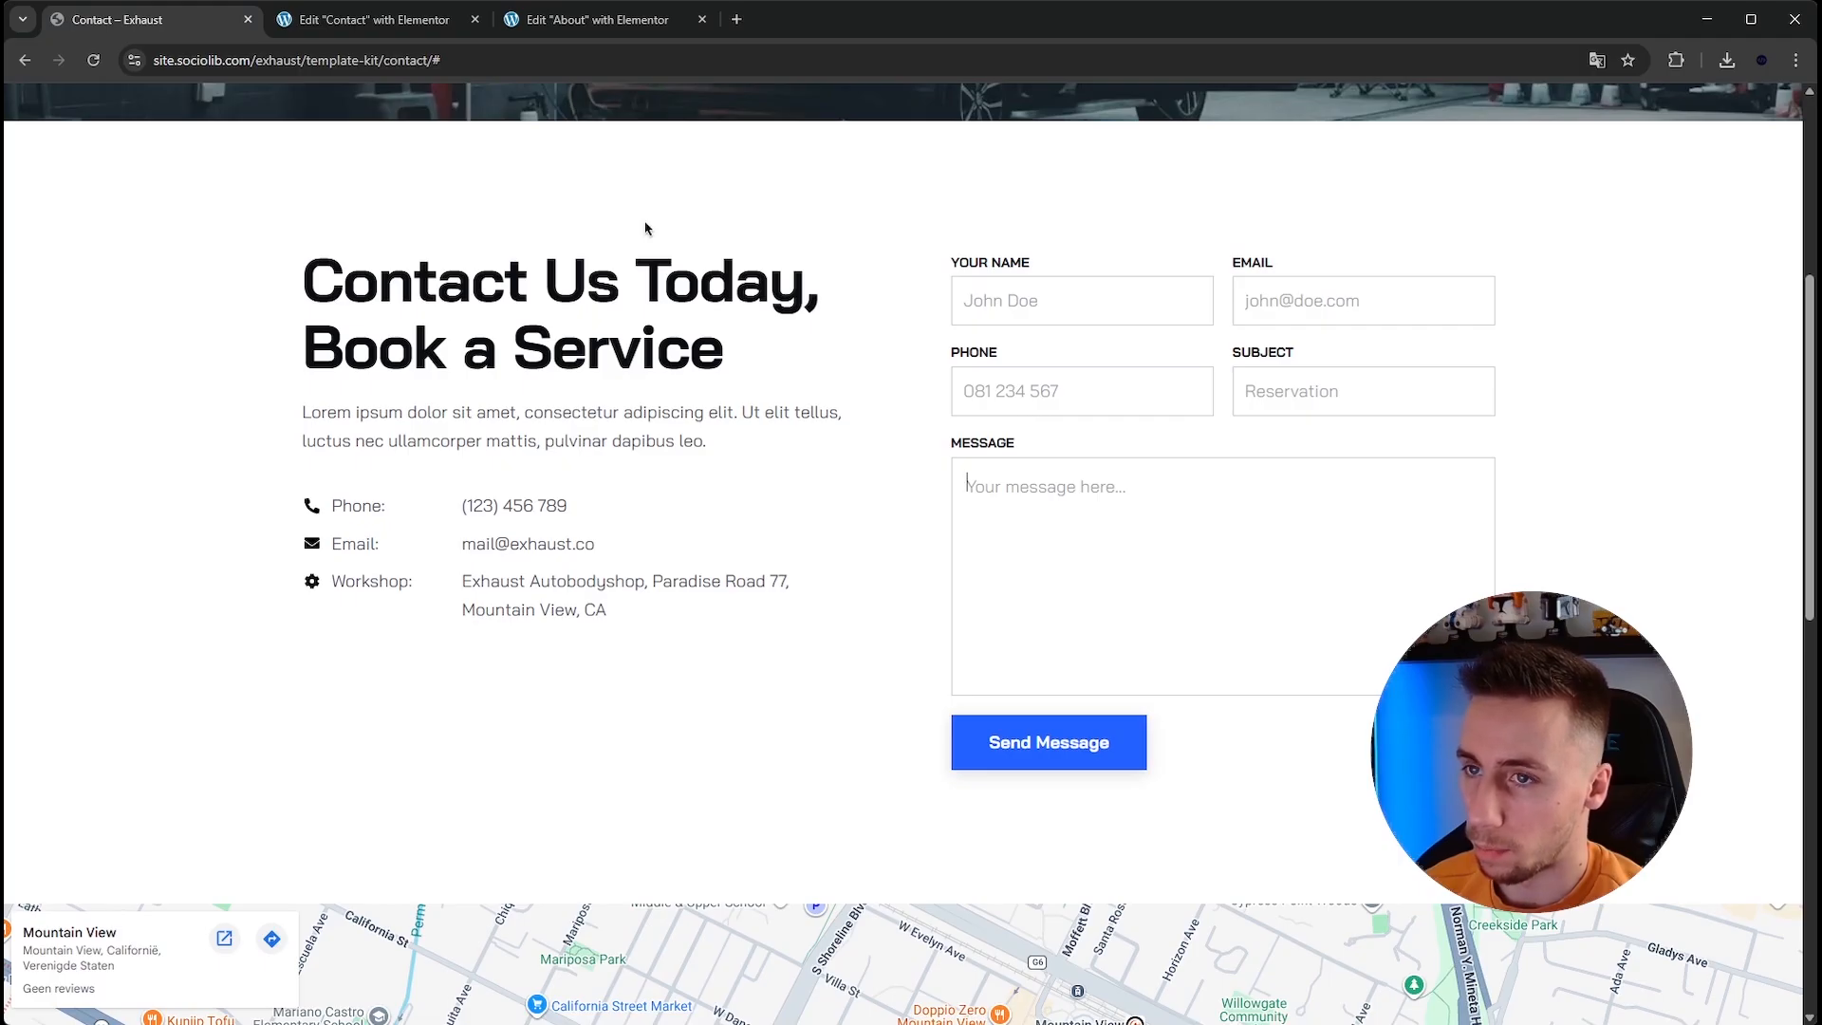
left_click(370, 19)
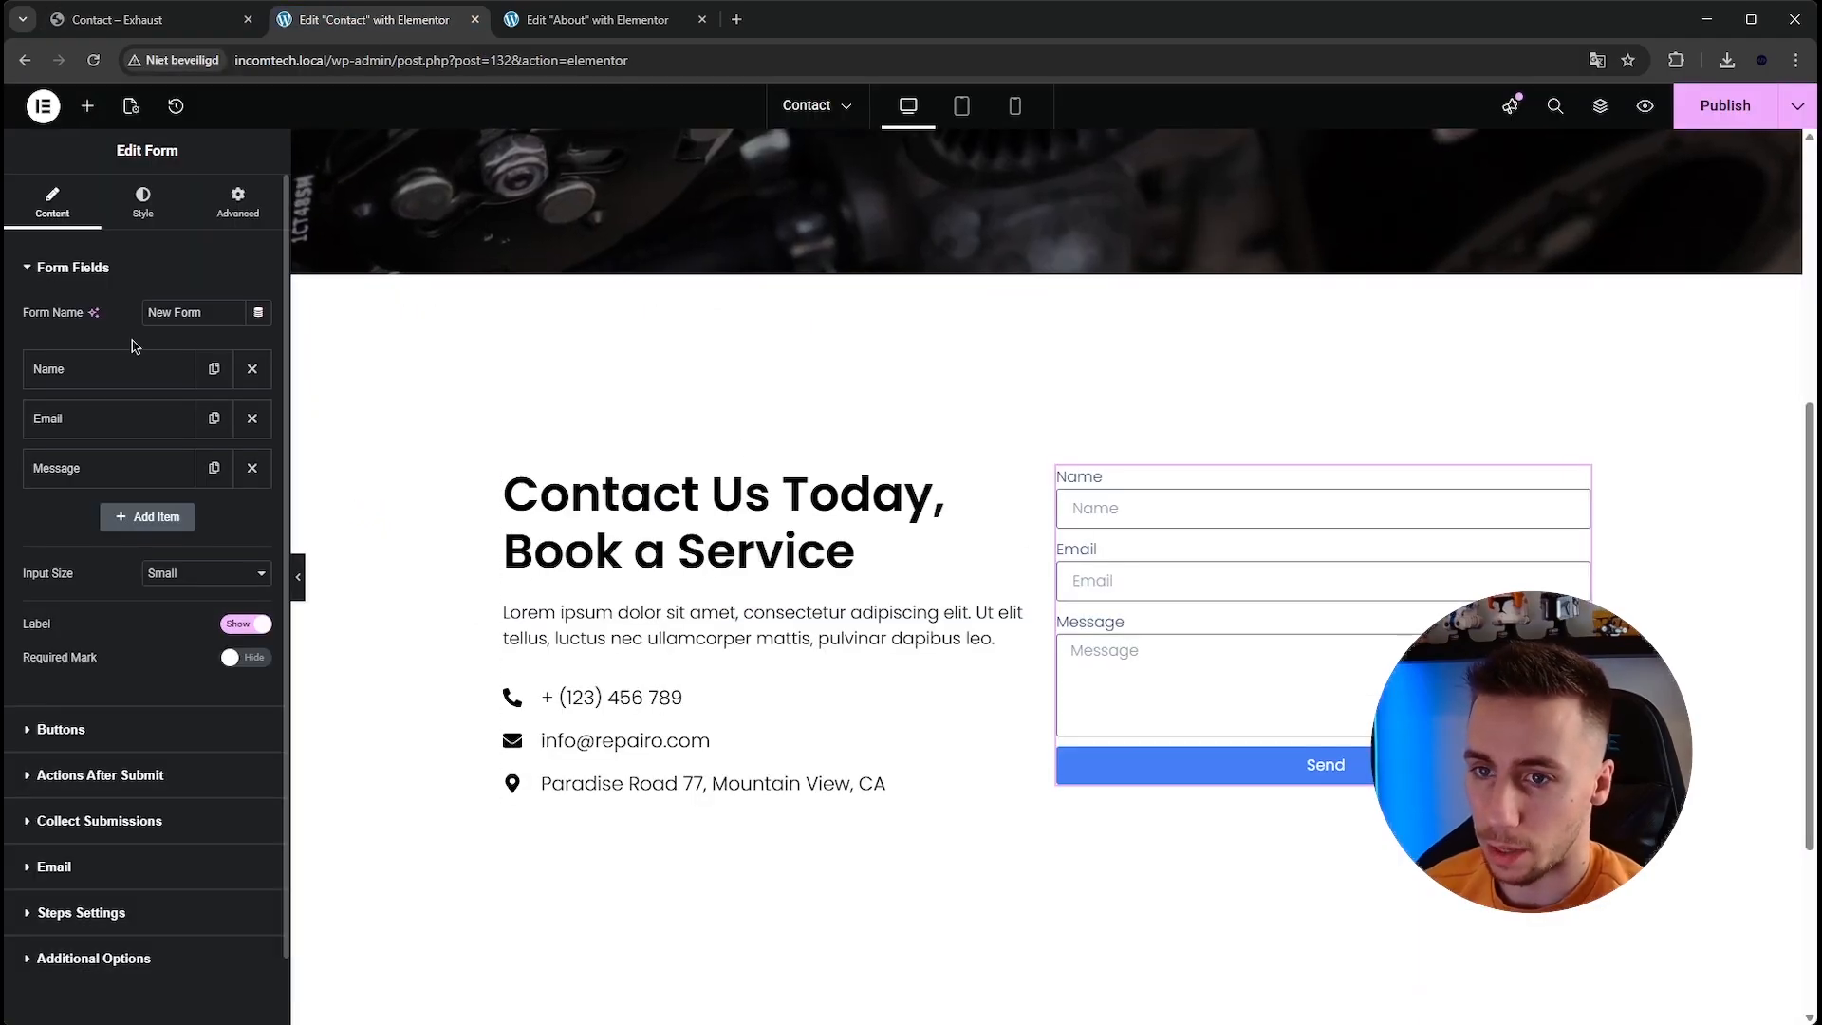
left_click(180, 19)
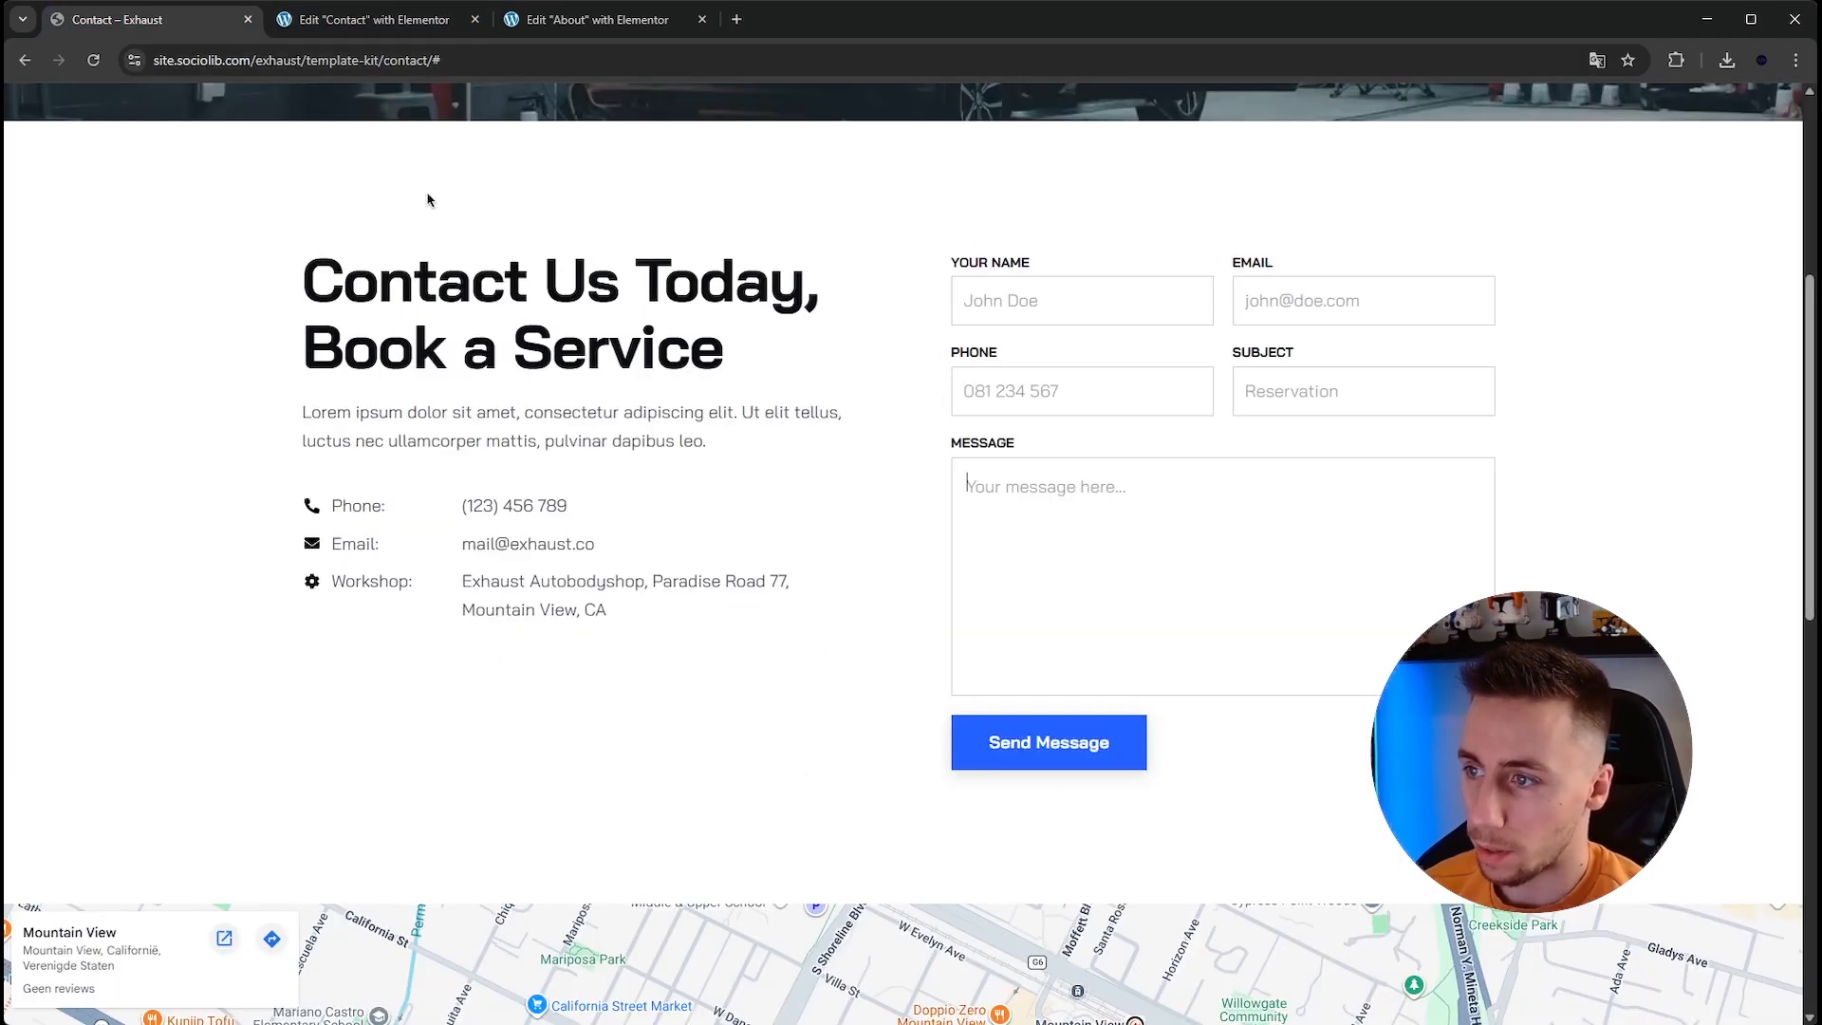
left_click(372, 21)
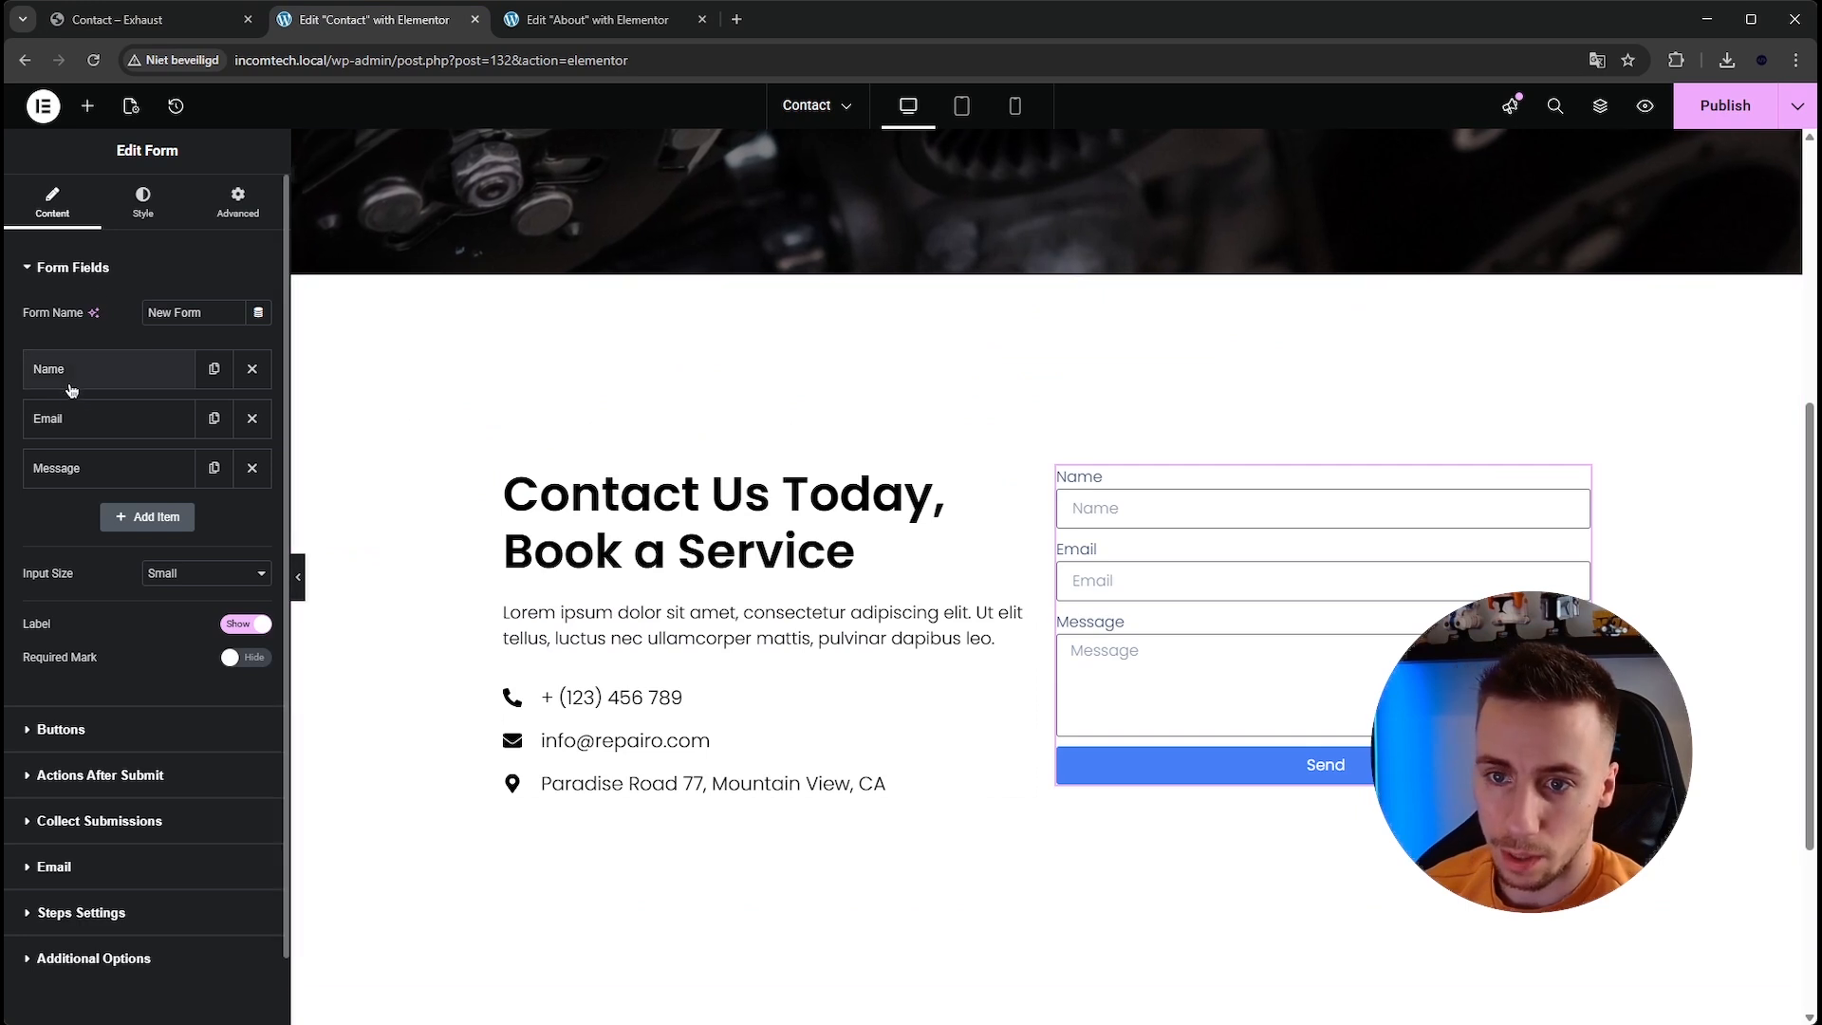
Duplicate the Email field twice and change the first copy to a Tel field labelled Phone.
left_click(211, 424)
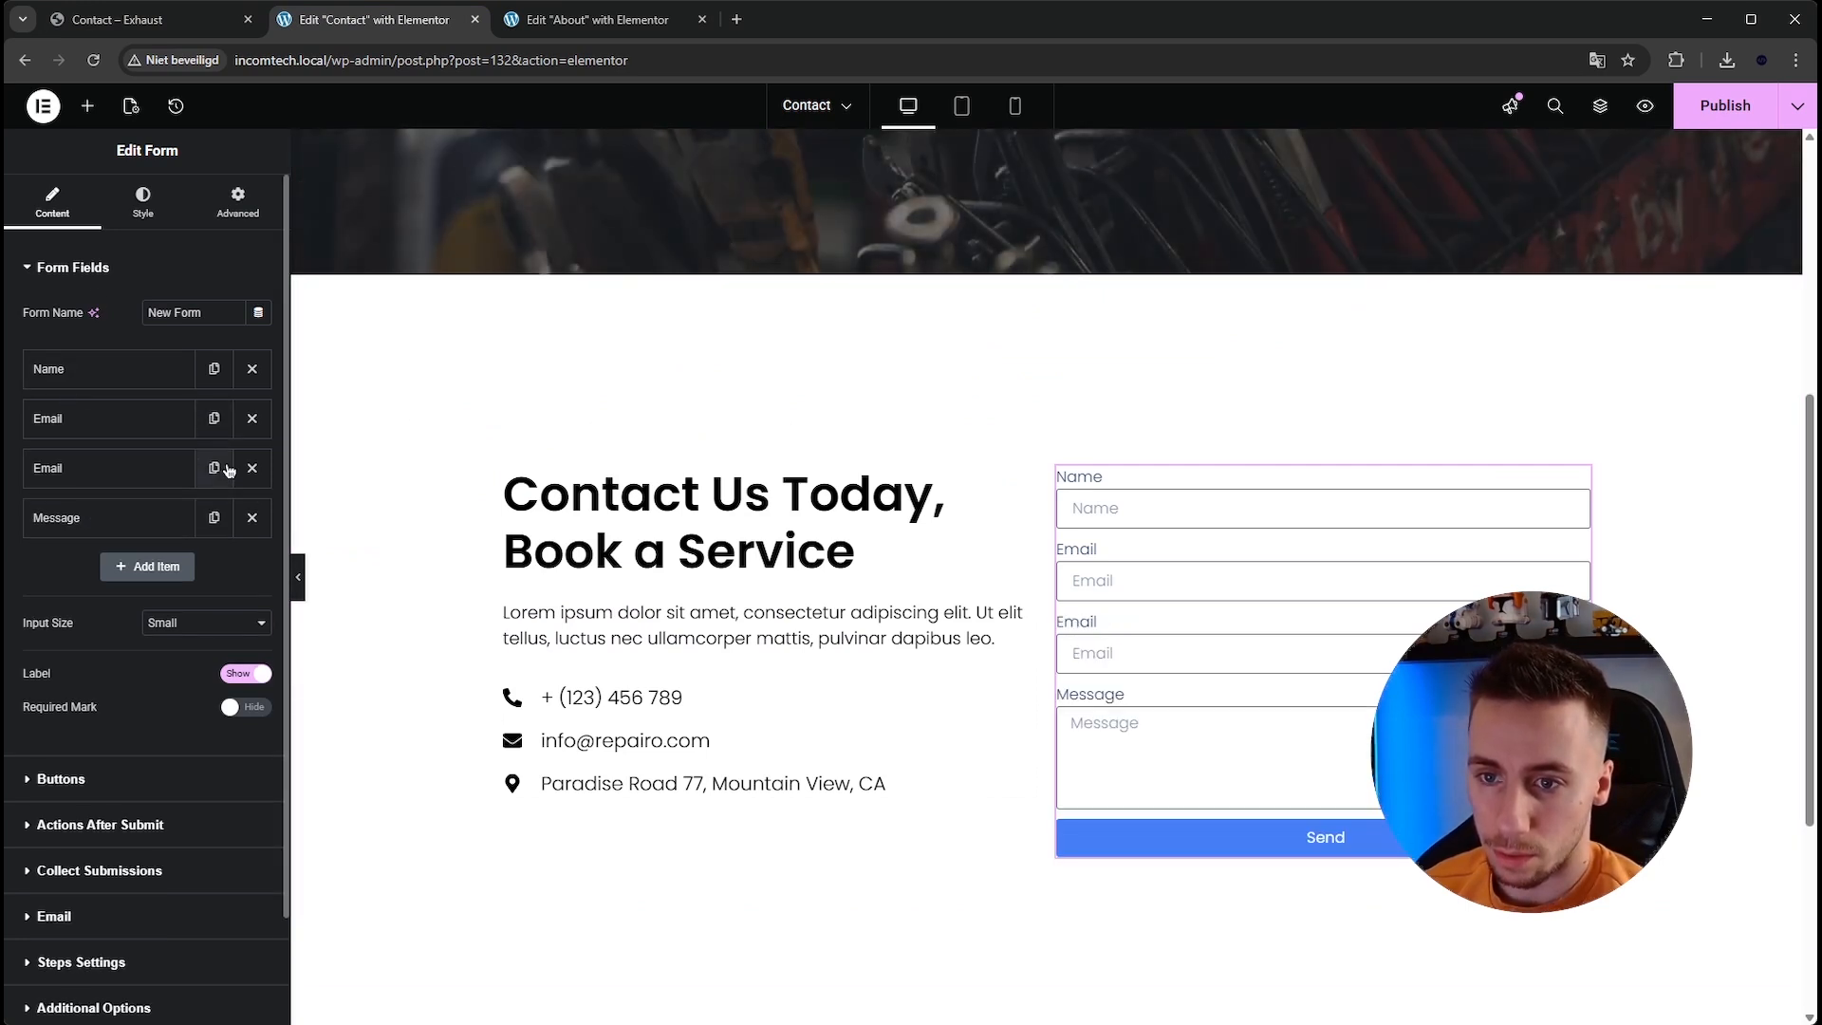
left_click(227, 469)
left_click(109, 468)
left_click(194, 559)
left_click(180, 614)
double_click(174, 589)
type("Phone")
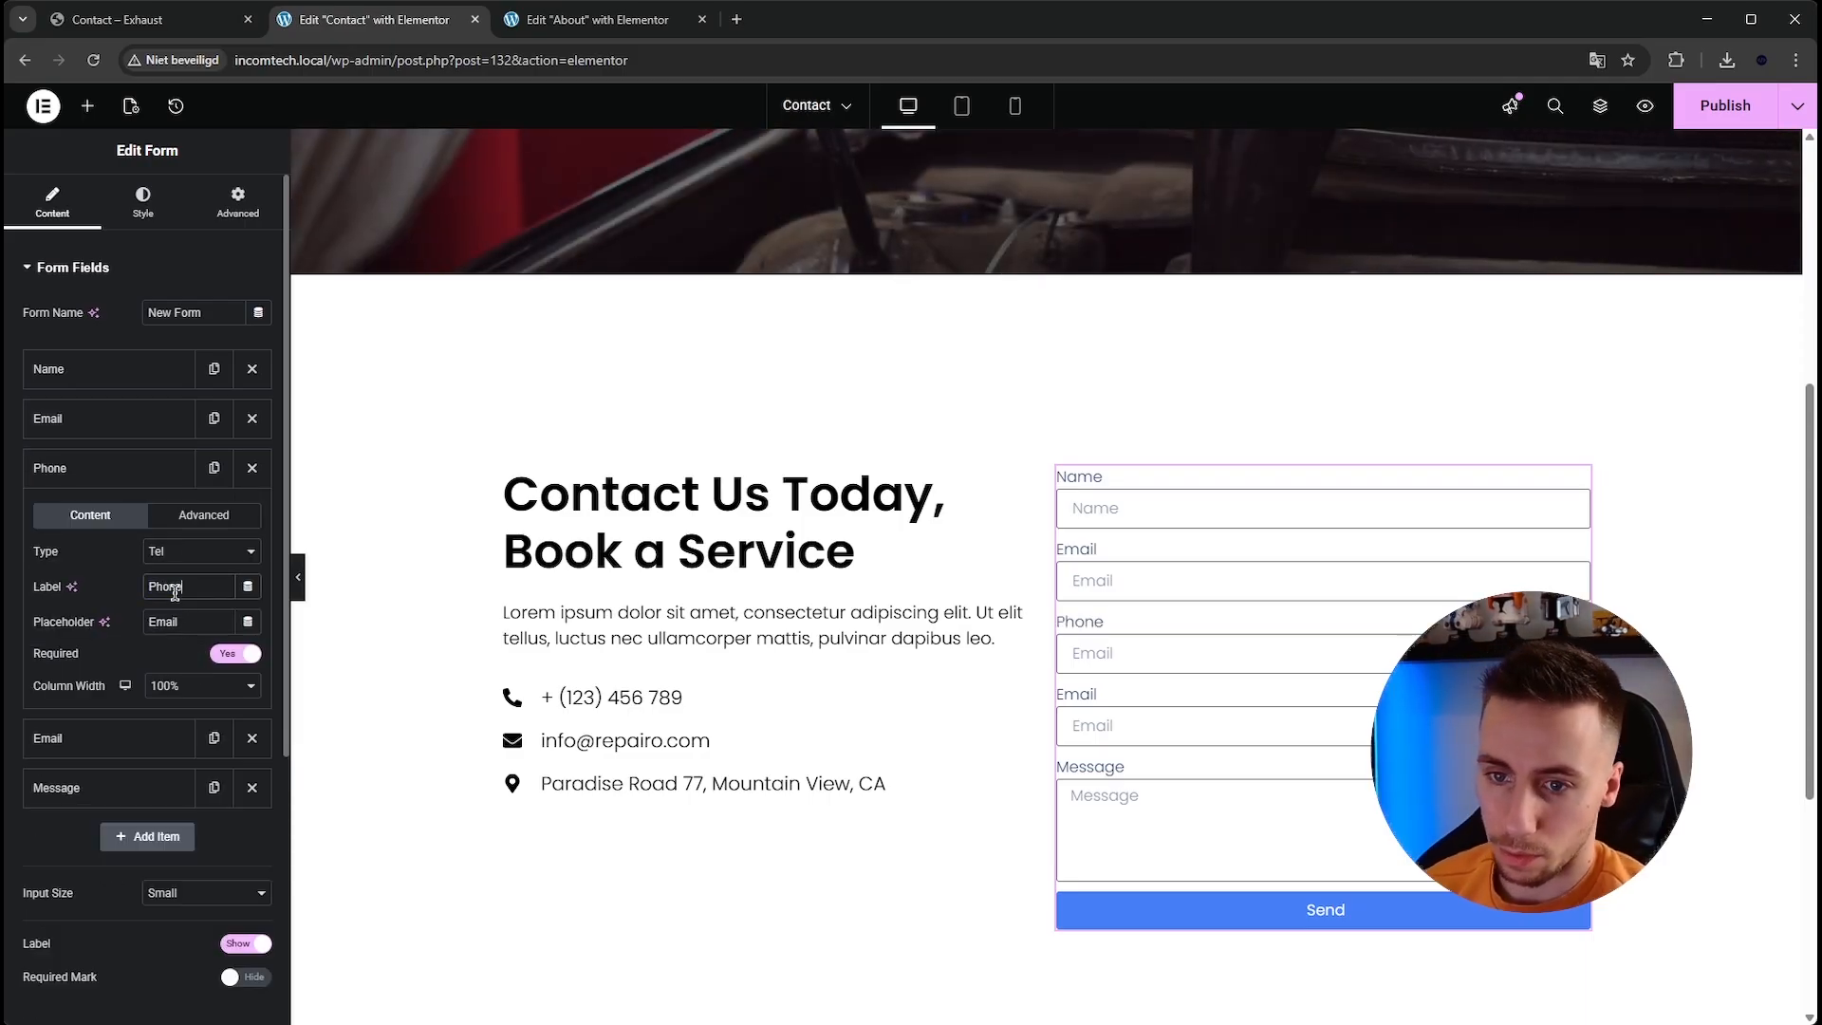
double_click(182, 621)
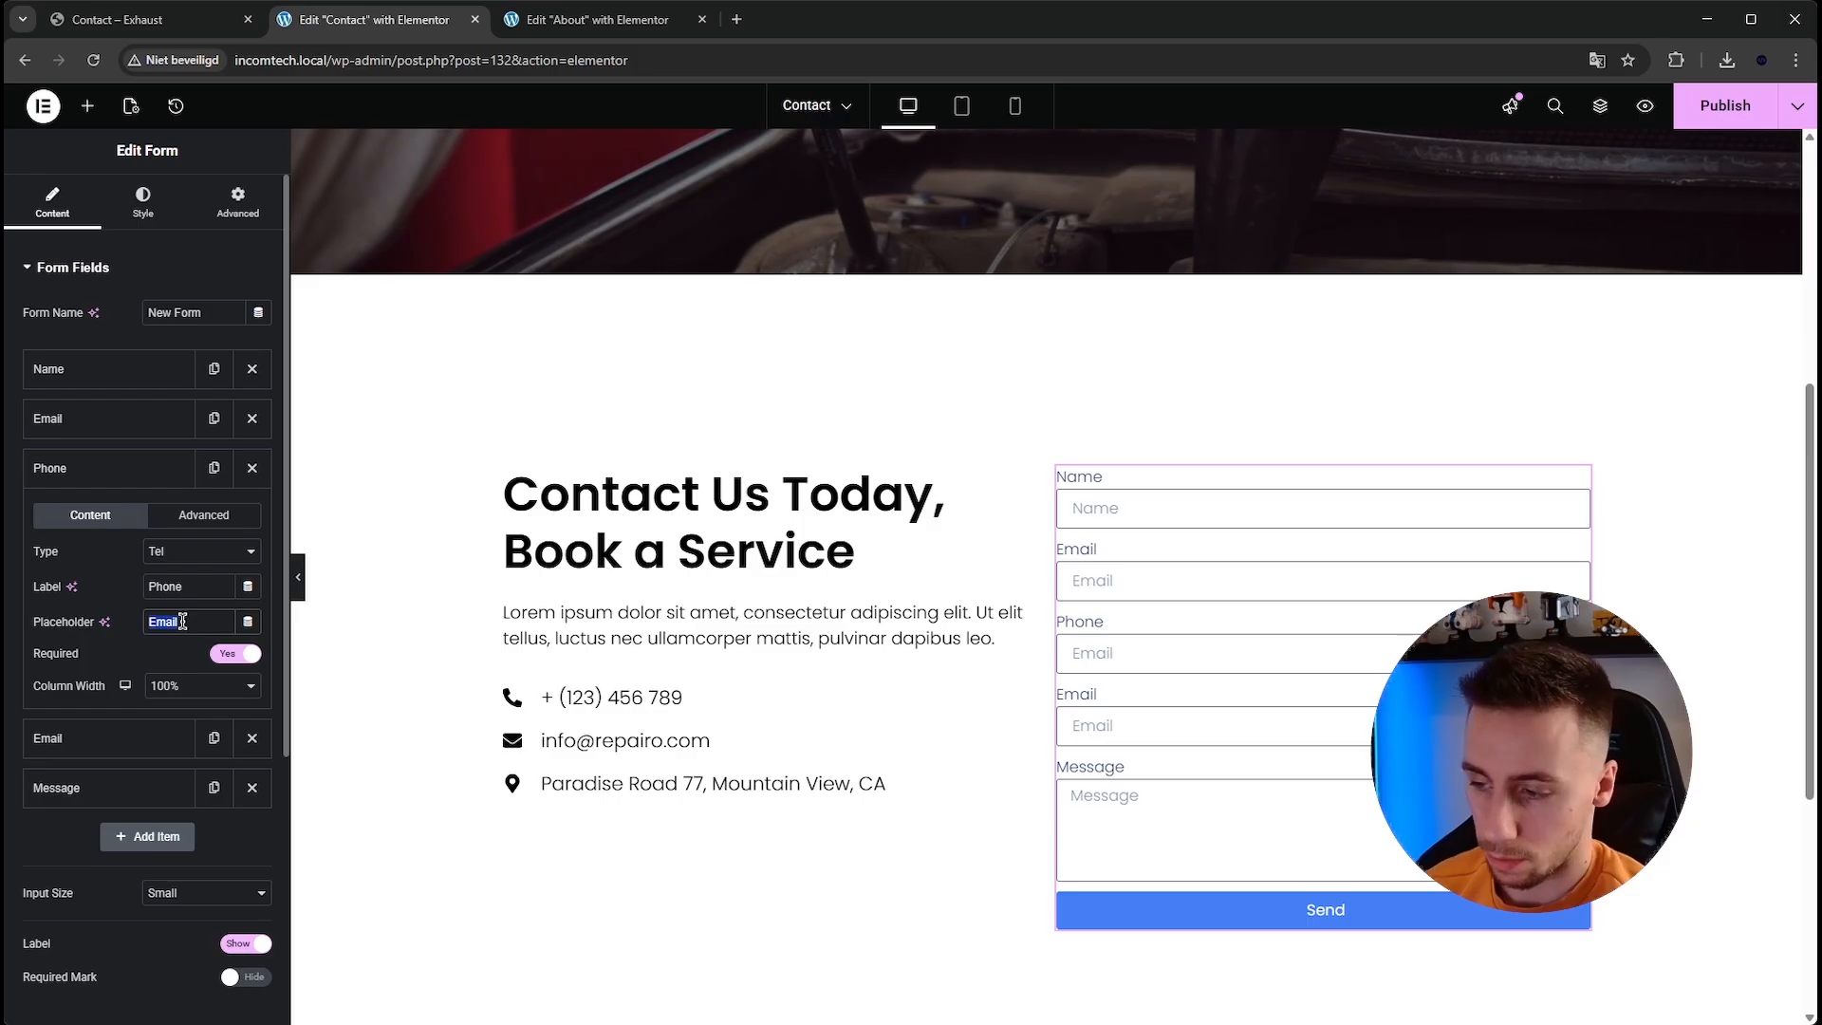
left_click(72, 467)
Change the remaining Email copy to a Text field labelled Subject.
left_click(76, 517)
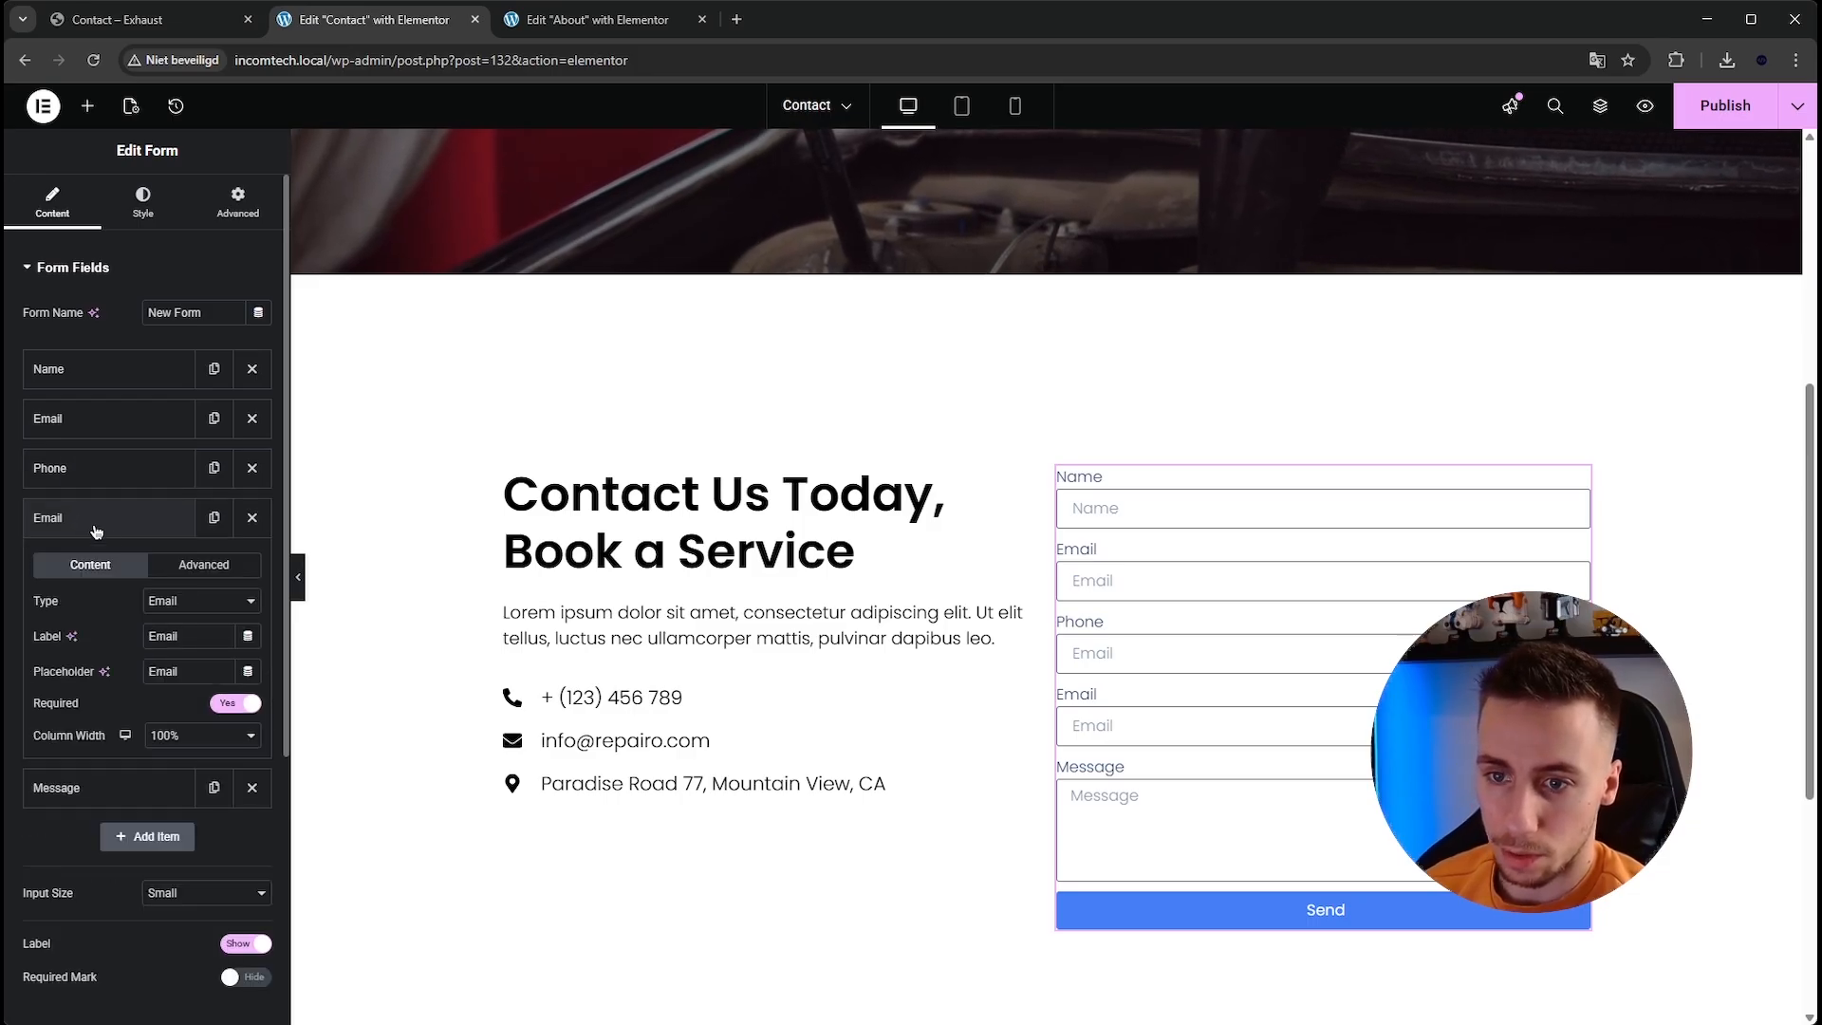
left_click(192, 622)
double_click(187, 637)
type("Subject")
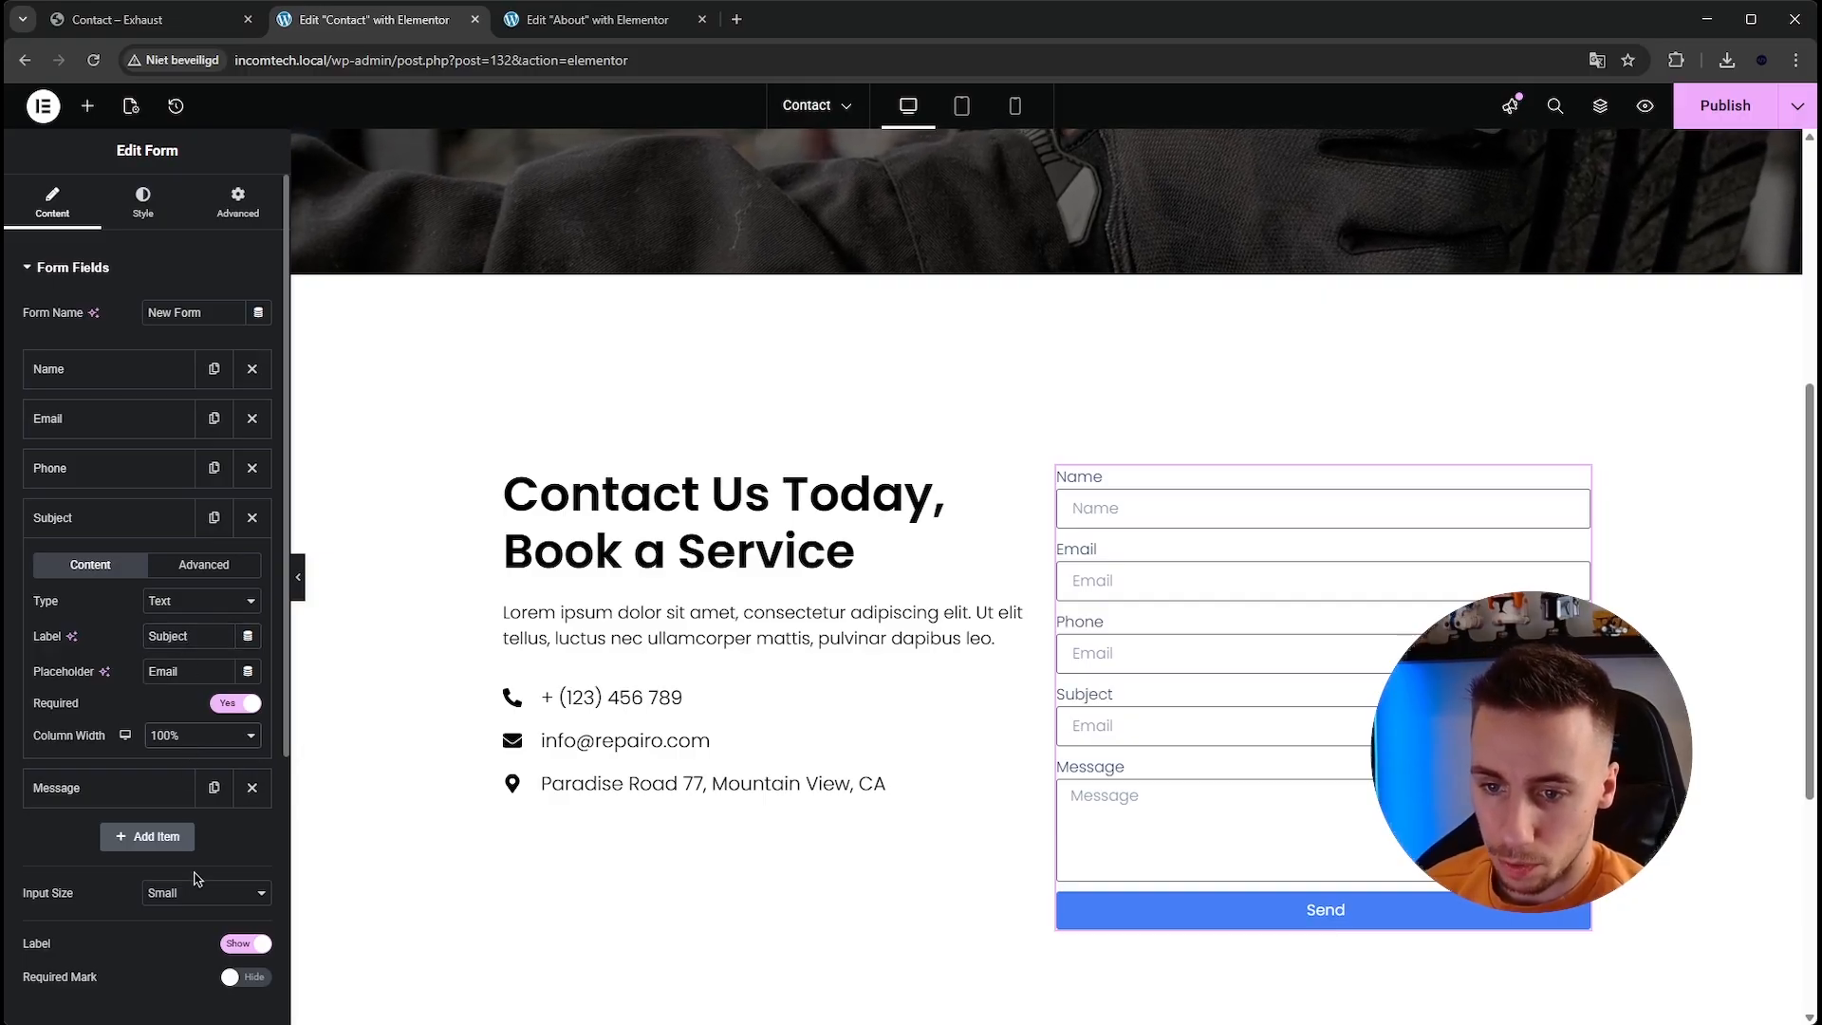
Set the Phone field's column width to 50%.
left_click(124, 517)
left_click(123, 467)
left_click(161, 685)
left_click(119, 829)
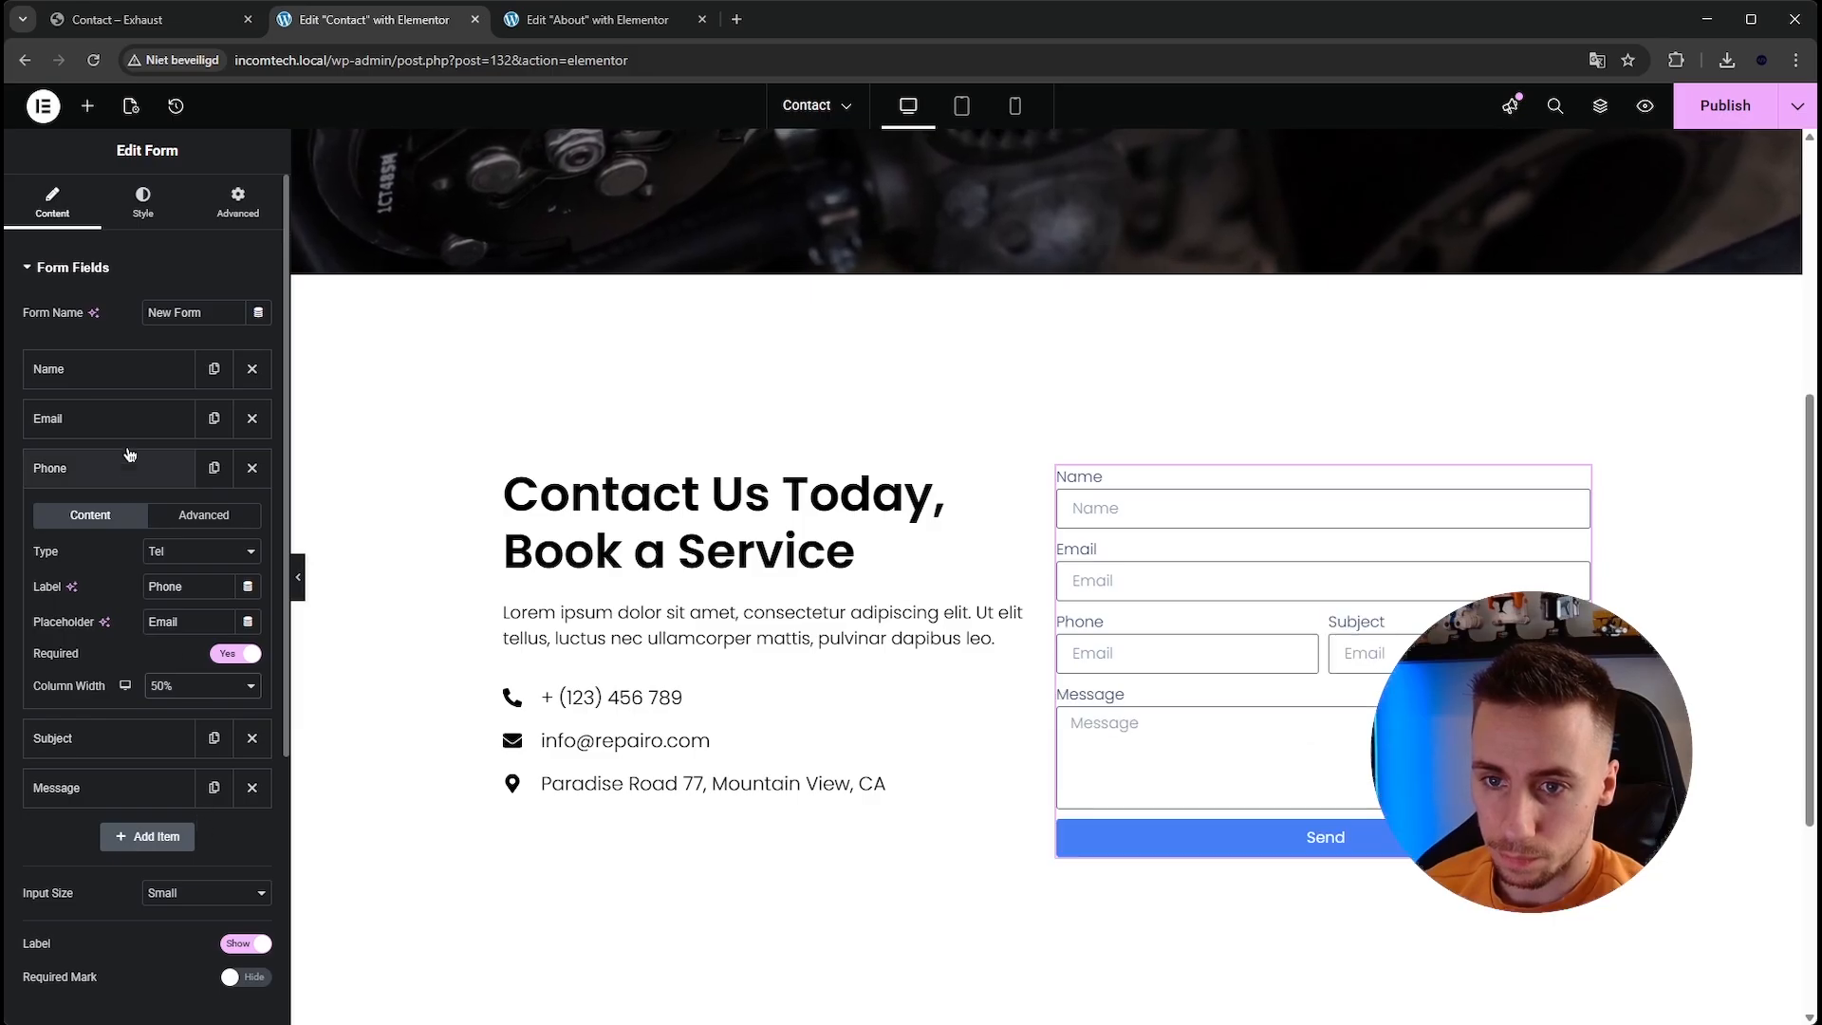
Set the Email and Name fields' column widths to 50%.
left_click(128, 421)
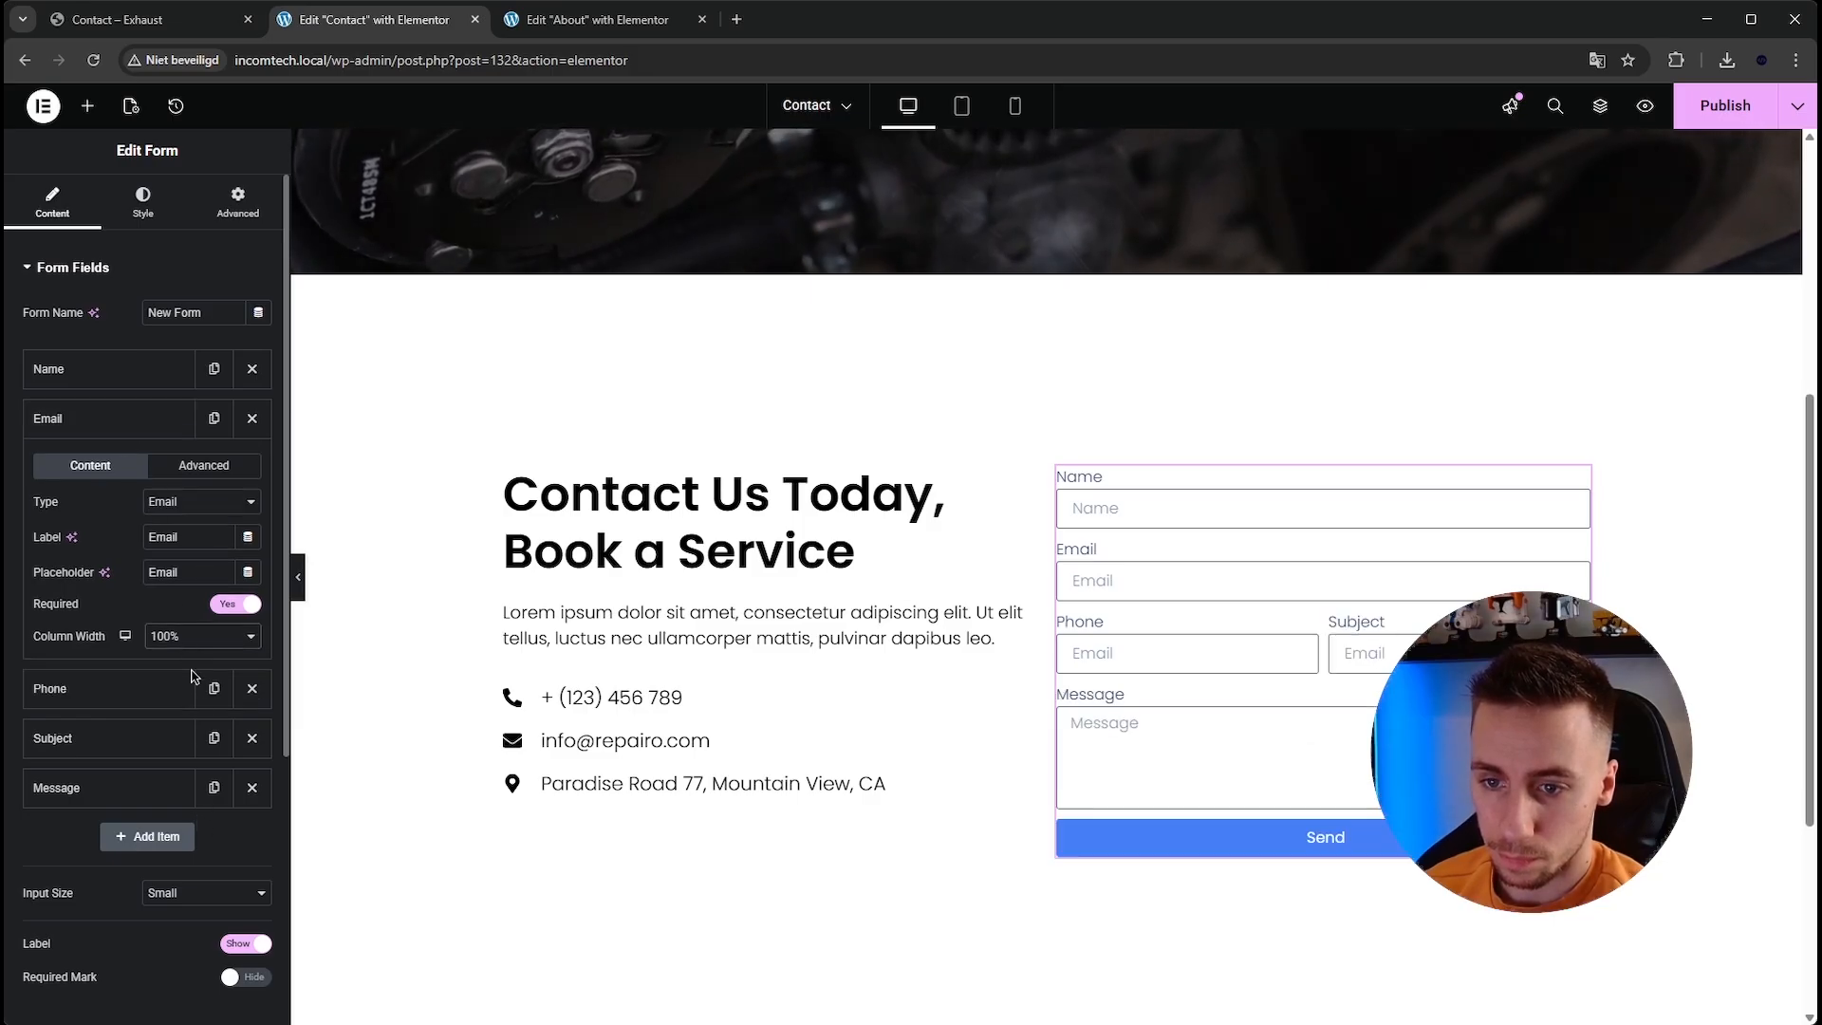
left_click(202, 636)
left_click(213, 776)
left_click(123, 370)
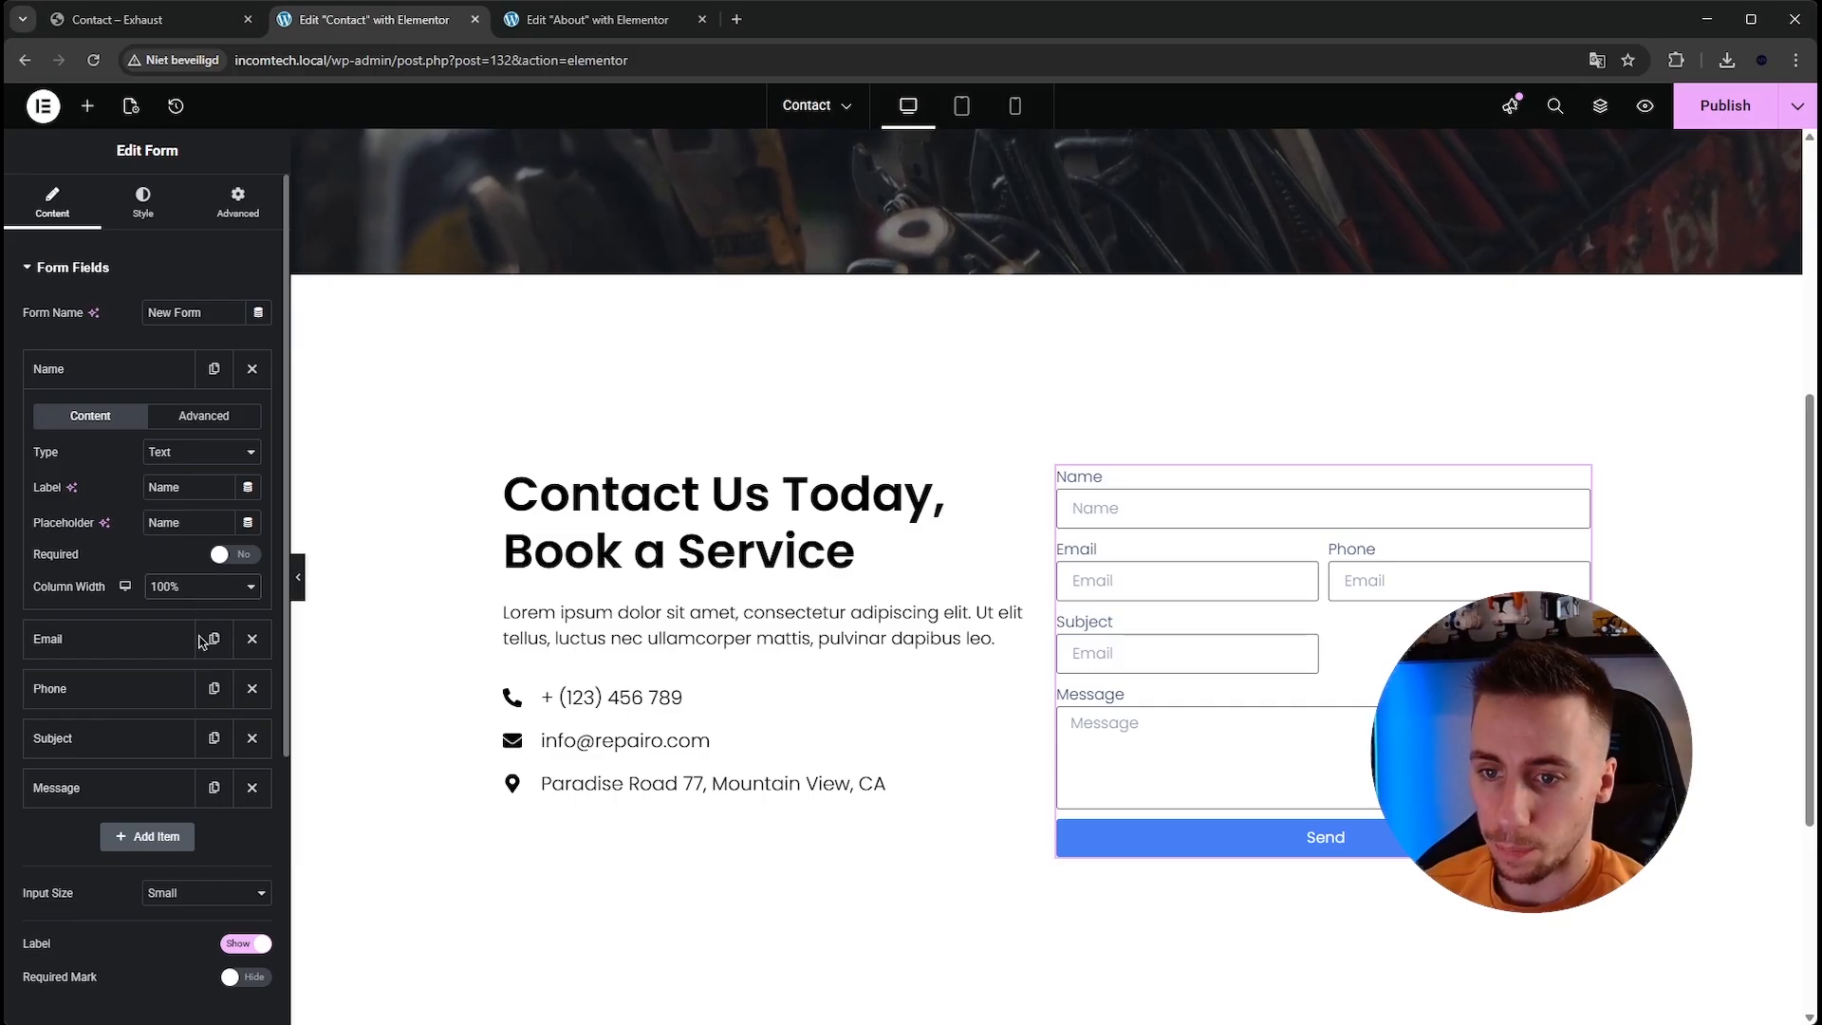
left_click(192, 739)
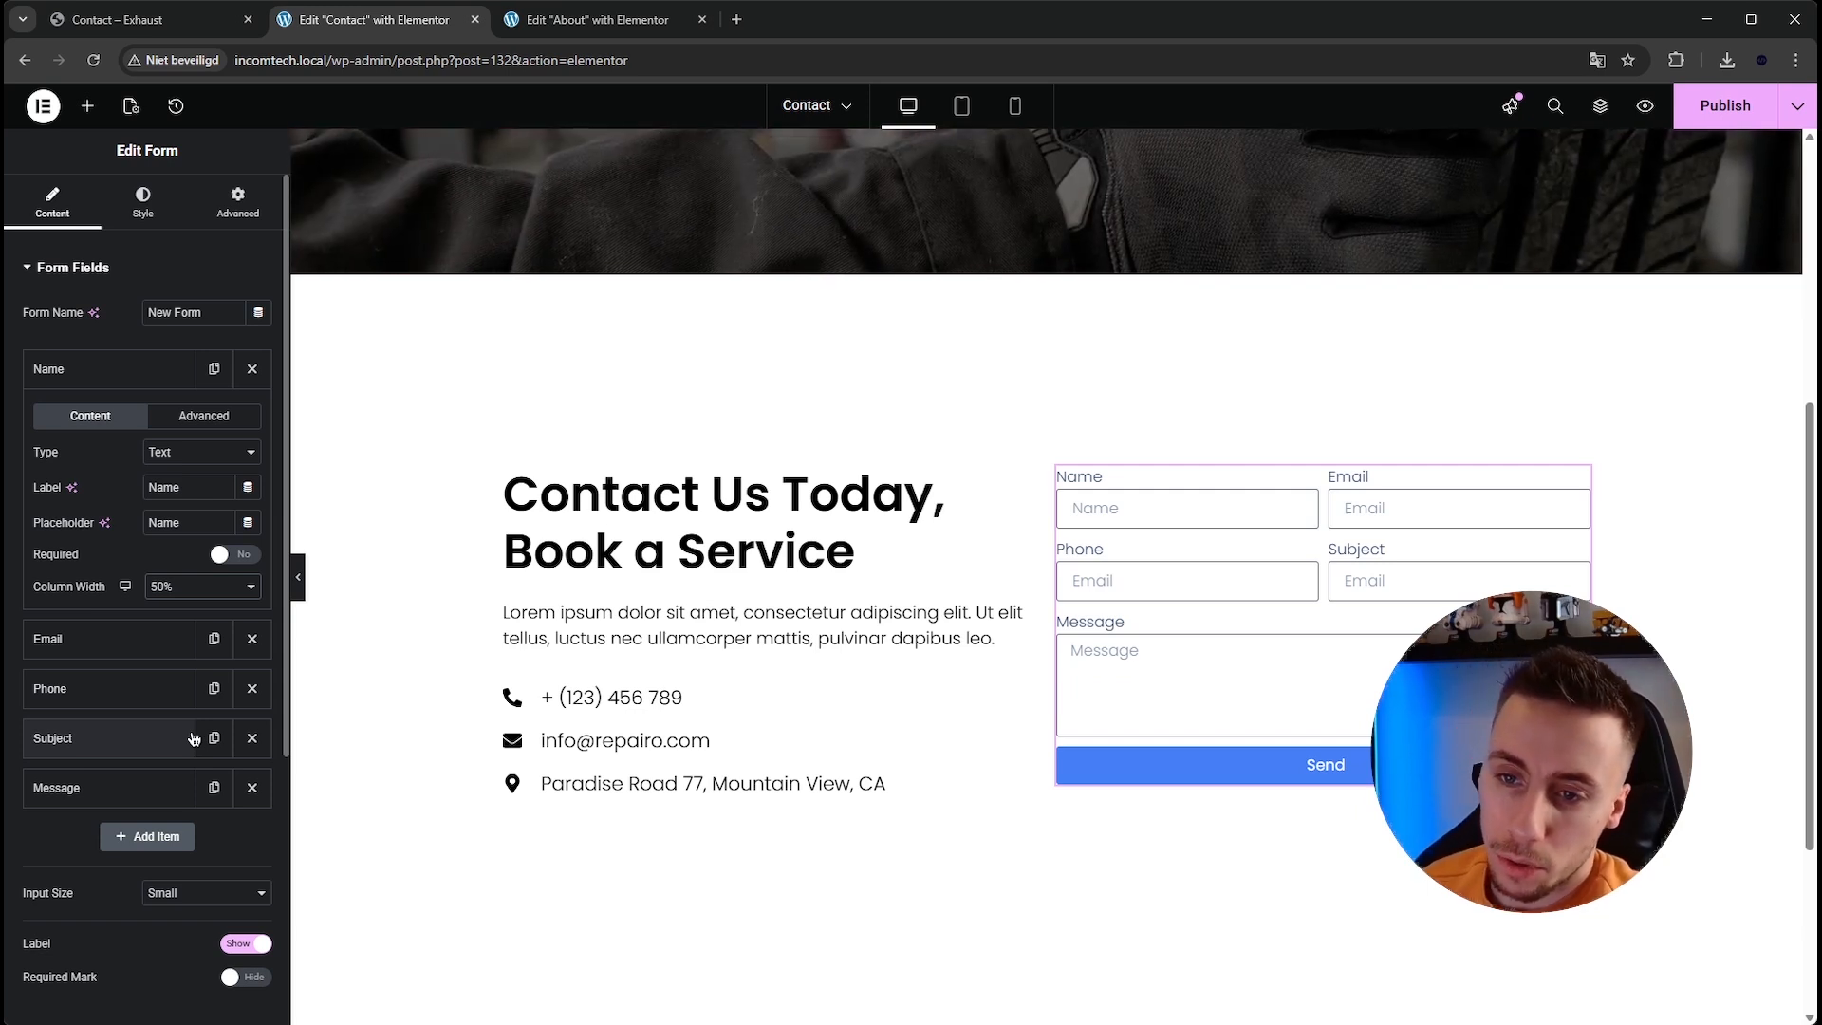
Make the Name and Message fields required.
left_click(228, 554)
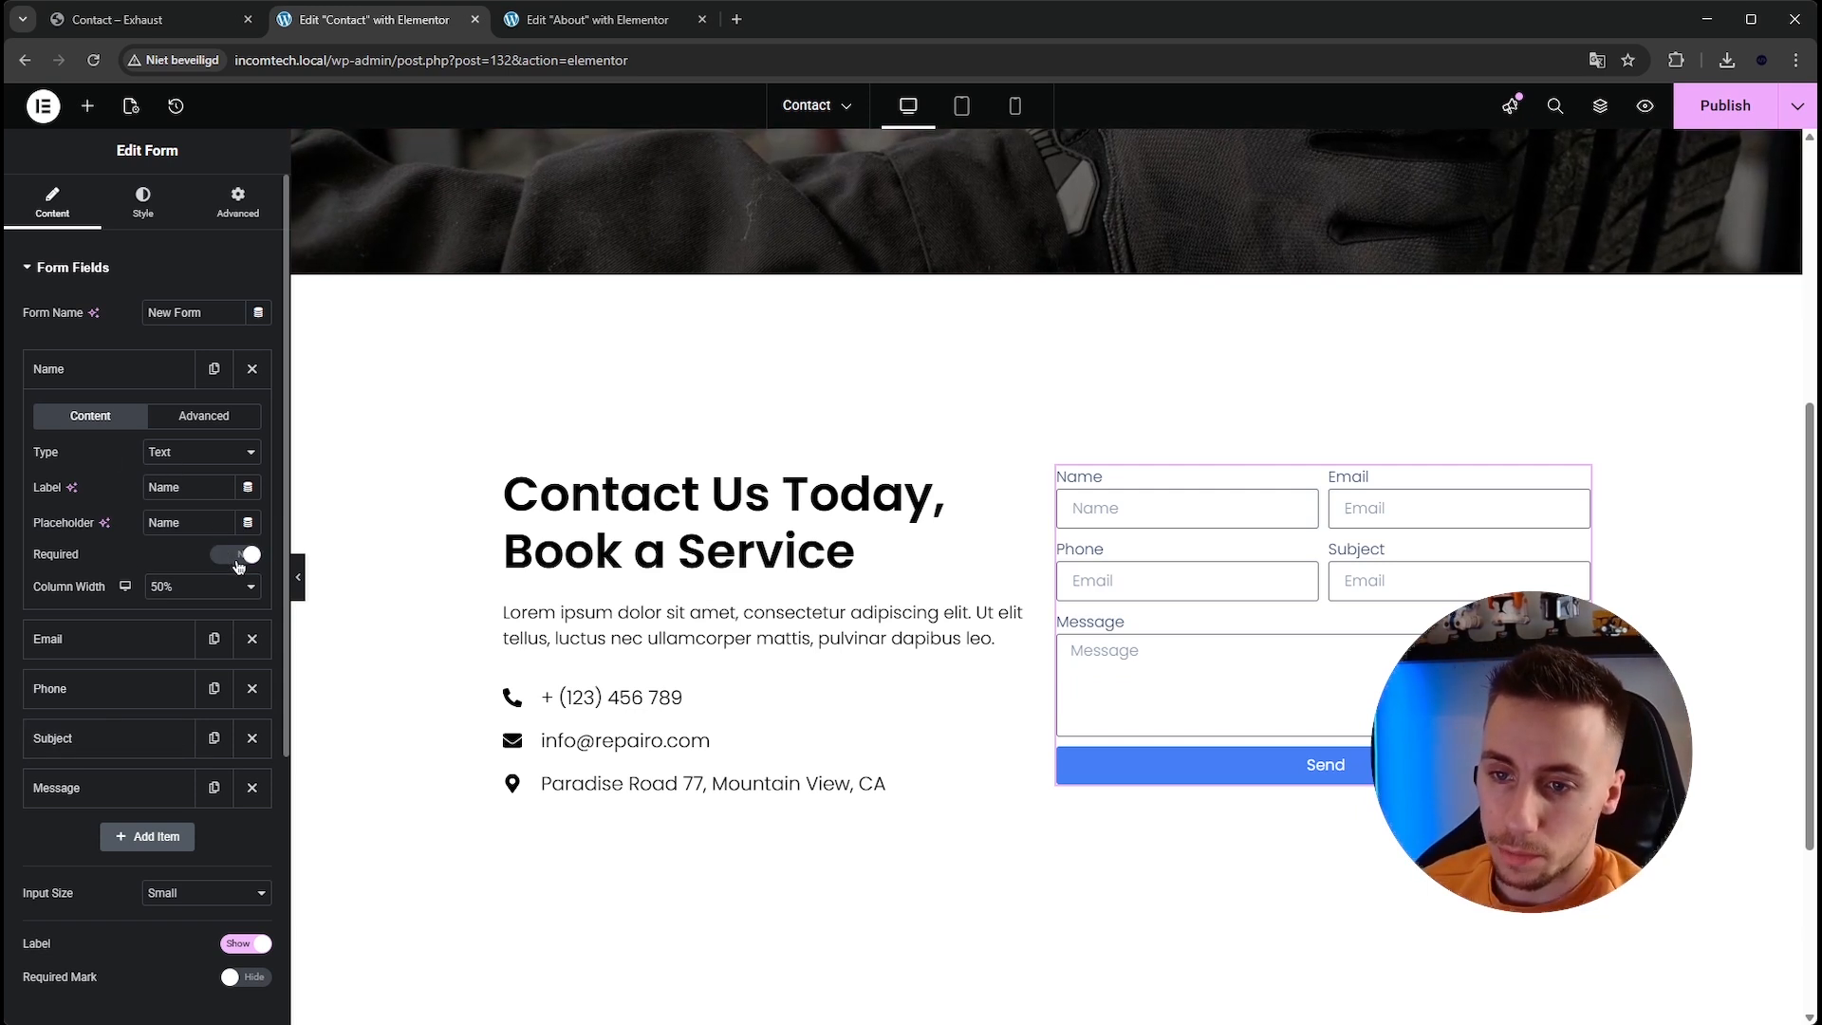
left_click(114, 372)
left_click(118, 421)
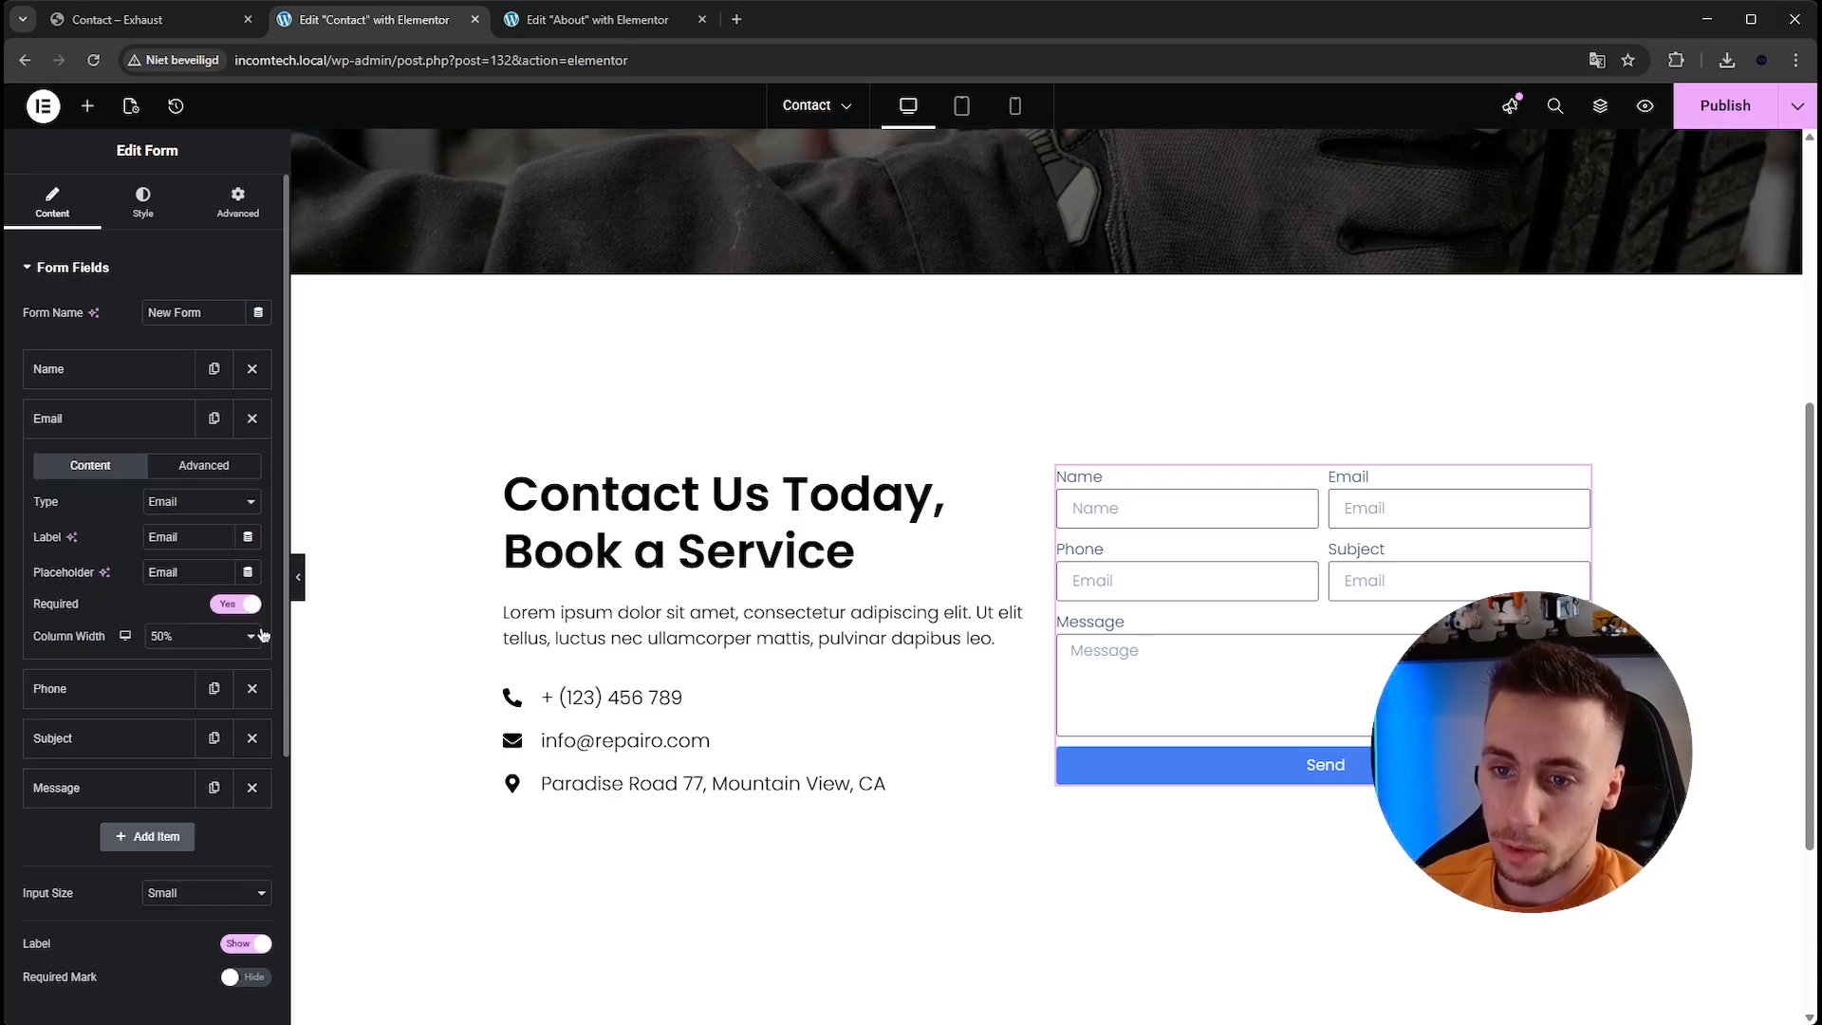
left_click(144, 419)
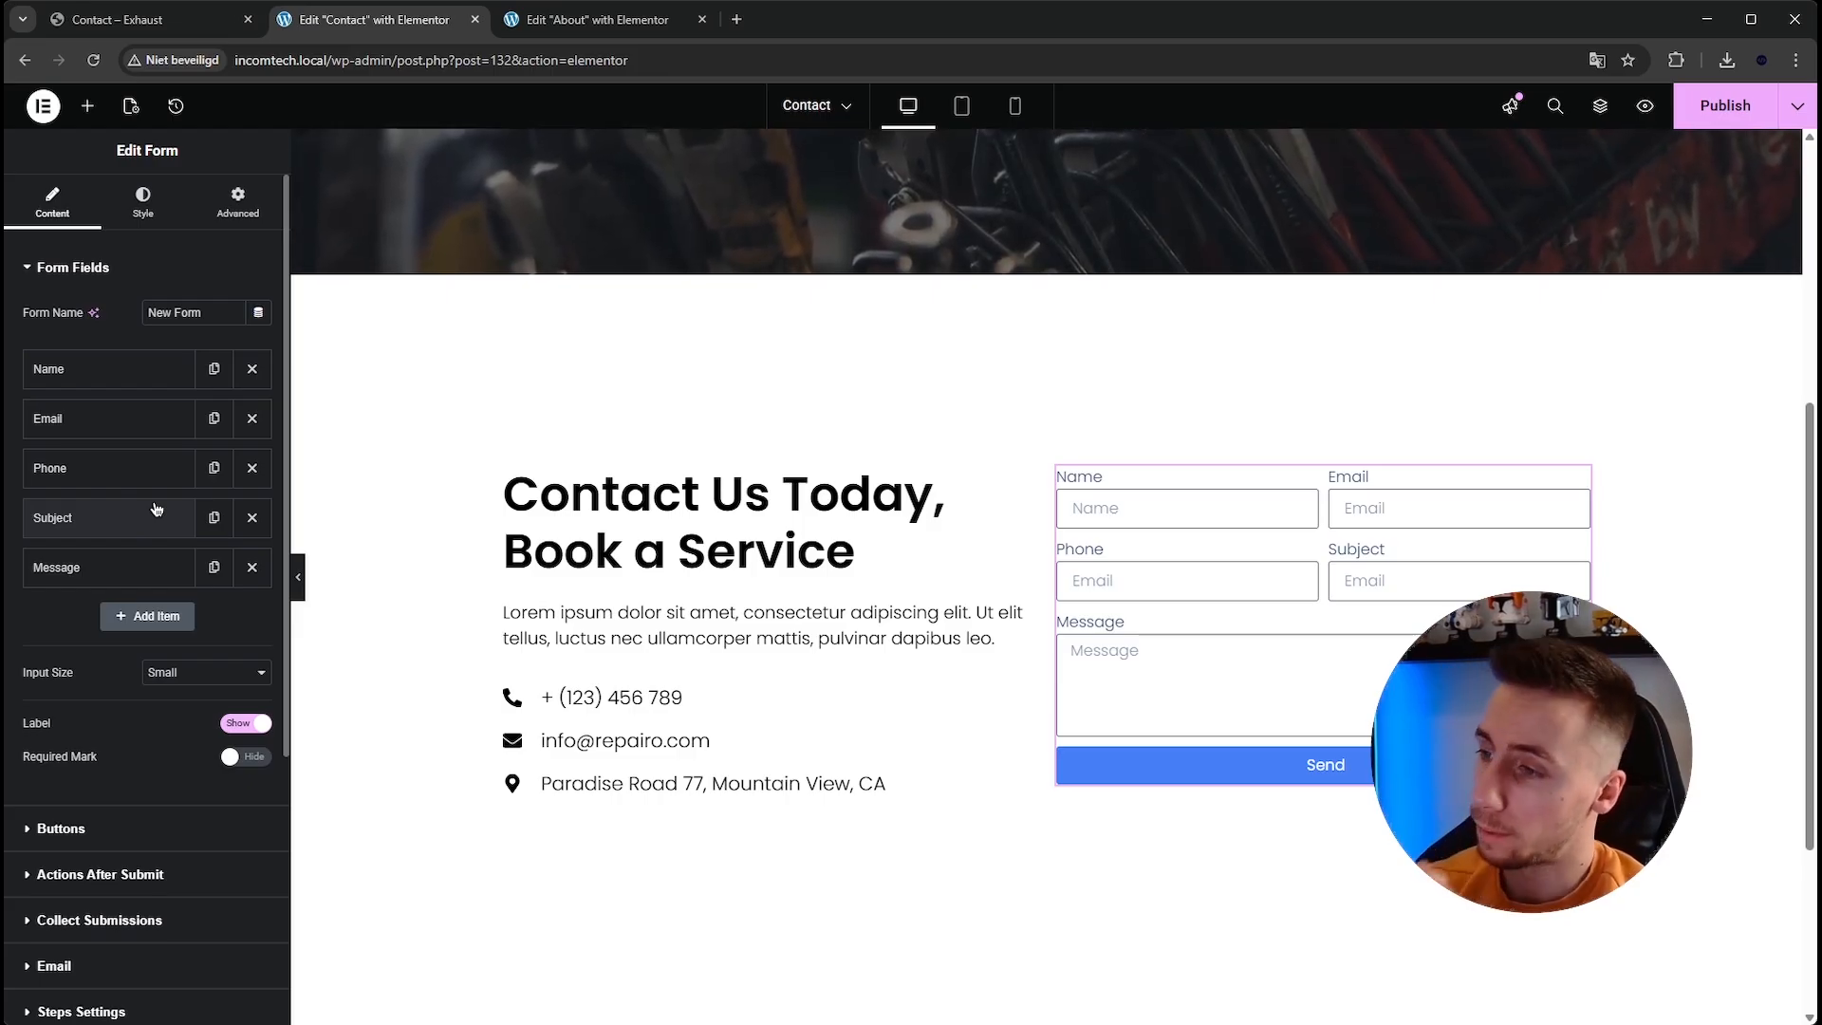
left_click(155, 567)
left_click(229, 754)
left_click(105, 567)
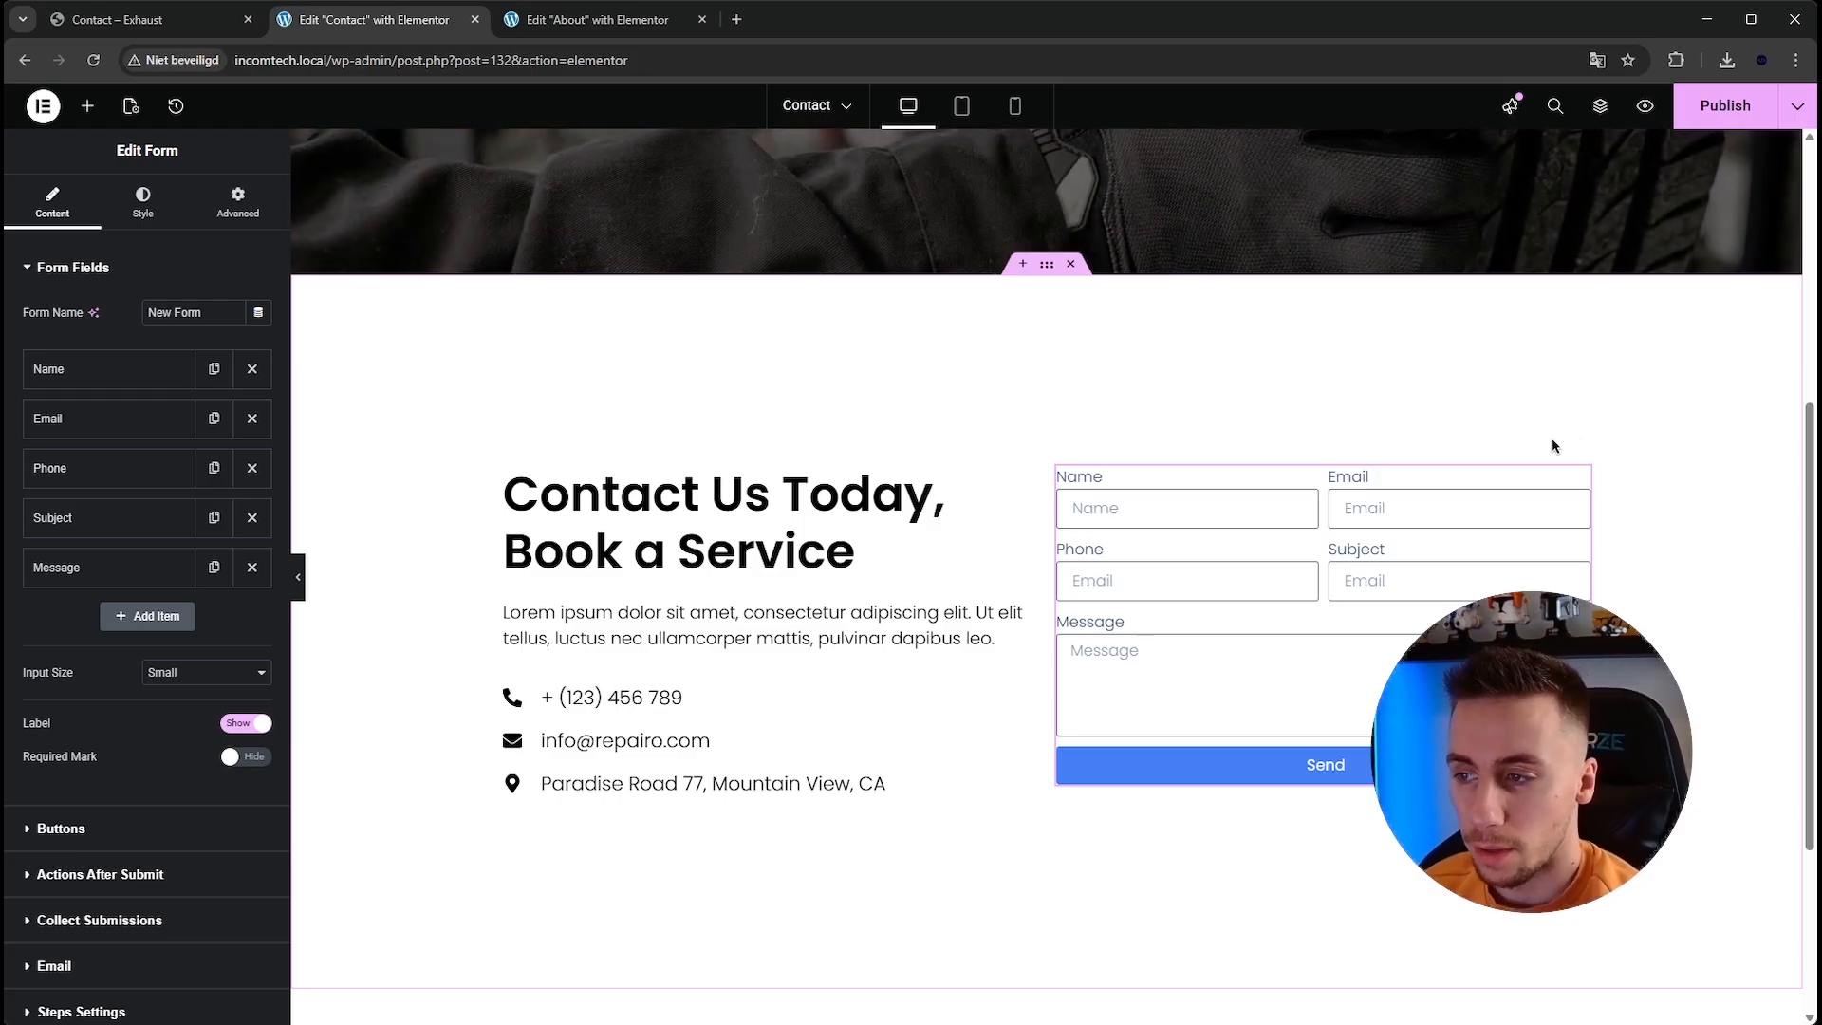
Compare the reference form's label and field styling with the form's Style settings.
scroll(1295, 429, "down", 1)
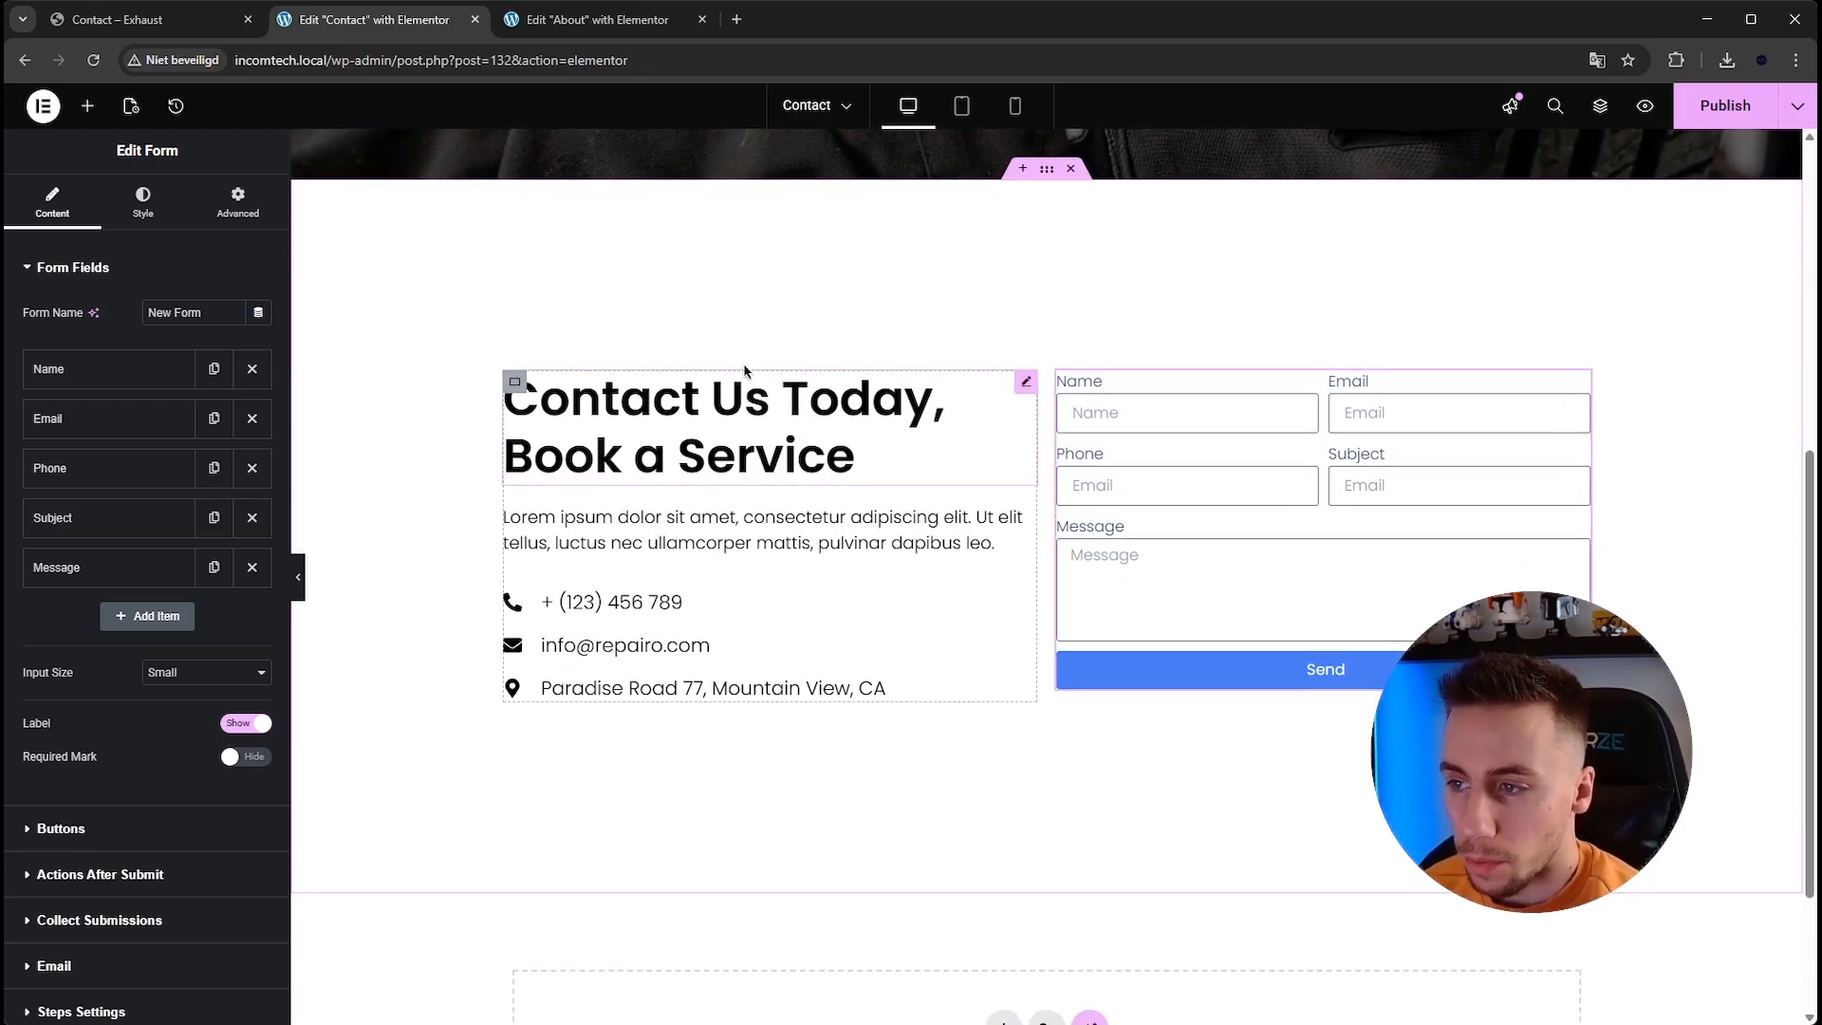
left_click(168, 25)
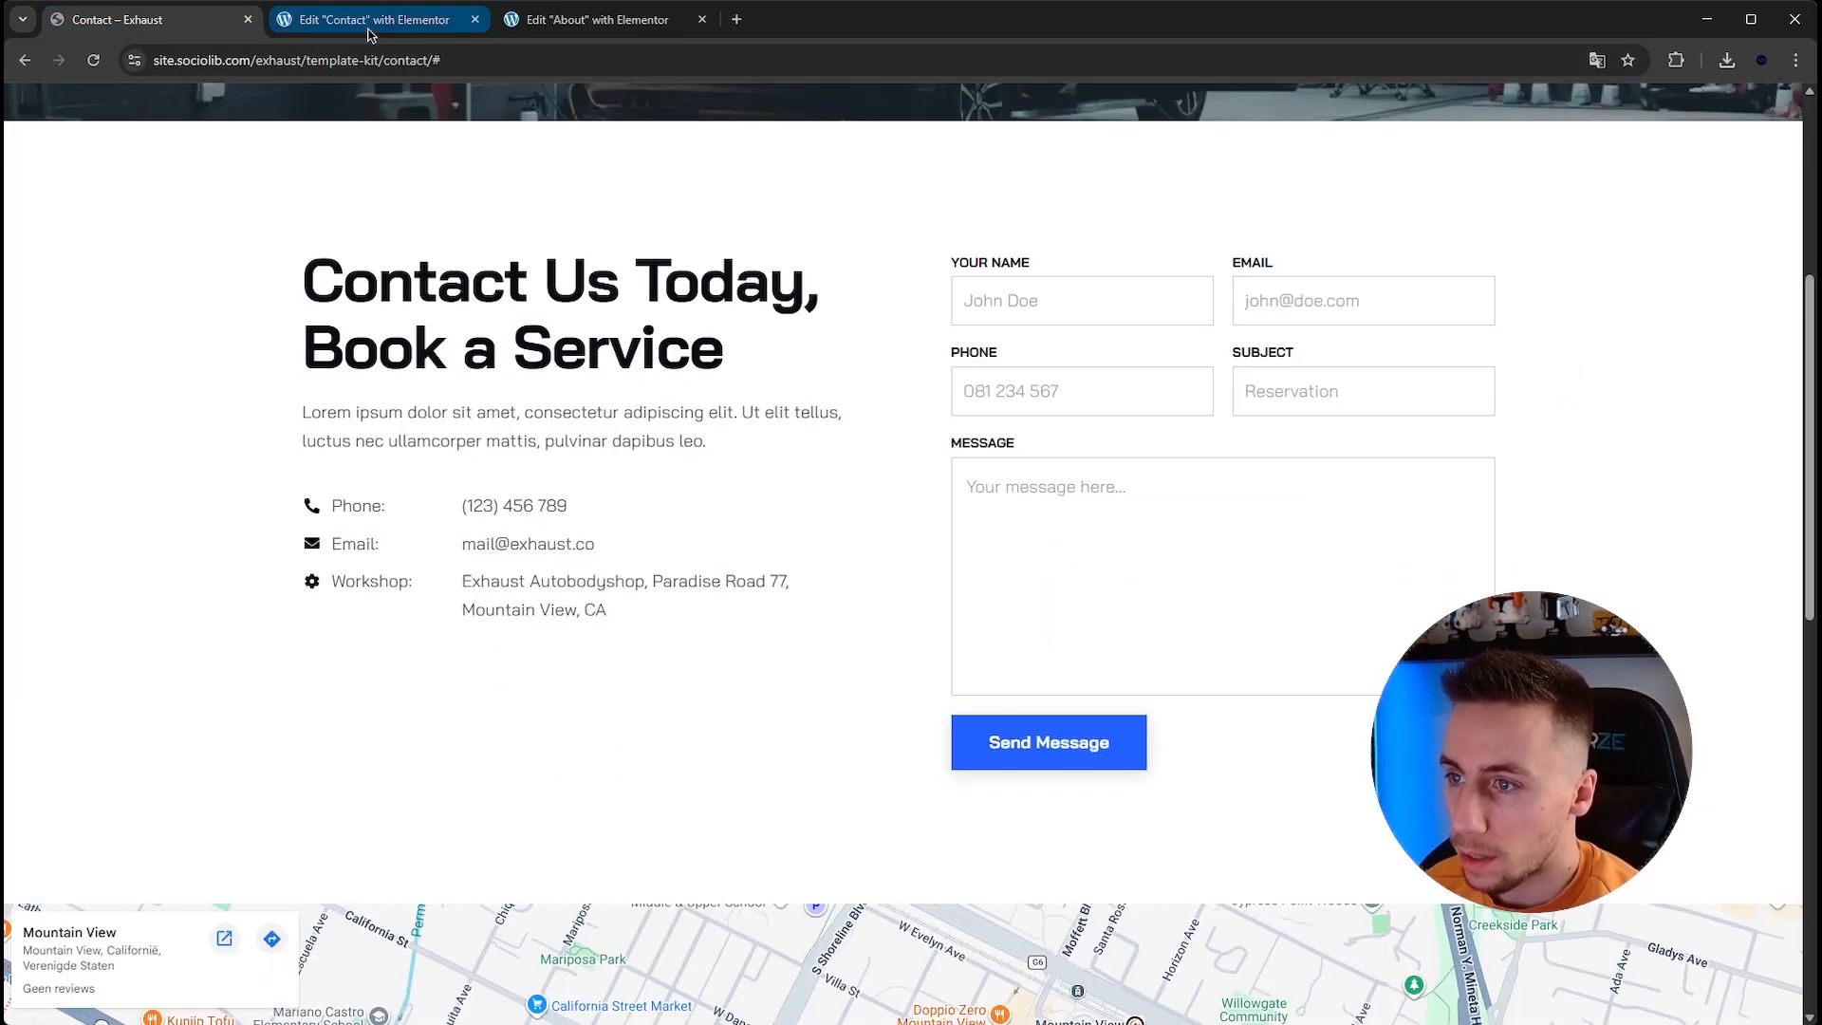
left_click(375, 23)
left_click(142, 202)
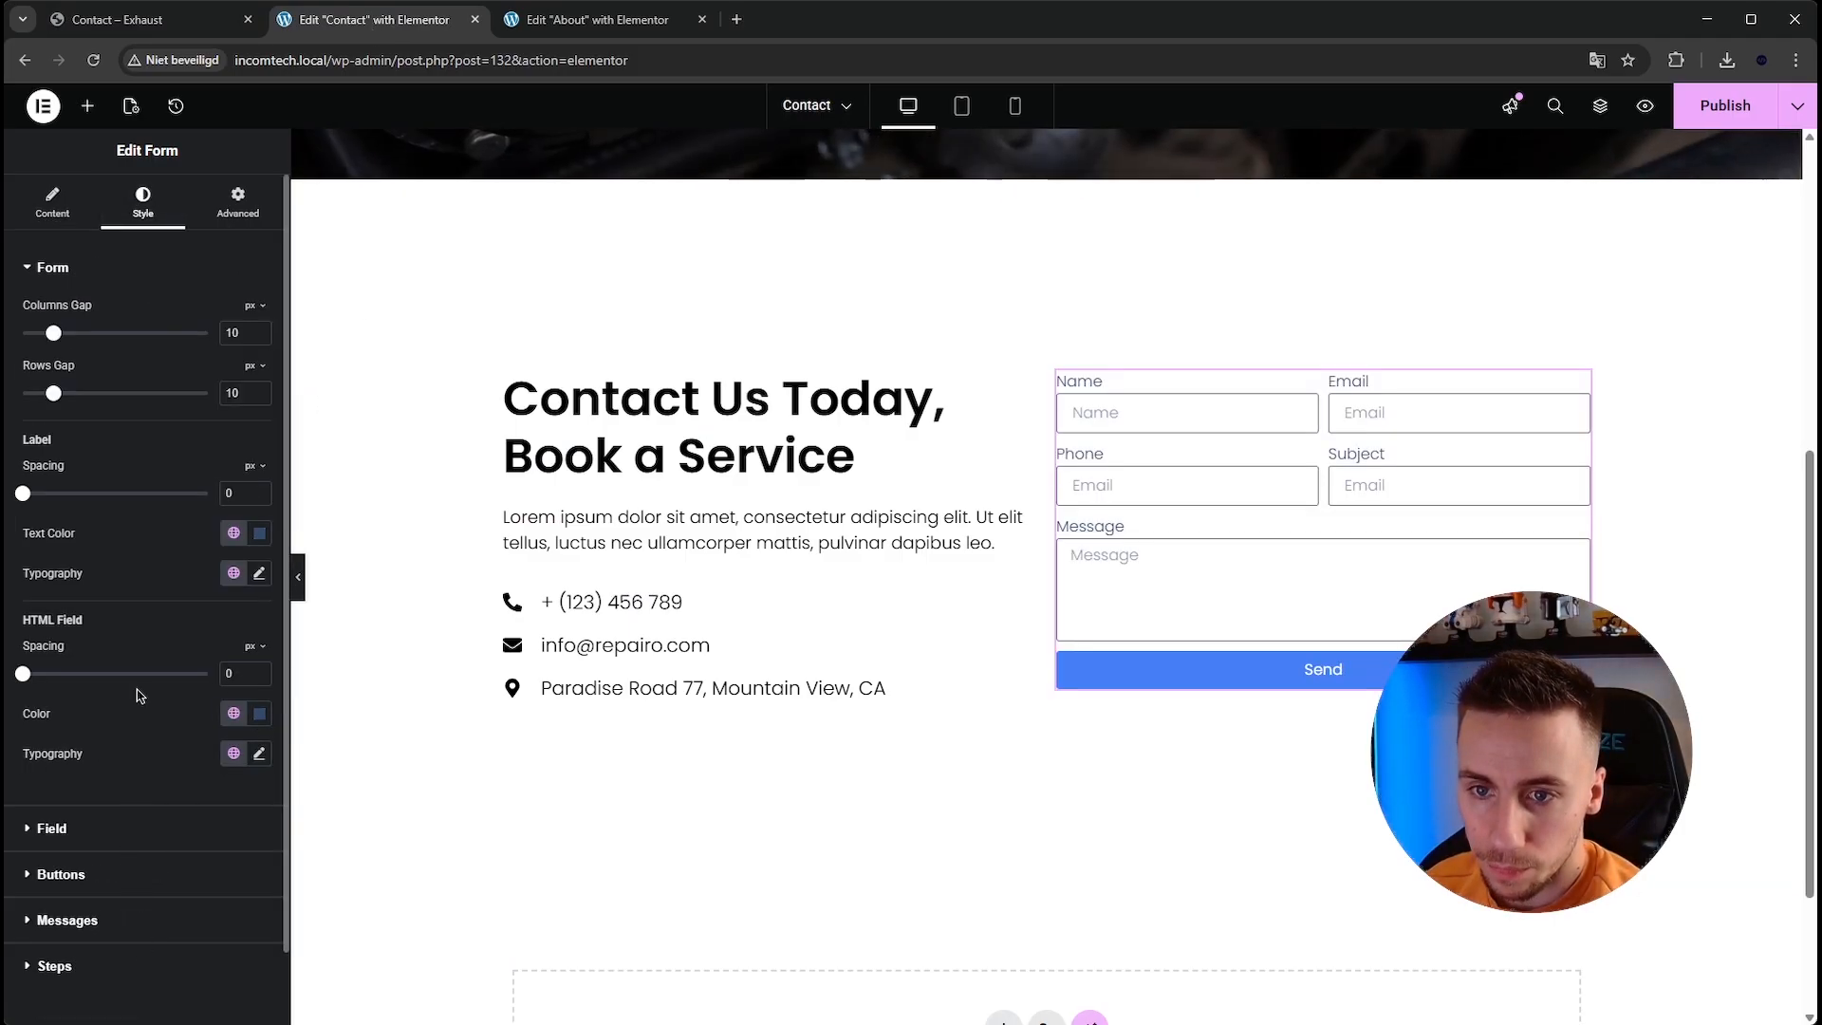
scroll(180, 387, "down", 1)
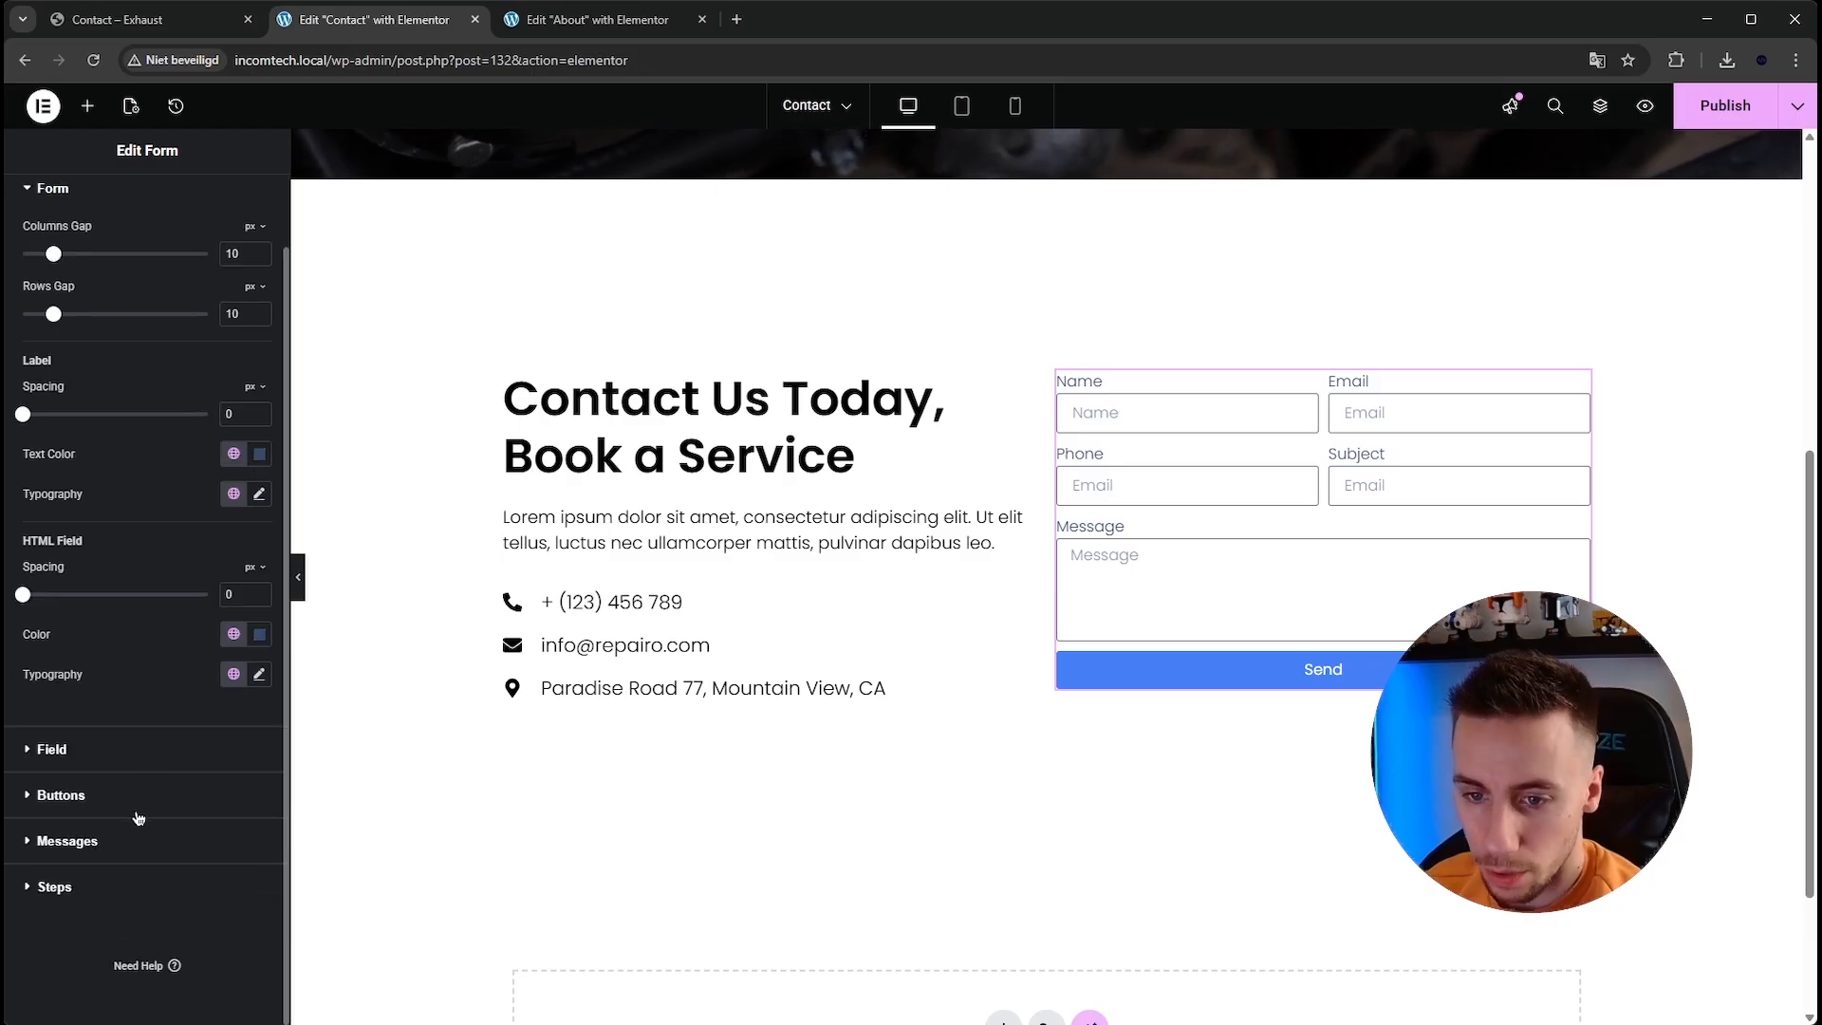
left_click(96, 752)
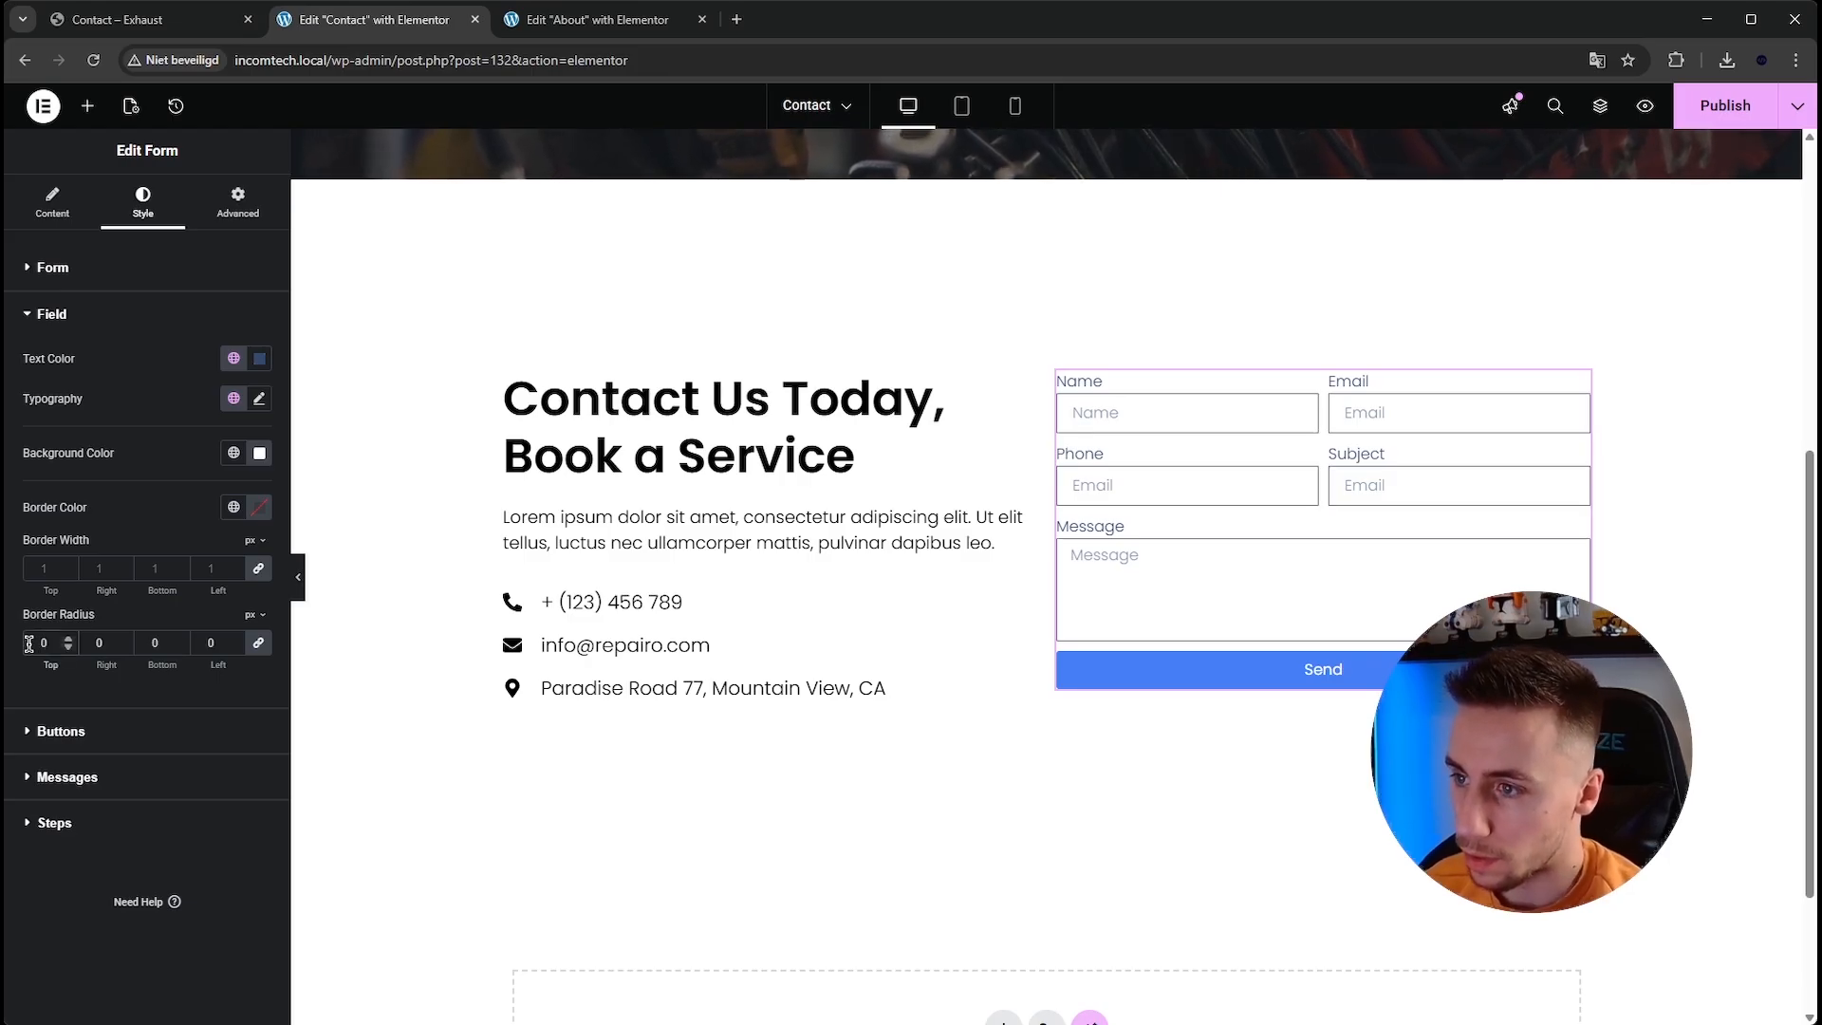
left_click(28, 644)
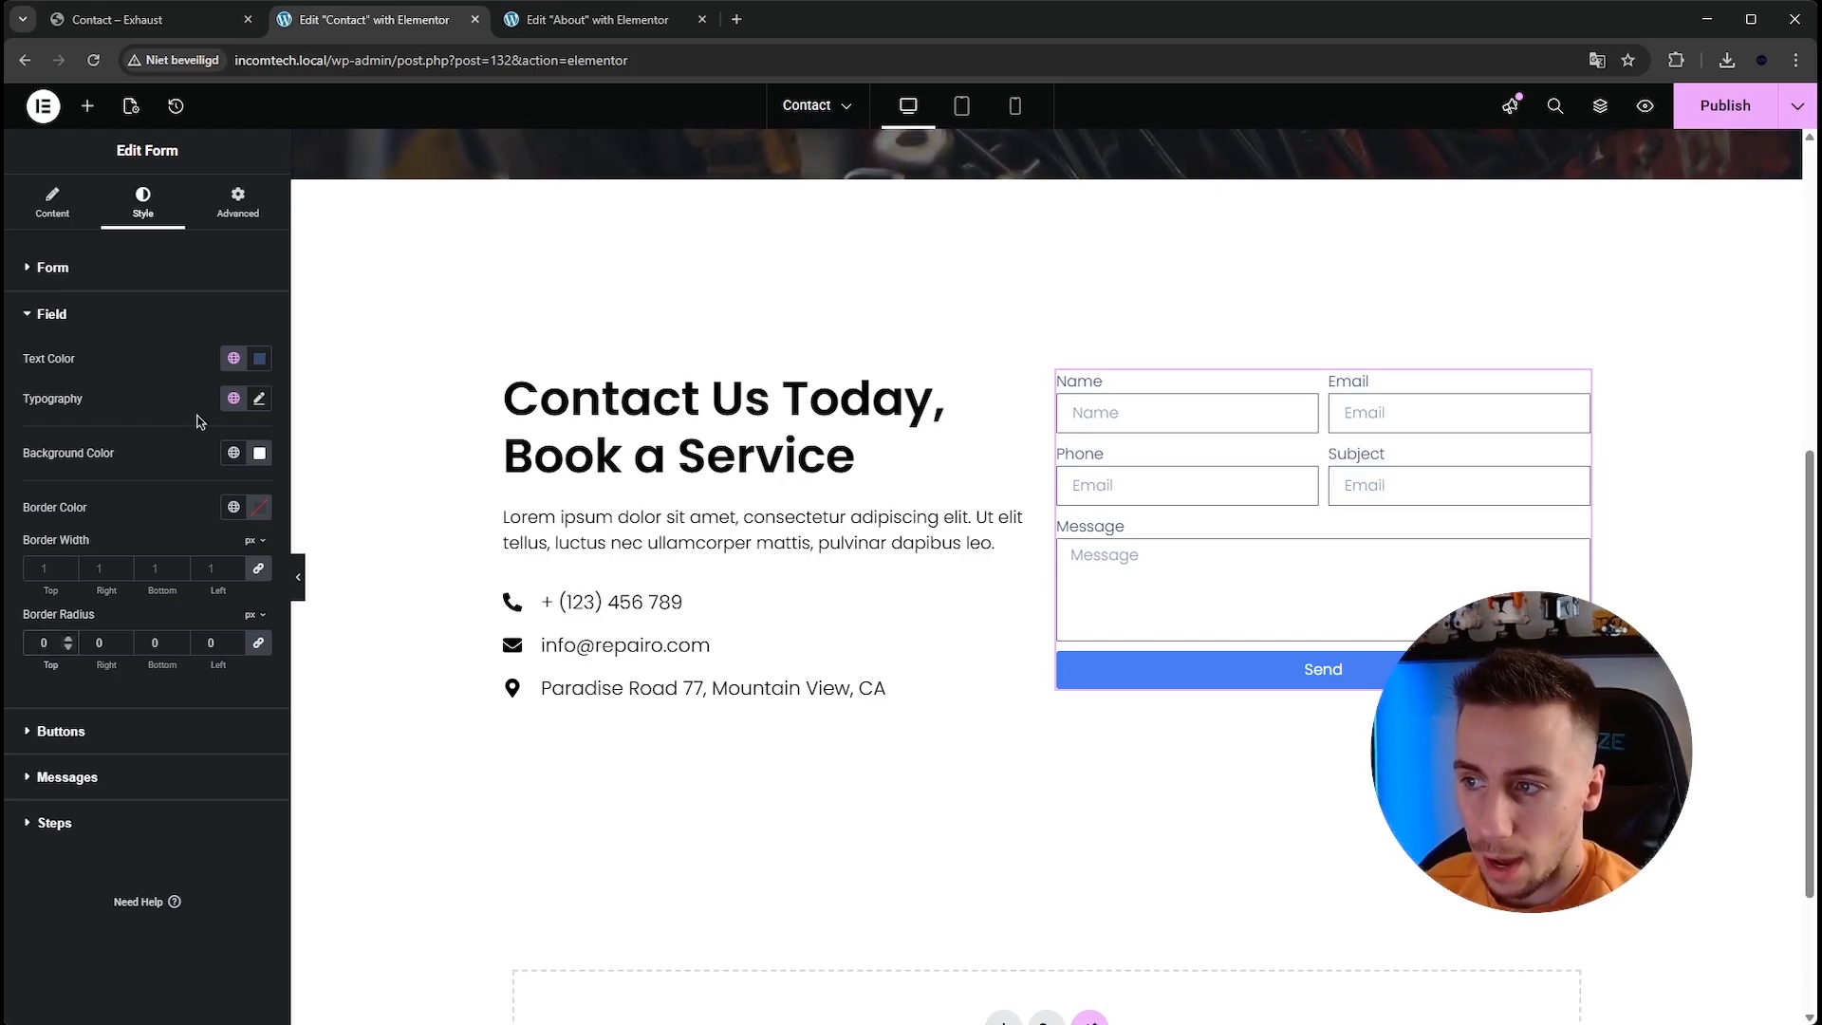
left_click(201, 34)
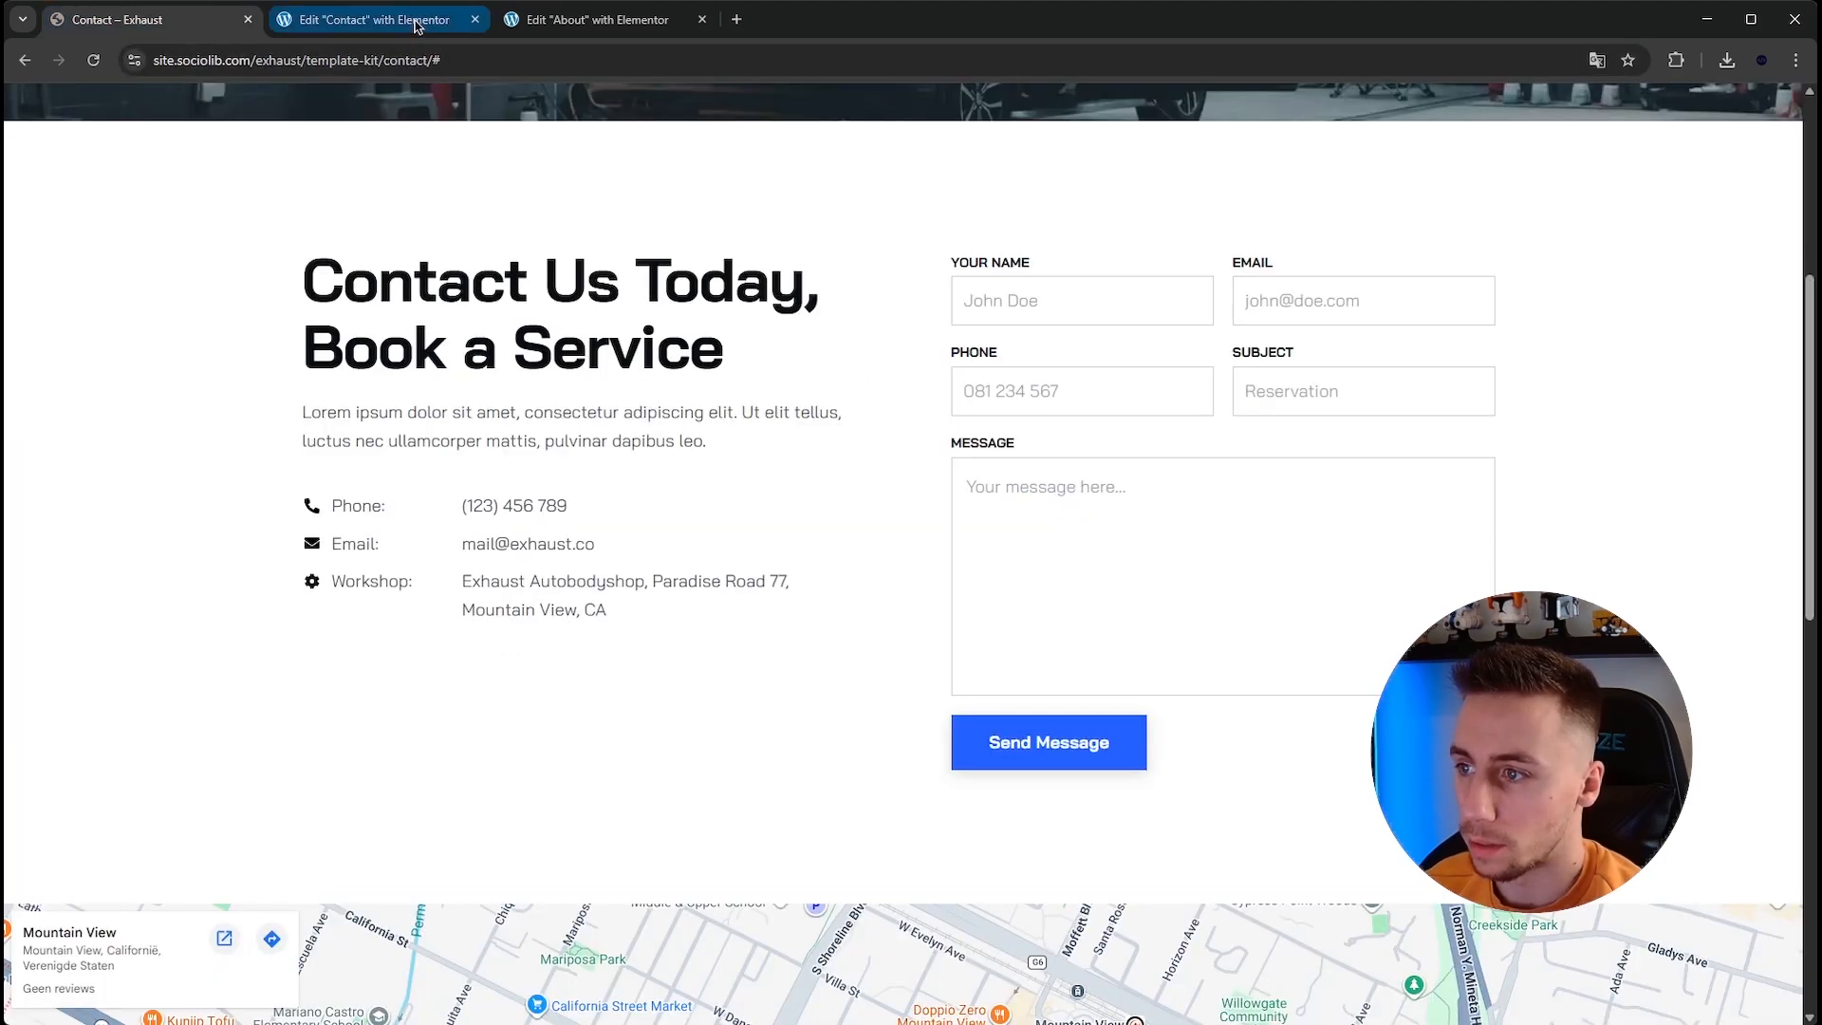
left_click(414, 26)
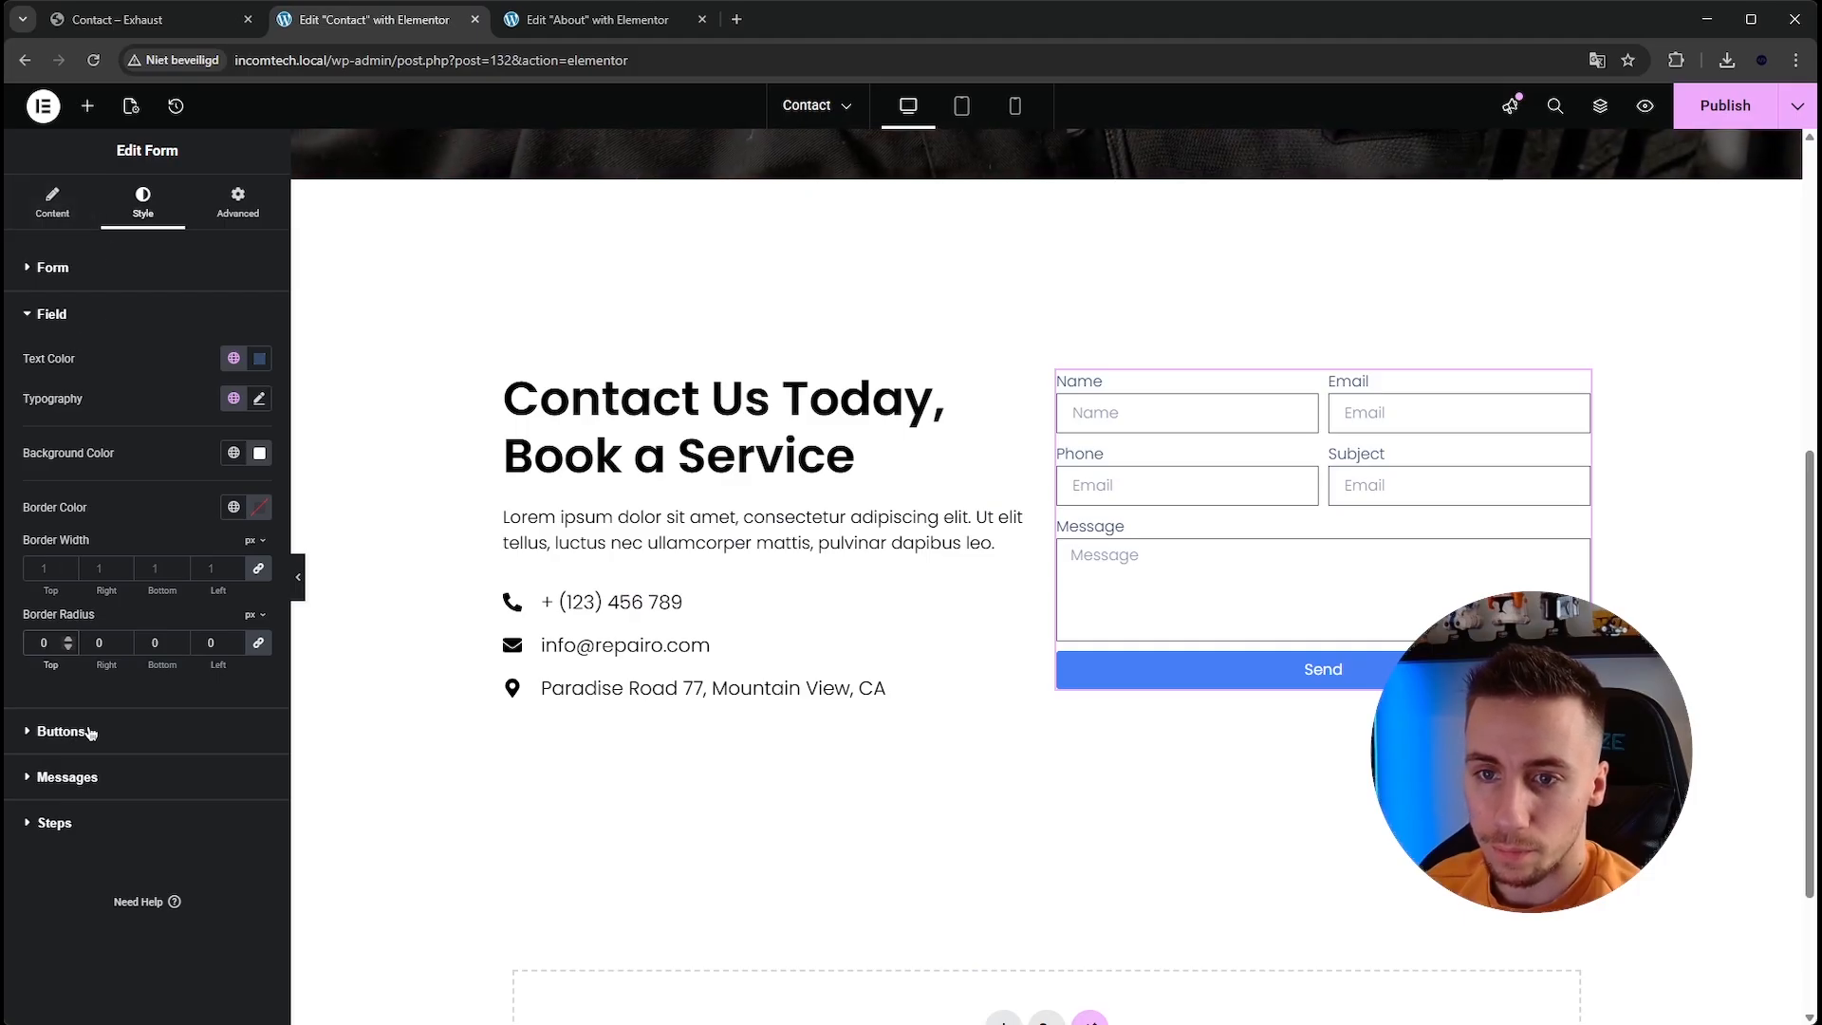
left_click(110, 277)
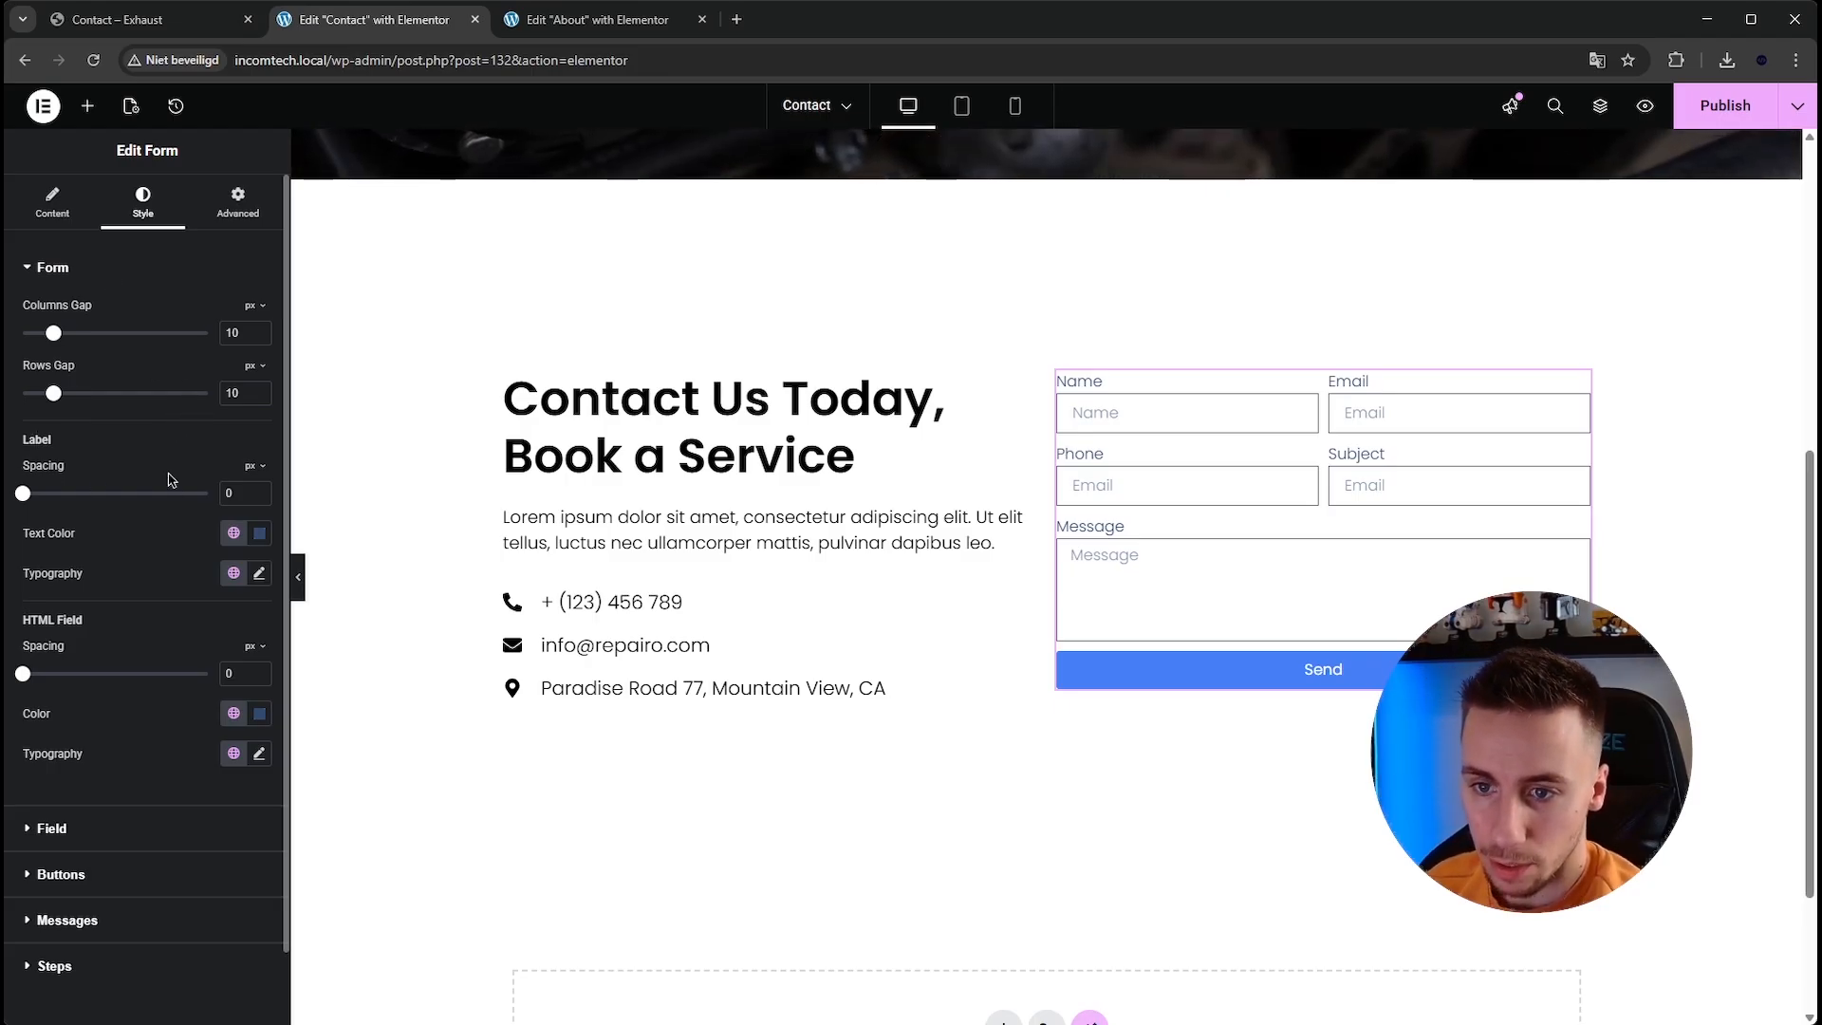
Set the form labels' typography transform to Uppercase and their text colour to #000000.
left_click(259, 573)
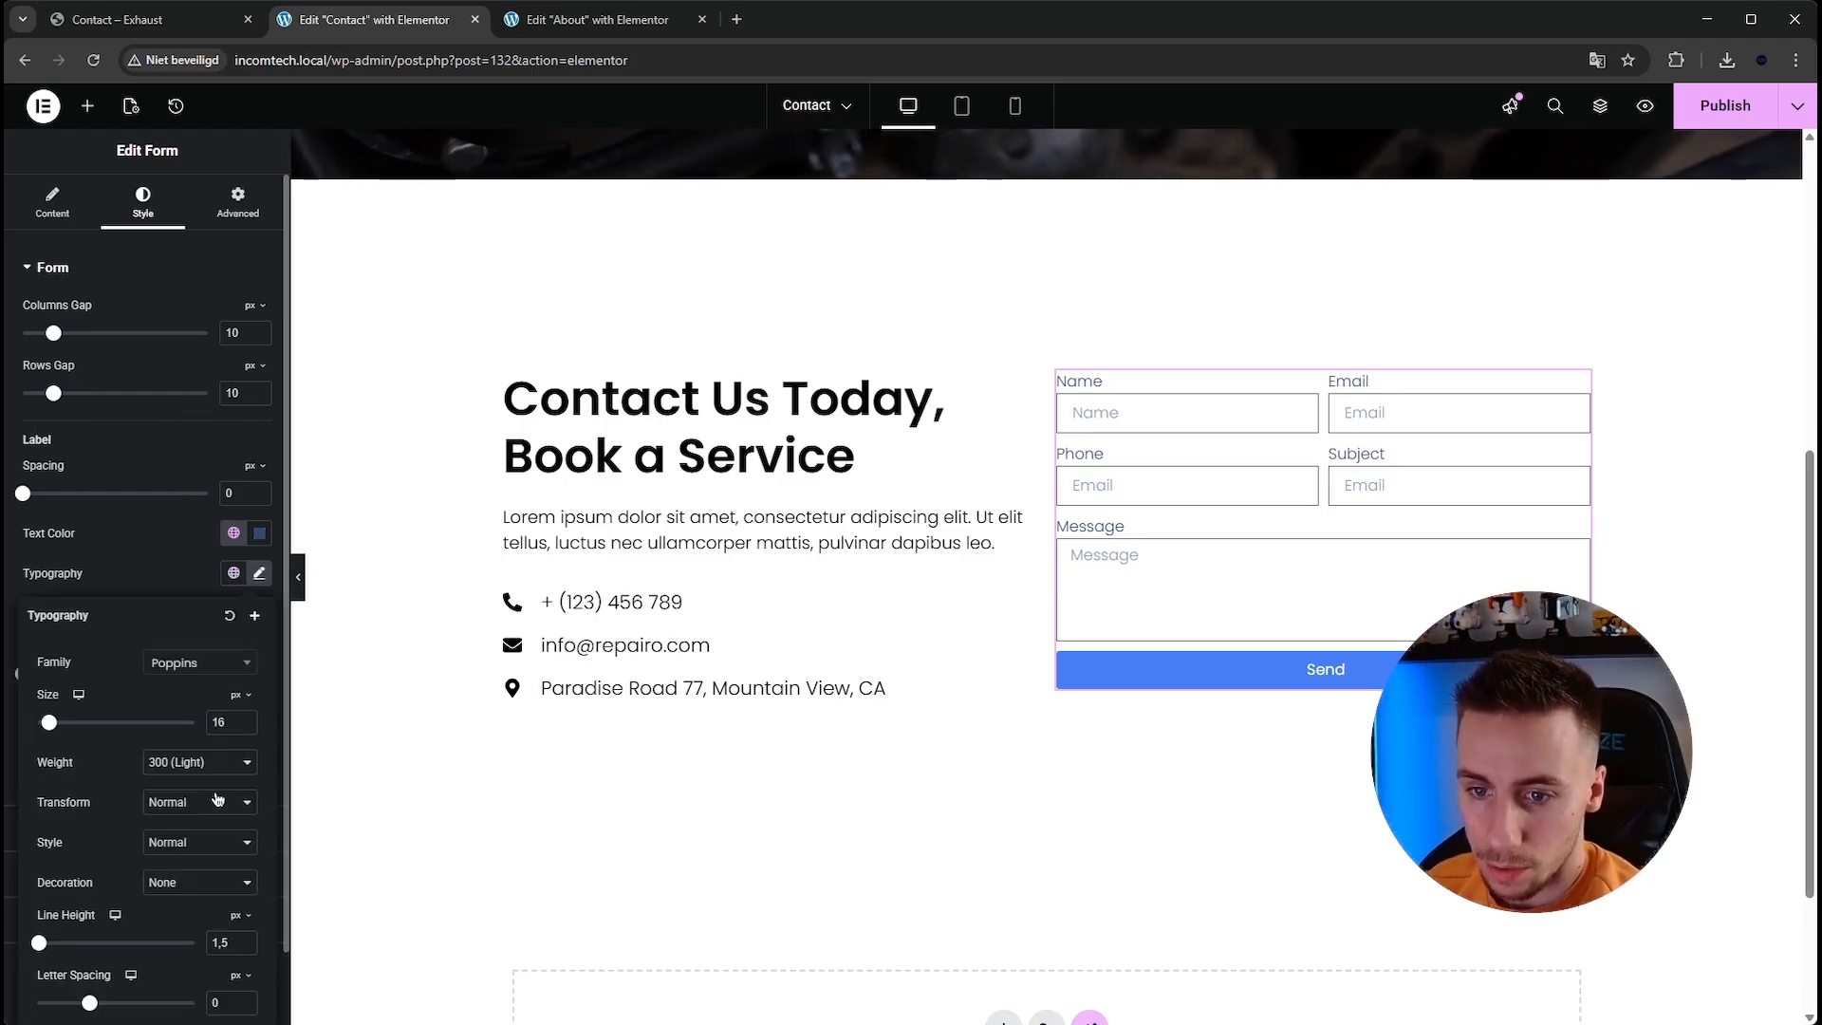
left_click(218, 852)
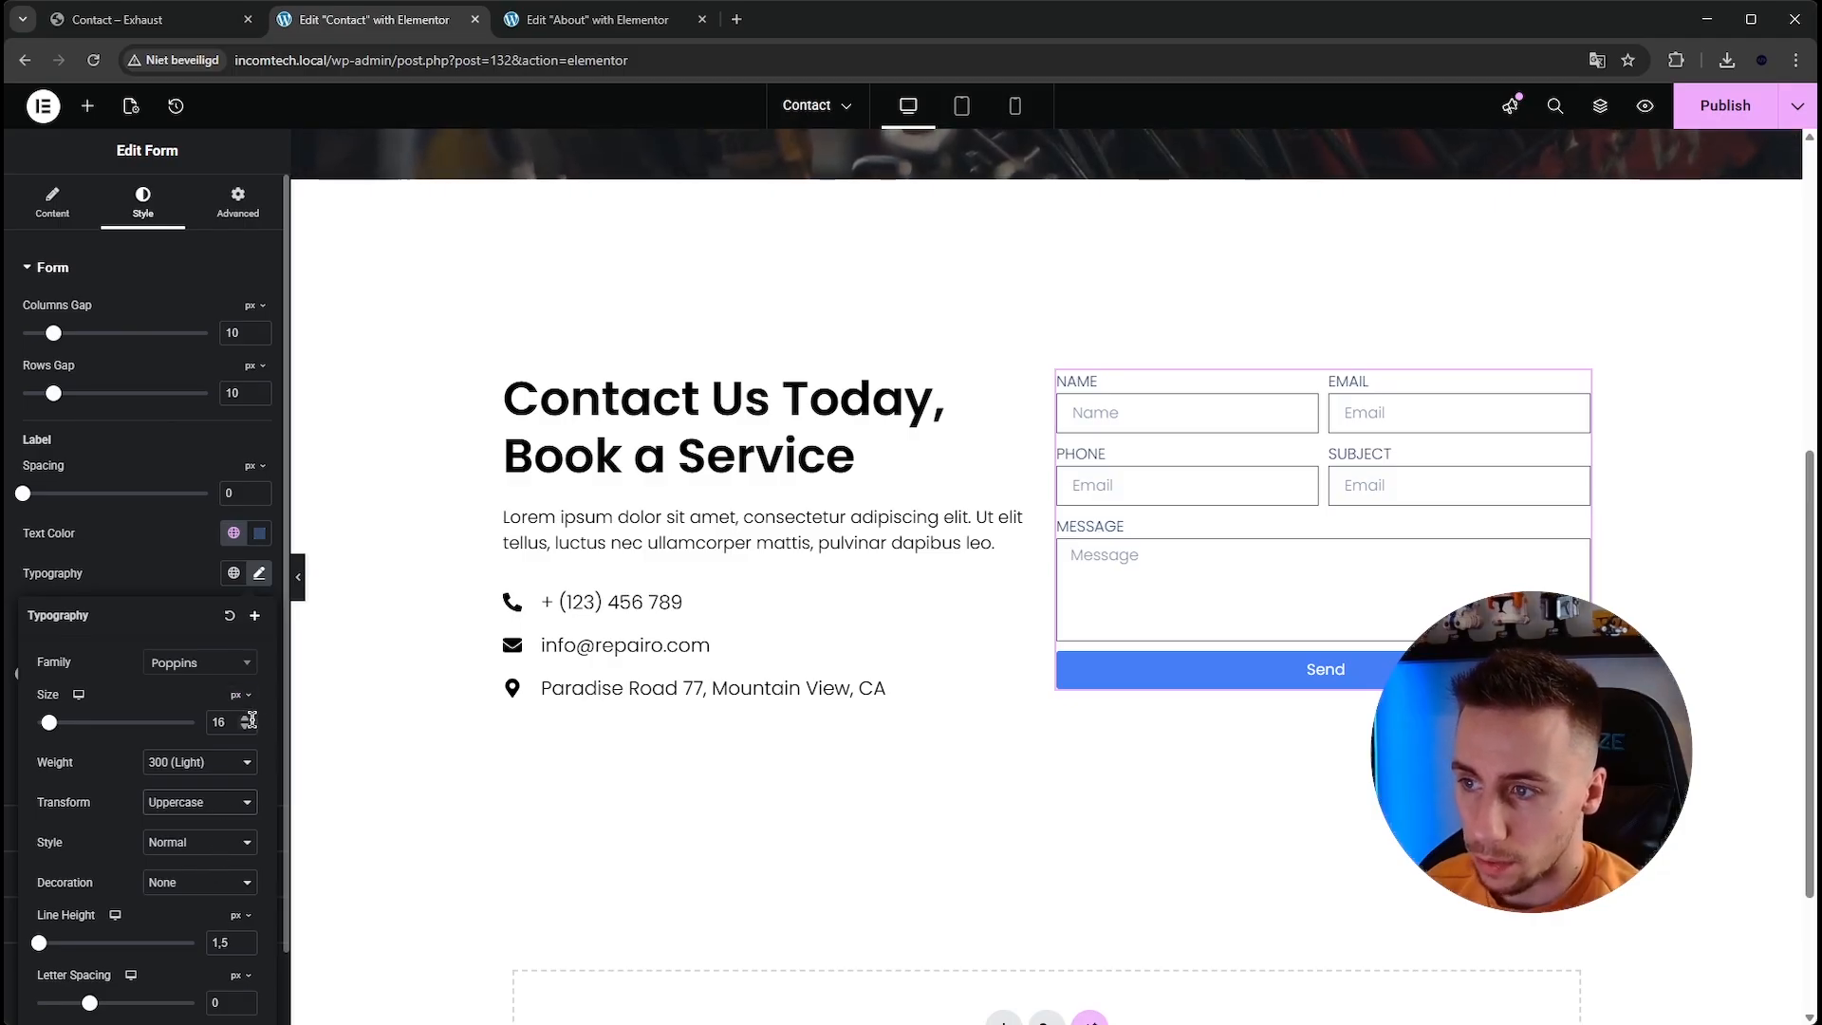
left_click(259, 533)
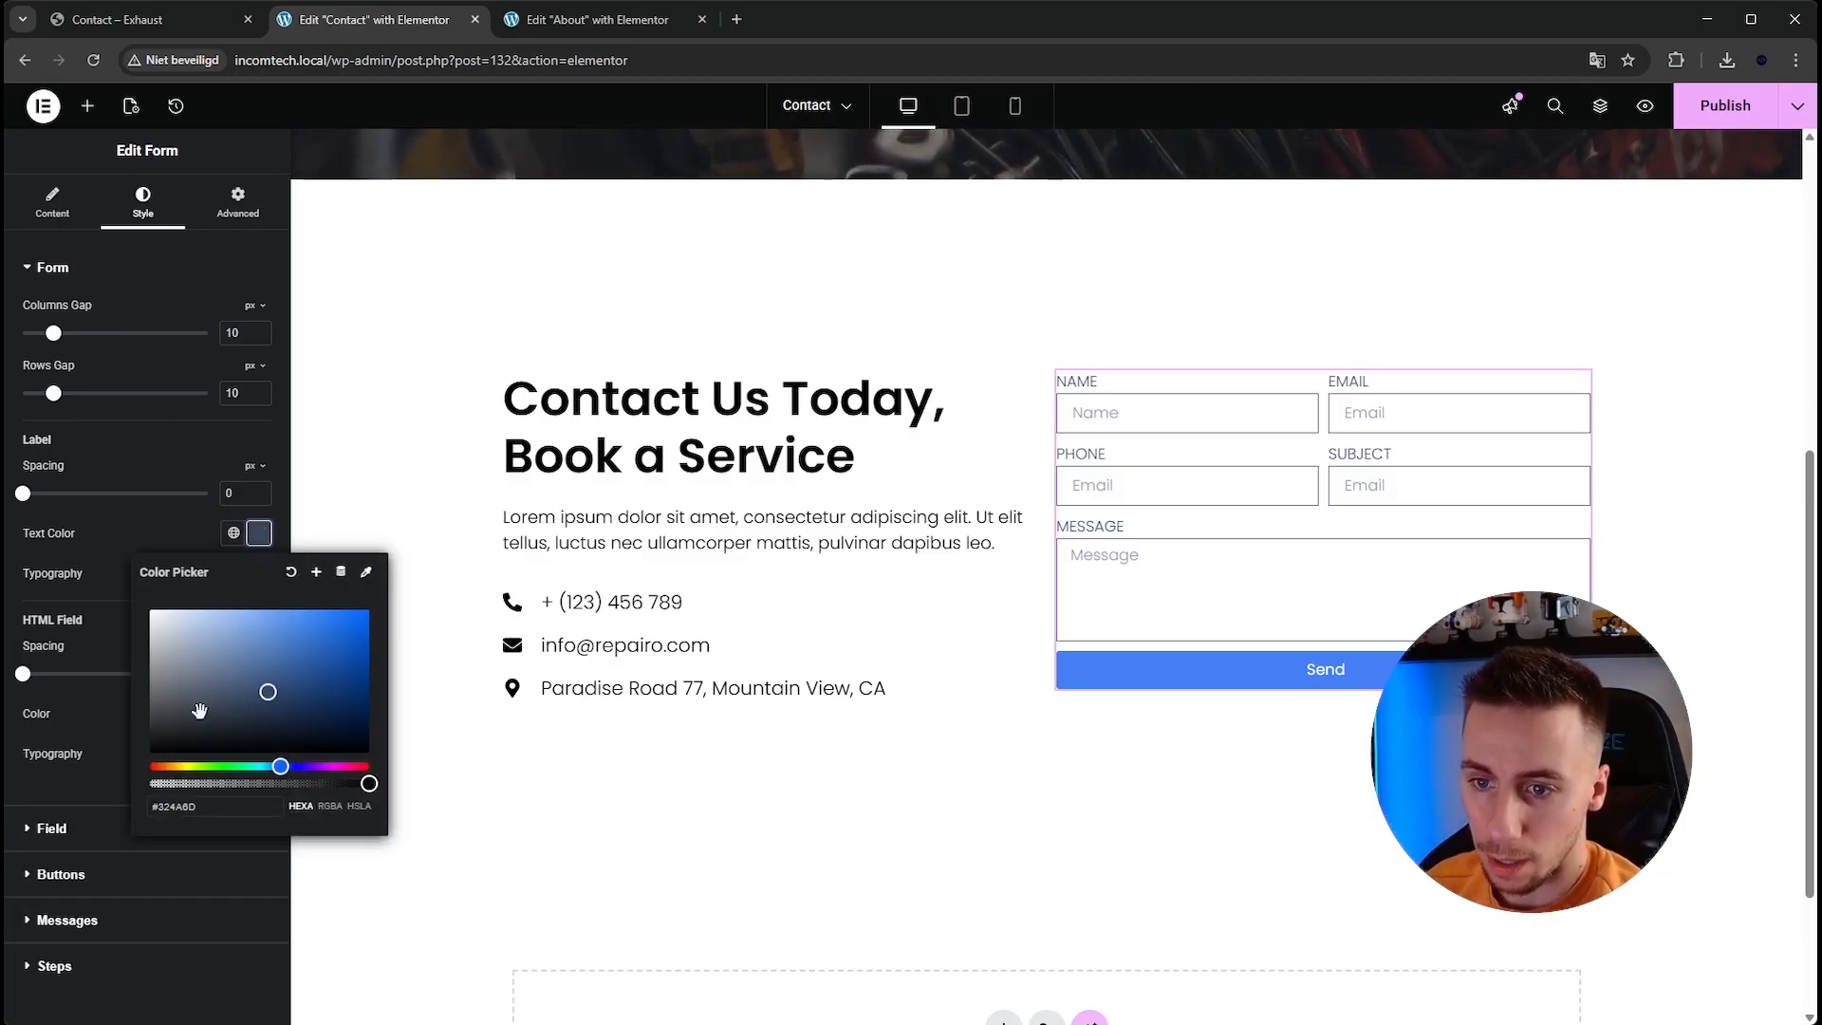
left_click(258, 534)
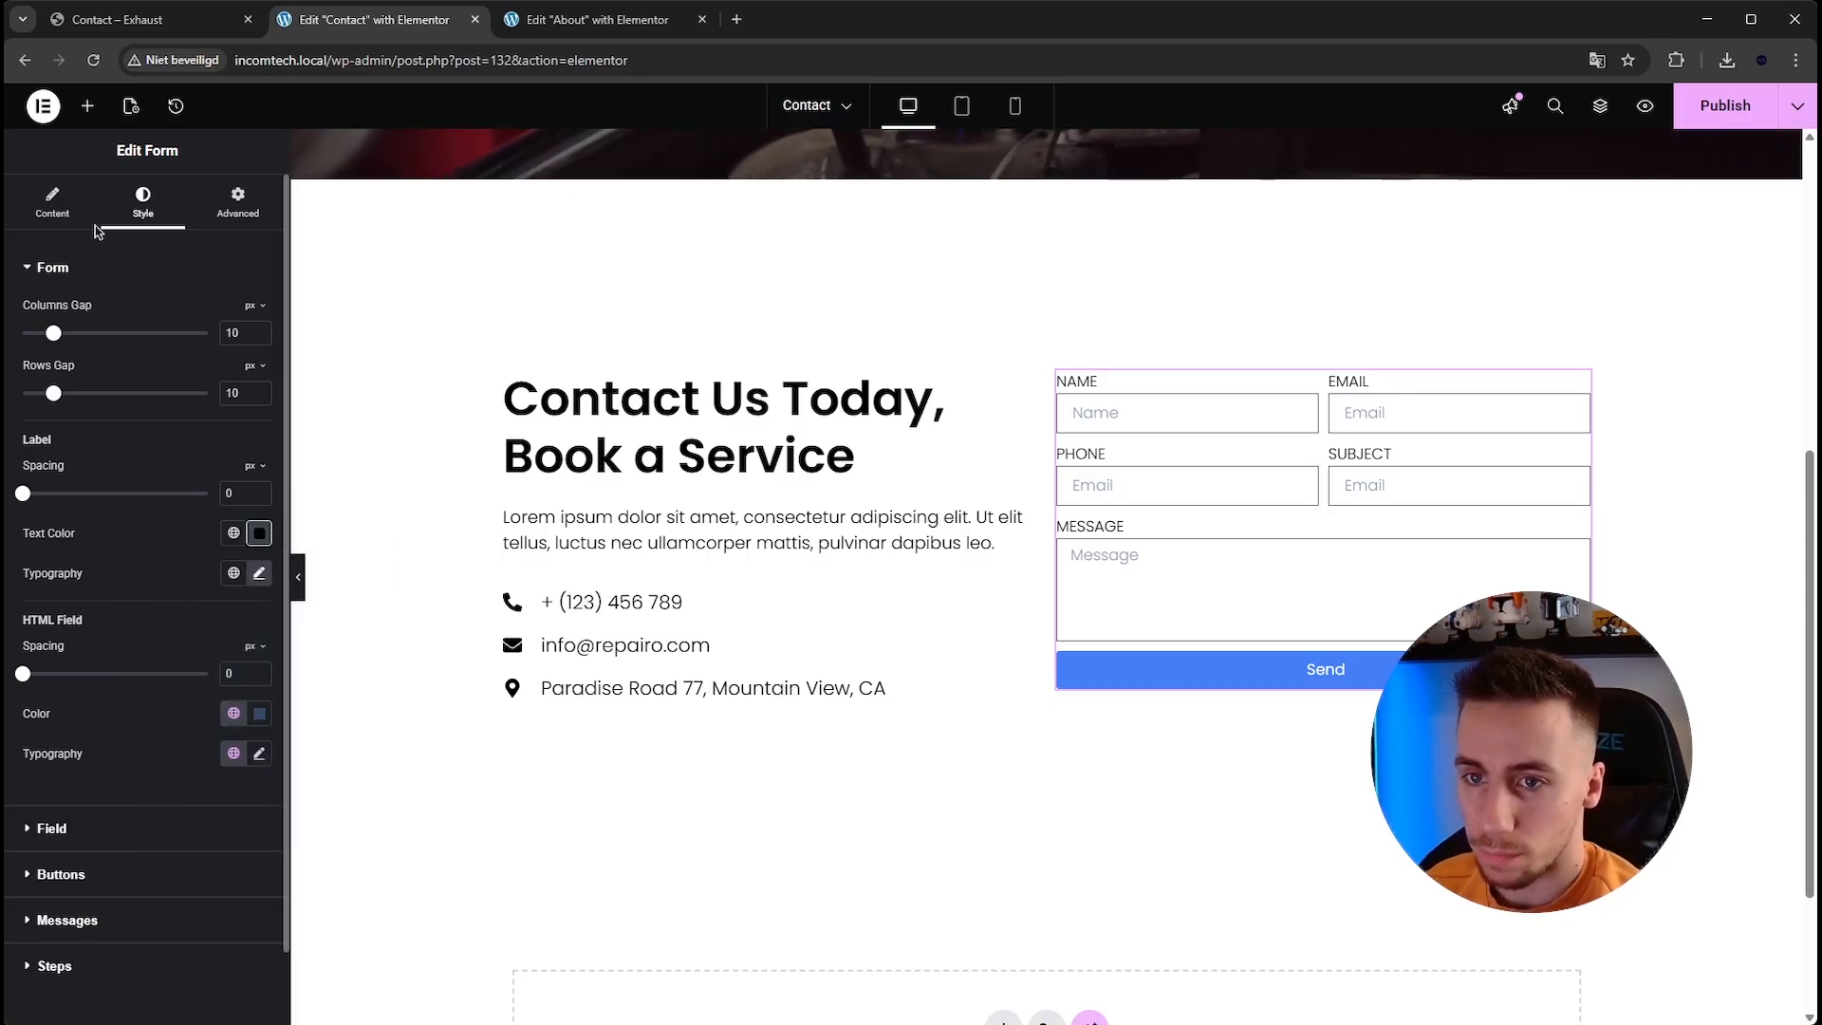
Set the Name field's placeholder to John Doe.
left_click(54, 202)
left_click(104, 368)
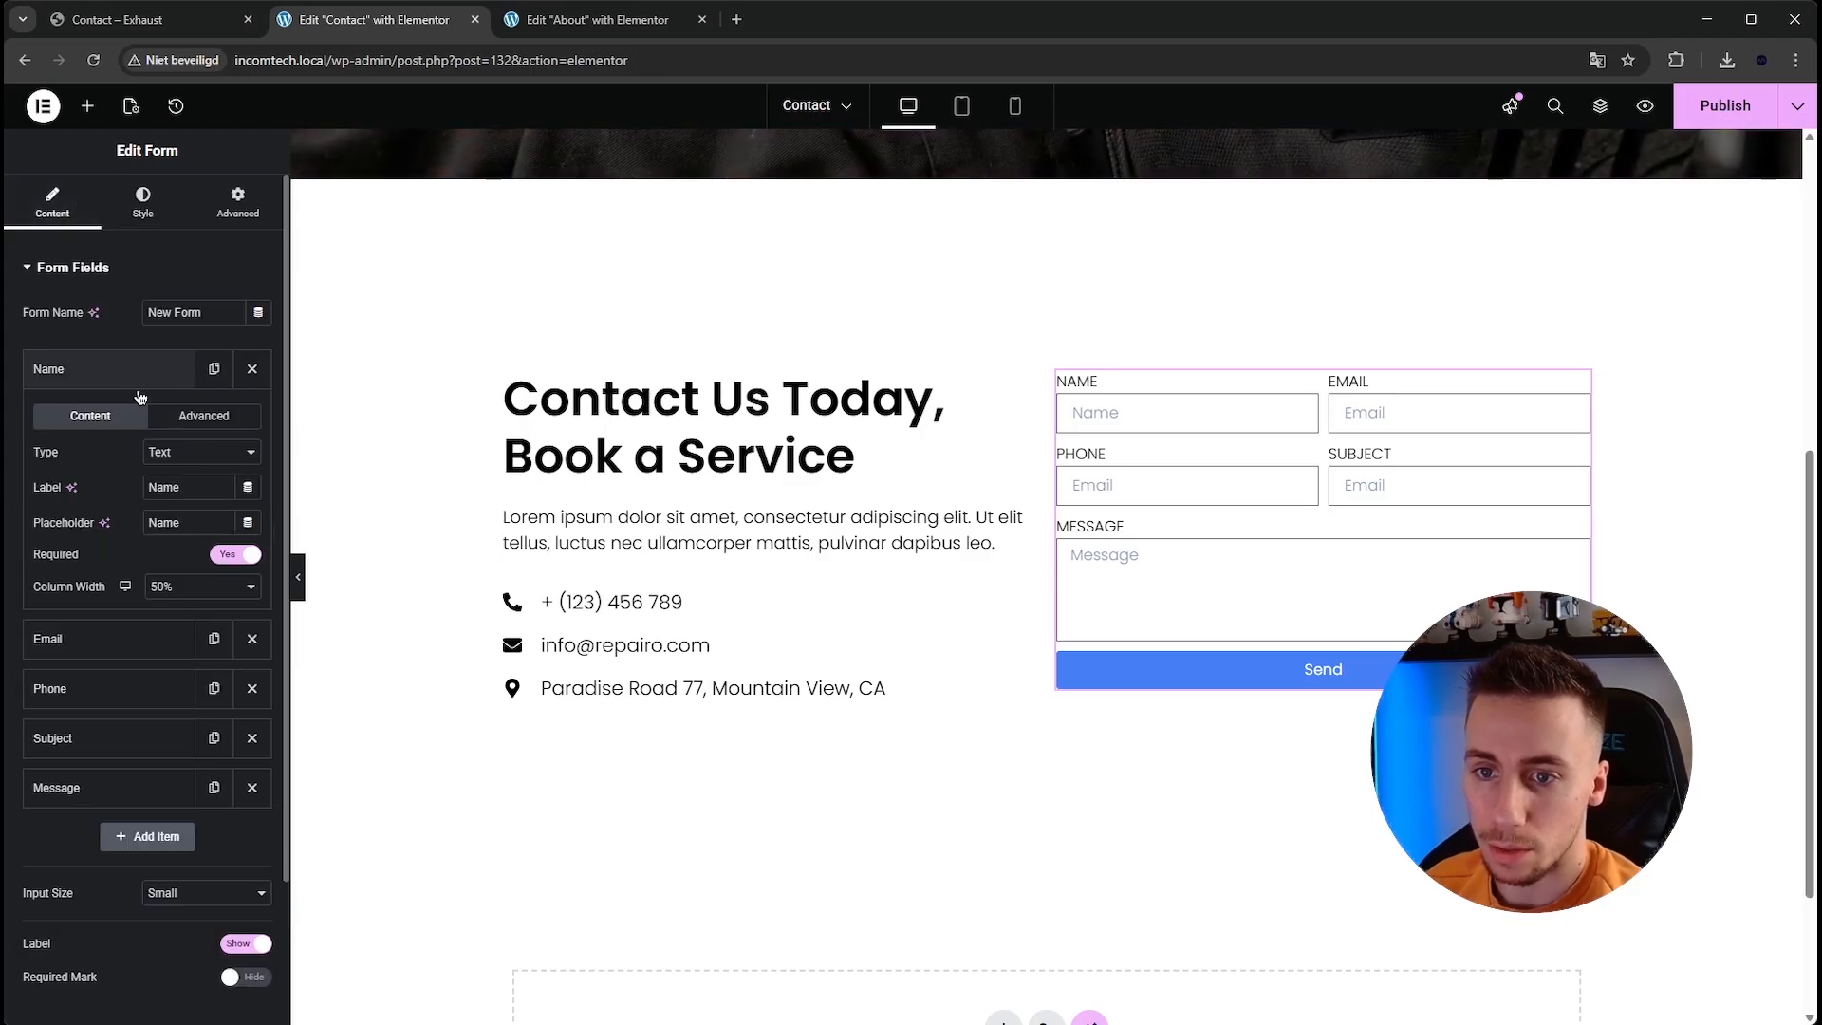
key("BackSpace")
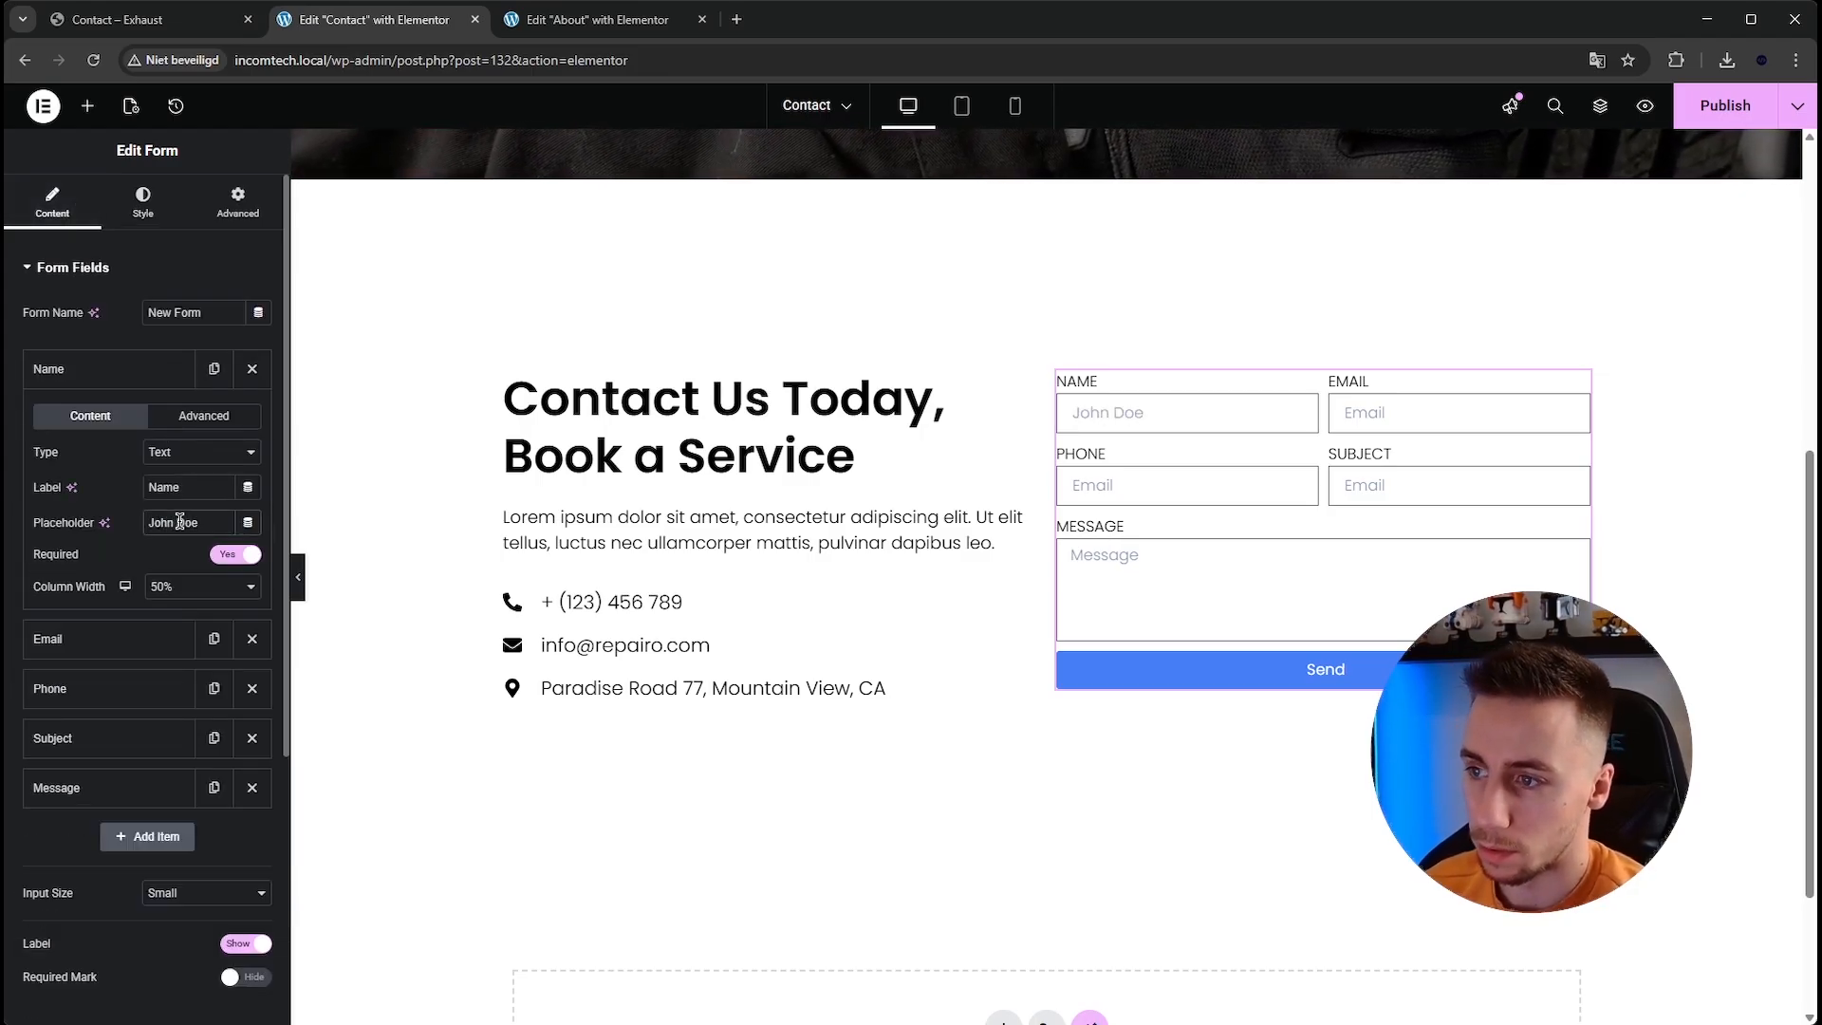
Set the Email field's placeholder to a sample e-mail address.
left_click(118, 368)
left_click(118, 418)
double_click(193, 573)
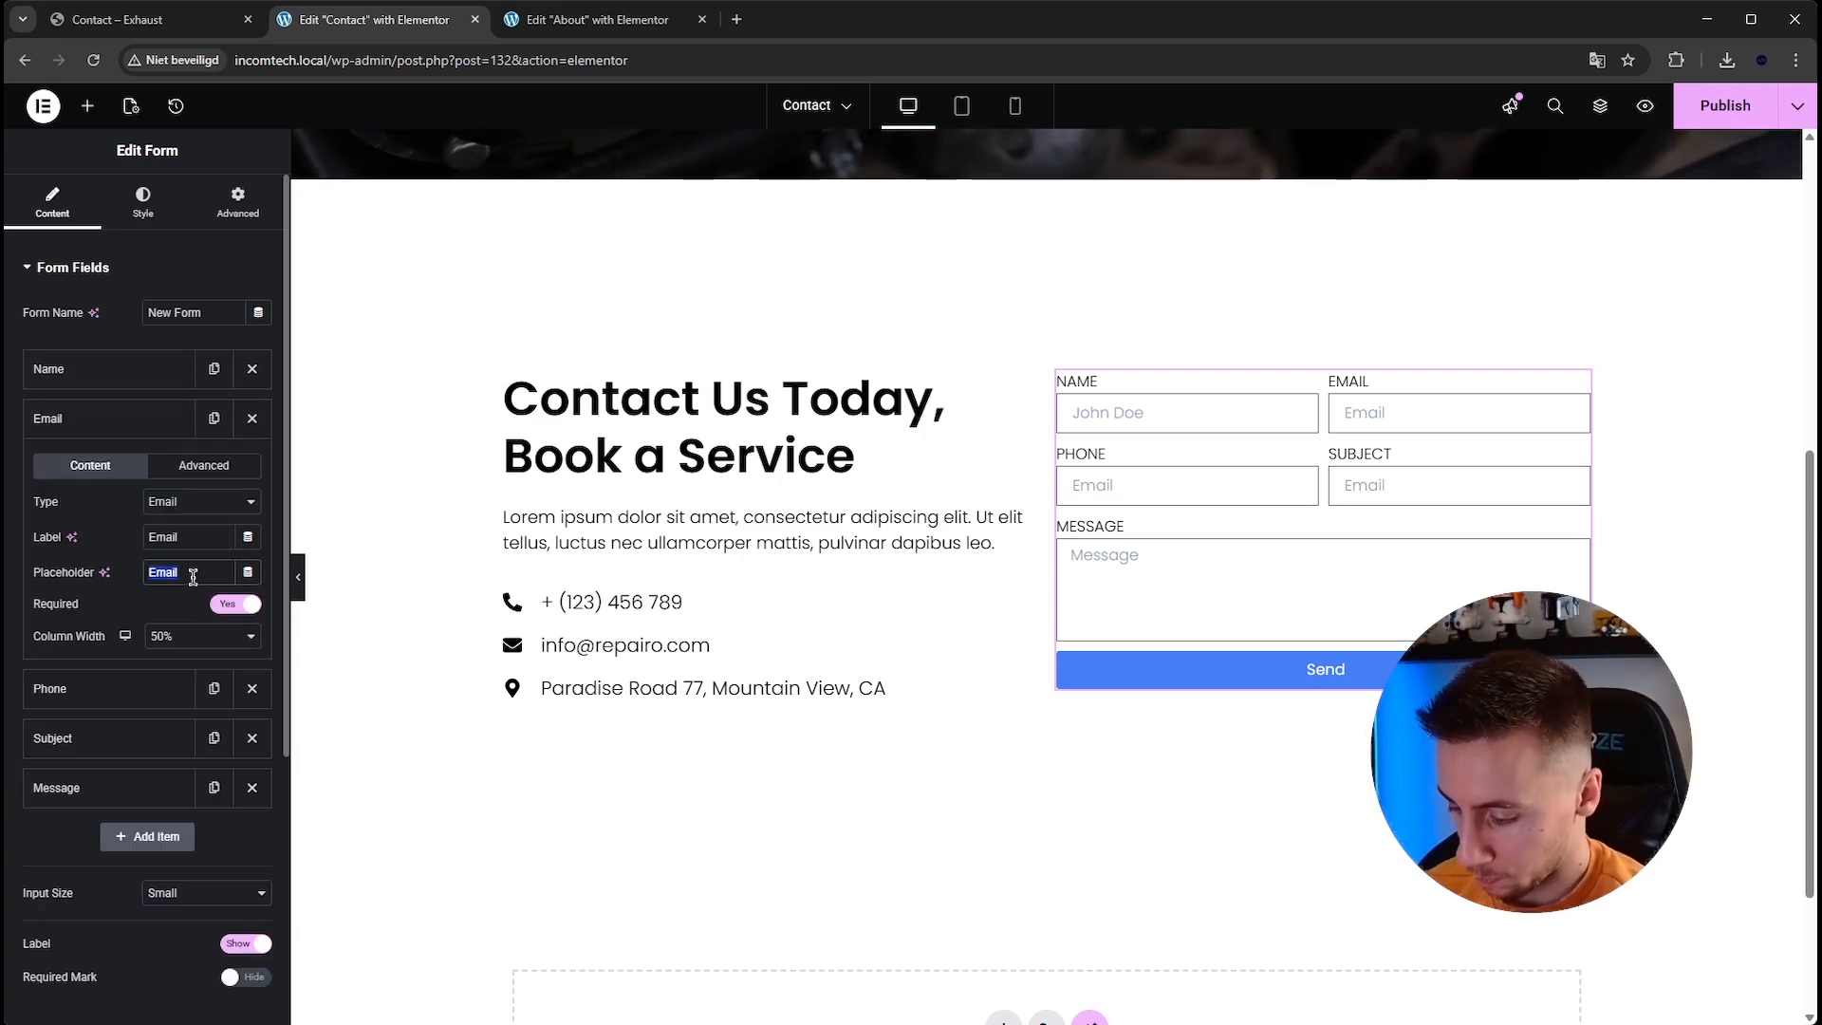
type("johndoe")
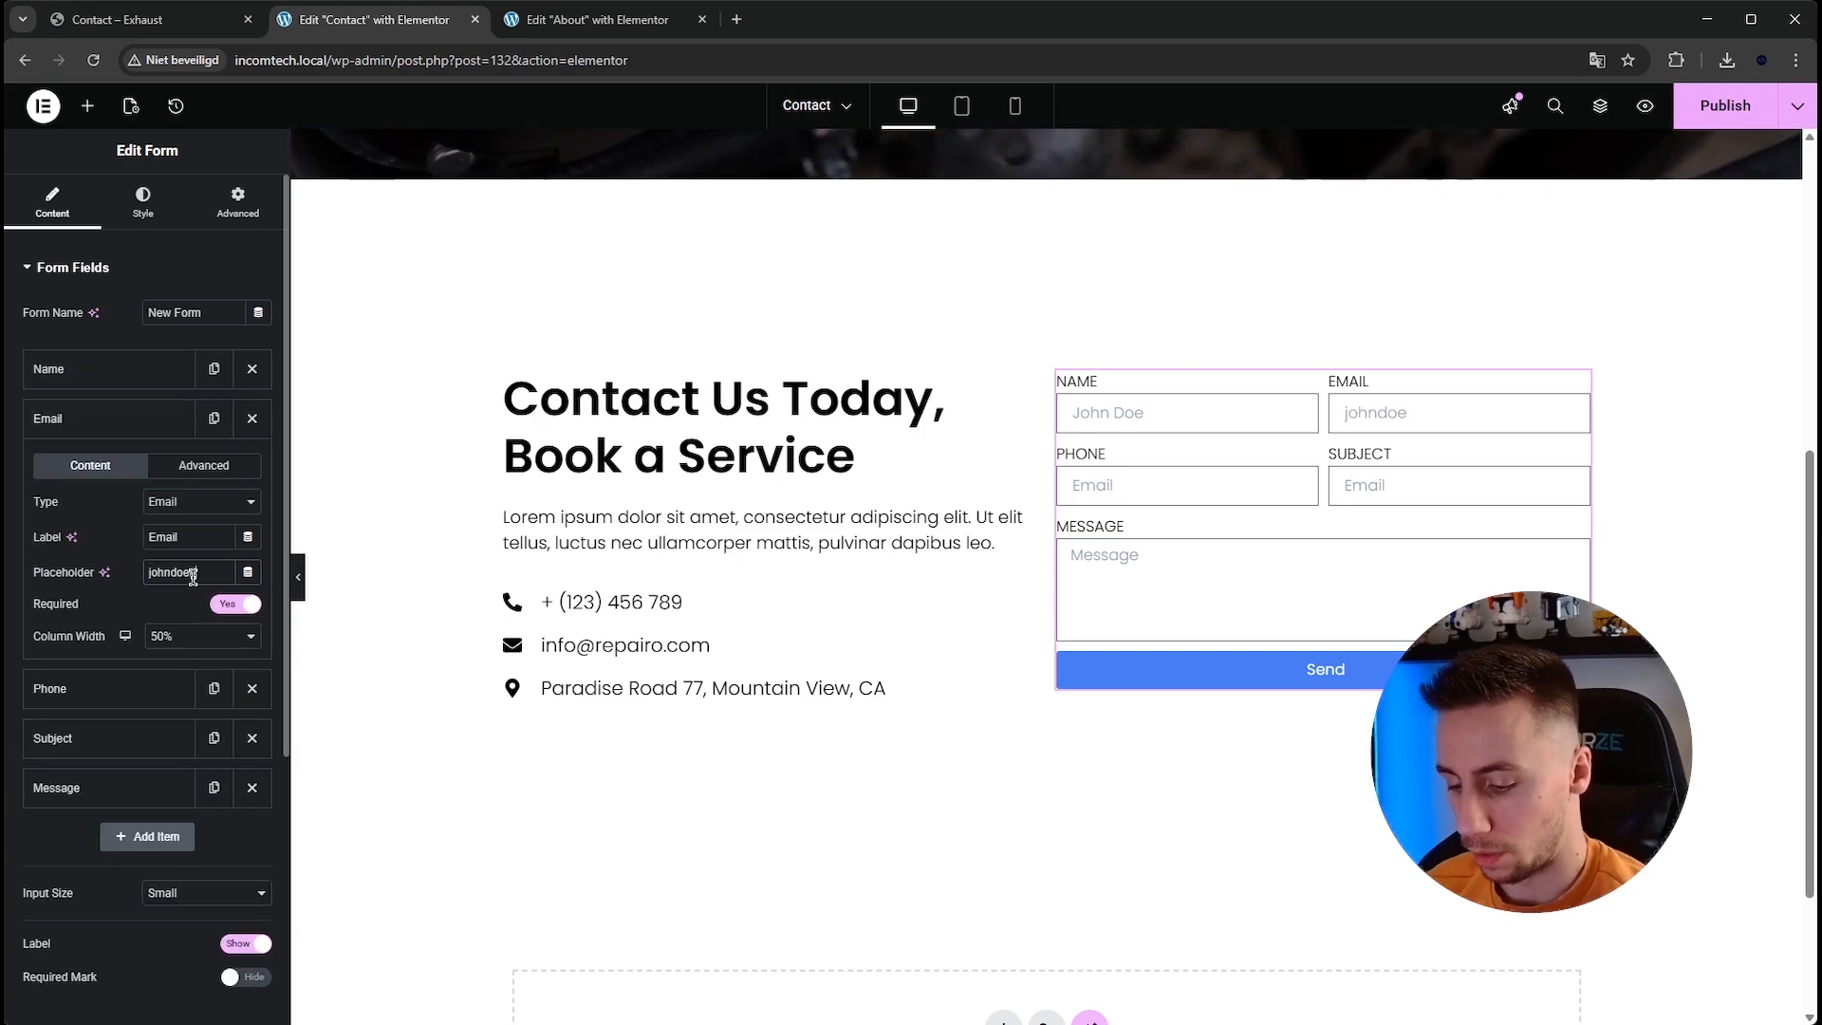
type("@gmail.com")
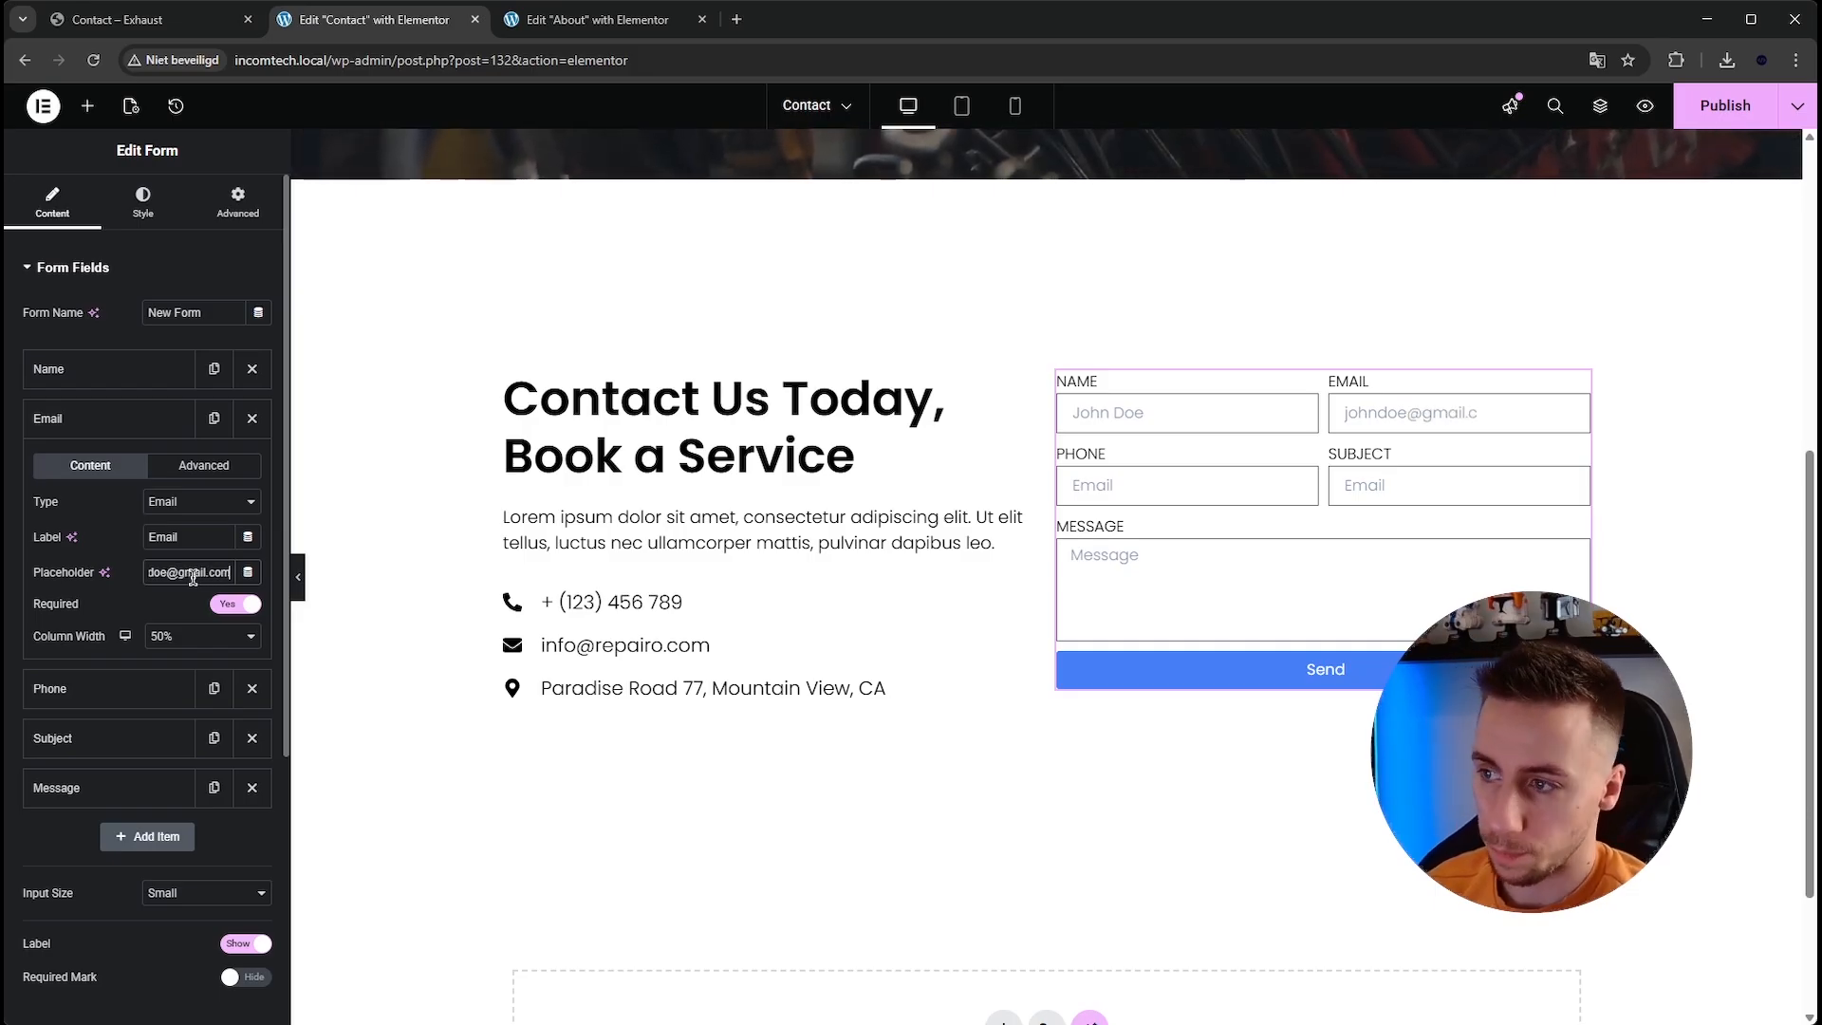
left_click(109, 419)
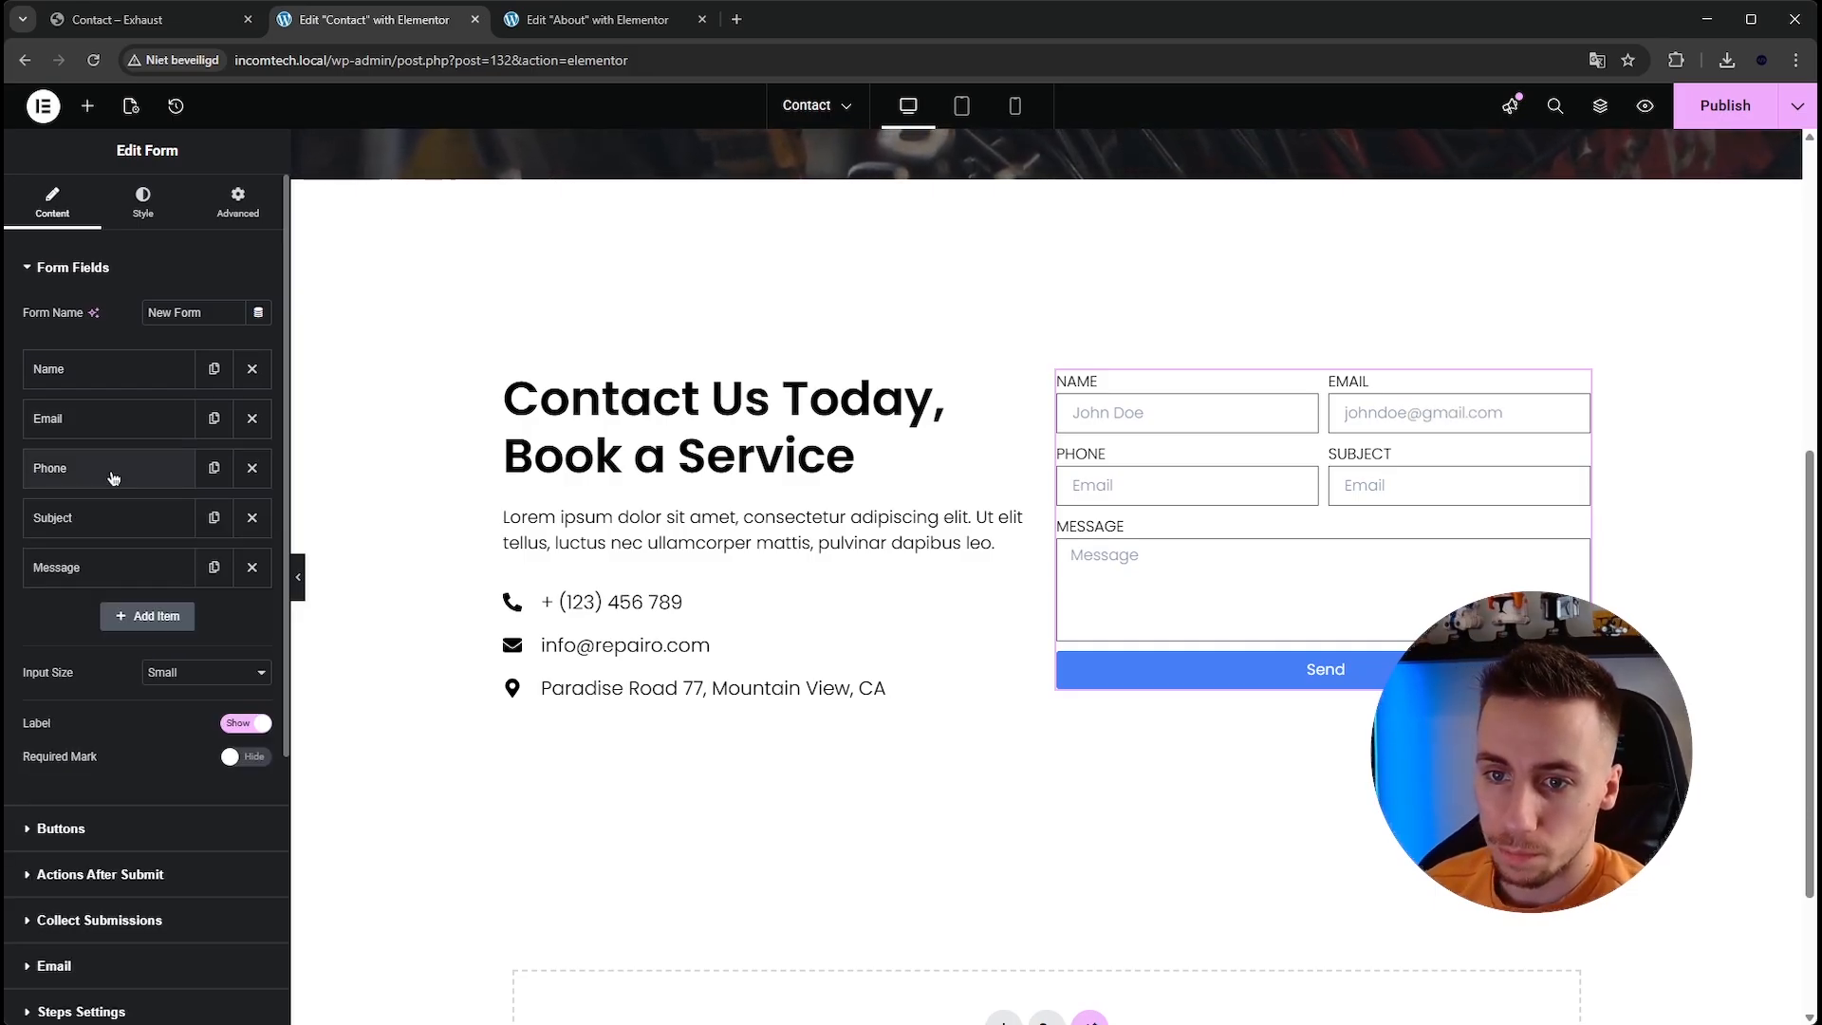
Set the Phone field's placeholder to a sample phone number.
left_click(109, 468)
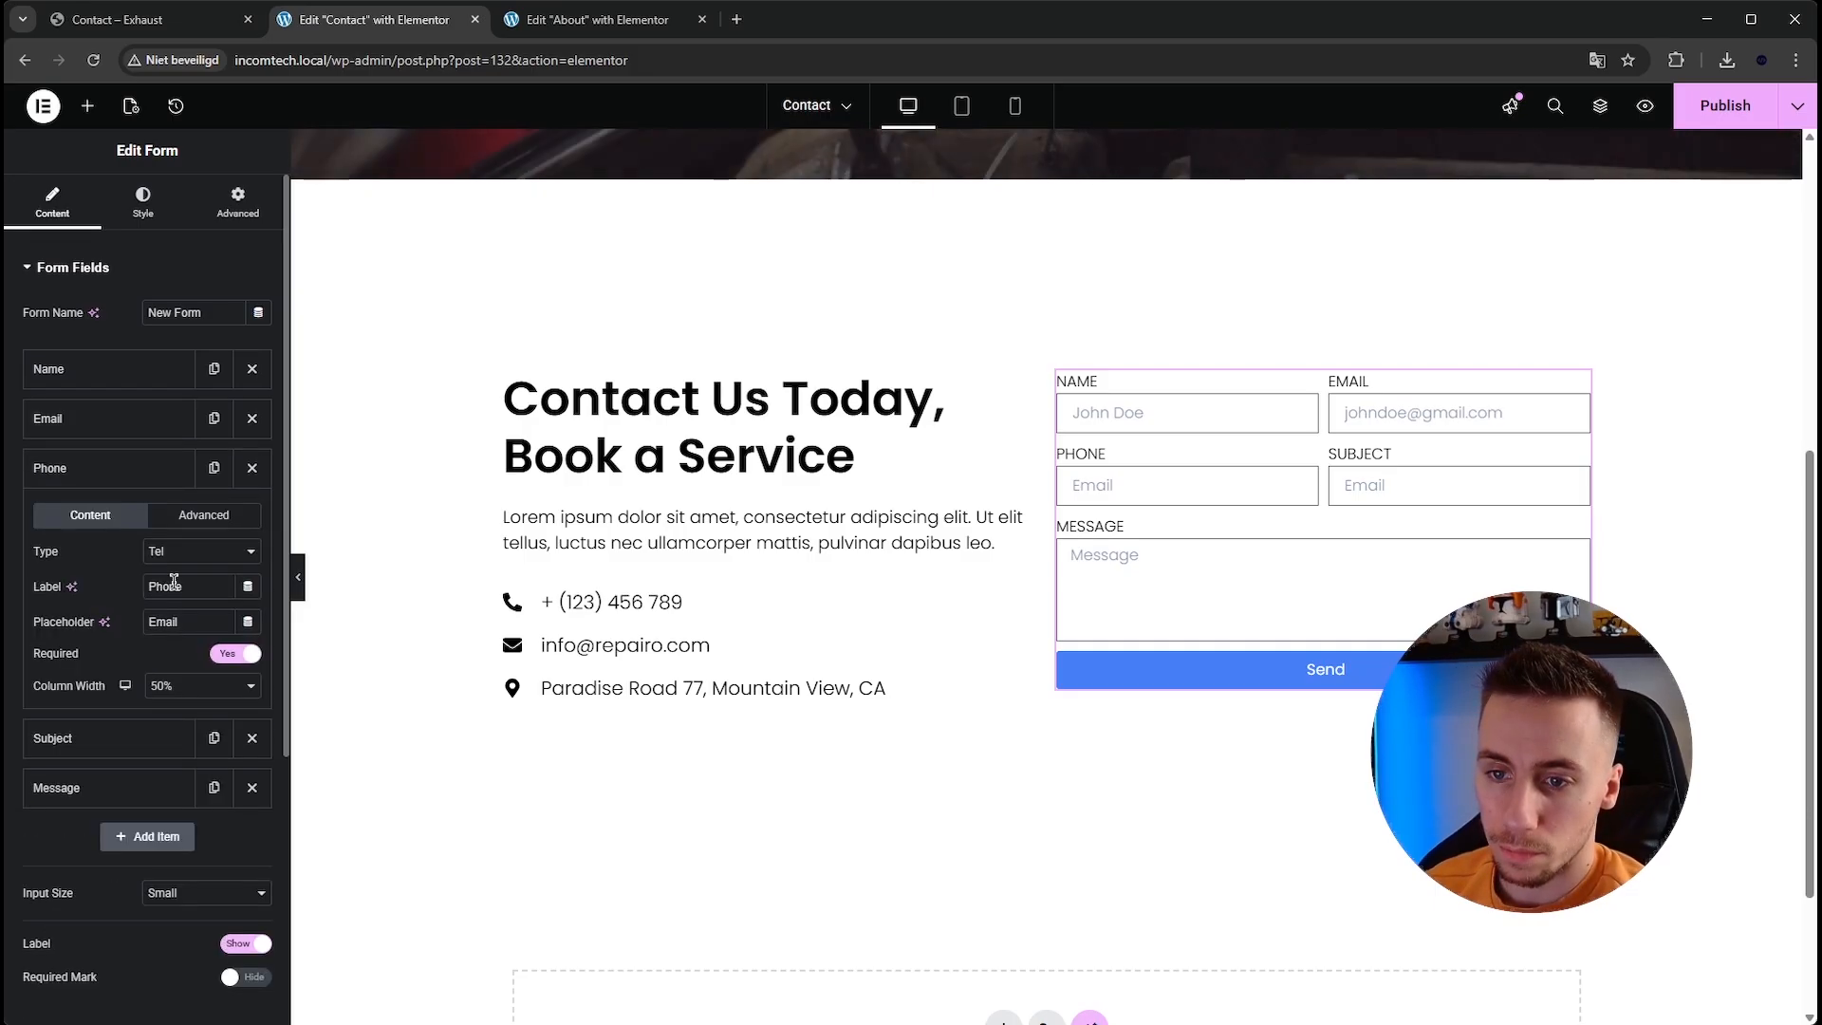
double_click(211, 624)
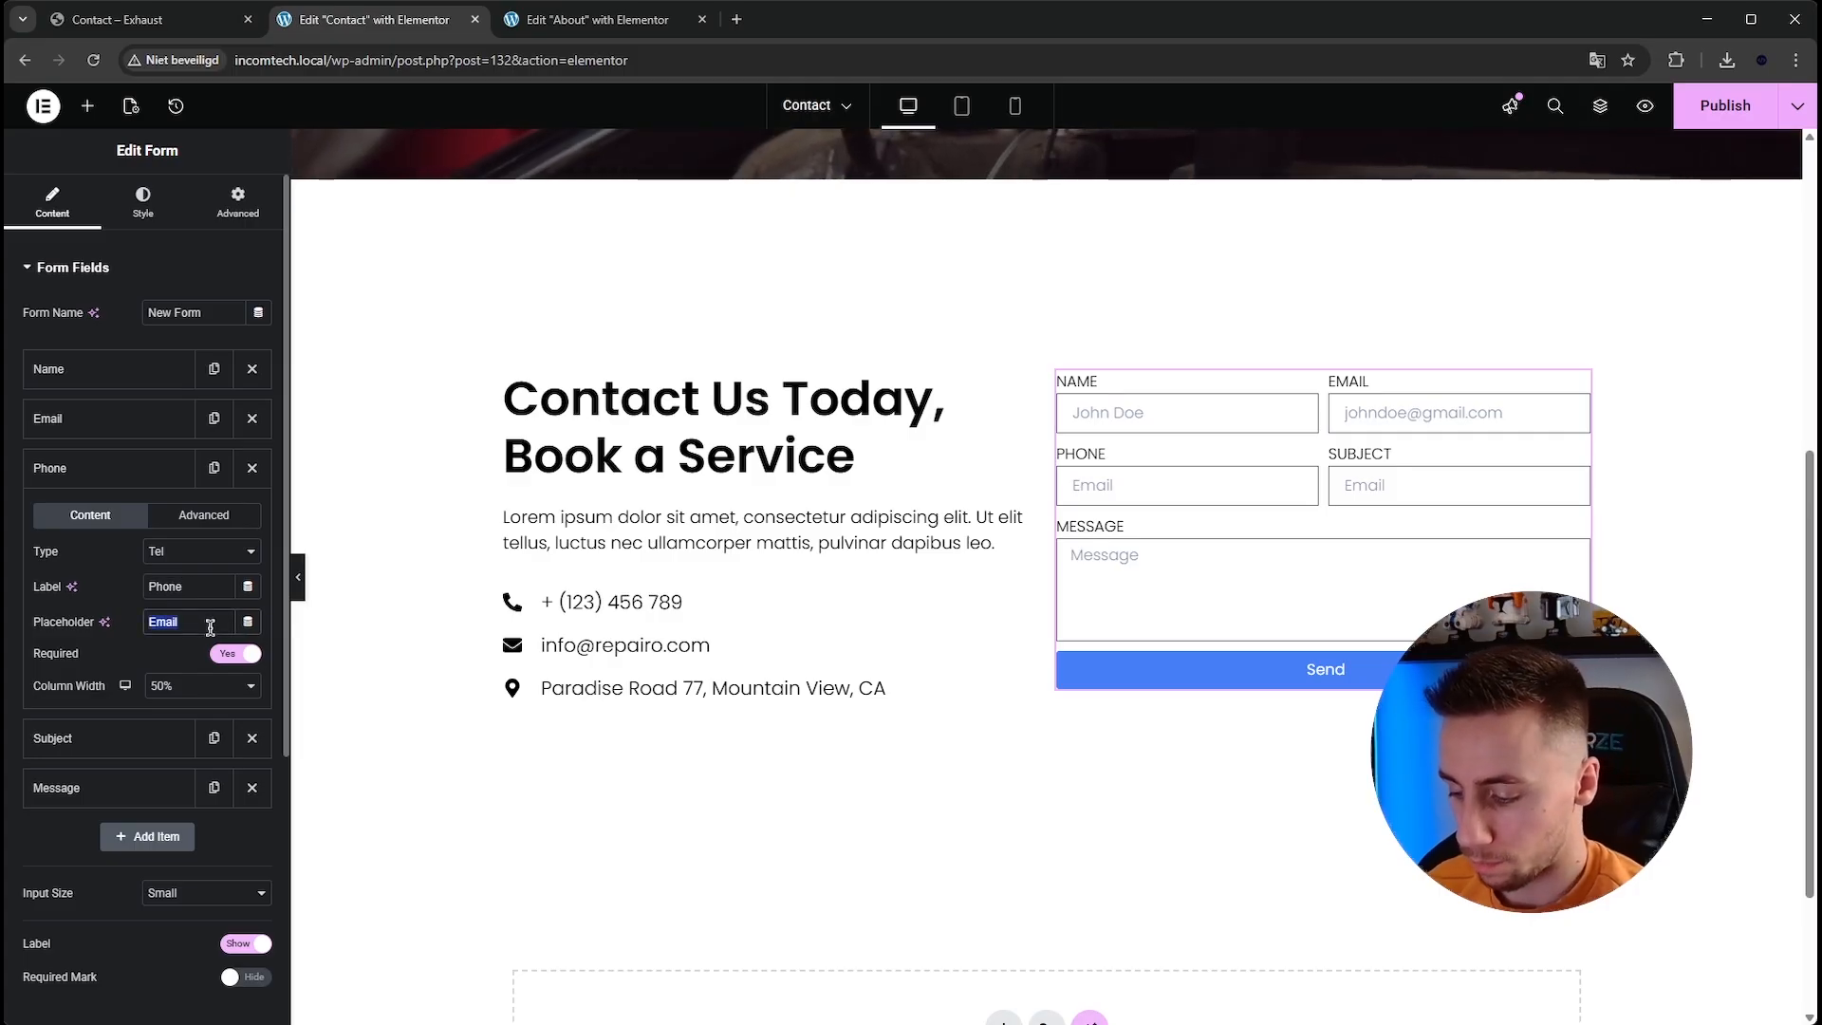
type("+12345")
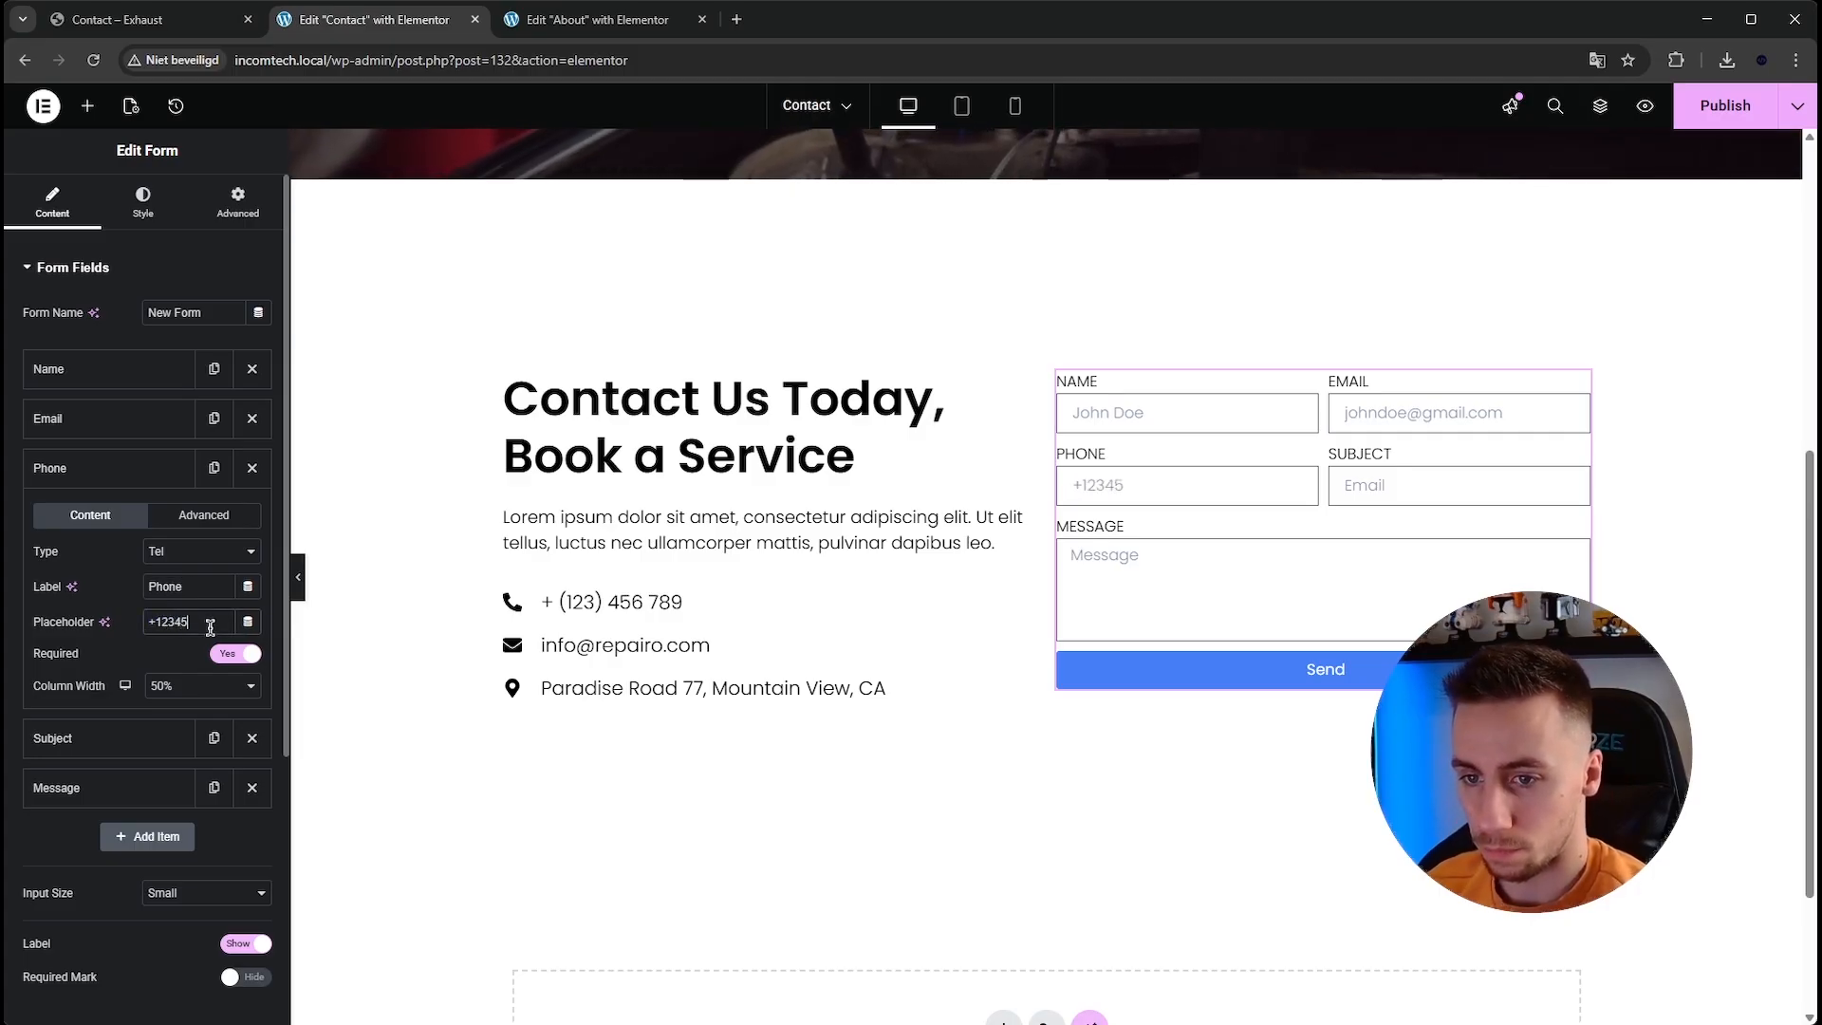
left_click(134, 471)
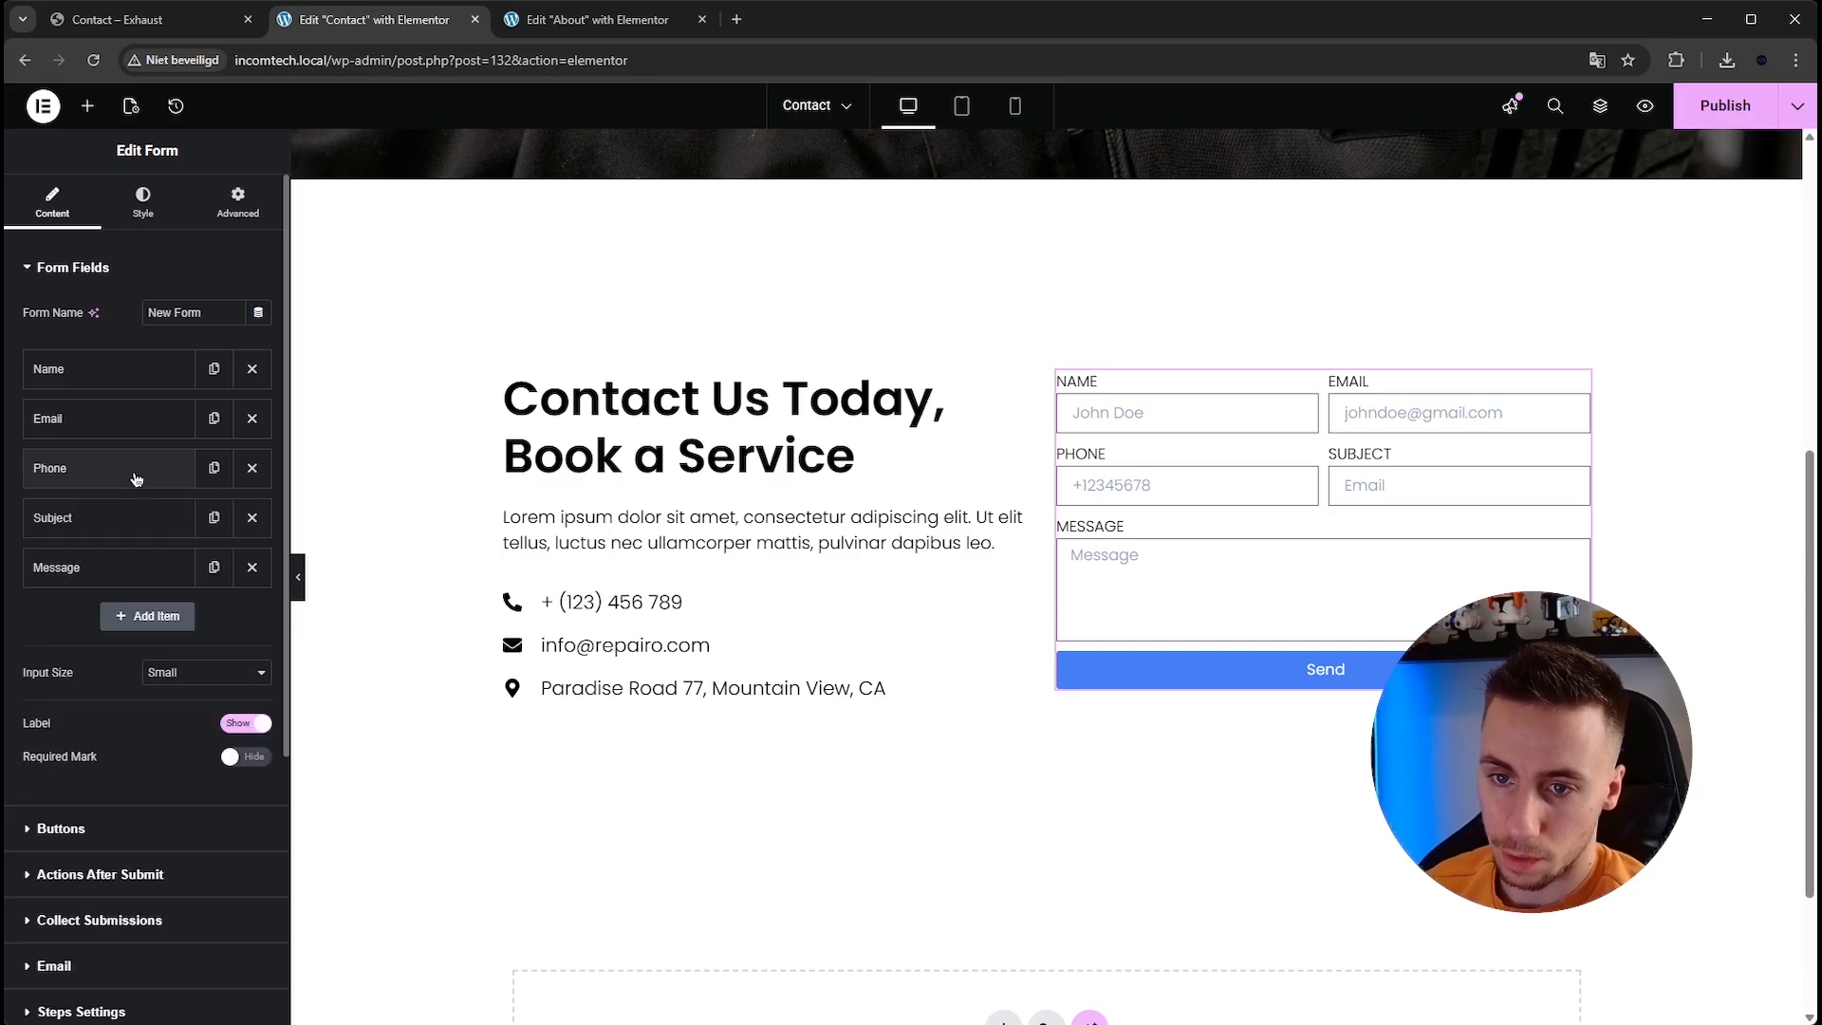
Set the Subject field's placeholder to Reservation, checking the reference page for the wording.
left_click(140, 518)
double_click(180, 673)
type("I ha")
triple_click(180, 673)
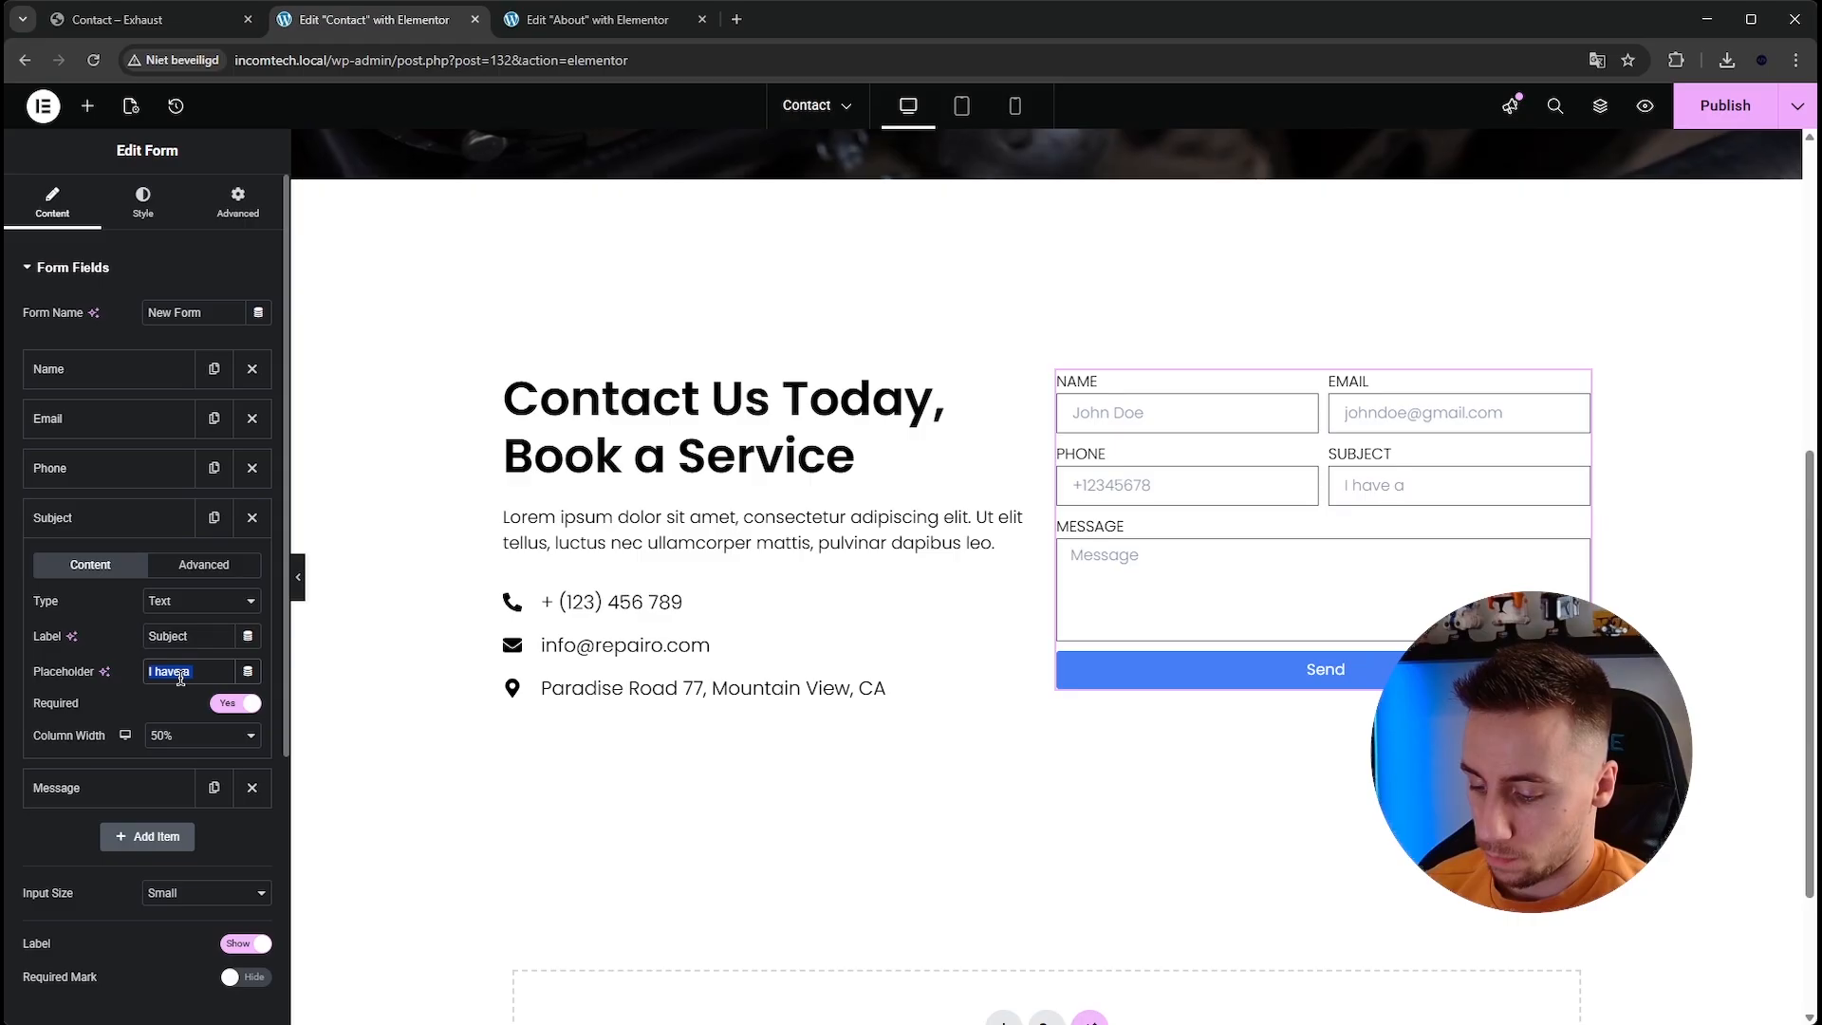
key("BackSpace")
type("What")
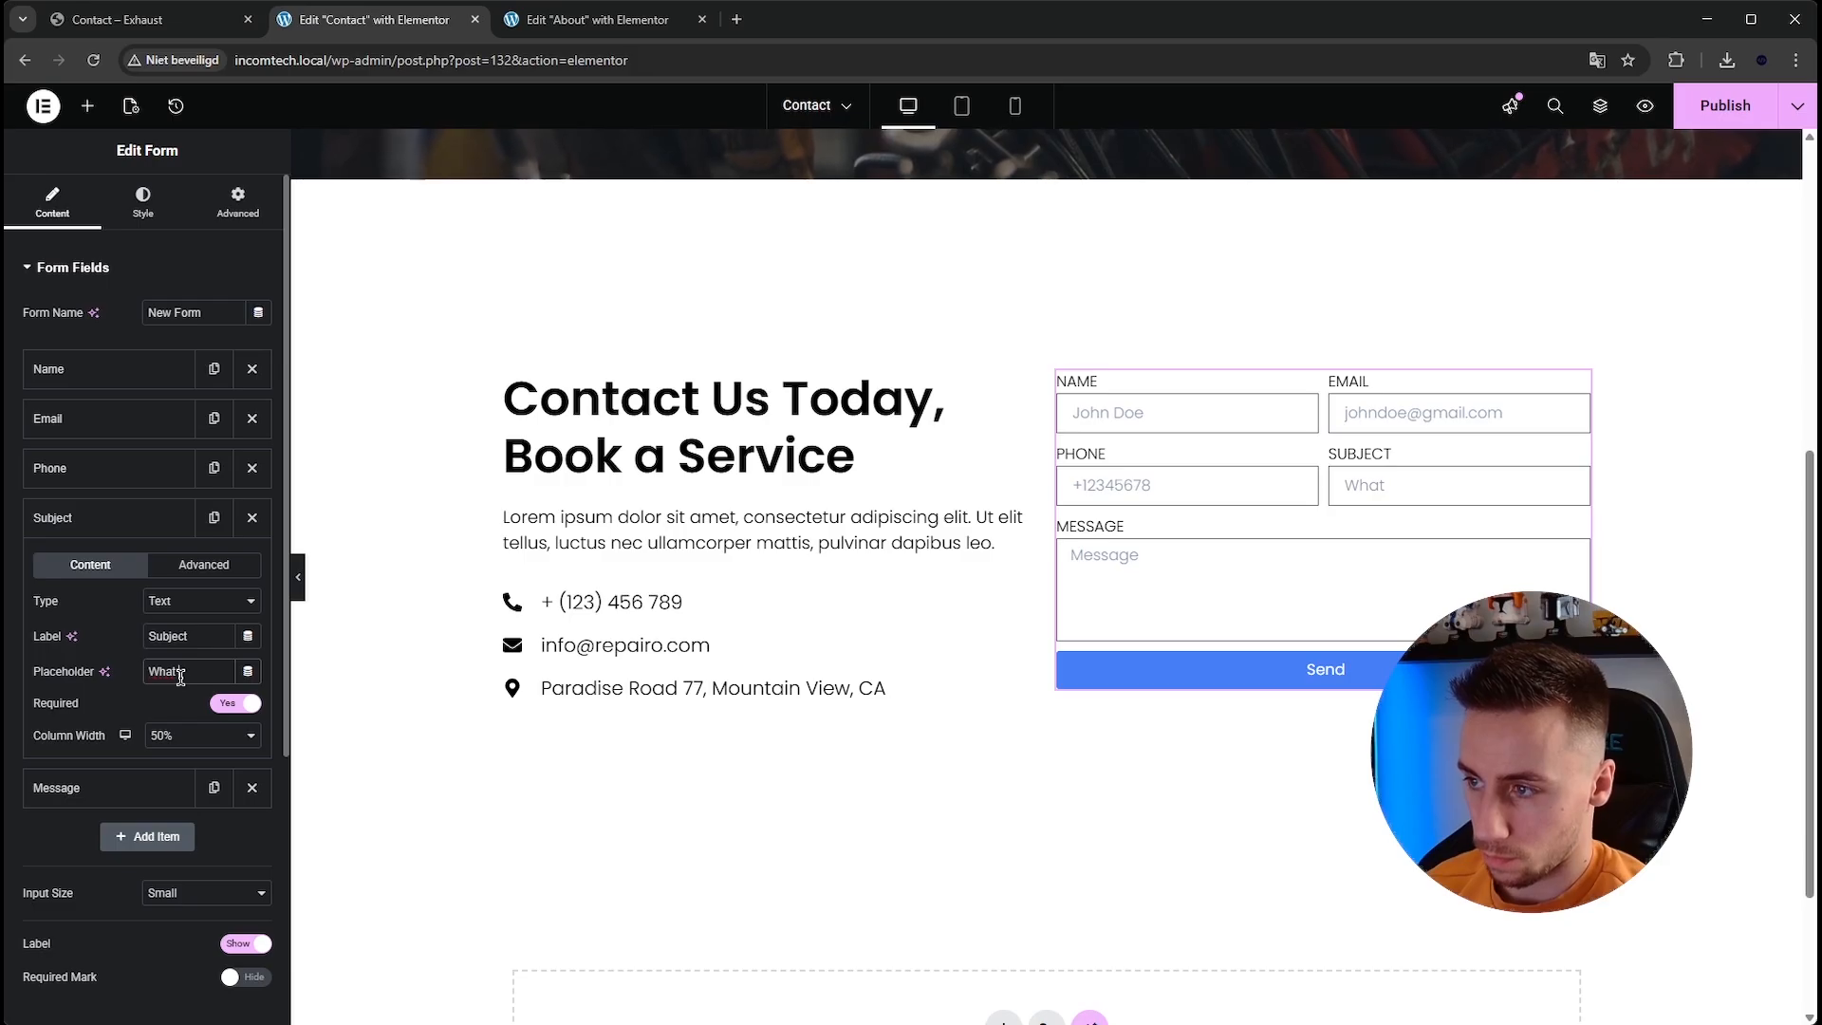
left_click(152, 23)
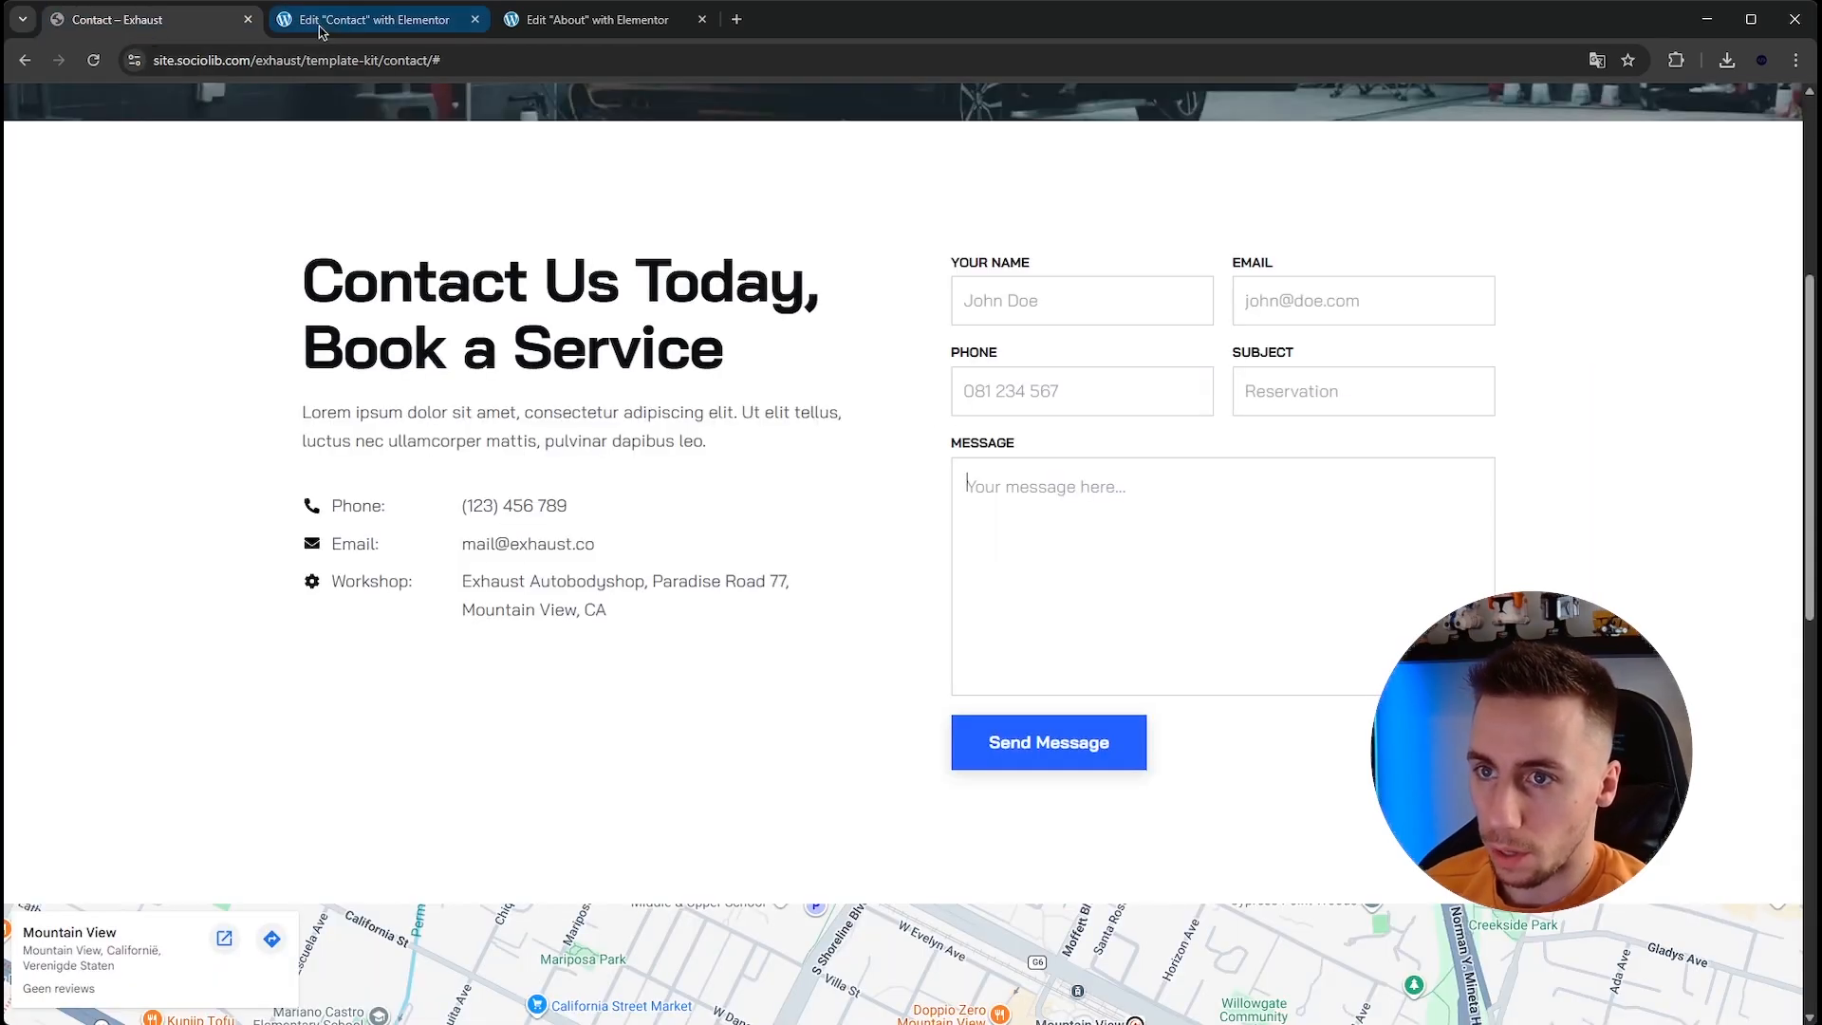
left_click(347, 23)
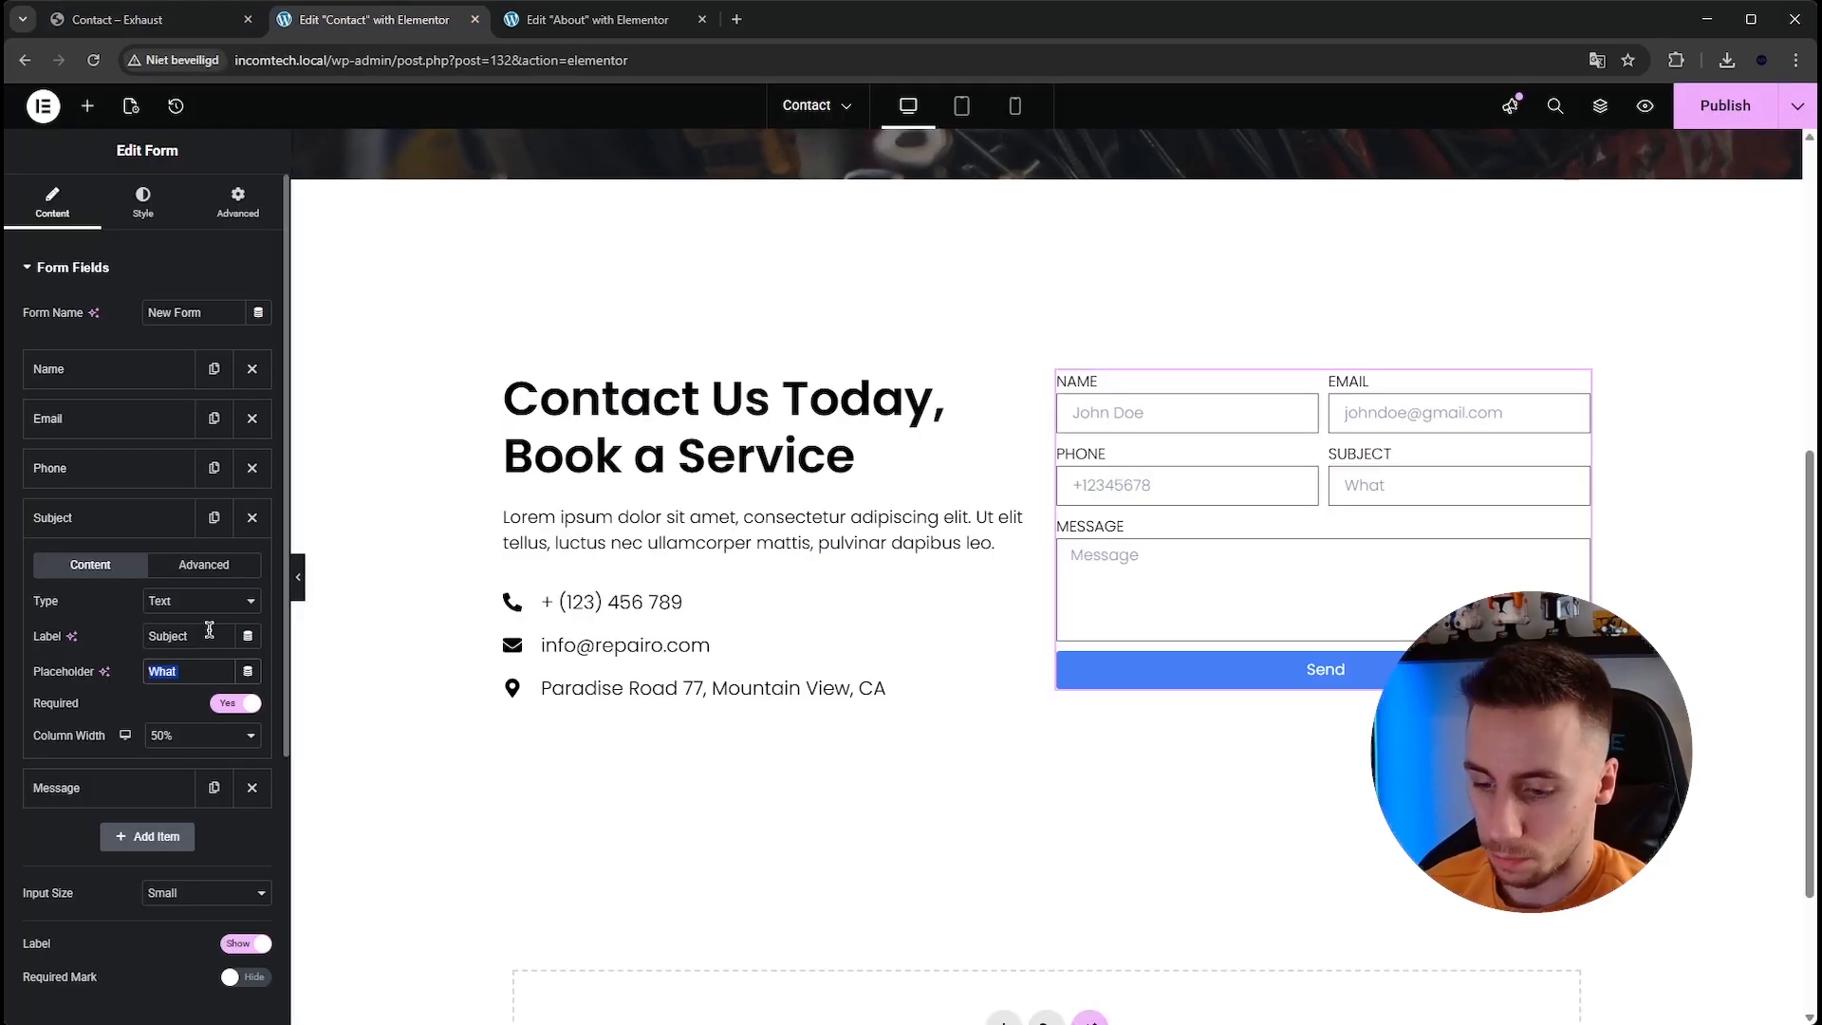
type("Reservat")
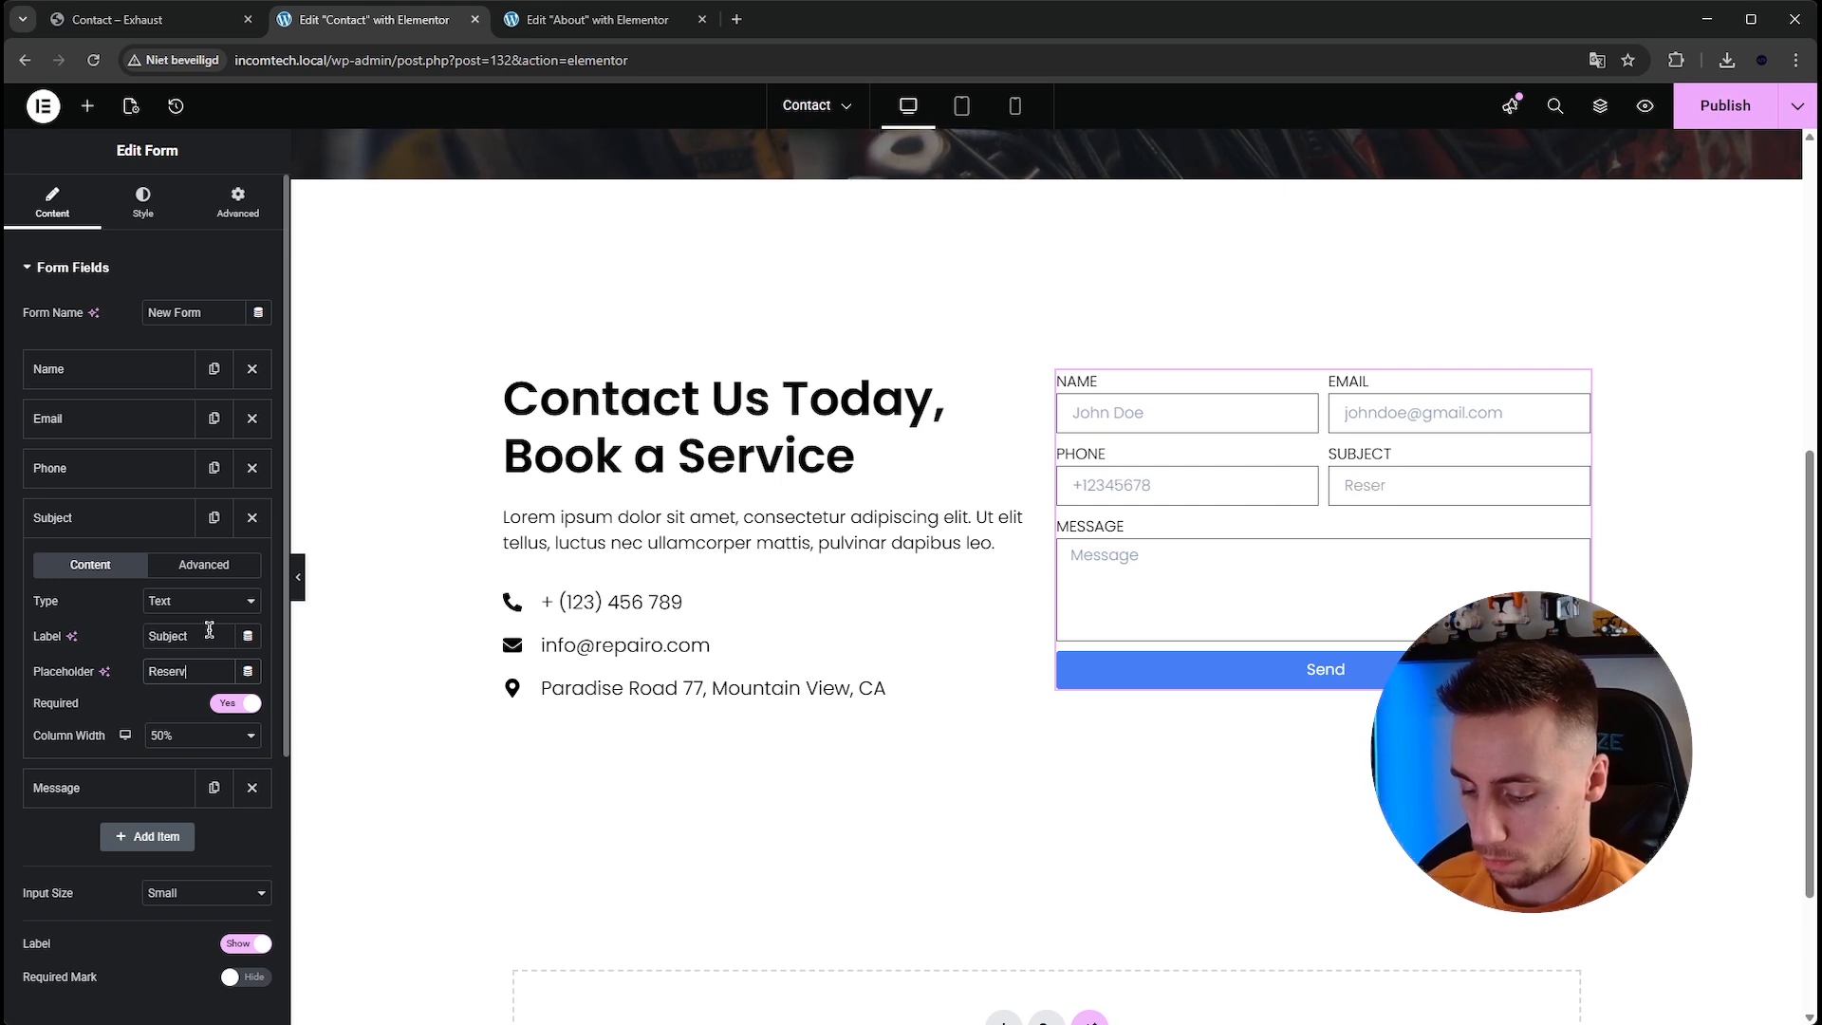
left_click(151, 518)
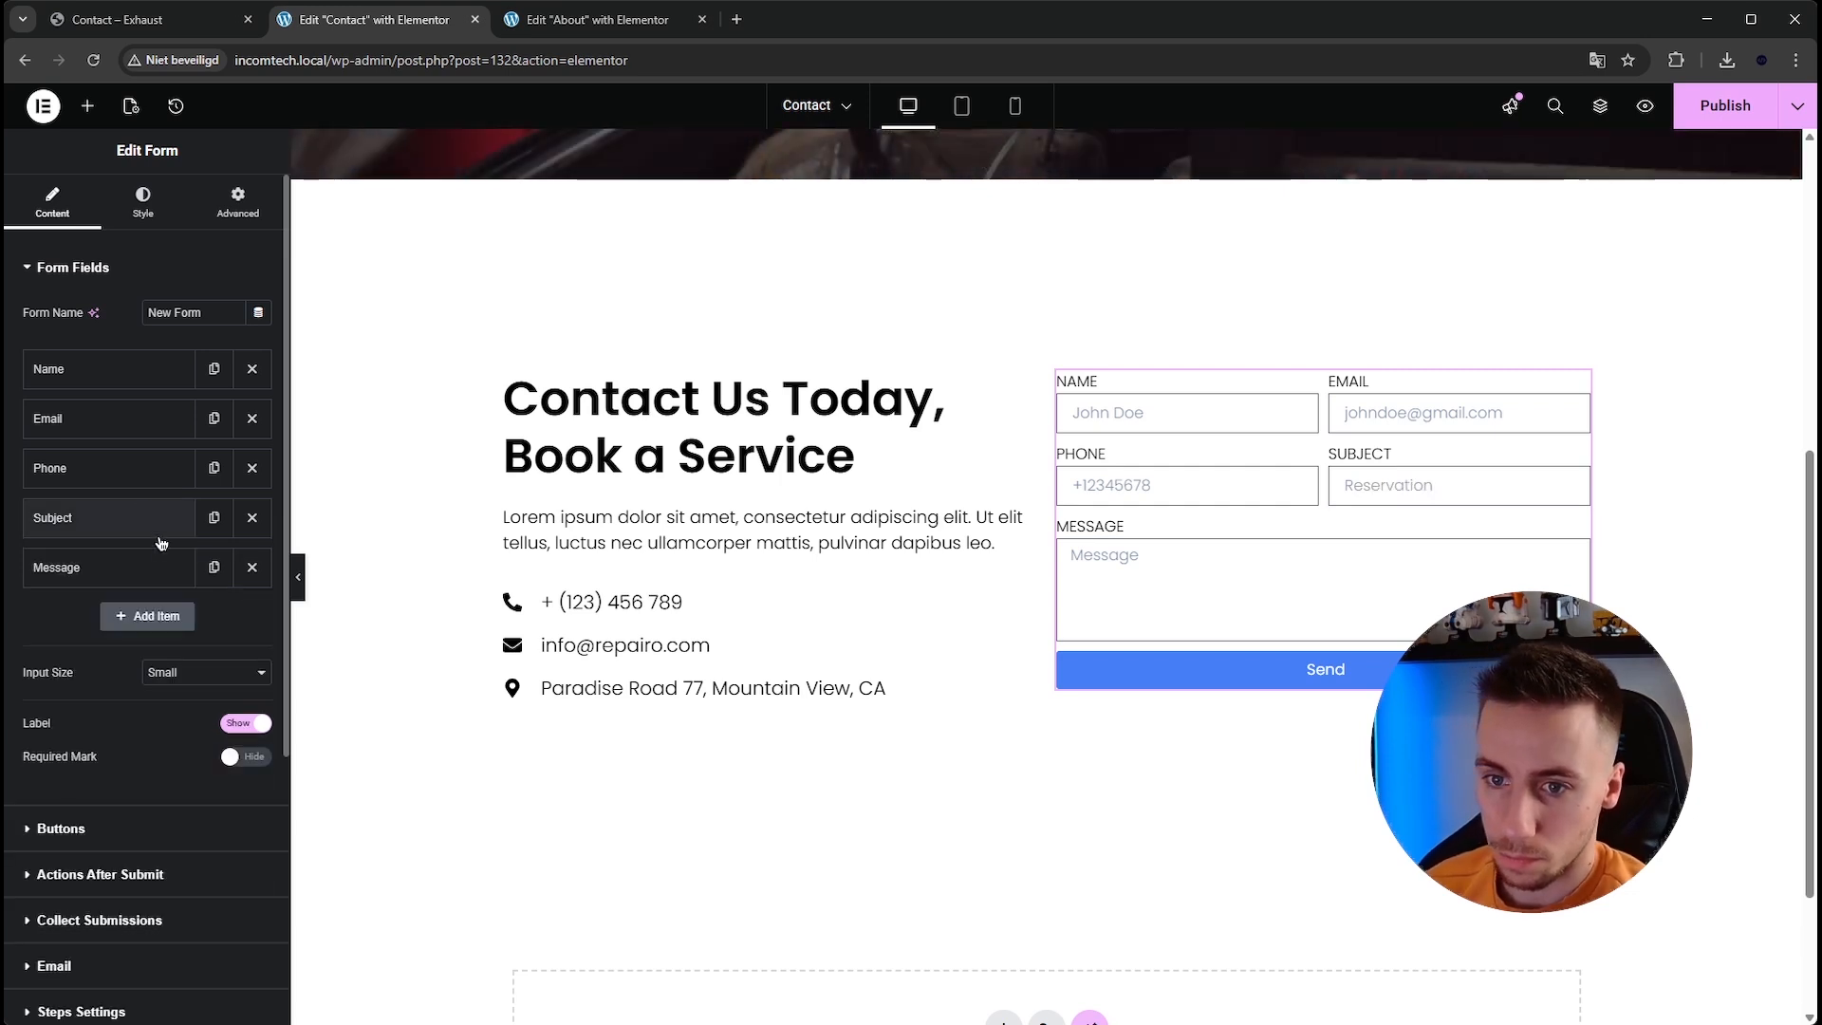
Set the Message field's placeholder to "I have a question about".
left_click(152, 567)
double_click(202, 721)
type("I have a question about...")
key("BackSpace")
key("BackSpace")
key("BackSpace")
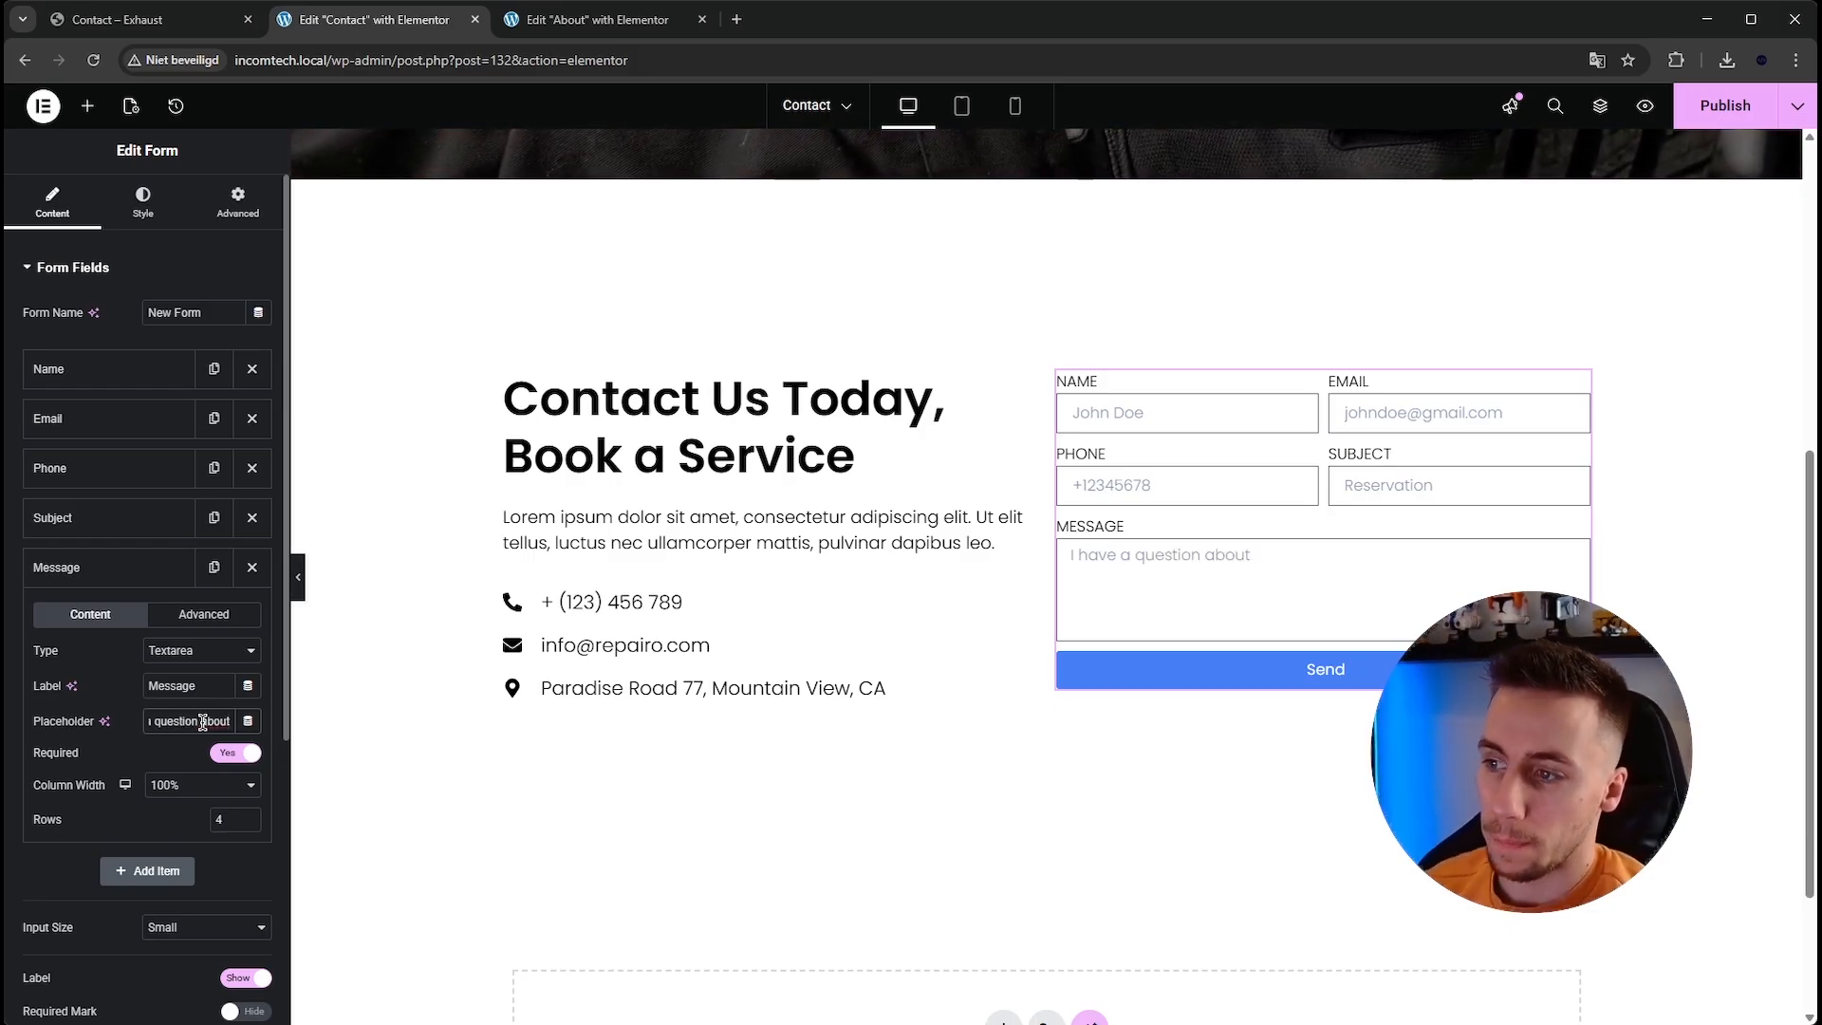
left_click(146, 576)
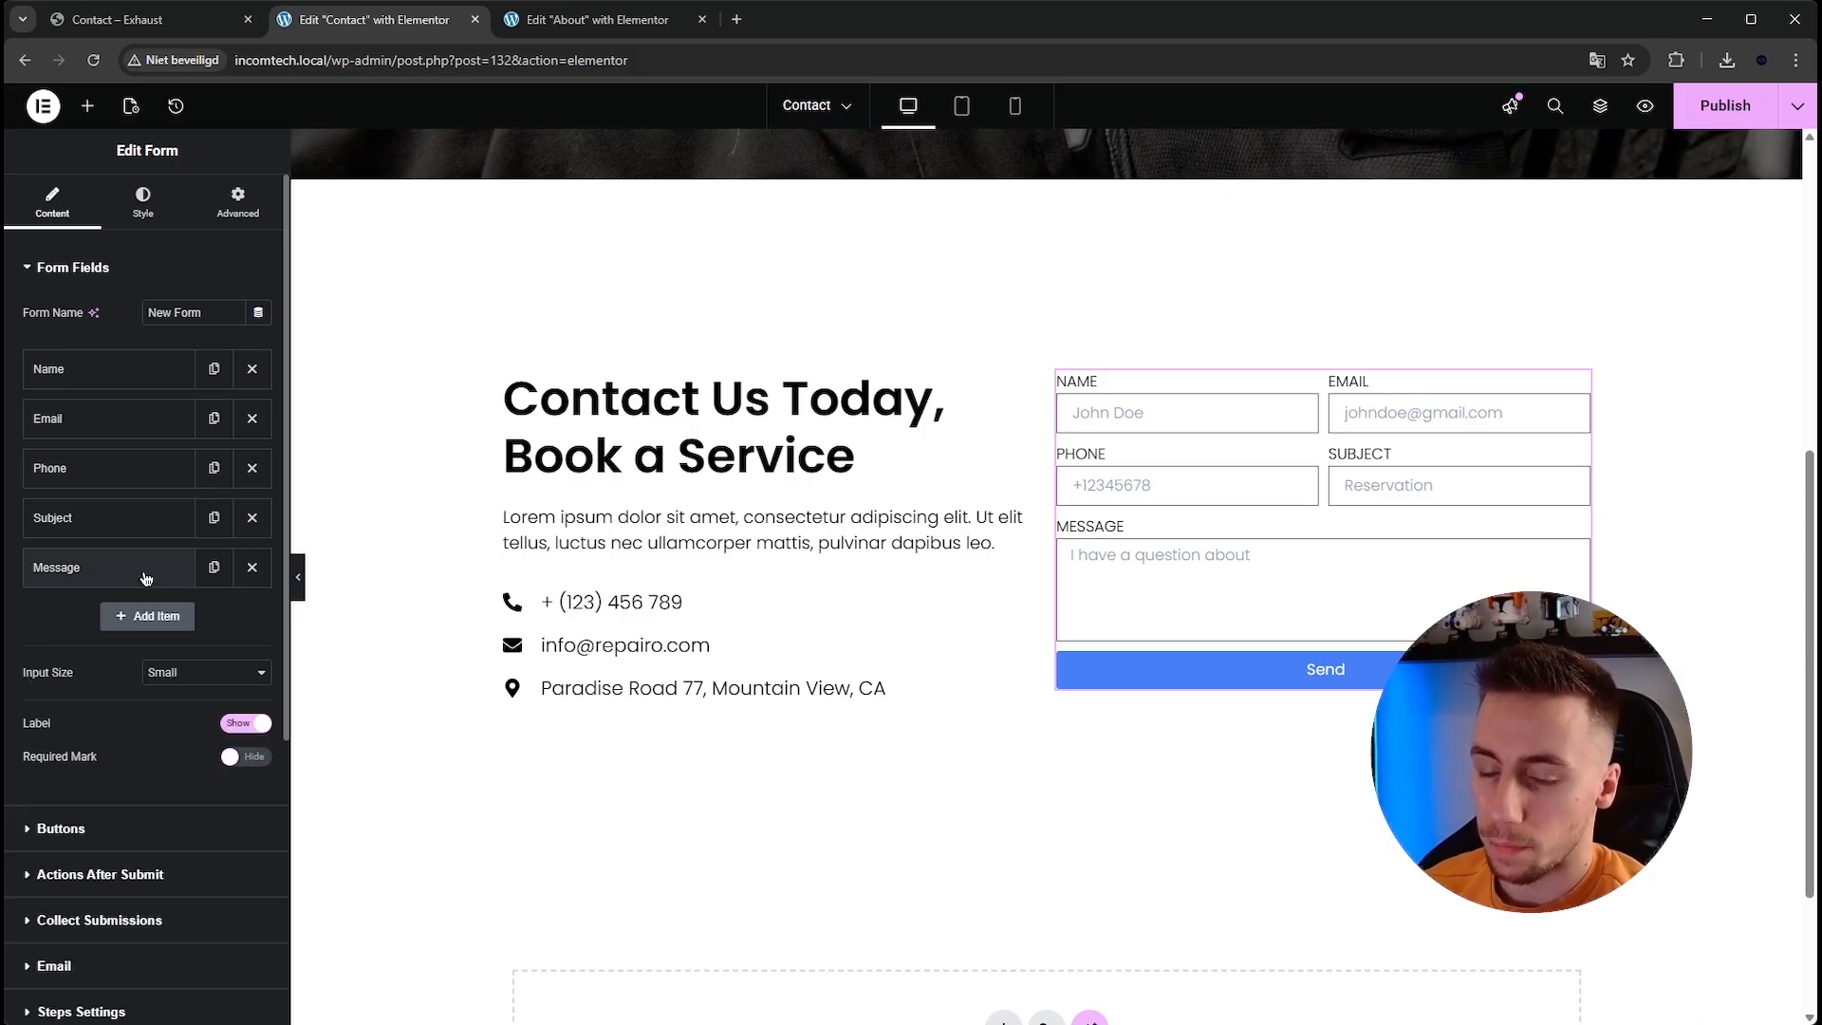
Compare with the reference form, then try Left and Center positions for the submit button before returning it to Stretch.
left_click(142, 19)
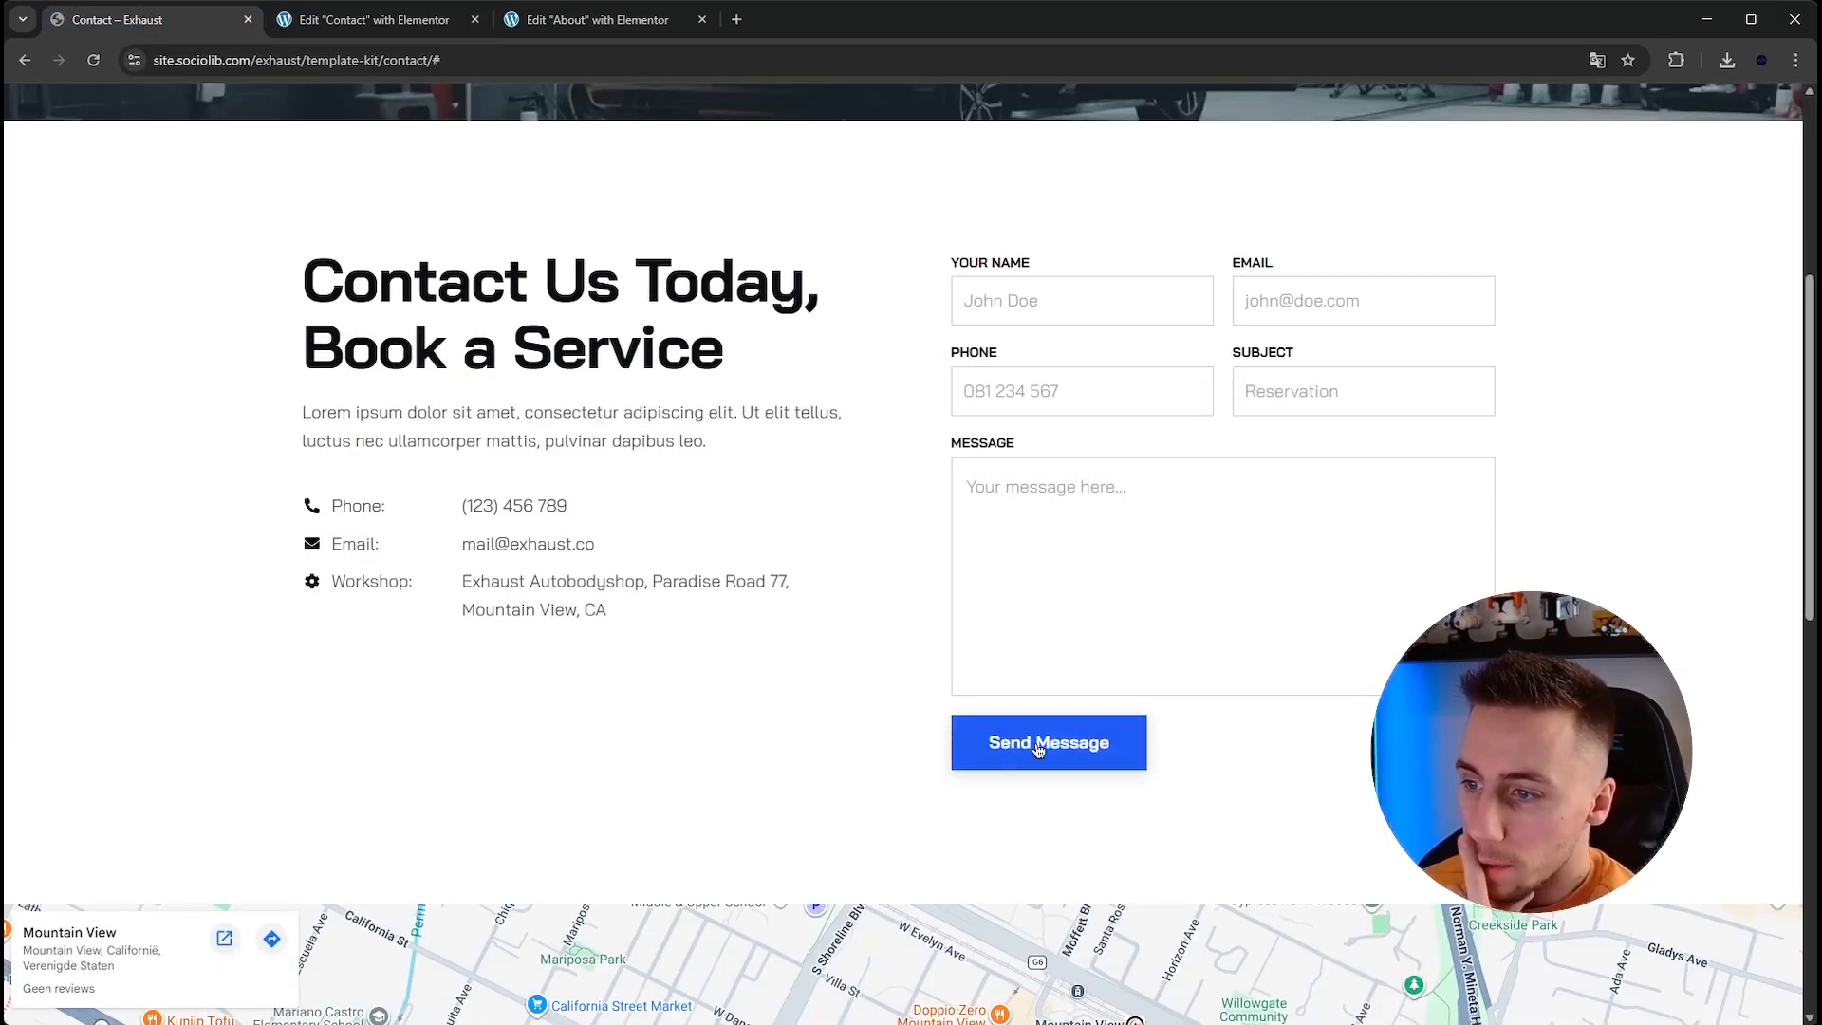
left_click(370, 19)
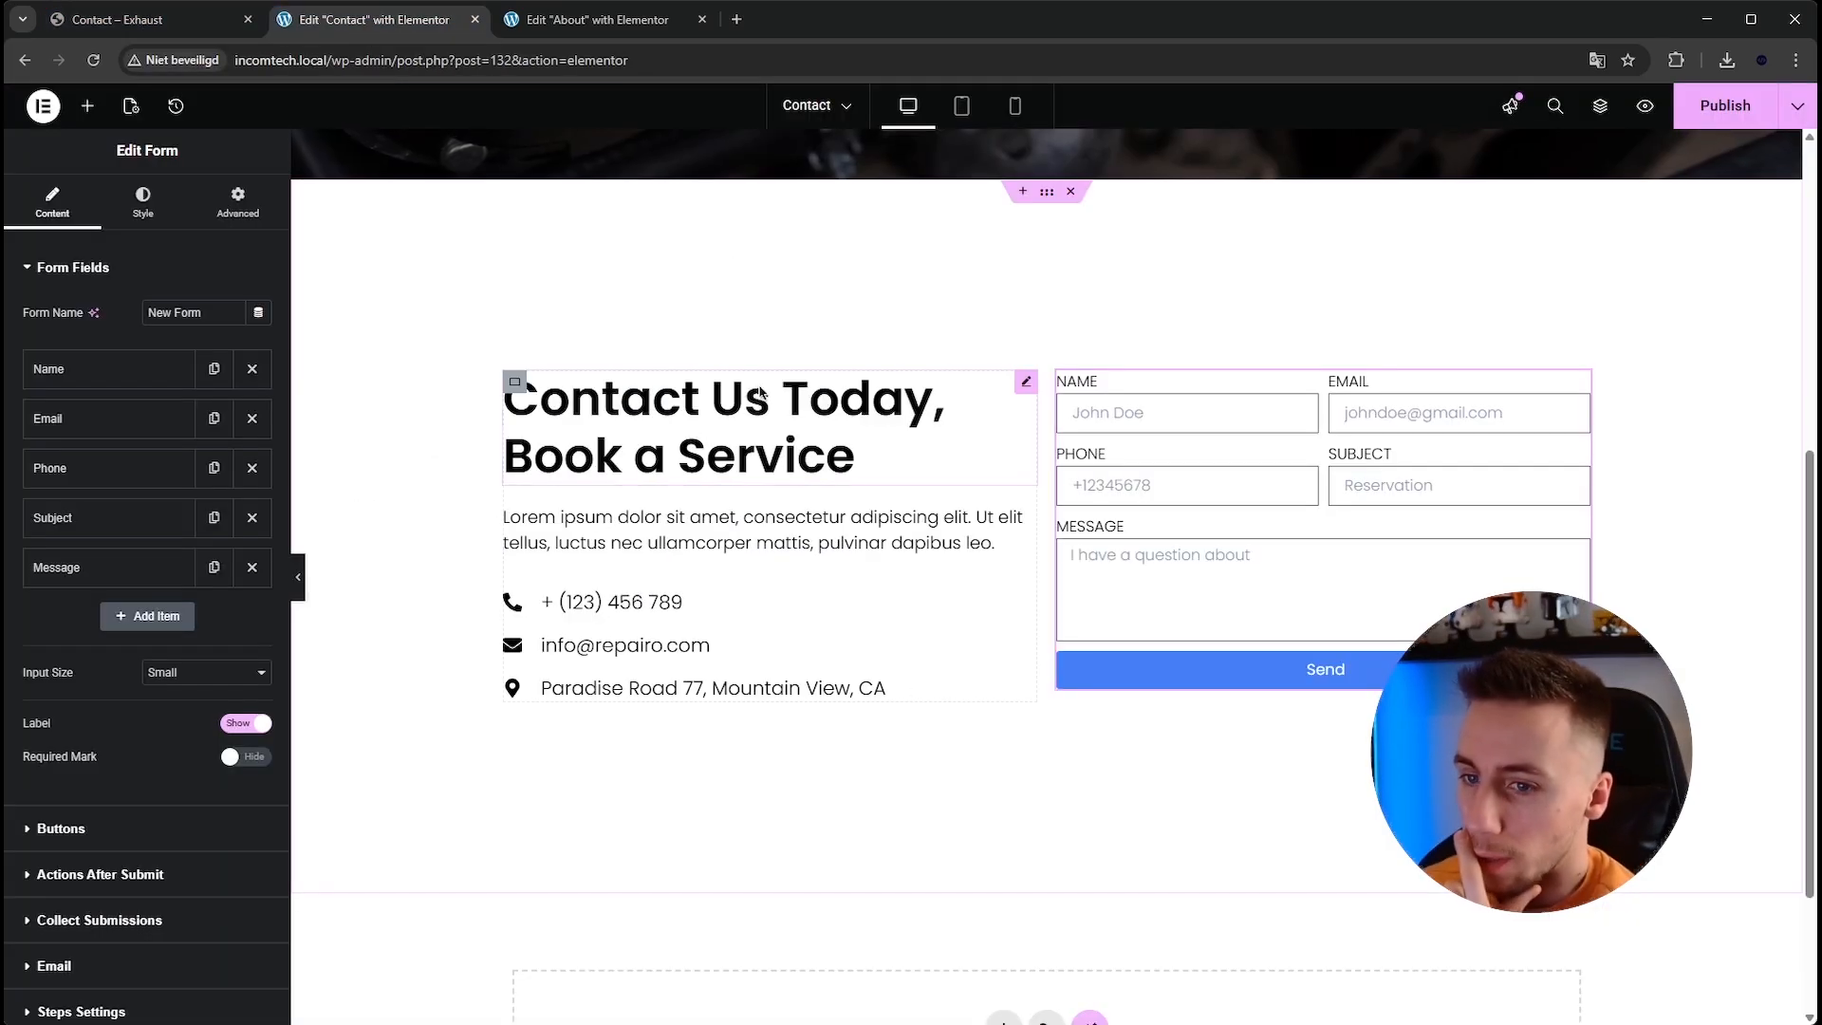
left_click(143, 203)
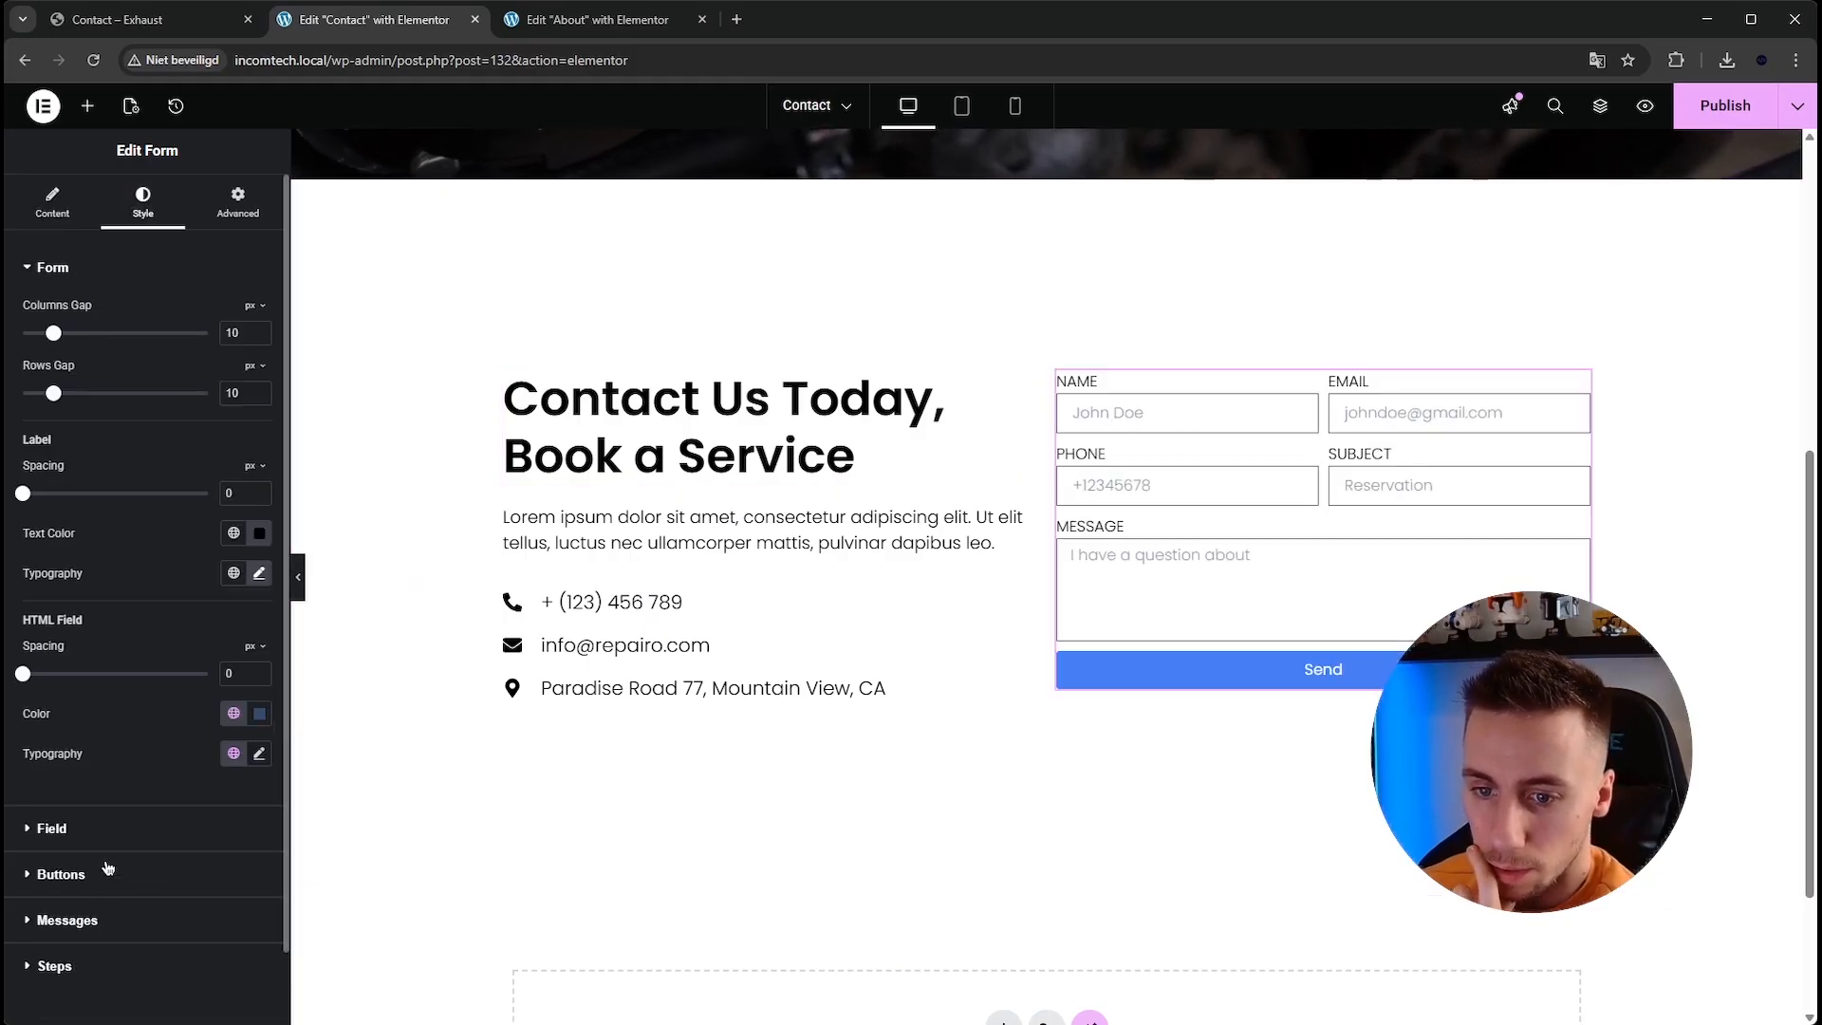
left_click(61, 873)
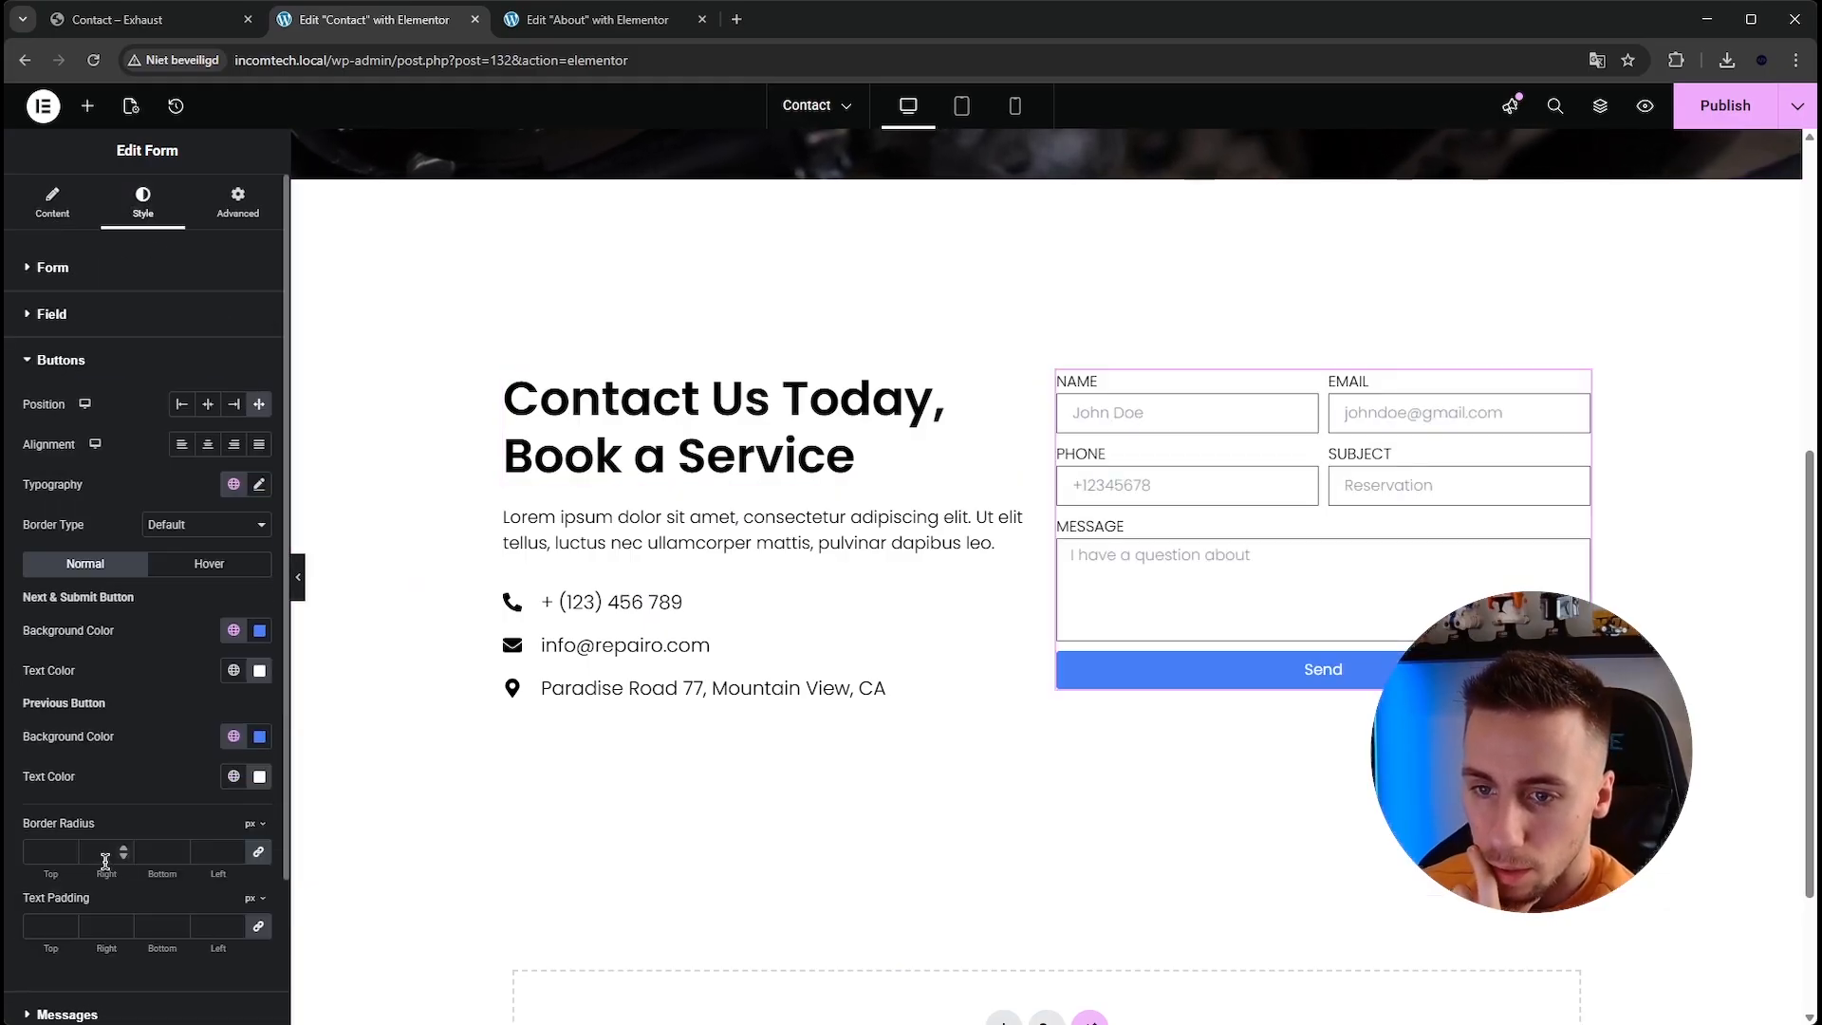
left_click(184, 405)
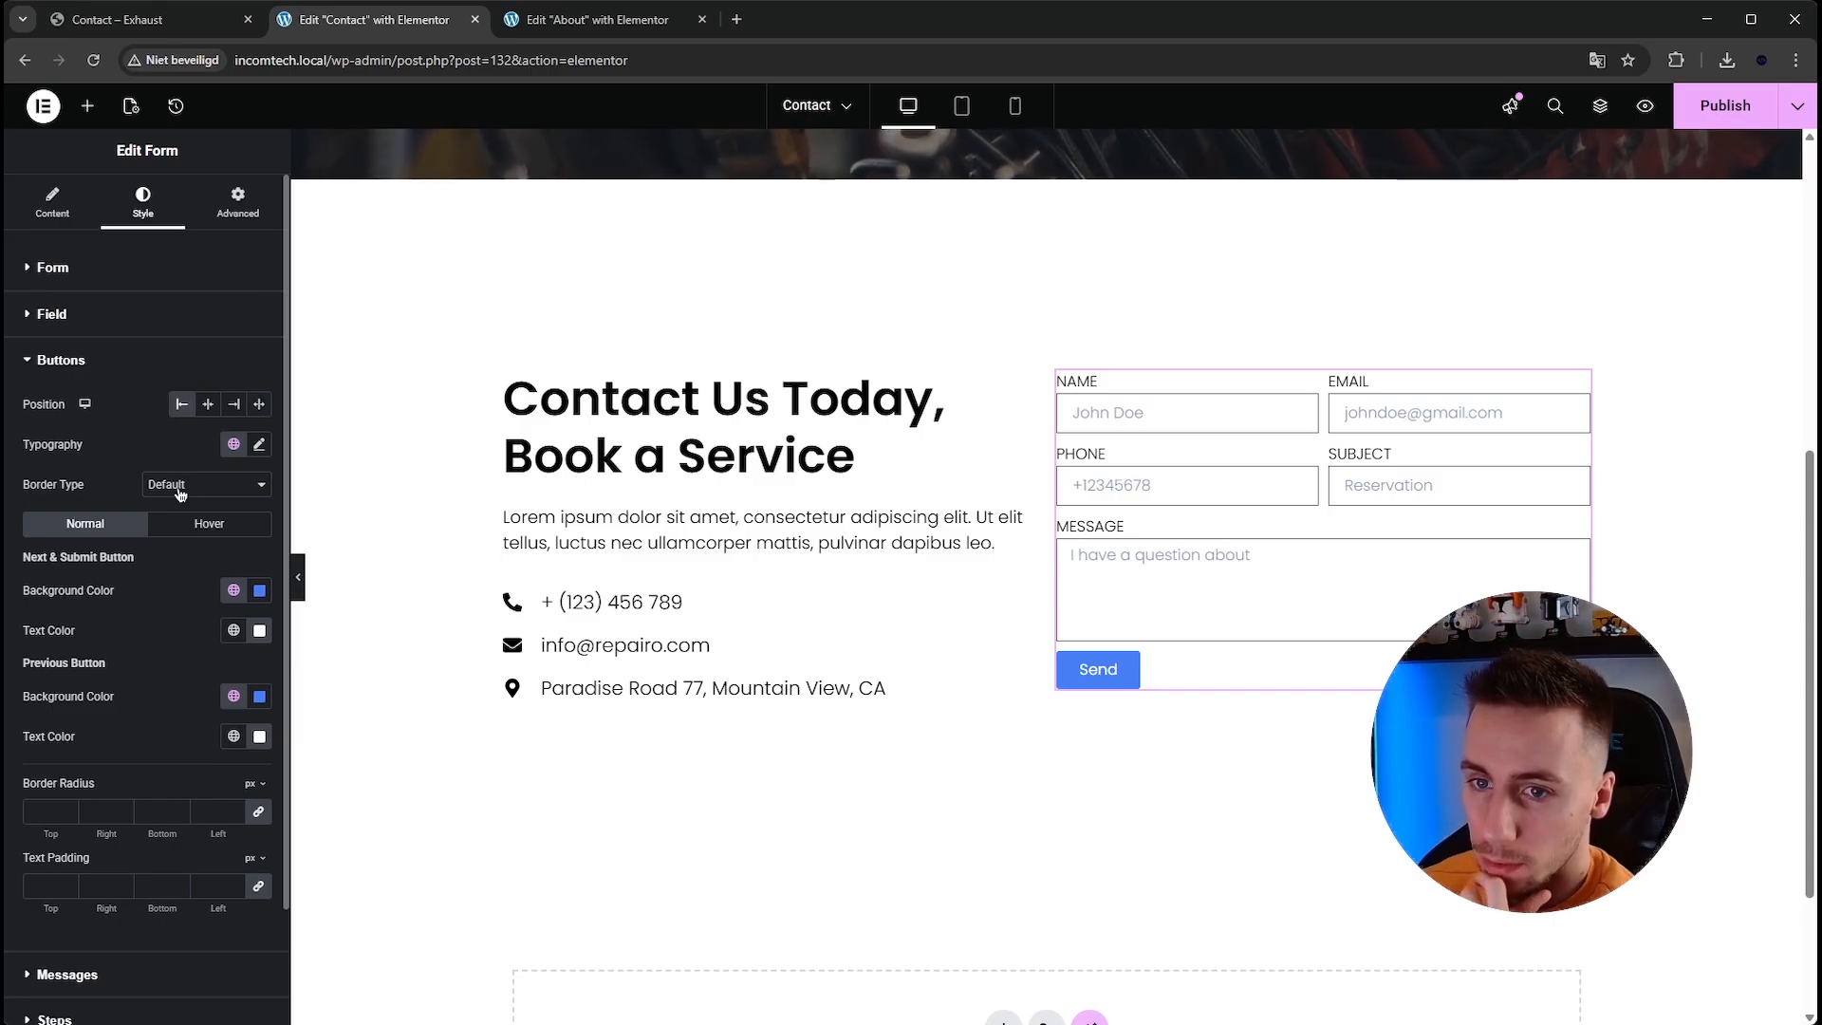
scroll(163, 647, "down", 2)
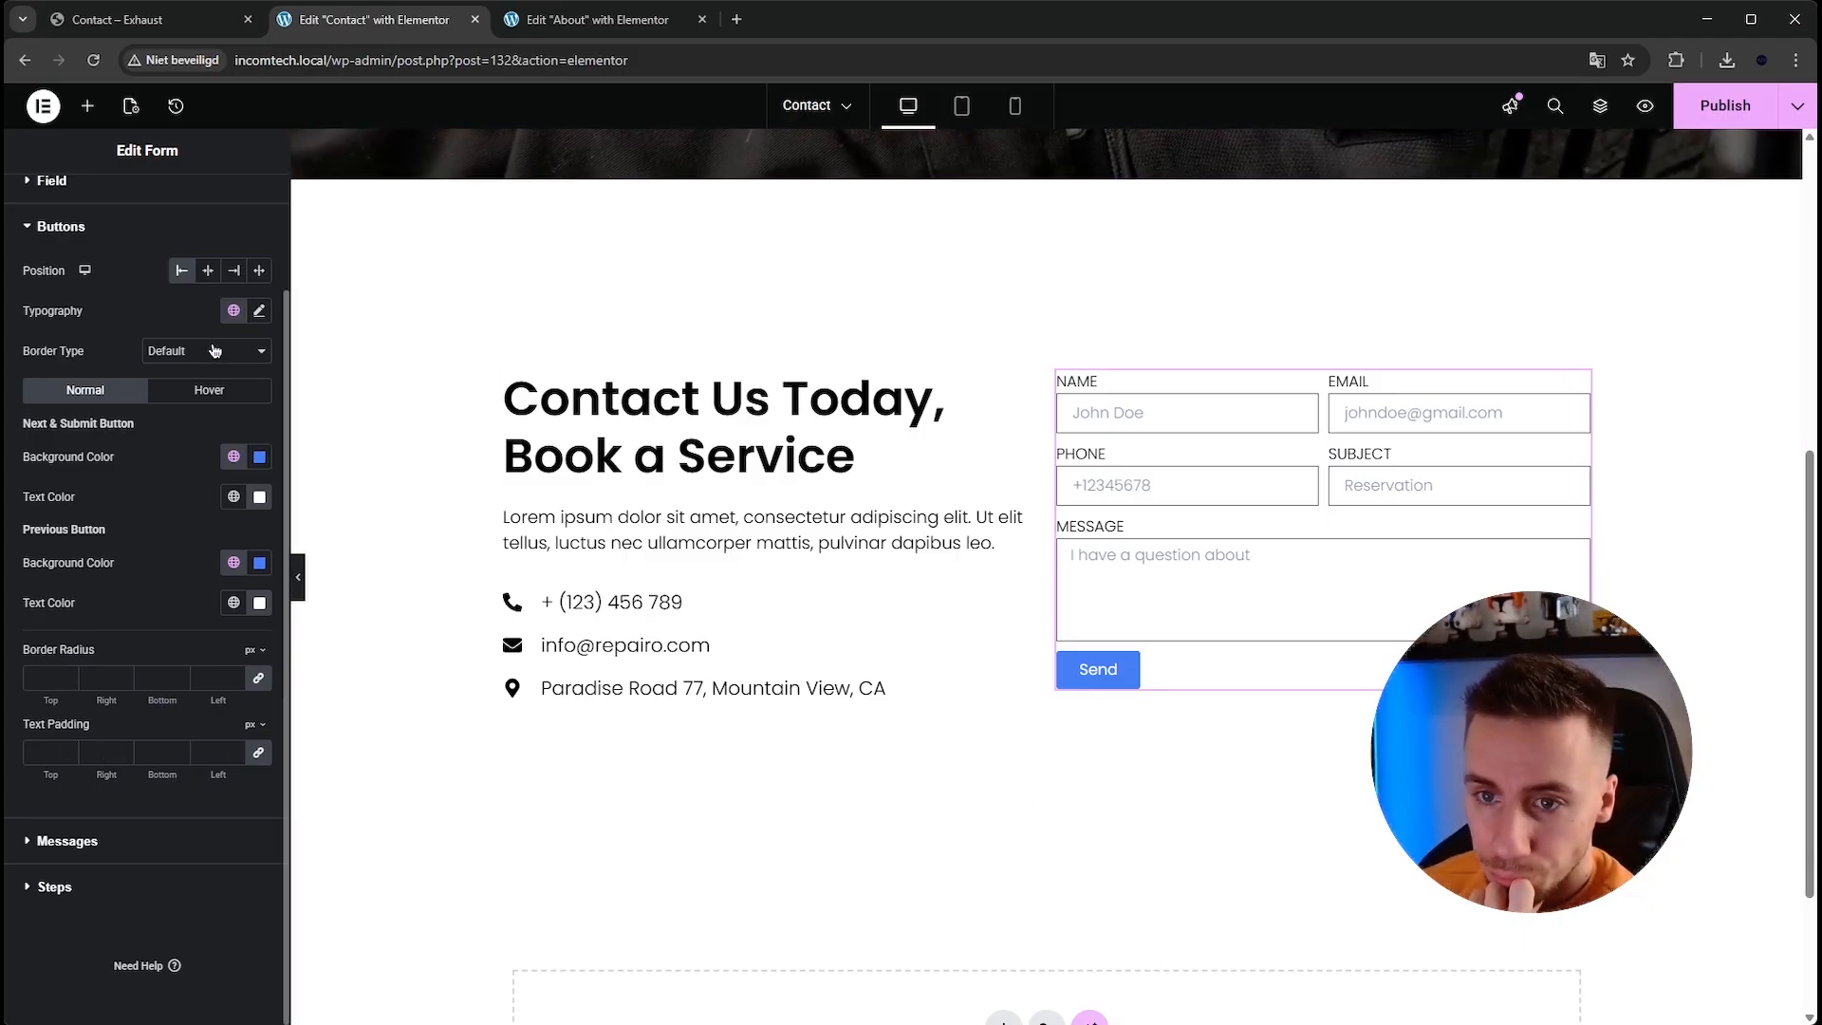
left_click(214, 275)
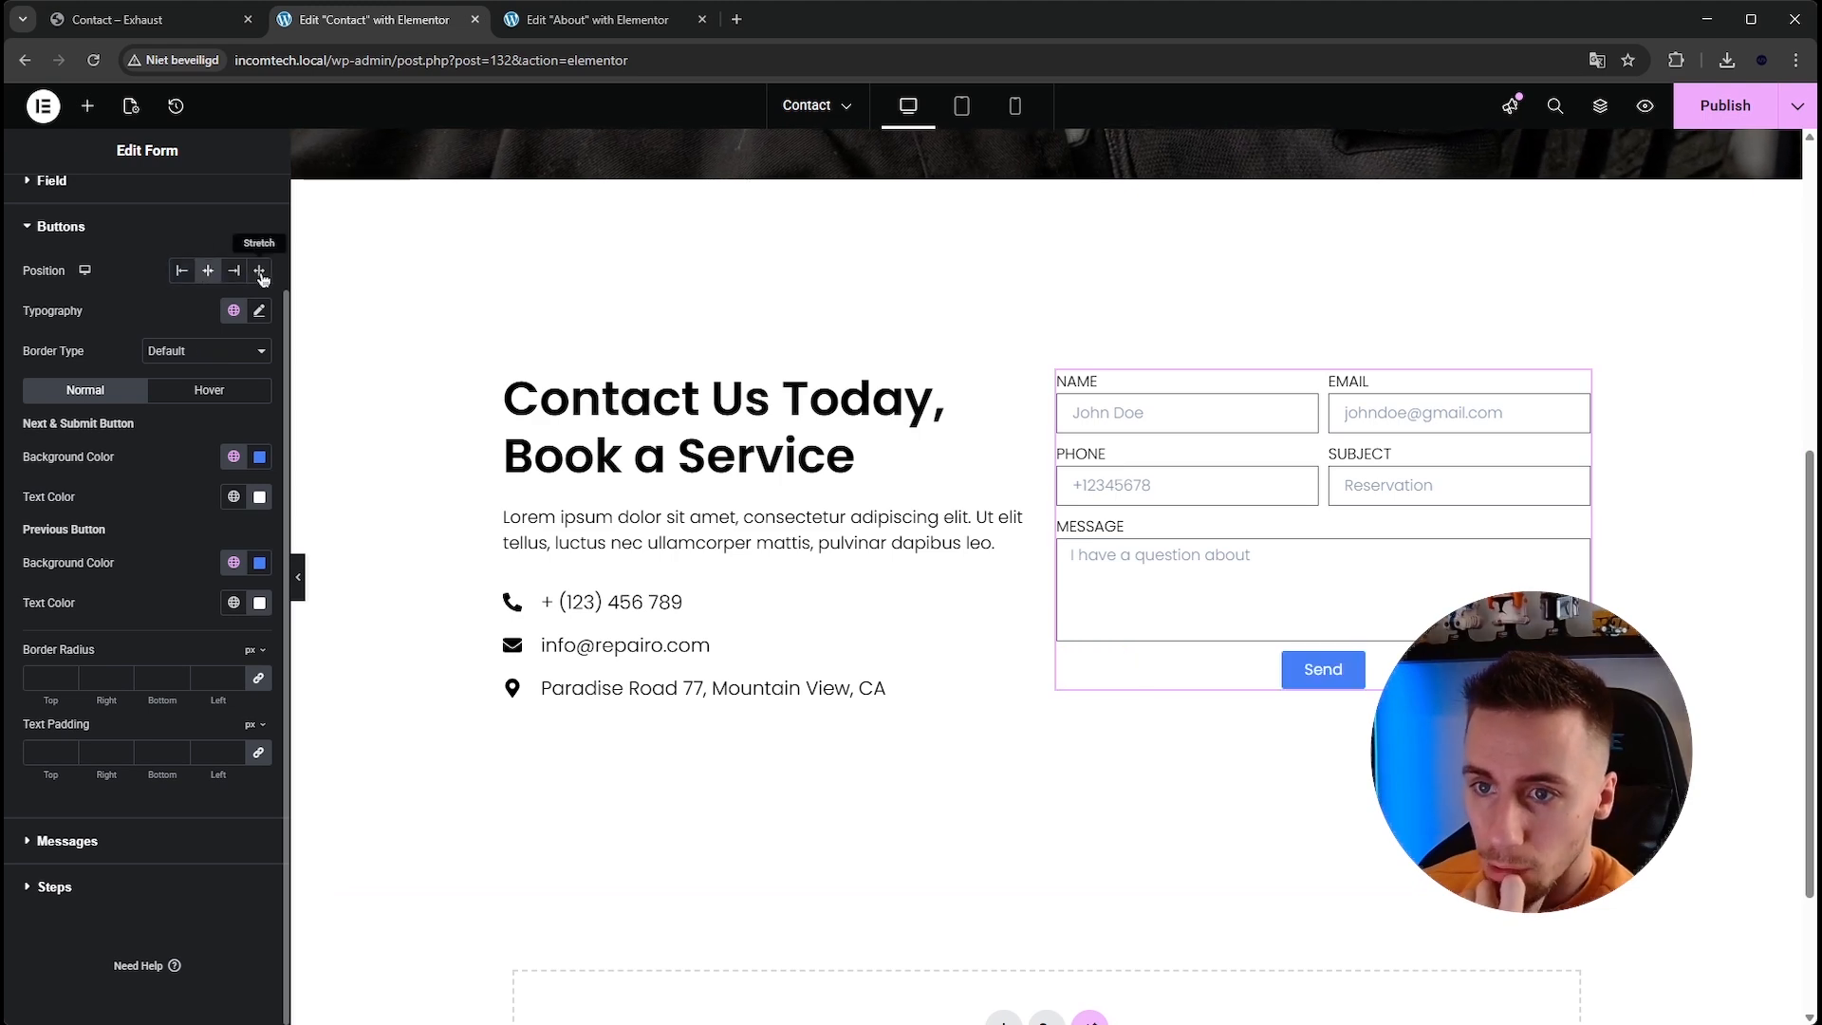
left_click(259, 273)
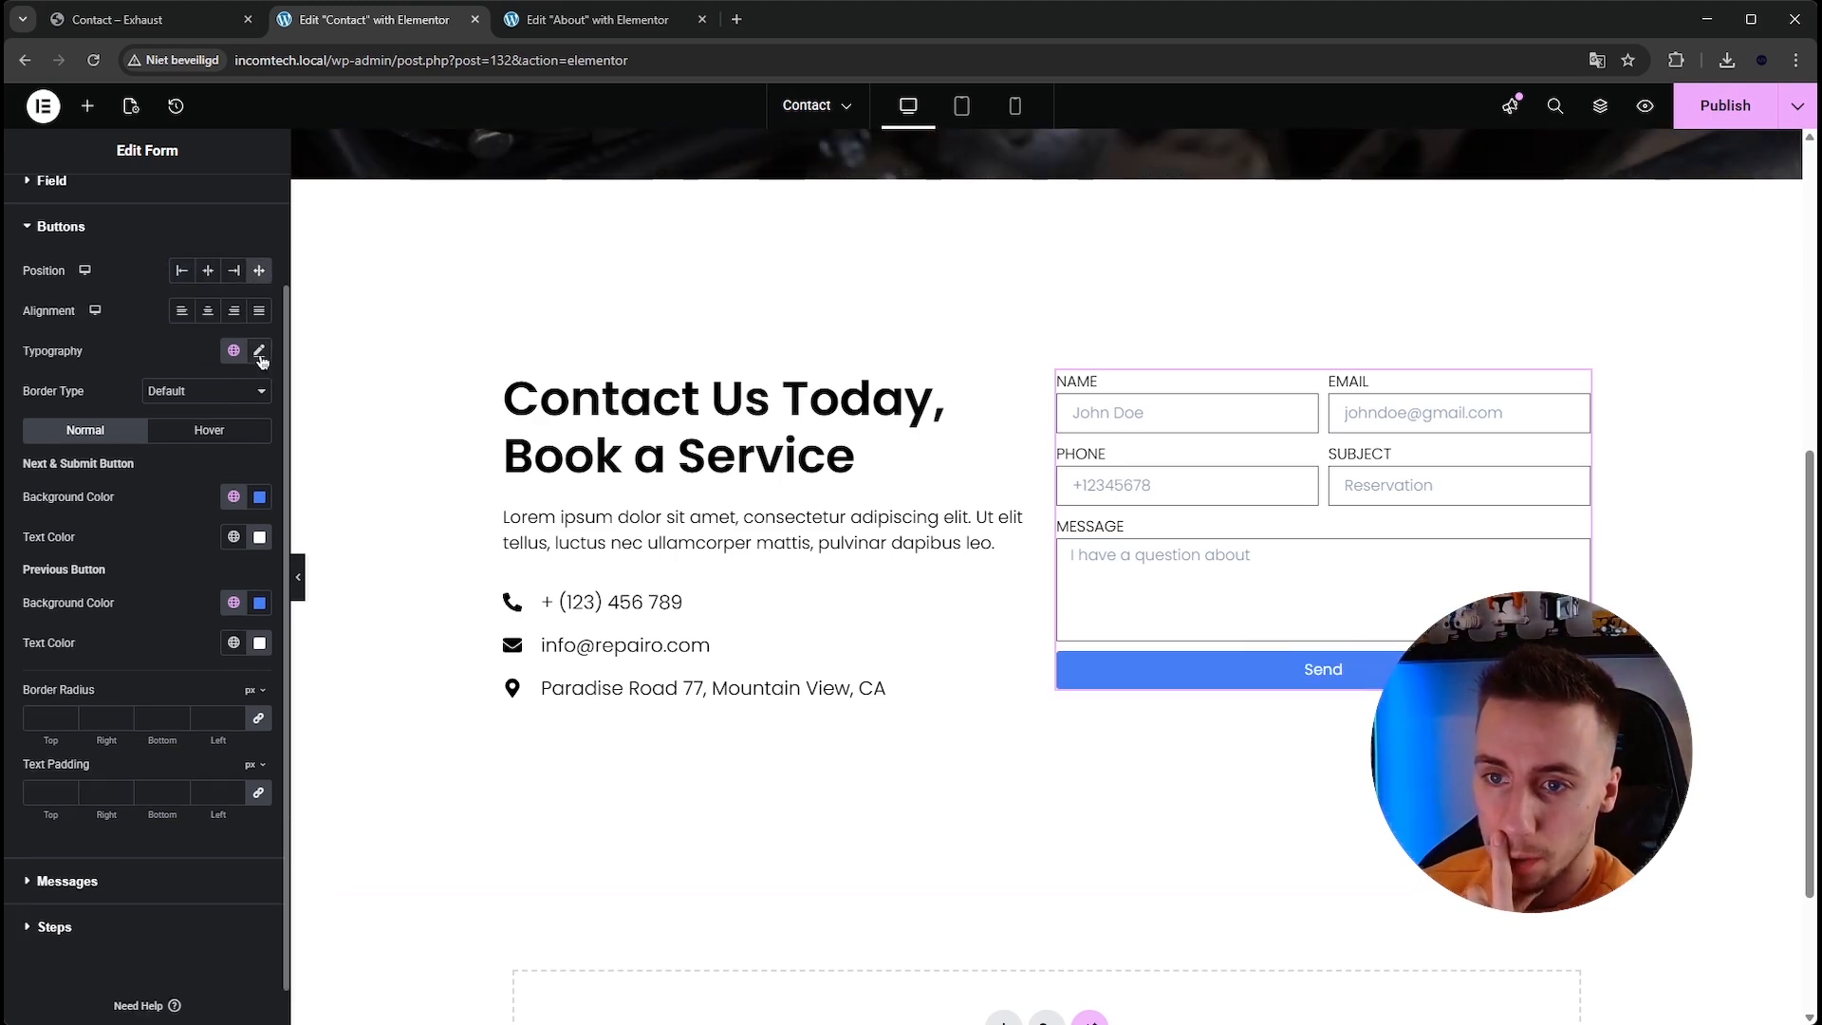
Set the submit button's hover animation to Grow.
scroll(195, 665, "up", 1)
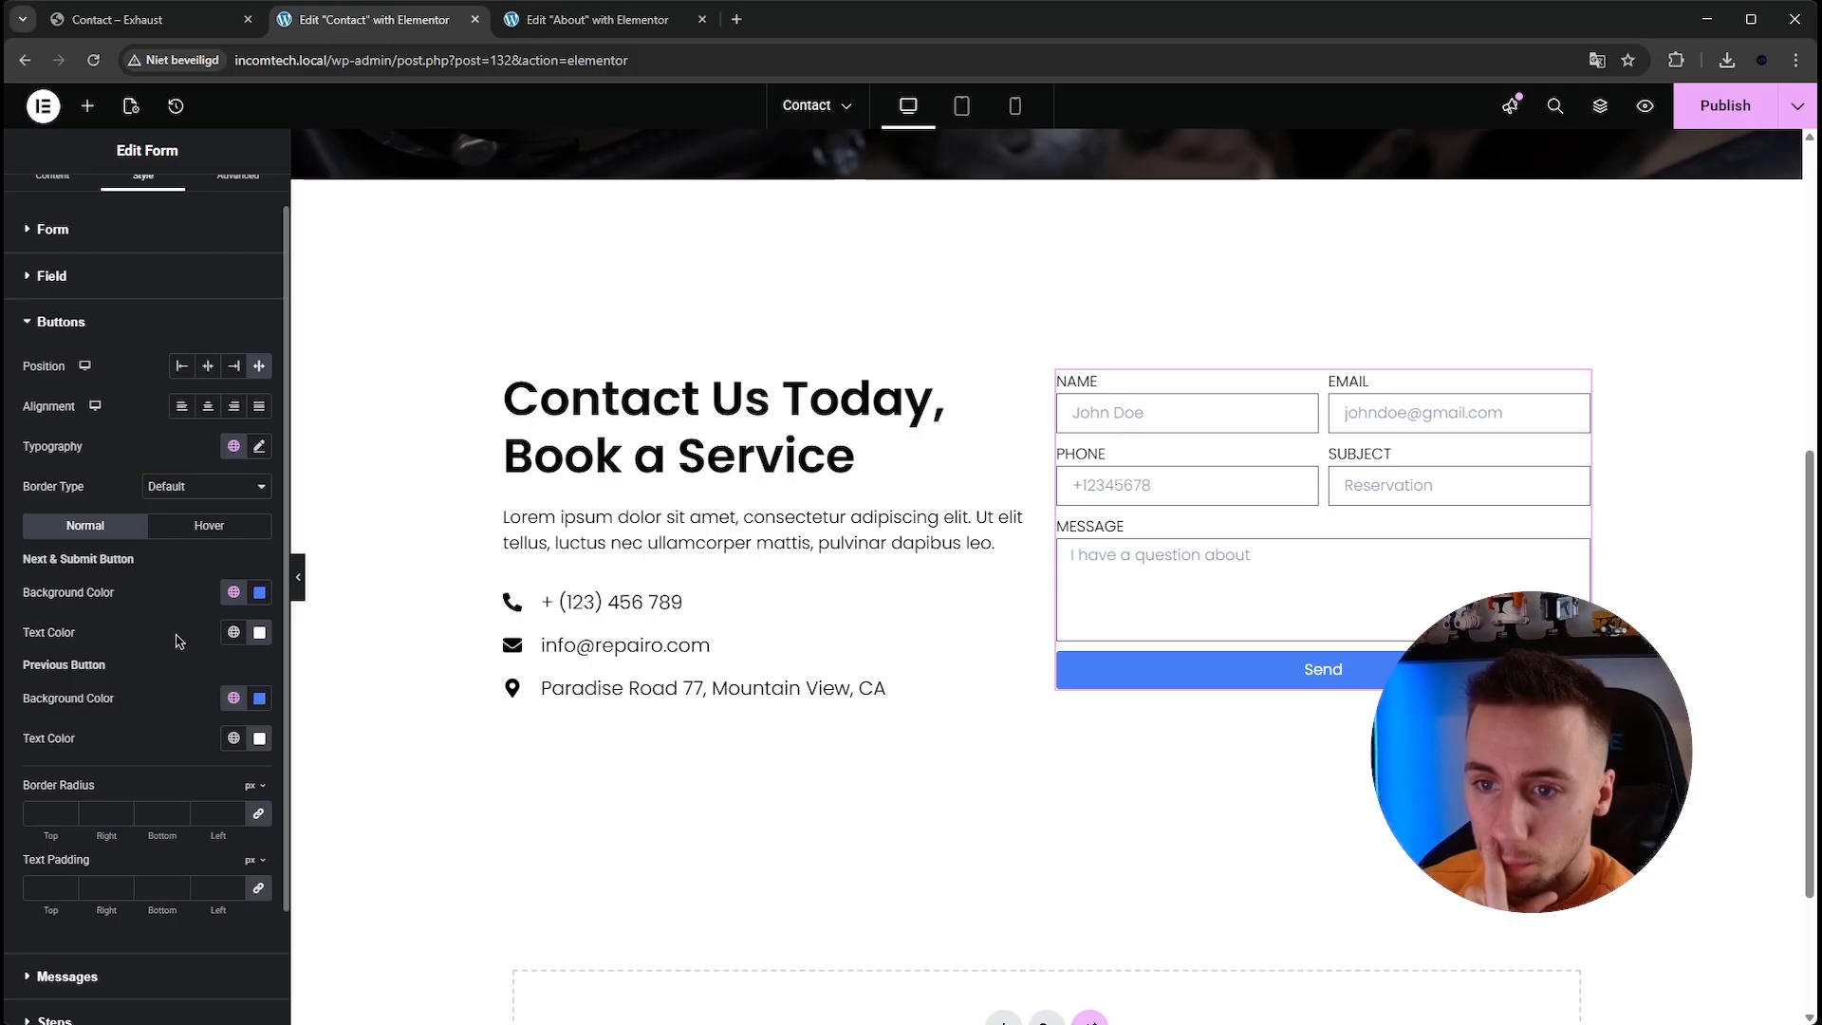
left_click(208, 524)
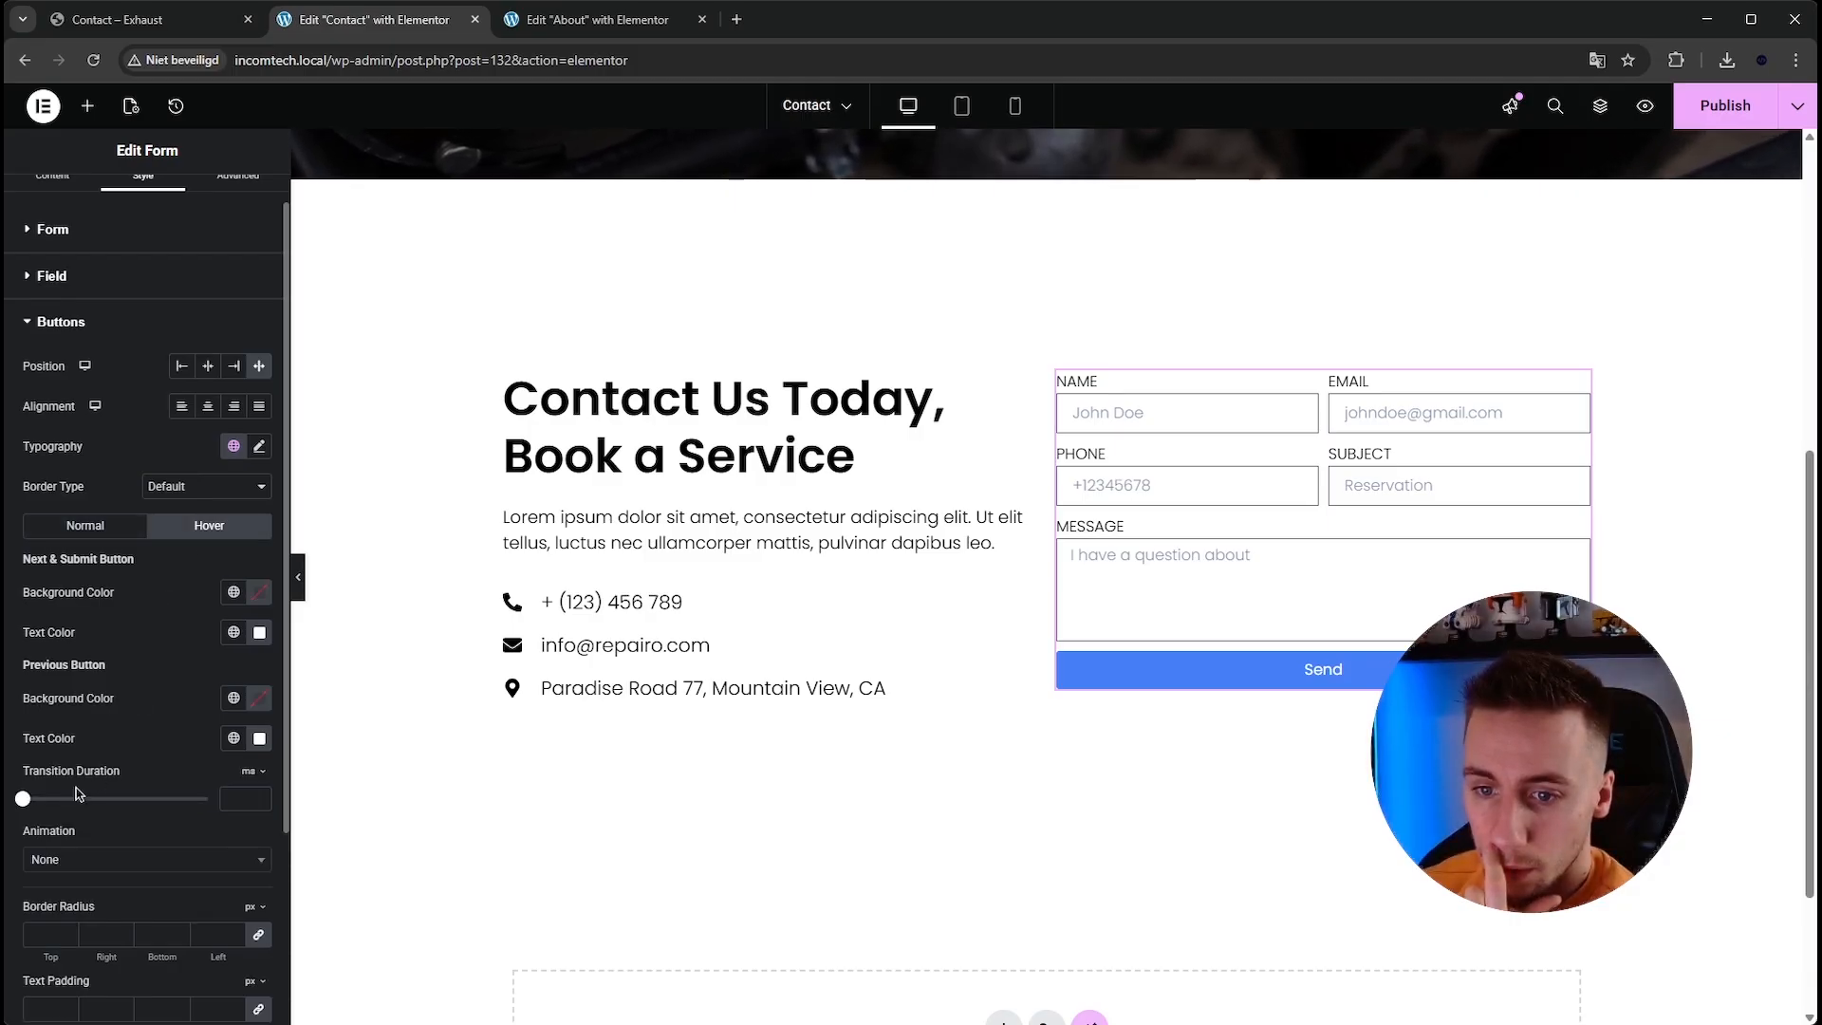
left_click(143, 859)
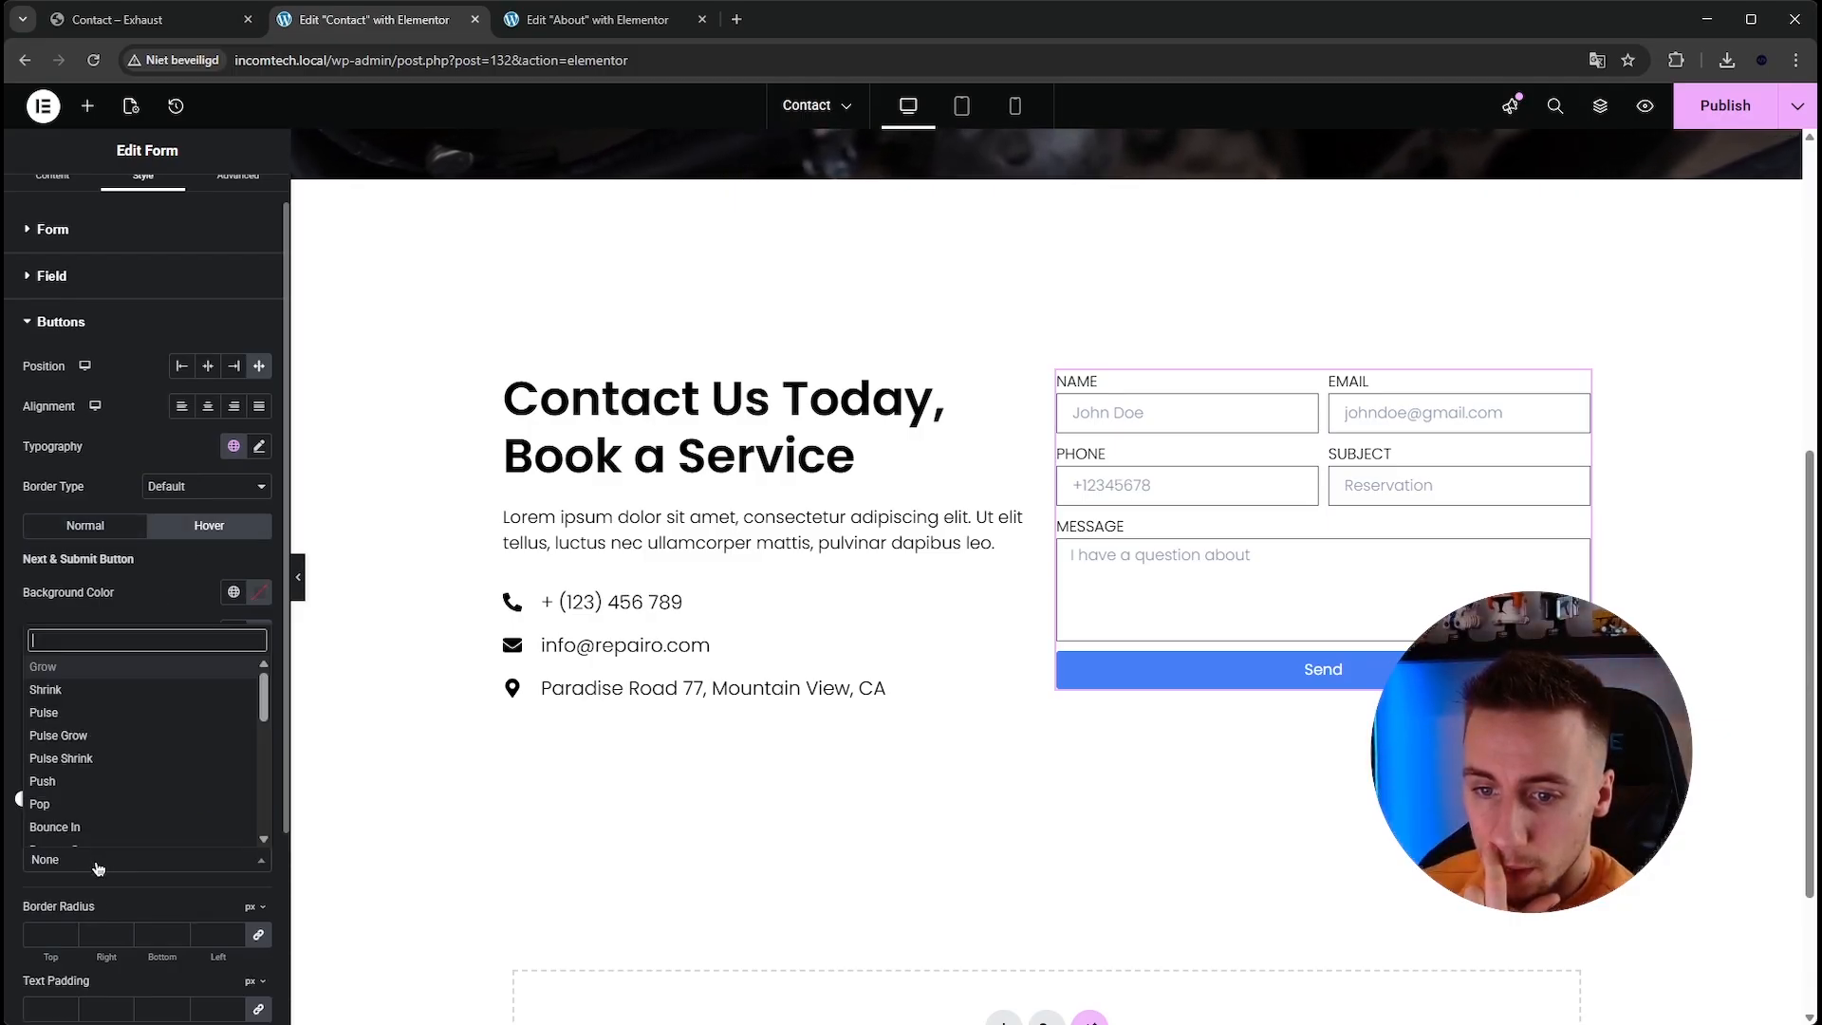
left_click(106, 688)
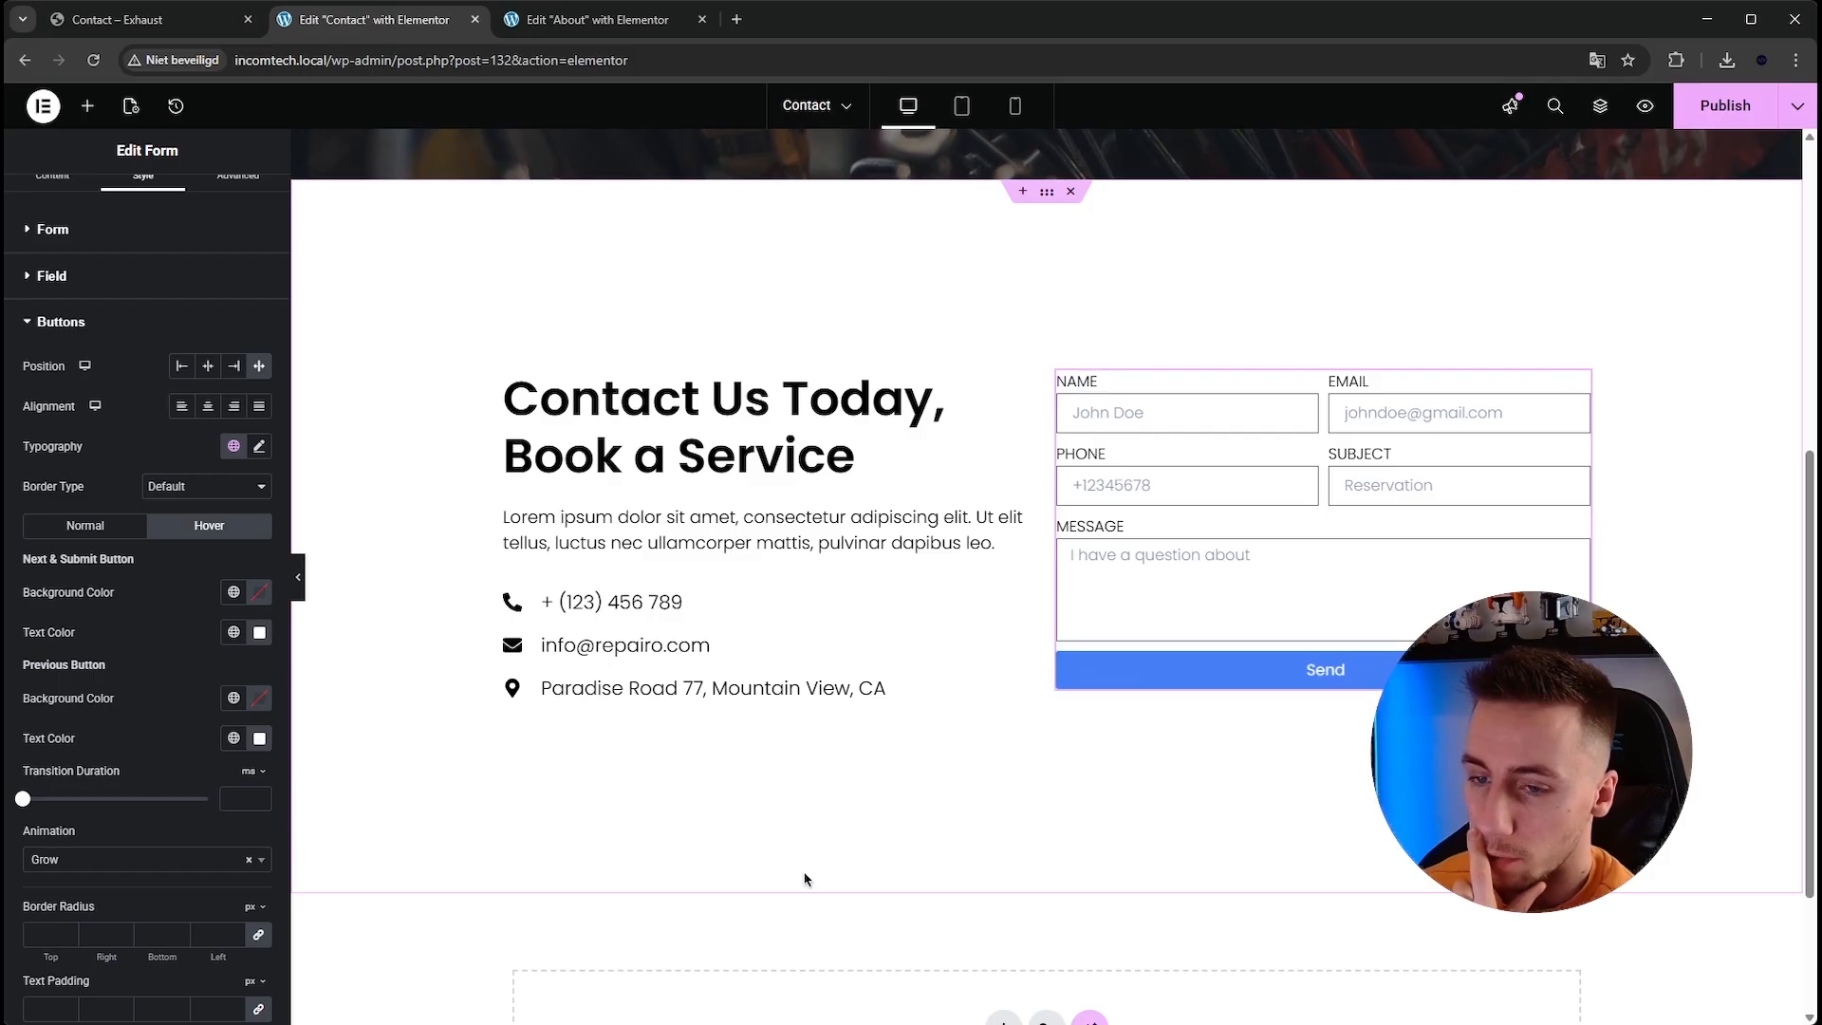
left_click(97, 528)
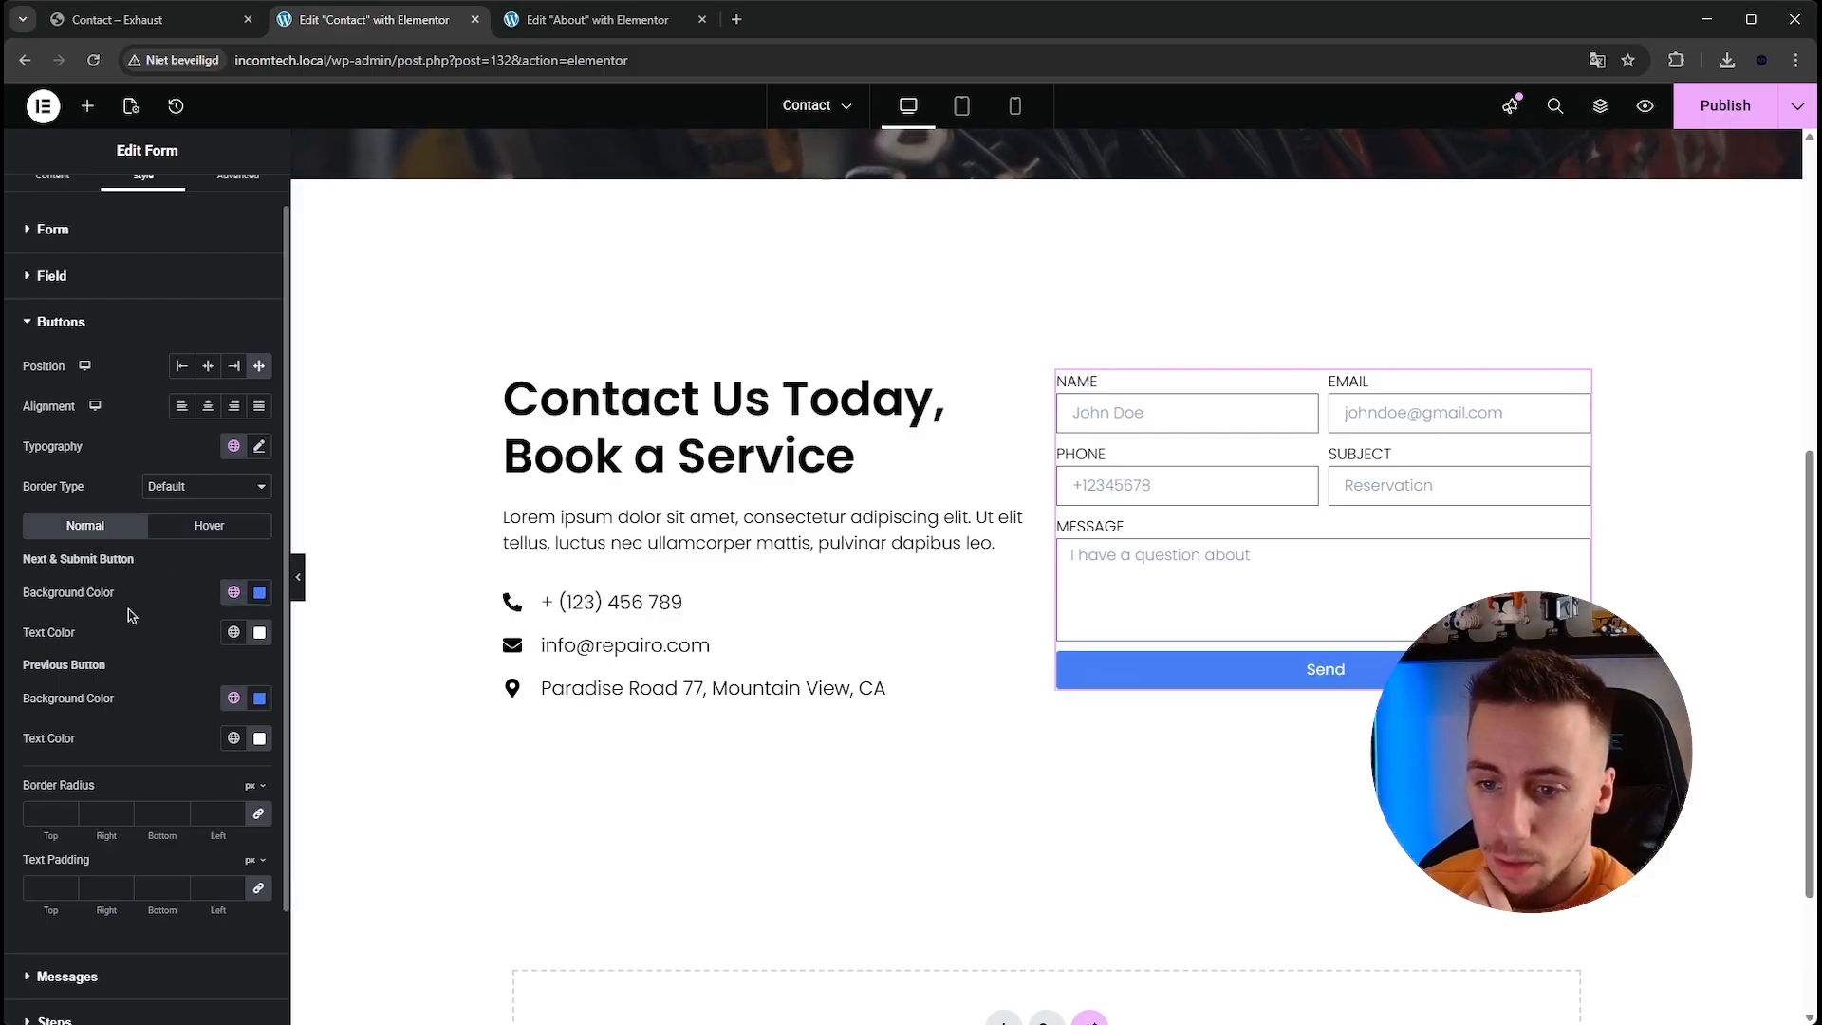
Add a paper plane icon from the icon library to the submit button.
scroll(130, 617, "down", 2)
scroll(130, 617, "up", 3)
left_click(53, 201)
scroll(113, 496, "down", 2)
left_click(111, 669)
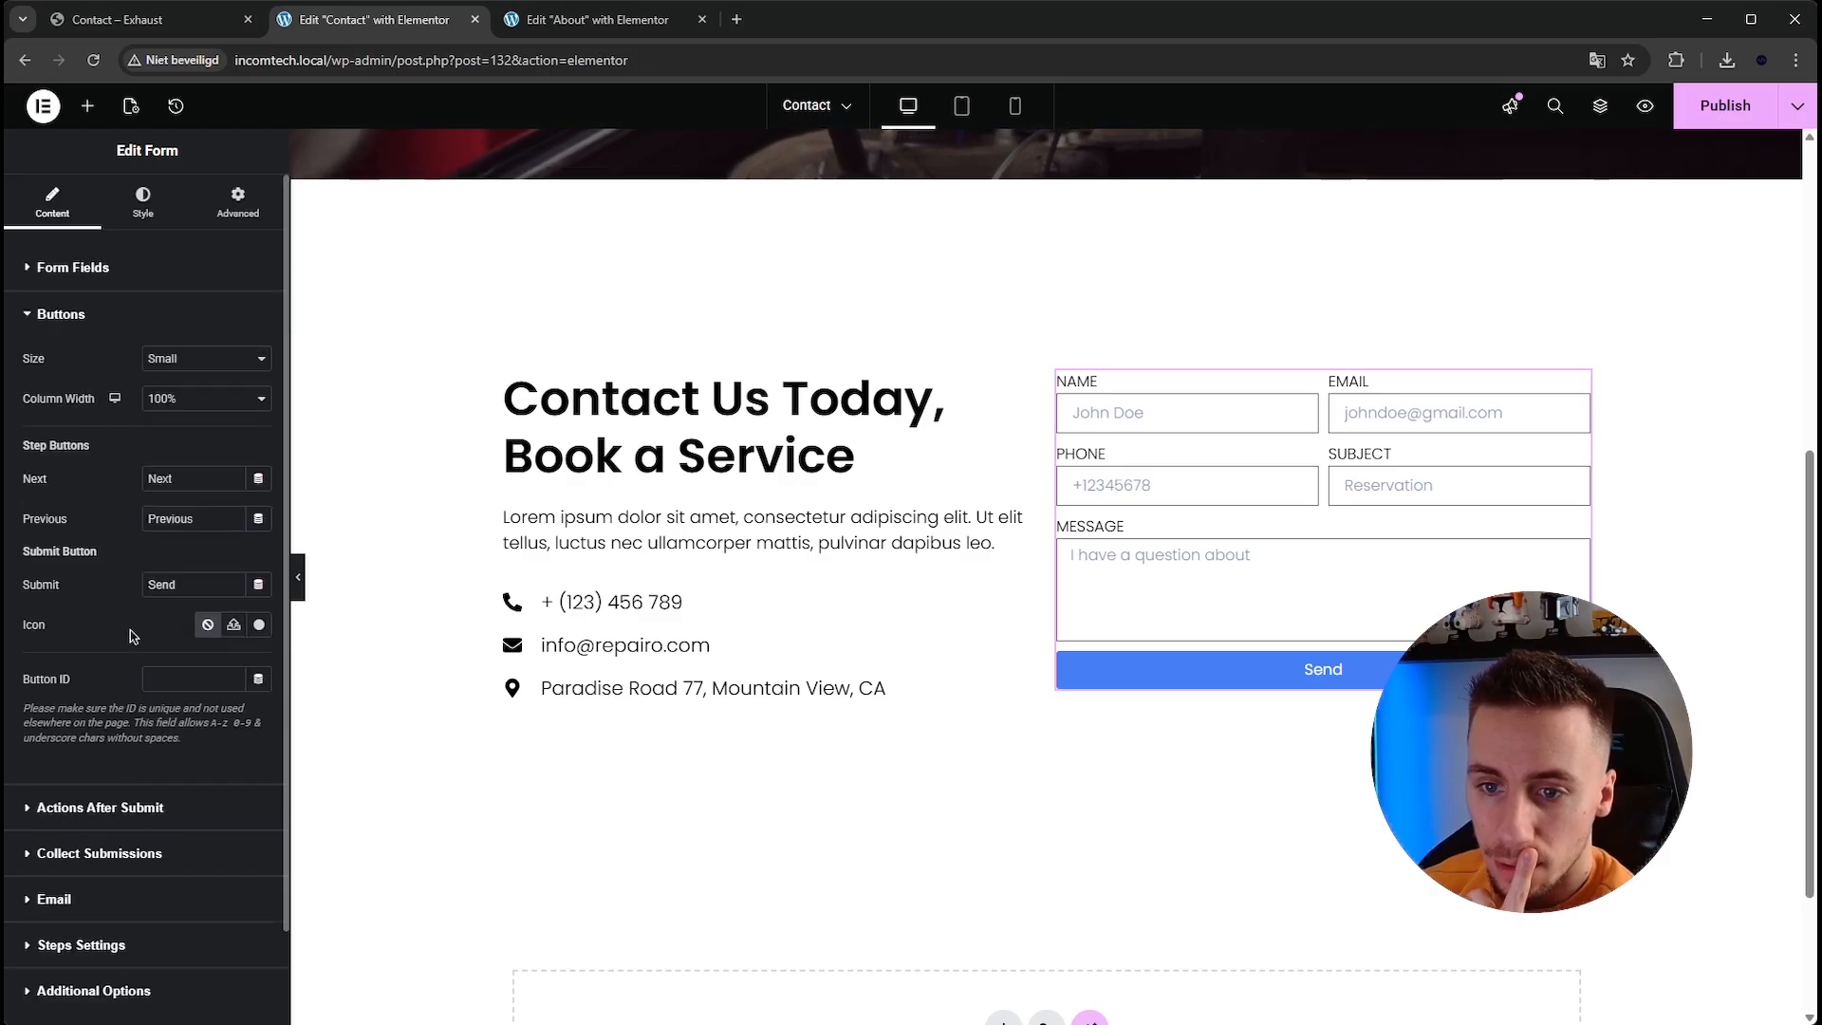
left_click(258, 624)
left_click(795, 264)
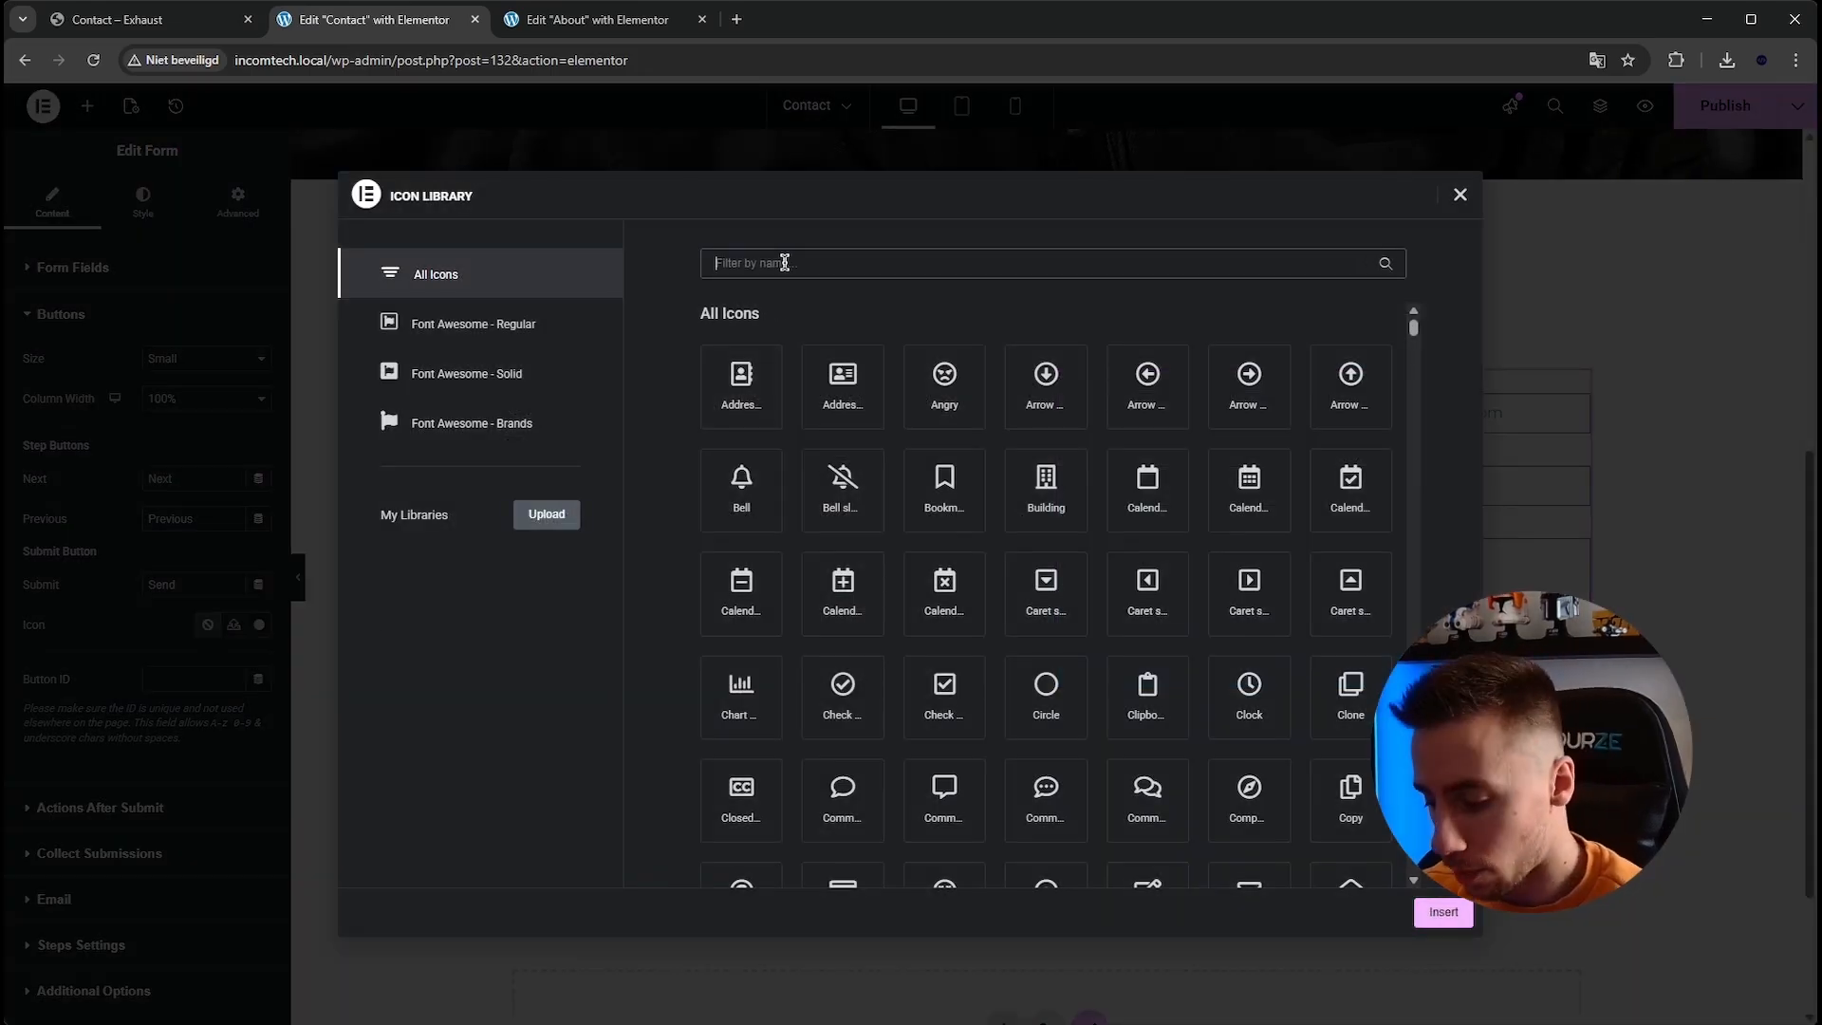
type("plane")
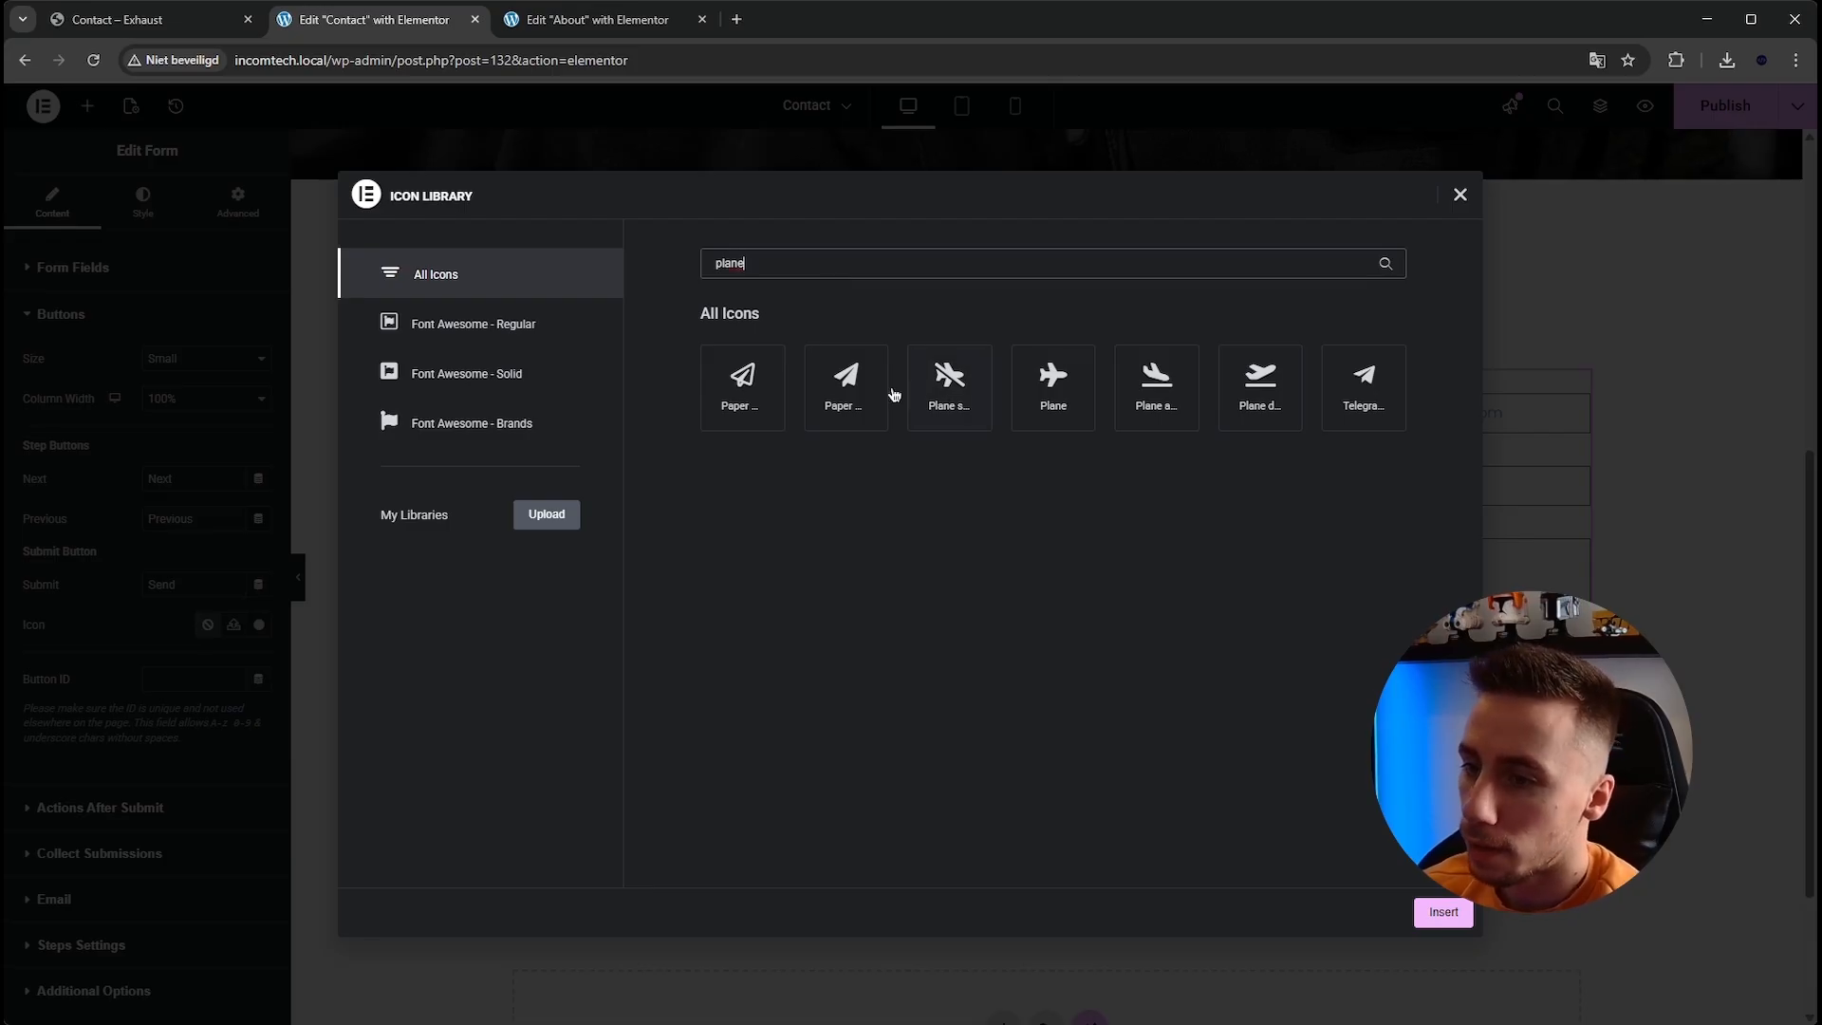
left_click(846, 384)
left_click(1450, 918)
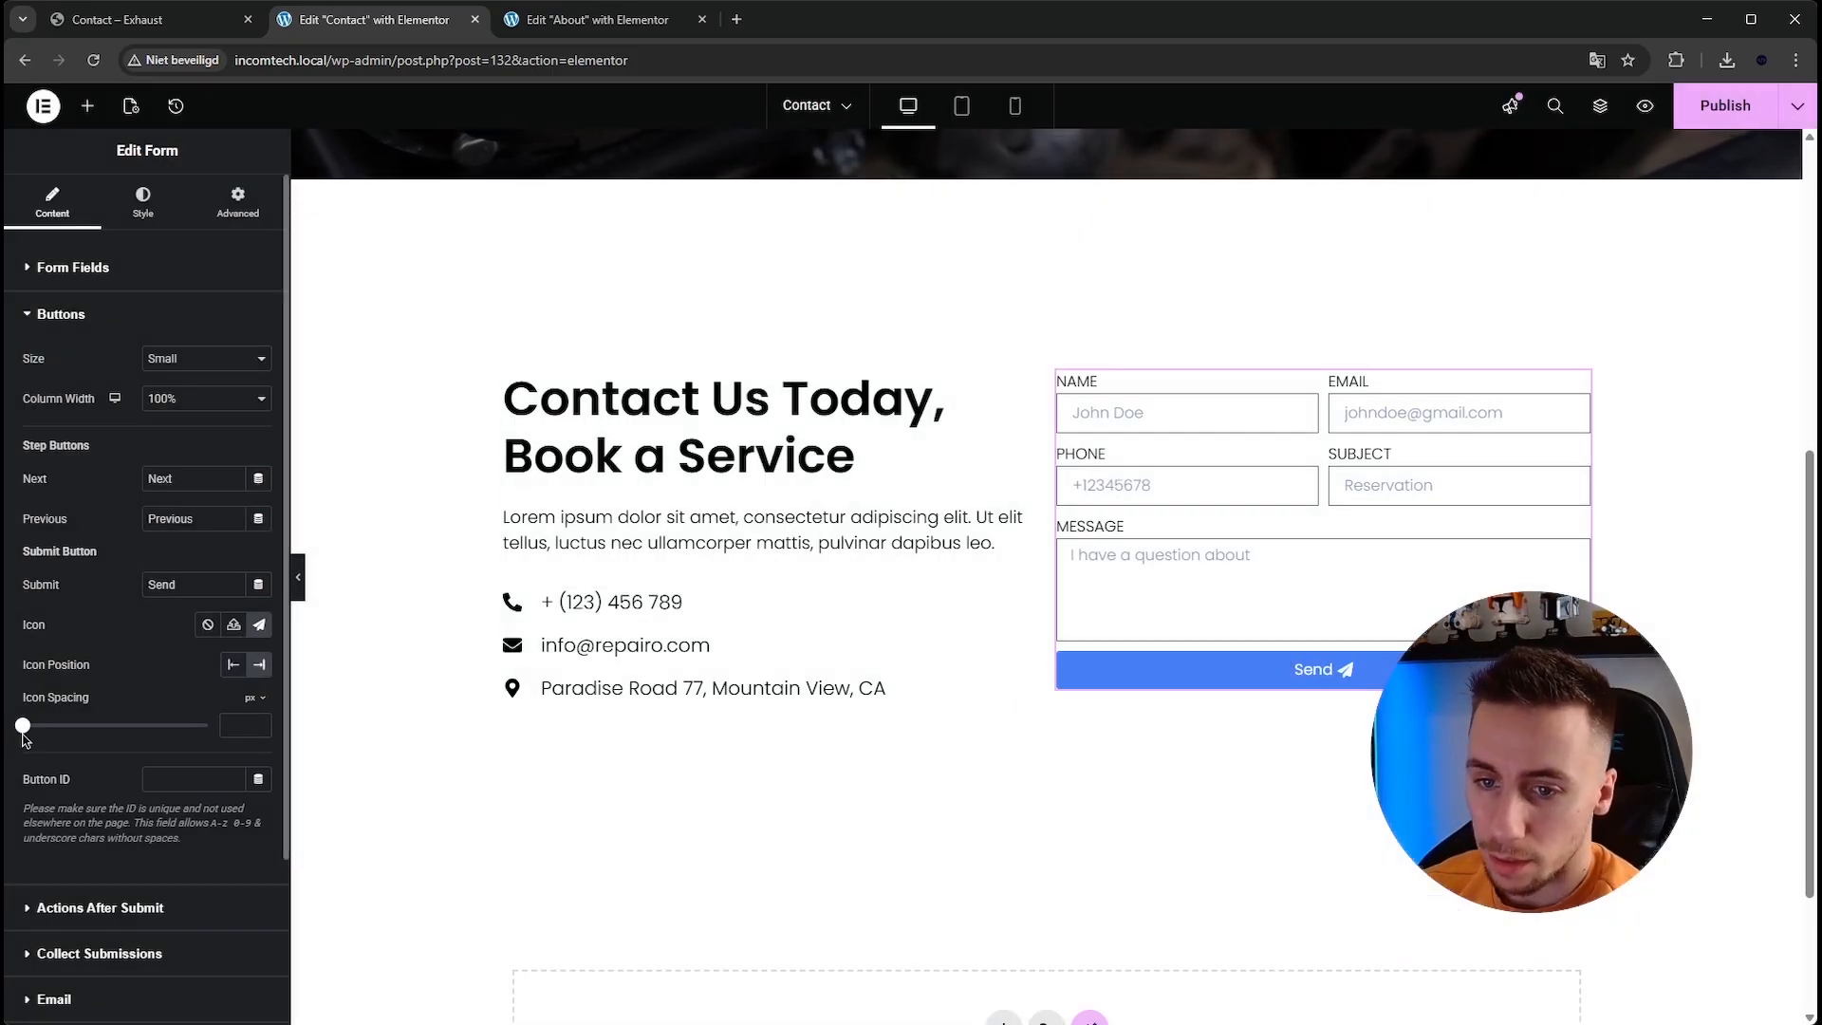
Set the button icon's spacing to 10 px and save the page.
left_click_drag(22, 726, 39, 726)
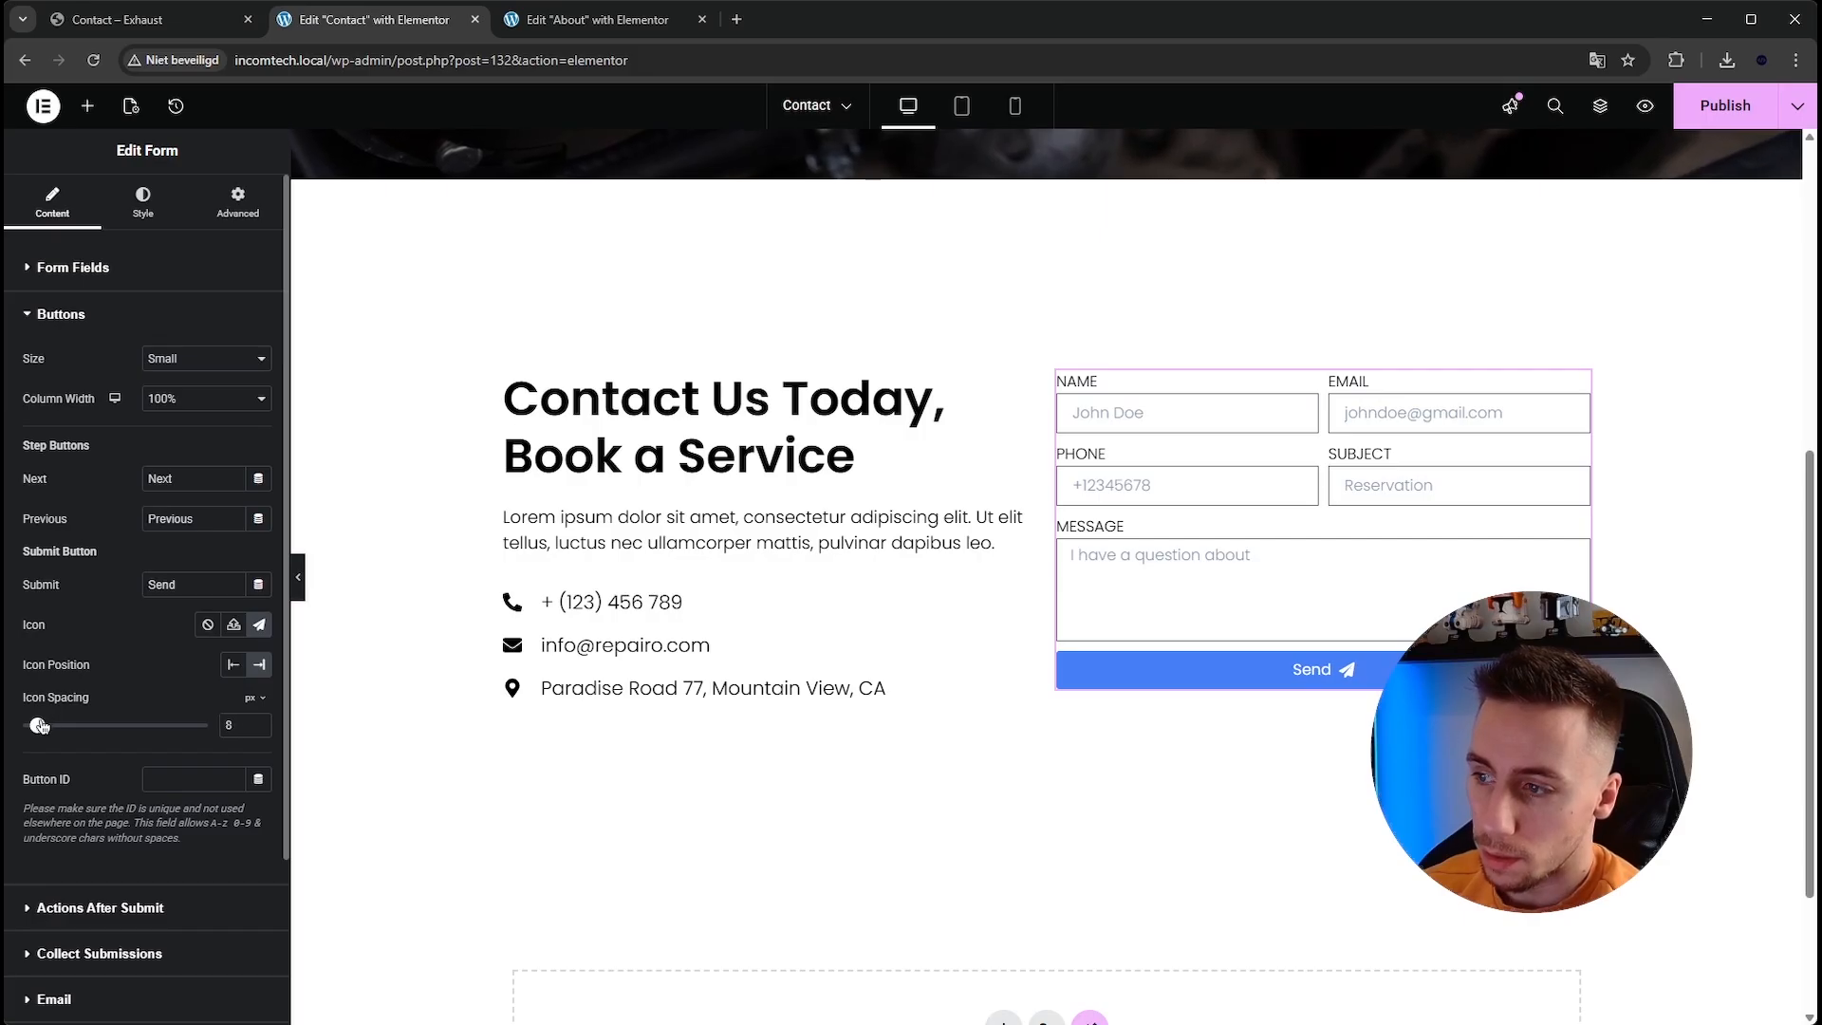
double_click(259, 721)
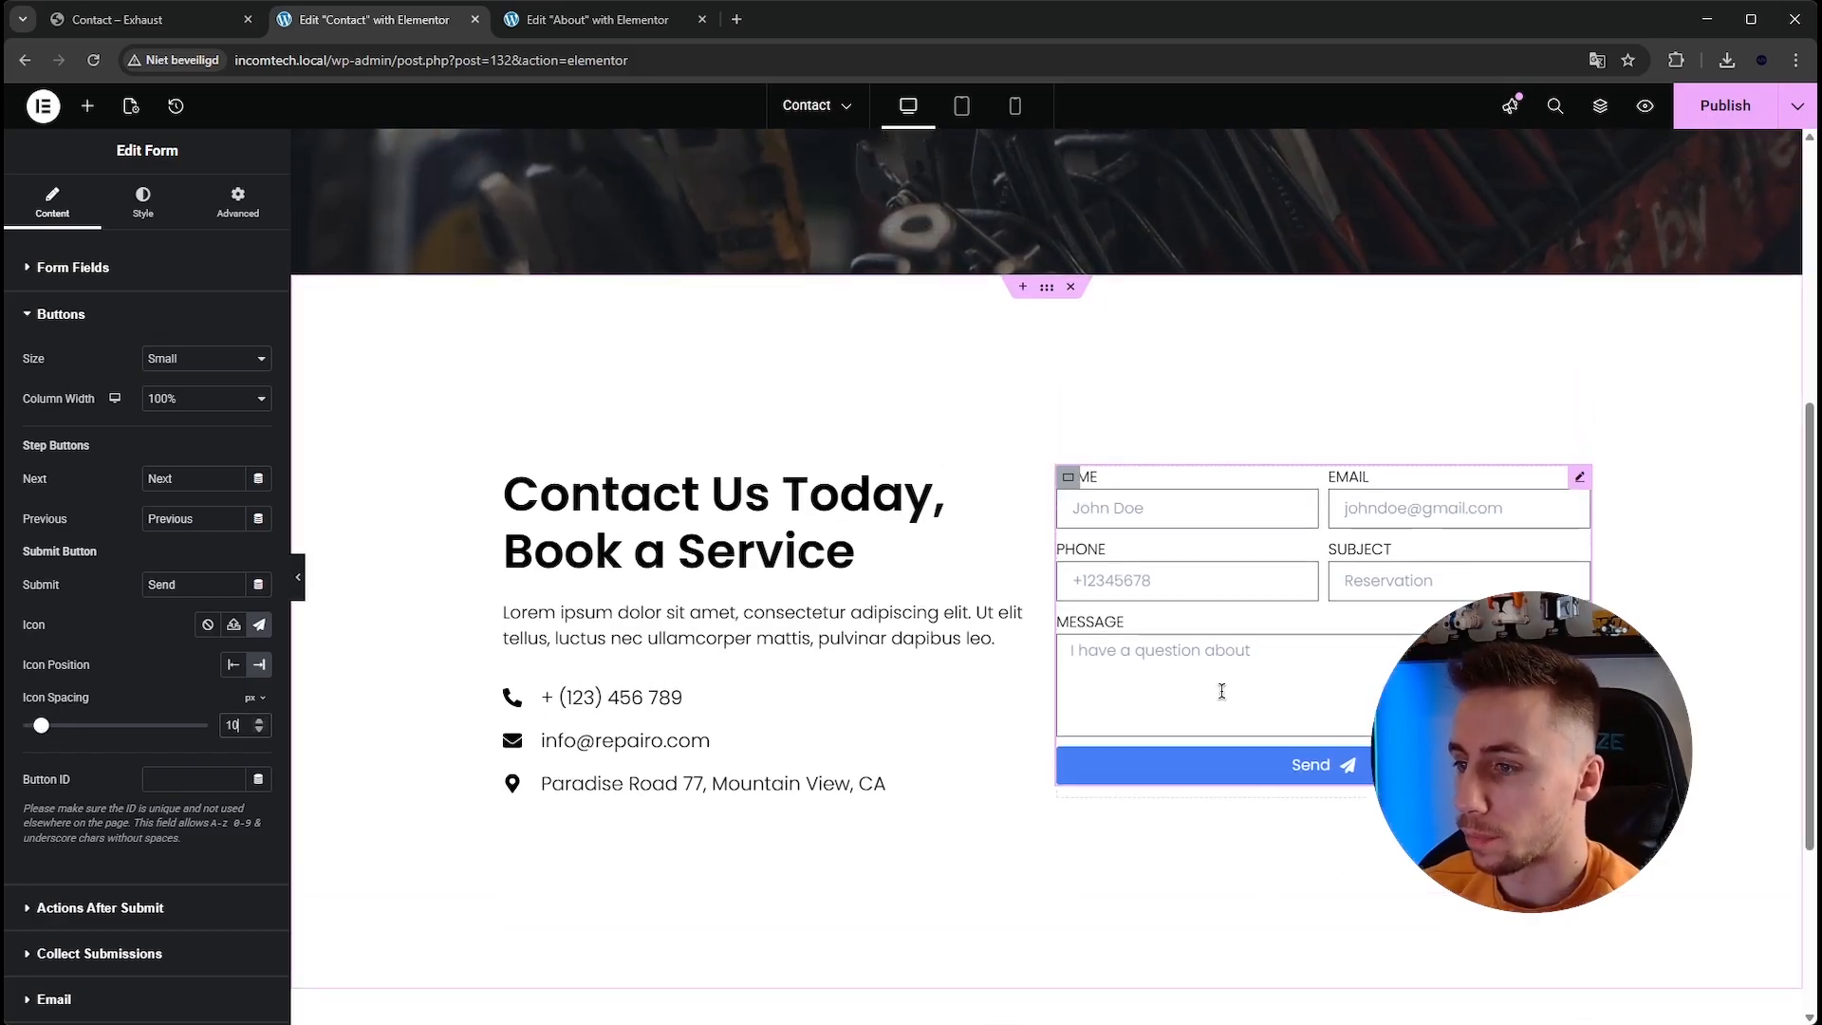
key("ctrl+s")
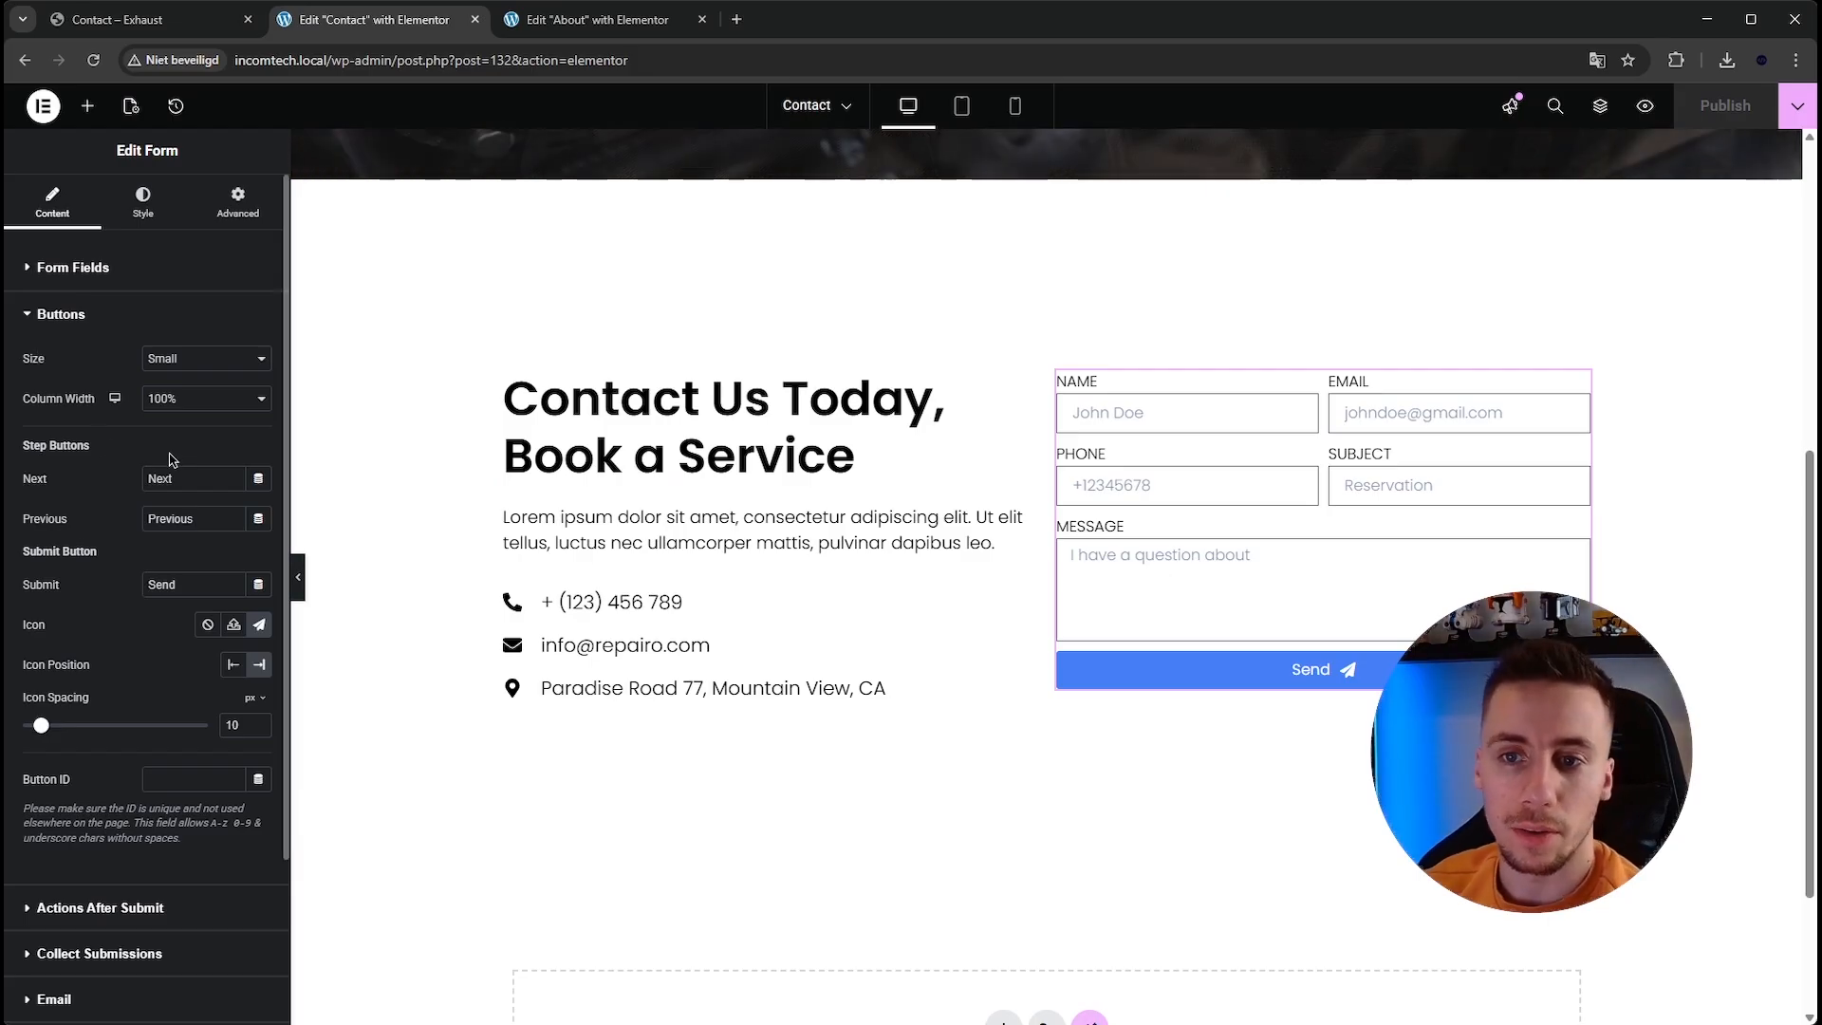
Rename the form to "Contact form".
left_click(127, 321)
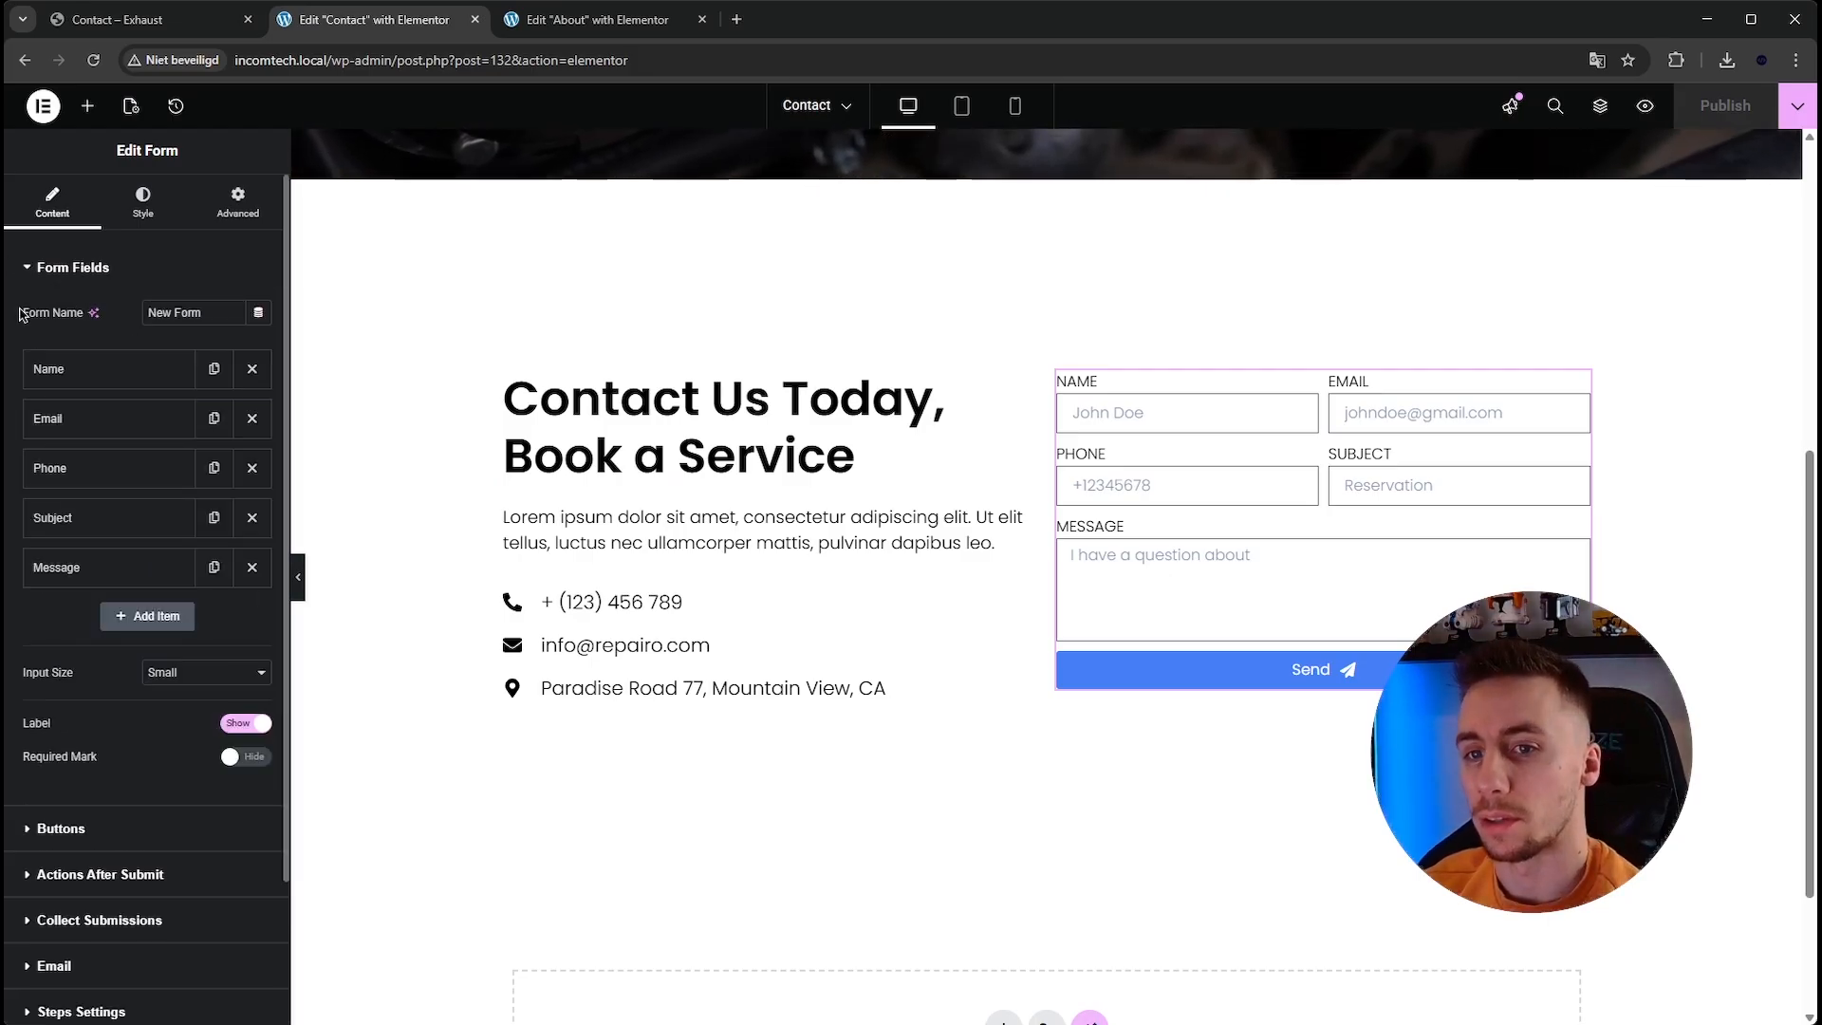
left_click_drag(218, 314, 86, 321)
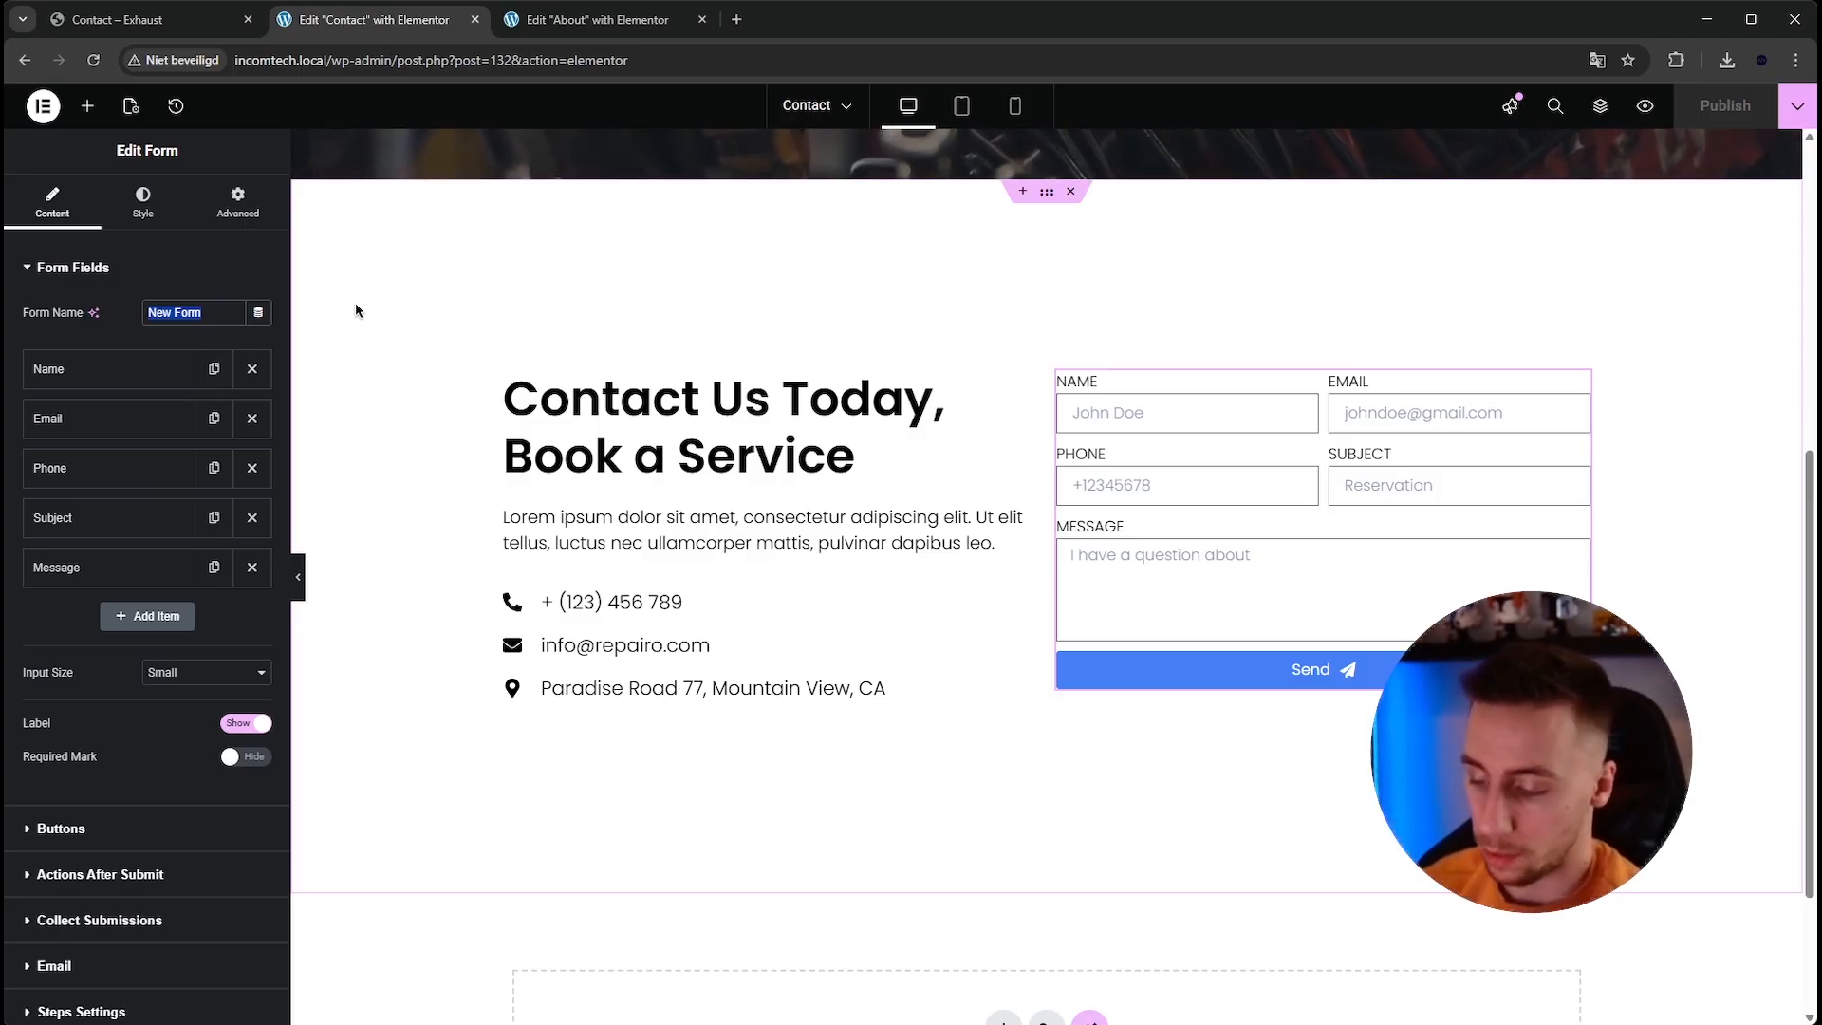
key("BackSpace")
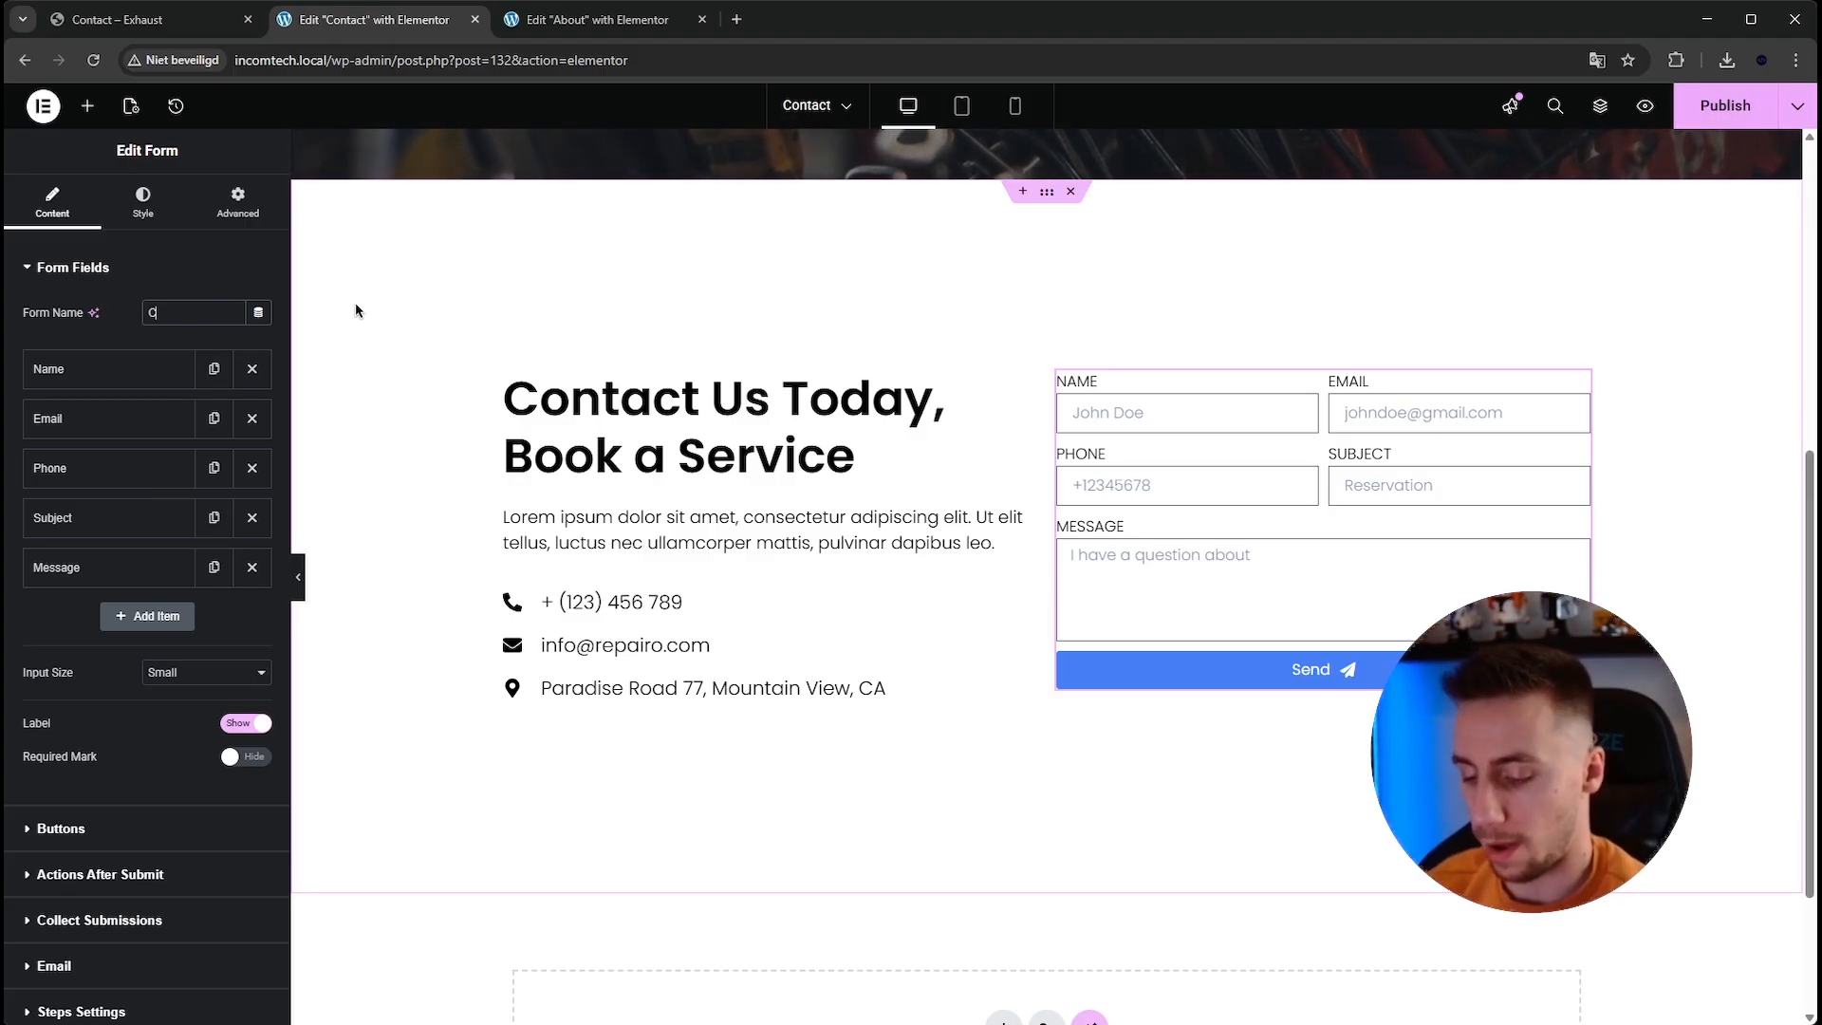
type("Contact form")
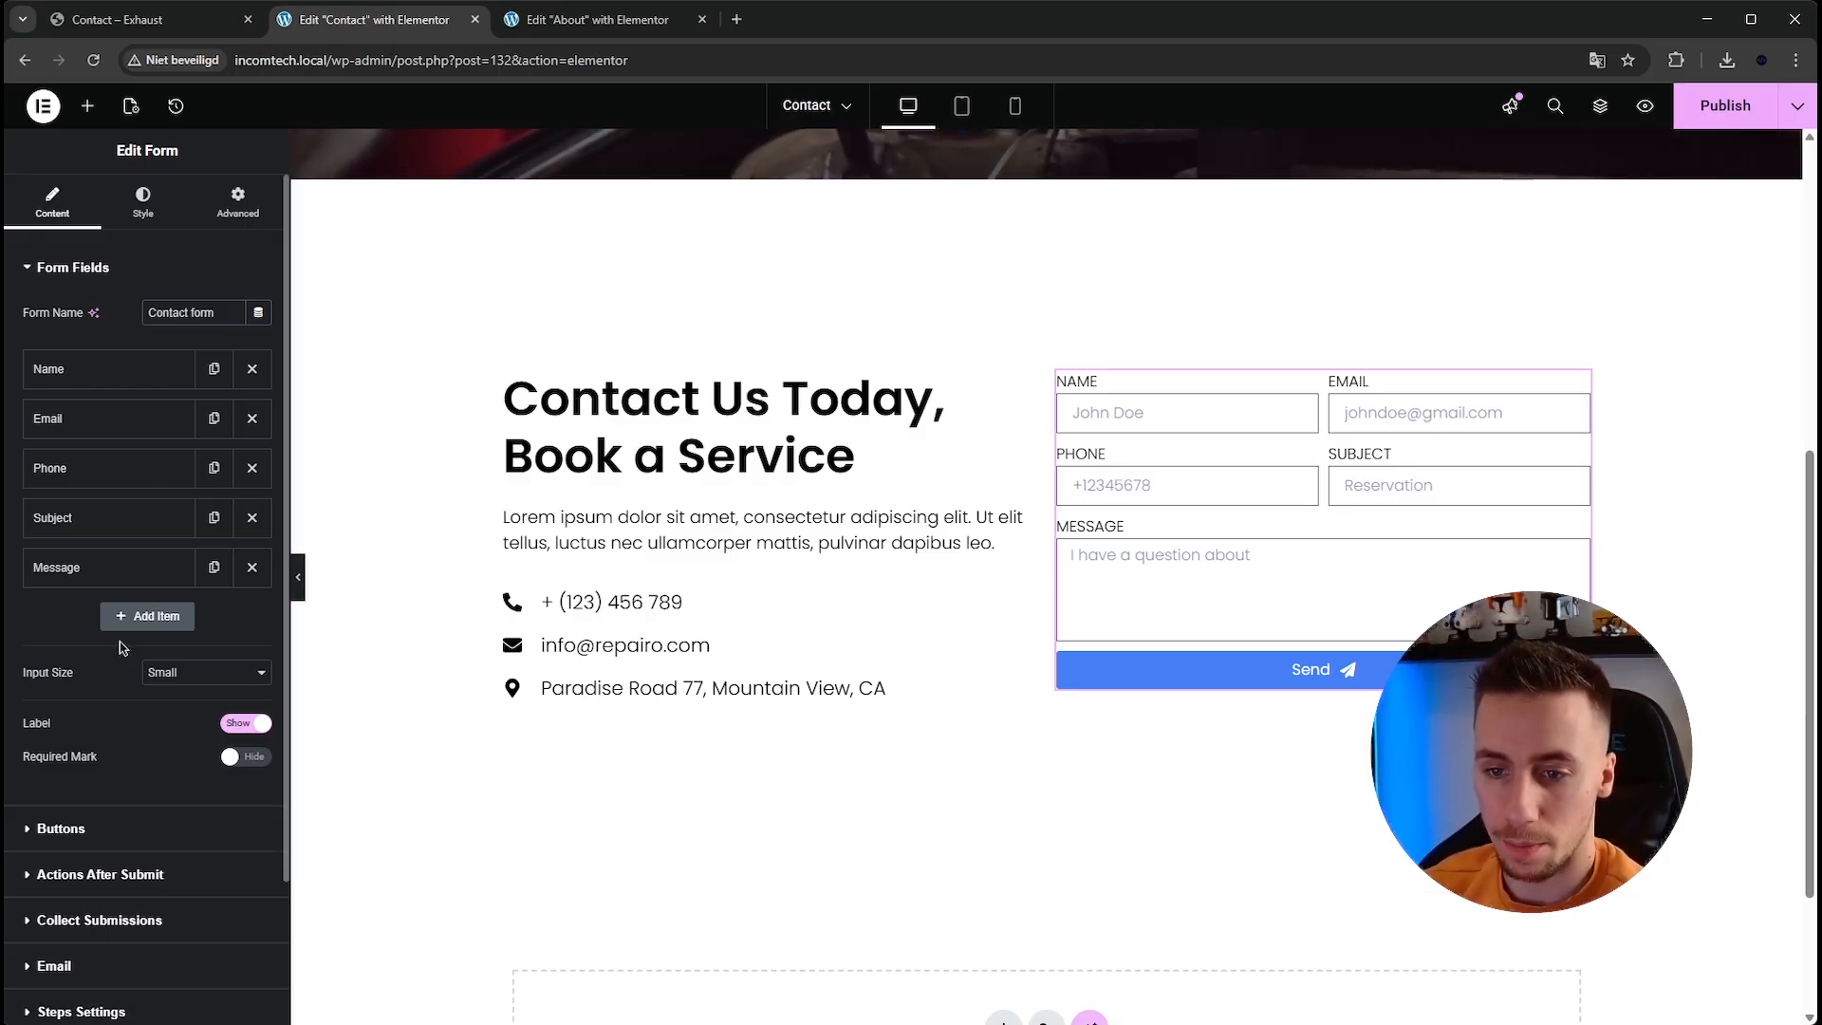
Turn on the required mark for the form fields.
scroll(114, 735, "down", 1)
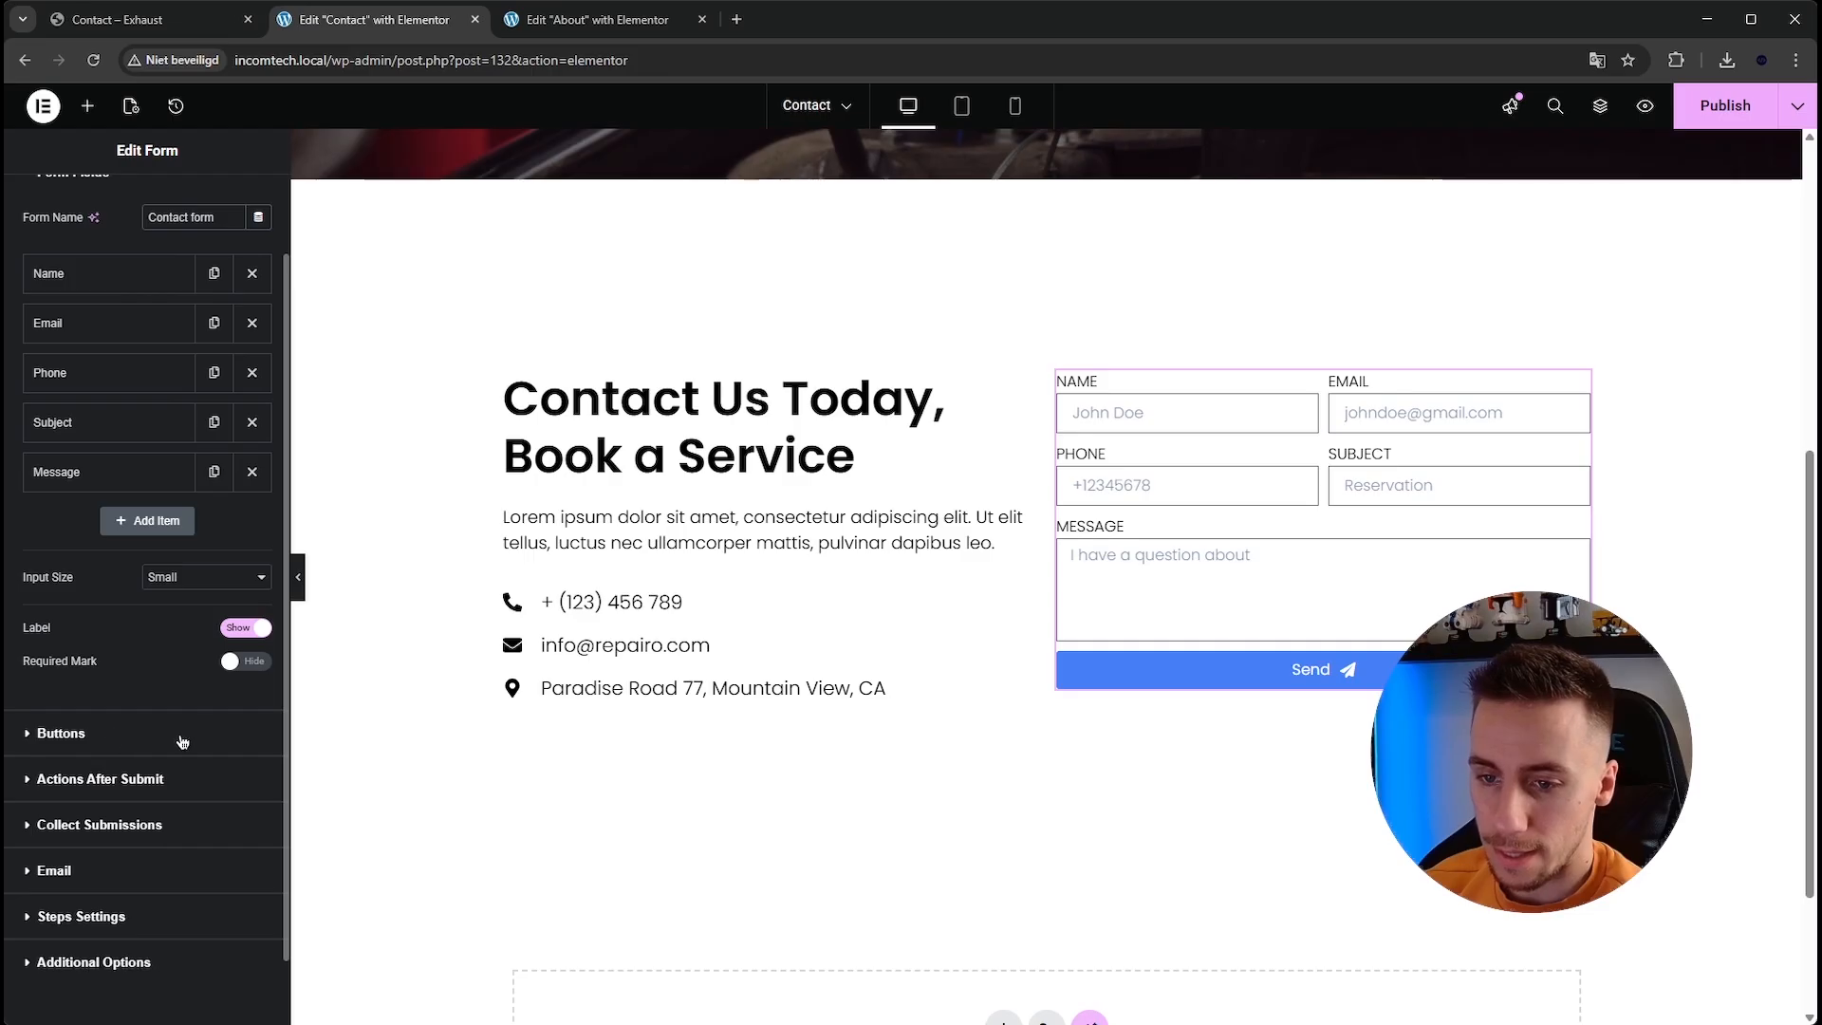
left_click(239, 663)
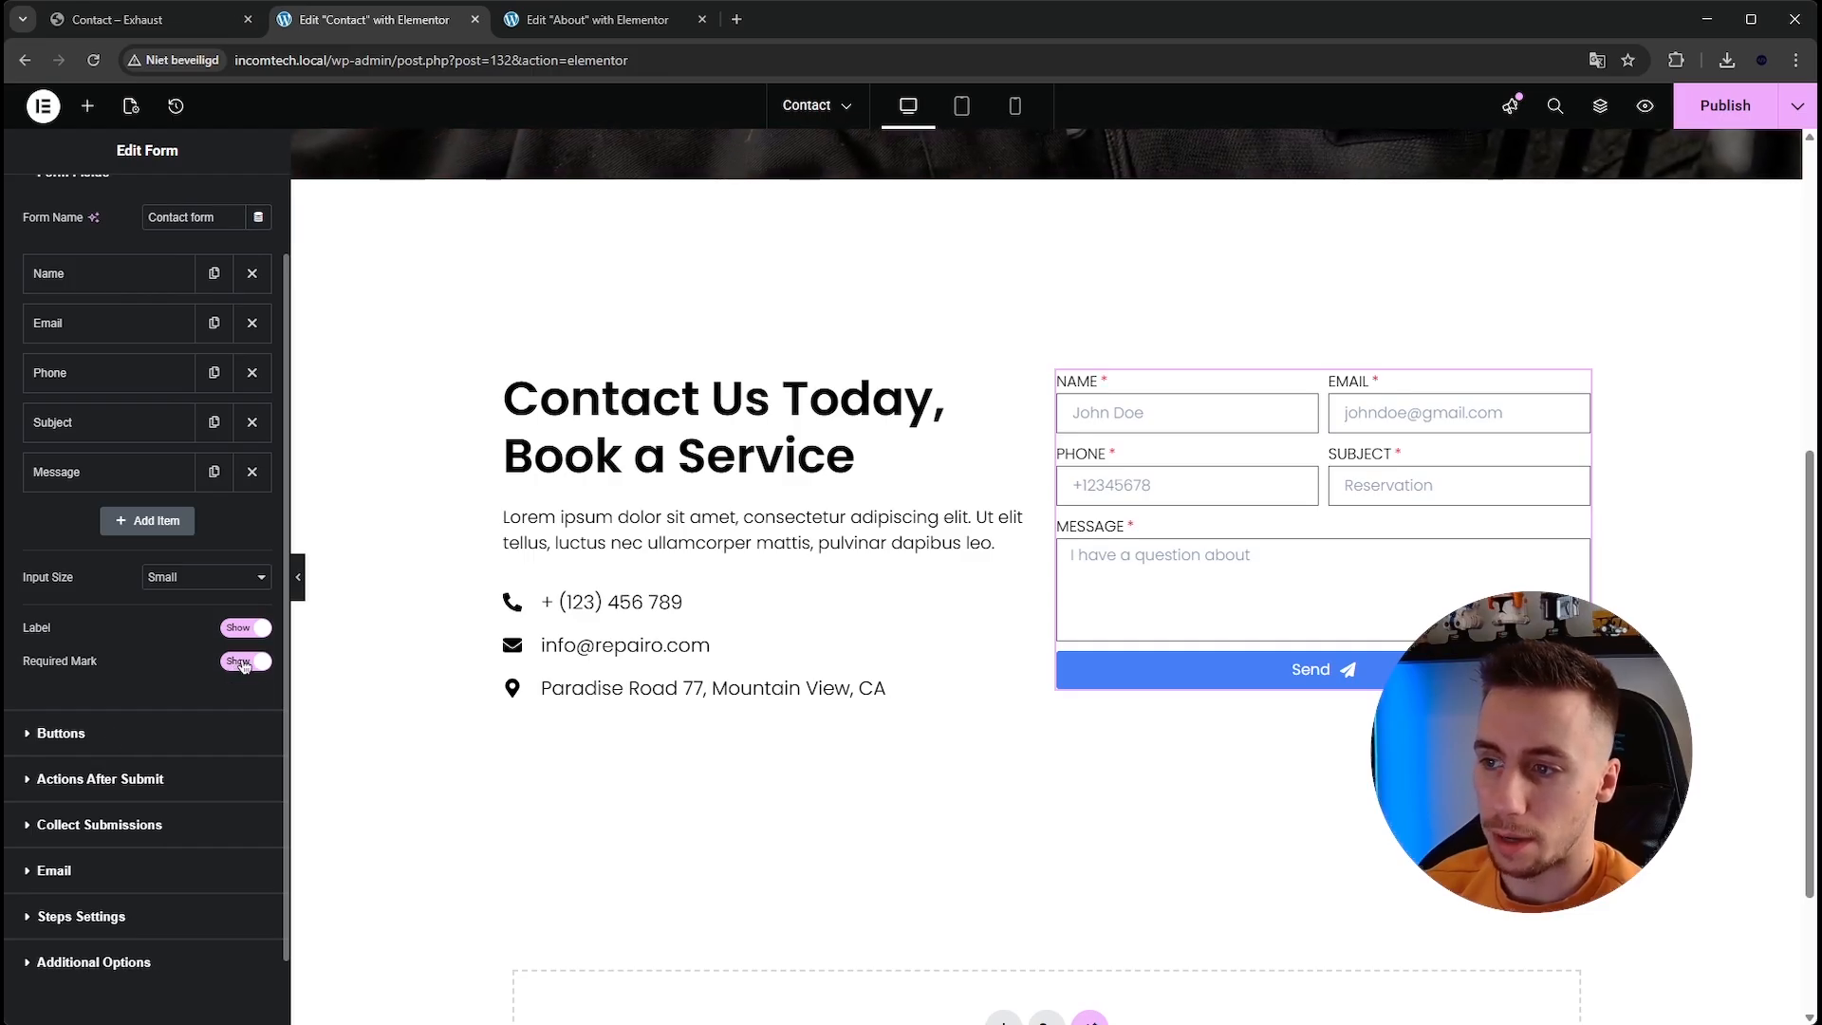
scroll(143, 332, "up", 1)
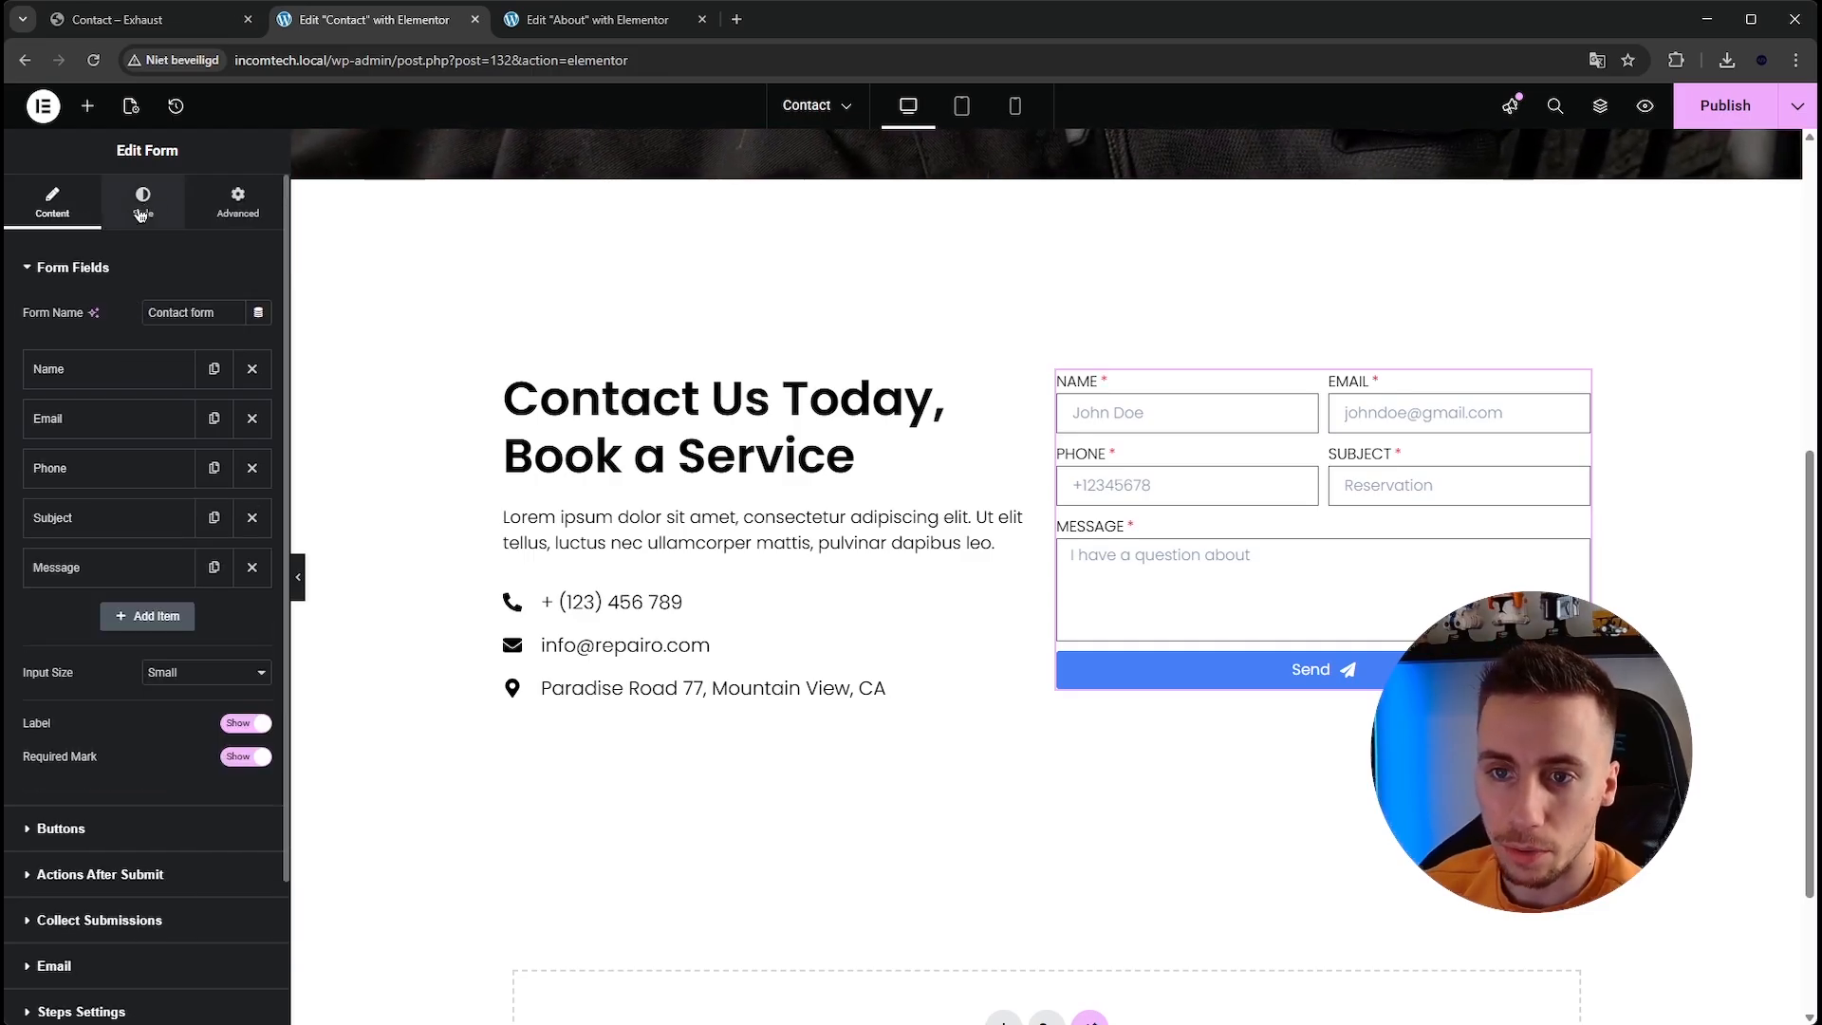
Set the form's required mark colour to the Accent global colour.
left_click(127, 224)
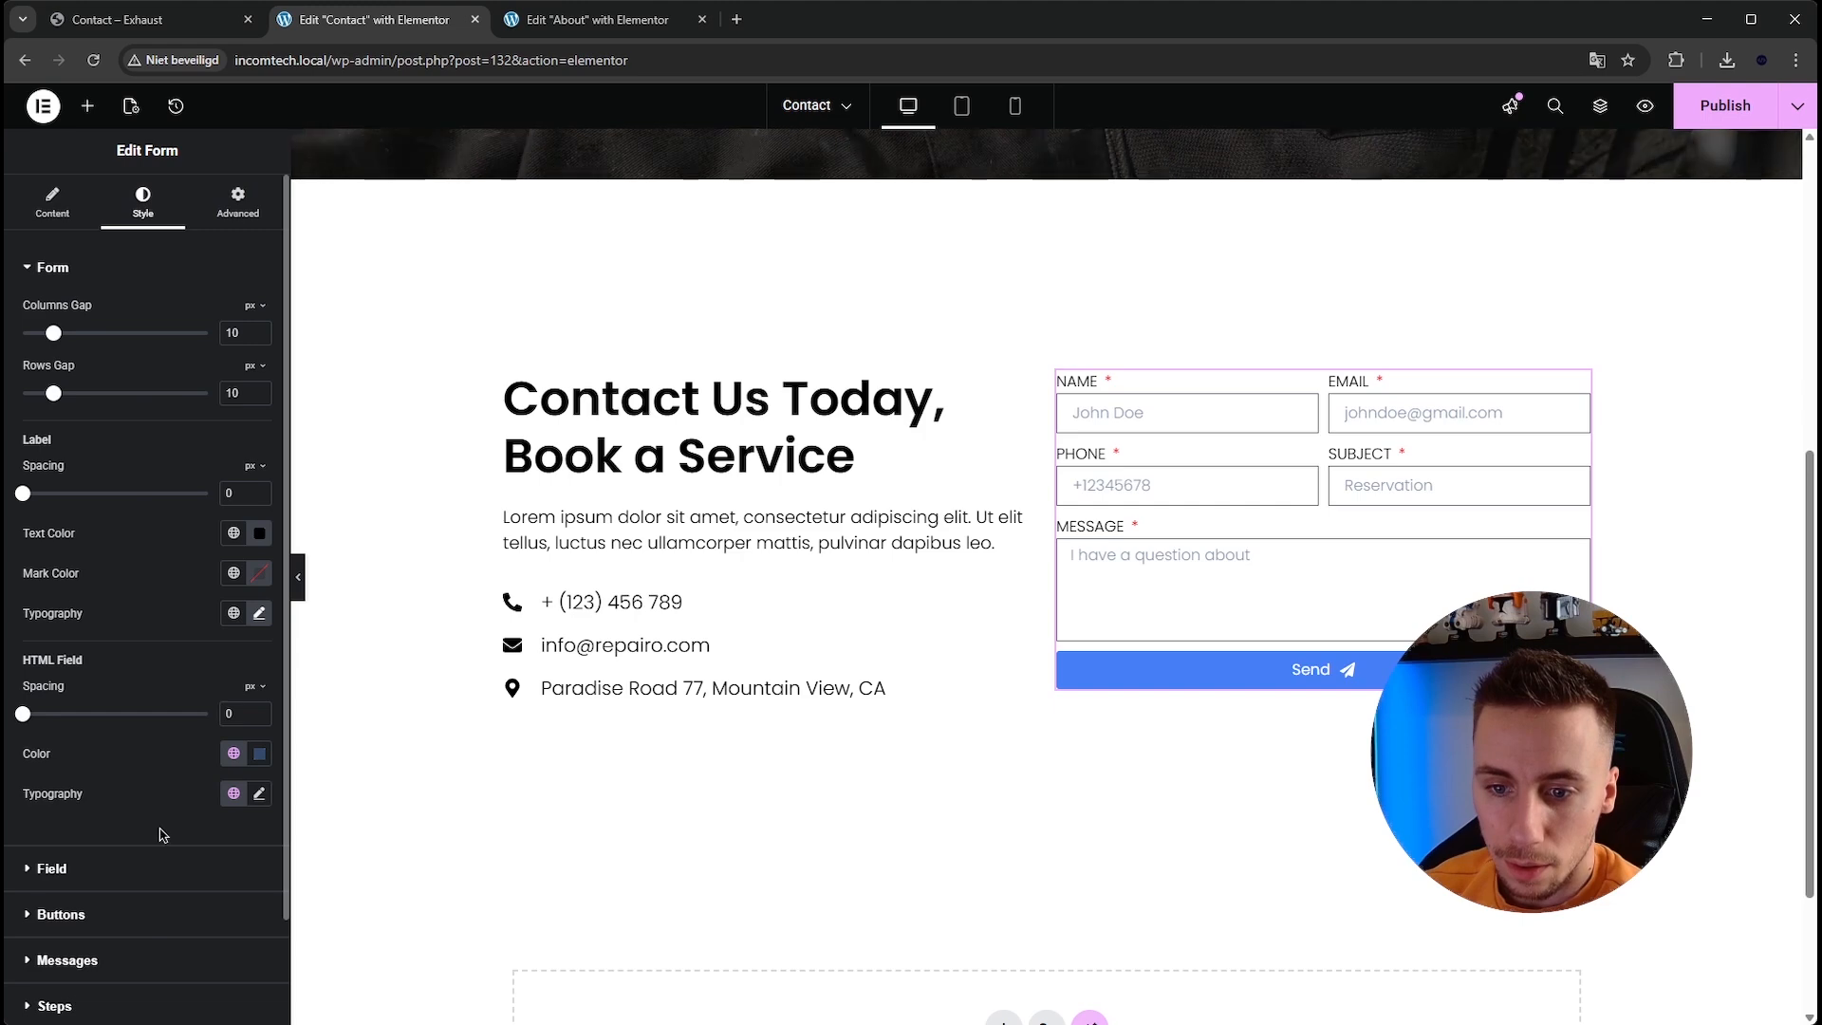
scroll(144, 816, "down", 1)
left_click(130, 772)
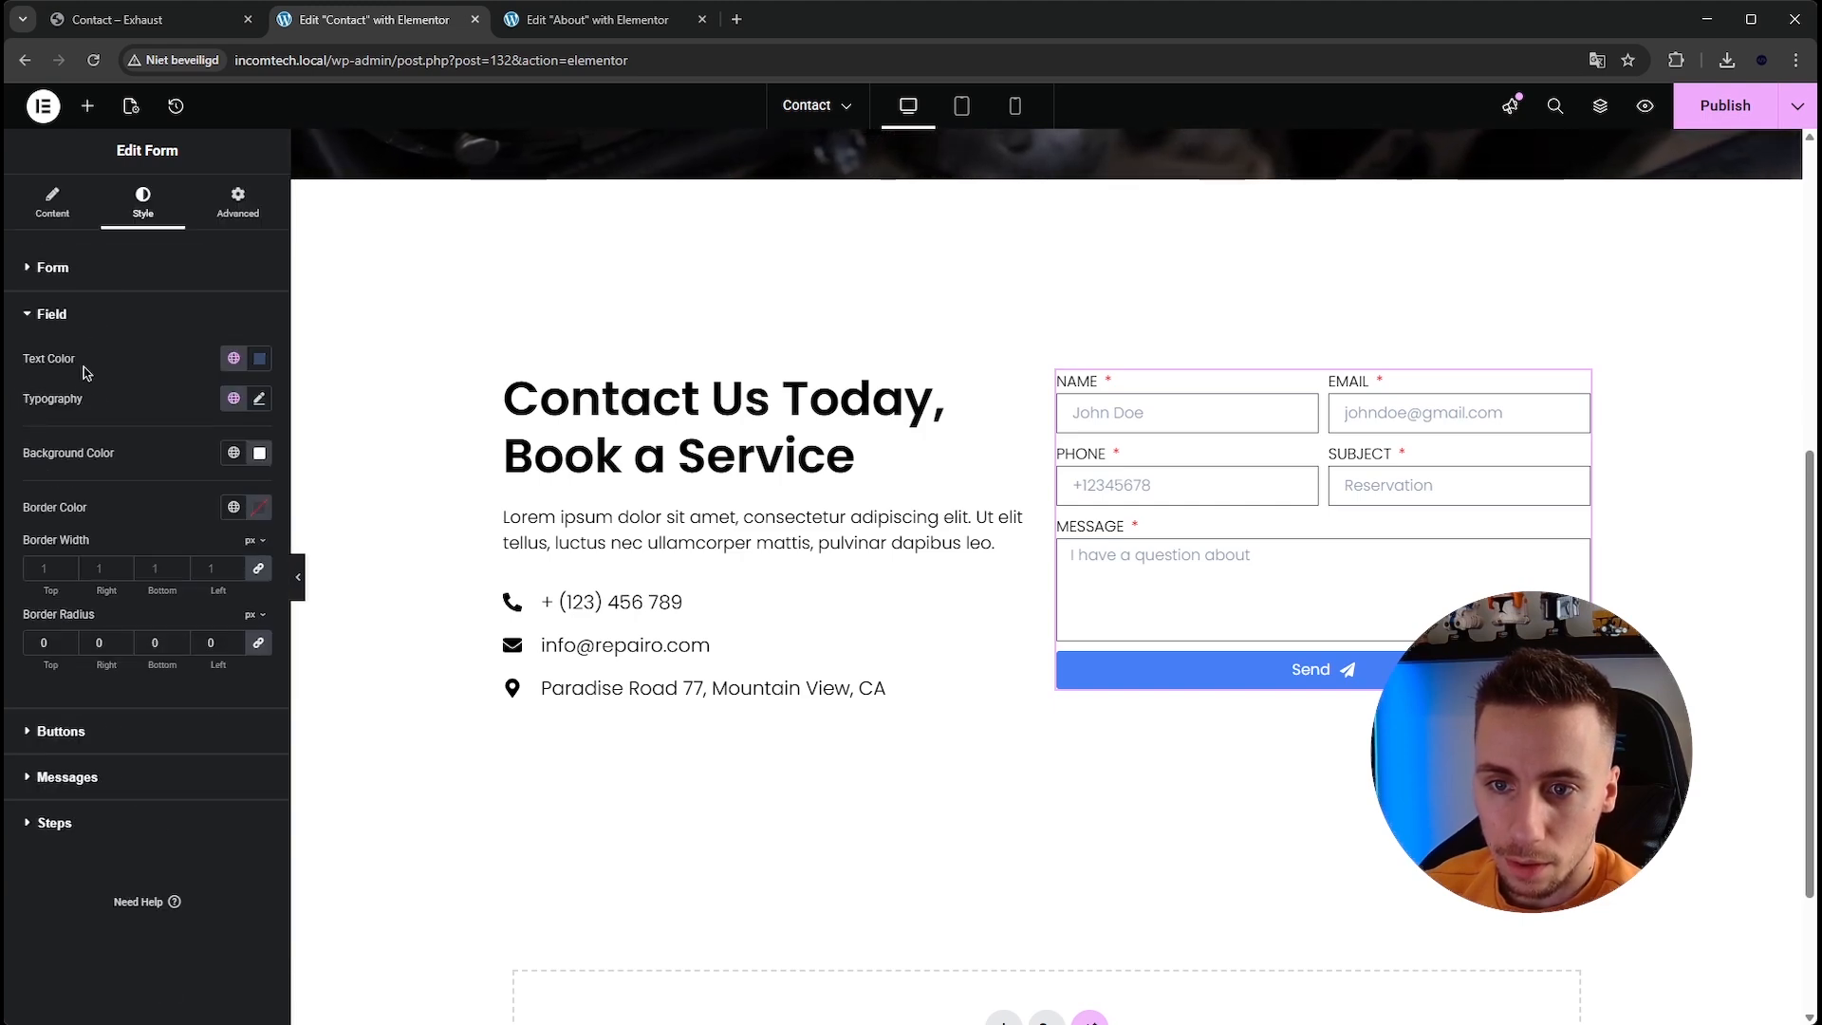
left_click(93, 731)
scroll(89, 721, "down", 2)
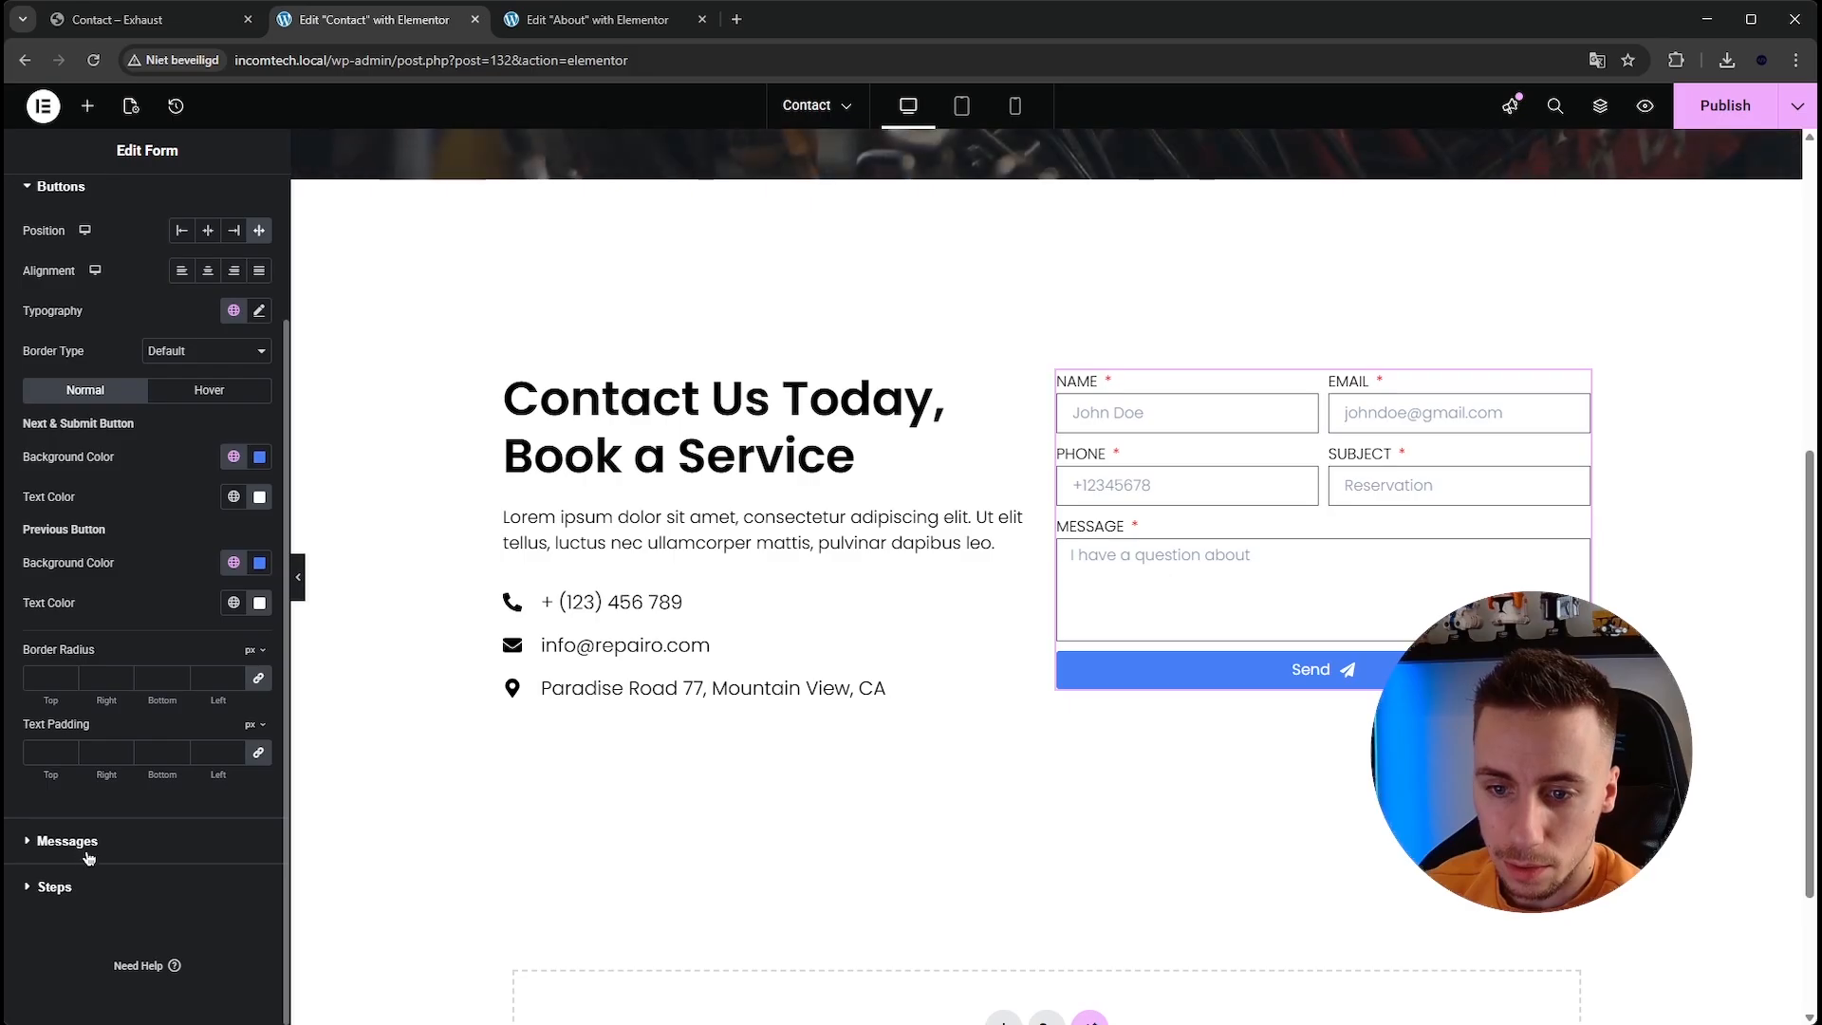
left_click(88, 841)
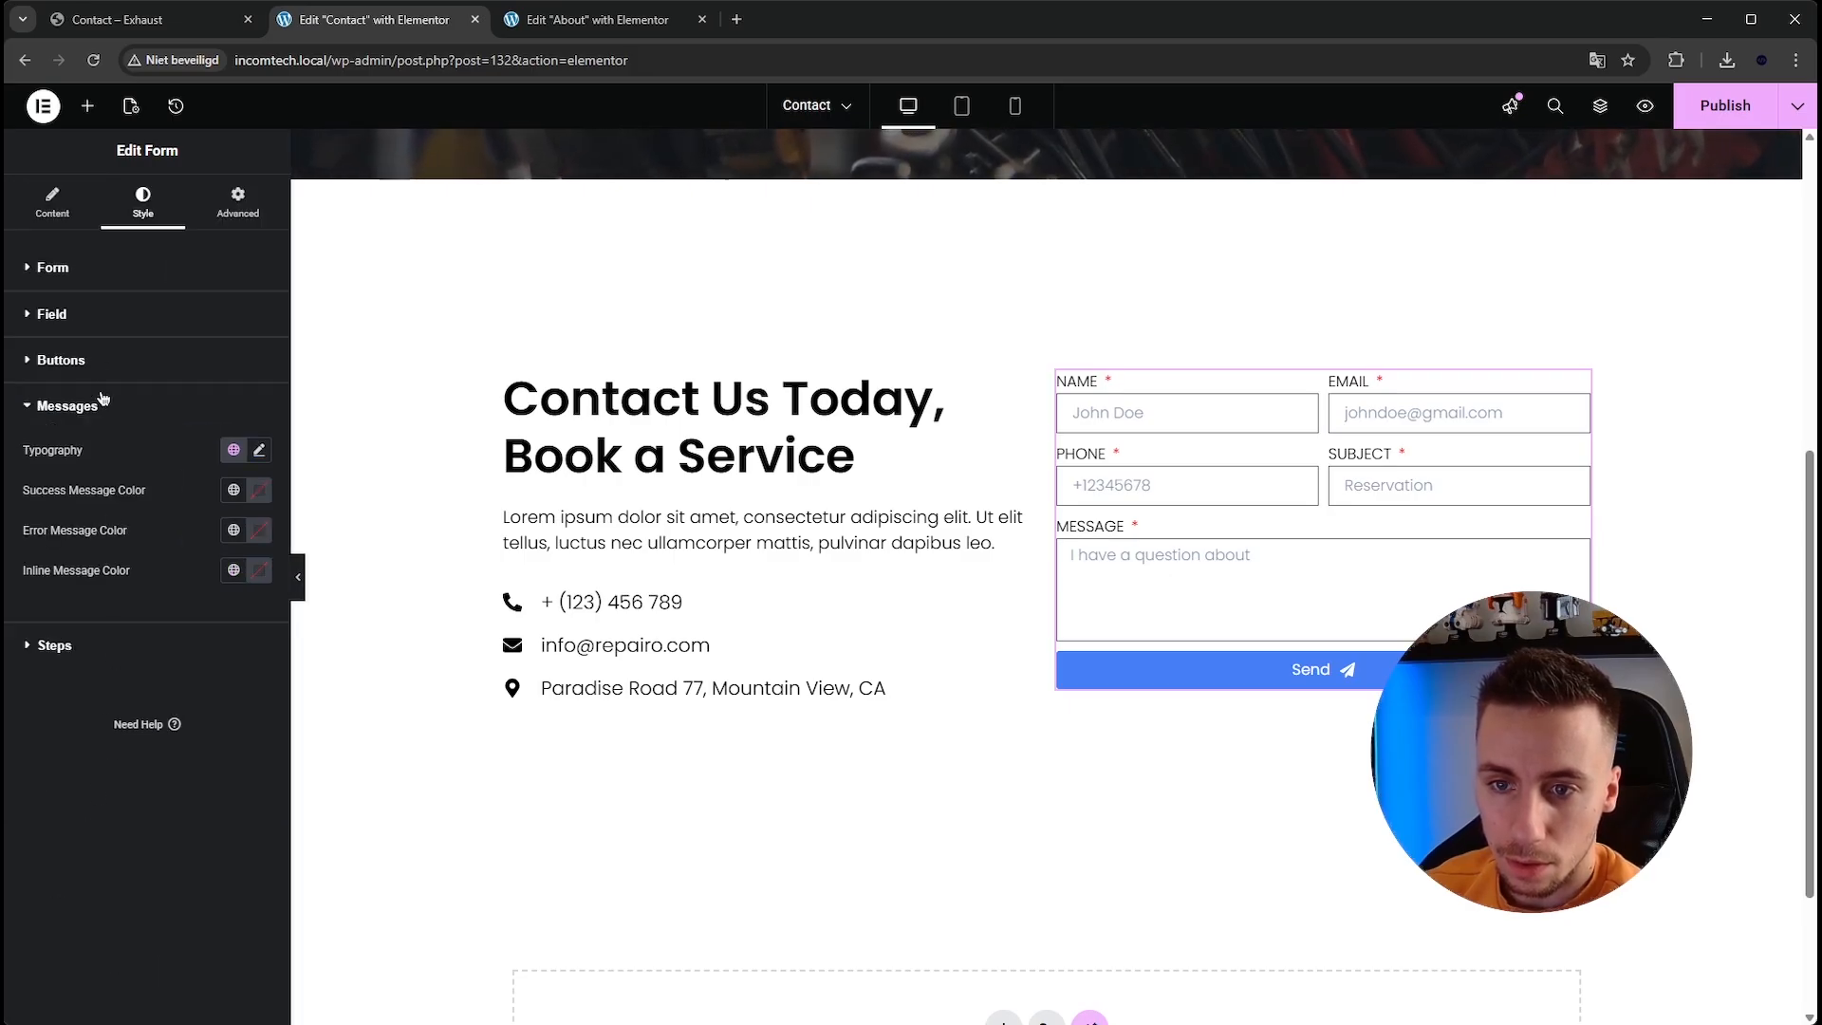
left_click(86, 261)
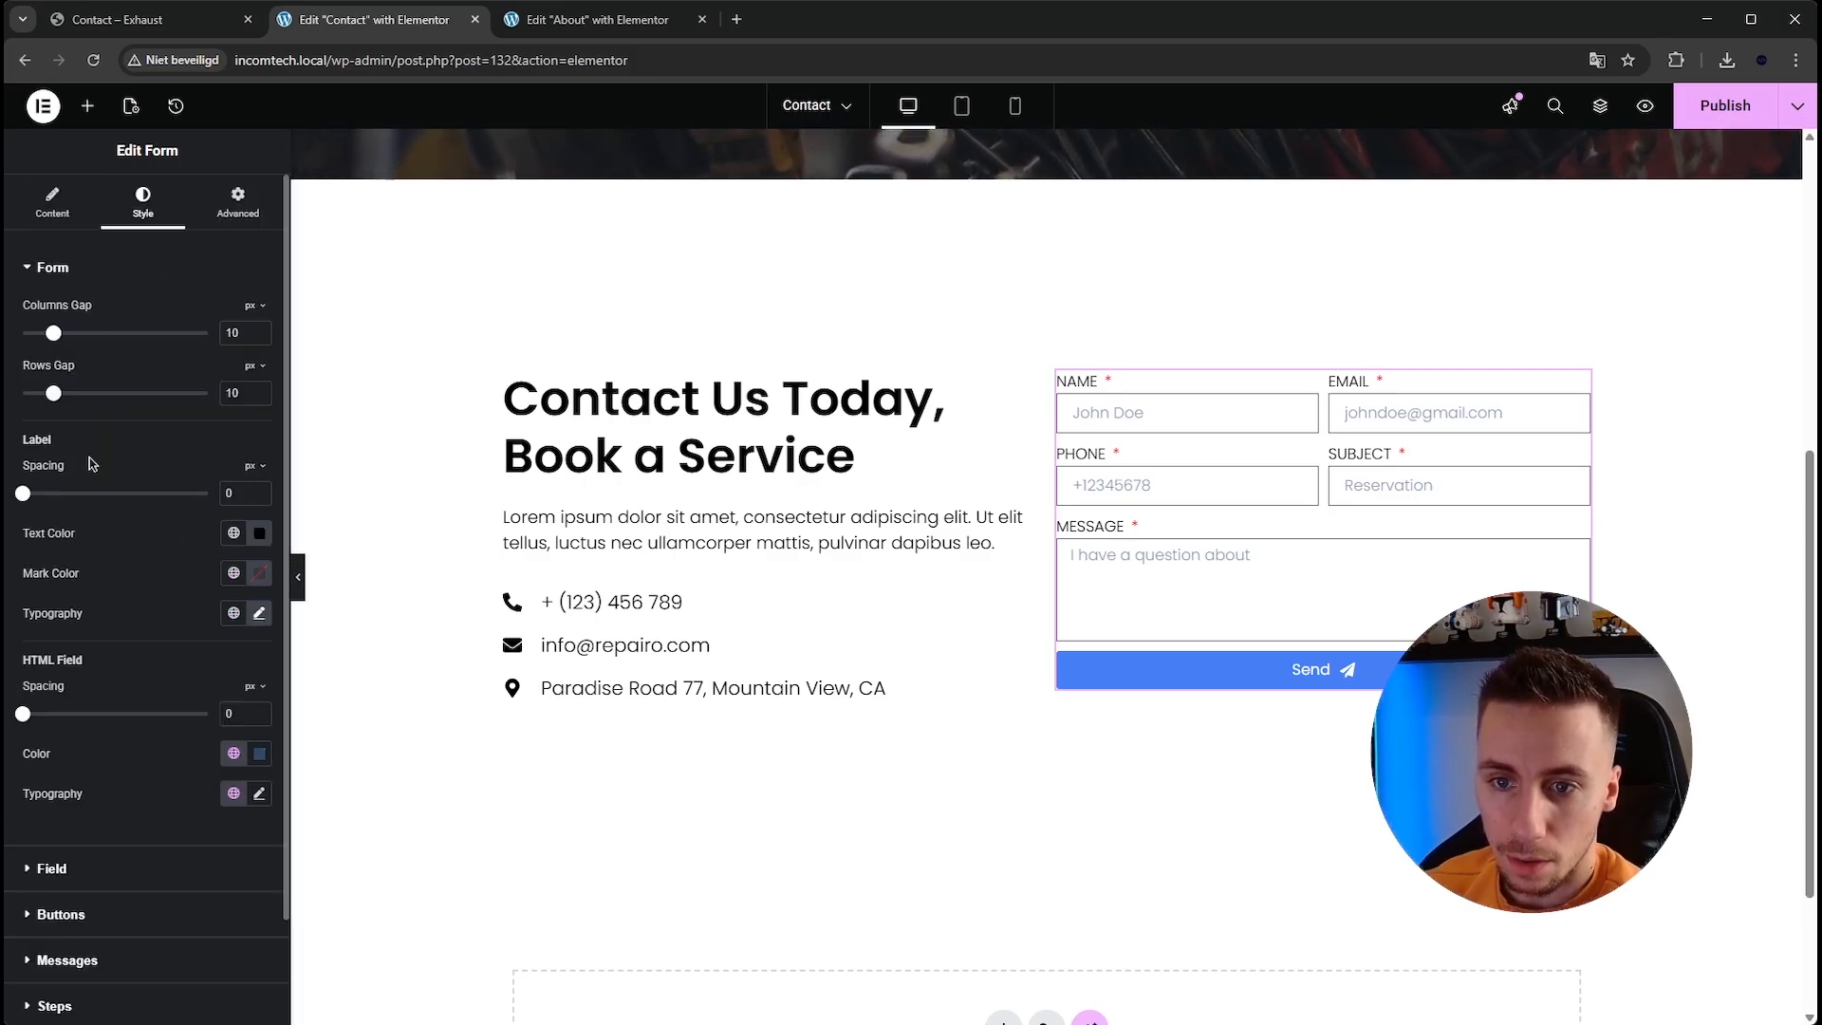
left_click(233, 573)
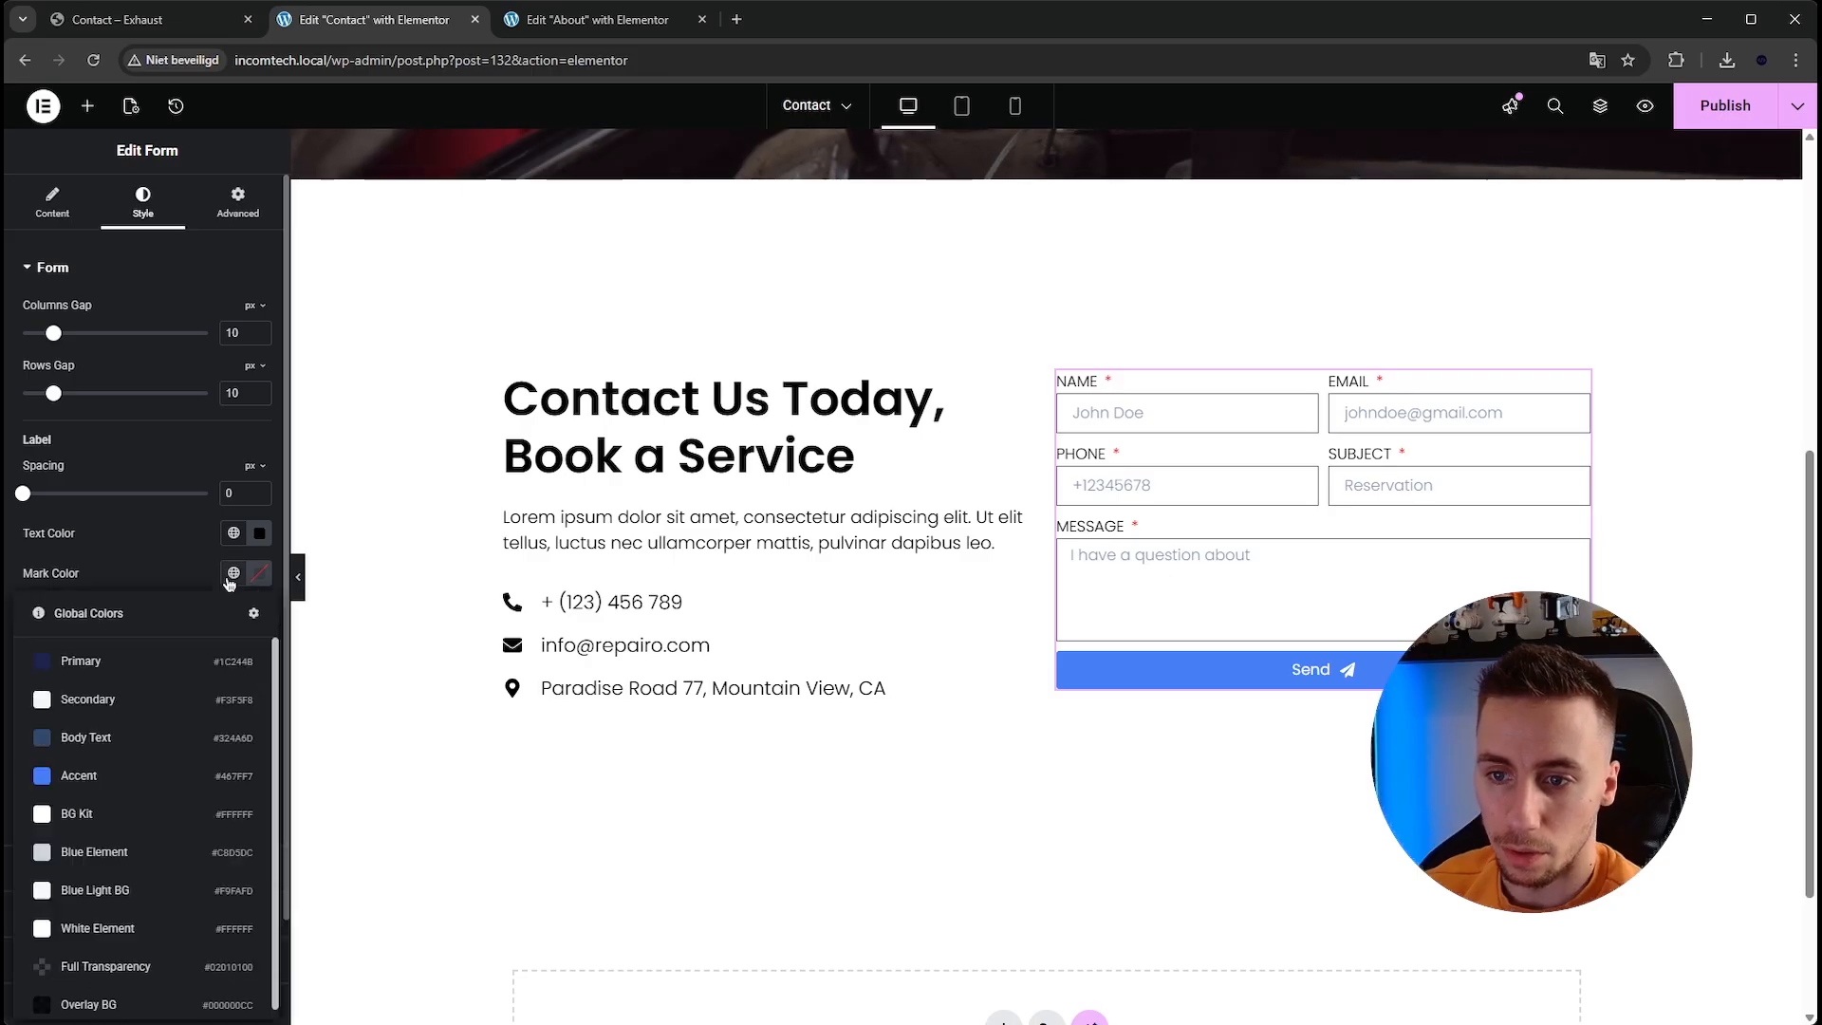
left_click(147, 778)
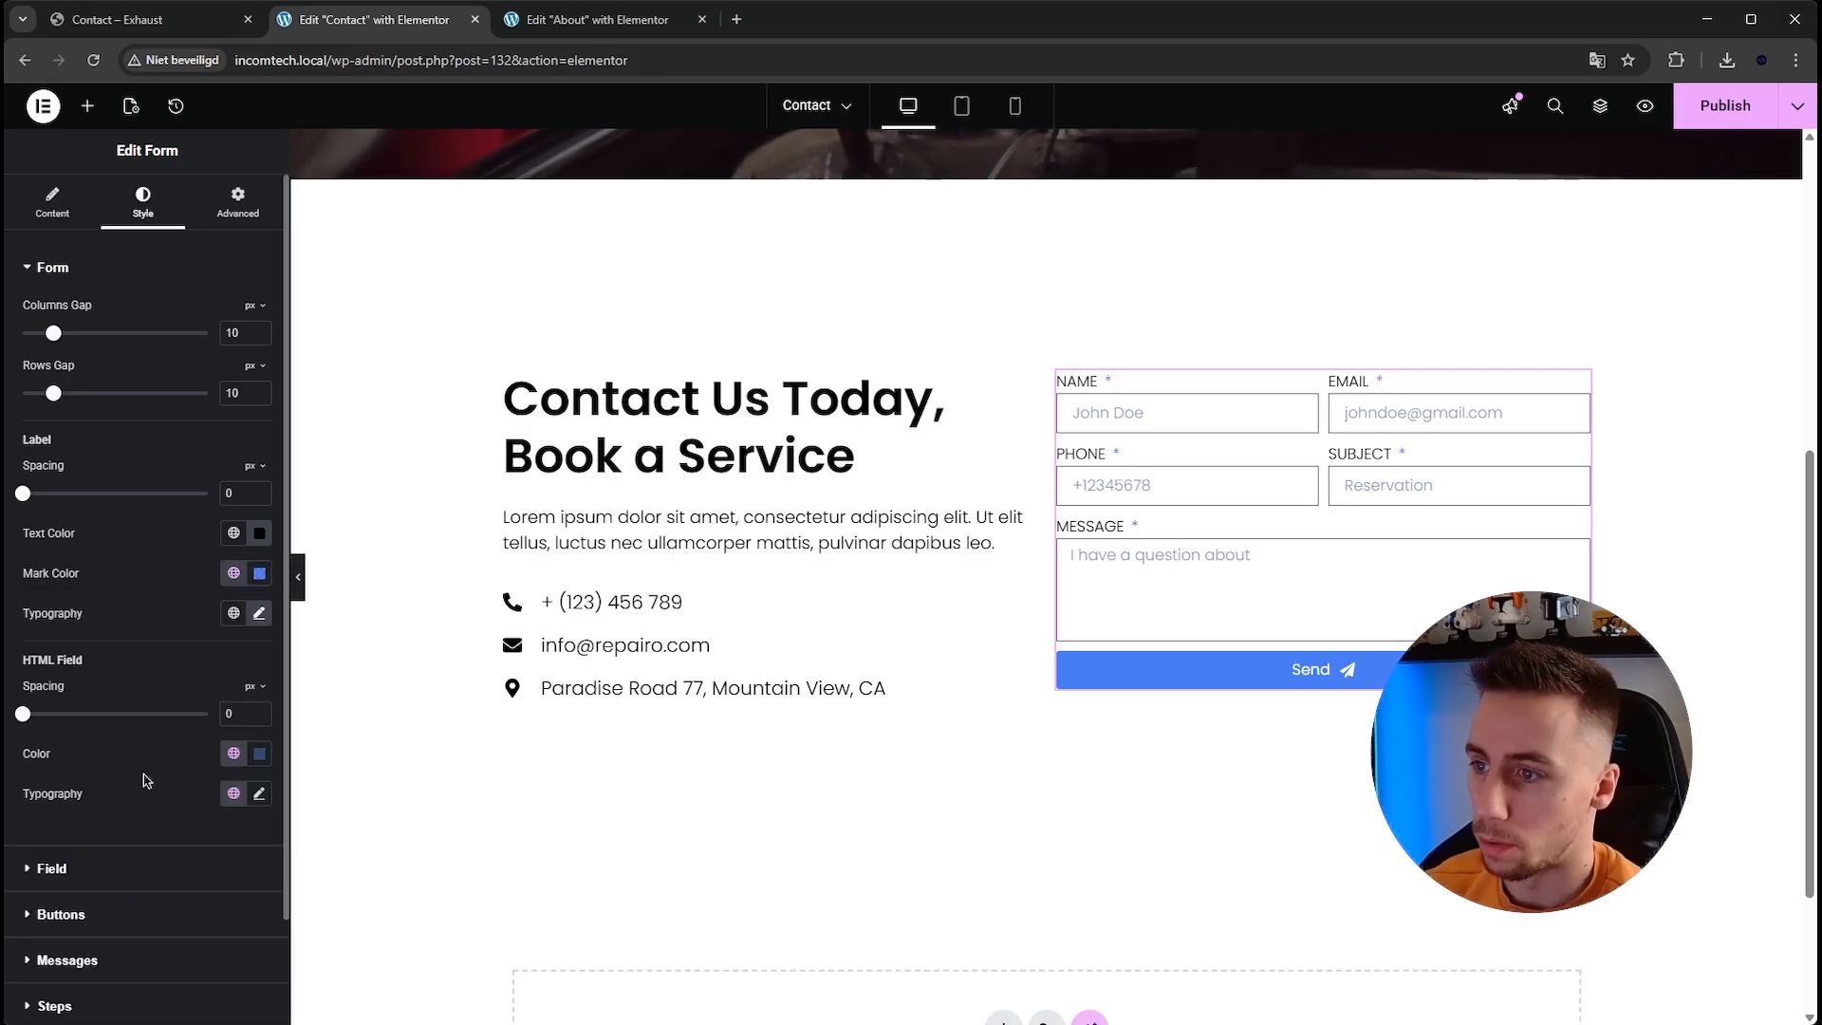
In the form's Email action, replace the recipient address with a support e-mail address.
left_click(58, 202)
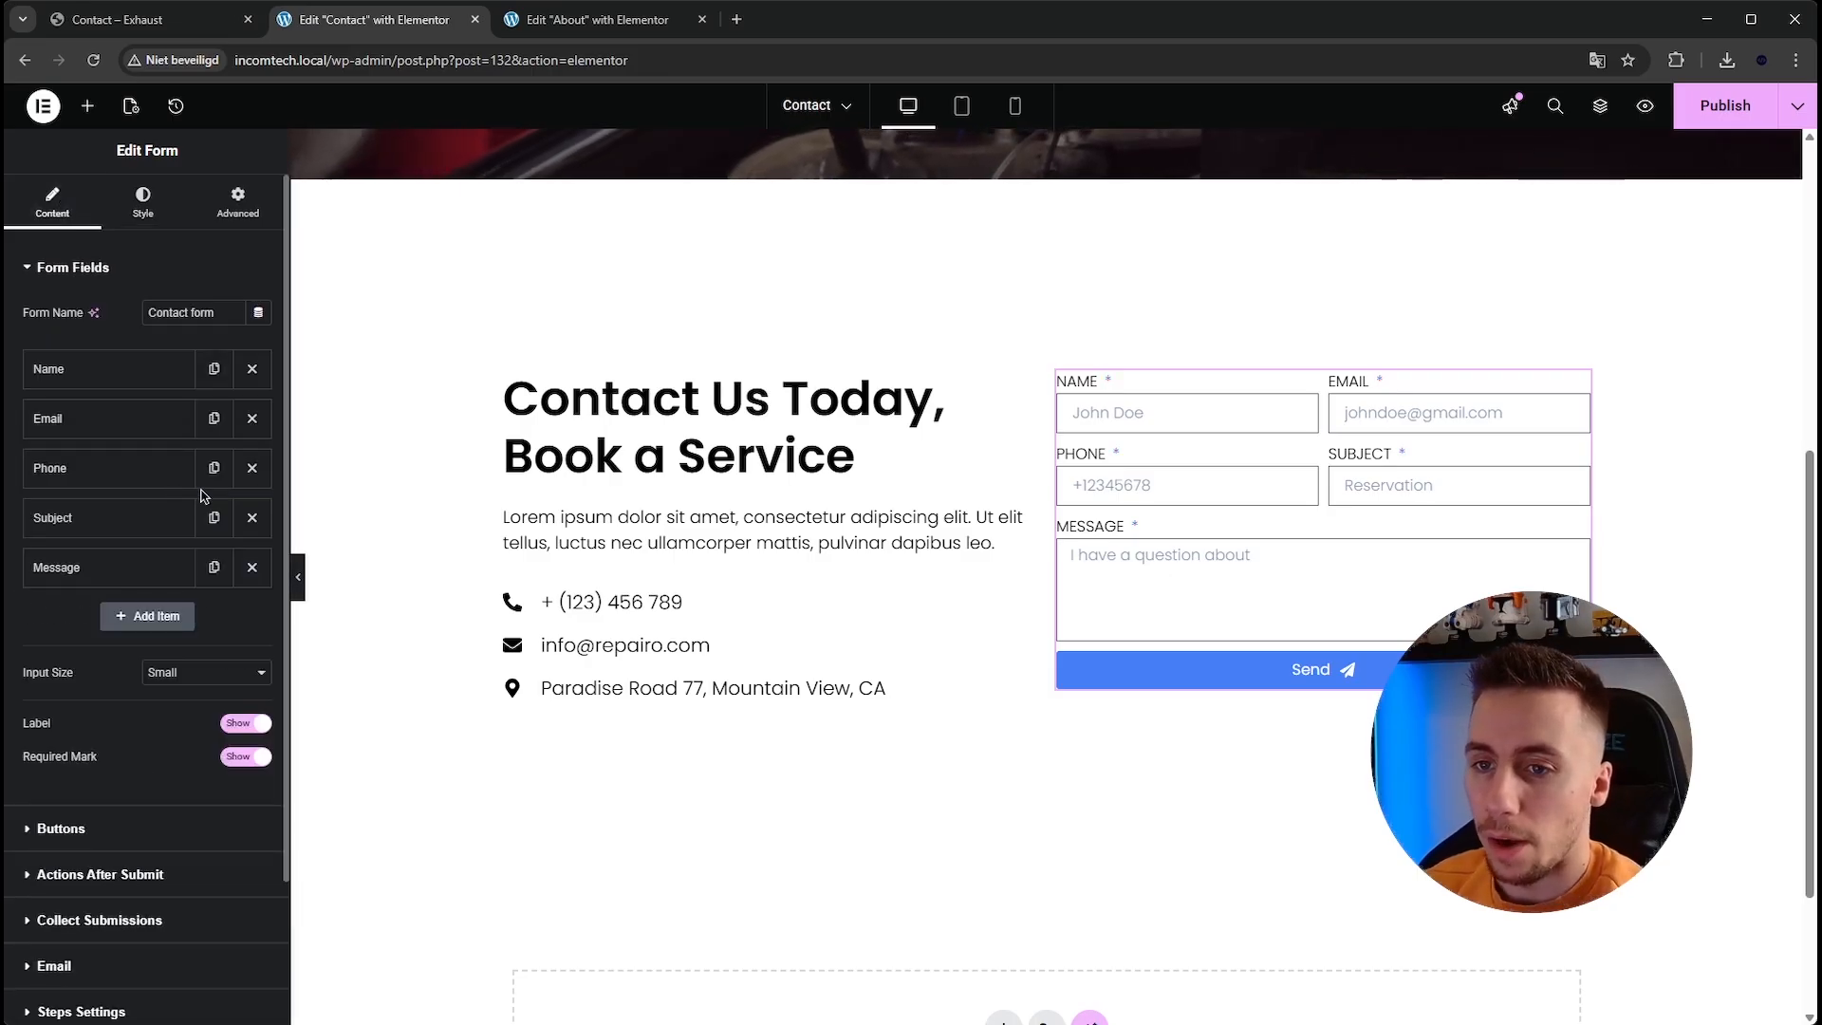
scroll(143, 661, "down", 2)
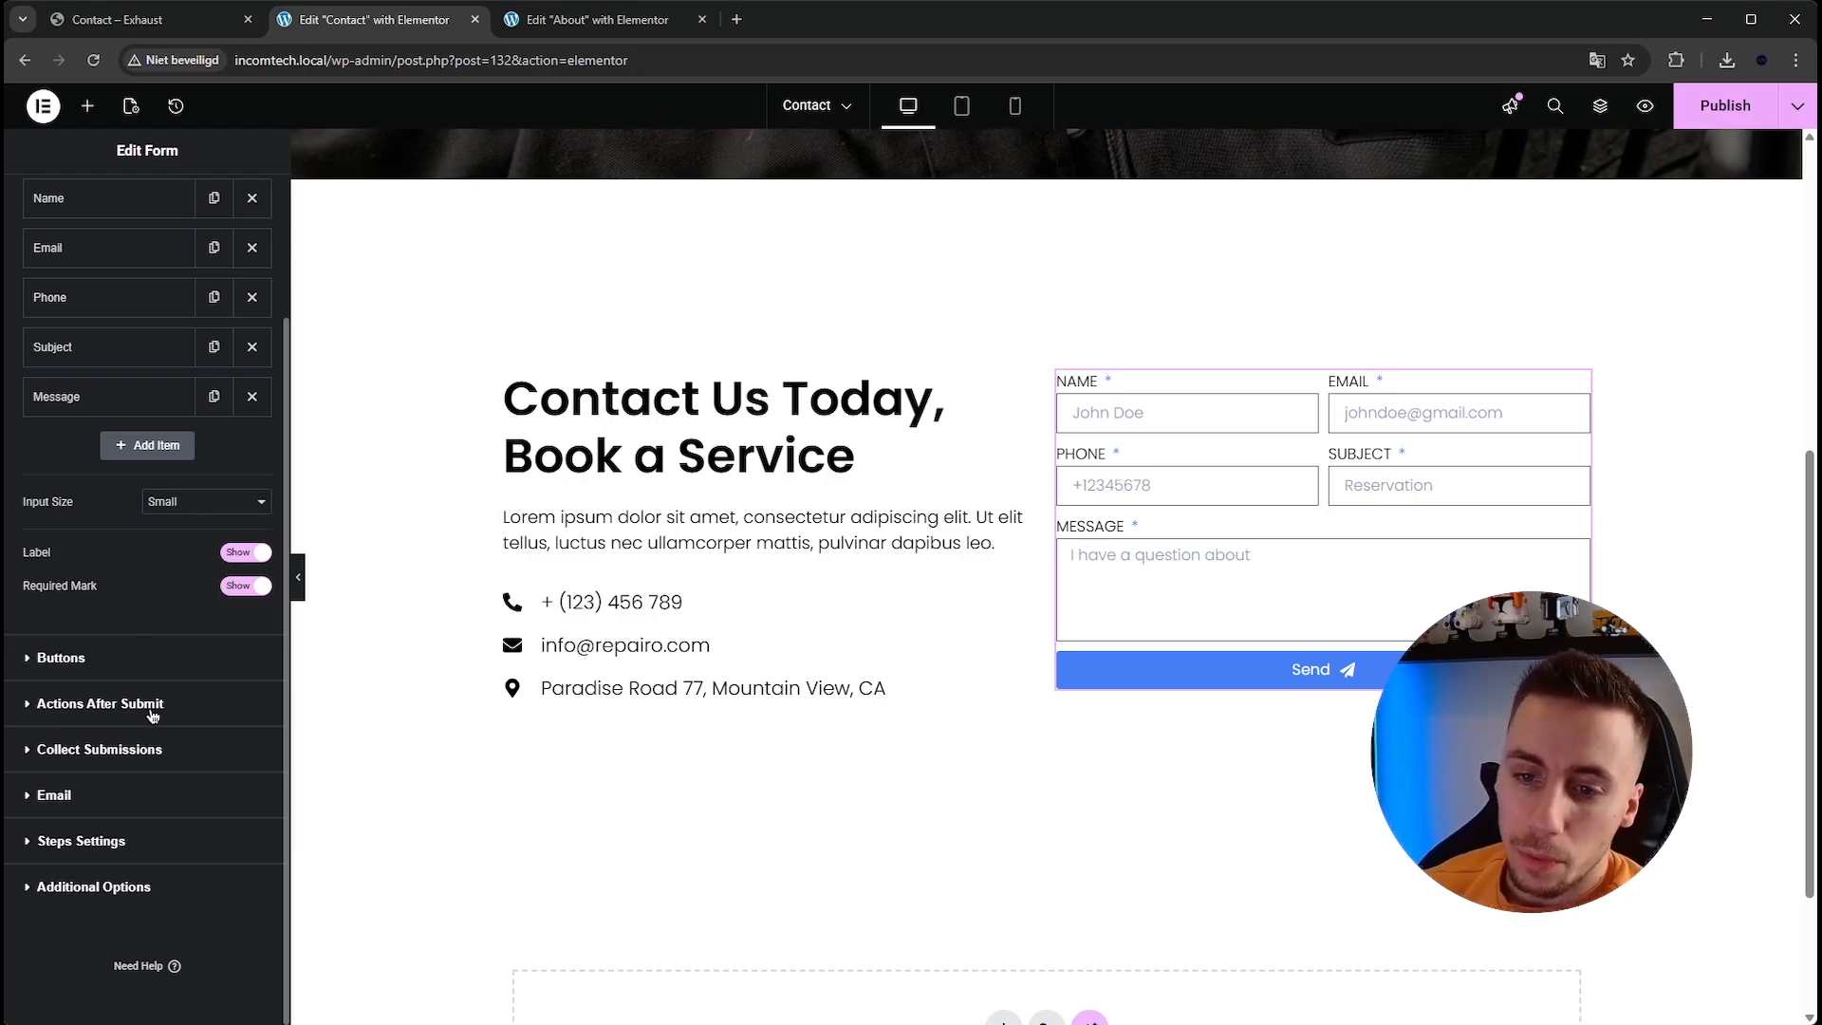
left_click(158, 790)
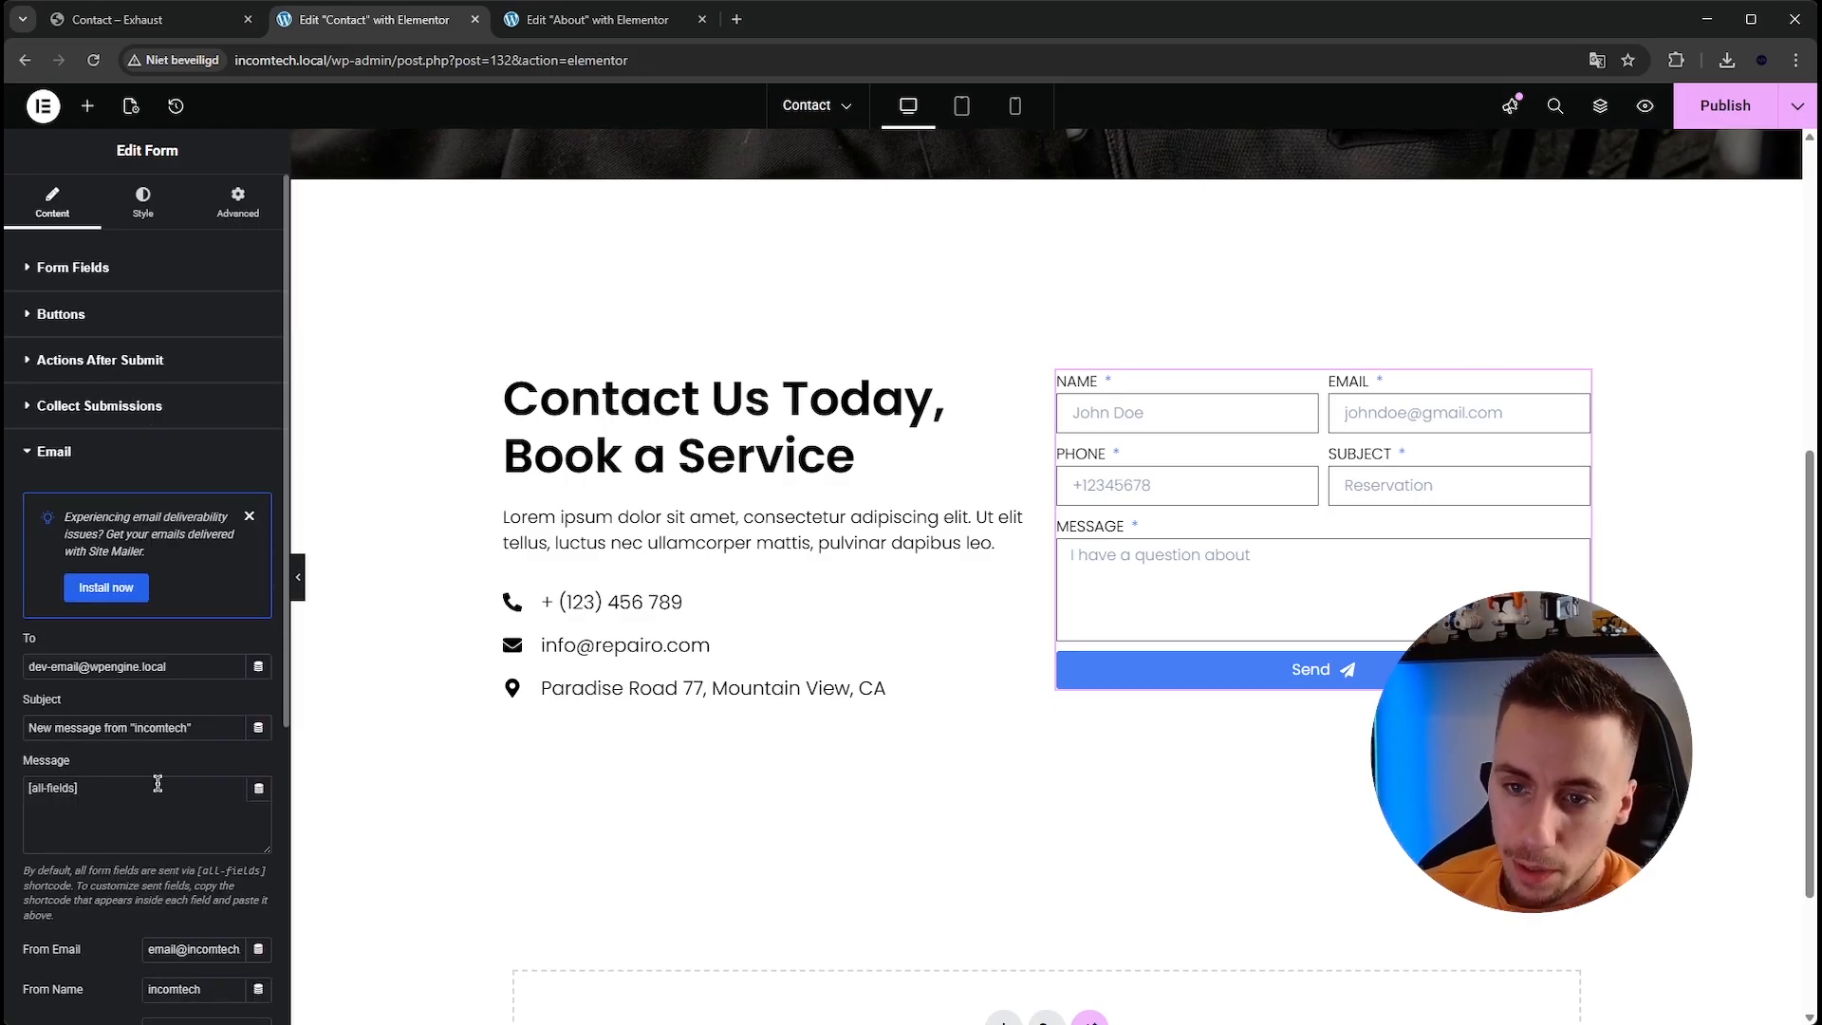
left_click(249, 515)
left_click_drag(30, 515, 150, 508)
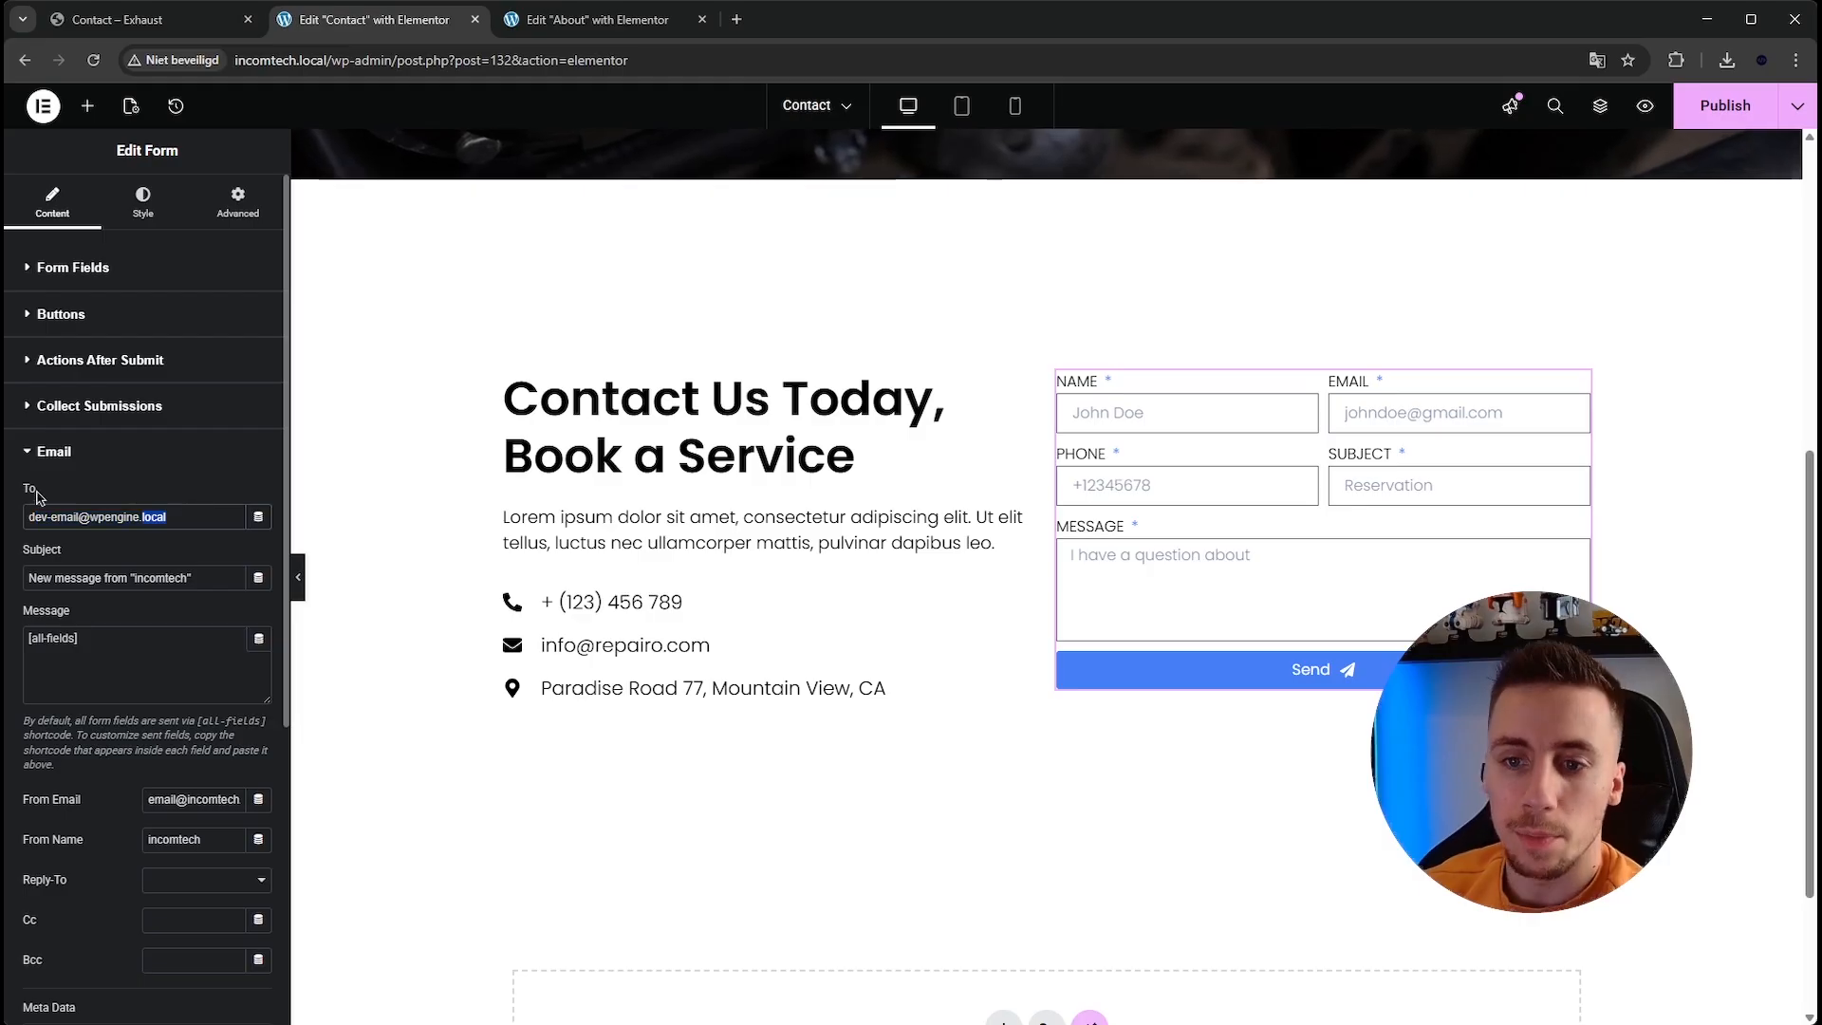
left_click(175, 518)
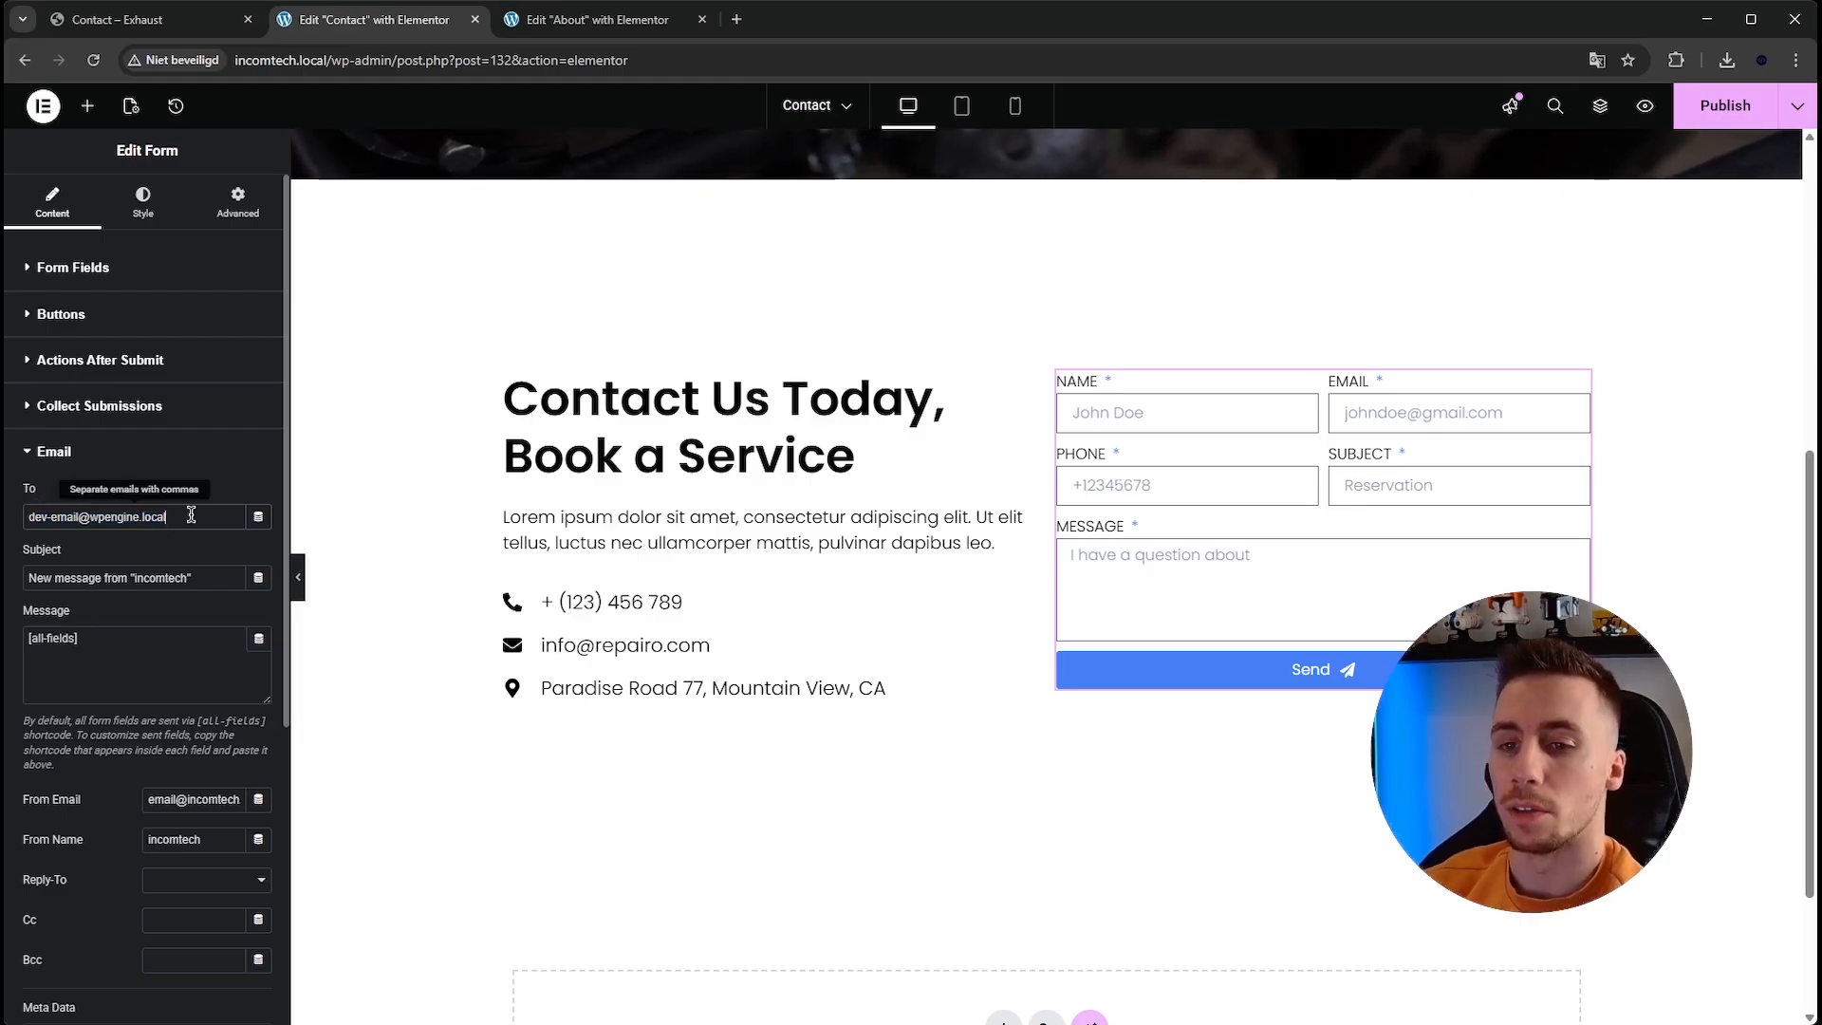
key("ctrl+a")
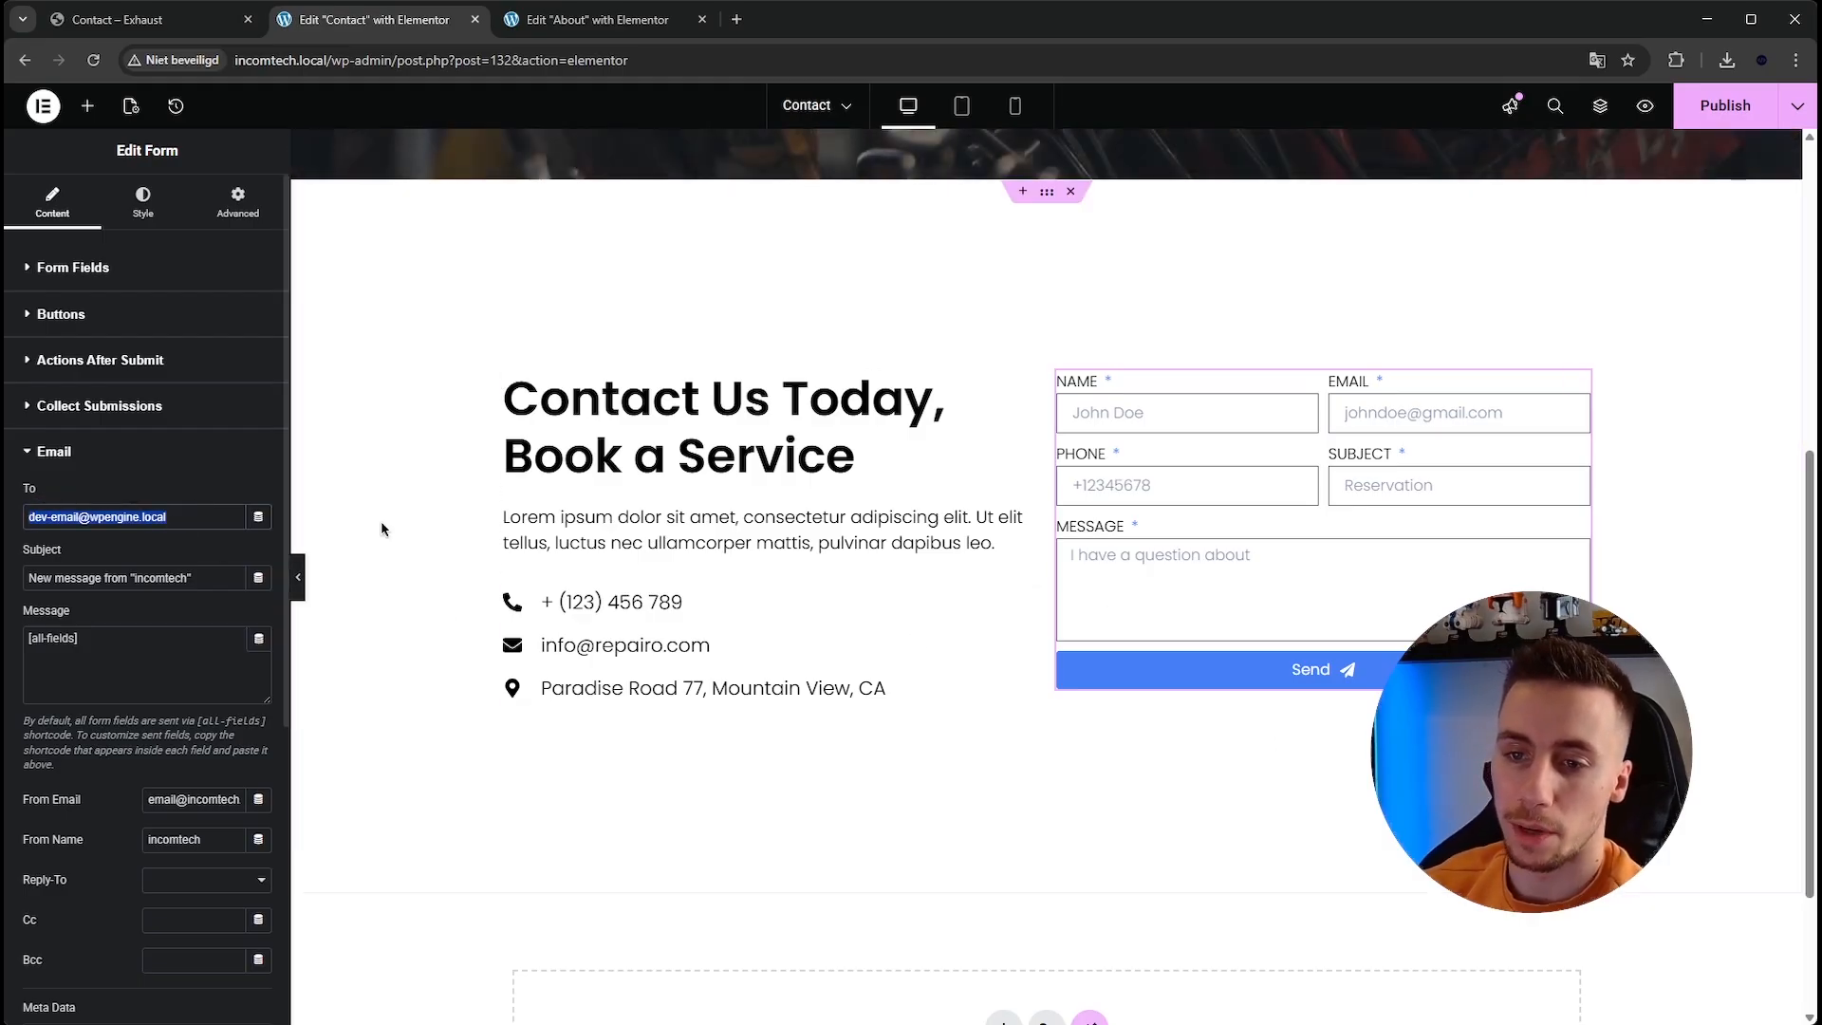
type("support@test.com")
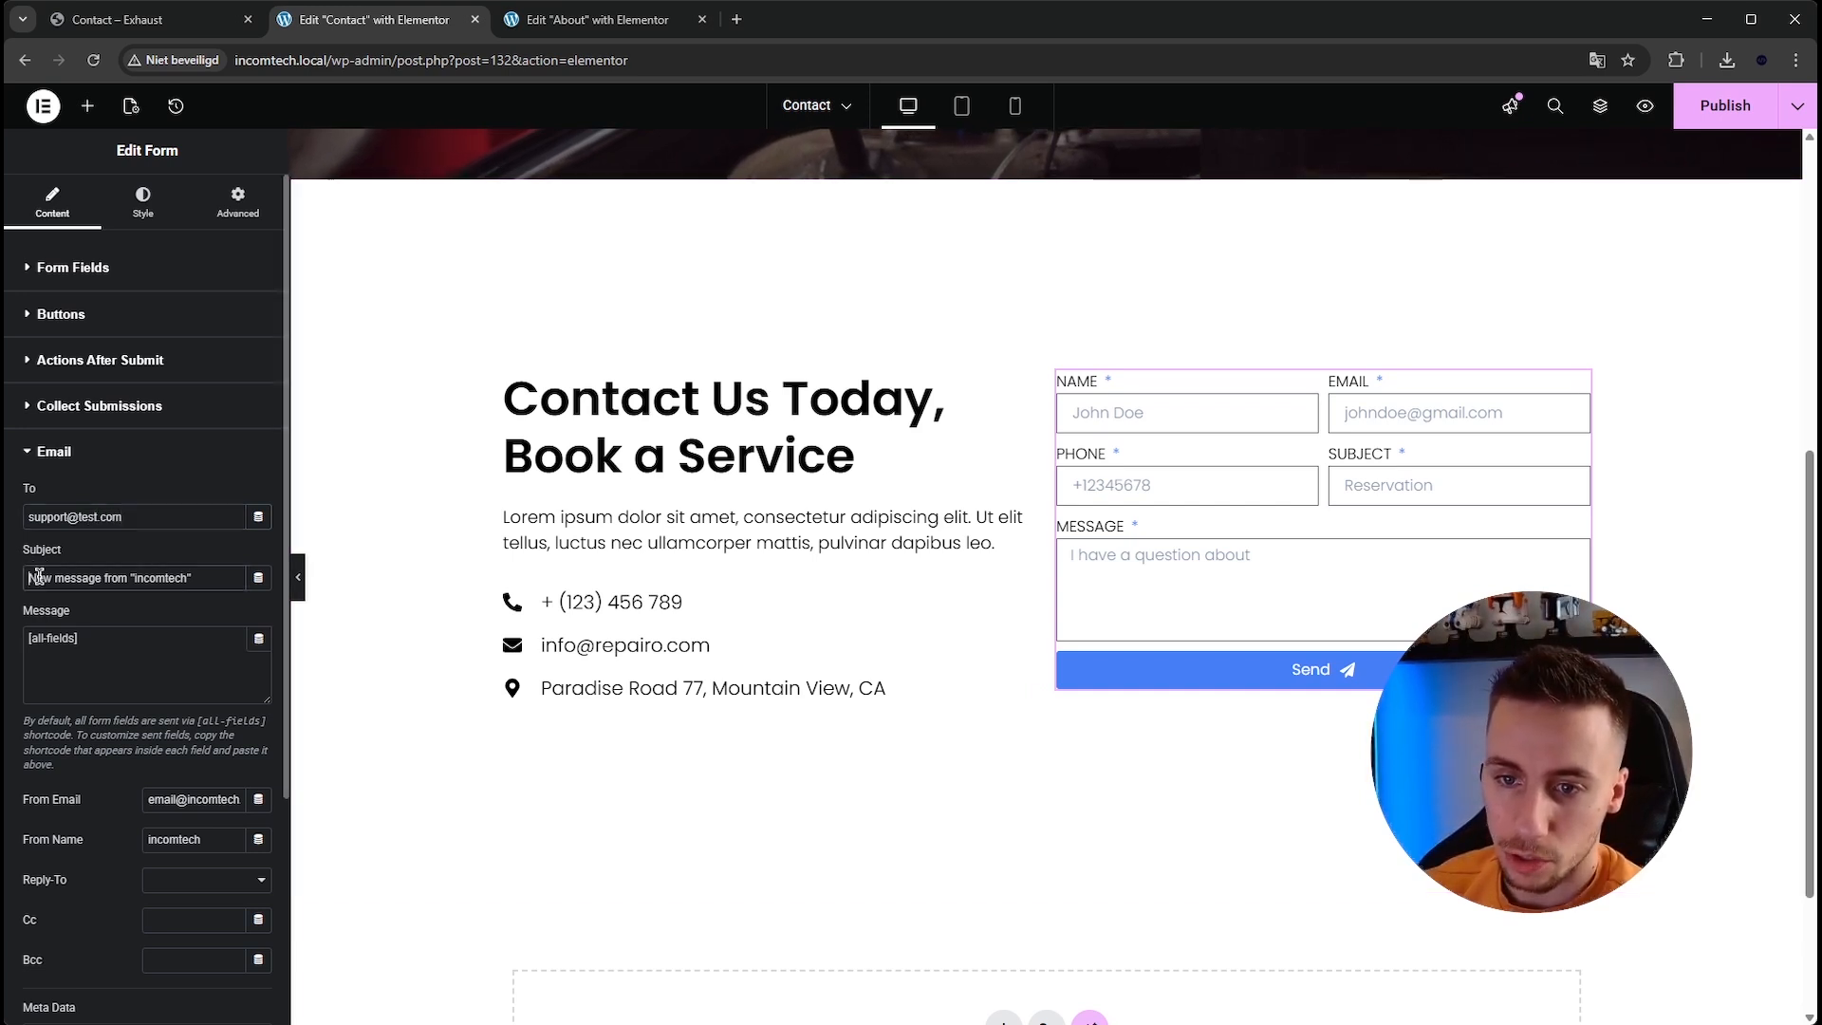
Set the email subject to "Contact form submission".
left_click_drag(31, 578, 216, 585)
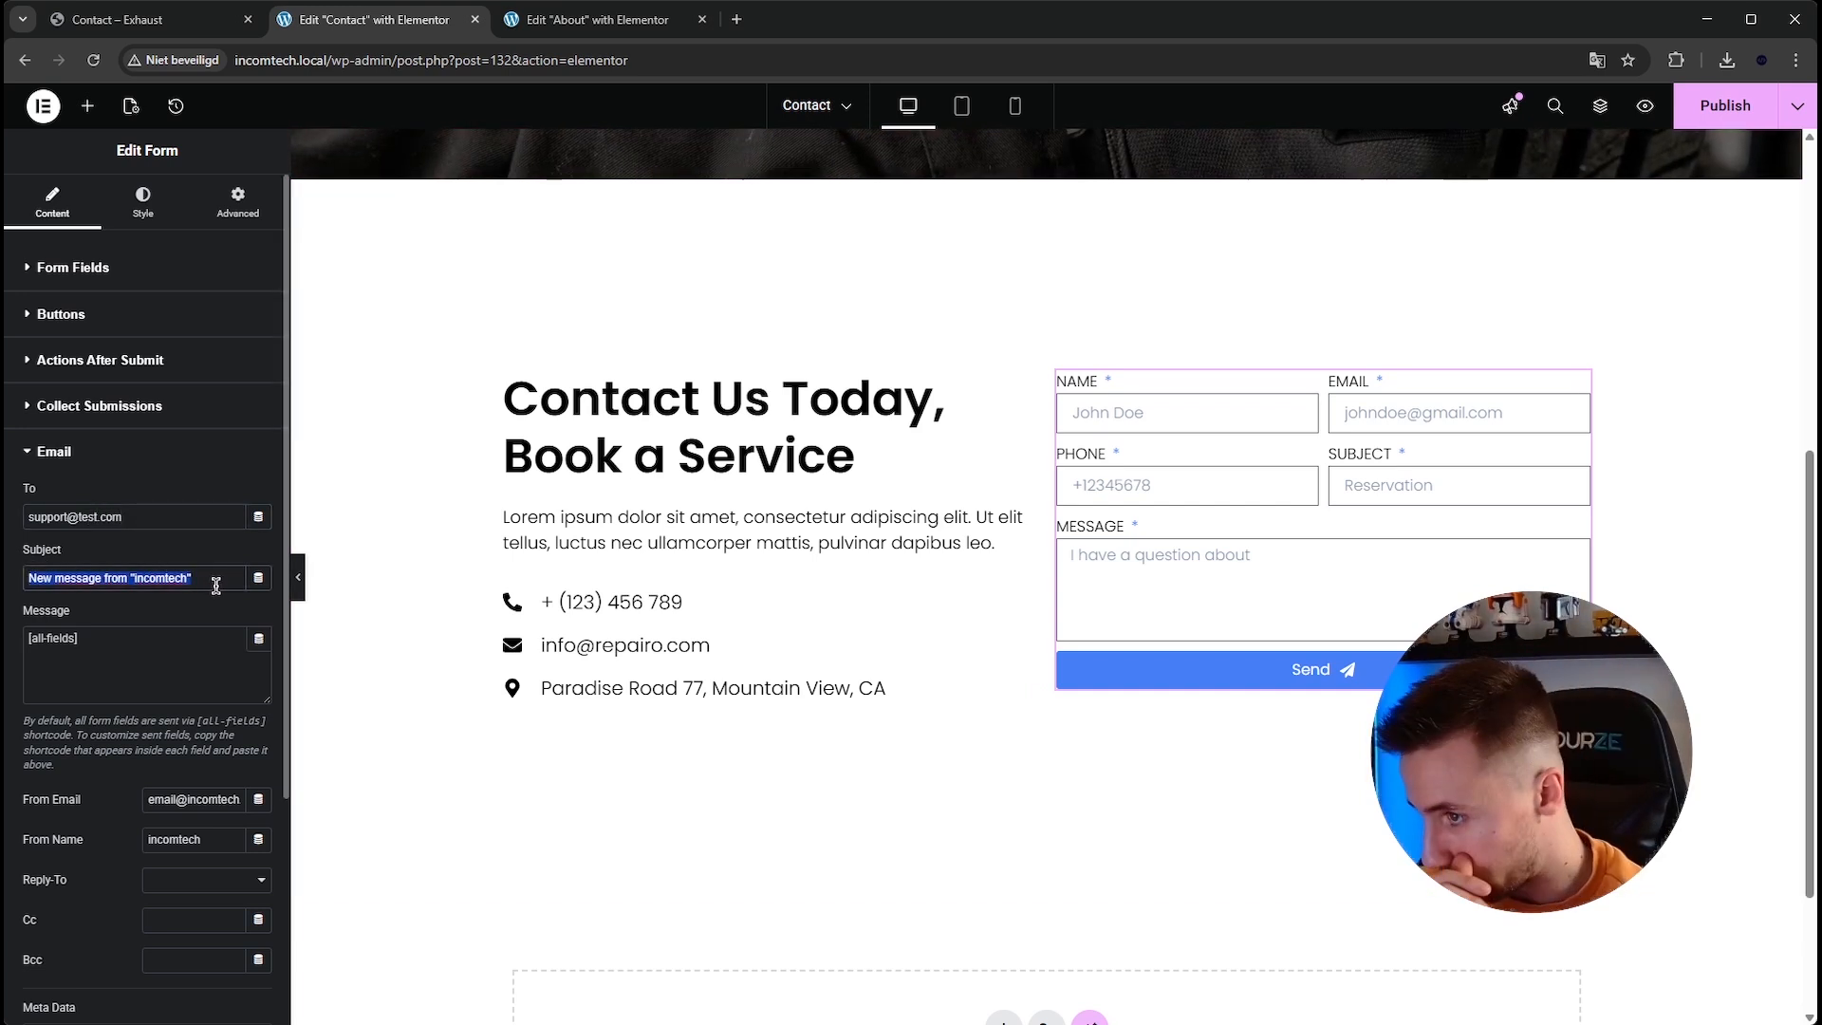
type("C")
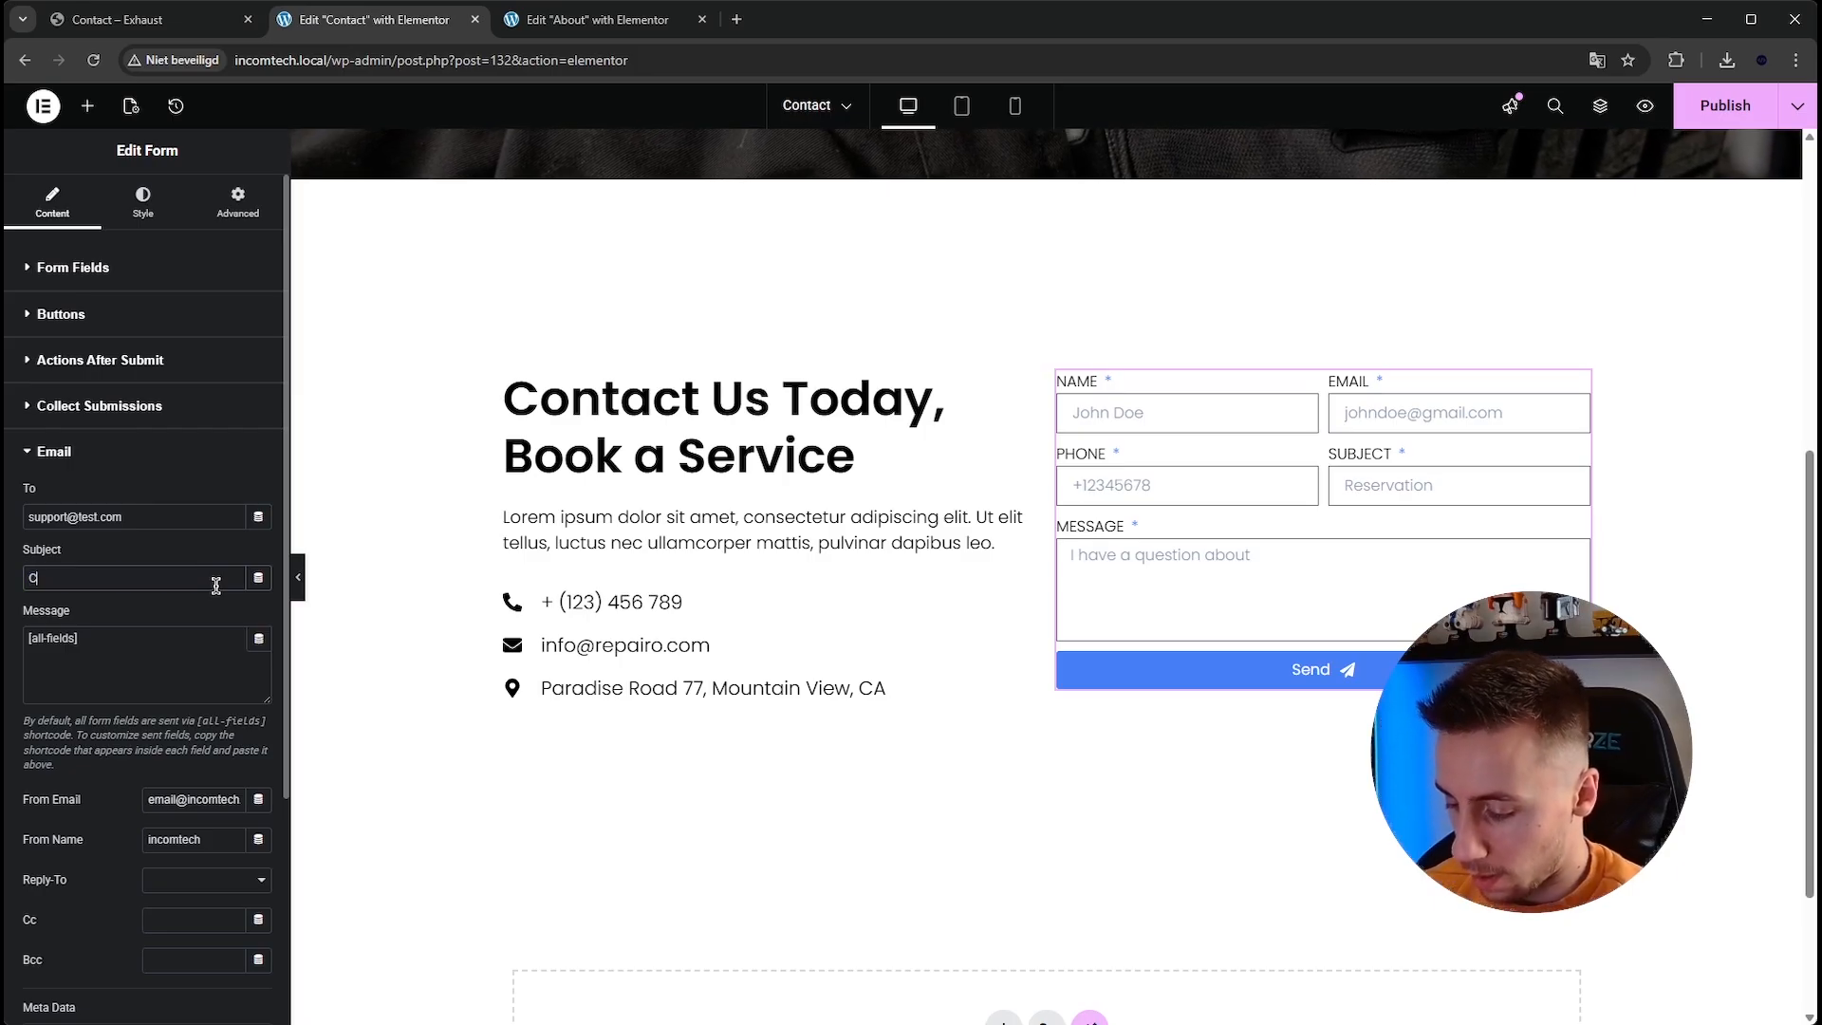
type("ontact form subm")
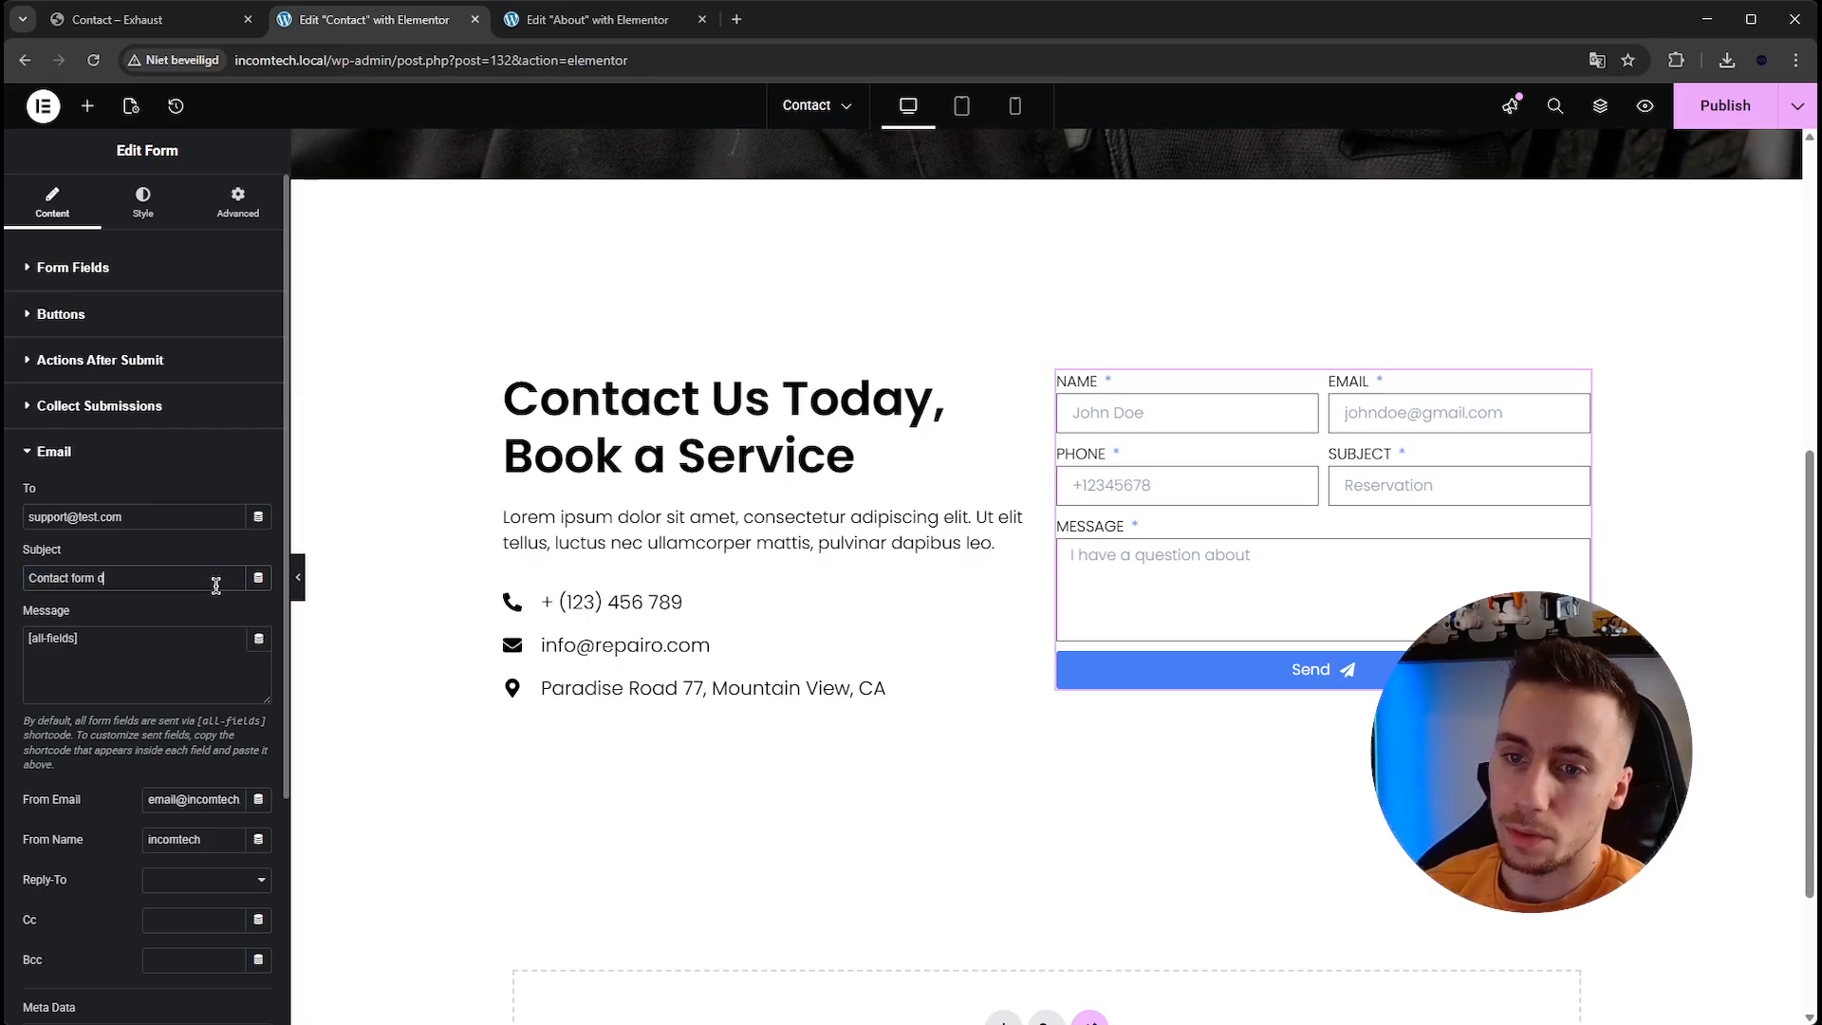
type("ission")
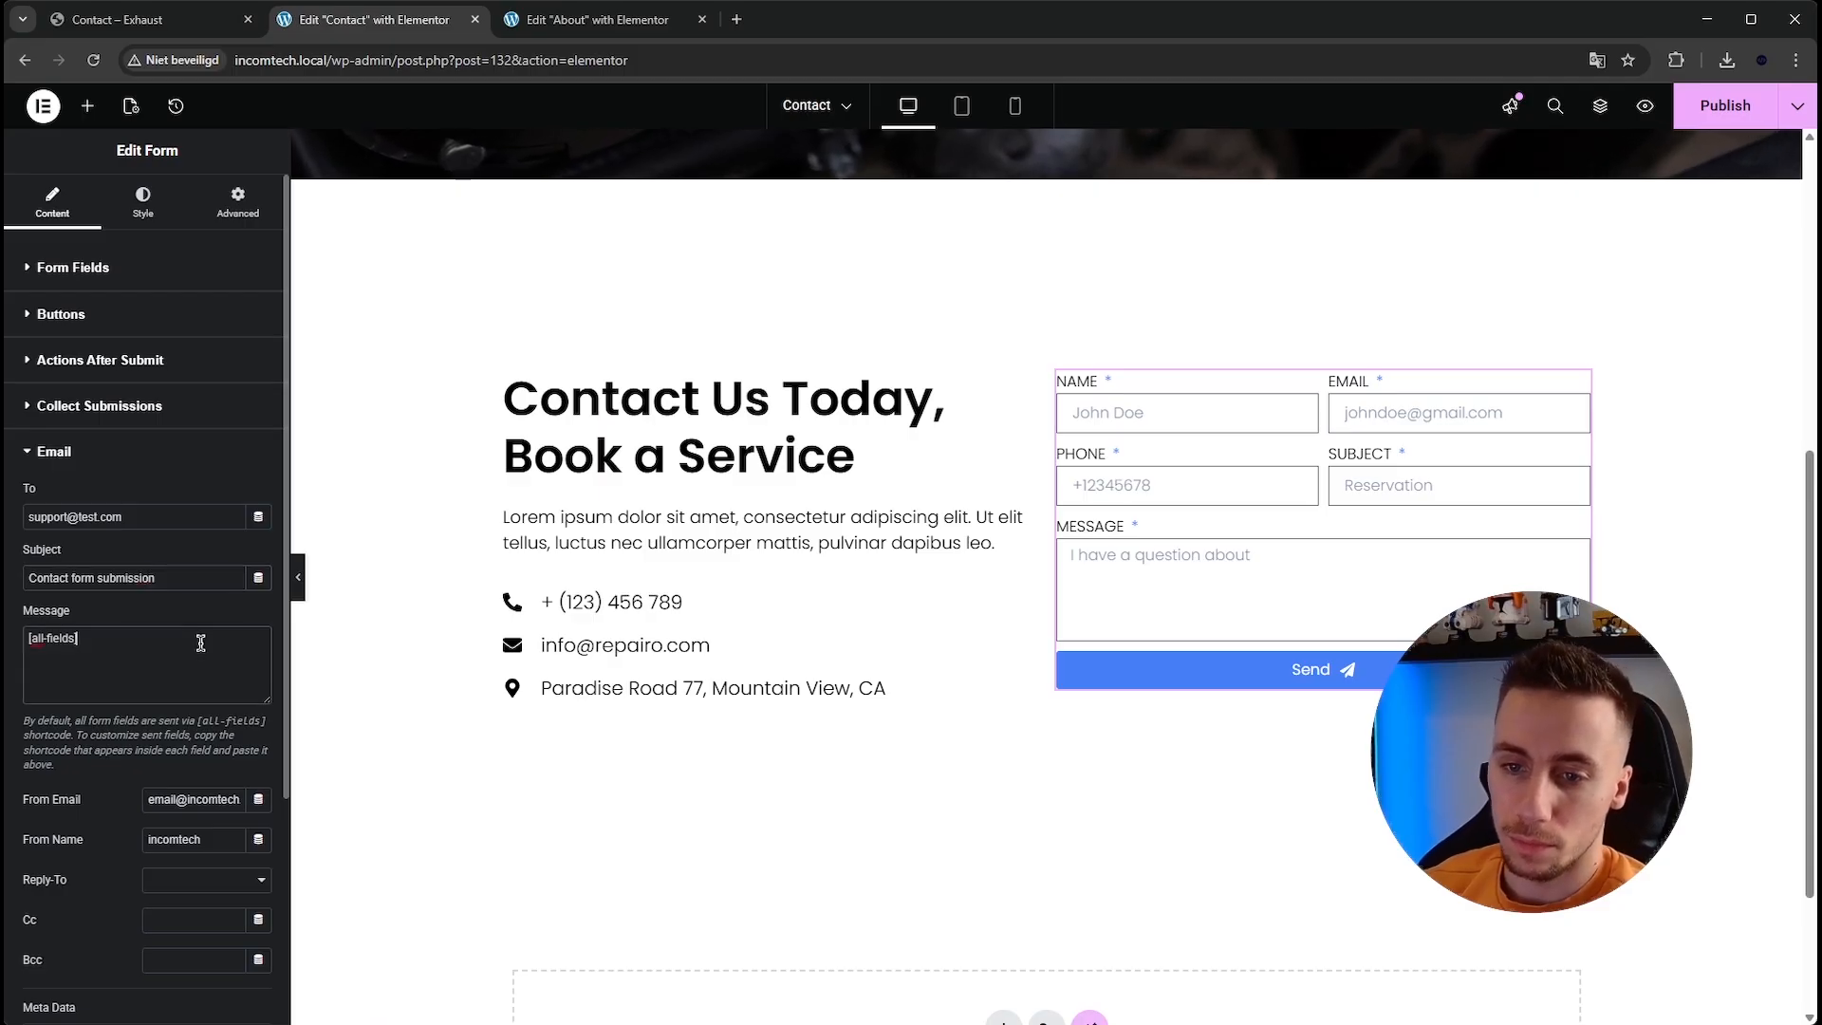
left_click(138, 633)
triple_click(101, 654)
left_click(158, 655)
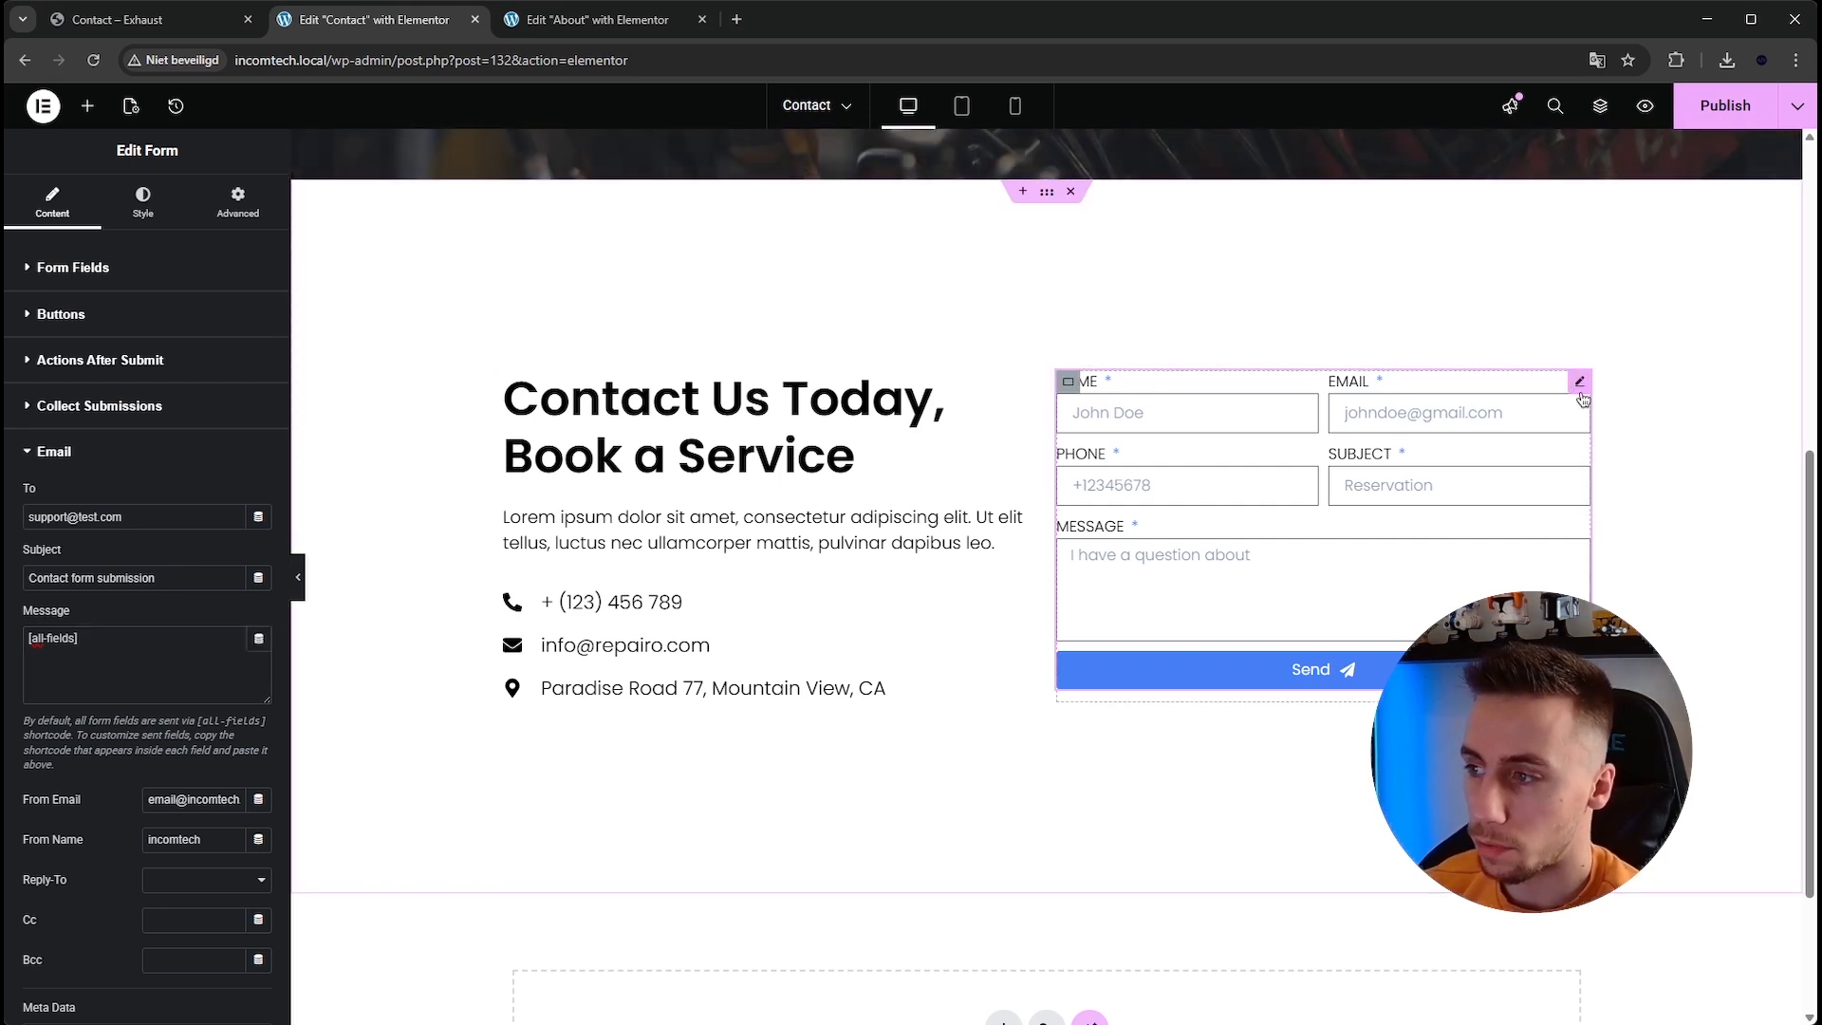
Inspect the Name field's advanced ID and shortcode settings.
left_click(155, 274)
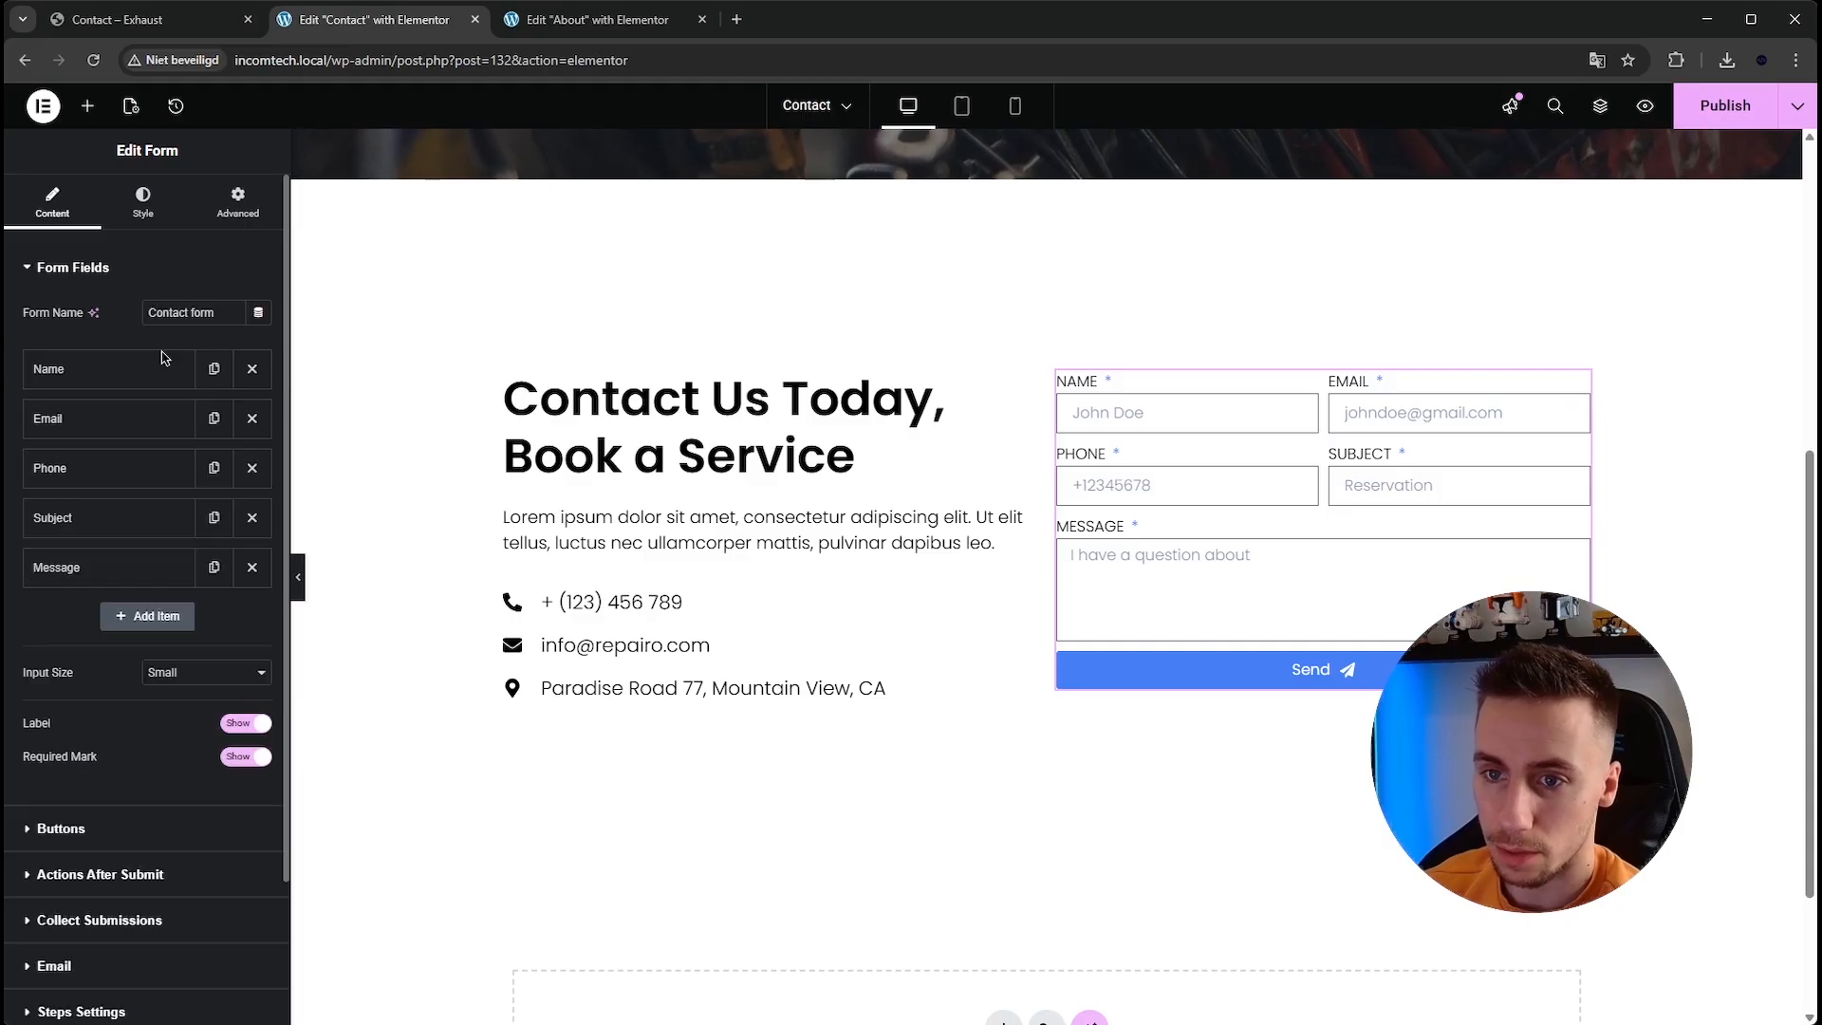
left_click(128, 370)
left_click(191, 427)
left_click(187, 487)
triple_click(211, 575)
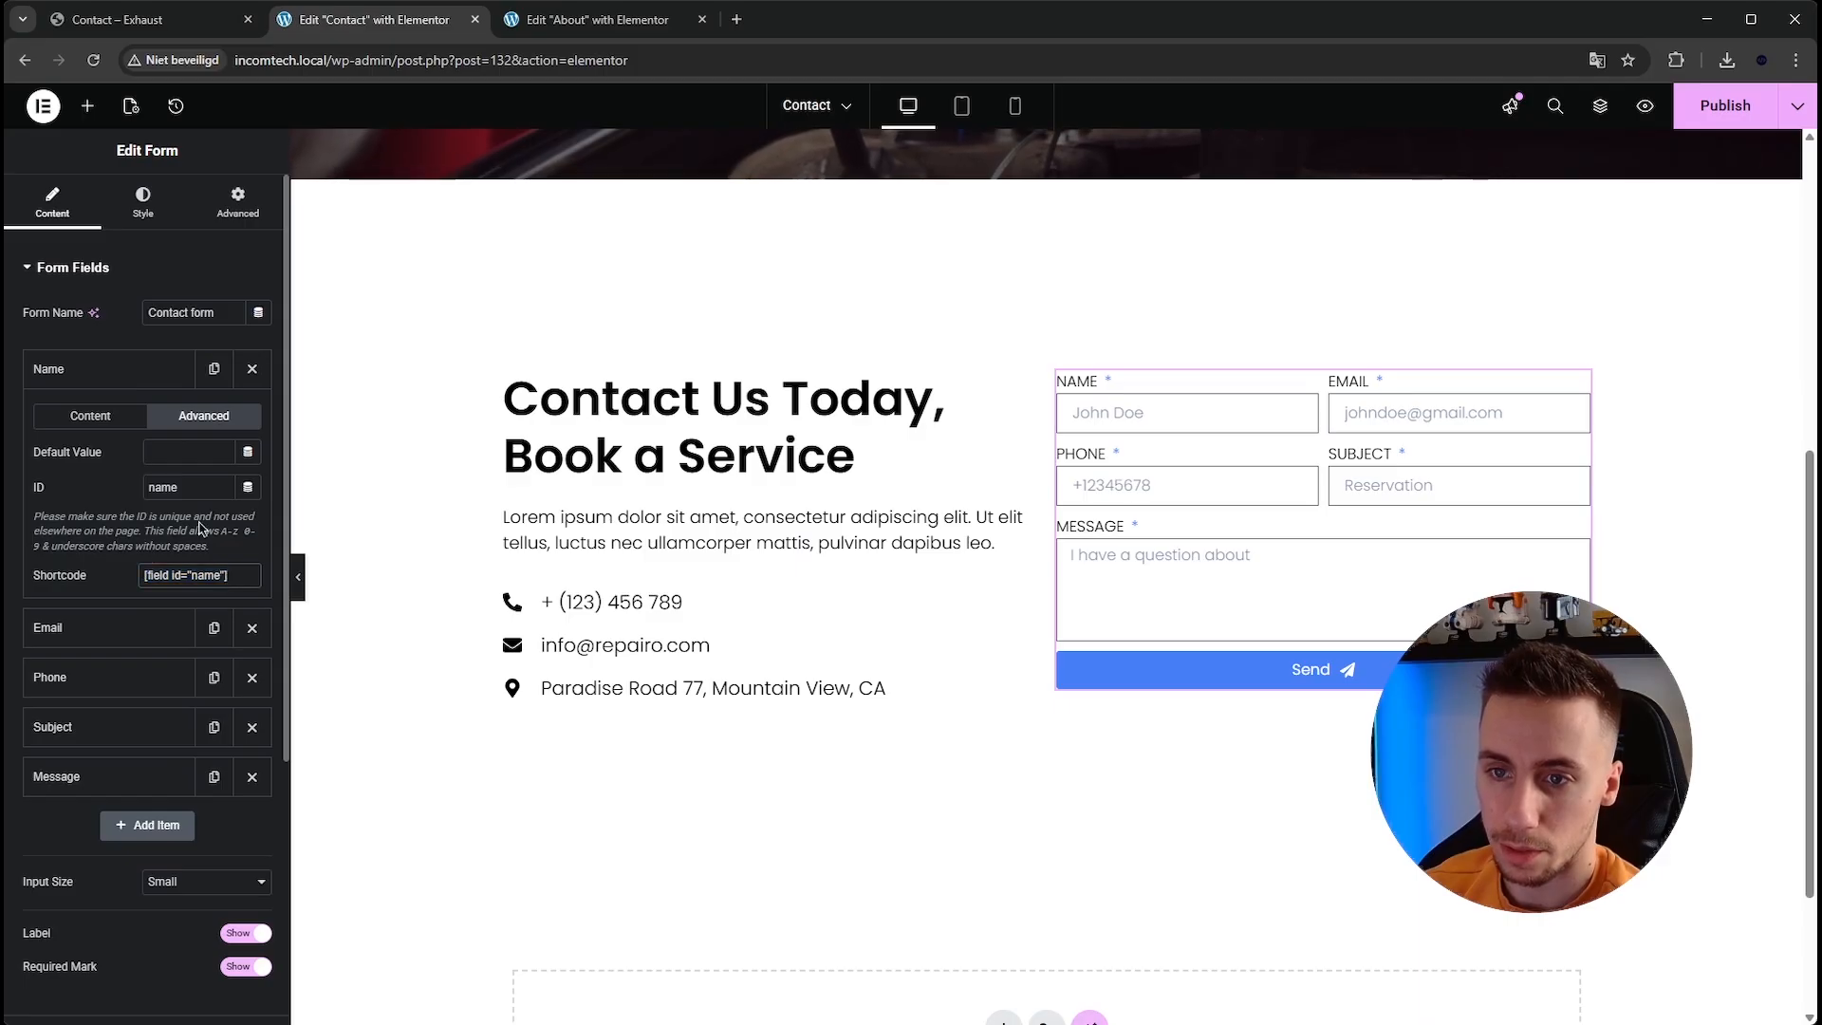
left_click(133, 370)
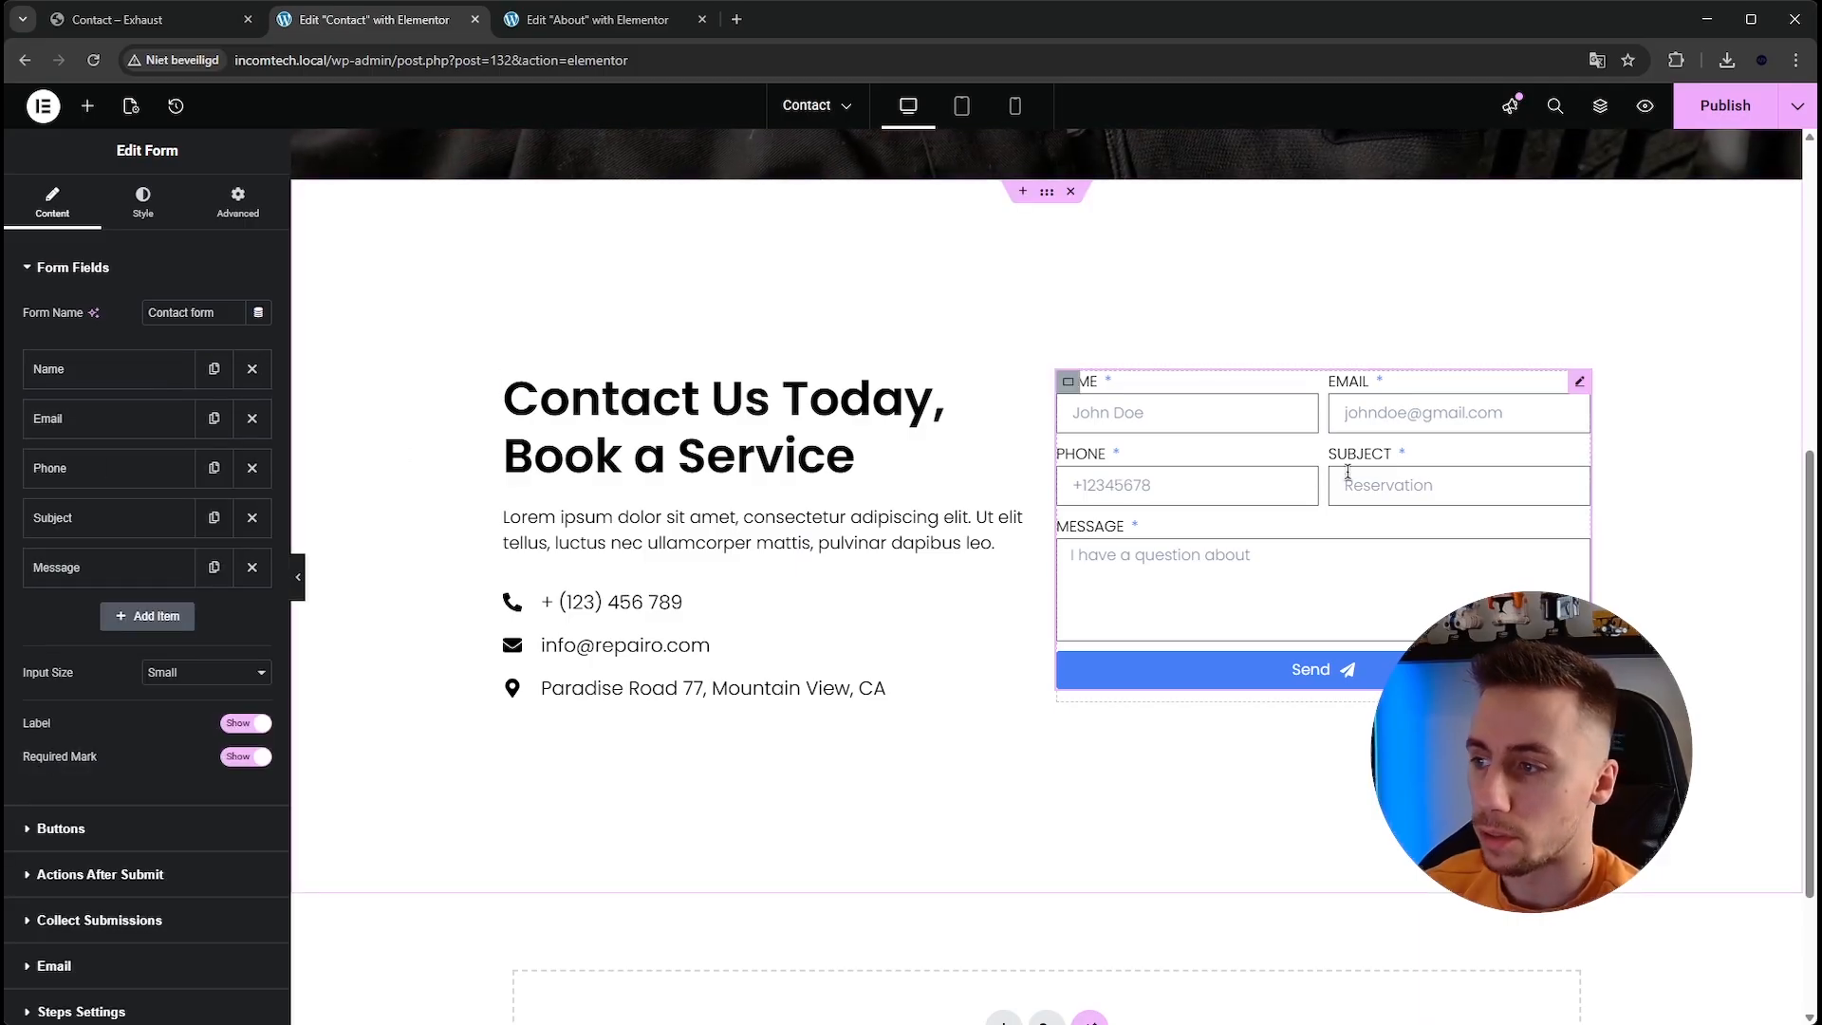
scroll(591, 497, "down", 1)
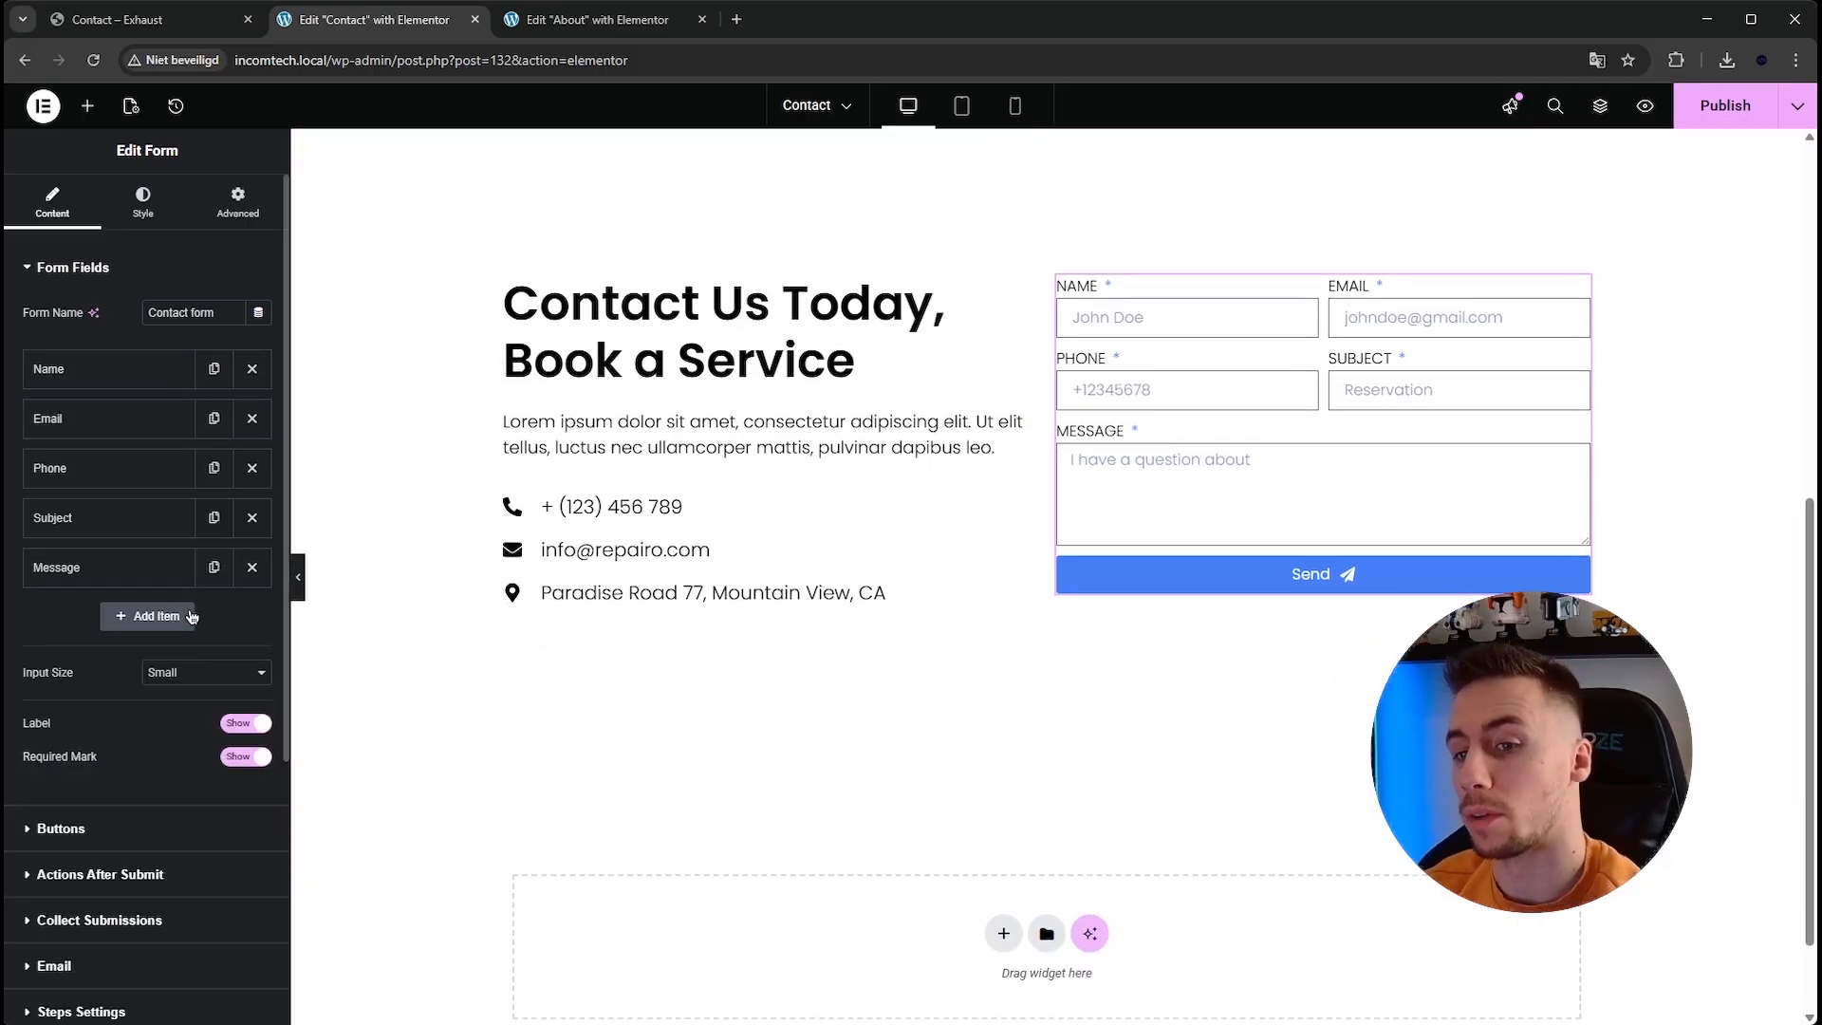
scroll(195, 605, "down", 2)
scroll(195, 604, "up", 3)
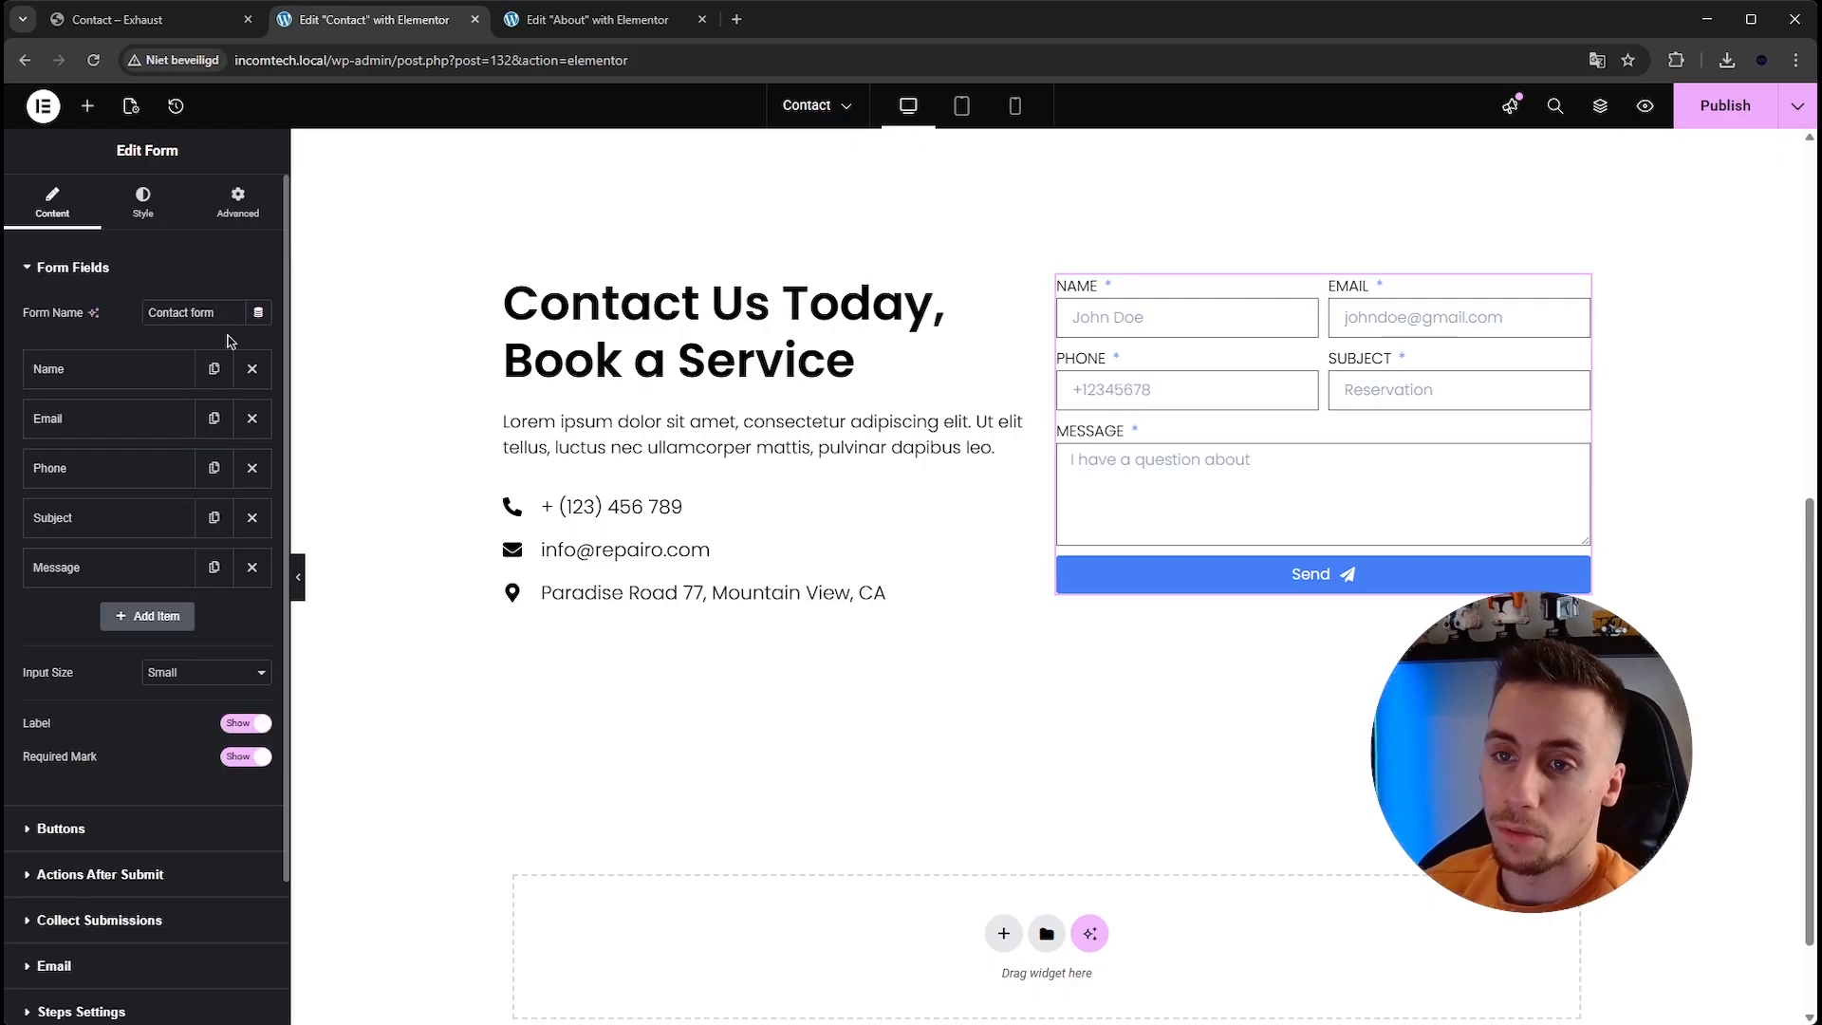
Review the email action's From Email and From Name settings, then return to the form fields.
left_click(238, 203)
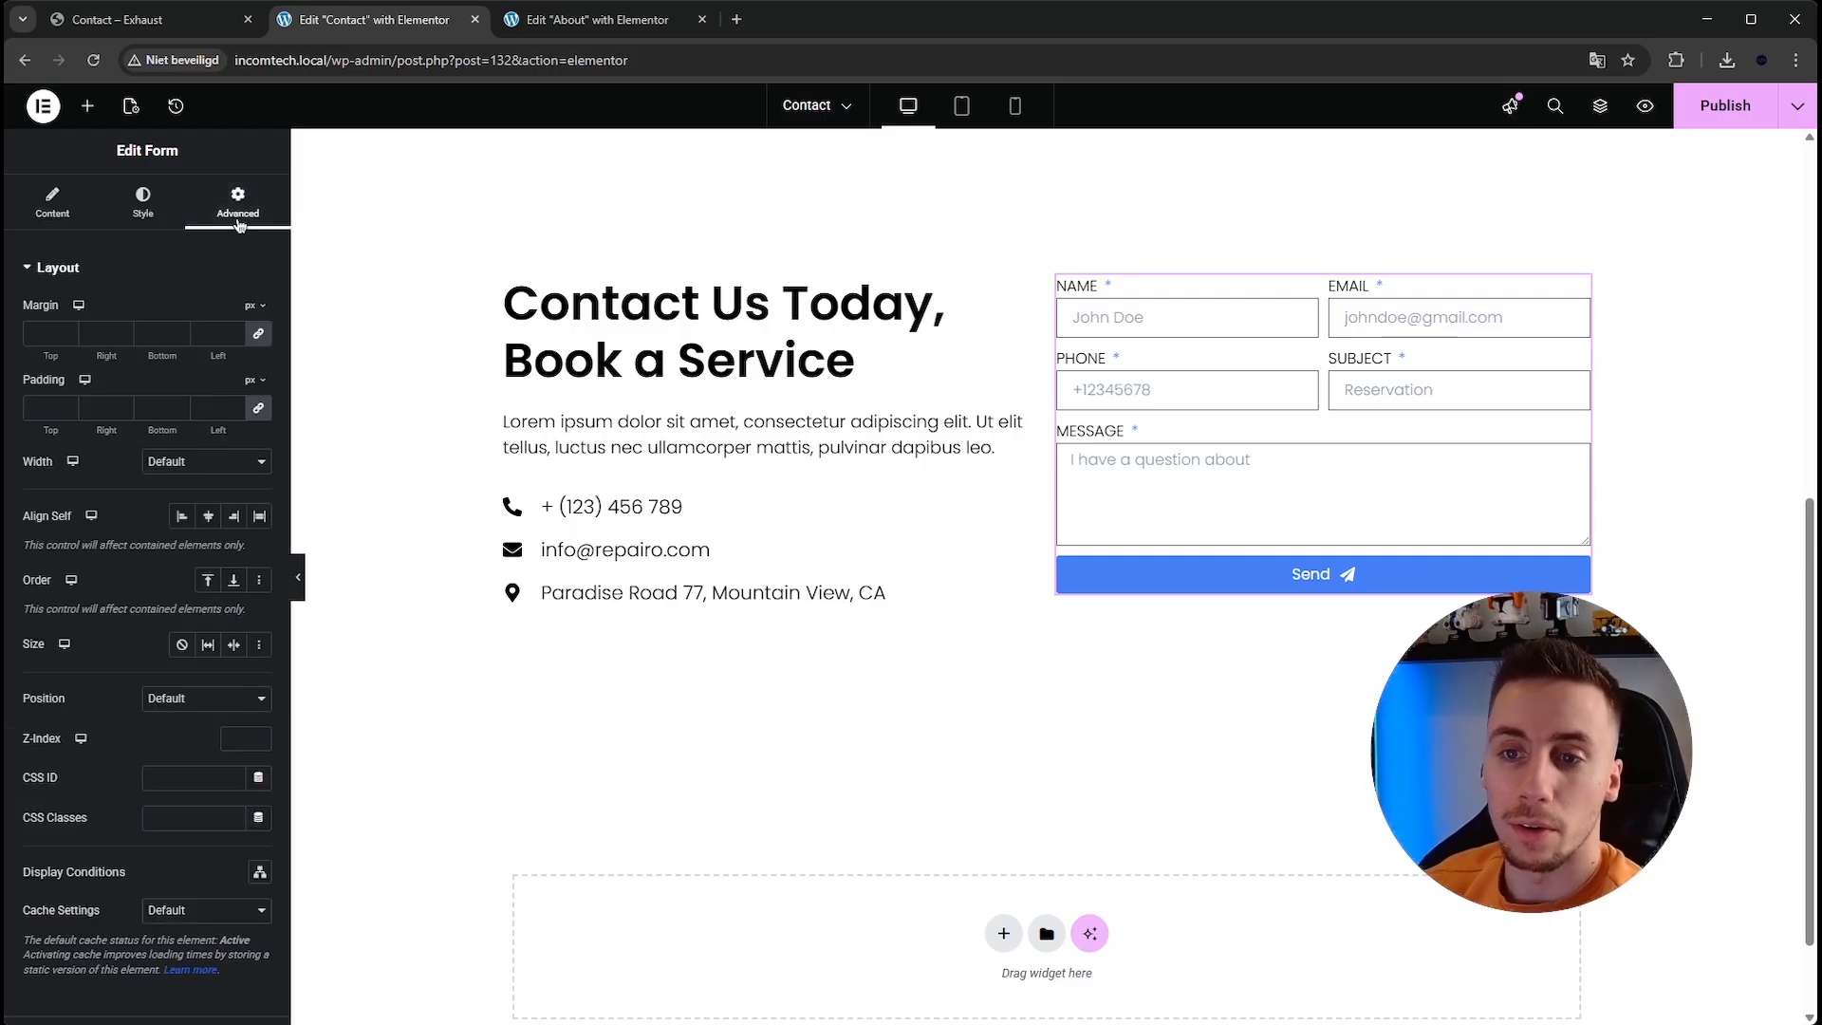
left_click(47, 199)
scroll(187, 557, "down", 2)
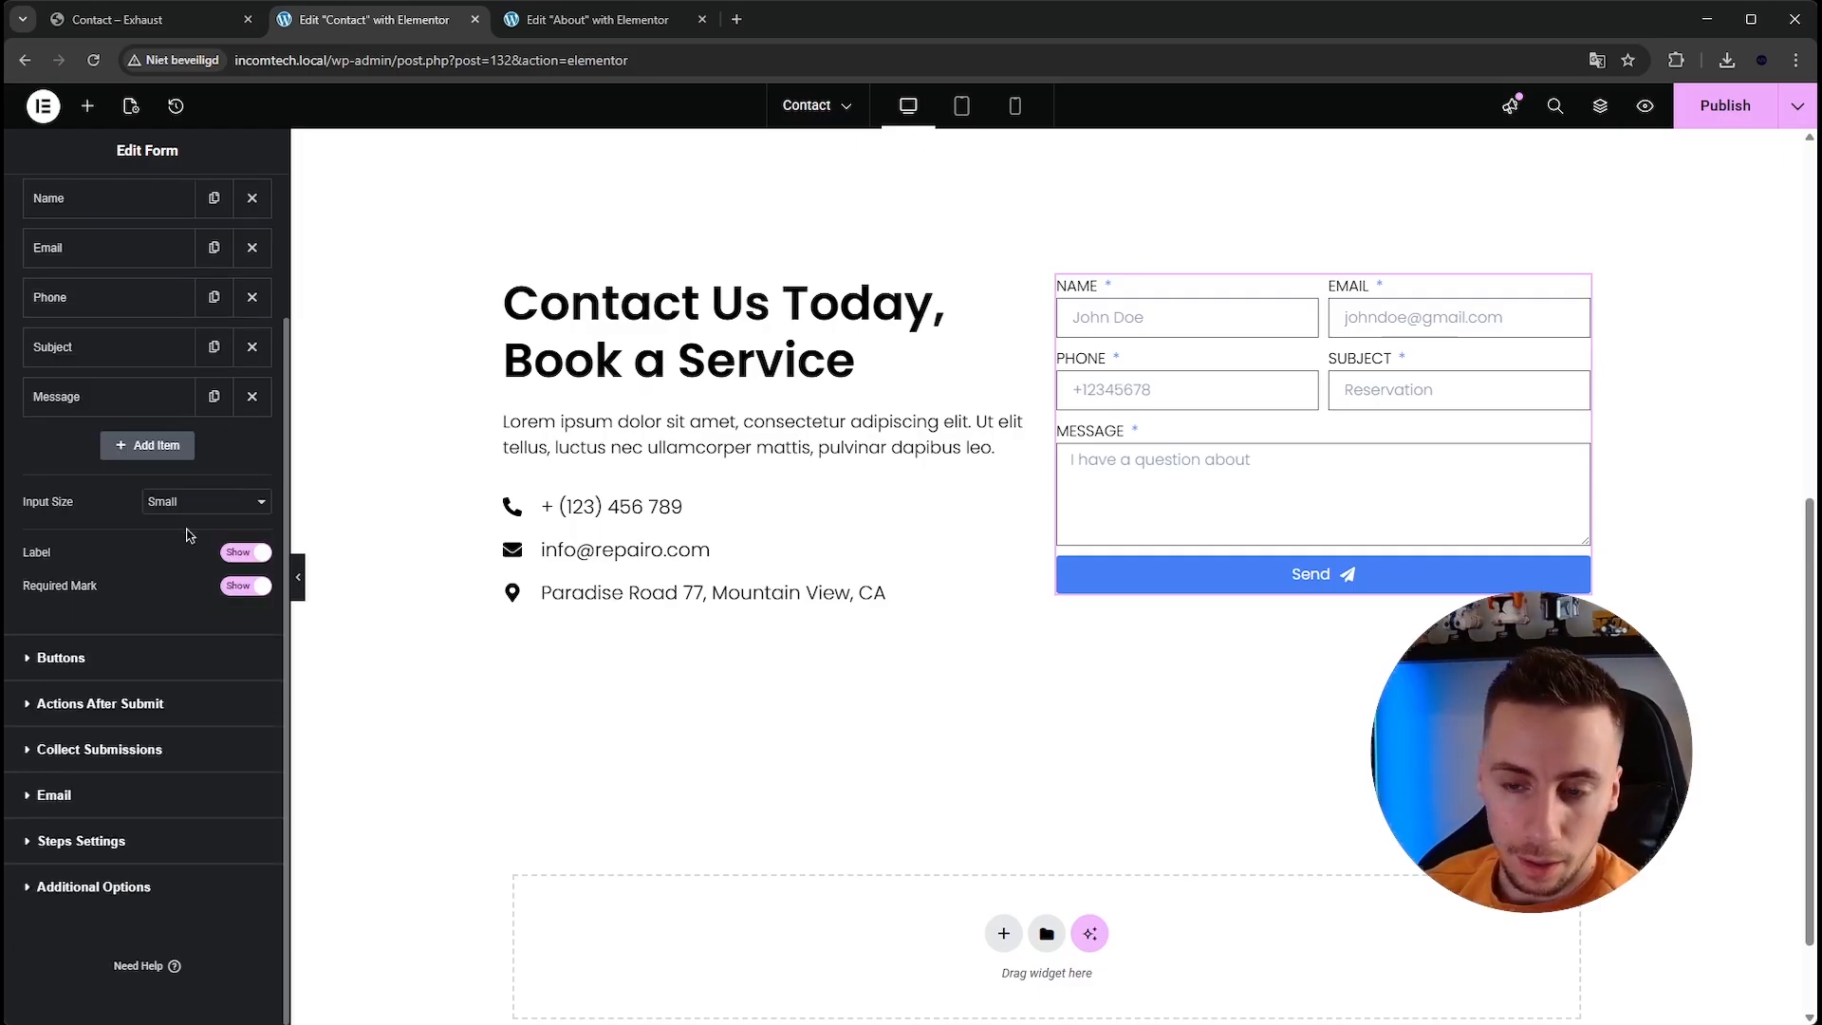
left_click(110, 804)
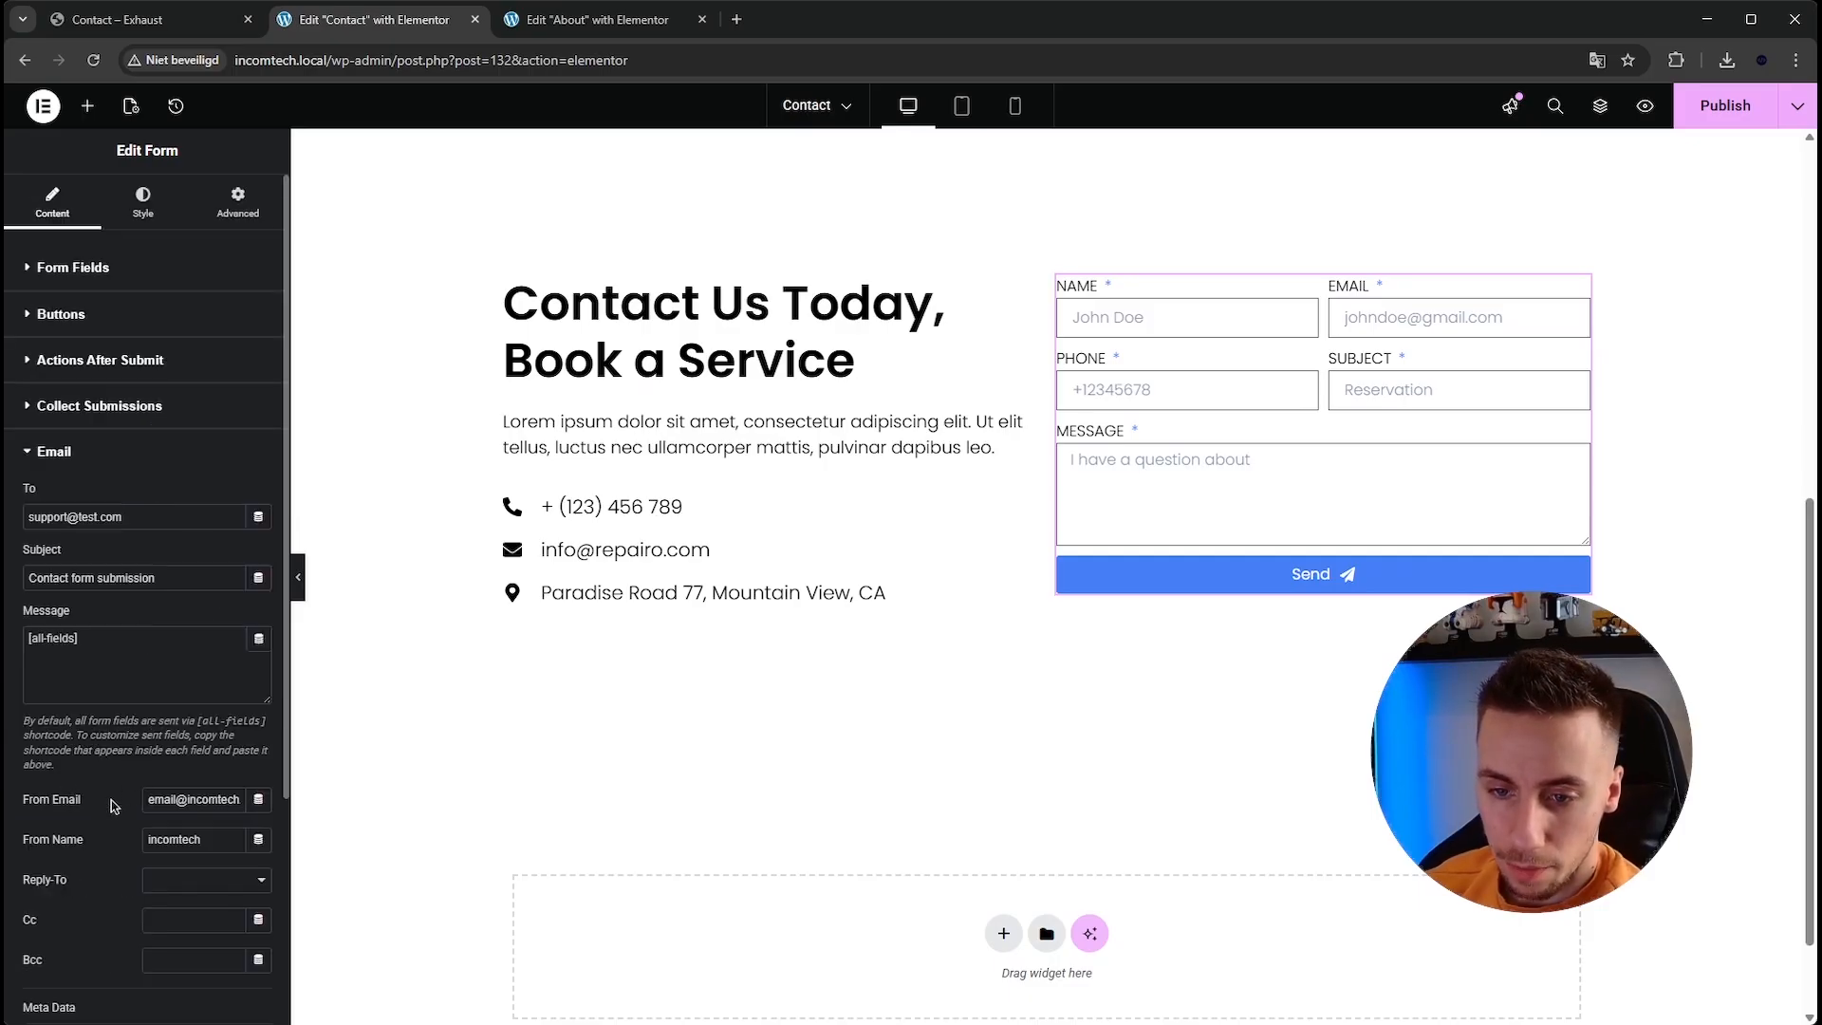
triple_click(235, 800)
double_click(235, 800)
triple_click(235, 799)
left_click(215, 804)
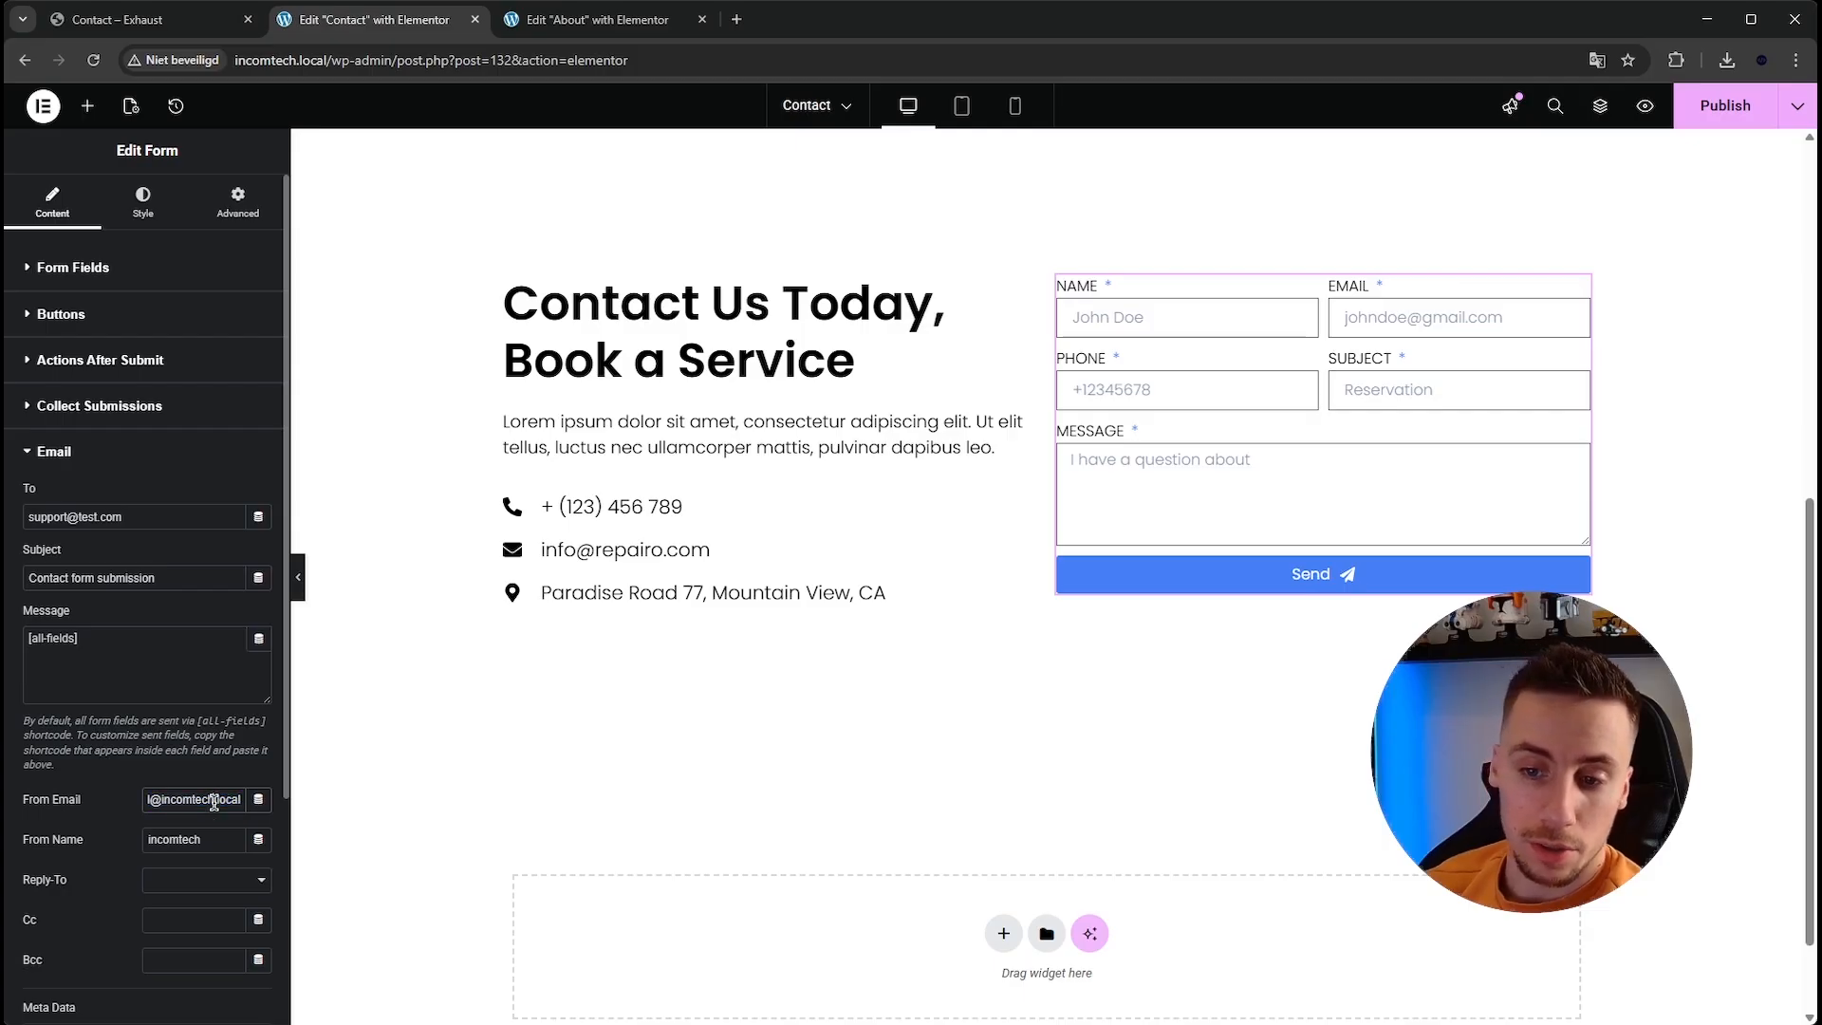
left_click(150, 797)
triple_click(195, 797)
left_click(182, 802)
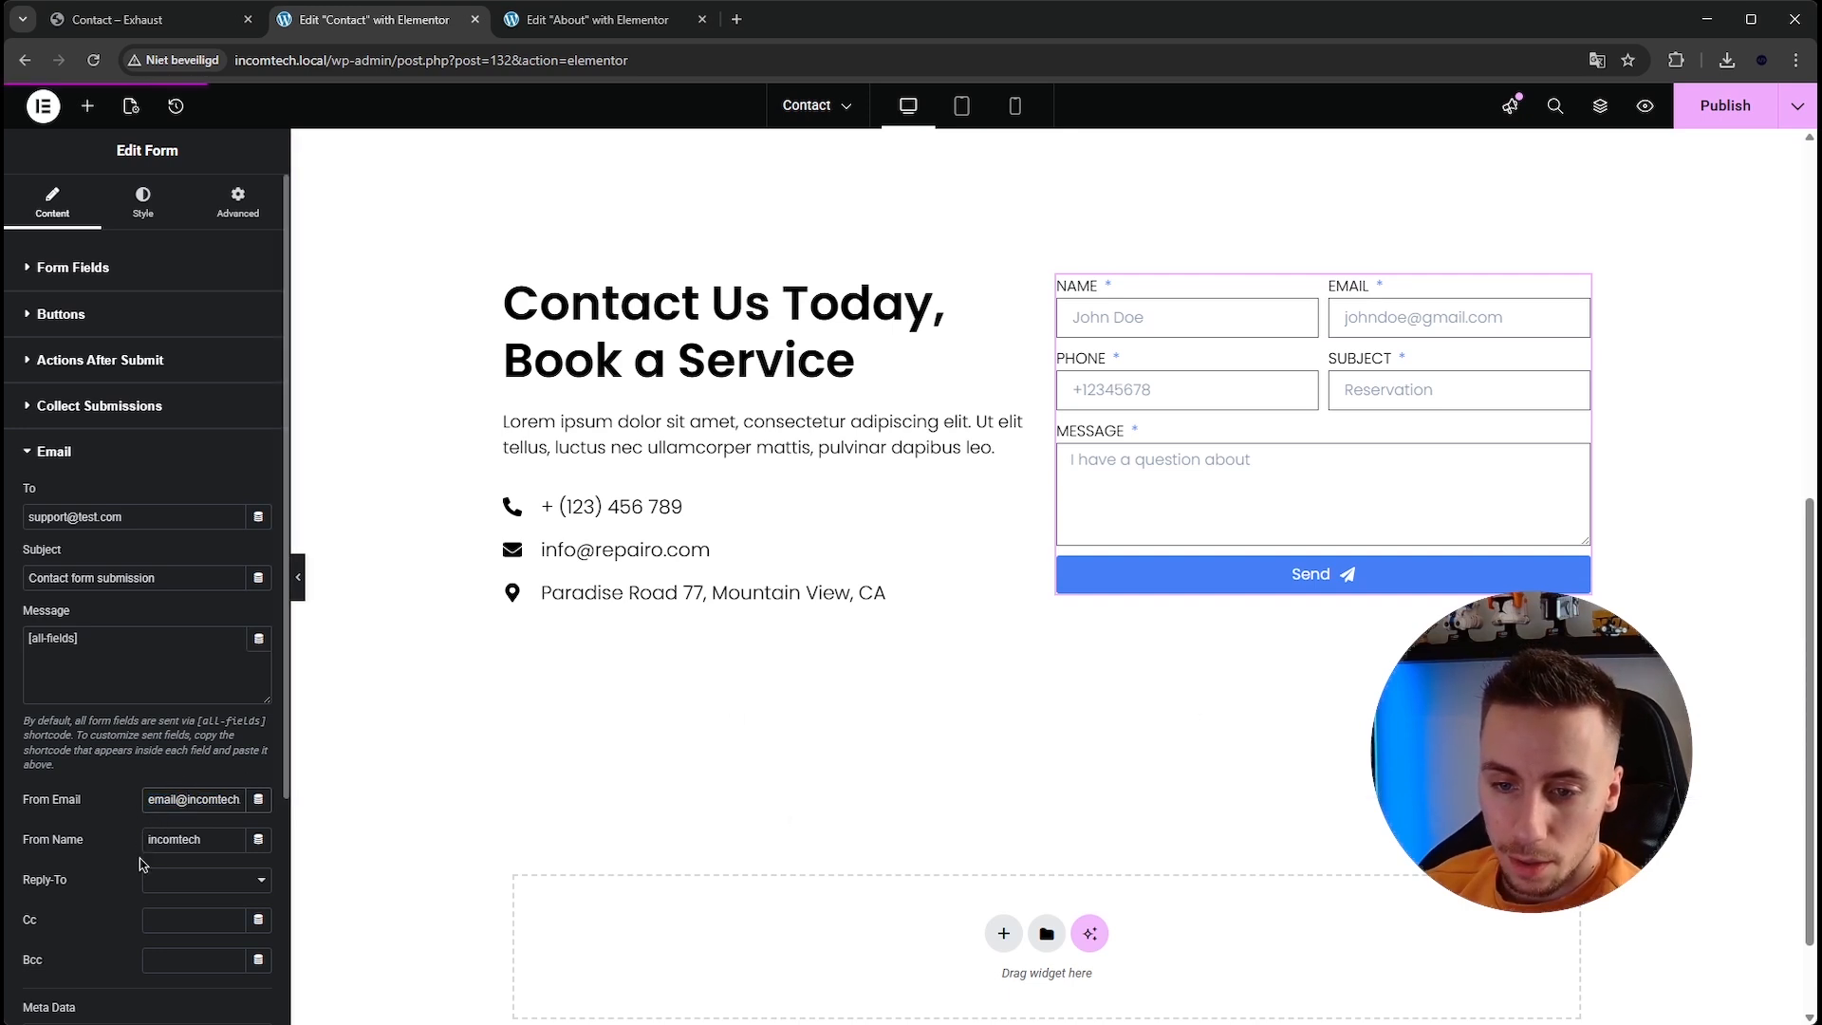
left_click(228, 833)
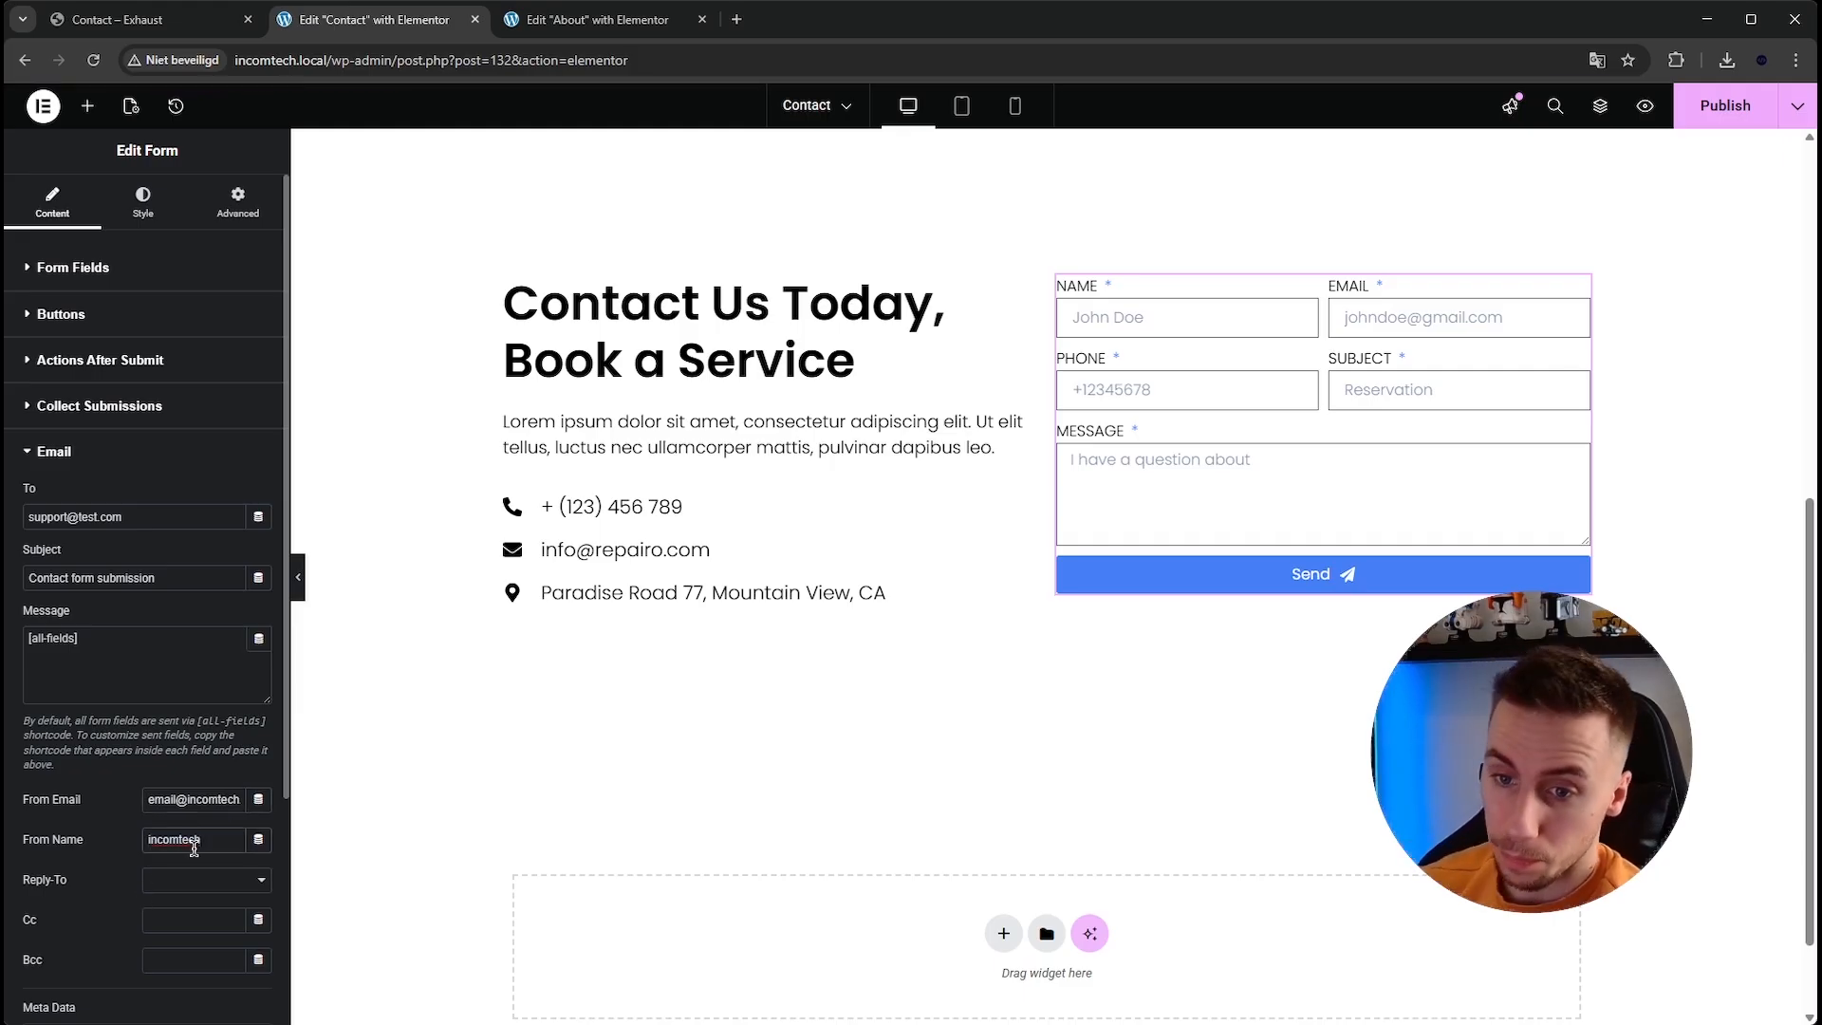
scroll(195, 847, "down", 2)
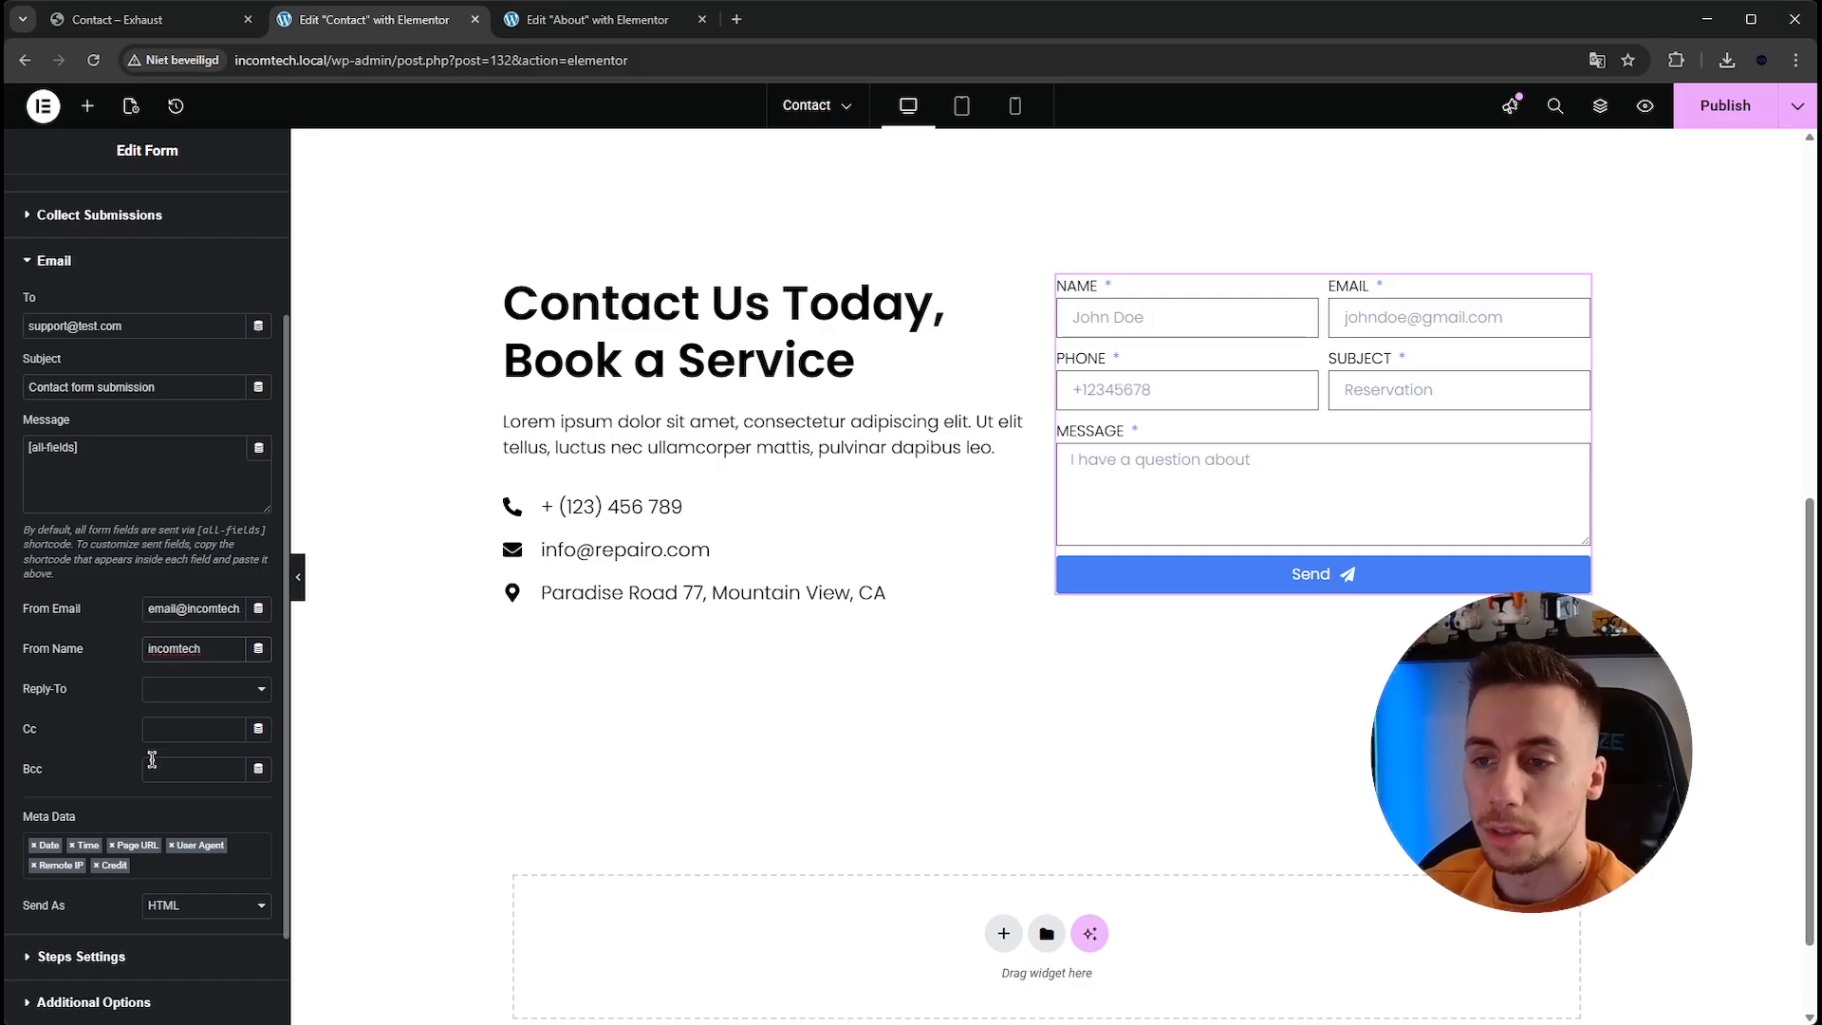
scroll(151, 759, "down", 2)
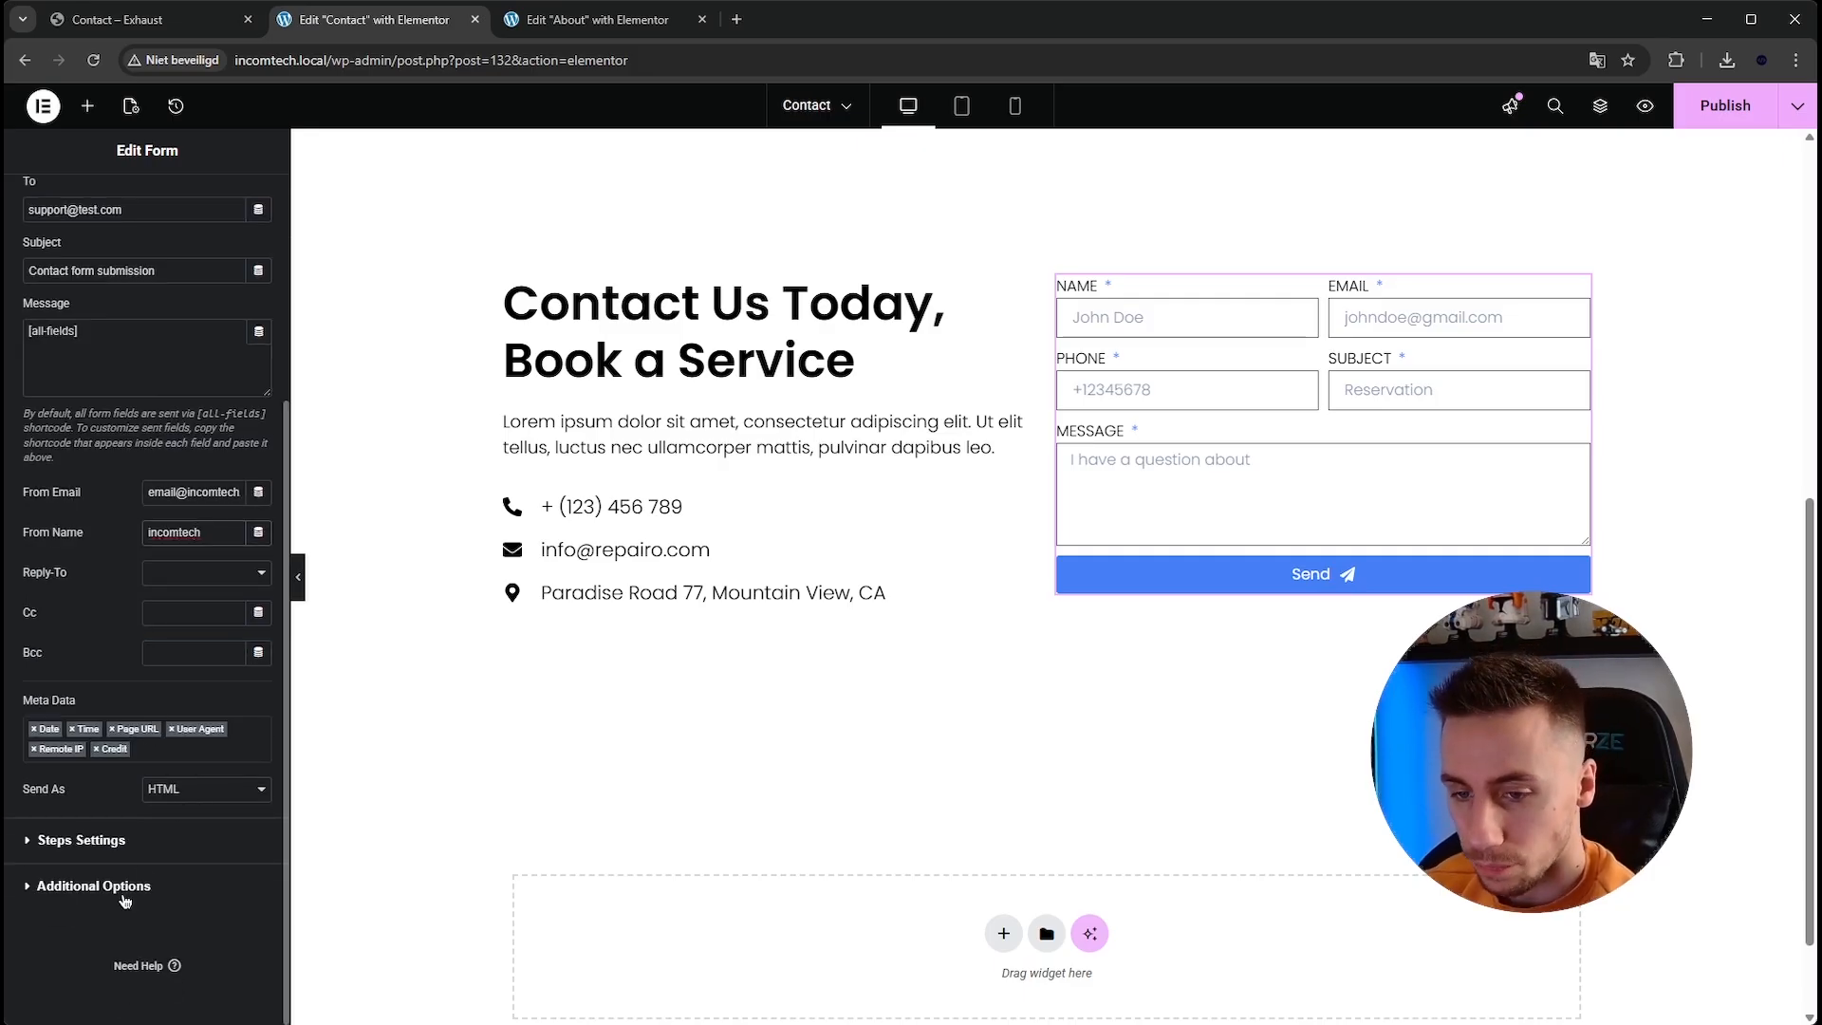
scroll(119, 892, "up", 5)
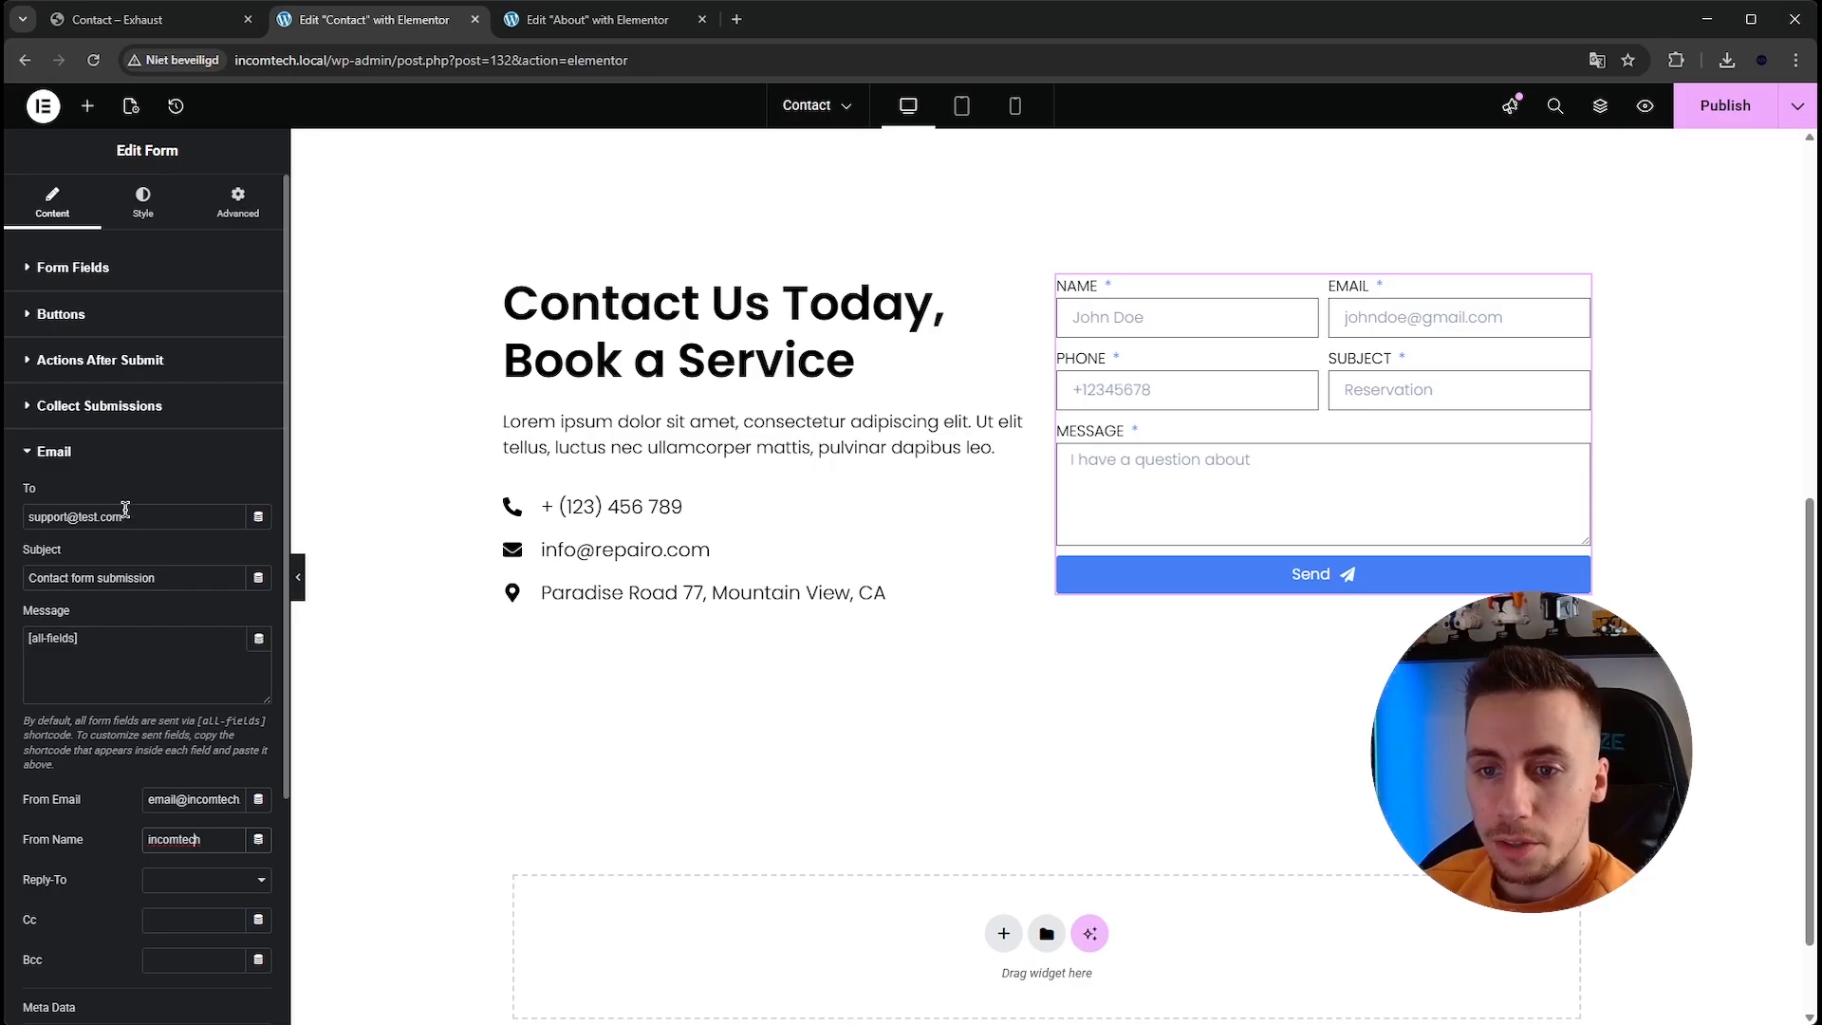
left_click(91, 452)
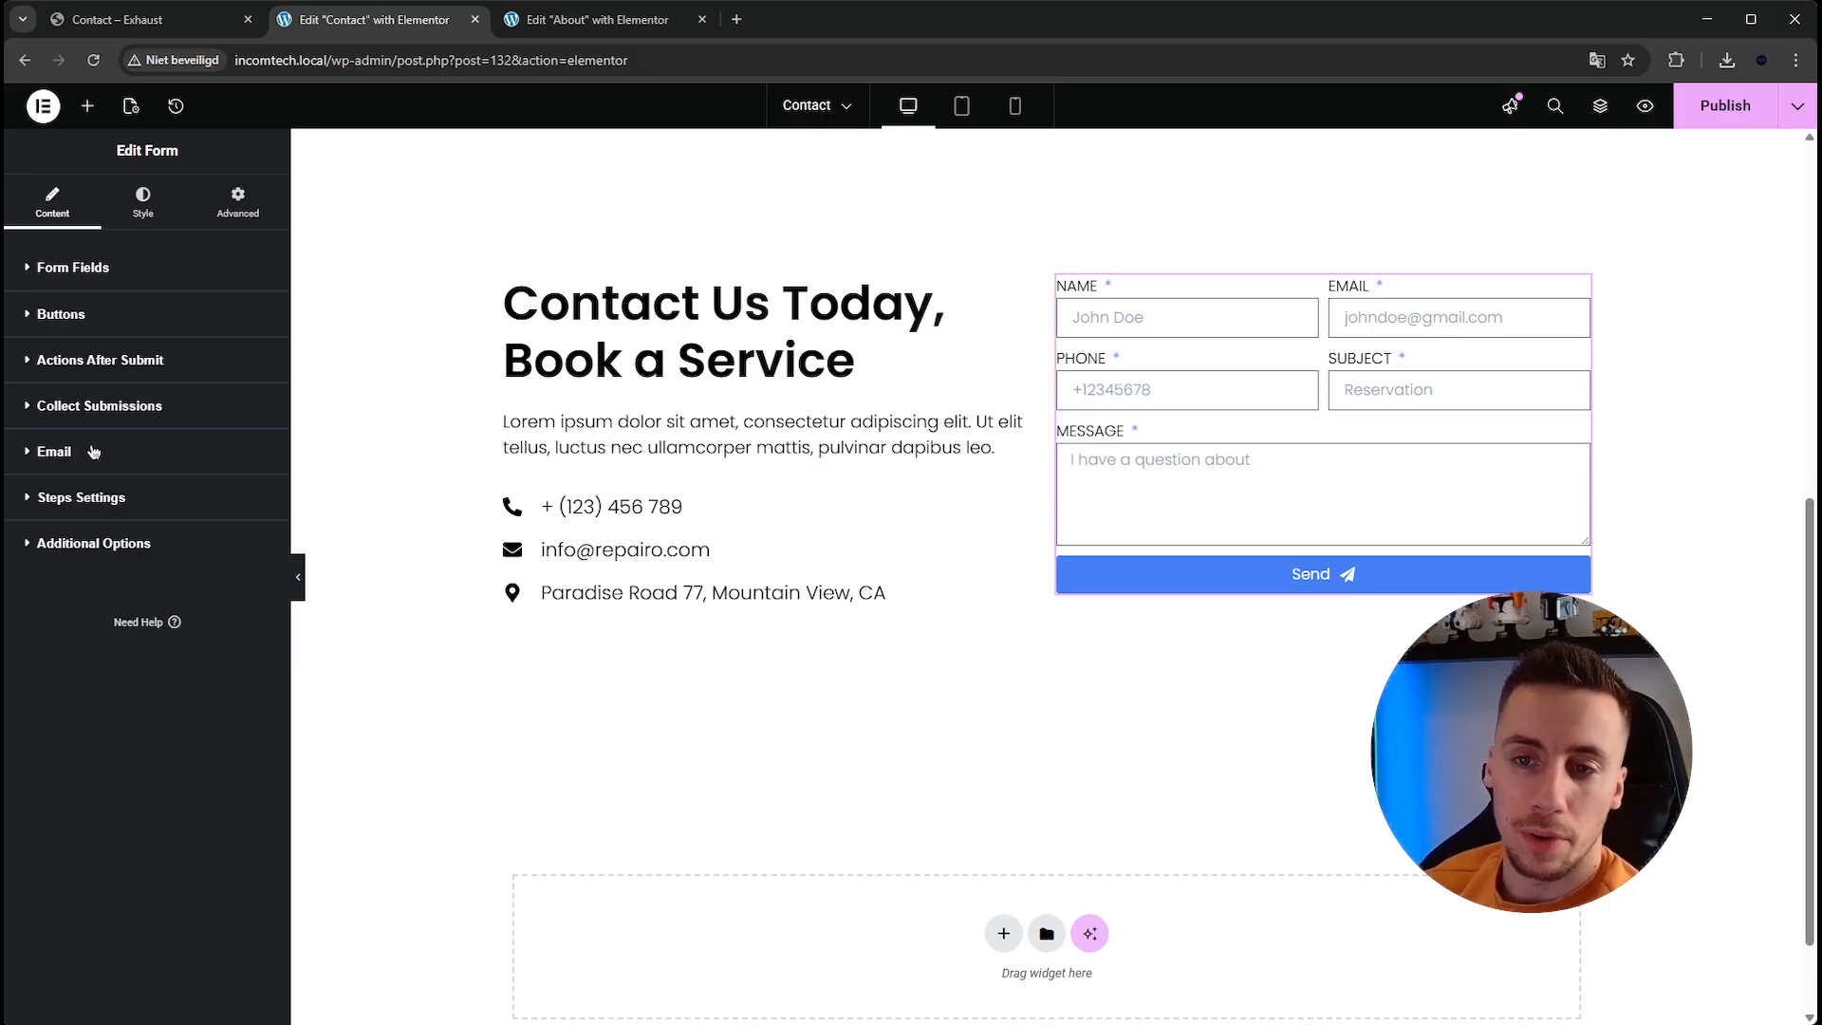
left_click(87, 268)
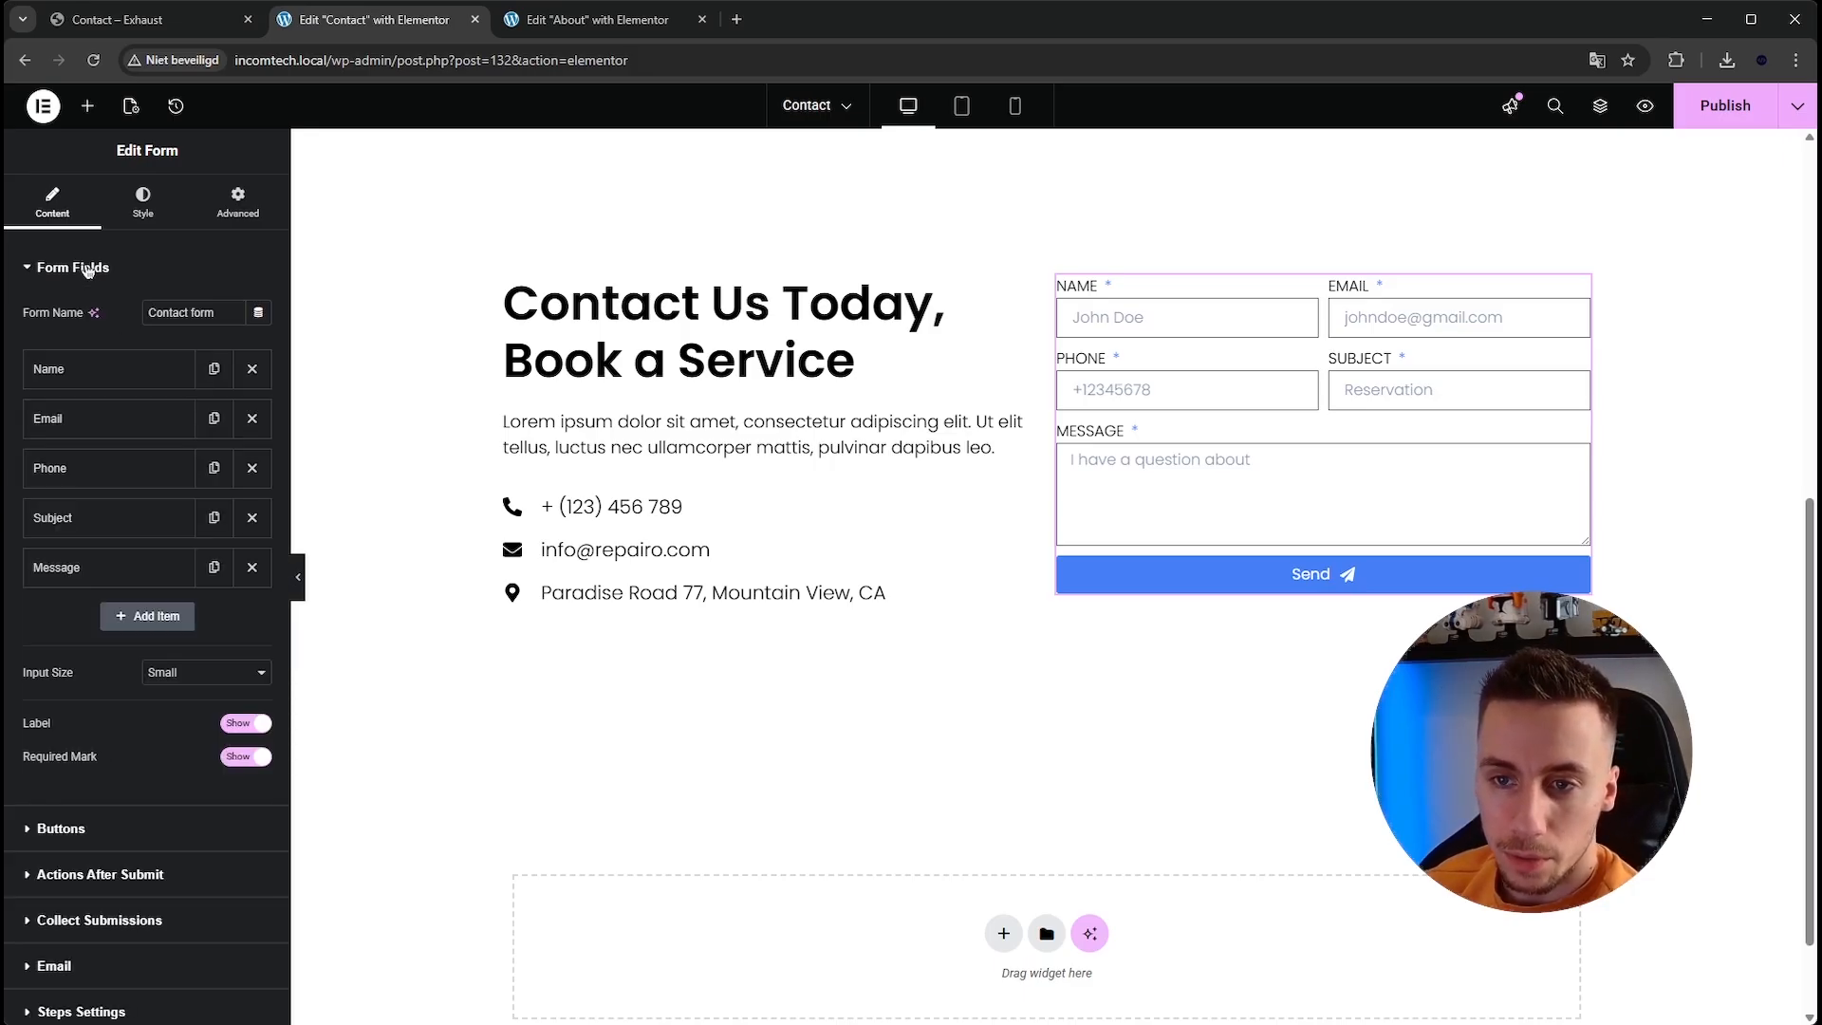
Add a reCAPTCHA V3 field to the contact form and publish the page.
left_click(176, 626)
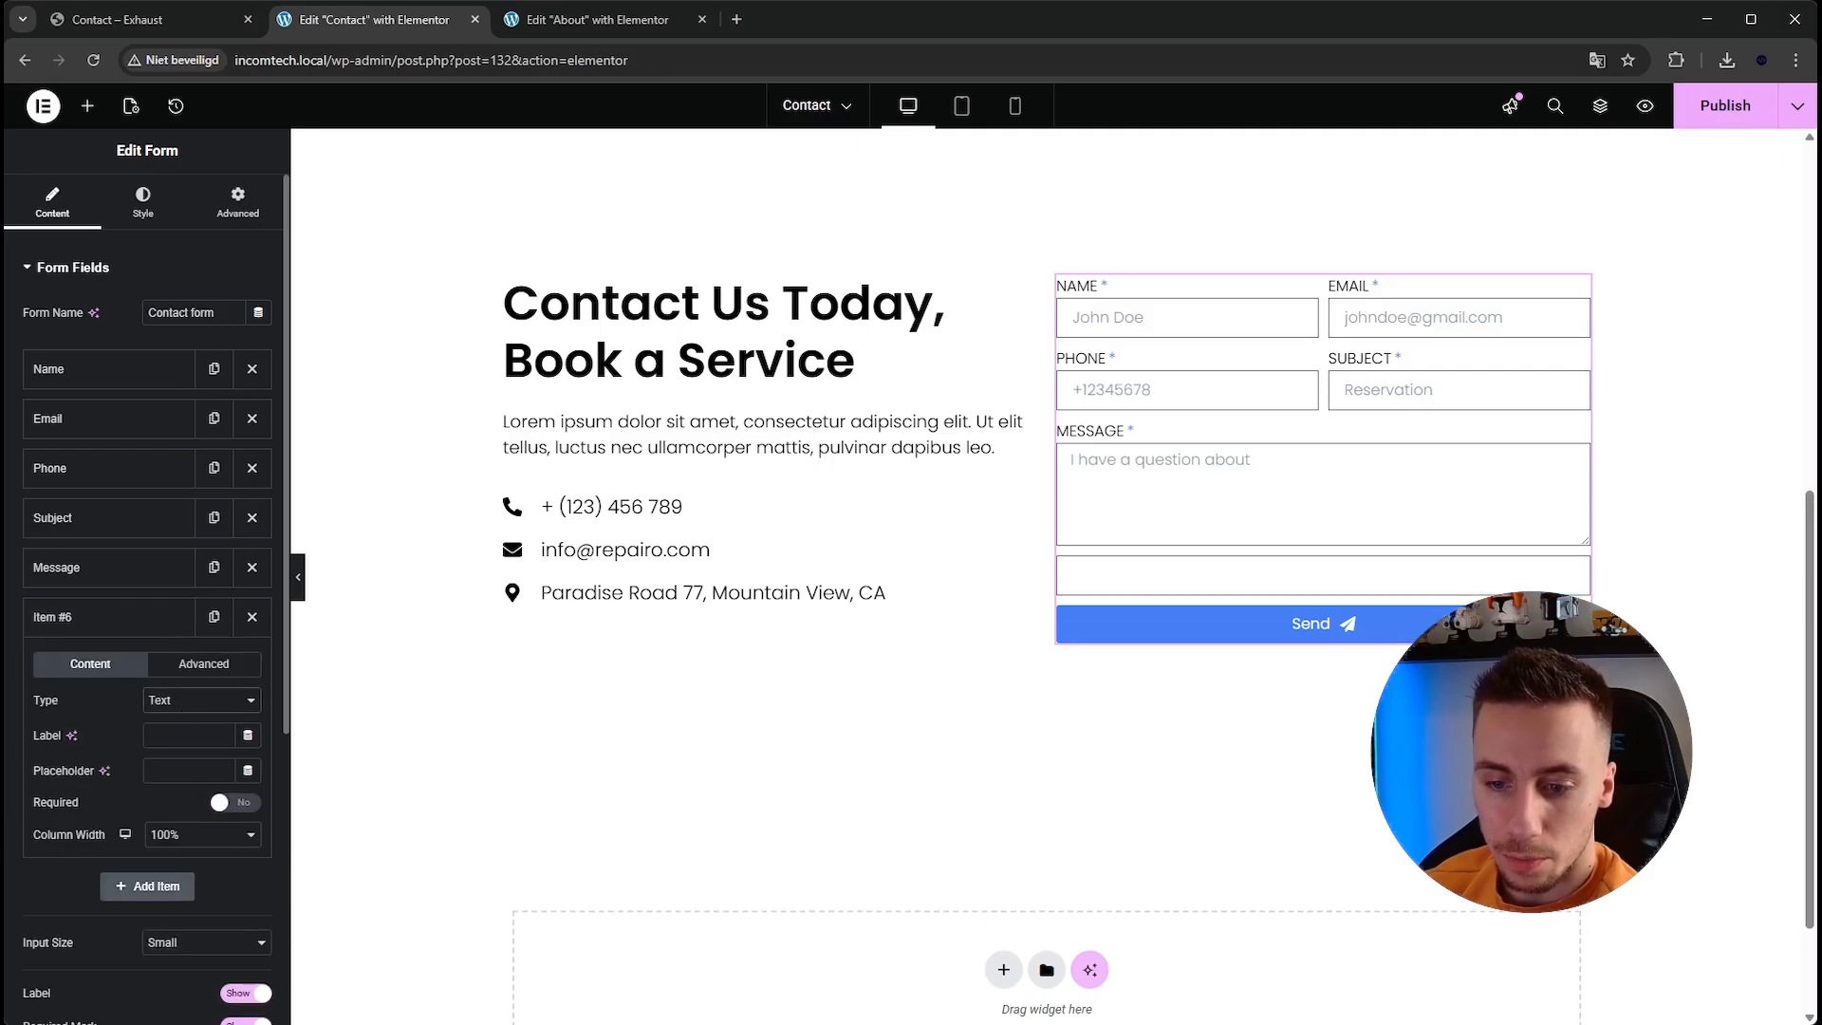
left_click(190, 664)
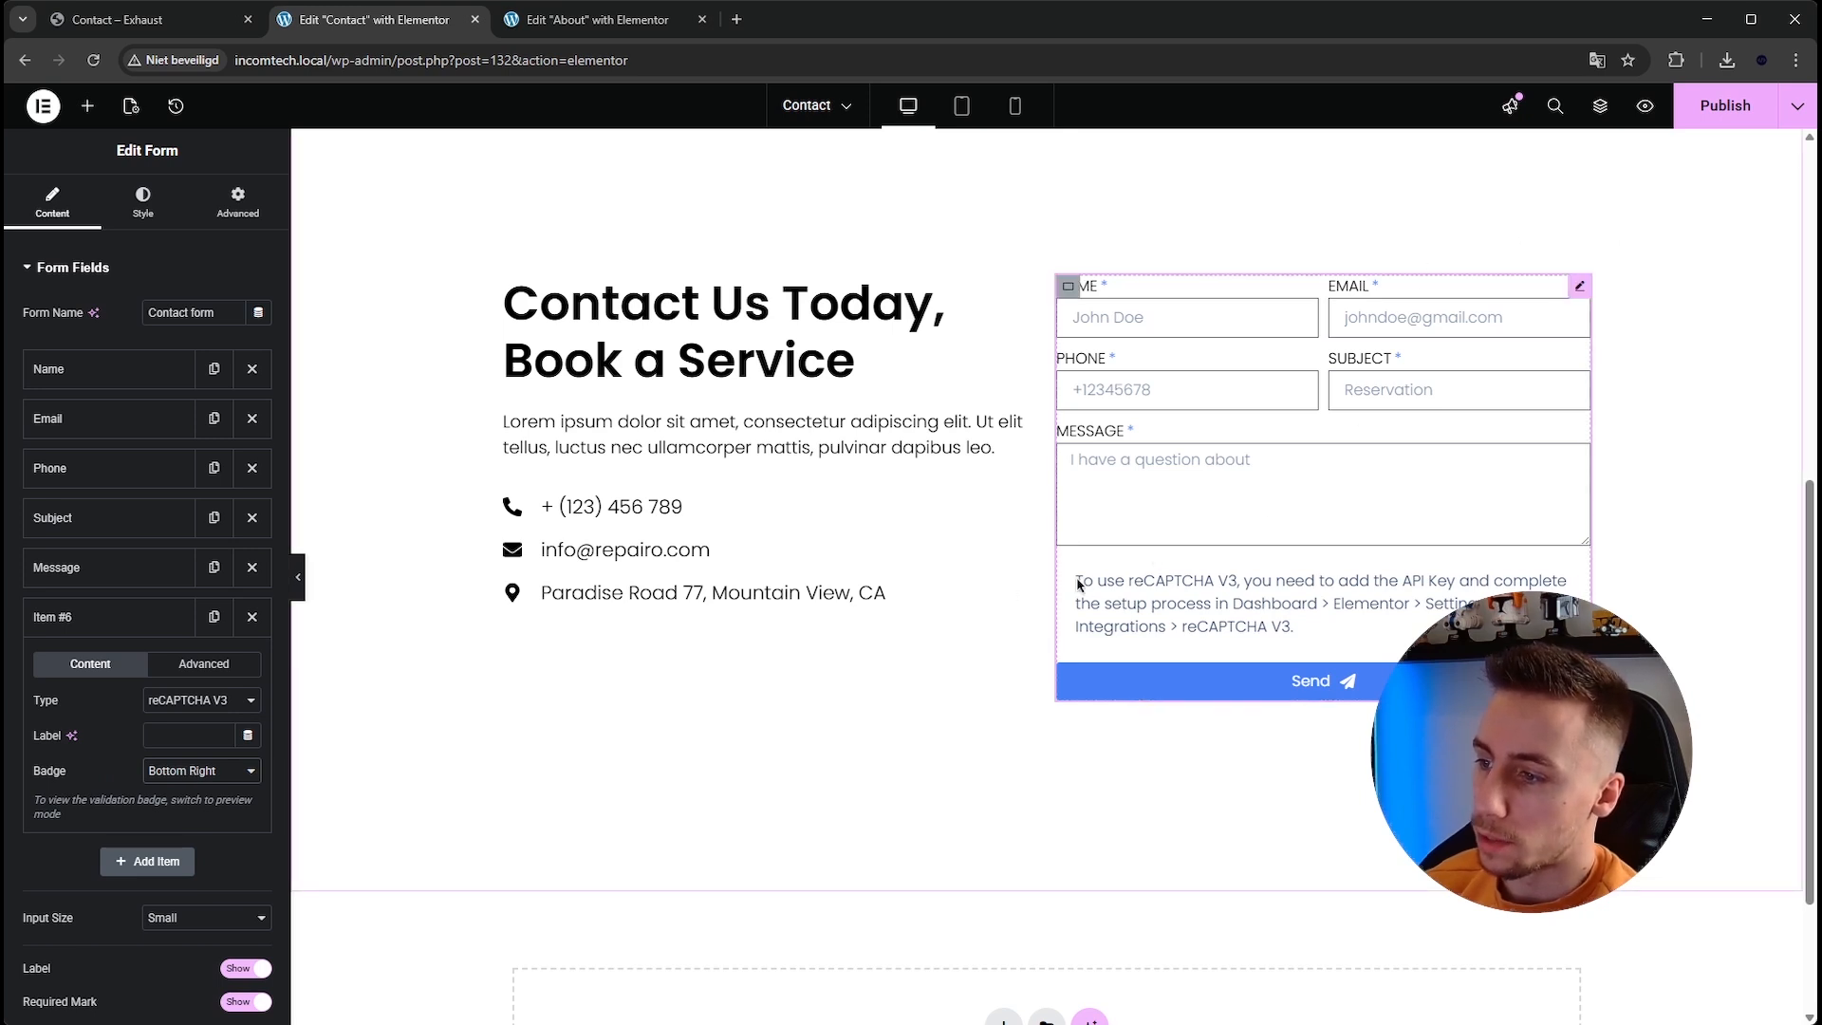
left_click(1725, 105)
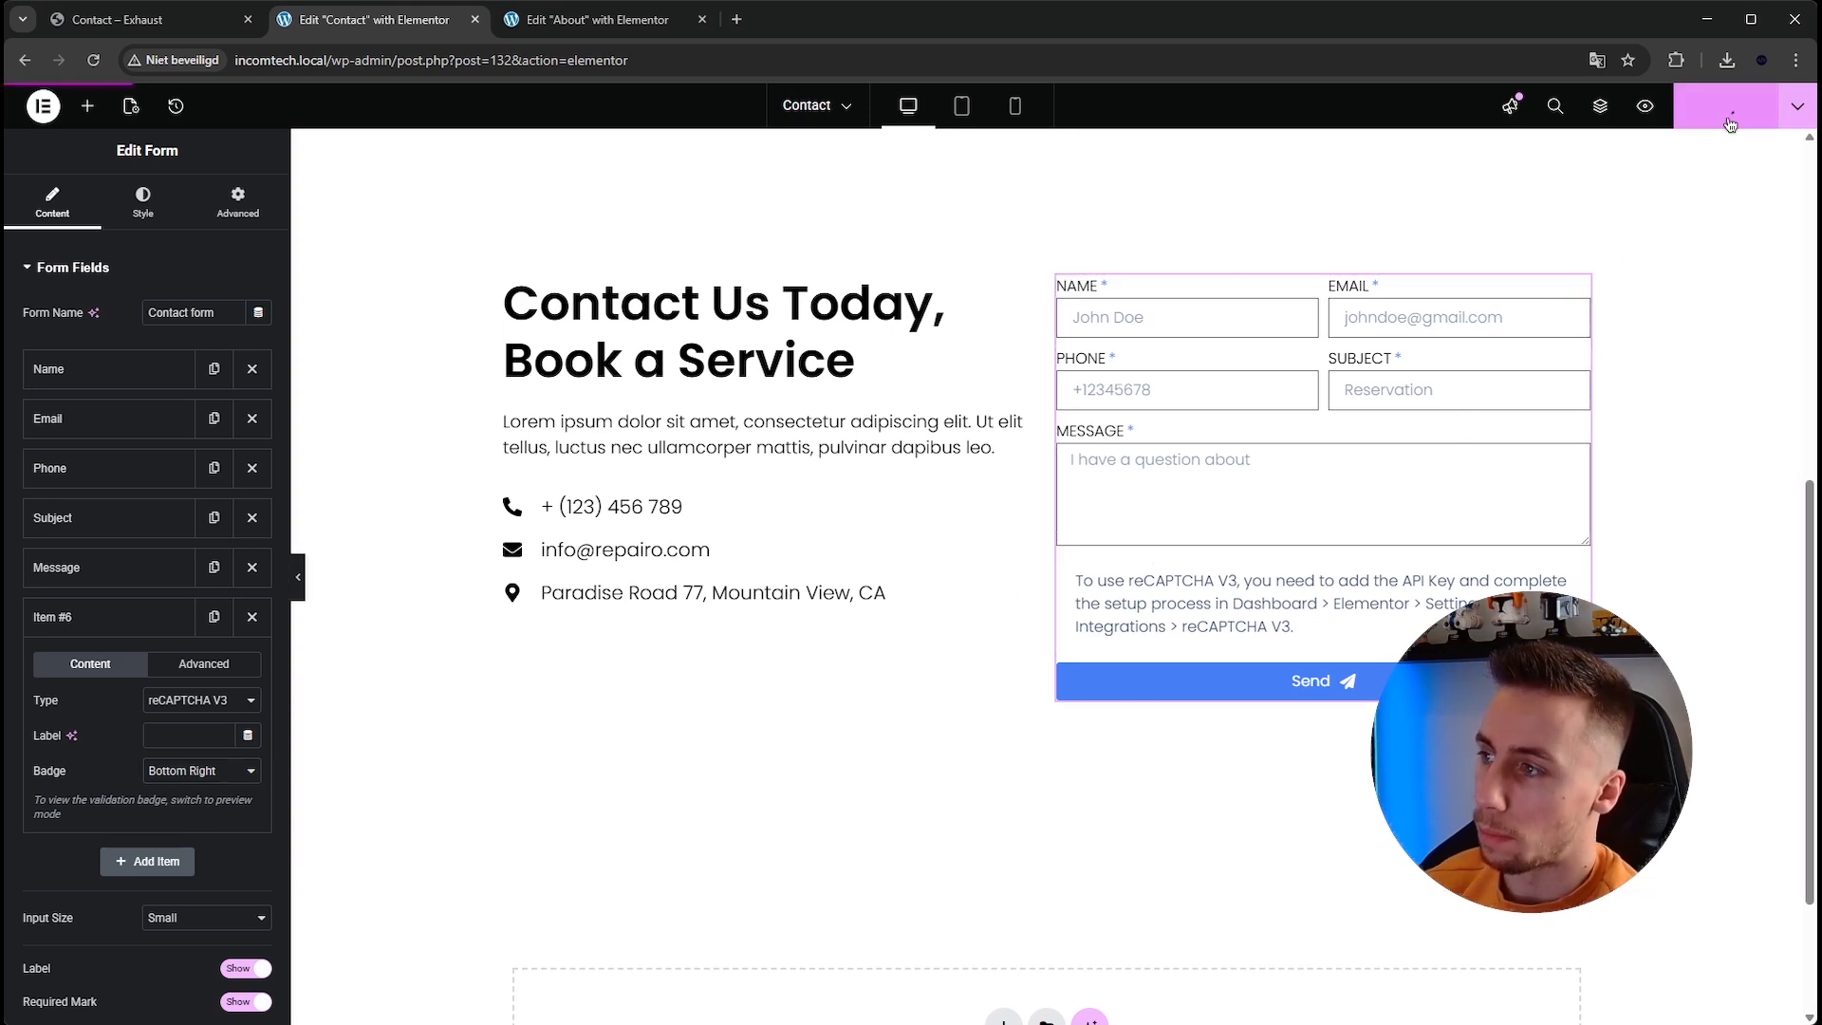
Search for reCAPTCHA in a new tab and open its new site registration page.
left_click(733, 20)
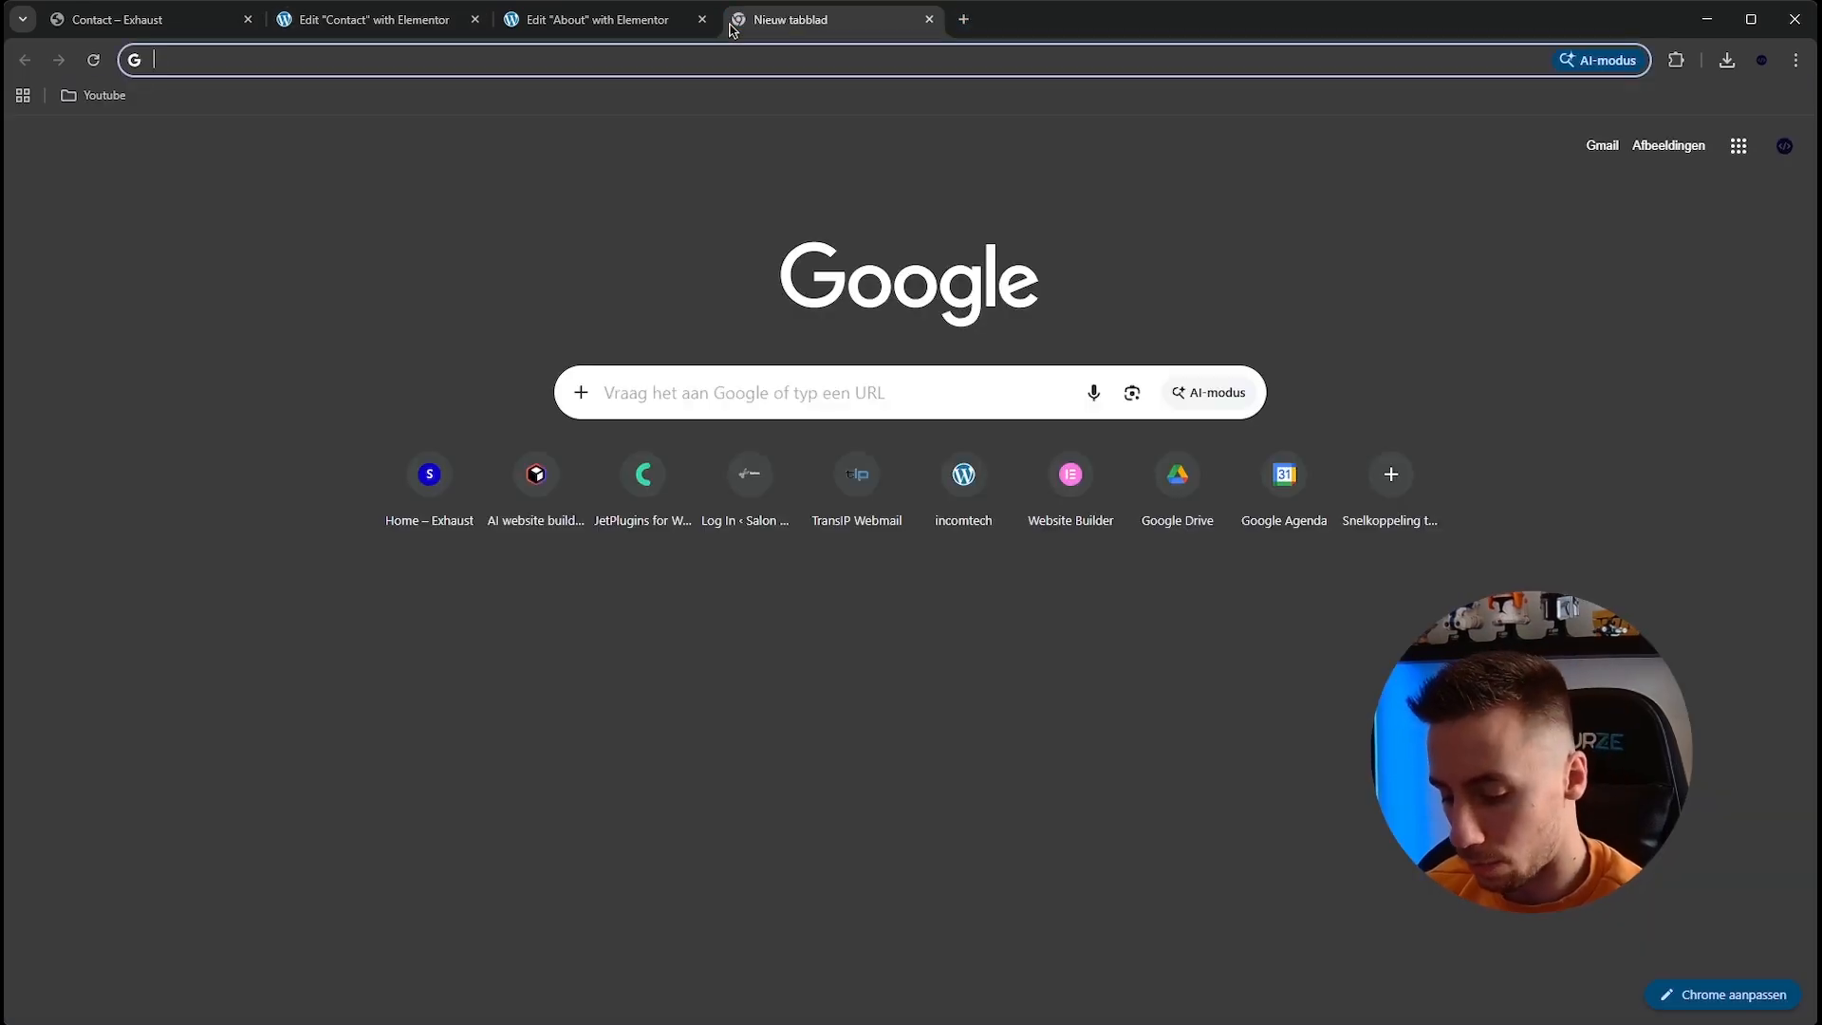
type("recaptcha")
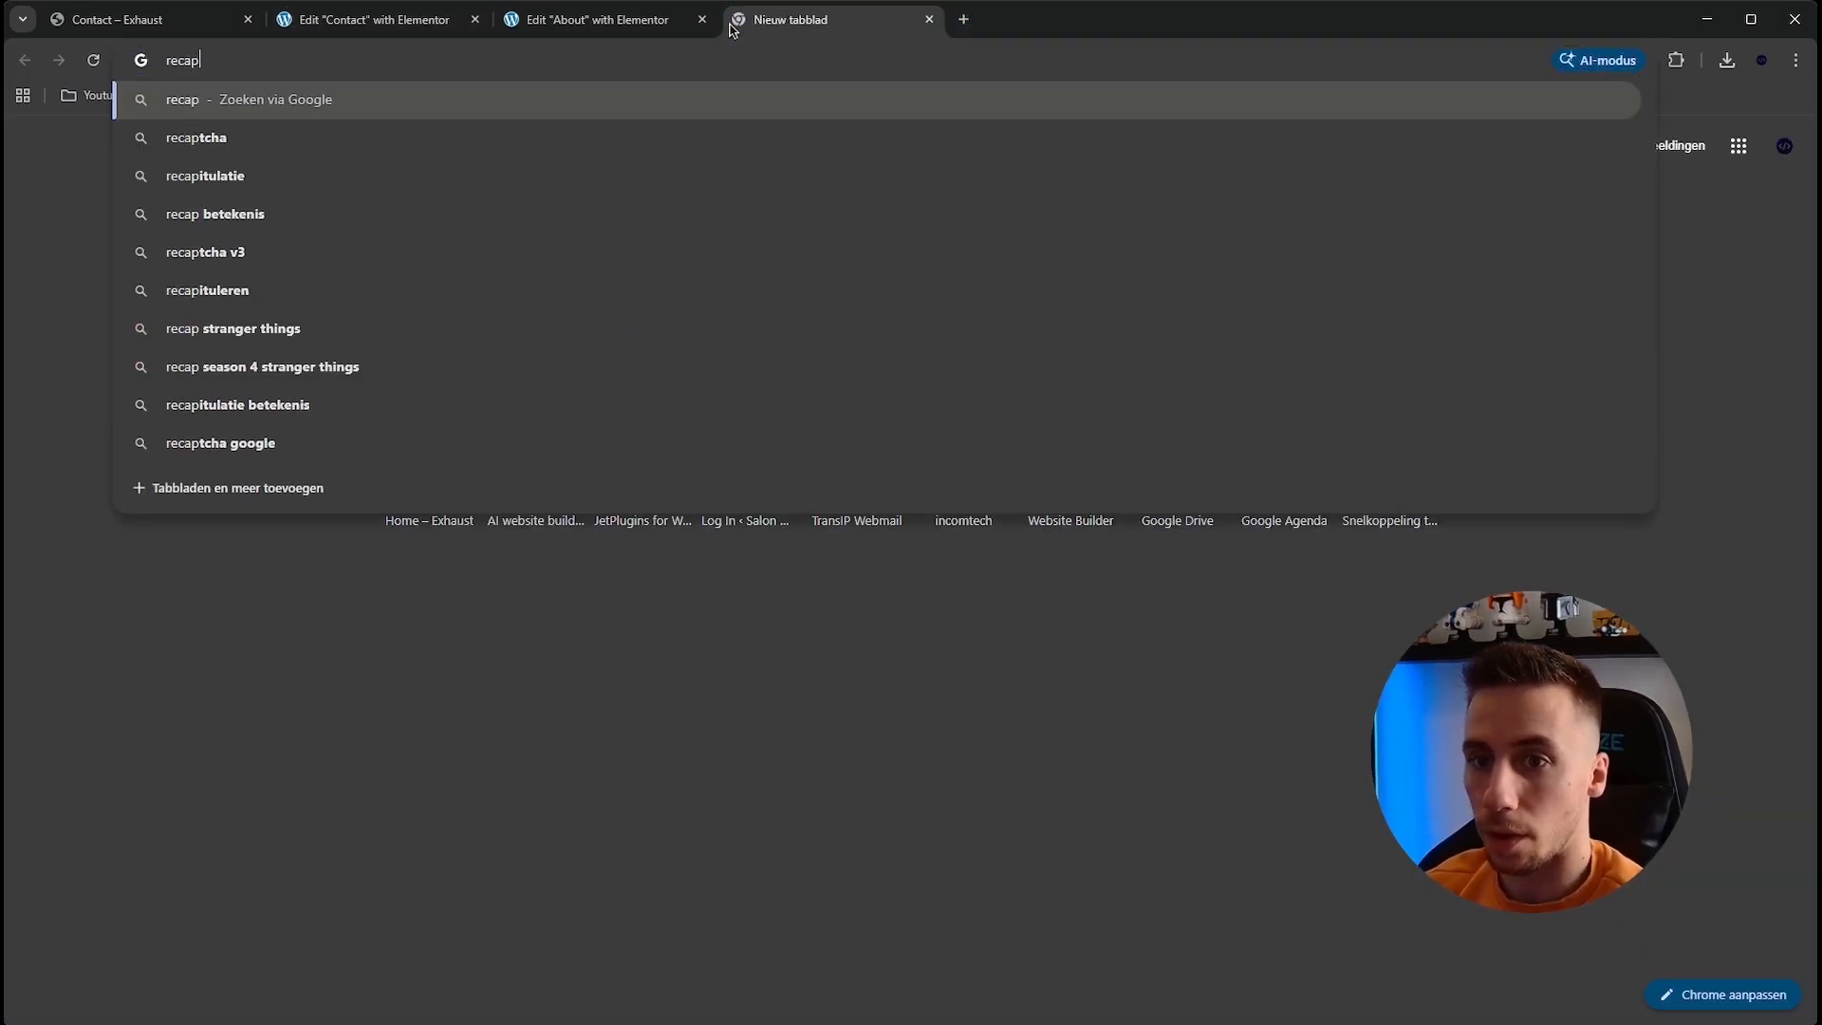
key("Return")
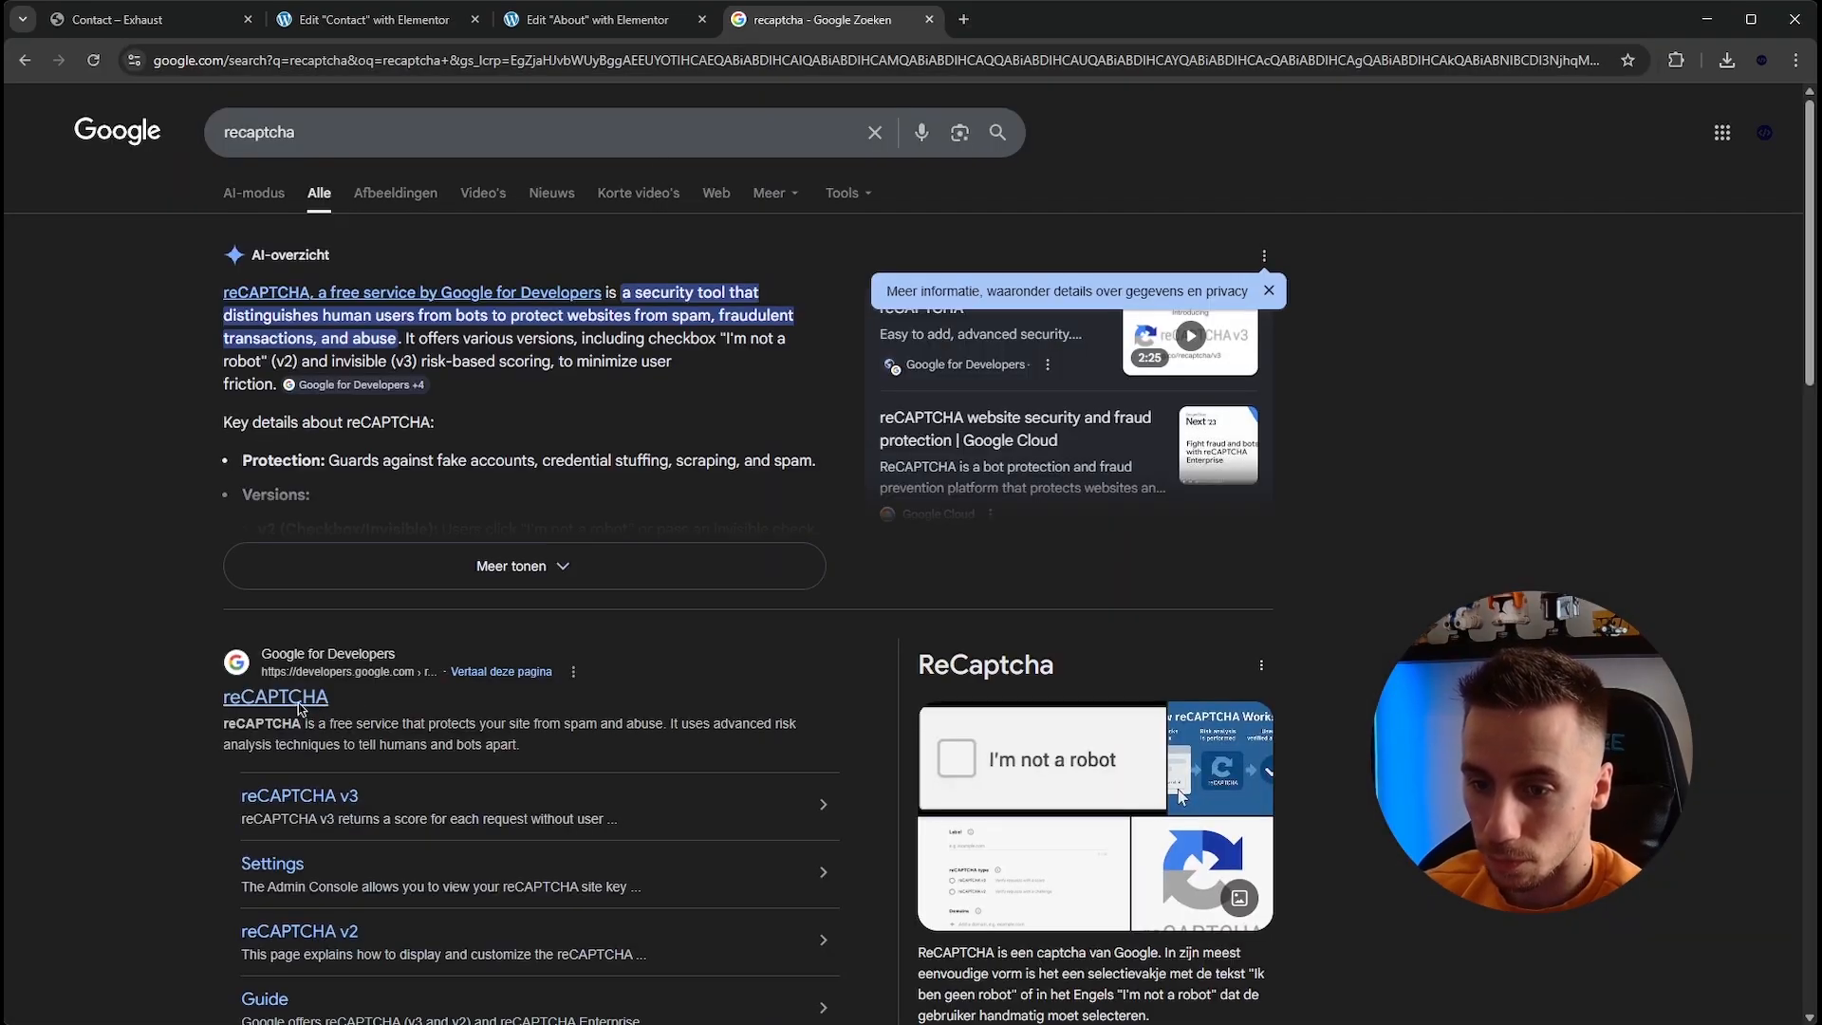
left_click(300, 706)
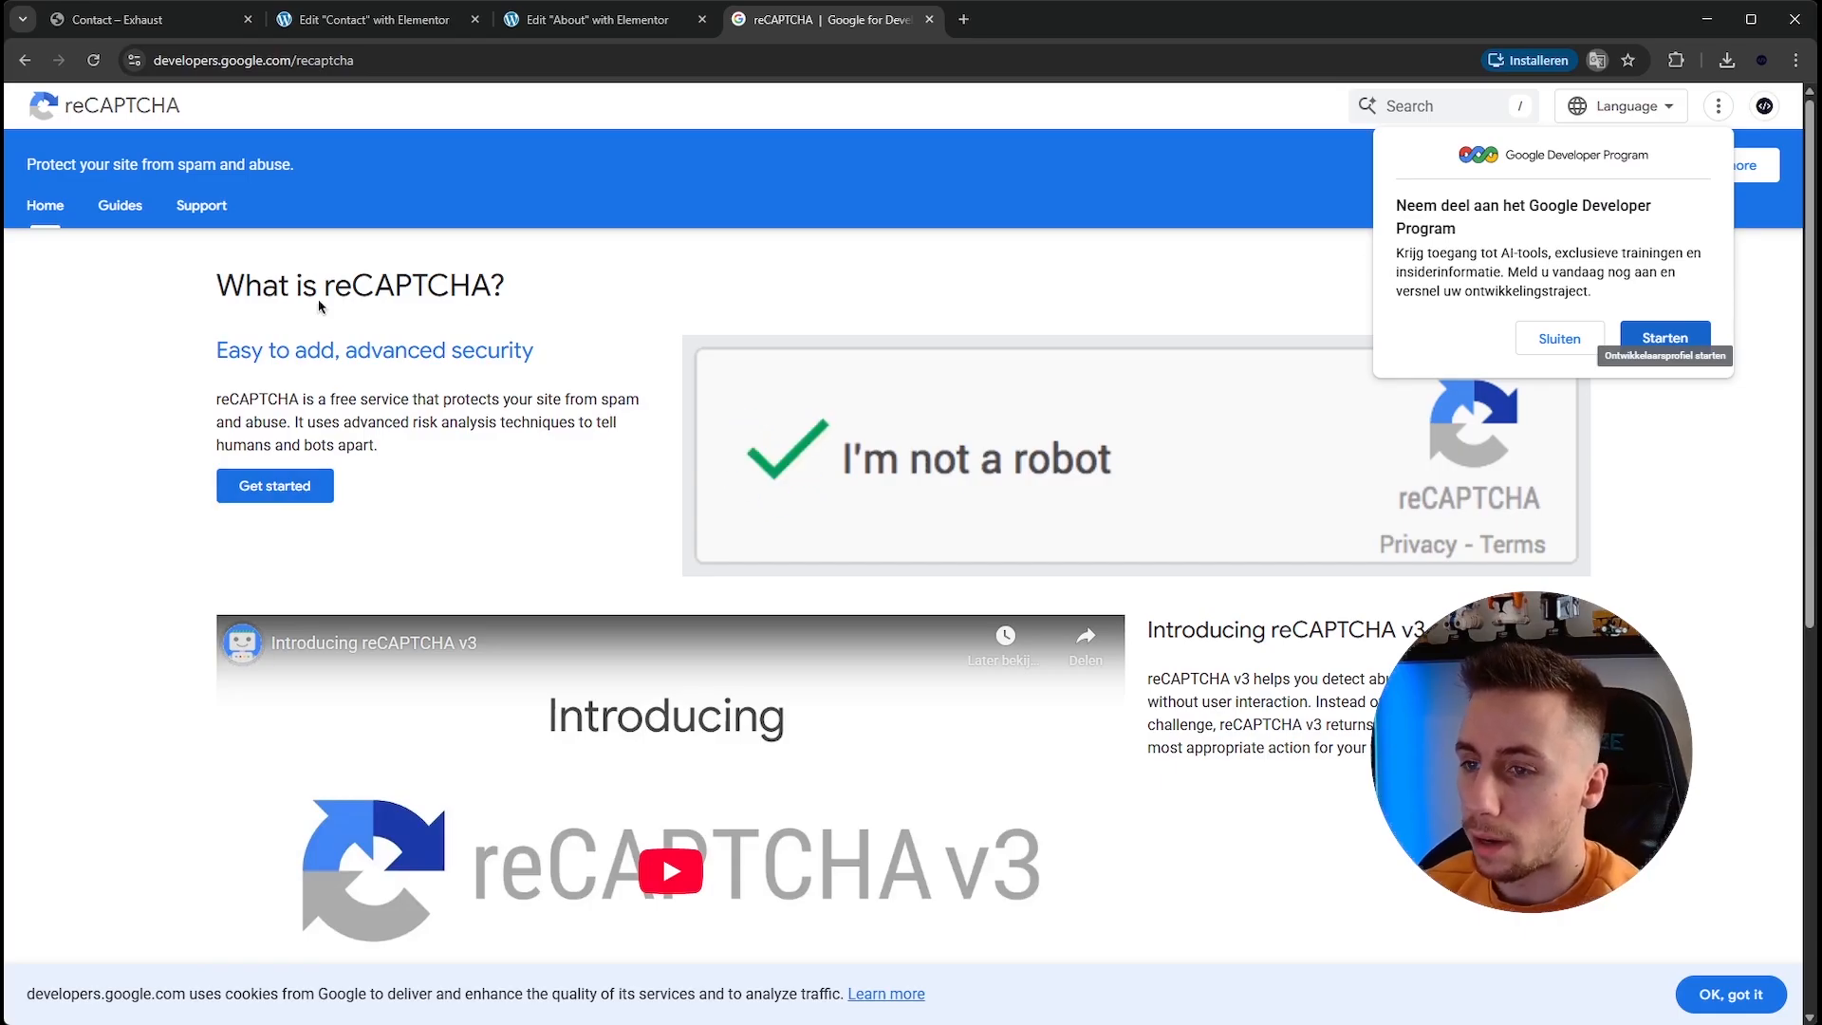
scroll(322, 343, "down", 5)
scroll(313, 296, "up", 3)
left_click(296, 290)
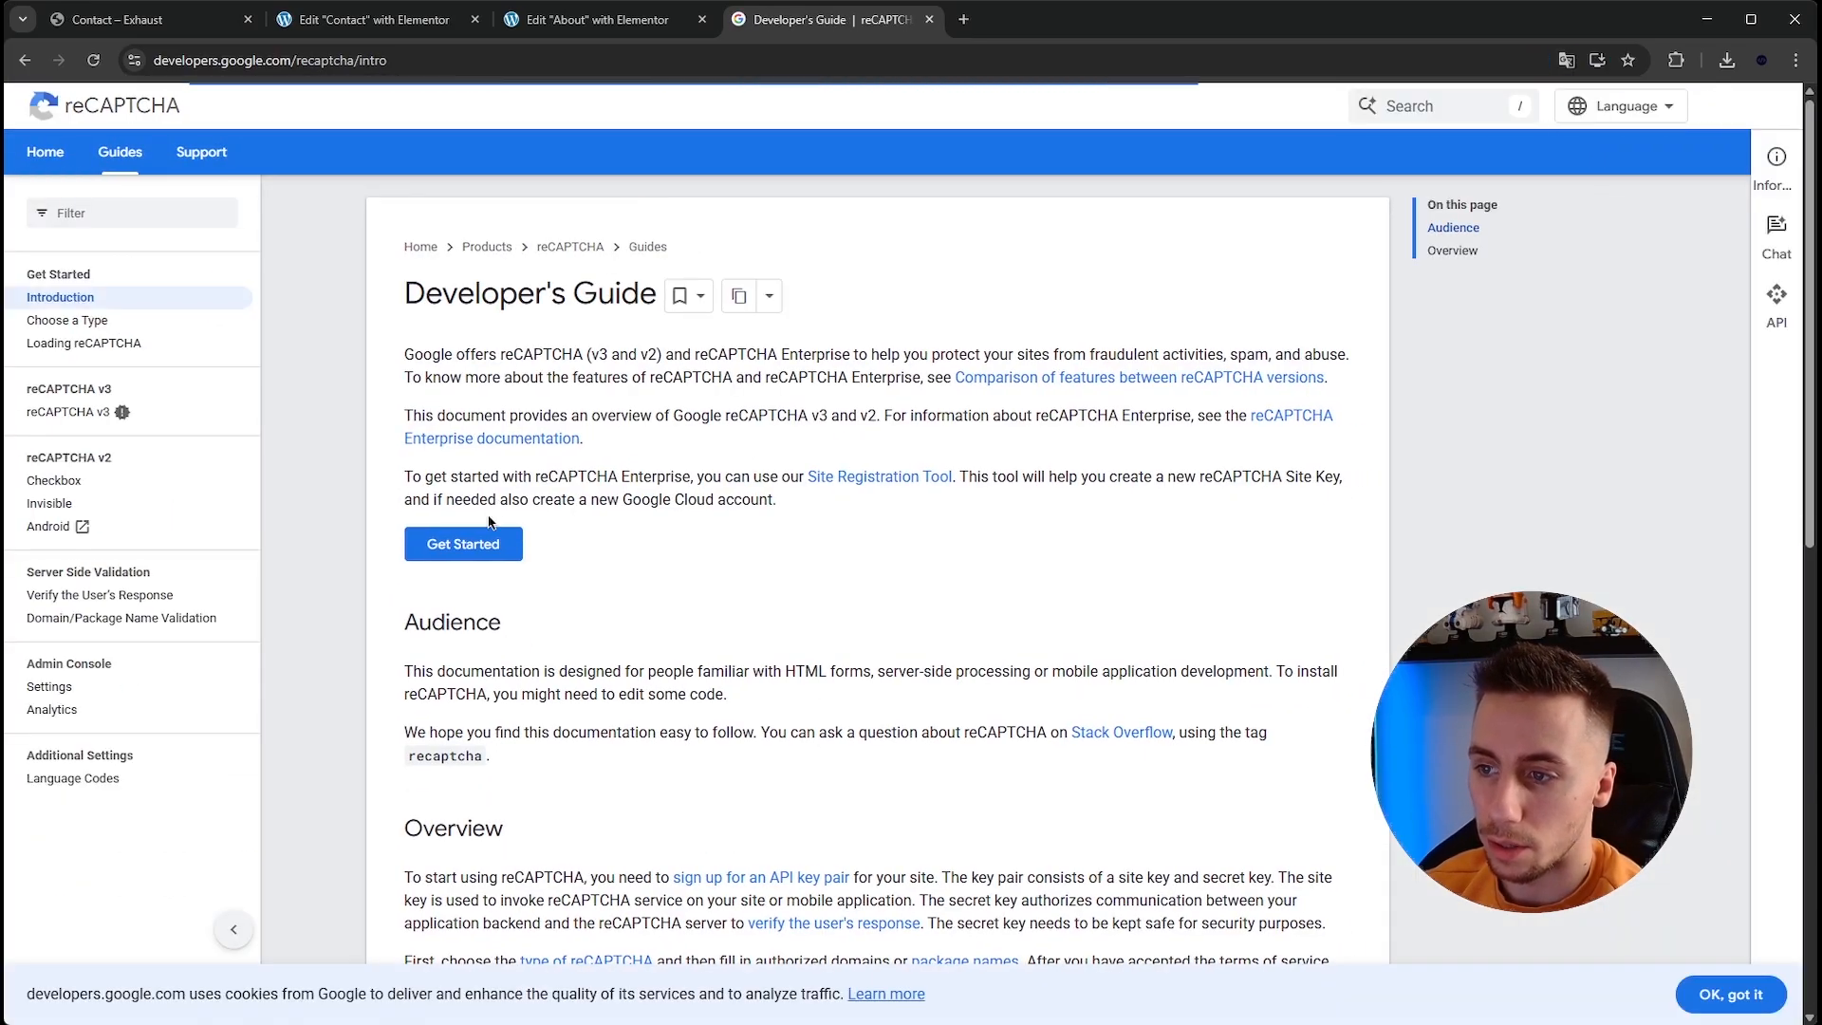
left_click(408, 546)
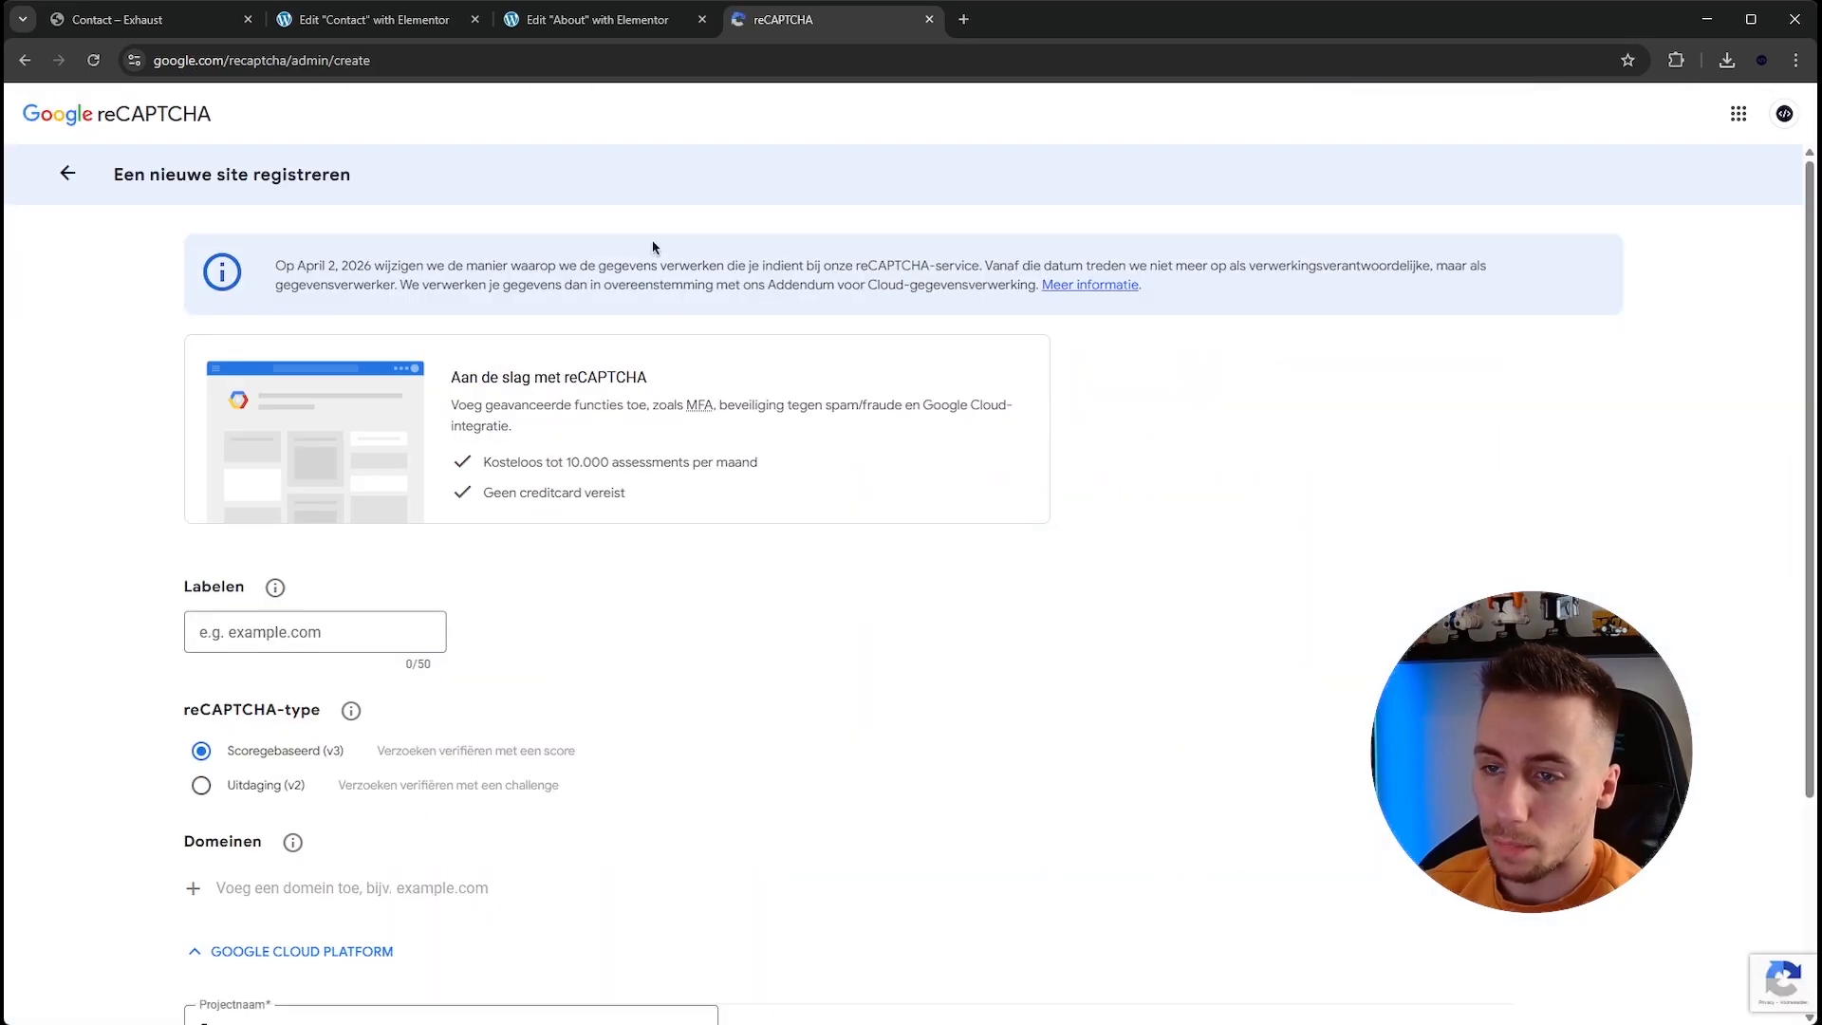
Fill in the reCAPTCHA registration with label site.com, score-based (v3) type and domain site.com.
scroll(643, 341, "down", 3)
scroll(359, 449, "up", 2)
left_click(272, 519)
type("site.com")
left_click_drag(187, 533, 291, 525)
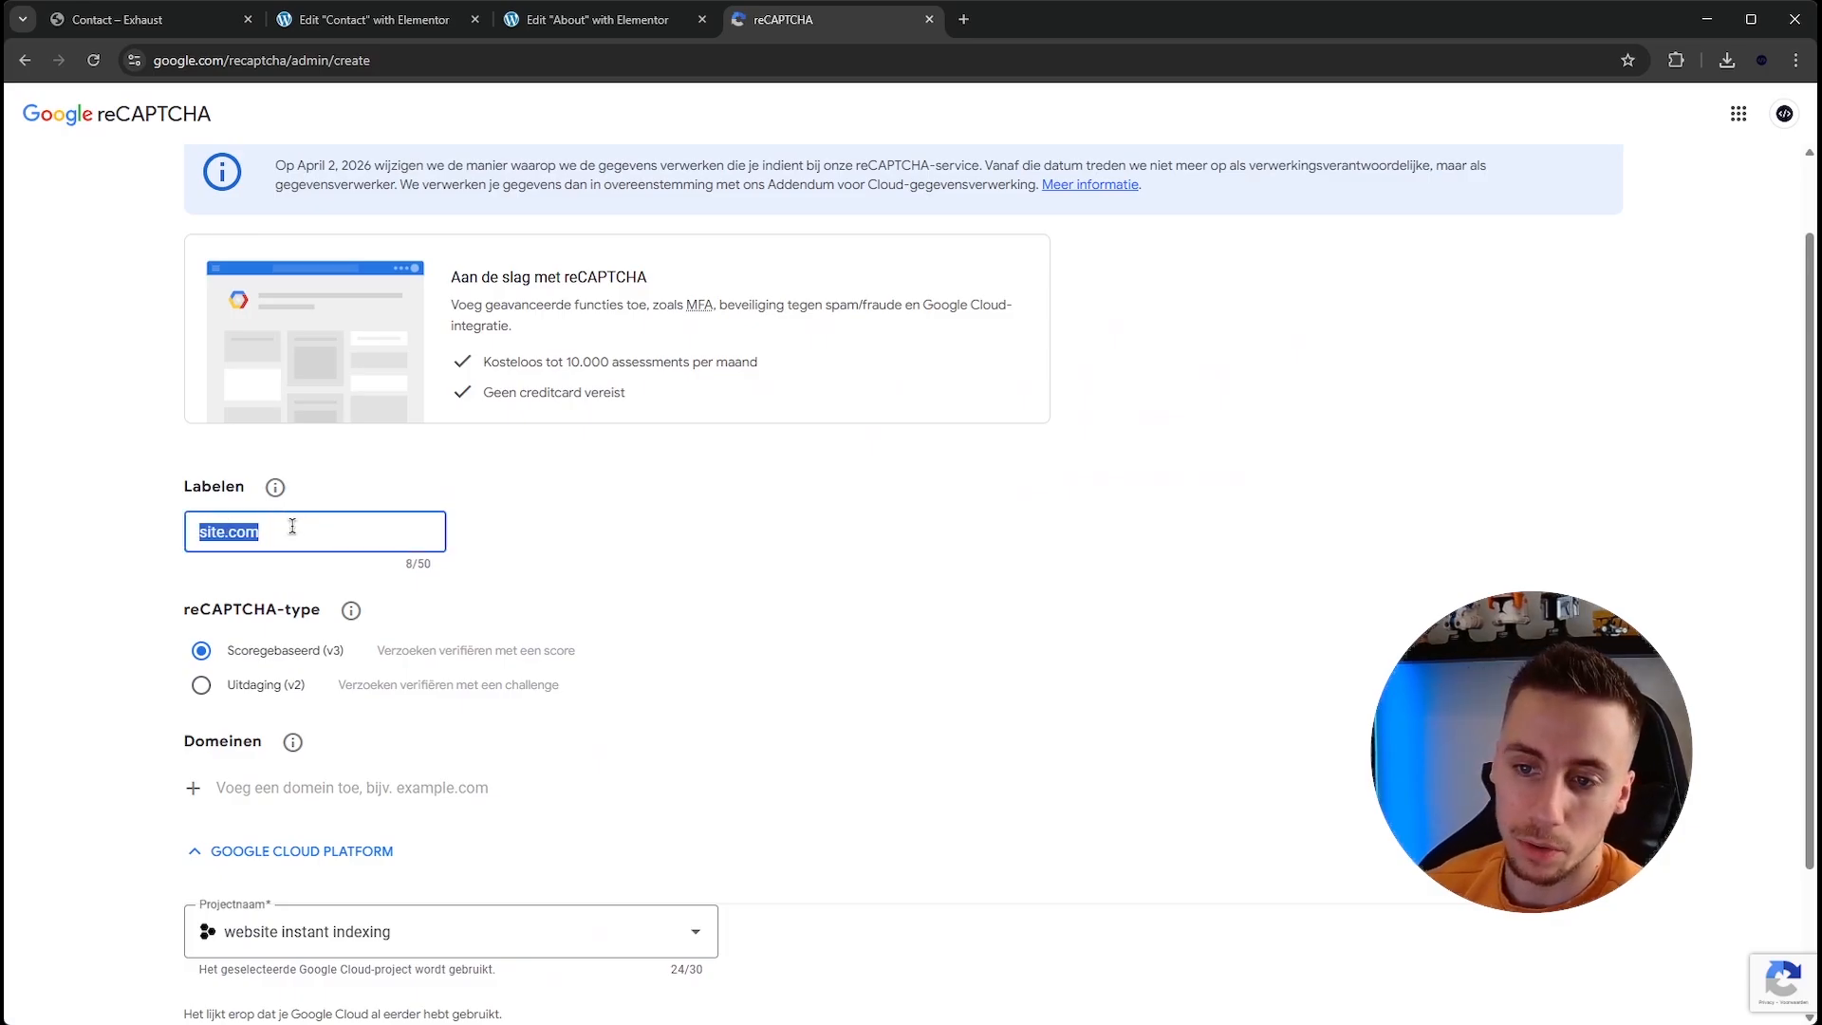
left_click(255, 650)
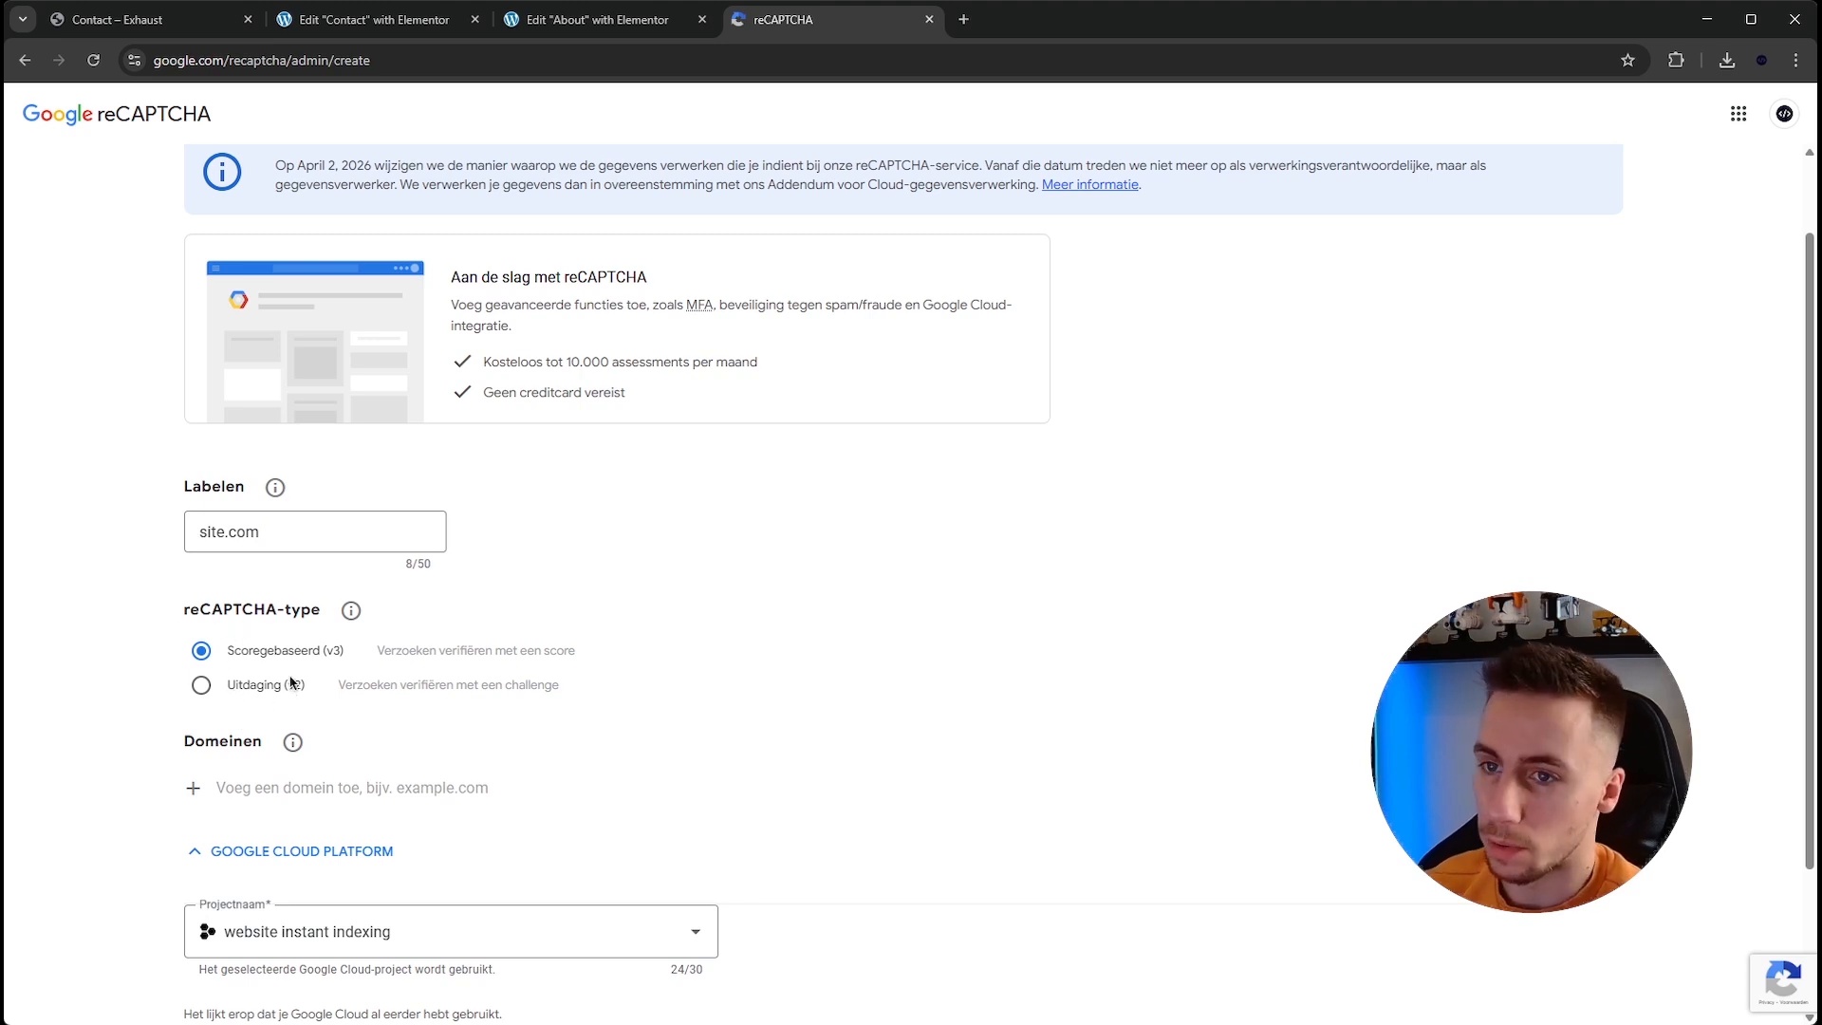
scroll(545, 555, "up", 1)
scroll(597, 545, "down", 2)
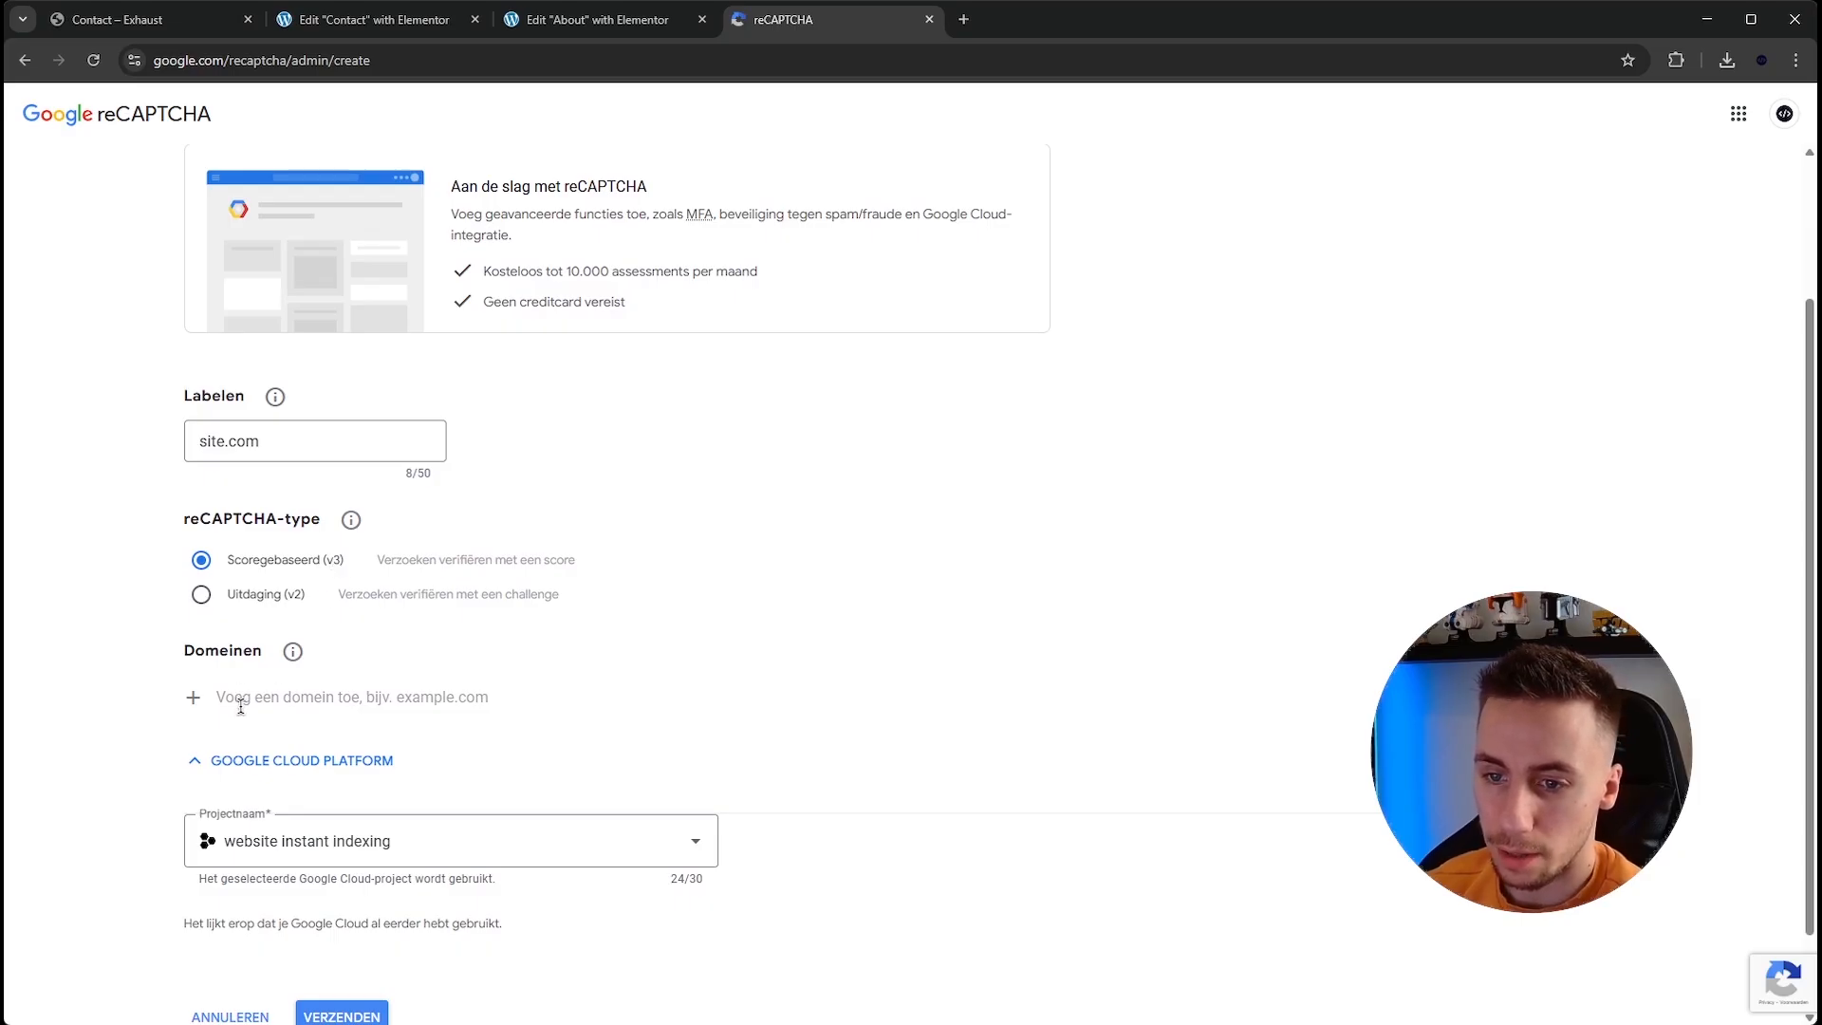
left_click(291, 696)
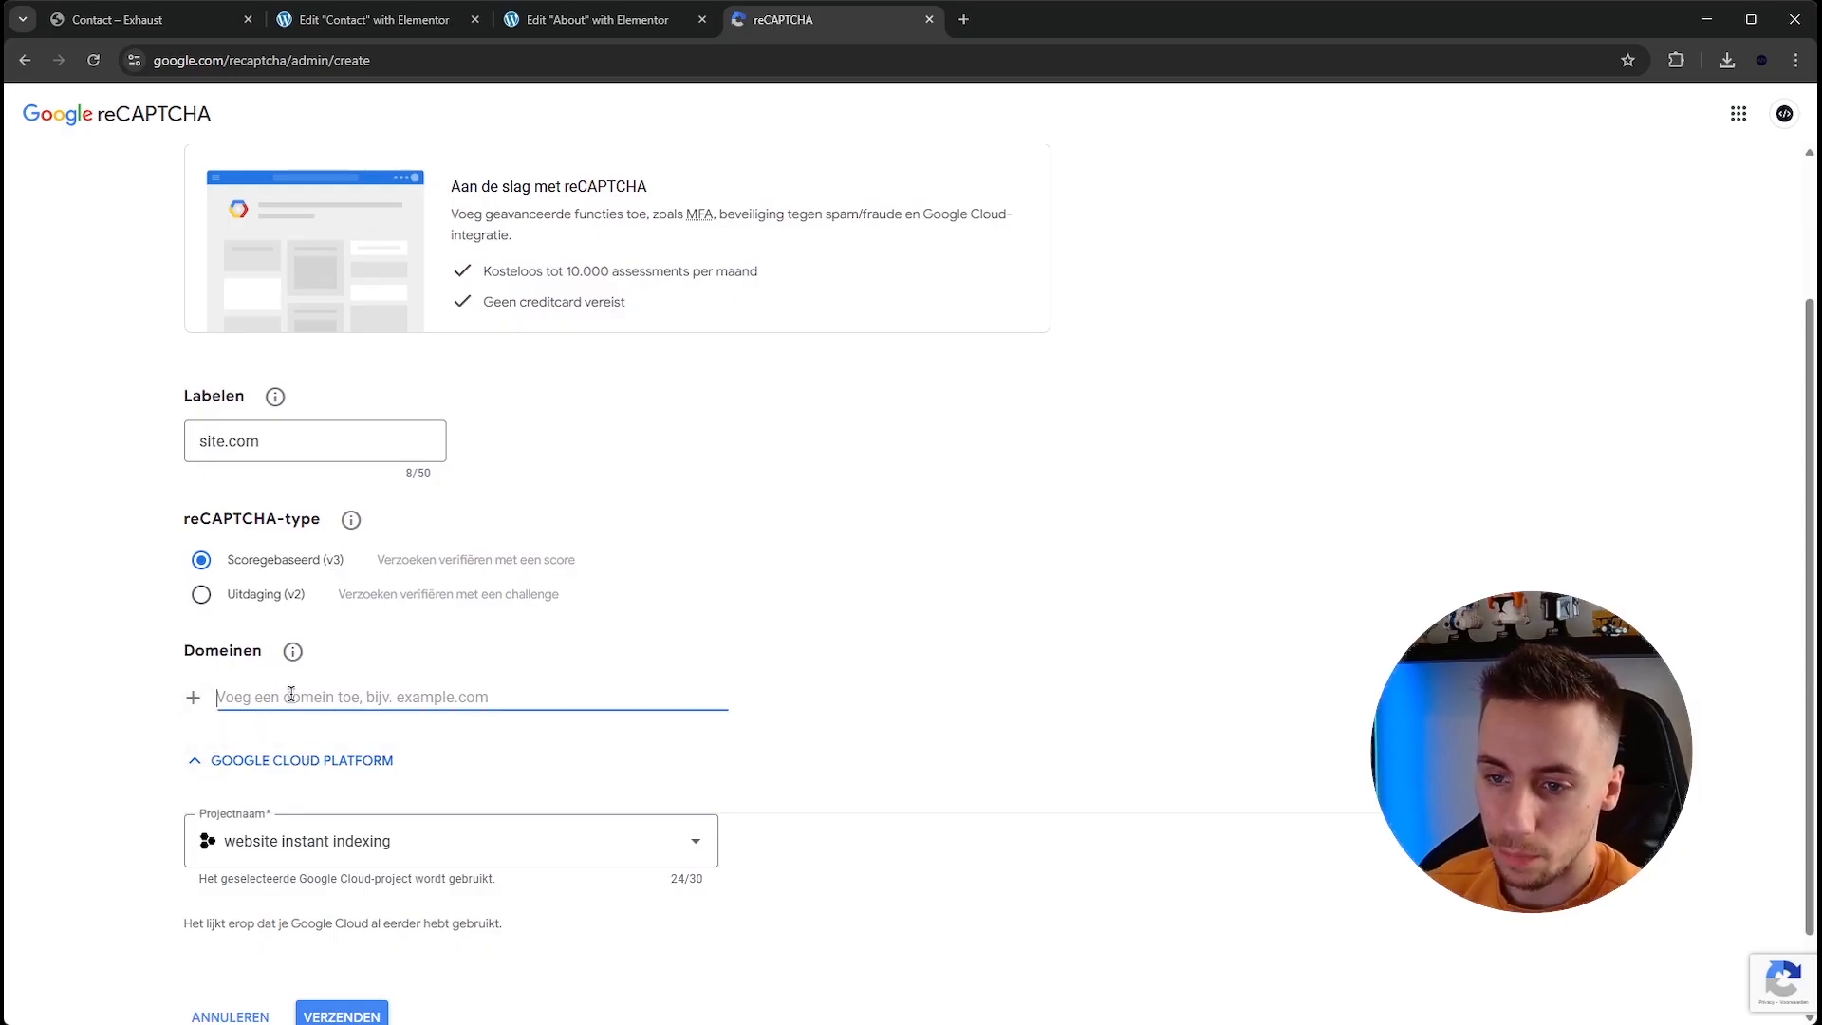
type("site.com")
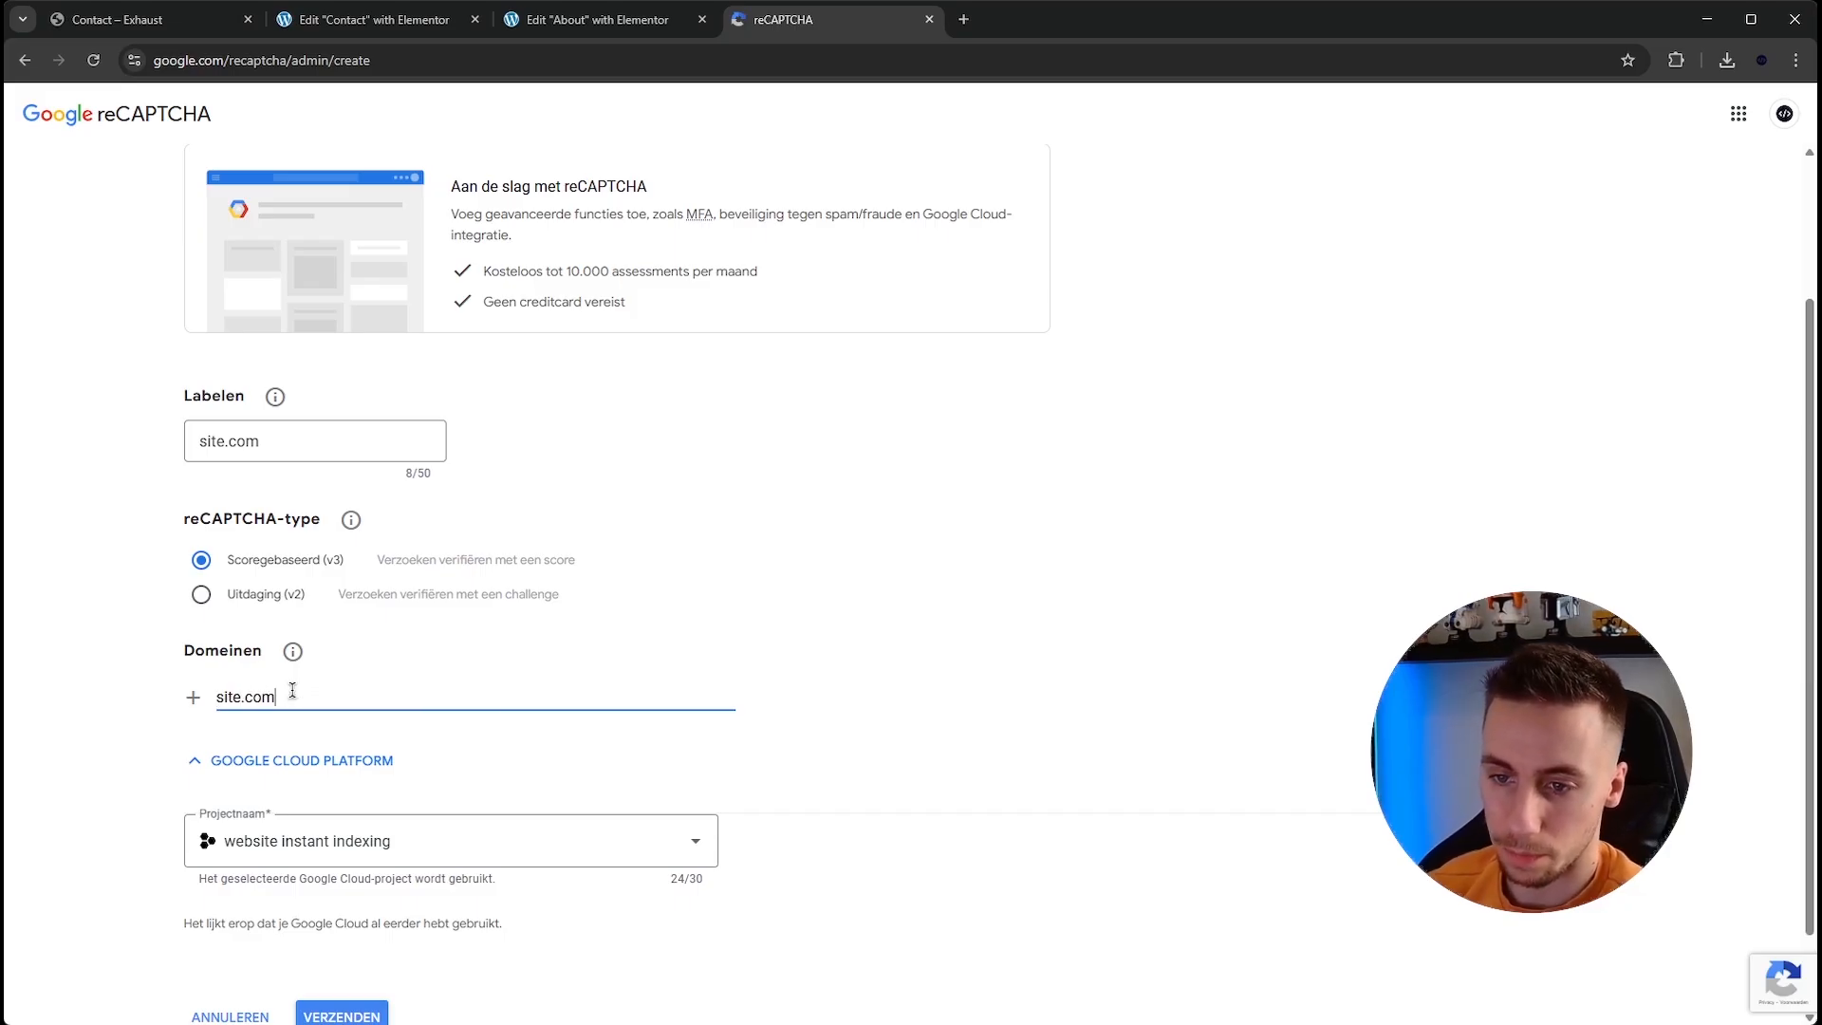
scroll(664, 892, "down", 1)
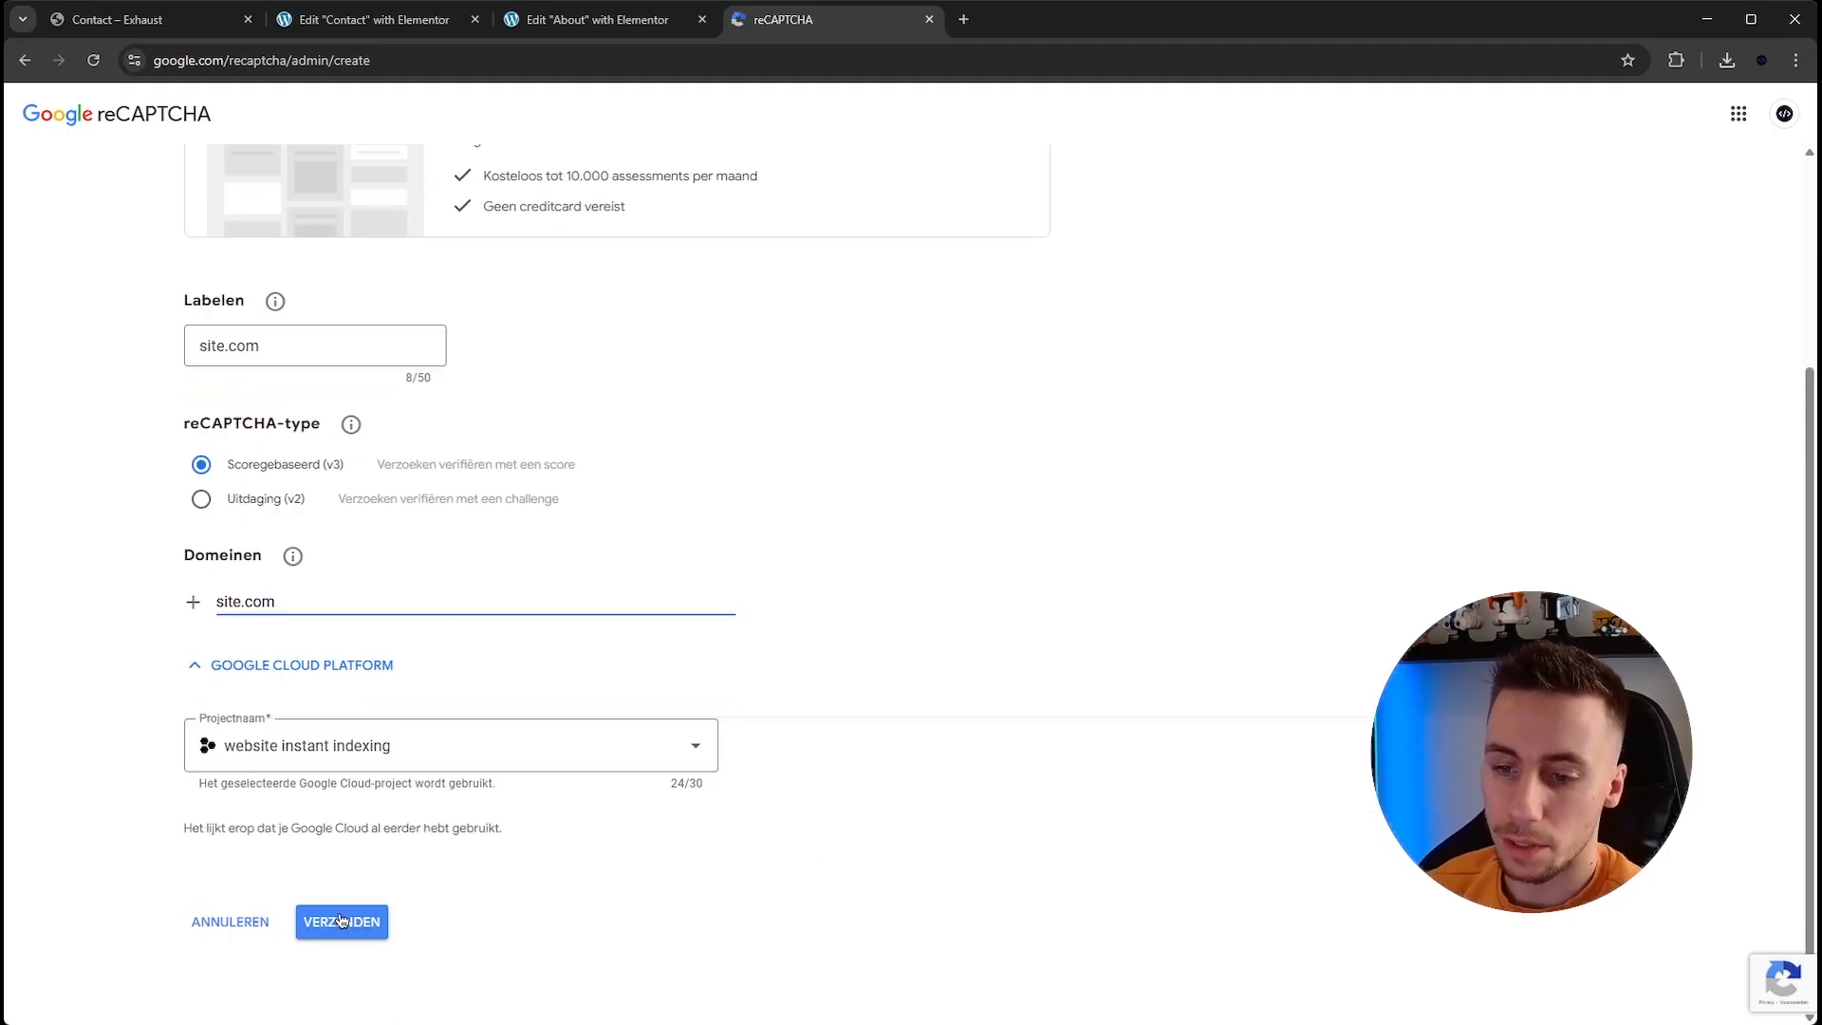
scroll(601, 565, "up", 3)
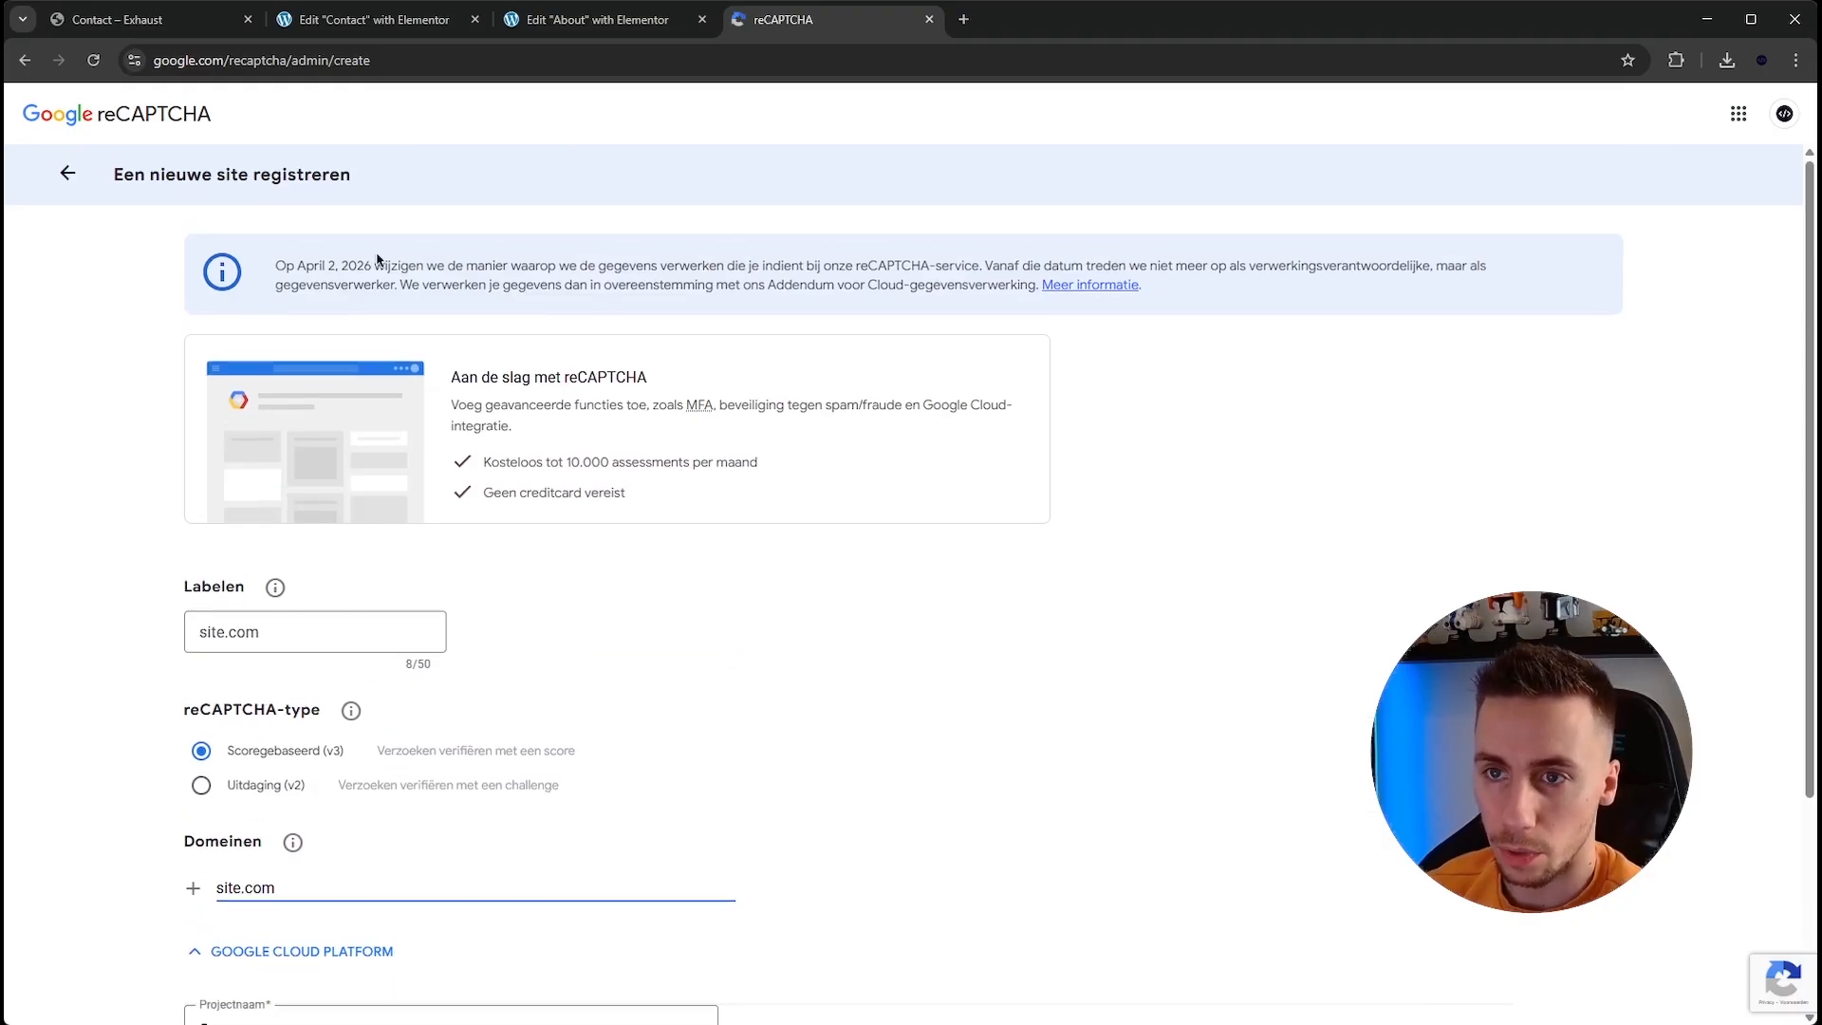
Leave the Contact page editor and exit to WordPress.
left_click(322, 20)
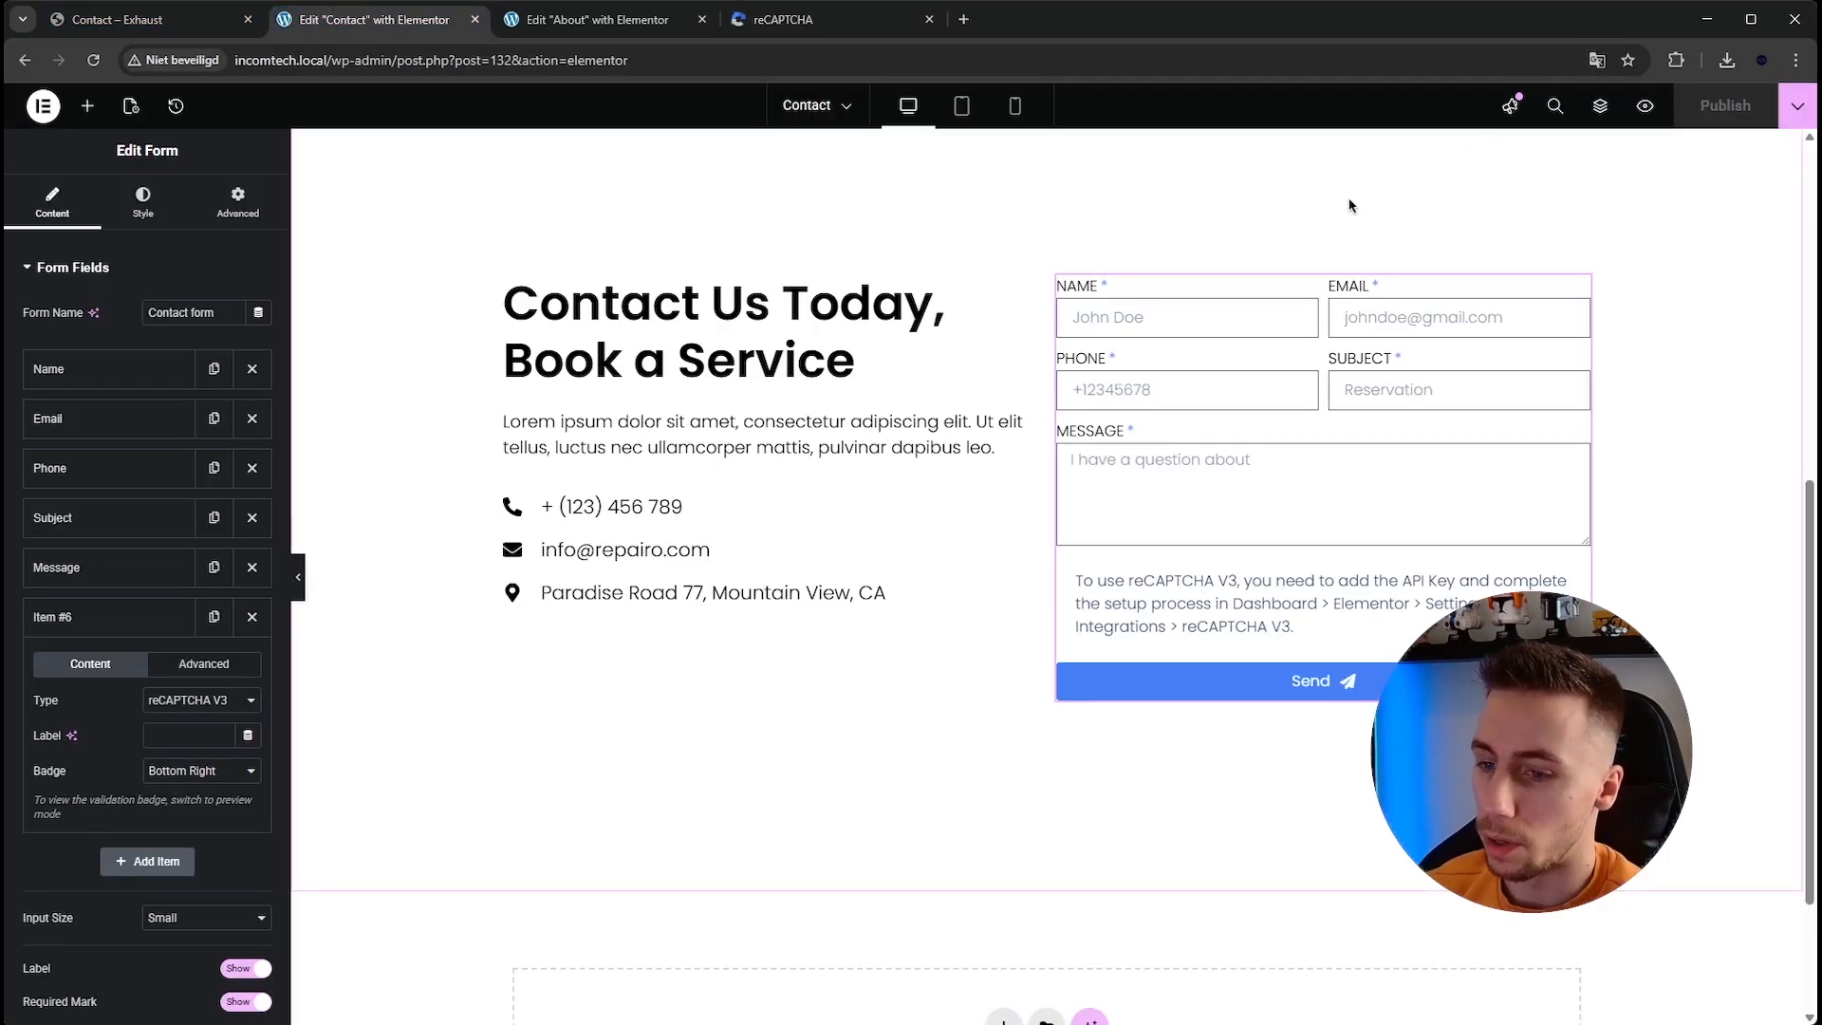
left_click(43, 105)
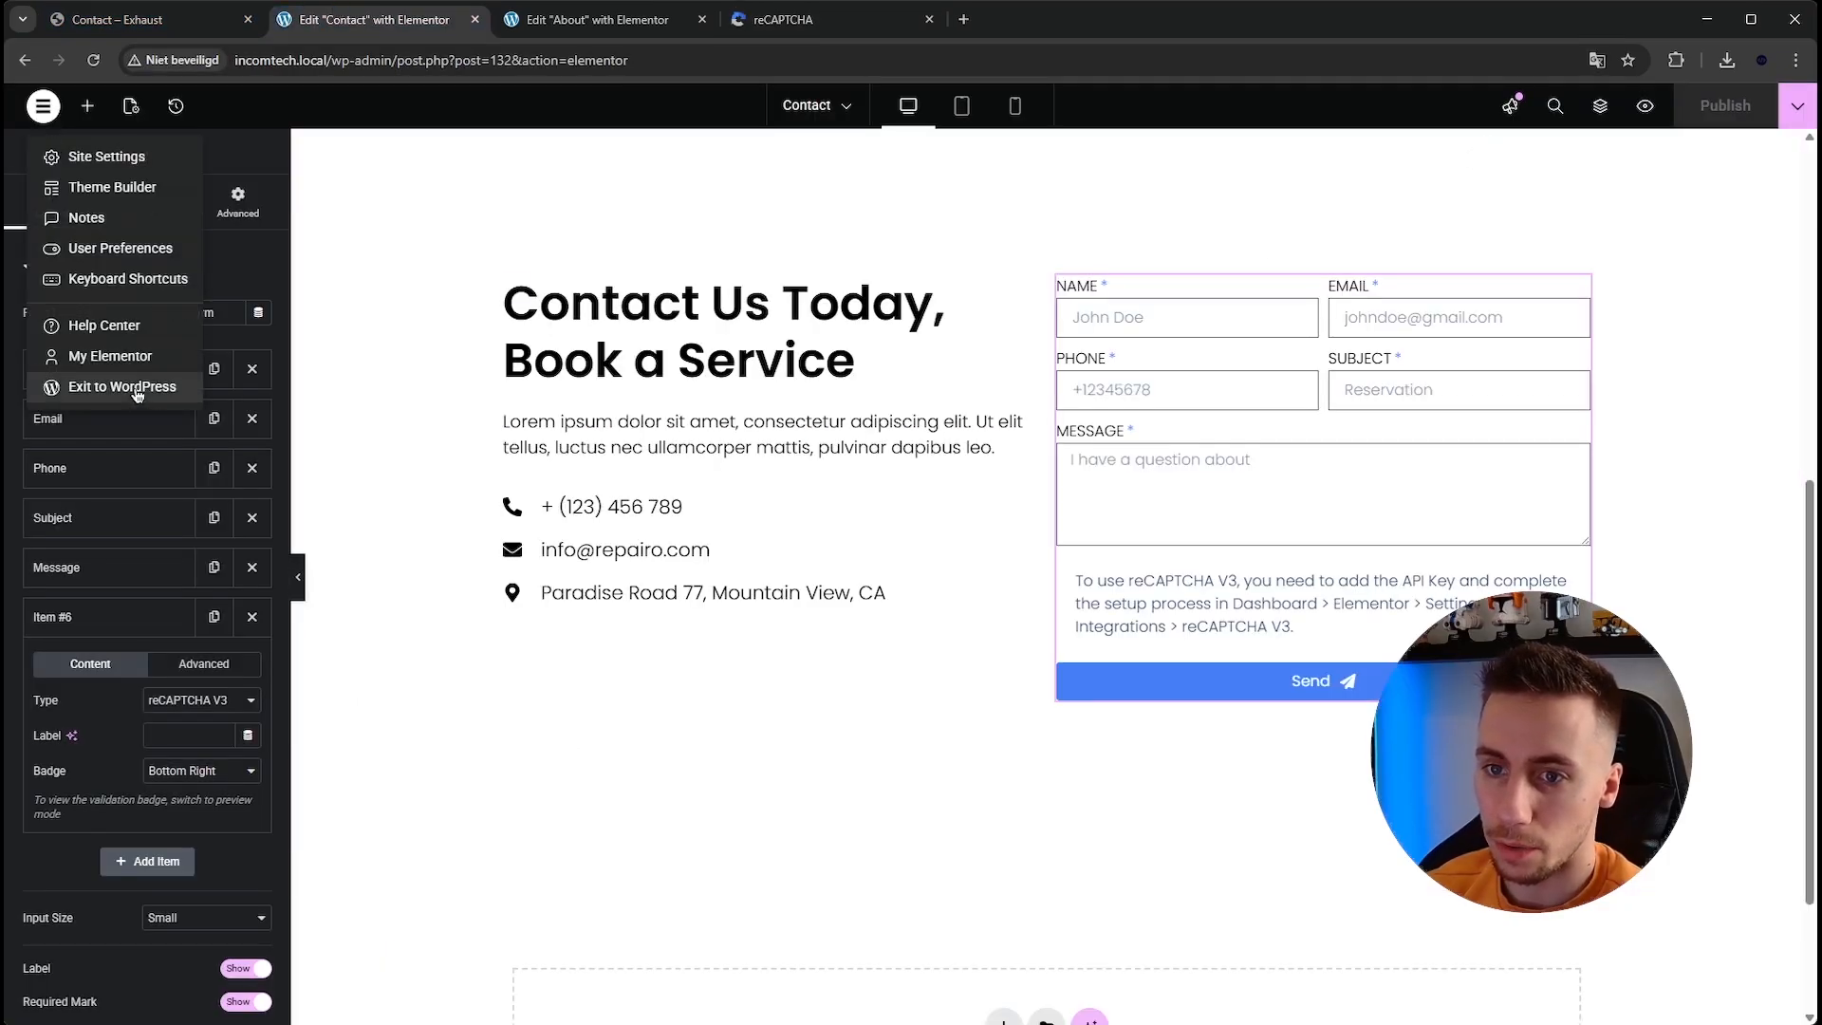
left_click(137, 389)
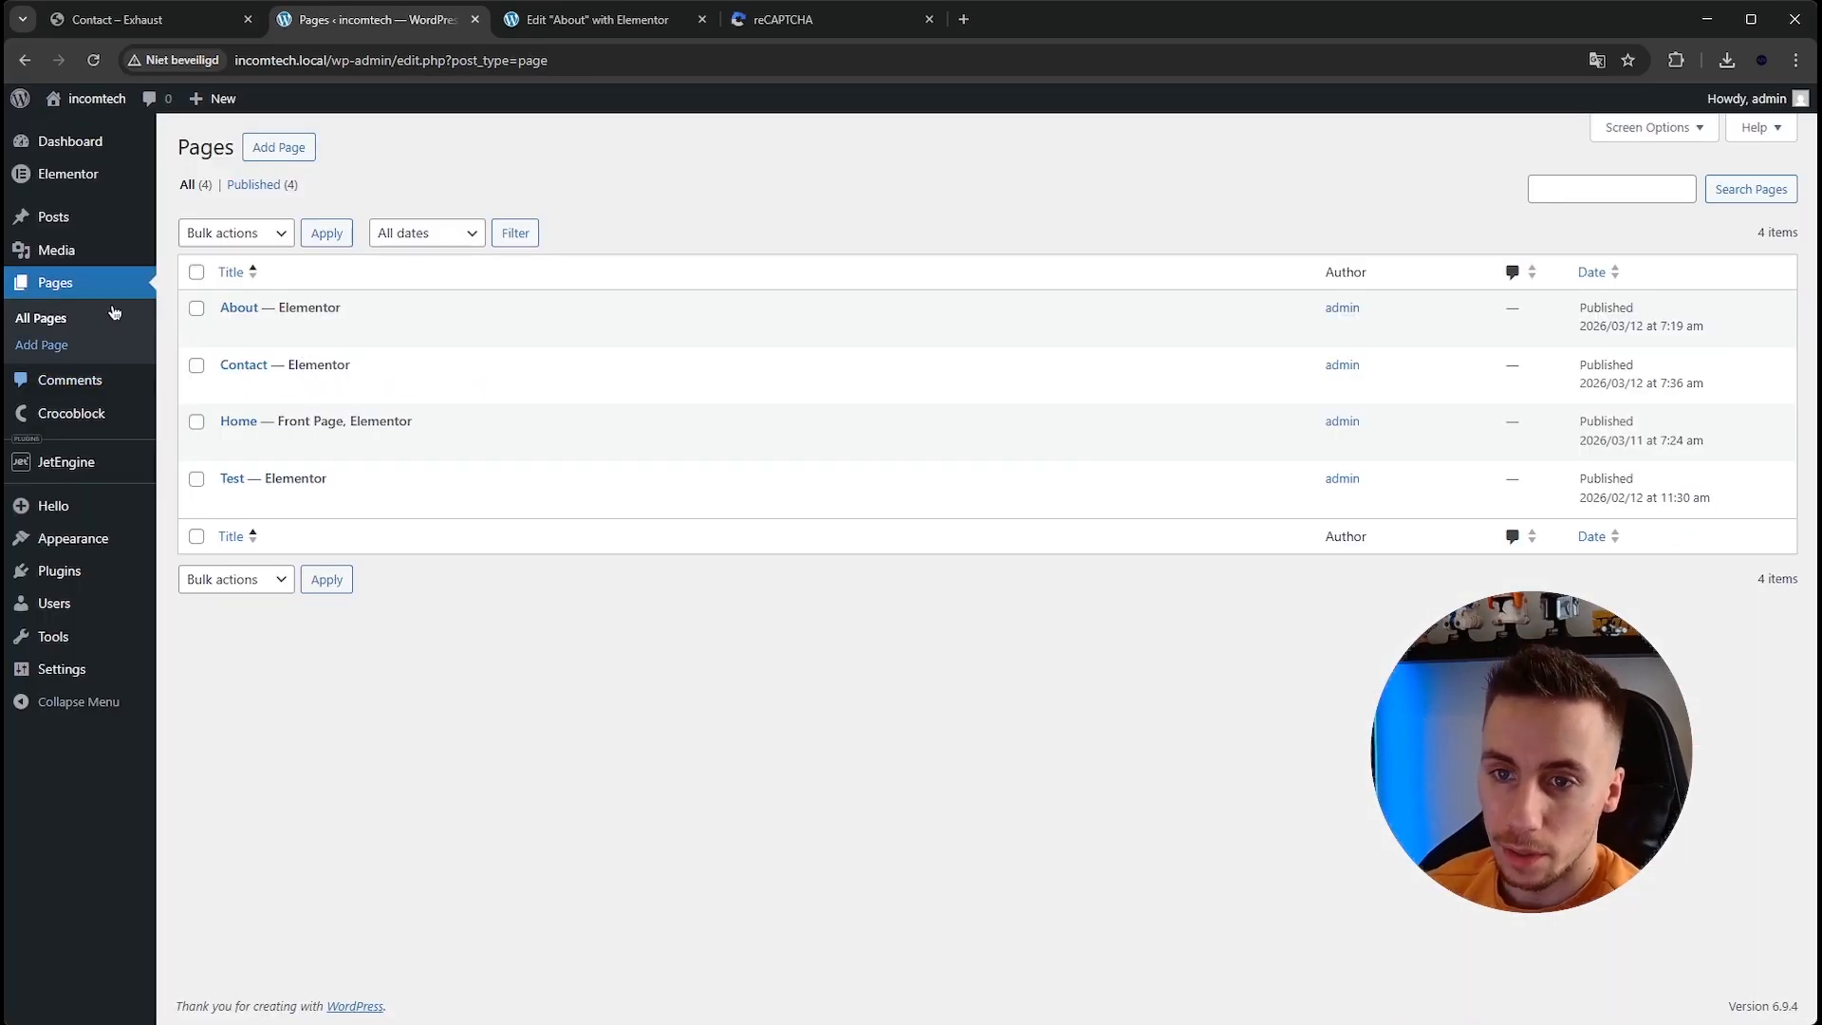
Open Elementor's Integrations settings and examine the reCAPTCHA V3 site and secret key fields.
mouse_move(87, 183)
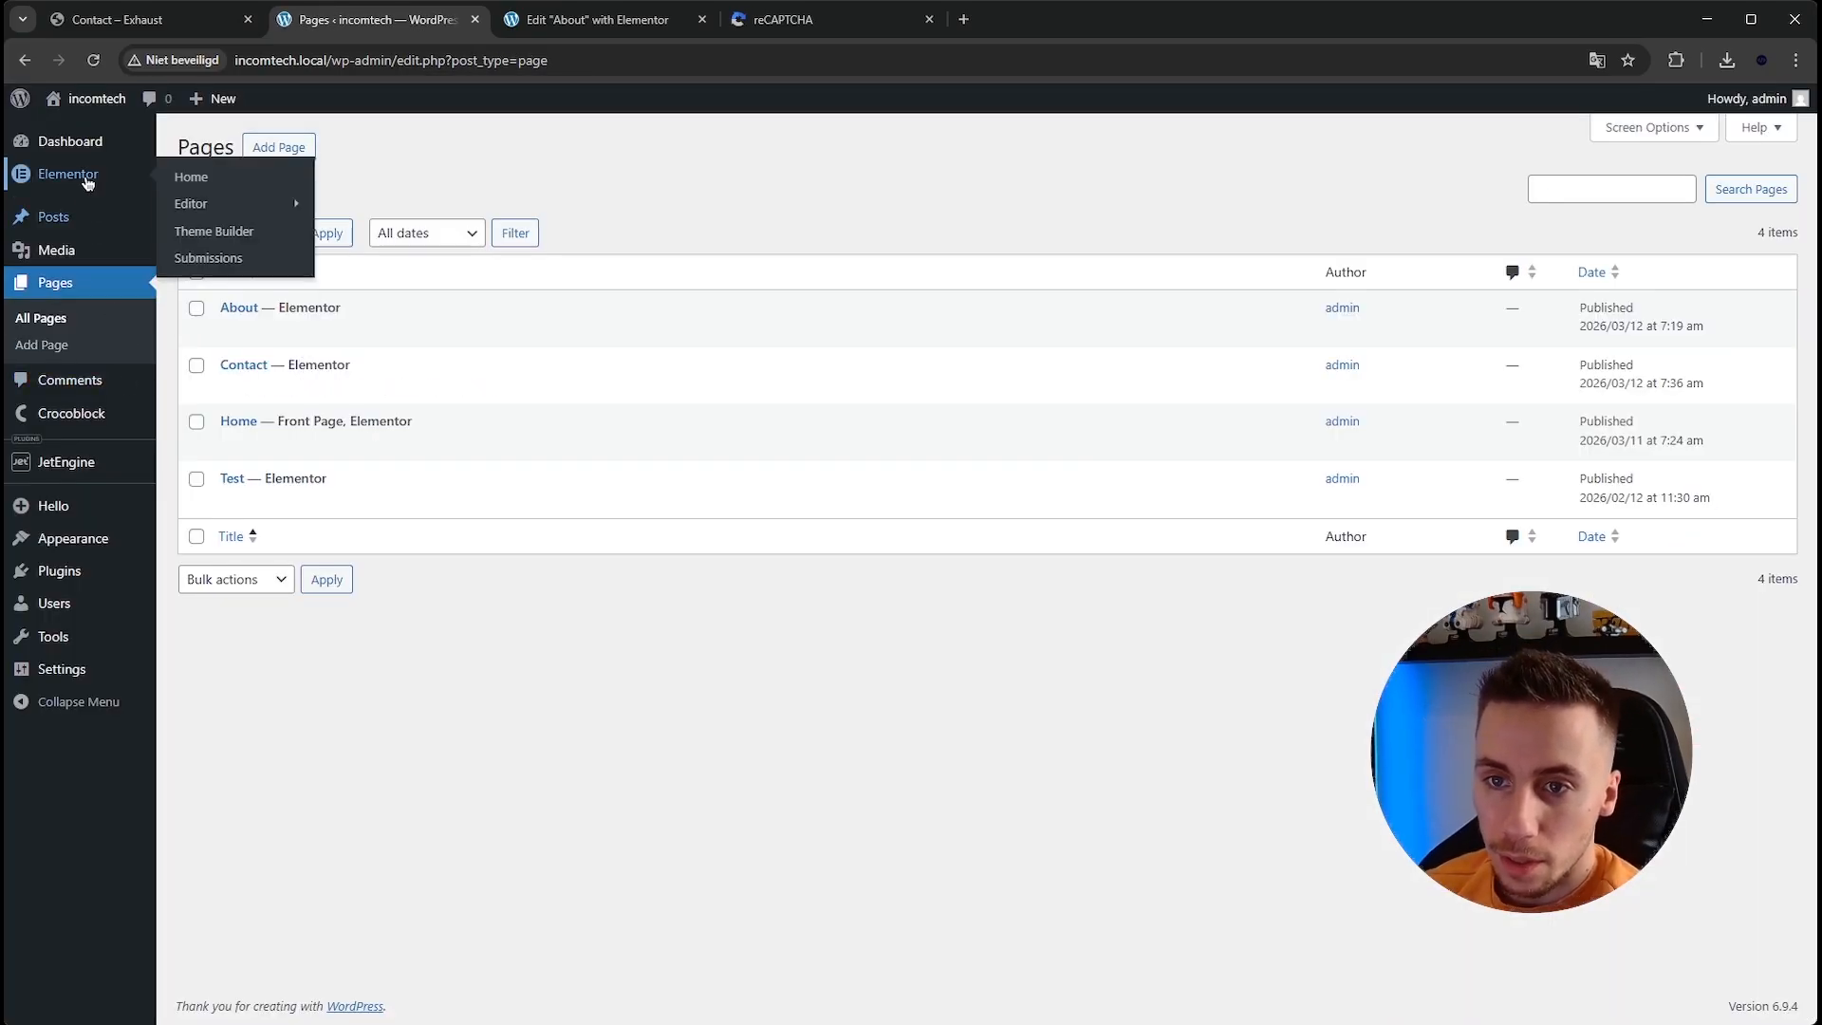
left_click(110, 187)
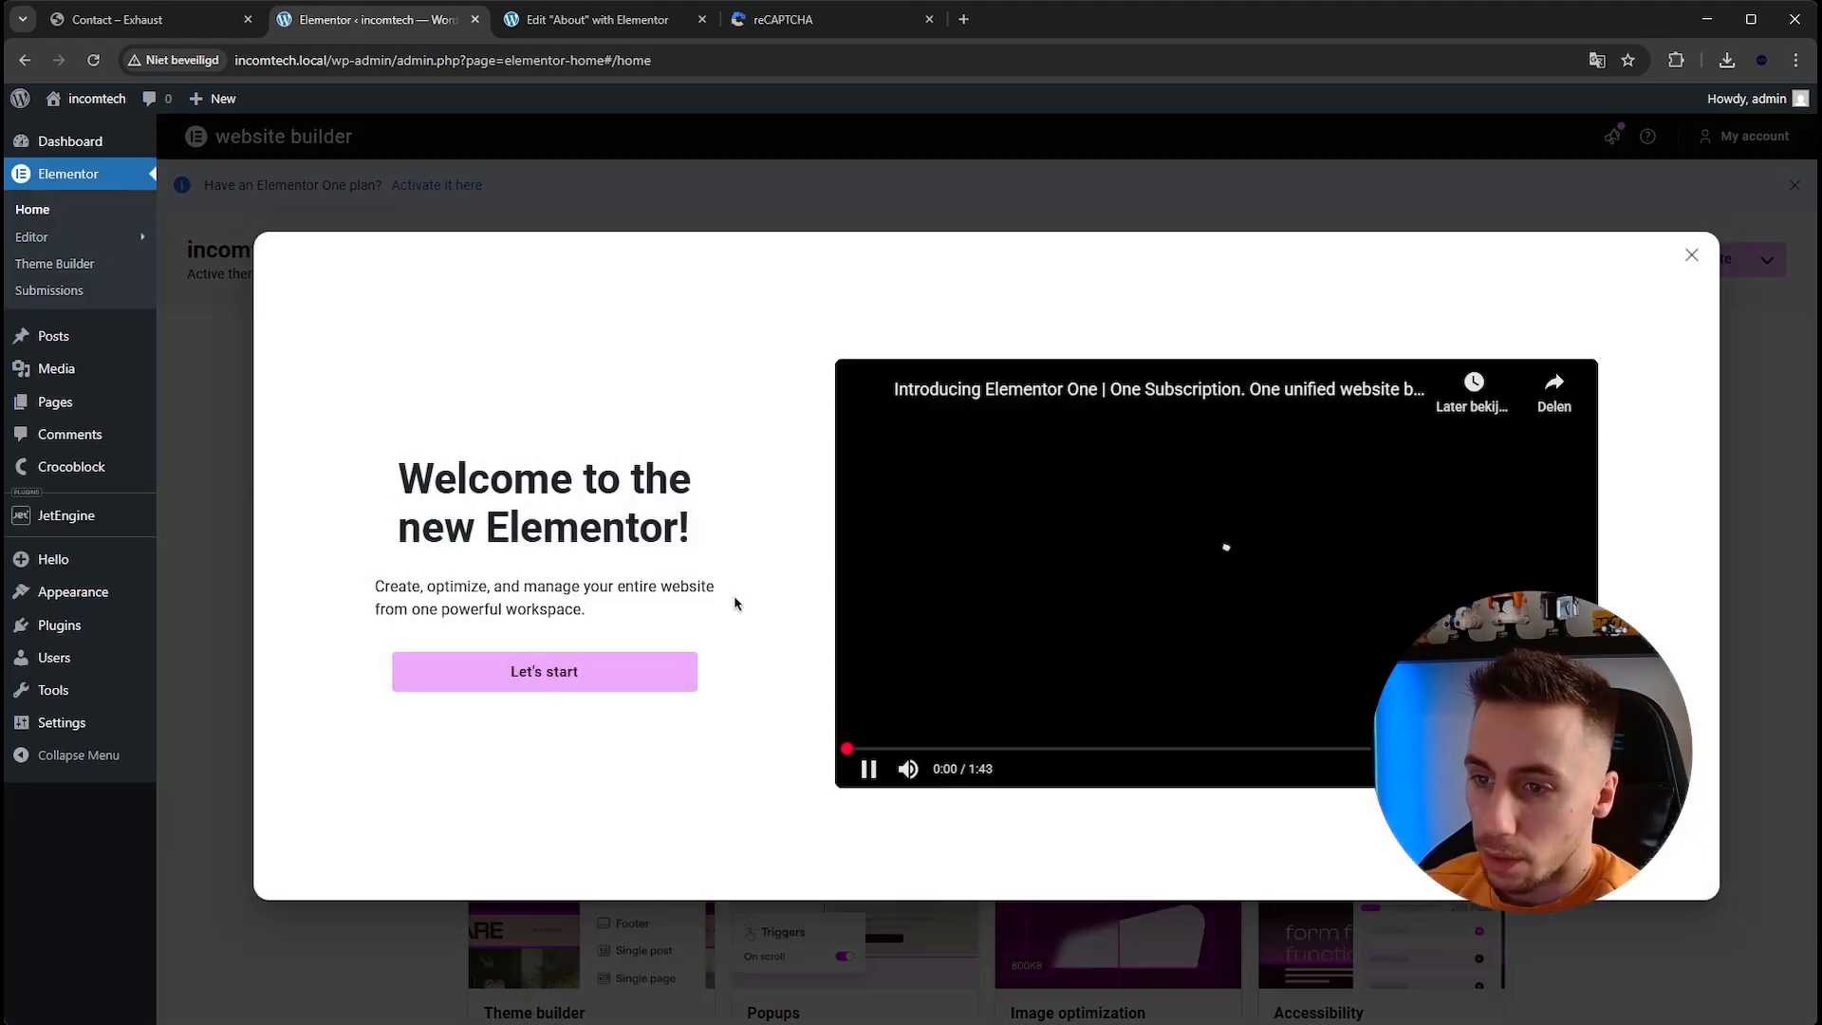
left_click(1690, 256)
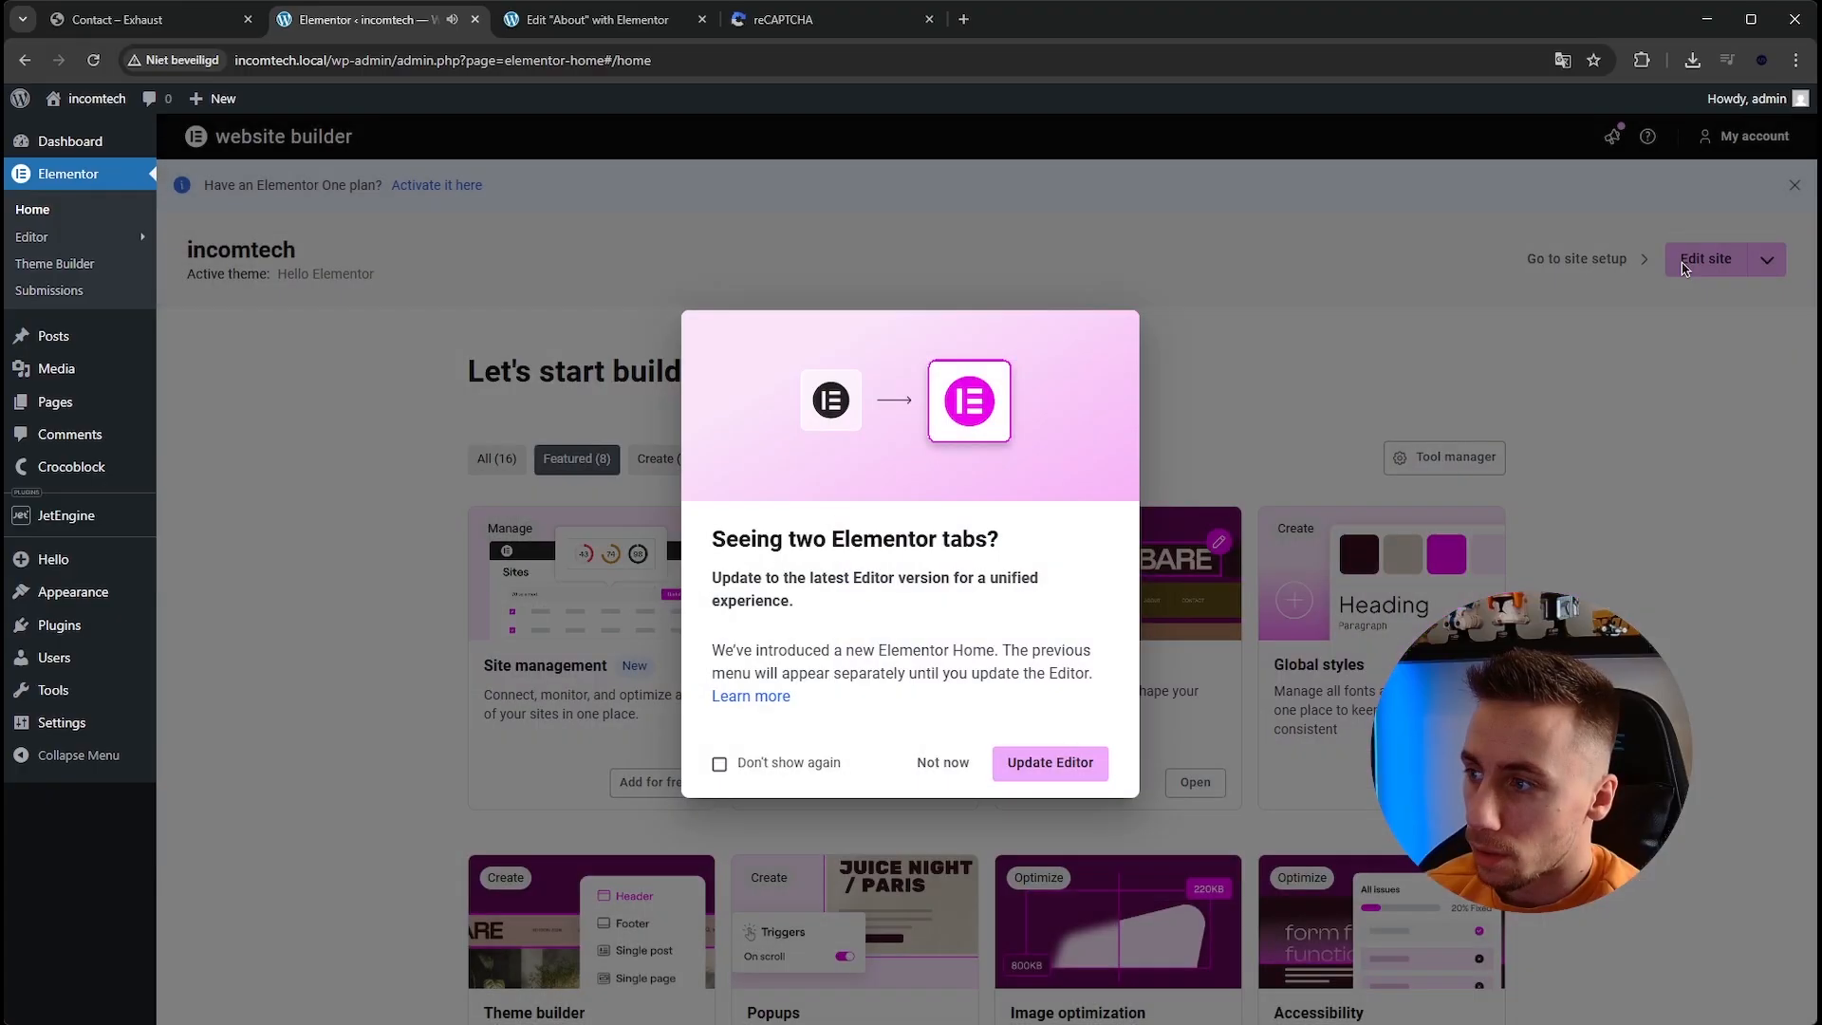
left_click(1683, 269)
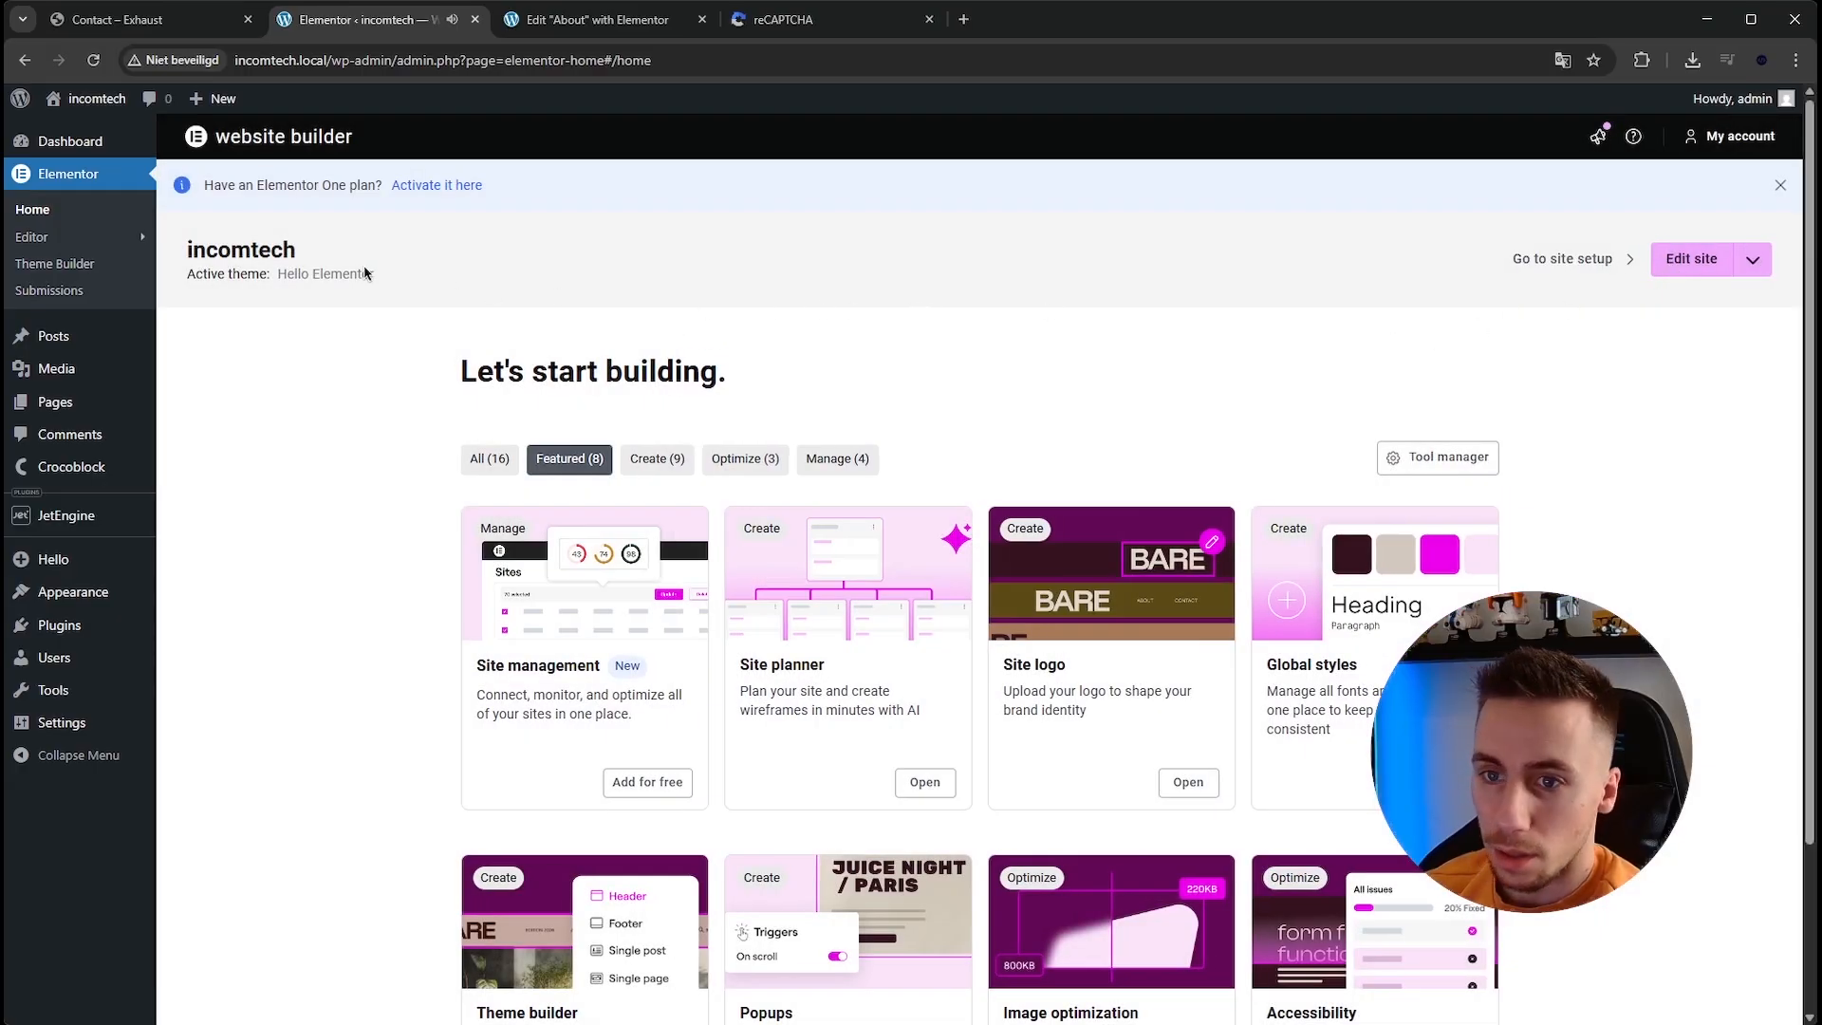
mouse_move(89, 236)
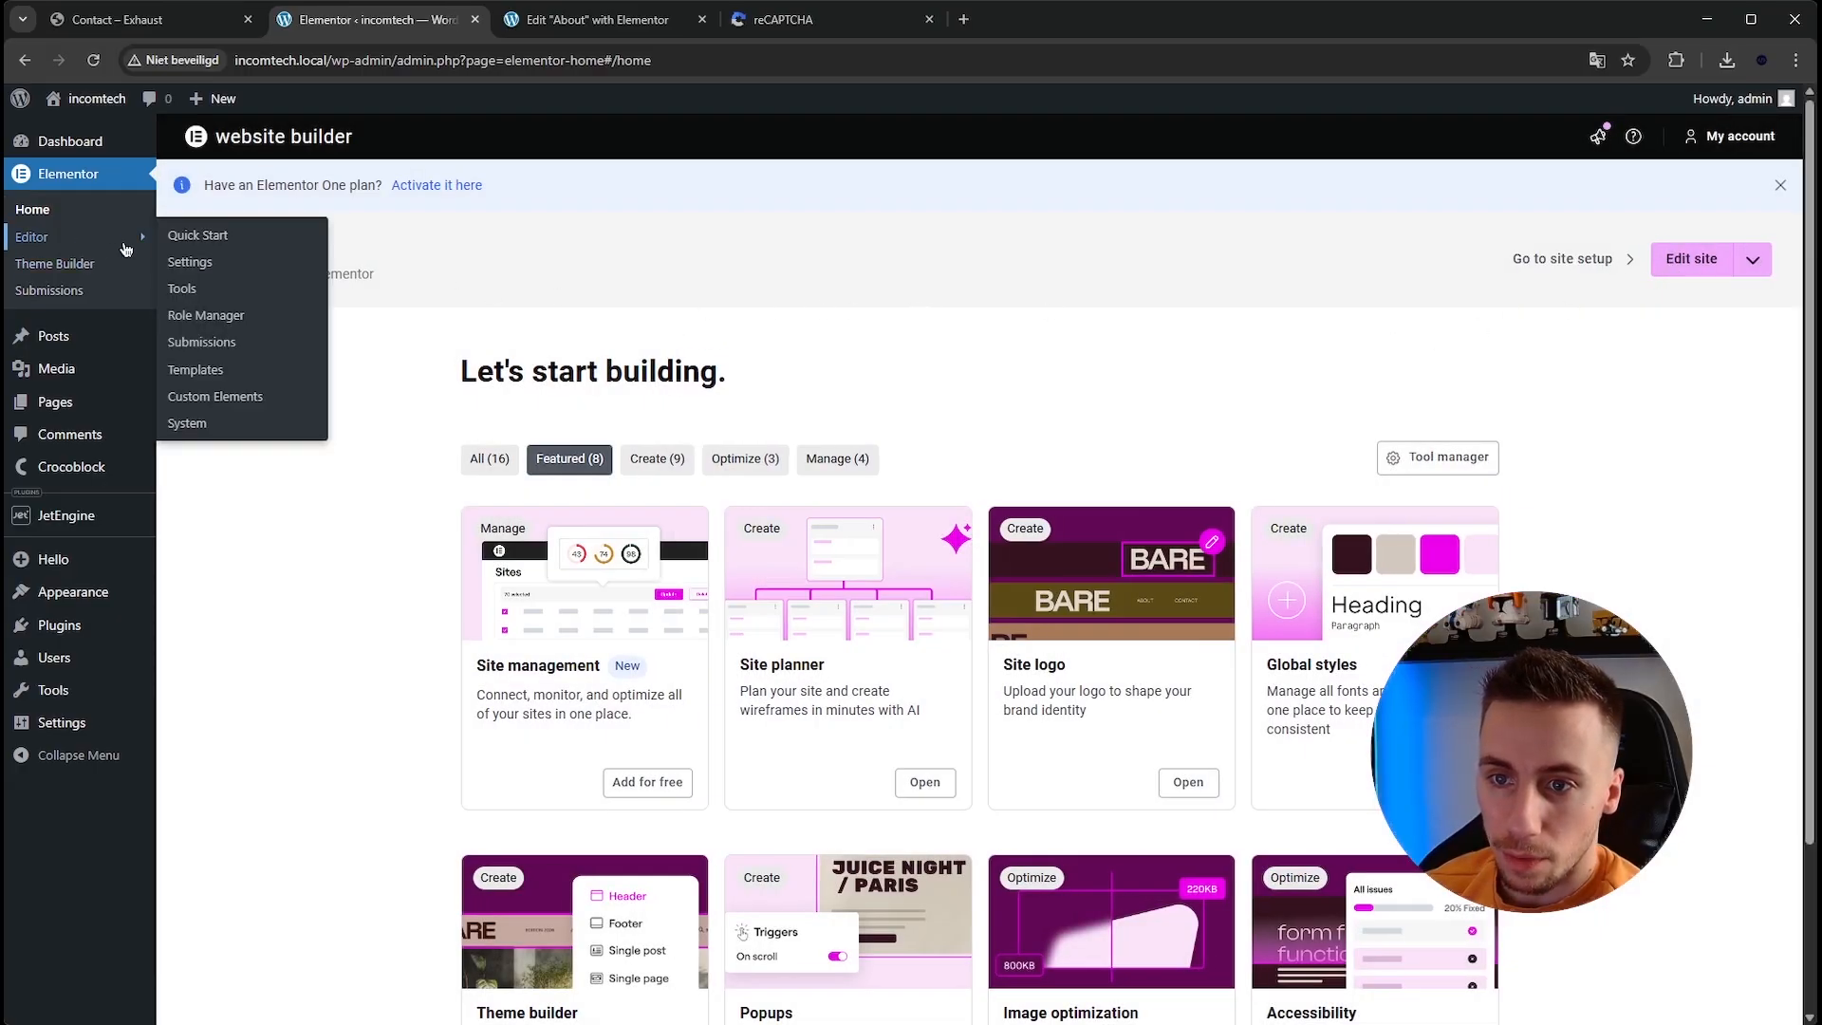
left_click(242, 266)
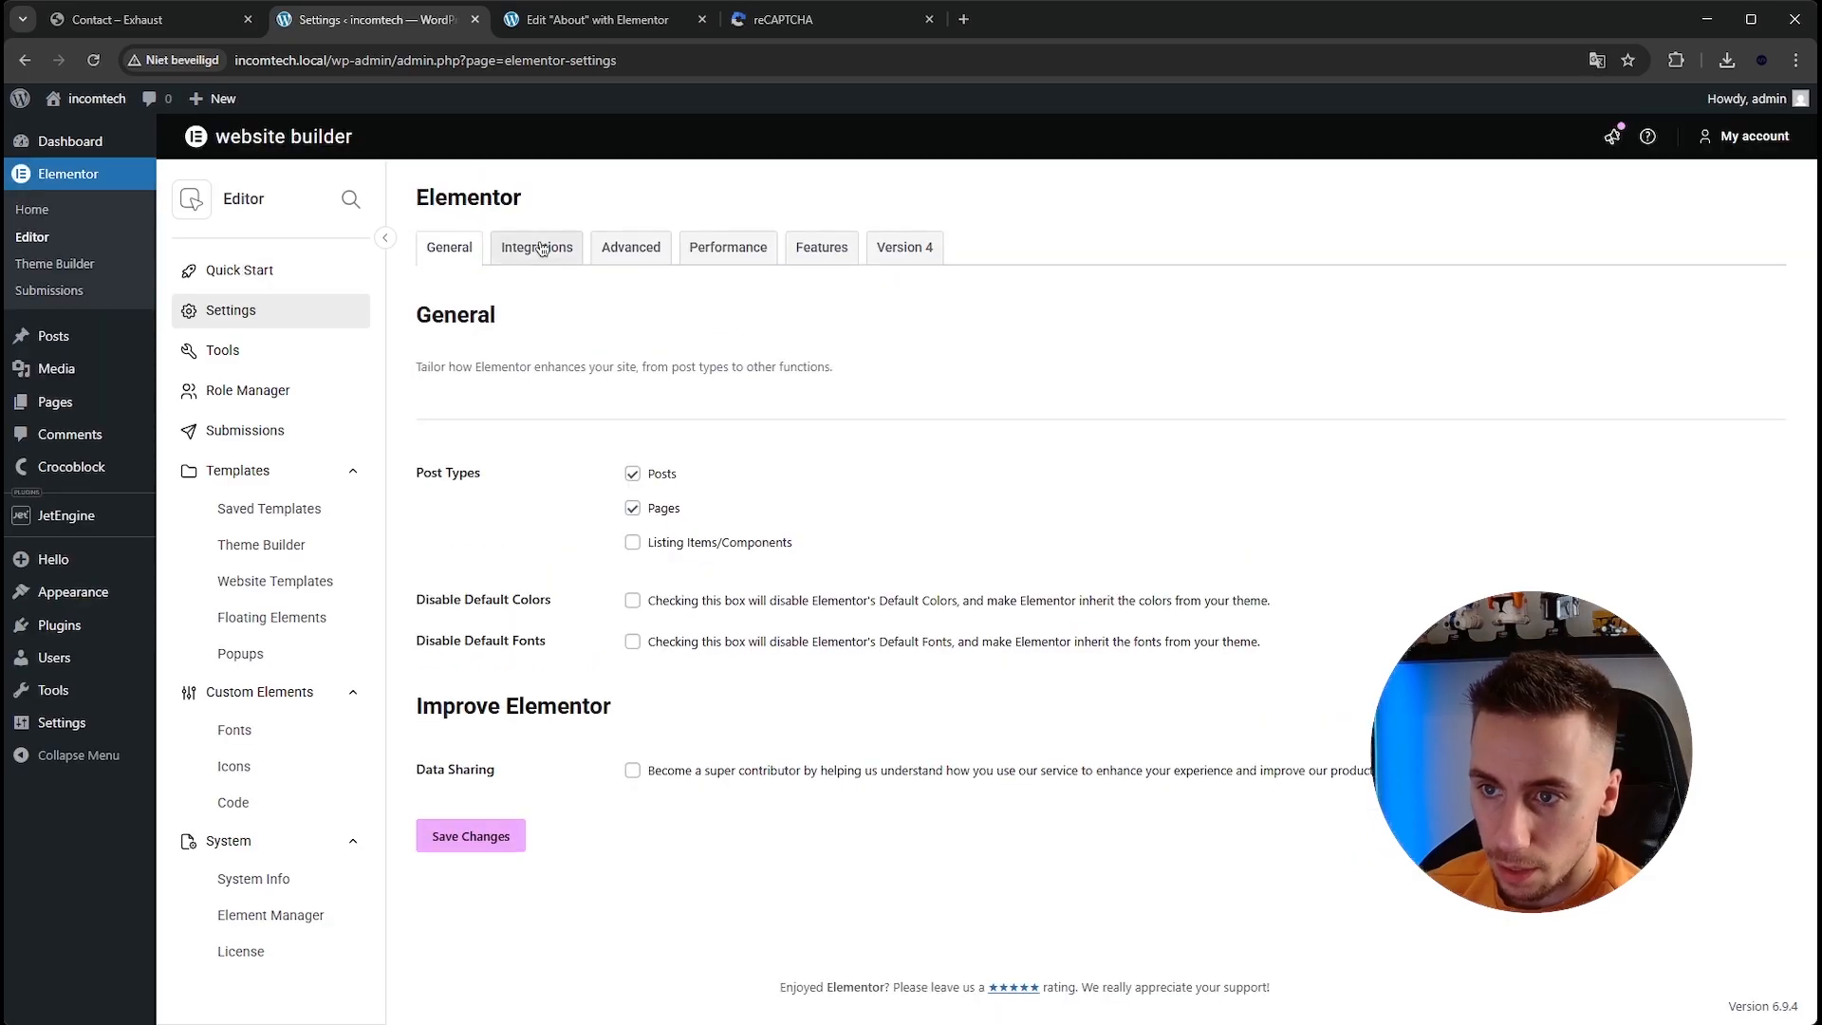
left_click(541, 249)
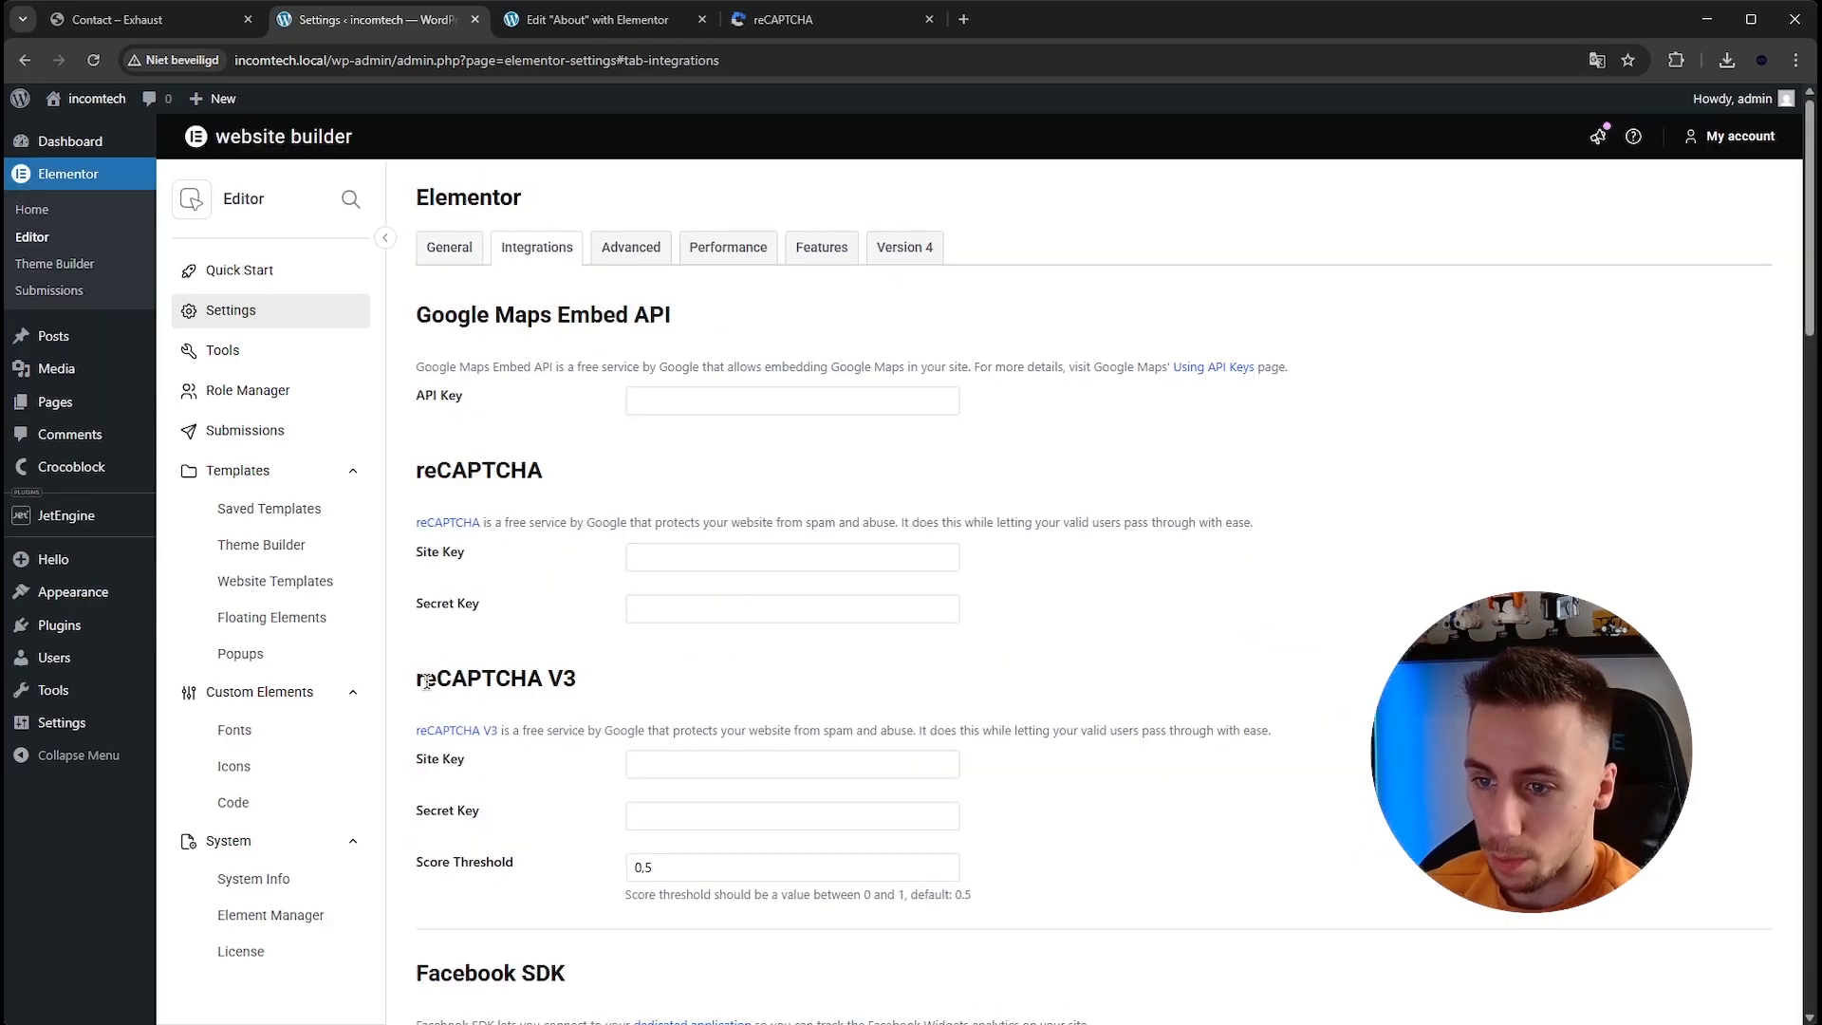
left_click_drag(433, 762, 427, 702)
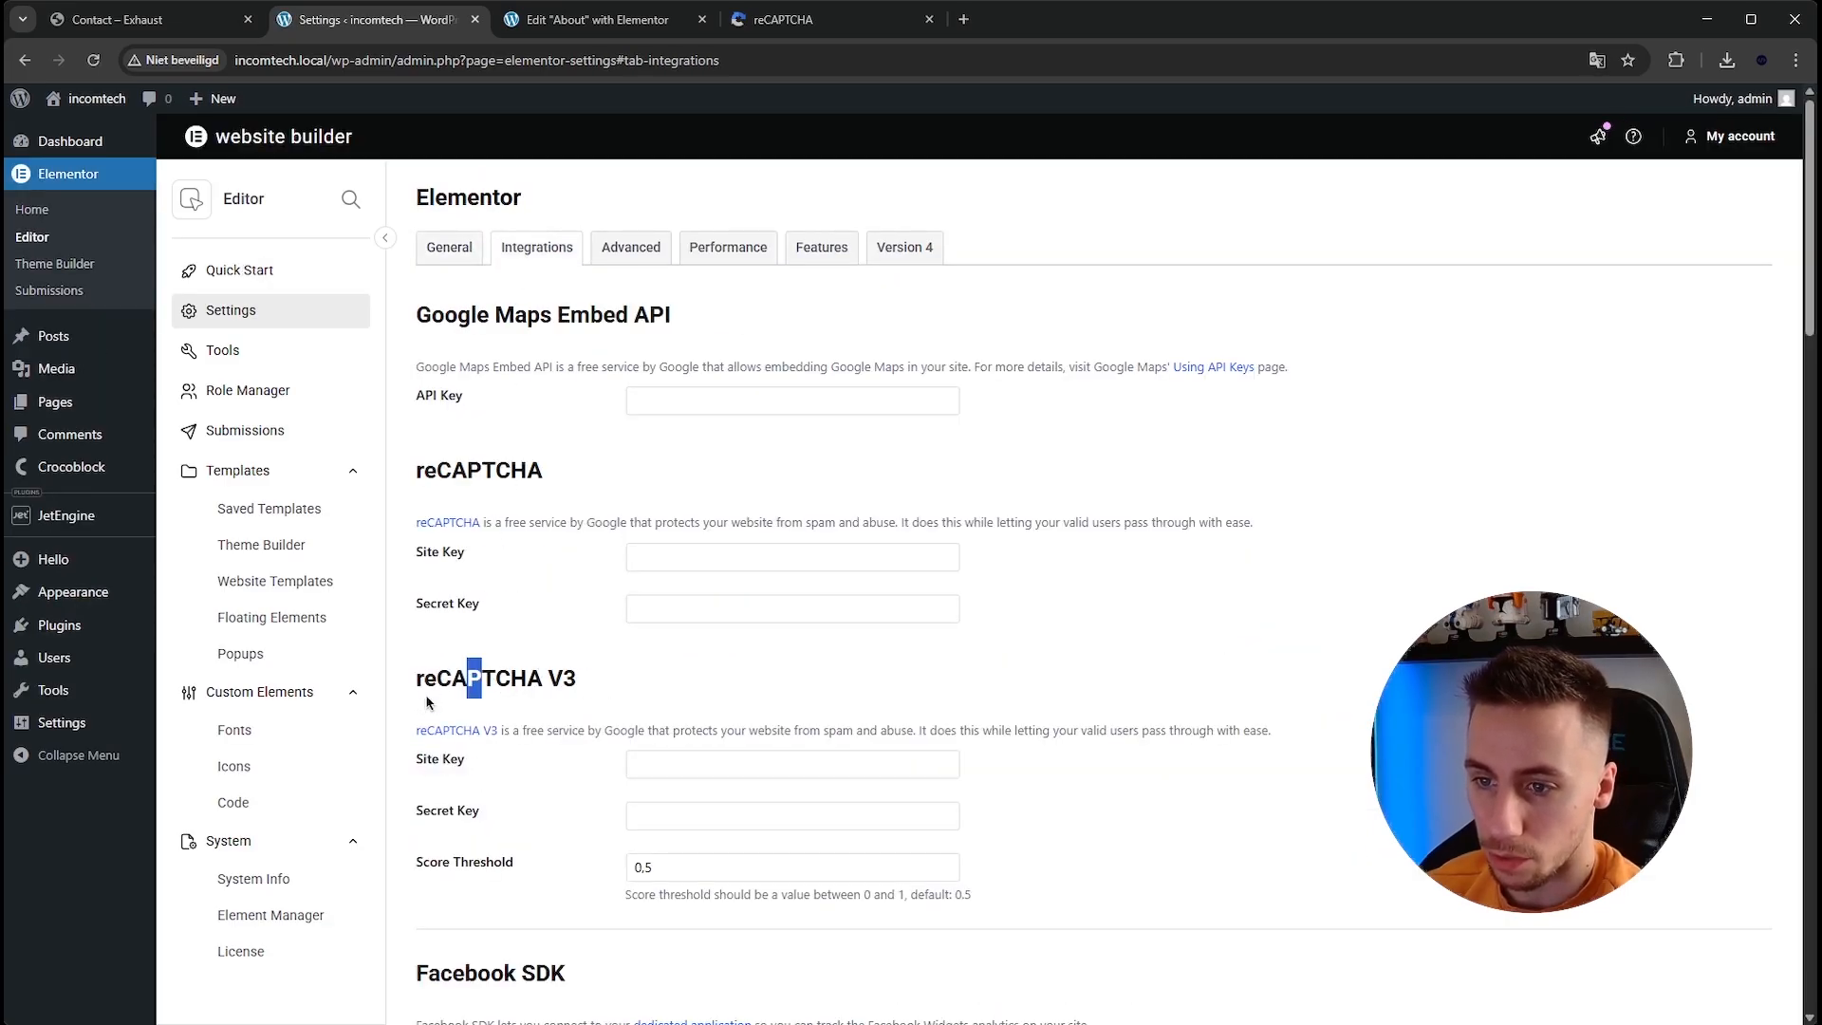
left_click(559, 680)
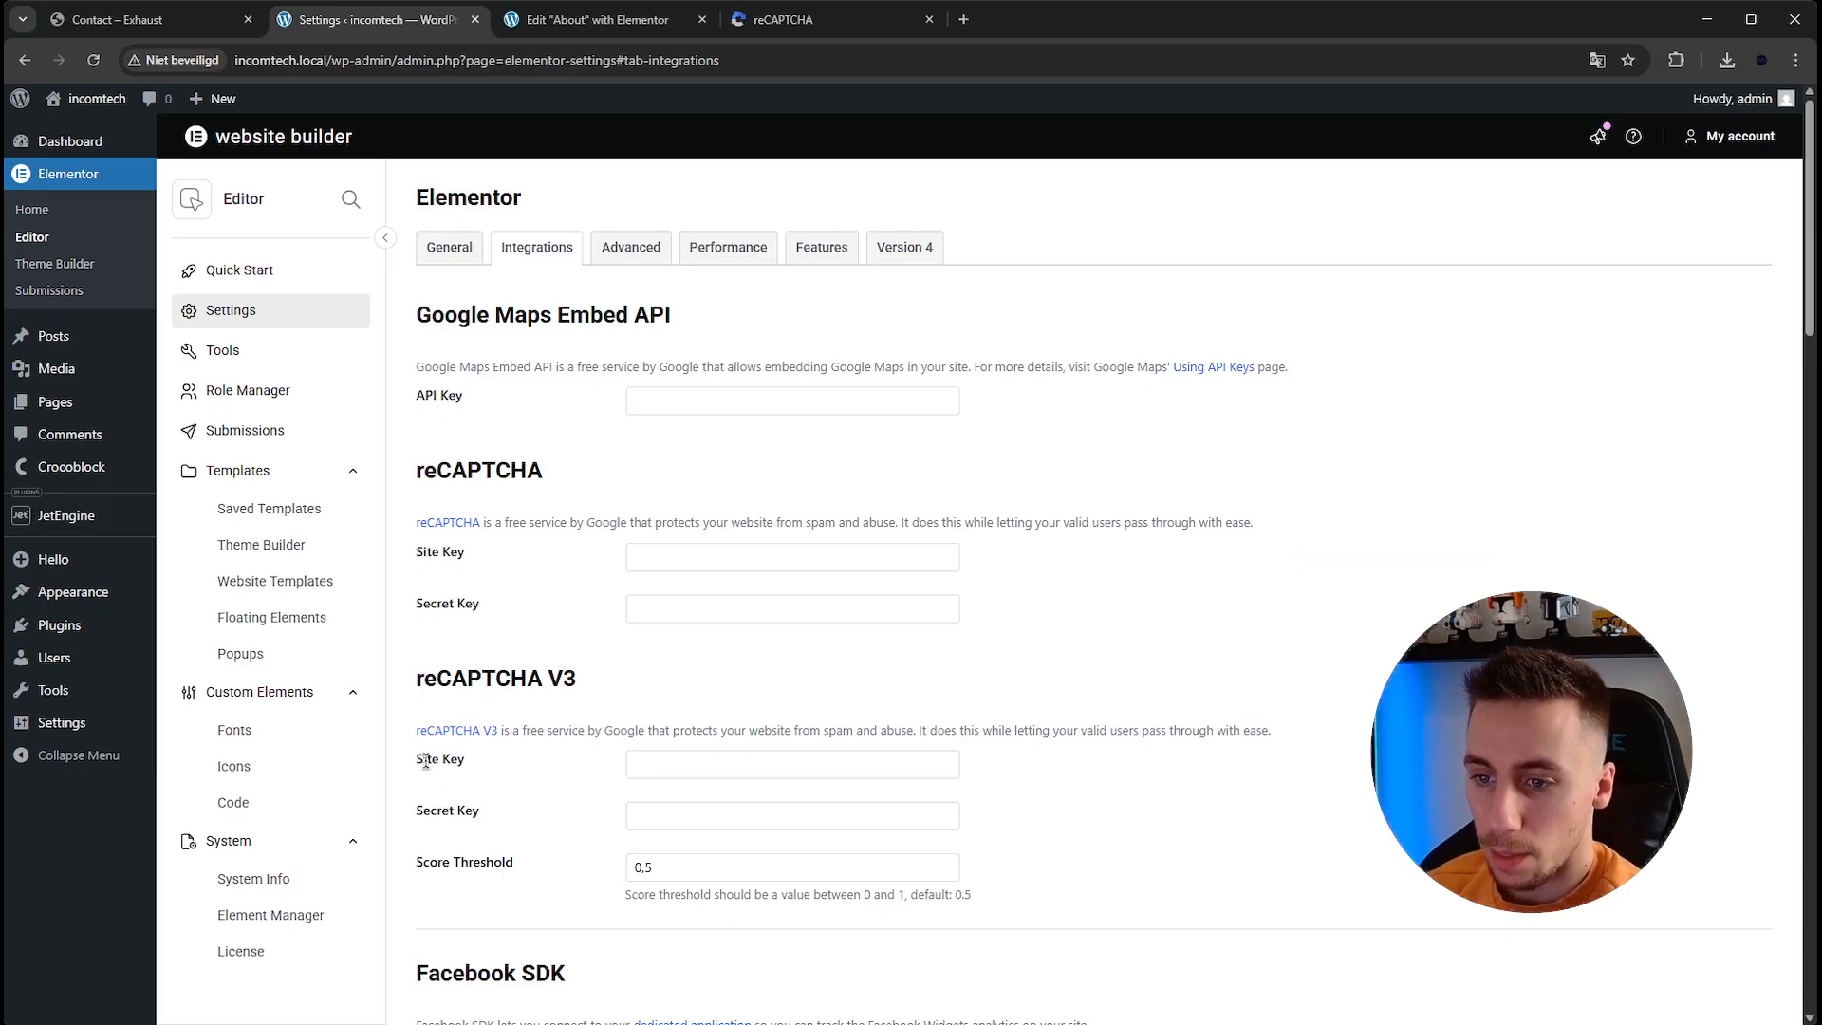
scroll(606, 827, "down", 1)
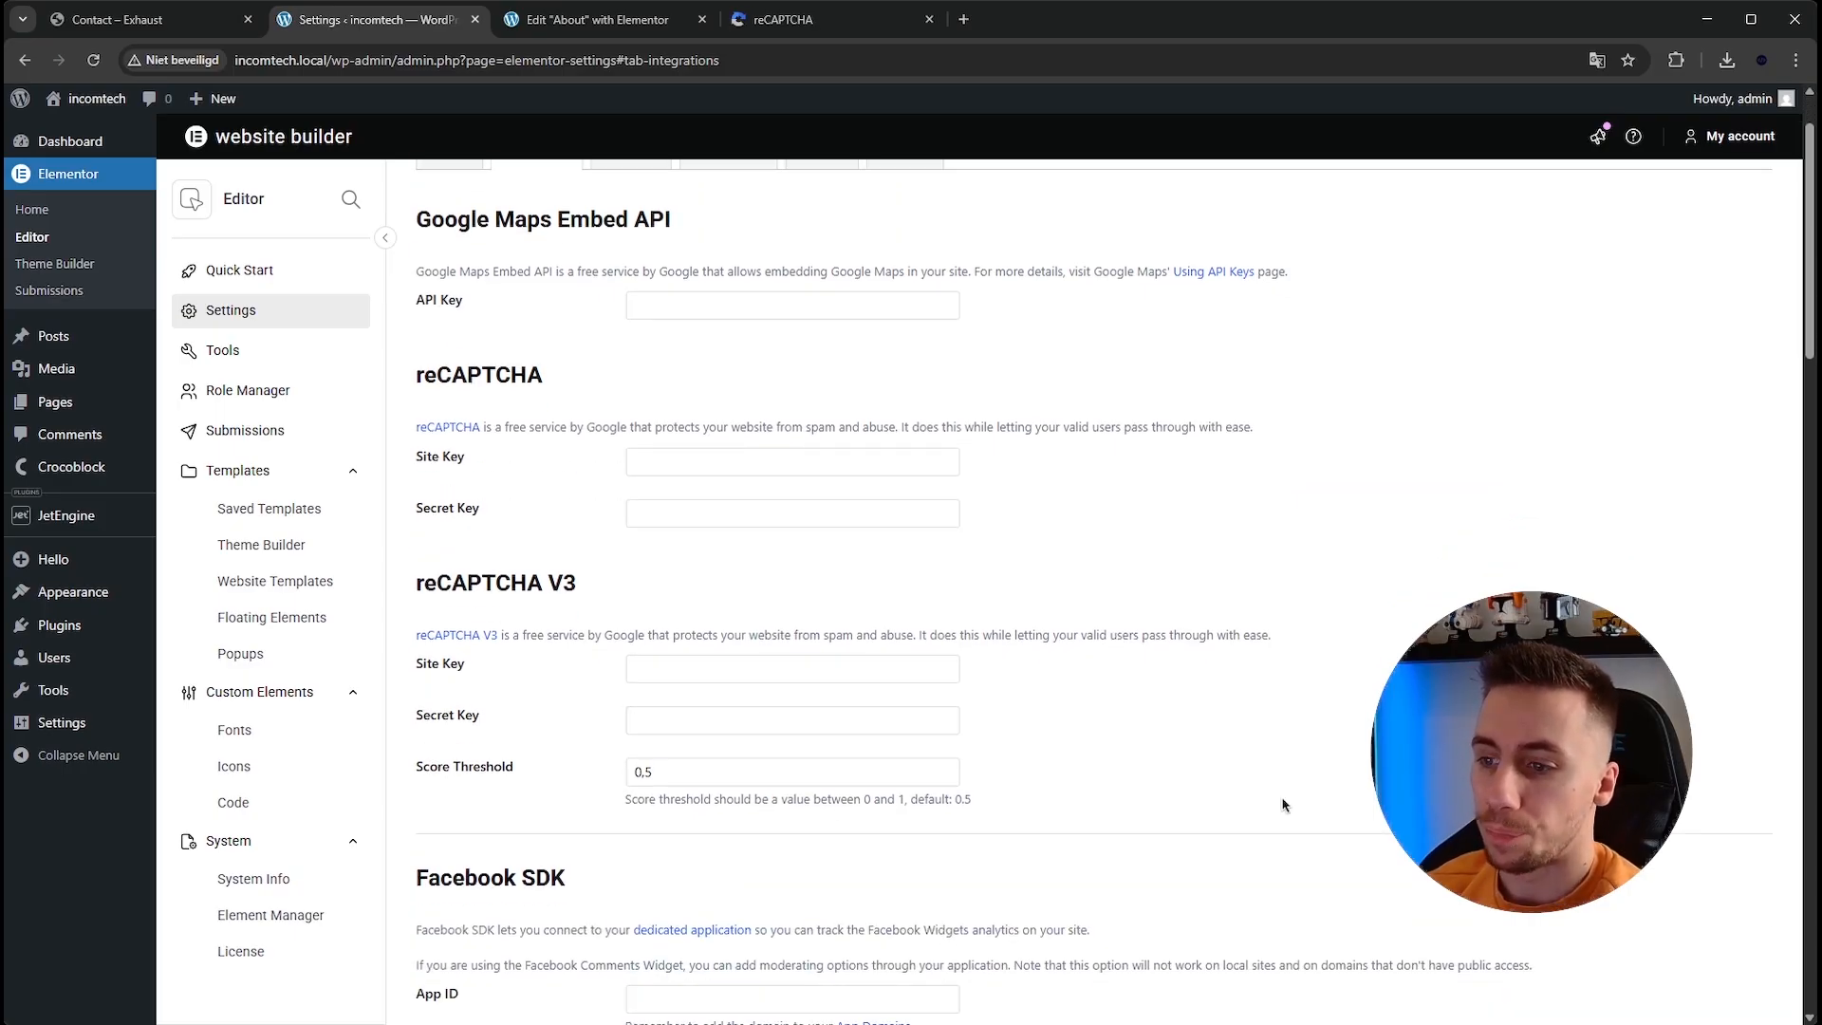
scroll(1179, 759, "up", 1)
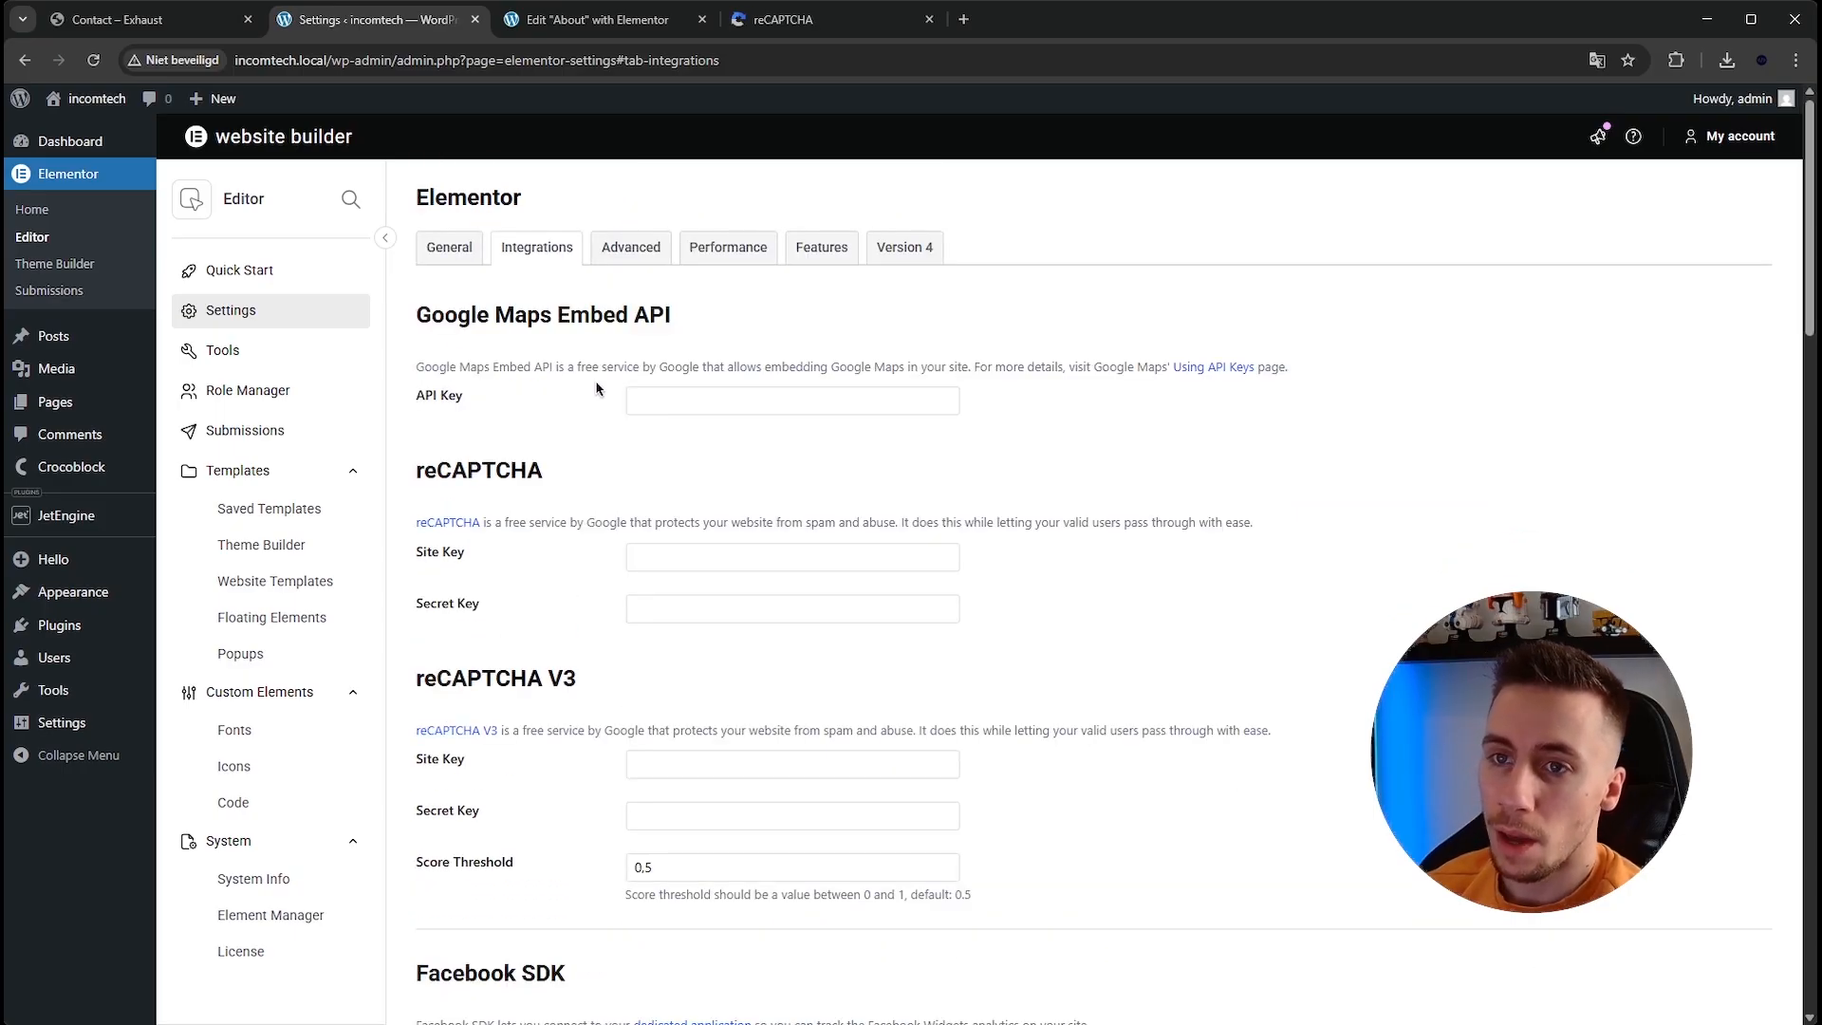
Open the live site's contact page at incomtech.local/contact and close the reCAPTCHA tab.
left_click(552, 31)
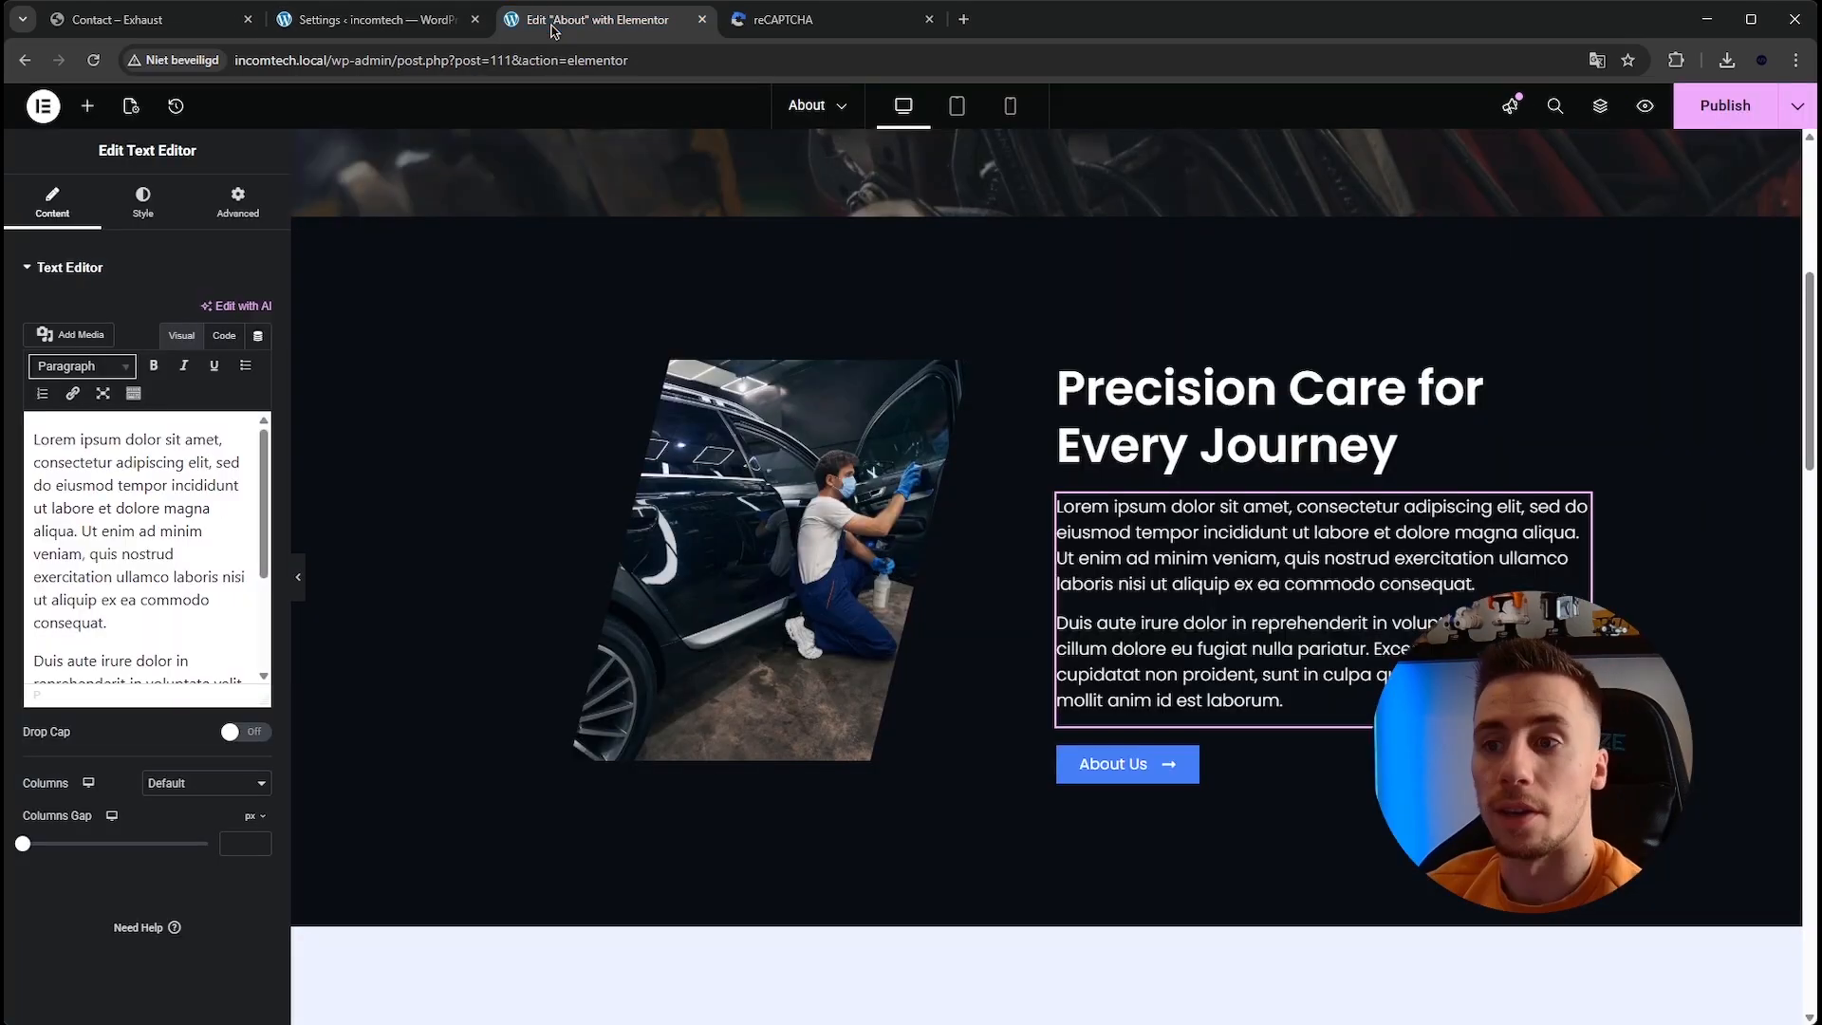
left_click(379, 19)
mouse_move(91, 103)
left_click(93, 140)
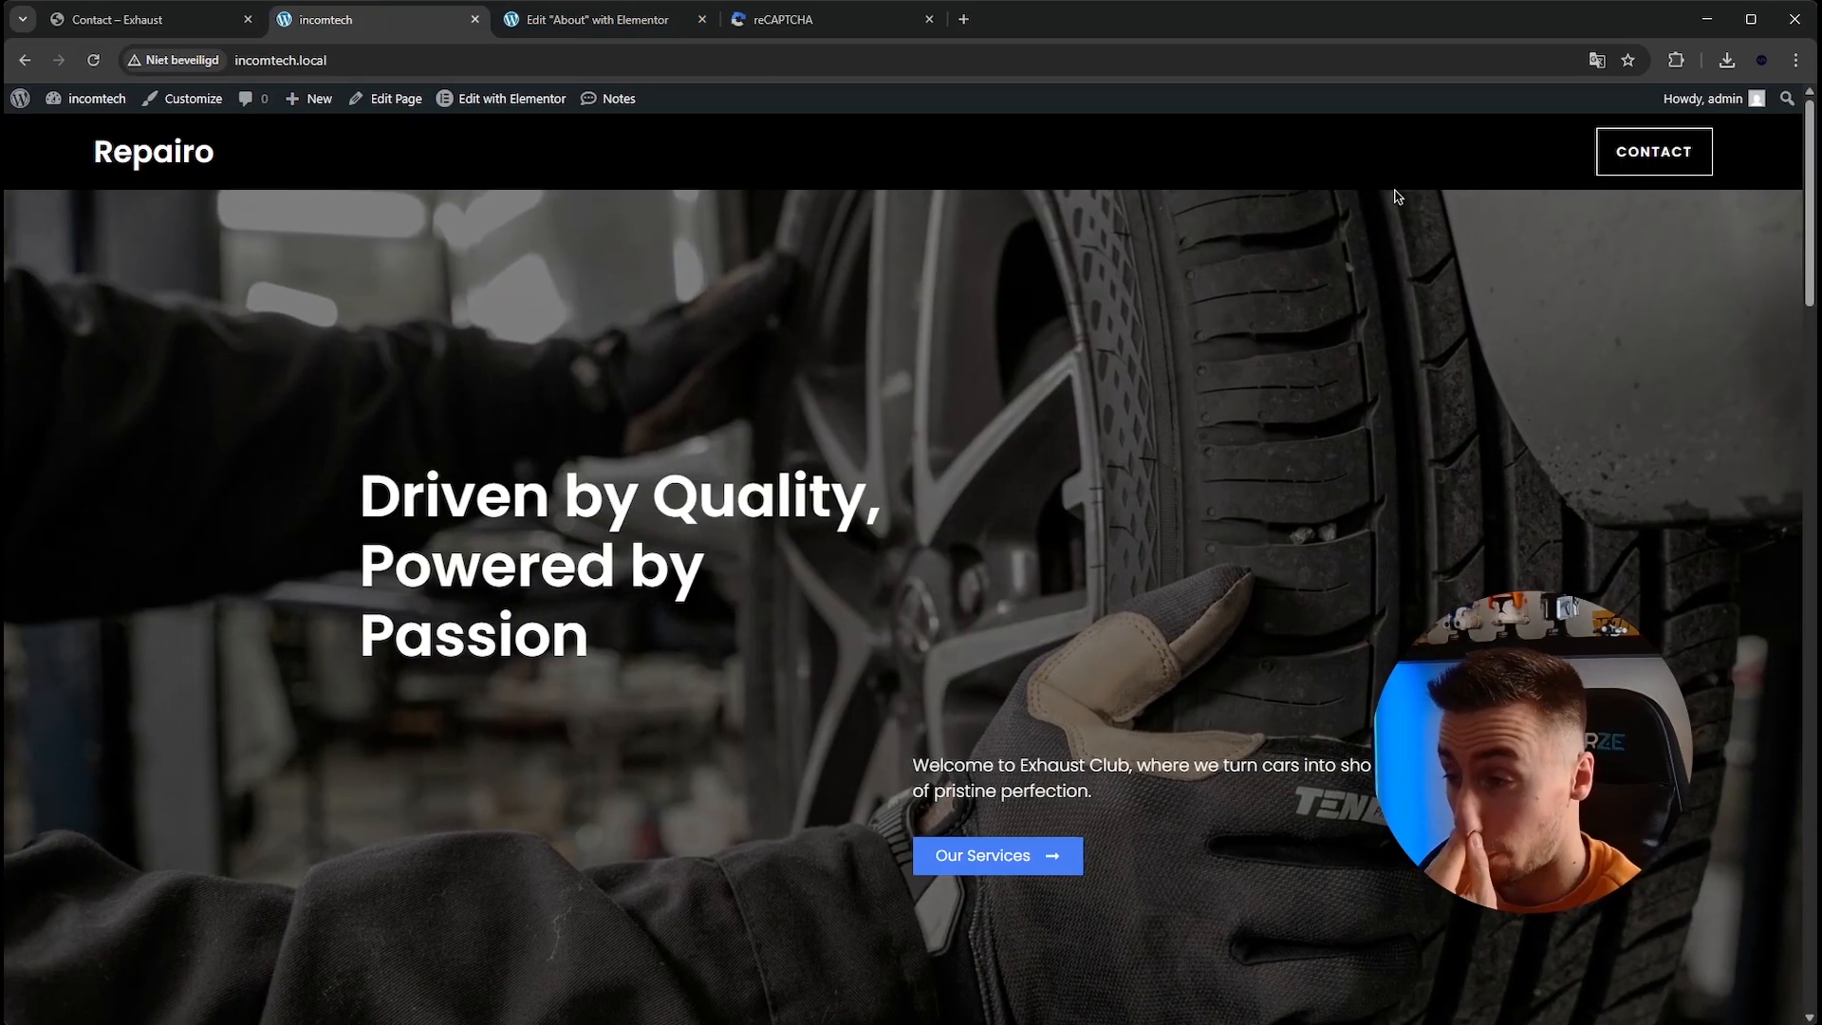
mouse_move(108, 95)
left_click(408, 60)
left_click(408, 60)
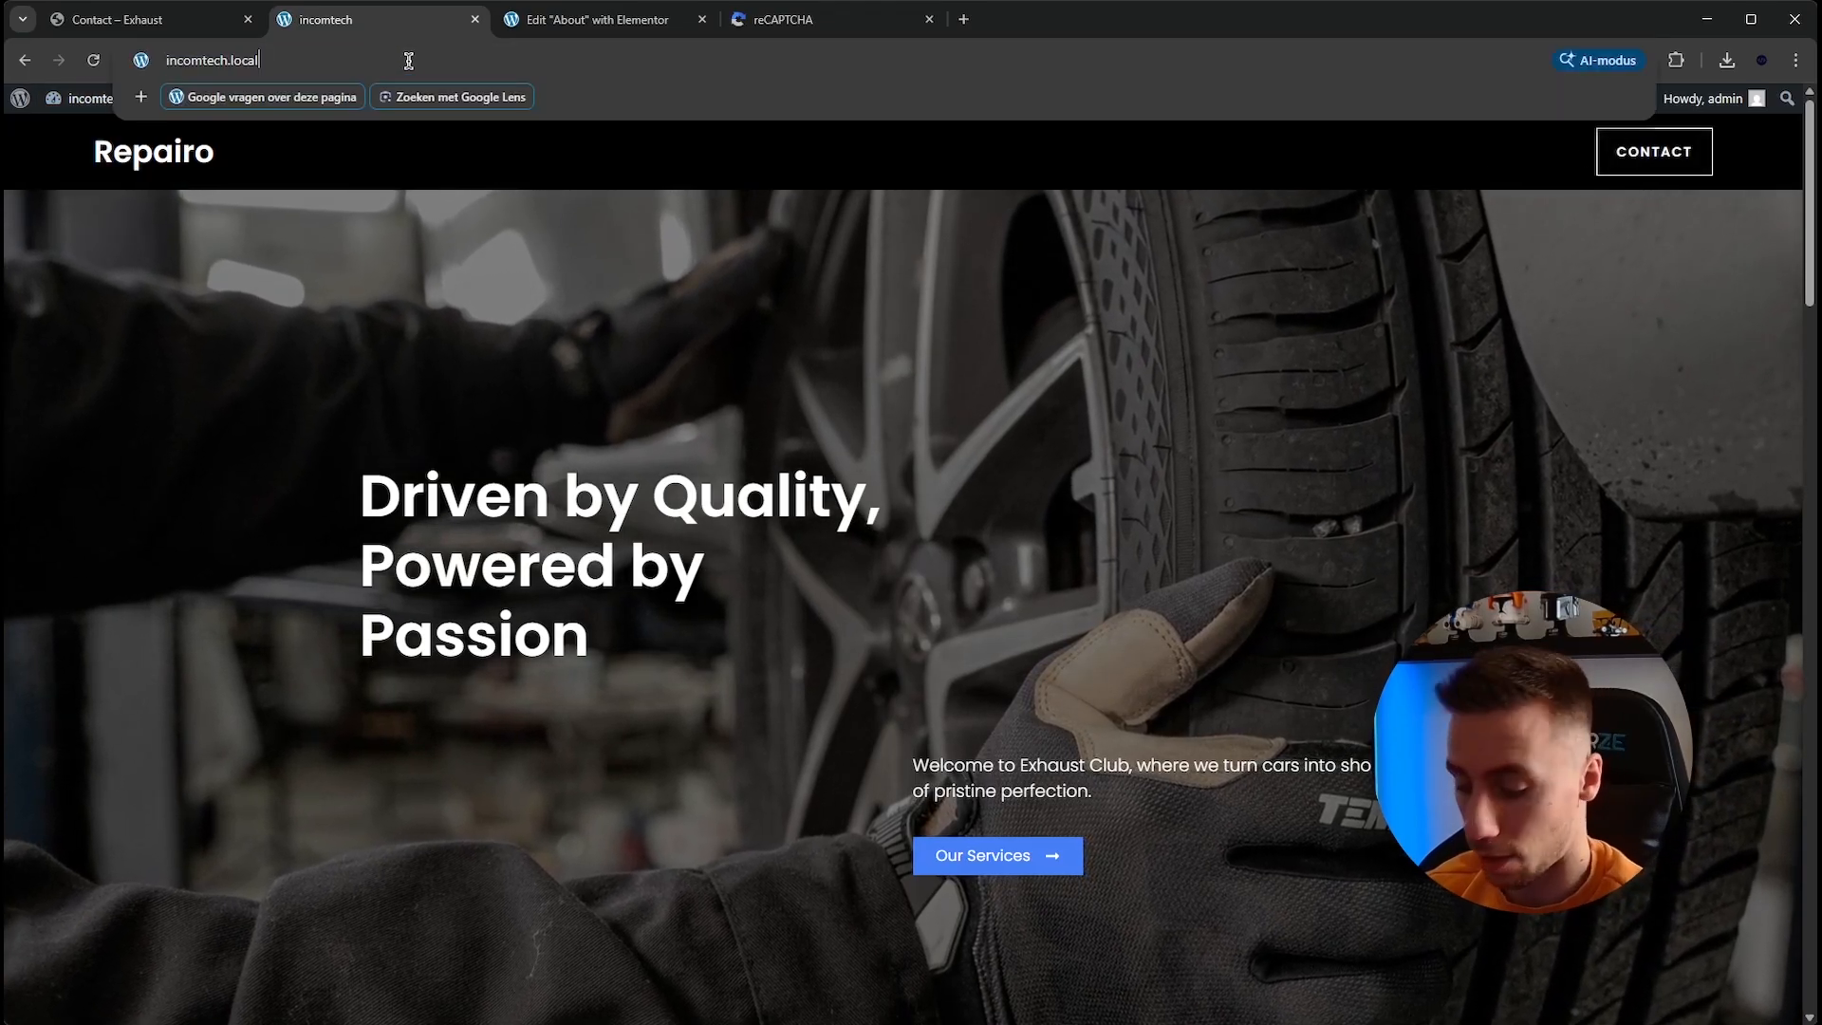
type("/contact")
key("Return")
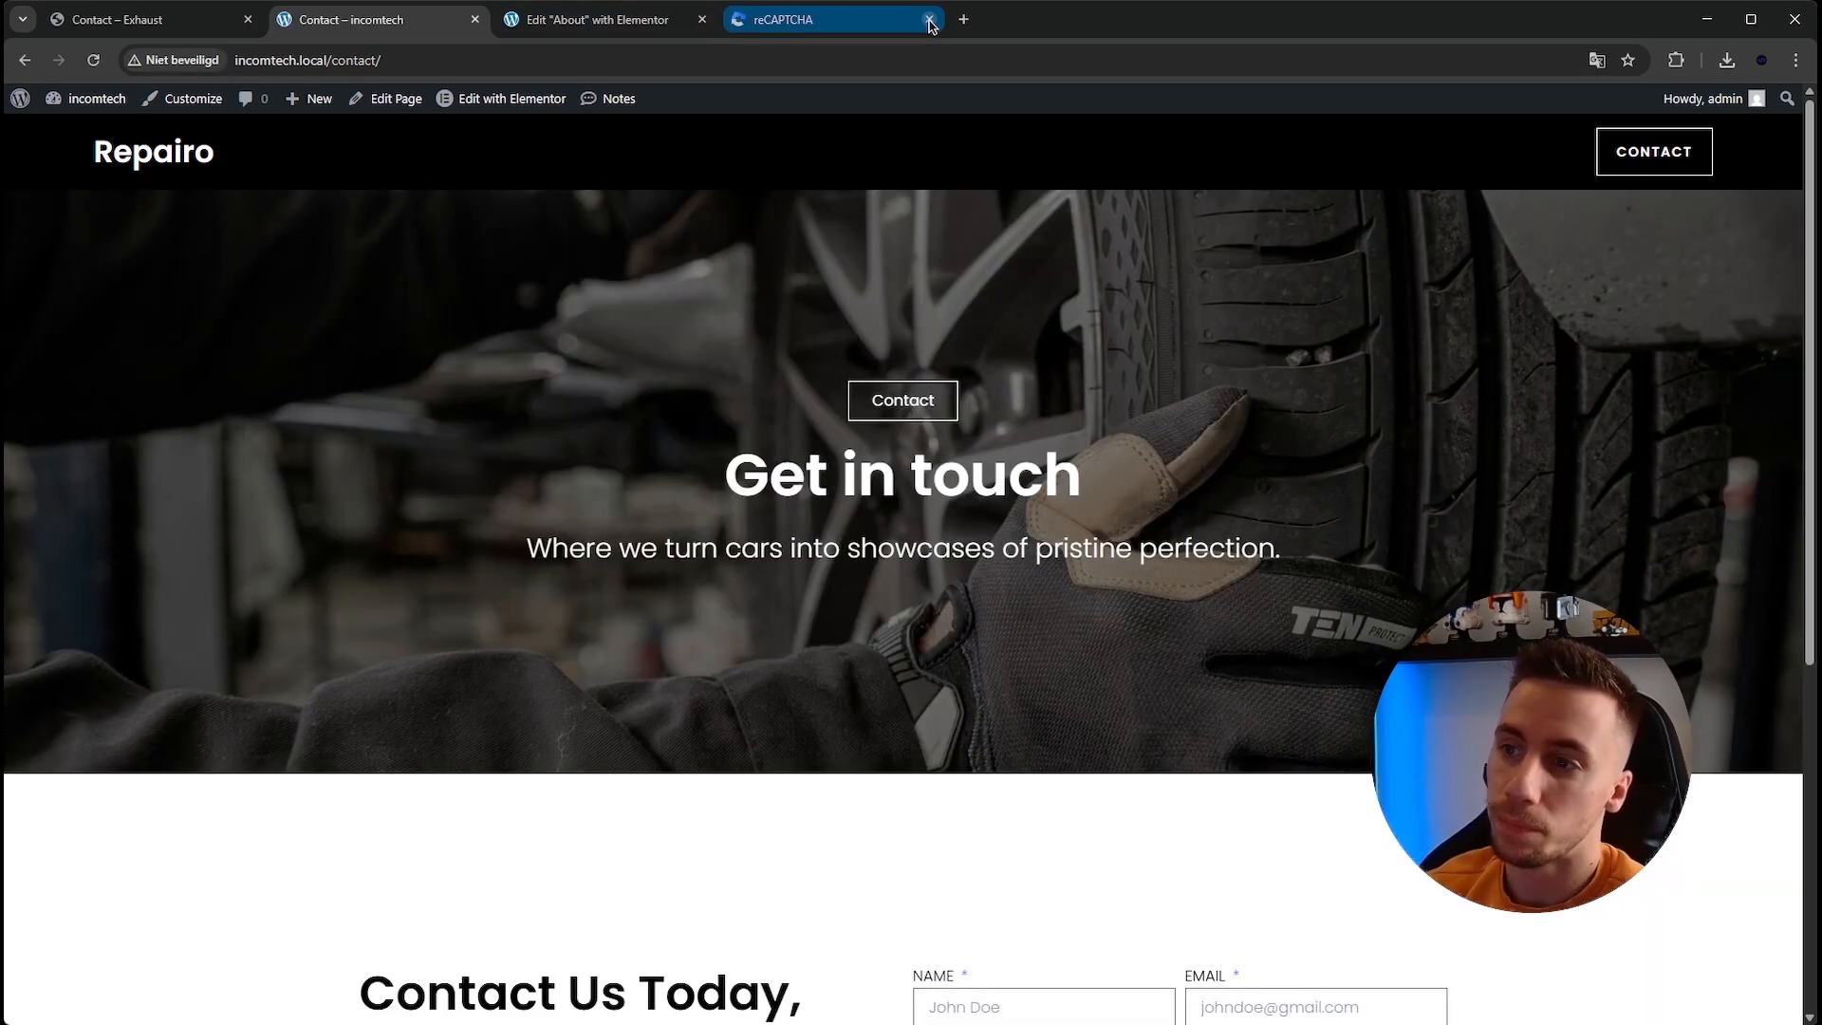
left_click(929, 19)
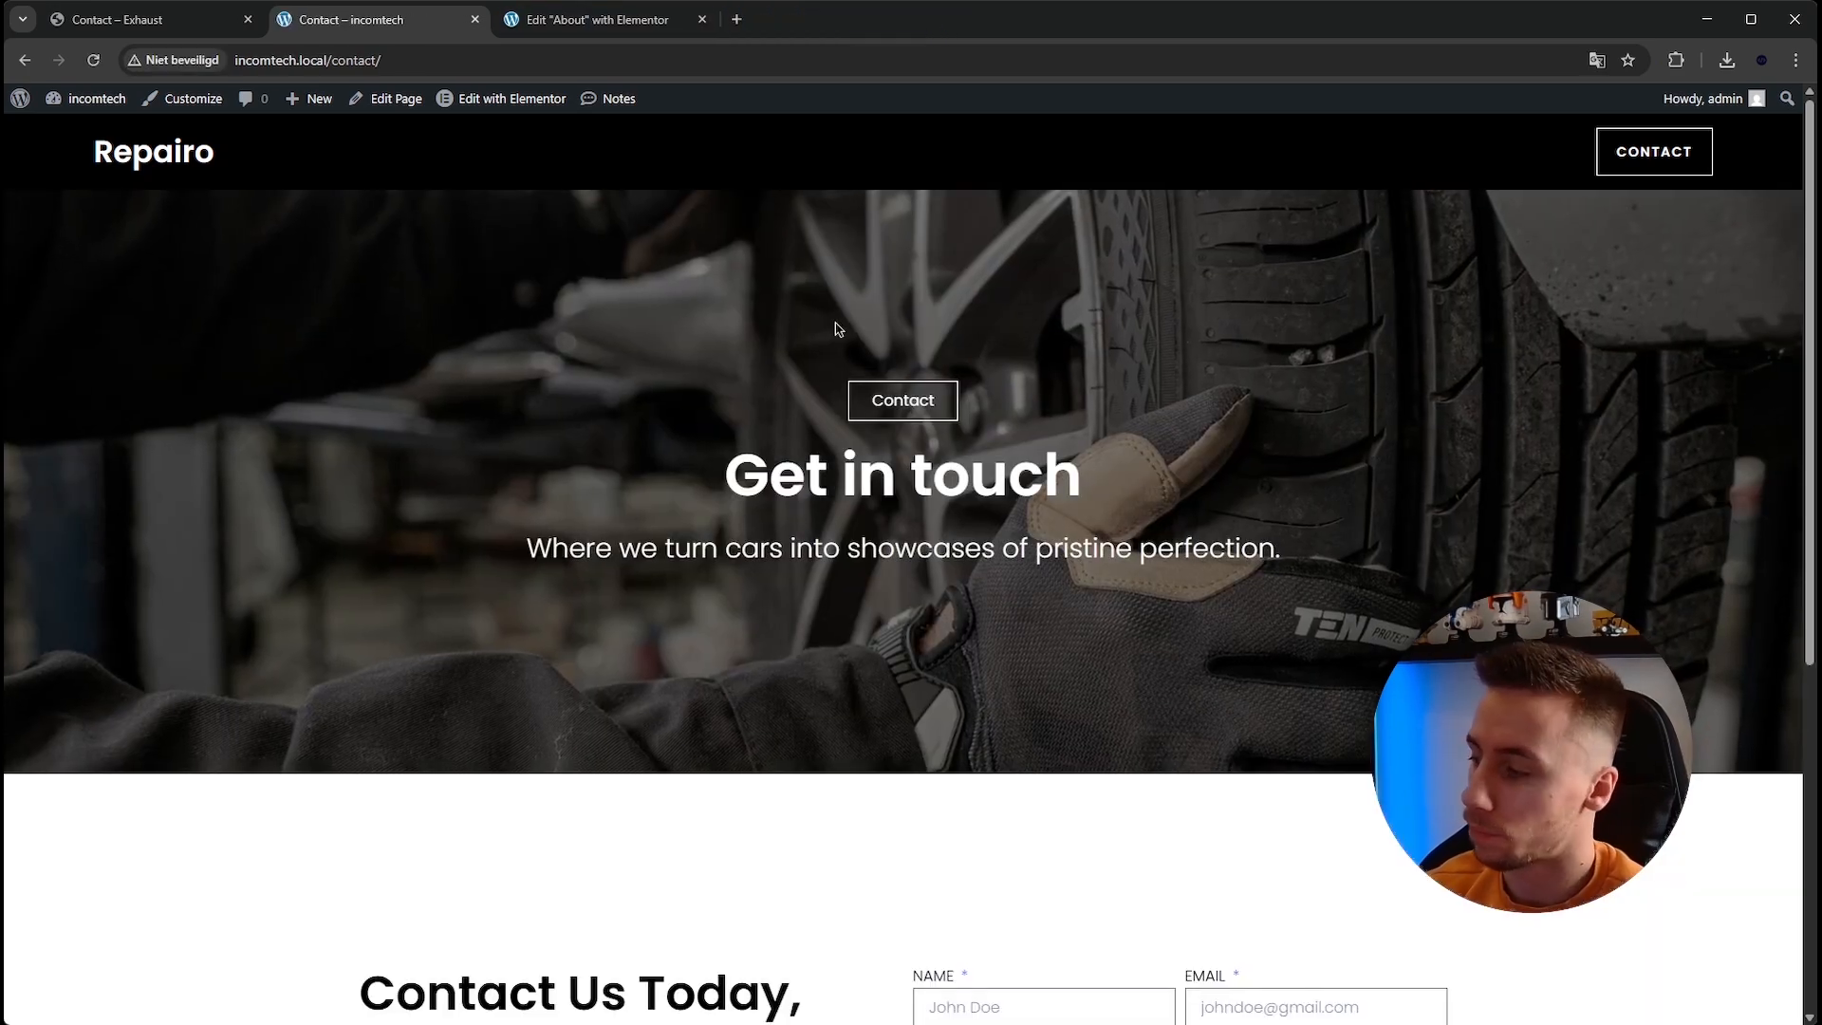
Scroll through the live Contact page and open it in the Elementor editor.
scroll(565, 415, "down", 5)
scroll(541, 395, "up", 5)
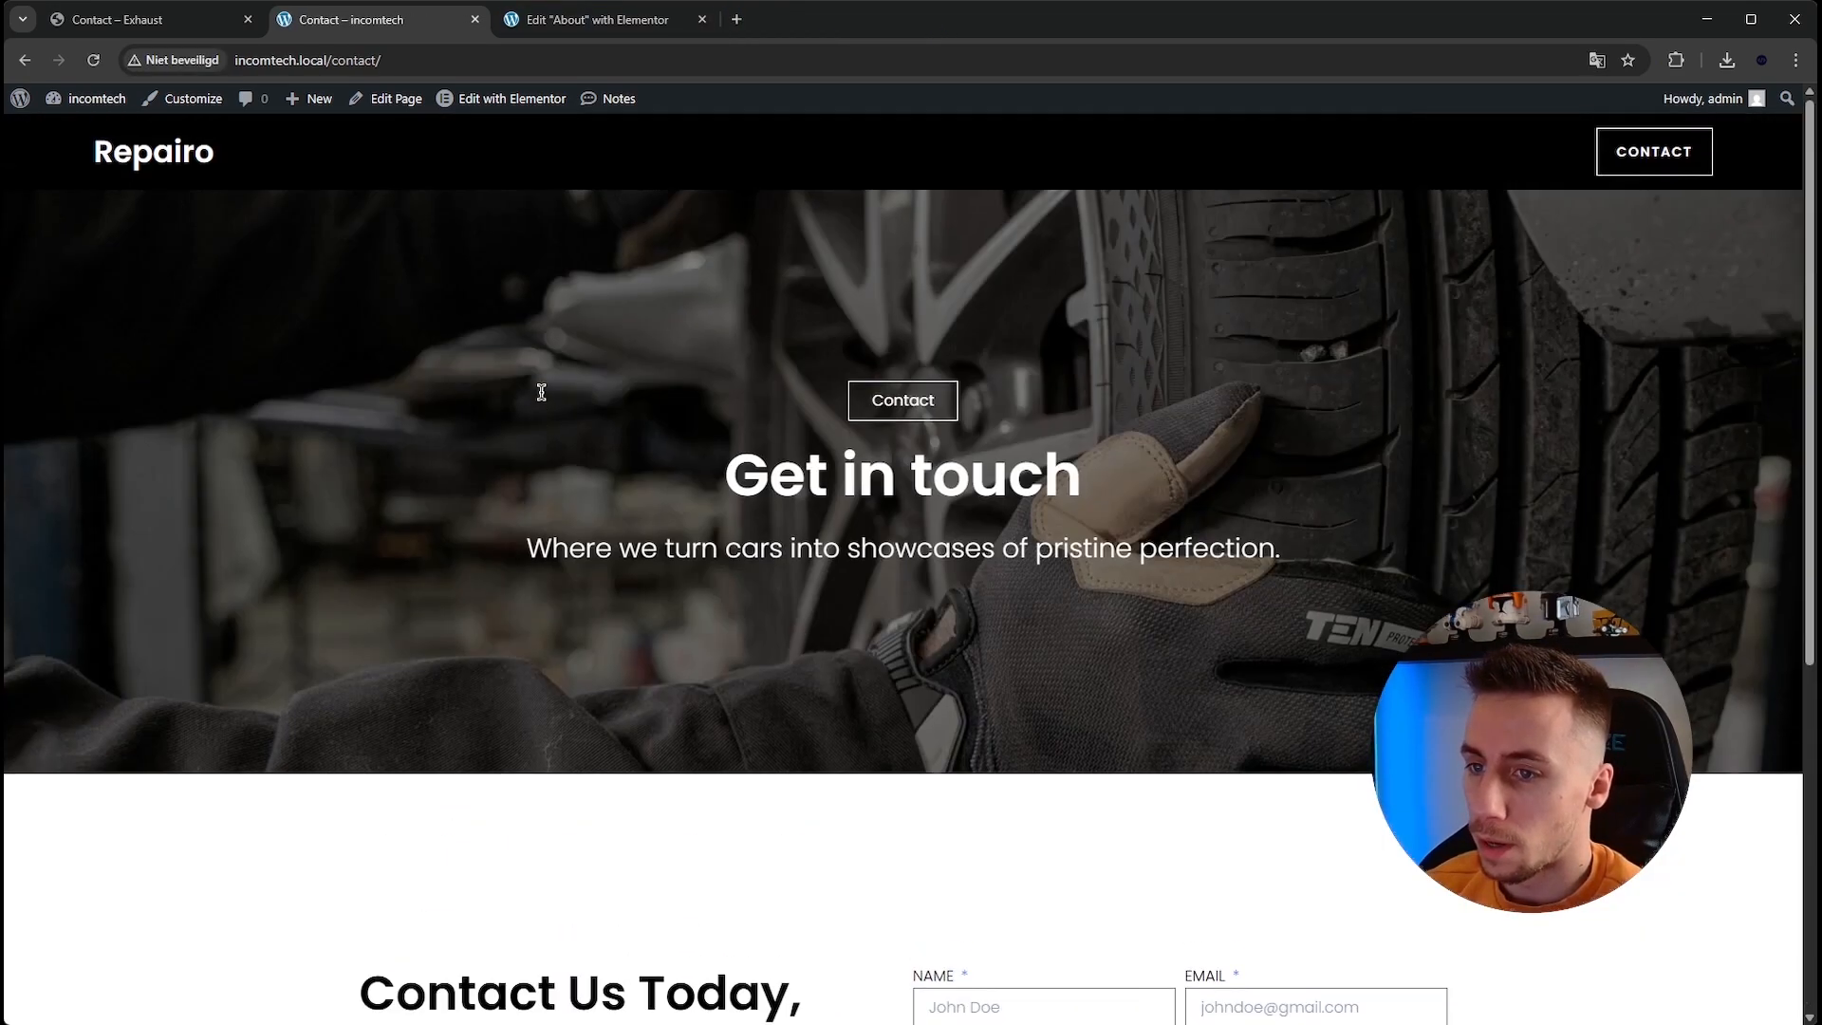
left_click(512, 98)
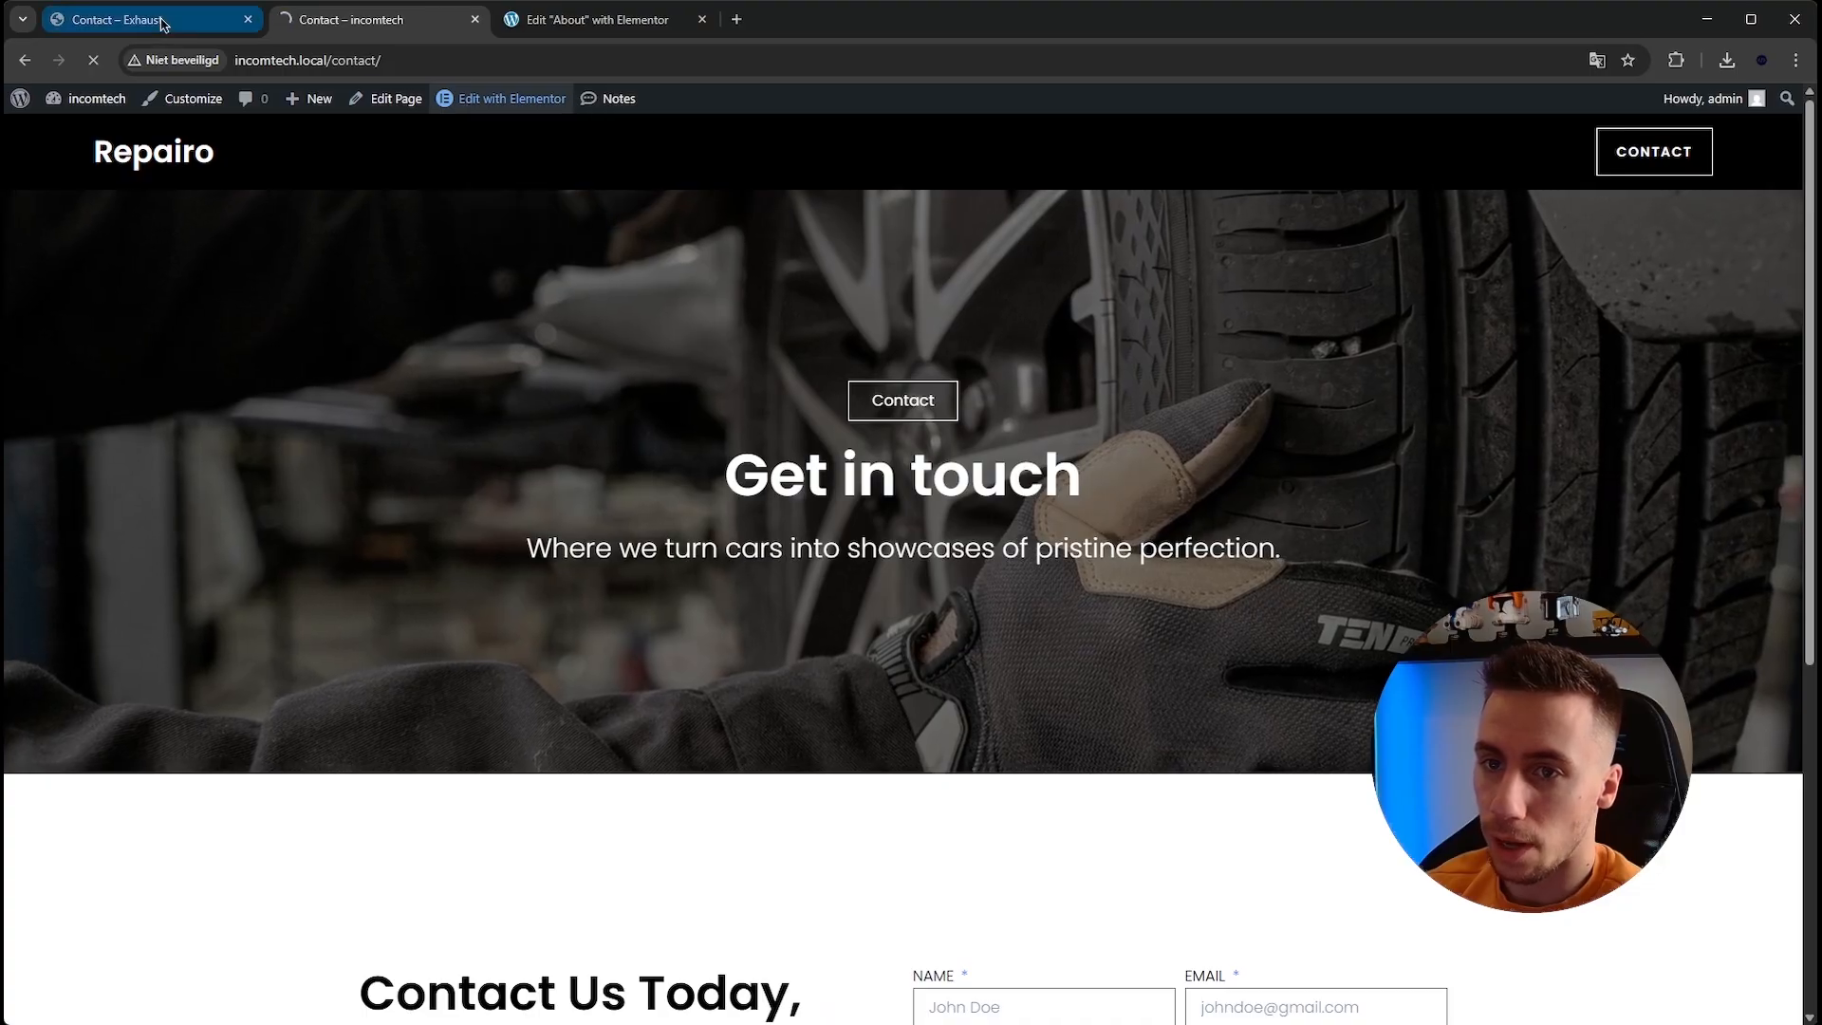
Open the reference template's map in Google Maps, copy its link, and close that tab.
left_click(142, 19)
scroll(594, 405, "down", 7)
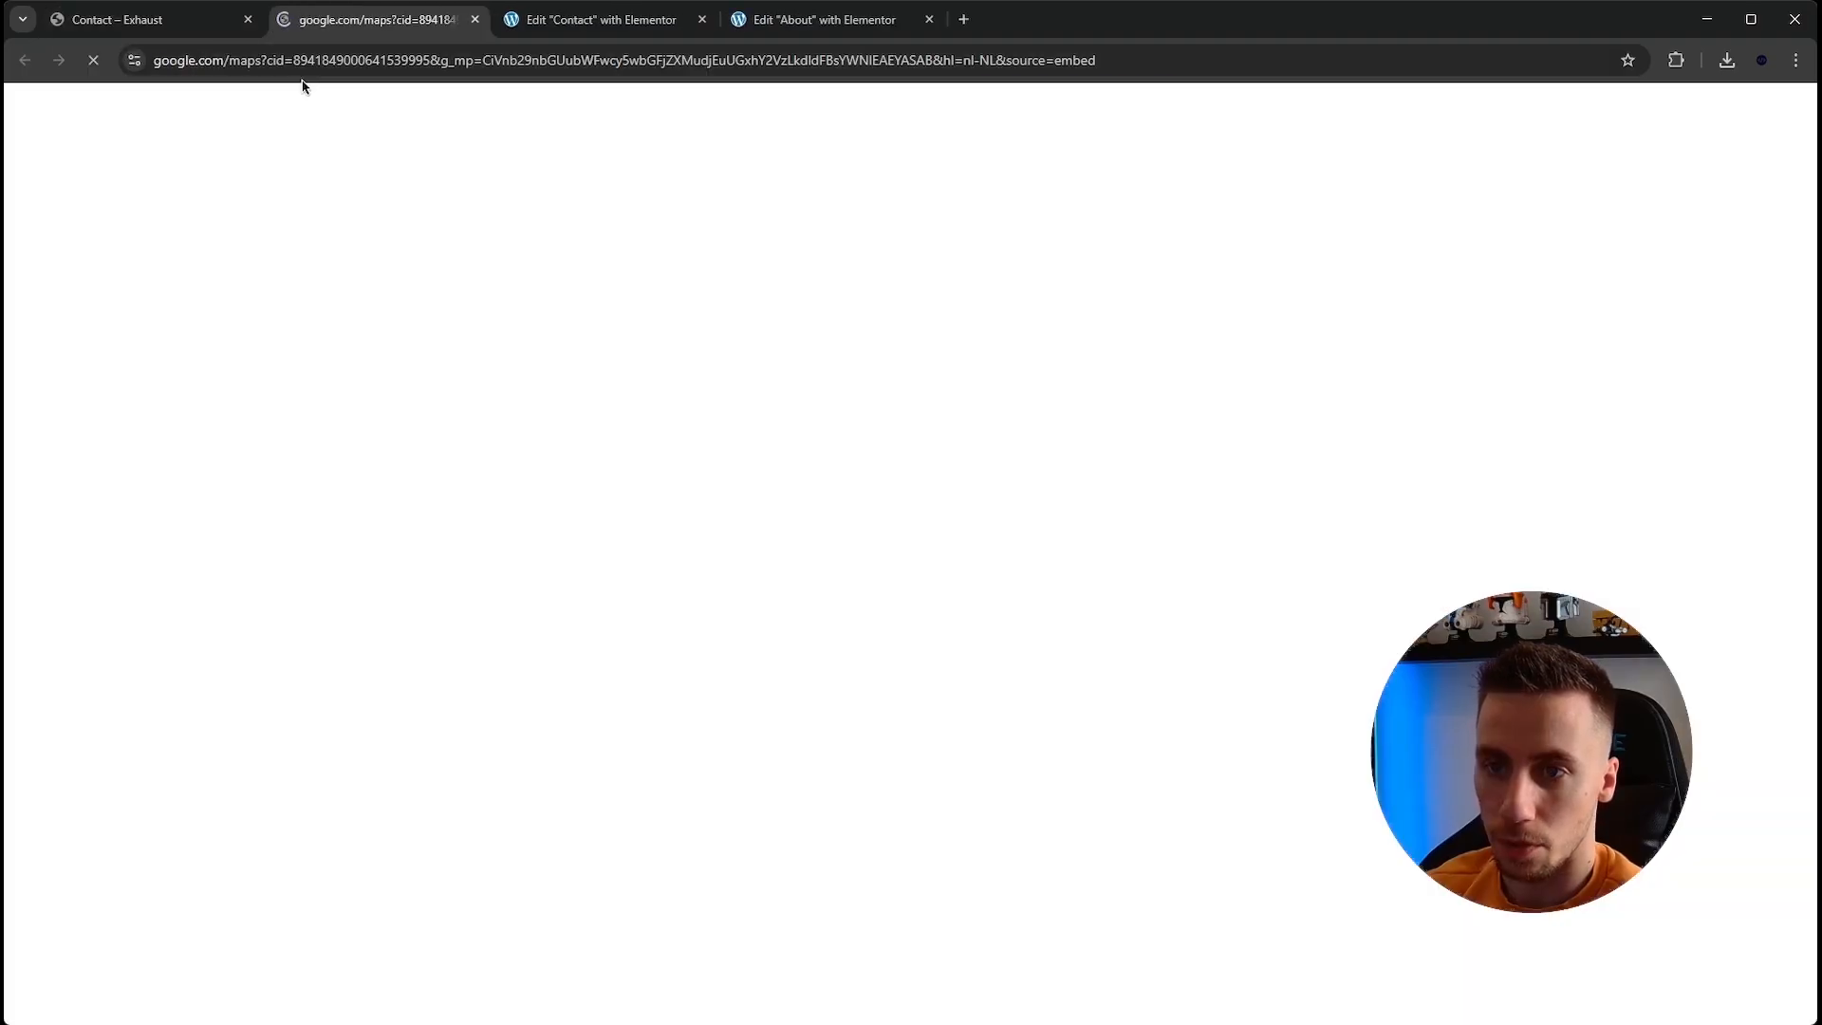
left_click(380, 60)
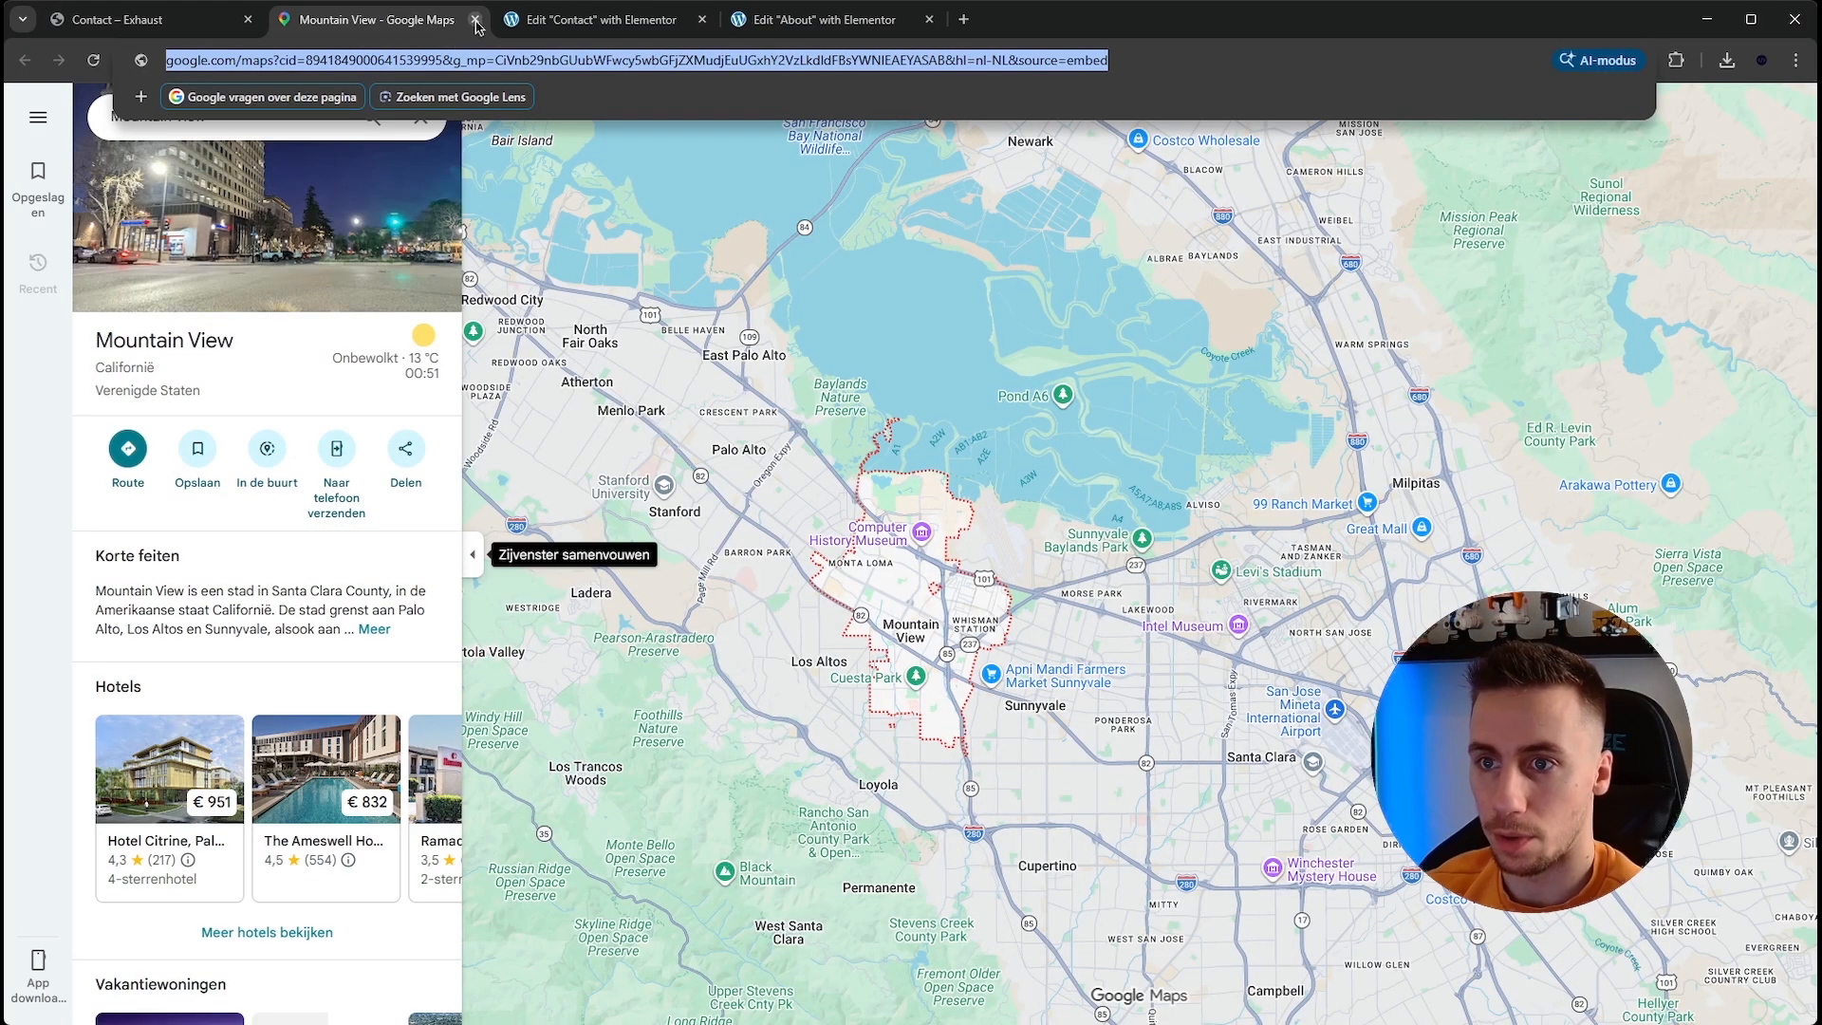
left_click(475, 20)
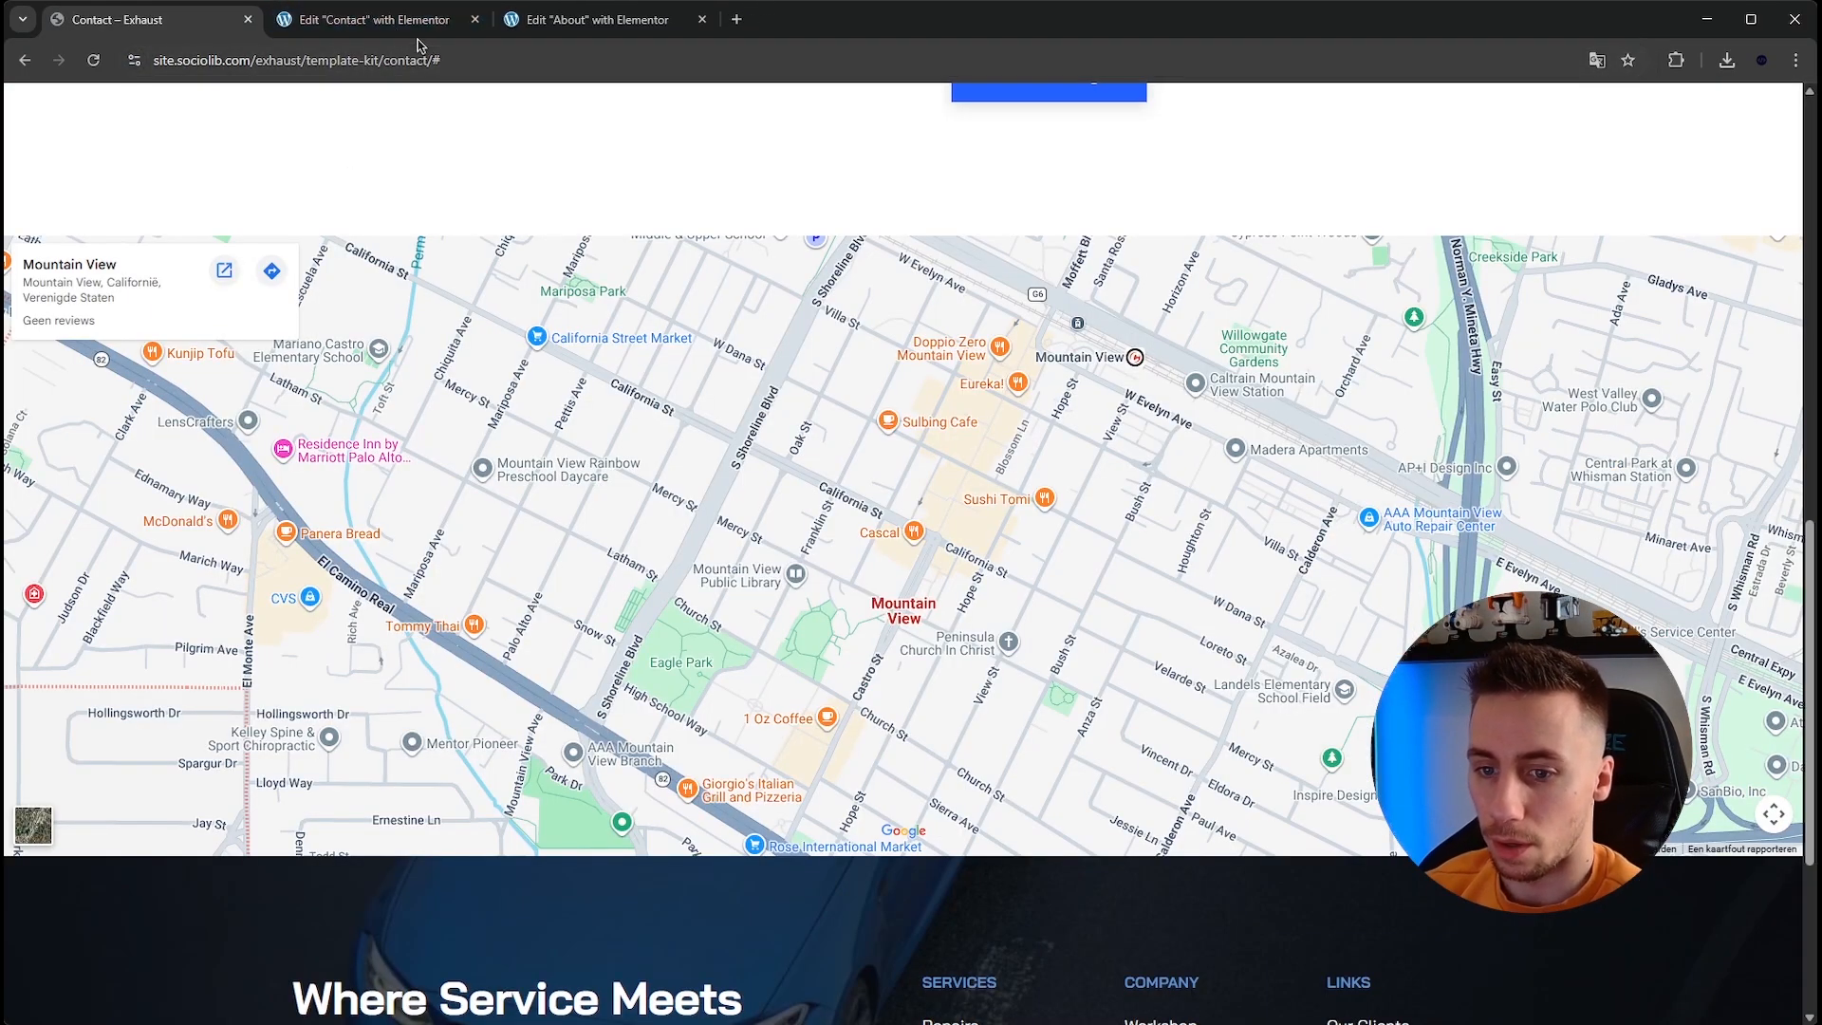
Add a new full-width single-column container below the contact form section.
scroll(946, 393, "up", 2)
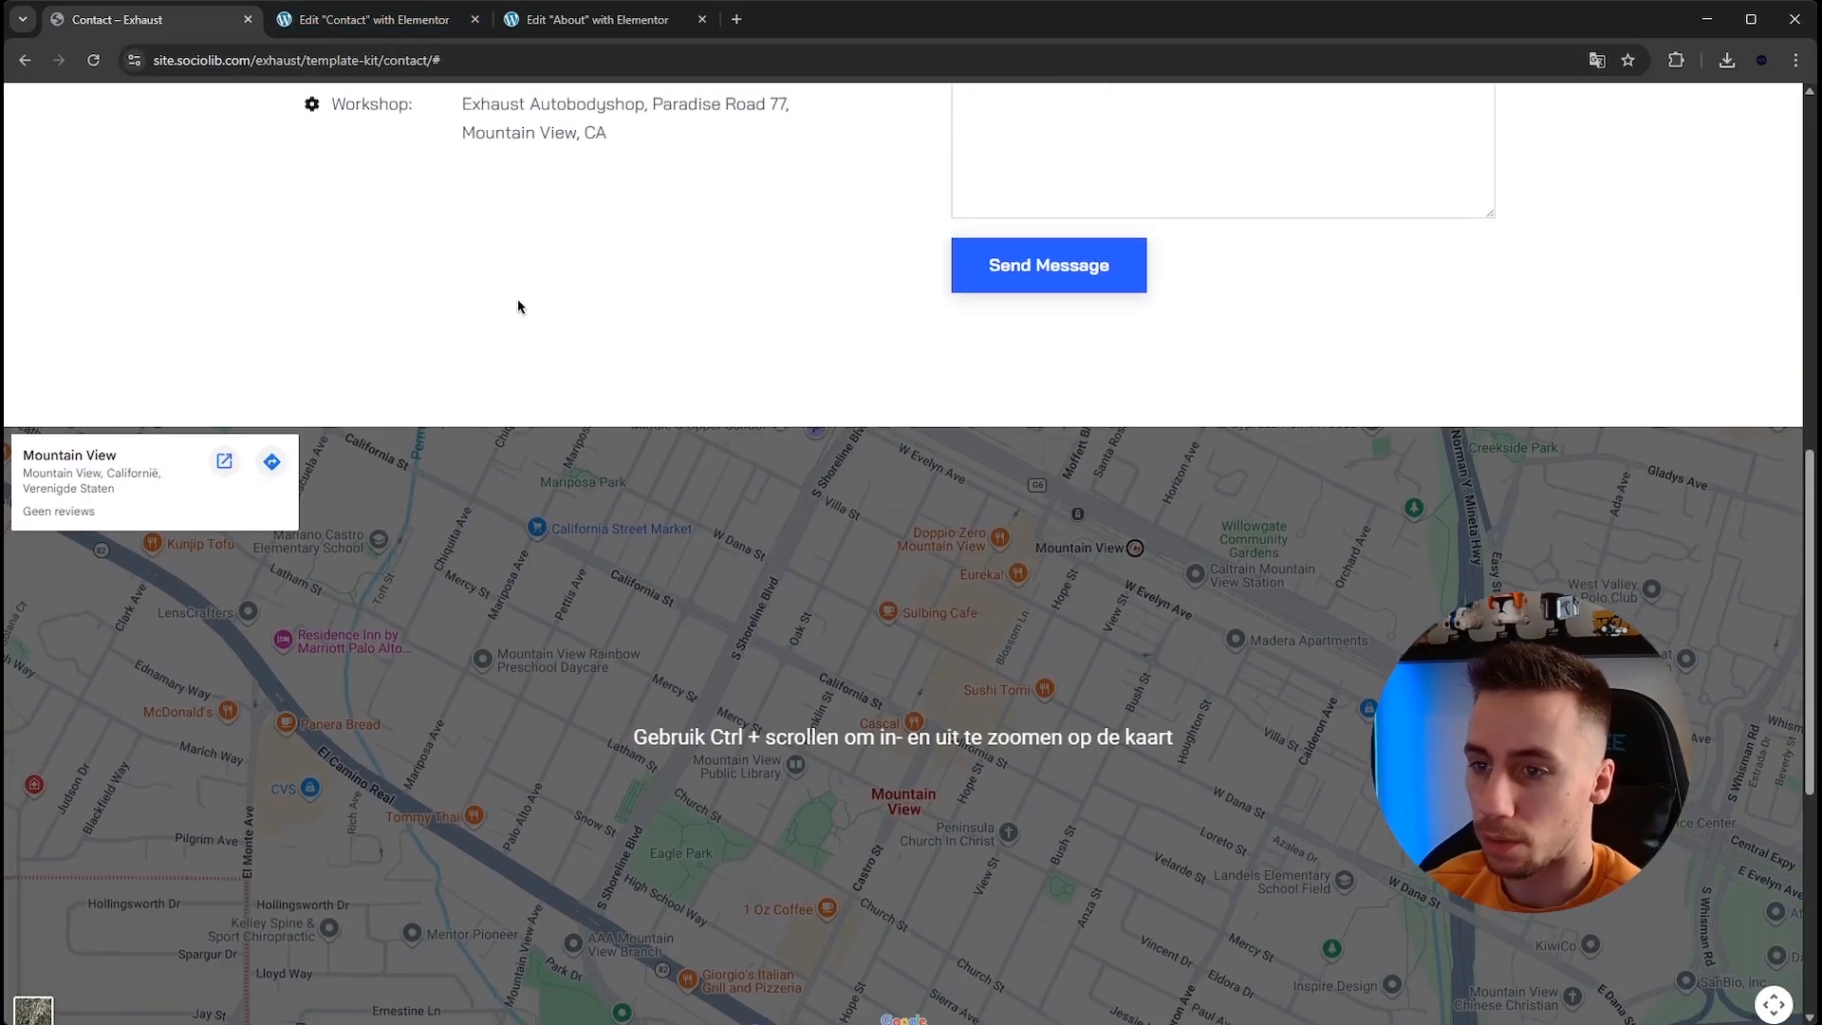
left_click(401, 21)
scroll(773, 456, "down", 10)
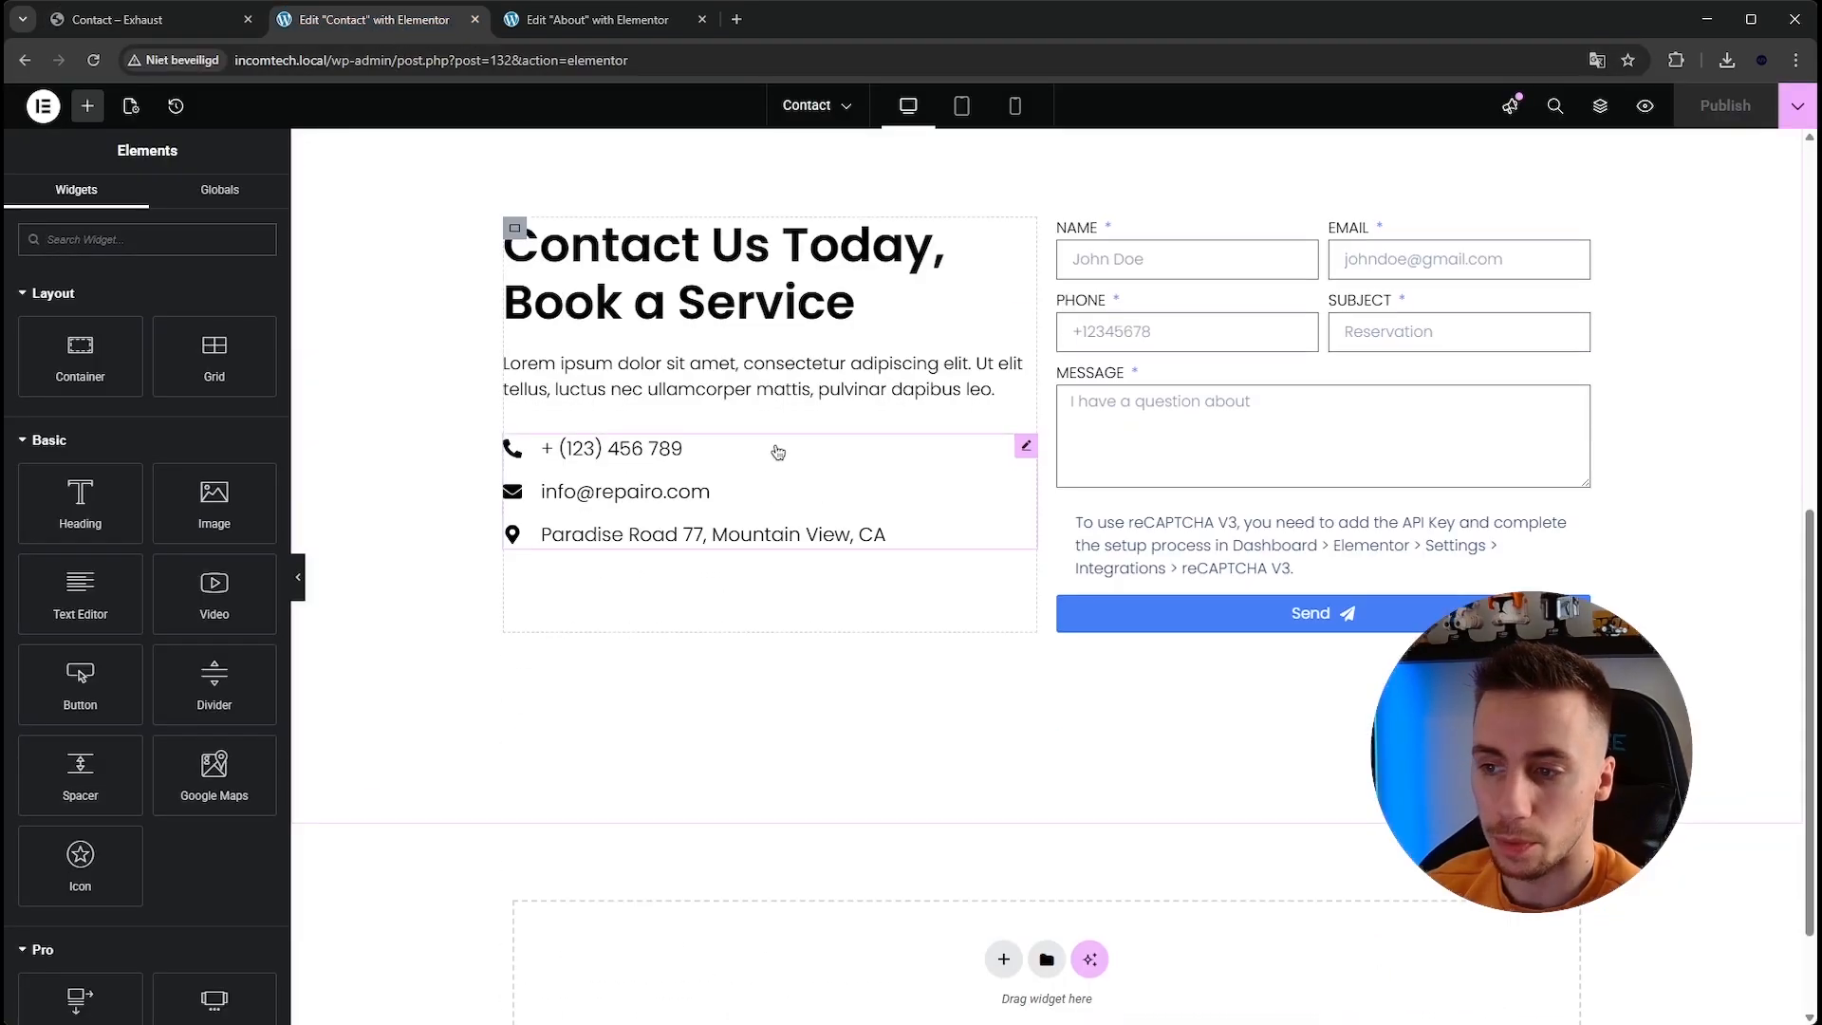
left_click(998, 808)
left_click(987, 869)
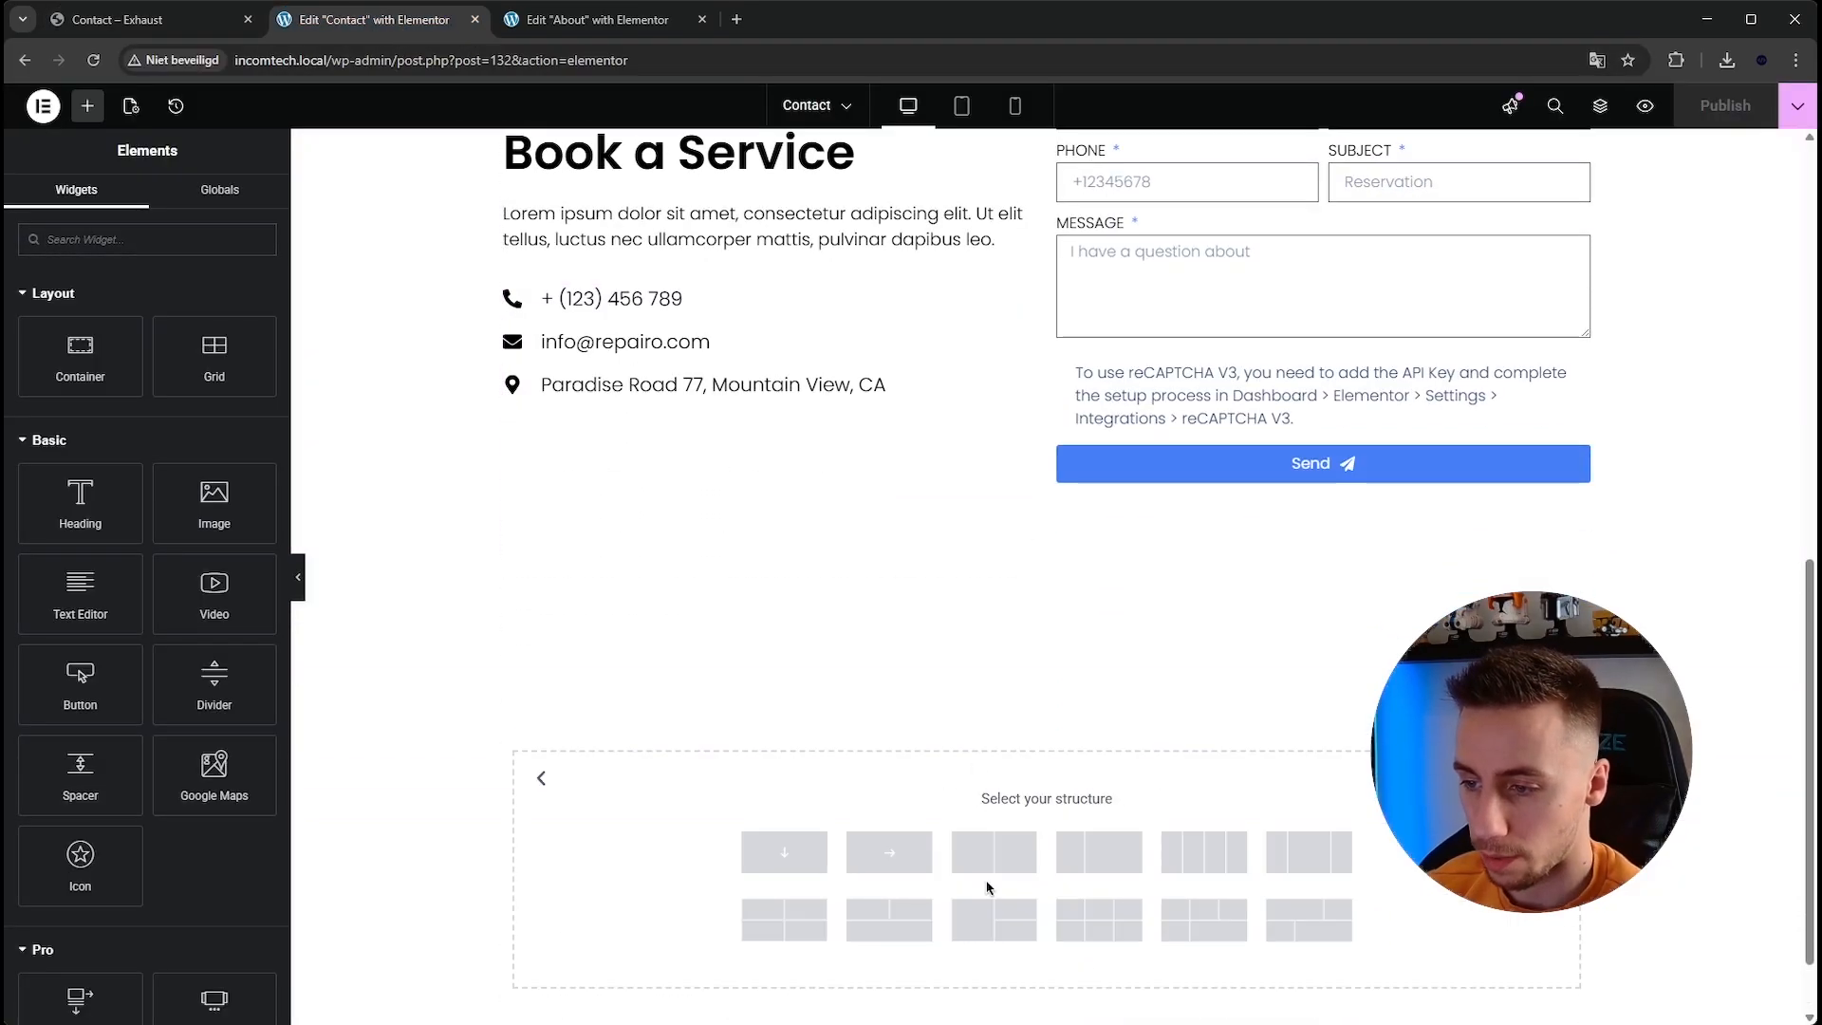
left_click(901, 868)
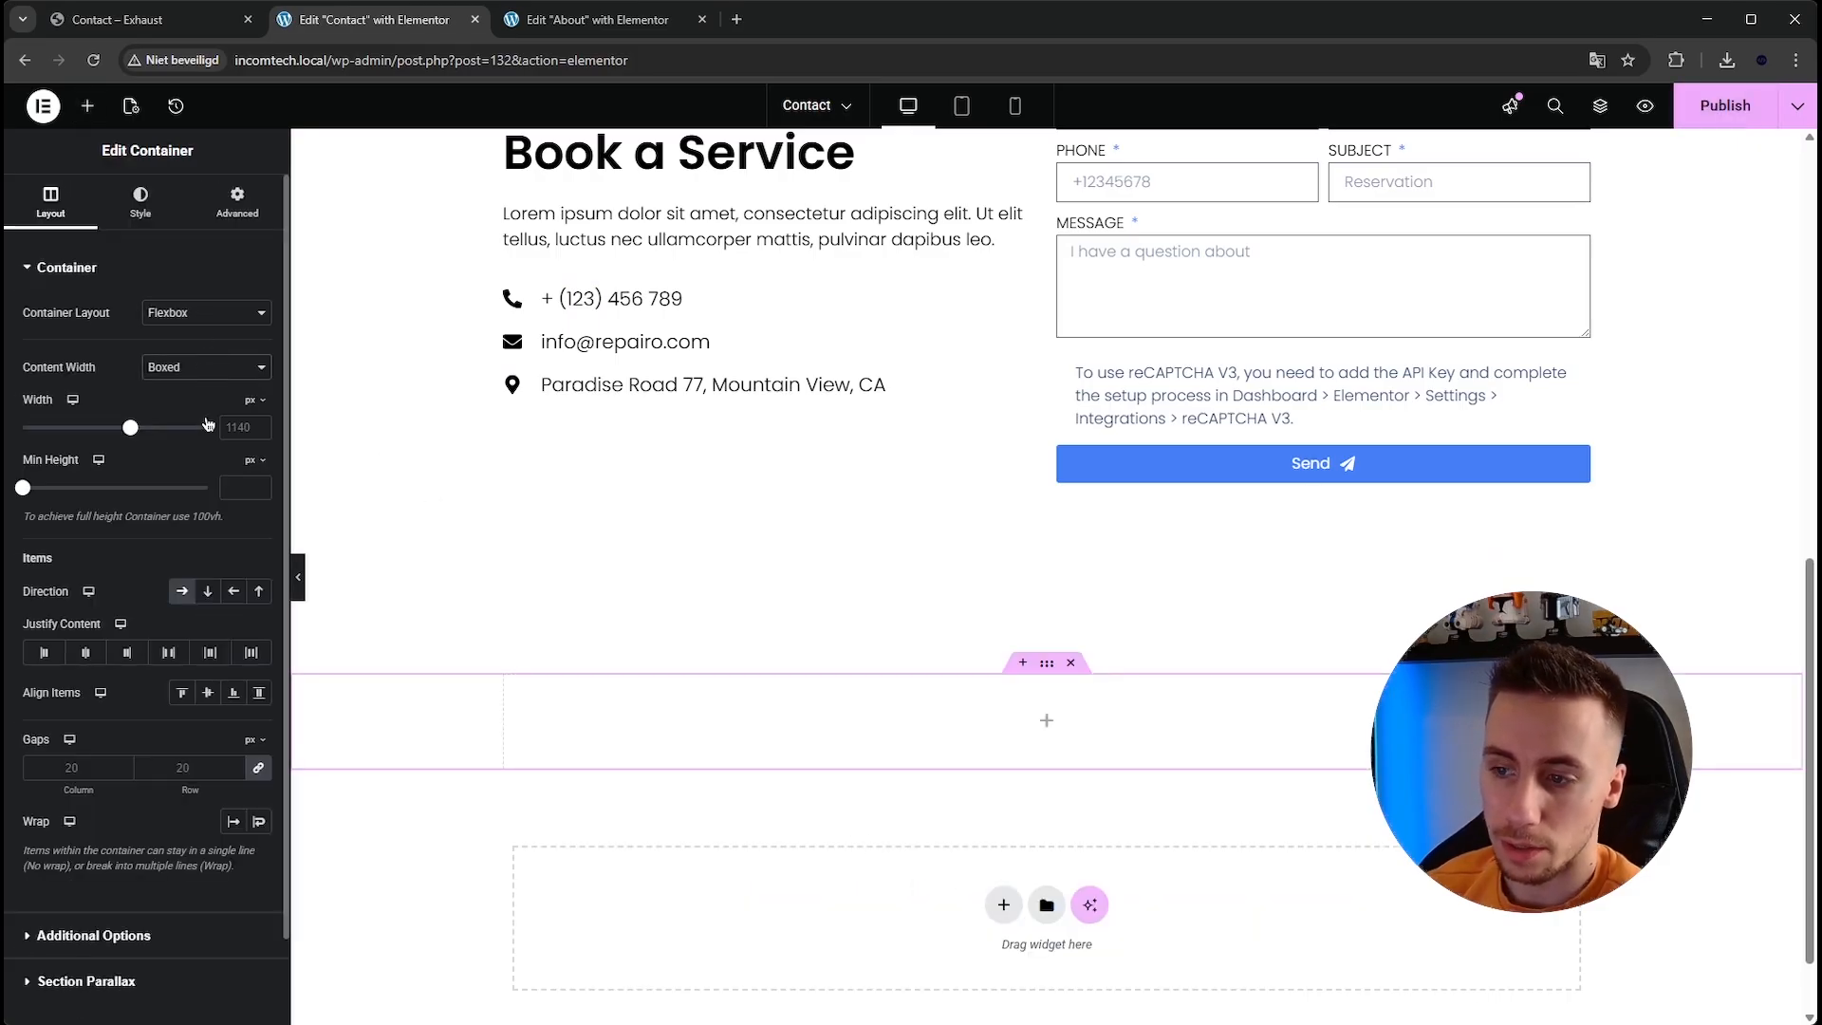
left_click(208, 423)
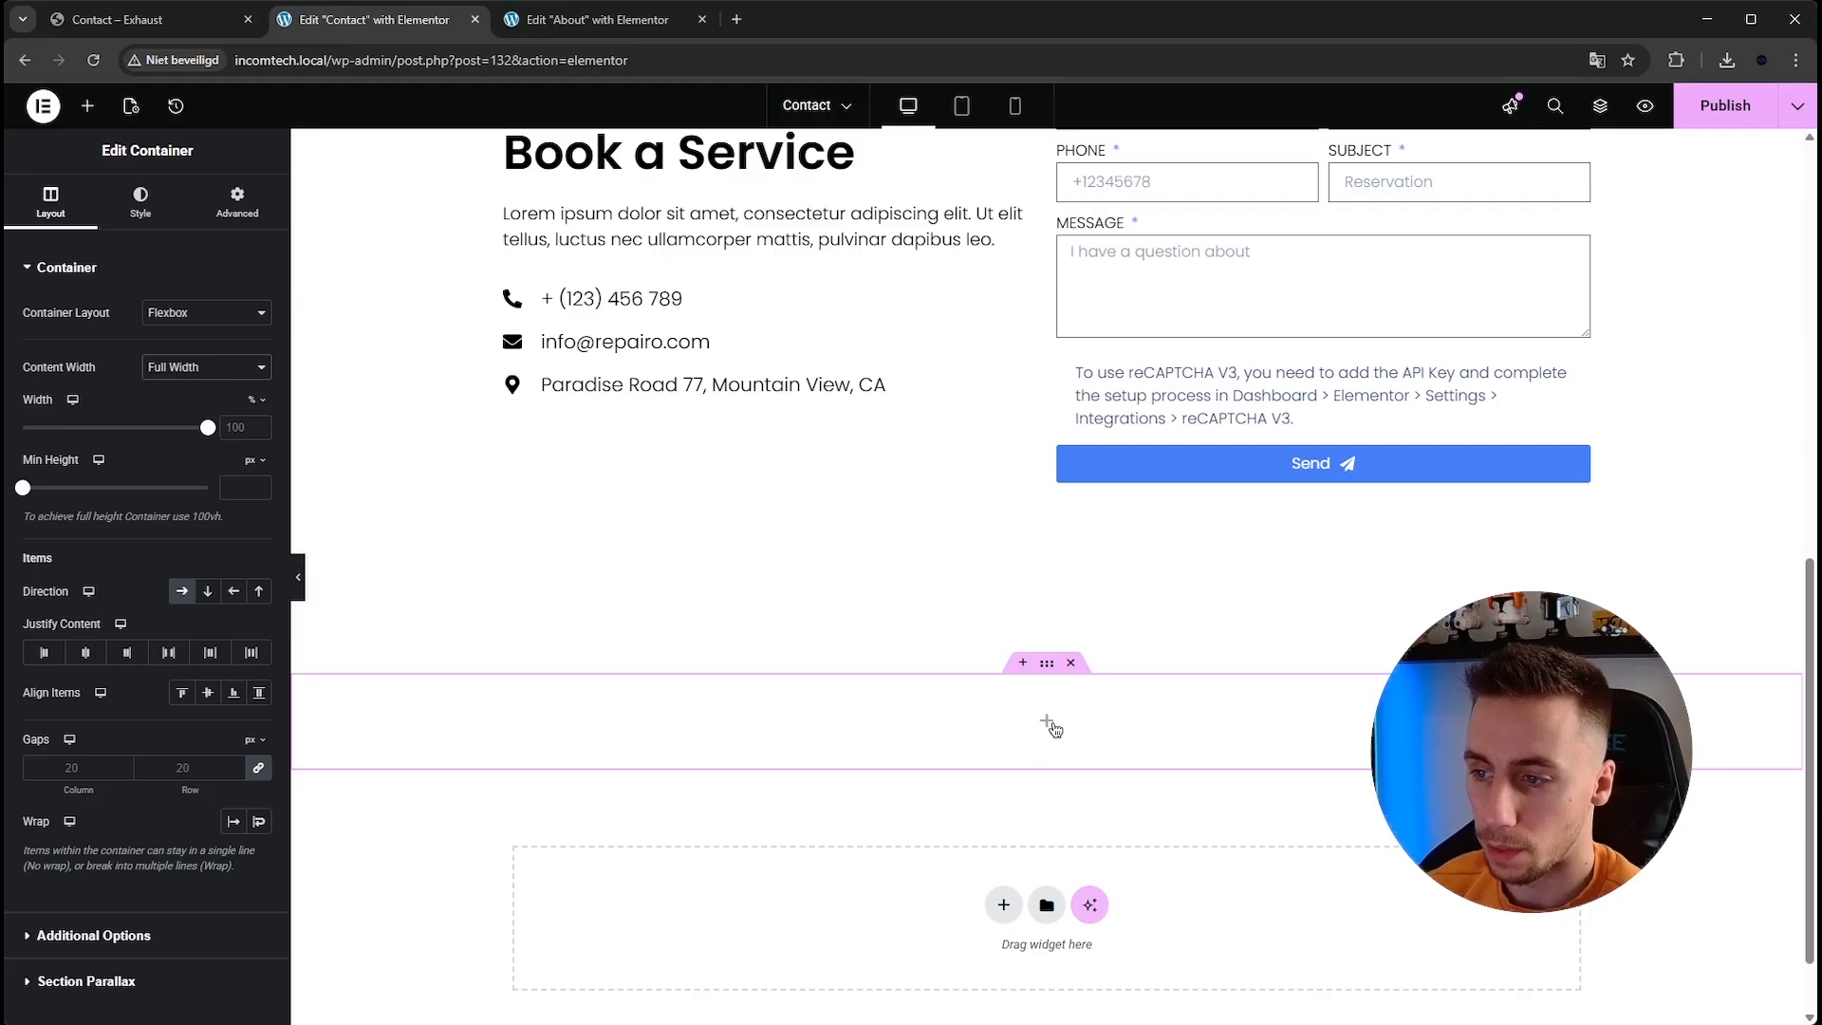
Search for map widgets and insert a Google Maps widget into the new container.
left_click(1048, 723)
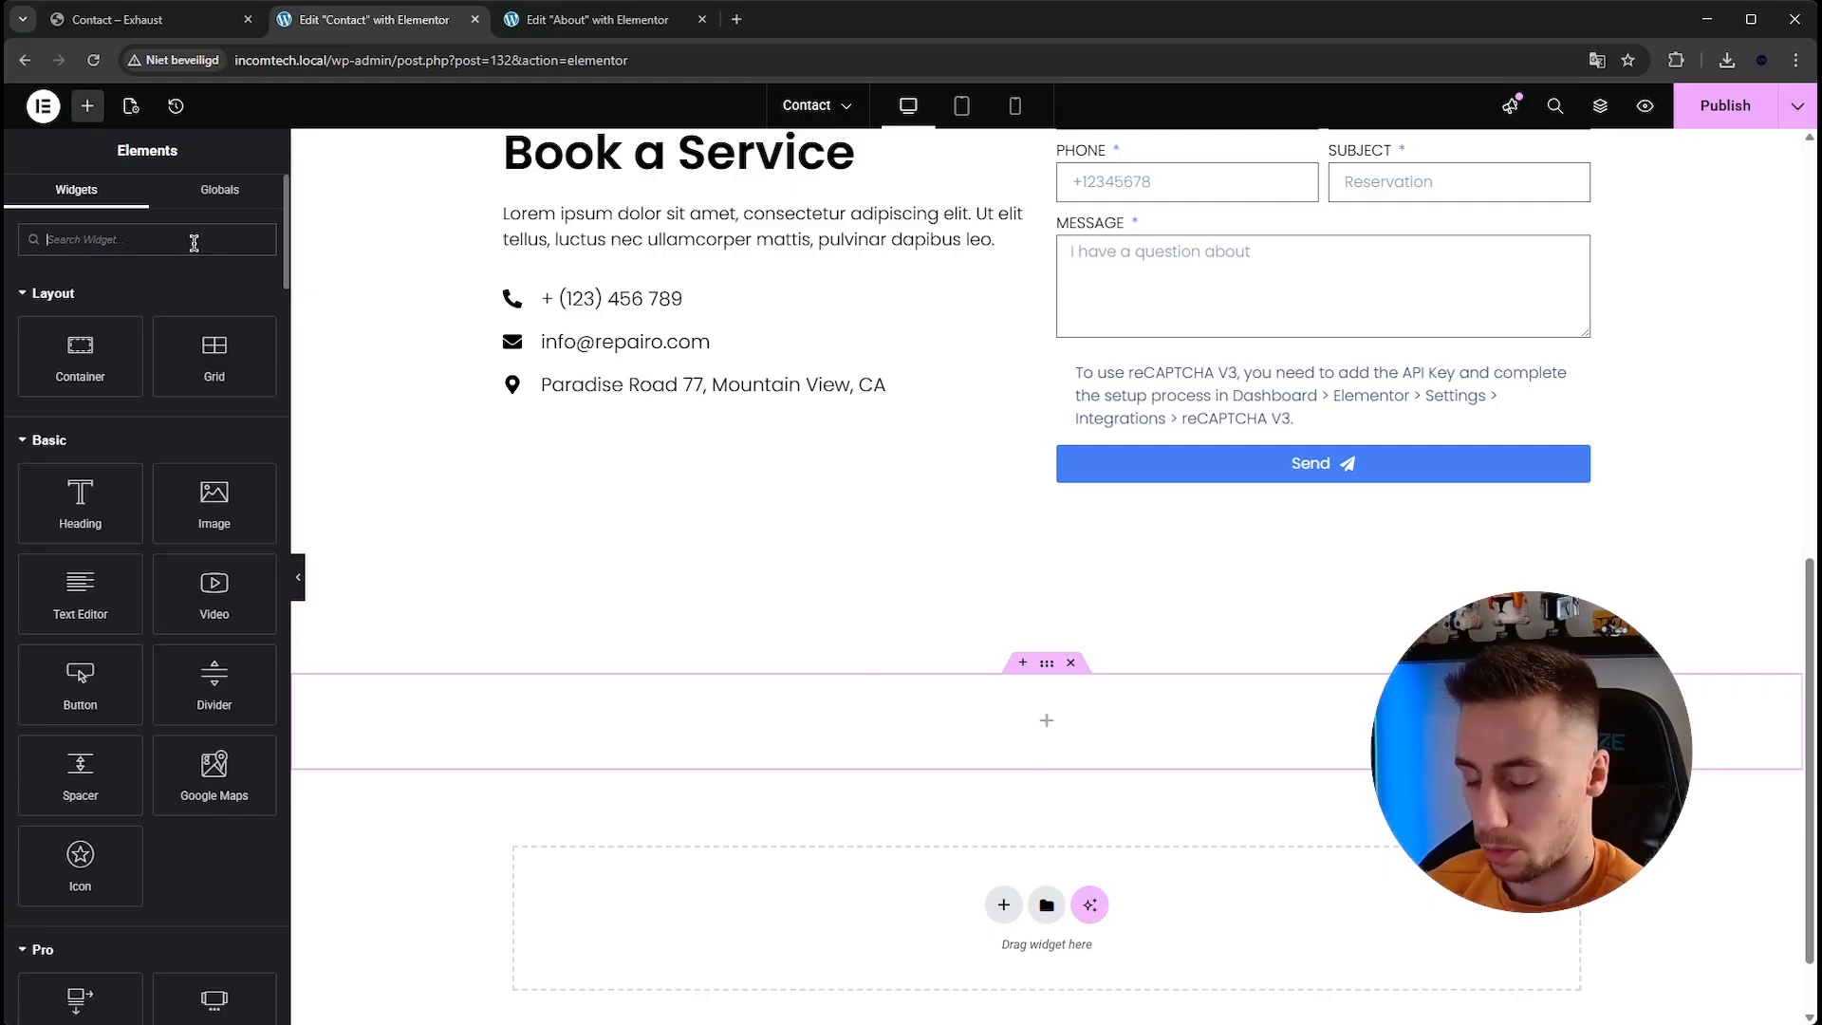
type("map")
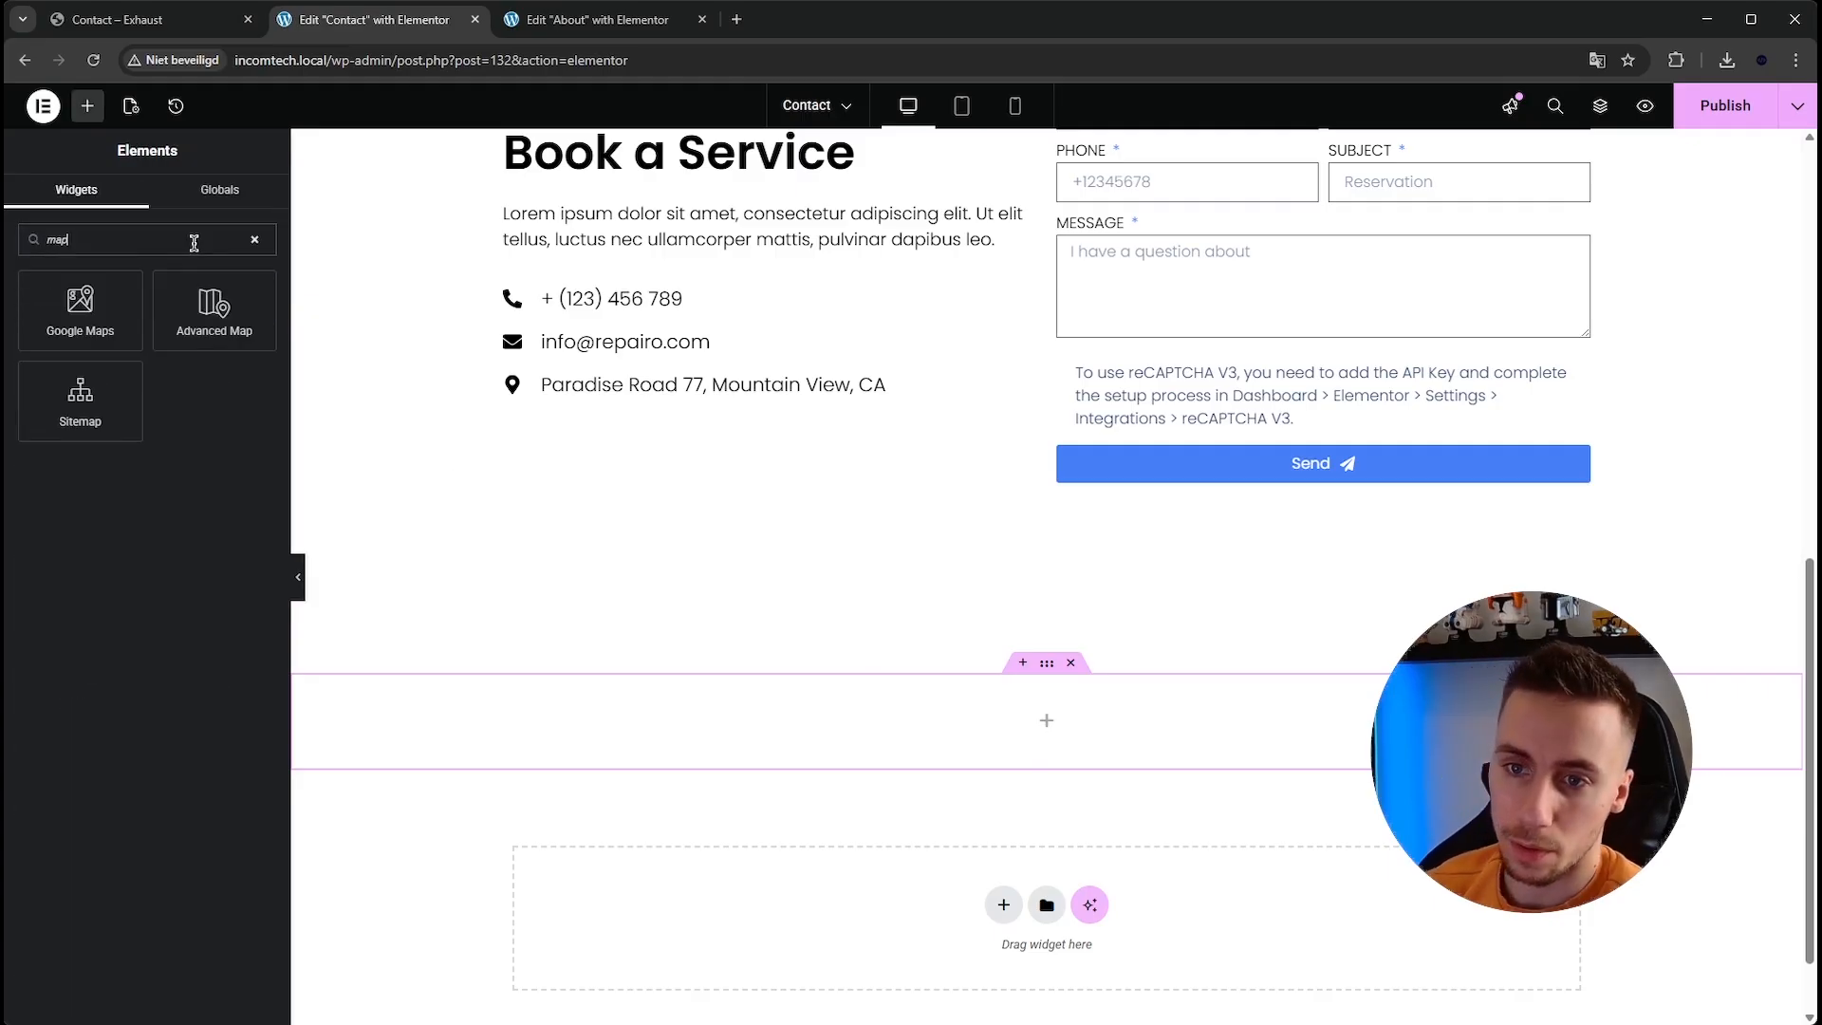
left_click_drag(85, 308, 959, 733)
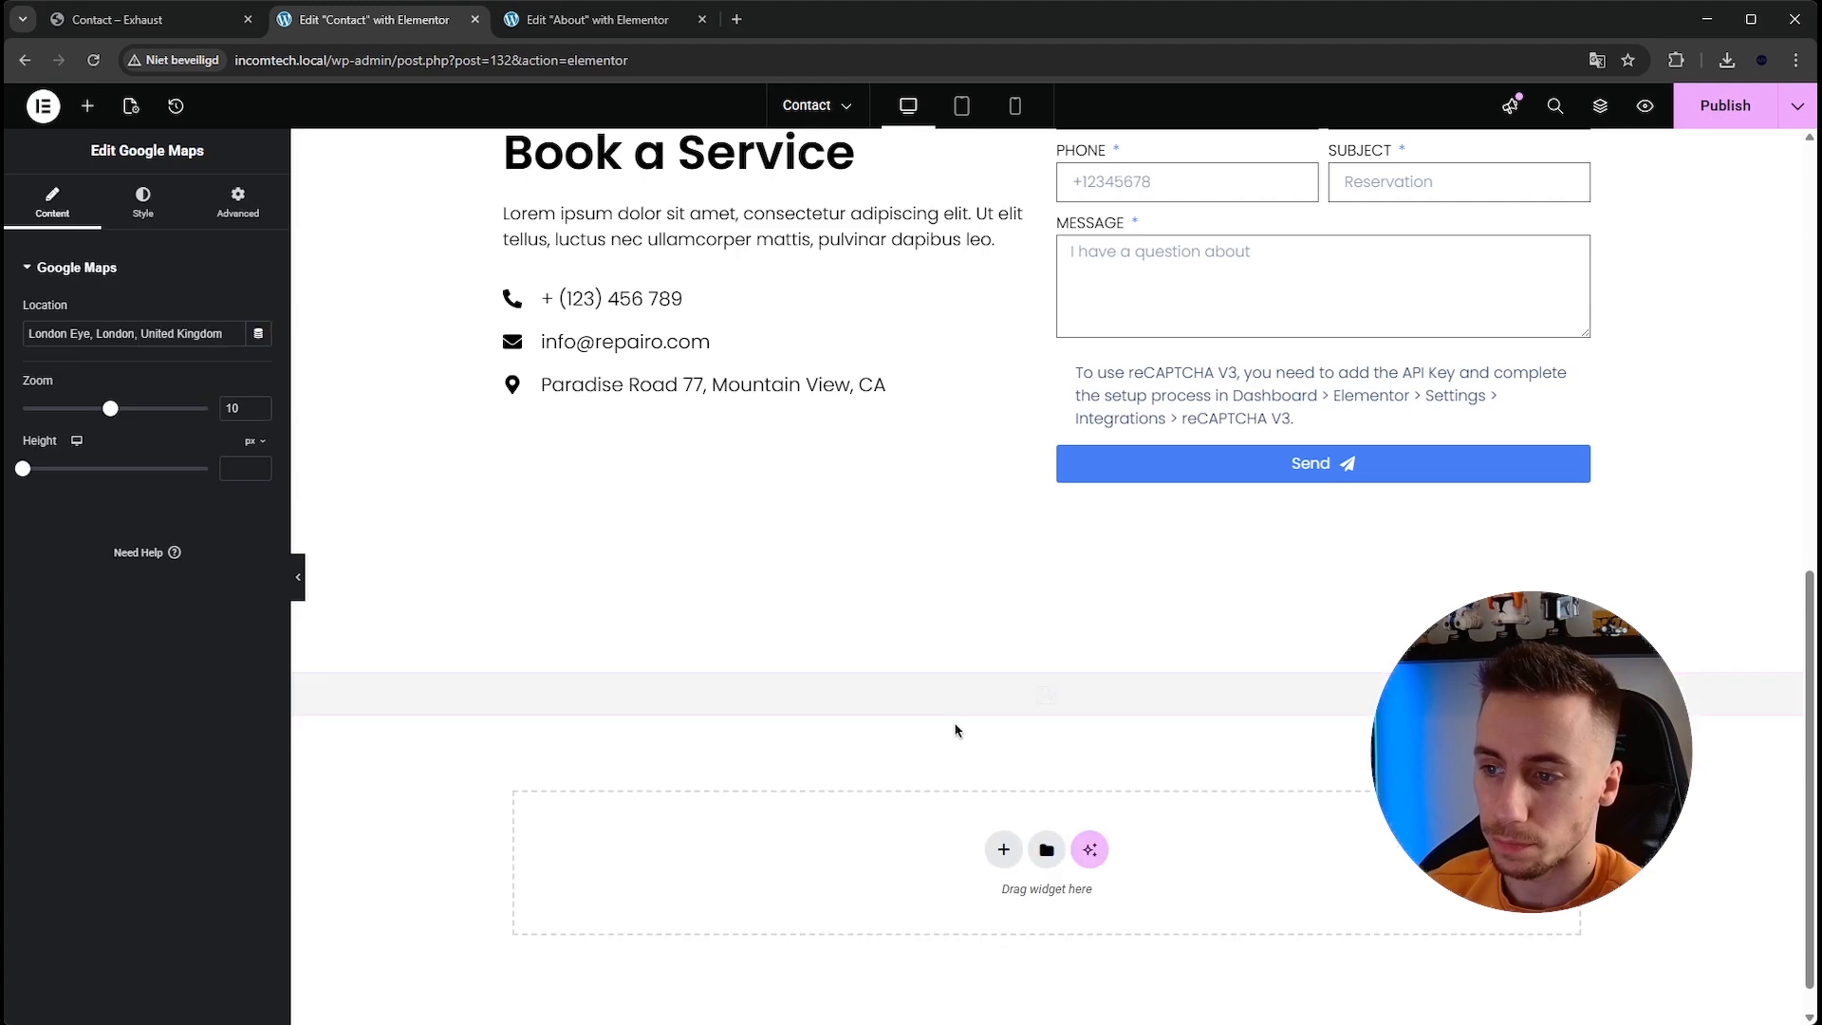
Paste the copied Google Maps link as the map widget's location.
triple_click(190, 334)
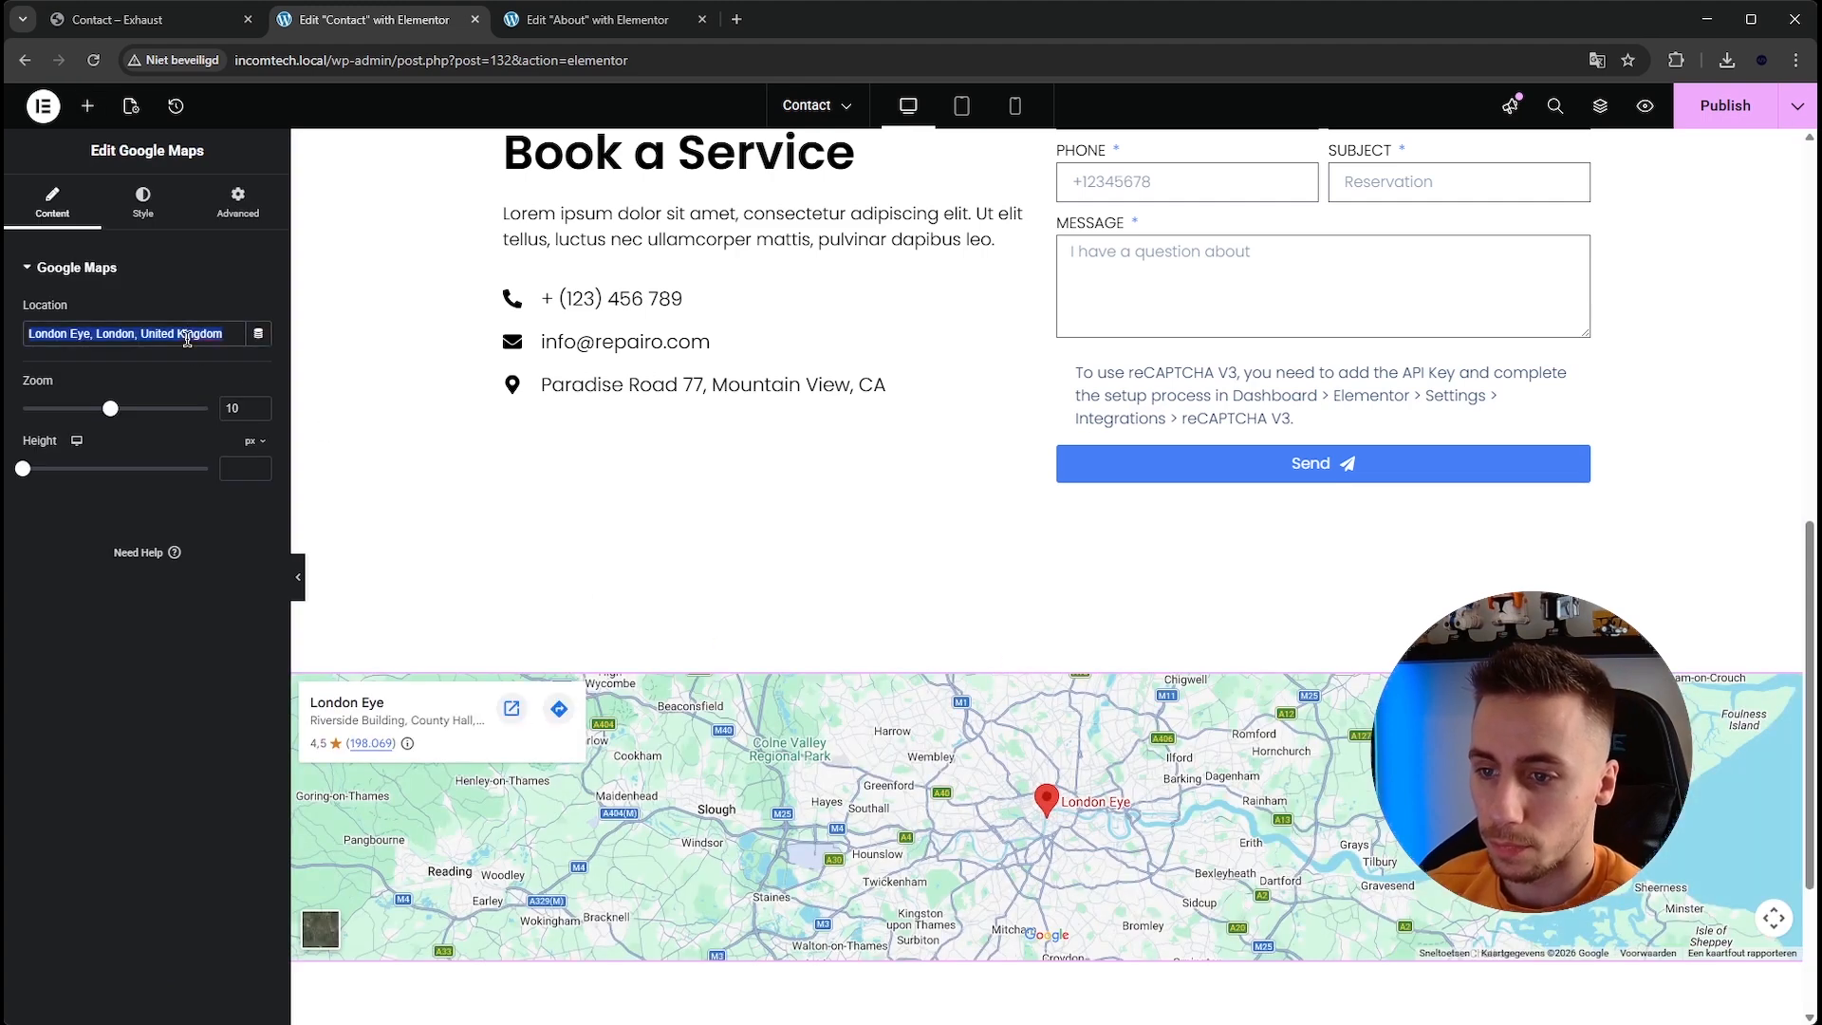
key("ctrl+v")
scroll(550, 484, "down", 2)
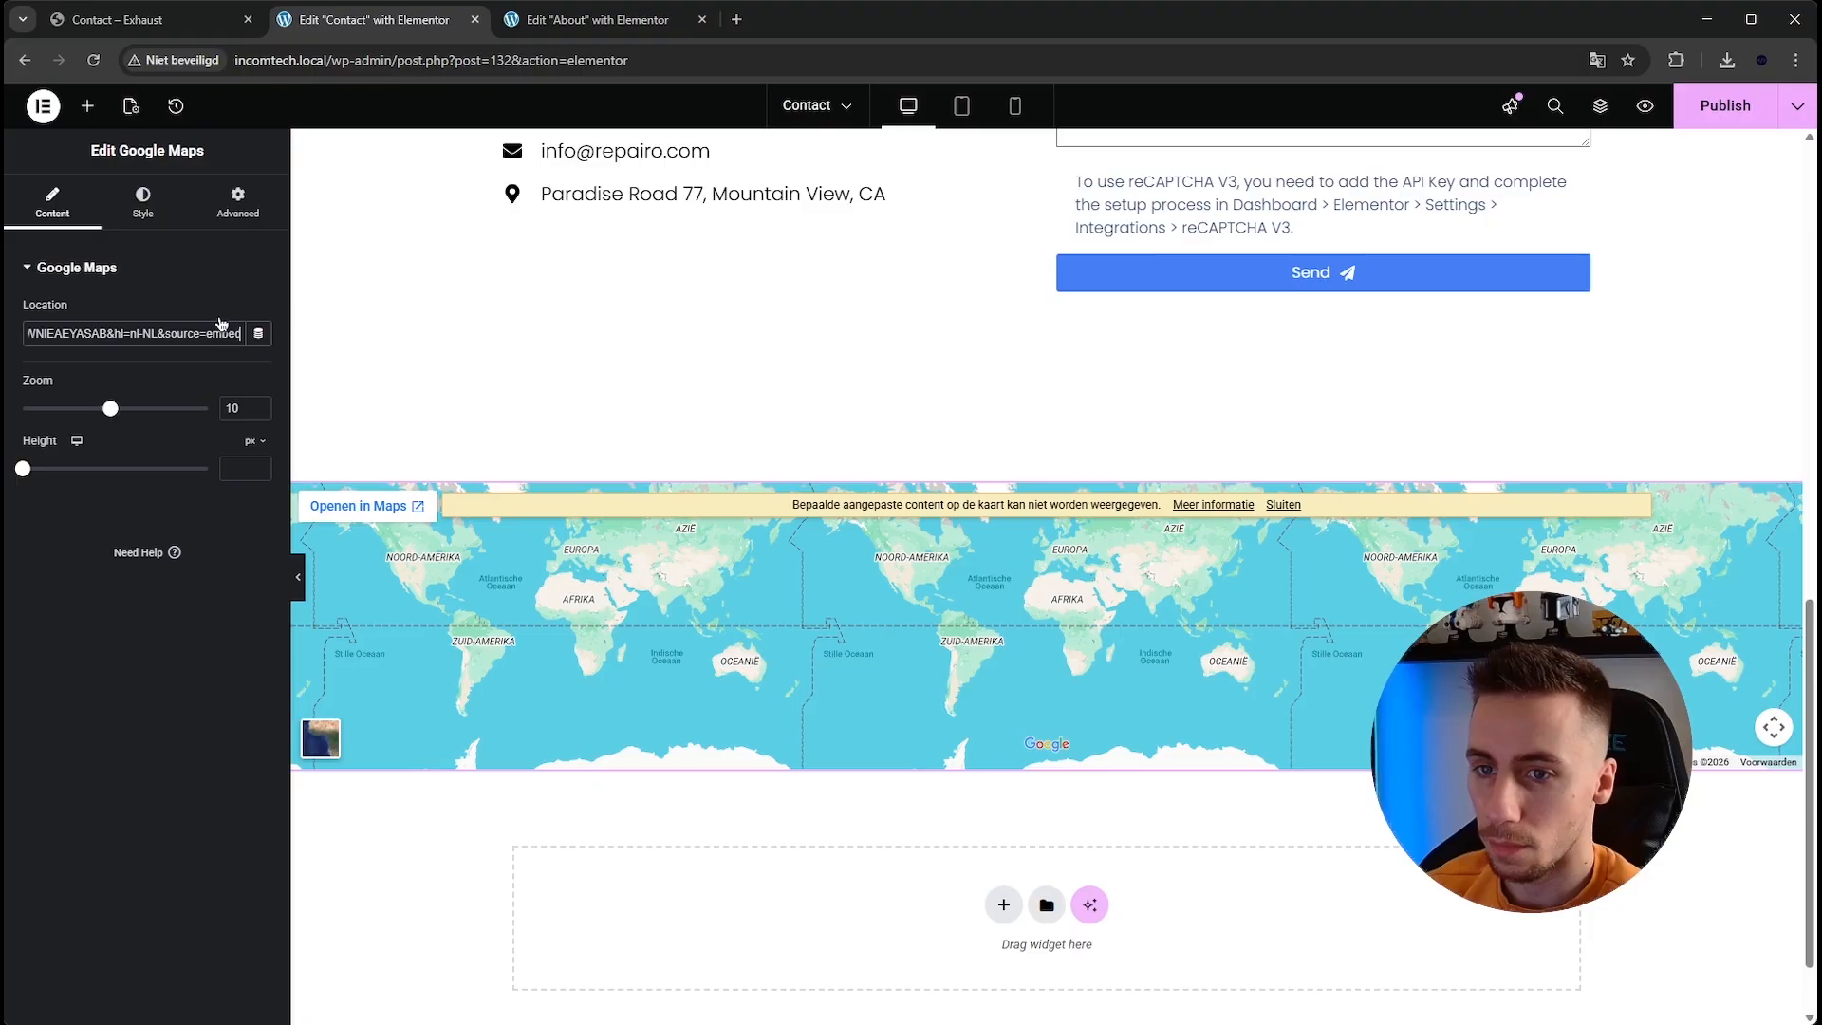
Open the copied map link in a new tab and copy the place name Mountain View.
left_click(161, 20)
left_click(336, 20)
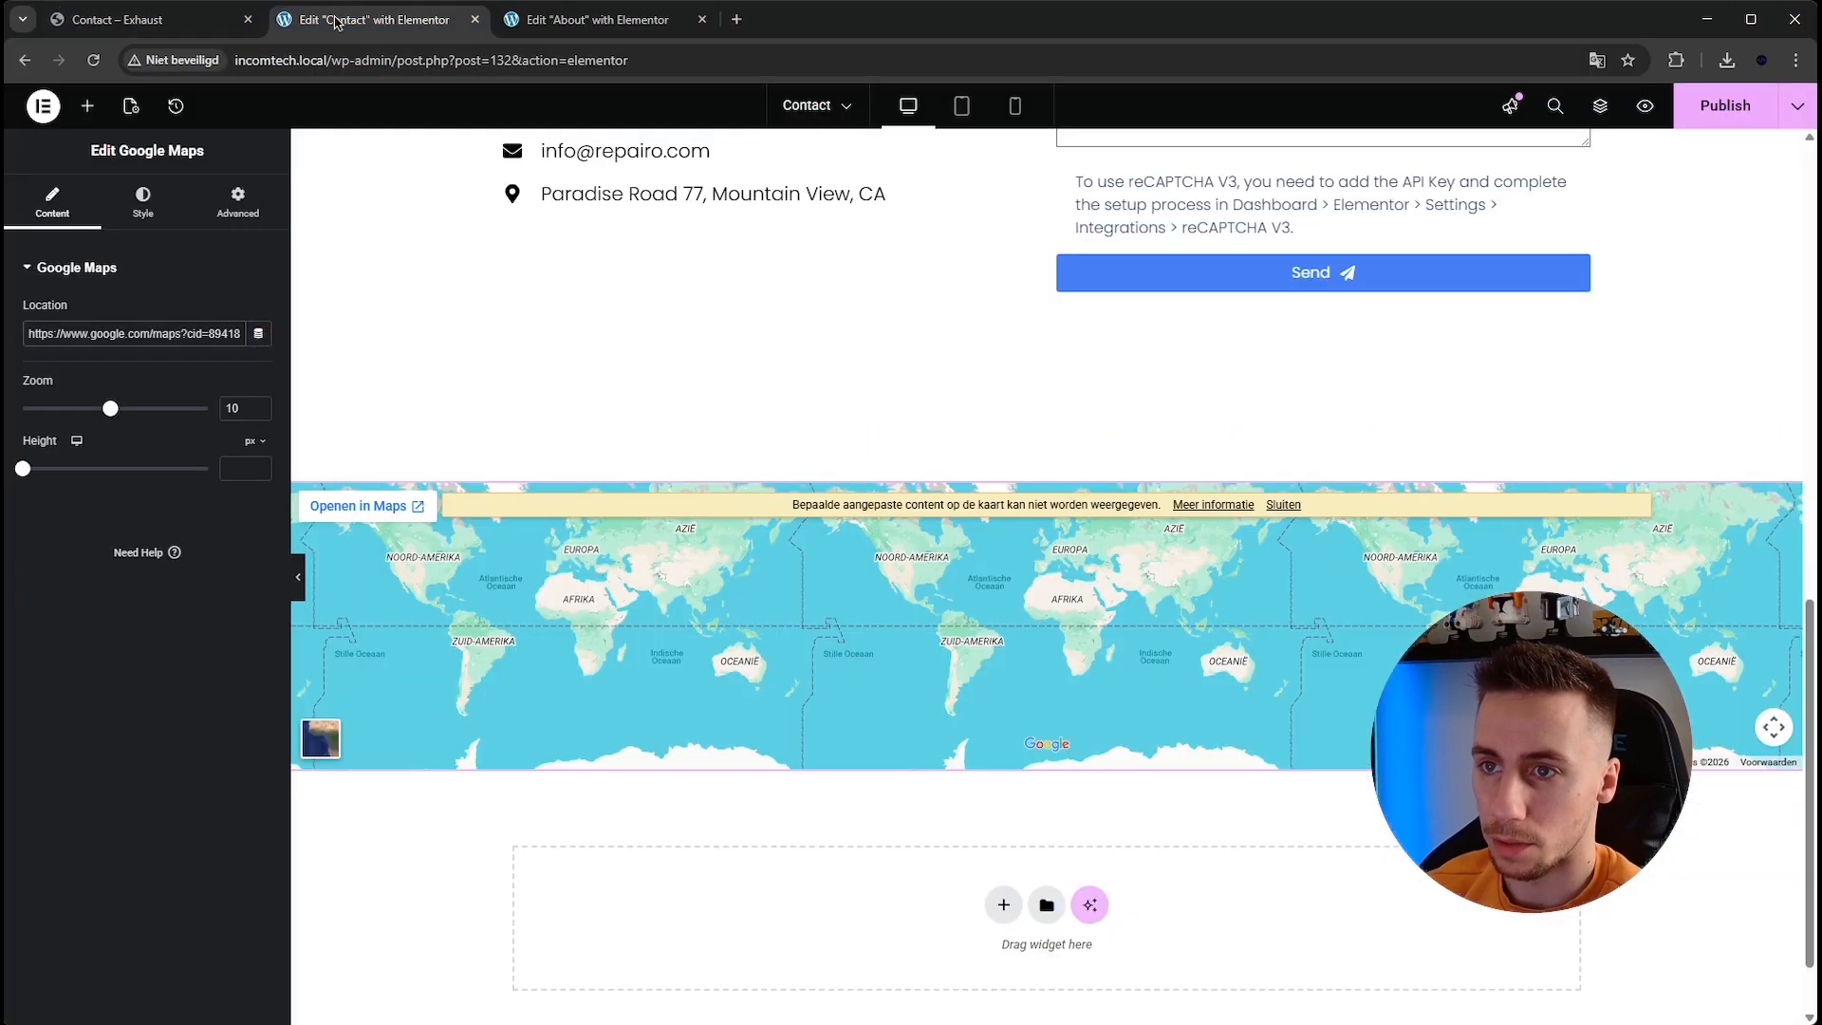
left_click(737, 20)
key("ctrl+v")
key("Return")
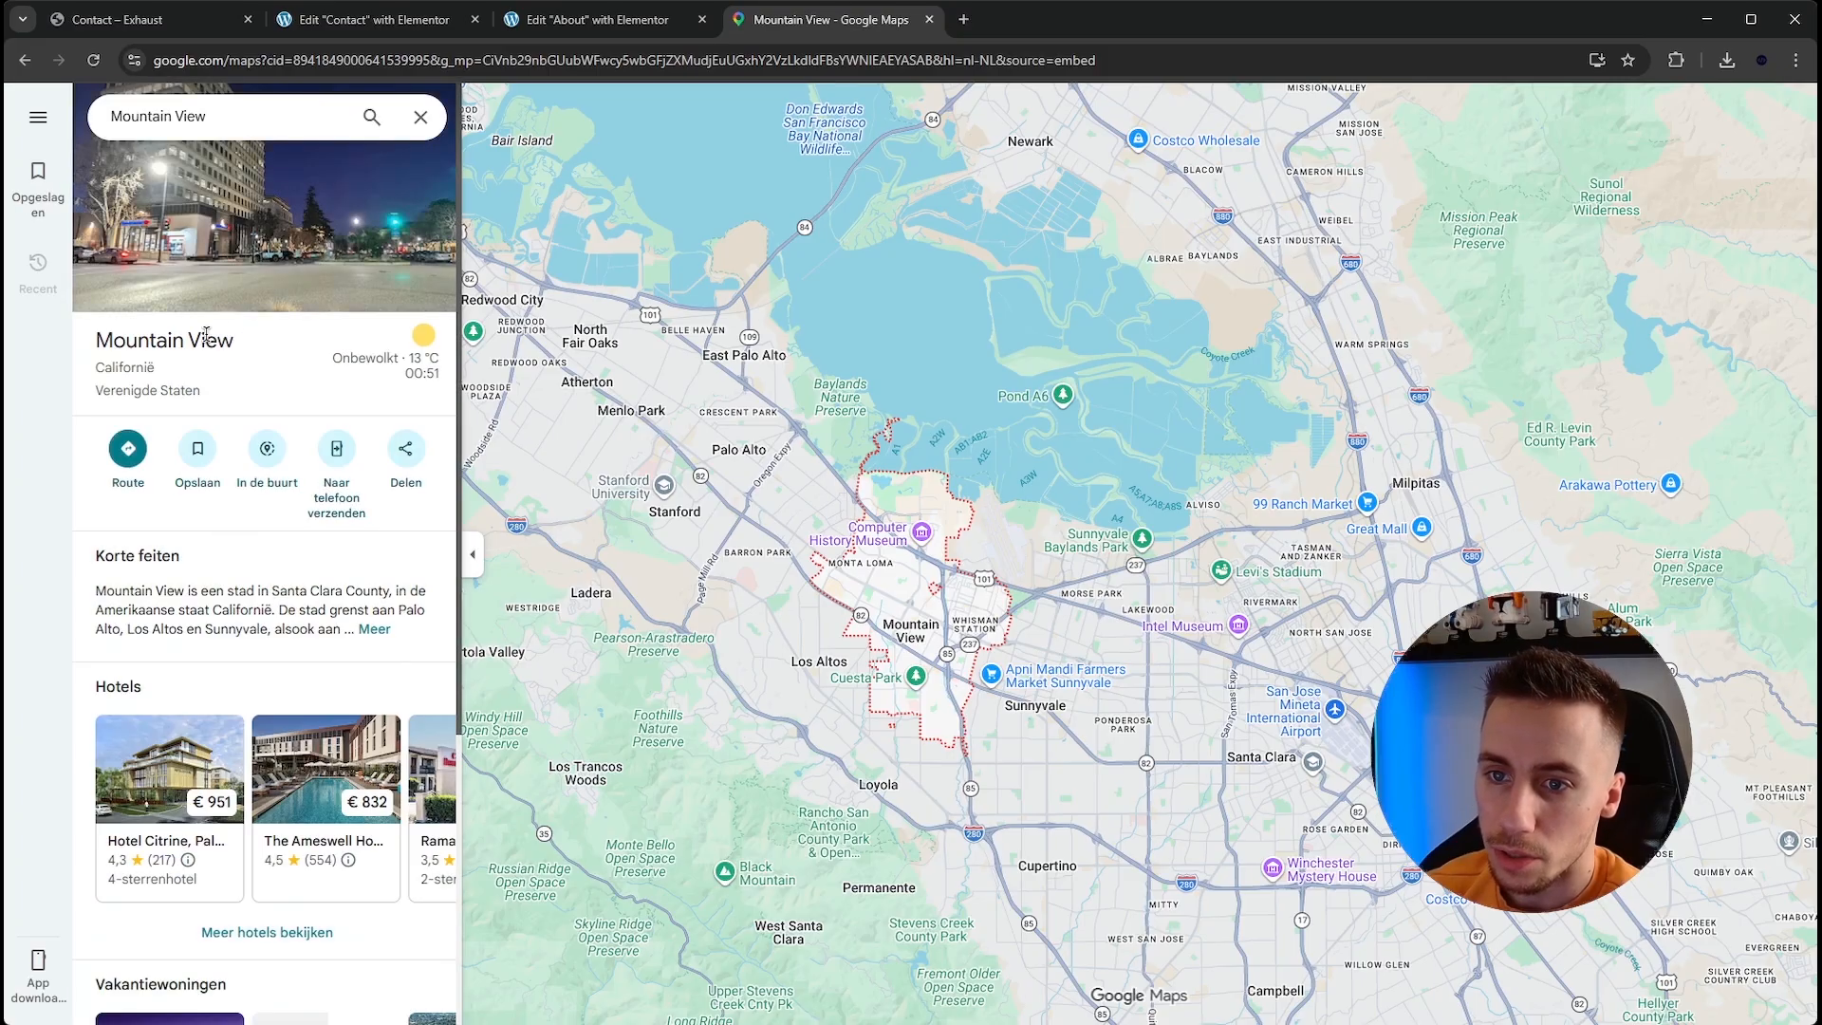
left_click_drag(166, 339, 95, 340)
key("ctrl+c")
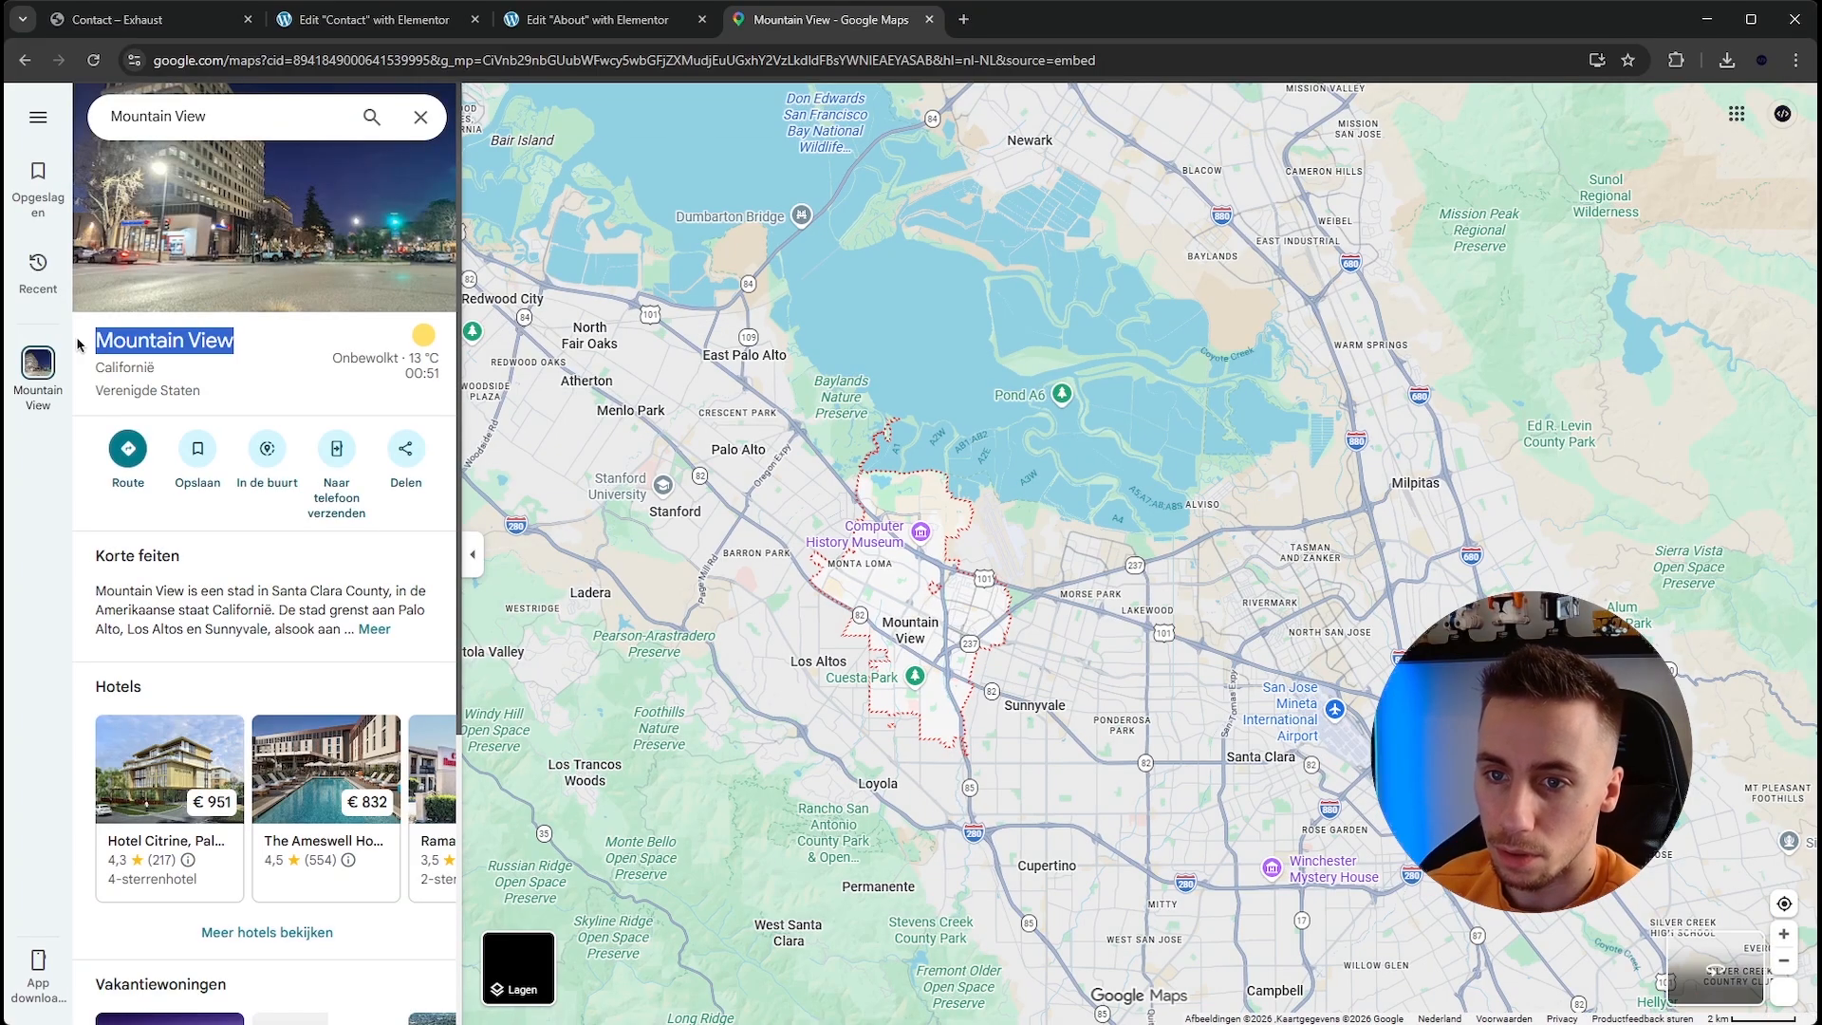
left_click(142, 19)
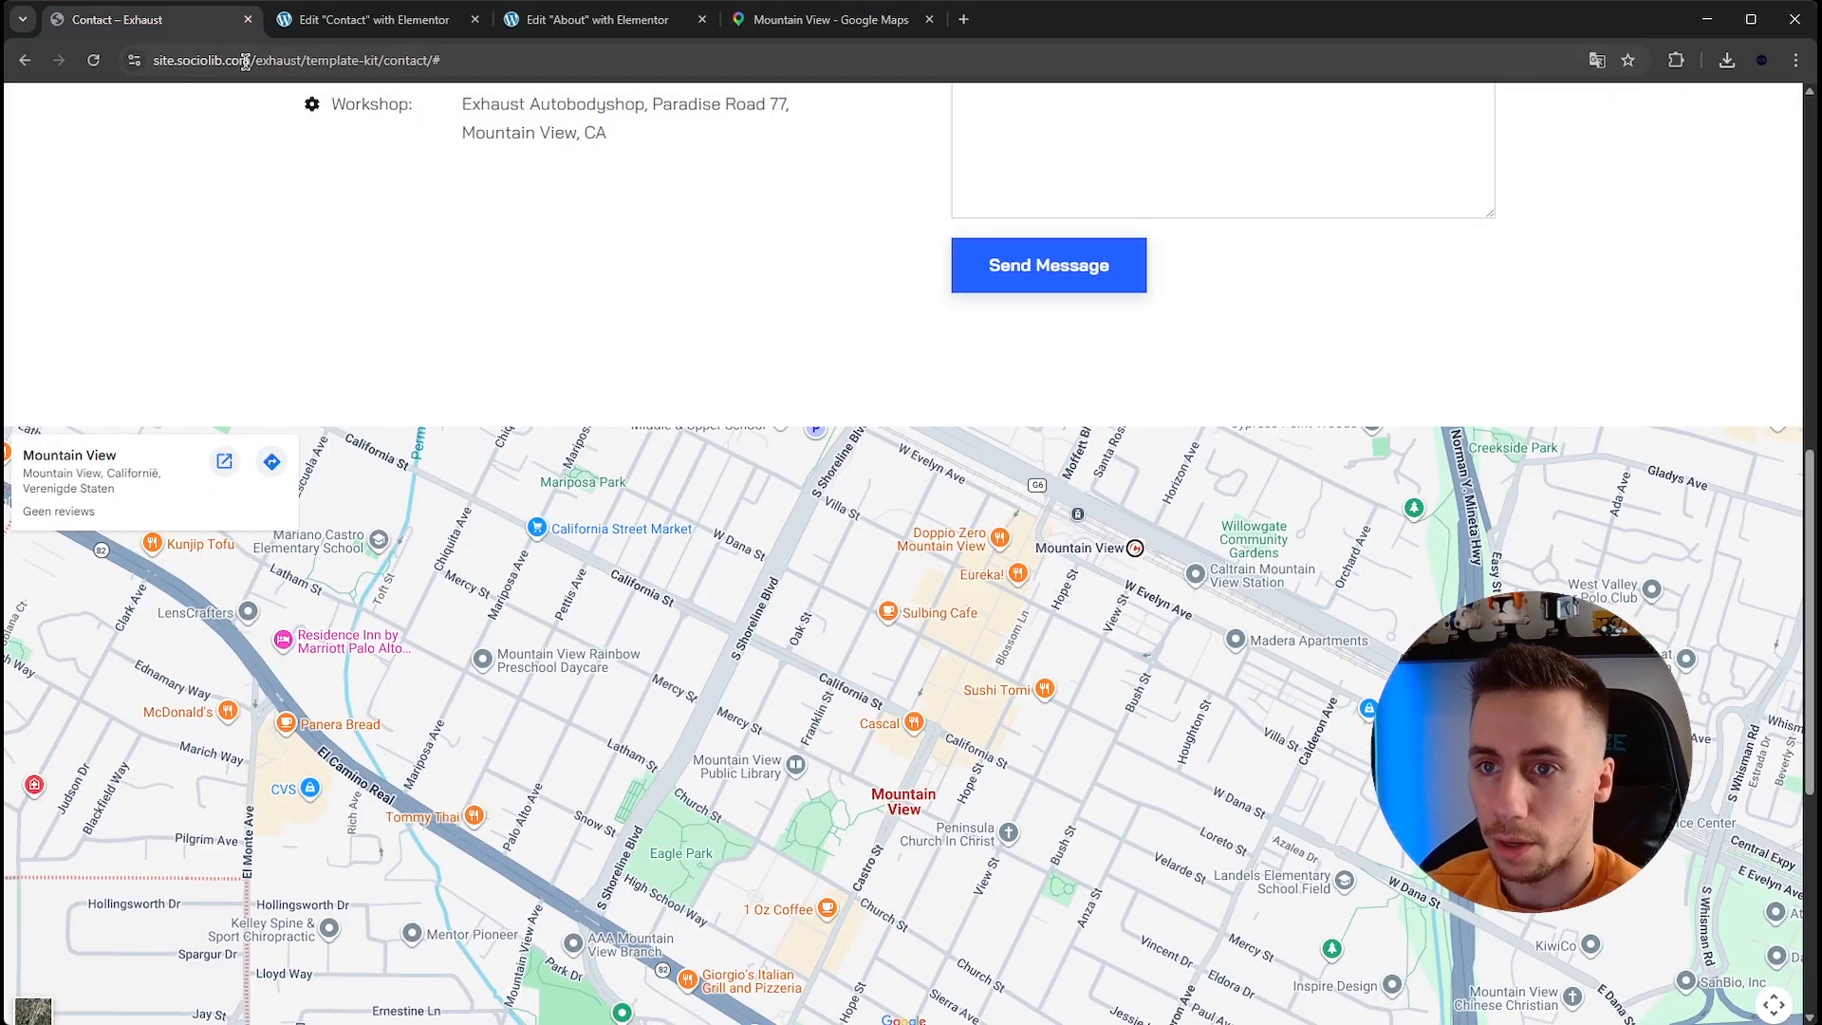
Set the map's location to Mountain View and its zoom to 15.
left_click(361, 20)
left_click(150, 327)
key("ctrl+a")
key("ctrl+v")
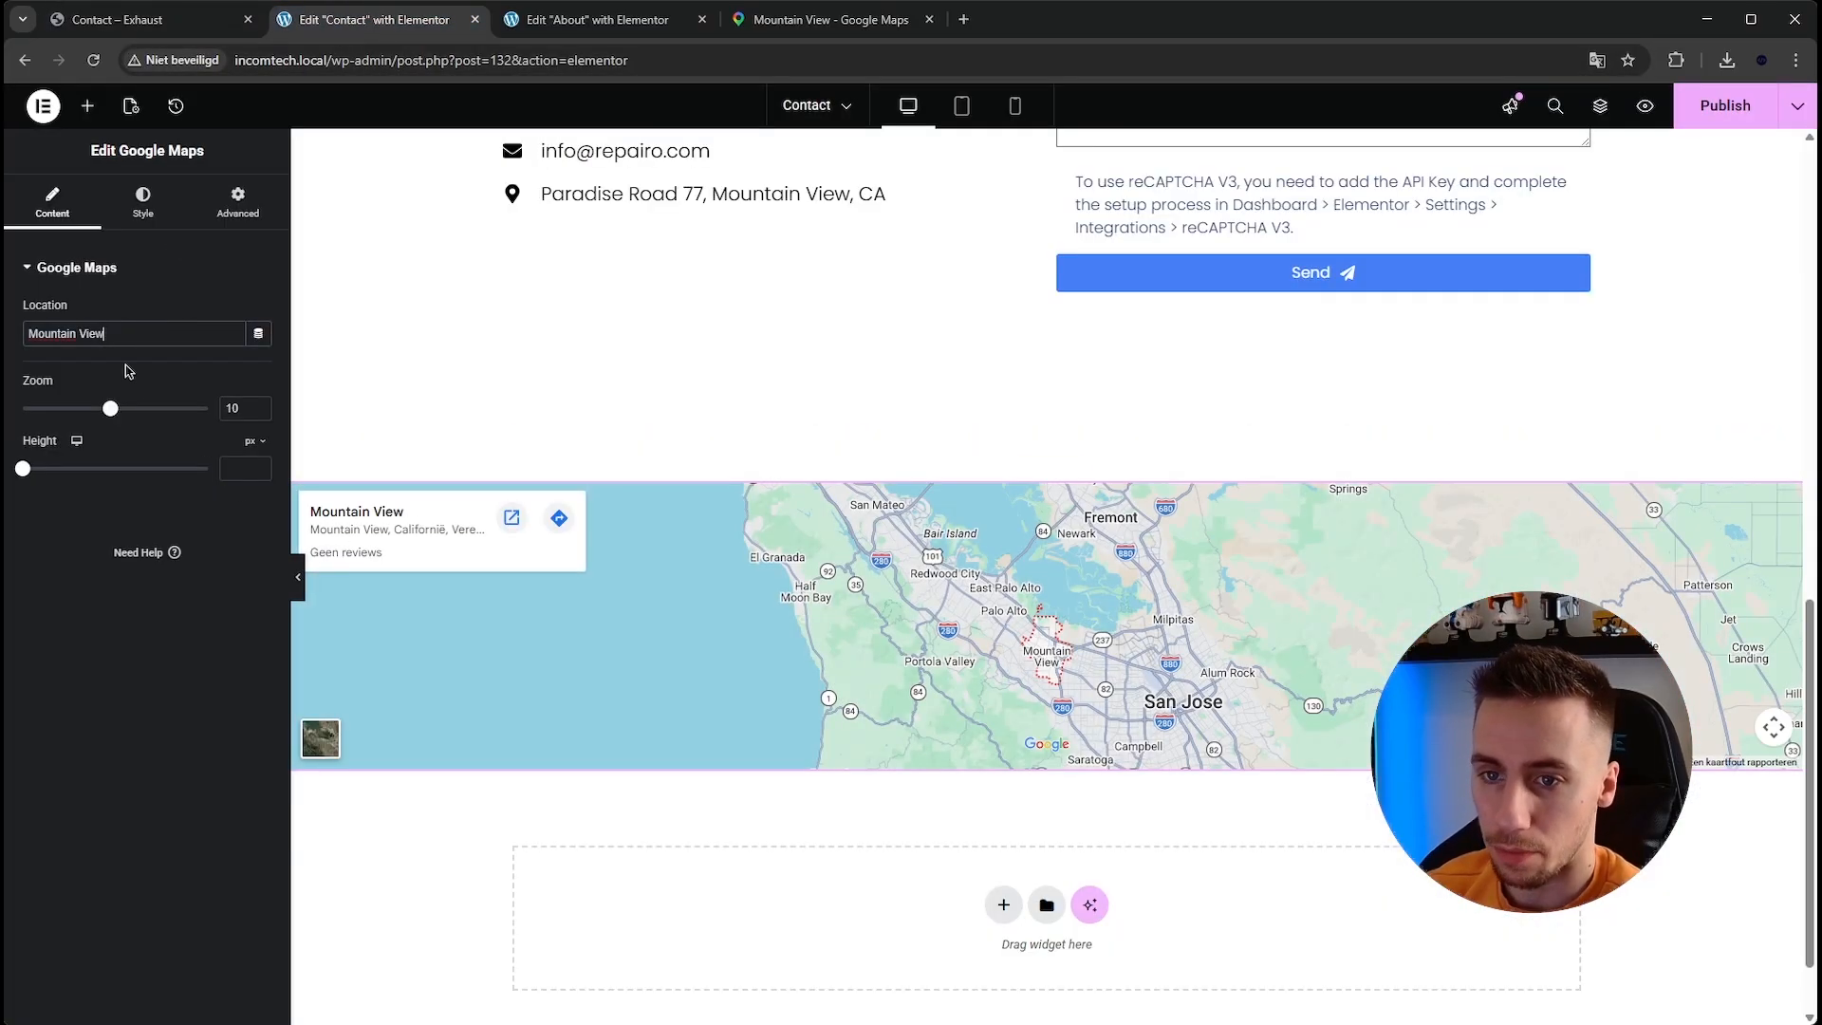
left_click_drag(141, 414, 158, 409)
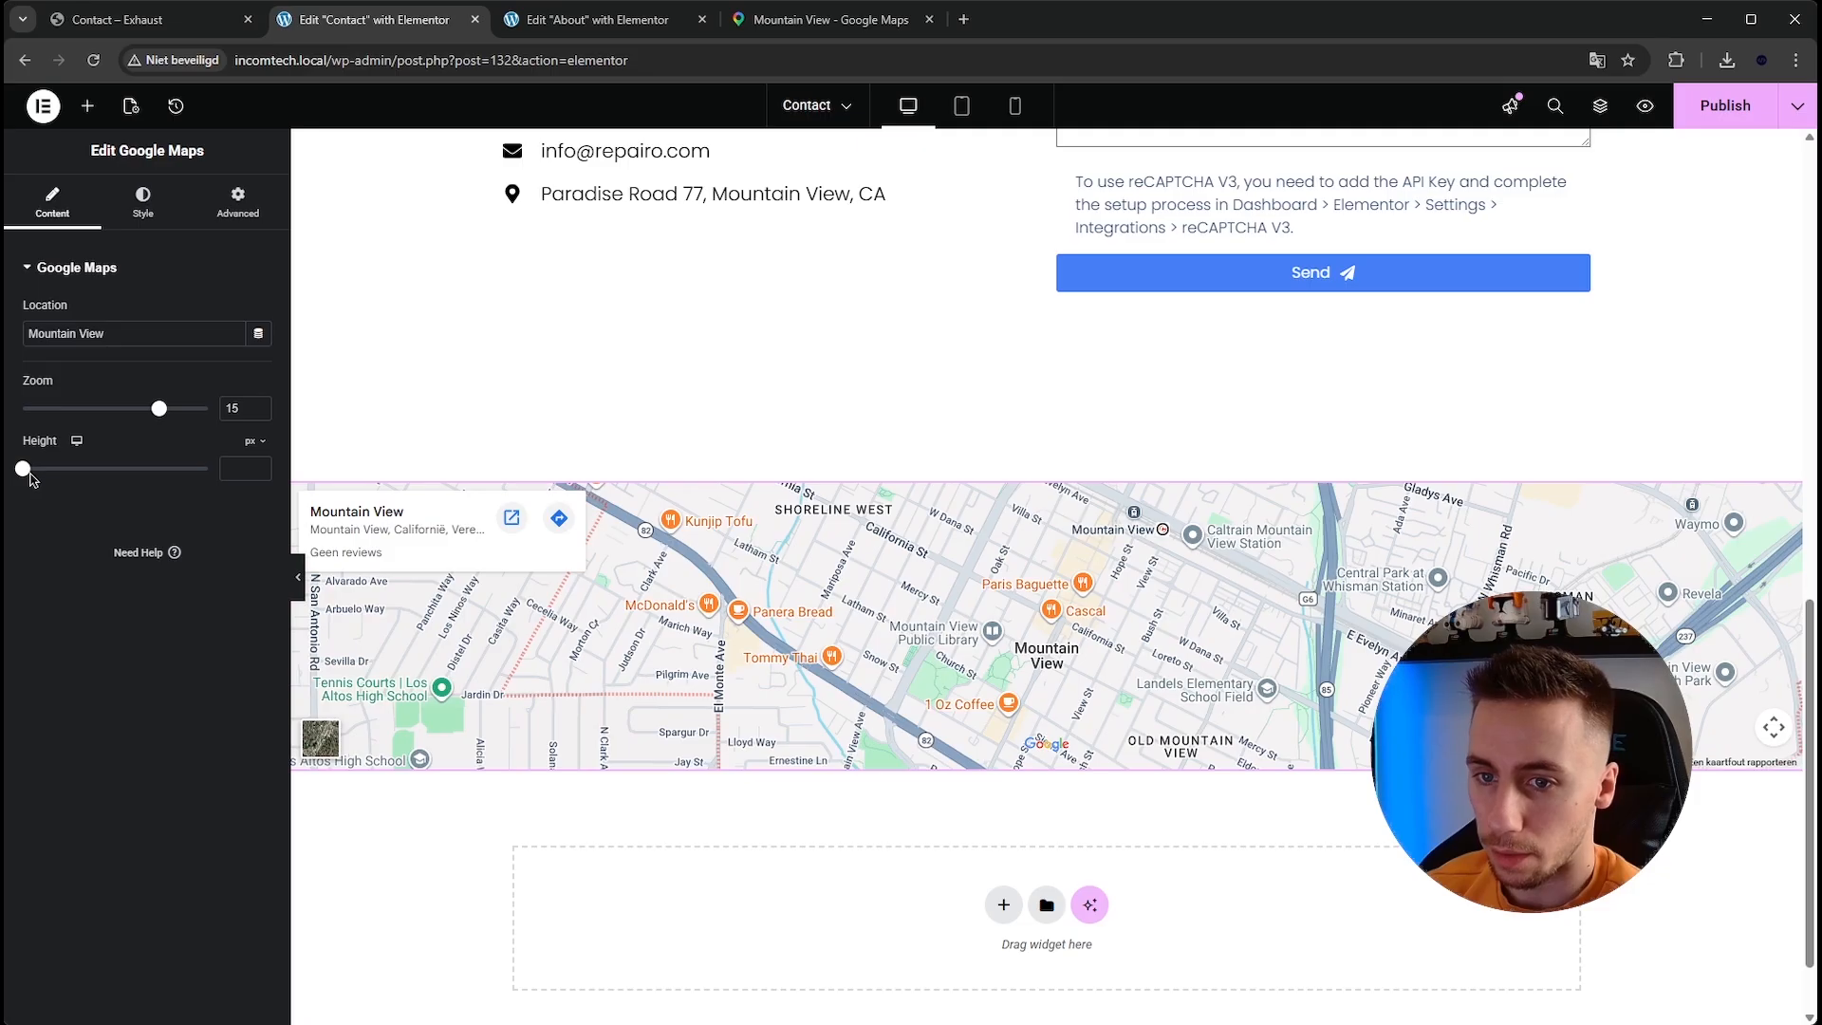
Set the map's height to 550 px, comparing it with the reference template.
left_click_drag(23, 469, 78, 471)
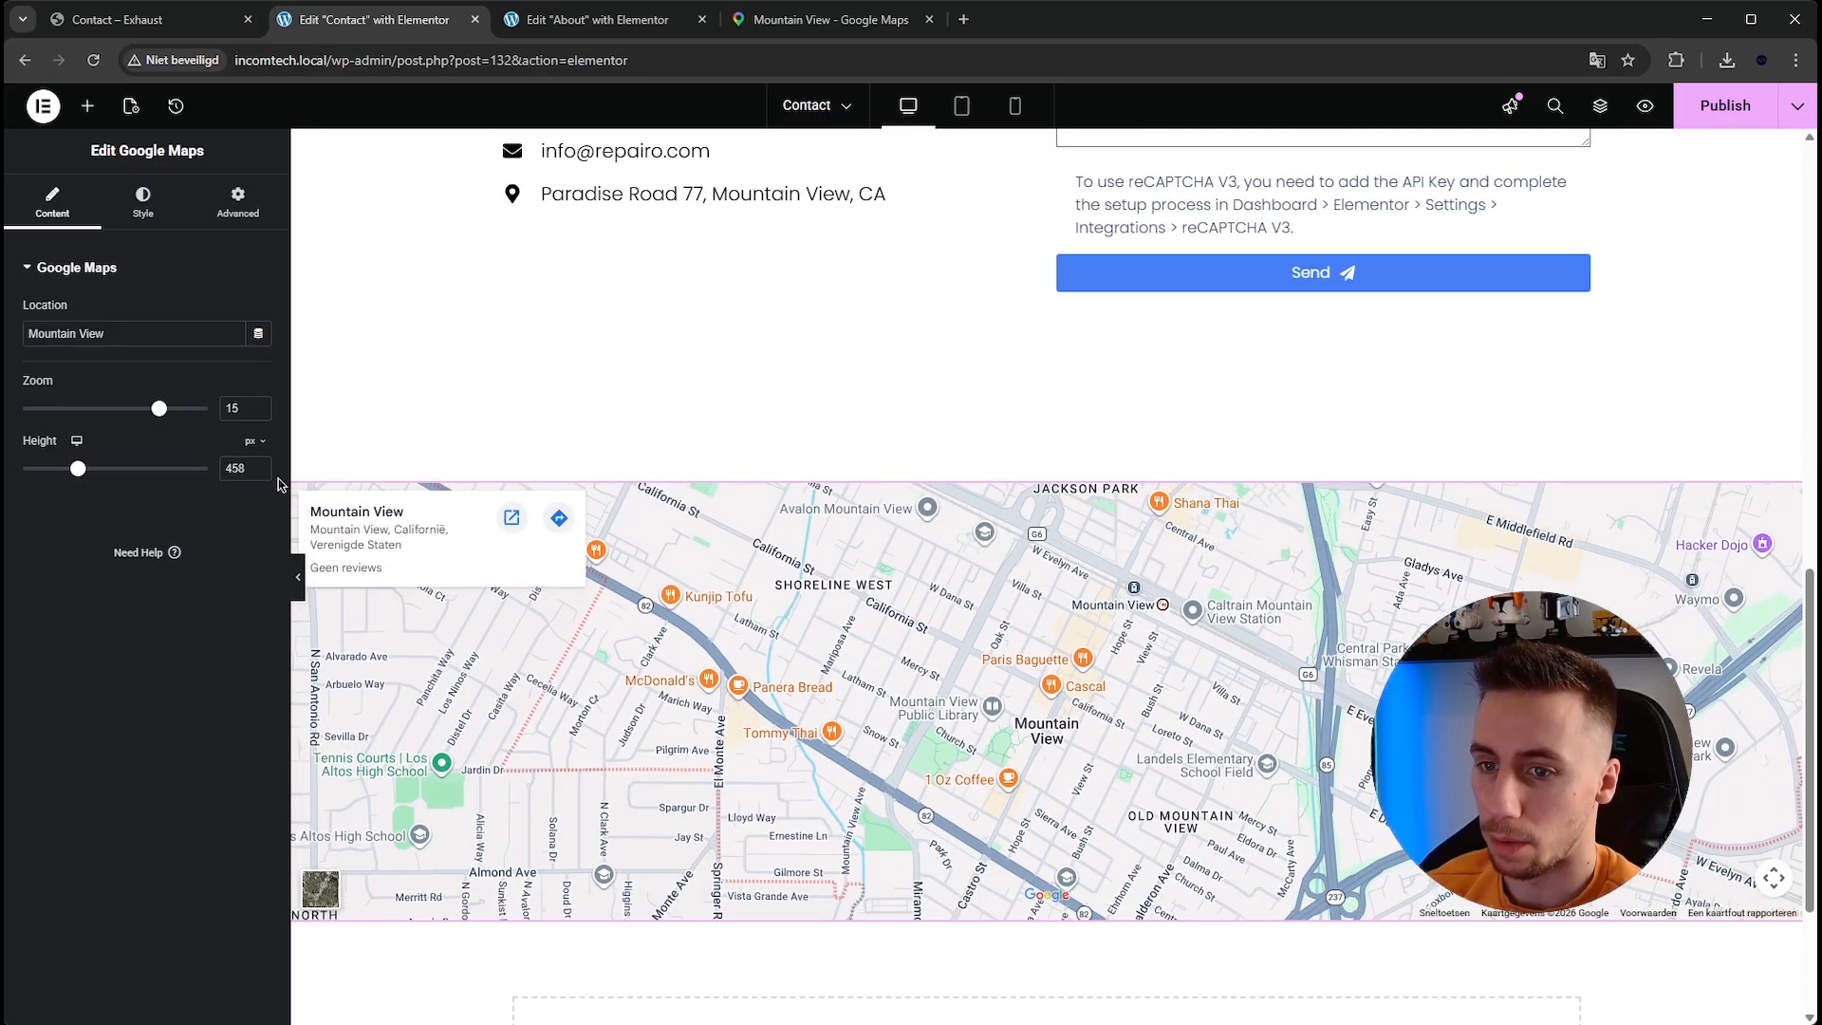
type("450")
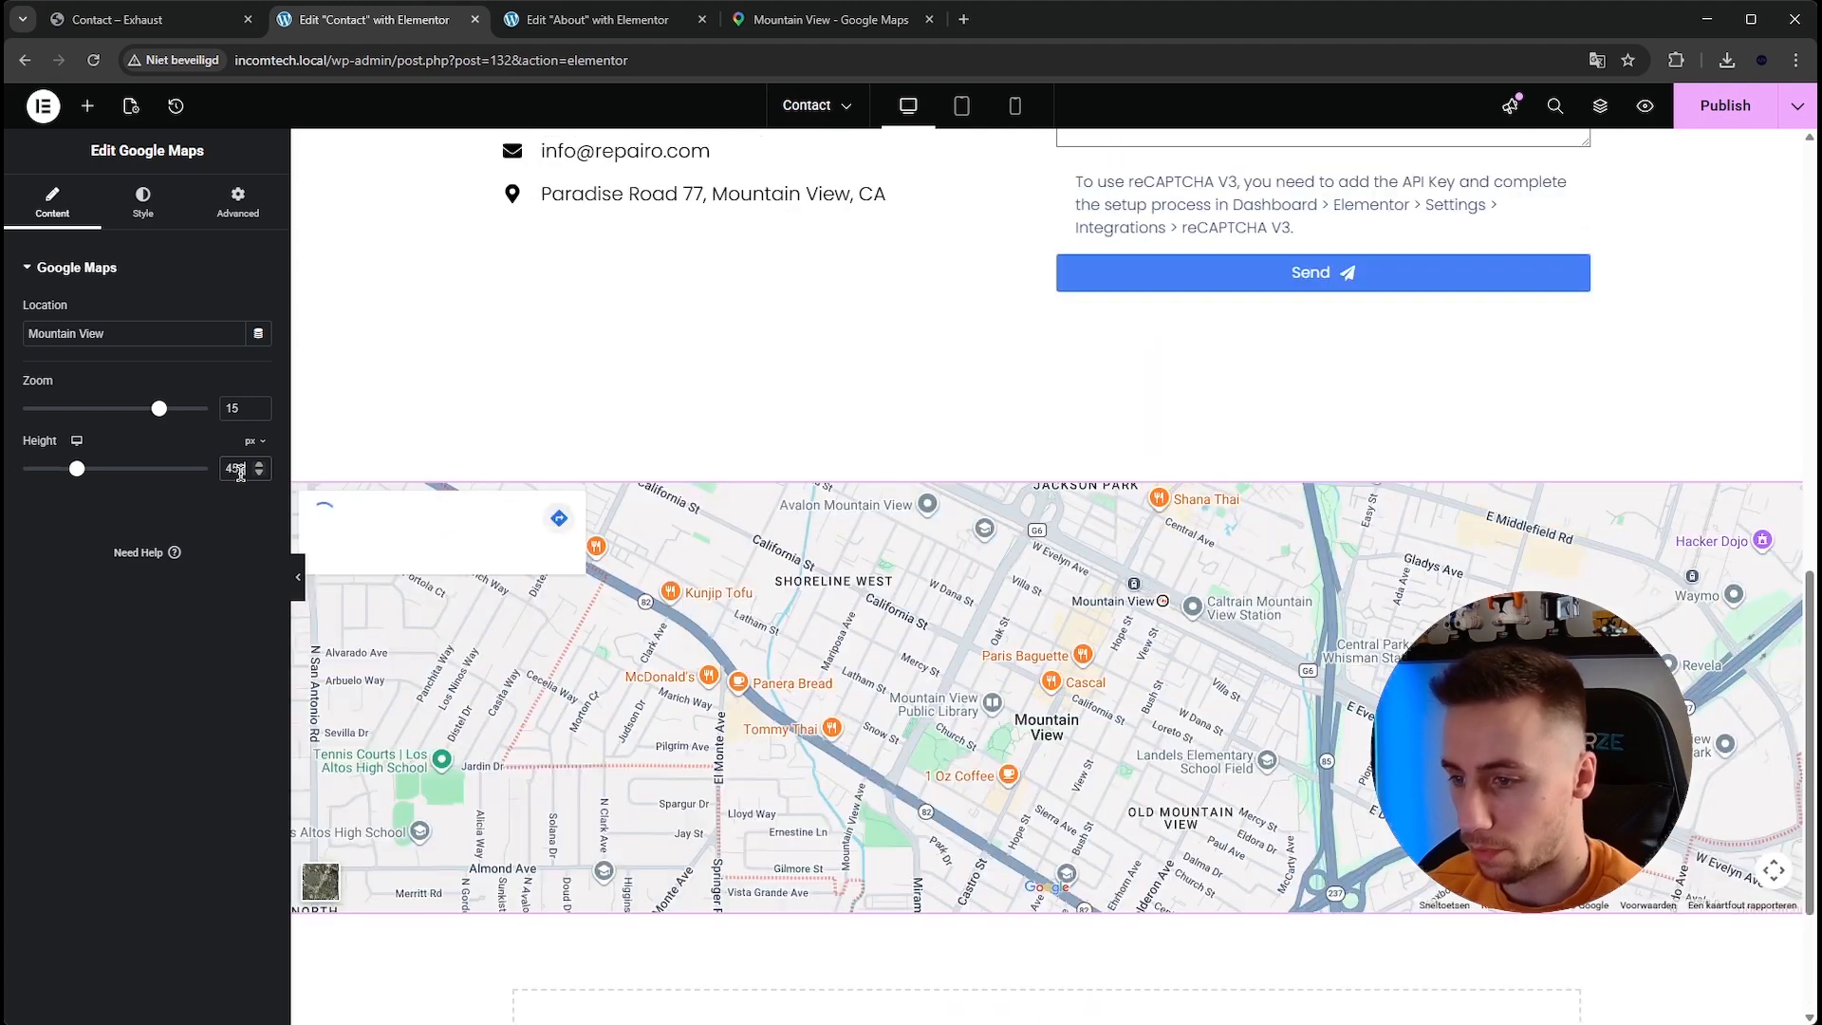
left_click(126, 23)
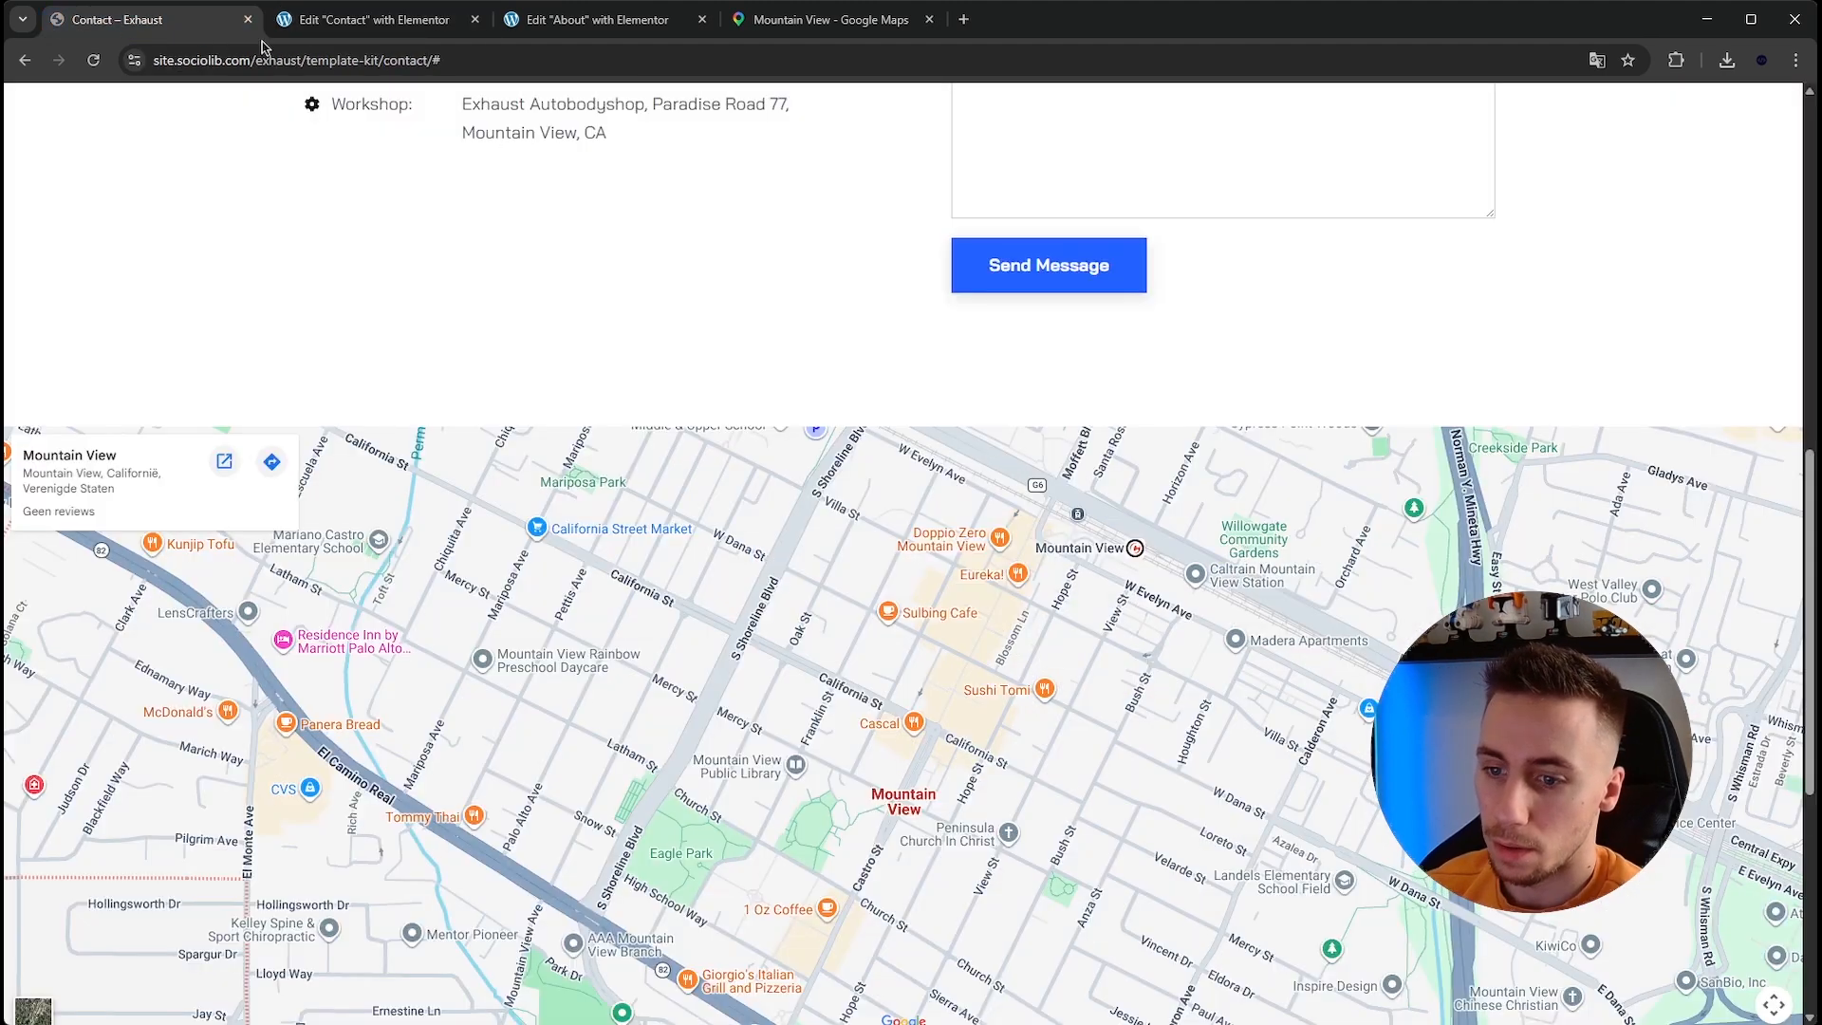
scroll(408, 166, "down", 2)
left_click(374, 19)
scroll(338, 283, "down", 1)
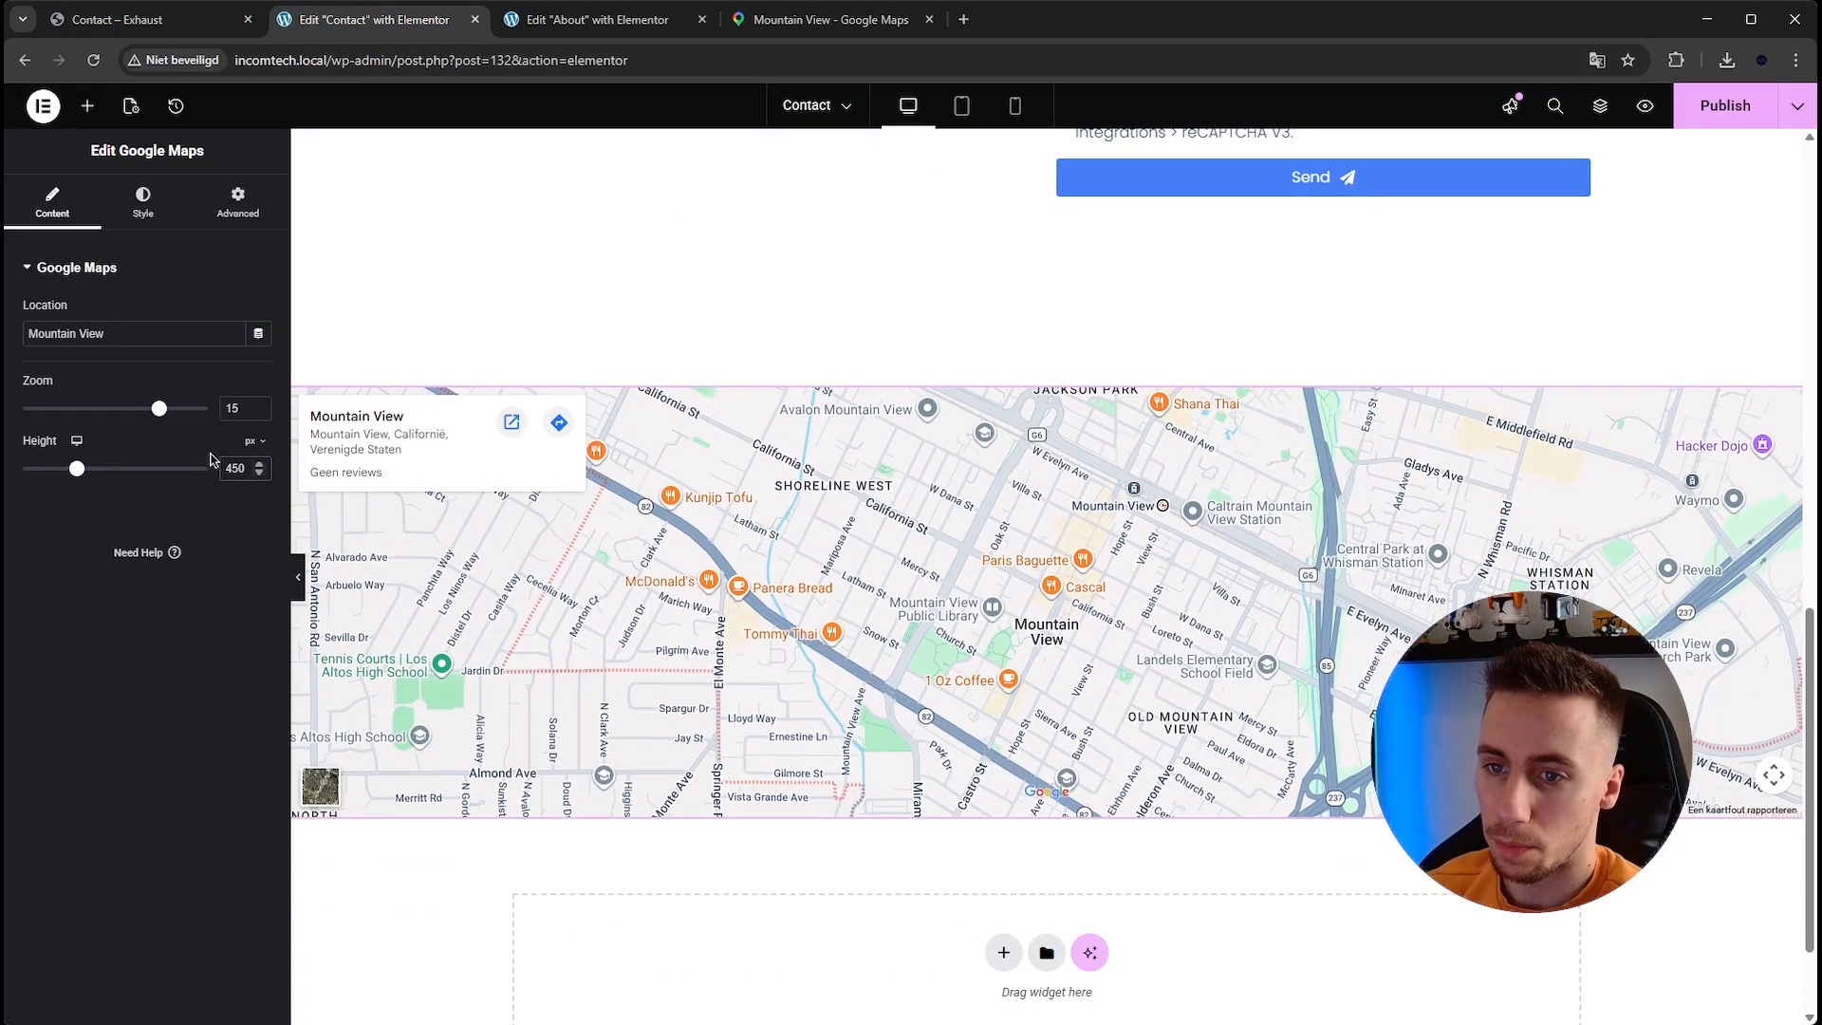
type("500")
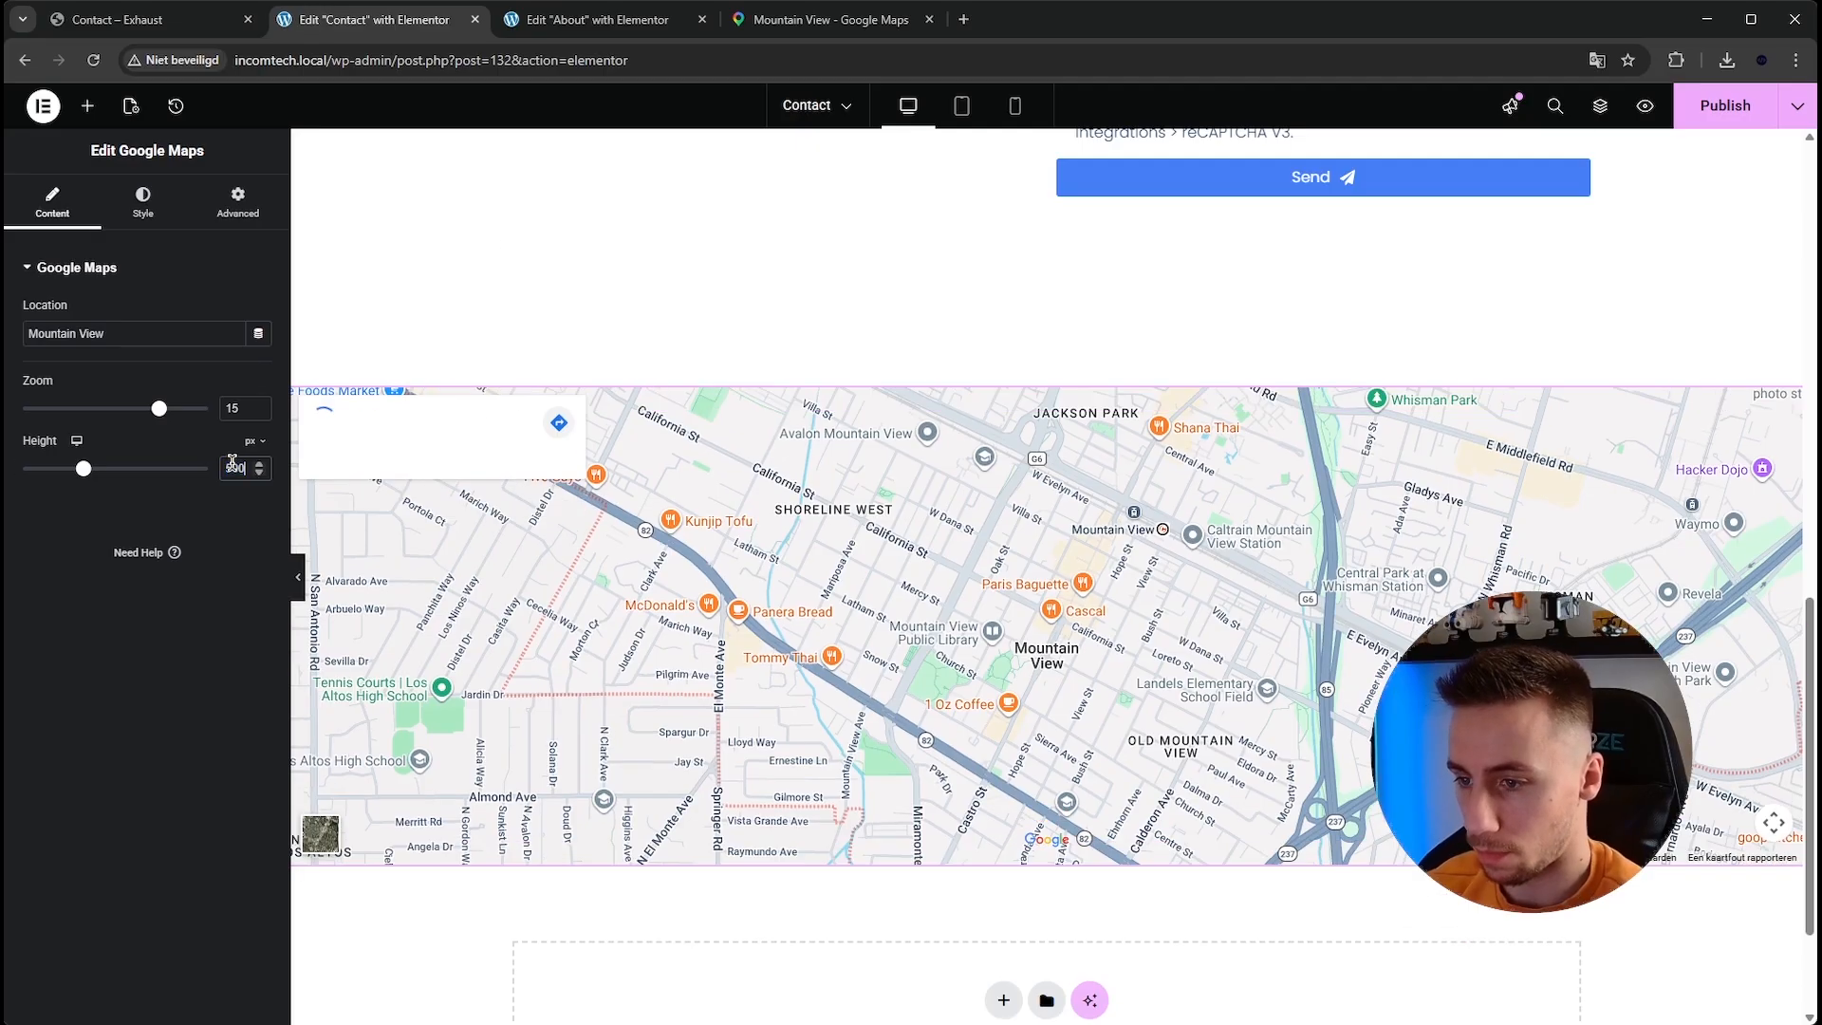
type("550")
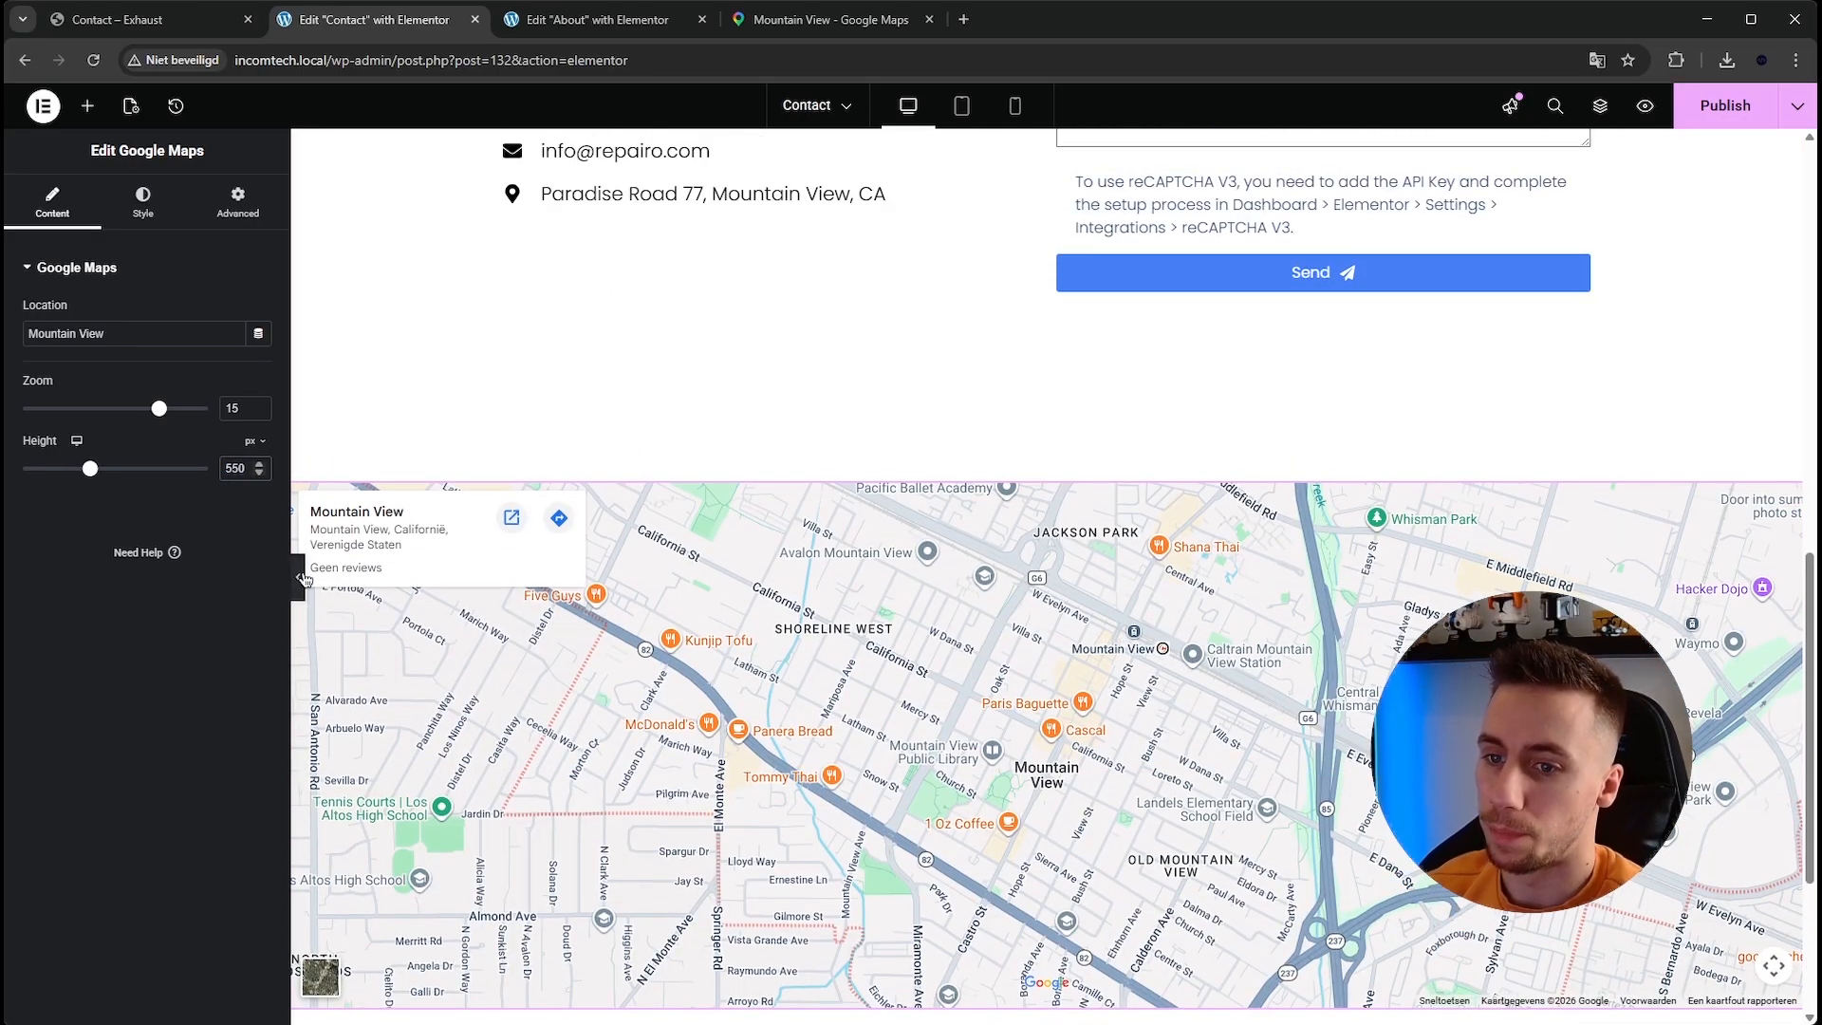
Preview the Contact page with the editor panel hidden, then restore the panel.
left_click(298, 576)
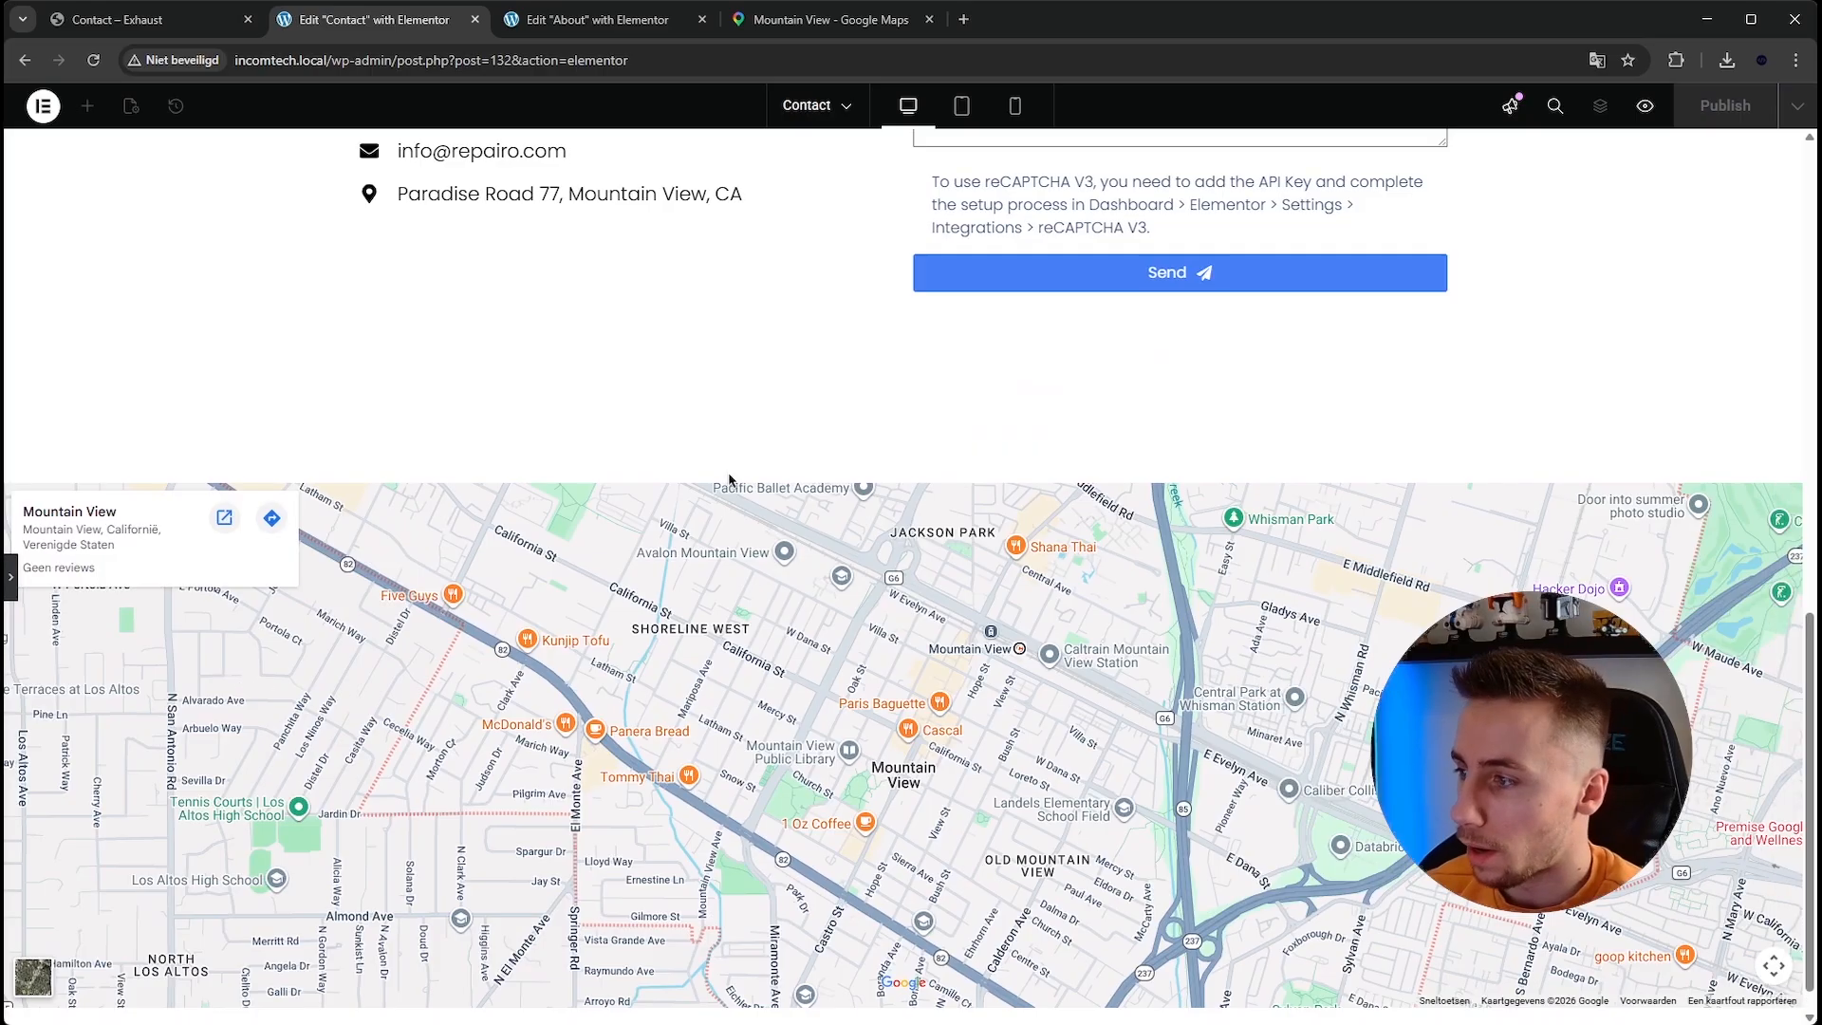
scroll(728, 479, "down", 1)
scroll(725, 486, "up", 5)
scroll(607, 538, "down", 4)
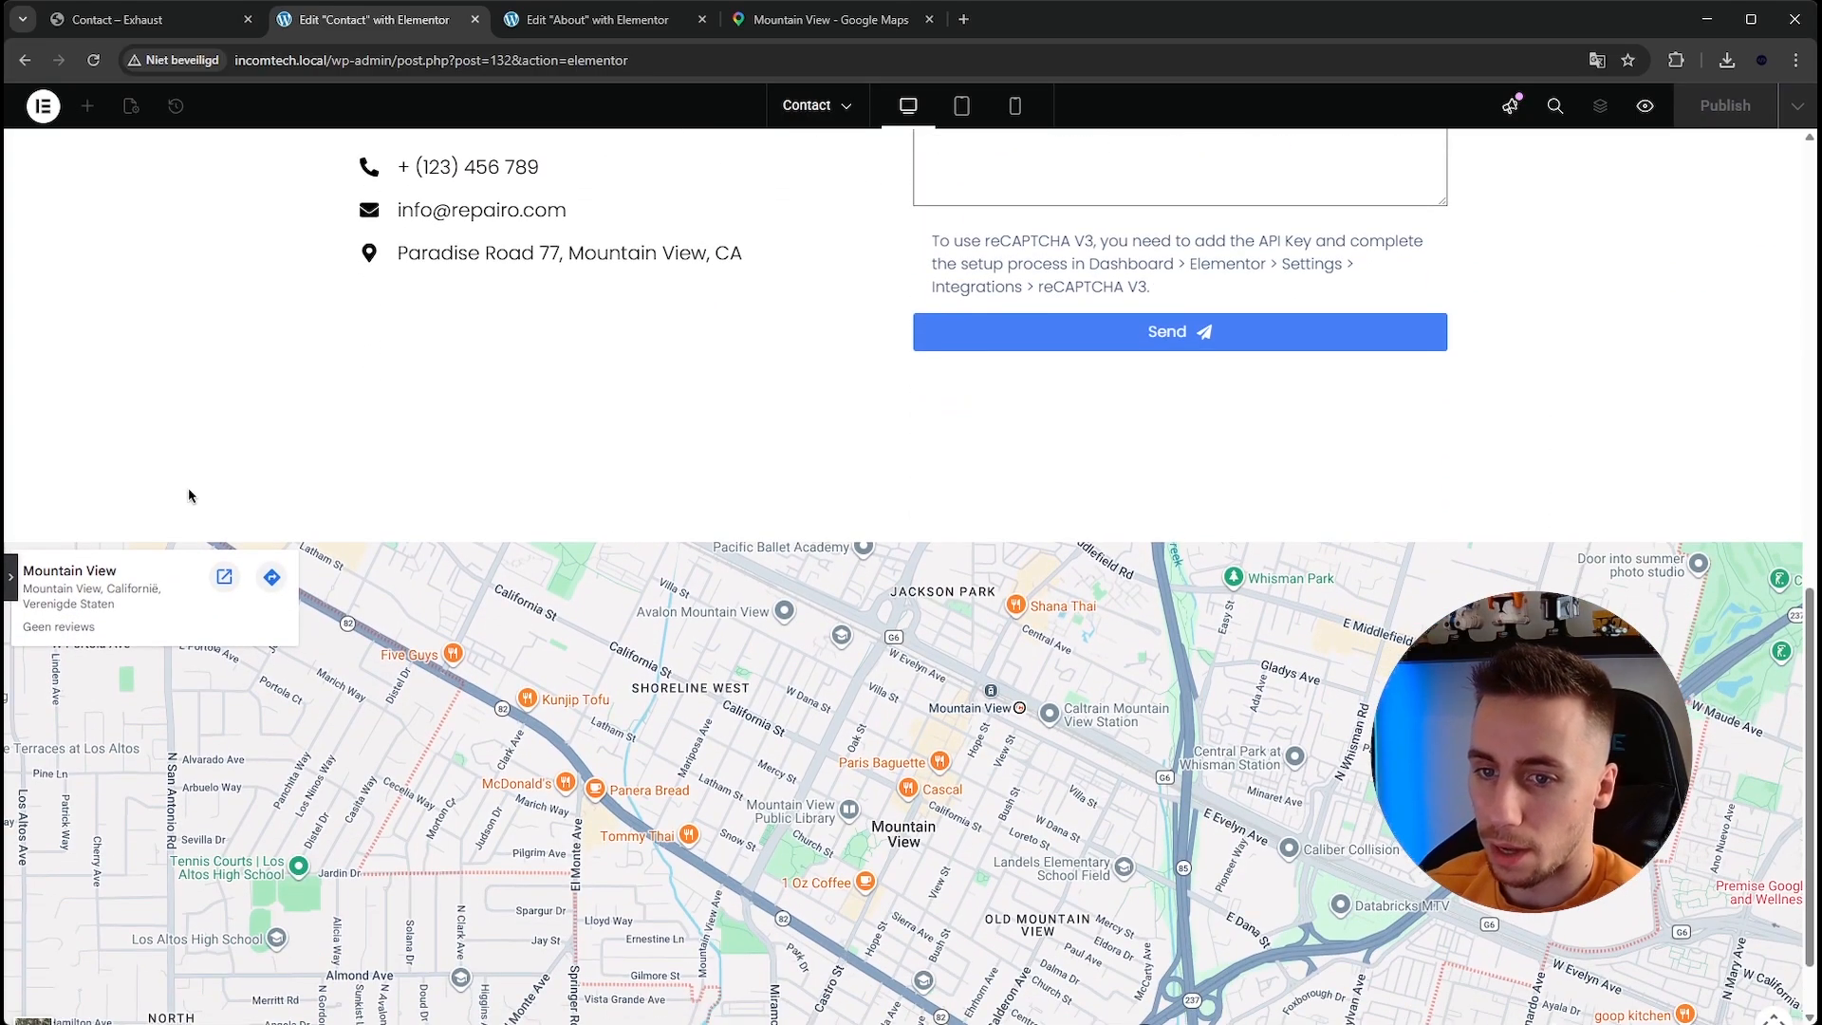
scroll(189, 495, "up", 1)
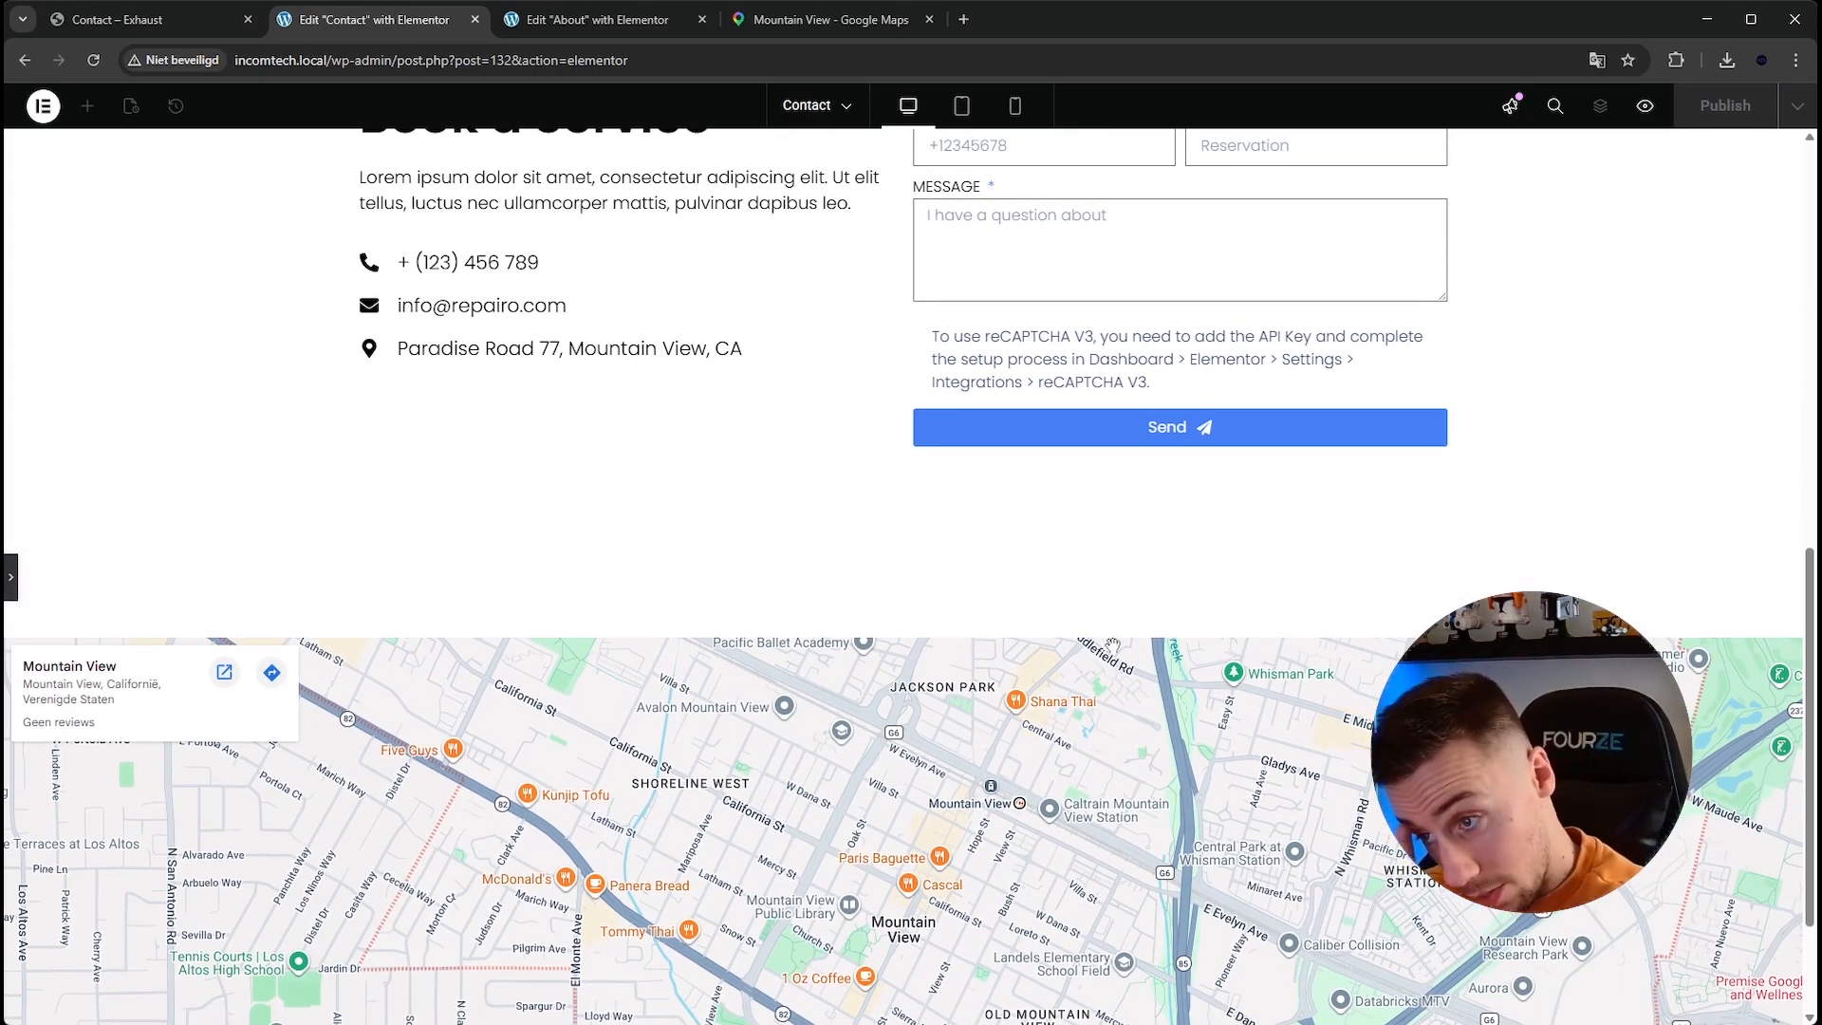
left_click(14, 581)
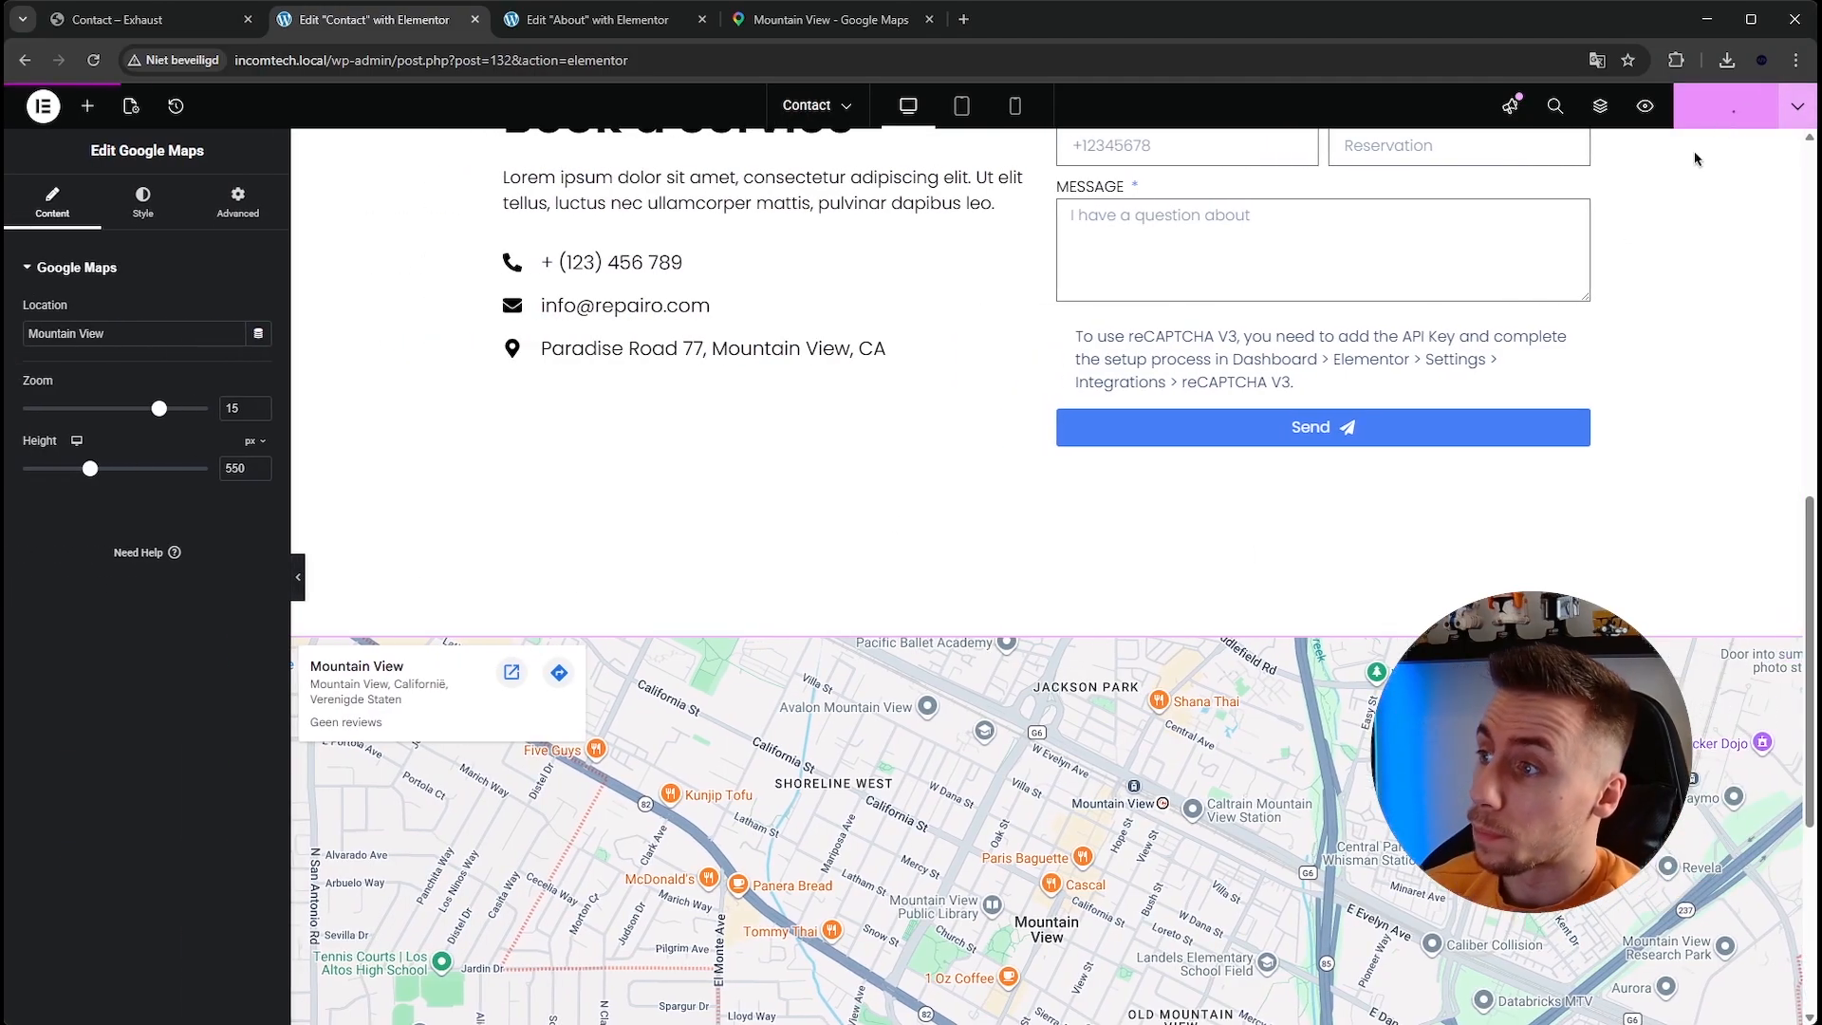
Open and close the map widget's CSS filters in its style settings.
scroll(901, 391, "down", 2)
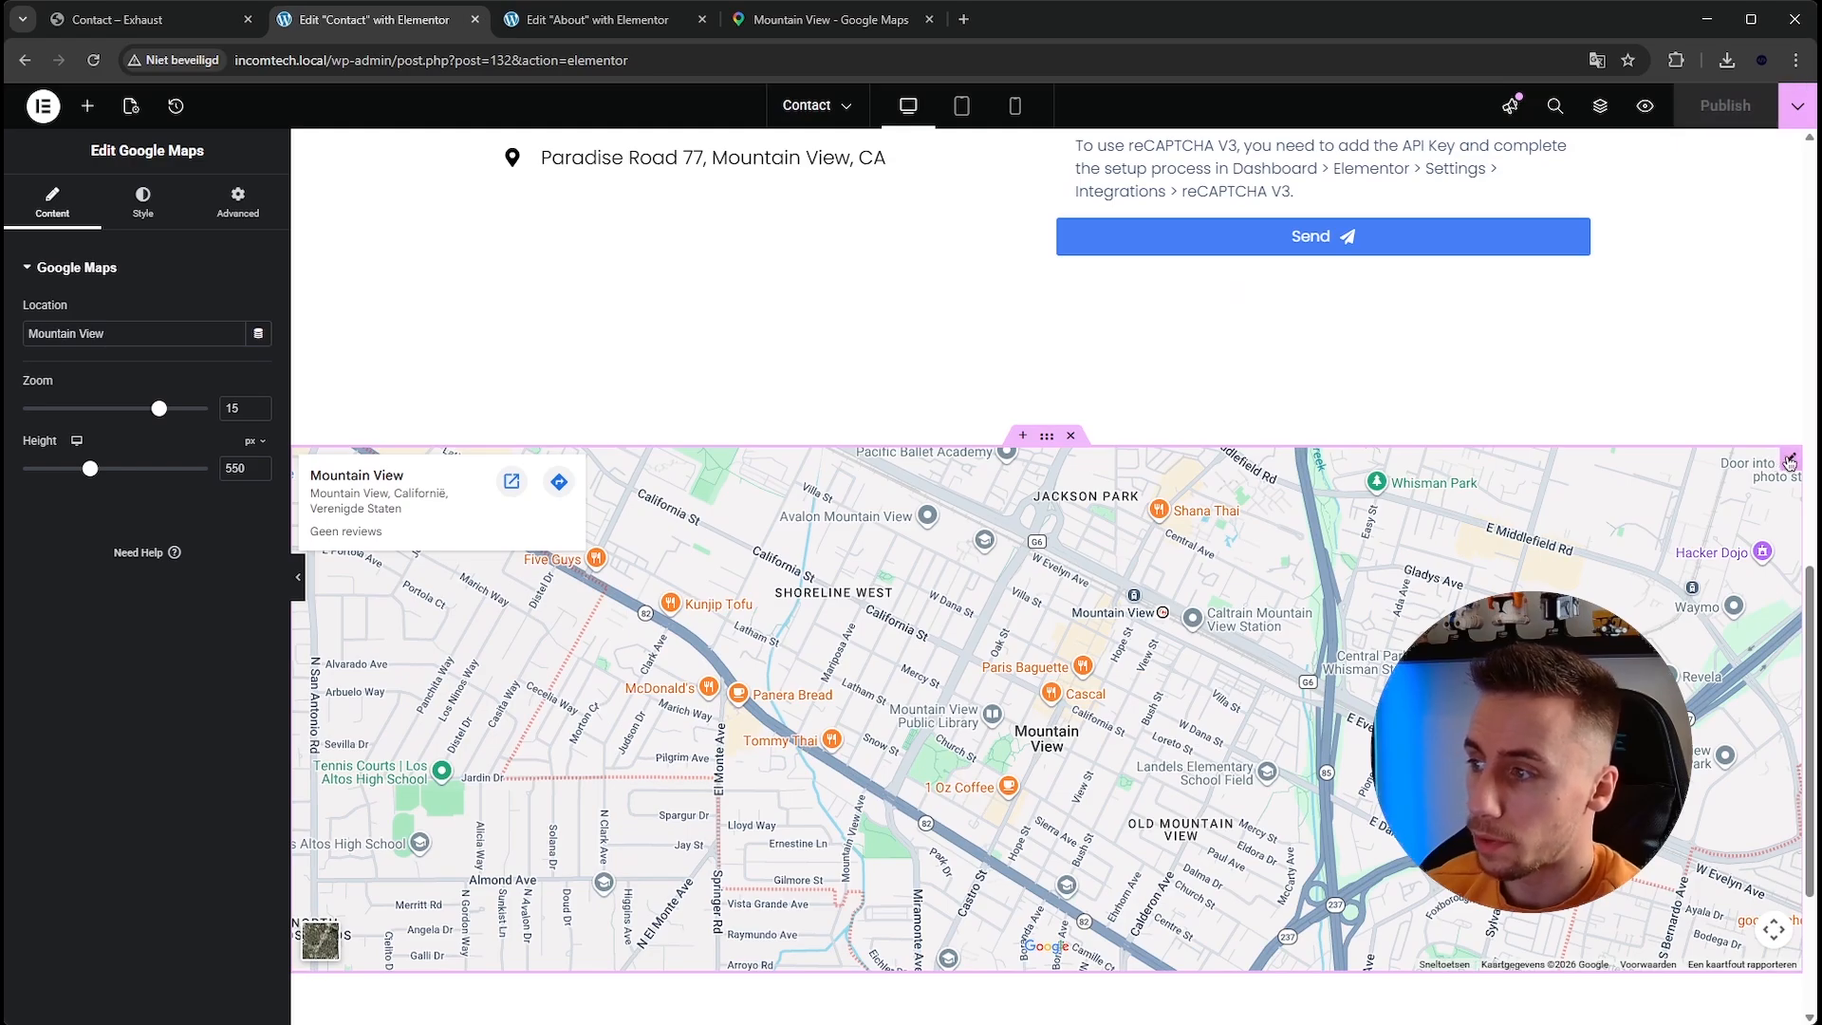
left_click(164, 224)
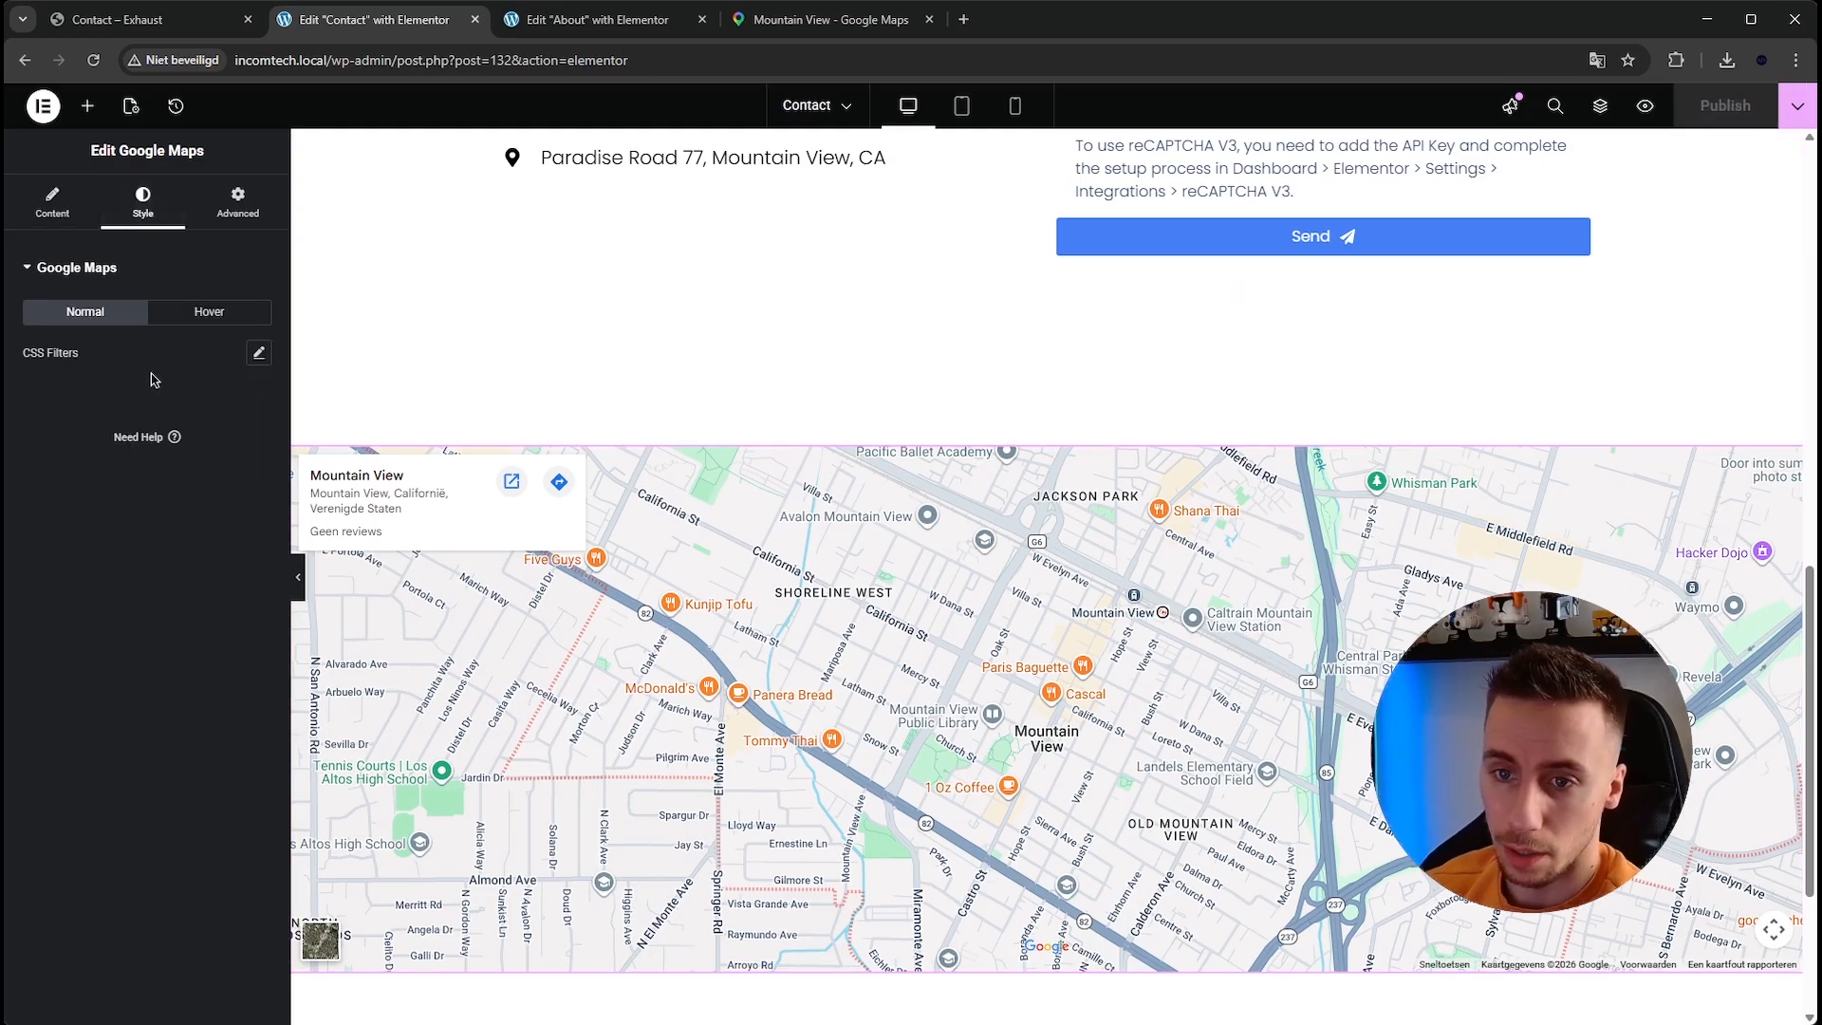
left_click(256, 354)
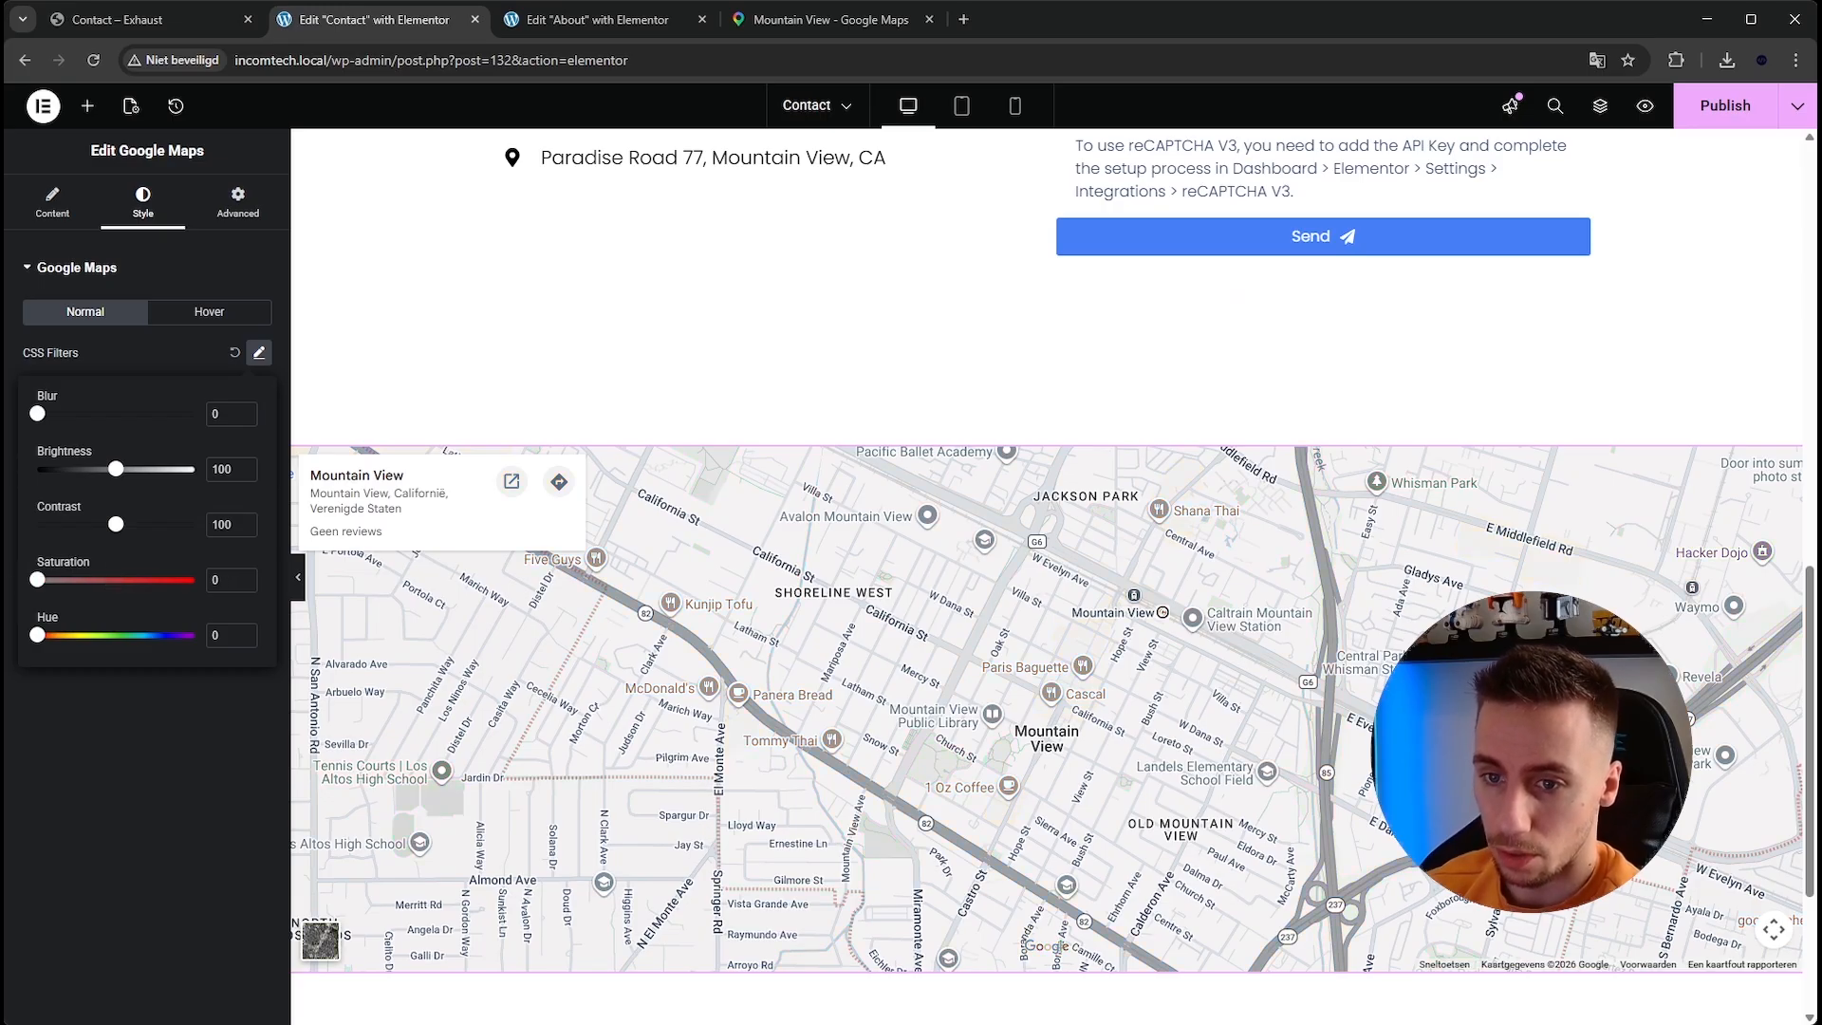
left_click(147, 773)
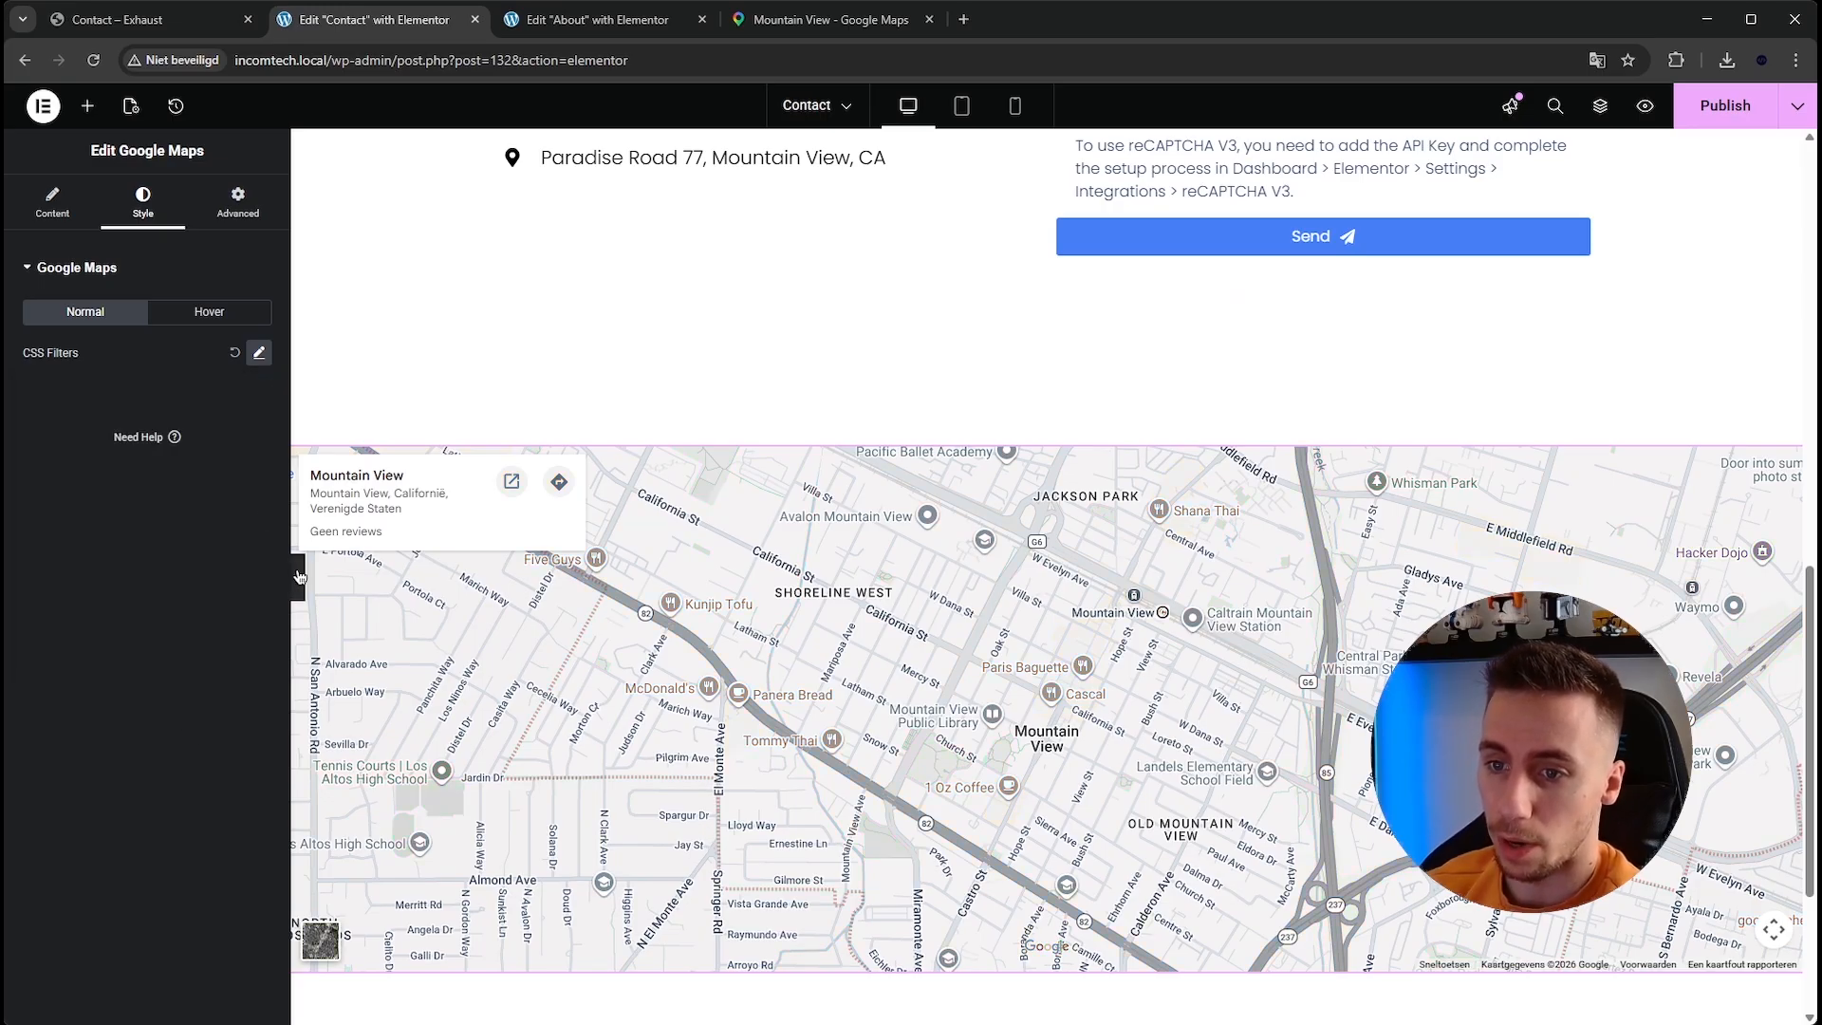
Save the Contact page and open it as a live page.
key("ctrl+s")
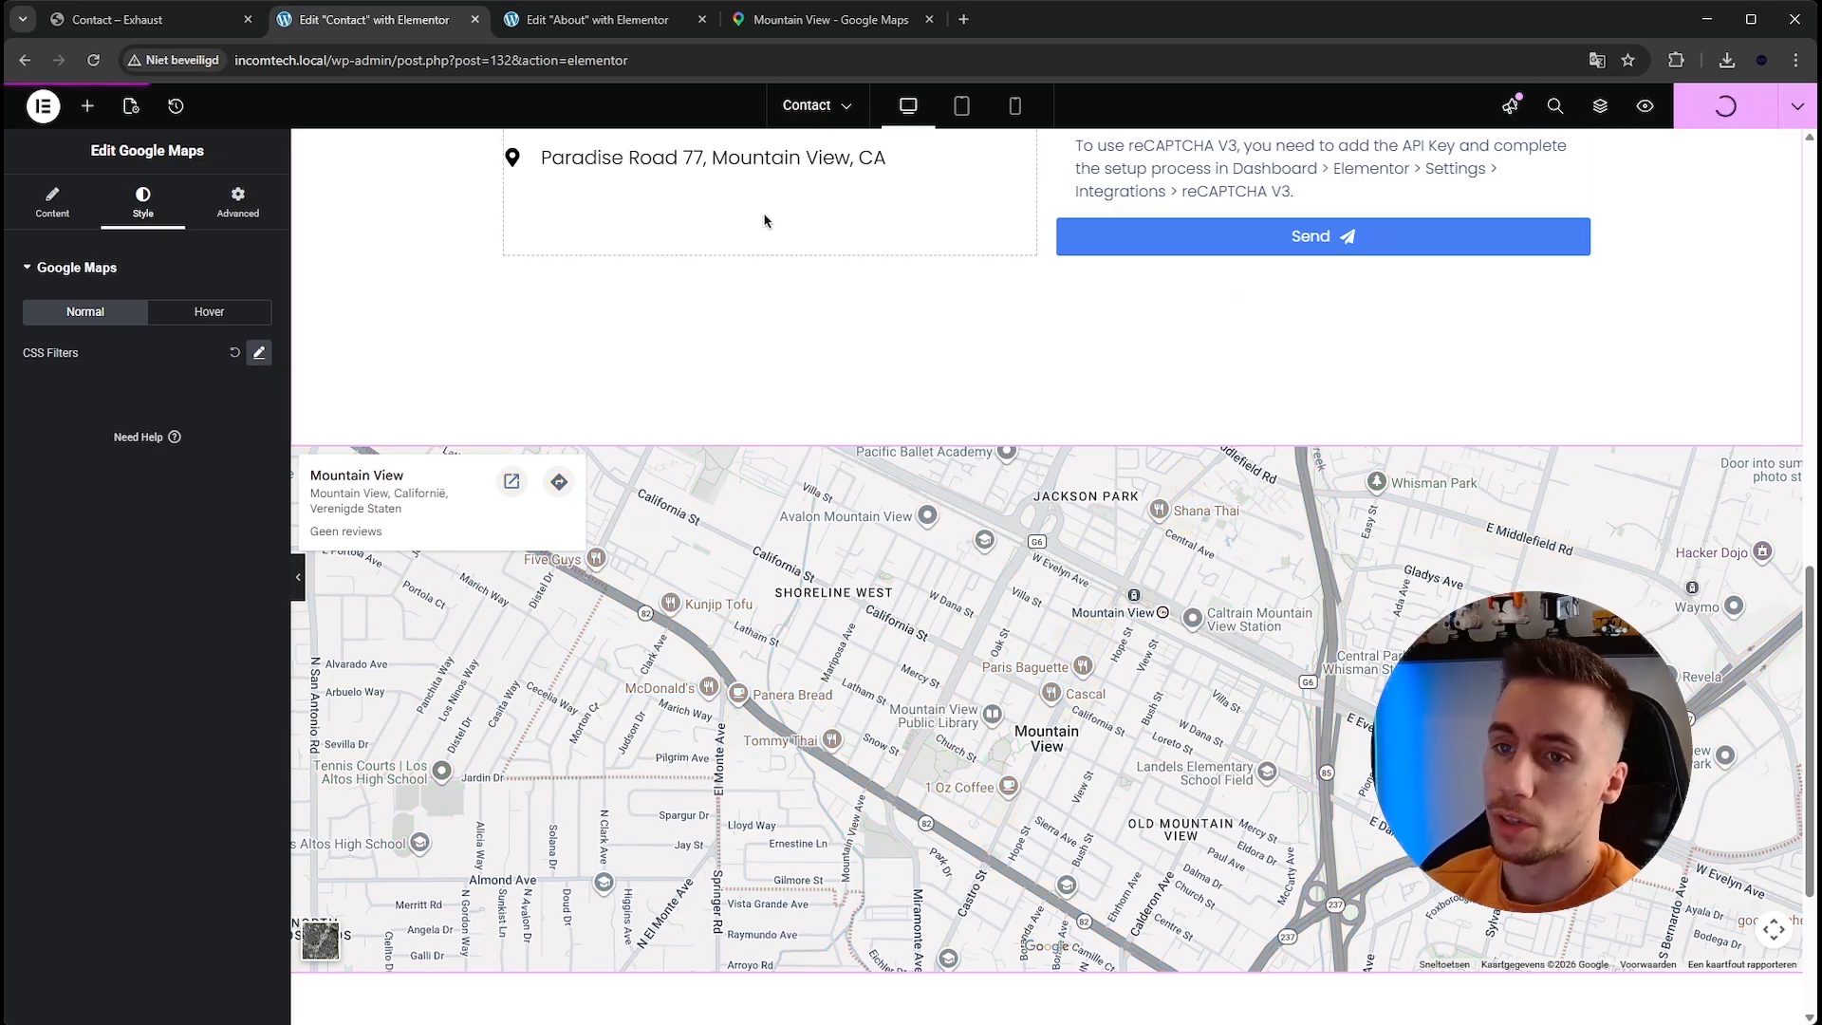
scroll(1207, 383, "down", 3)
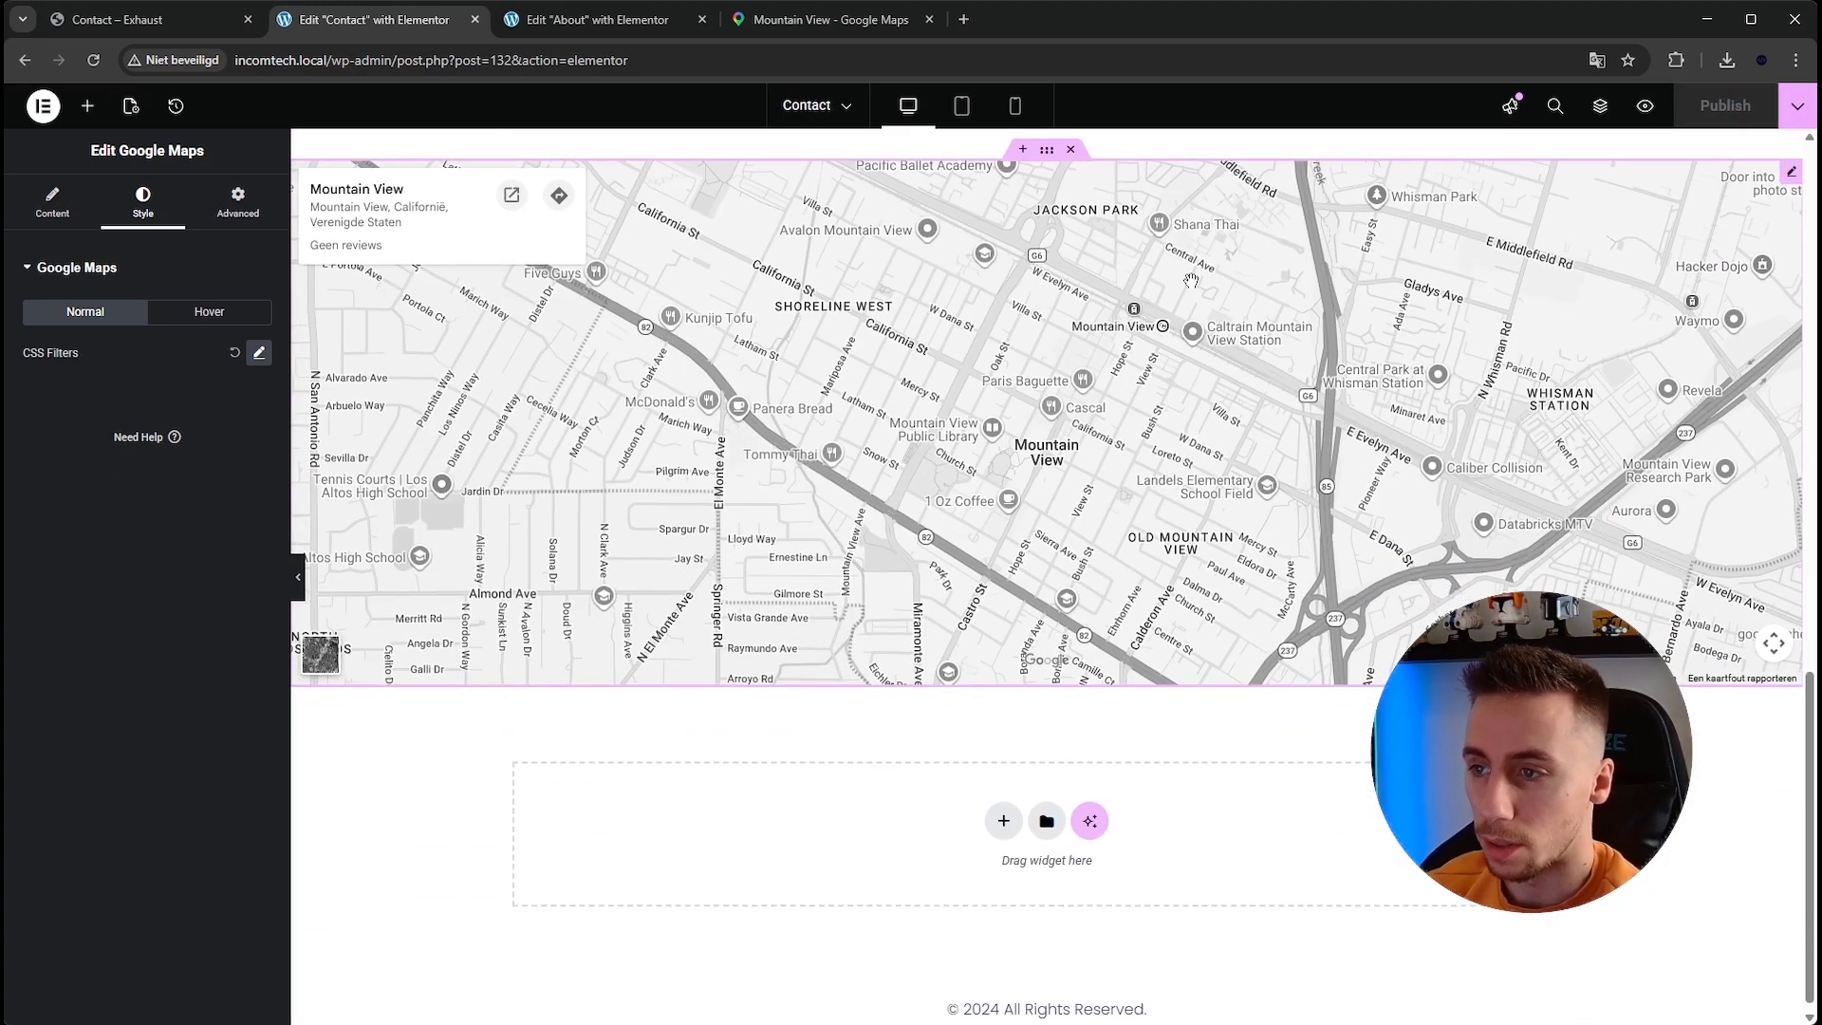
scroll(1207, 382, "up", 6)
left_click(1797, 105)
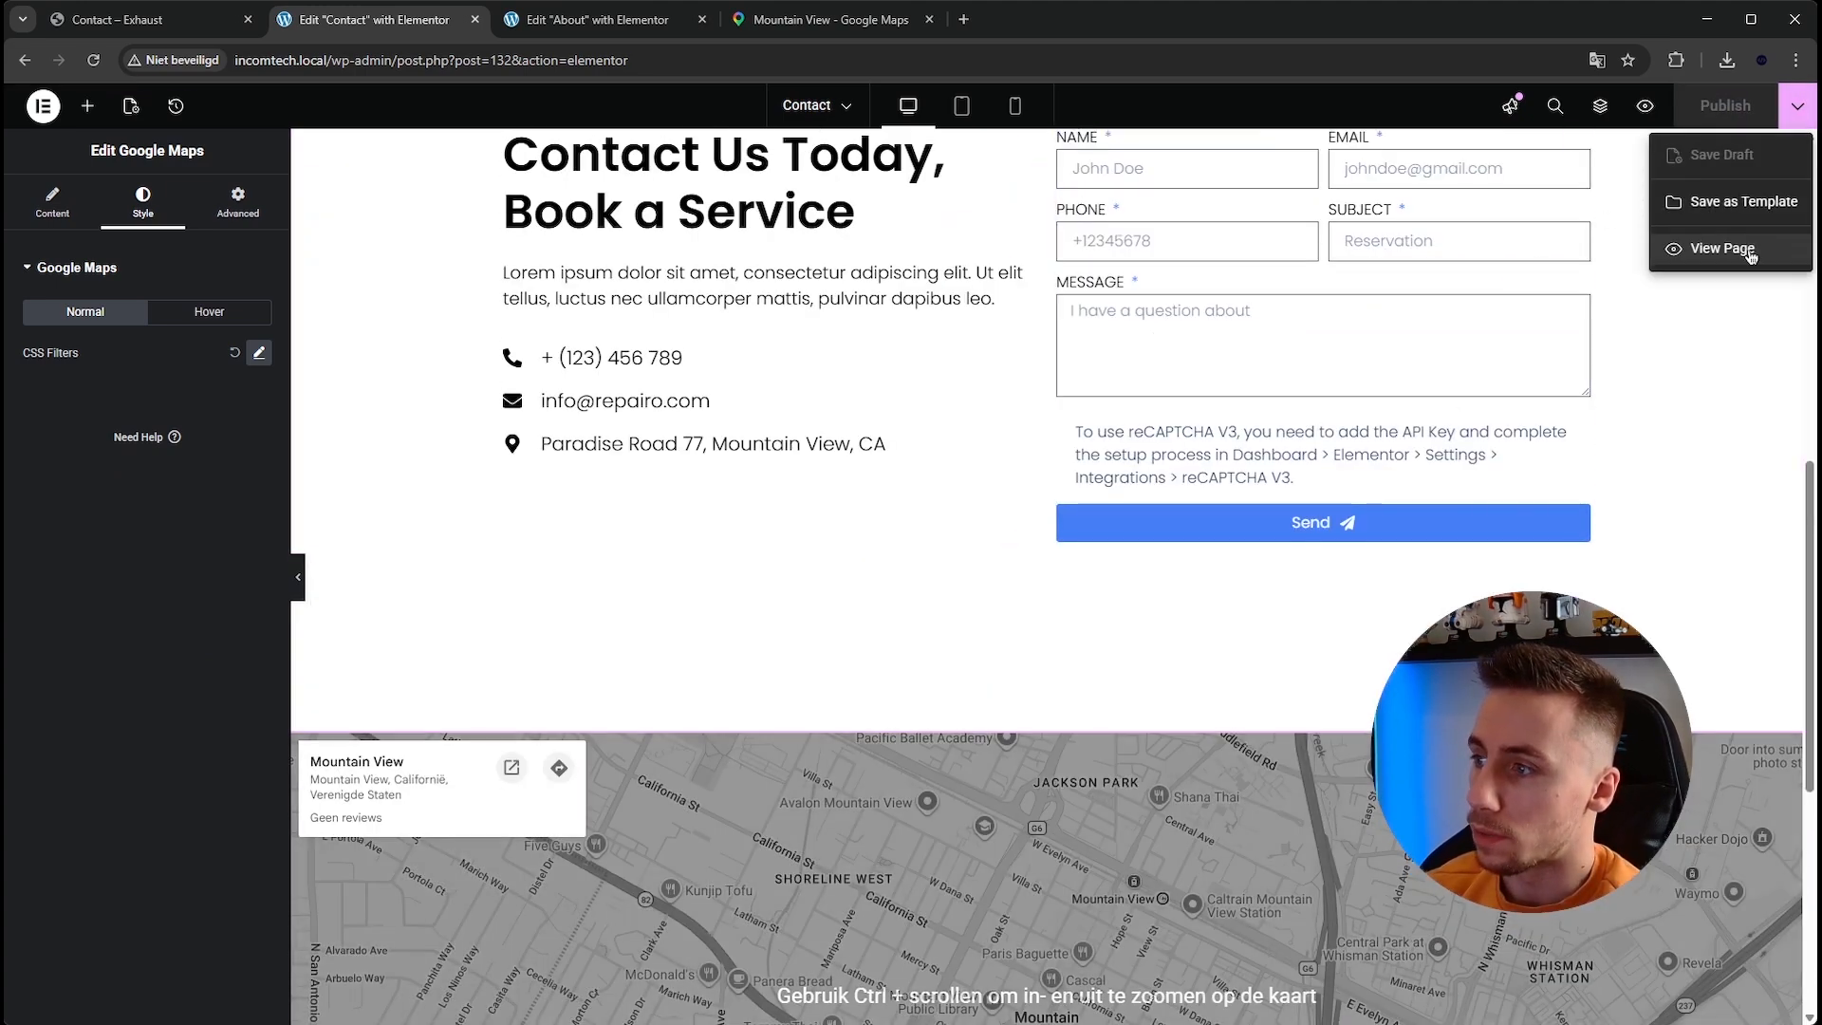
left_click(1721, 249)
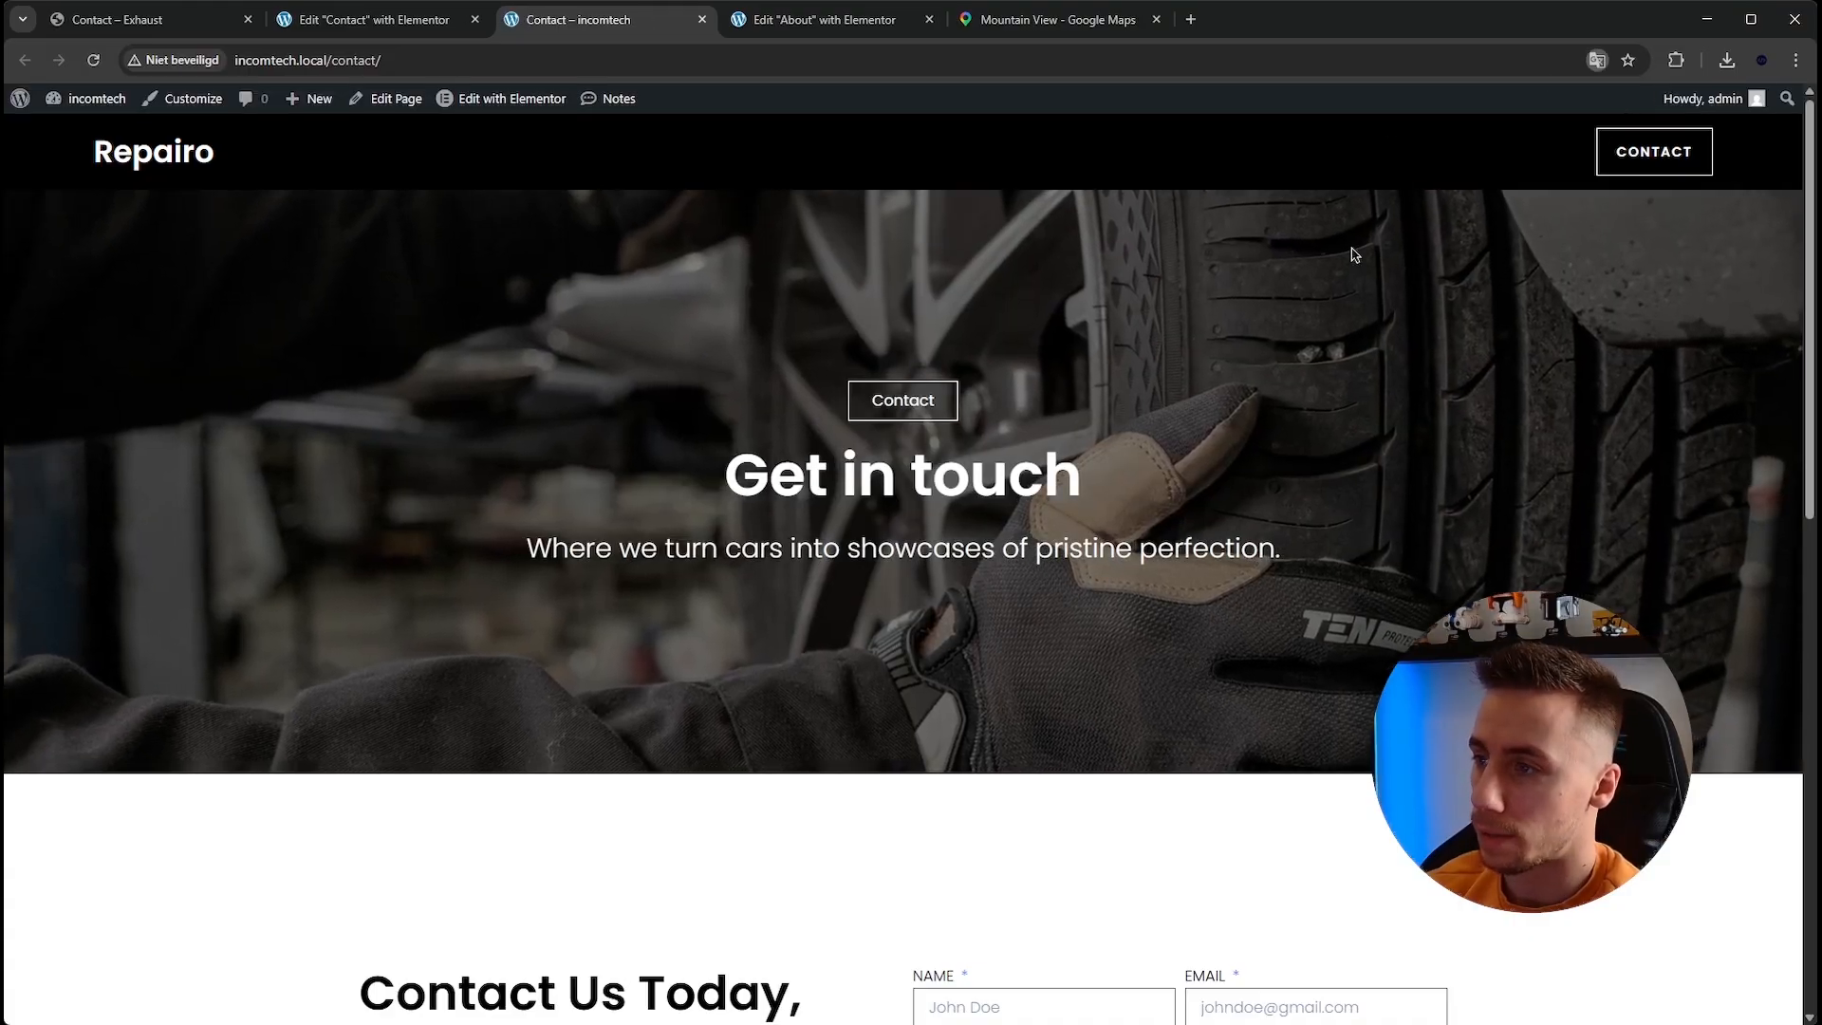
Scroll through the live Contact page to review the contact section and the map.
scroll(304, 306, "down", 5)
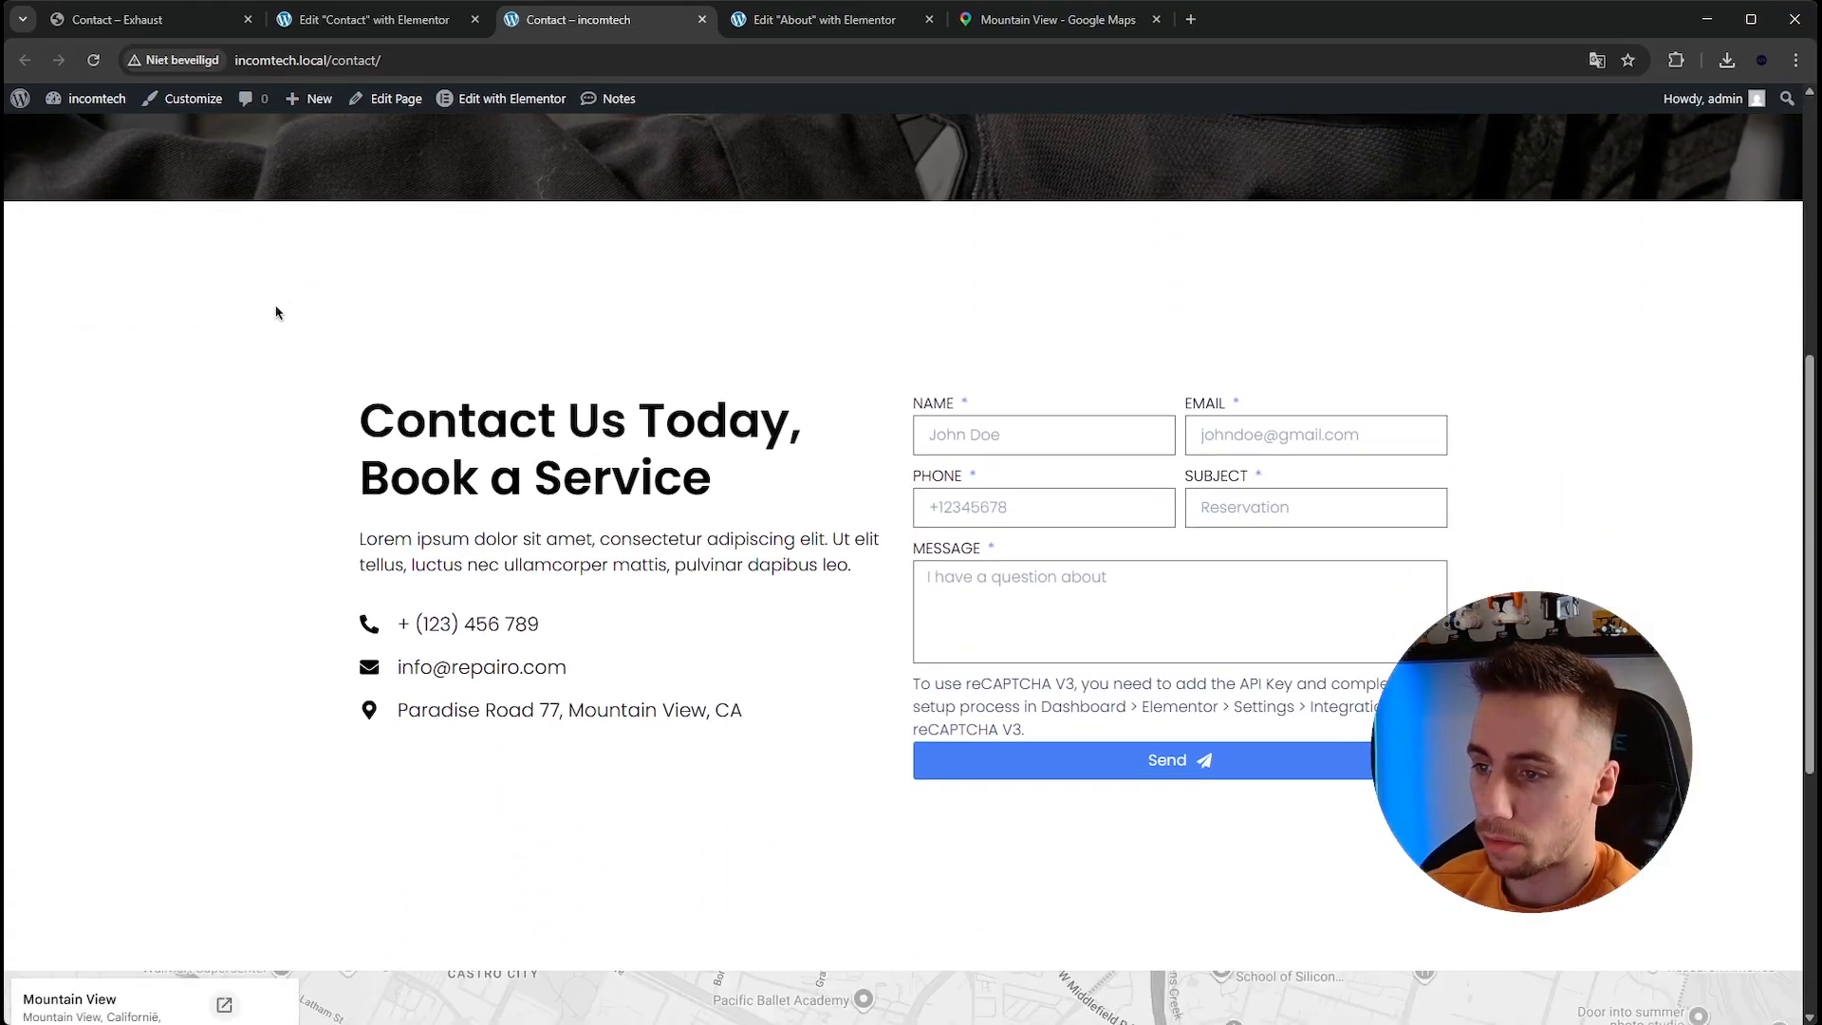
left_click_drag(915, 677, 1046, 731)
left_click(1047, 728)
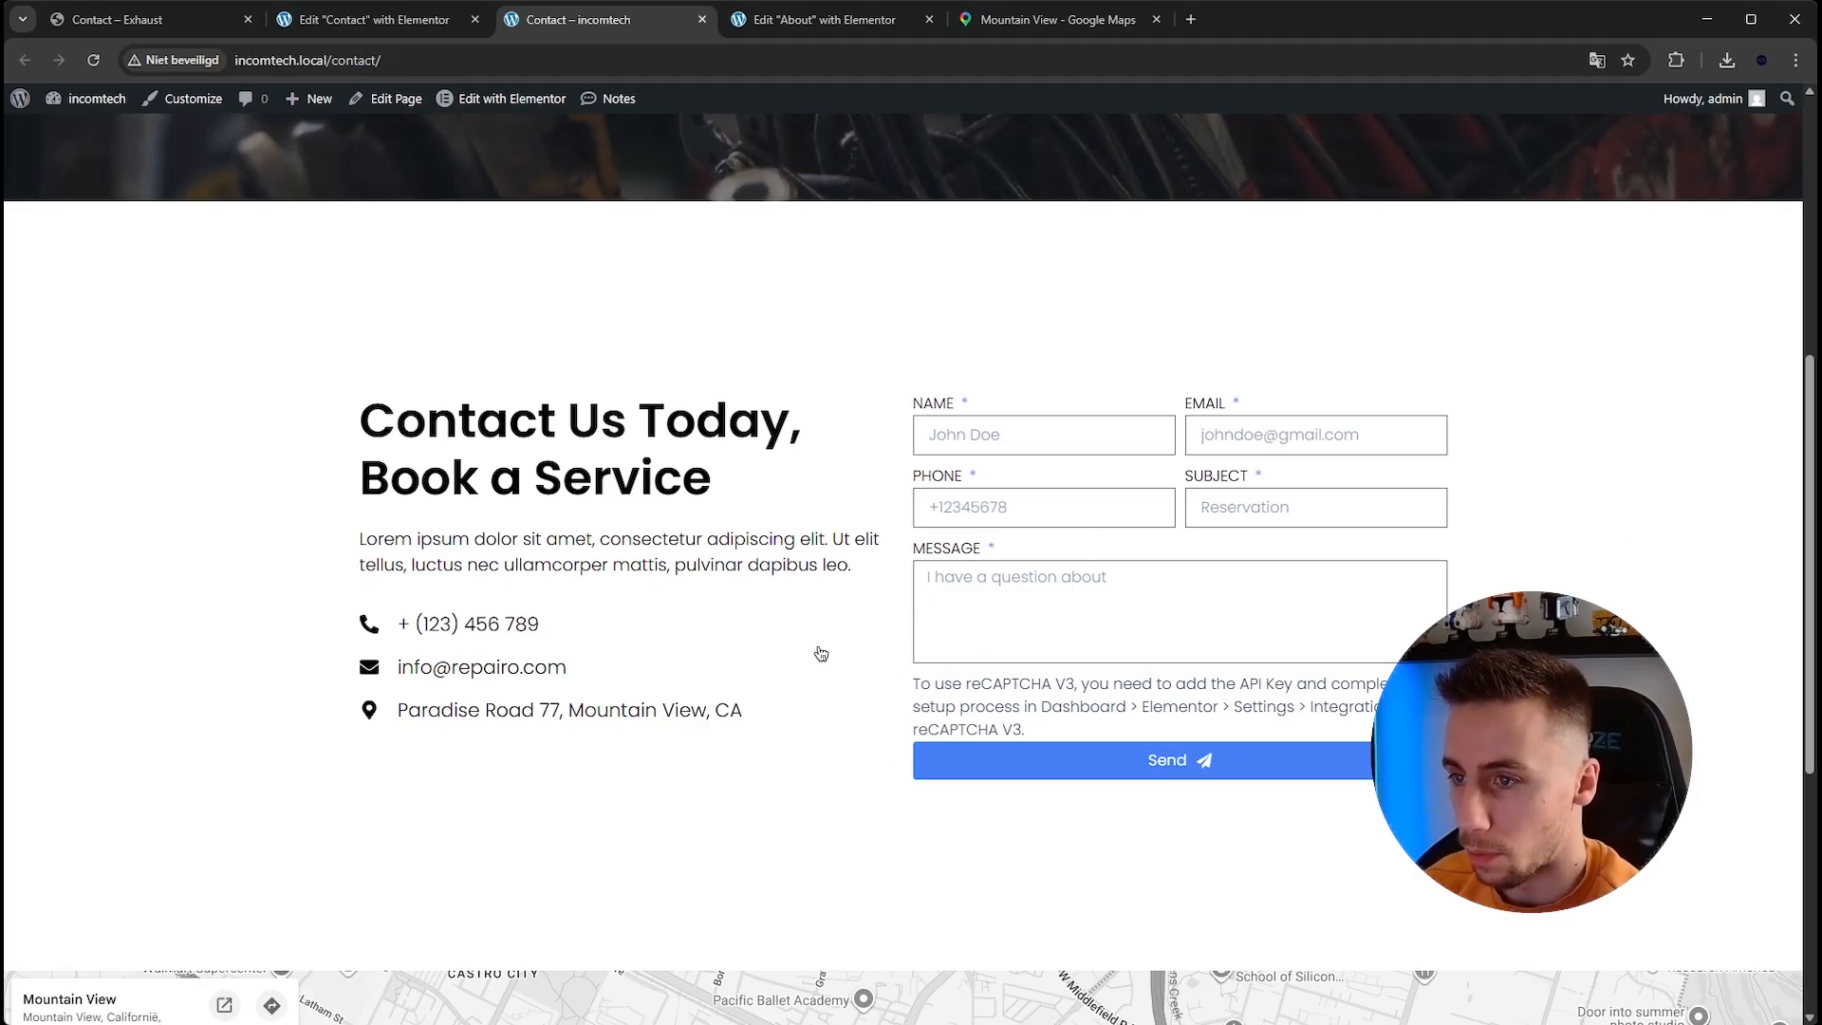
scroll(759, 631, "up", 5)
scroll(690, 611, "down", 10)
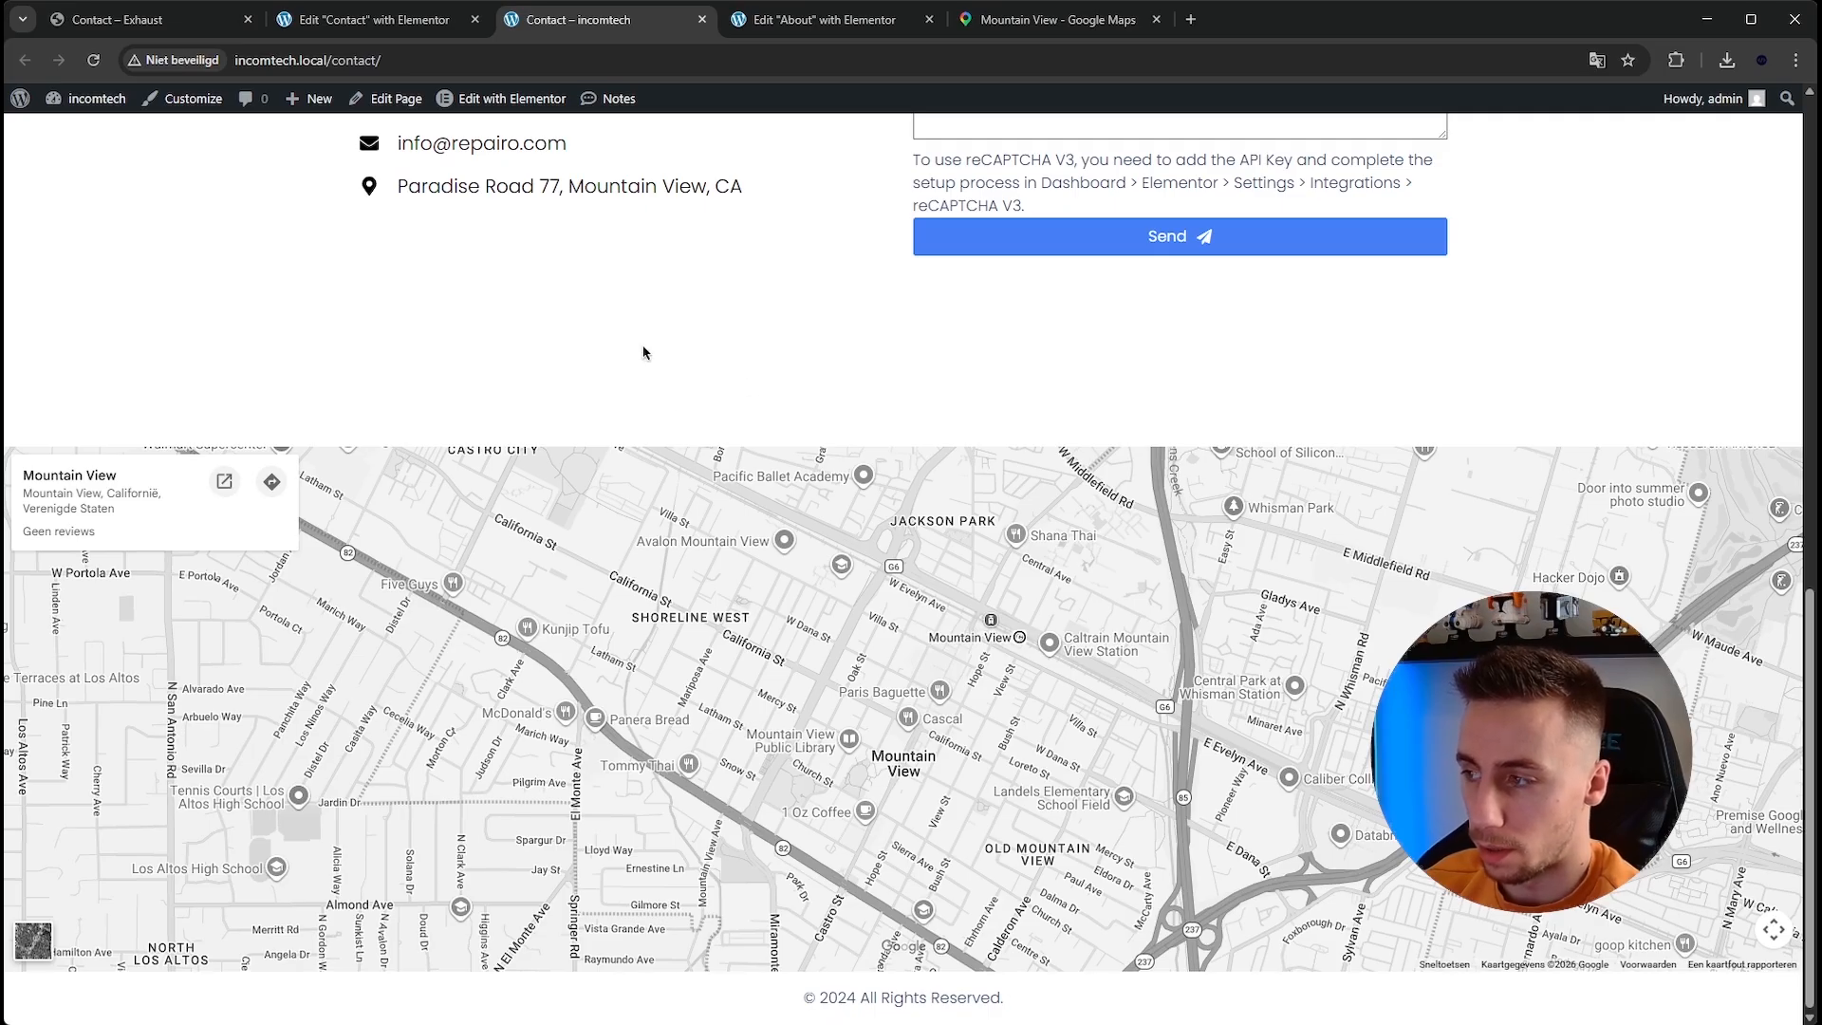
scroll(646, 370, "up", 1)
scroll(776, 451, "up", 10)
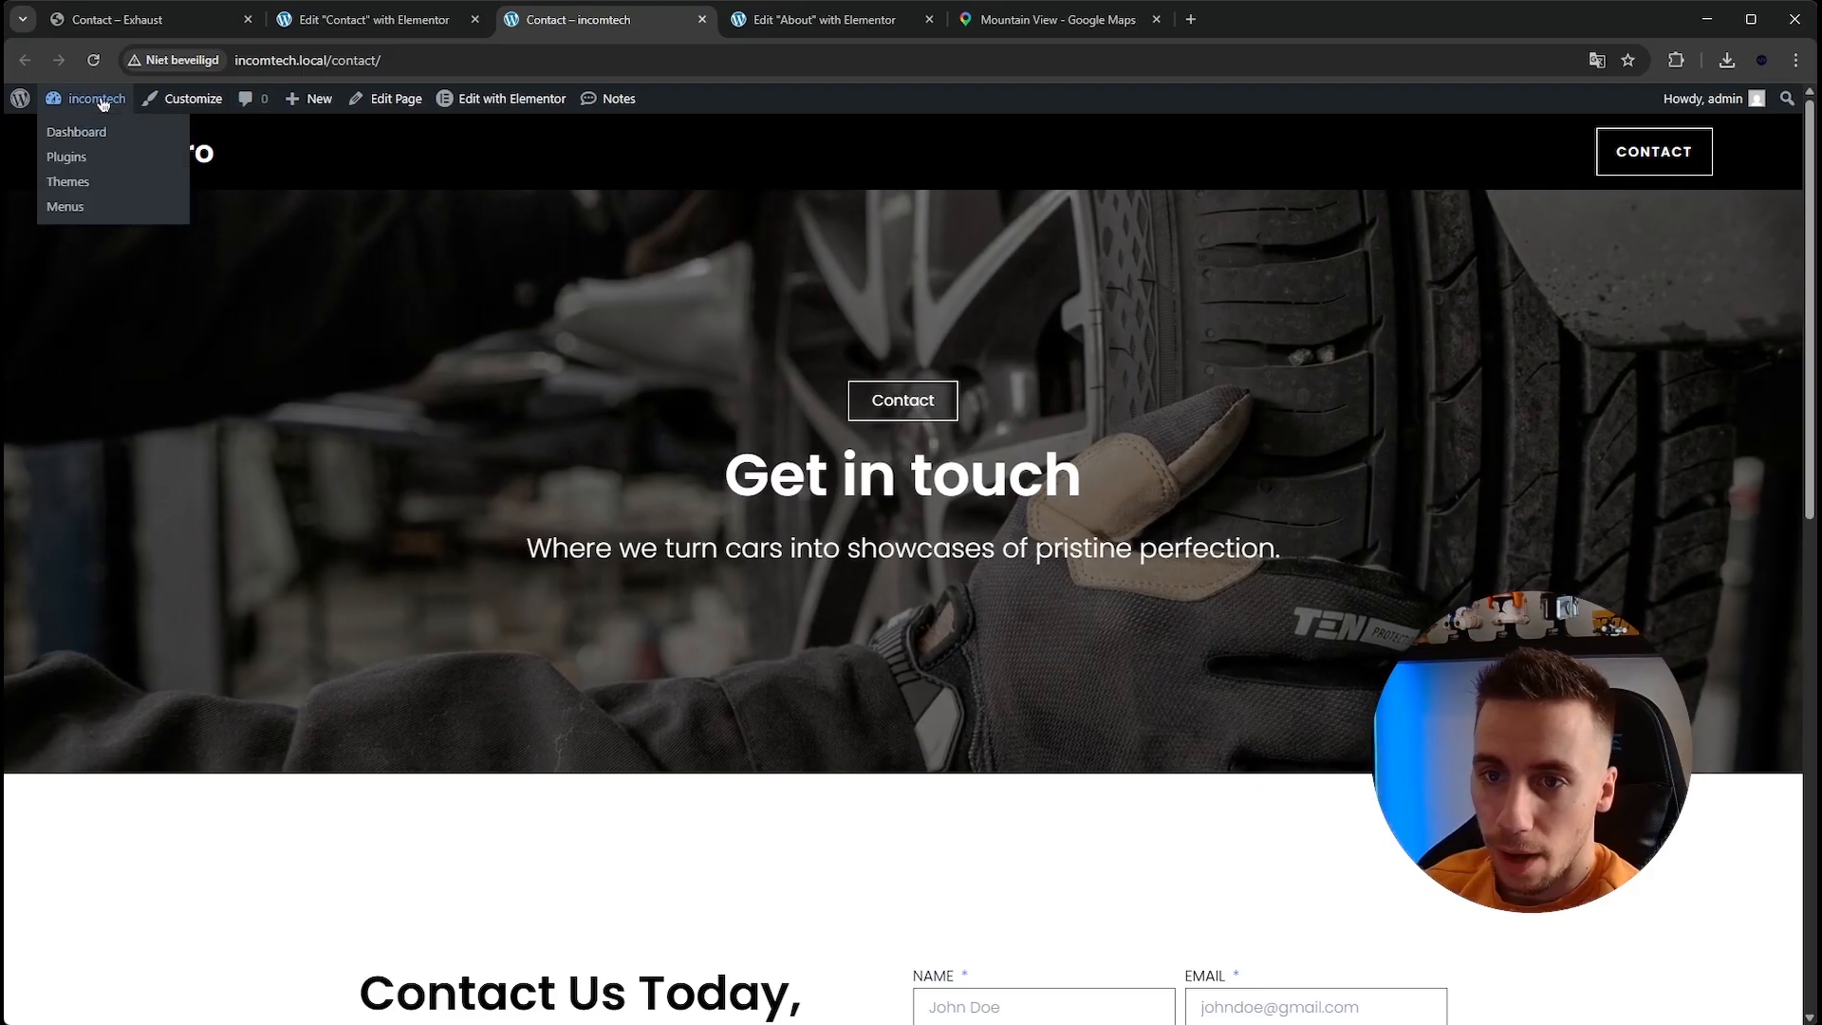
Go to the site dashboard and create a new WordPress menu named Header menu.
left_click(95, 99)
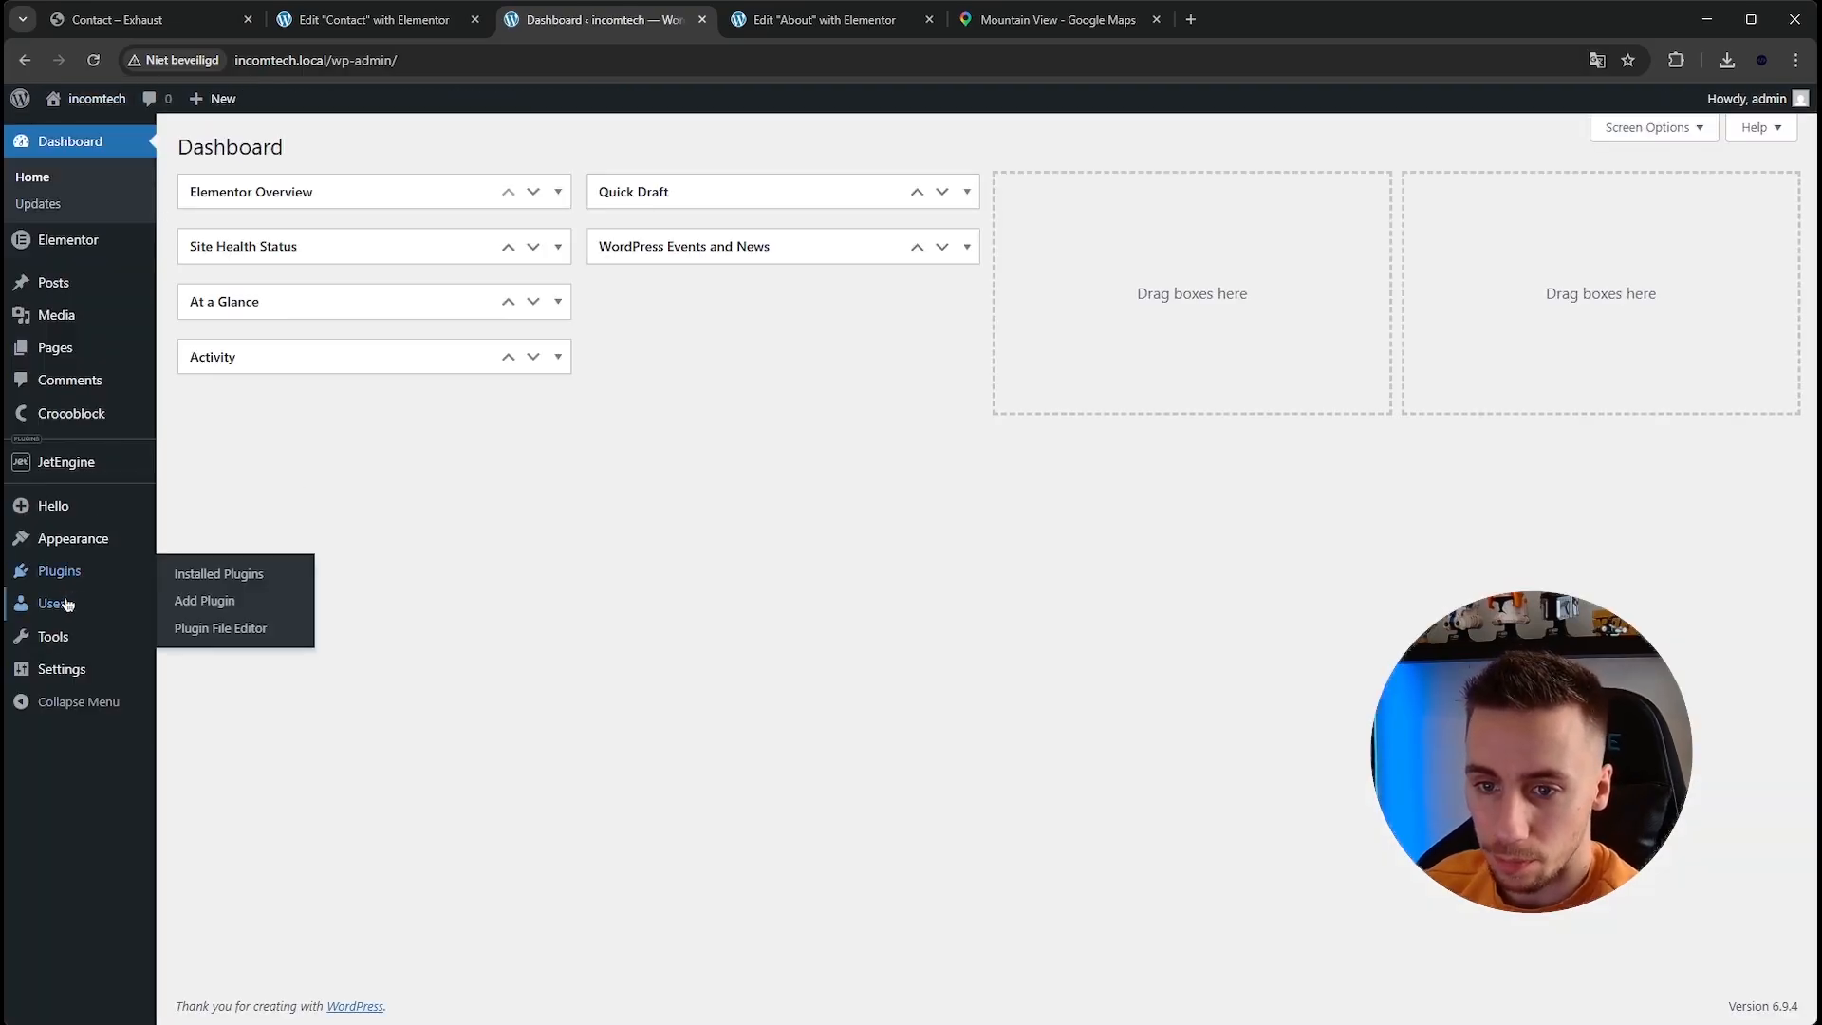
mouse_move(73, 555)
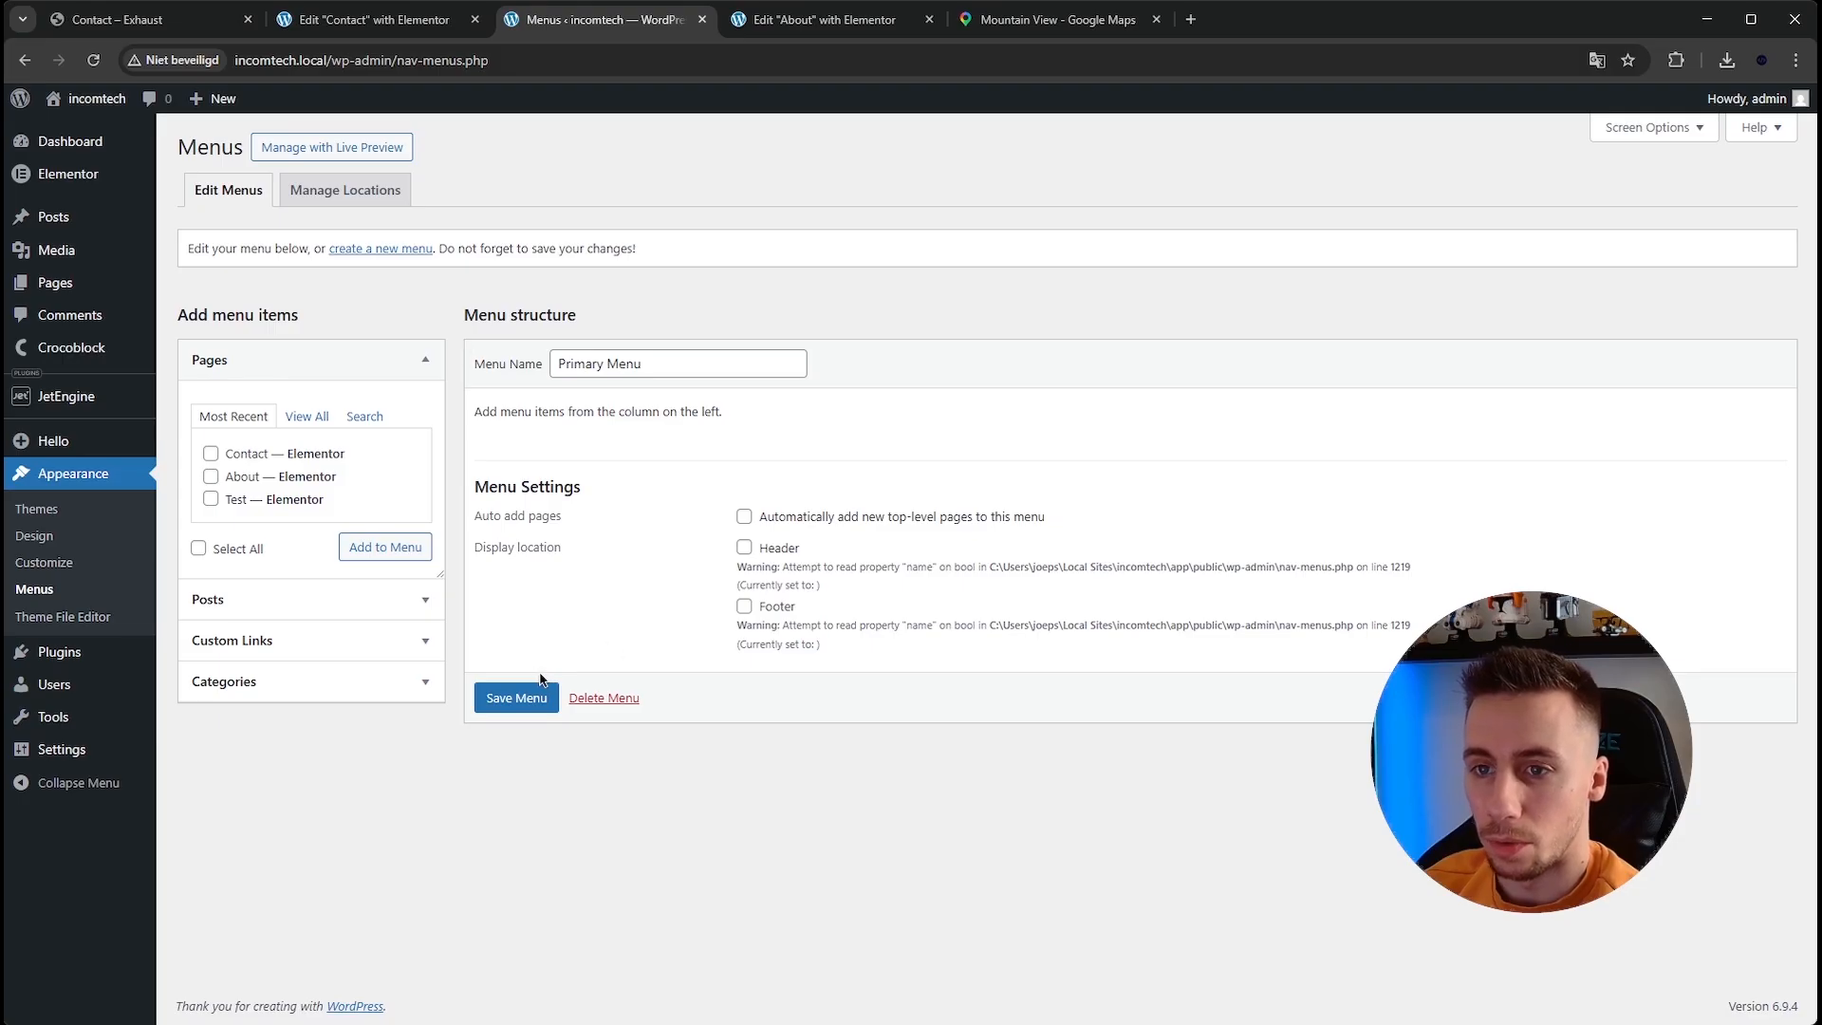
left_click(351, 250)
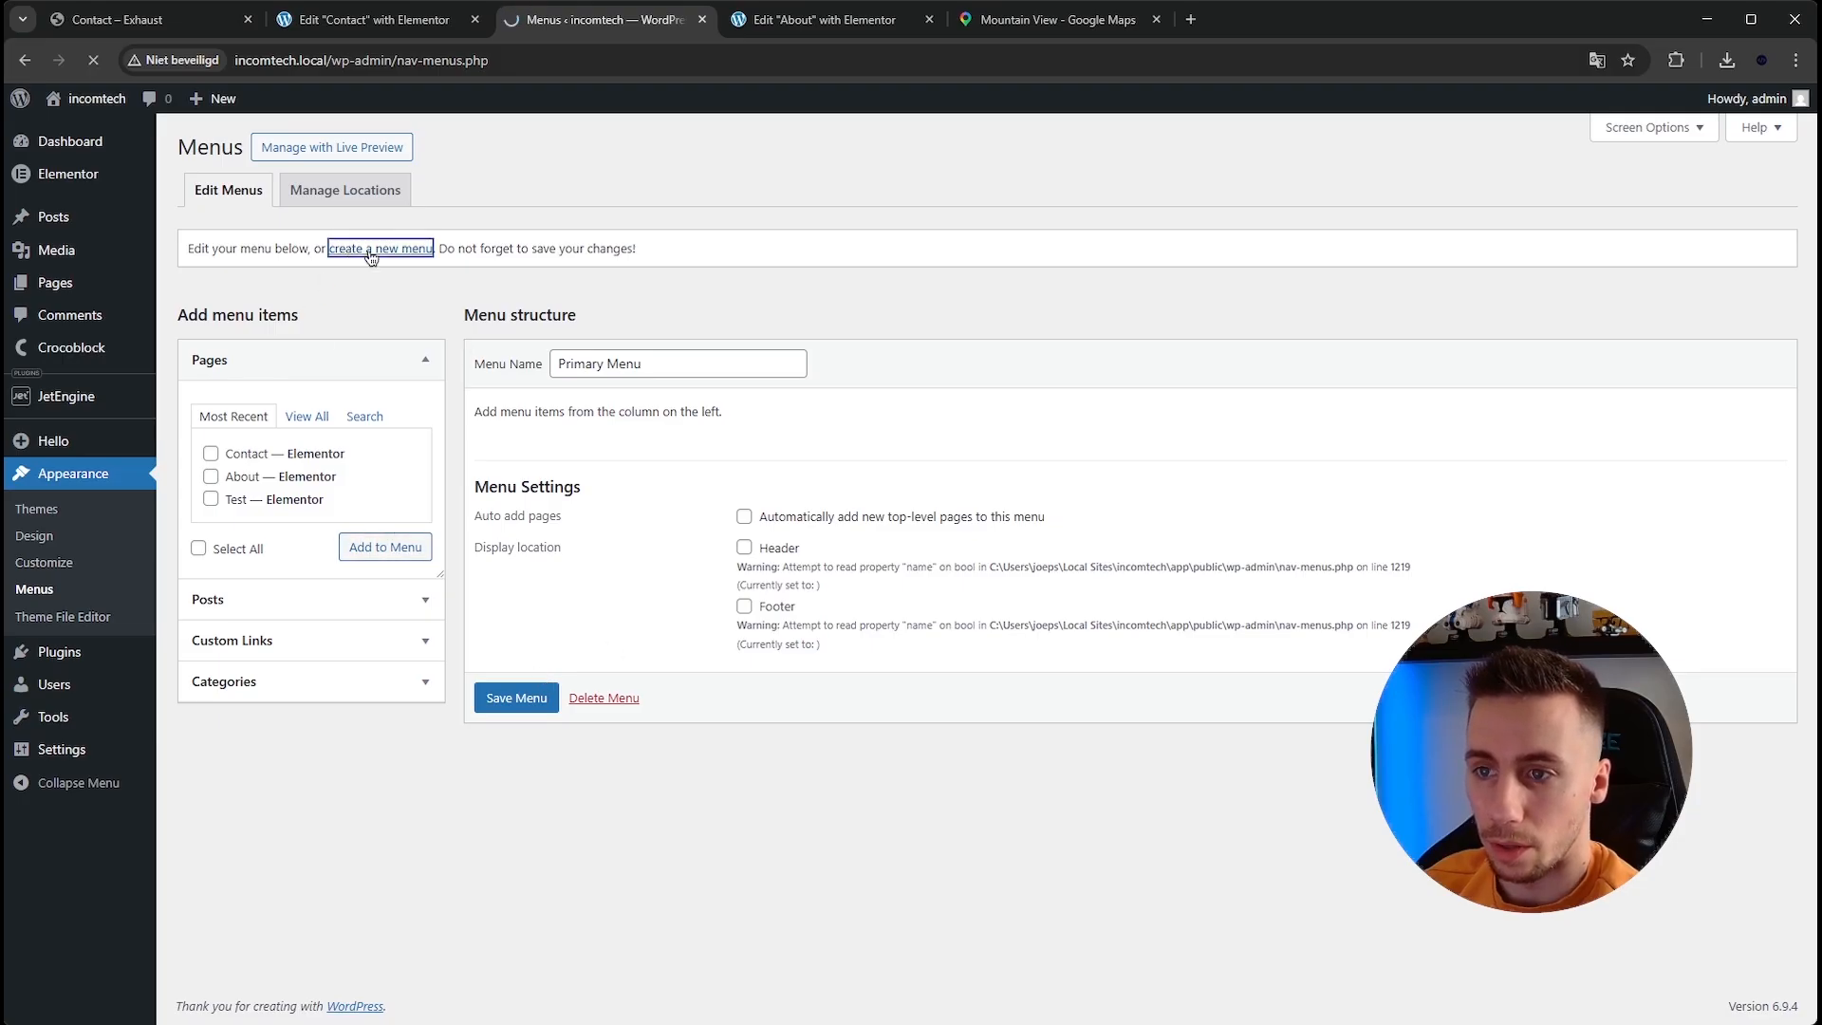
left_click(575, 354)
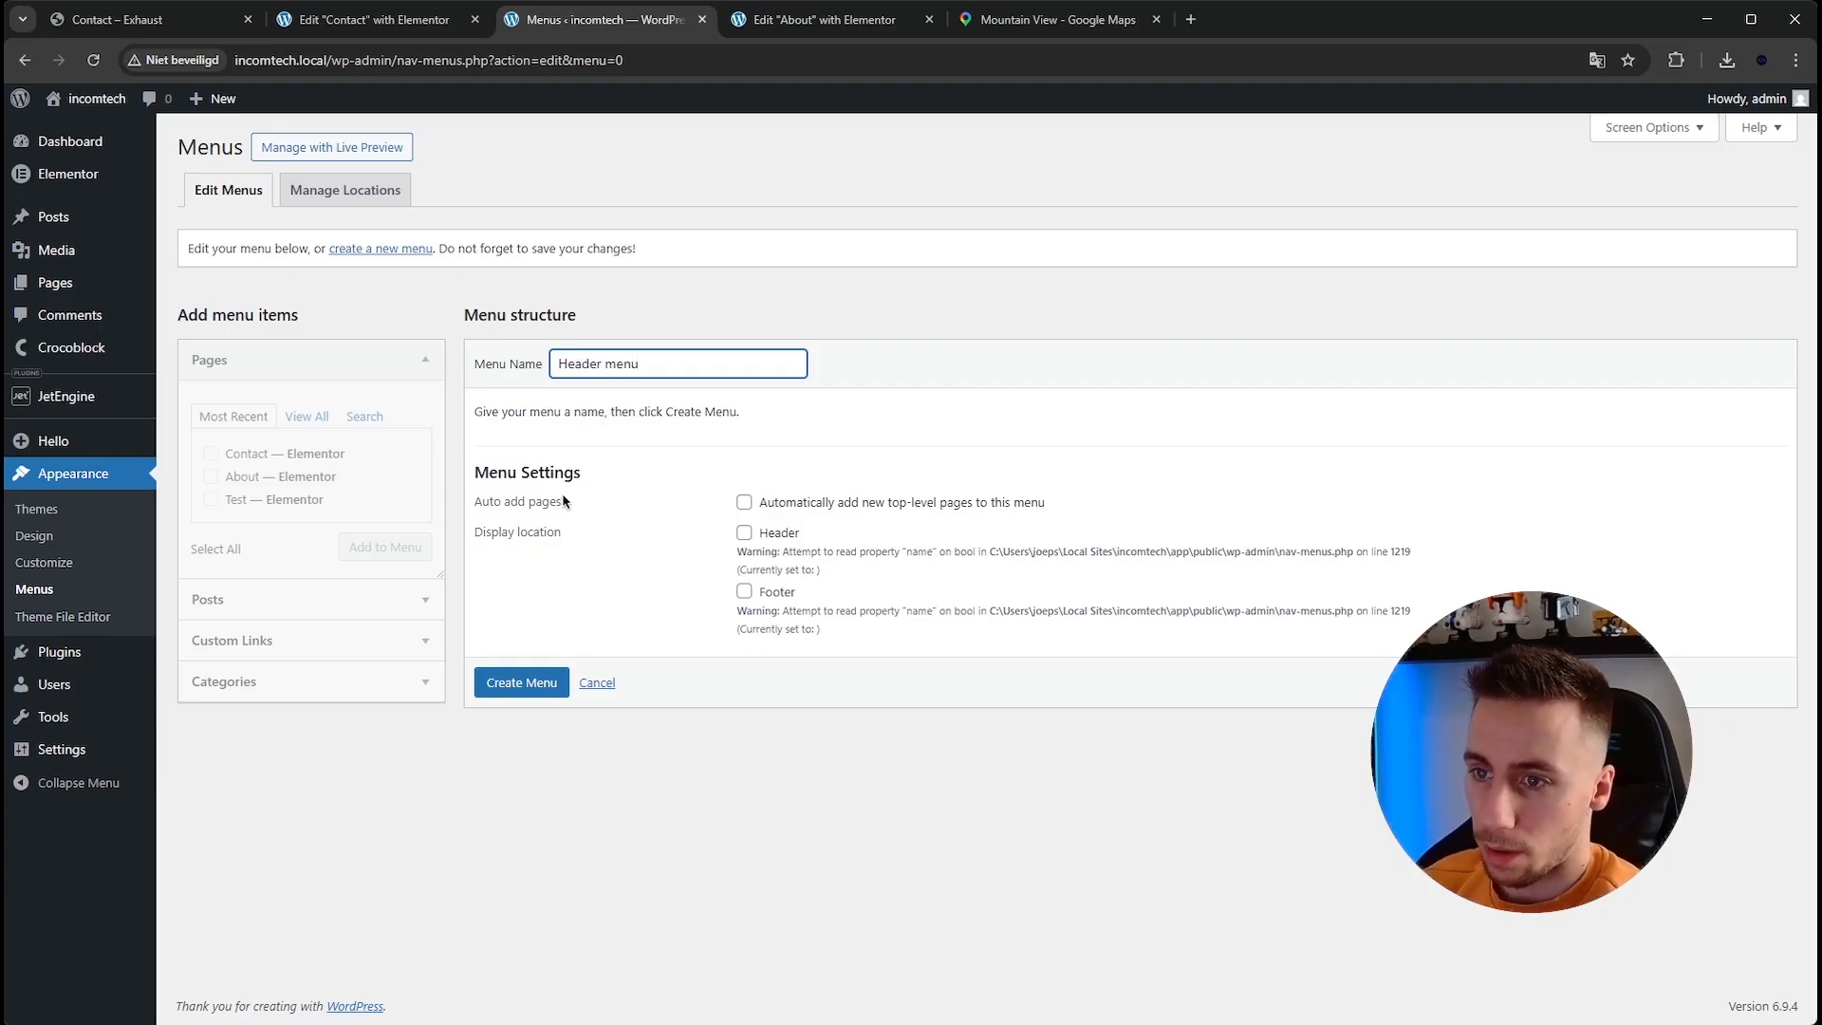
left_click(515, 693)
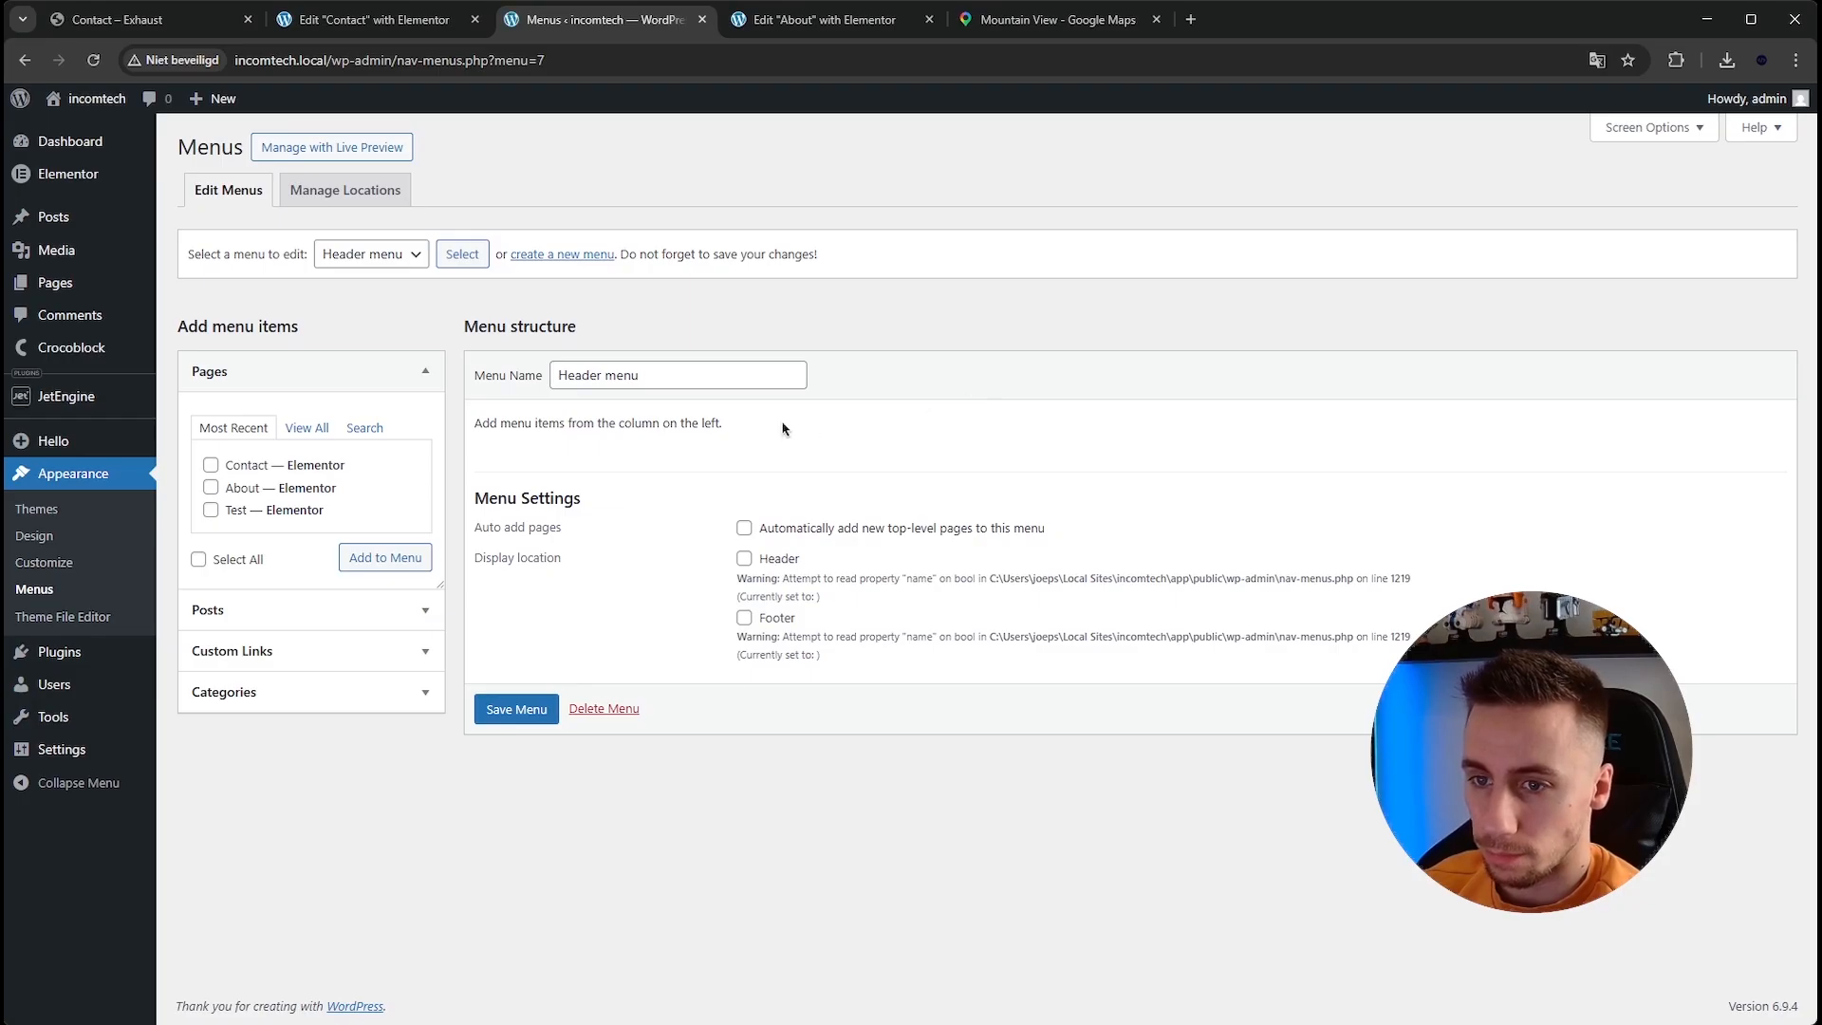
Add the Home and About pages to Header menu and save the menu.
left_click(321, 431)
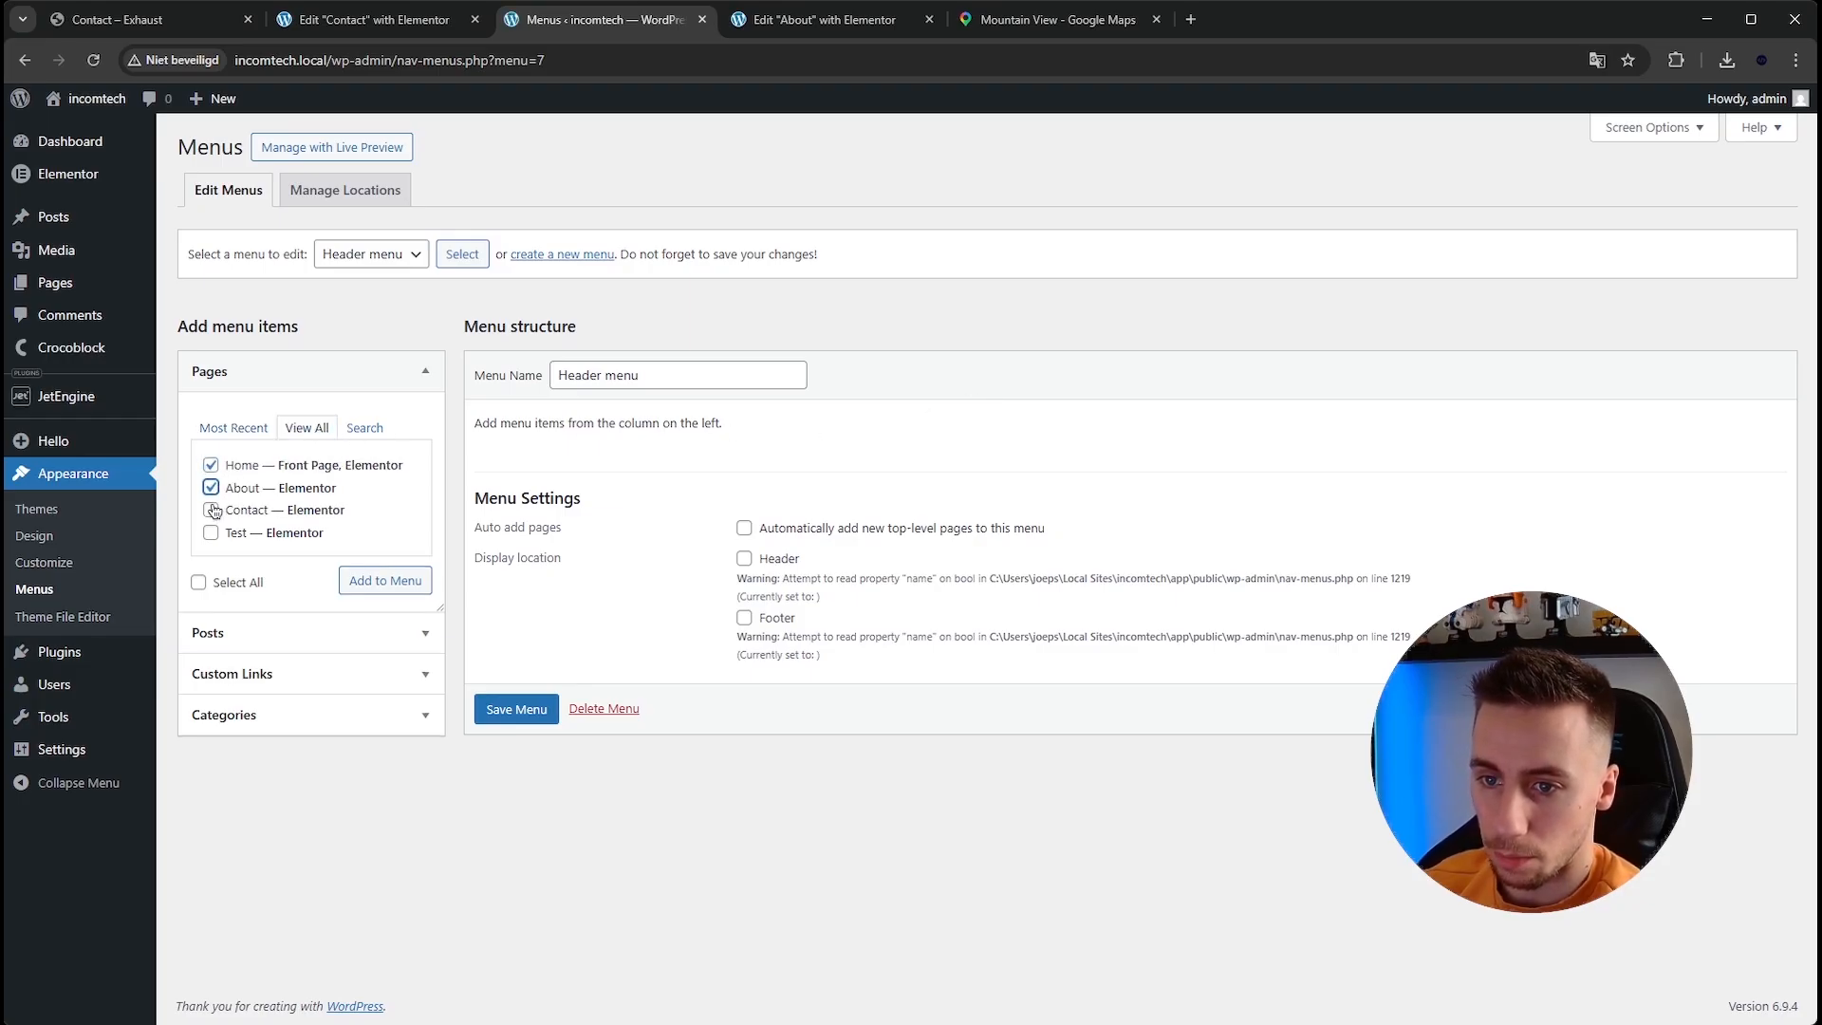
left_click(388, 584)
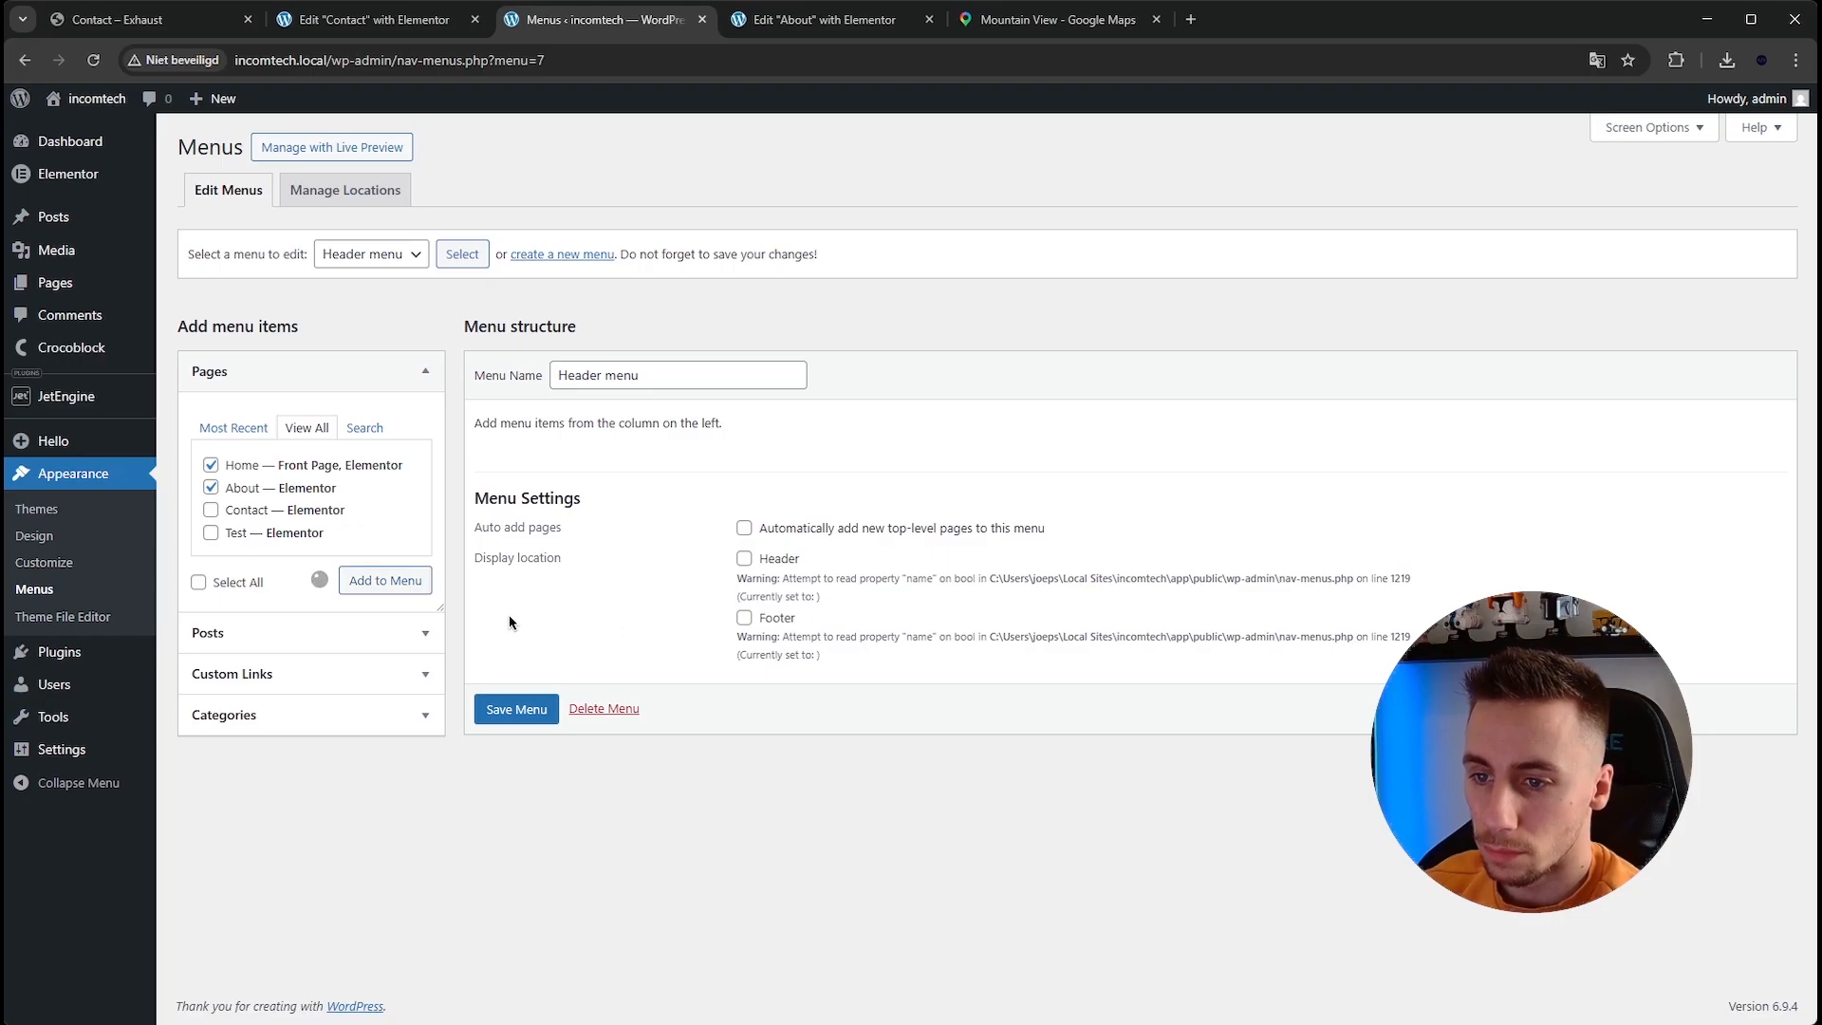
left_click(516, 897)
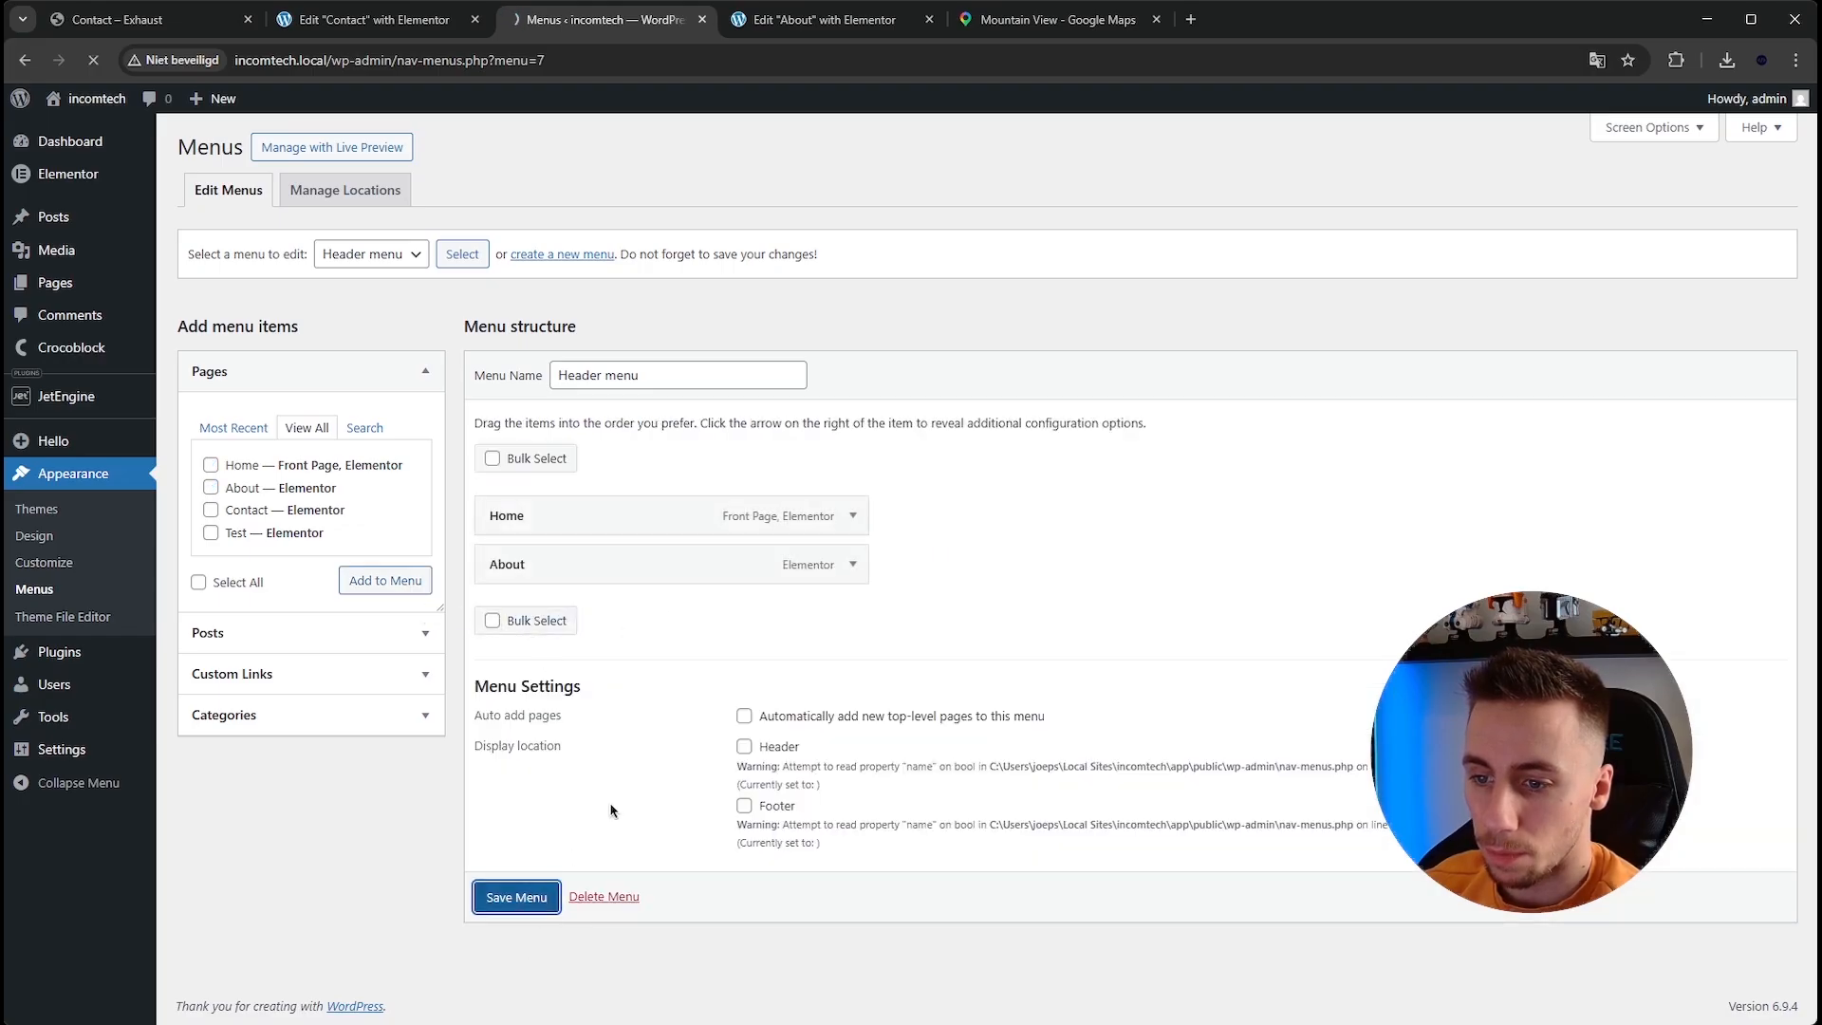
Open the site's header template in Elementor from the live homepage.
left_click(88, 123)
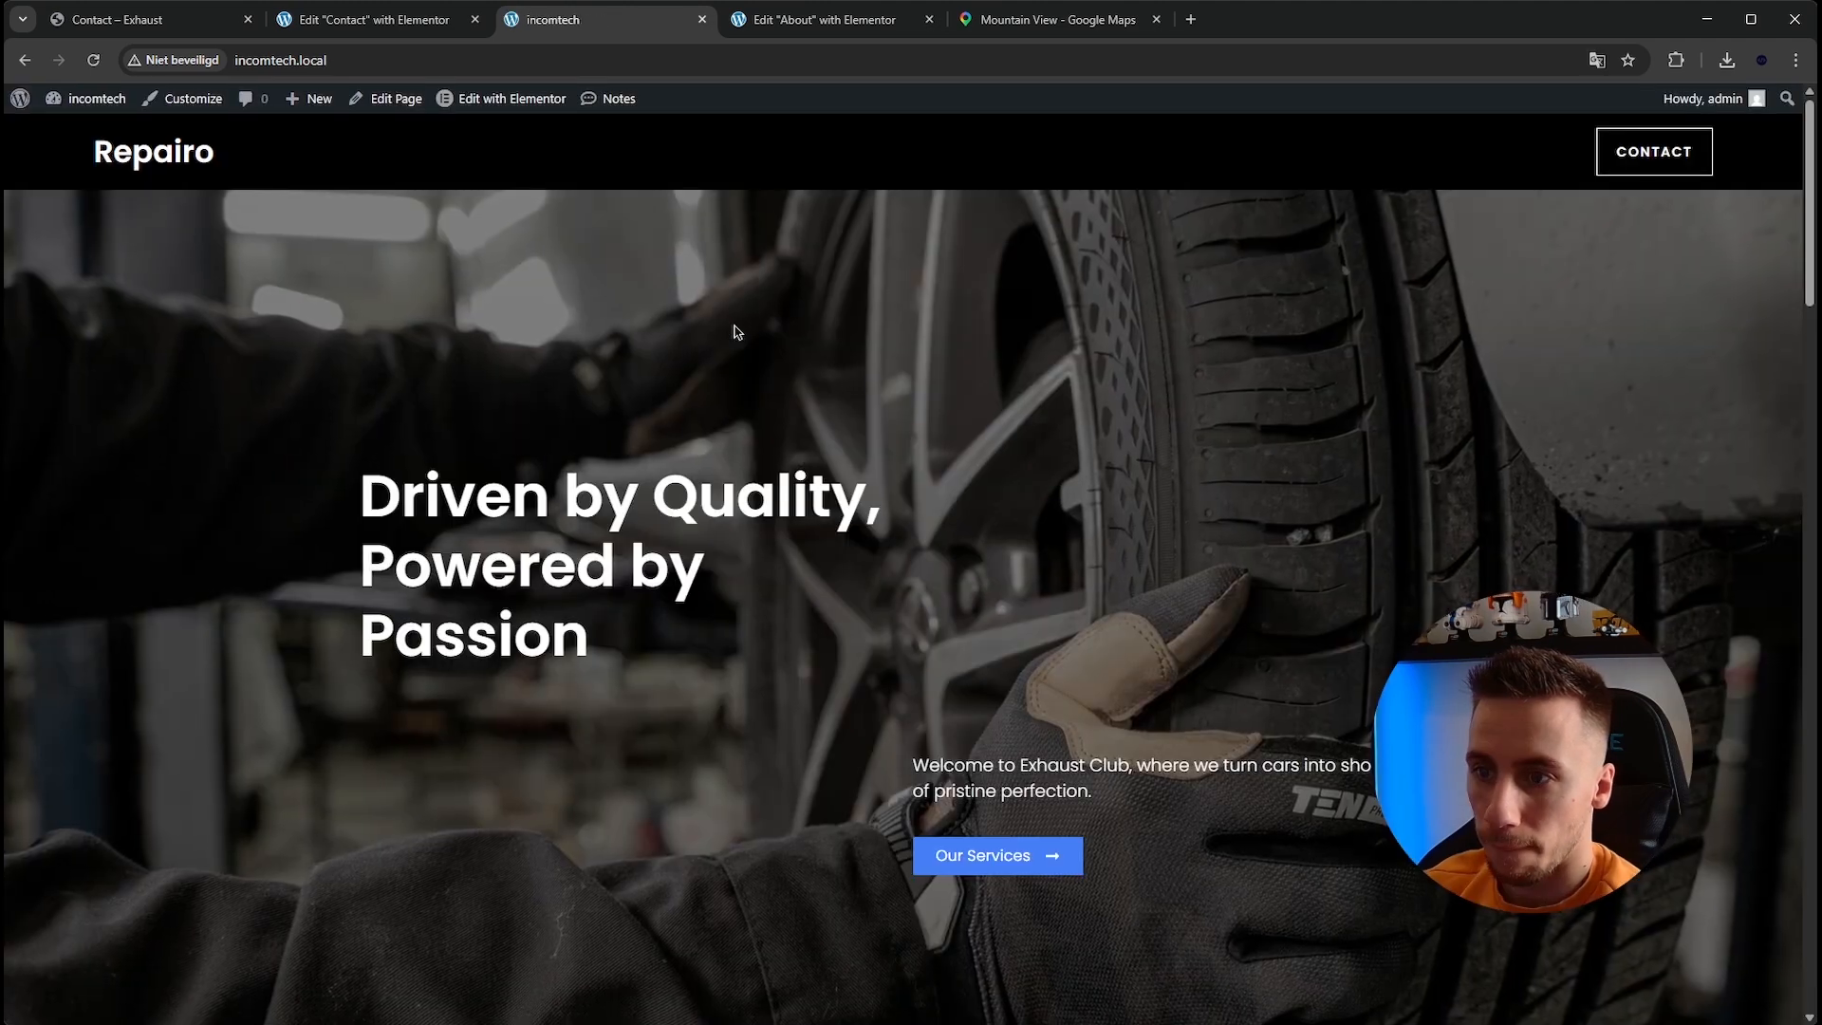
mouse_move(475, 99)
left_click(486, 139)
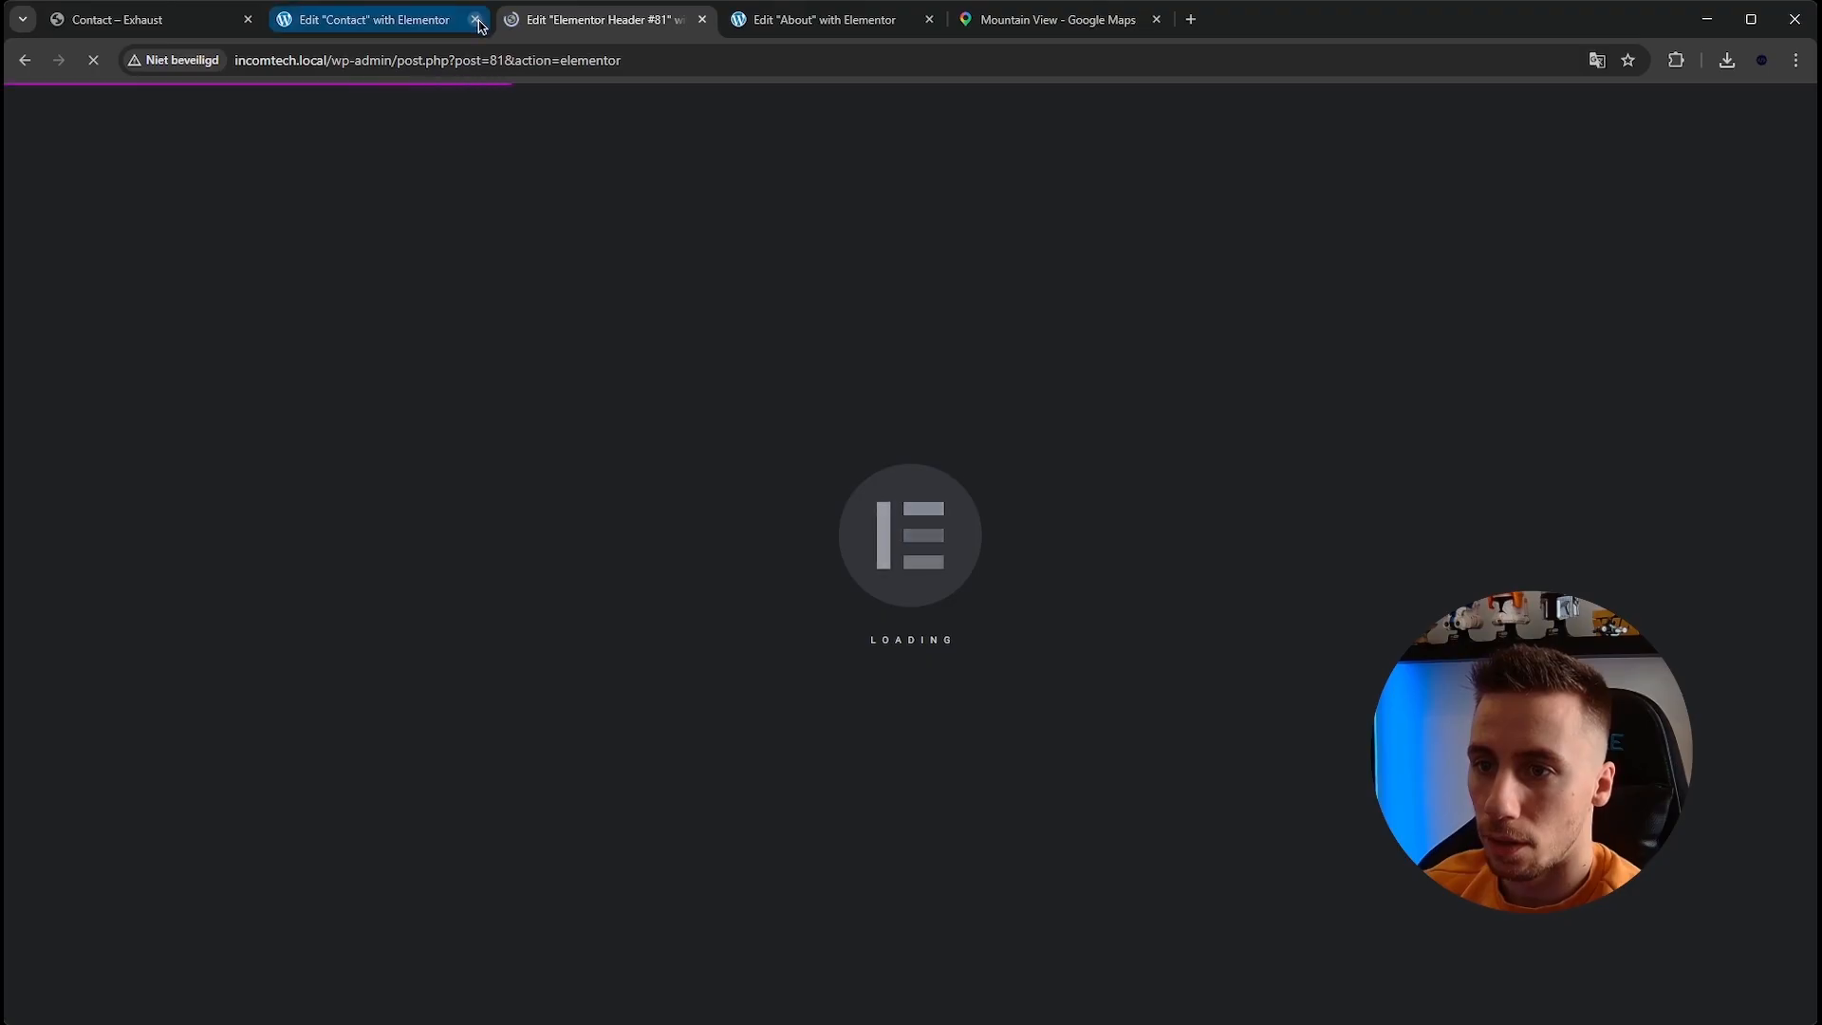
Close the Contact and About editor tabs.
left_click(477, 23)
left_click(697, 31)
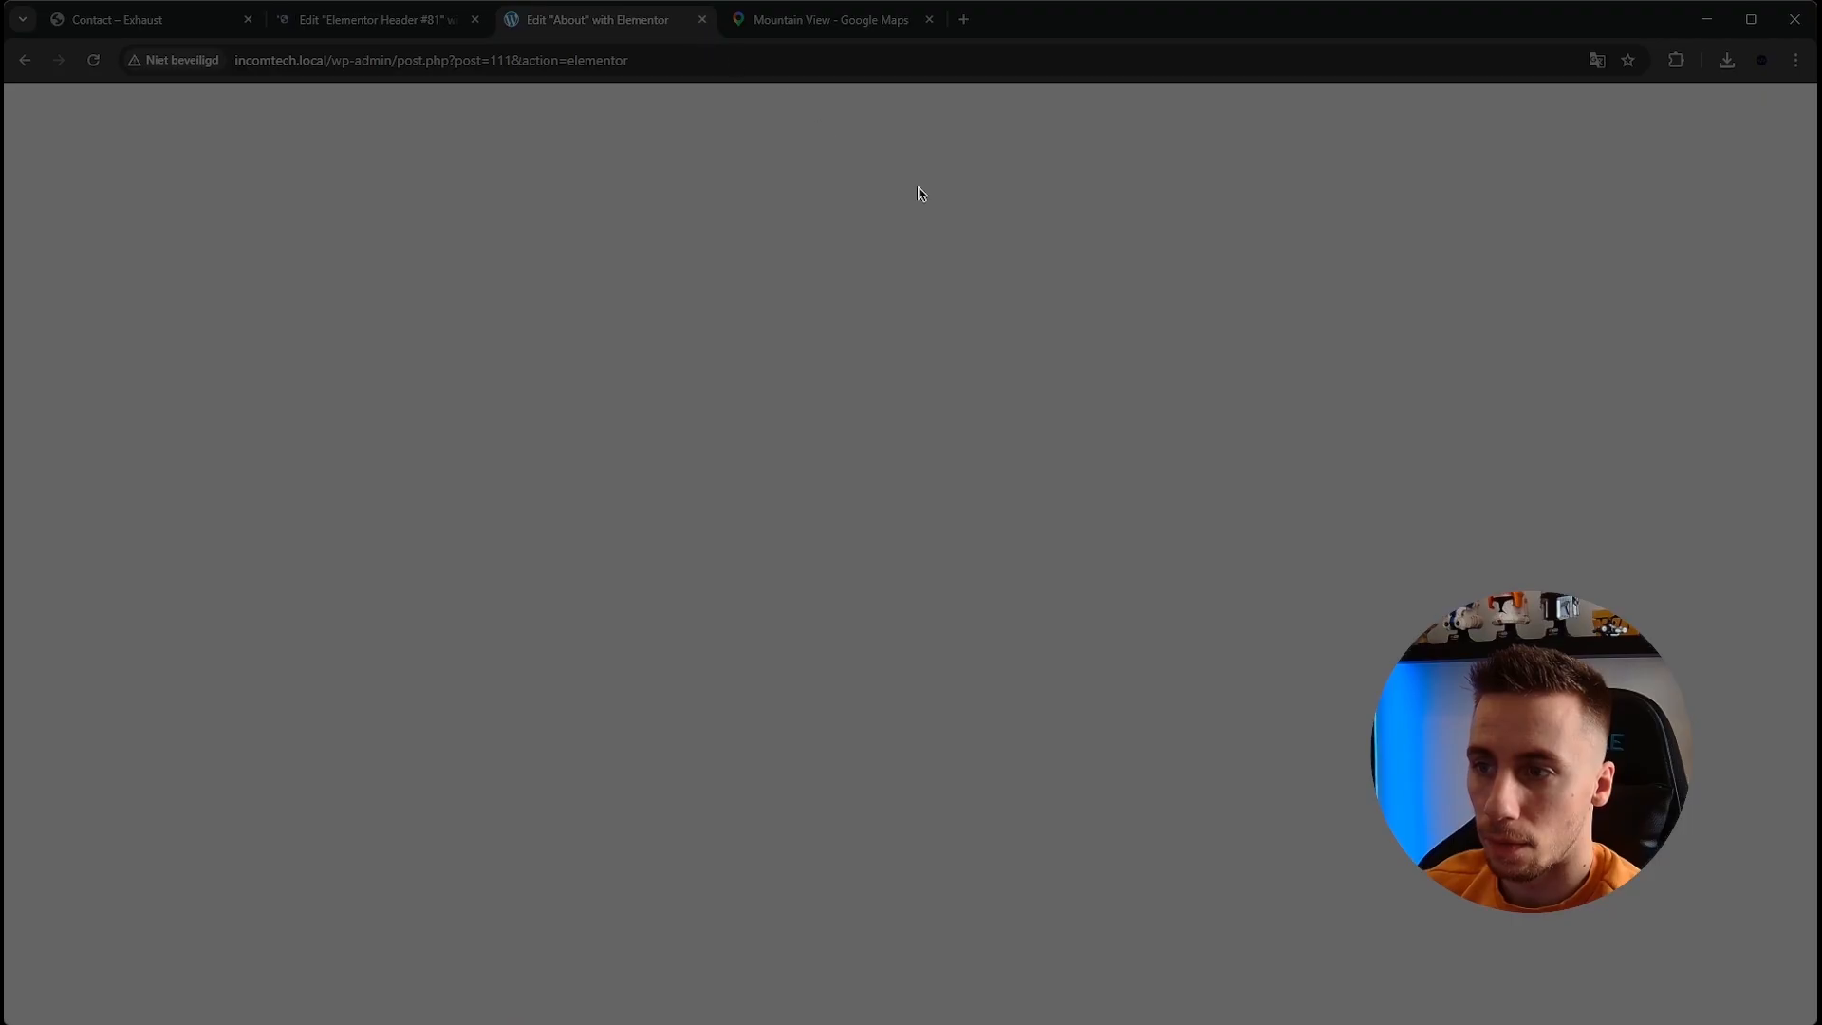
left_click(702, 19)
left_click(702, 21)
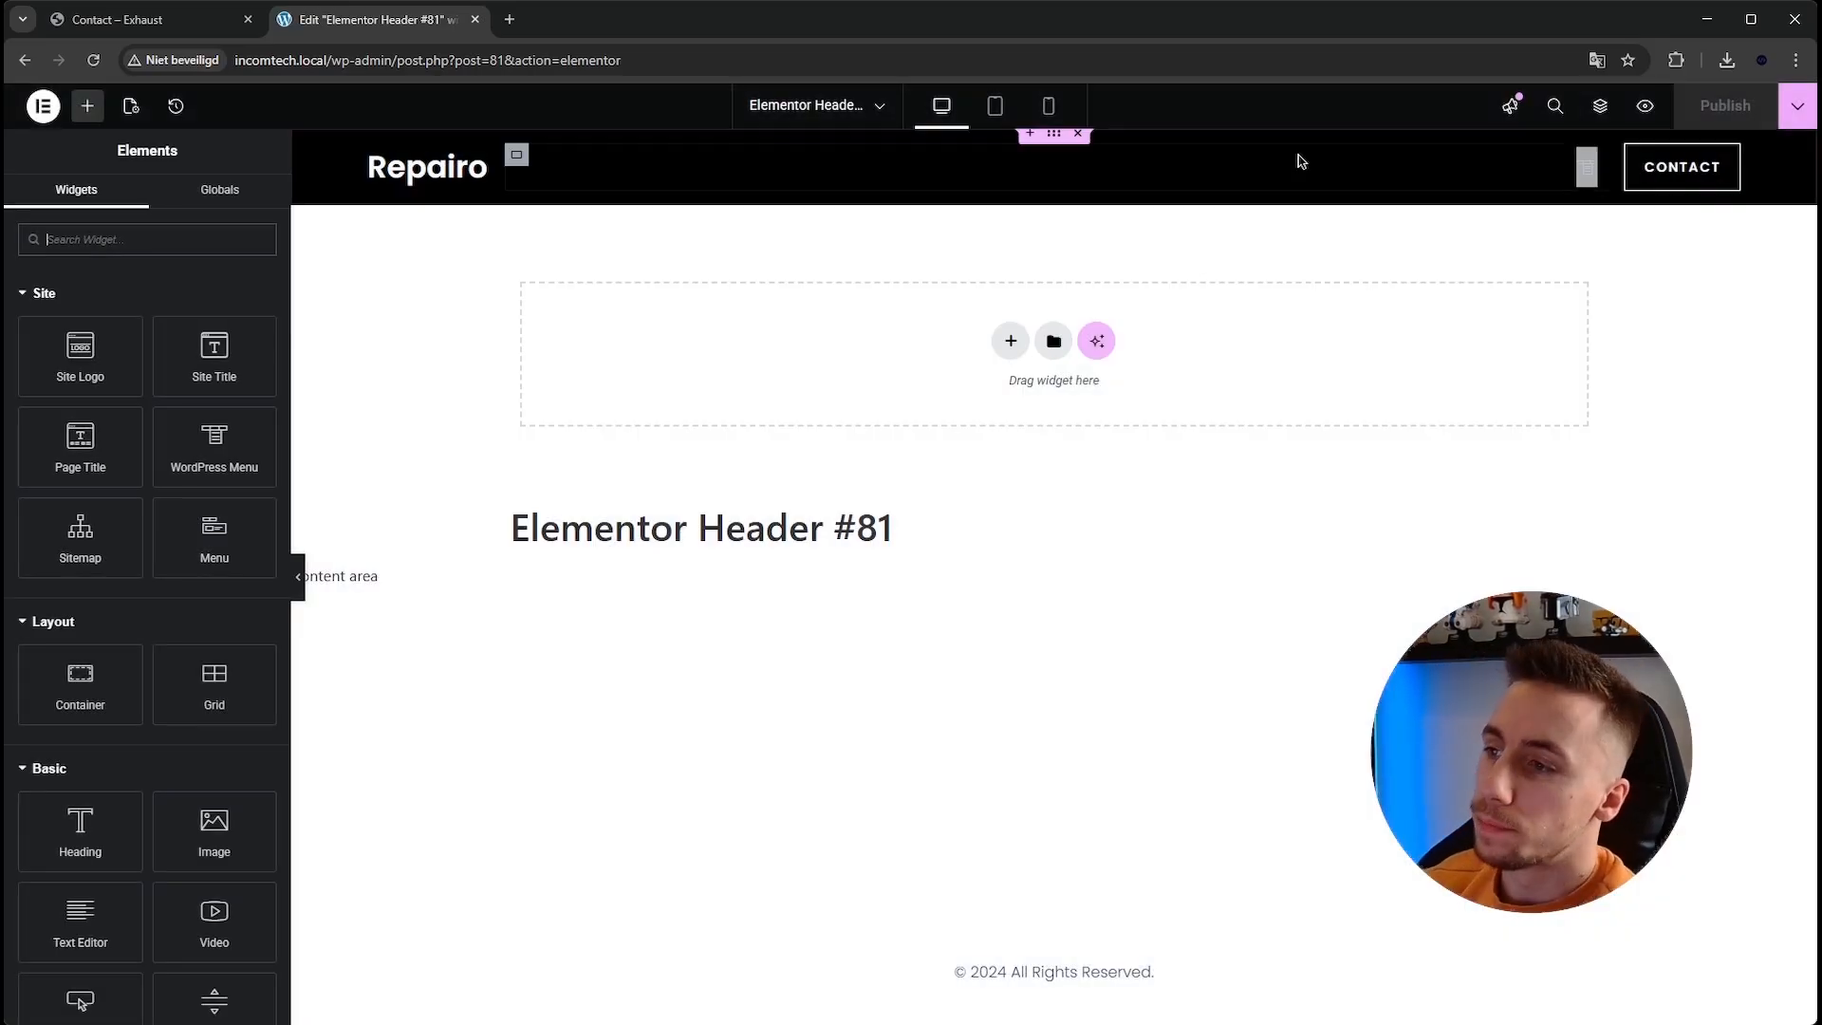
Set the header's WordPress Menu widget to use Header menu and publish the header.
left_click(1587, 169)
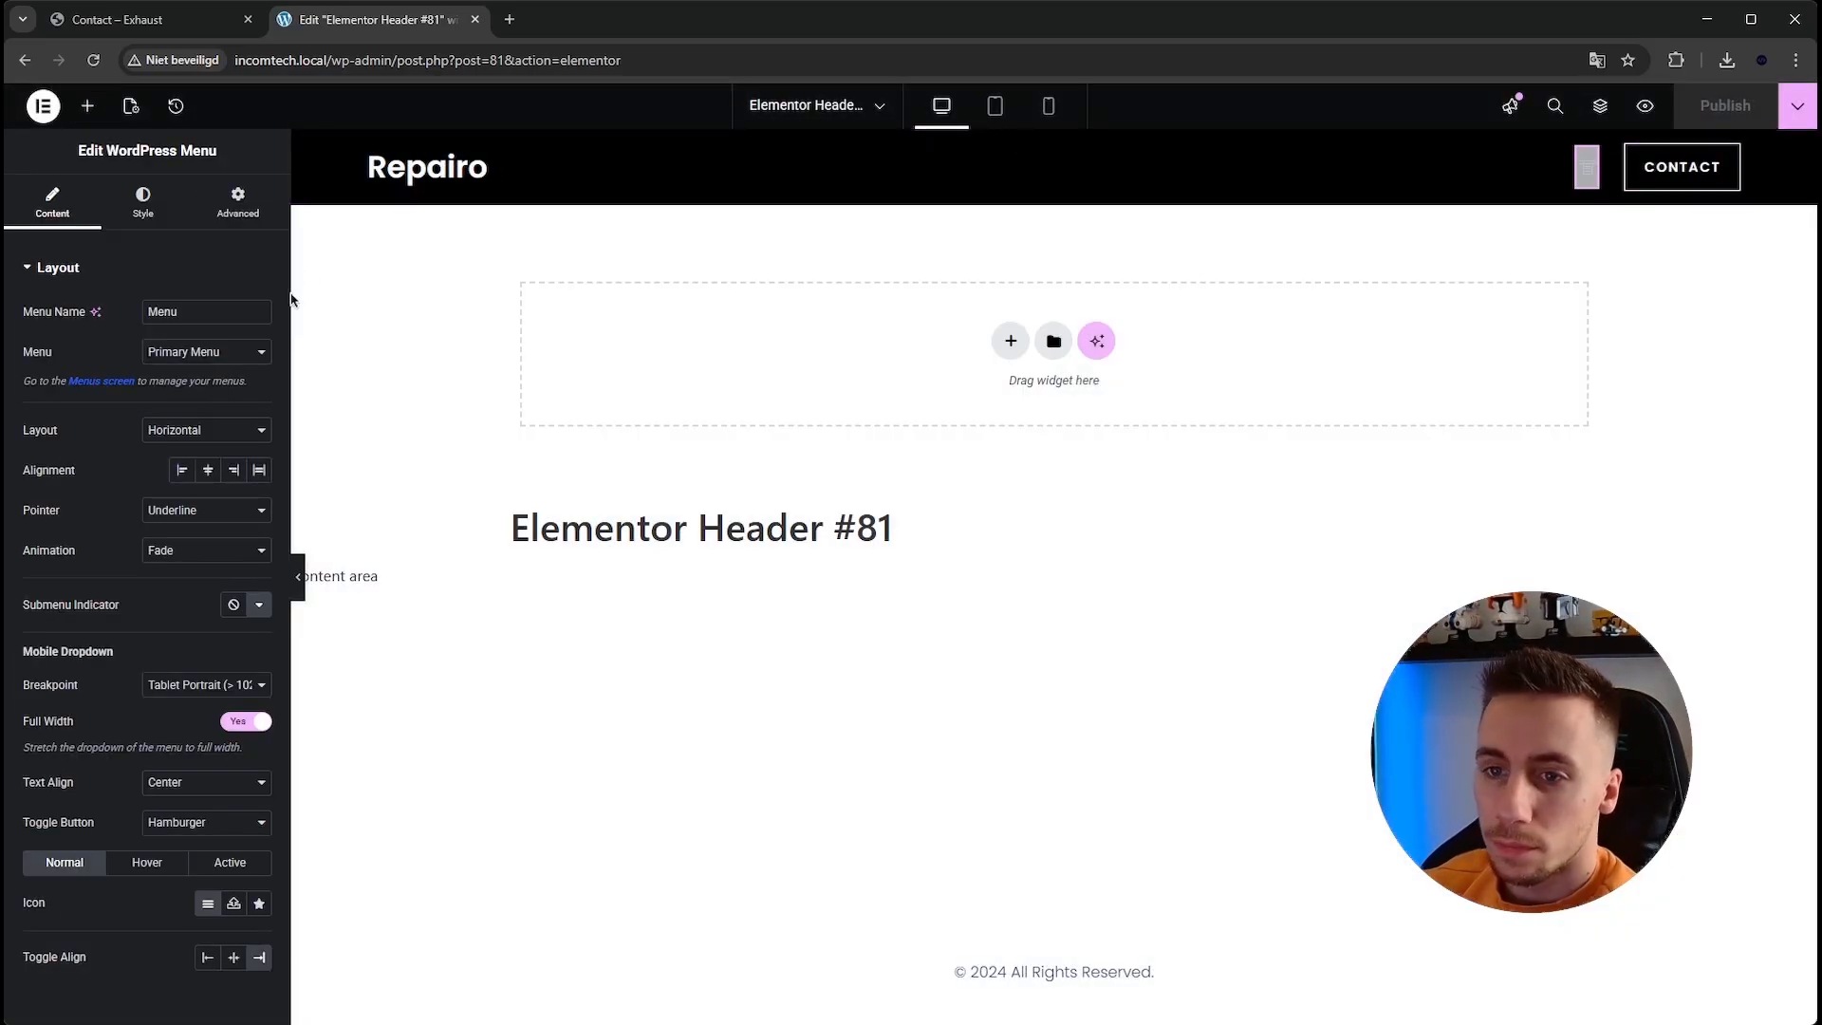
left_click(225, 368)
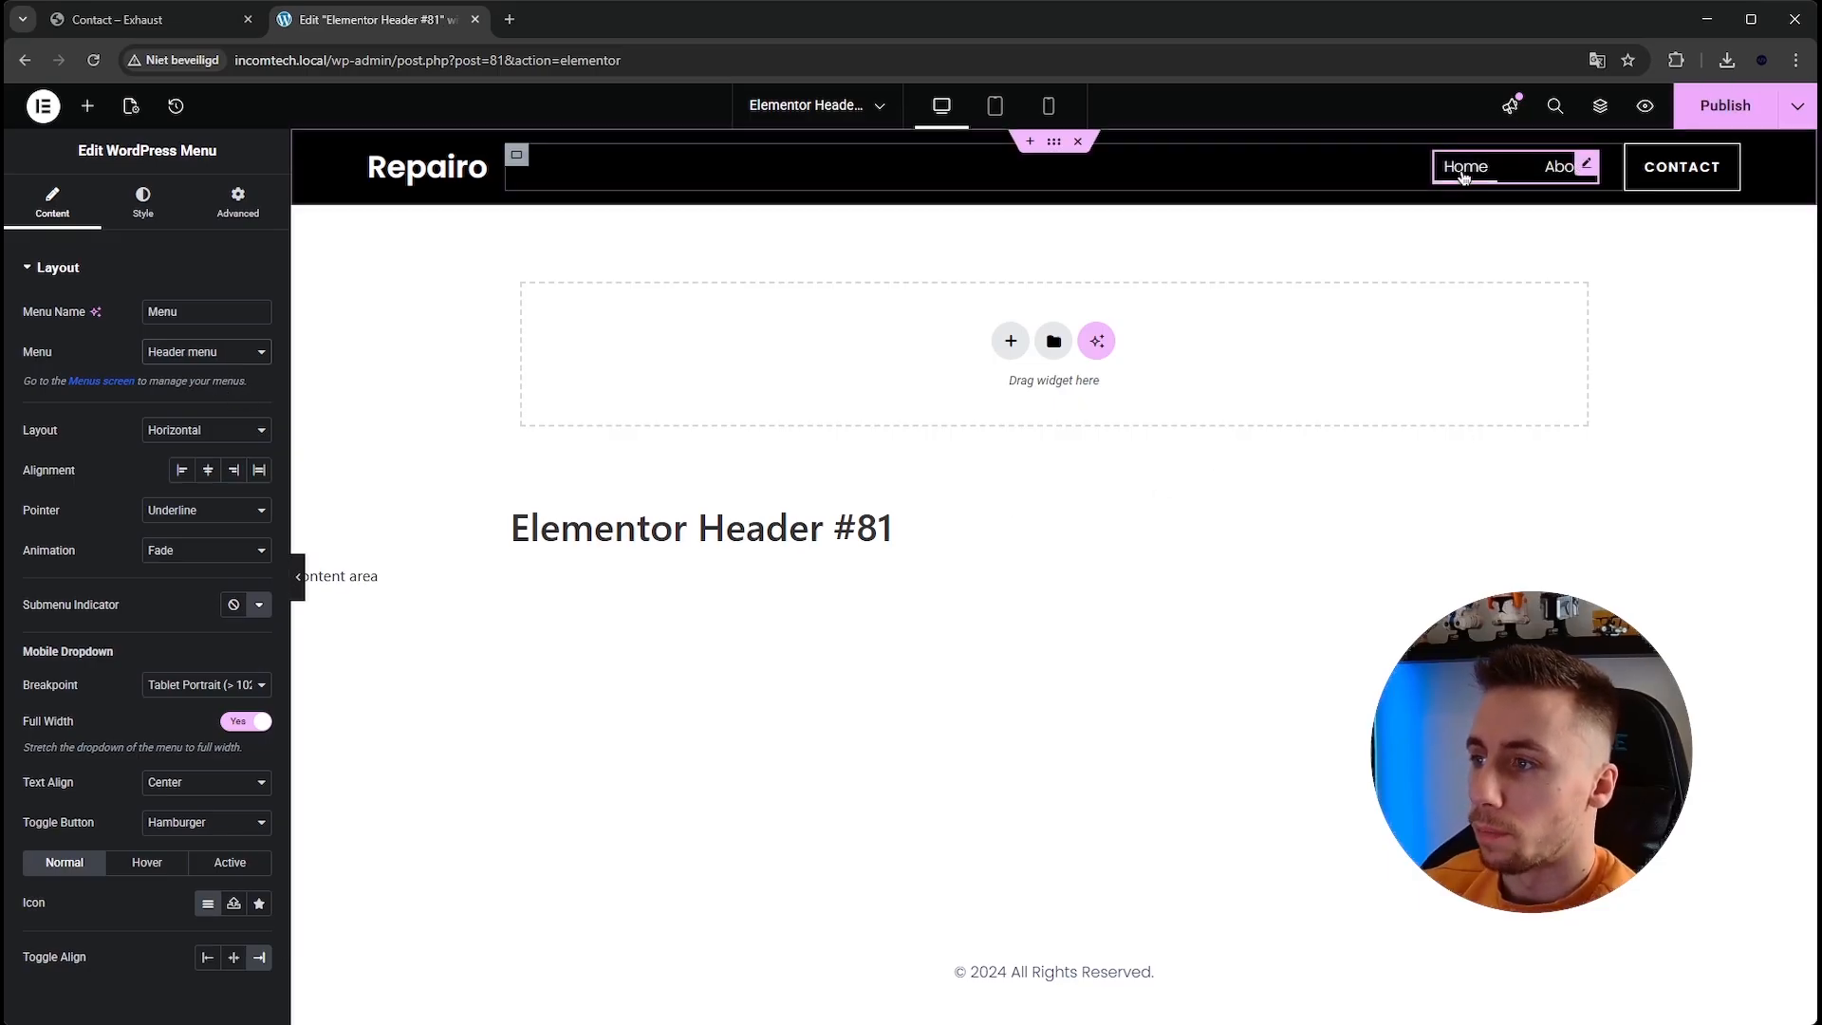
left_click(1707, 124)
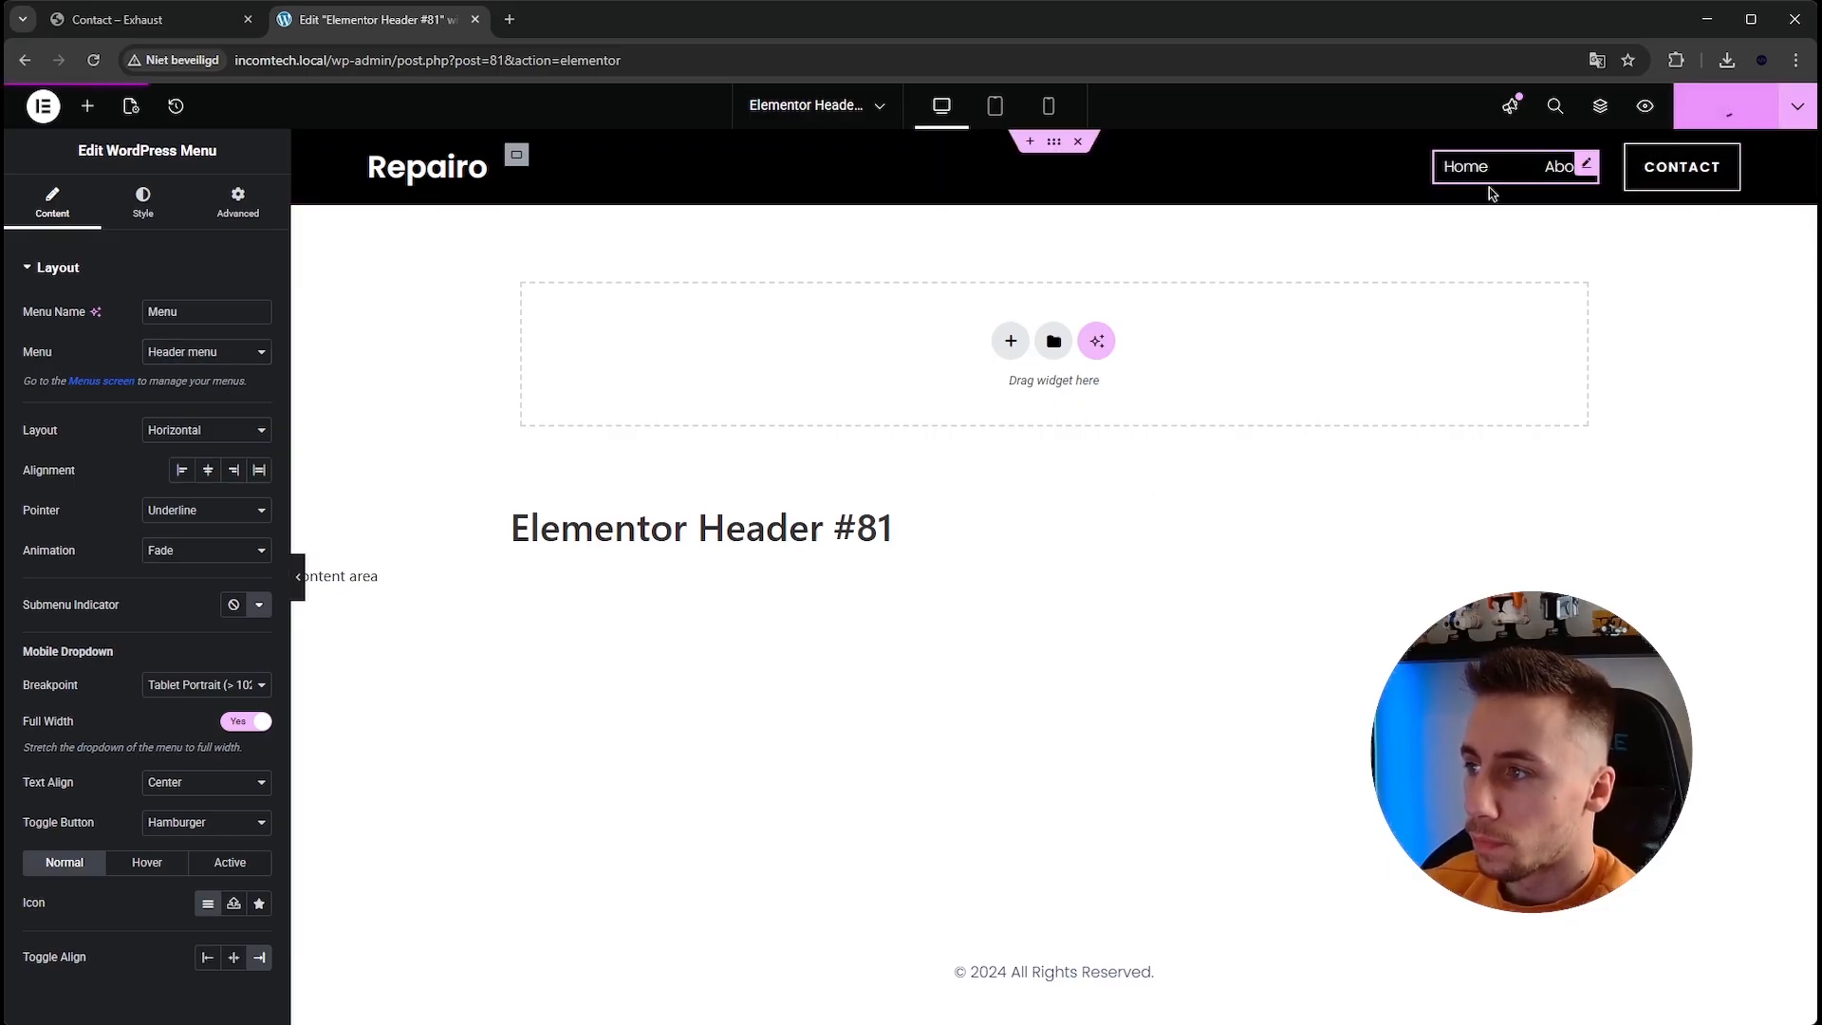
View the live site and test the header's Home, About and Contact links.
left_click(32, 111)
left_click(99, 386)
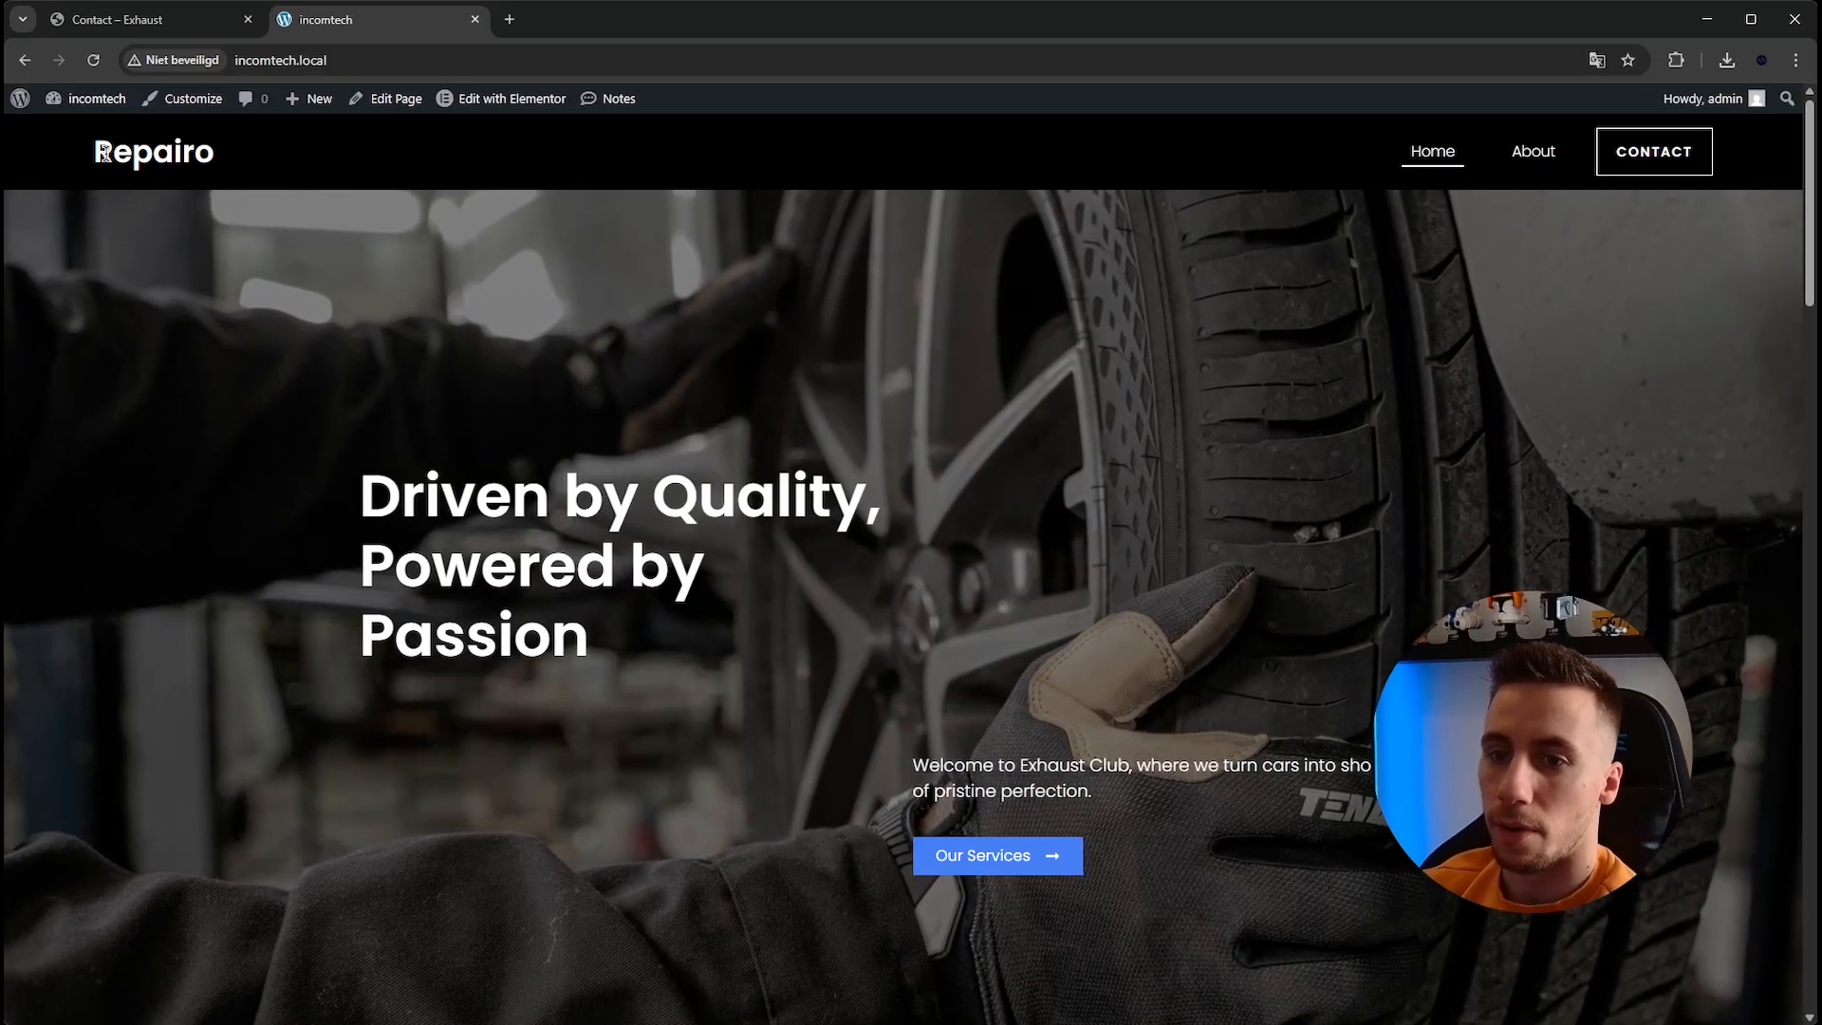
left_click(1528, 163)
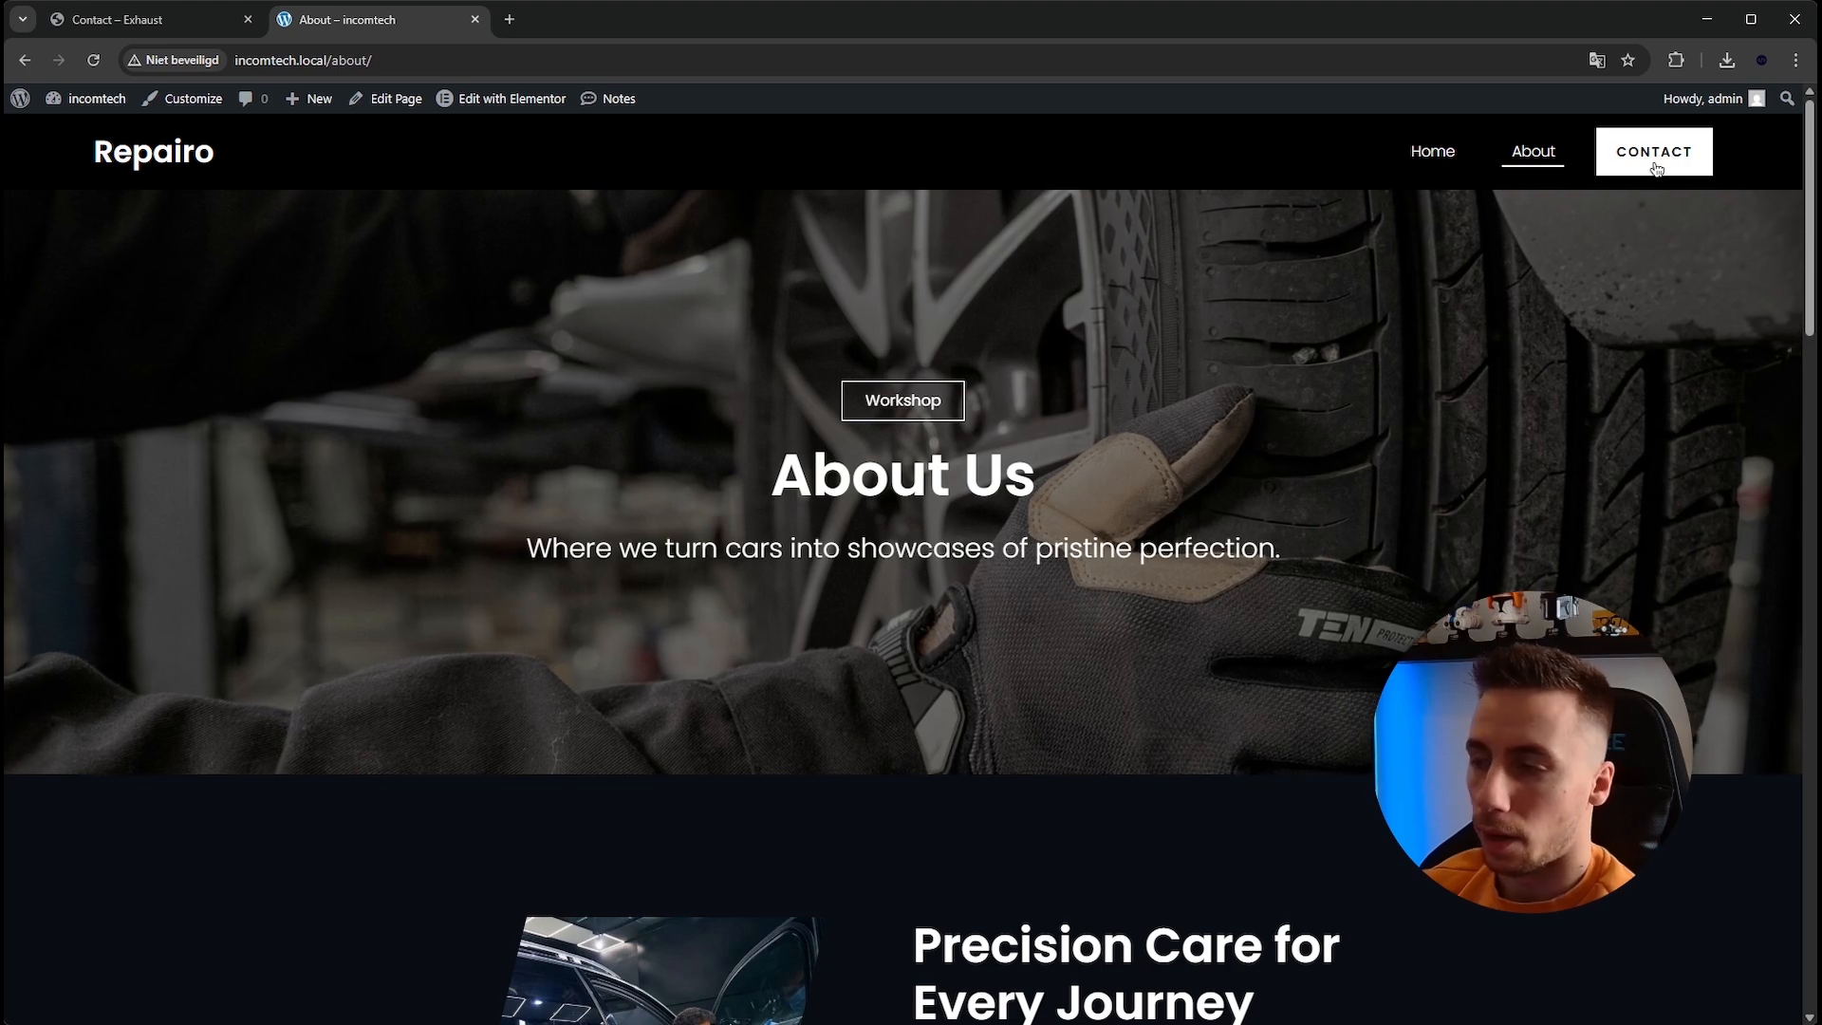
left_click(1655, 168)
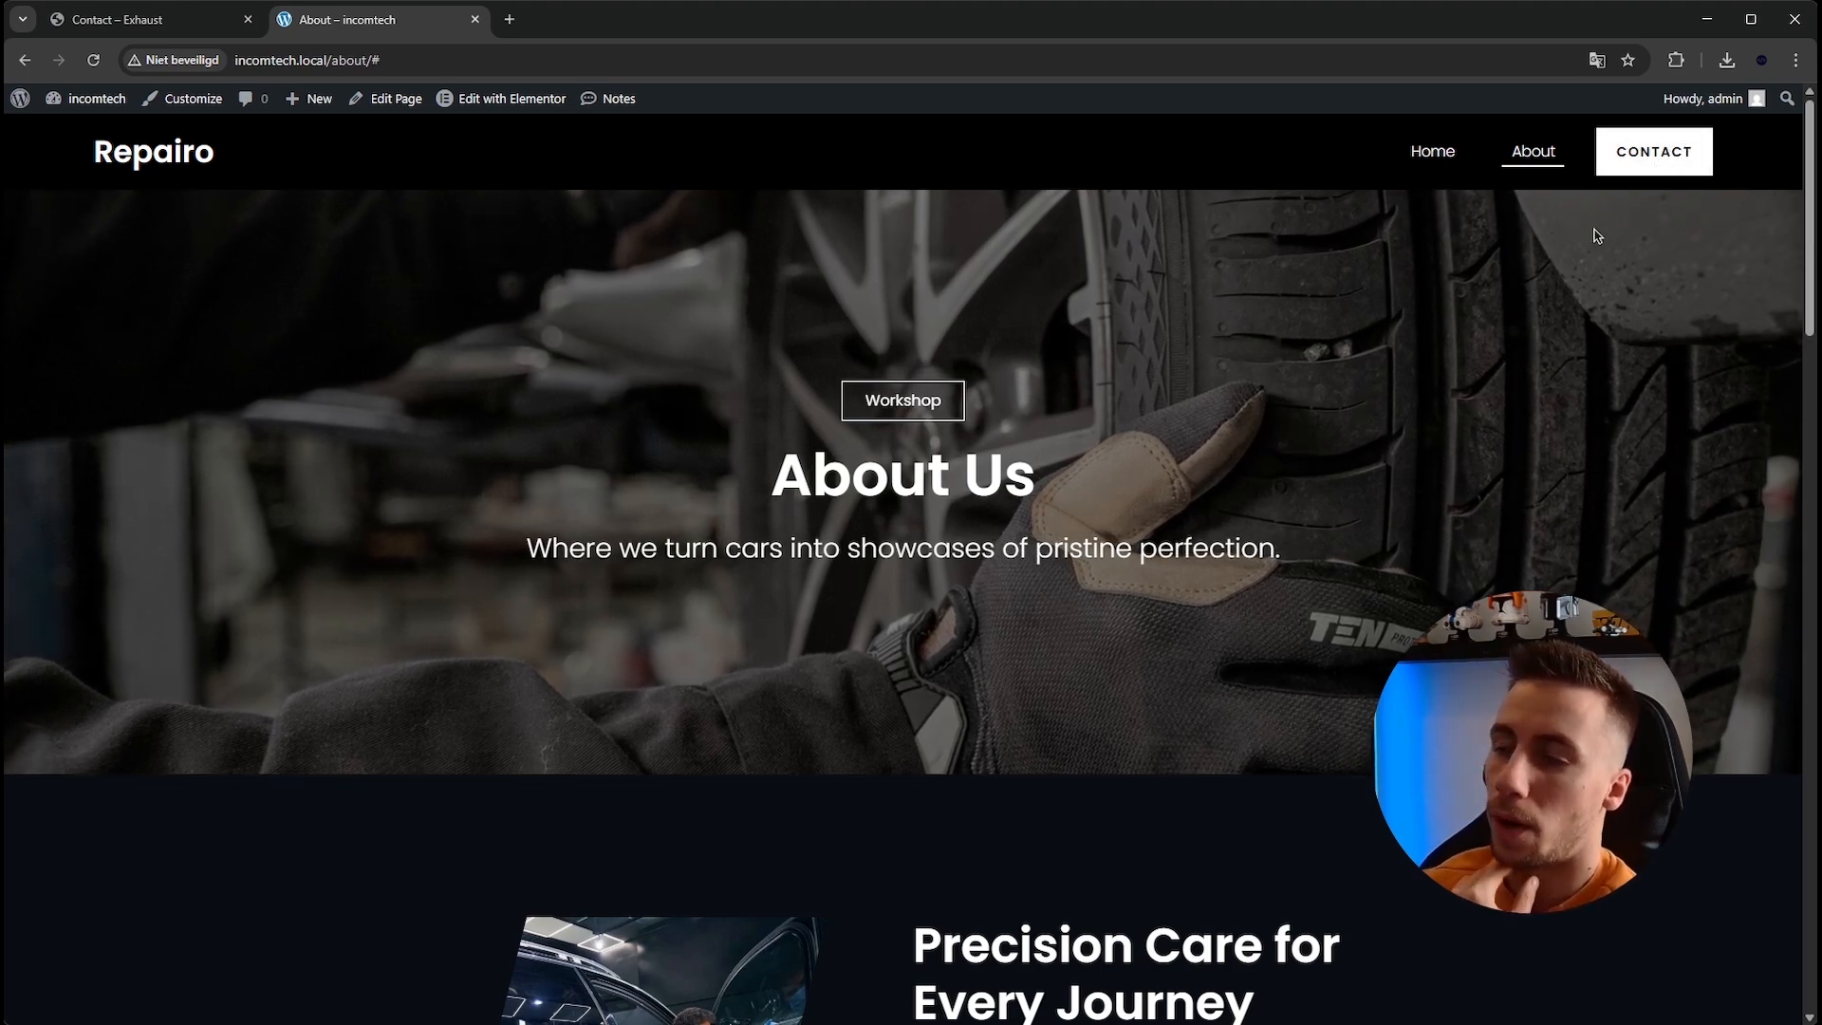
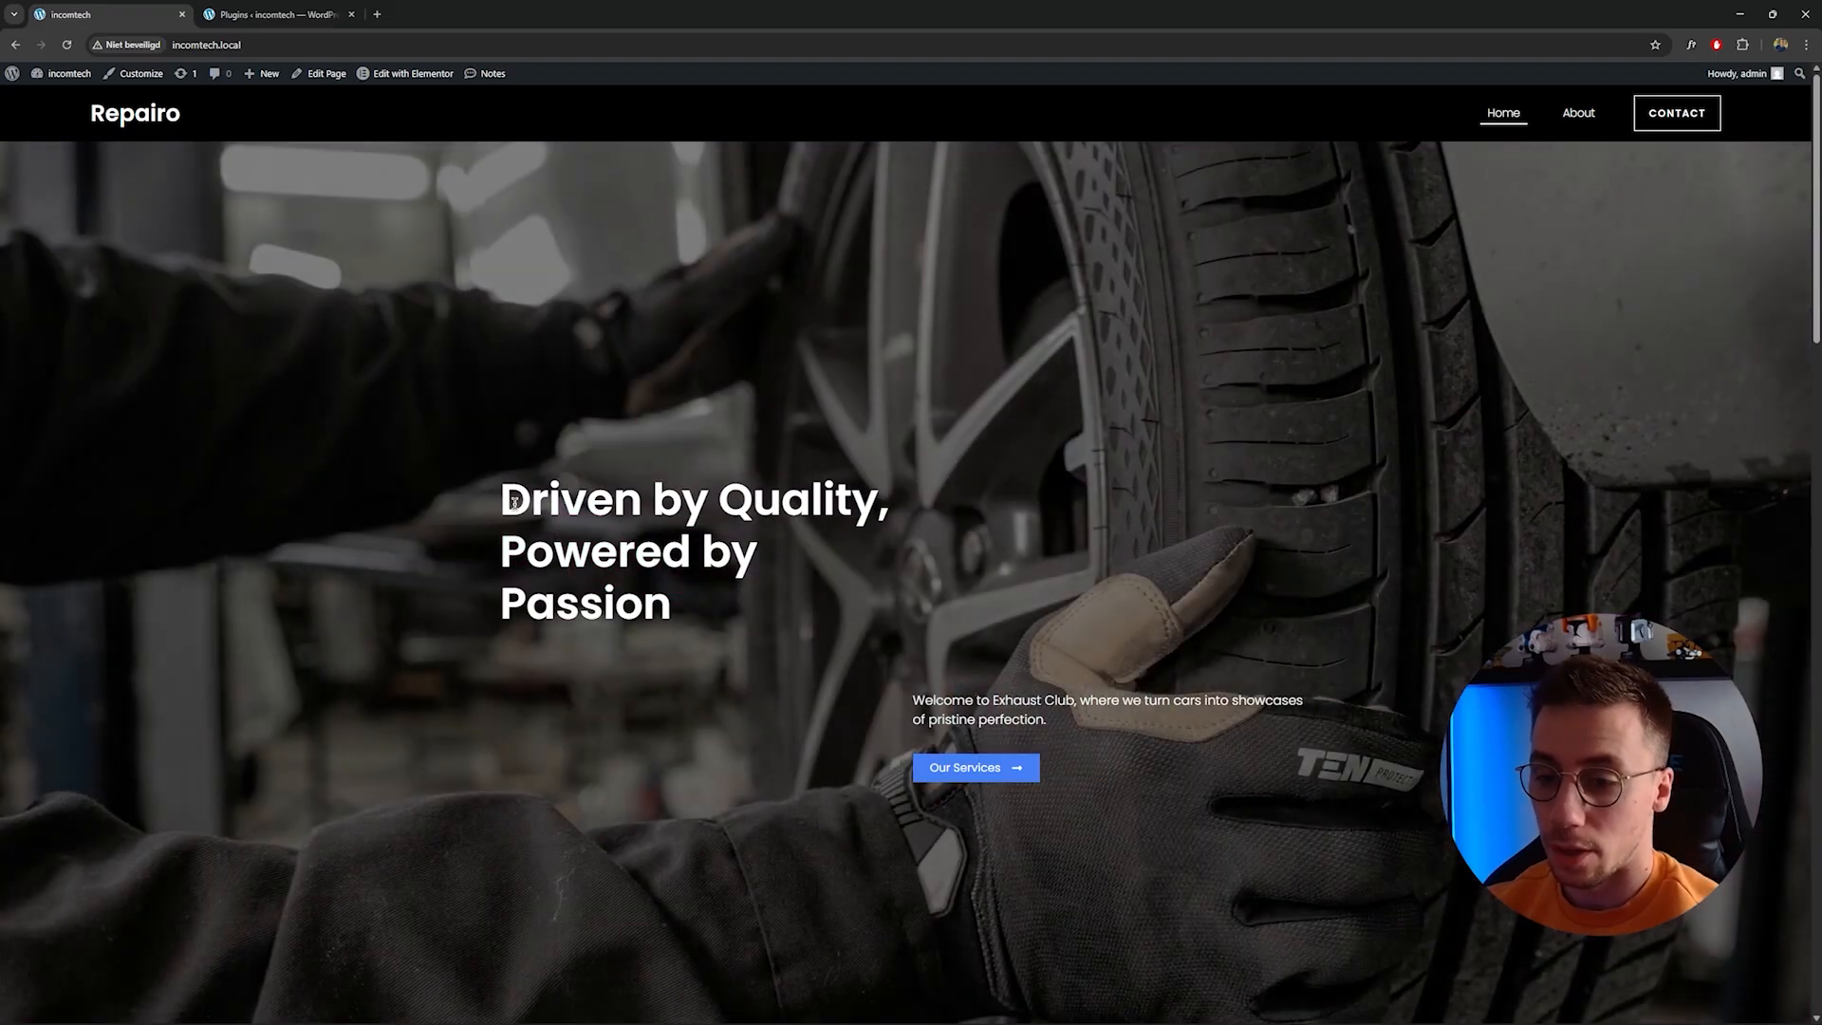
Review the installed plugins list, singling out JetEngine and JetElements For Elementor.
left_click_drag(513, 502, 679, 609)
left_click(680, 609)
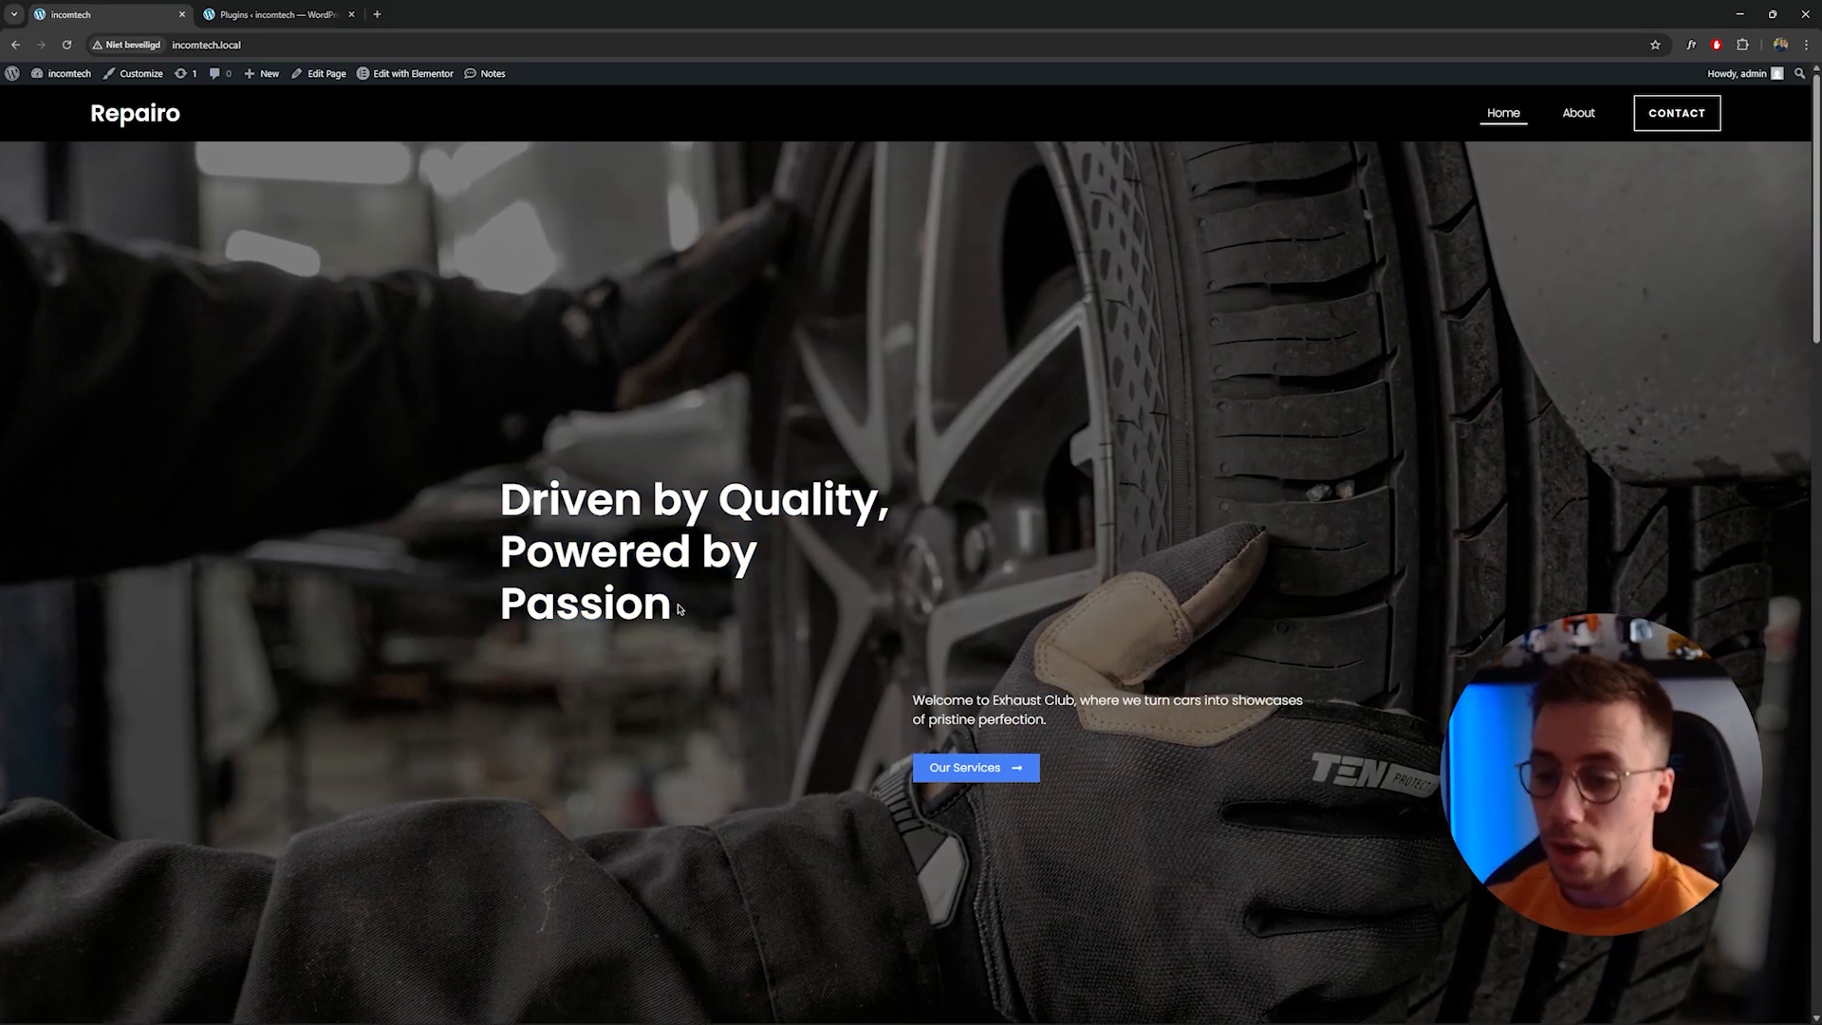
left_click(285, 13)
left_click_drag(225, 458, 163, 463)
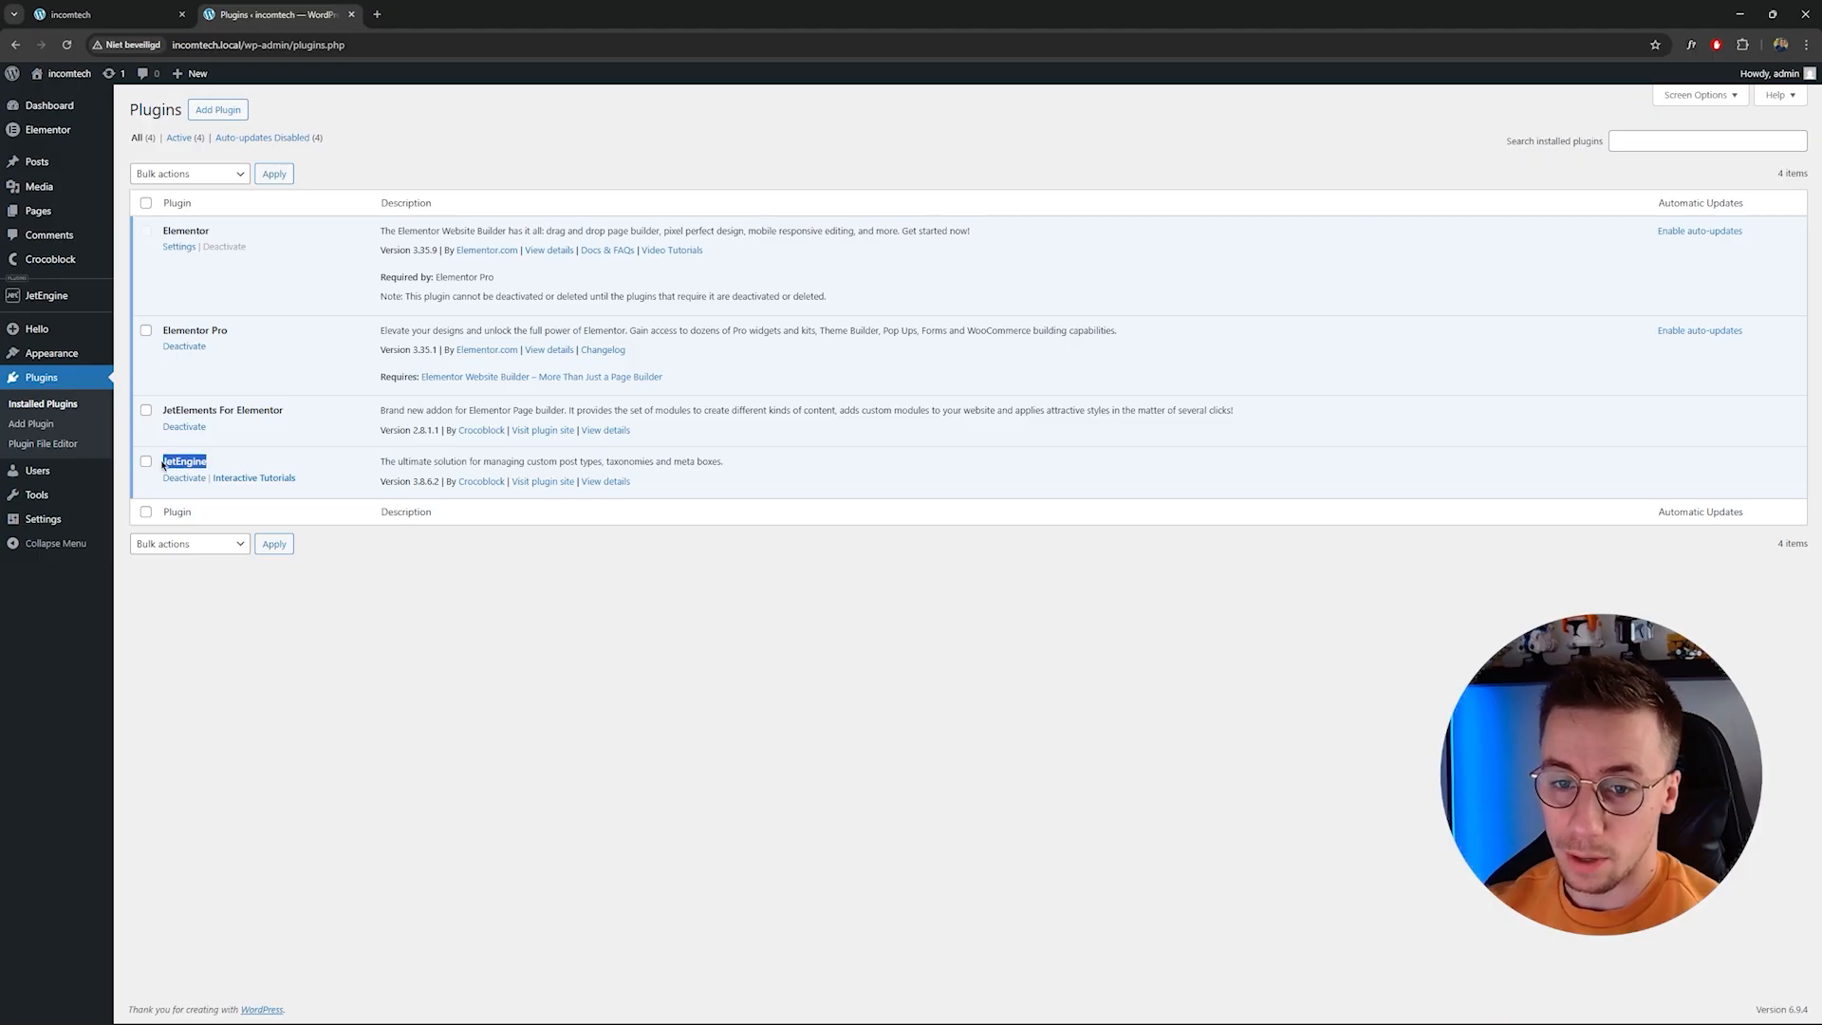
left_click(284, 673)
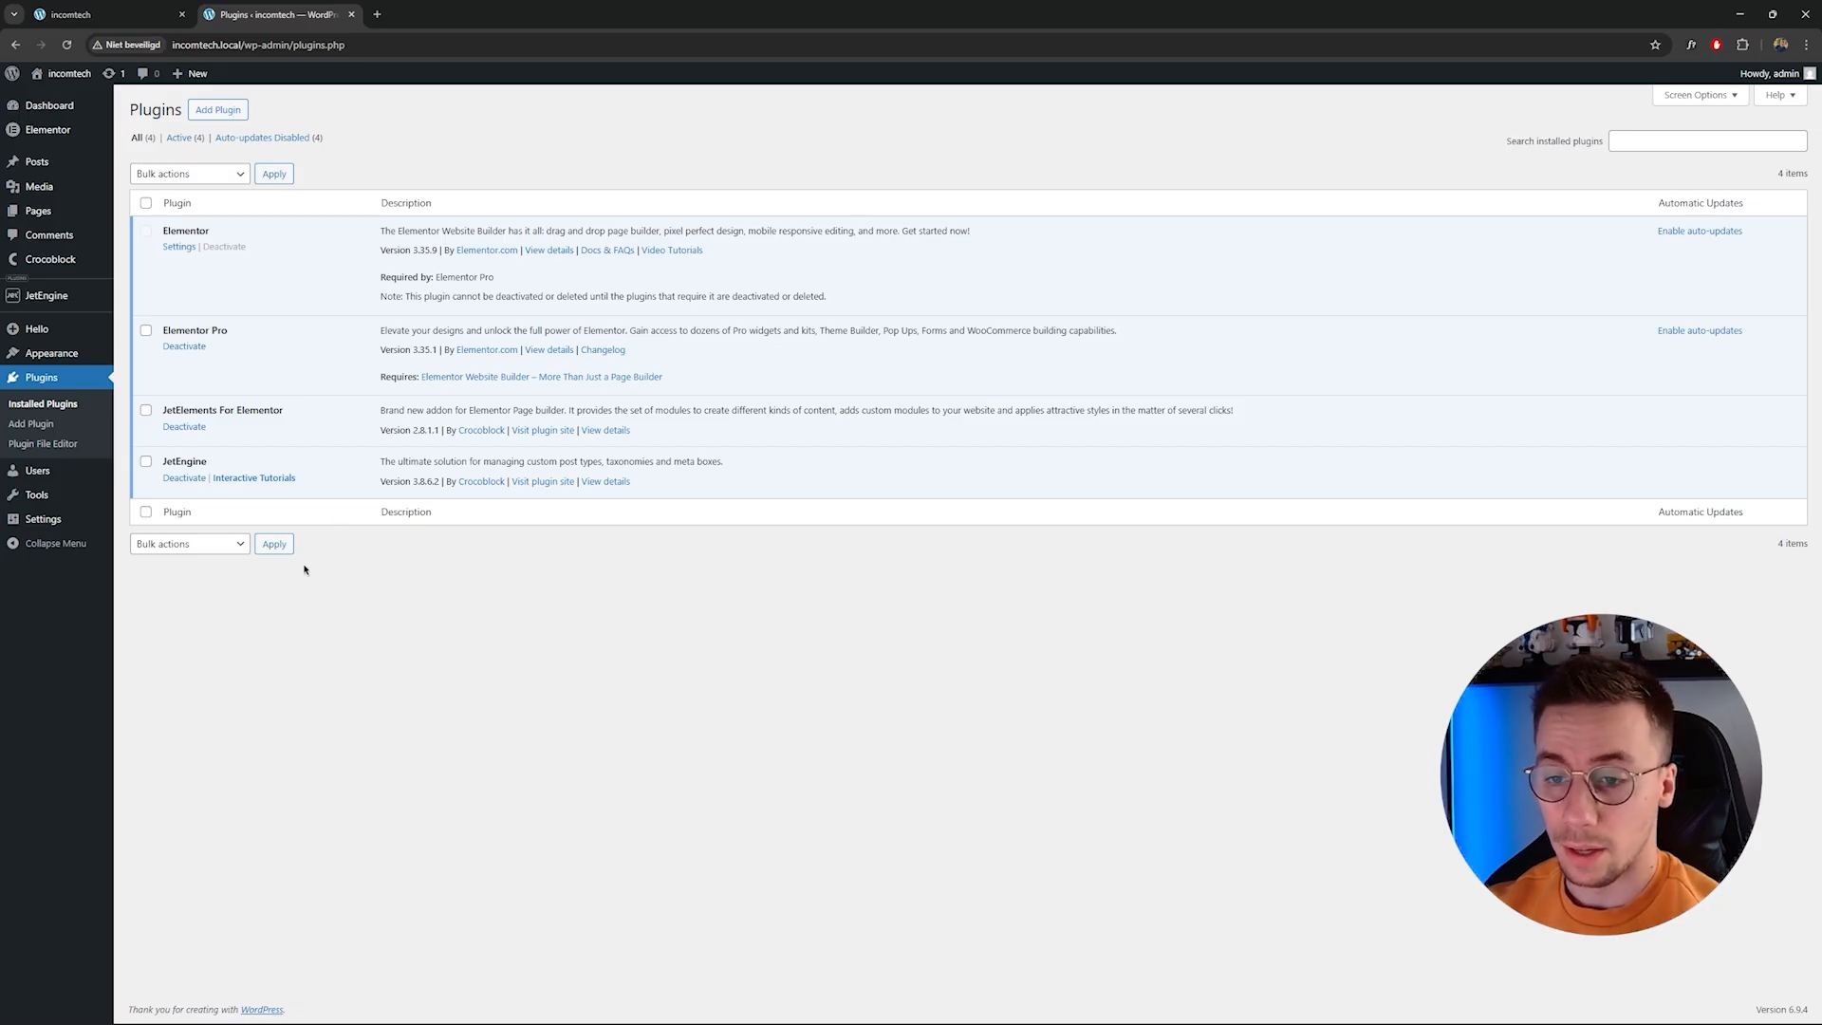
left_click_drag(205, 461, 164, 462)
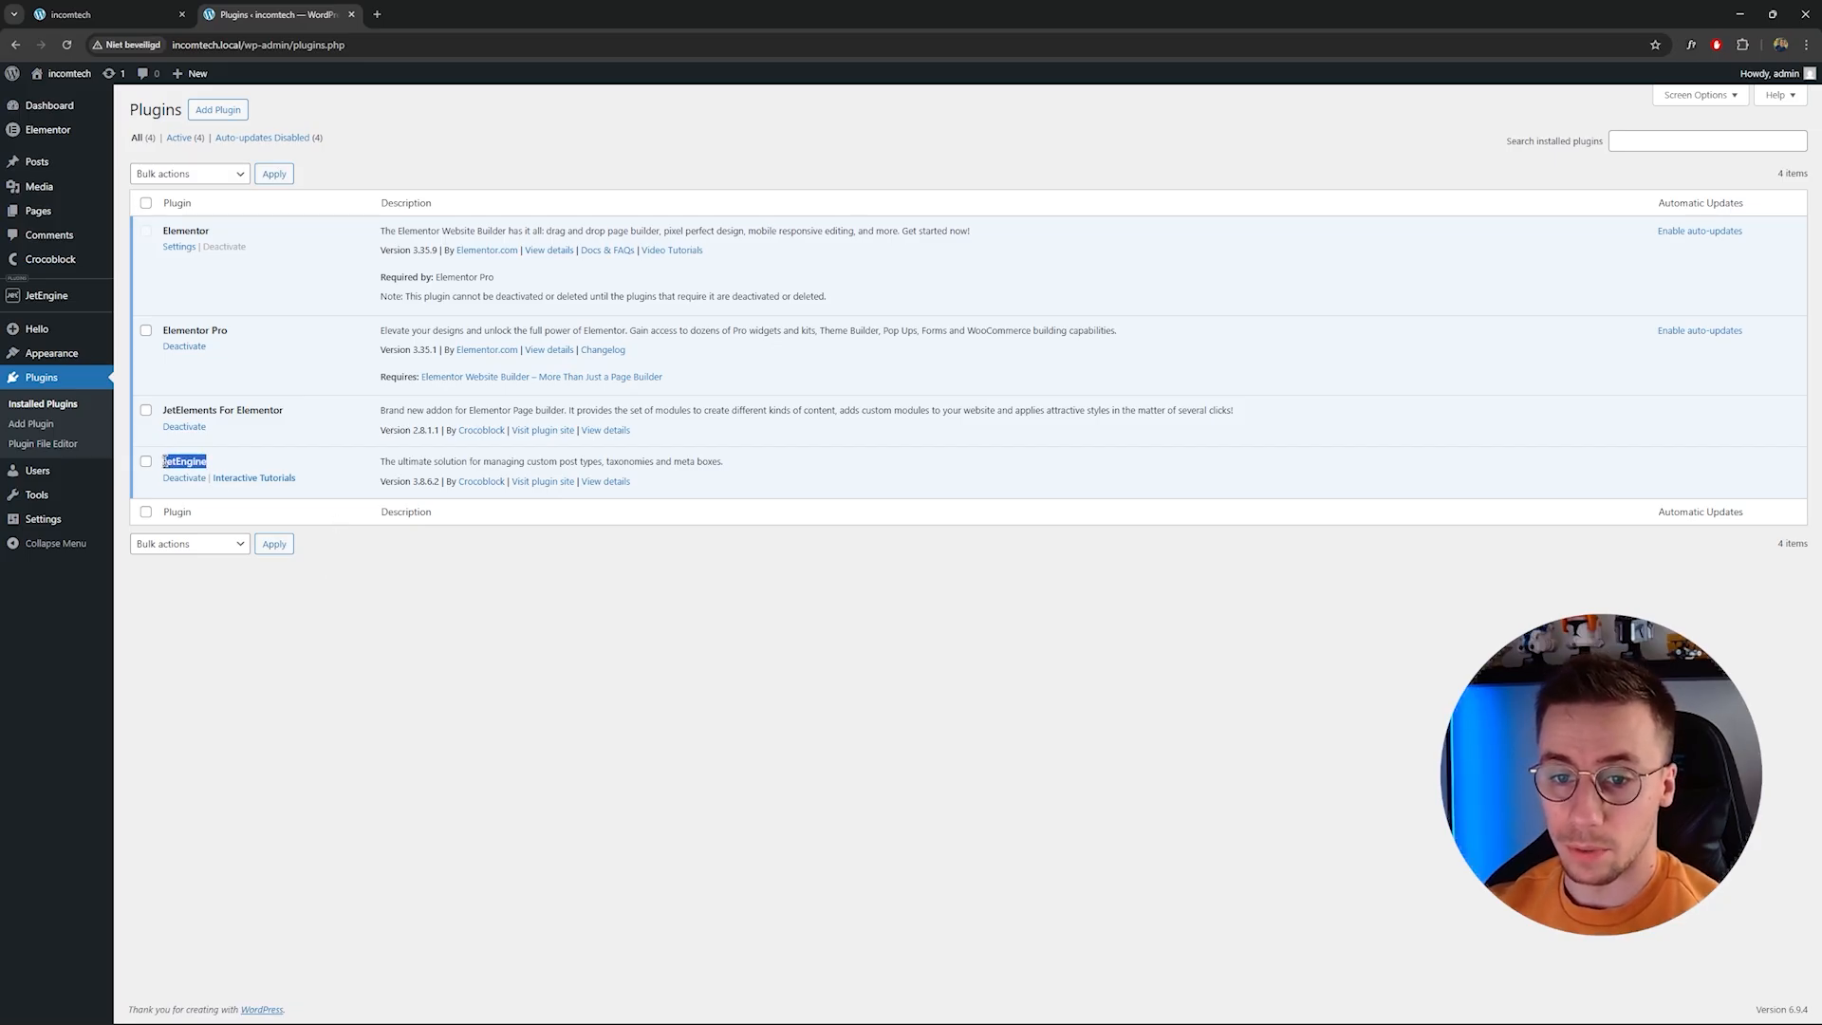
left_click(360, 648)
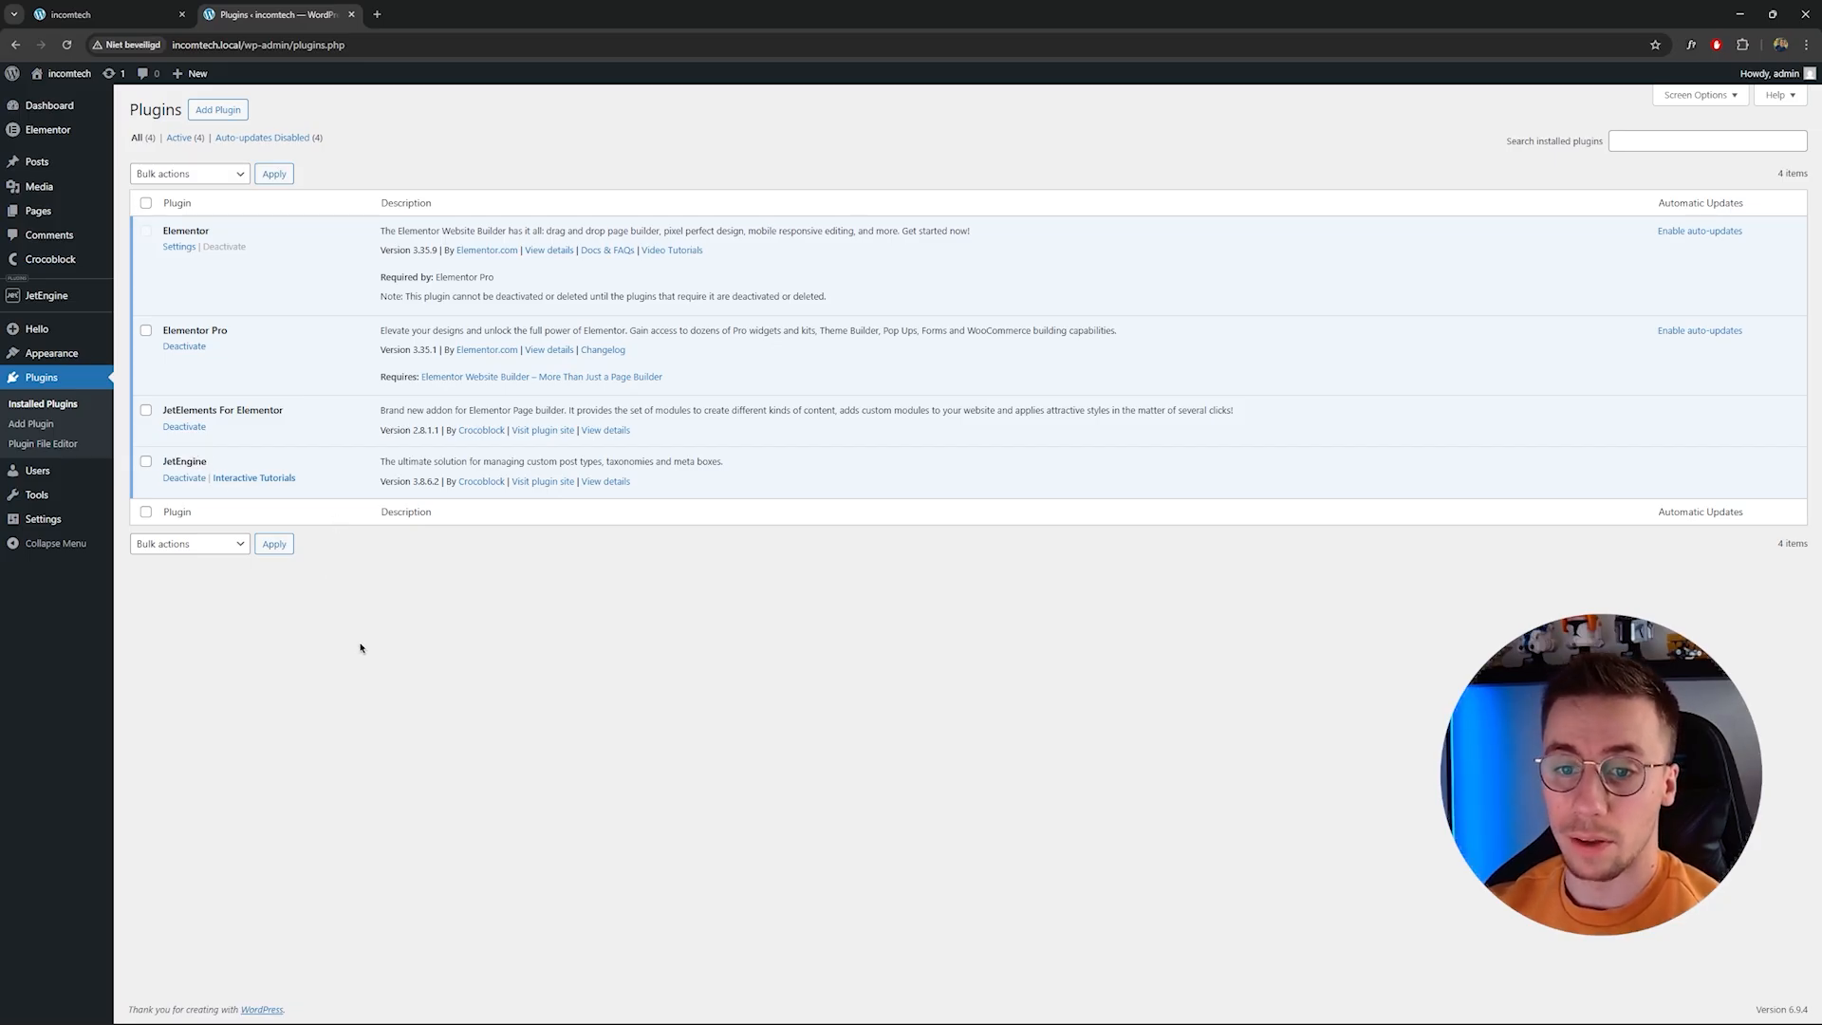
left_click_drag(164, 461, 208, 462)
left_click_drag(163, 230, 209, 232)
left_click(457, 630)
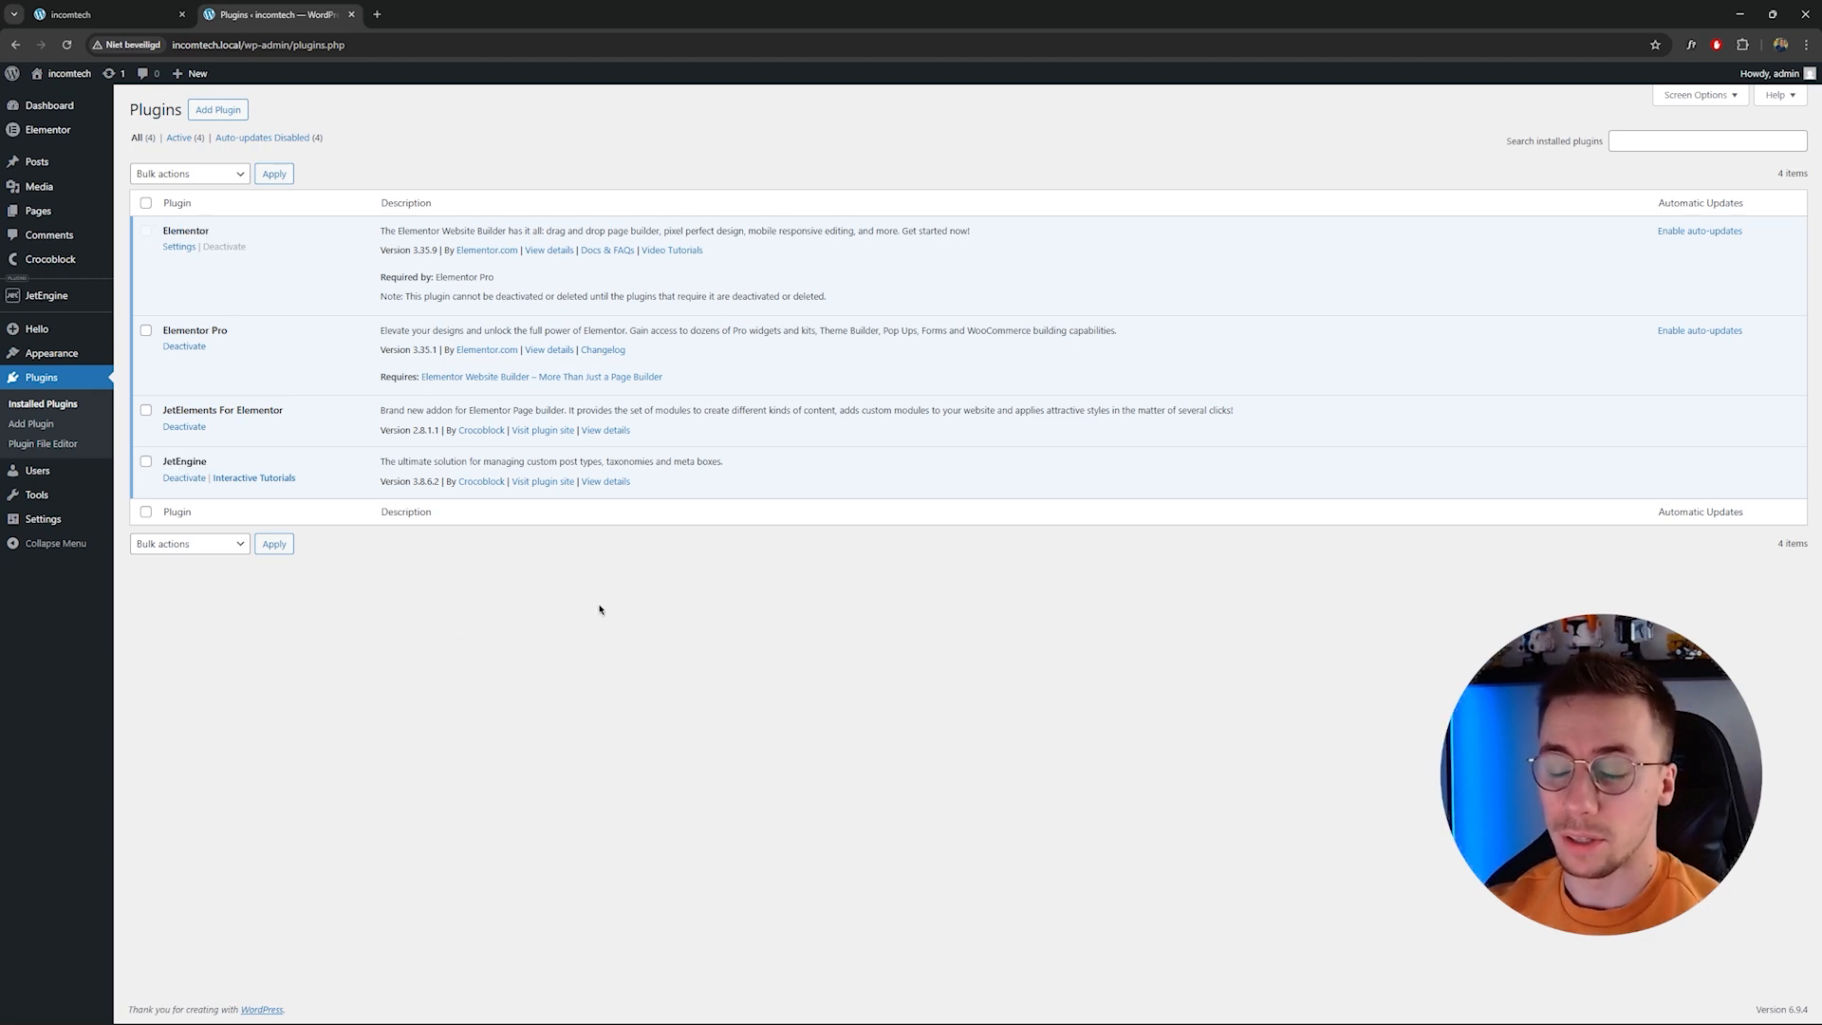
Browse the live homepage's sections, including the three service cards.
left_click(88, 15)
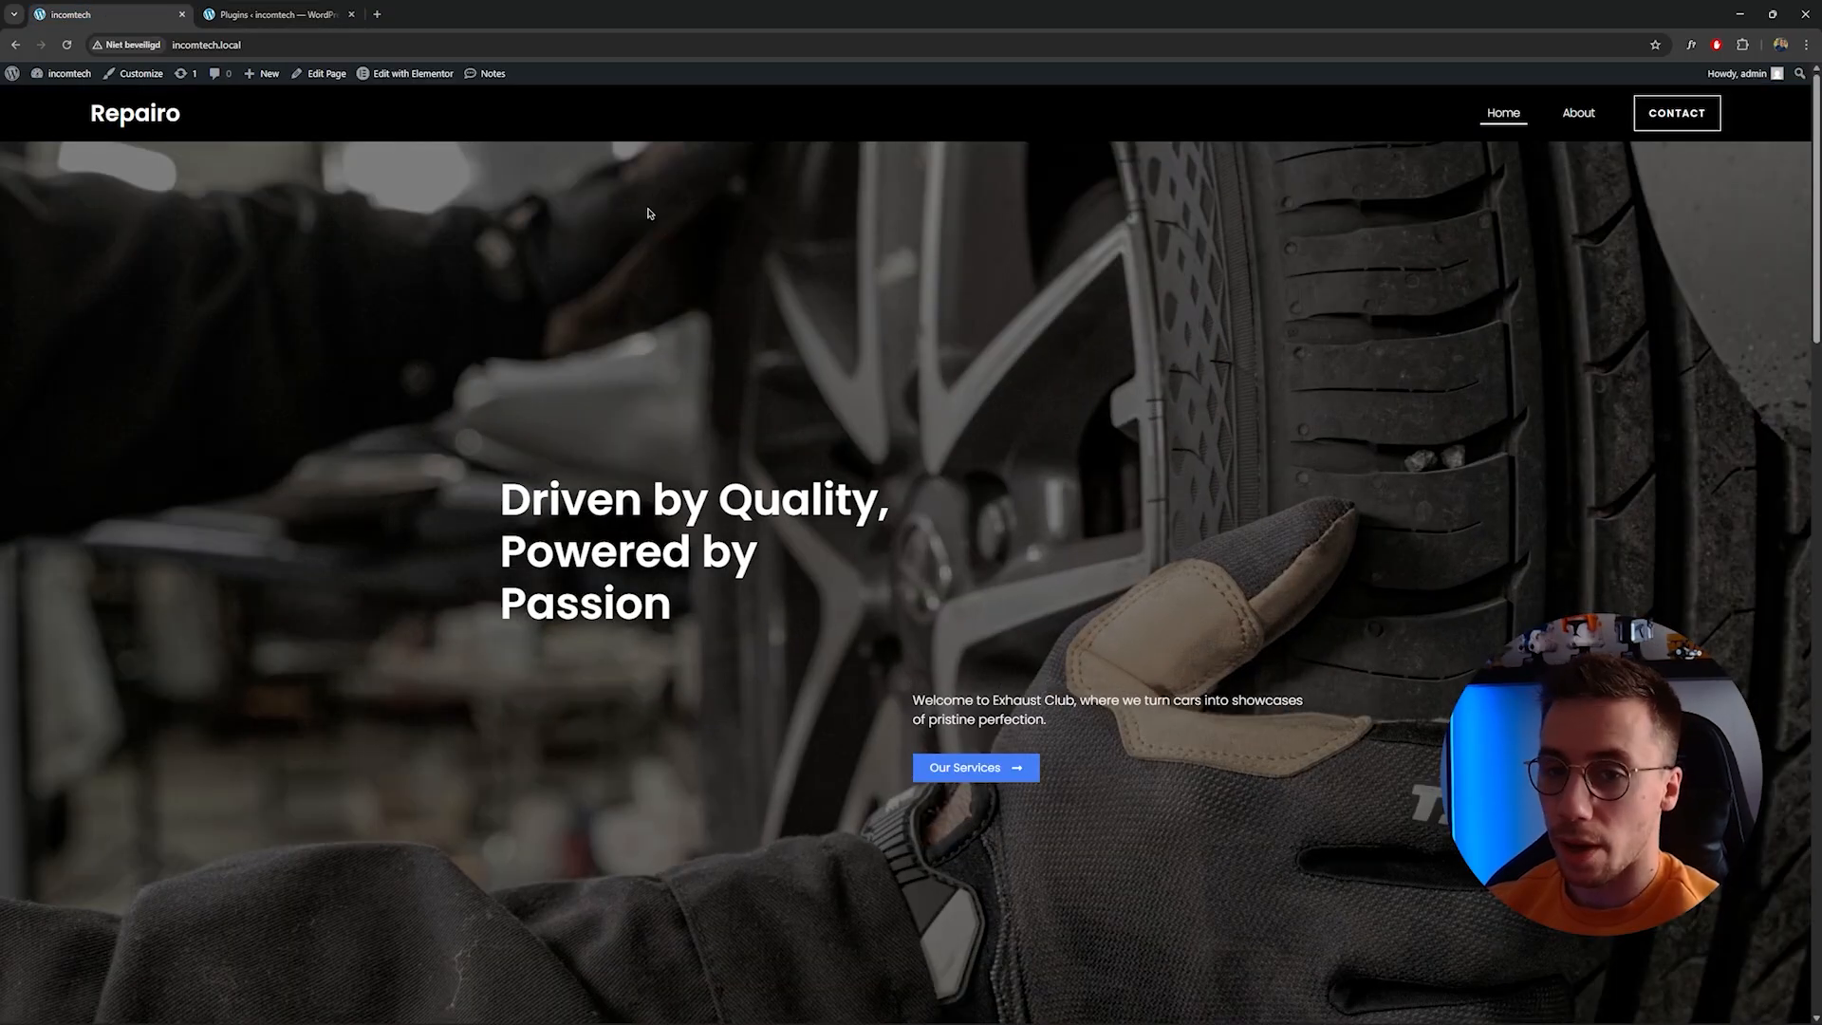
left_click_drag(1817, 197, 1749, 637)
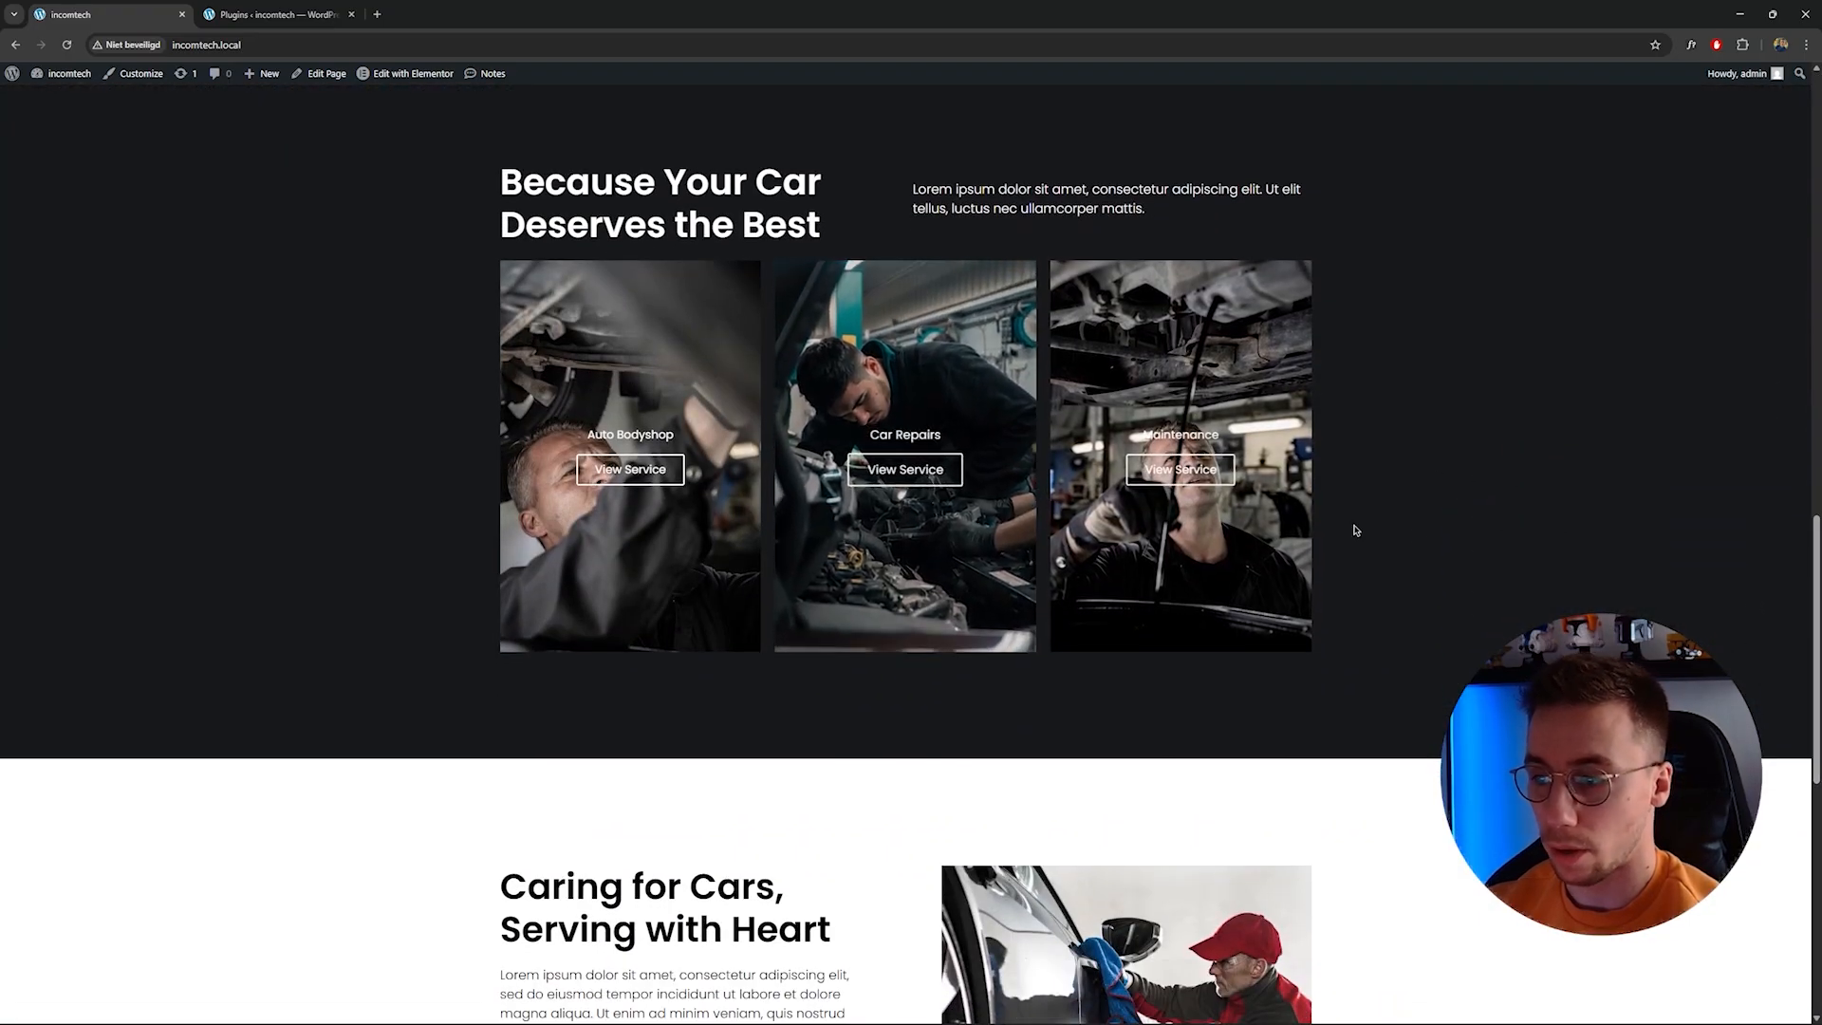
scroll(1423, 579, "down", 8)
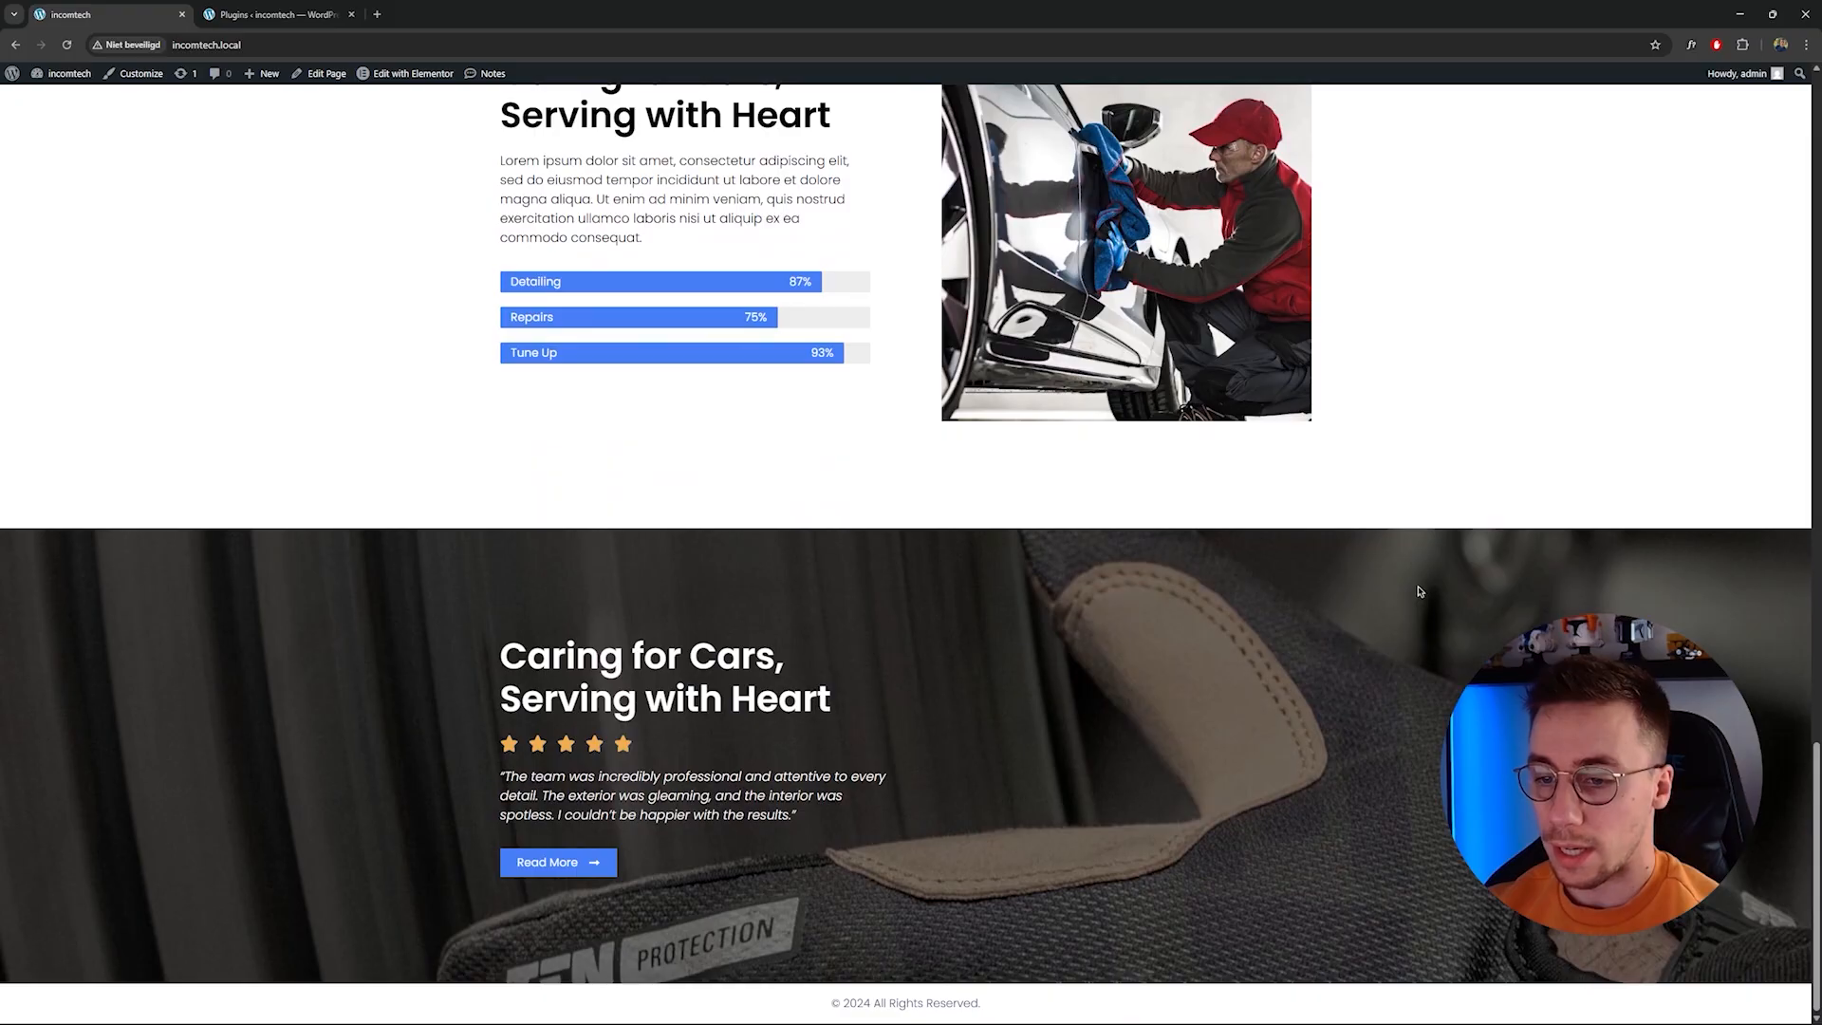
scroll(1420, 591, "up", 10)
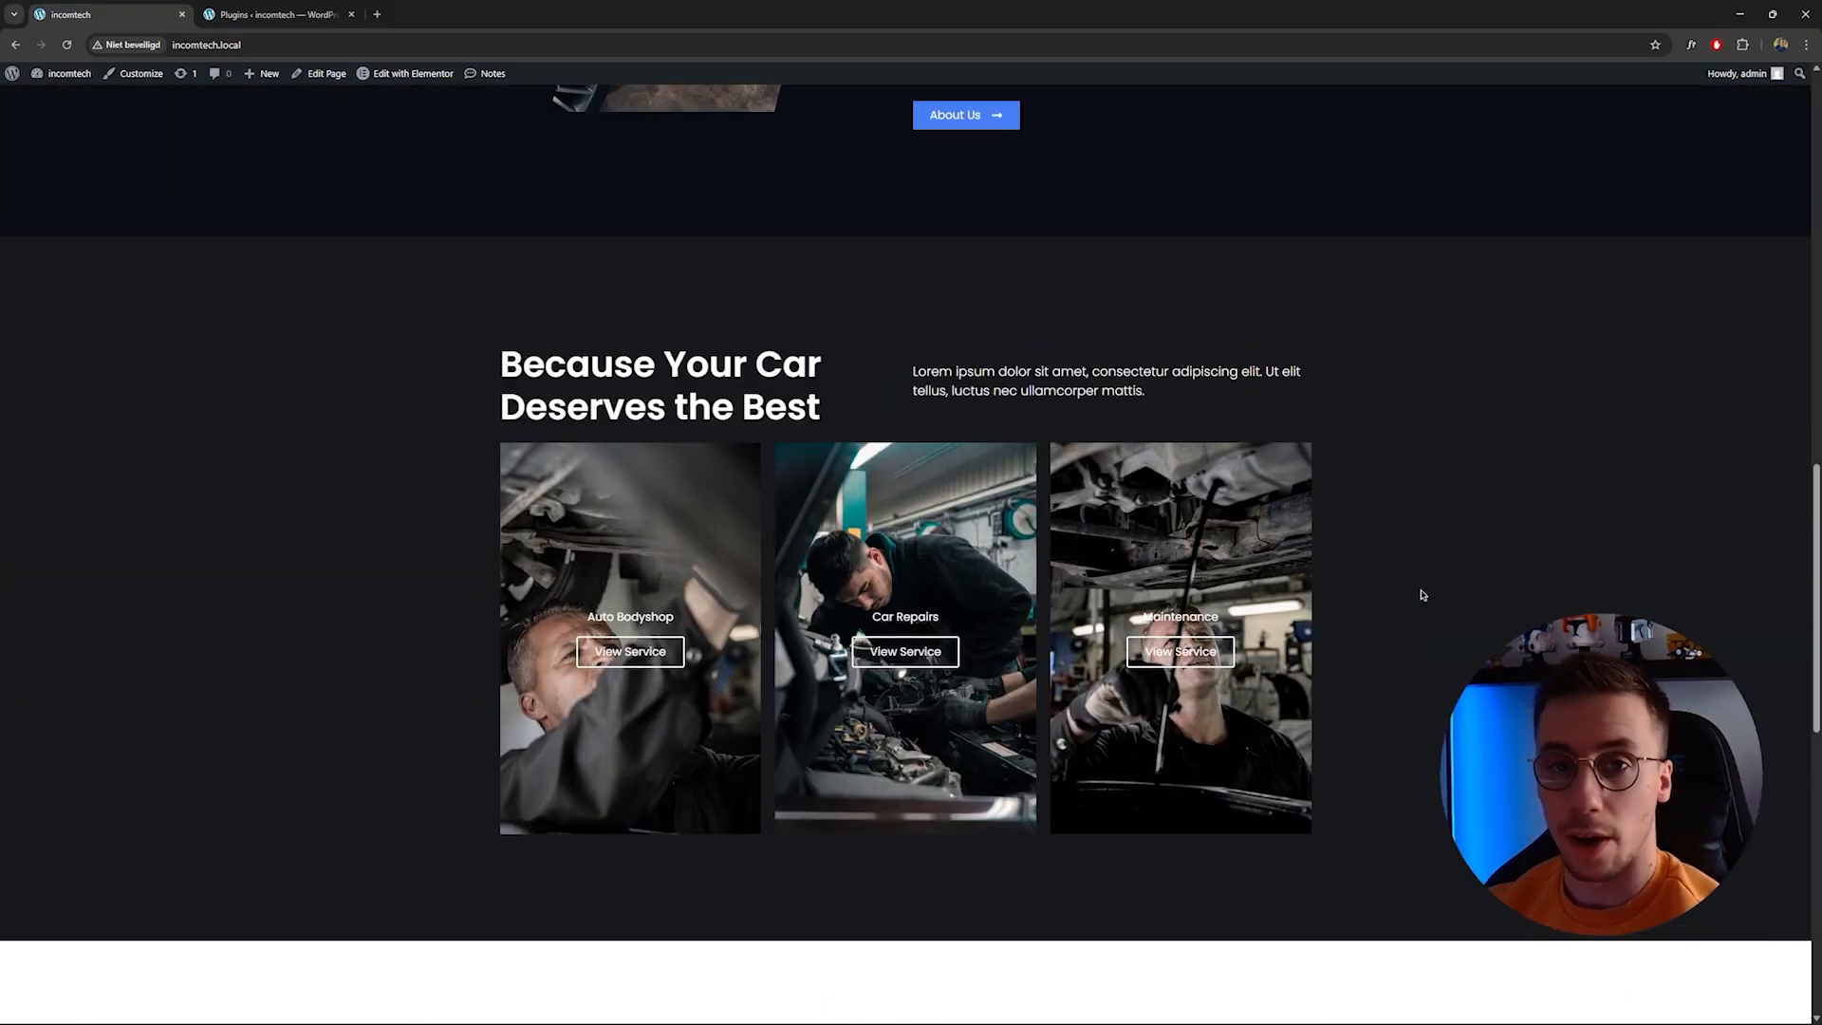
scroll(906, 726, "up", 1)
scroll(628, 729, "down", 1)
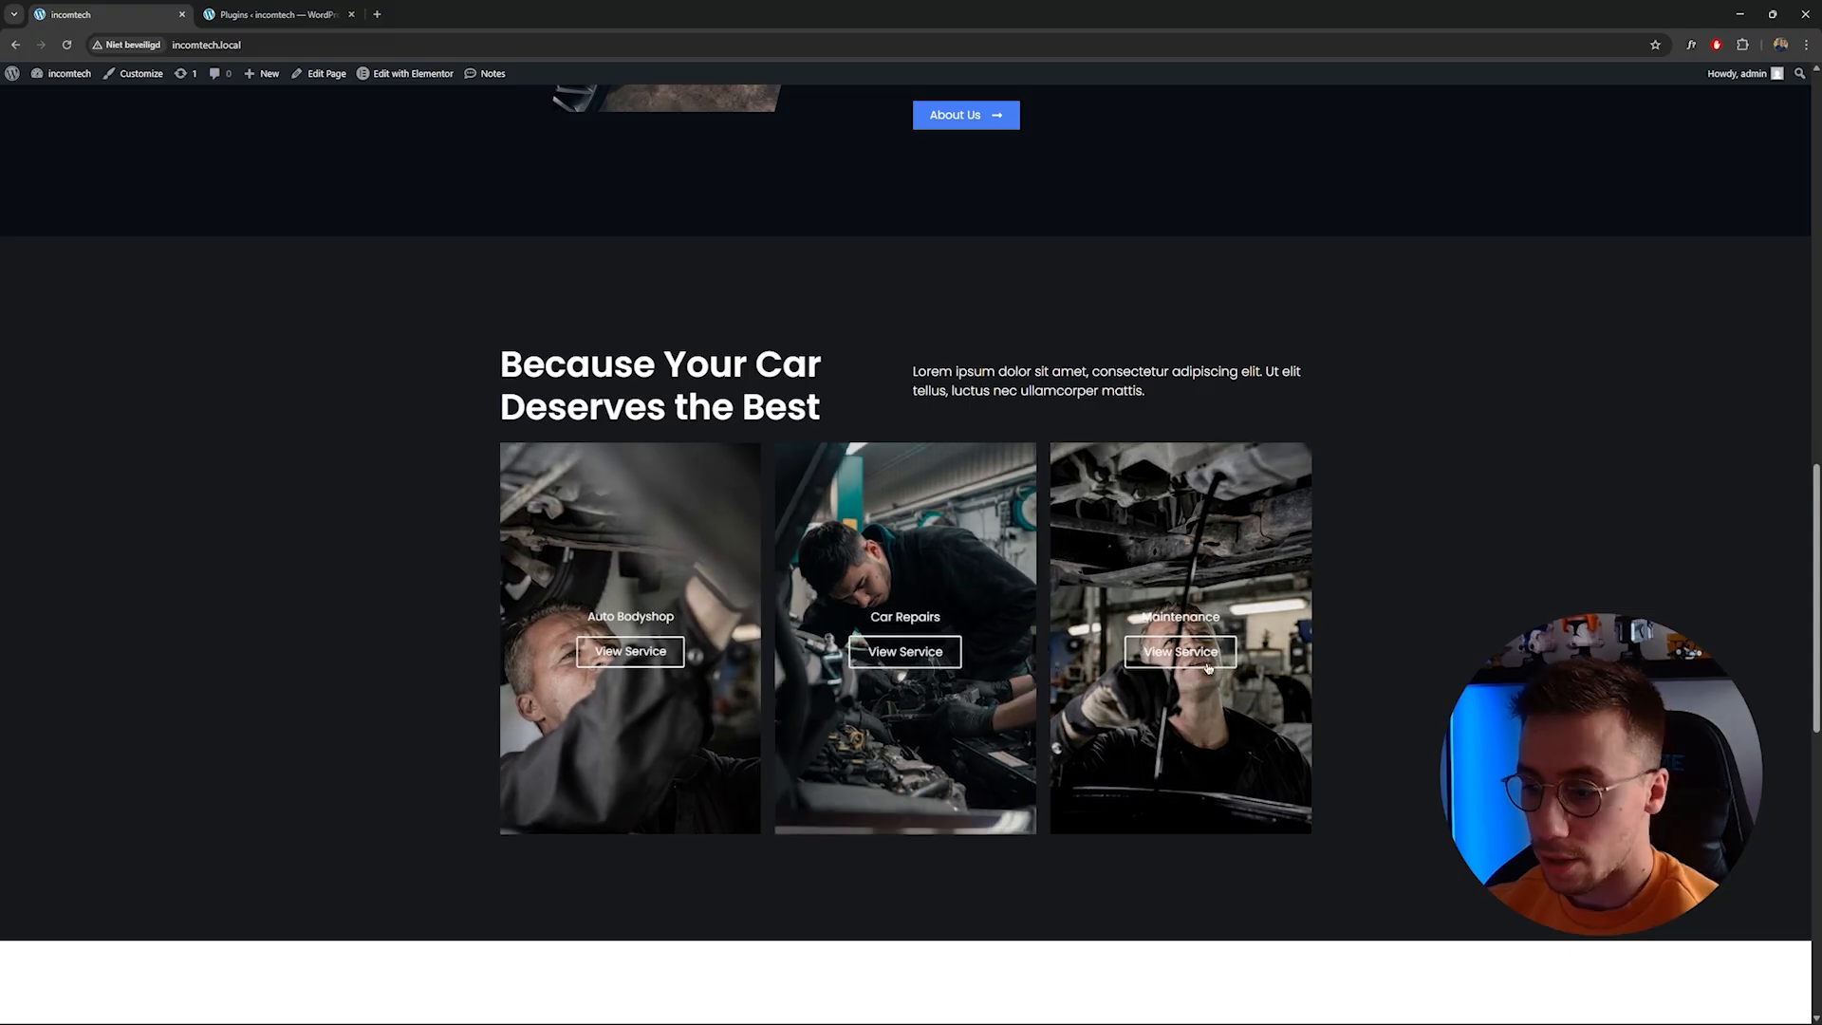
scroll(1606, 167, "up", 15)
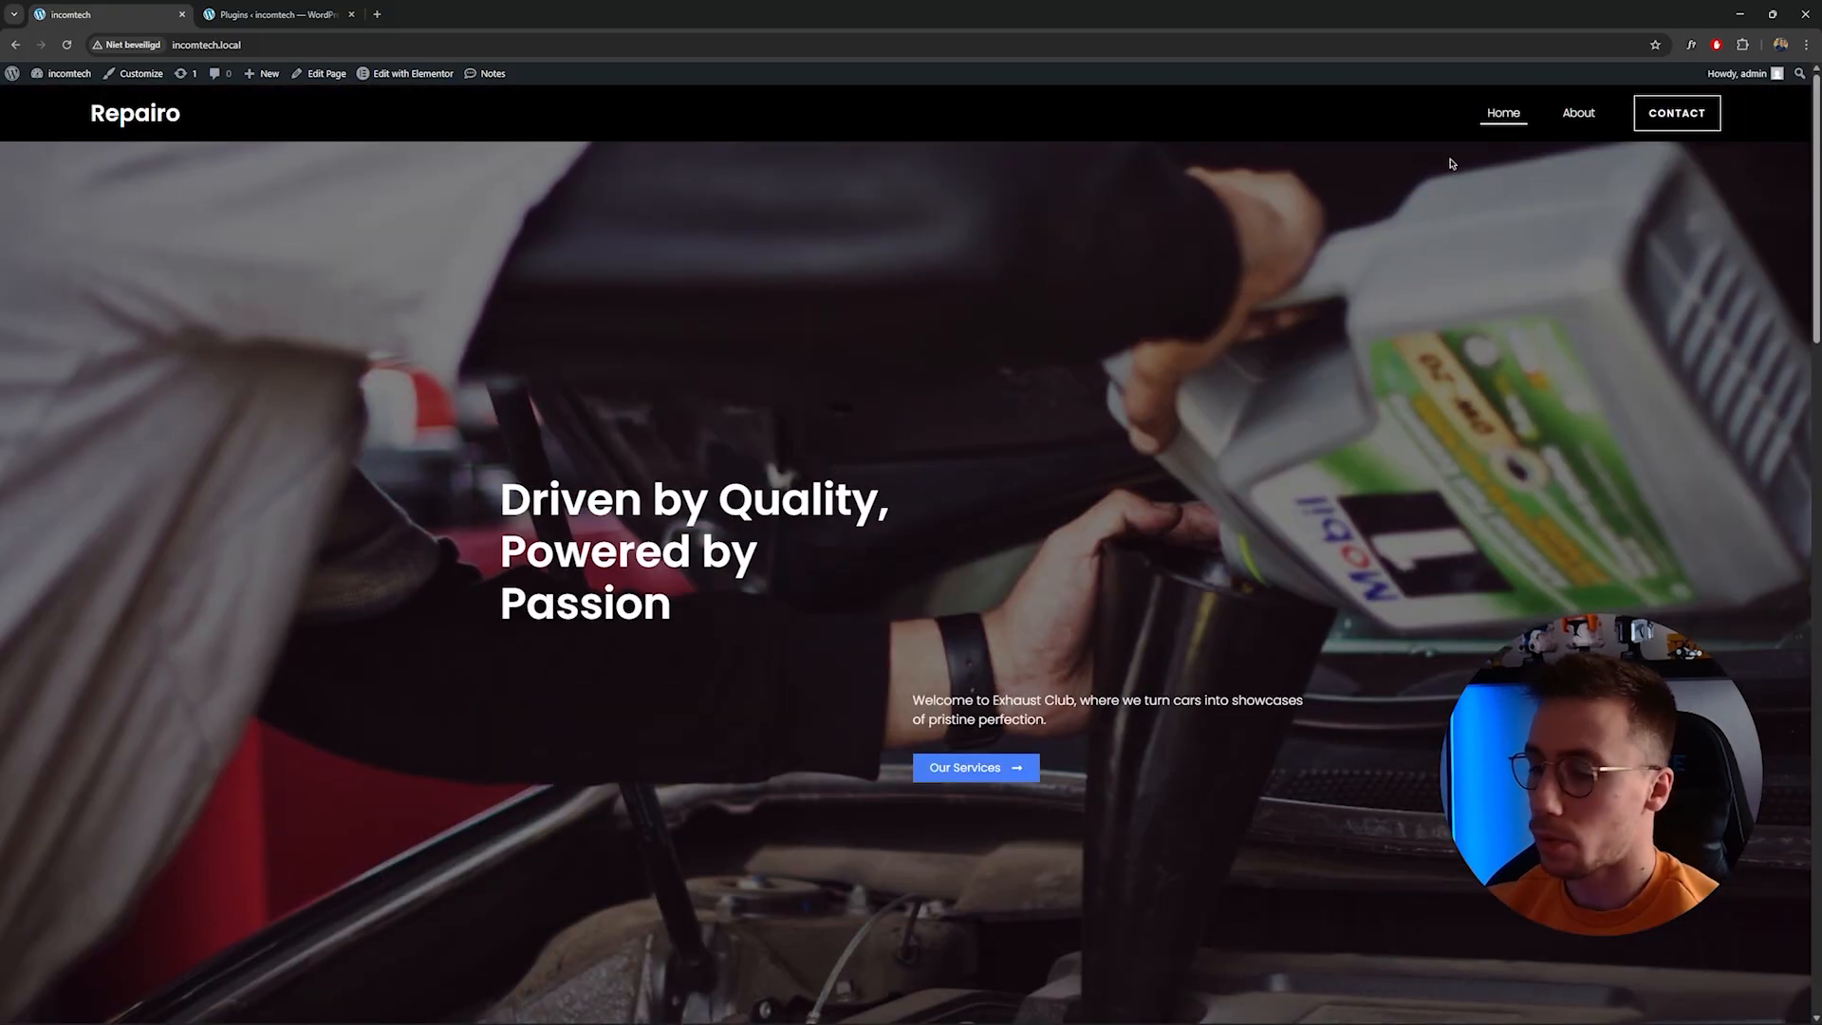
Return to the plugins list and point out JetElements For Elementor and JetEngine again.
left_click(275, 14)
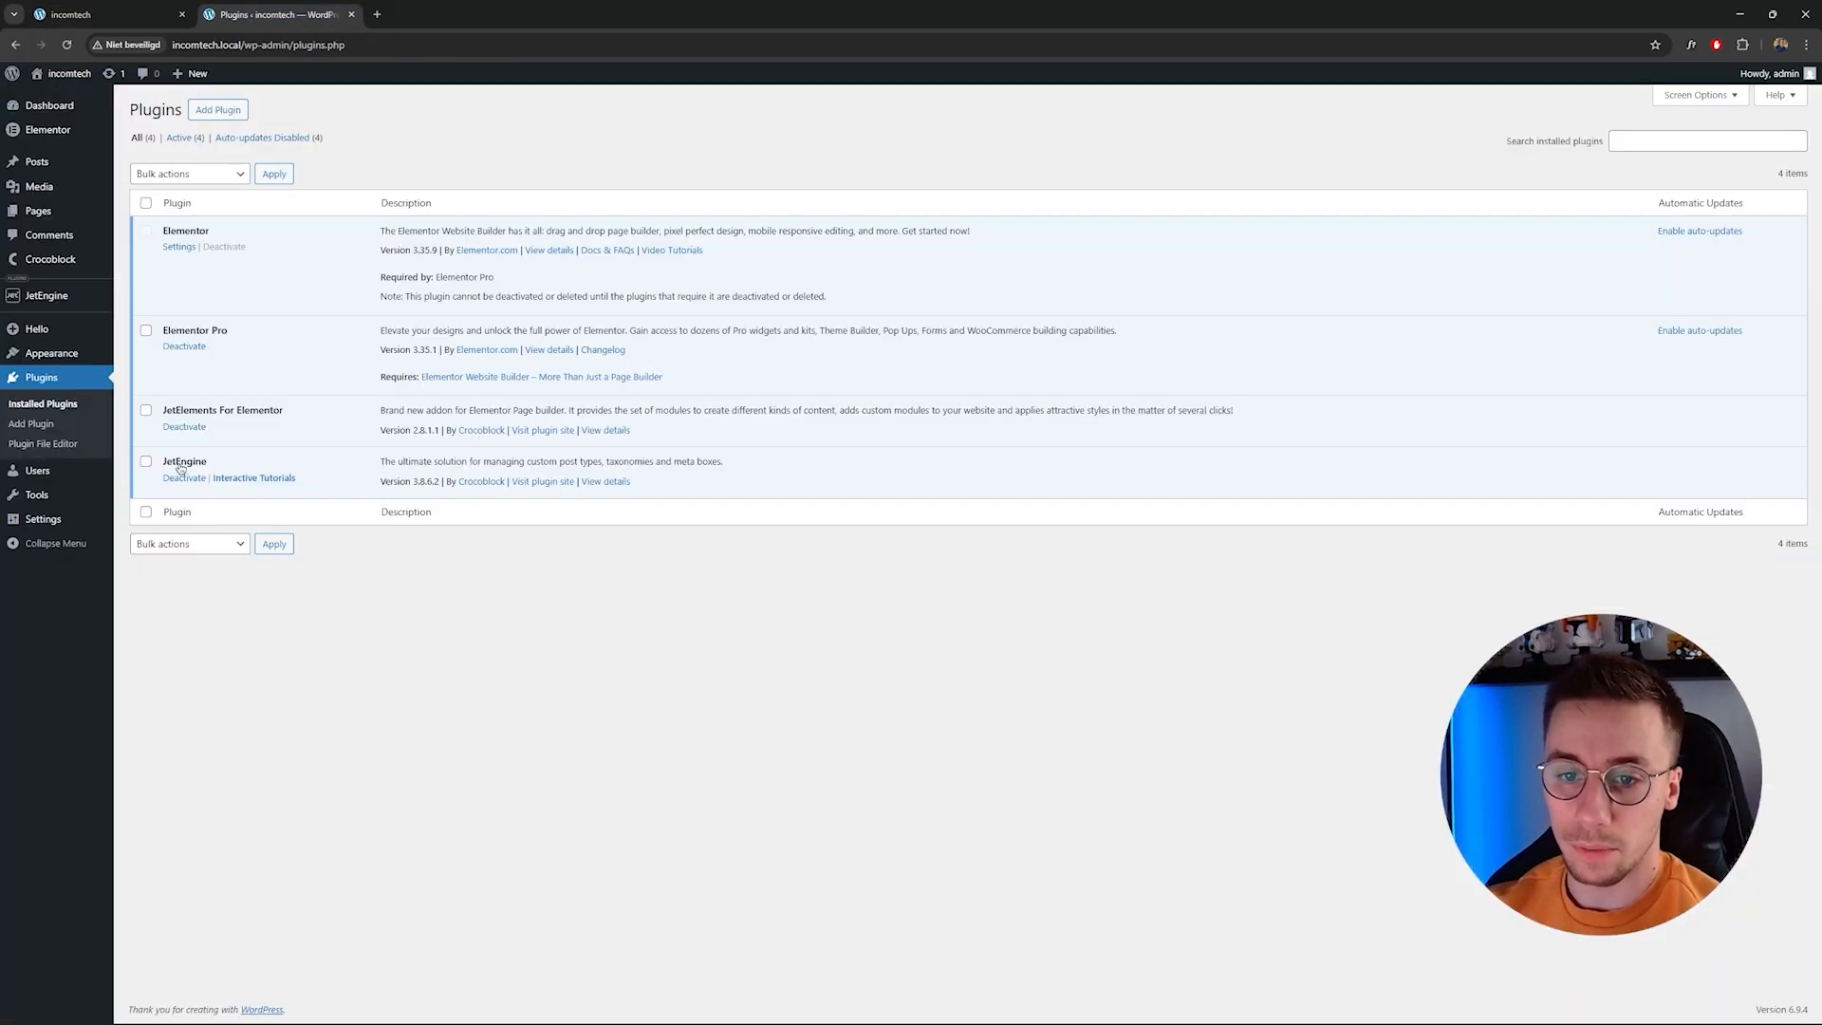
left_click_drag(216, 462, 166, 457)
left_click(315, 604)
left_click_drag(159, 411, 286, 410)
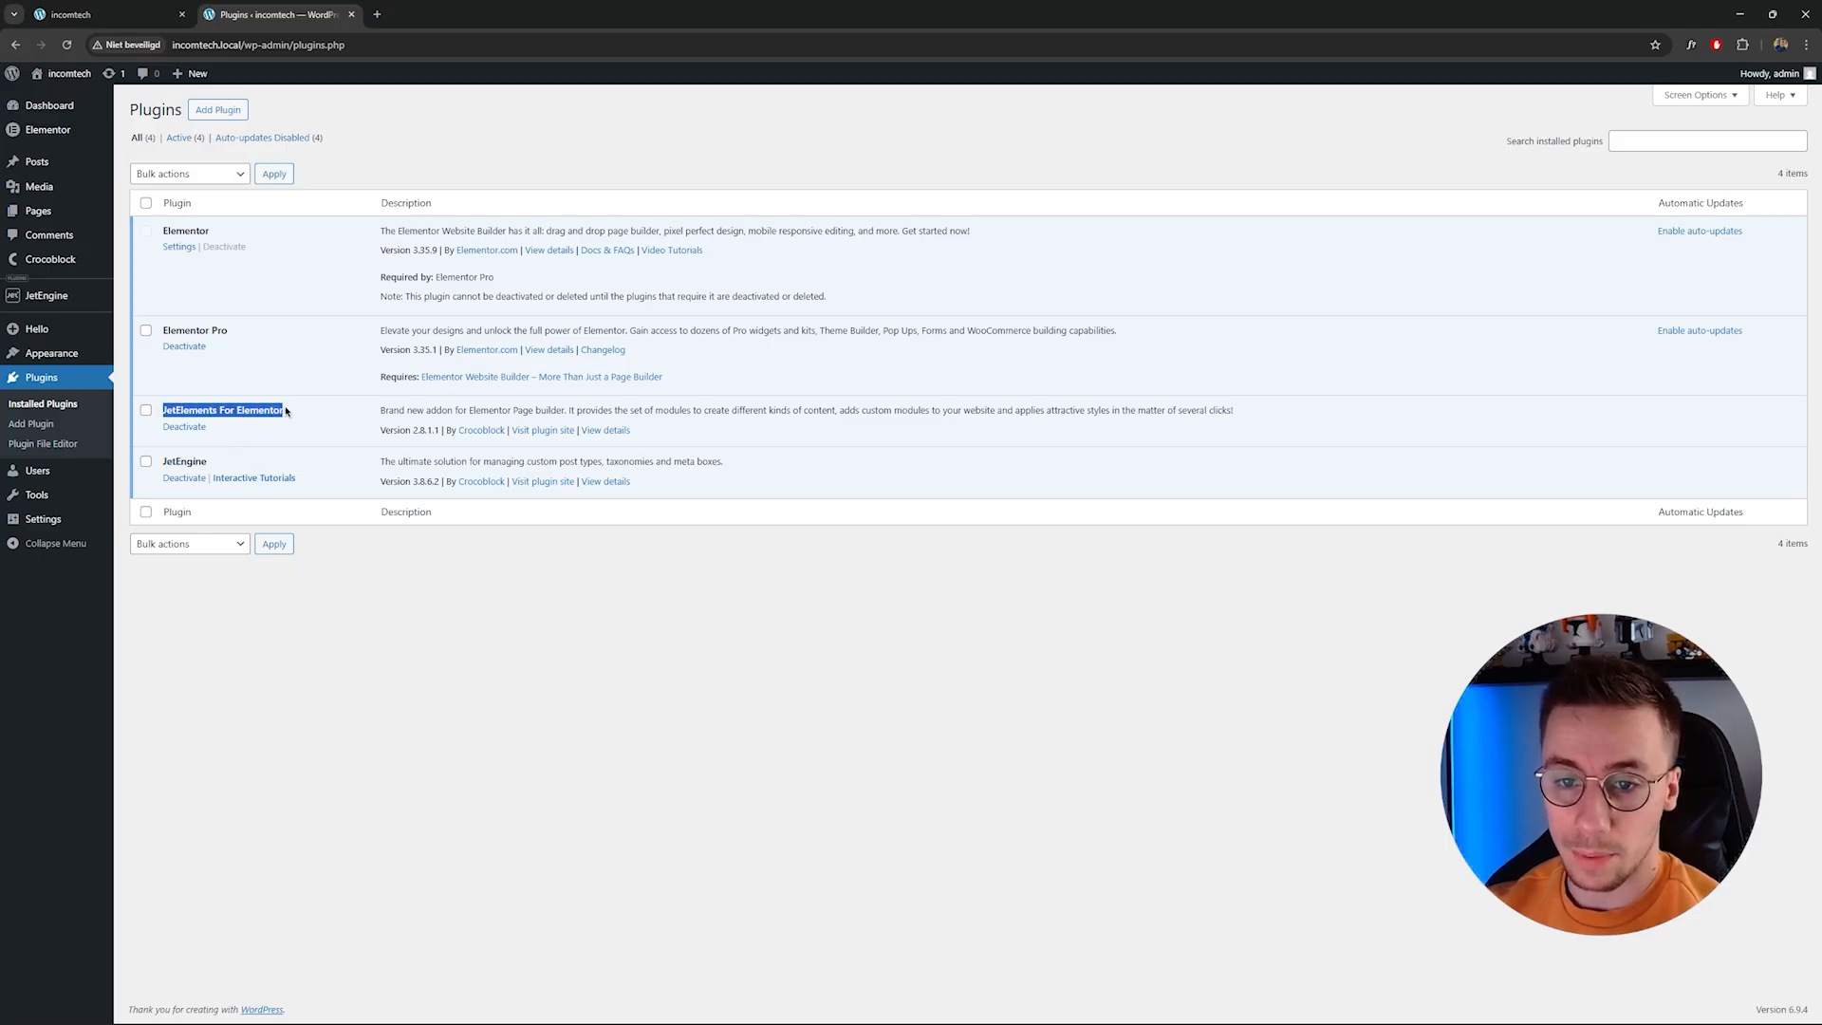
left_click(383, 611)
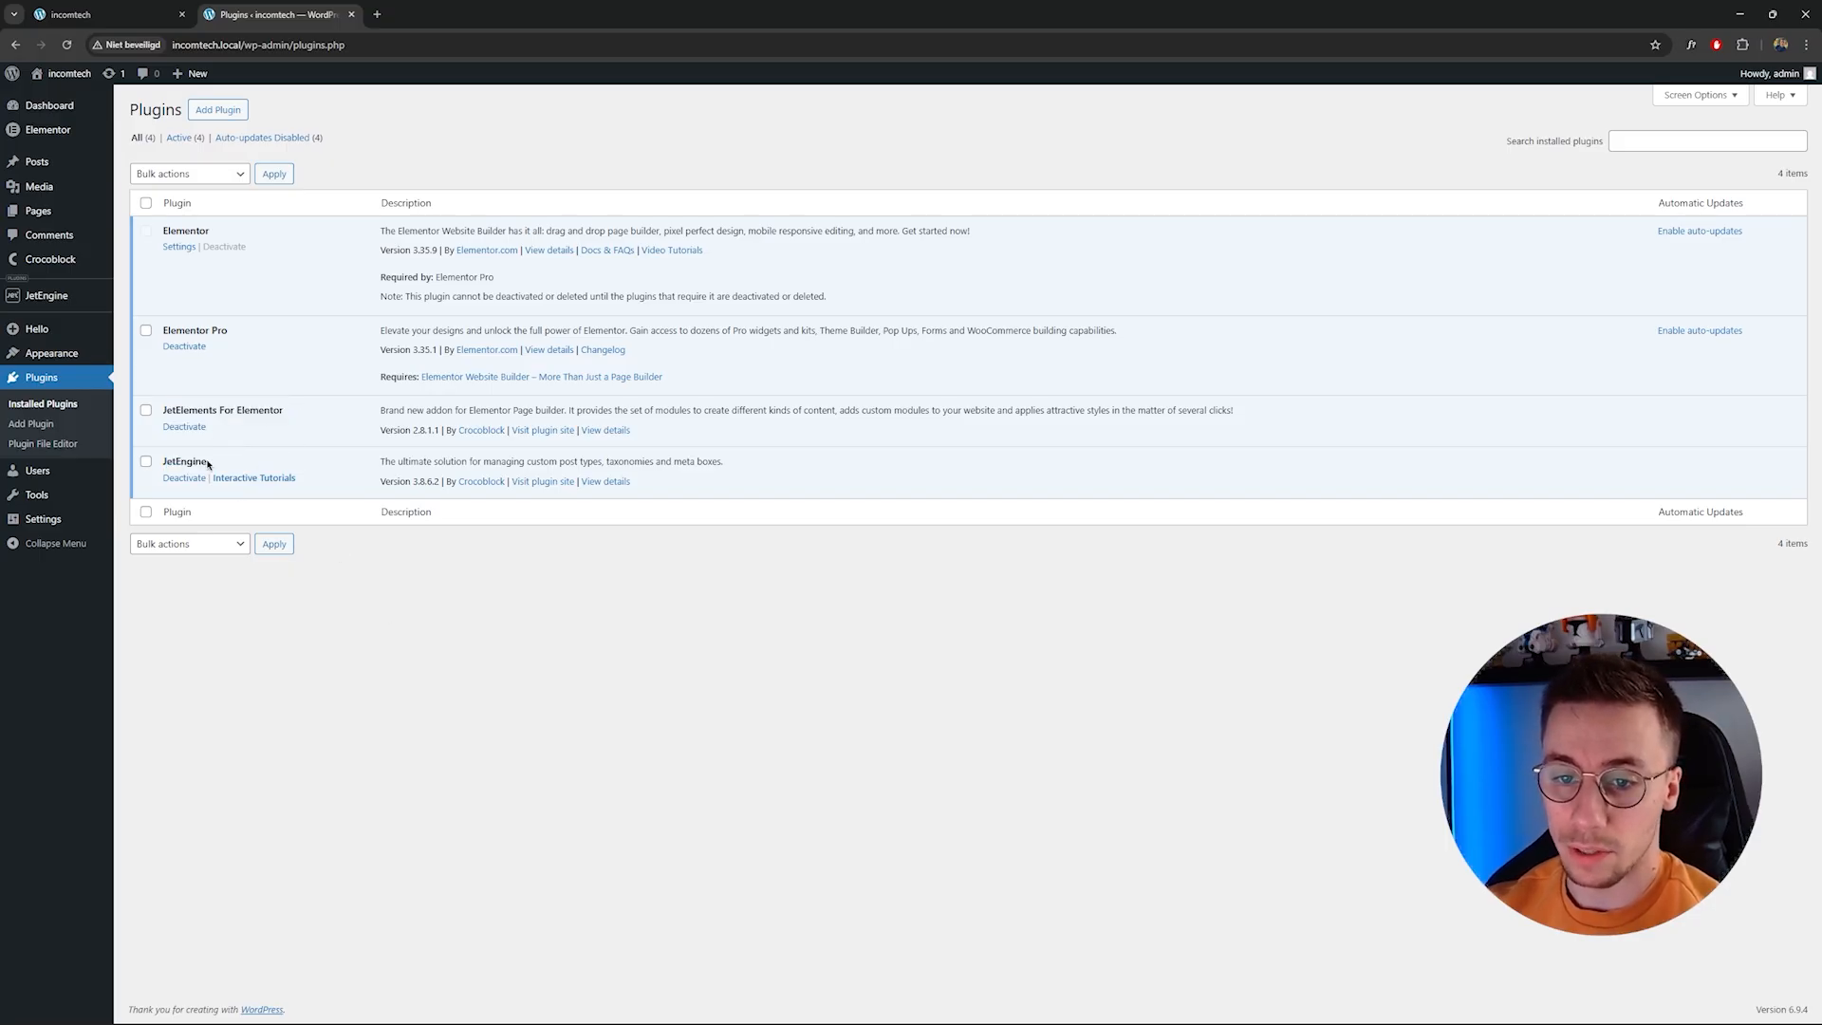
left_click_drag(208, 464, 166, 462)
left_click(251, 472)
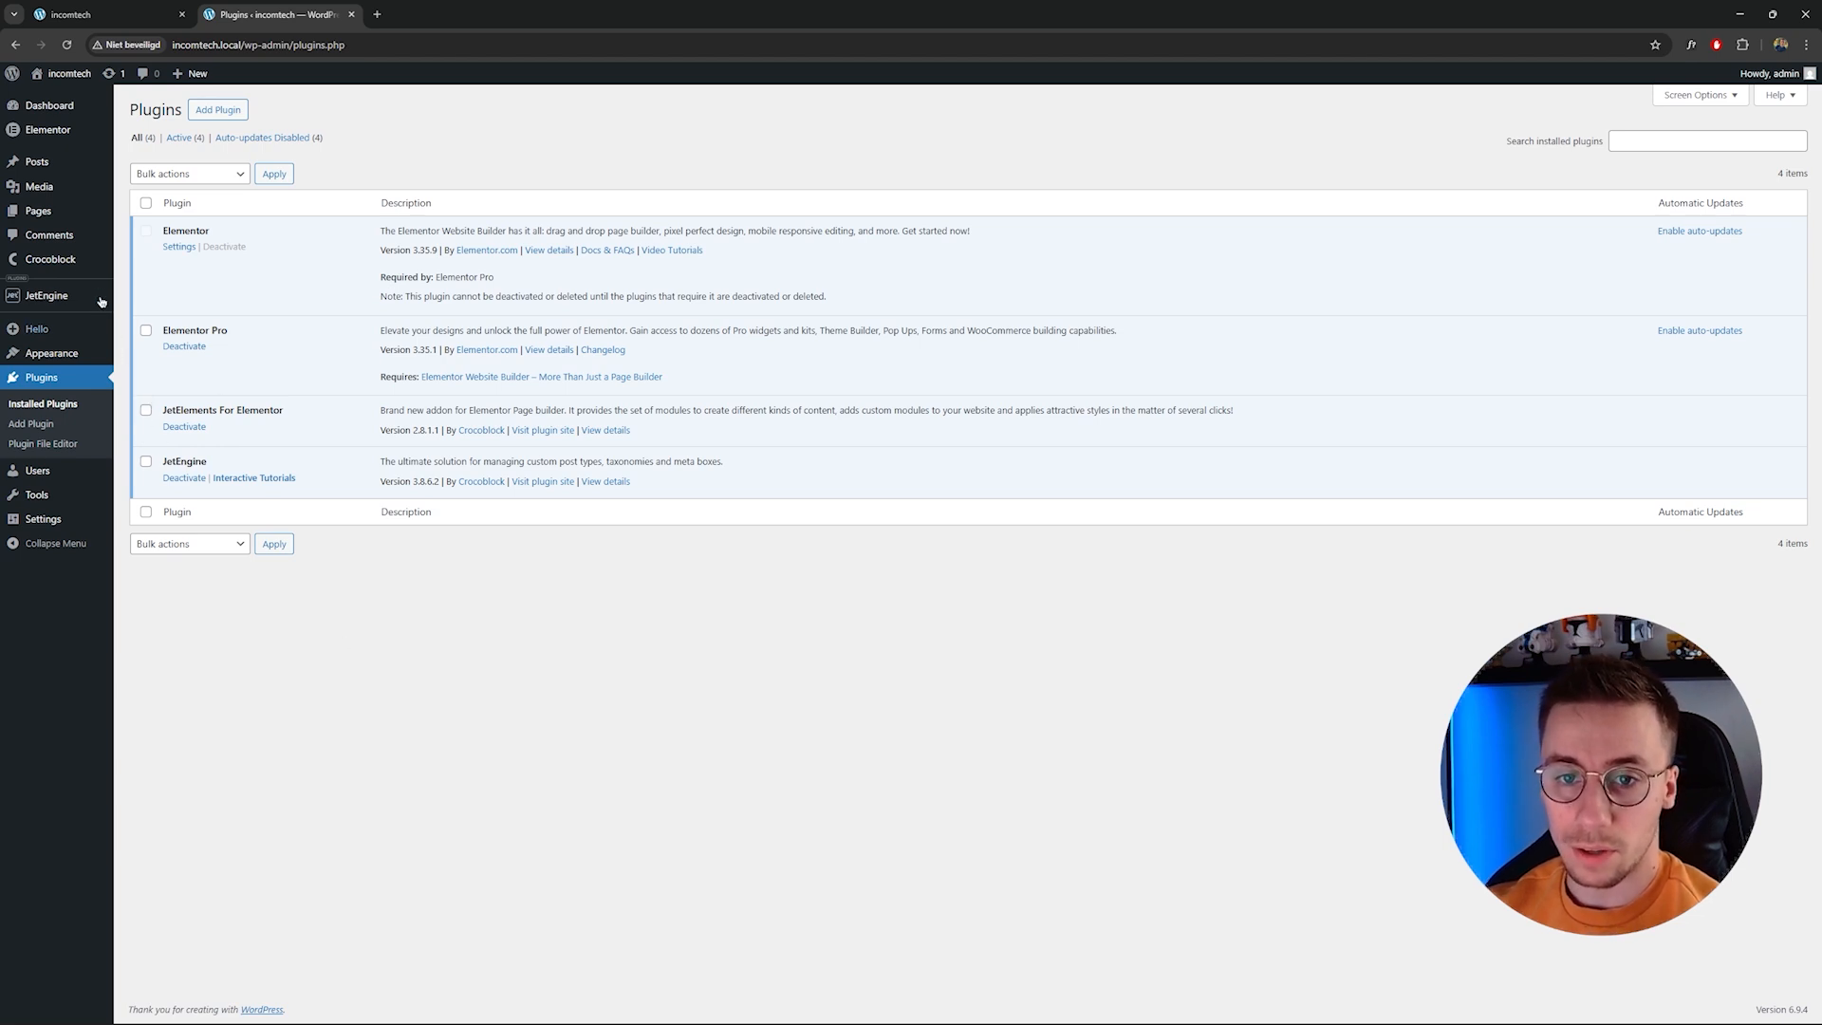
Open JetEngine's Post Types page and run the Elementor data updater.
mouse_move(65, 295)
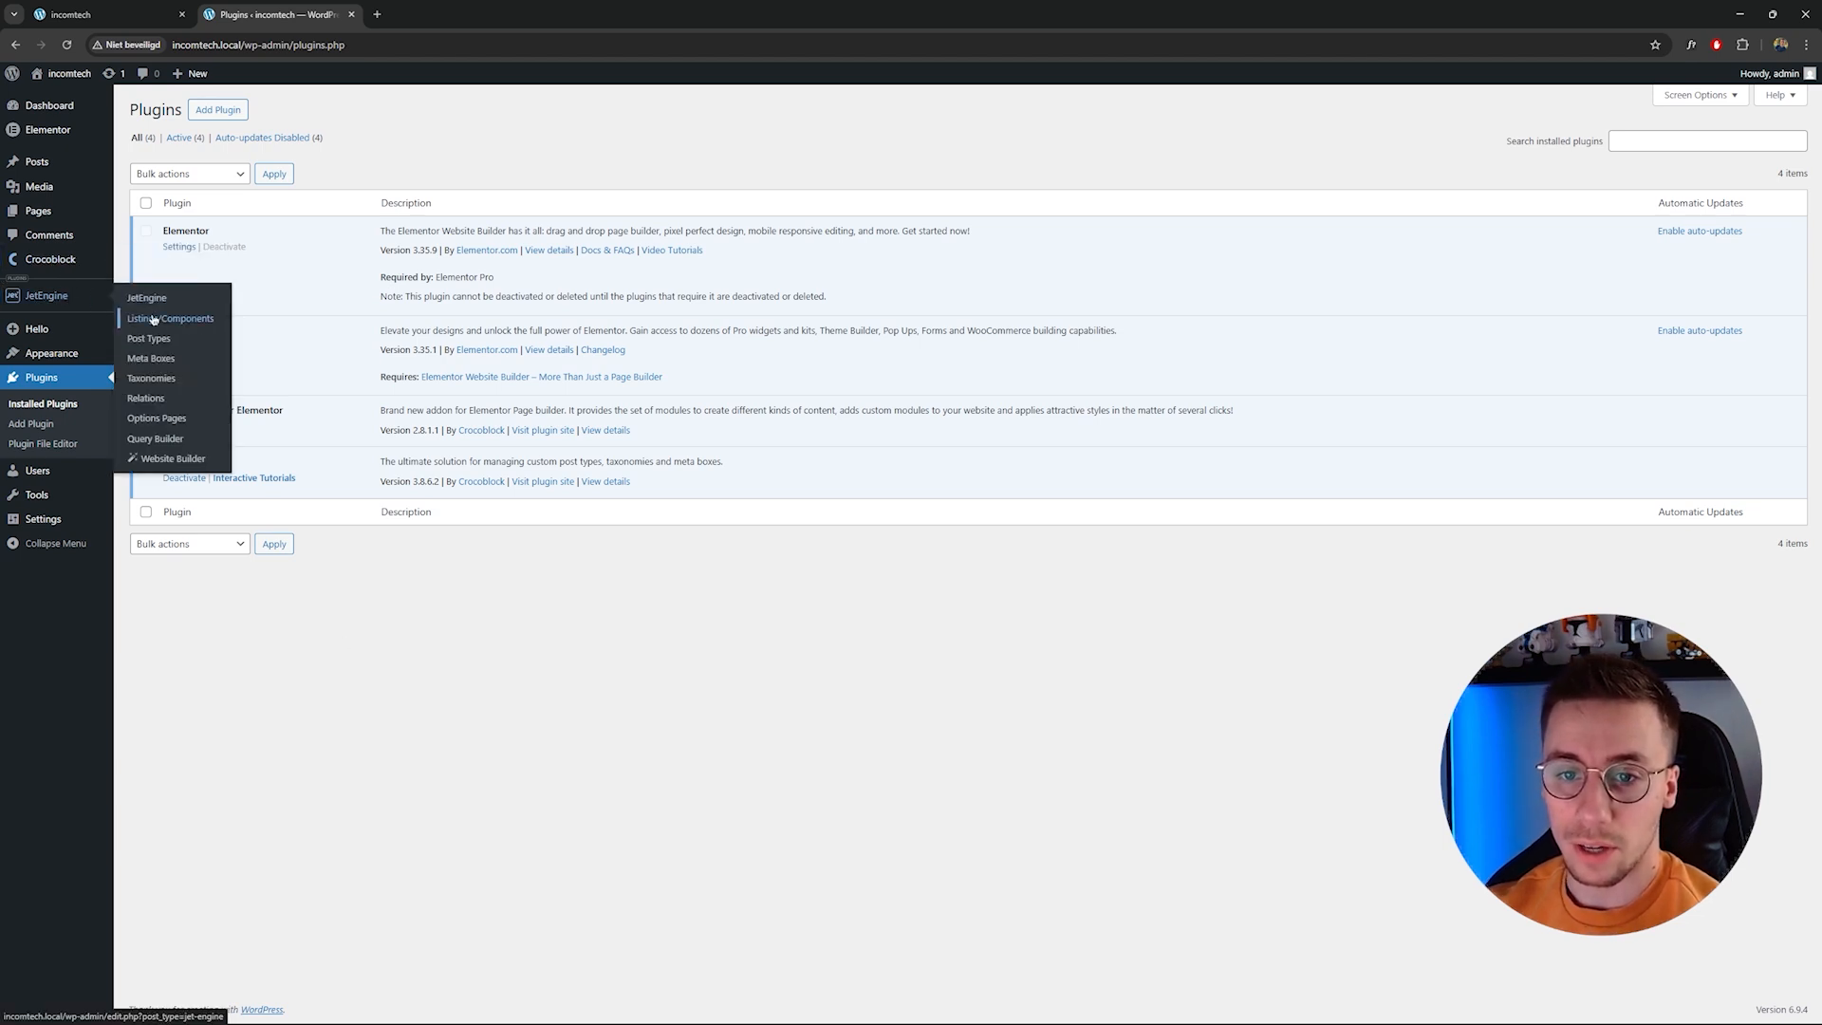
left_click(172, 344)
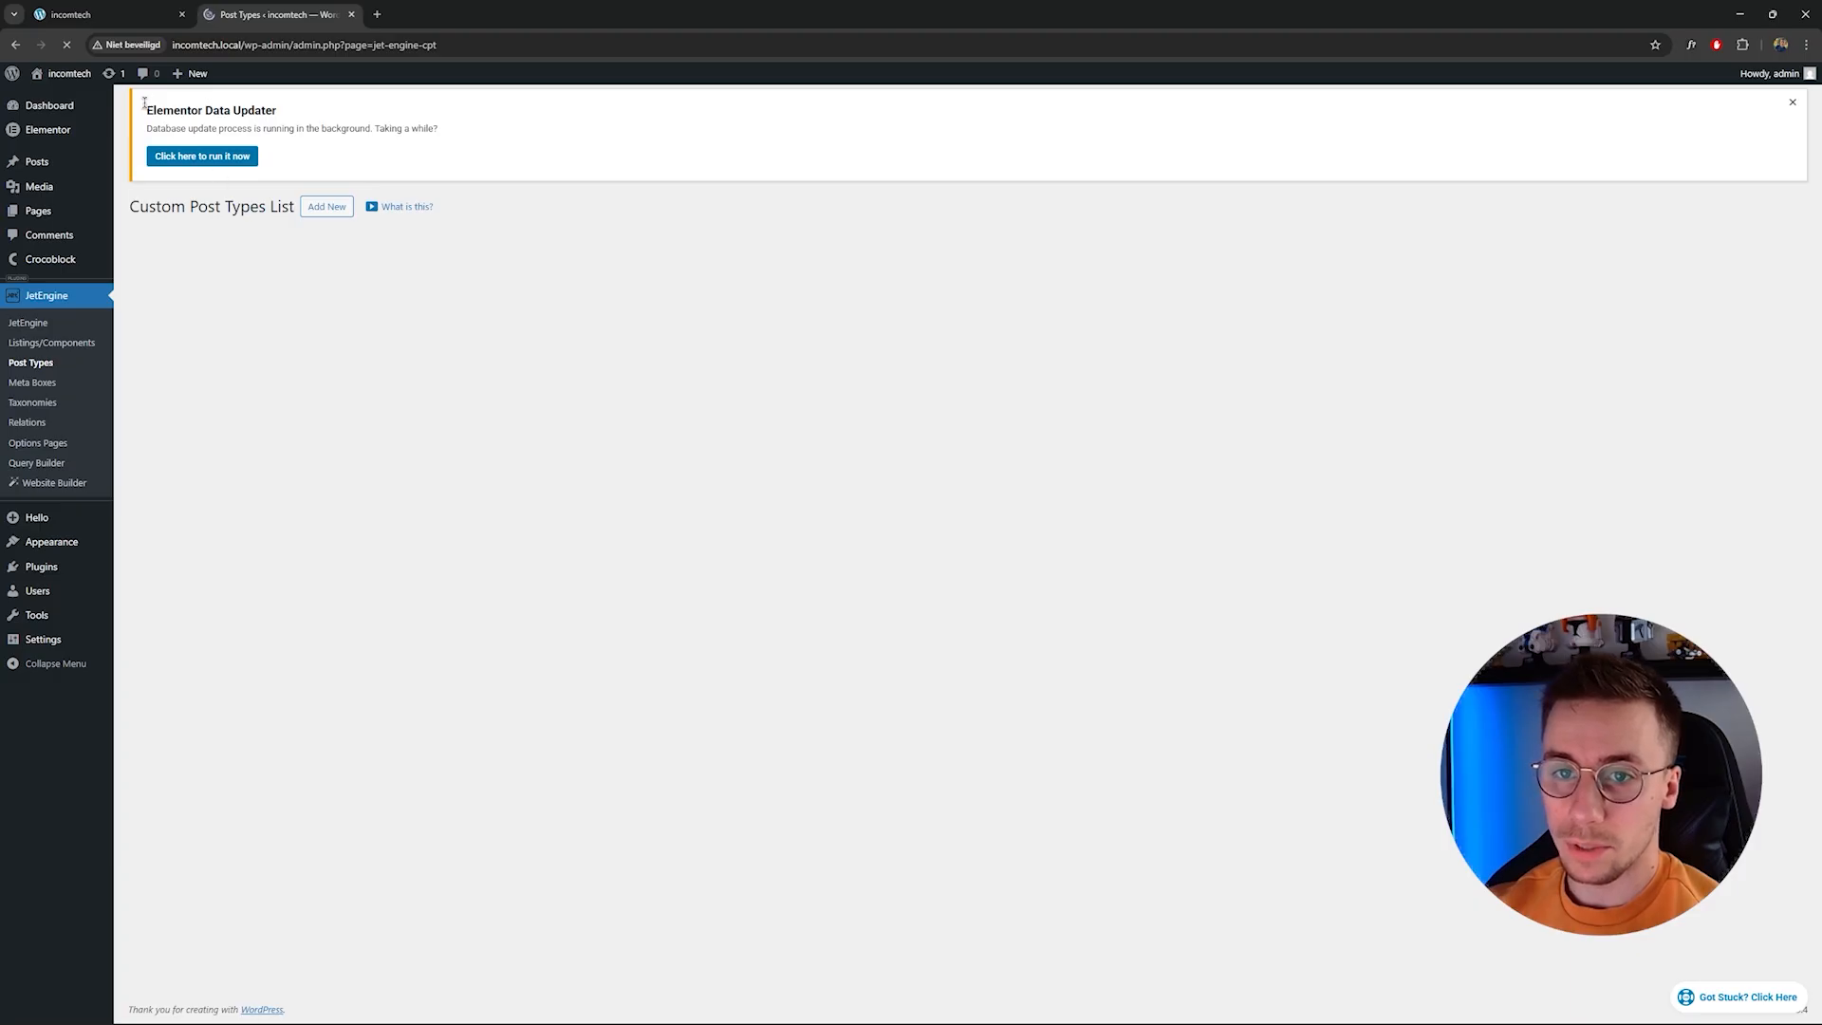
left_click_drag(156, 149, 247, 149)
left_click(209, 194)
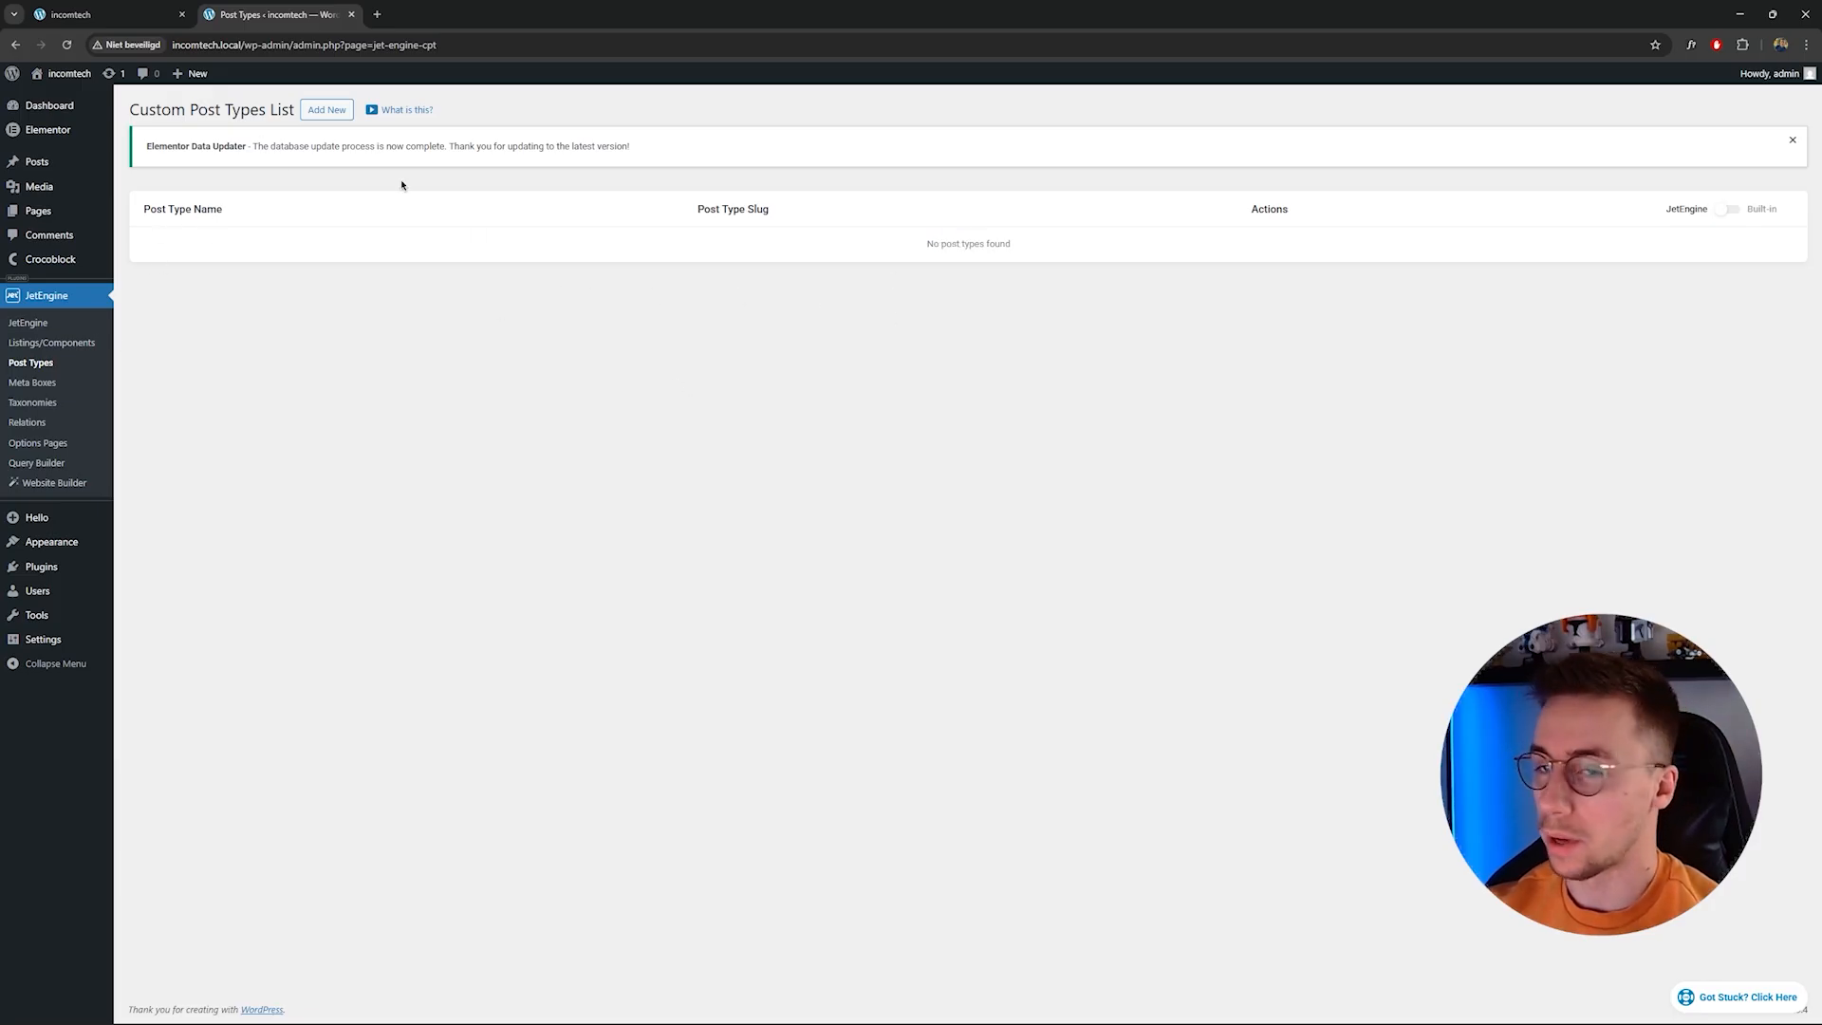
Start a new custom post type named Service with the slug service.
left_click(326, 109)
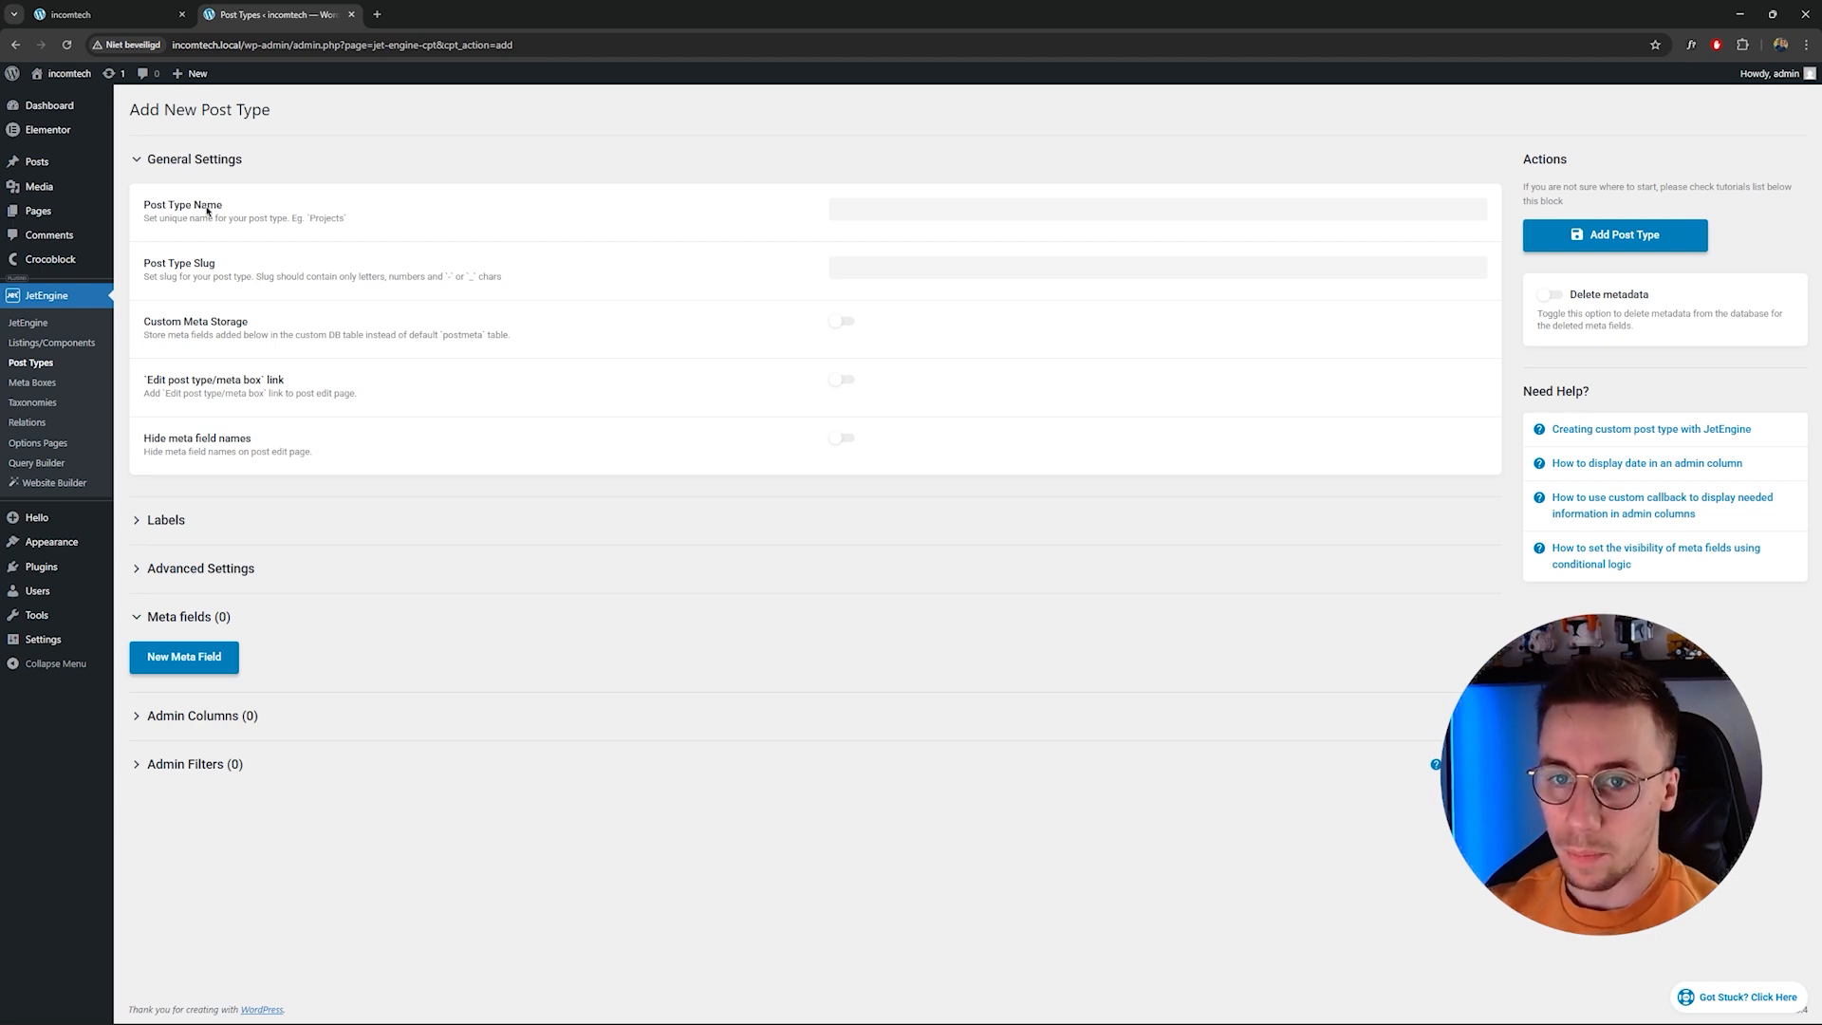
left_click(860, 207)
type("Servc")
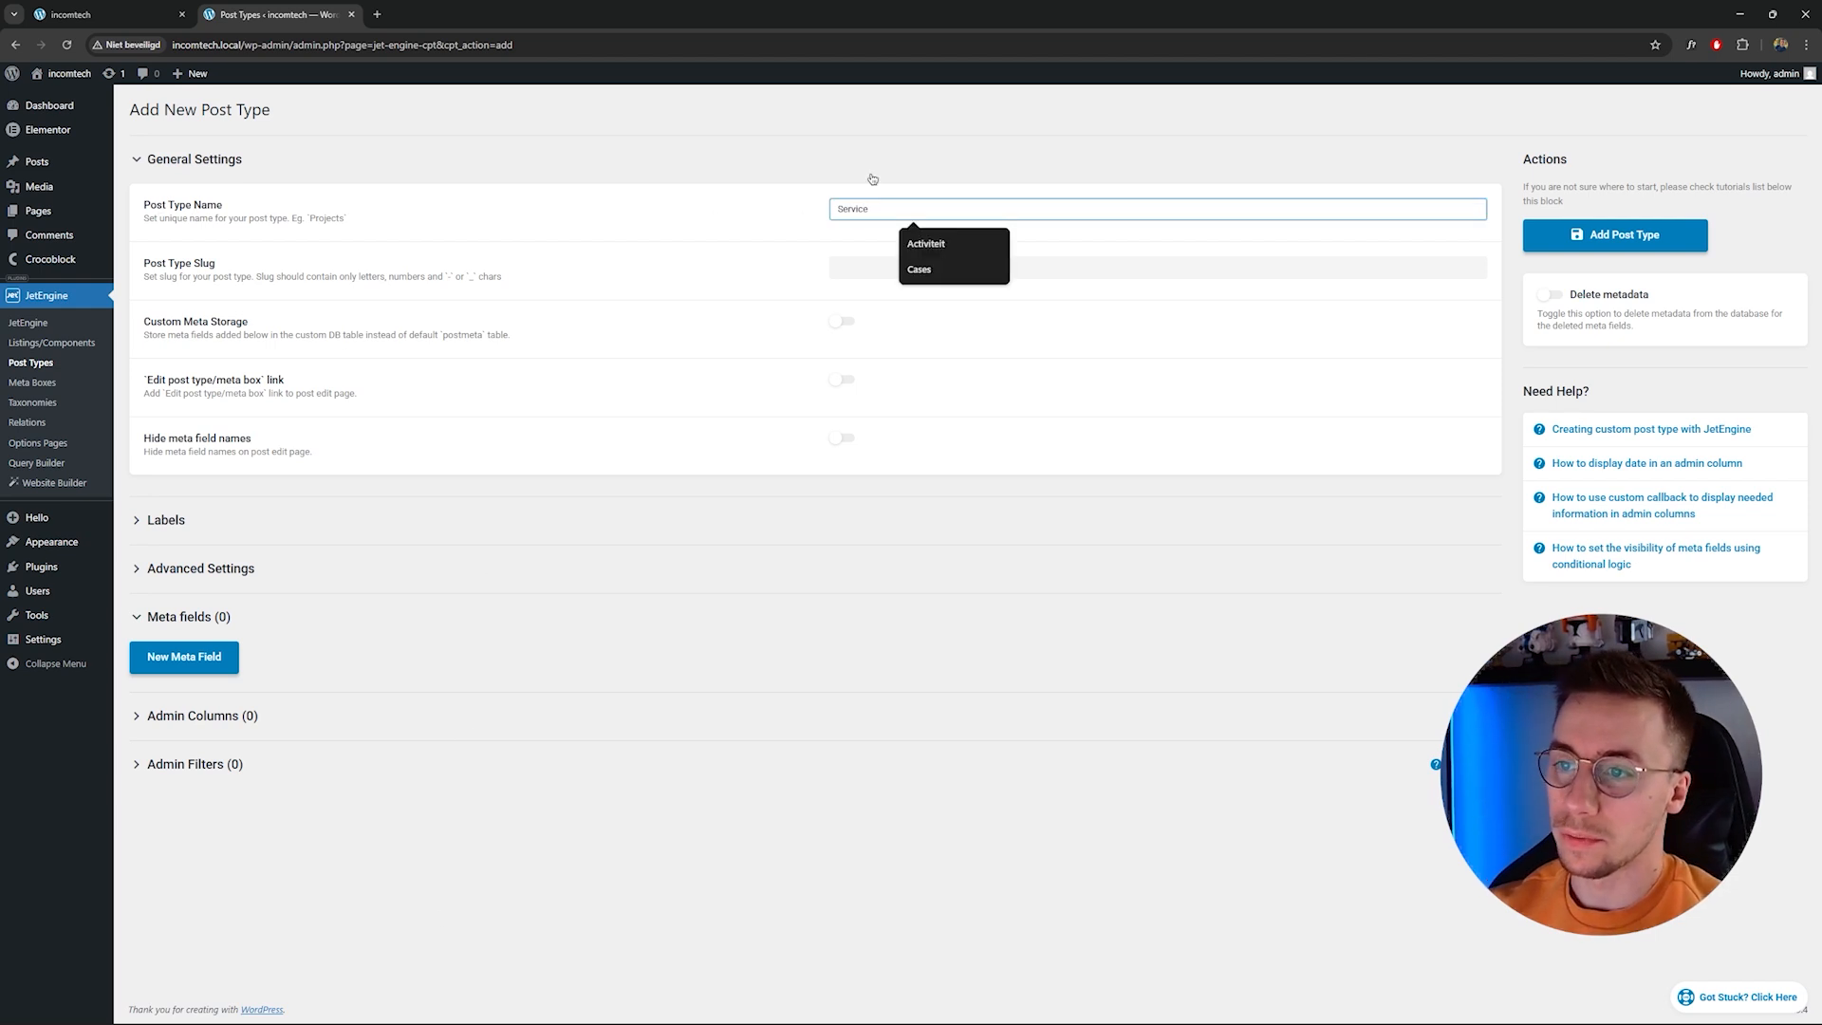
left_click(797, 290)
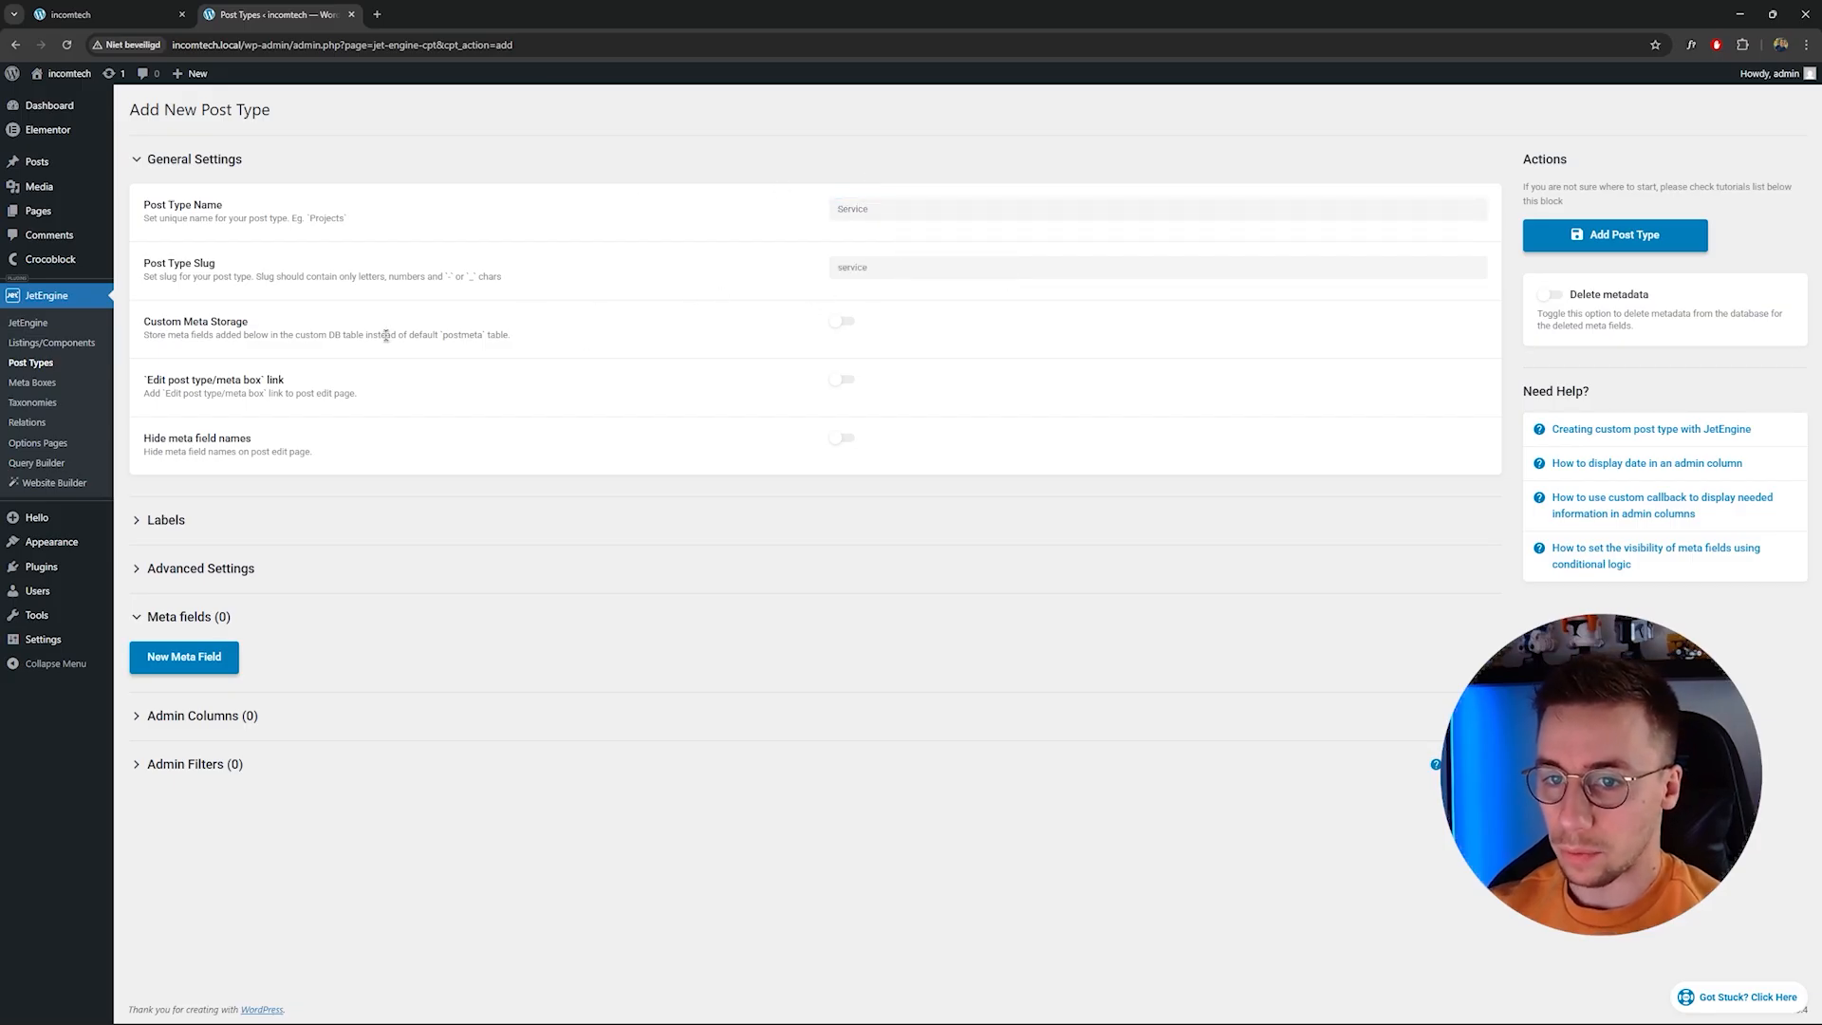
Expand the Labels section and set the singular name to Service.
left_click(165, 534)
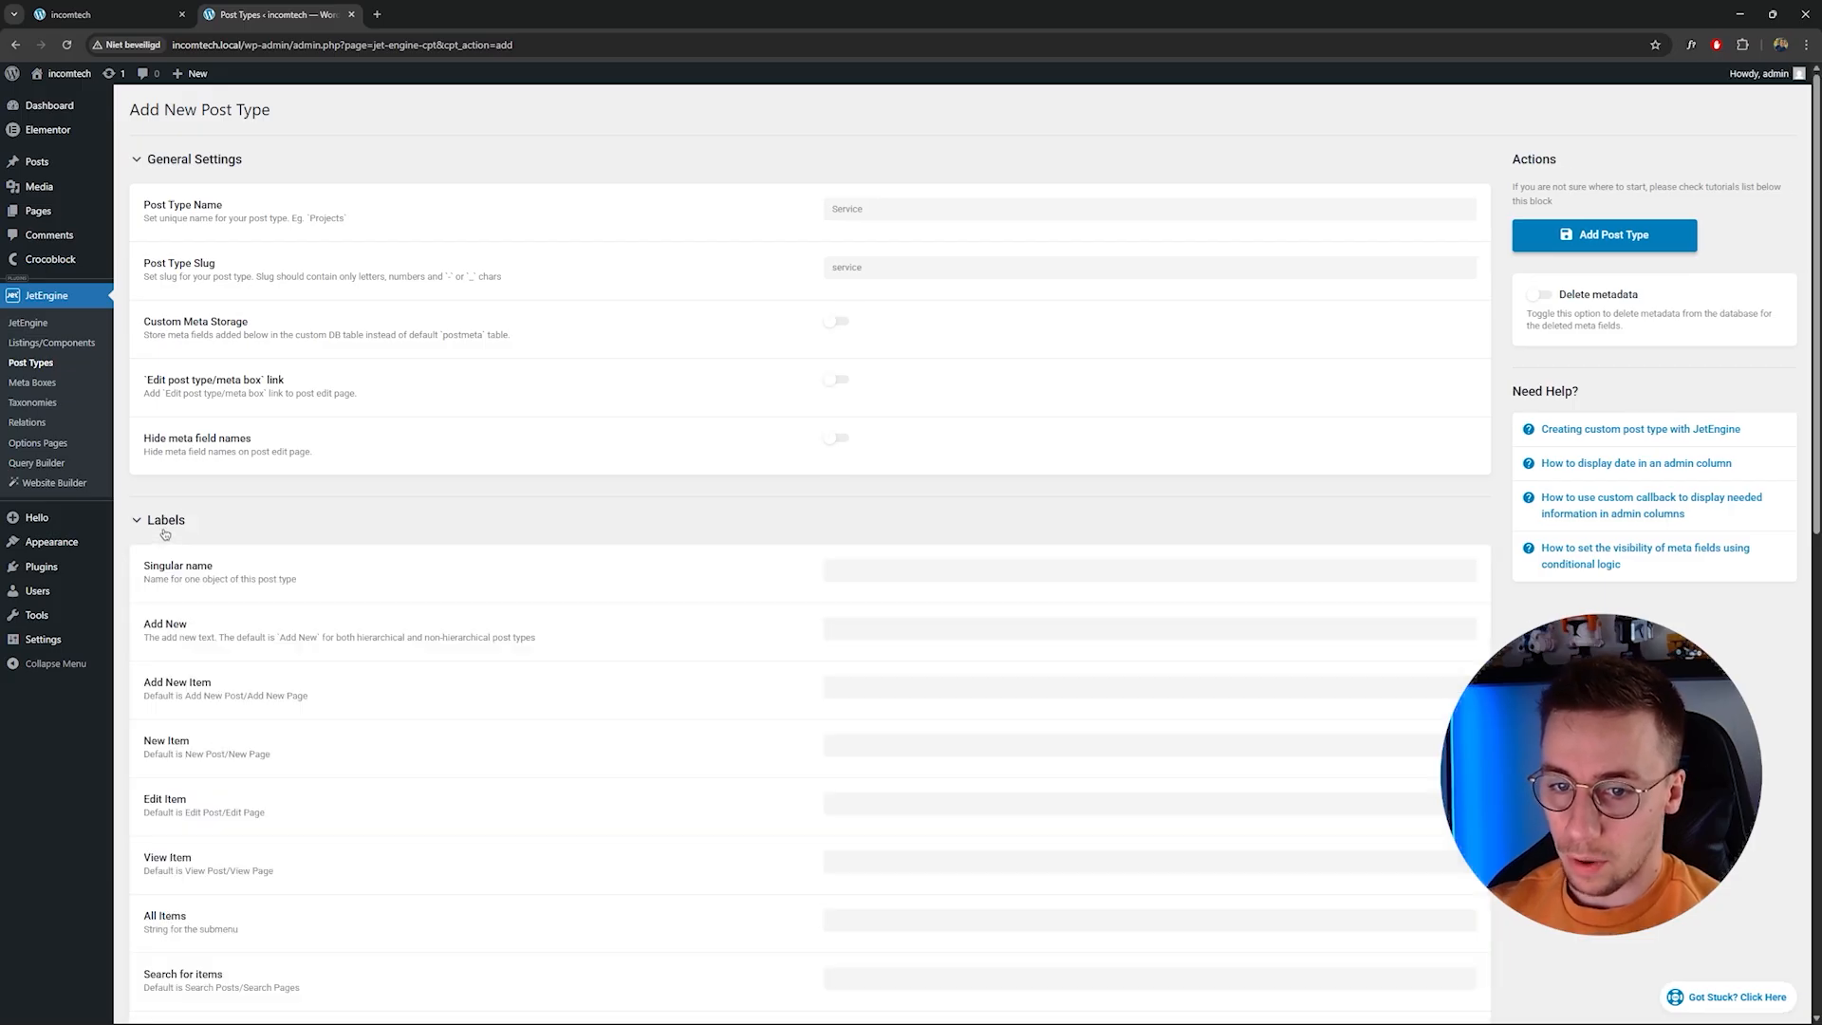
scroll(313, 529, "down", 3)
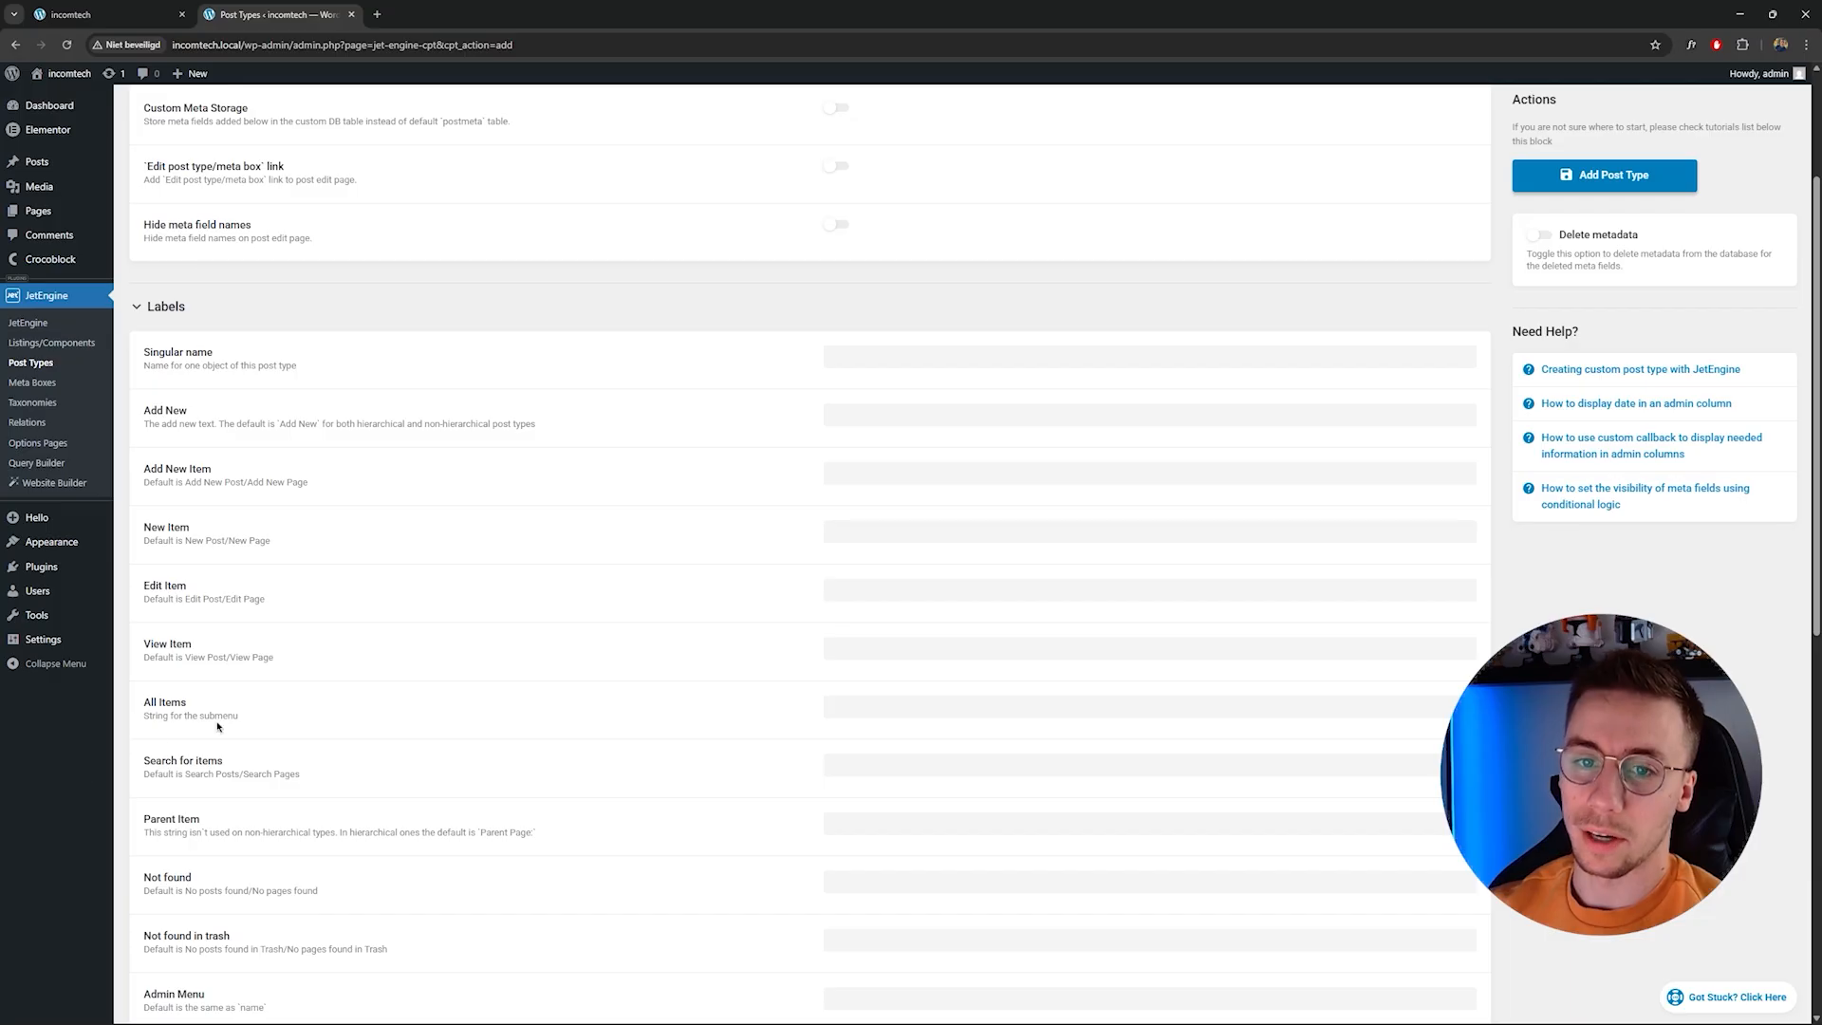
mouse_move(55, 272)
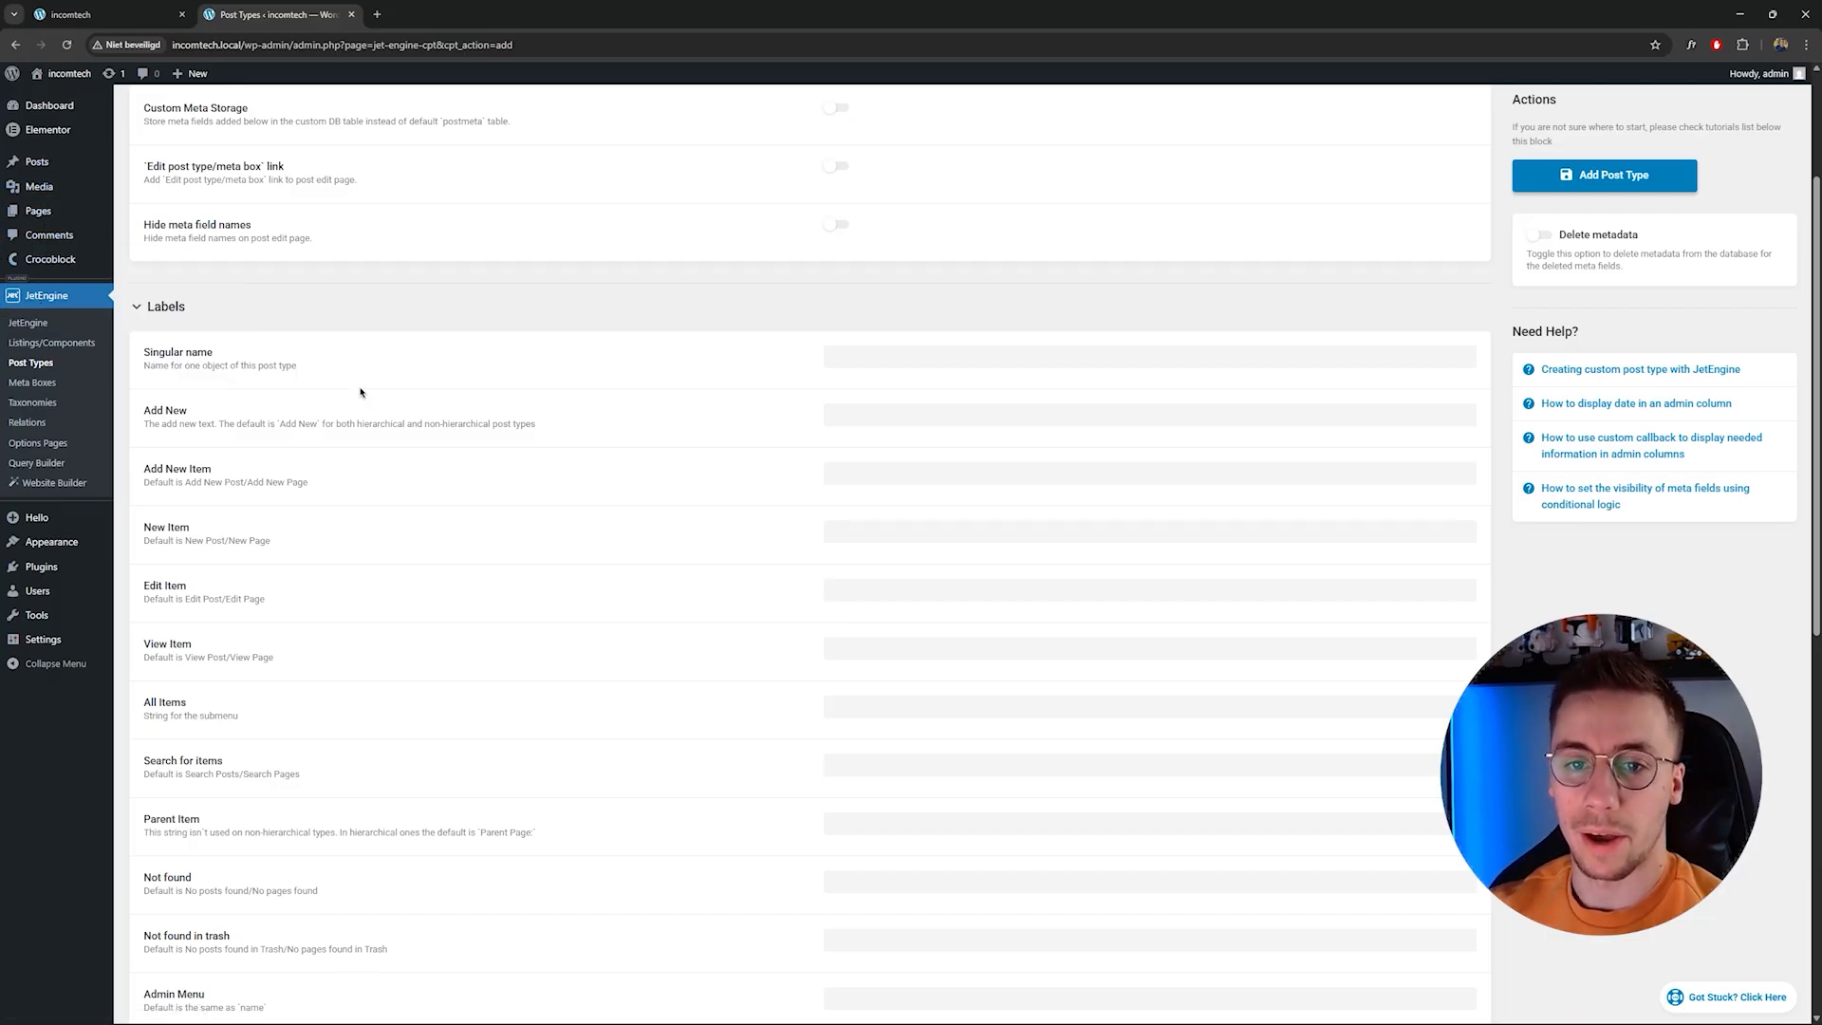
mouse_move(66, 163)
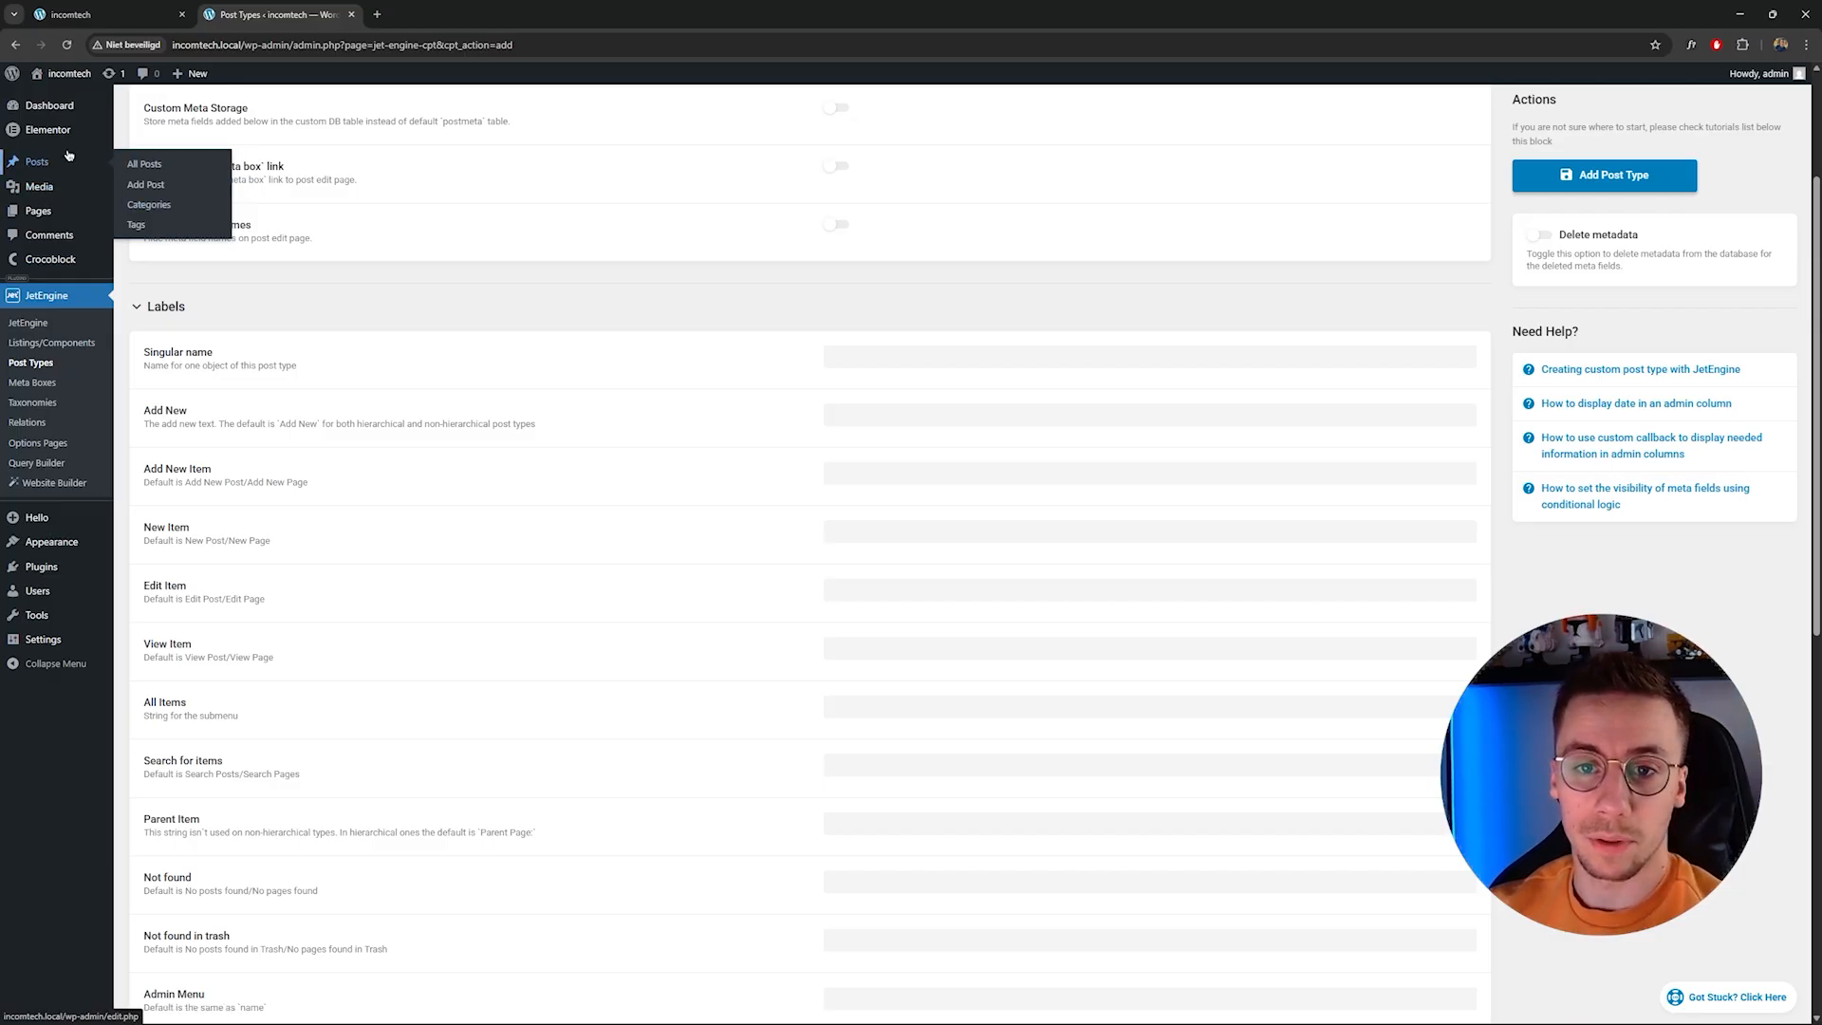
left_click(883, 356)
left_click(883, 357)
scroll(883, 361, "up", 2)
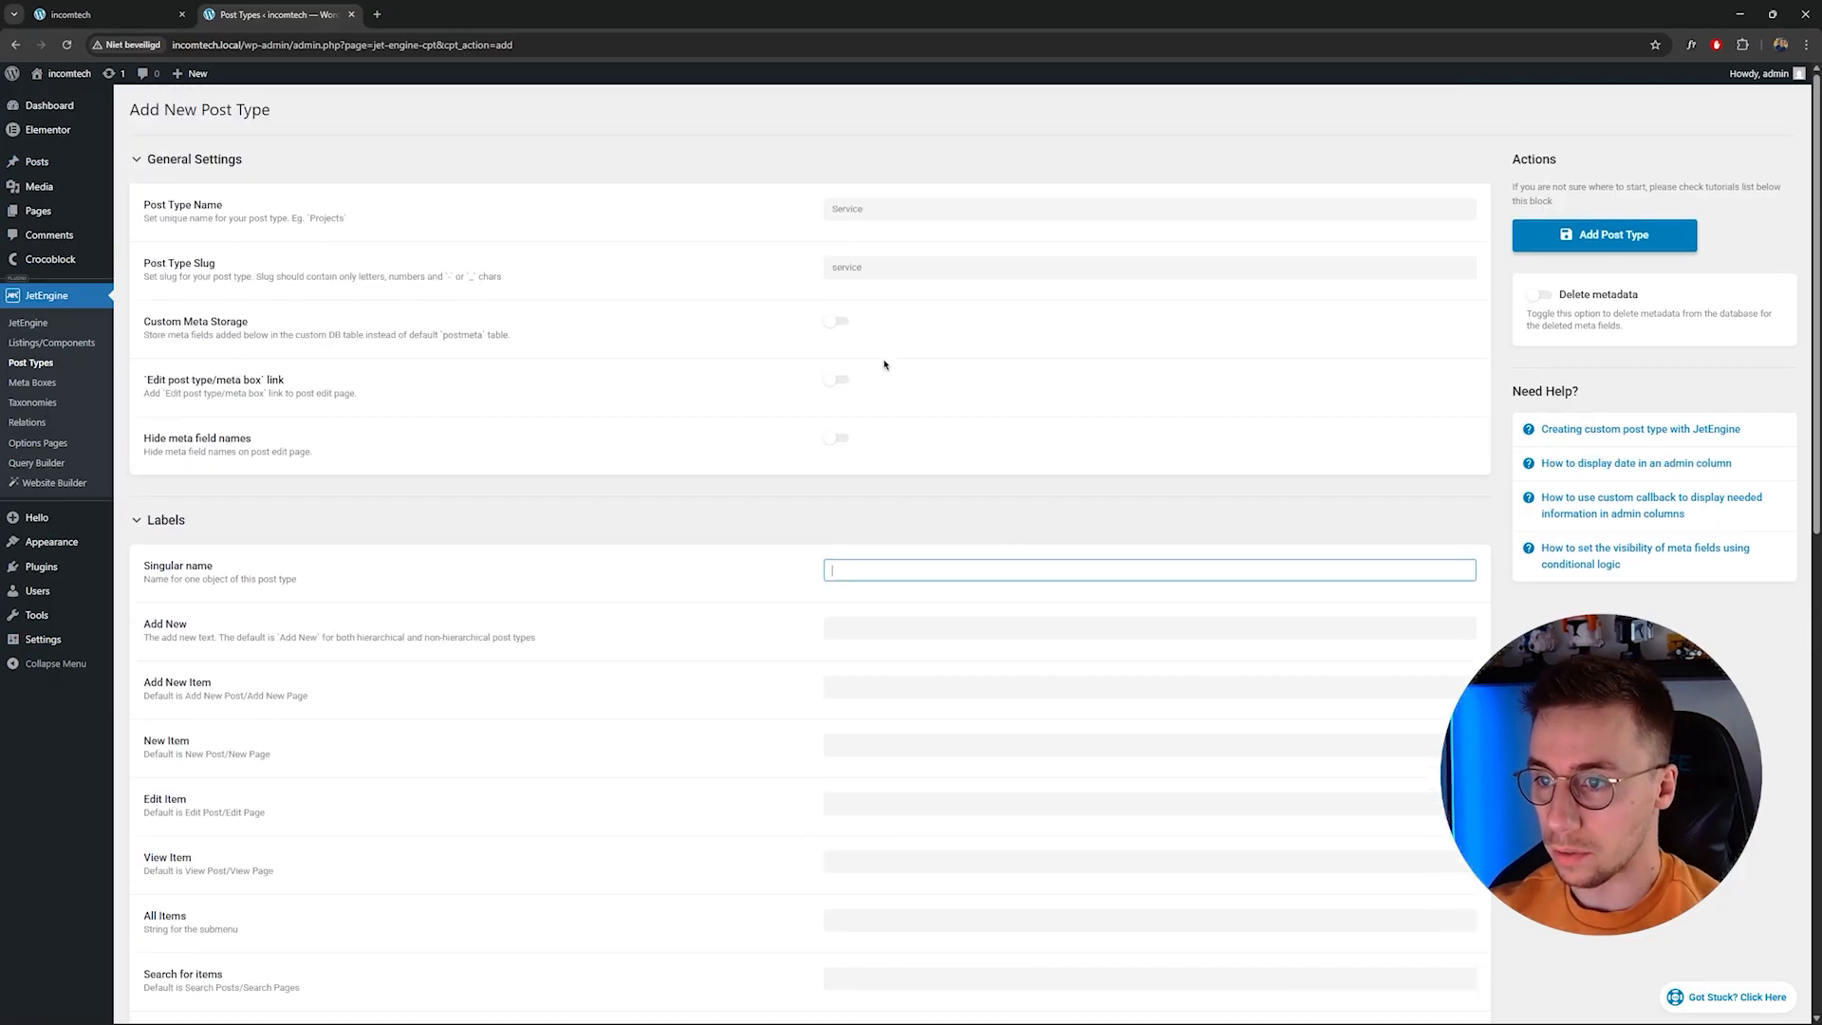
type("Servuce")
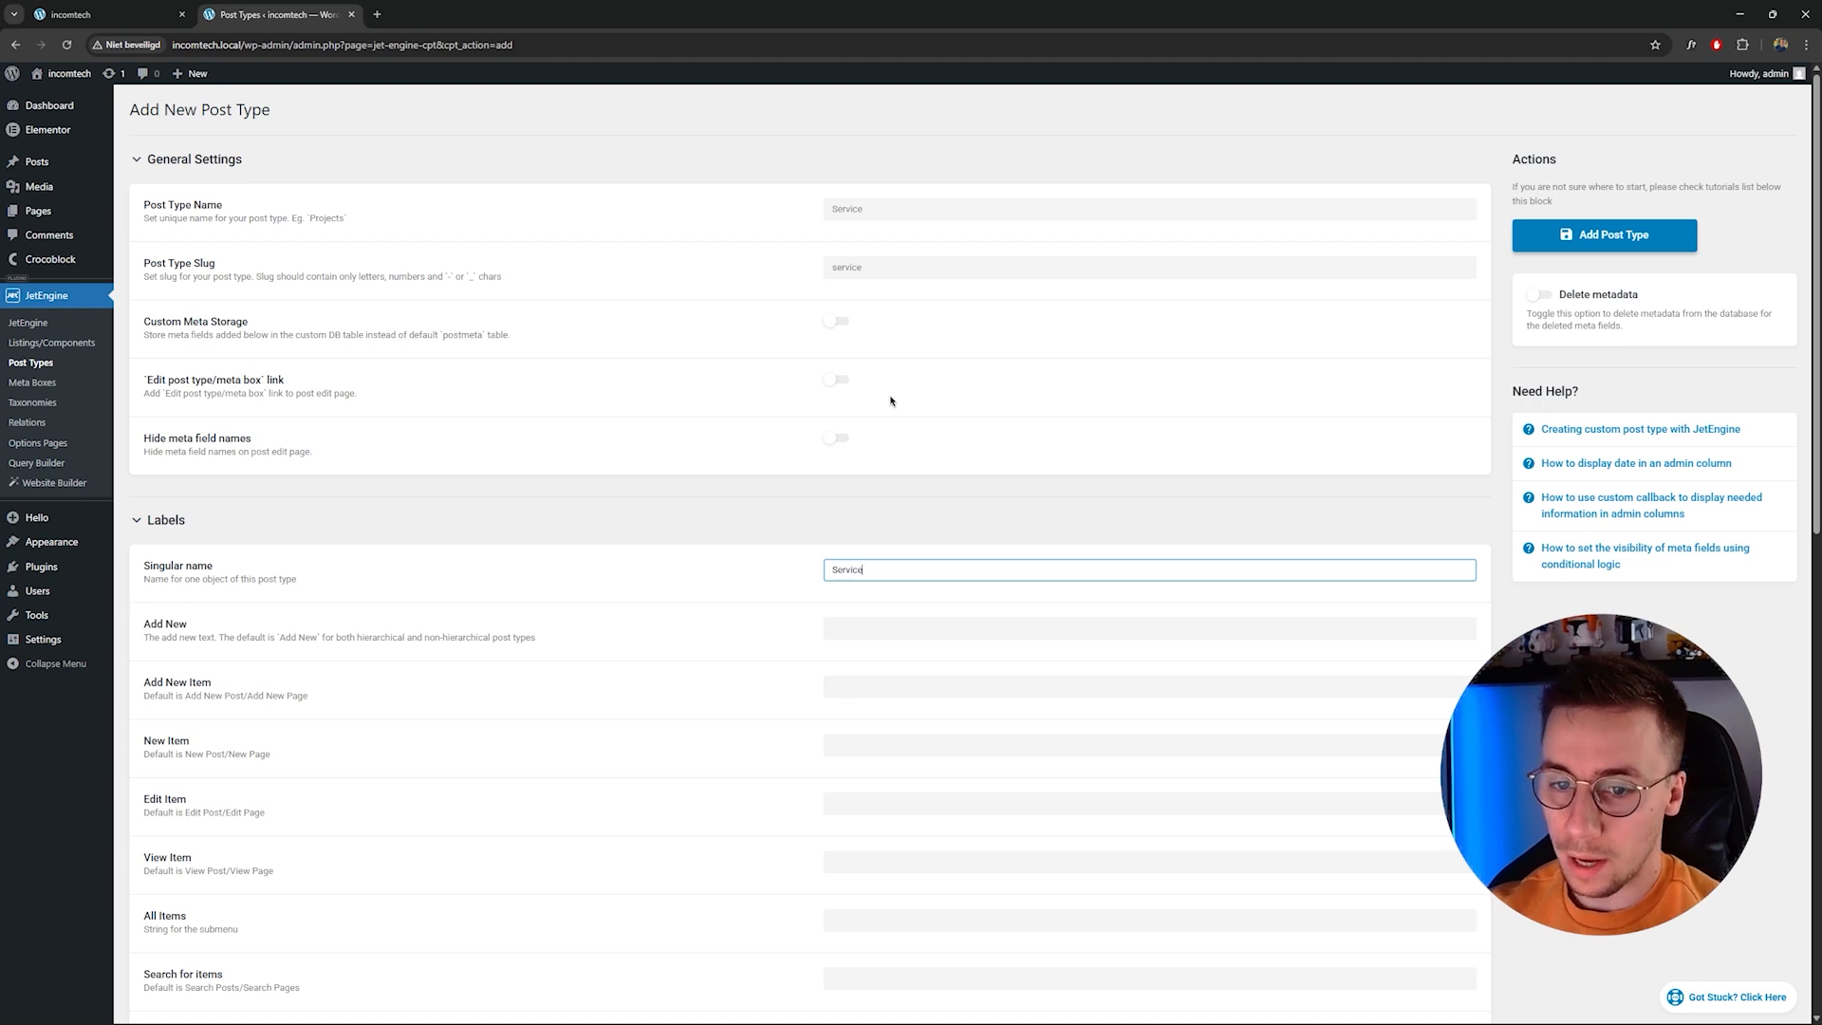
Fill the remaining Service labels, from Add New down to Uploaded to this post.
scroll(948, 456, "down", 1)
left_click(1085, 554)
left_click(954, 612)
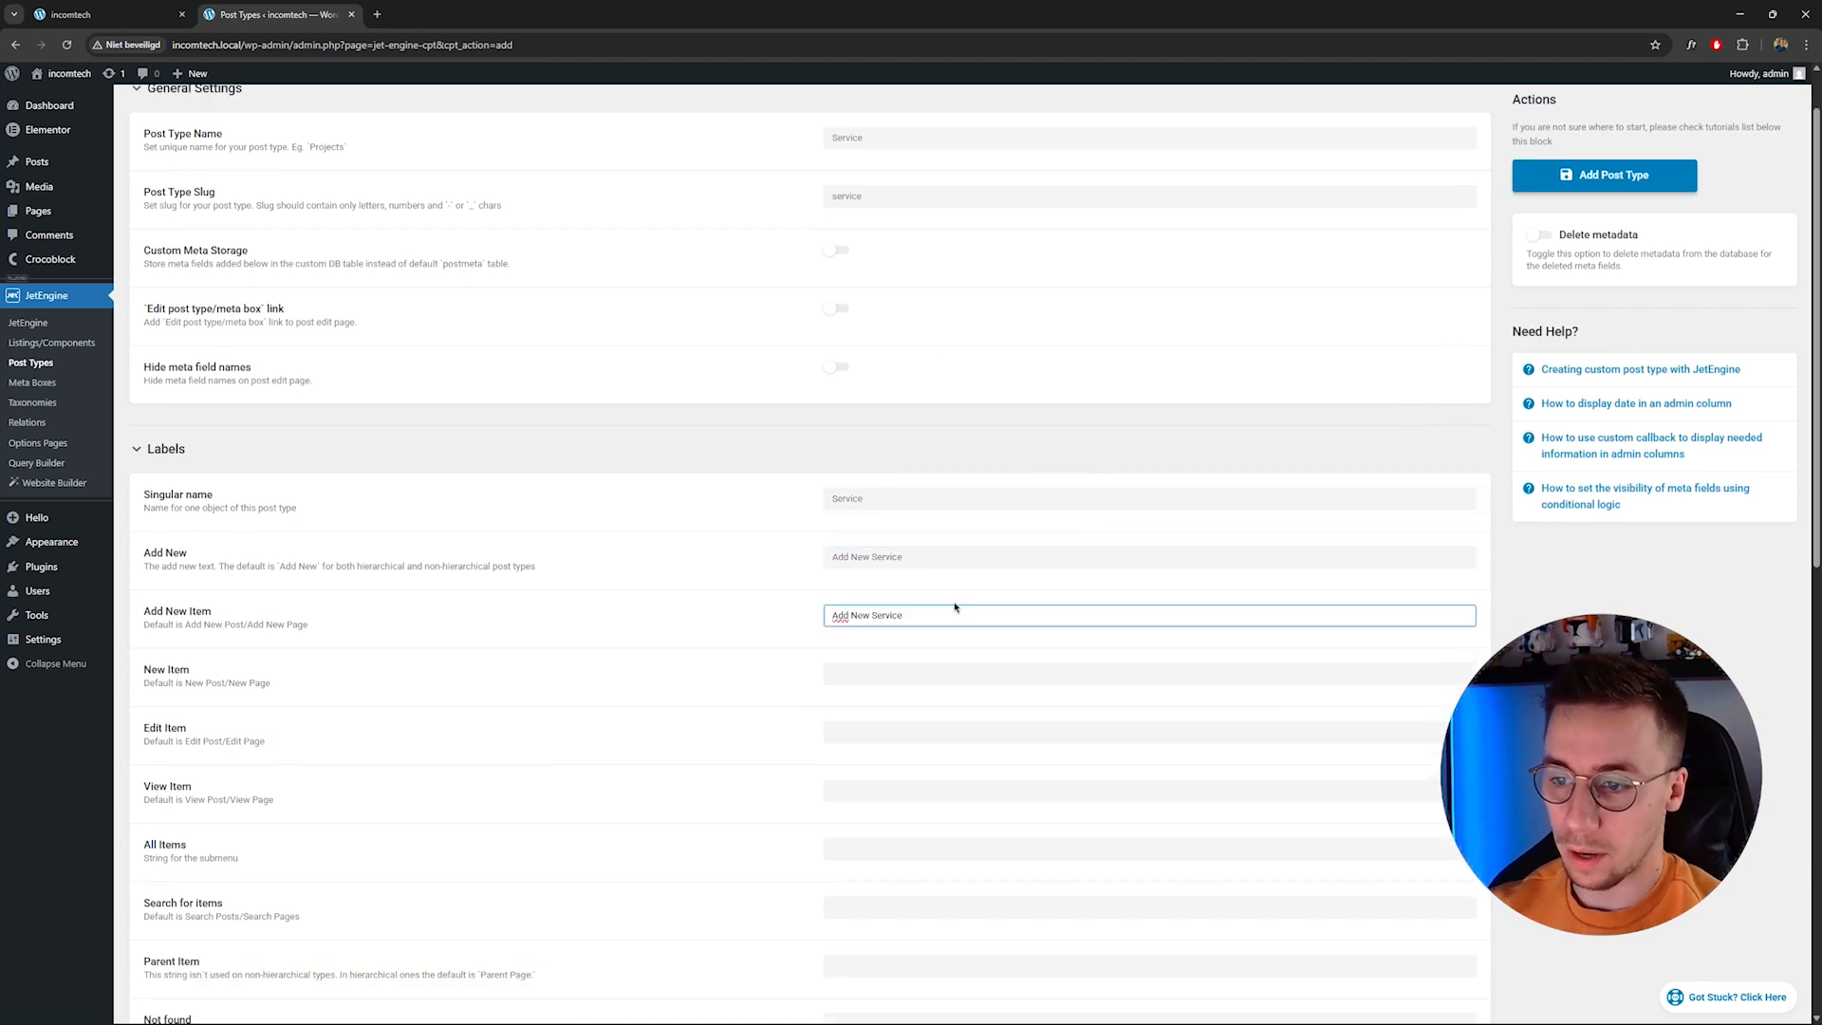
scroll(955, 607, "down", 1)
key("Tab")
key("Tab")
key("Tab")
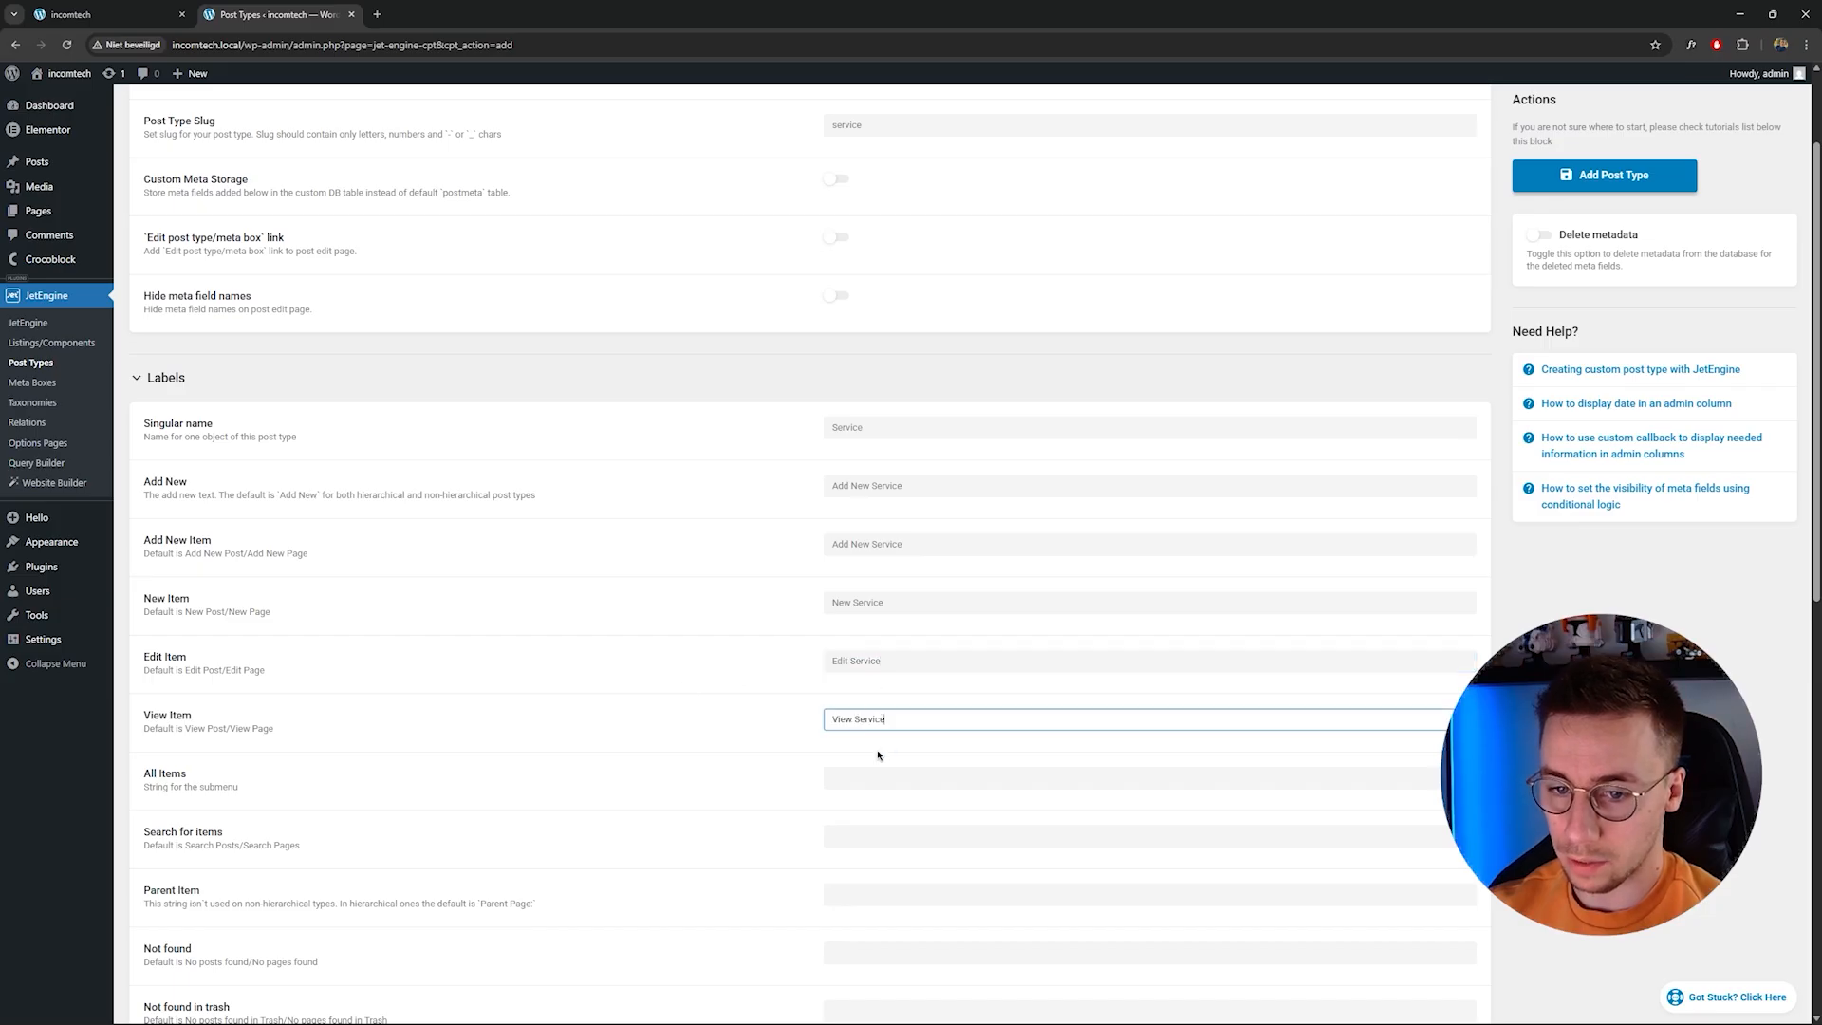
key("Tab")
scroll(1017, 798, "down", 1)
scroll(986, 704, "down", 3)
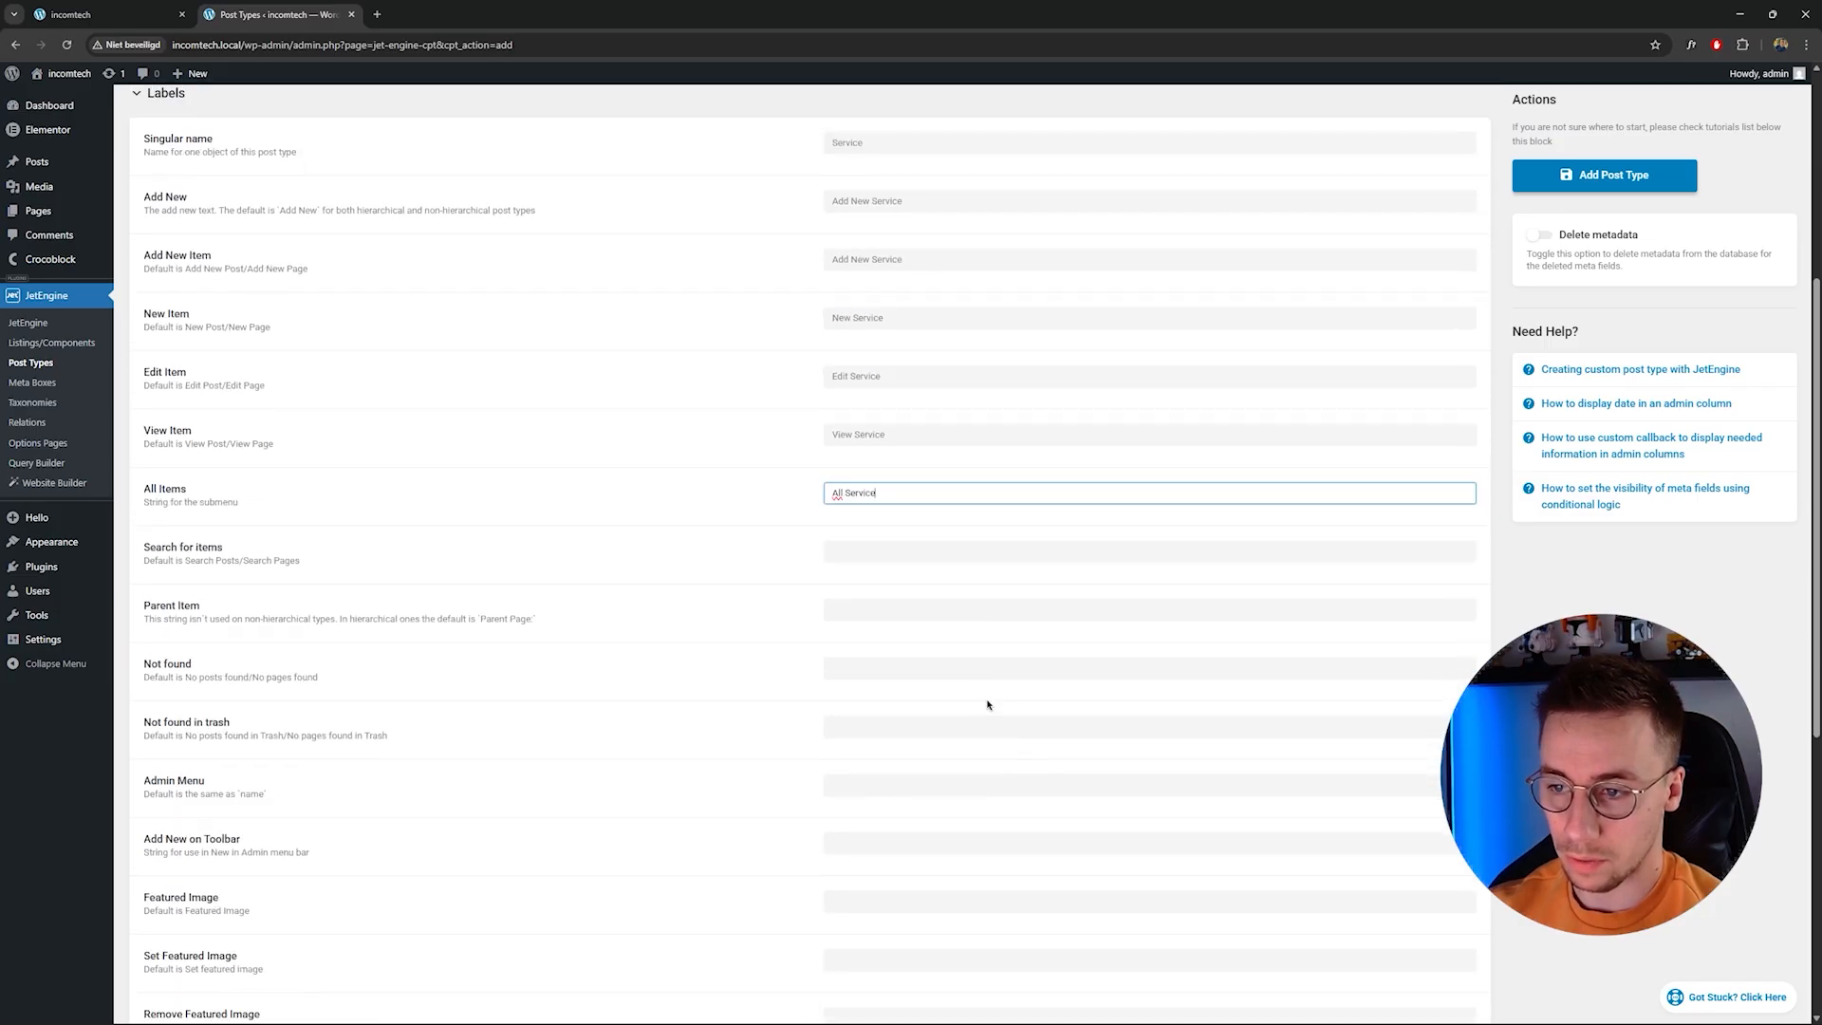
key("Tab")
left_click(1009, 610)
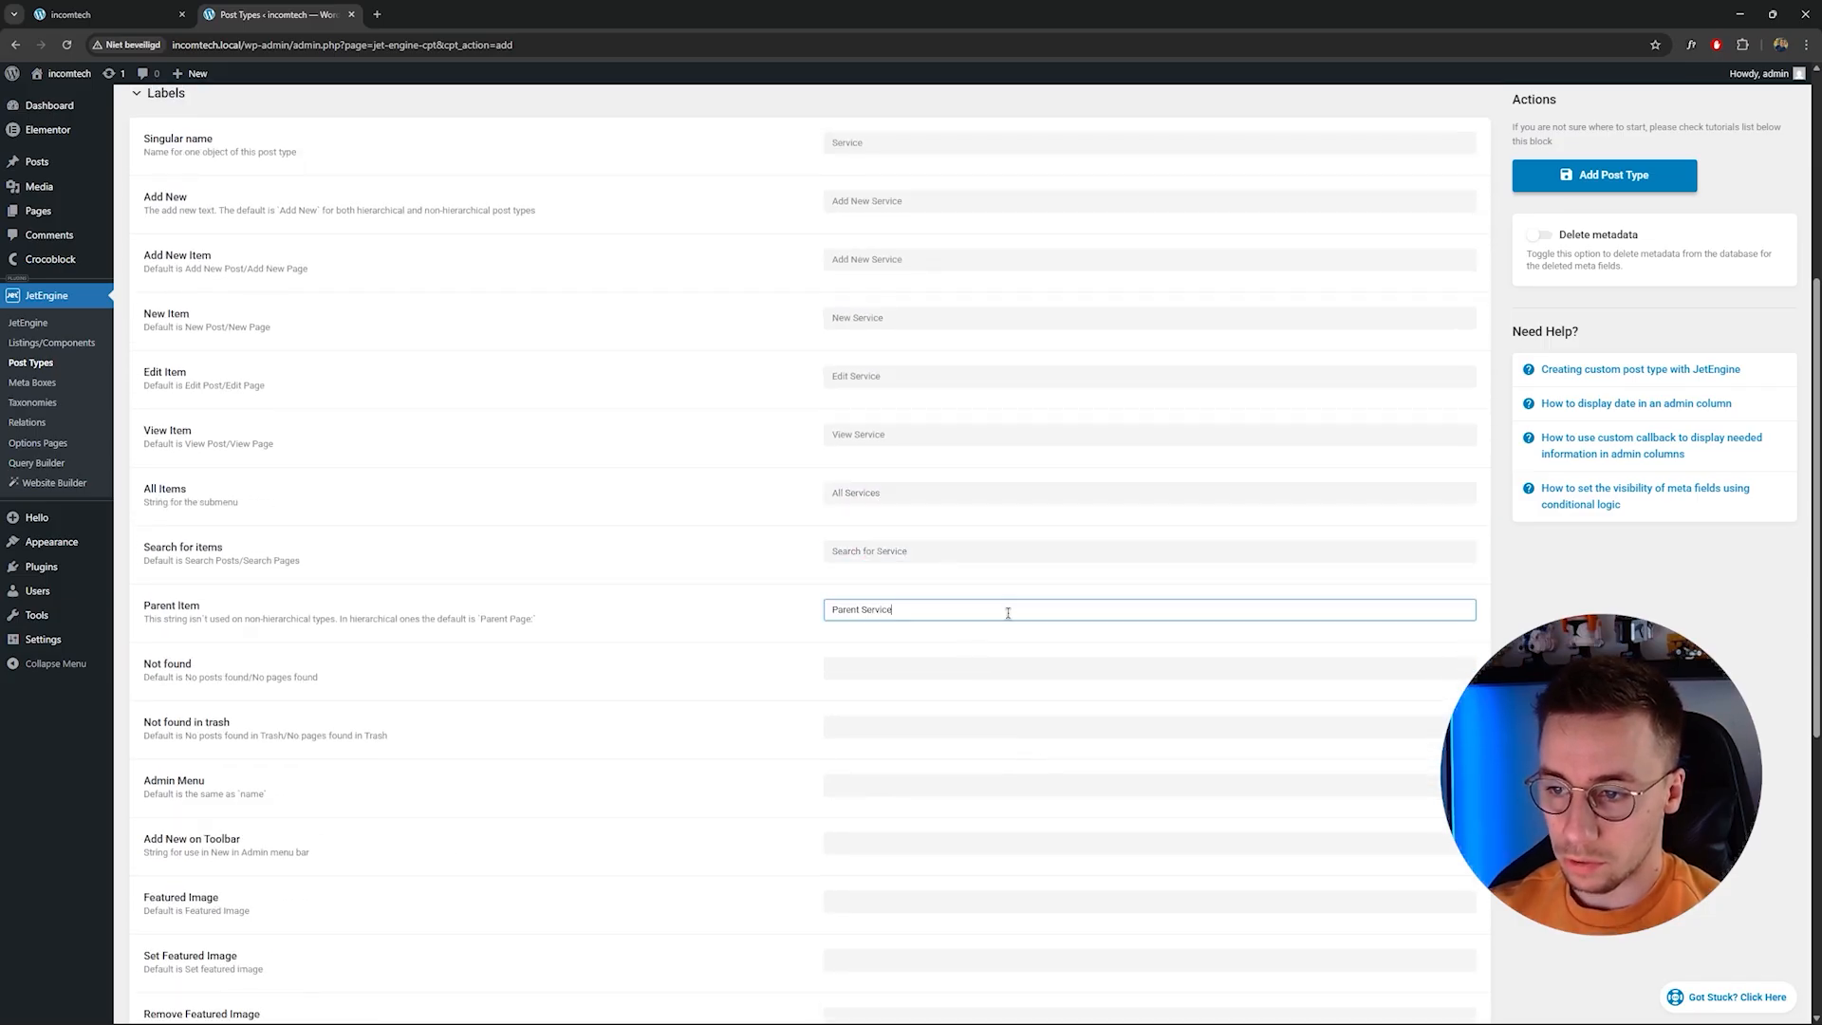
key("Tab")
key("Tab")
scroll(1059, 653, "down", 3)
key("Tab")
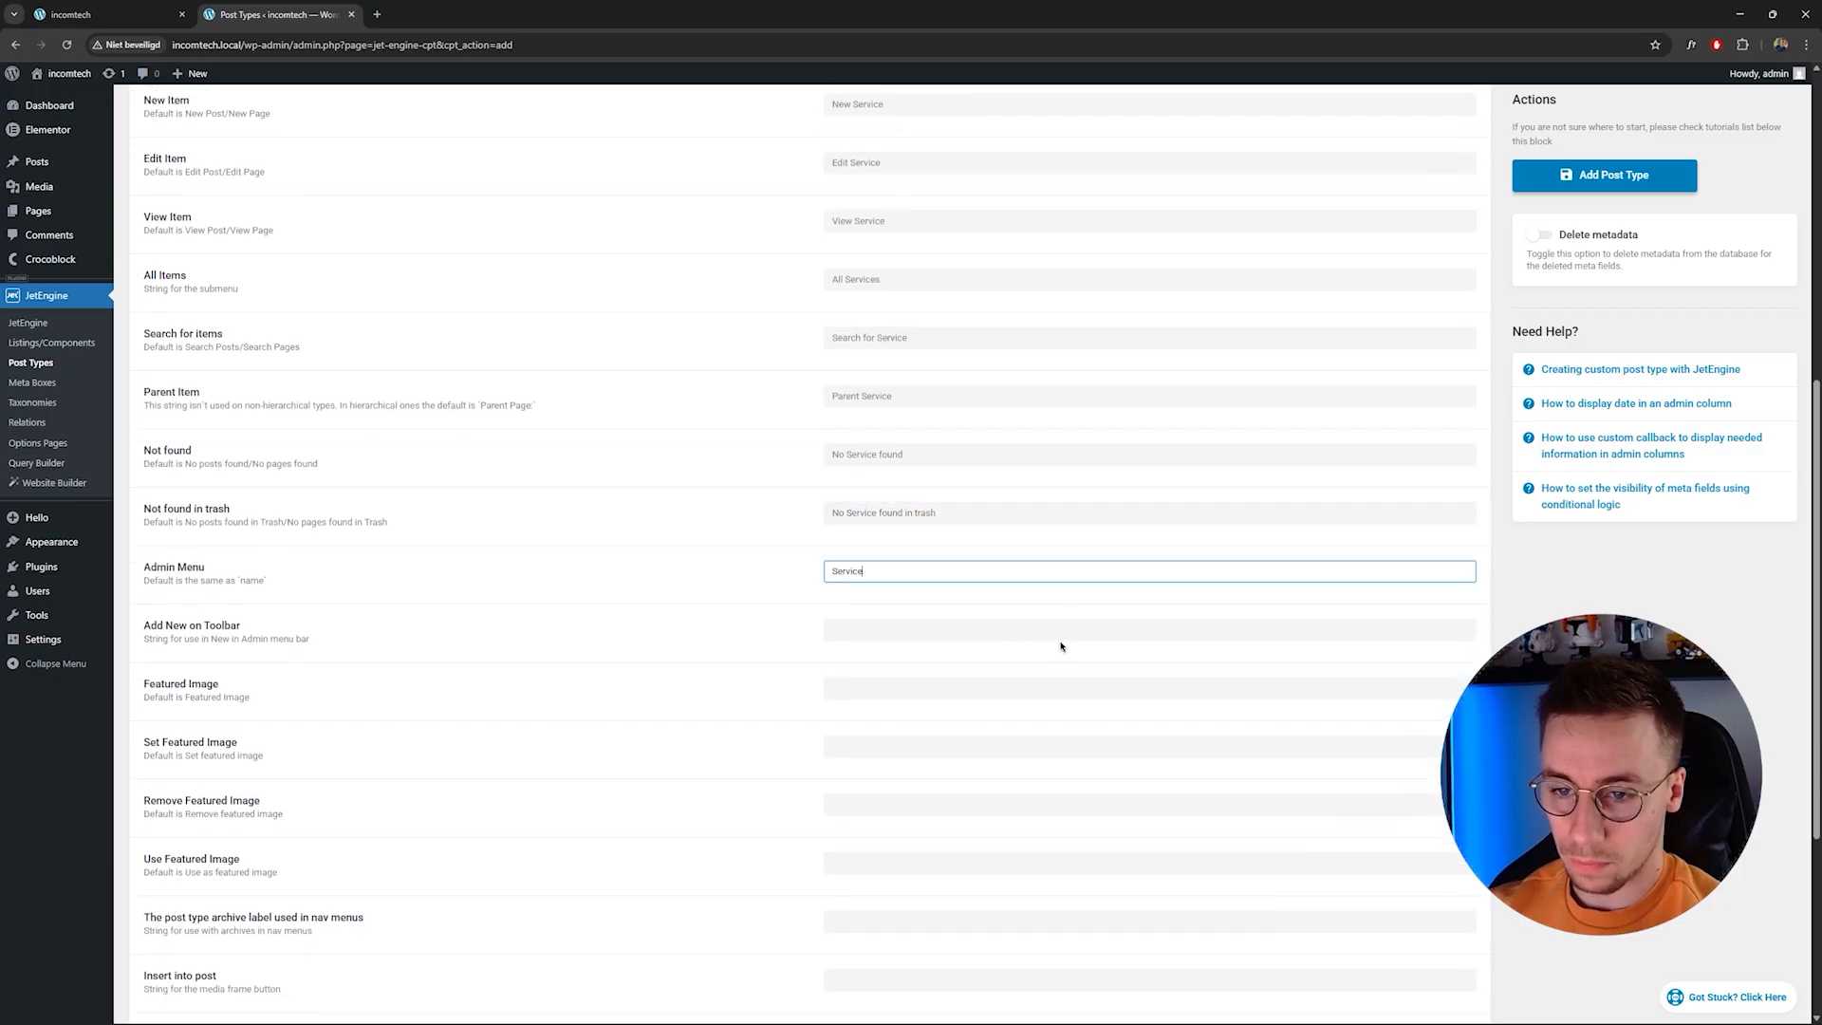
scroll(975, 601, "down", 1)
key("Tab")
key("Tab")
key("Tab")
key("Tab")
scroll(976, 601, "down", 2)
key("Tab")
key("Tab")
key("Tab")
key("Tab")
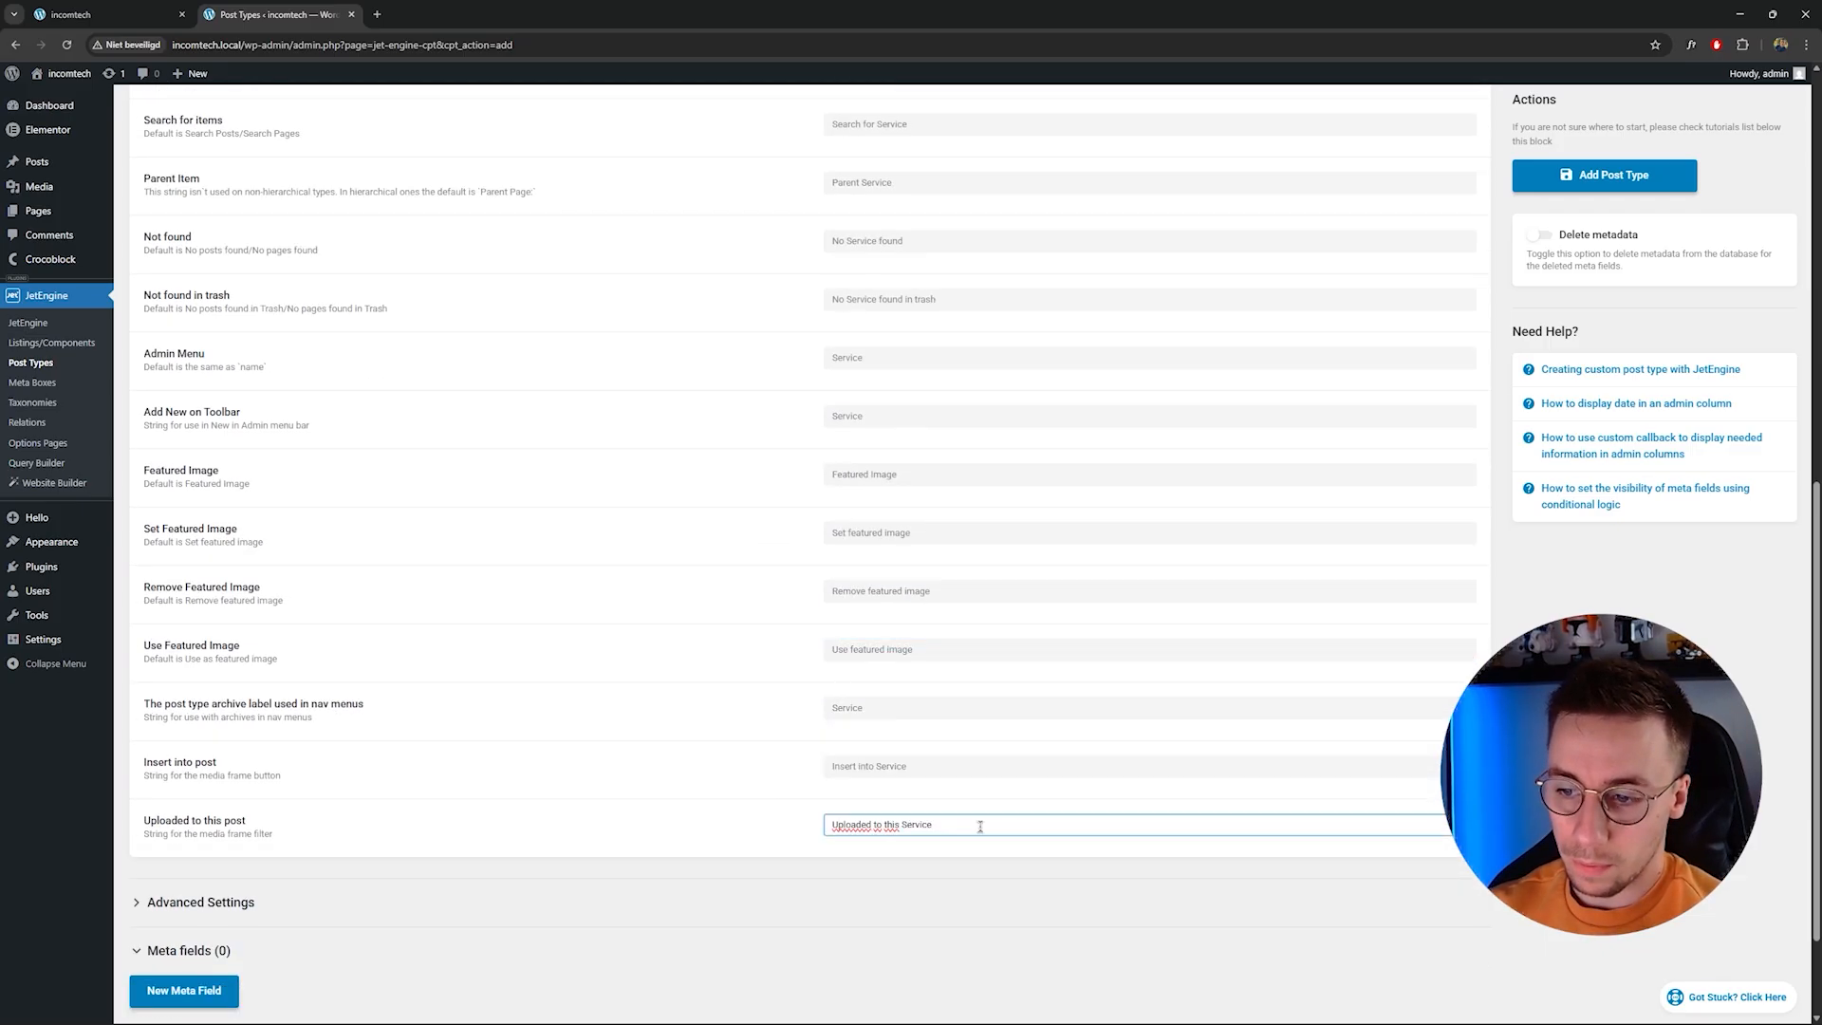
scroll(992, 811, "up", 9)
scroll(952, 592, "down", 11)
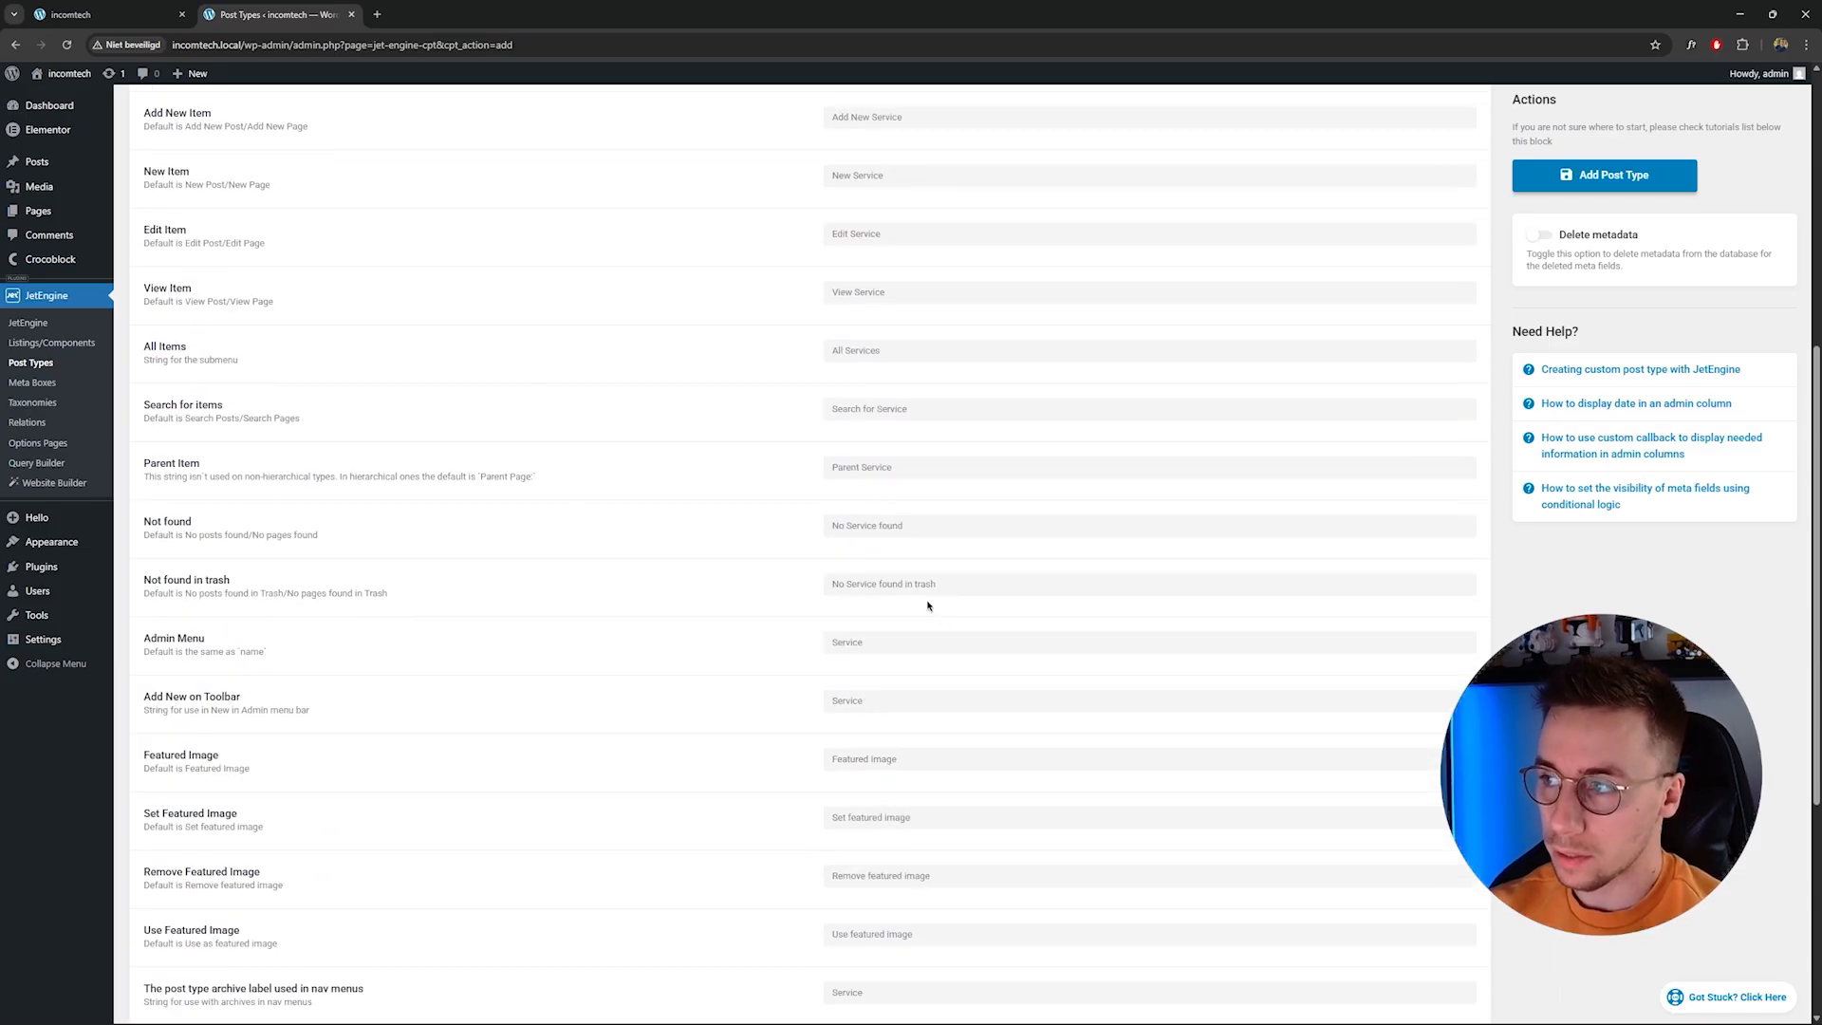
In Advanced Settings, set the Service menu icon to dashicons-screenoptions and remove Editor from the supported features.
left_click(249, 765)
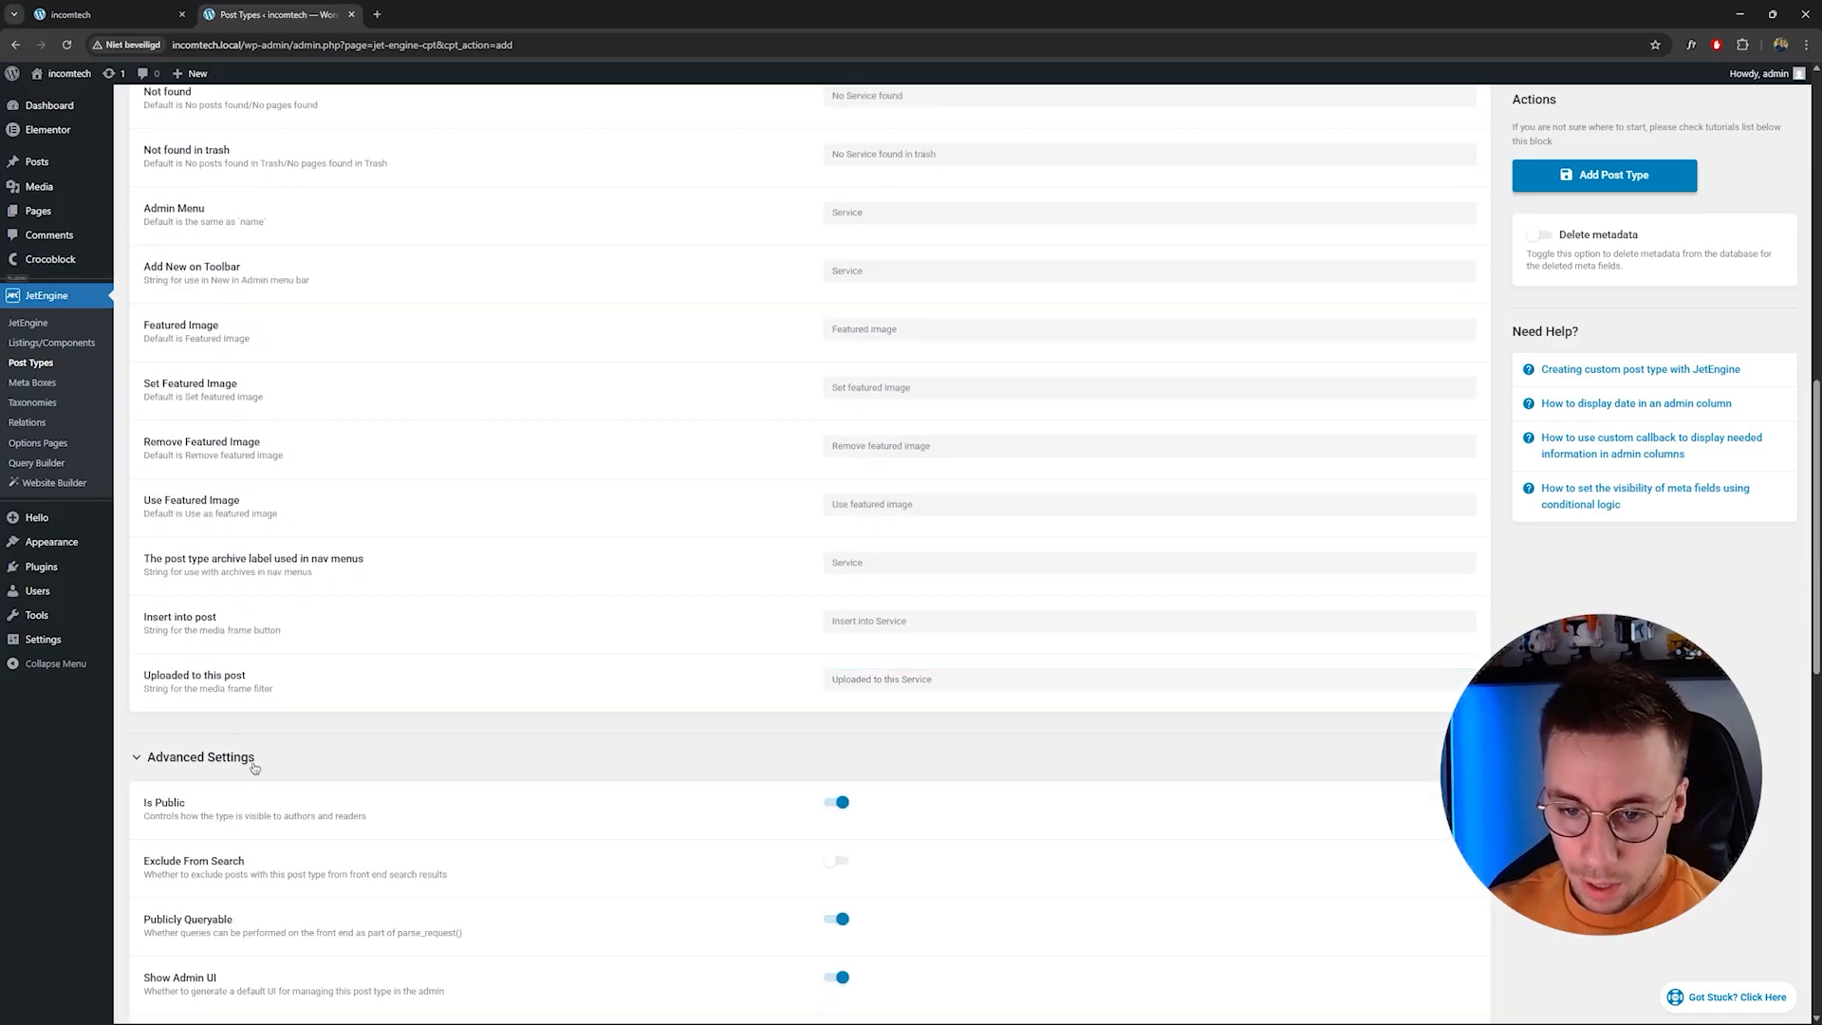
scroll(520, 772, "down", 5)
scroll(566, 771, "down", 8)
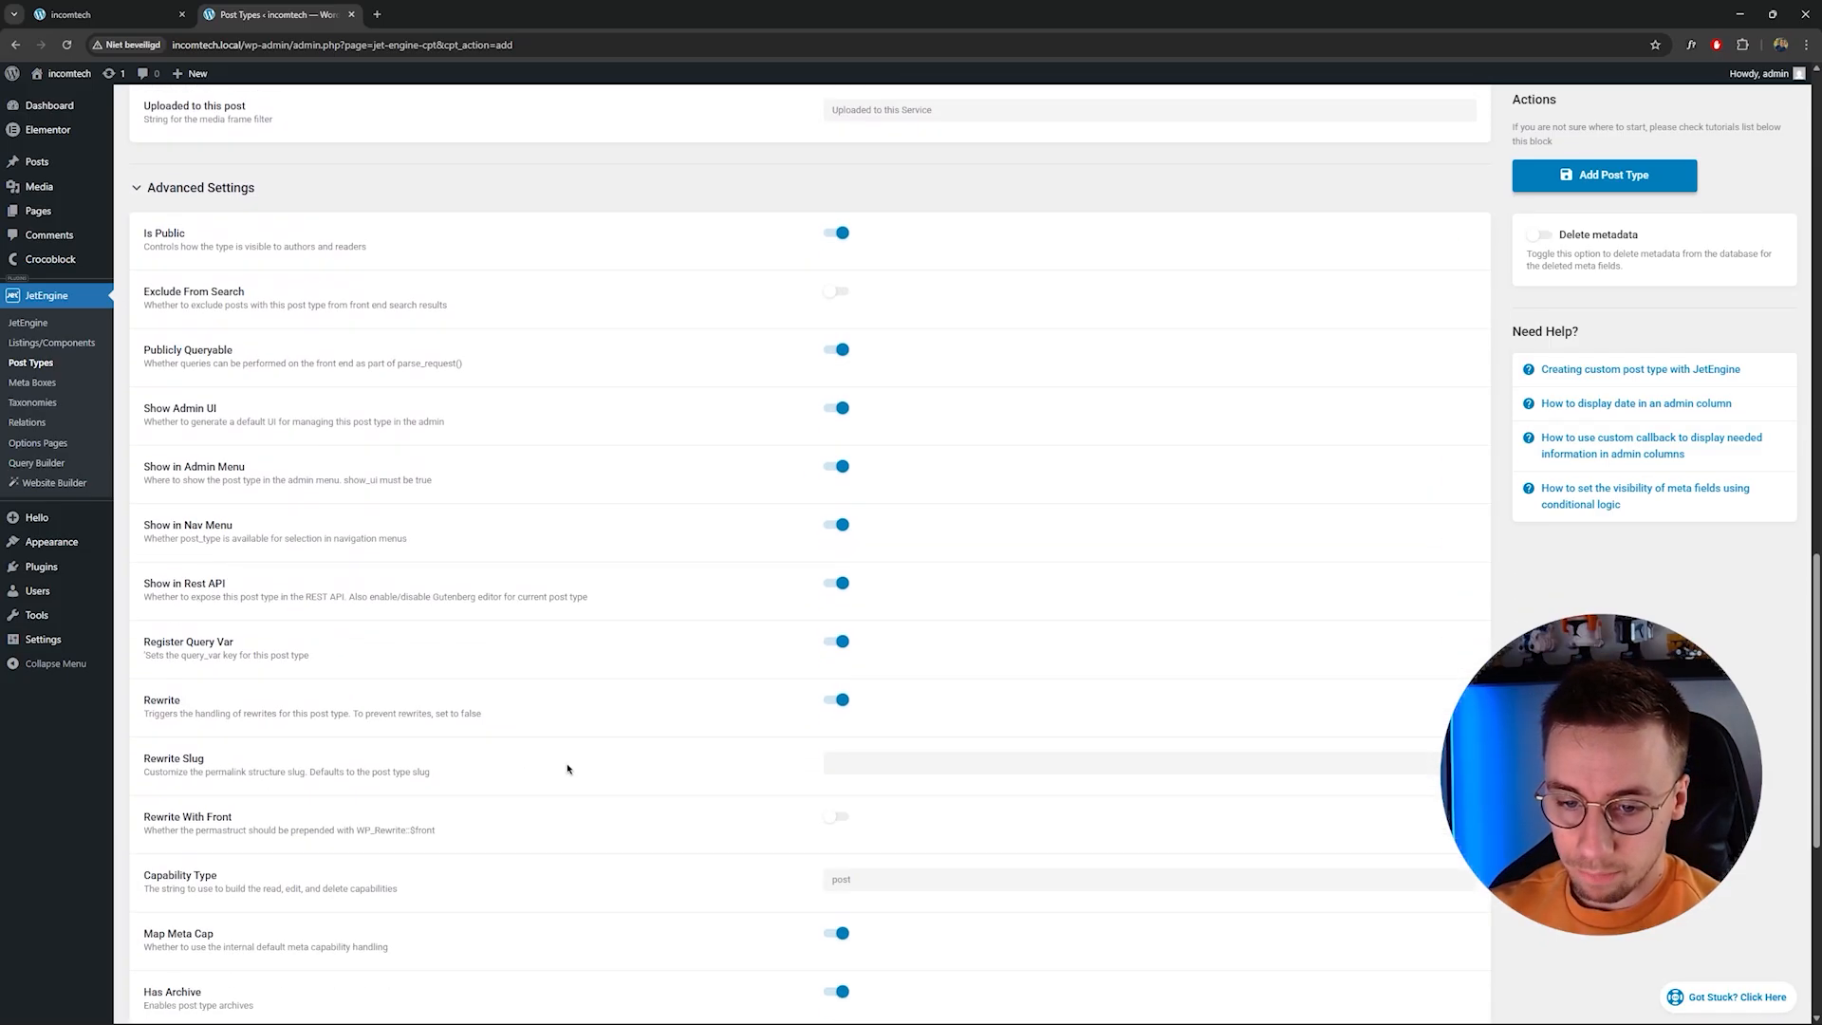
scroll(570, 764, "up", 5)
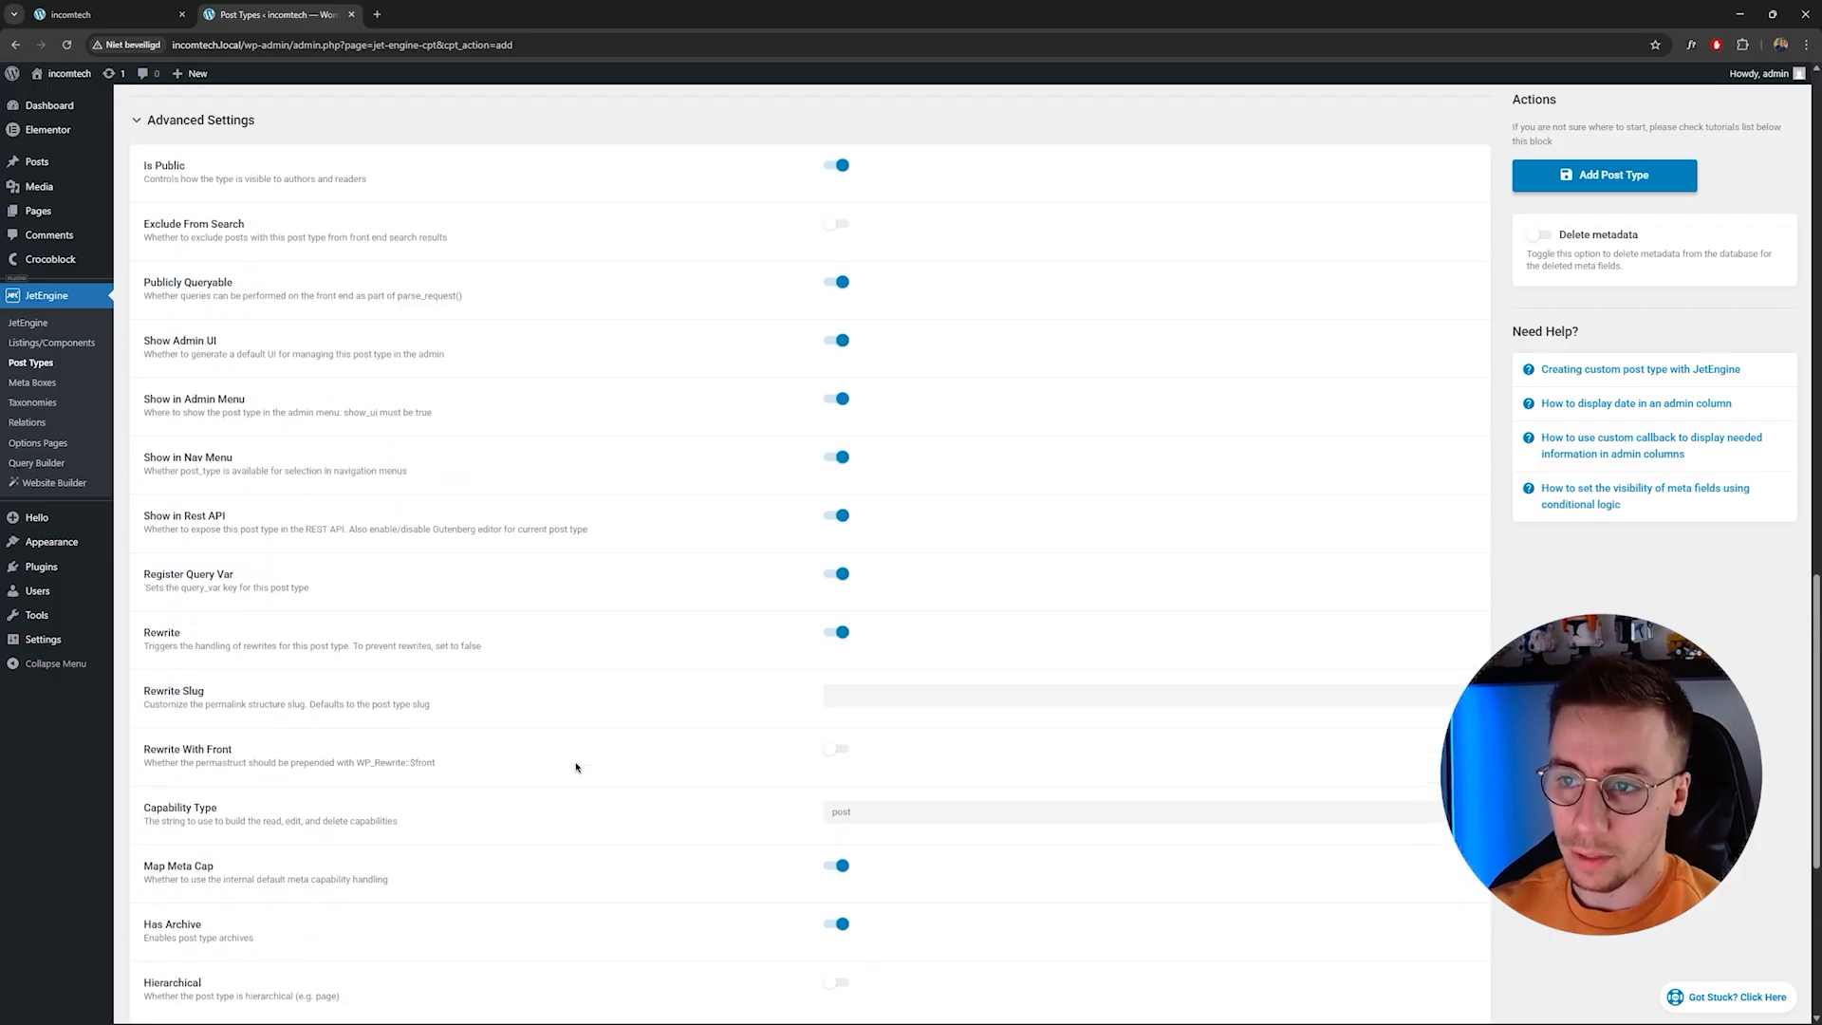
scroll(573, 764, "down", 6)
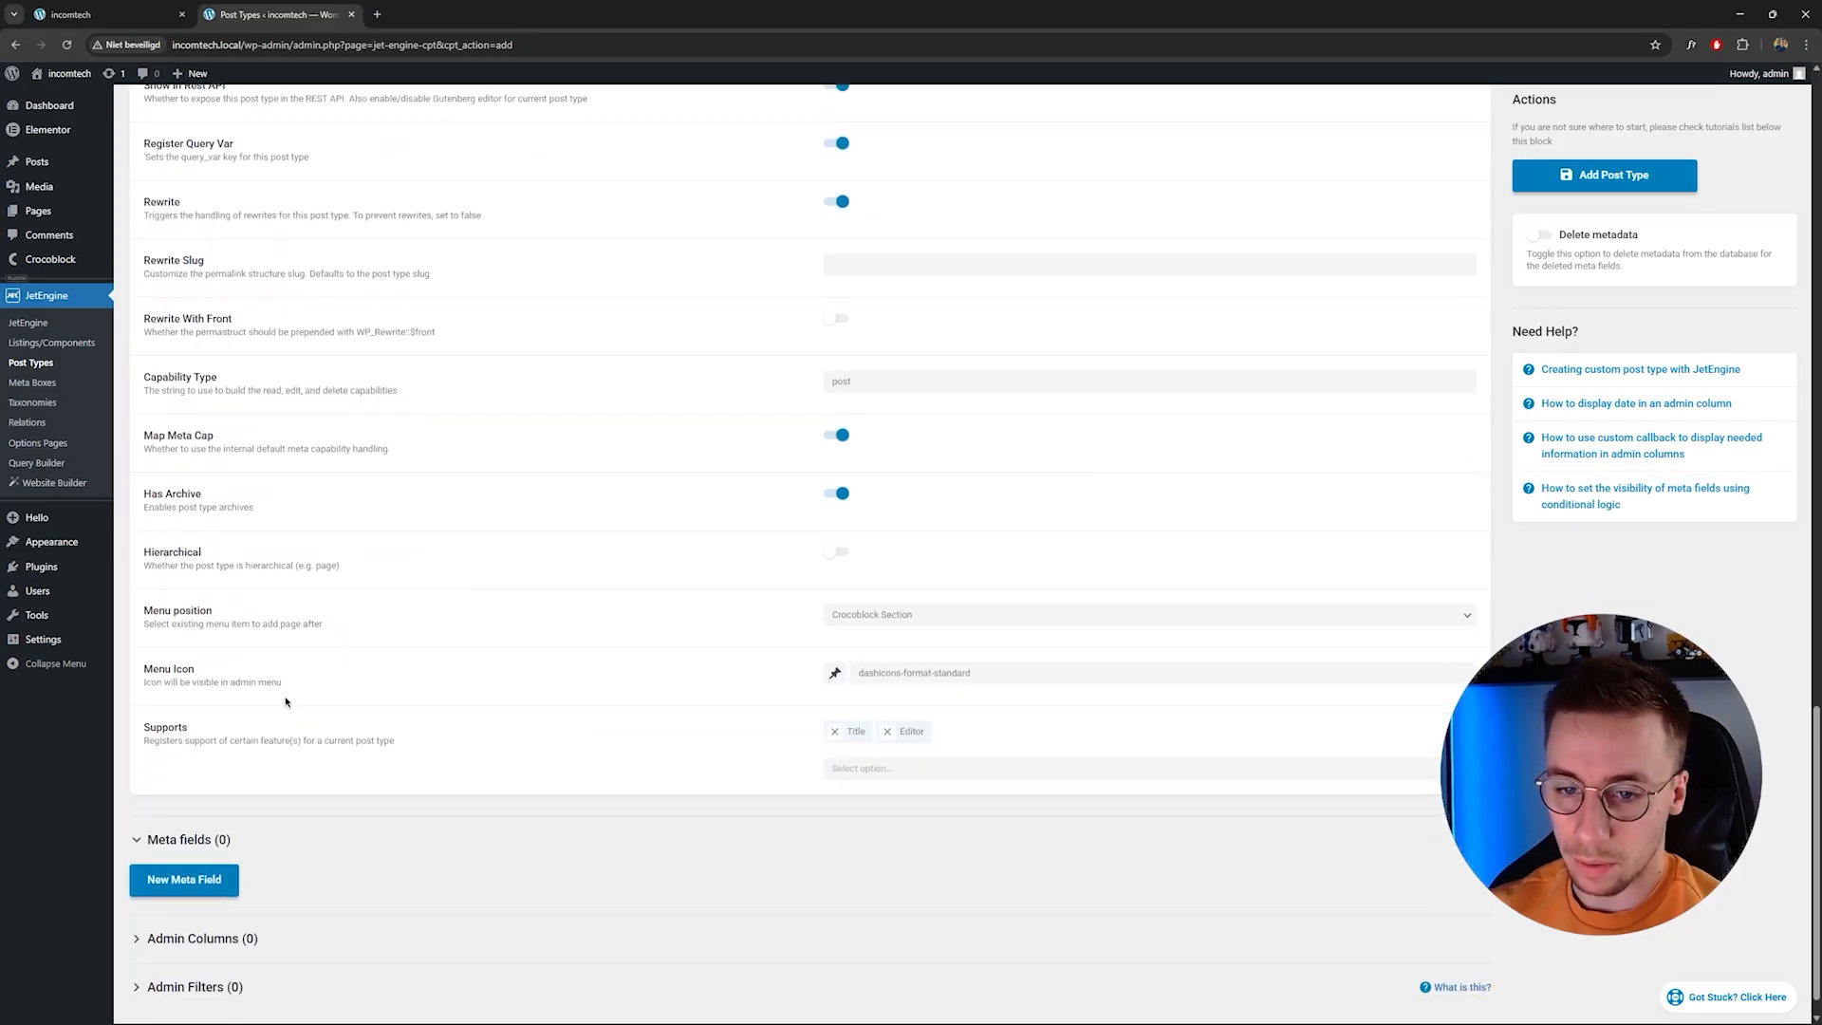
left_click(834, 673)
left_click(950, 718)
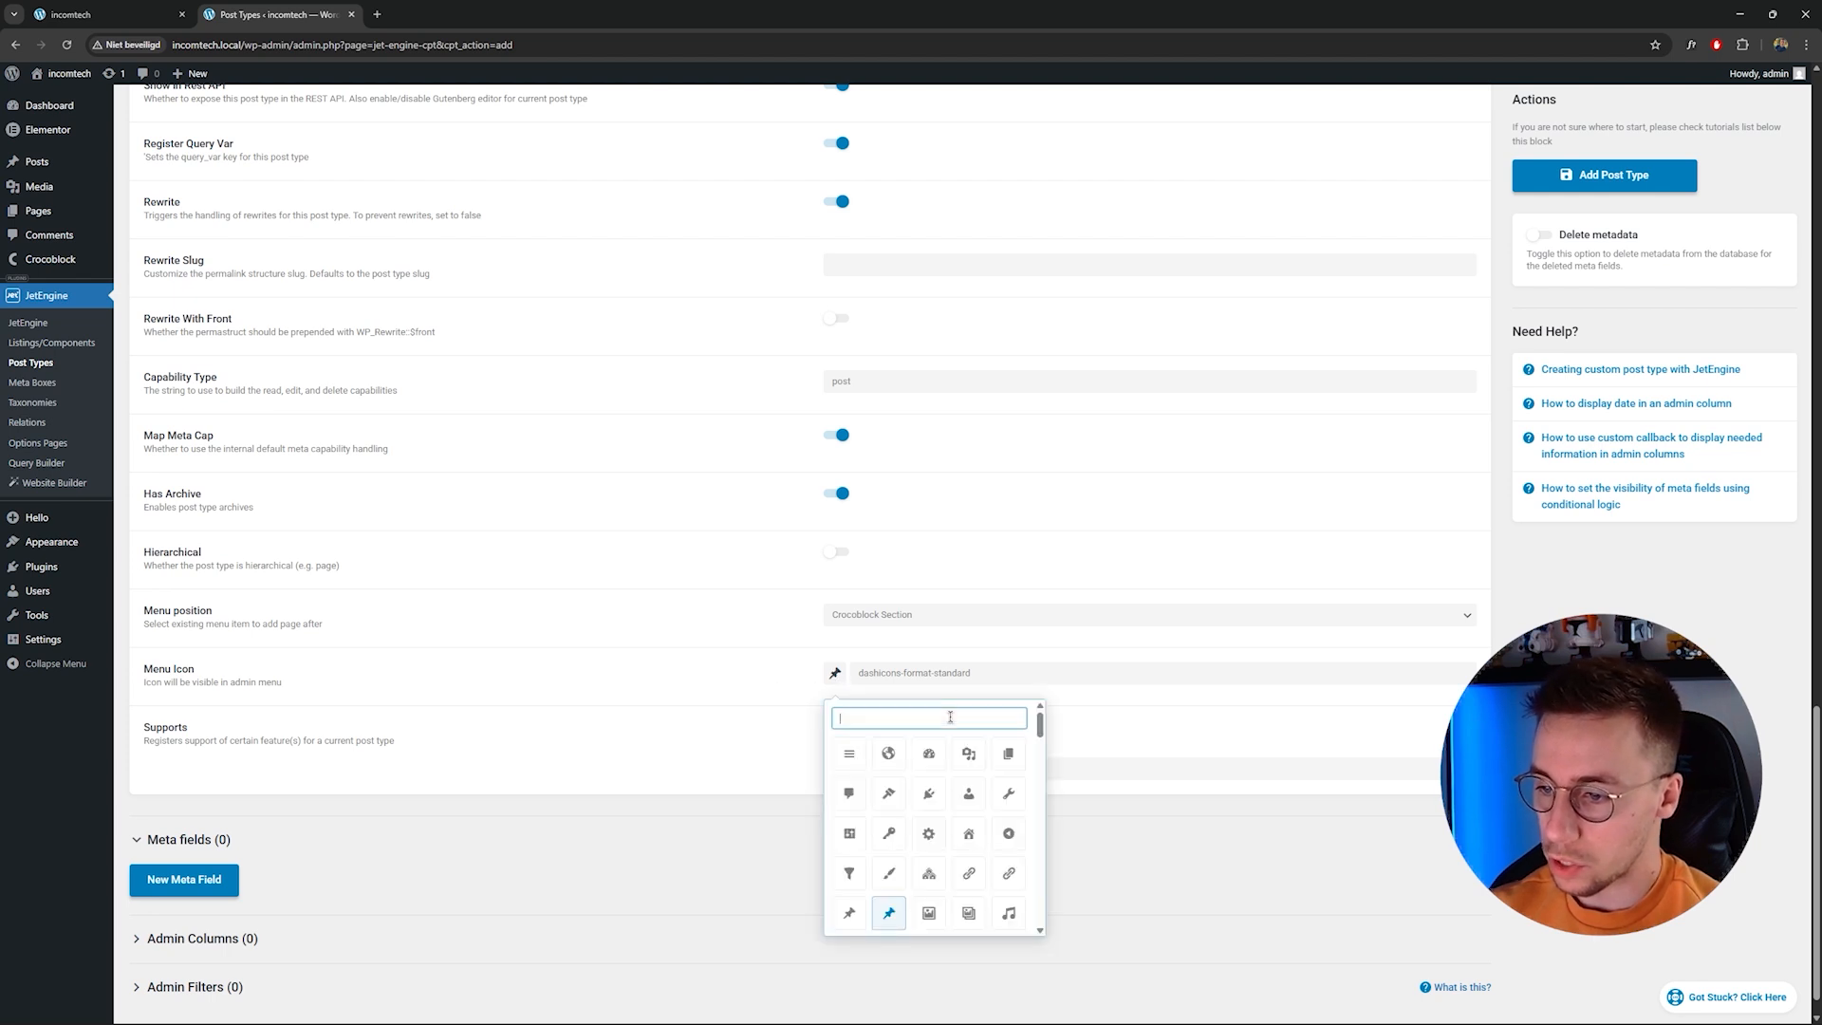
type("car")
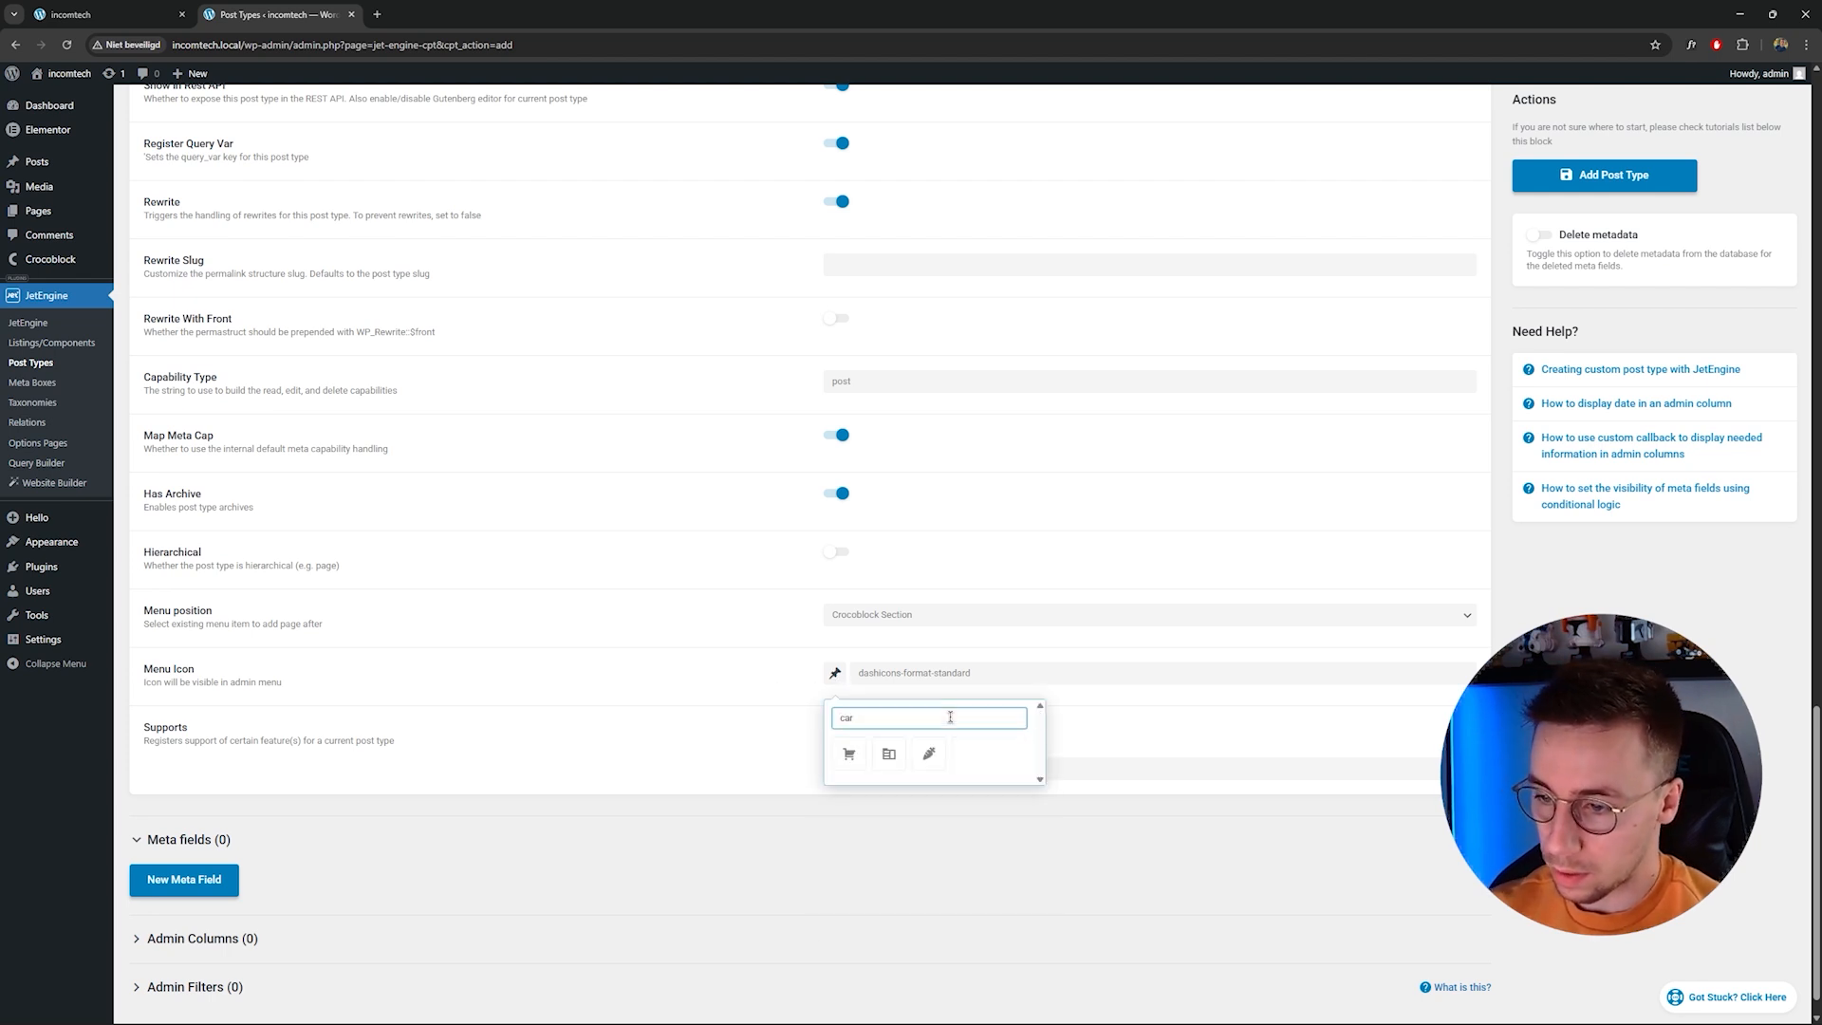
type("veh")
key("BackSpace")
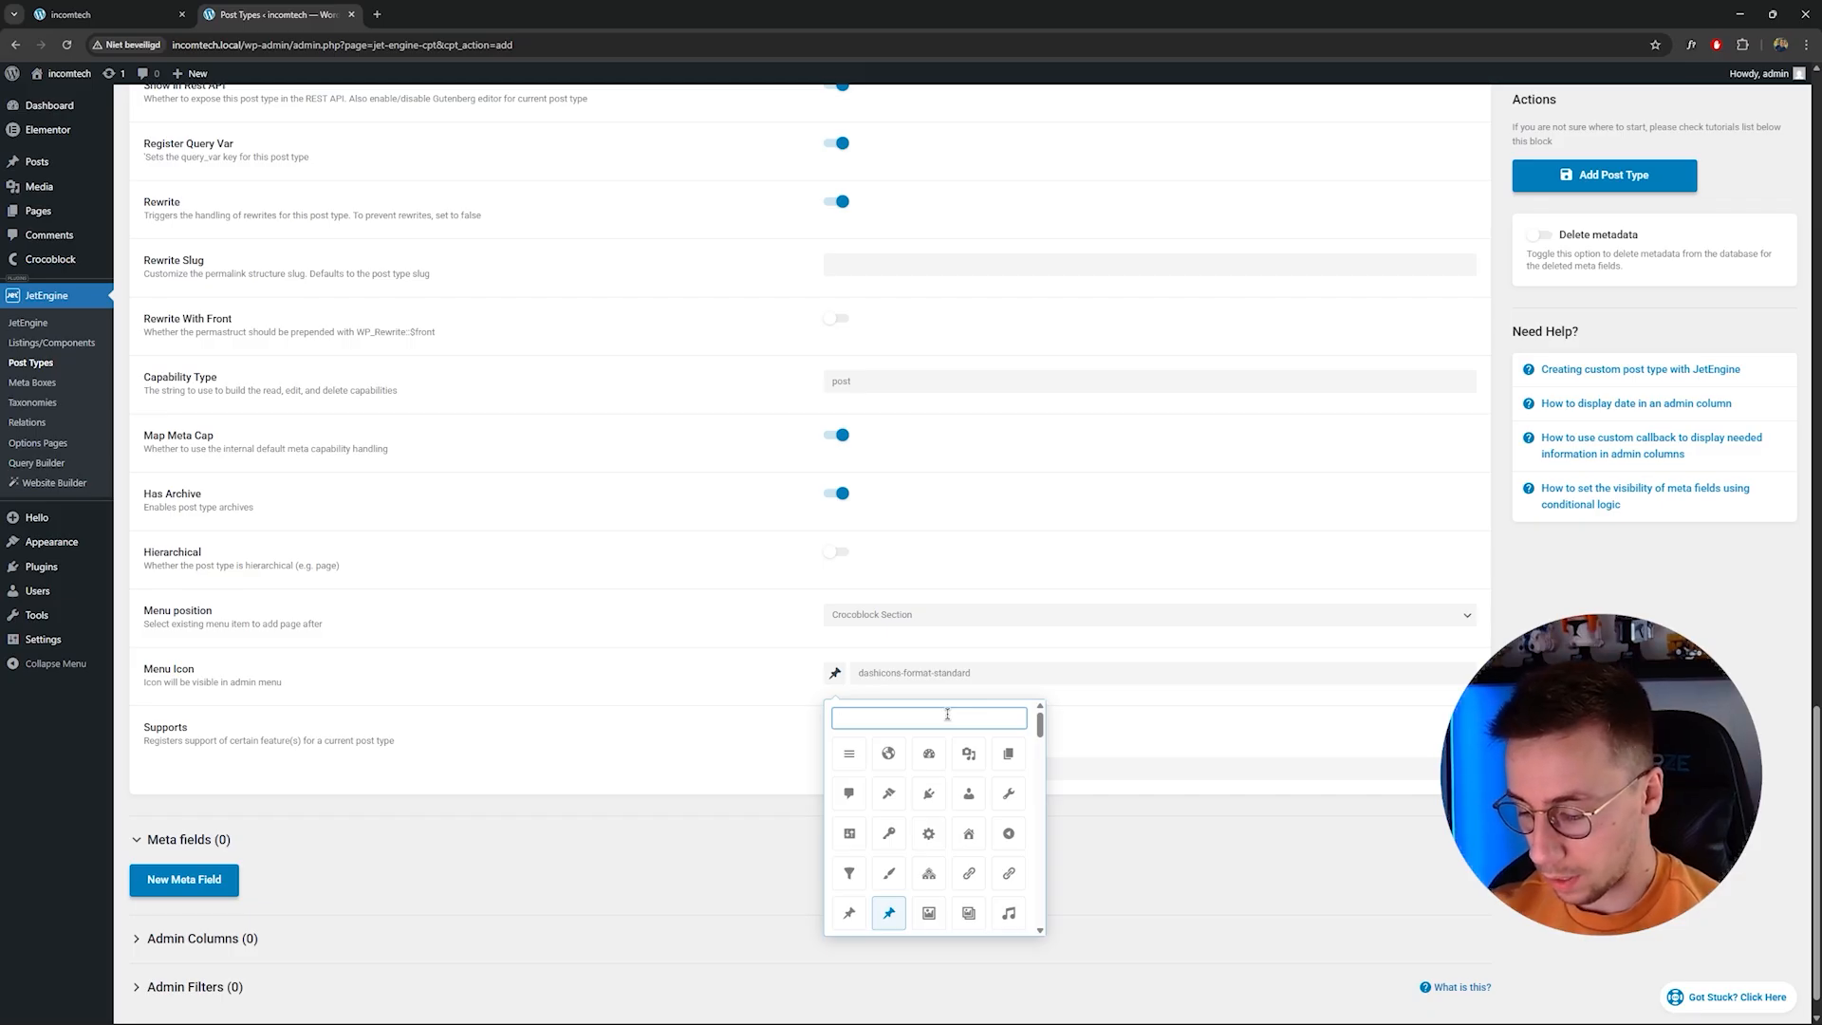
type("tool")
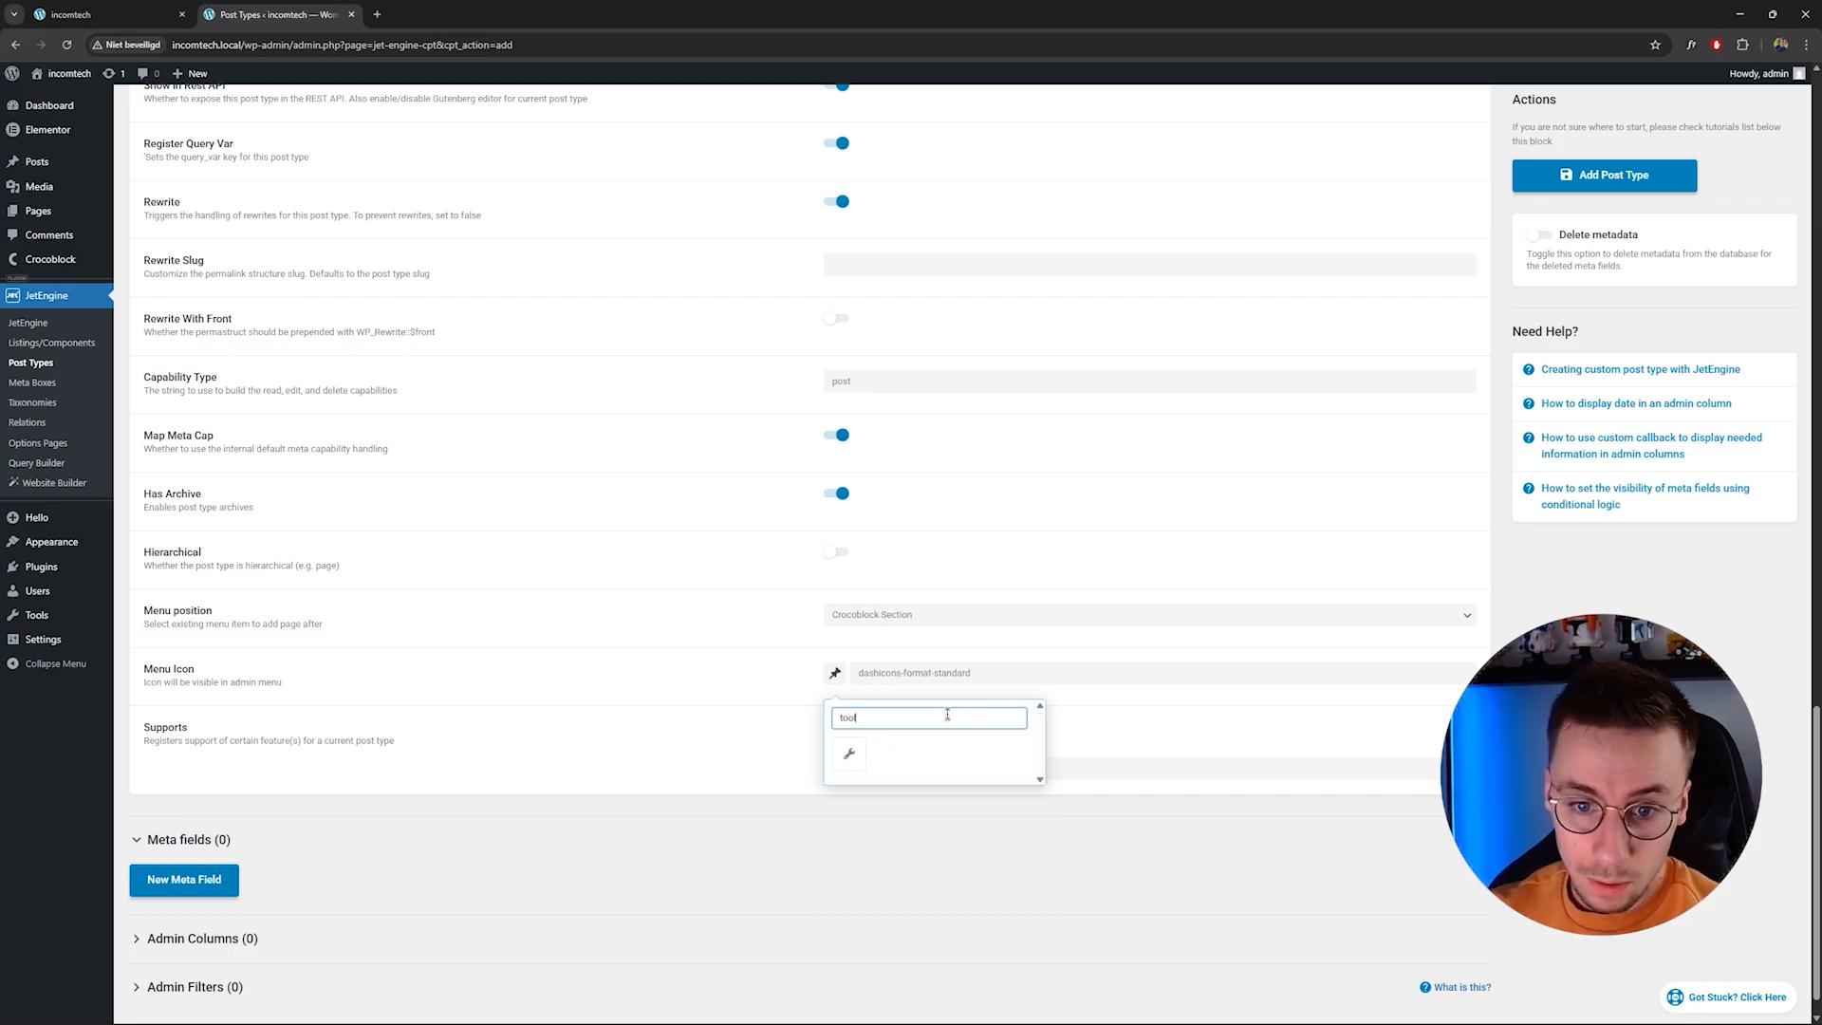
key("ctrl+a")
type("screw")
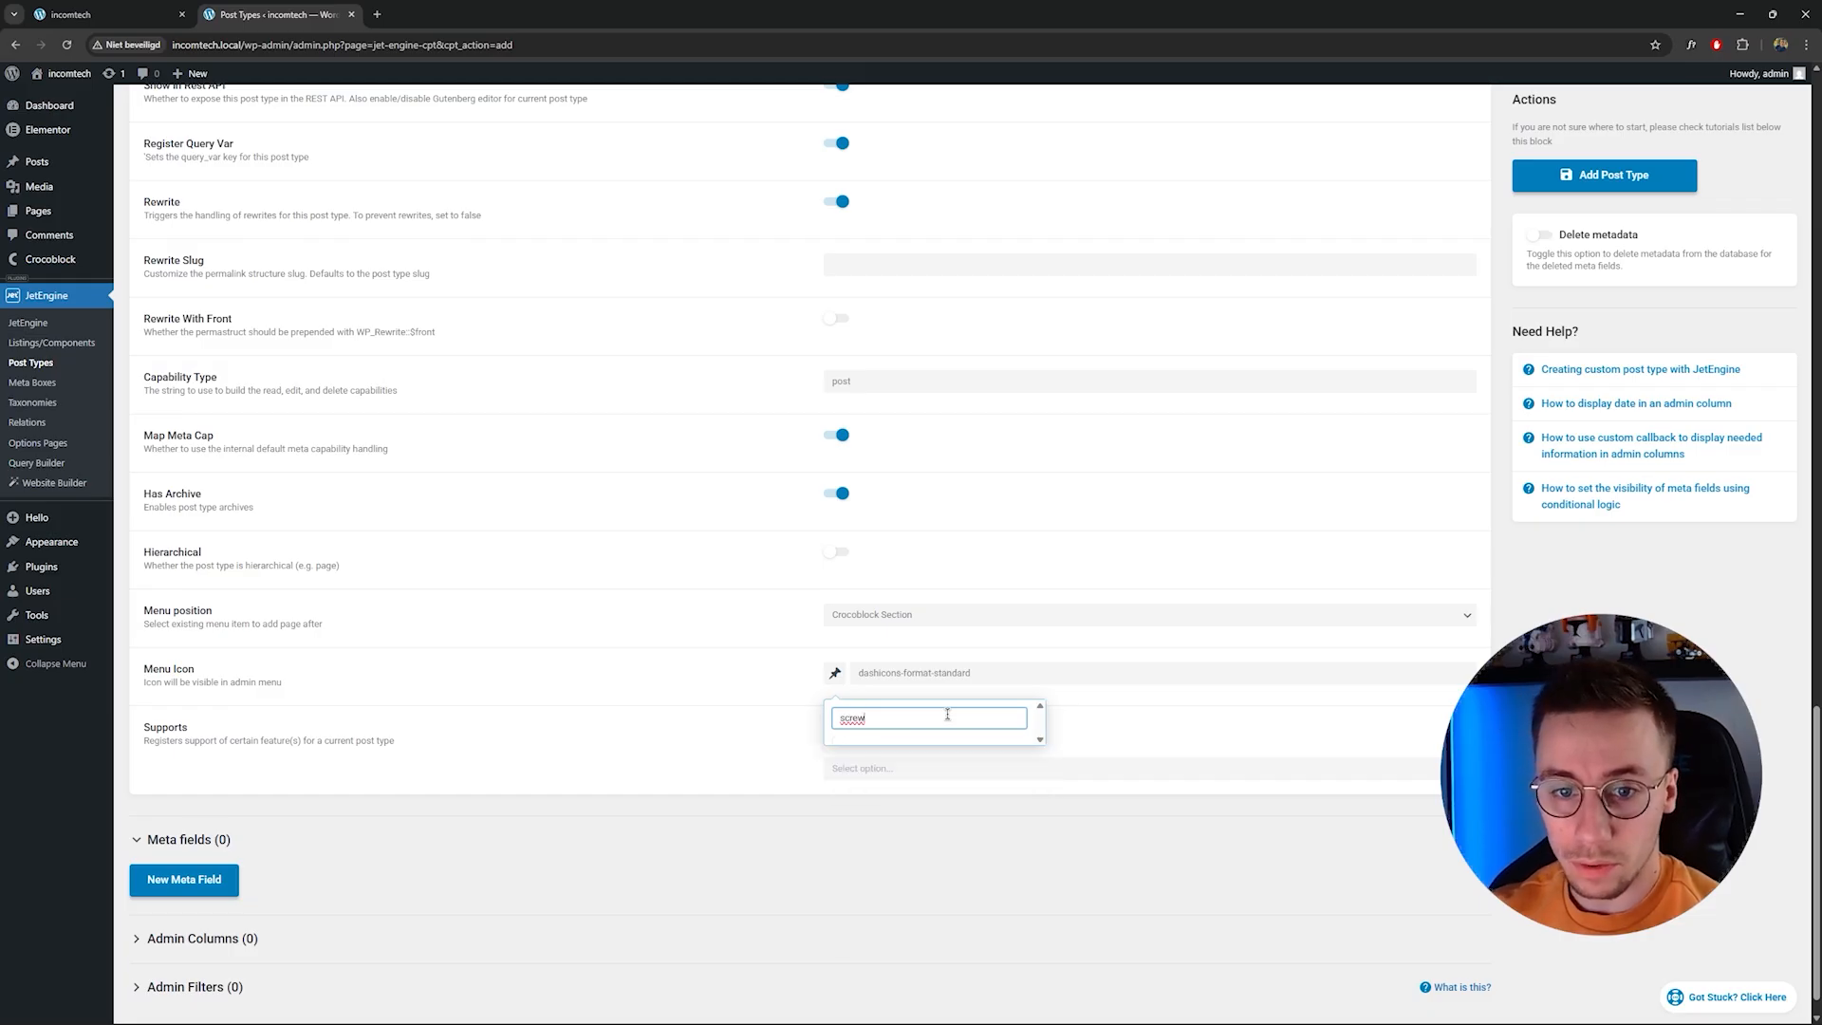
key("BackSpace")
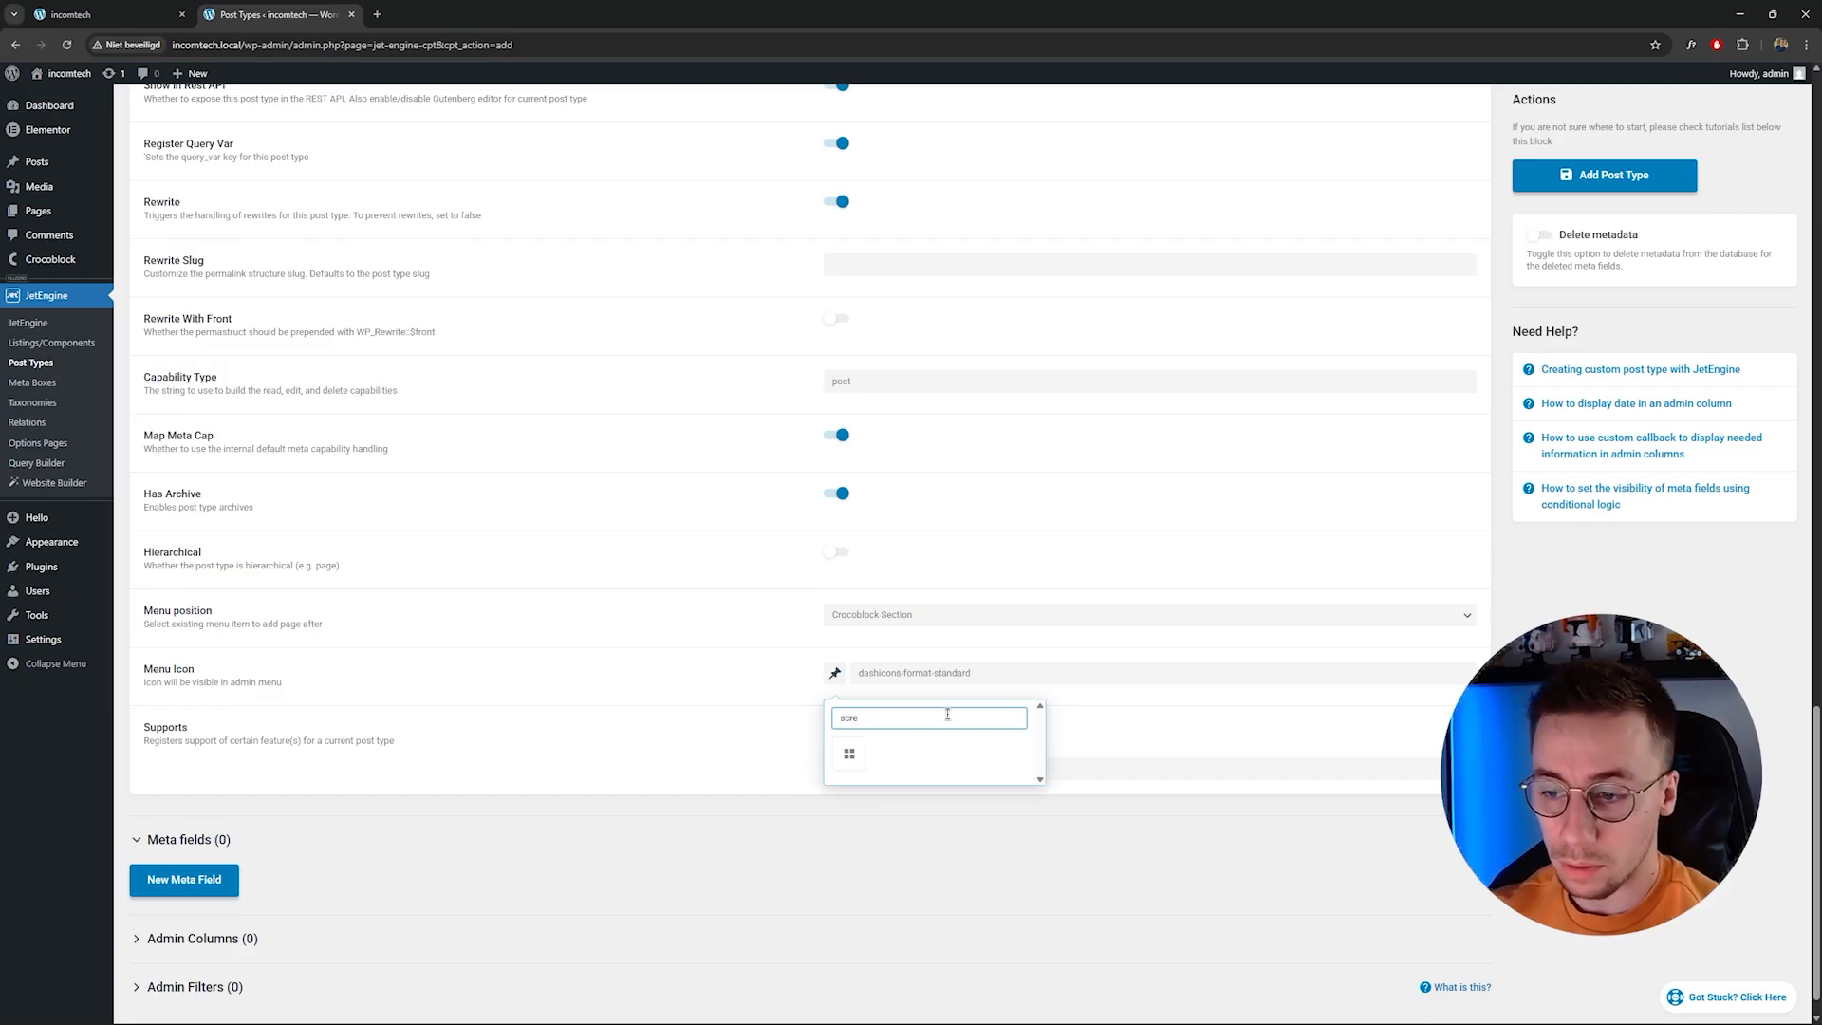
left_click(839, 758)
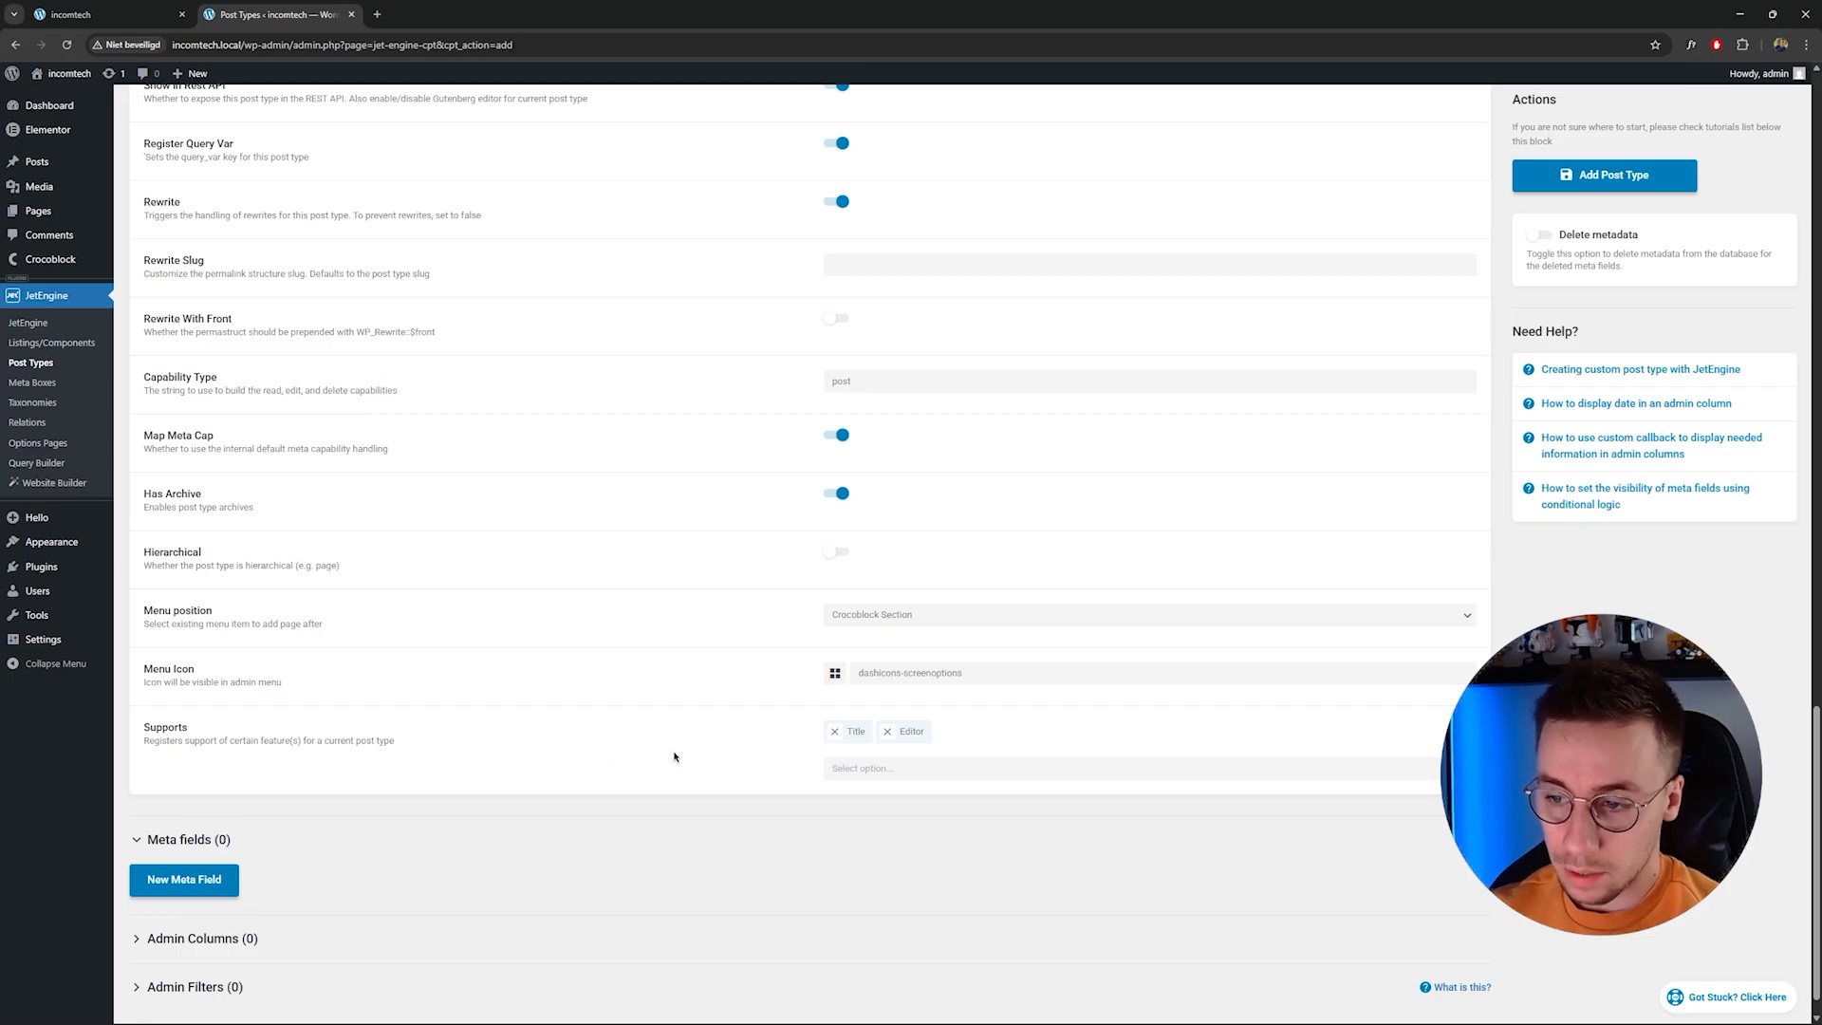
left_click(887, 732)
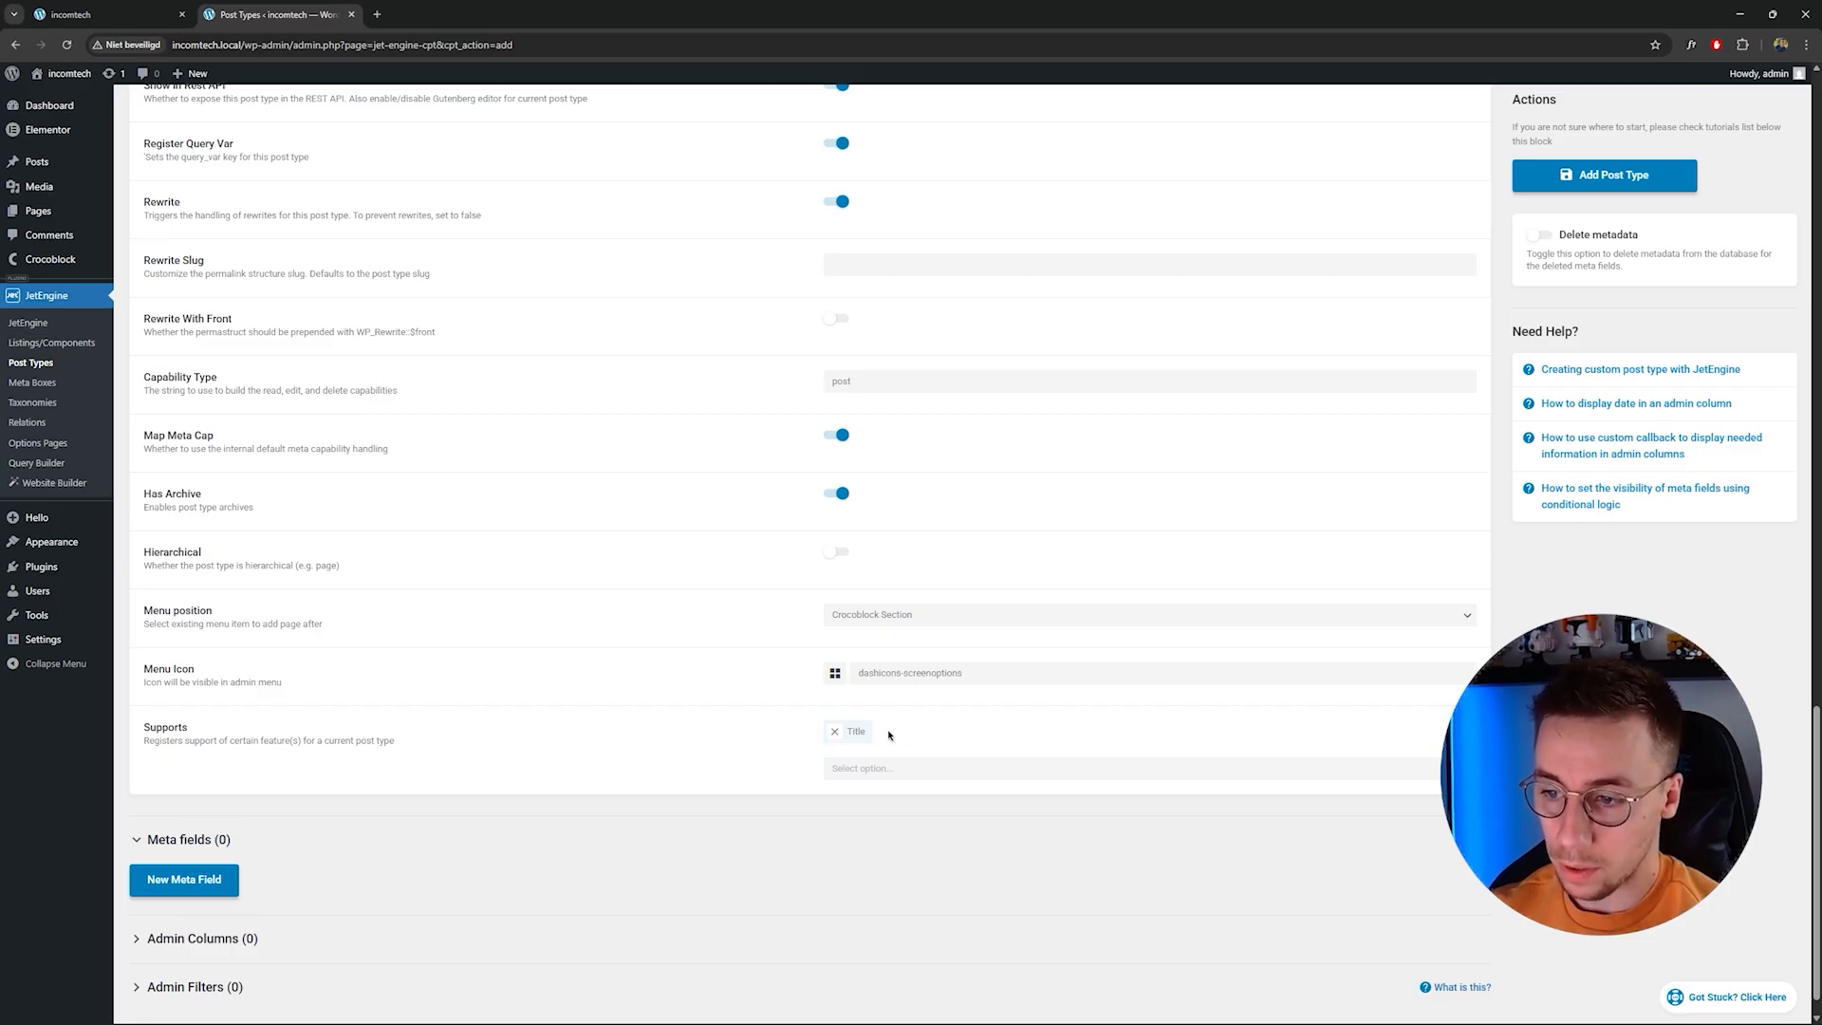
Collapse the Labels and Advanced Settings sections and add a new meta field labelled Title.
scroll(532, 749, "down", 1)
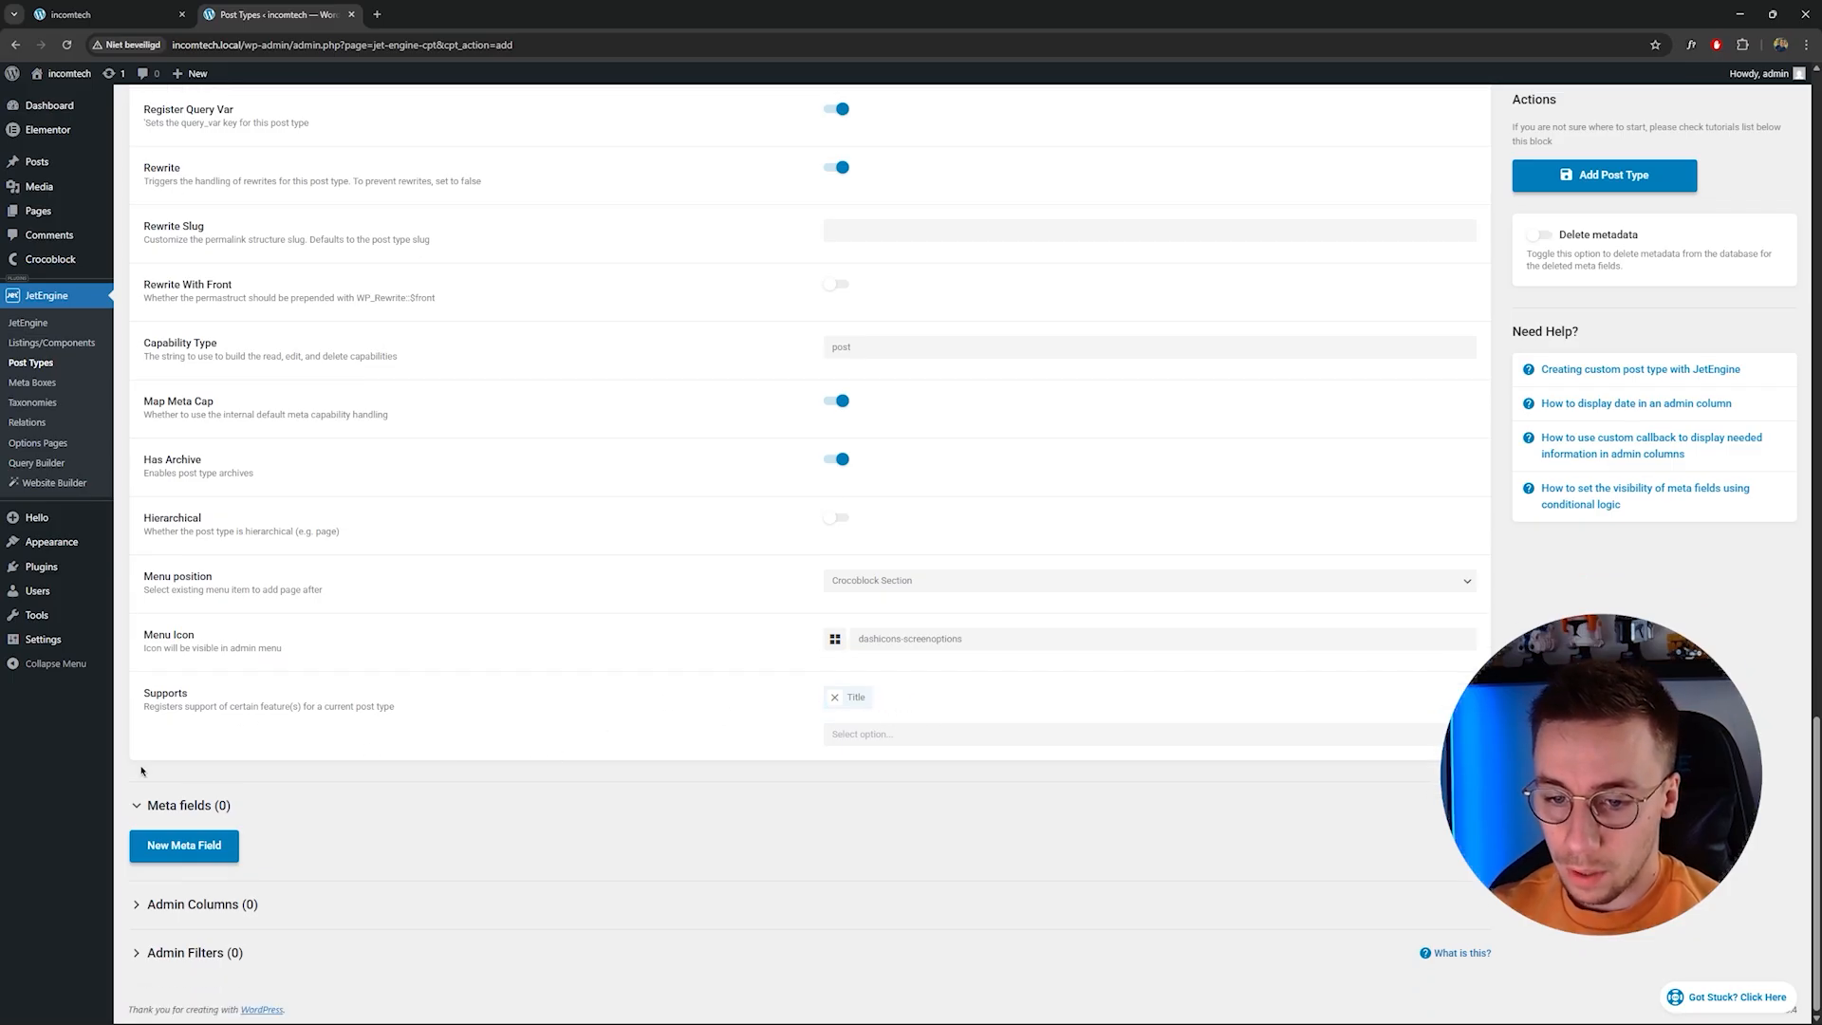
scroll(335, 583, "up", 4)
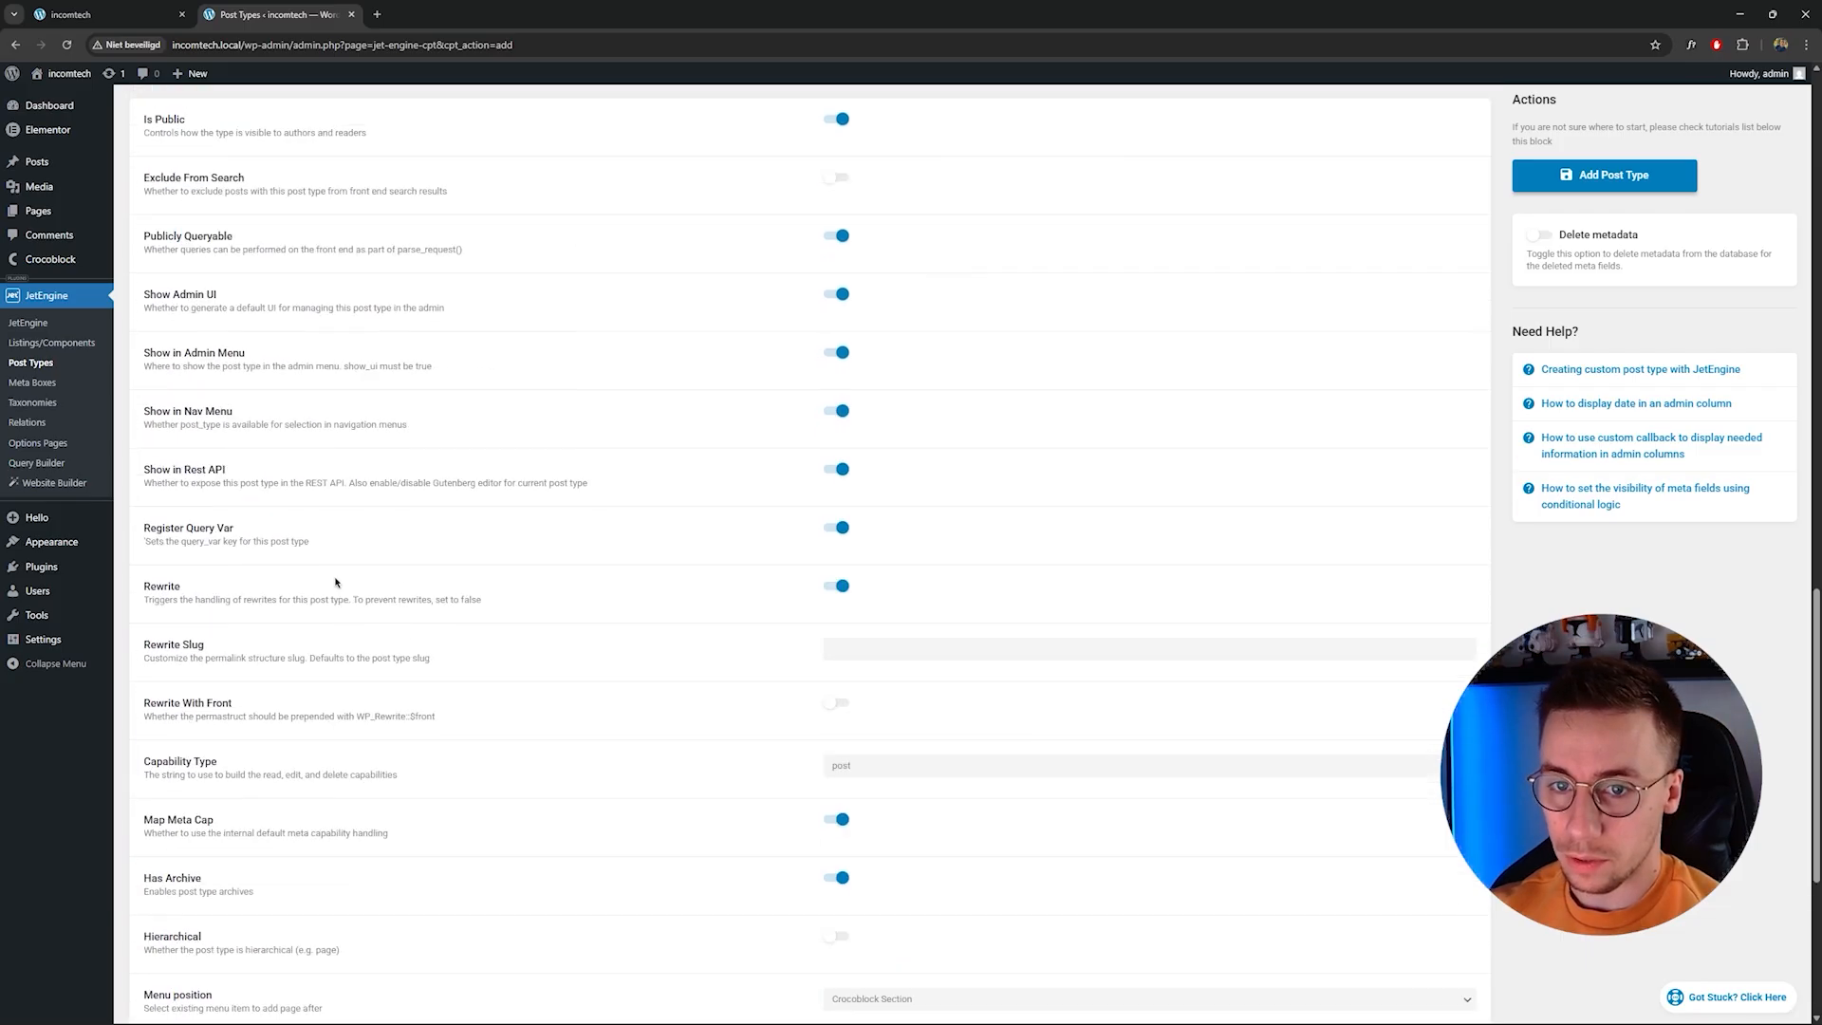
scroll(336, 583, "up", 5)
left_click(179, 593)
scroll(187, 240, "up", 2)
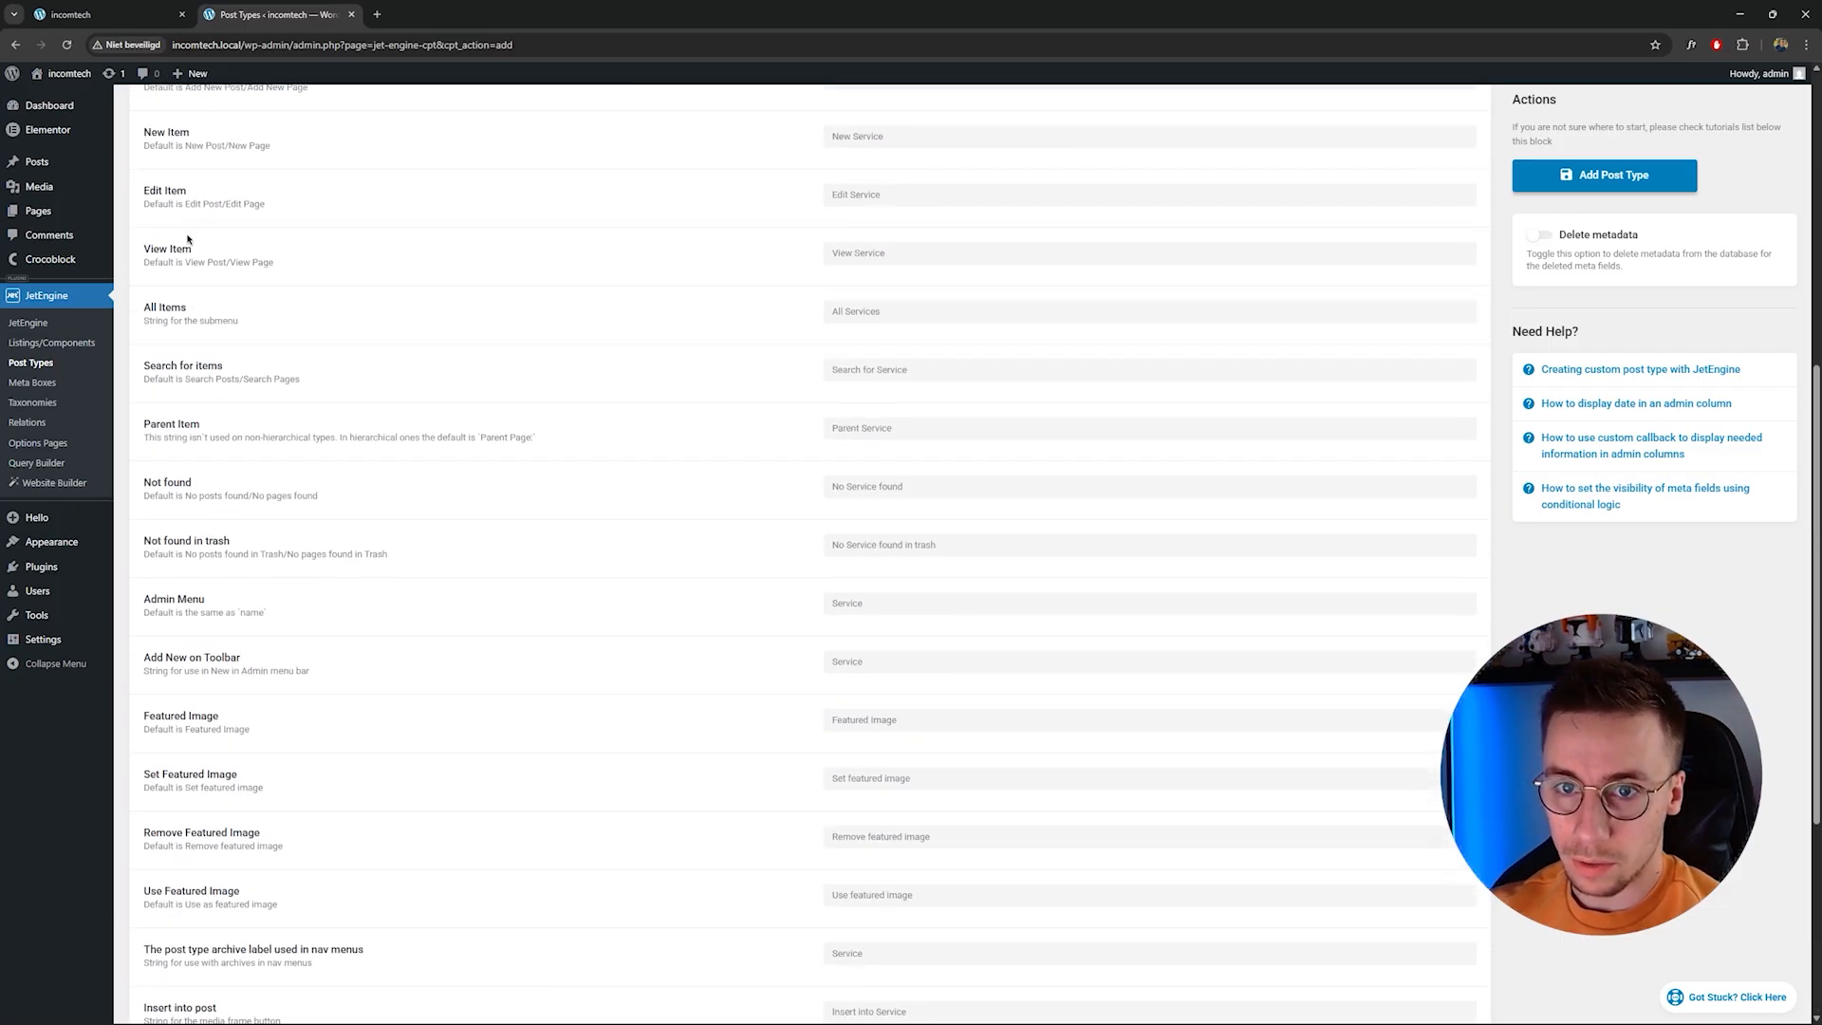
scroll(187, 240, "up", 4)
left_click(187, 236)
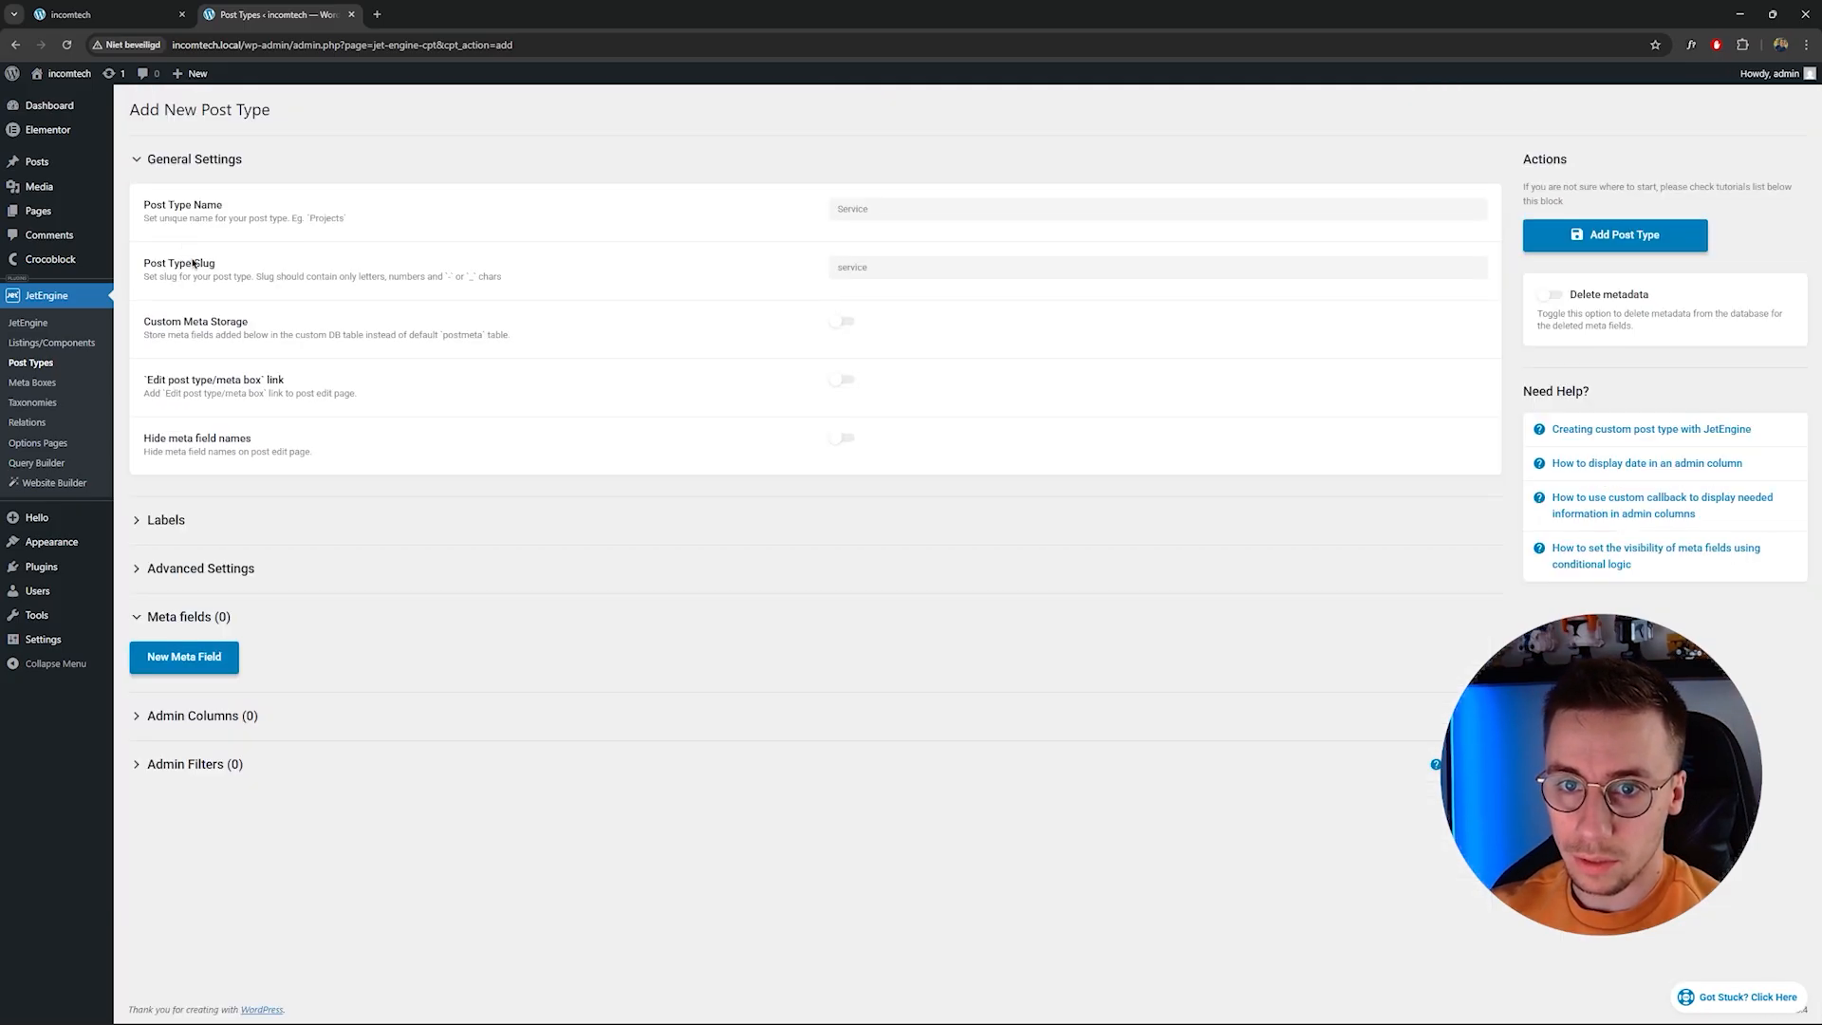
left_click(196, 654)
left_click(895, 705)
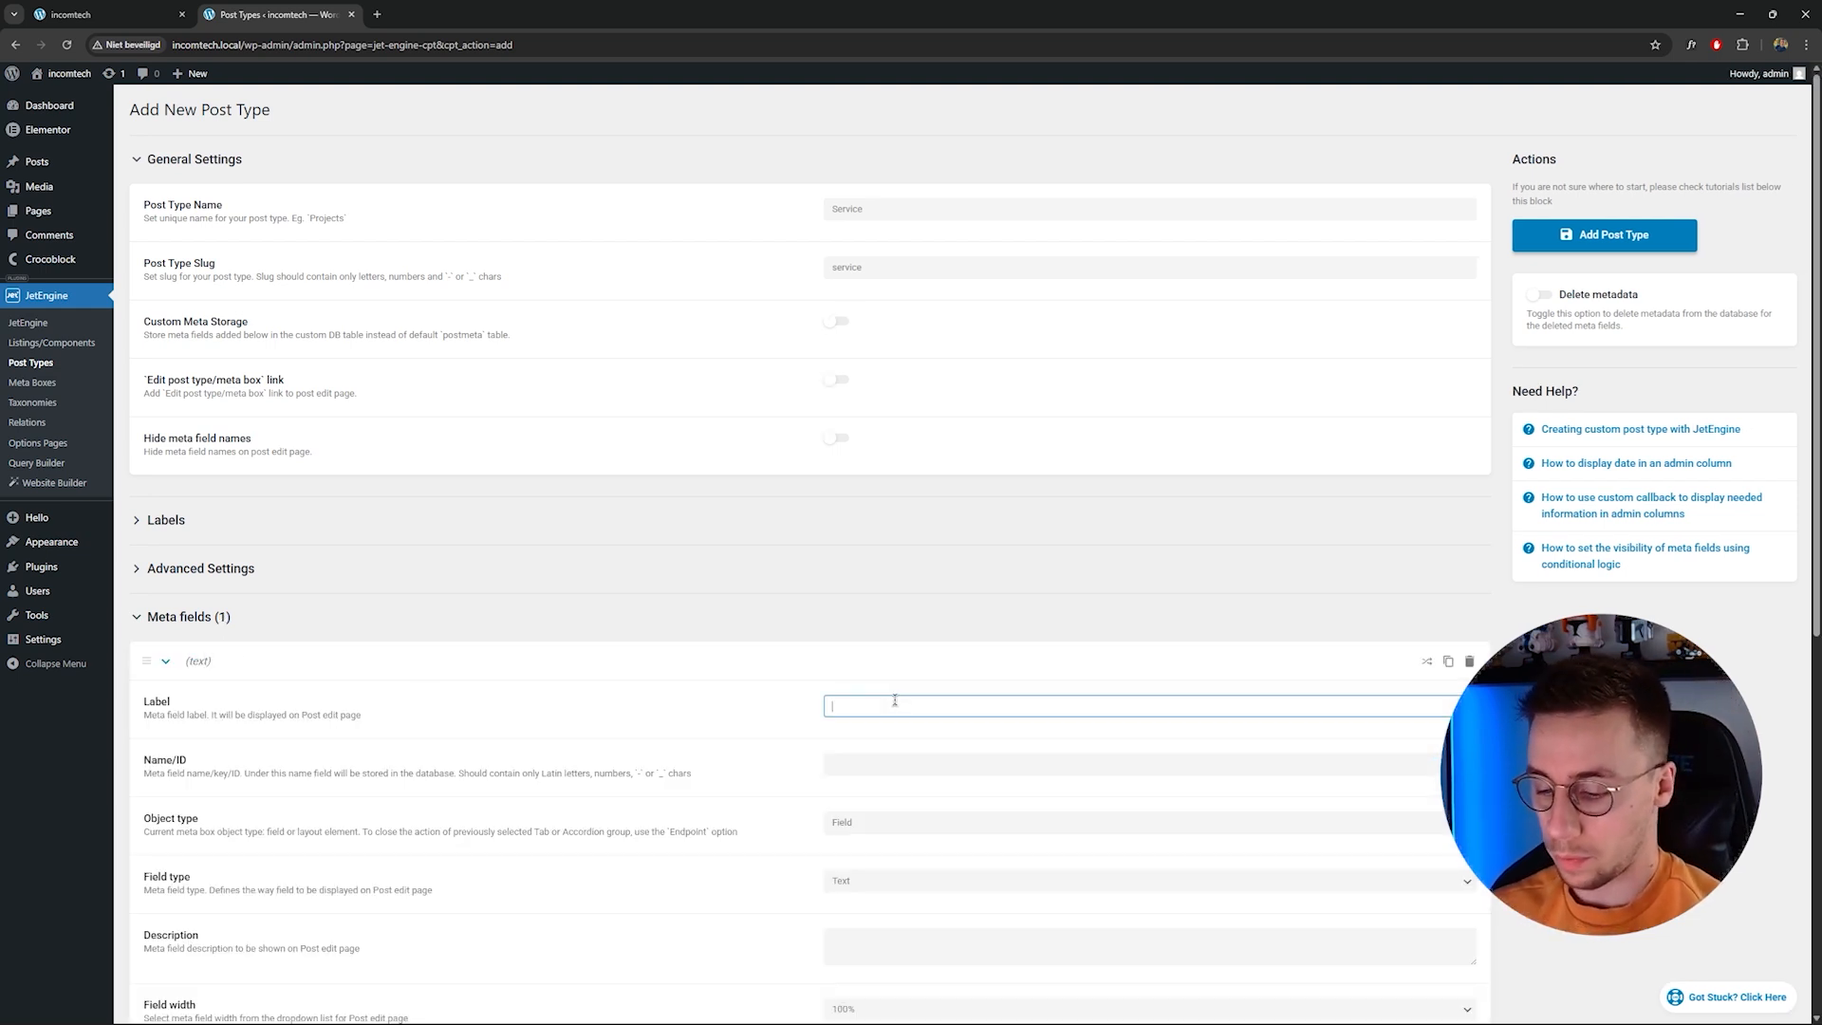
type("Title")
key("Tab")
Set the Title field as a Field of type Text with the description 'This is the title for your service.'.
scroll(965, 763, "down", 1)
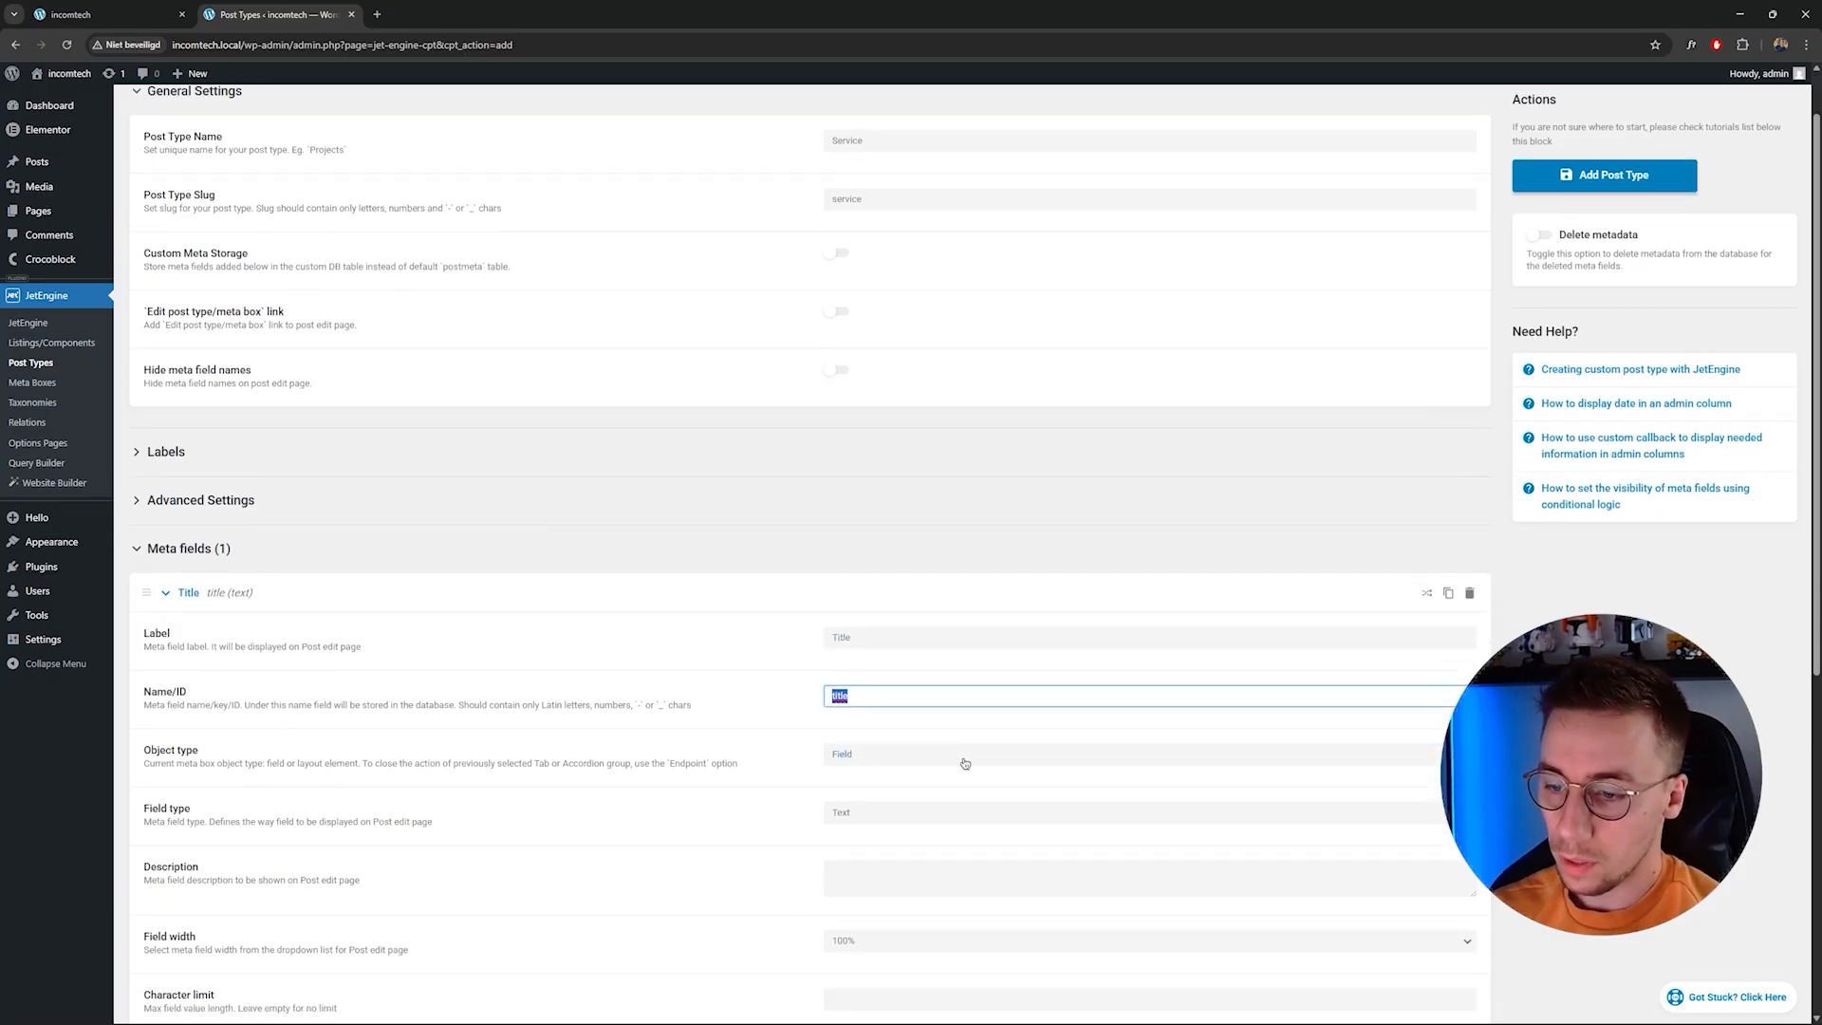
scroll(965, 762, "down", 1)
left_click(897, 681)
left_click(865, 708)
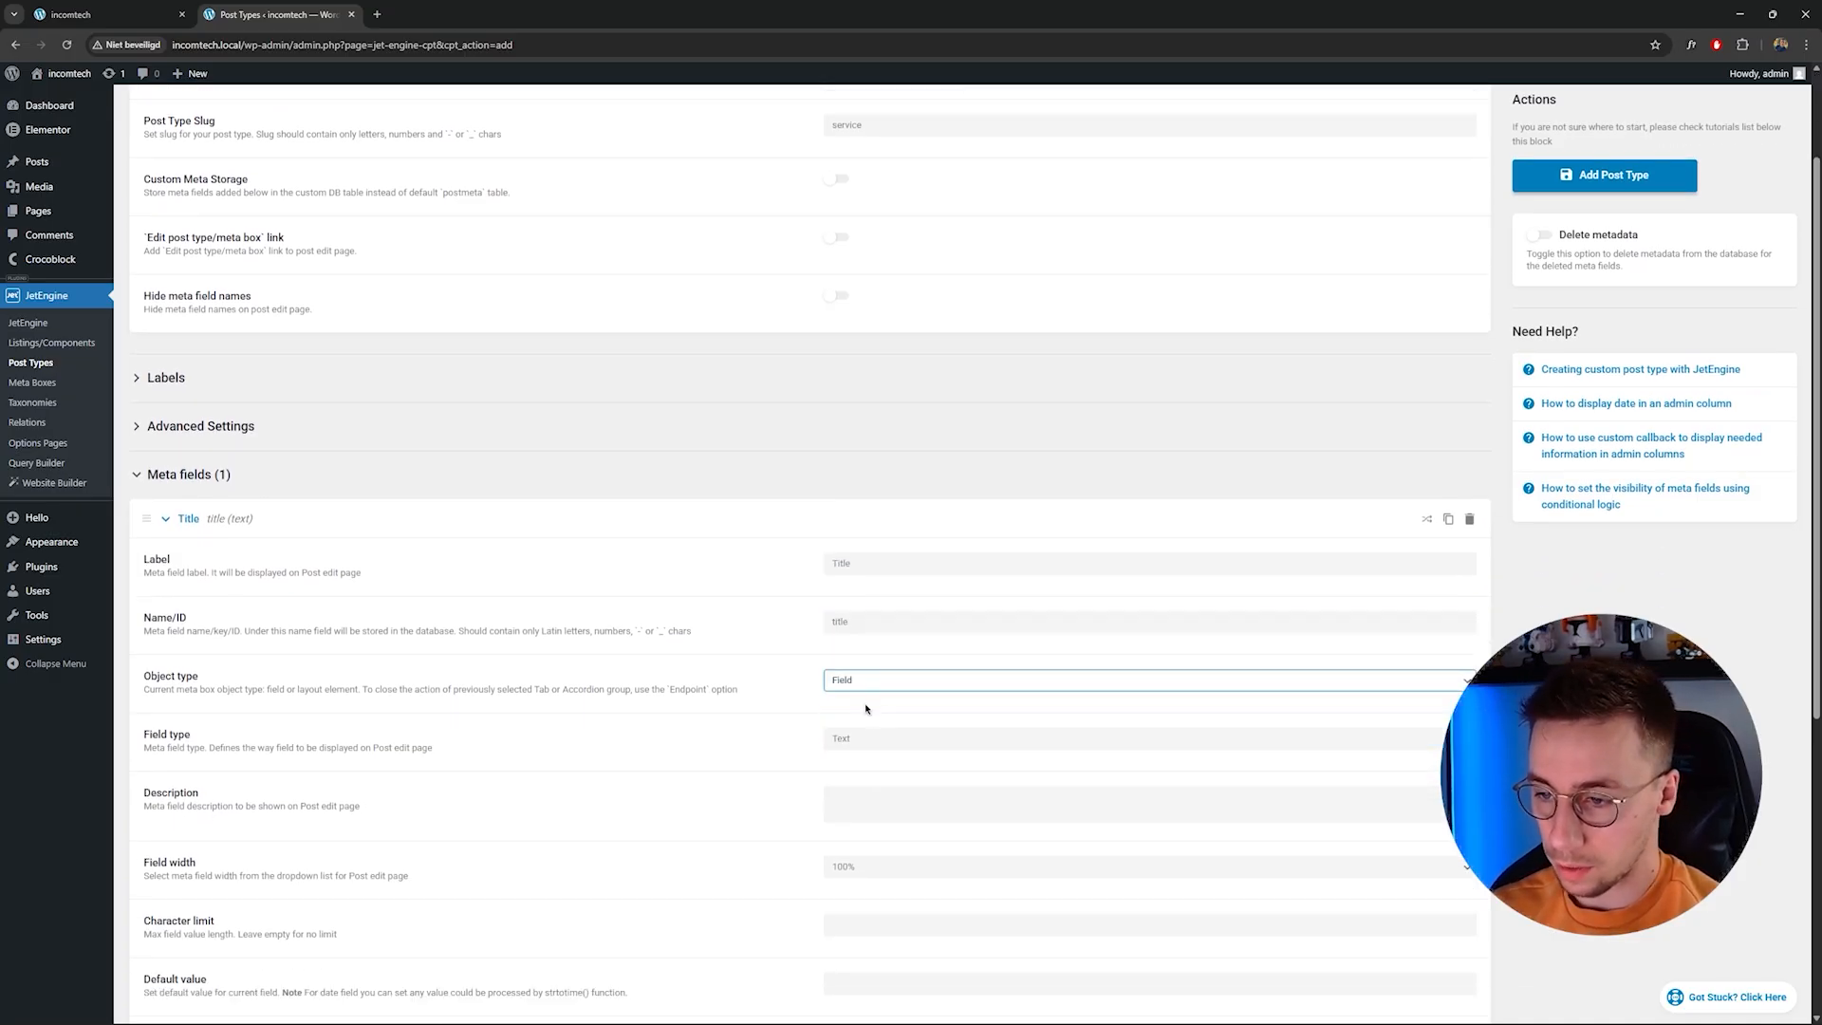
scroll(866, 708, "down", 1)
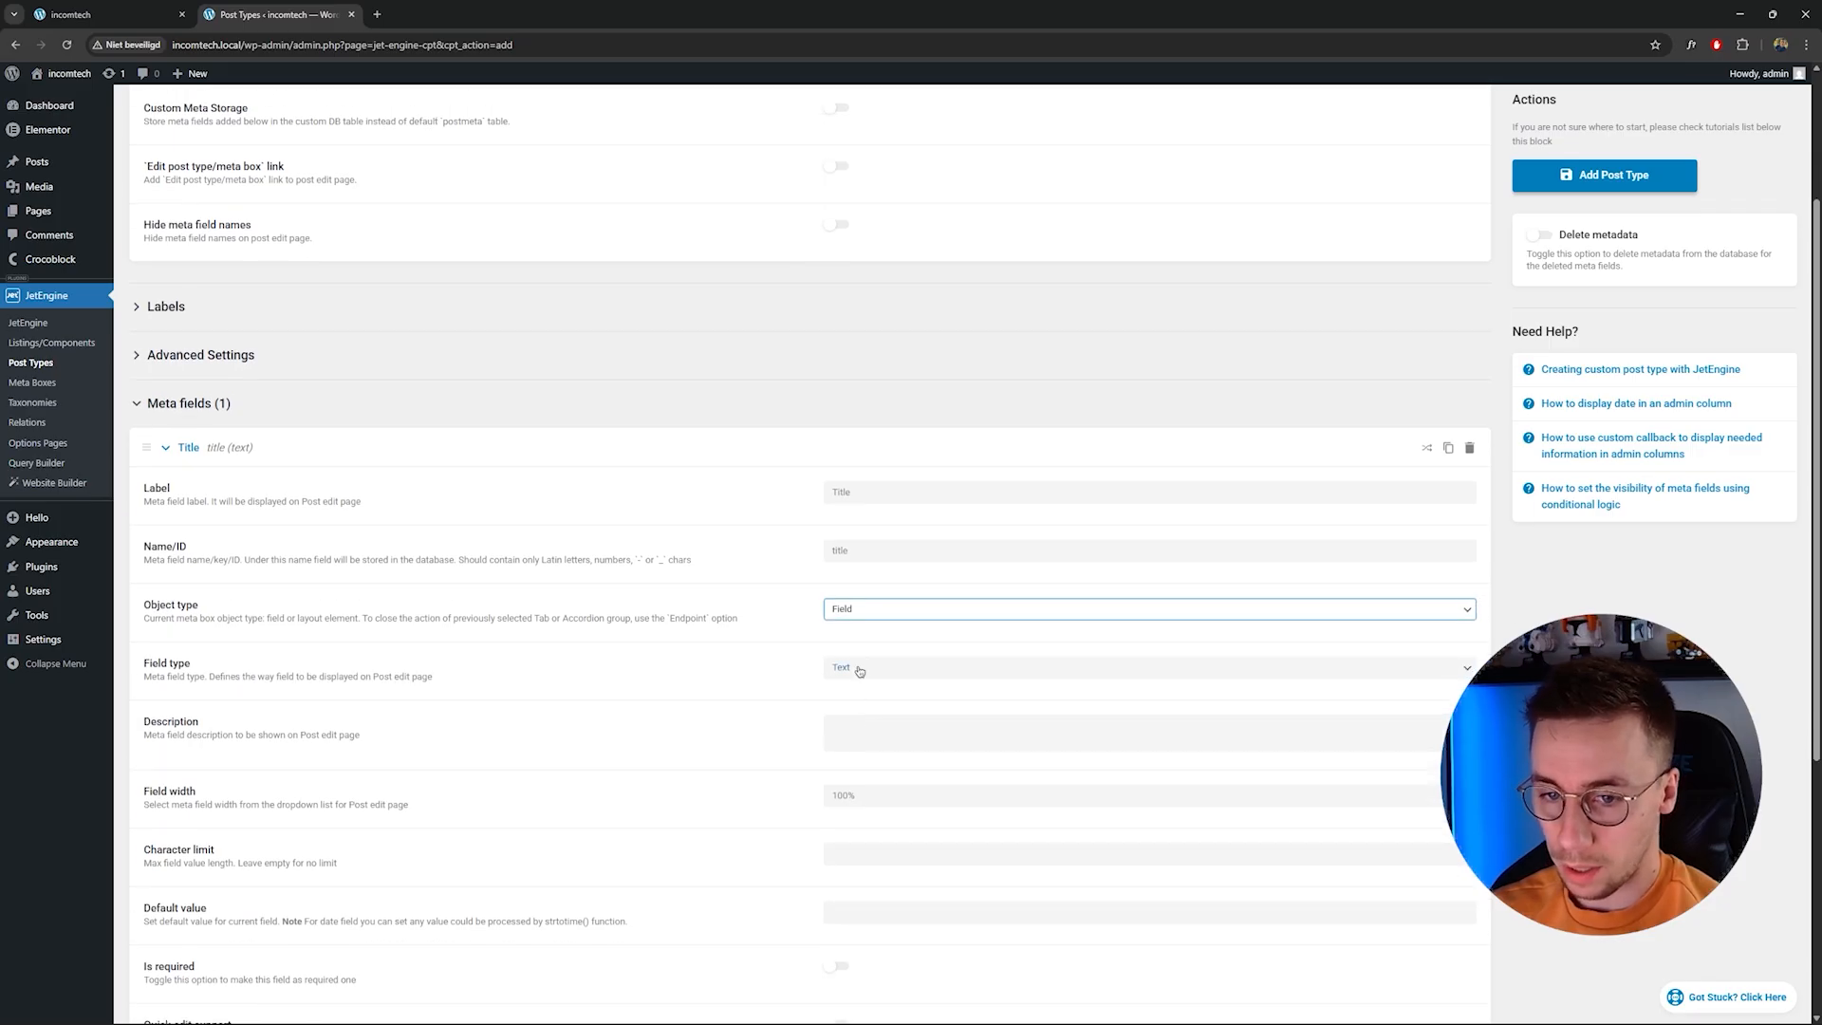
left_click(858, 669)
left_click(863, 690)
scroll(733, 691, "down", 2)
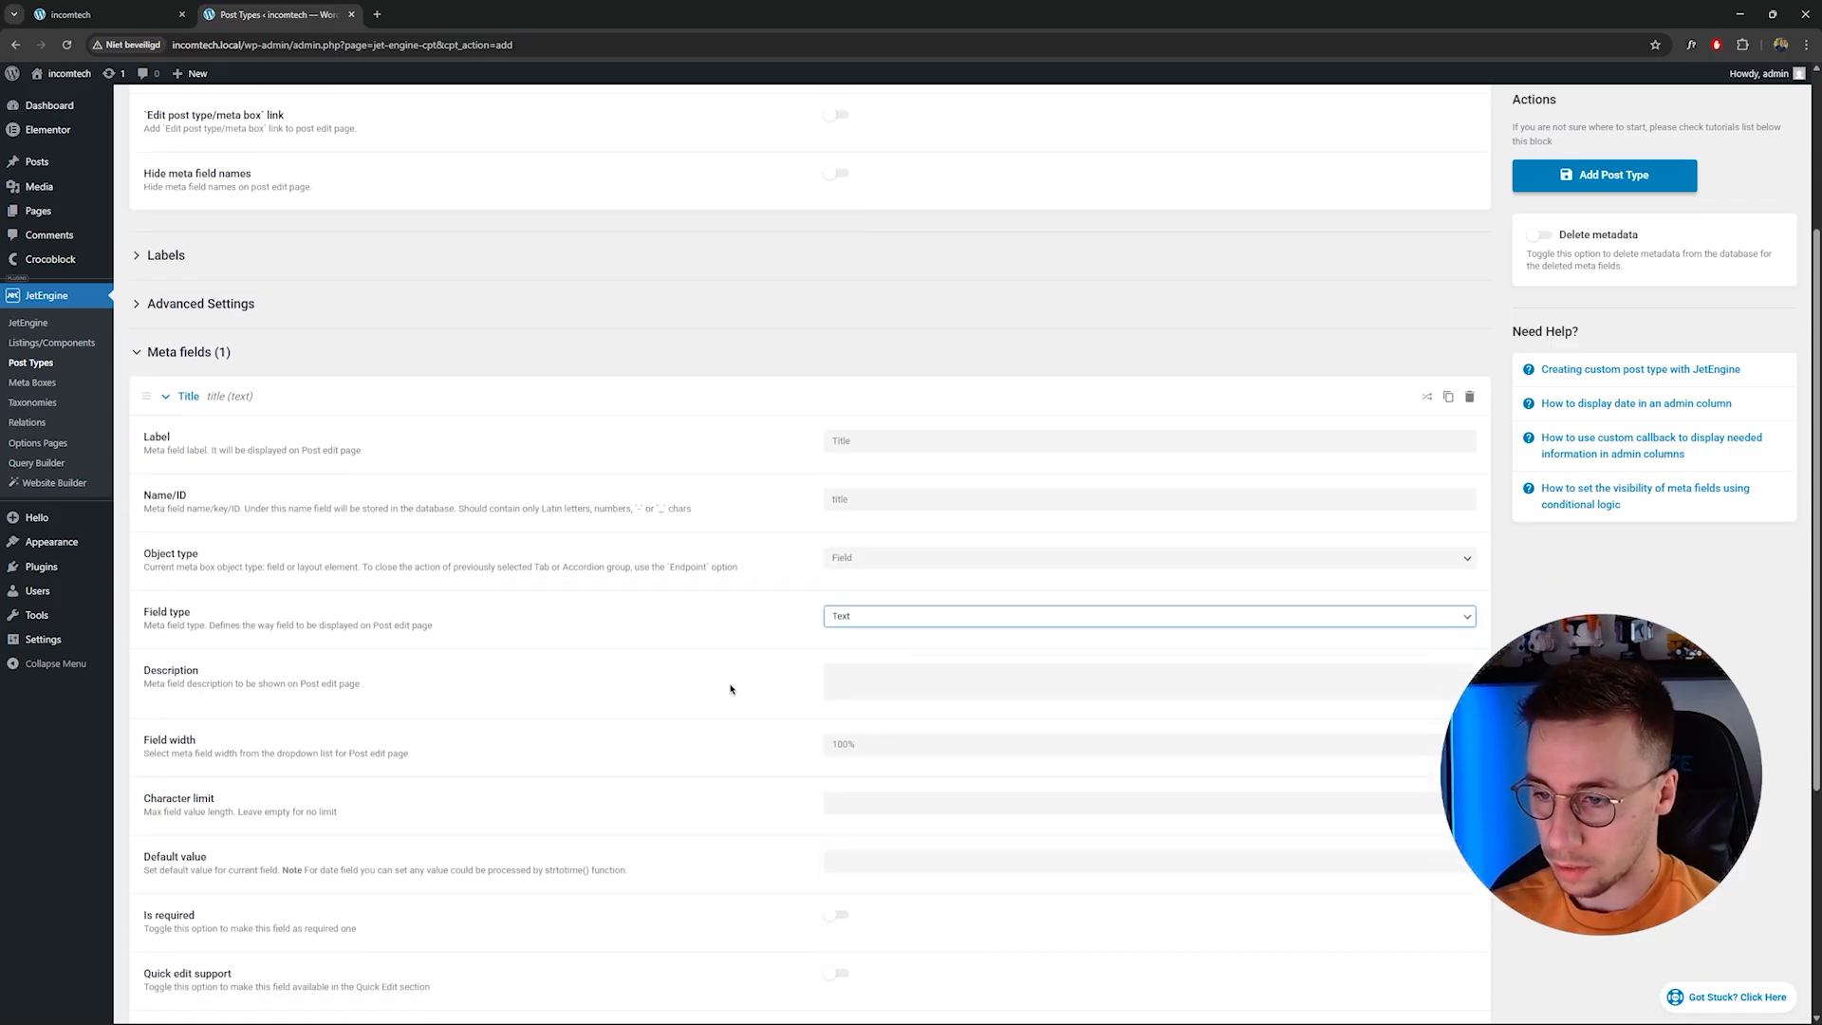
left_click(899, 590)
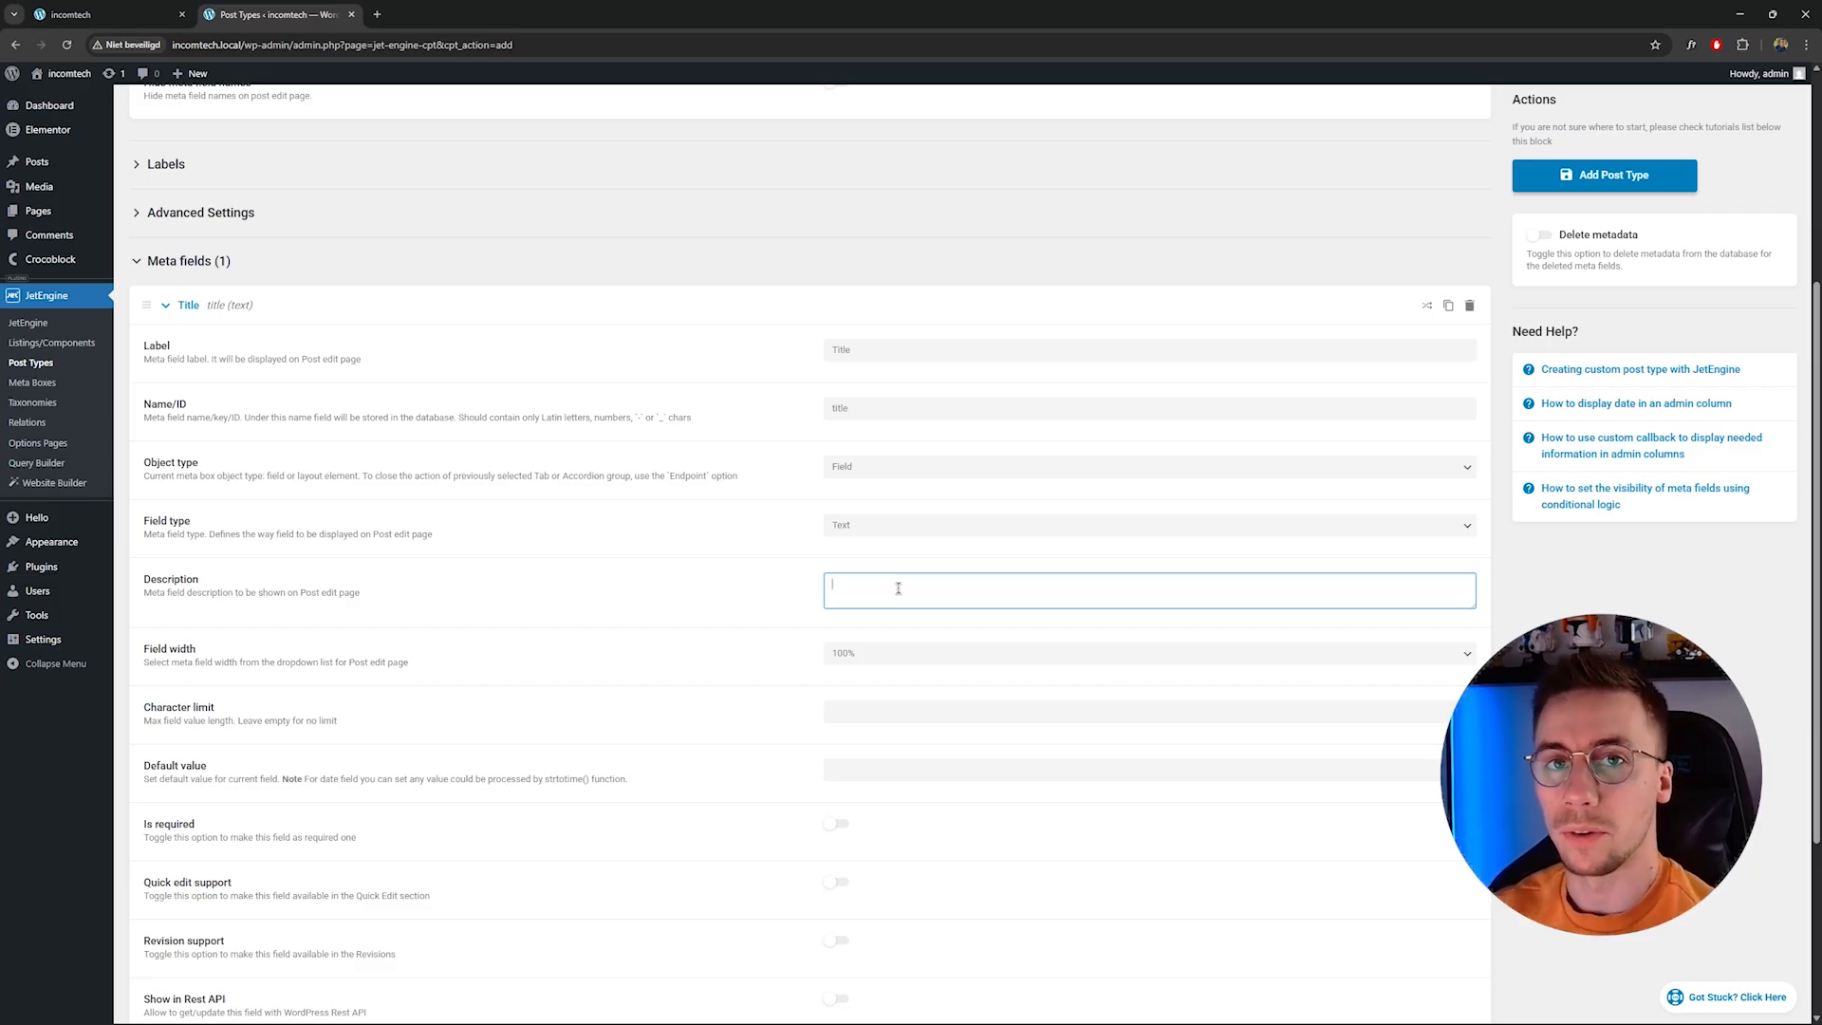
type("This is the title fo")
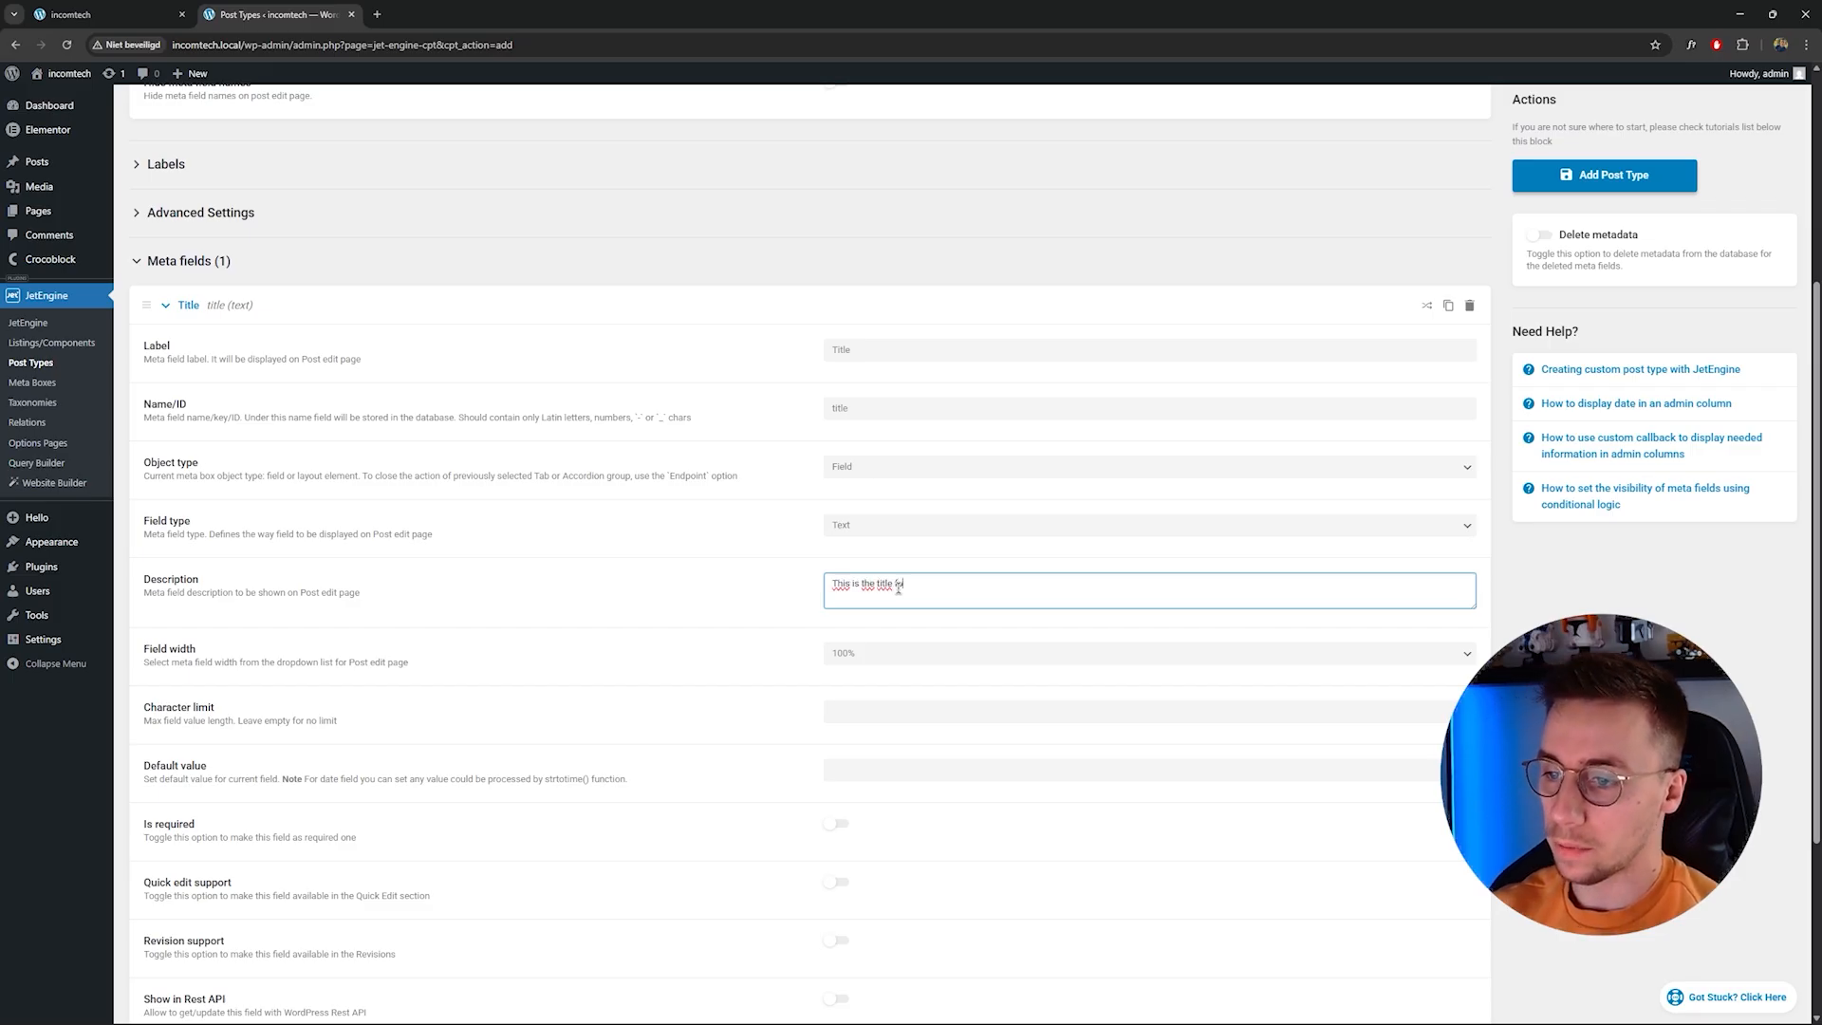
type("r your service.")
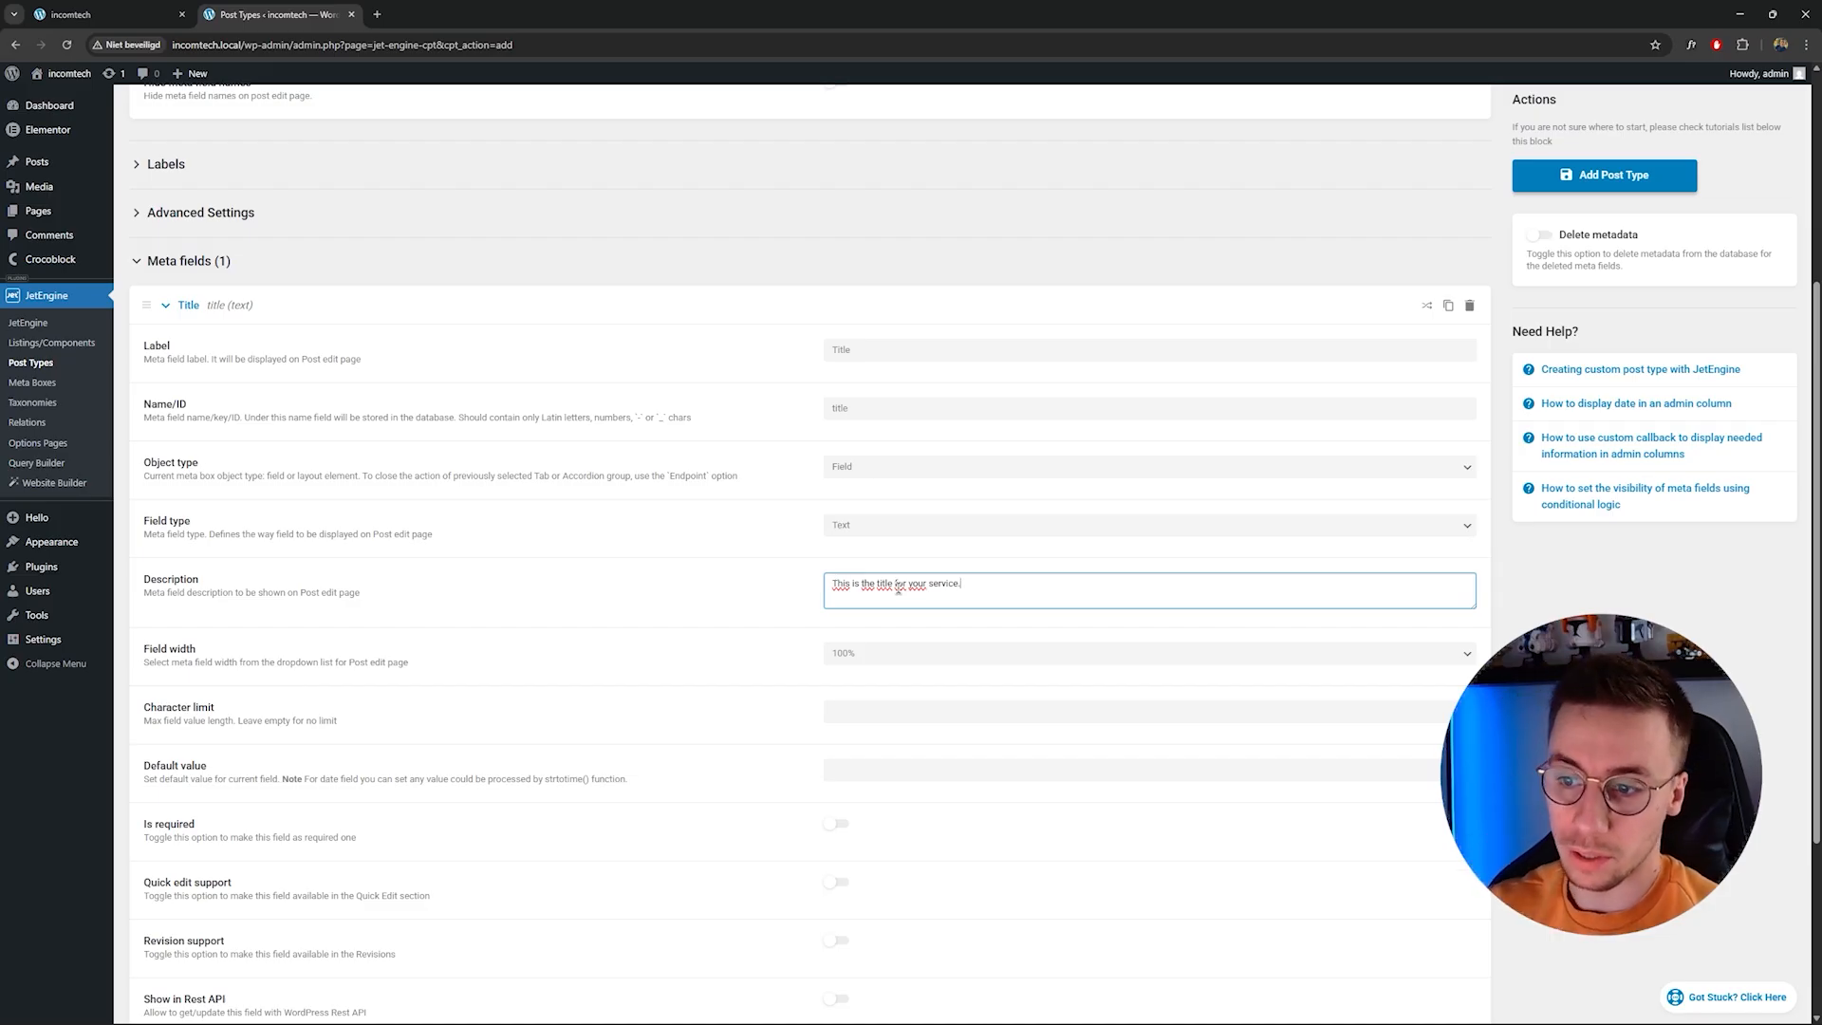
left_click_drag(987, 587, 833, 585)
left_click(1012, 590)
left_click_drag(989, 590, 833, 588)
left_click(1012, 592)
Set the Title field's width to 100% and make the field required.
scroll(812, 544, "down", 1)
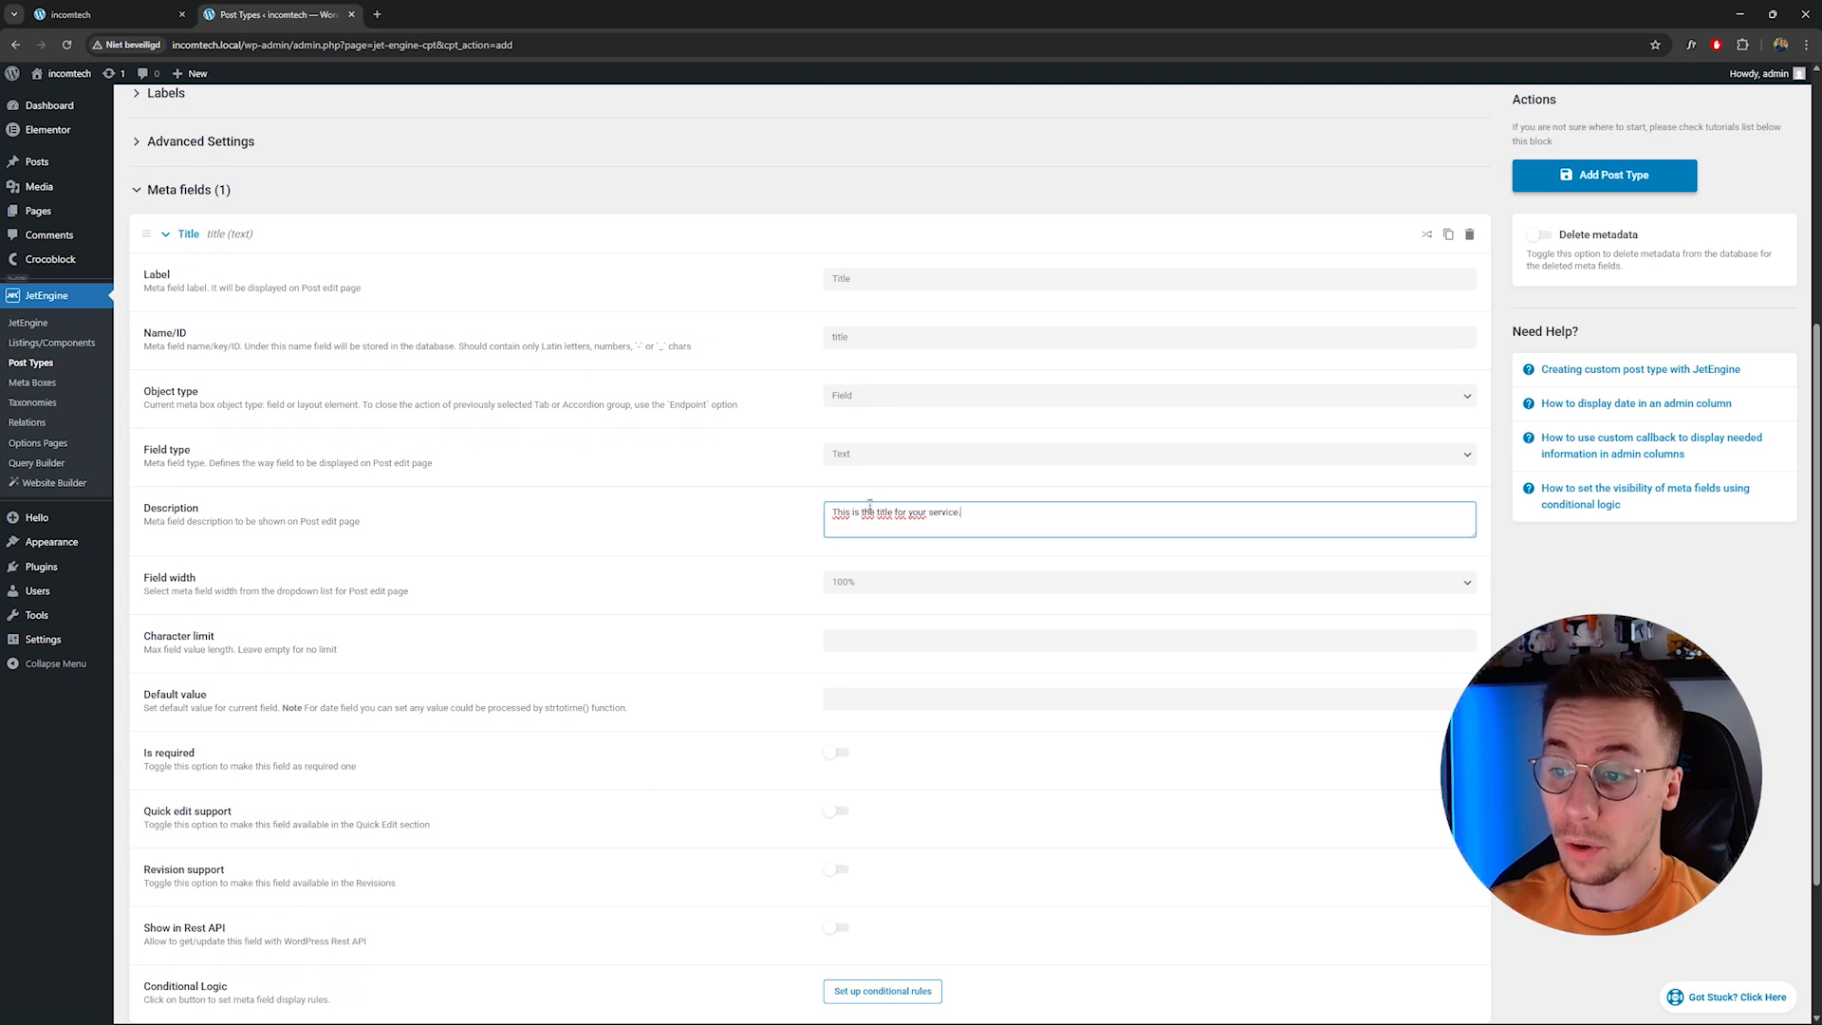
scroll(710, 561, "down", 1)
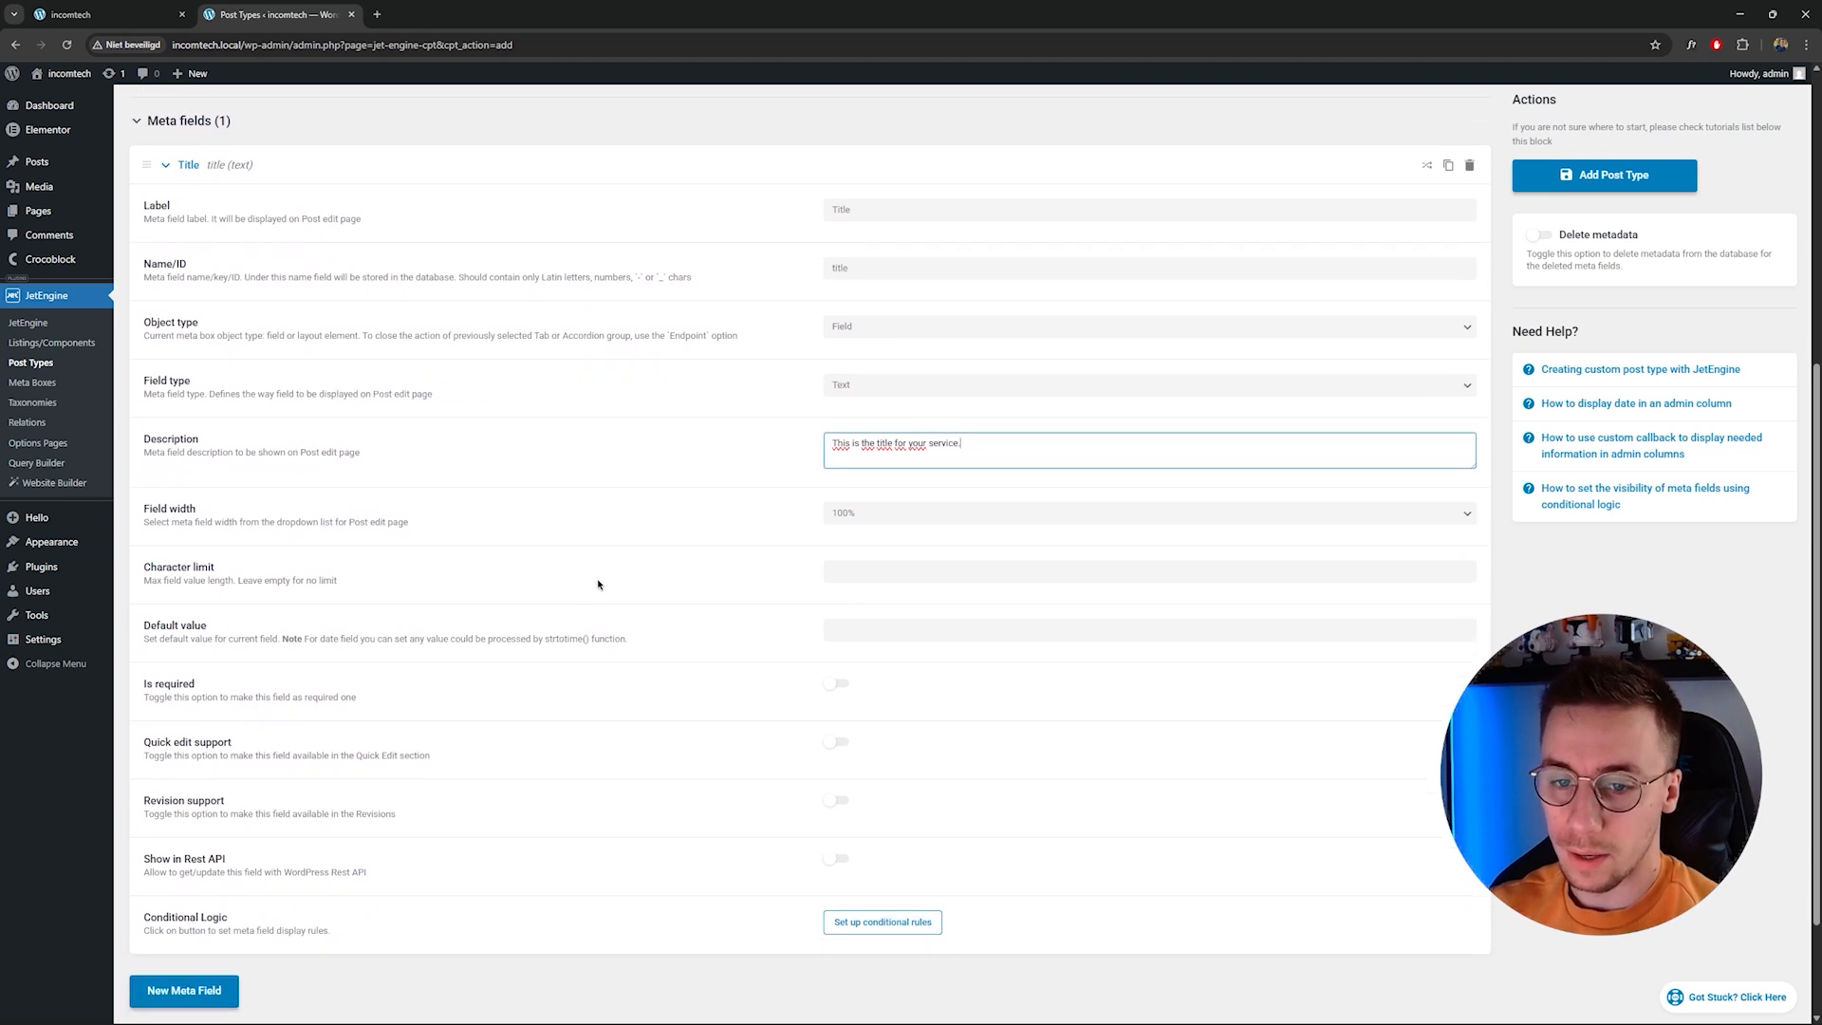
left_click(858, 517)
left_click(857, 516)
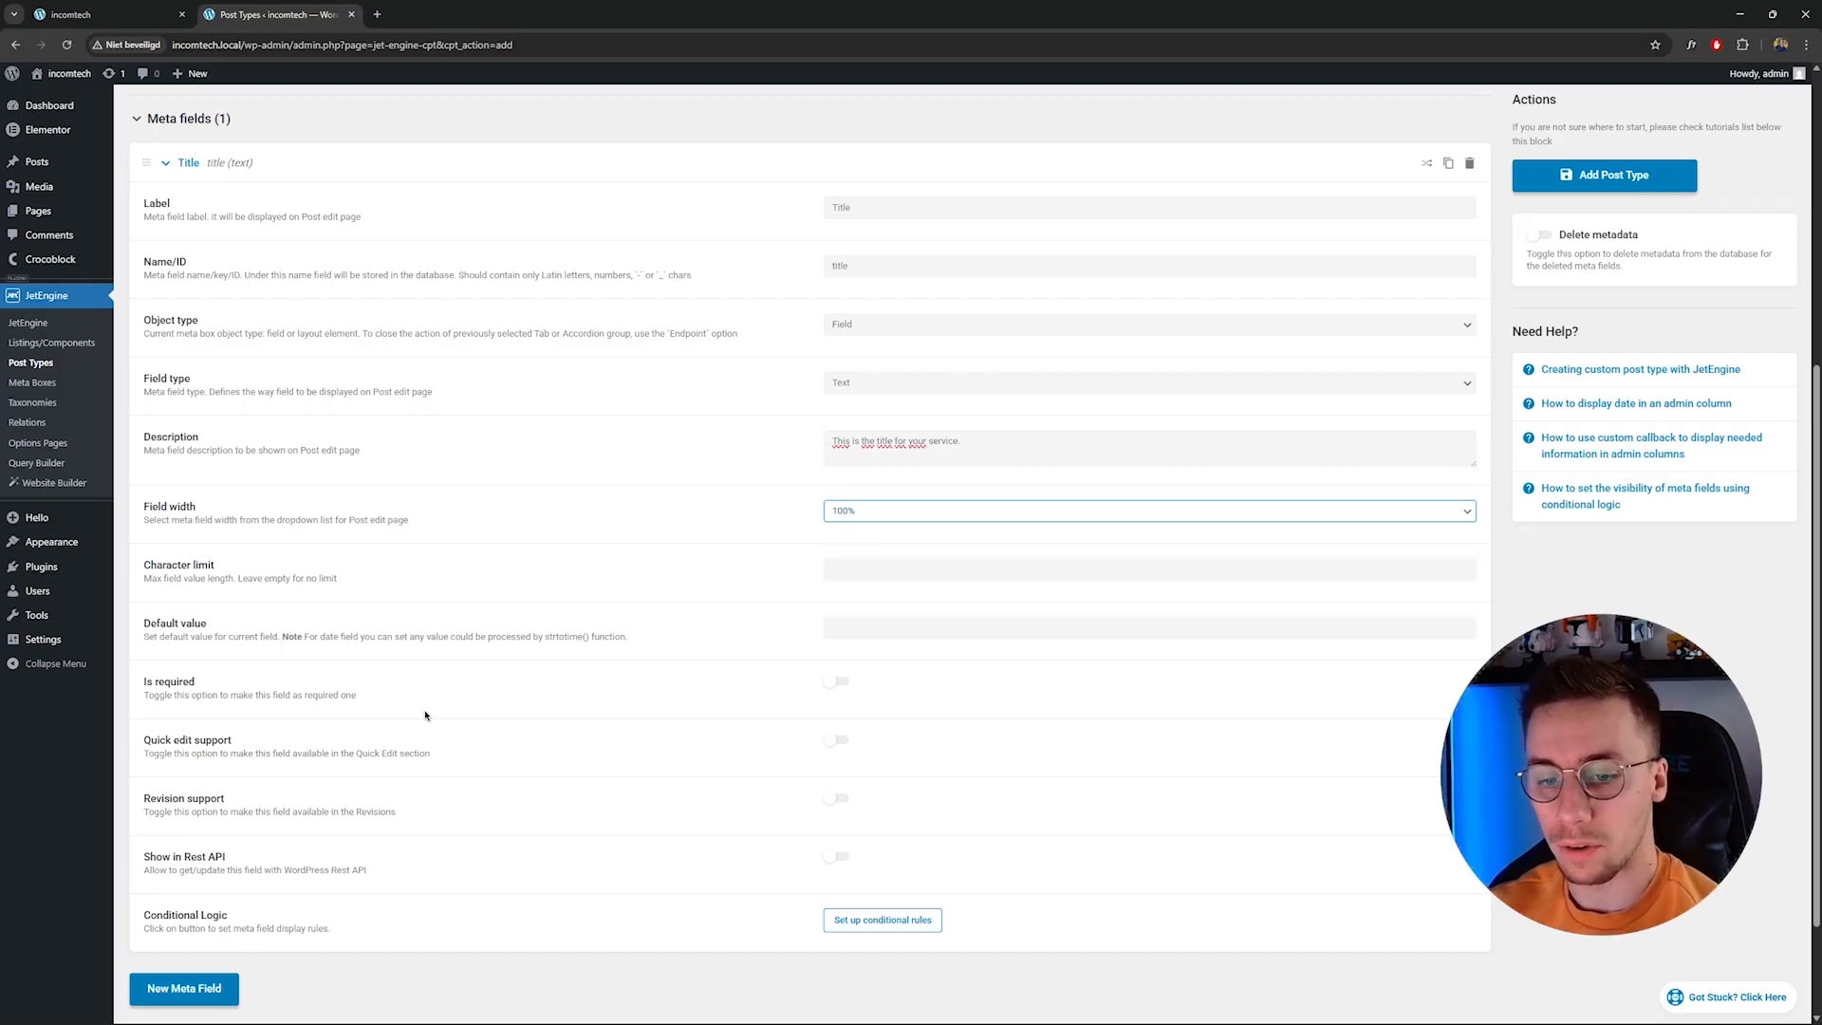
scroll(264, 700, "up", 1)
scroll(285, 711, "down", 1)
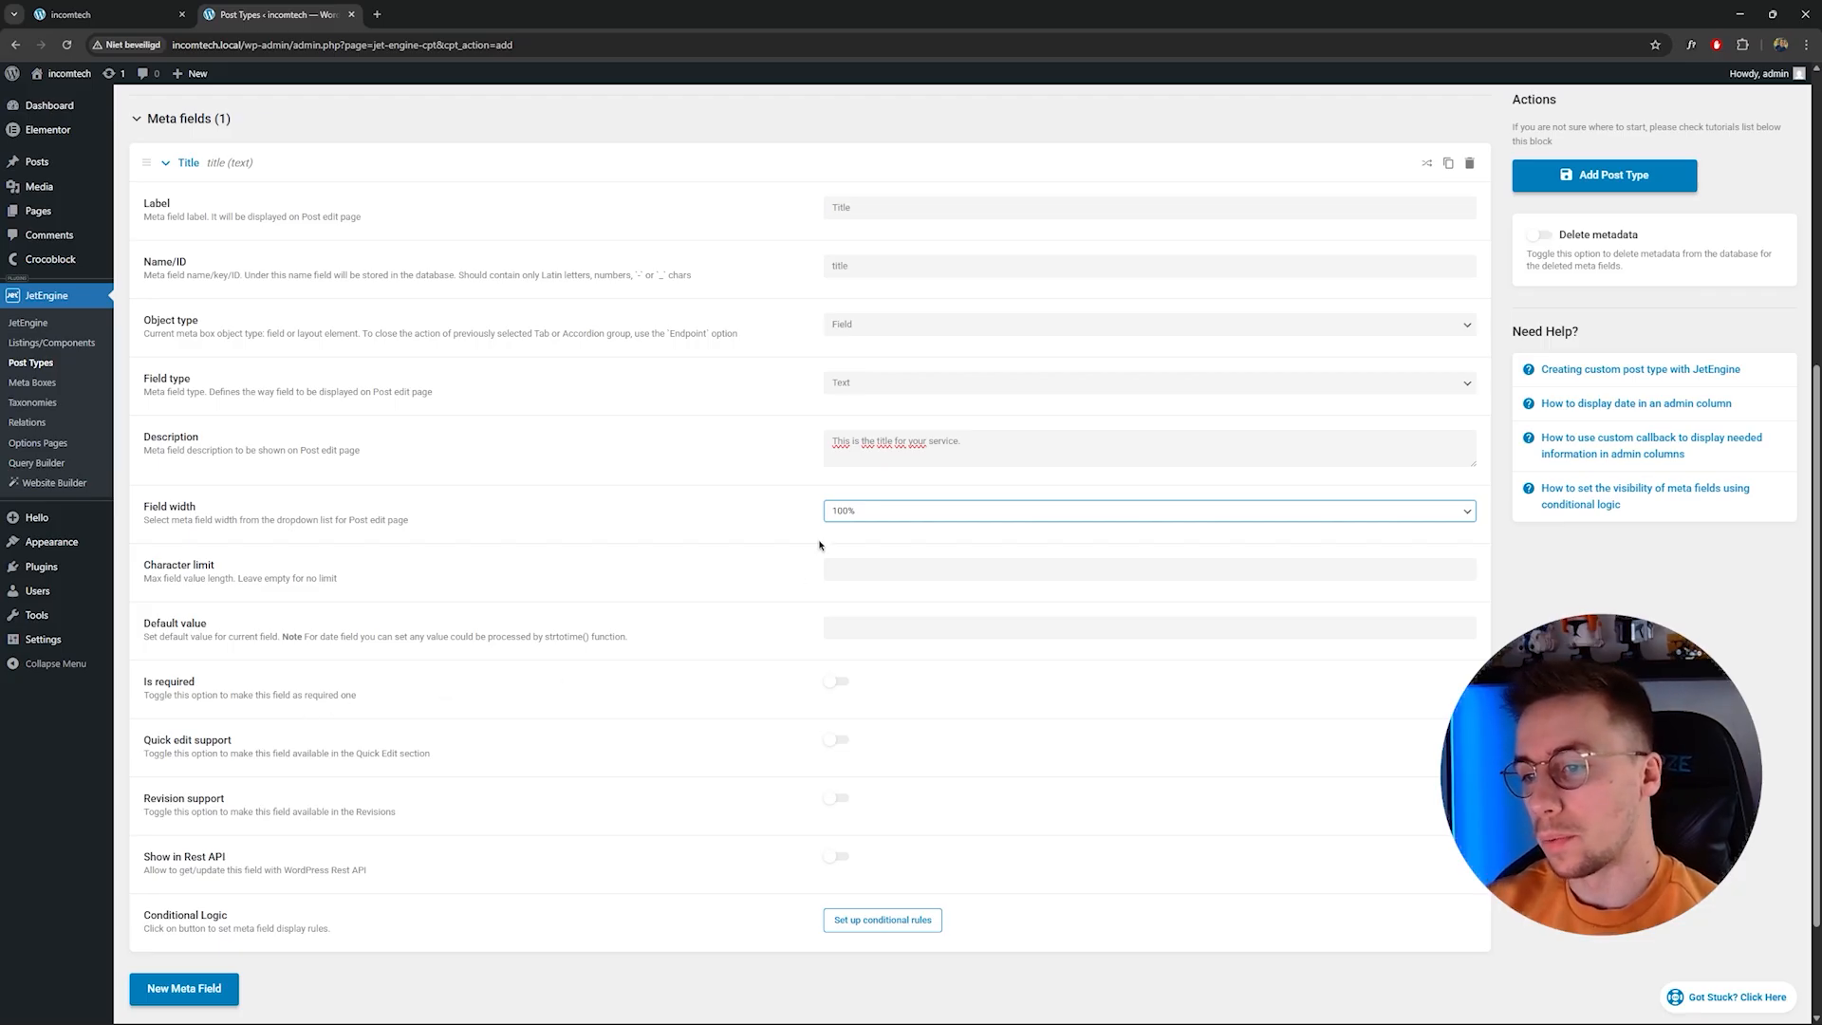
left_click(878, 512)
left_click(882, 514)
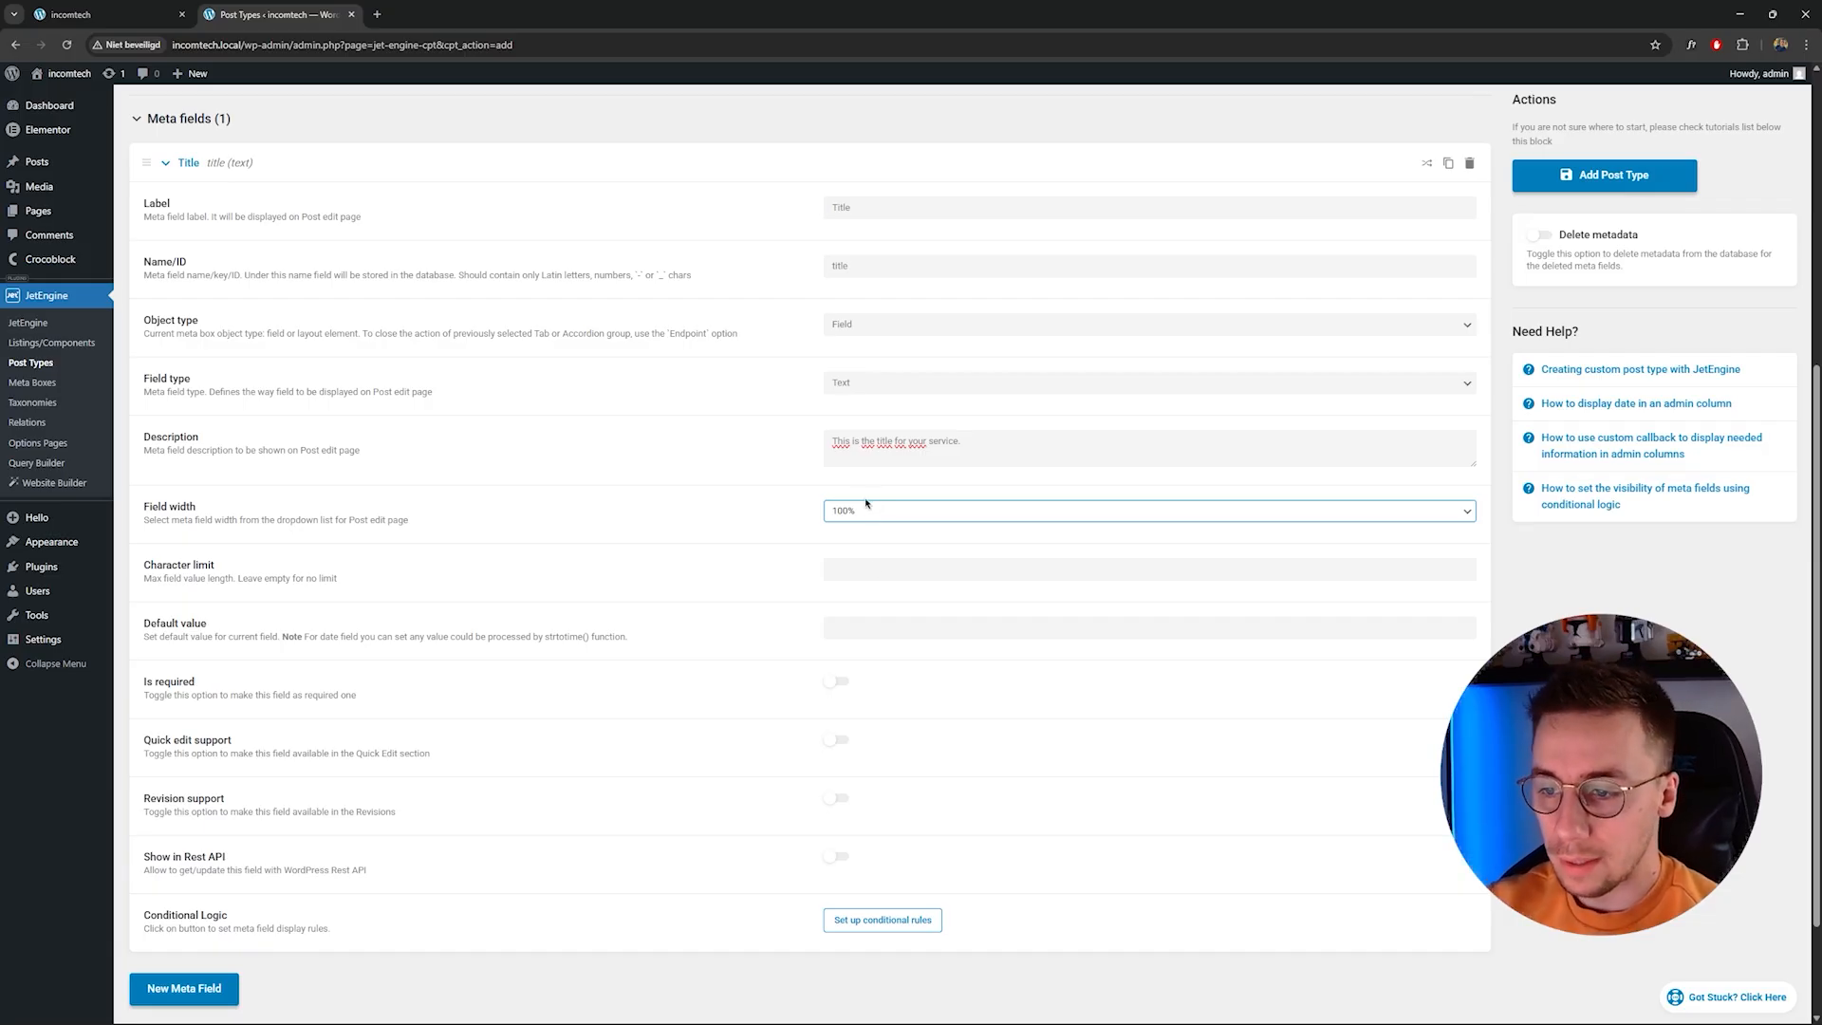
scroll(486, 699, "down", 1)
left_click(835, 610)
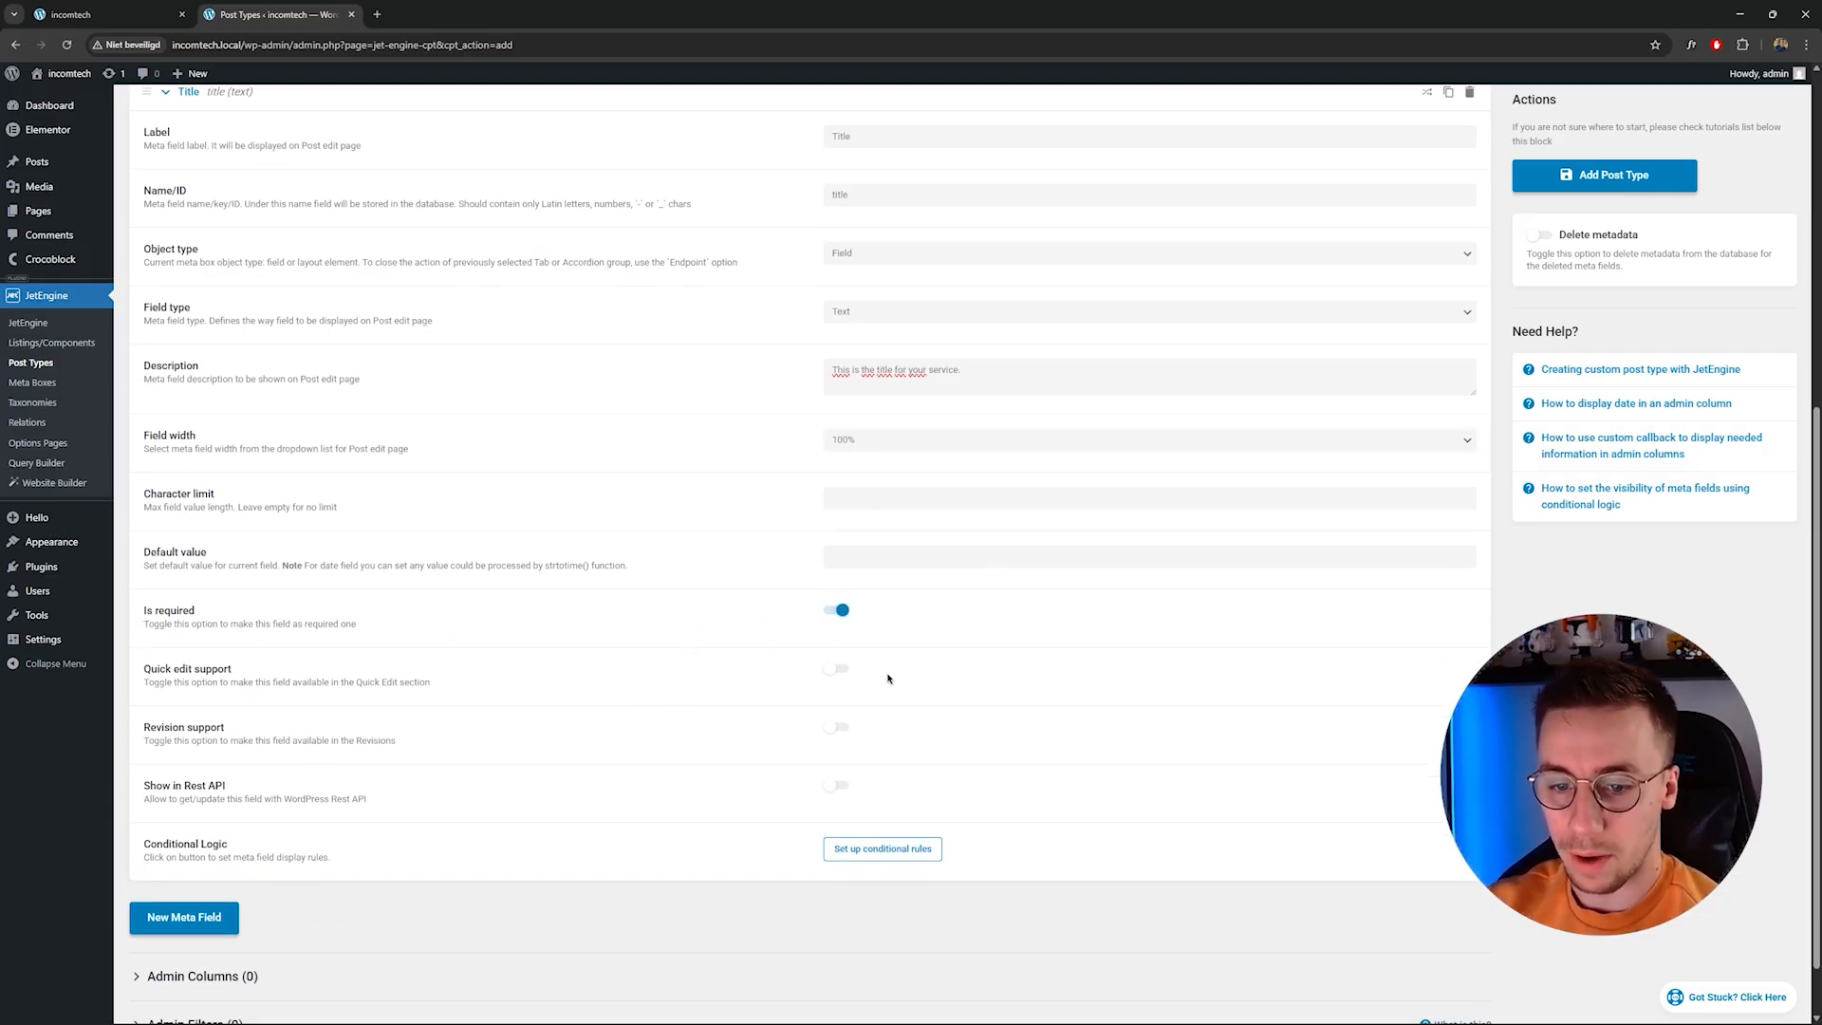
Add a second meta field labelled Short description.
scroll(887, 677, "down", 1)
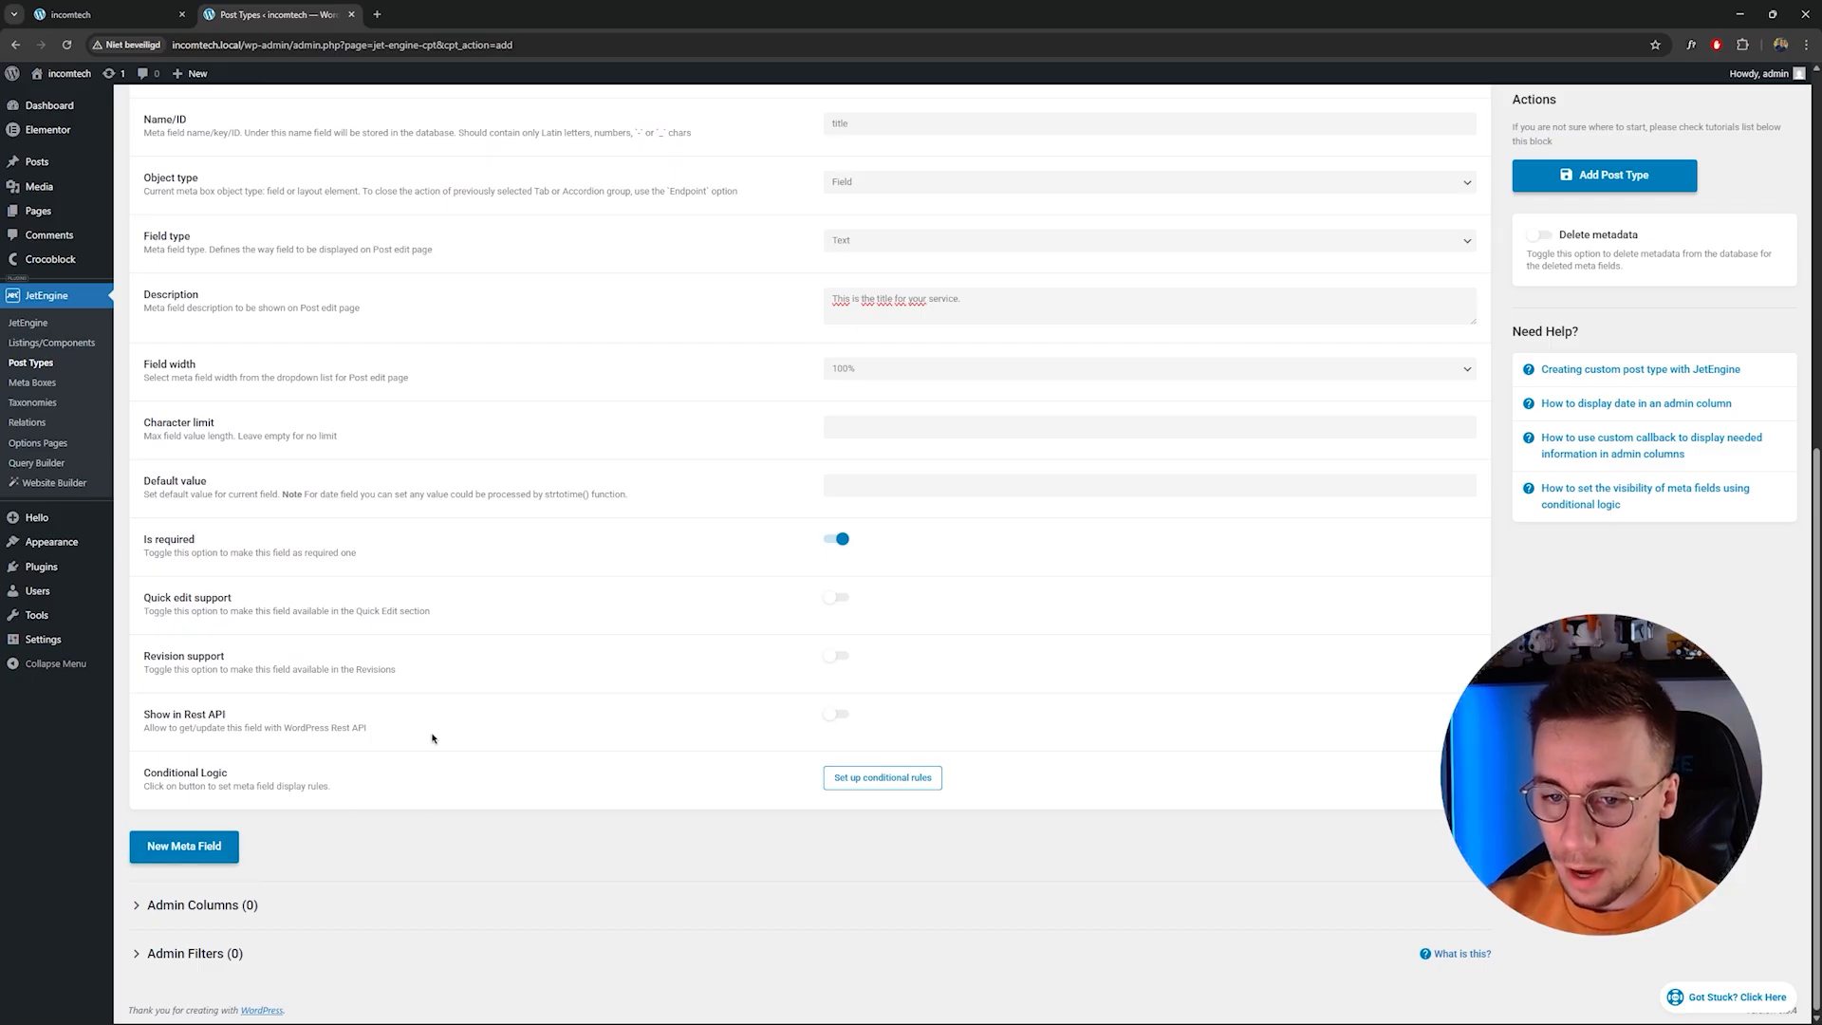
left_click(203, 845)
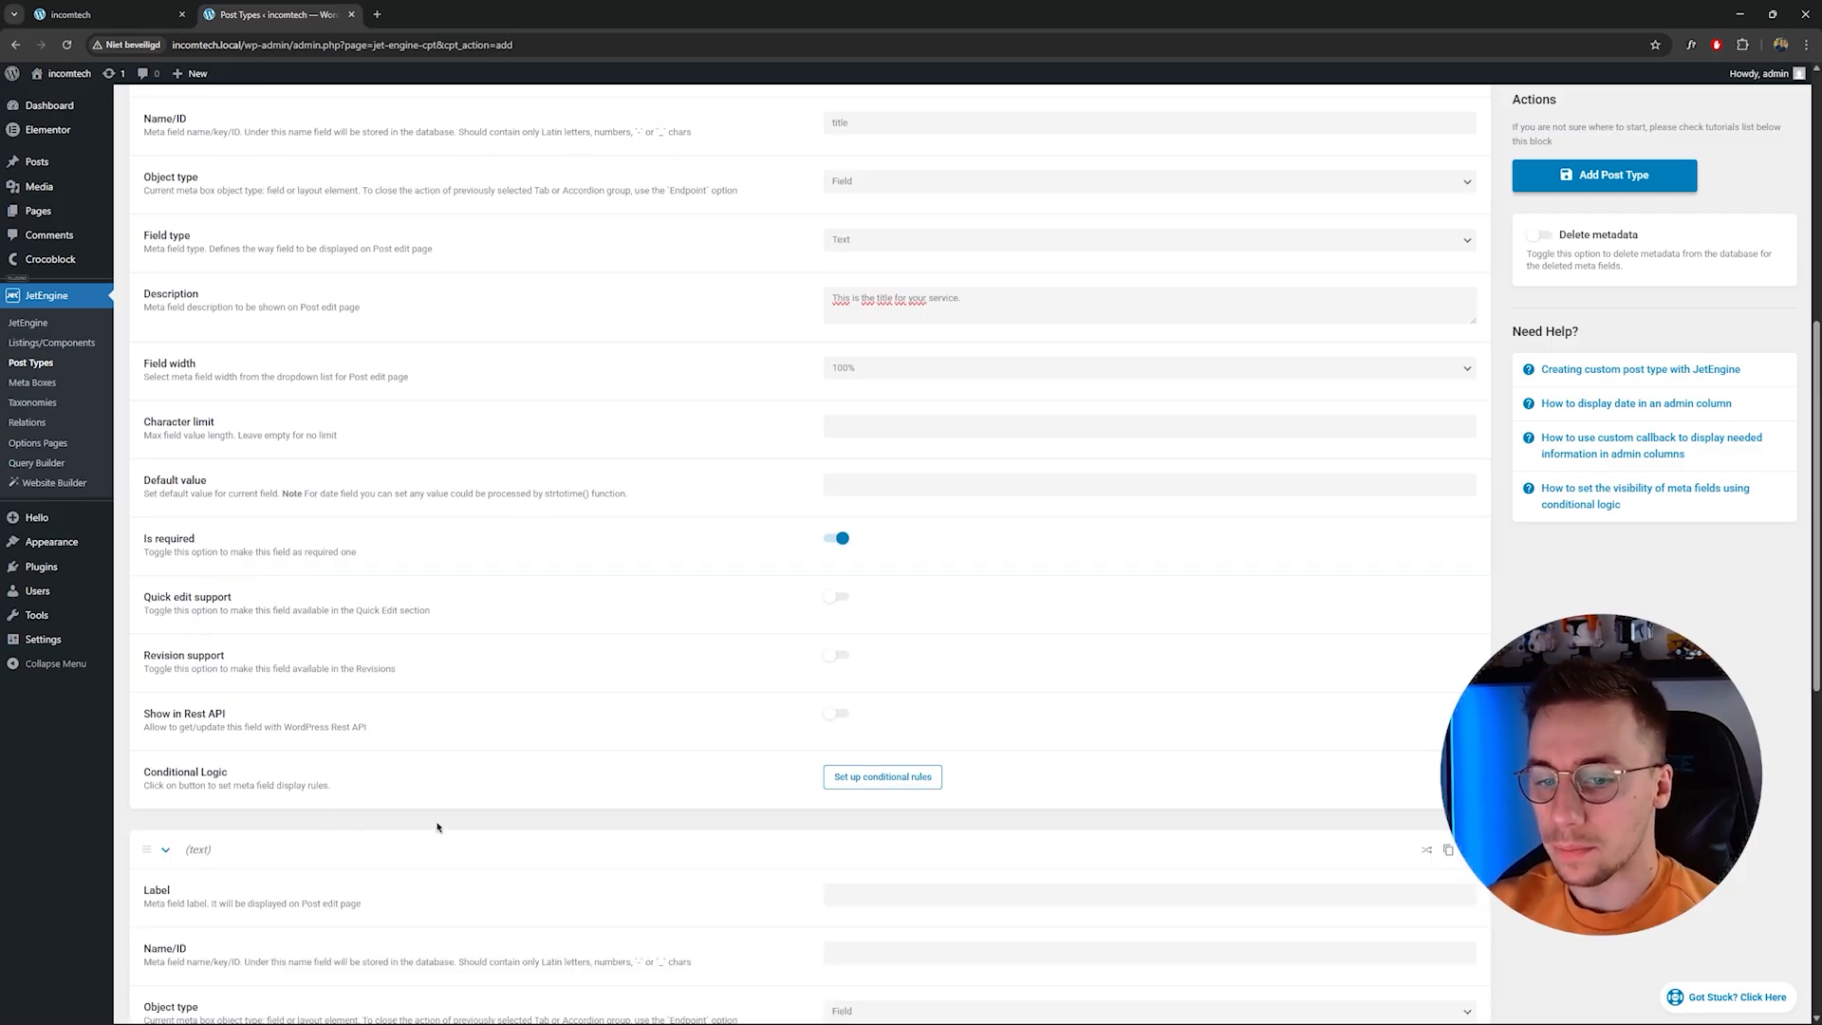
scroll(441, 825, "down", 2)
left_click(860, 756)
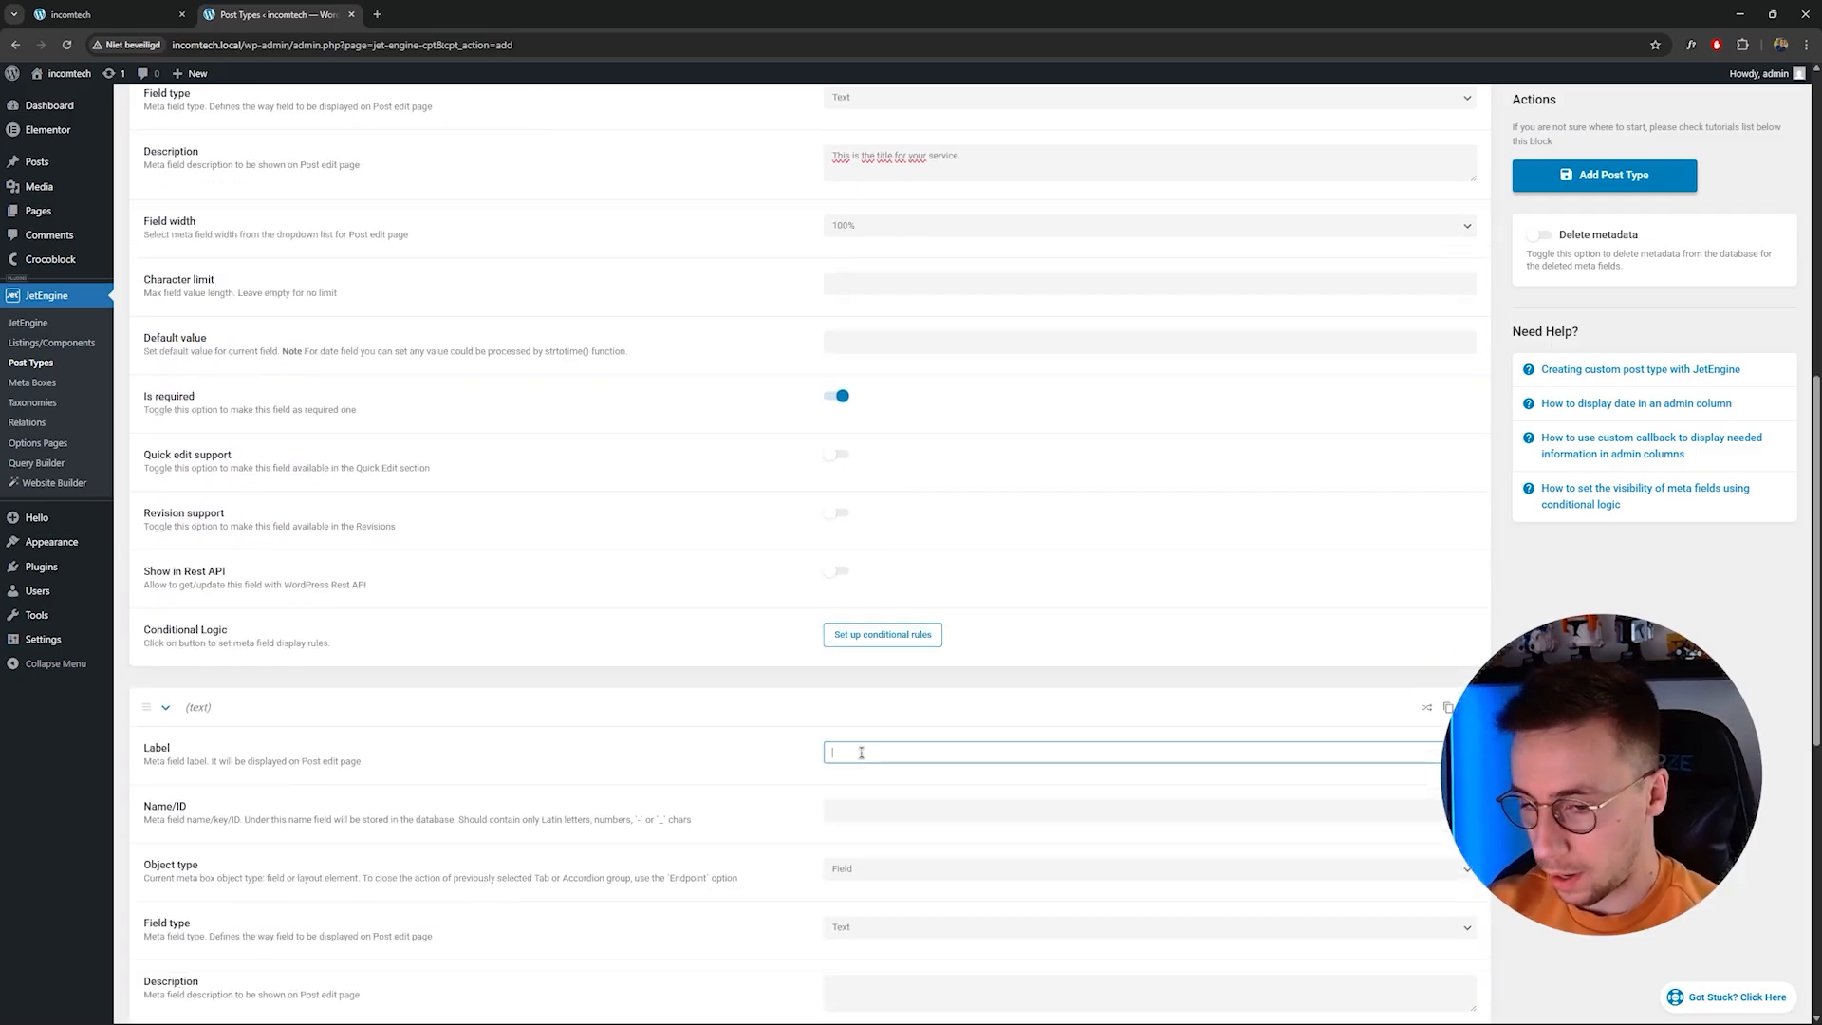
type("Shor")
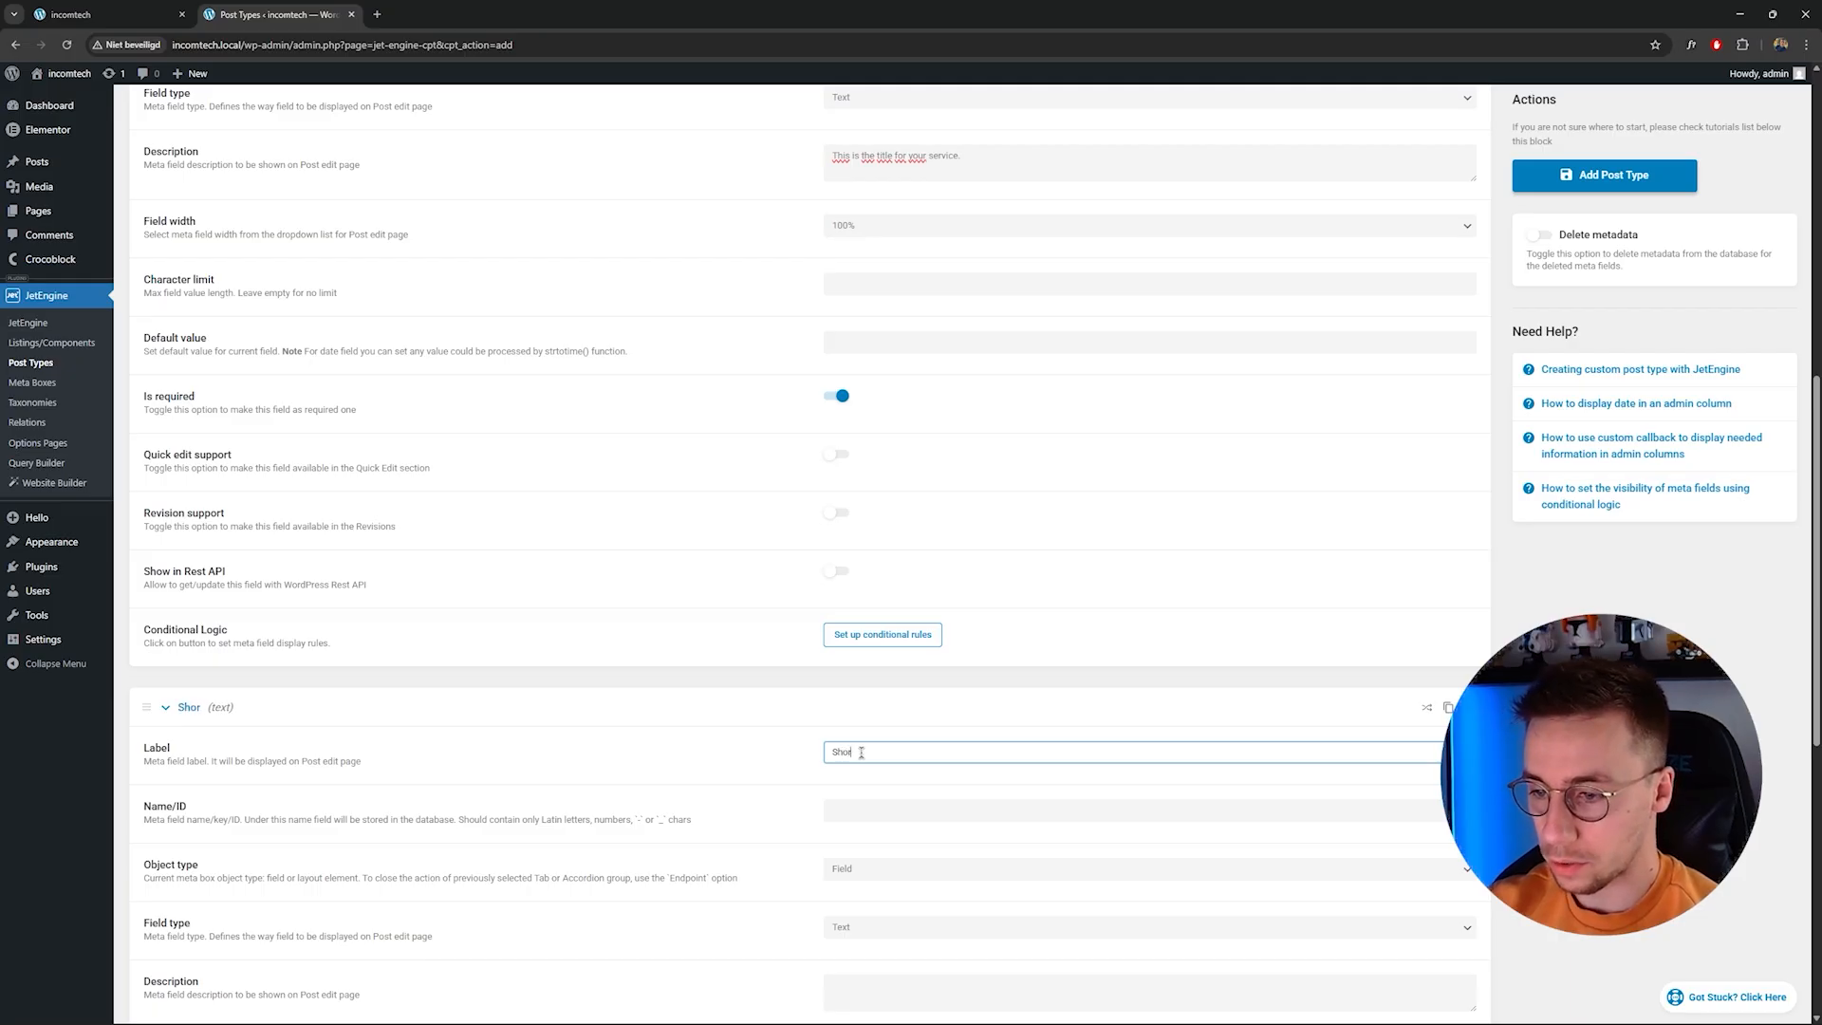
type("t description")
key("Tab")
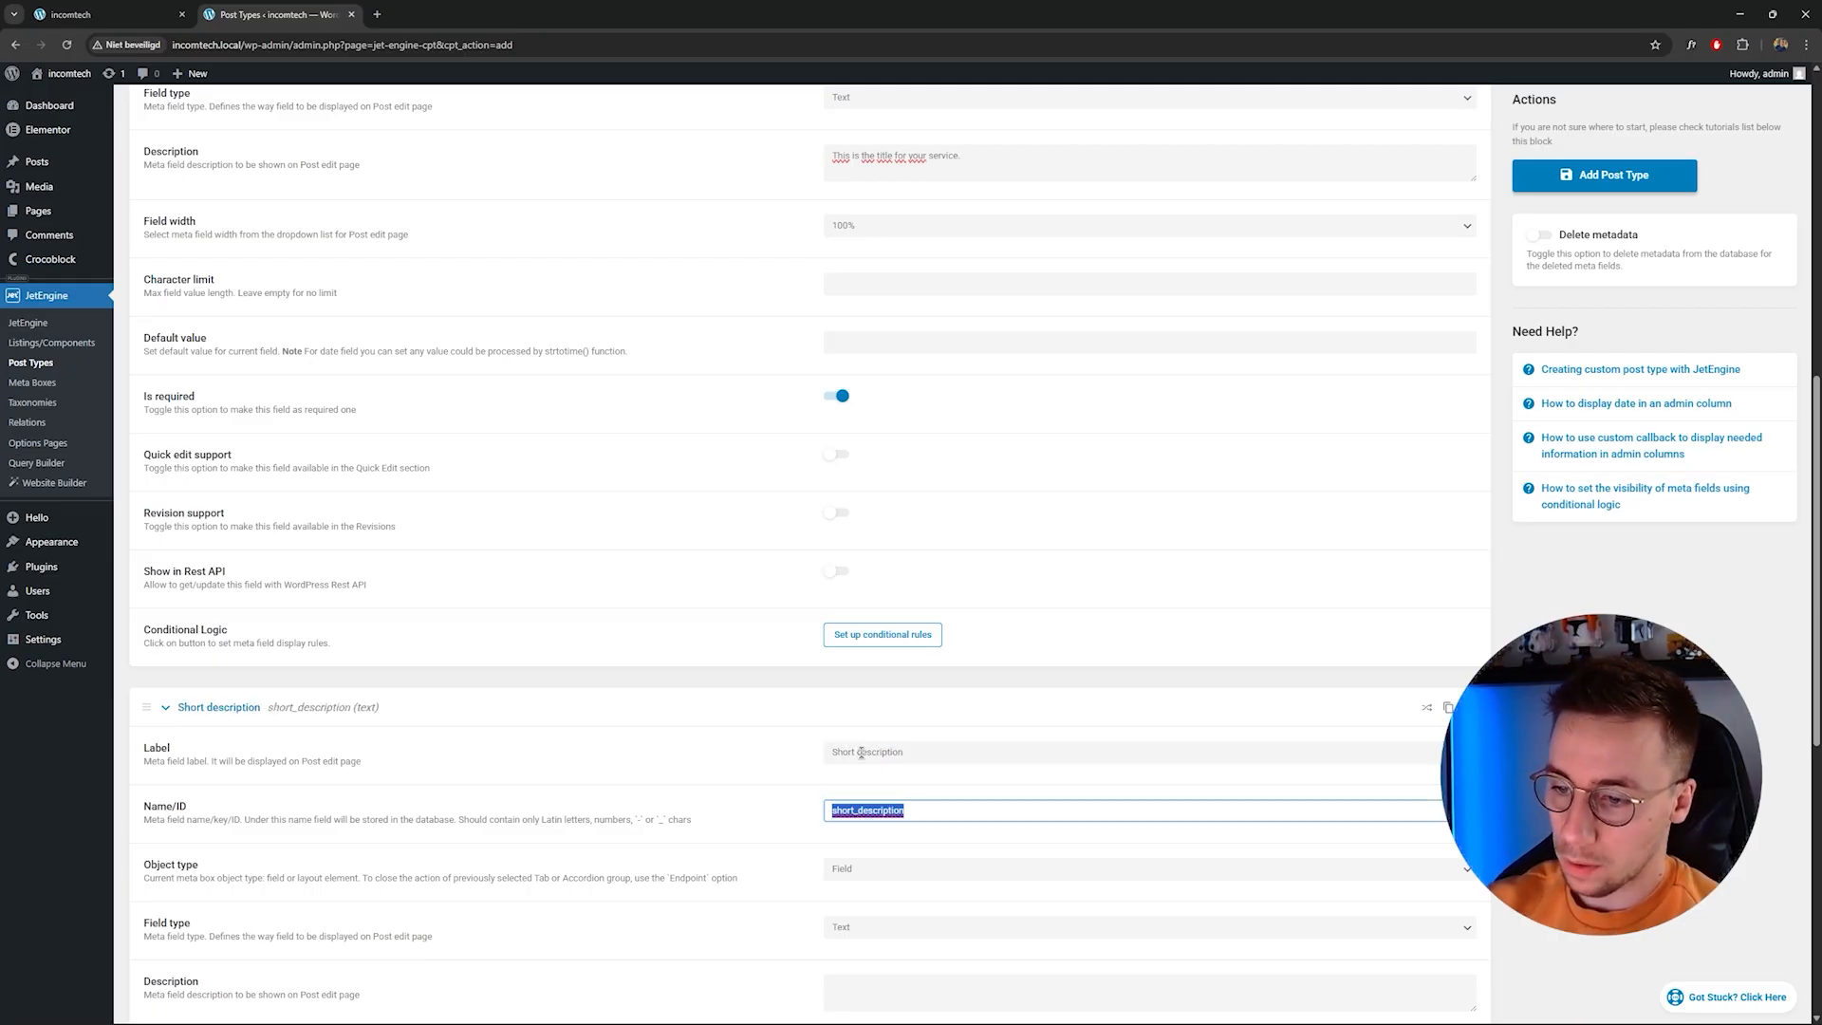
Set the Short description field's type to Textarea.
left_click(916, 810)
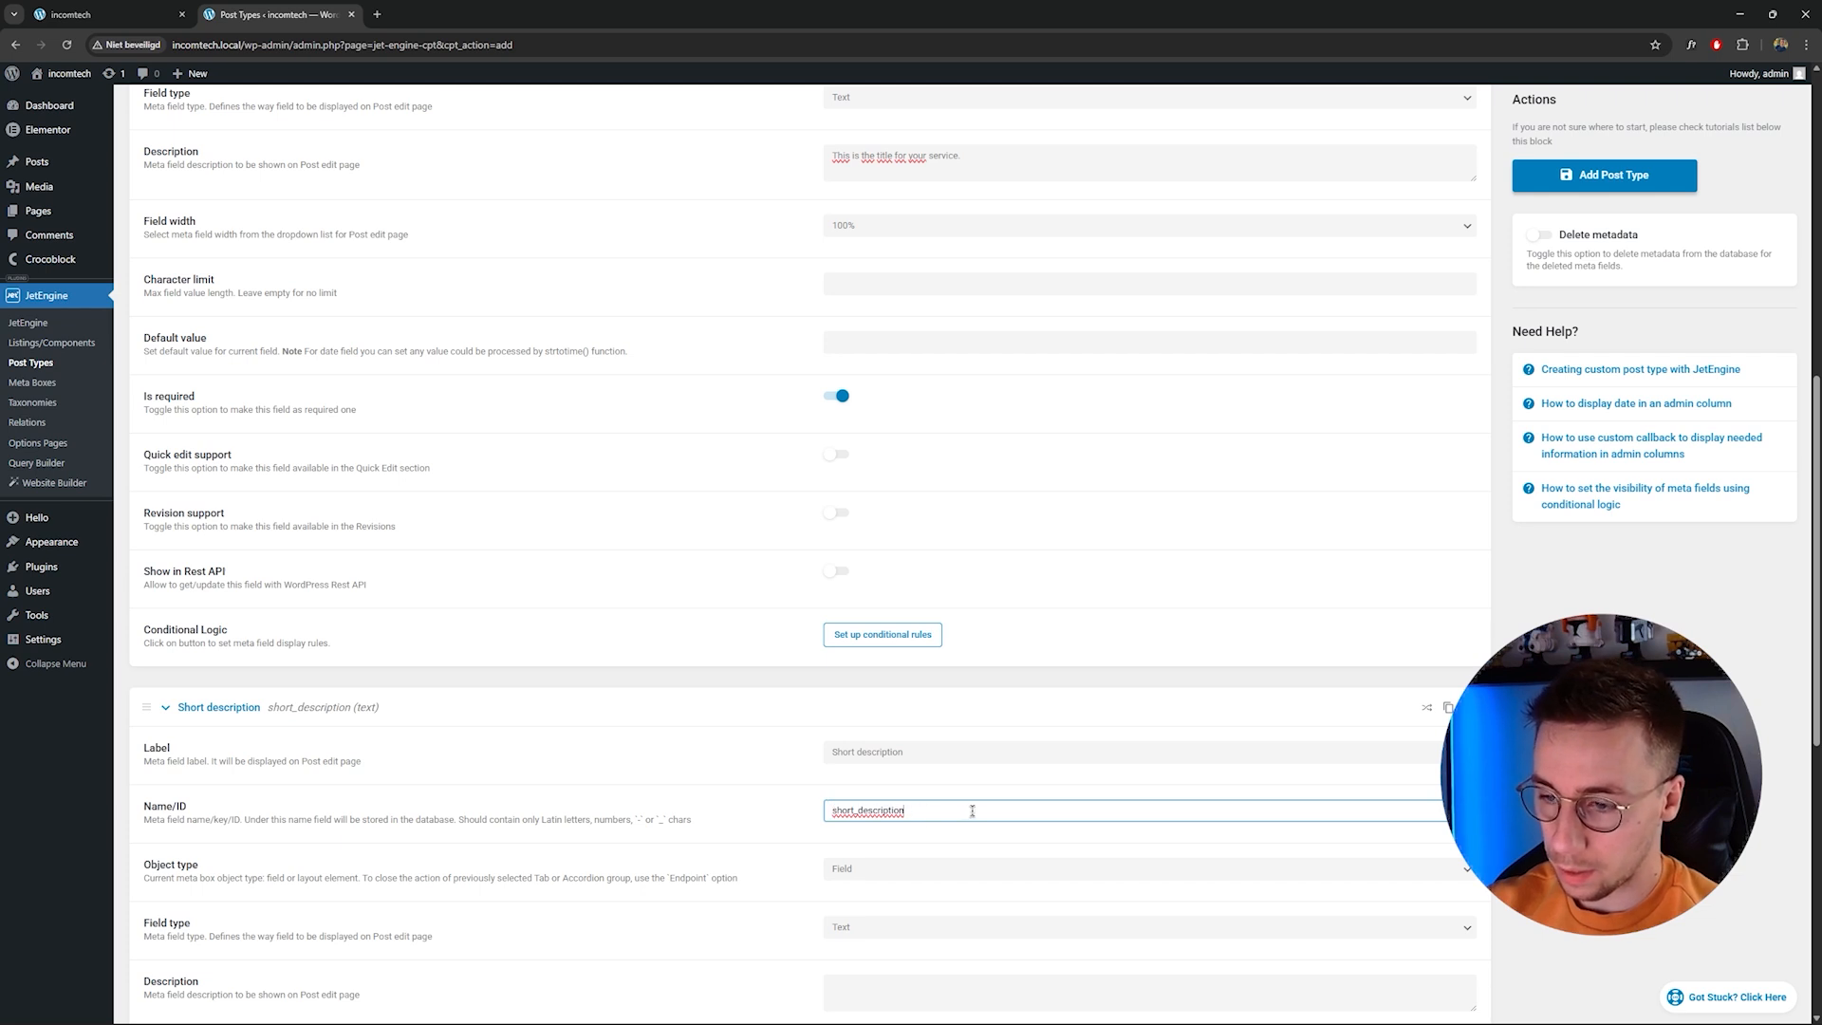
scroll(970, 810, "down", 2)
scroll(744, 643, "down", 1)
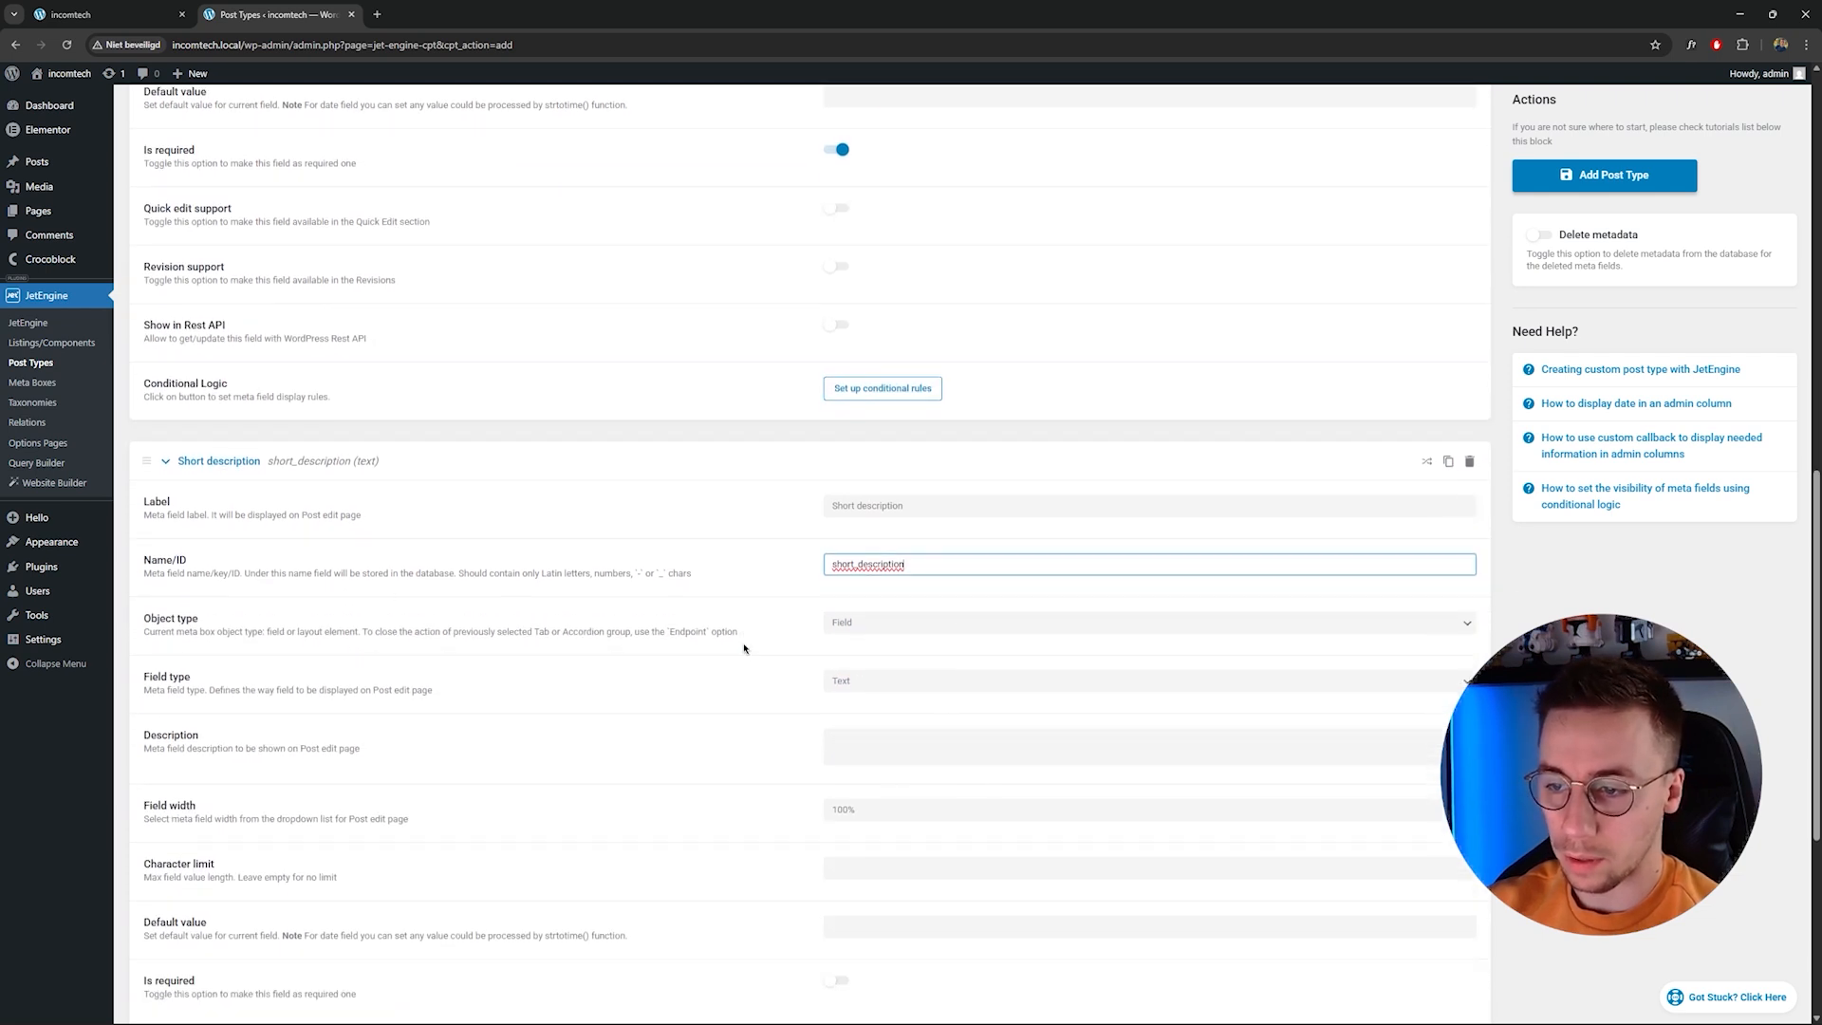
left_click(904, 592)
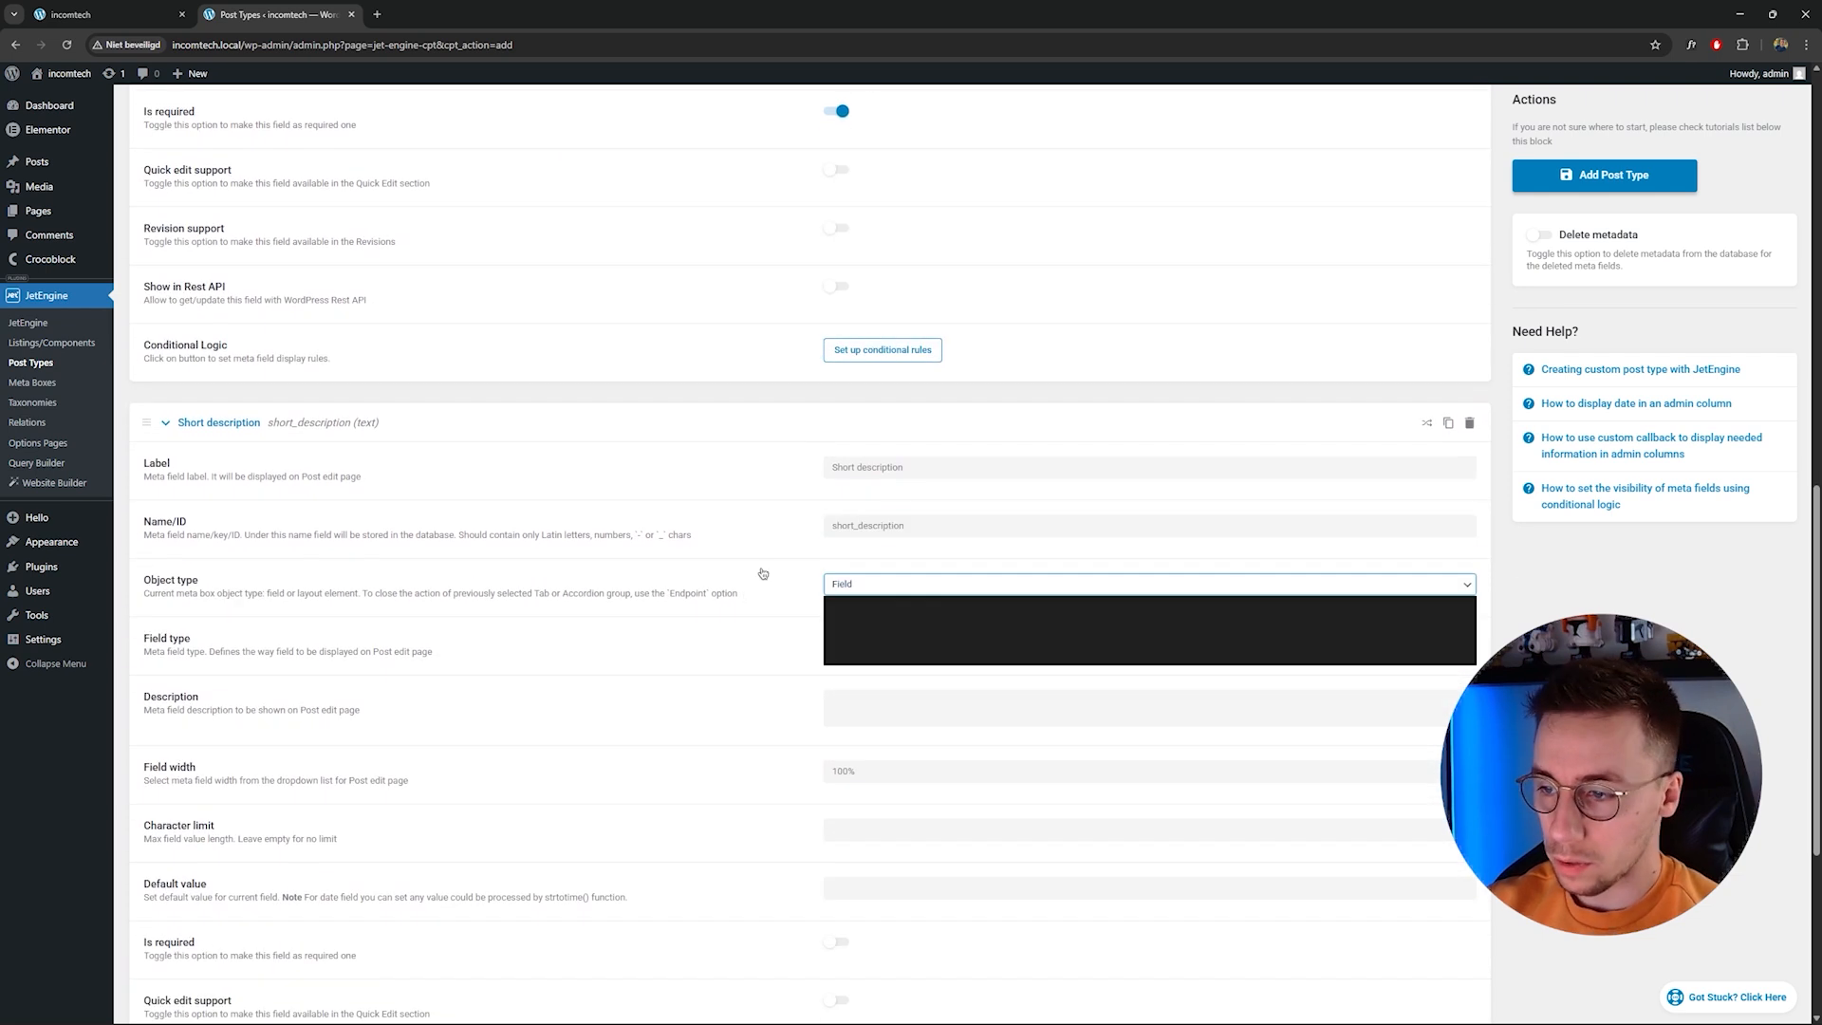
left_click(776, 561)
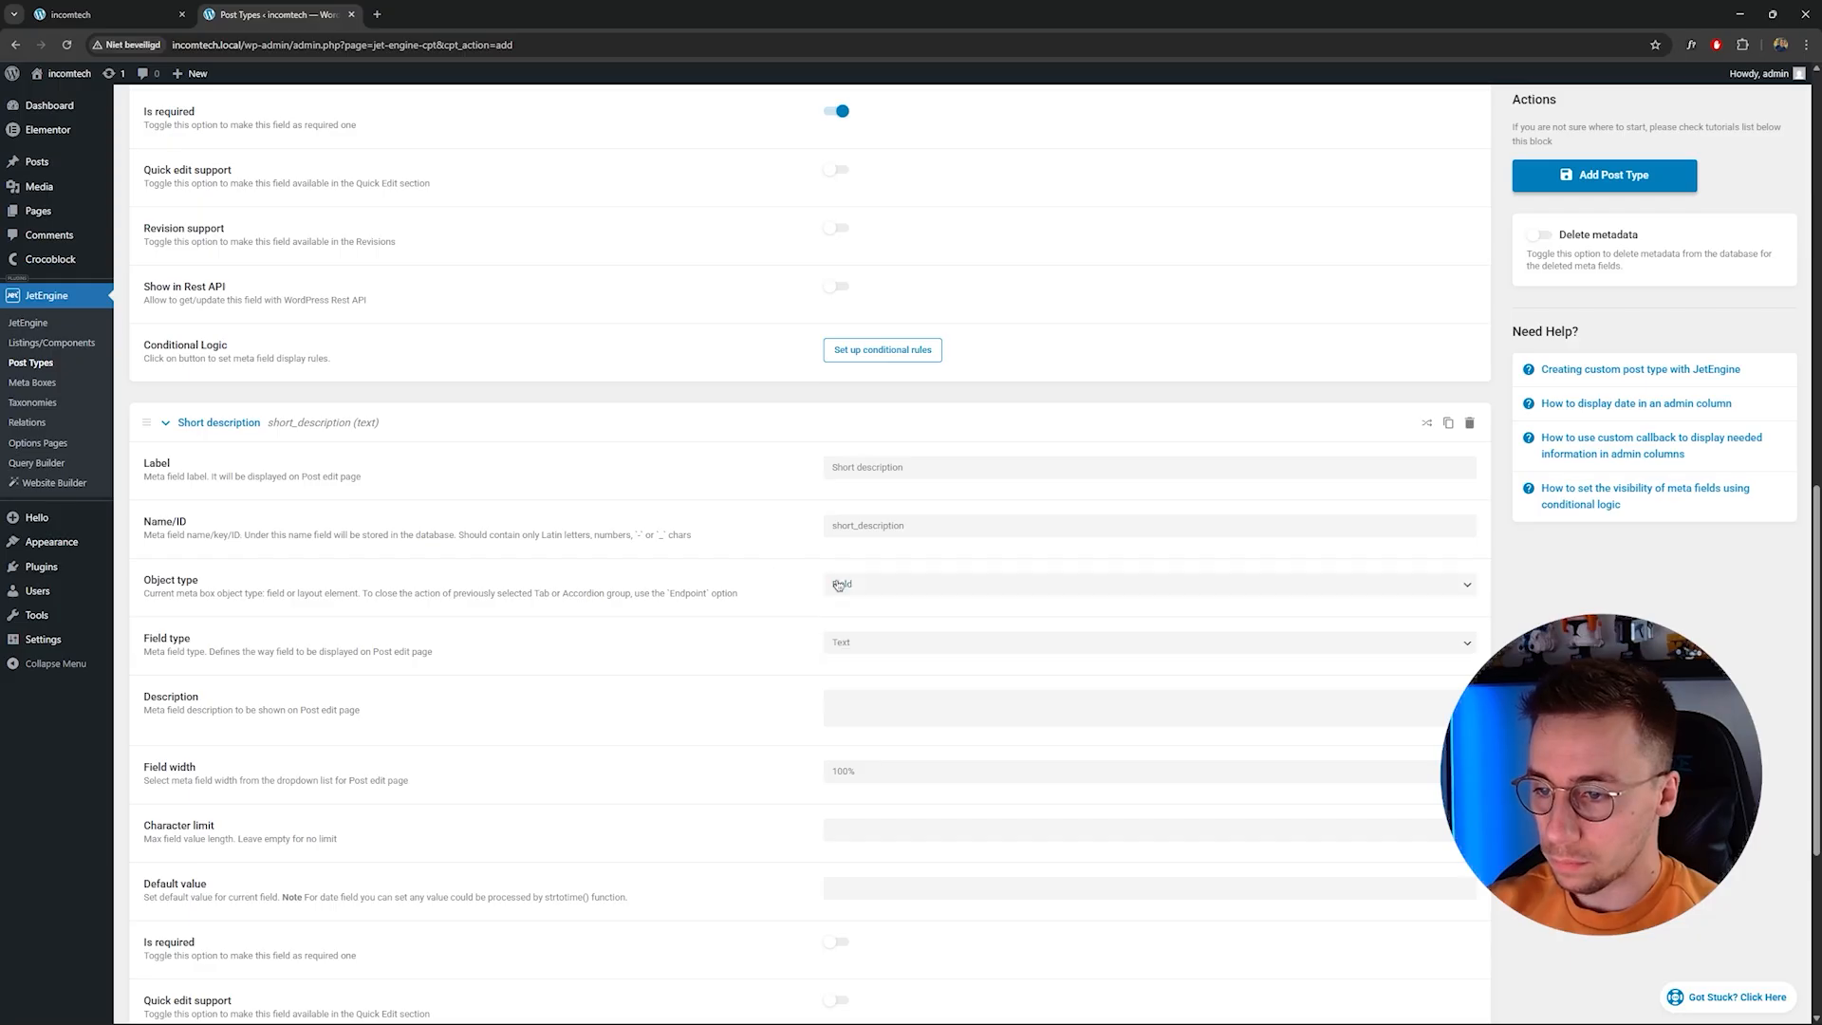
left_click(851, 644)
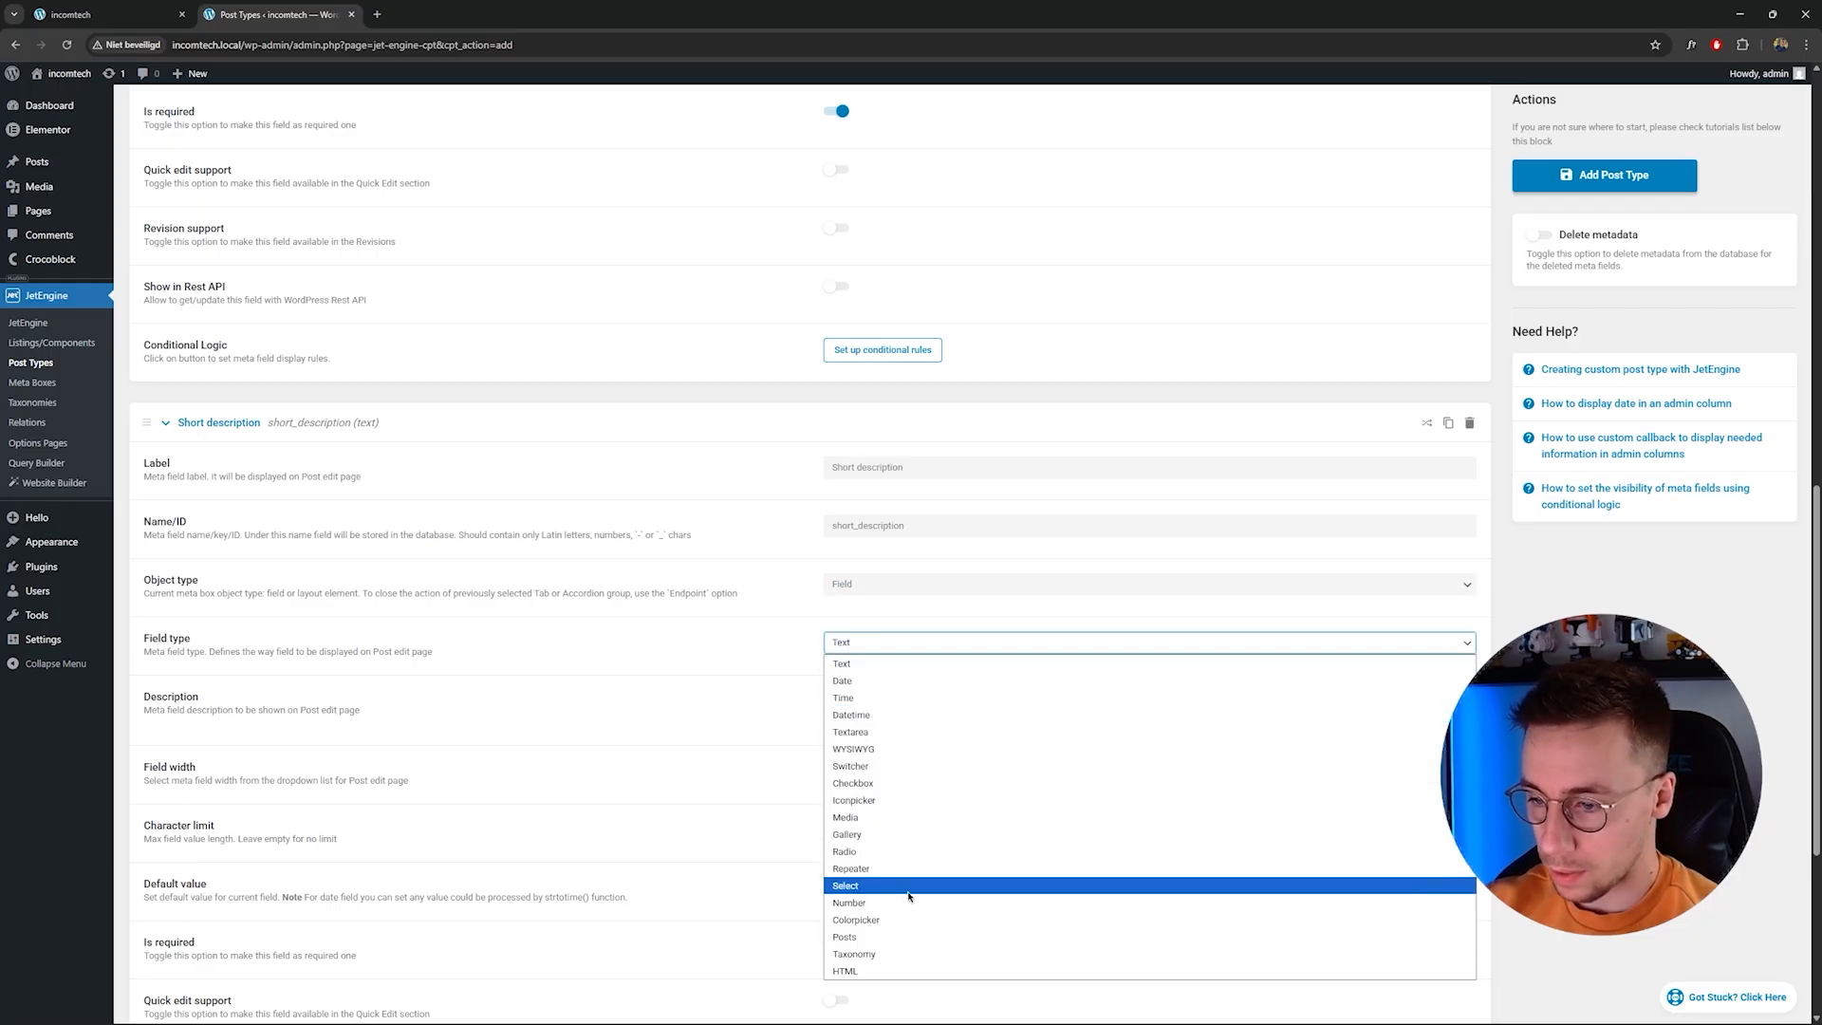
left_click(890, 732)
Make the Short description field required.
scroll(868, 721, "down", 2)
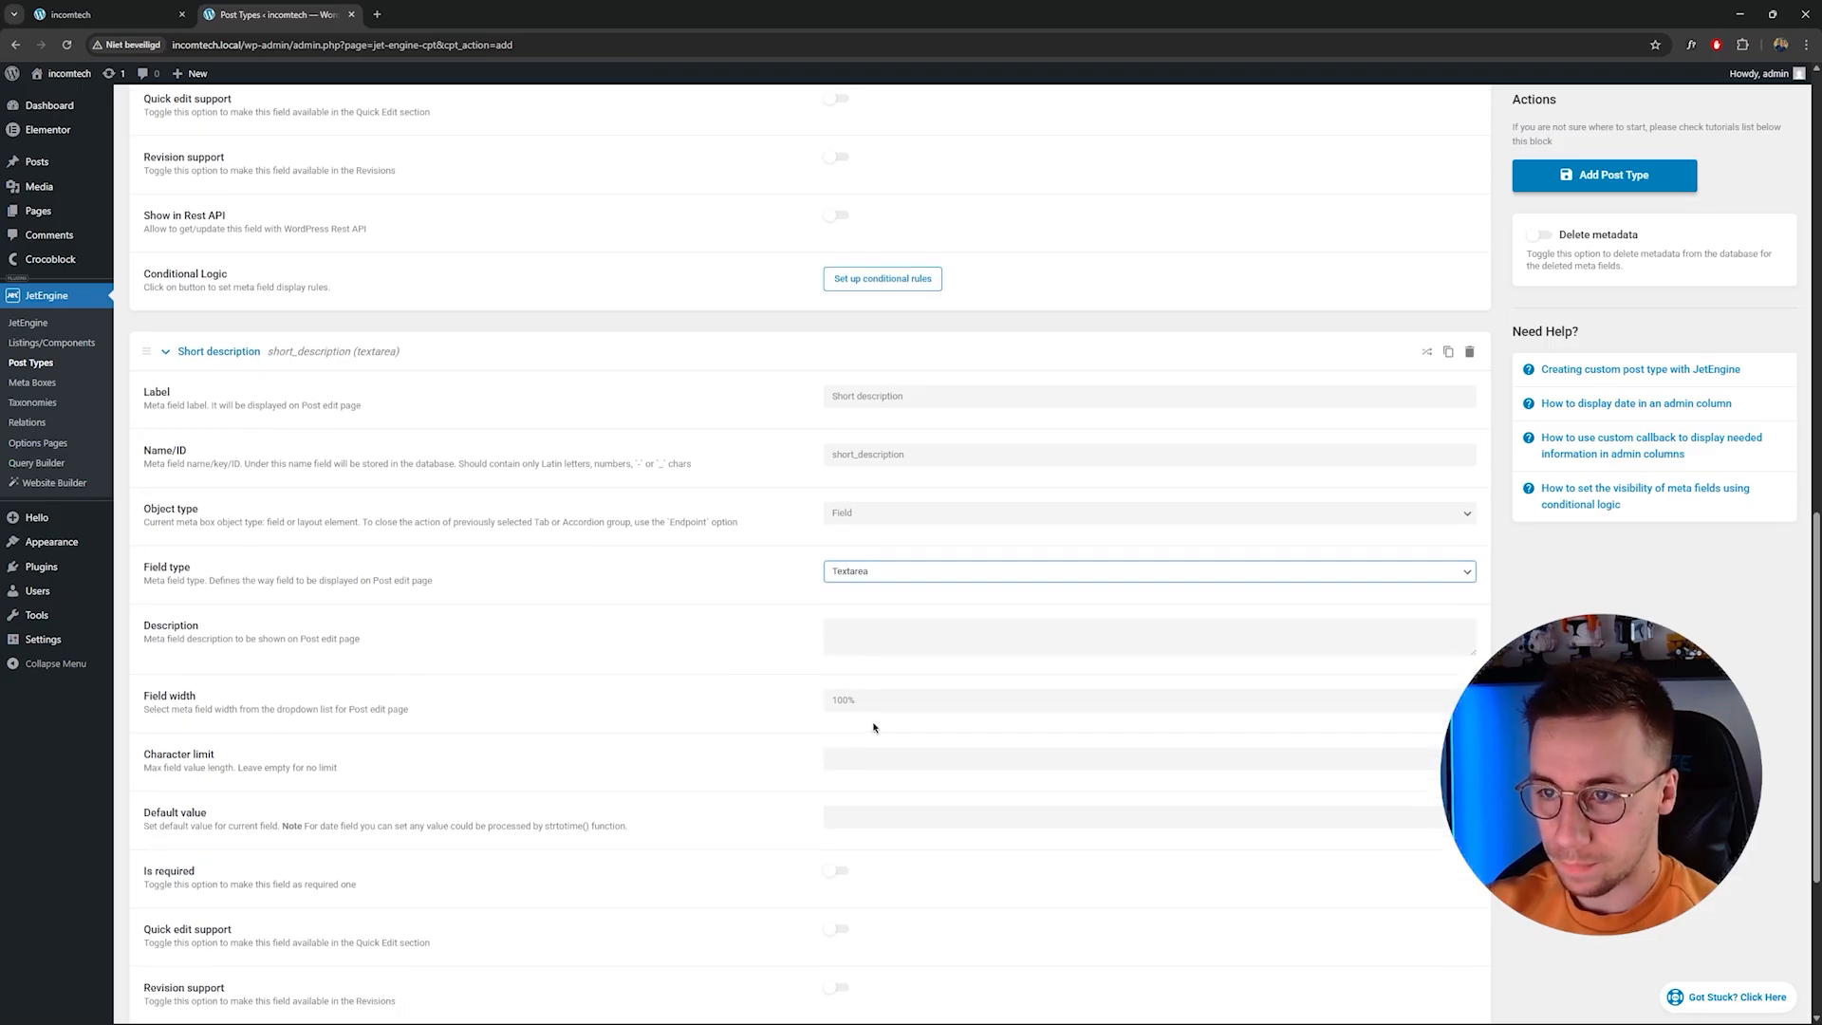
scroll(749, 574, "down", 1)
left_click(863, 504)
scroll(719, 475, "down", 1)
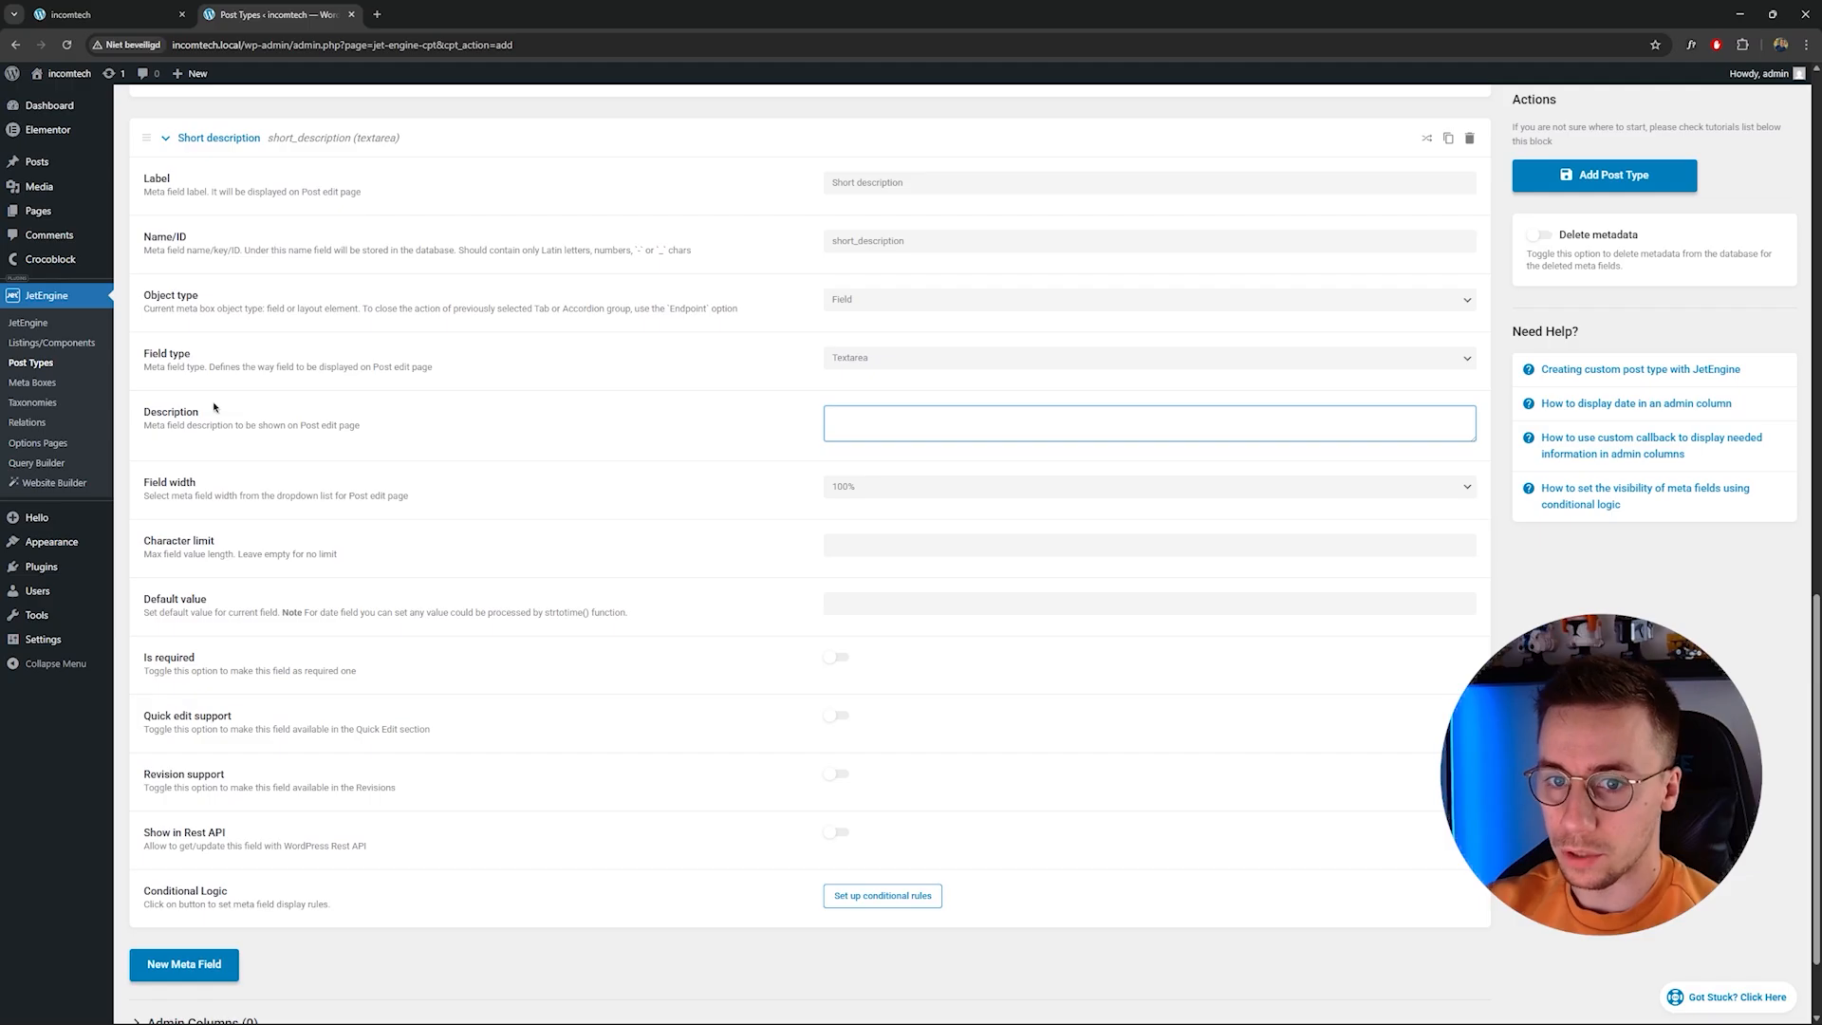
scroll(816, 474, "down", 1)
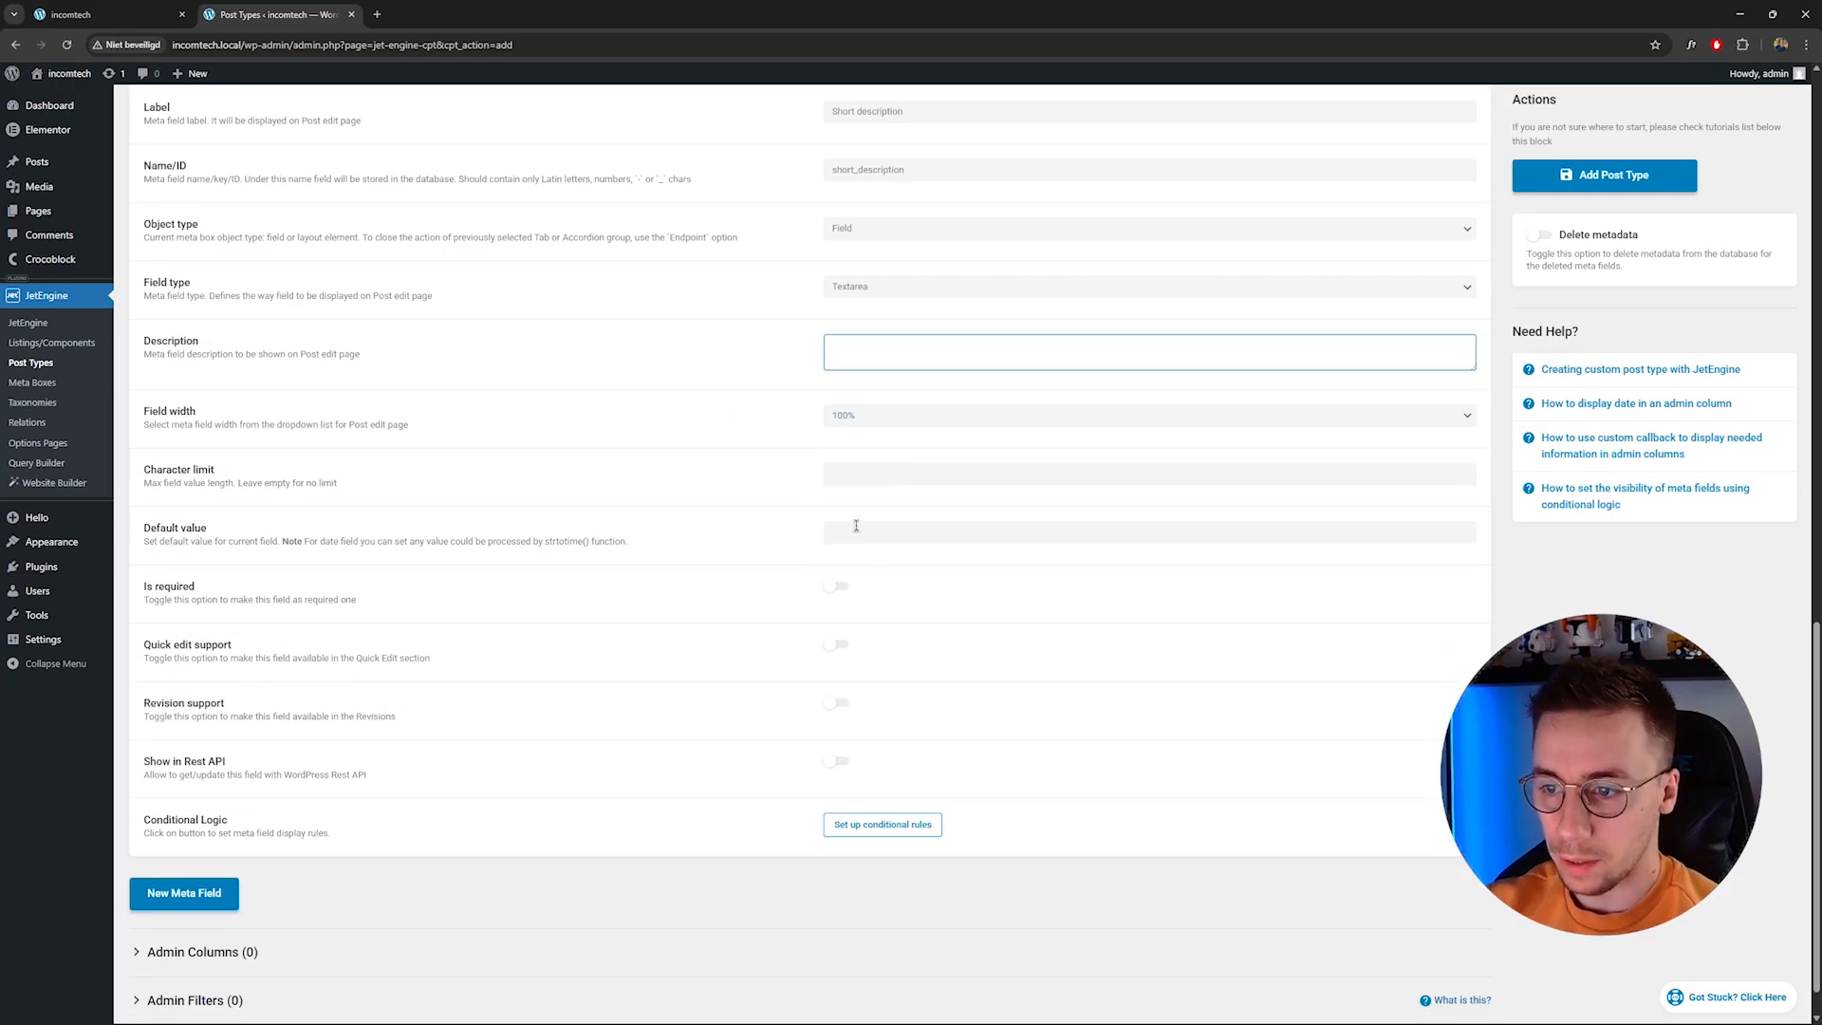
scroll(657, 627, "down", 1)
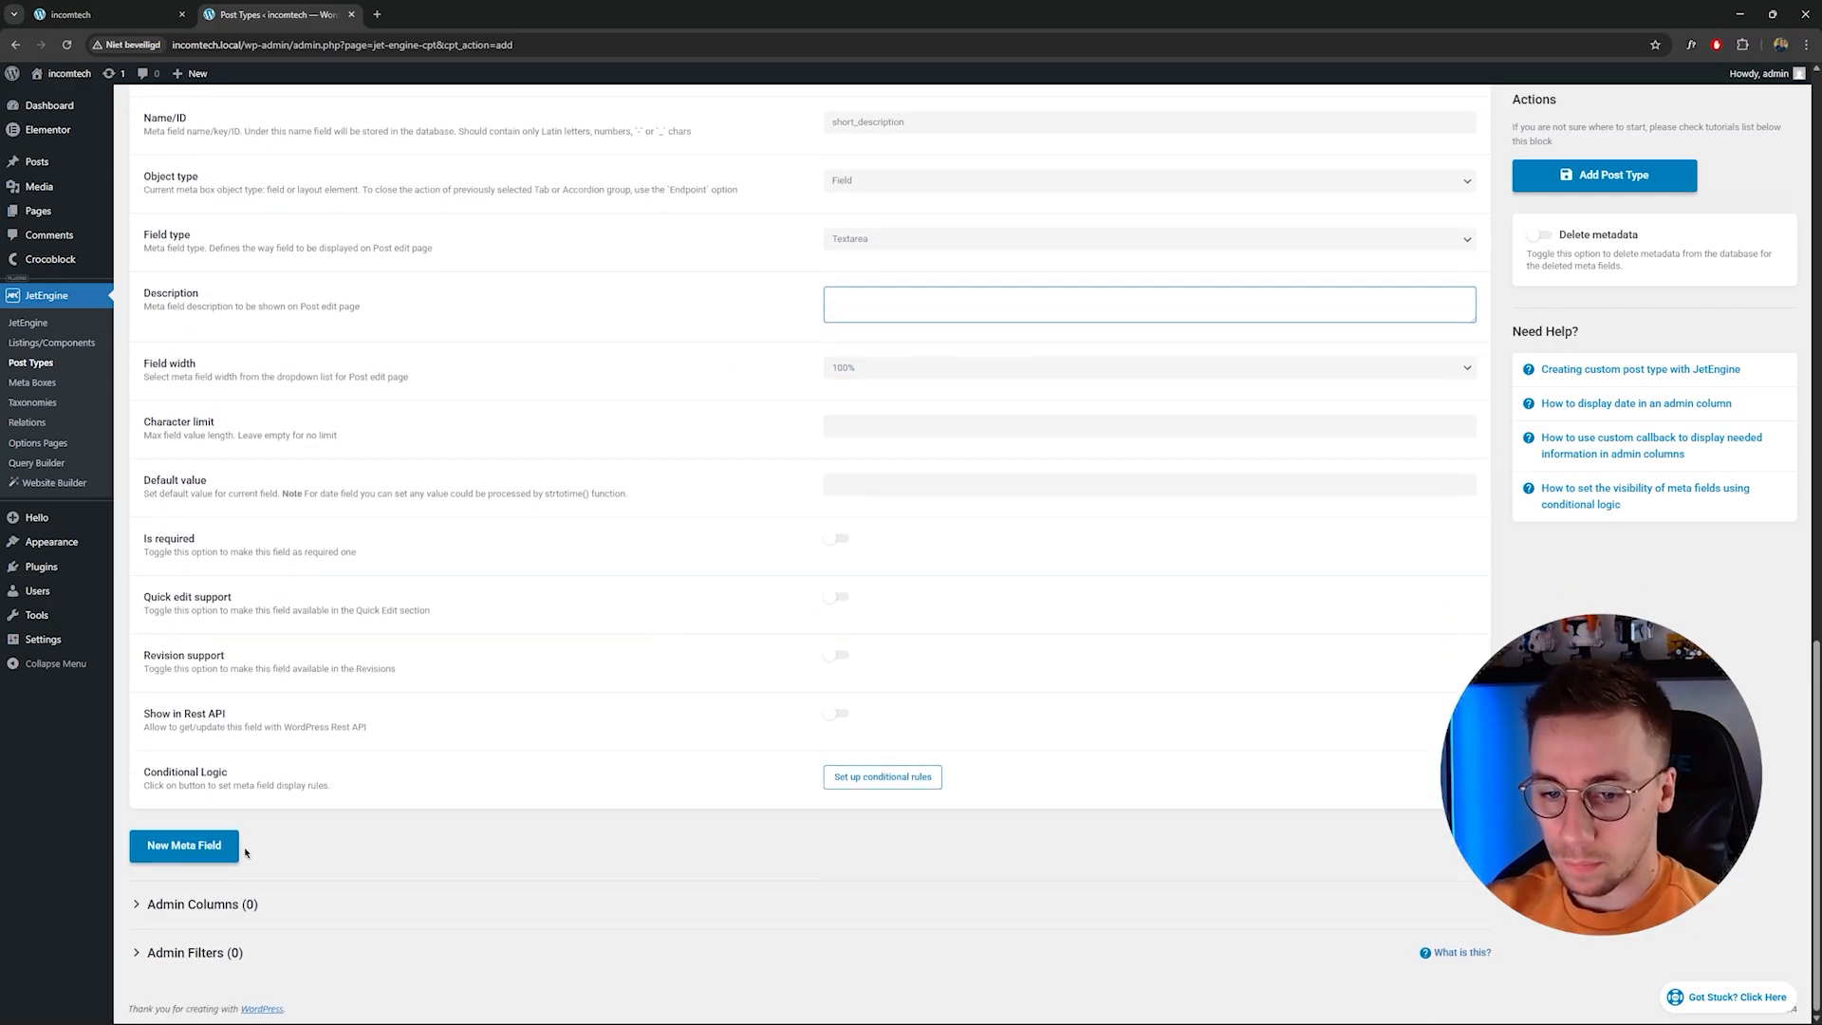
left_click(836, 538)
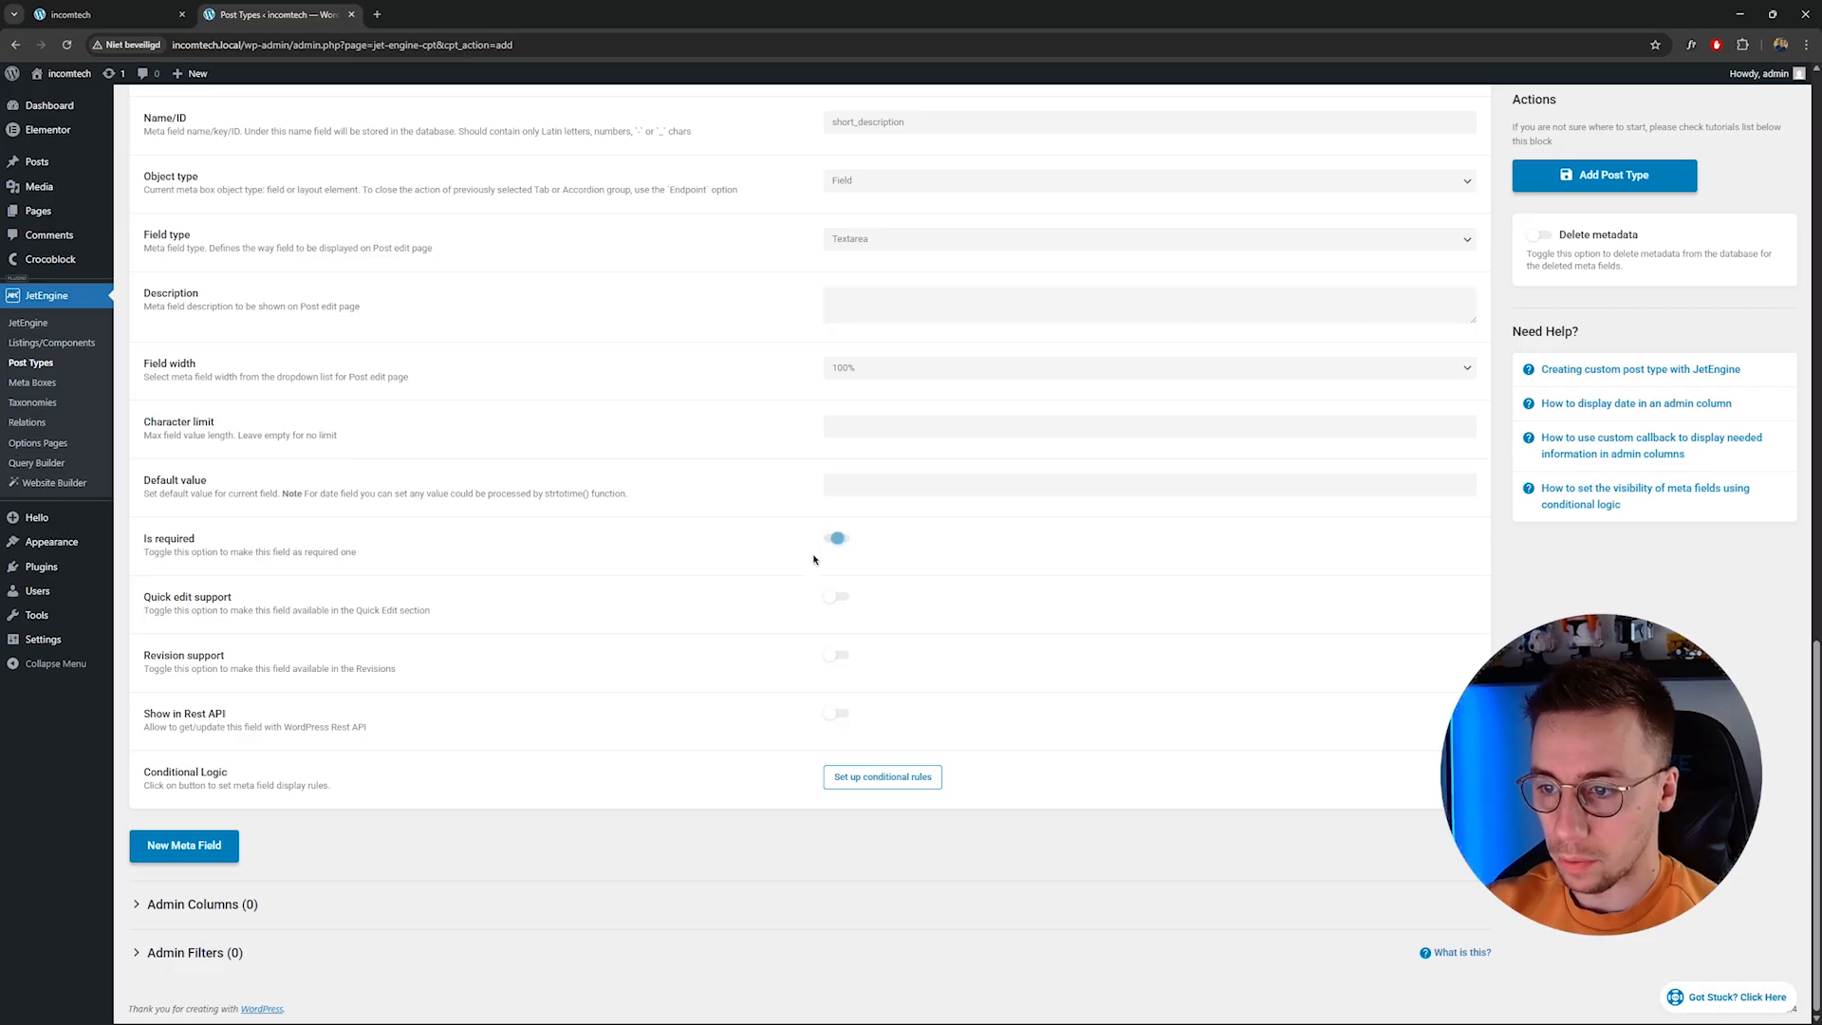
scroll(631, 598, "up", 4)
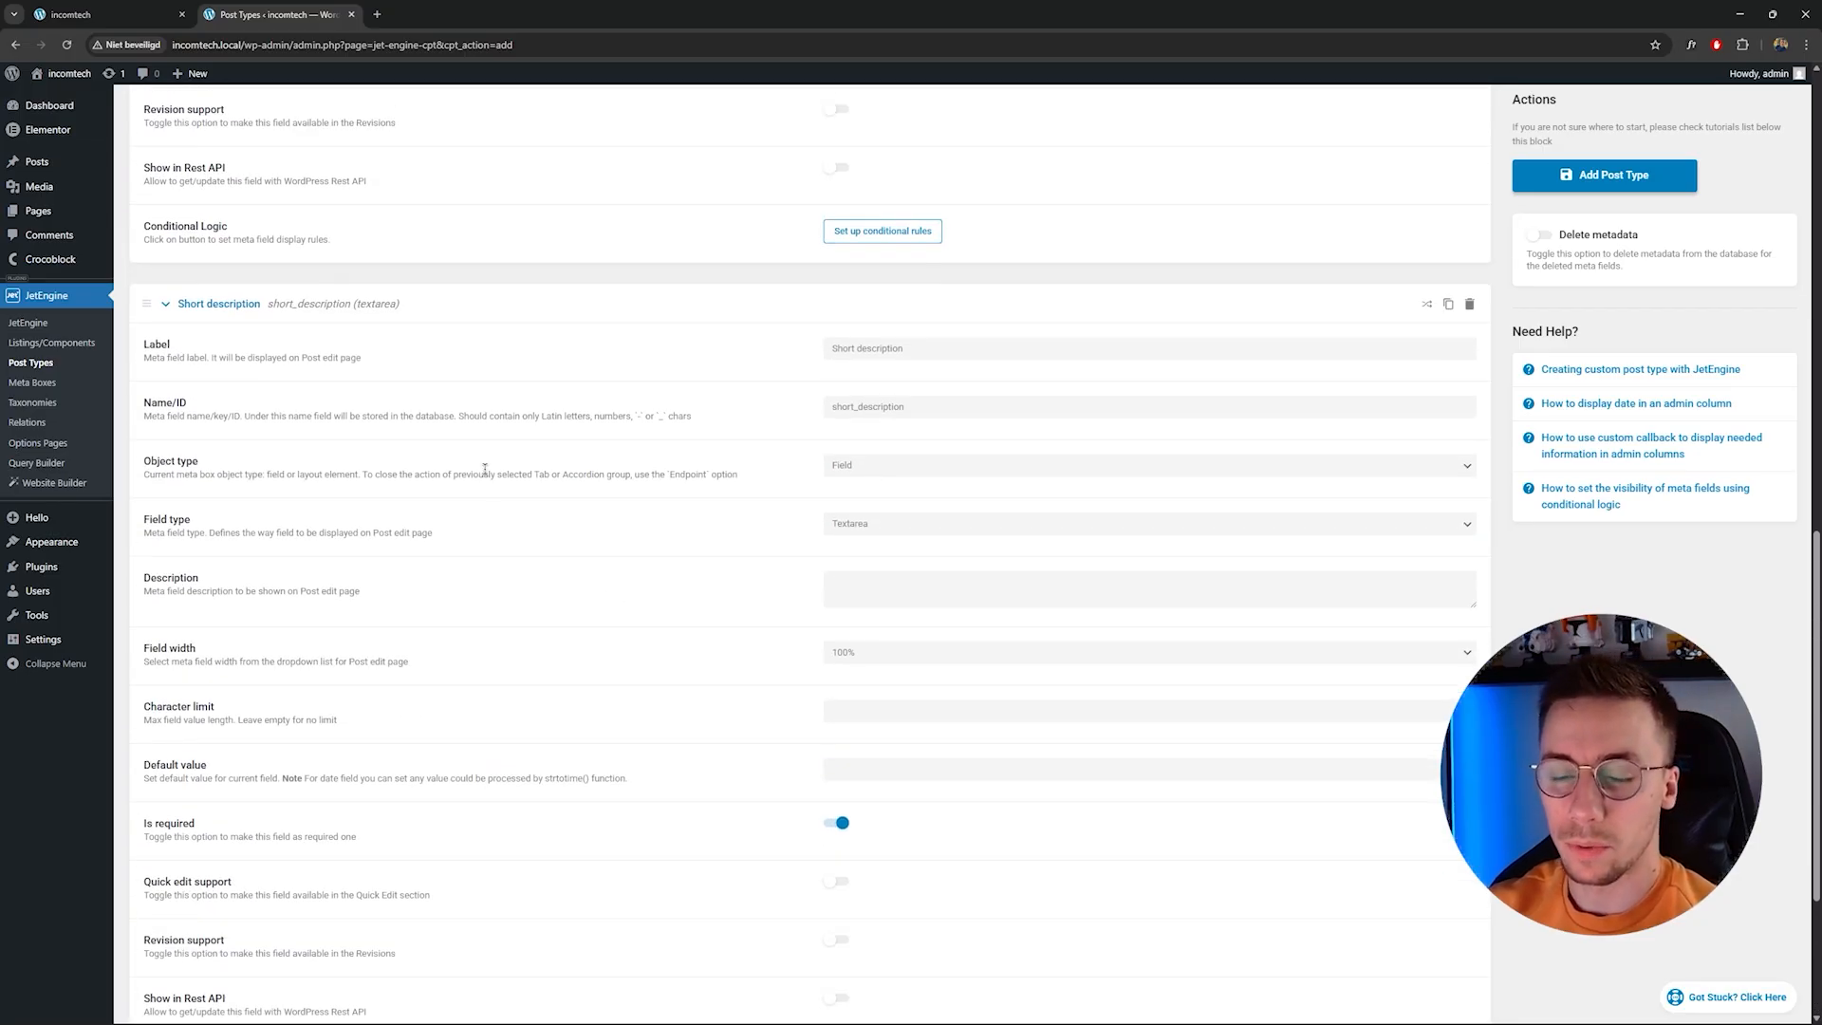
scroll(485, 469, "down", 3)
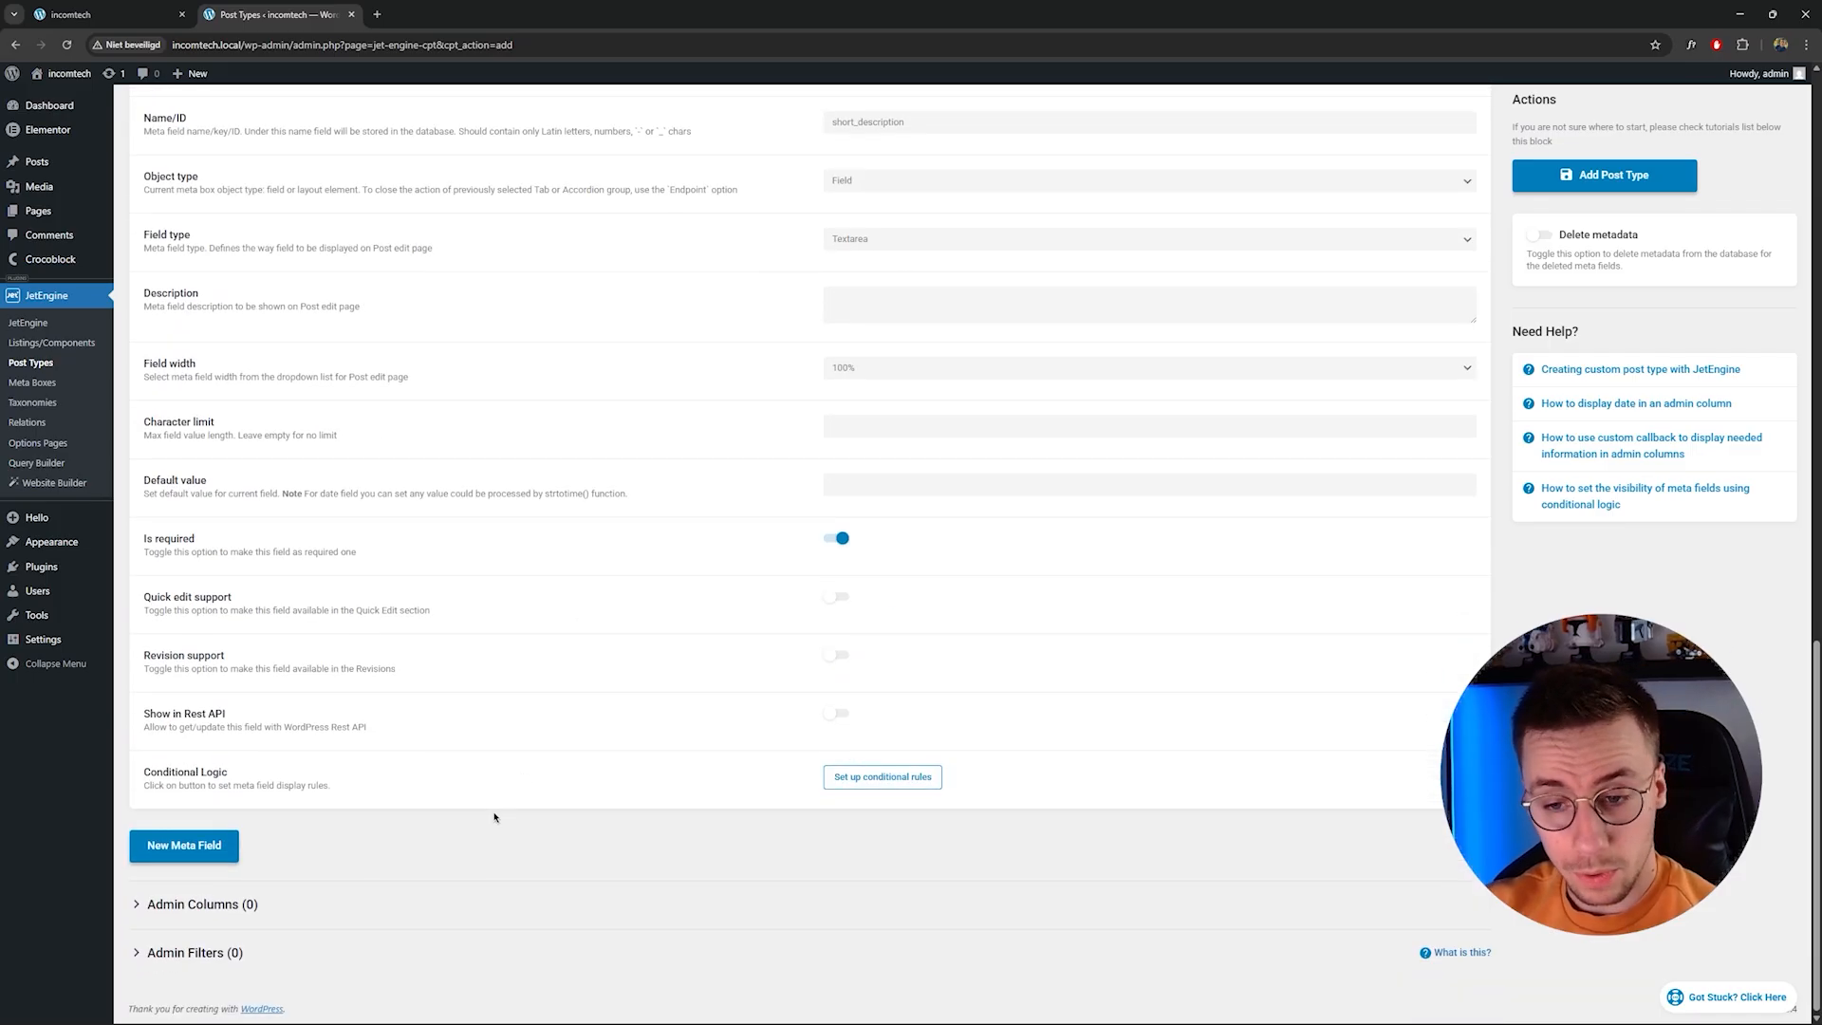
Add a third meta field labelled Main image.
left_click(190, 841)
scroll(281, 831, "down", 2)
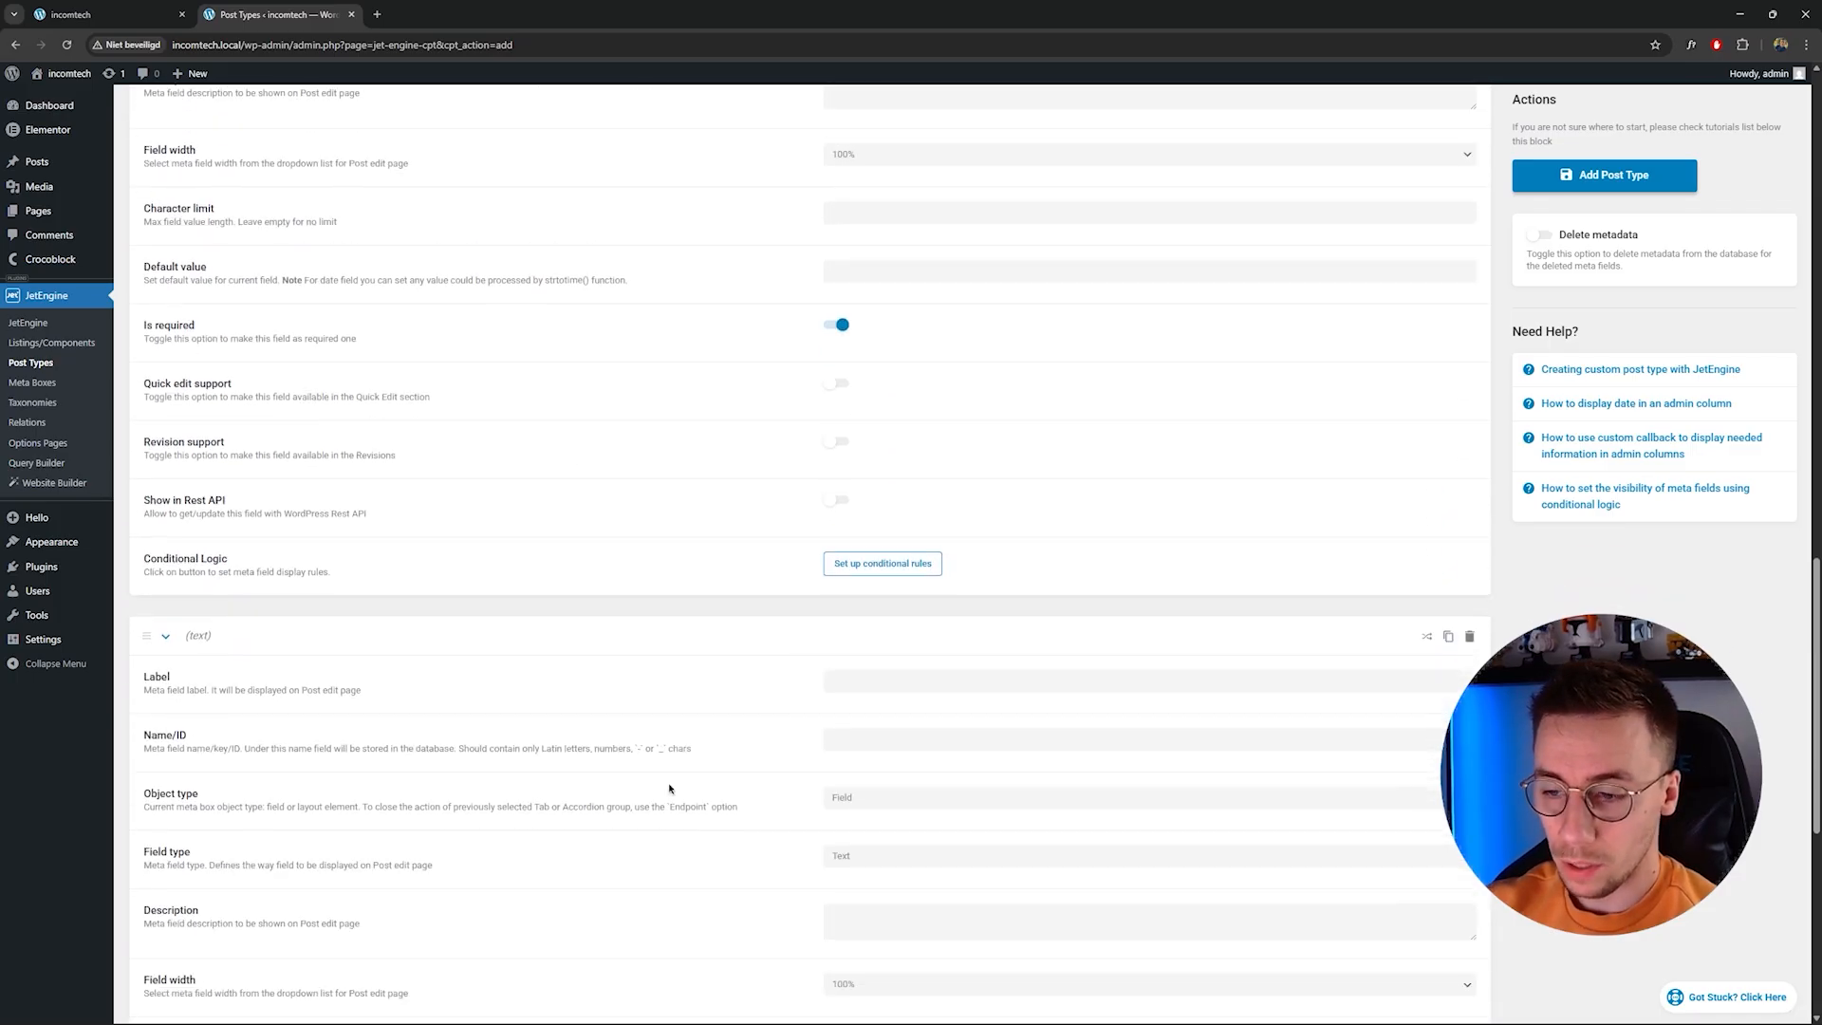
left_click(862, 682)
type("Mai")
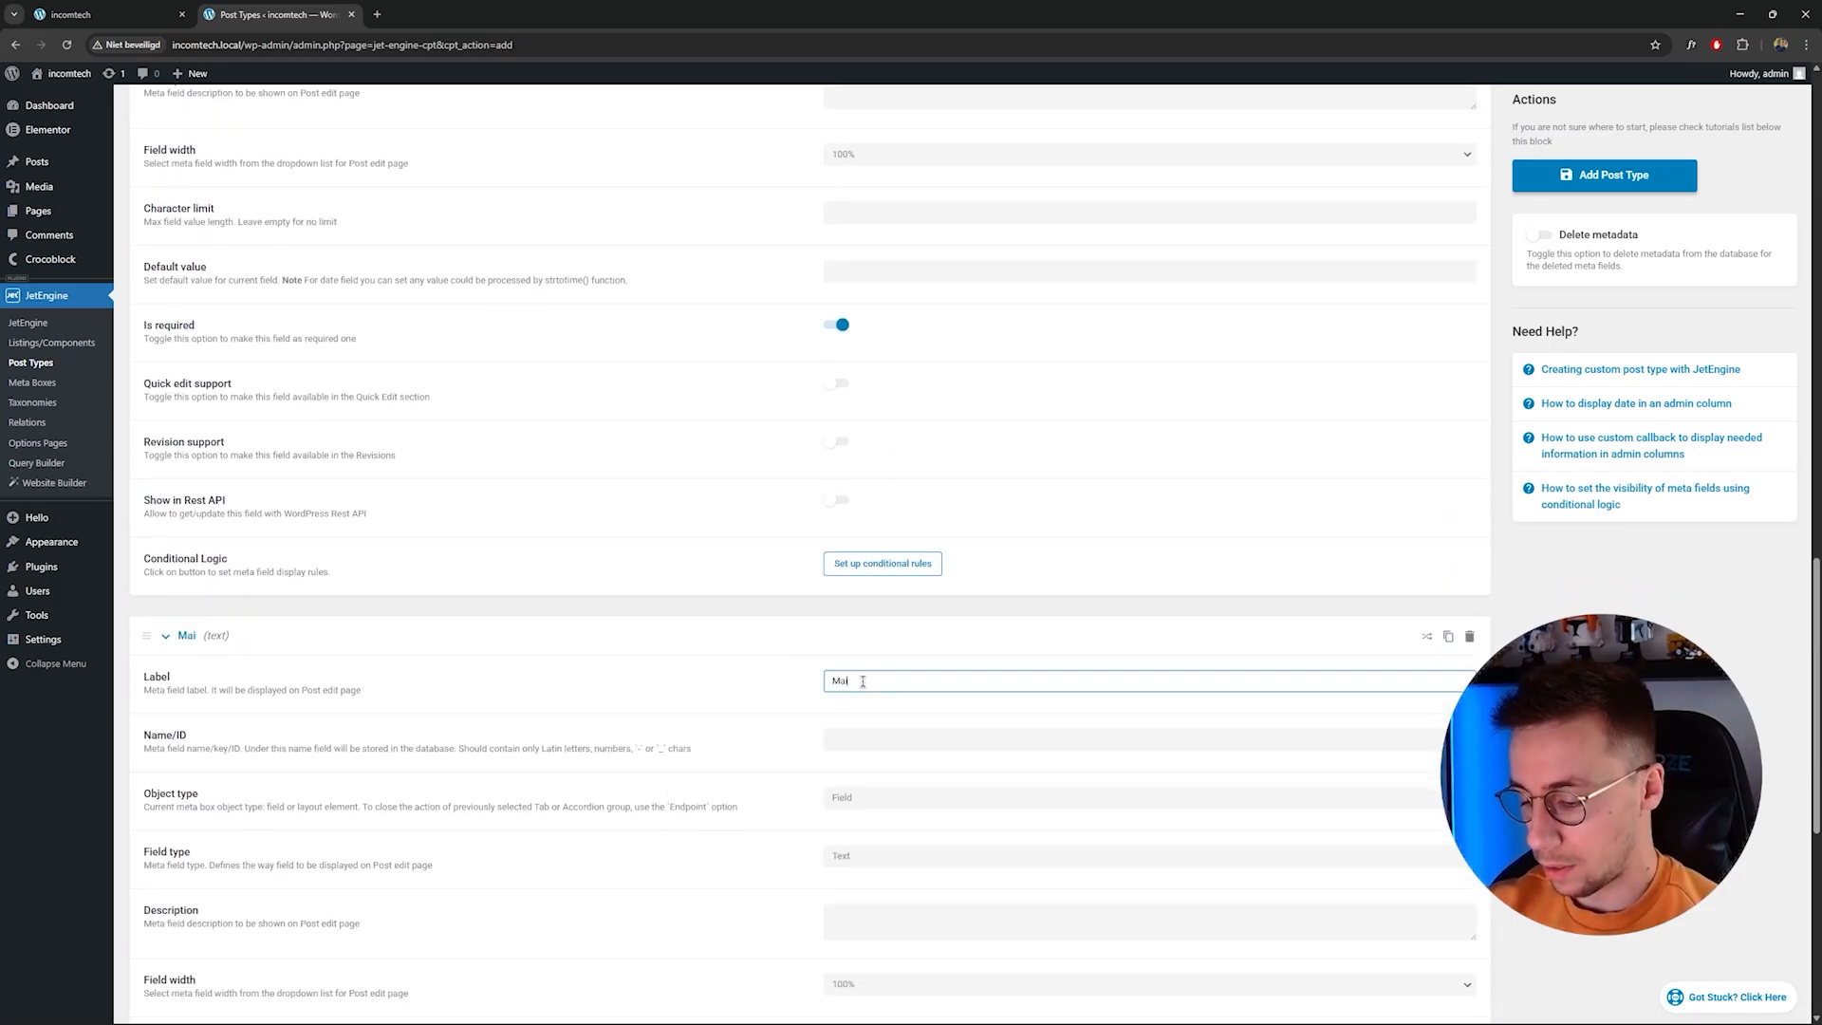
type("n image")
Set the Main image field's type to Media with value format Media ID.
scroll(863, 682, "down", 2)
left_click(856, 520)
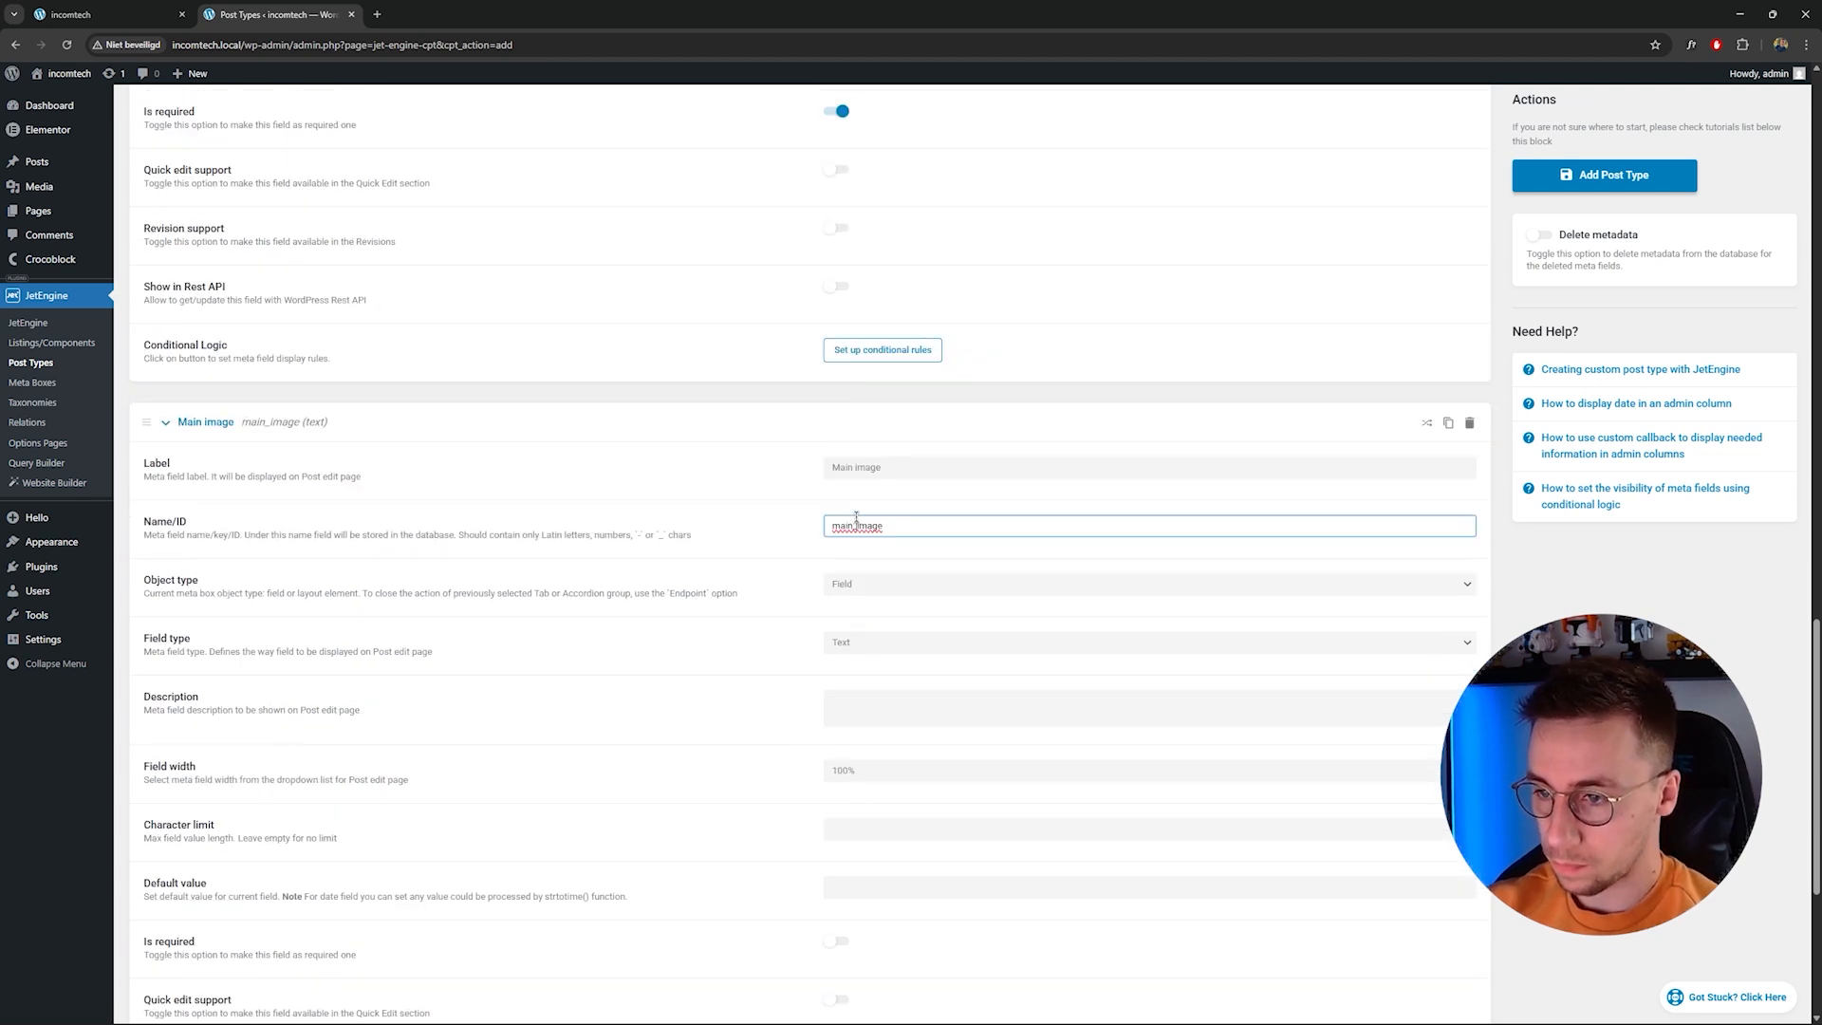
left_click(896, 594)
left_click(892, 610)
left_click(886, 645)
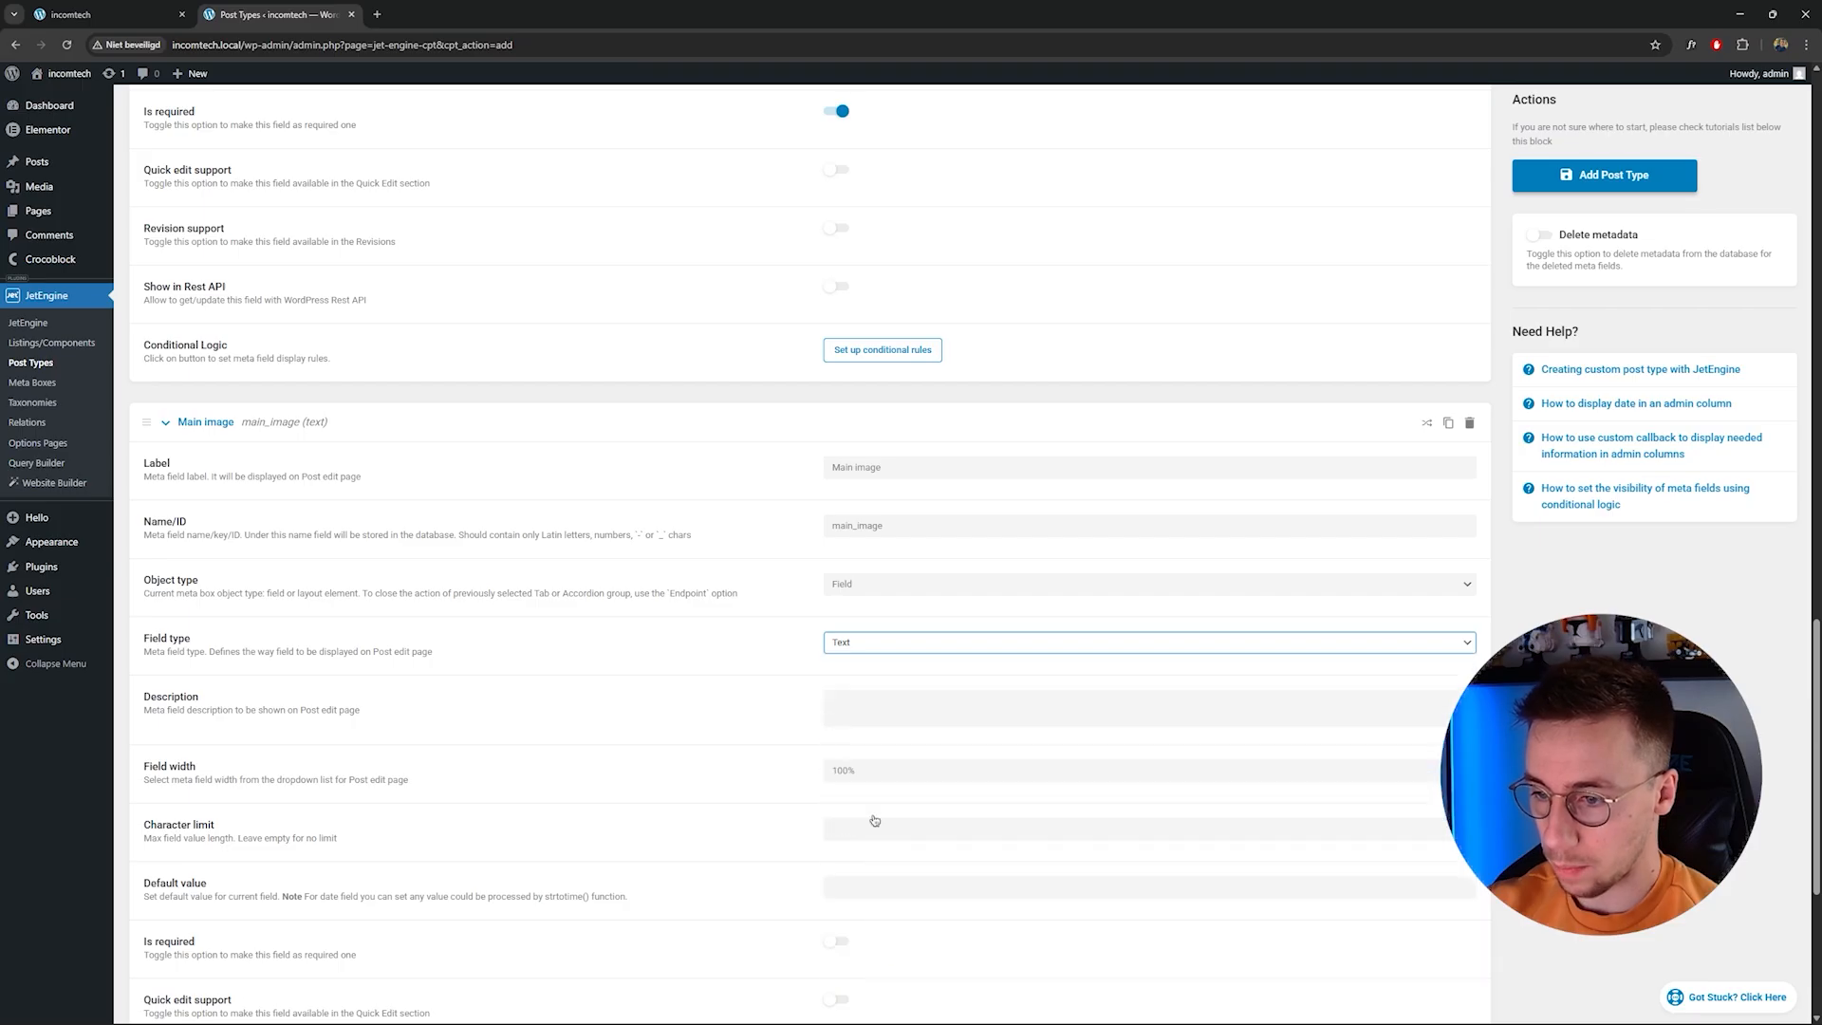
left_click(873, 817)
left_click(866, 707)
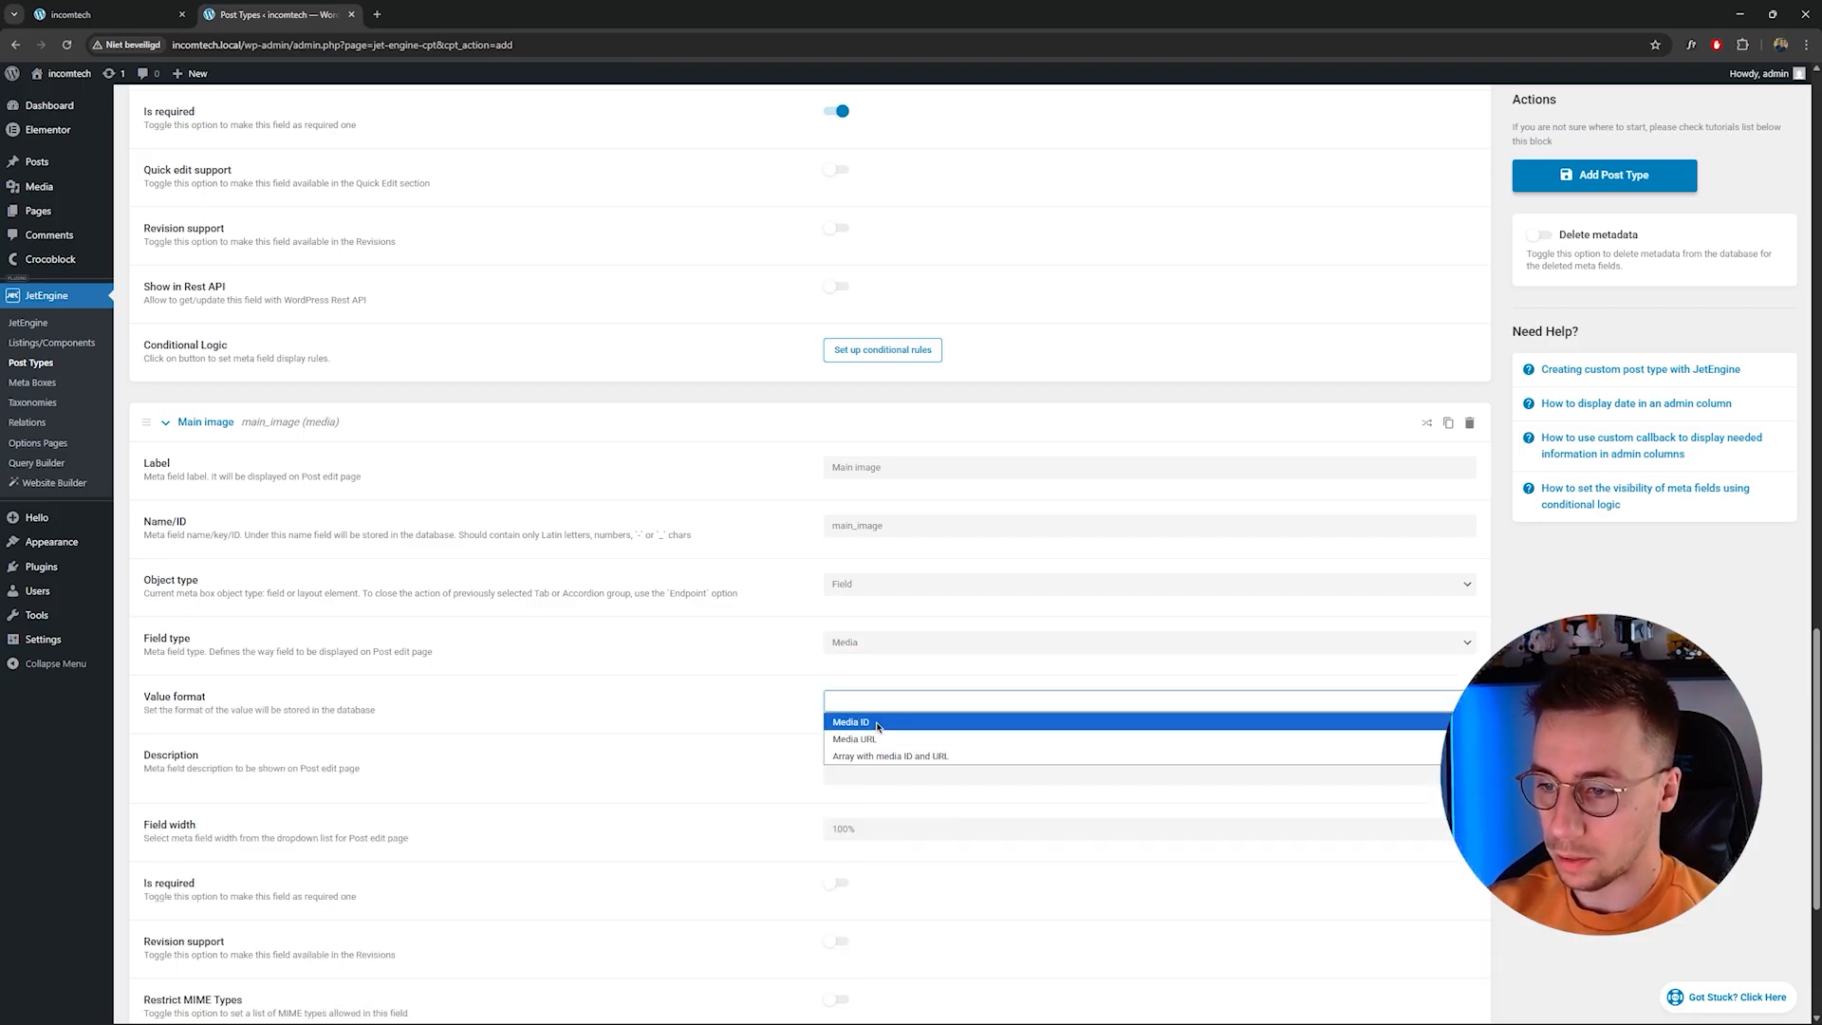
left_click(877, 723)
Add a fourth meta field and start editing its label.
scroll(849, 797, "down", 2)
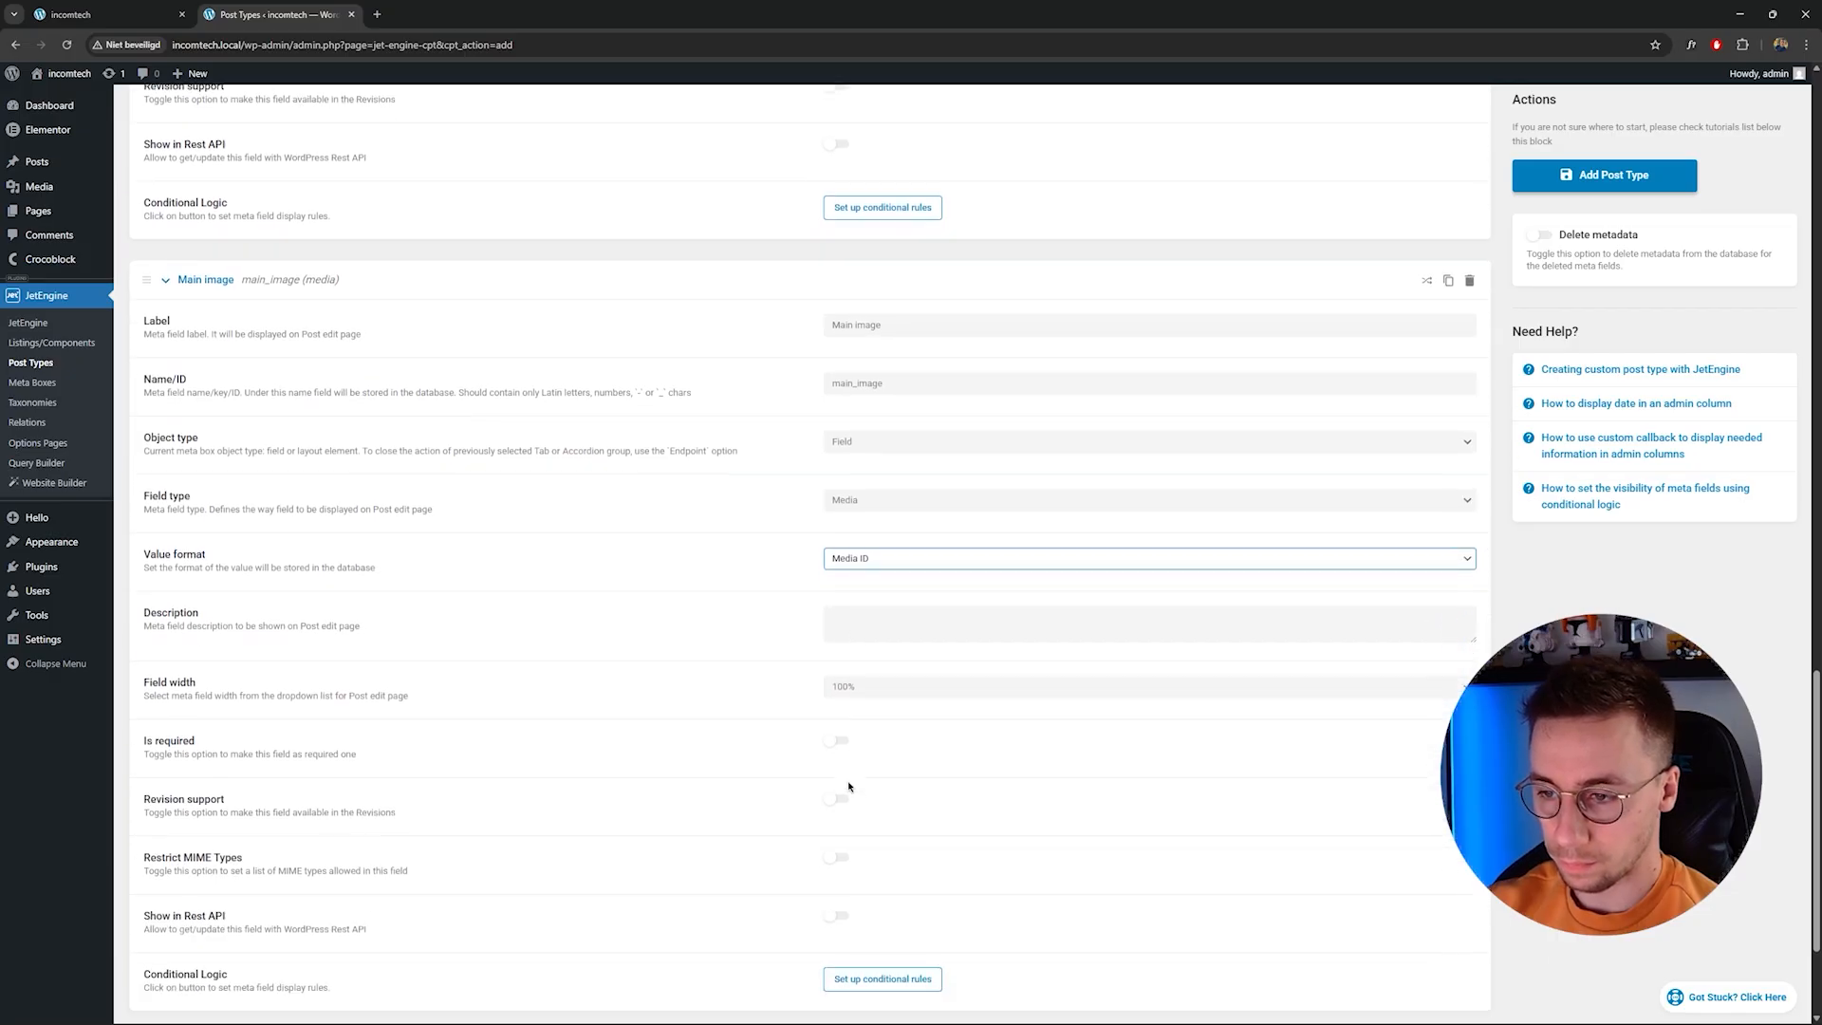
scroll(770, 740, "down", 1)
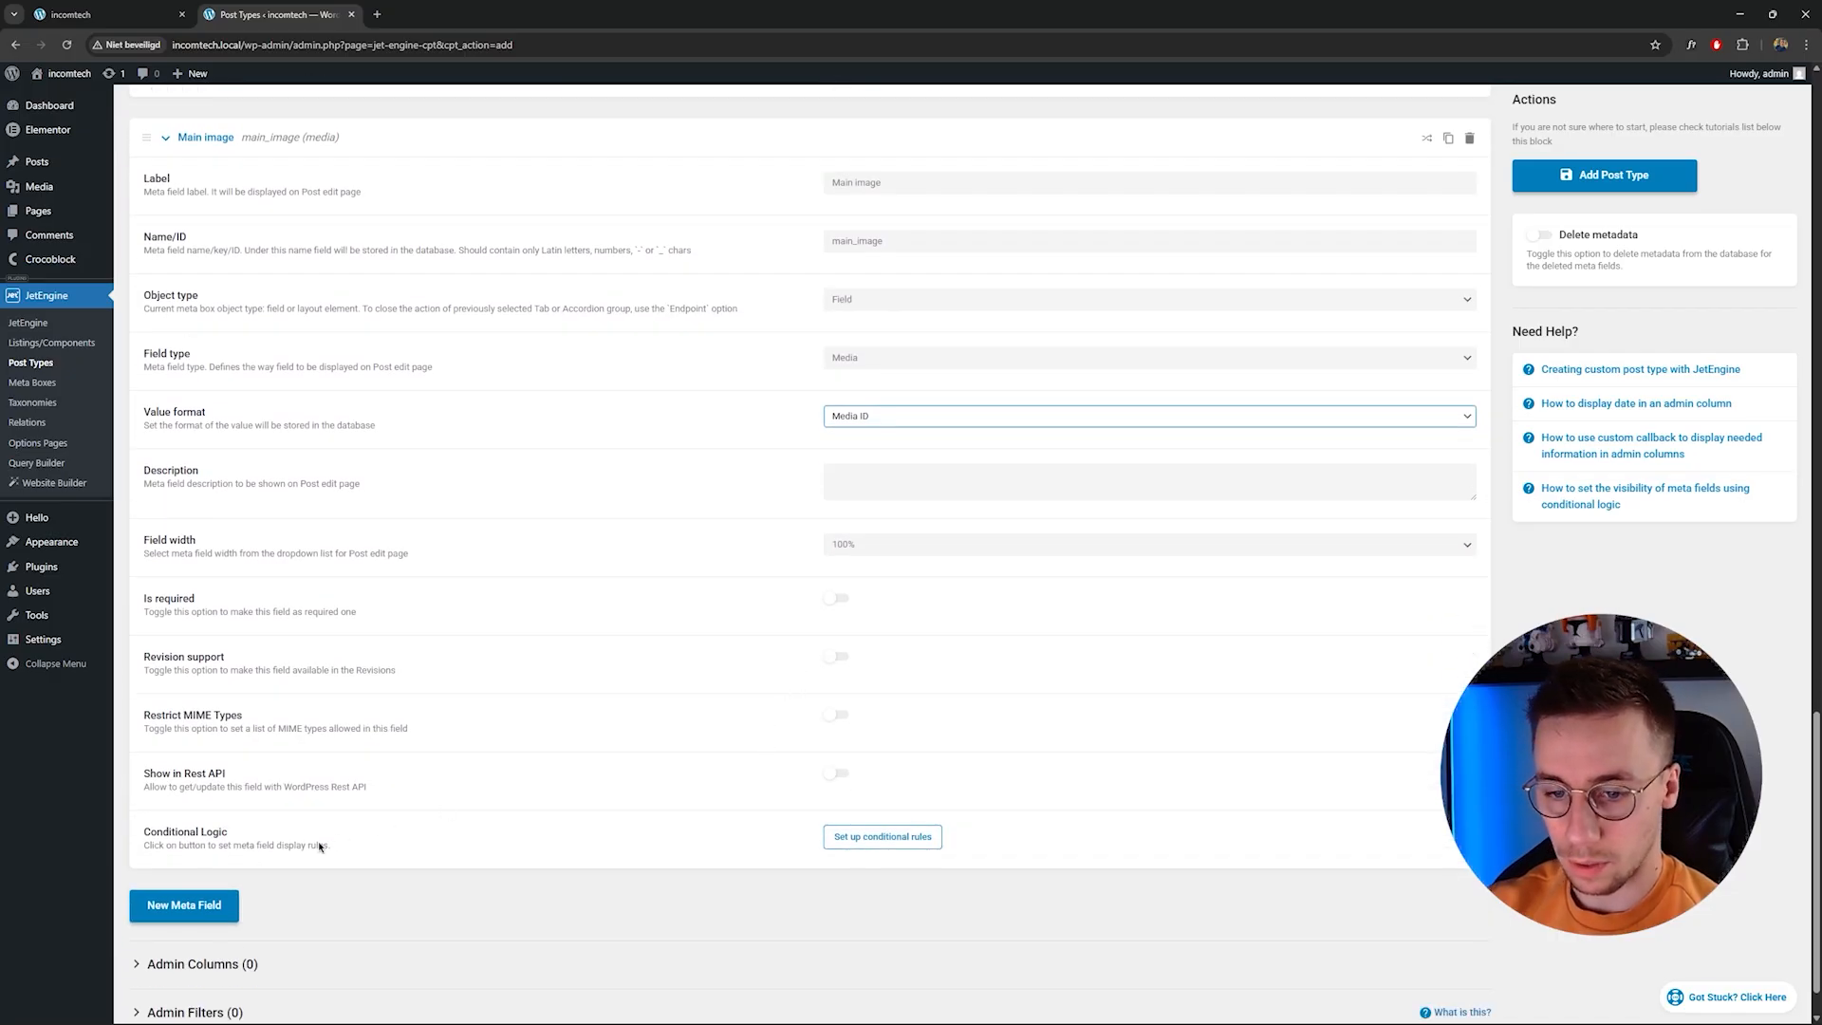
scroll(236, 642, "up", 6)
scroll(204, 500, "up", 7)
scroll(220, 310, "up", 6)
scroll(556, 619, "down", 7)
scroll(737, 674, "down", 10)
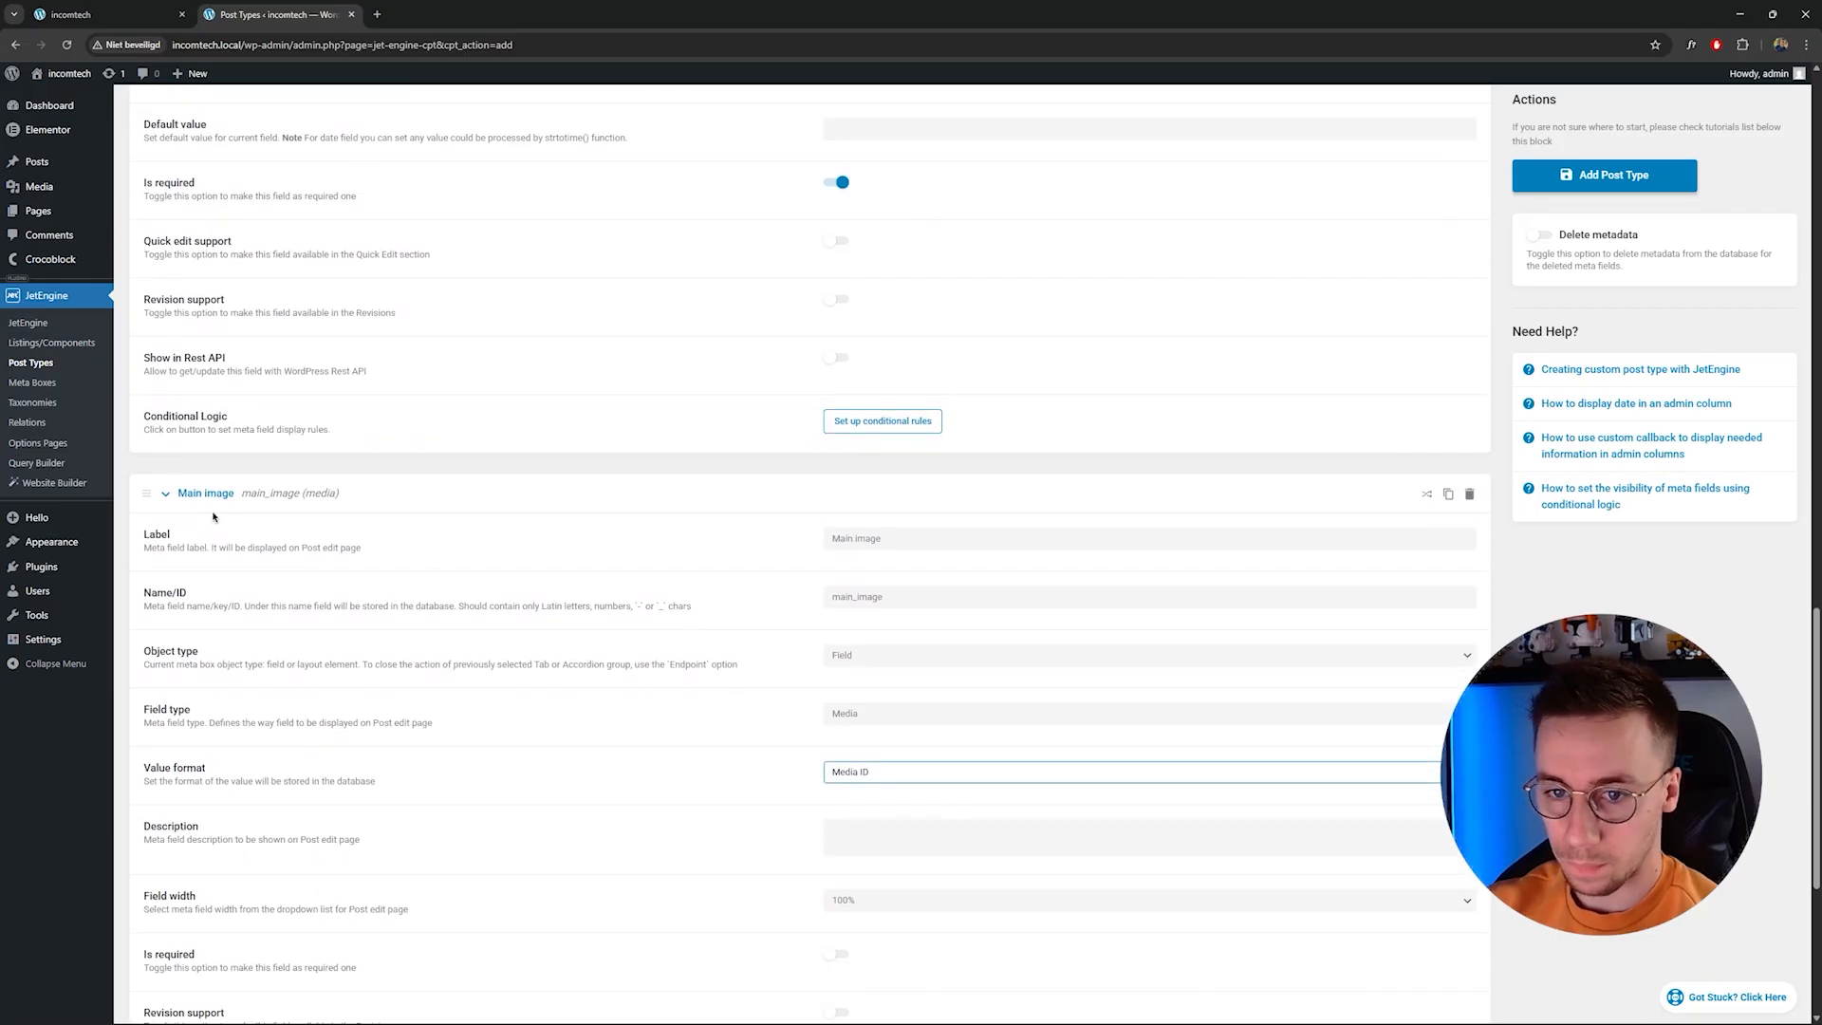
scroll(213, 516, "down", 2)
scroll(203, 583, "down", 1)
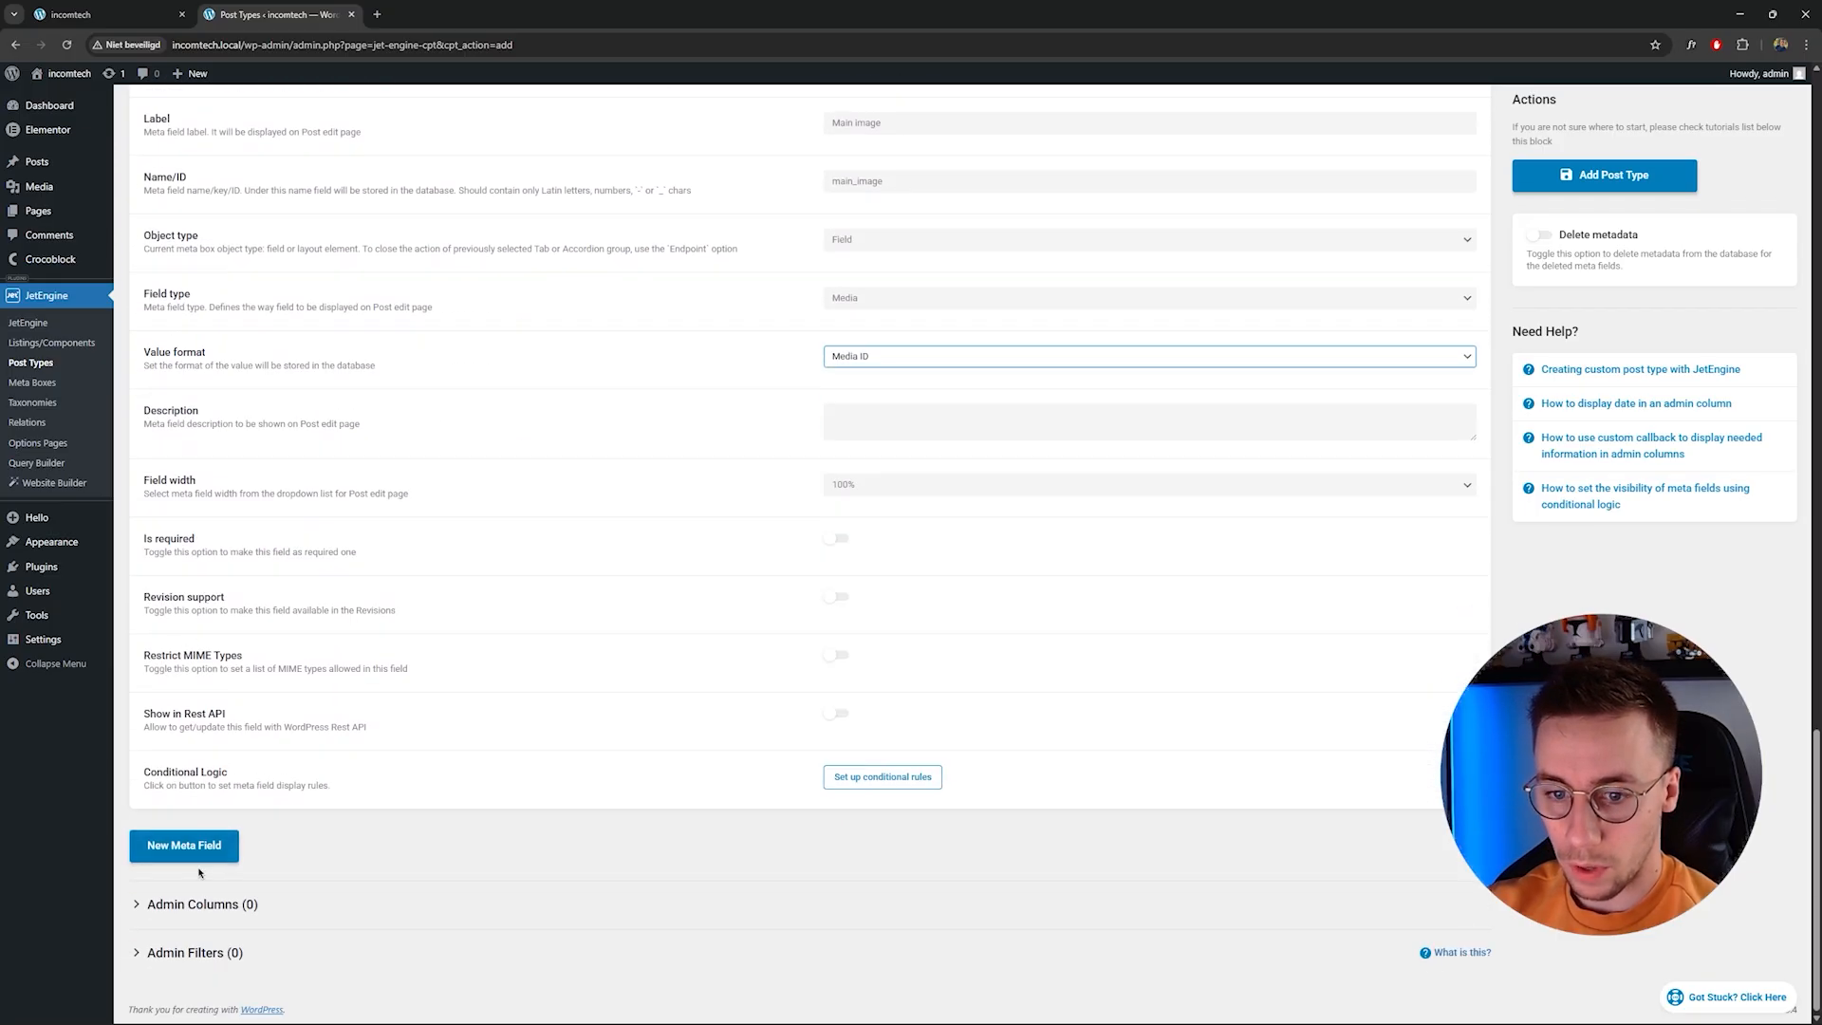
left_click(198, 852)
scroll(199, 855, "down", 1)
scroll(1322, 737, "down", 3)
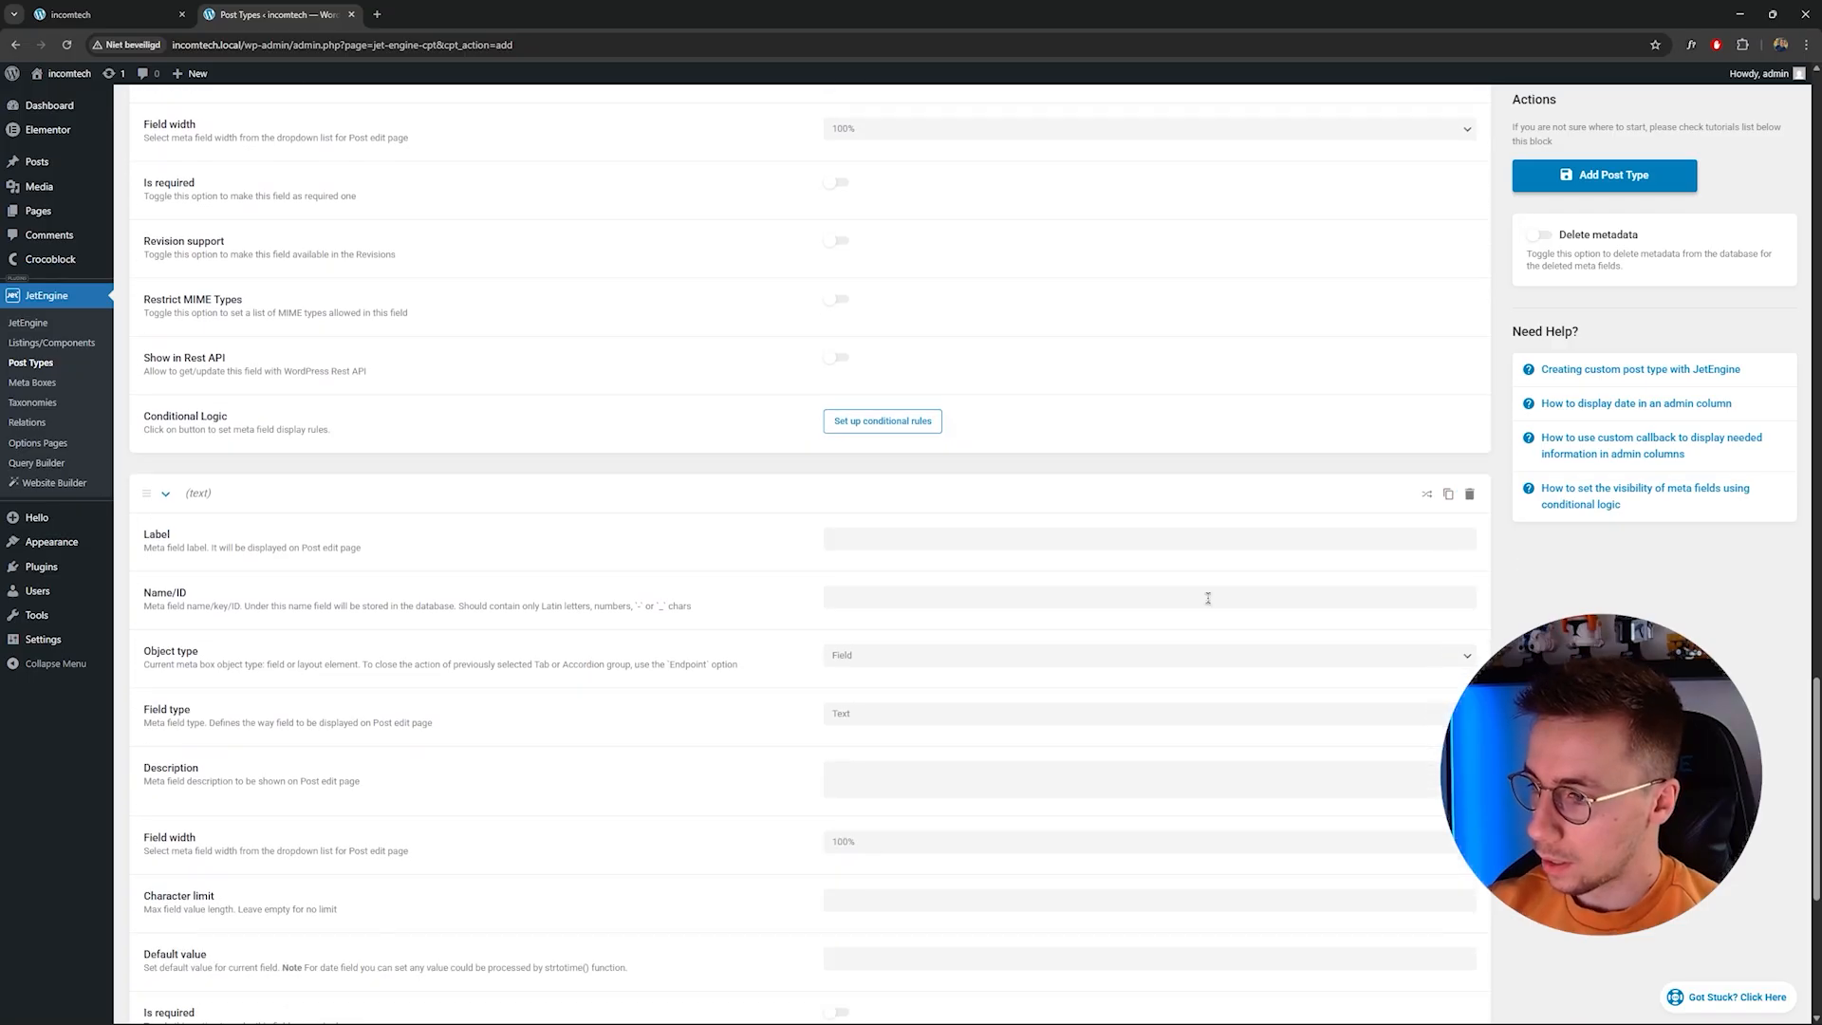
left_click(1142, 539)
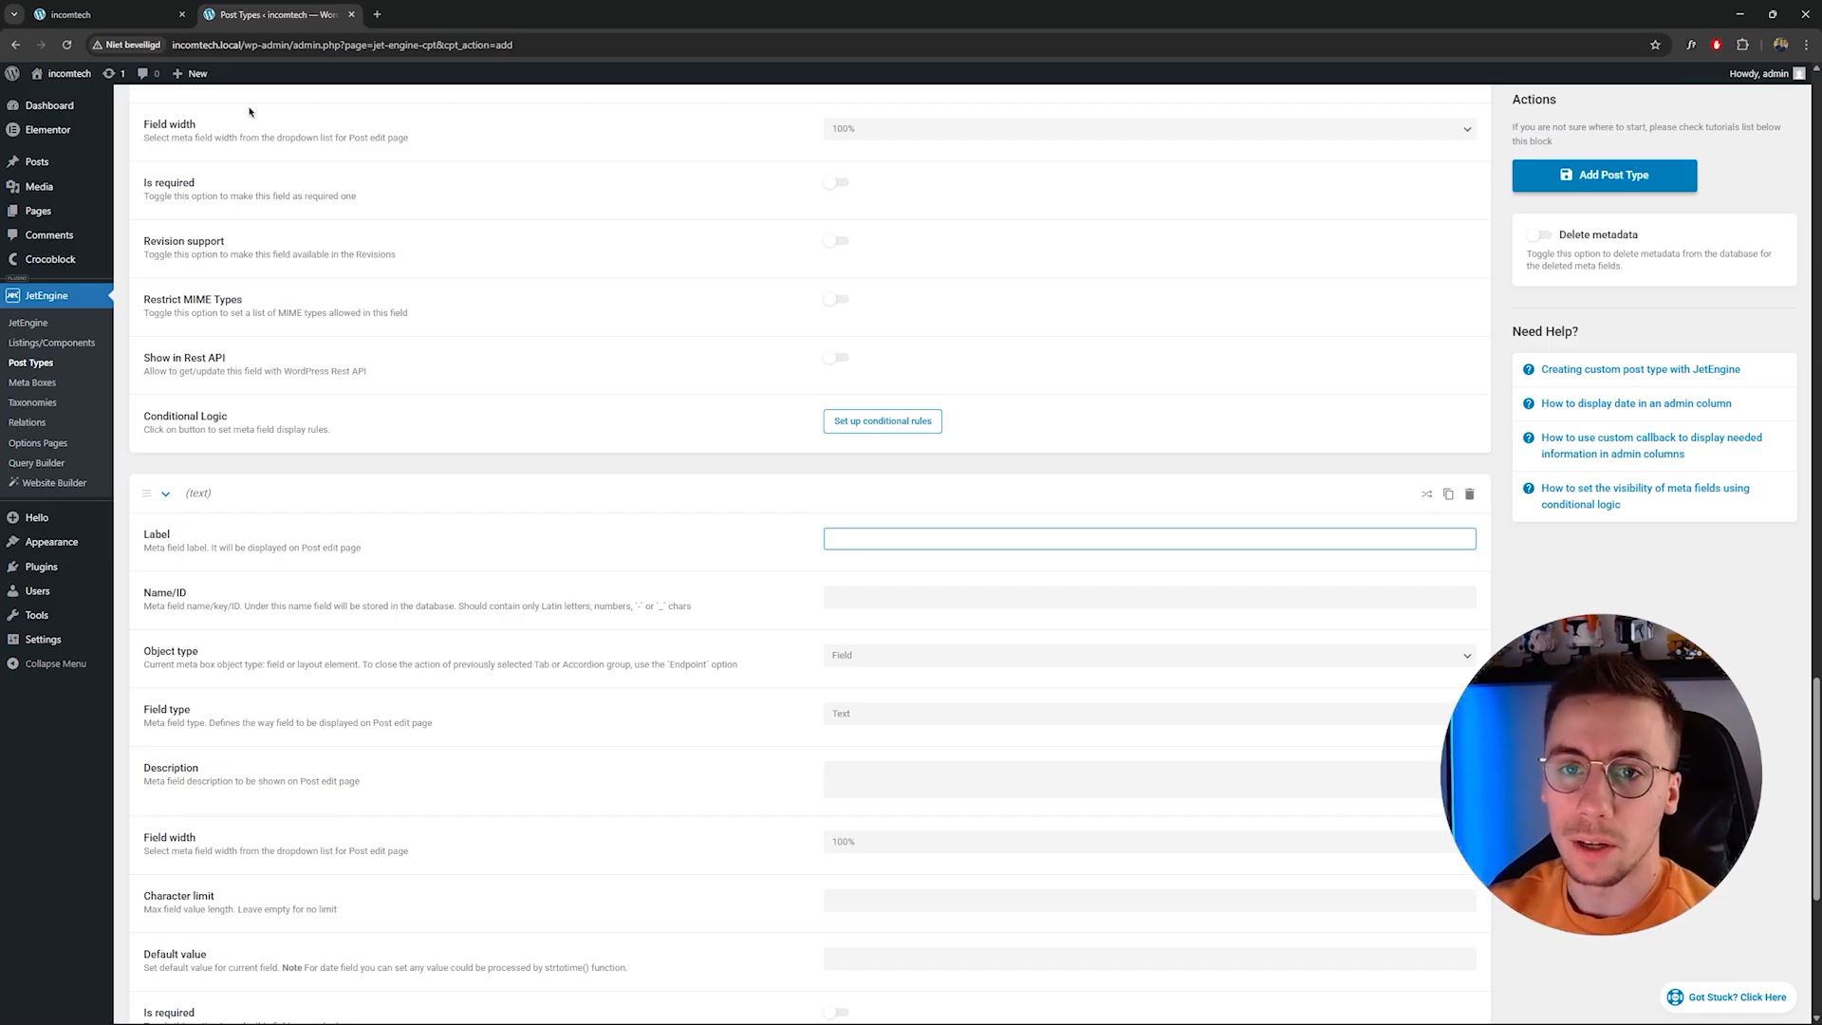
Browse the front-end site's Home and About pages to review their sections.
left_click(104, 14)
scroll(1000, 516, "down", 15)
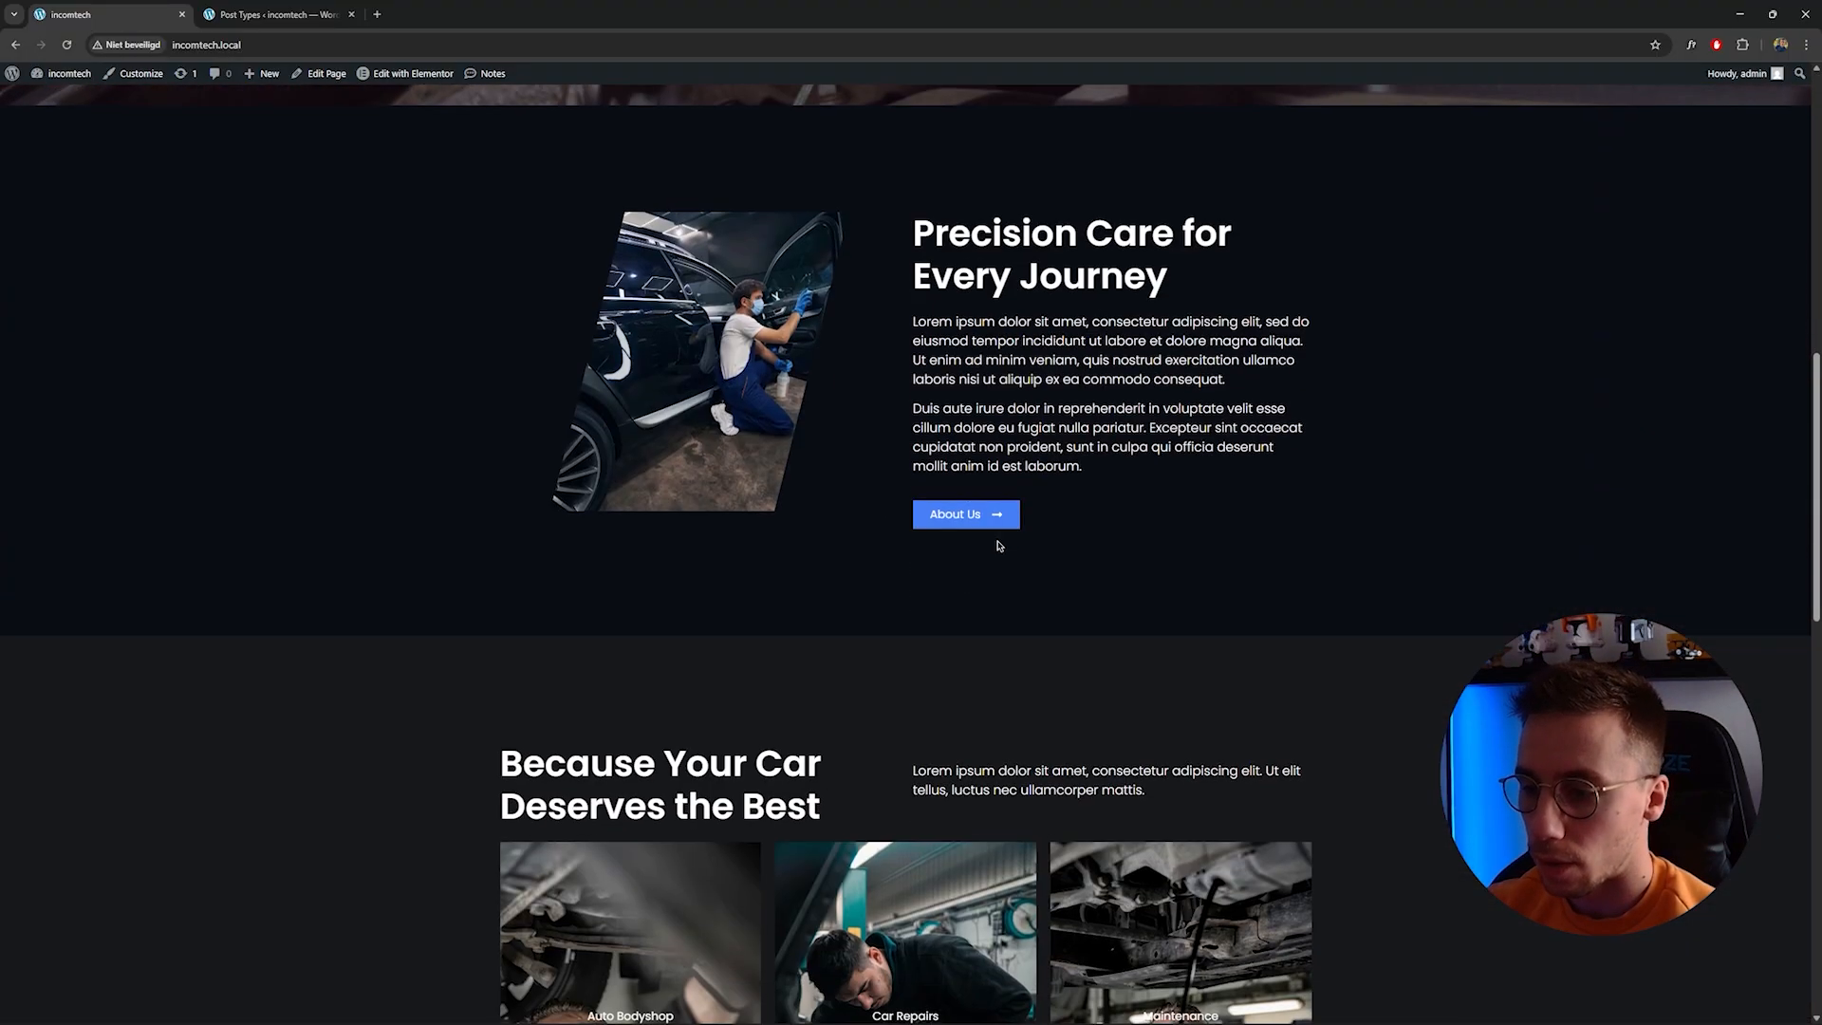
scroll(1038, 582, "down", 8)
scroll(1082, 593, "up", 20)
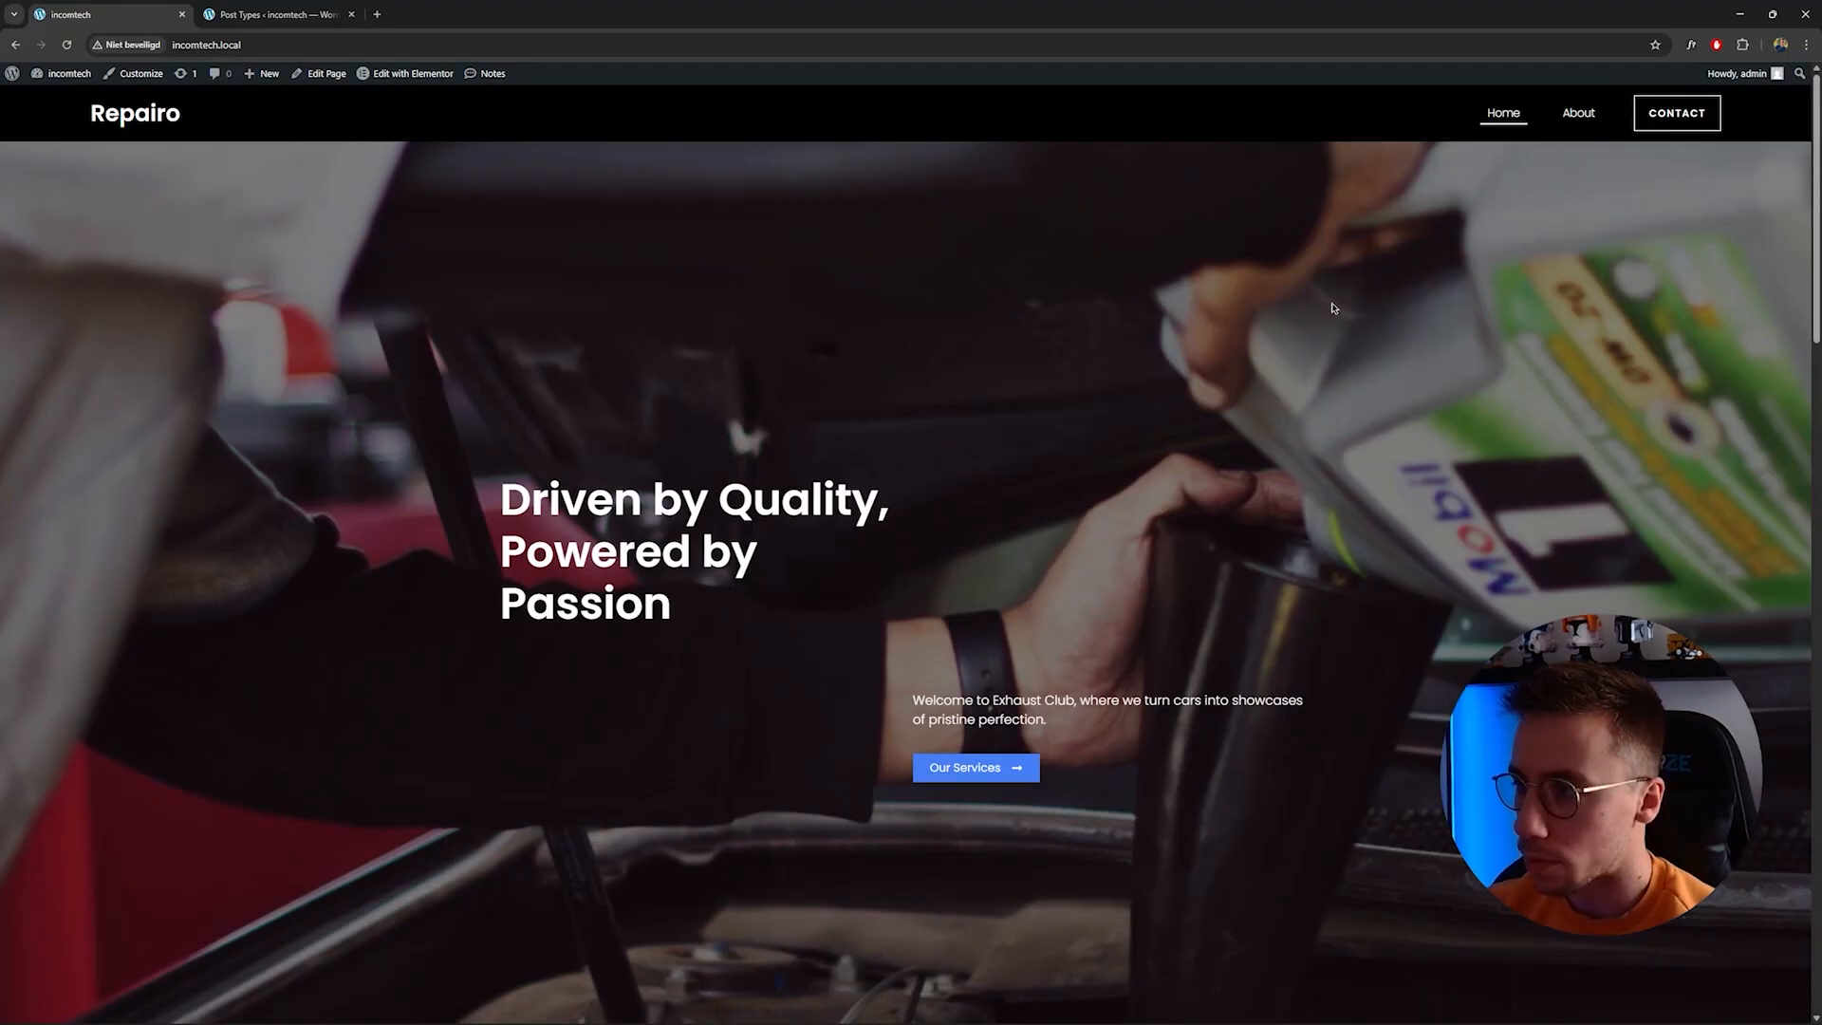
left_click(1578, 113)
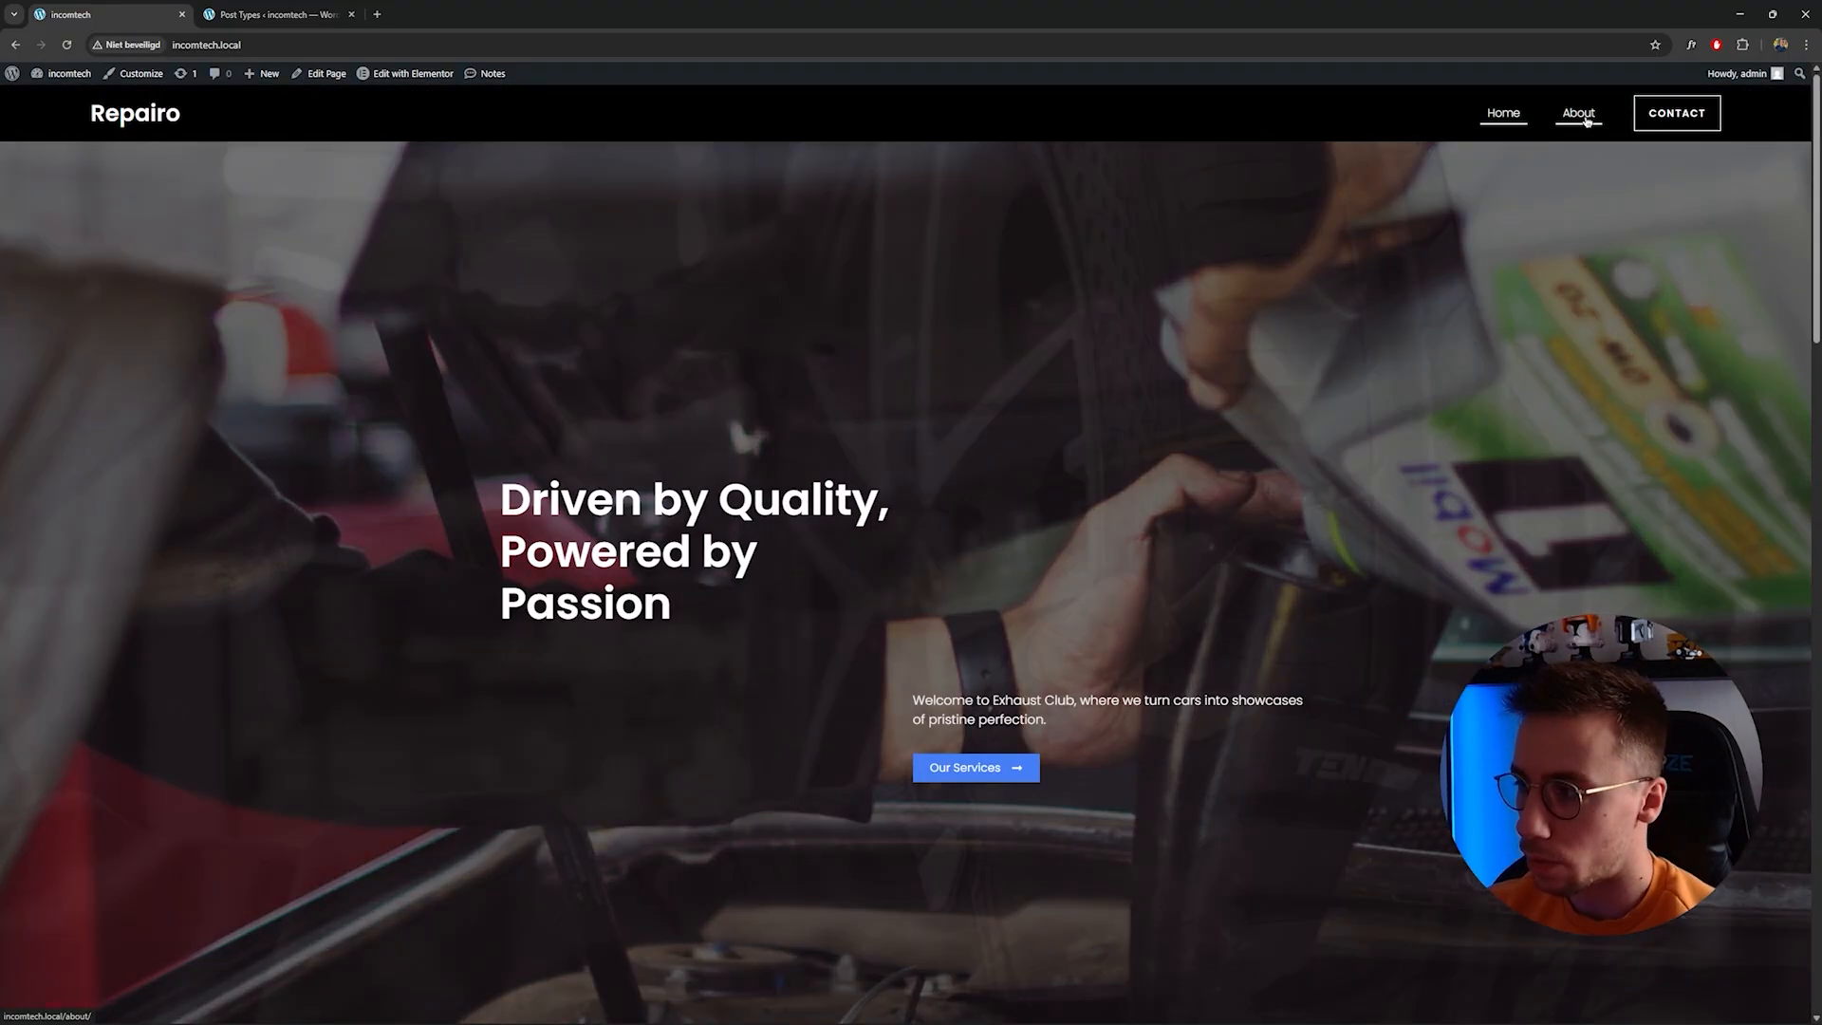
scroll(910, 437, "down", 8)
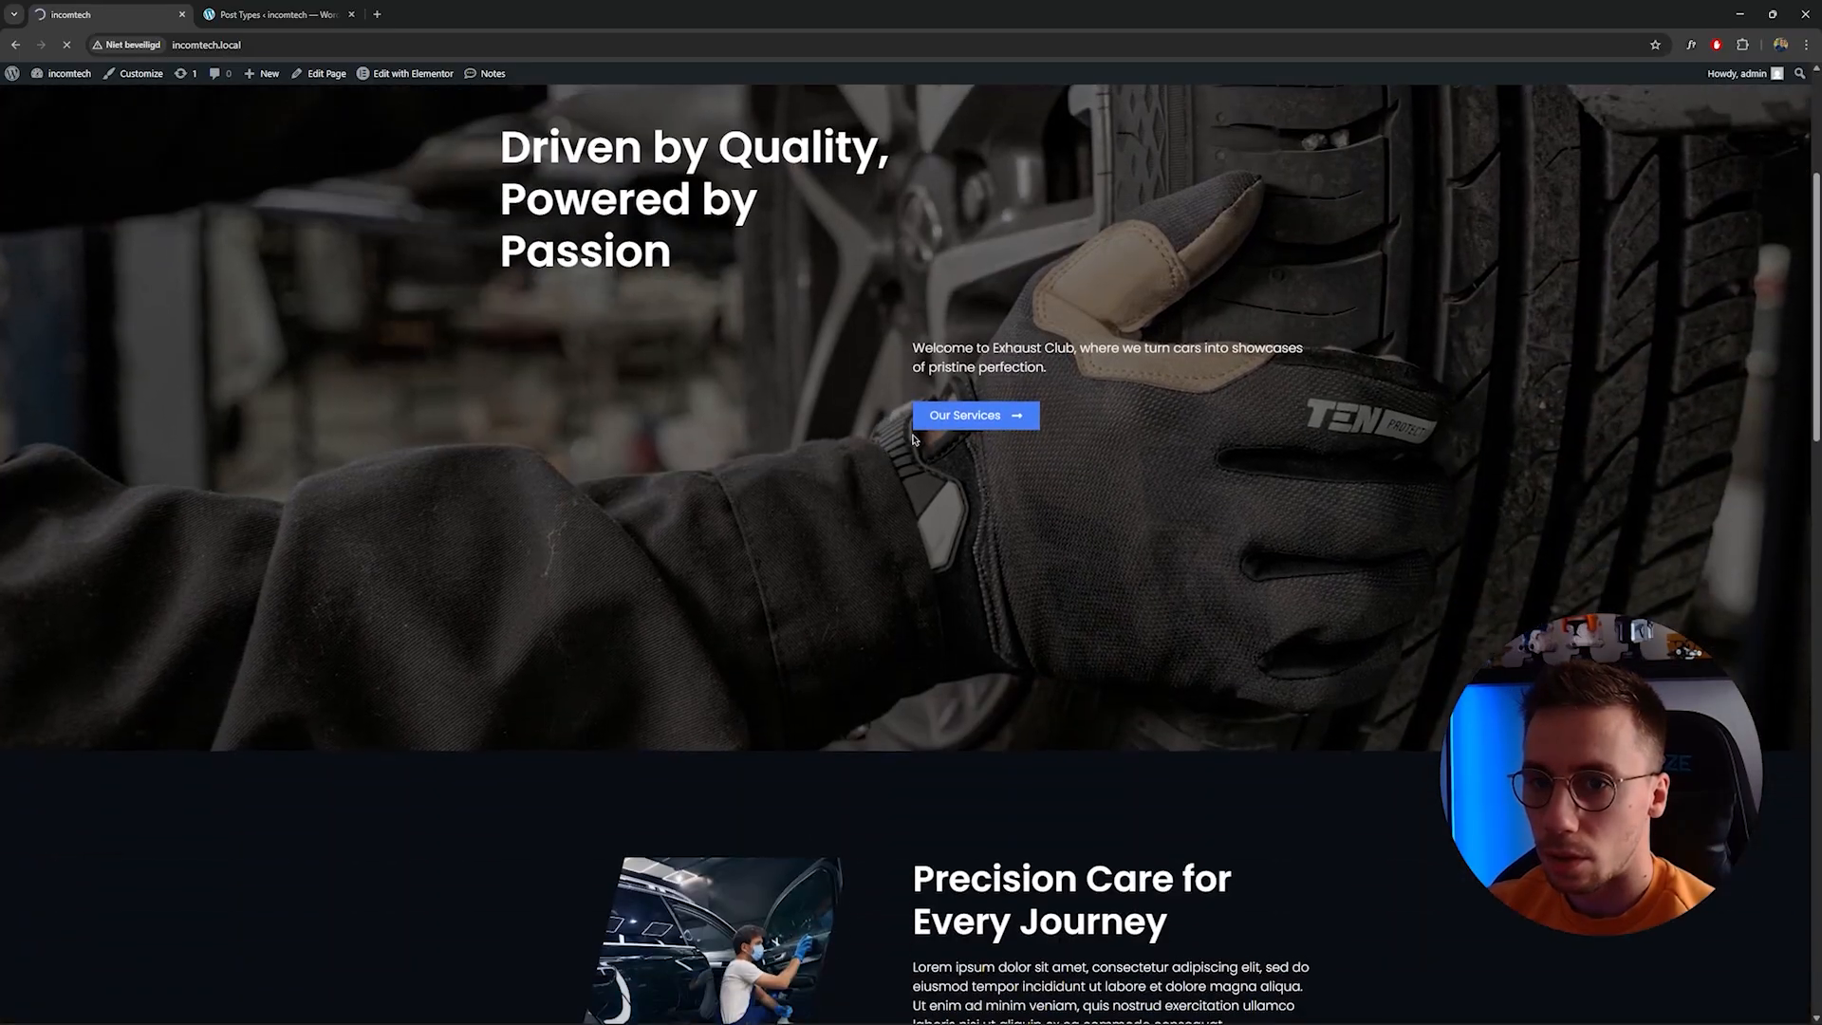
scroll(911, 438, "down", 10)
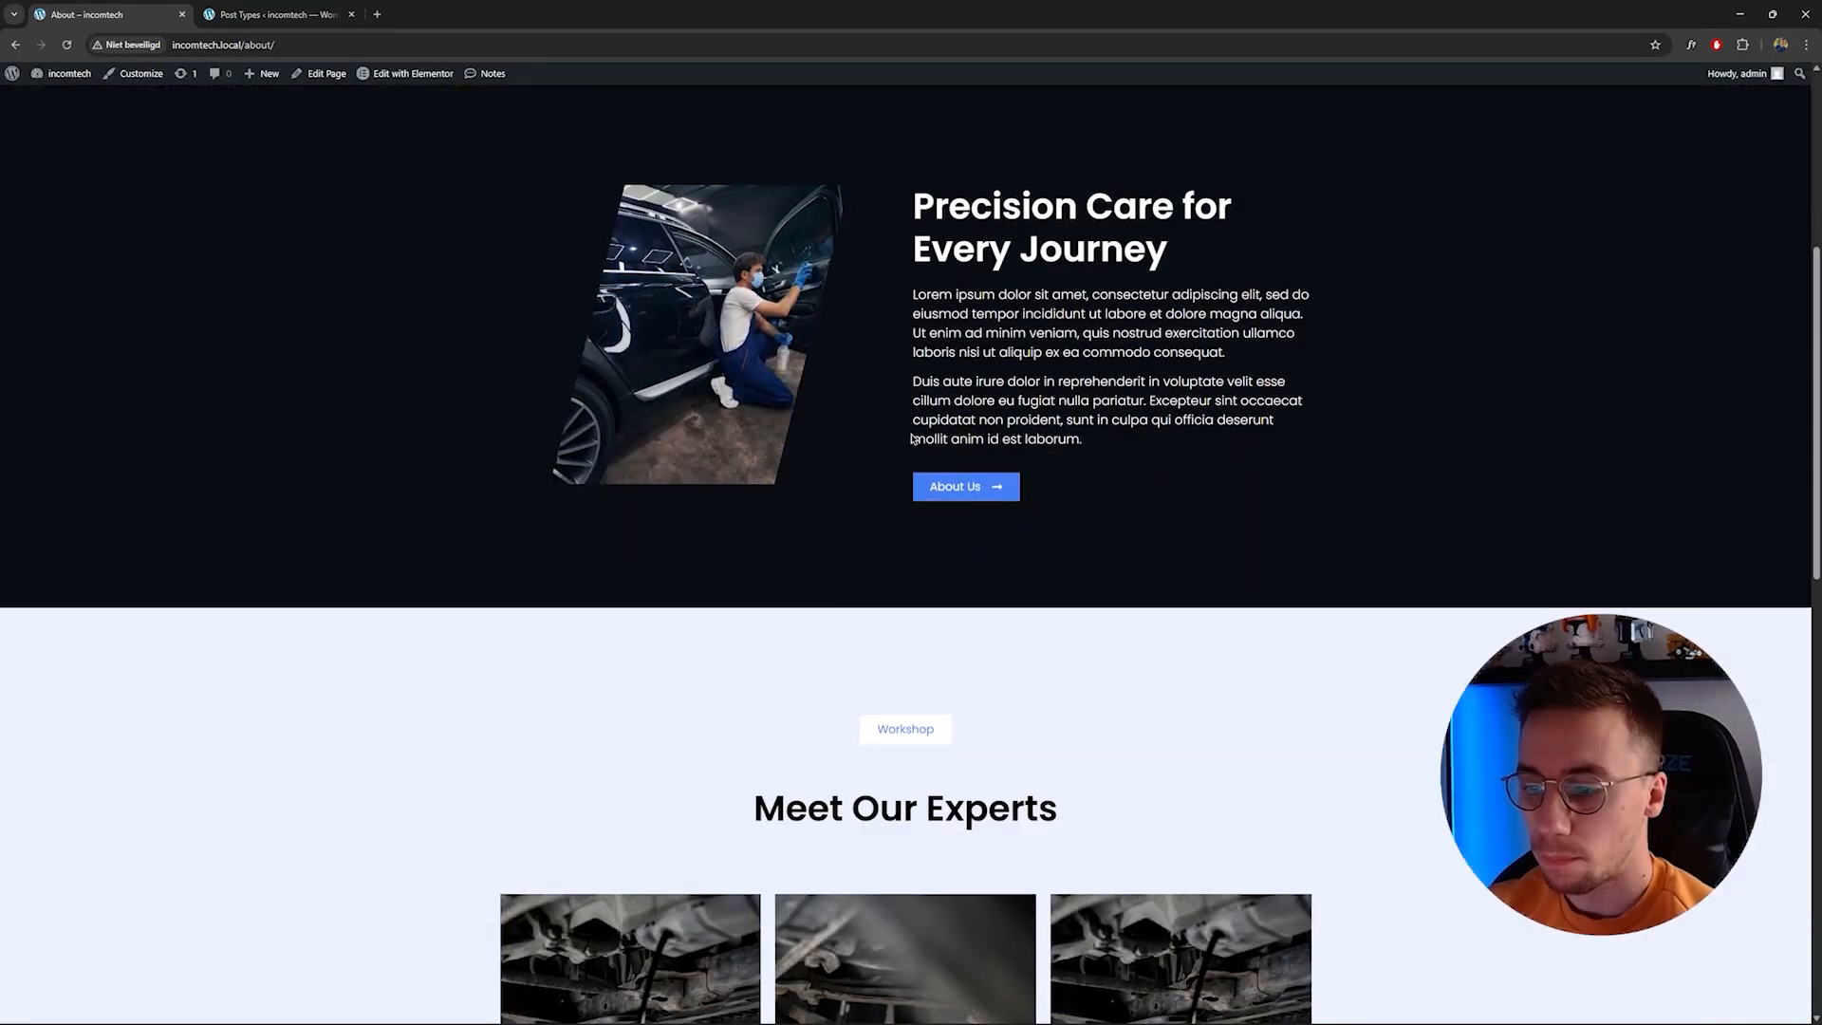
scroll(911, 438, "down", 7)
scroll(910, 437, "up", 5)
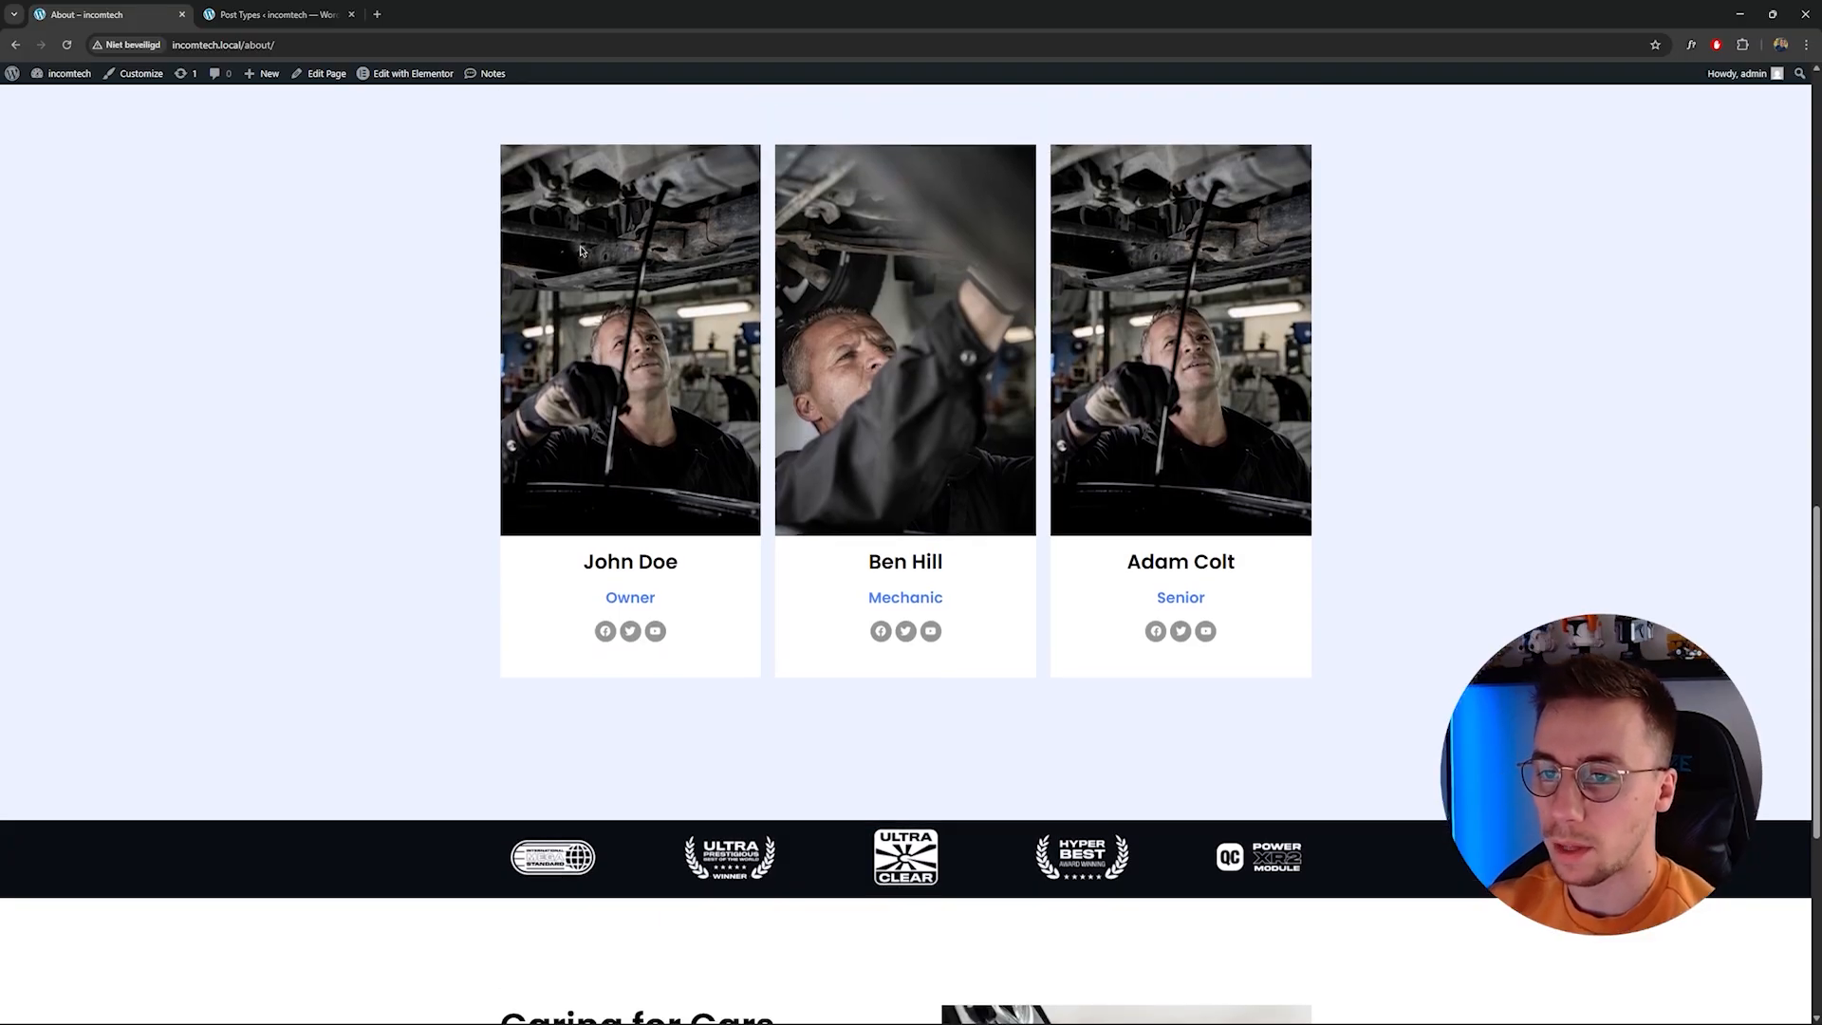
key("ctrl+Tab")
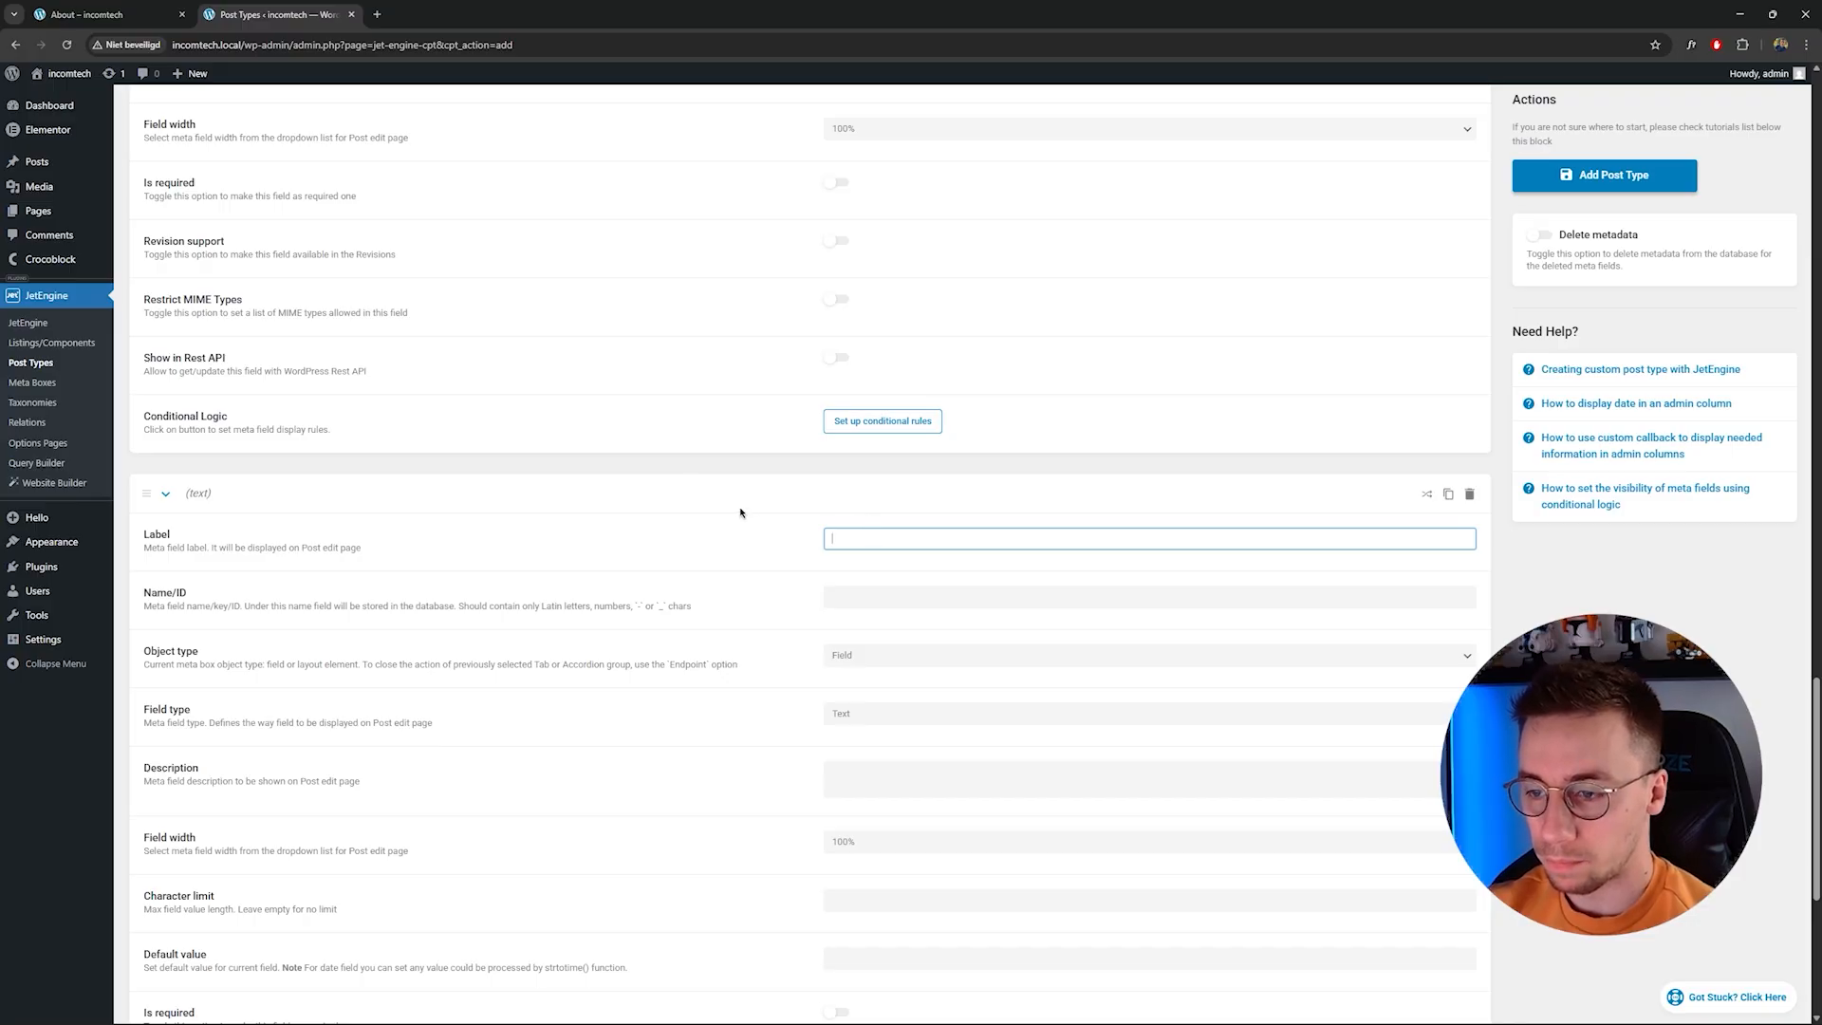
Label the fourth meta field included-1.
scroll(742, 513, "up", 5)
scroll(741, 517, "down", 6)
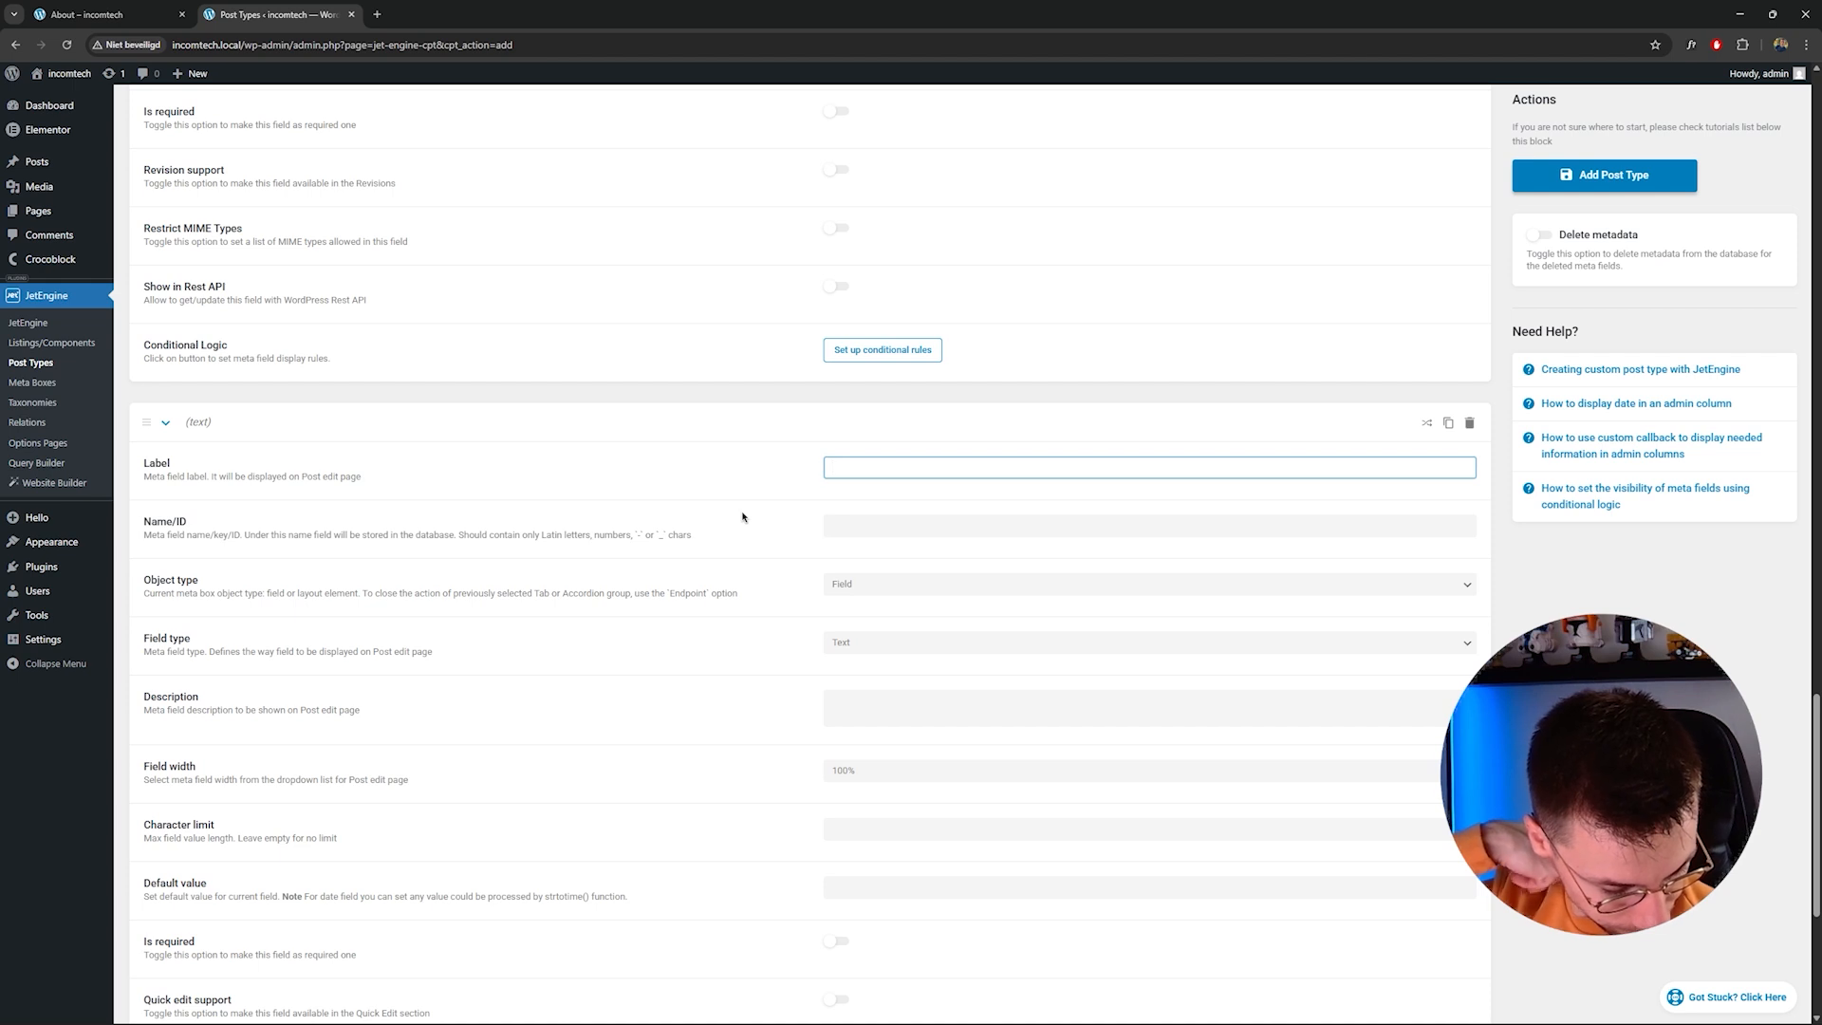
type("W")
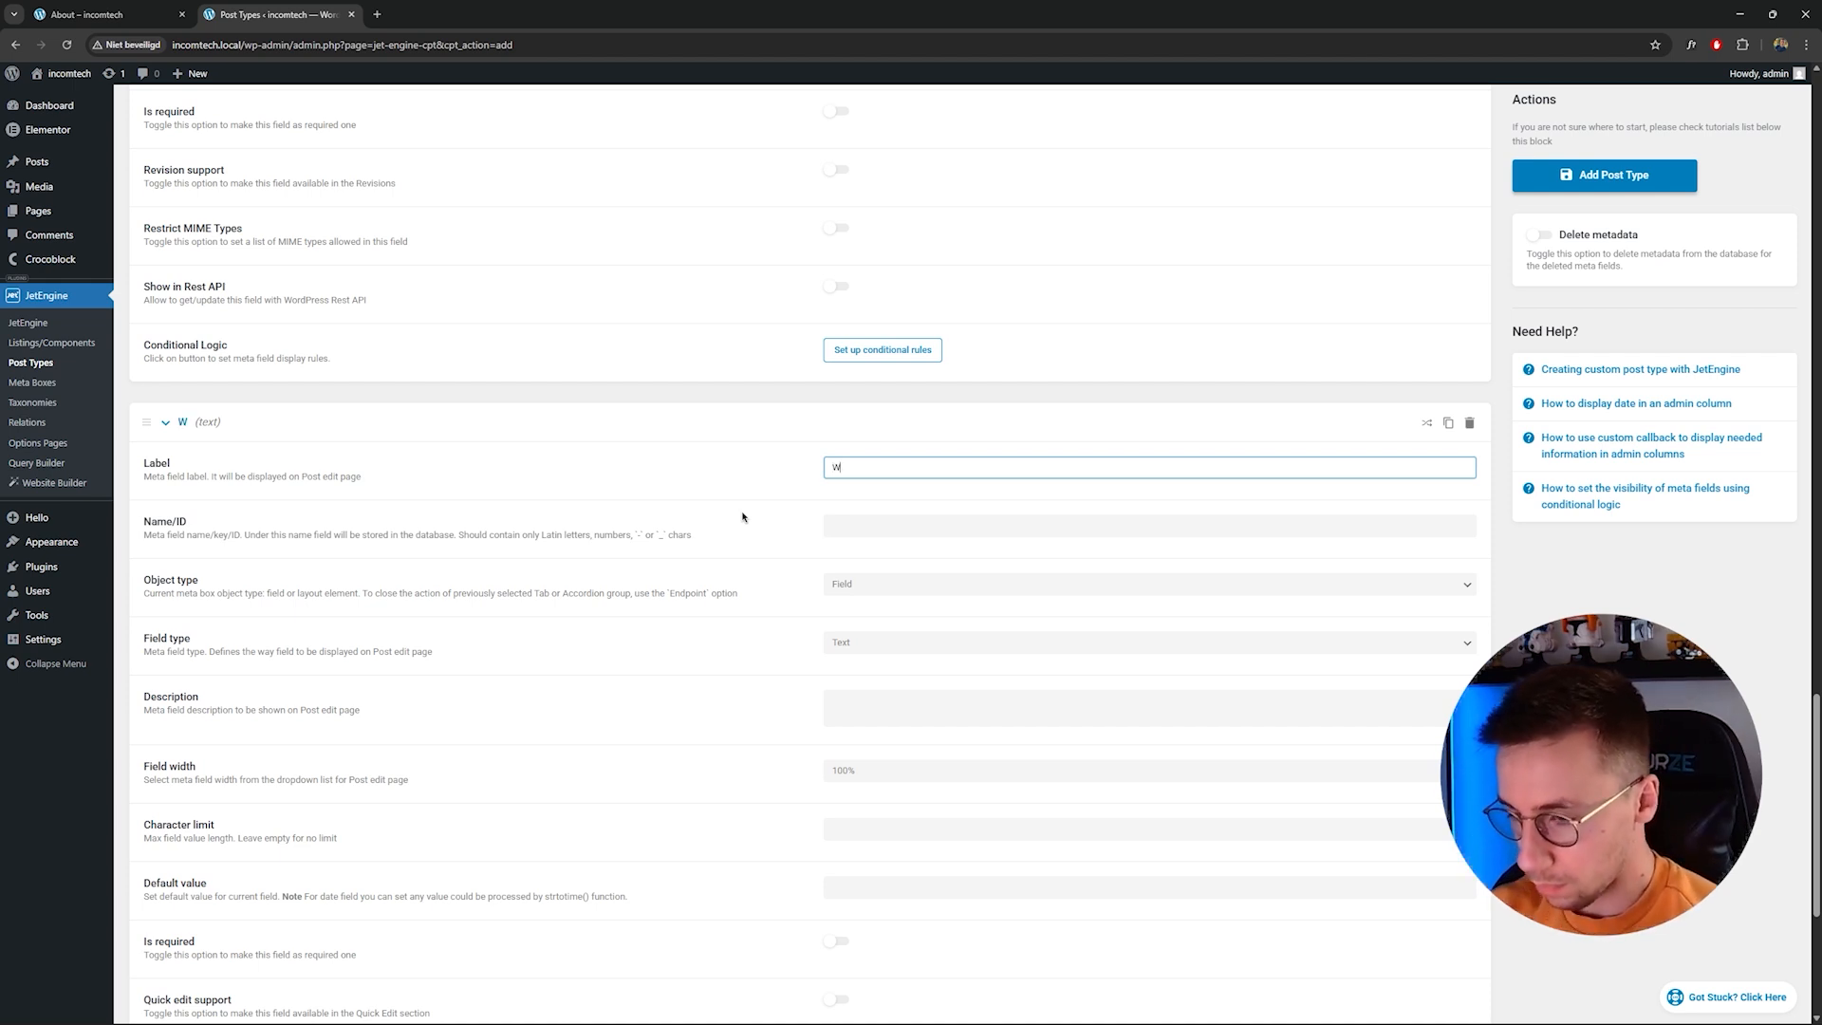
key("BackSpace")
type("includ")
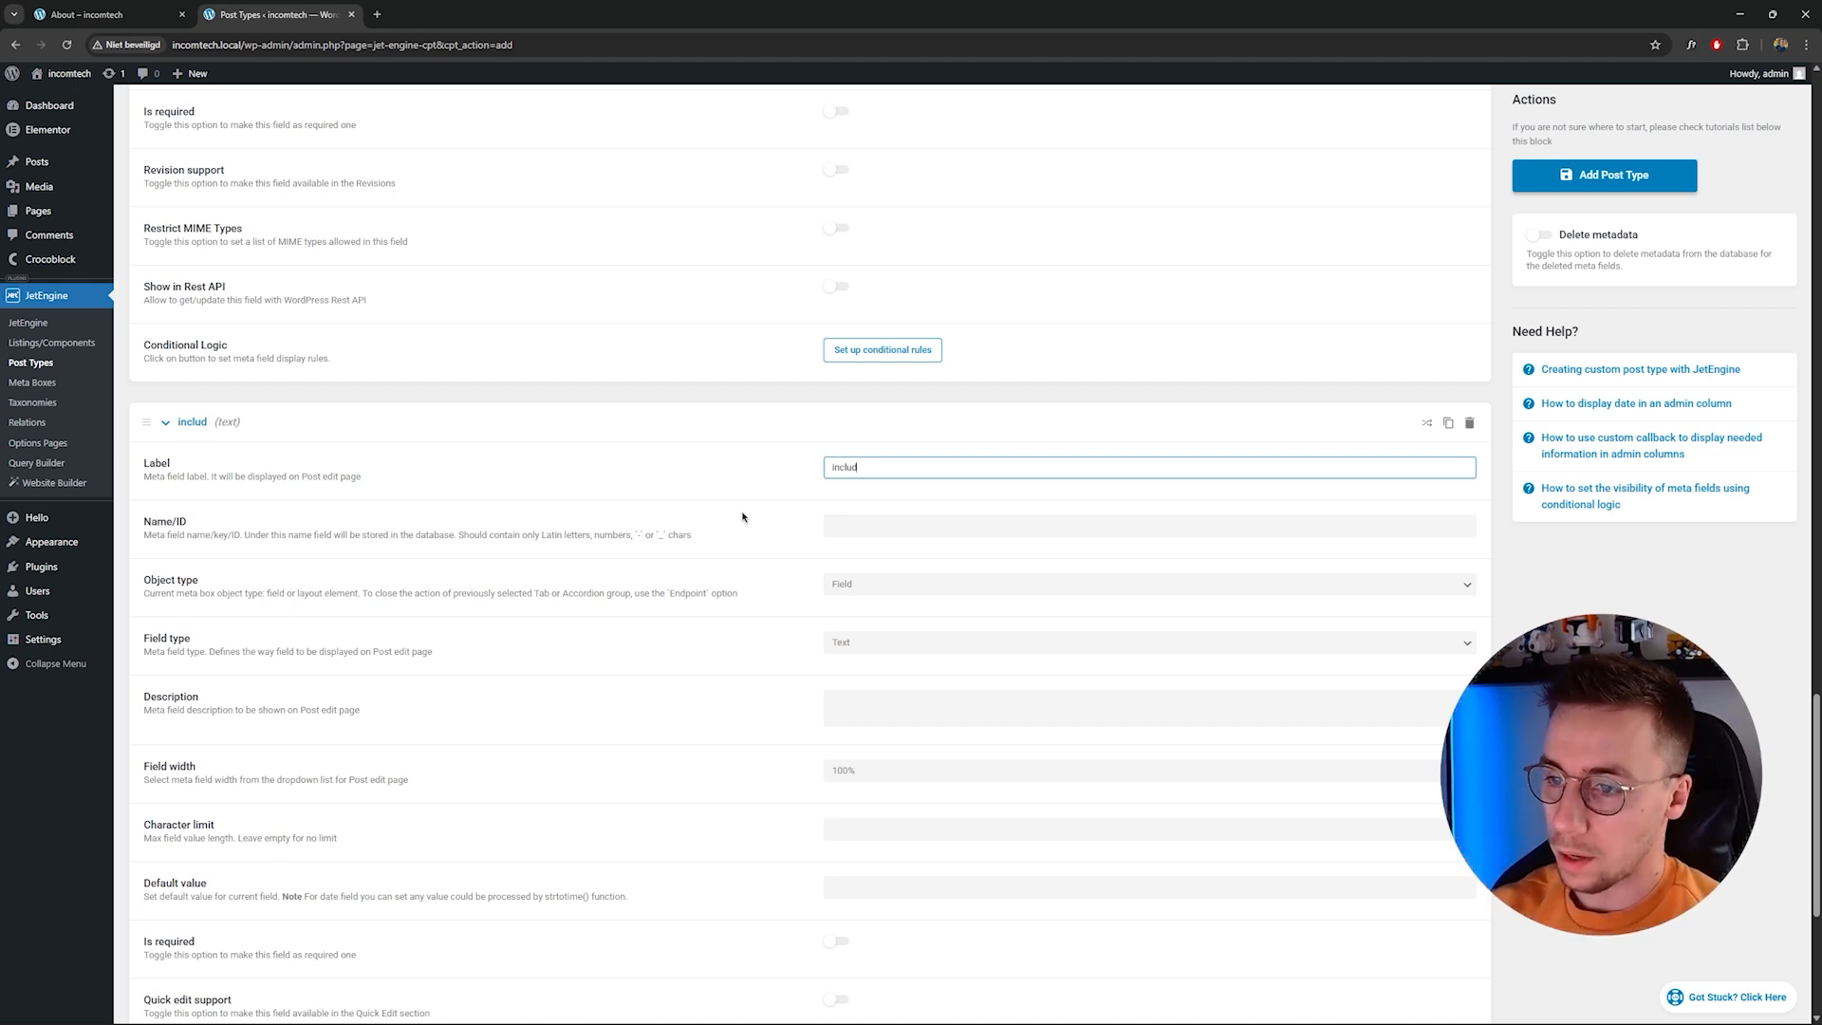
type("ed-1")
left_click(1470, 621)
scroll(927, 610, "down", 3)
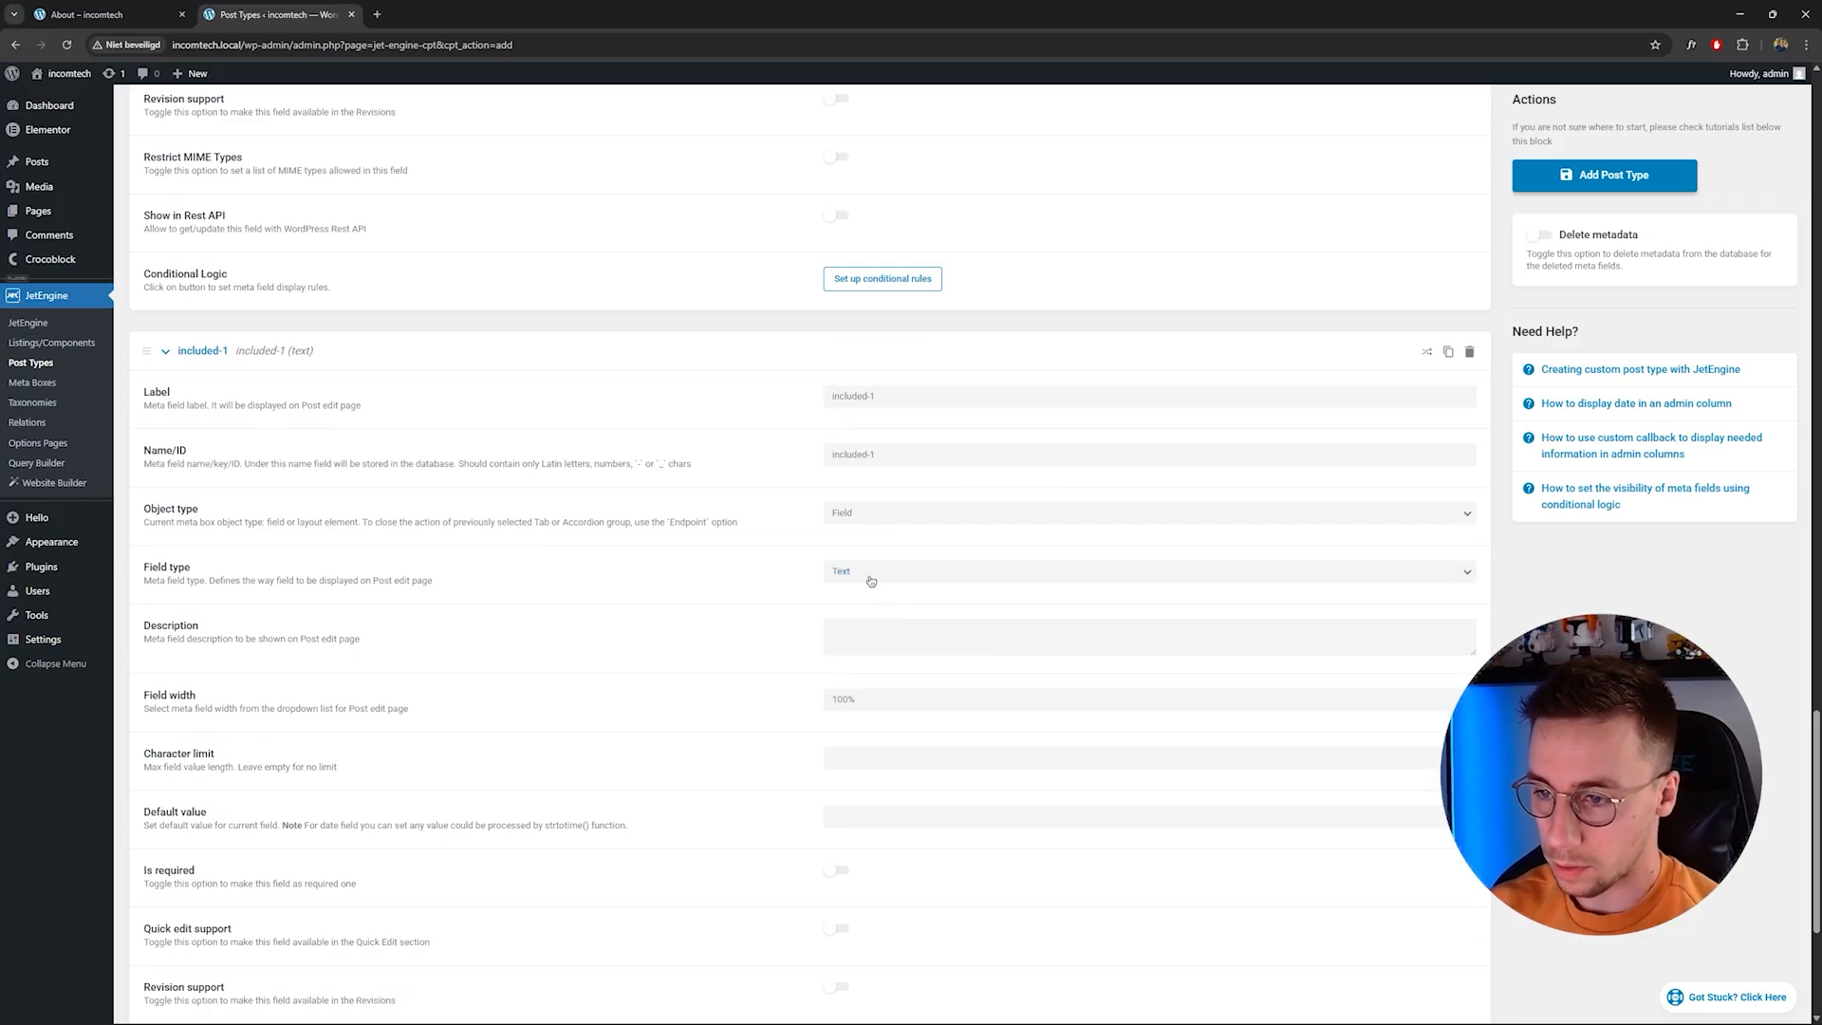
scroll(859, 480, "down", 2)
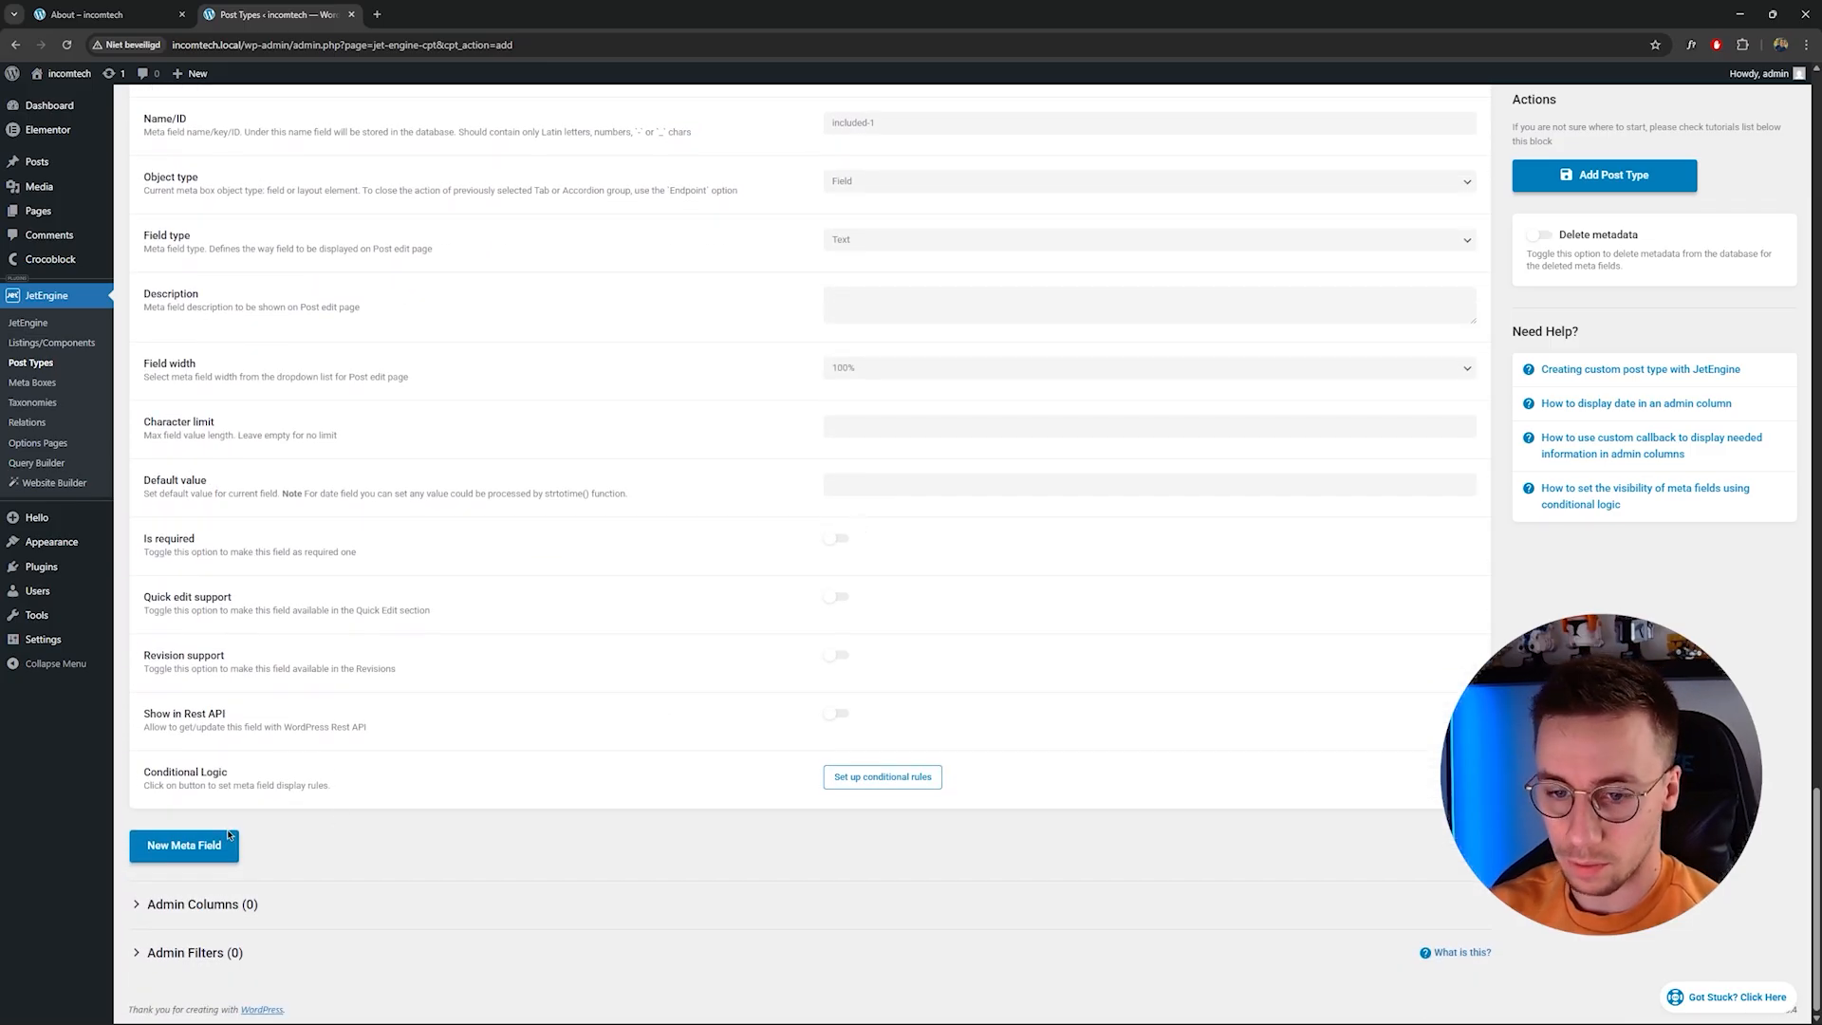
Add a fifth meta field labelled included-2 with name included-2.
scroll(725, 591, "up", 3)
triple_click(921, 350)
key("ctrl+c")
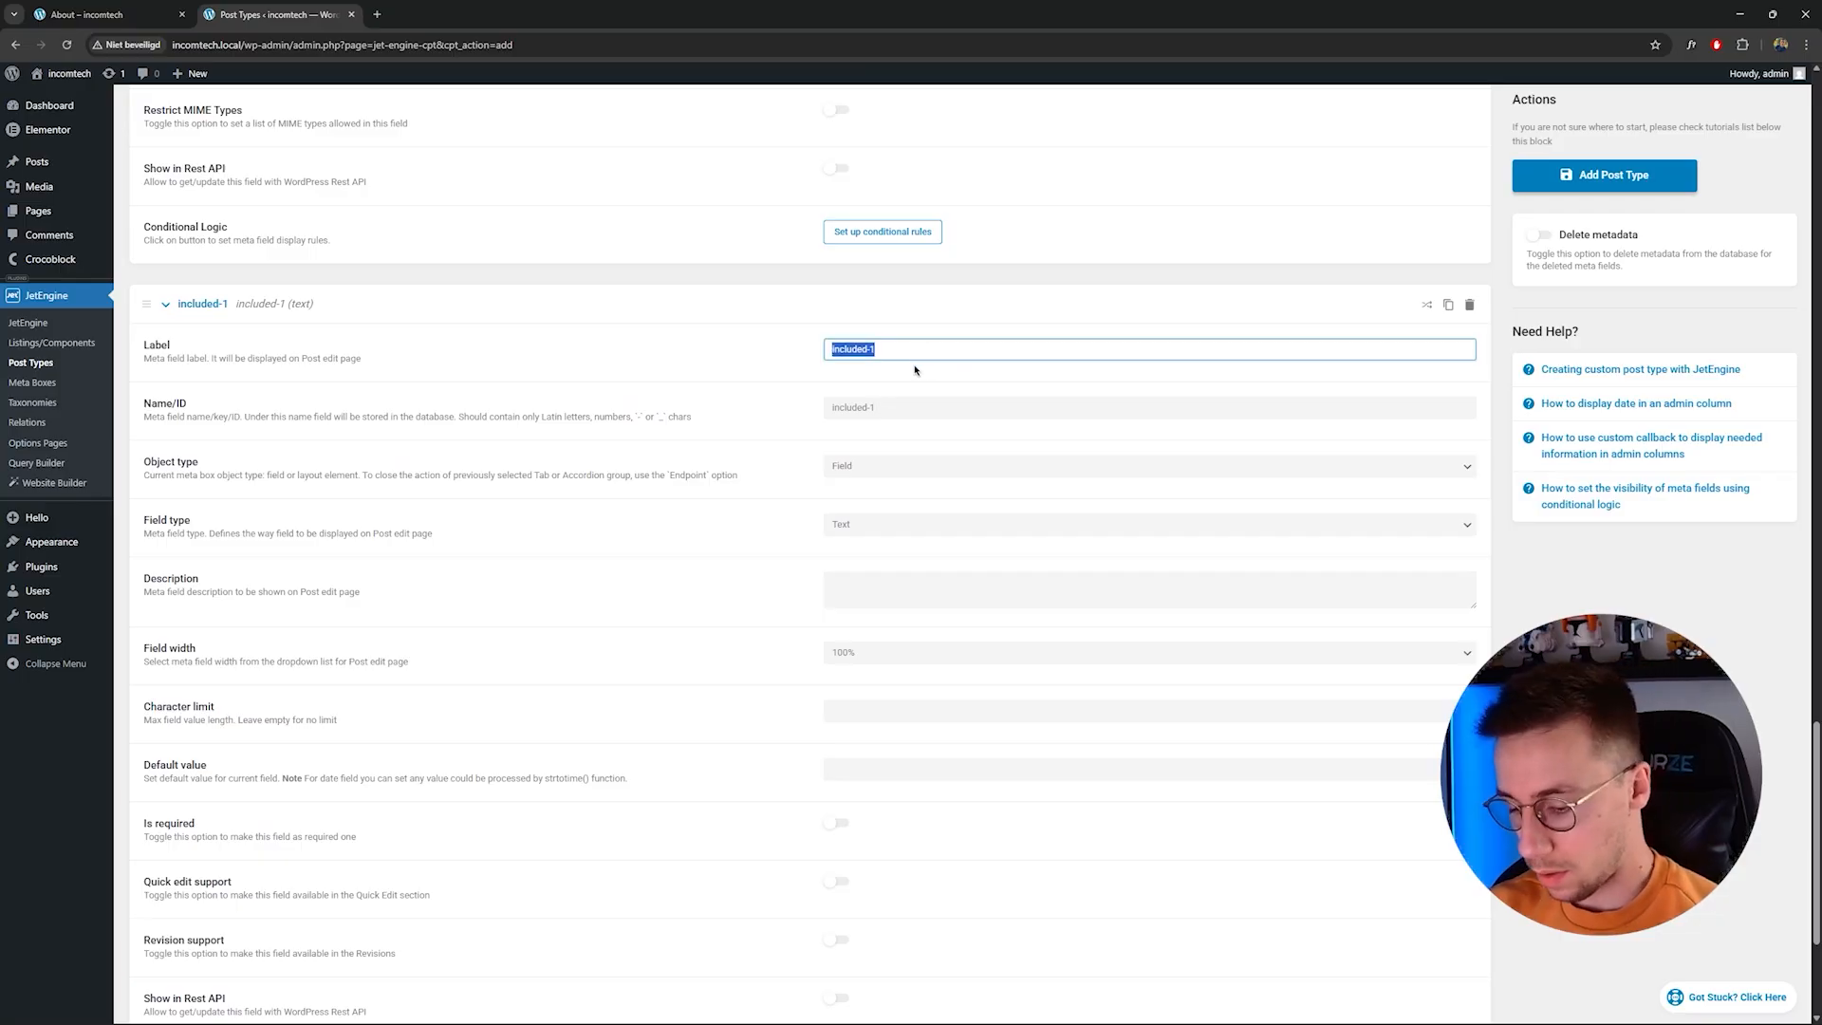
scroll(920, 371, "down", 5)
left_click(186, 845)
scroll(186, 845, "down", 3)
left_click(882, 679)
key("ctrl+v")
left_click(949, 740)
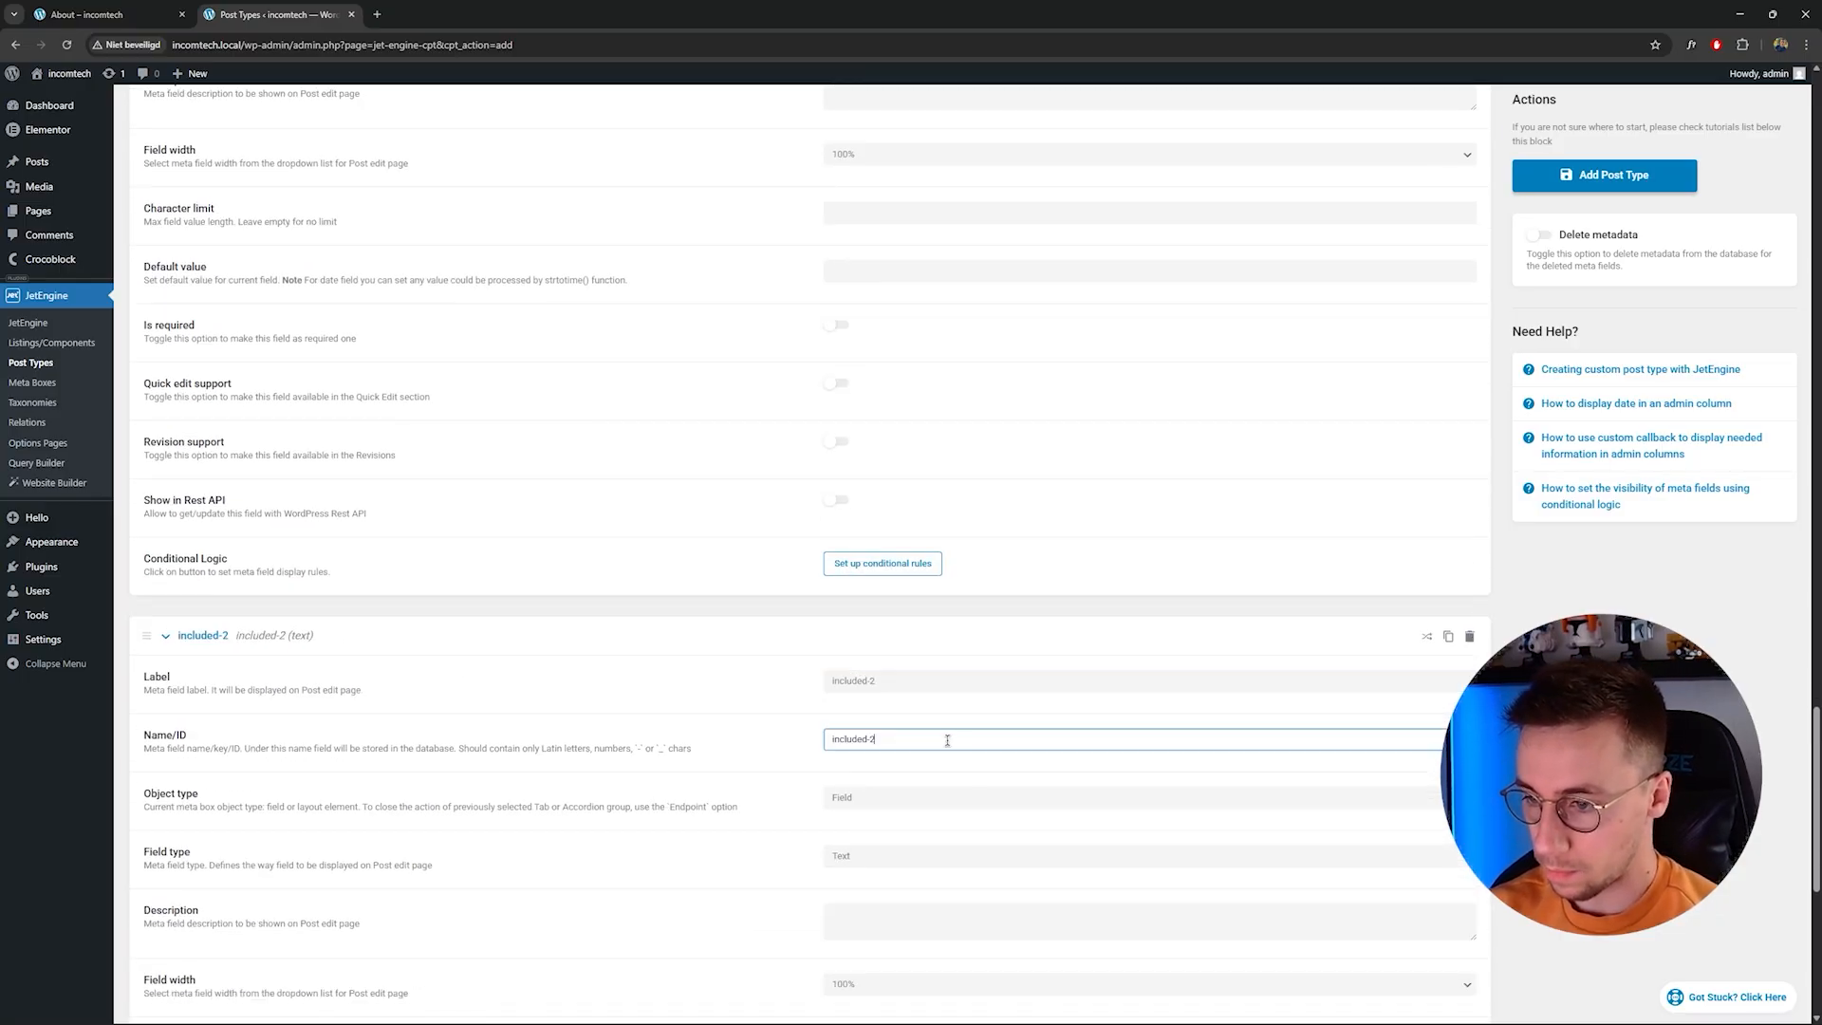
Add a sixth meta field by pasting the label and changing it to included-3.
scroll(949, 740, "down", 6)
left_click(183, 845)
left_click(857, 895)
key("ctrl+v")
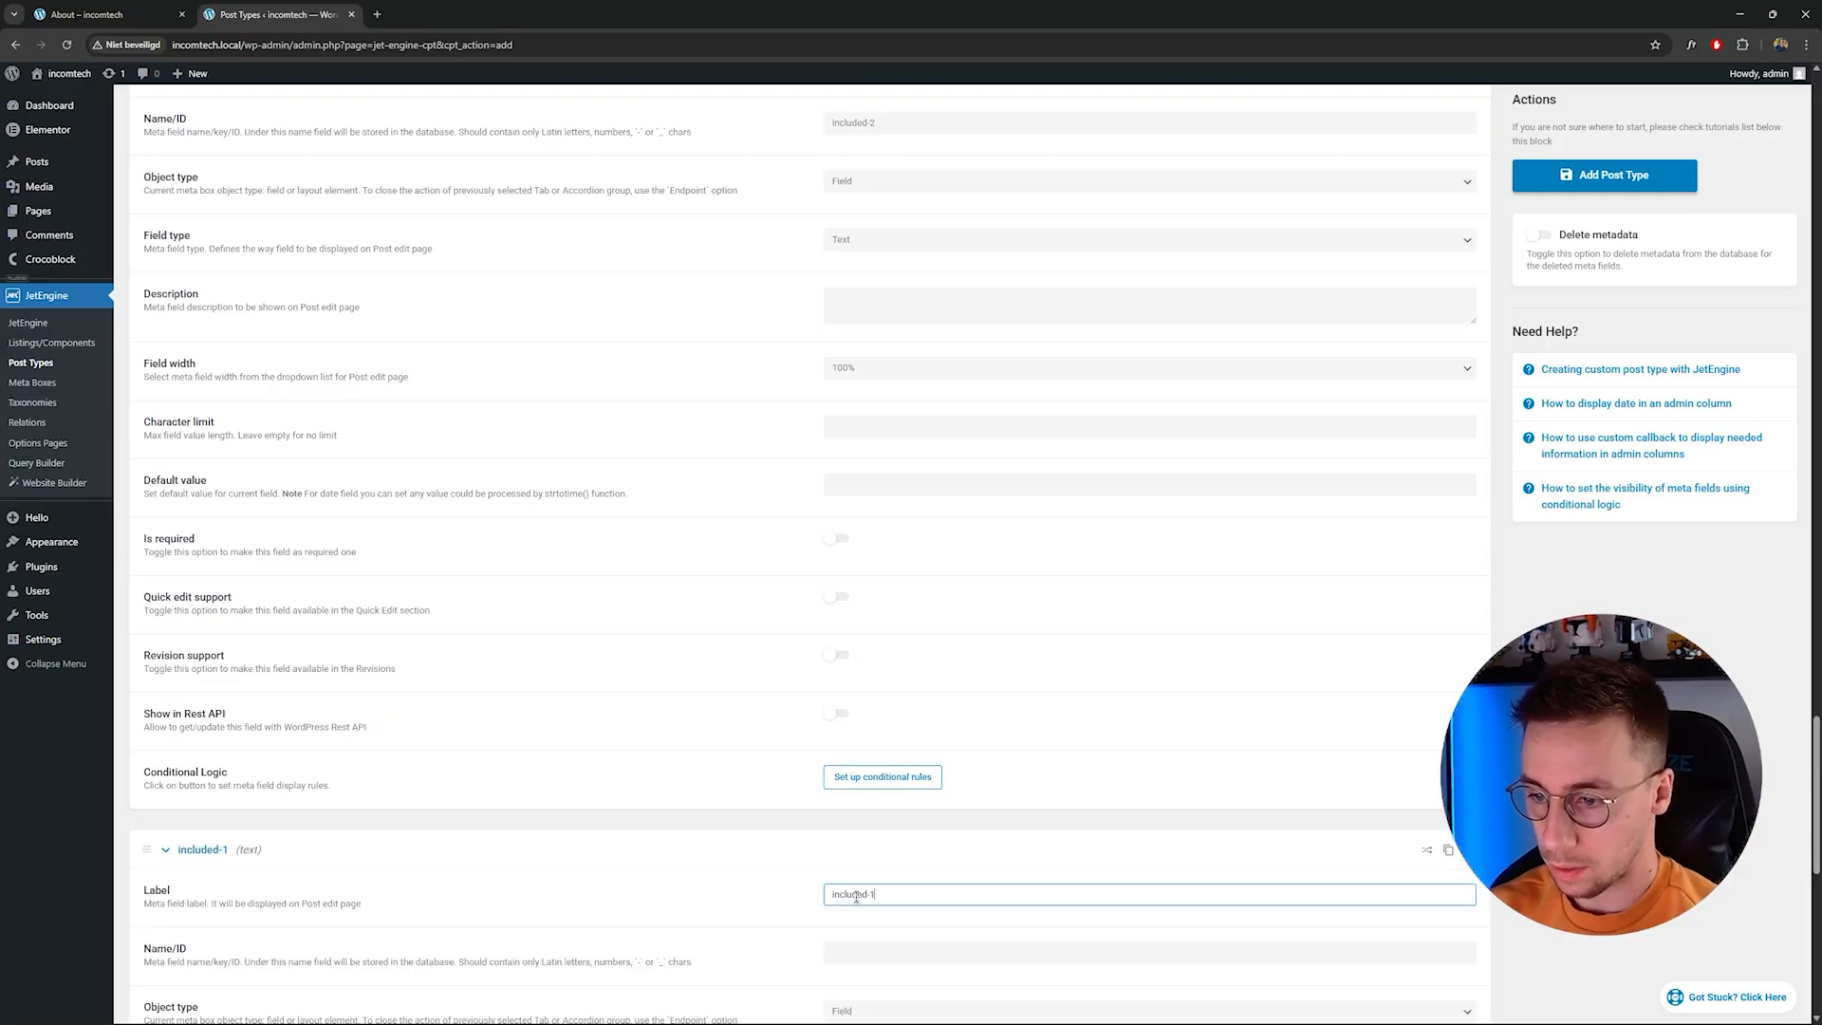
key("BackSpace")
type("3")
scroll(717, 695, "down", 7)
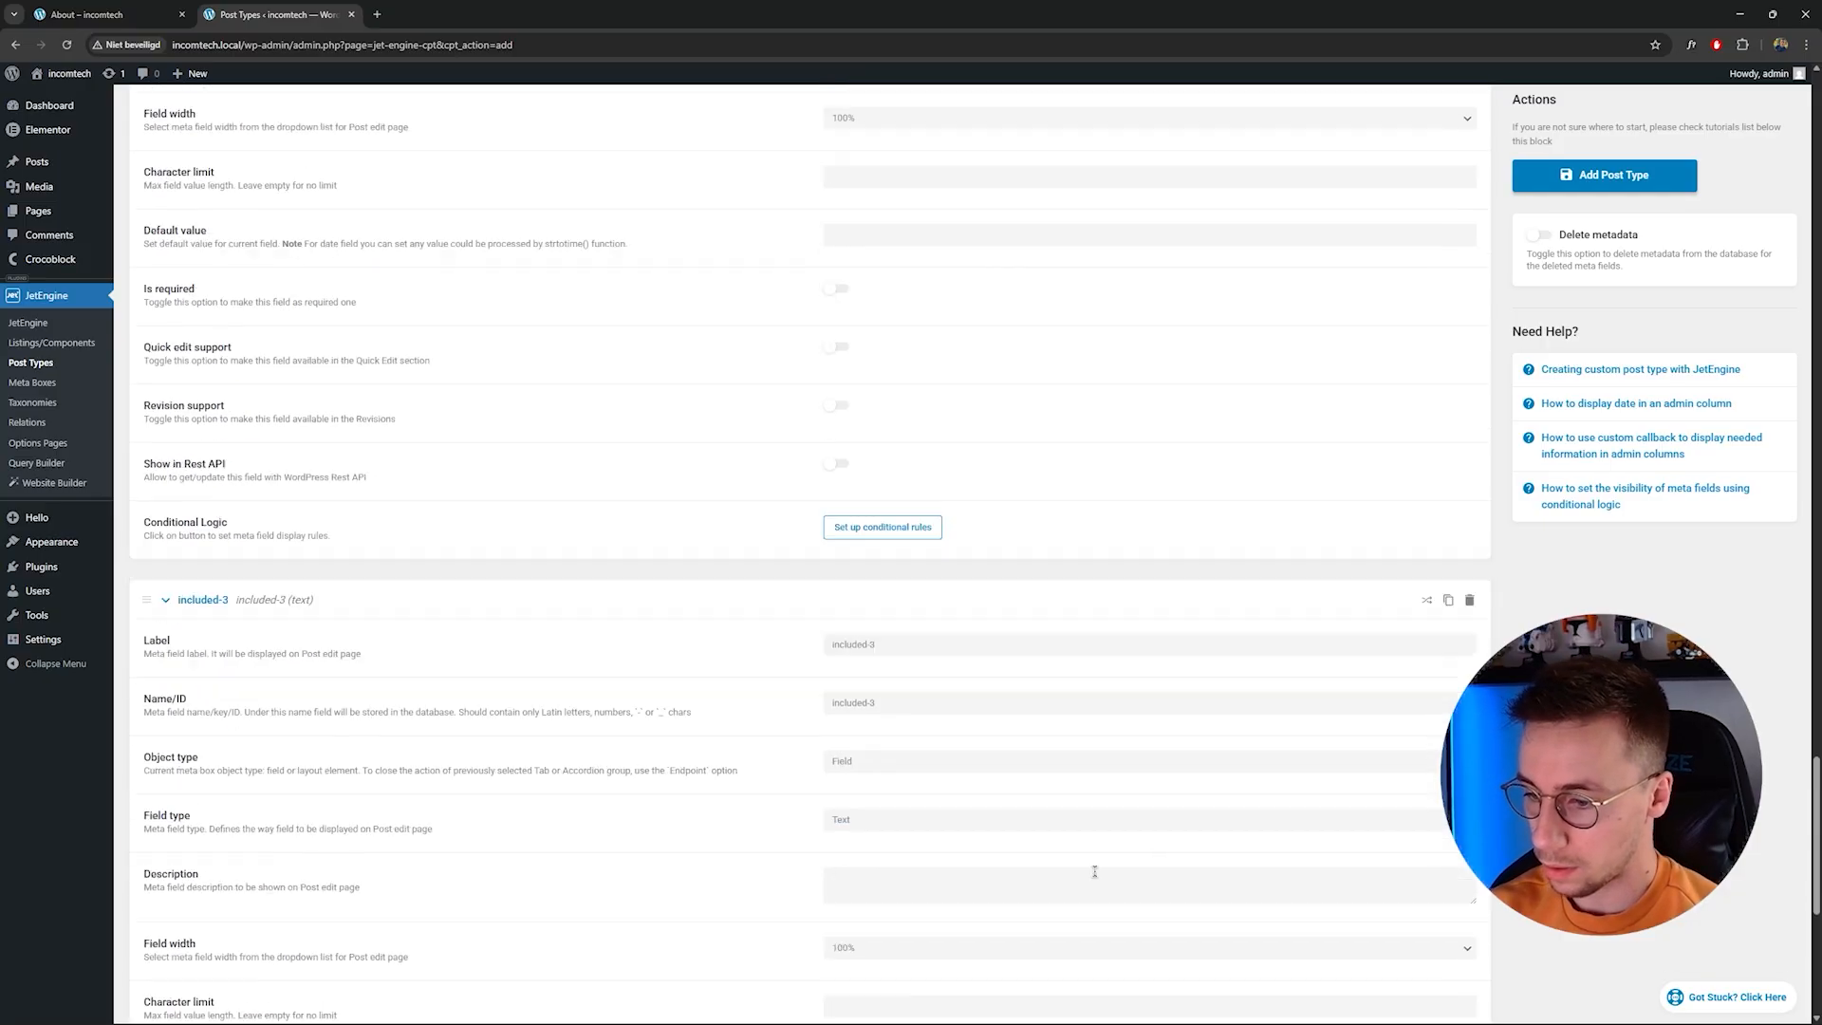
scroll(325, 524, "up", 3)
scroll(366, 731, "down", 4)
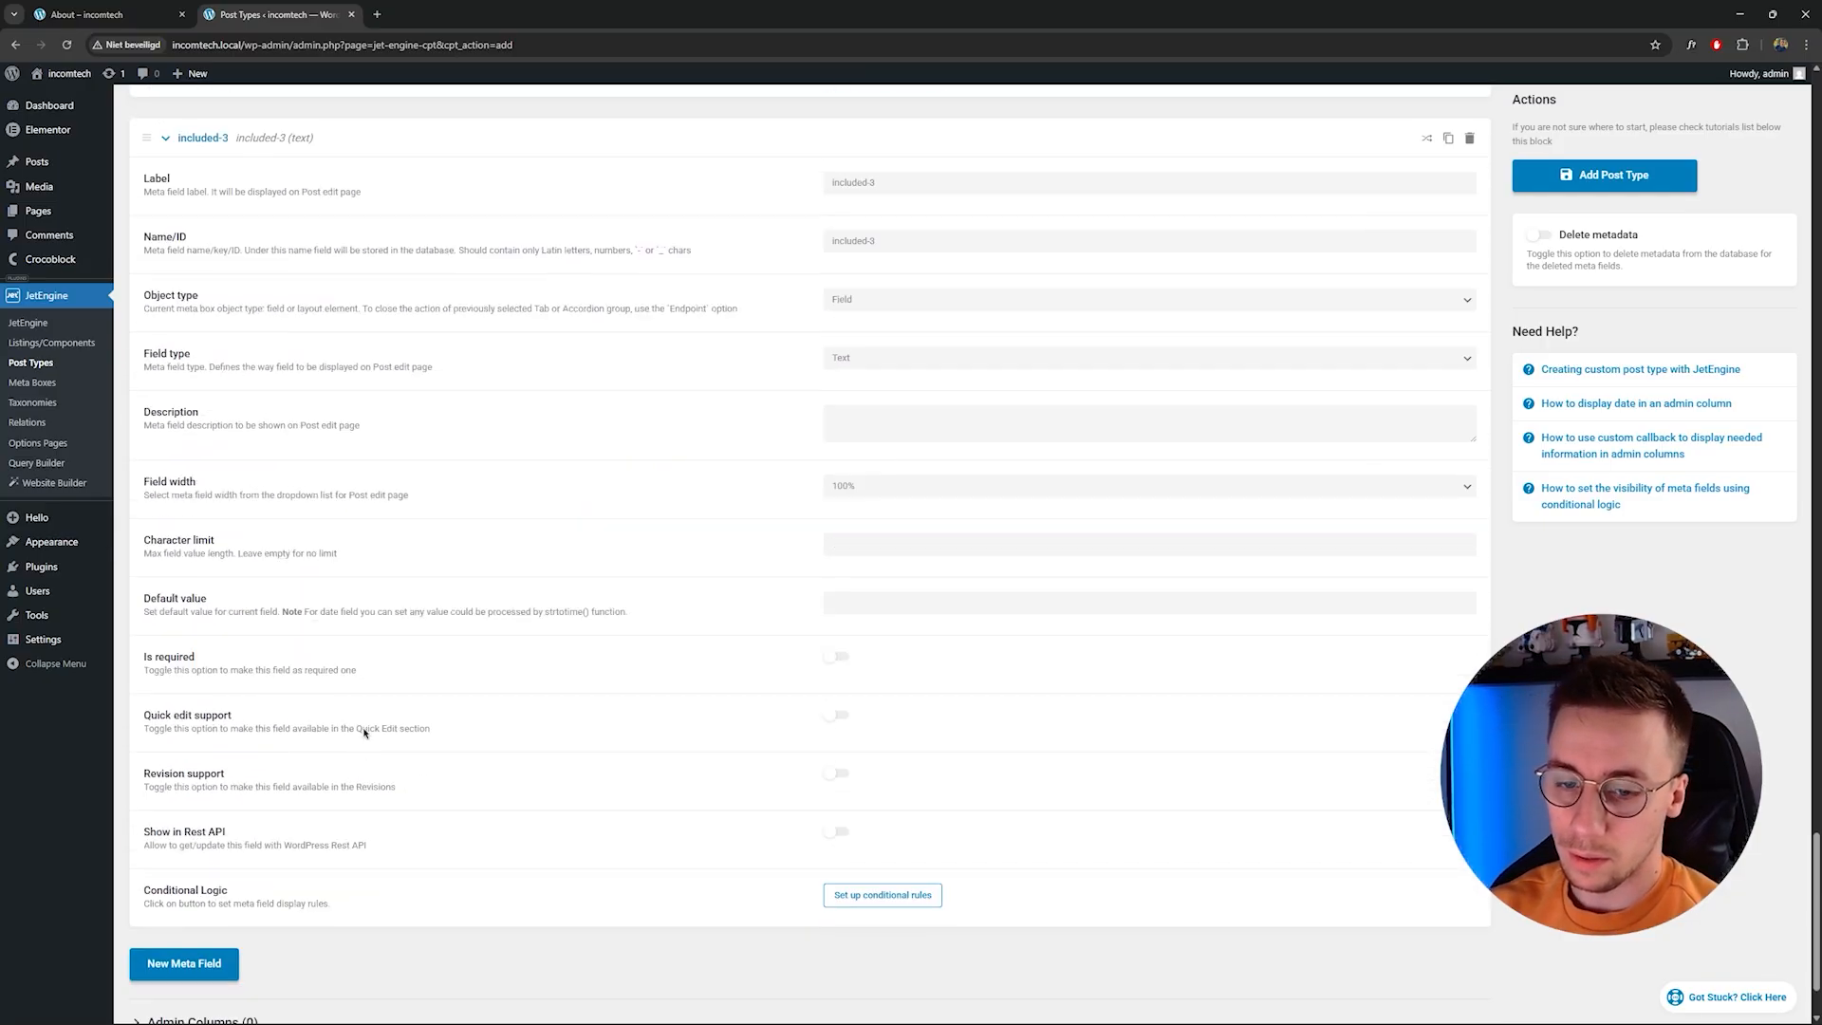
Add a meta field labelled Price.
left_click(185, 849)
scroll(892, 858, "down", 1)
left_click(894, 823)
type("Price")
scroll(894, 824, "down", 3)
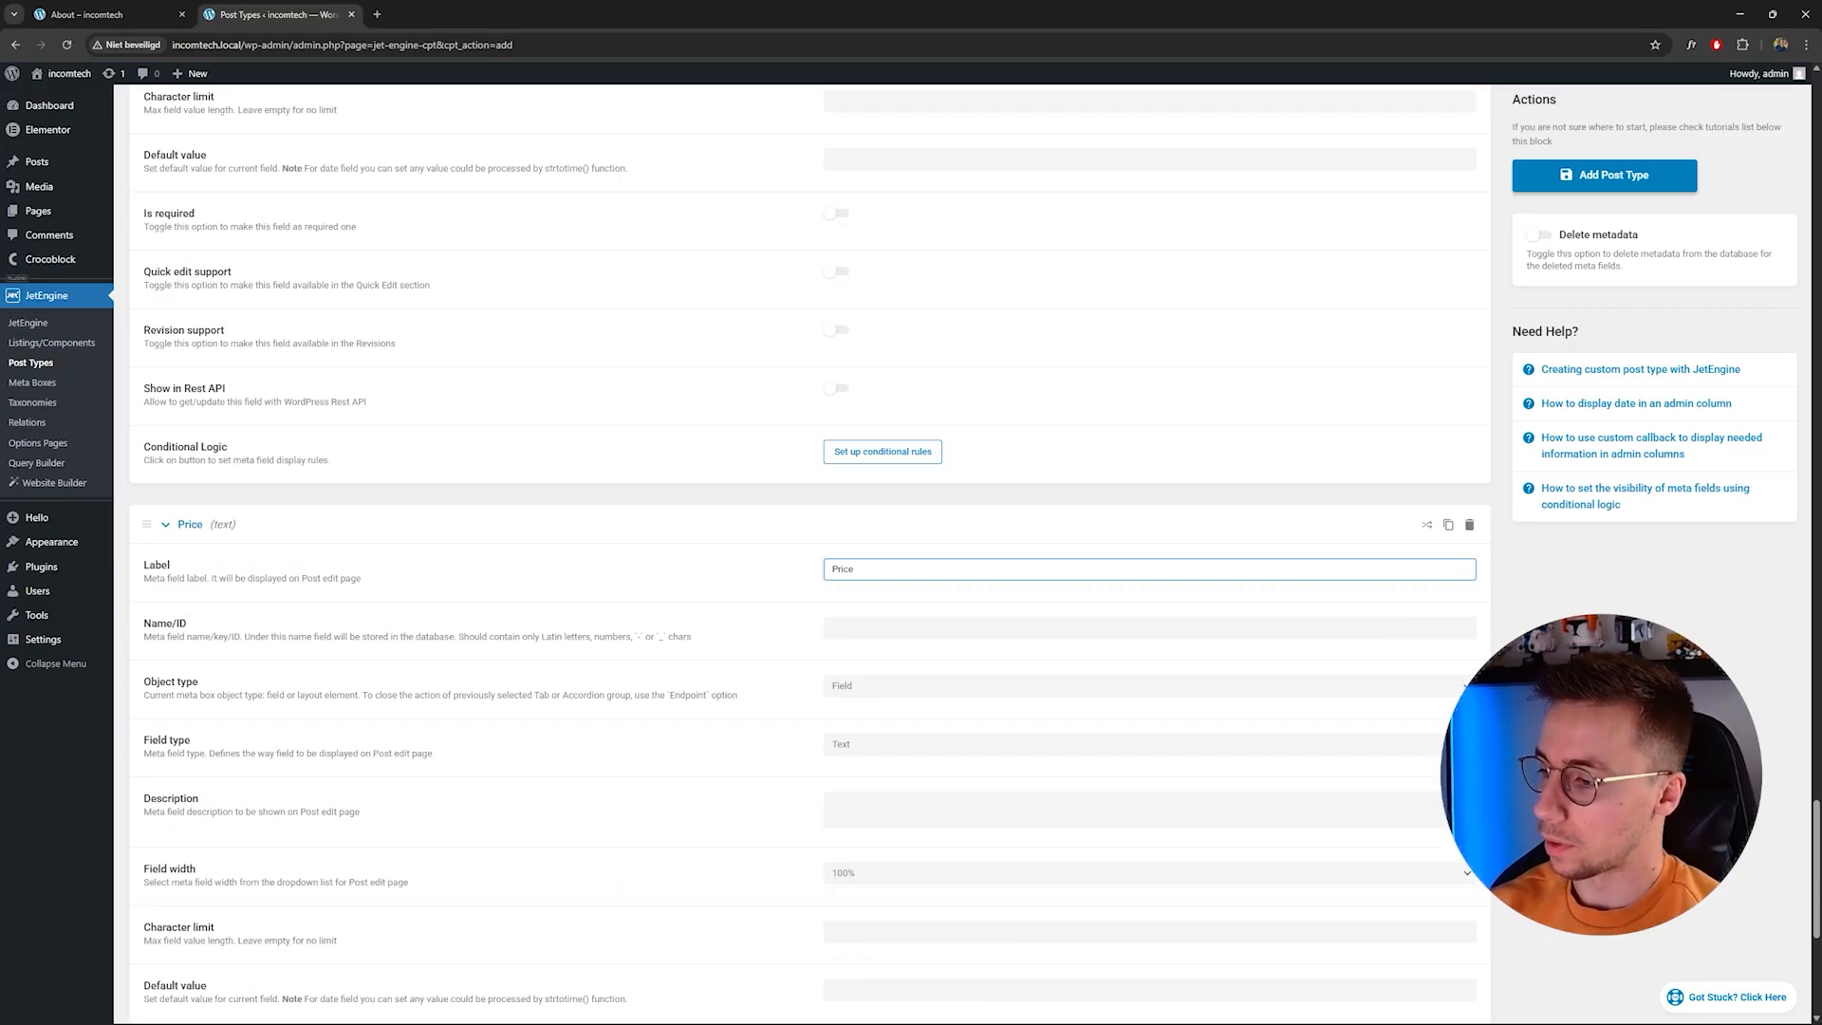
left_click(872, 609)
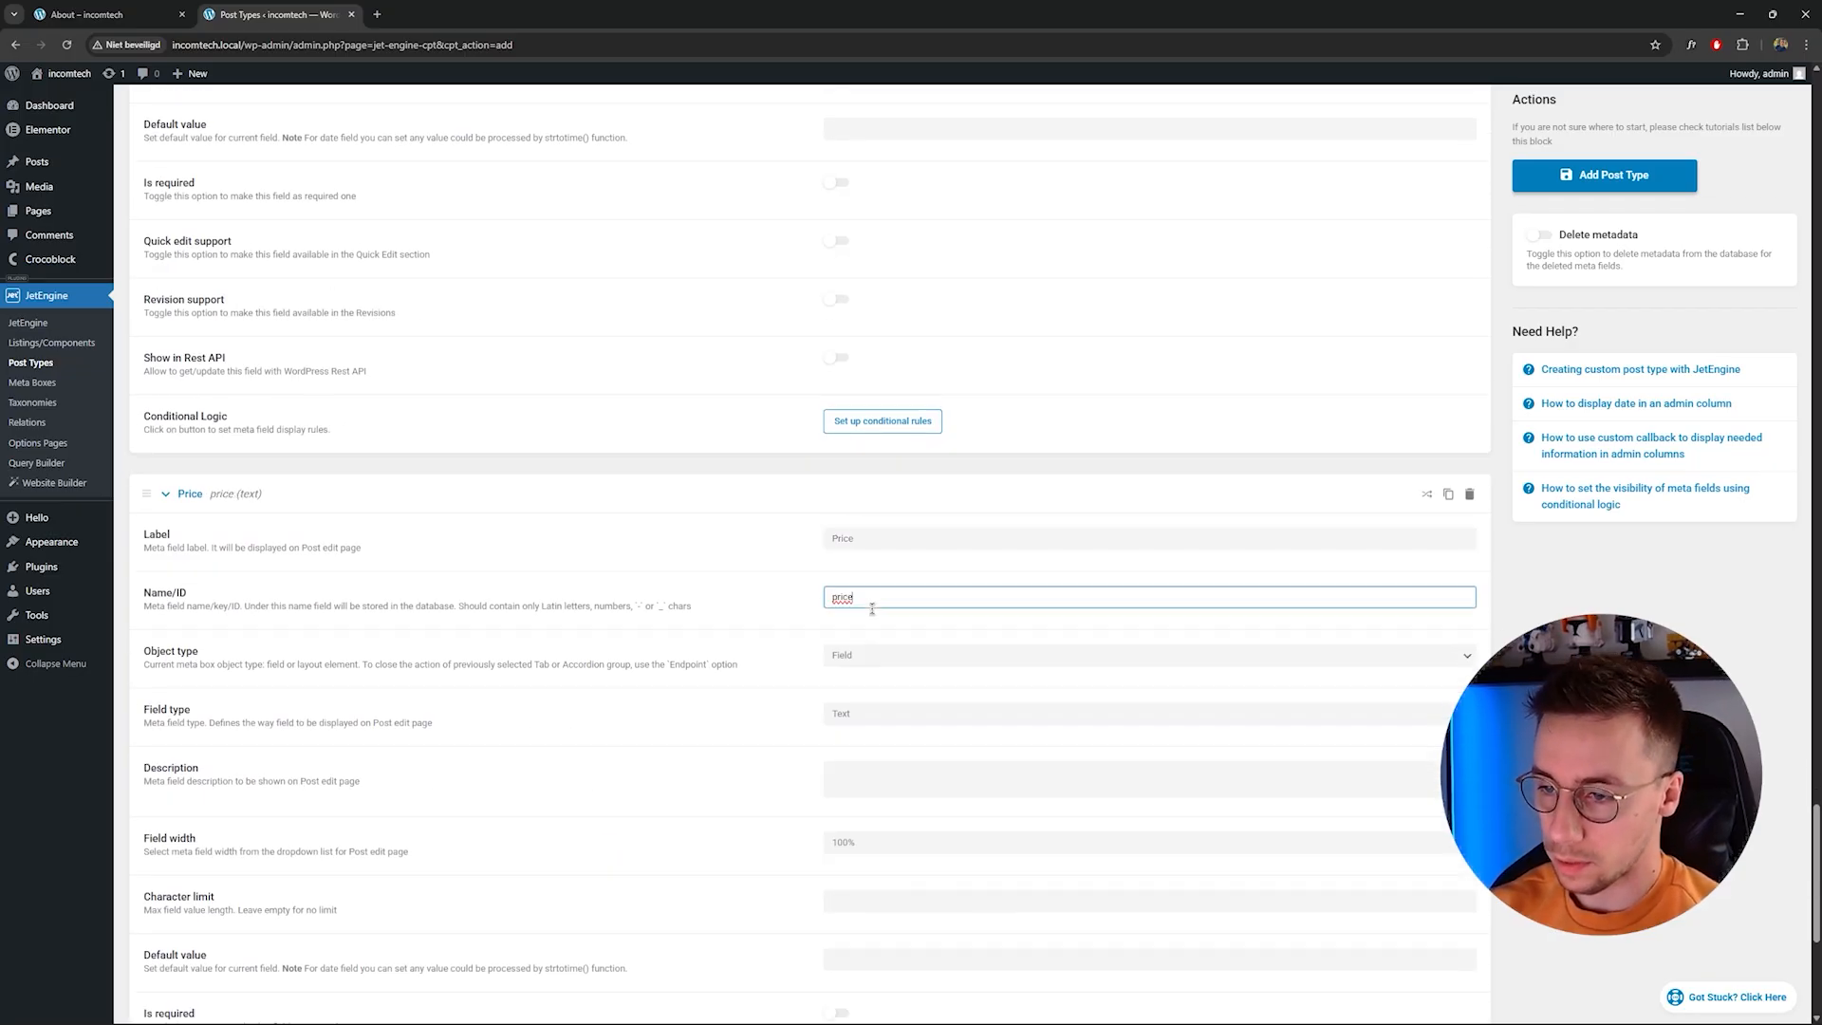
Add another meta field labelled Secondary image.
scroll(902, 687, "down", 4)
left_click(180, 964)
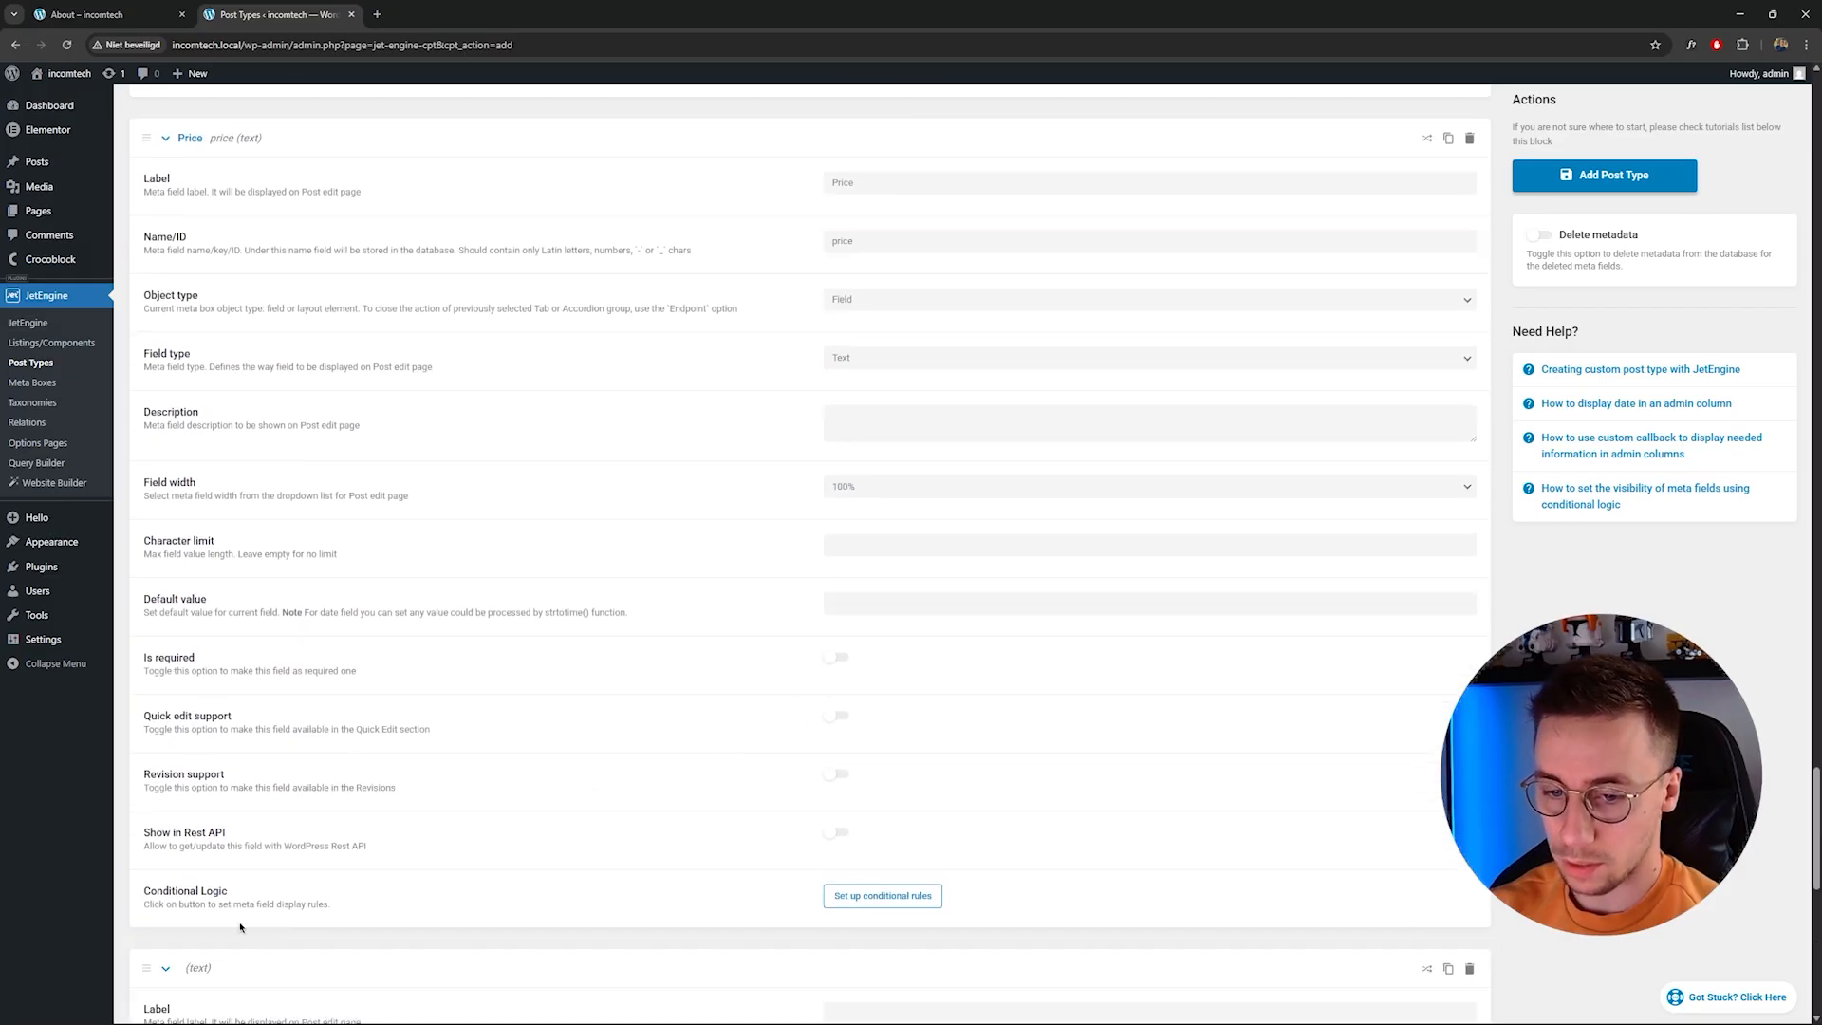
scroll(671, 795, "down", 4)
left_click(913, 590)
type("Sendo")
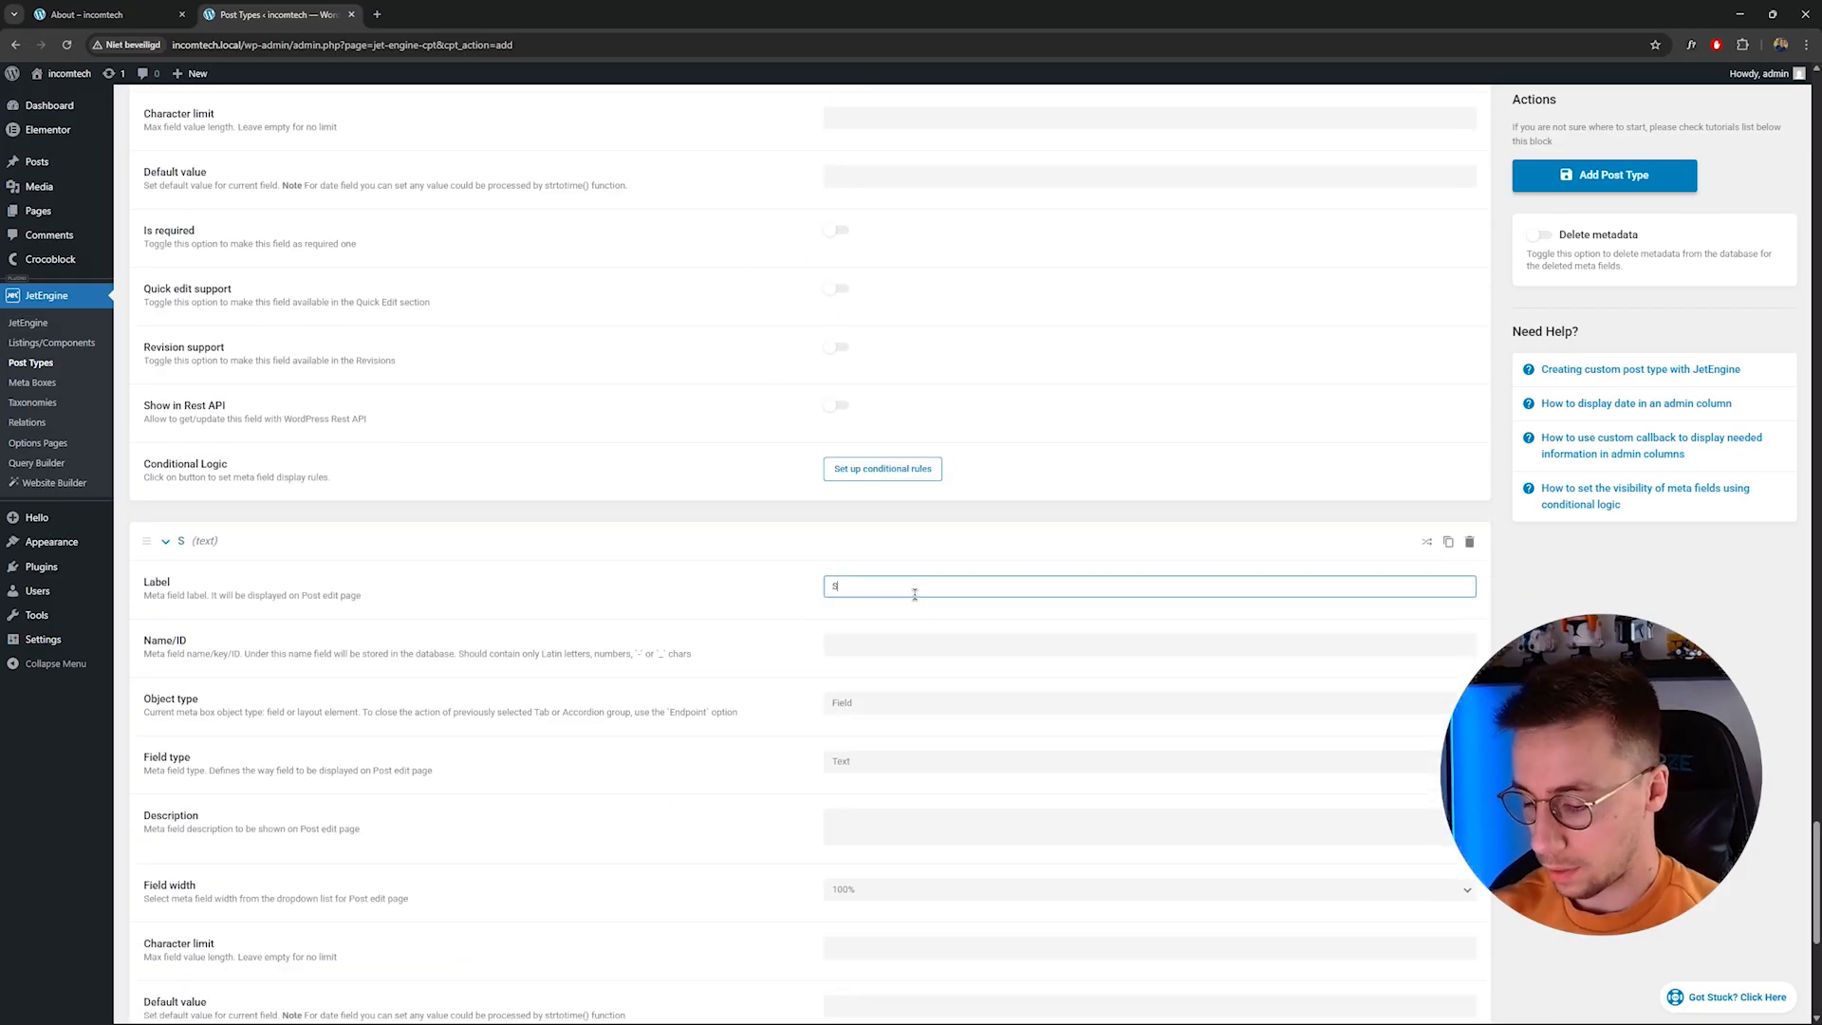
key("BackSpace")
key("BackSpace")
key("BackSpace")
type("condary image")
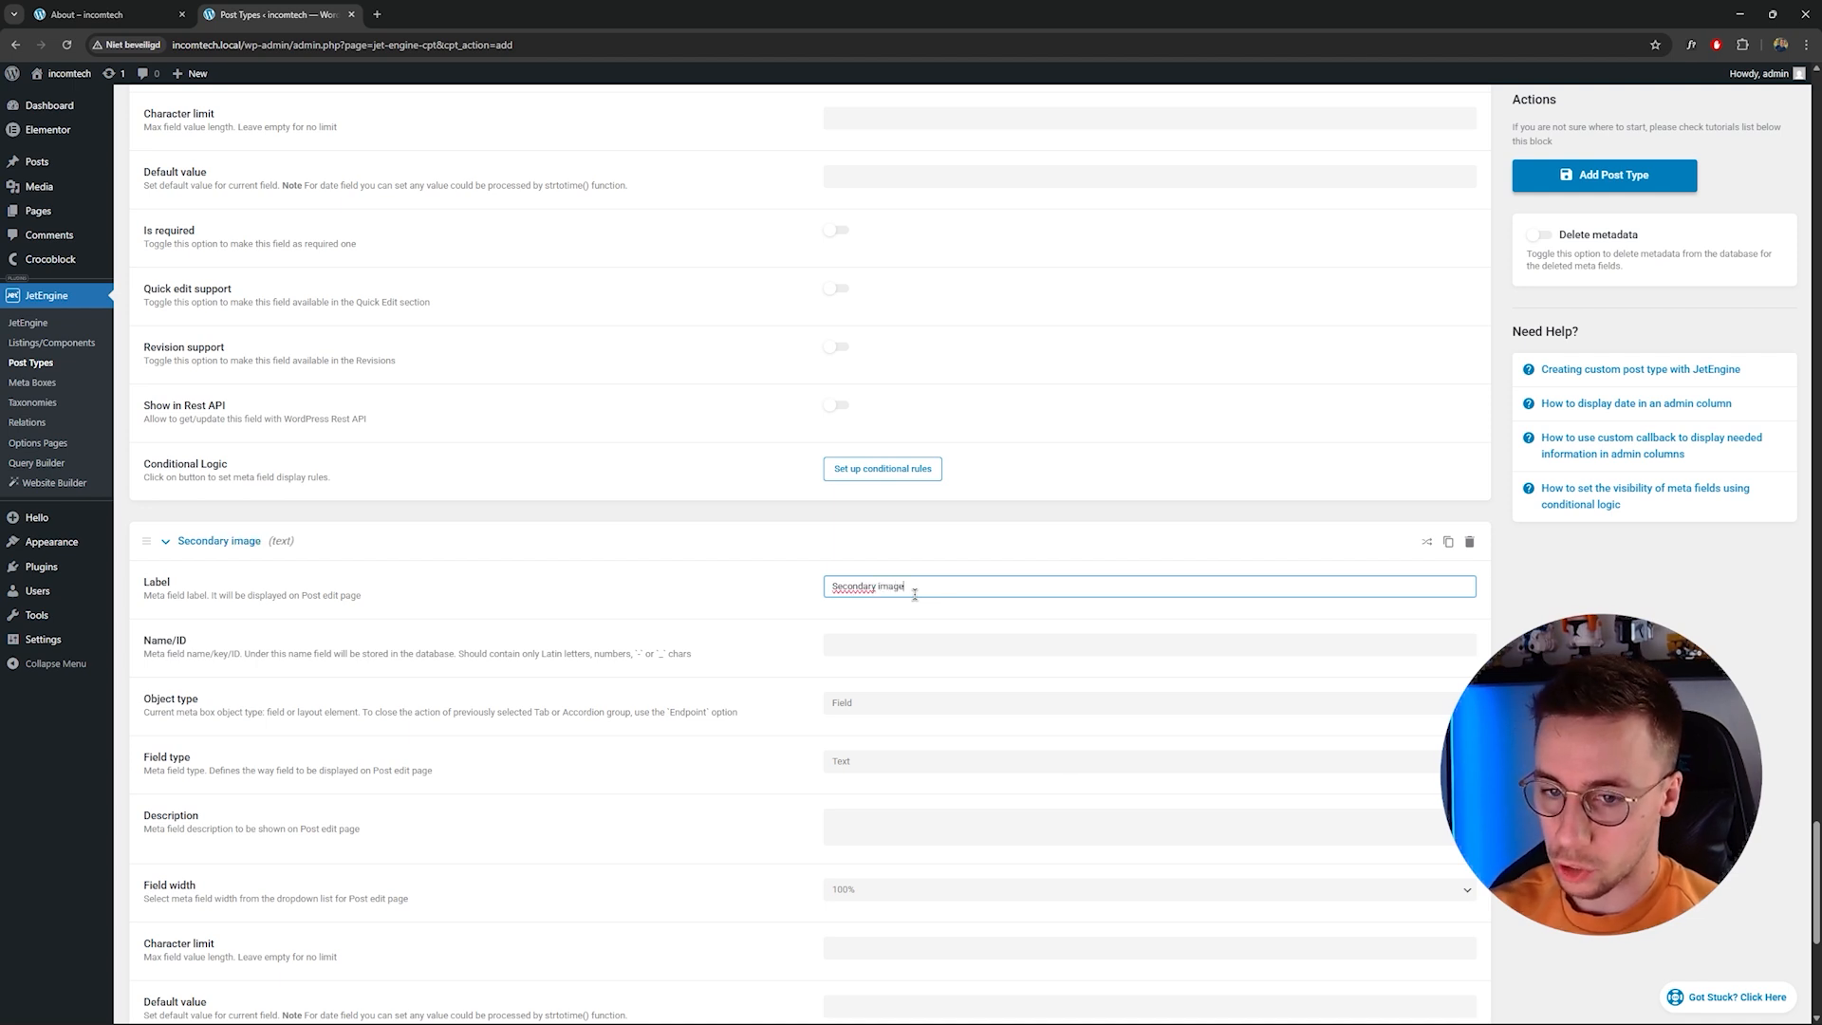
key("Tab")
left_click(931, 638)
scroll(931, 639, "down", 1)
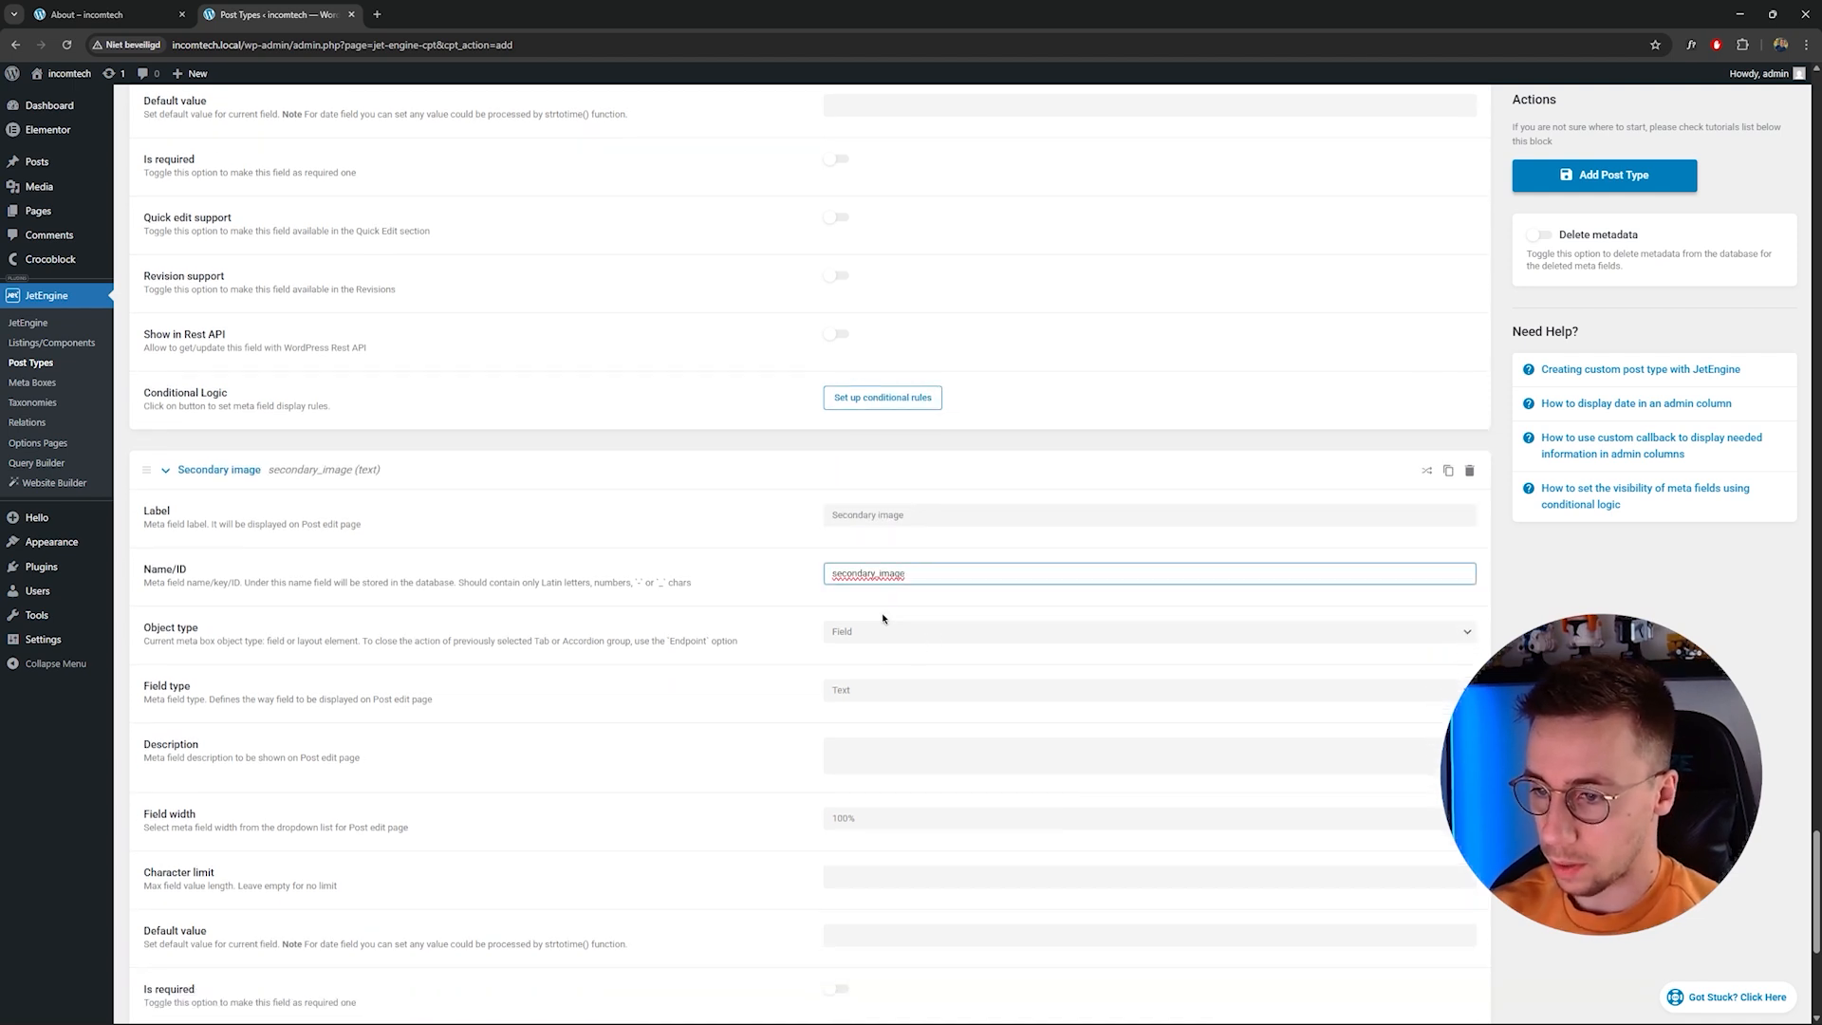
Set the Secondary image field's type to Media with value format Media ID.
left_click(891, 691)
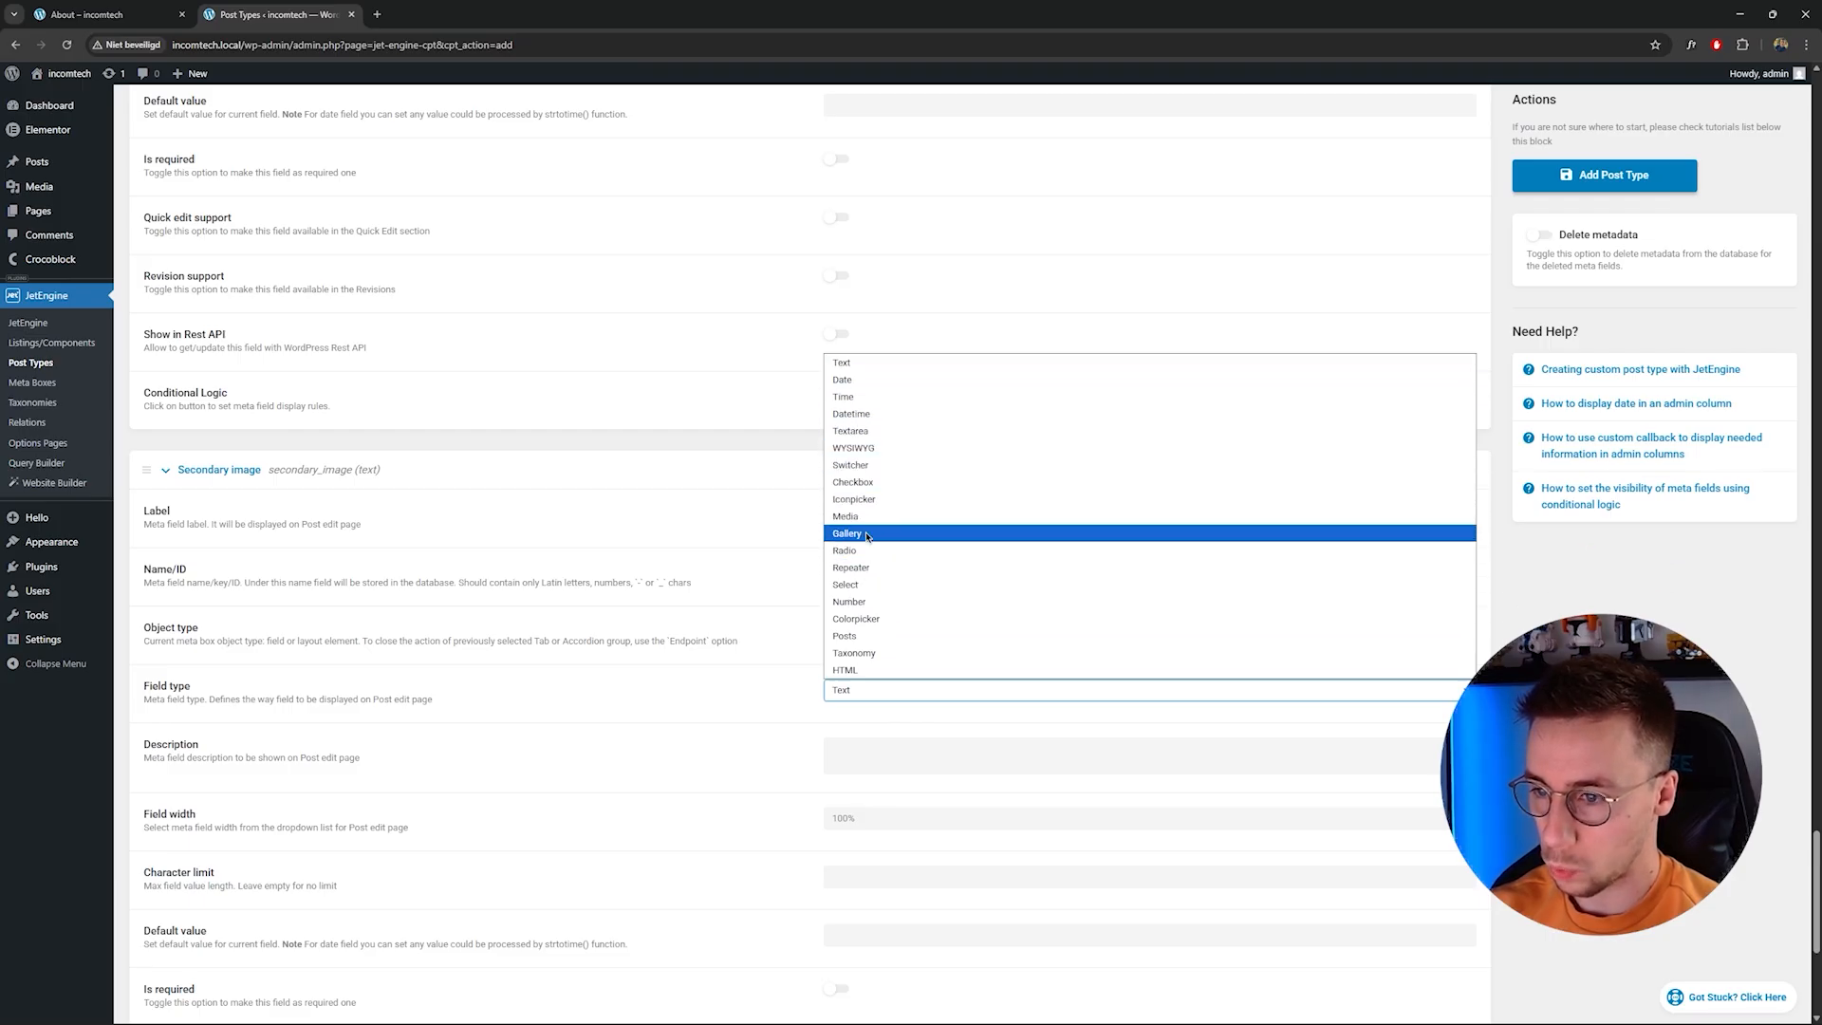
left_click(867, 517)
left_click(866, 748)
left_click(881, 779)
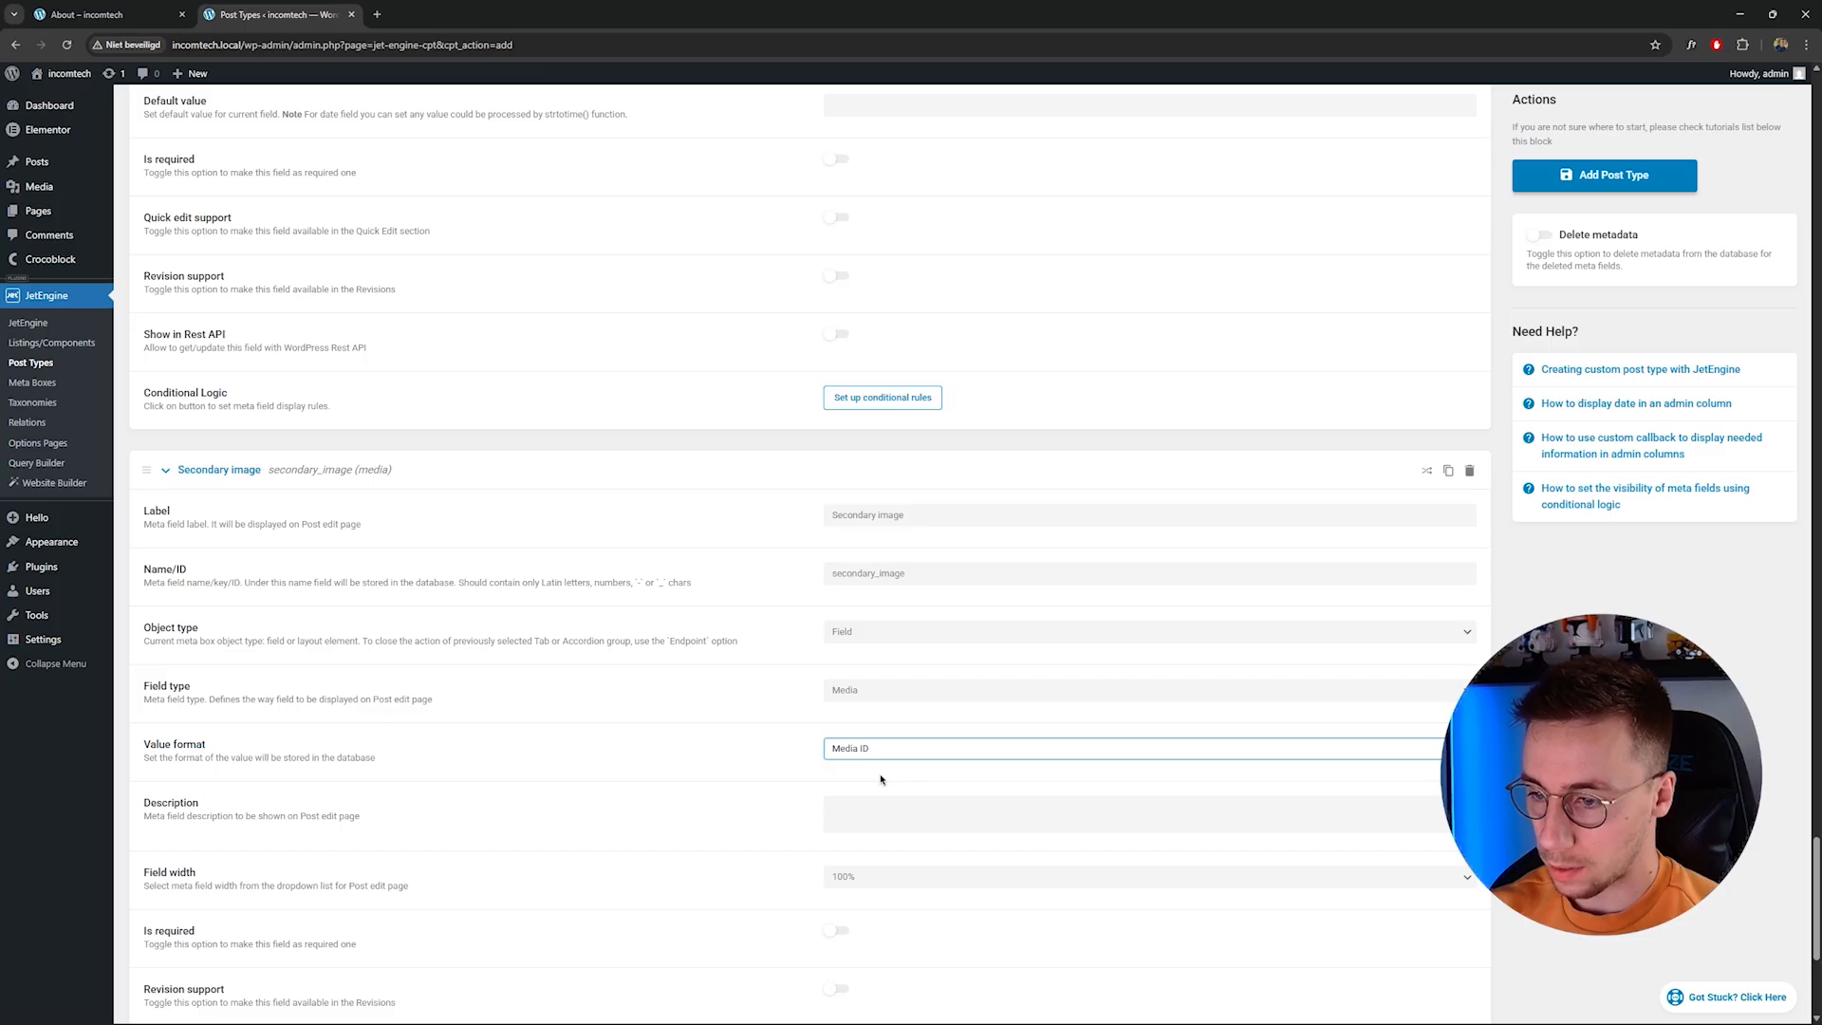
scroll(844, 735, "down", 3)
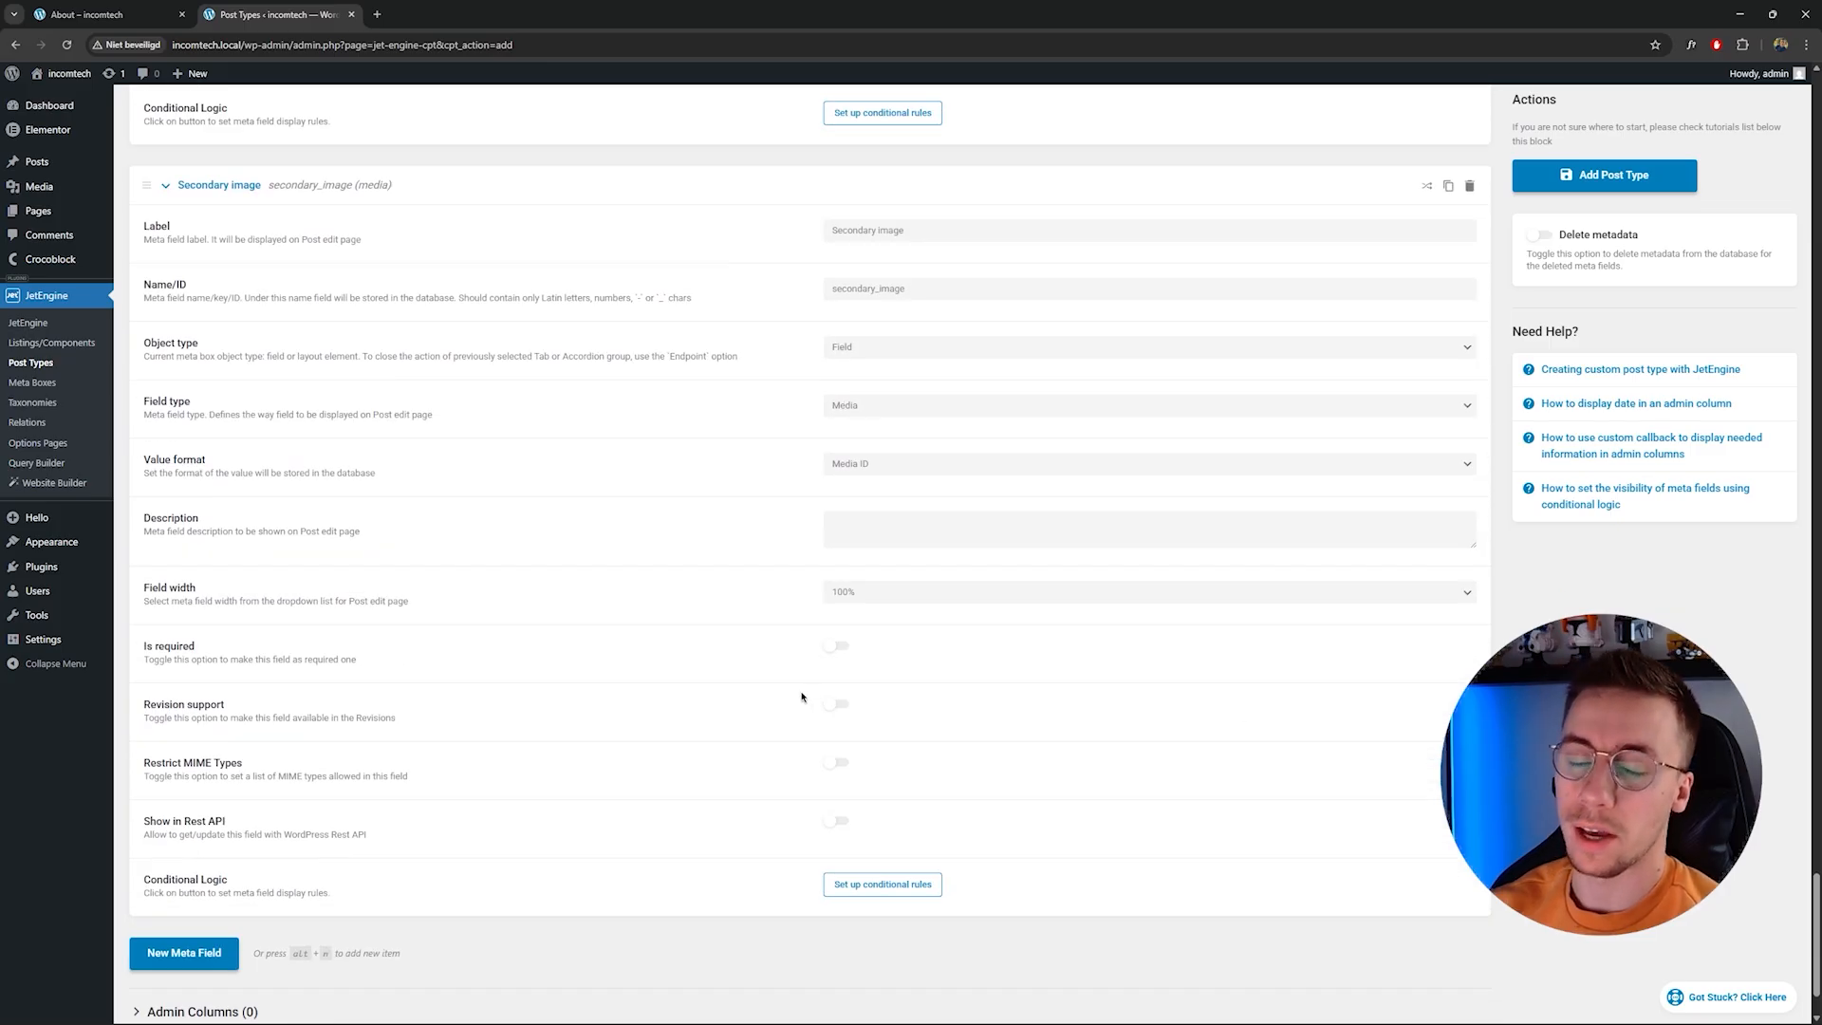
Save the Service post type.
left_click(1603, 174)
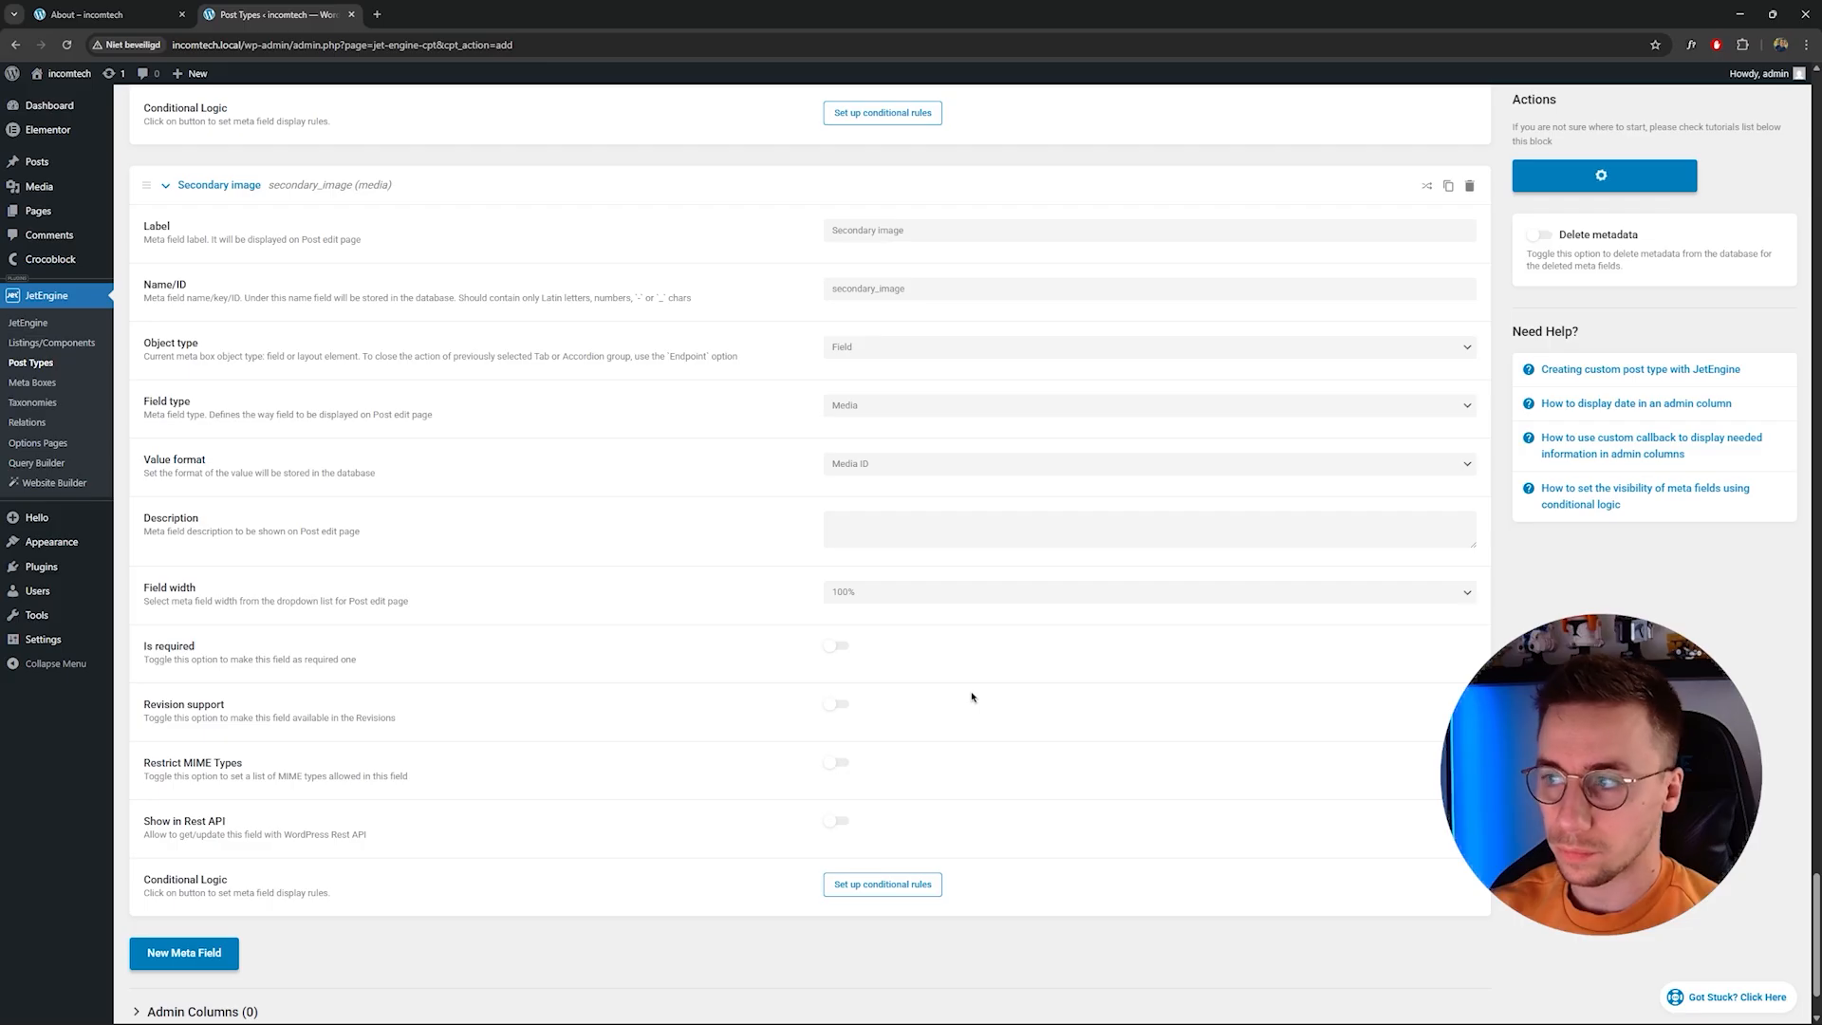
scroll(971, 697, "up", 20)
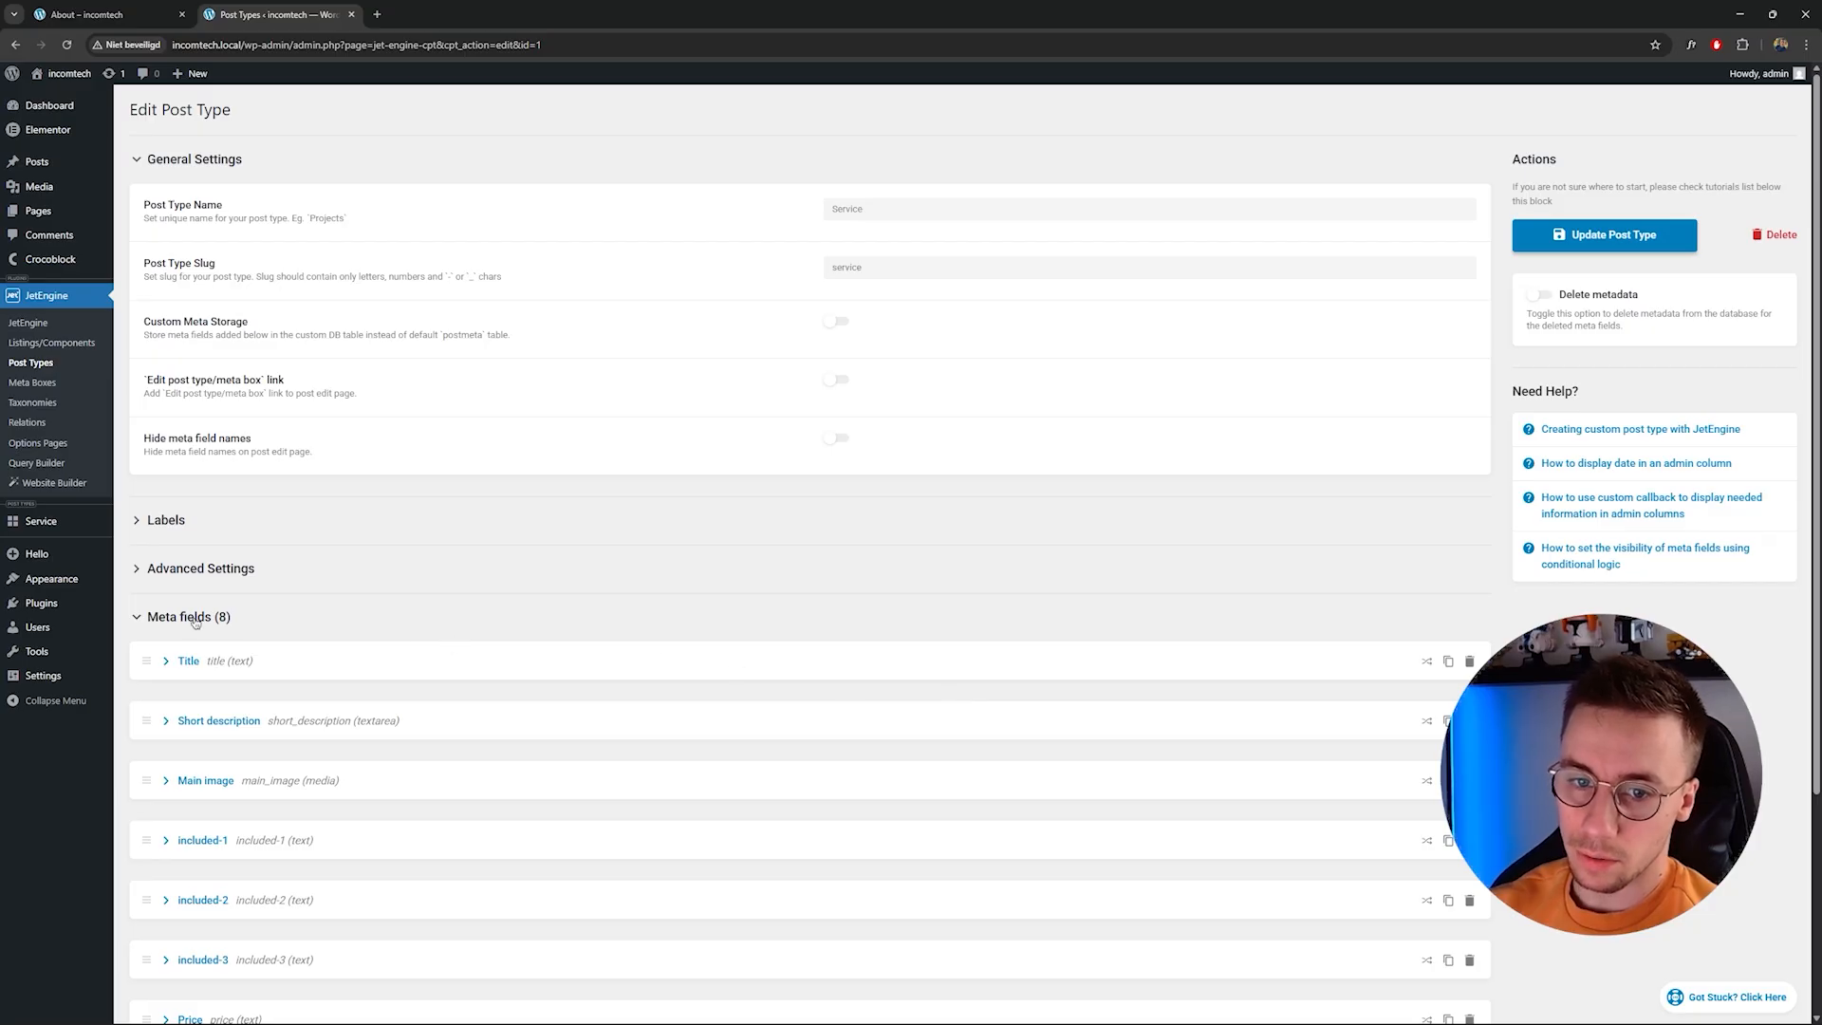
Open the Service posts list and start adding a new service.
mouse_move(48, 527)
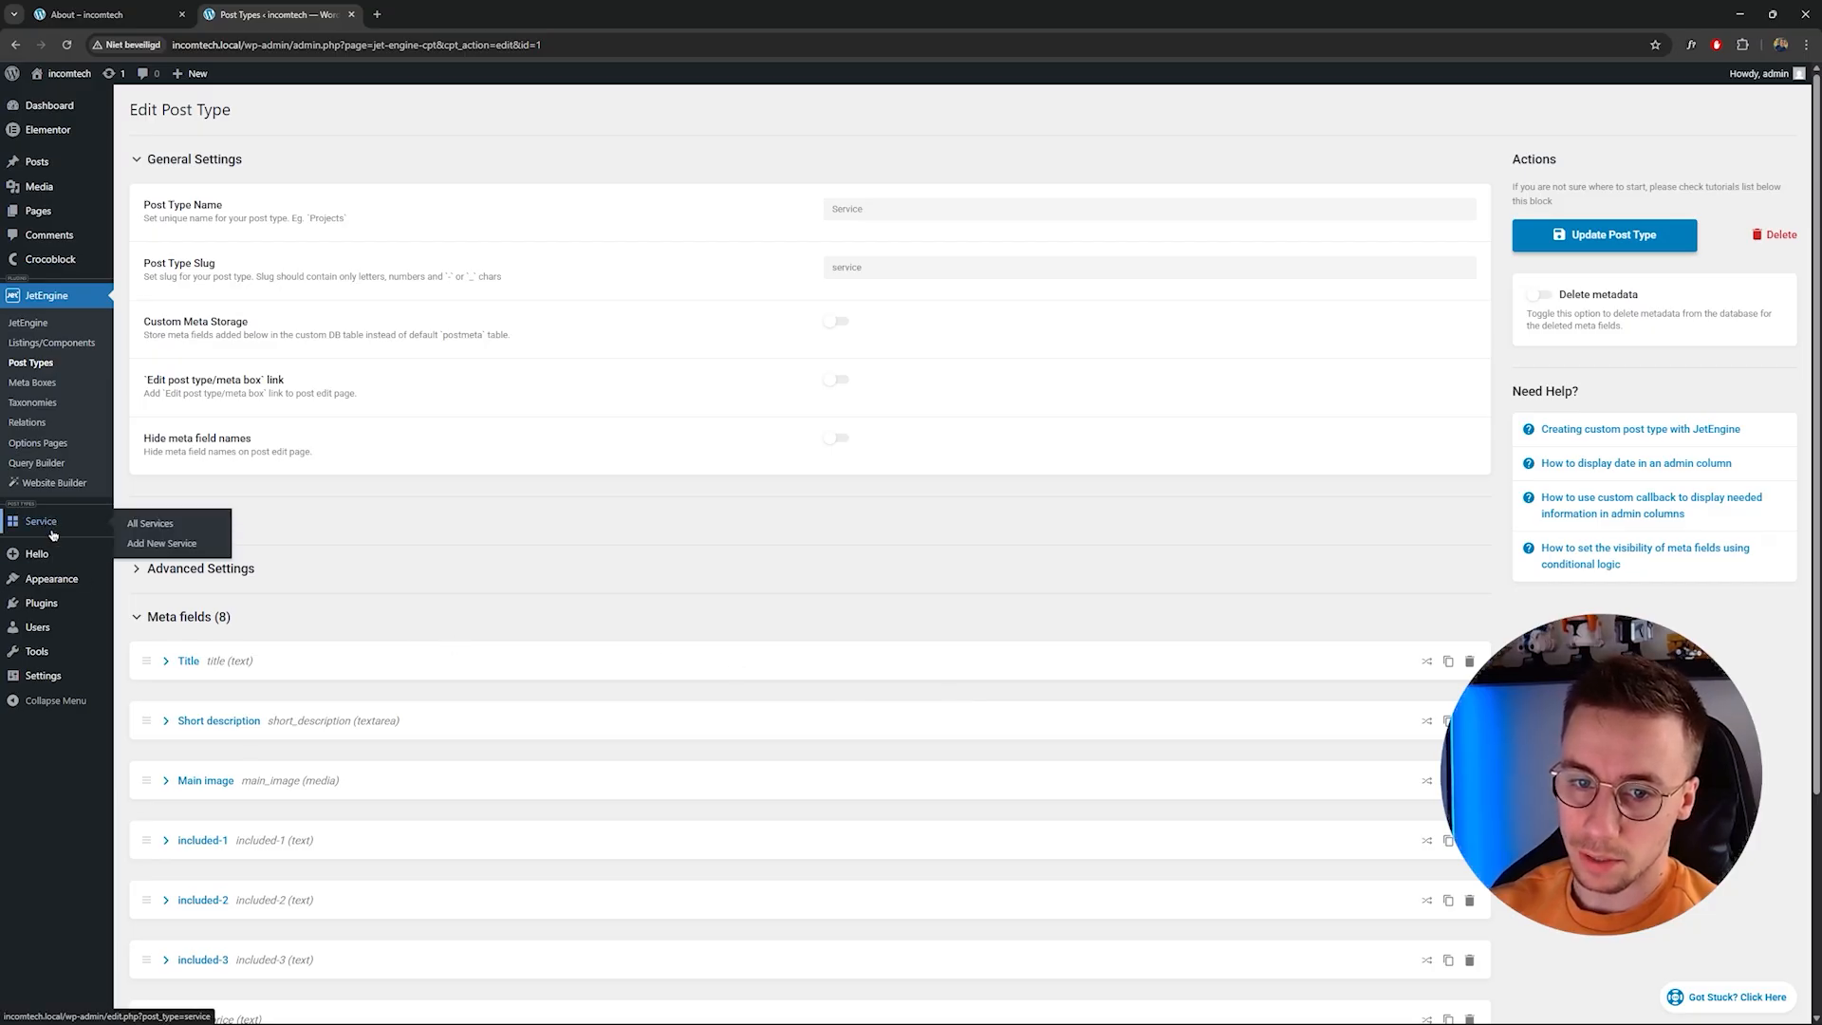
left_click(45, 527)
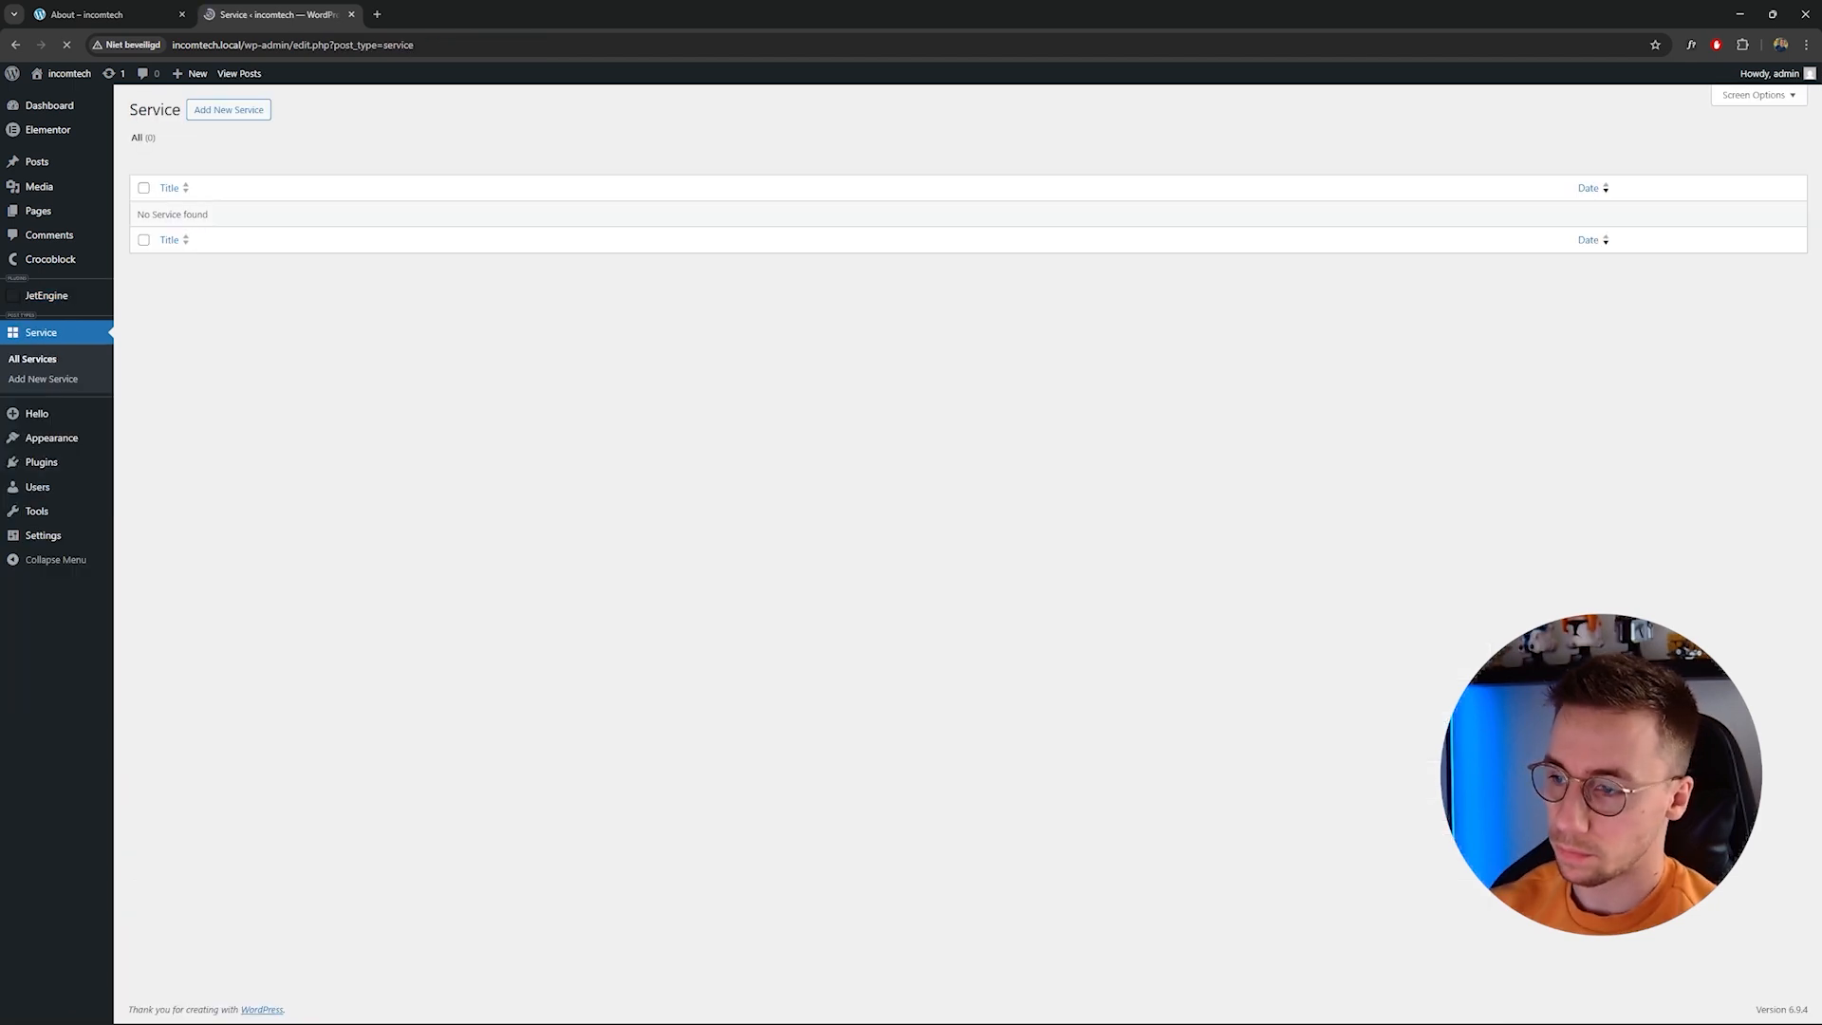
left_click(210, 112)
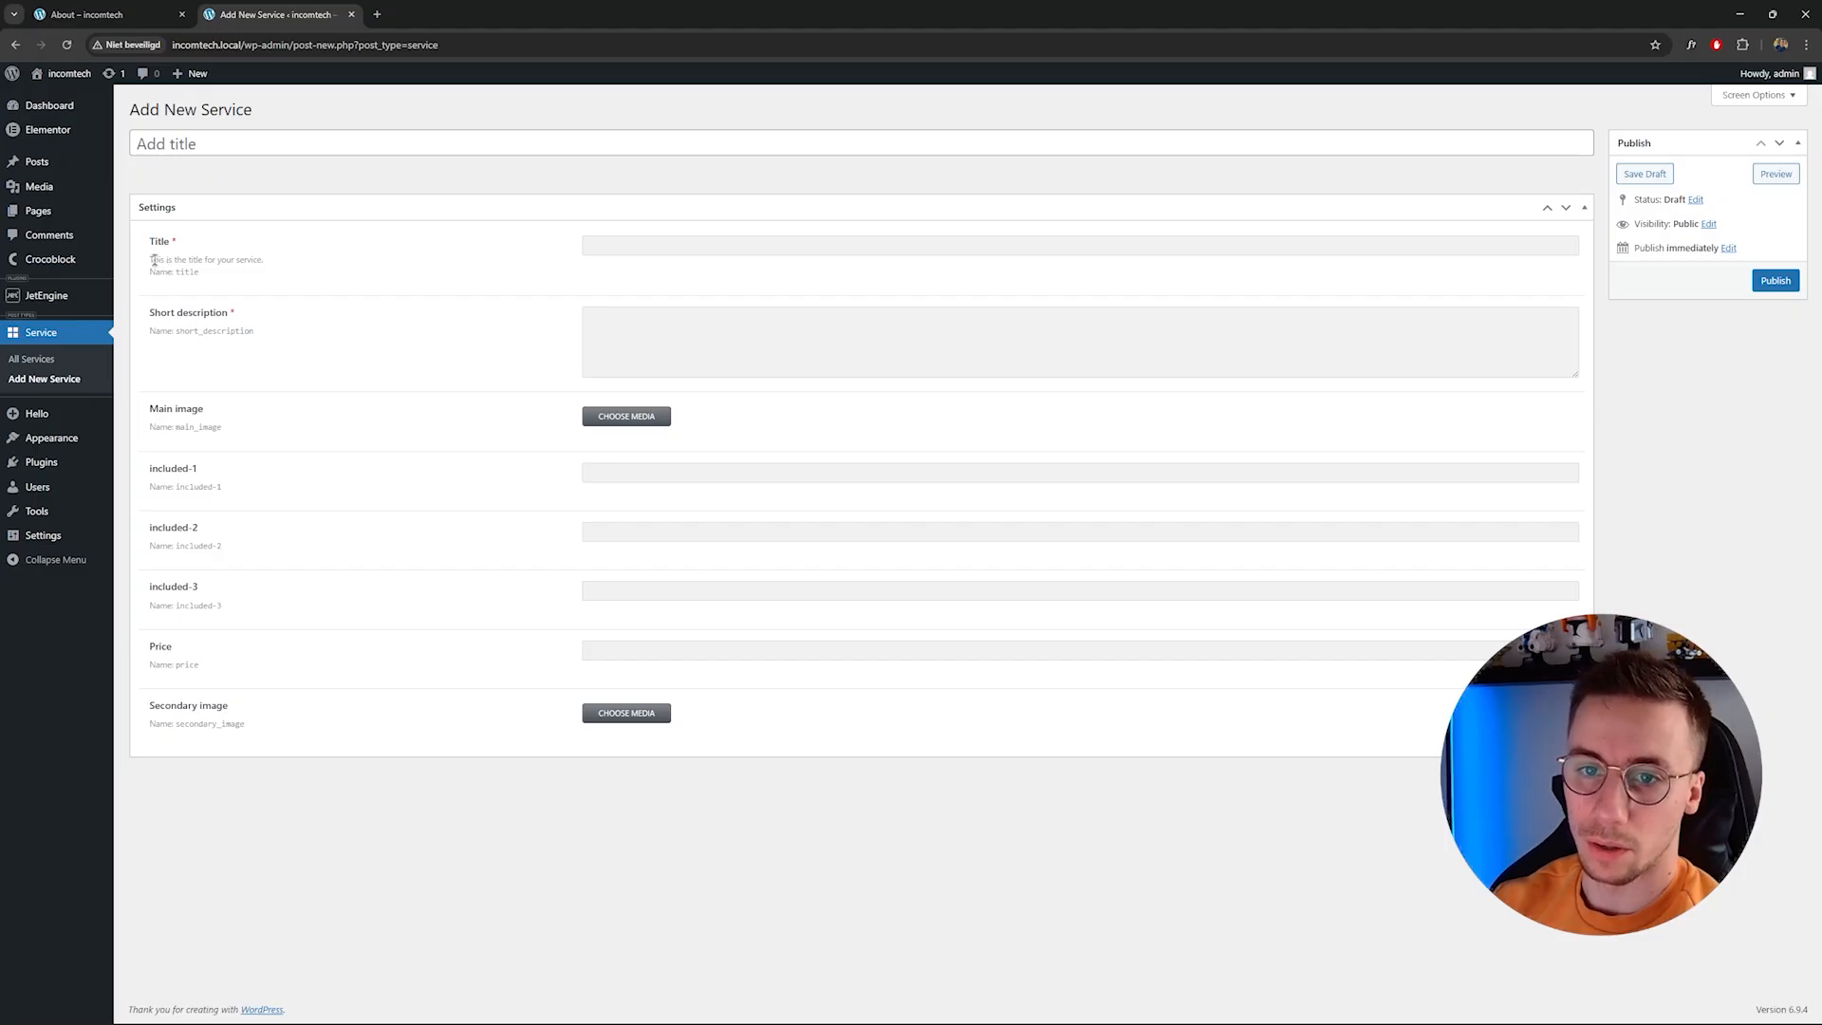
left_click_drag(158, 259, 199, 273)
left_click(243, 253)
Review the front-end Home page's services section with its three service cards.
left_click(104, 14)
scroll(716, 439, "up", 6)
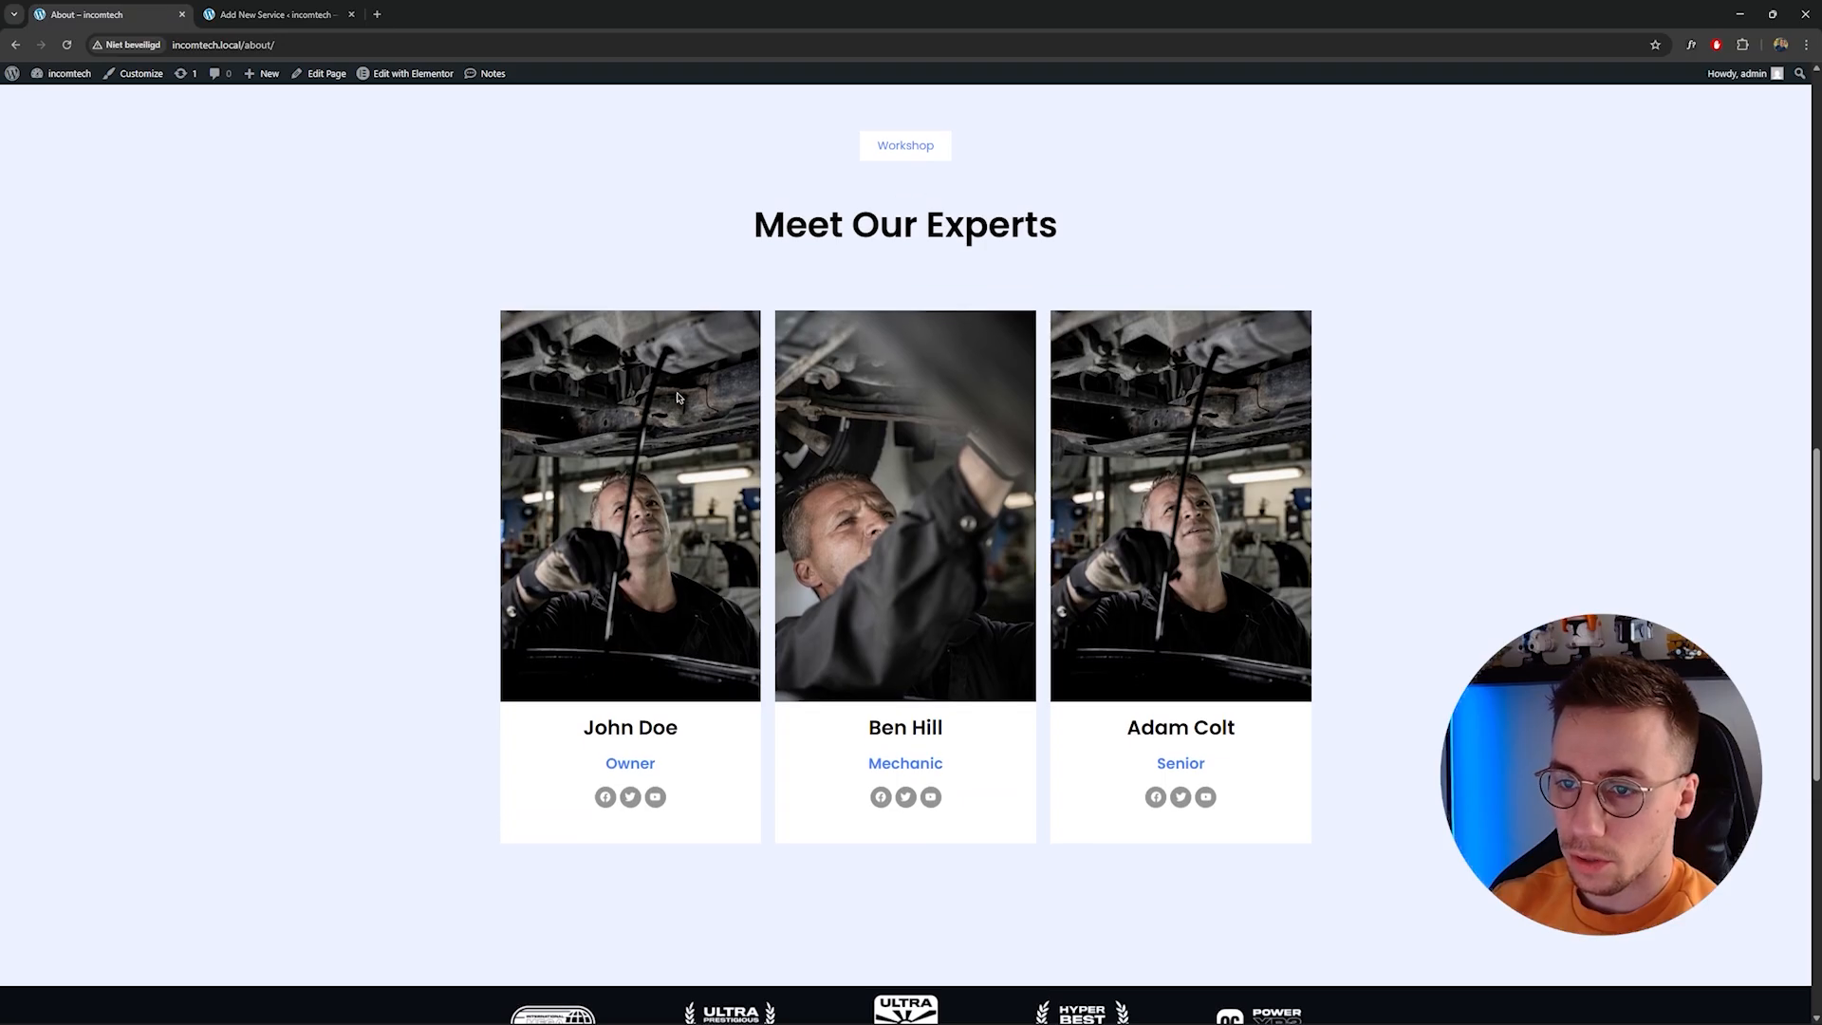
scroll(716, 439, "up", 7)
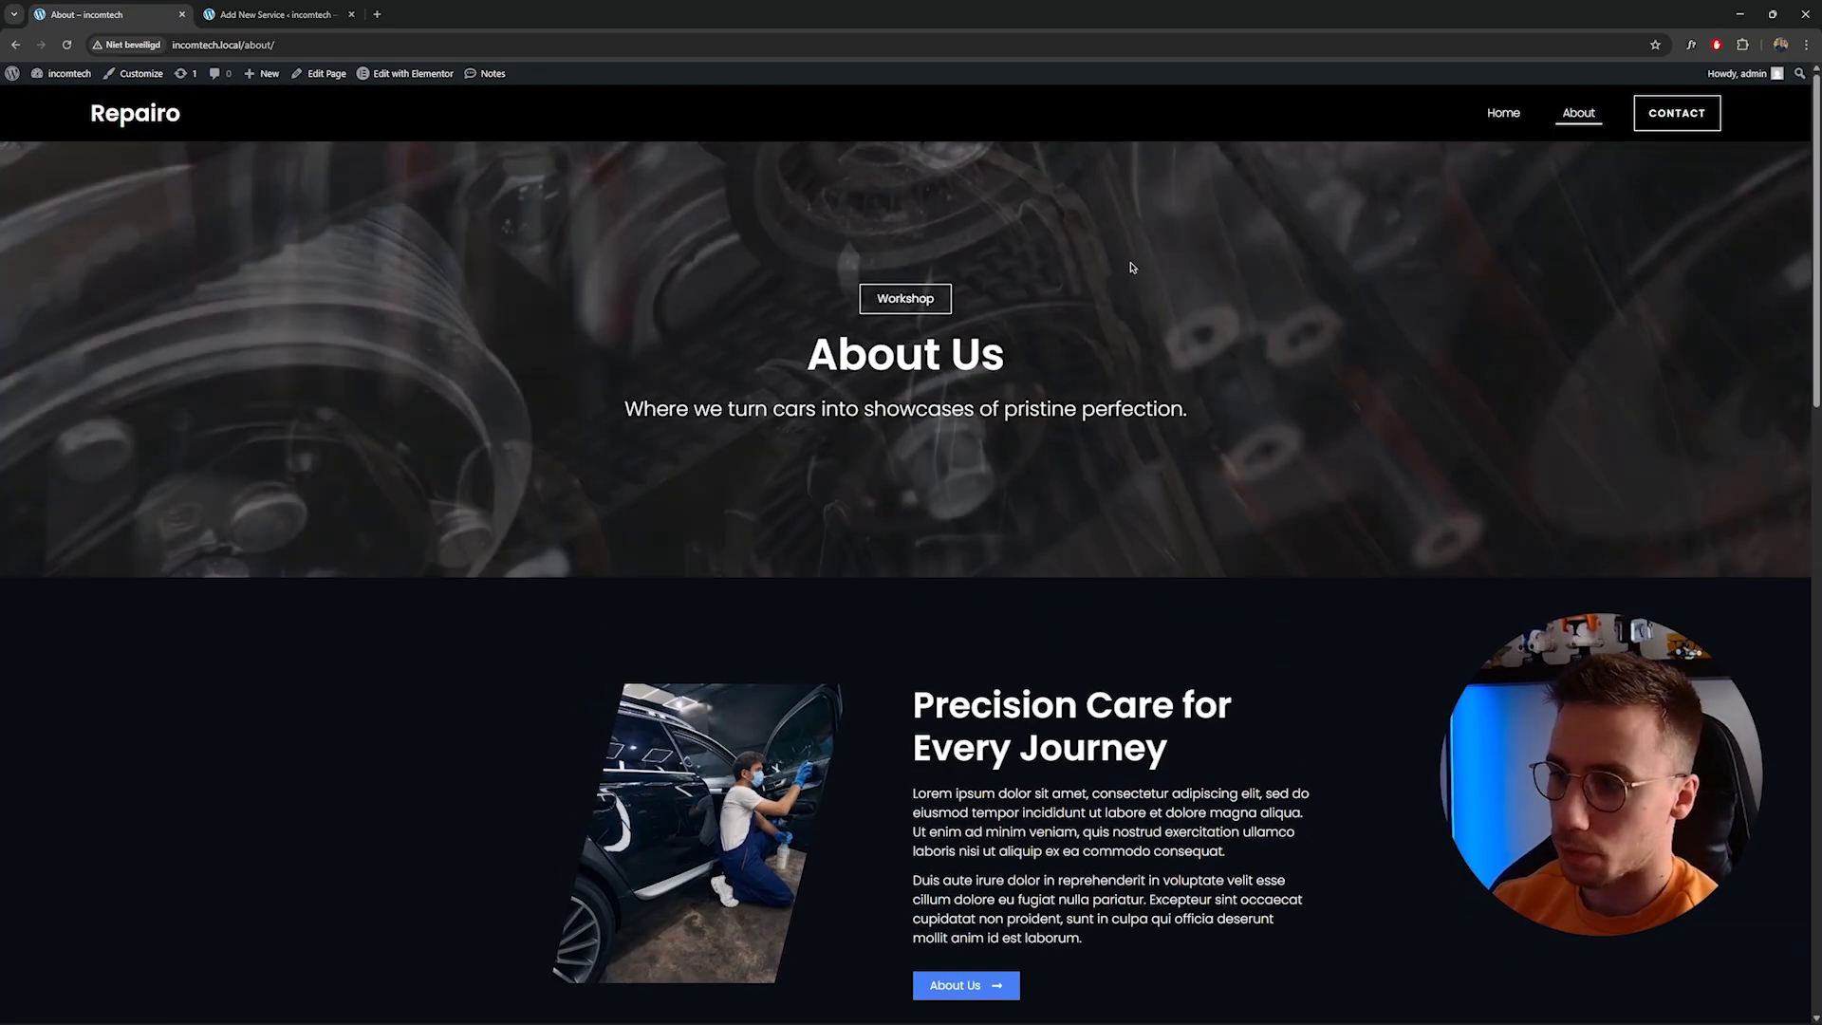
left_click(1503, 115)
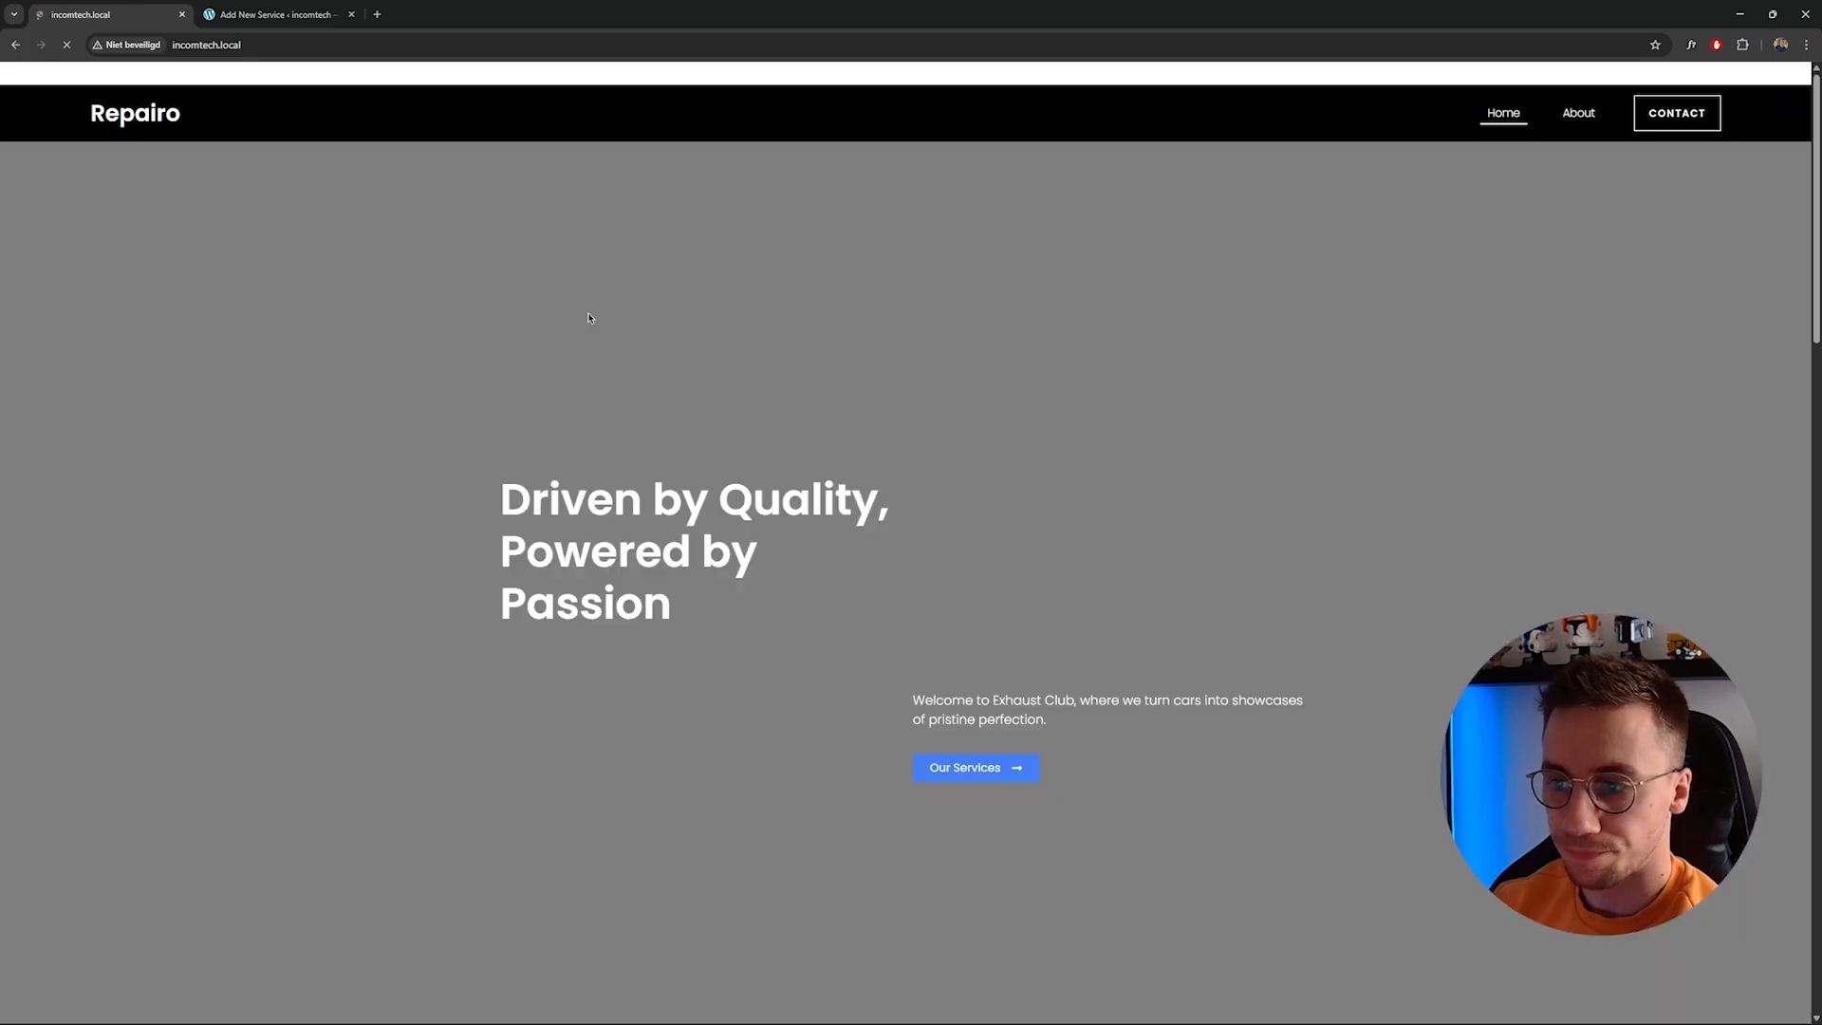
scroll(634, 340, "down", 15)
scroll(633, 340, "down", 7)
scroll(682, 437, "up", 4)
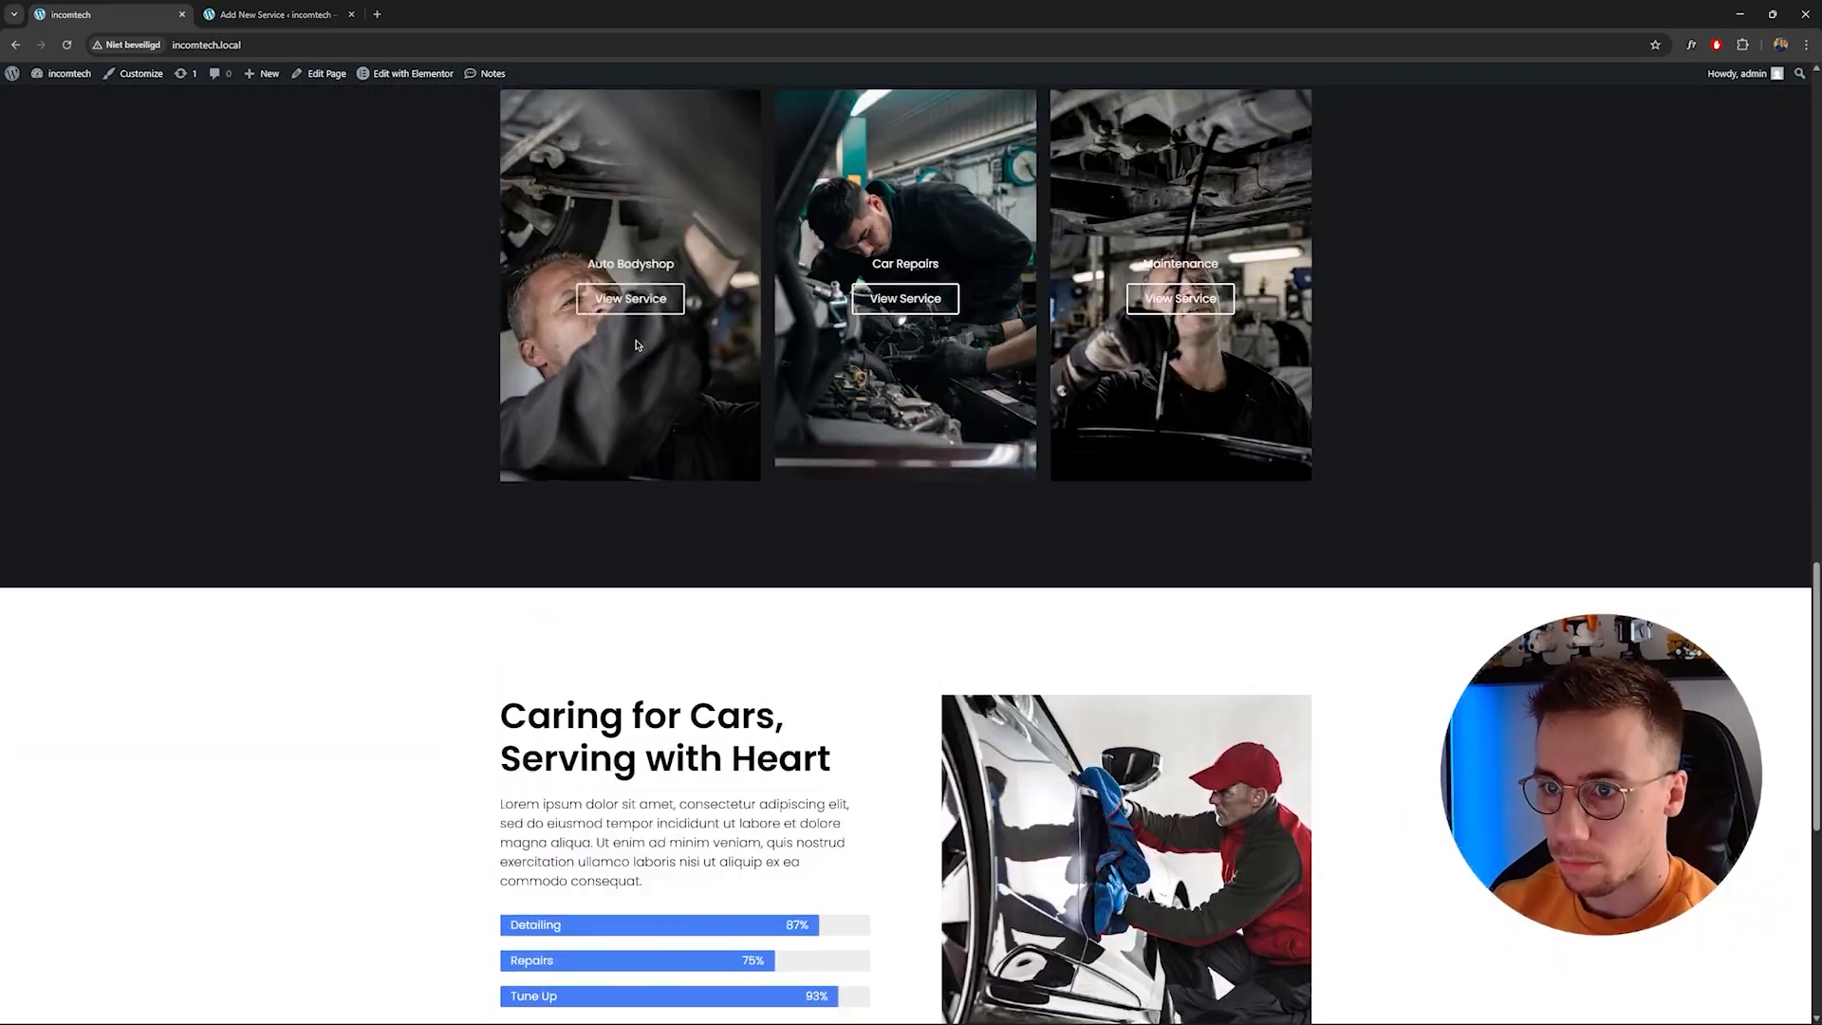
scroll(682, 437, "up", 2)
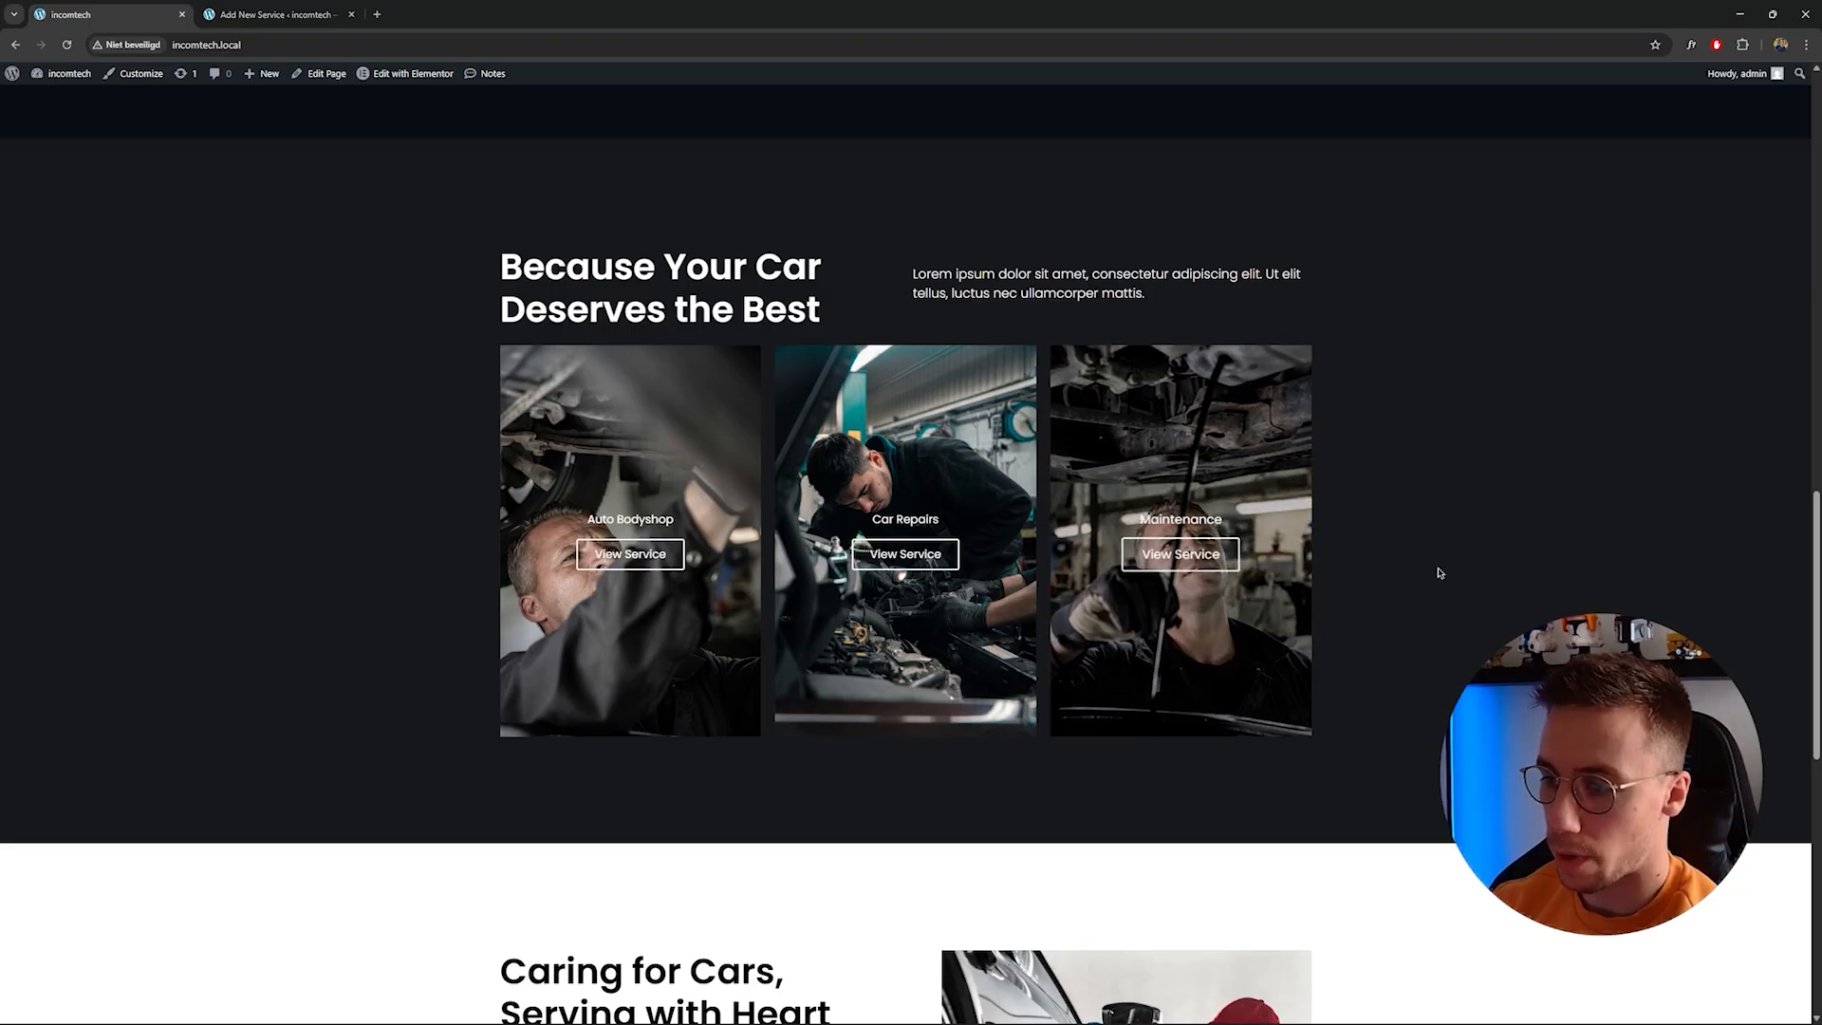
scroll(1398, 565, "down", 1)
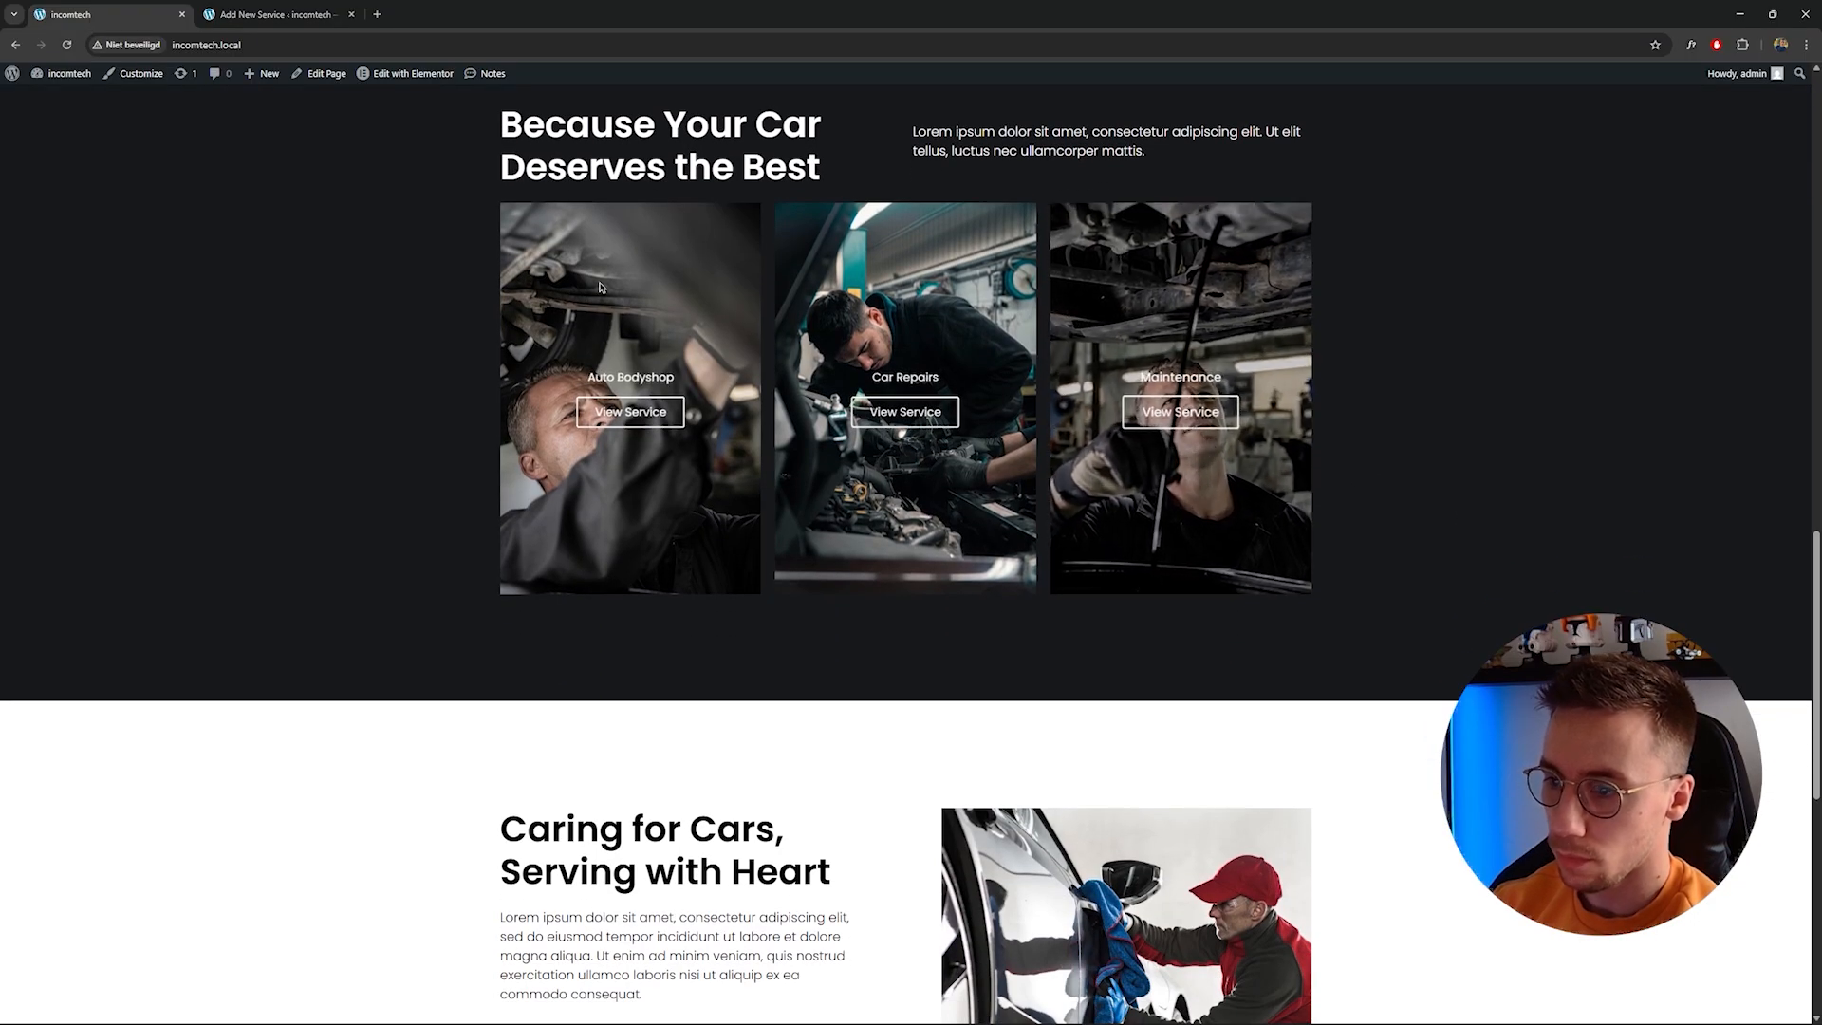
Title the new service Maintenance and copy that title into the Title meta field.
left_click(275, 14)
left_click(346, 147)
type("Maintenance")
left_click(668, 240)
left_click(654, 142)
key("ctrl+a")
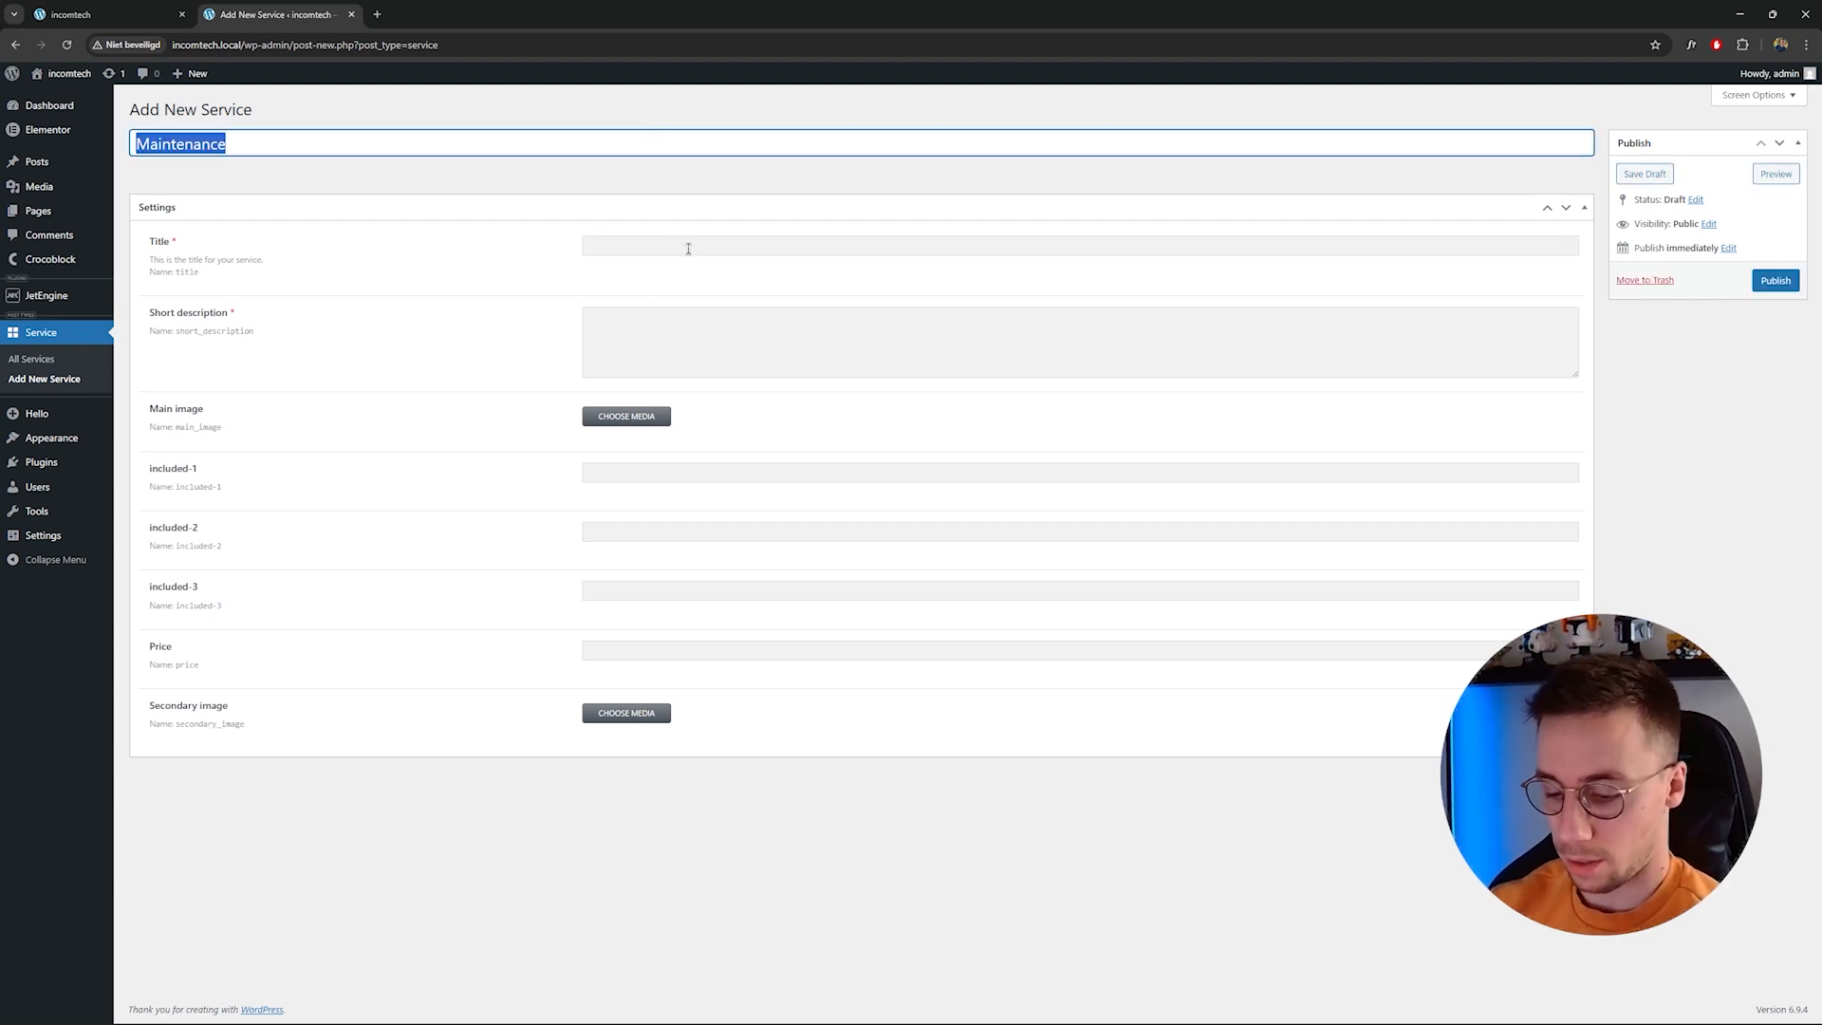
key("ctrl+c")
left_click(666, 248)
key("ctrl+v")
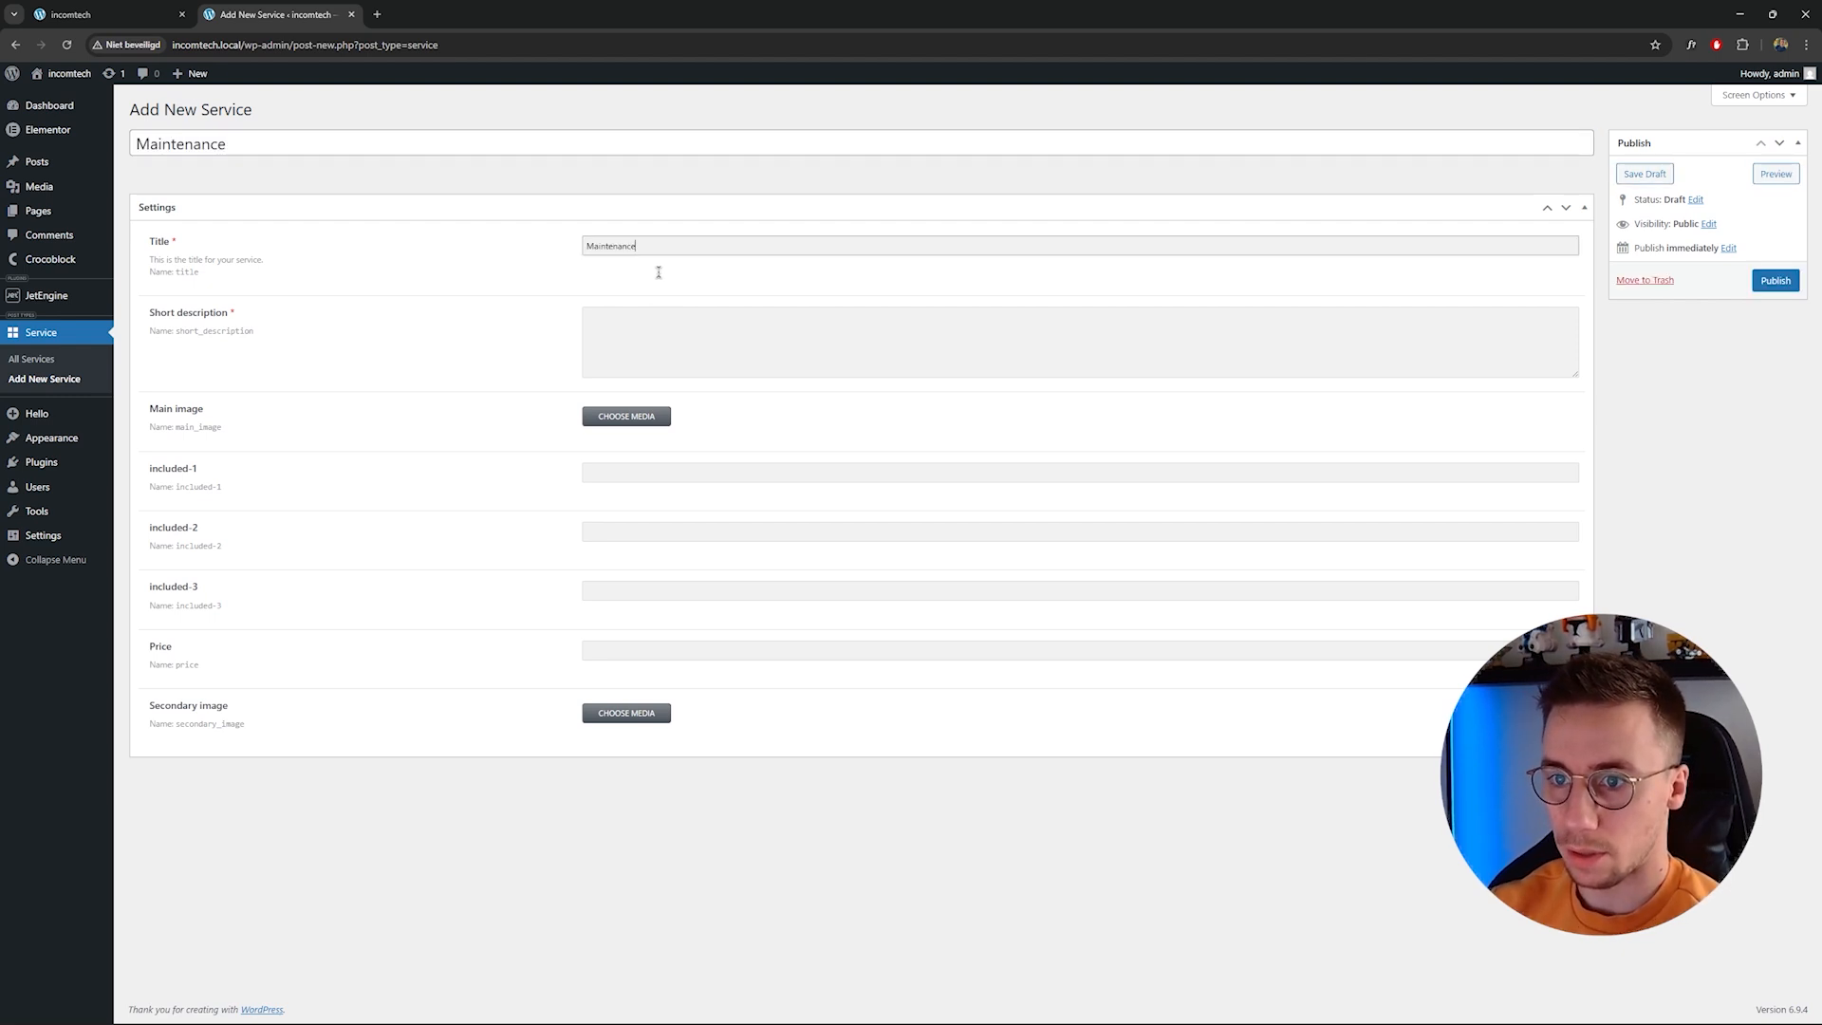
Clear the Title meta field and paste Maintenance into it again.
key("ctrl+v")
left_click(629, 313)
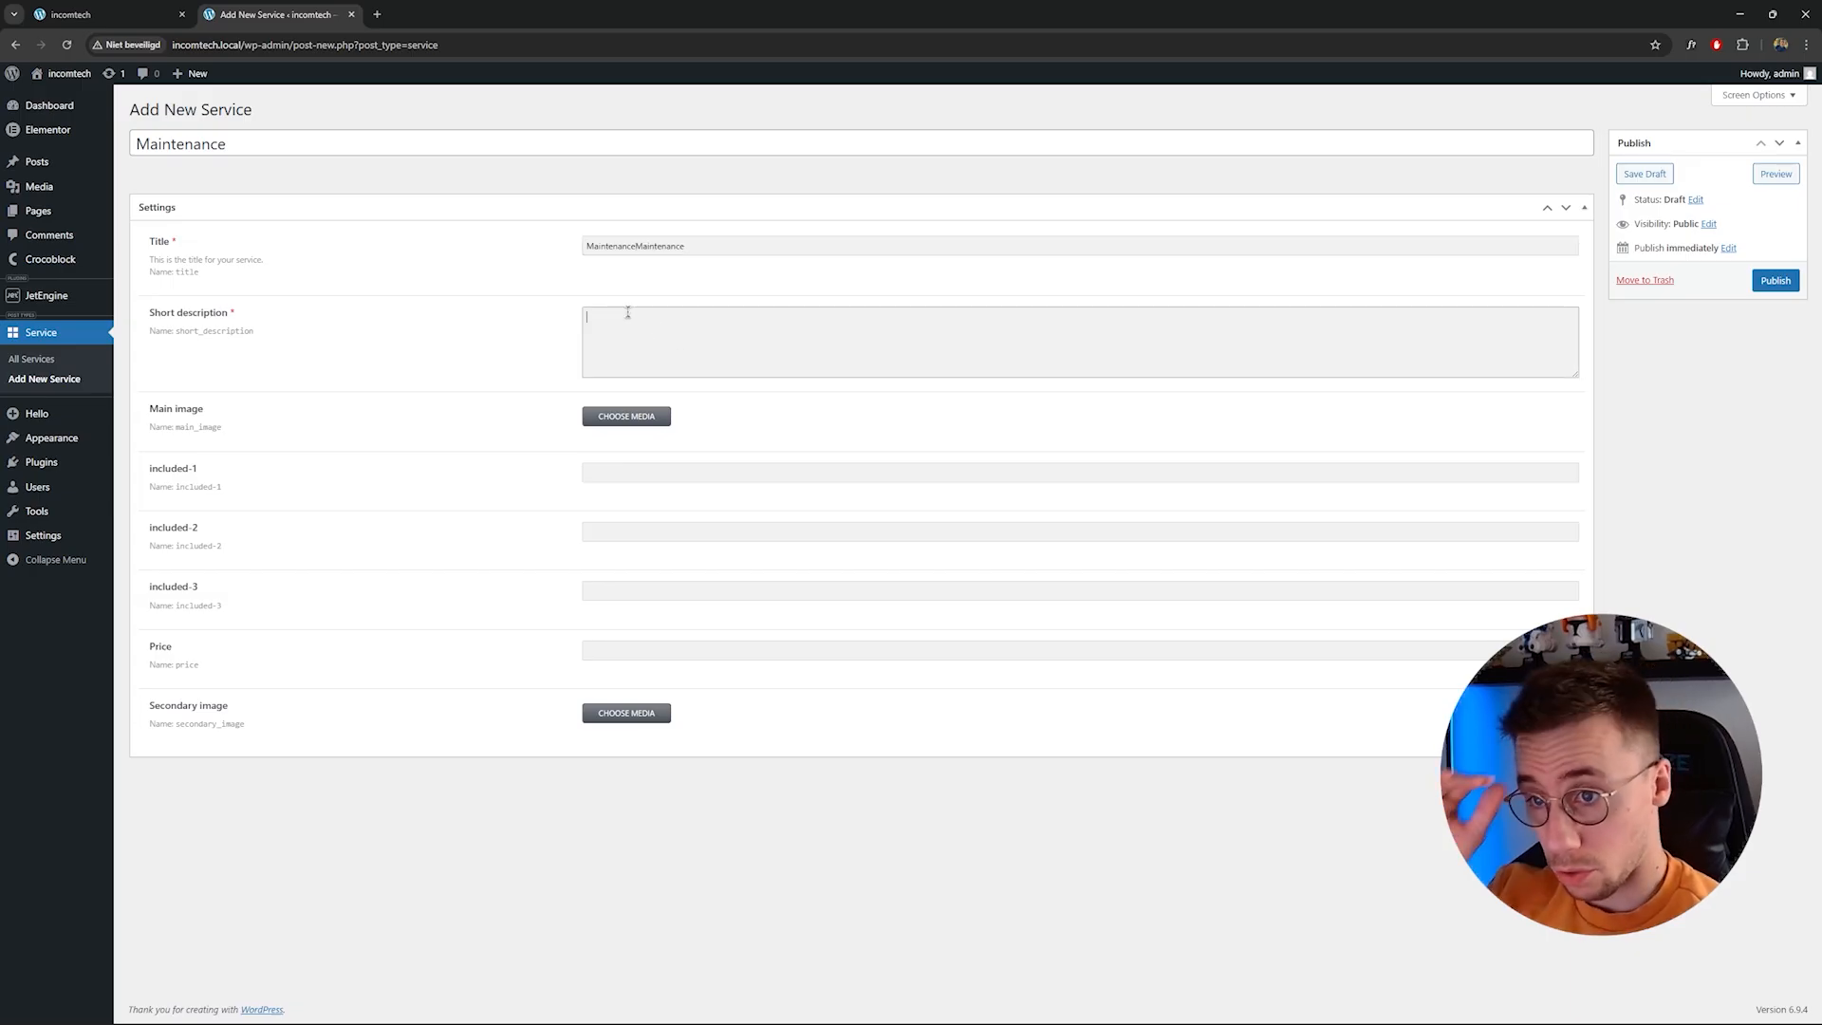
left_click(687, 245)
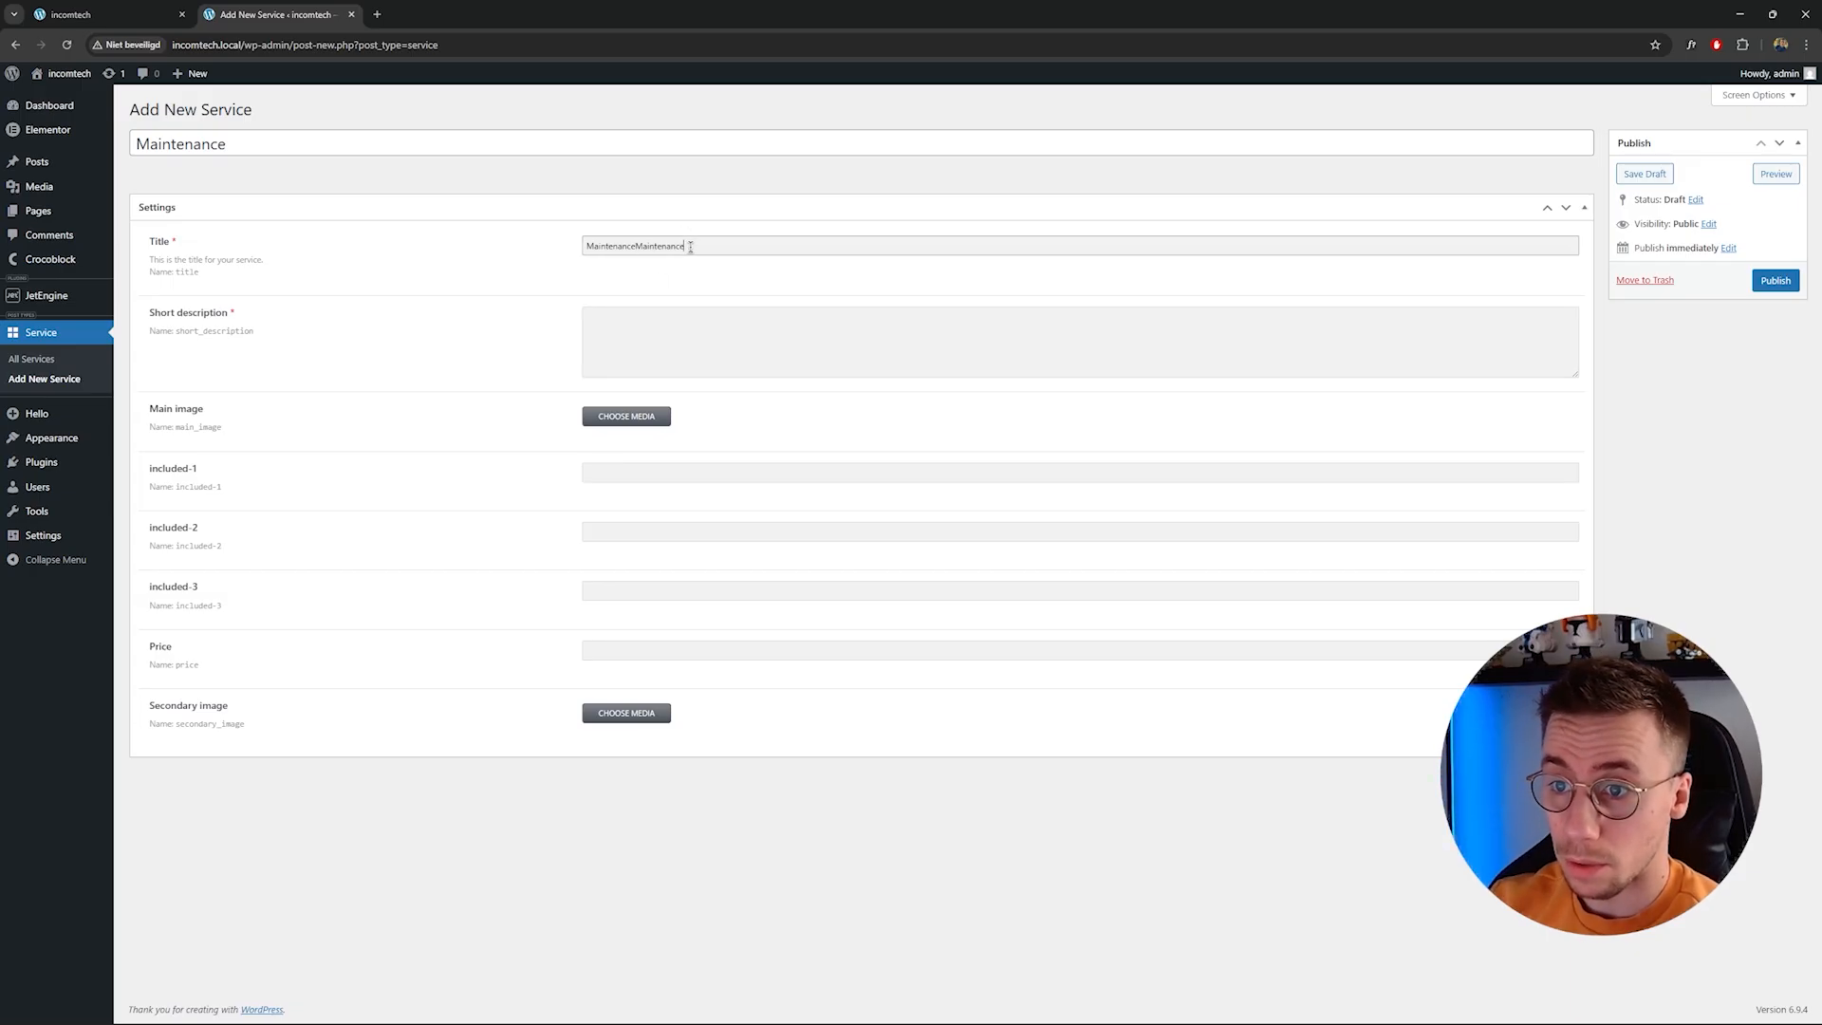
key("ctrl+a")
key("BackSpace")
key("ctrl+v")
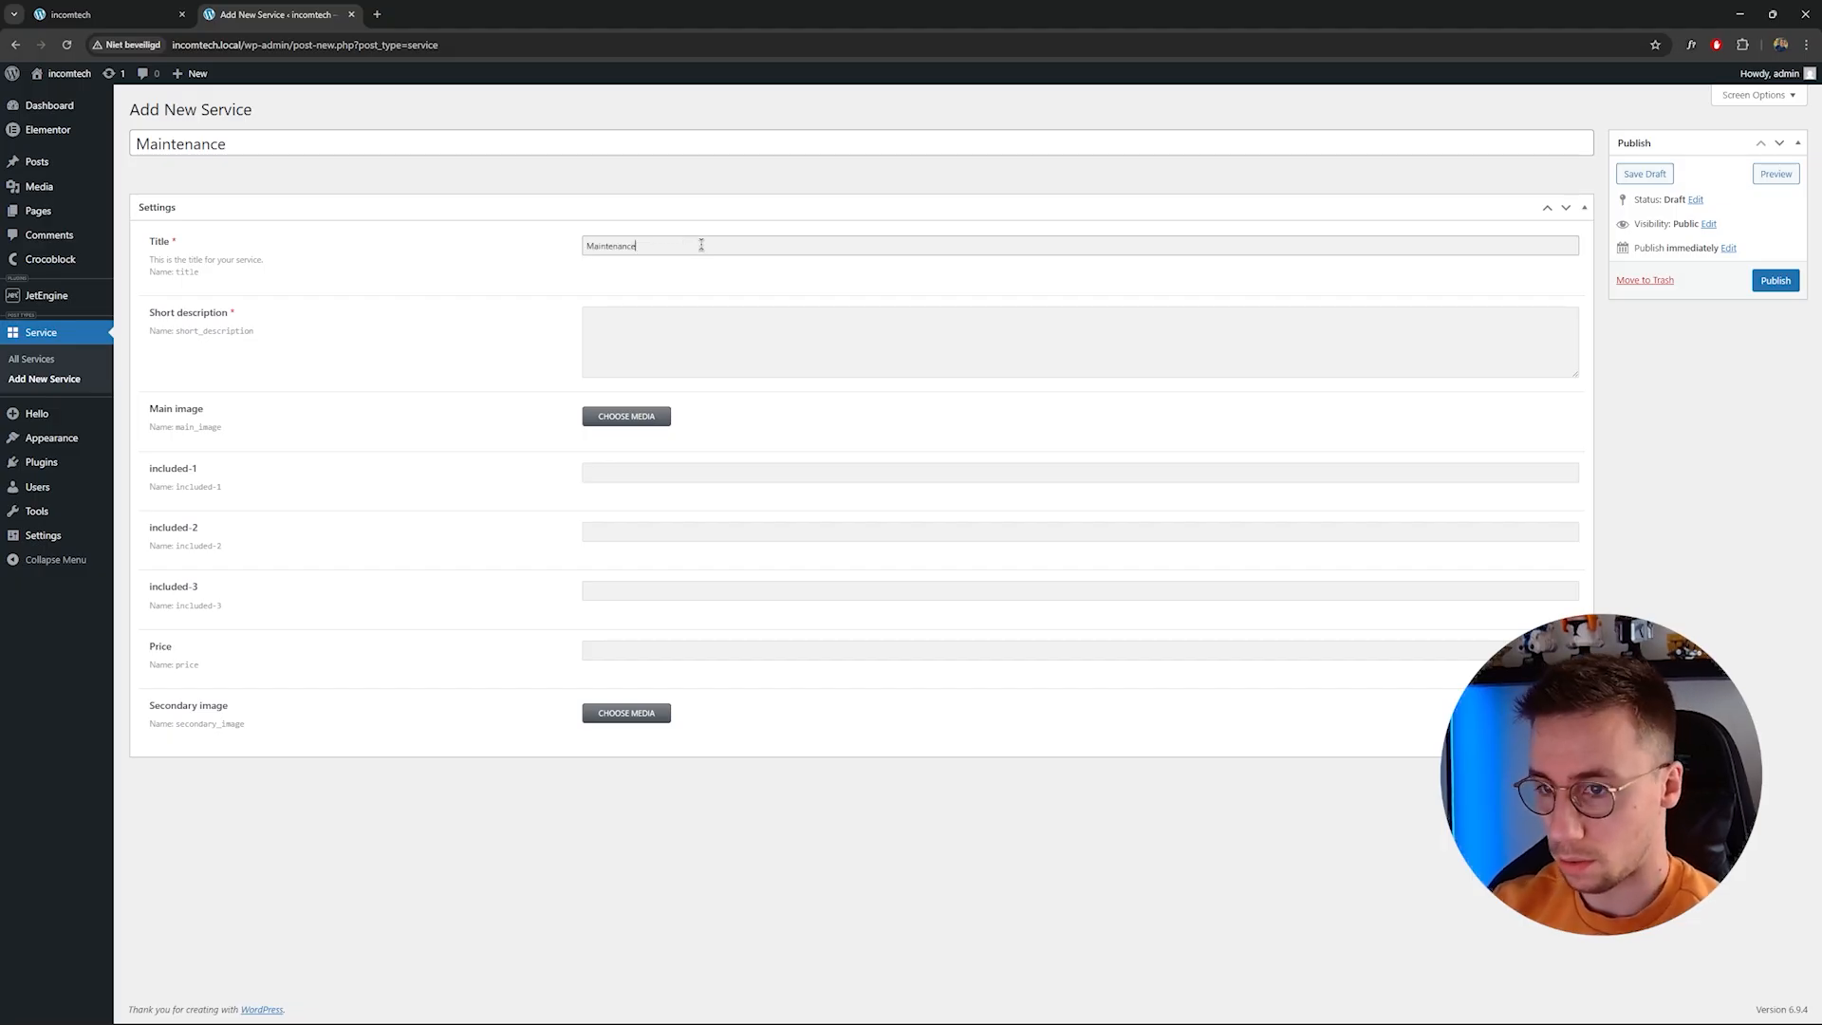
left_click(684, 325)
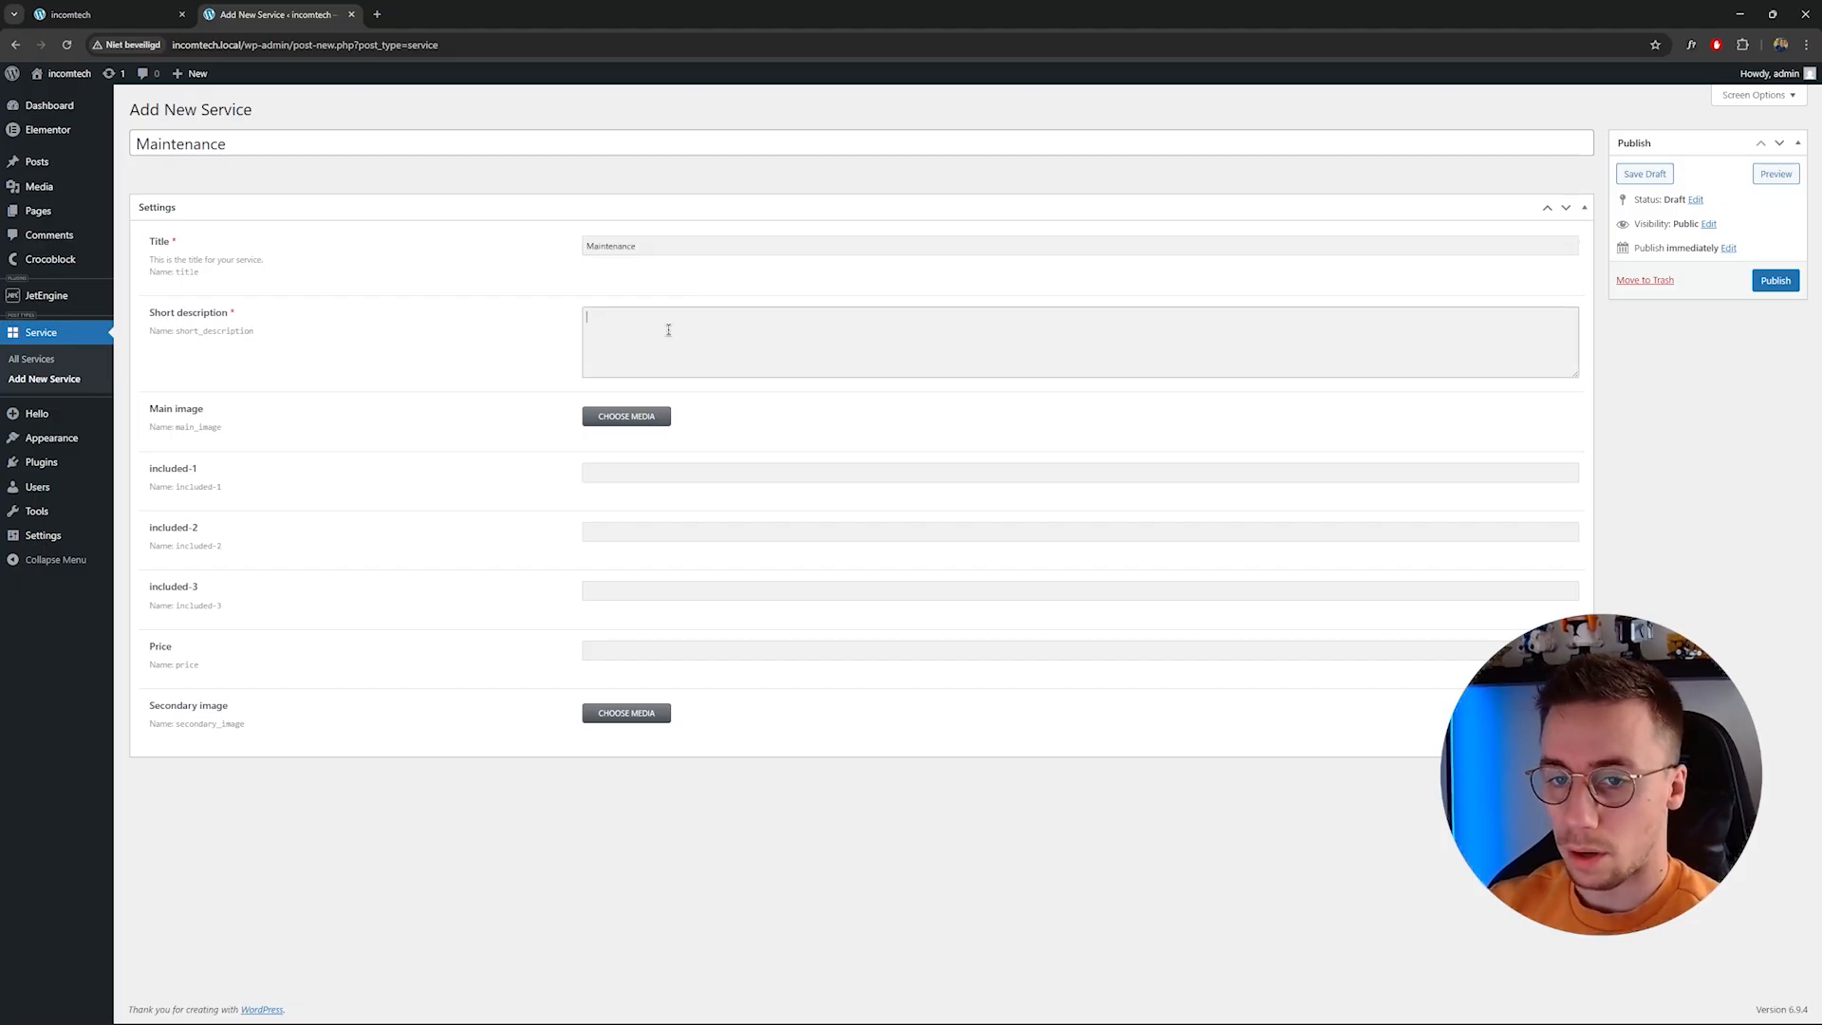
In a new browser tab, search for a lorem ipsum generator and generate five paragraphs on lipsum.com.
left_click(374, 19)
type("lorem ipsum")
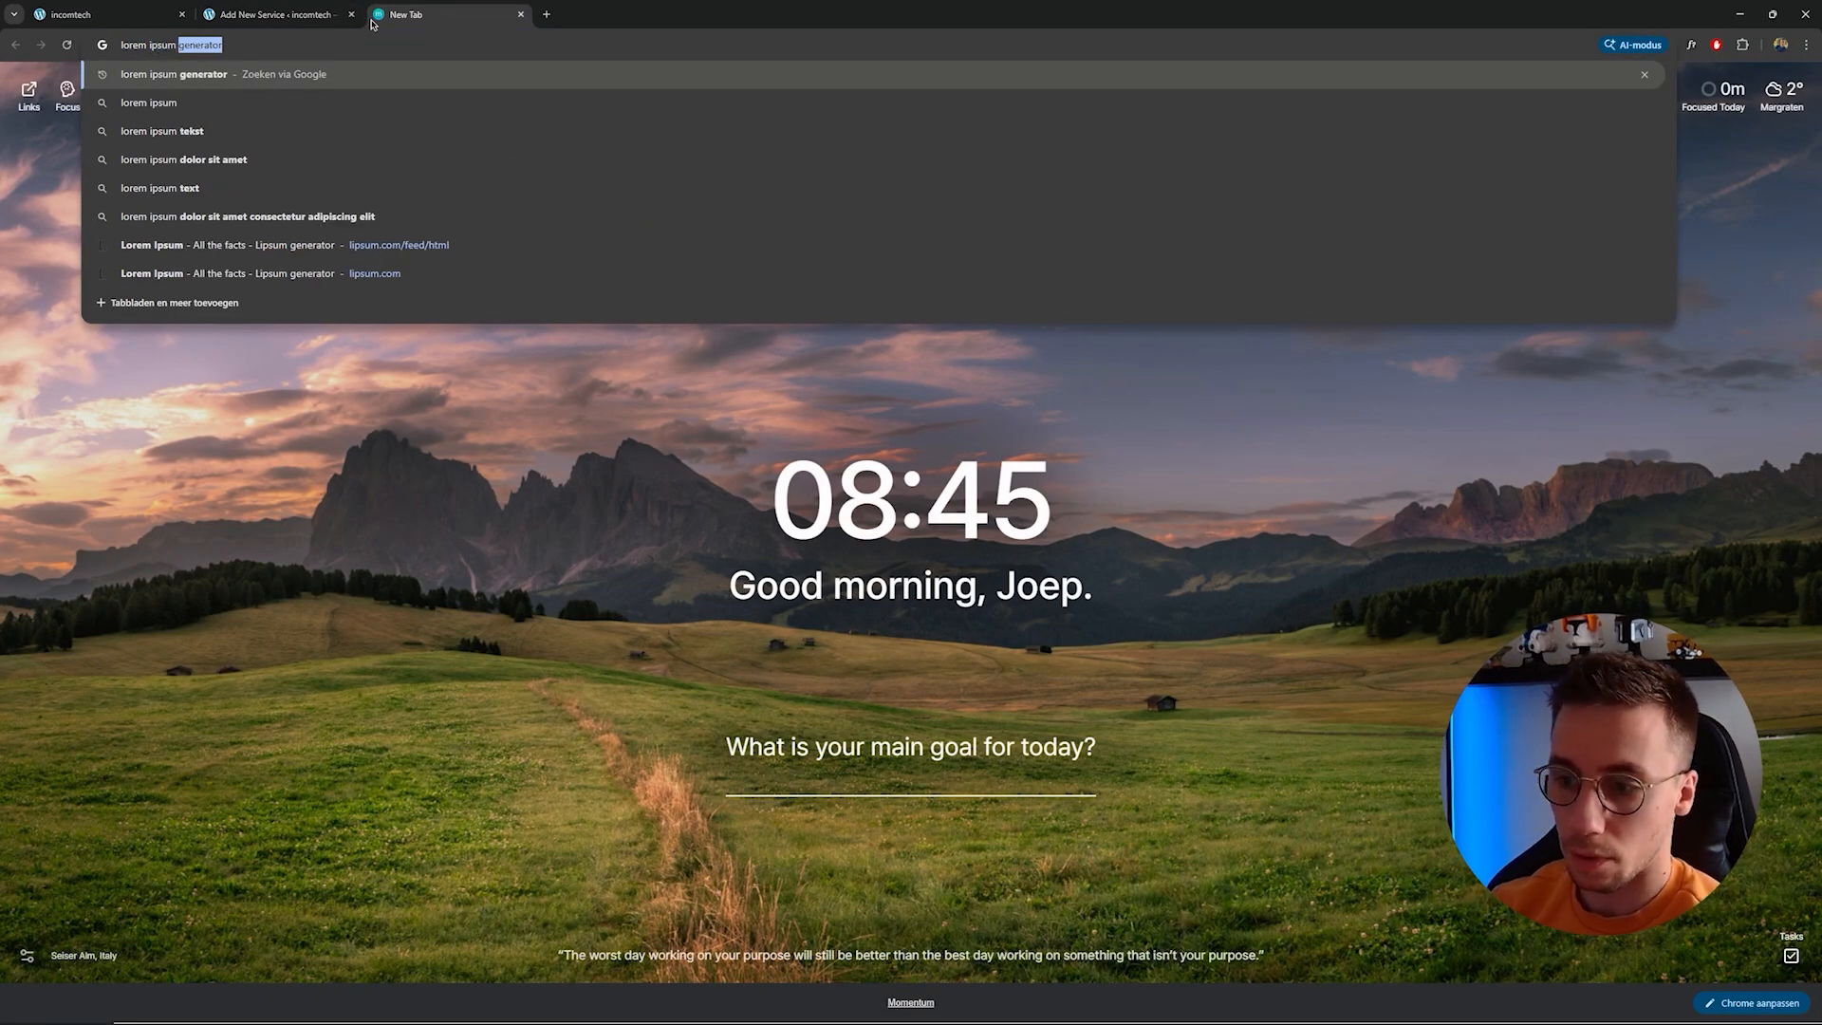
key("Return")
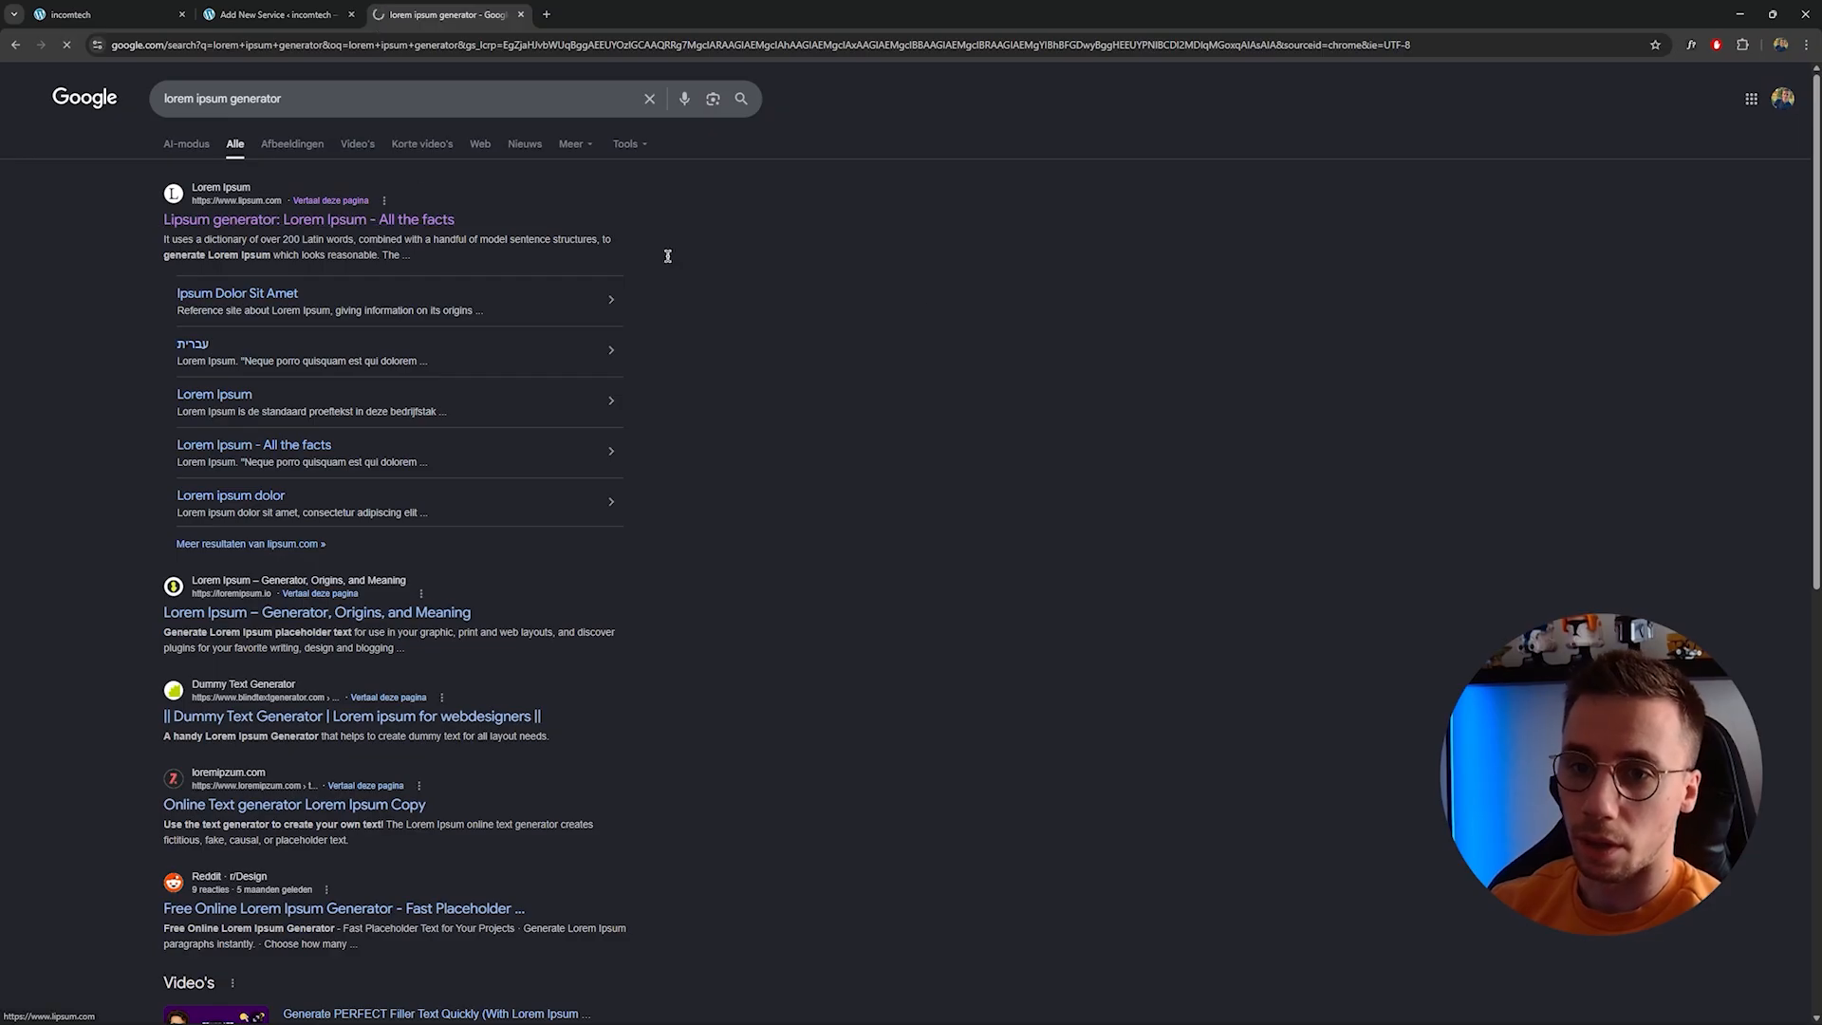
scroll(1089, 588, "down", 3)
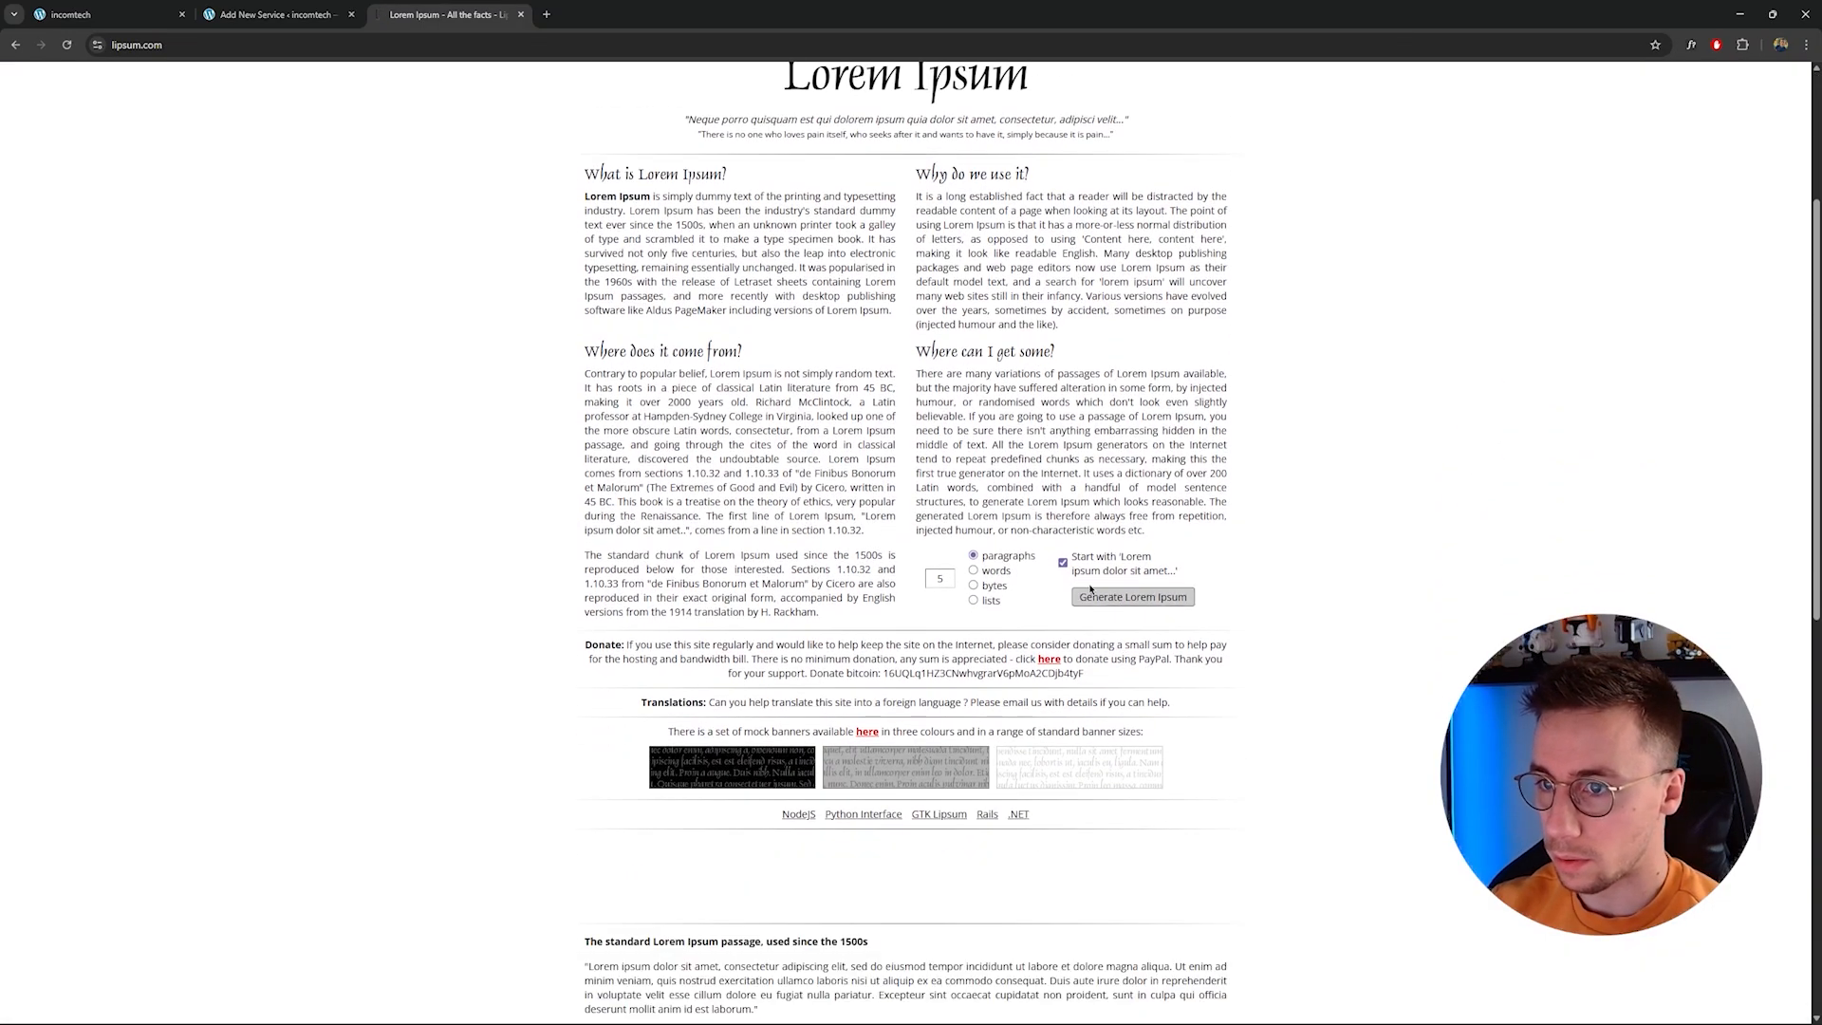
left_click(1135, 598)
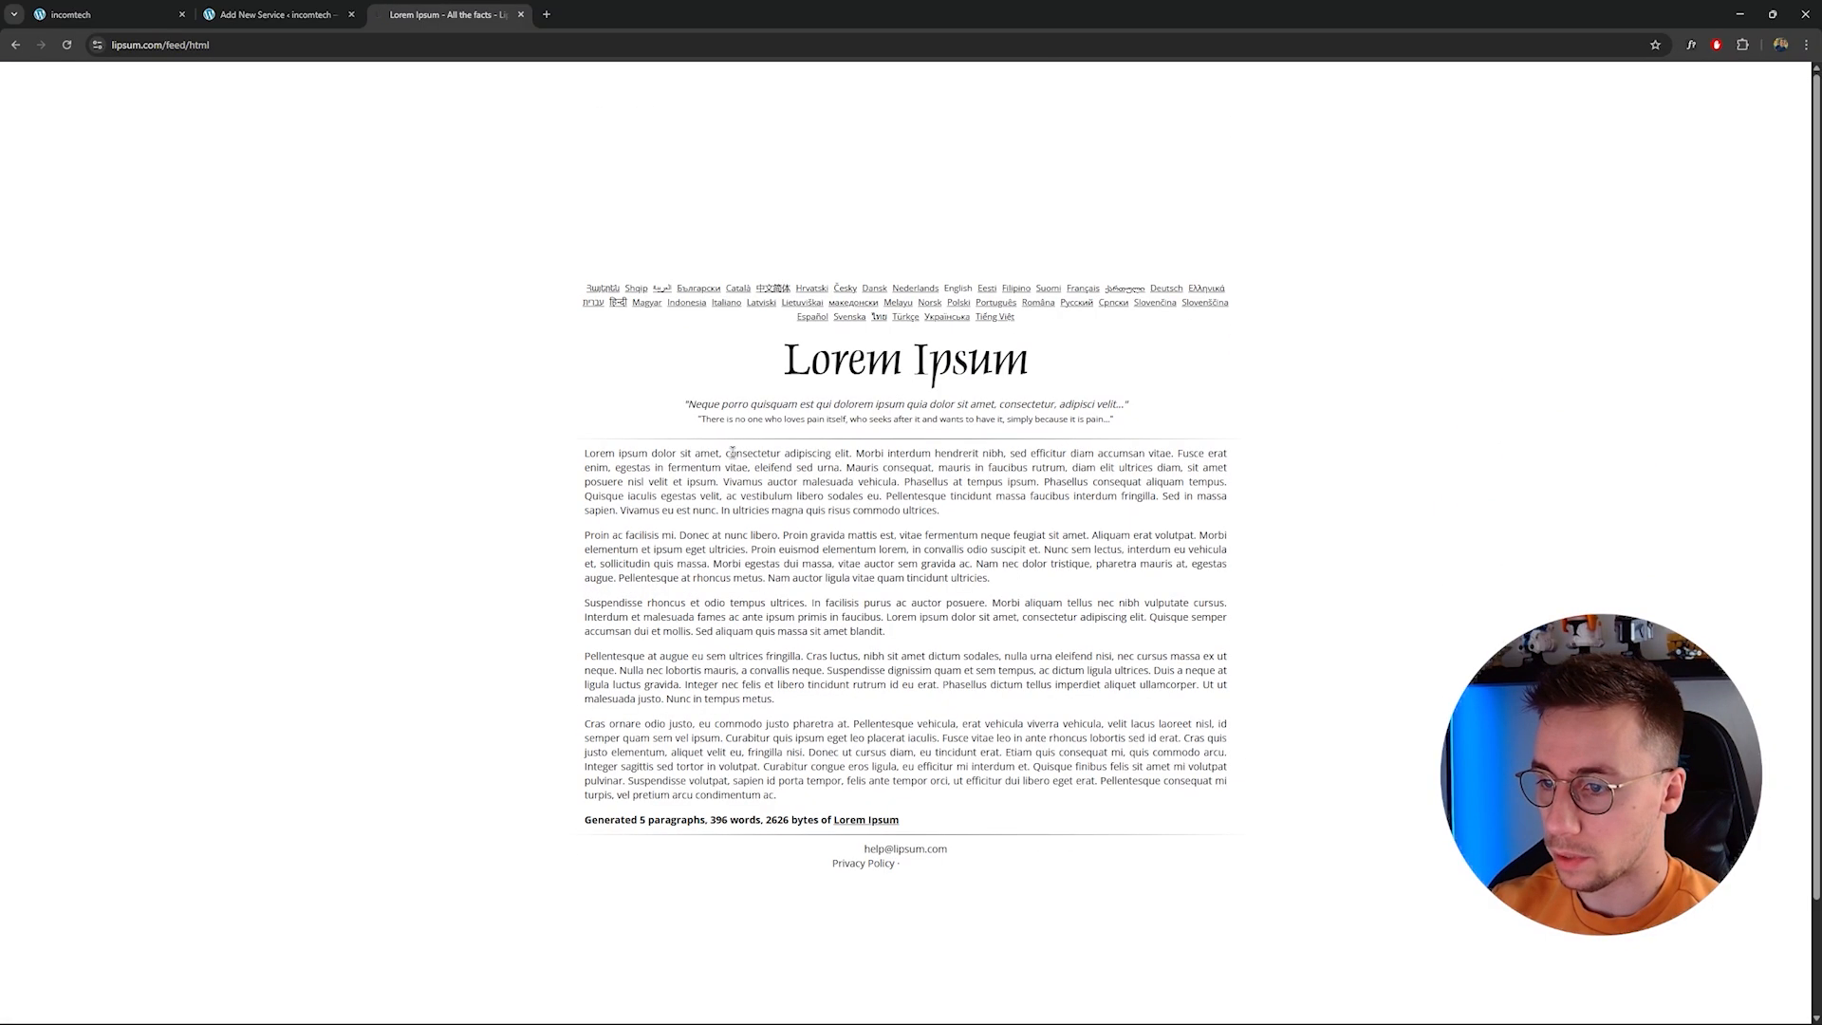
Copy the first lorem ipsum paragraph and paste it into the service's Short description field.
left_click_drag(584, 452, 992, 517)
key("ctrl+c")
left_click(275, 15)
key("ctrl+v")
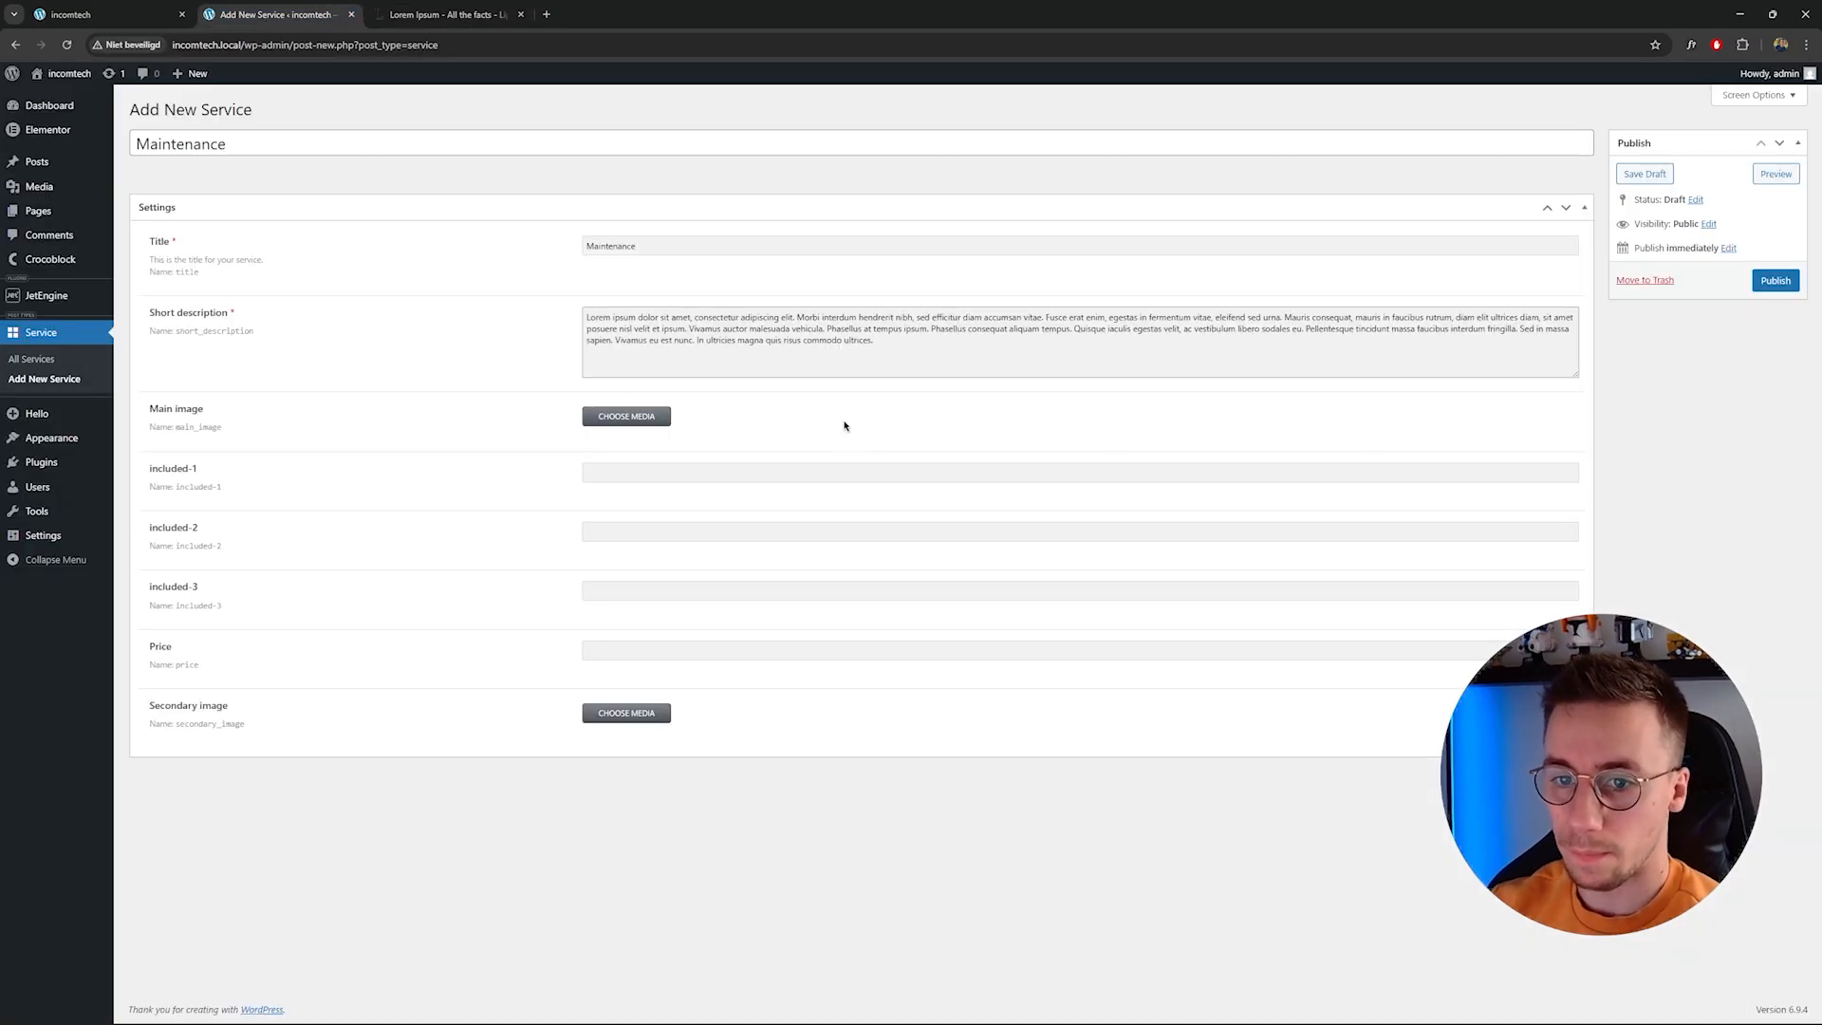
Set the Main image to the dark engine close-up photo from the media library.
left_click(638, 417)
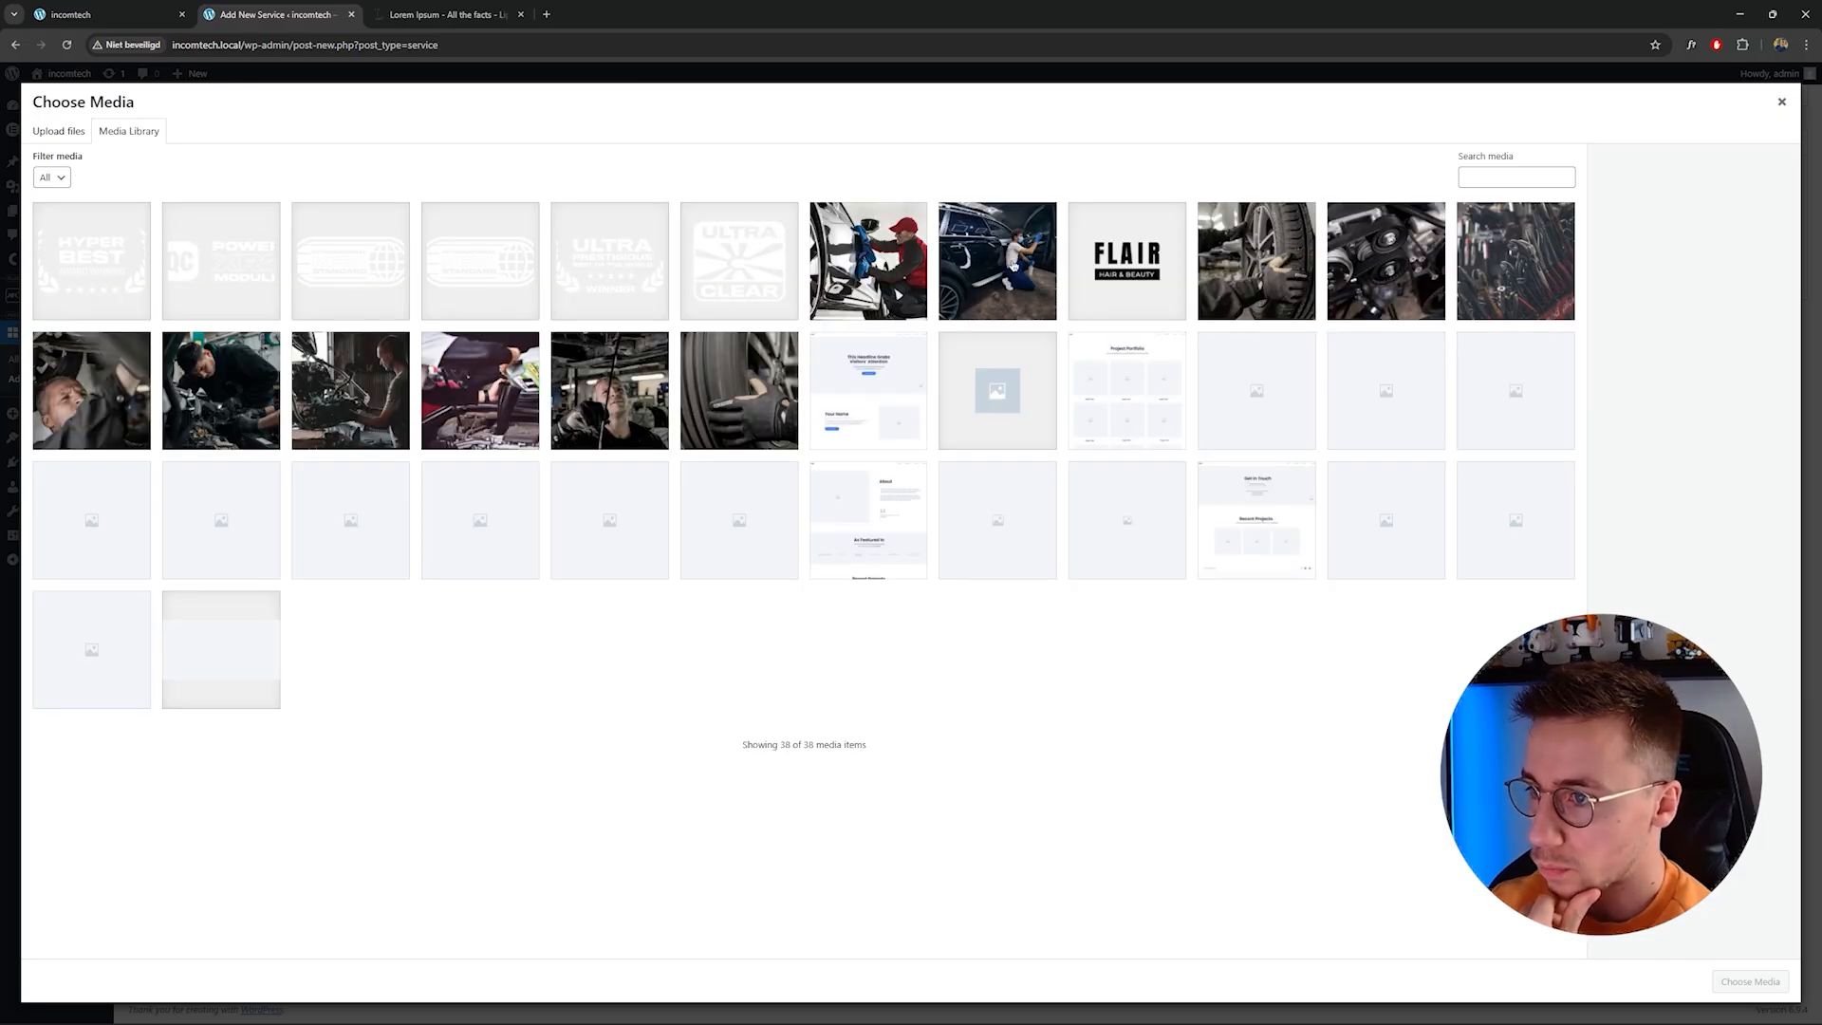
left_click(1013, 263)
left_click(1276, 265)
left_click(1413, 265)
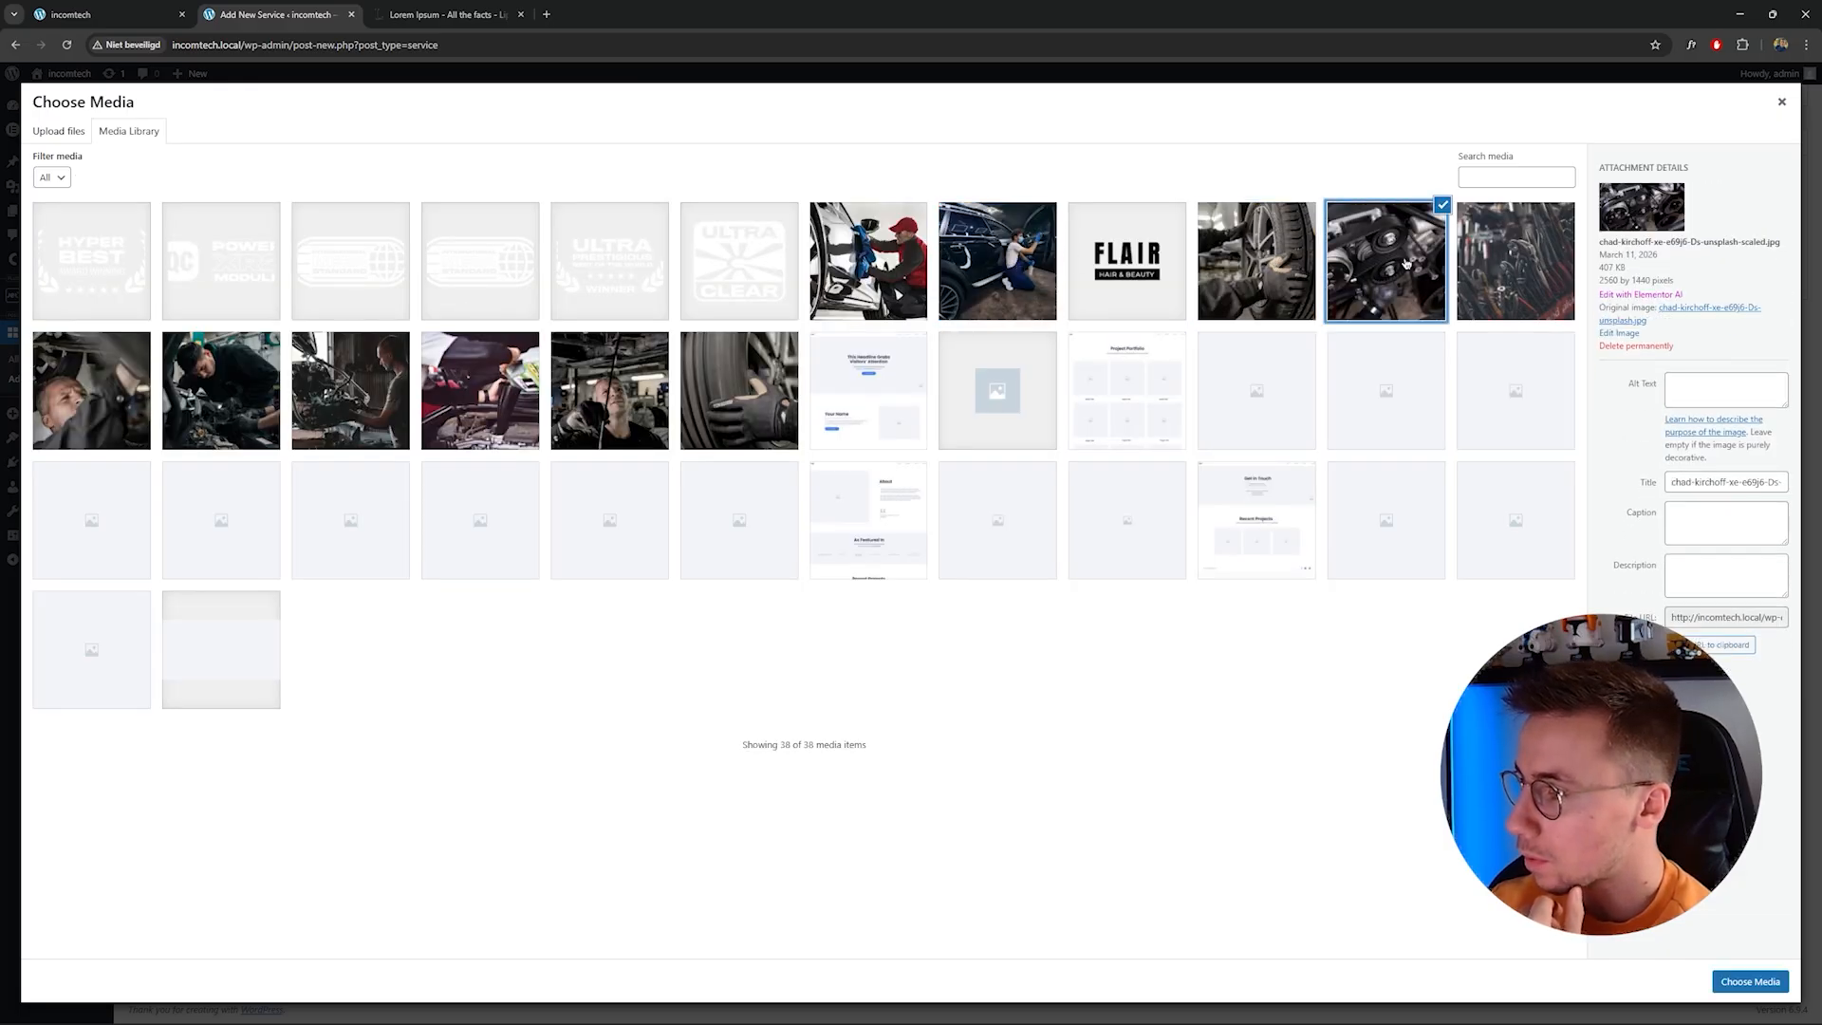
left_click(1467, 272)
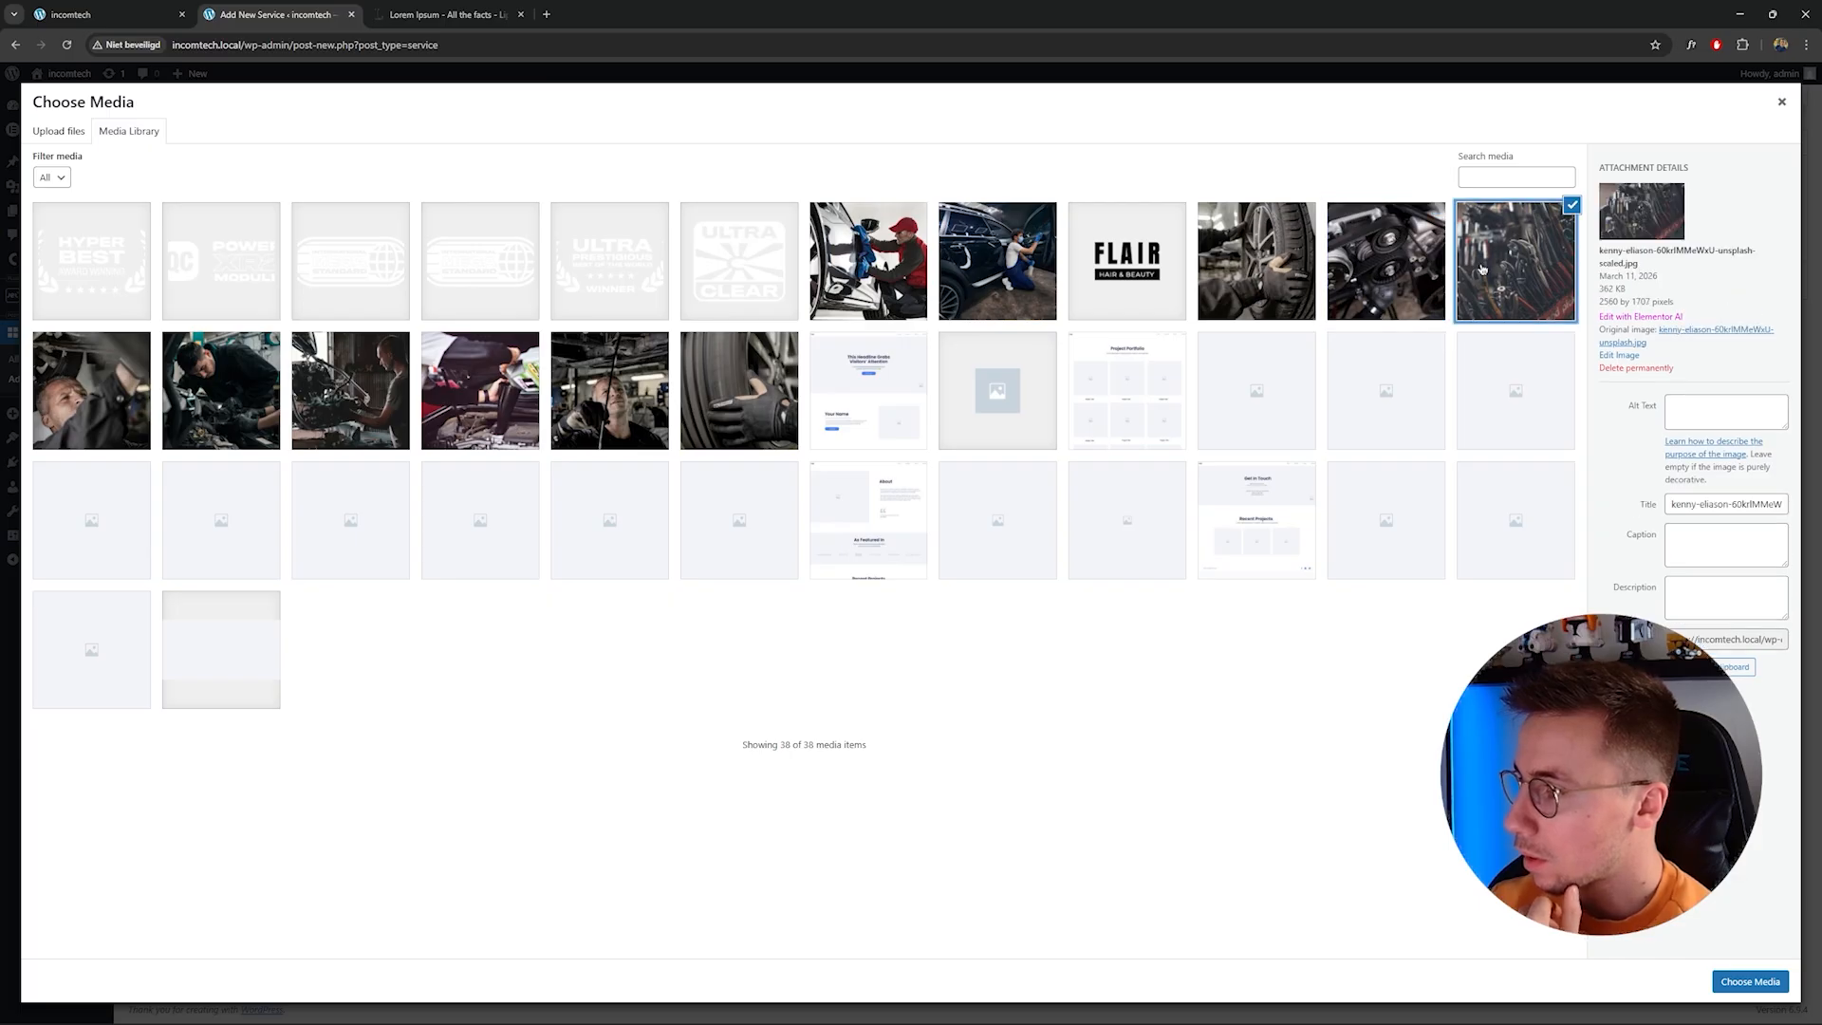
left_click(1400, 268)
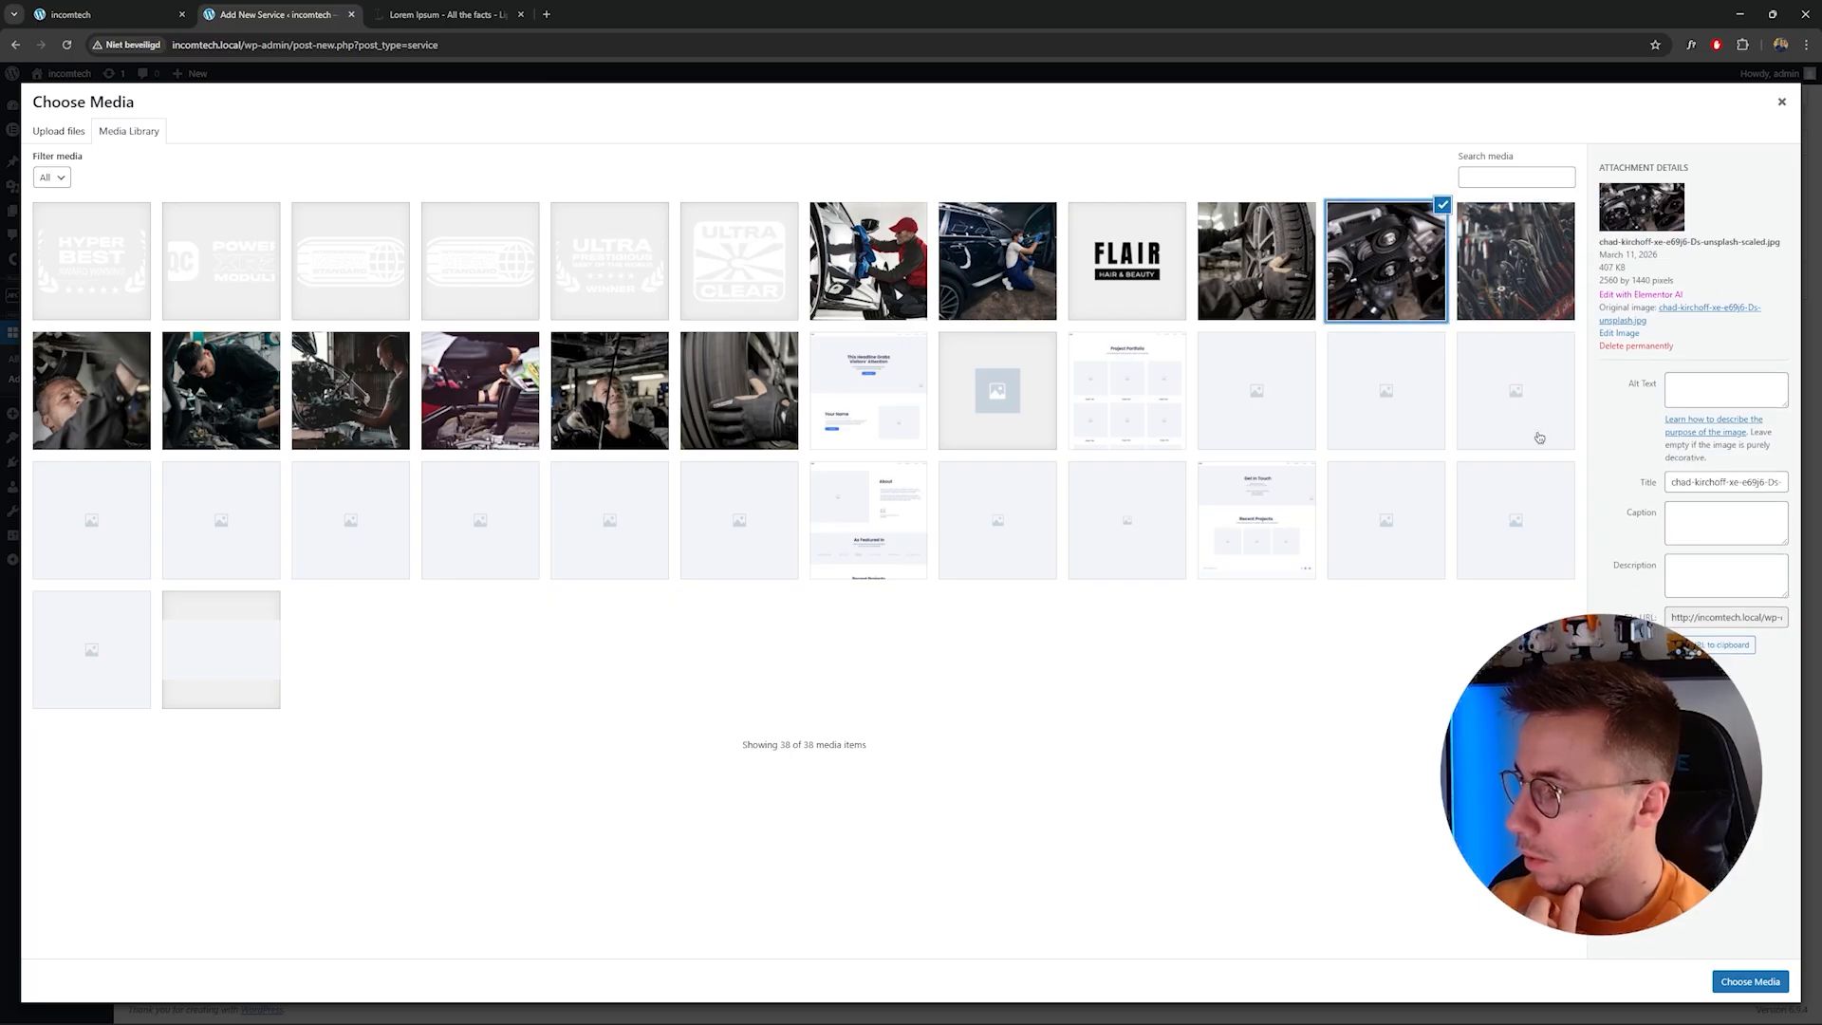
left_click(1773, 982)
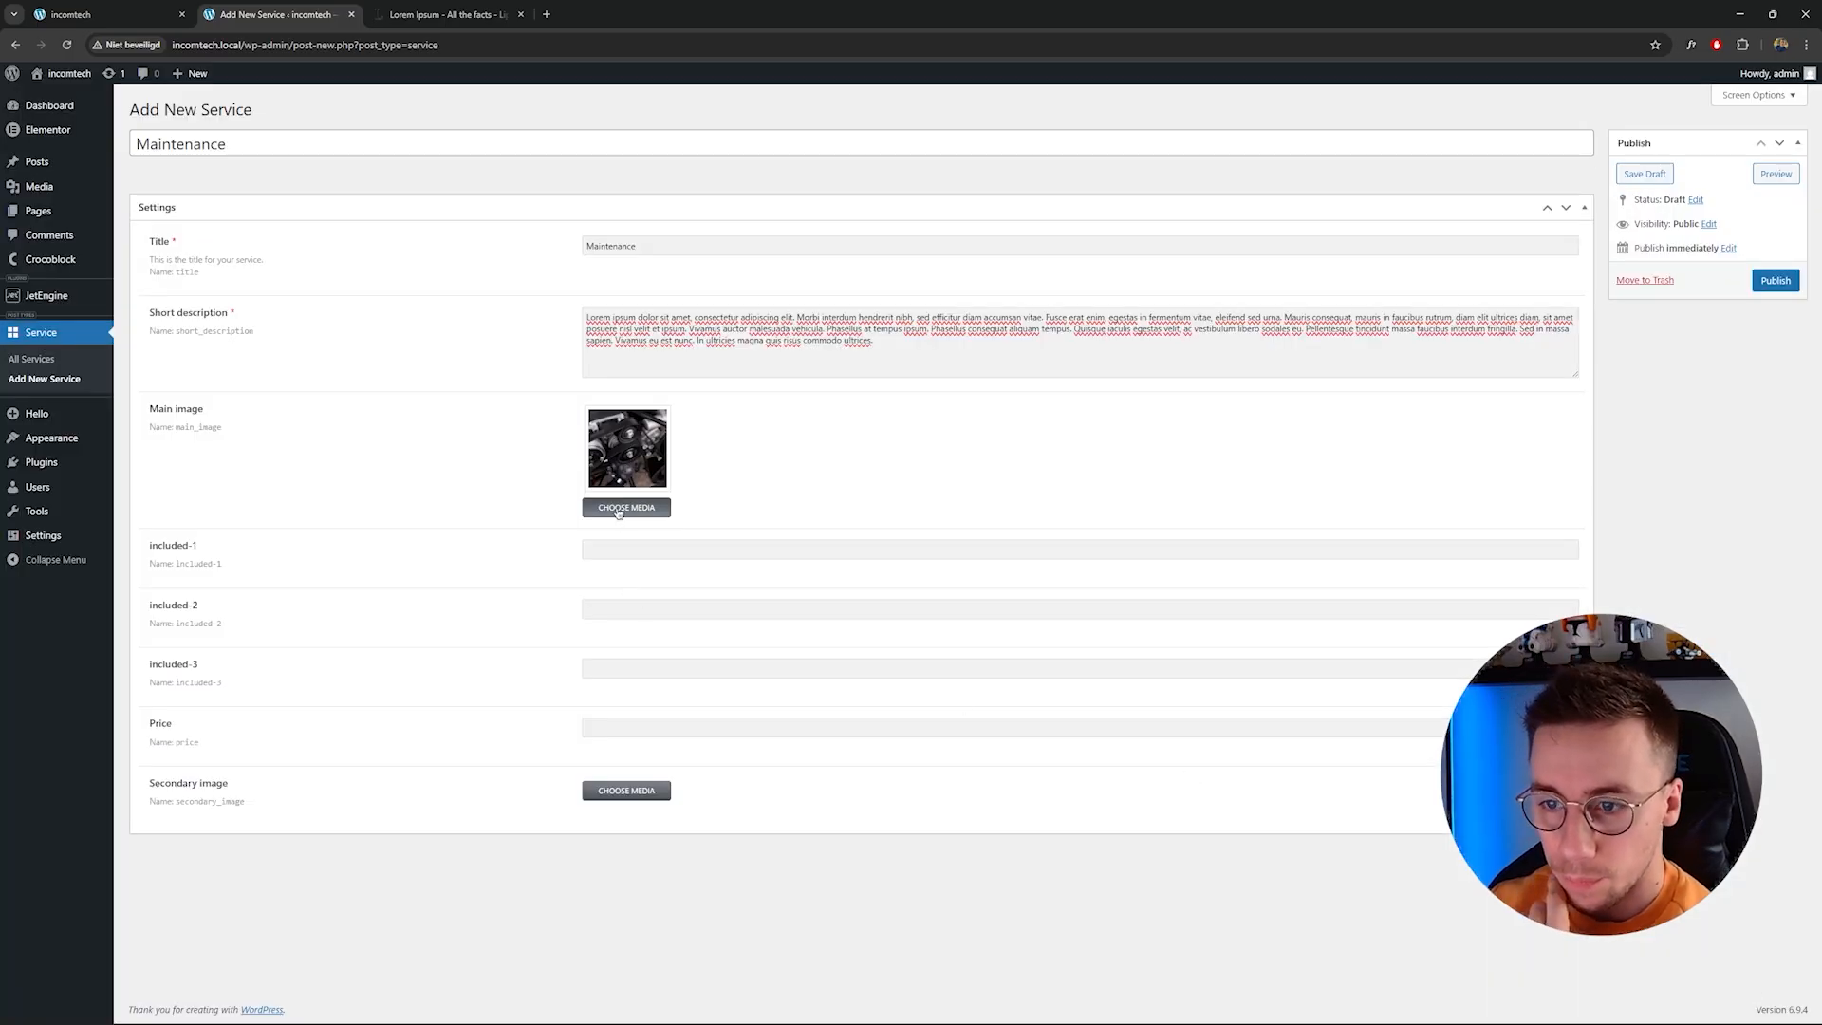
Fill included-1 to included-3 with Oil change, Safety check and Break check, and set the price to 199.
left_click(636, 548)
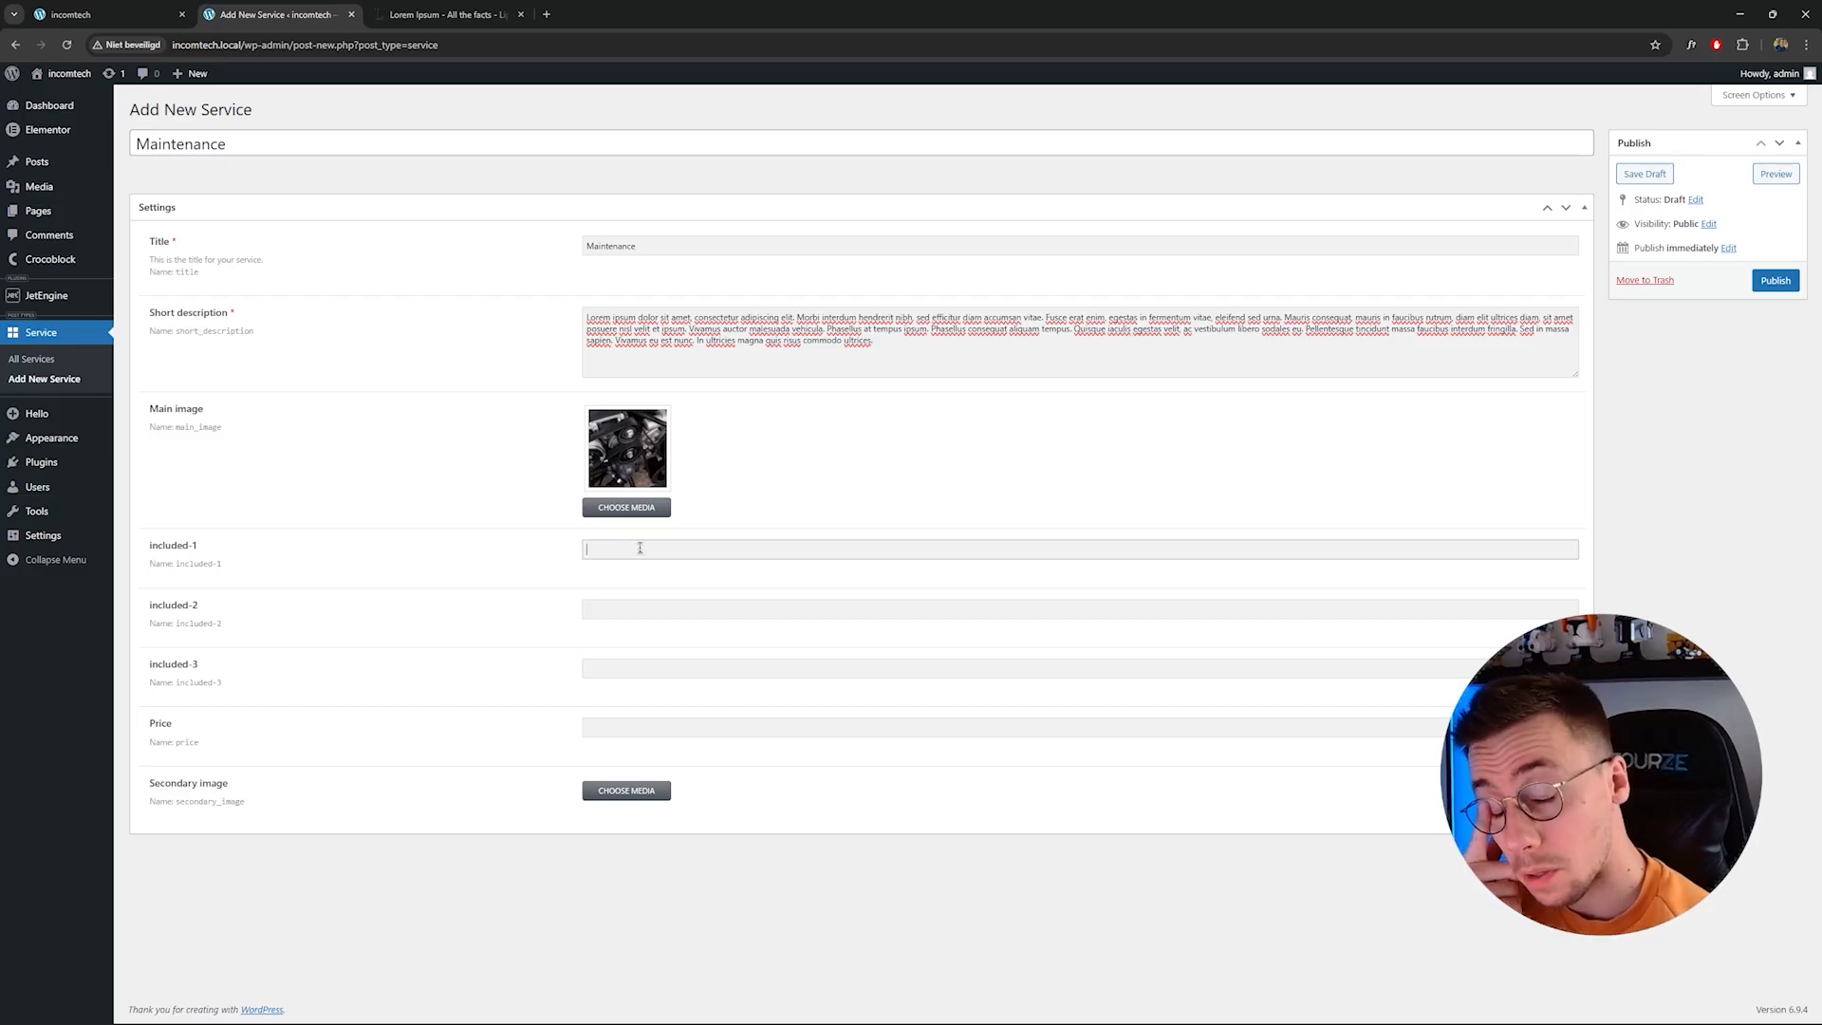
type("Oil chn")
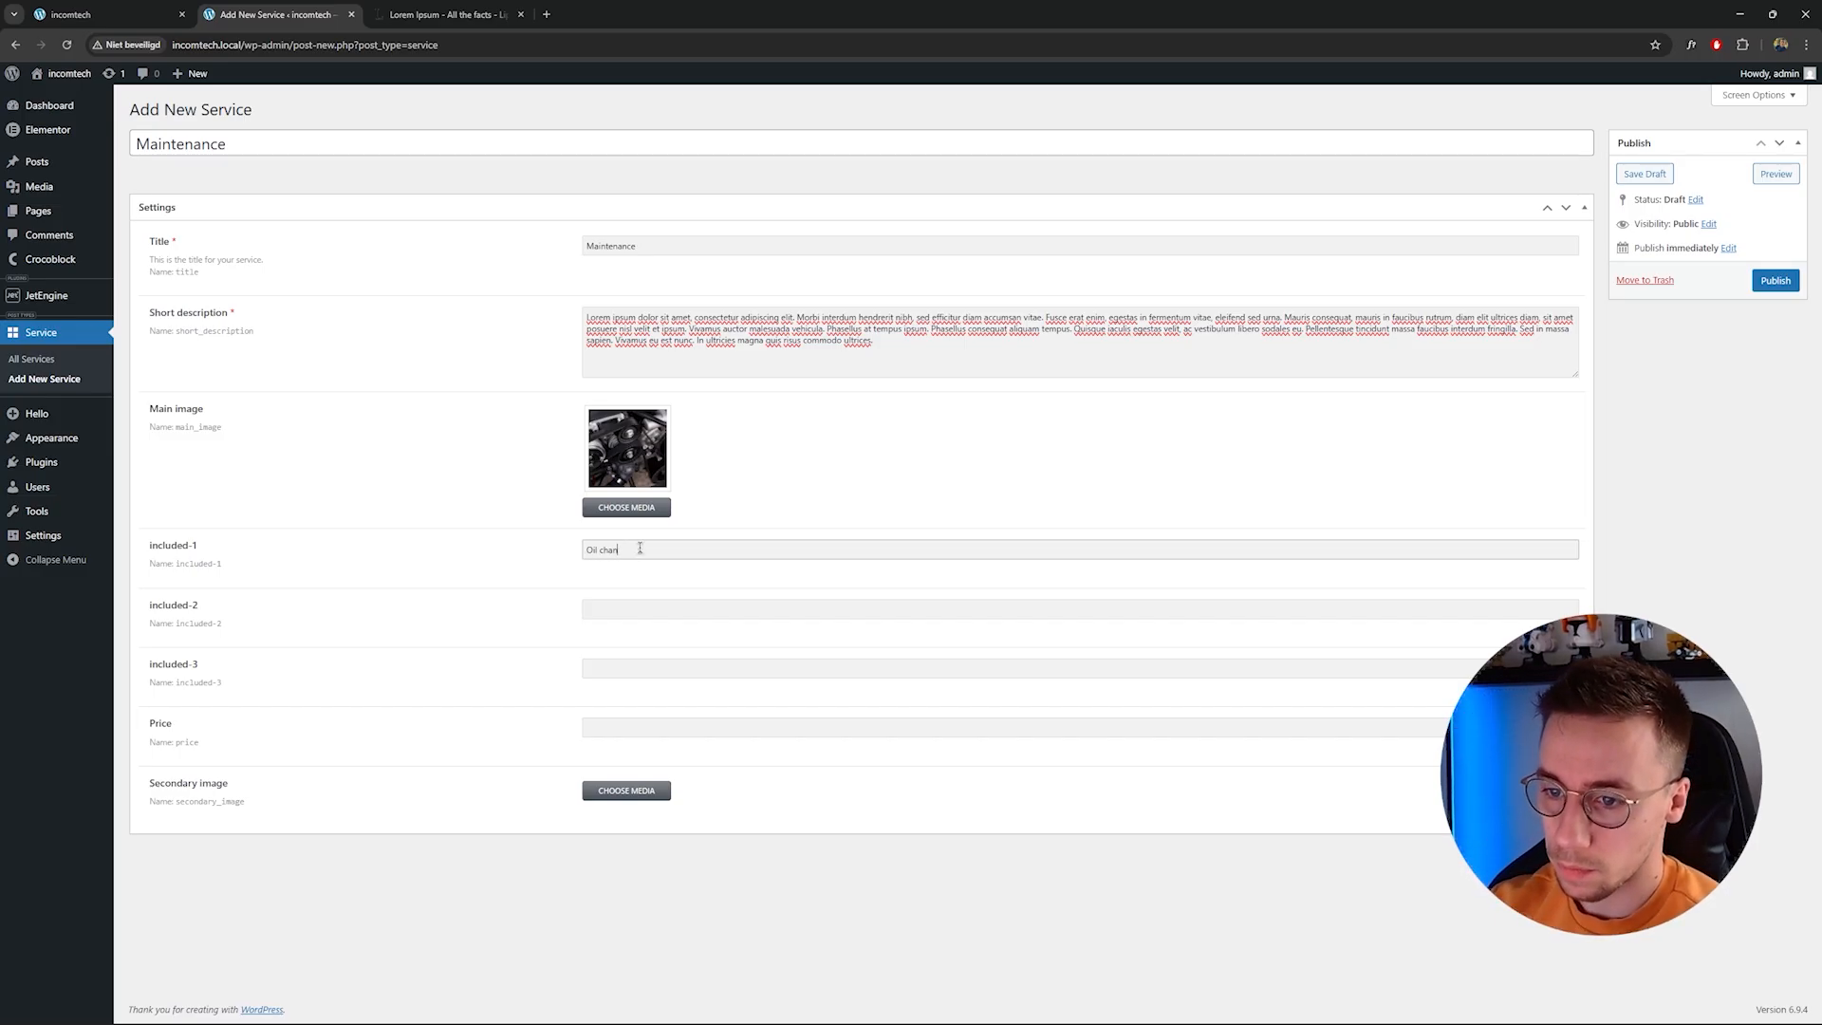
key("Tab")
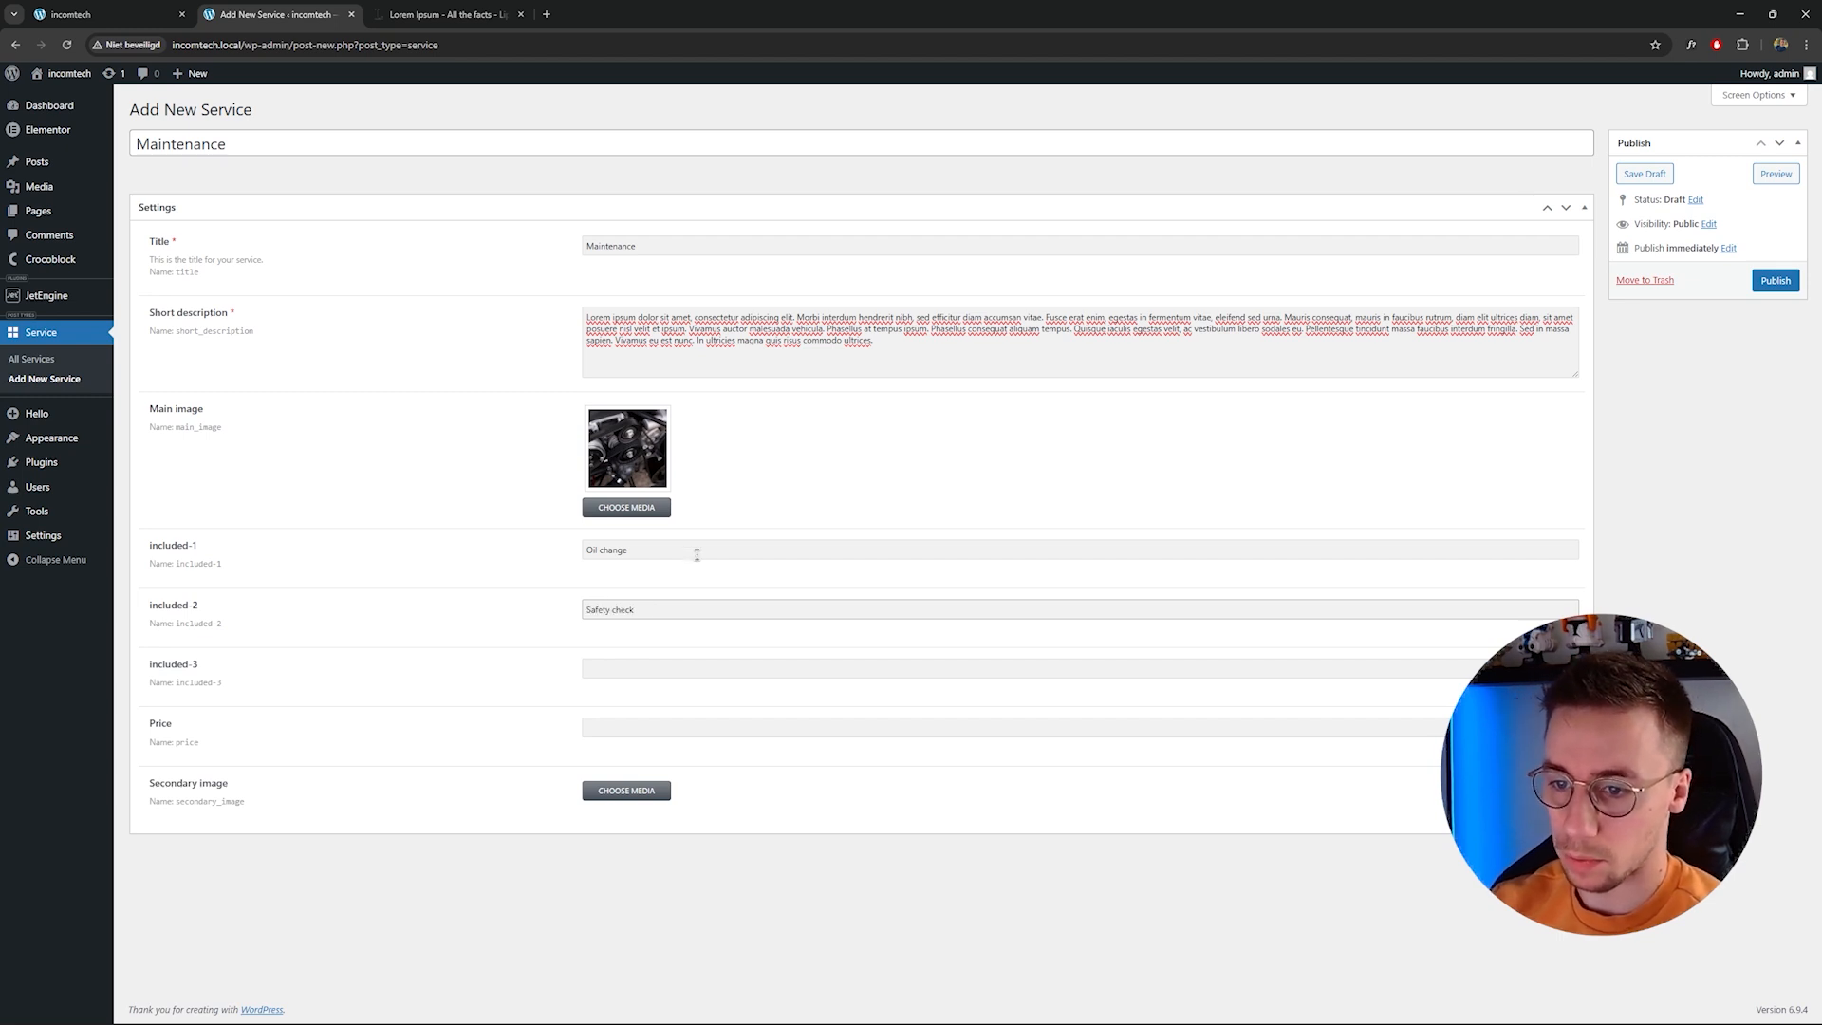
left_click(627, 669)
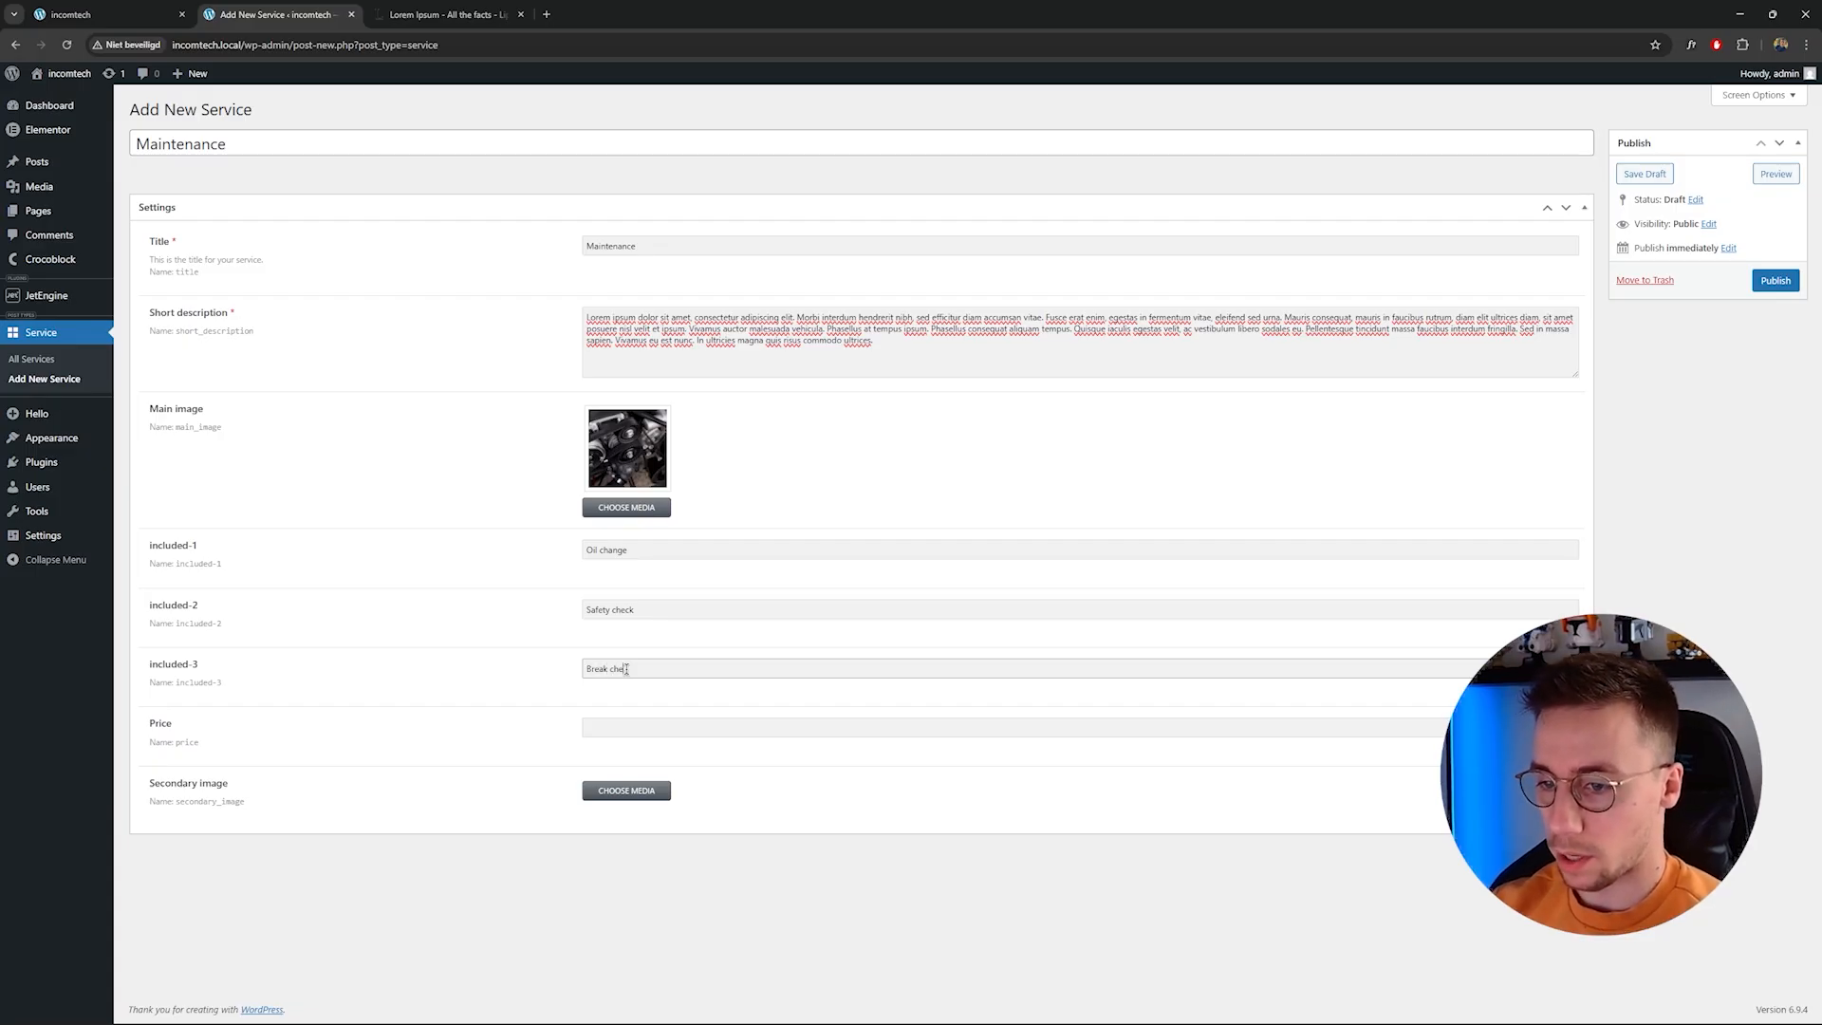
left_click(652, 727)
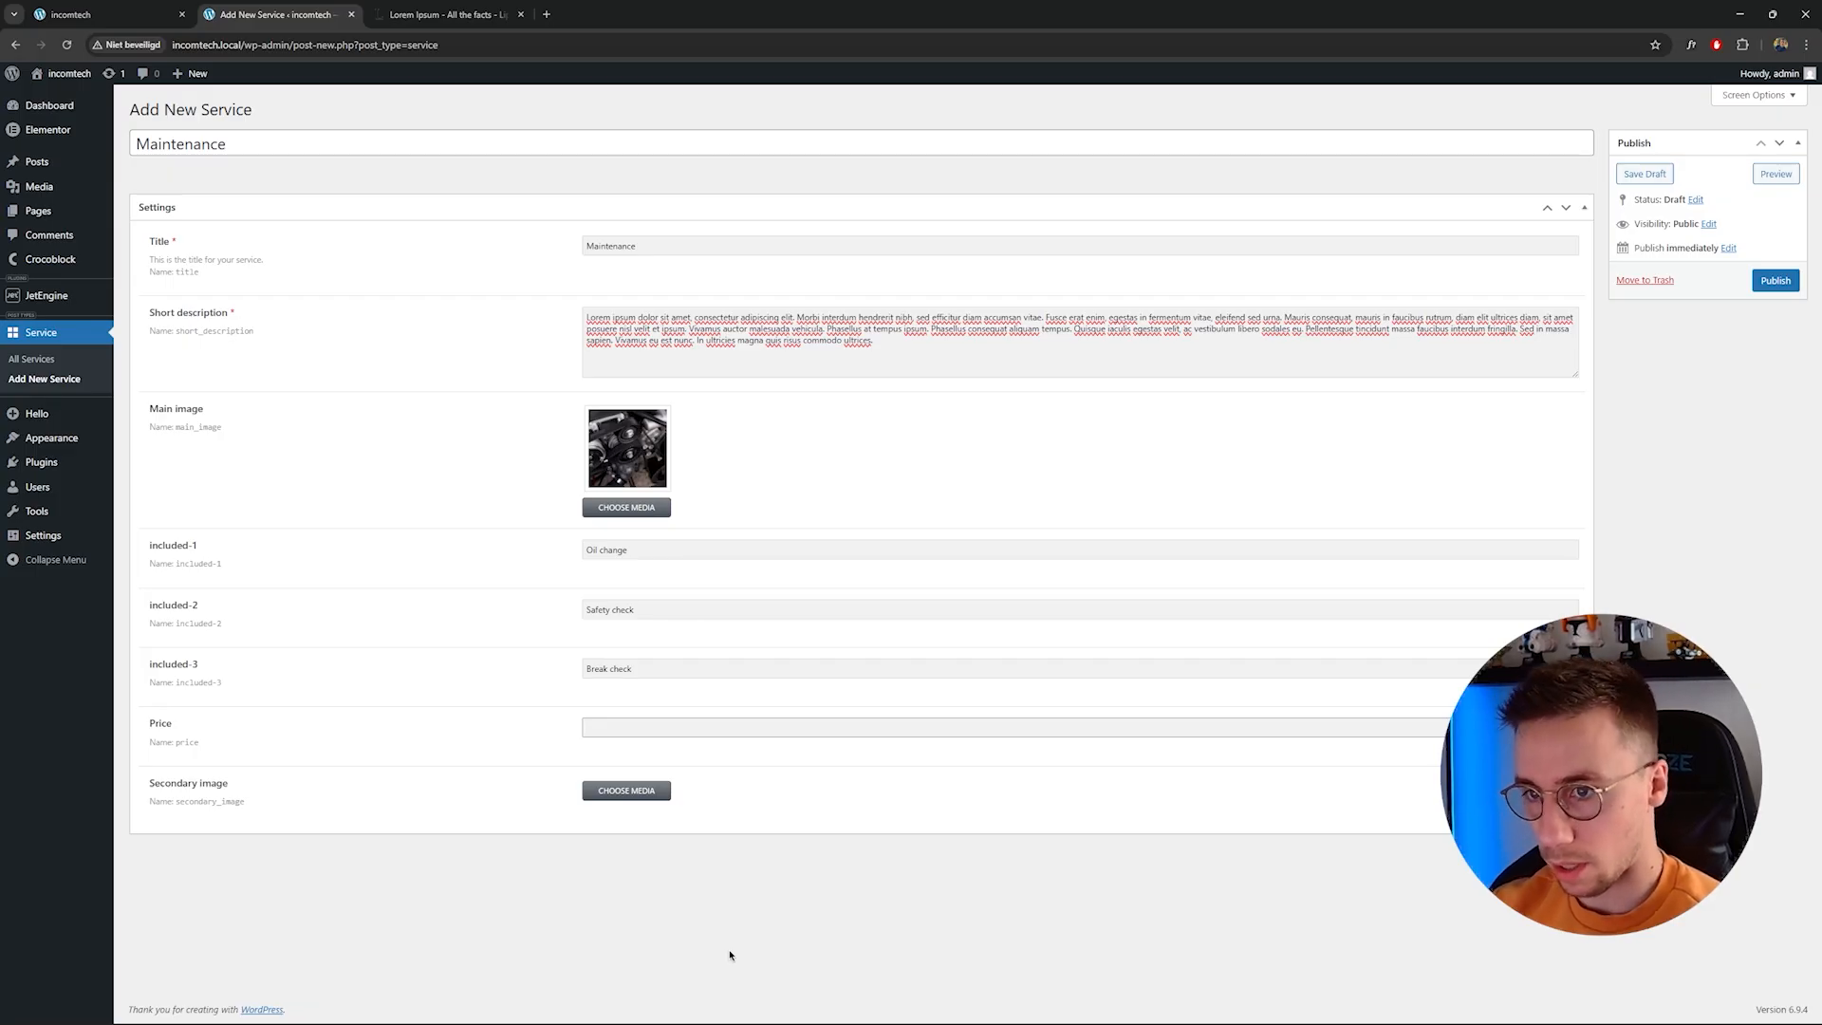
type("100")
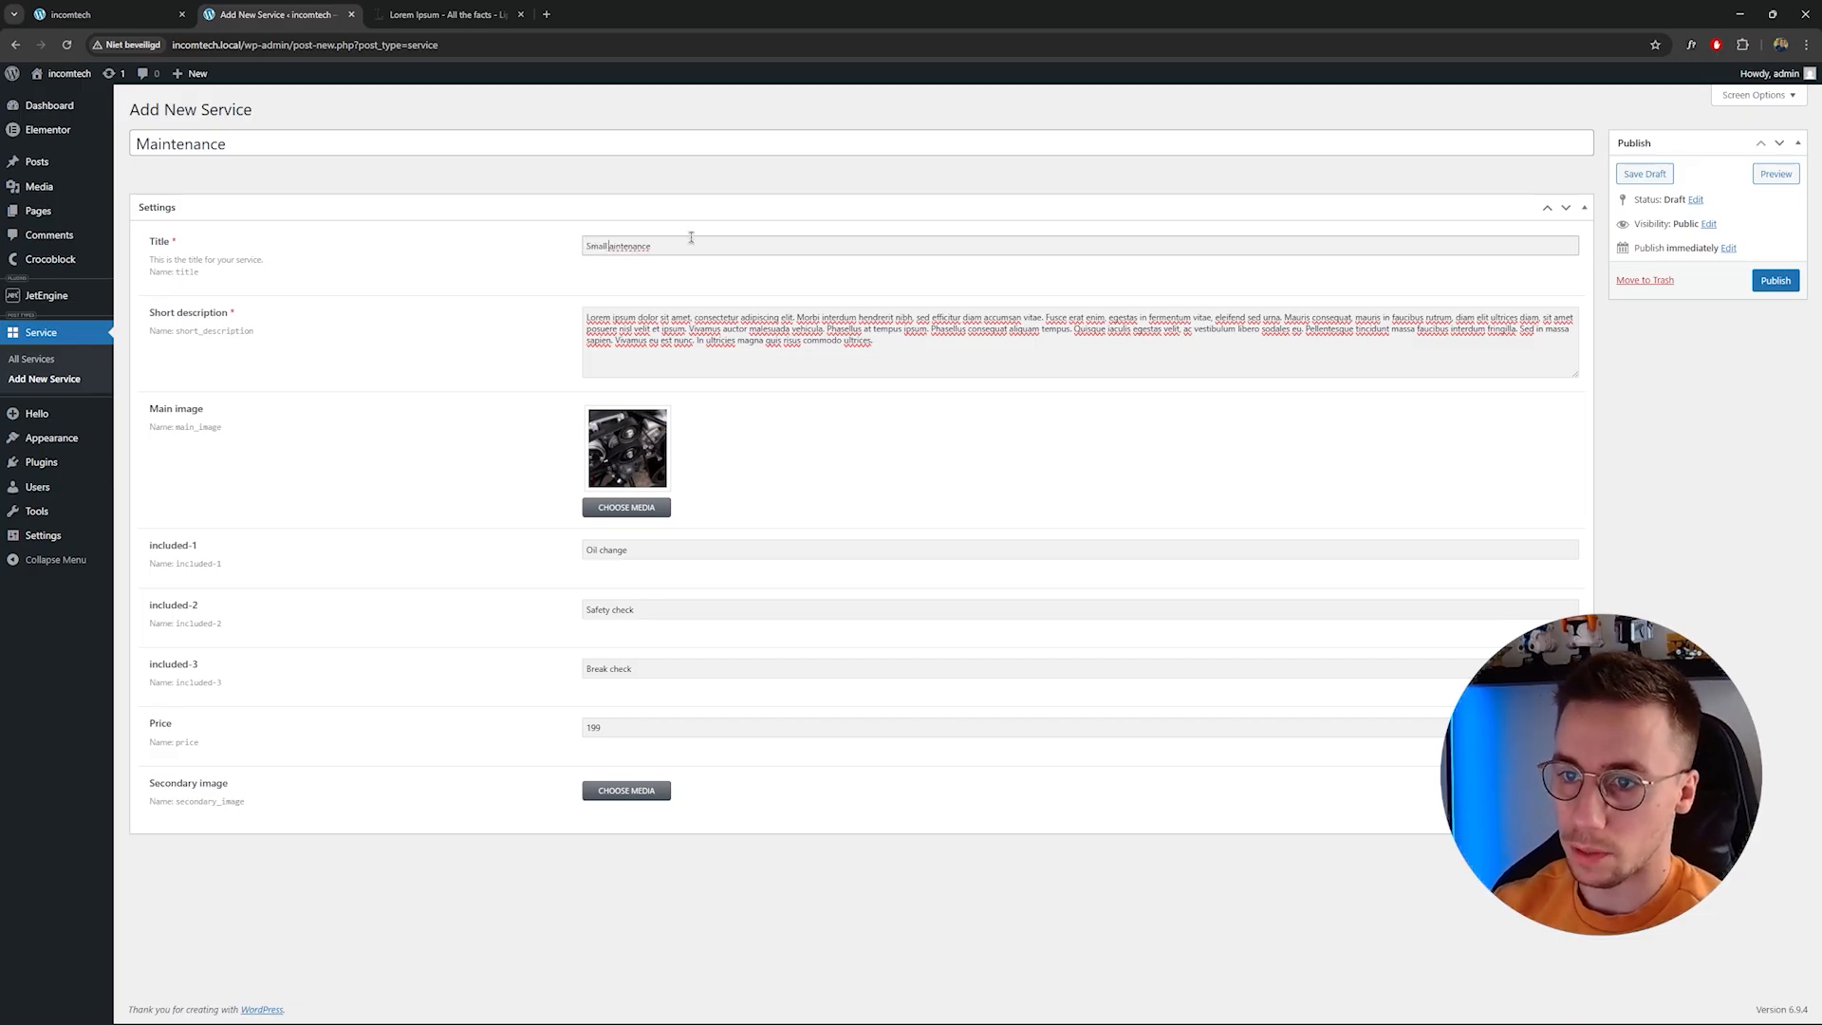
Retitle the service as Small maintenance.
left_click(137, 143)
type("Small")
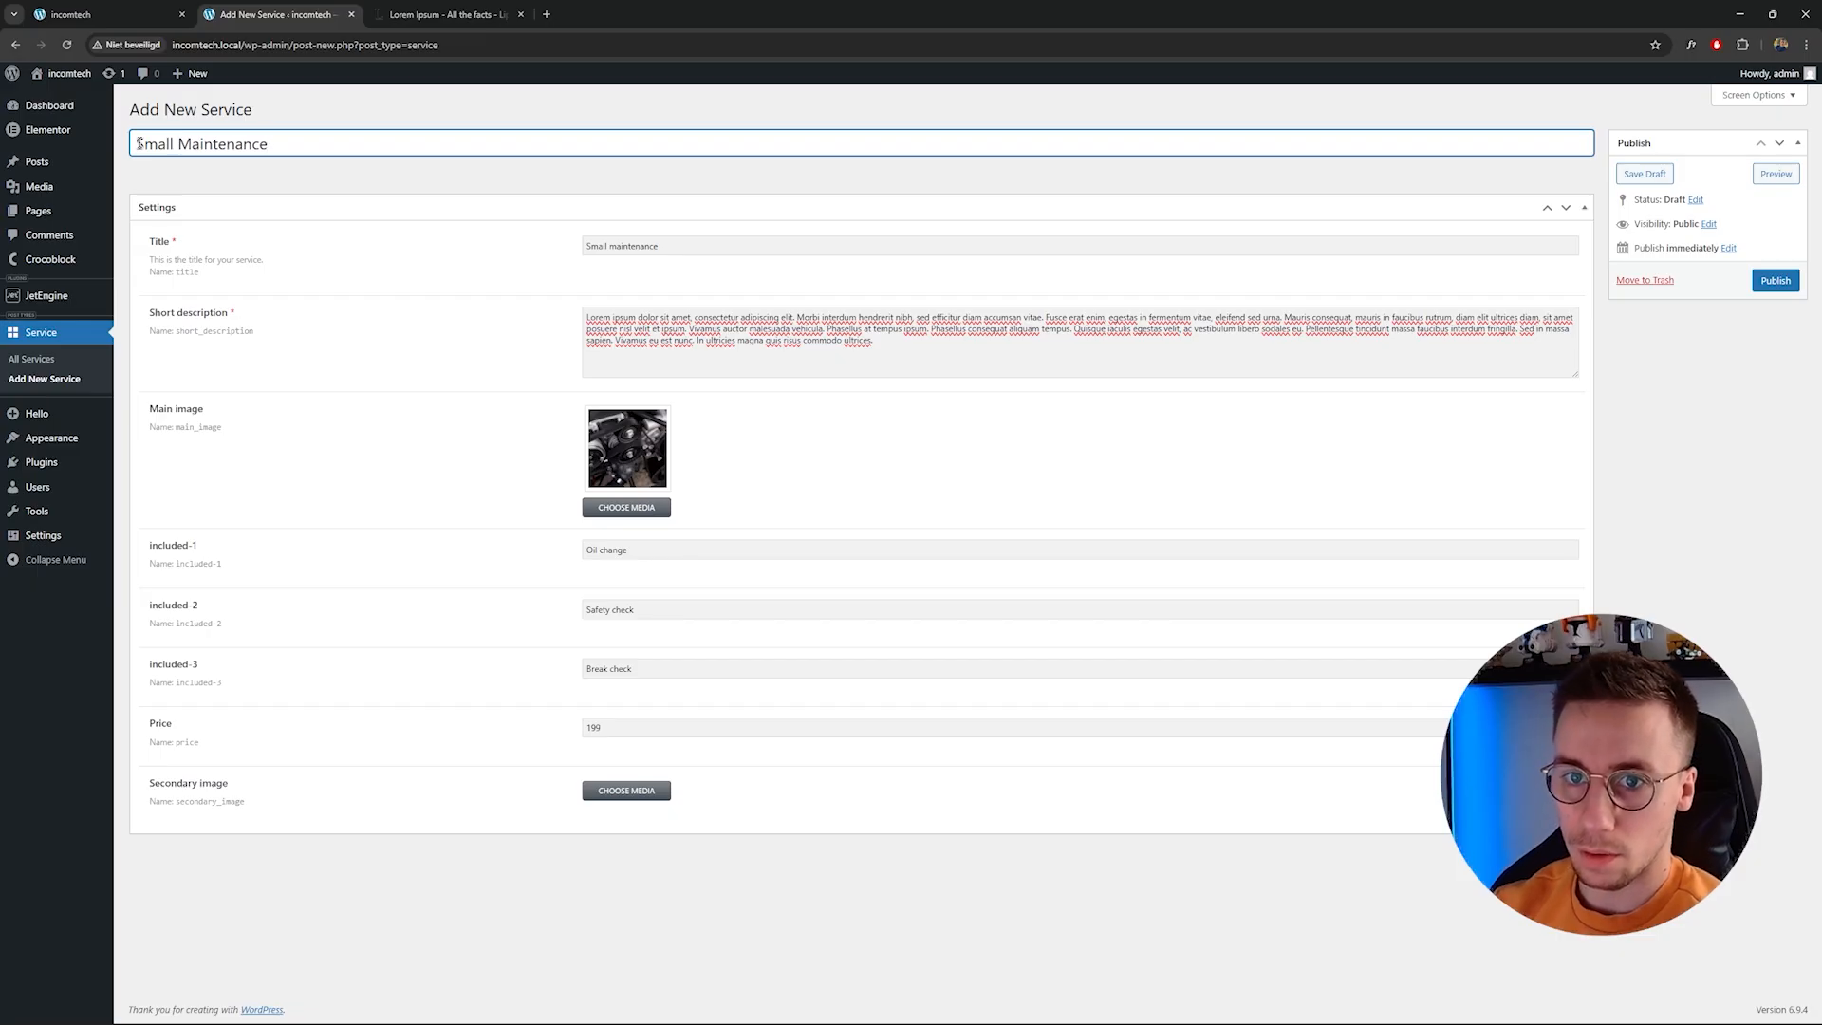
key("Delete")
type("m")
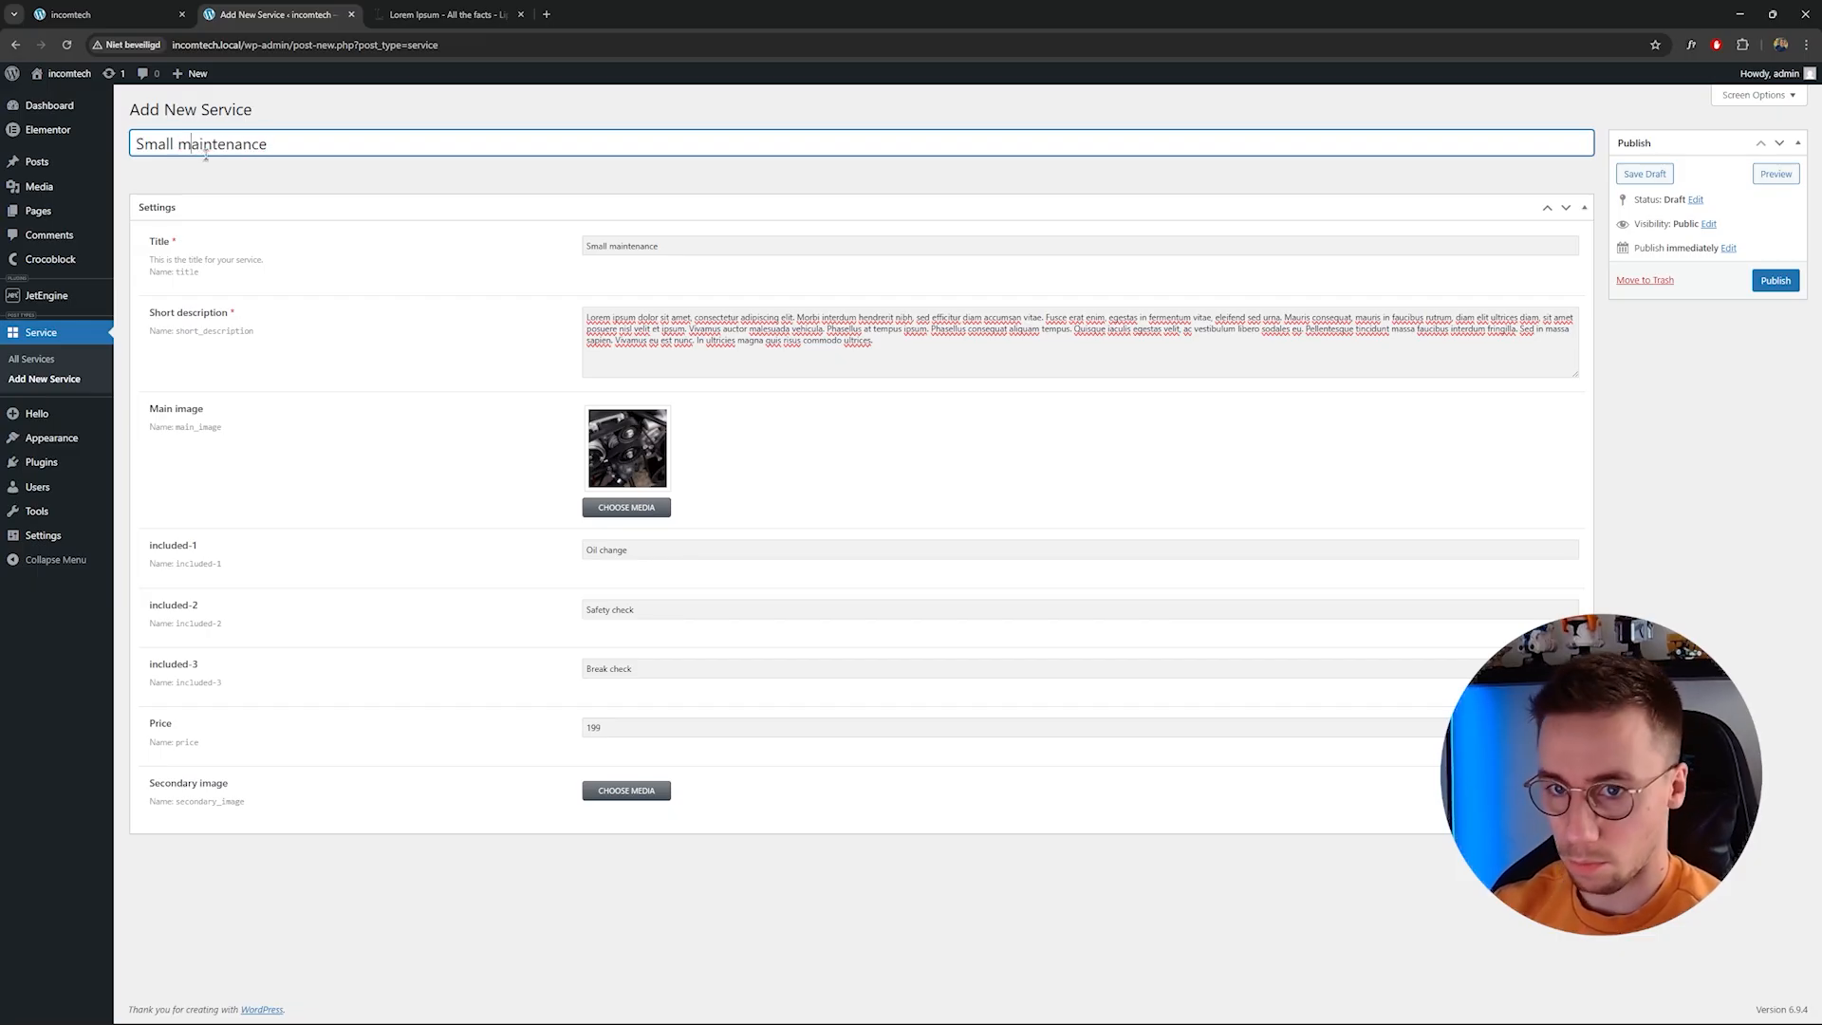
left_click(213, 171)
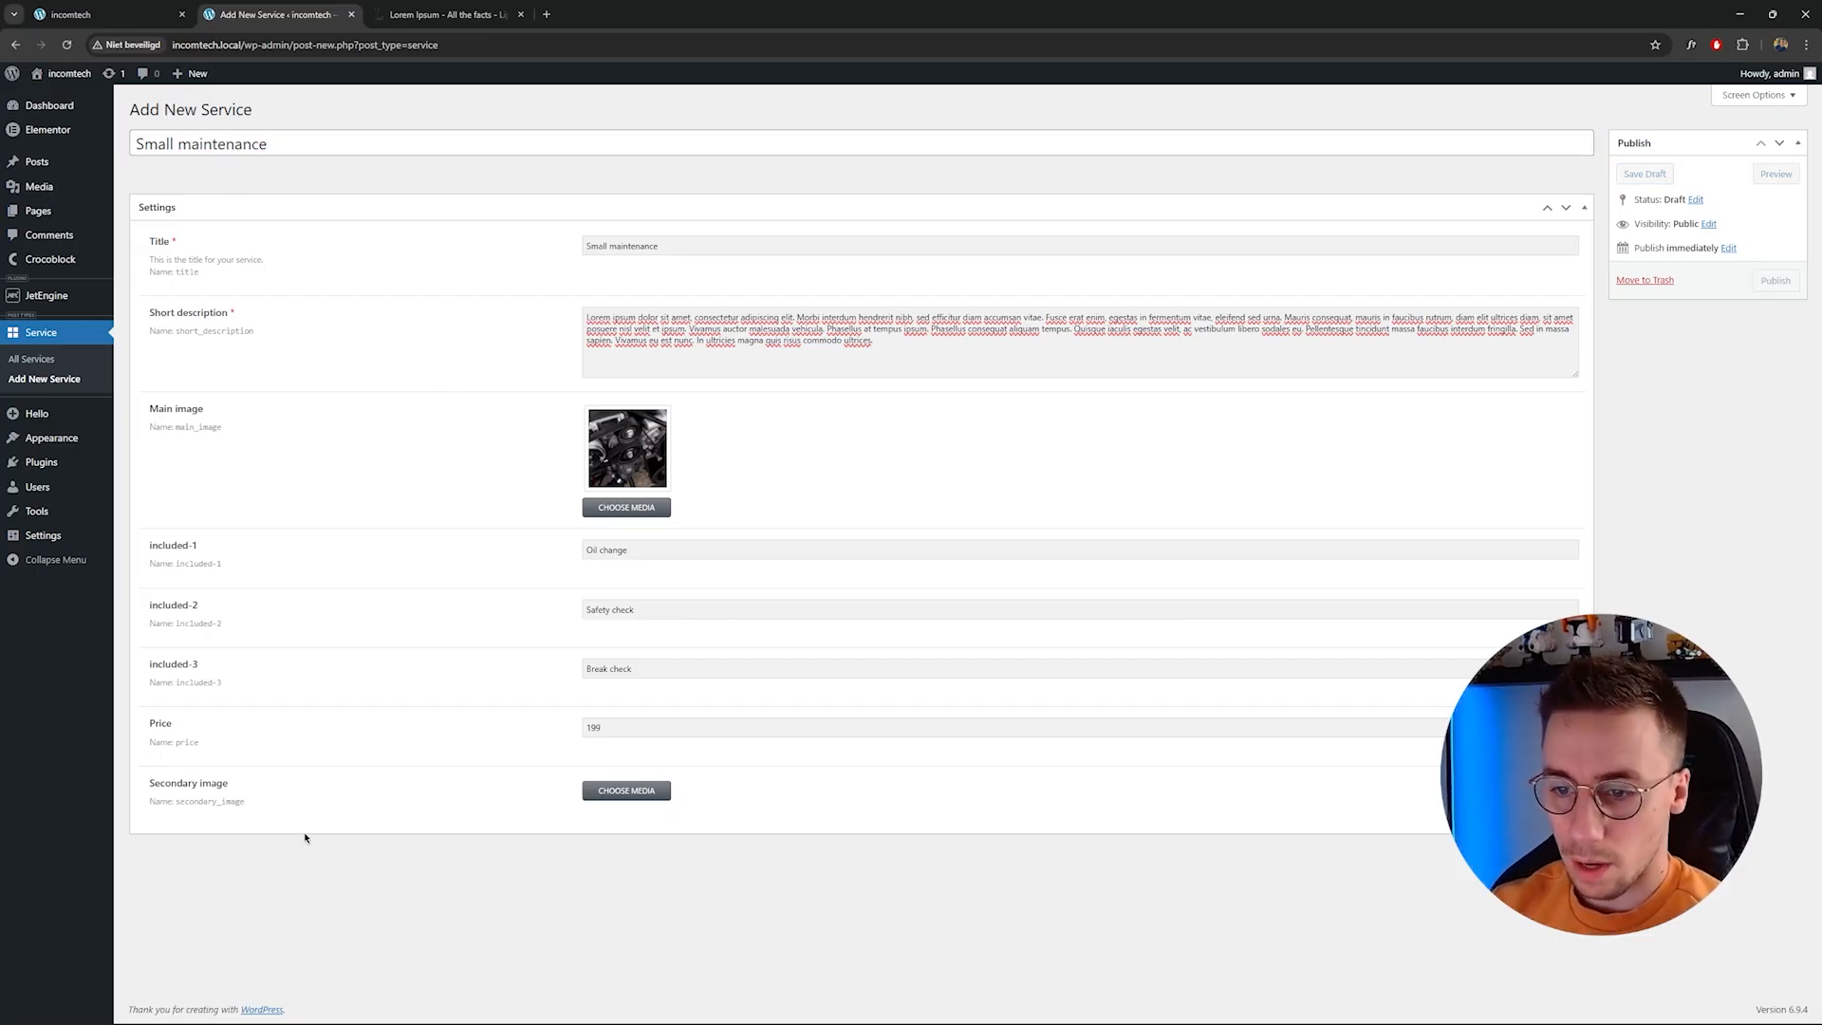
Set the Secondary image to the car detailing photo and publish the service.
left_click(608, 795)
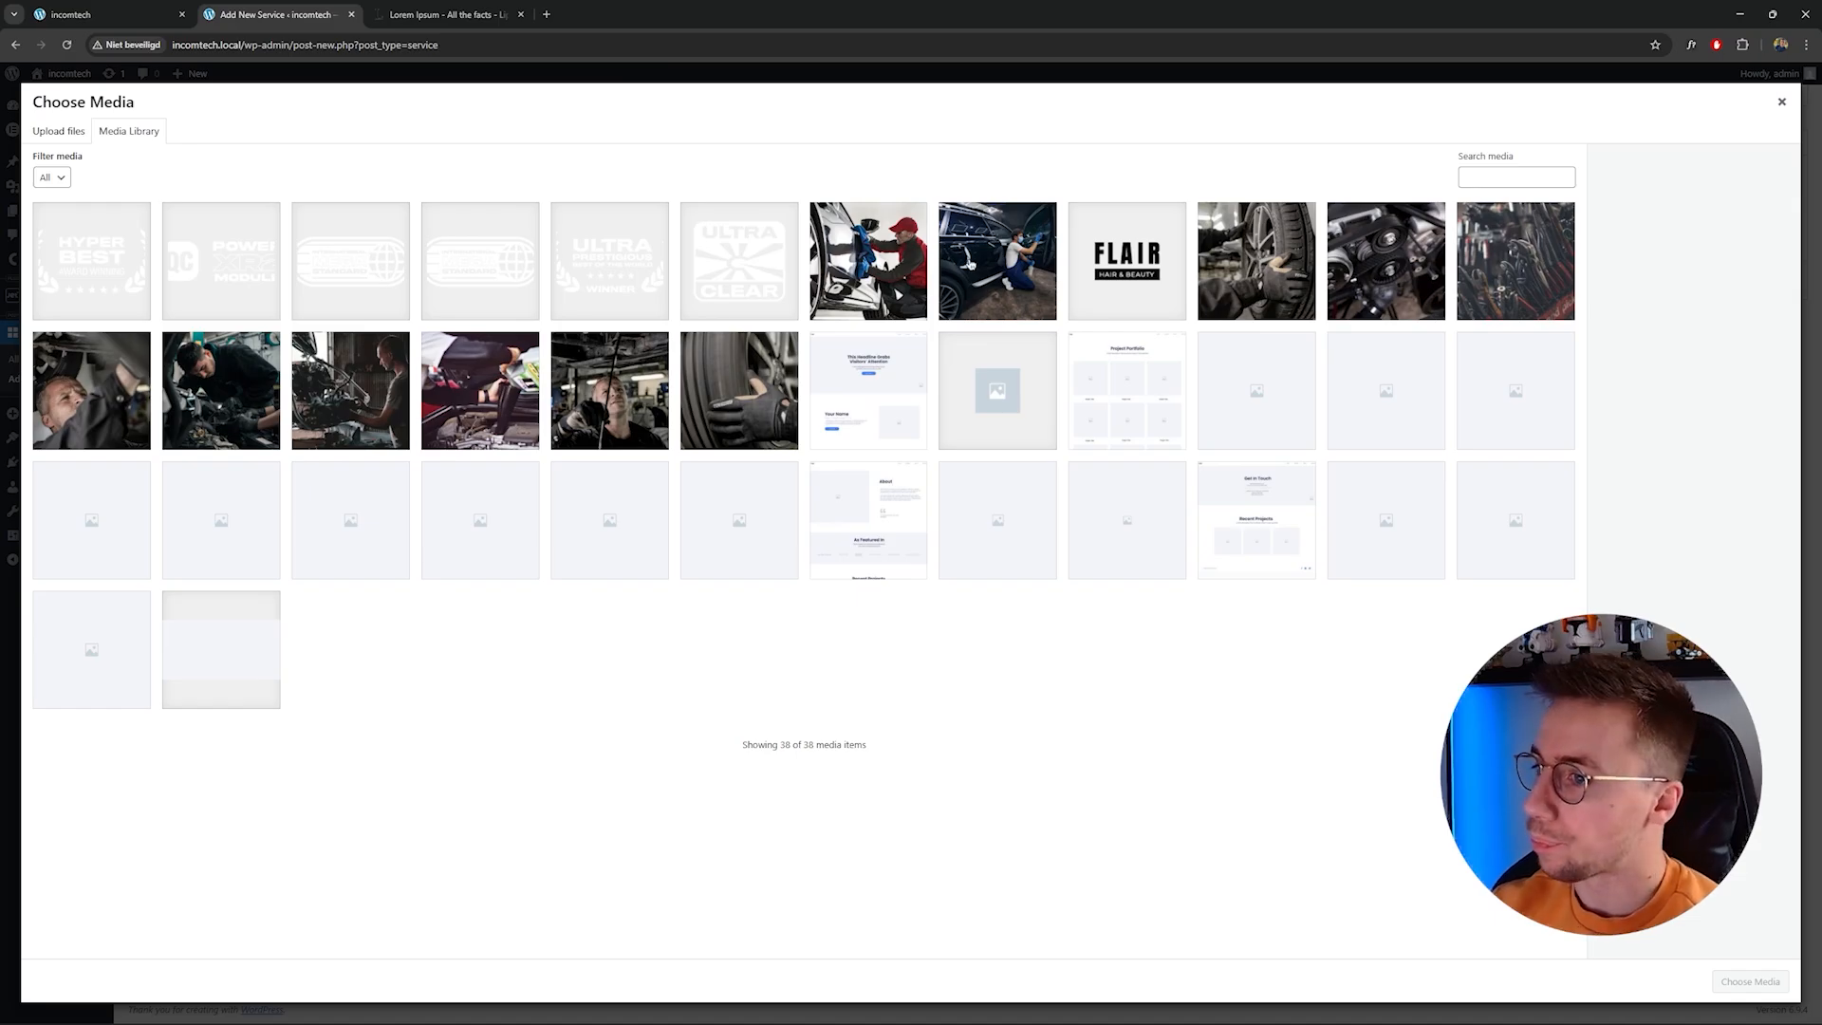
left_click(981, 262)
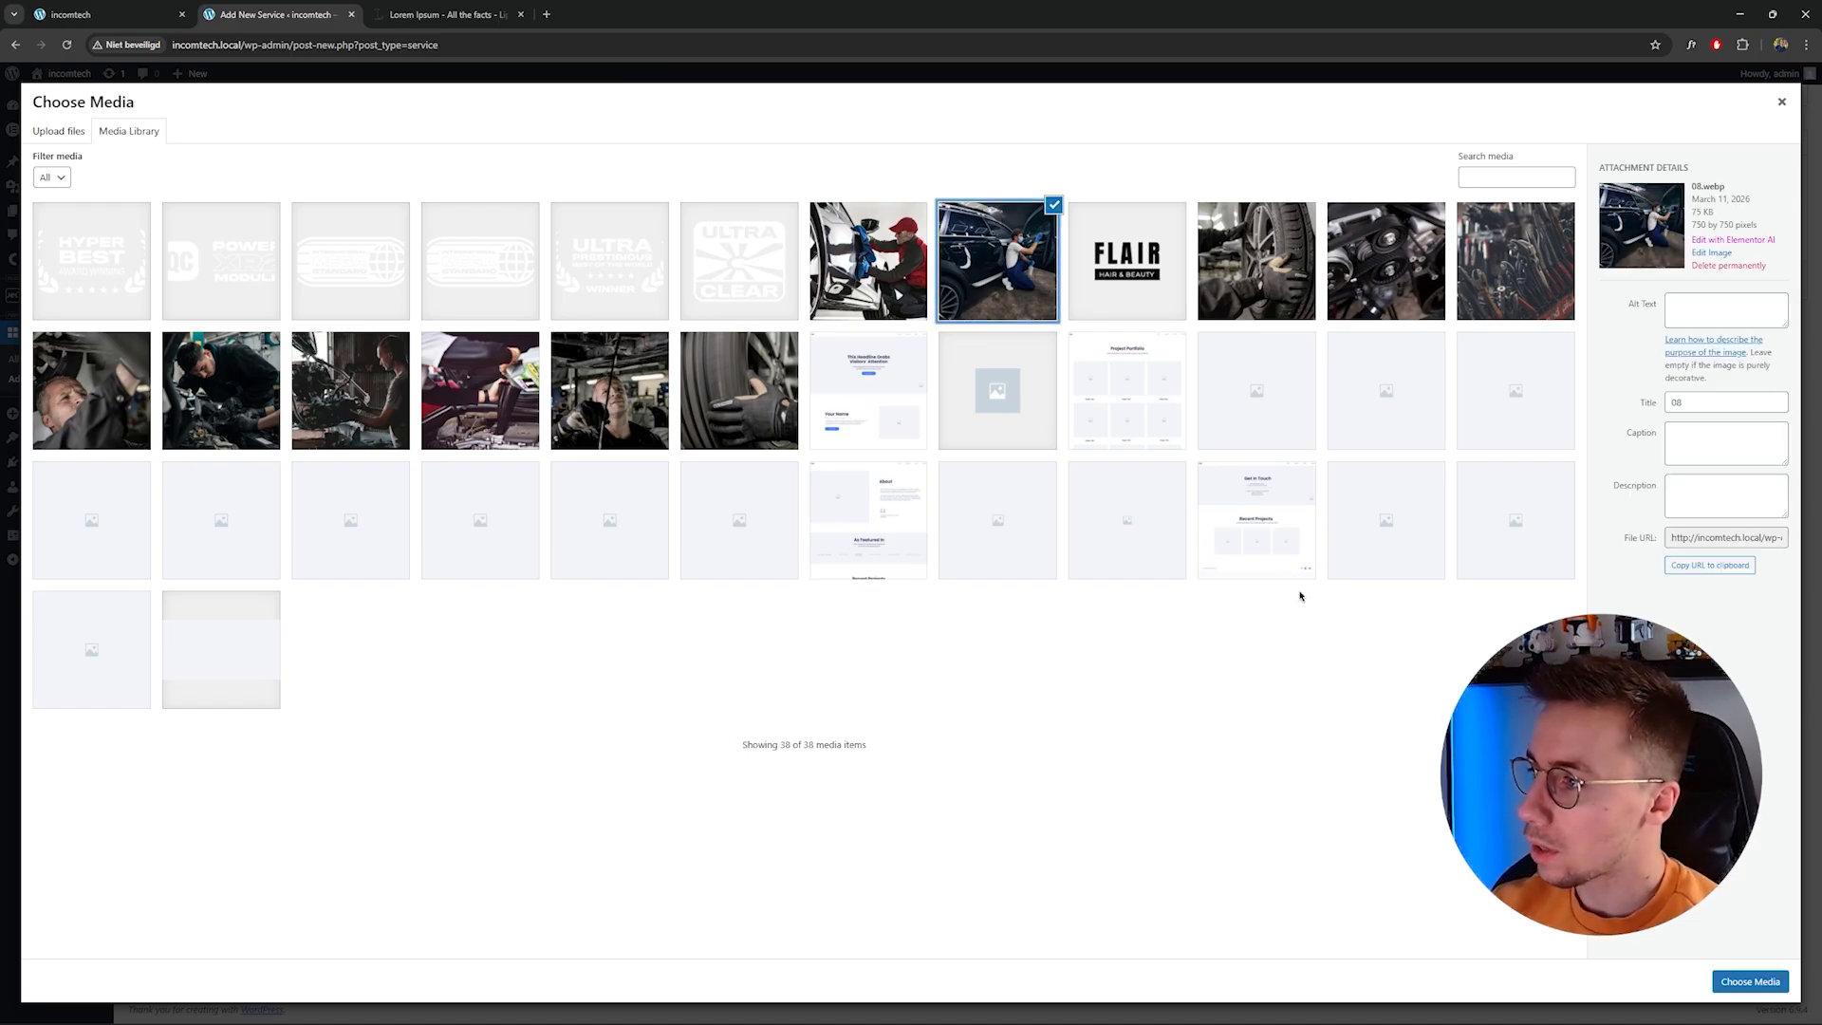
left_click(1749, 981)
left_click(1779, 290)
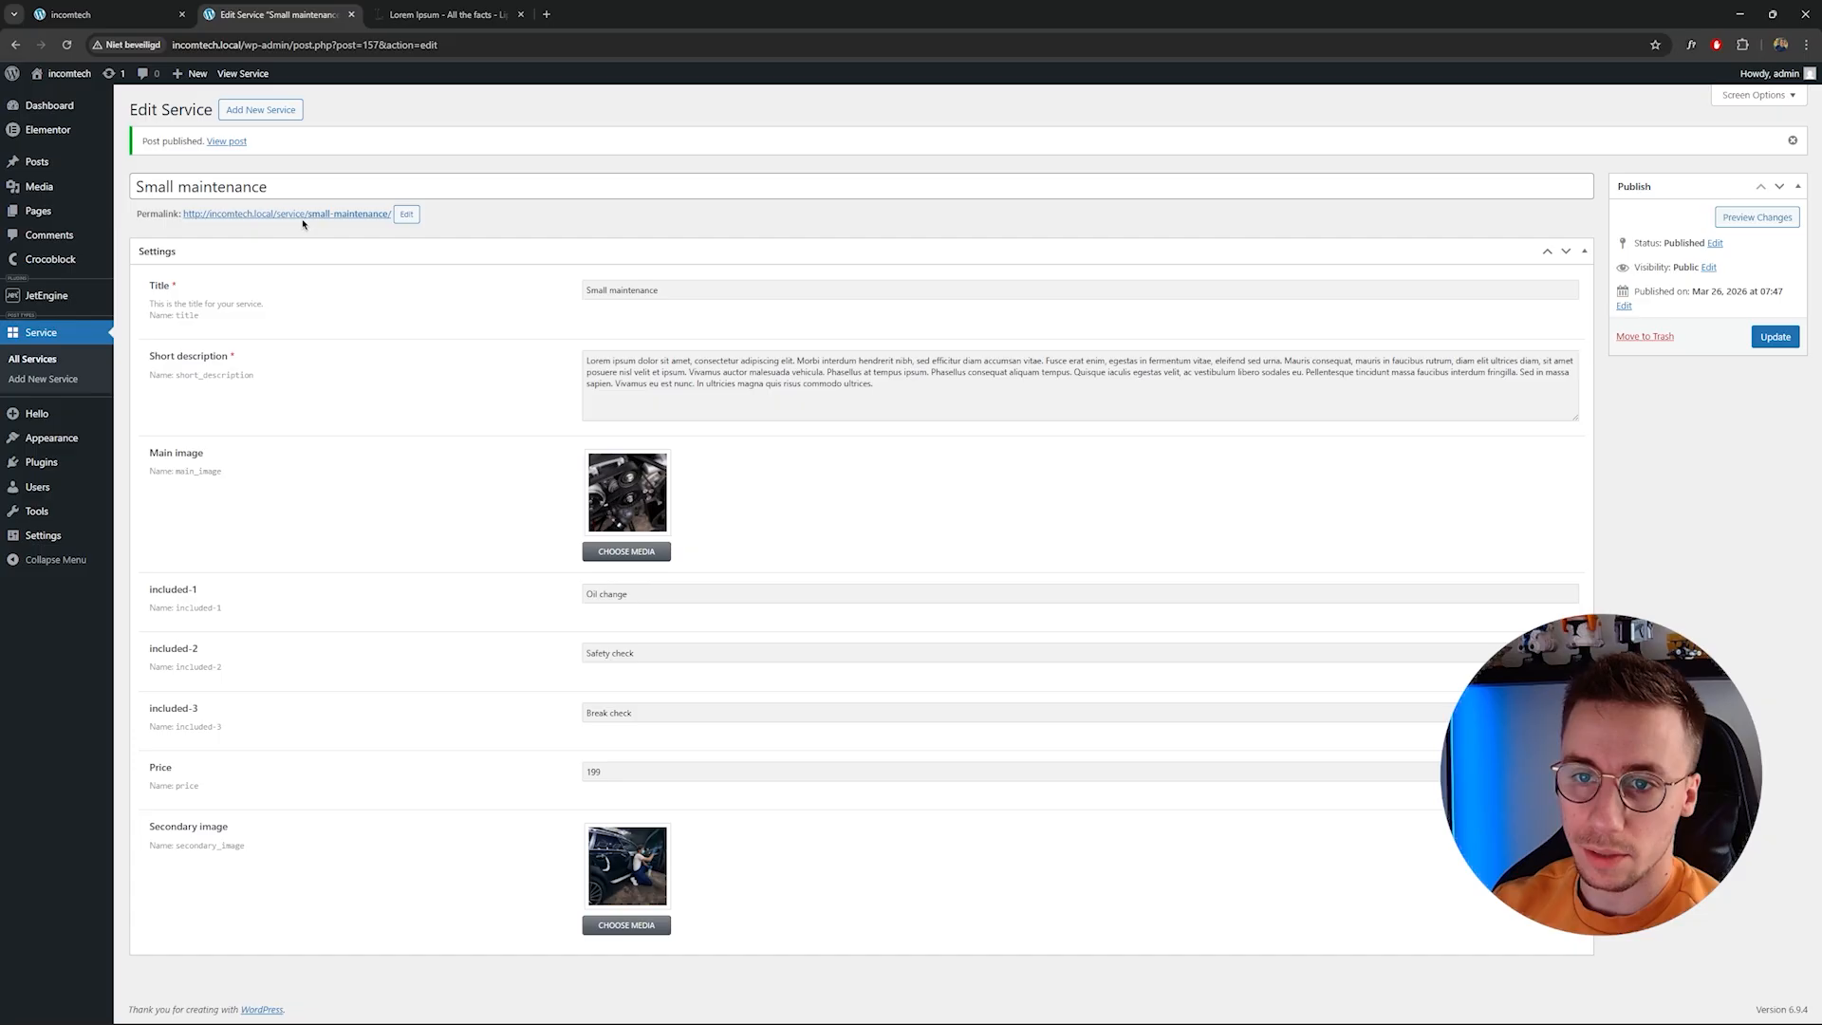
Open the published service's permalink on the front end.
left_click(334, 215)
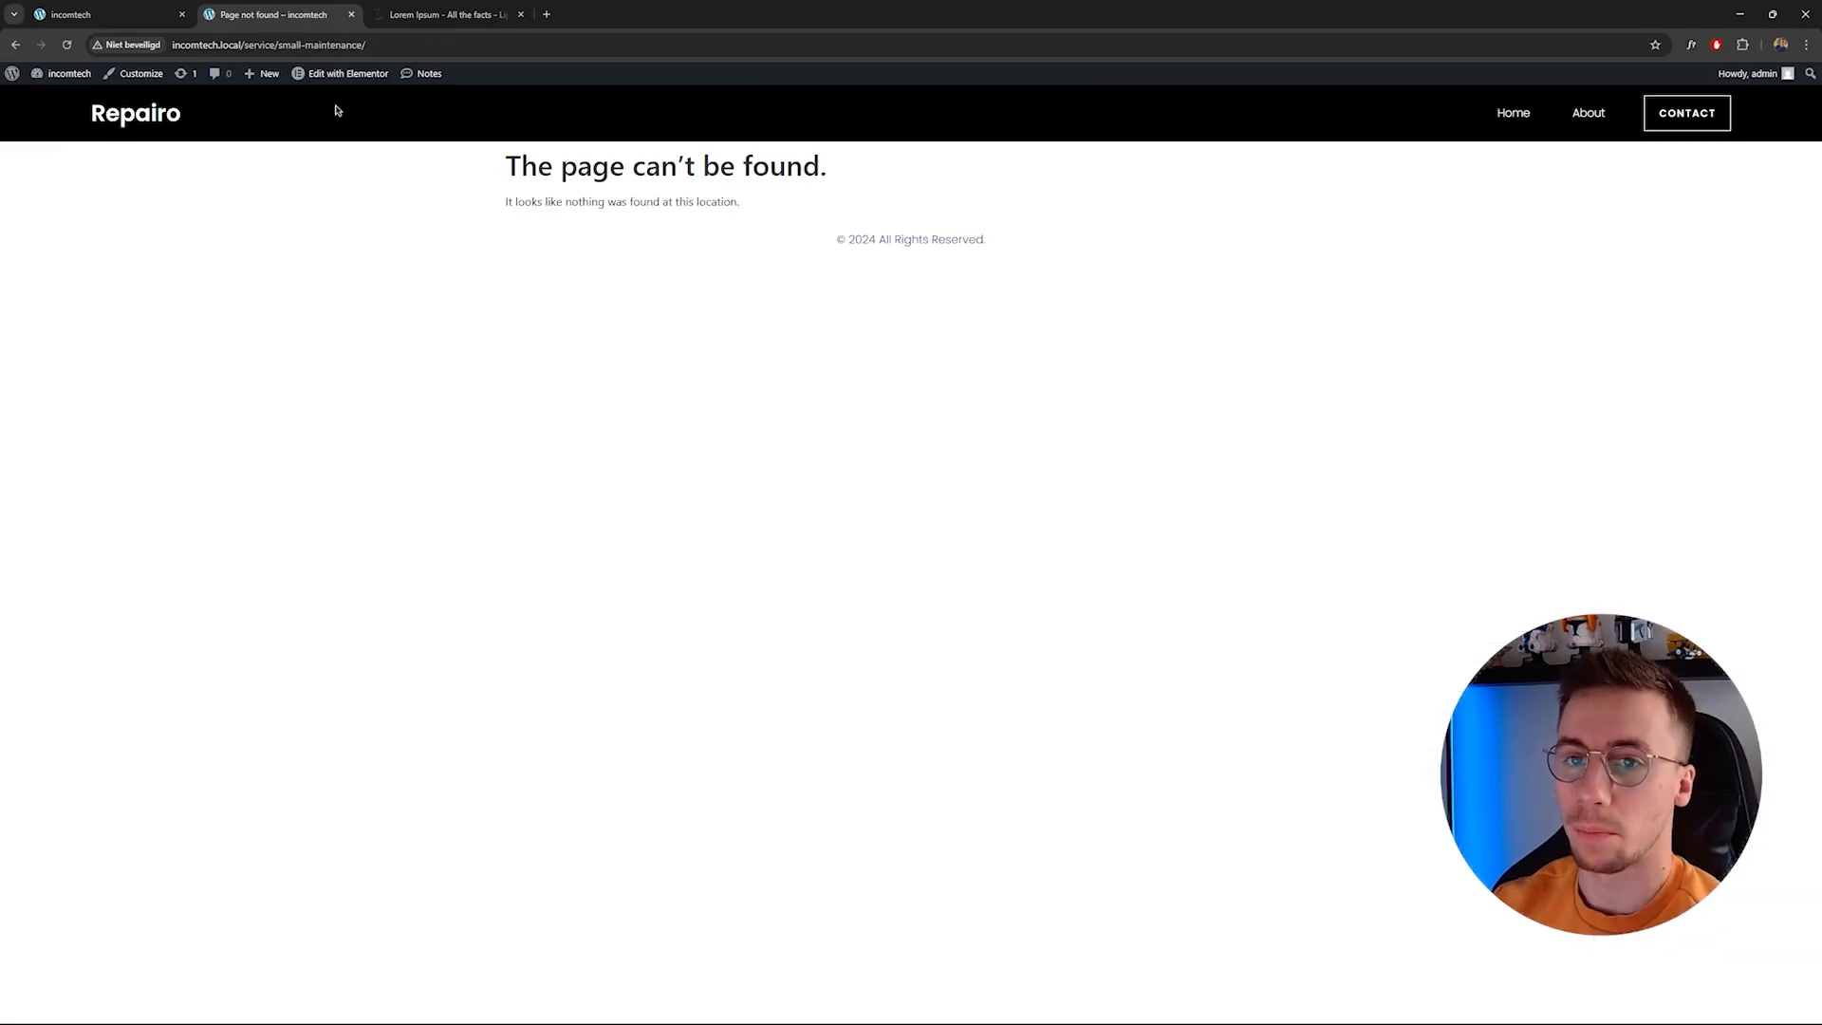
left_click_drag(509, 162, 835, 166)
left_click(456, 180)
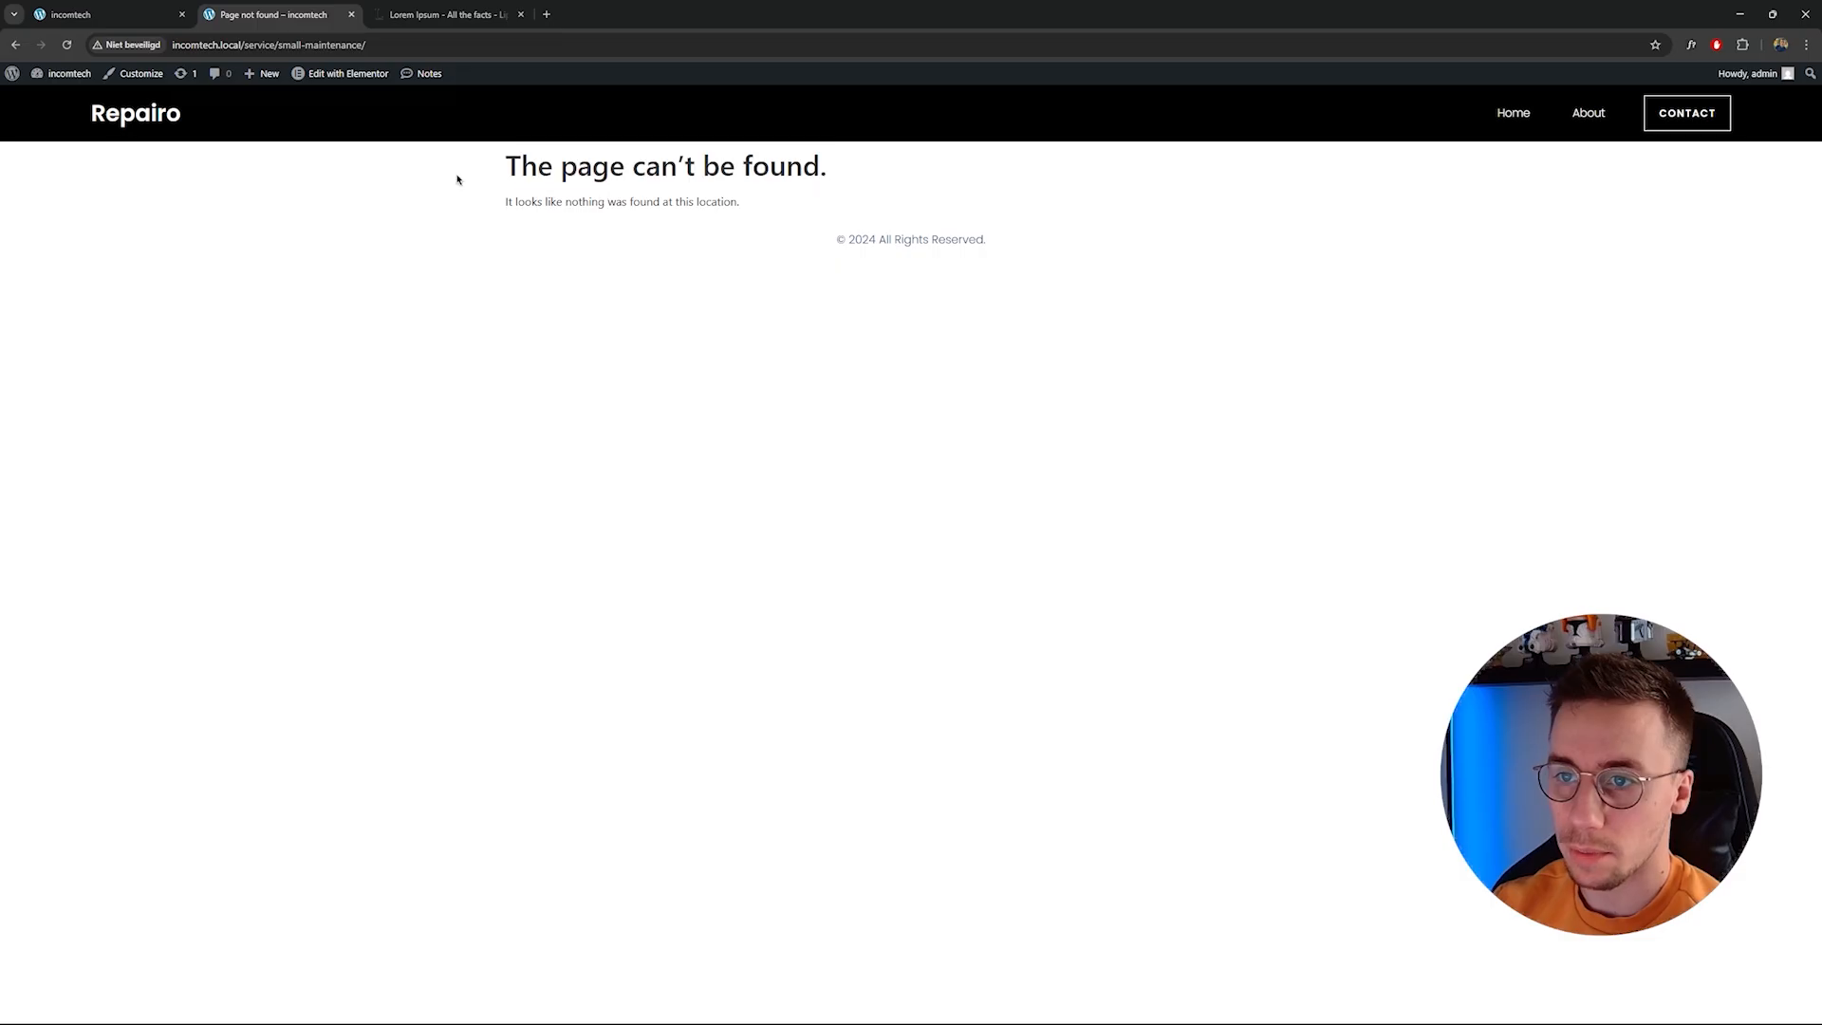
Re-save the Permalink settings without changing the Post name structure.
left_click(57, 96)
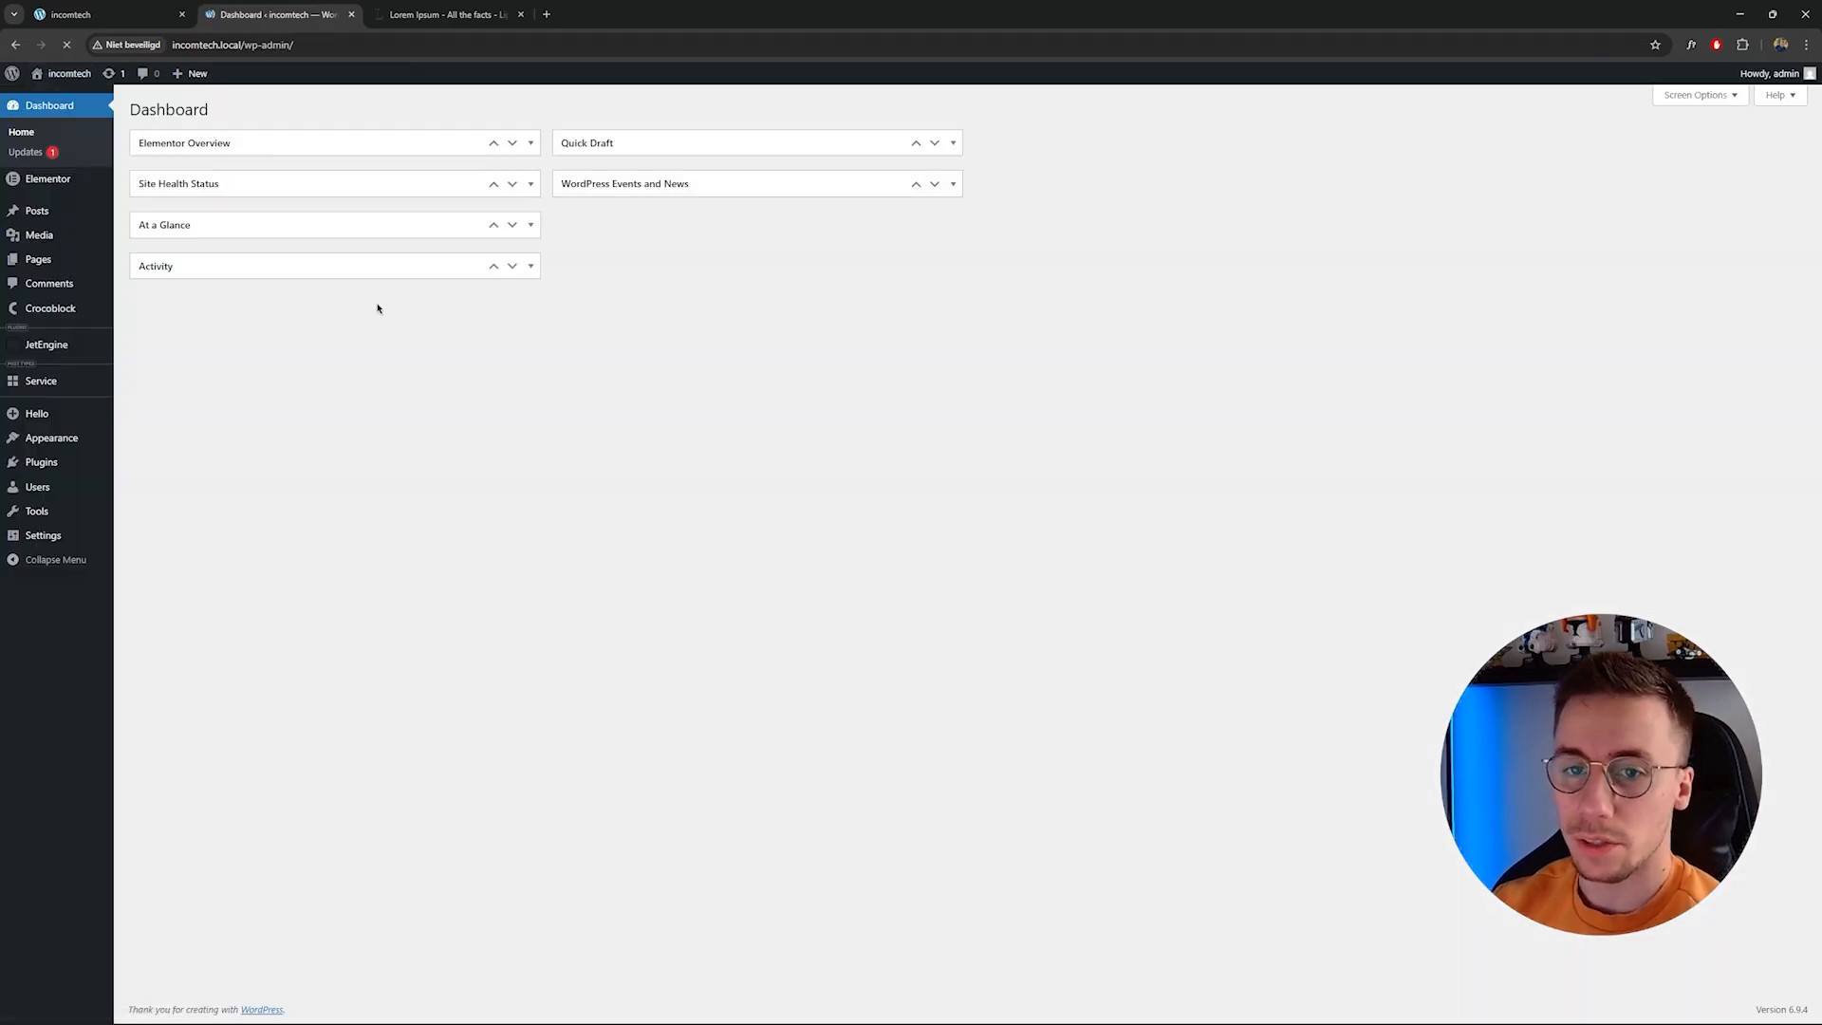
mouse_move(56, 535)
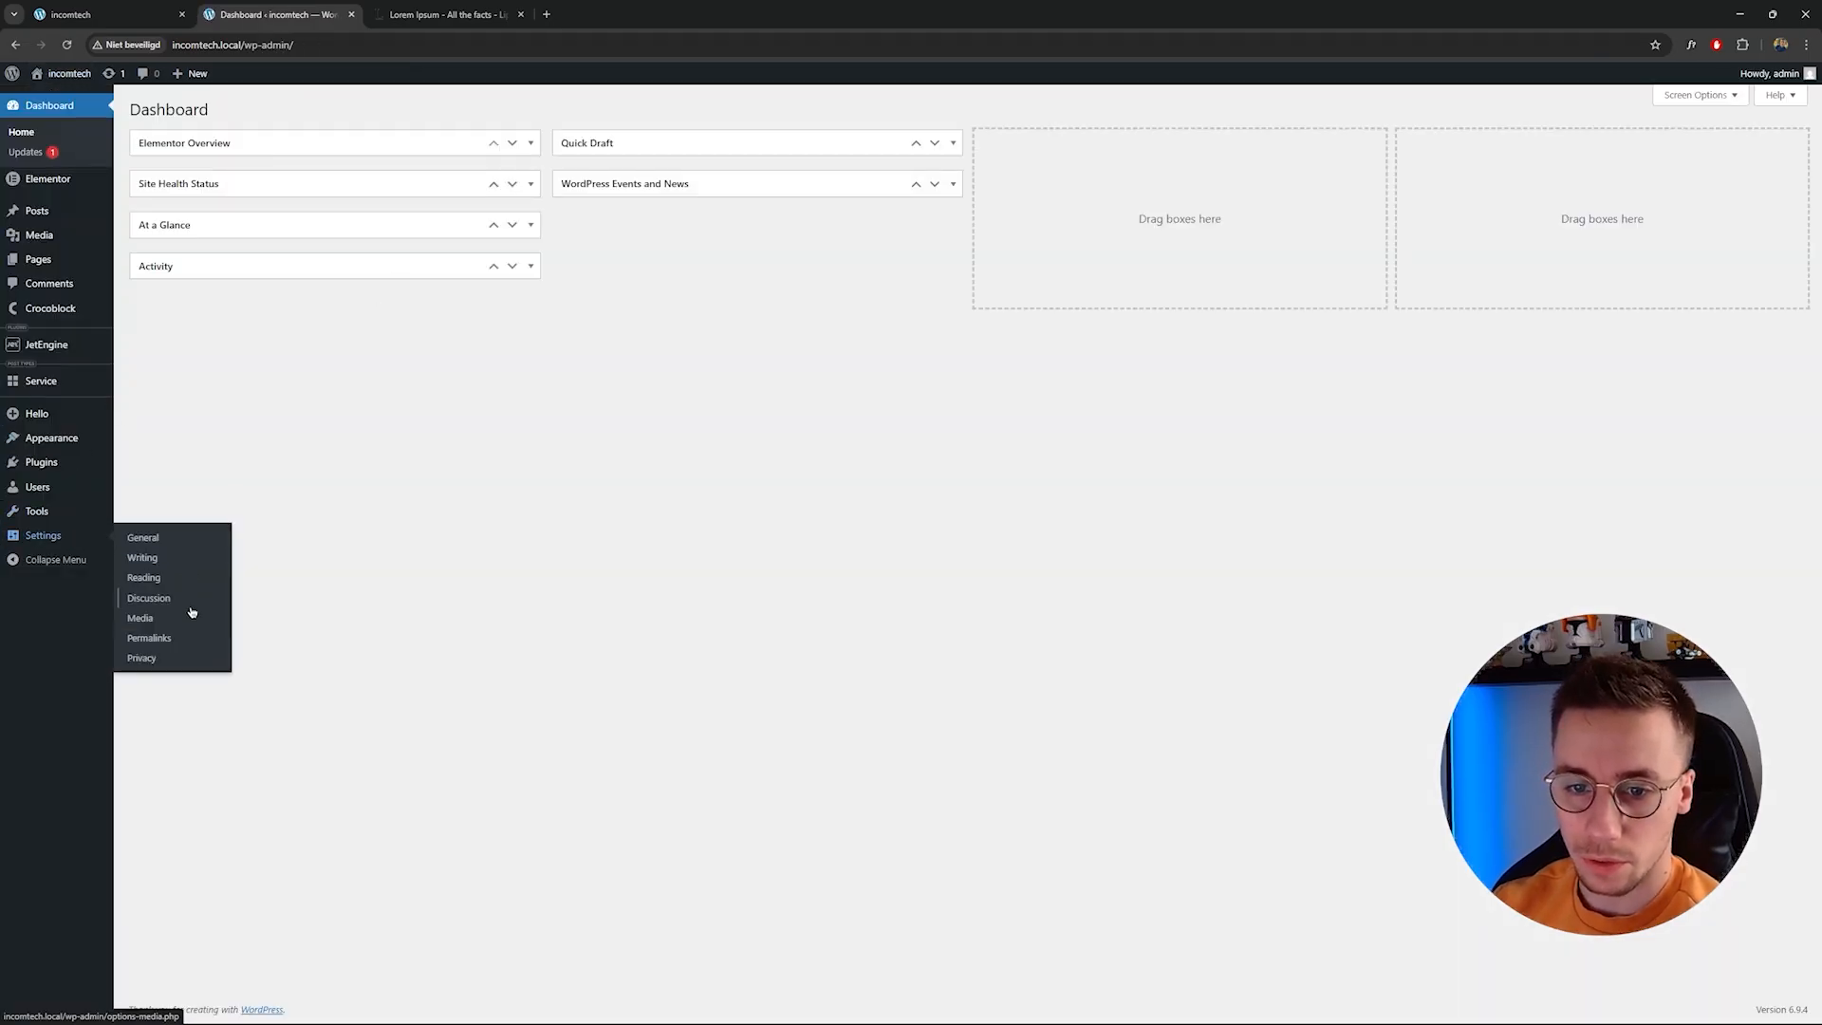
left_click(189, 639)
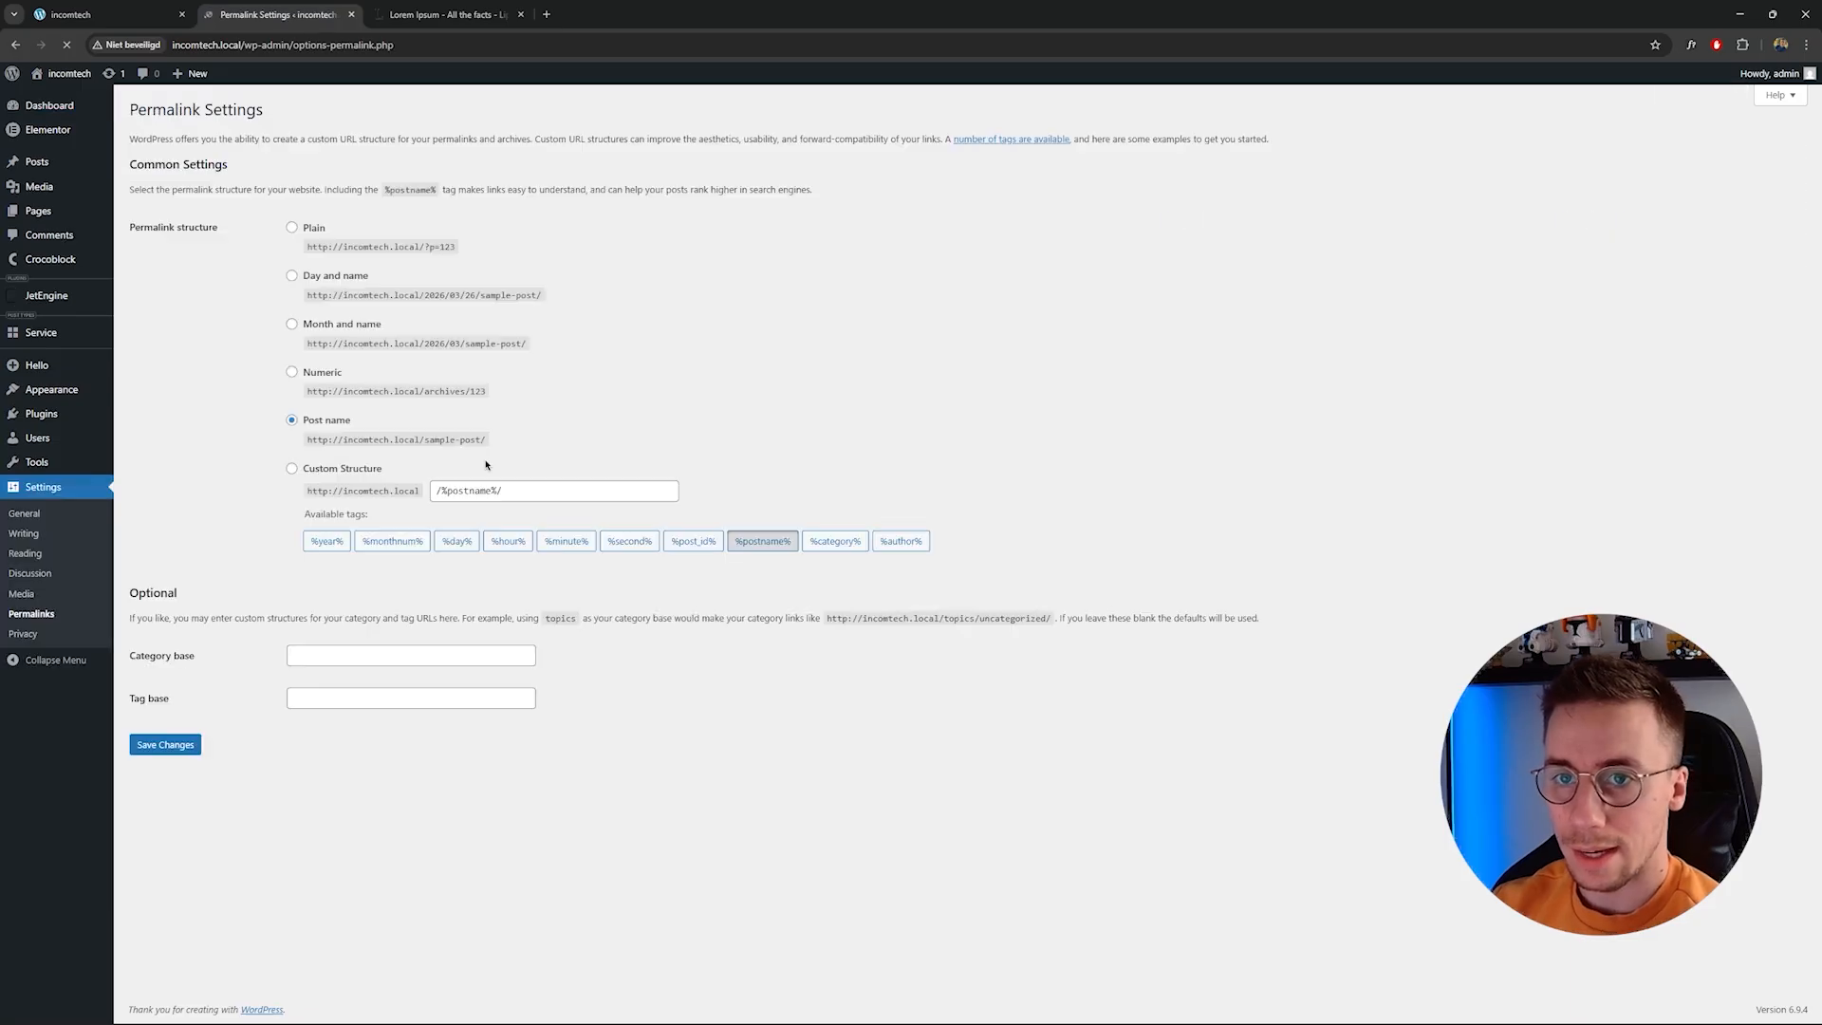
left_click(166, 746)
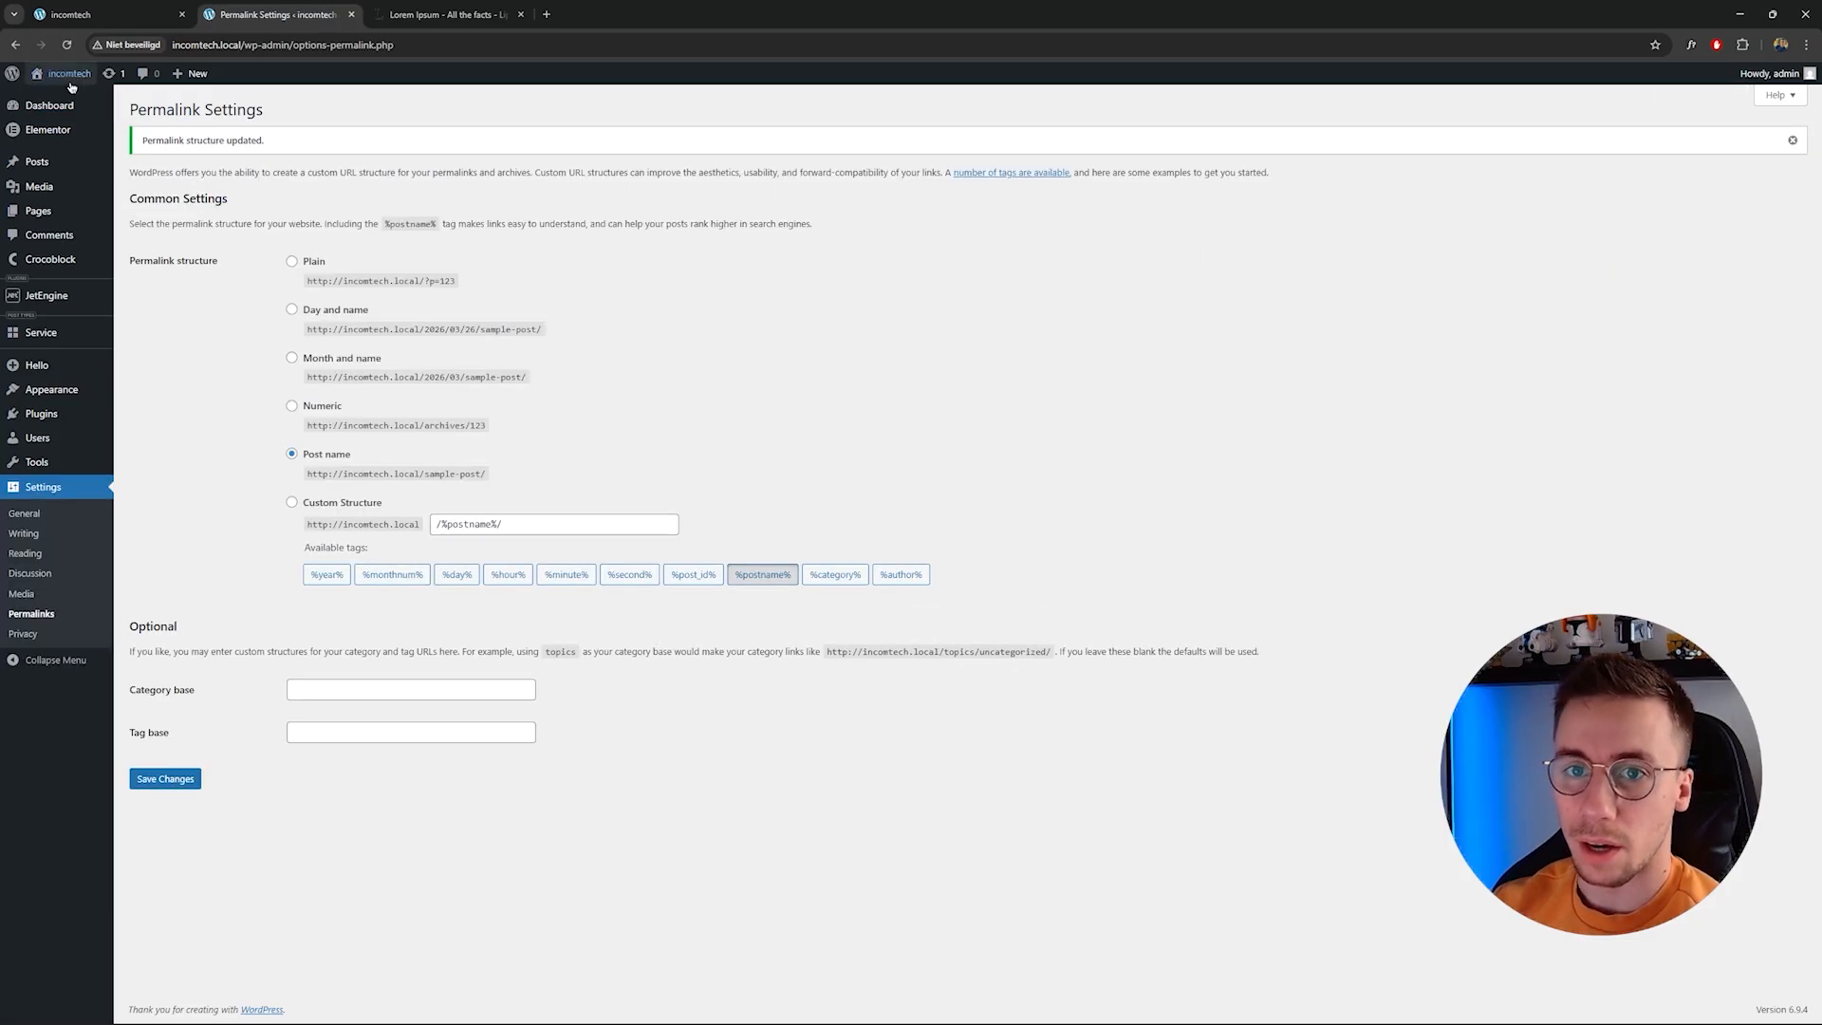
Open Small maintenance from the service list and view it through its permalink on the front end.
left_click(41, 332)
left_click(227, 229)
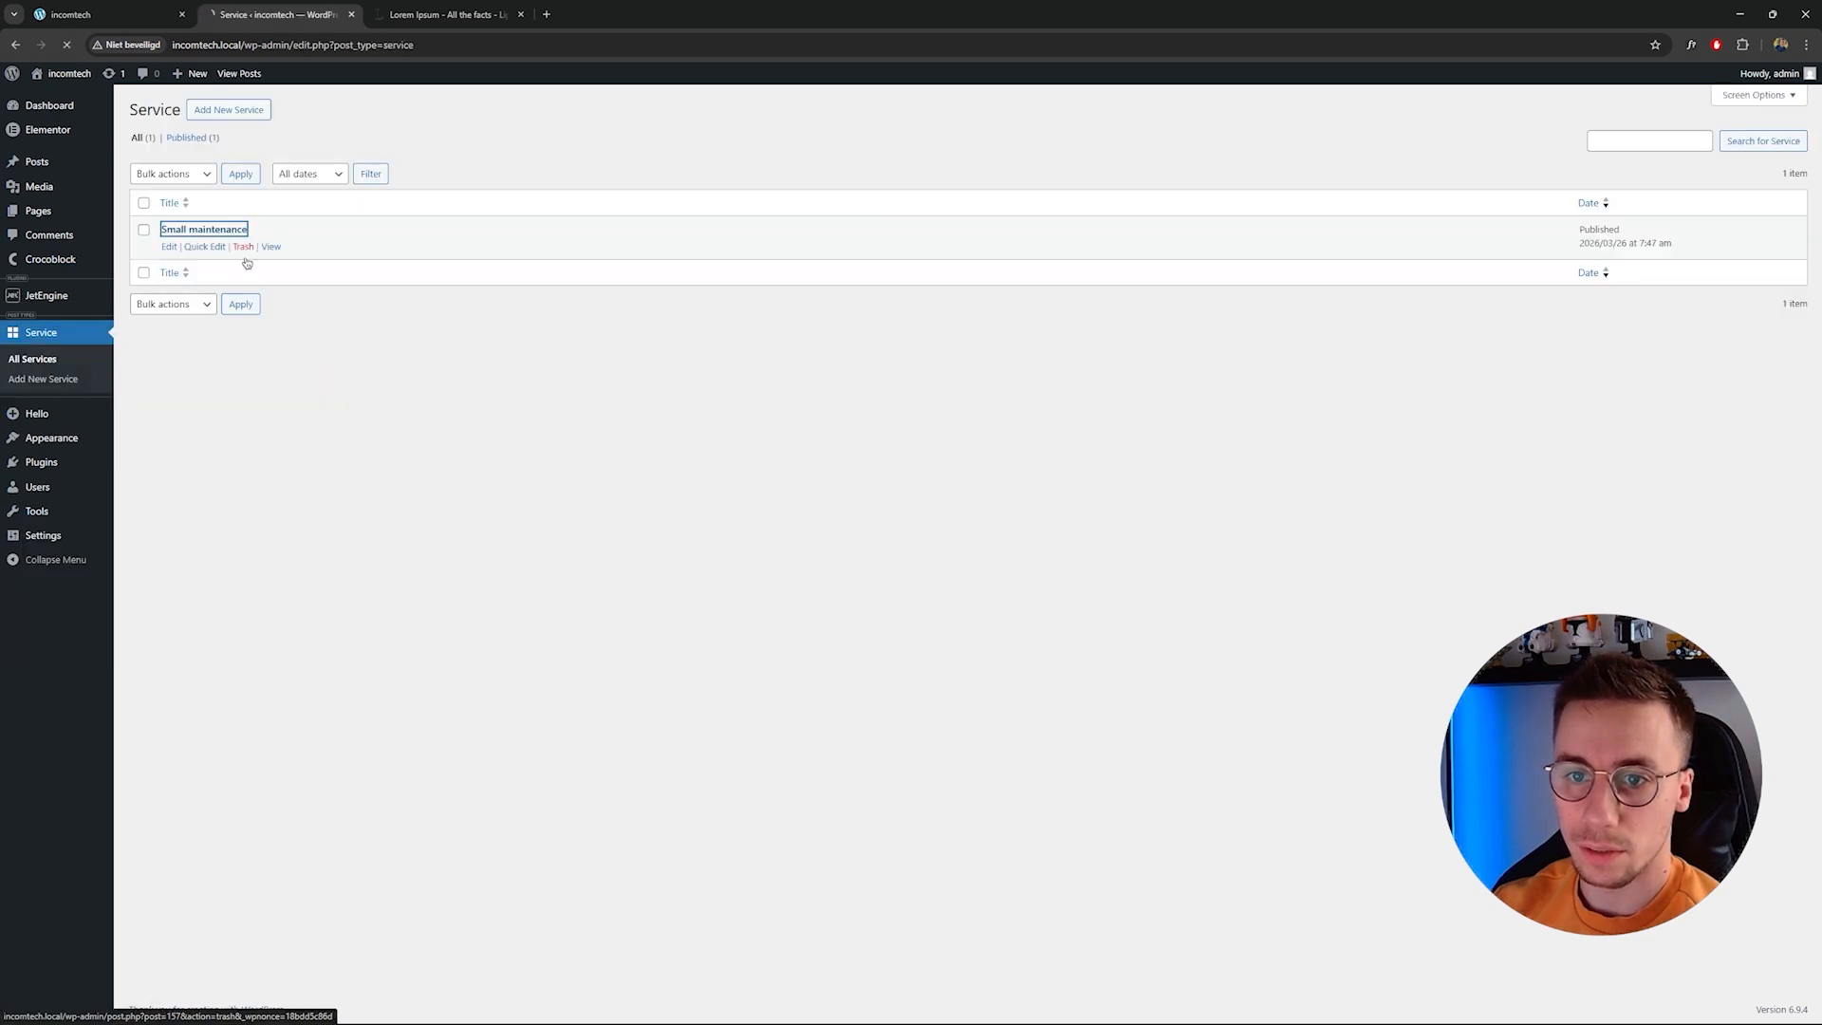
left_click(348, 172)
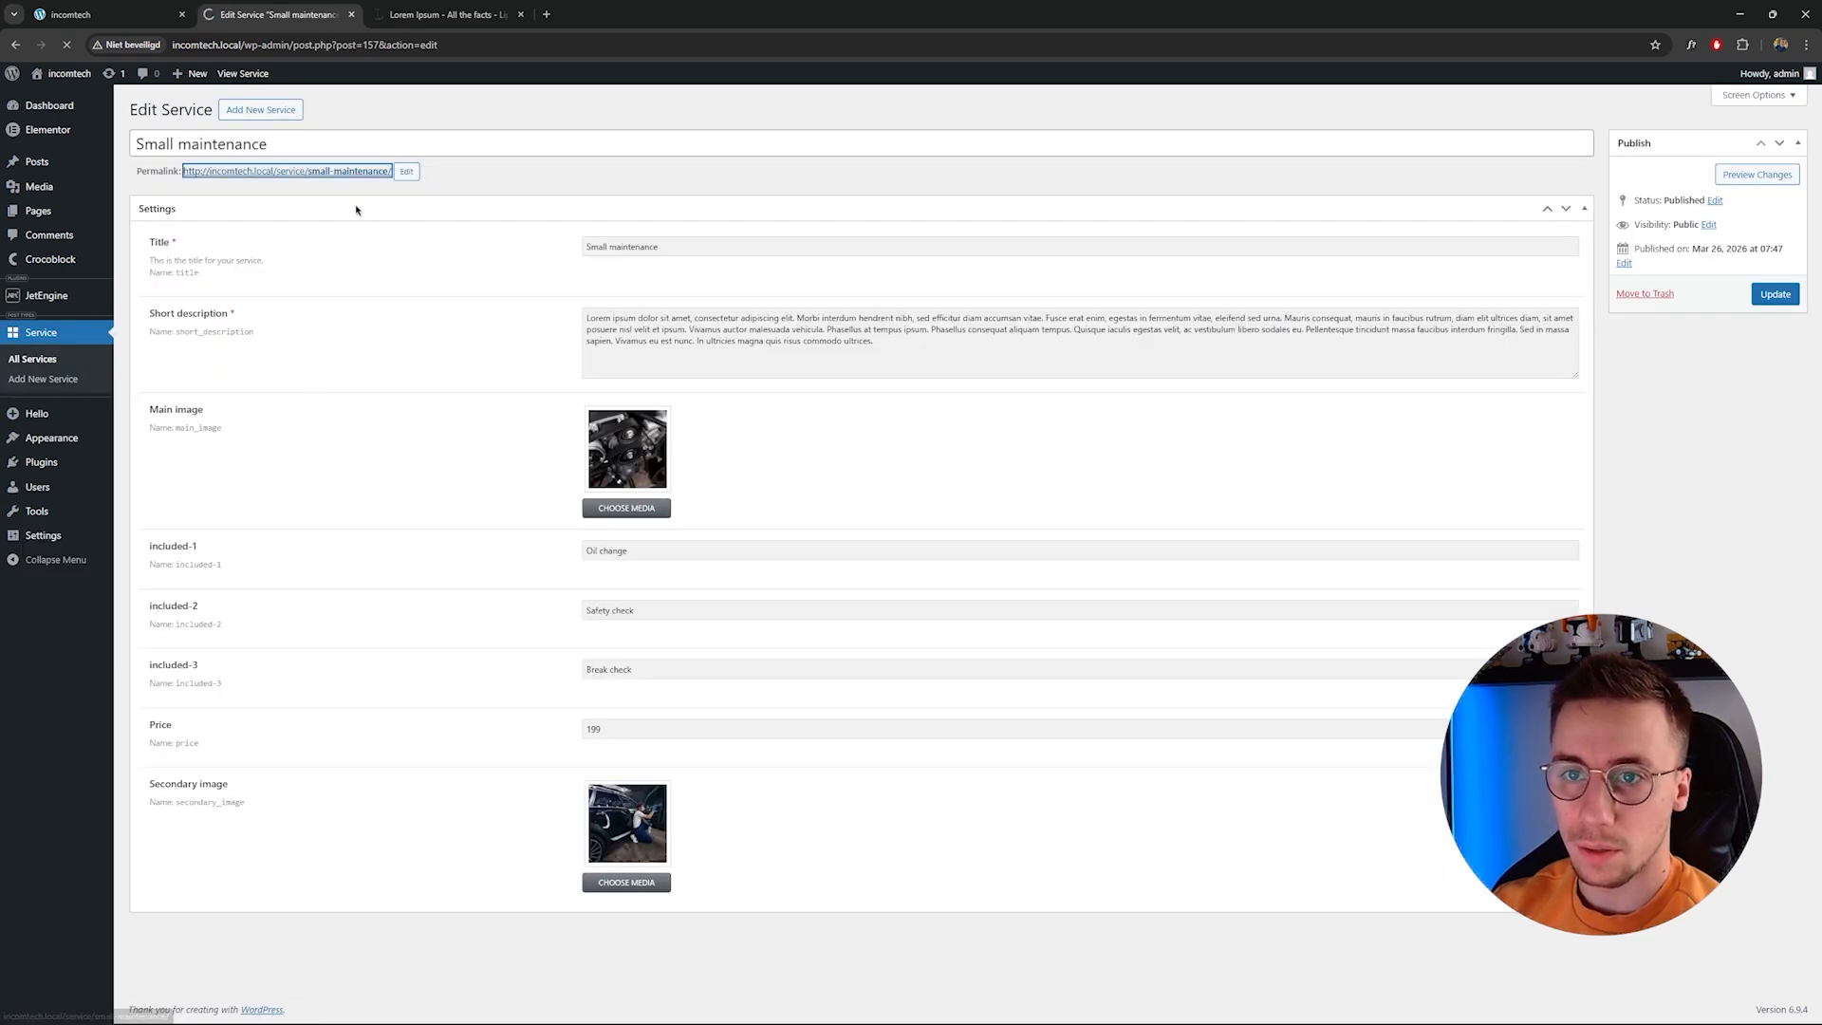
left_click_drag(496, 164, 754, 166)
left_click(758, 168)
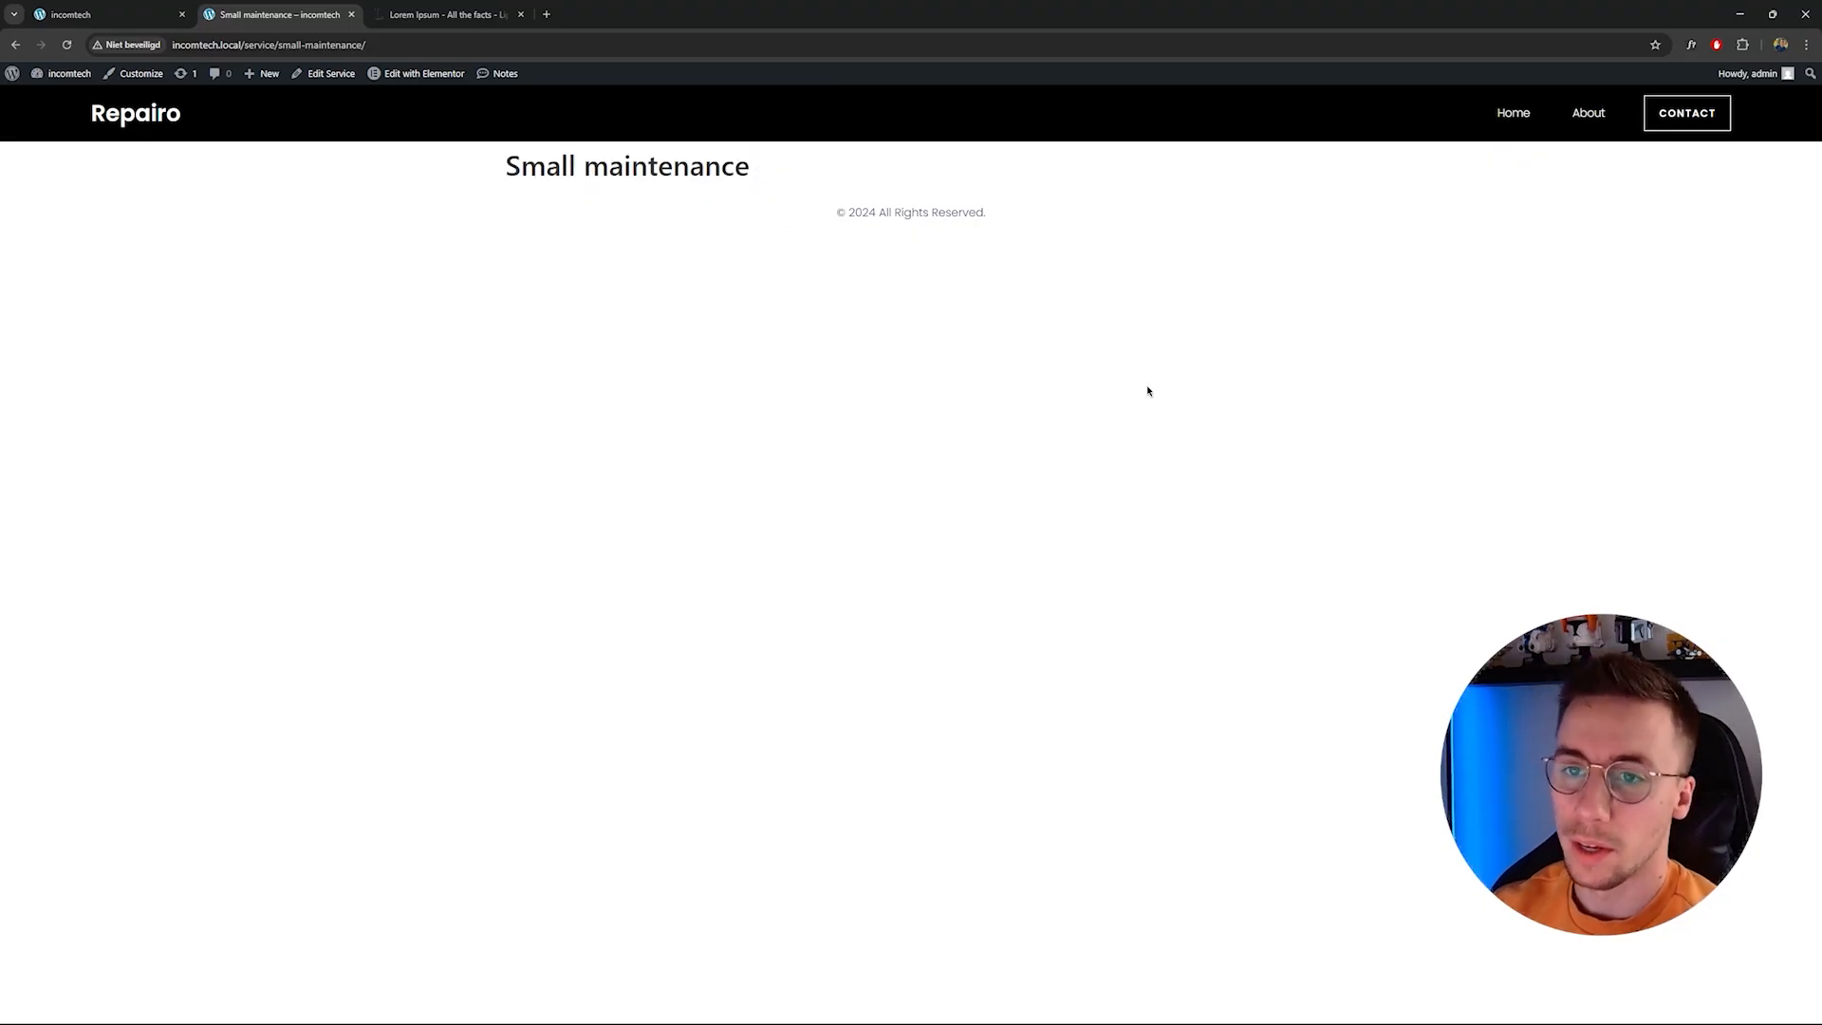
Add a new Single Post template in the Elementor Theme Builder.
mouse_move(92, 78)
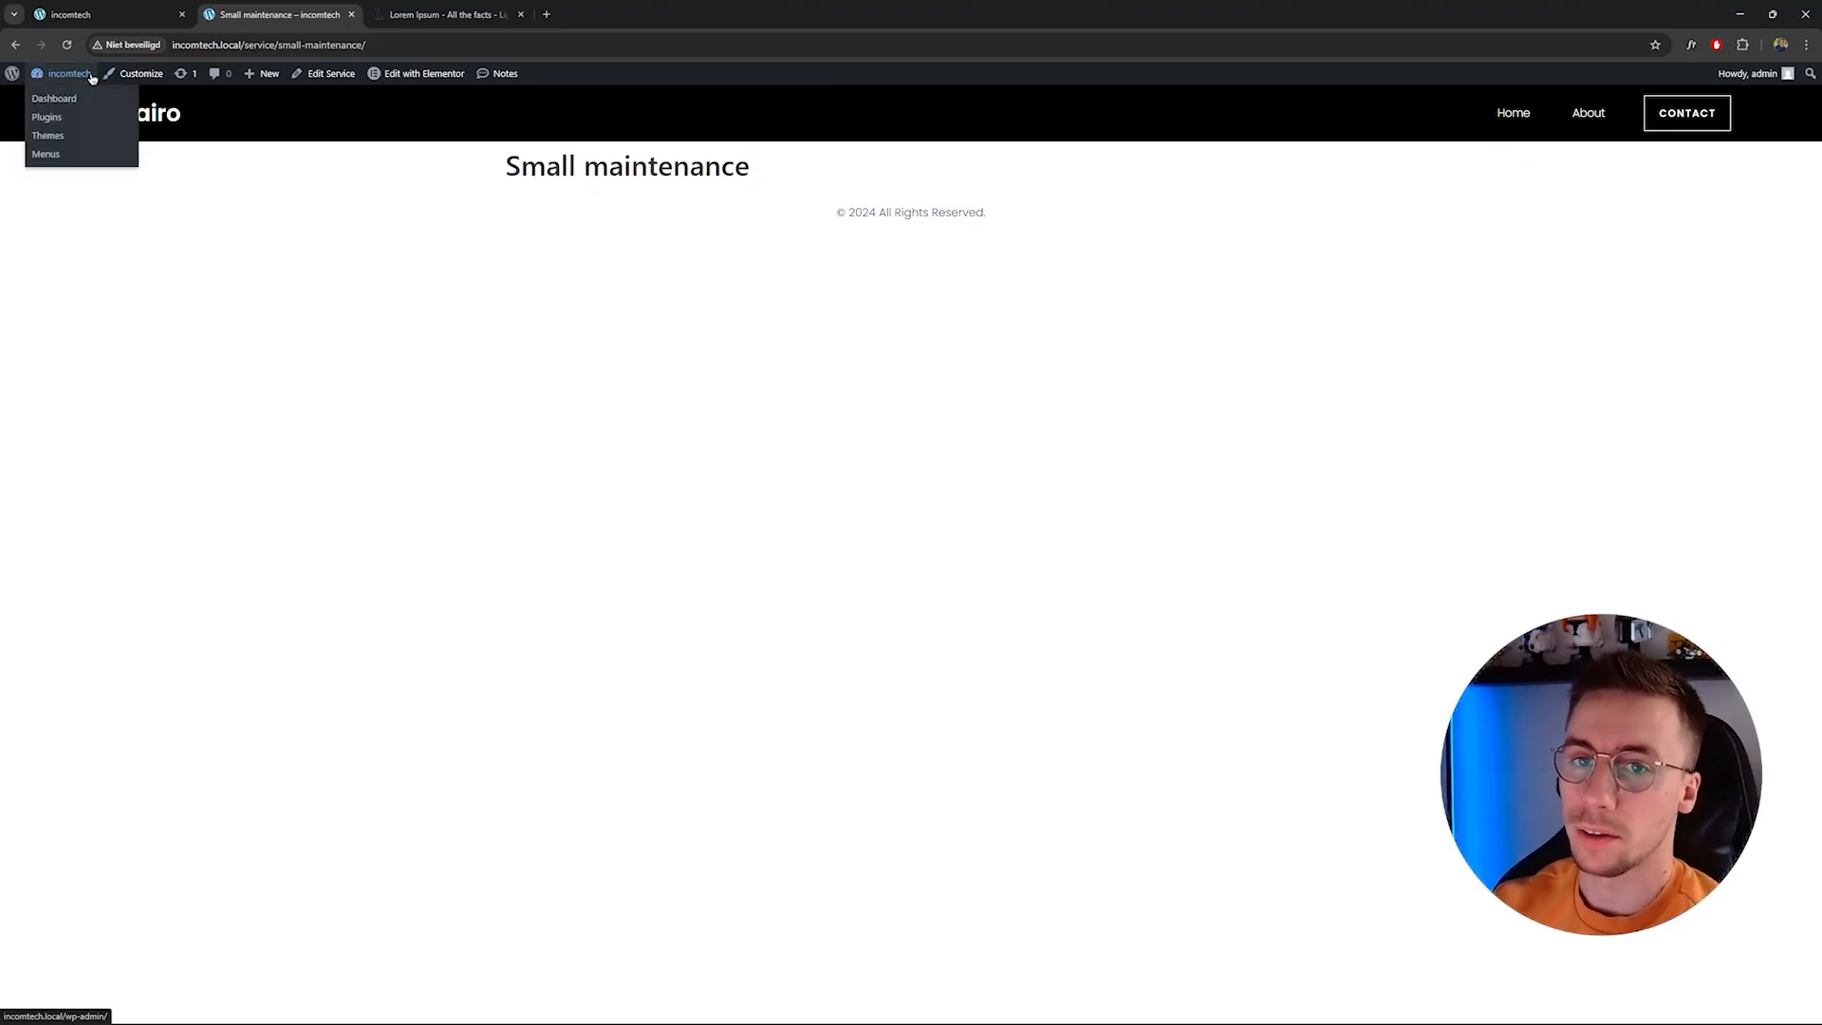
left_click(94, 101)
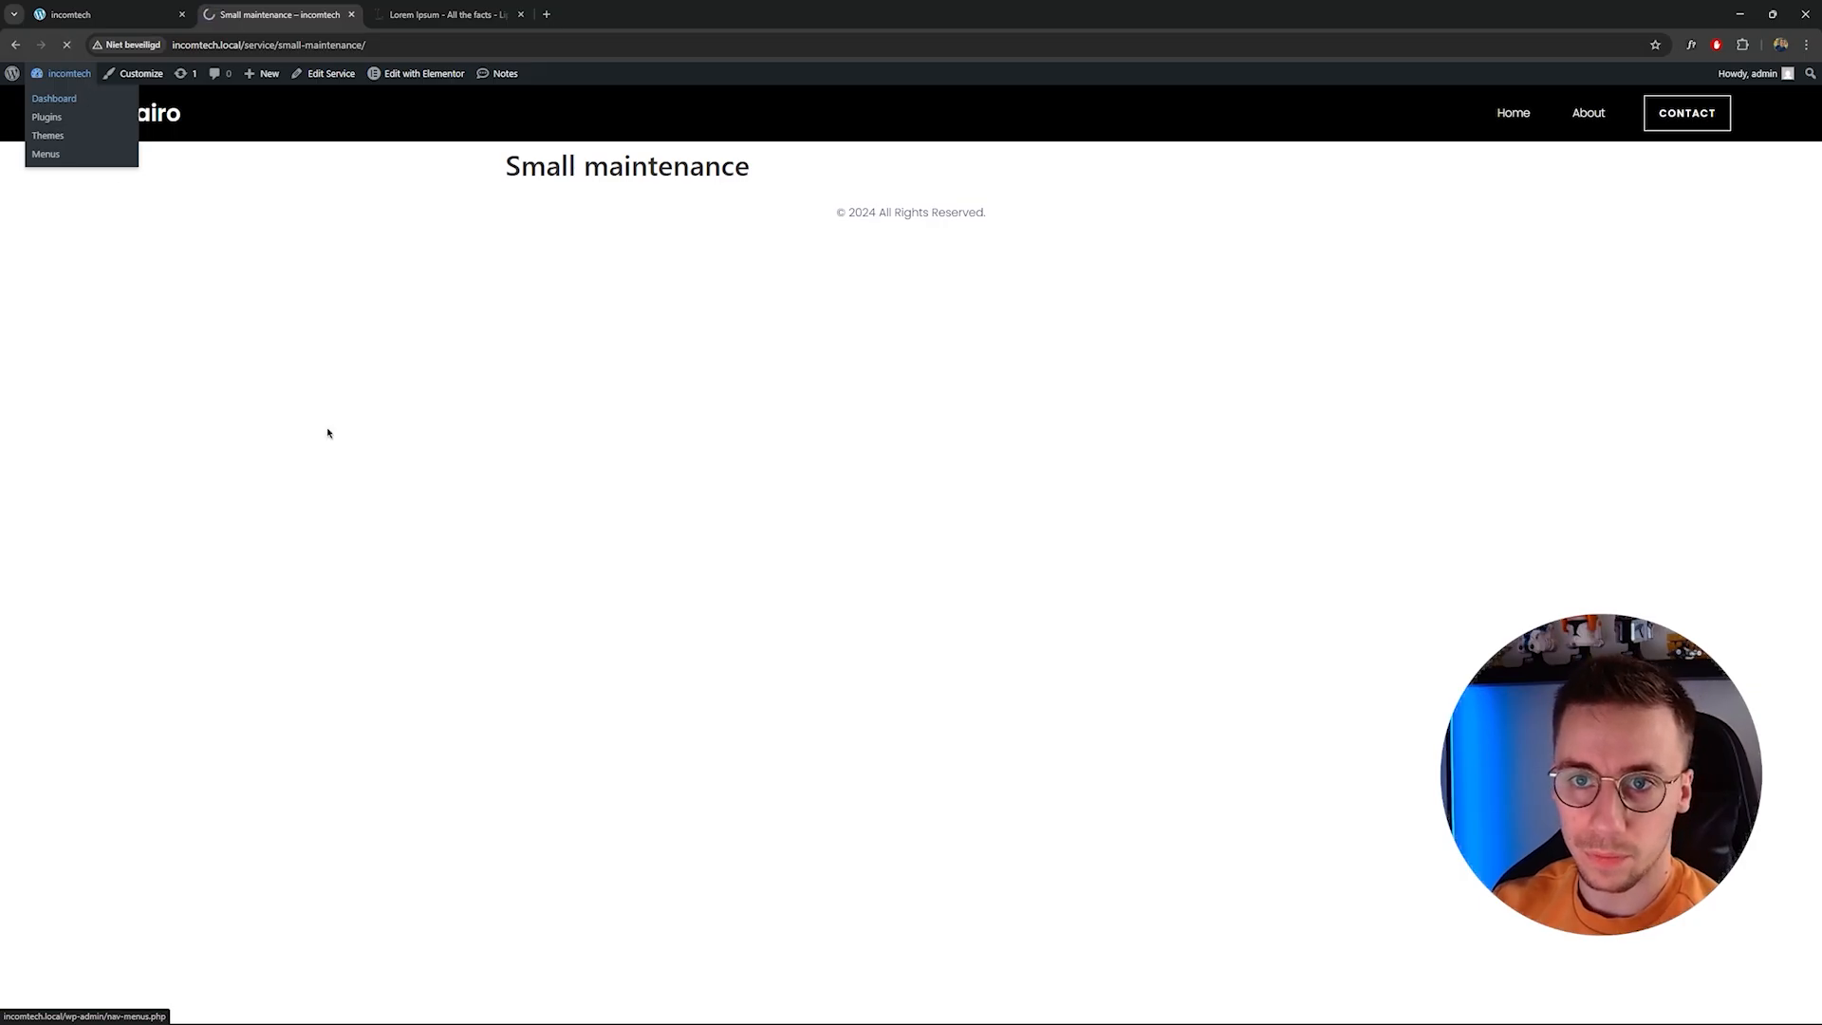
mouse_move(42, 185)
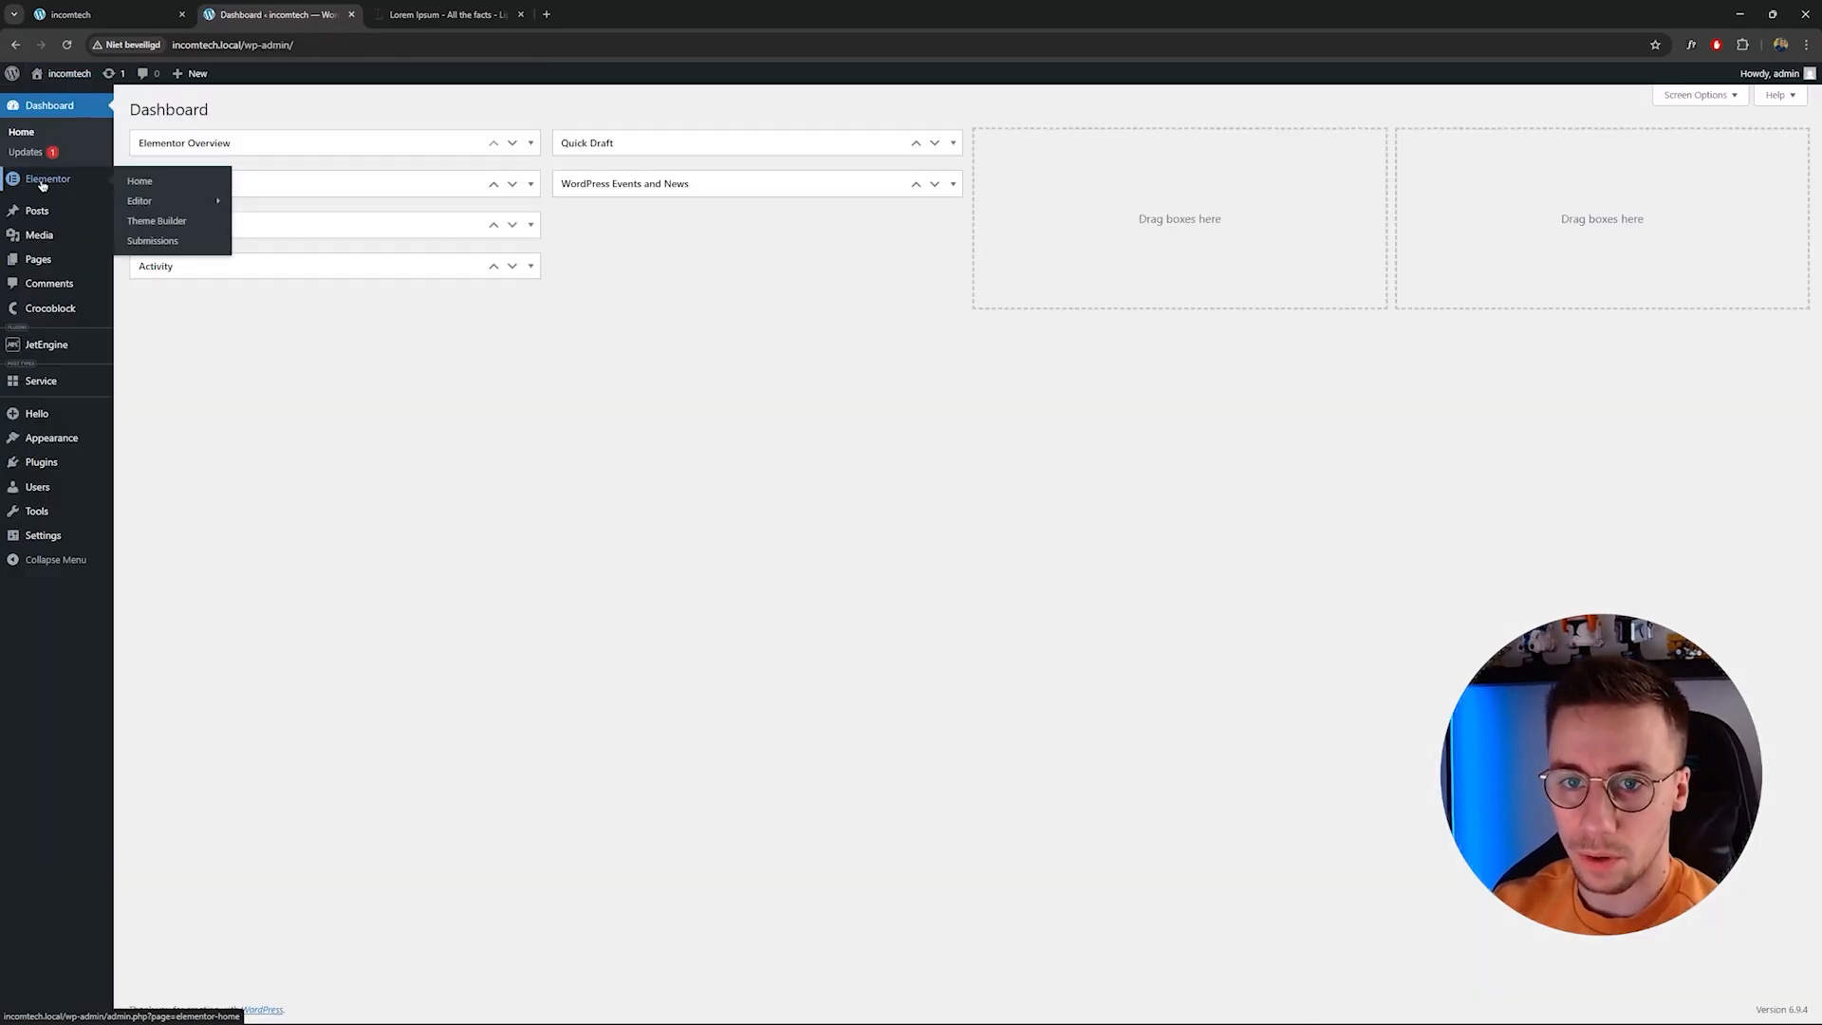
left_click(72, 183)
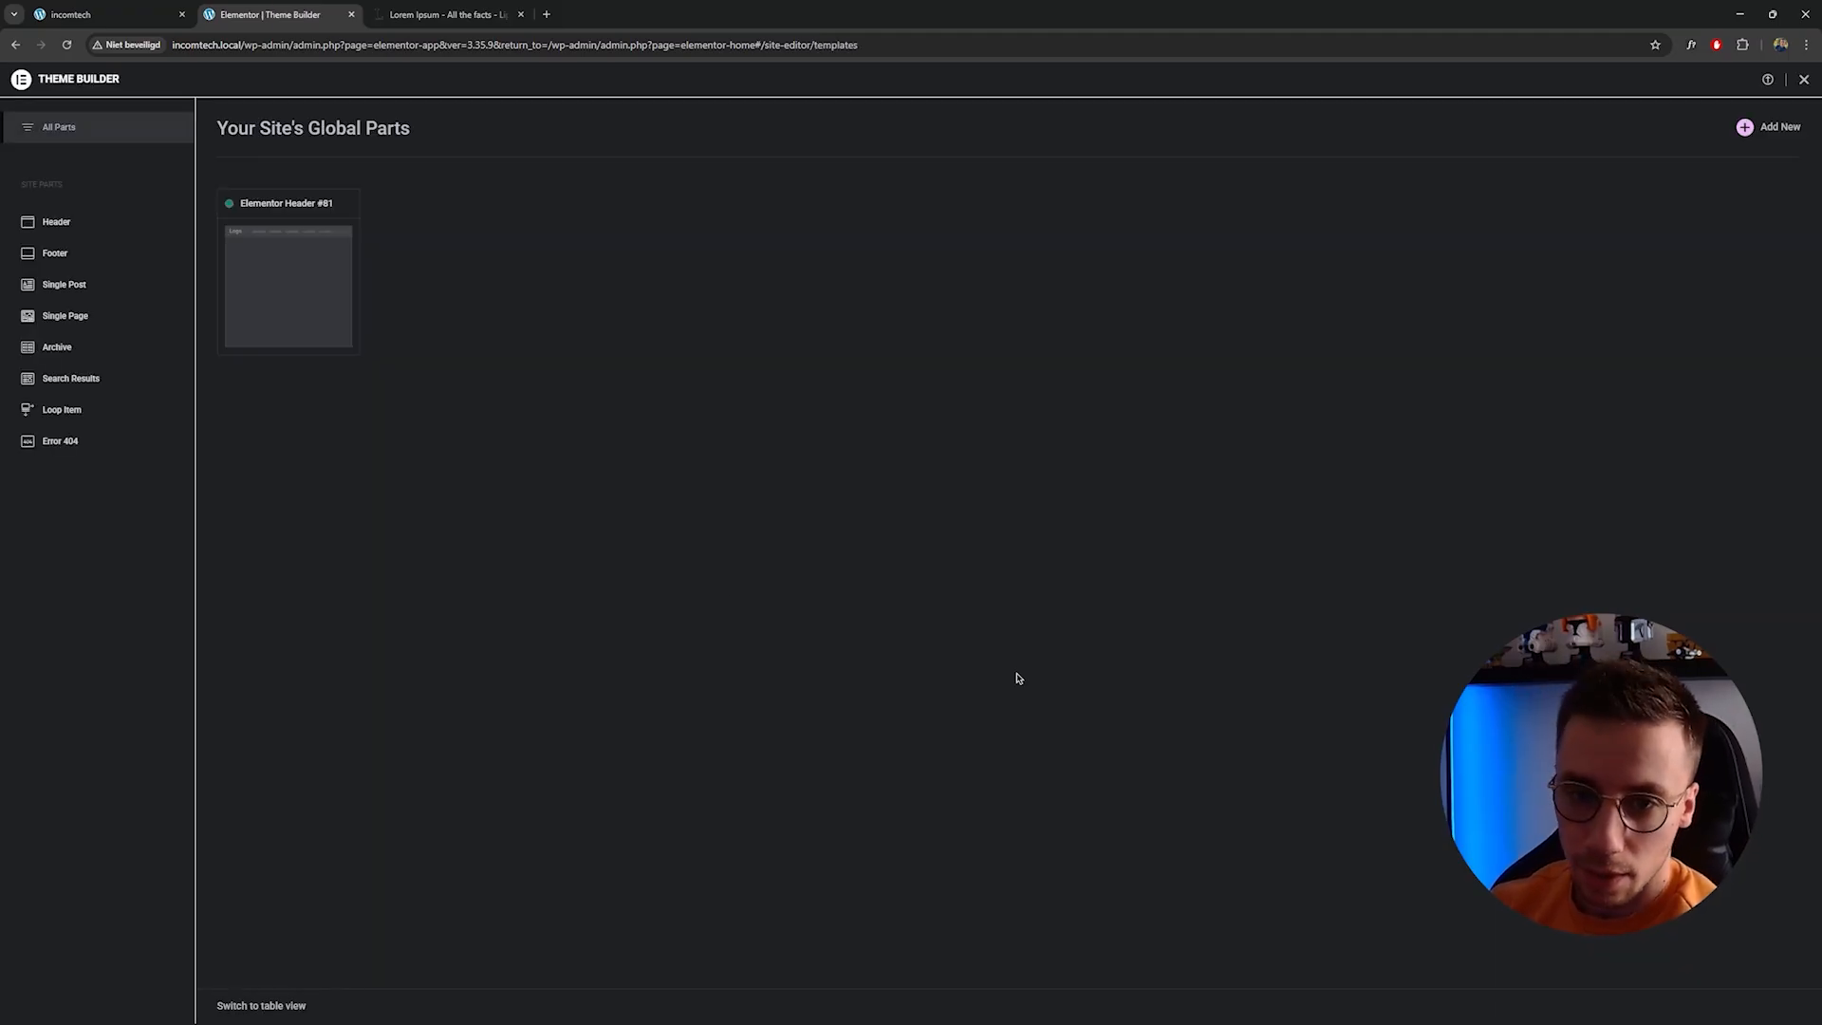
left_click(84, 292)
left_click(1773, 139)
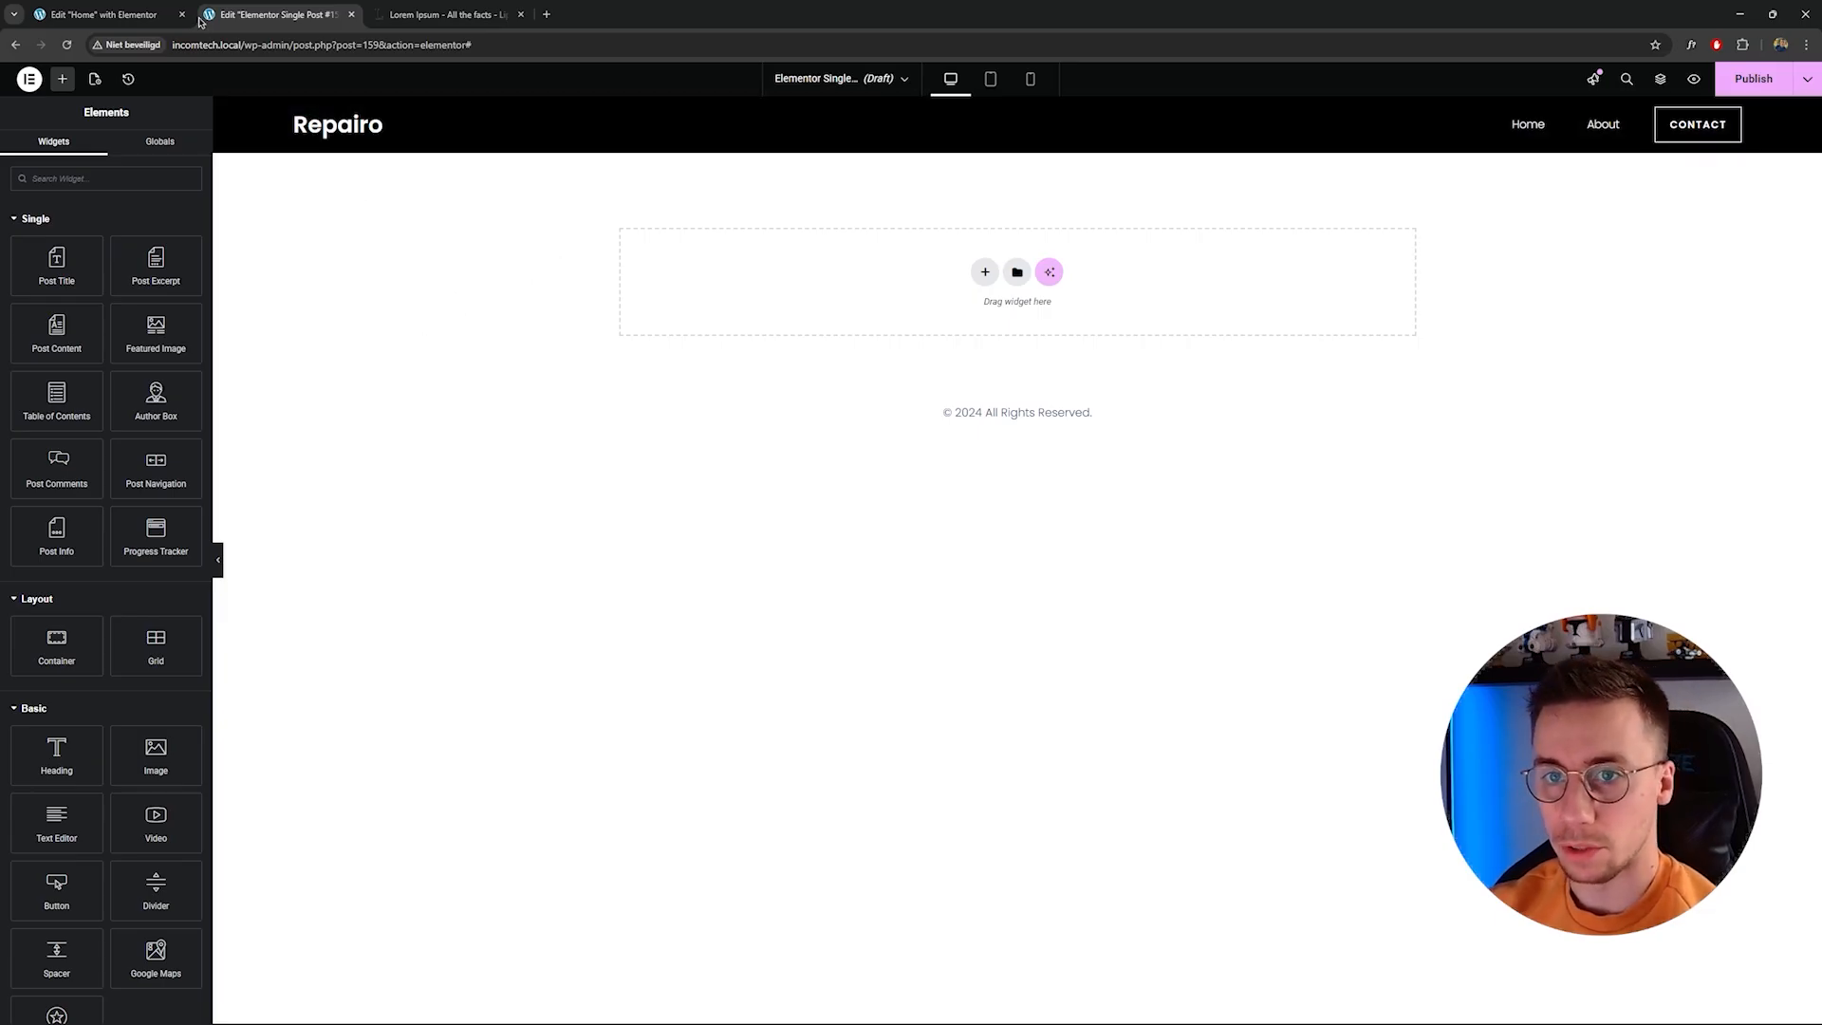
Review the Home page layout in the other Elementor editor tab.
left_click(126, 13)
scroll(852, 345, "down", 15)
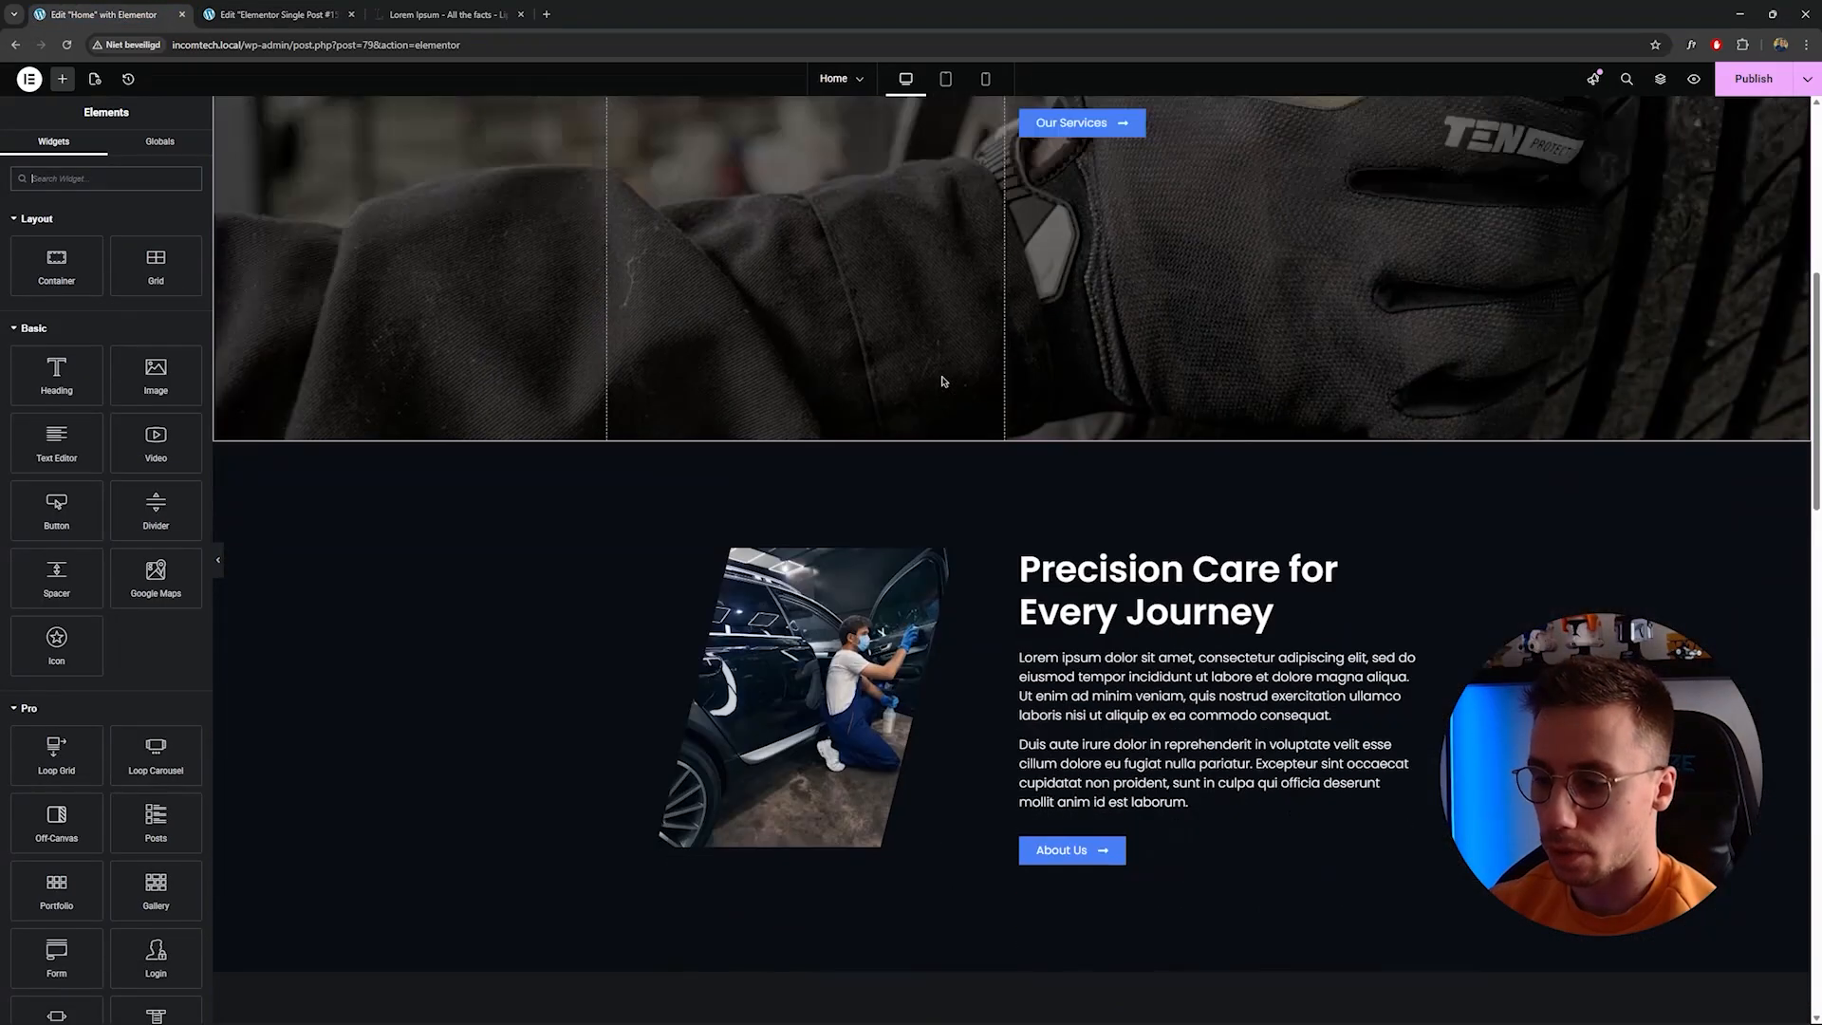
scroll(991, 404, "down", 10)
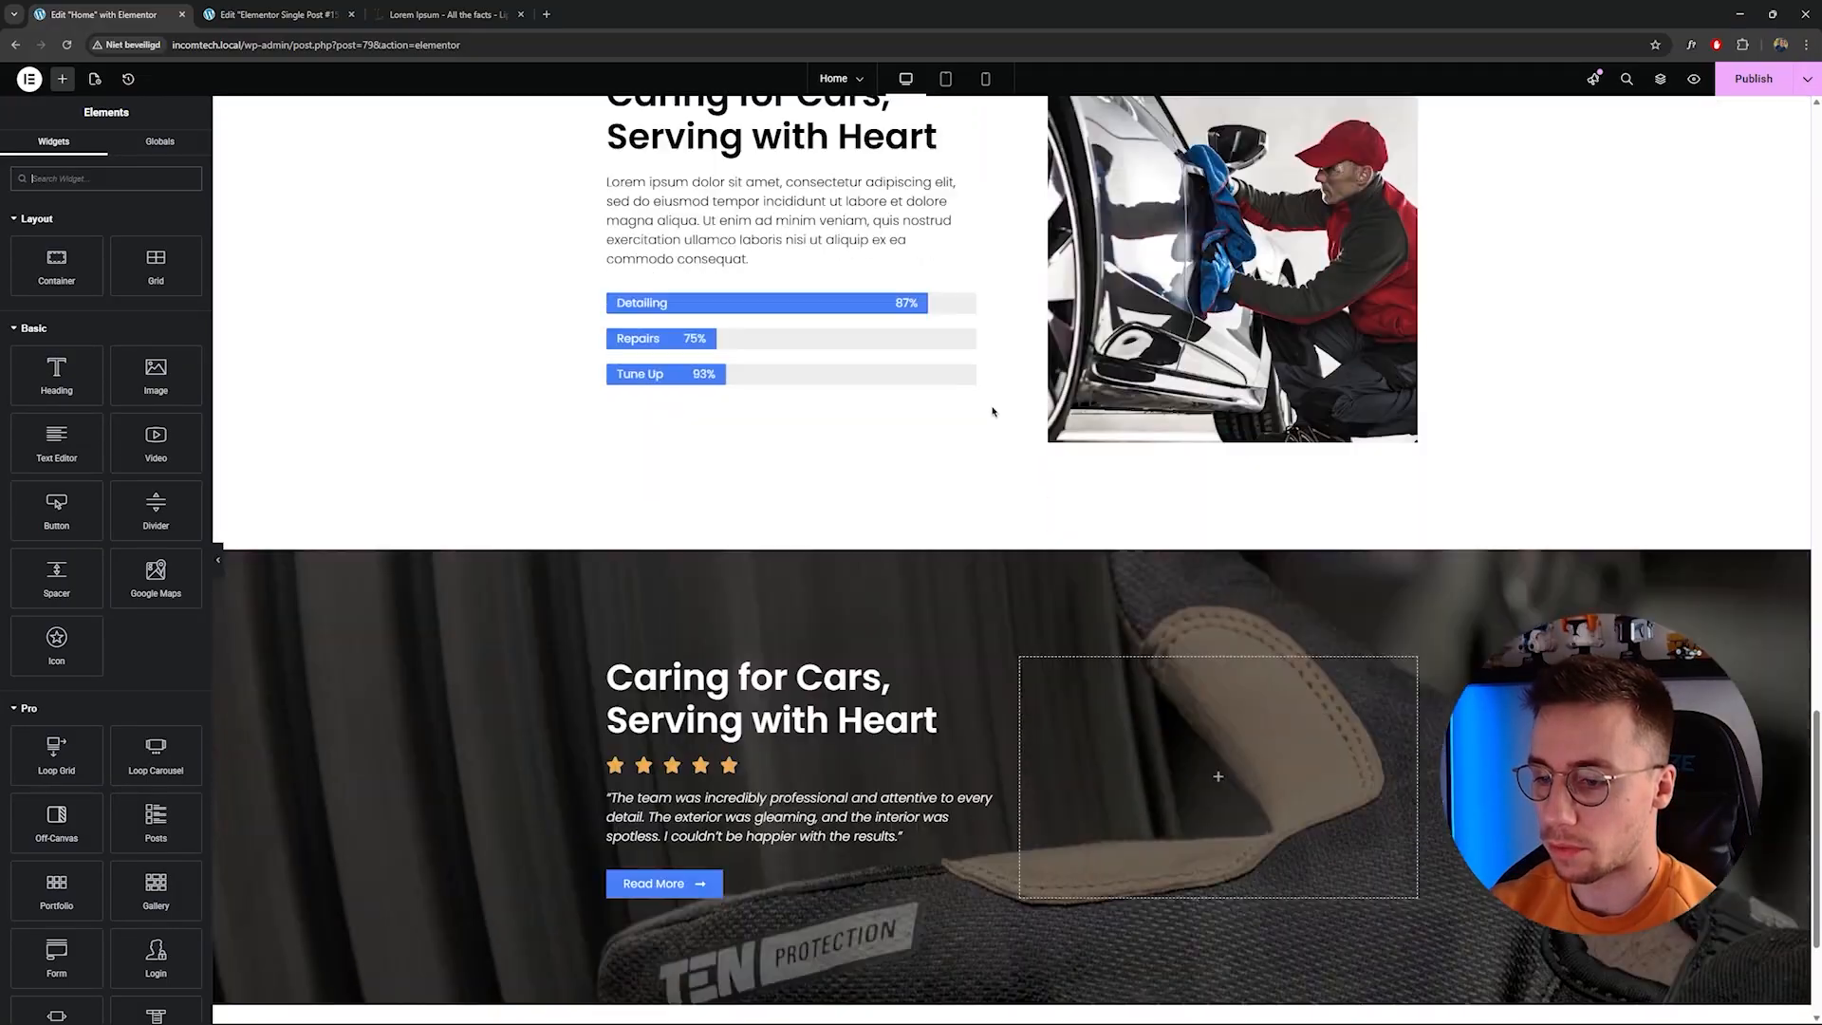
scroll(1034, 436, "up", 20)
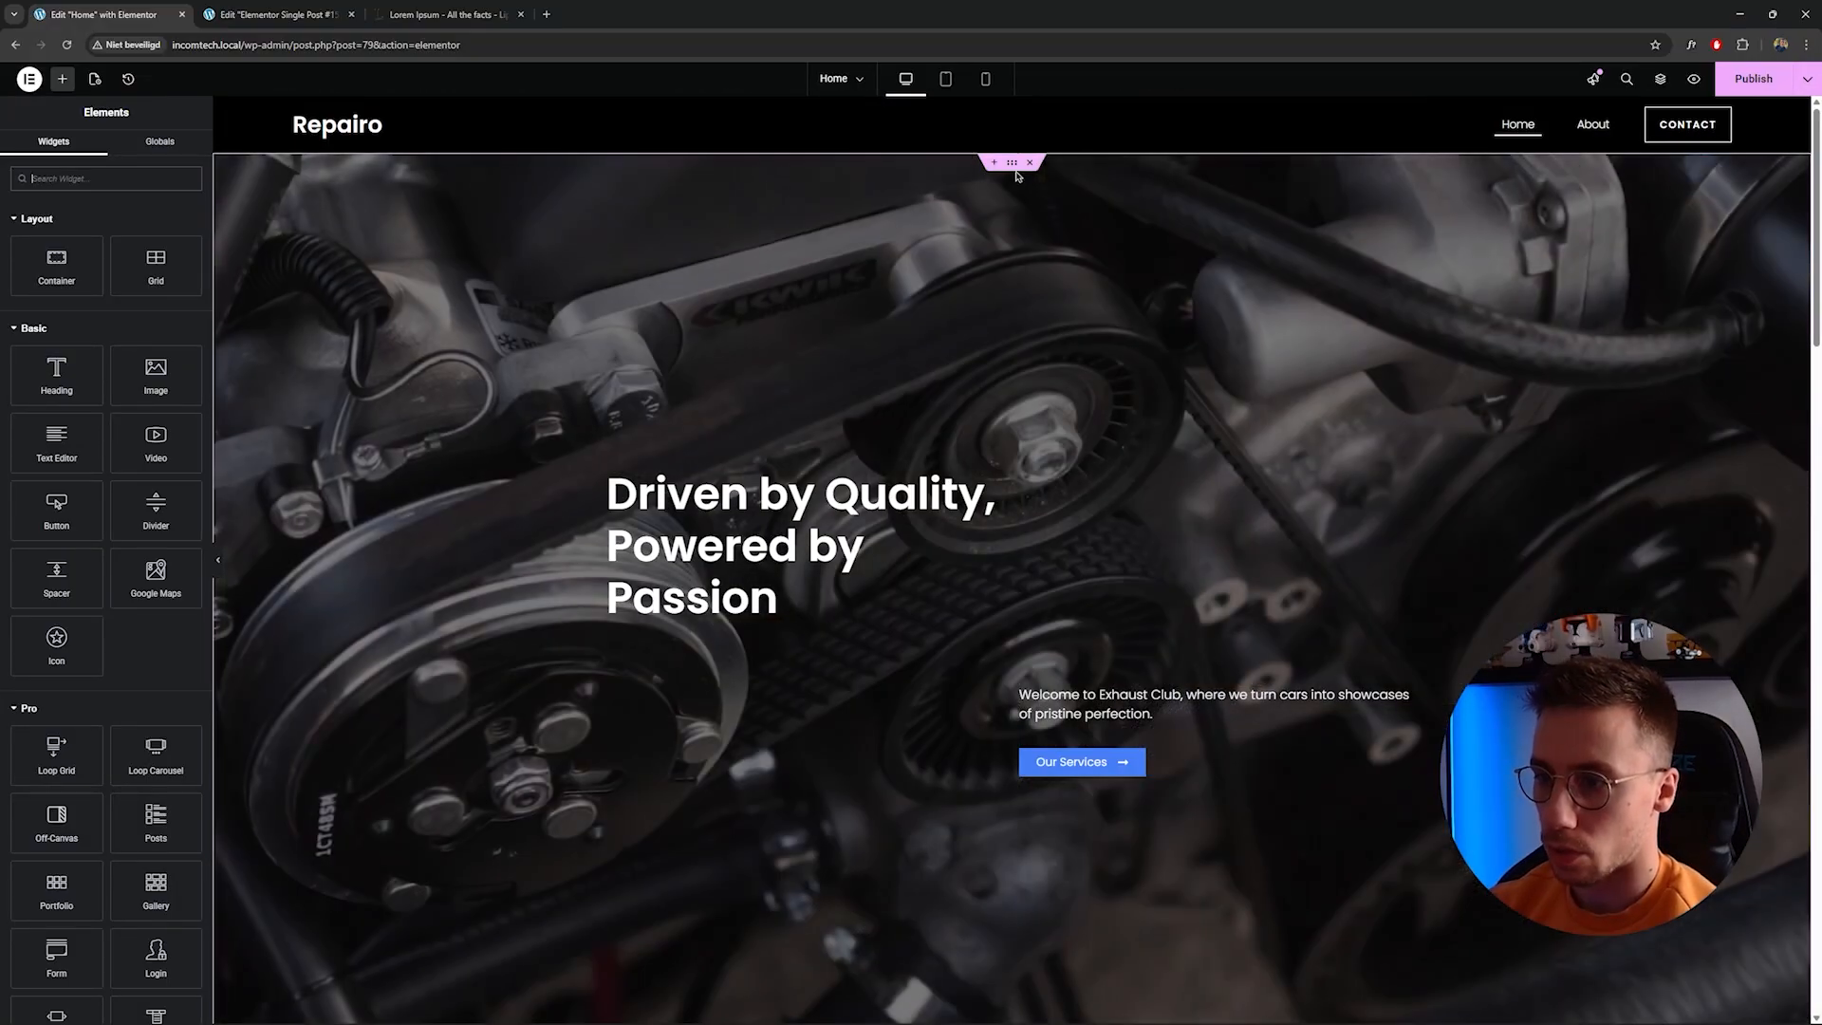
Copy the hero section from the Home page and paste it into the empty single service template.
left_click(1012, 164)
right_click(1013, 169)
key("Escape")
left_click(322, 15)
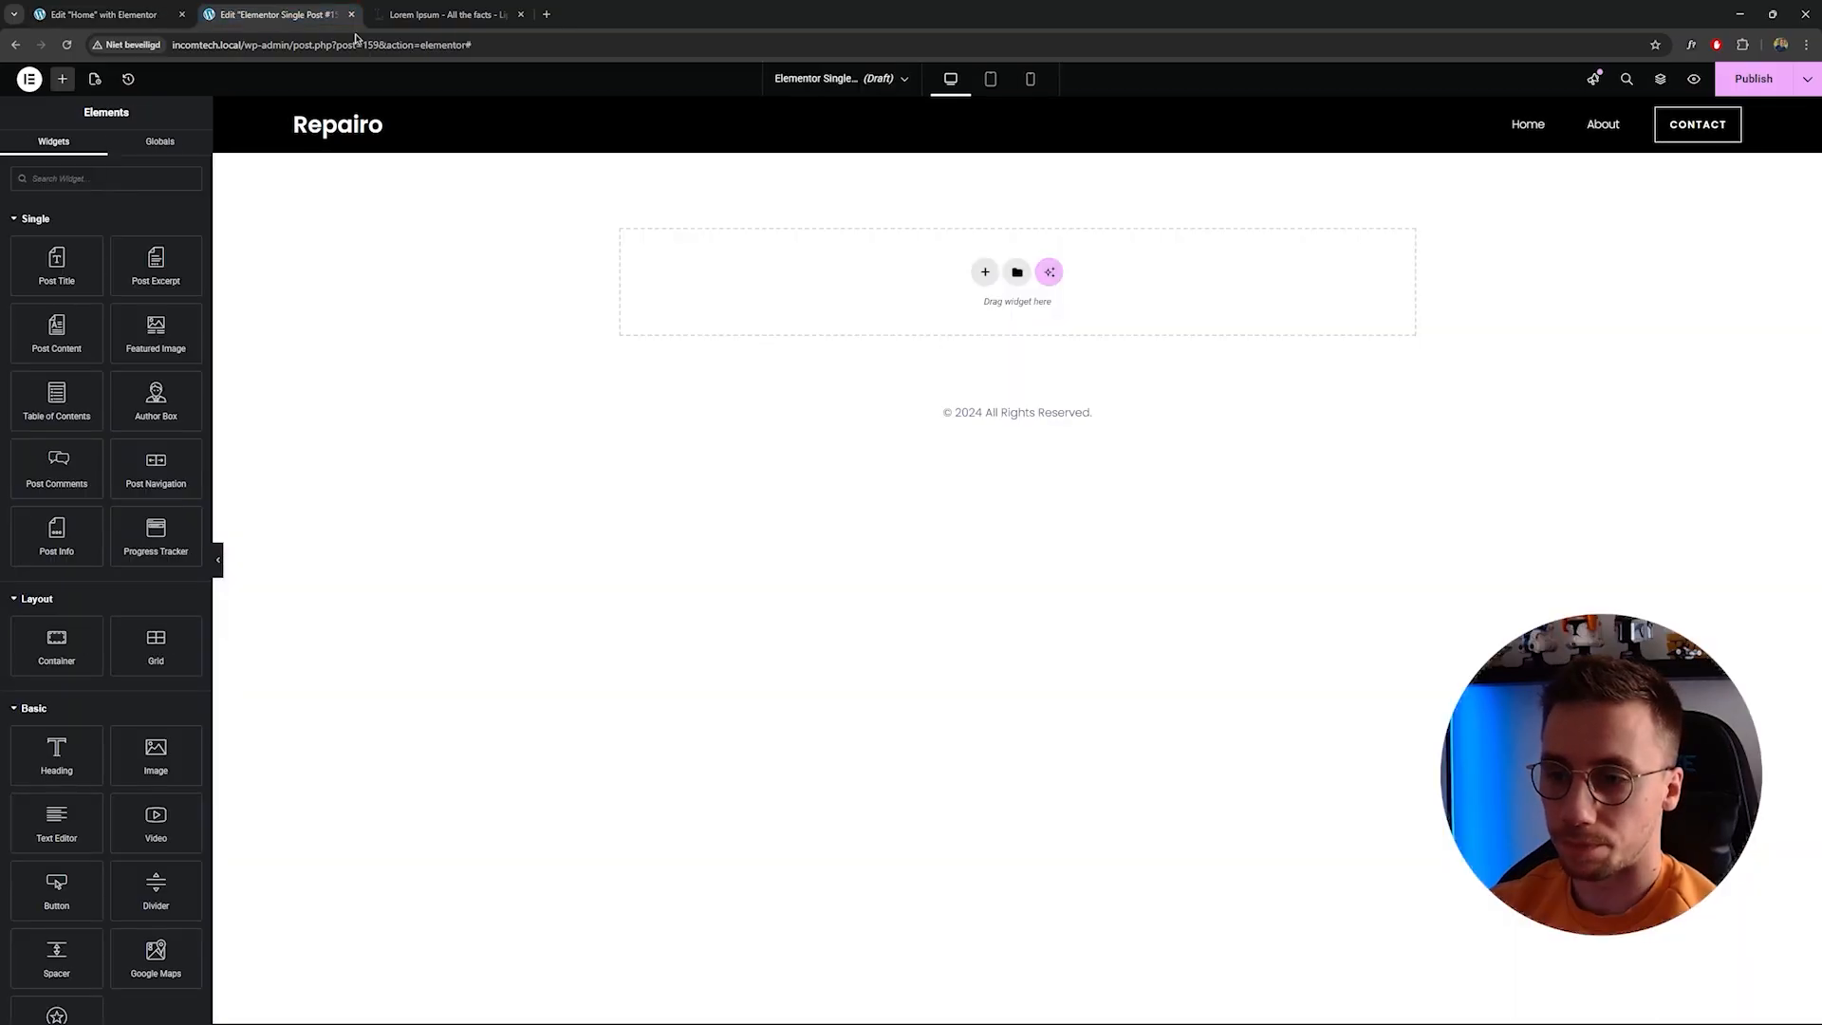
right_click(823, 281)
left_click(850, 293)
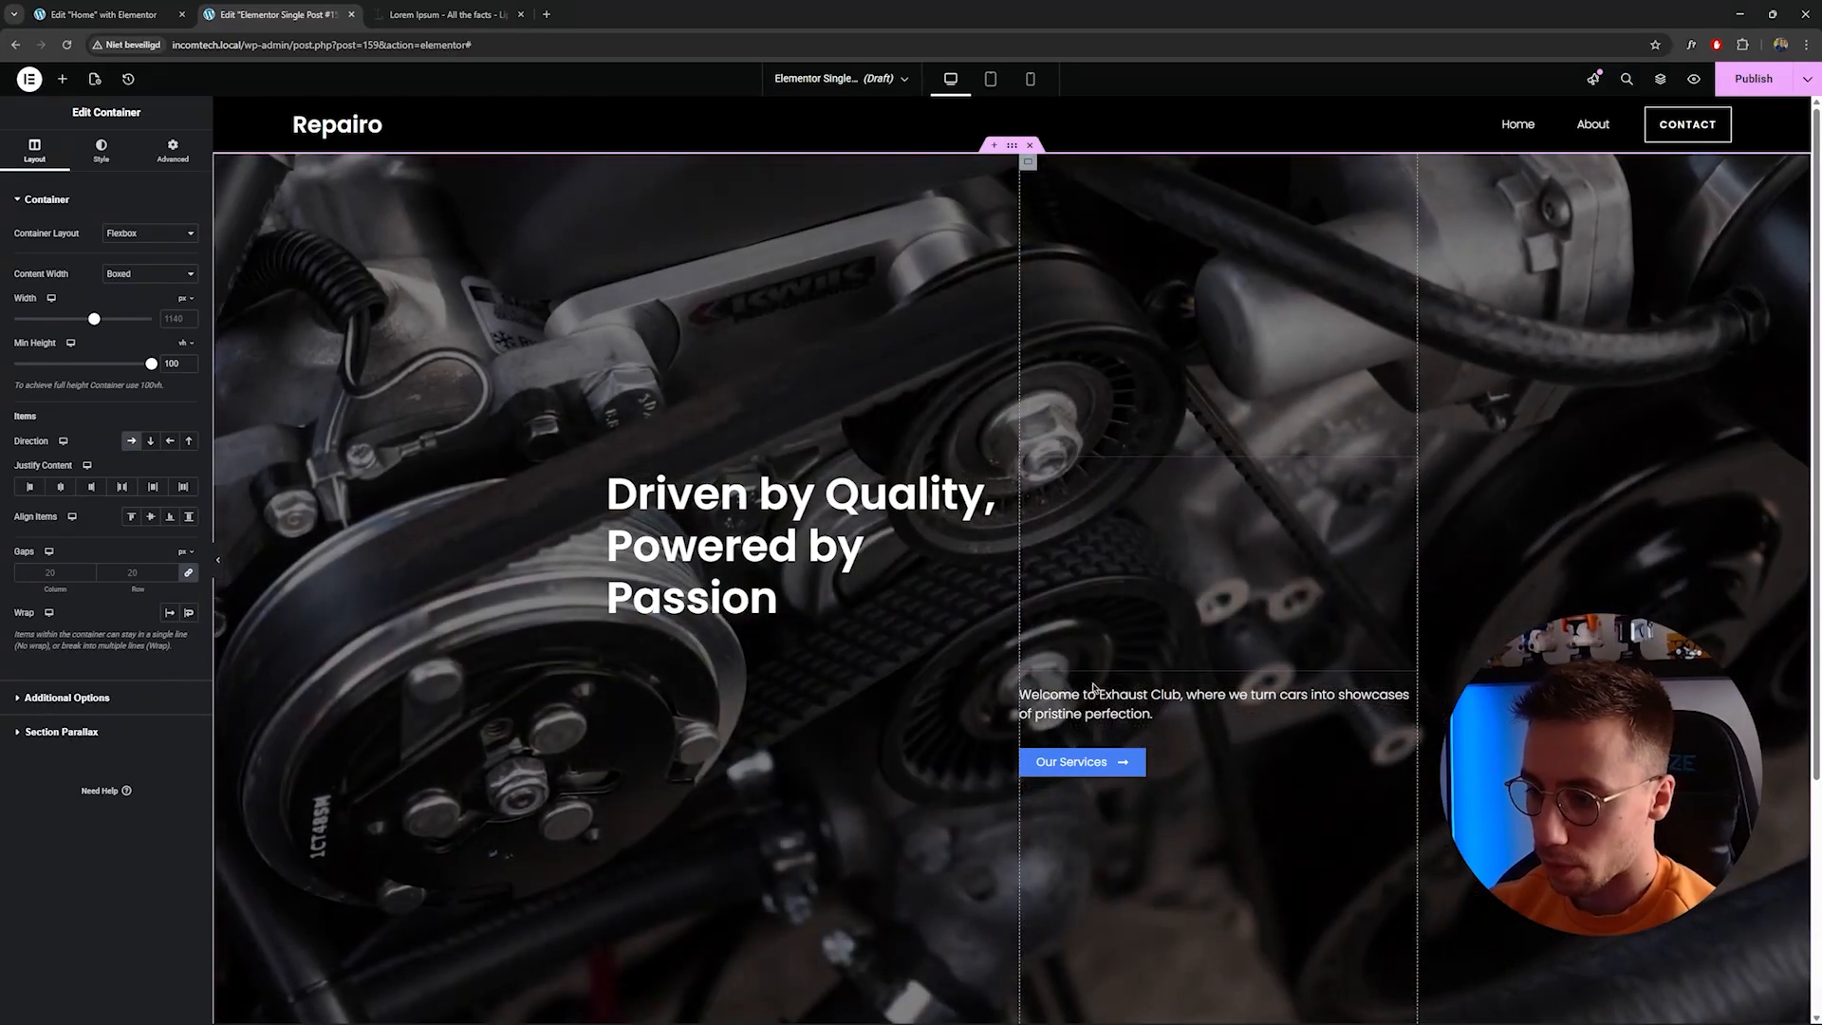
Delete the pasted hero's paragraph text, Our Services button and spacer, keeping only the heading.
right_click(1093, 532)
left_click(1154, 854)
right_click(1077, 590)
left_click(1160, 899)
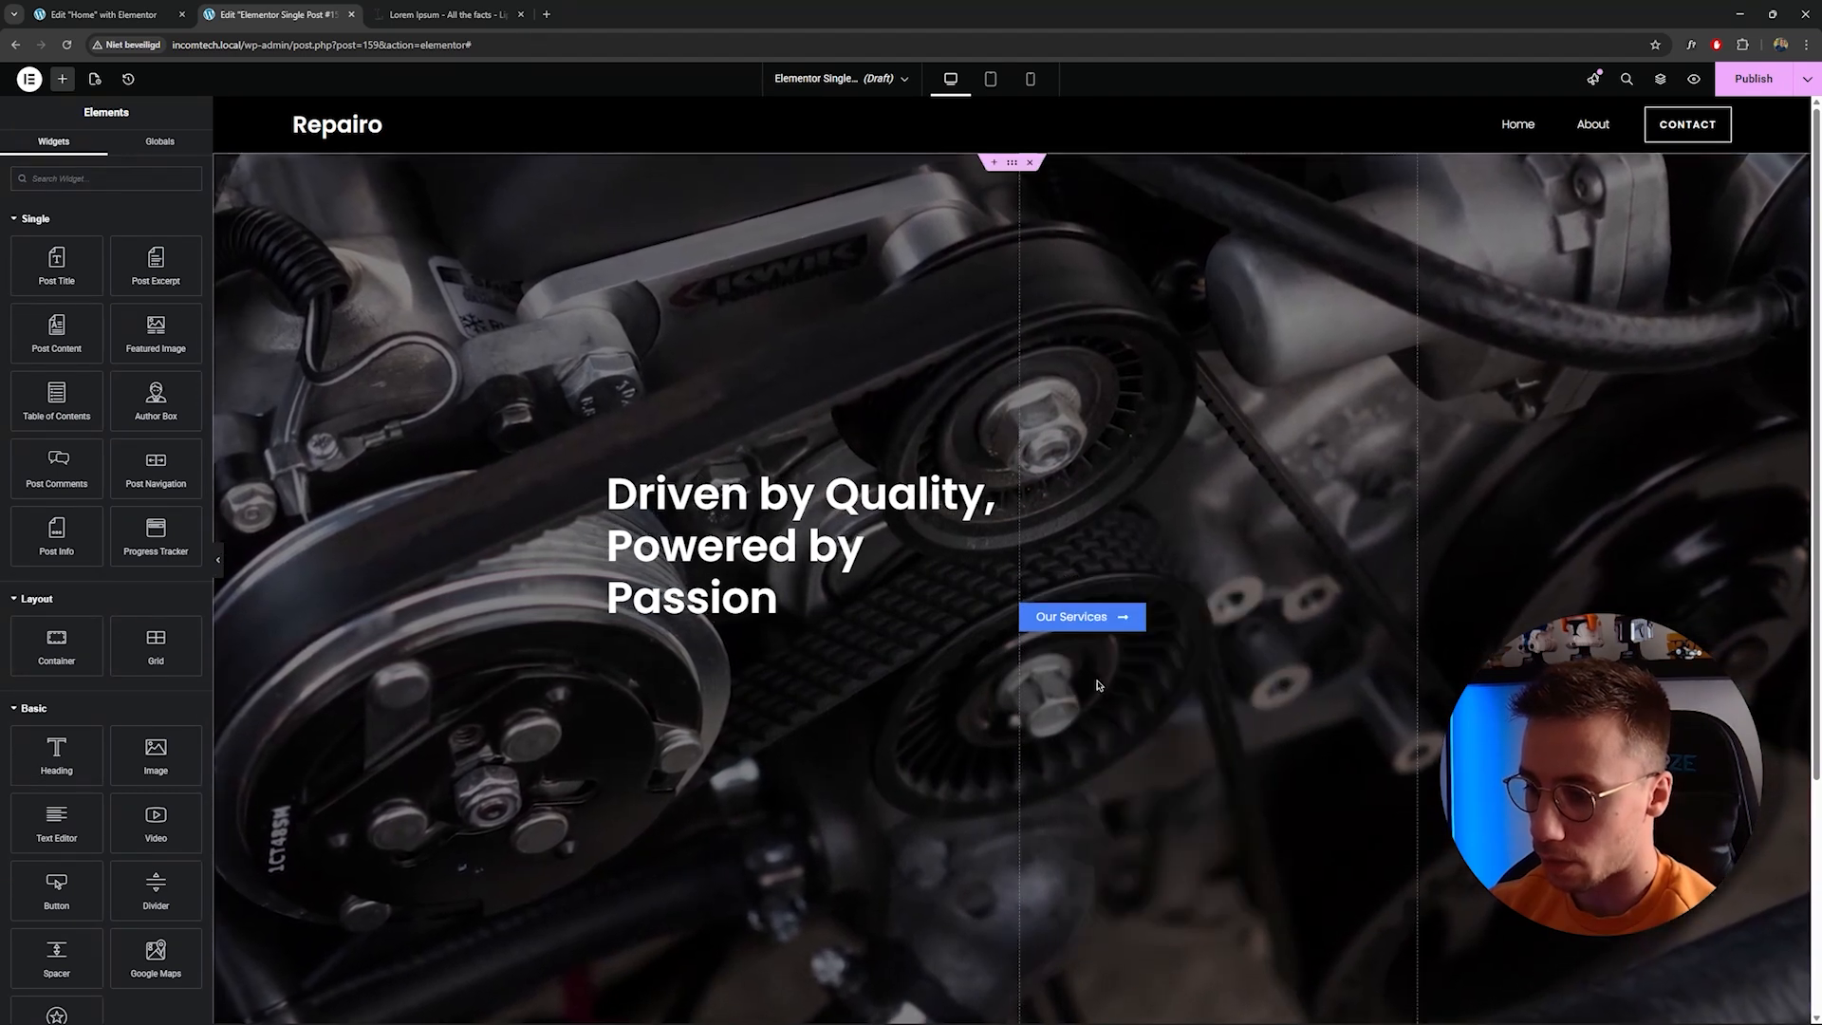
right_click(1090, 612)
left_click(1110, 925)
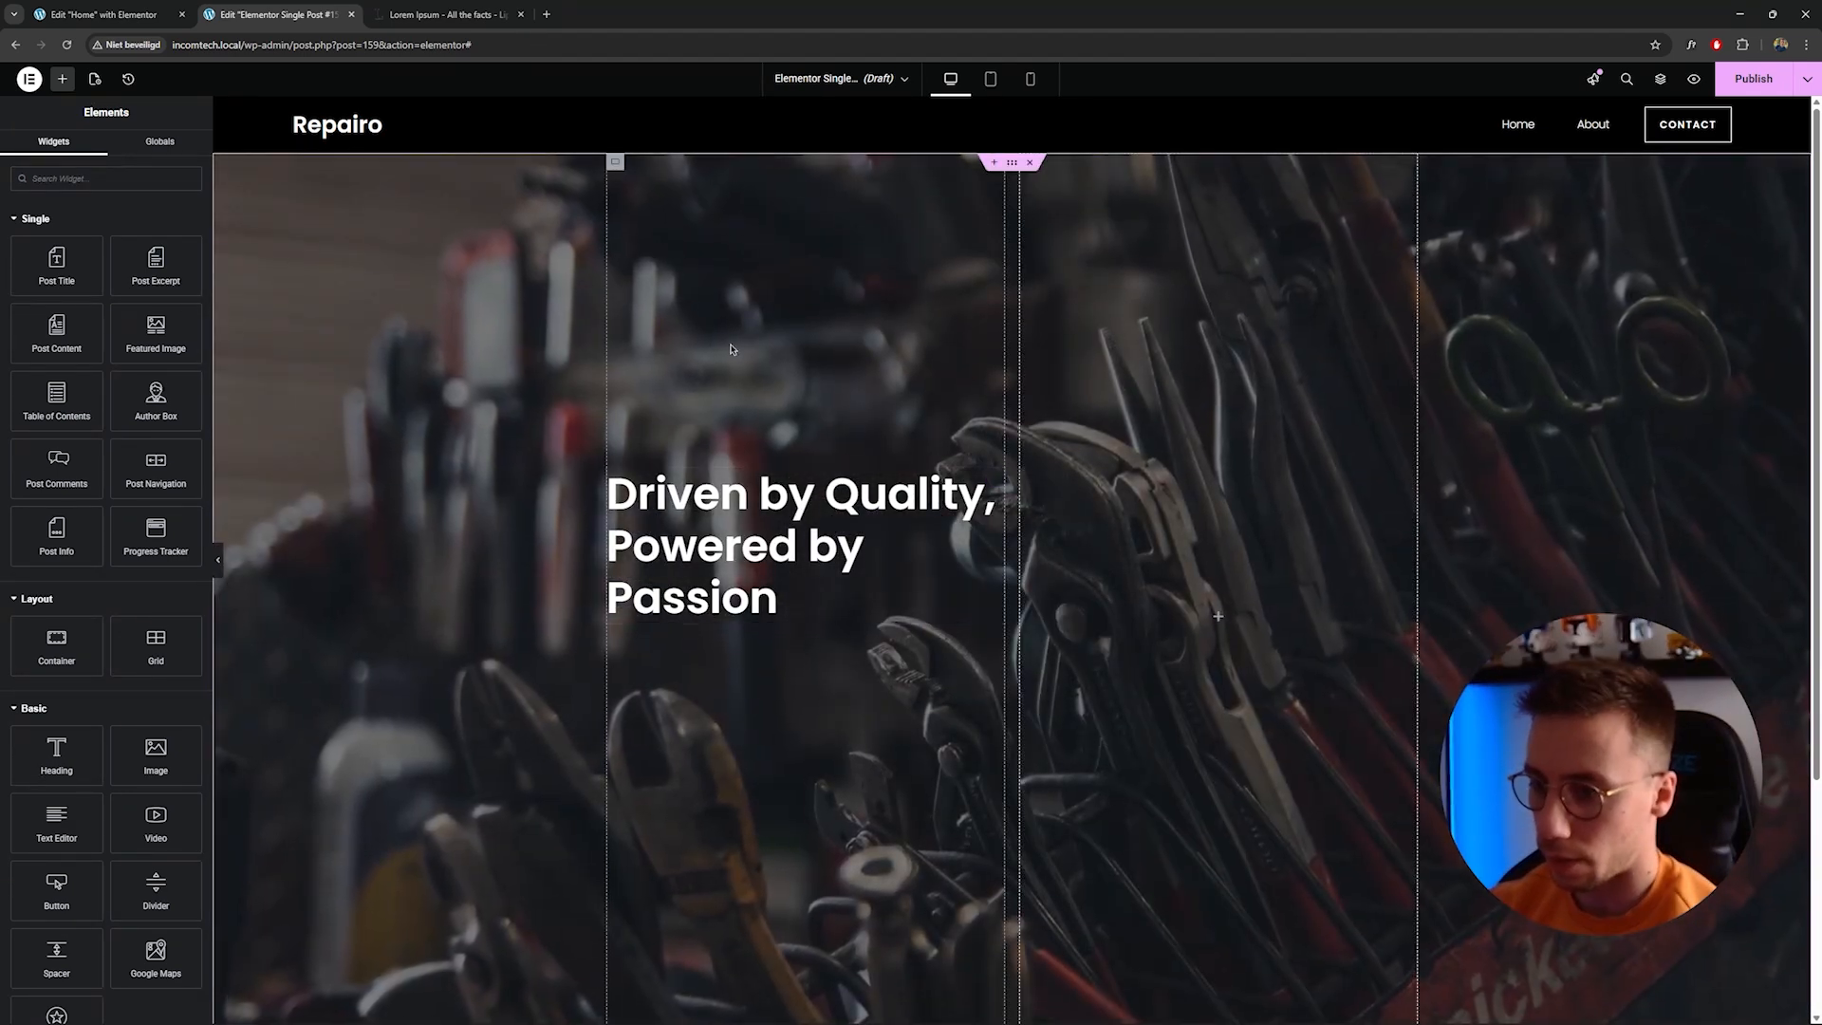
right_click(792, 710)
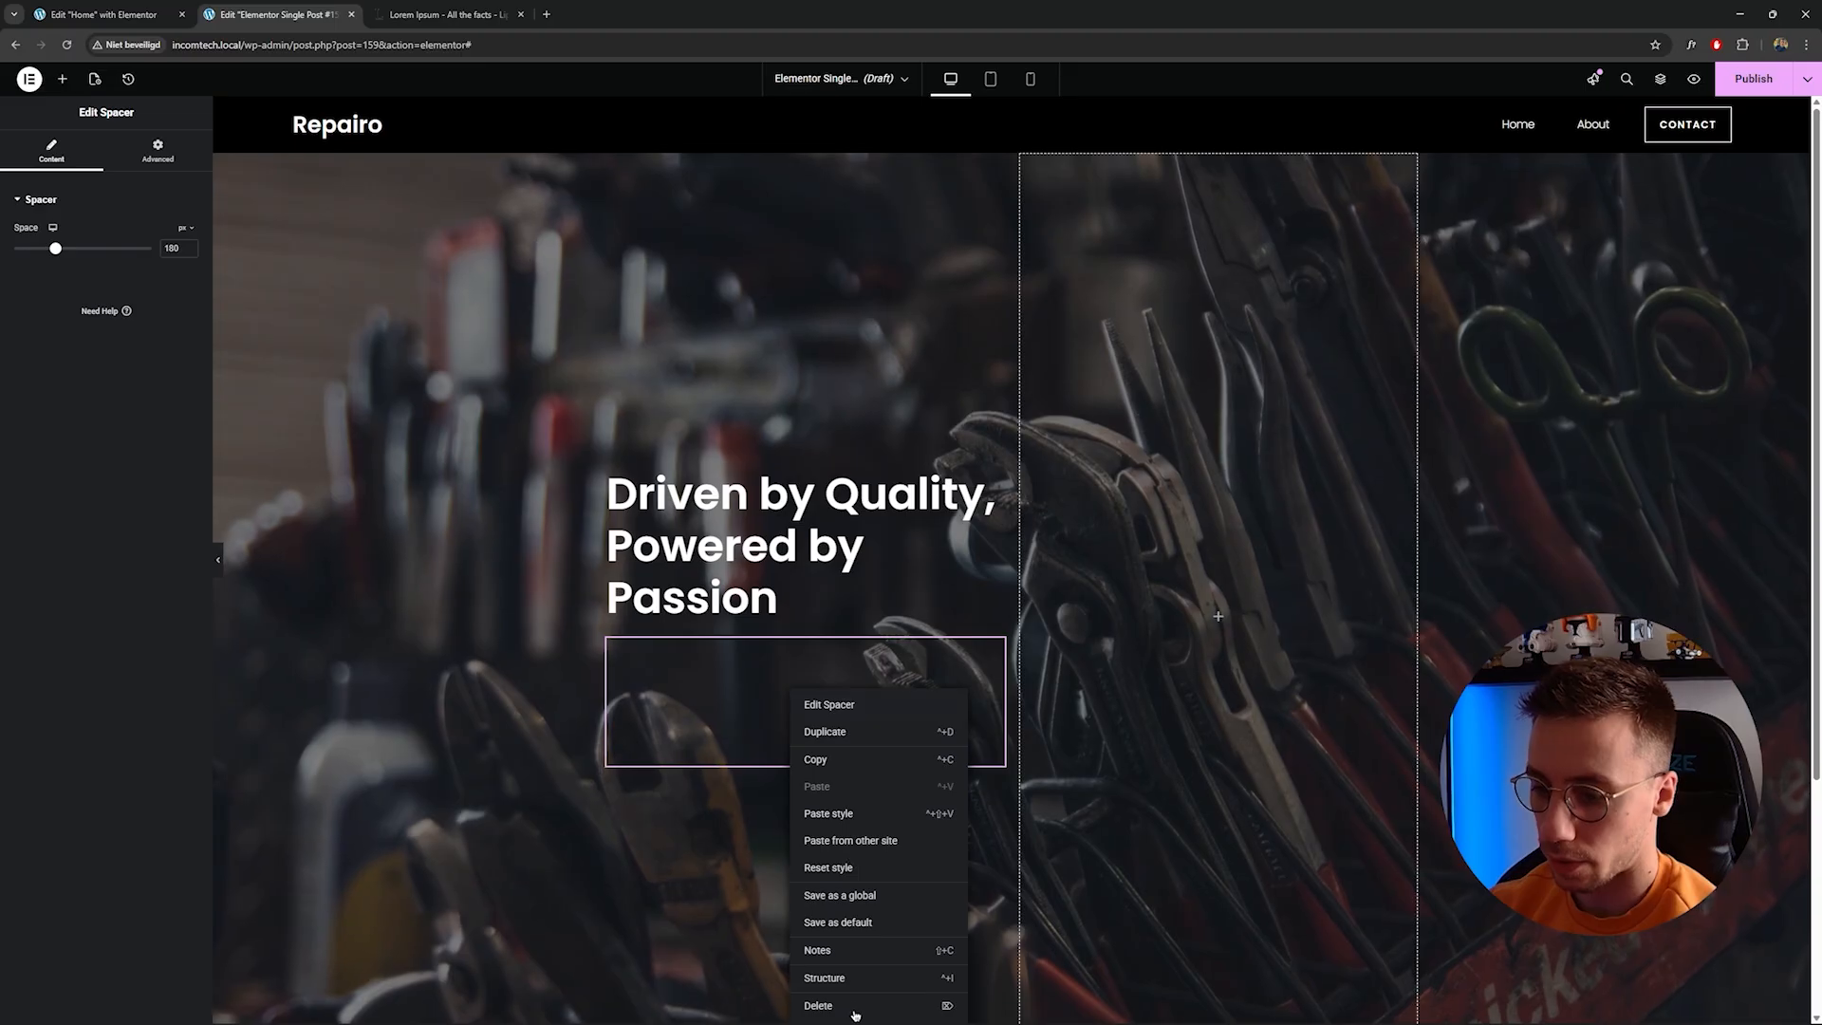
left_click(818, 1004)
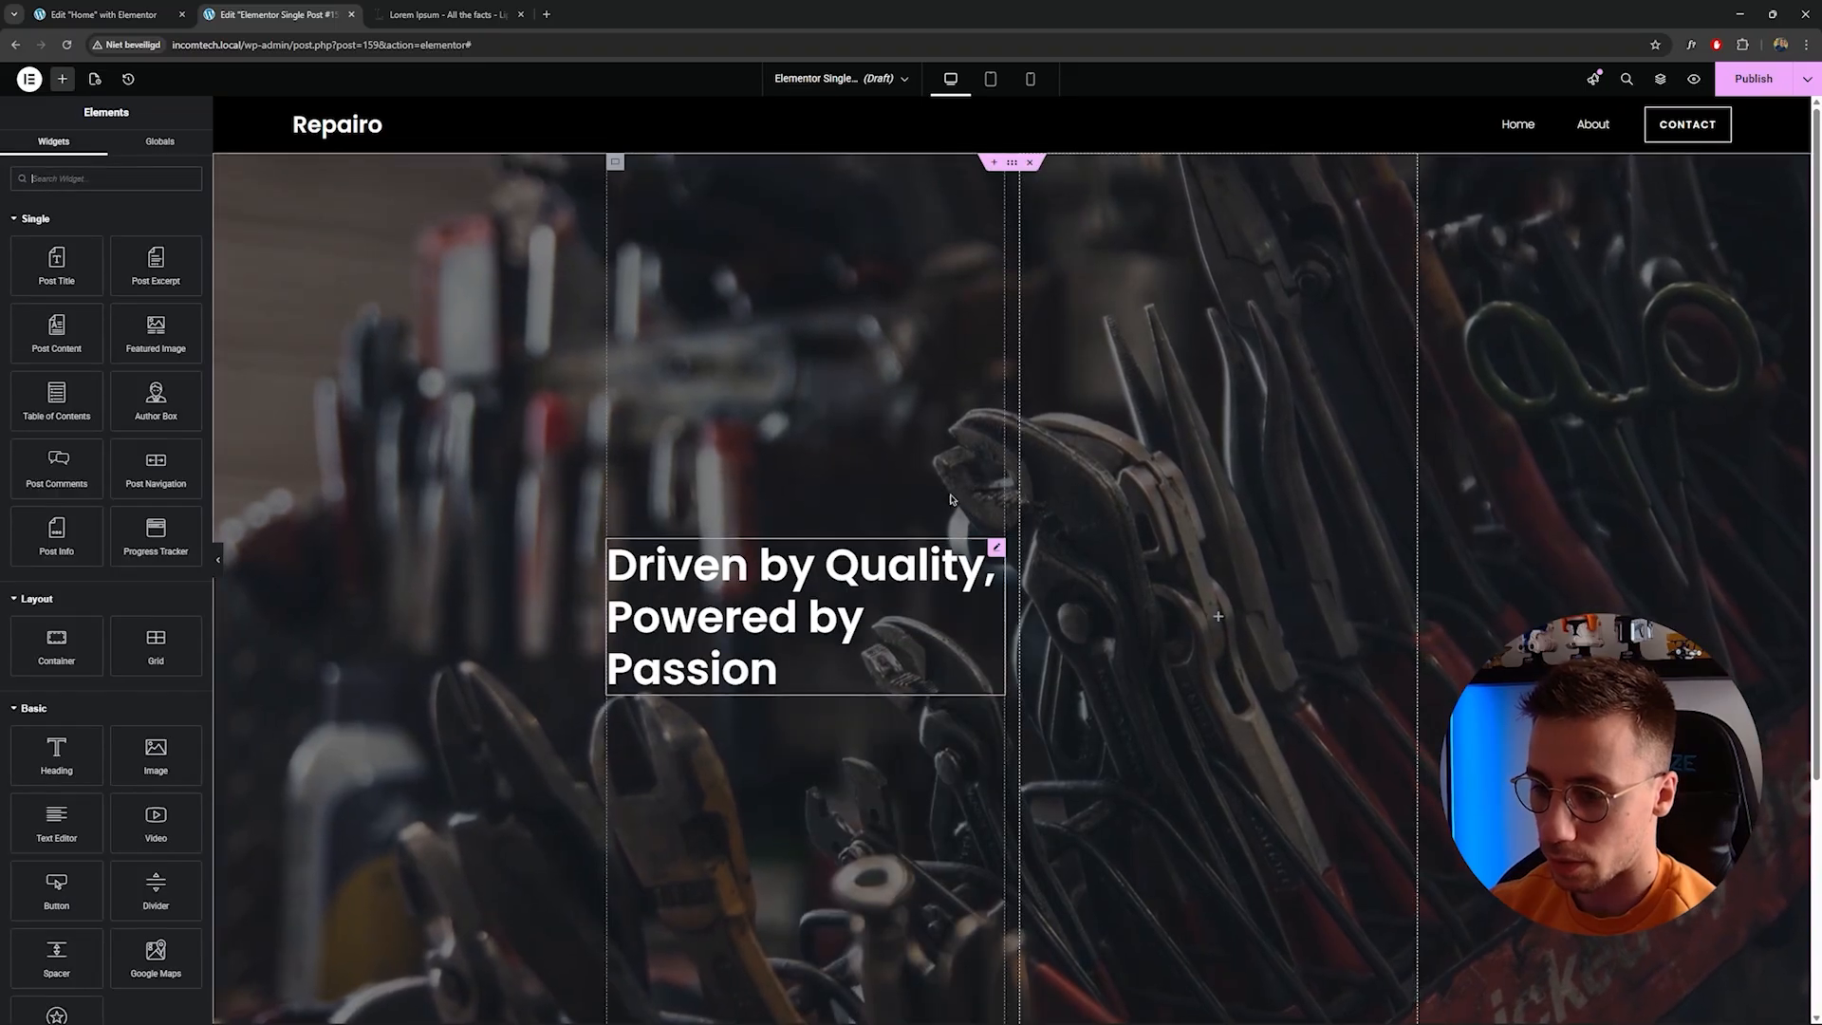
Set the hero container's minimum height to 40 vh.
left_click(1009, 167)
left_click_drag(147, 364, 61, 363)
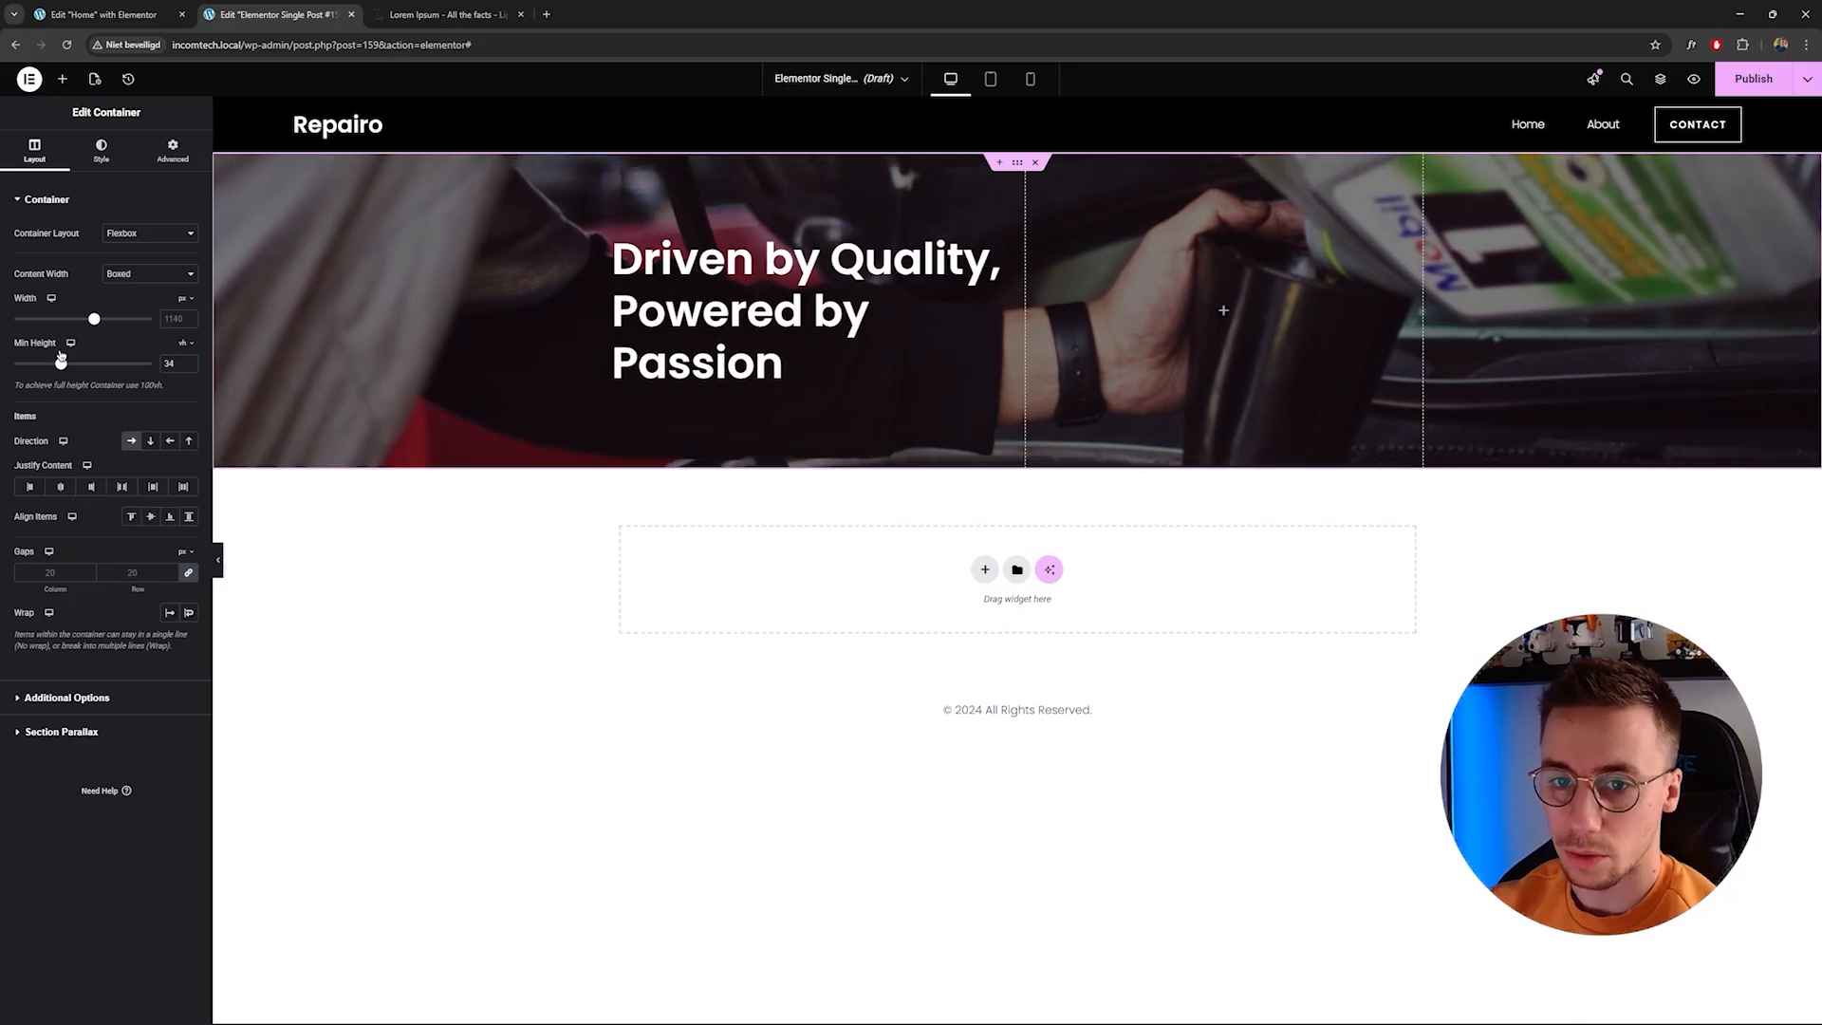
left_click(175, 362)
type("0")
double_click(175, 360)
key("BackSpace")
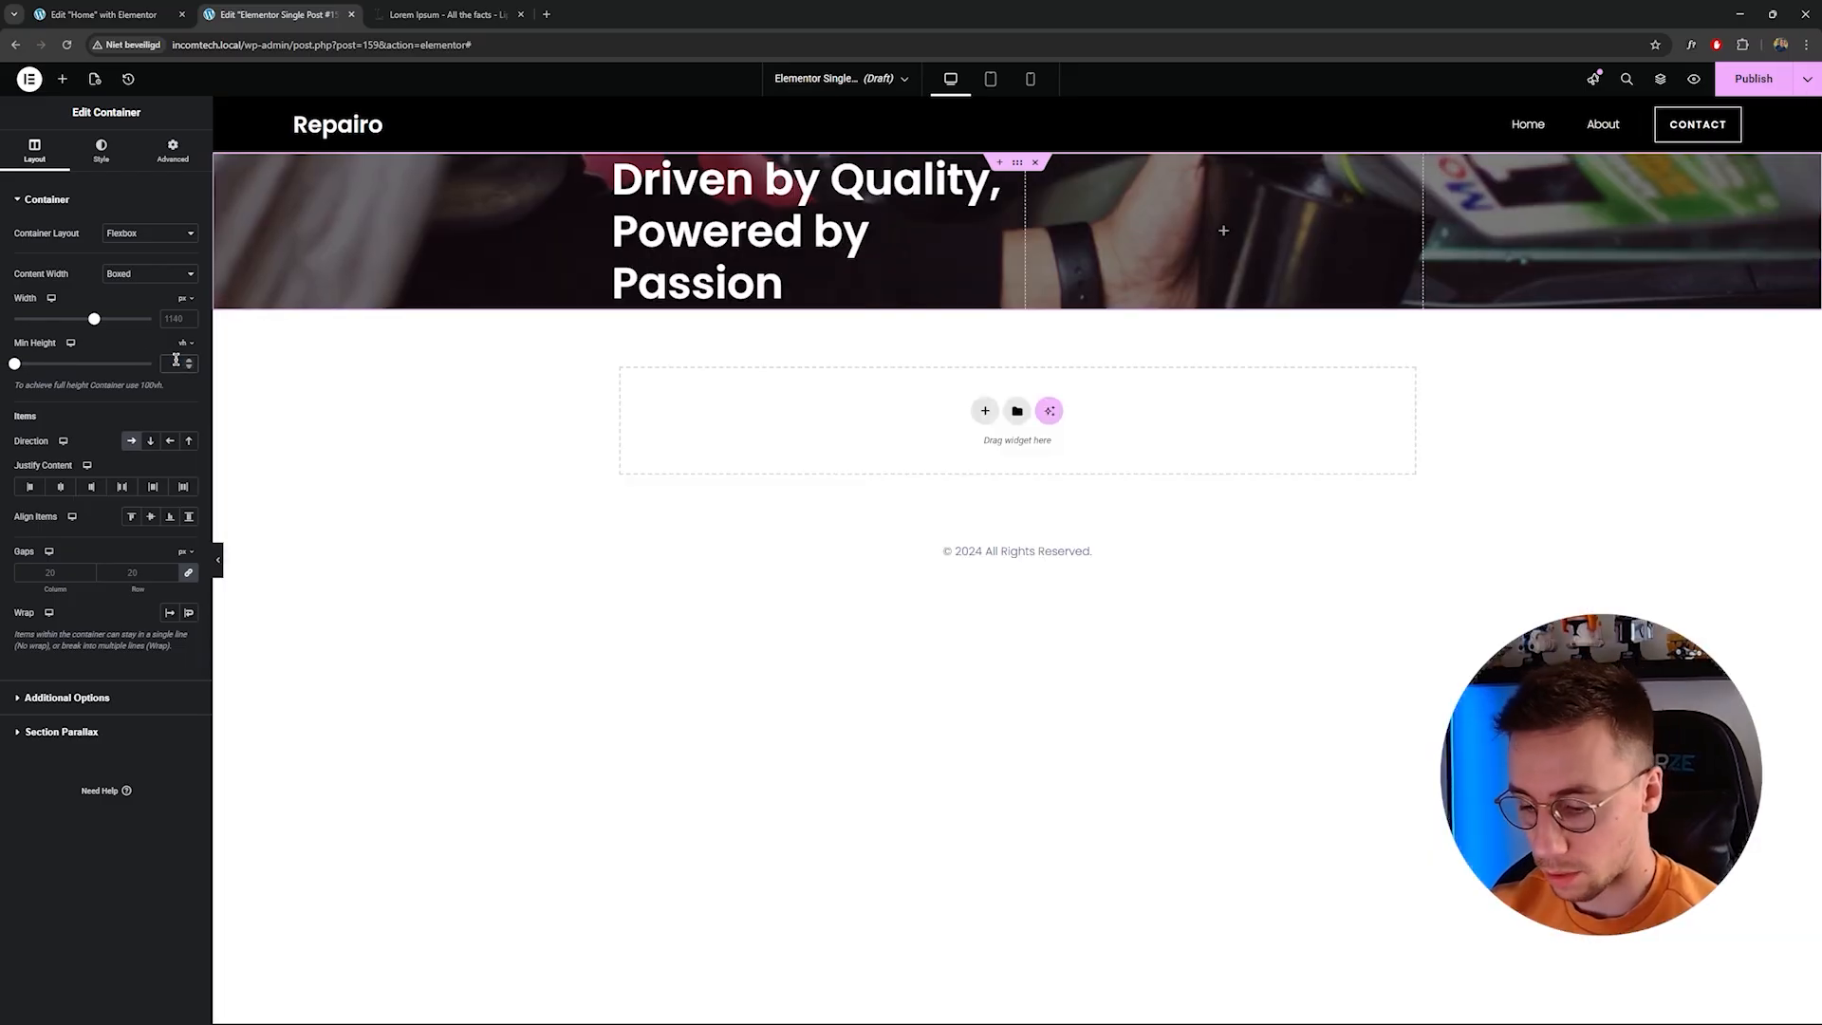
type("40")
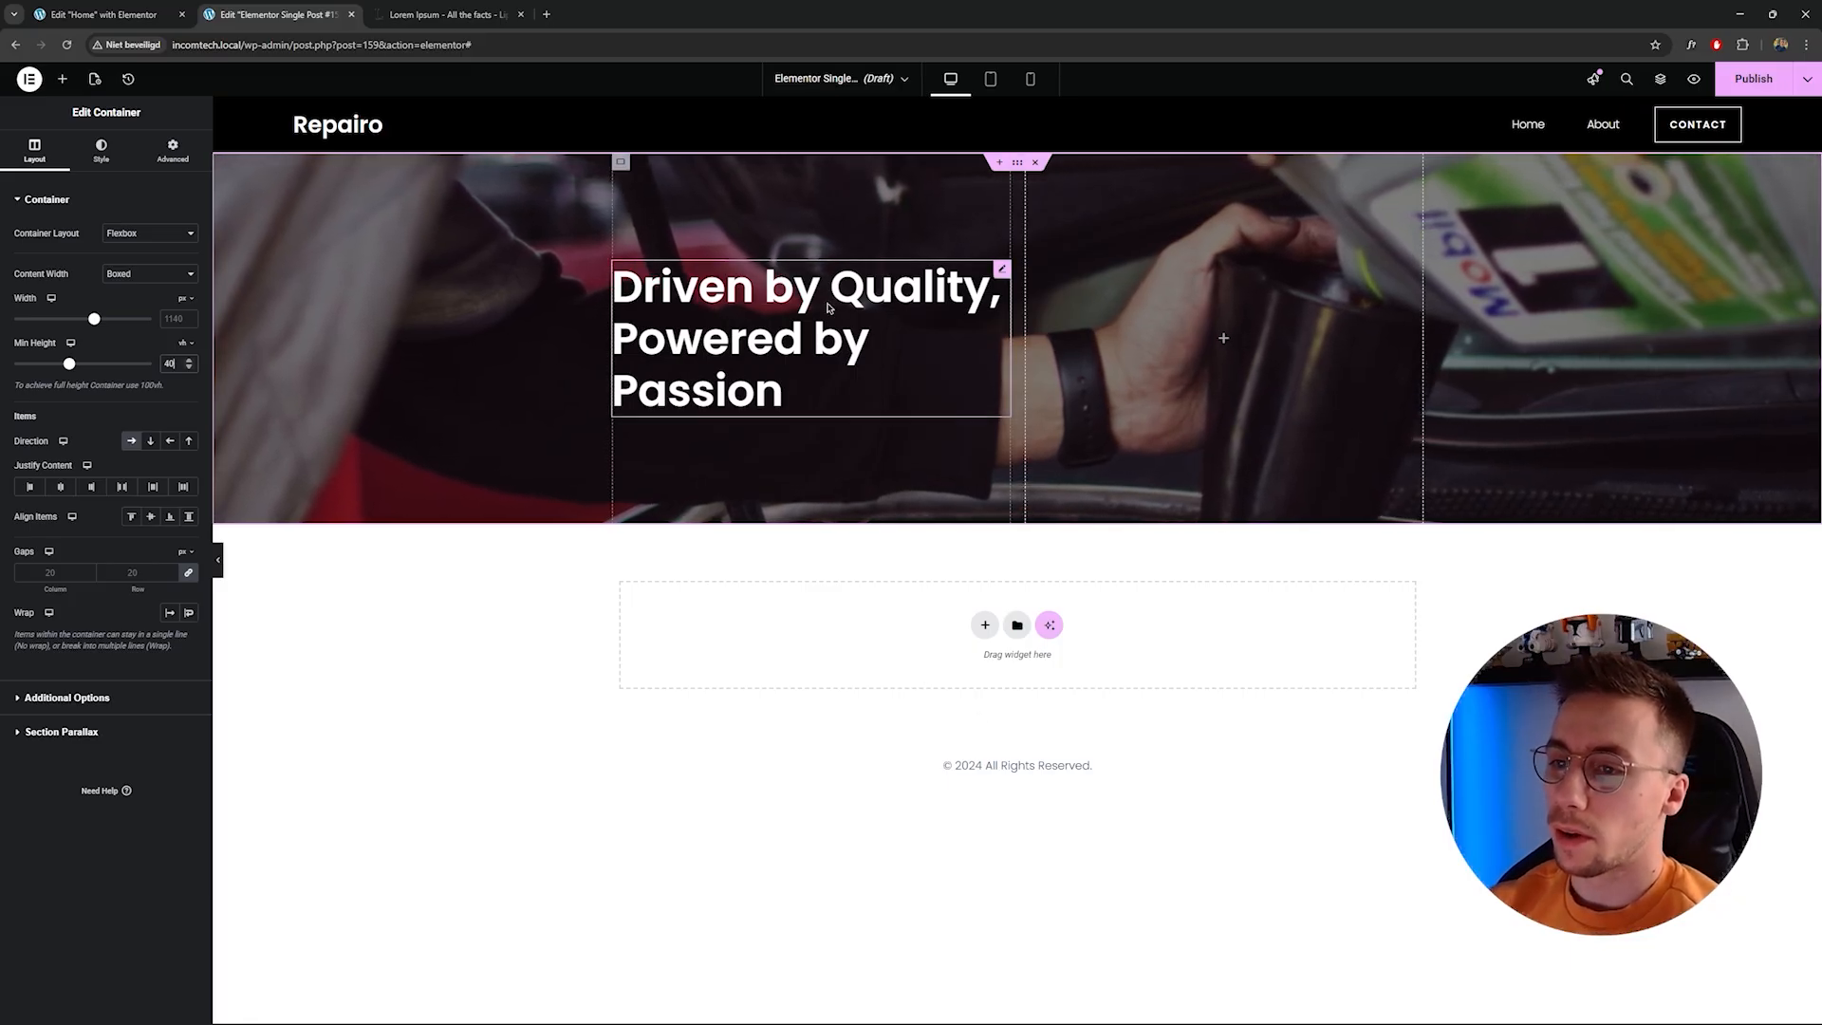
Replace the hero heading text with the JetEngine Custom Field dynamic tag showing the service Title.
left_click(969, 318)
left_click_drag(164, 256, 19, 258)
left_click(170, 271)
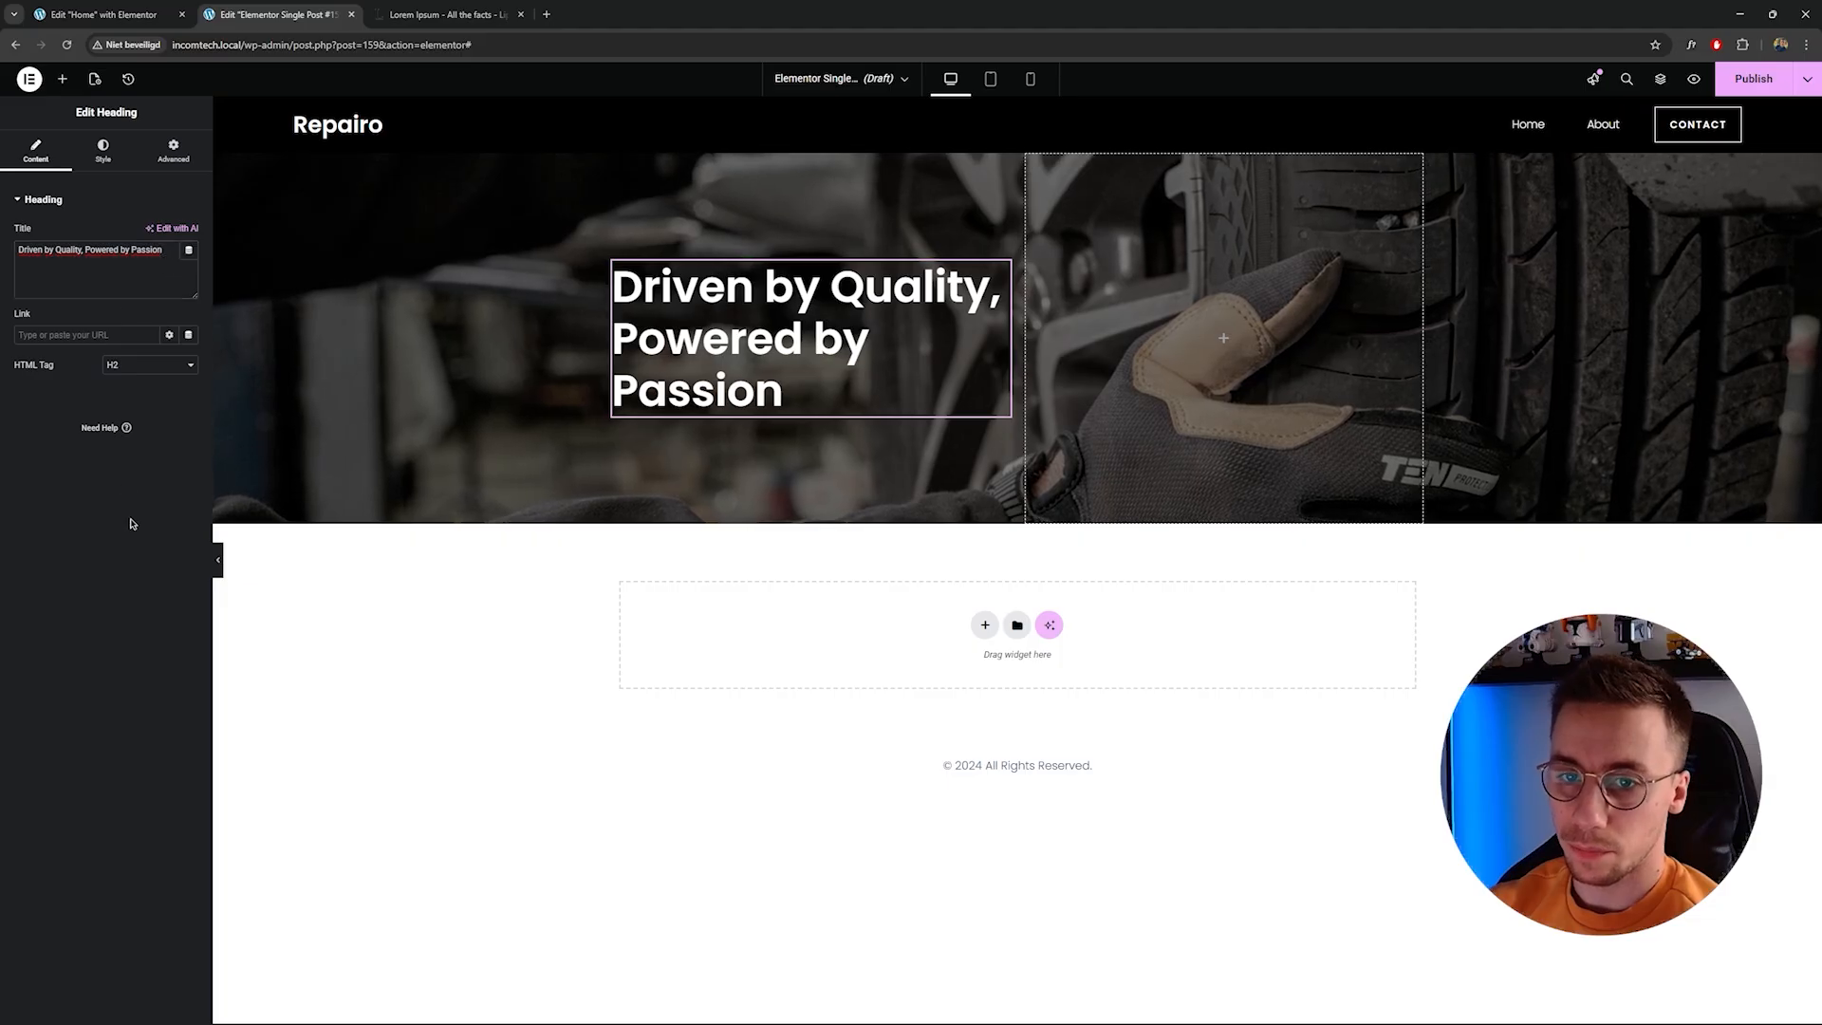
left_click(190, 252)
scroll(113, 340, "down", 10)
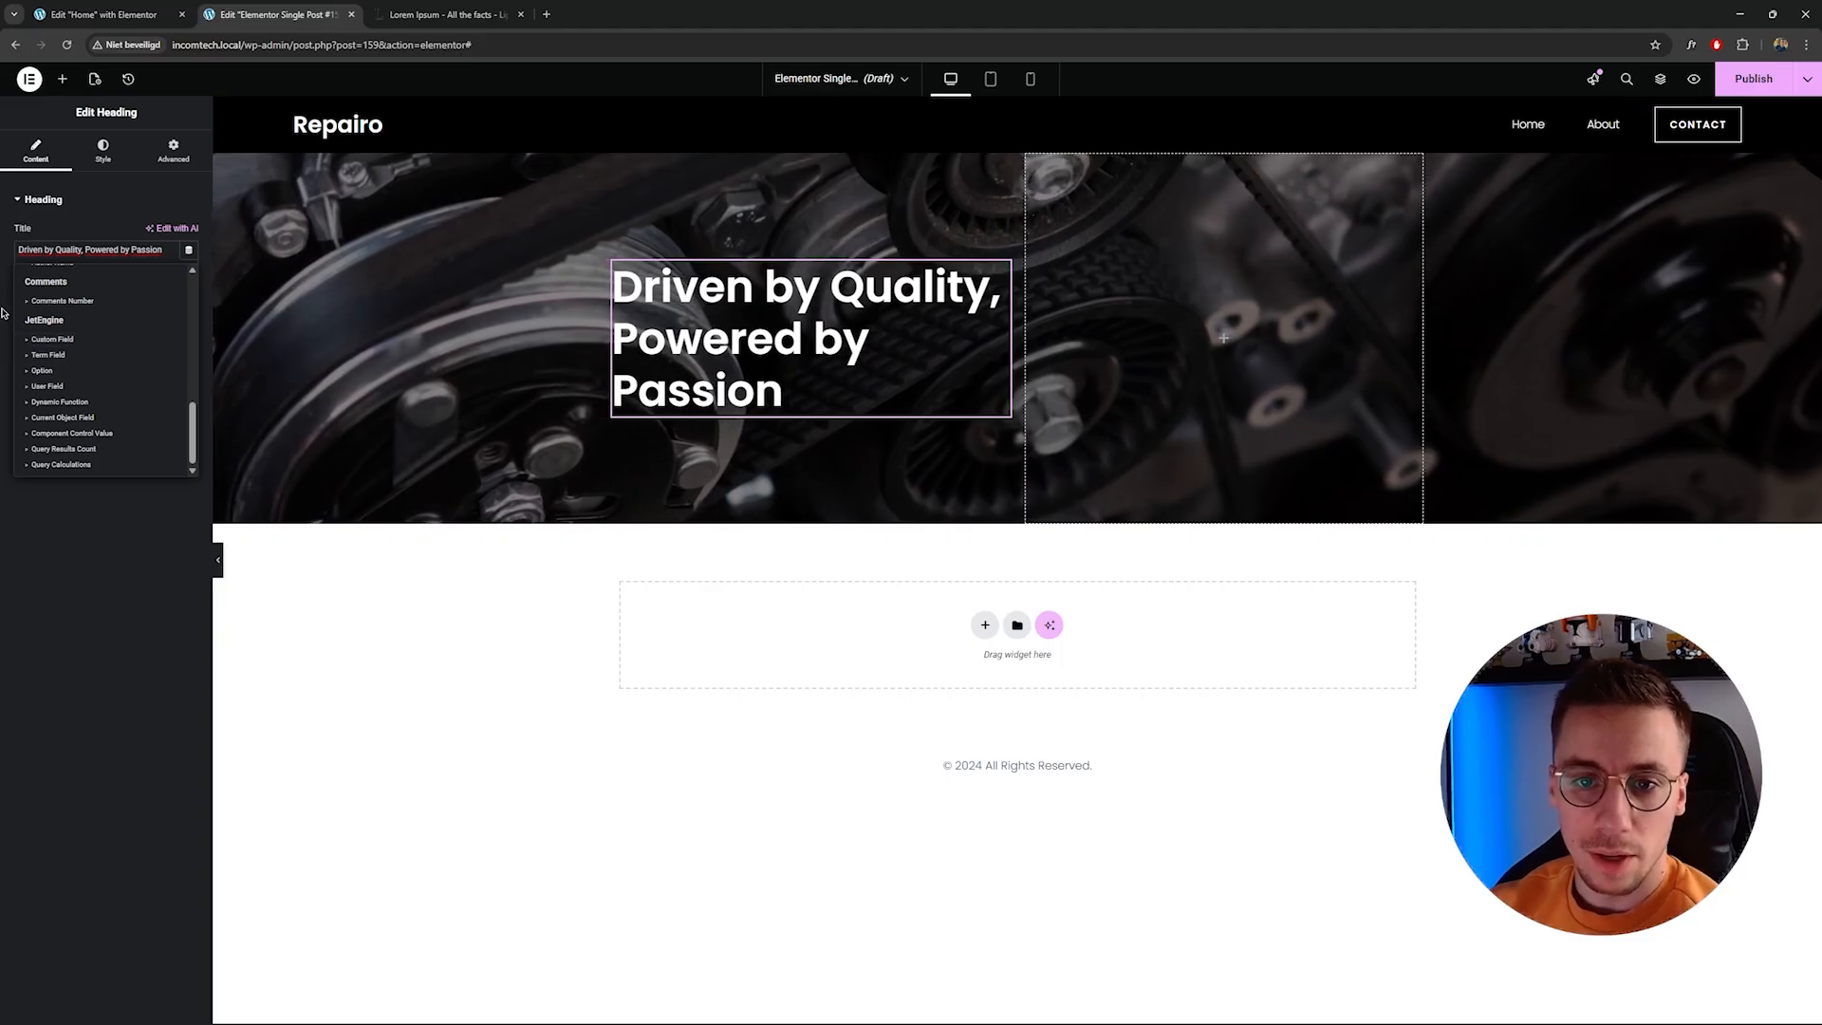
left_click(88, 339)
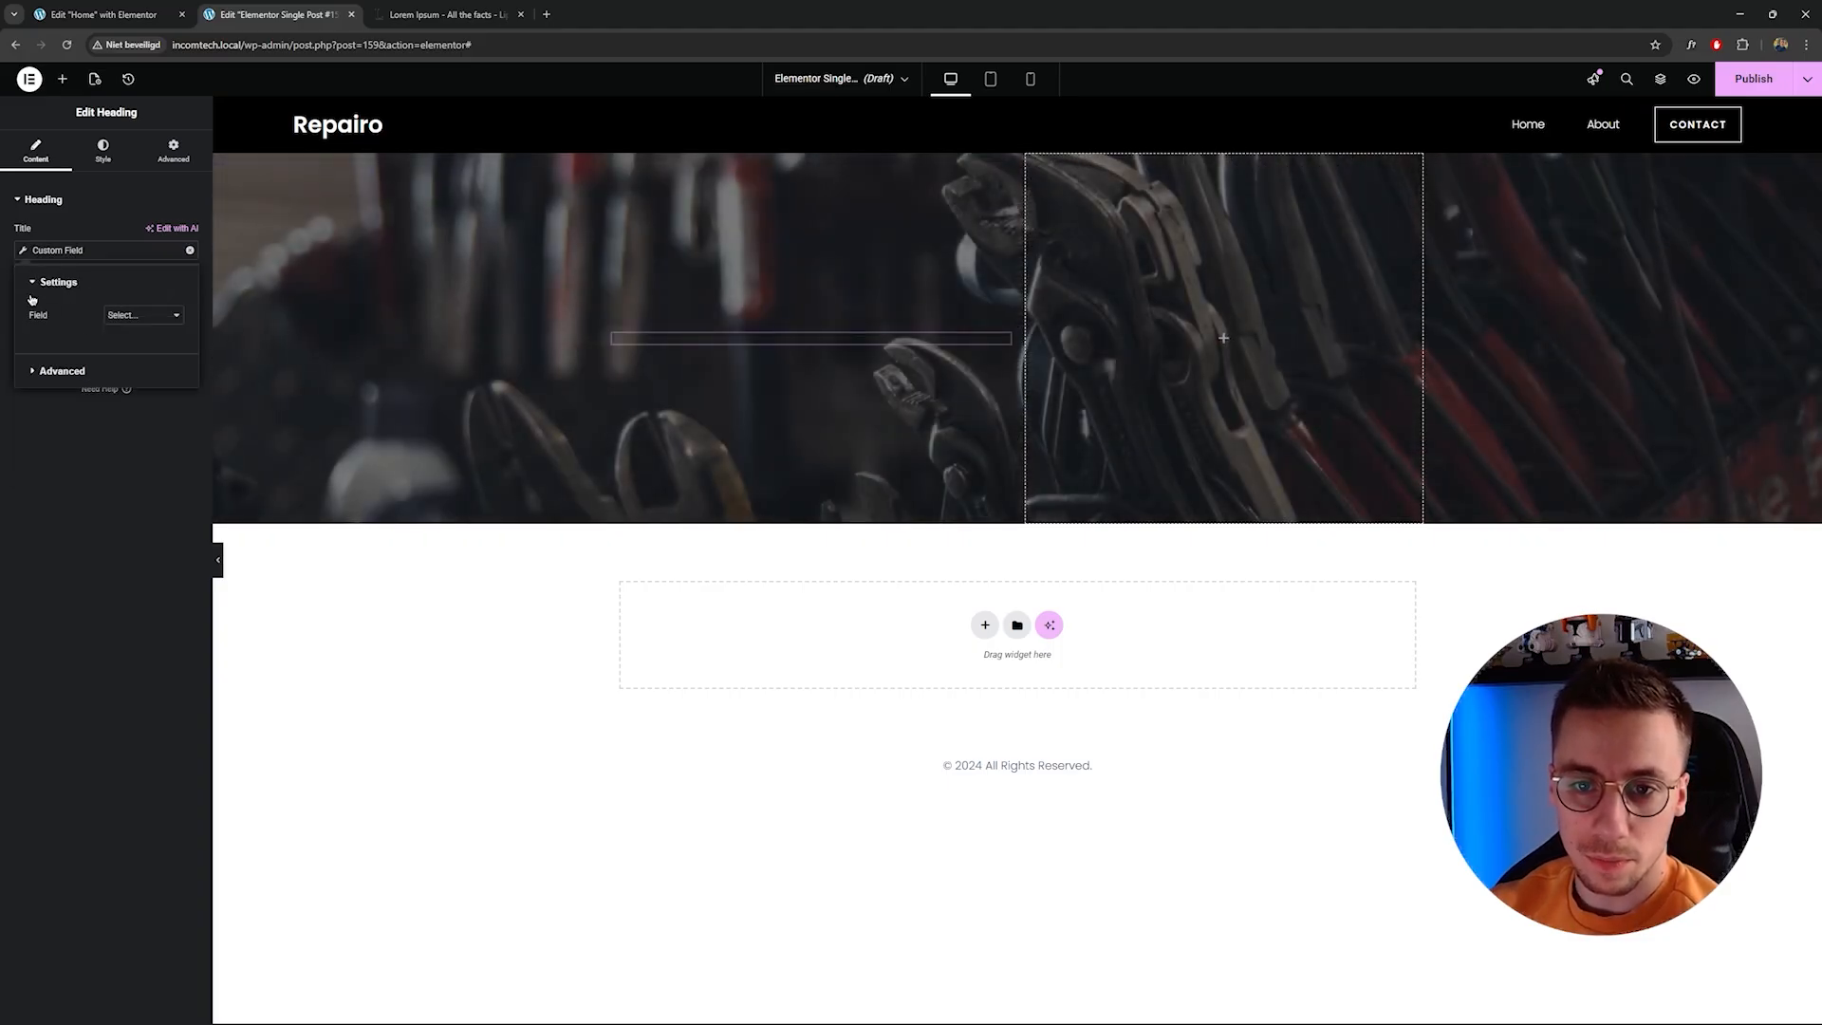
left_click(115, 317)
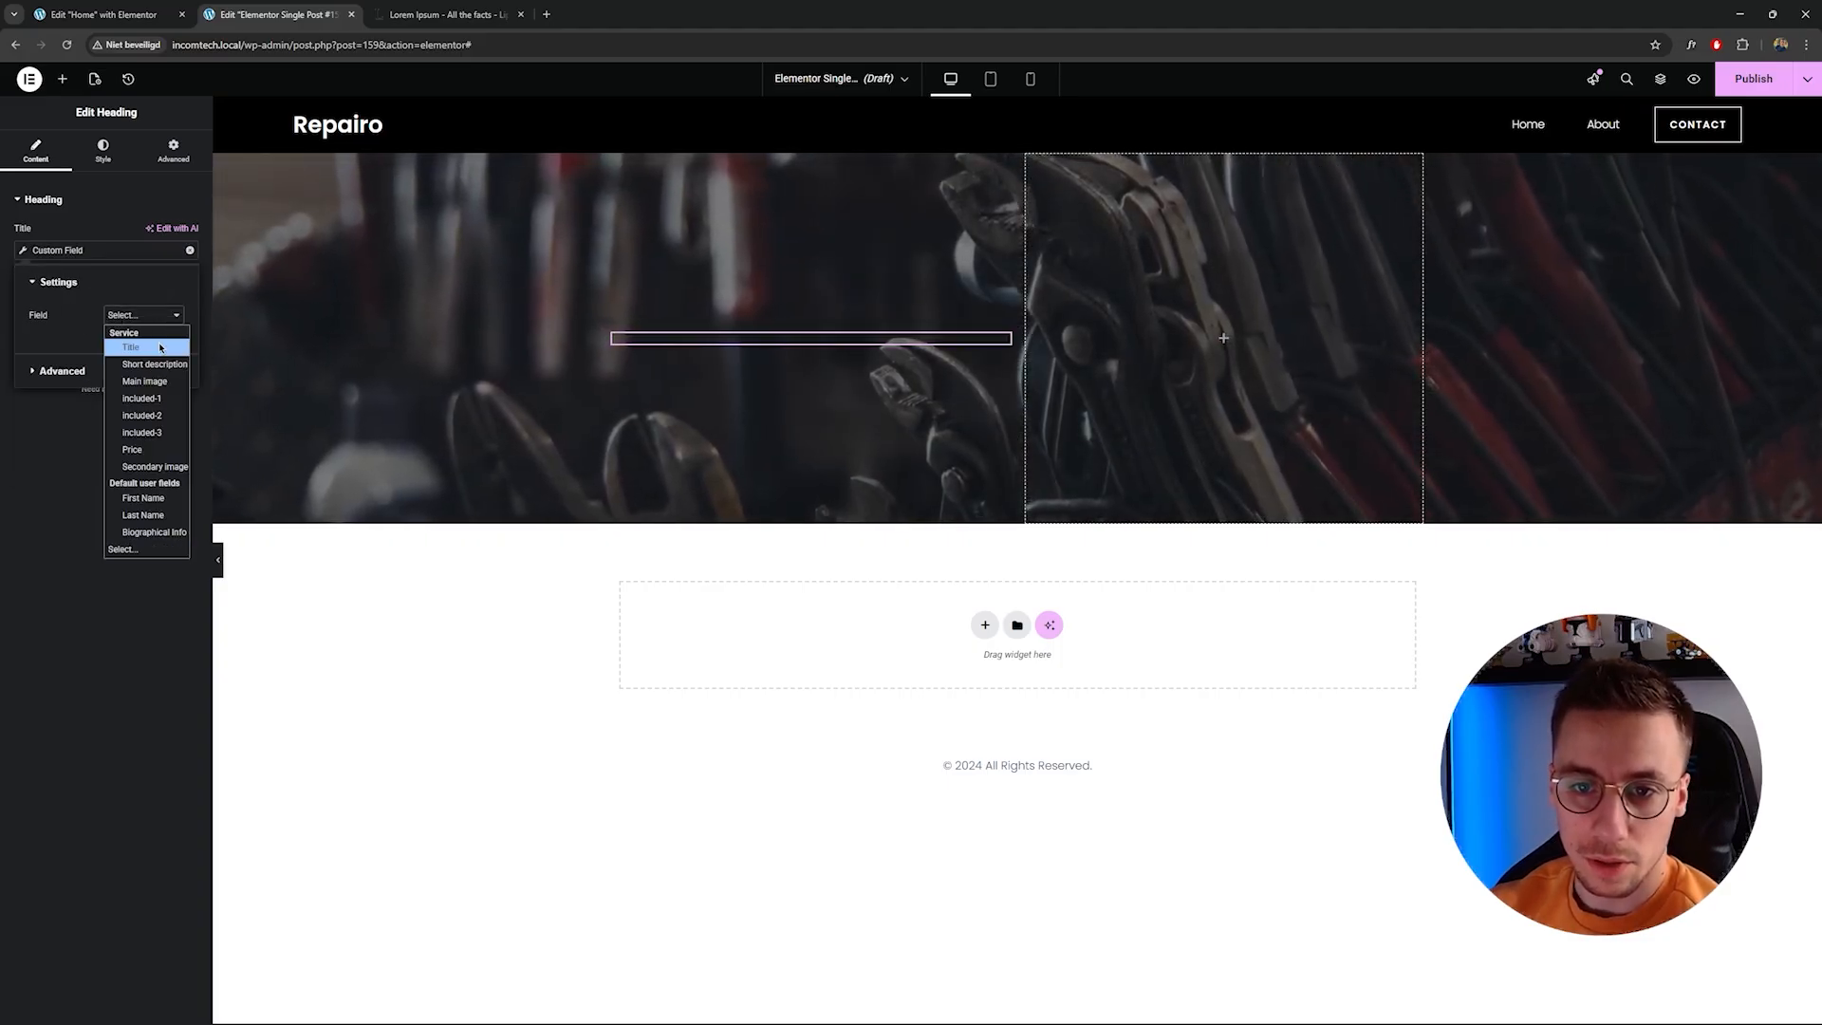
left_click(141, 350)
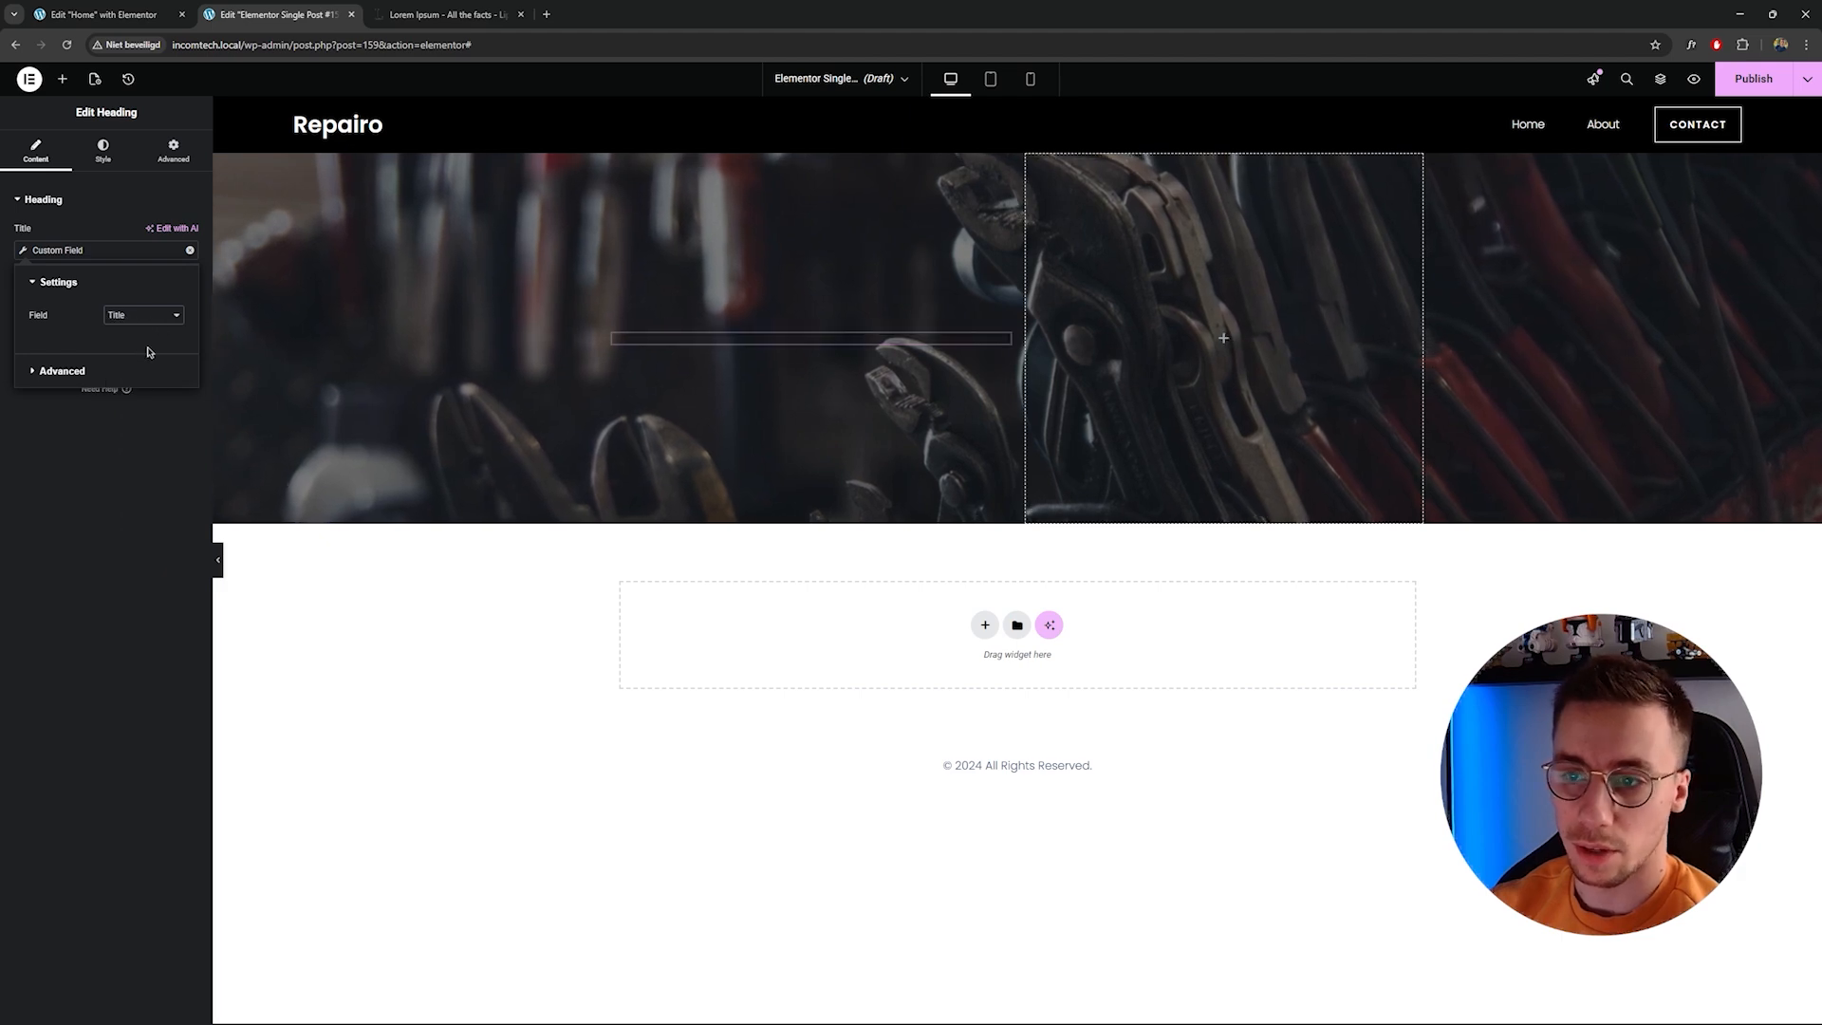
left_click(131, 471)
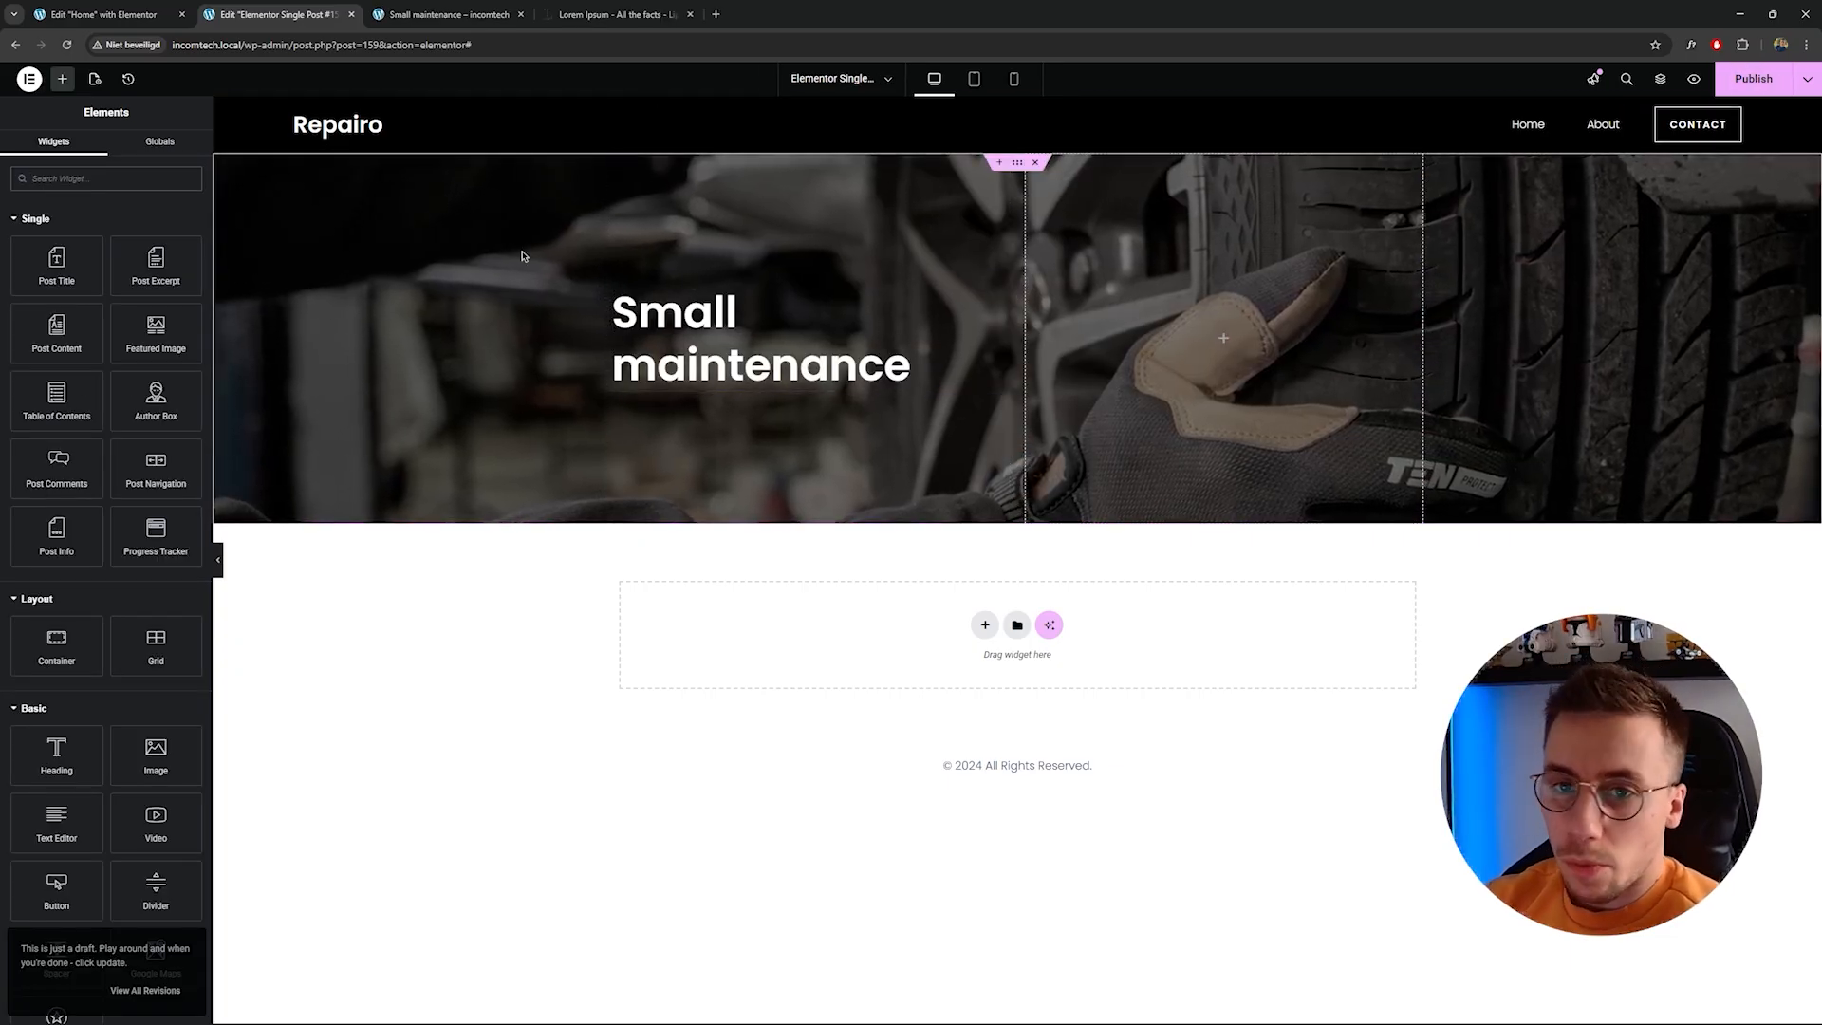
Change the hero background to a classic image bound to the service's Main Image custom field.
left_click(95, 80)
left_click(35, 394)
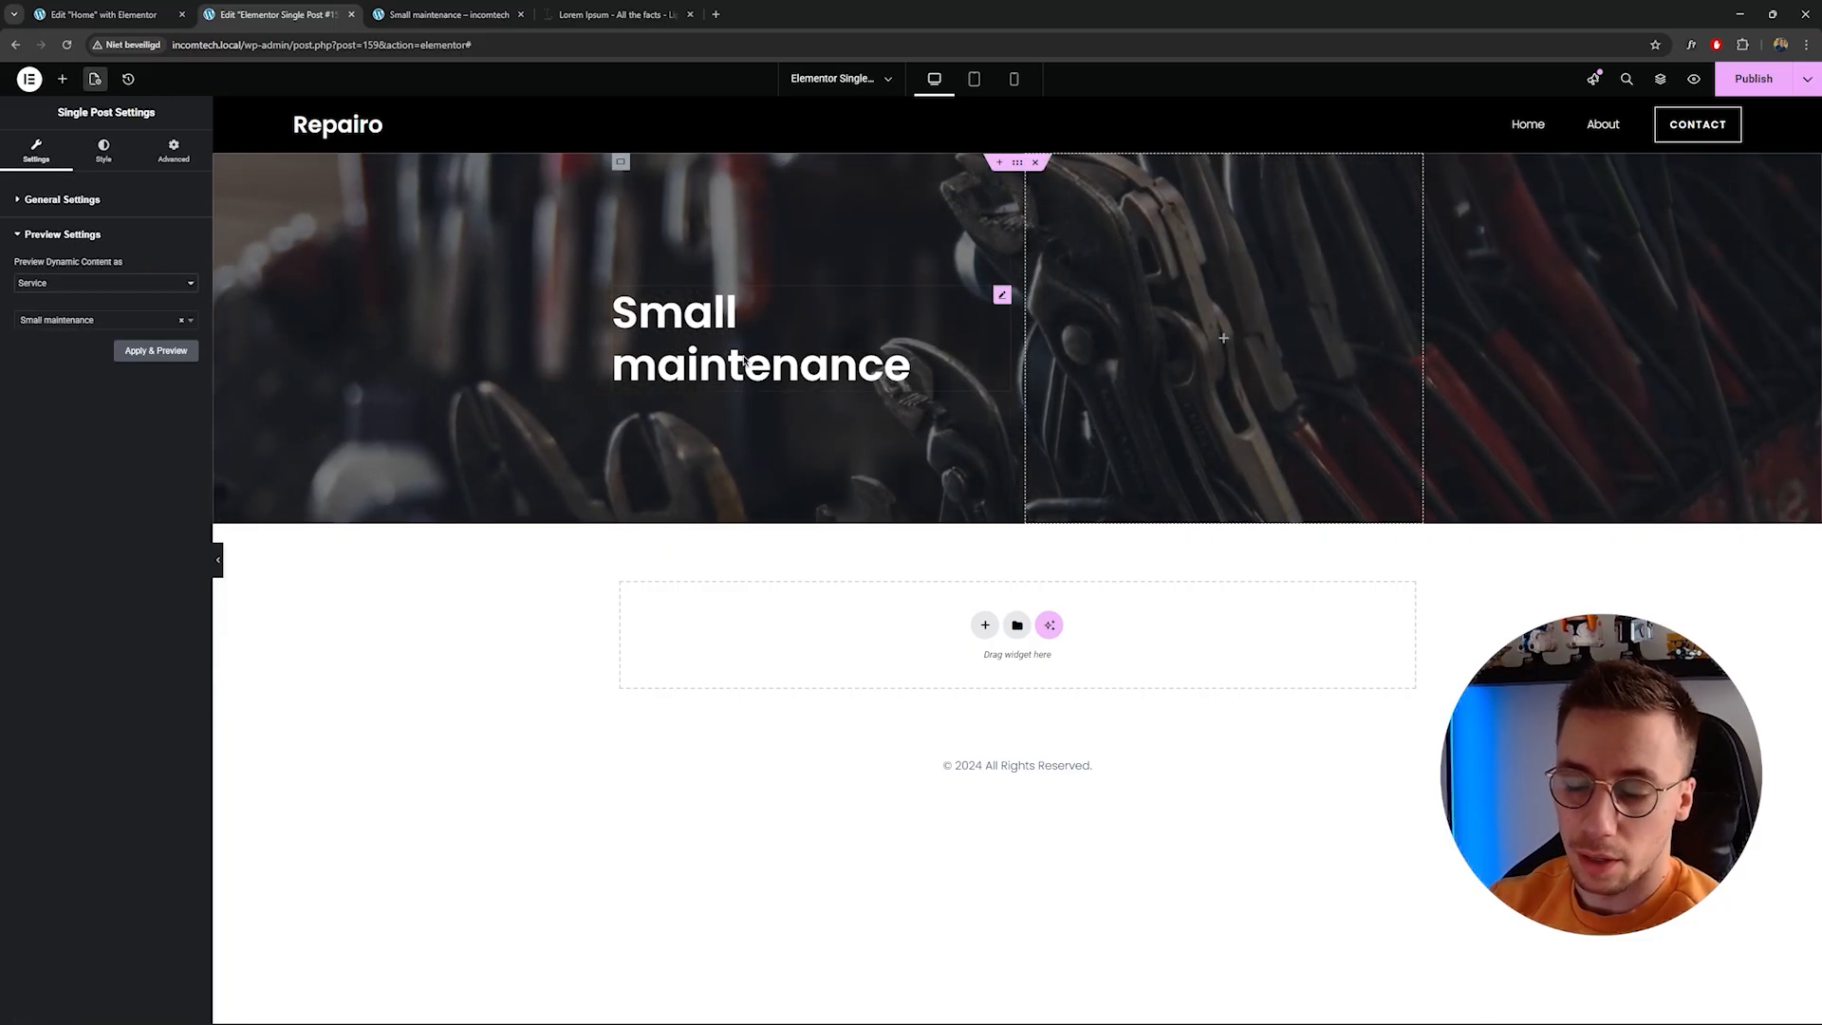
left_click(1018, 165)
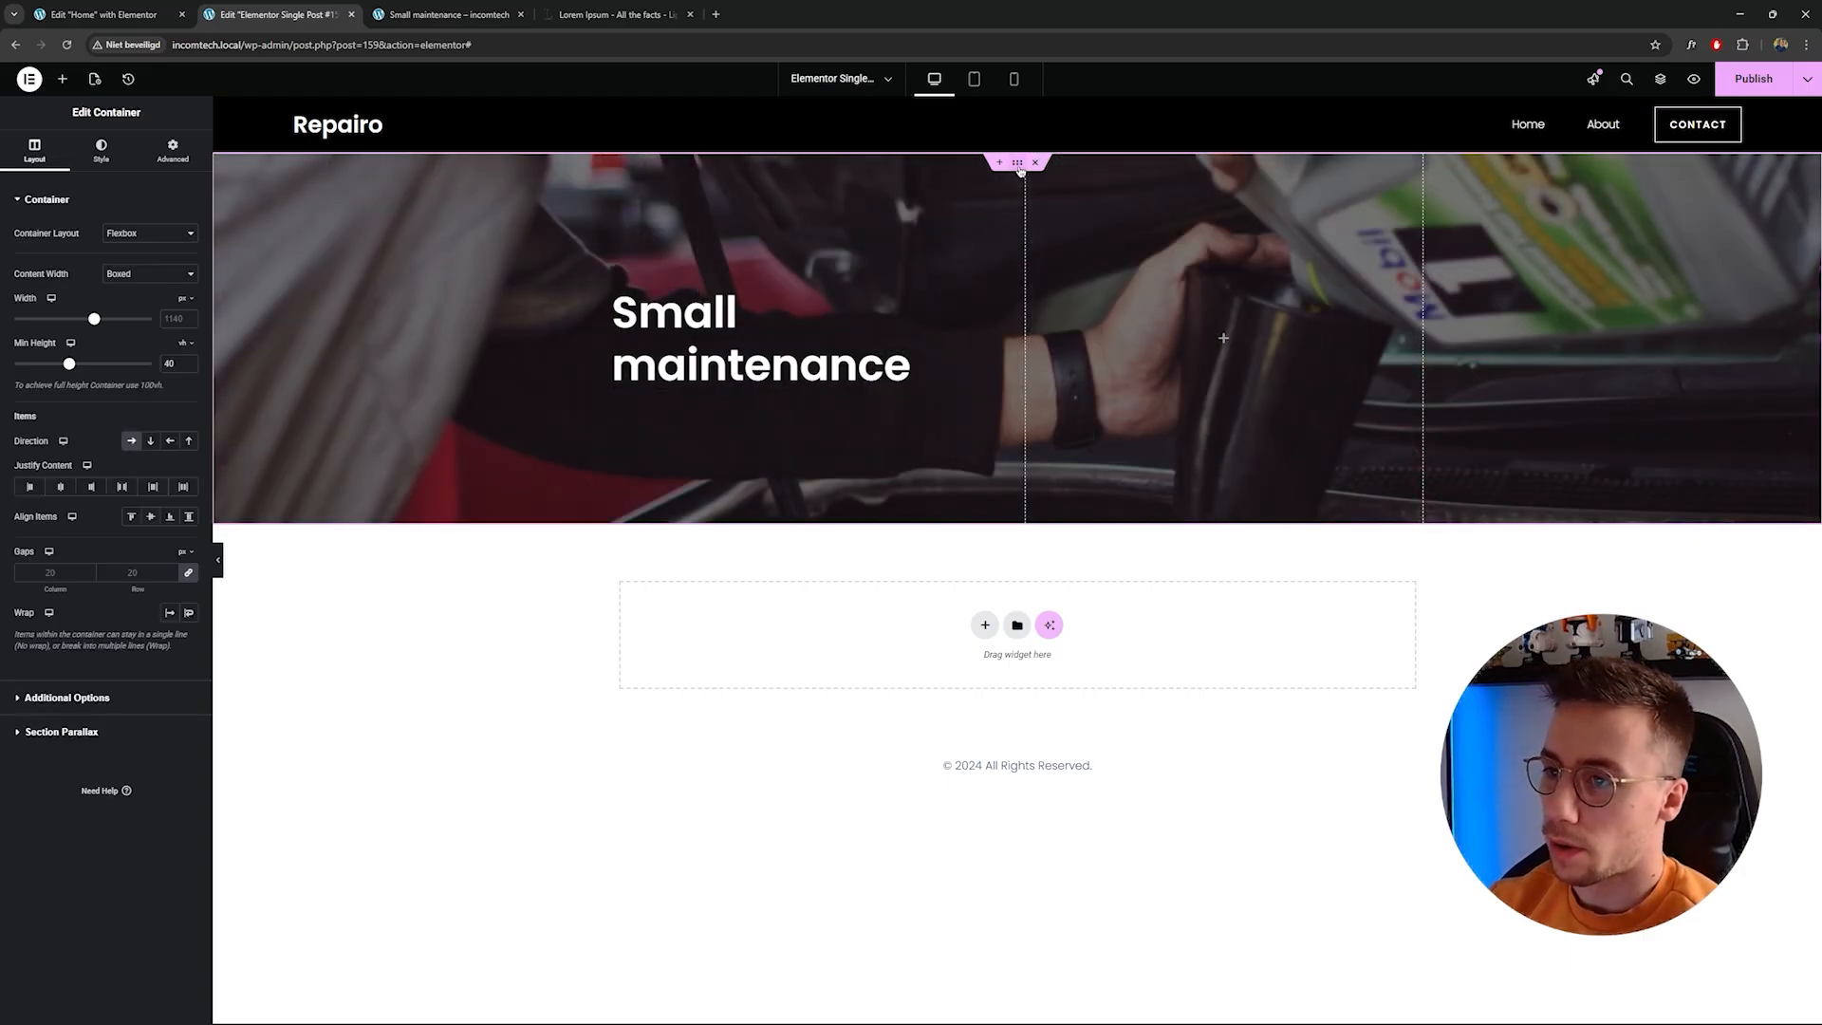
left_click(101, 150)
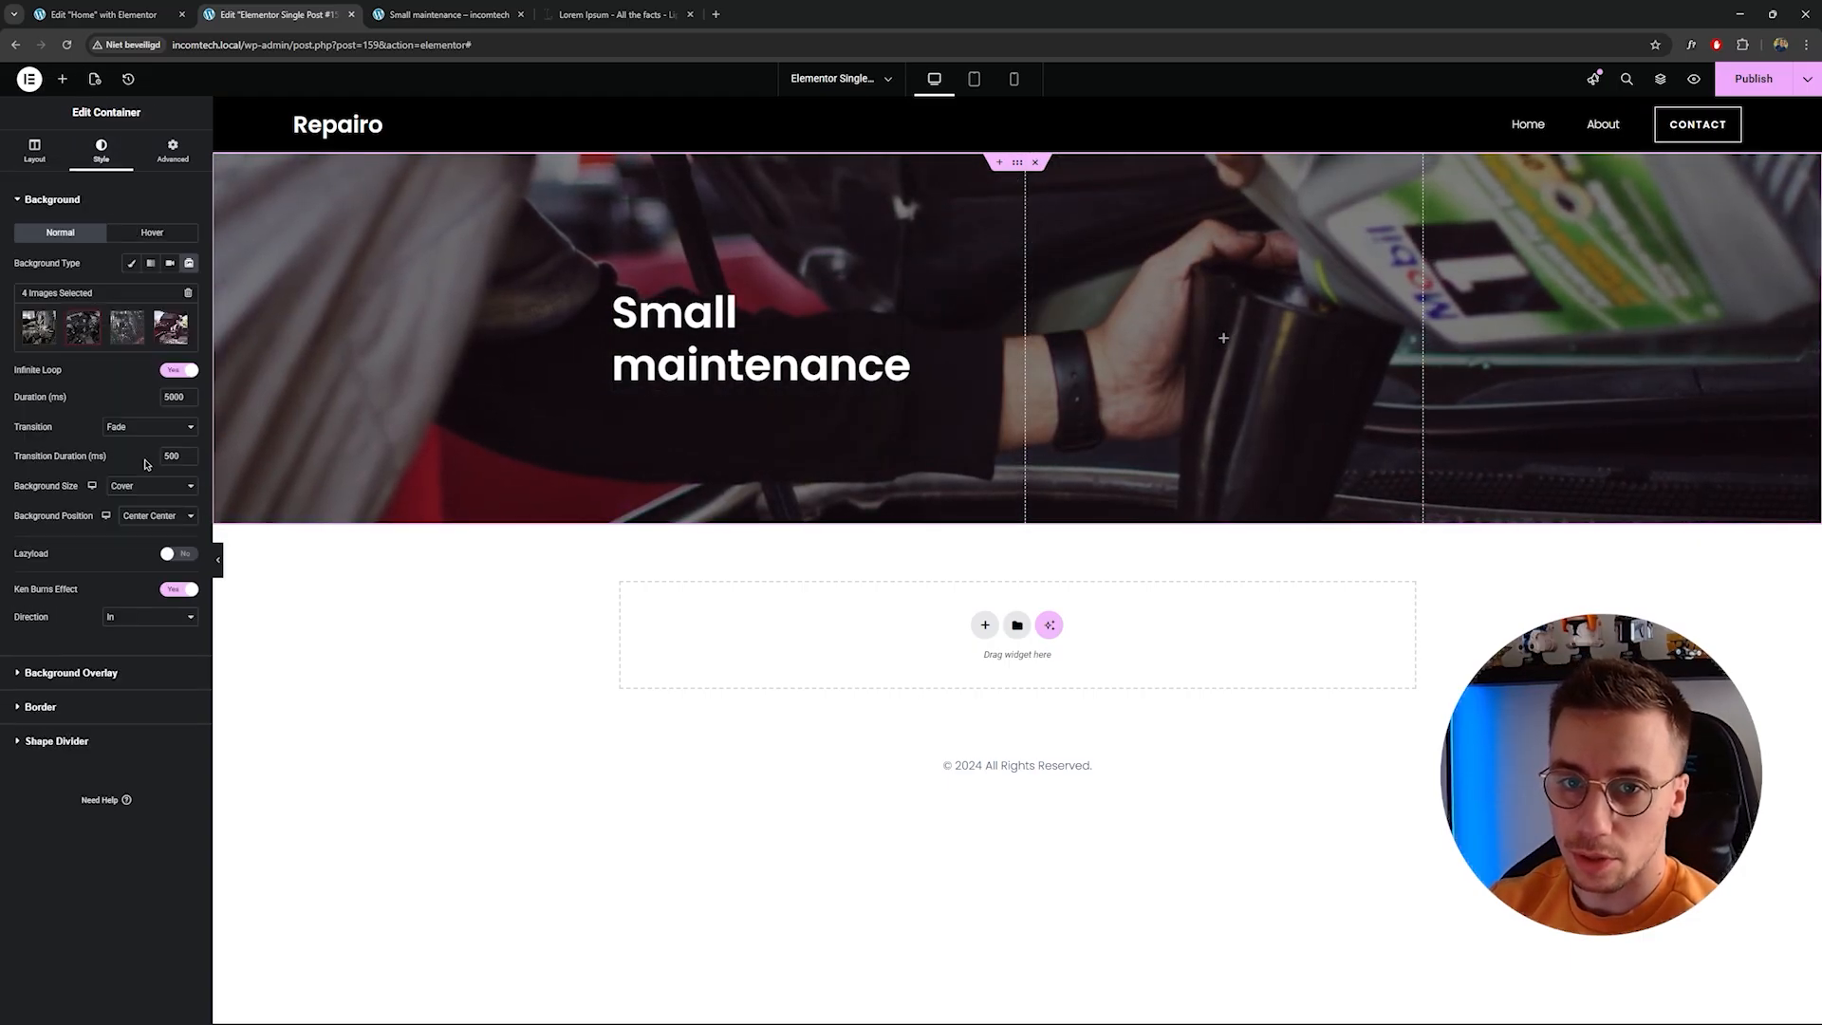
left_click(132, 263)
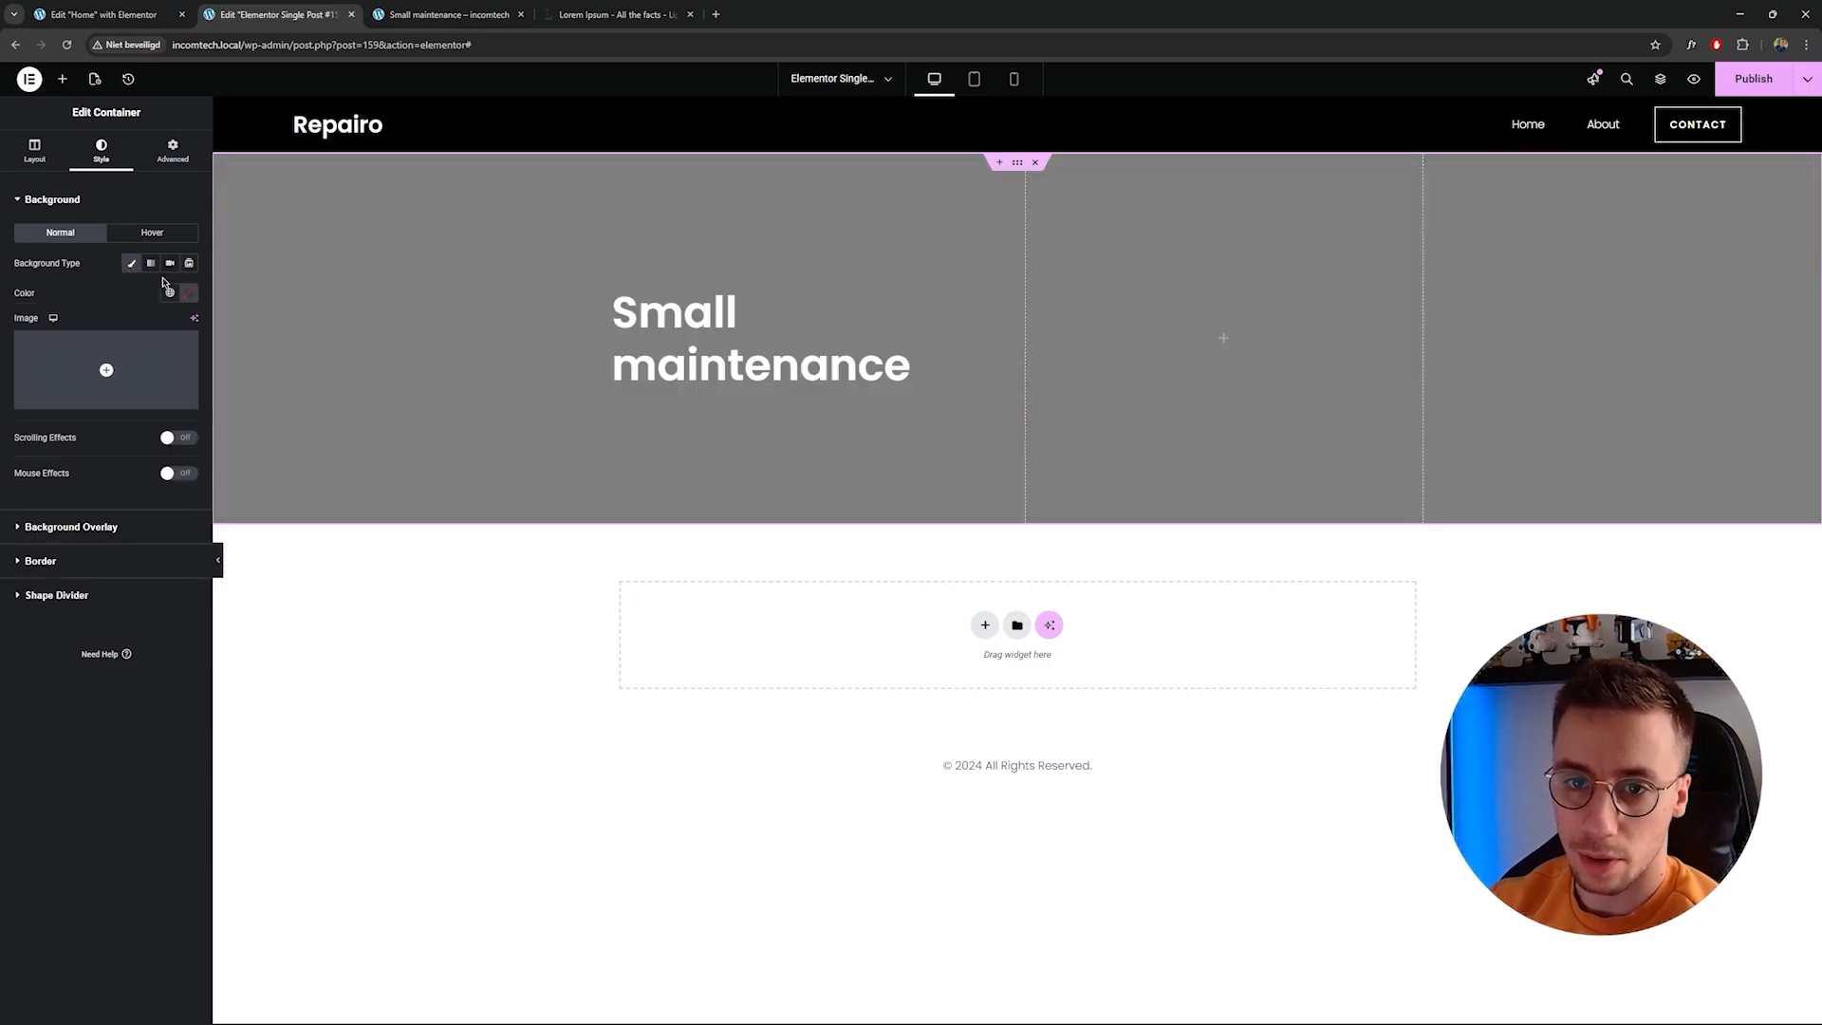
mouse_move(160, 356)
left_click(191, 404)
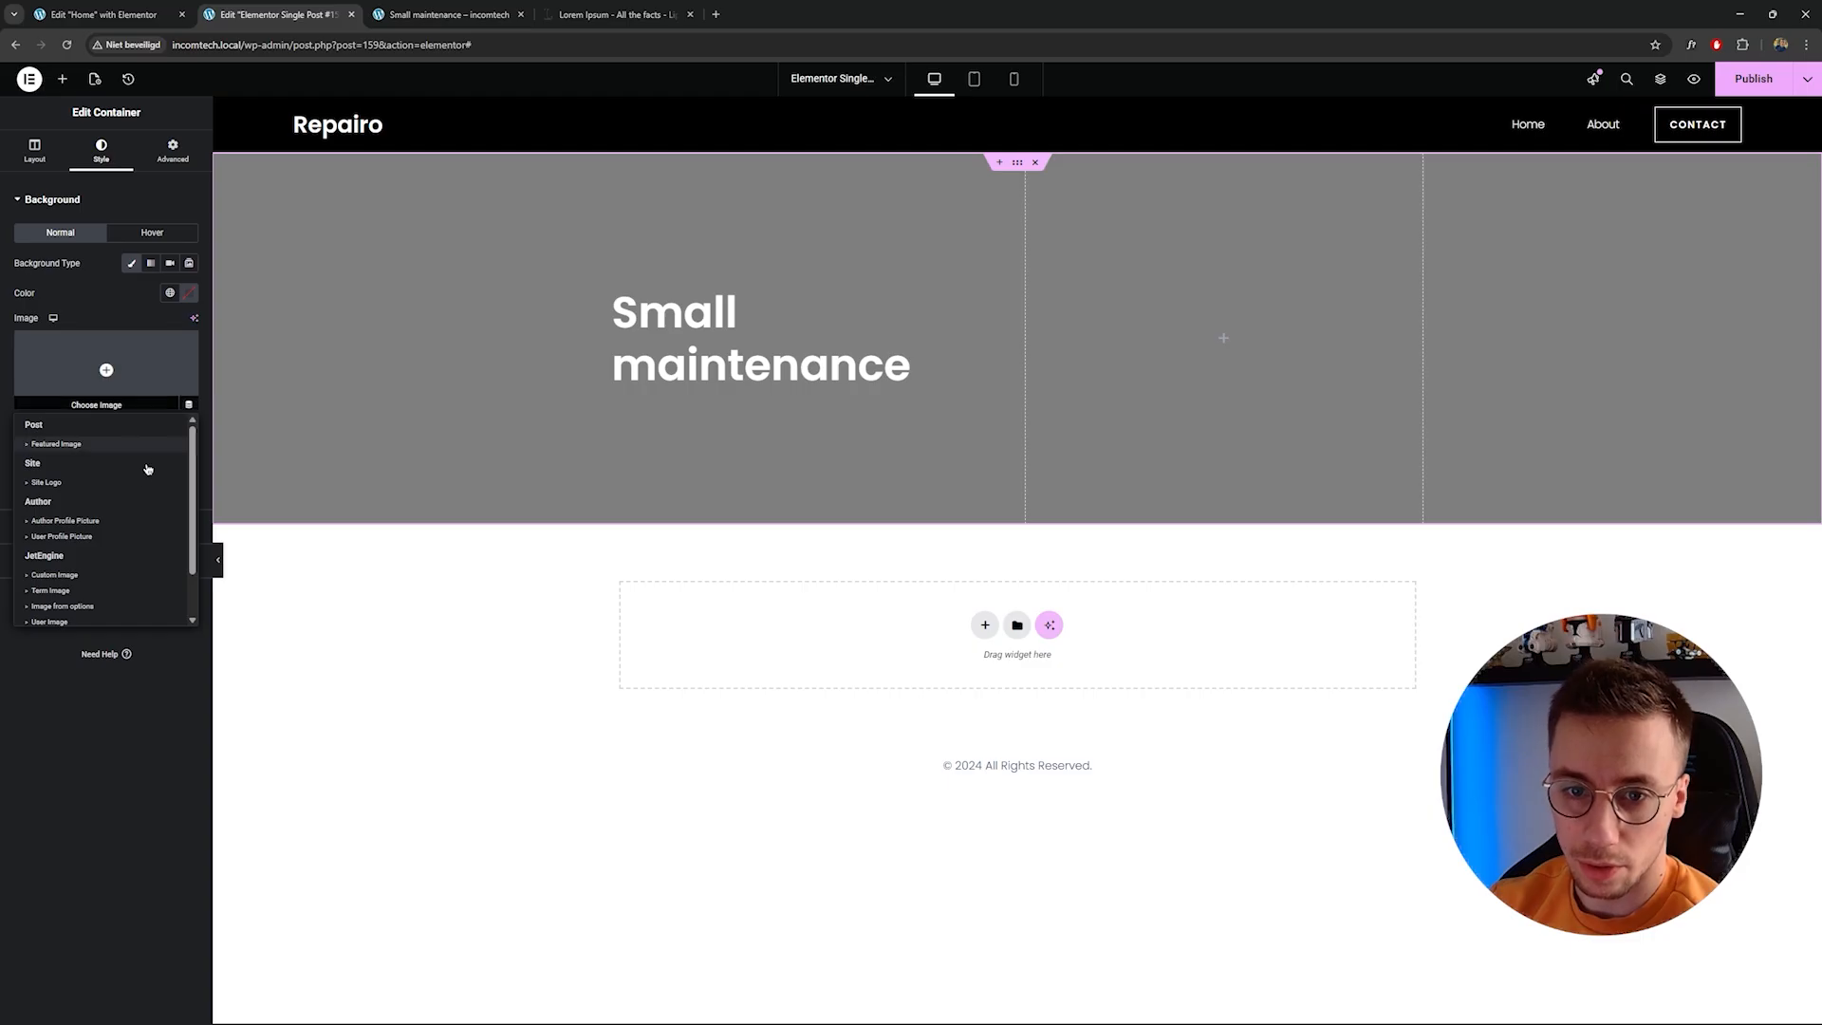
scroll(60, 564, "down", 3)
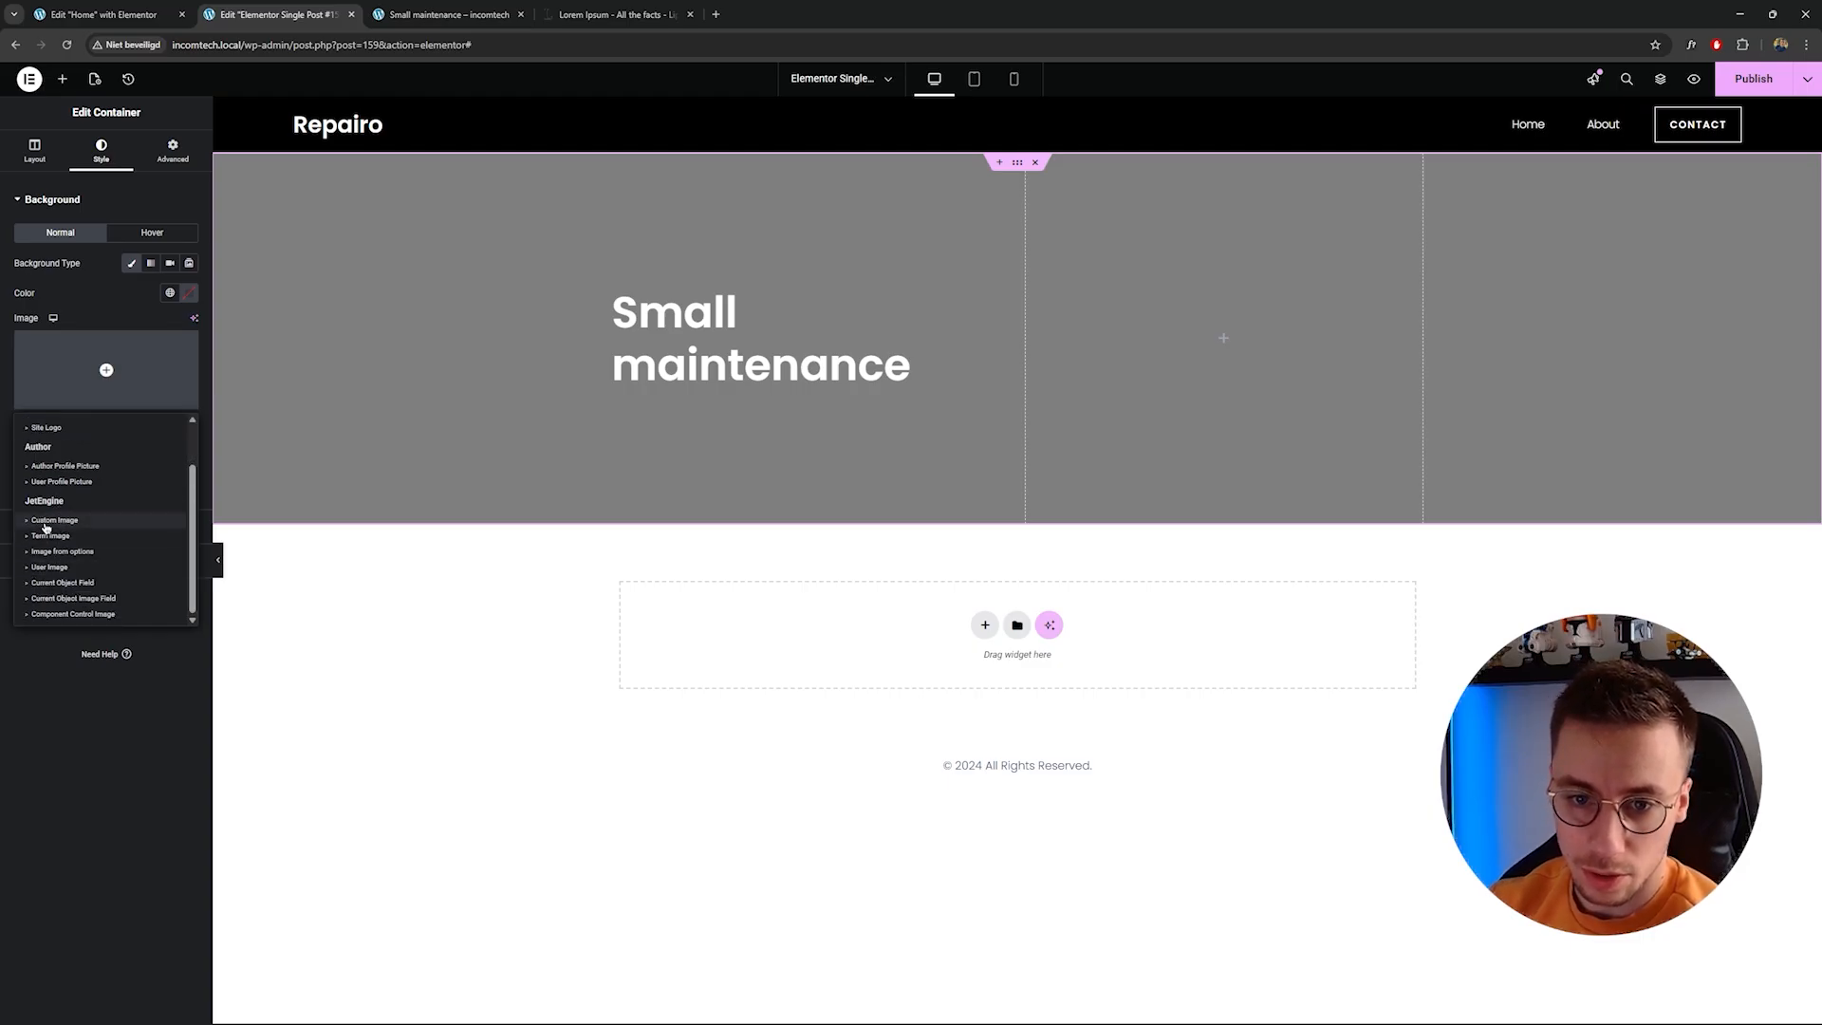
left_click(45, 528)
left_click(116, 406)
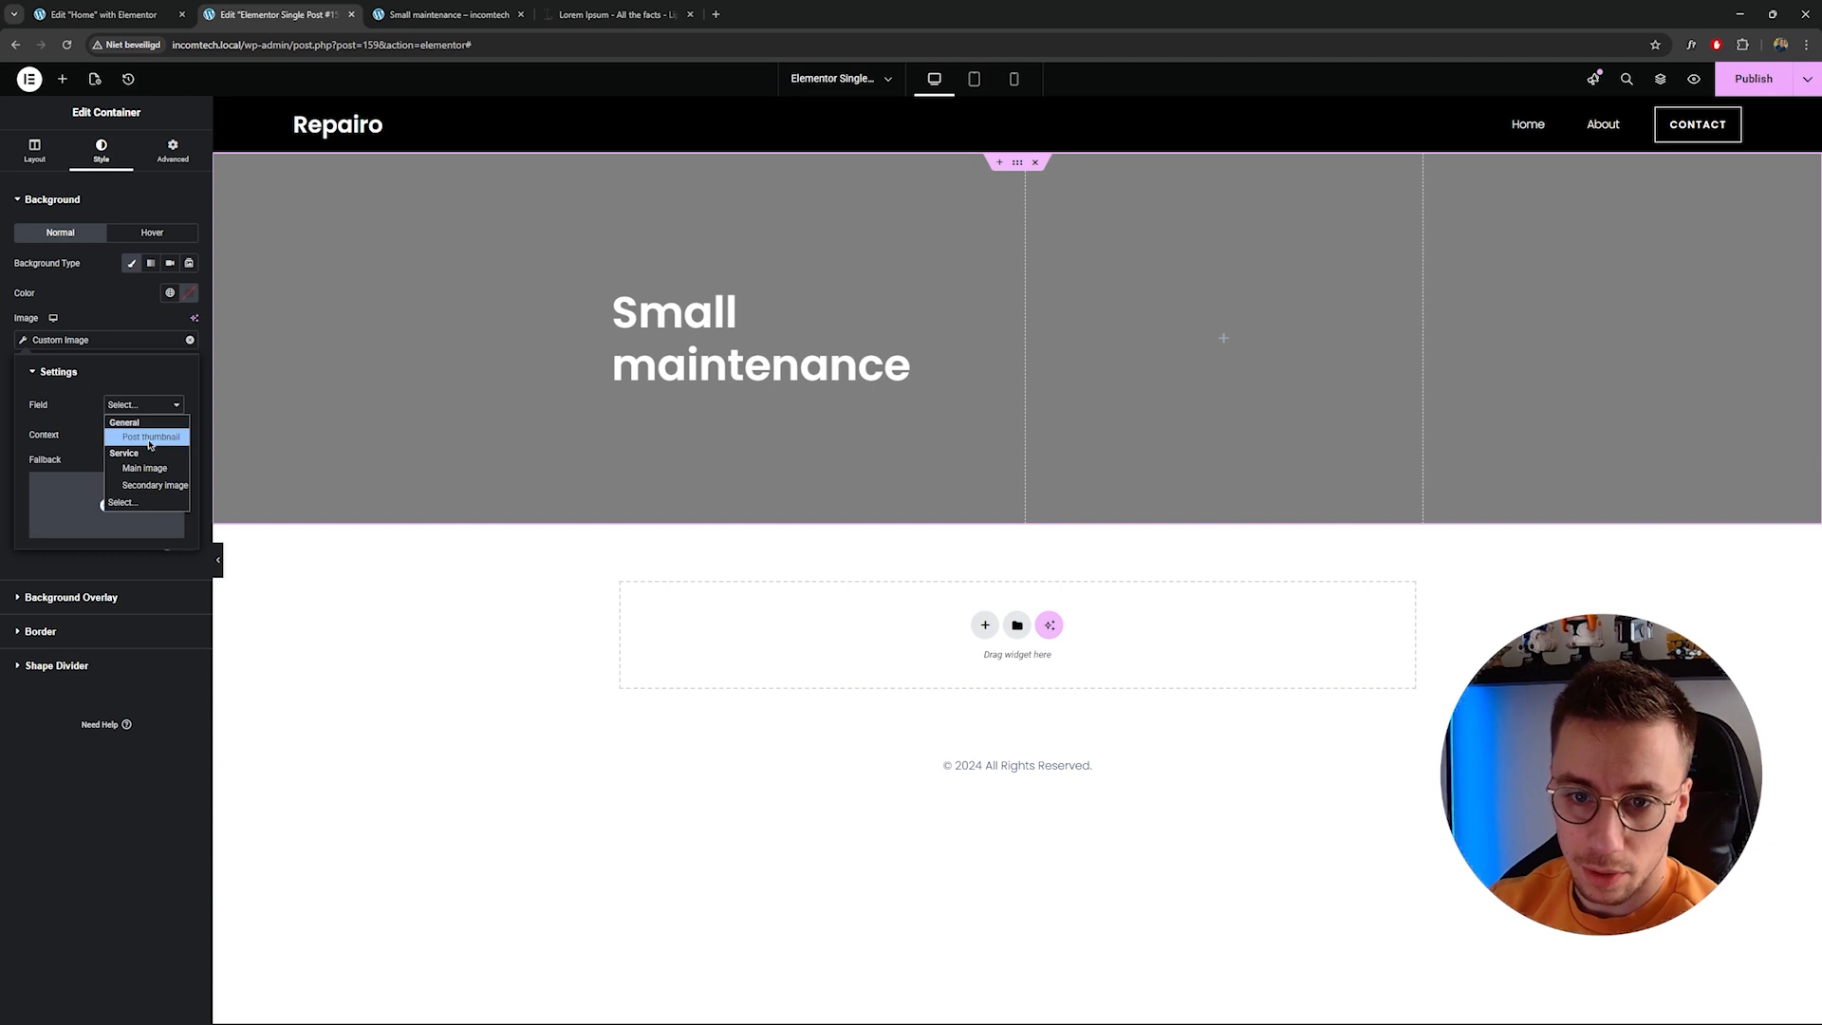
left_click(152, 469)
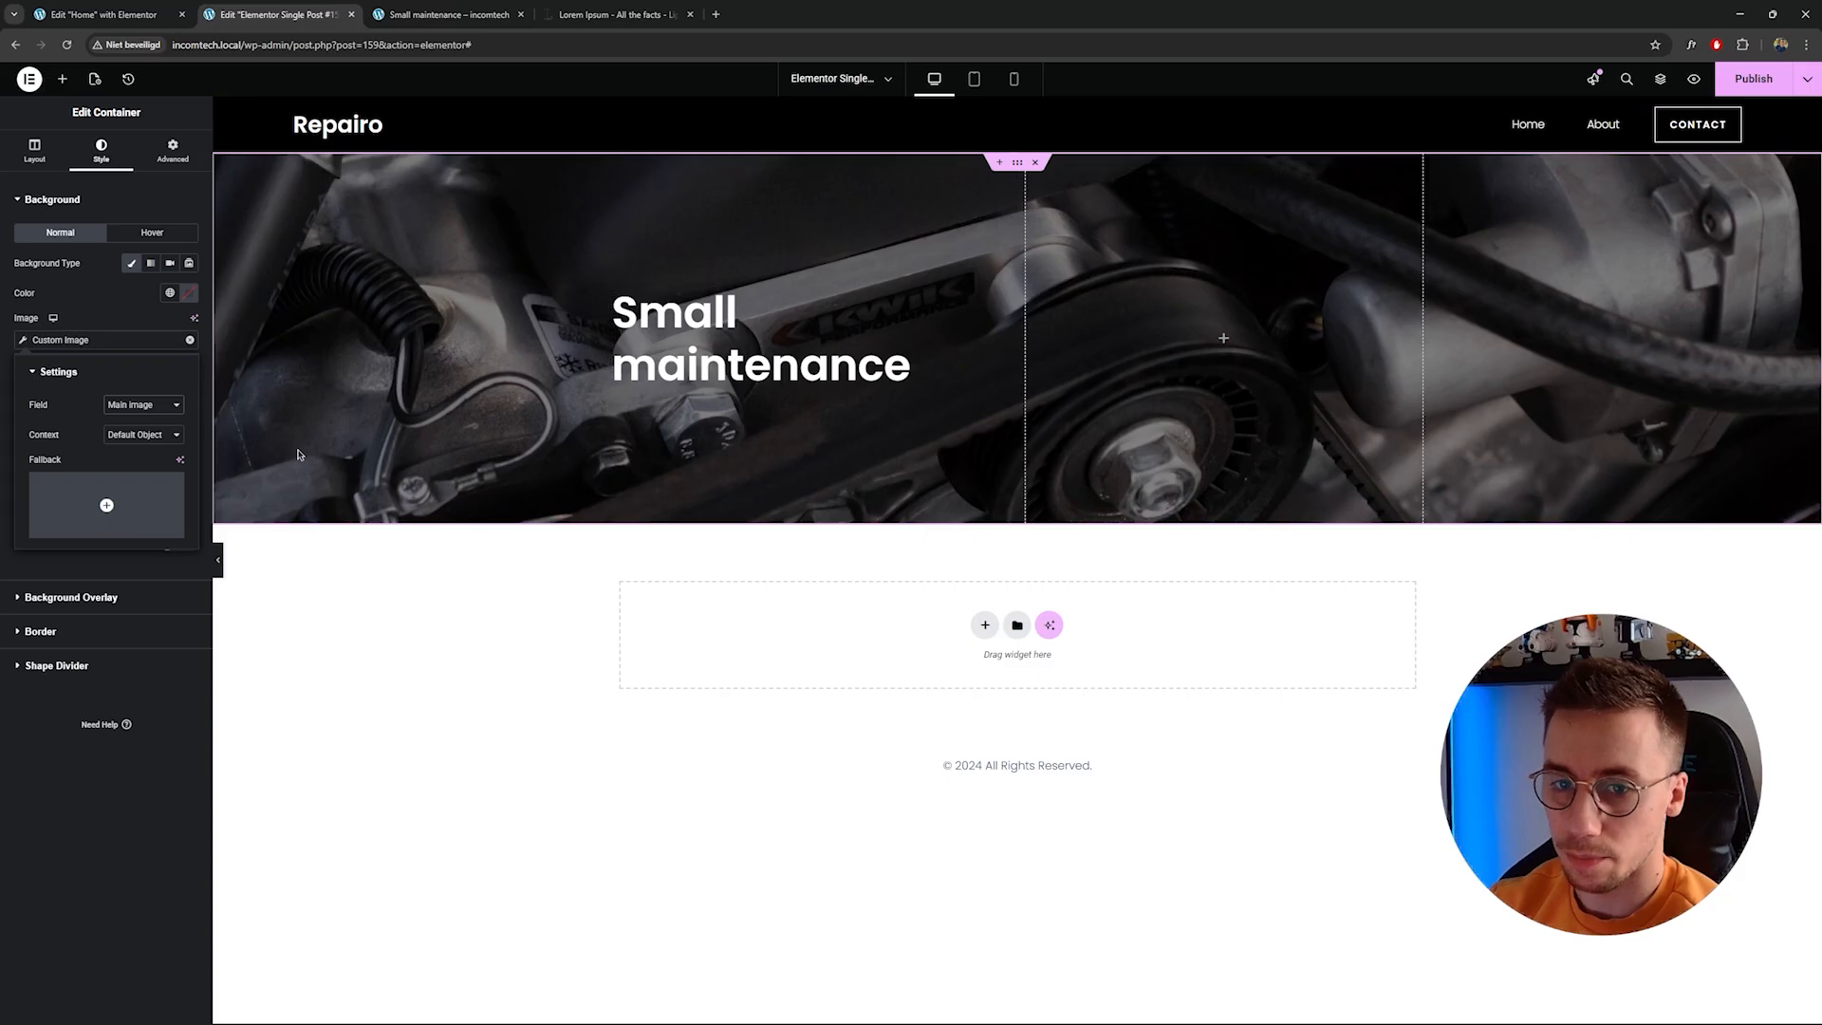
left_click(104, 338)
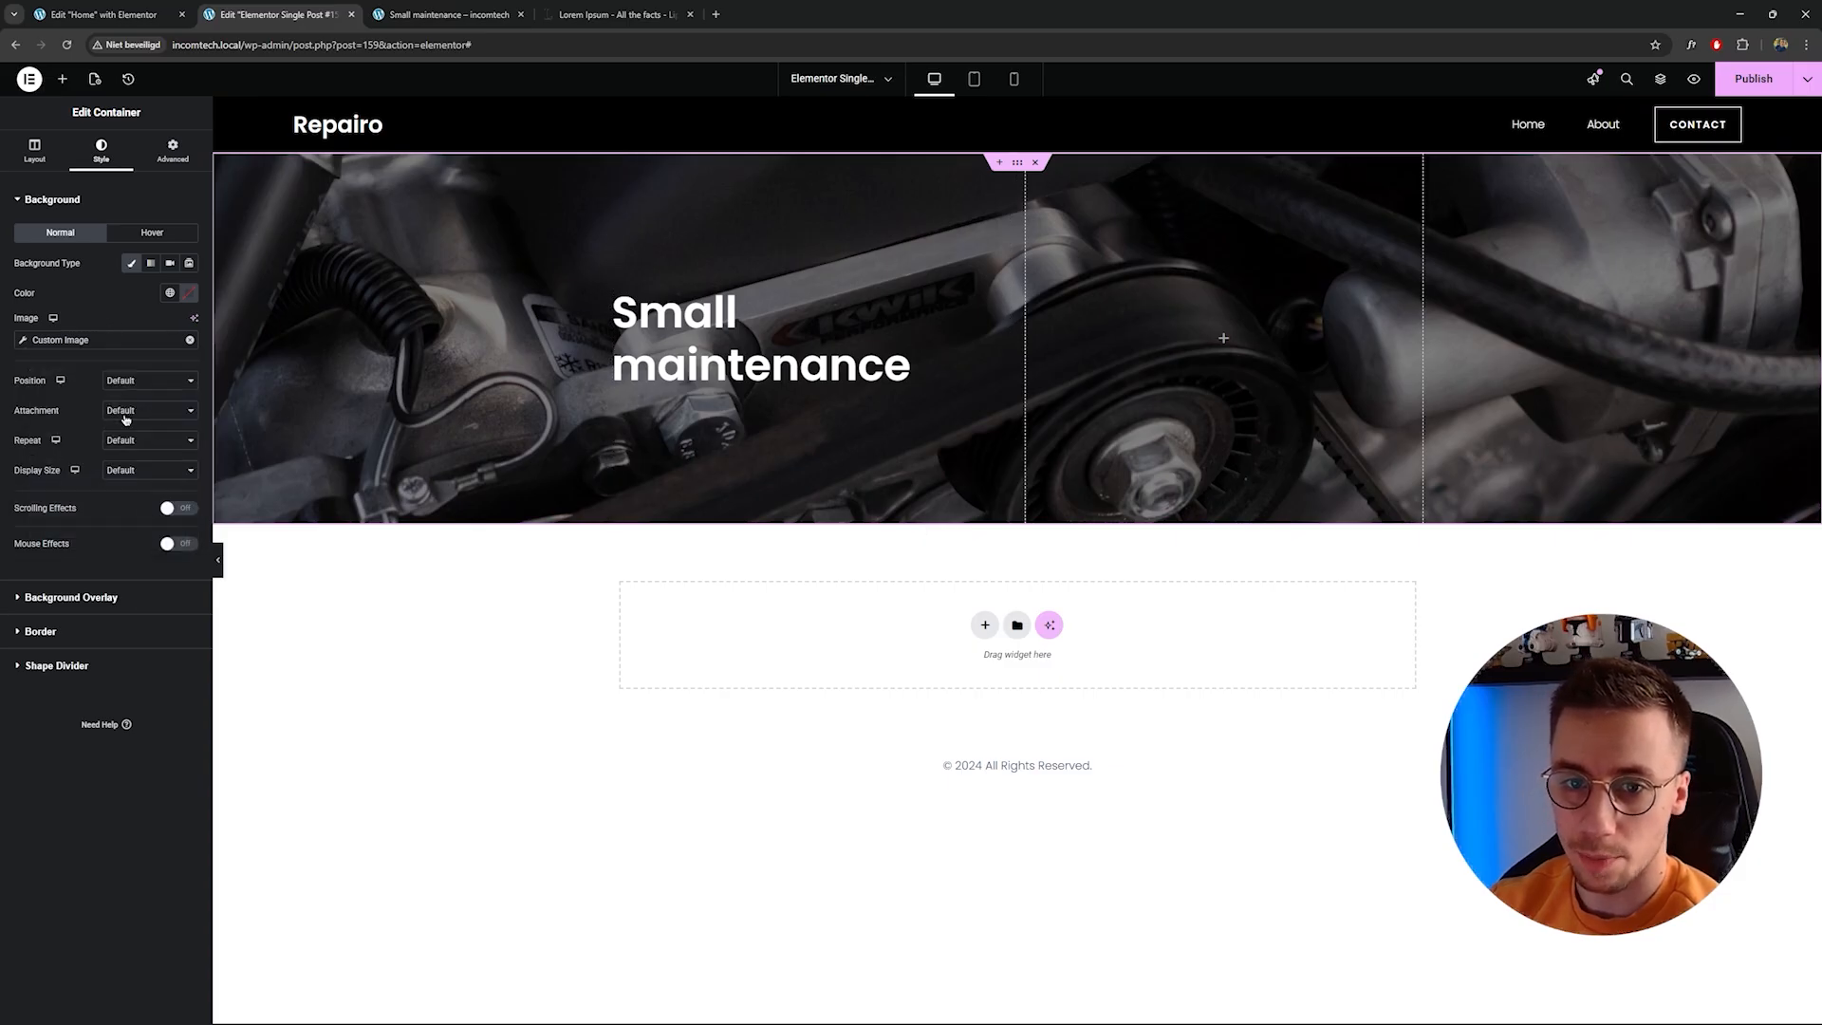
Set the background image to Center Center, Scroll, No-repeat and Cover, then publish the template.
left_click(134, 382)
left_click(133, 411)
left_click(139, 409)
left_click(138, 445)
left_click(144, 440)
left_click(142, 475)
left_click(144, 470)
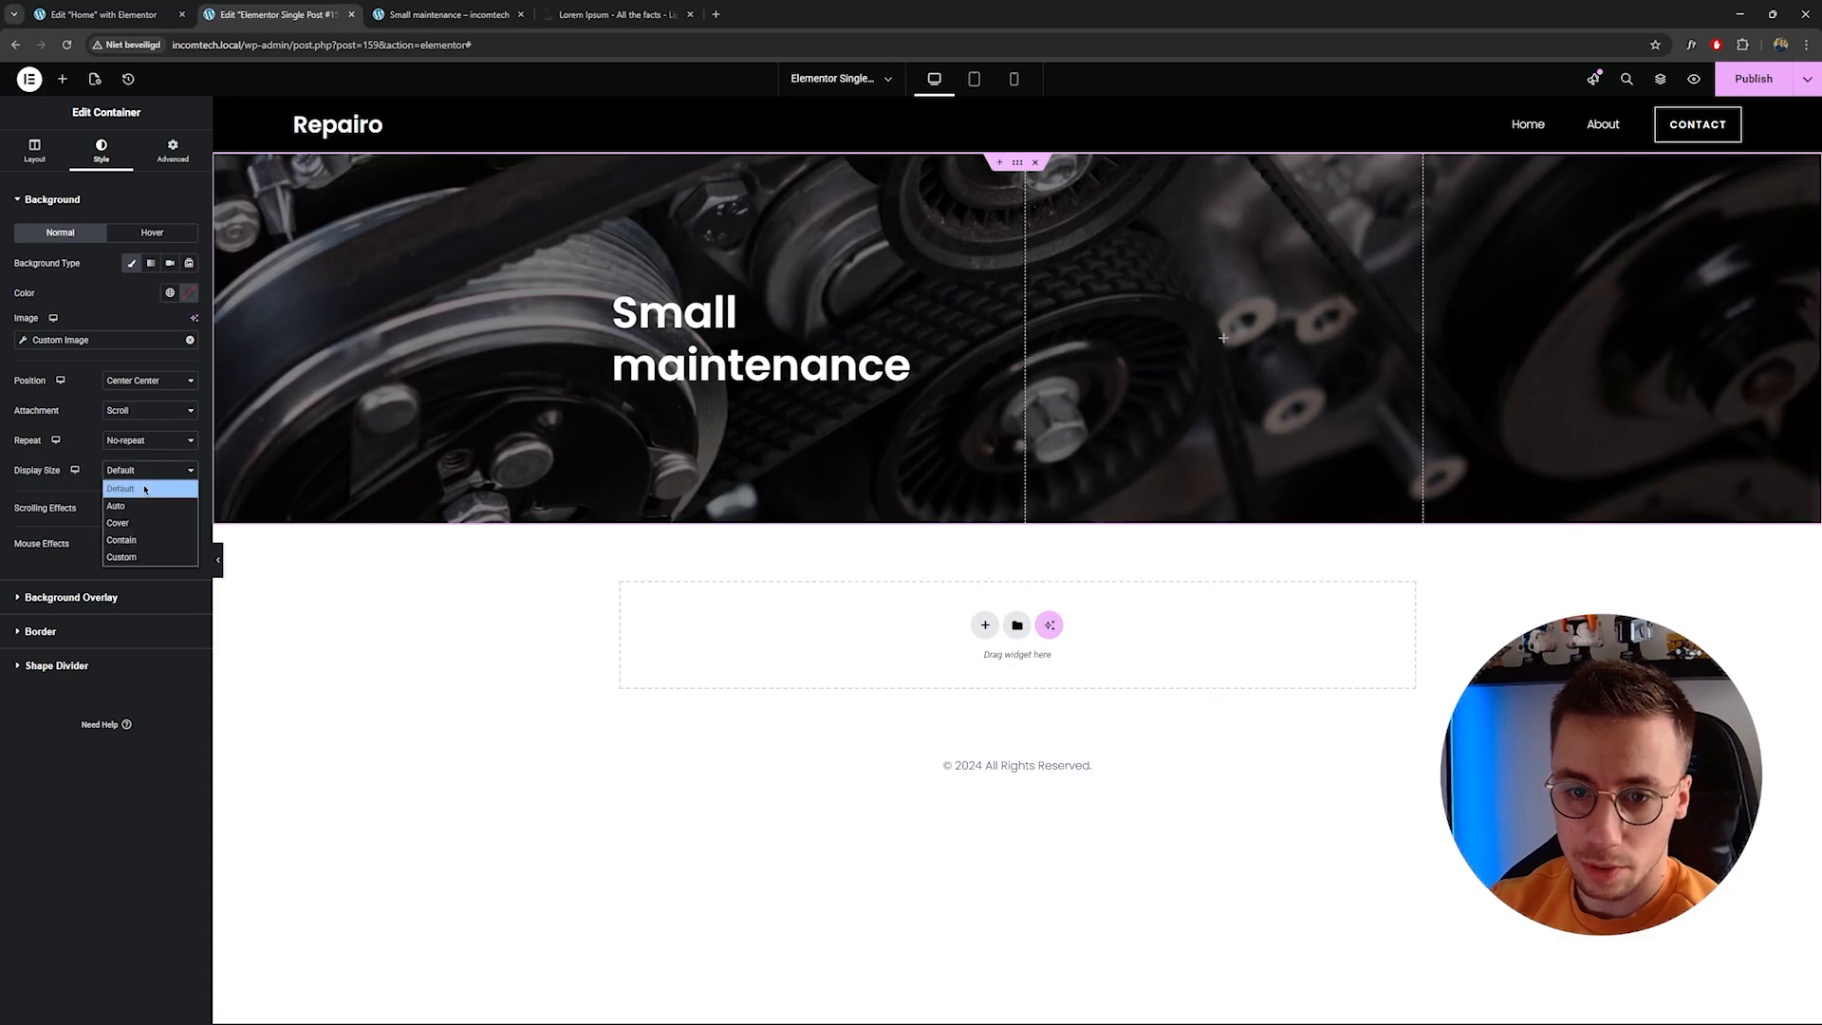
left_click(142, 523)
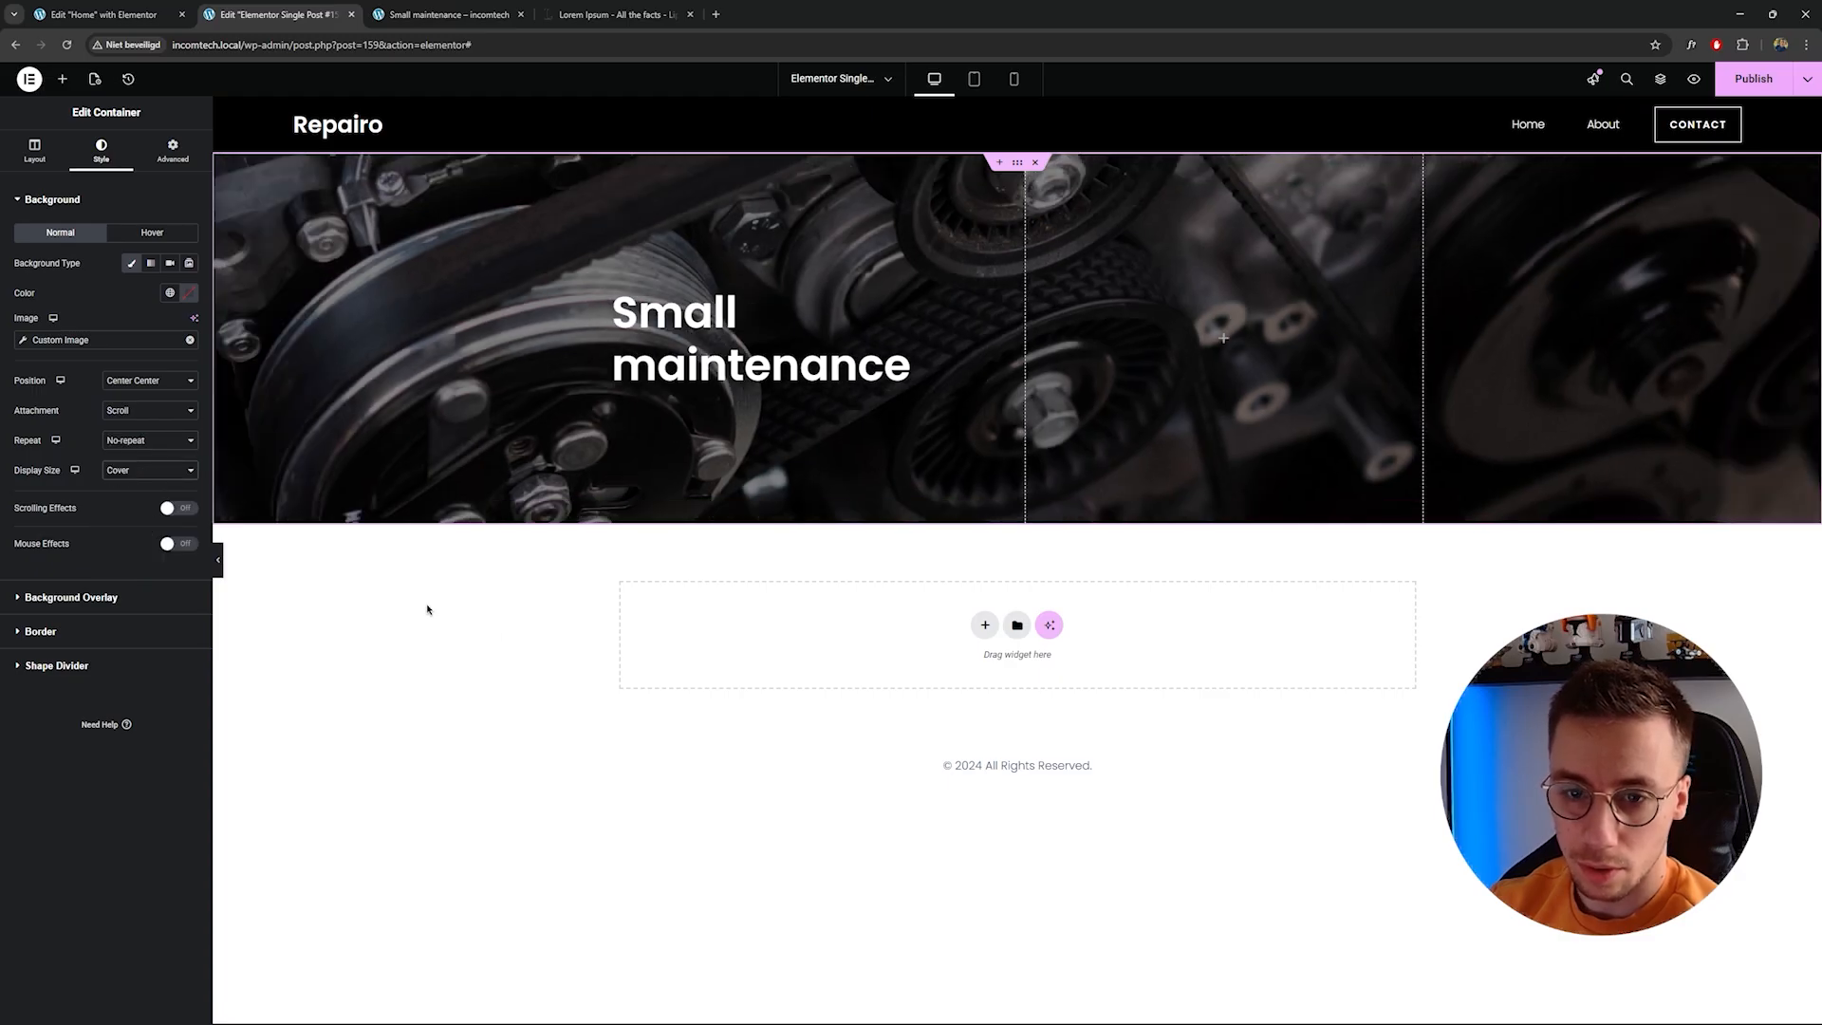
left_click(1753, 79)
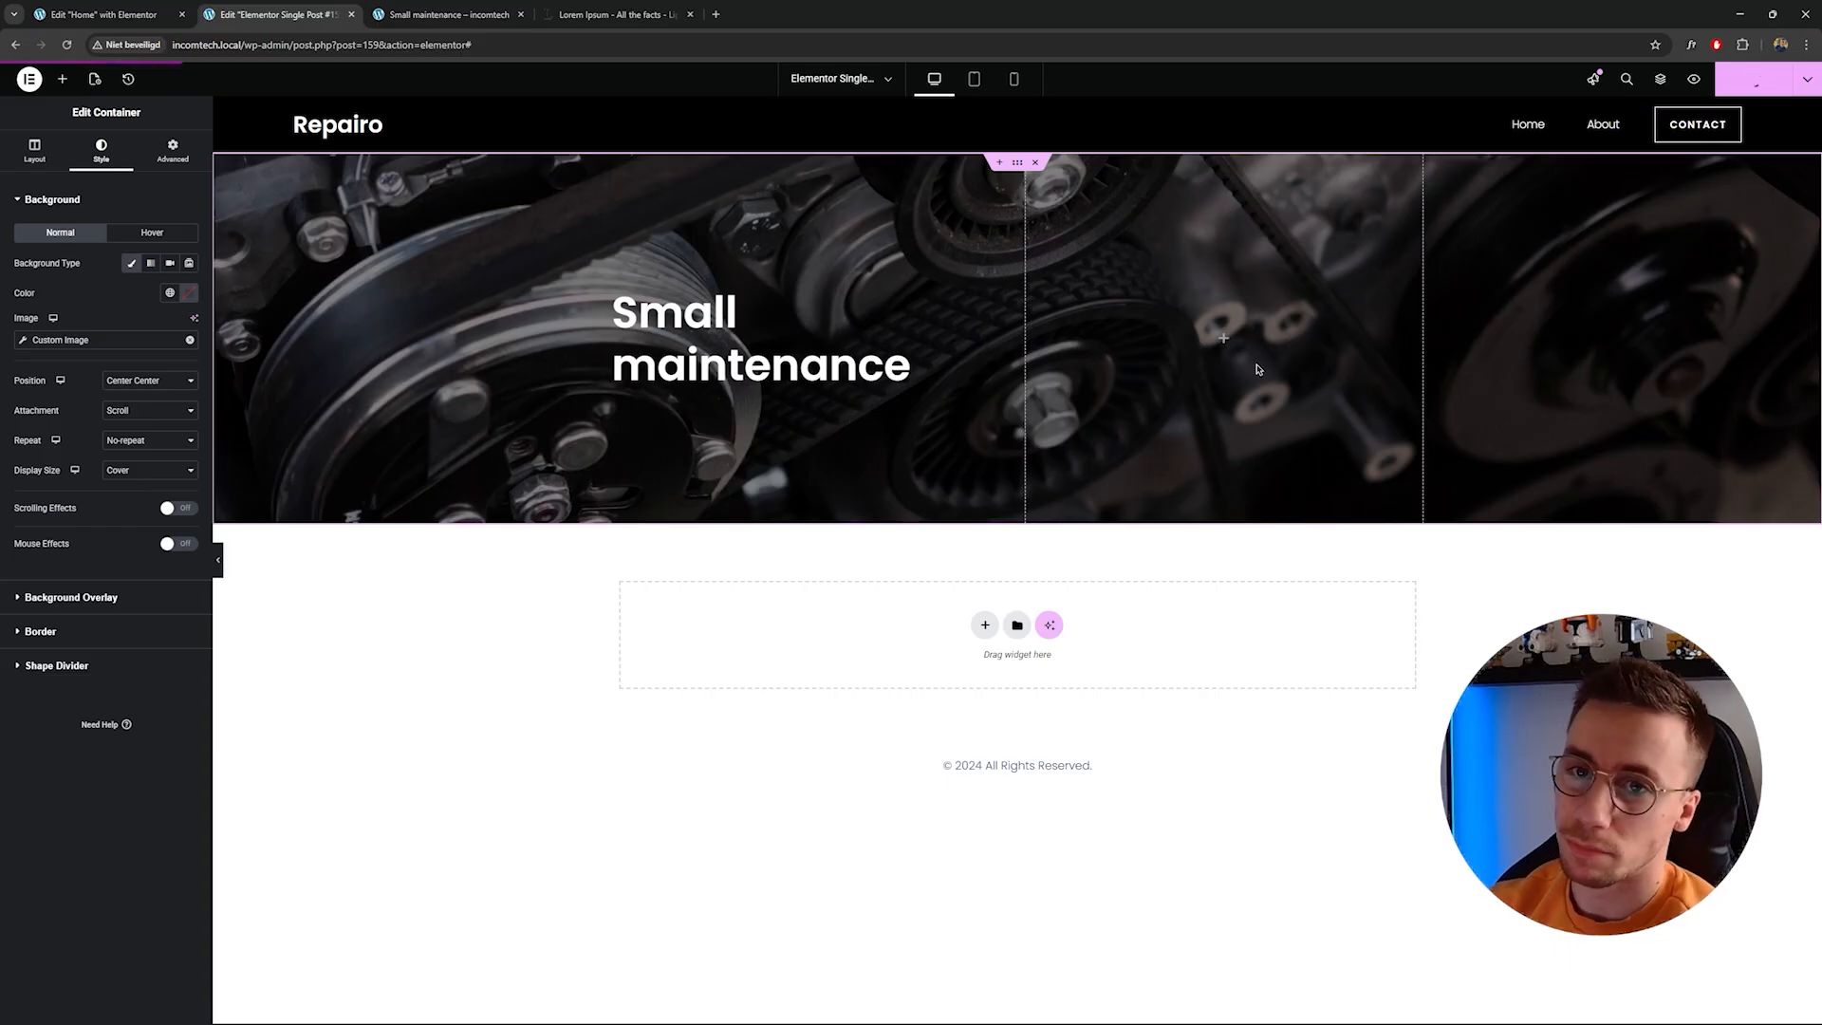
Copy the Precision Care for Every Journey section from the Home page editor.
left_click(121, 8)
scroll(950, 400, "down", 15)
scroll(949, 400, "up", 2)
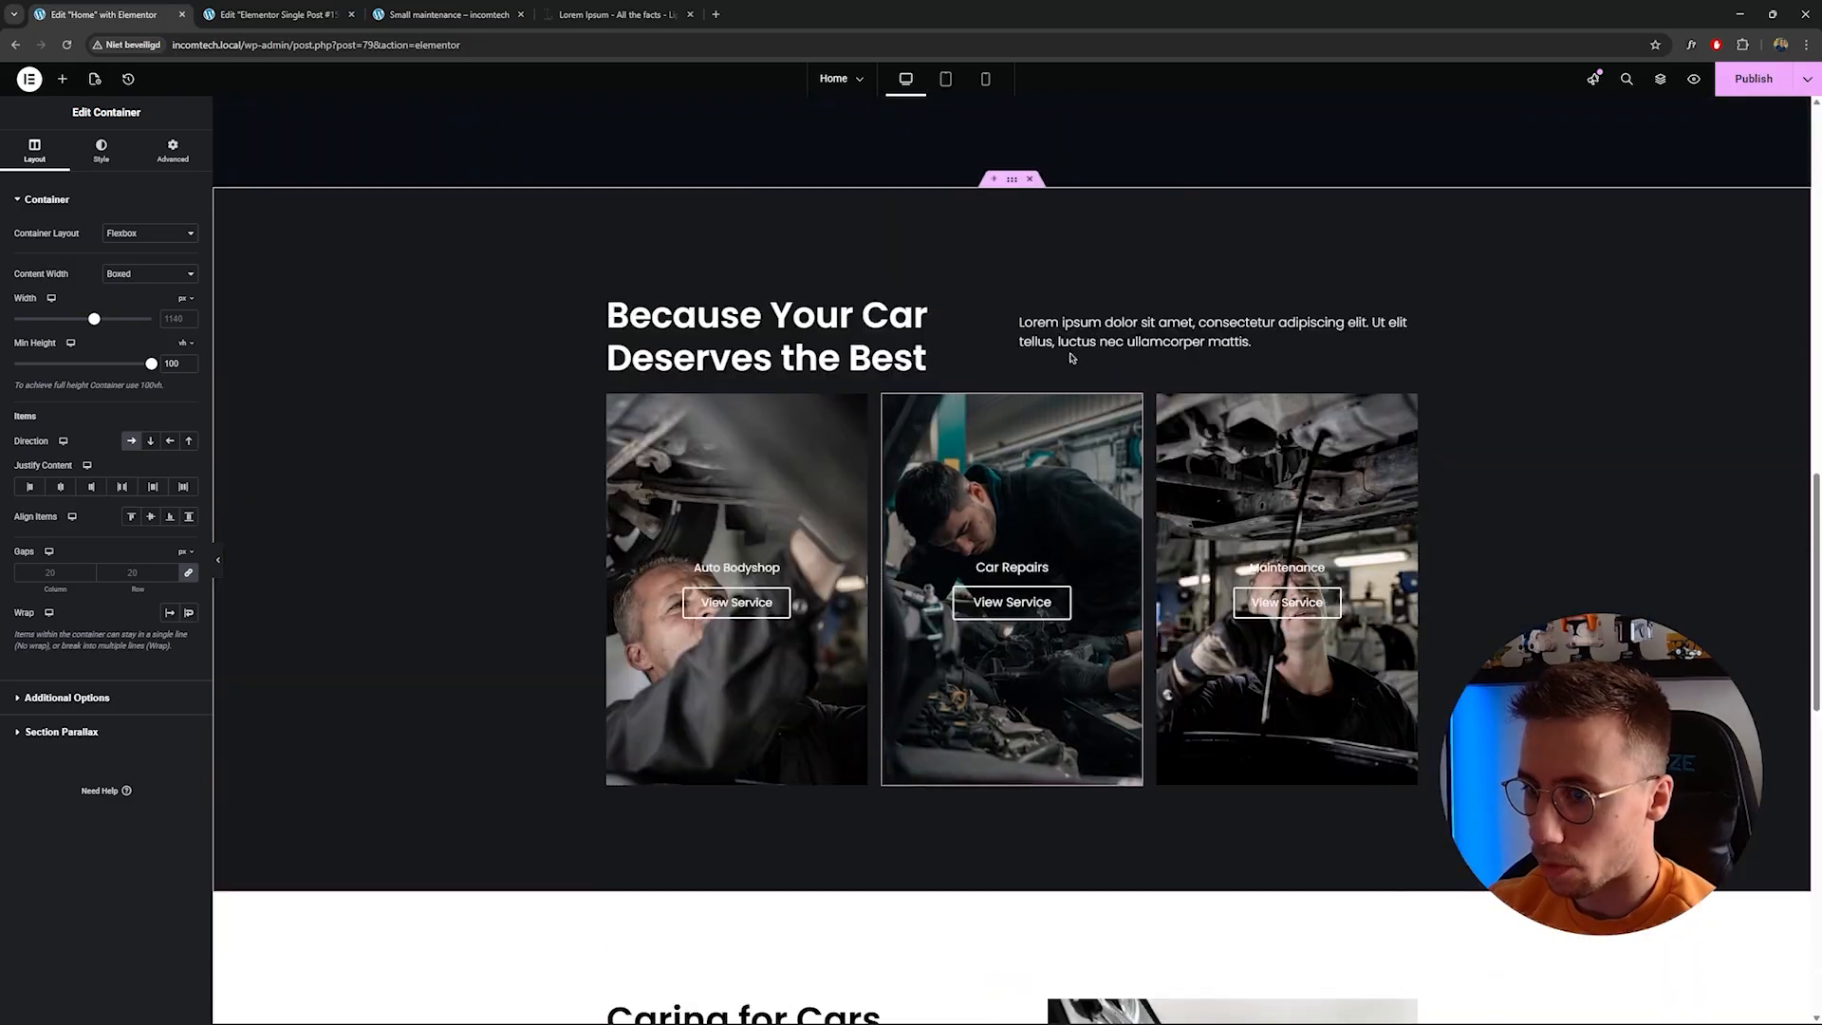
right_click(1014, 189)
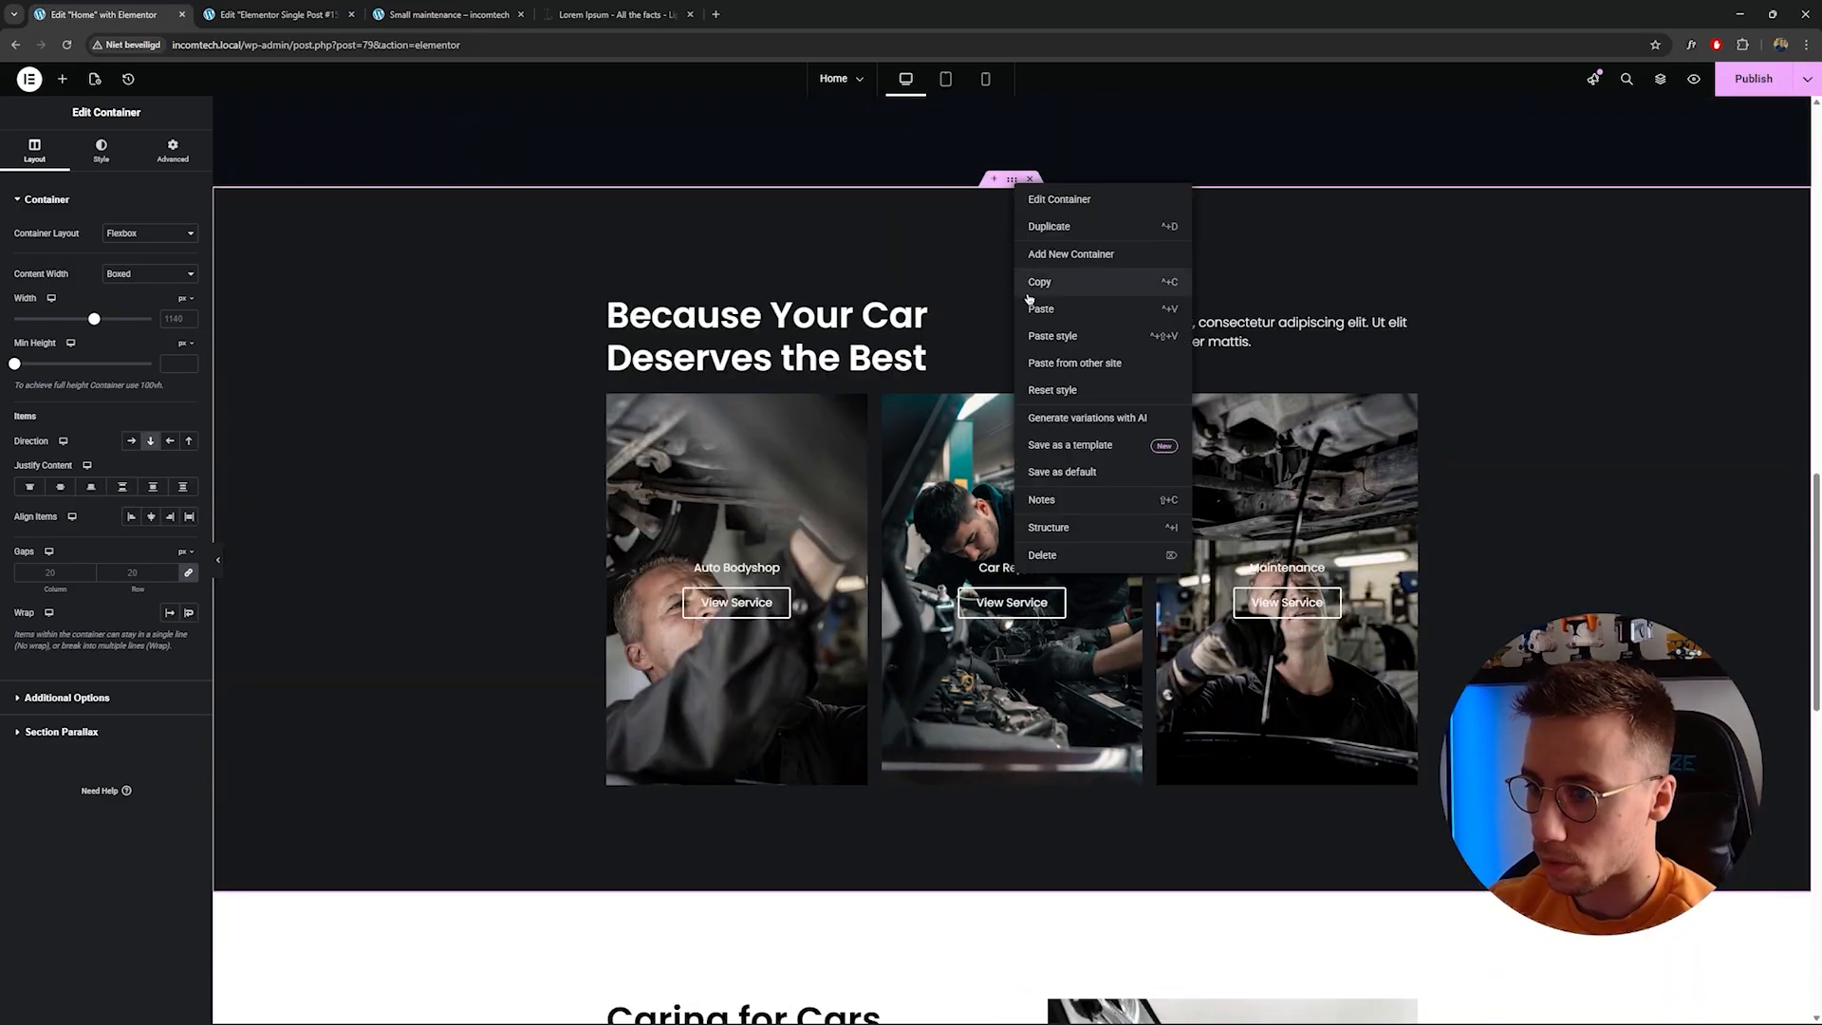
left_click(964, 278)
scroll(759, 284, "up", 10)
scroll(517, 256, "down", 2)
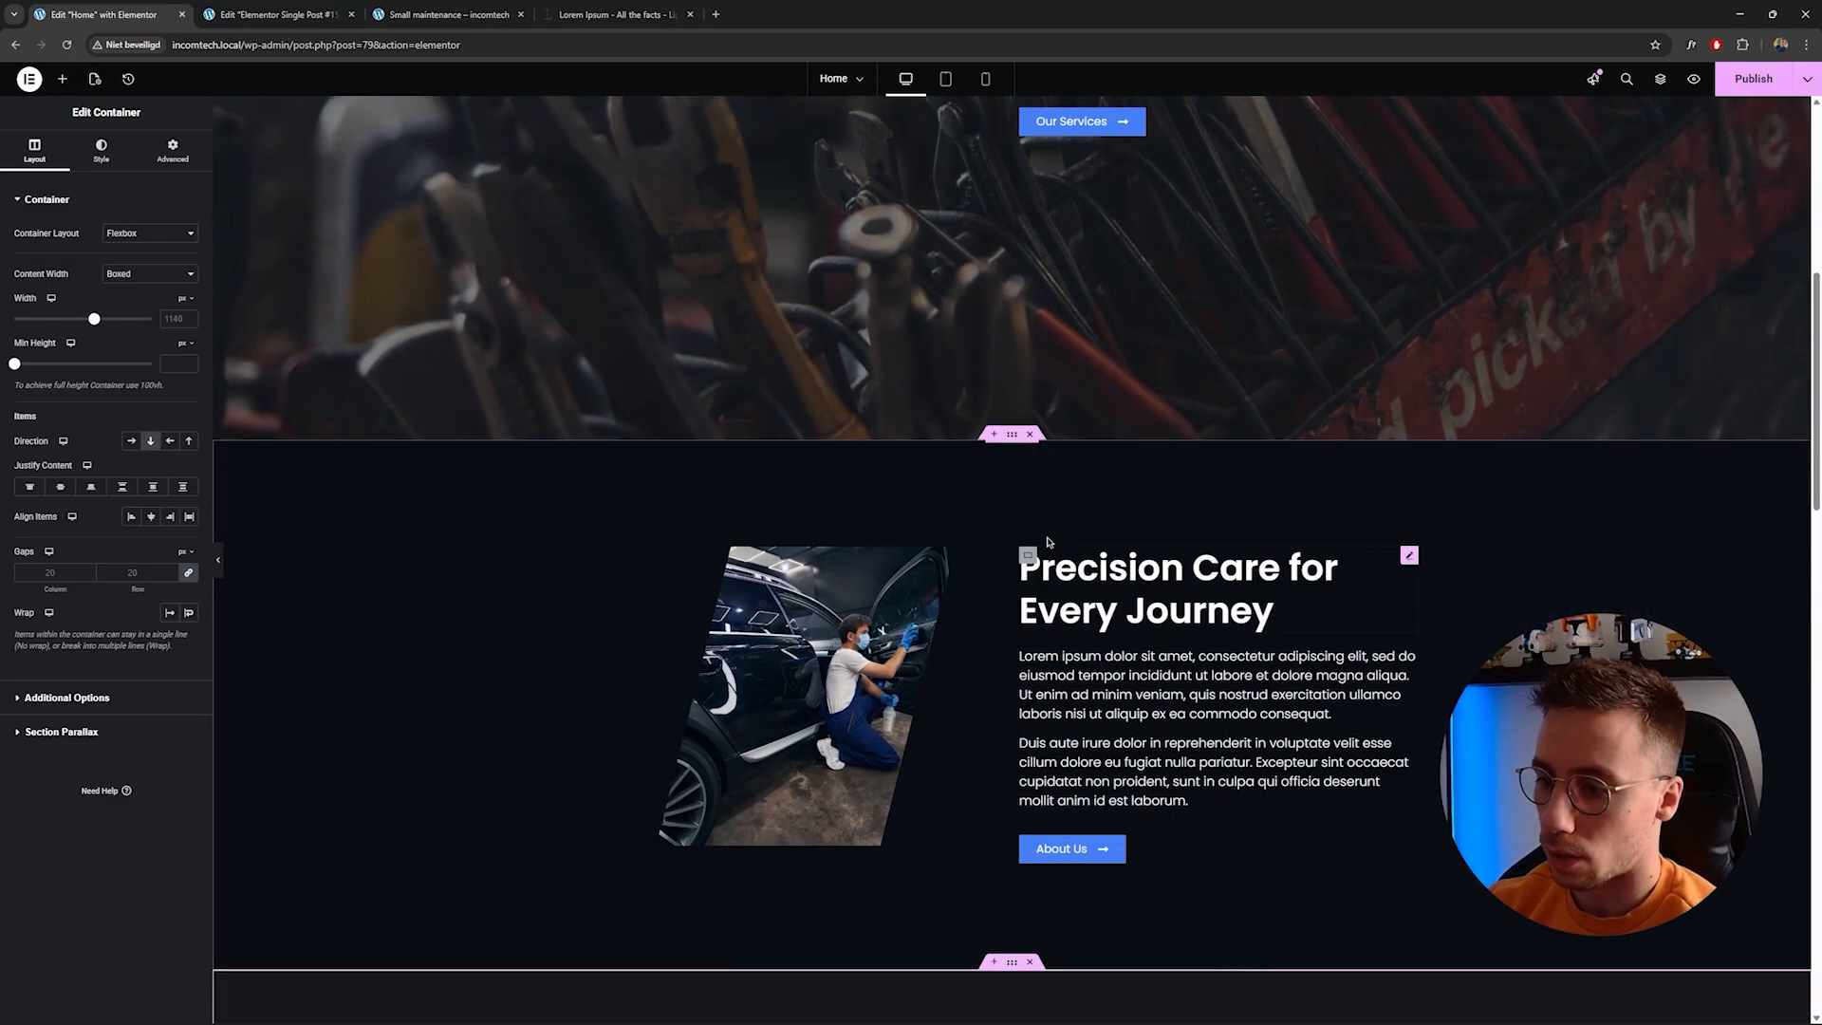
mouse_move(1008, 431)
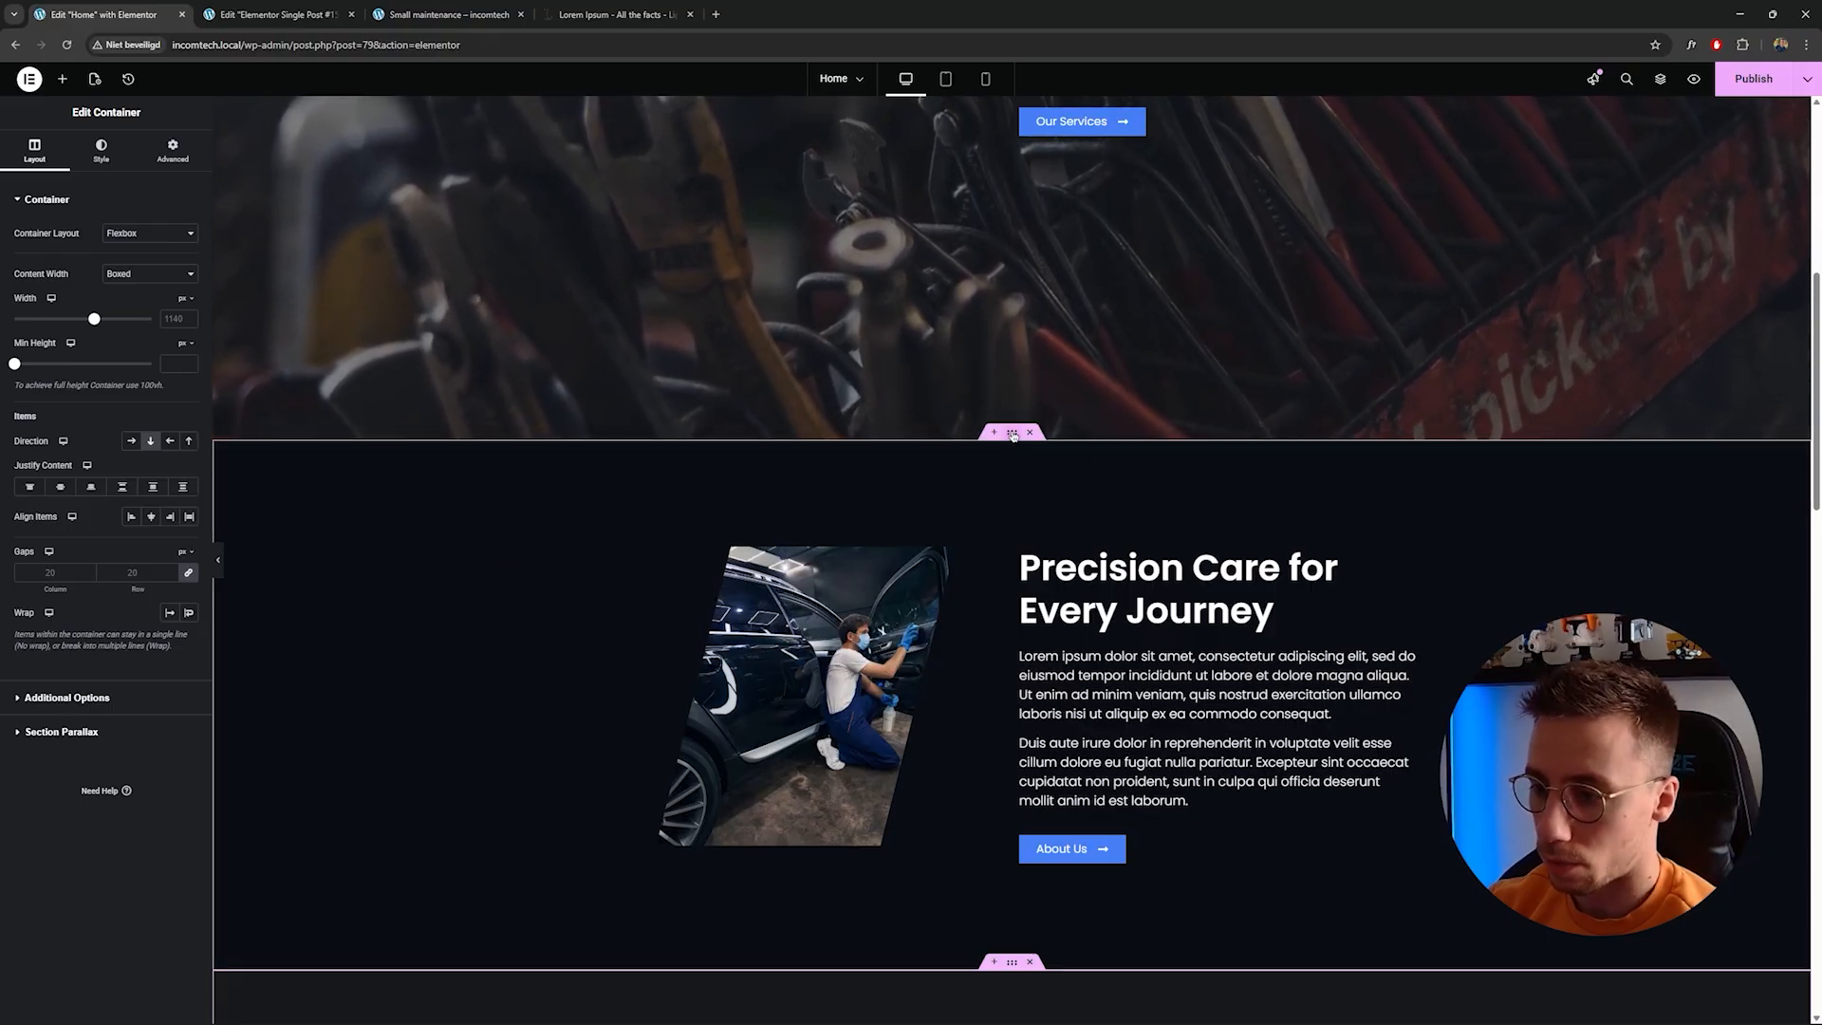
right_click(1011, 434)
left_click(1039, 530)
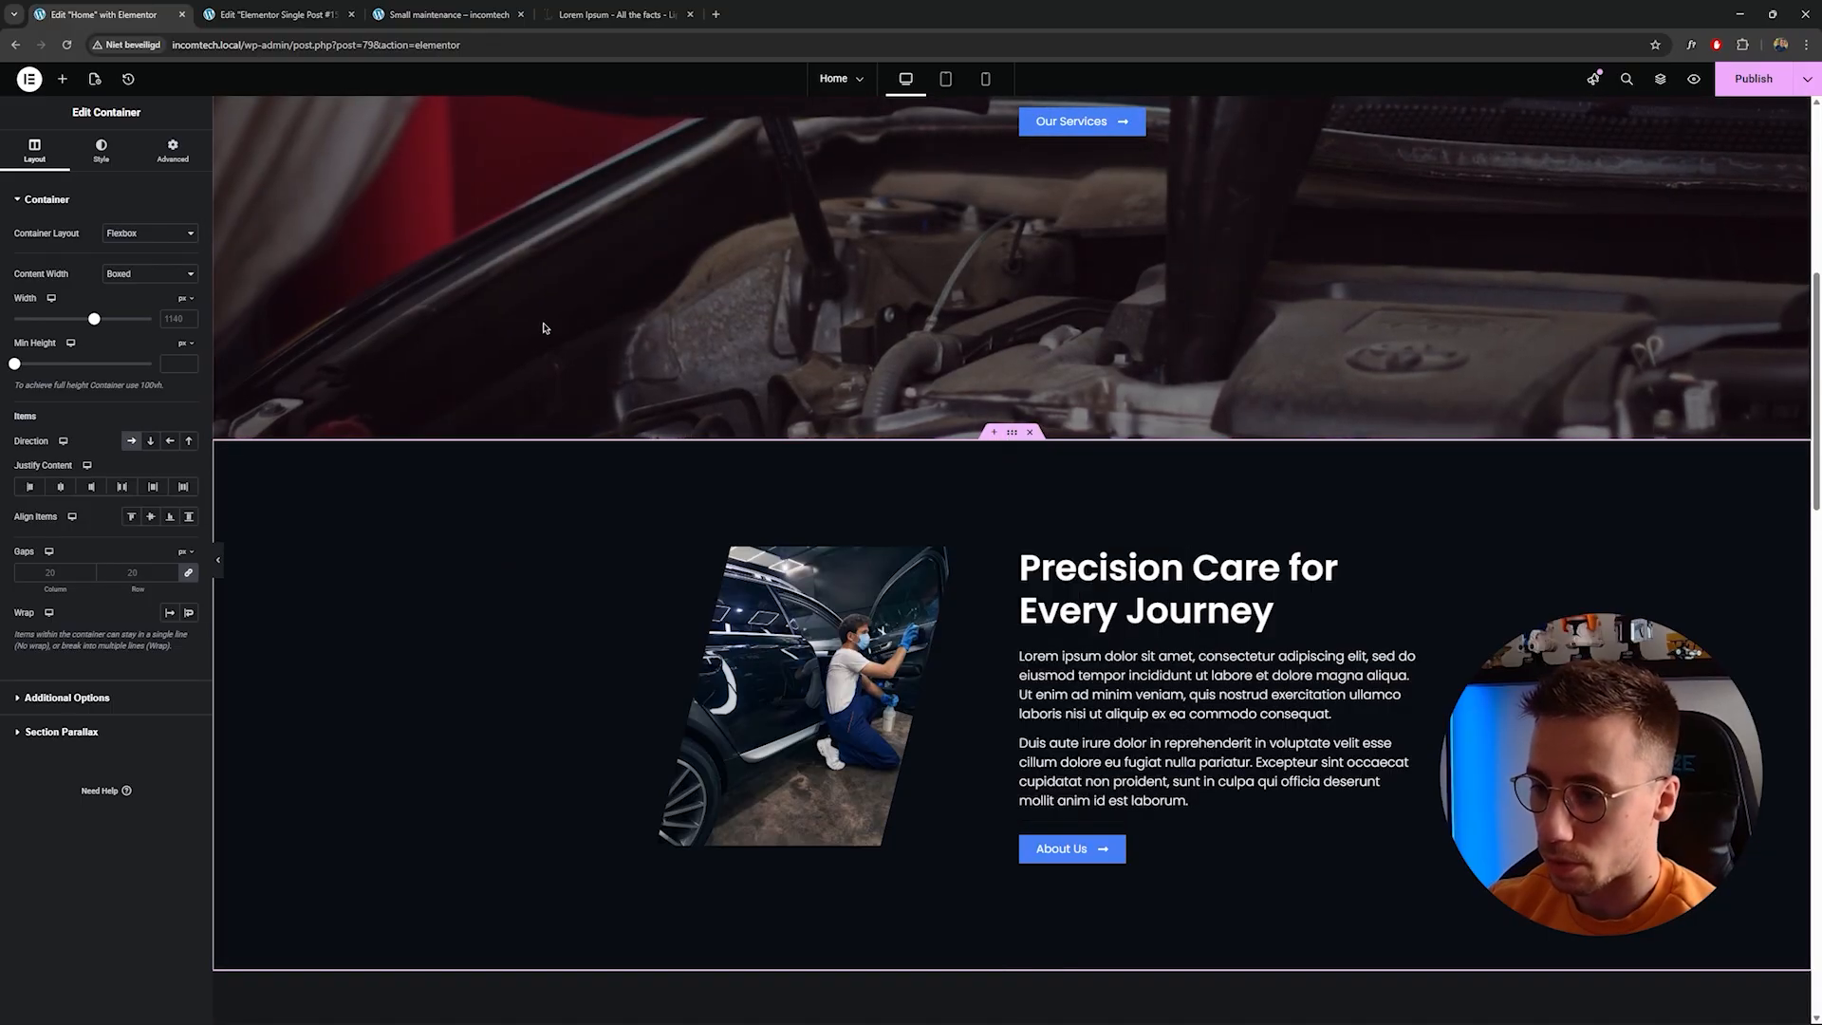
Paste the copied section below the hero in the single service template and widen its image.
left_click(275, 14)
right_click(774, 641)
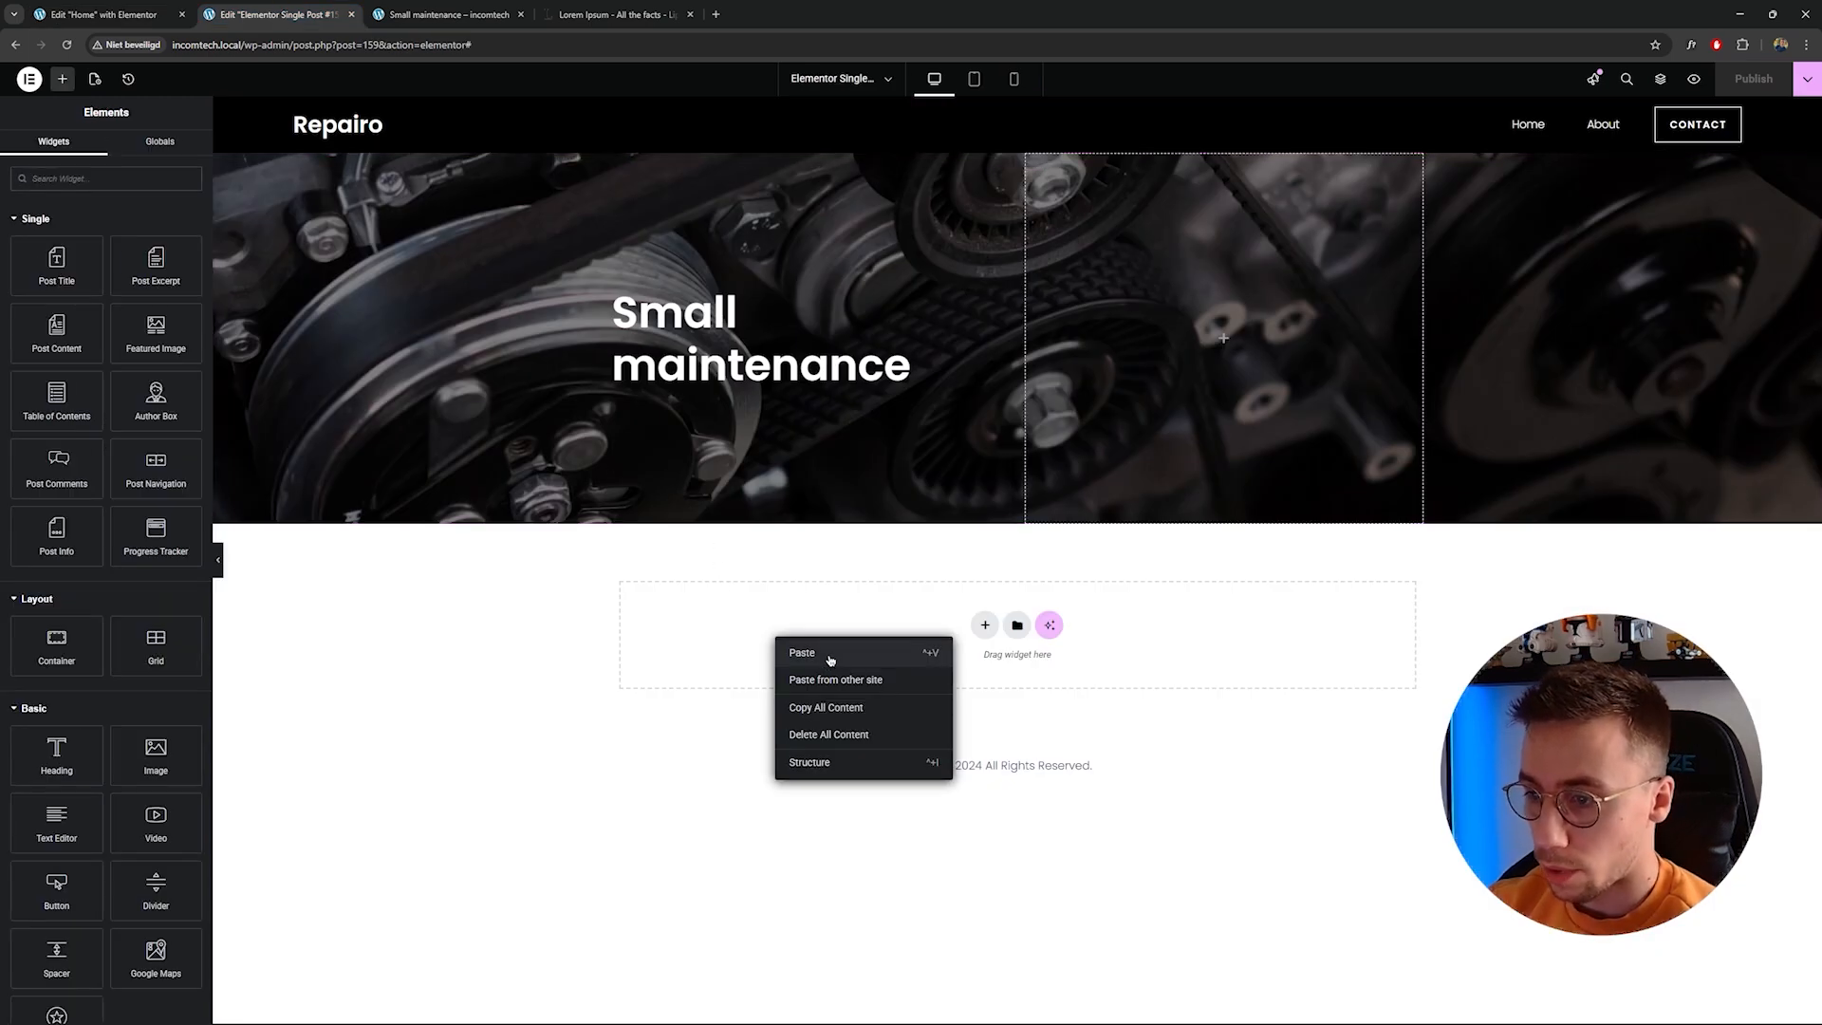
key("ctrl+v")
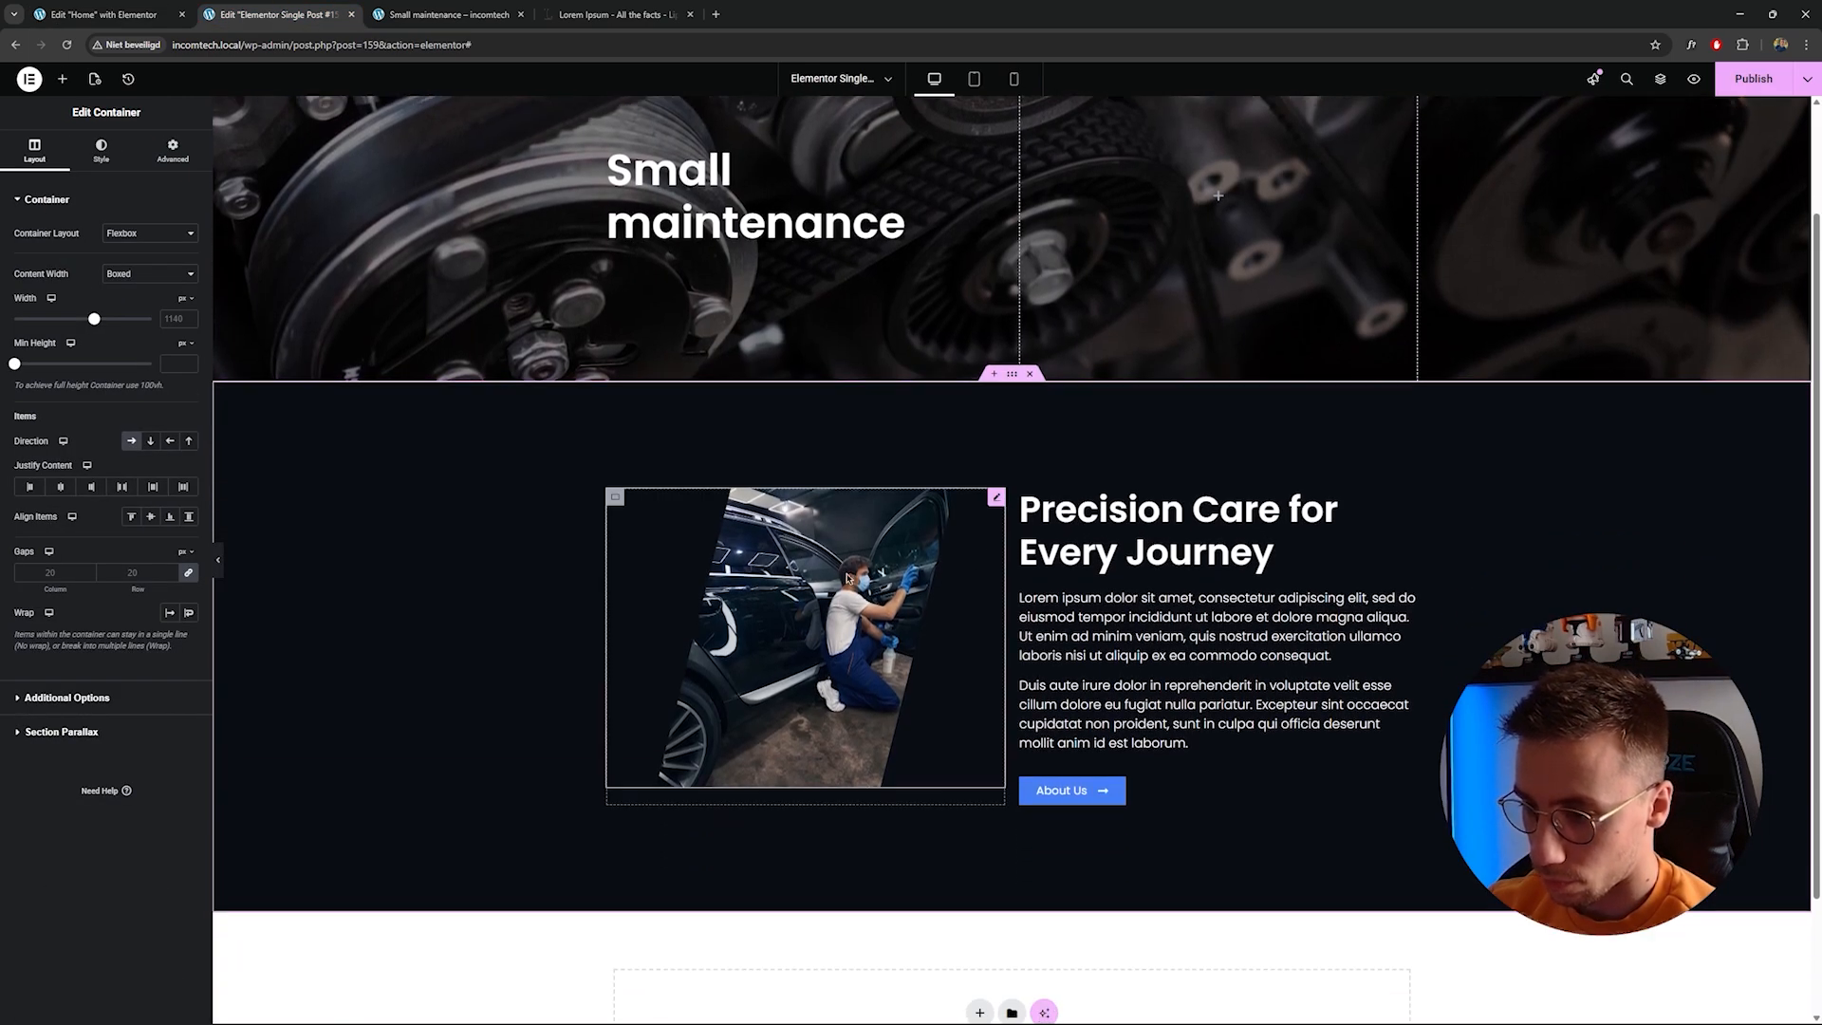
left_click_drag(626, 507, 1411, 504)
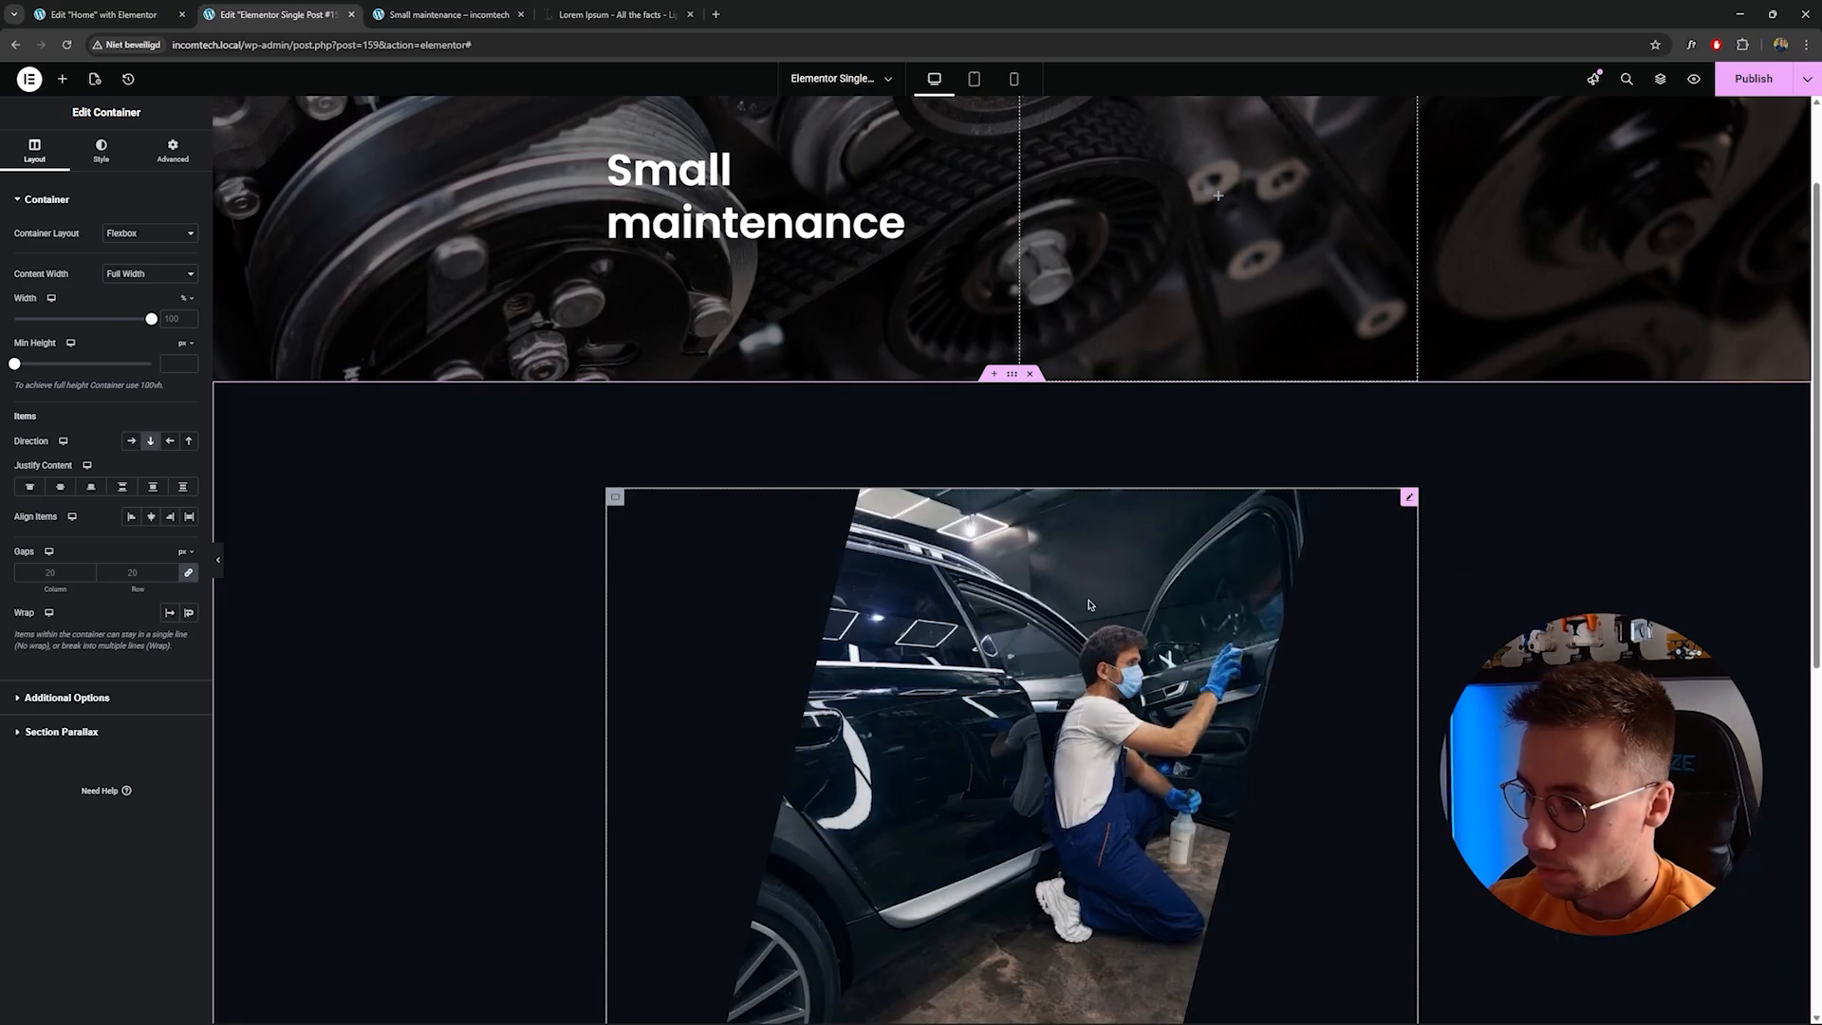
Undo the last image width change in the pasted section.
key("ctrl+z")
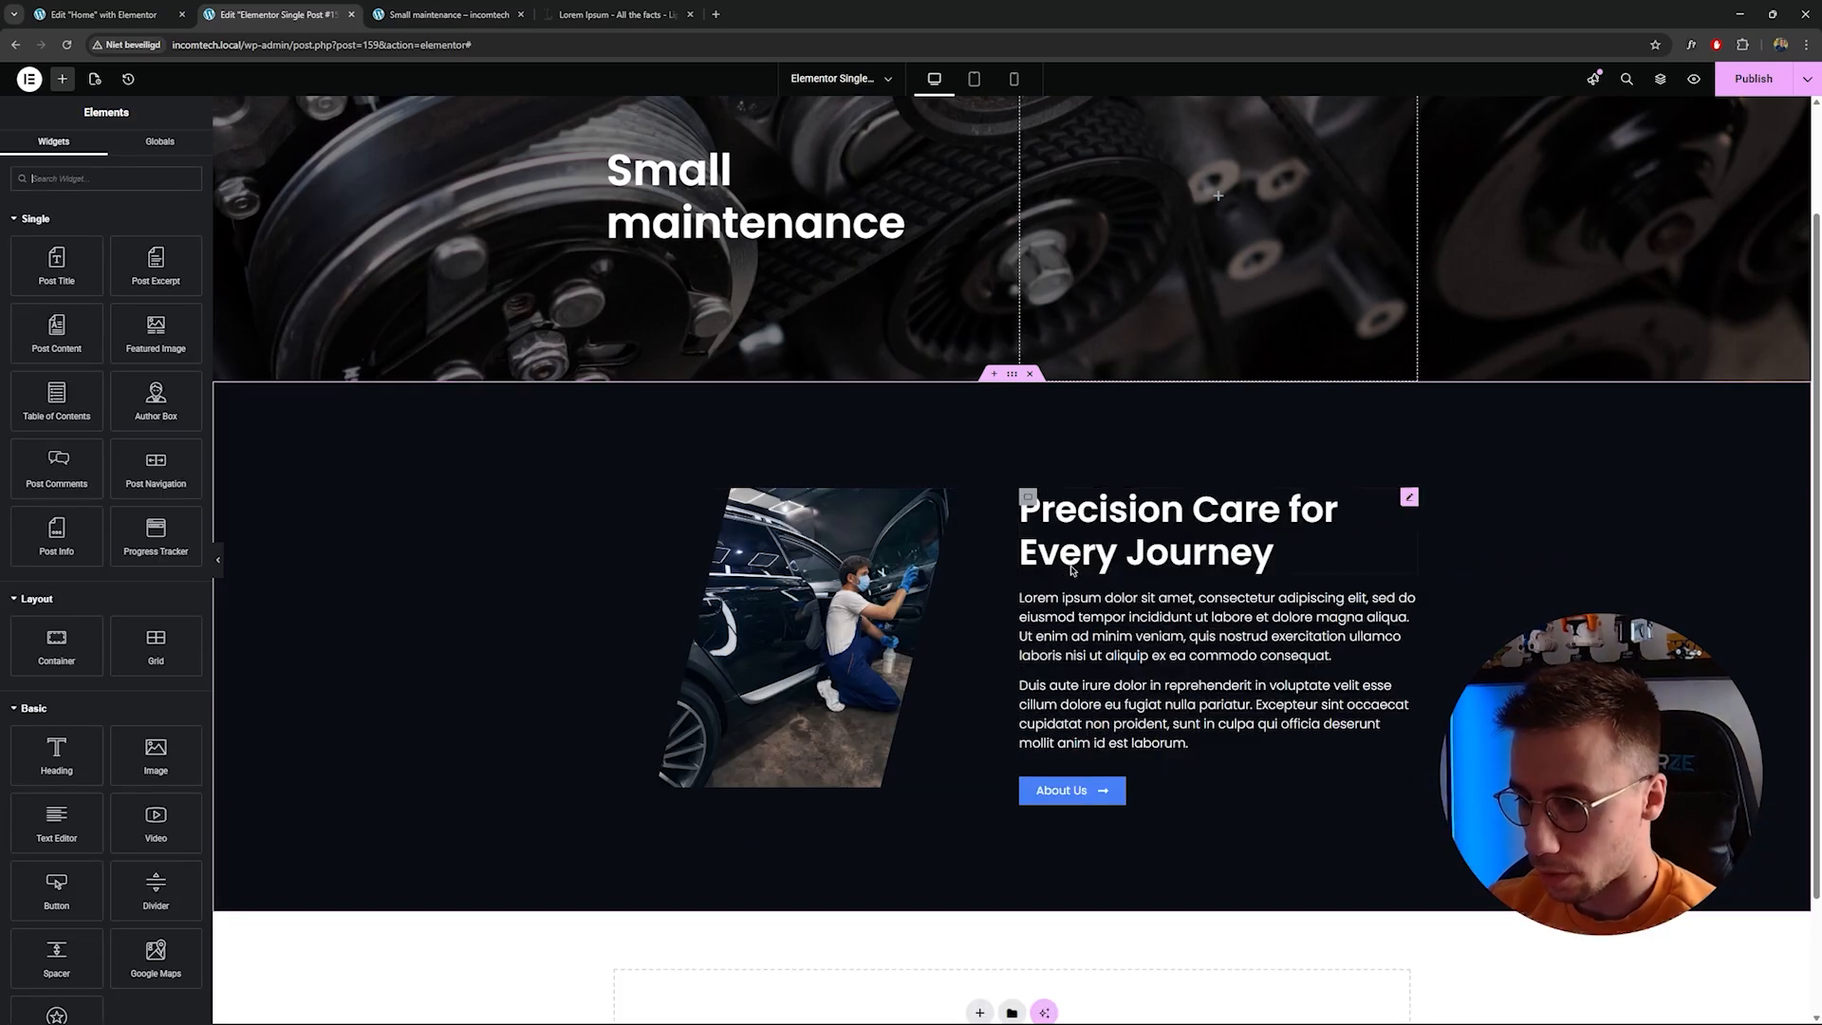
right_click(804, 548)
key("ctrl+i")
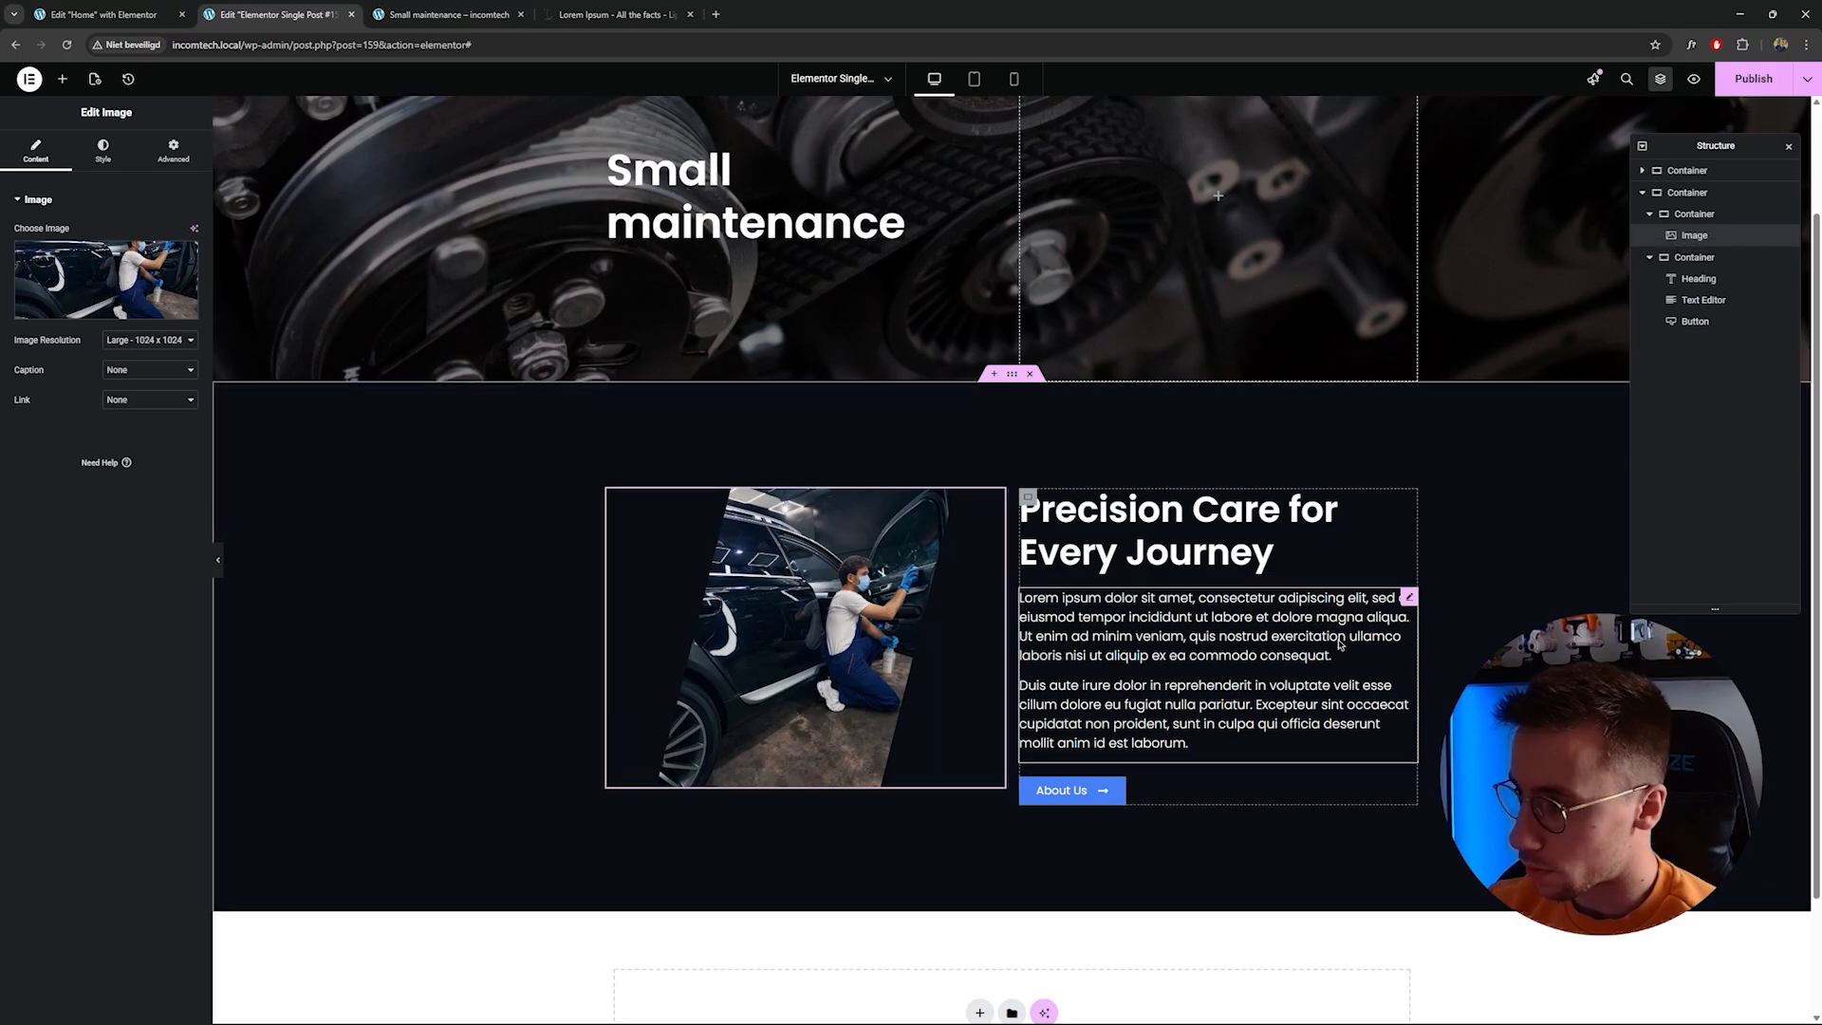
left_click(1651, 258)
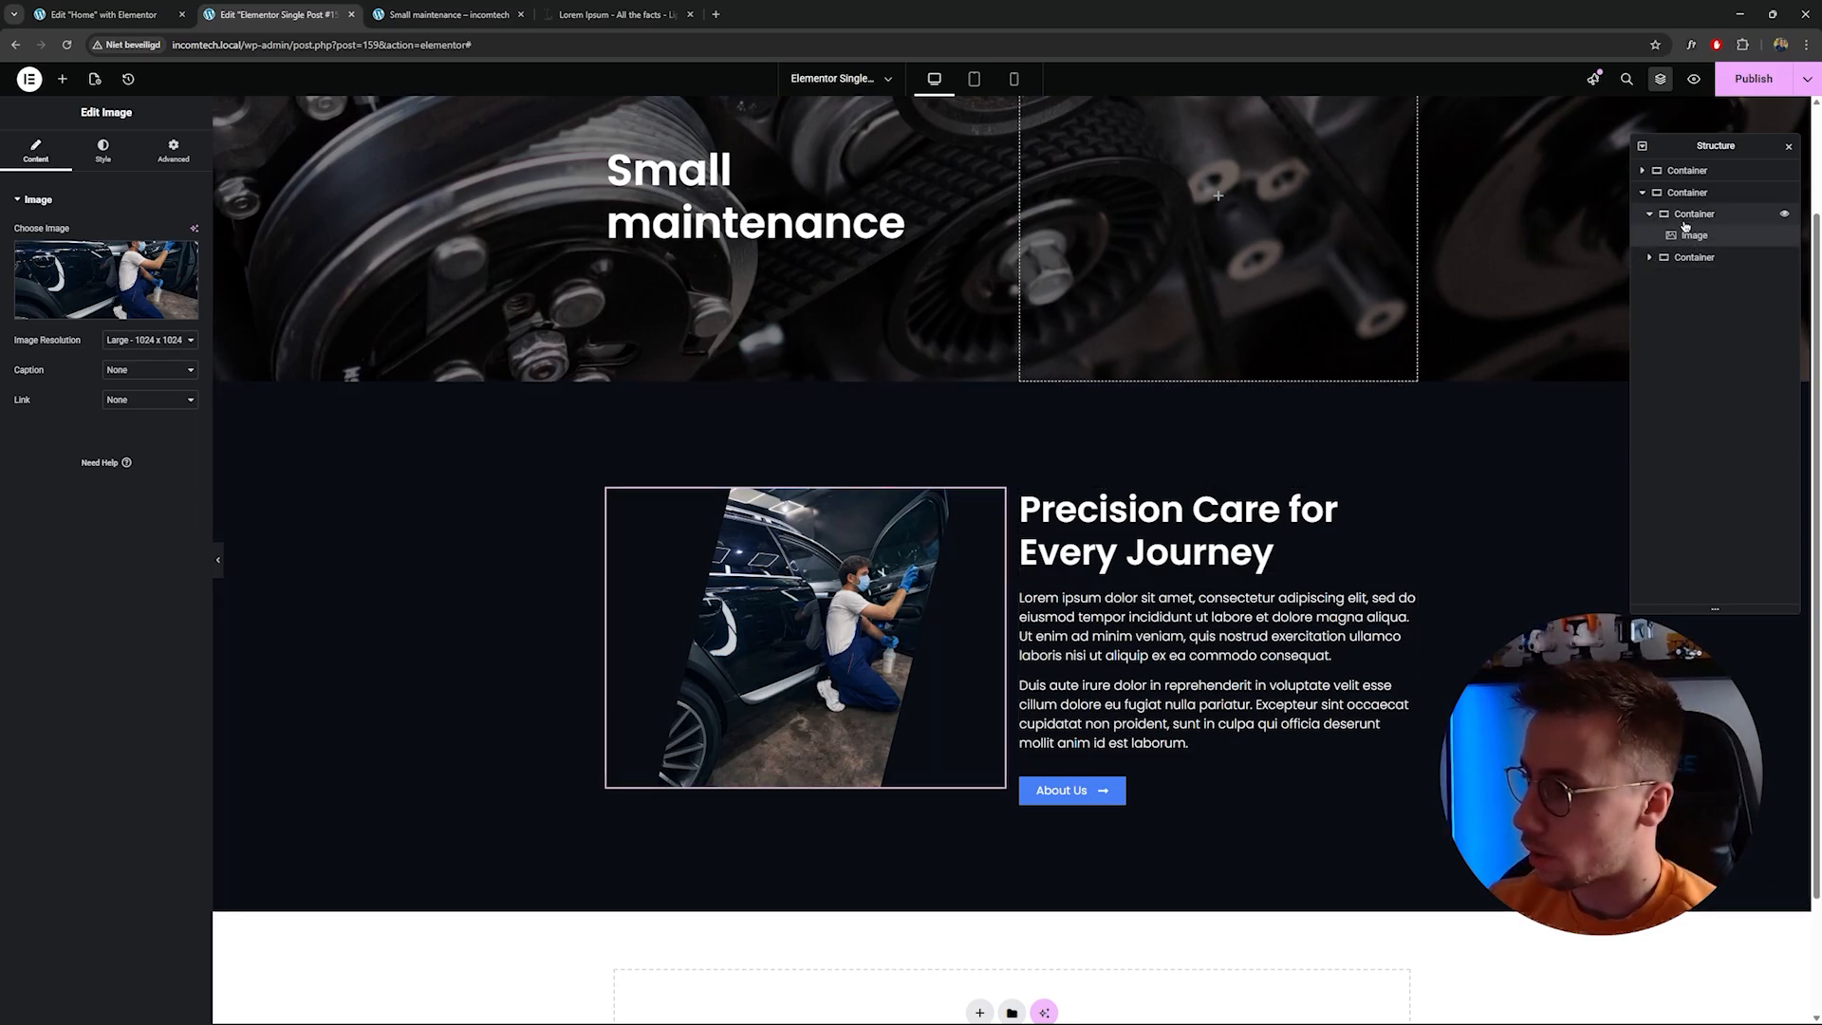
left_click(1653, 216)
left_click(1653, 216)
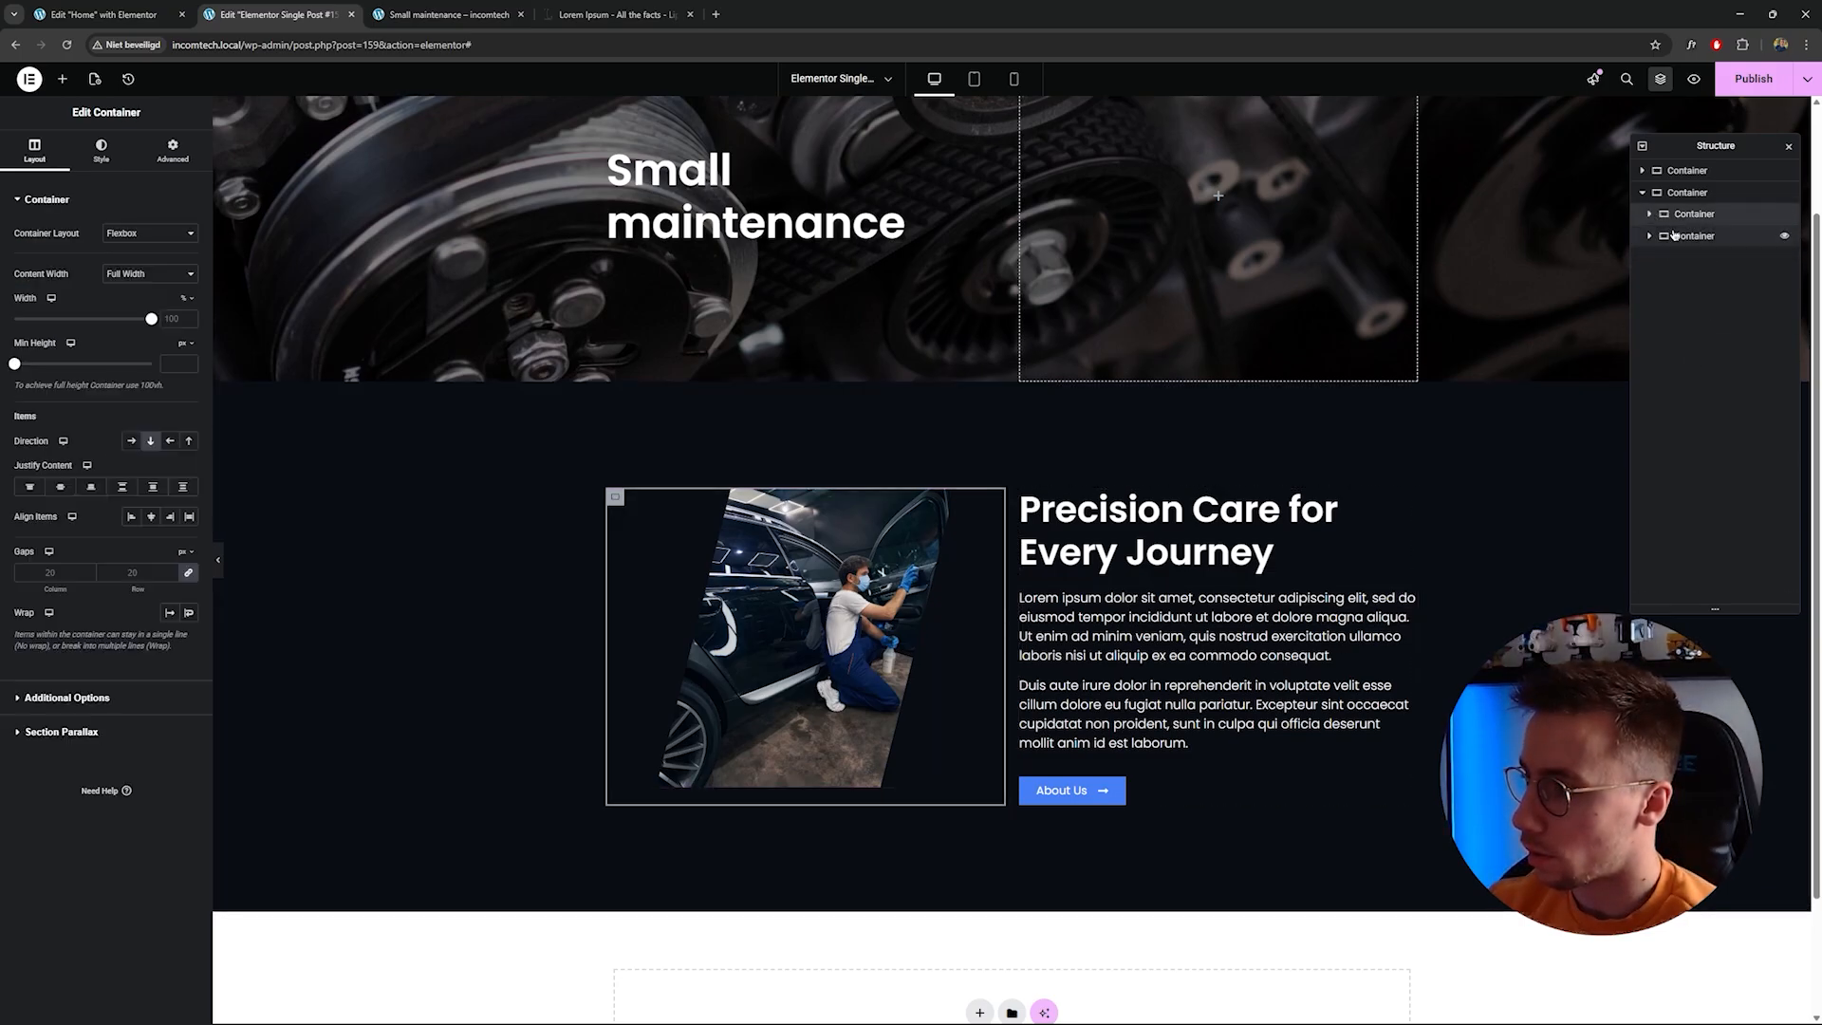
left_click_drag(1682, 217, 1698, 241)
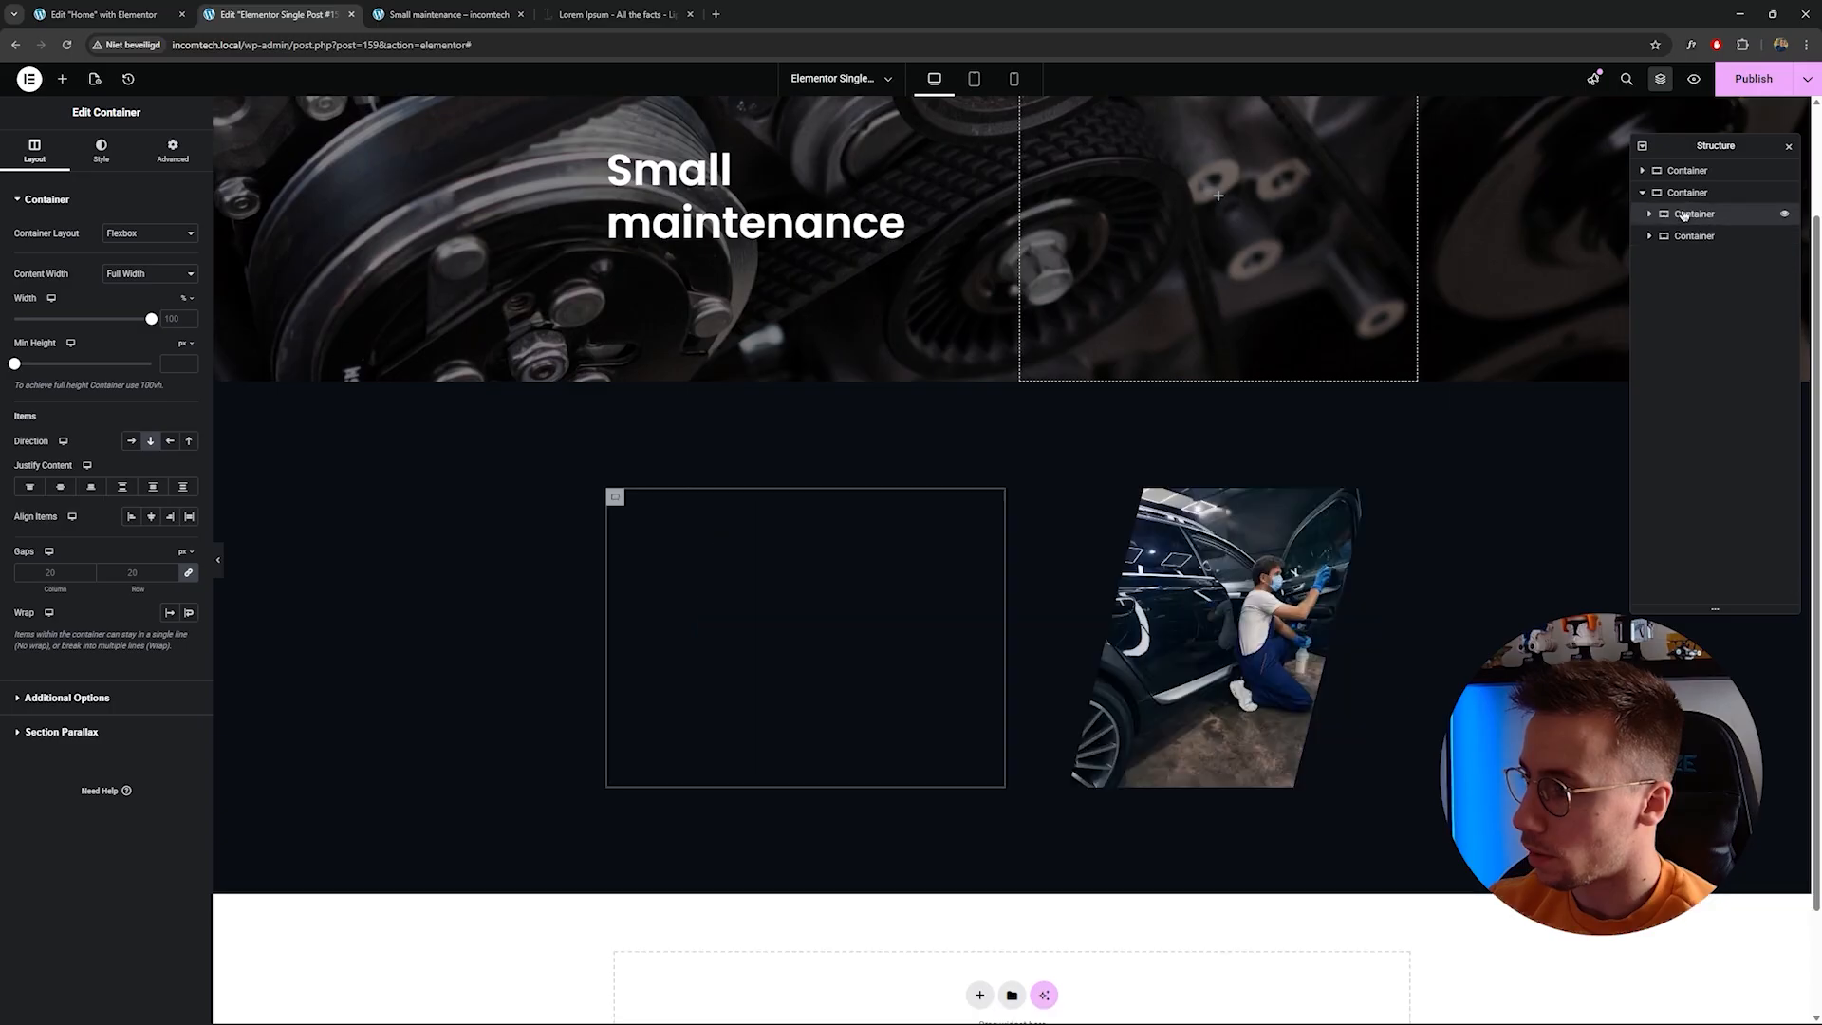
left_click(1788, 148)
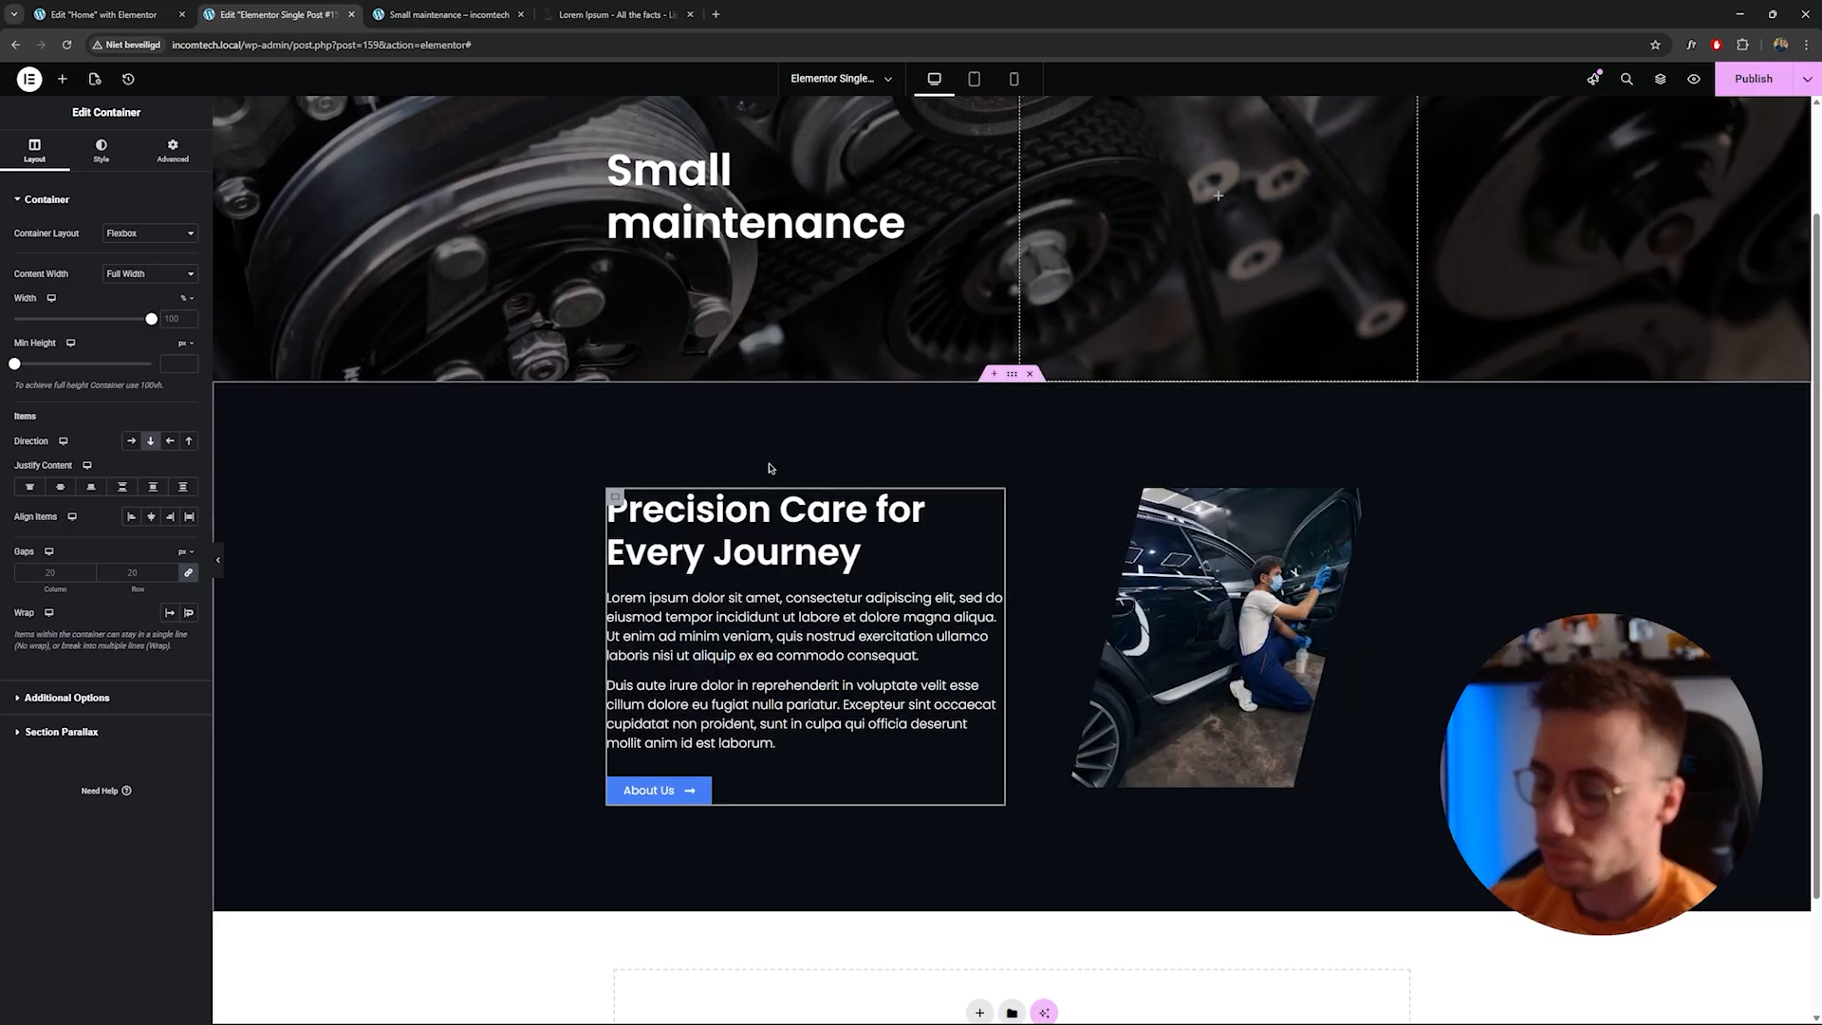
scroll(816, 481, "up", 2)
scroll(815, 482, "down", 1)
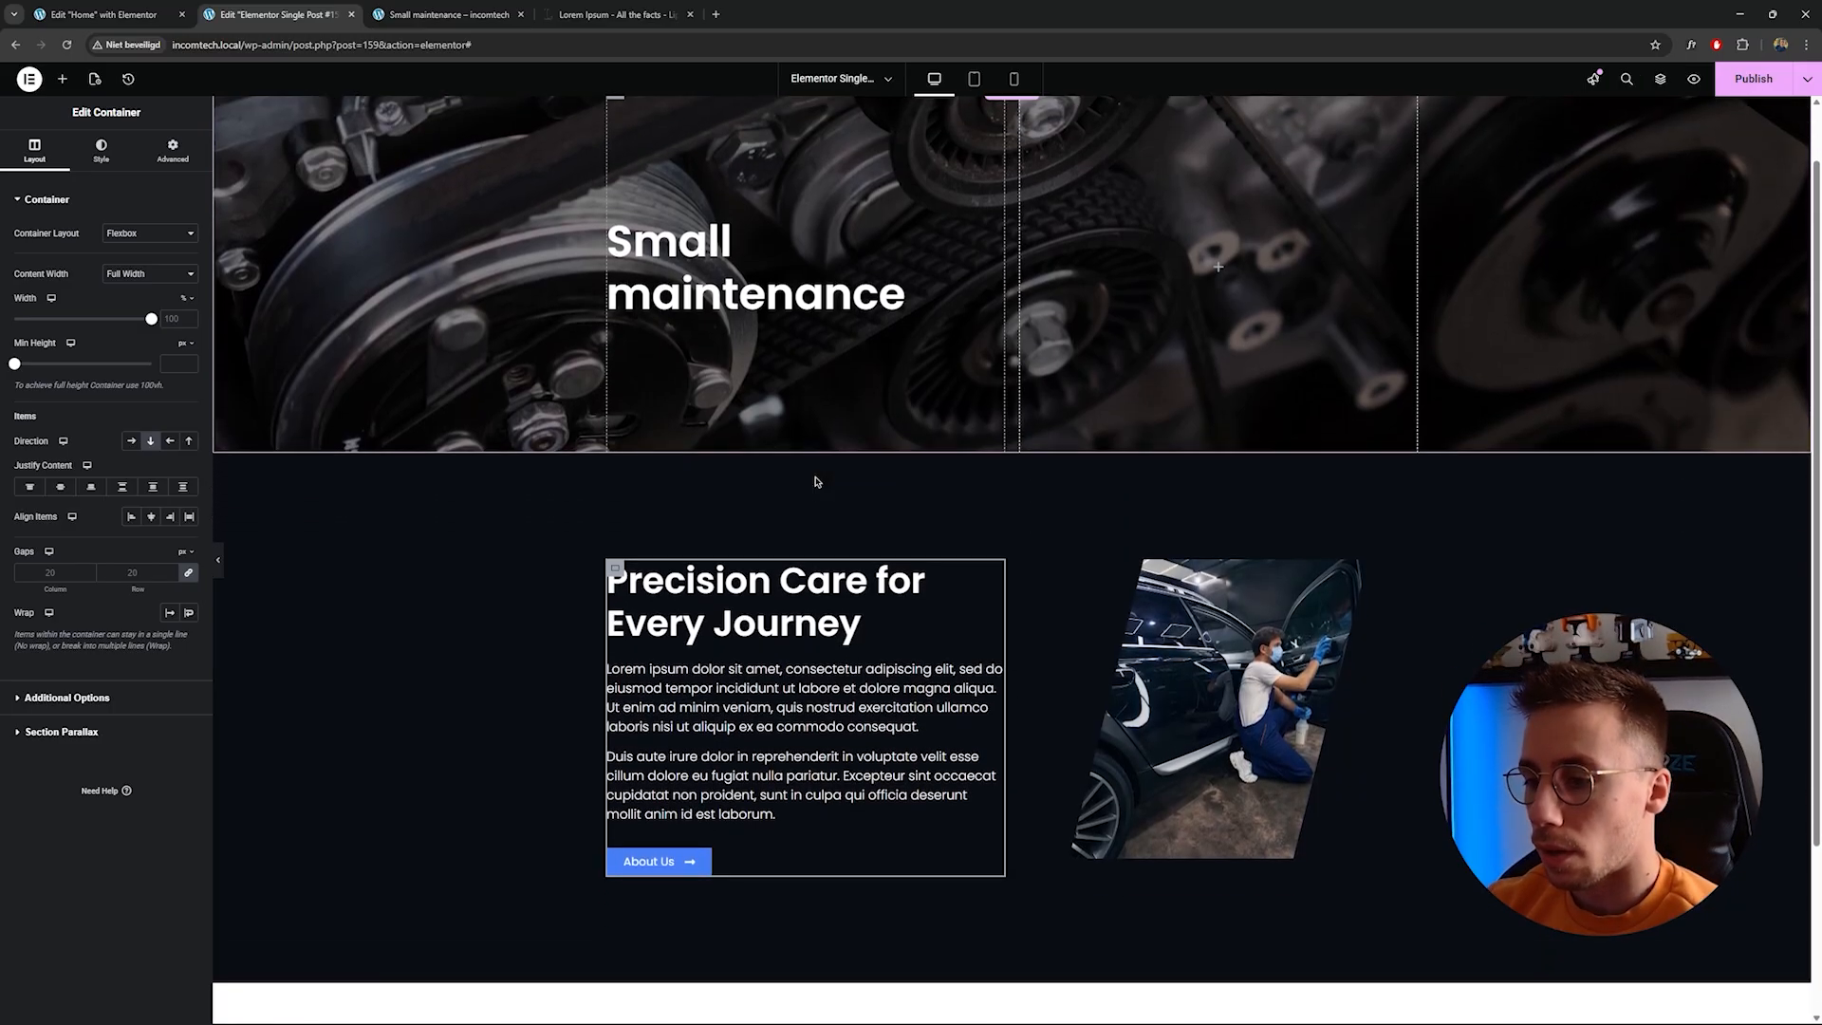
key("ctrl+z")
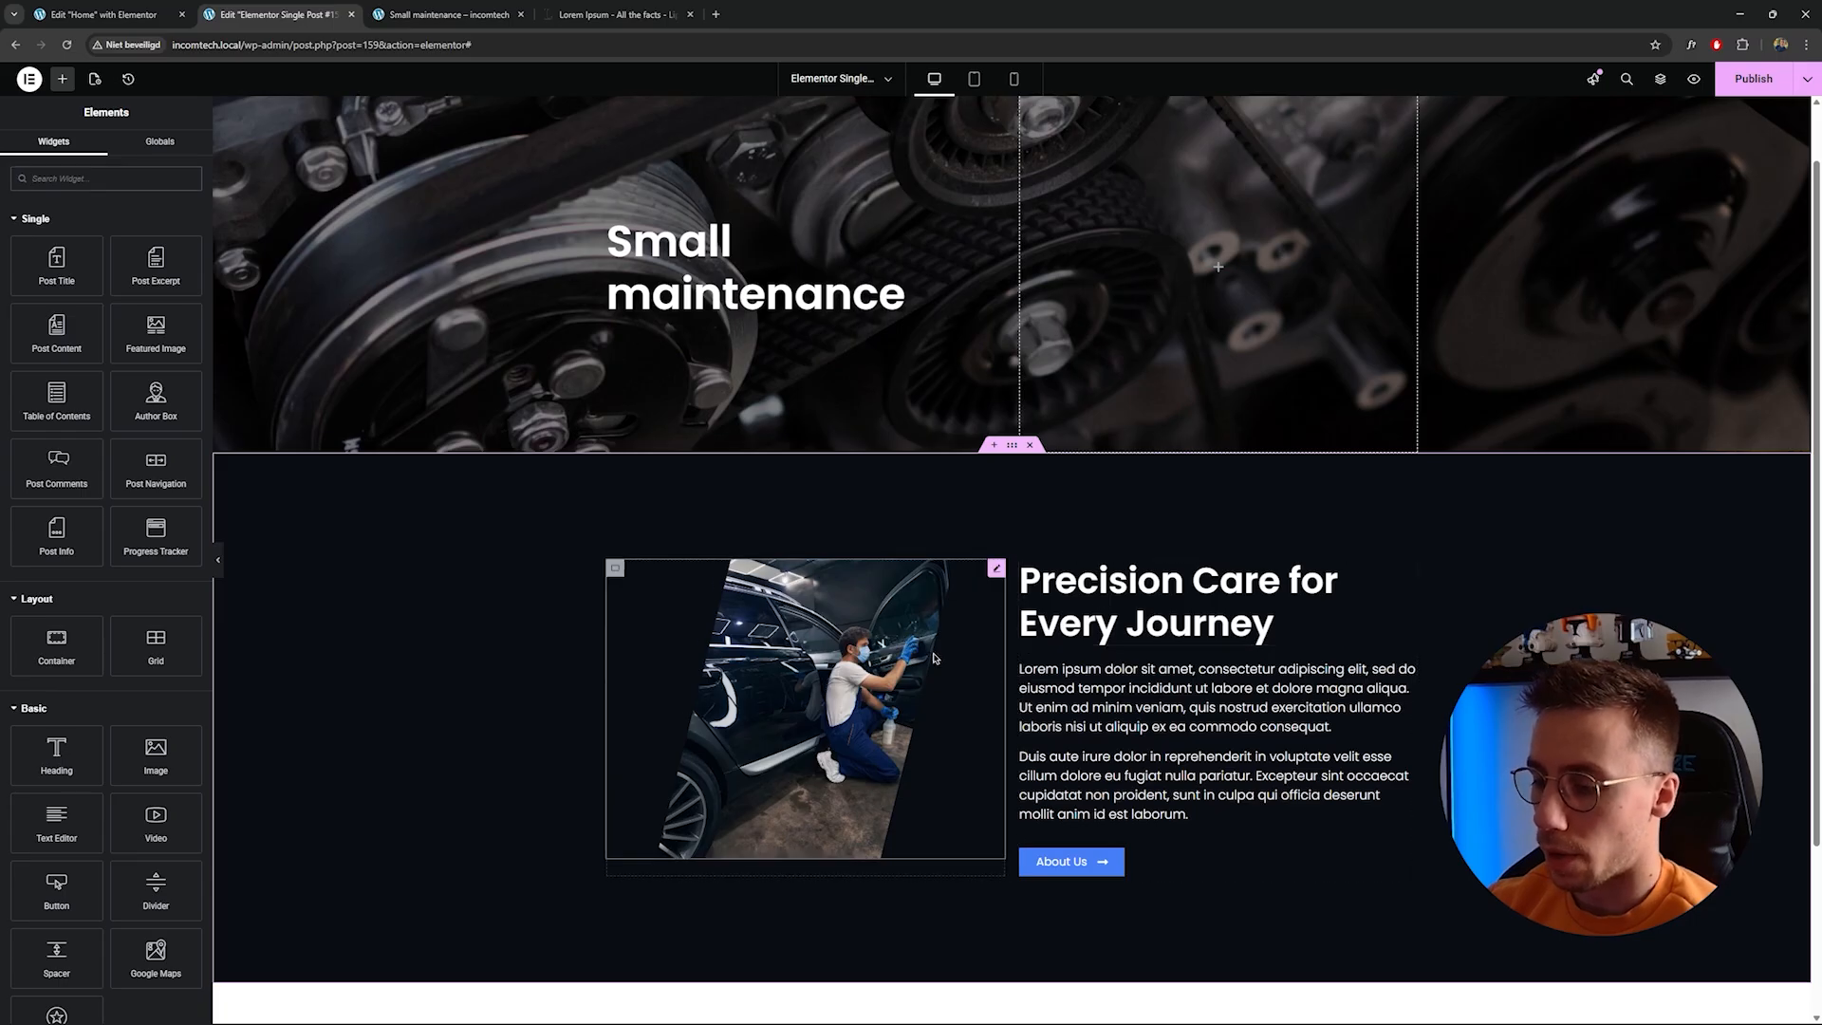
Change the section heading text to What is included?
scroll(949, 627, "down", 1)
scroll(925, 617, "up", 1)
scroll(1044, 588, "down", 1)
left_click(1126, 560)
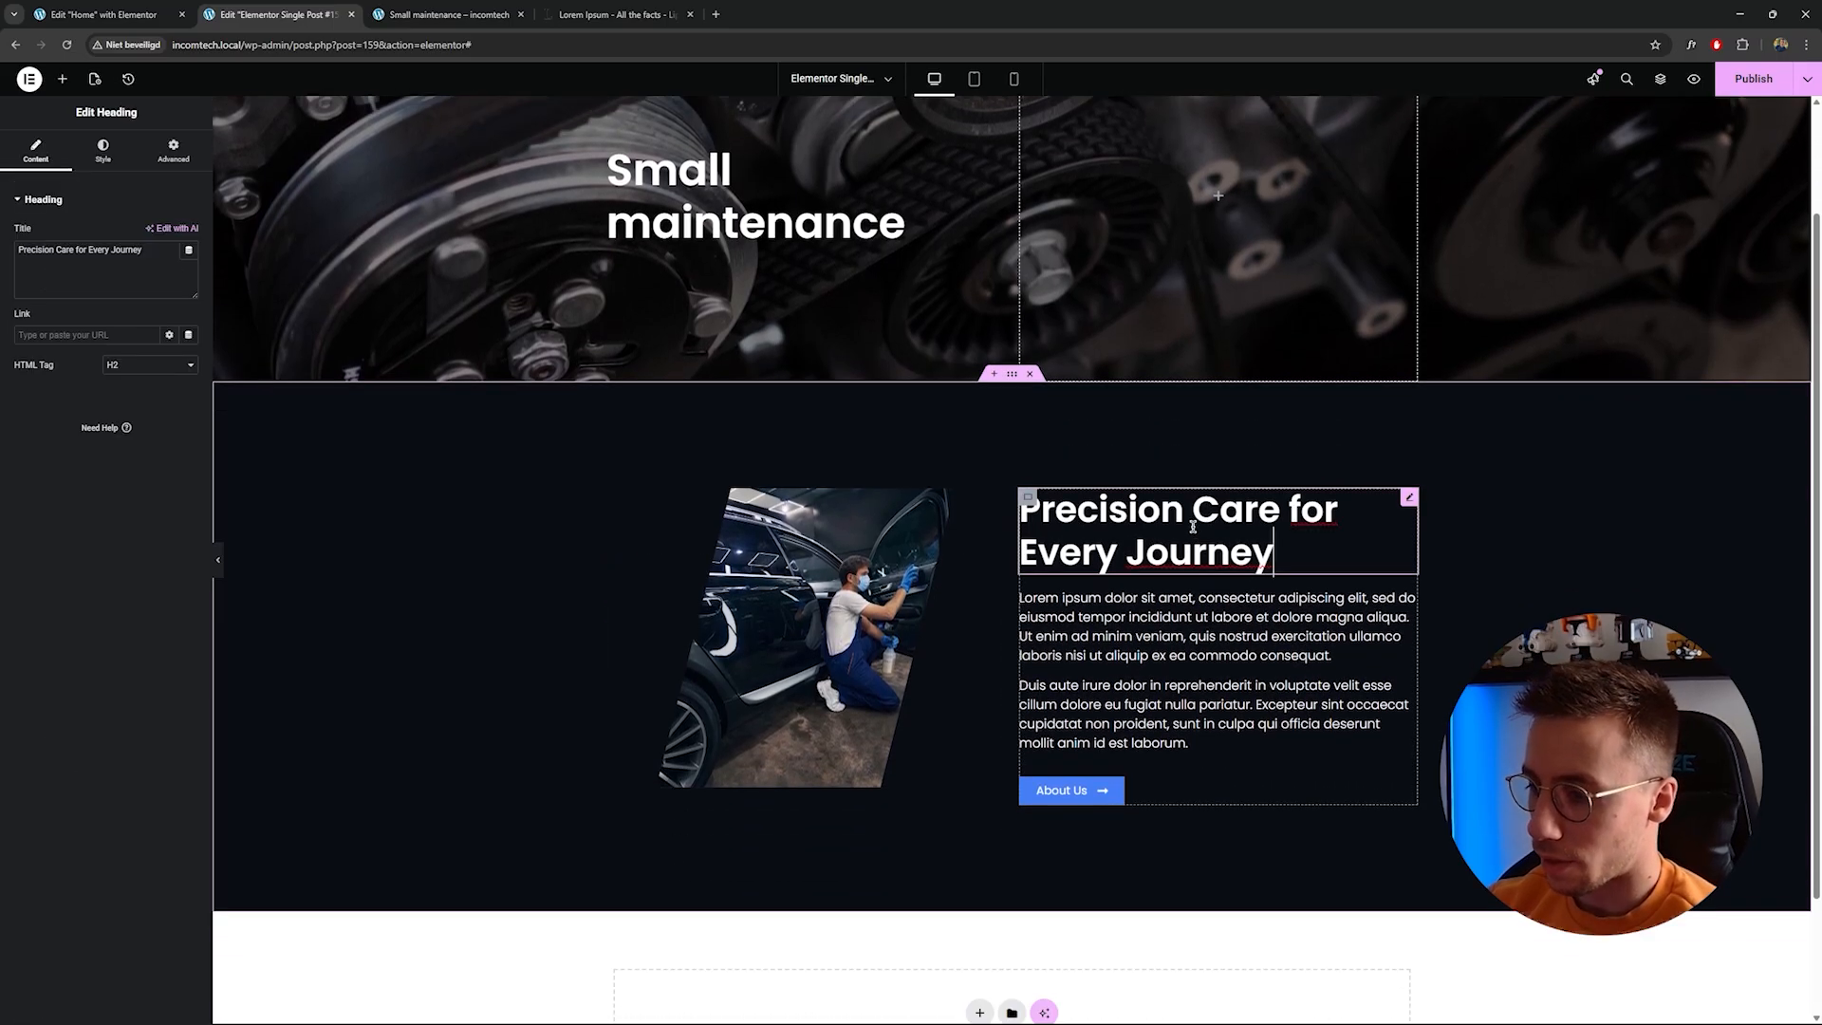
left_click(103, 152)
left_click(36, 152)
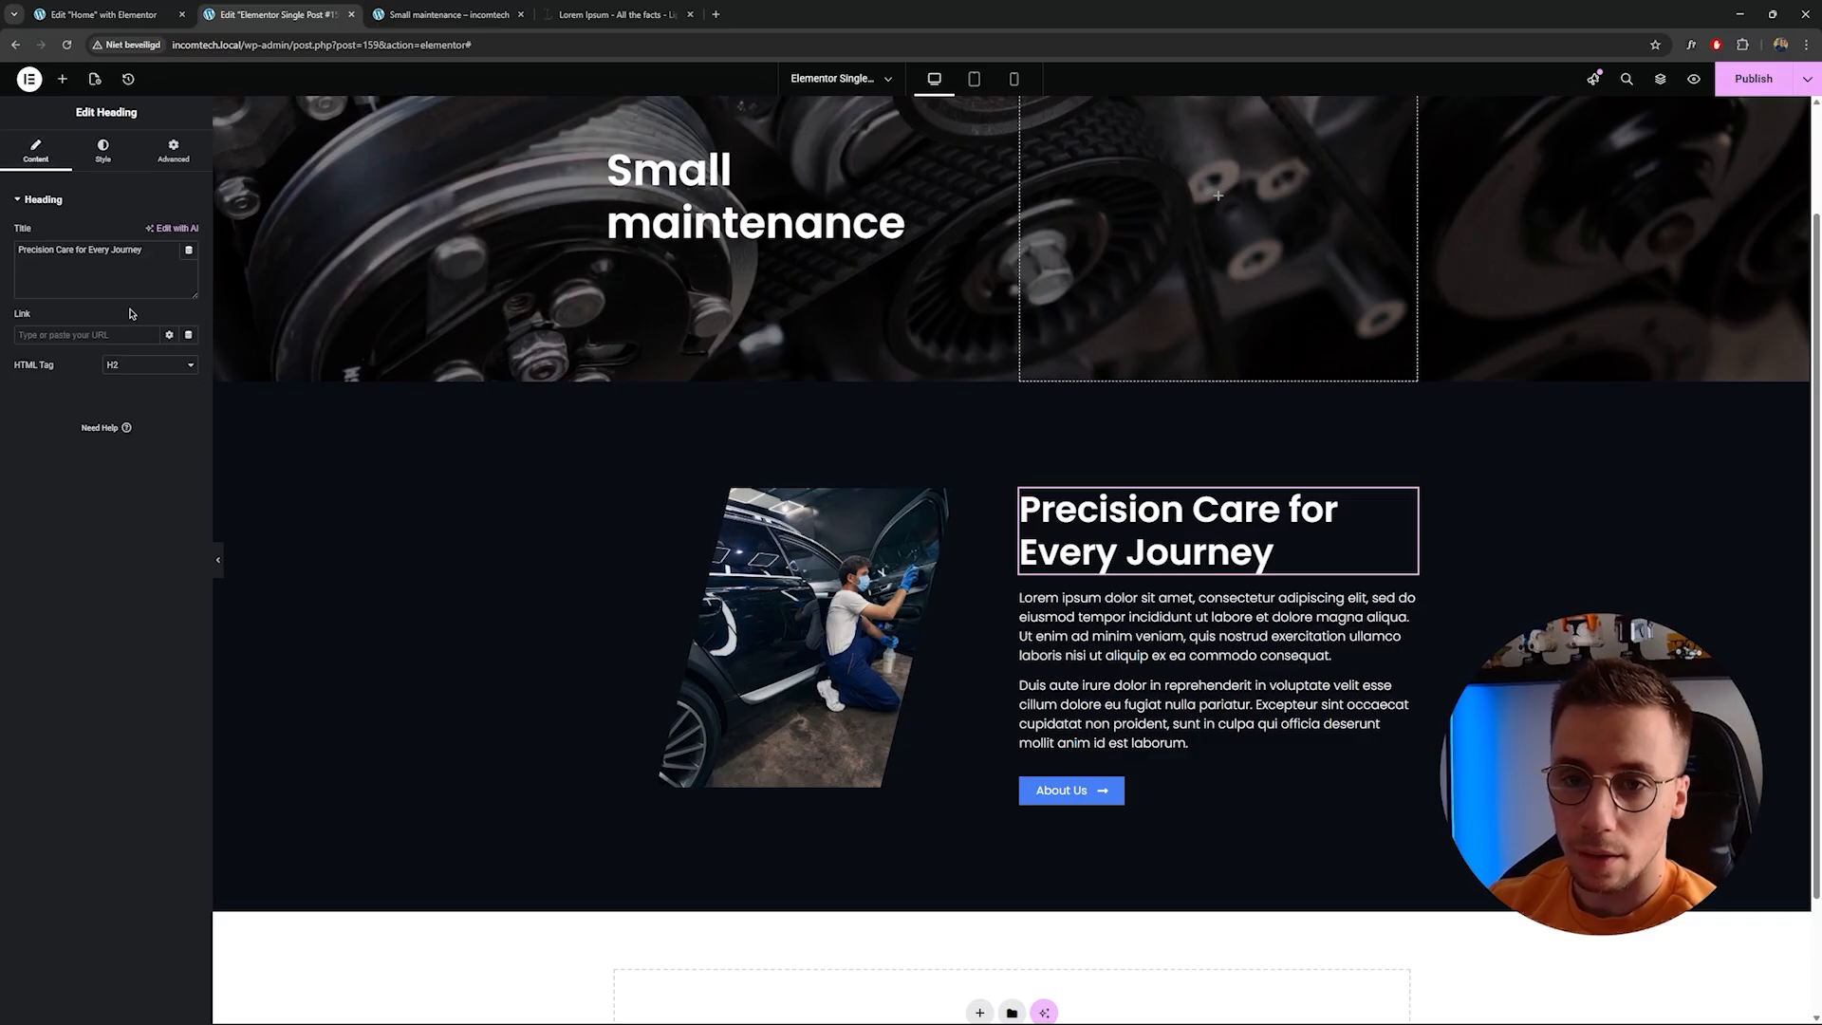
triple_click(132, 272)
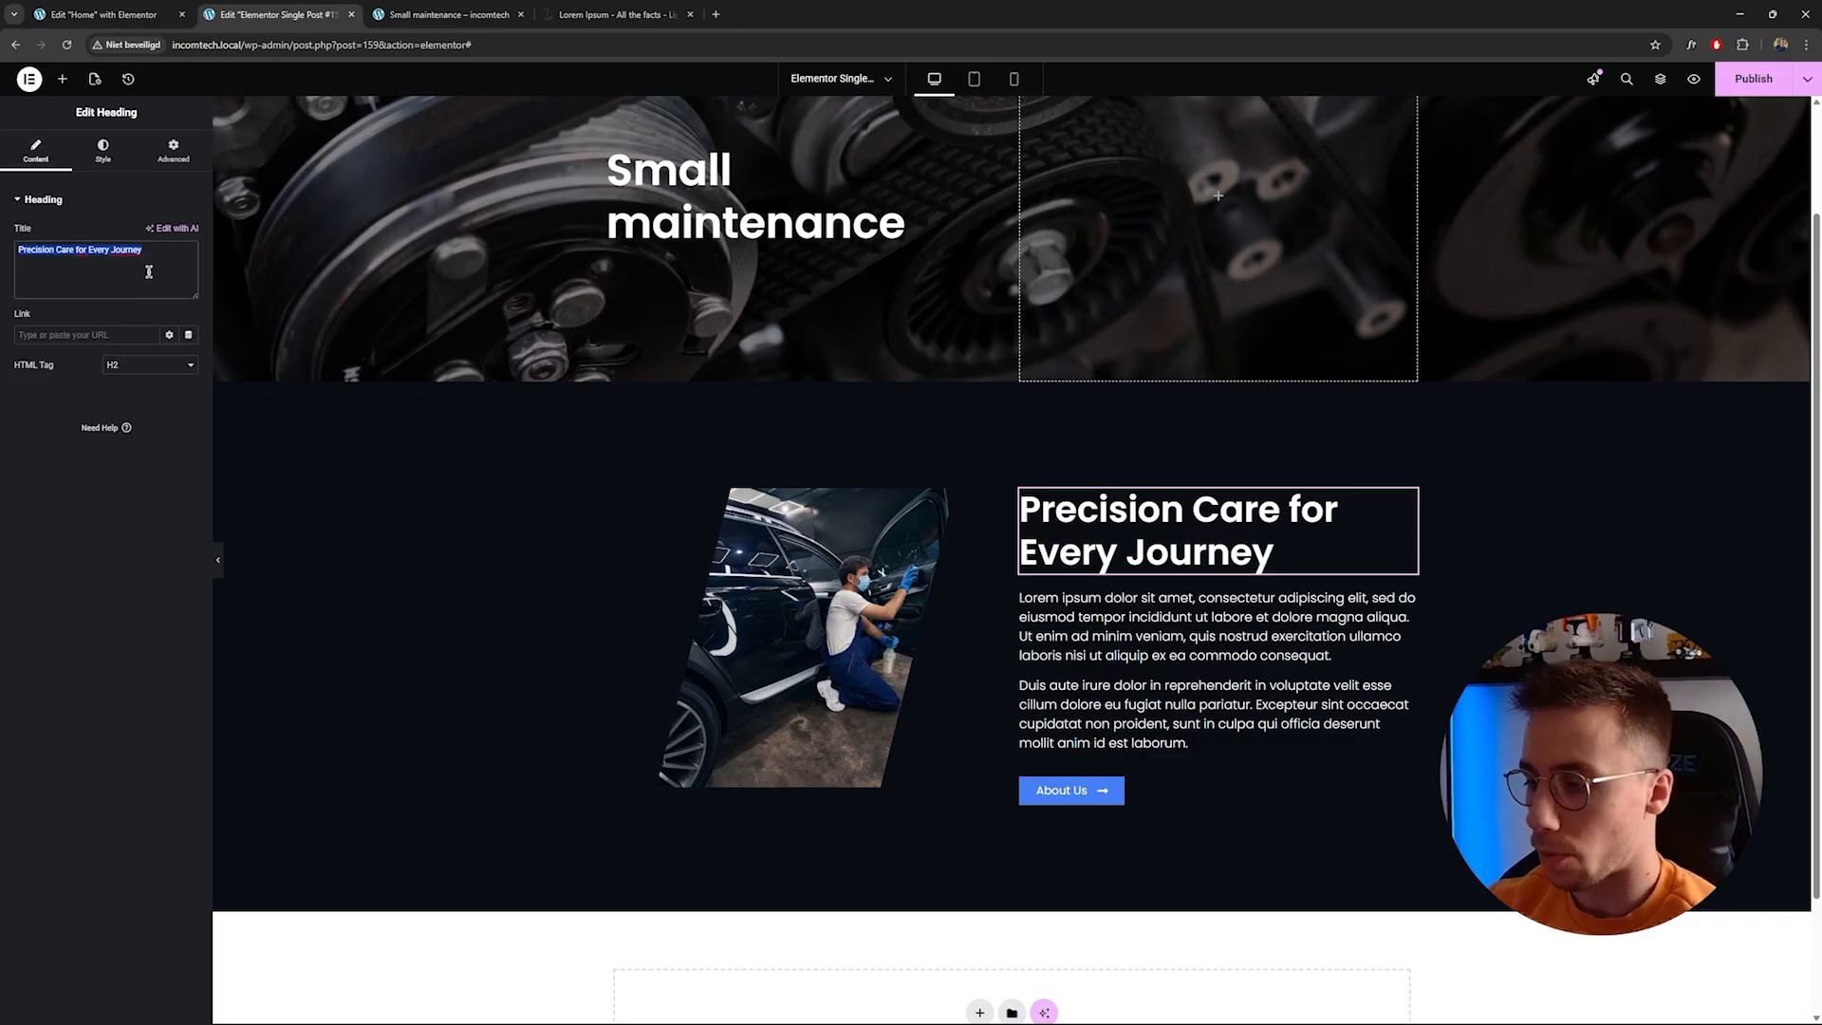
type("What is included?")
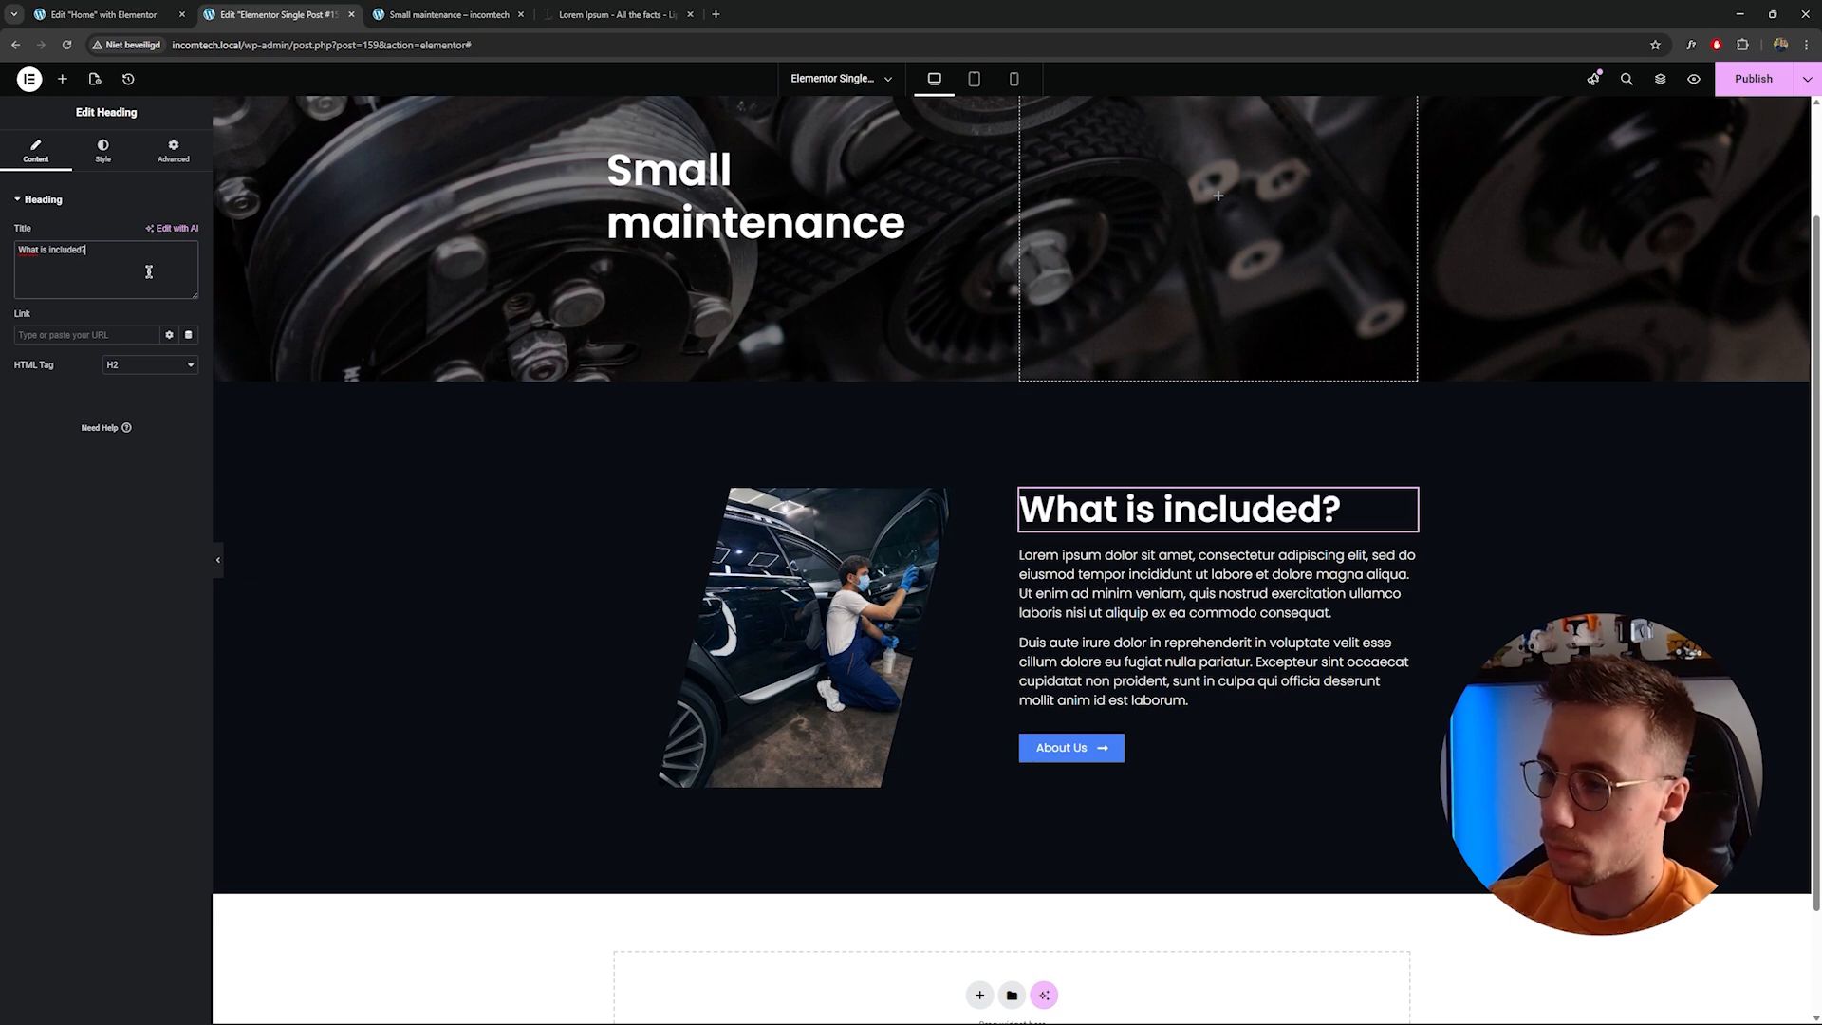
Delete the Lorem ipsum text editor below the heading.
left_click(1162, 566)
right_click(1160, 595)
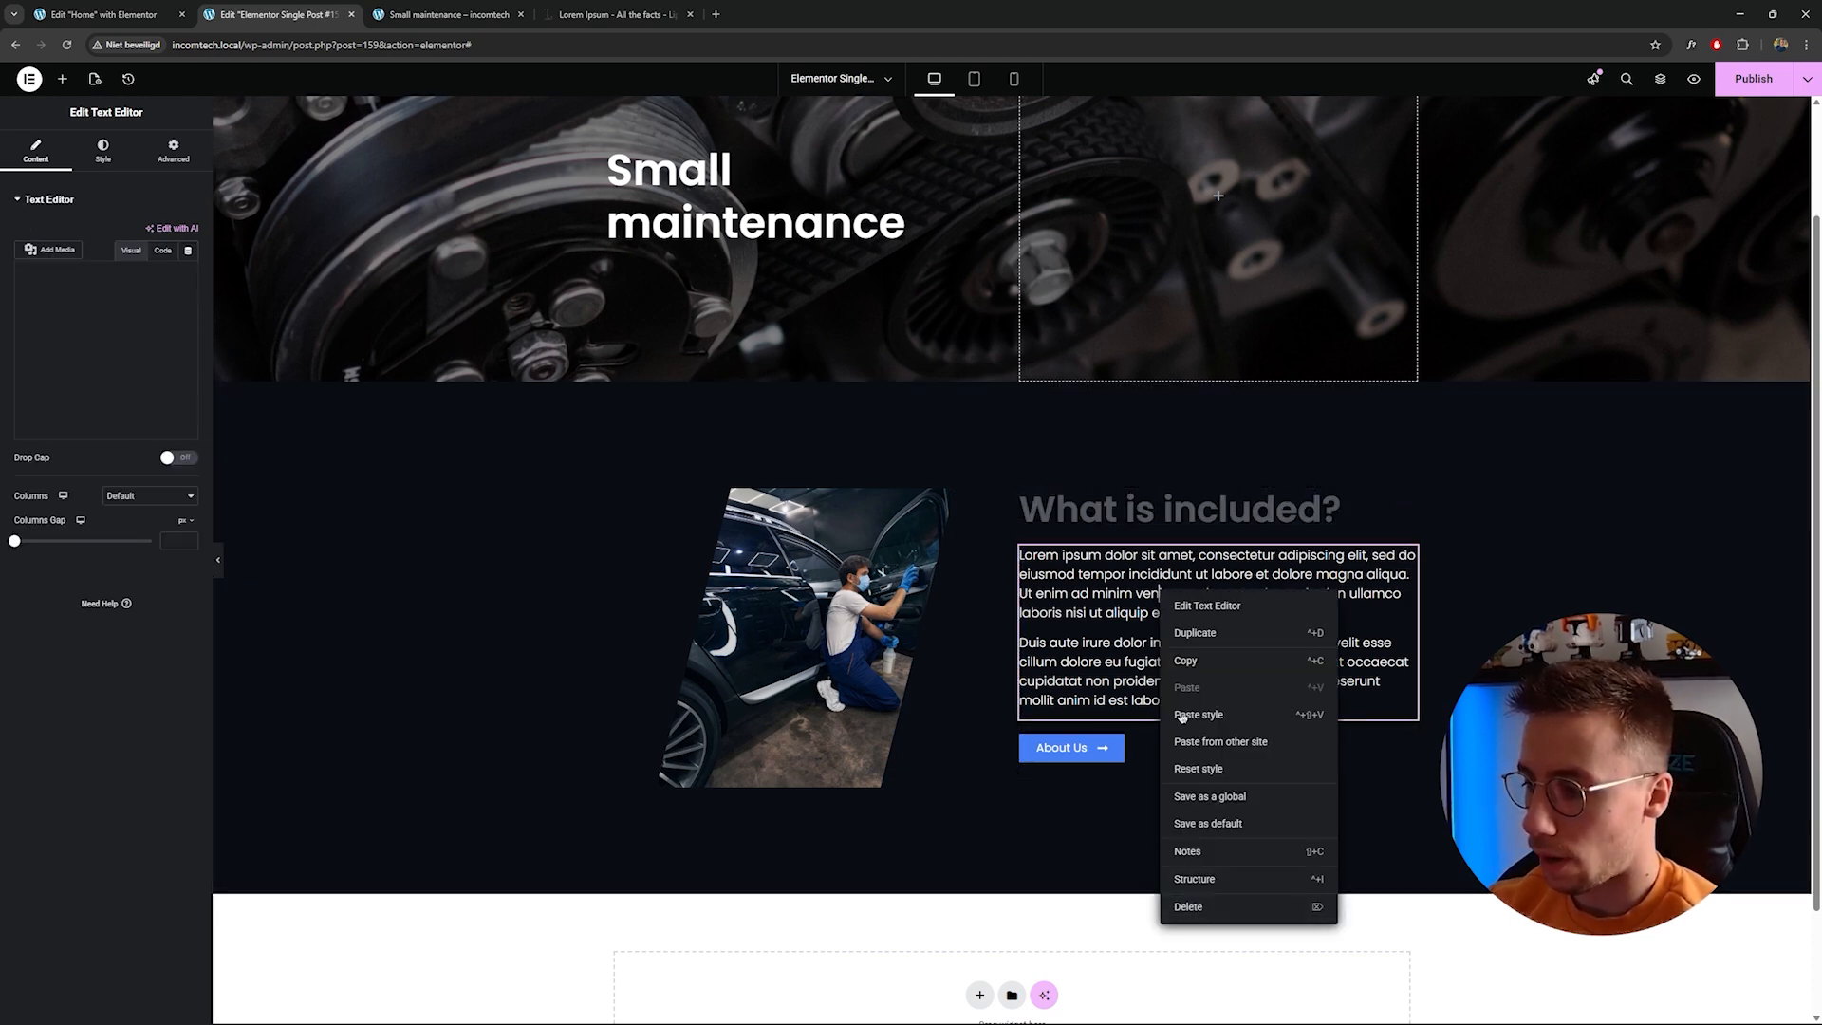
left_click(1186, 906)
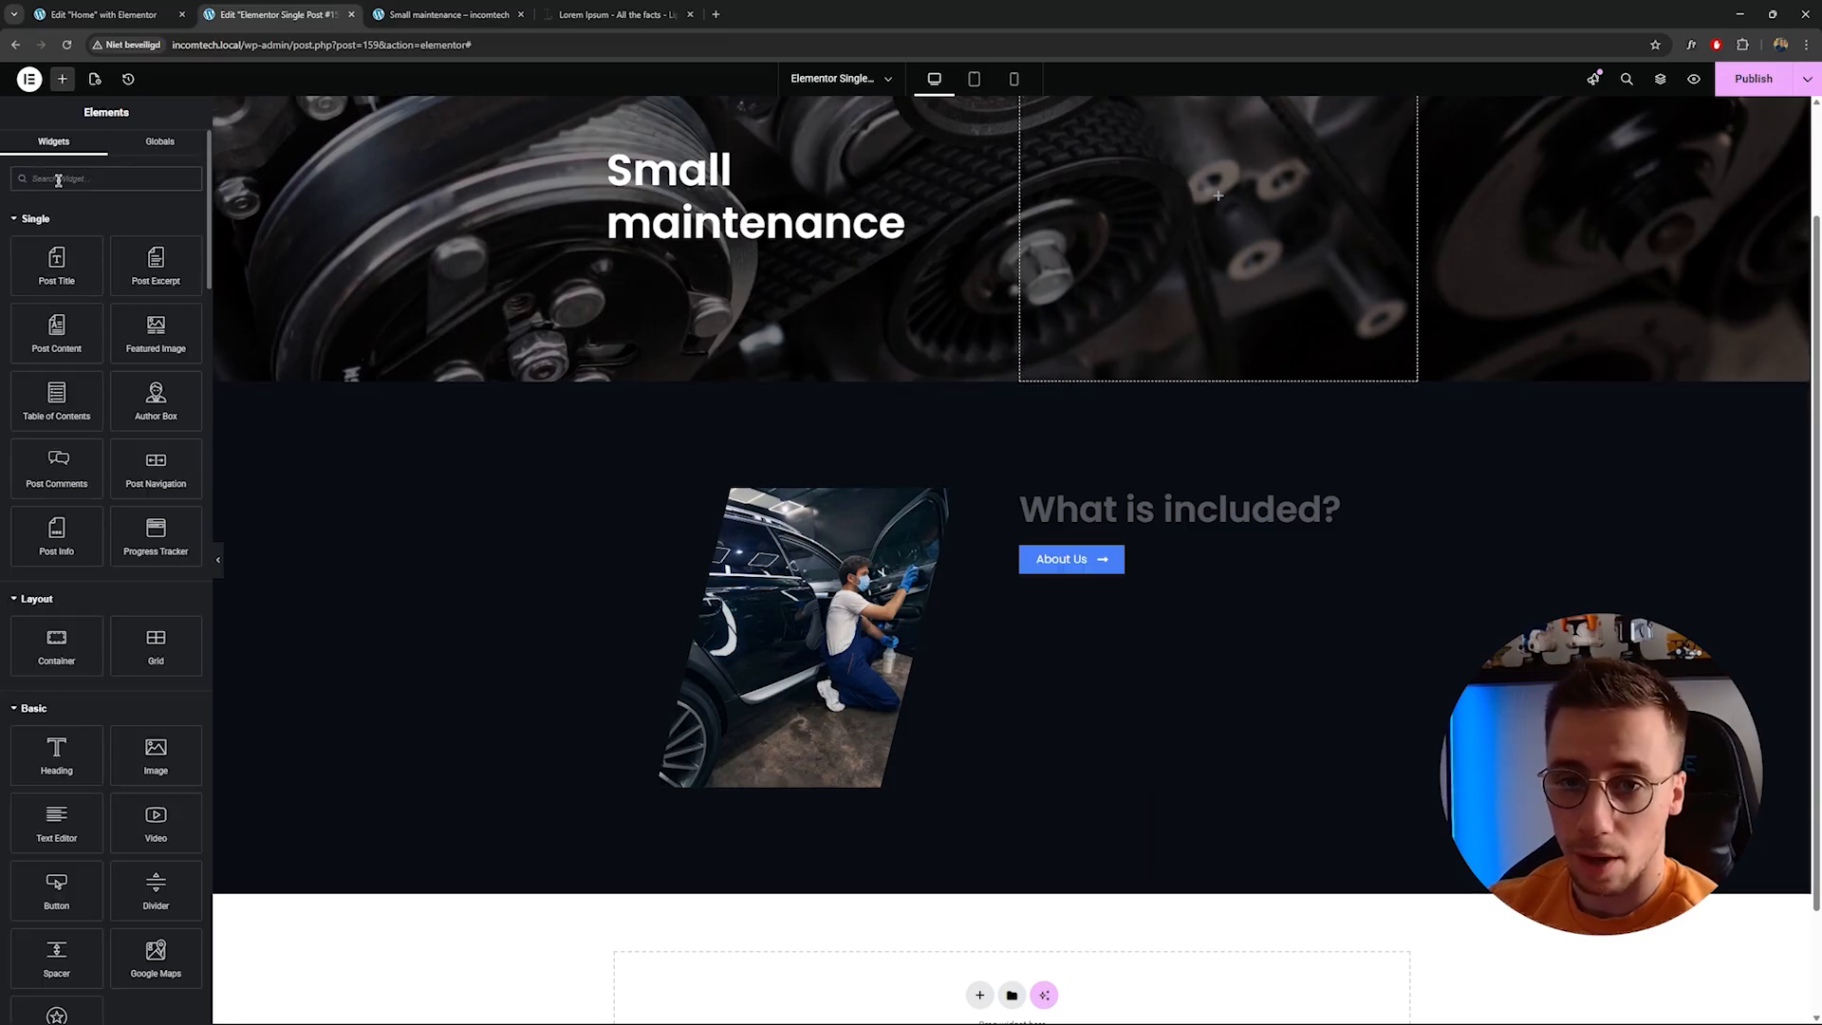
Search the widgets for Icon List and add one below the What is included? heading.
type("bullet")
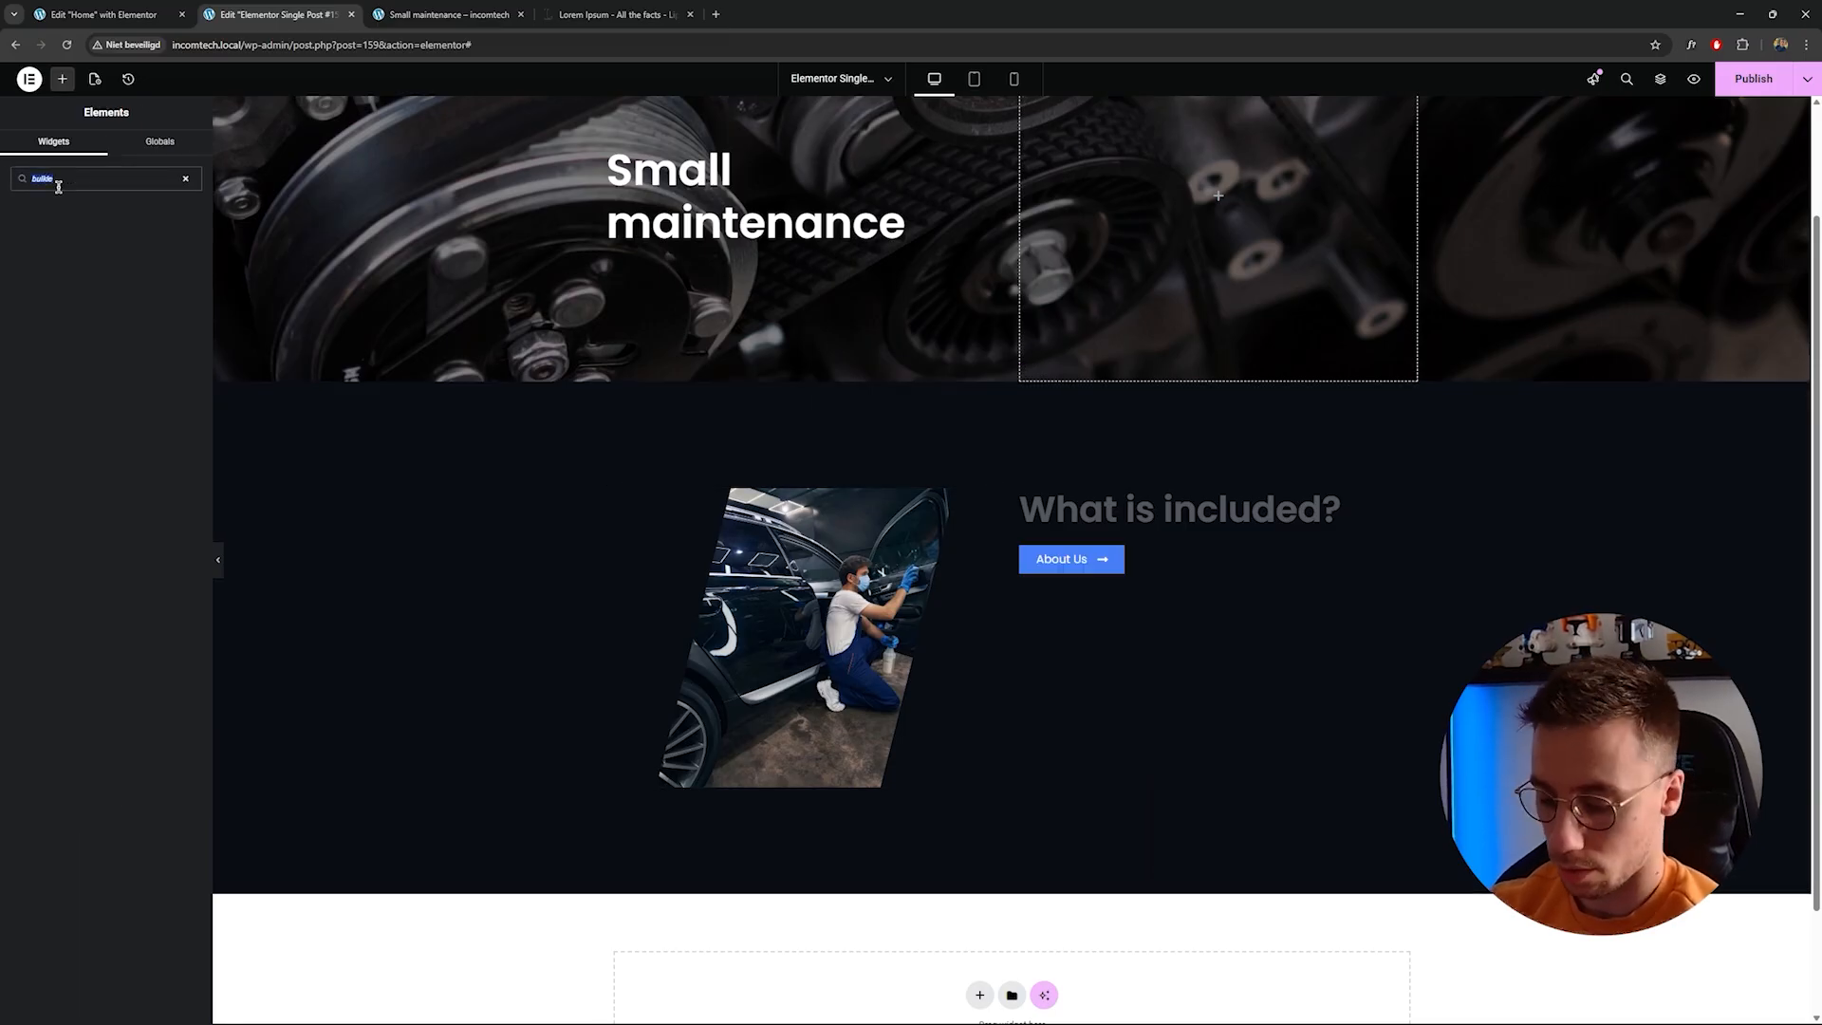
type("bu")
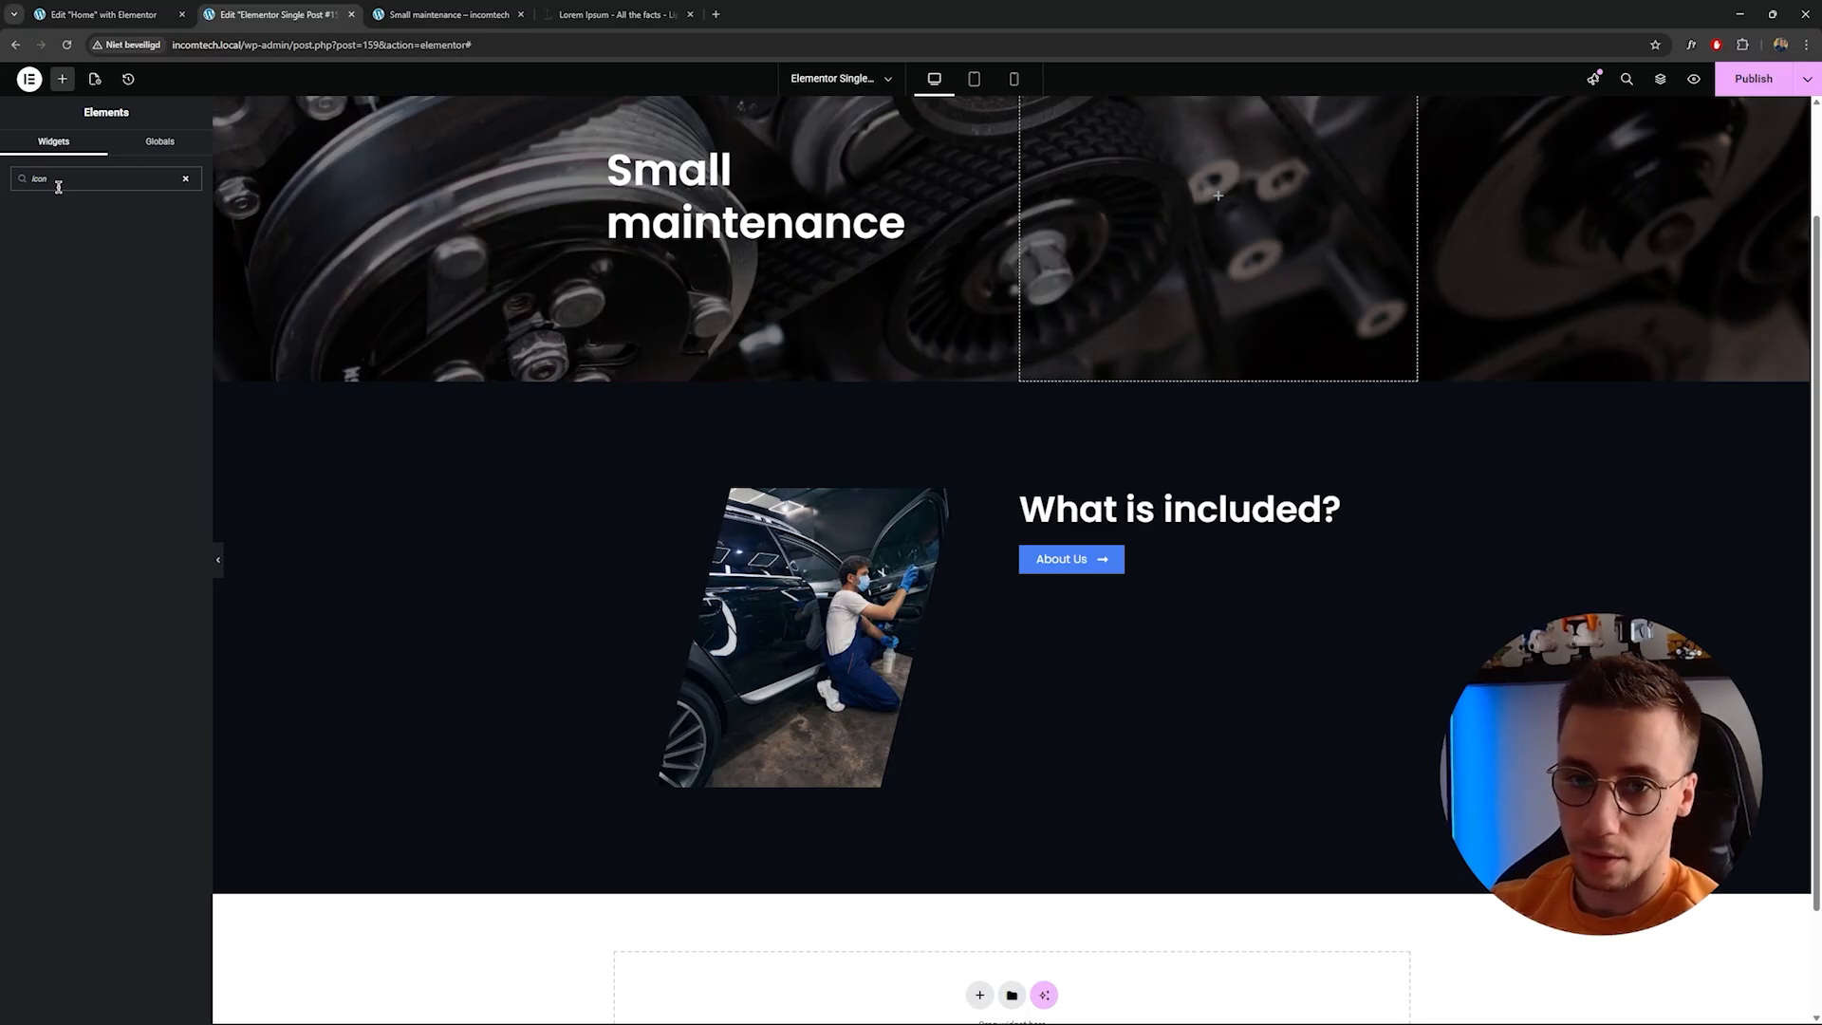
type("i")
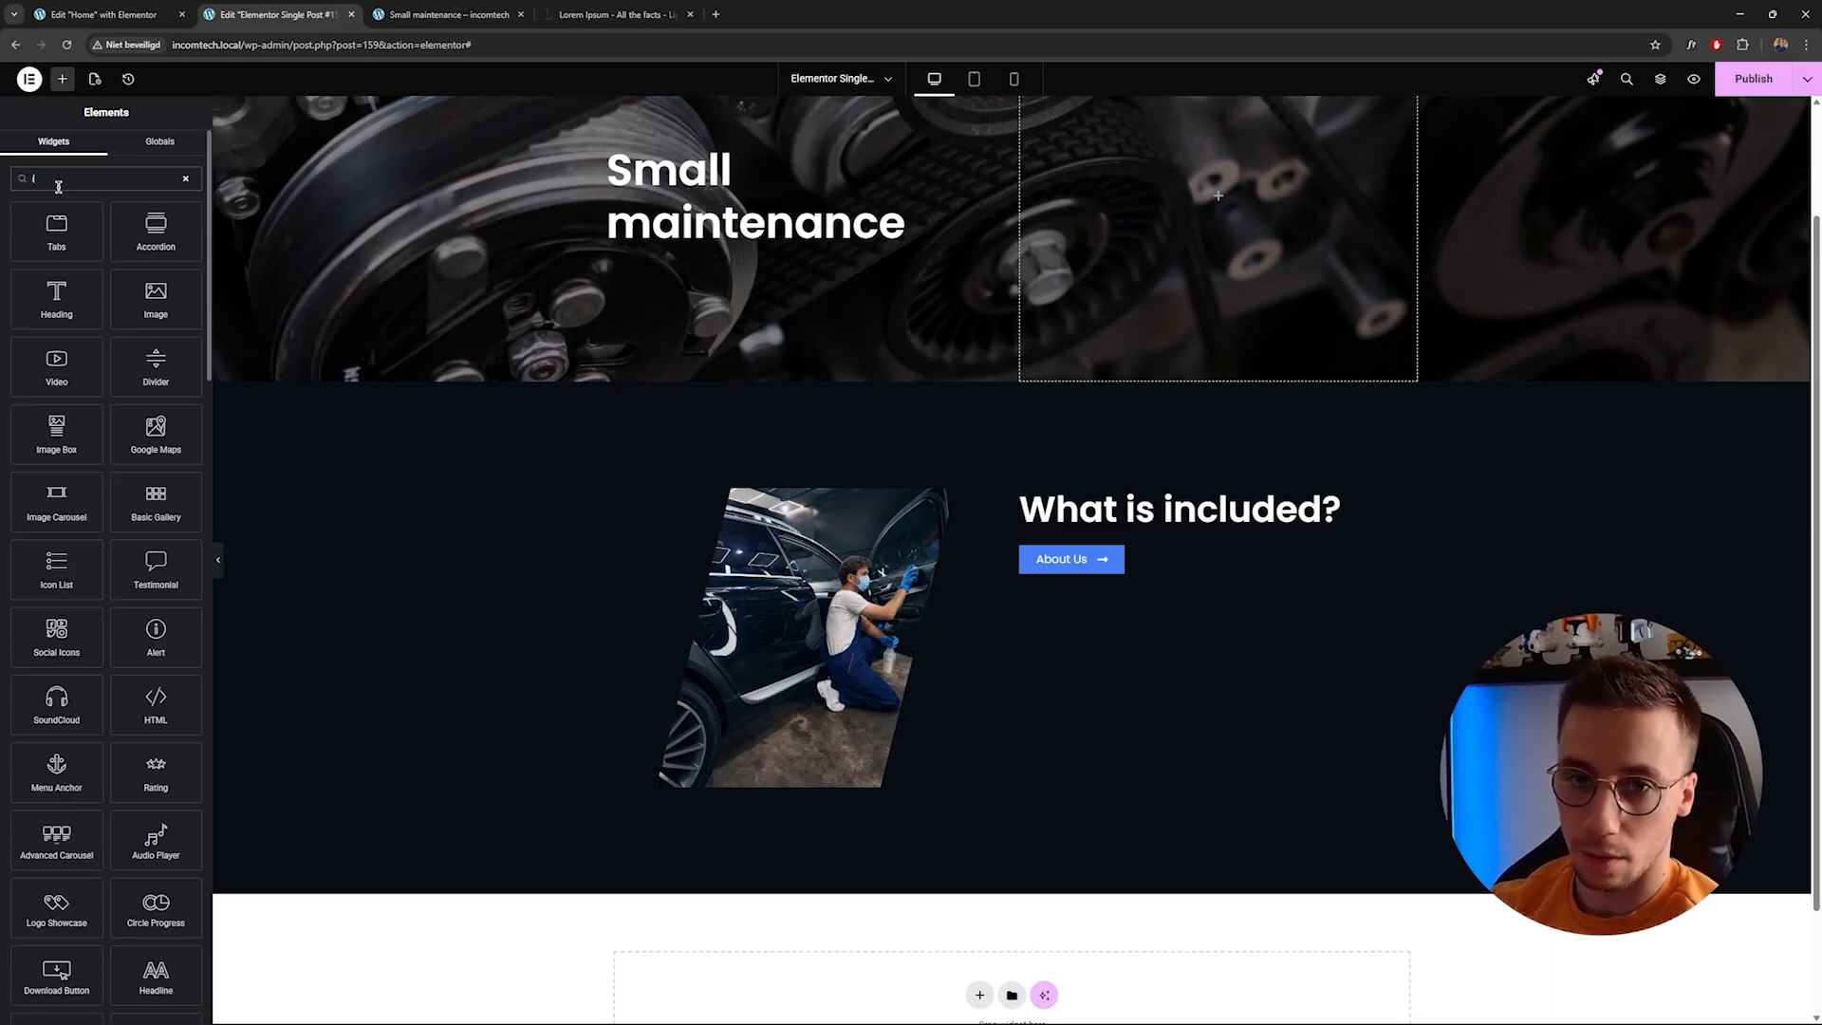
type("is")
left_click_drag(57, 228, 1082, 531)
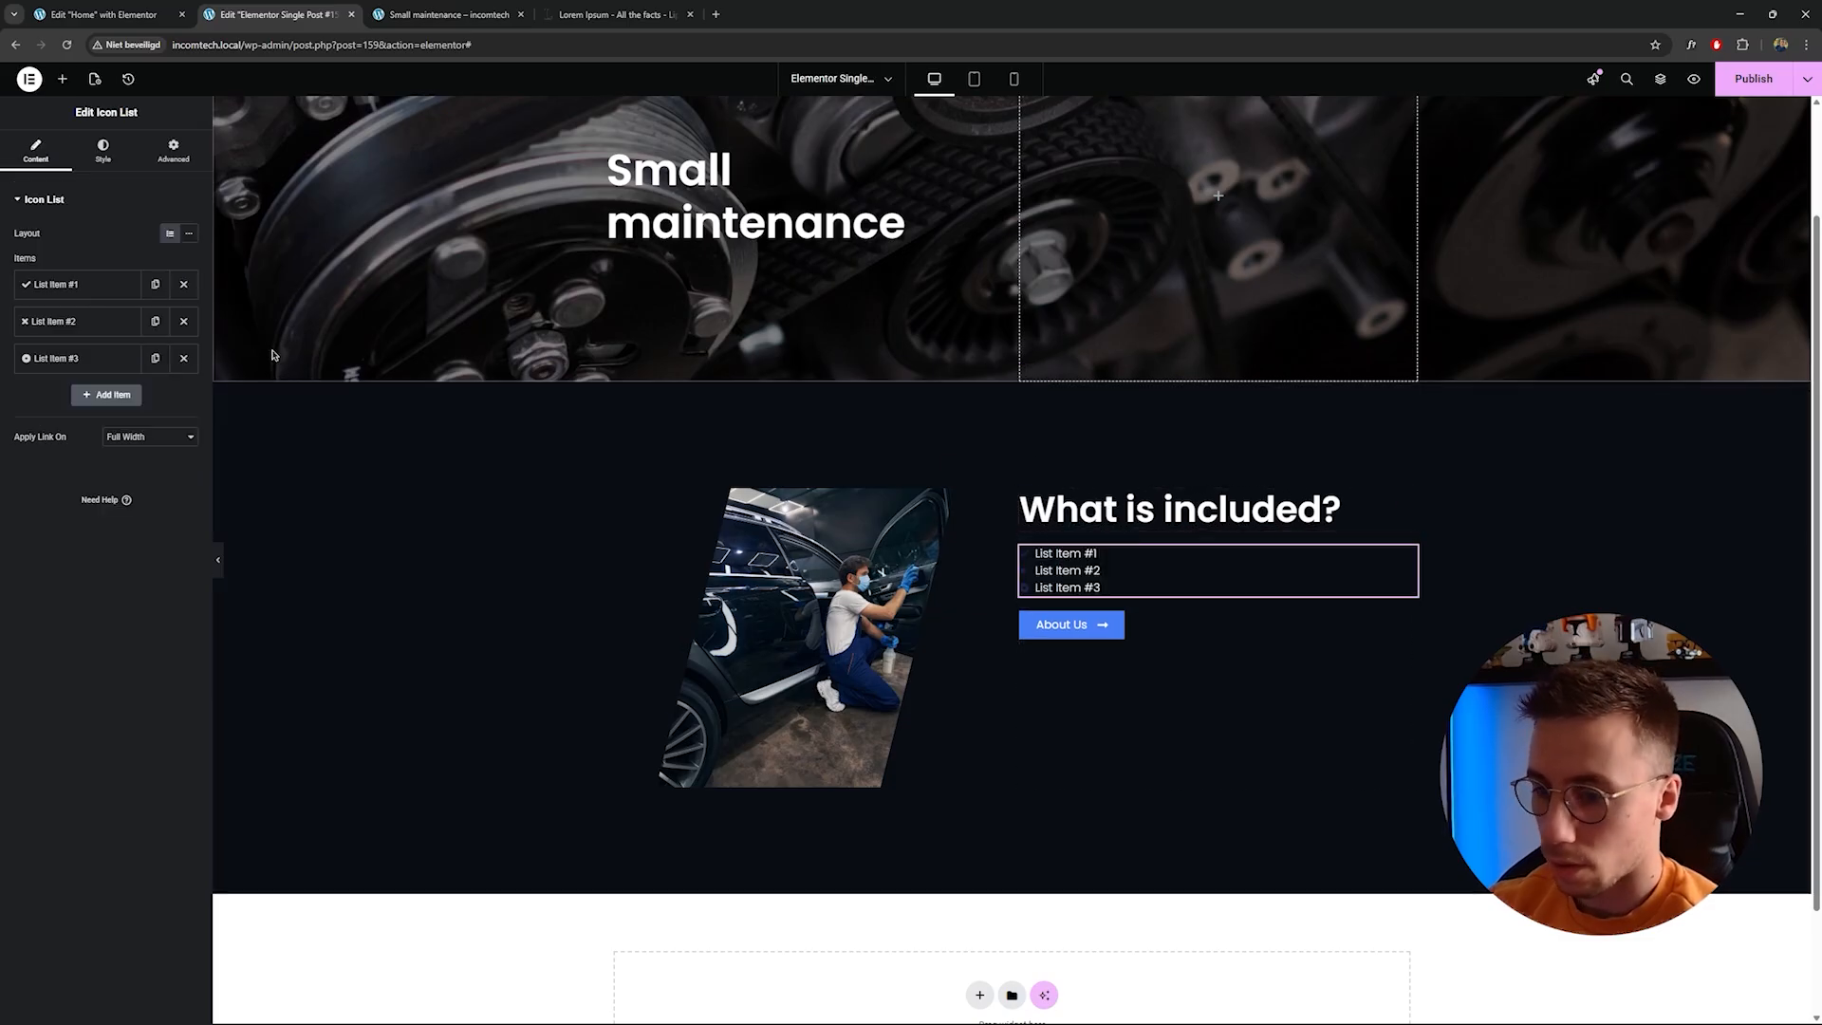
Remove the extra list items and set the remaining item's icon to the long right arrow.
left_click(183, 320)
left_click(183, 321)
left_click(102, 288)
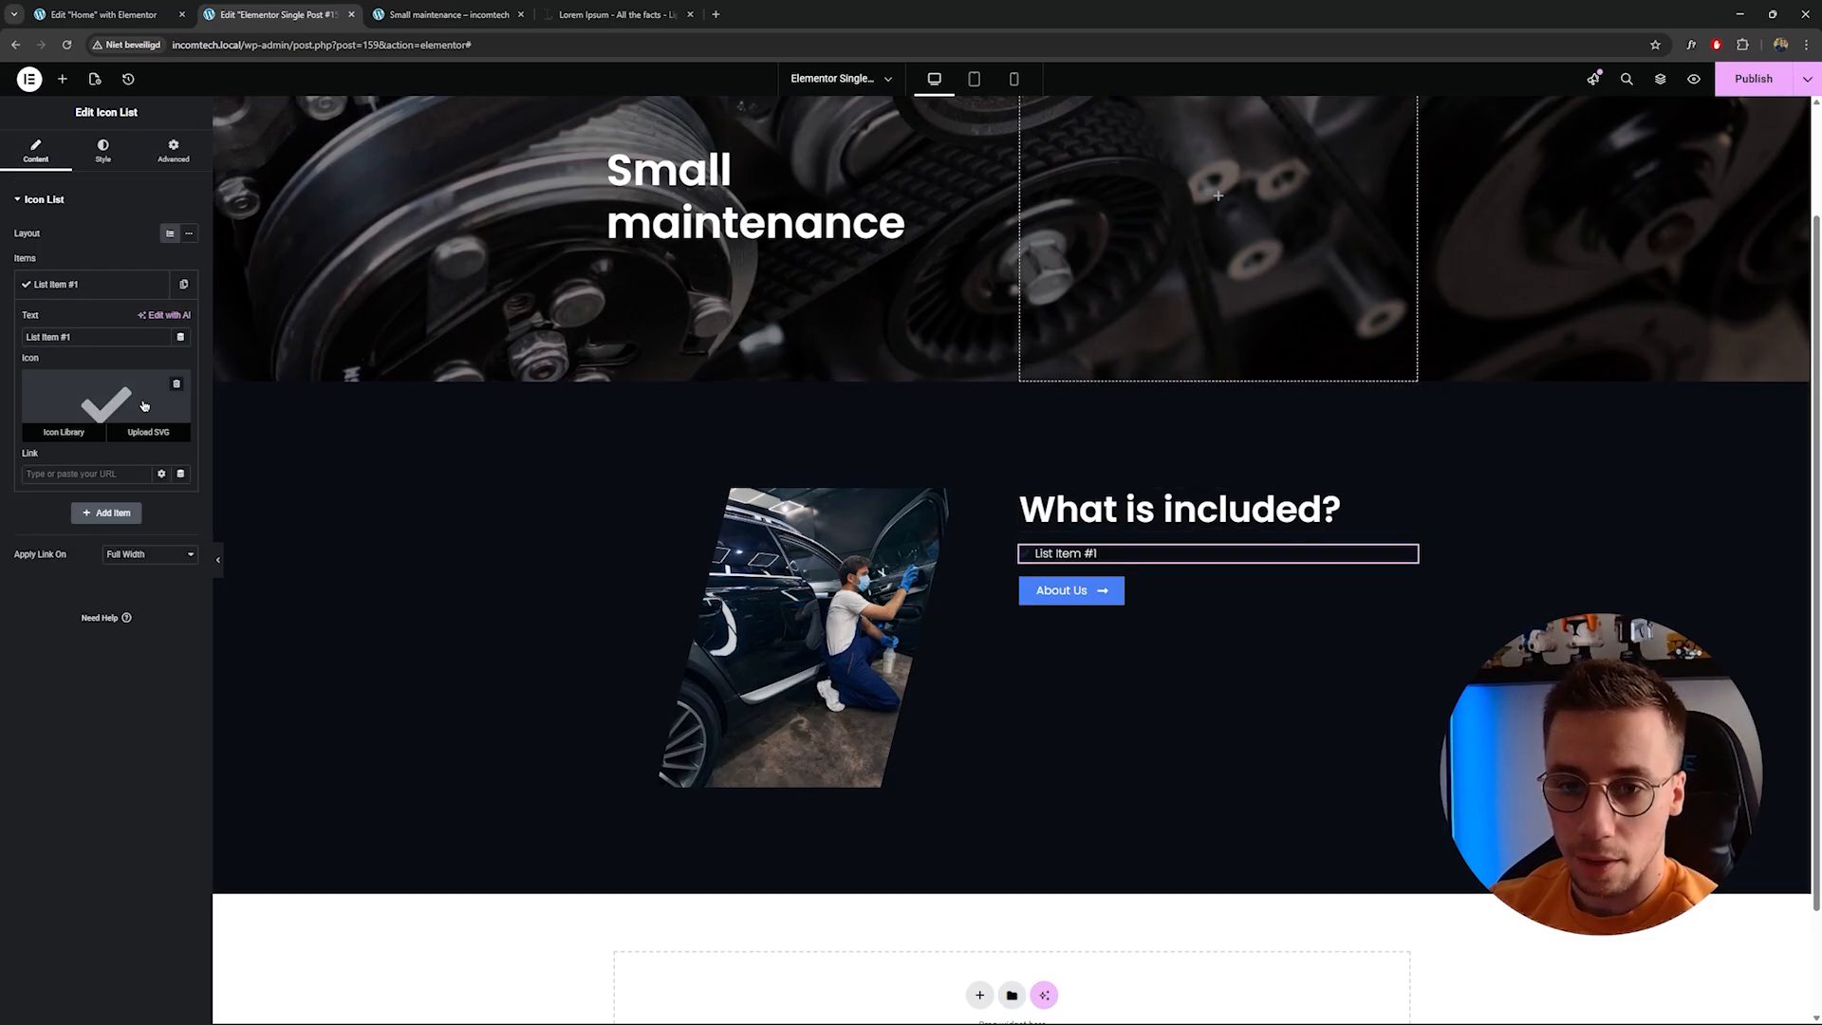
left_click(105, 405)
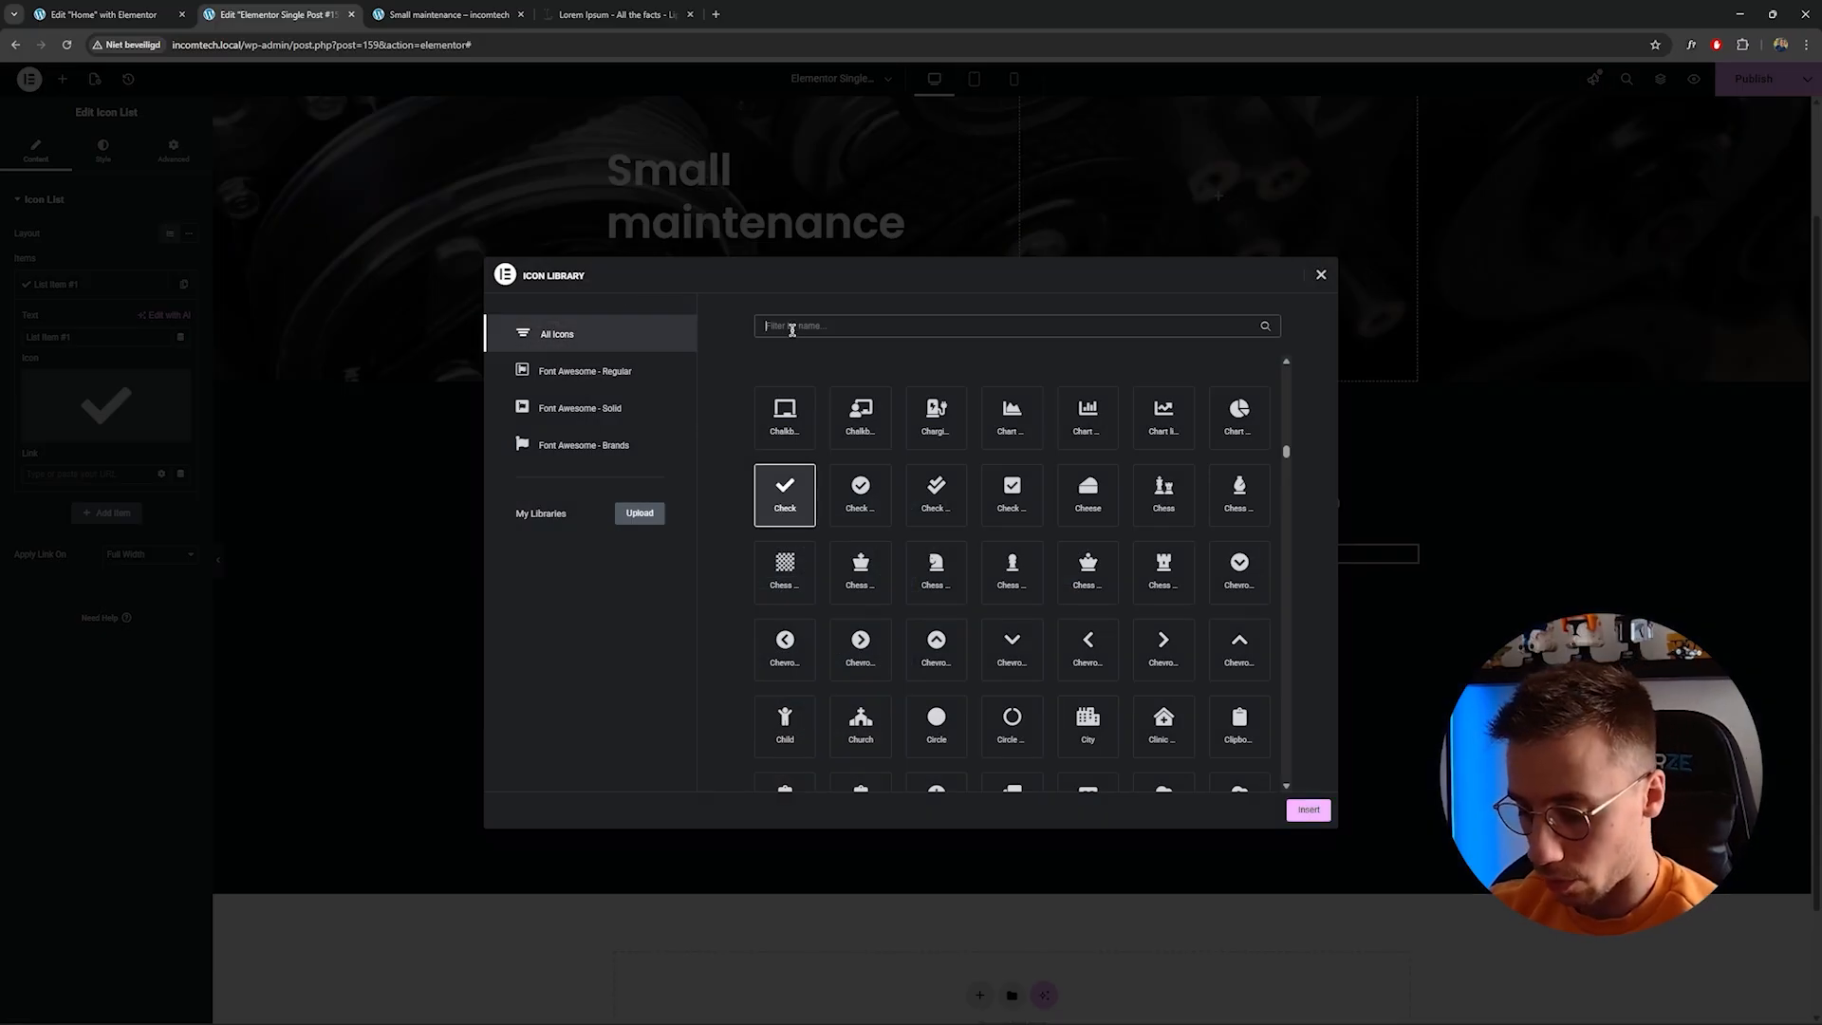
type("arrow")
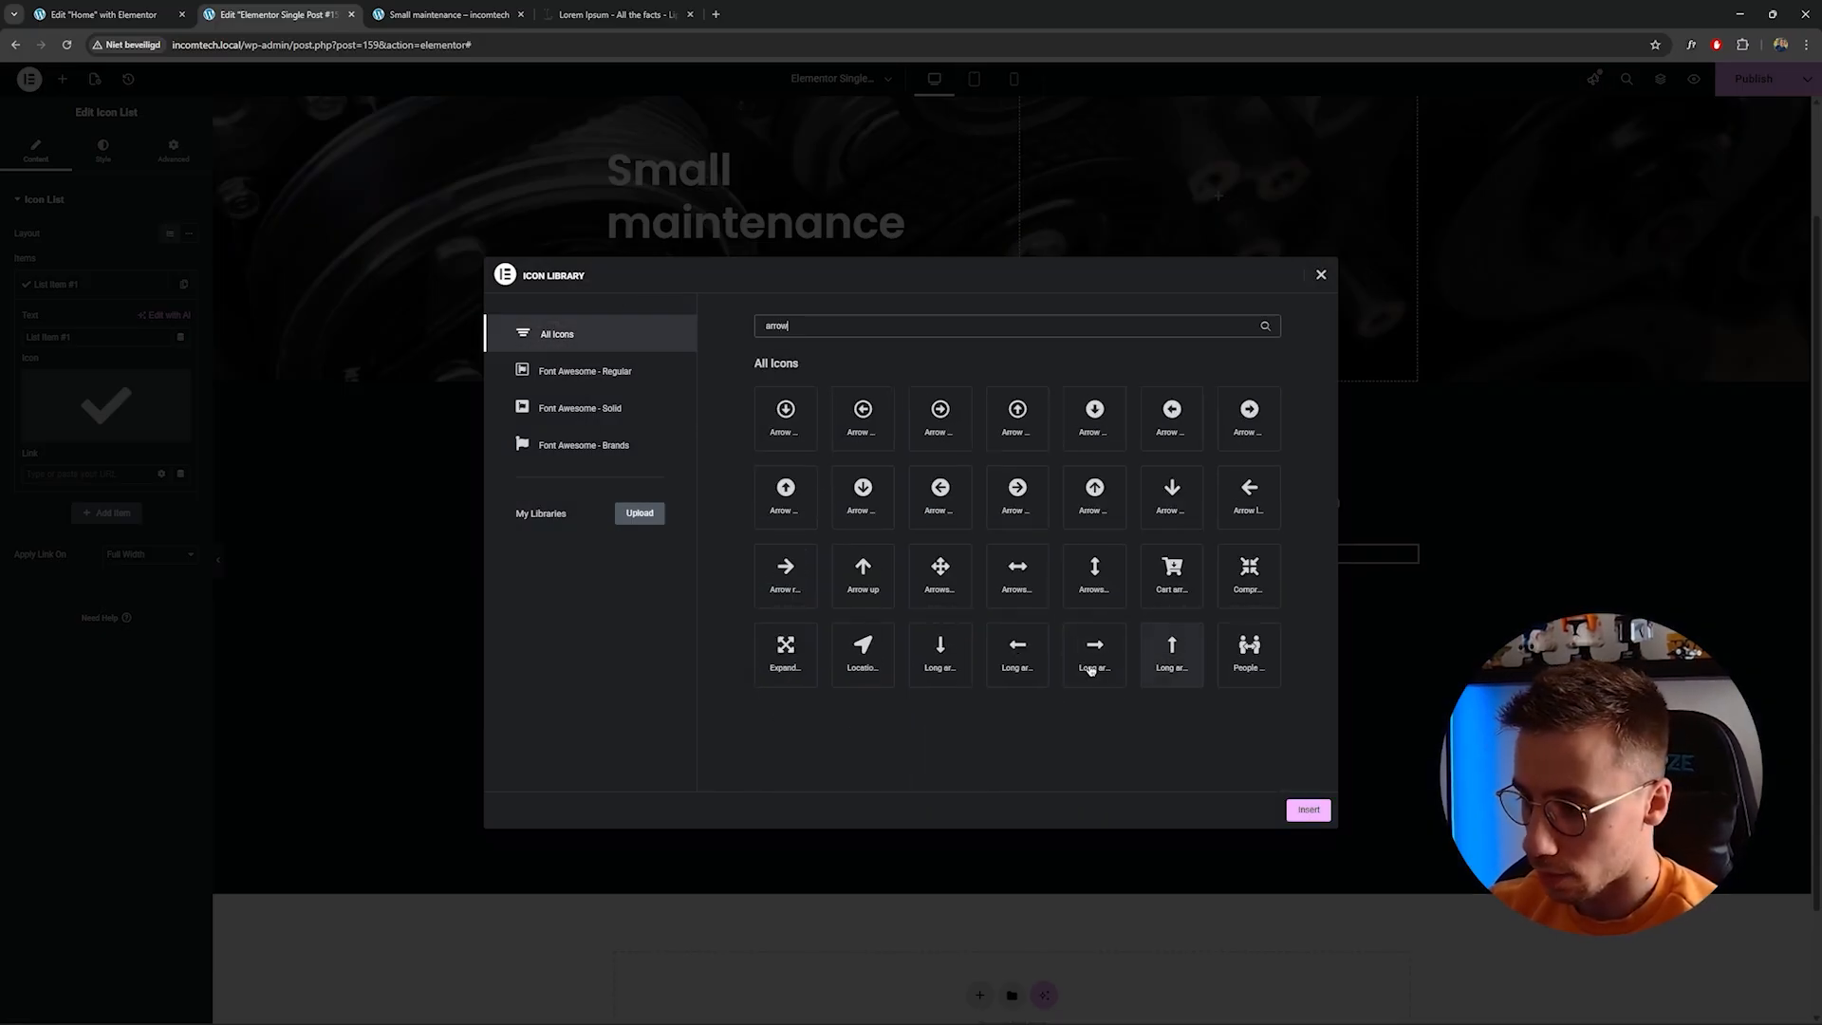
left_click(1091, 659)
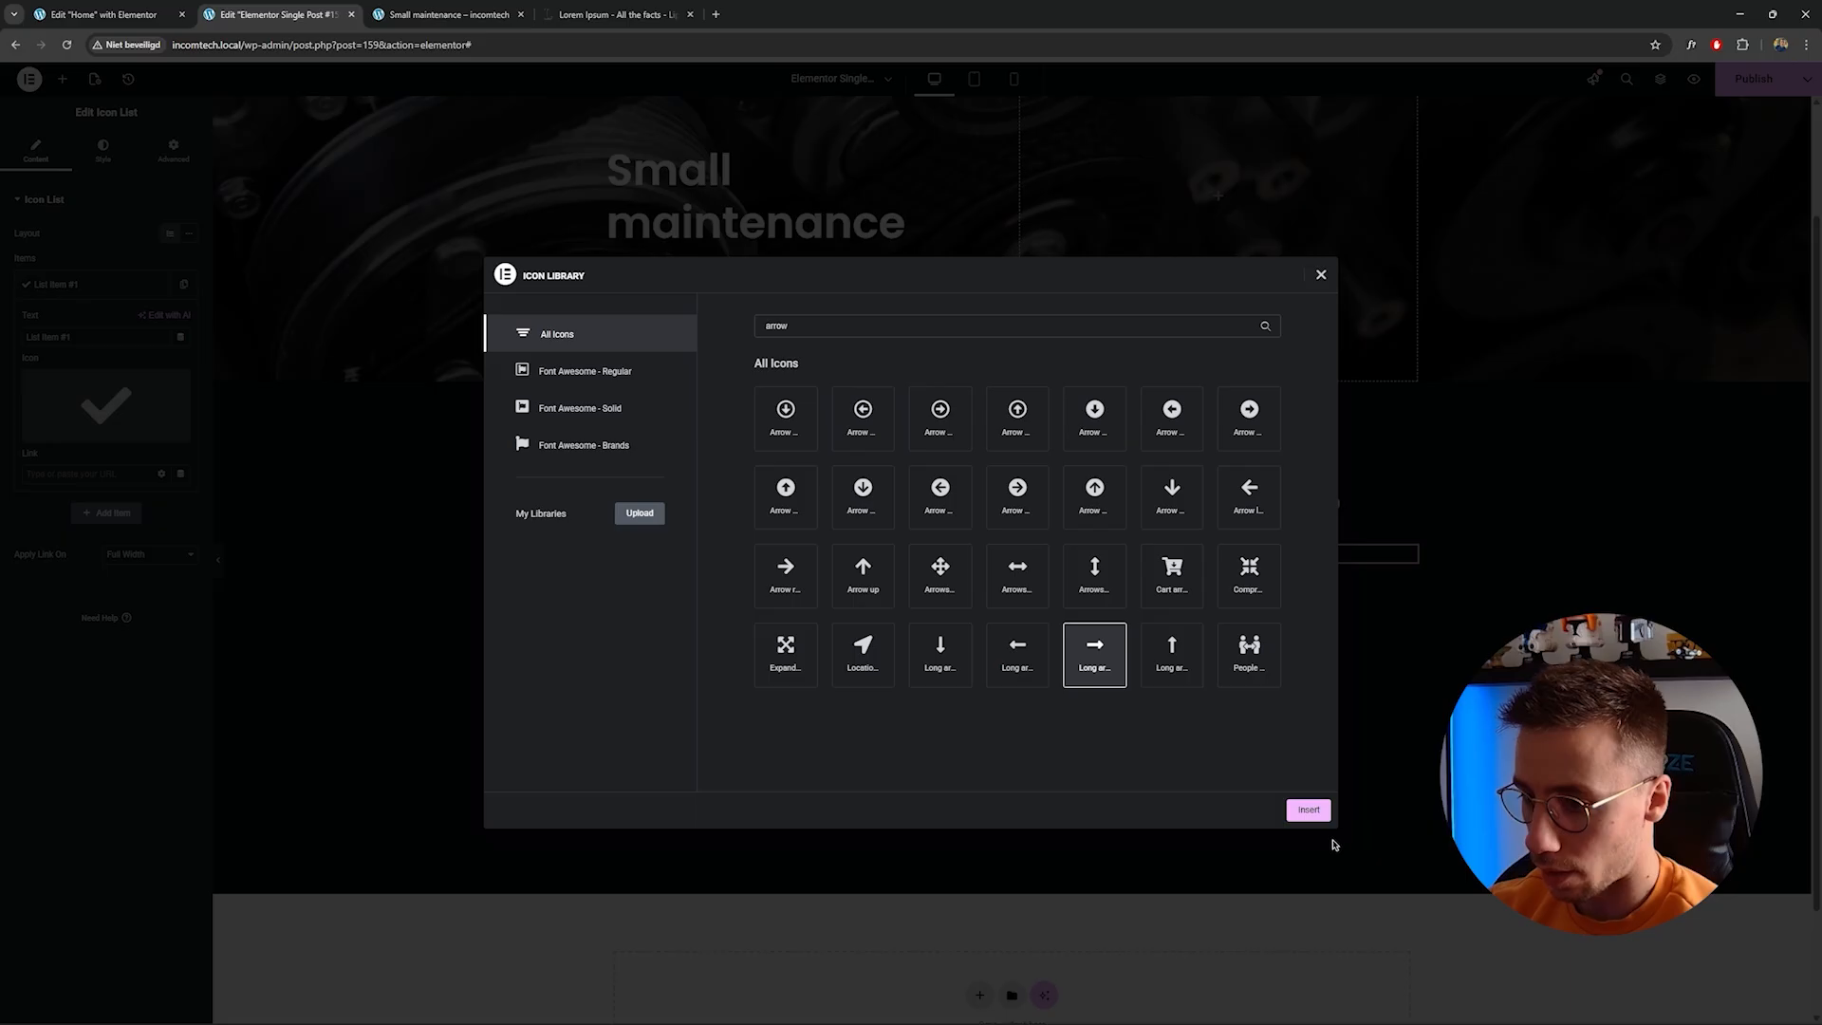
left_click(1309, 810)
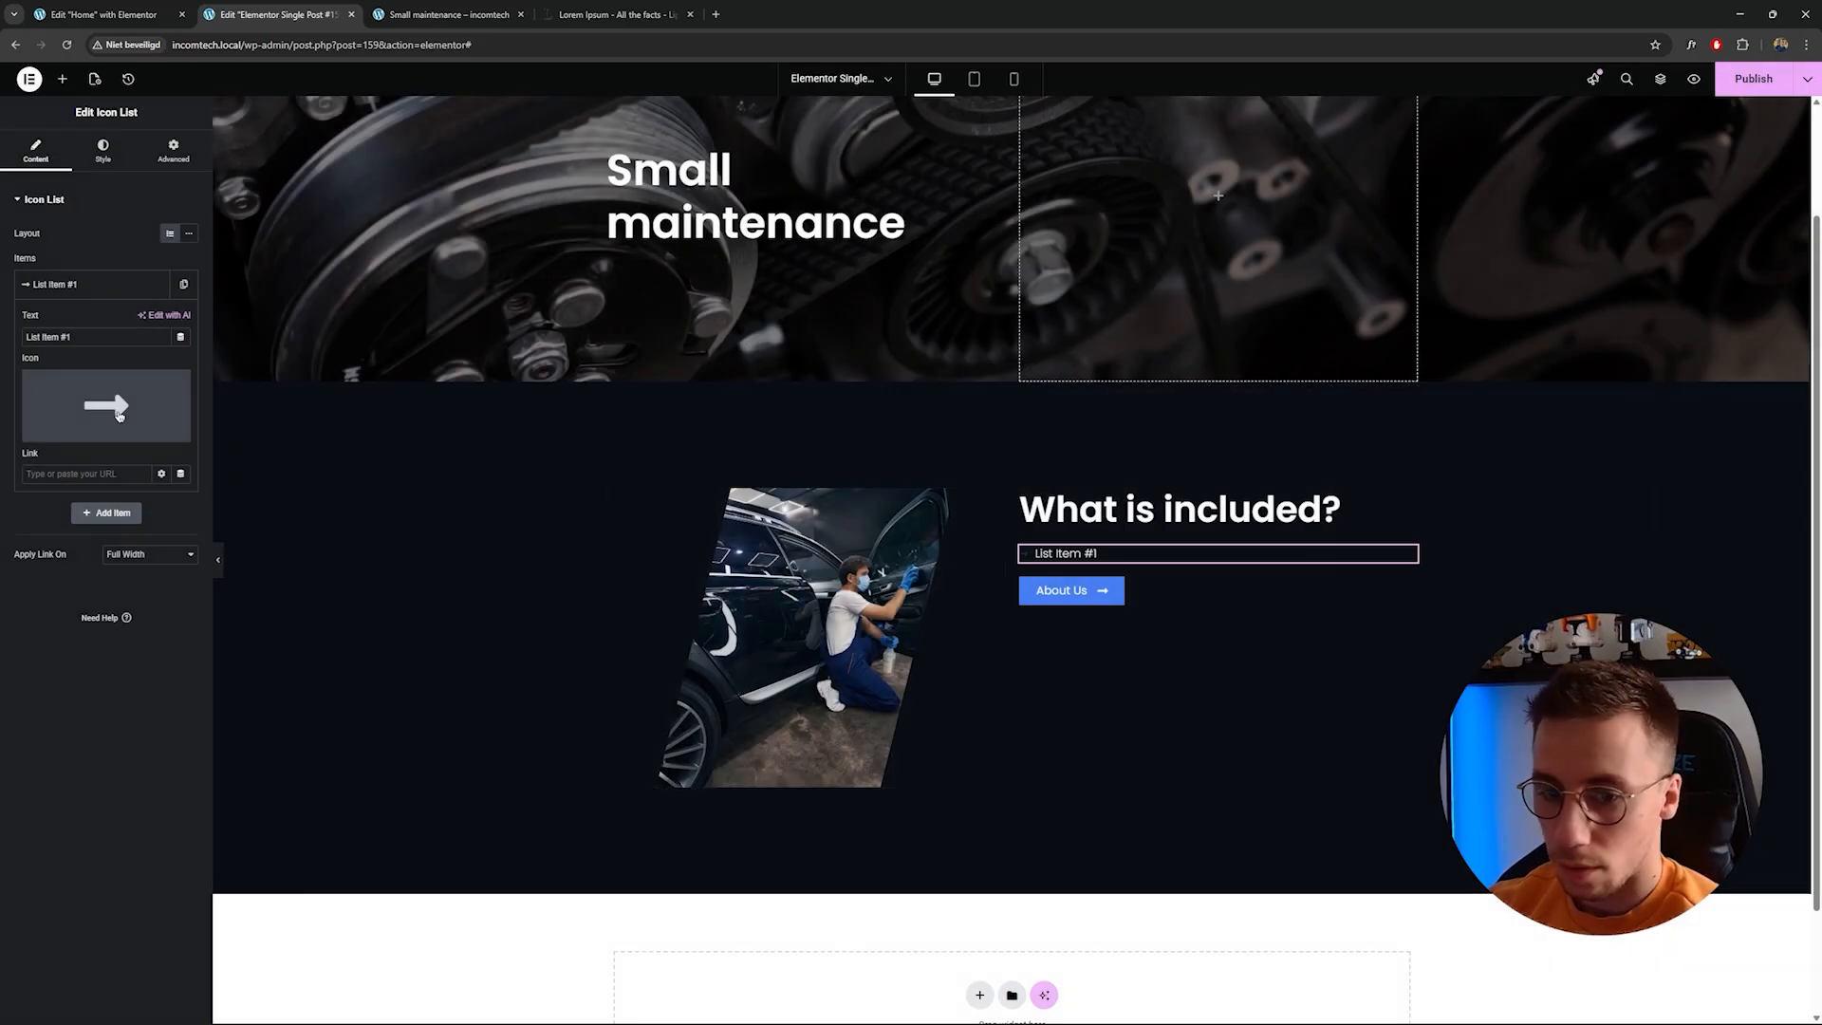
Bind the list item text to the JetEngine Custom Field Included-1.
left_click(180, 337)
scroll(76, 446, "down", 5)
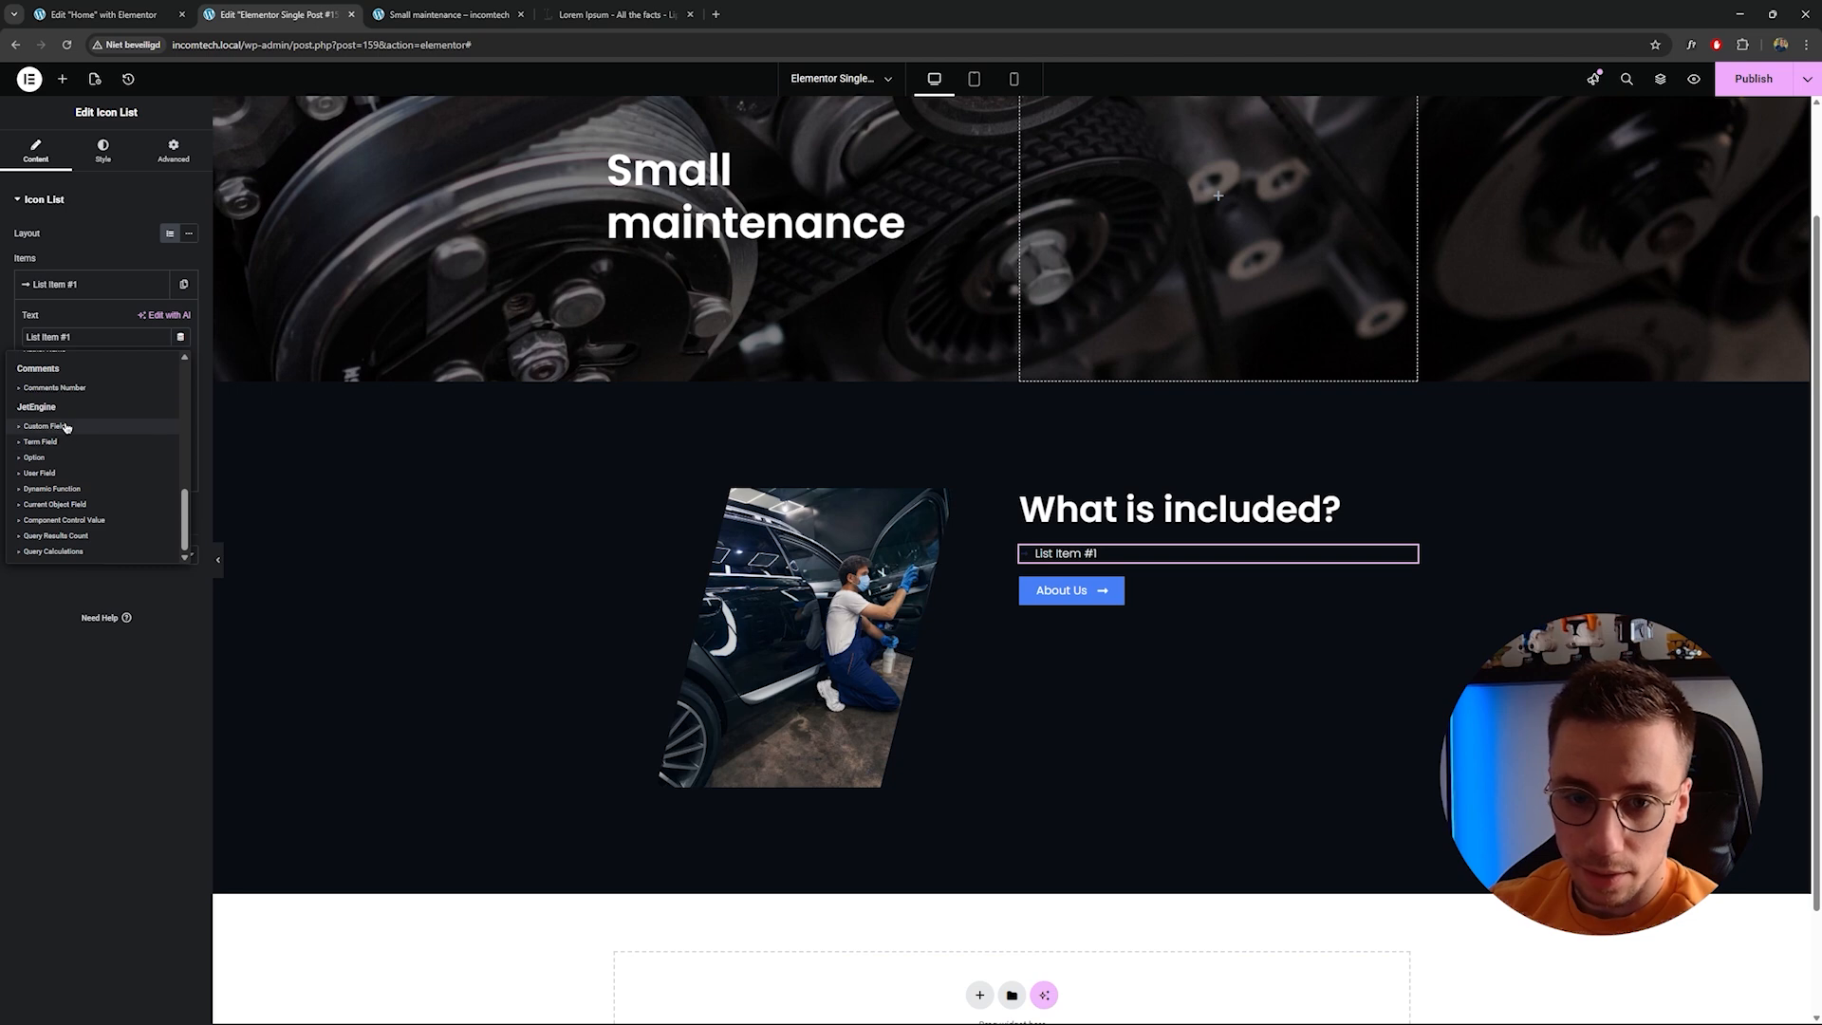
left_click(66, 427)
left_click(138, 403)
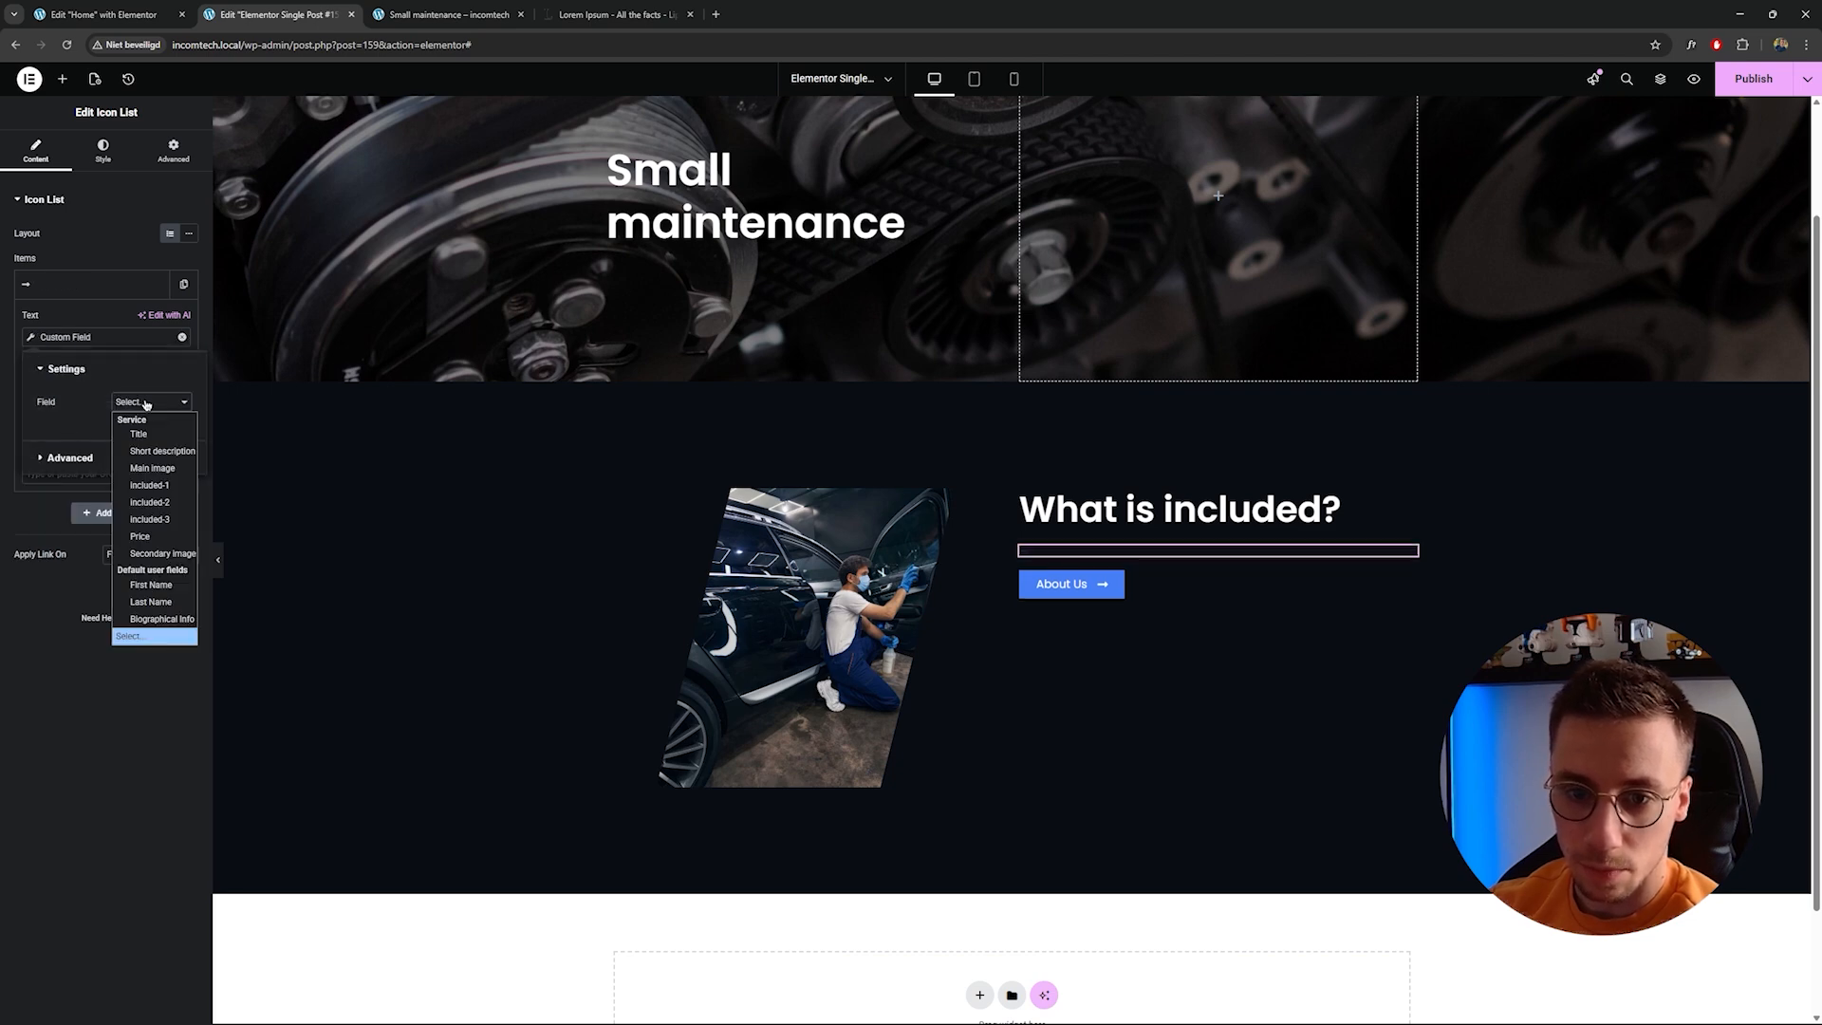
left_click(156, 489)
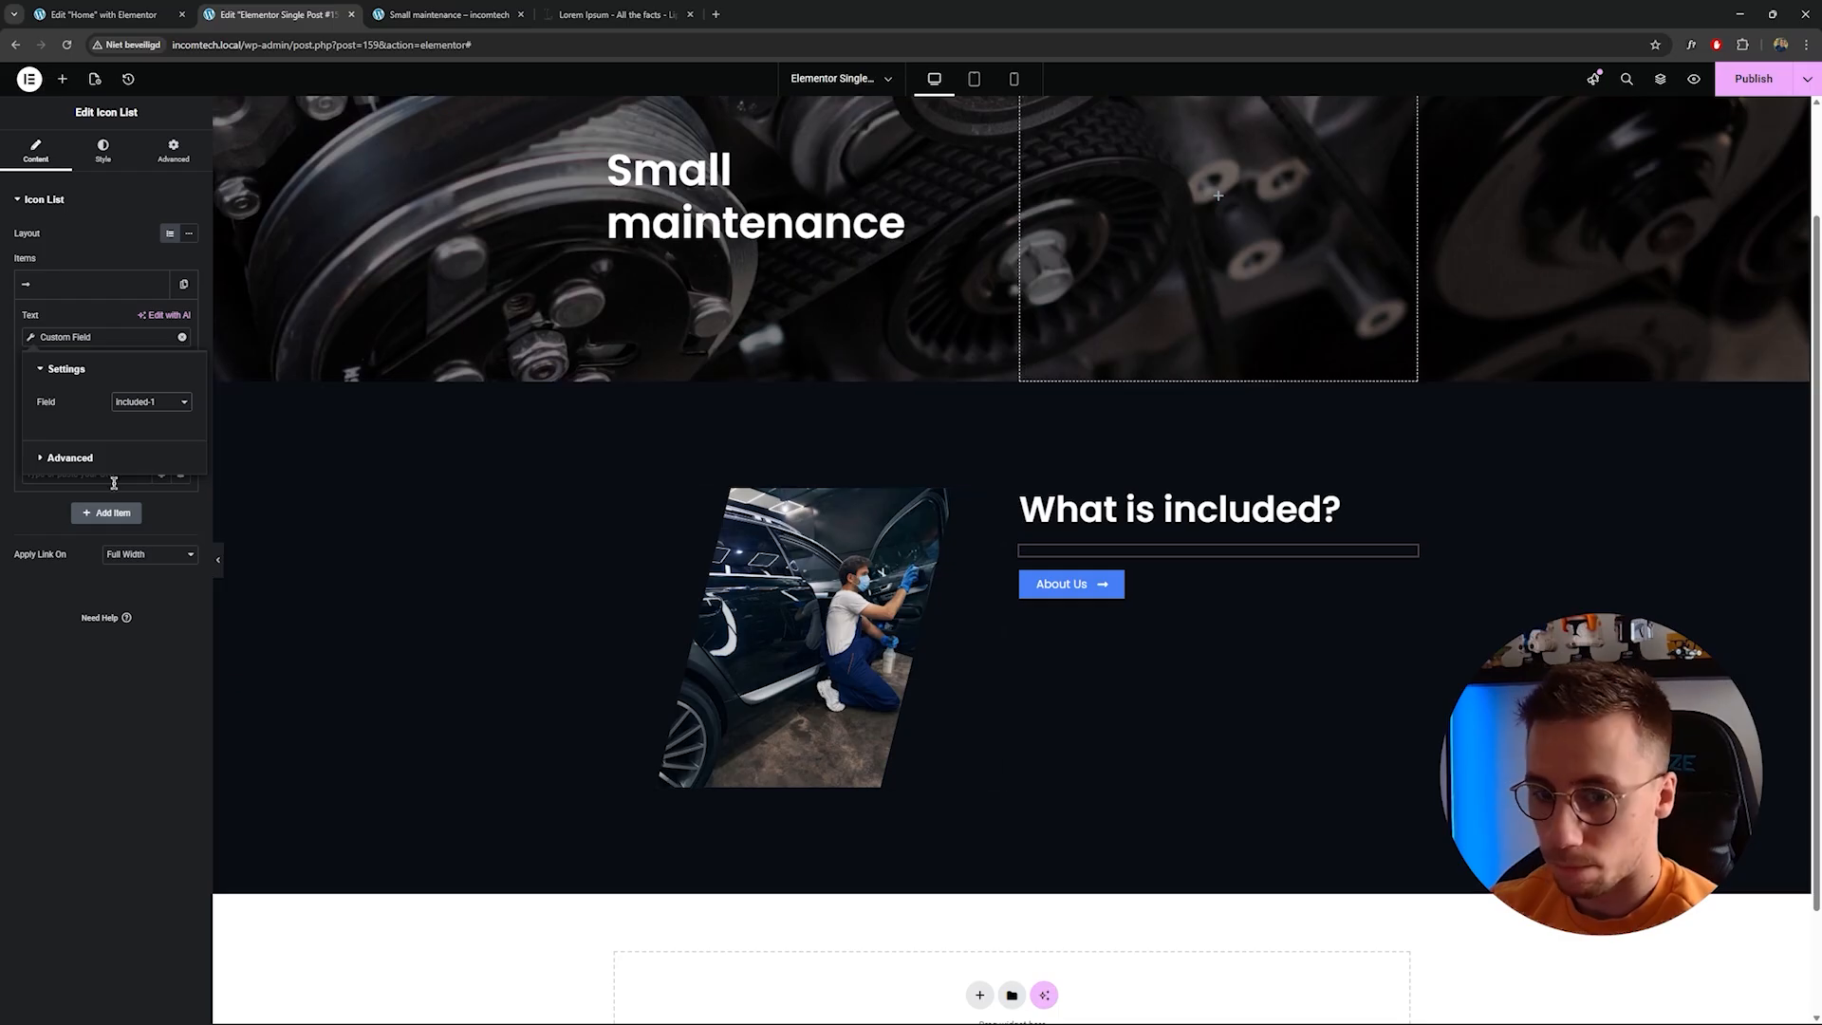
left_click(180, 744)
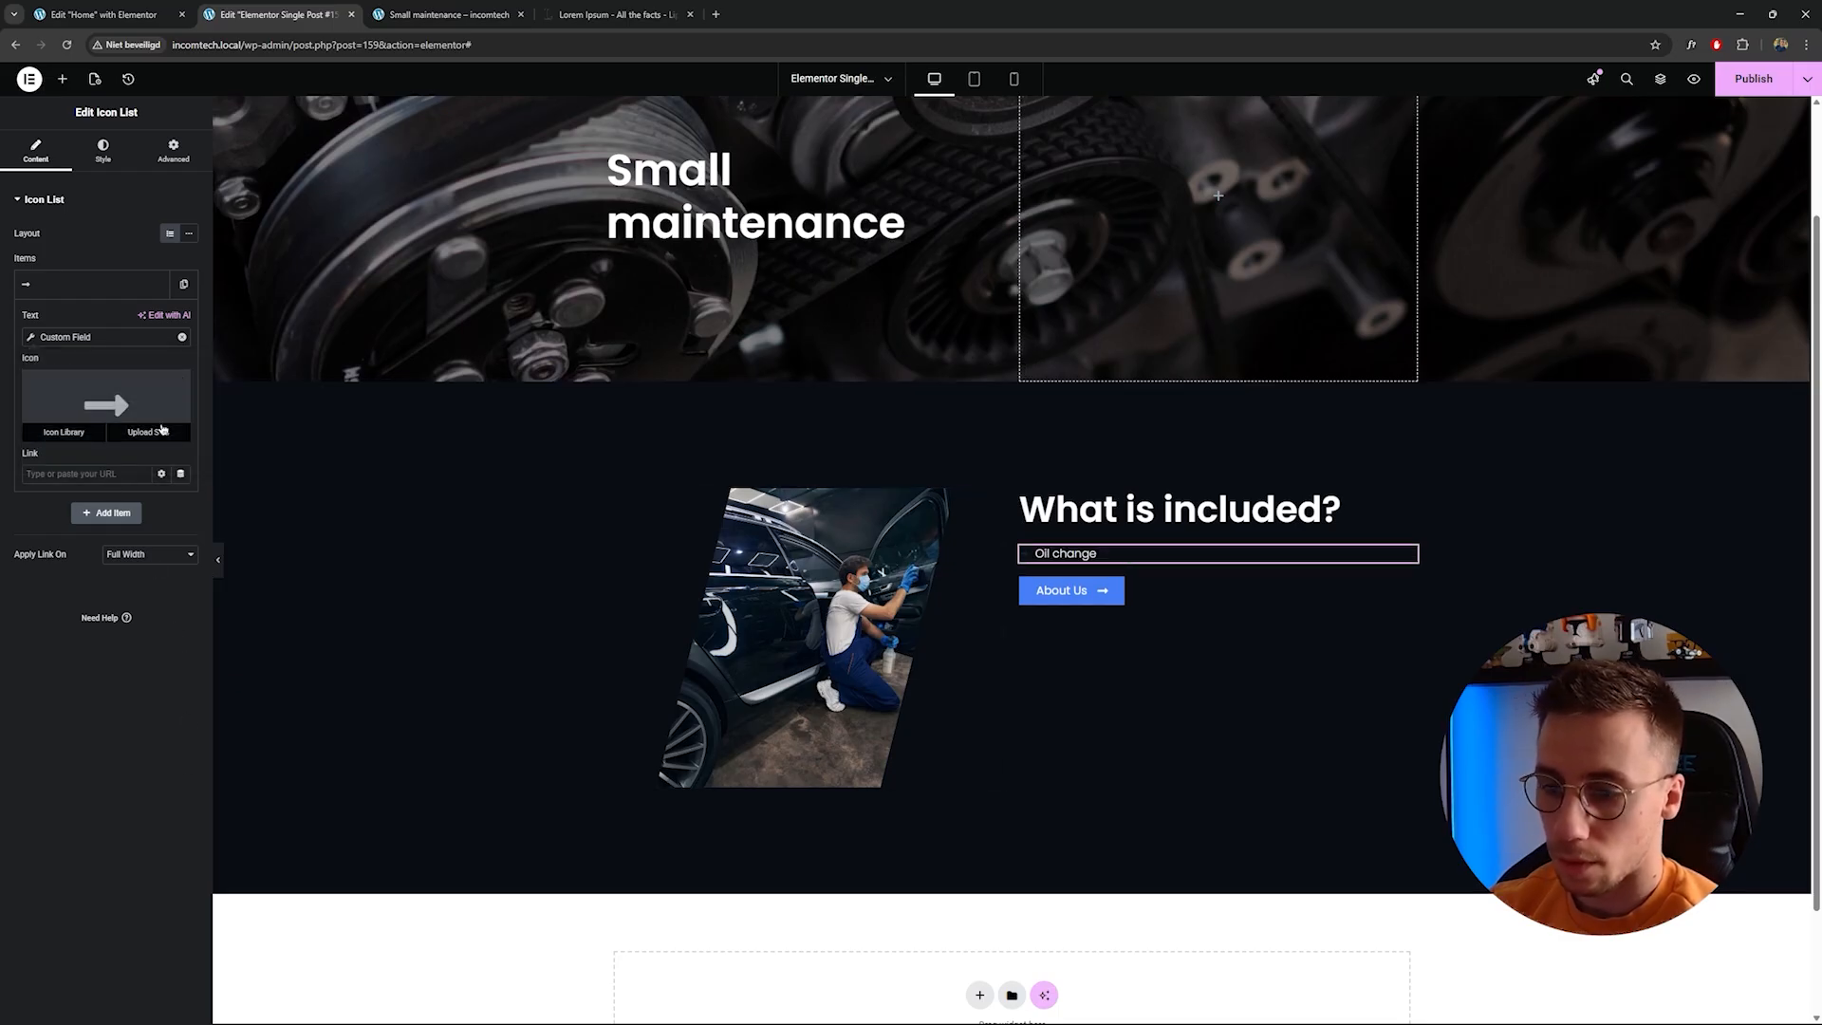
Set the icon list's icon colour to white #FFFFFF.
left_click(102, 152)
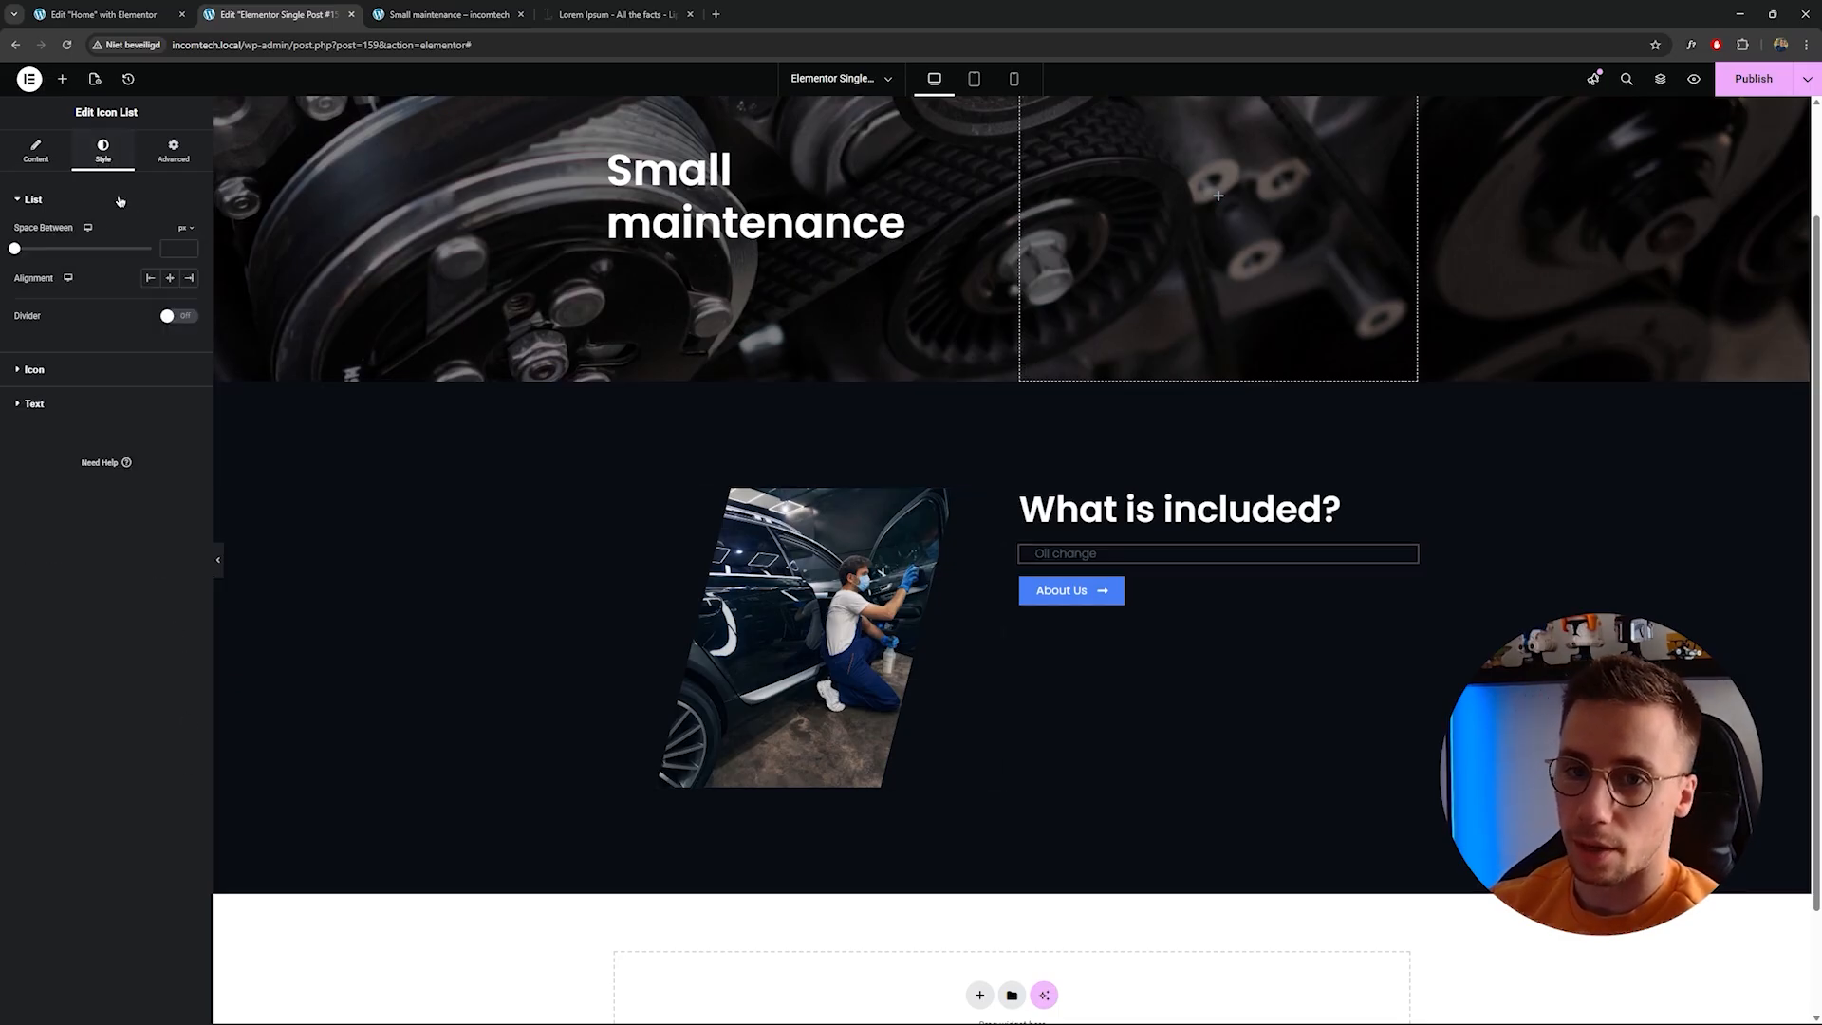
left_click(36, 369)
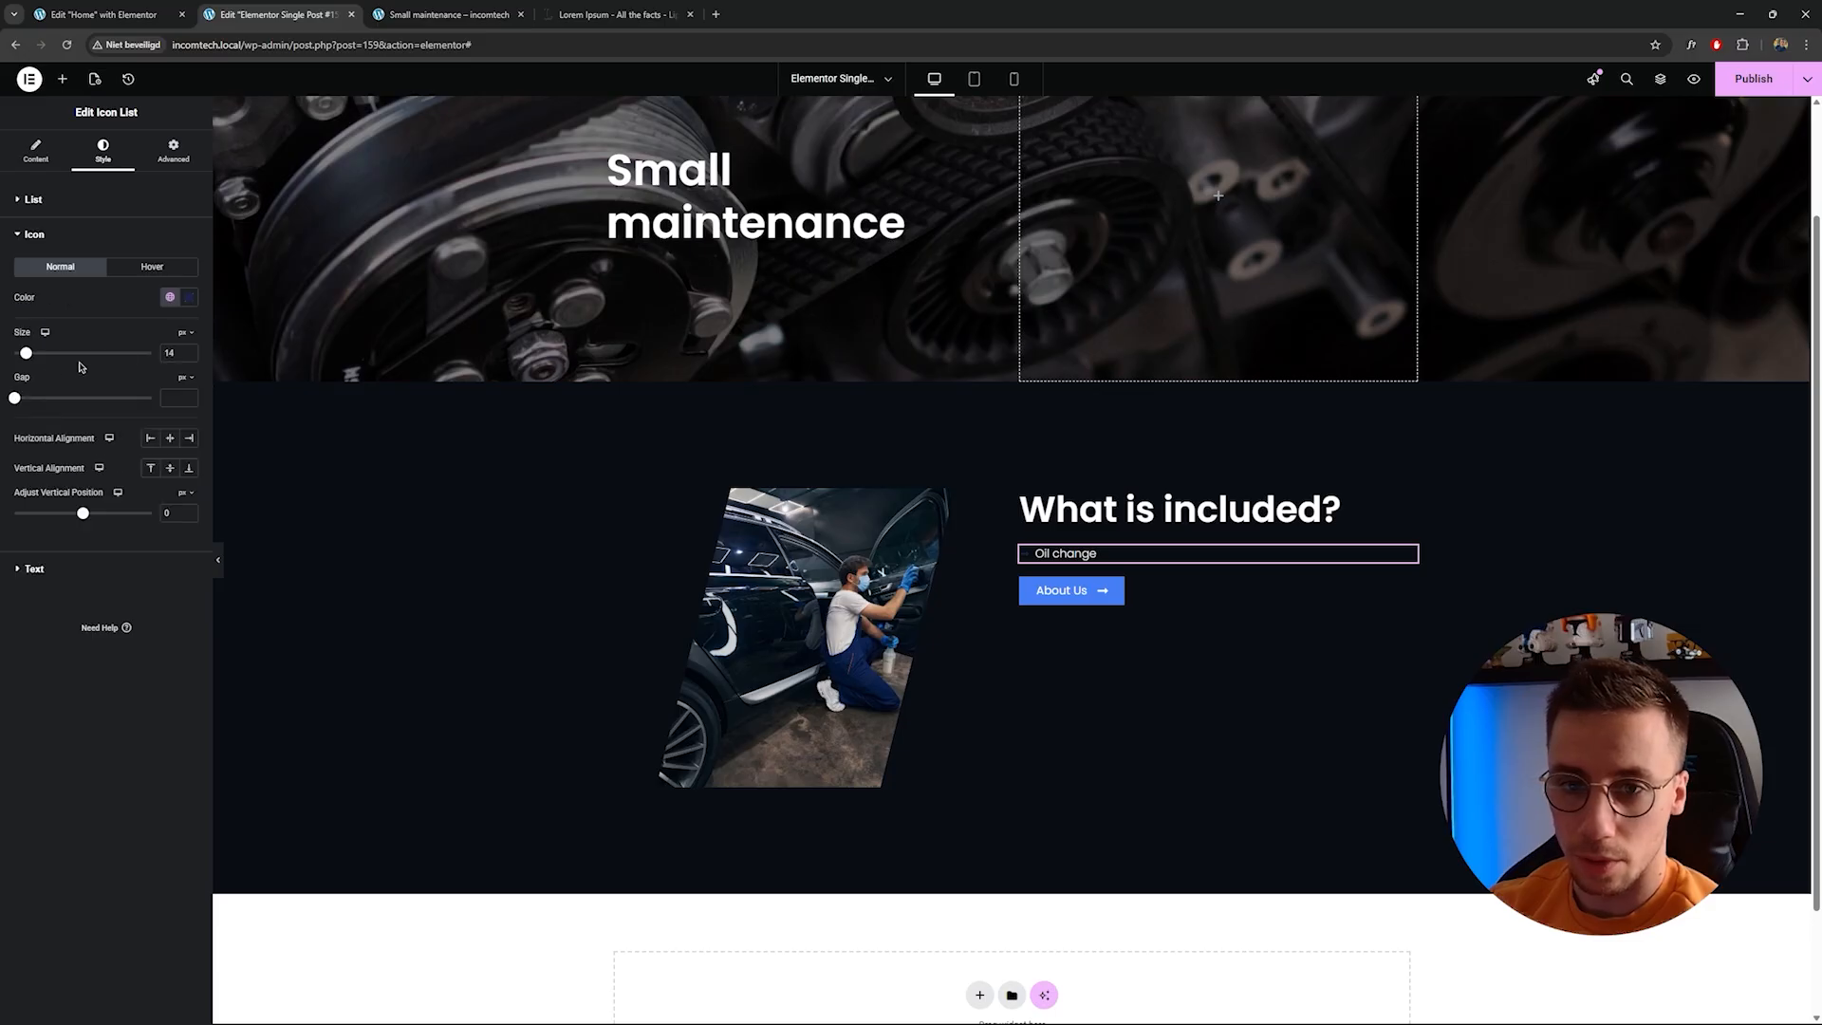
left_click(193, 300)
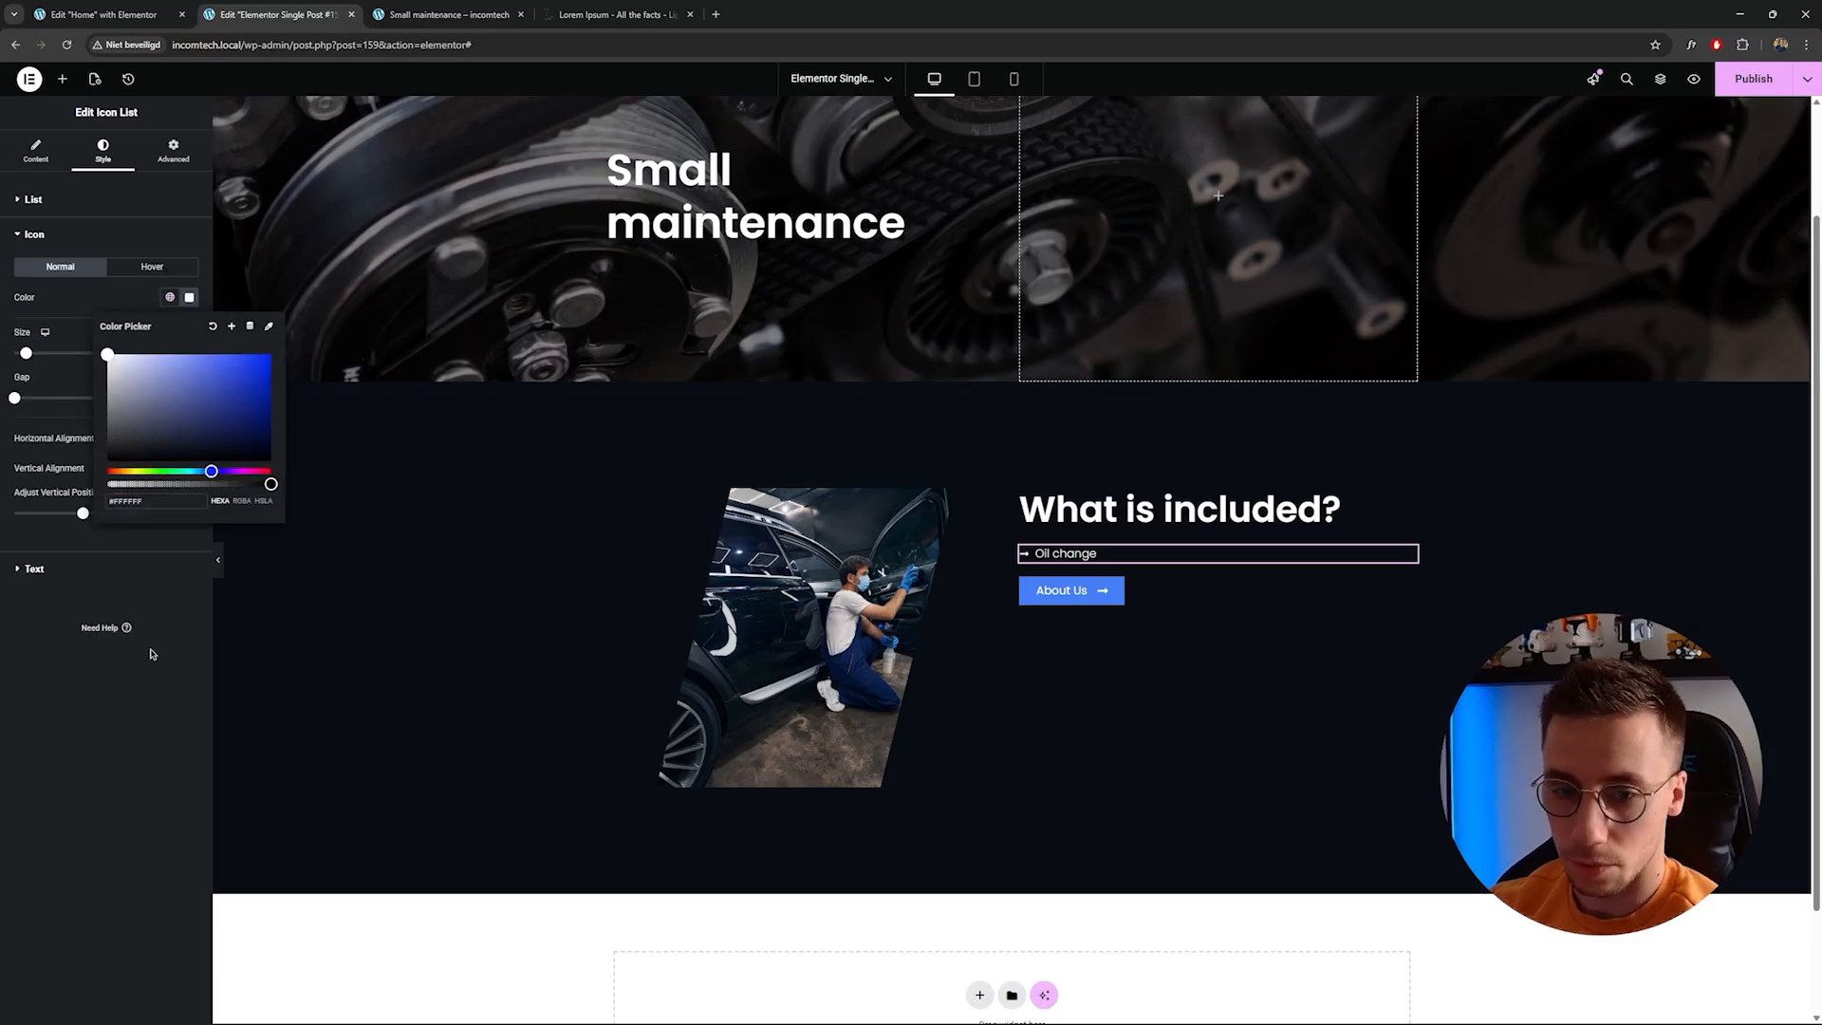
left_click(161, 601)
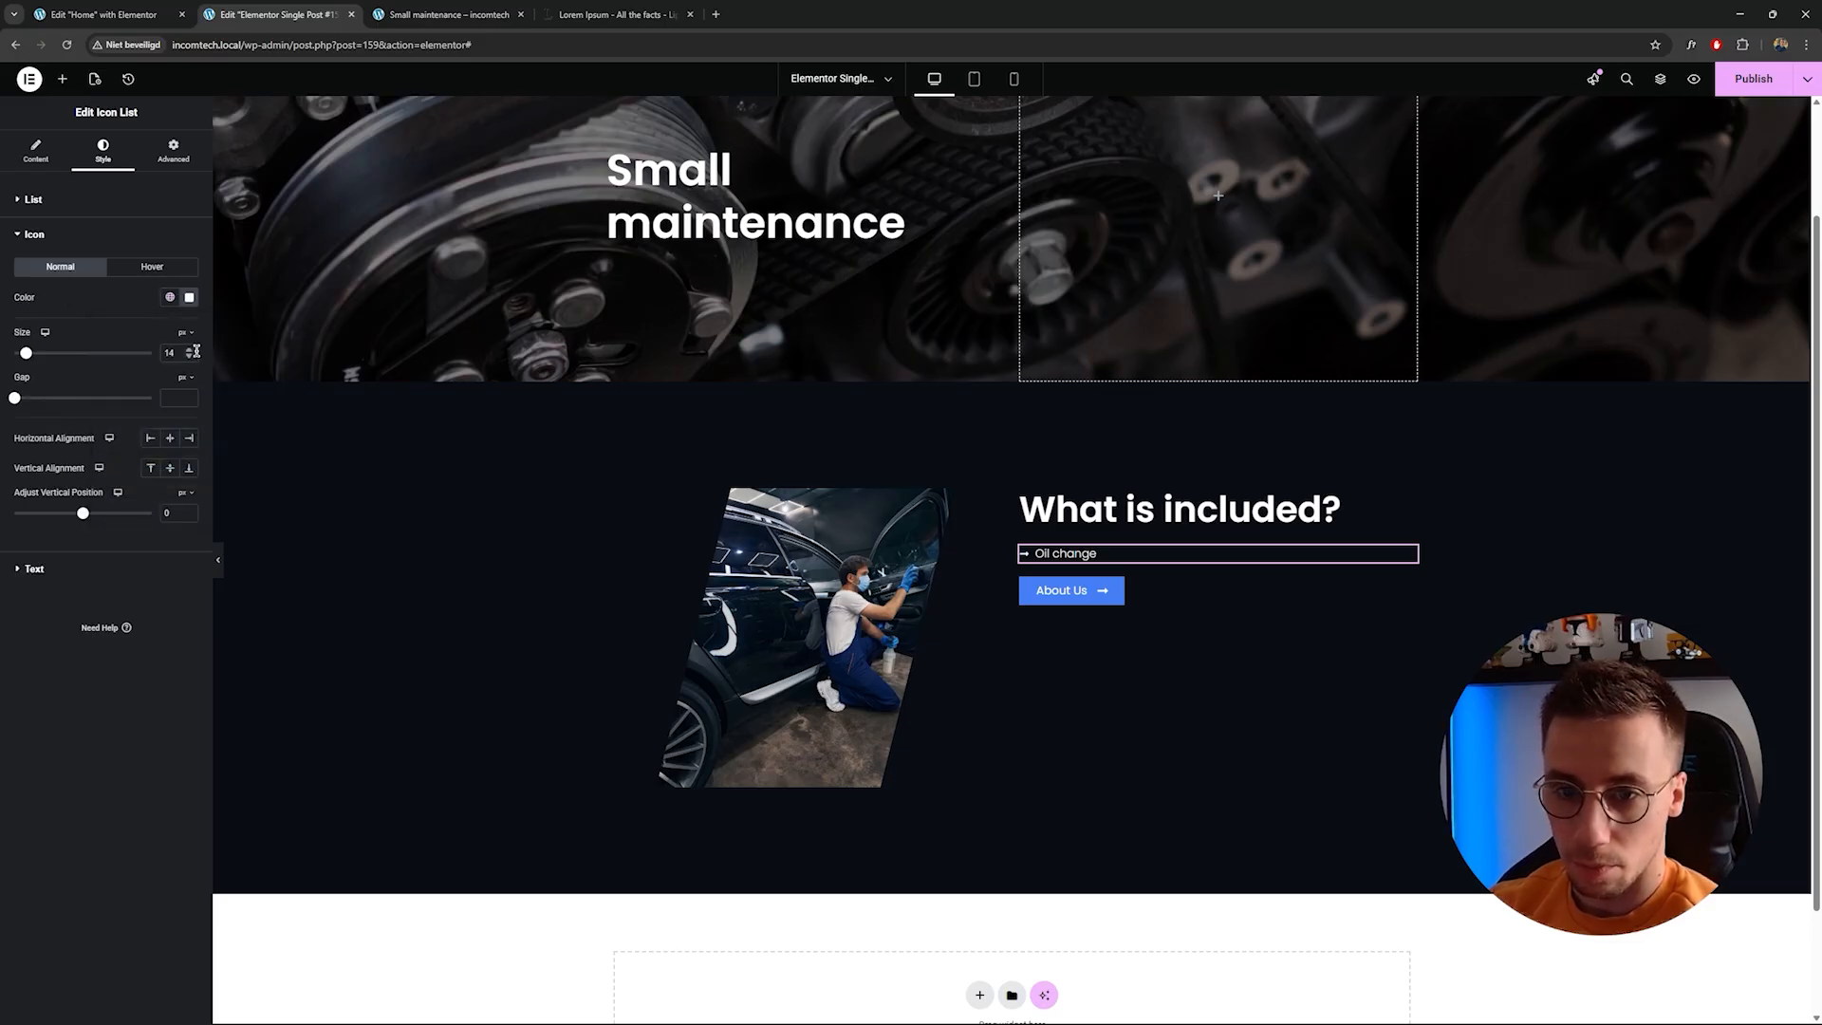
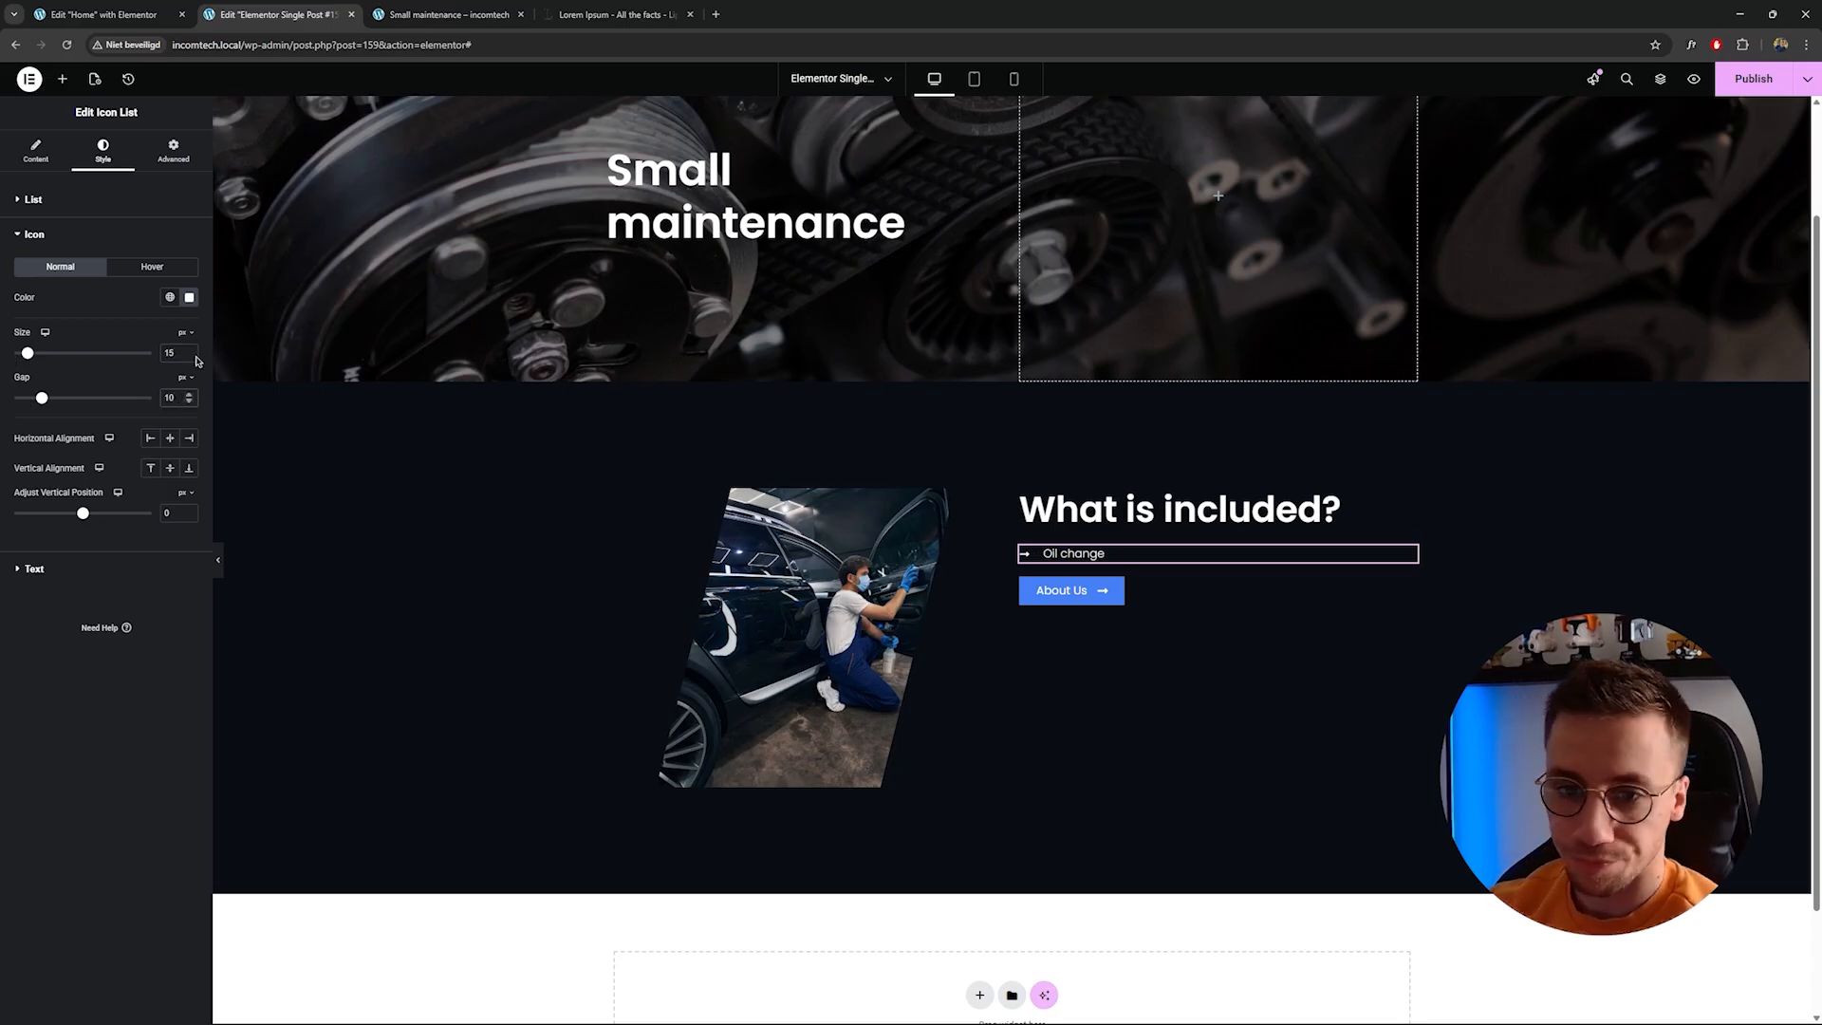
Set the icon list text's typography size to 18.
left_click(70, 200)
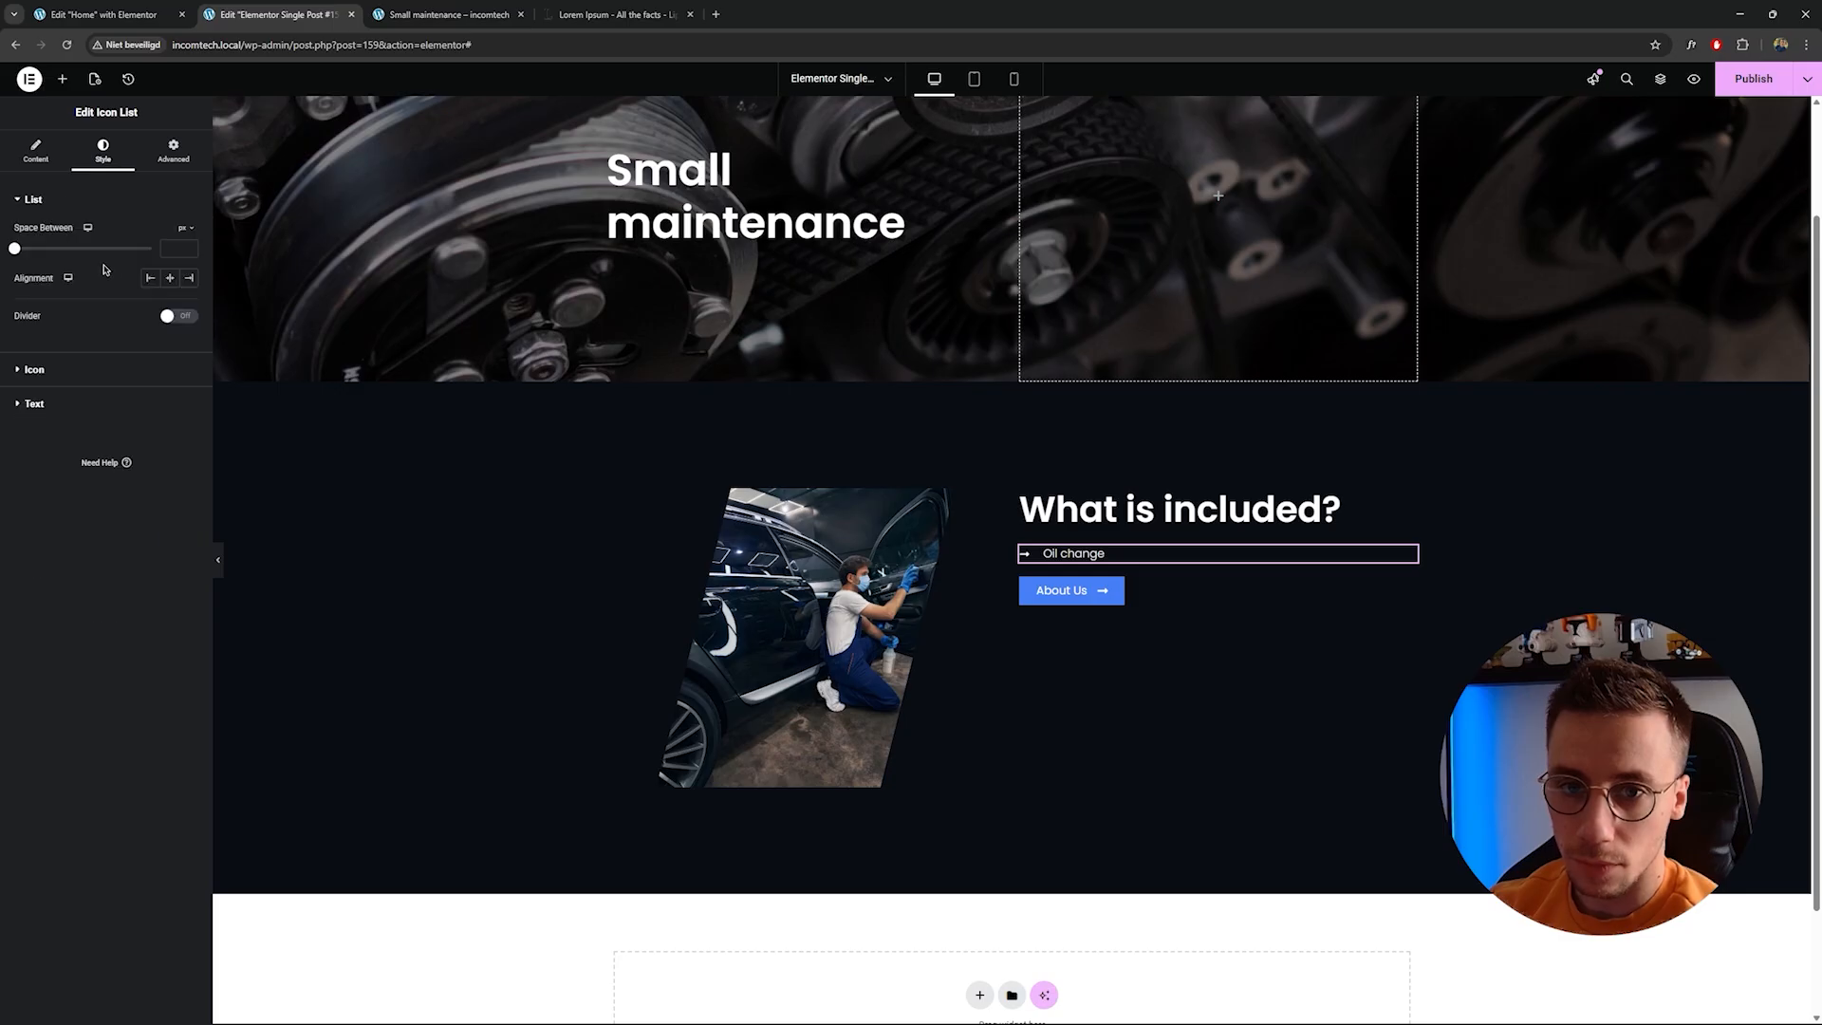
left_click(78, 406)
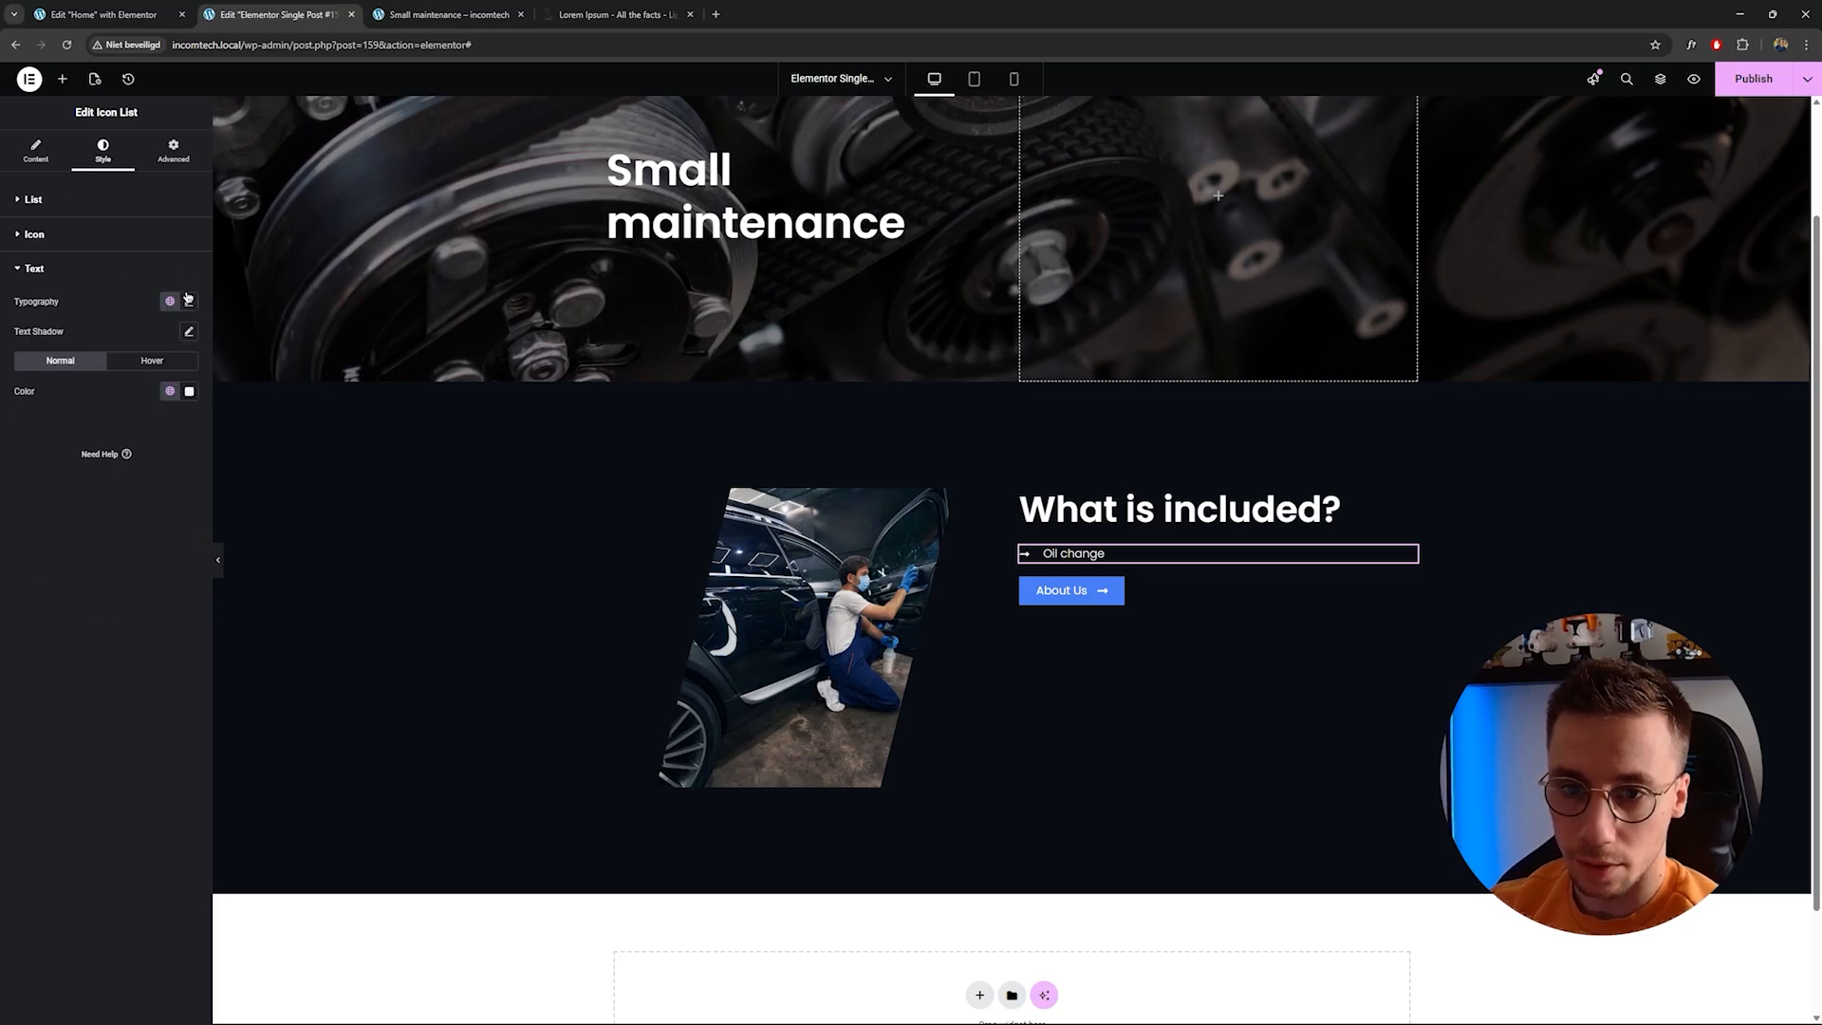
left_click(189, 390)
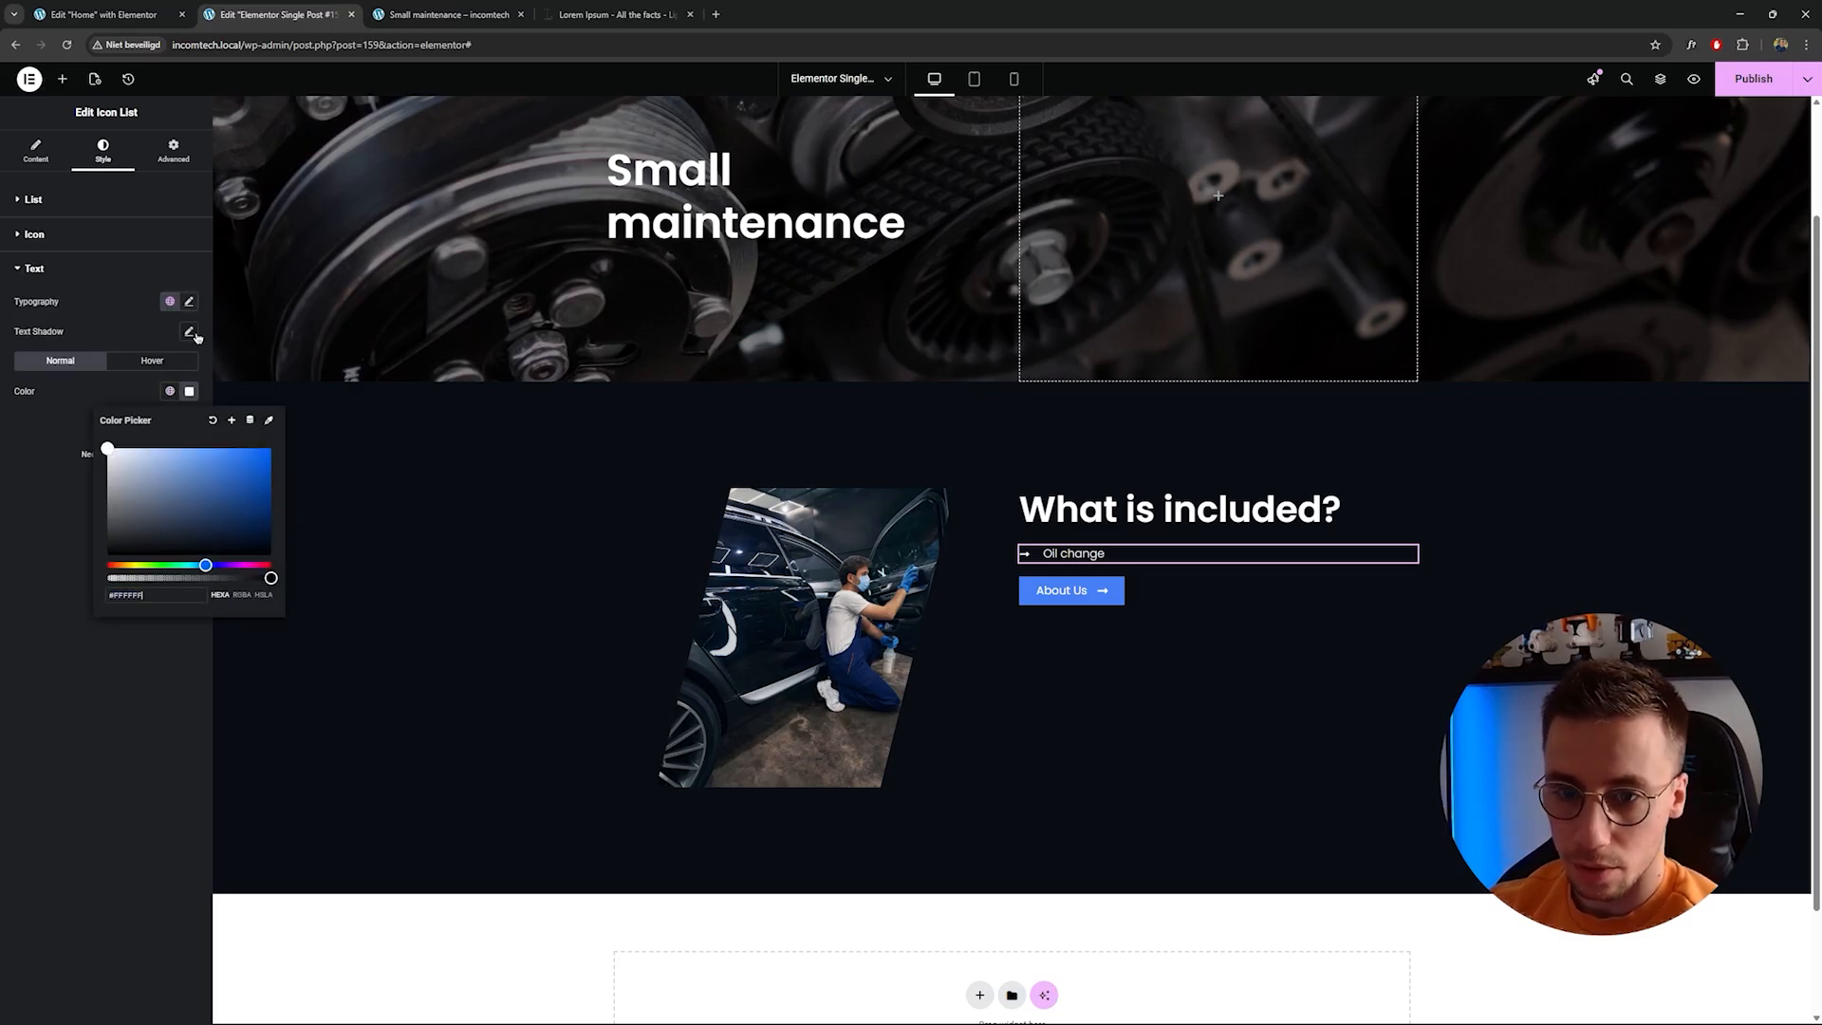
left_click(190, 302)
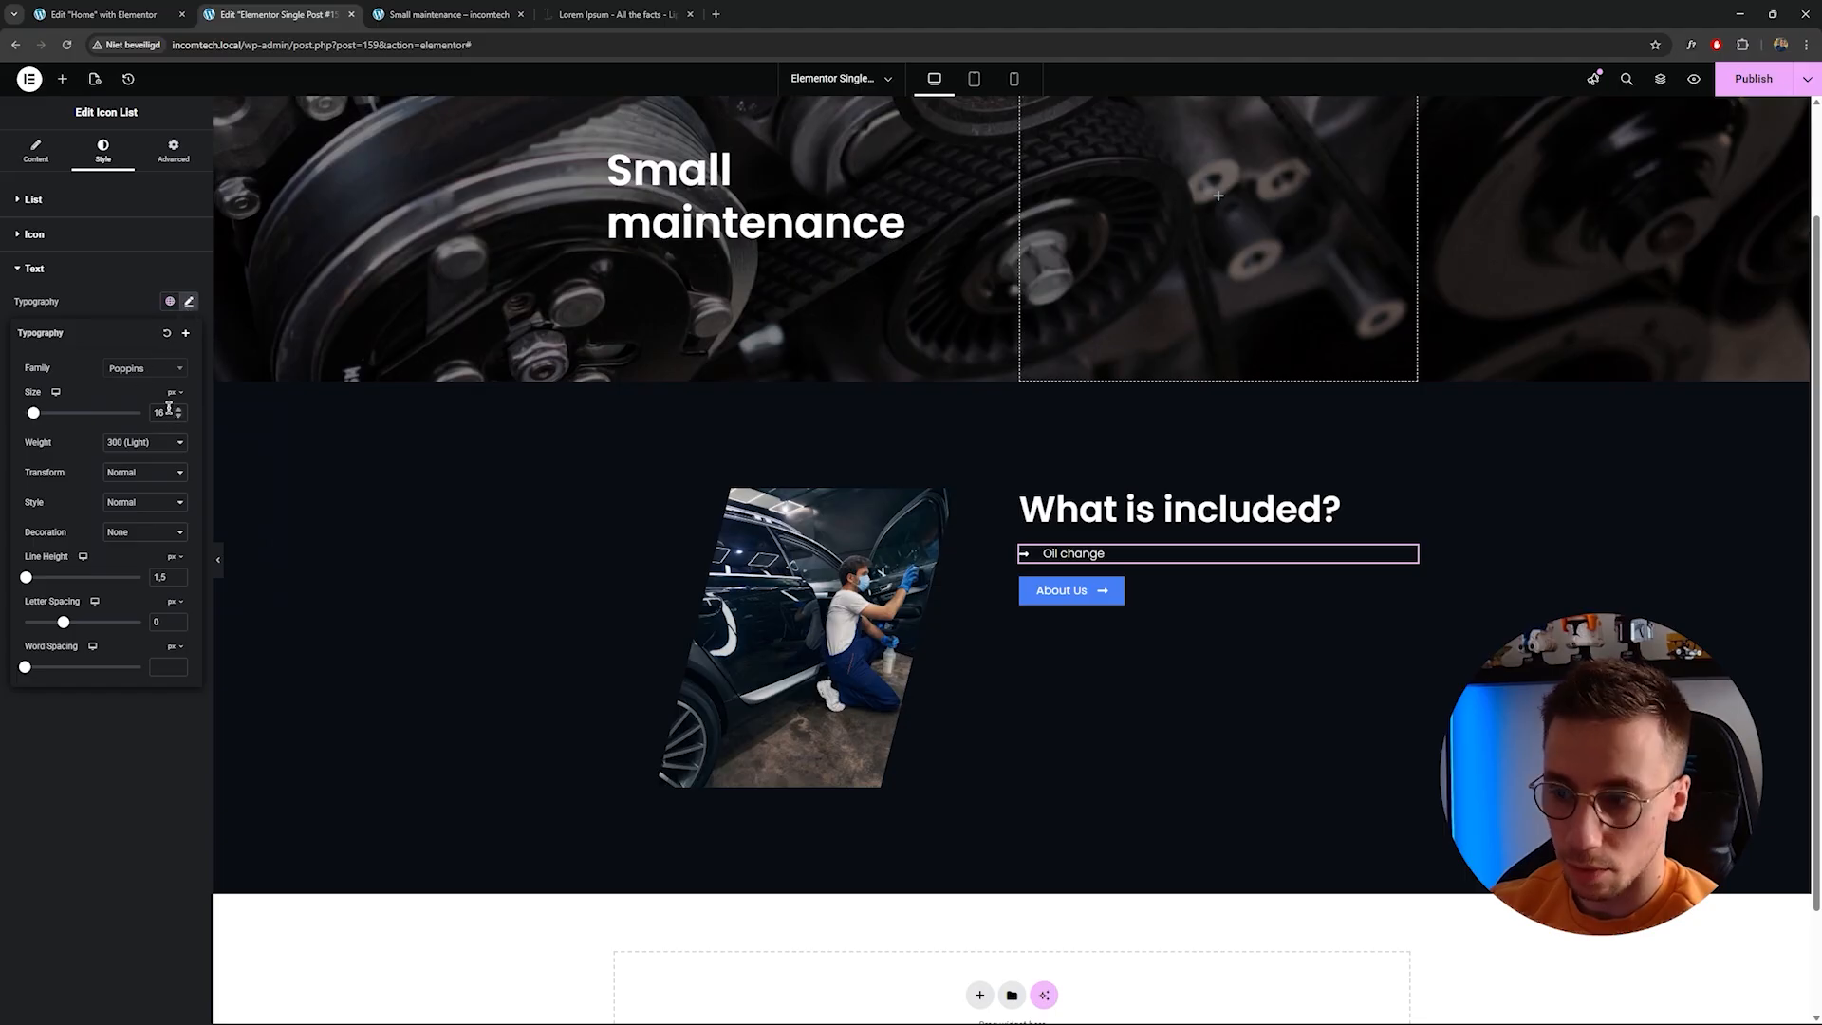
type("18")
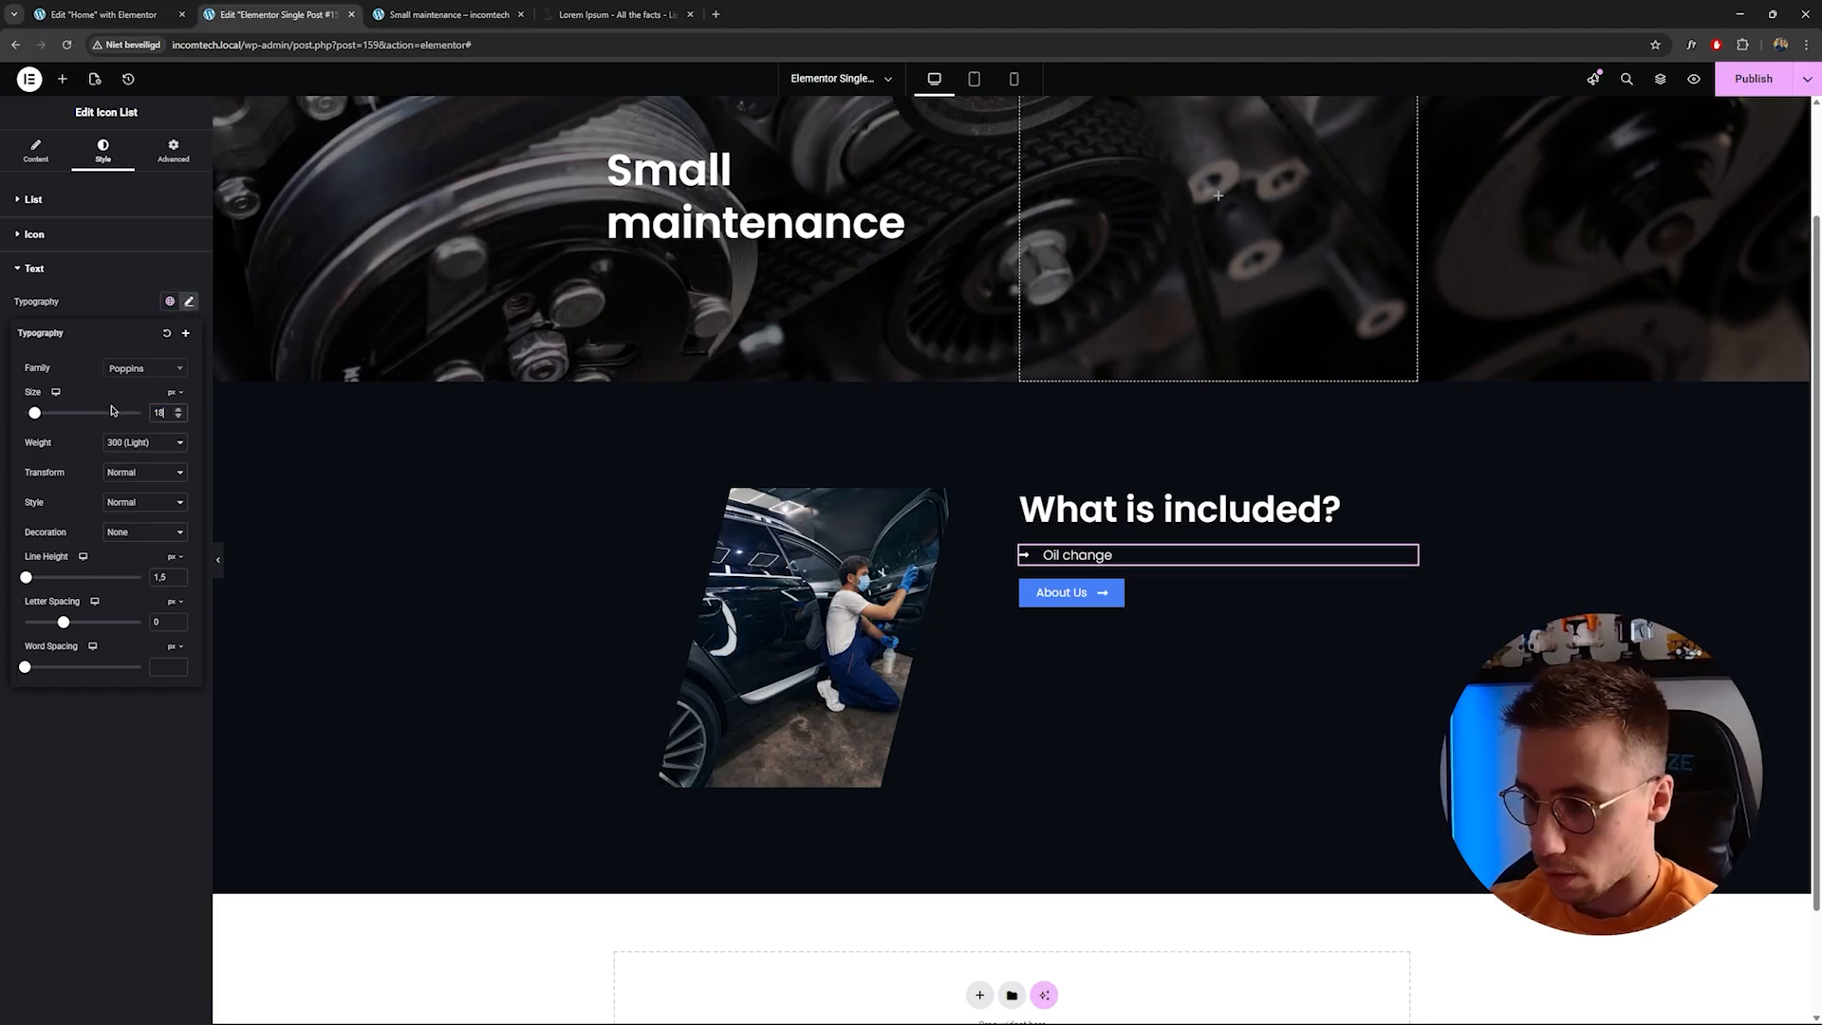
Duplicate the list item and bind the copy's text to the JetEngine Custom Field Included-2.
left_click(36, 151)
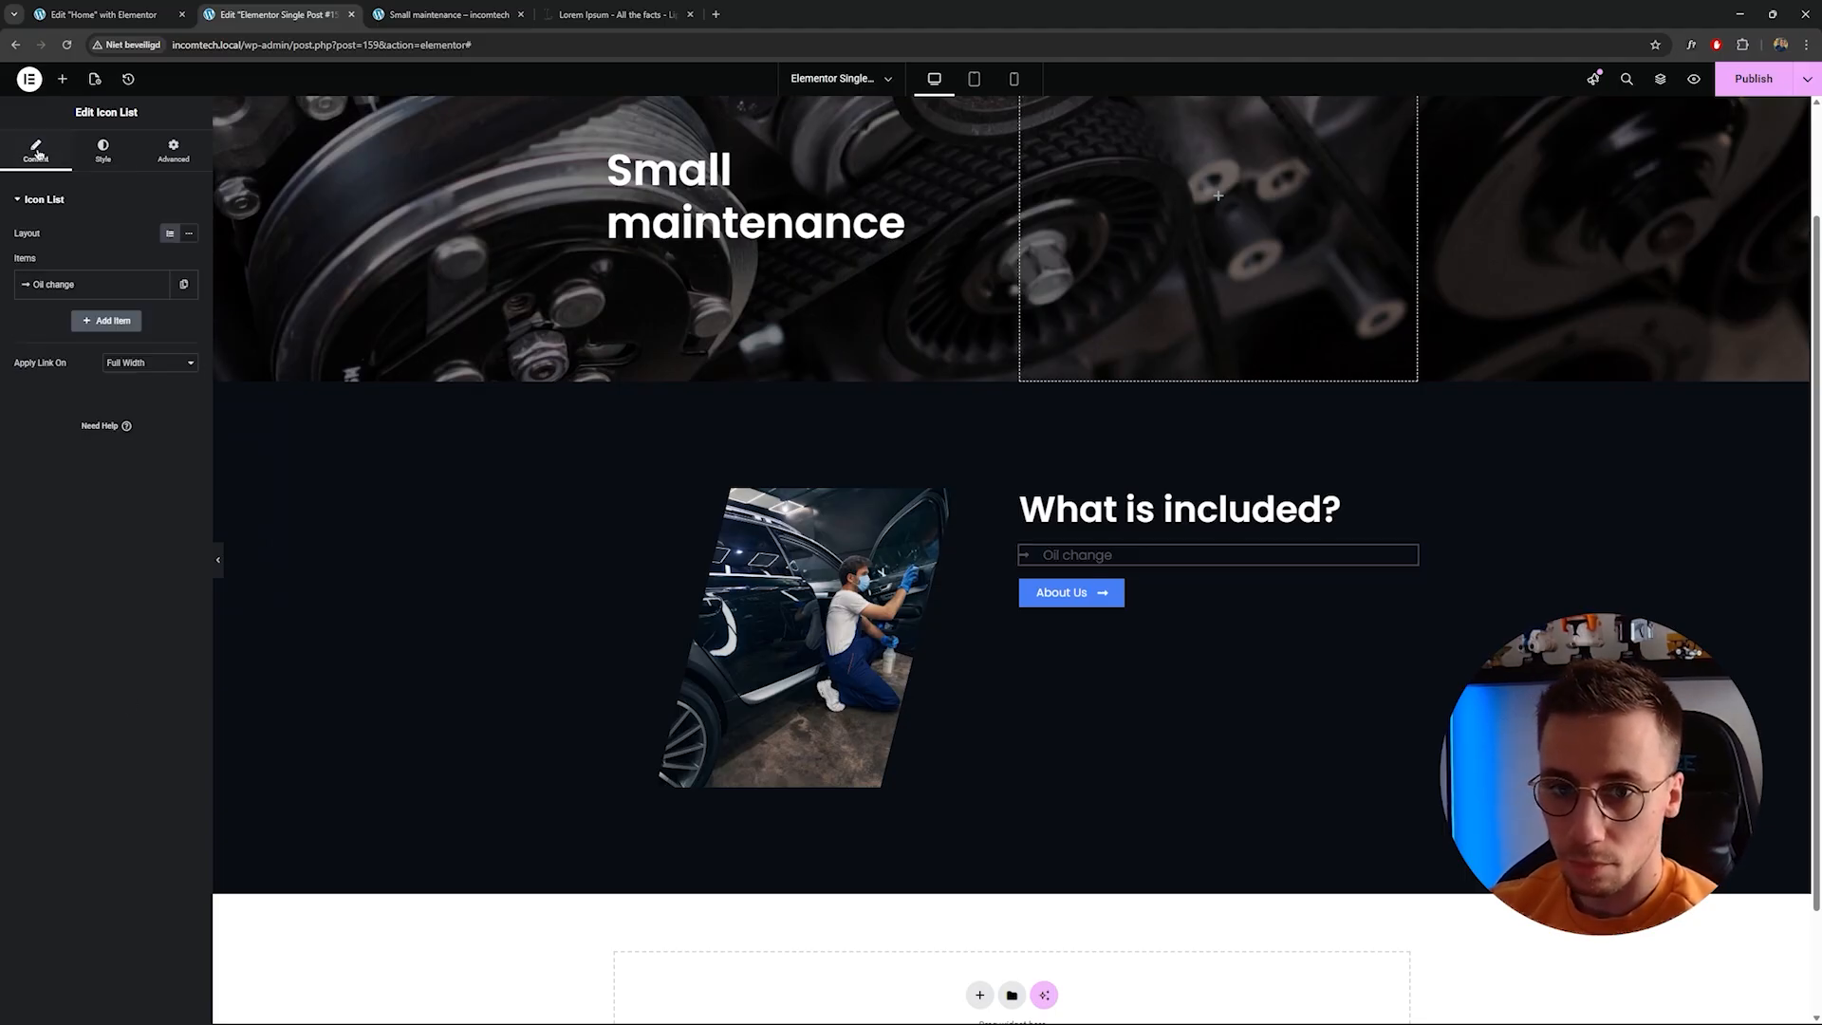
left_click(185, 290)
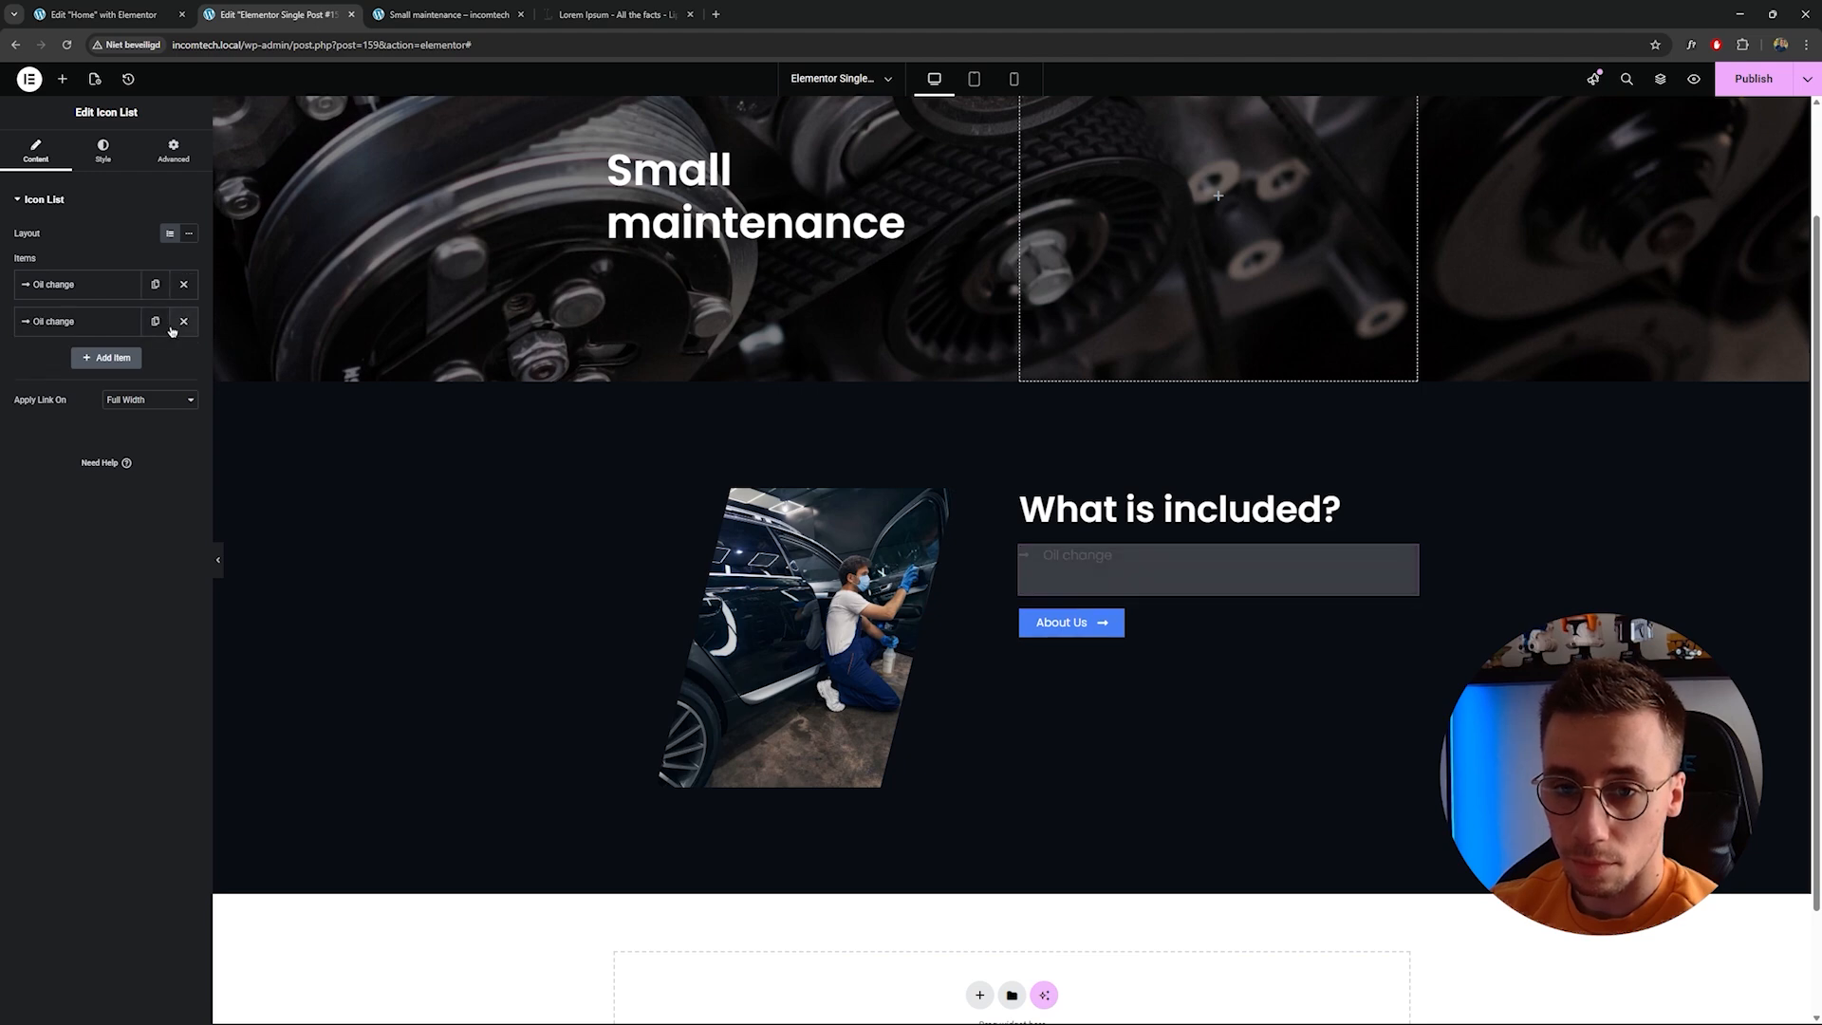
left_click(155, 321)
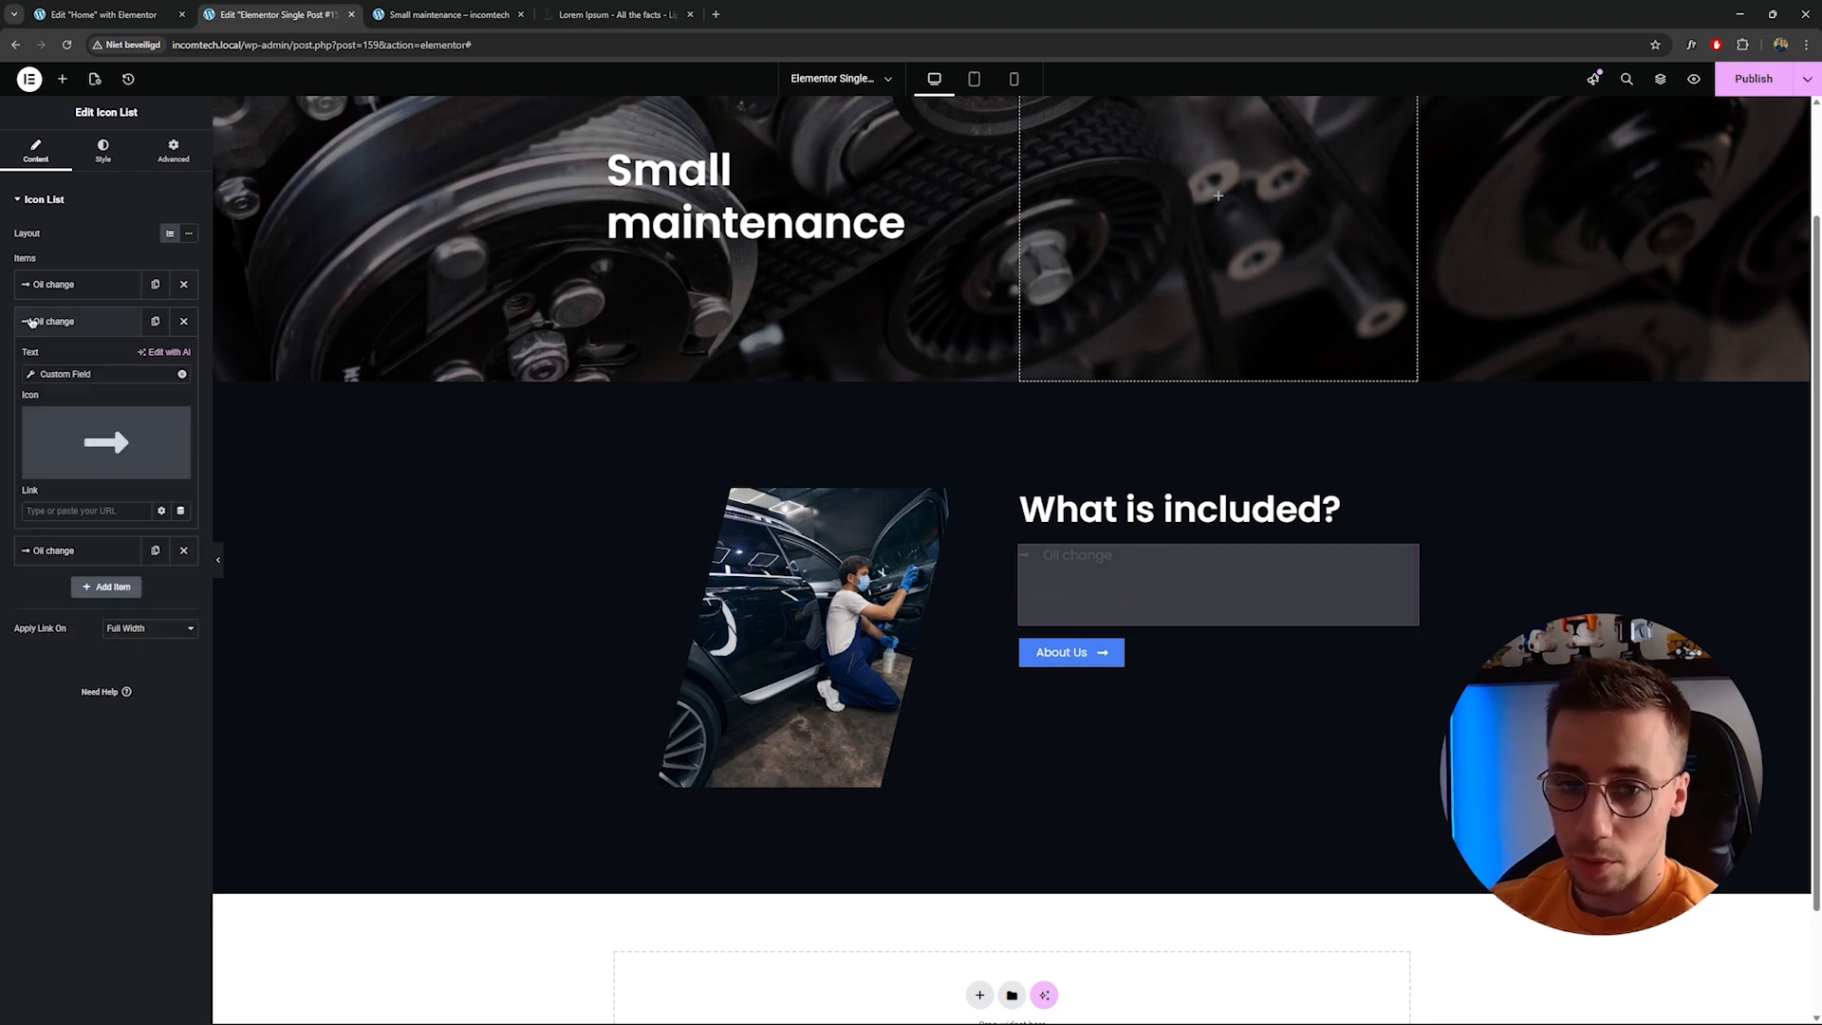
left_click(34, 376)
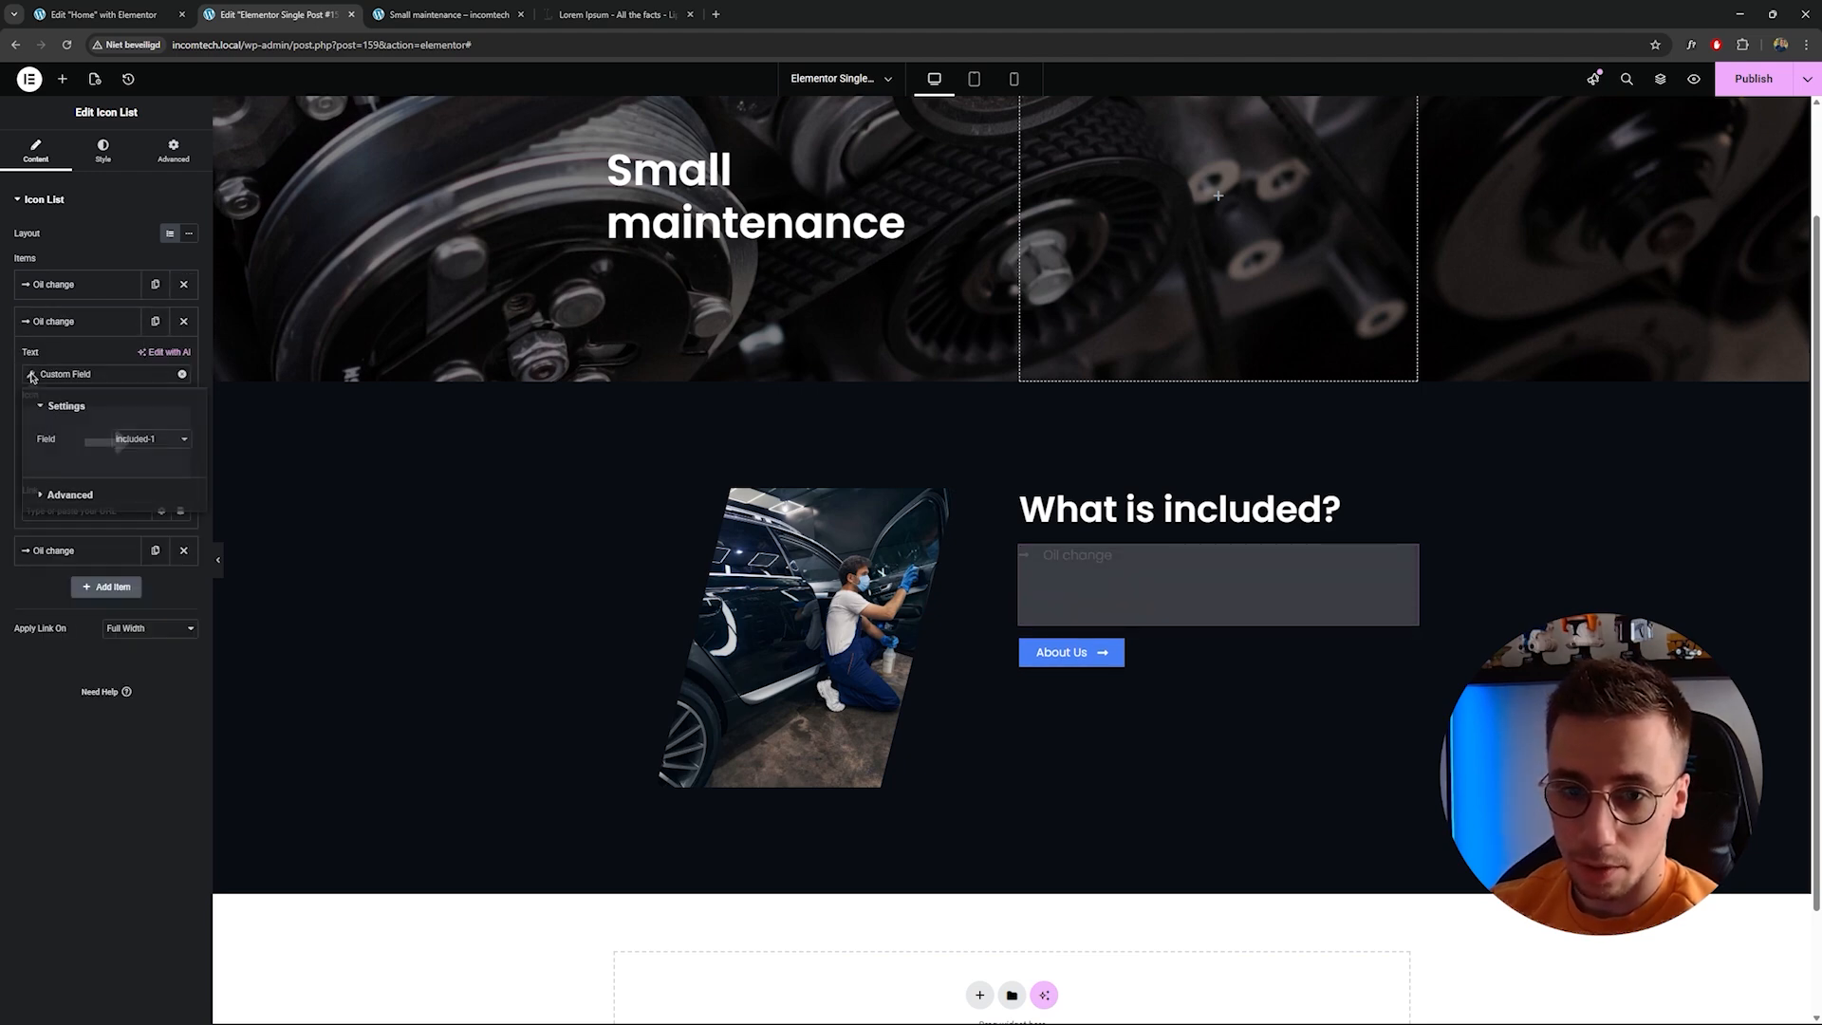
left_click(147, 440)
left_click(167, 538)
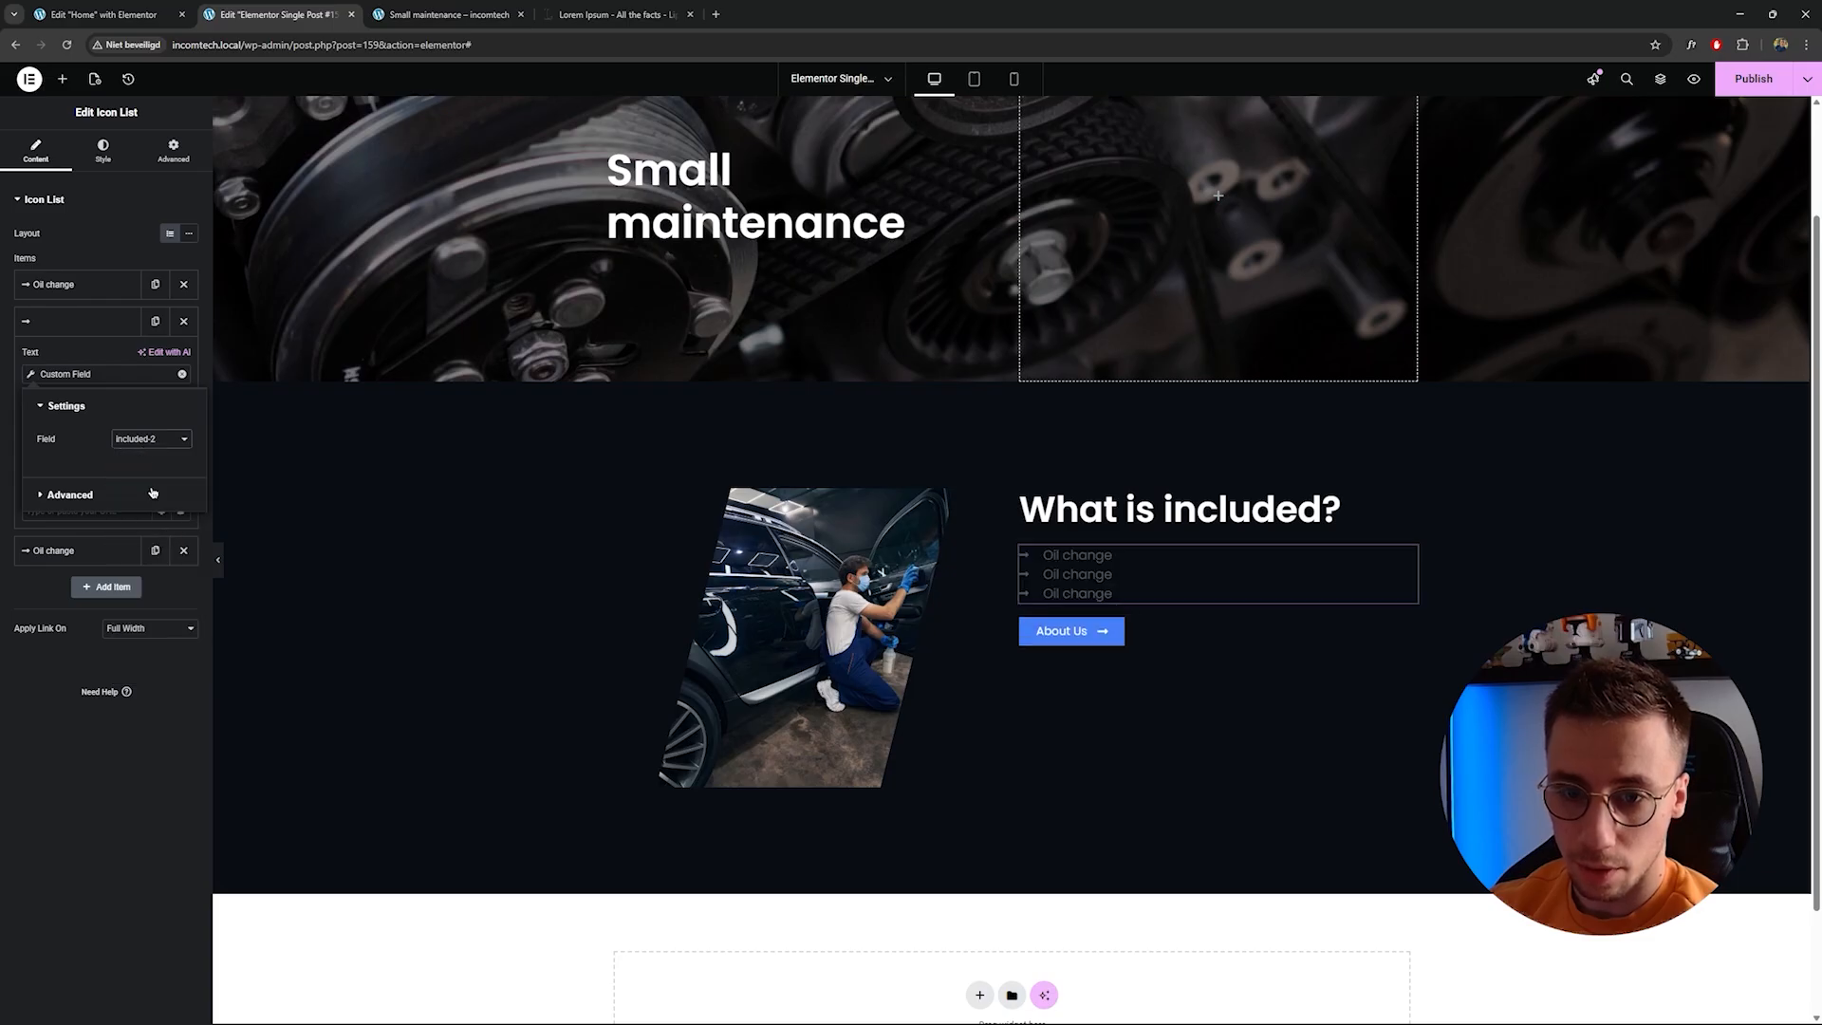
Bind the third list item's text to the JetEngine Custom Field Included-3.
left_click(34, 326)
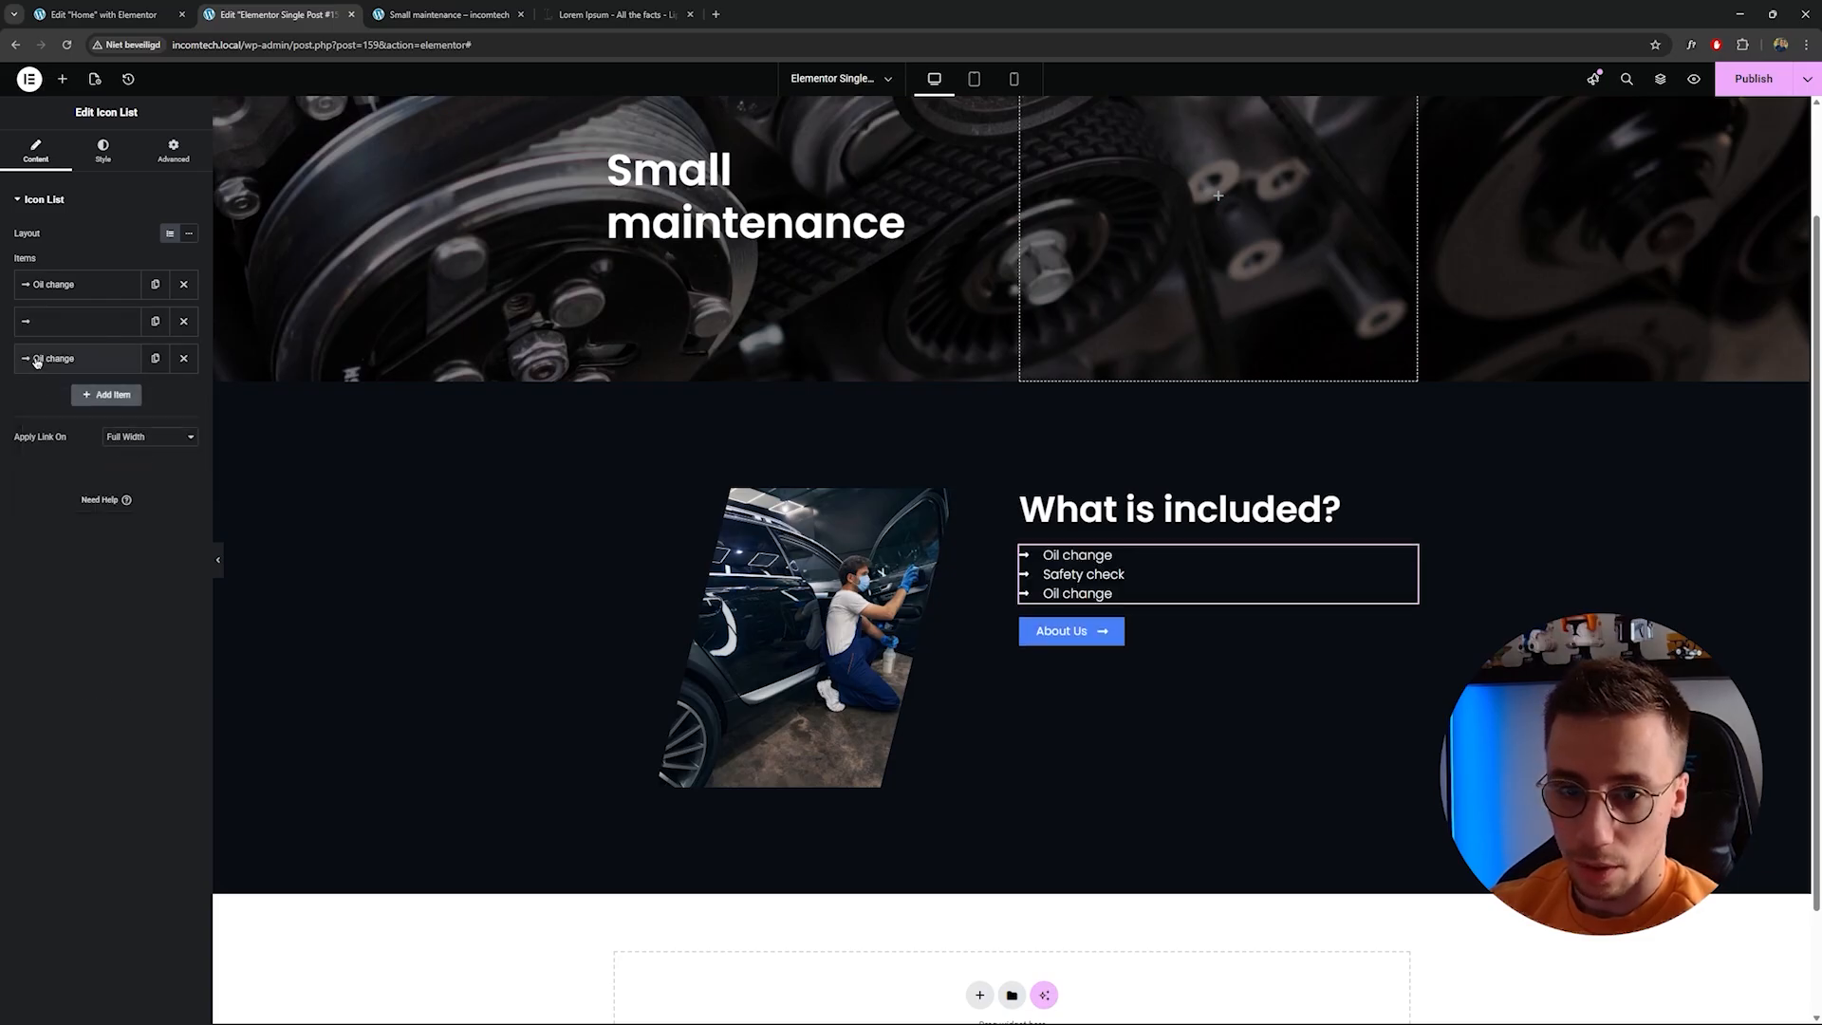
left_click(57, 358)
left_click(35, 410)
left_click(157, 477)
left_click(166, 593)
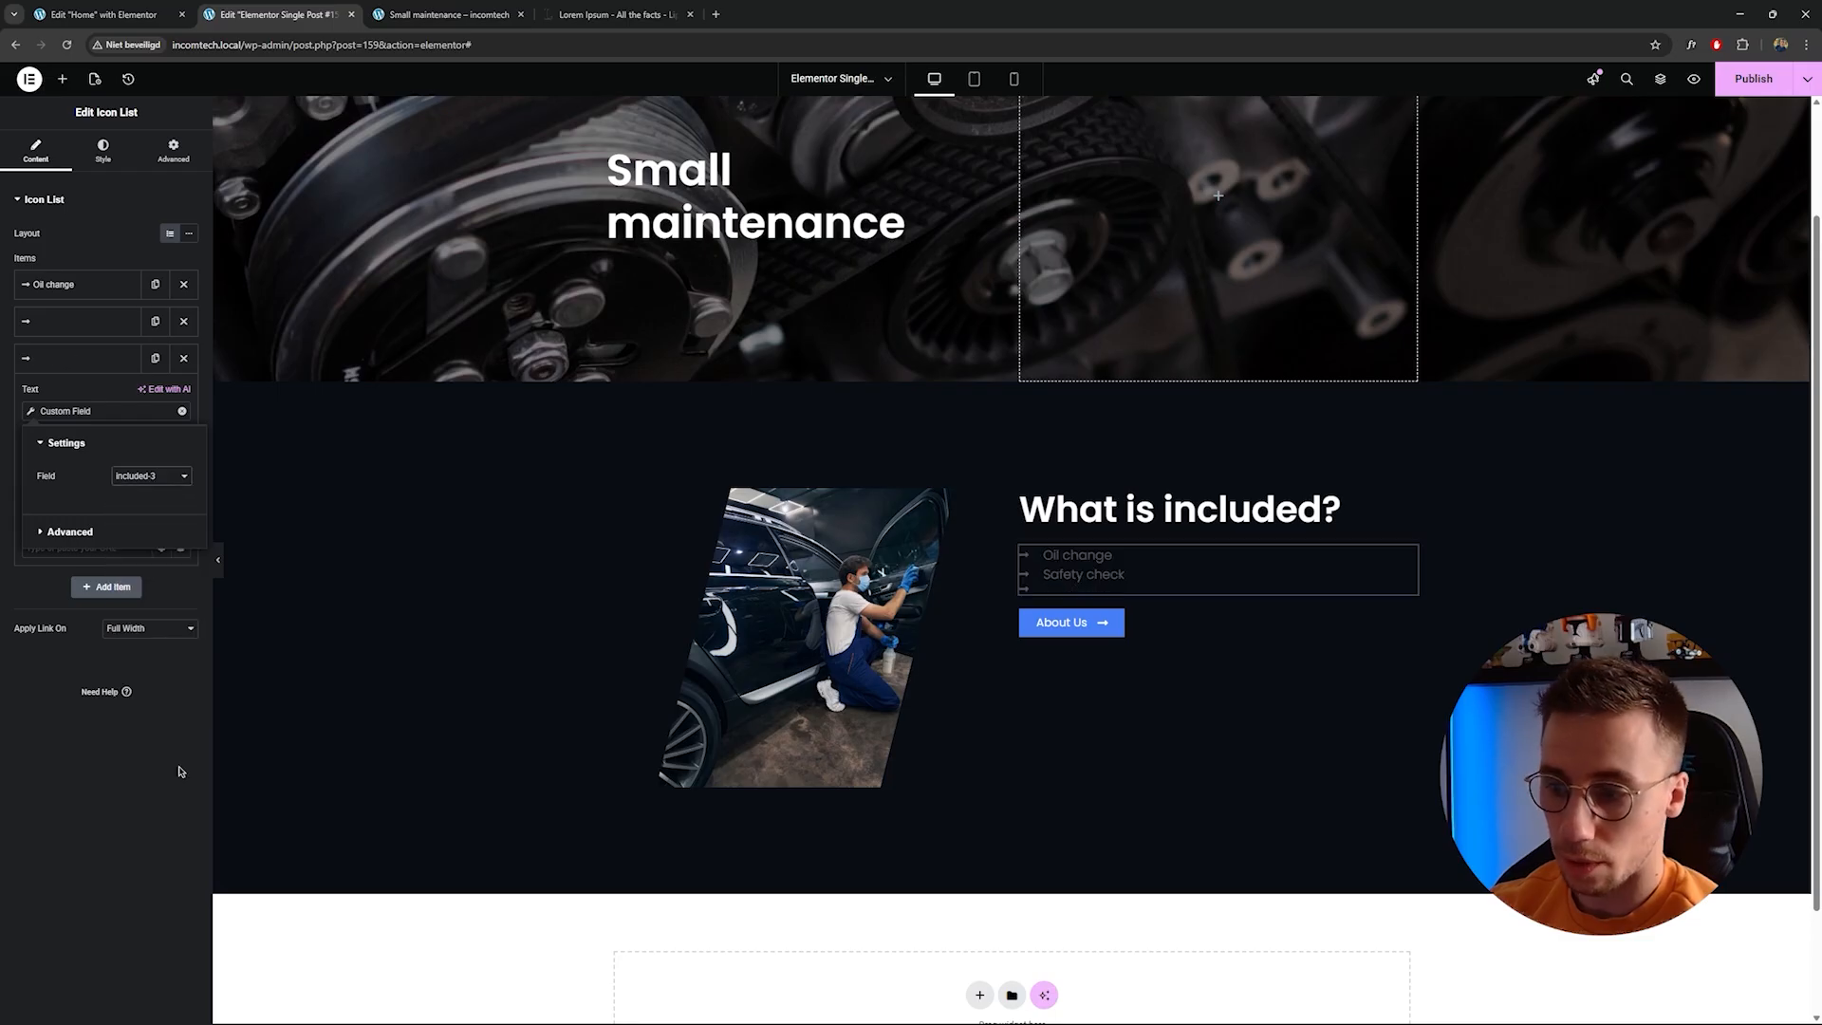
left_click(141, 797)
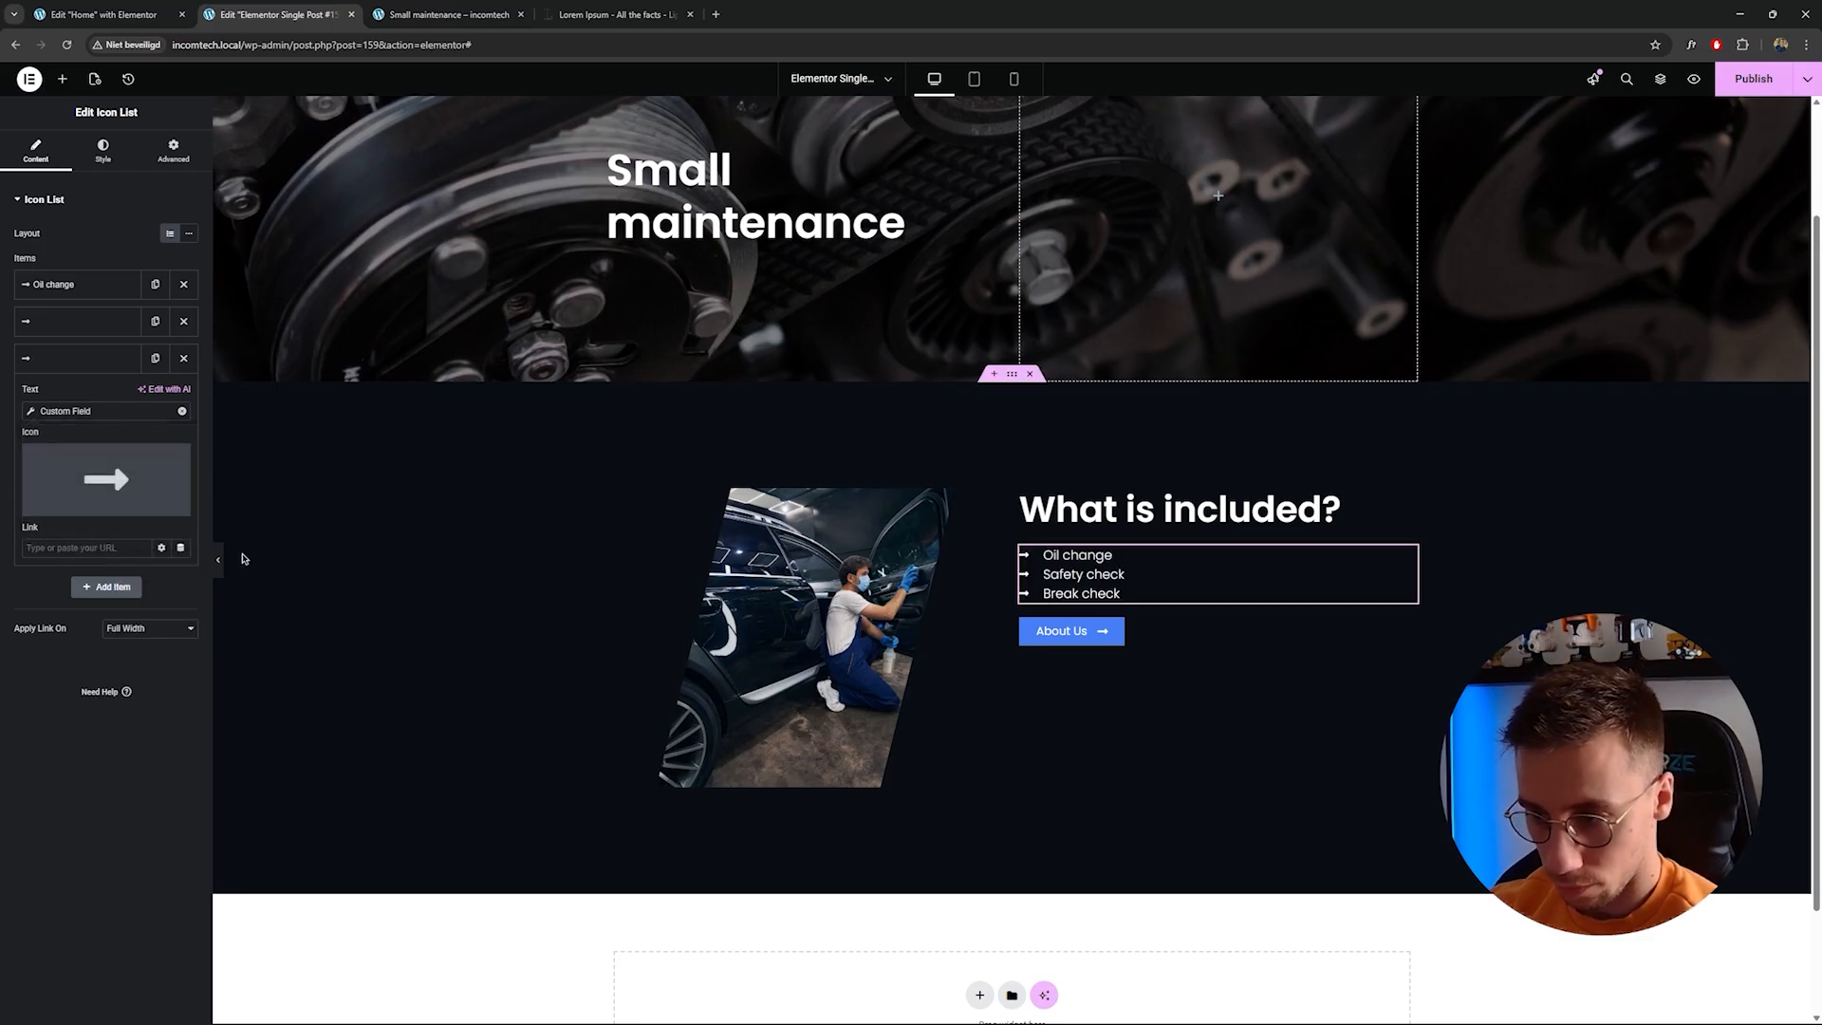
scroll(756, 347, "up", 2)
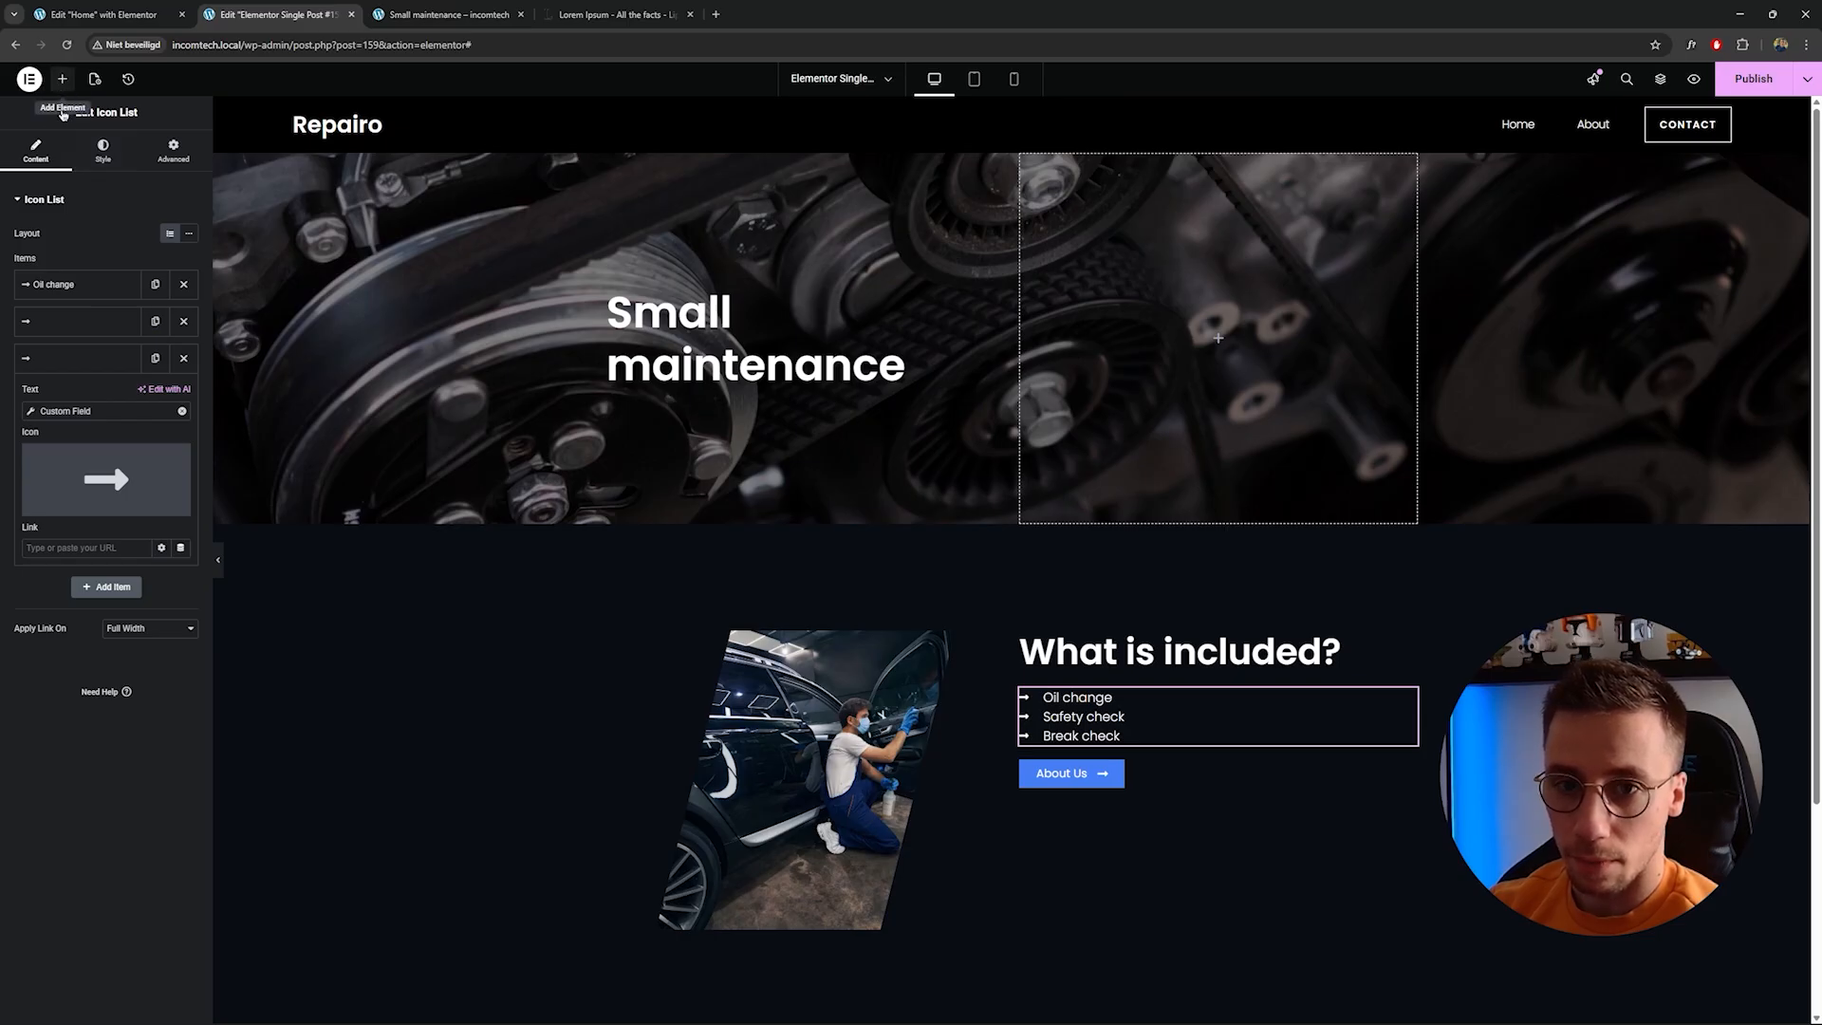
left_click(63, 79)
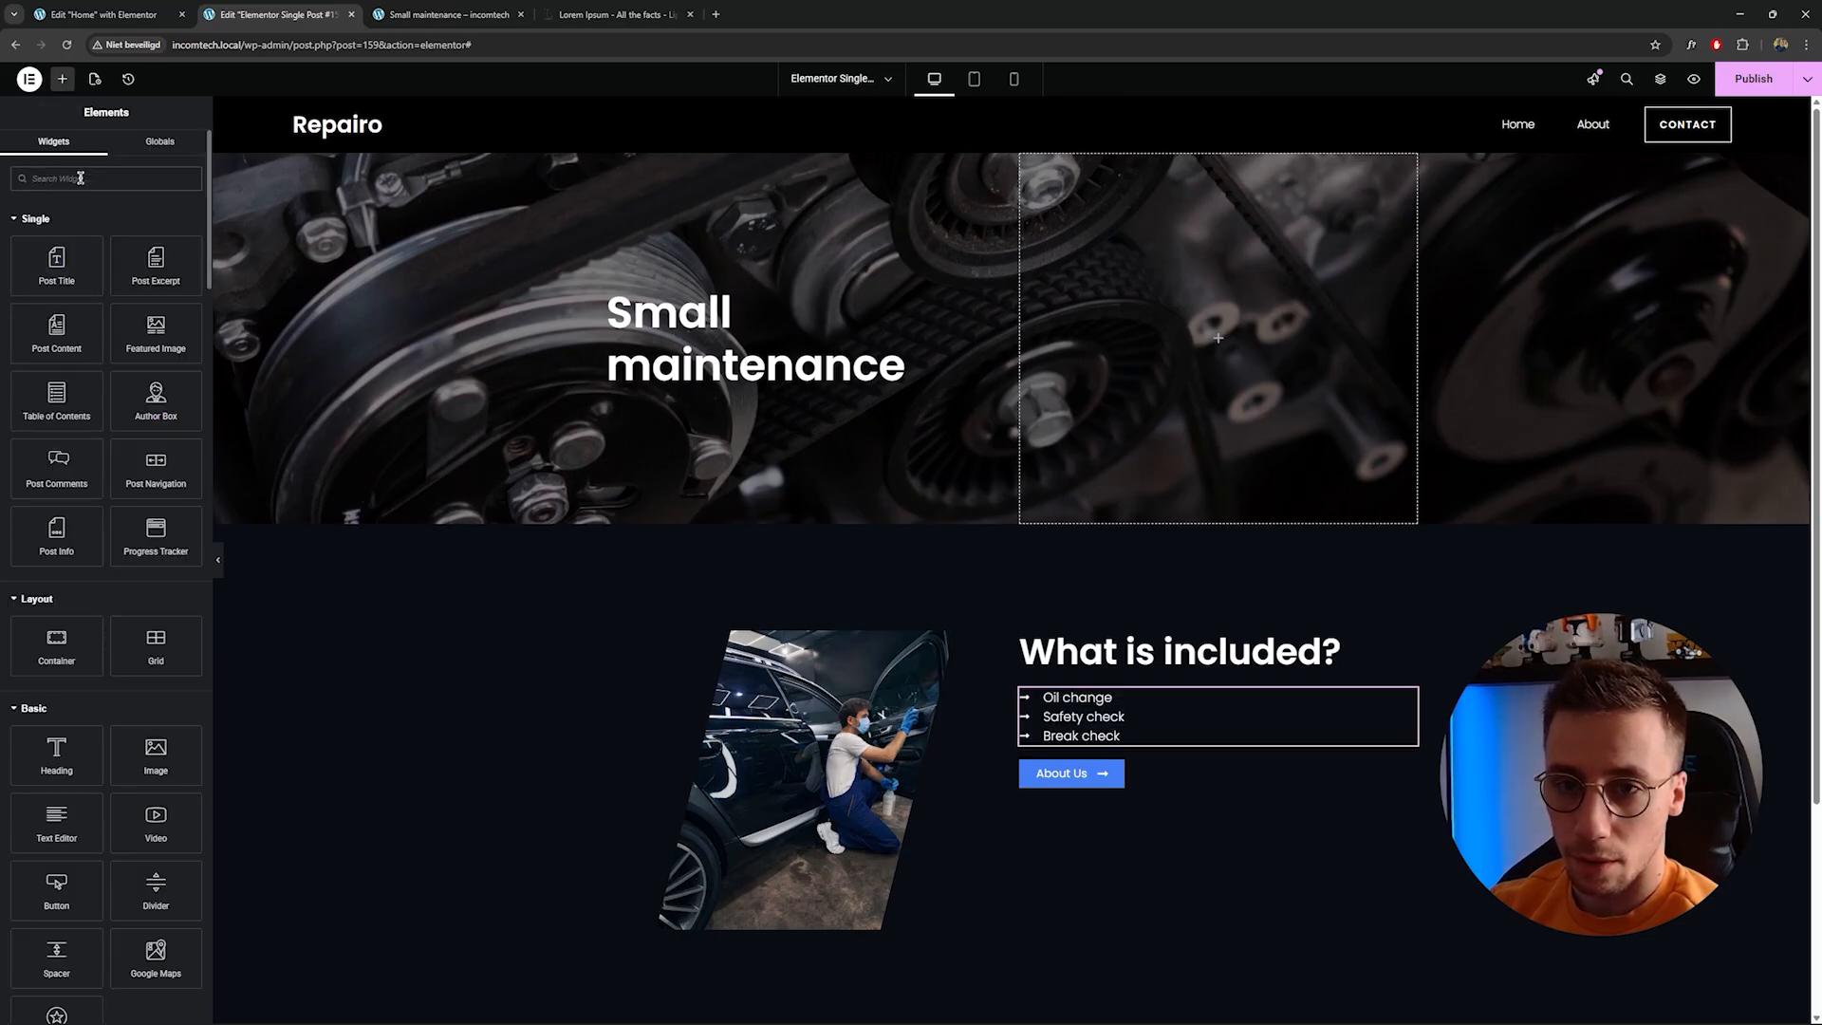
scroll(90, 218, "down", 3)
scroll(665, 494, "down", 3)
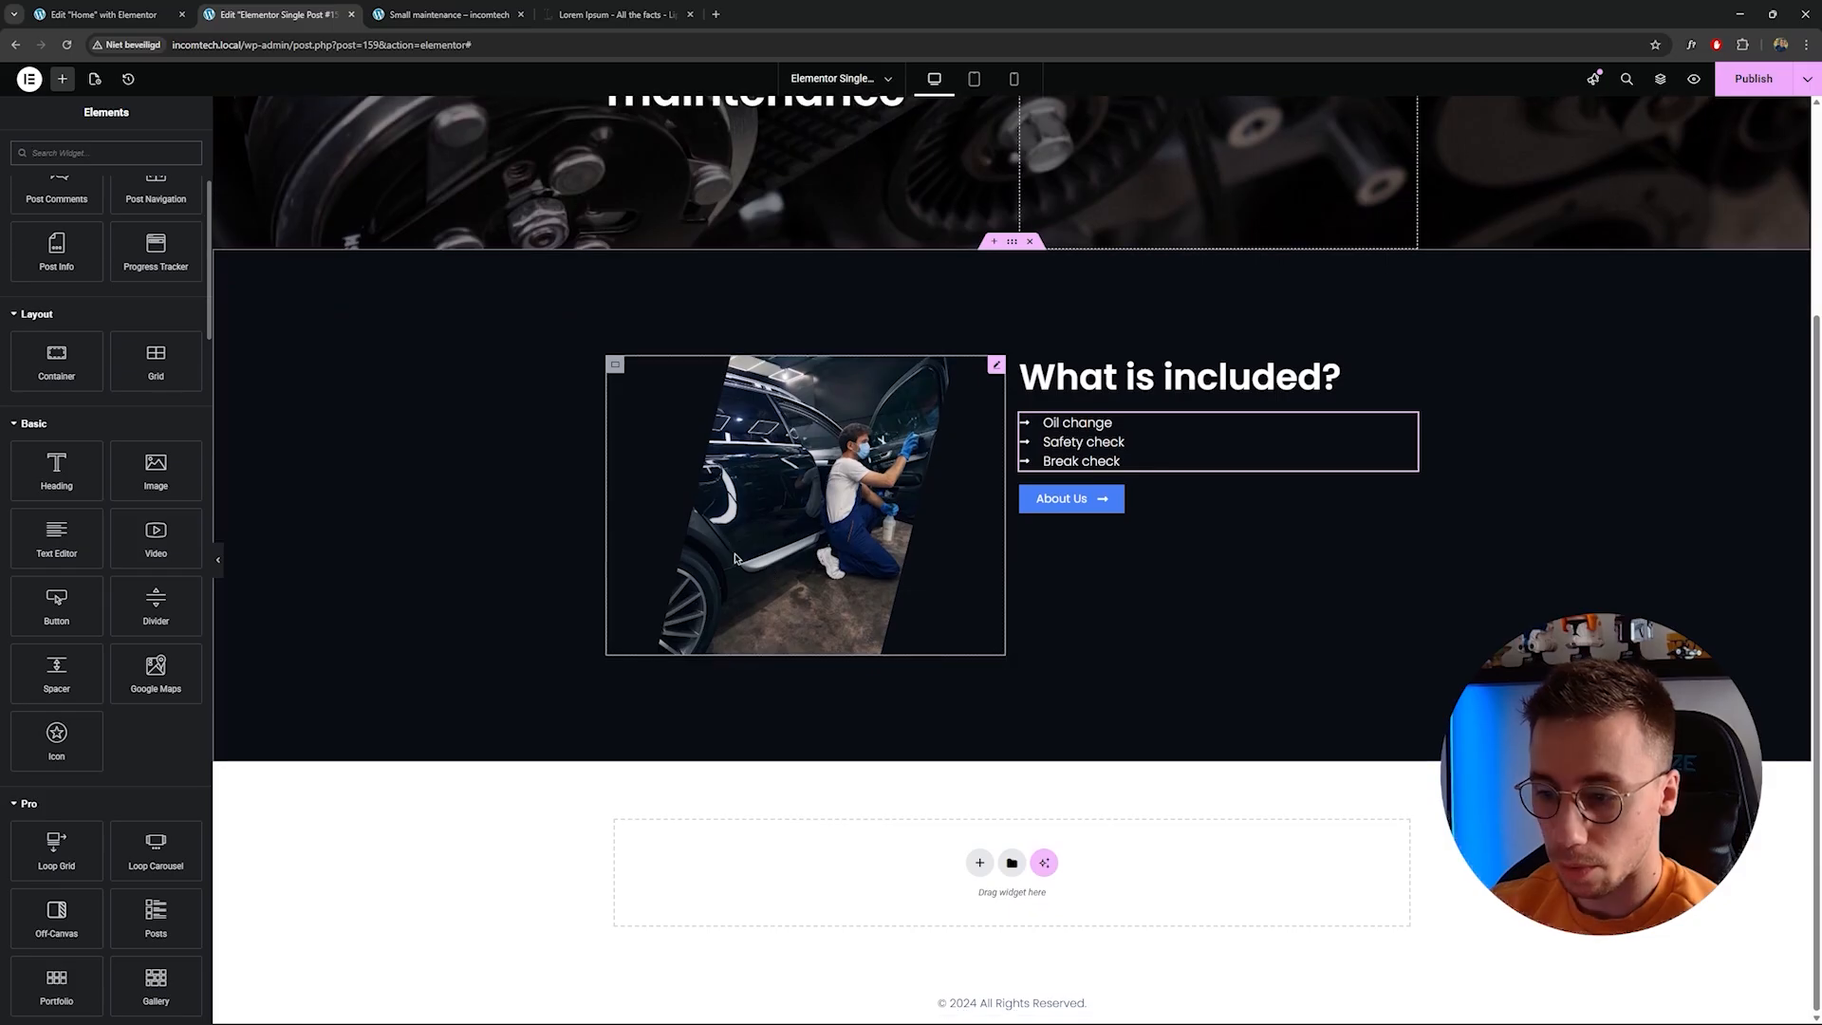
Copy the paragraph text editor widget from the Home page's Precision Care for Every Journey section.
left_click(114, 15)
left_click(1068, 692)
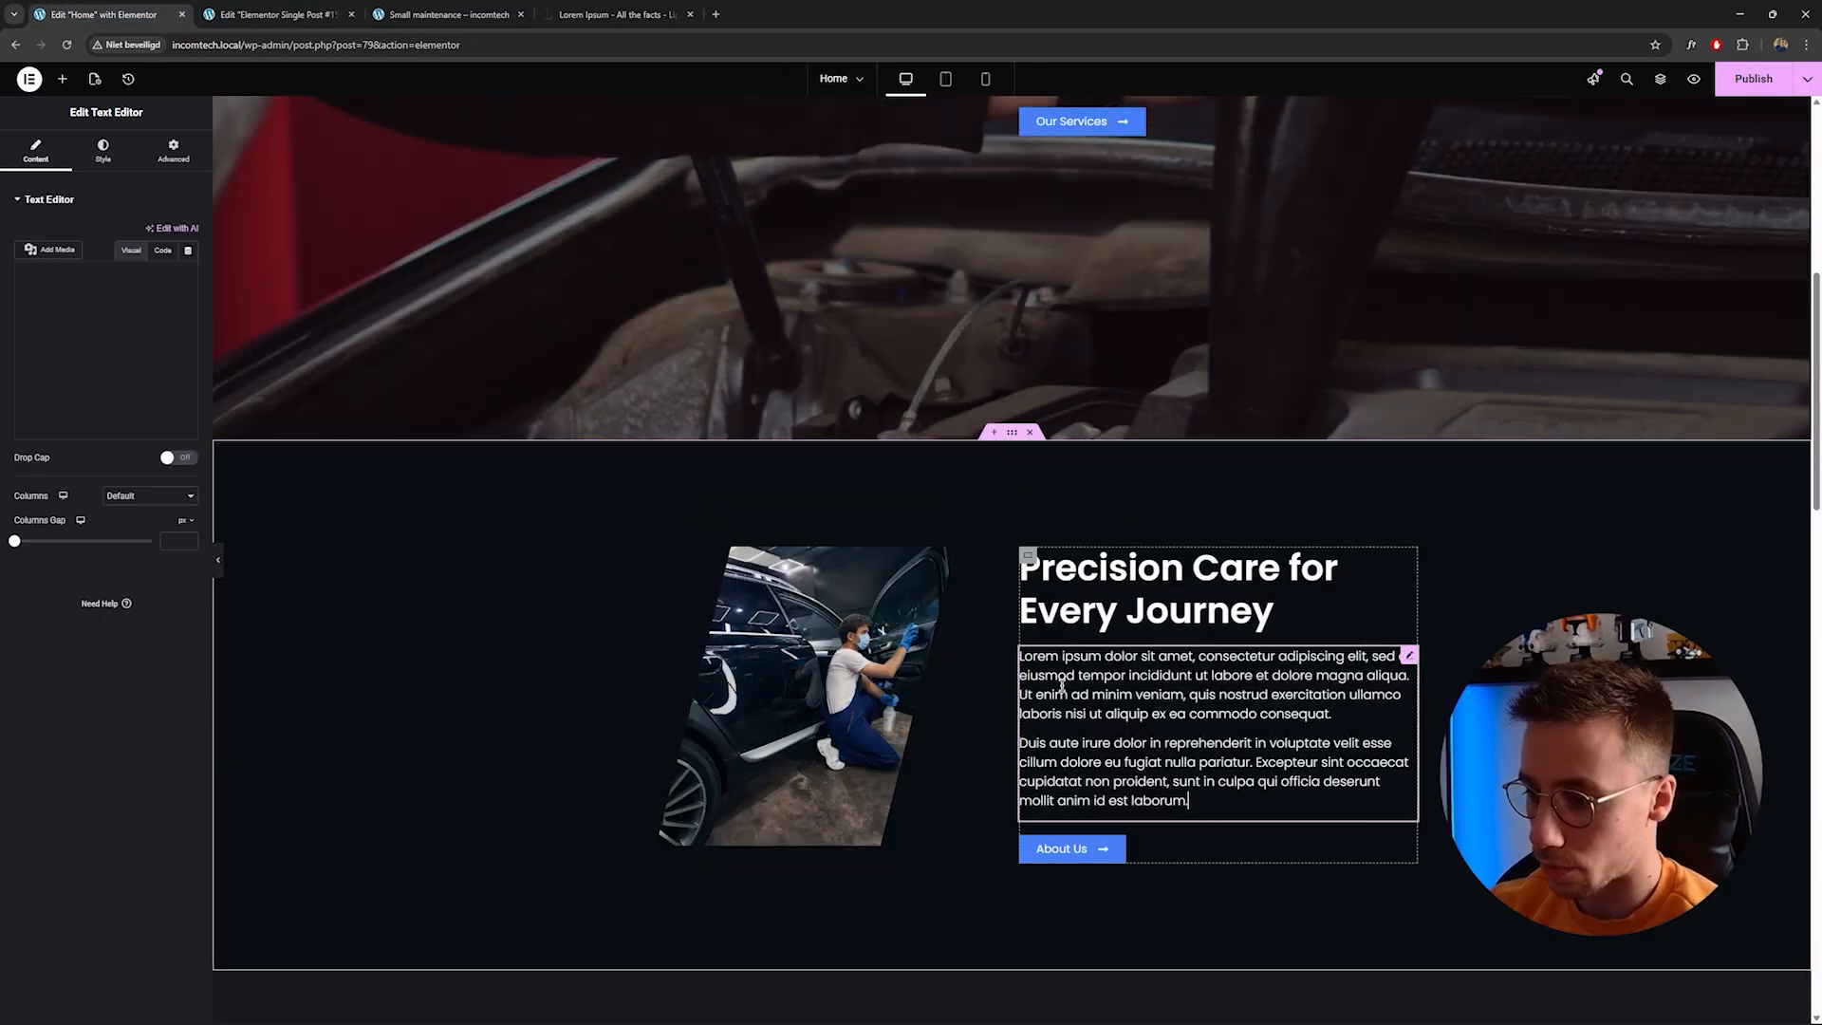
right_click(1065, 690)
left_click(1086, 756)
left_click(270, 14)
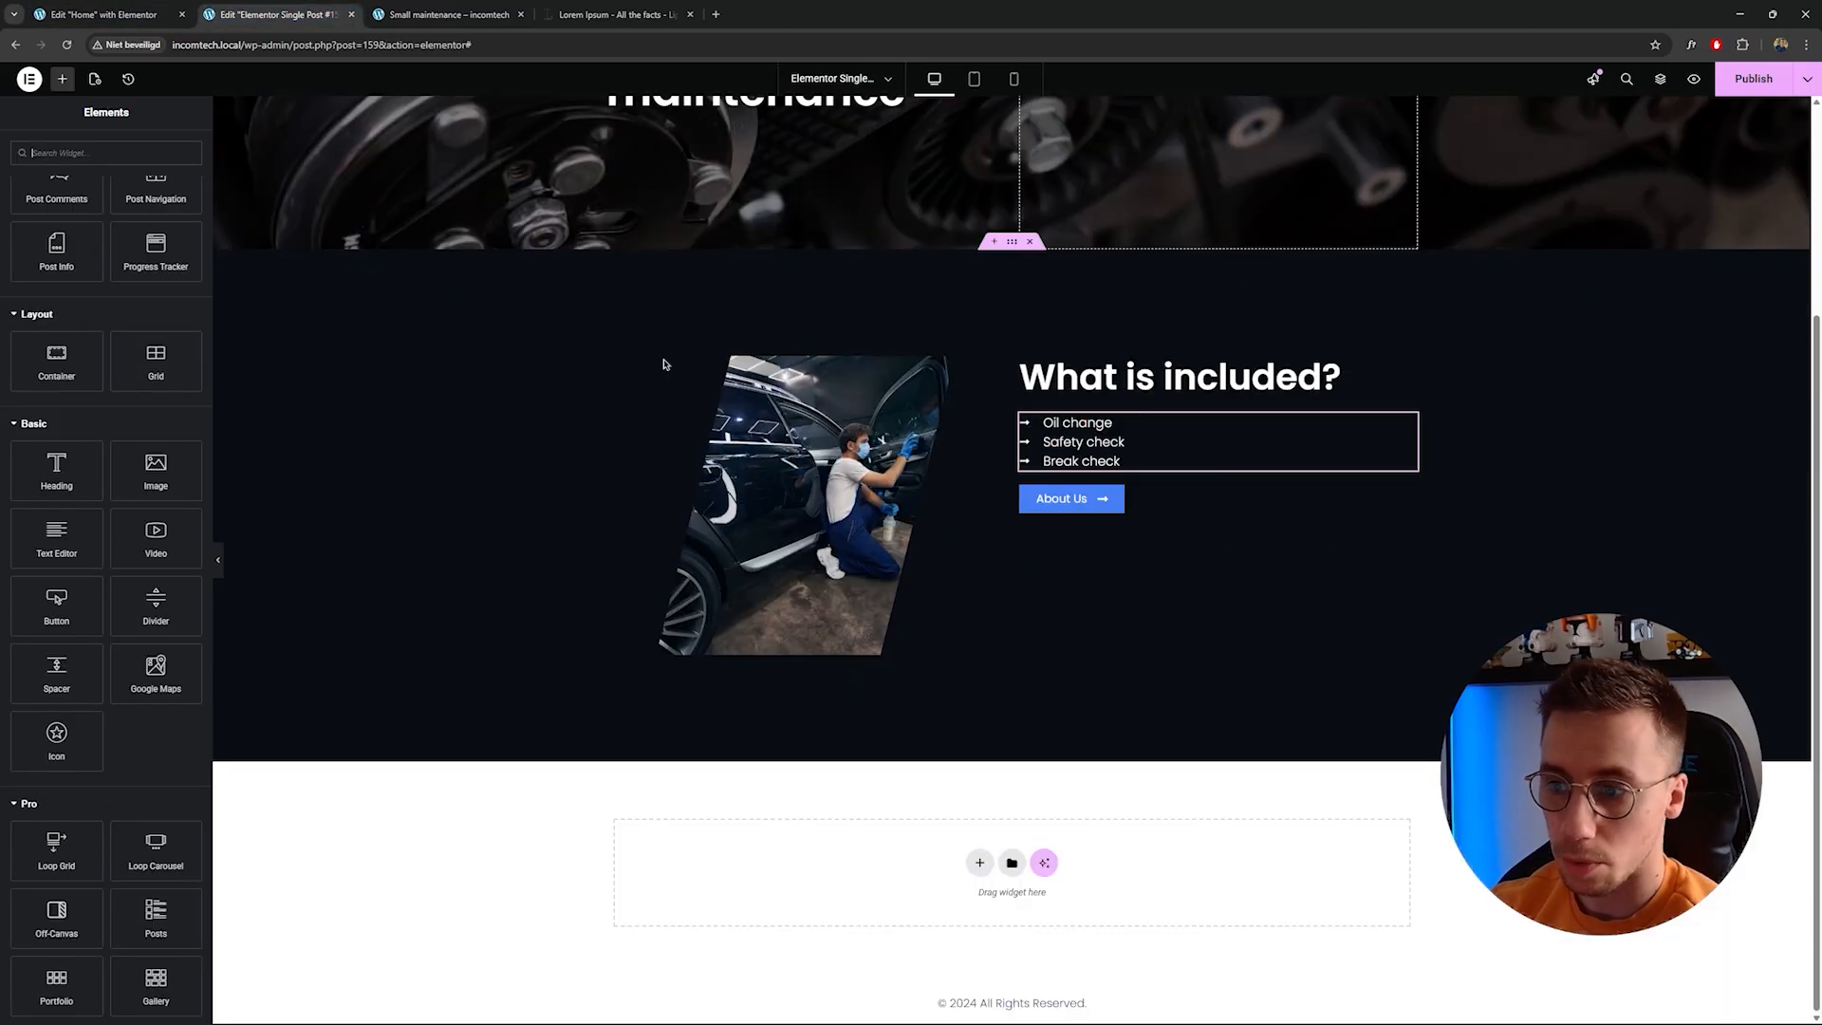
Paste the copied text editor below the What is included? heading.
scroll(690, 379, "up", 3)
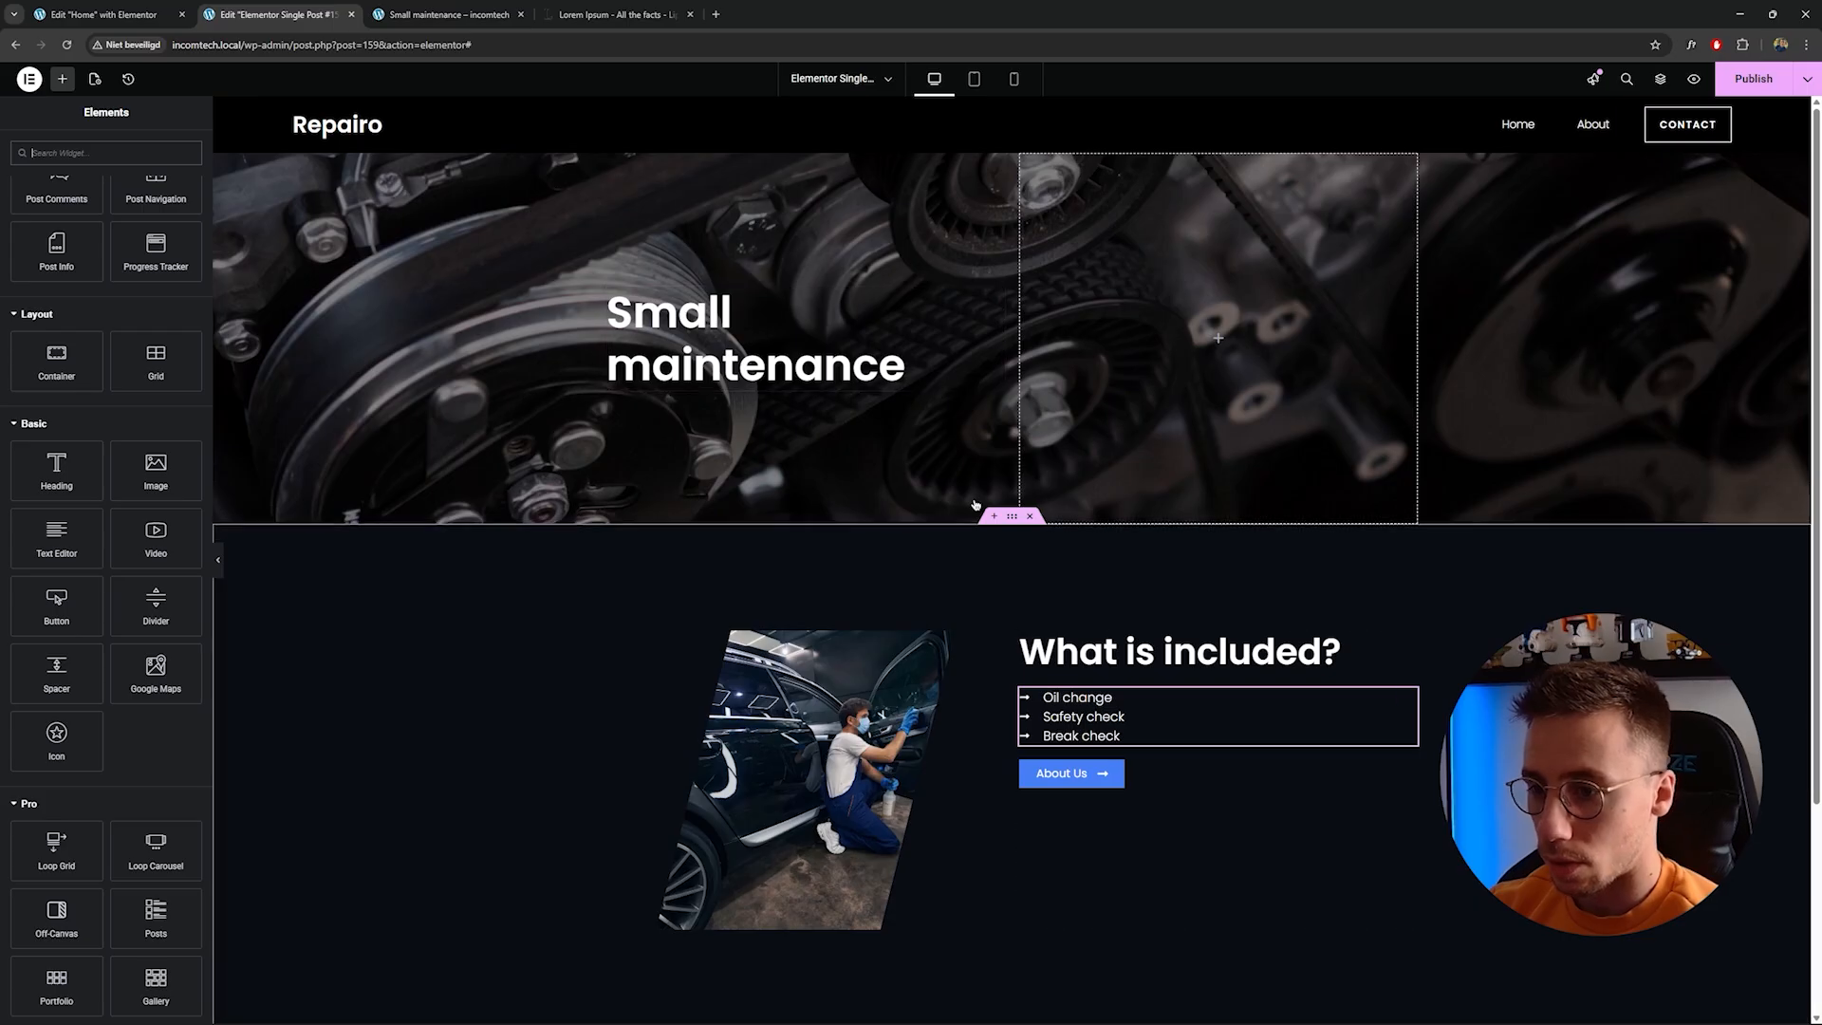
right_click(1129, 653)
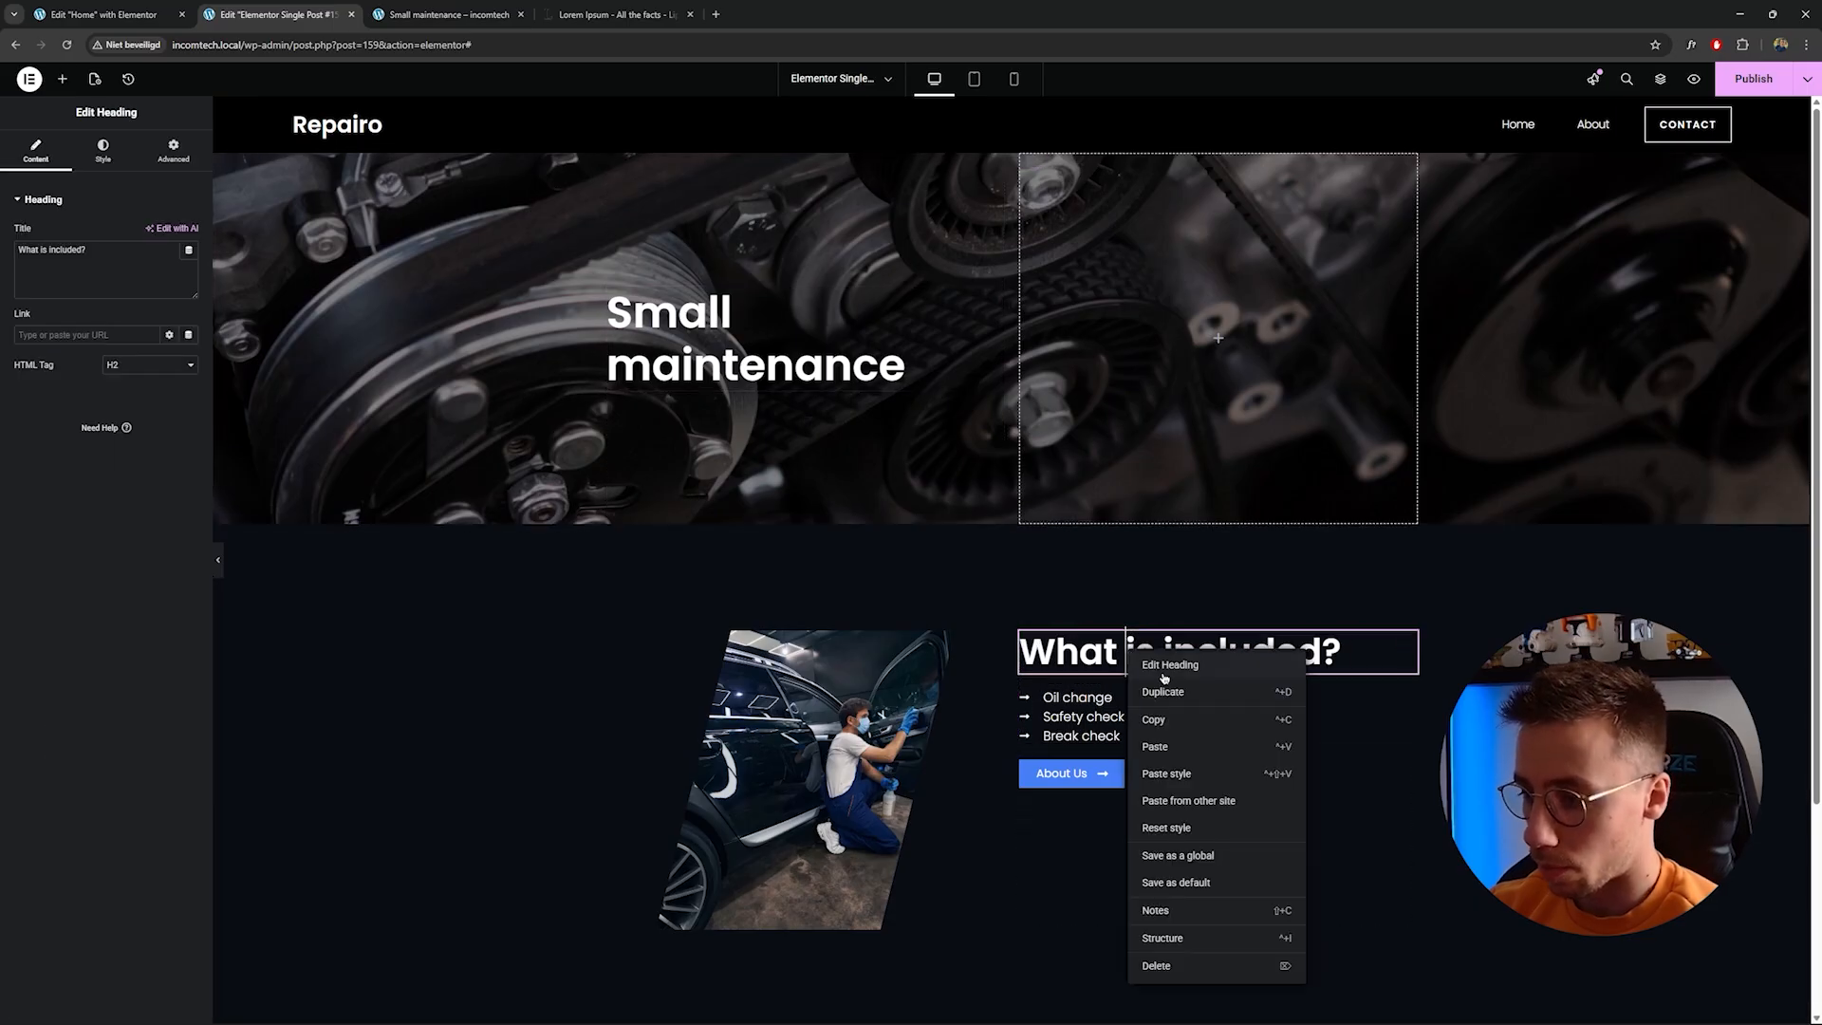
left_click(1203, 747)
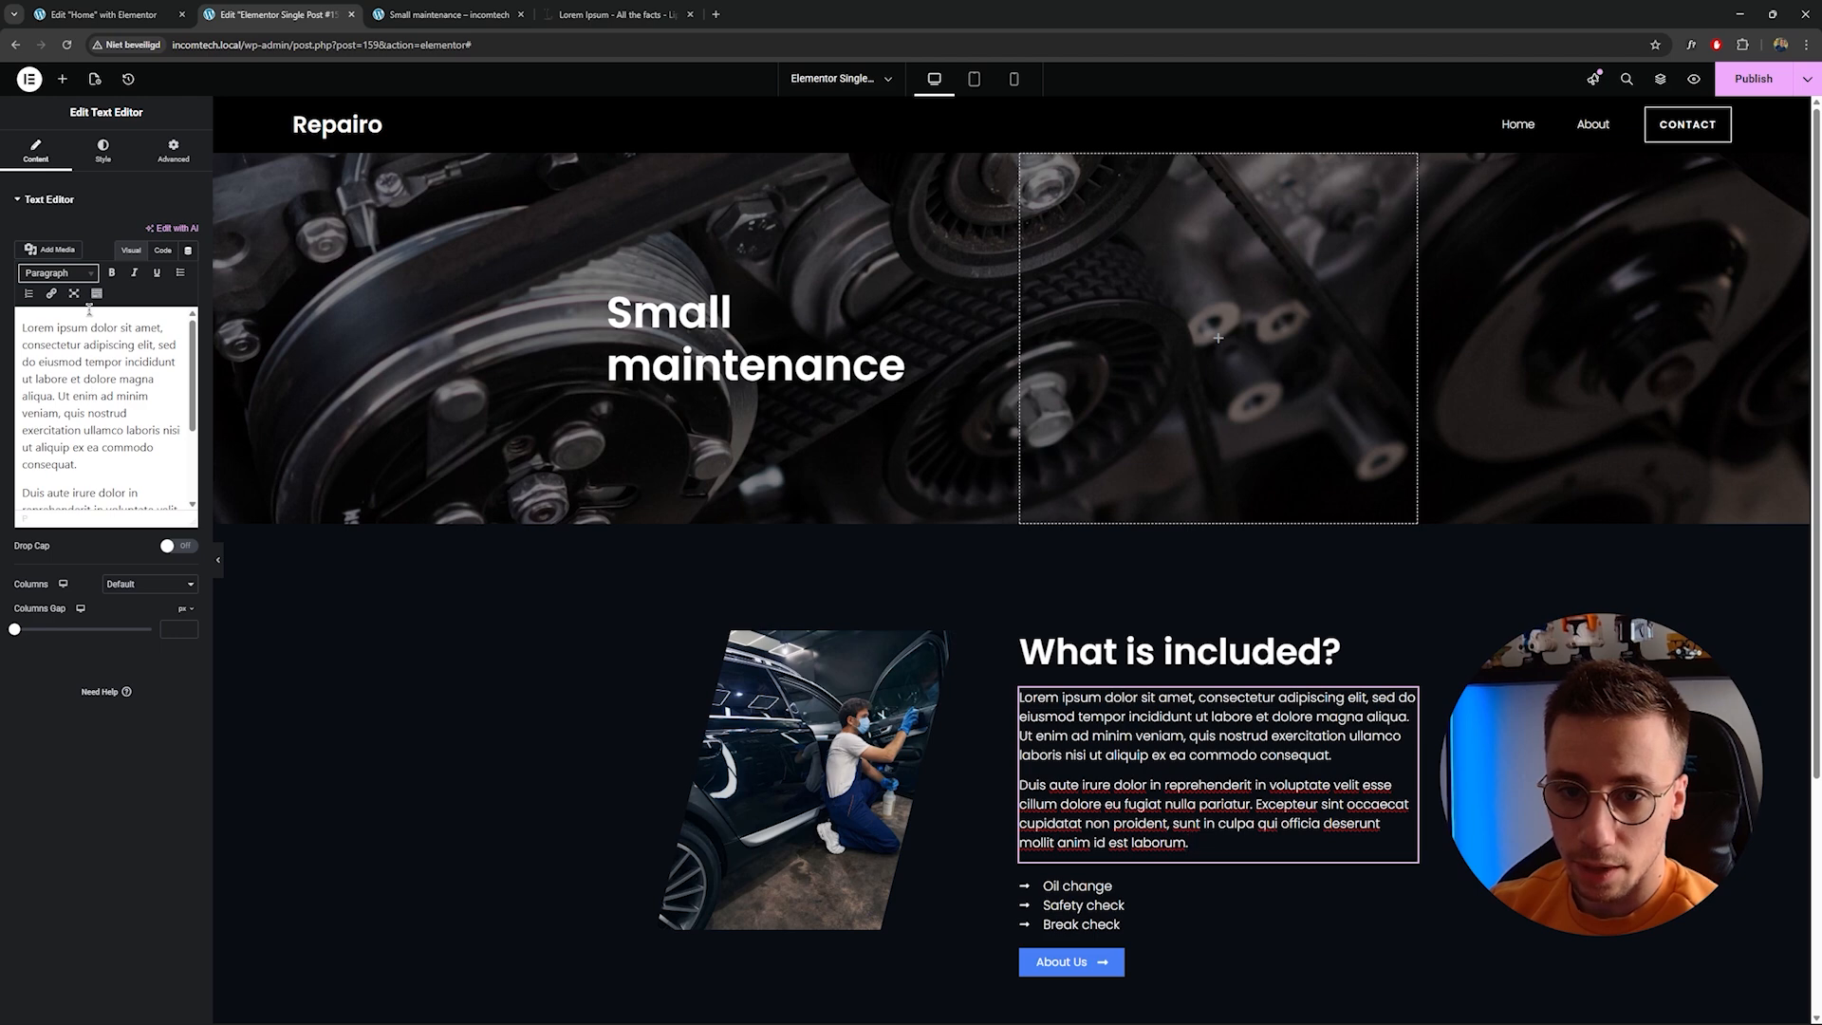
Bind the text editor's content to the JetEngine Custom Field Short description.
left_click(188, 250)
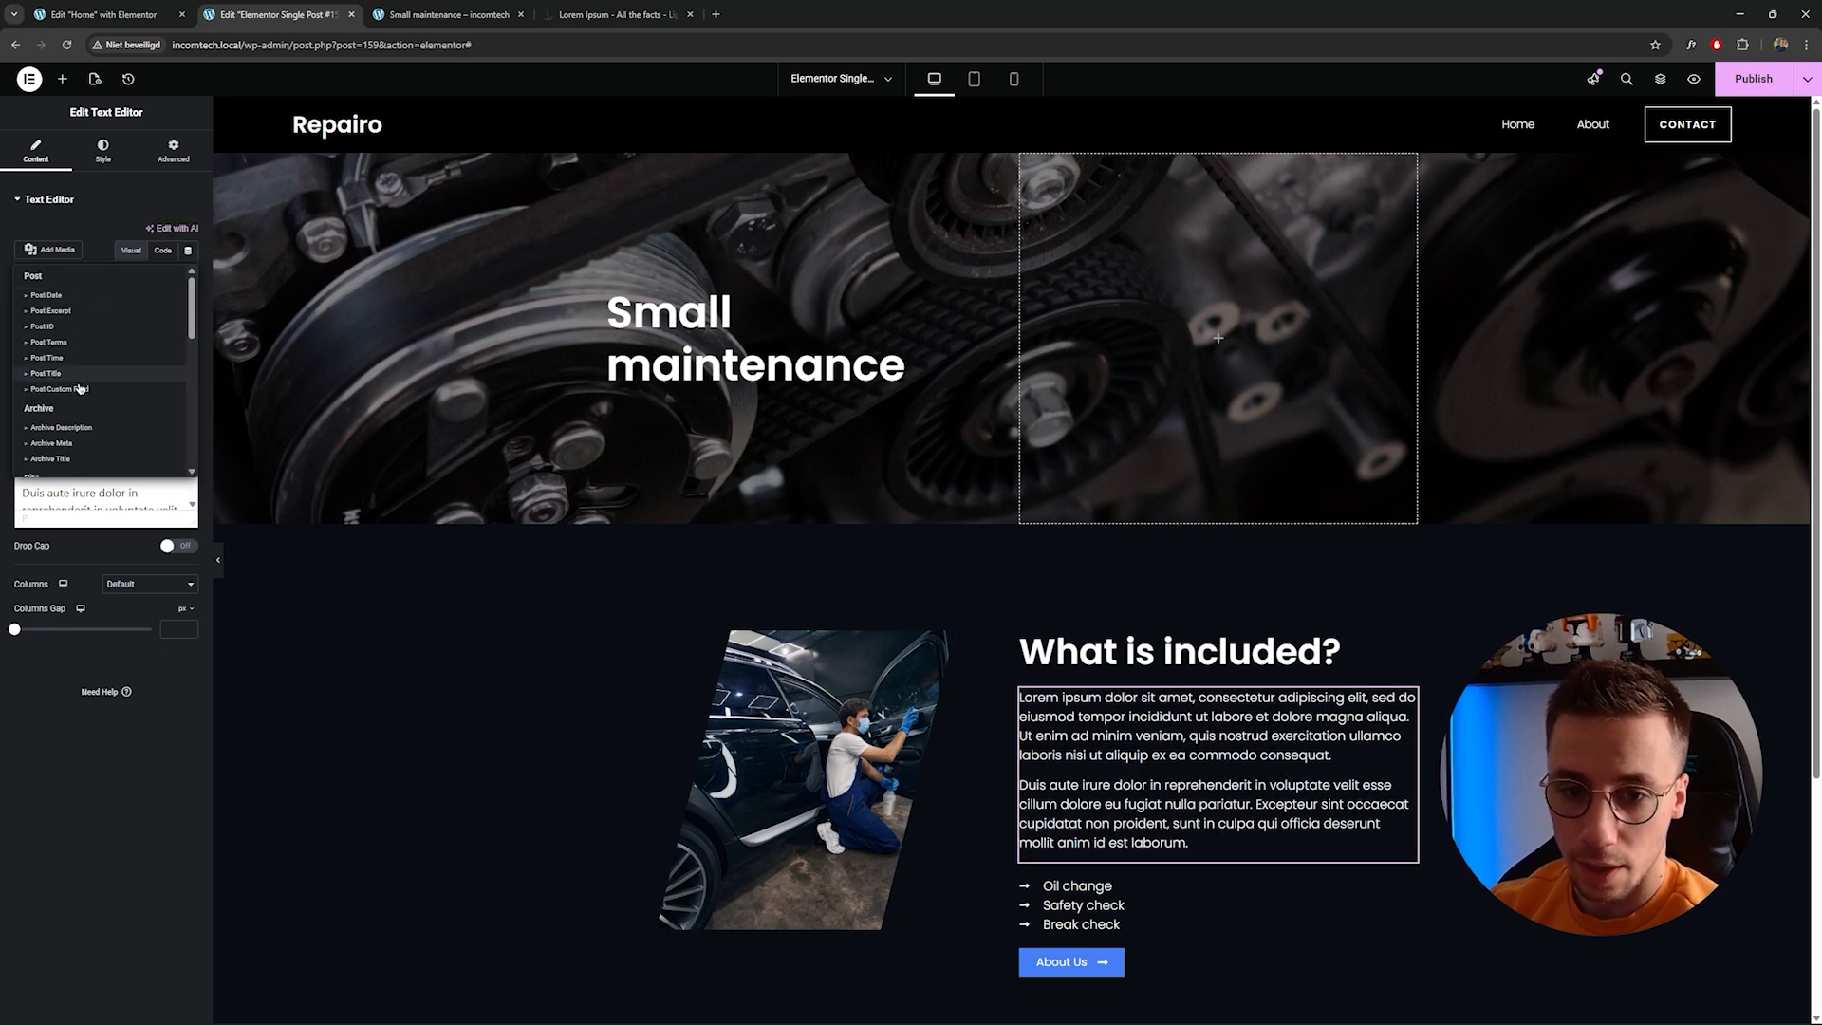
scroll(79, 389, "down", 5)
left_click(73, 339)
left_click(118, 314)
left_click(154, 364)
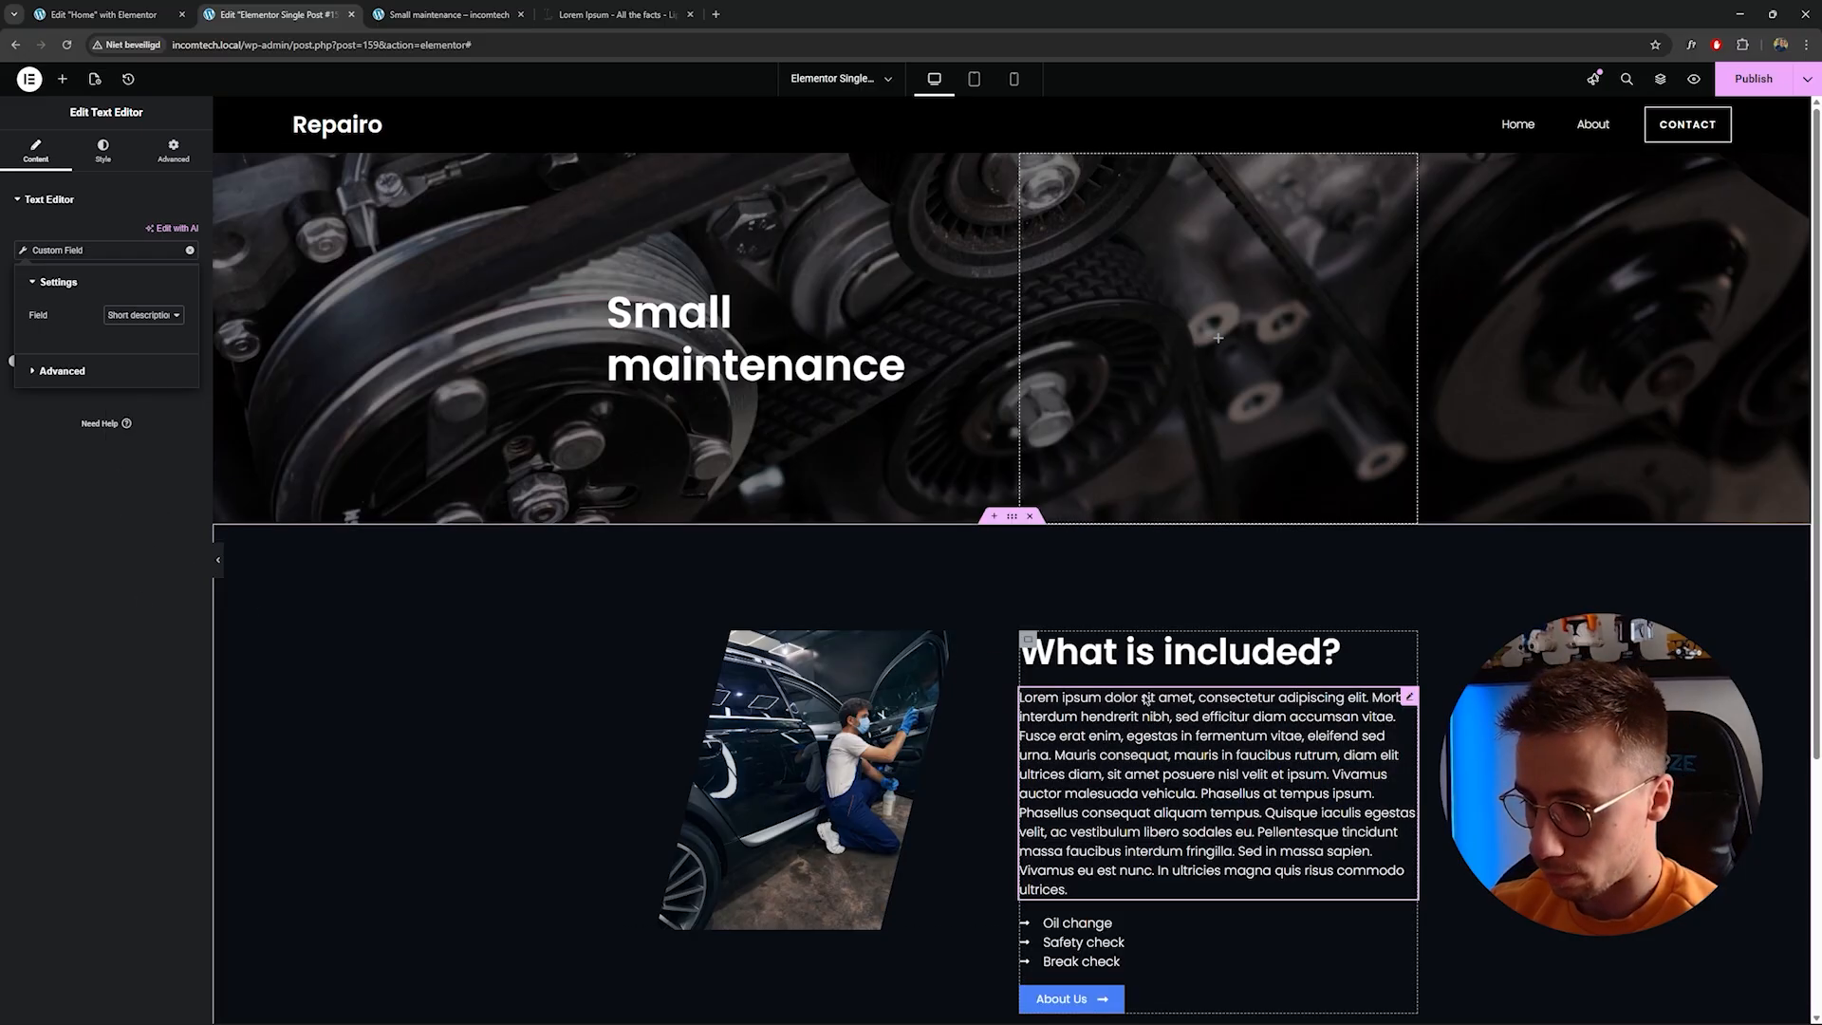
Move the text editor into the hero section beneath the Small maintenance title.
scroll(618, 653, "down", 2)
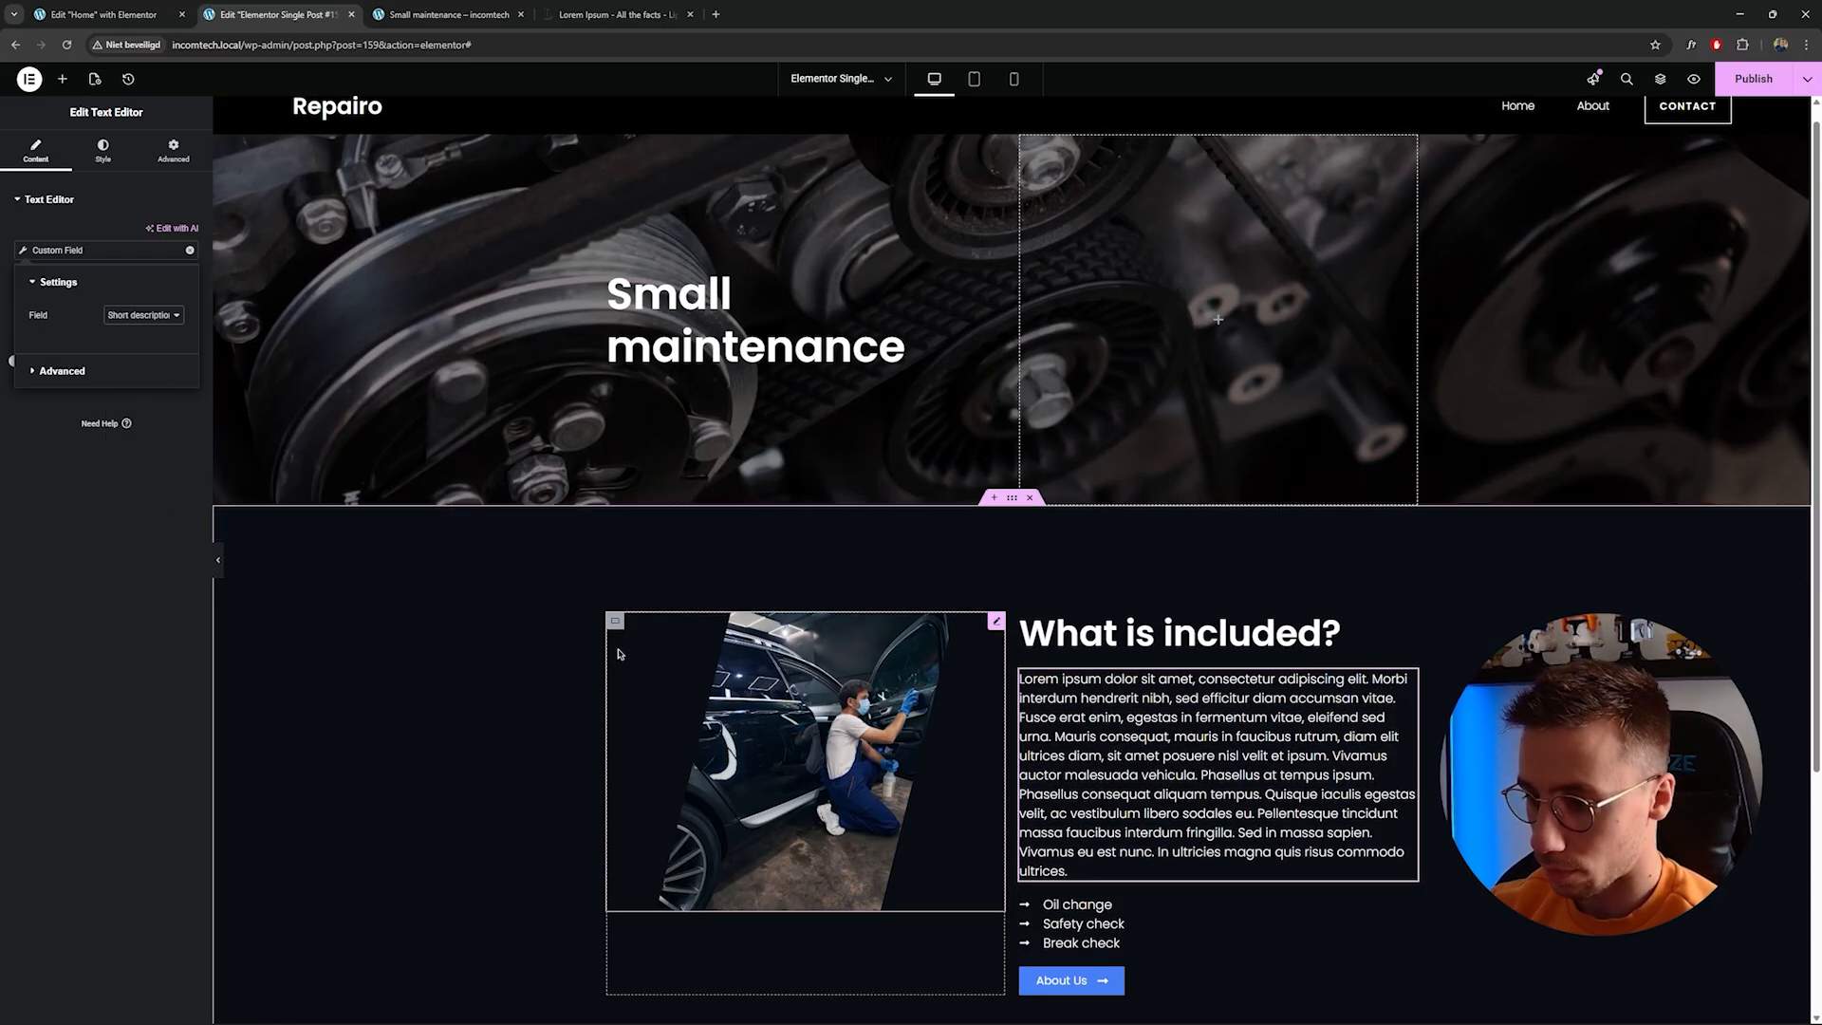
scroll(617, 652, "up", 1)
mouse_move(1409, 627)
left_mouse_down()
mouse_move(905, 429)
mouse_move(775, 305)
left_mouse_up()
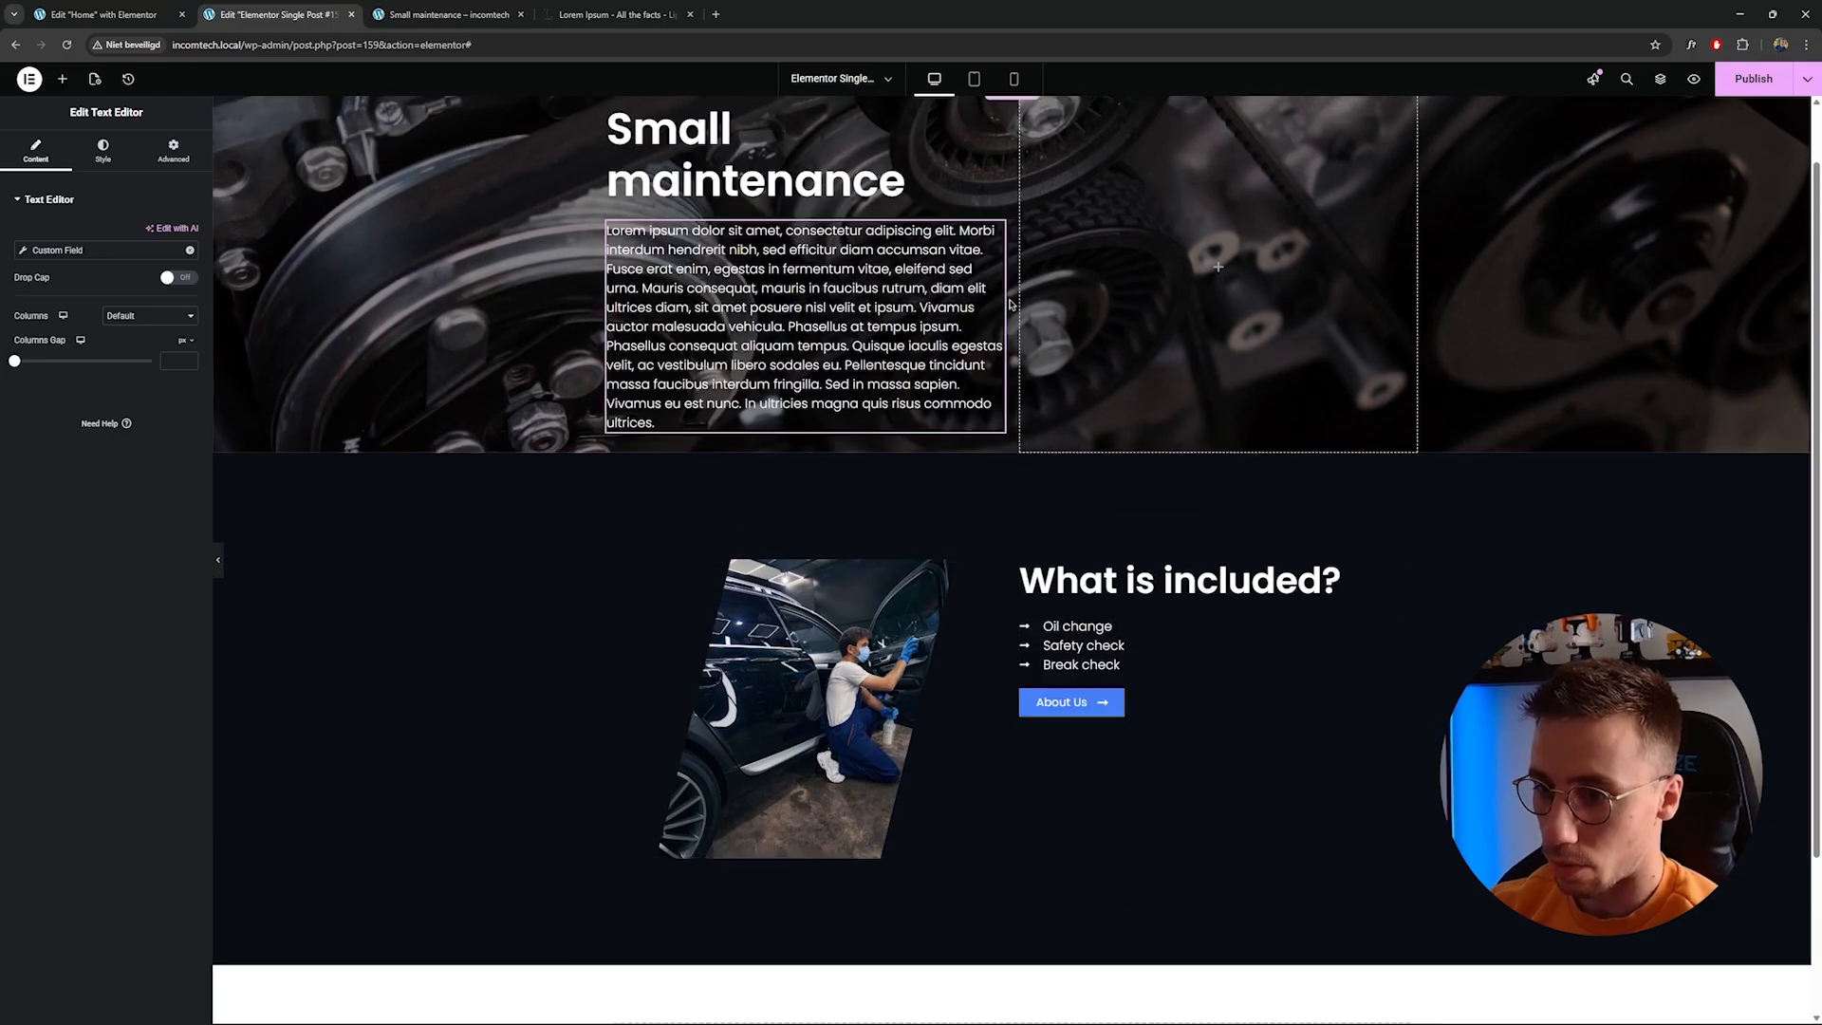
scroll(1021, 299, "up", 1)
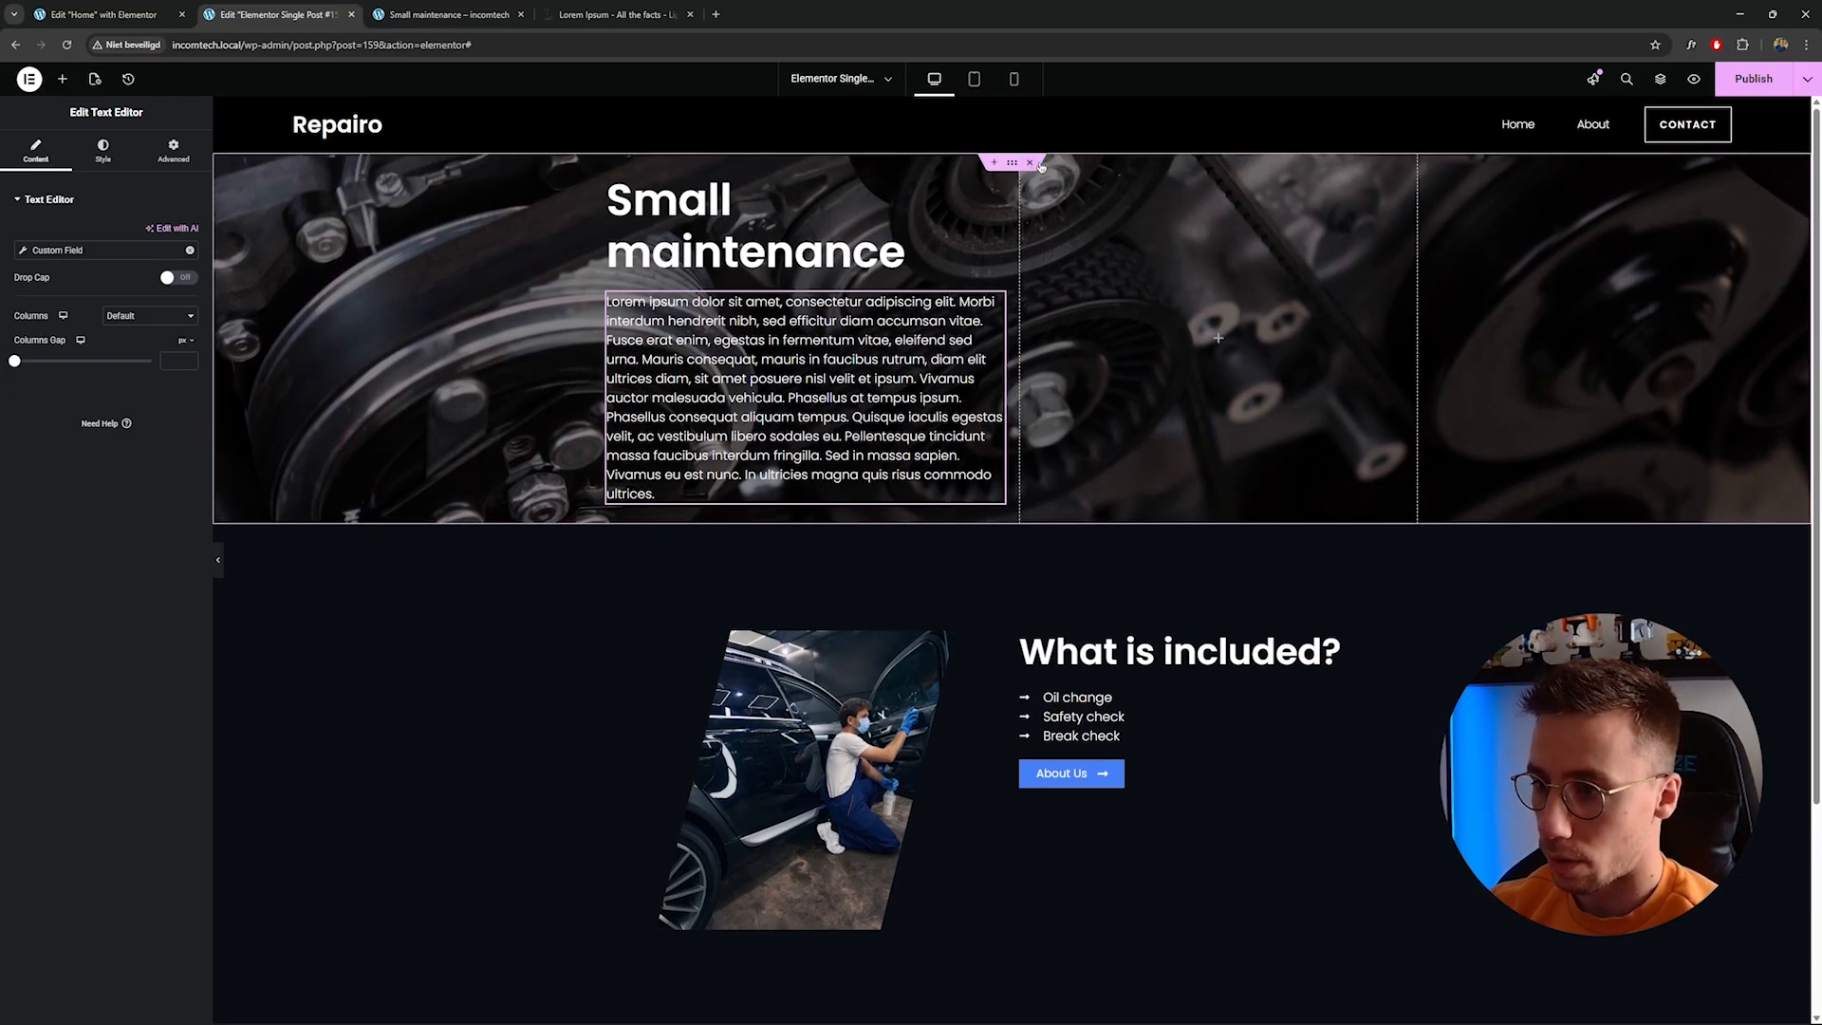
Delete the empty second container in the hero section via the Structure navigator.
right_click(1027, 281)
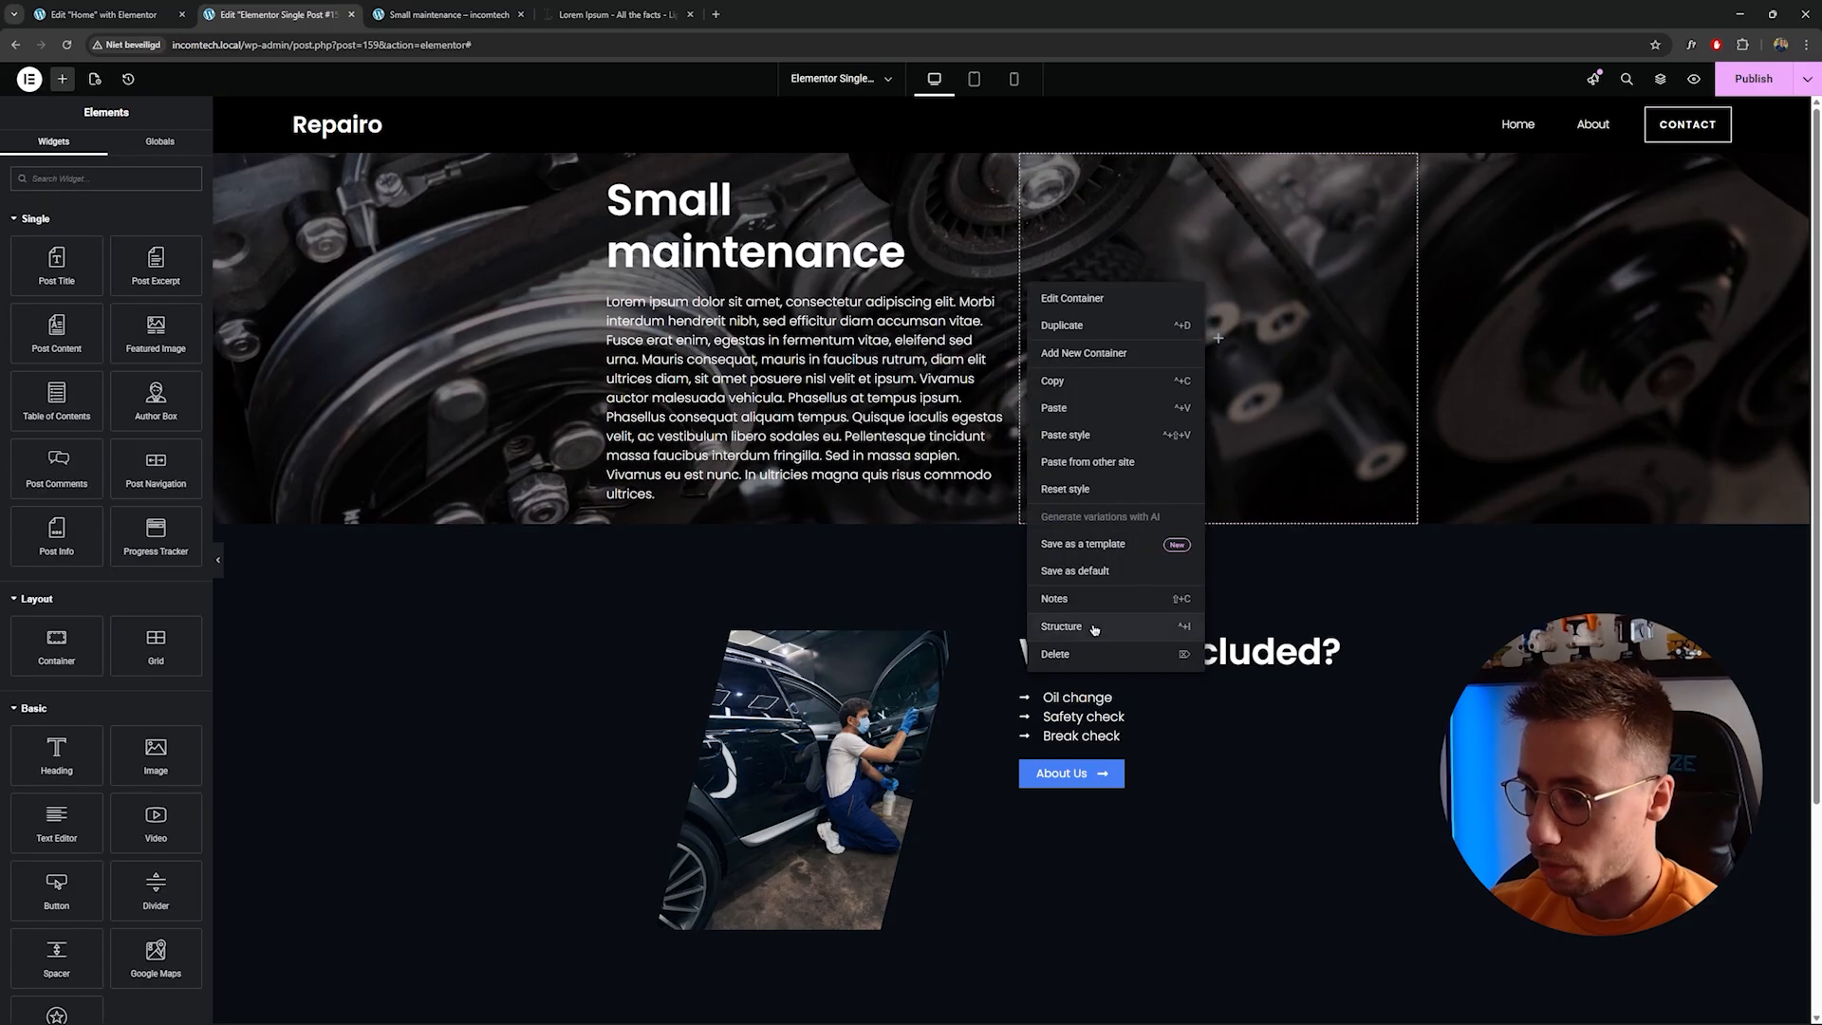
left_click(1091, 630)
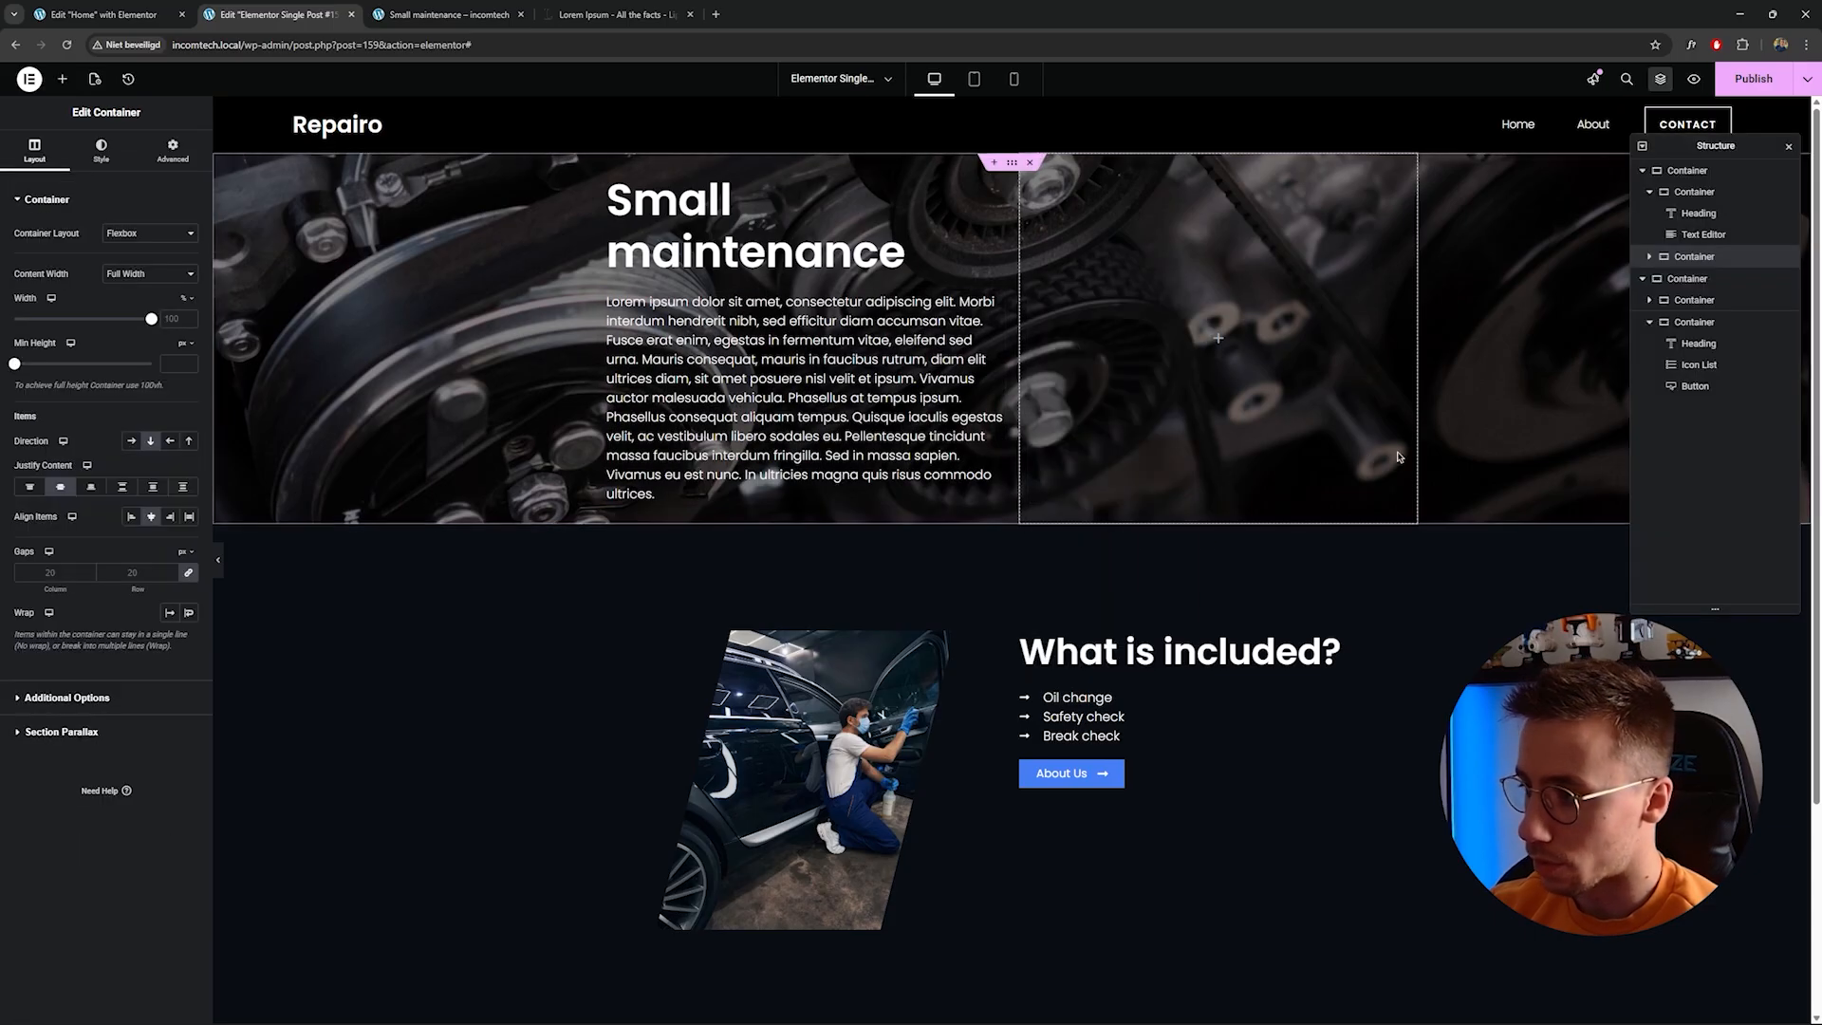
right_click(1688, 264)
left_click(1698, 630)
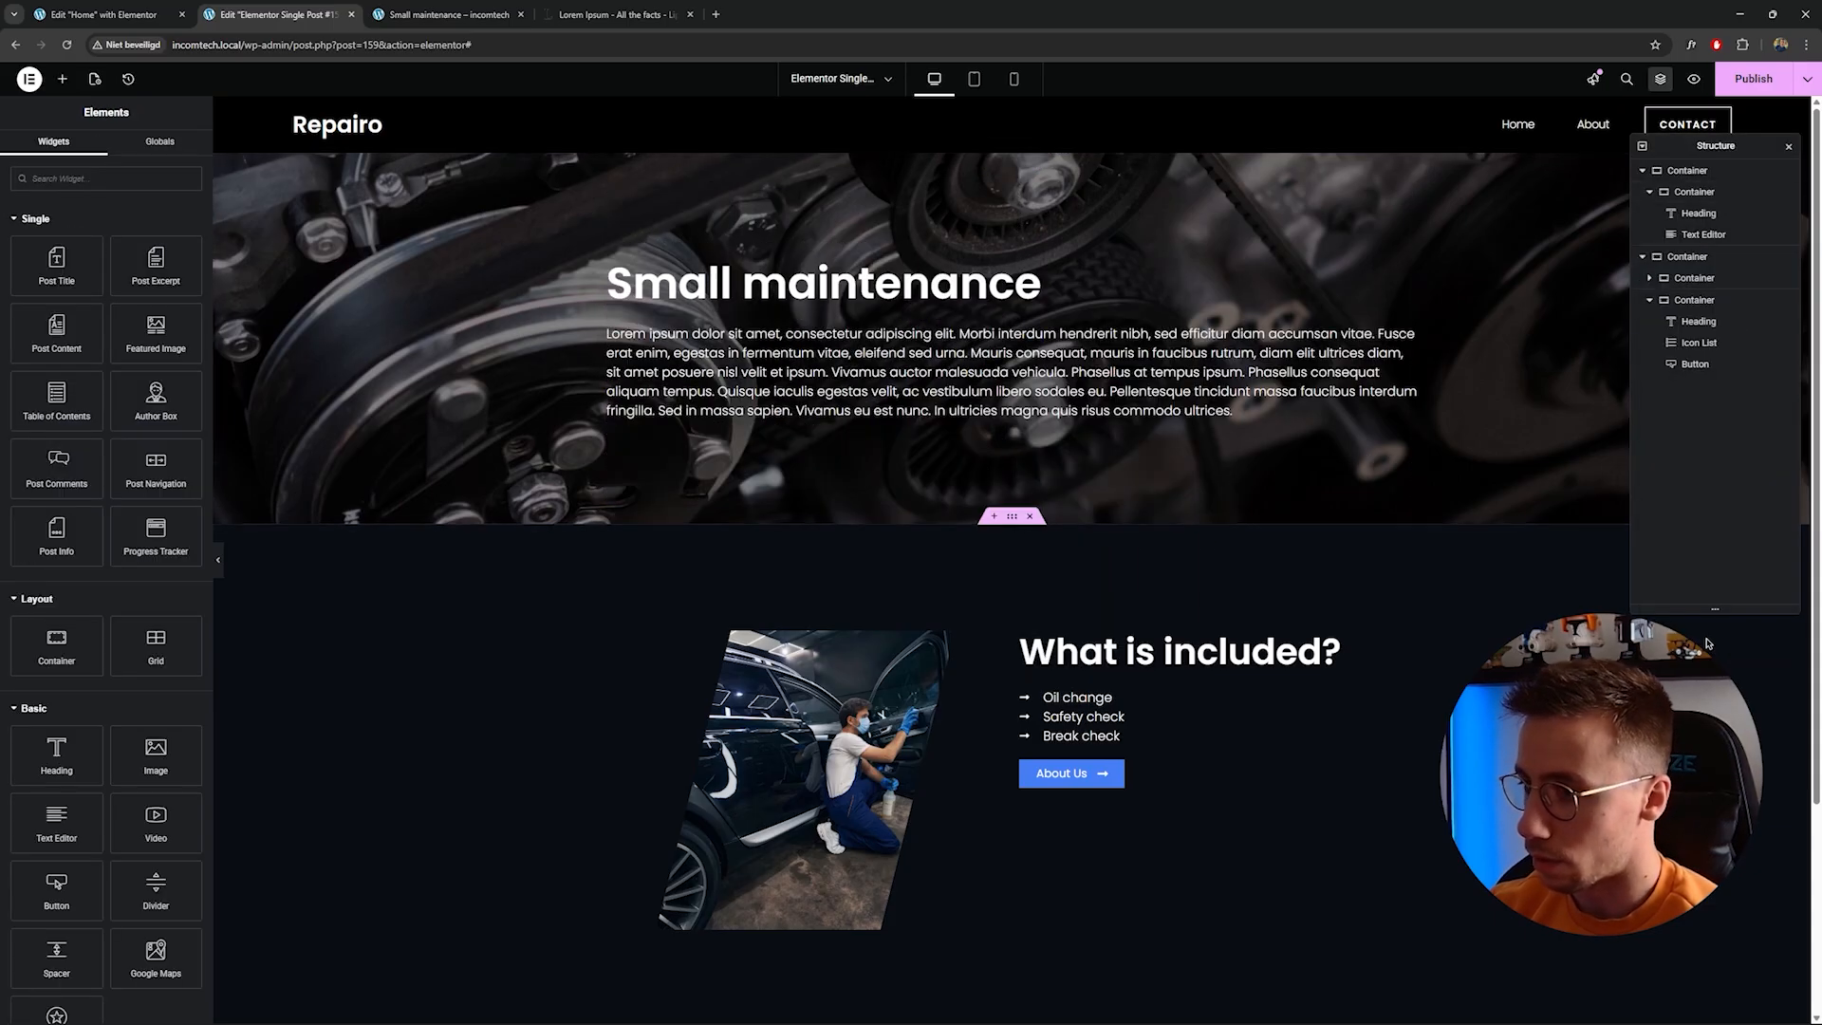
left_click(1703, 234)
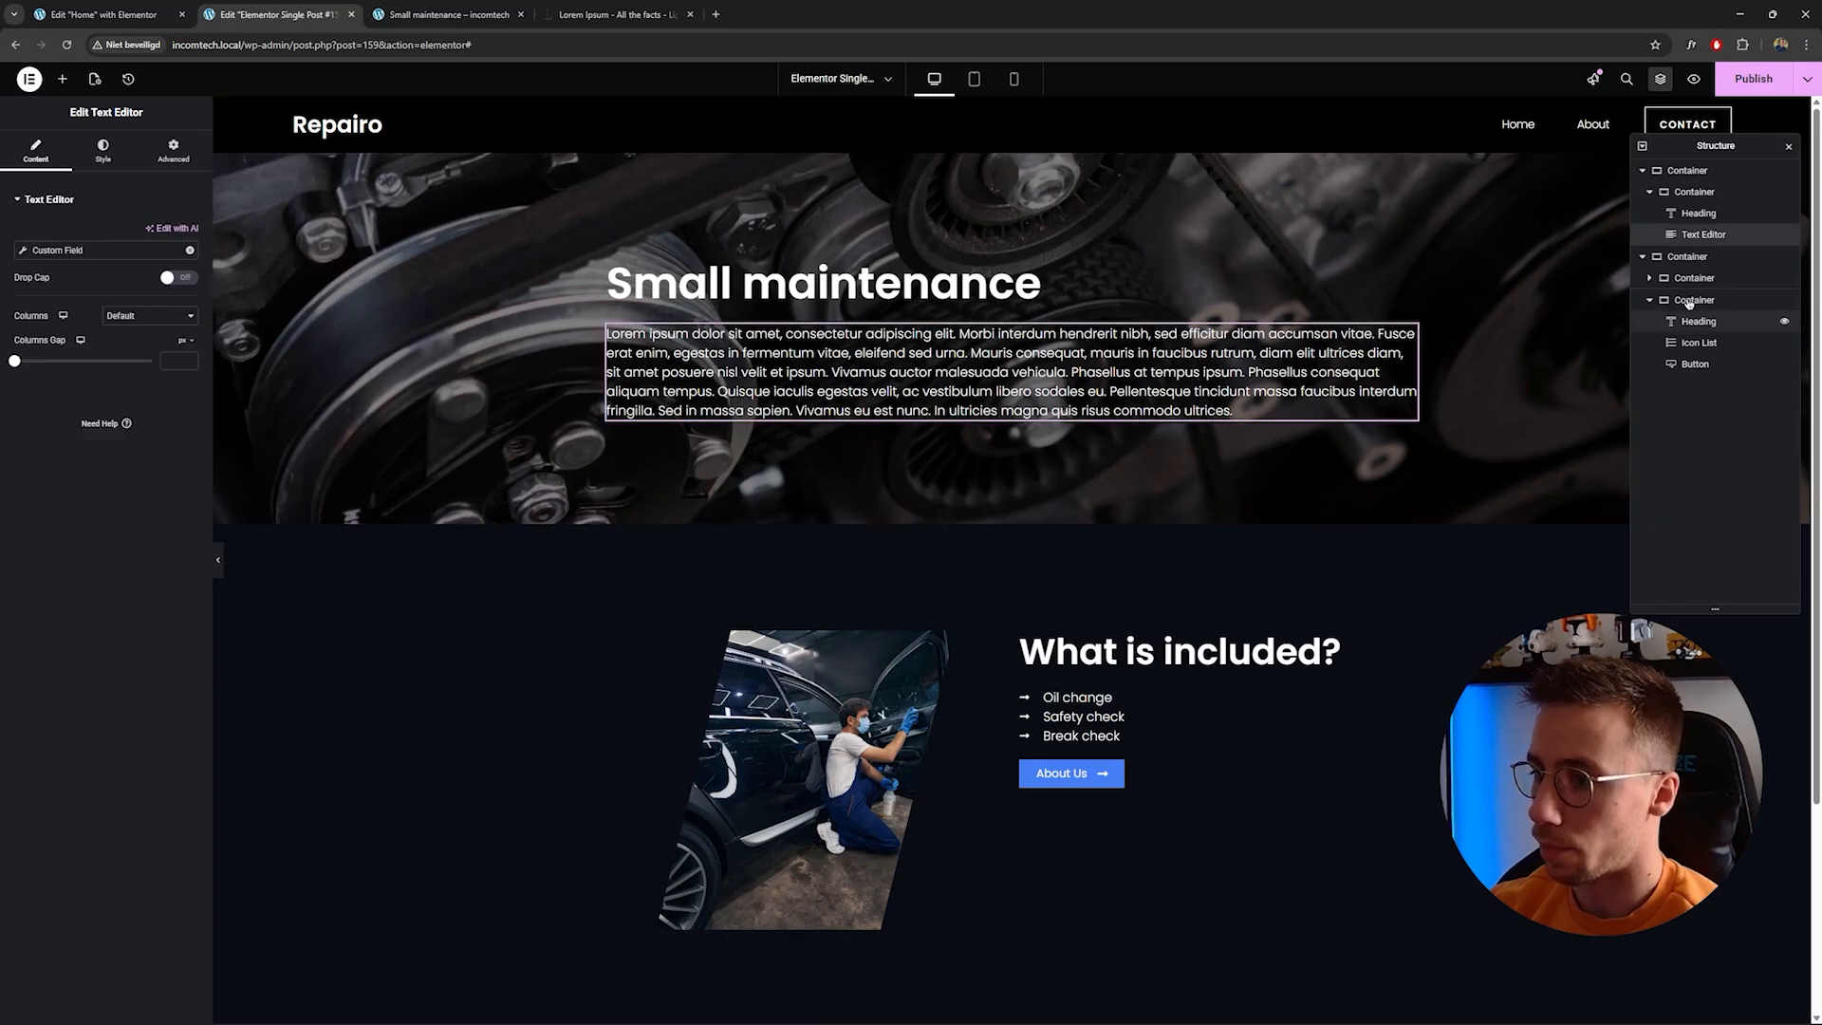
left_click(1789, 146)
Copy the hero text editor and paste it below the What is included? heading.
scroll(1065, 642, "down", 2)
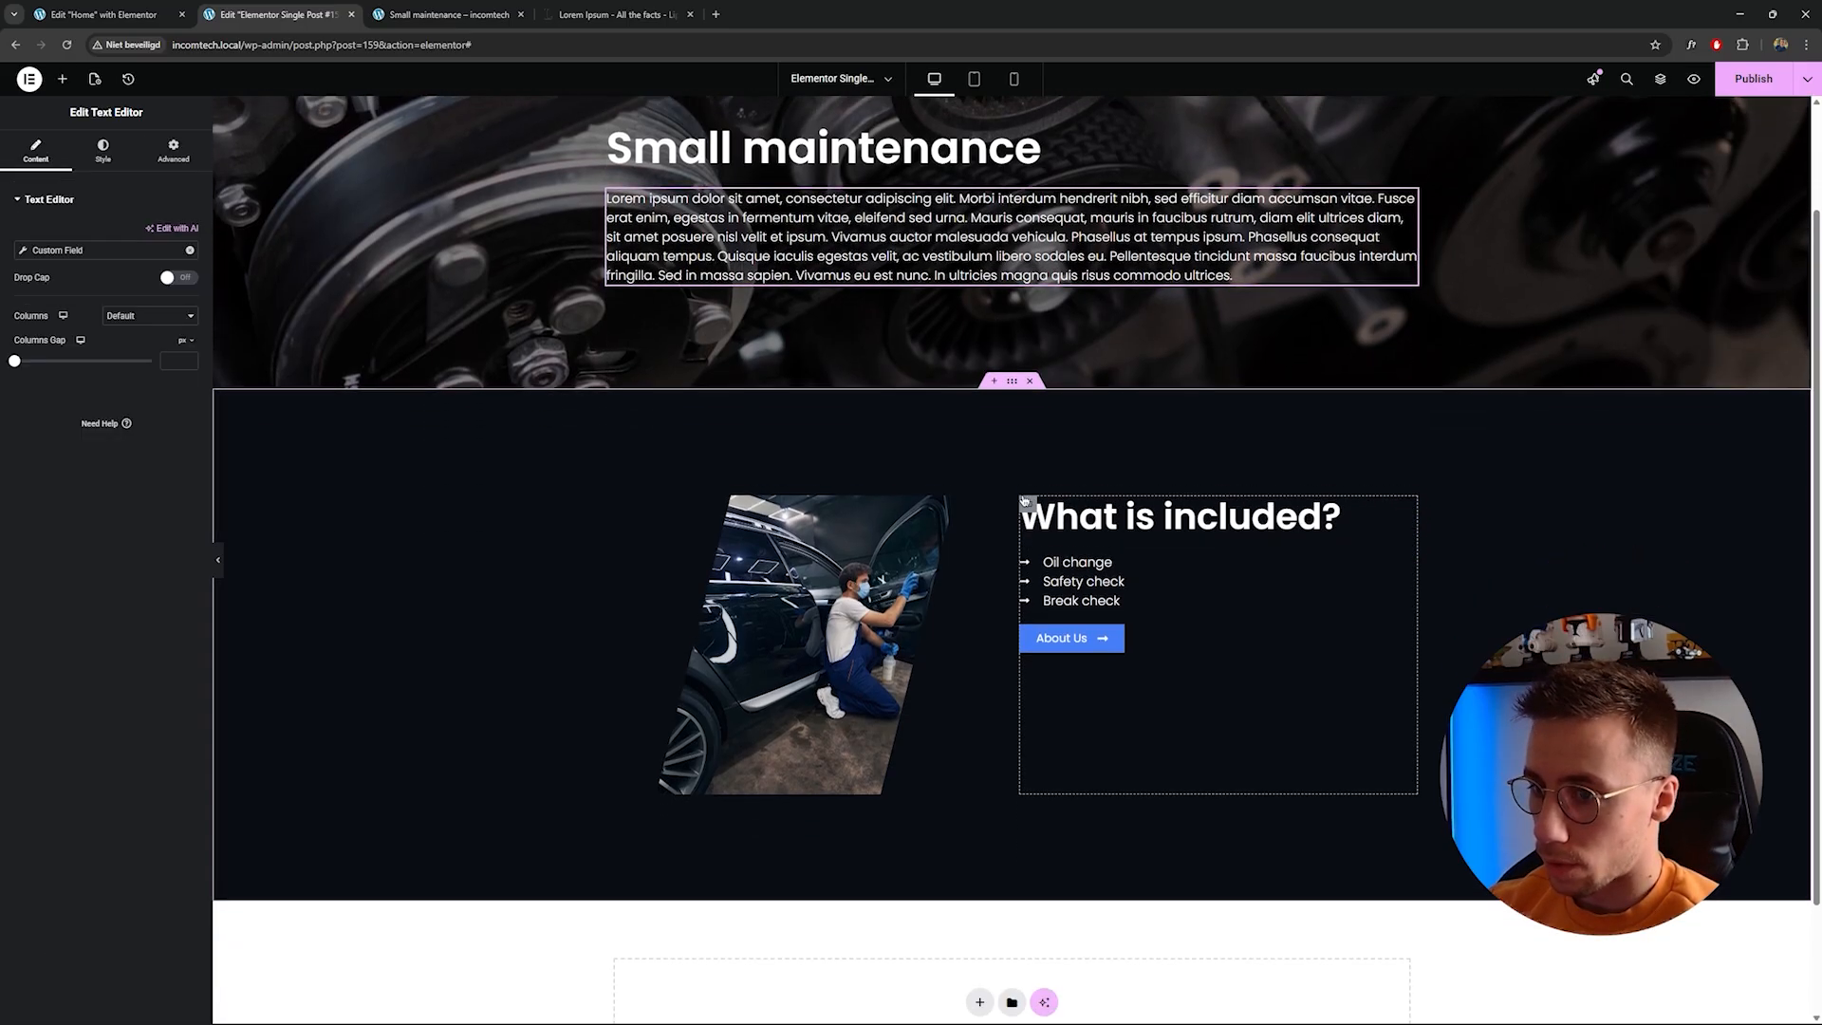
scroll(759, 361, "up", 2)
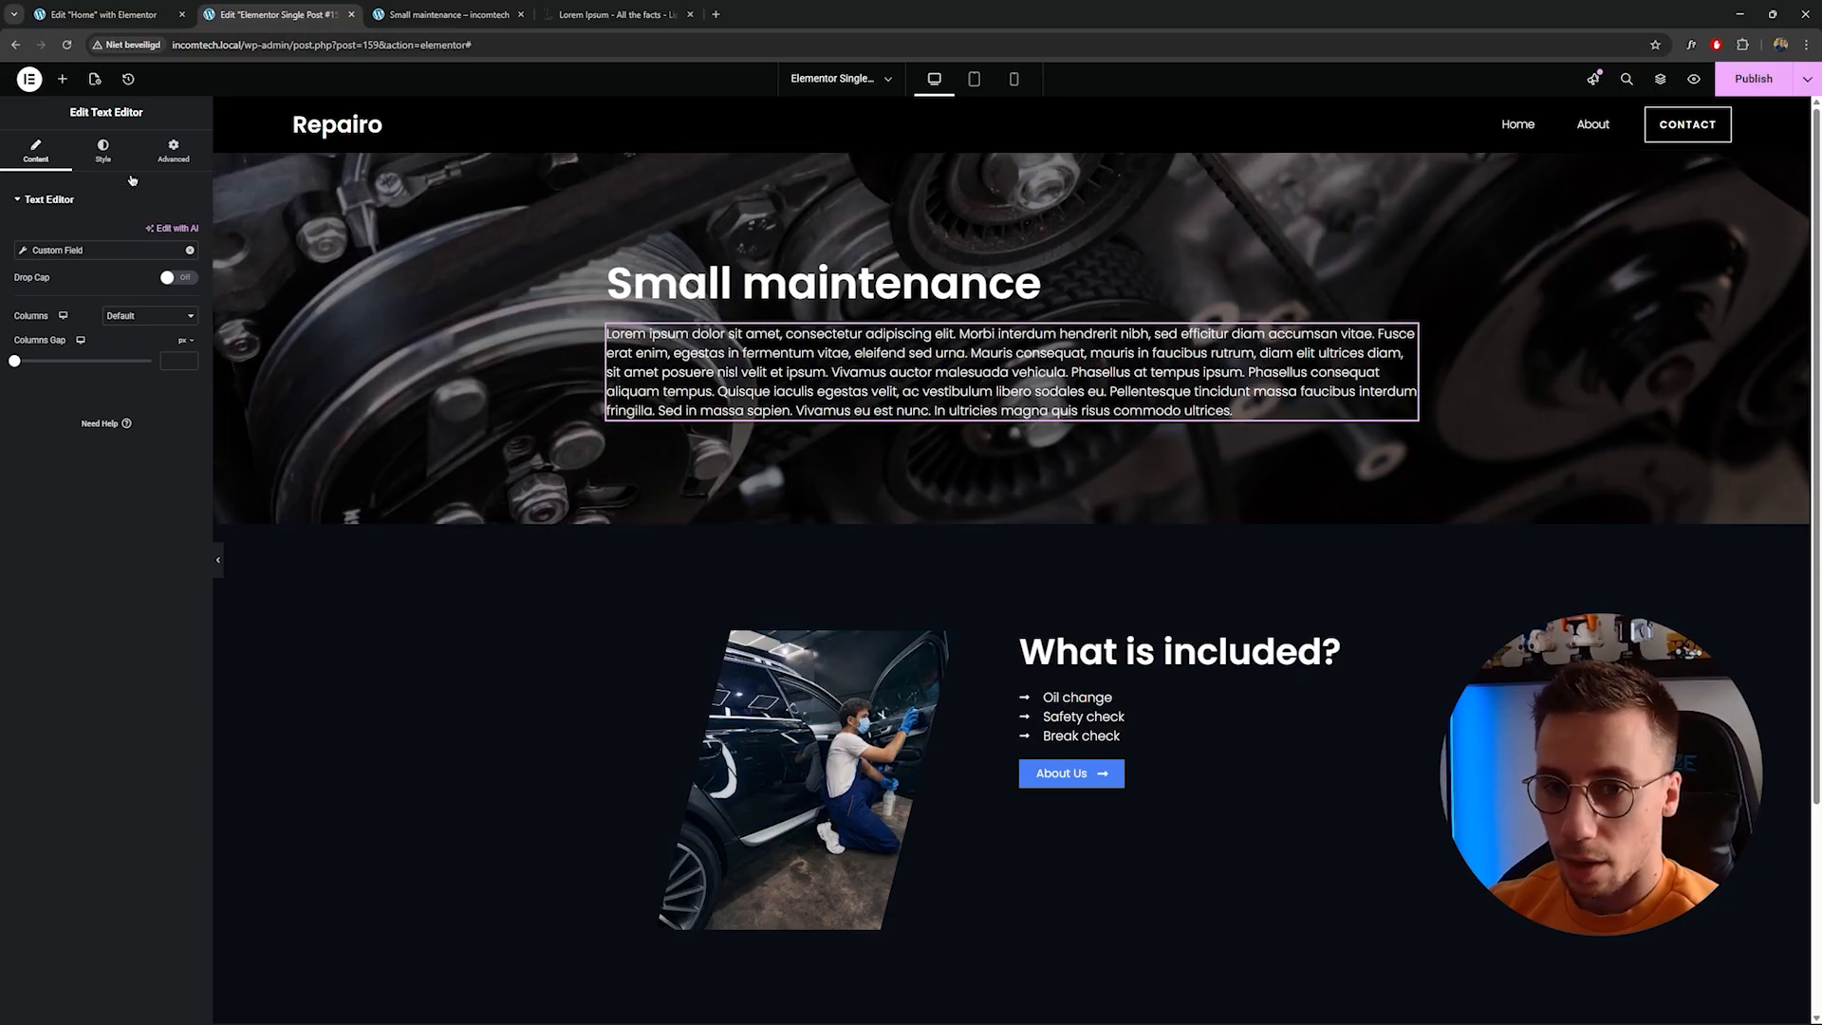
right_click(731, 353)
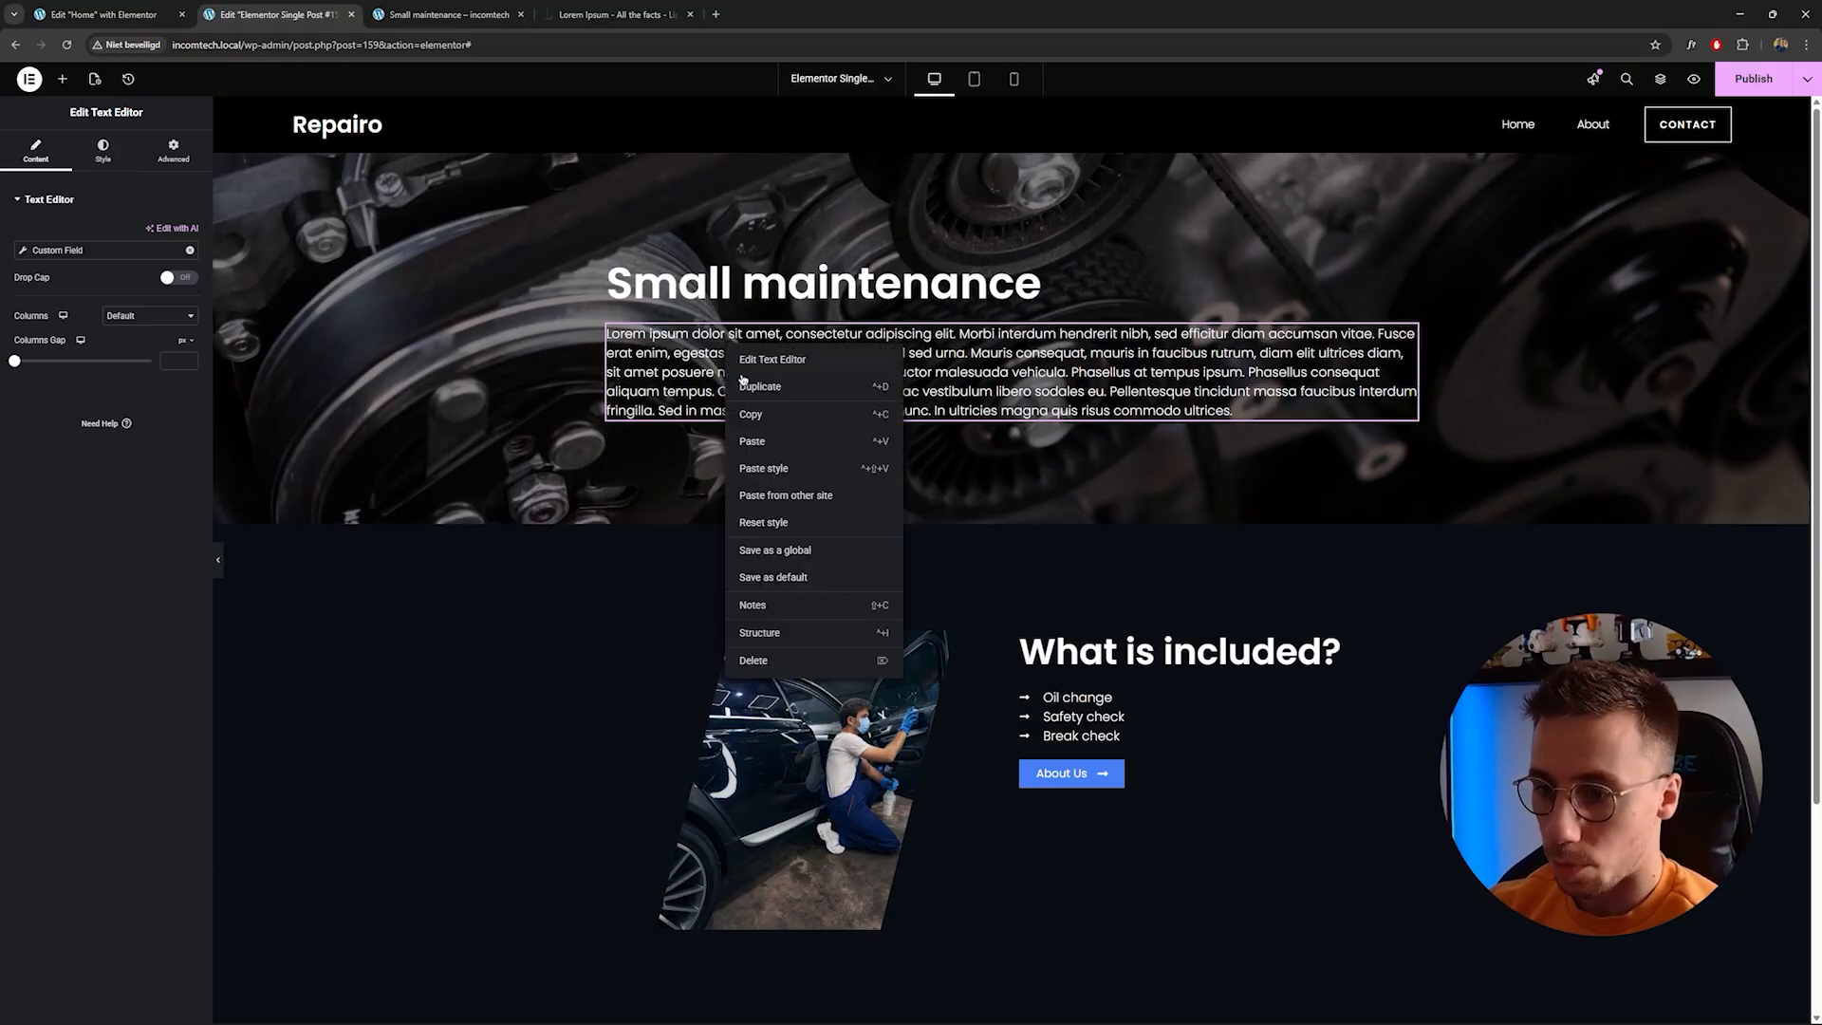
left_click(793, 423)
right_click(1089, 653)
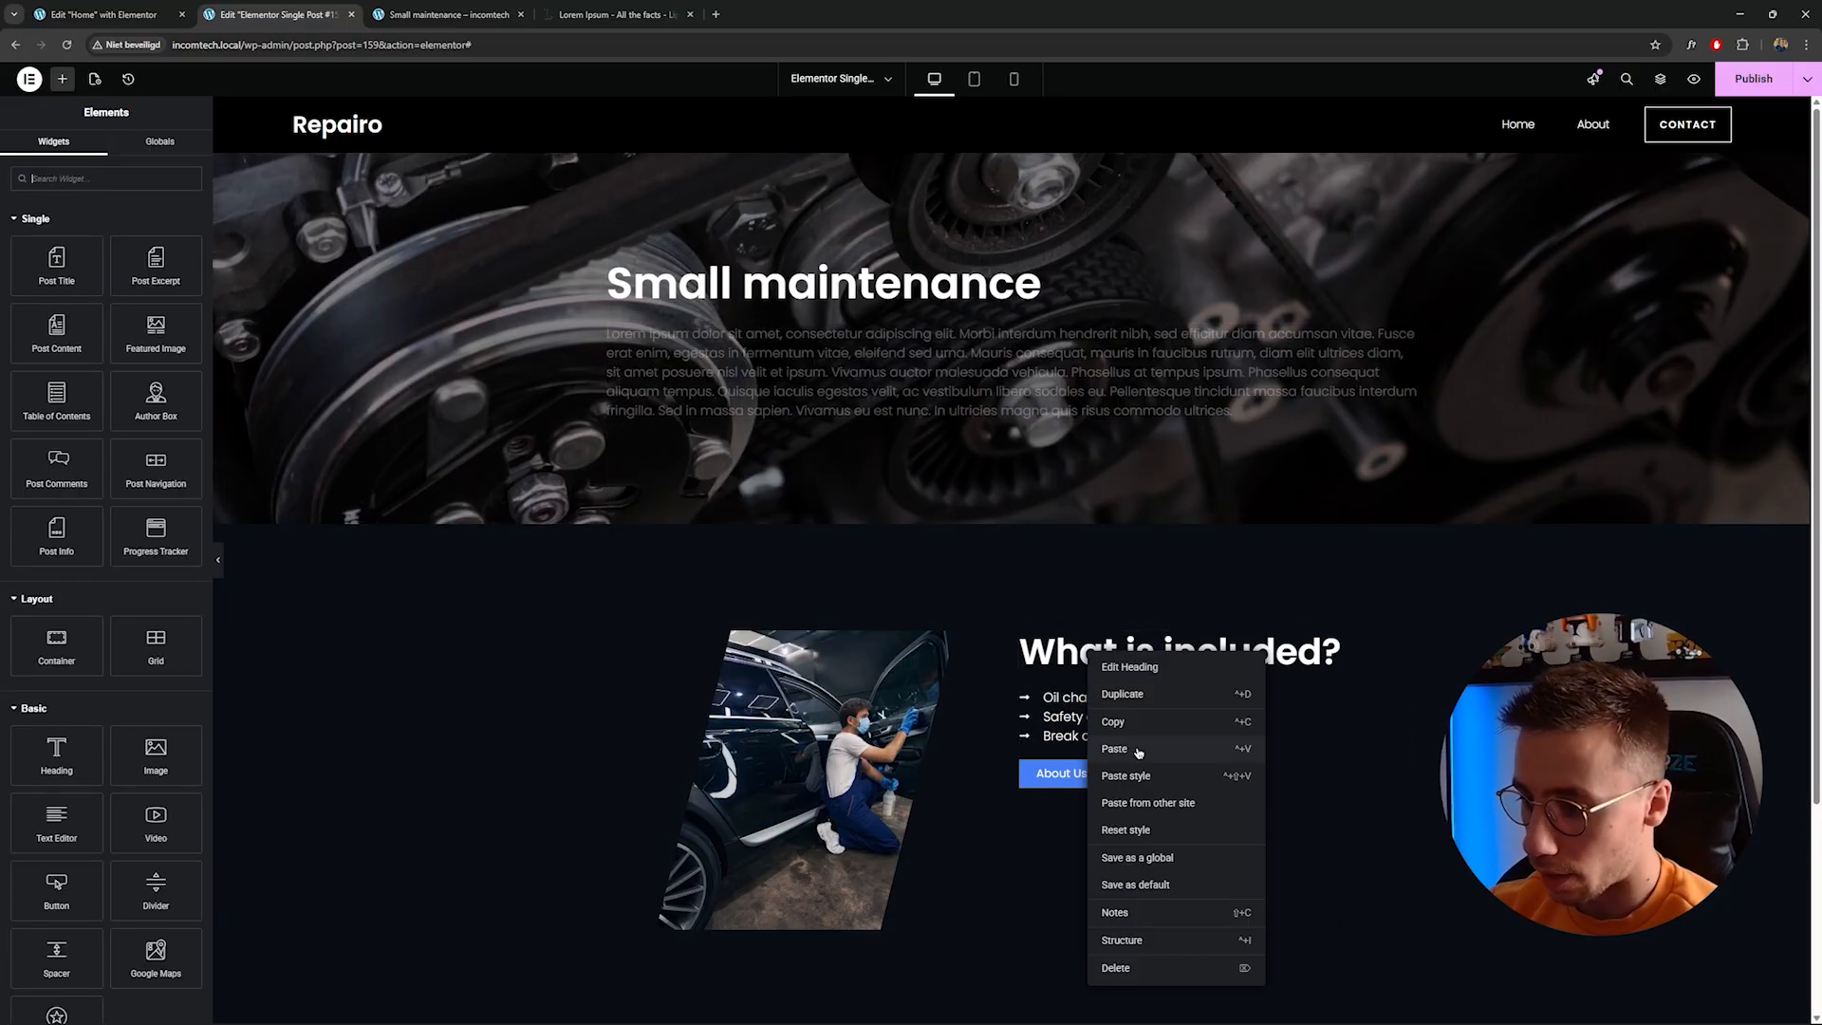
left_click(1116, 749)
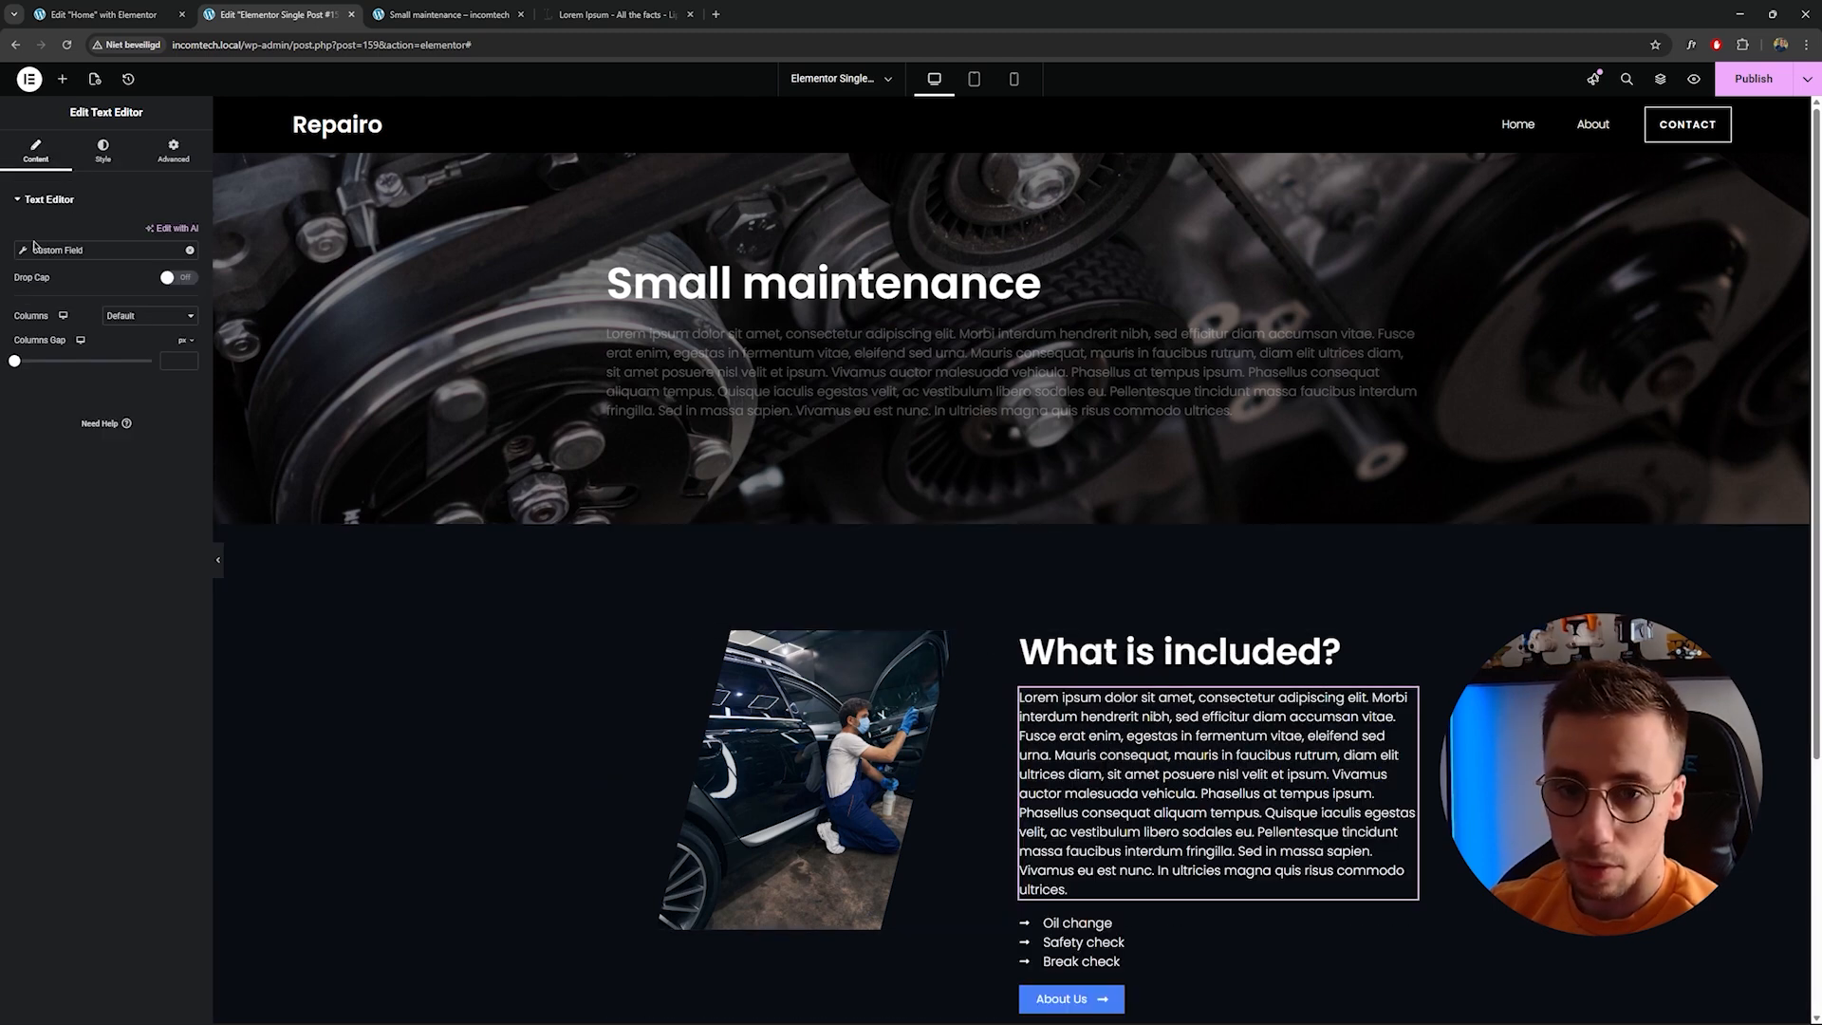
Remove the dynamic field from the copied text editor and delete its second paragraph of placeholder text.
left_click(191, 251)
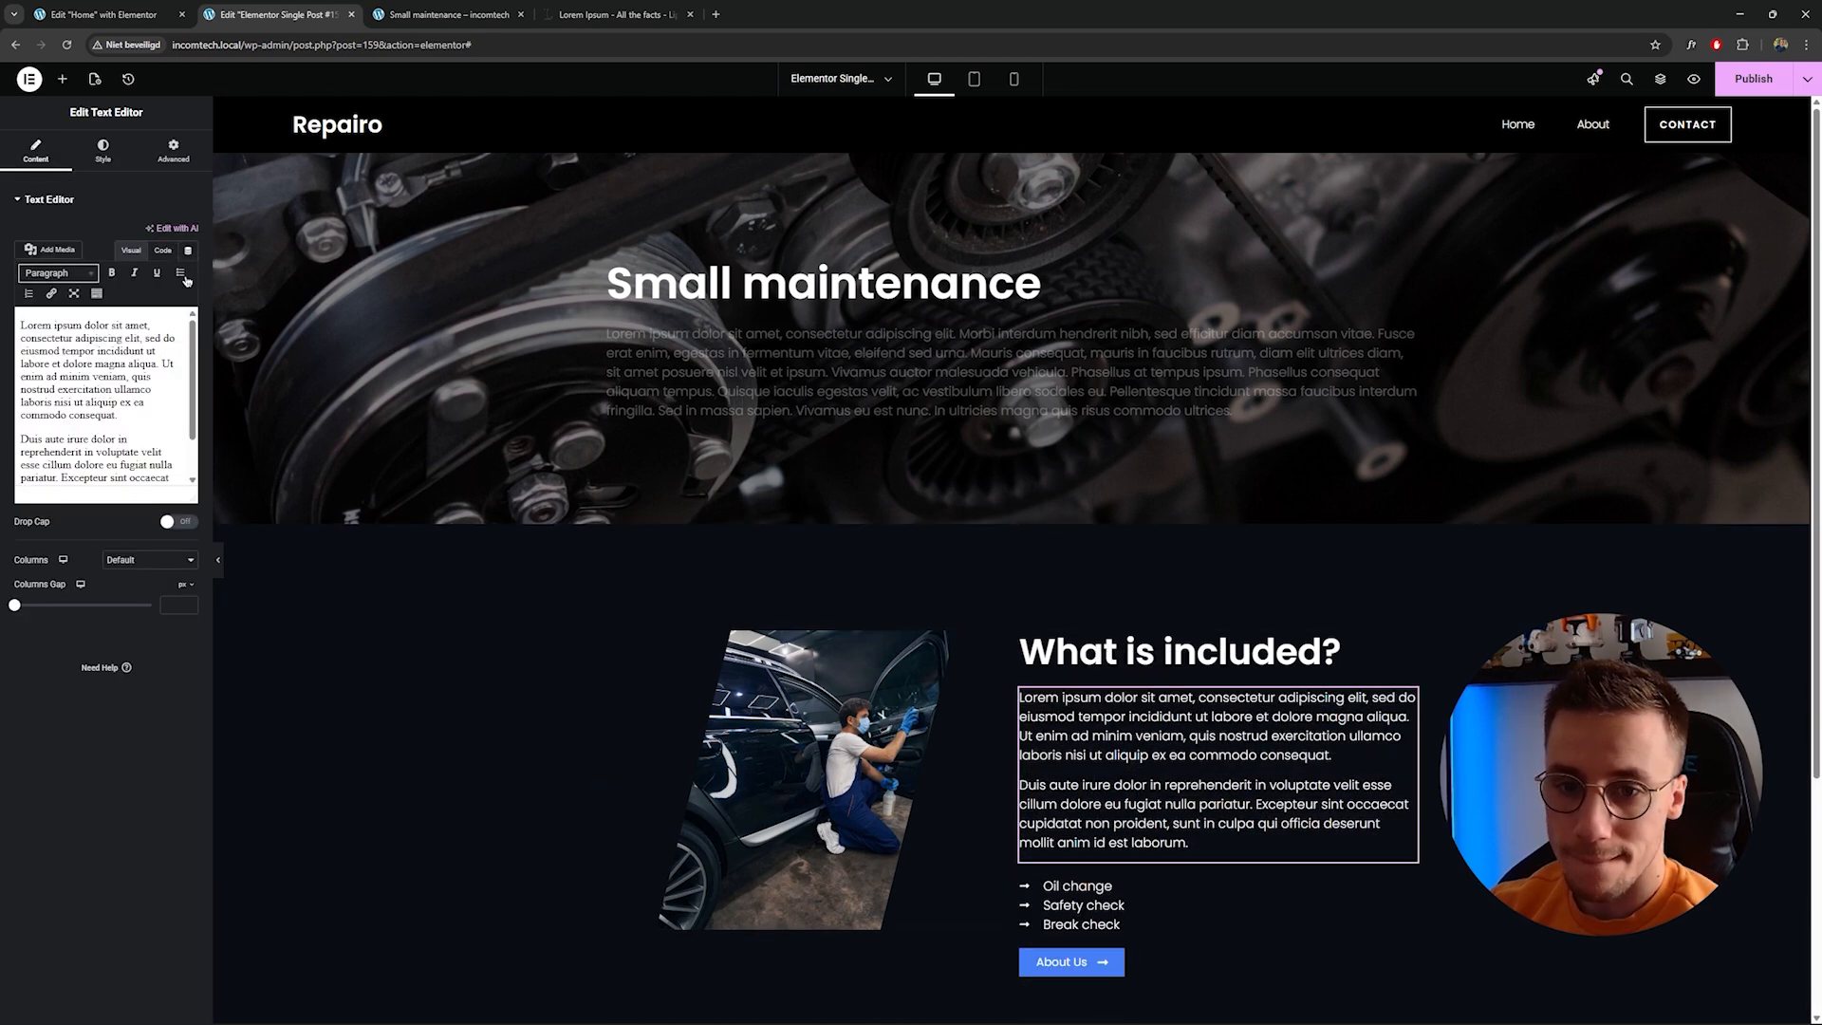
scroll(100, 465, "down", 3)
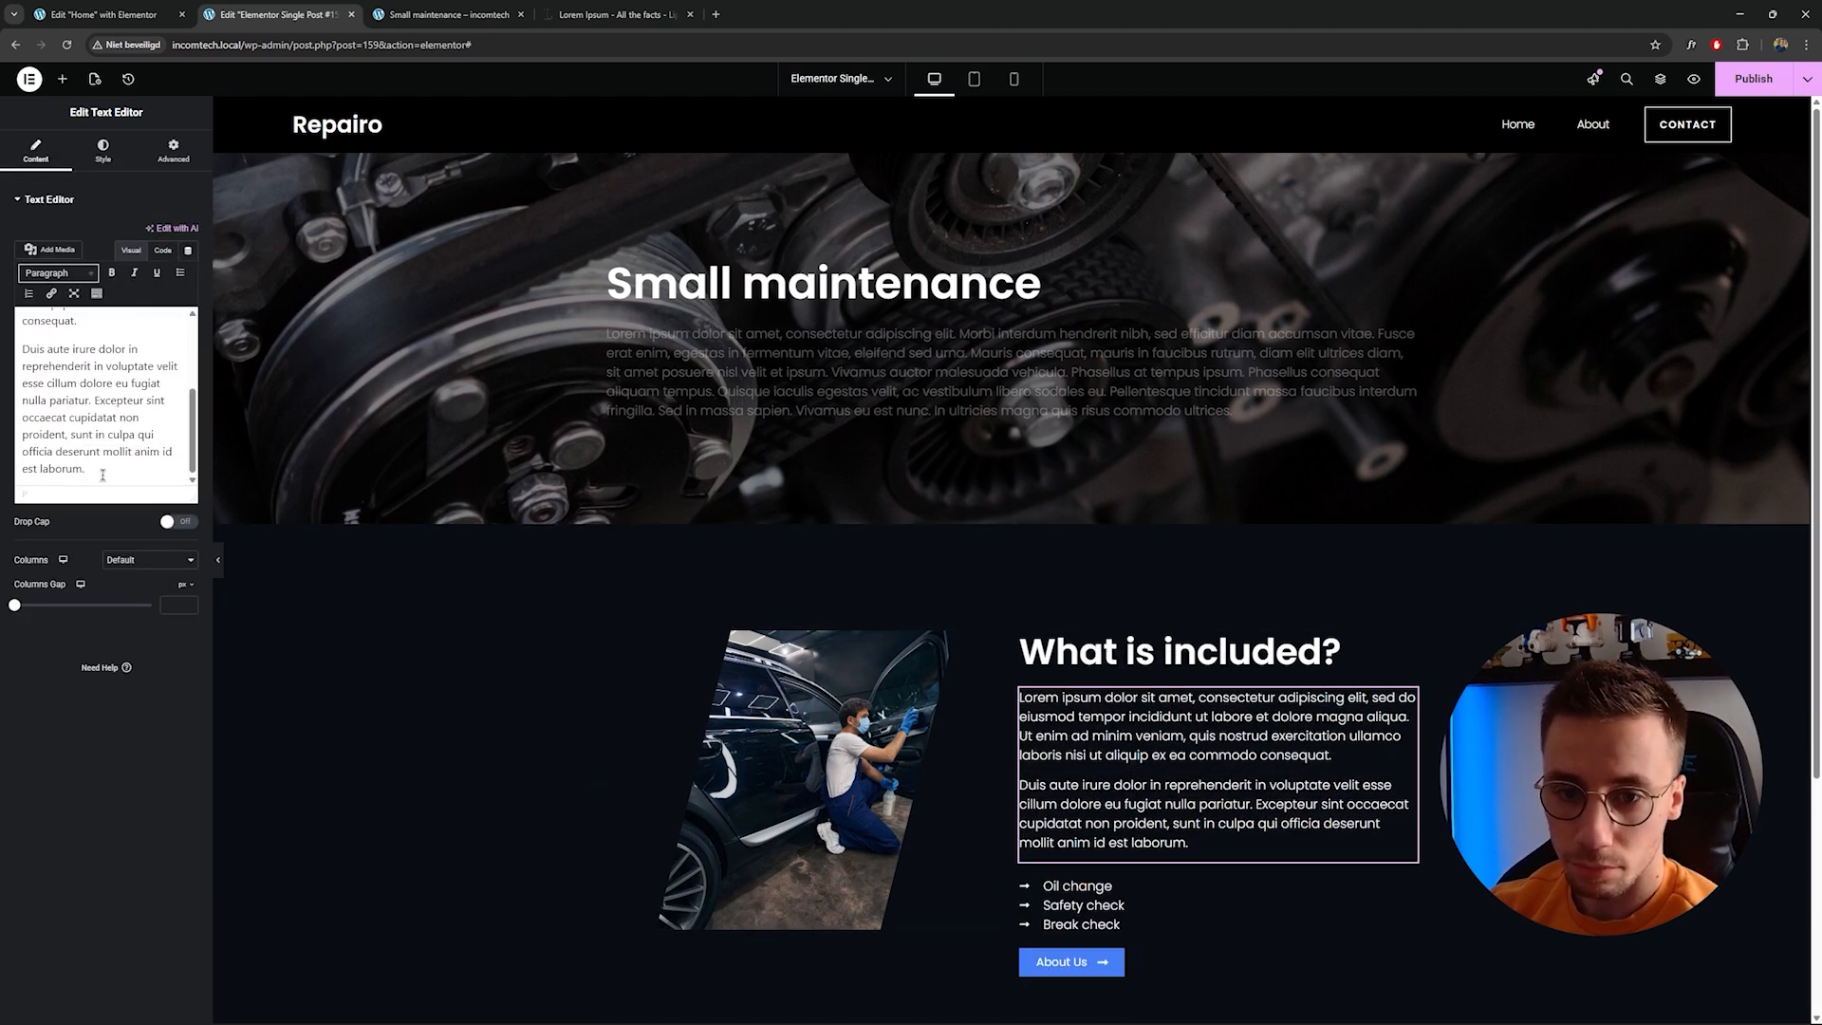
left_click_drag(102, 468, 2, 339)
key("BackSpace")
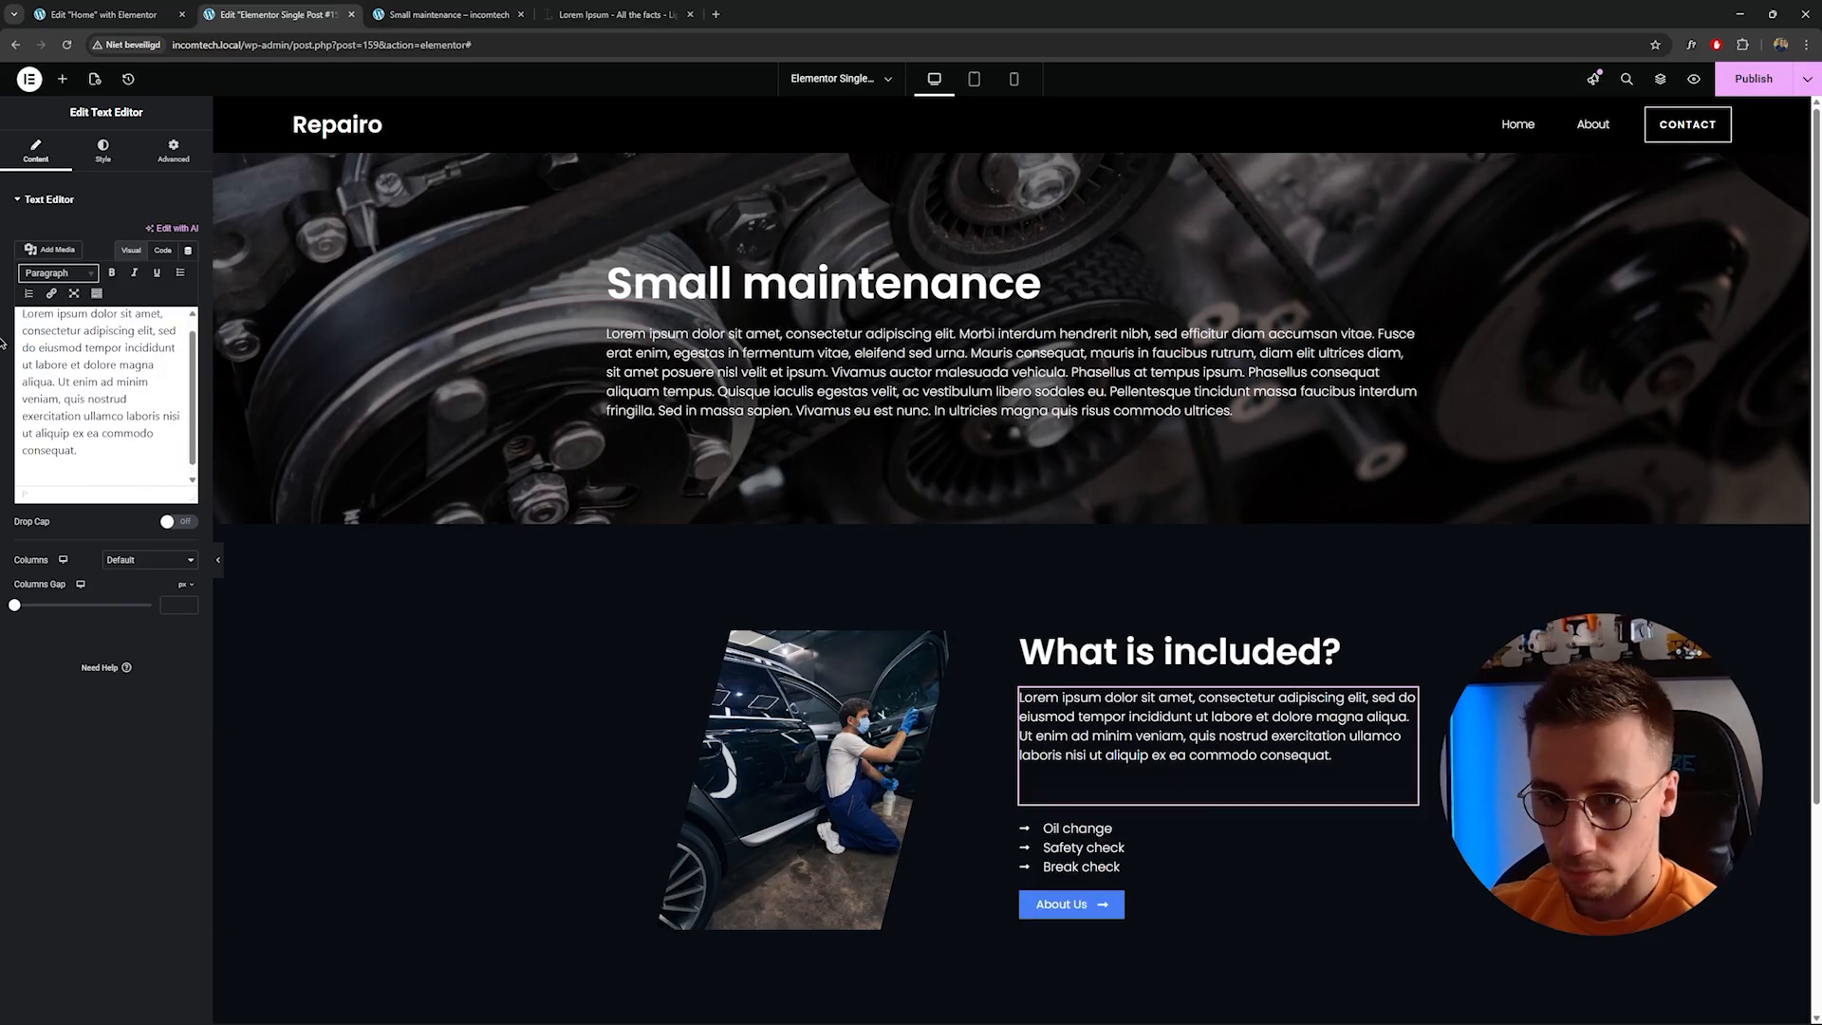
key("BackSpace")
scroll(919, 411, "down", 2)
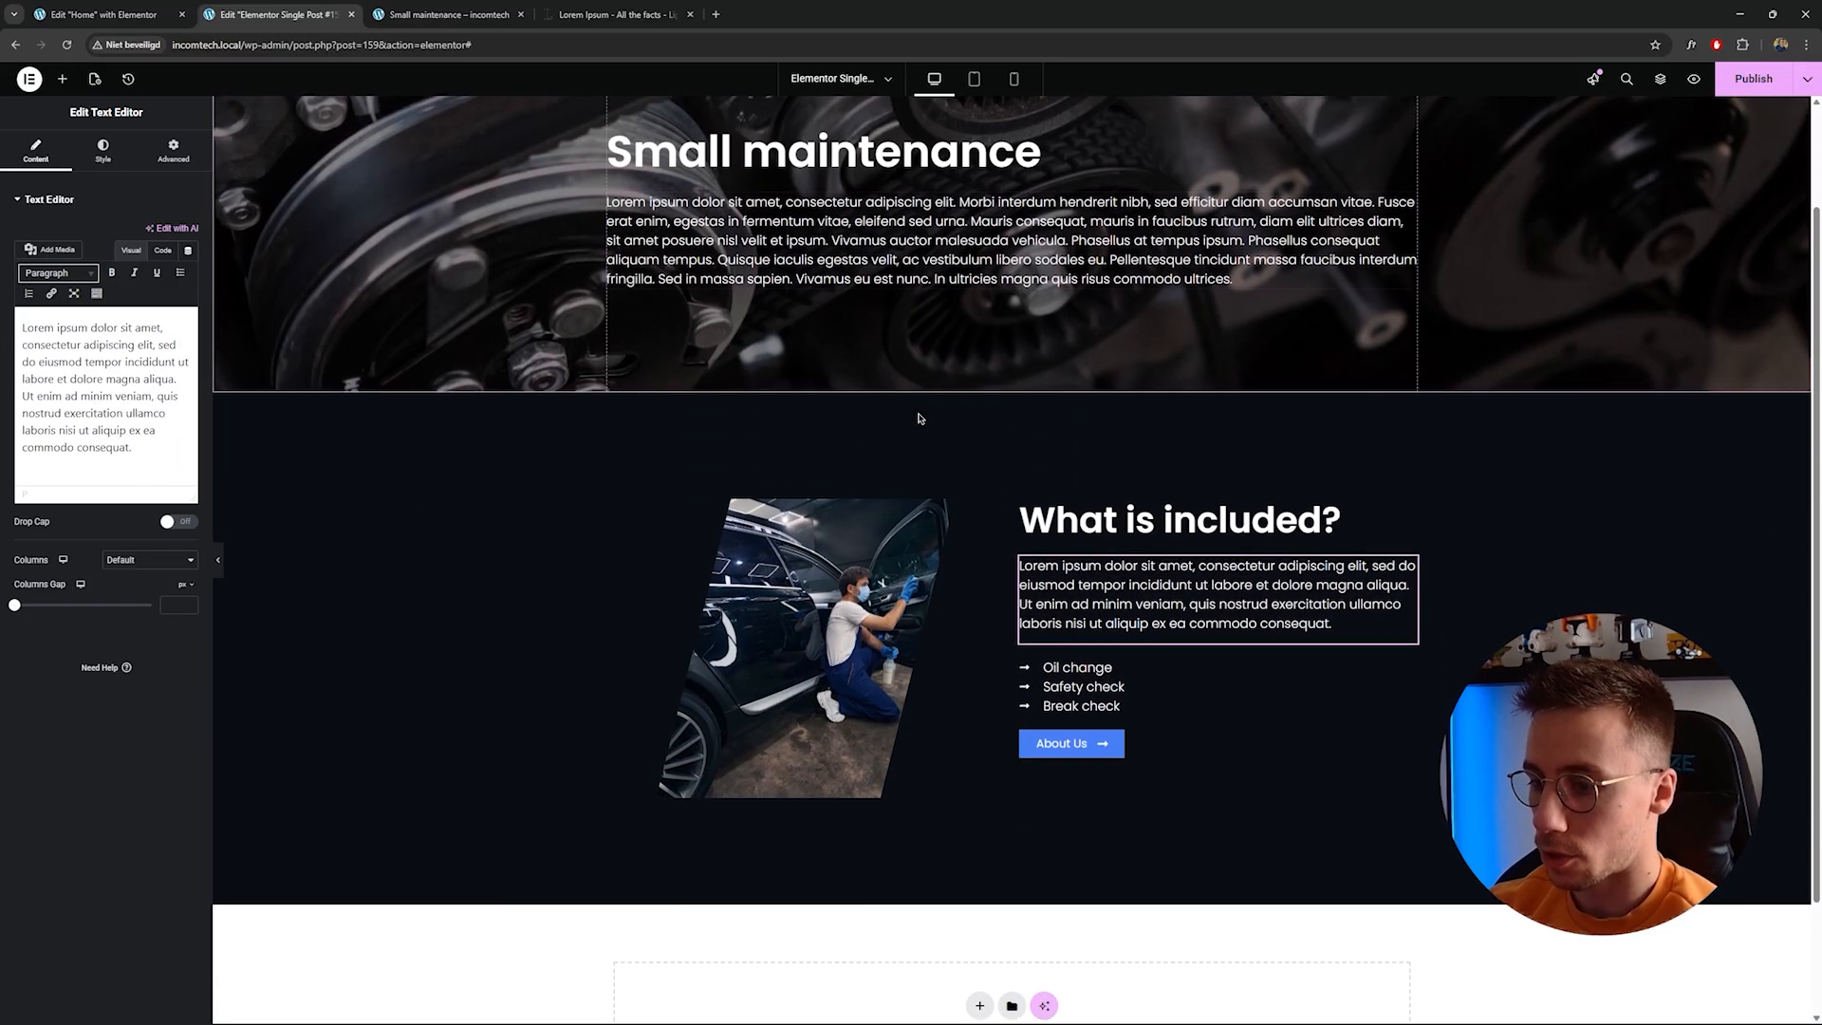
Change the button text to "Book an appointment" and publish the template.
left_click(1116, 729)
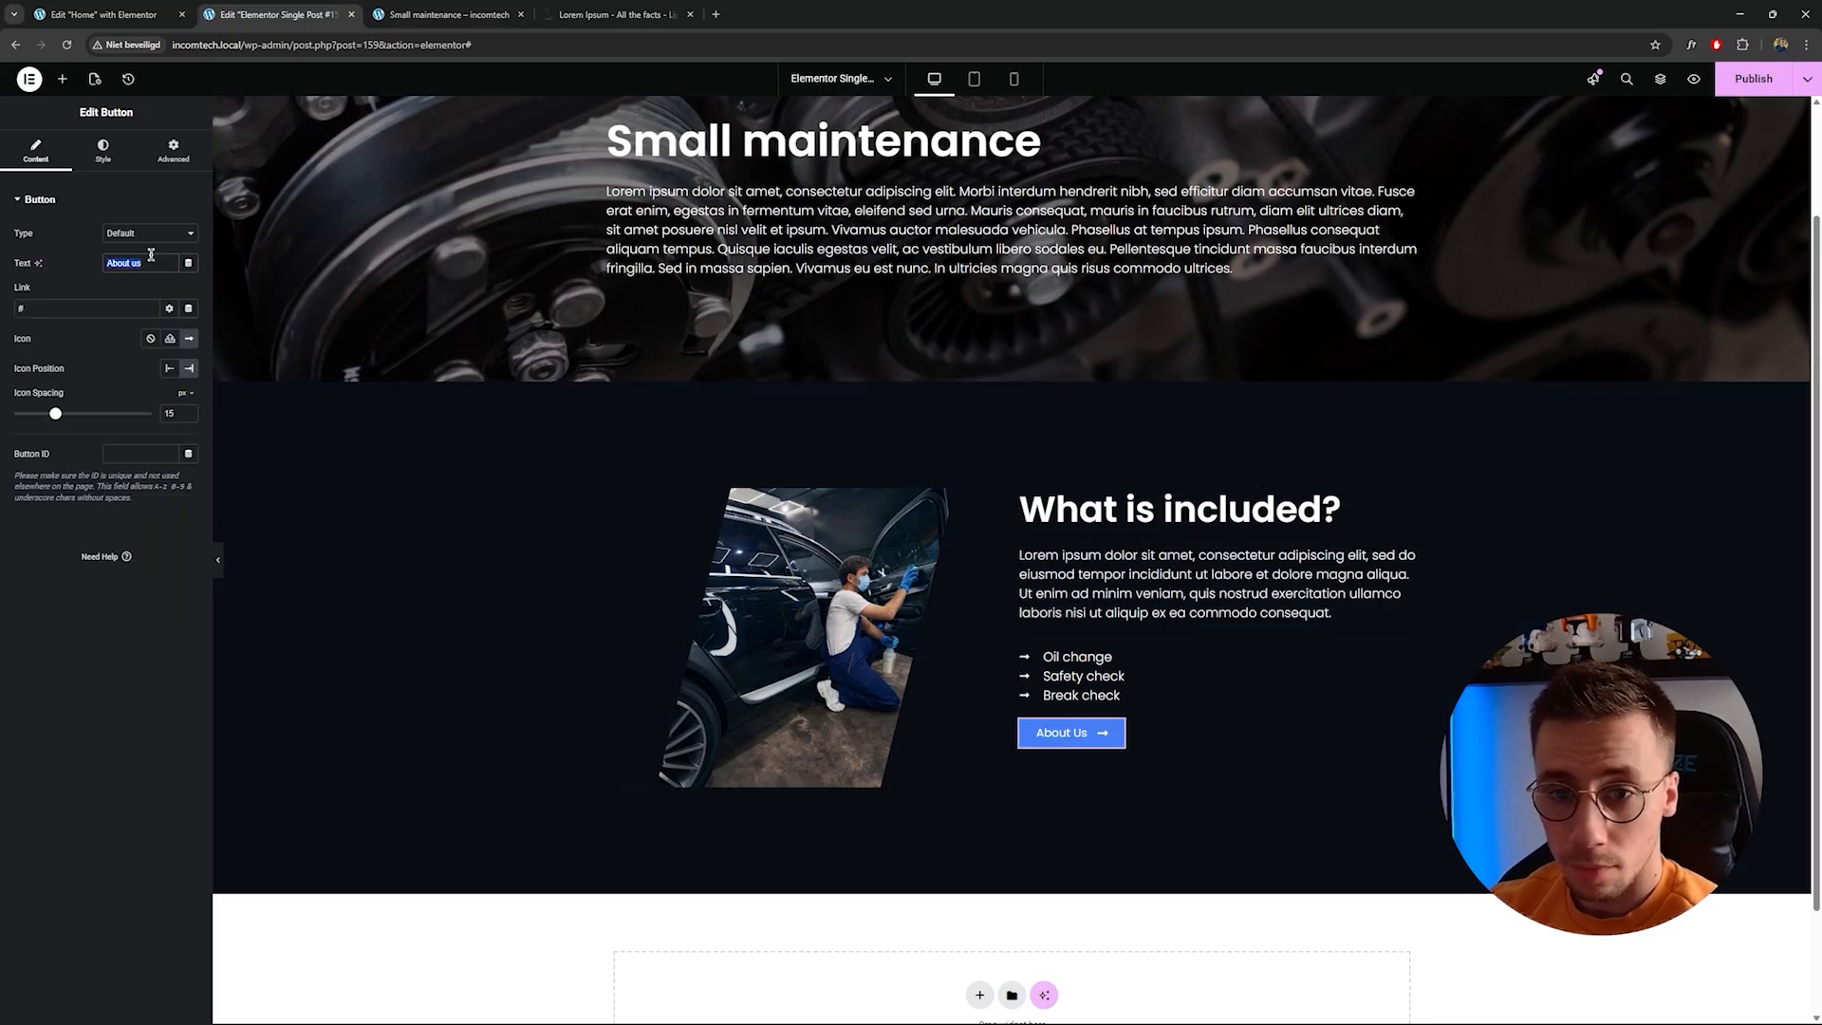
type("Book an ap")
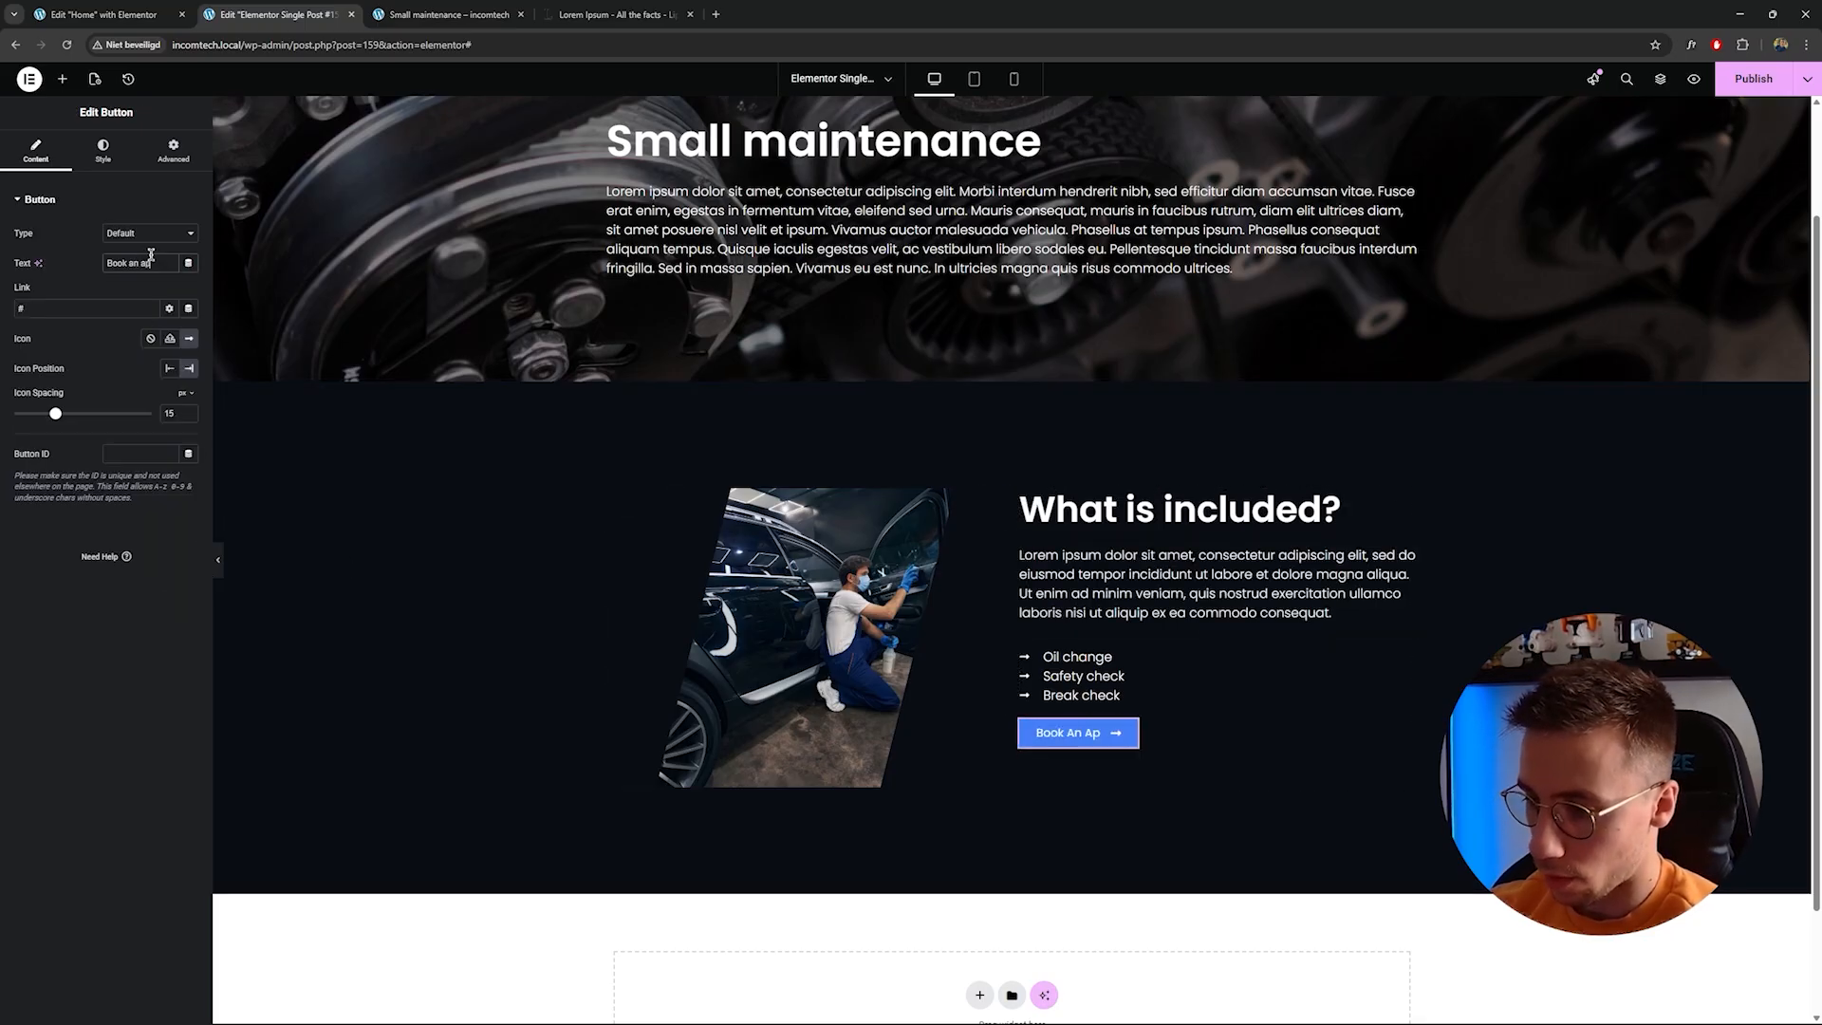
type("pointment")
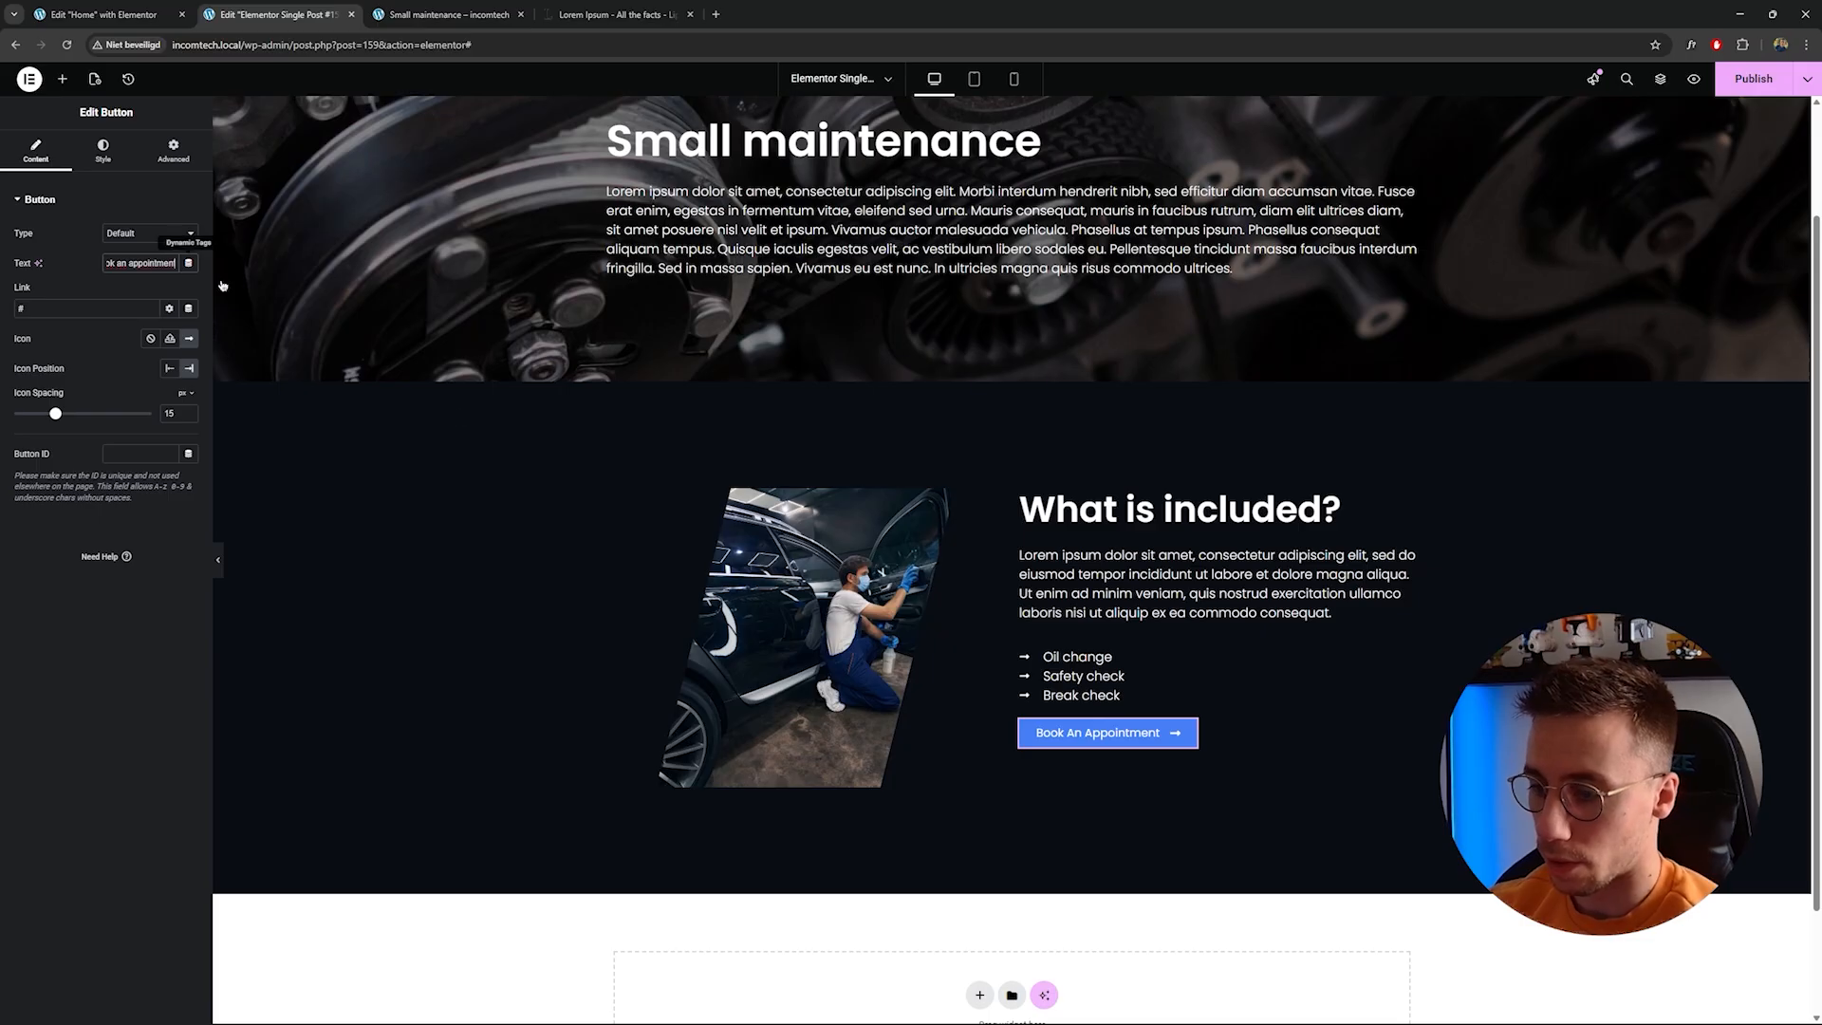
left_click(1757, 80)
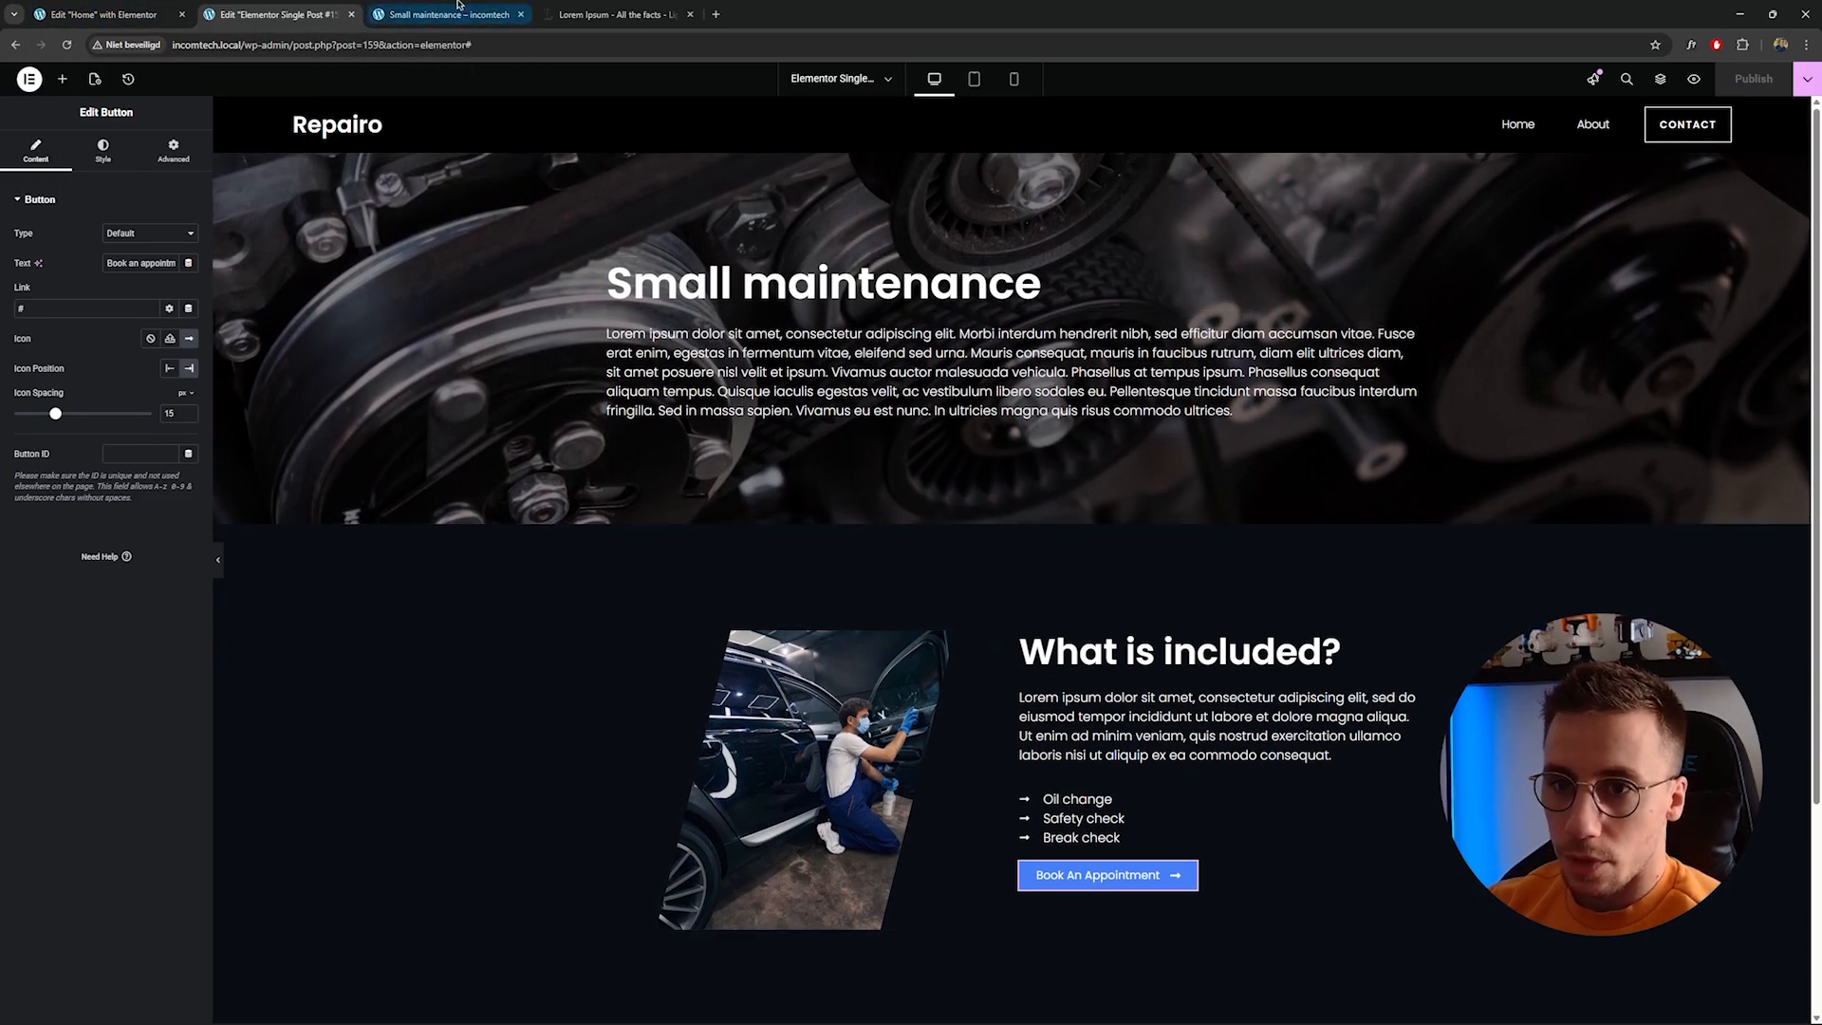
Open the Small maintenance service post in the admin to review its custom fields.
left_click(446, 14)
mouse_move(66, 74)
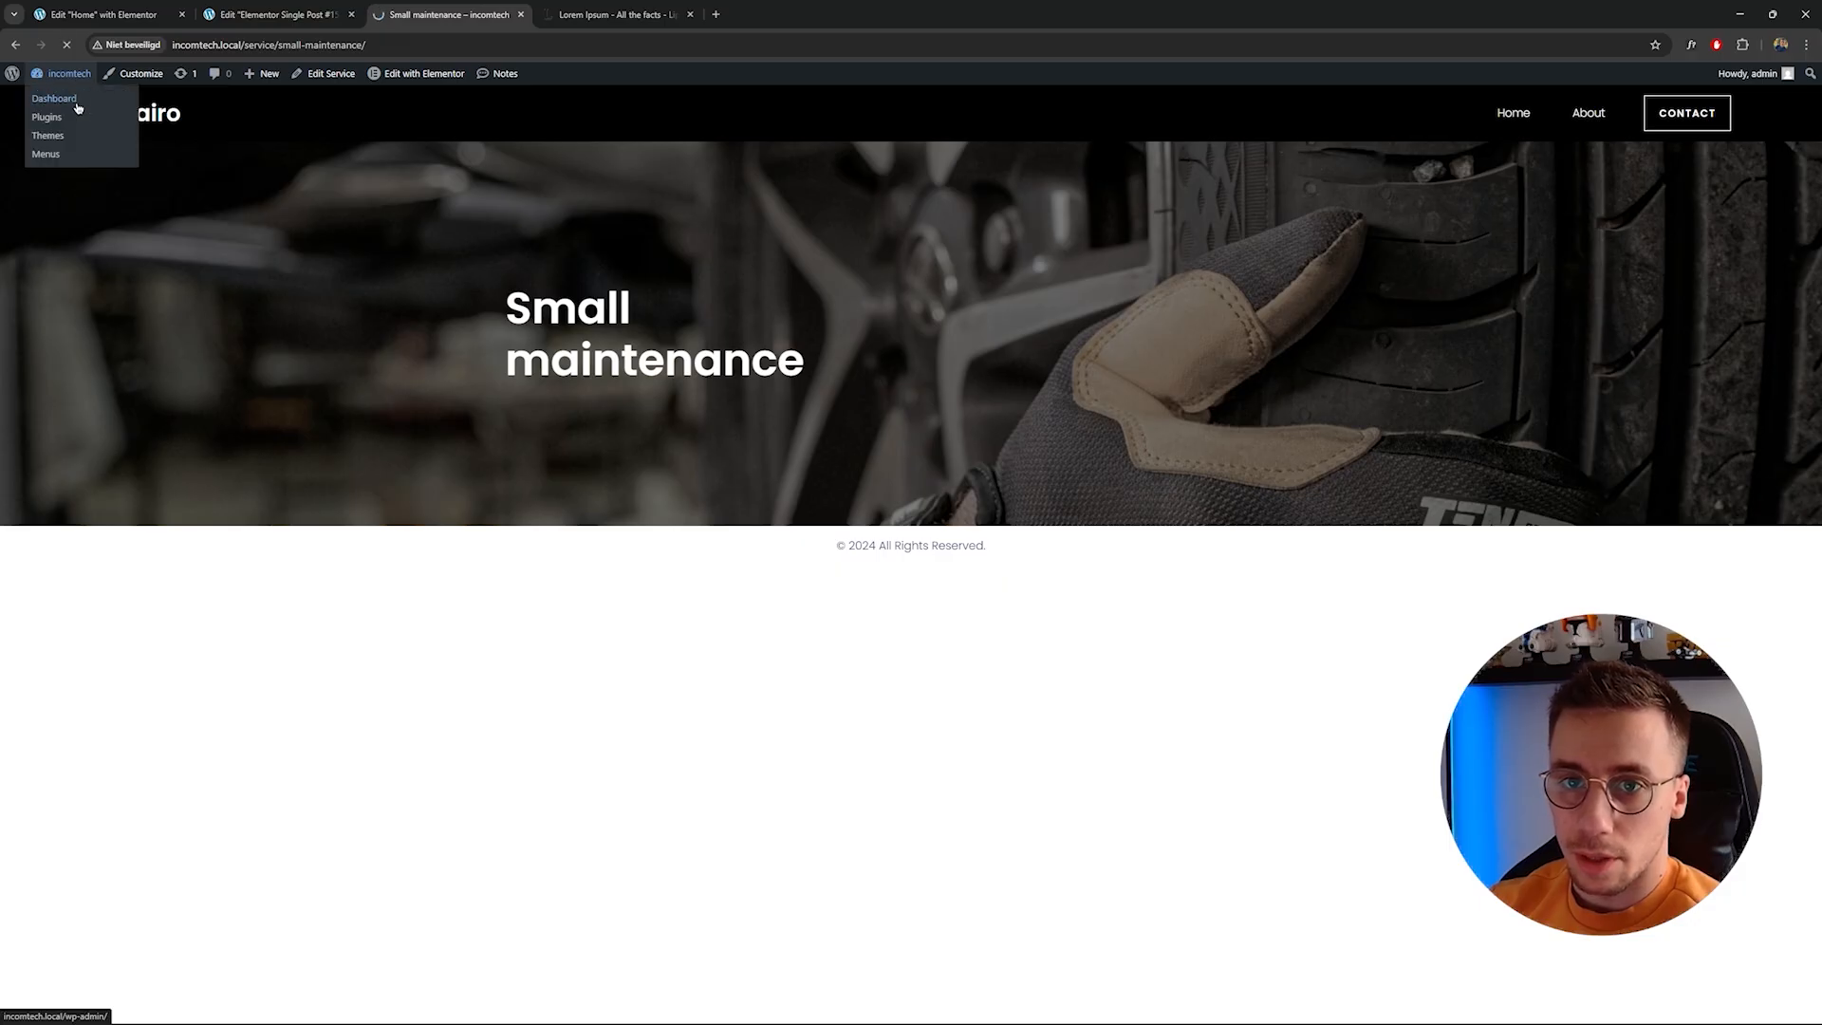
left_click(78, 108)
left_click(64, 380)
left_click(190, 230)
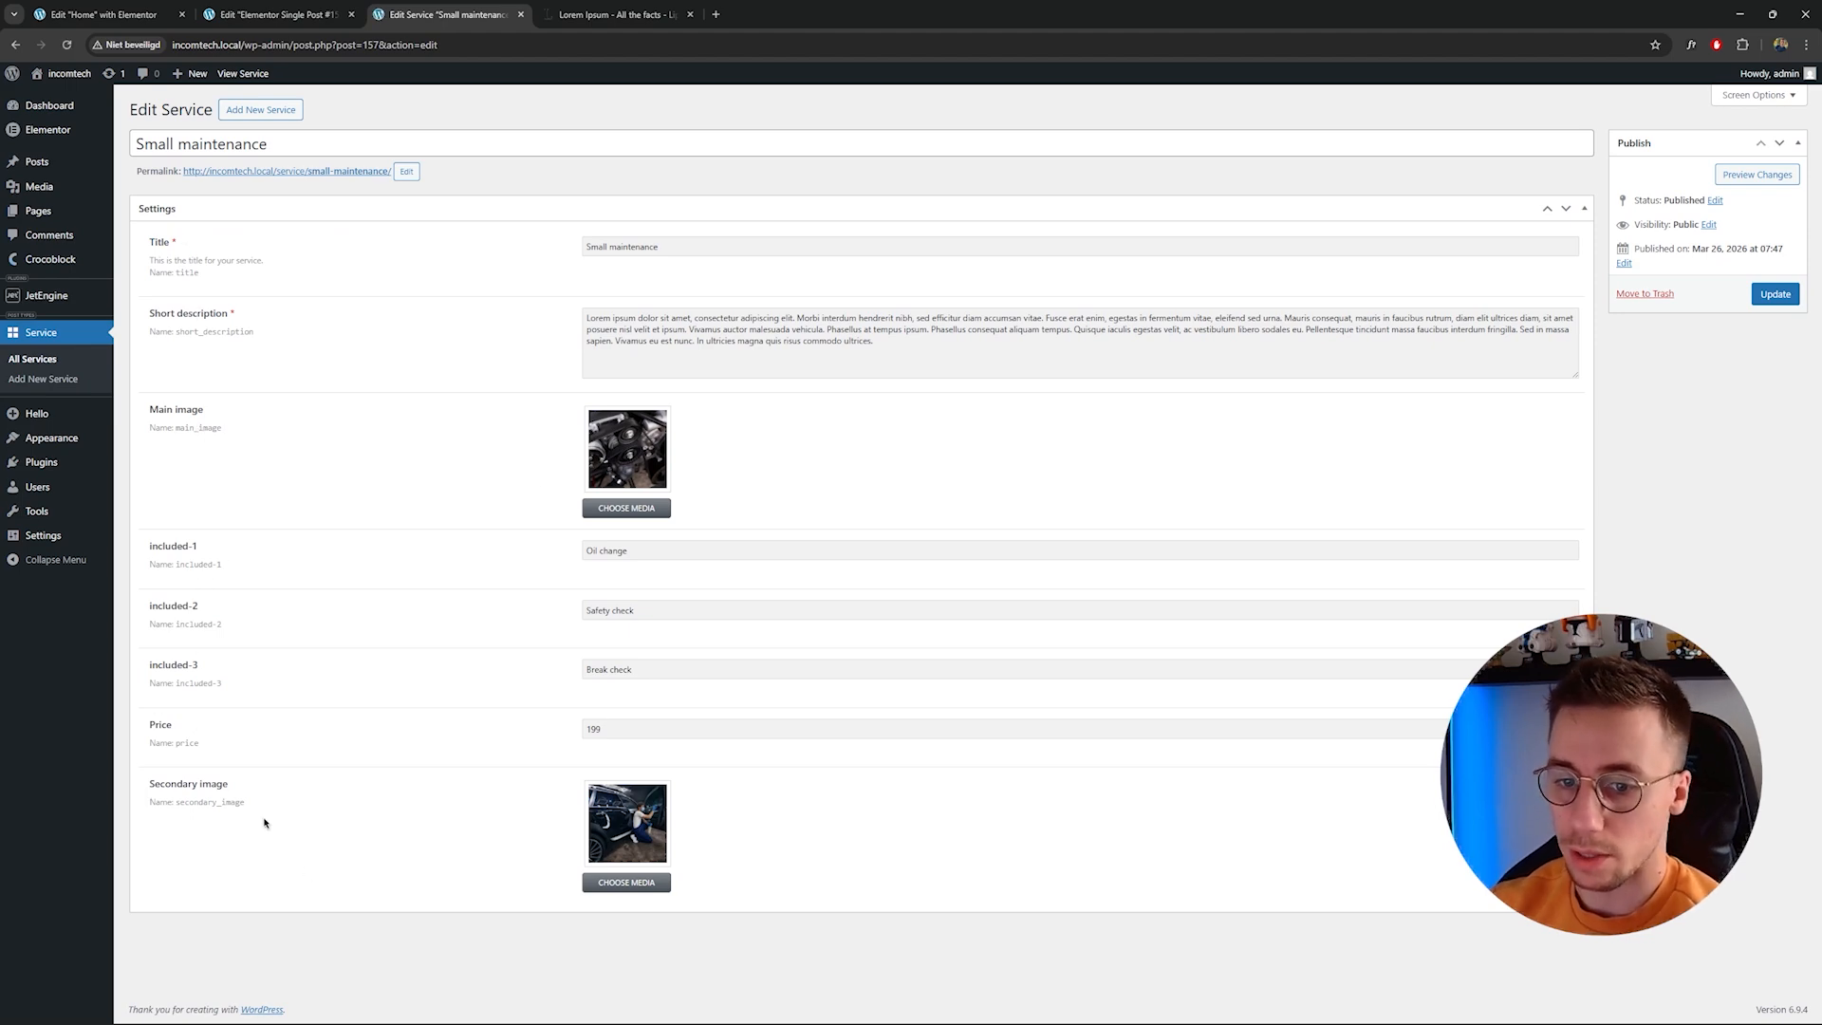
left_click(275, 14)
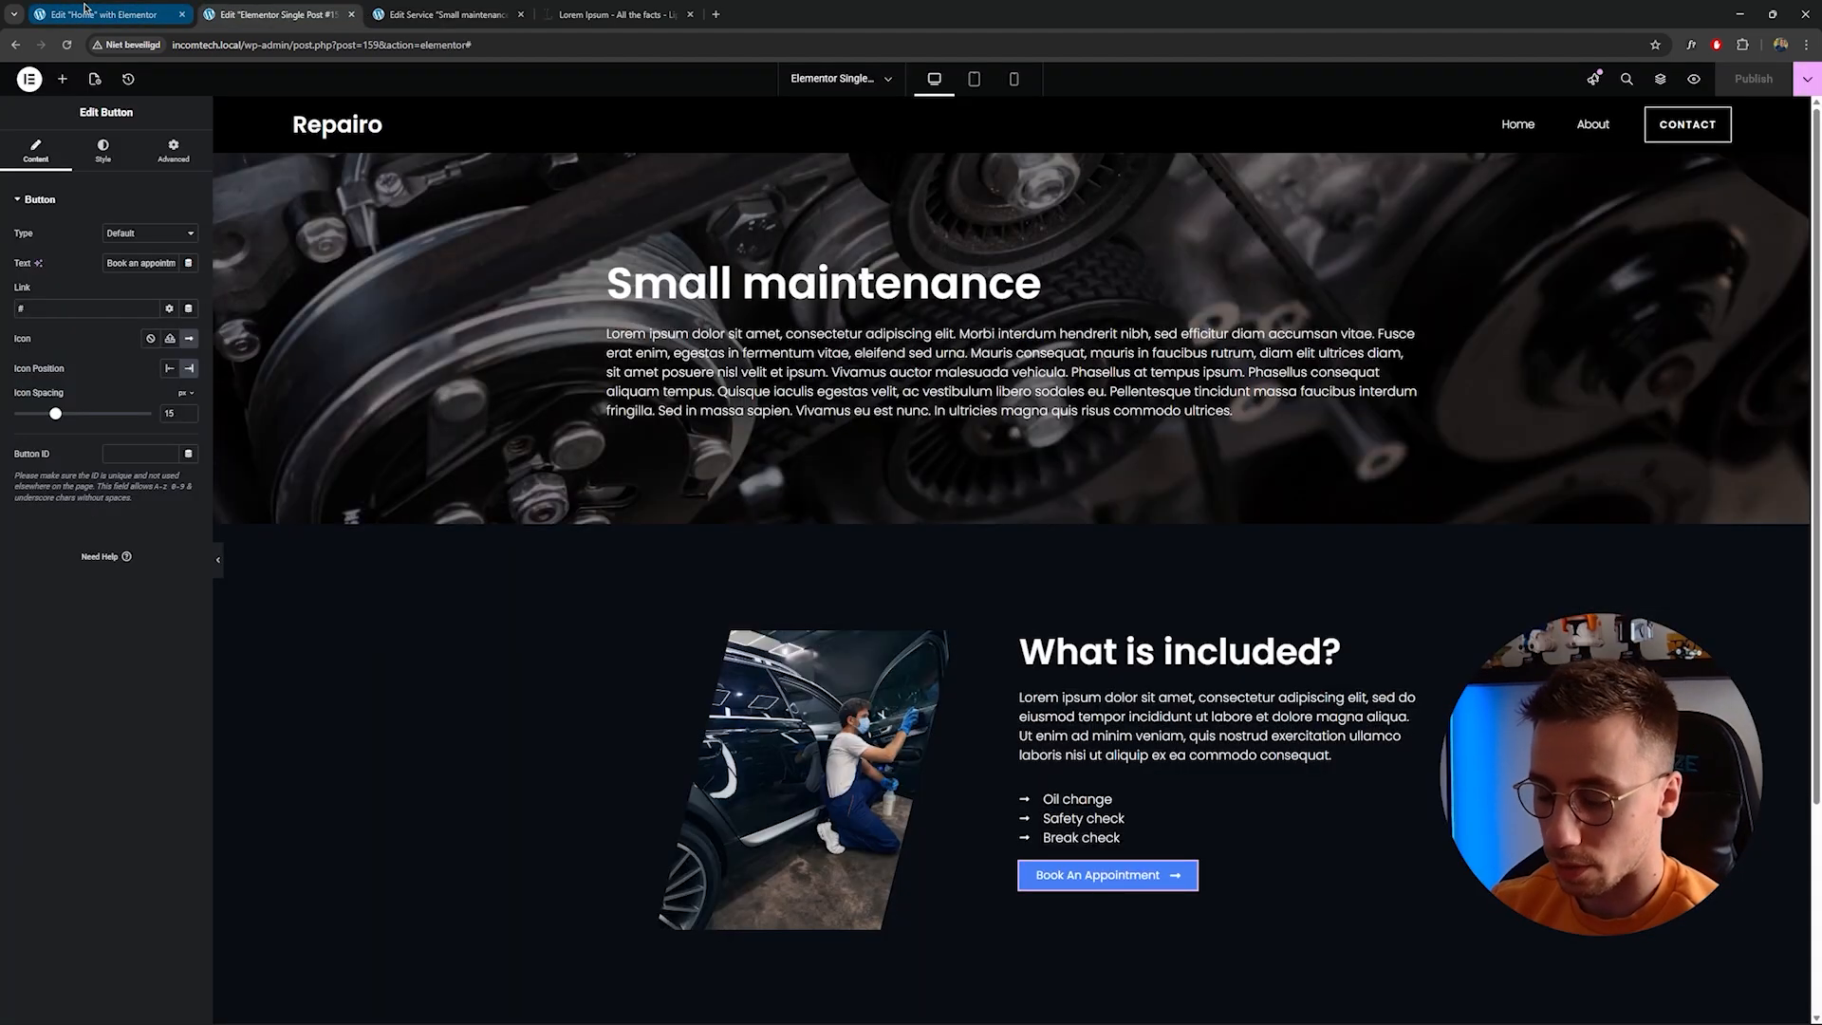
left_click(85, 11)
left_click(275, 15)
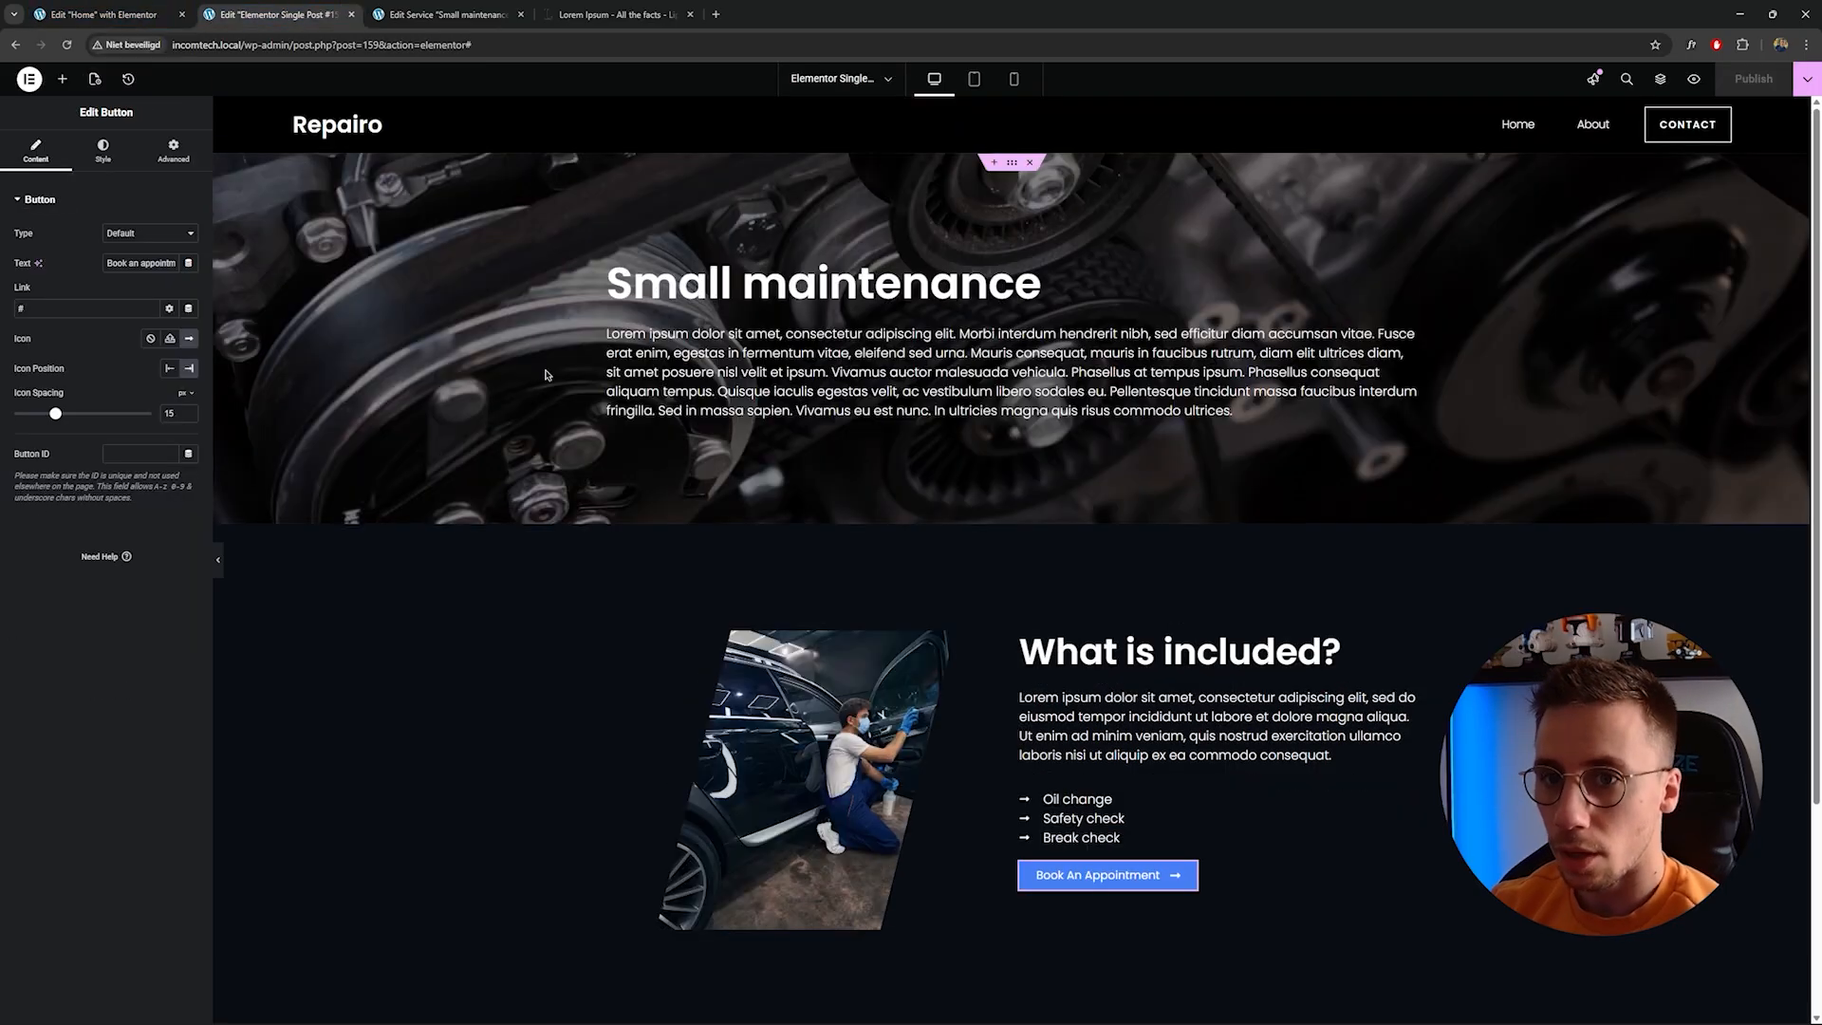
scroll(1014, 466, "down", 3)
scroll(1013, 467, "up", 2)
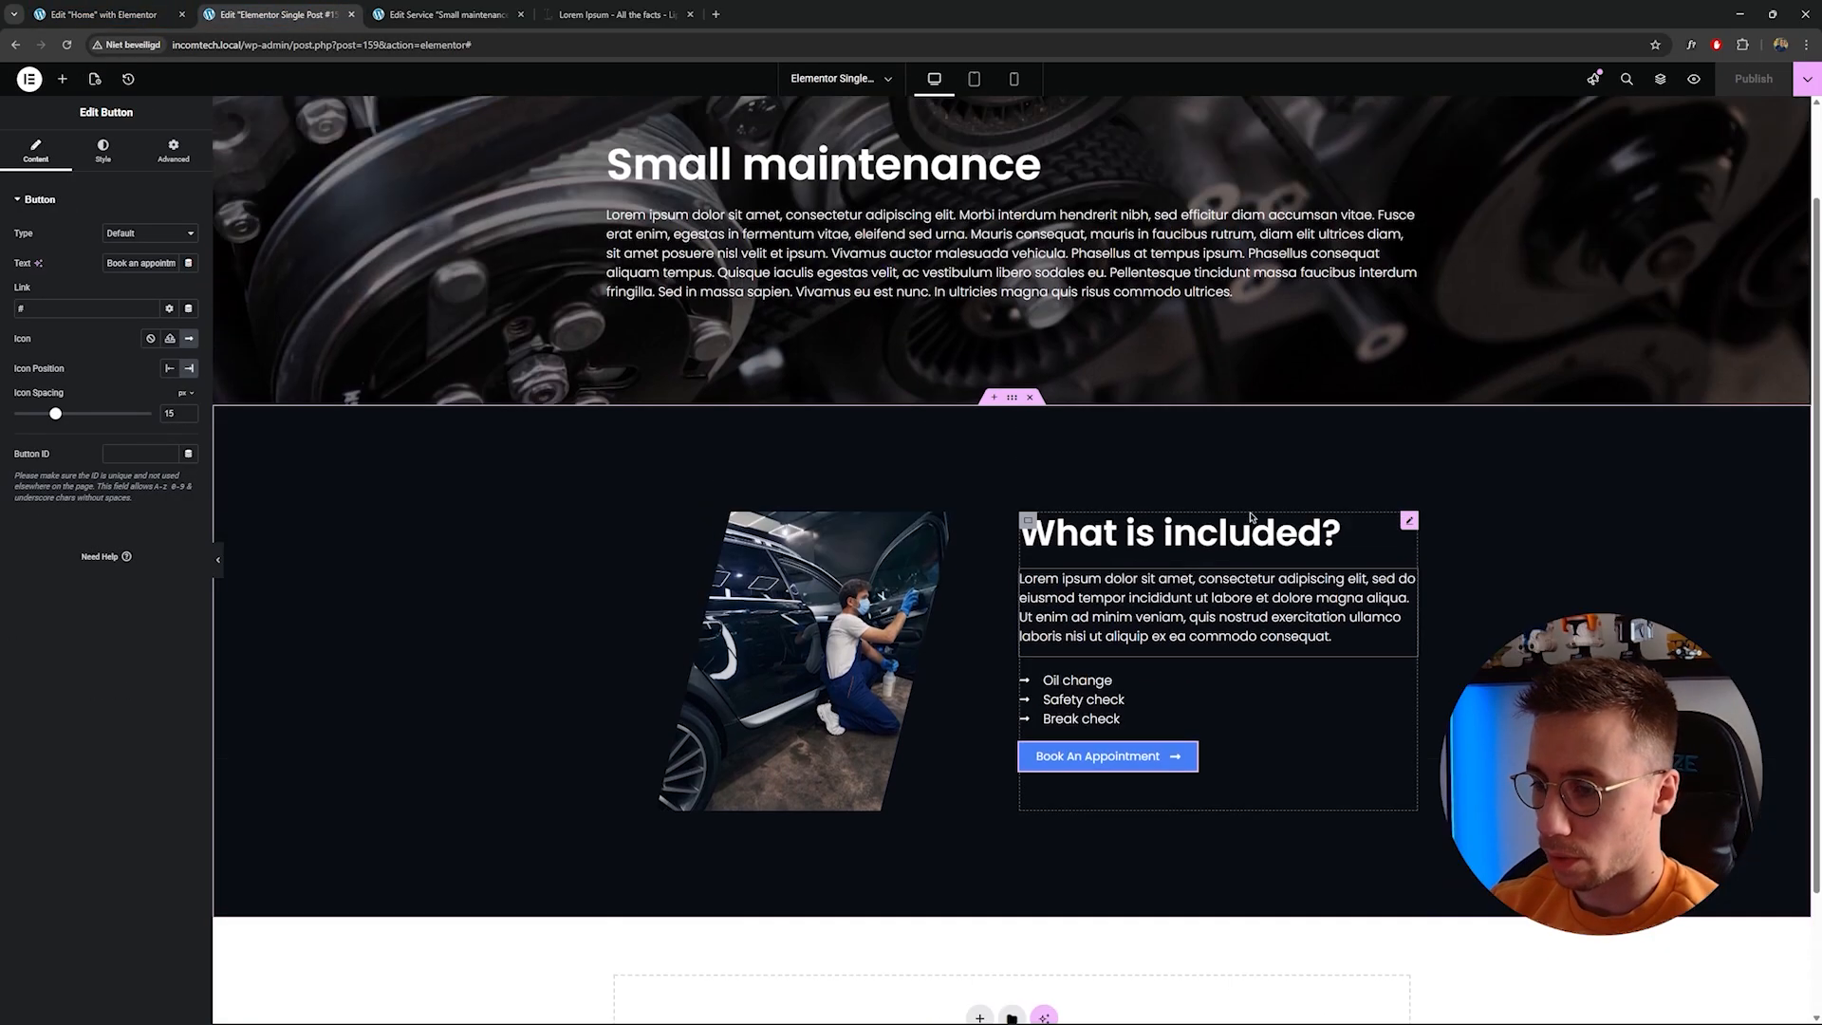
scroll(1244, 524, "down", 2)
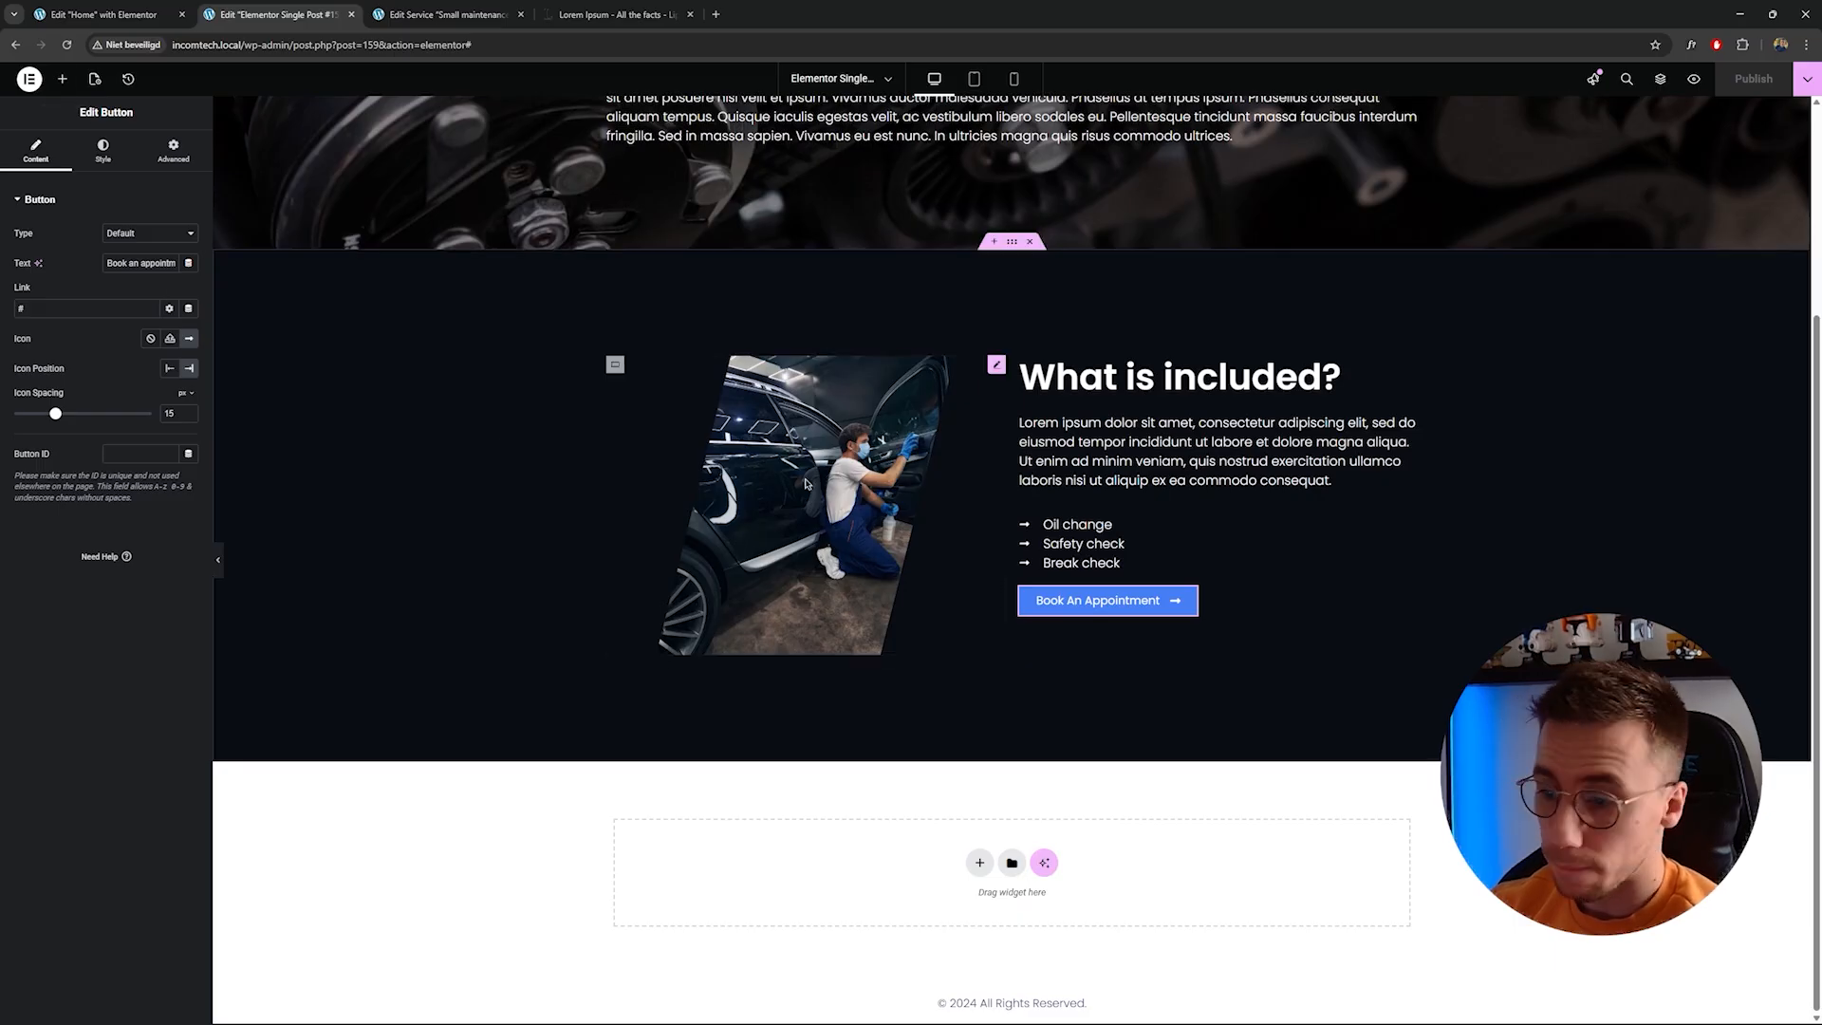
scroll(816, 446, "up", 3)
Copy the Caring for Cars, Serving with Heart section from the Home page.
left_click(101, 5)
scroll(1101, 451, "down", 15)
scroll(1123, 482, "down", 4)
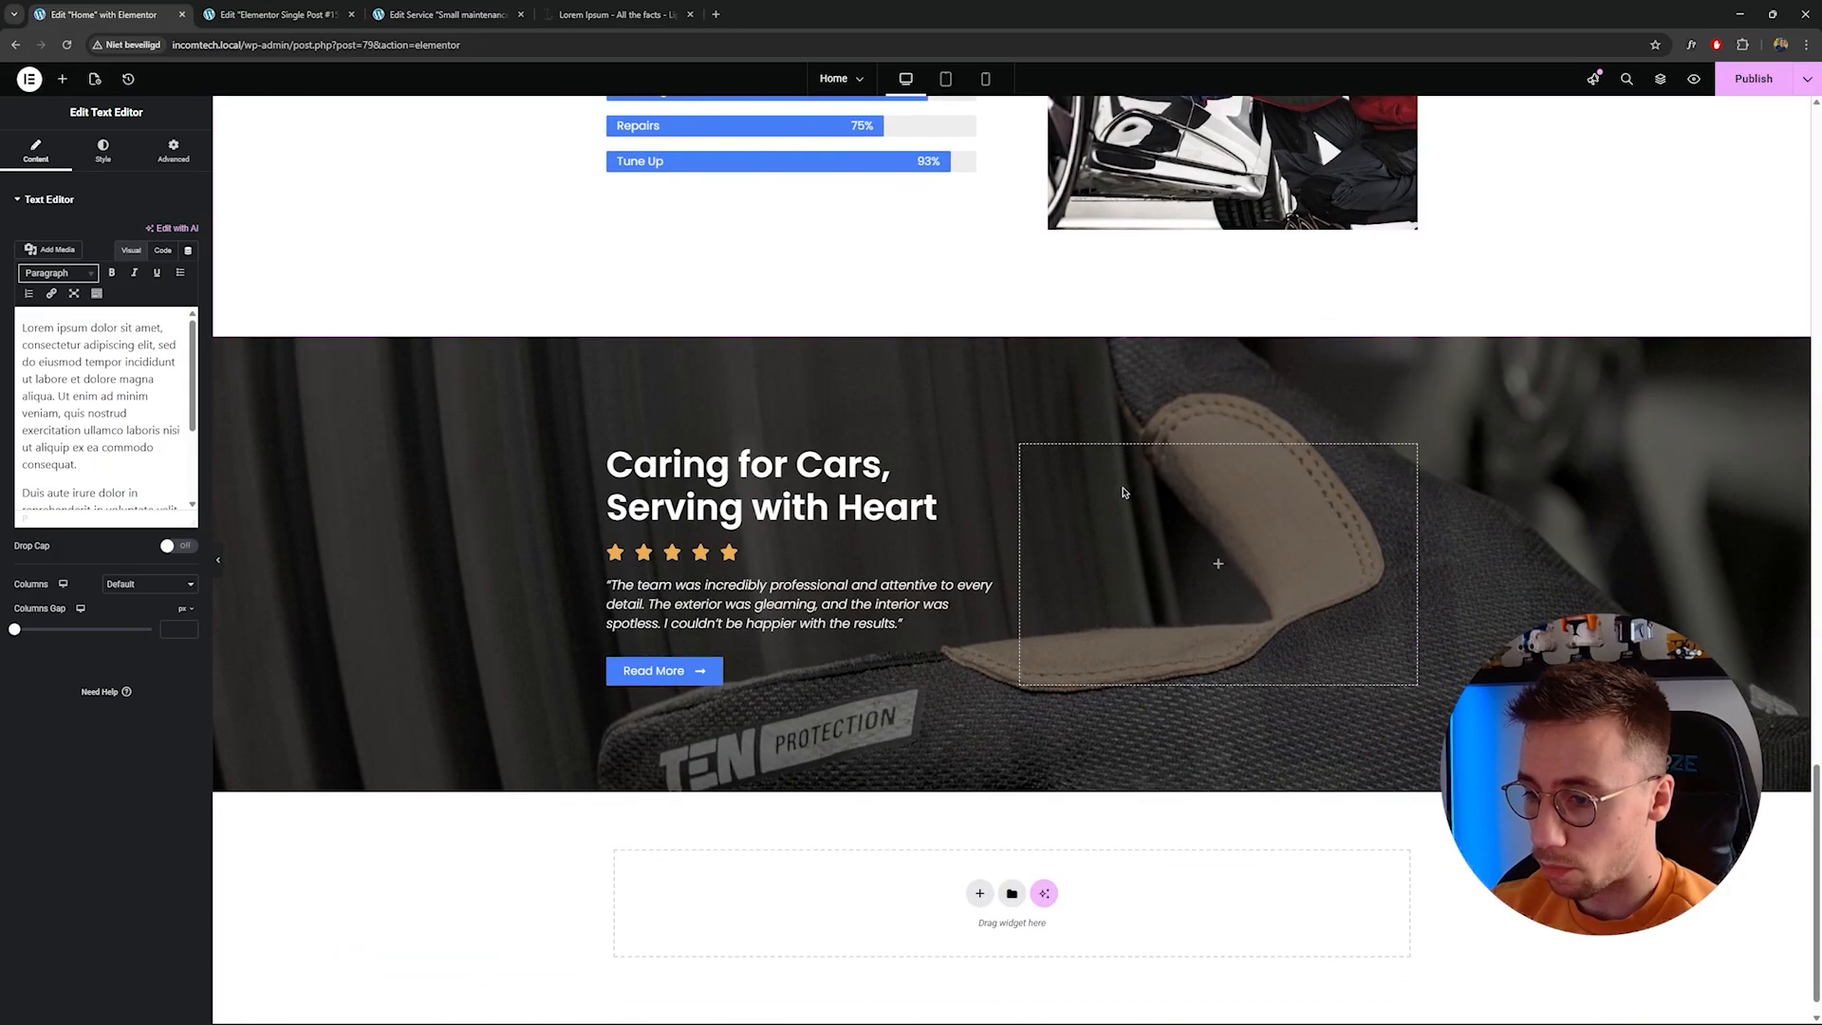
scroll(1124, 492, "up", 5)
scroll(1123, 493, "up", 1)
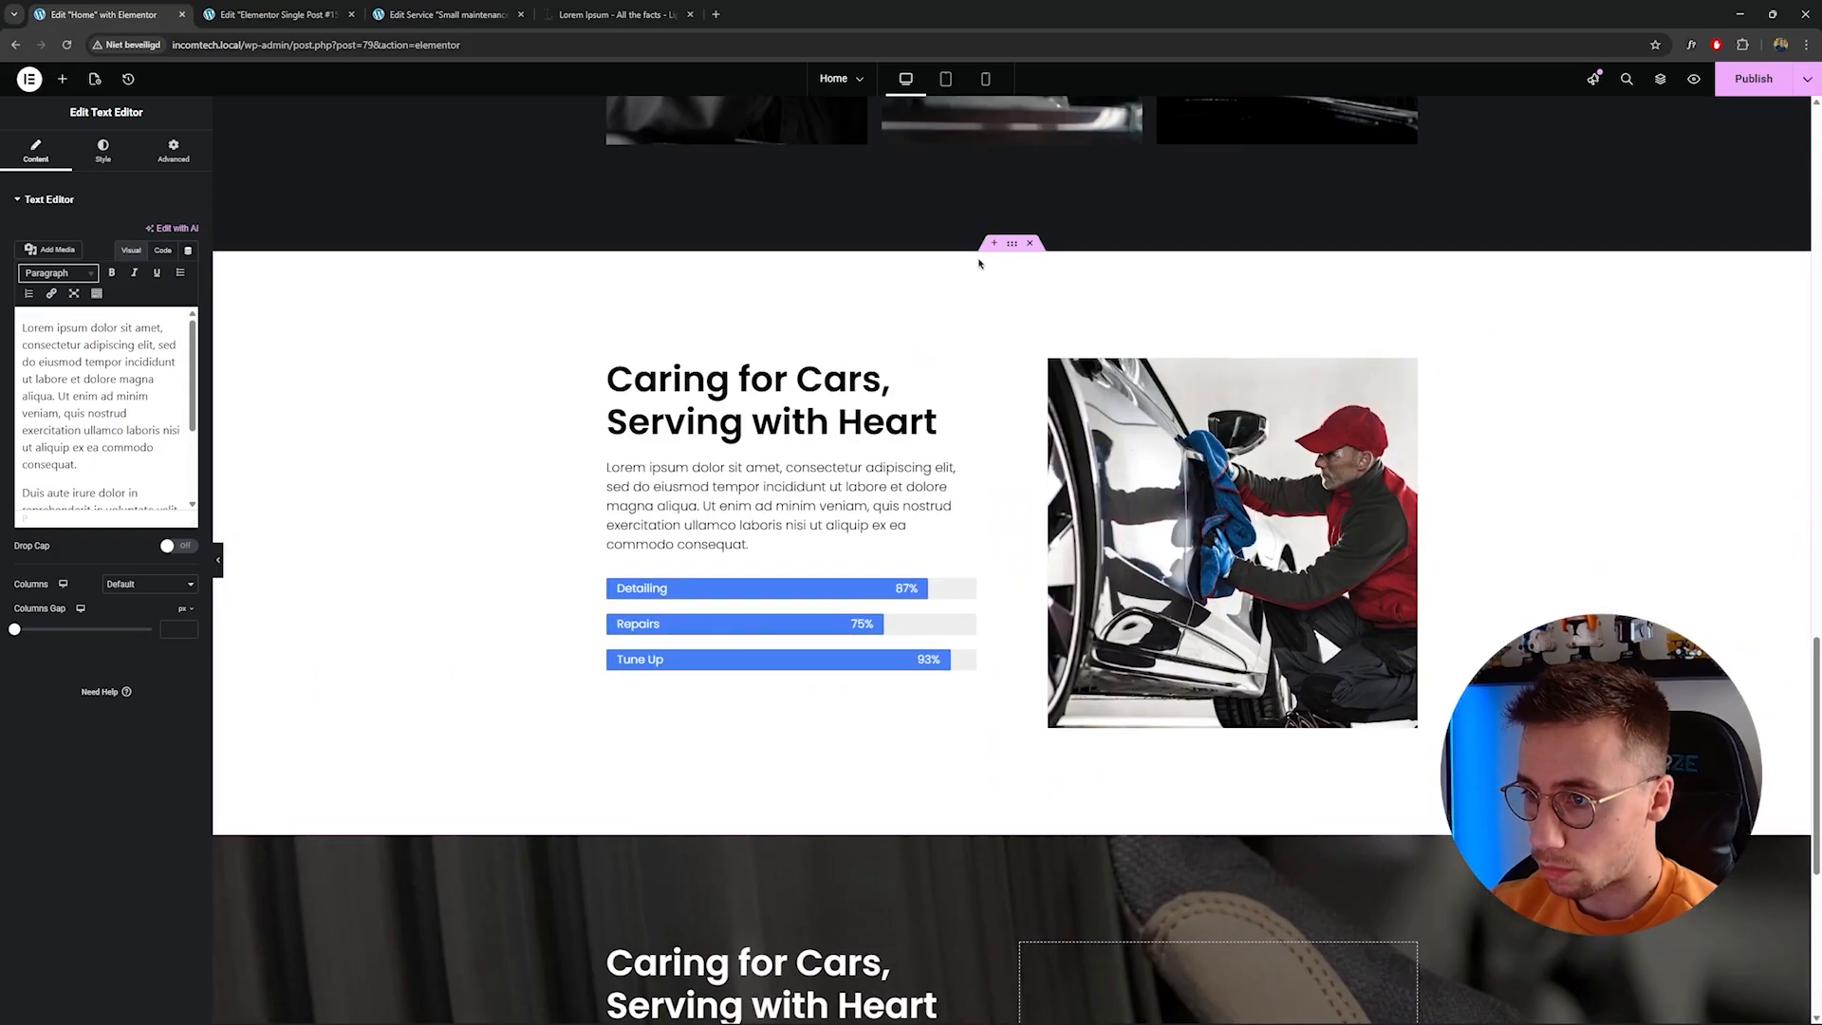
left_click(1014, 246)
right_click(1013, 248)
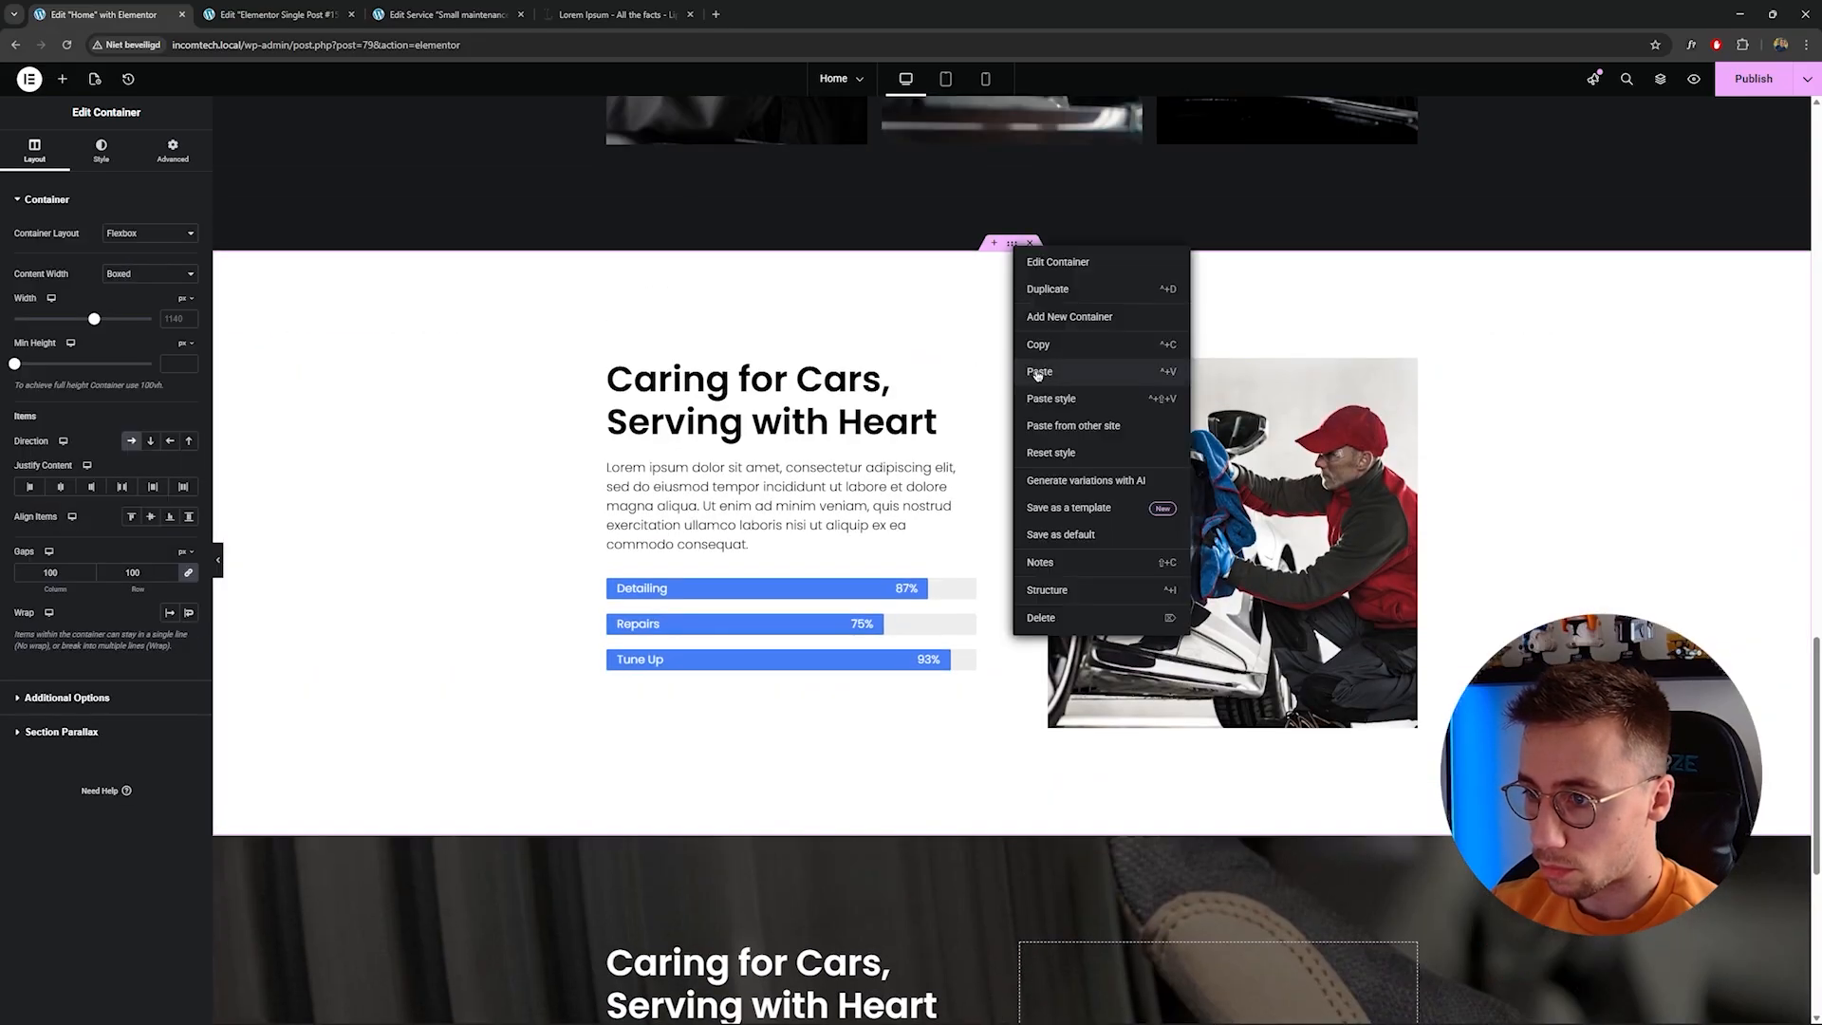
left_click(1041, 346)
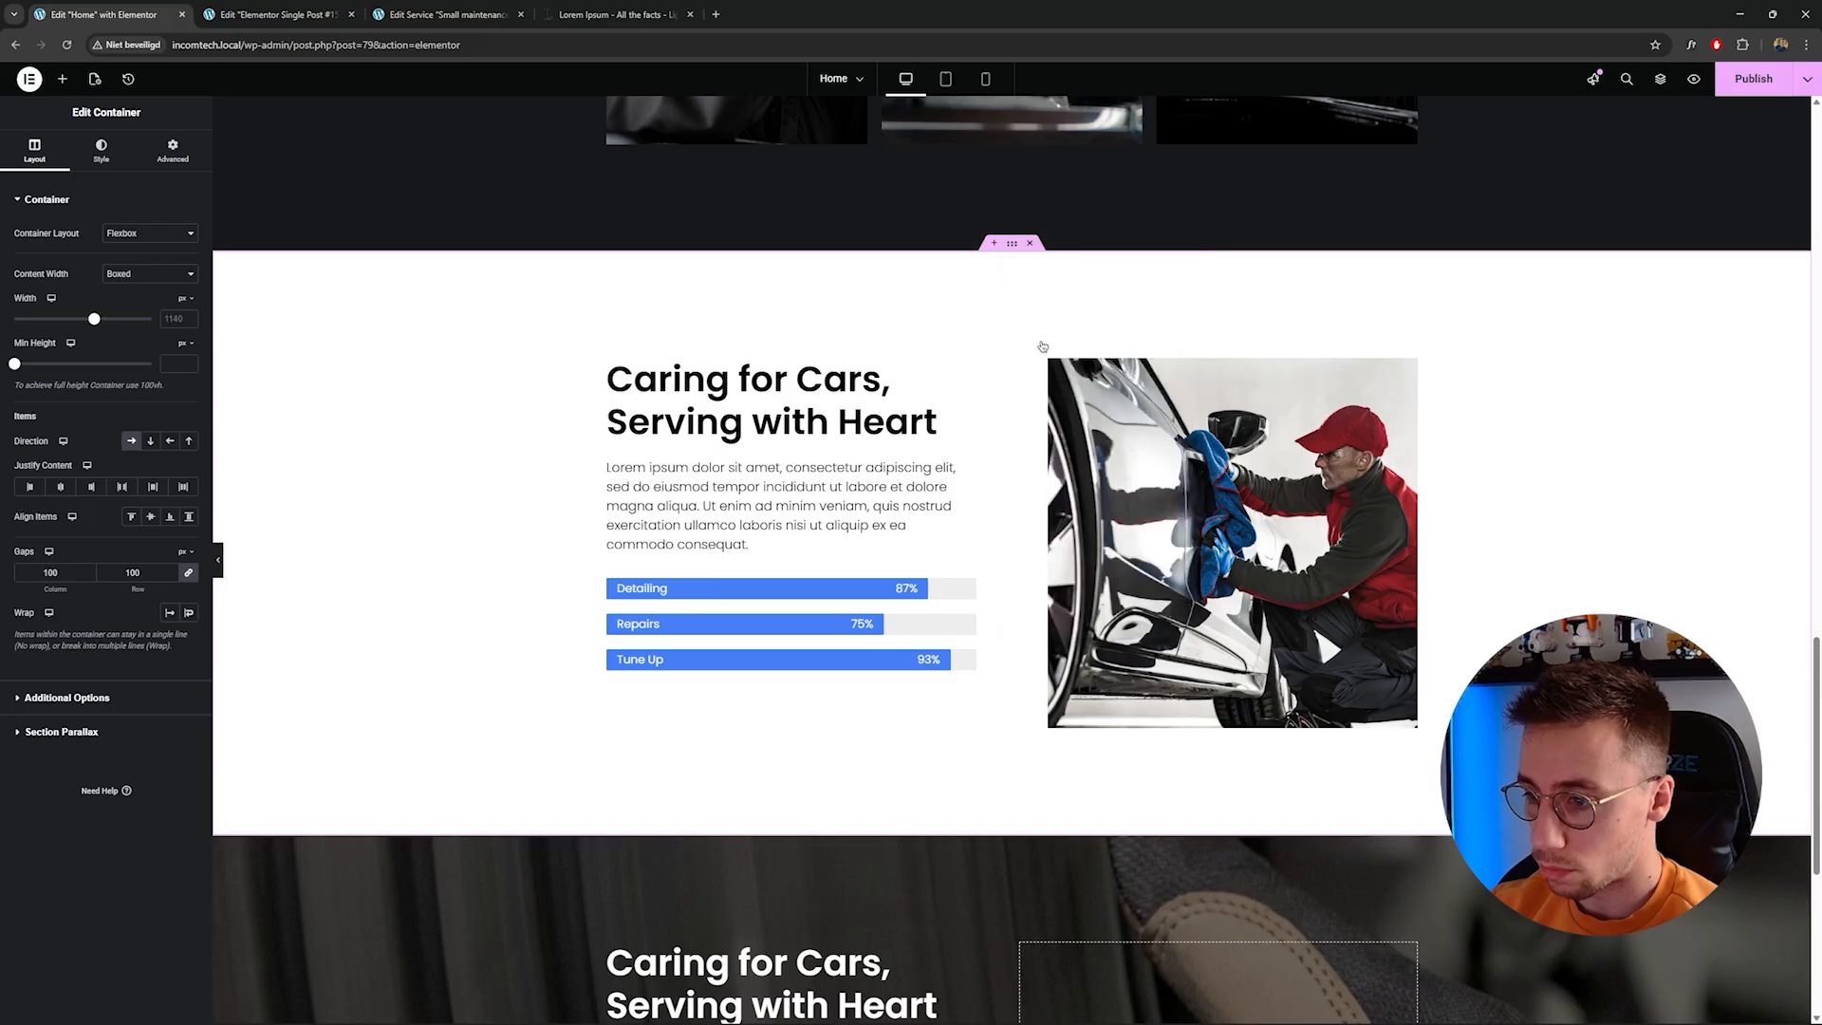
Paste the copied section into the service template below the What is included? section.
scroll(1317, 653, "up", 4)
left_click(270, 14)
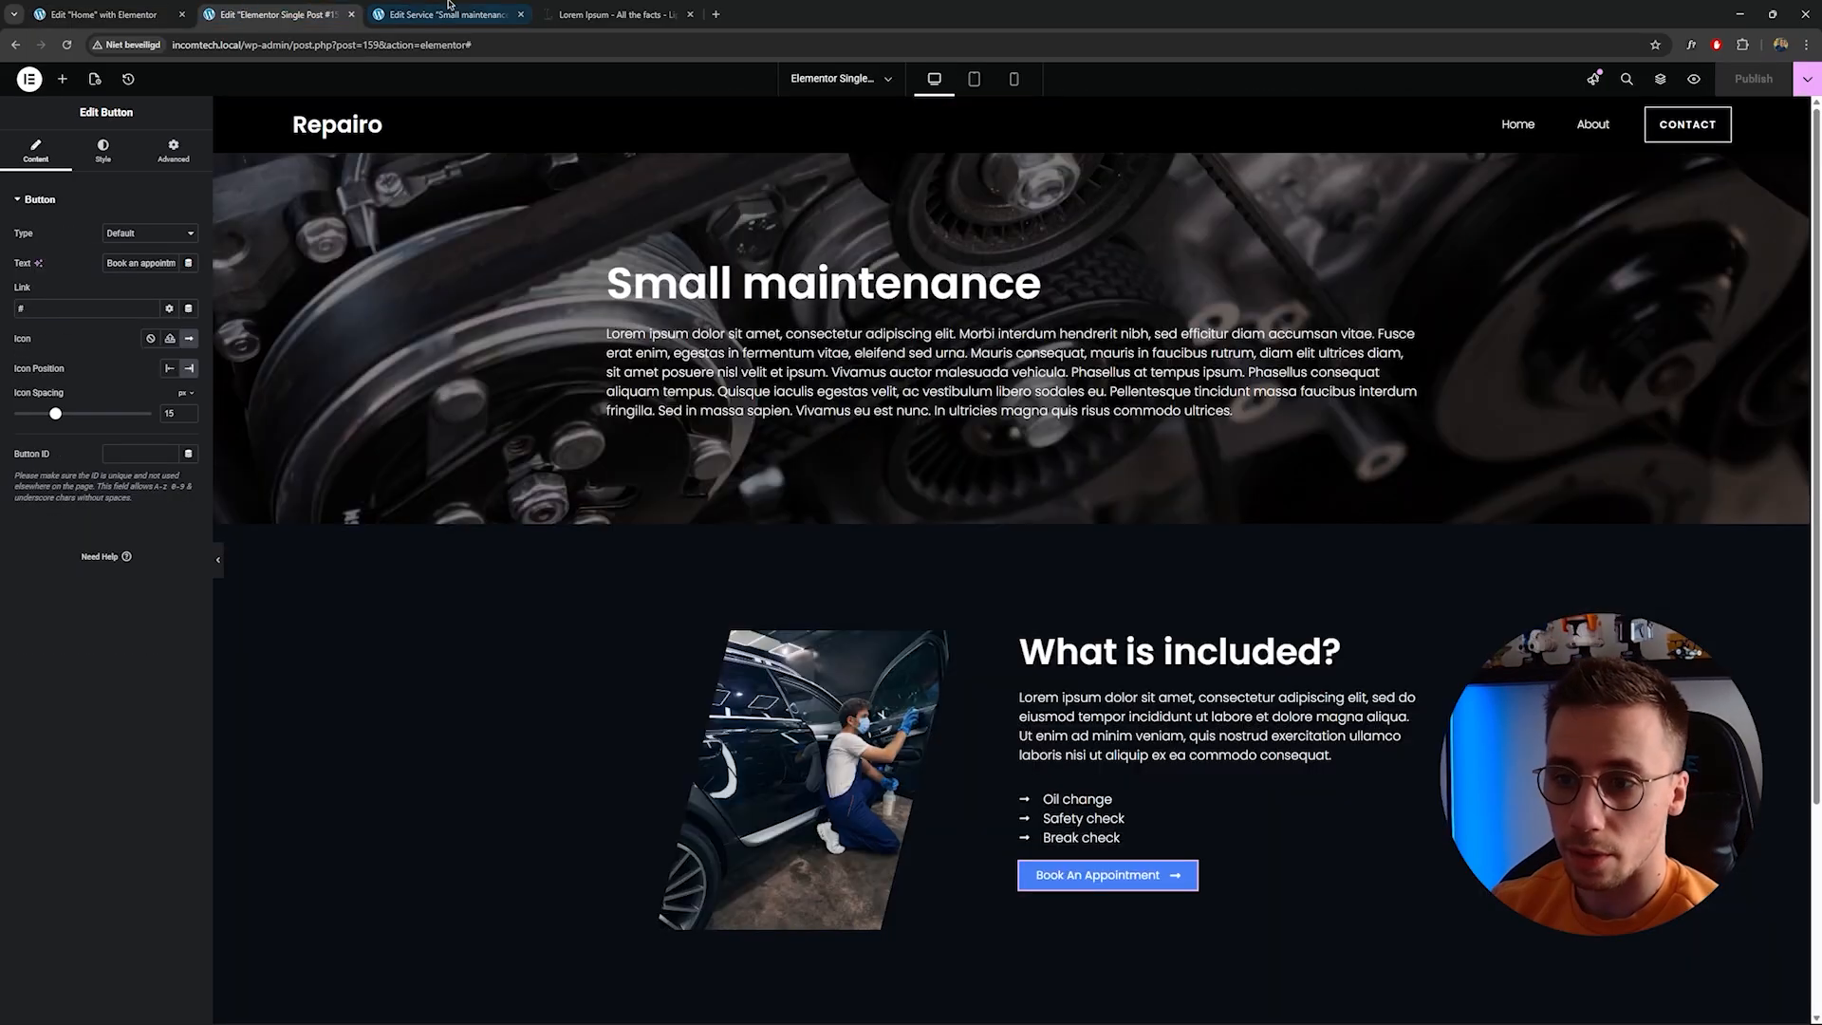
scroll(974, 595, "down", 3)
right_click(844, 868)
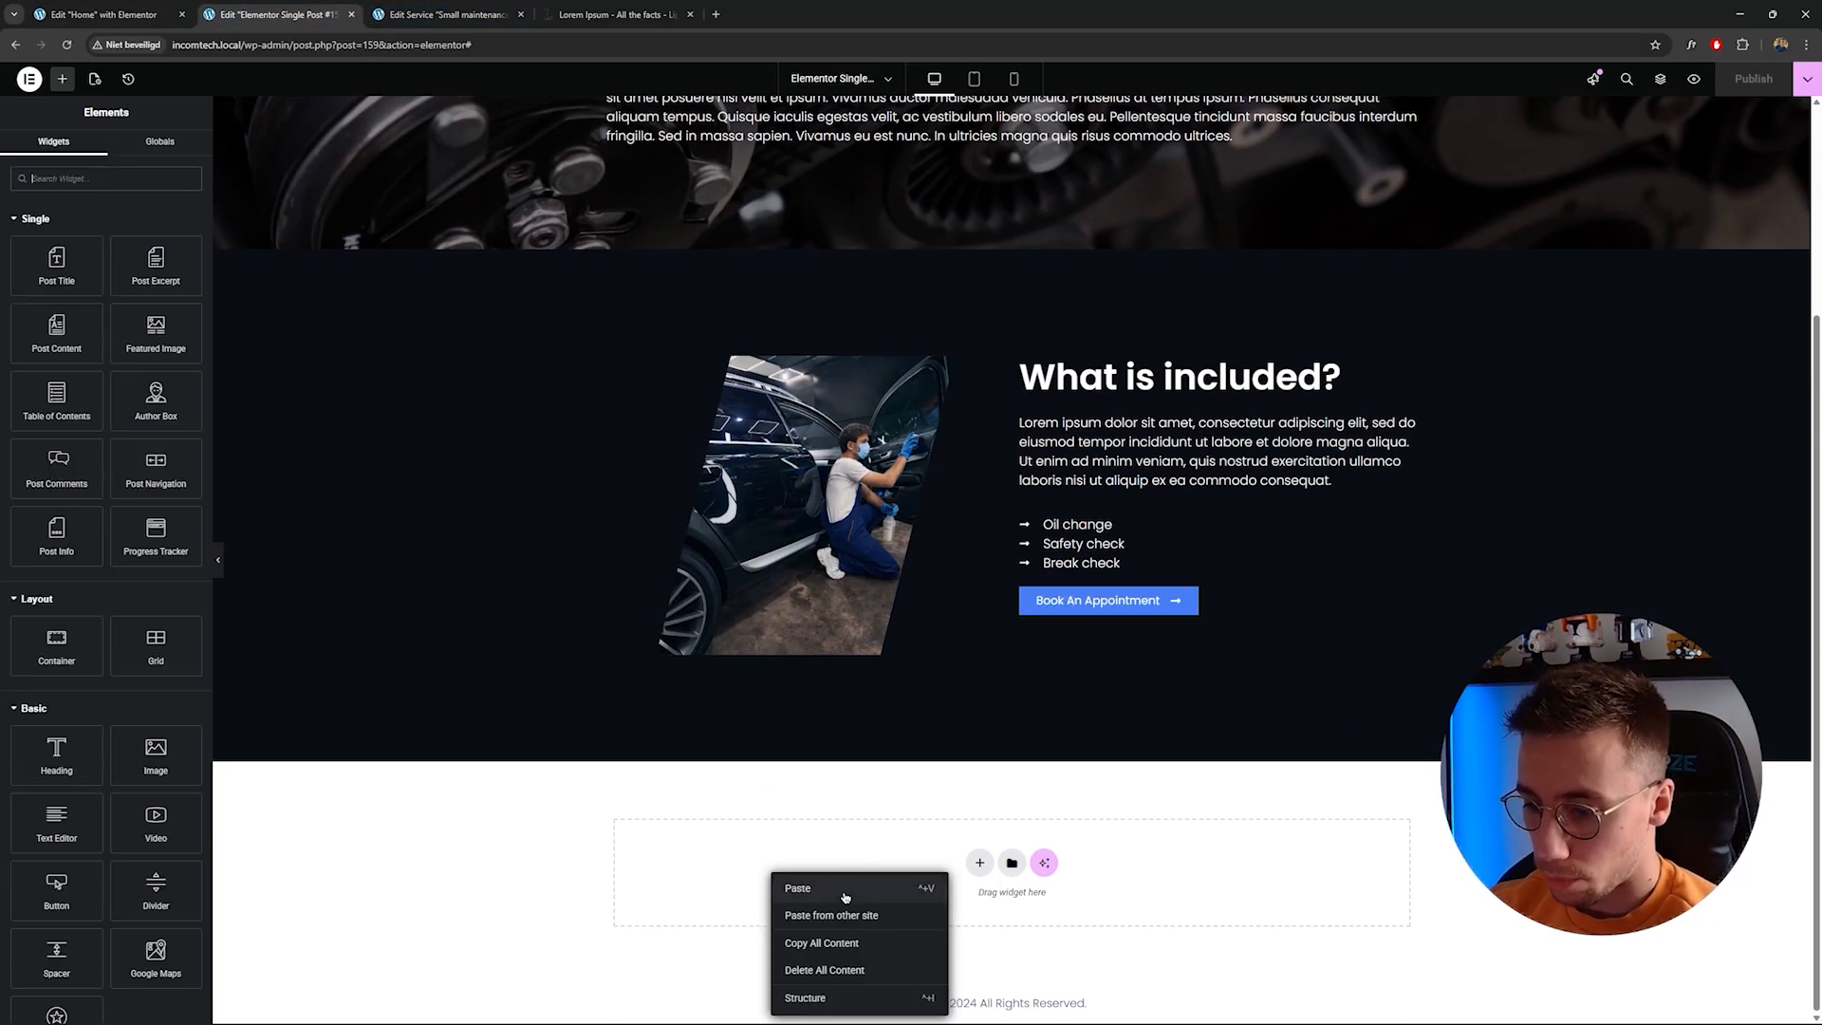
left_click(797, 887)
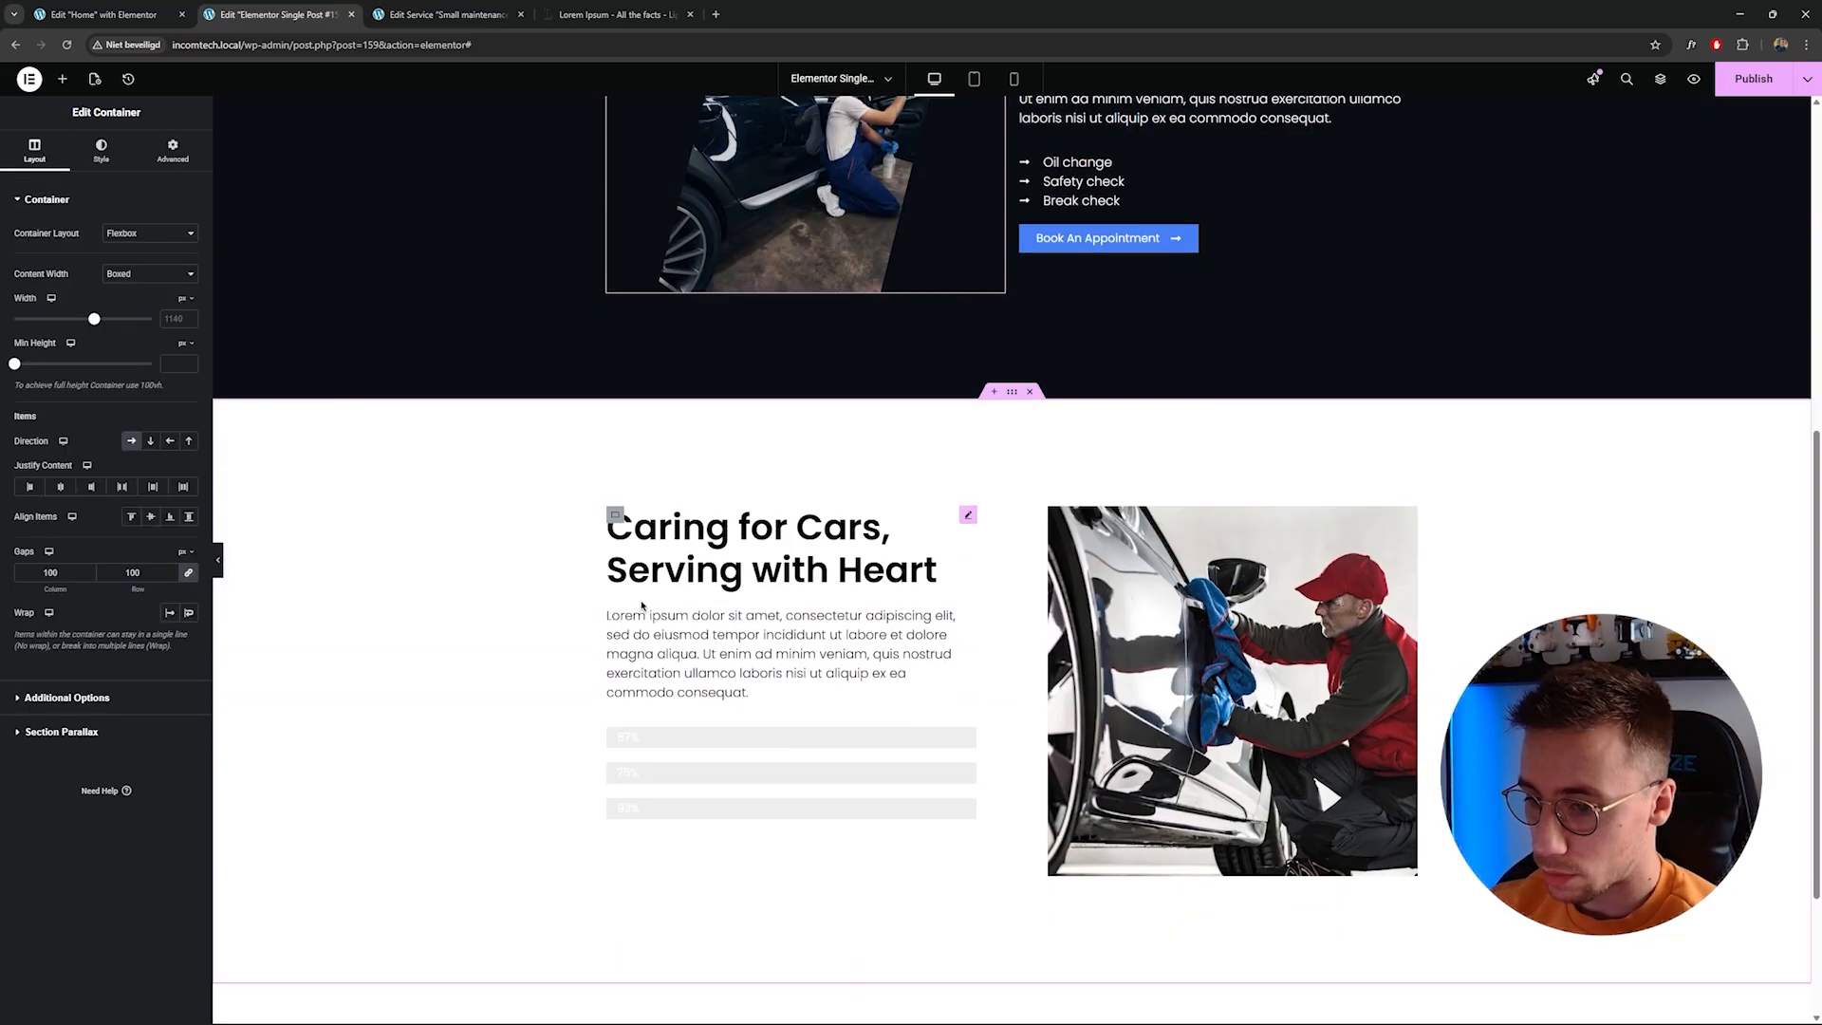
Retitle the pasted section's heading as "What you can expect".
left_click(766, 508)
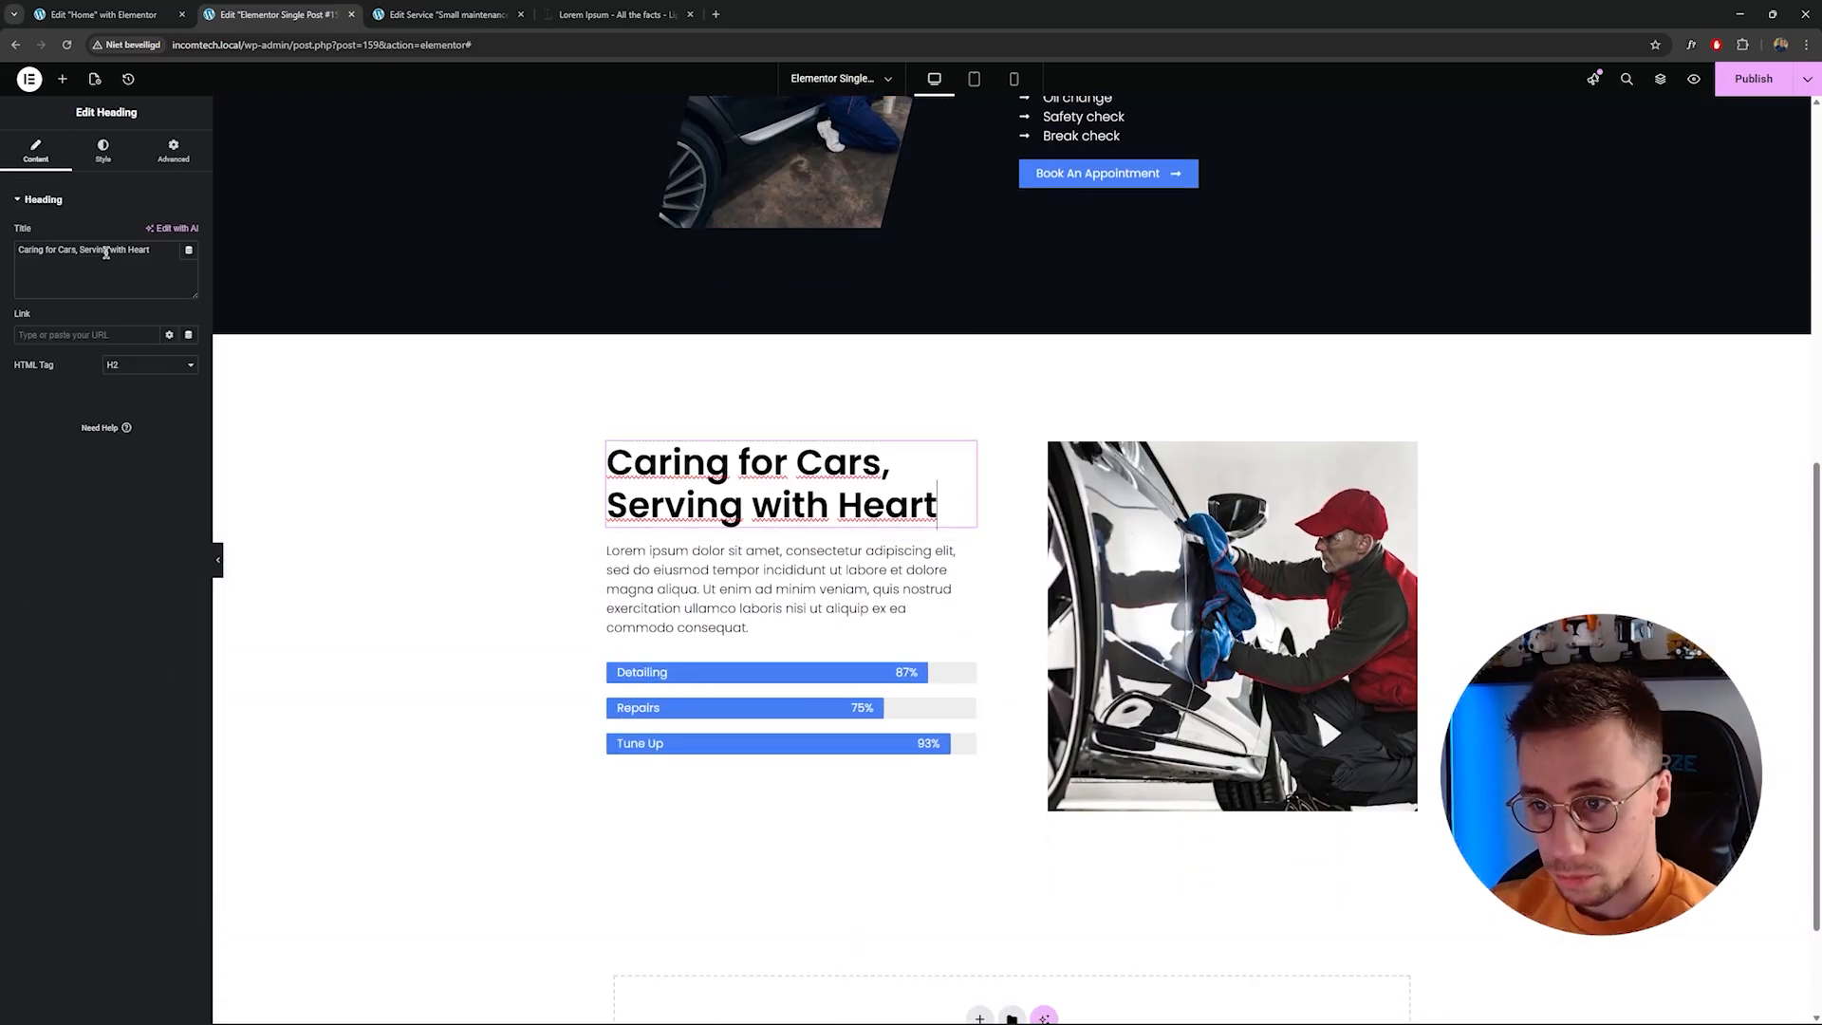
left_click(105, 251)
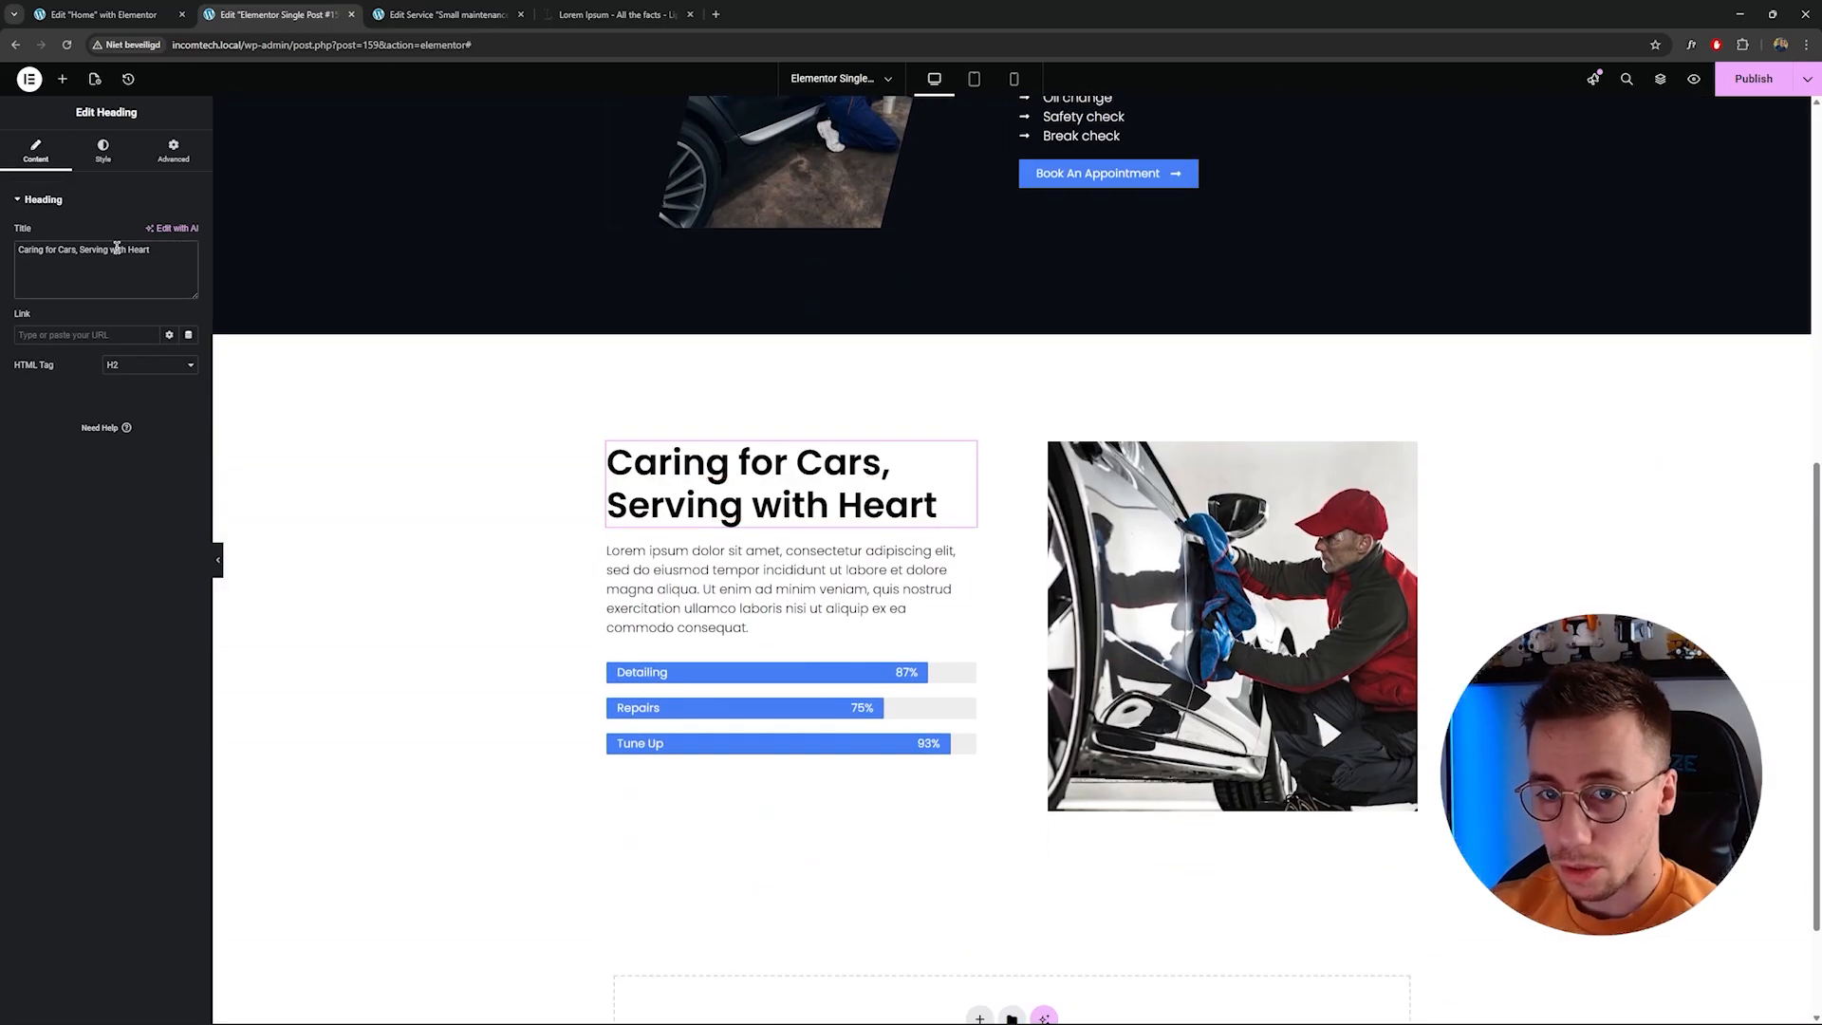
key("ctrl+a")
type("What can y")
key("BackSpace")
key("BackSpace")
key("BackSpace")
key("BackSpace")
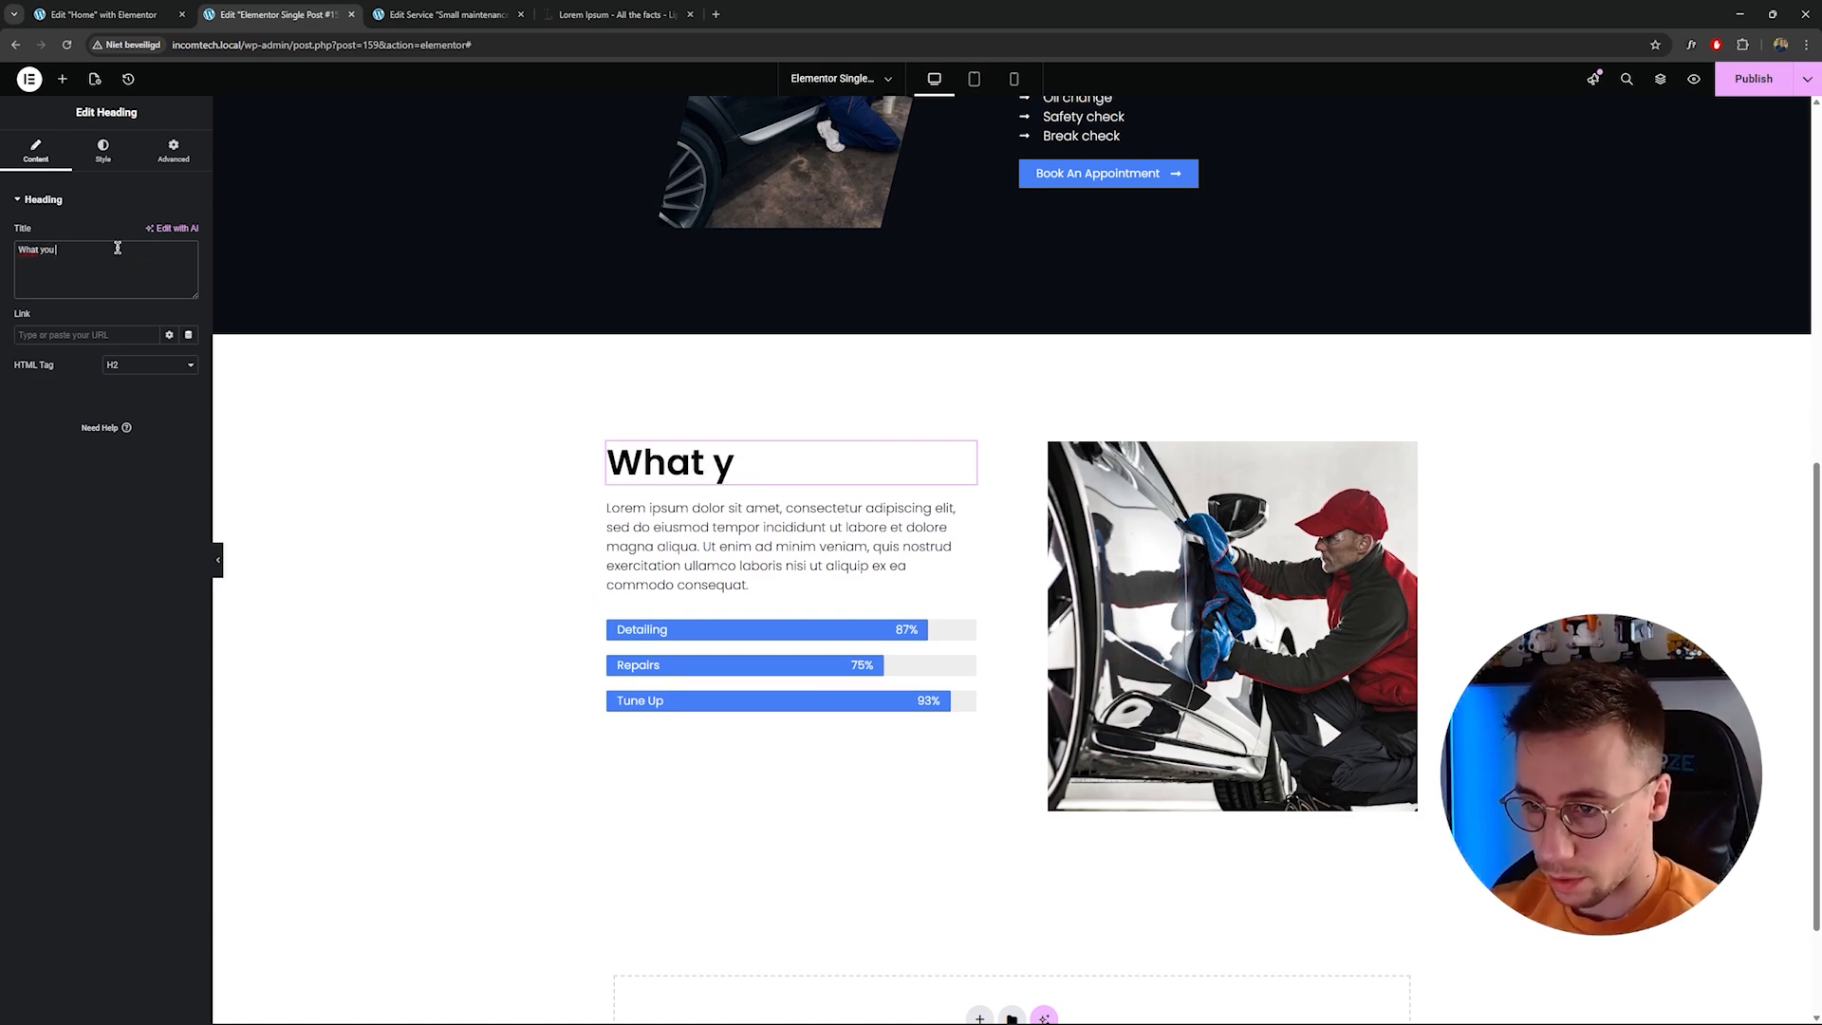
type("can expec")
key("BackSpace")
type("ect")
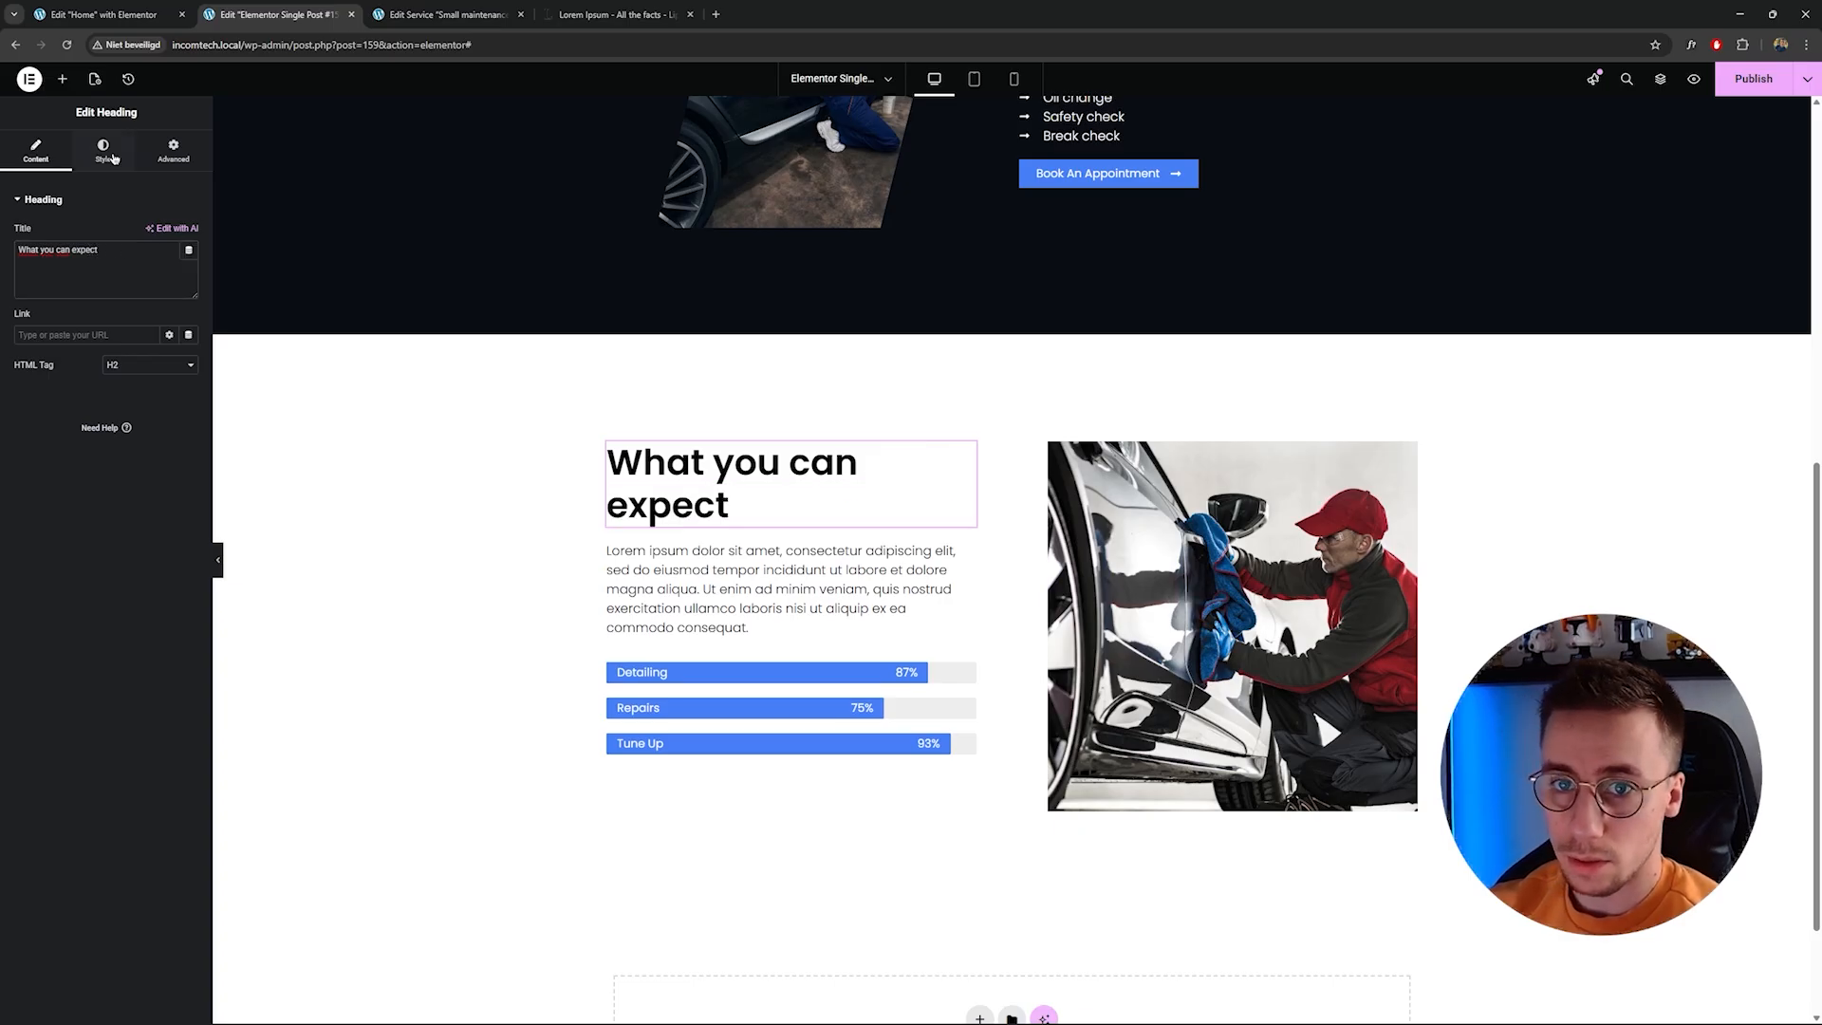
Set the heading's typography size to 48.
left_click(111, 157)
left_click(189, 273)
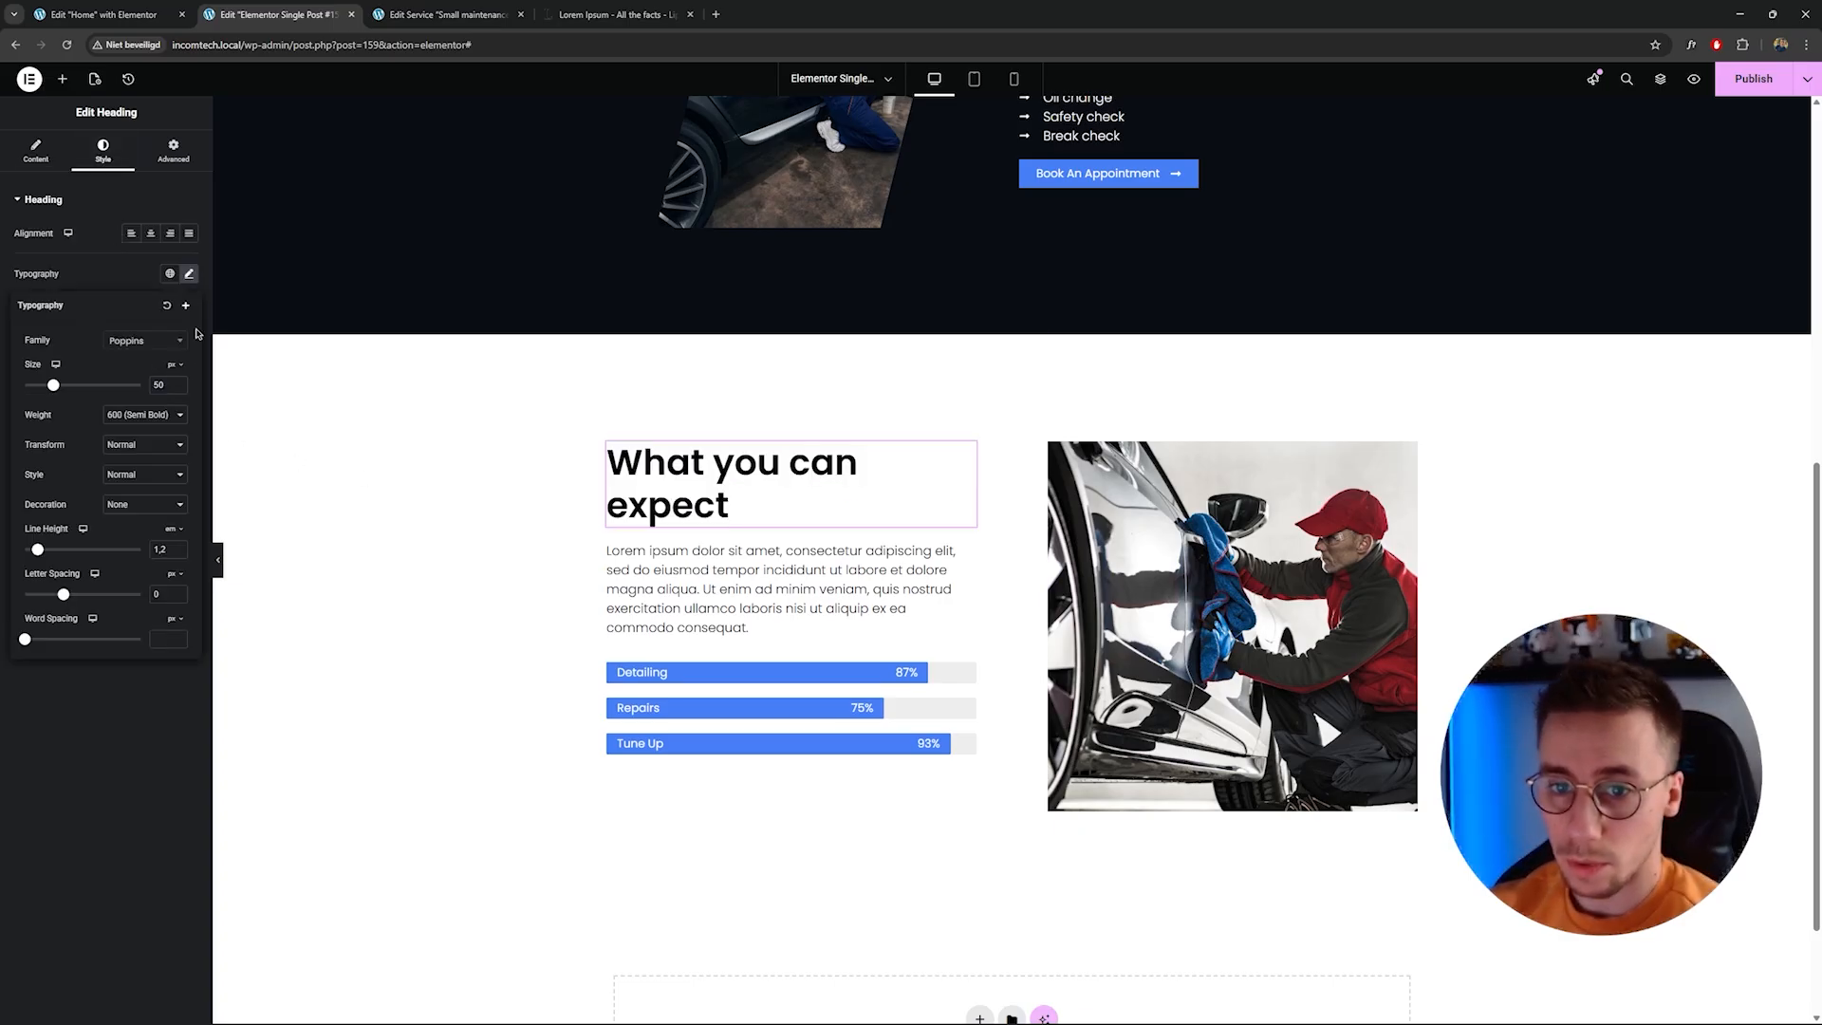
type("48")
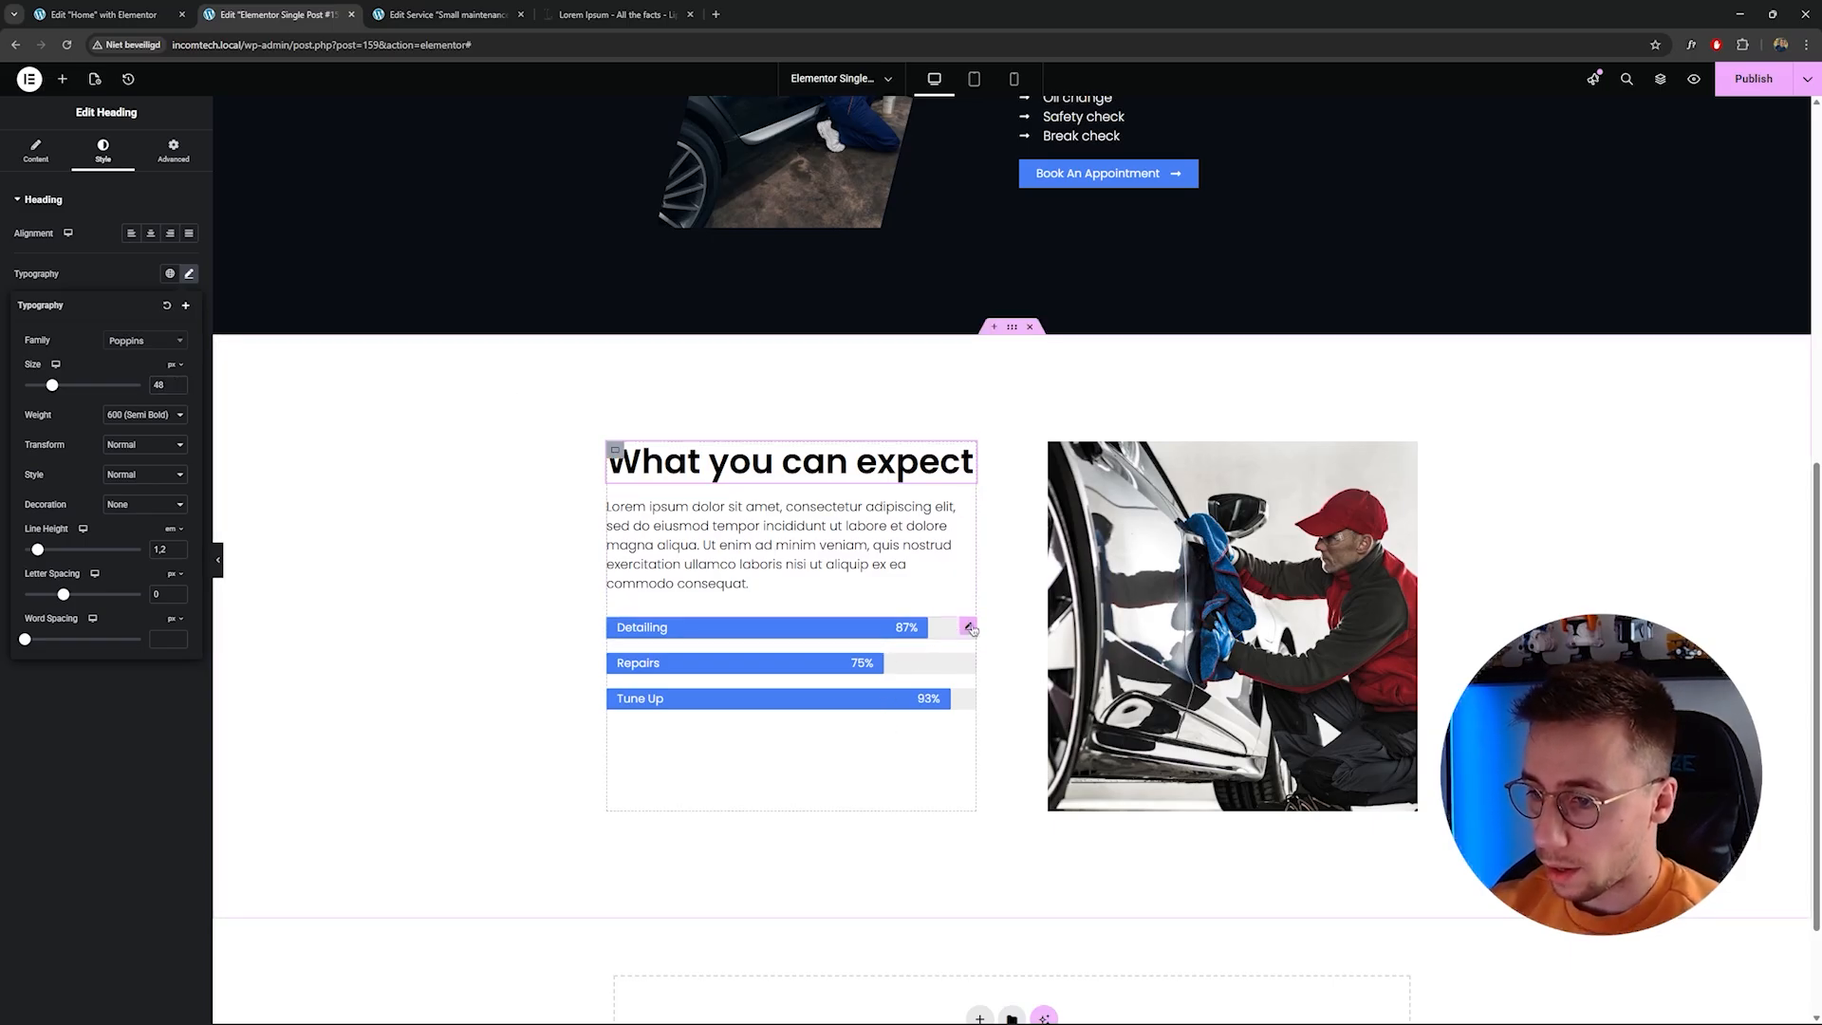
Delete the three progress bars from the What you can expect section.
right_click(967, 630)
left_click(1054, 942)
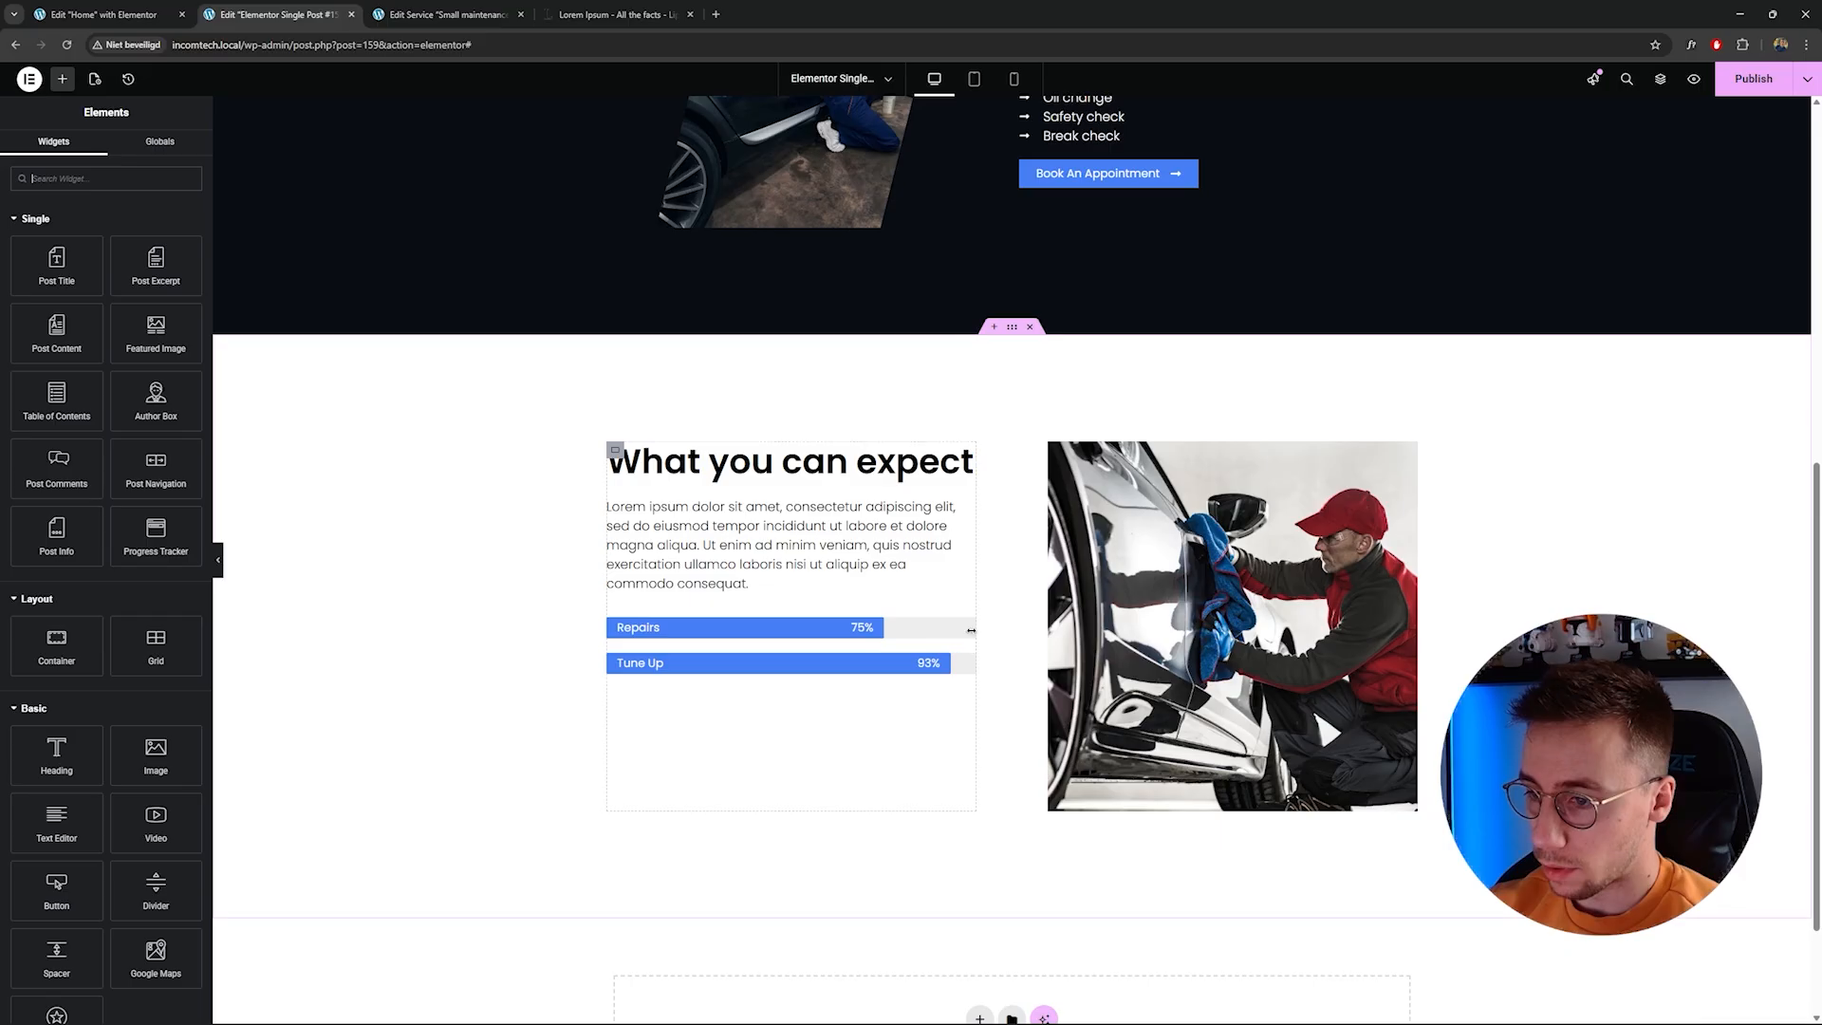
left_click(966, 627)
right_click(968, 630)
left_click(1051, 941)
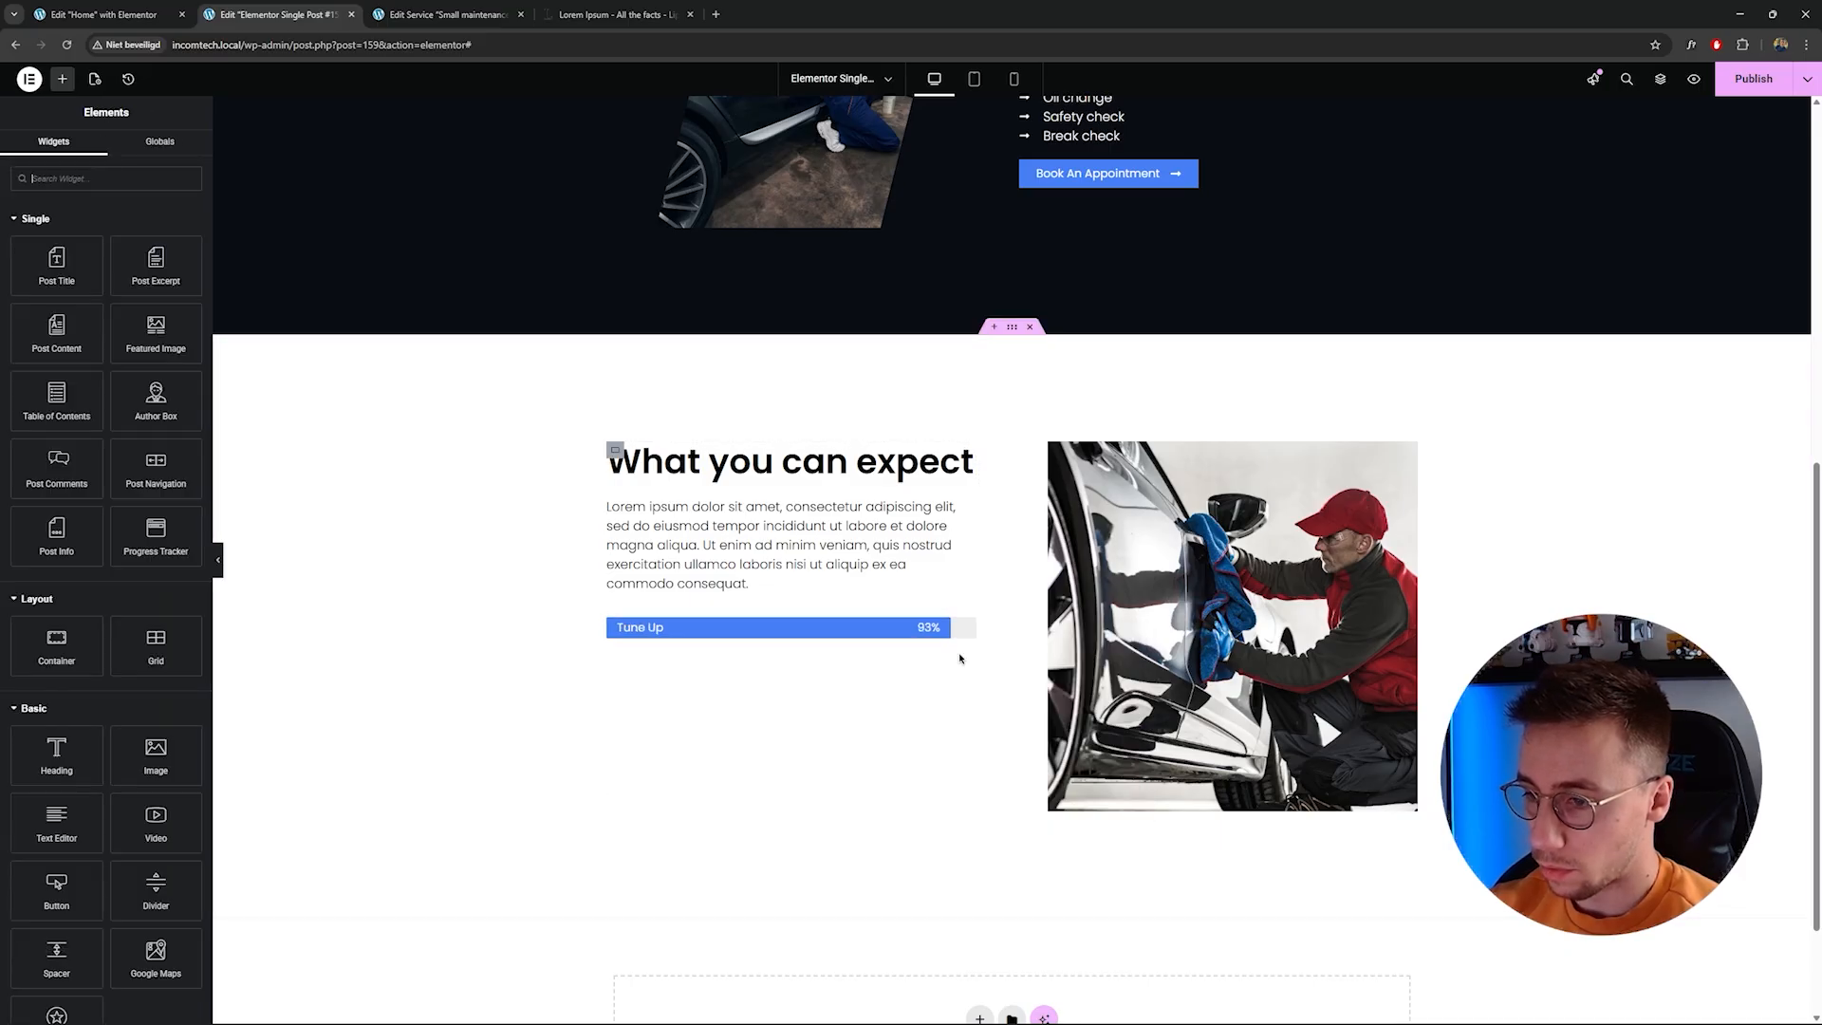
left_click(967, 628)
right_click(967, 630)
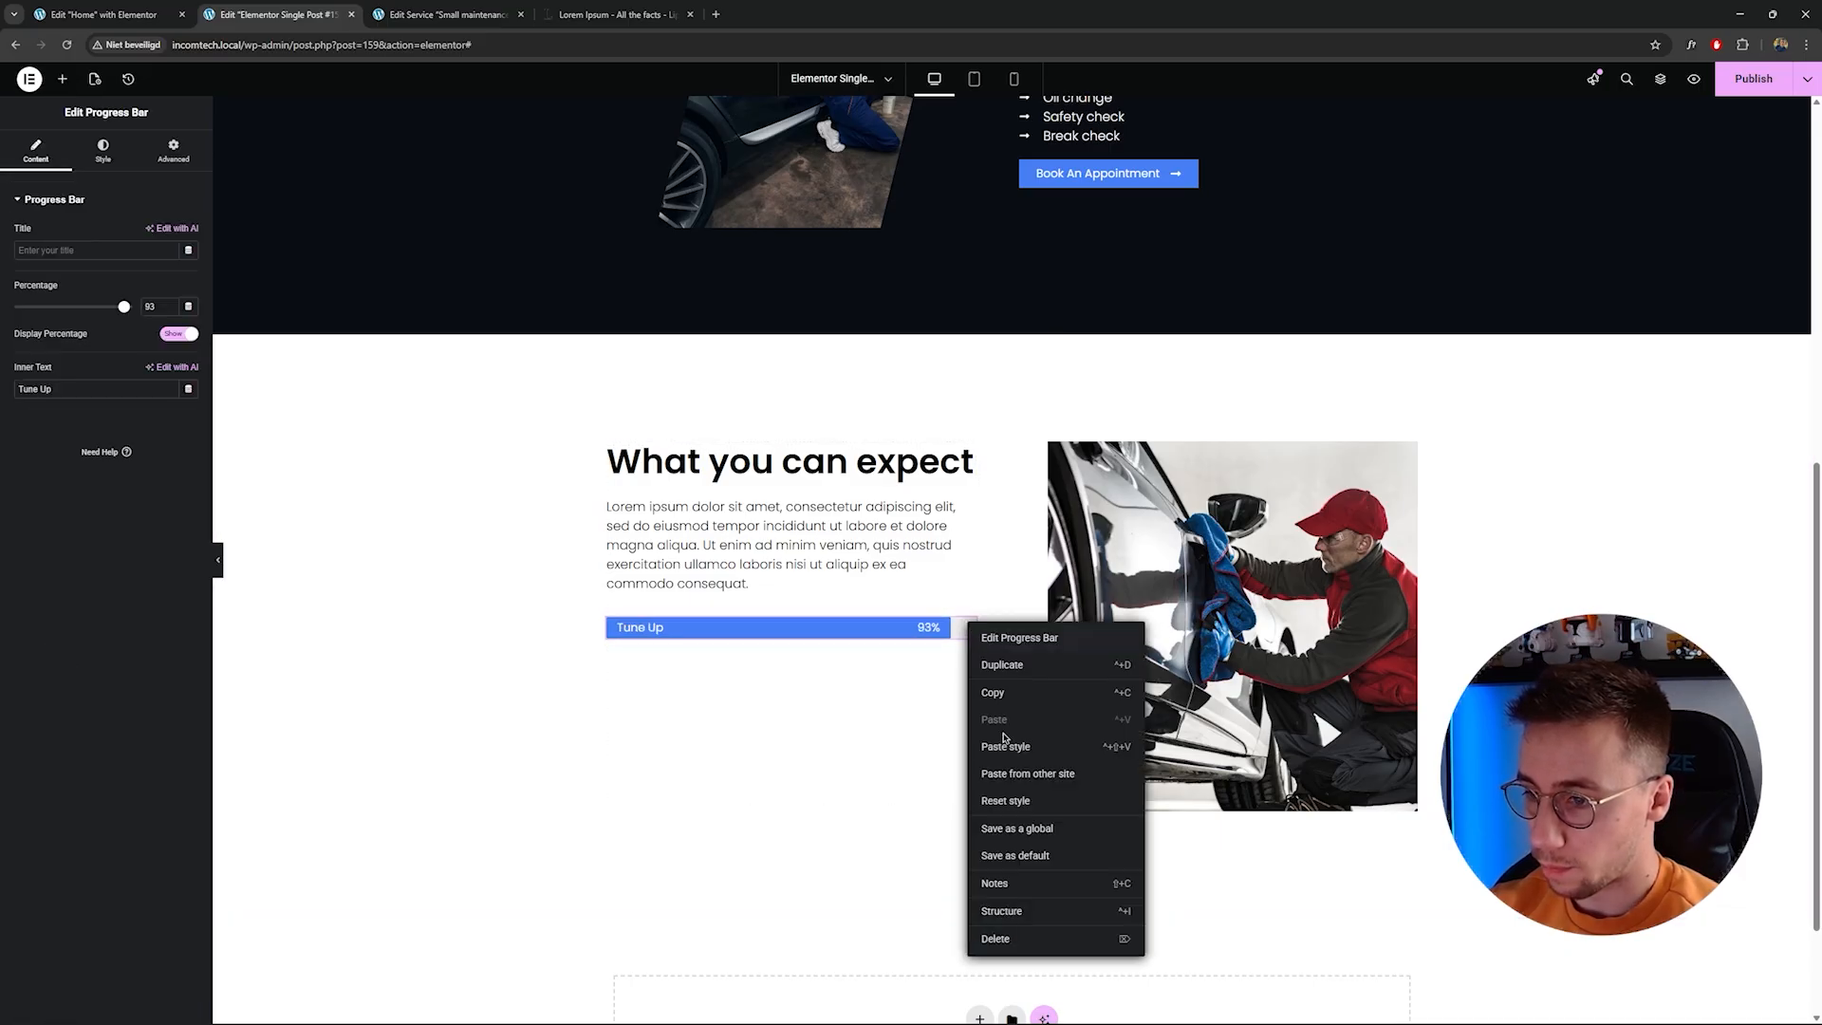
left_click(1051, 941)
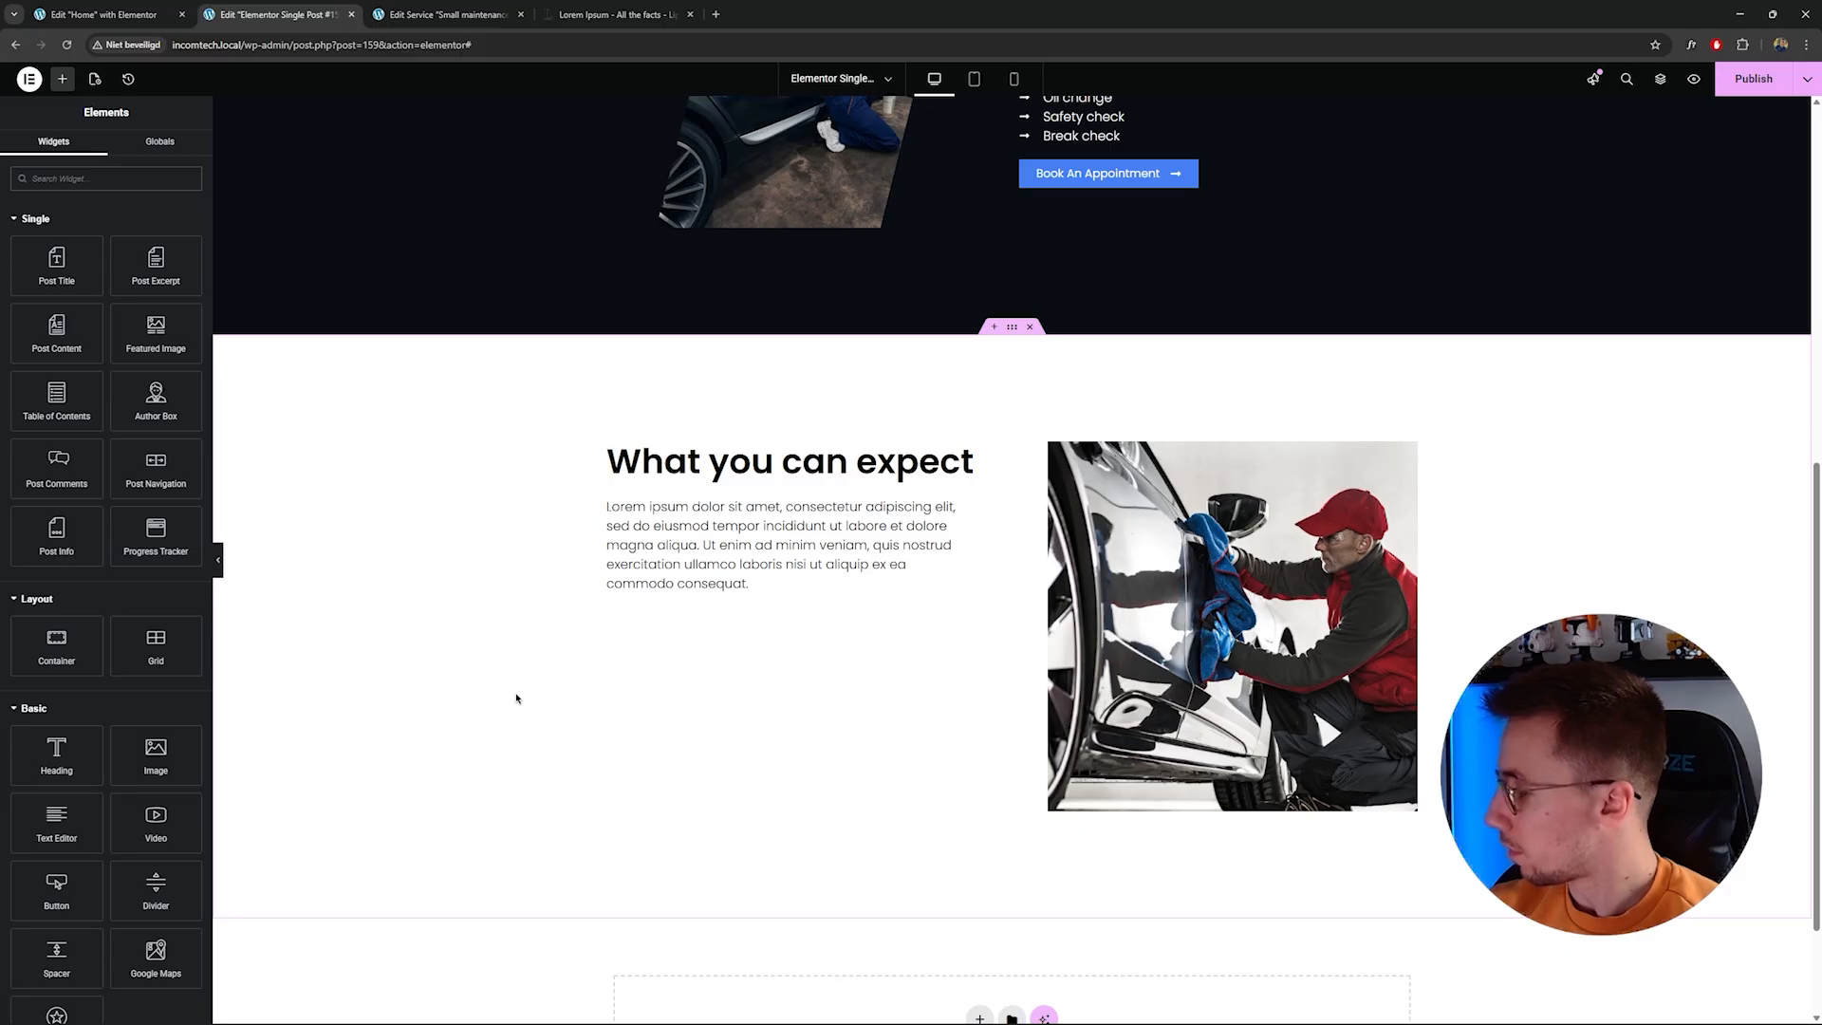
Copy the What is included? heading and paste it below the paragraph in the What you can expect section.
left_click(126, 174)
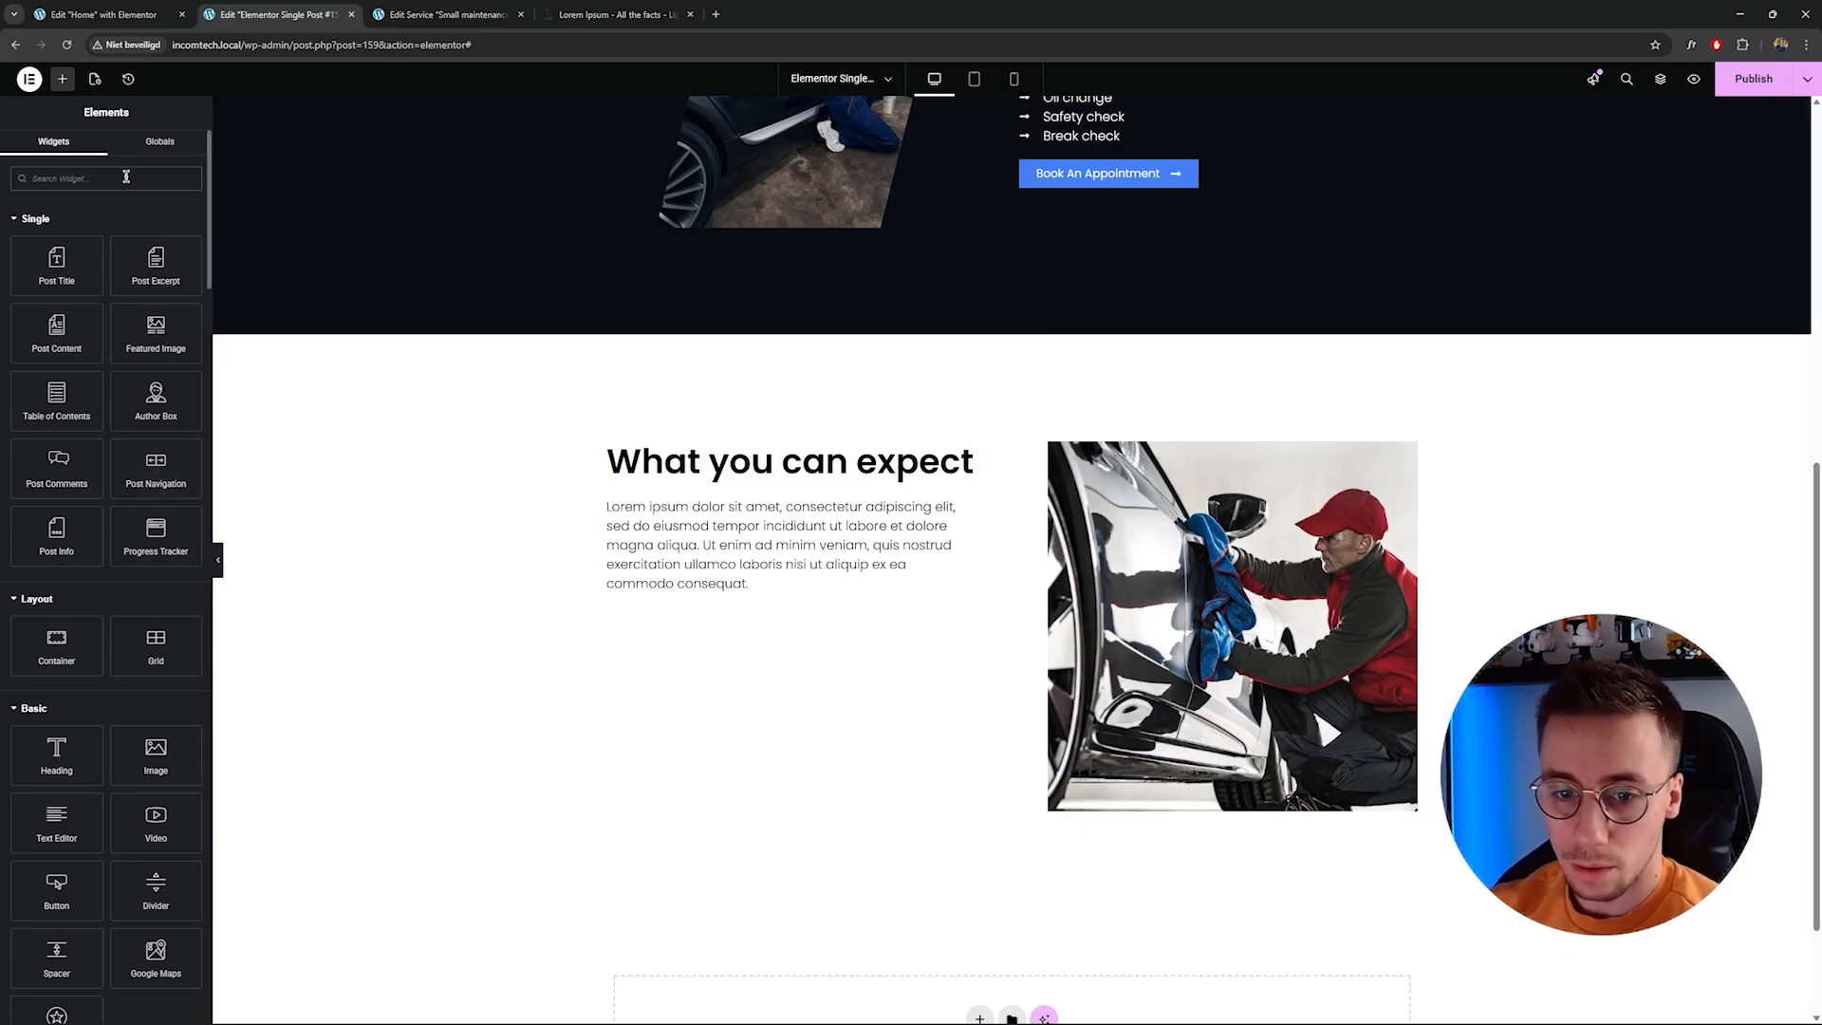
scroll(148, 432, "down", 2)
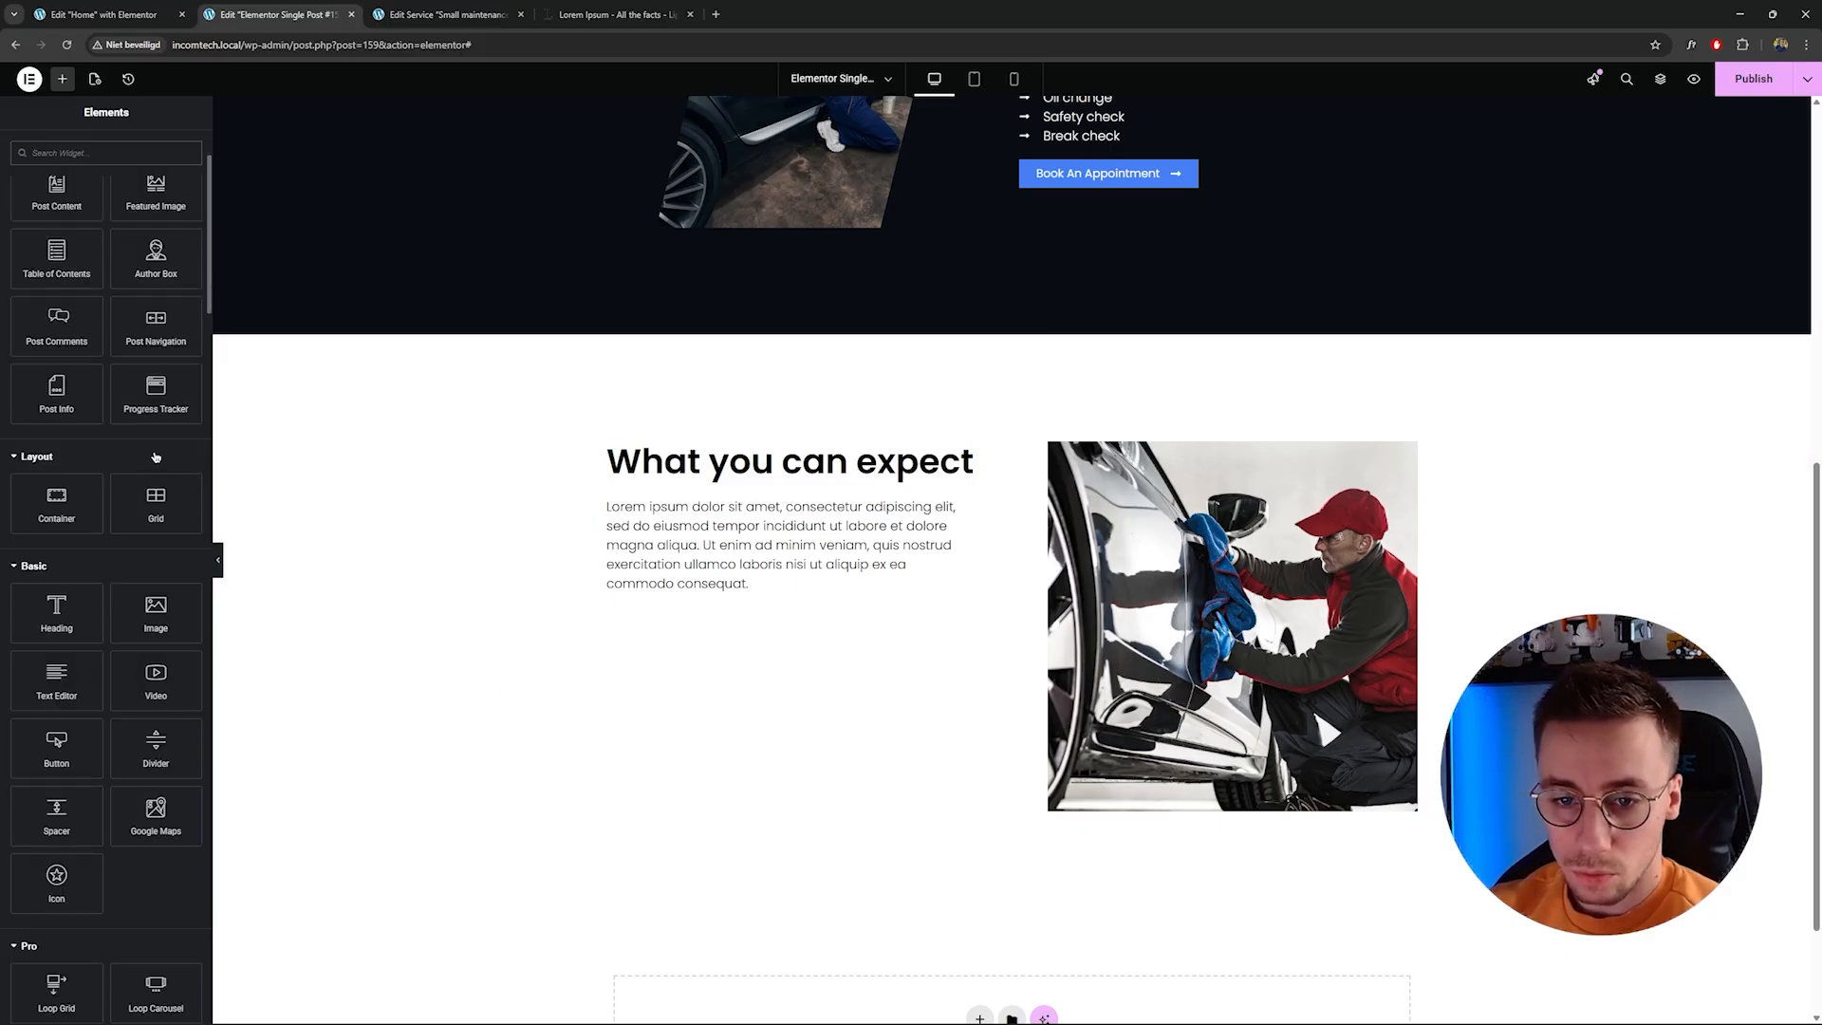
scroll(156, 457, "up", 2)
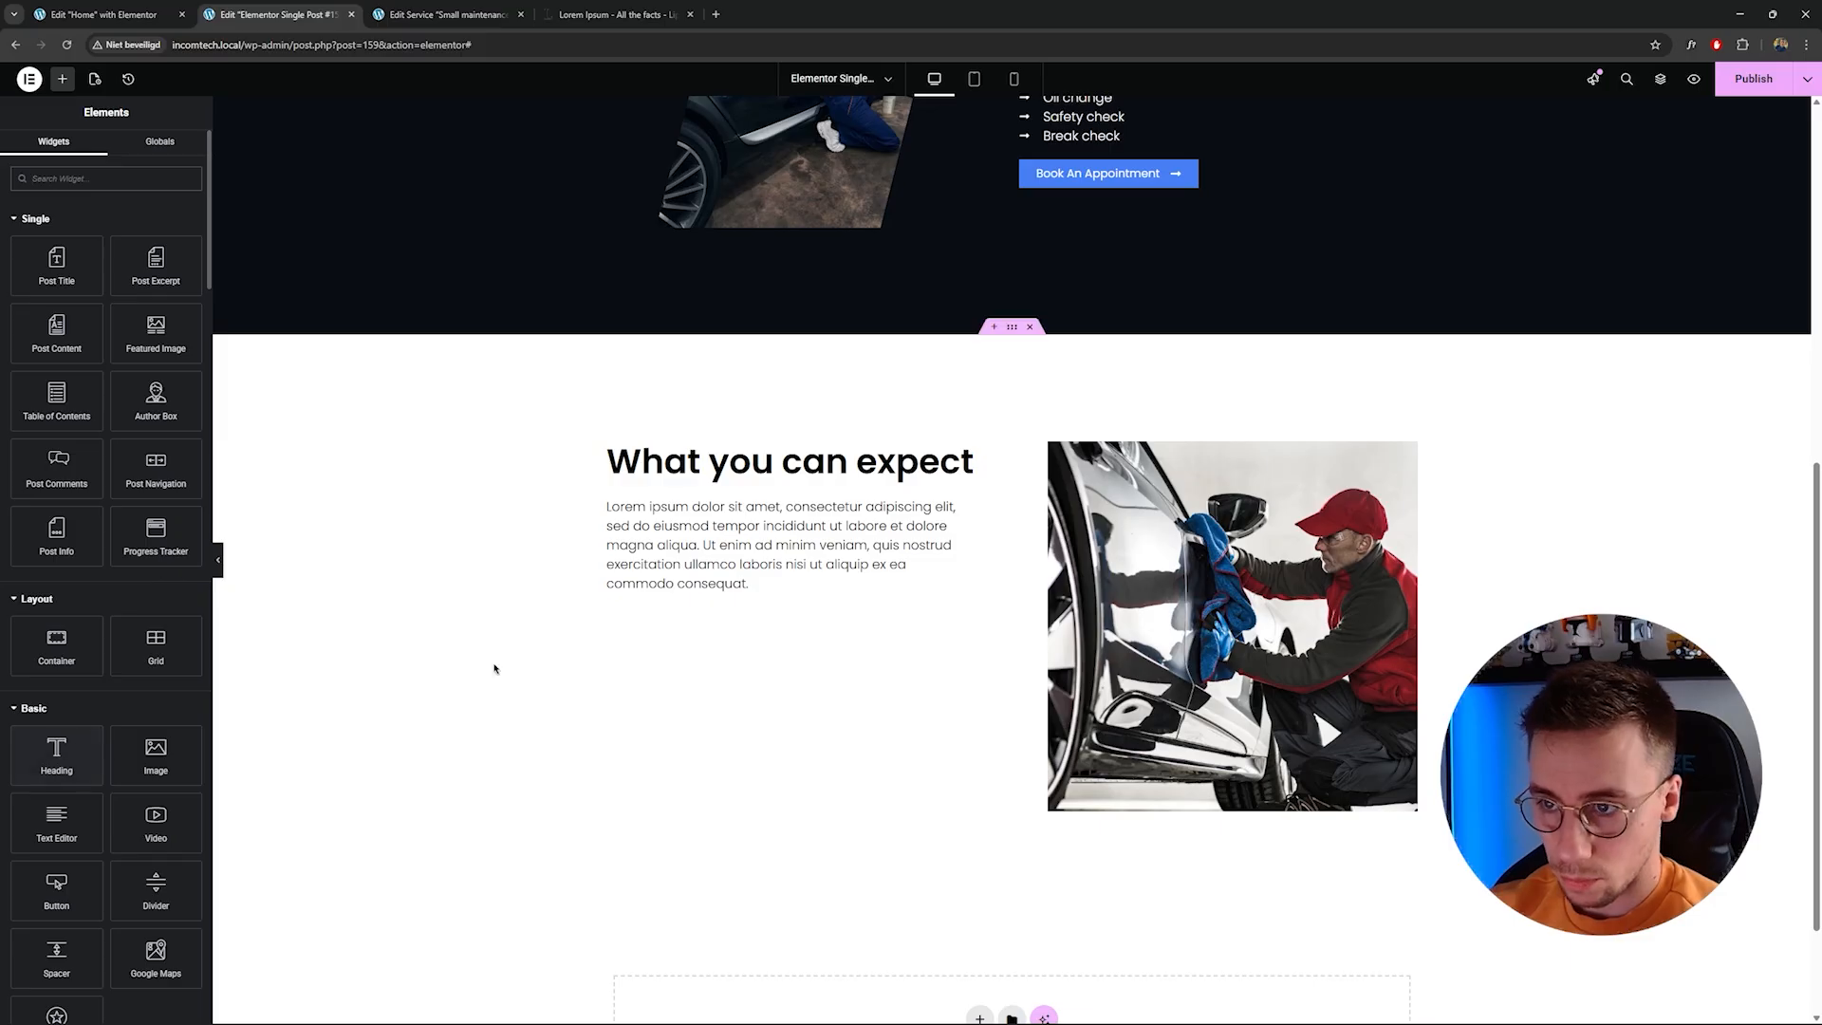
scroll(1110, 392, "up", 5)
left_click(1098, 369)
right_click(1099, 369)
left_click(1127, 440)
scroll(982, 544, "down", 5)
right_click(703, 576)
left_click(754, 658)
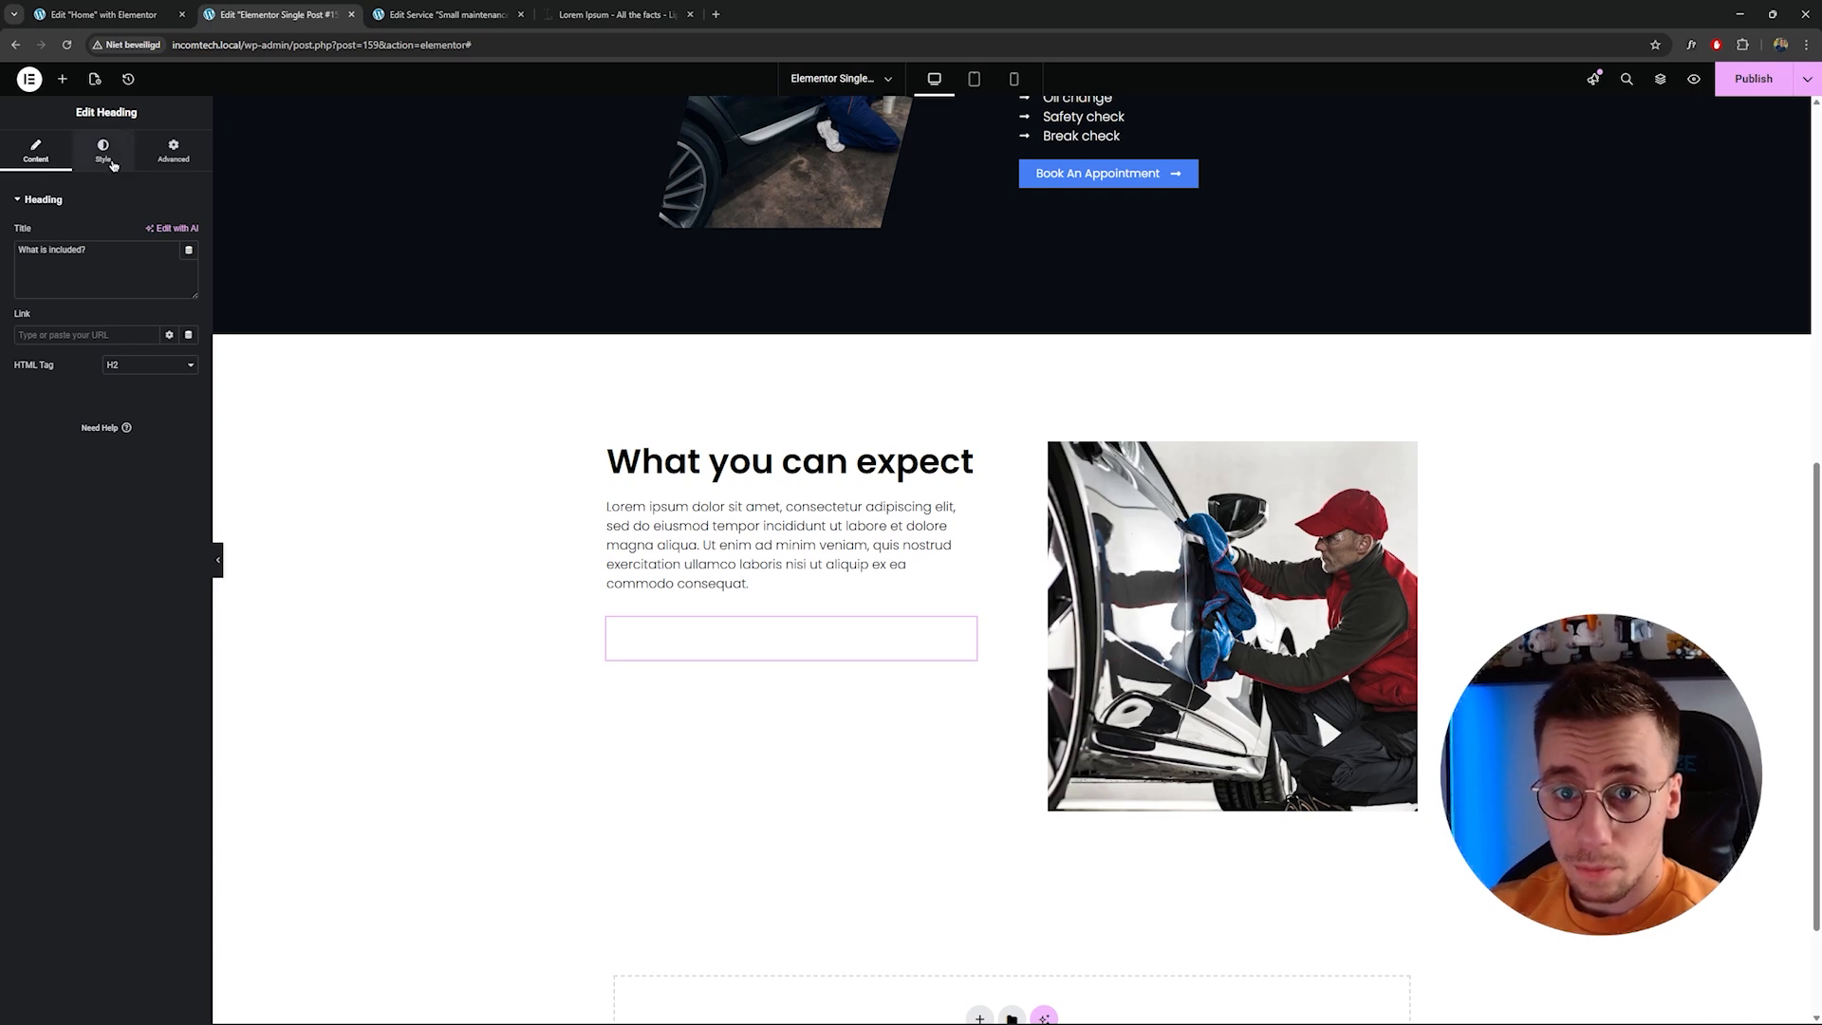
Set the pasted What is included? heading's typography size to 32.
left_click(103, 150)
left_click(189, 433)
left_click_drag(142, 541, 3, 816)
left_click(43, 711)
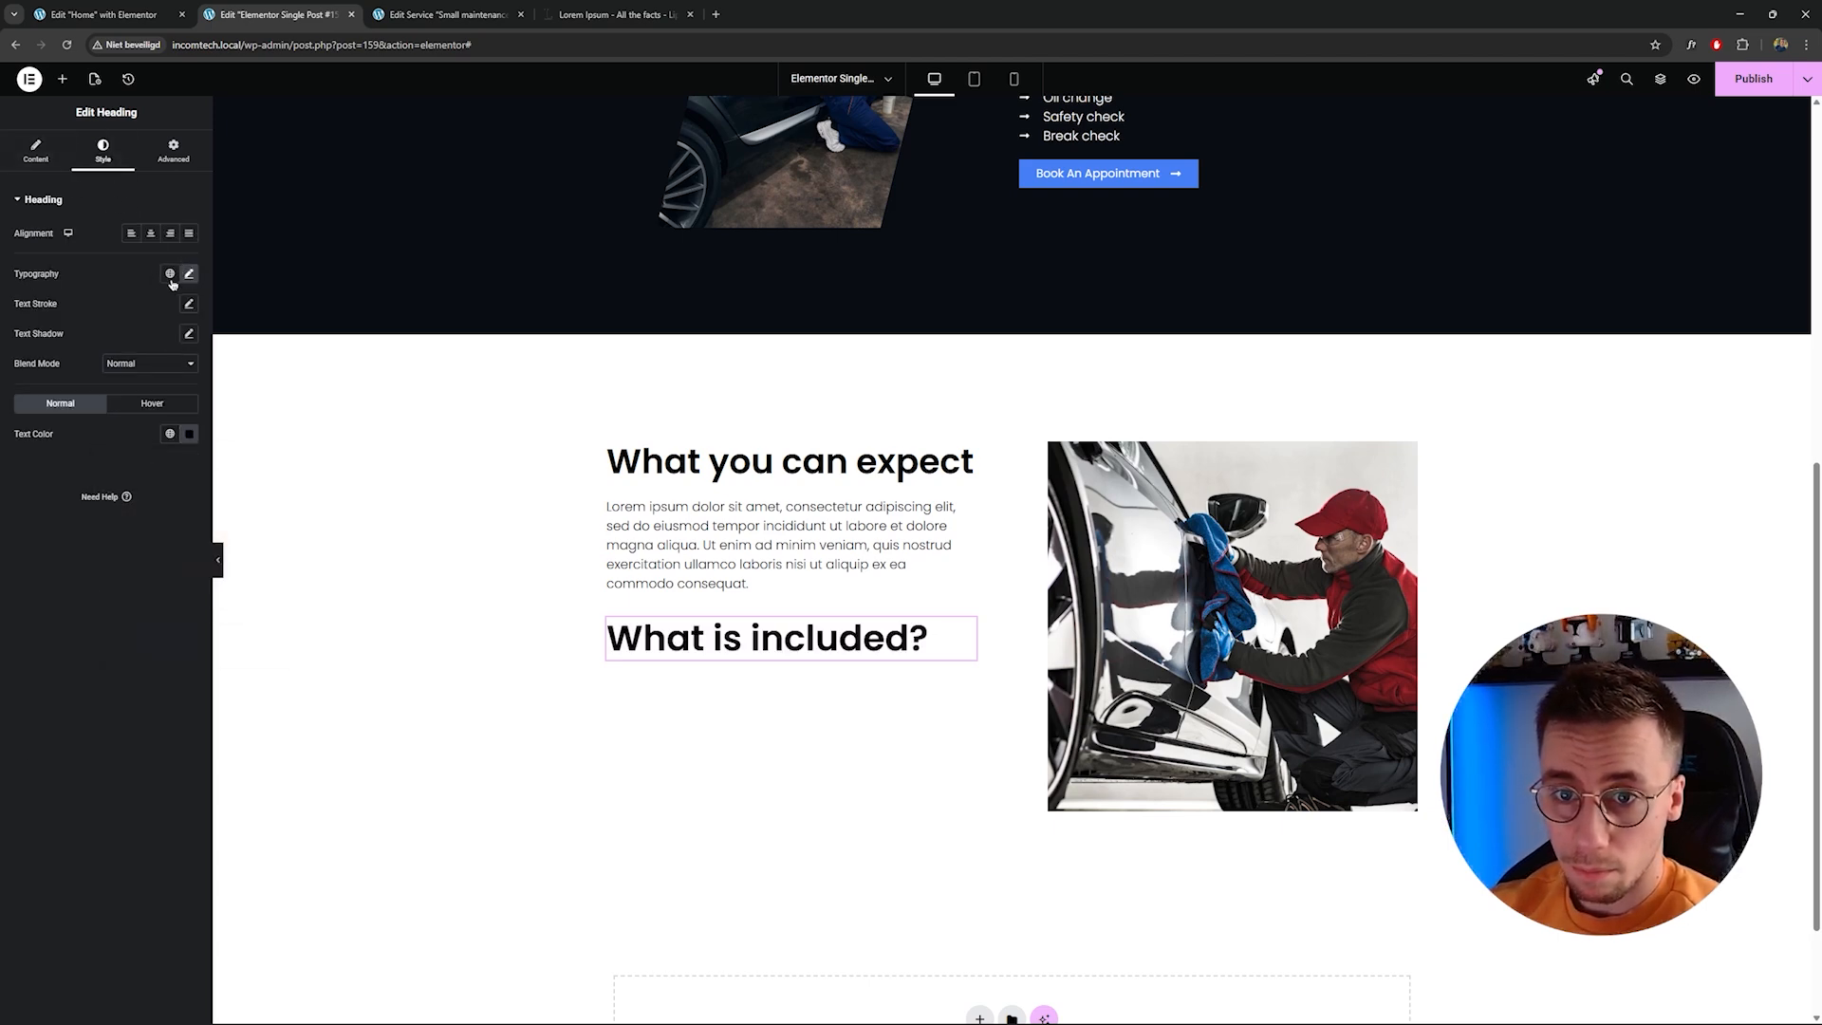
left_click(189, 274)
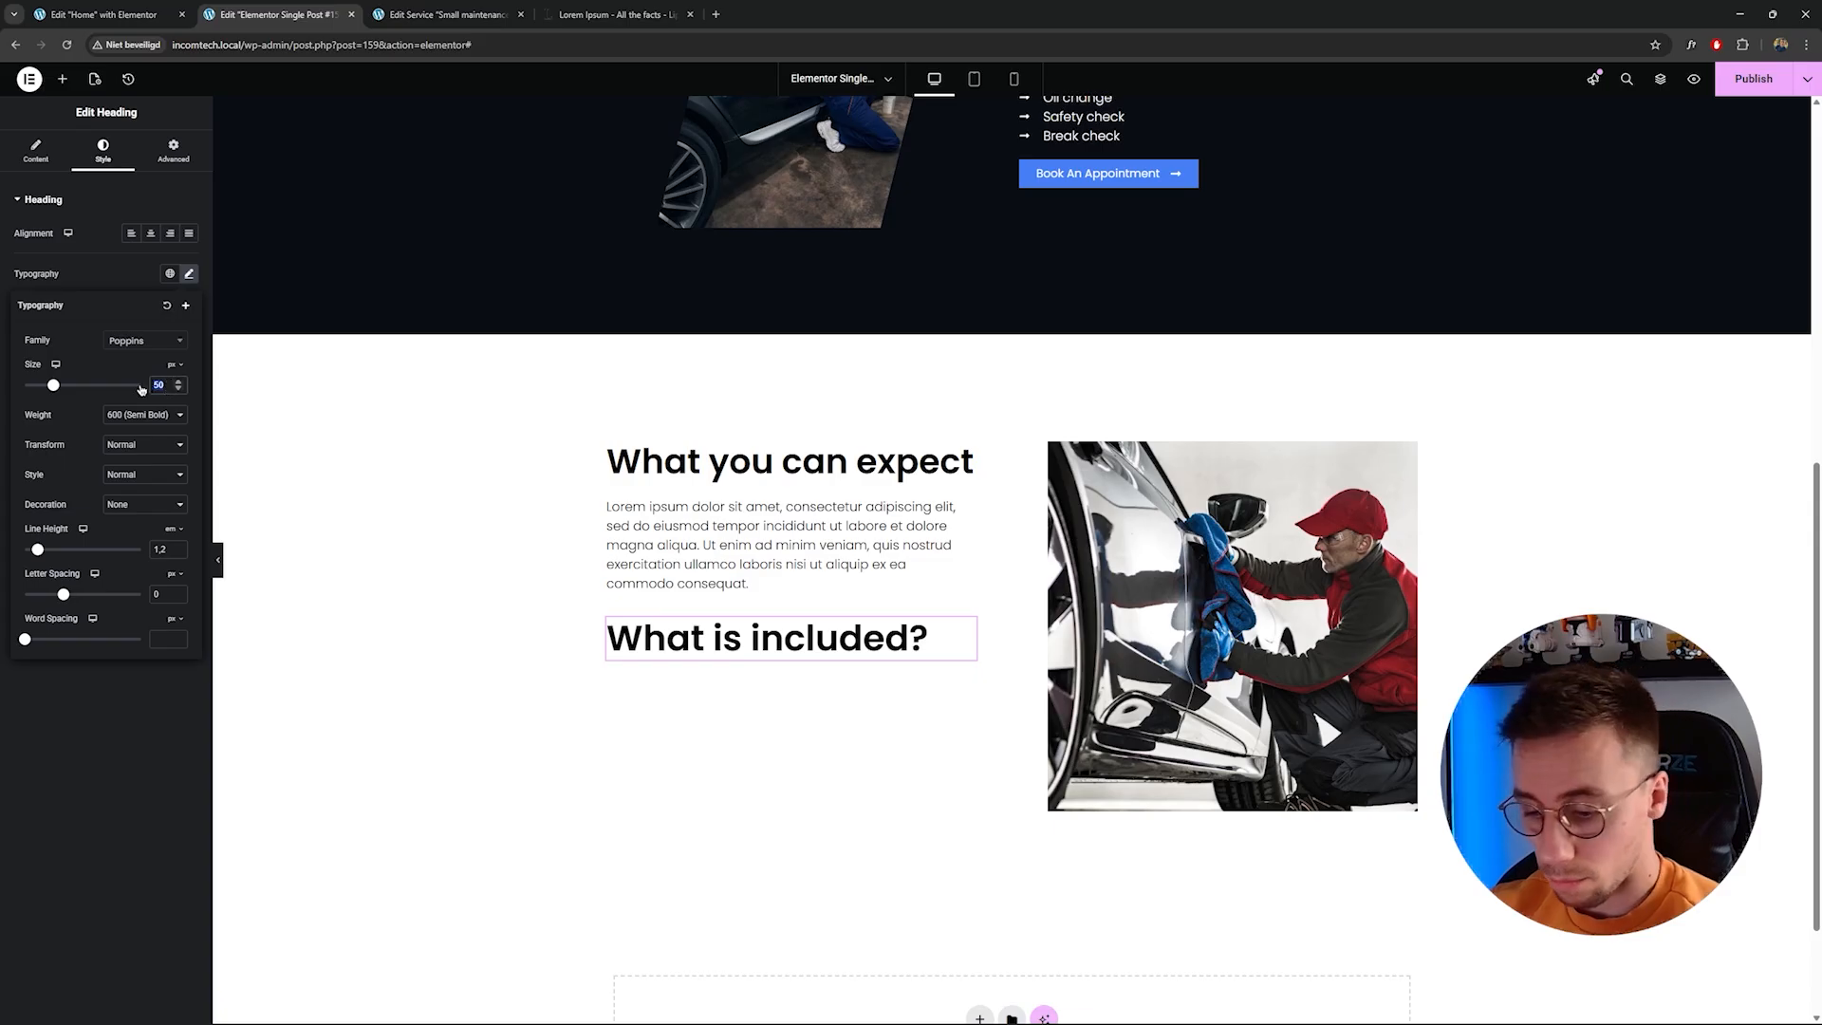
type("32")
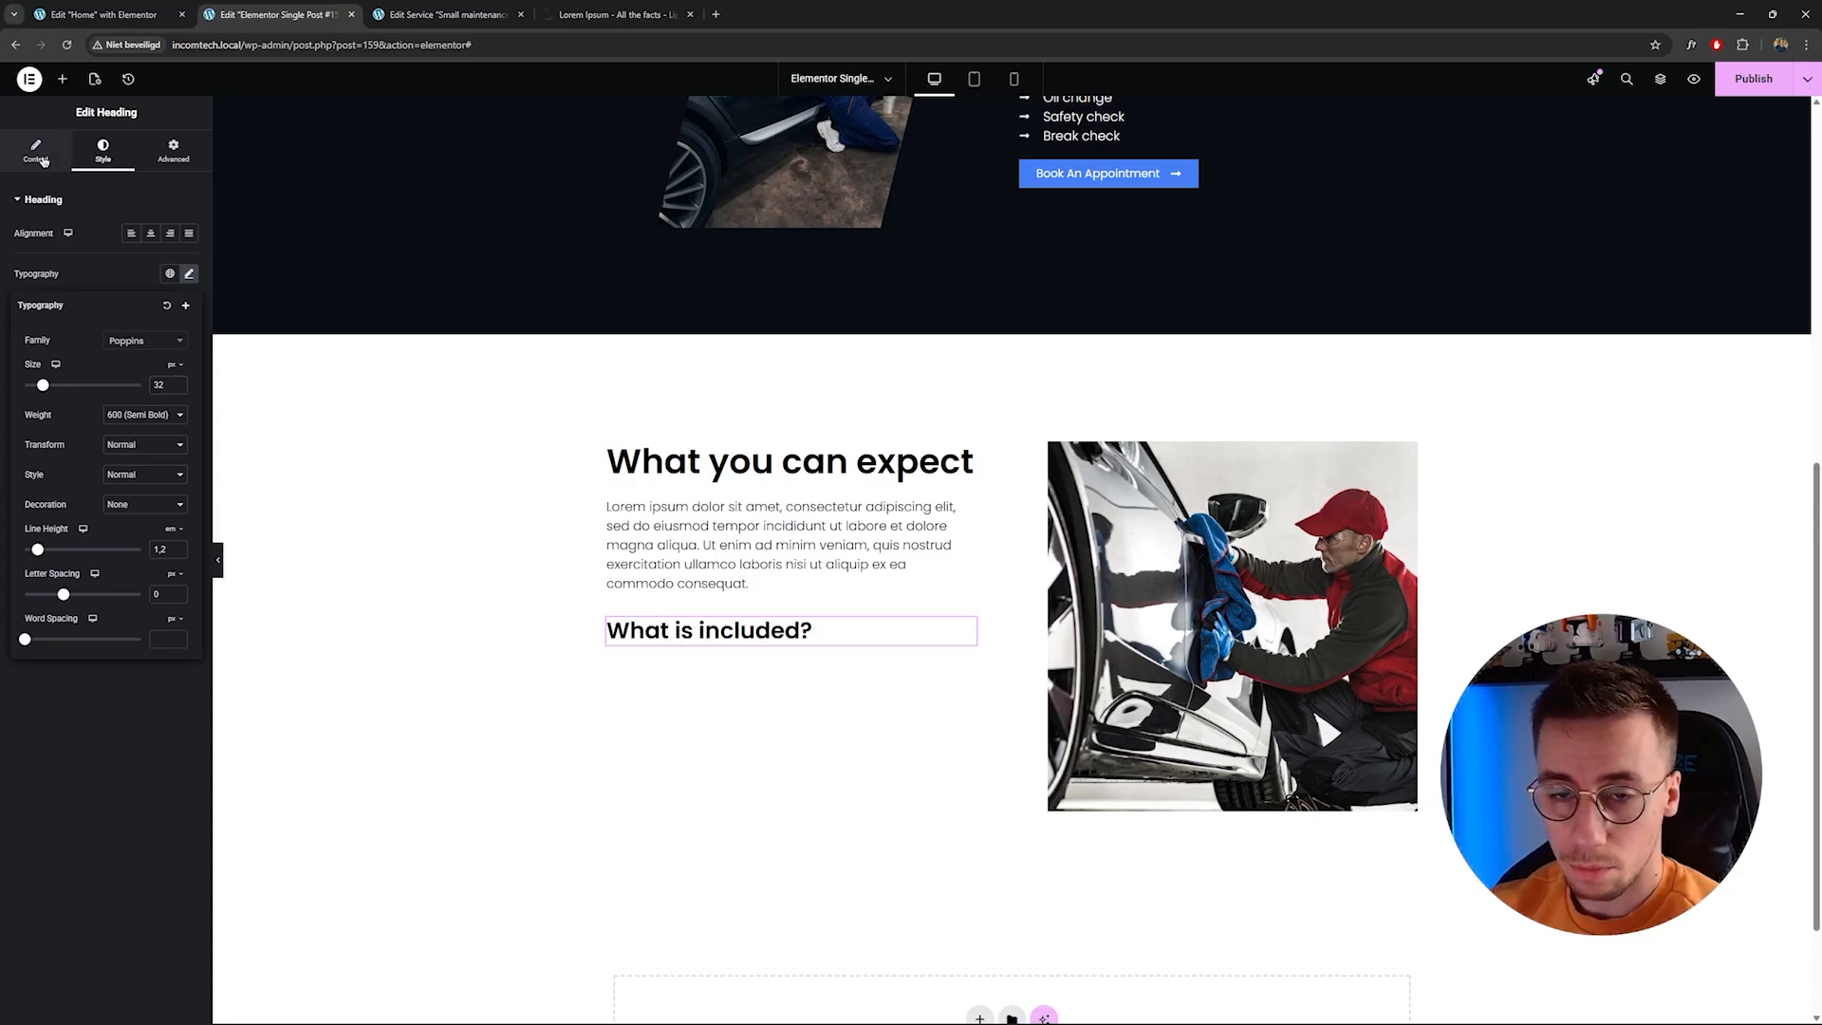
Replace the heading's title with the JetEngine Custom Field dynamic tag showing the Price field.
left_click(37, 152)
left_click_drag(112, 254, 3, 255)
left_click(127, 258)
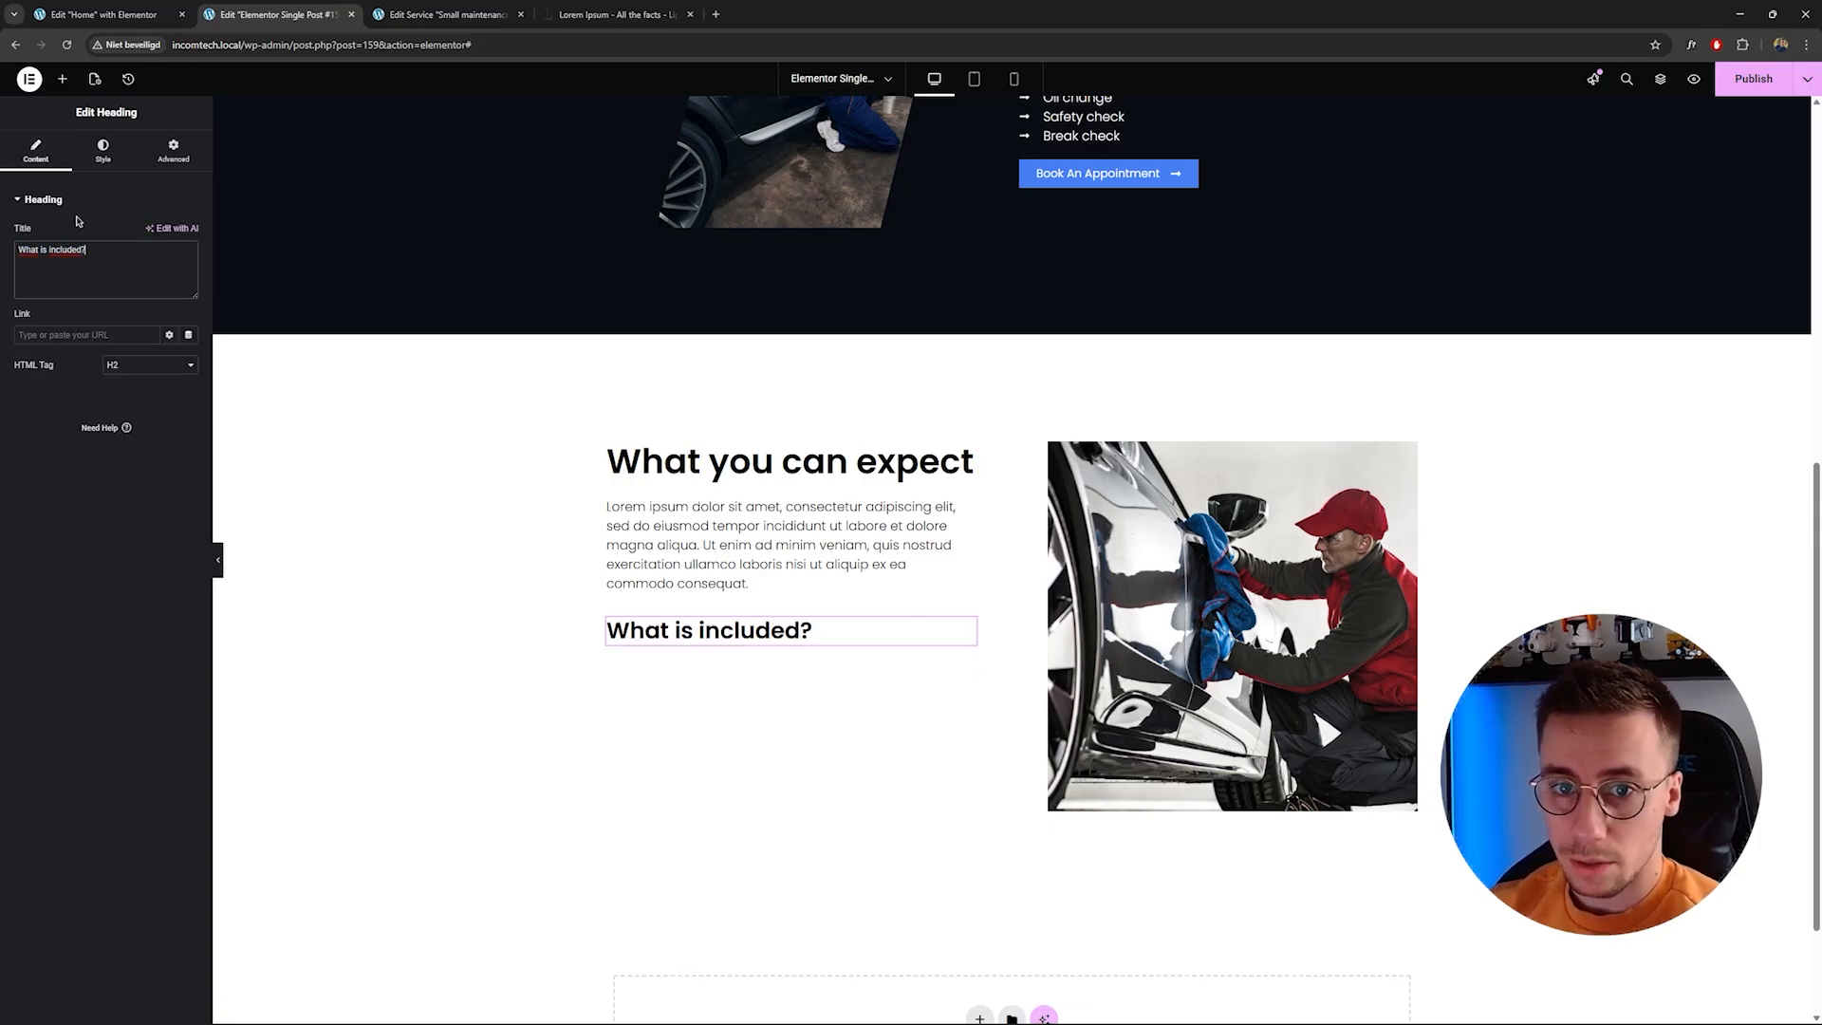
left_click(189, 249)
scroll(81, 342, "down", 5)
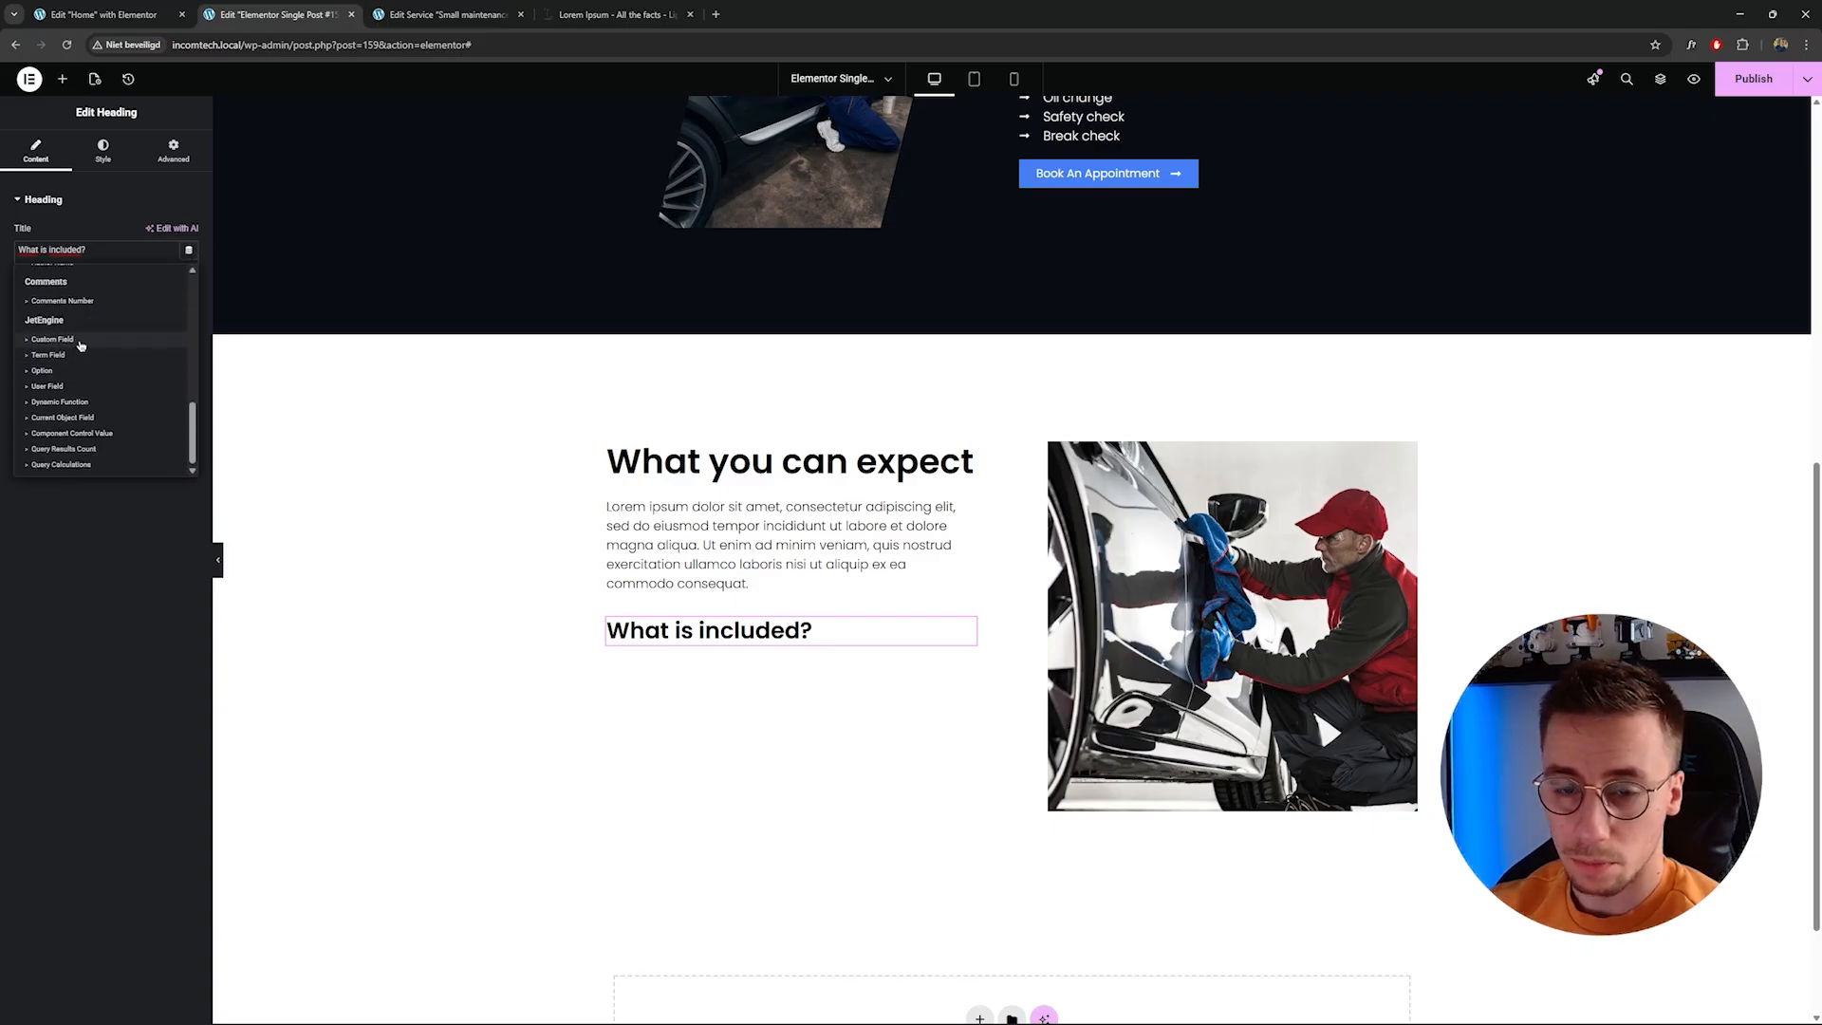
left_click(80, 341)
left_click(133, 315)
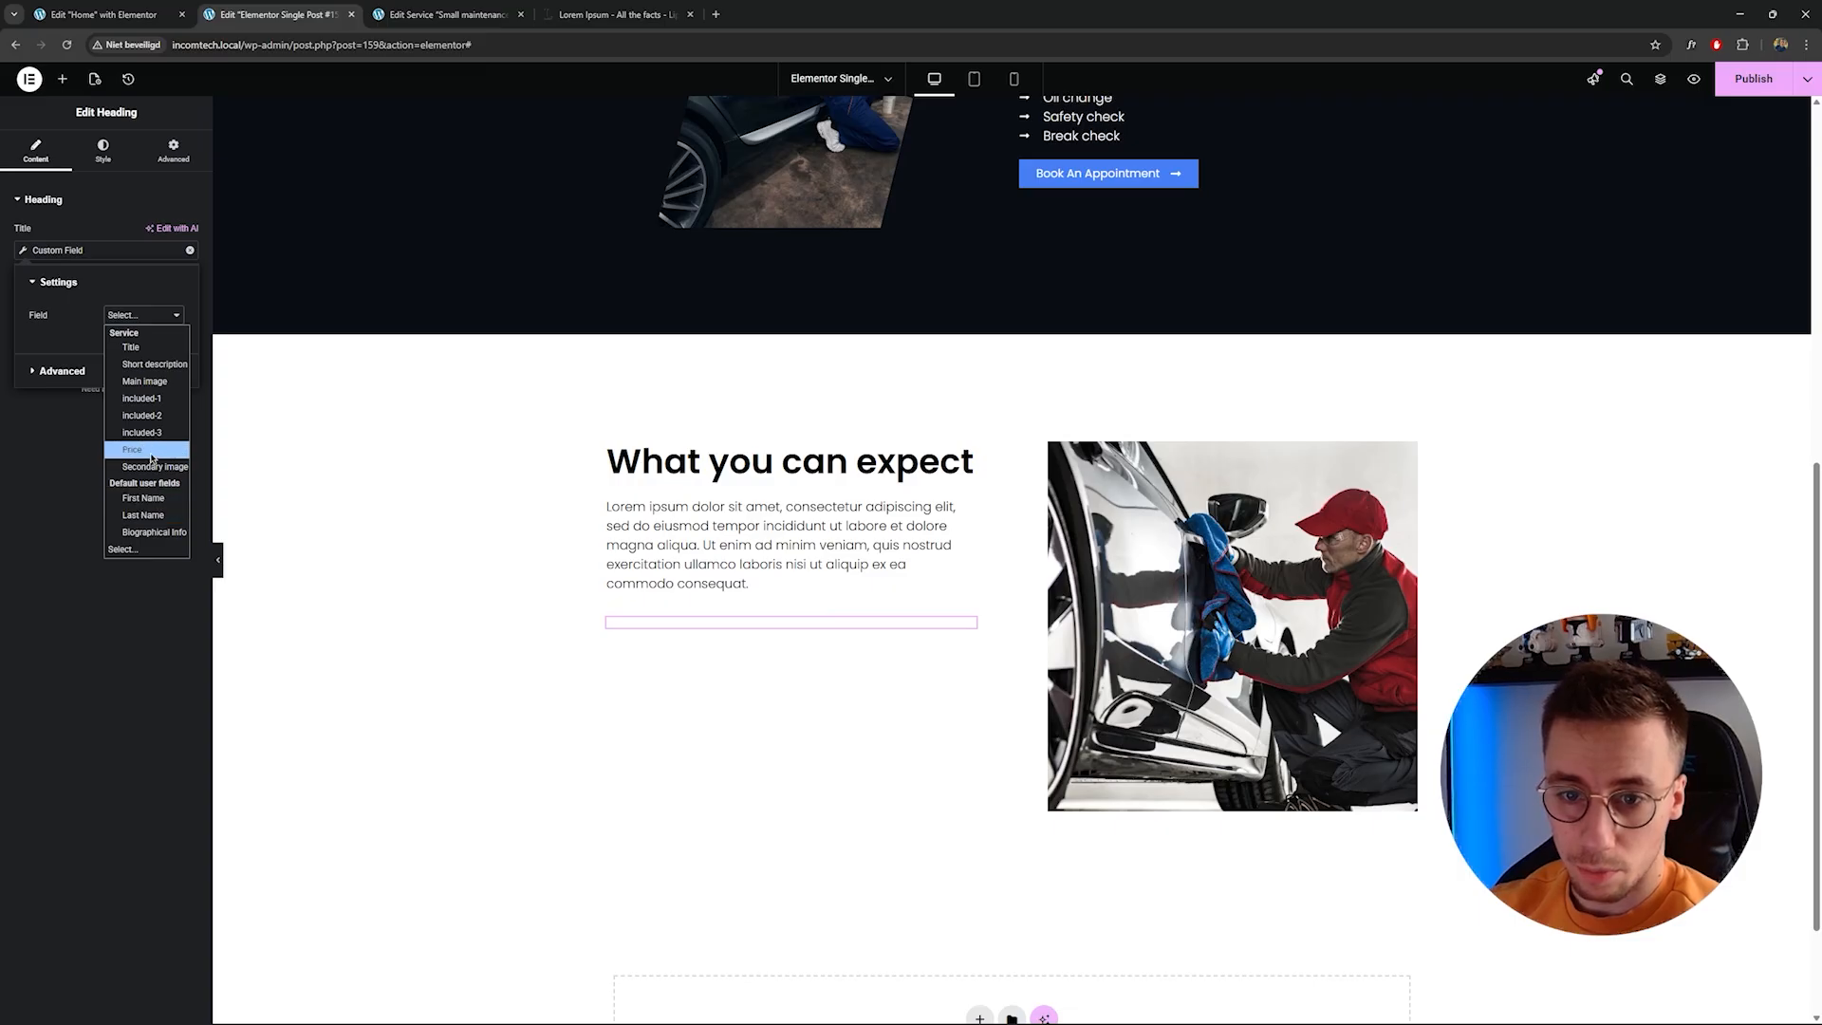
left_click(133, 448)
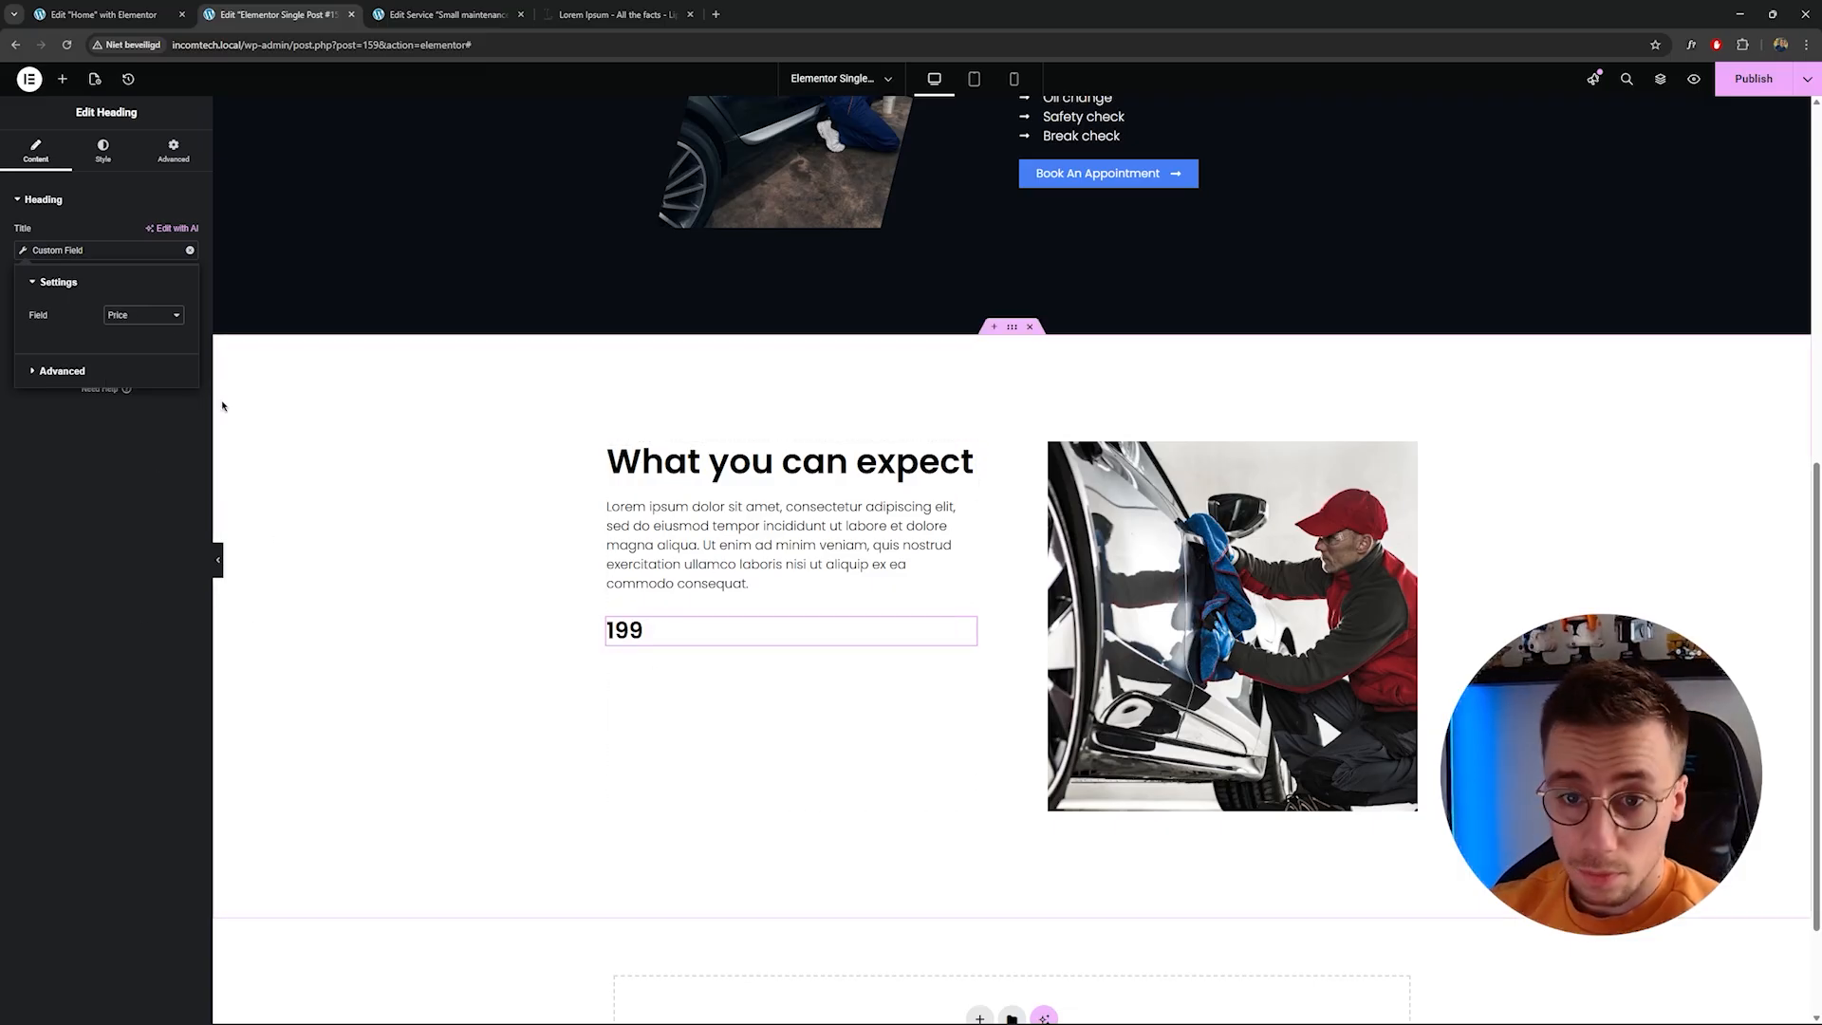
Add "$" as the Before text of the price custom field.
left_click(77, 370)
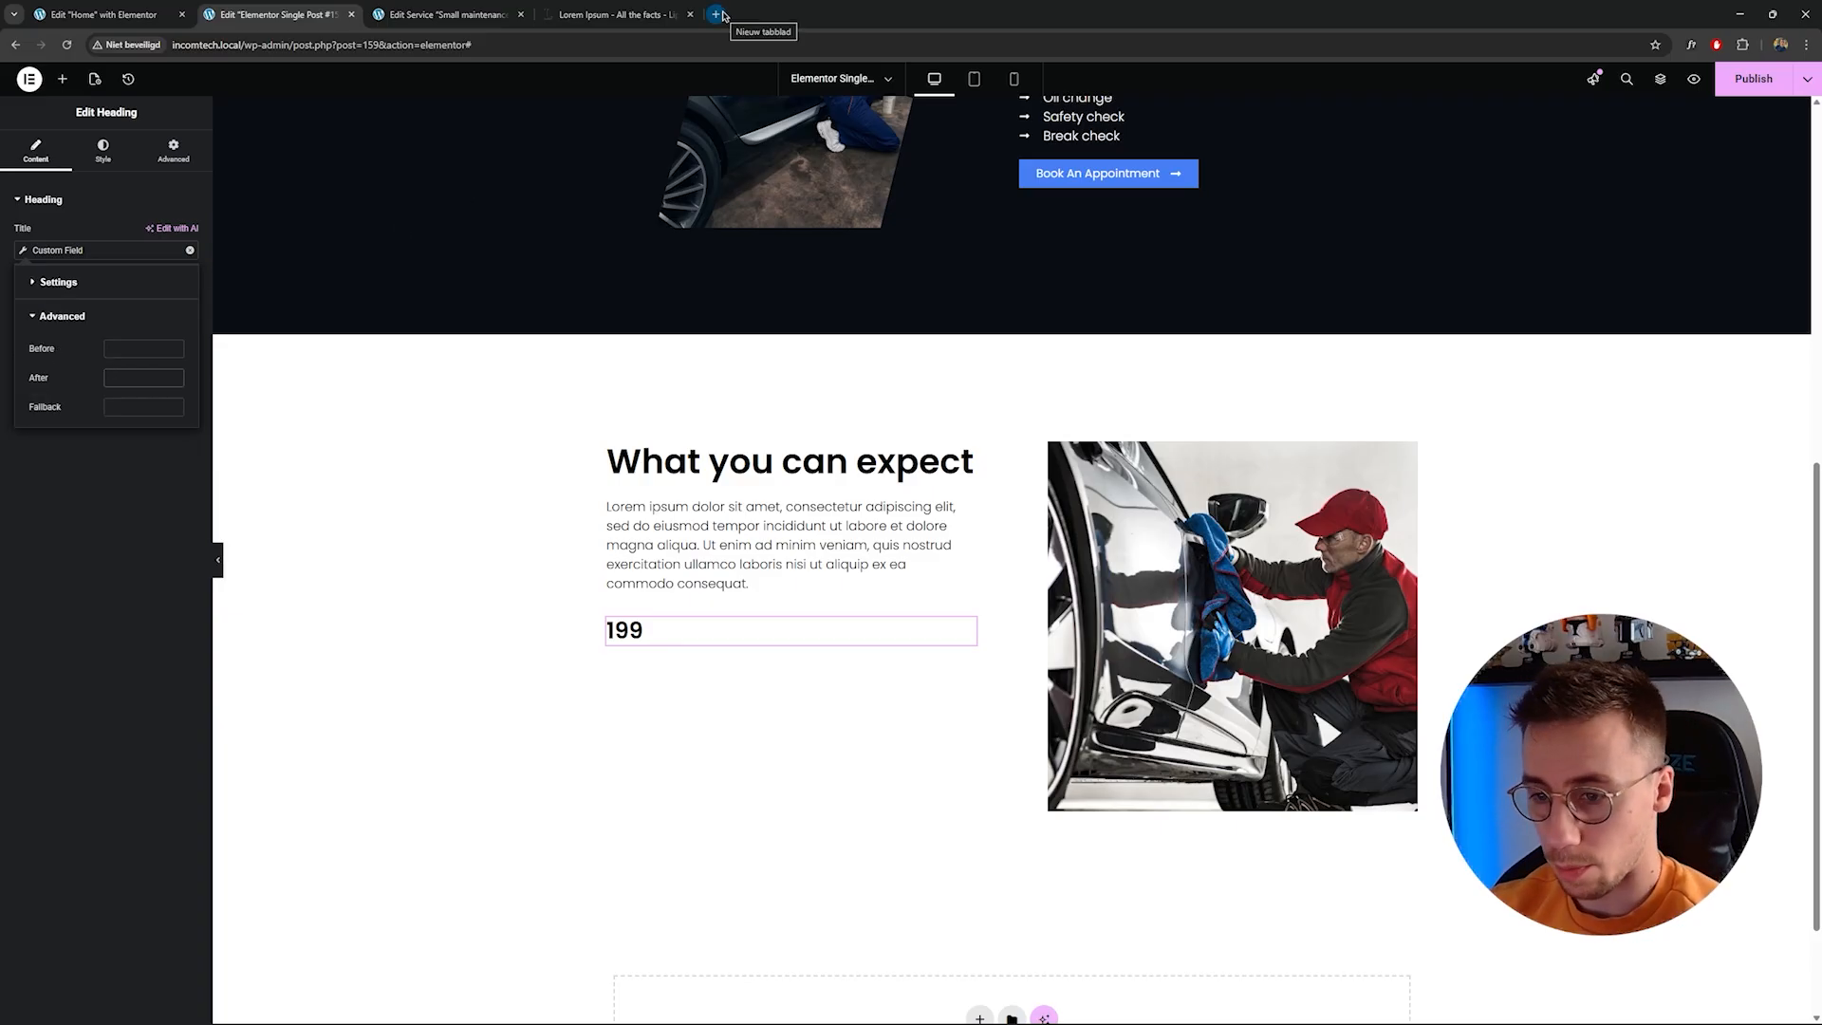
type("$")
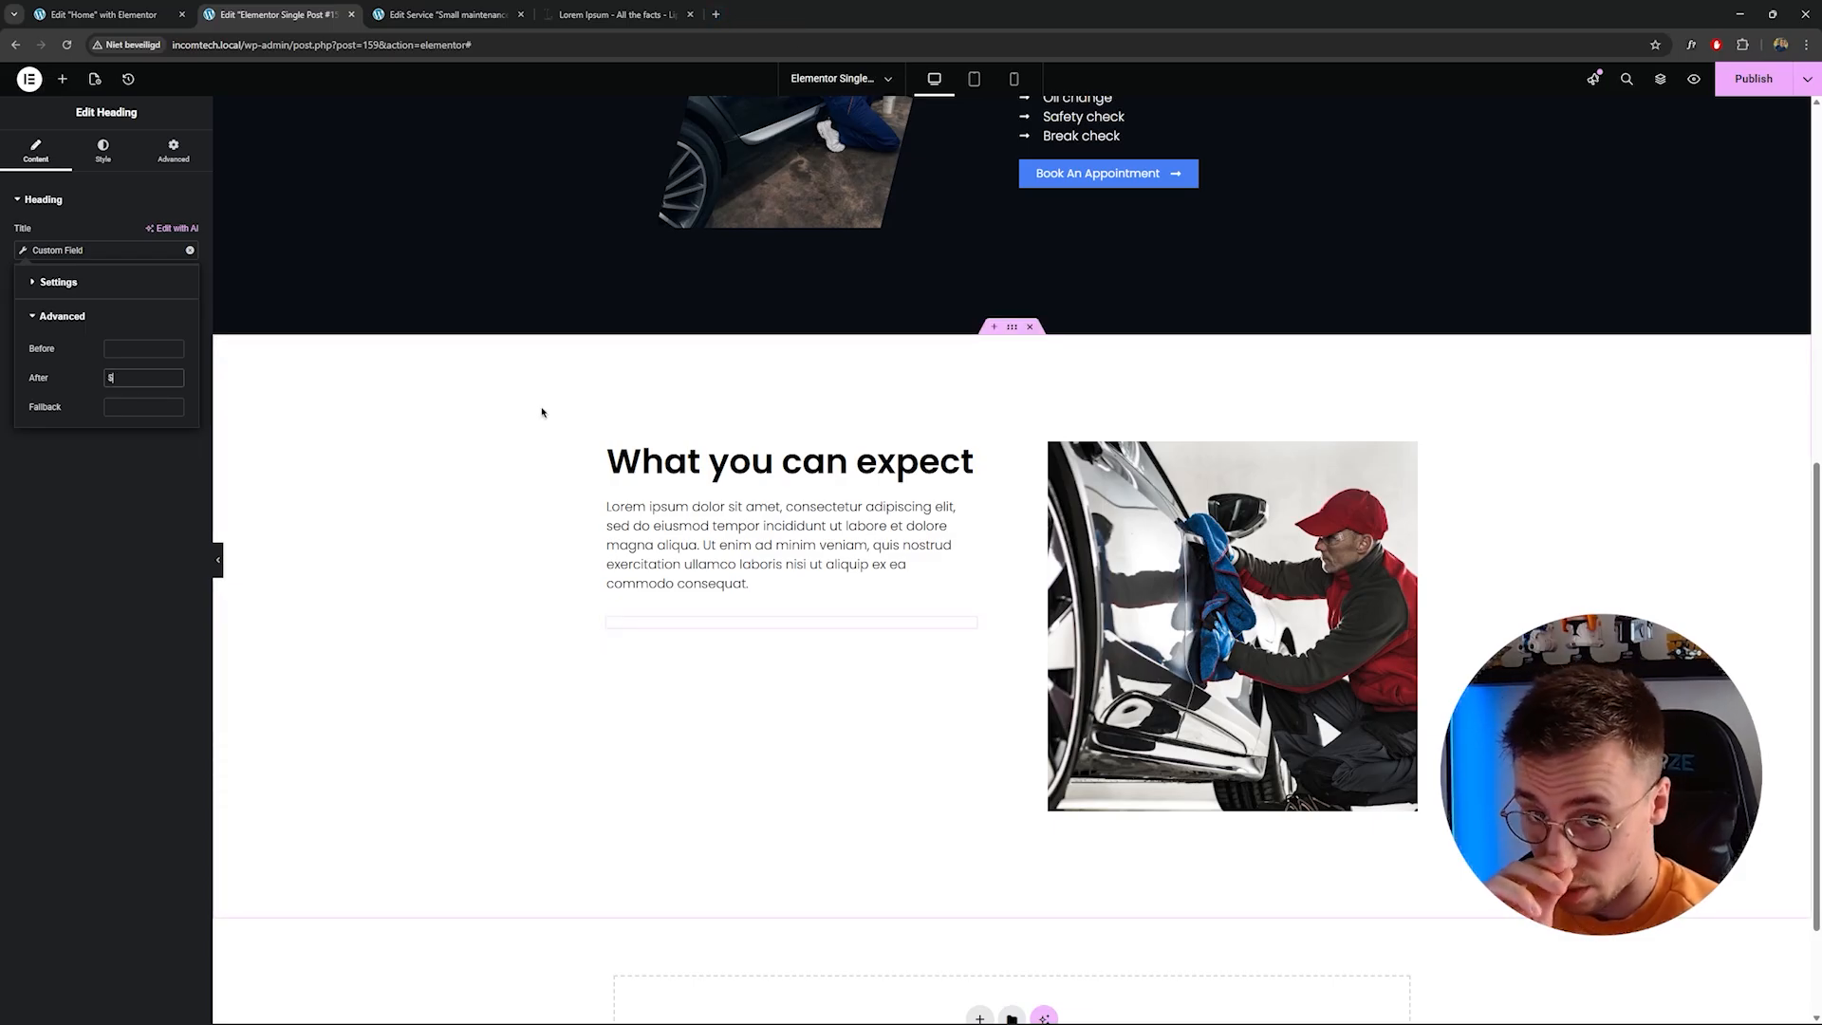
key("BackSpace")
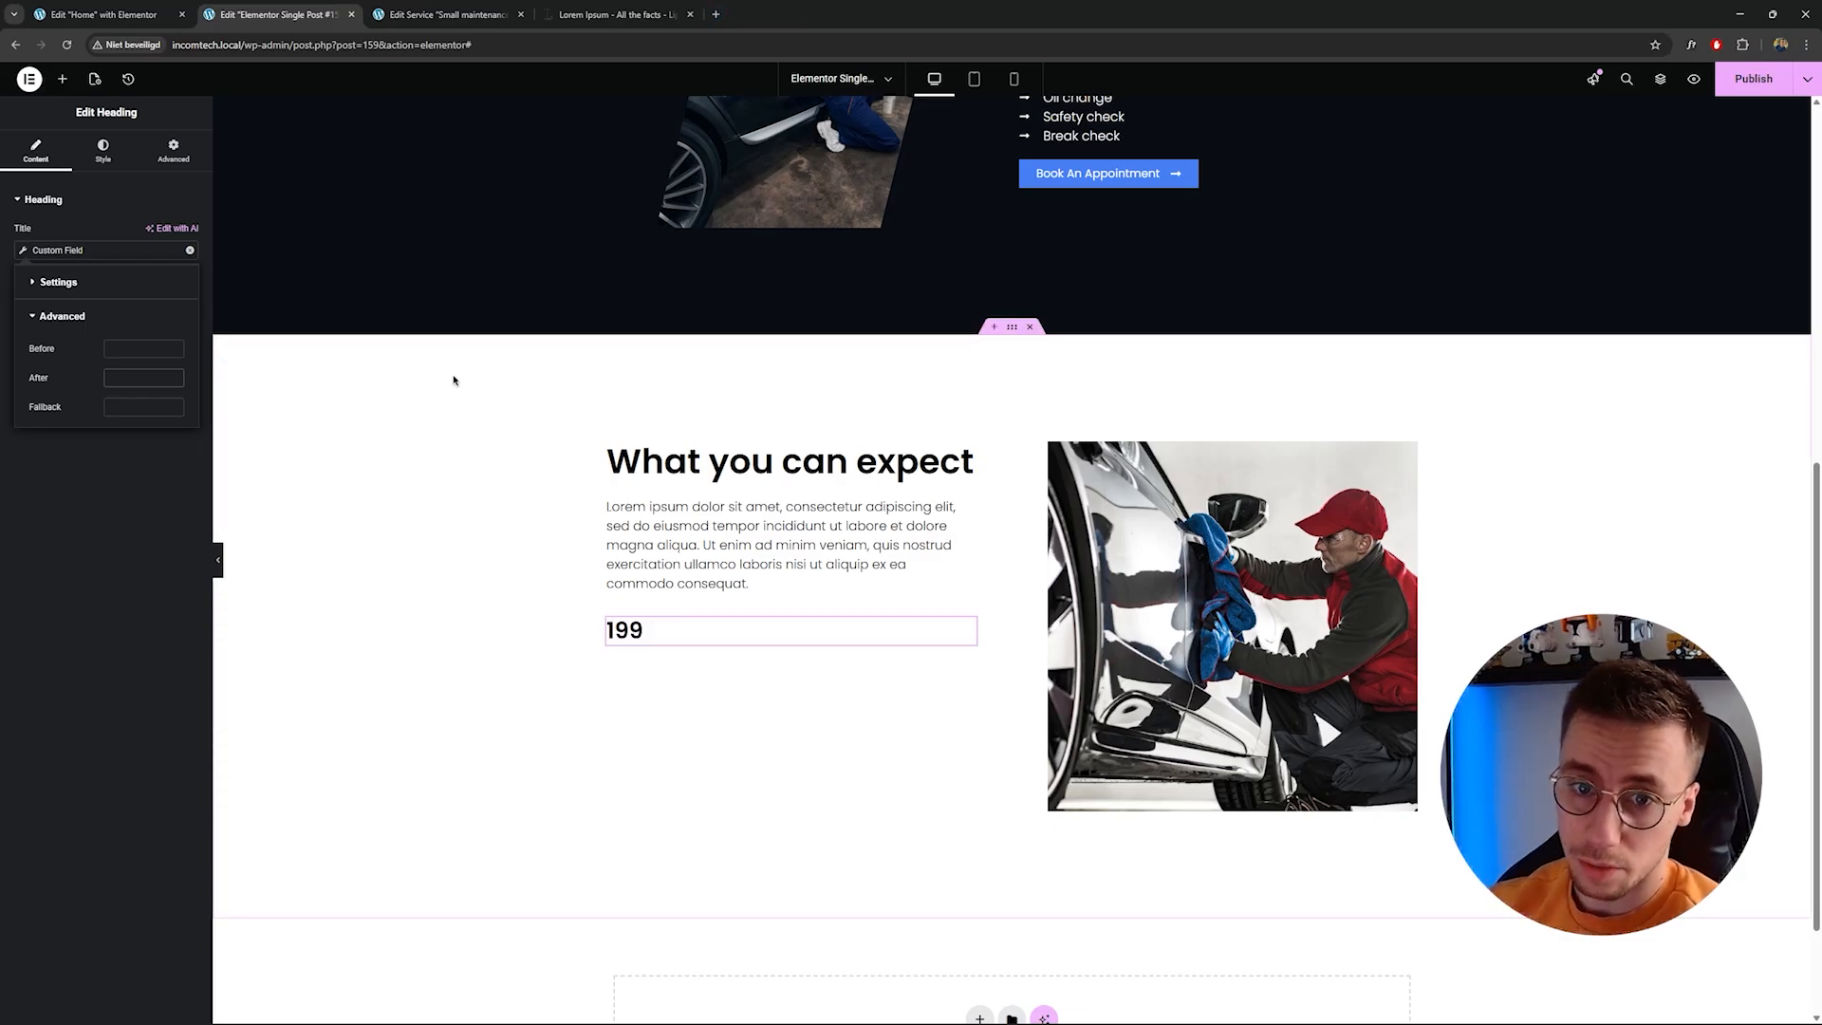
left_click(105, 317)
left_click(104, 321)
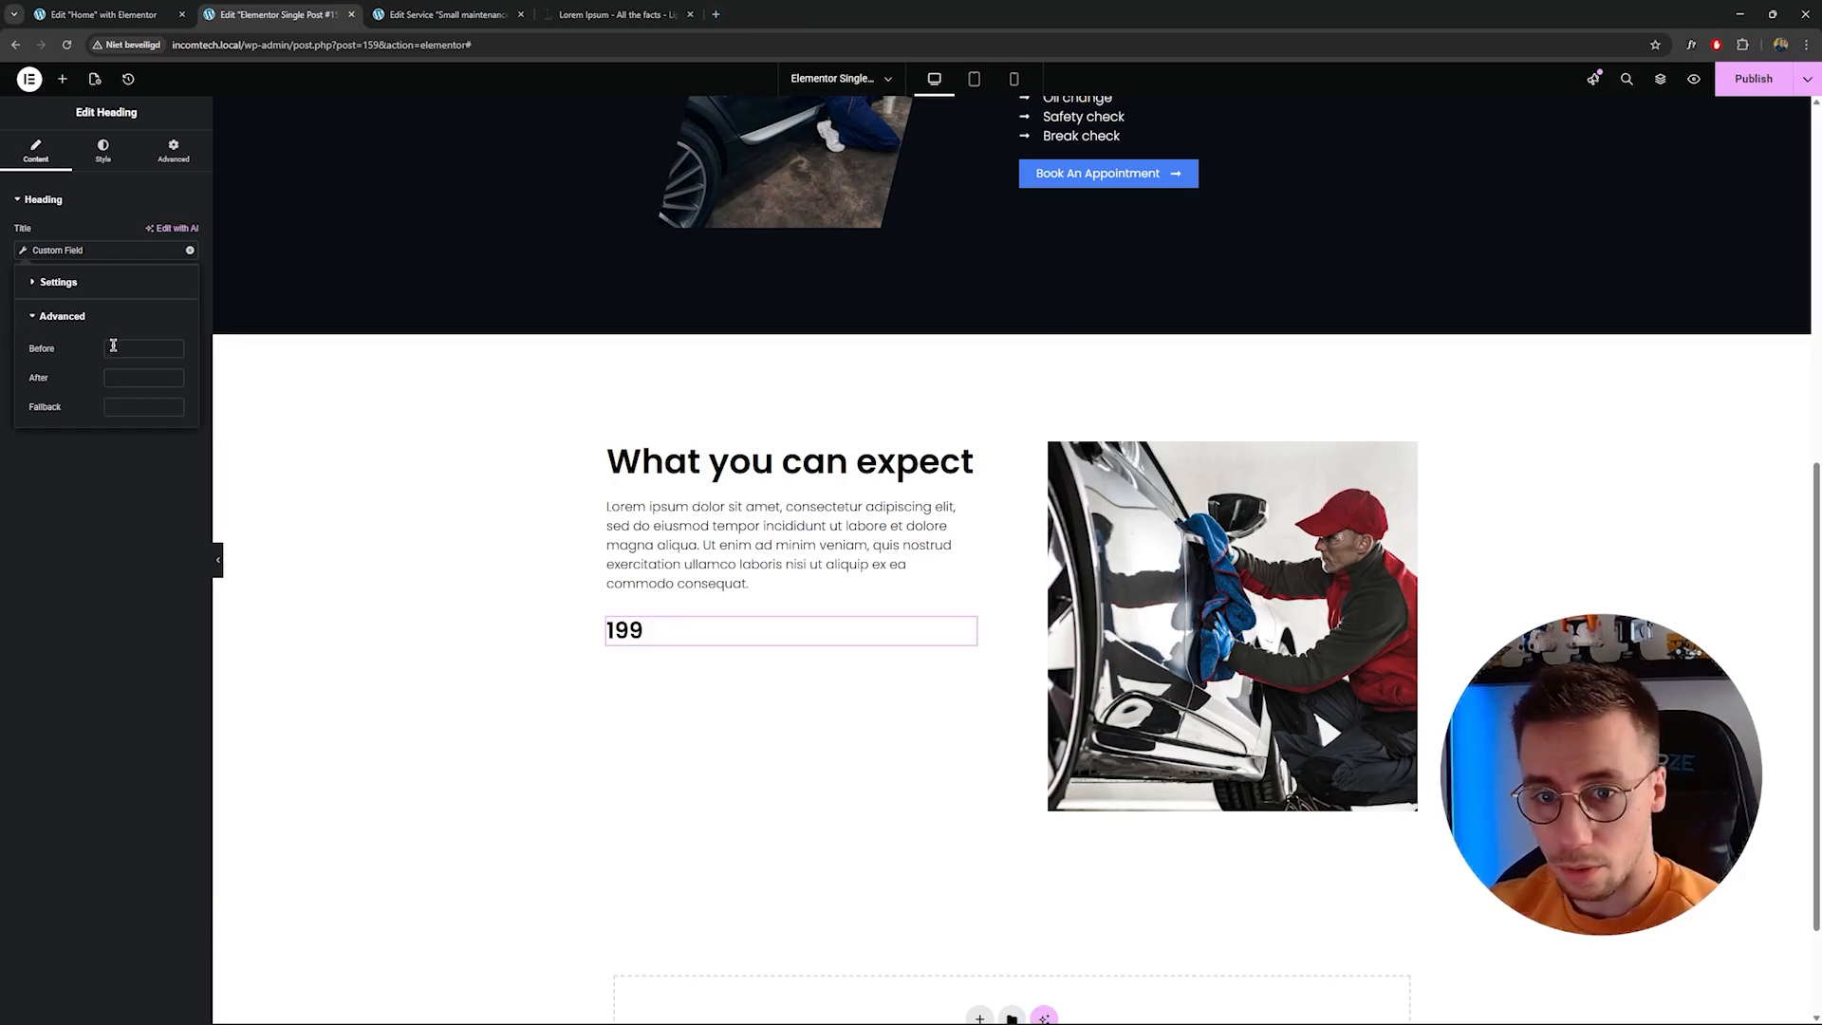
type("$")
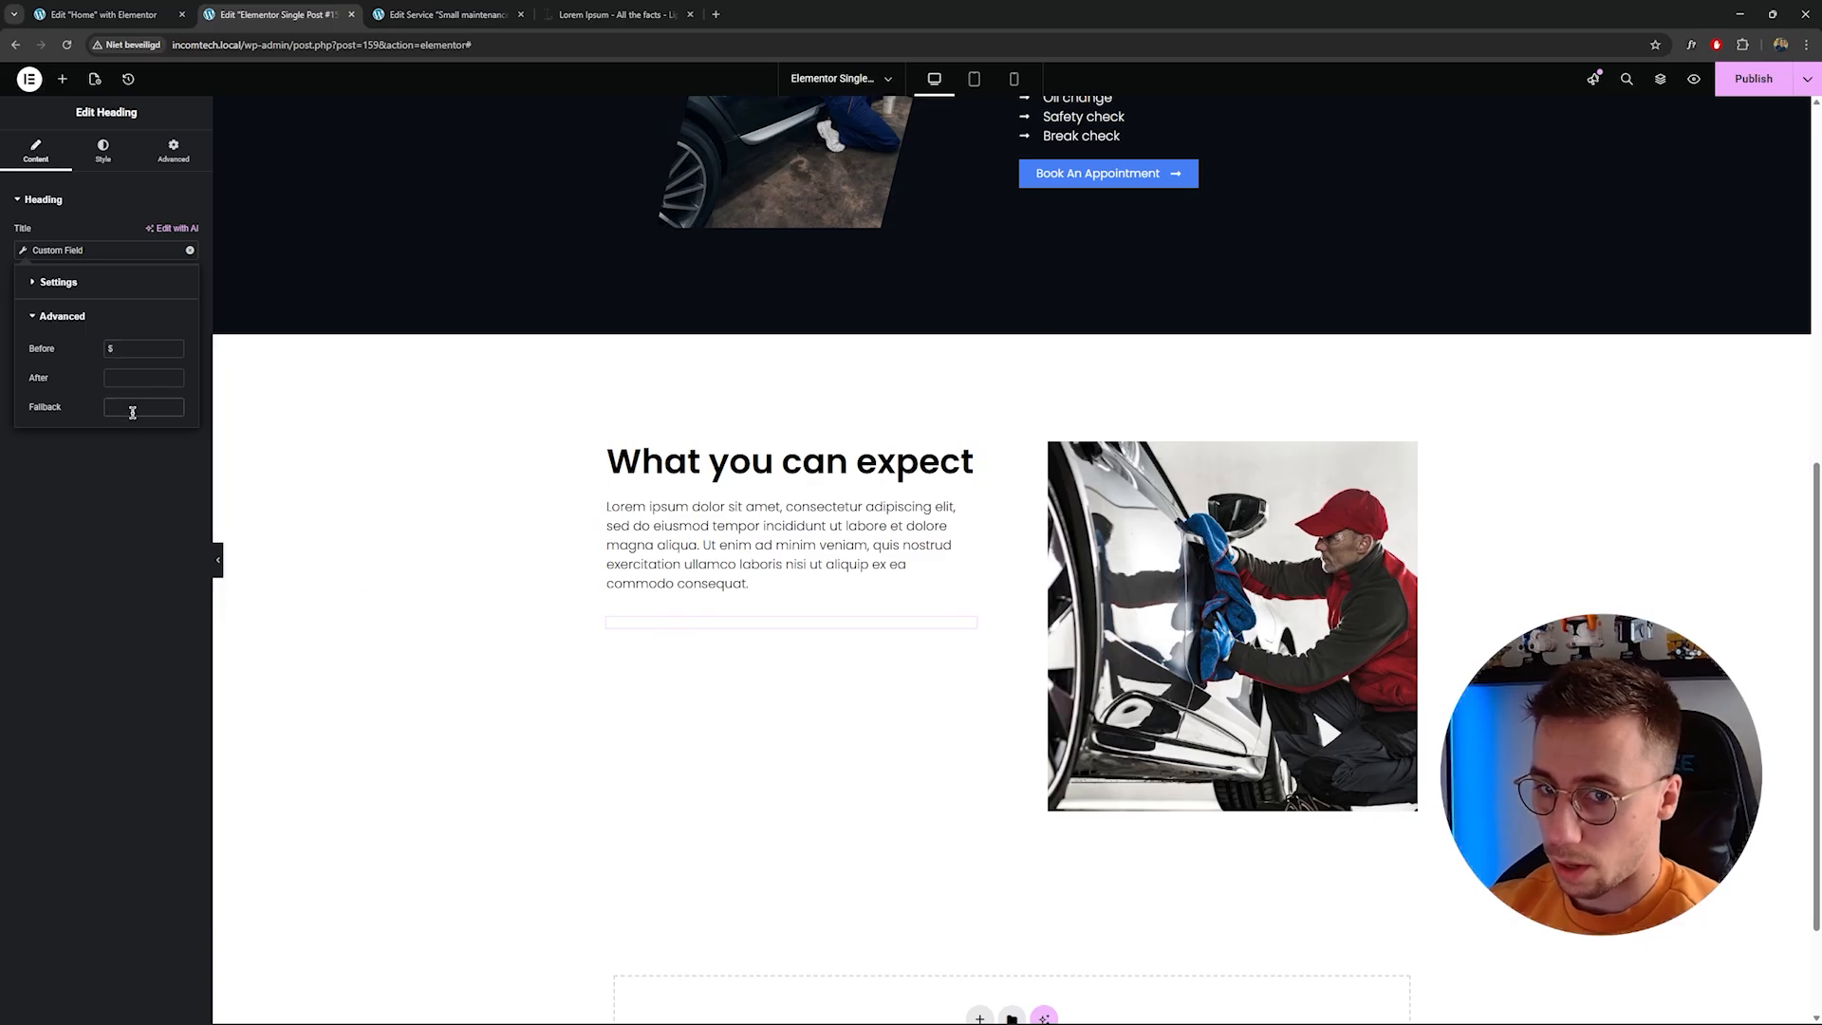
left_click(123, 534)
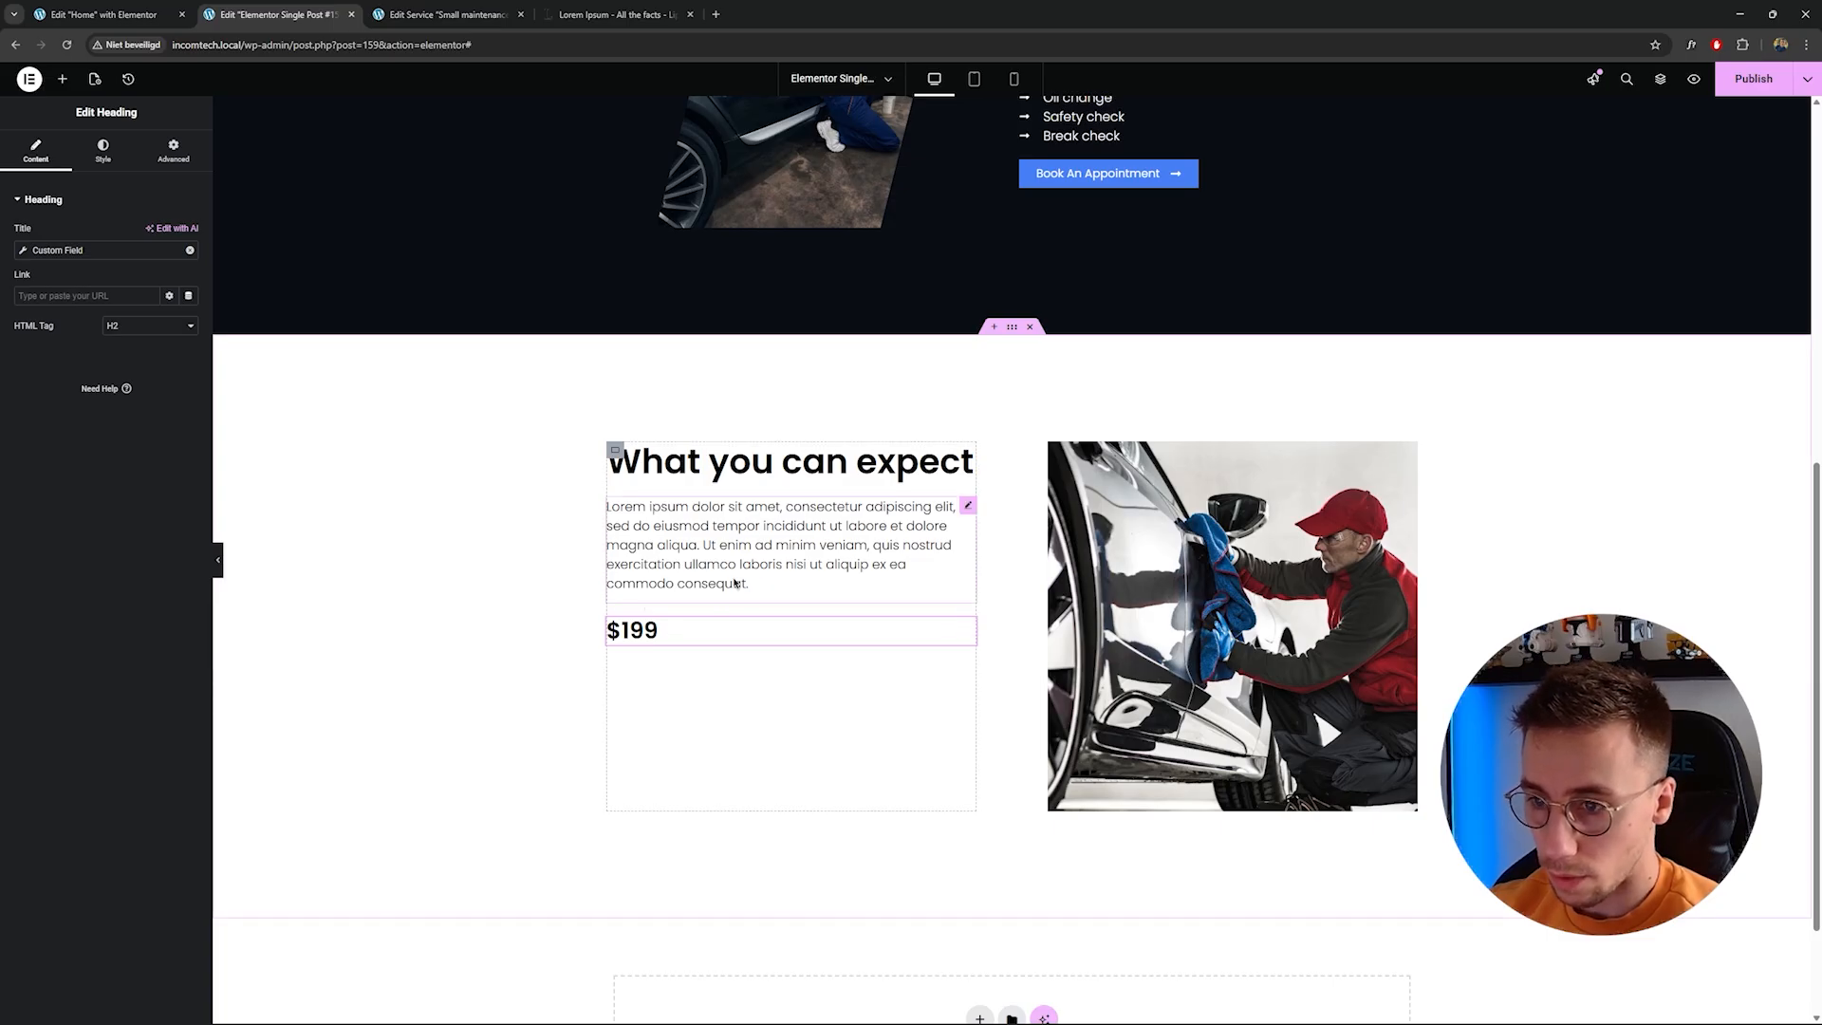
Retitle the What you can expect heading as "Our pricing".
scroll(746, 589, "up", 1)
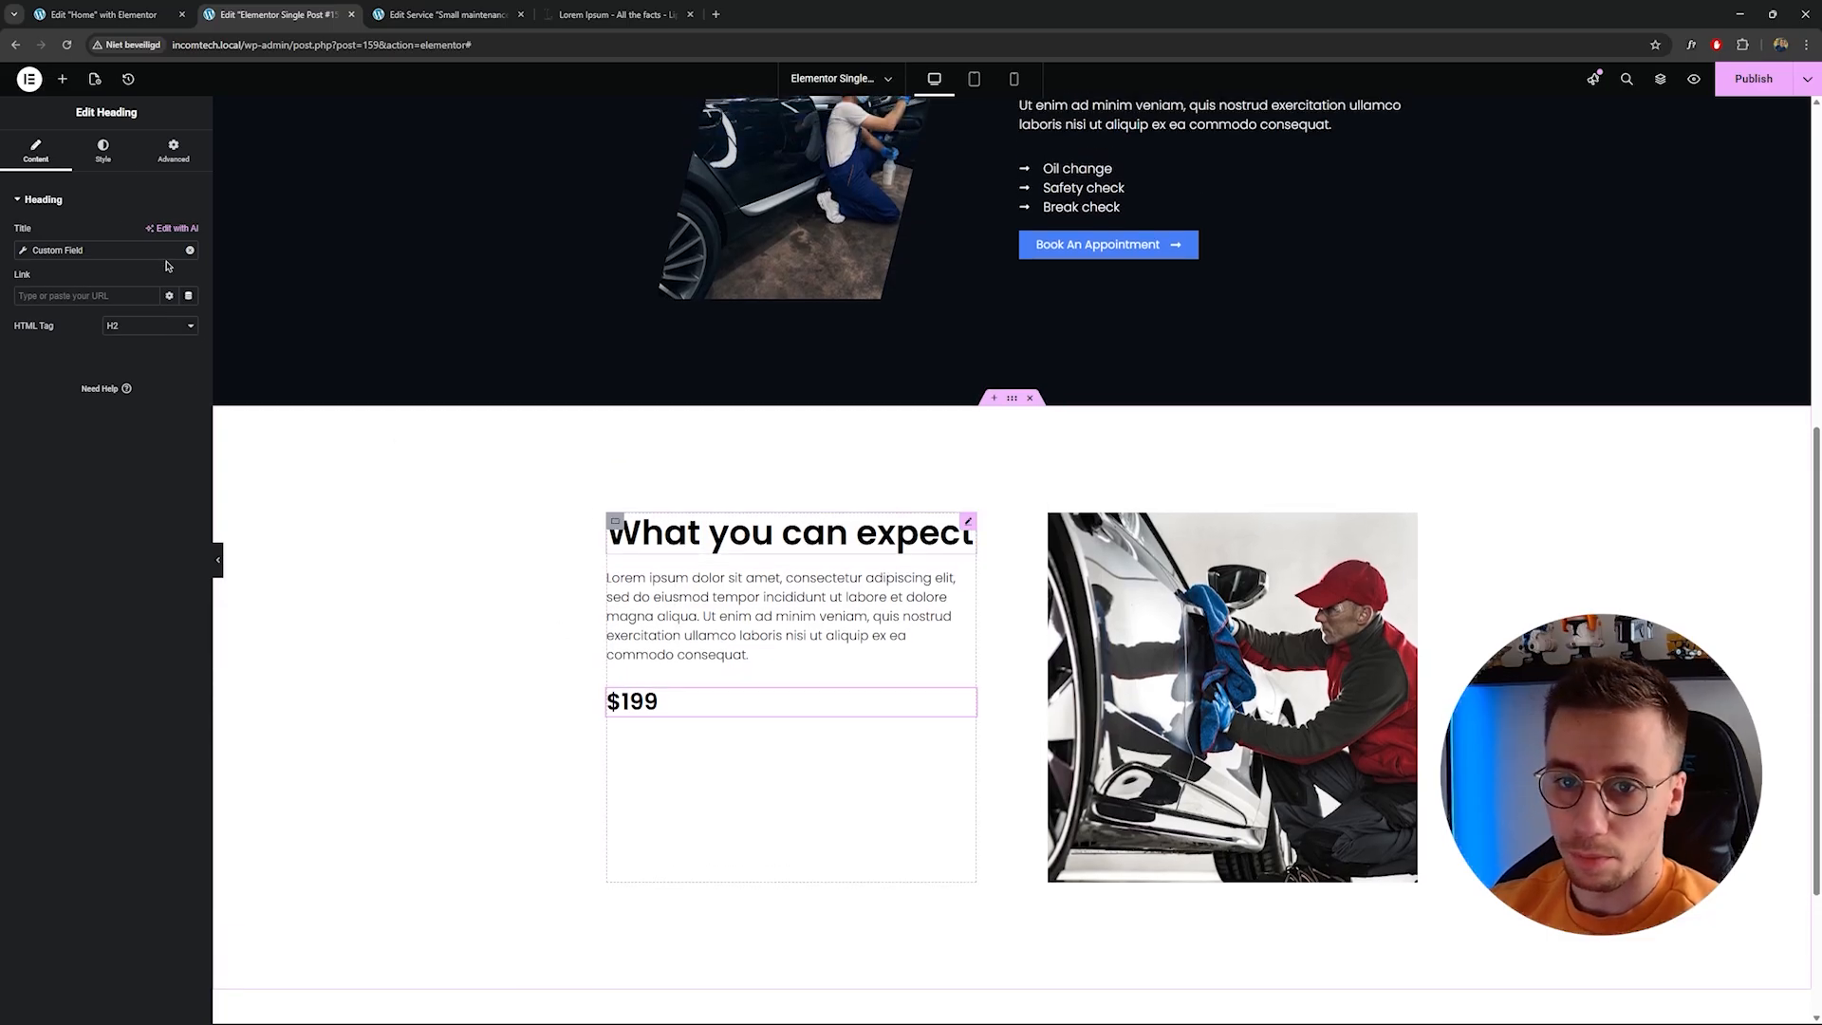
left_click(102, 151)
left_click(186, 274)
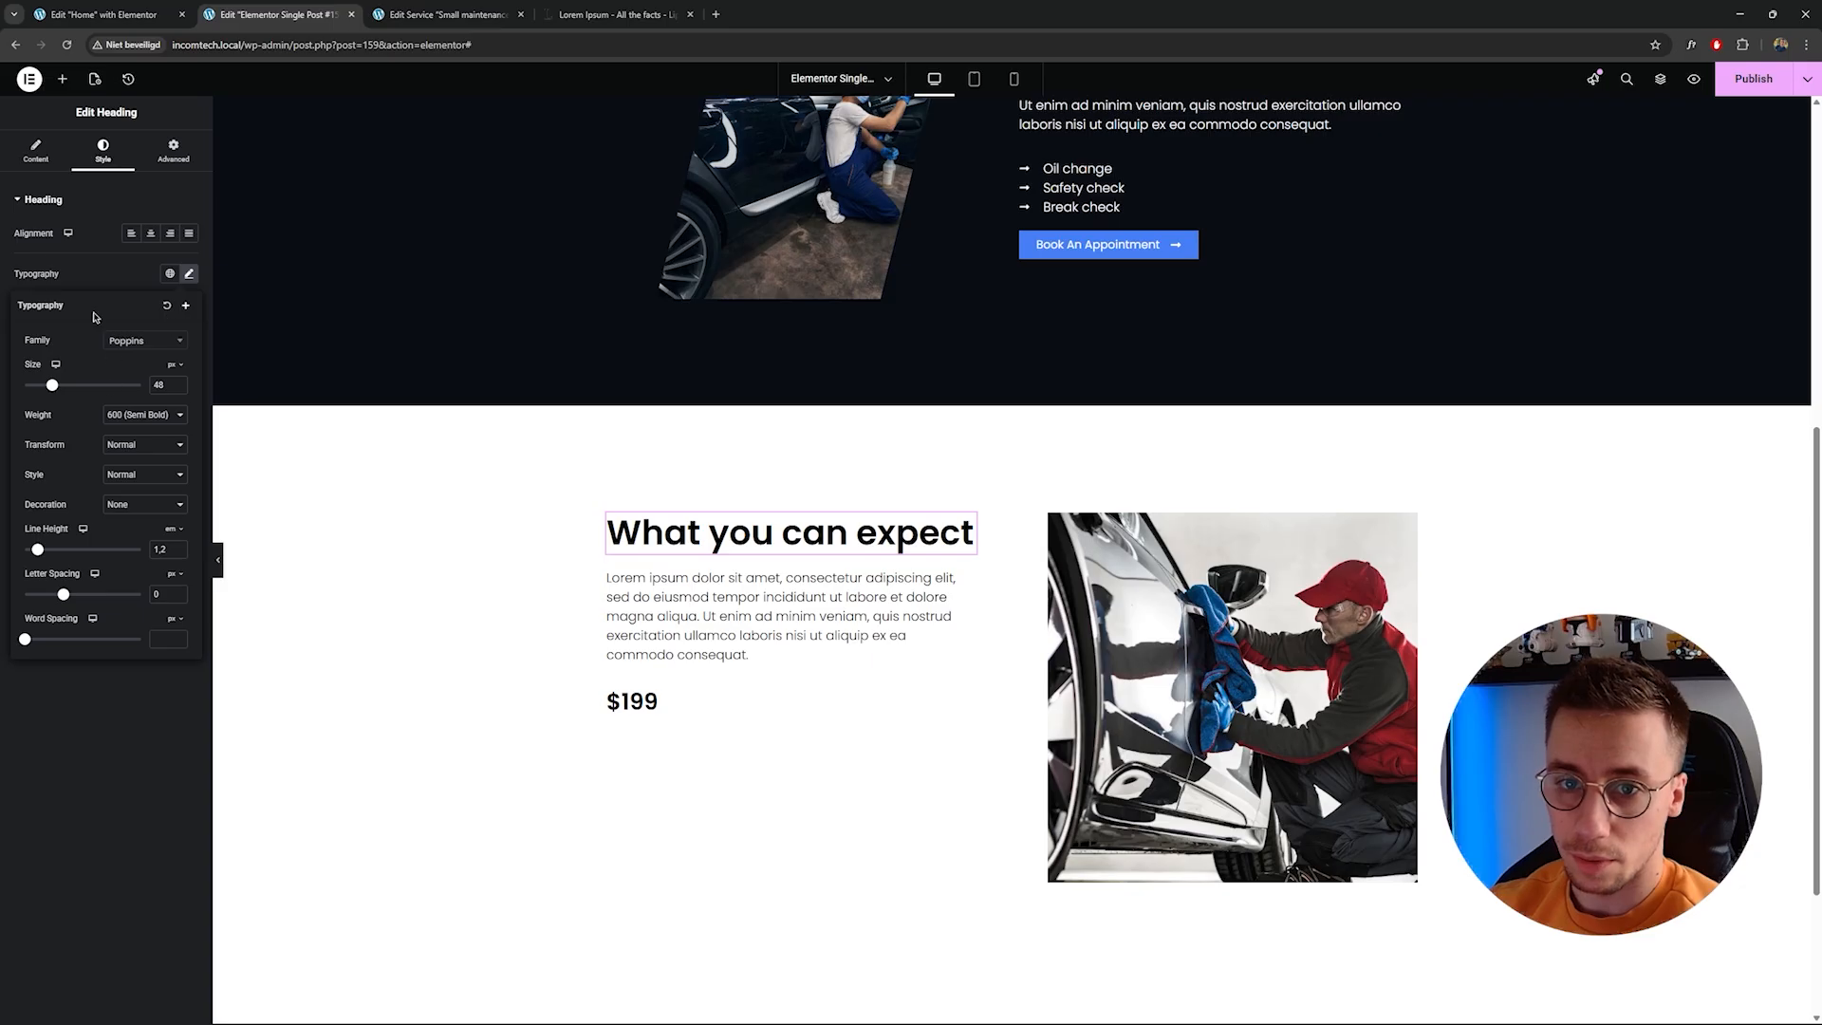
left_click(36, 150)
left_click(110, 273)
key("ctrl+a")
type("Ou")
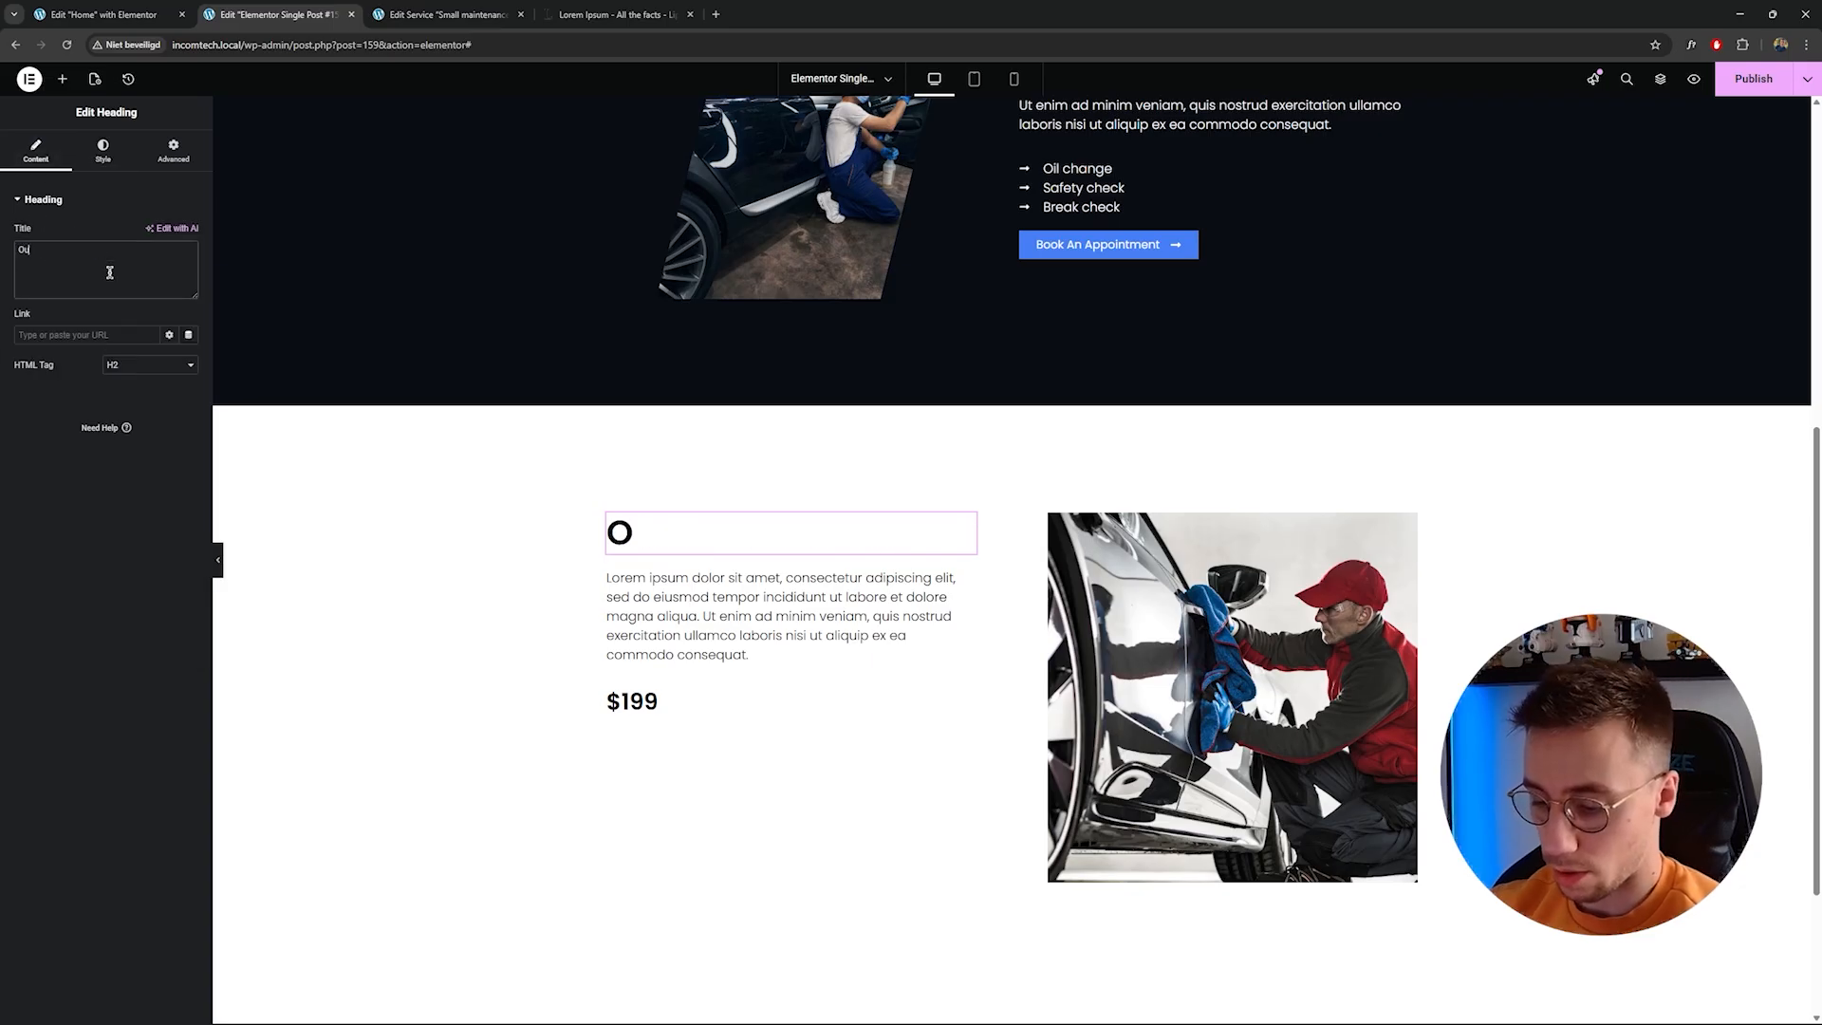
type("r pricing")
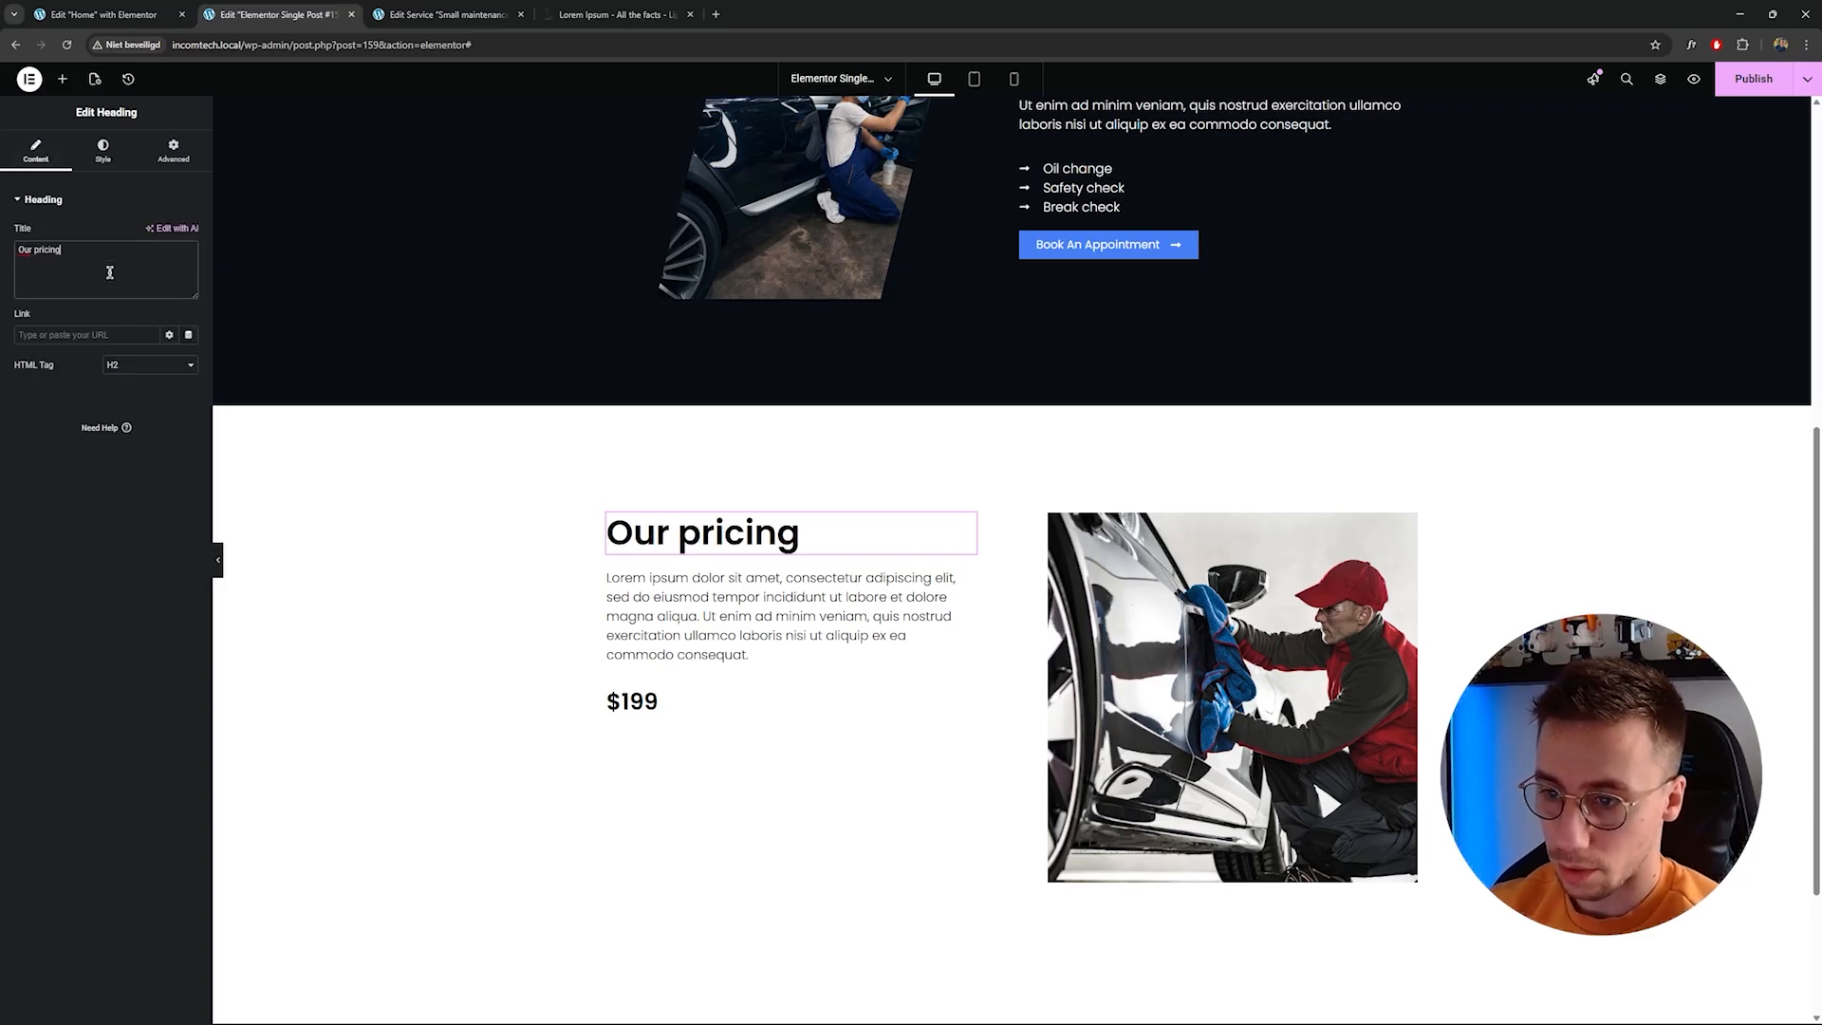
Duplicate the price heading below the paragraph.
left_click(688, 642)
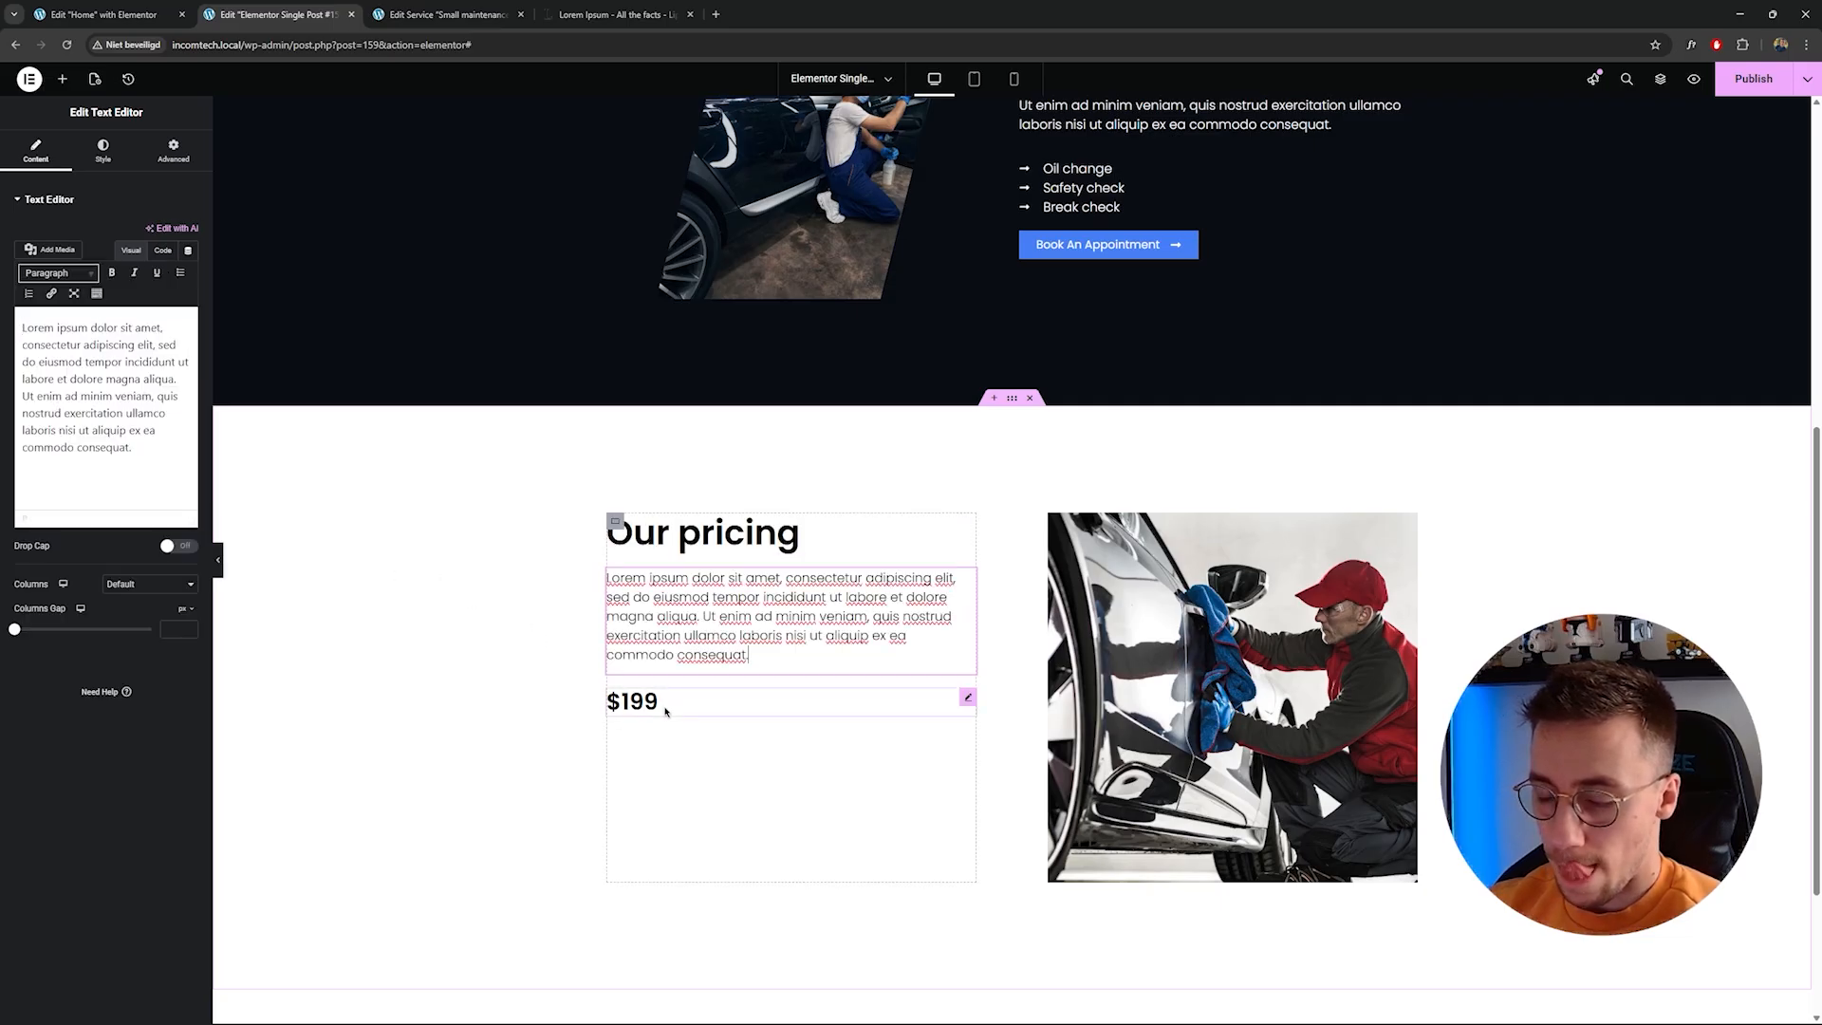
left_click(667, 709)
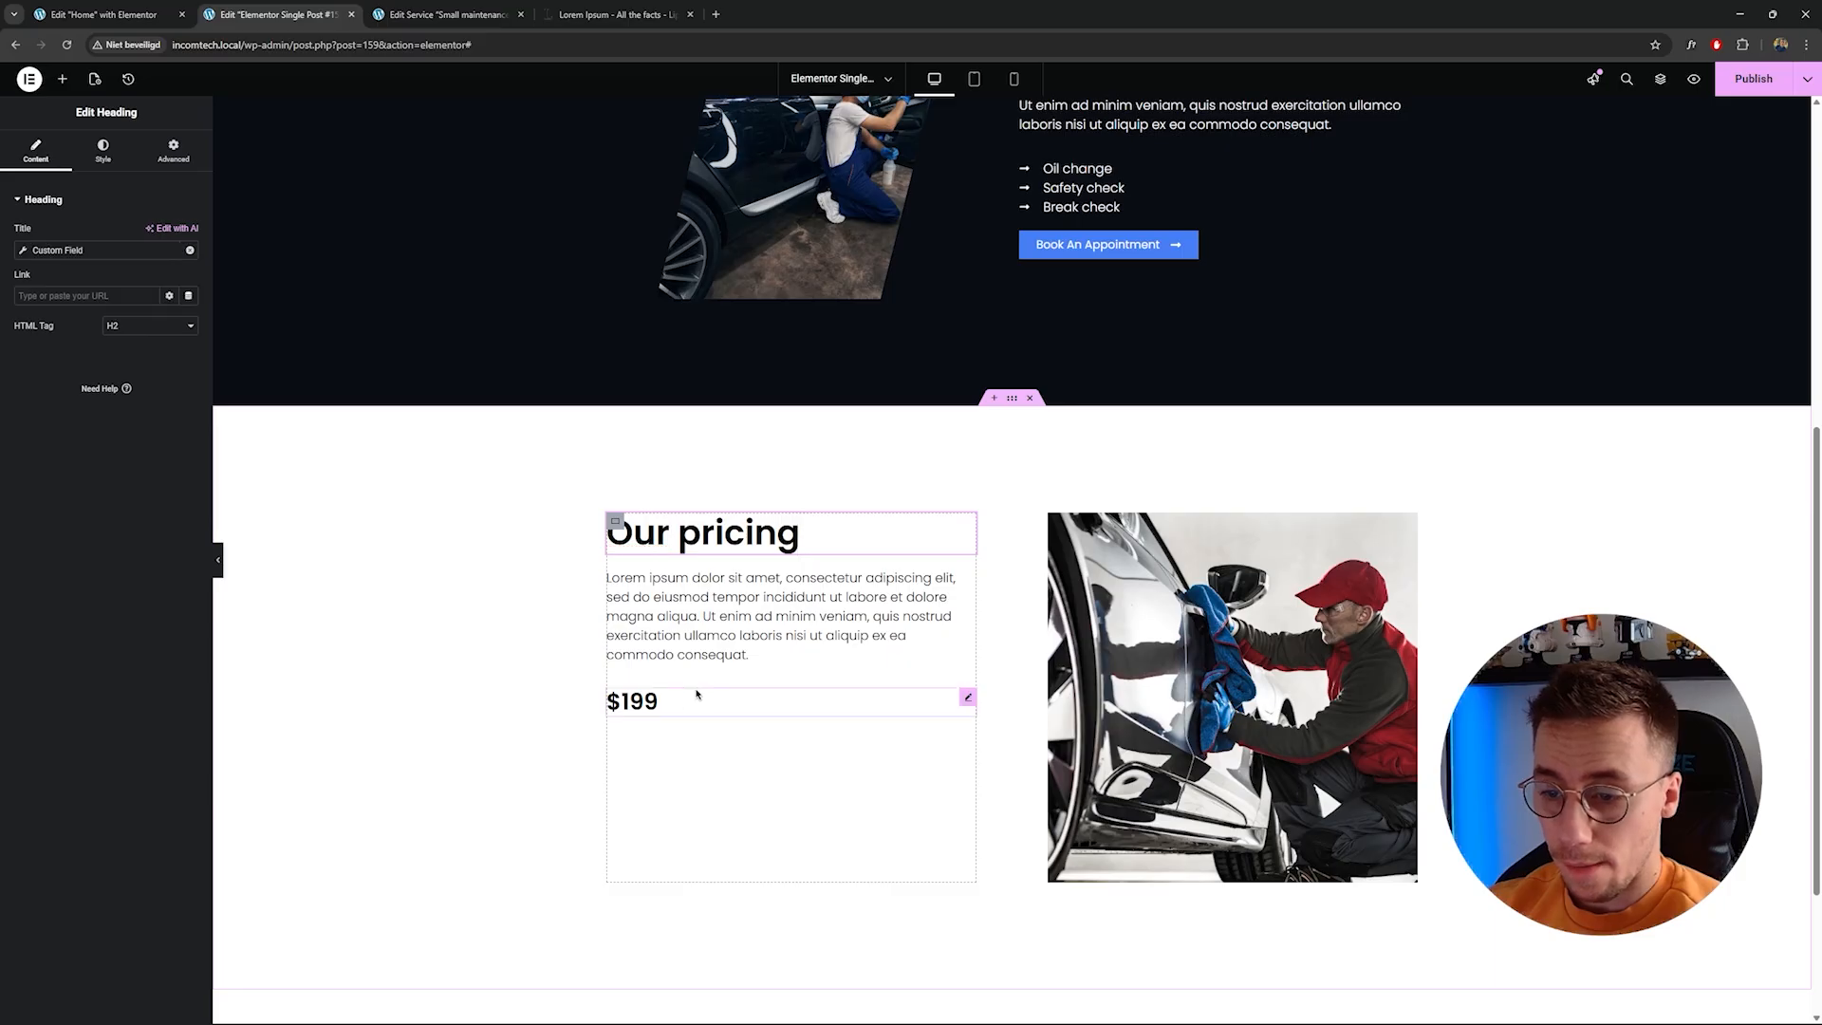
right_click(700, 693)
left_click(753, 733)
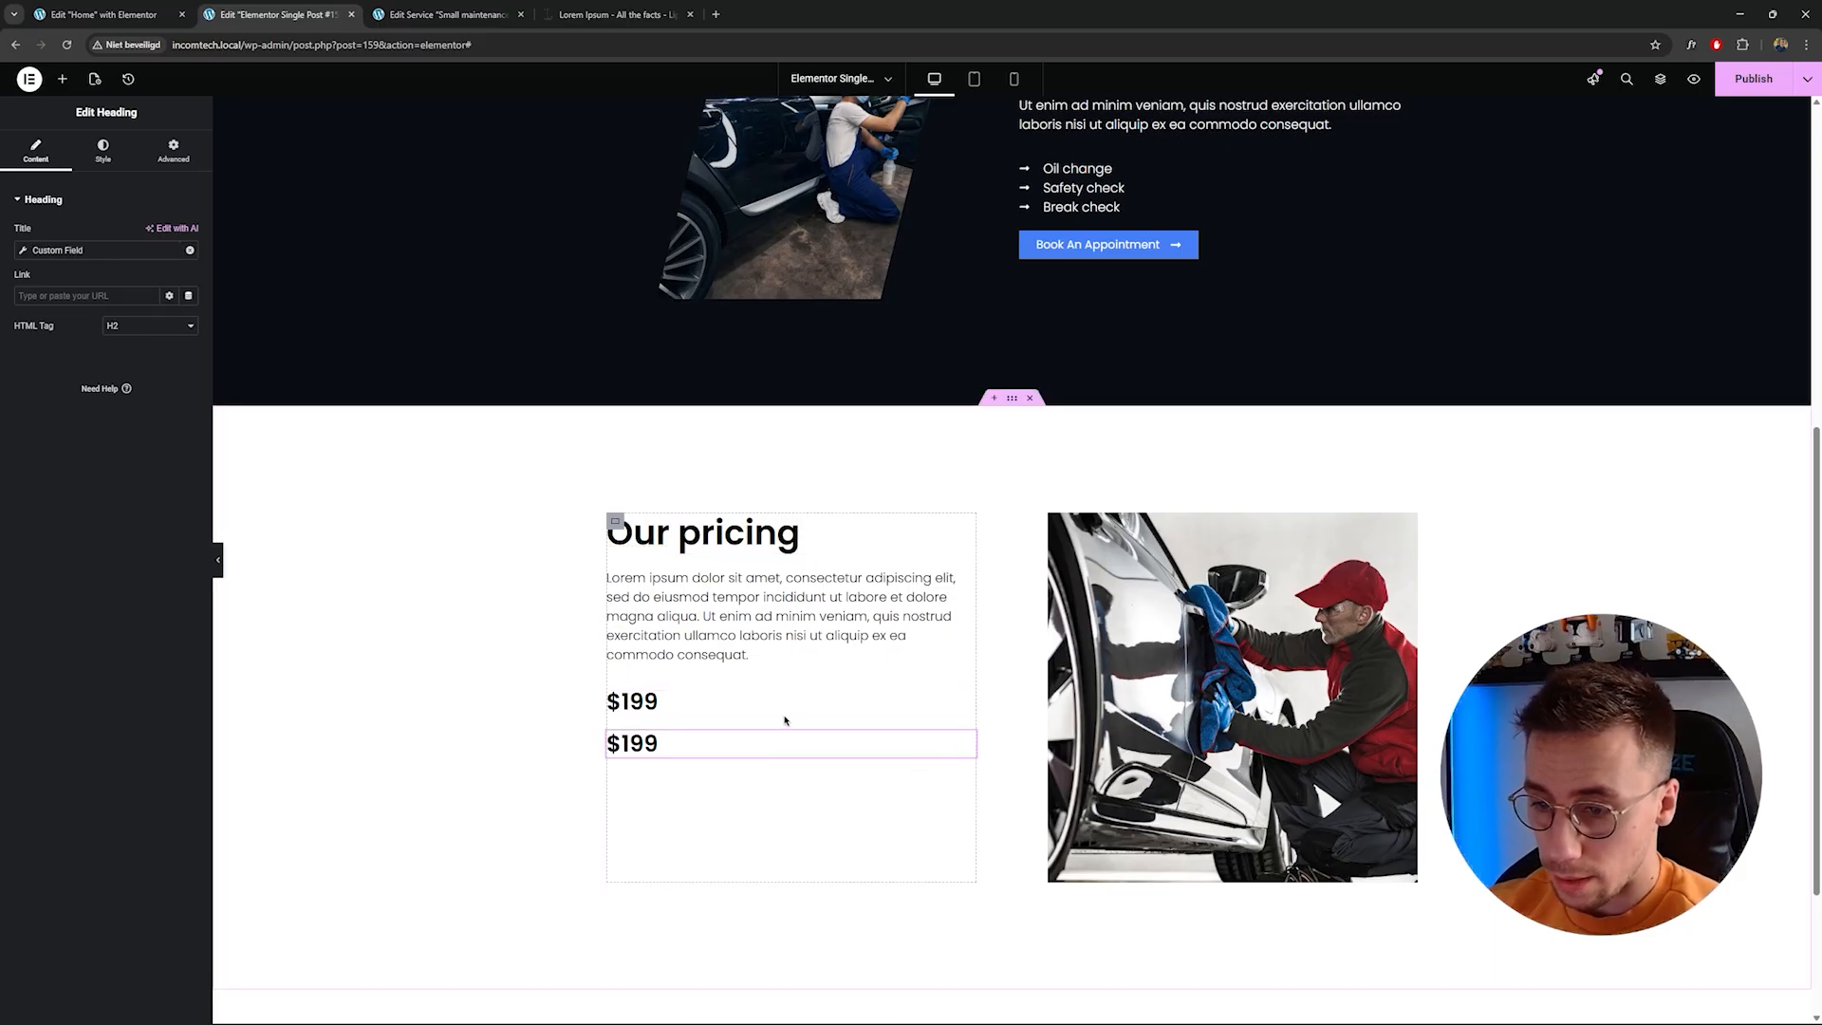
Remove the dynamic tag from the first price heading and retitle it "For only".
left_click(783, 712)
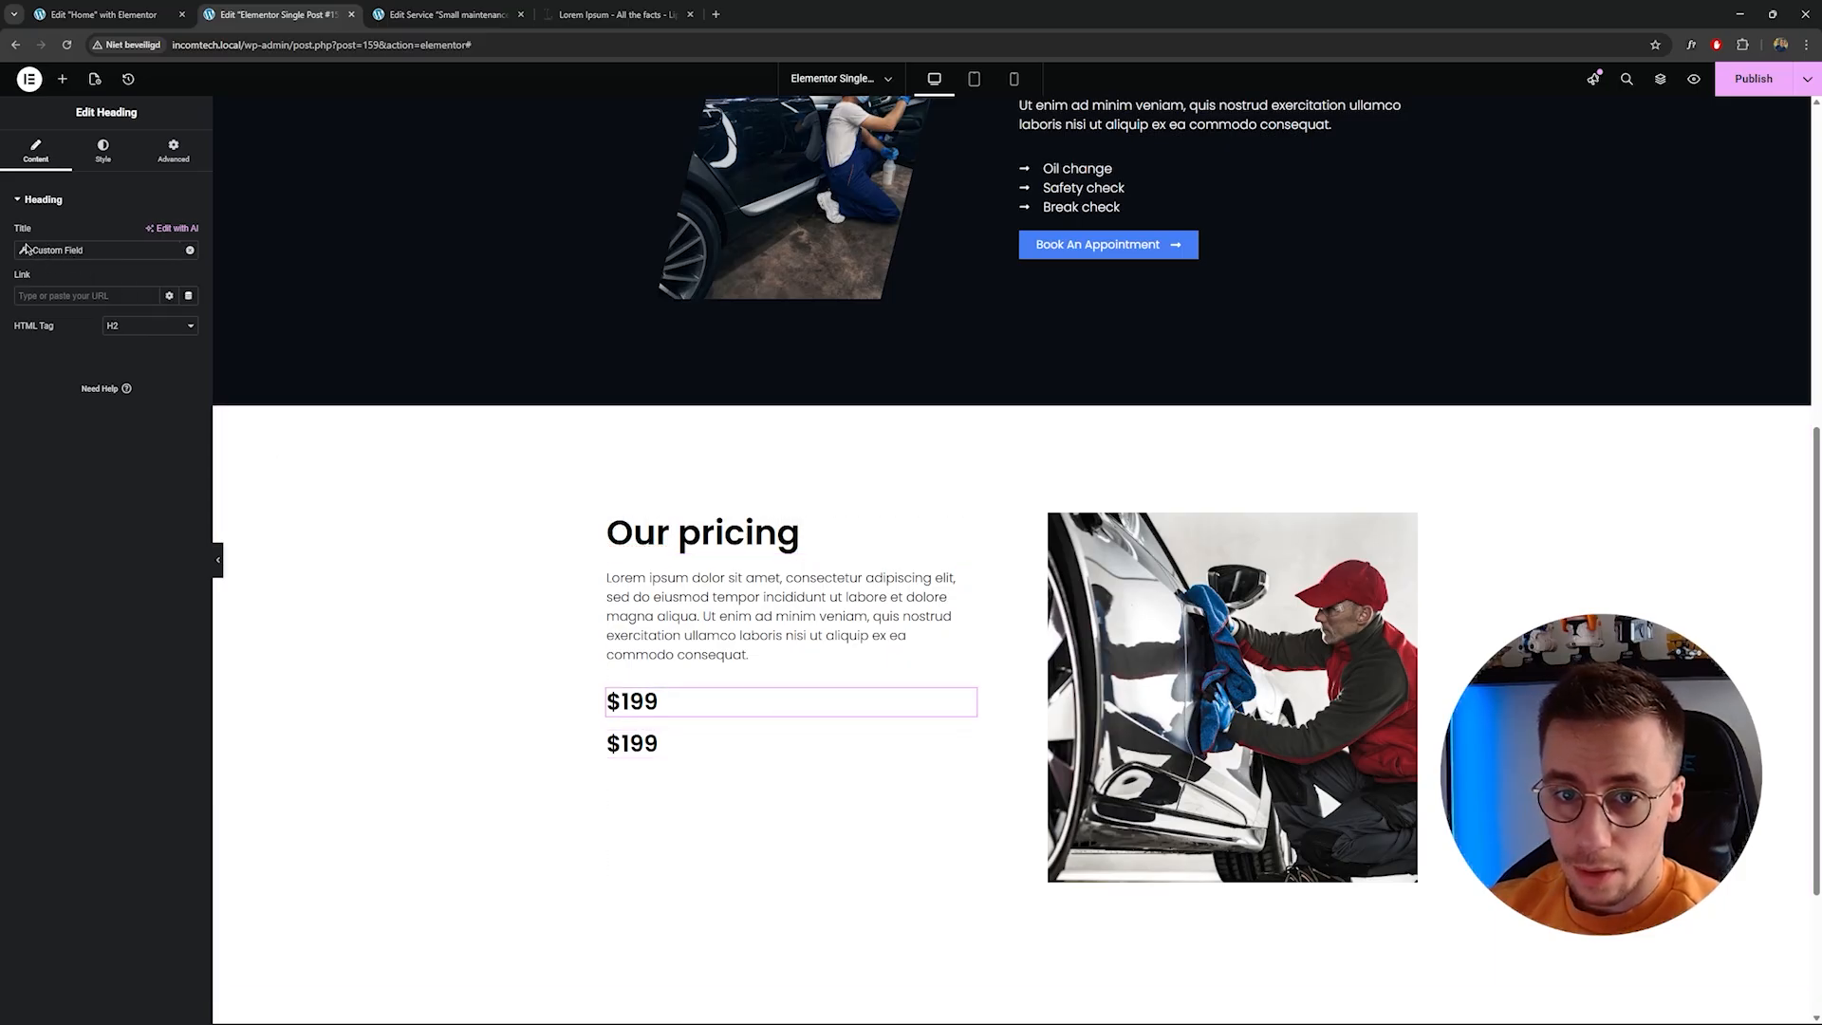
left_click(189, 251)
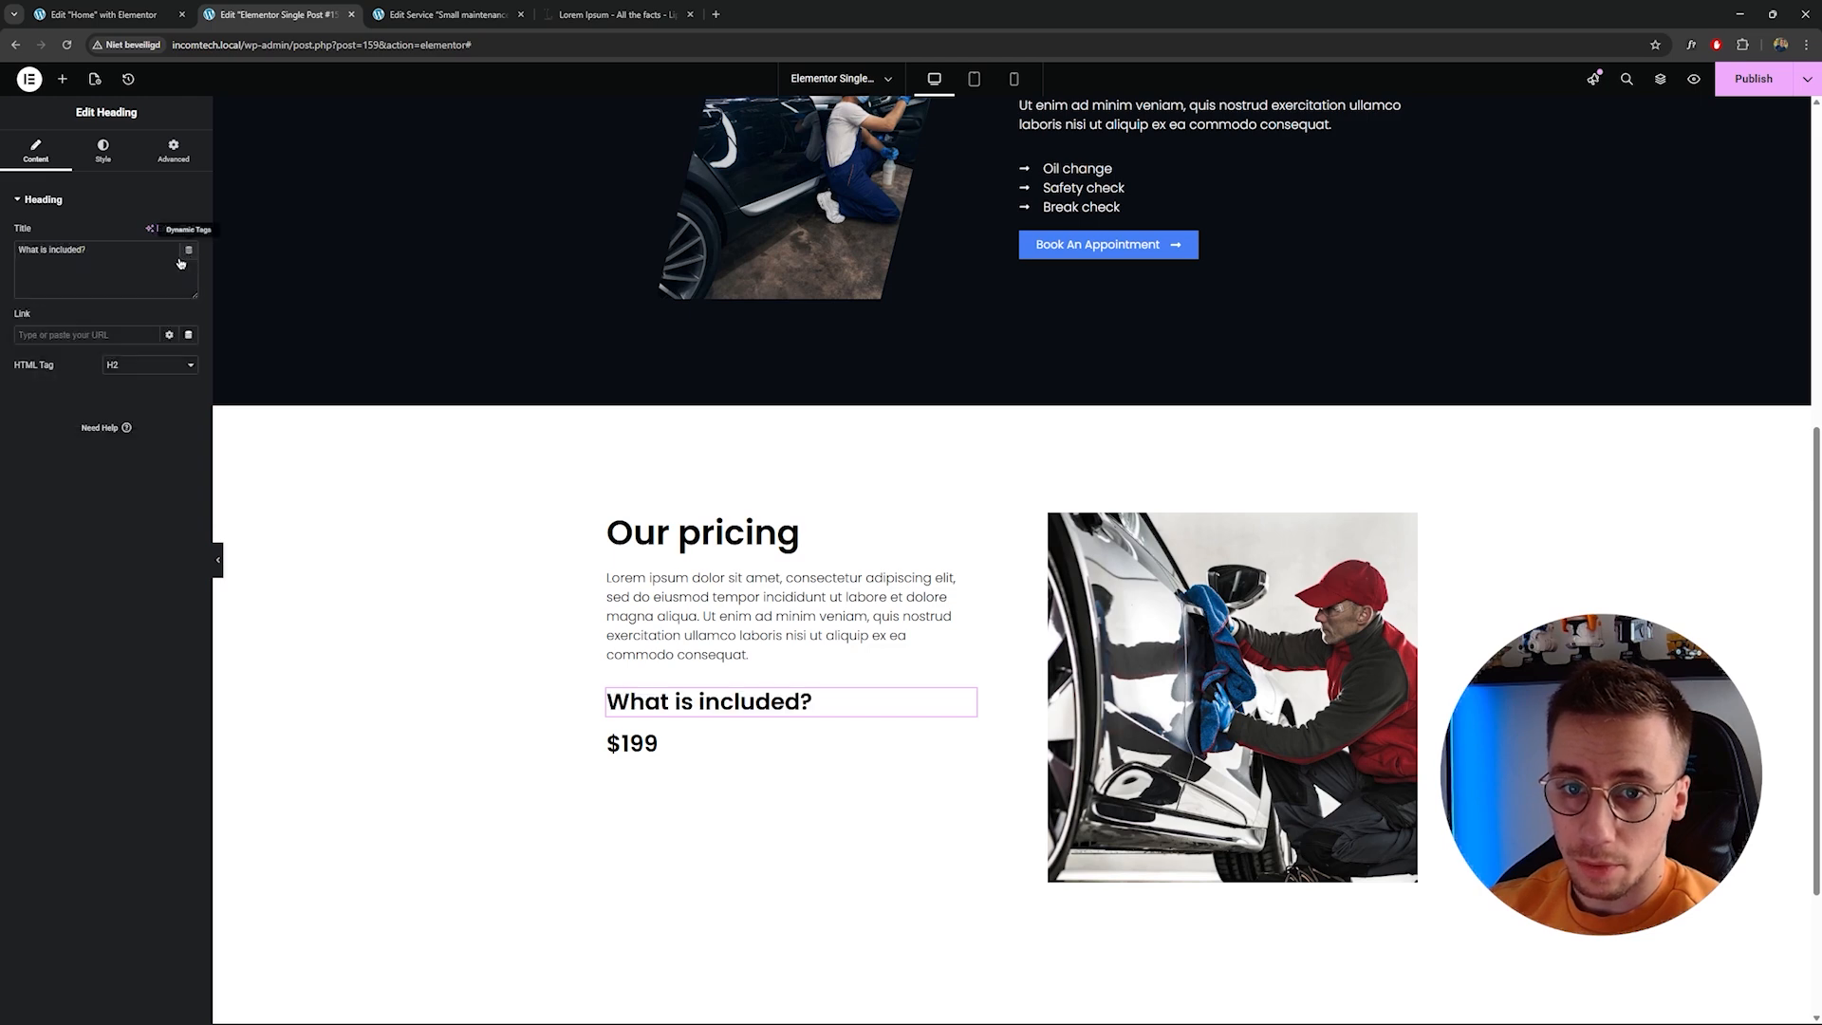
key("ctrl+a")
type("For only")
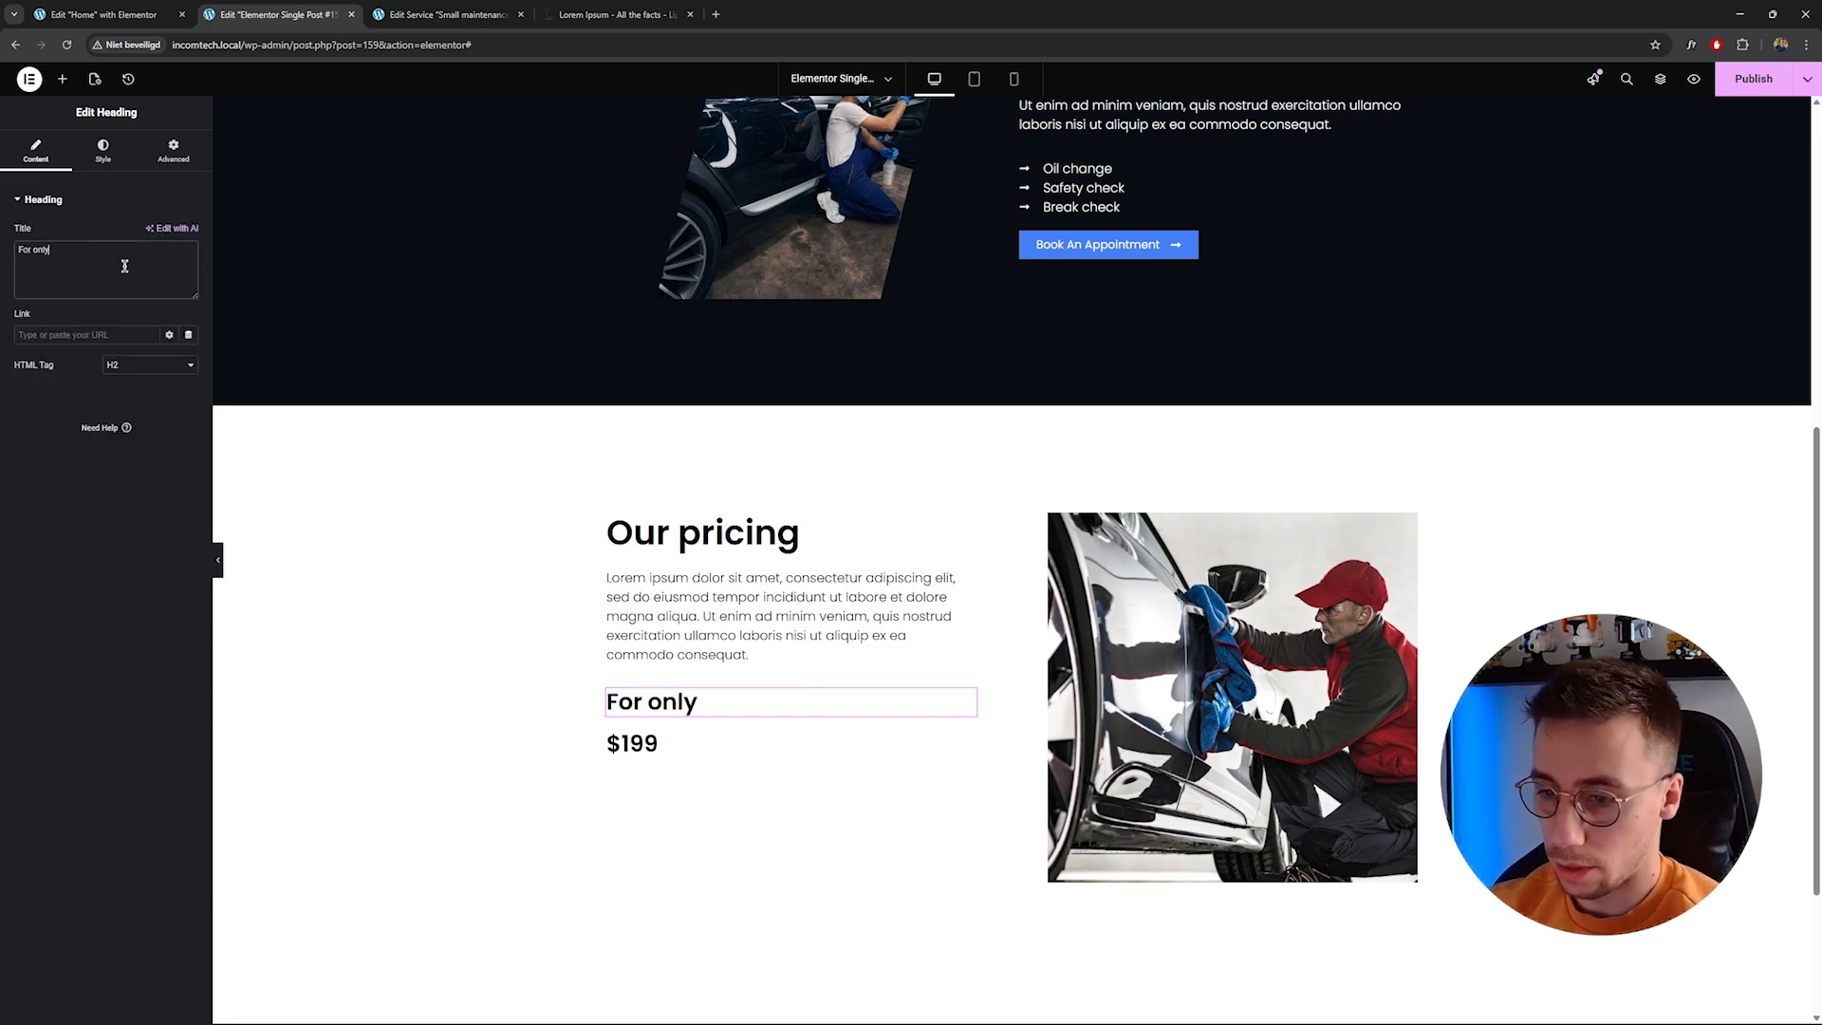
Set the remaining price heading's typography size to about 21.
left_click(713, 750)
left_click(107, 155)
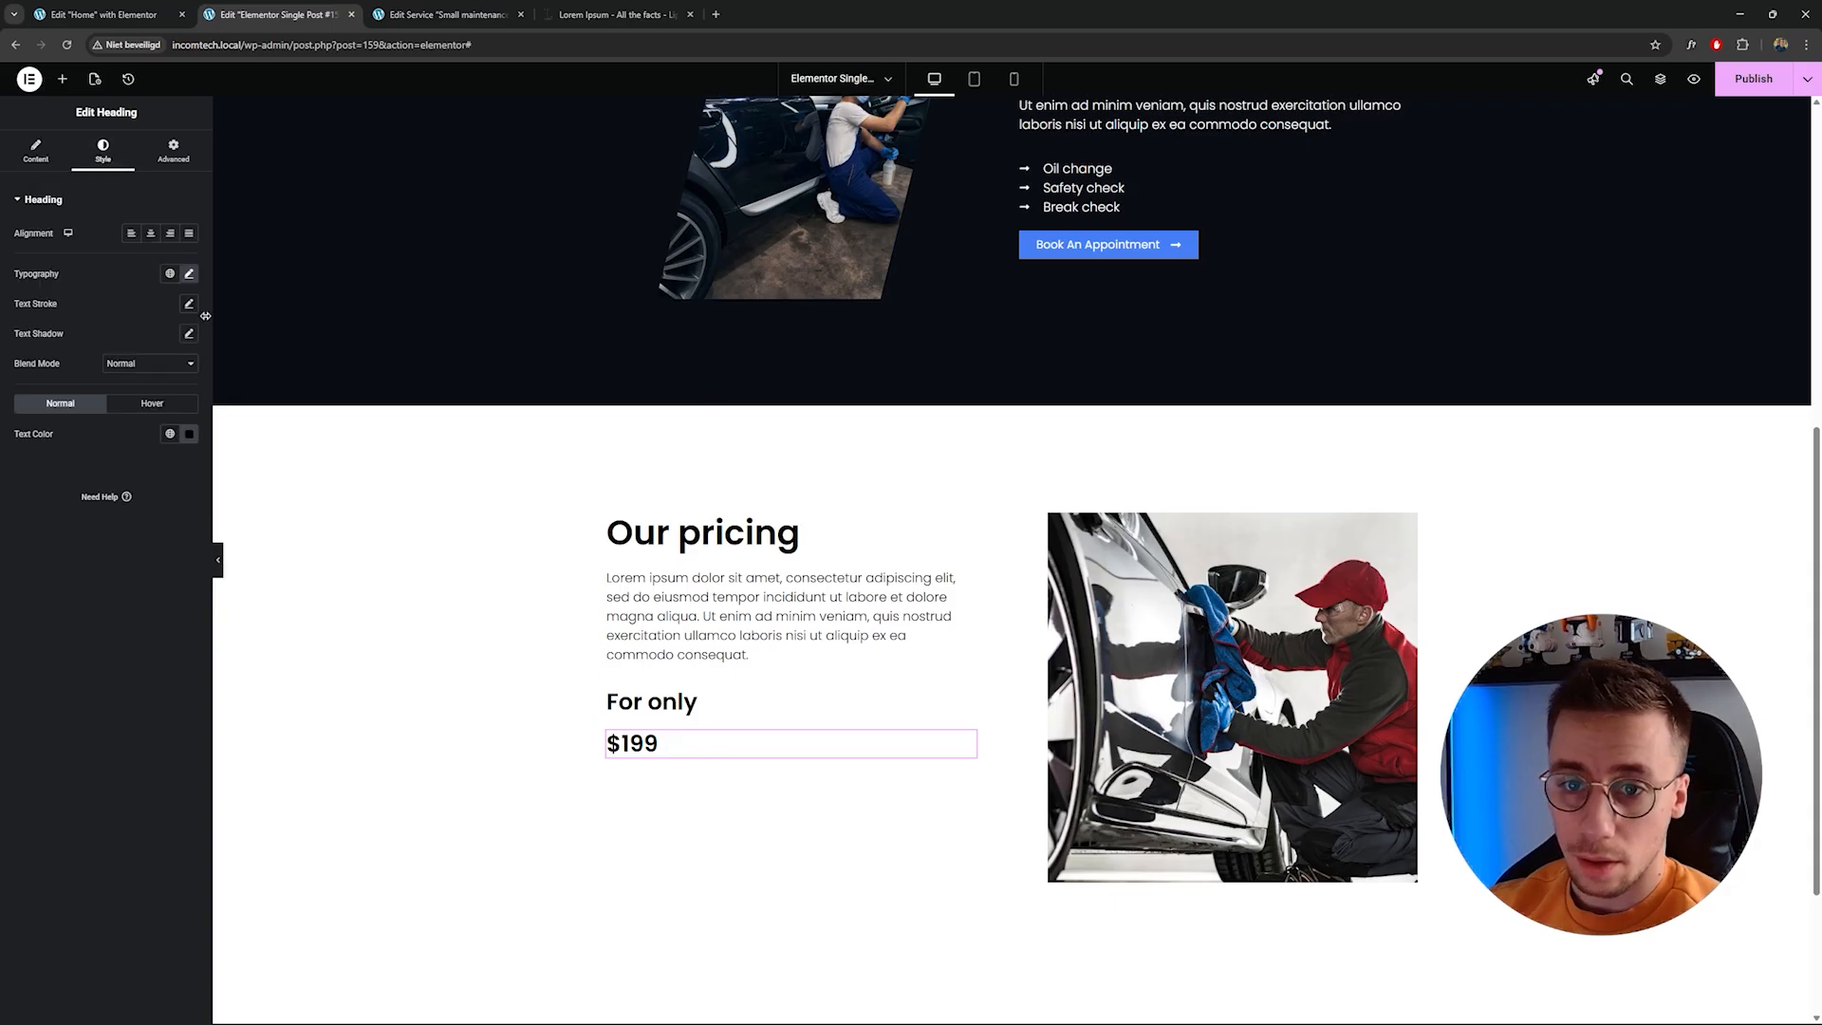
left_click(188, 273)
left_click_drag(43, 384, 39, 385)
scroll(169, 387, "down", 4)
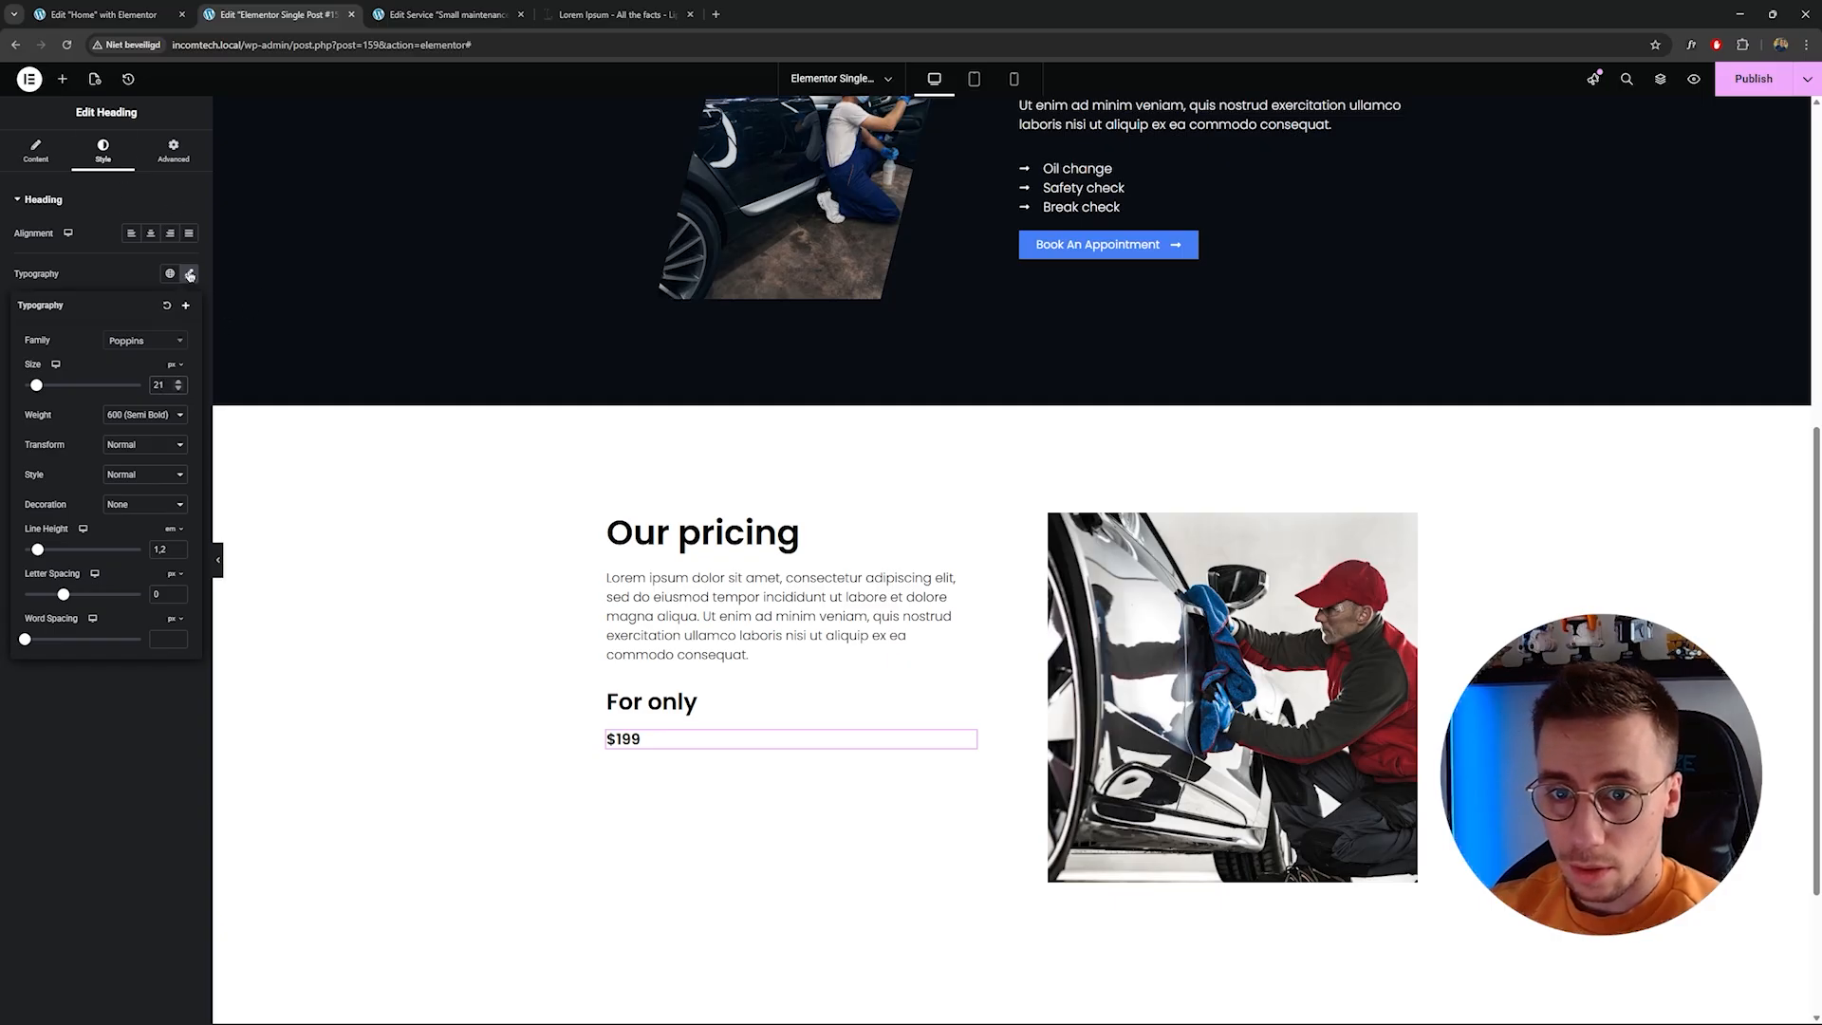
Set the price heading's text color to the global Accent color.
left_click(189, 273)
left_click(190, 435)
left_click(170, 434)
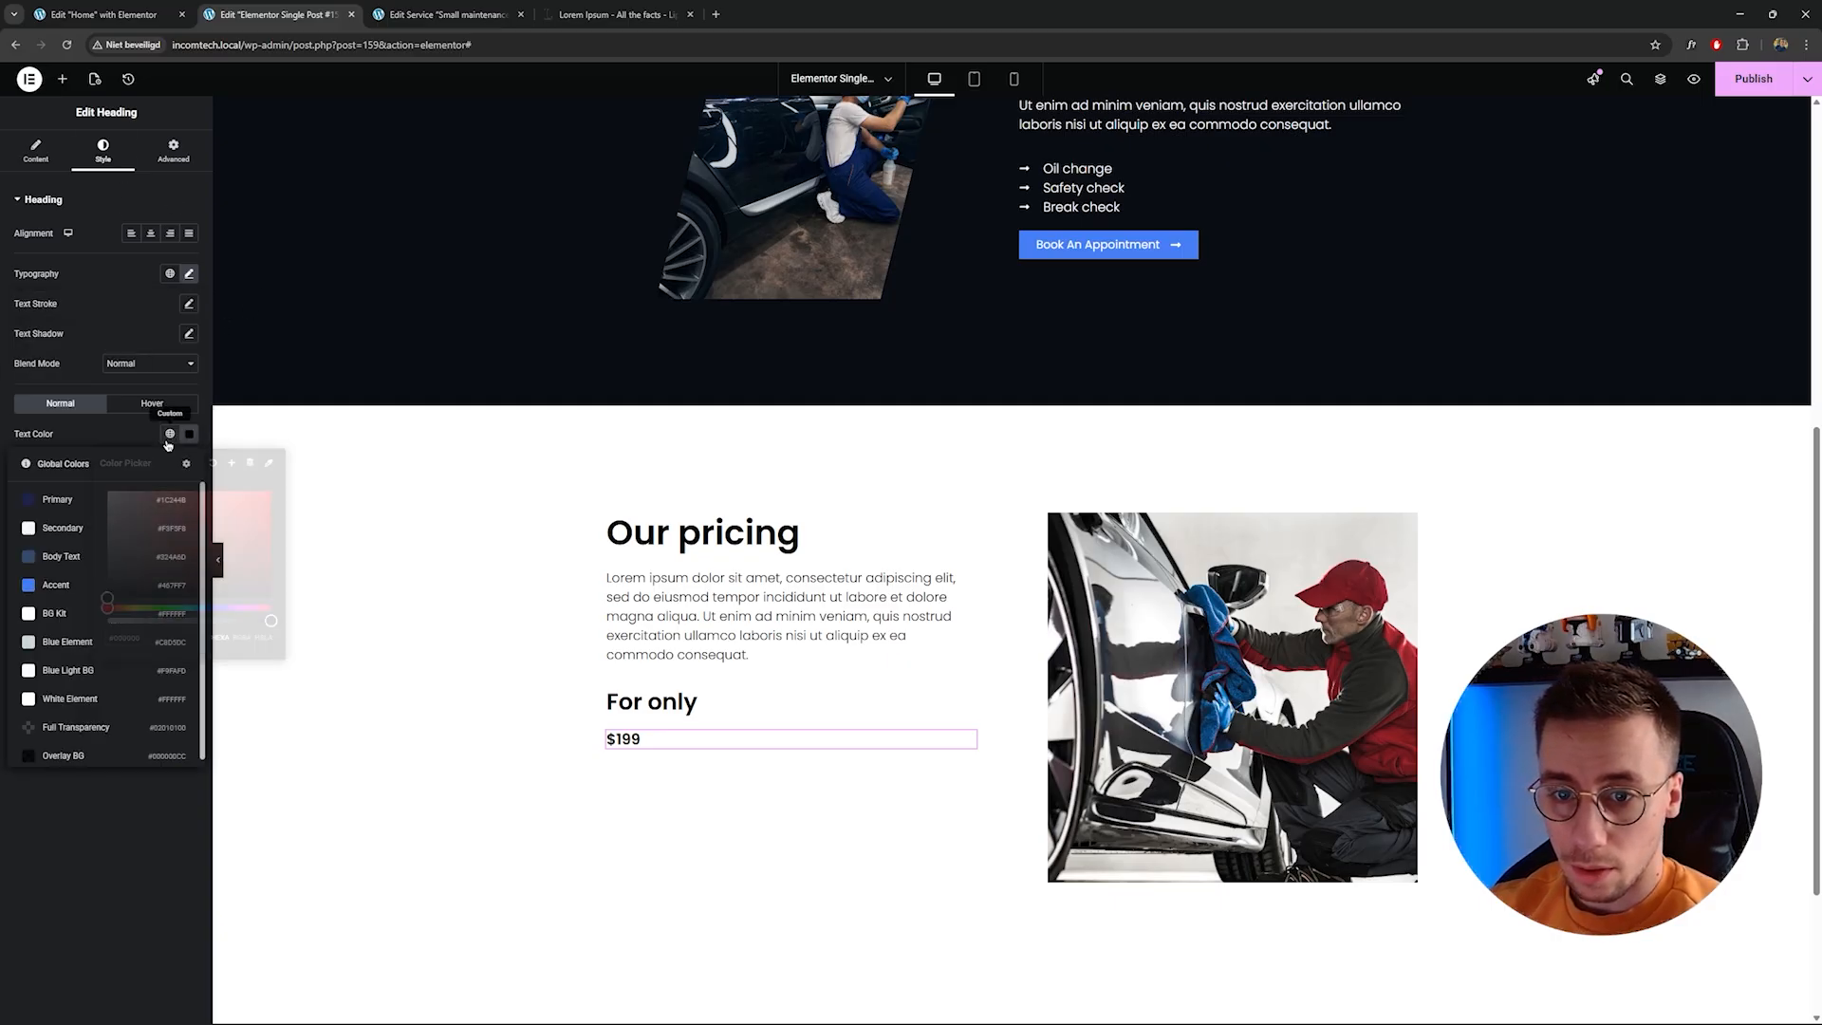
left_click(95, 500)
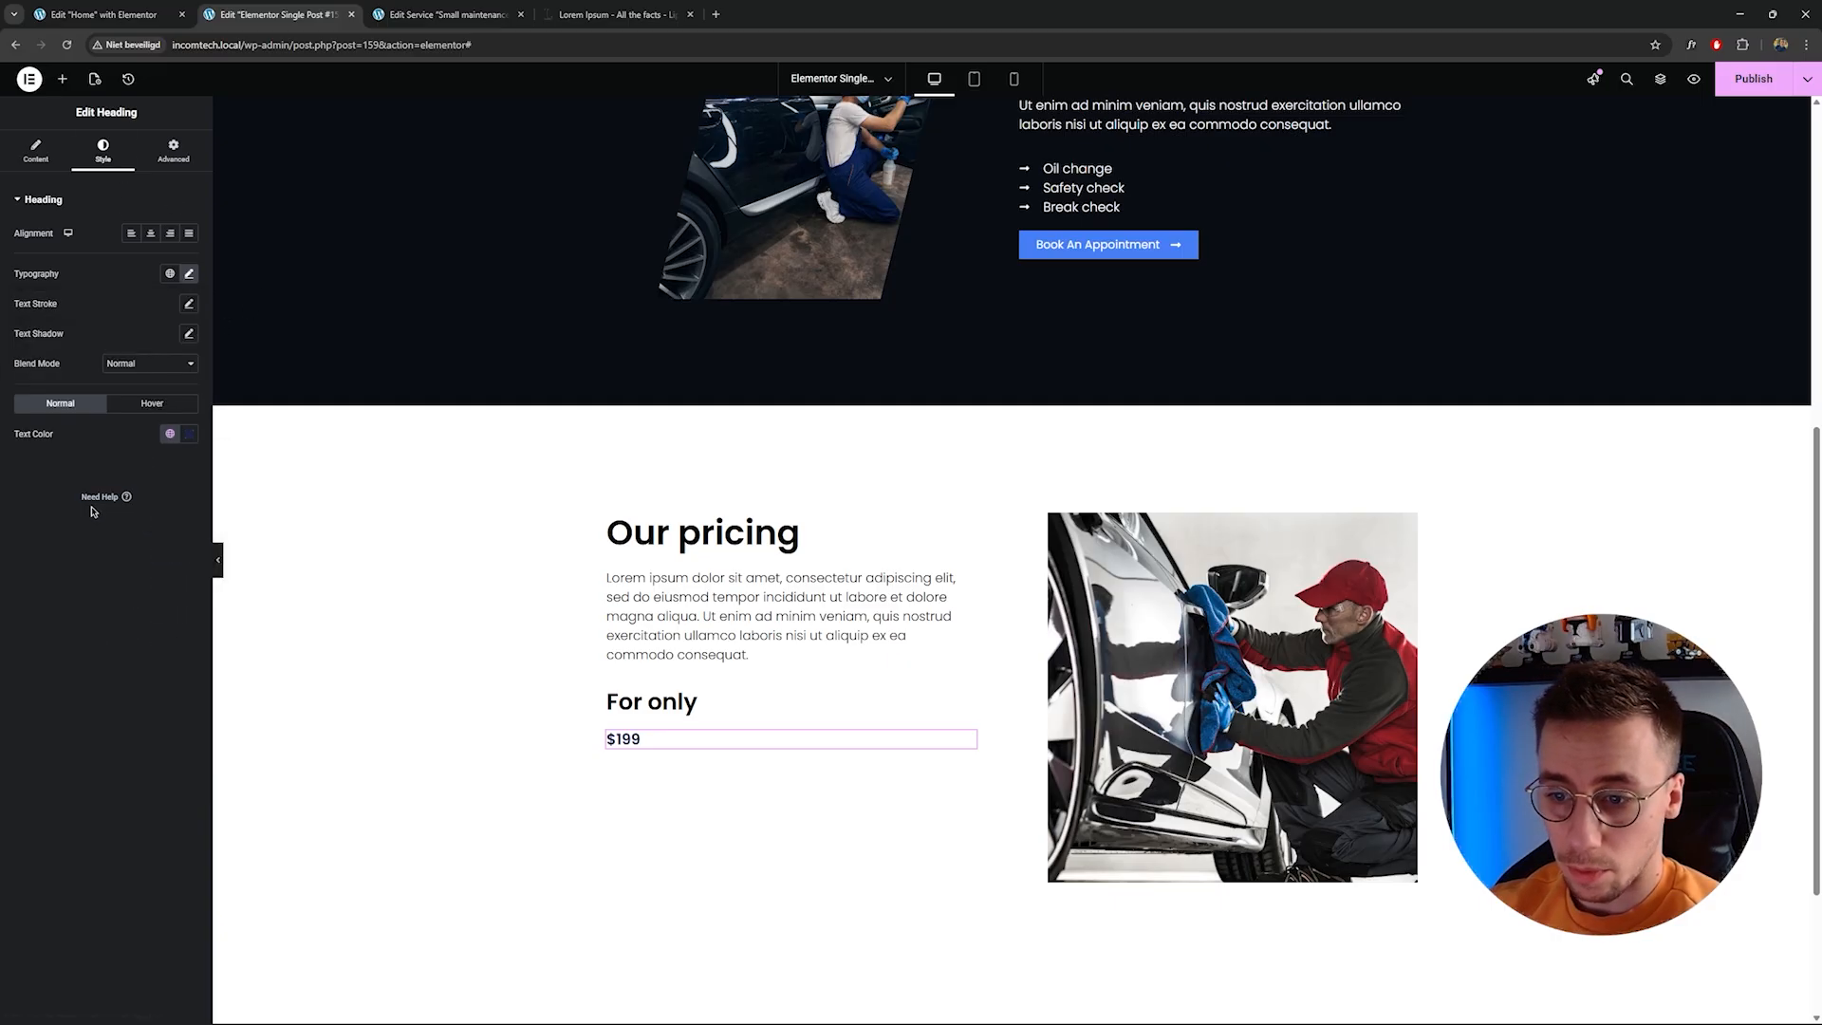
left_click(167, 435)
left_click(92, 584)
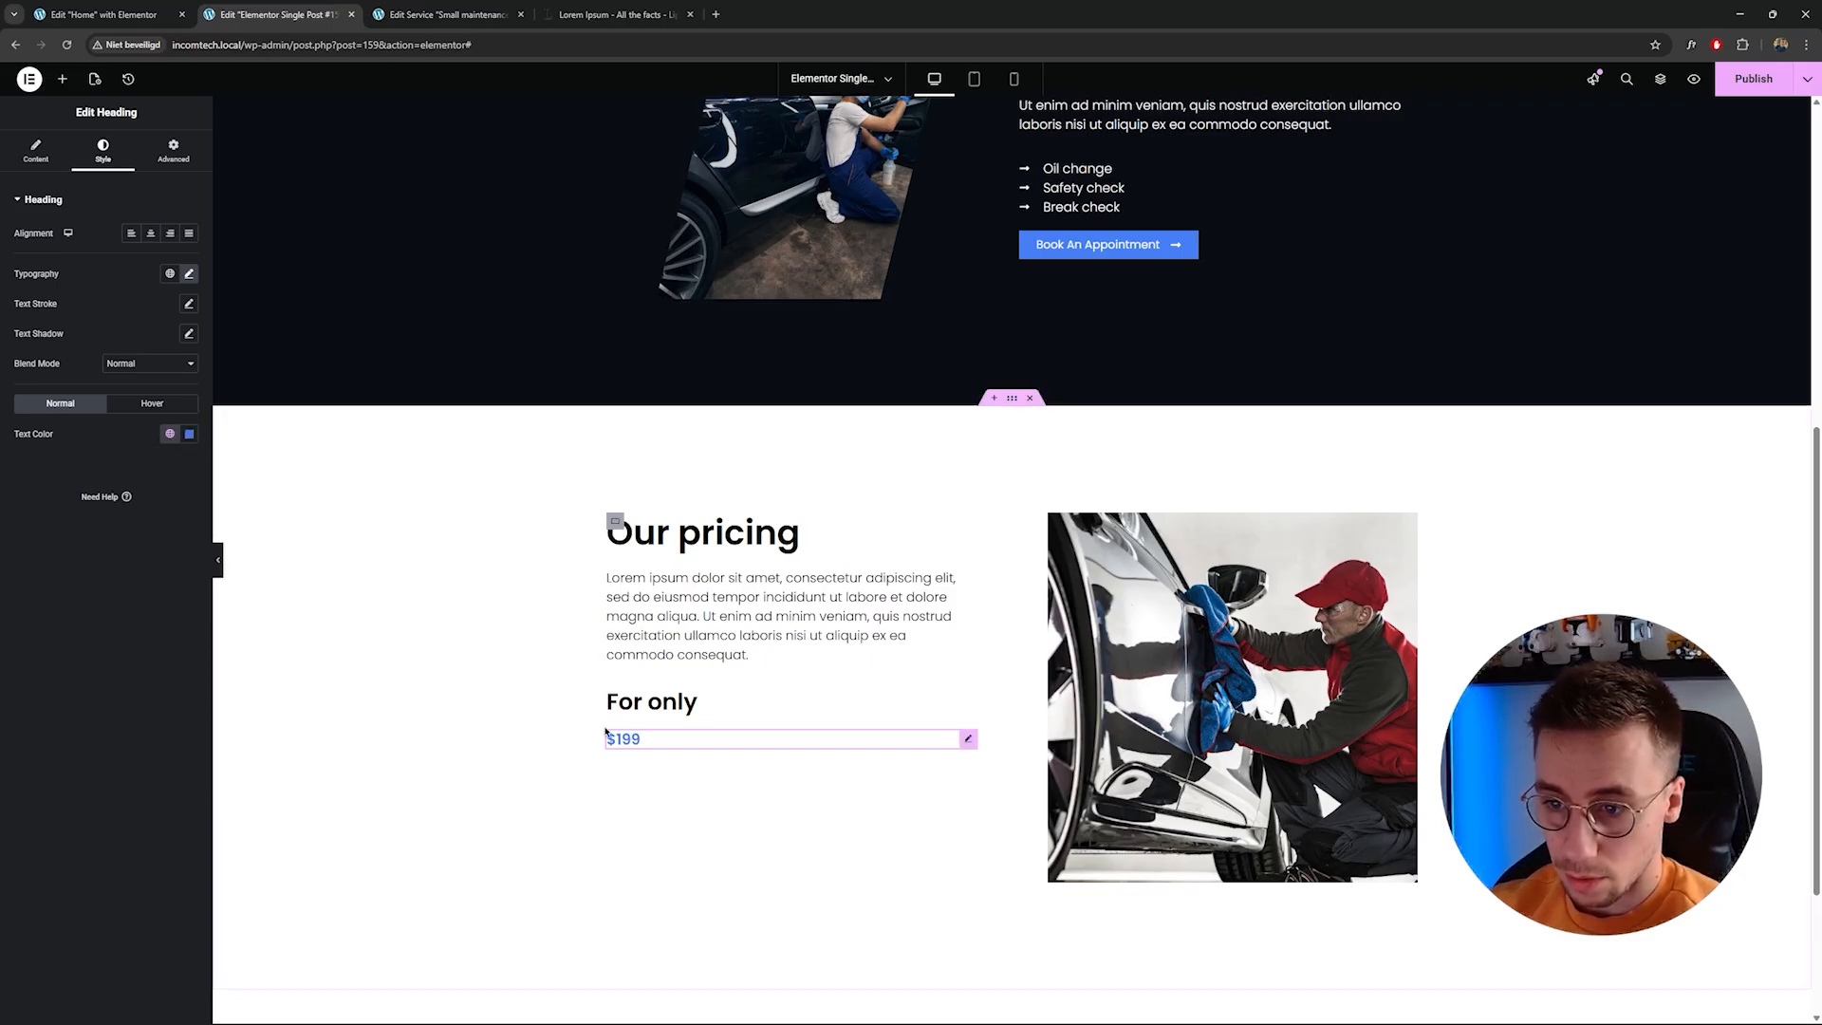
Set the price heading's width to Full Width (100%).
left_click(174, 154)
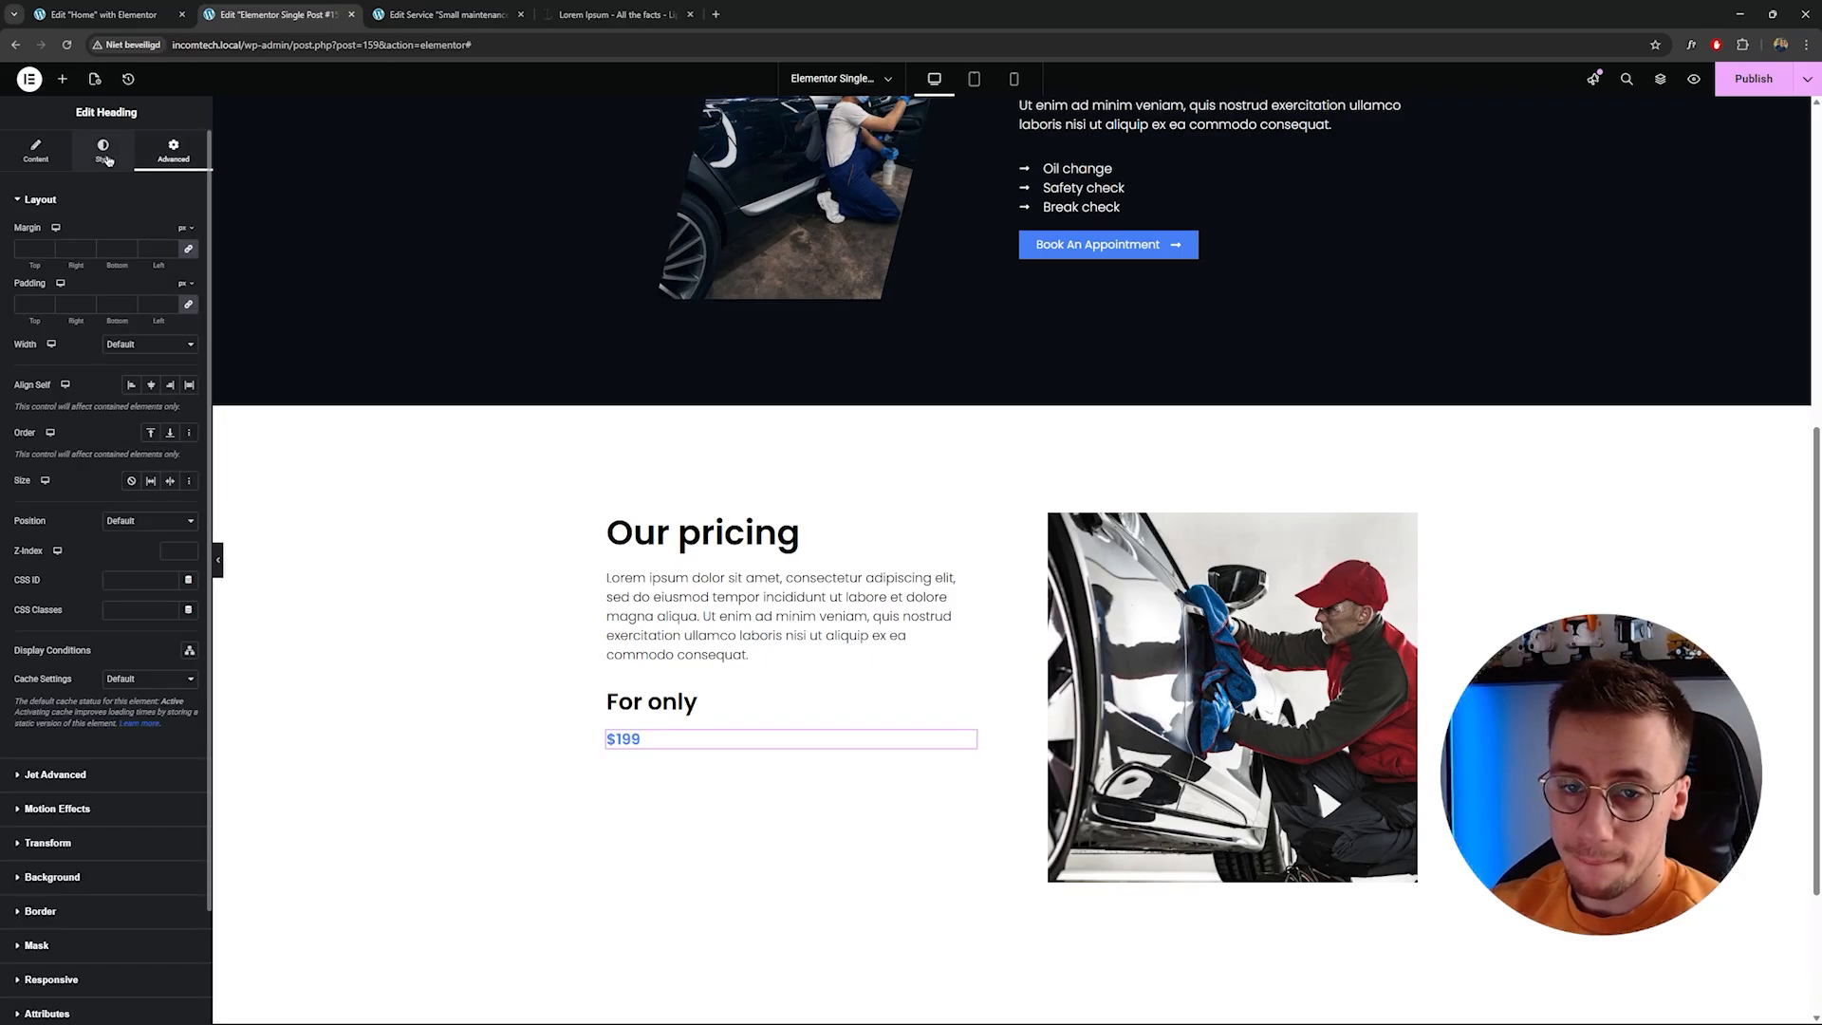
left_click(144, 345)
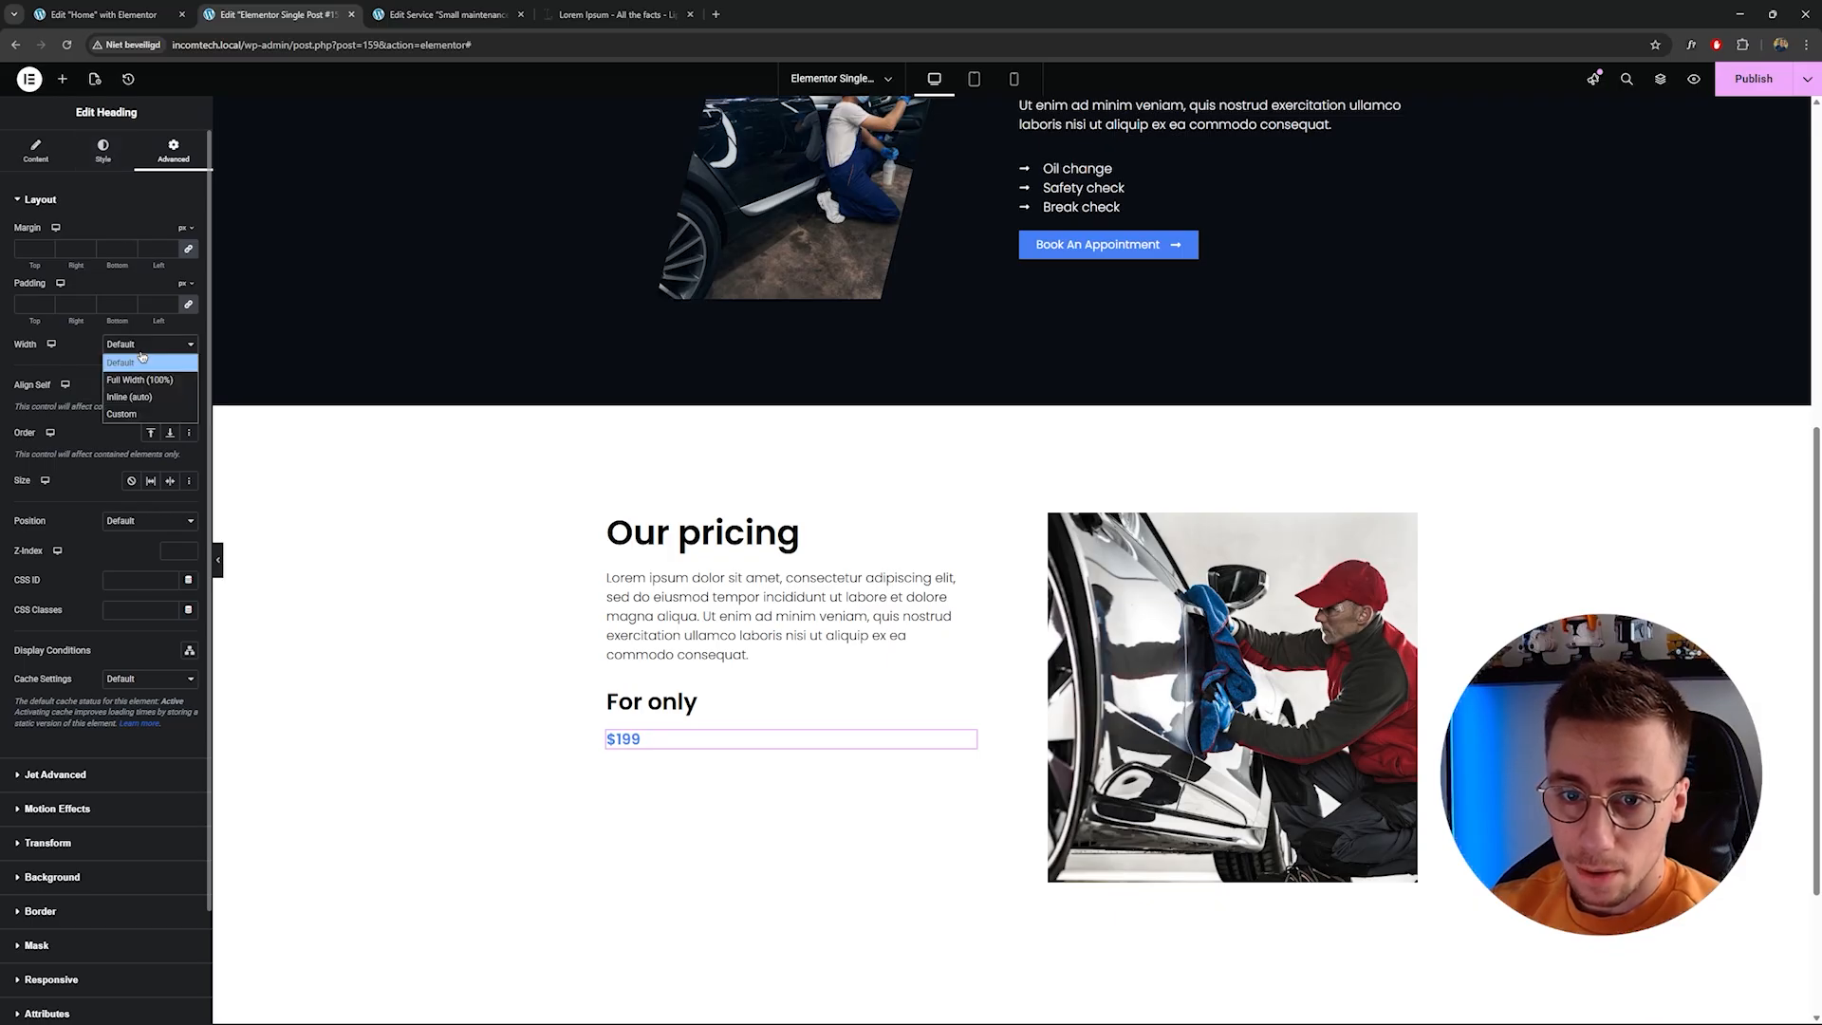
left_click(135, 400)
left_click(144, 344)
left_click(135, 377)
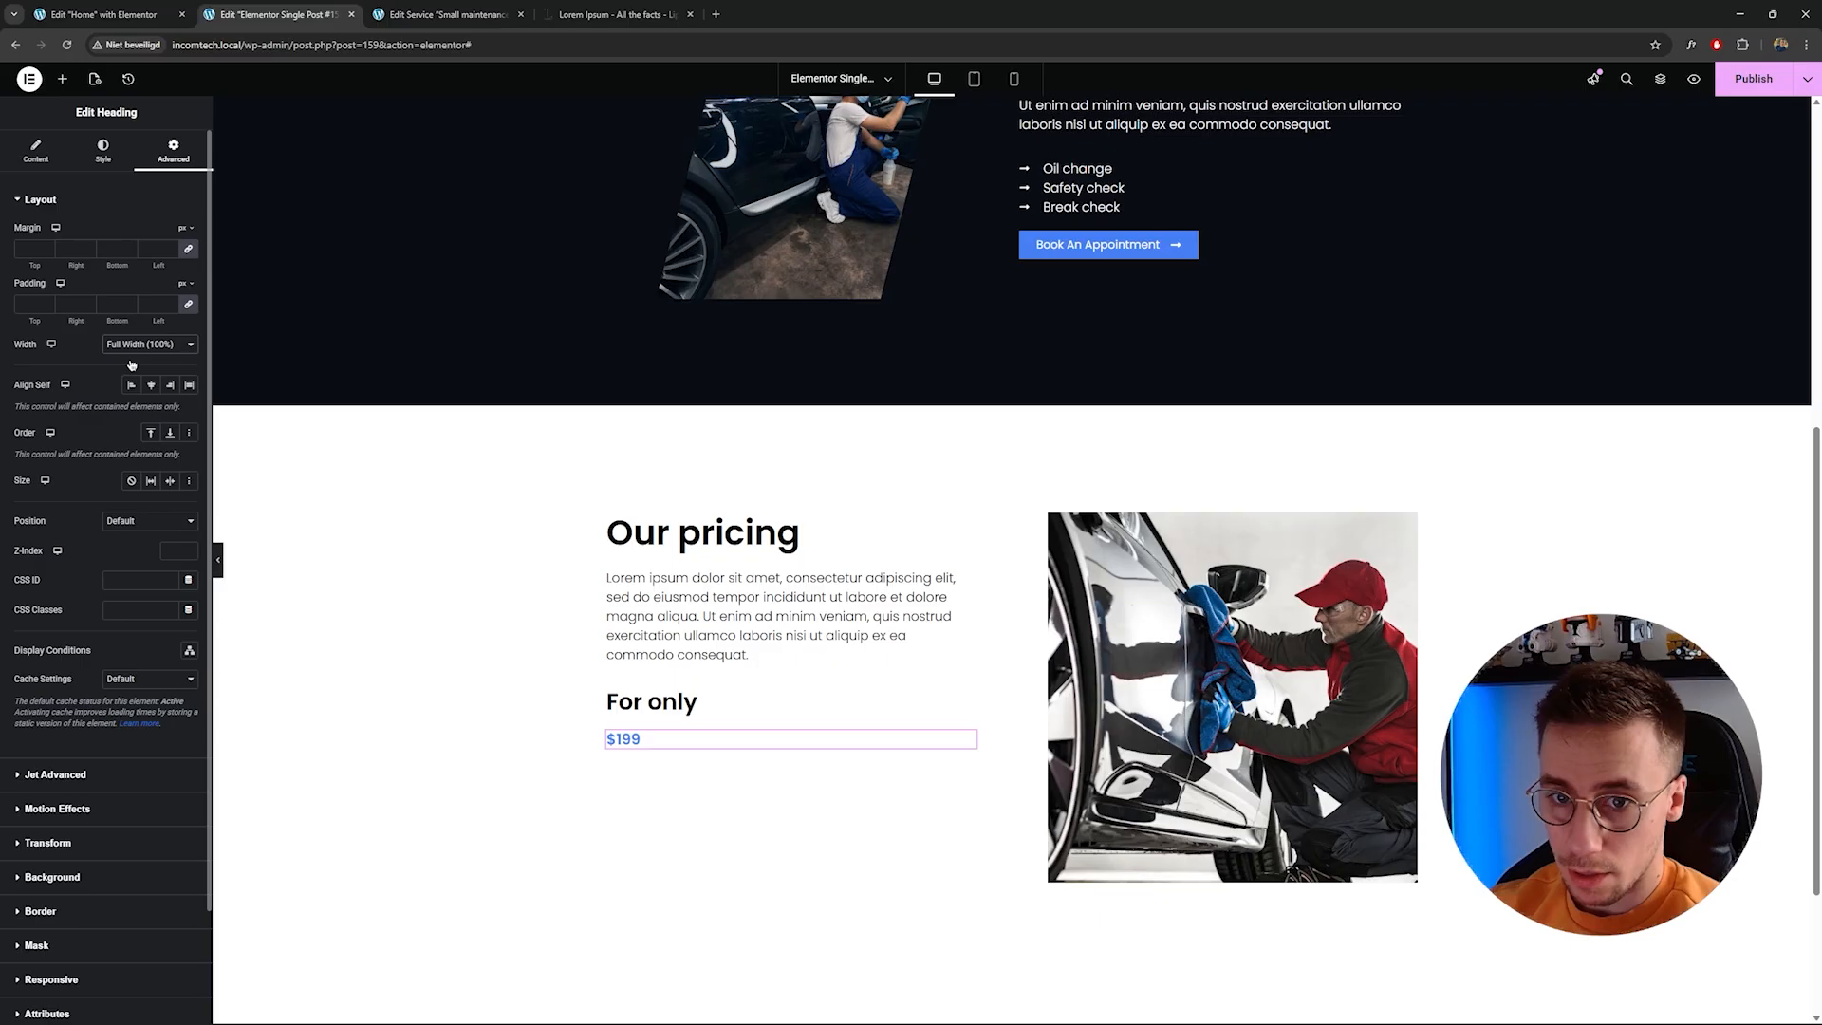
Move the For only and price headings above the paragraph in the Our pricing section.
left_click(35, 151)
left_click(726, 654)
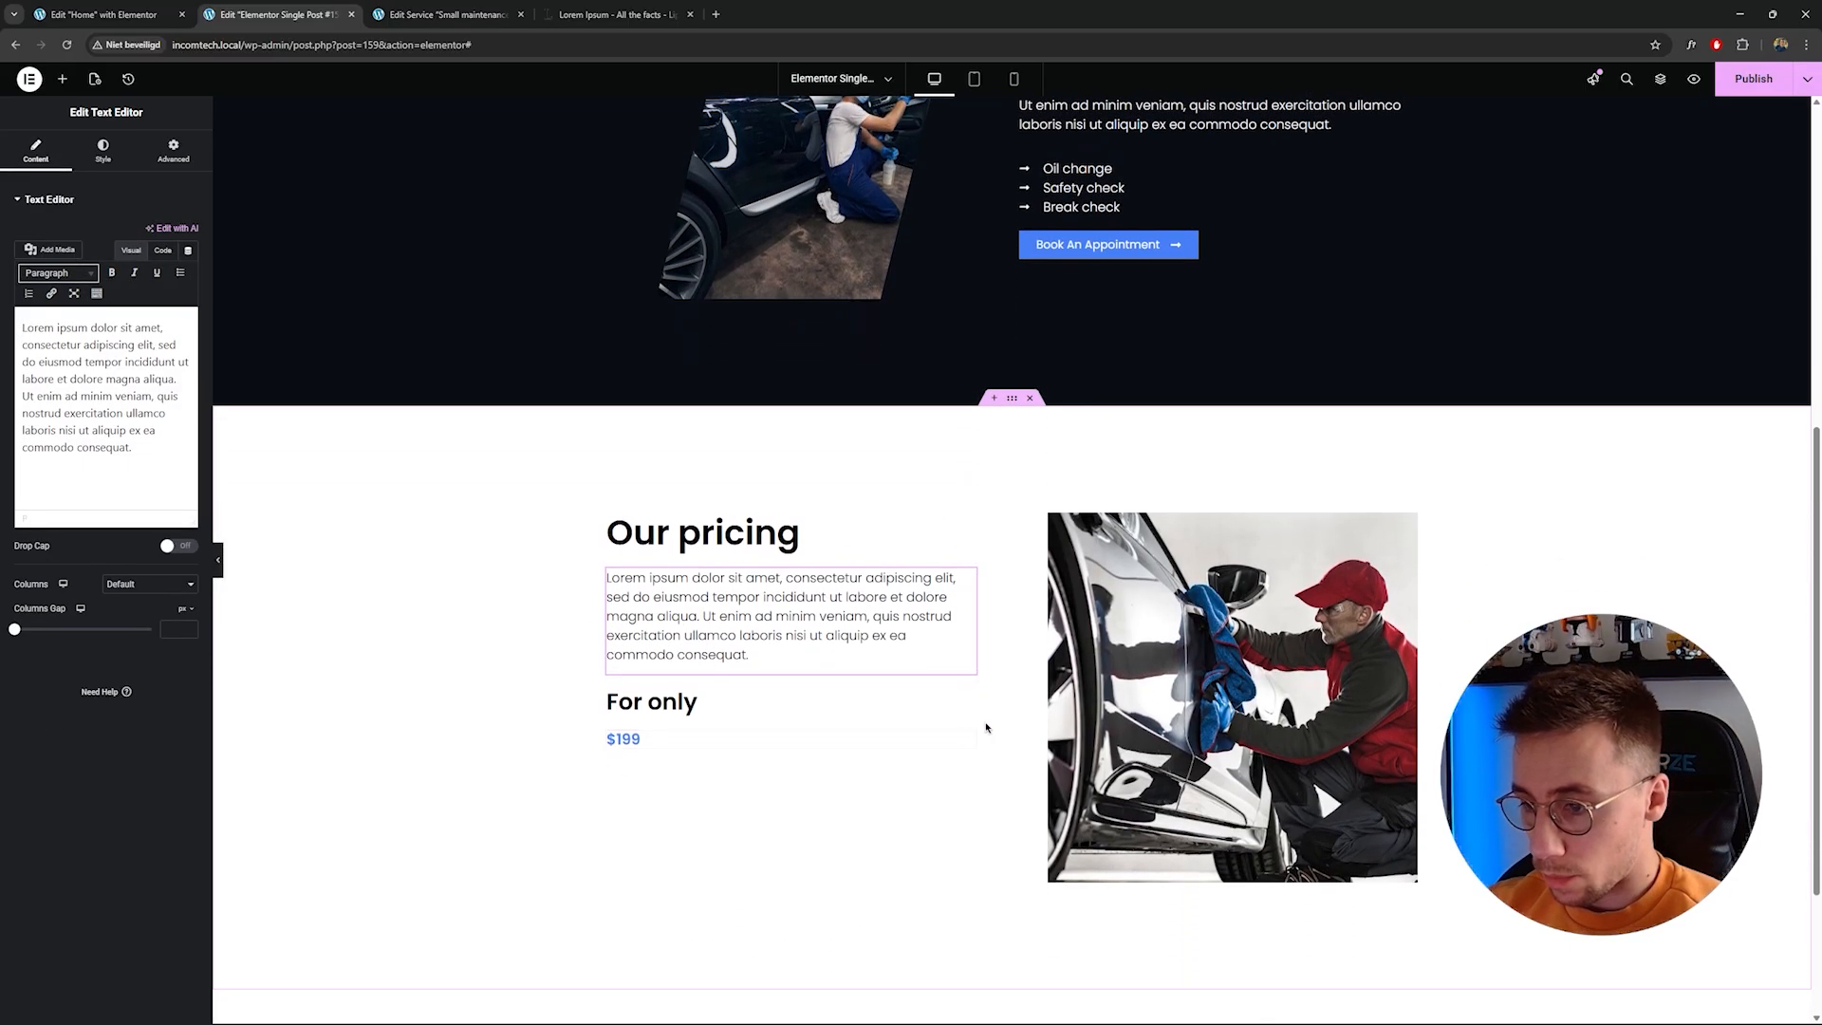
left_click_drag(967, 697, 814, 551)
left_click_drag(967, 738, 814, 619)
Preview the Our pricing section with the editor panel hidden, then restore the panel.
left_click(221, 564)
scroll(244, 582, "up", 5)
scroll(253, 583, "down", 3)
scroll(285, 607, "down", 2)
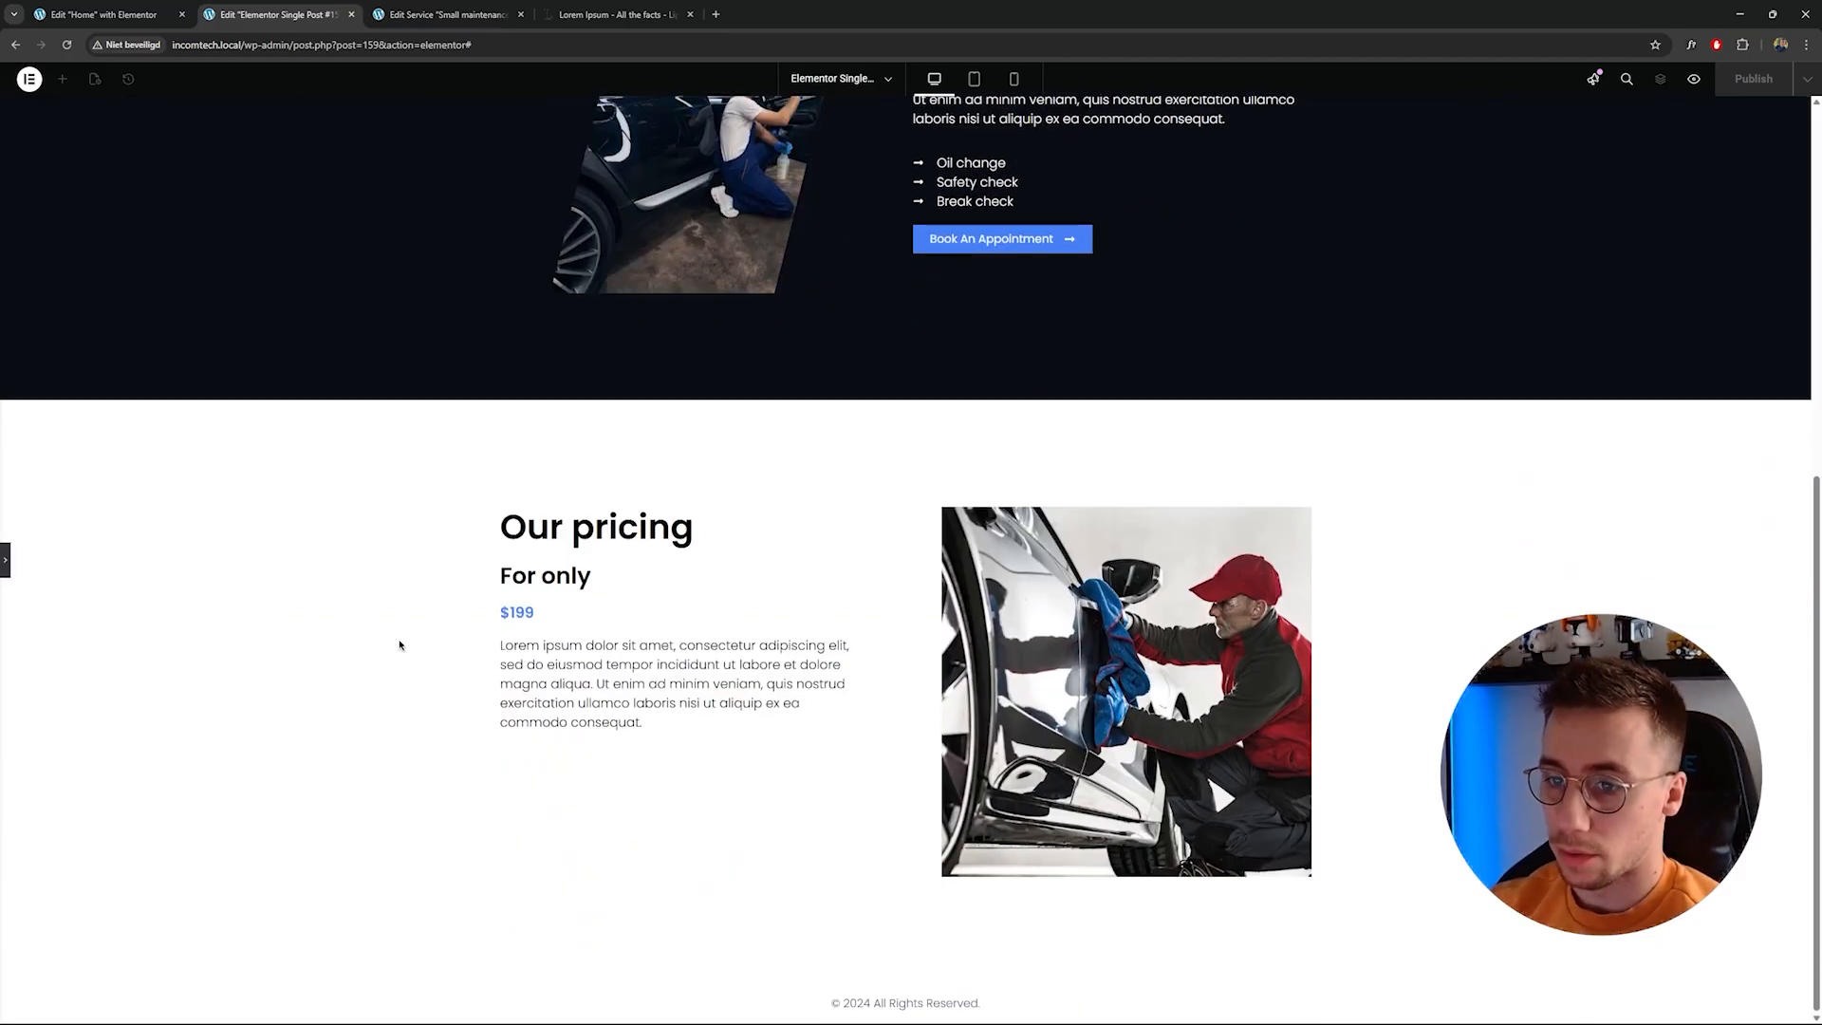
left_click(5, 561)
scroll(418, 598, "down", 3)
Copy the Caring for Cars, Serving with Heart testimonial section from the Home page editor.
left_click(105, 14)
scroll(749, 424, "down", 8)
left_click(1012, 299)
right_click(1012, 301)
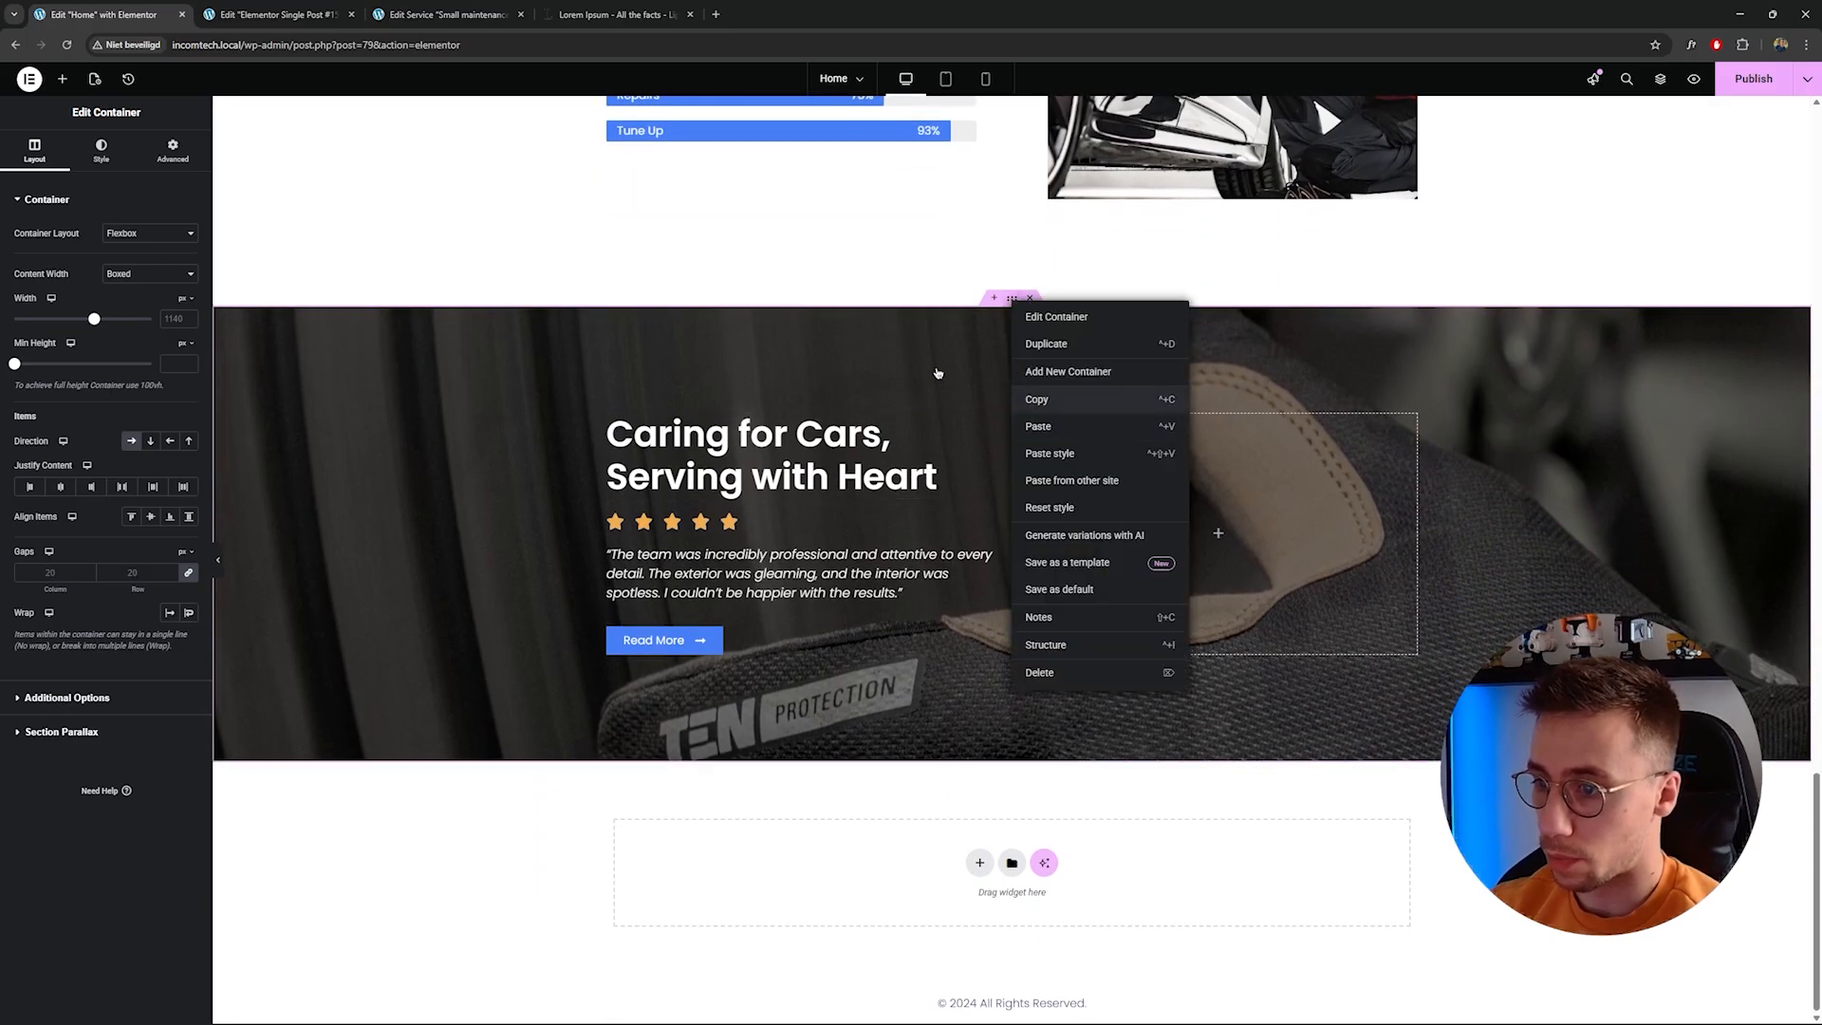
left_click(1017, 398)
Paste the copied Caring for Cars testimonial section at the bottom of the single service template.
key("ctrl+Tab")
right_click(740, 839)
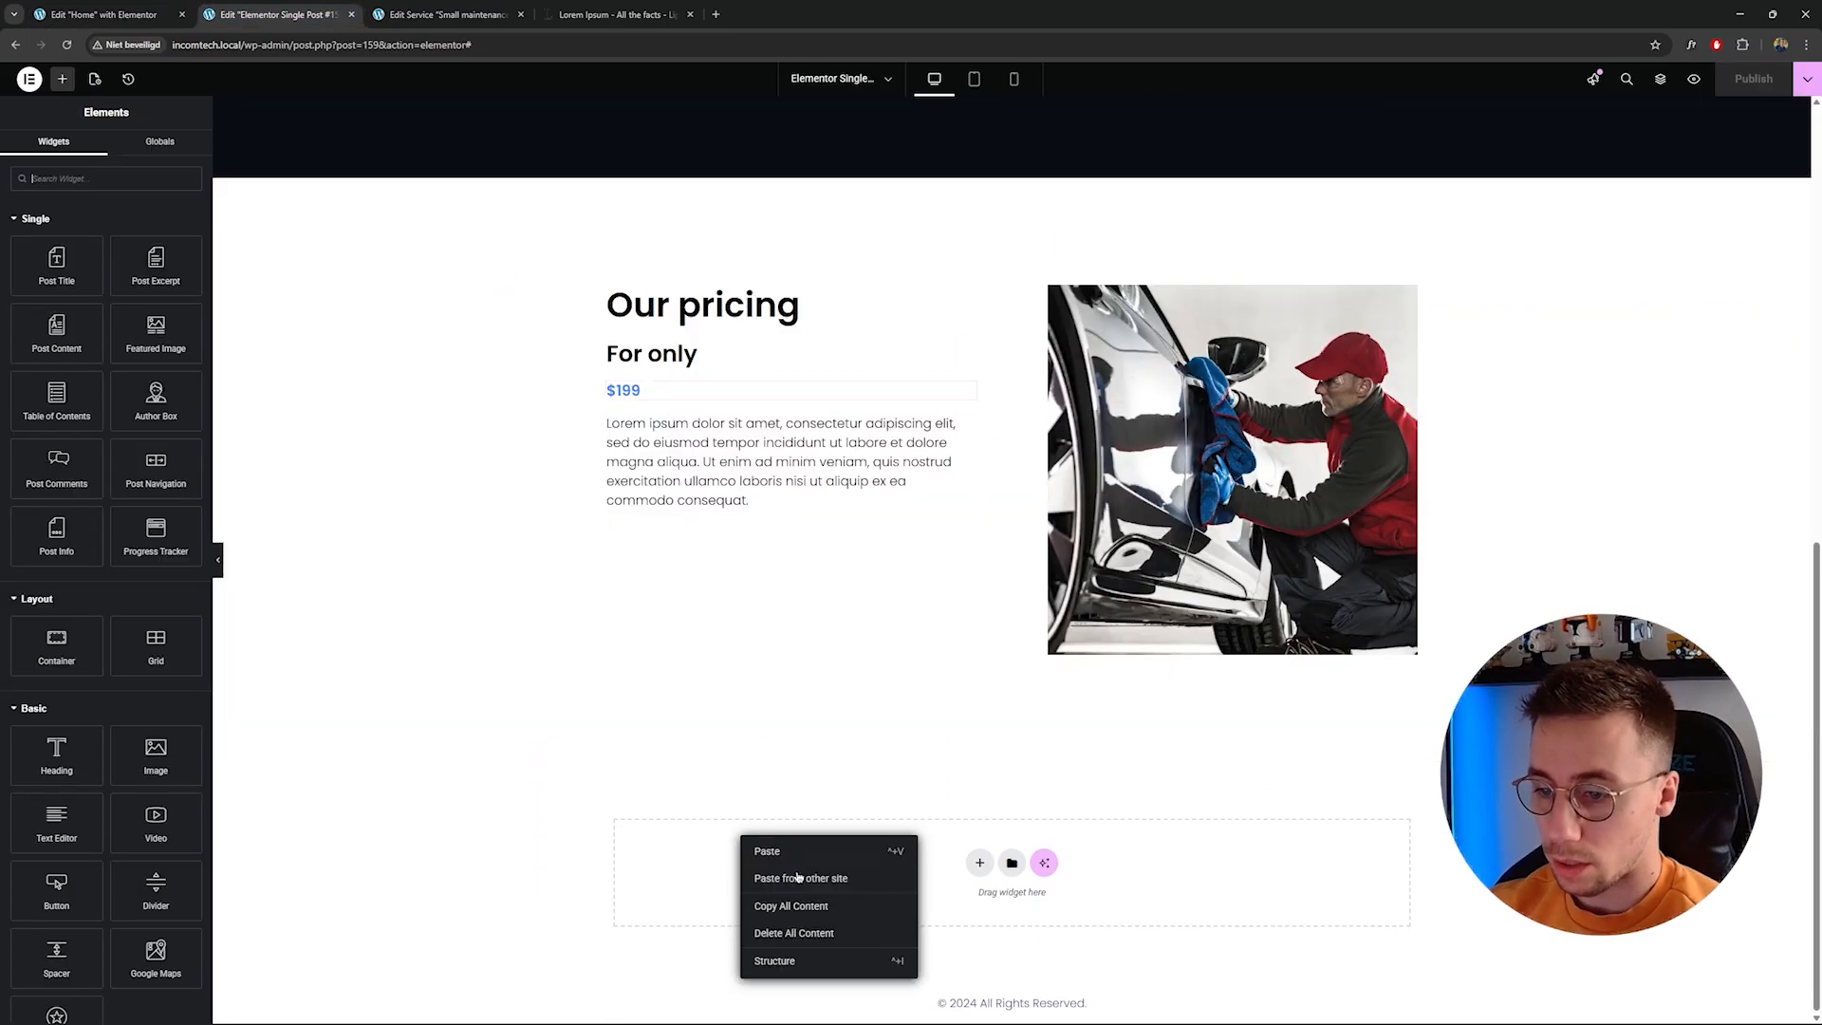
key("ctrl+v")
scroll(671, 793, "down", 5)
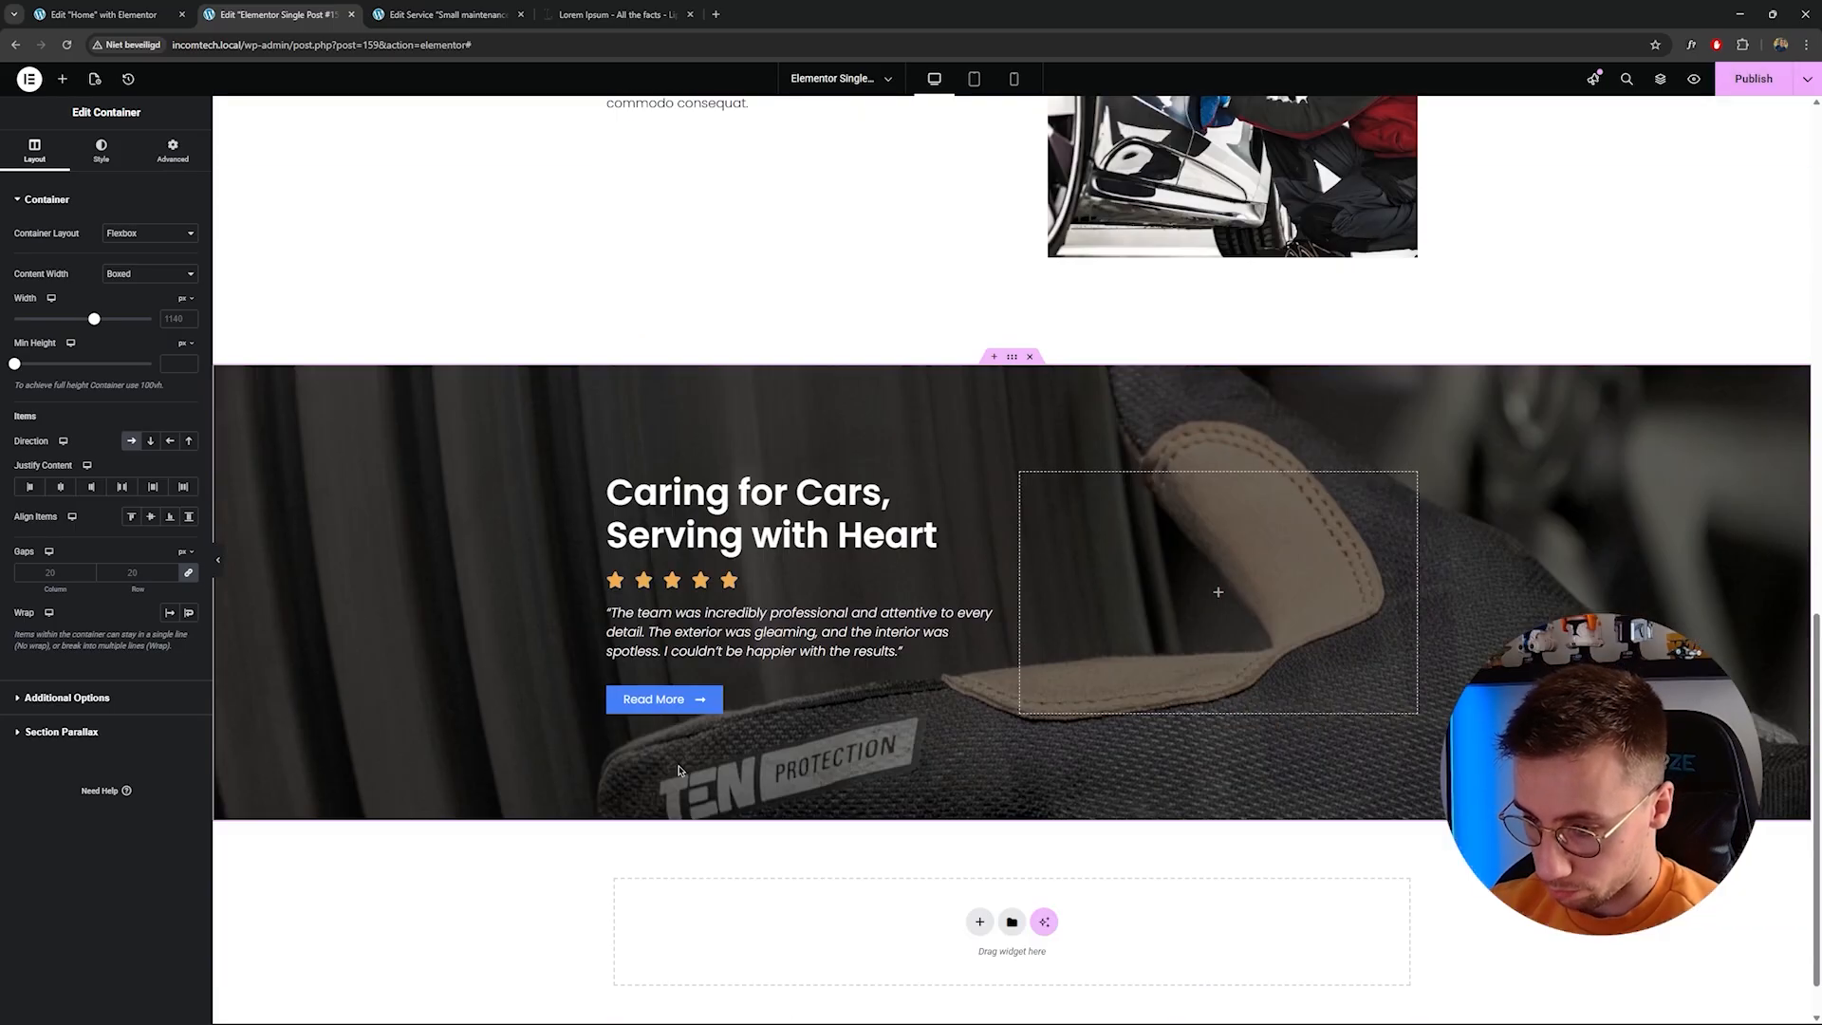
scroll(671, 754, "up", 20)
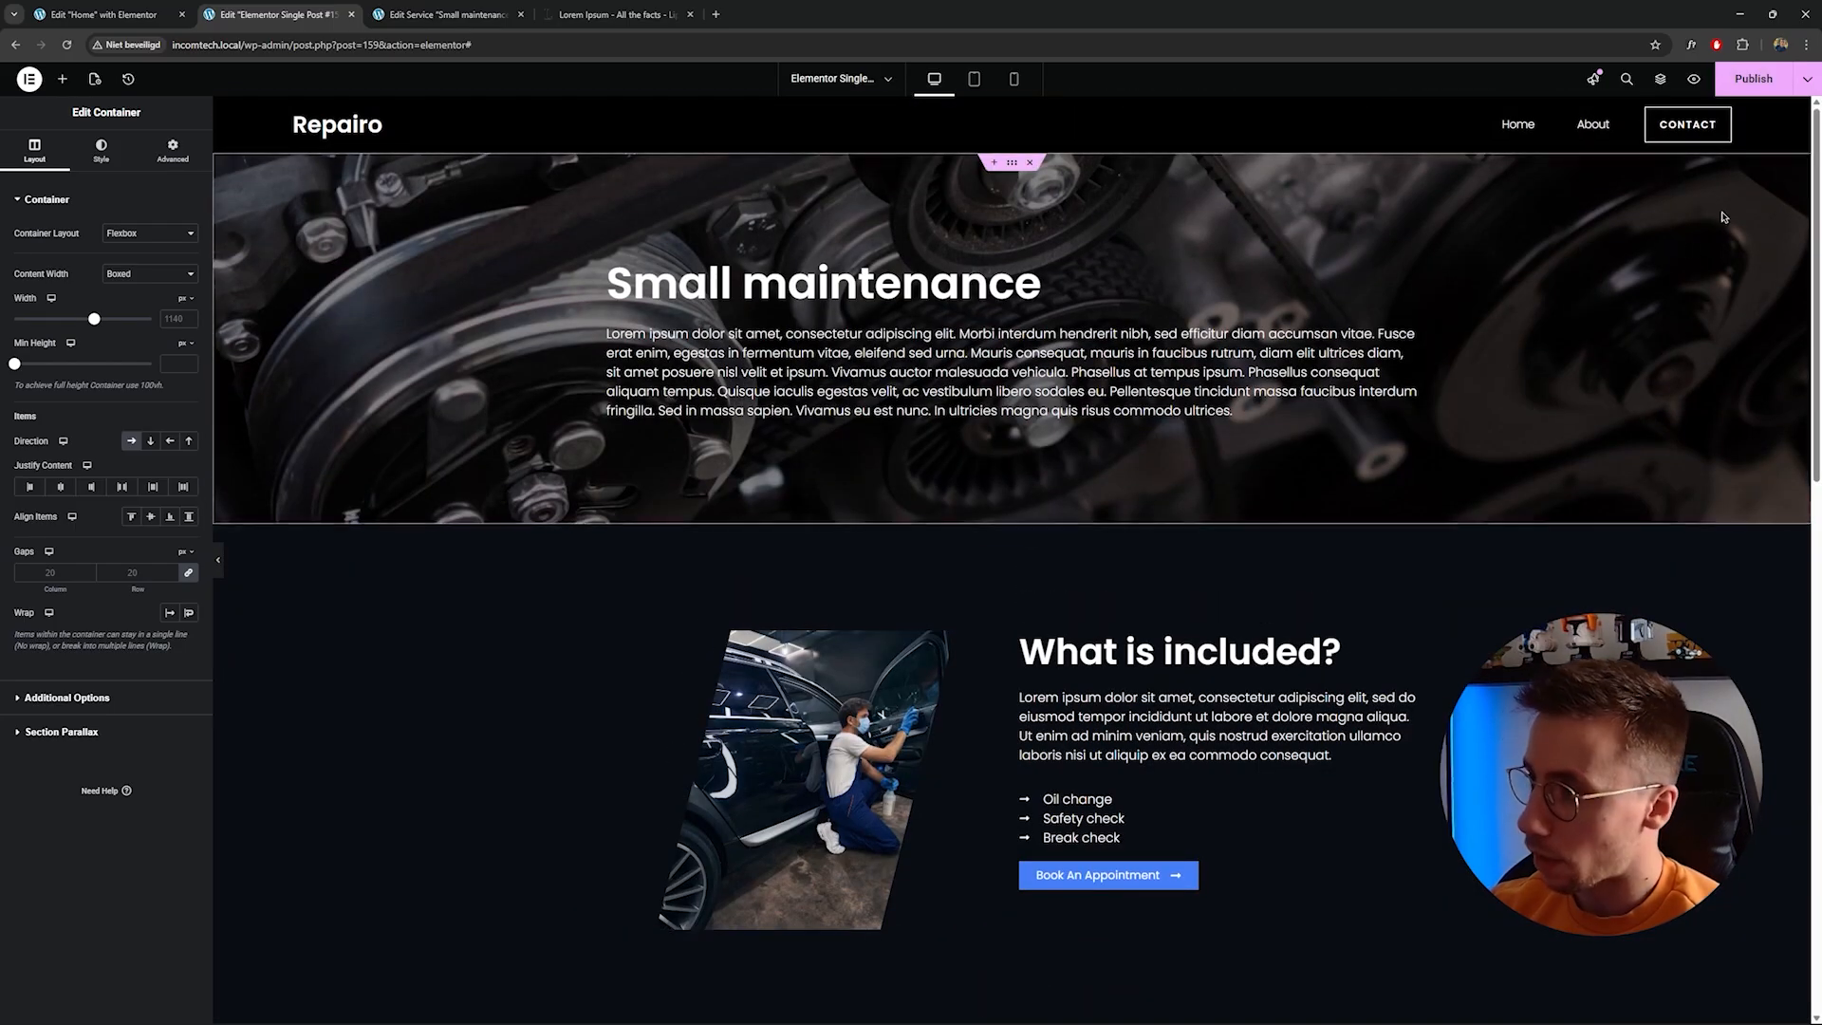
Save the template and set its display condition to include all Service posts.
key("ctrl+s")
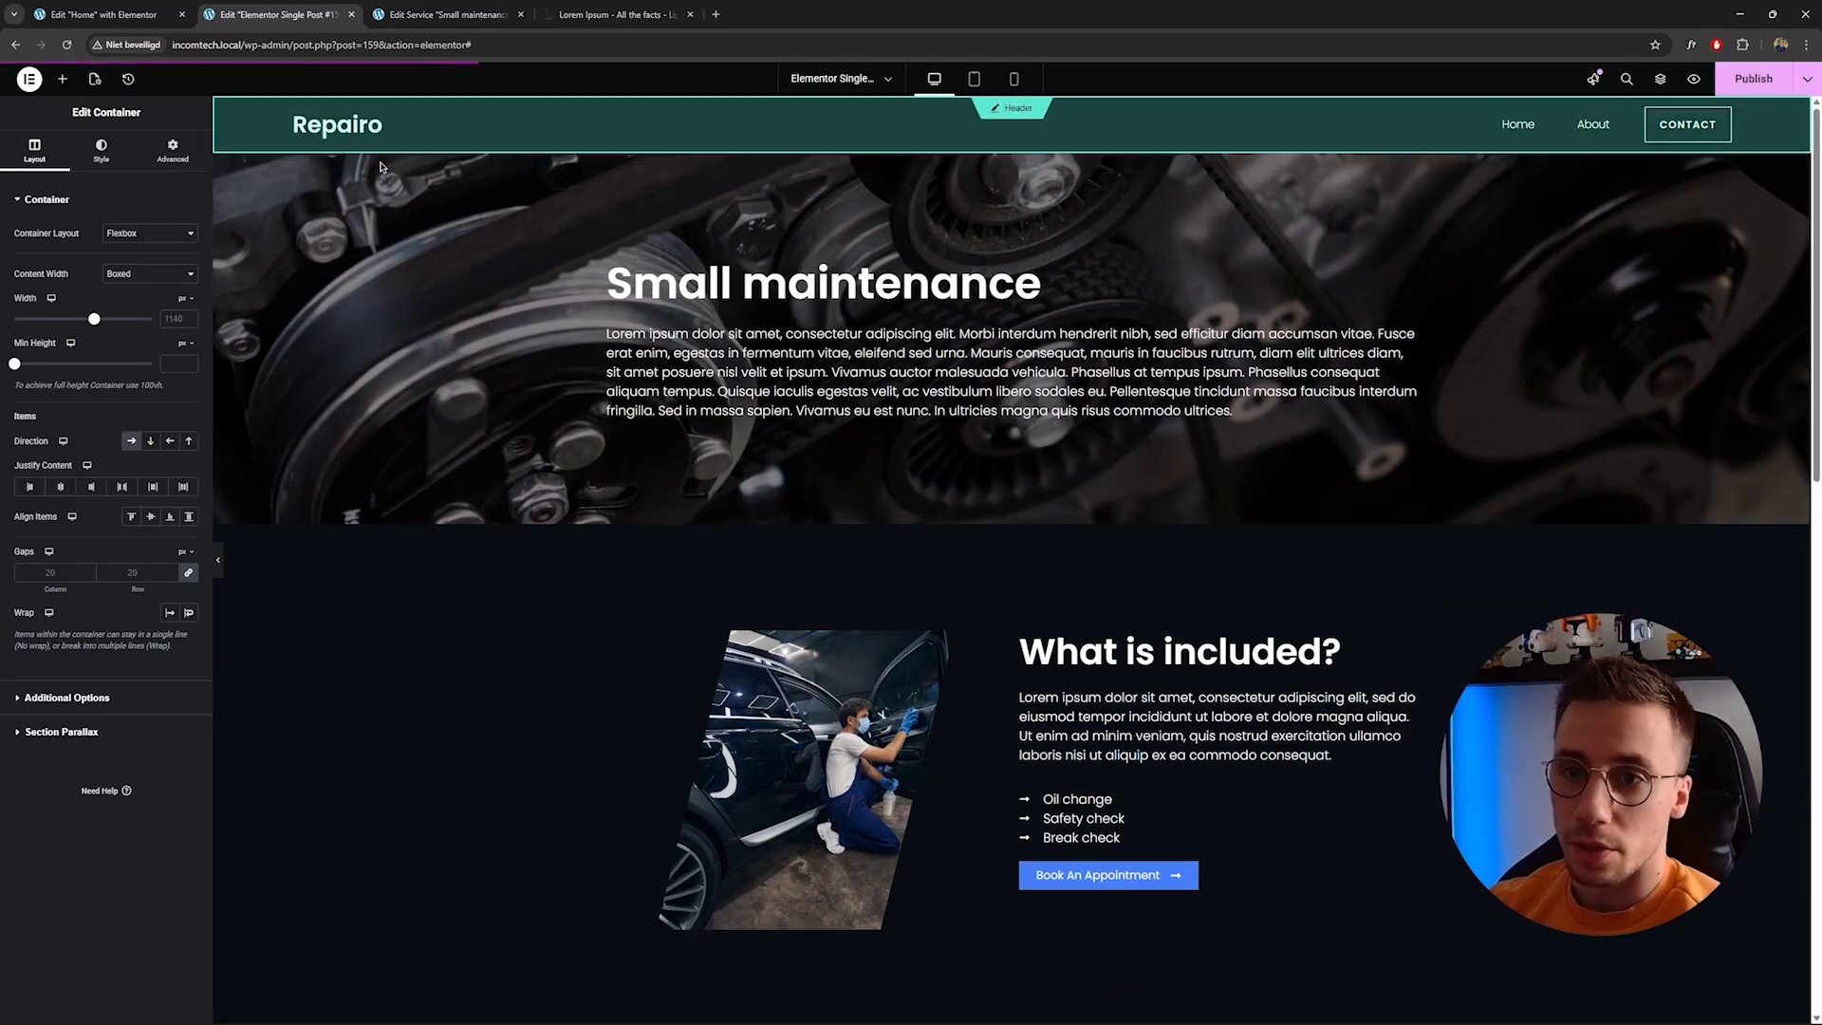
left_click(29, 81)
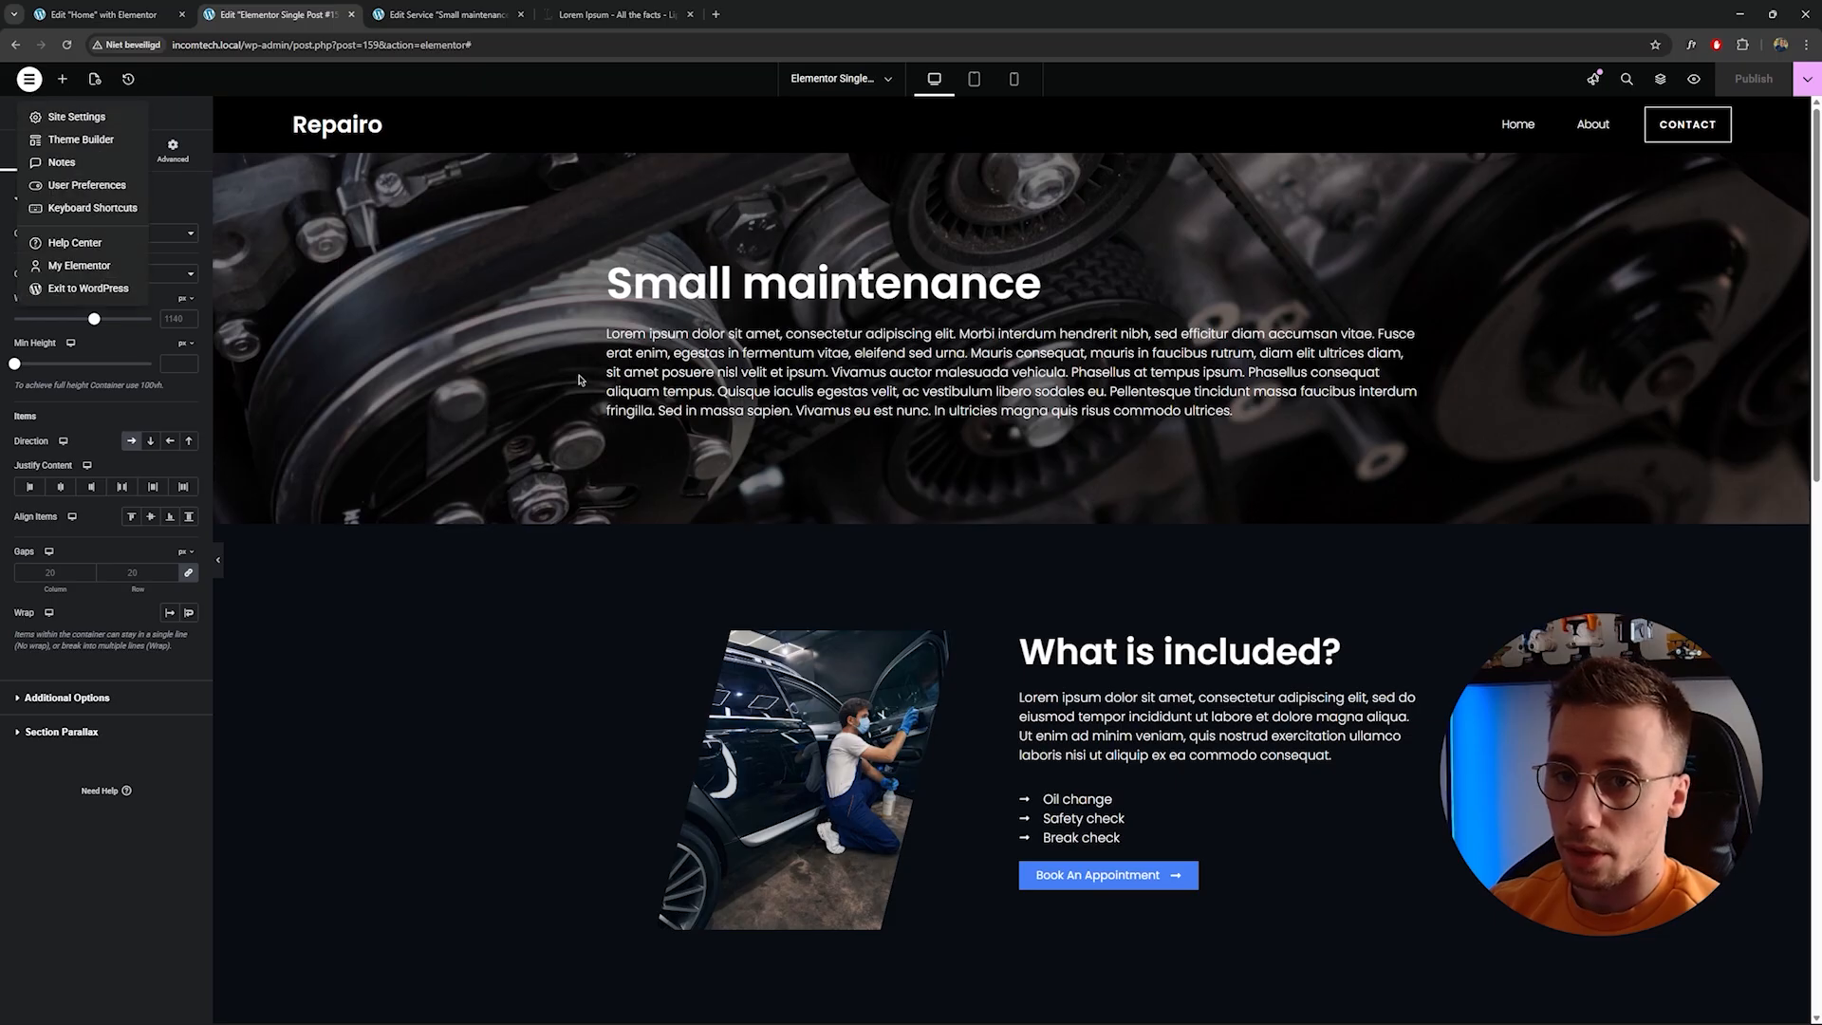
left_click(546, 368)
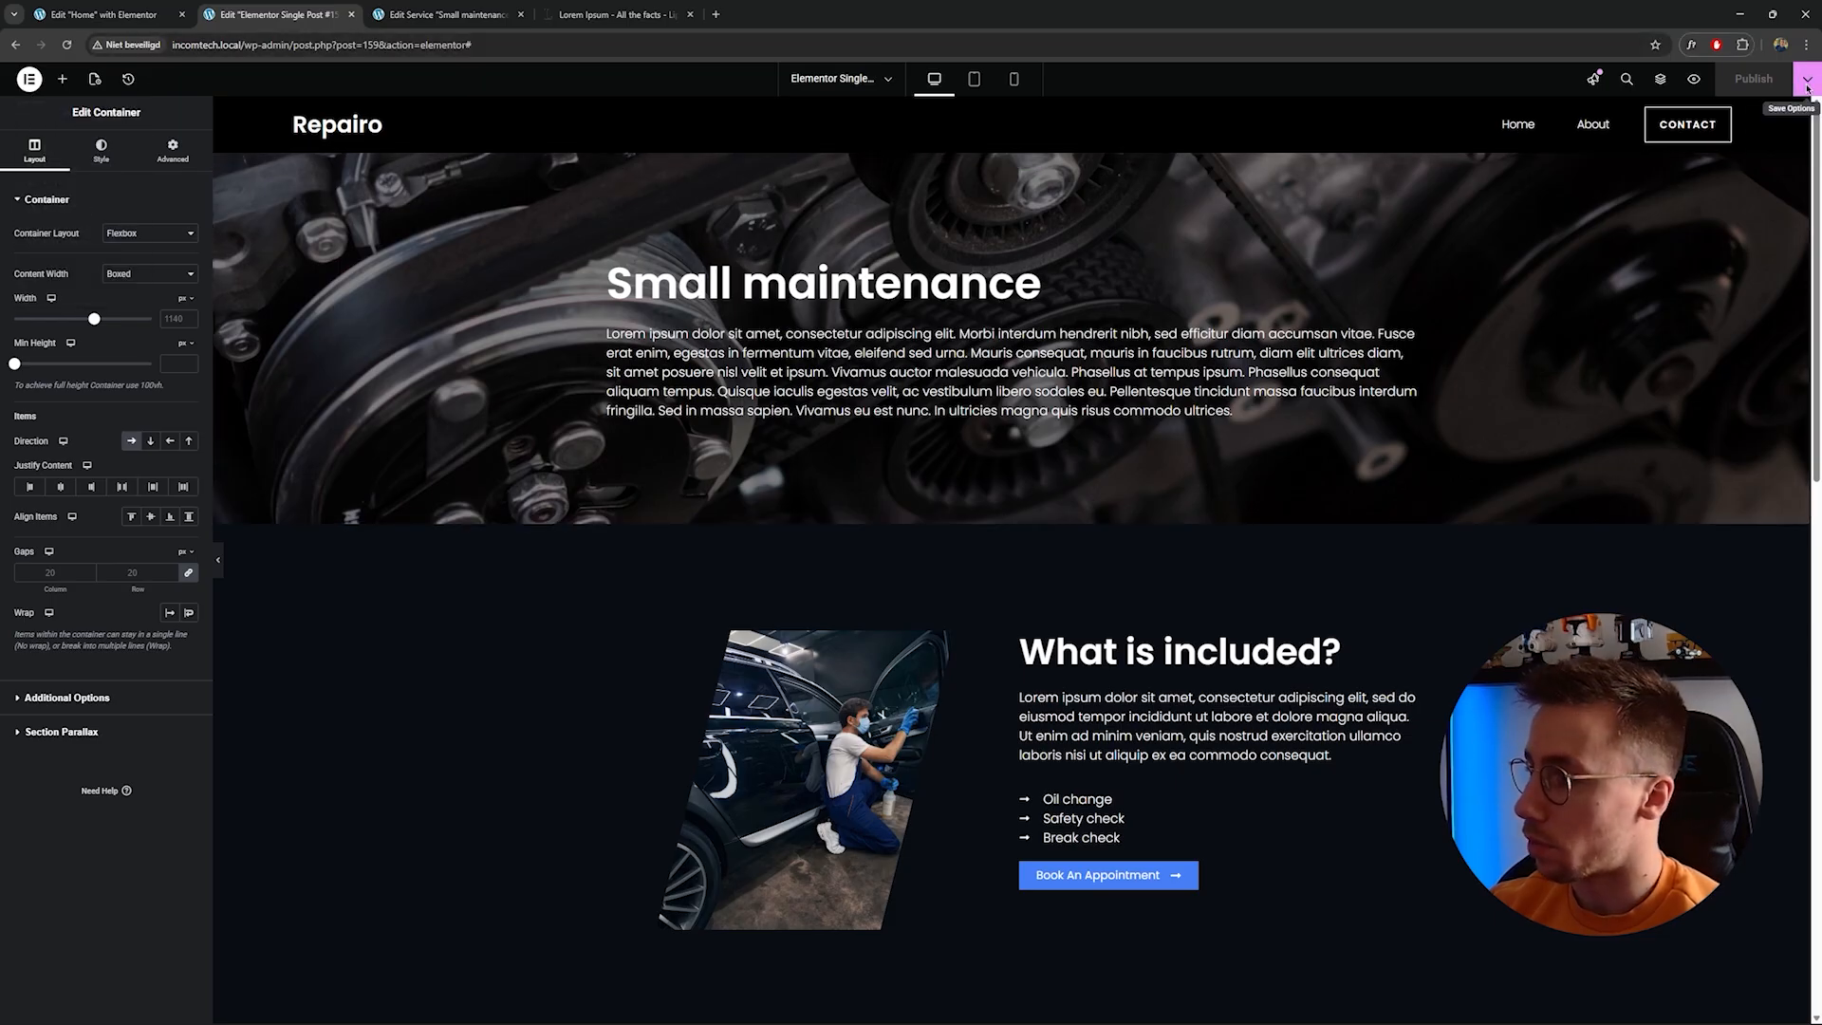
left_click(1807, 83)
left_click(1755, 190)
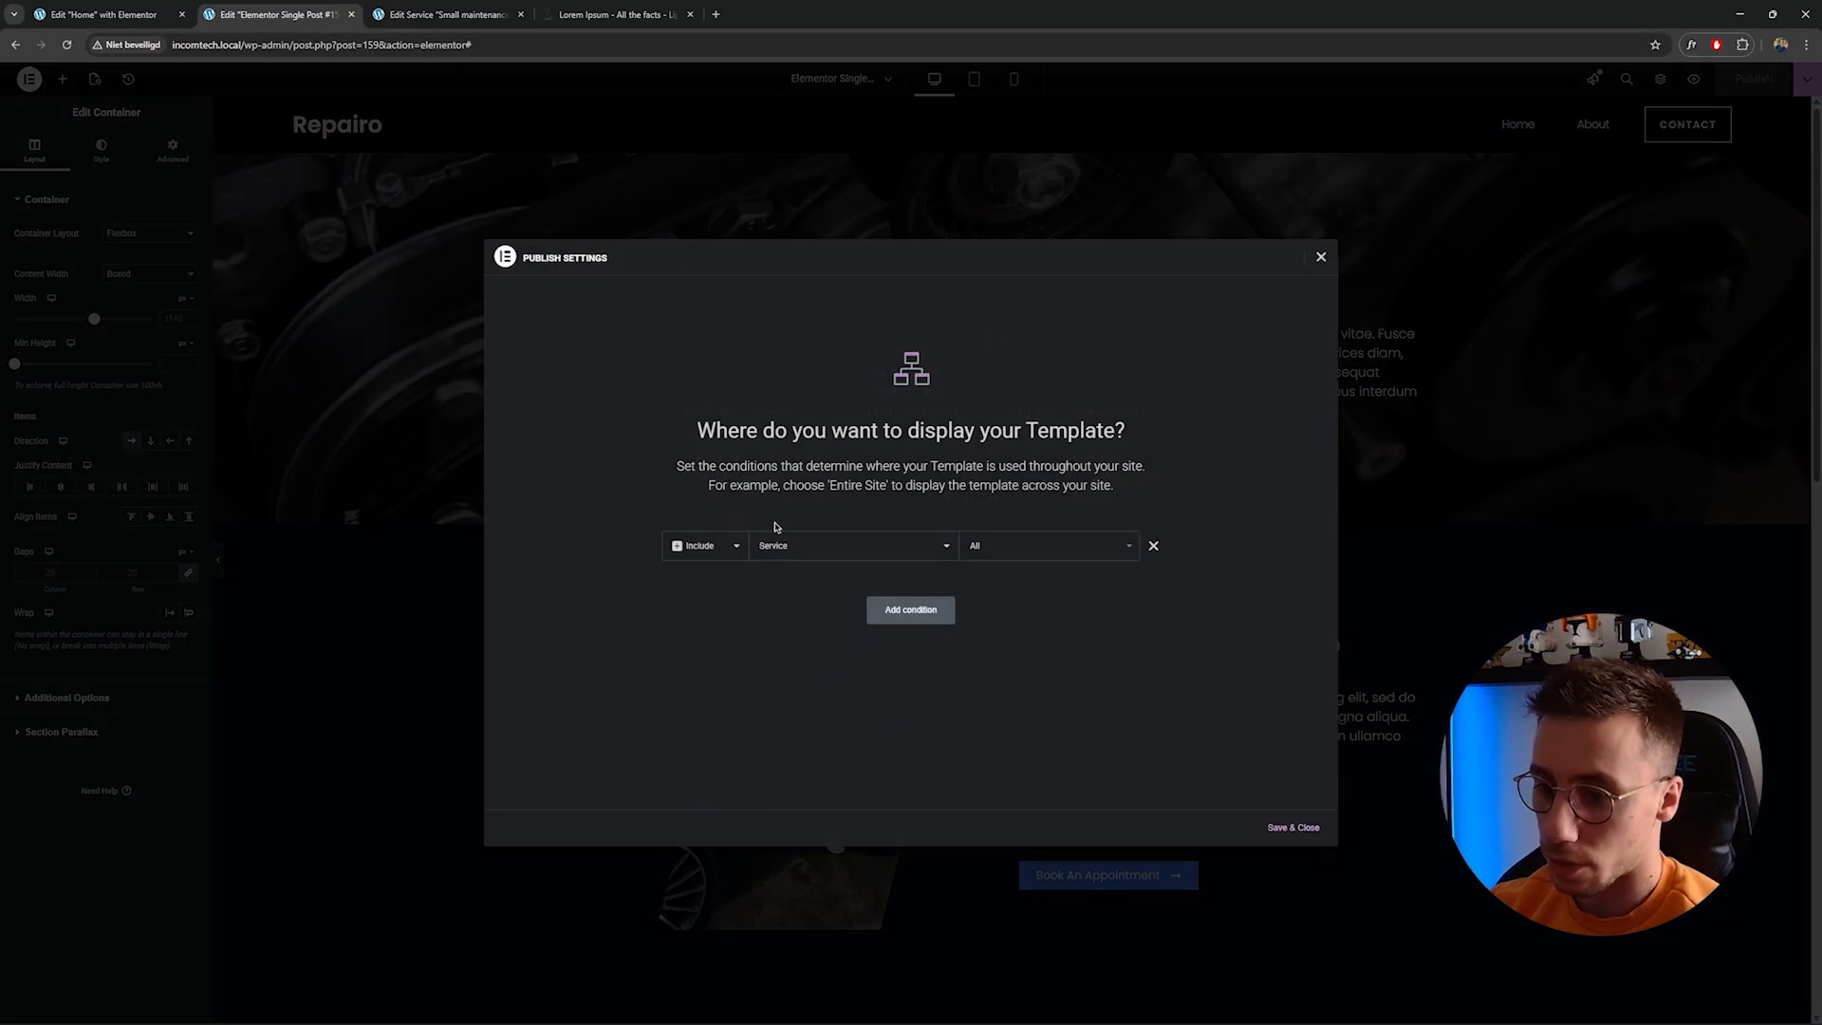
left_click(833, 555)
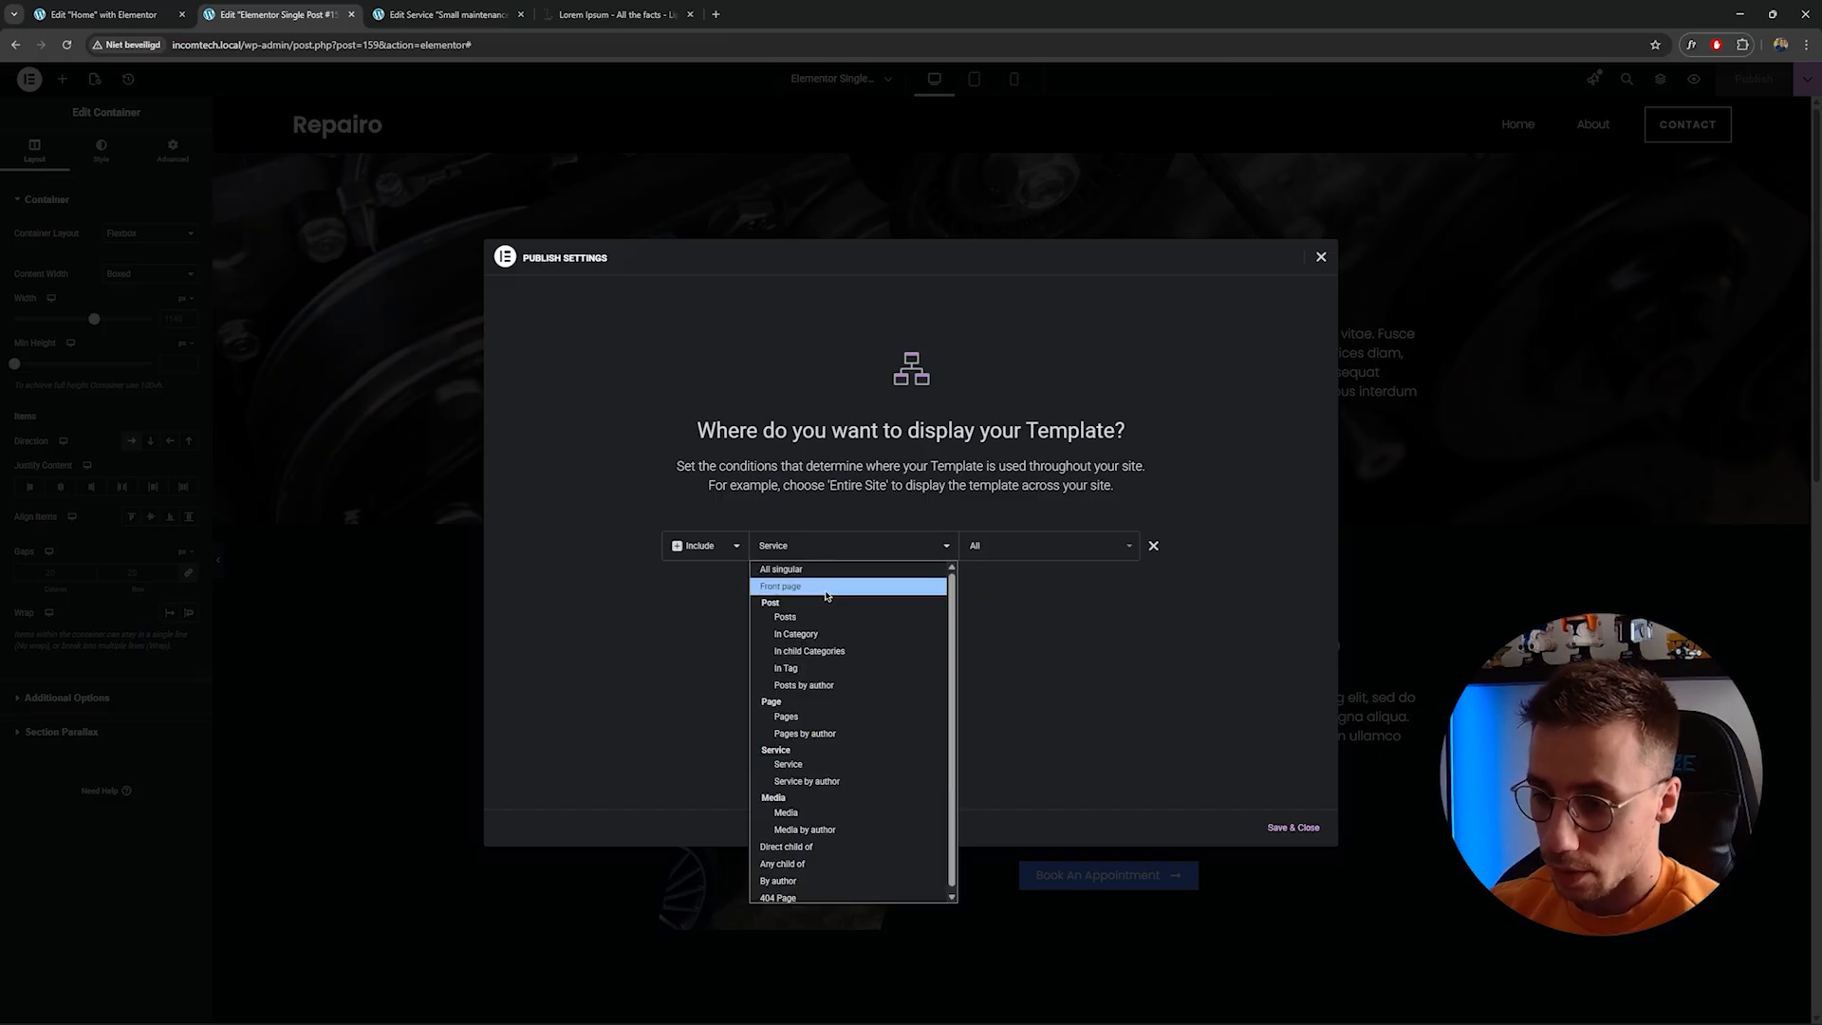
left_click(799, 765)
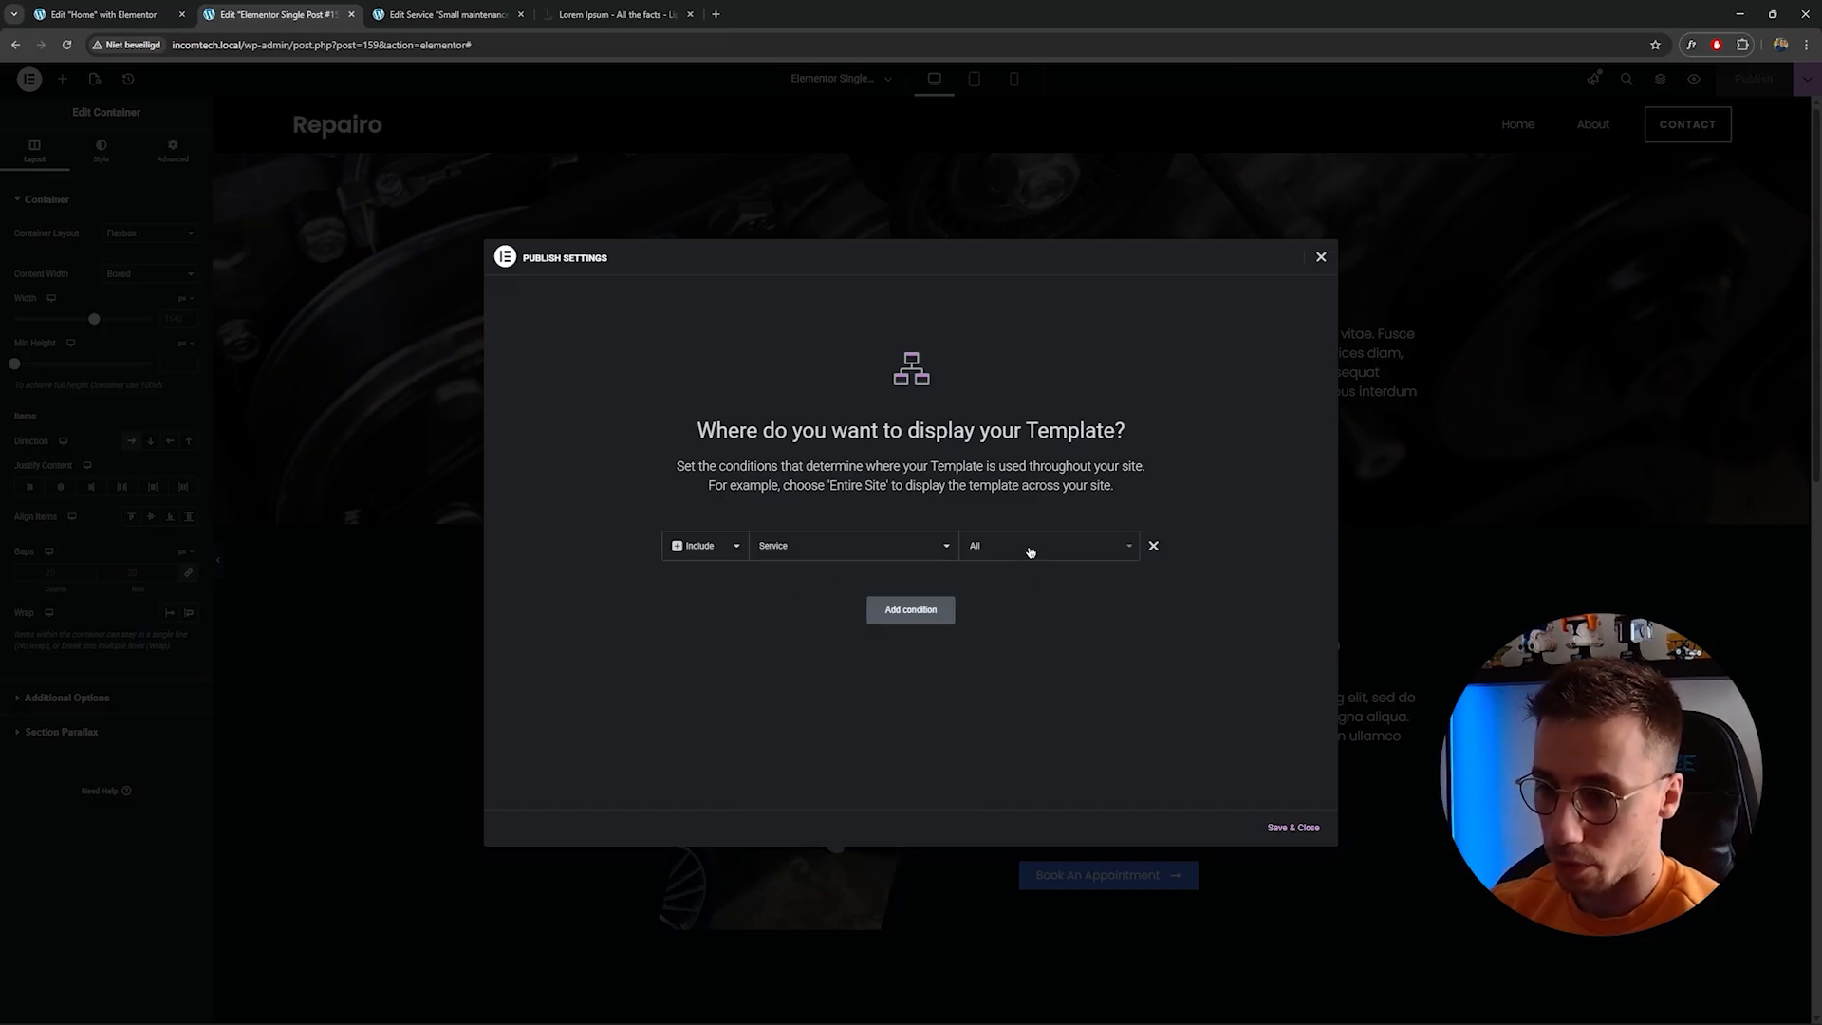
left_click(1292, 826)
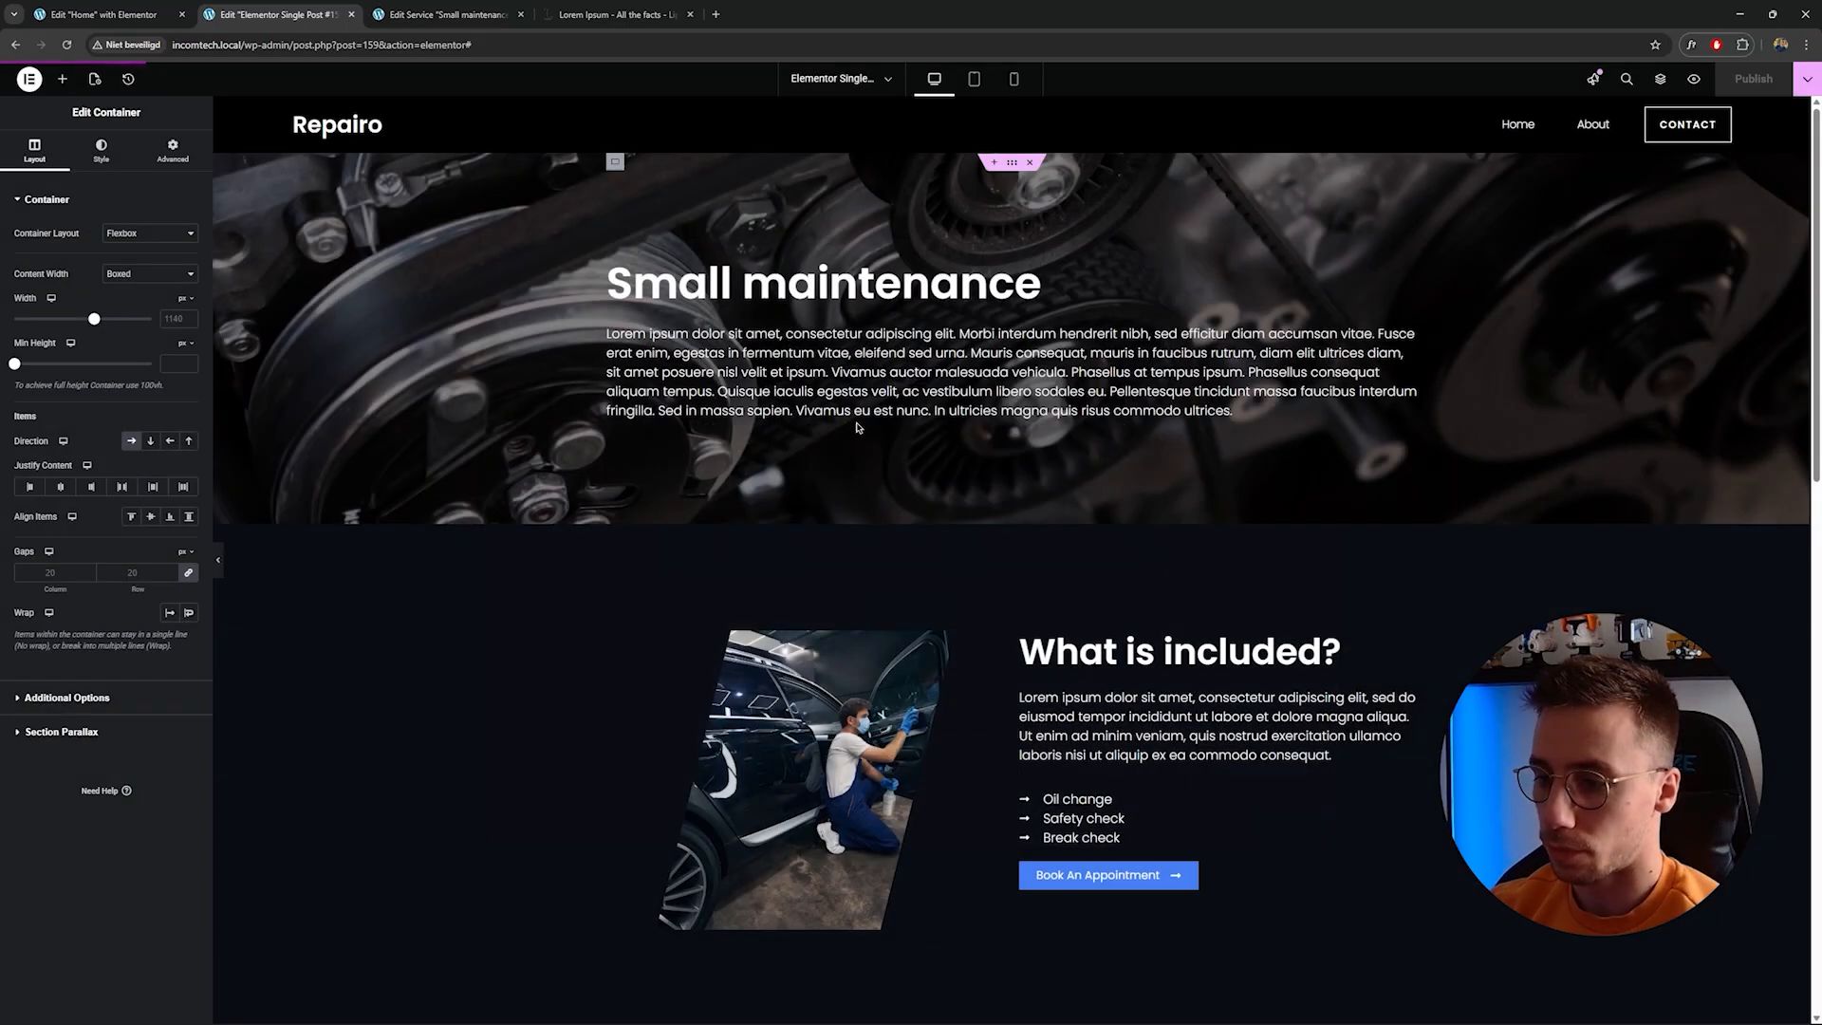
Exit the editor and review the Small maintenance service page on the front end from top to bottom.
left_click(29, 78)
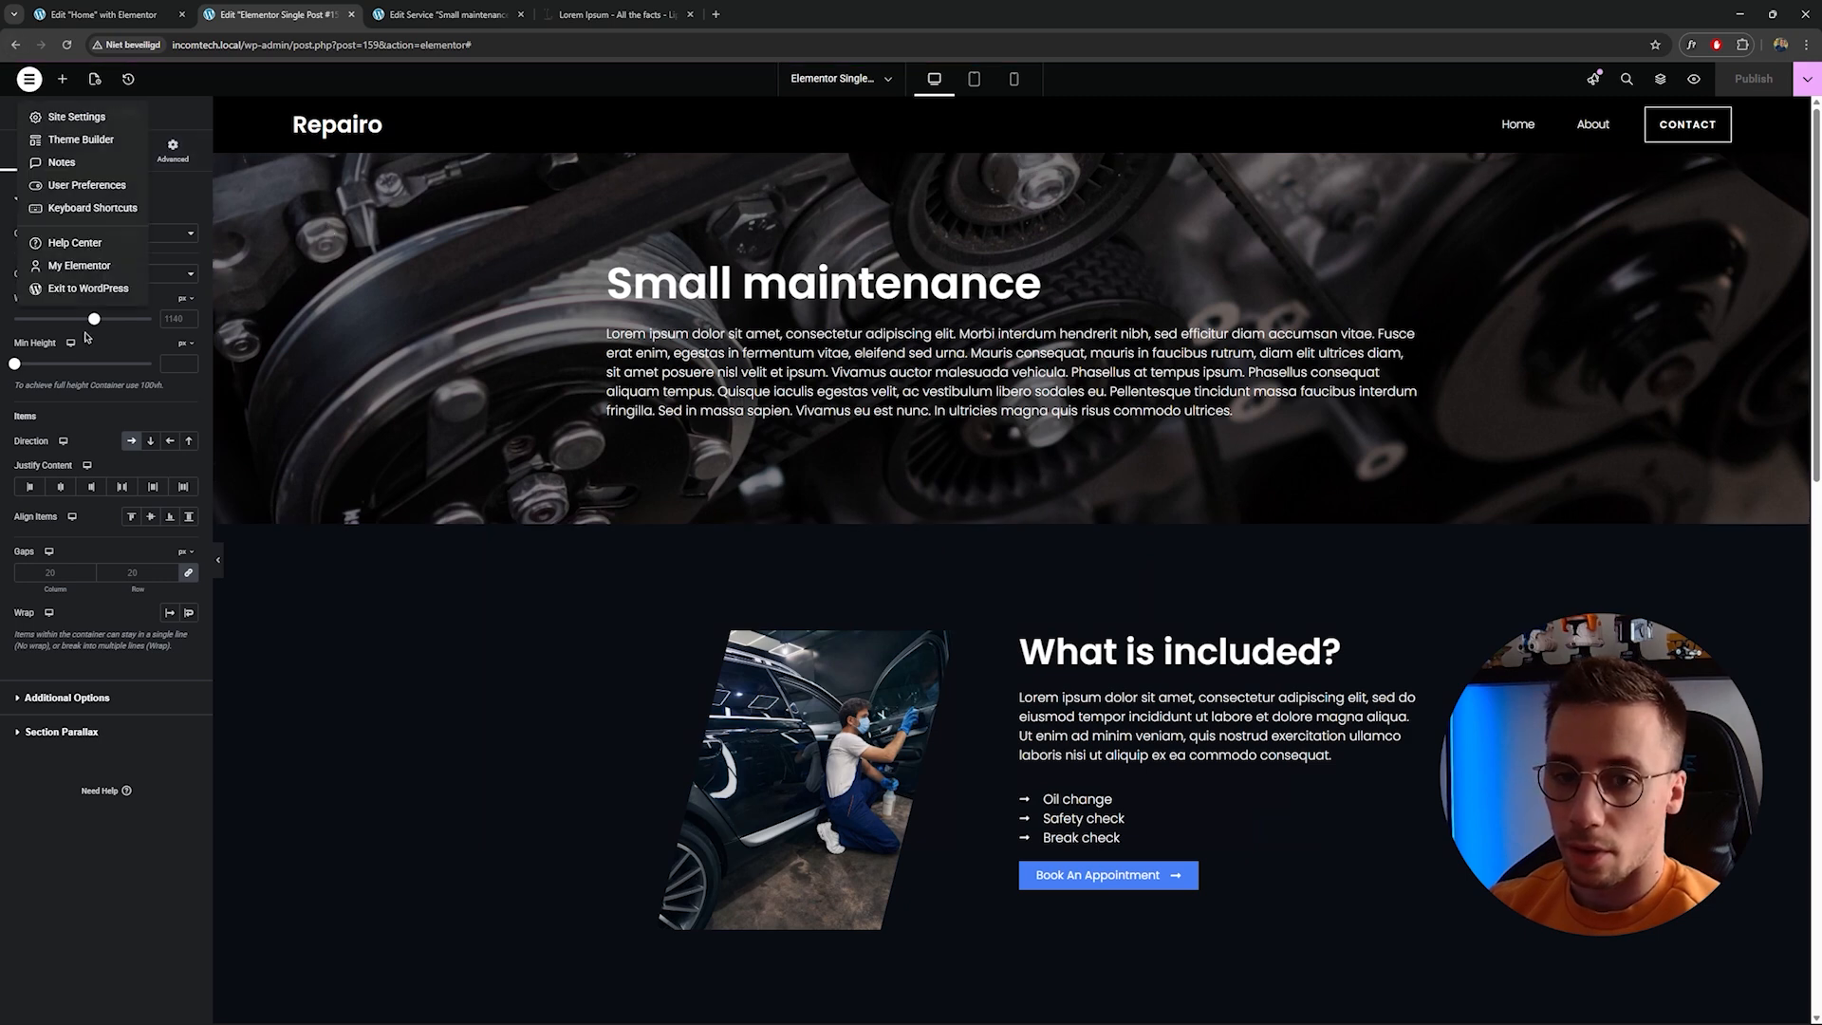
left_click(86, 289)
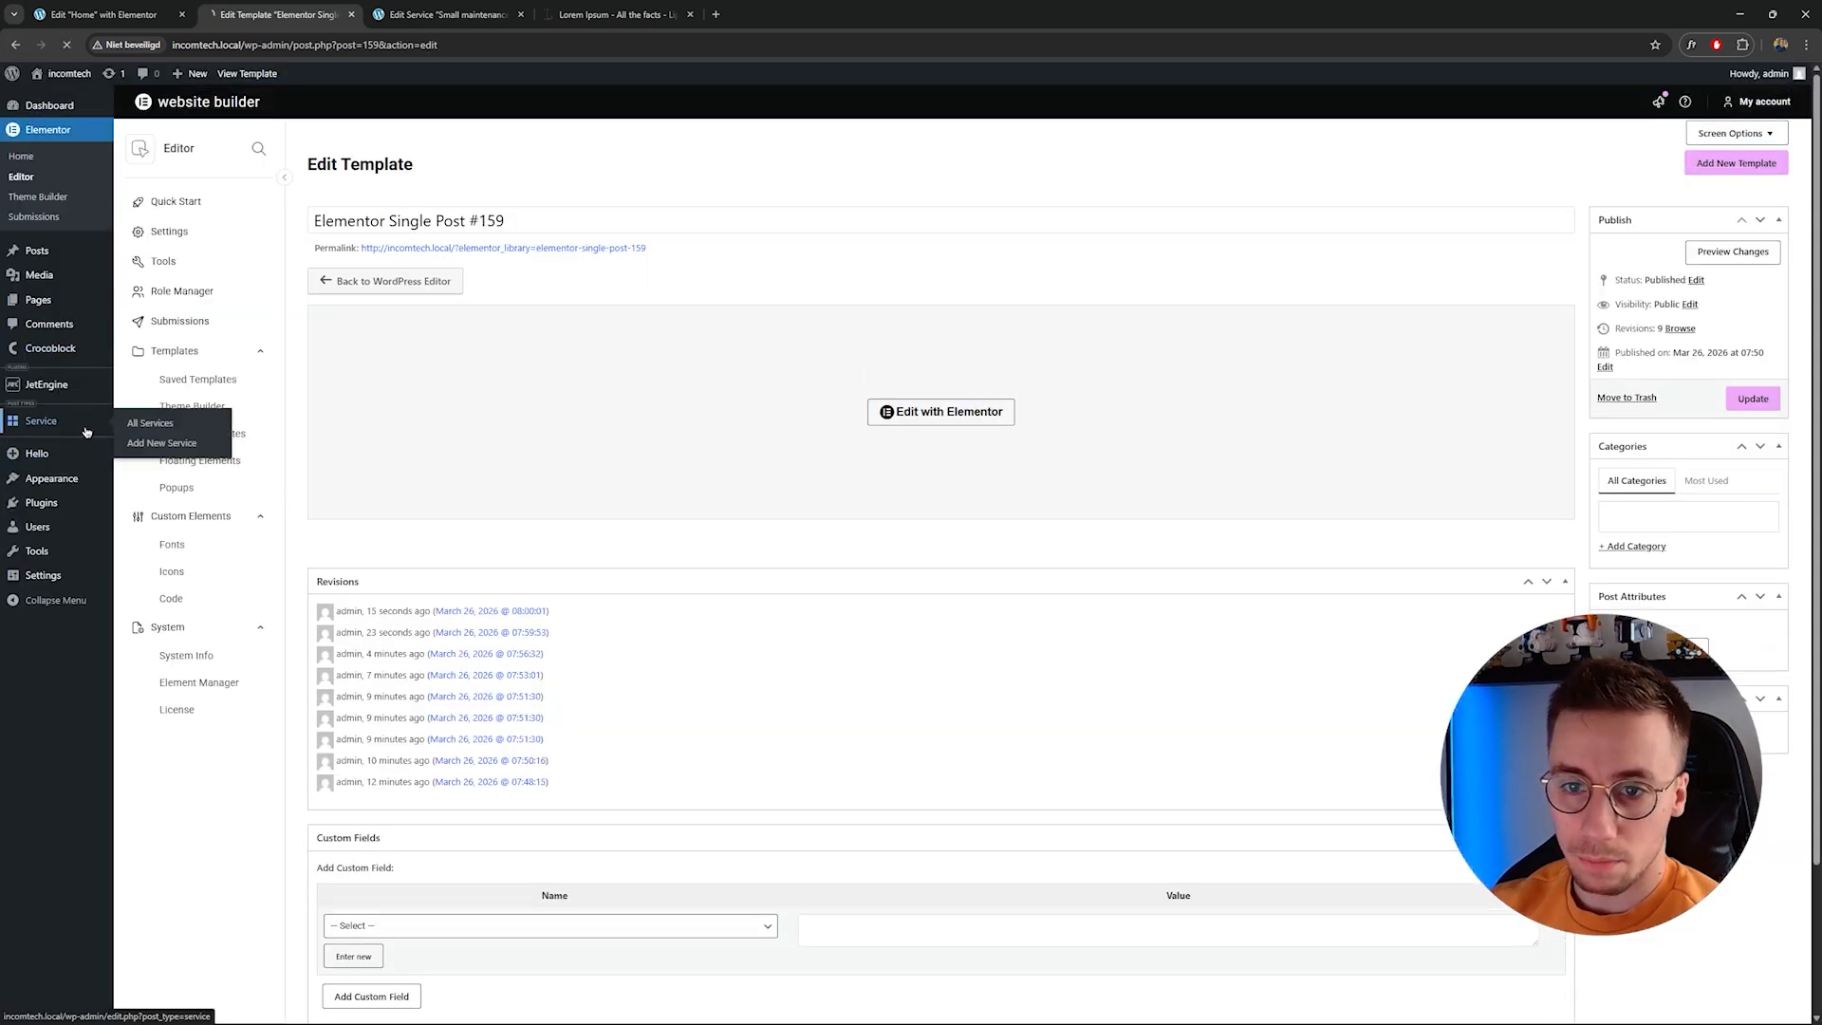
left_click(43, 421)
left_click_drag(269, 246, 262, 246)
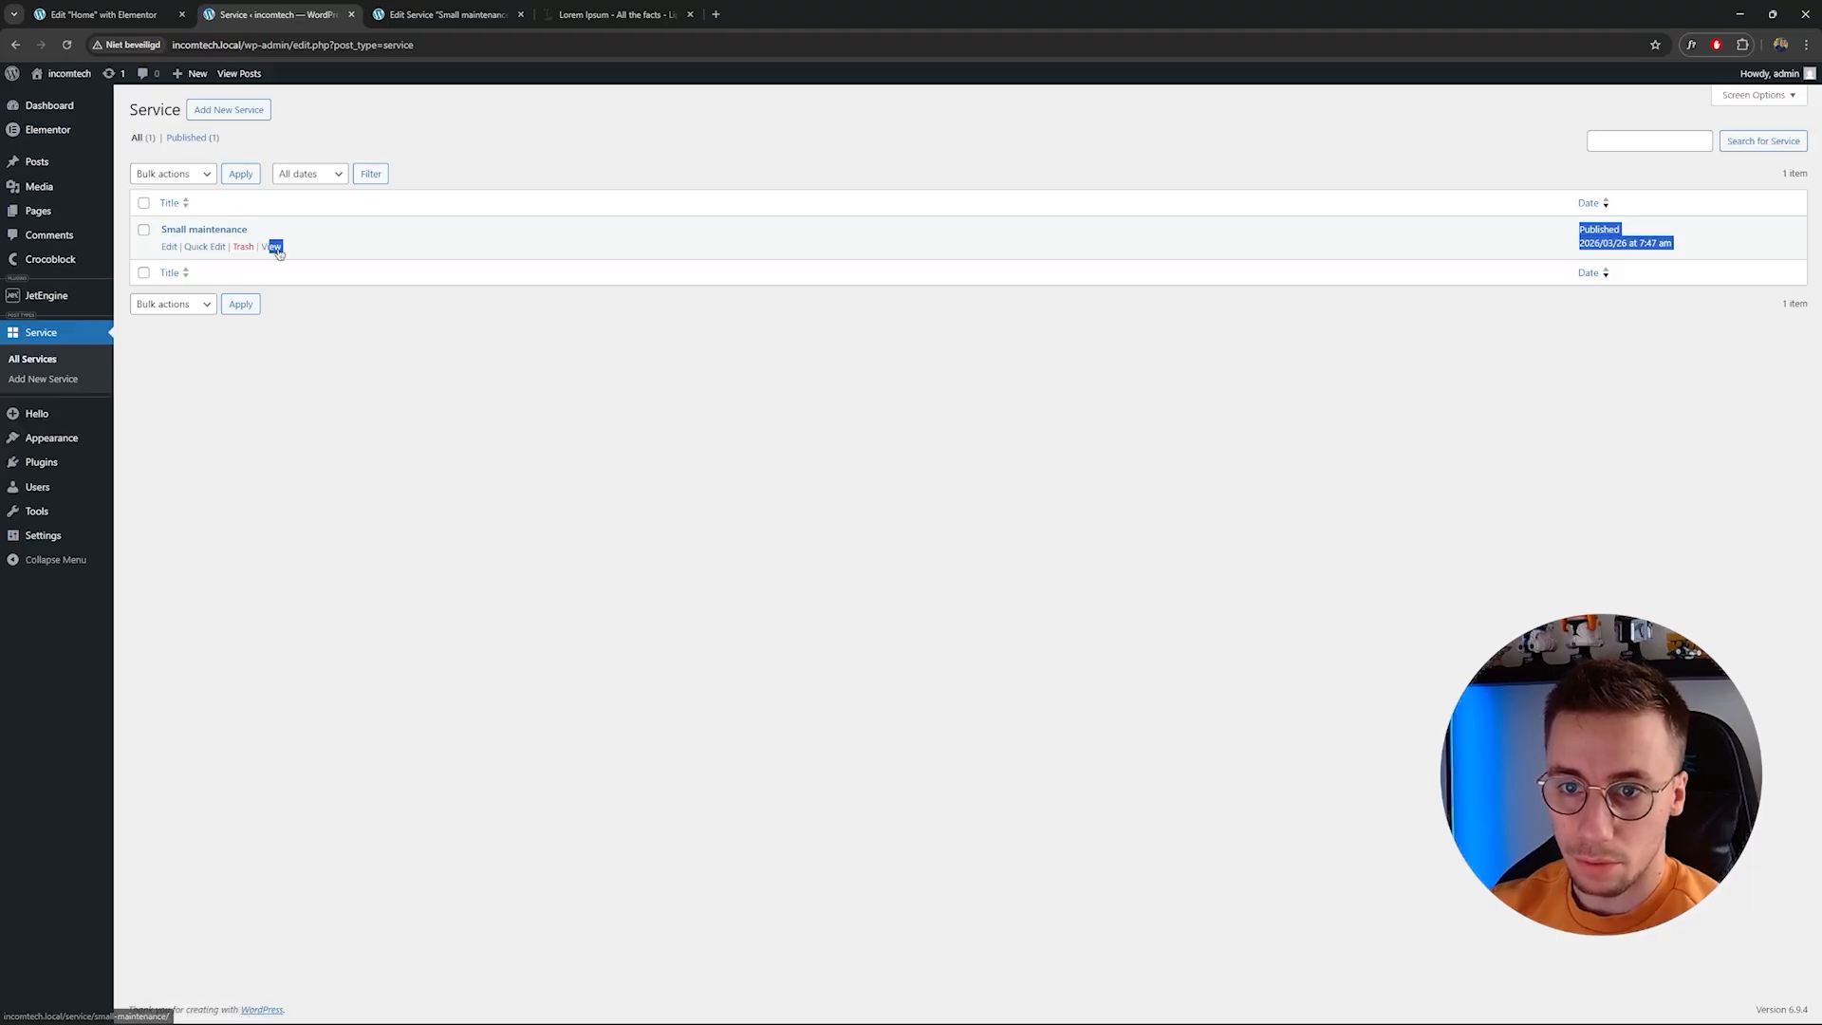
left_click(271, 247)
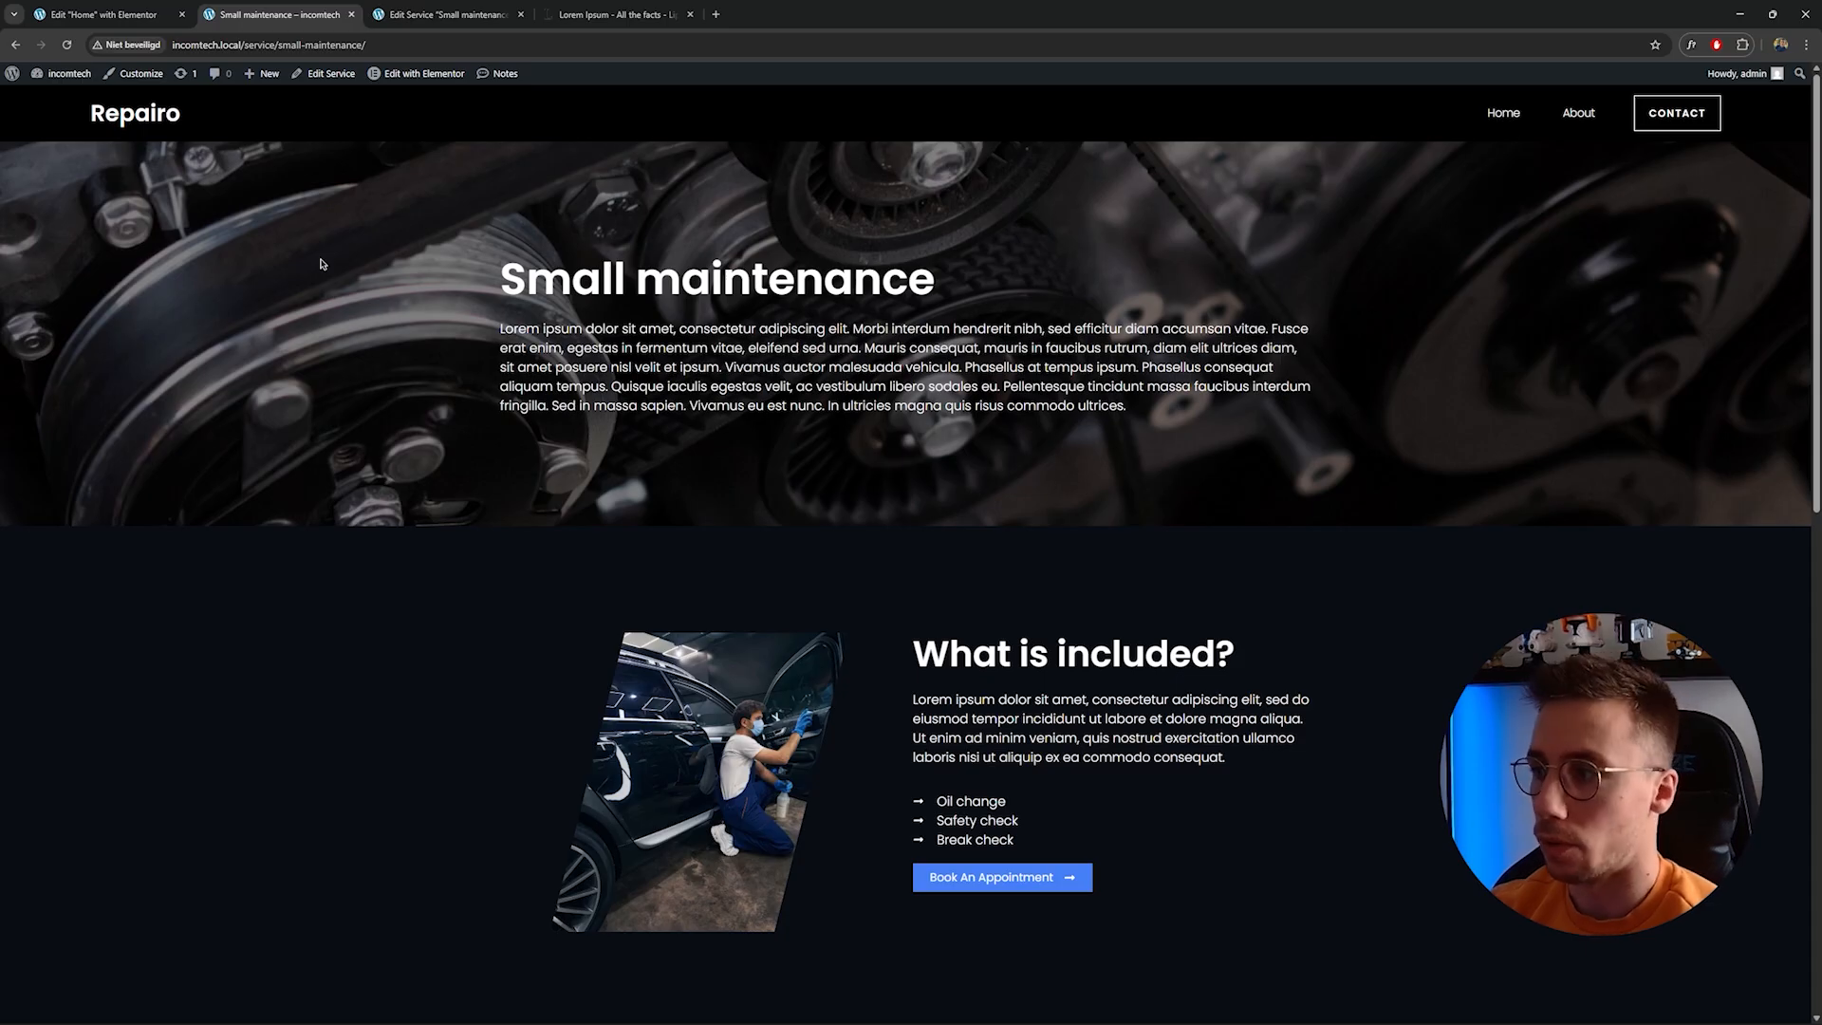
left_click_drag(570, 314, 934, 284)
left_click(865, 376)
scroll(958, 430, "down", 2)
left_click_drag(915, 448, 1075, 493)
left_click(1074, 512)
scroll(1024, 649, "down", 6)
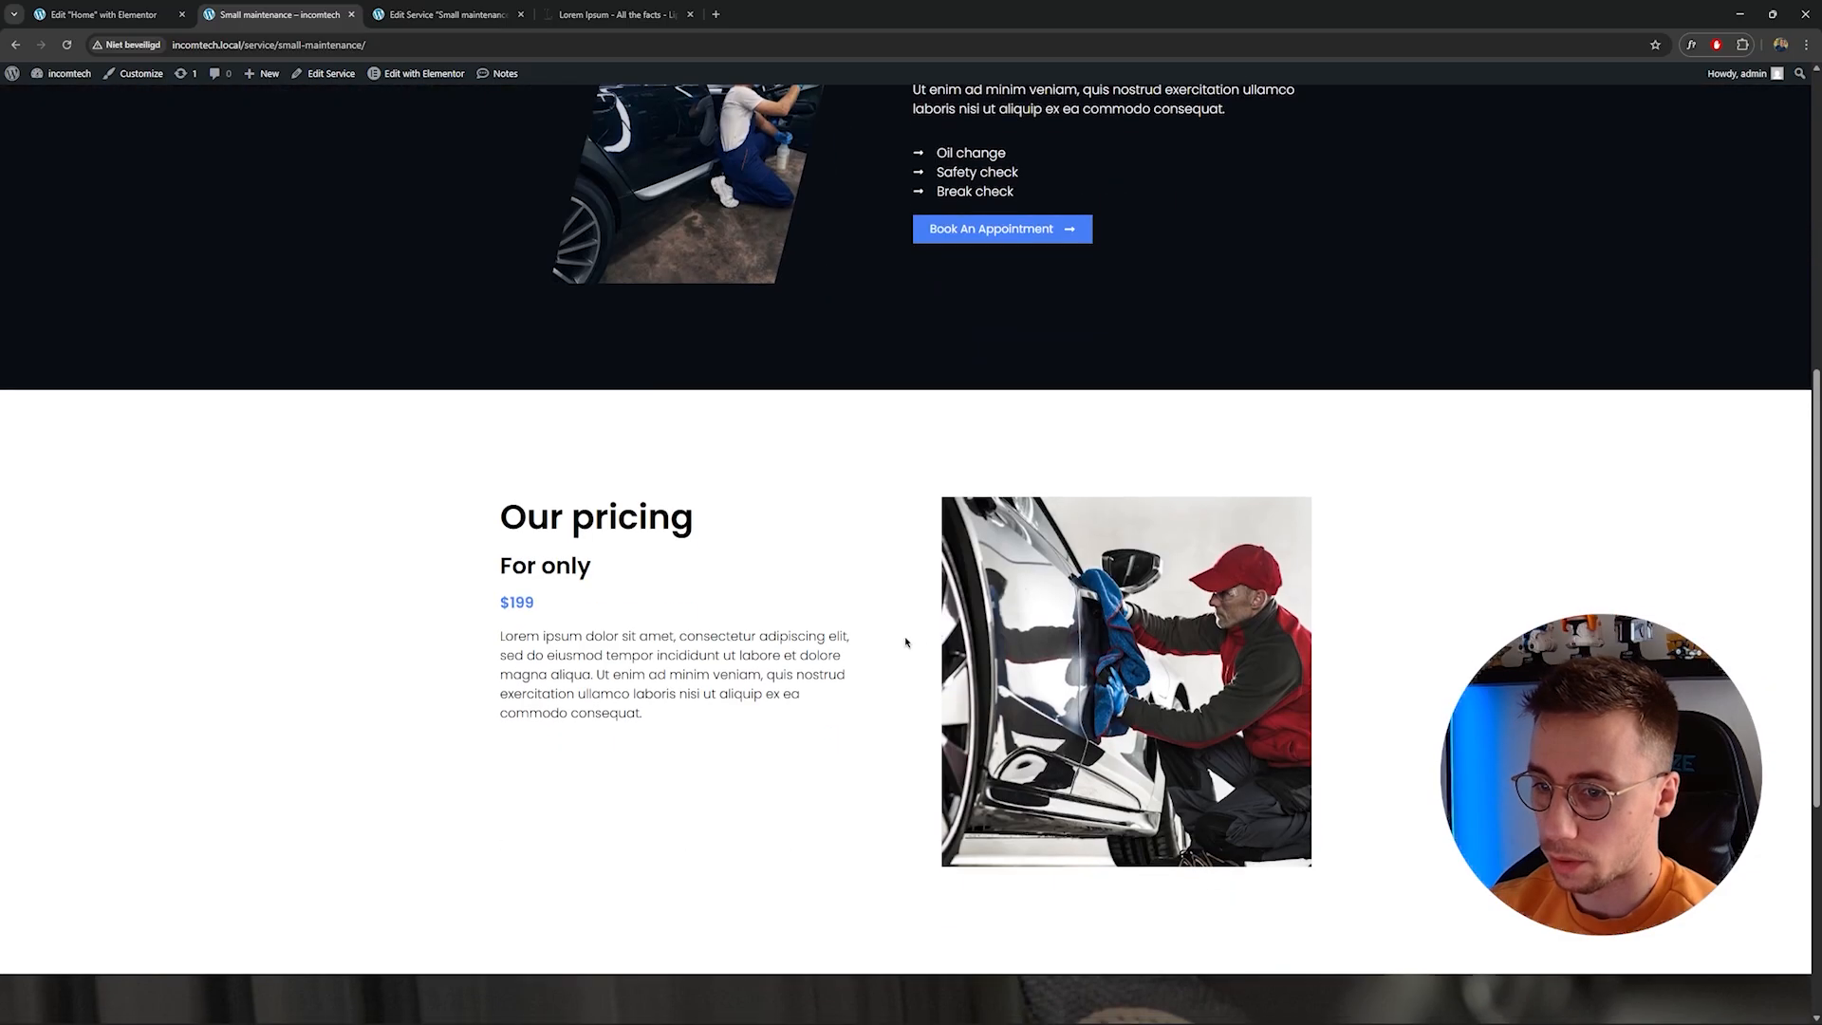
scroll(766, 465, "down", 3)
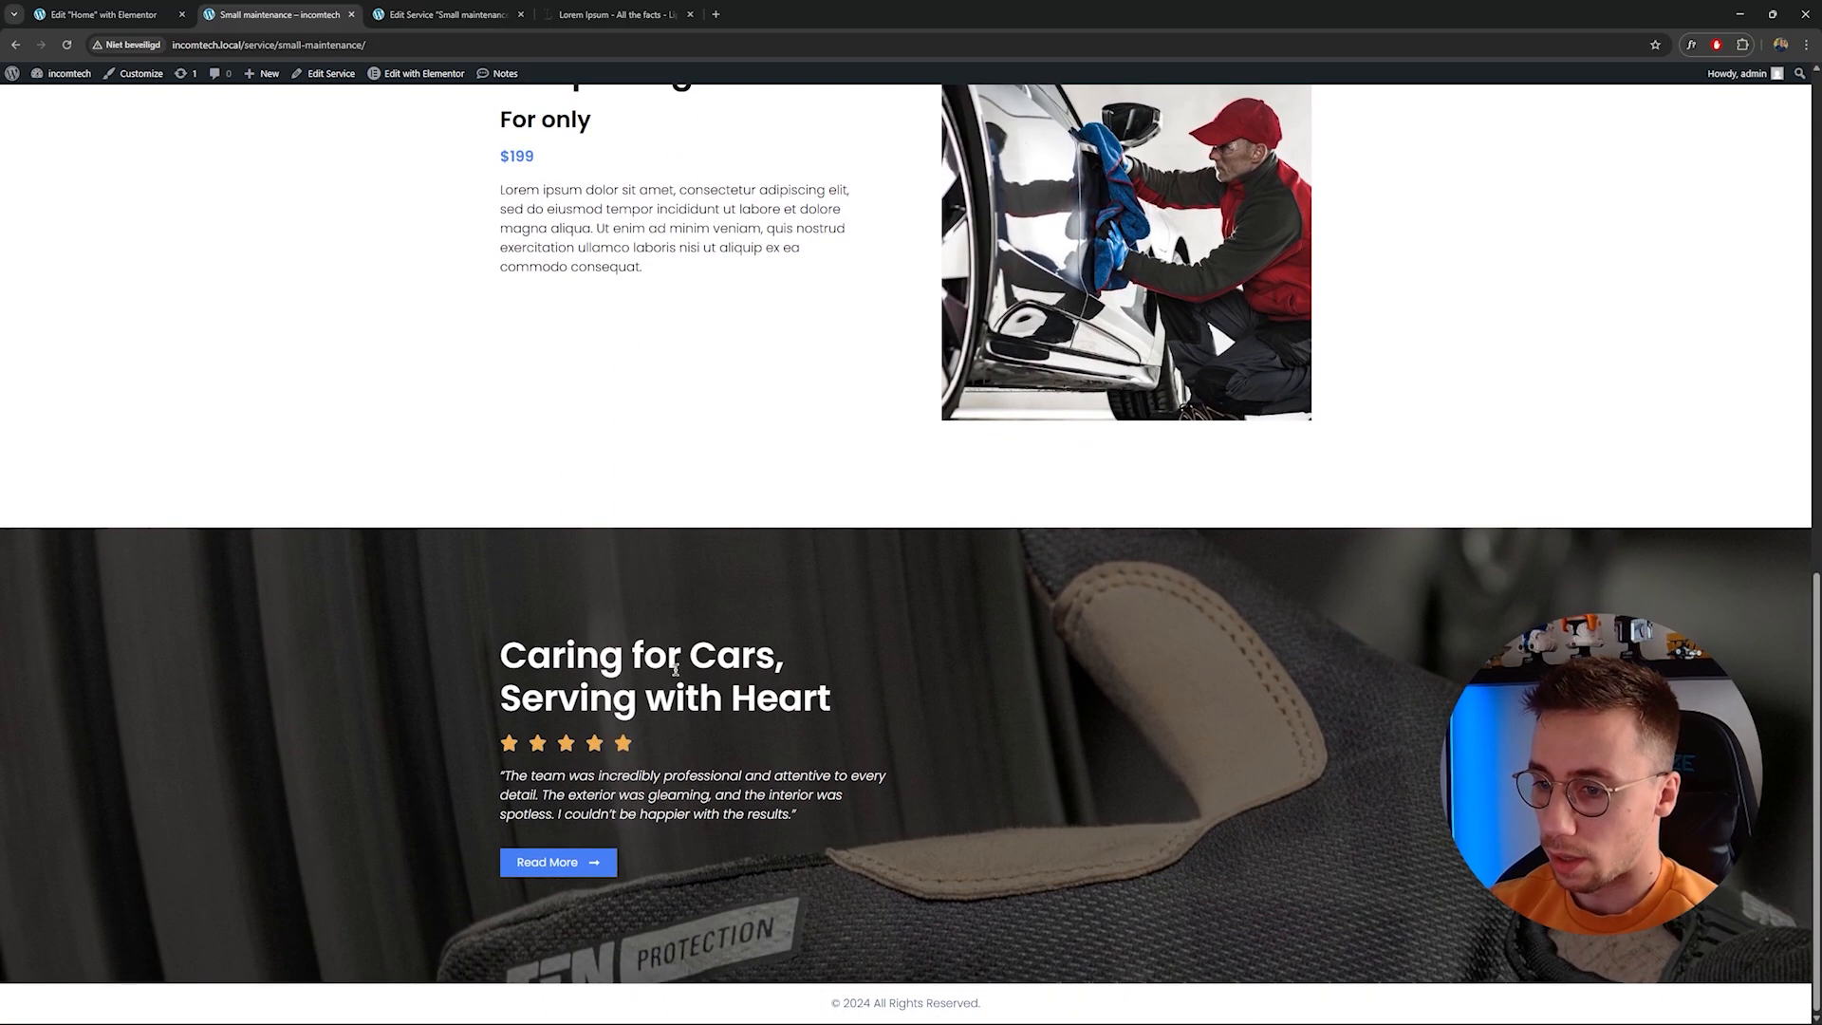
scroll(706, 716, "up", 10)
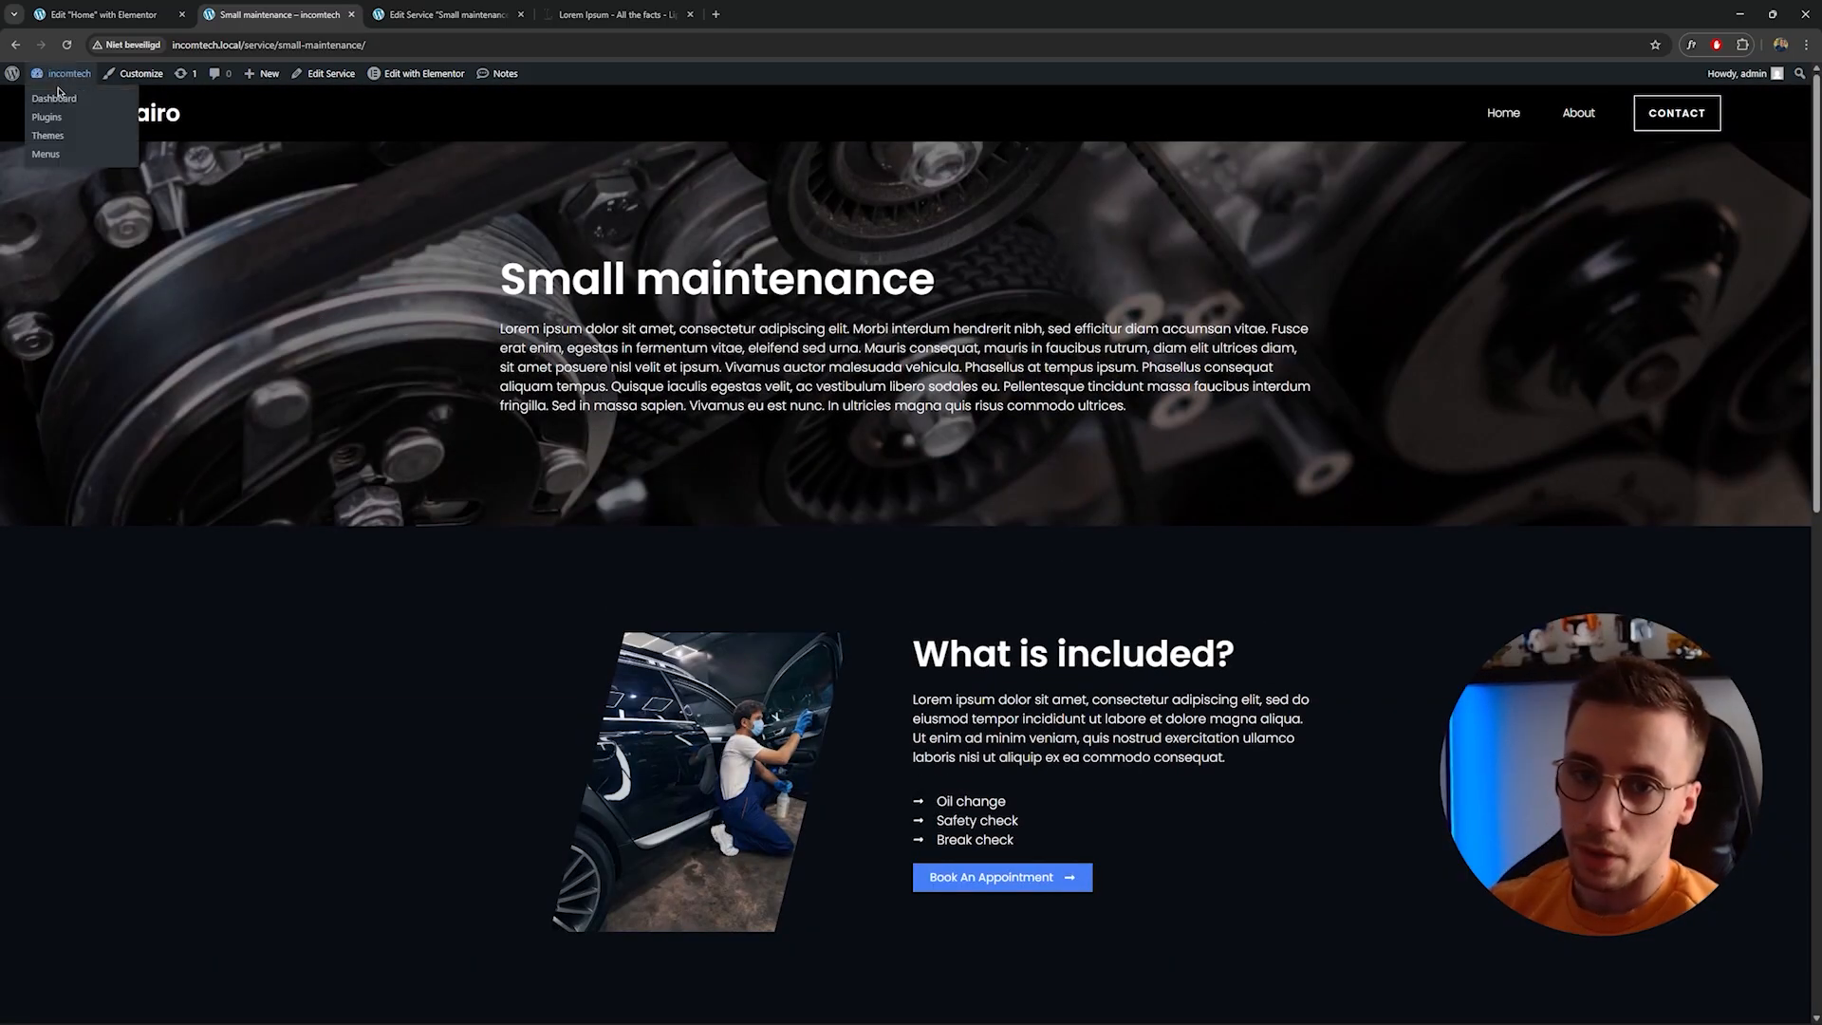
Add a new Service post titled Polish and enter Polish in its Title field.
left_click(61, 99)
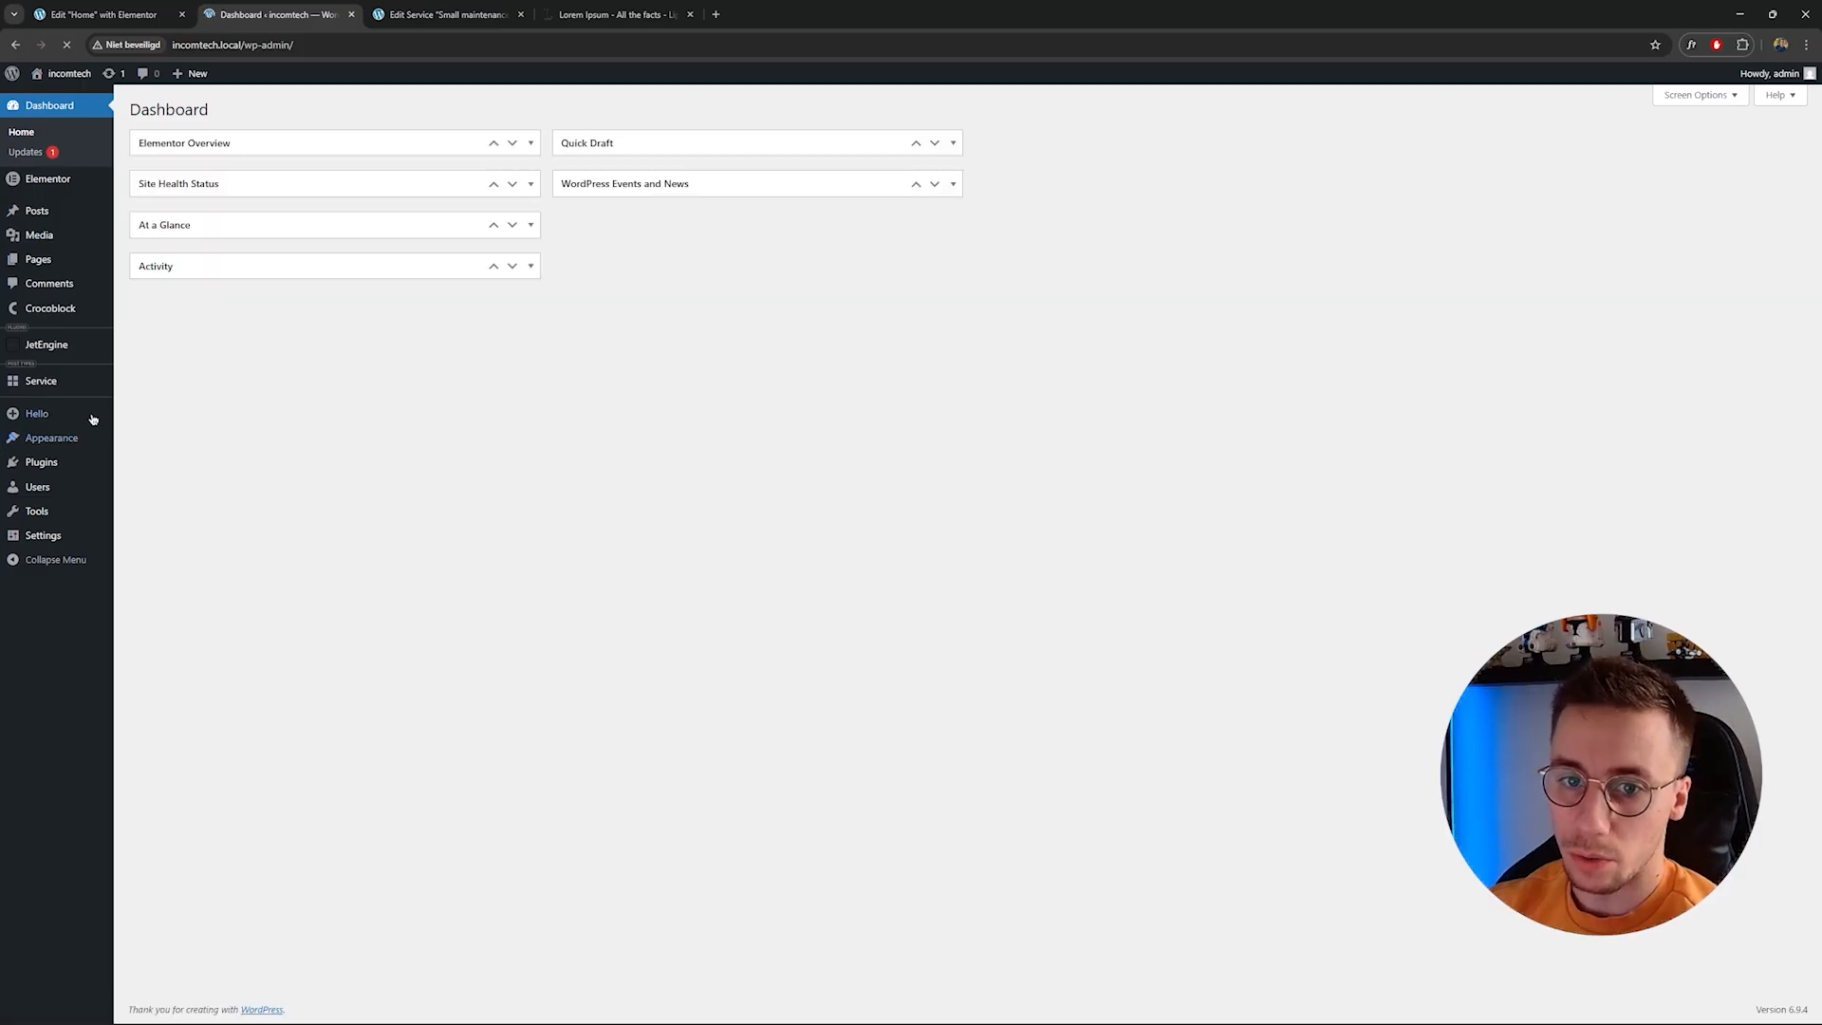
left_click(62, 389)
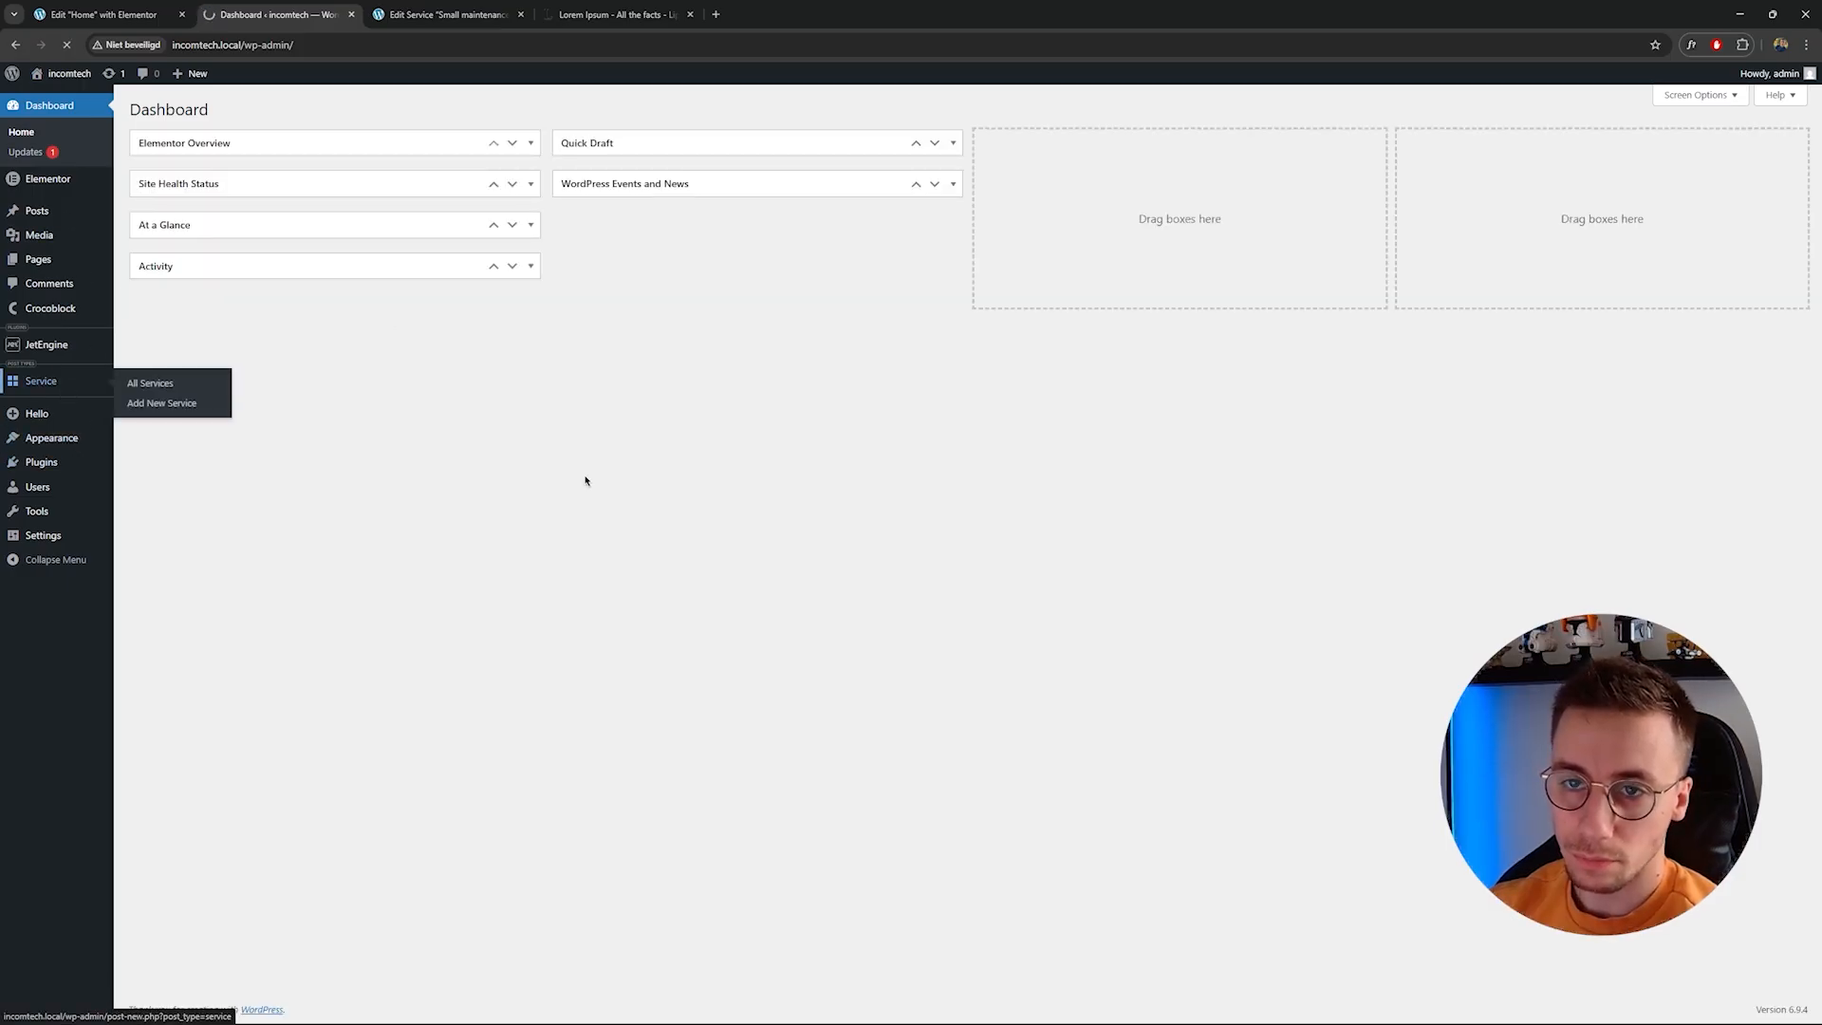
left_click(248, 110)
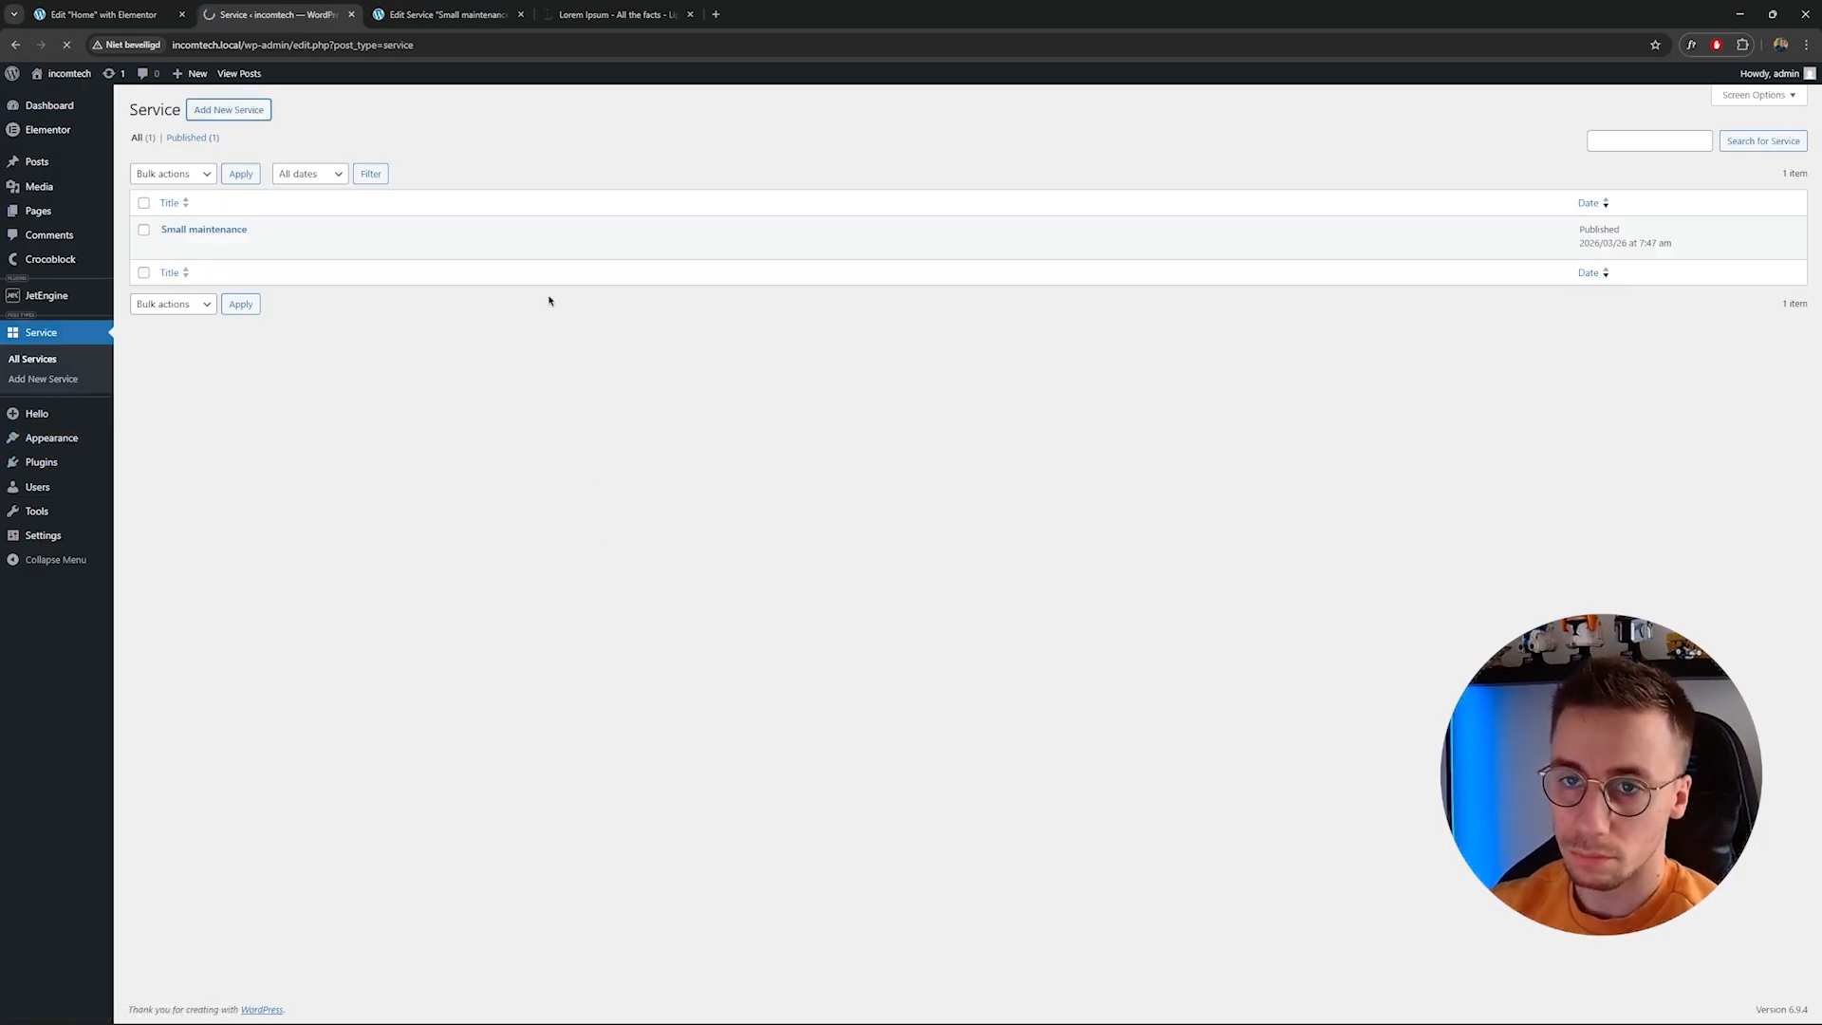
left_click(275, 139)
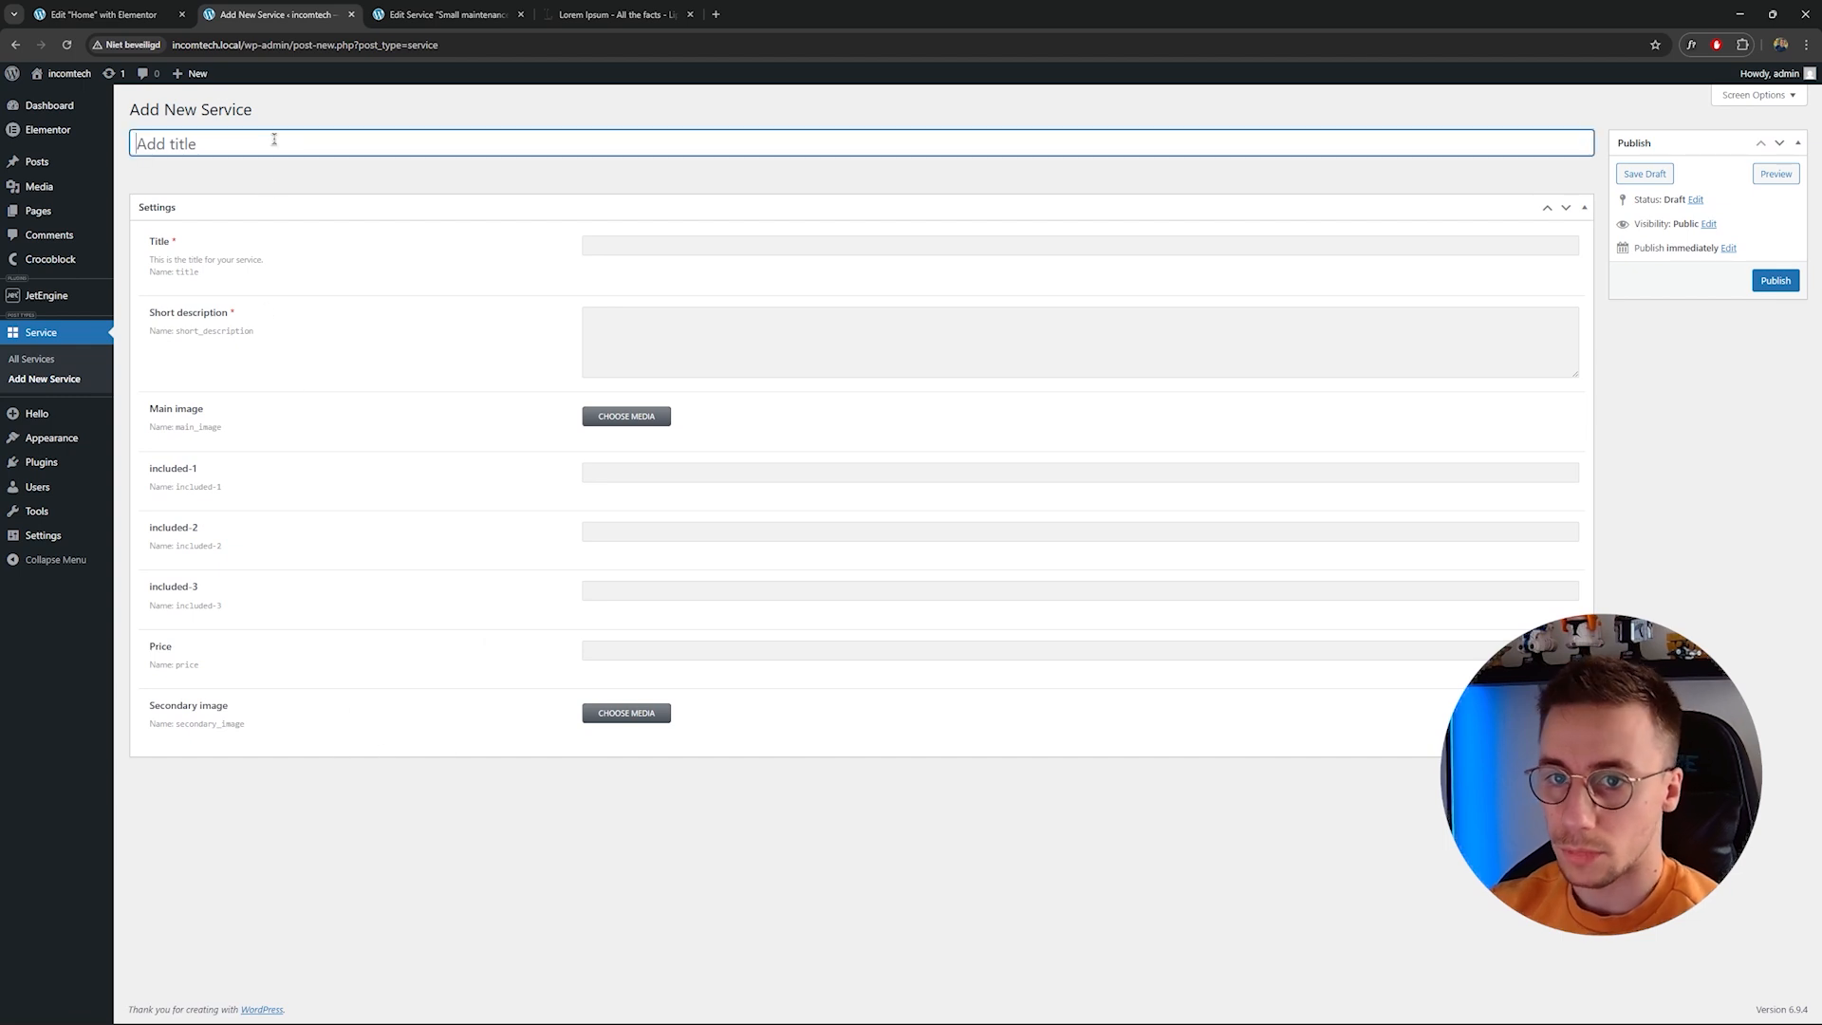
type("Polish")
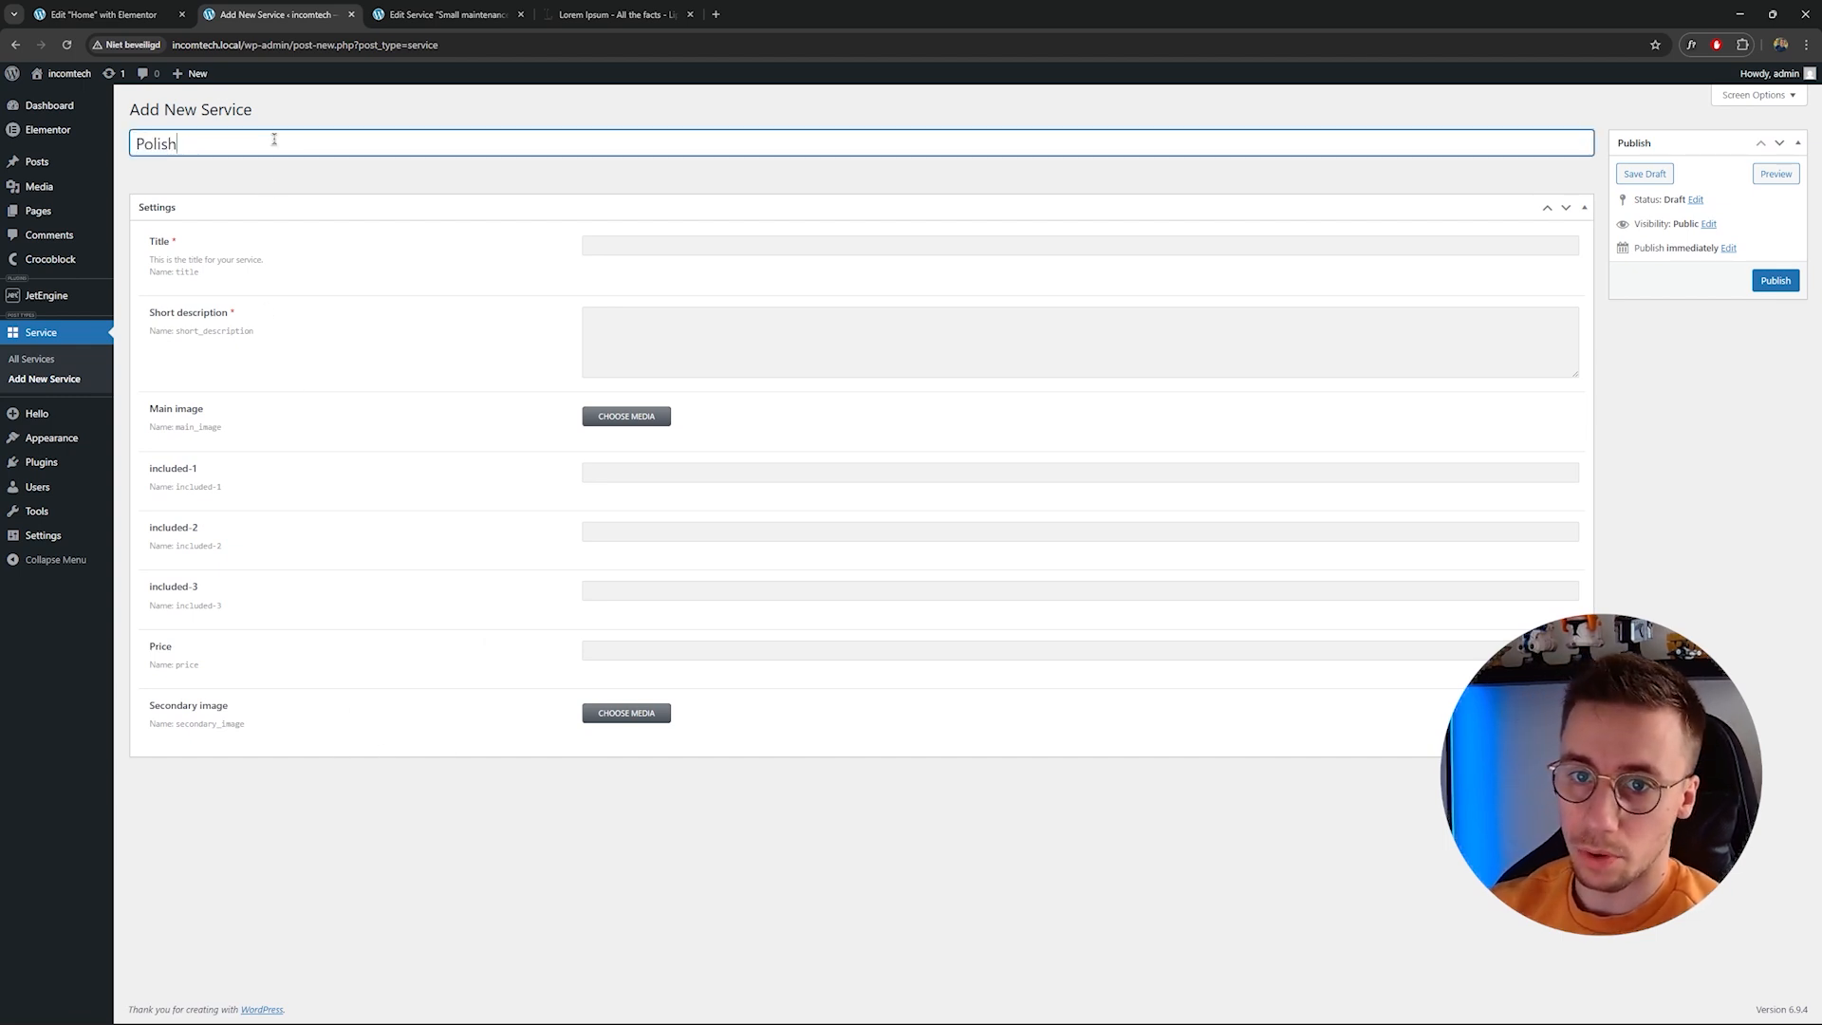
key("ctrl+a")
left_click(739, 246)
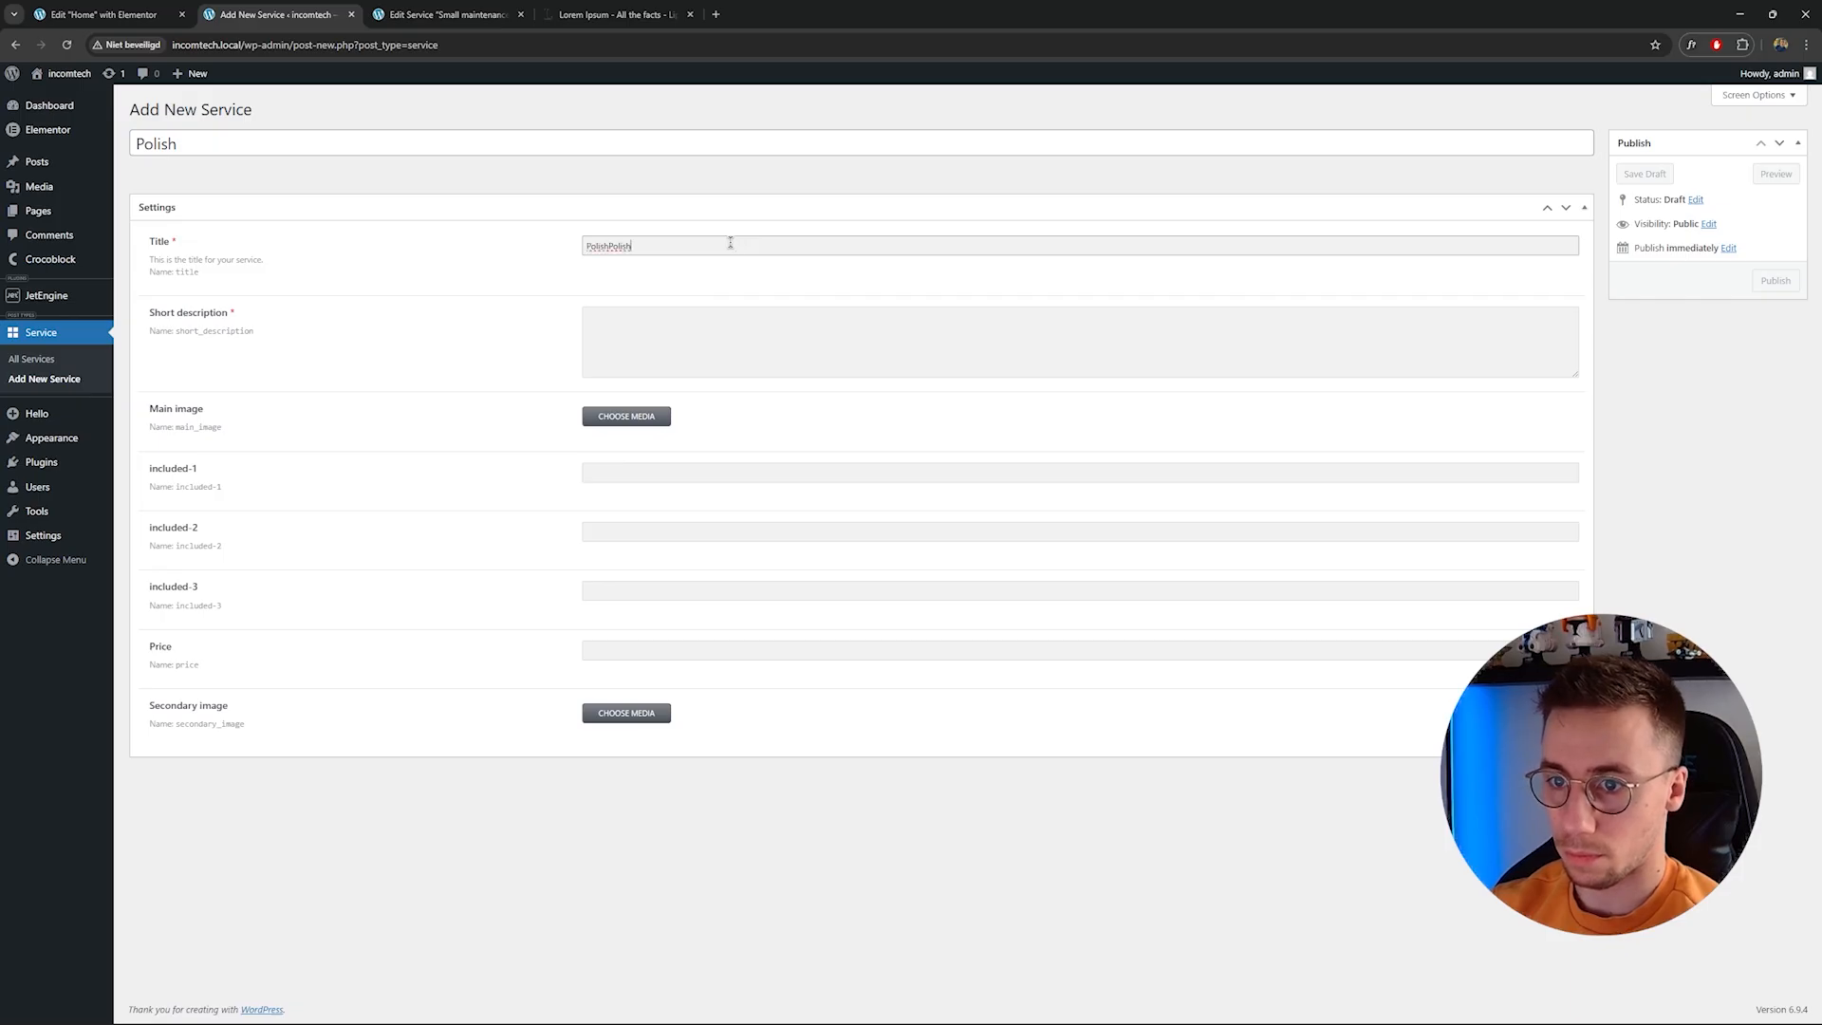
Paste the copied Lorem Ipsum paragraph into the Short description field.
left_click(617, 14)
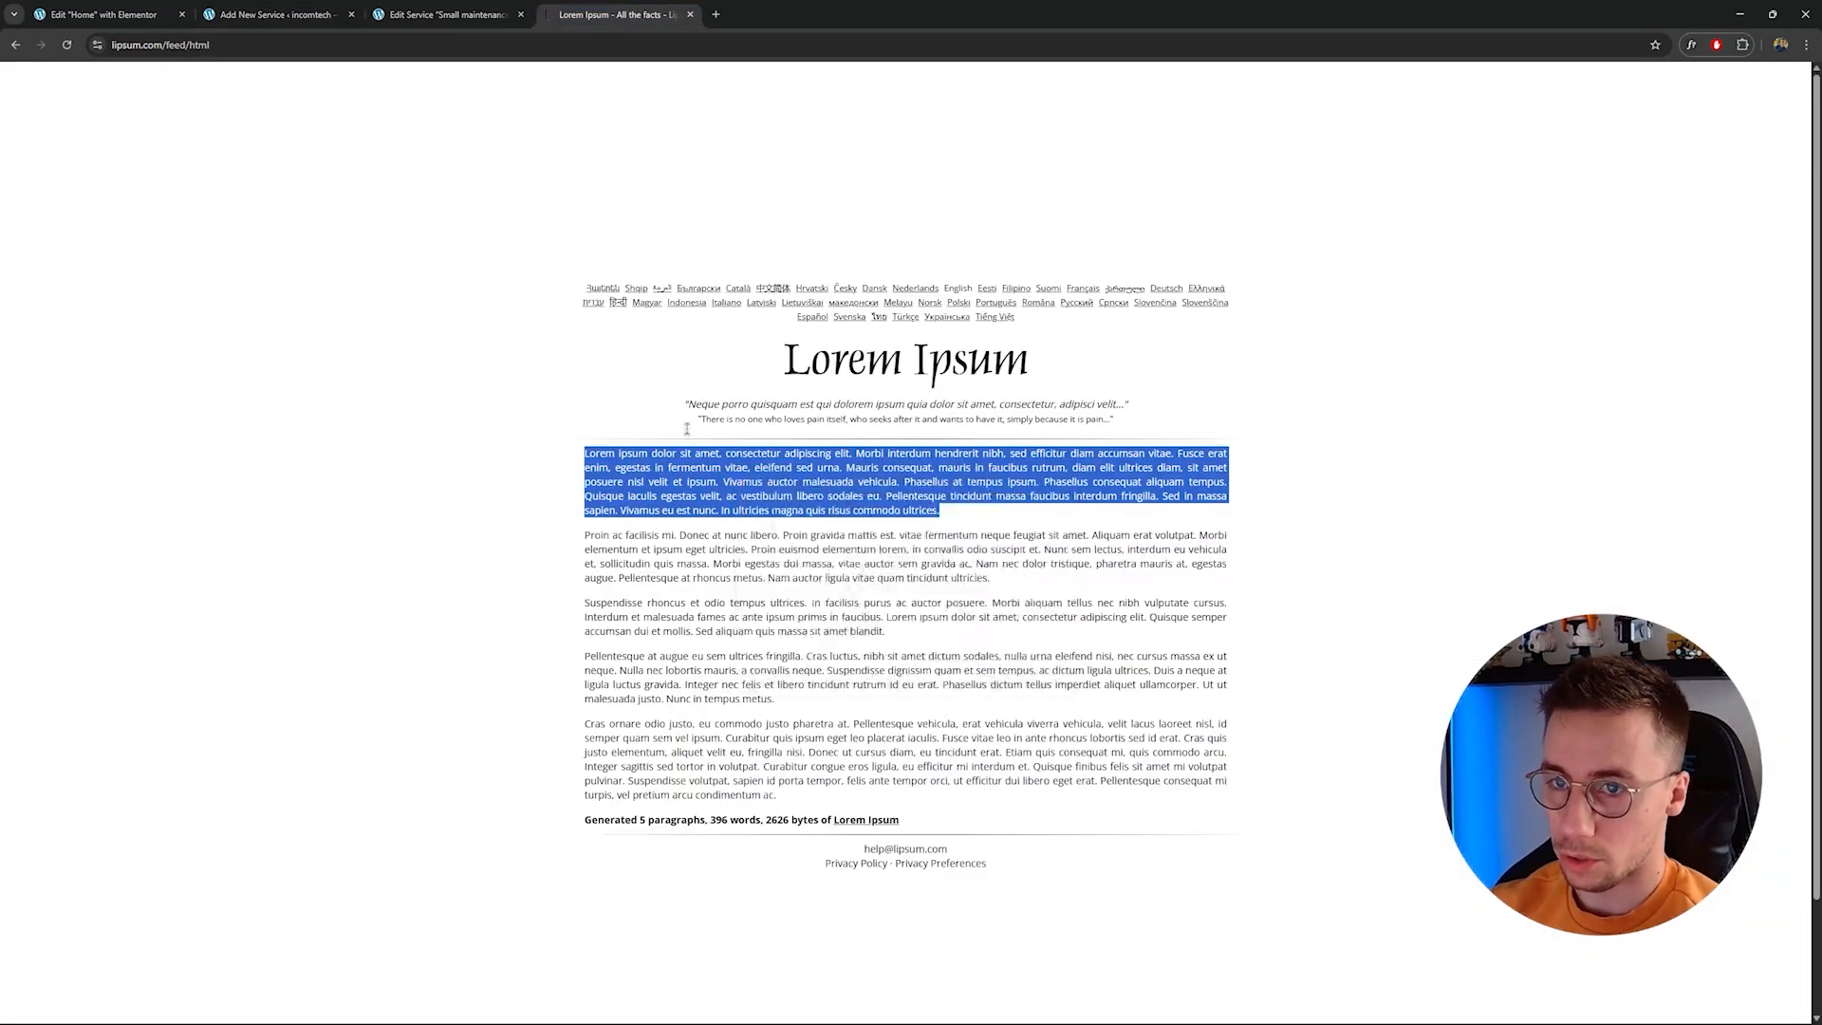
left_click(275, 15)
left_click(659, 346)
type("Lorem ipsum dolor sit amet, consectetur adipiscing elit. Morbi interdum hendrerit nibh, sed efficitur diam accumsan vitae. Fusce erat enim, egestas in fermentum vitae, eleifend sed urna. Mauris consequat, mauris in faucibus rutrum, diam elit ultrices diam, sit amet posuere nisl velit et ipsum. Vivamus auctor malesuada vehicula. Phasellus at tempus ipsum. Phasellus consequat aliquam tempus. Quisque iaculis egestas velit, ac vestibulum libero sodales eu. Pellentesque tincidunt massa faucibus interdum fringilla. Sed in massa sapien. Vivamus eu est nunc. In ultricies magna quis risus commodo ultrices.")
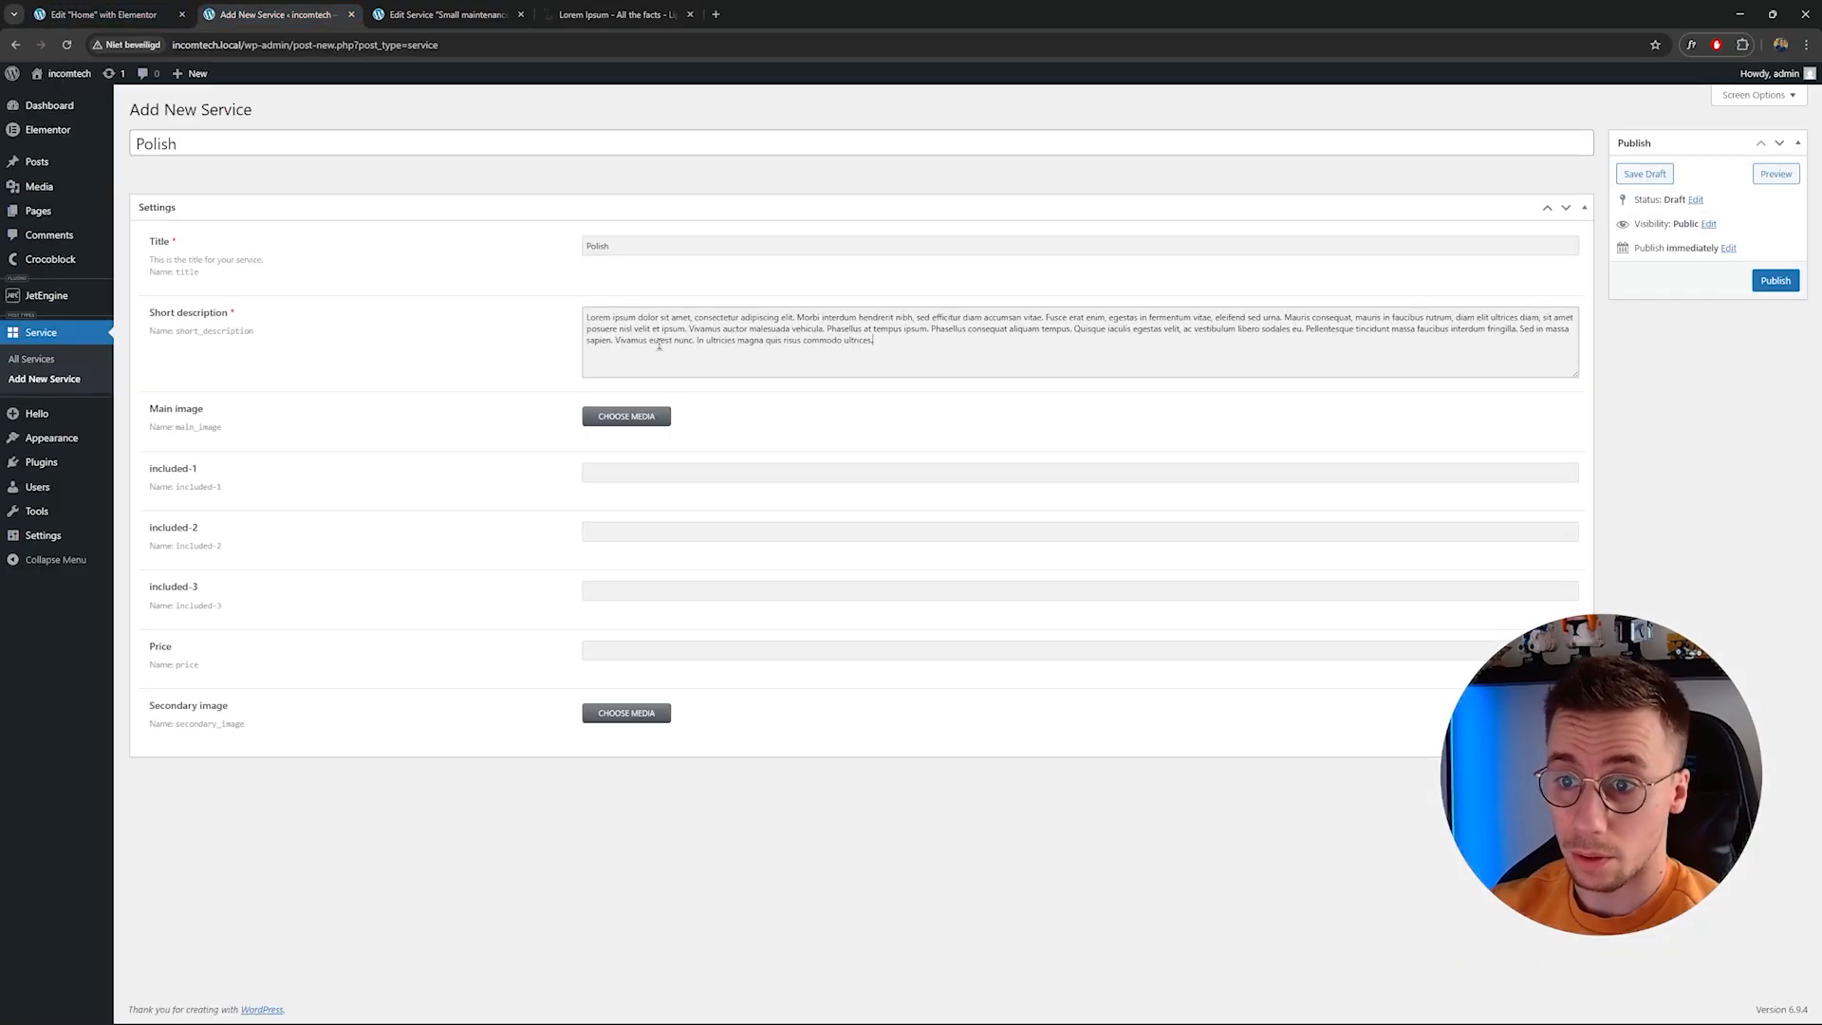
Set the Main image to the photo of a mechanic working under an open car hood.
left_click(634, 421)
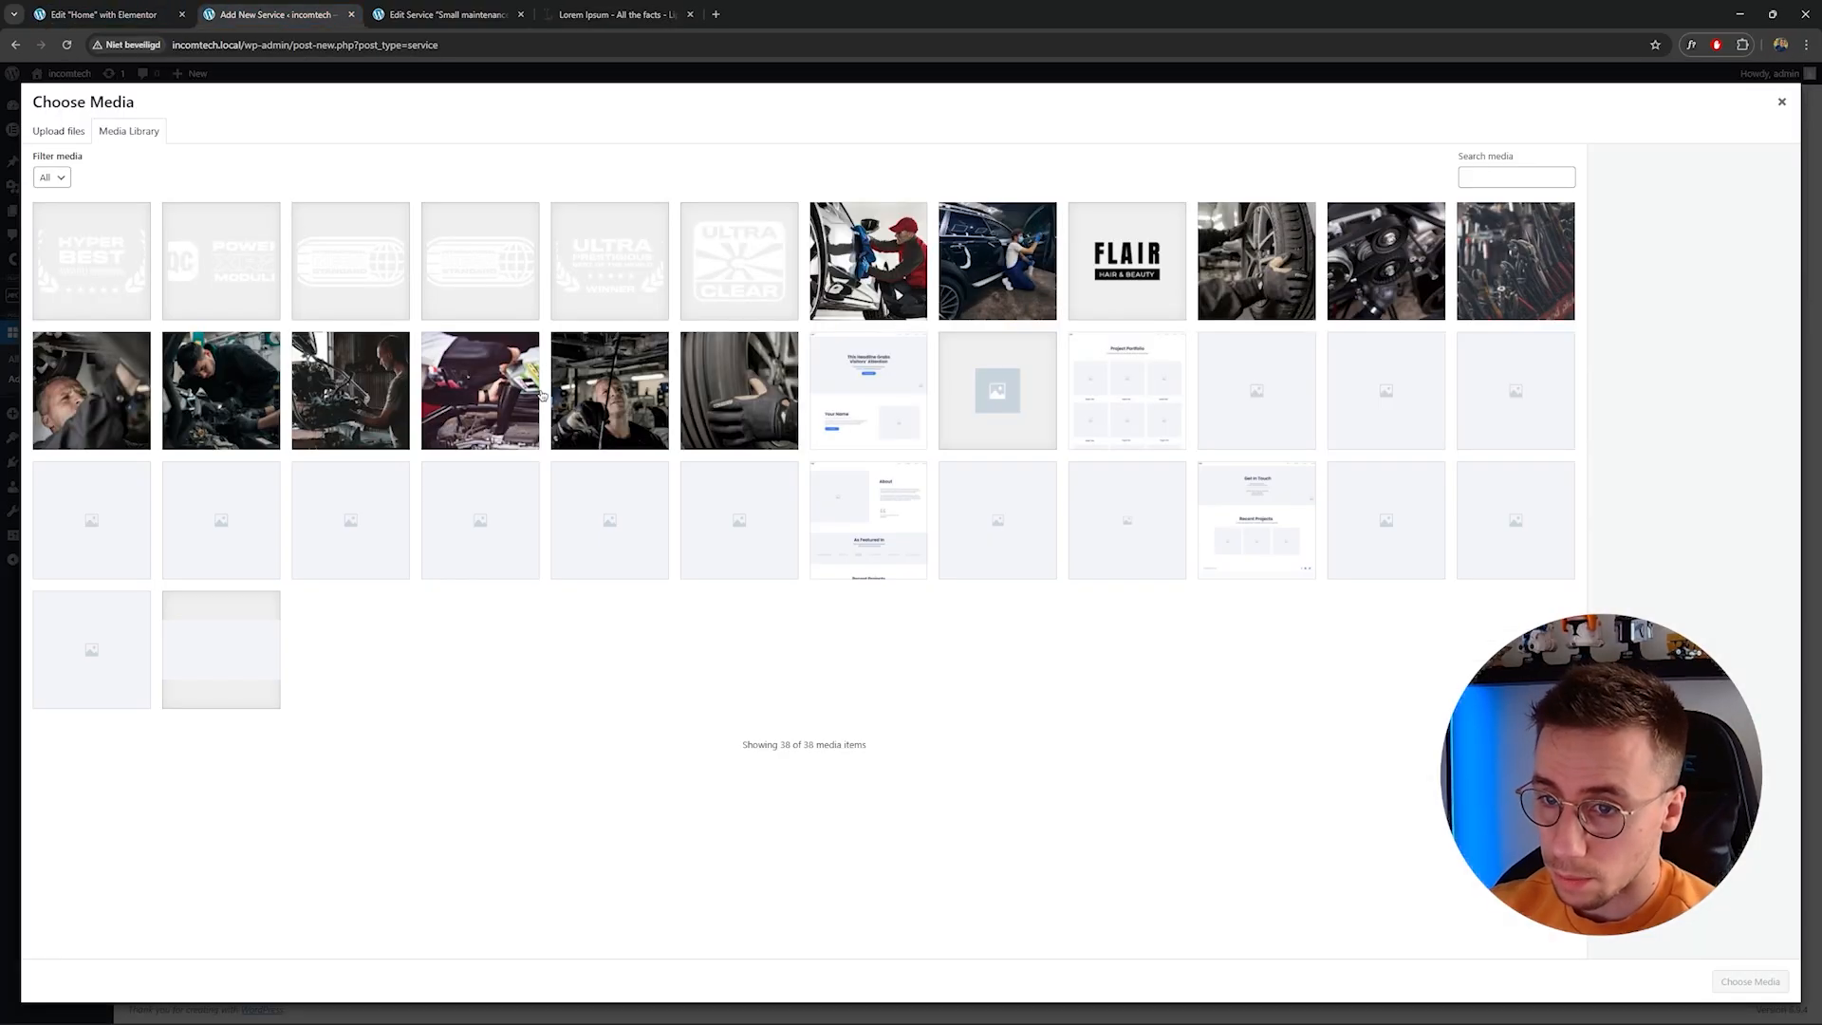
left_click(509, 387)
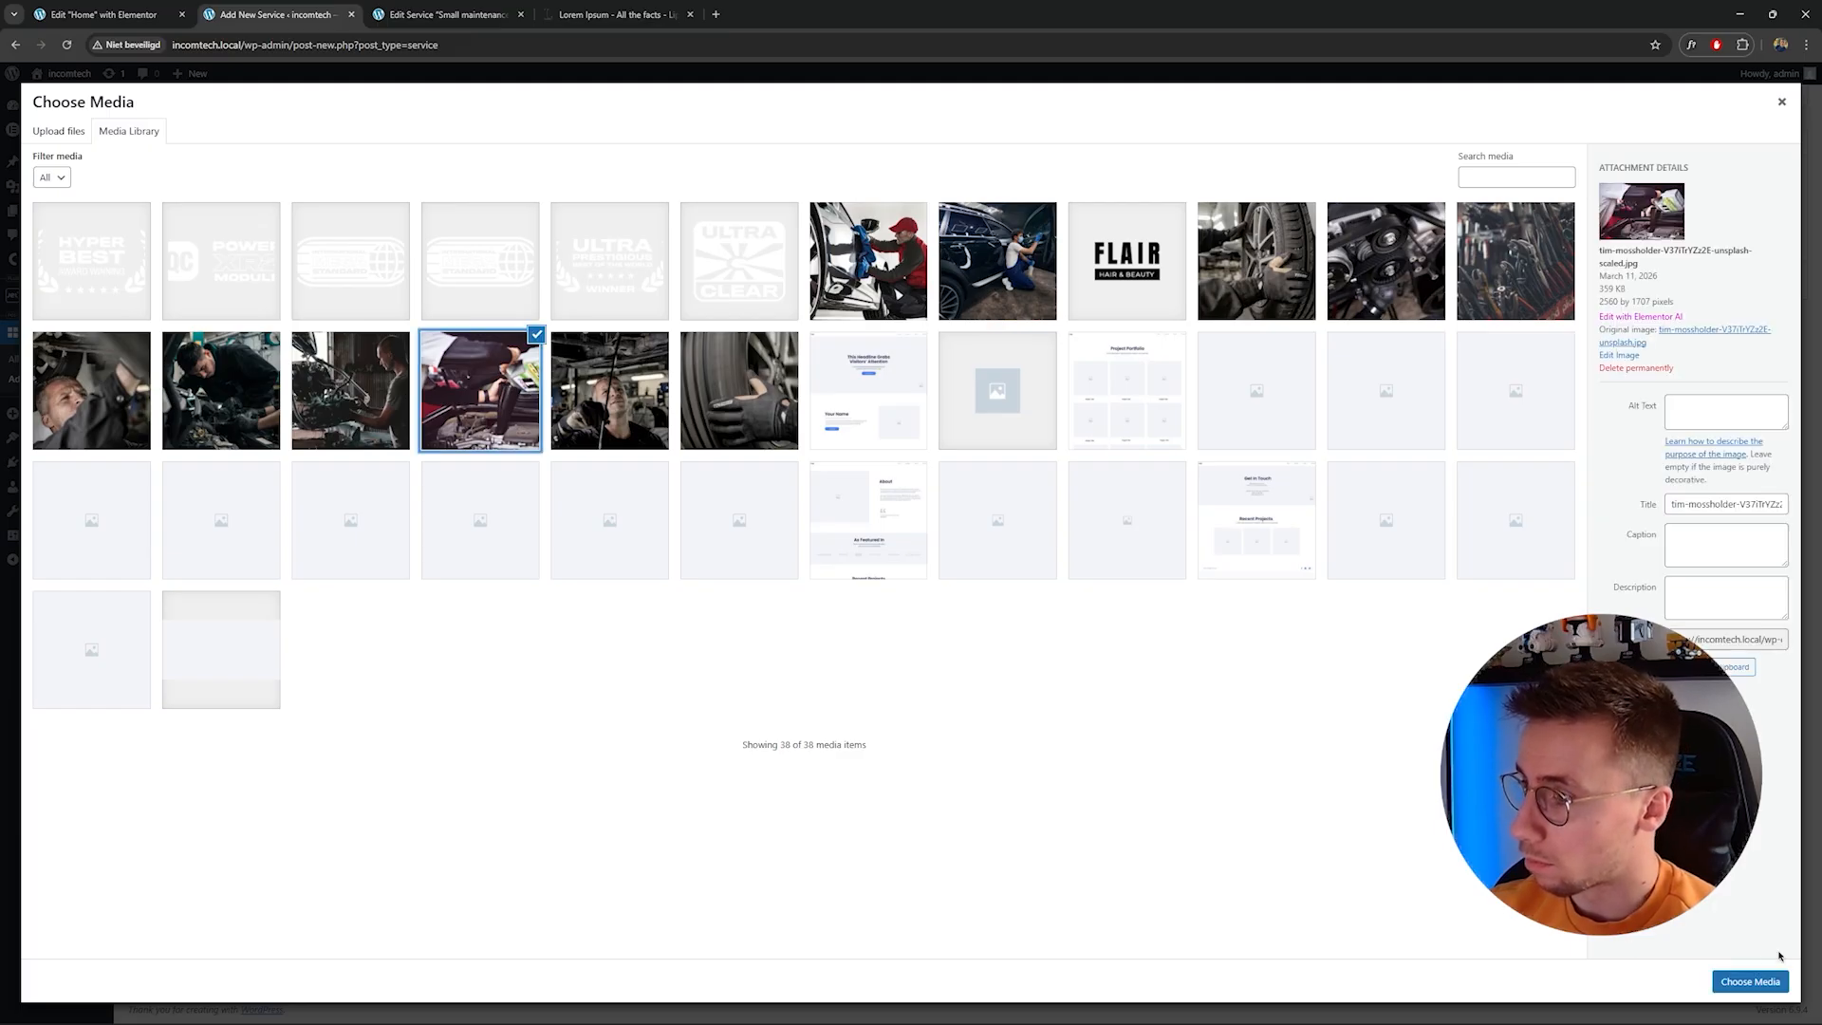
left_click(1760, 984)
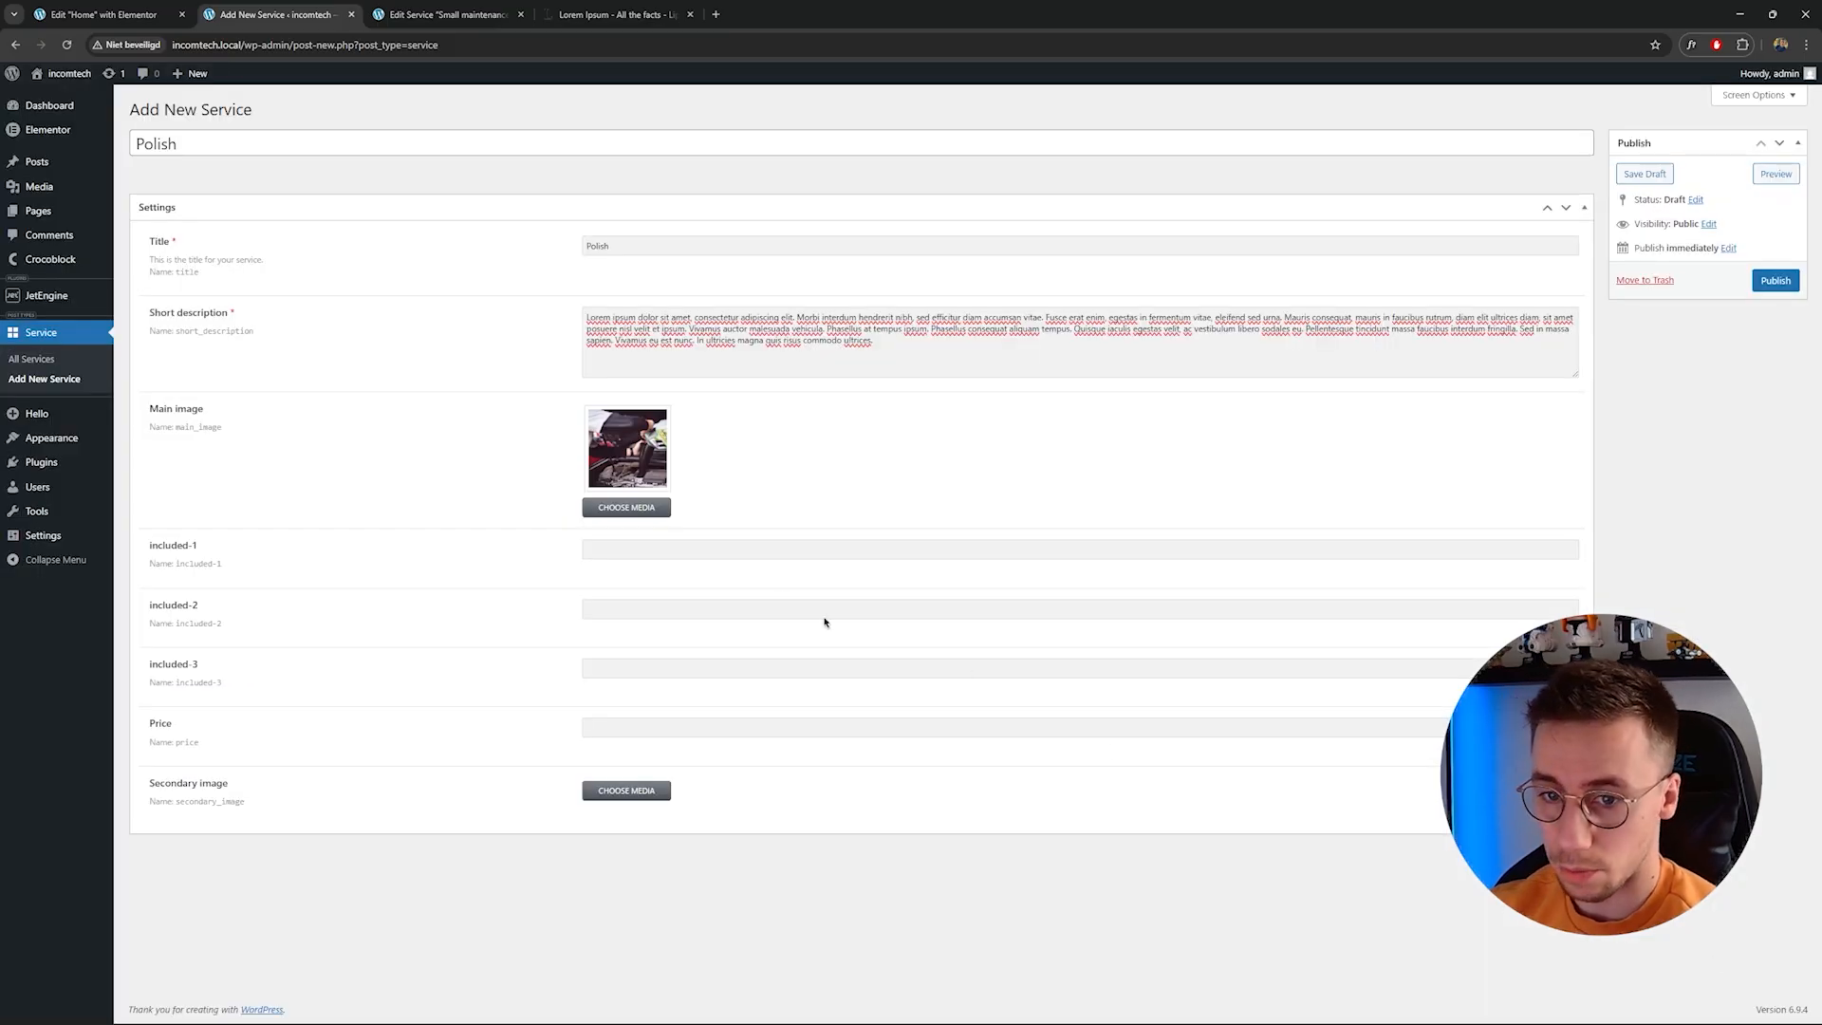
Fill included-1, included-2 and included-3 with Fix scratches, Polish and Apply wax.
left_click(704, 548)
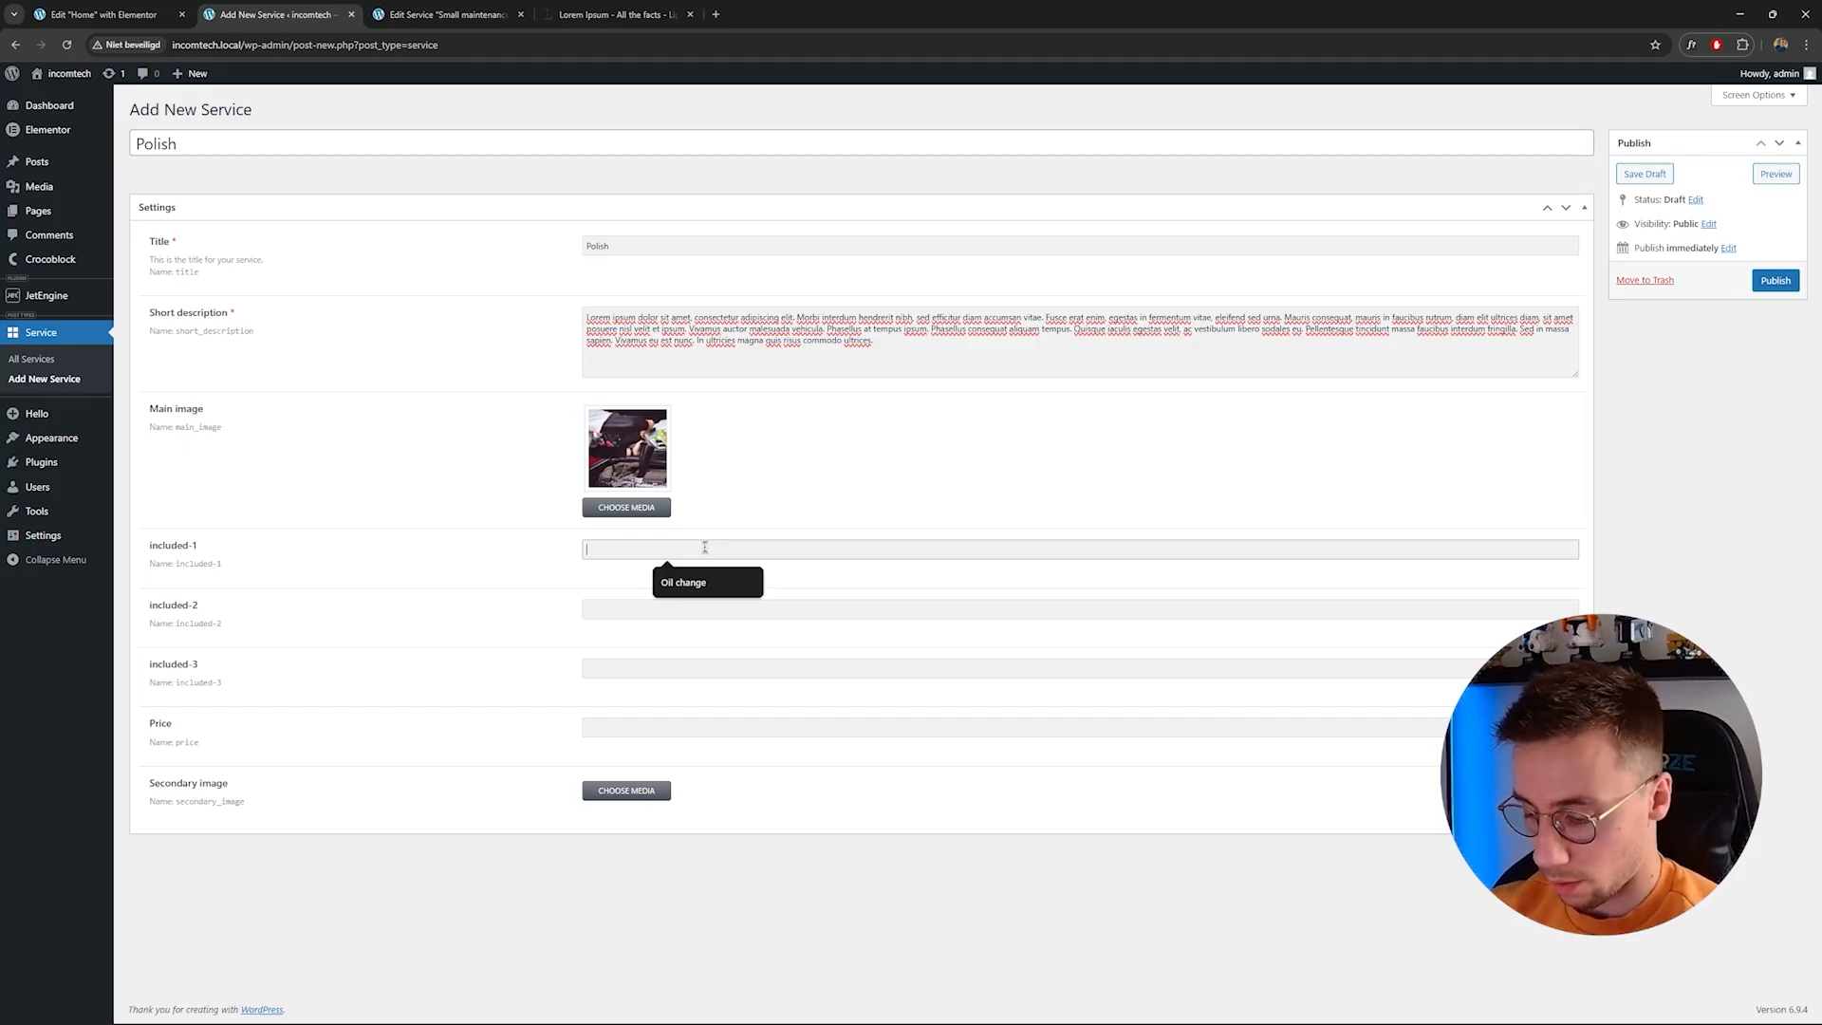
type("Fix scratches")
key("Tab")
type("Polish")
key("Tab")
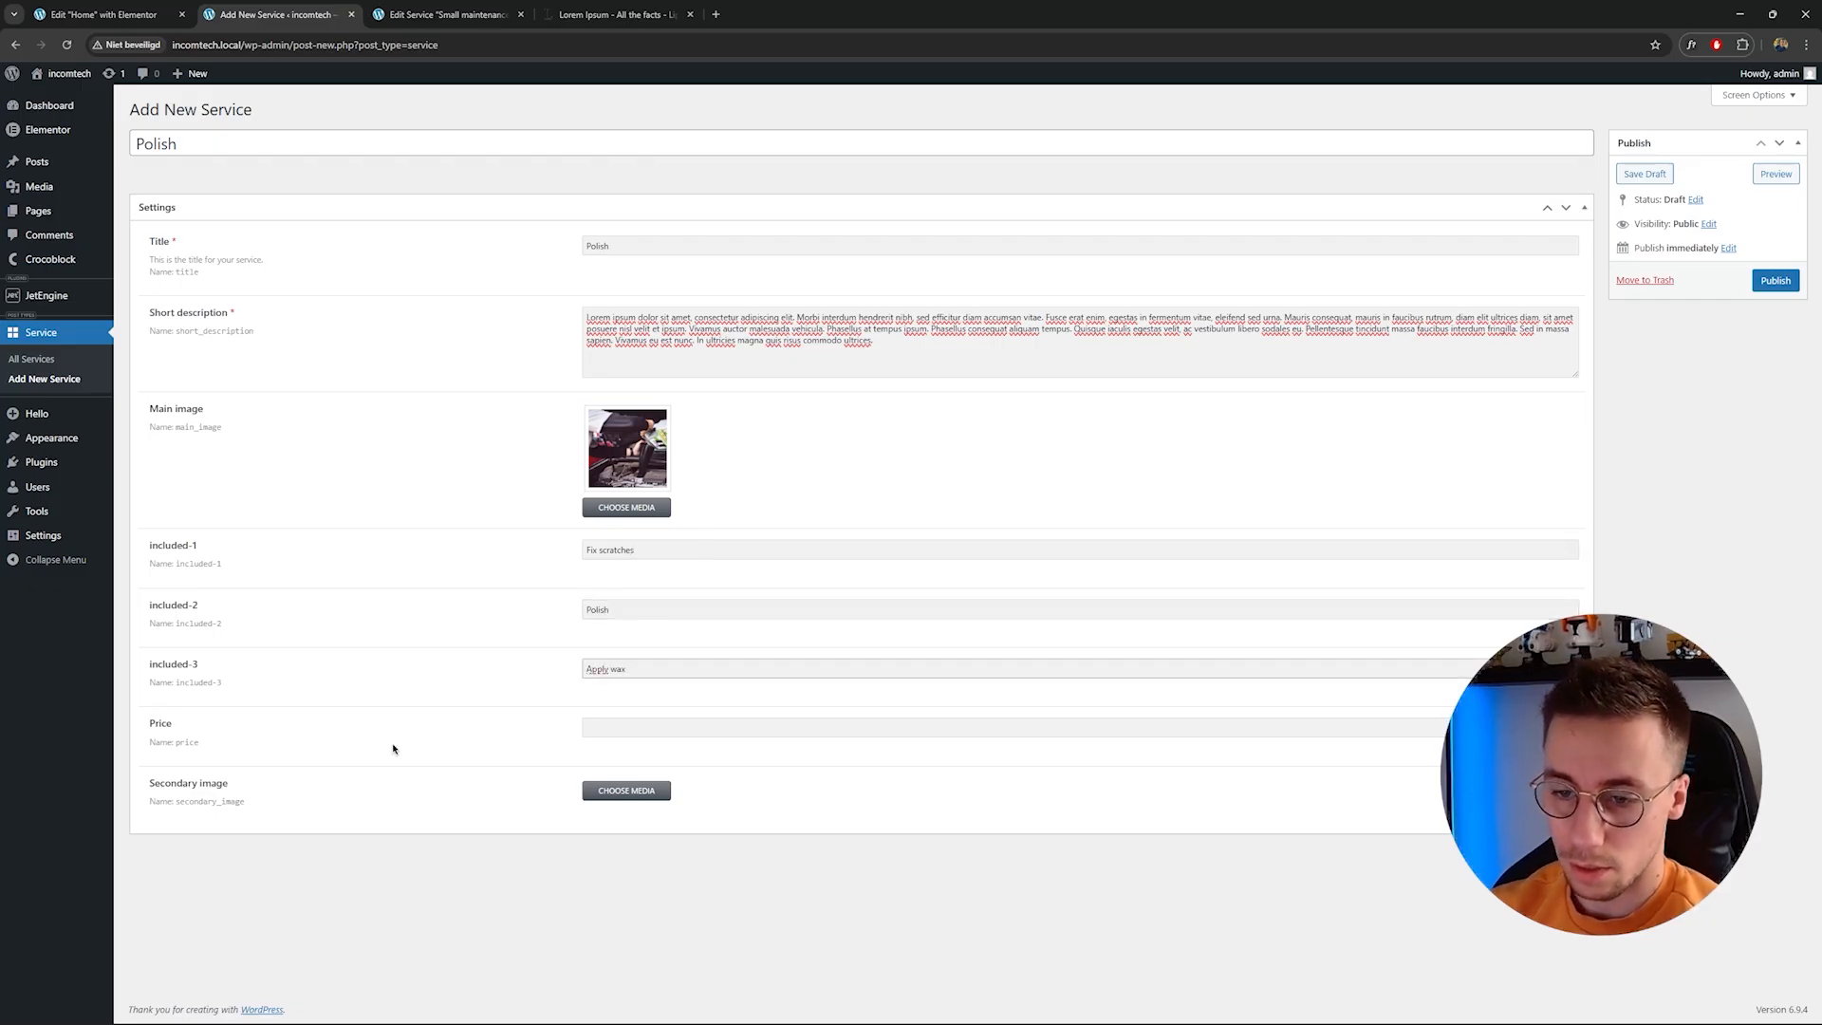
Set the Price to 99 and the Secondary image to the red-cap mechanic wiping a car.
left_click(626, 732)
type("99")
left_click(626, 791)
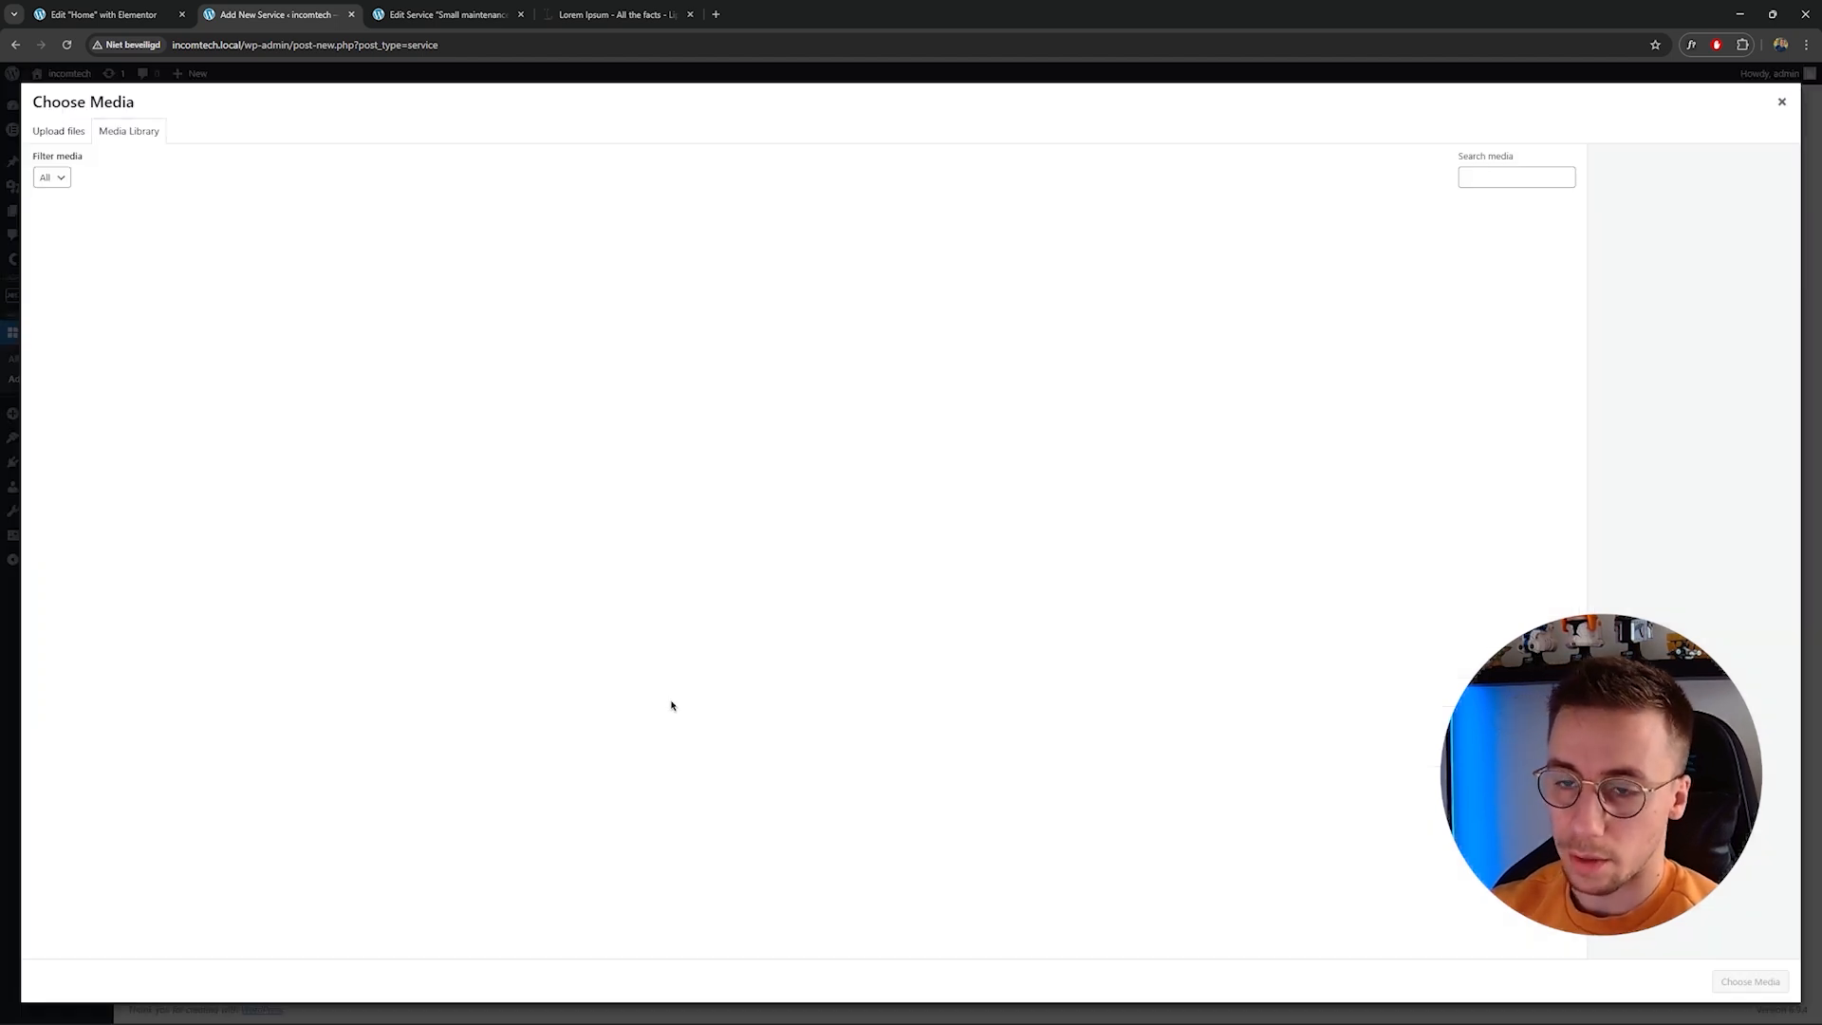
left_click(868, 275)
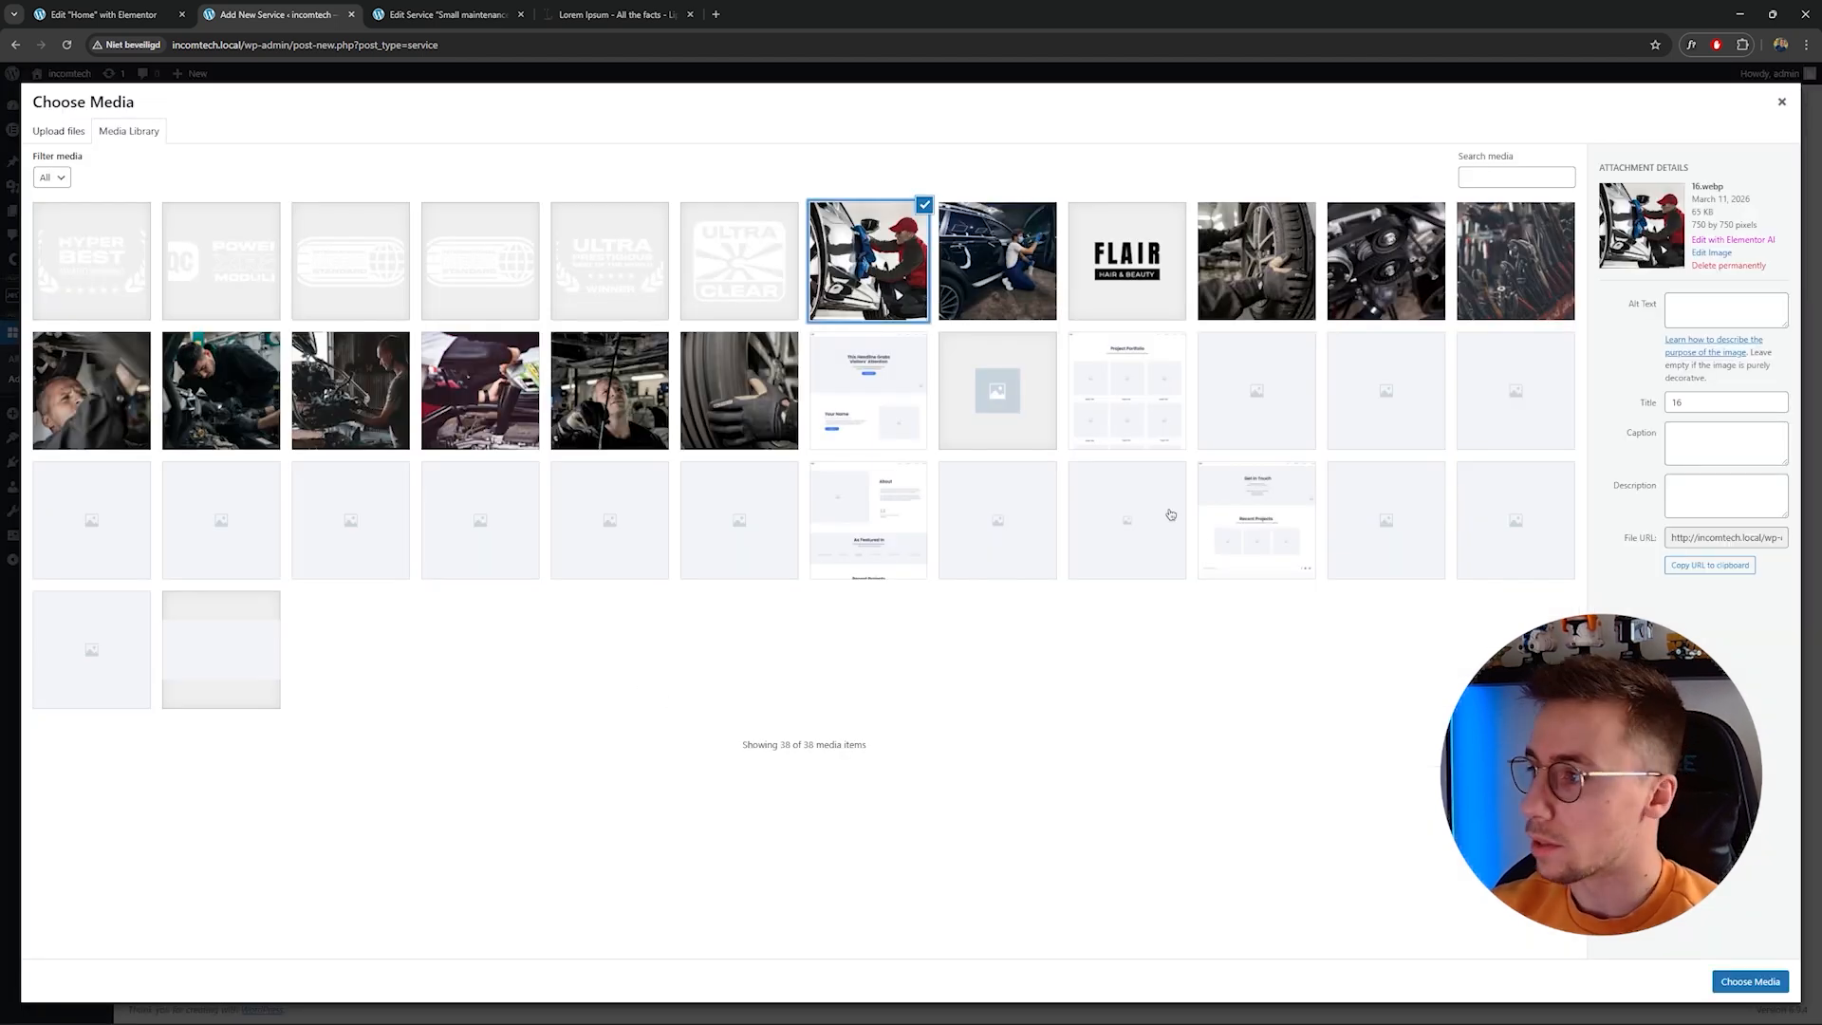
left_click(1755, 980)
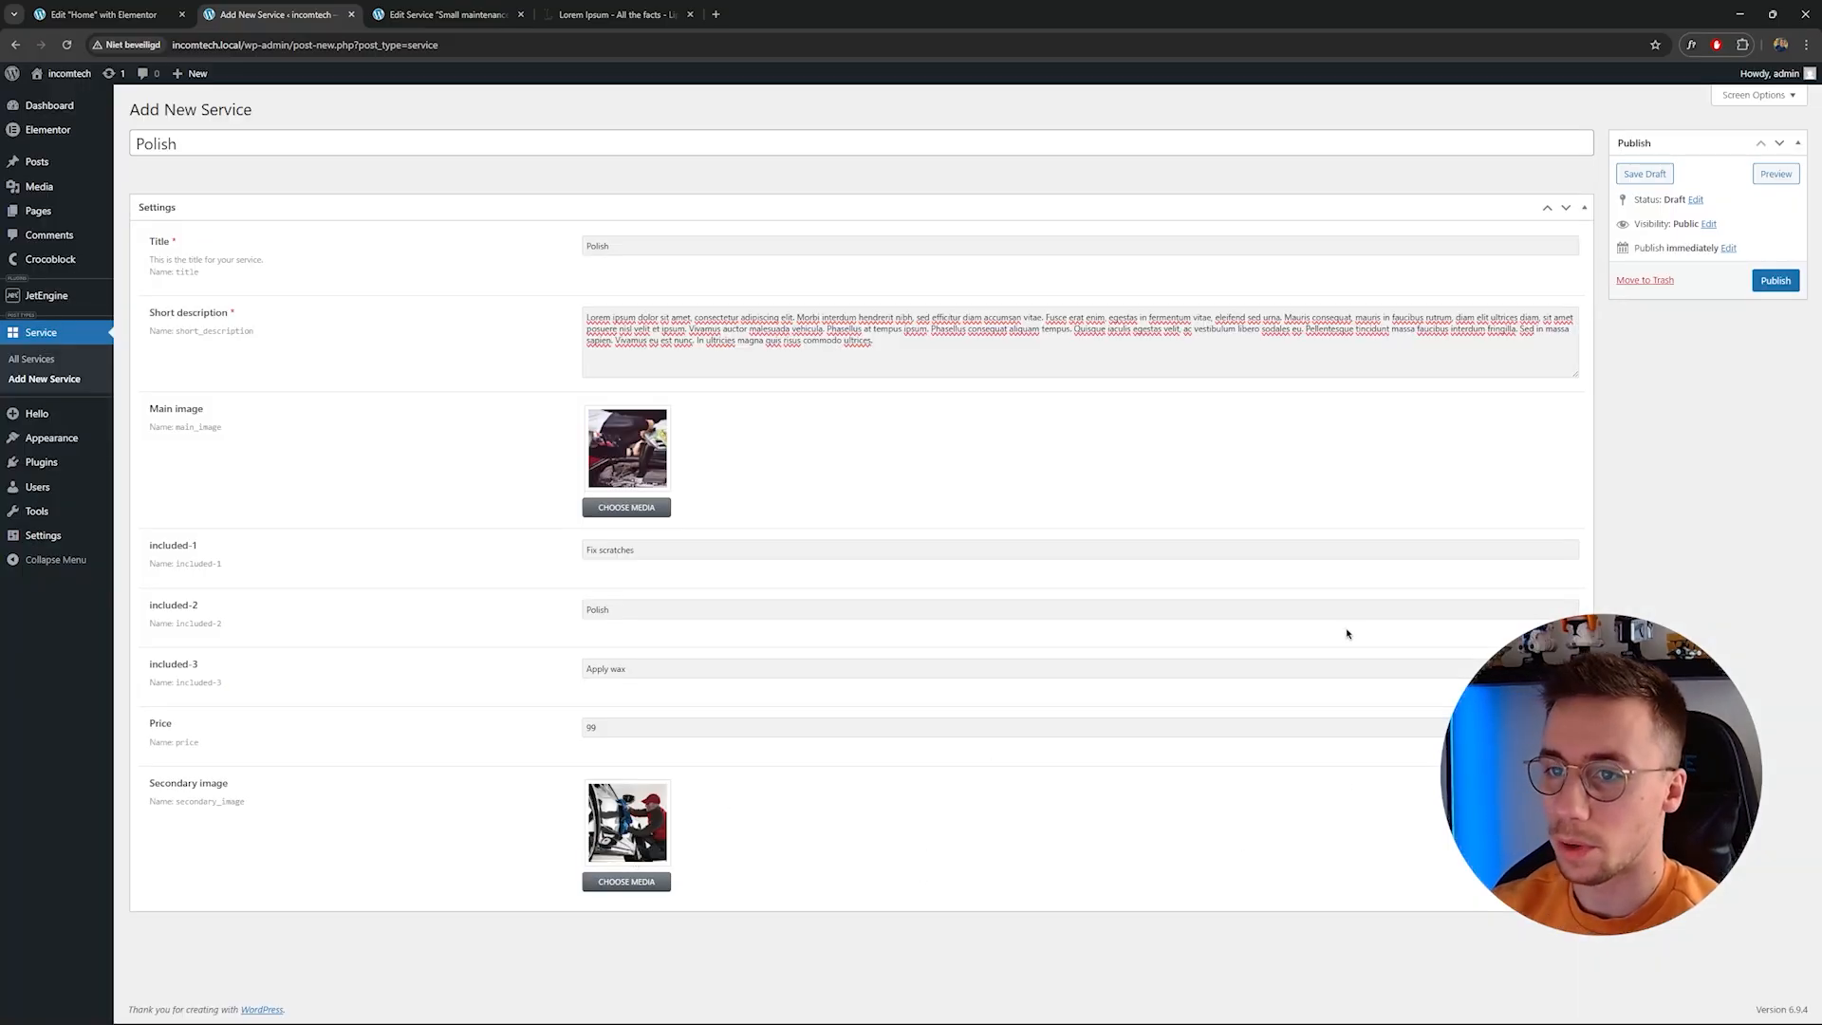
Publish the Polish service and open its front-end page.
left_click(1773, 282)
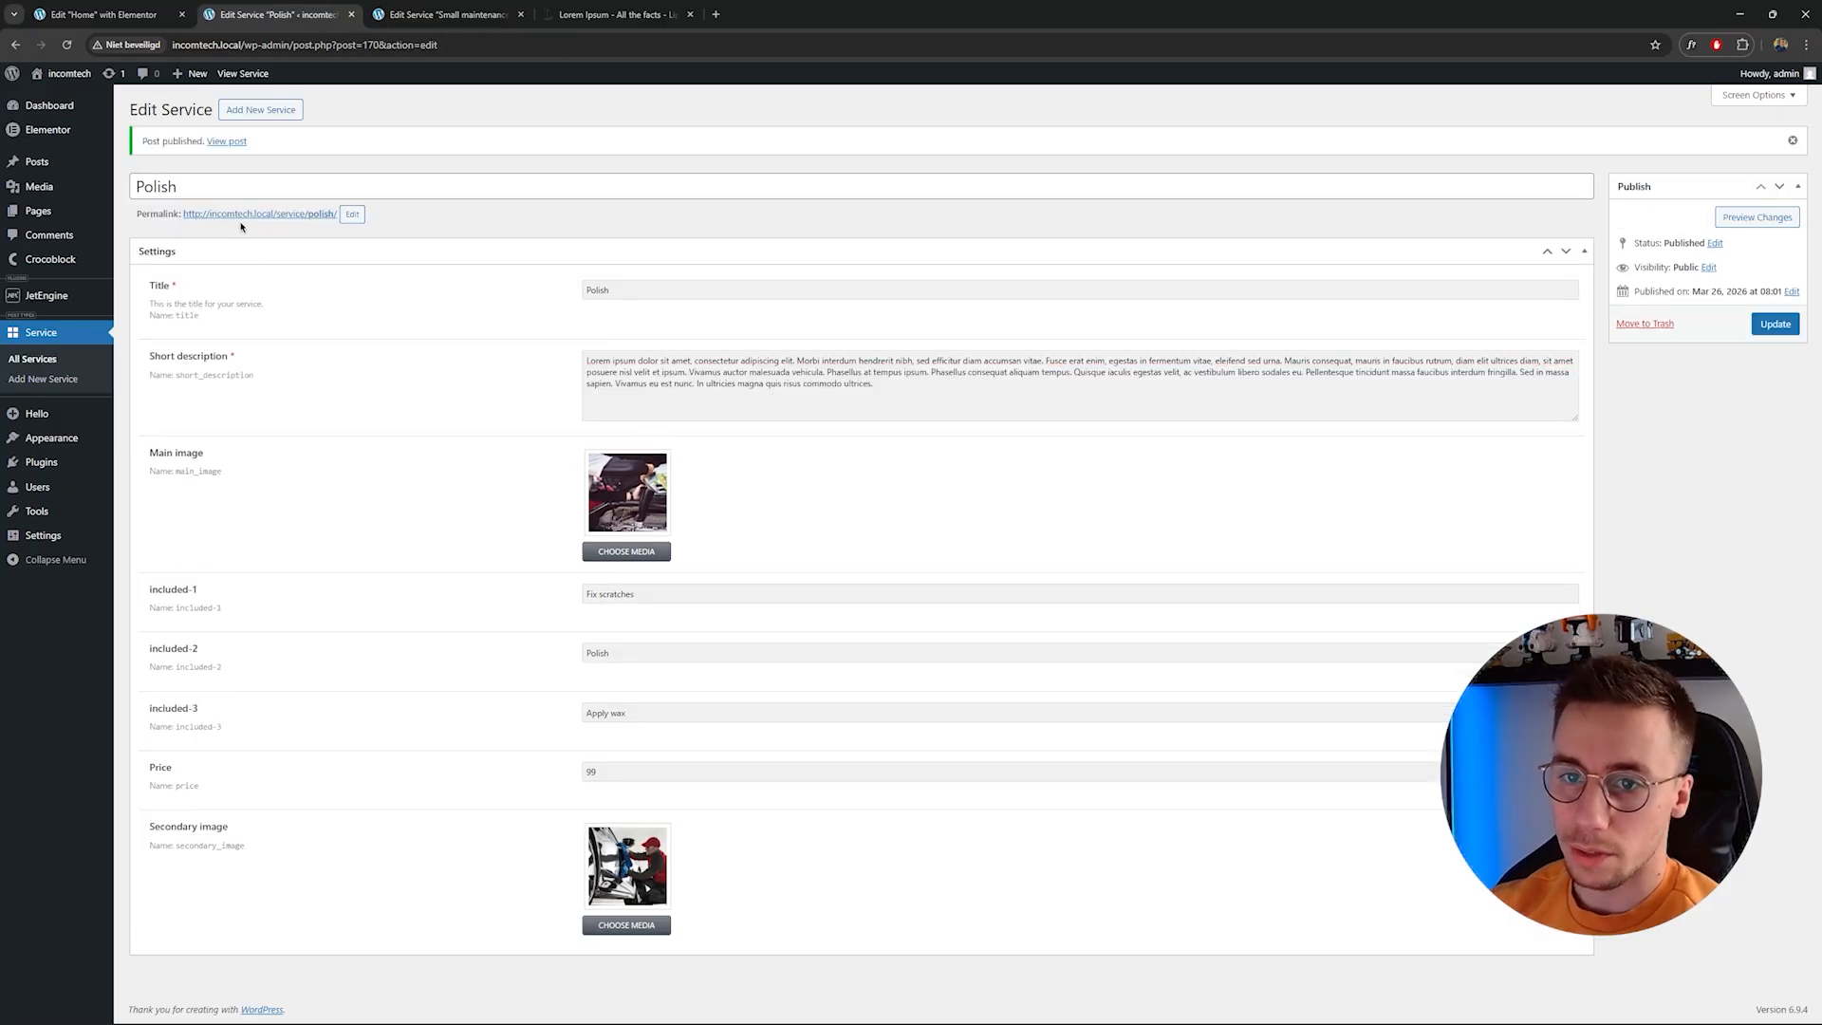
left_click(318, 217)
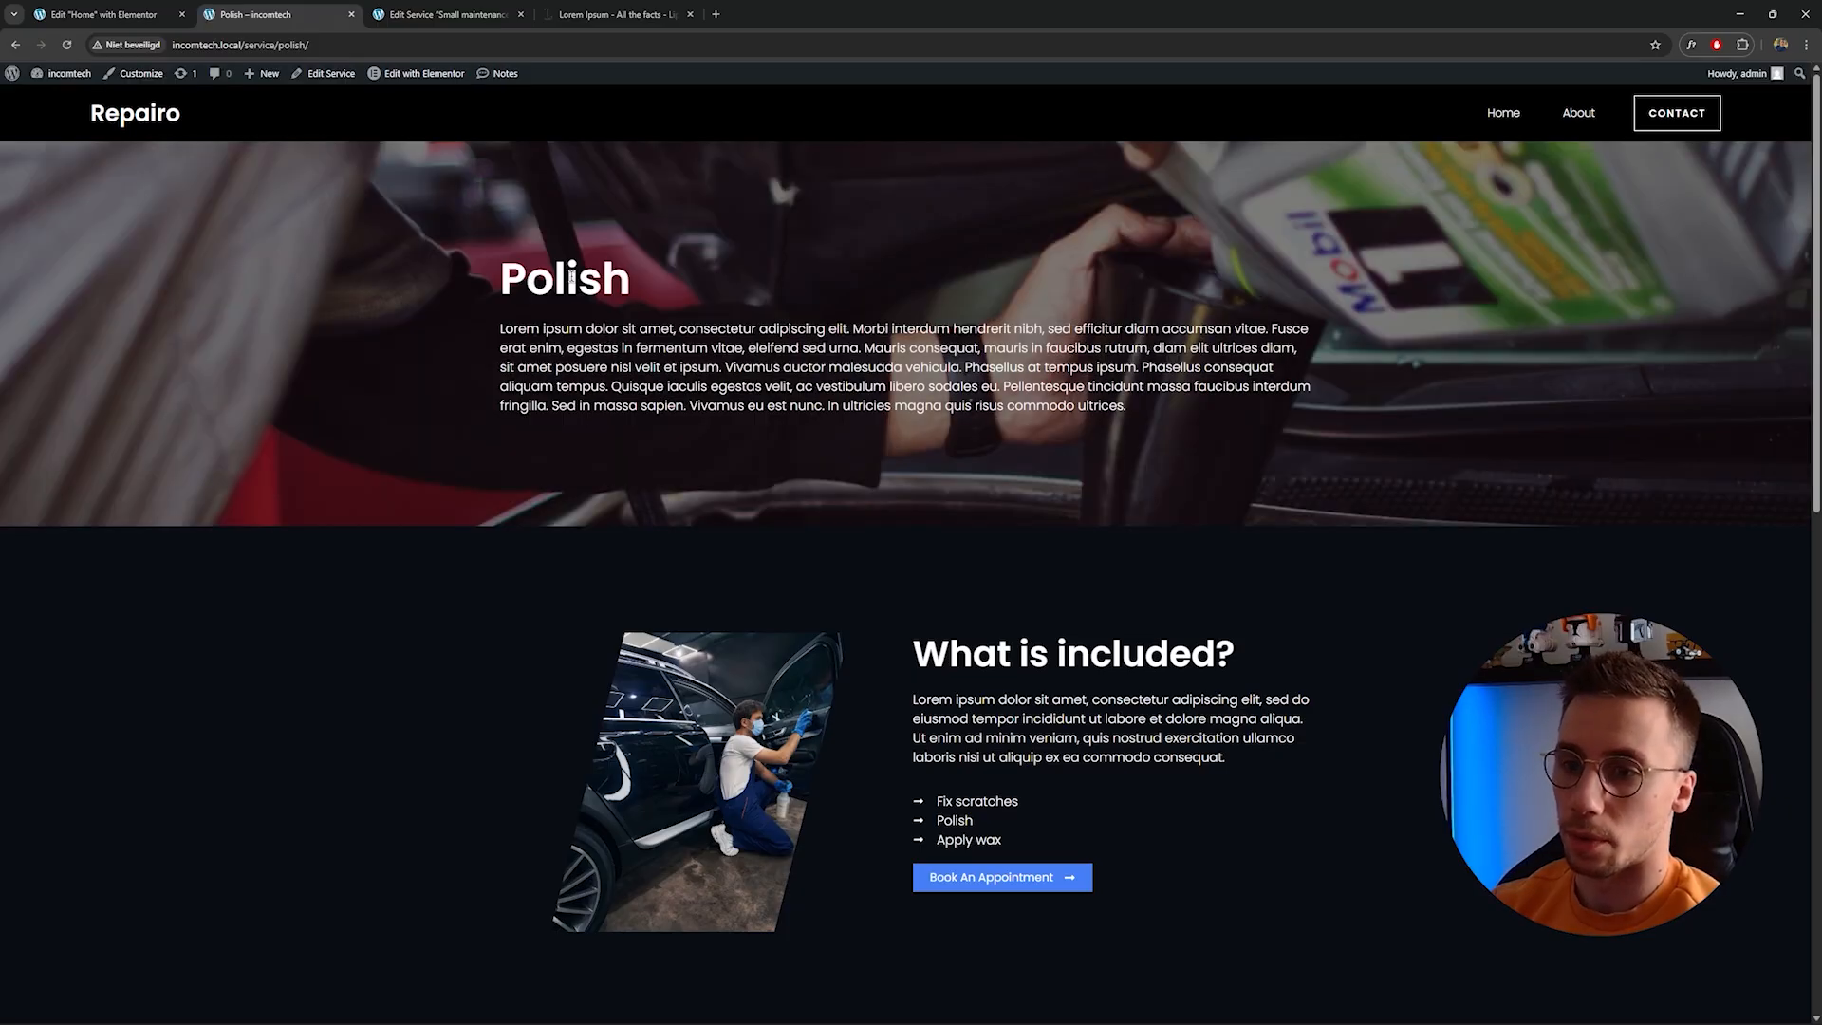
Scroll through the published Polish service page to review its hero, included items and pricing sections.
left_click_drag(511, 325, 994, 391)
left_click(995, 392)
scroll(1019, 625, "down", 8)
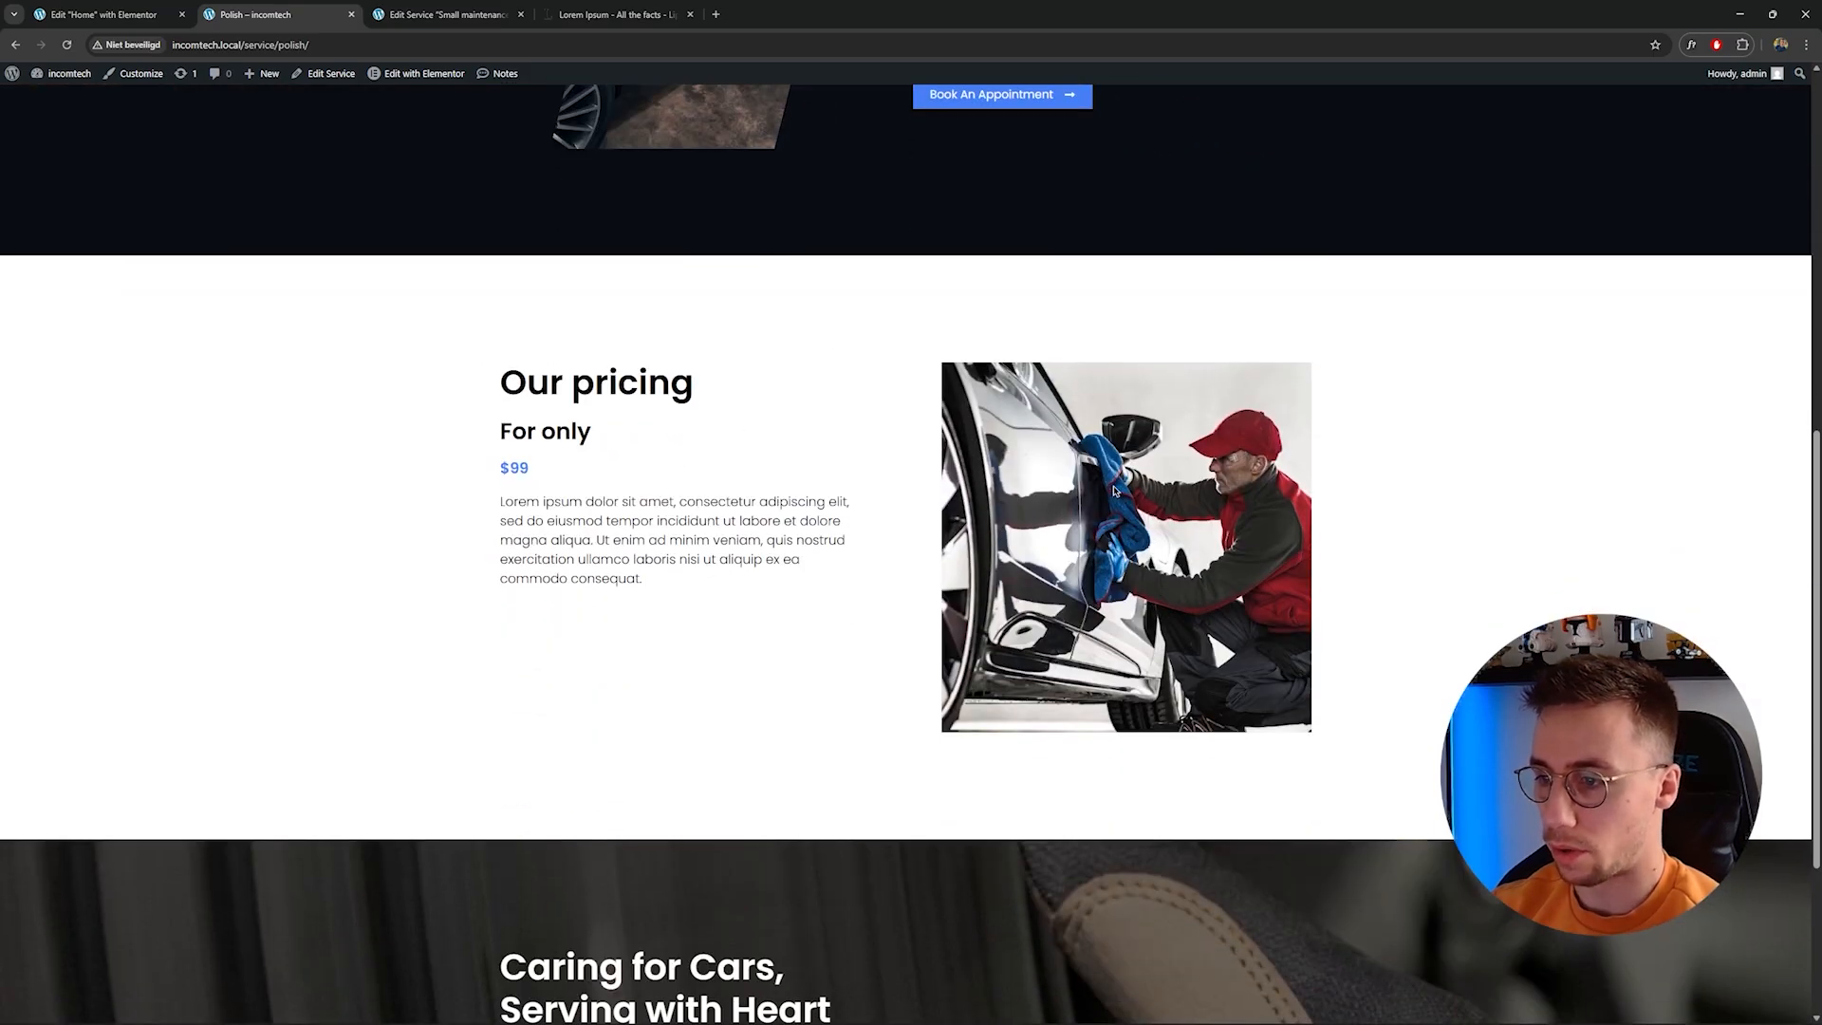
scroll(1307, 511, "down", 1)
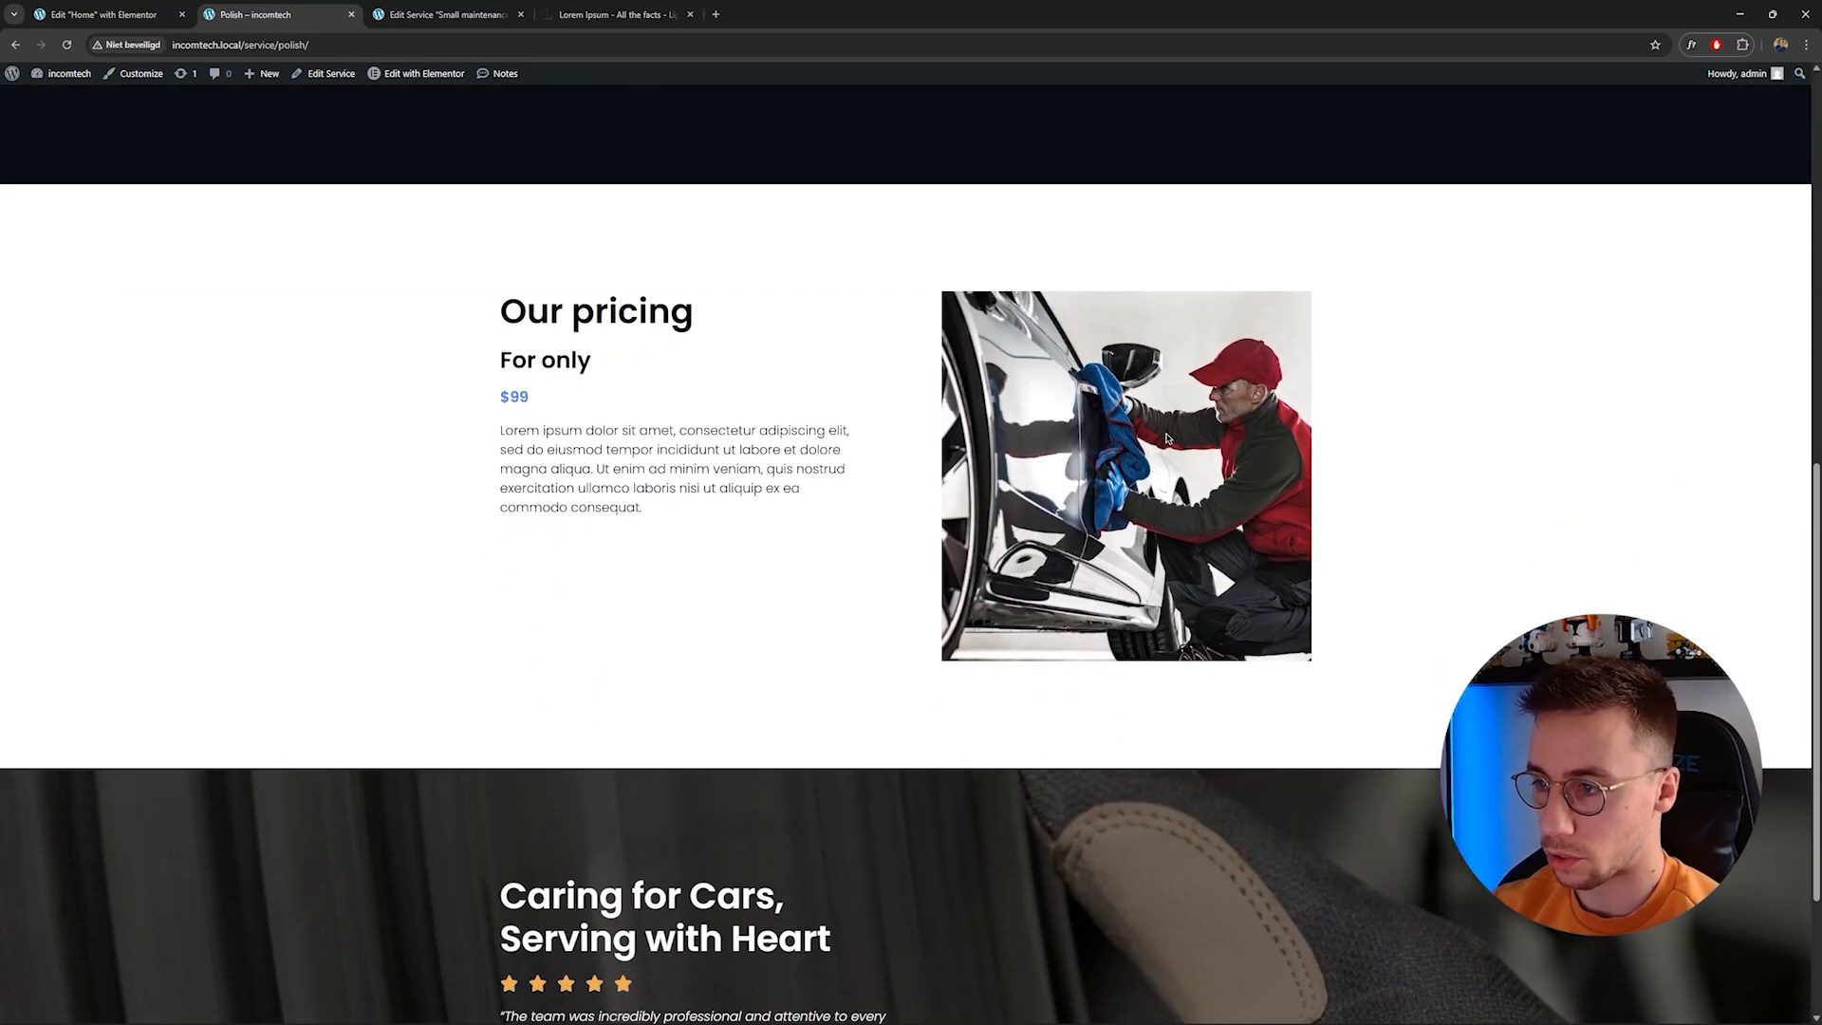
scroll(679, 379, "down", 3)
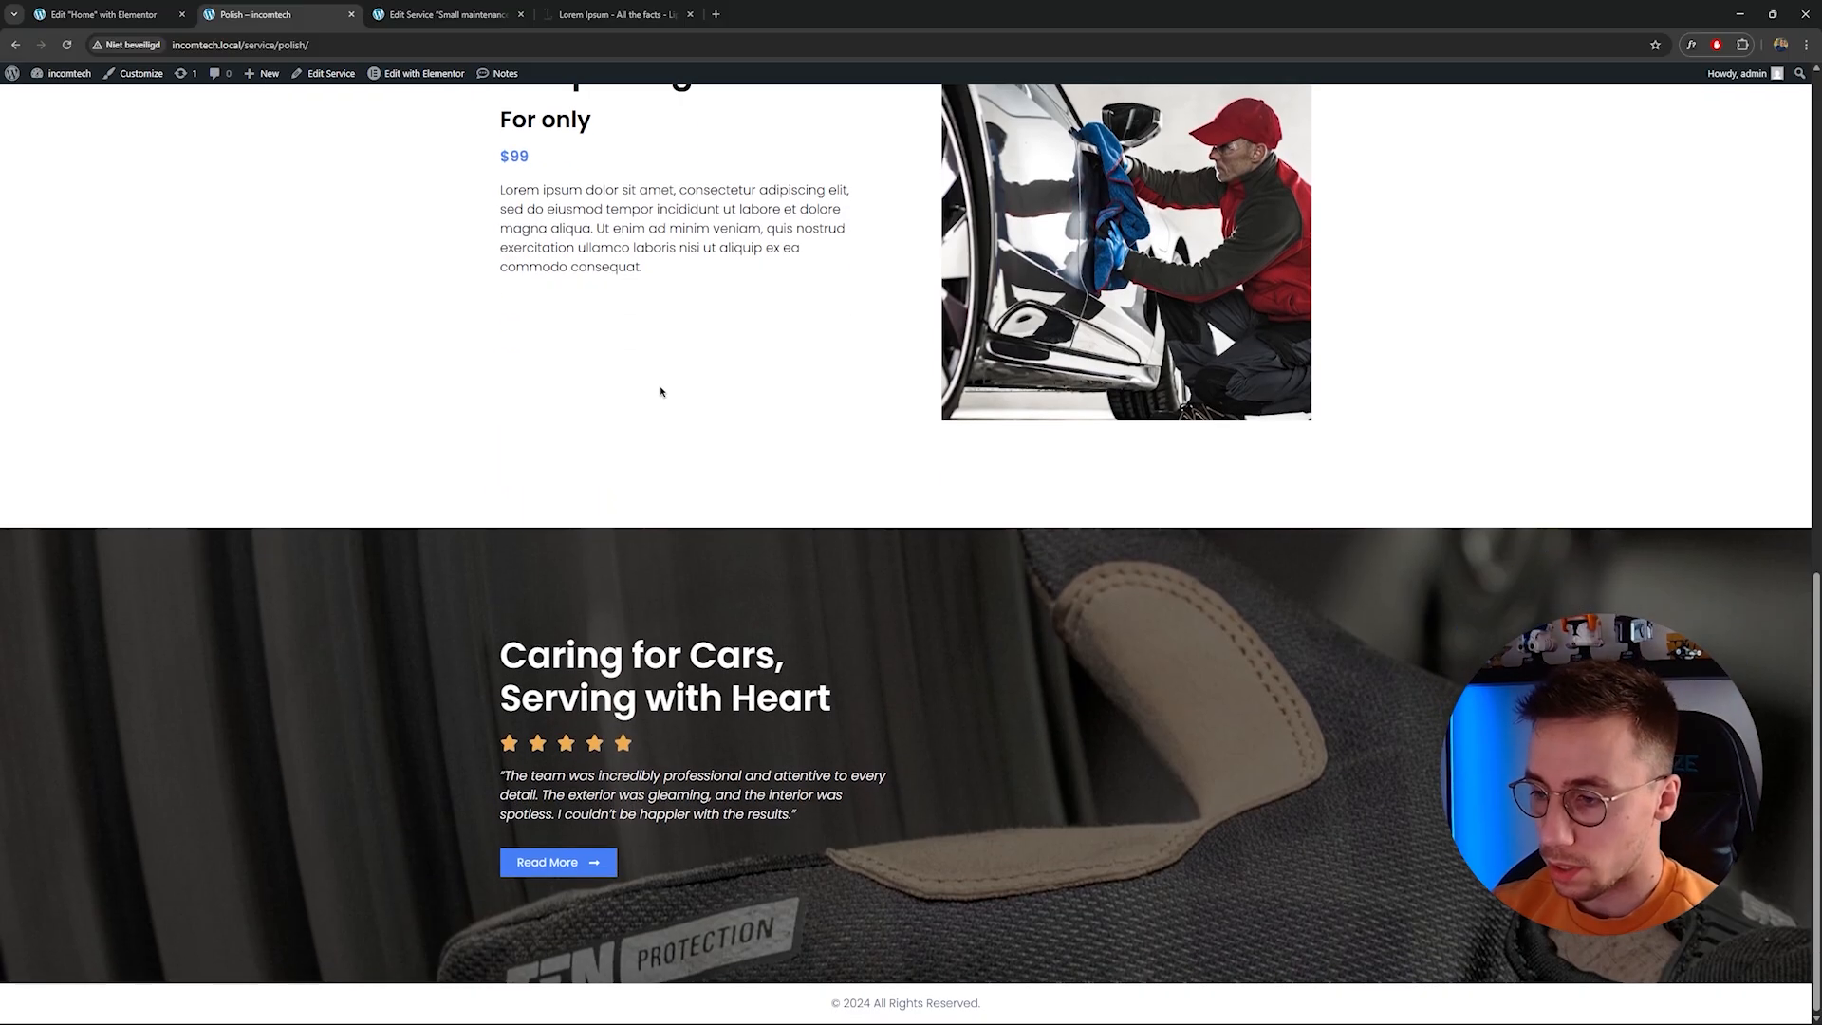
scroll(719, 661, "up", 4)
scroll(719, 661, "up", 6)
scroll(664, 807, "down", 2)
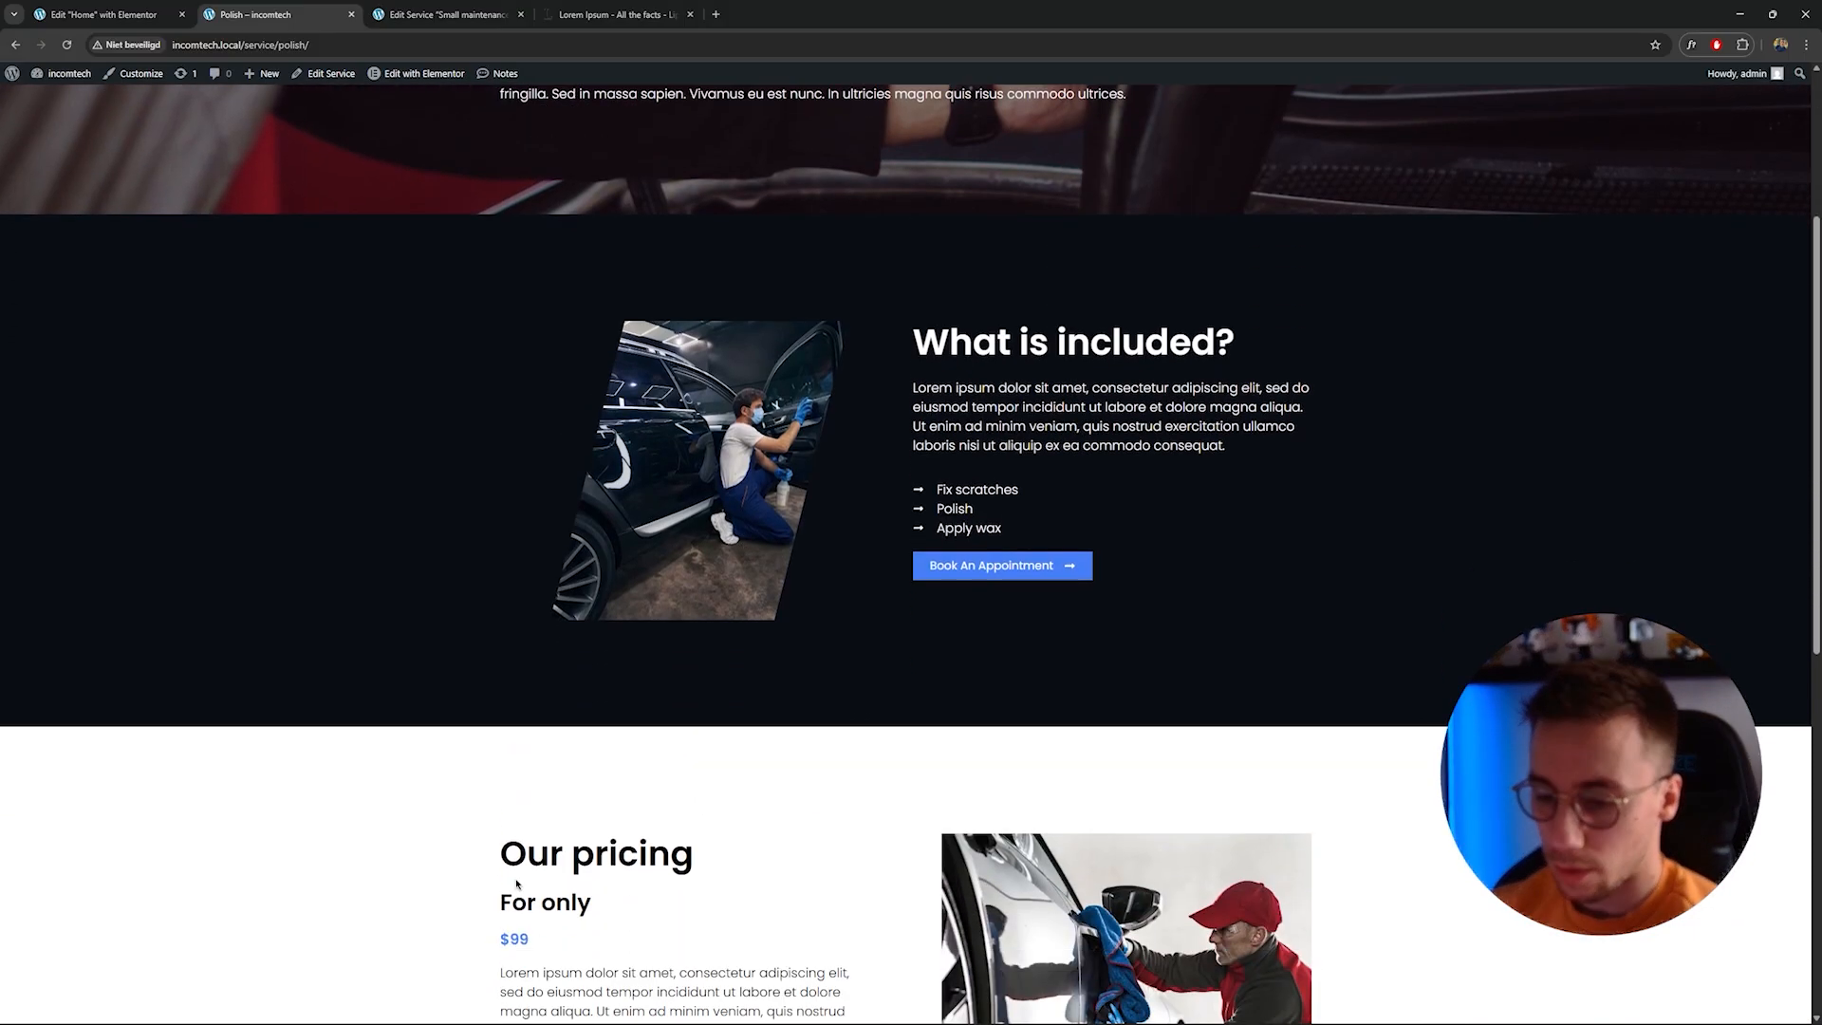
scroll(638, 890, "up", 4)
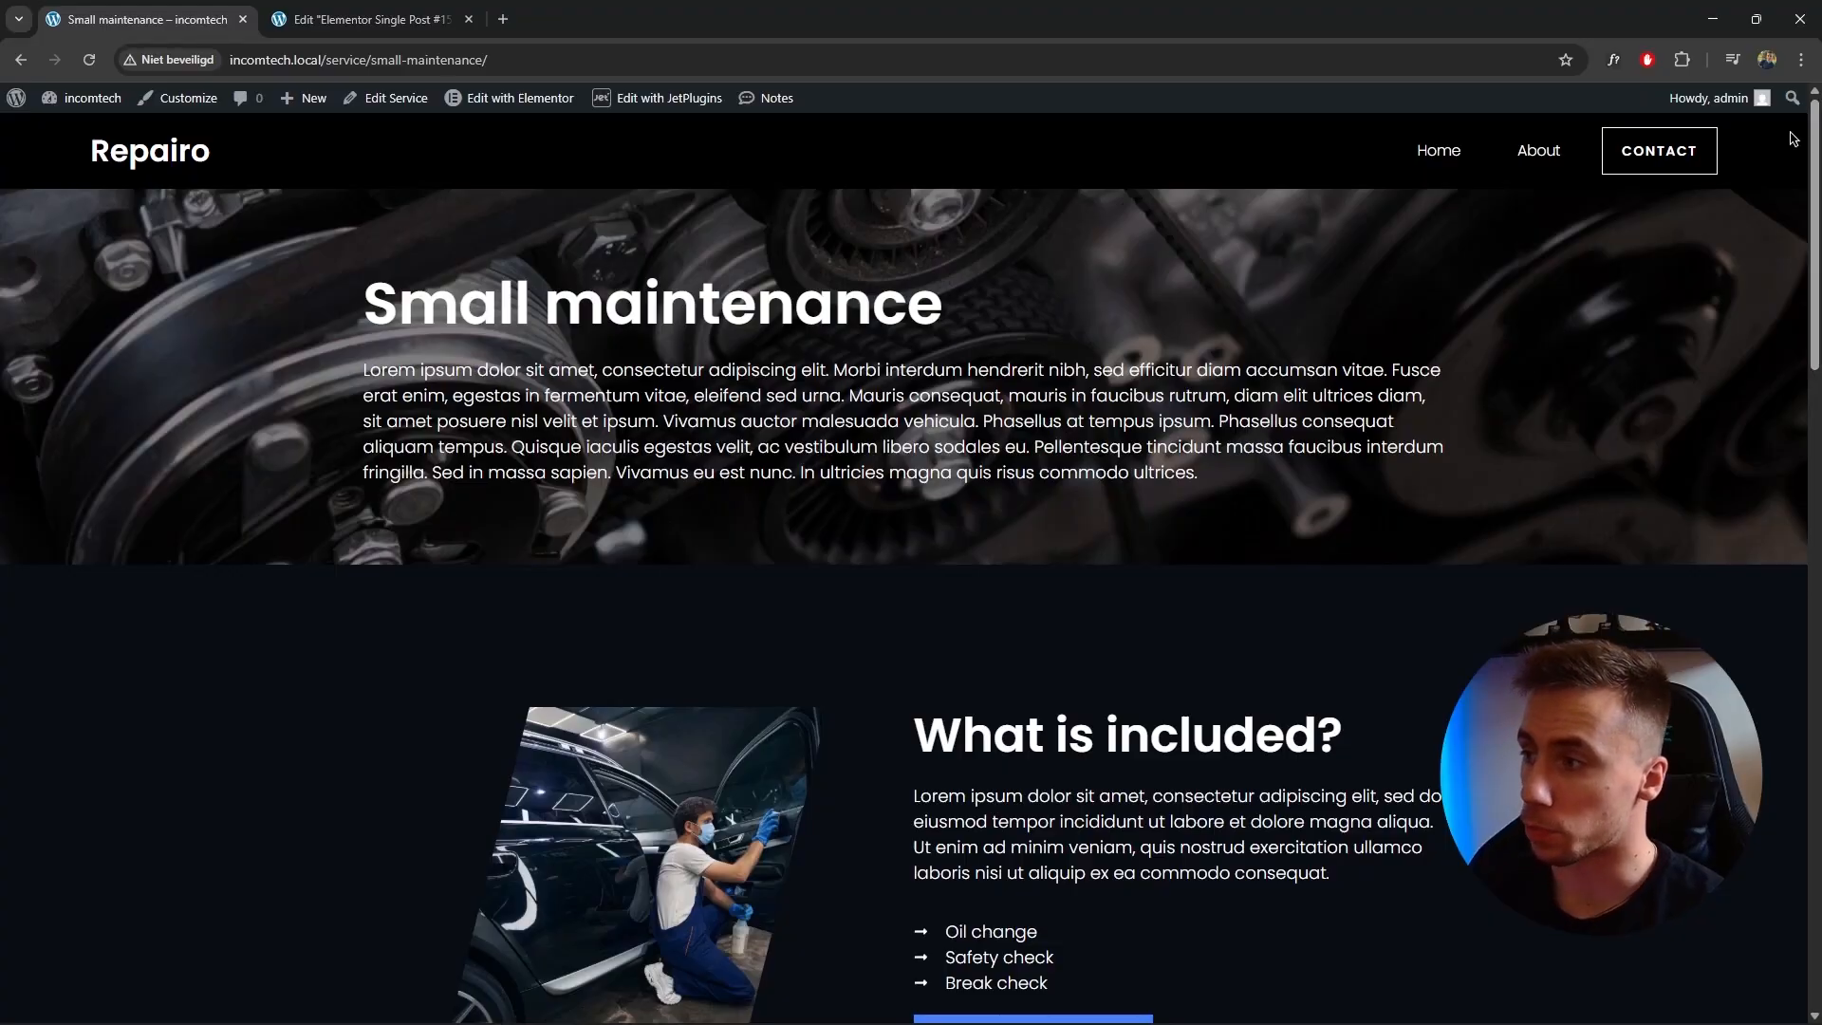
Fill the appointment form on the Small maintenance page with test names, an e-mail address and a phone number, and continue.
left_click_drag(1813, 159, 1756, 578)
scroll(1755, 607, "down", 3)
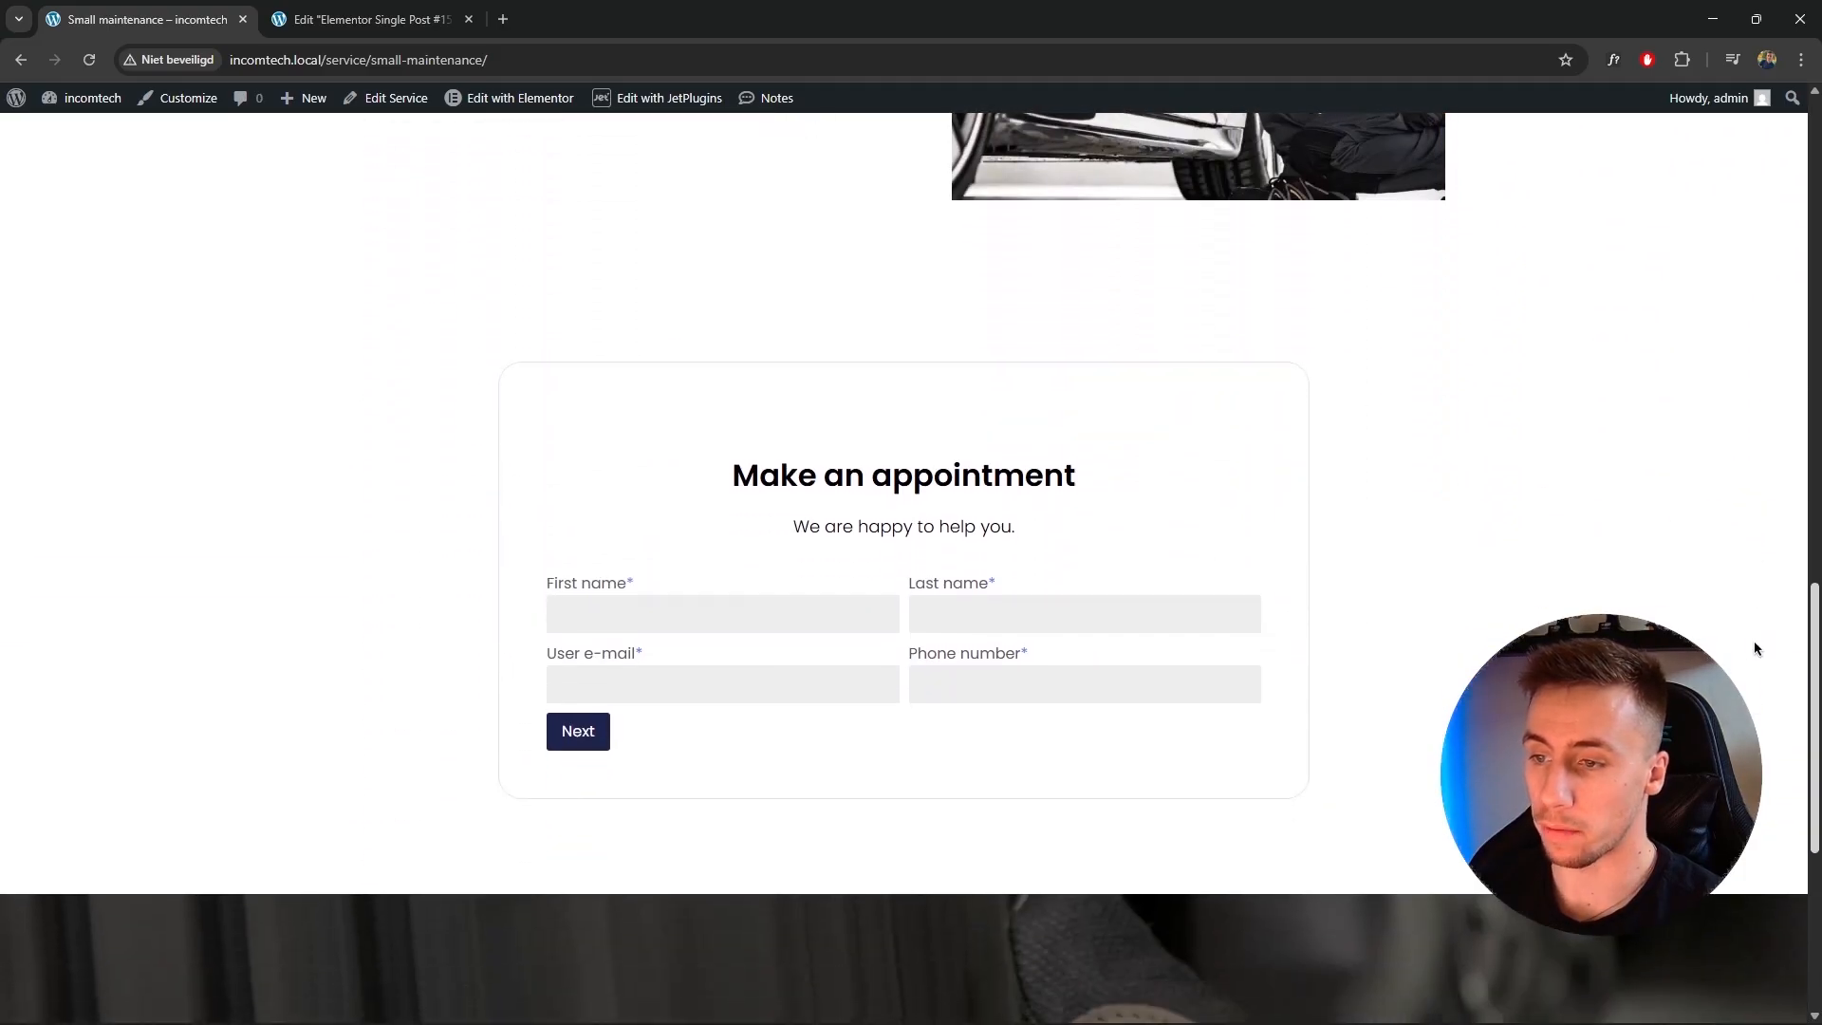
left_click(830, 627)
type("test")
left_click(975, 615)
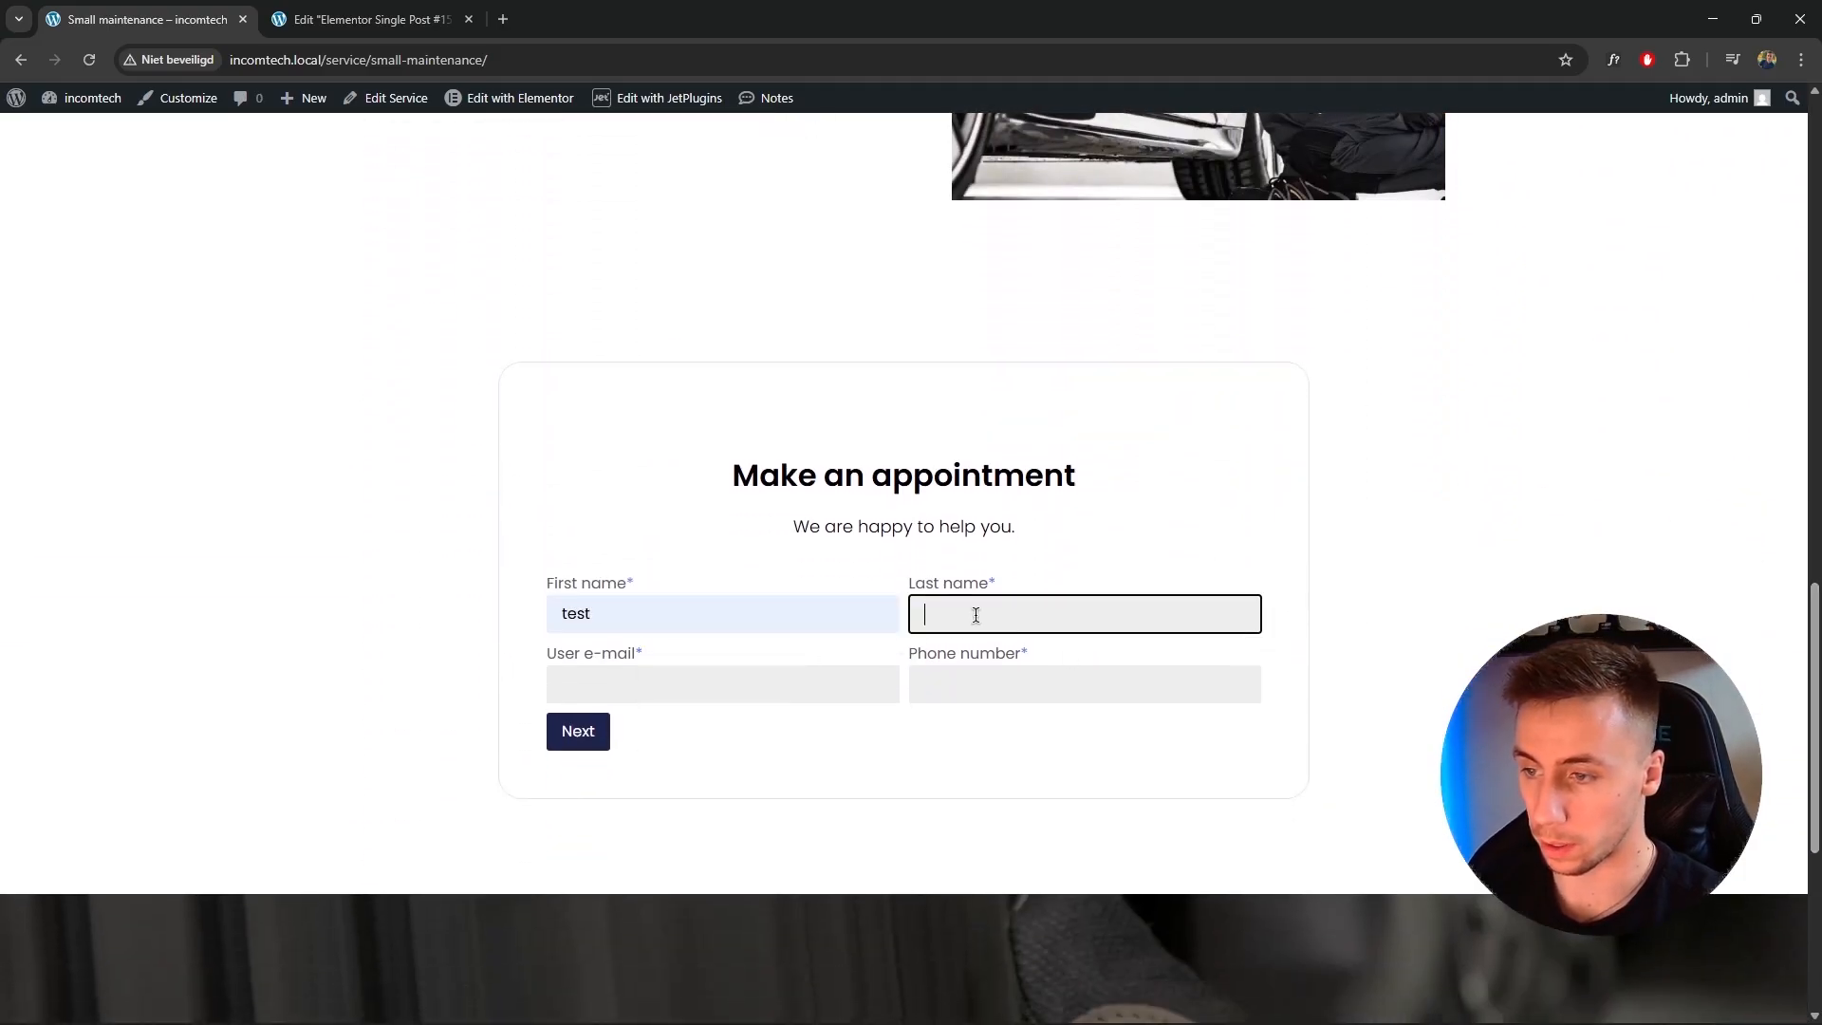
type("te")
left_click(1022, 662)
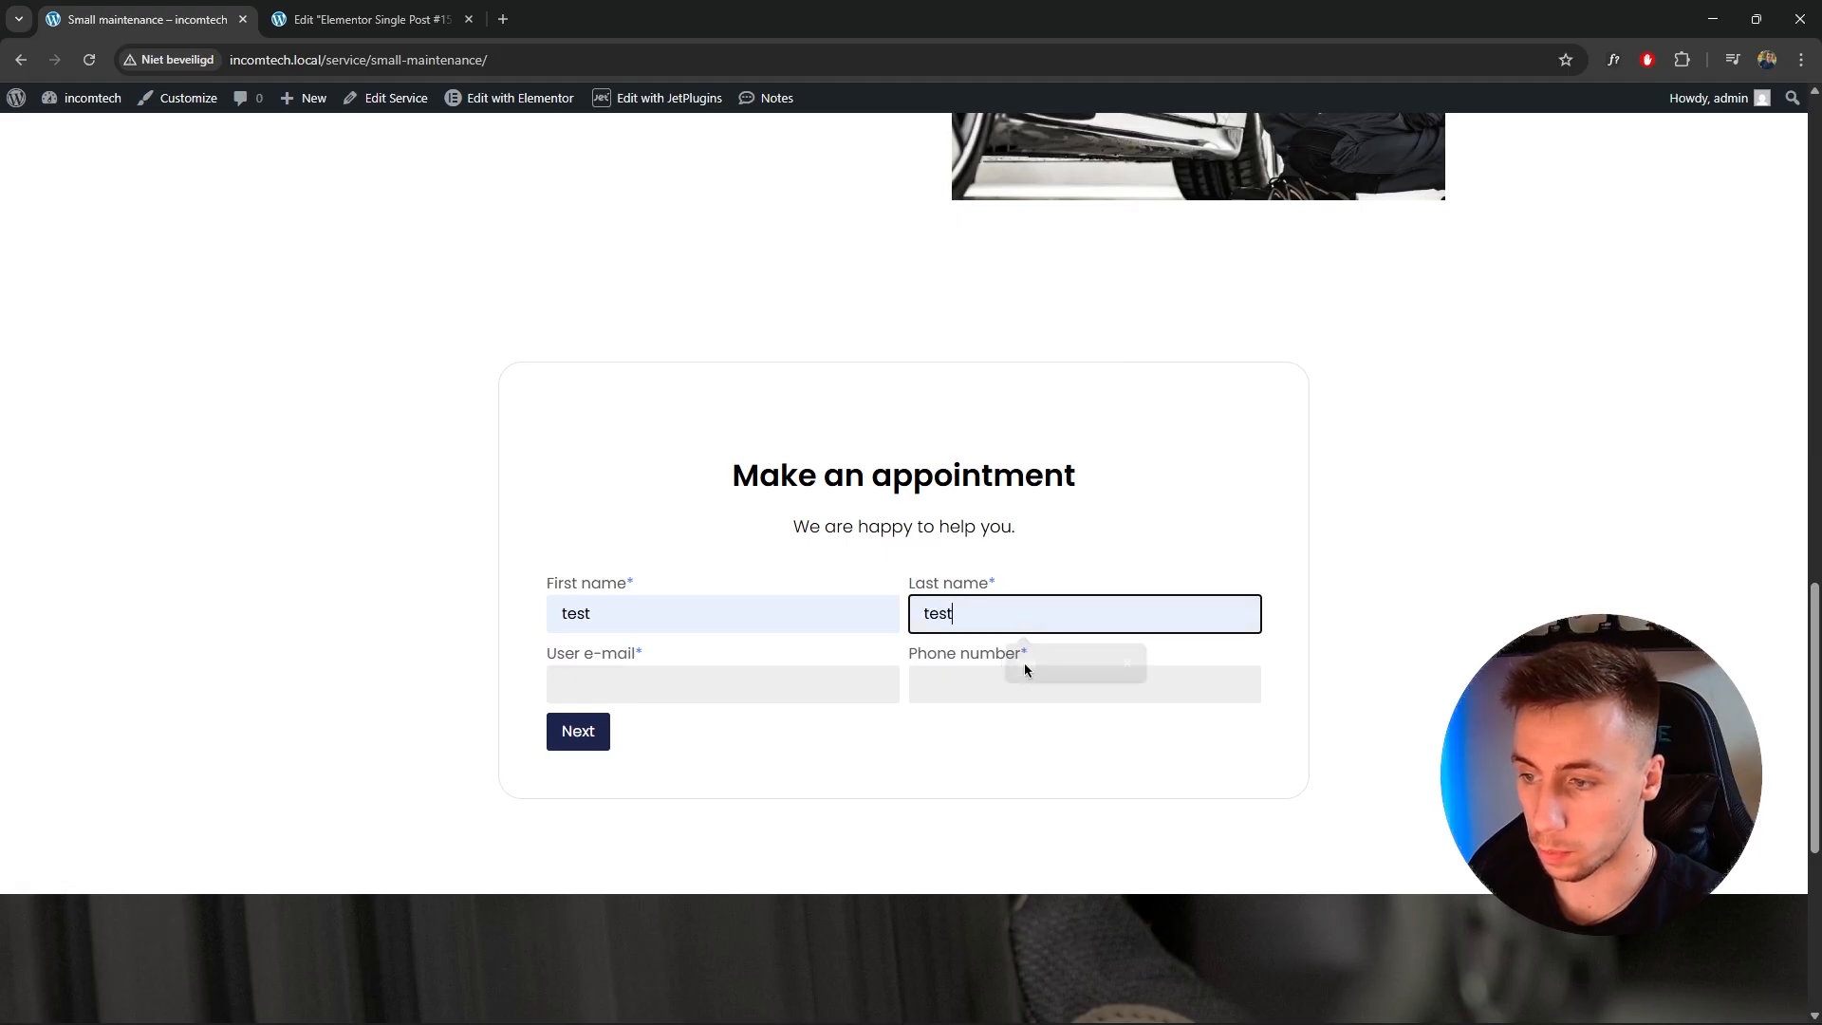
left_click(764, 681)
type("test@test.nl")
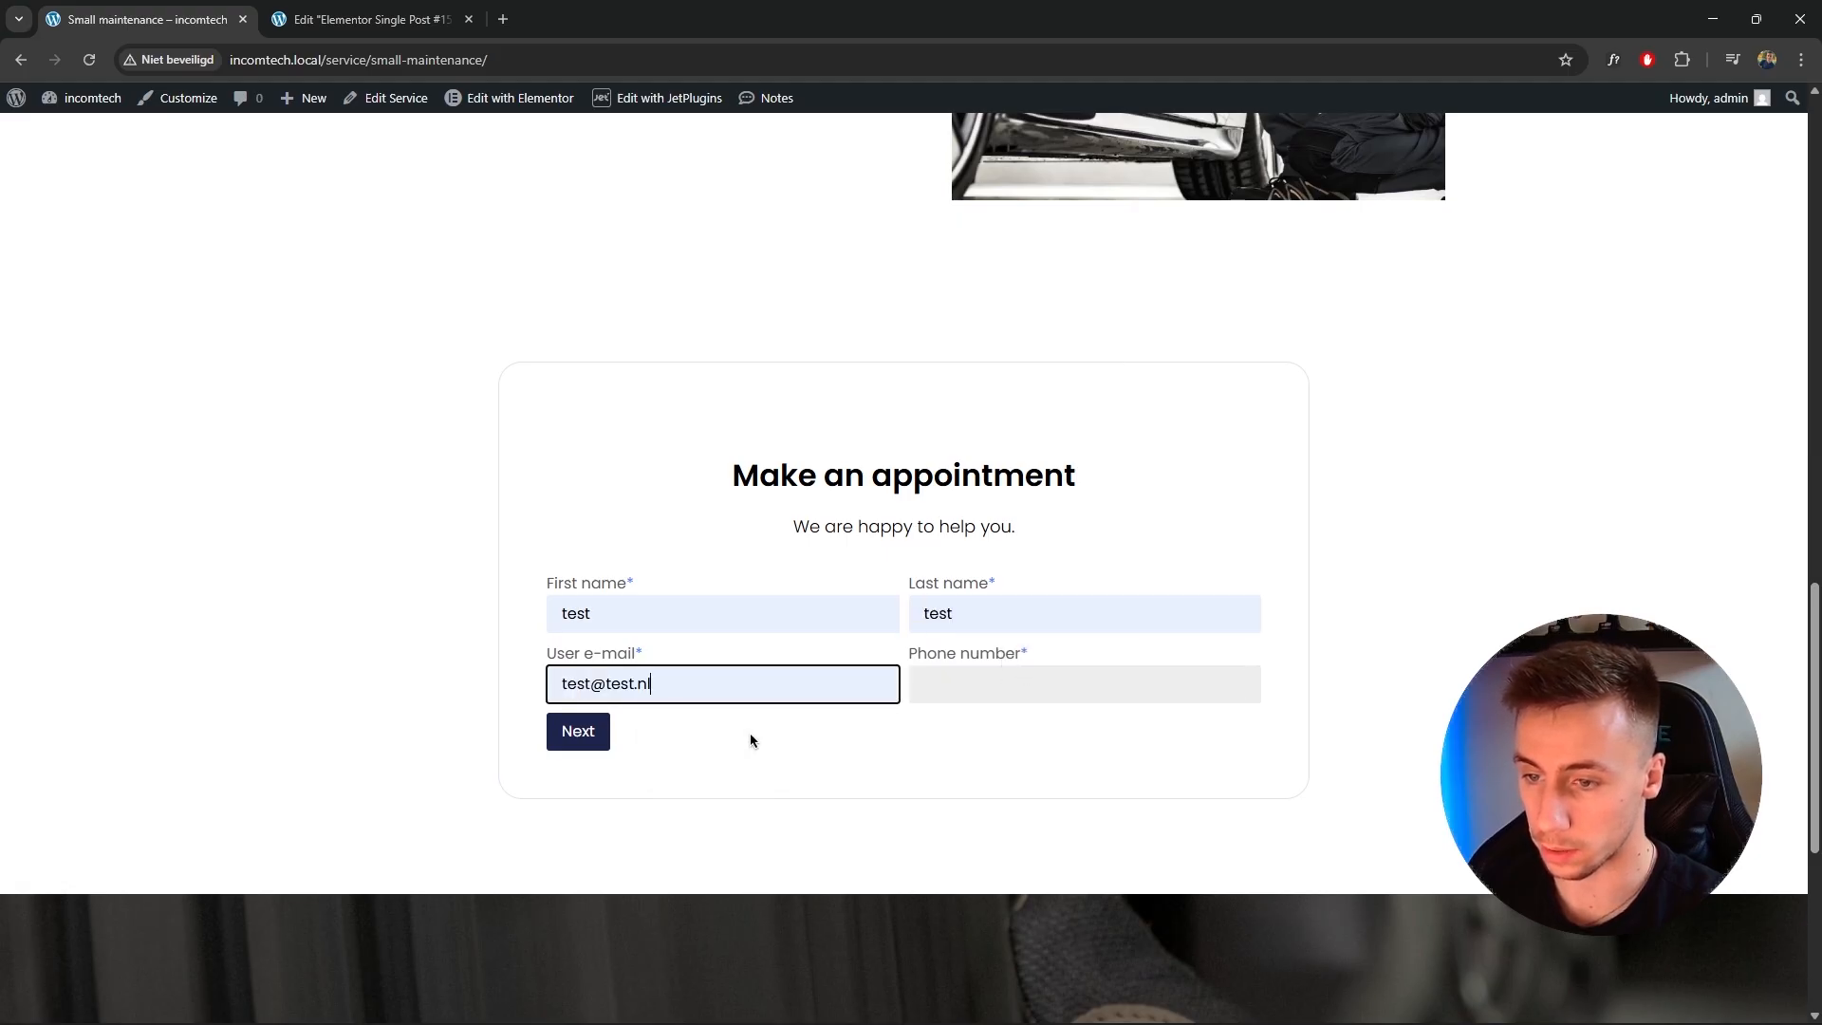
left_click(981, 693)
type("1")
type("78")
left_click(992, 781)
left_click(595, 737)
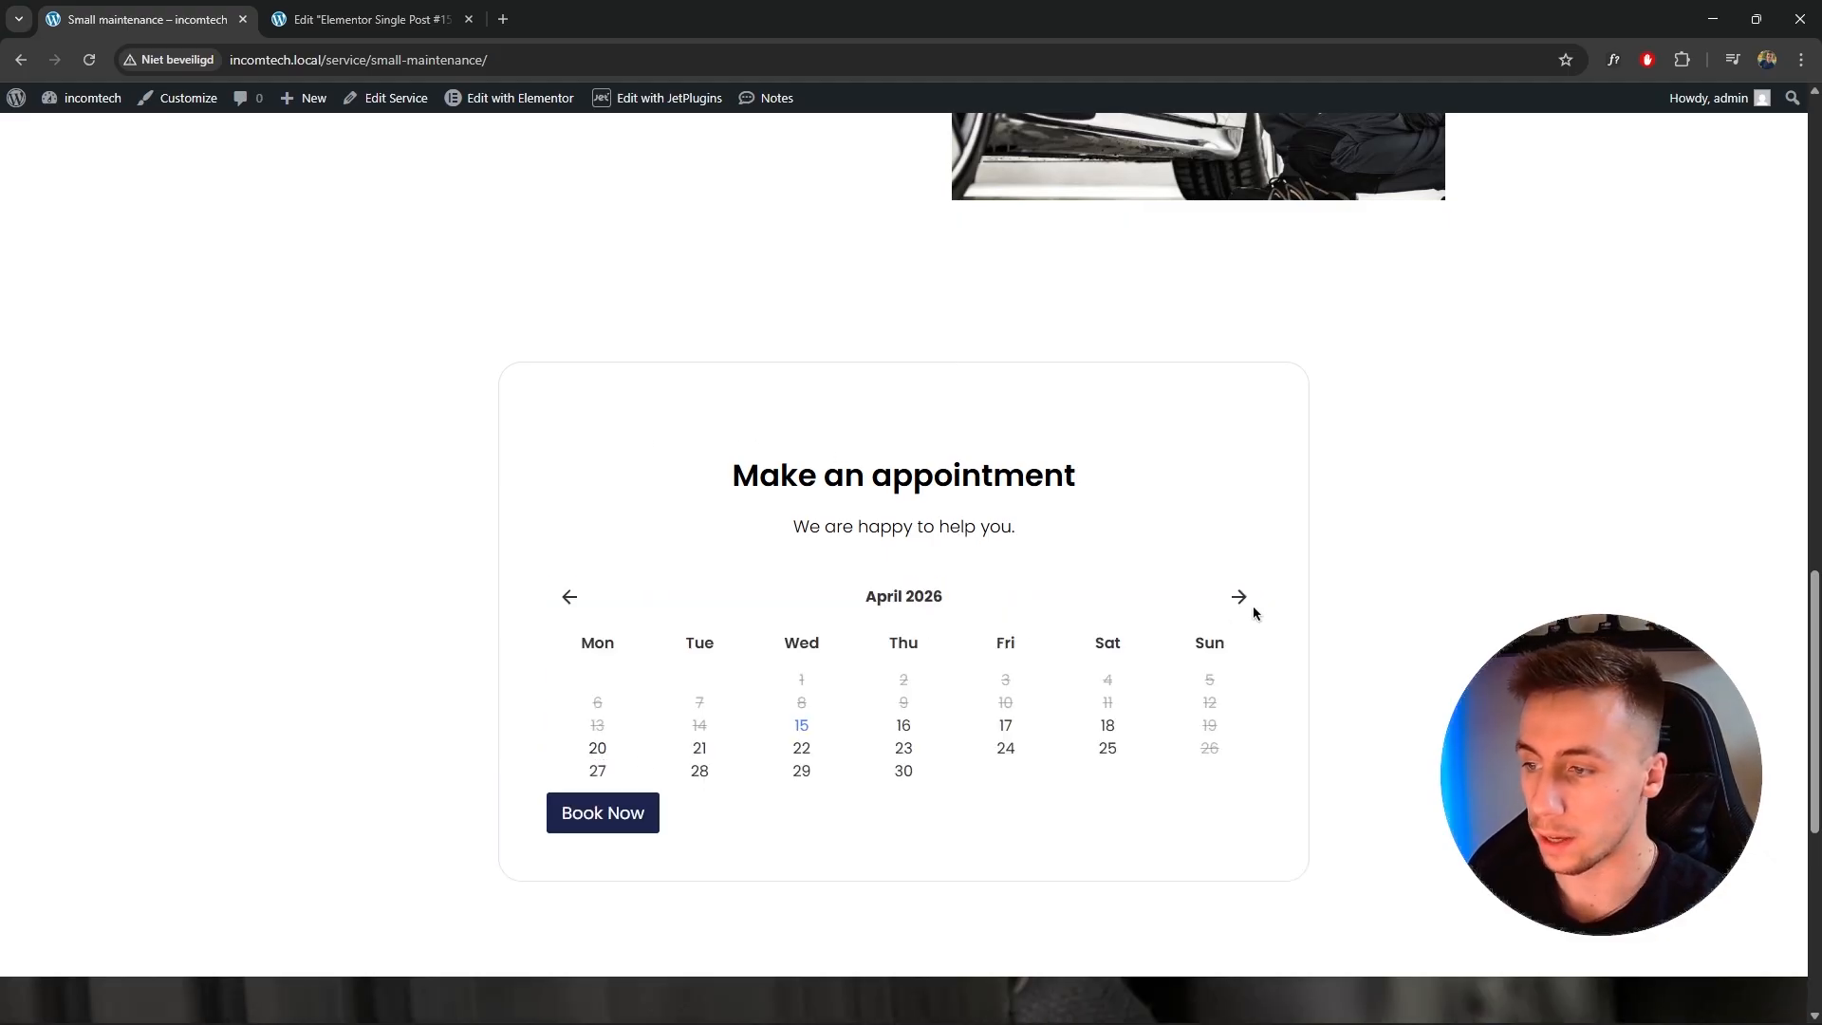
Pick April 25 in the booking calendar and the 14:00-15:00 time slot.
left_click(1238, 607)
left_click(567, 600)
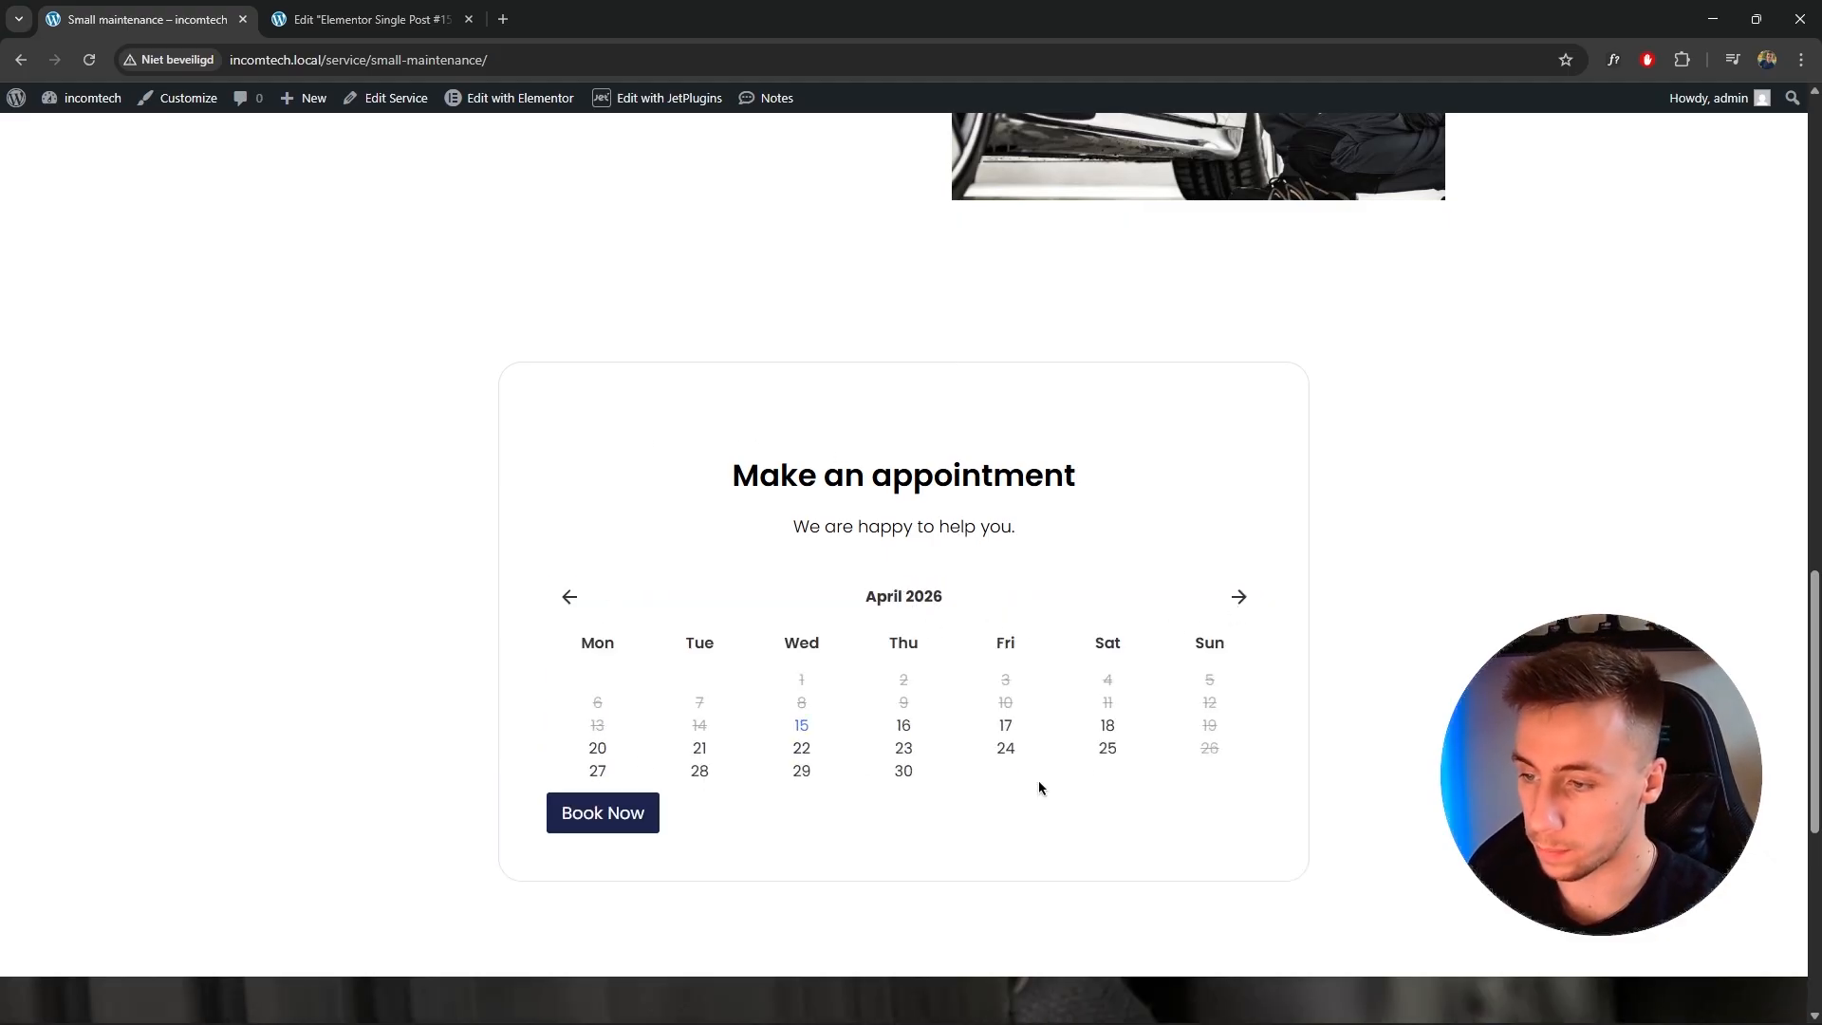
left_click(1109, 750)
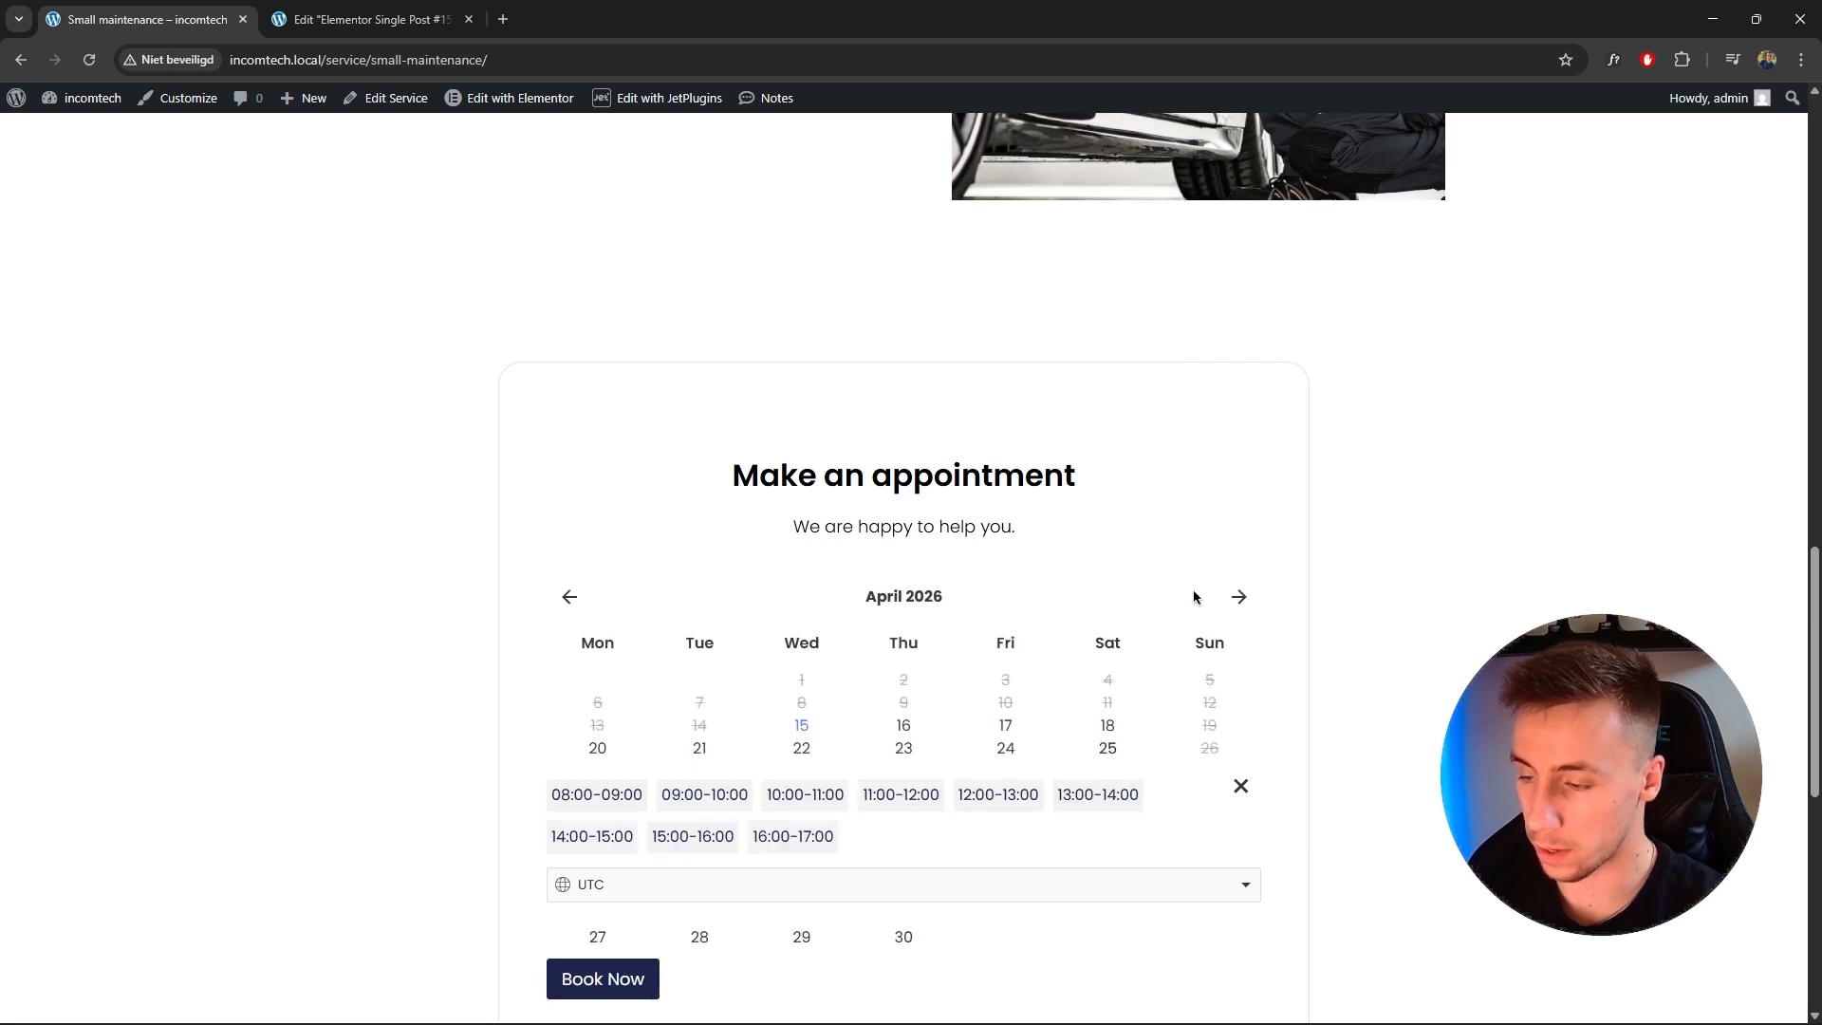
left_click(592, 837)
Review the appointment details and book the appointment.
scroll(493, 787, "down", 4)
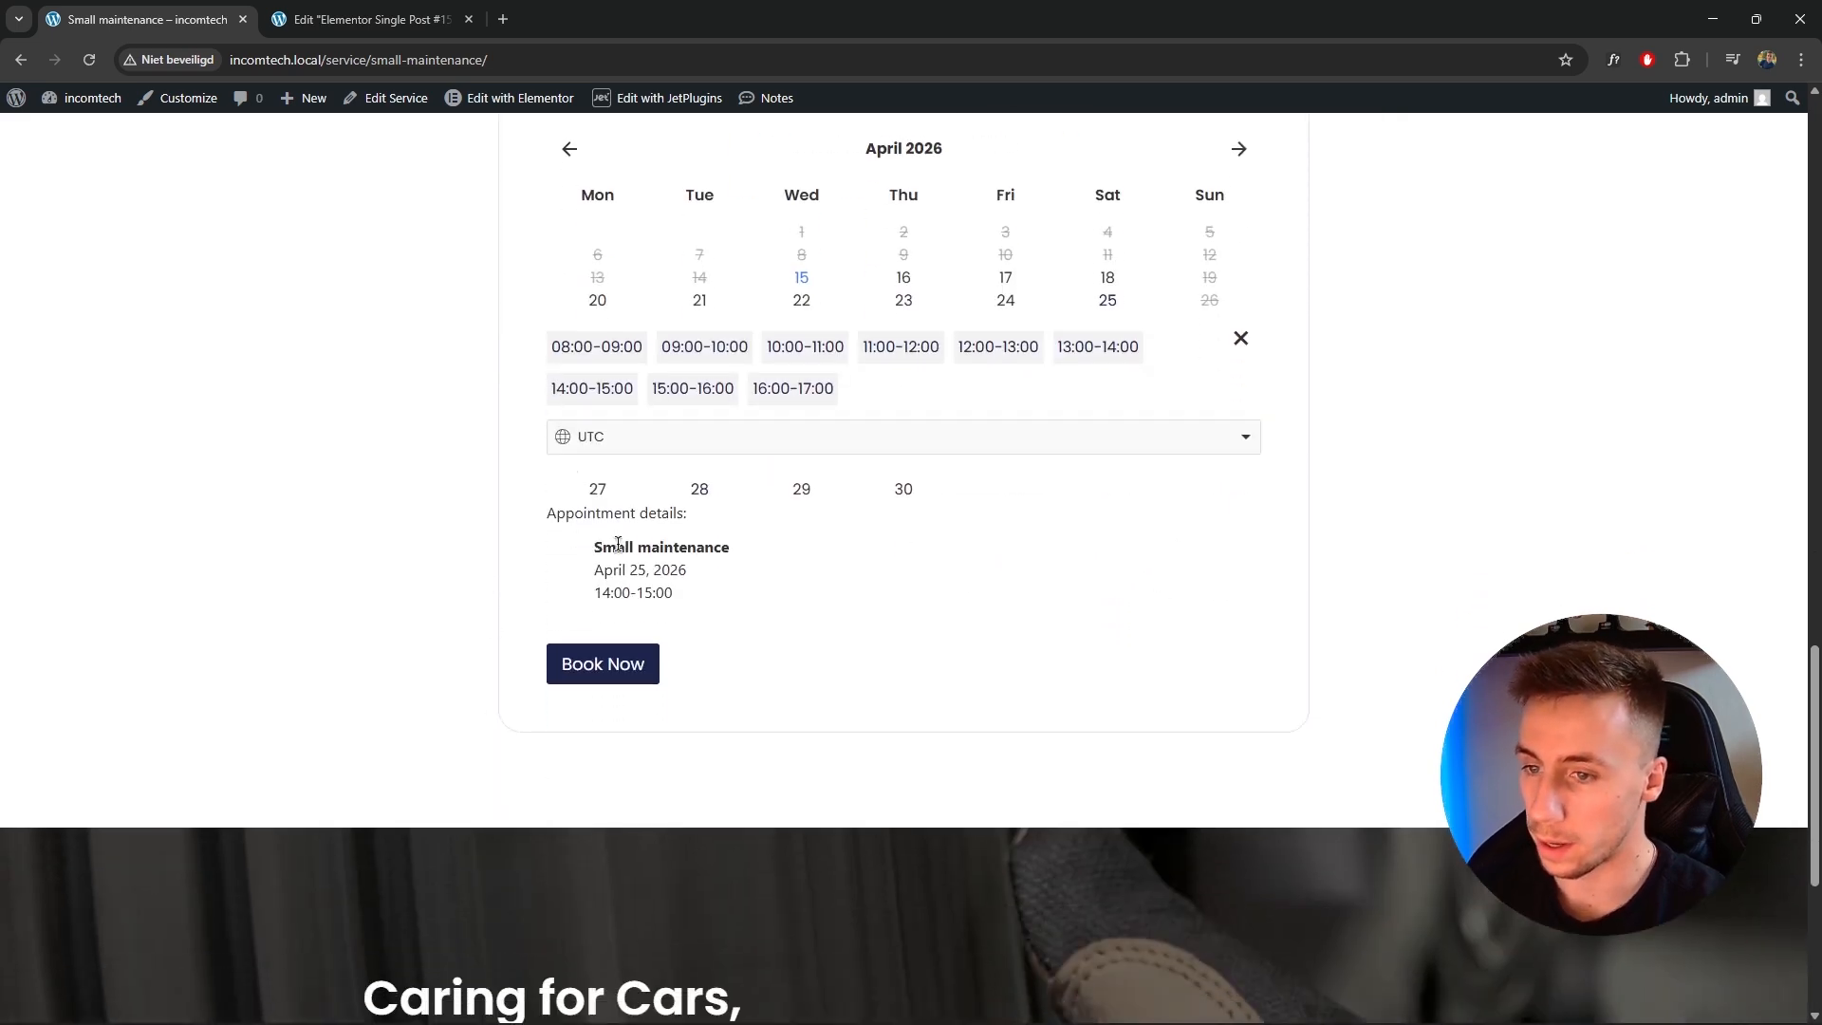
left_click_drag(598, 550, 715, 585)
left_click(677, 549)
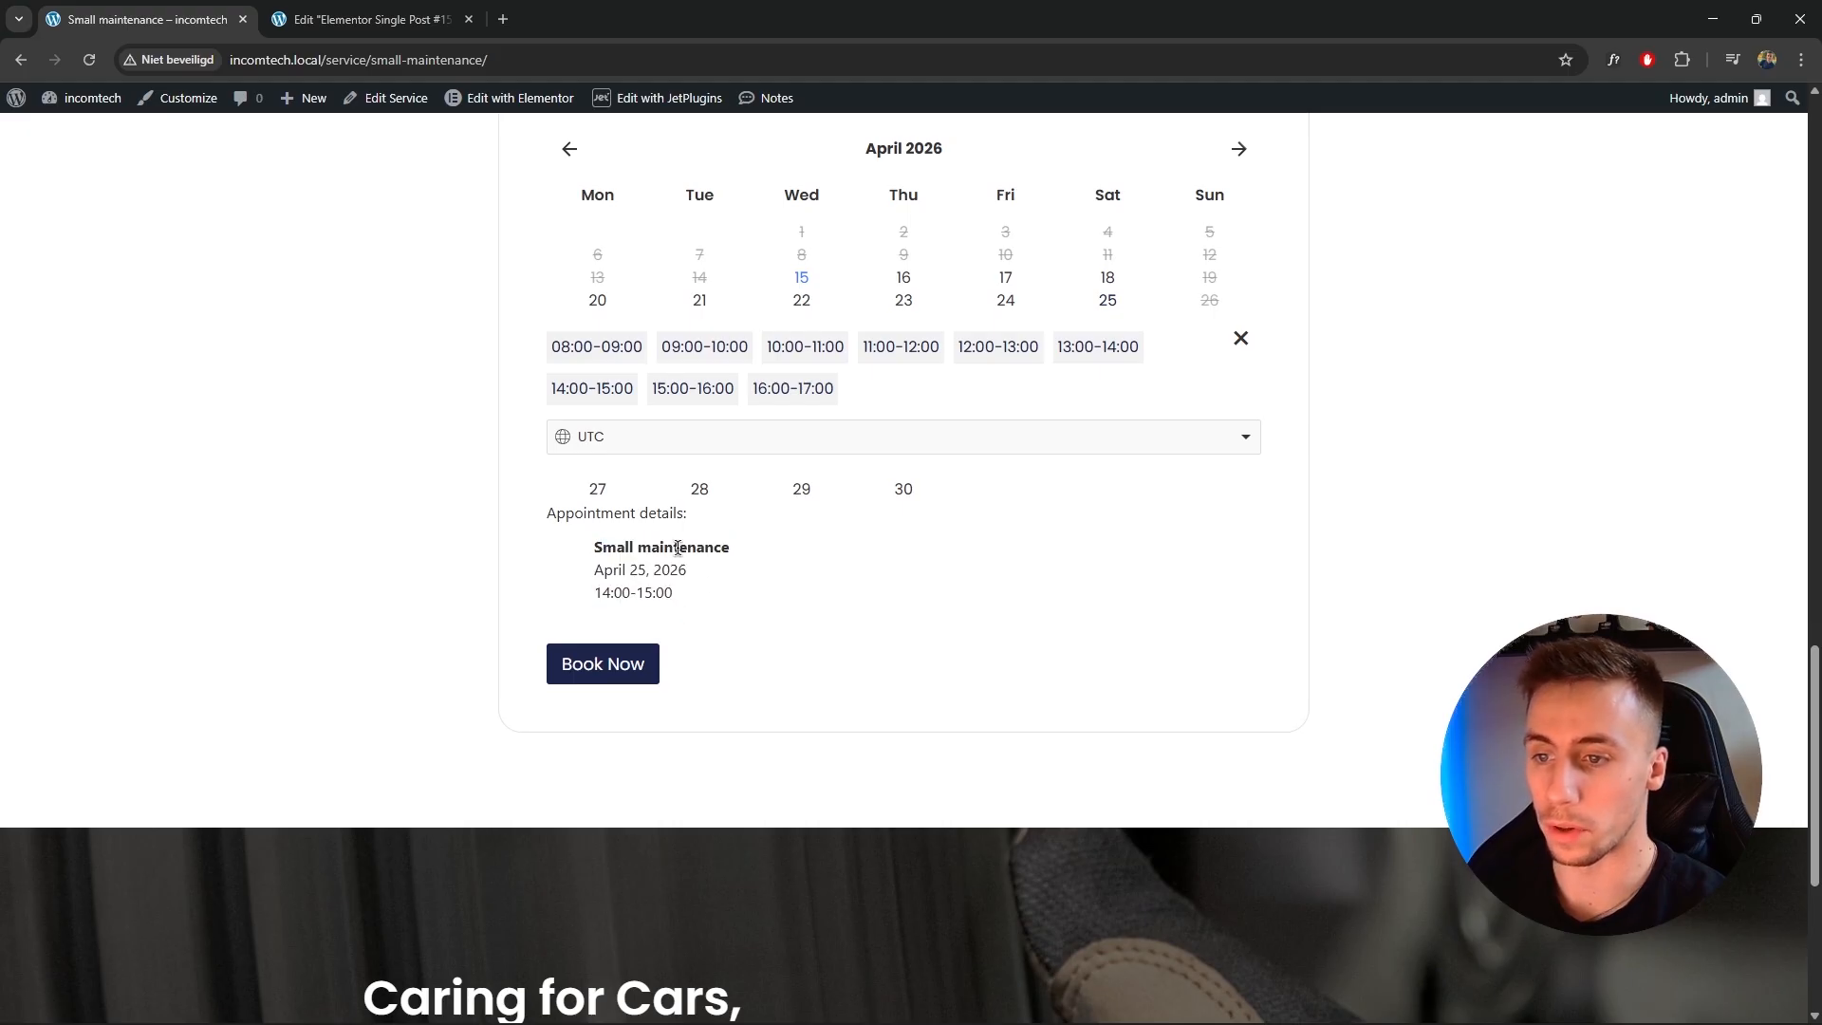
left_click_drag(601, 542, 772, 540)
left_click(721, 540)
left_click_drag(581, 577, 705, 574)
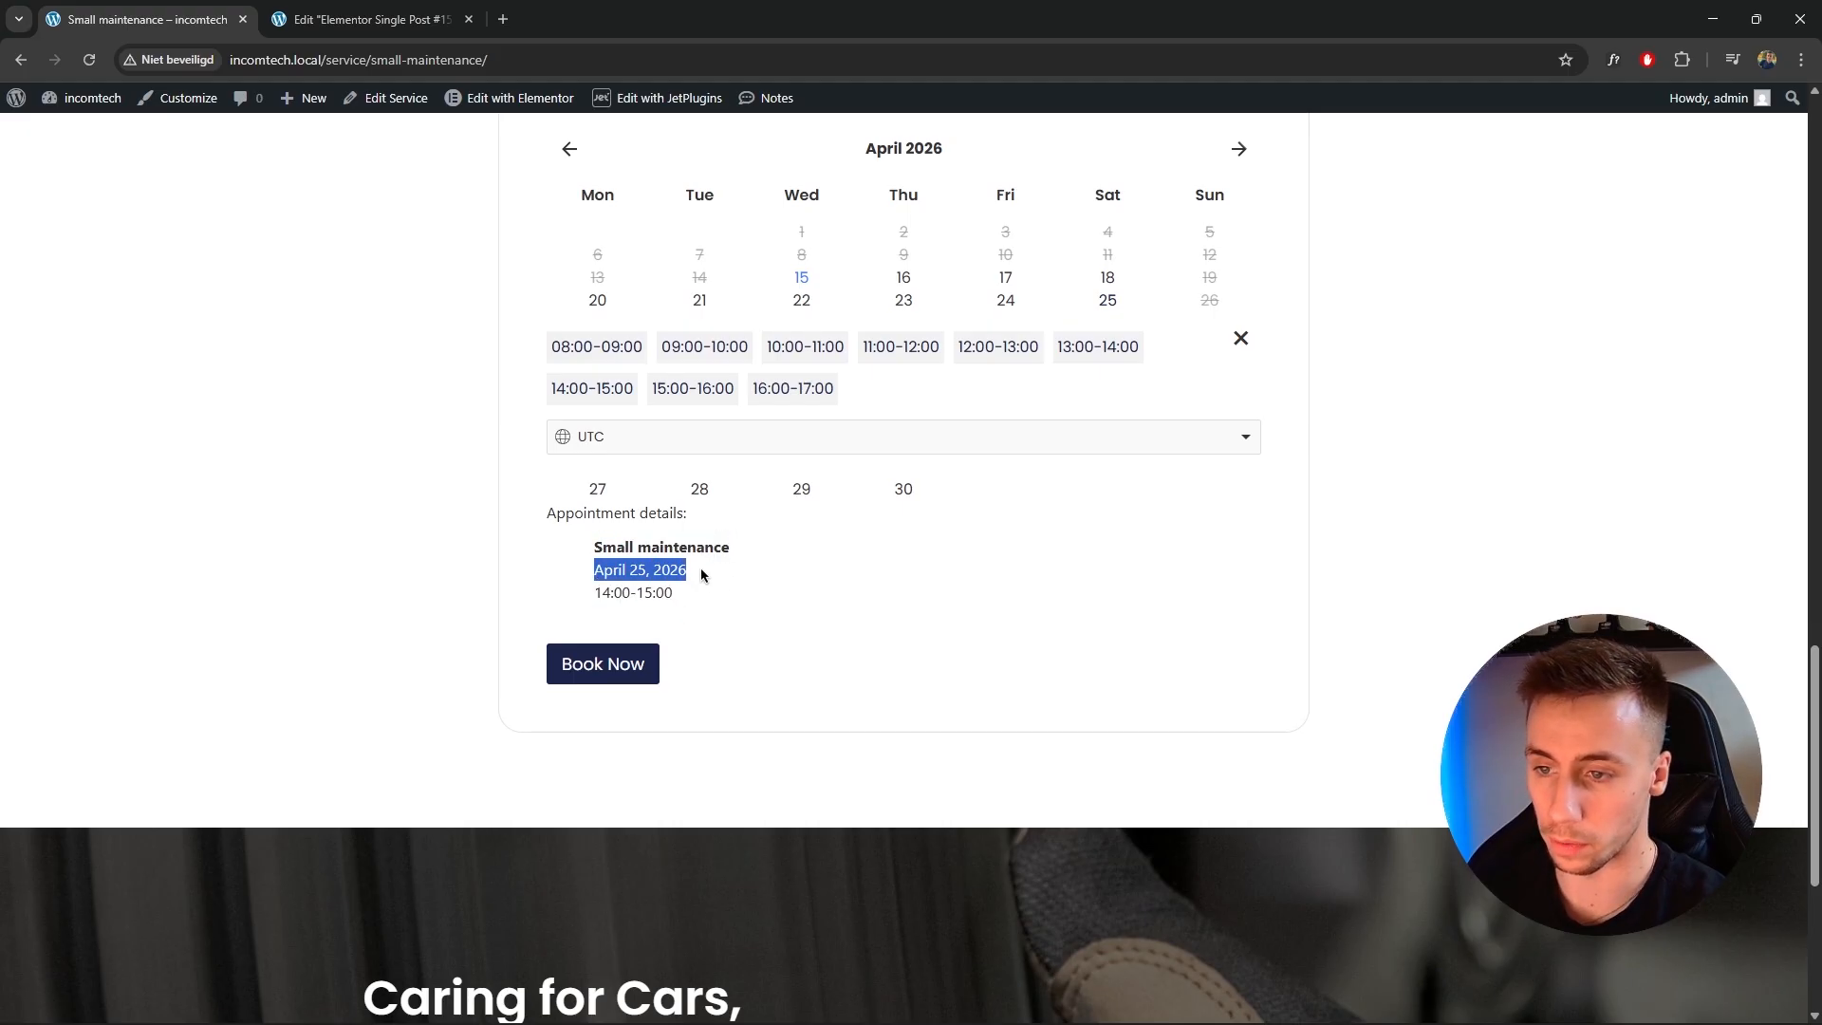
left_click_drag(601, 596, 692, 618)
left_click(688, 613)
left_click(603, 664)
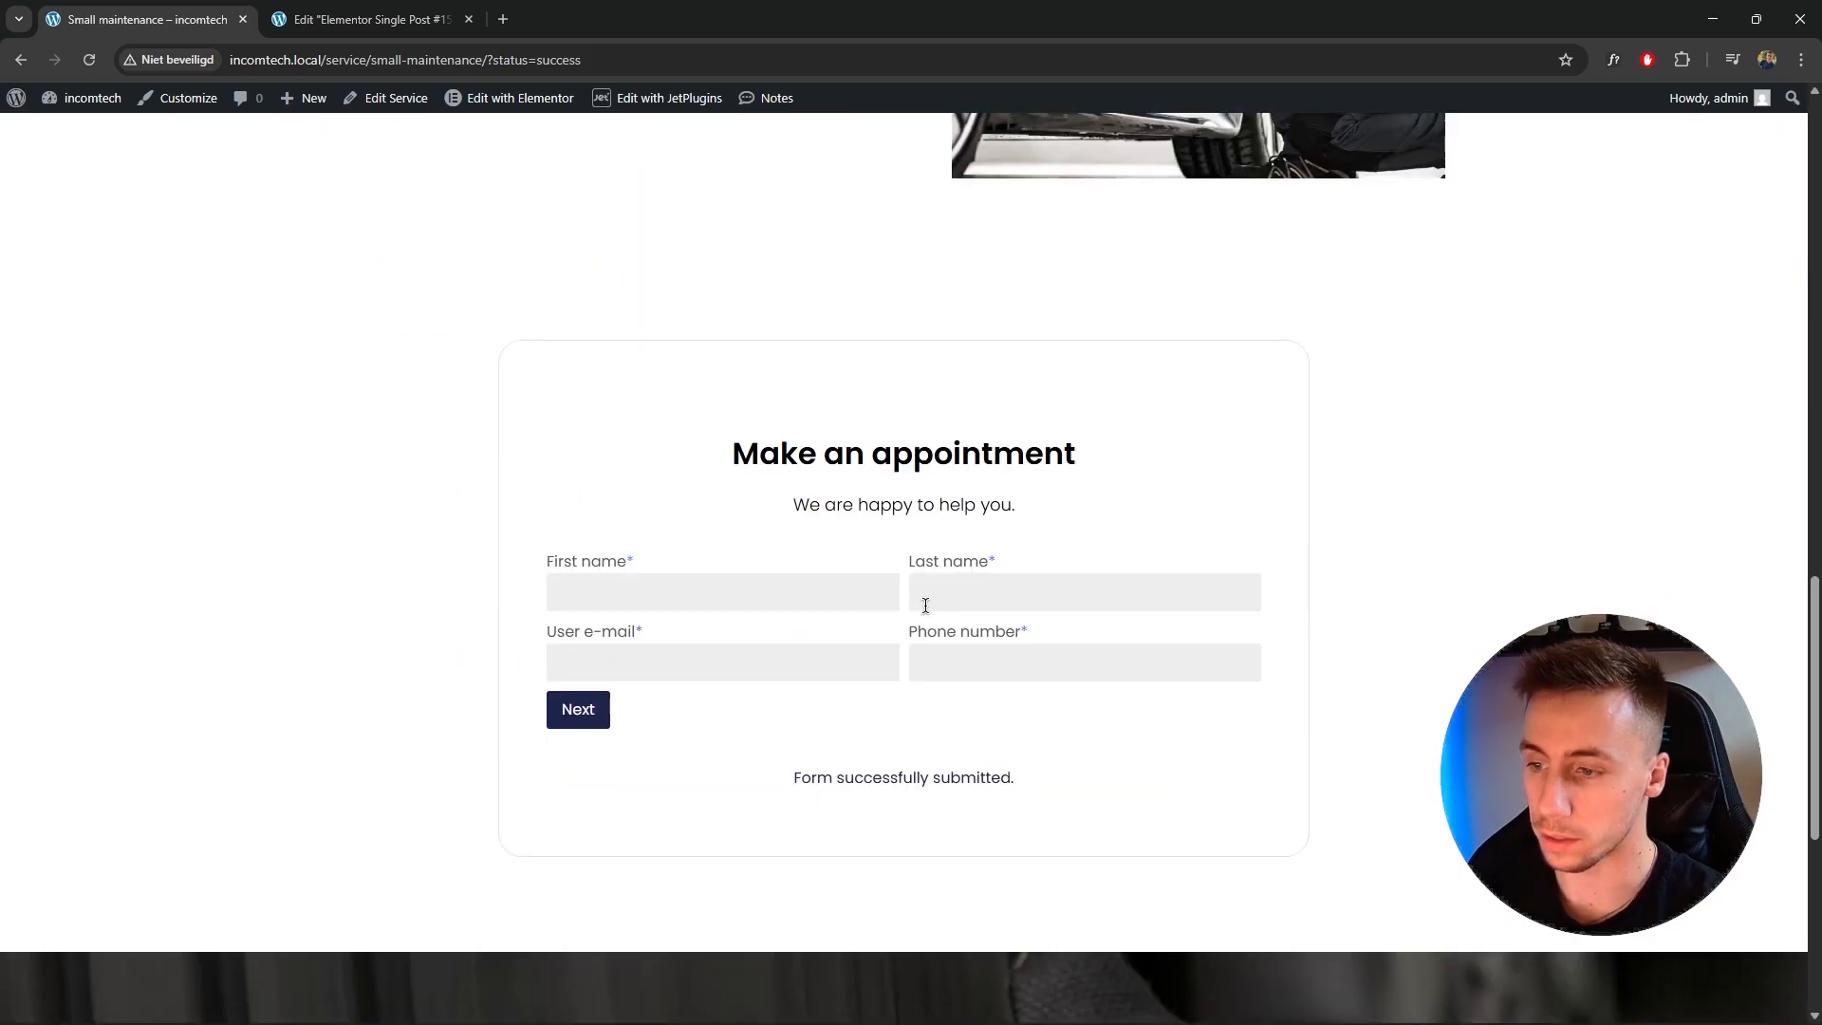
Go to the admin dashboard and open the Appointments calendar.
left_click_drag(800, 663, 1028, 589)
left_click(1029, 589)
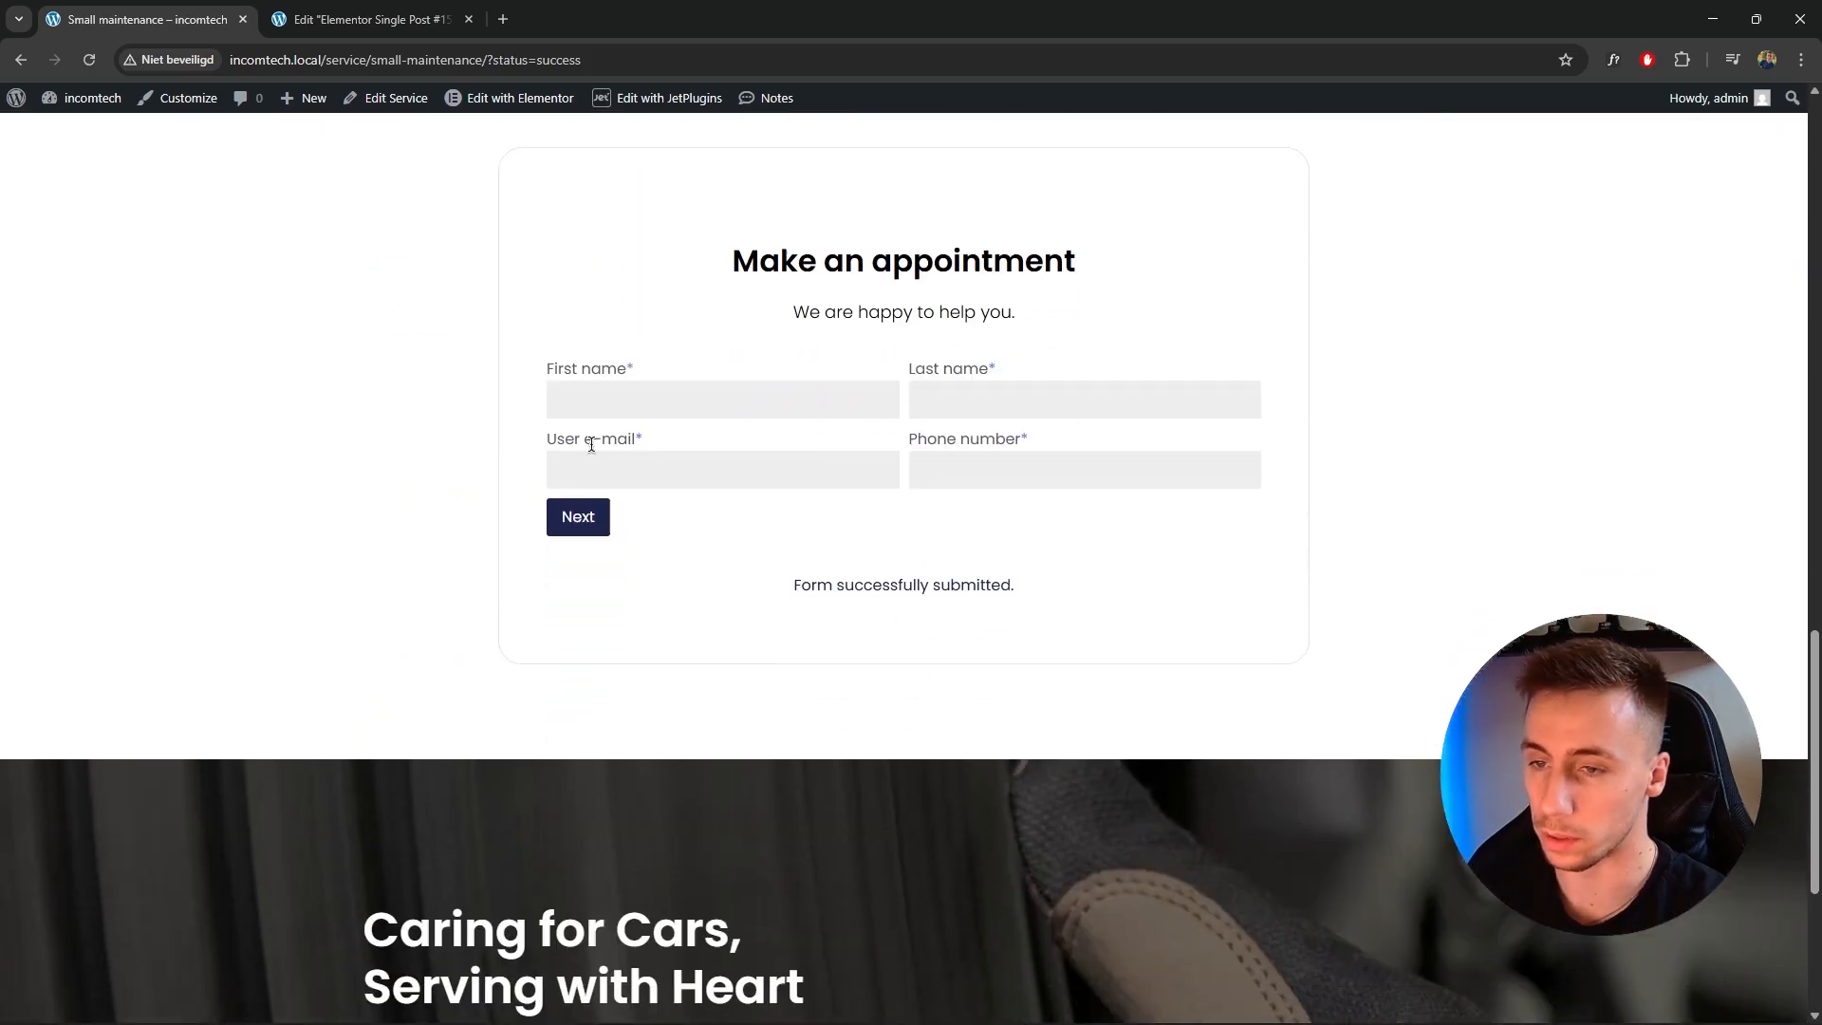
left_click(71, 126)
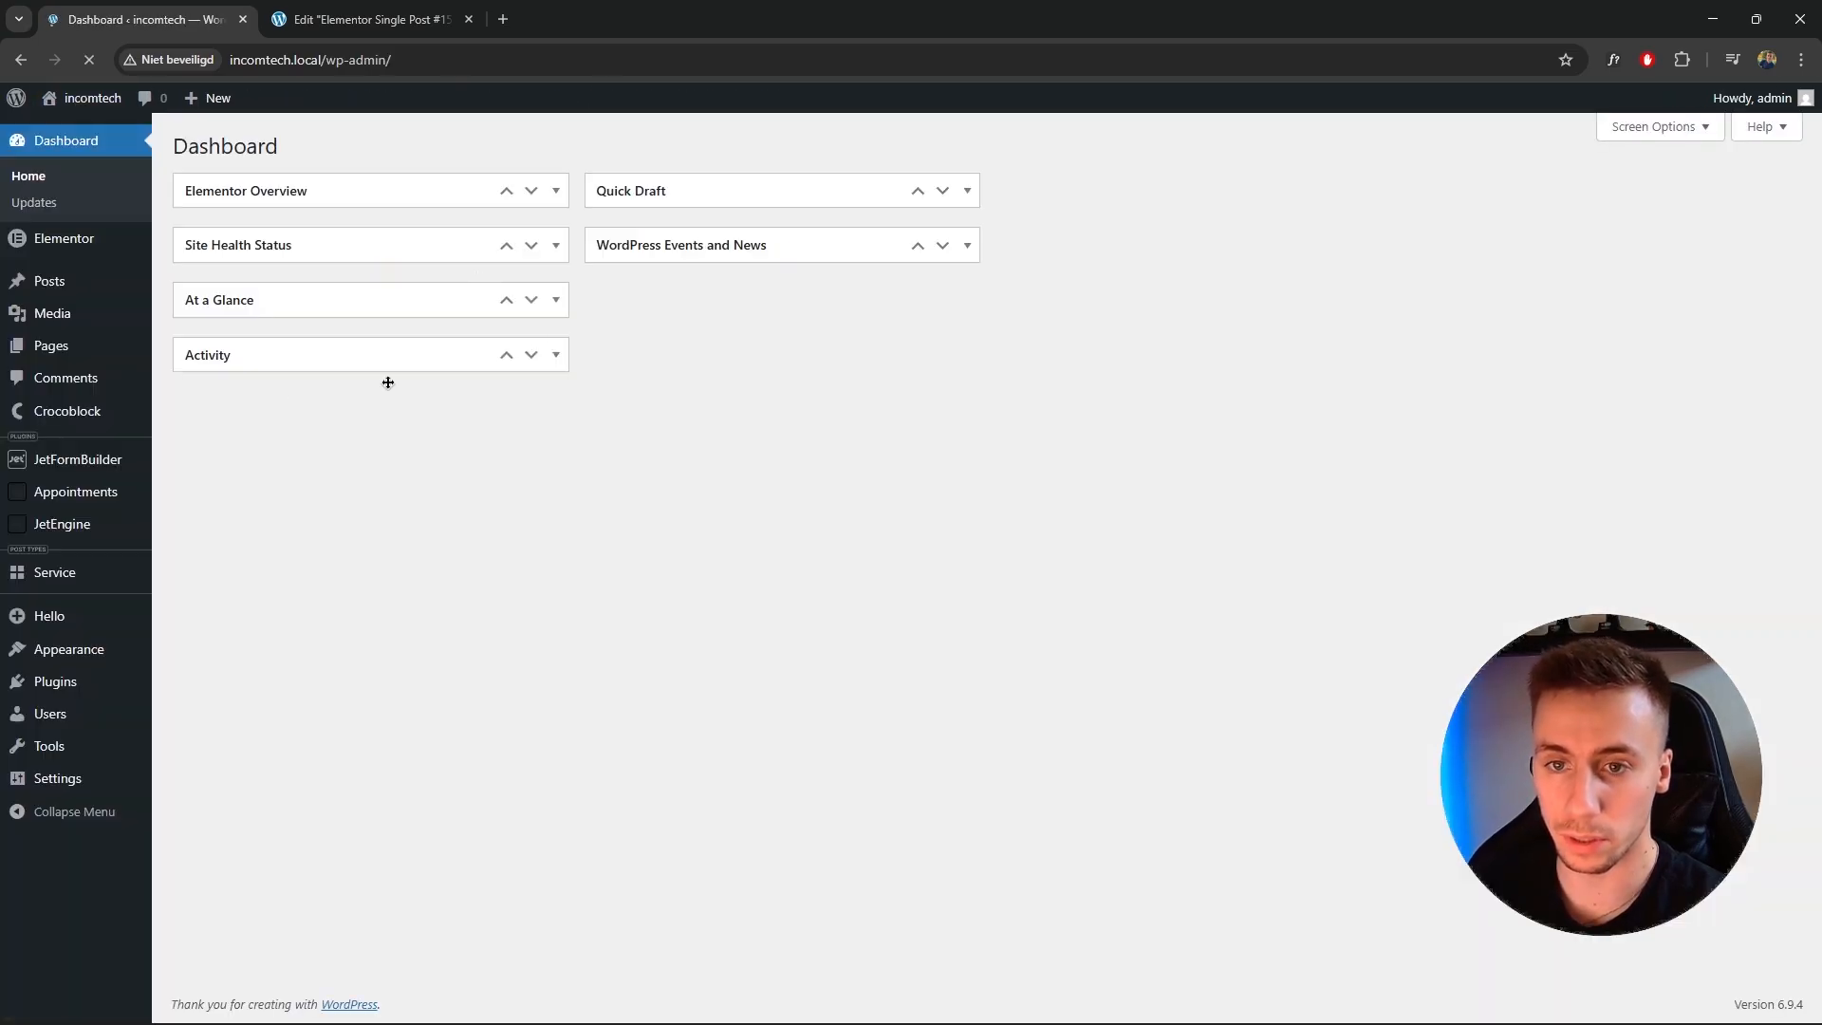
mouse_move(78, 492)
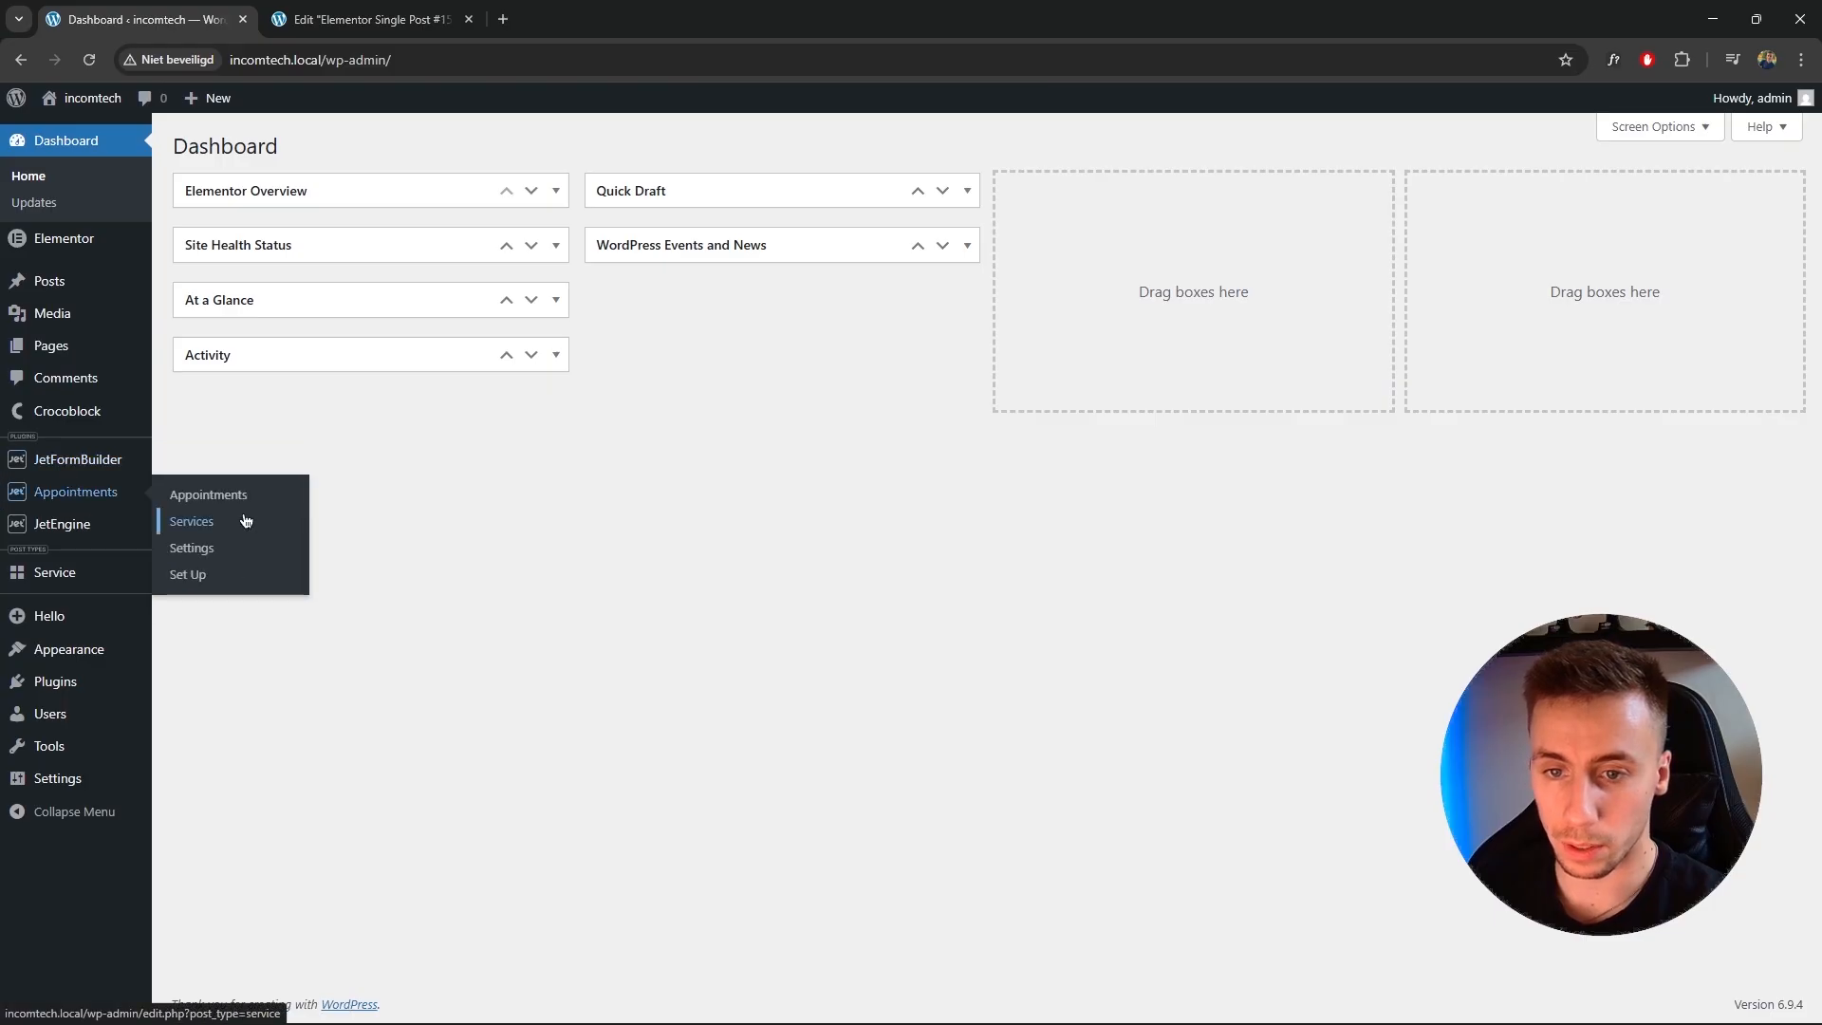
left_click(207, 495)
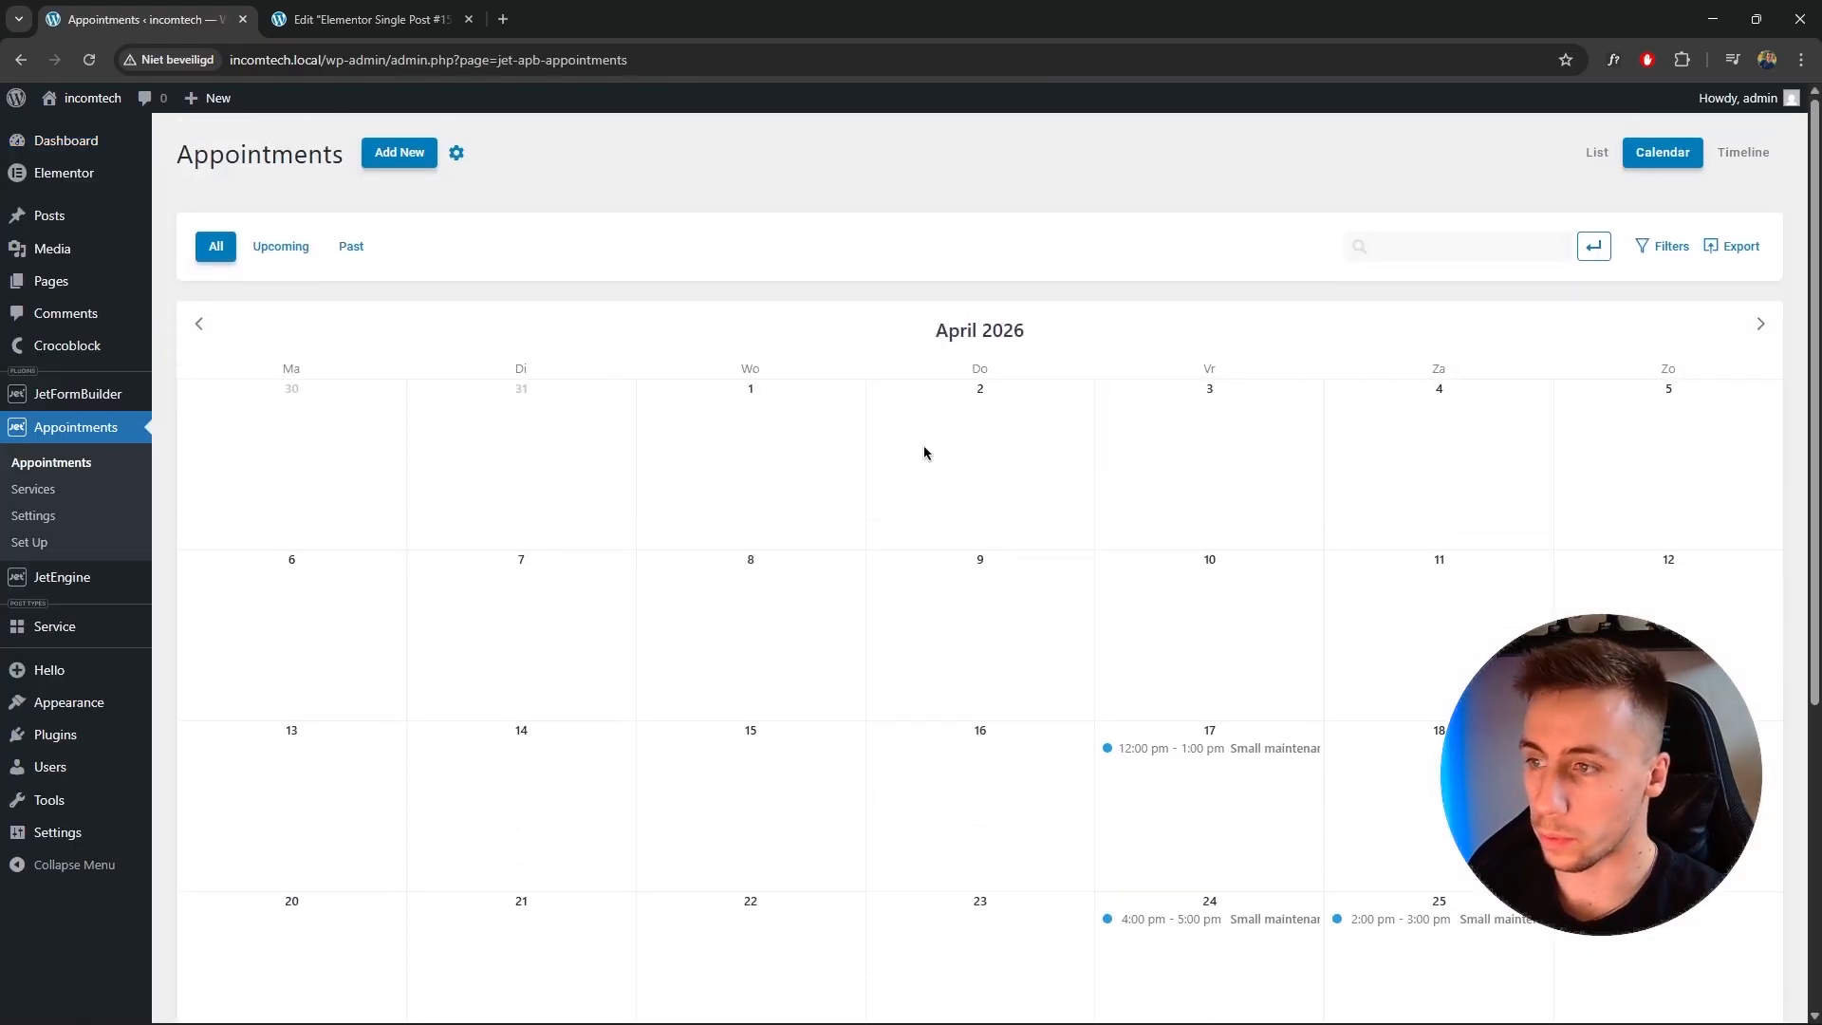
Open the April 25 Small maintenance appointment and review its details.
left_click(1436, 922)
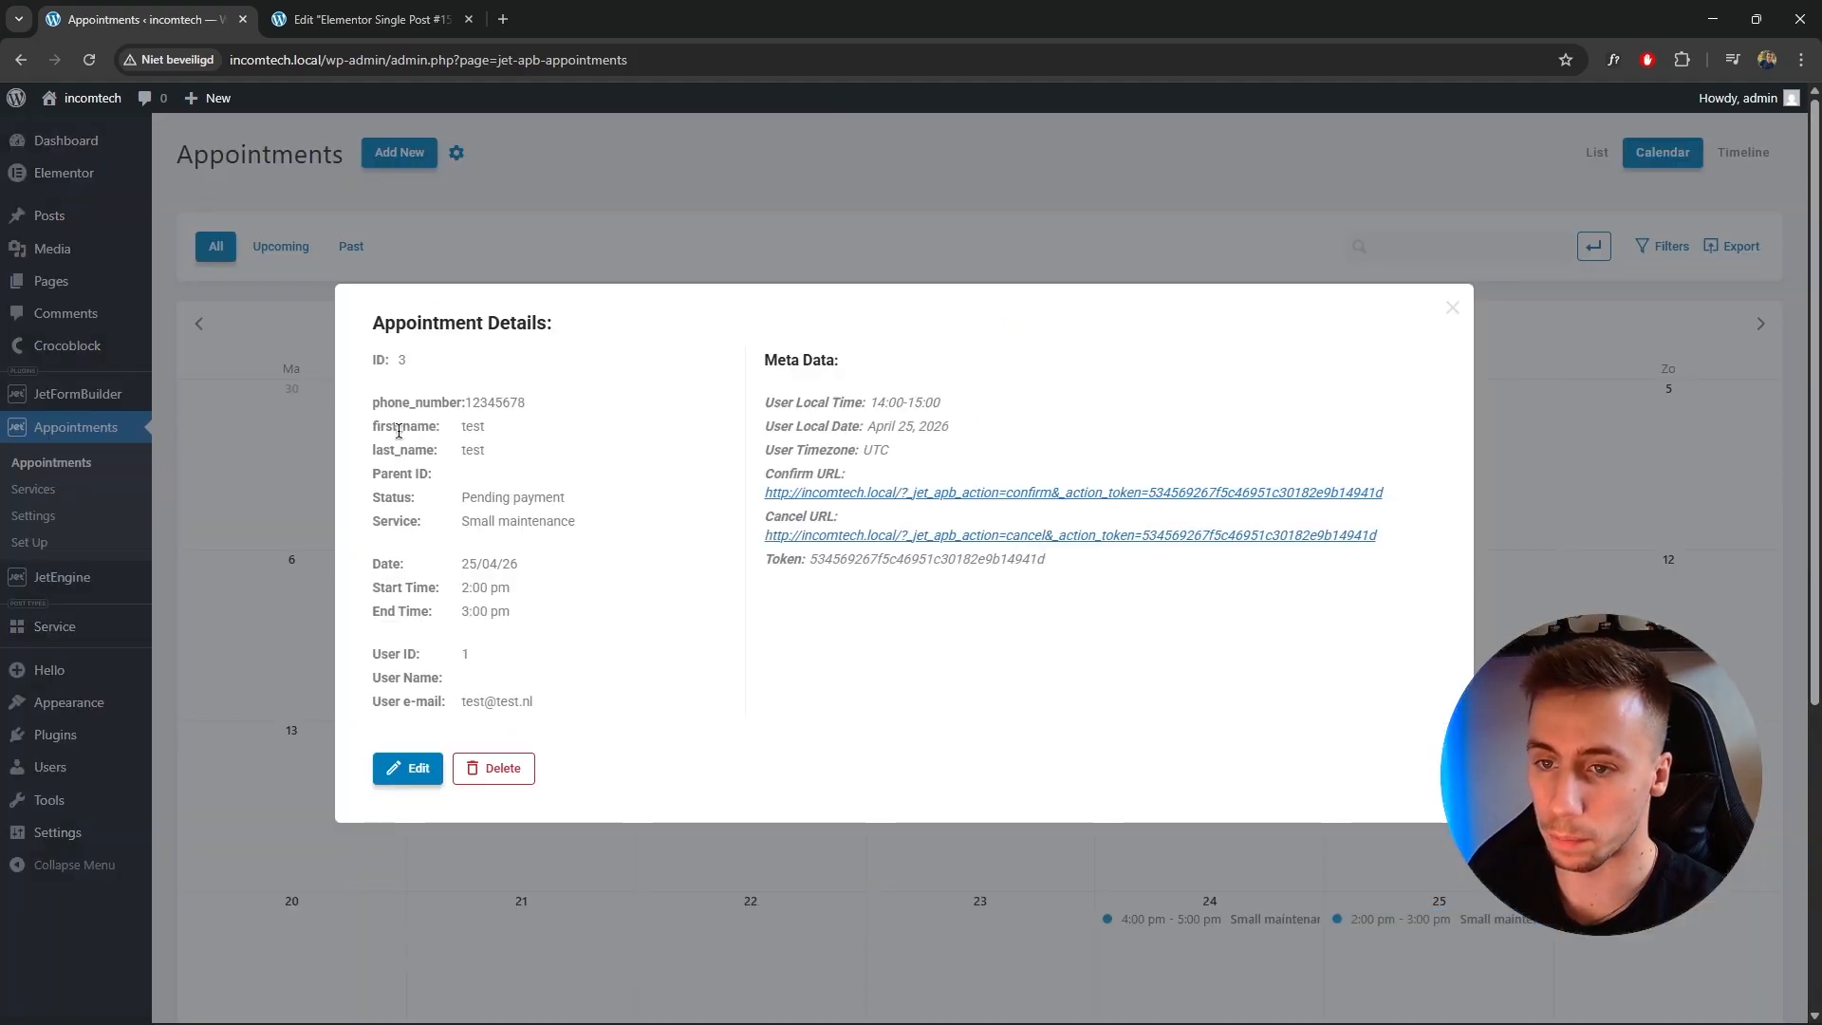
left_click_drag(384, 426, 520, 433)
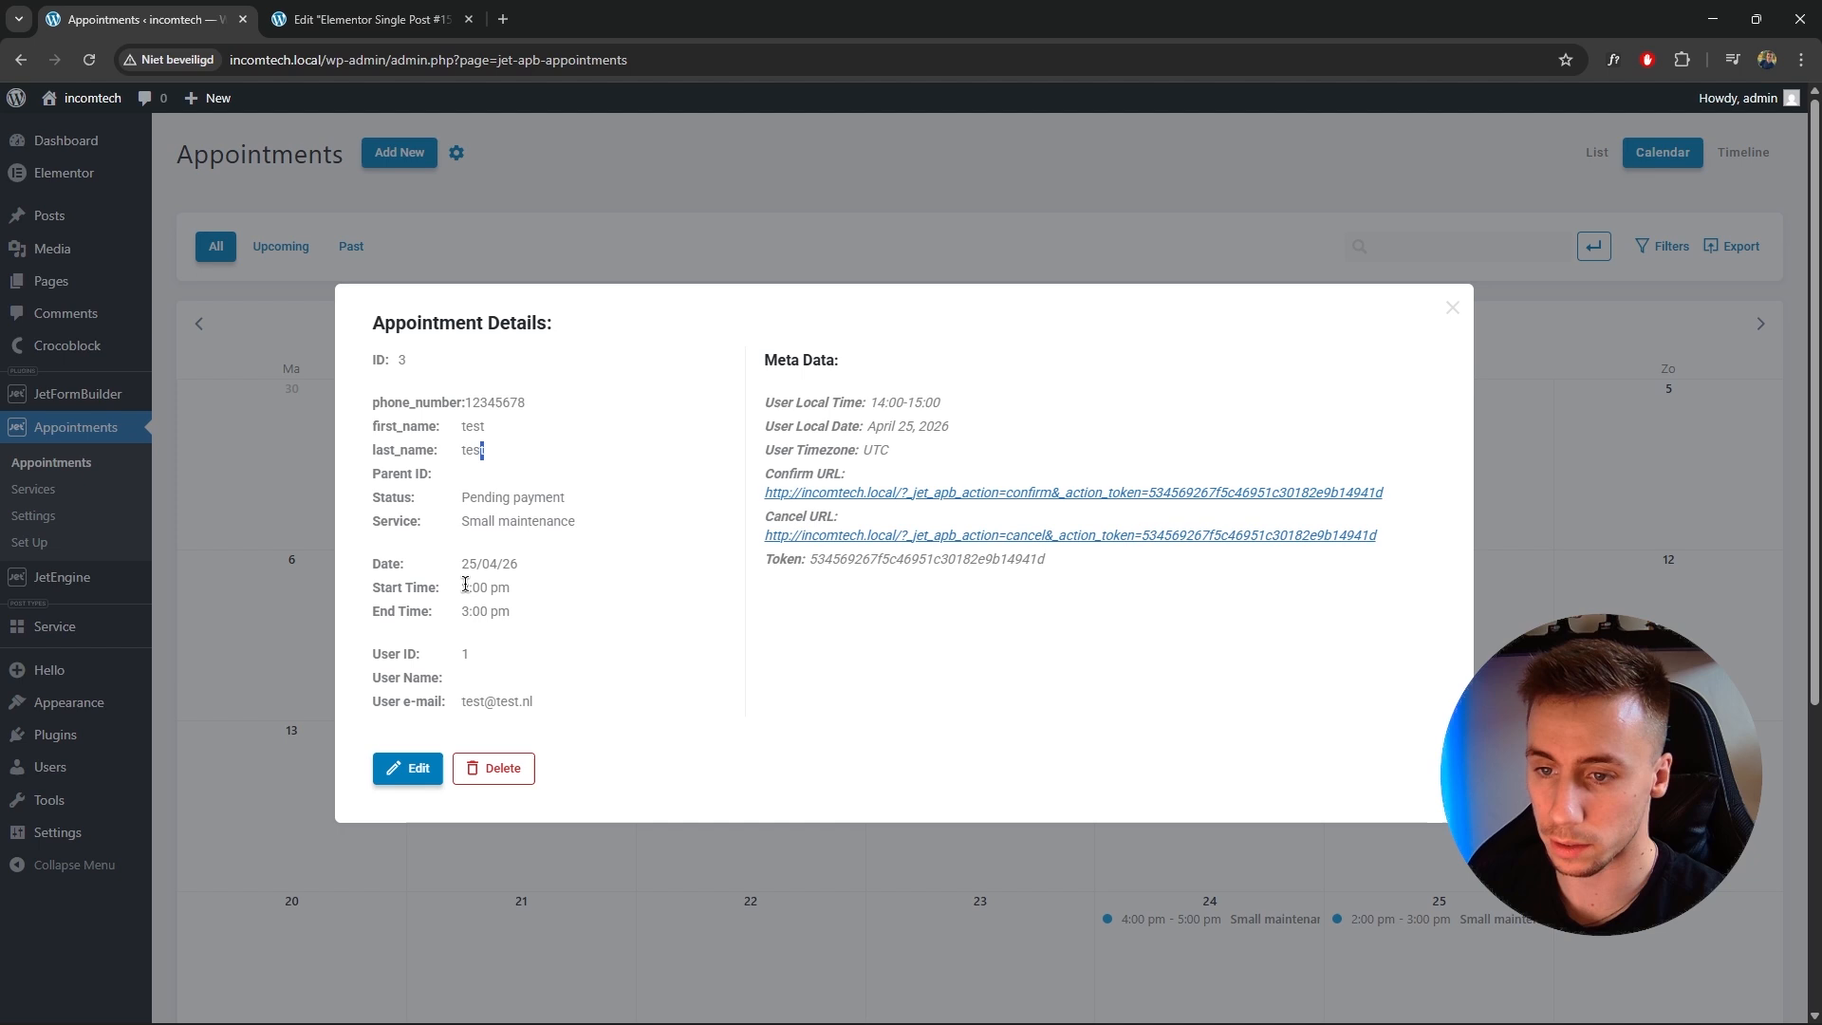
left_click_drag(376, 701, 550, 702)
left_click(548, 702)
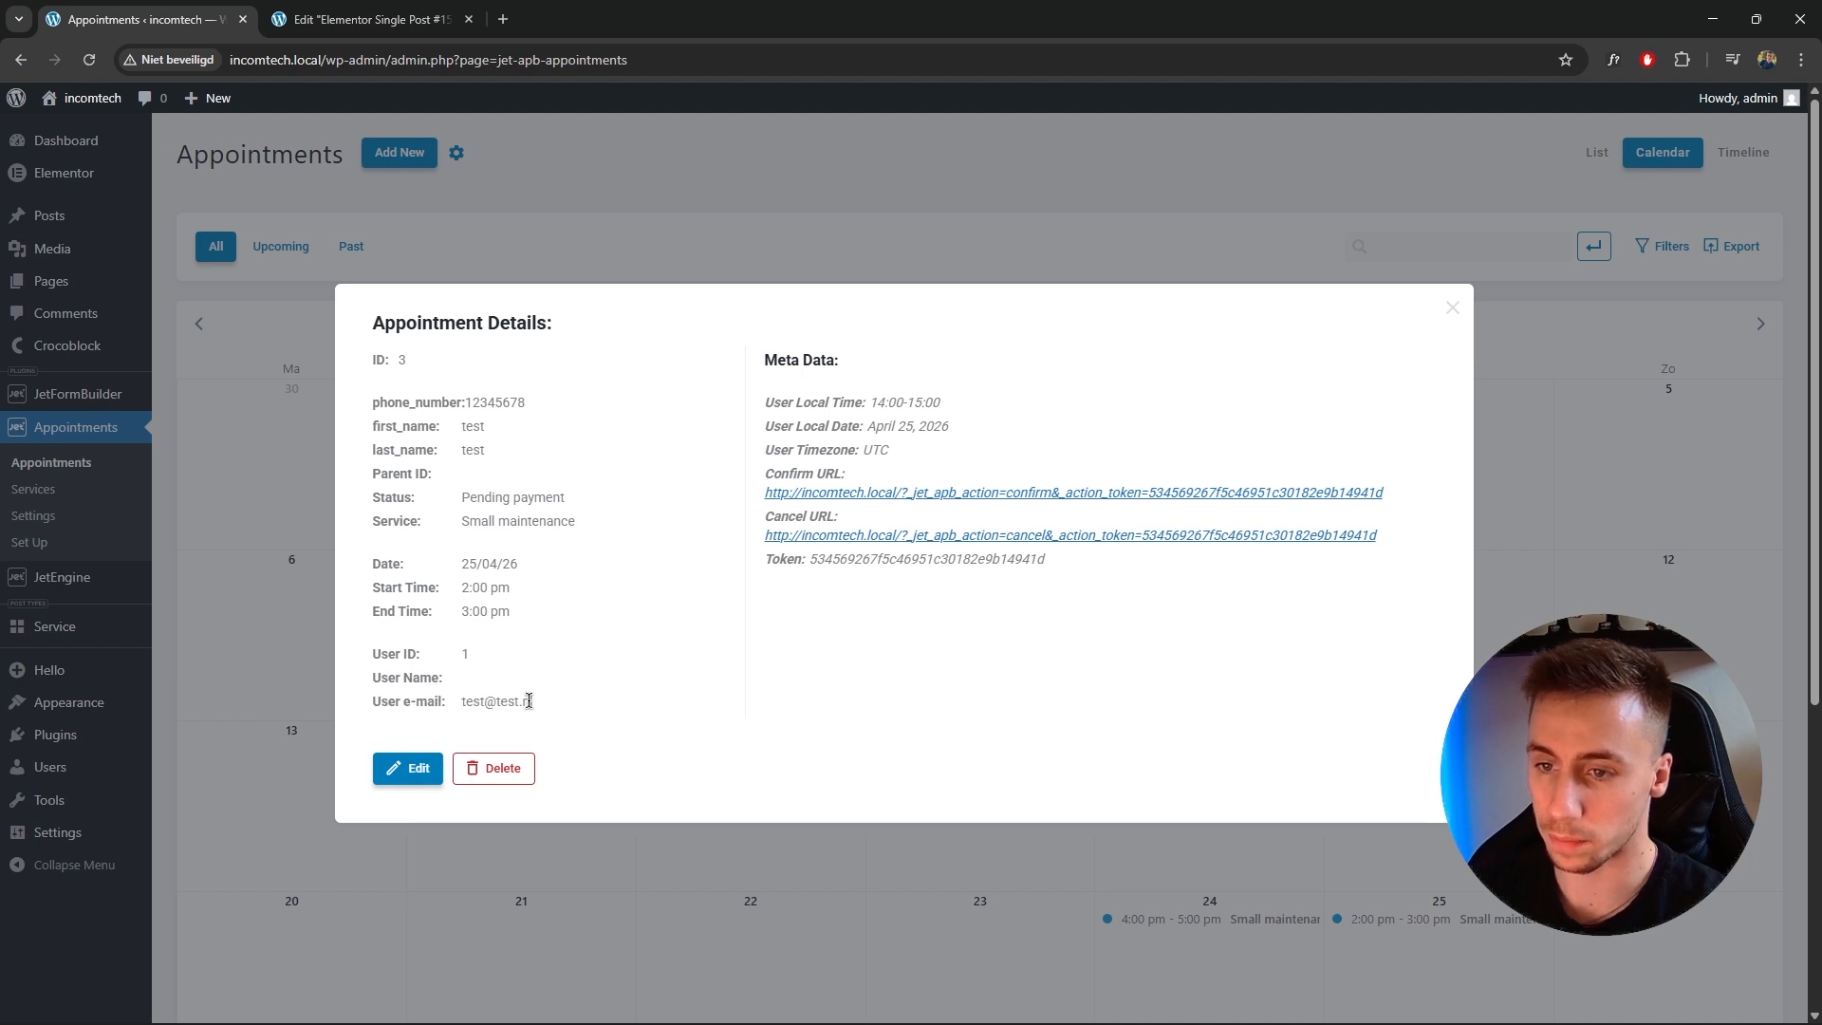
left_click_drag(575, 521, 374, 520)
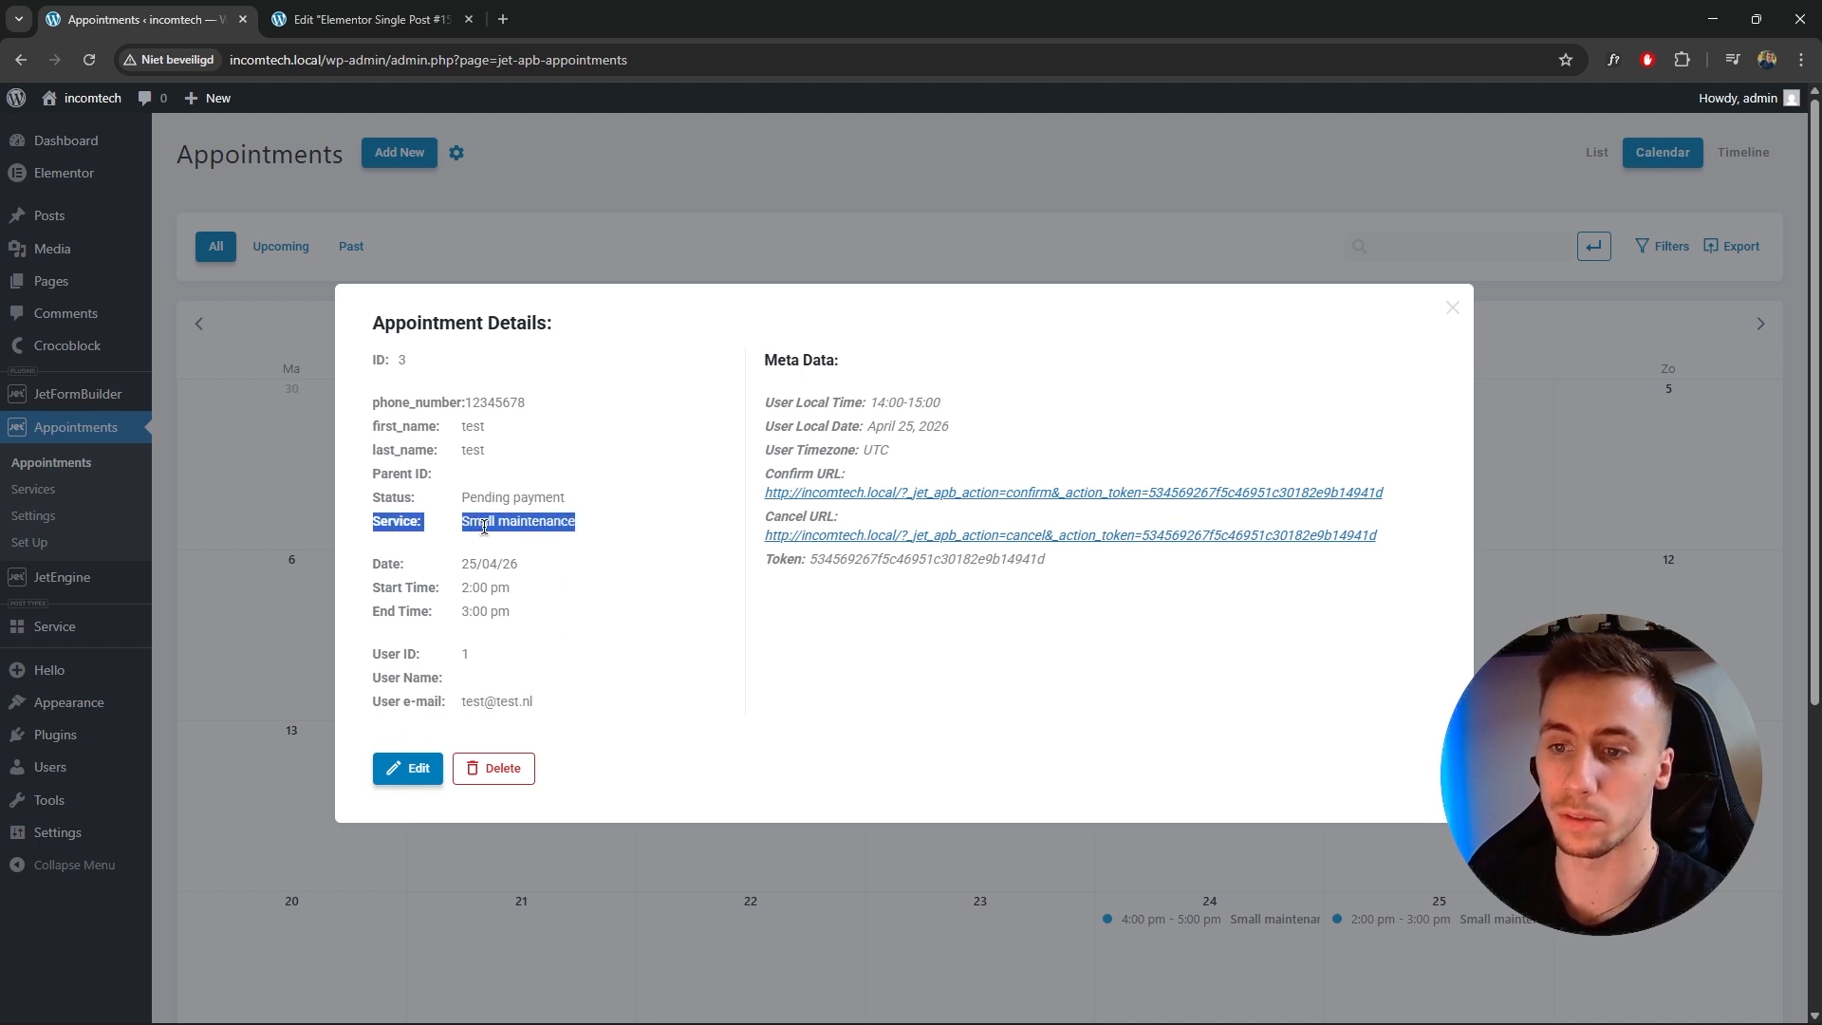
left_click(484, 525)
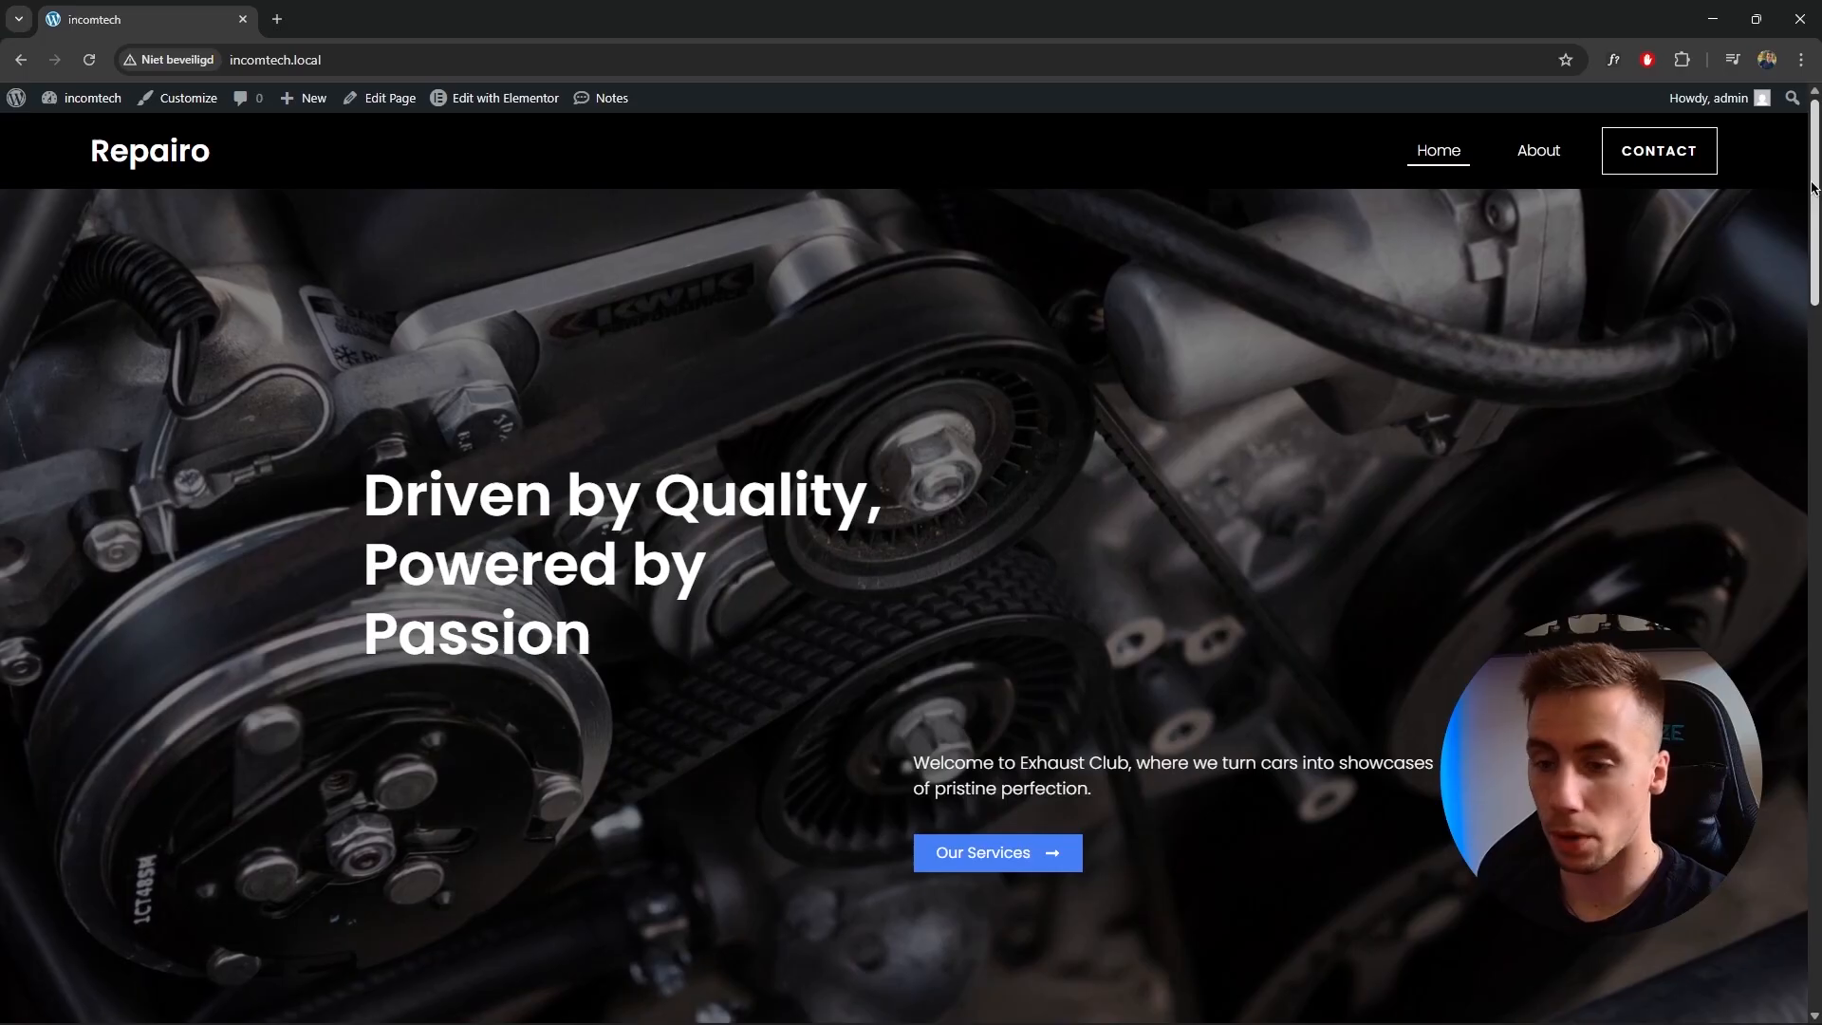
Scroll through the site's home page.
left_click_drag(1811, 187, 1778, 541)
scroll(1774, 546, "down", 3)
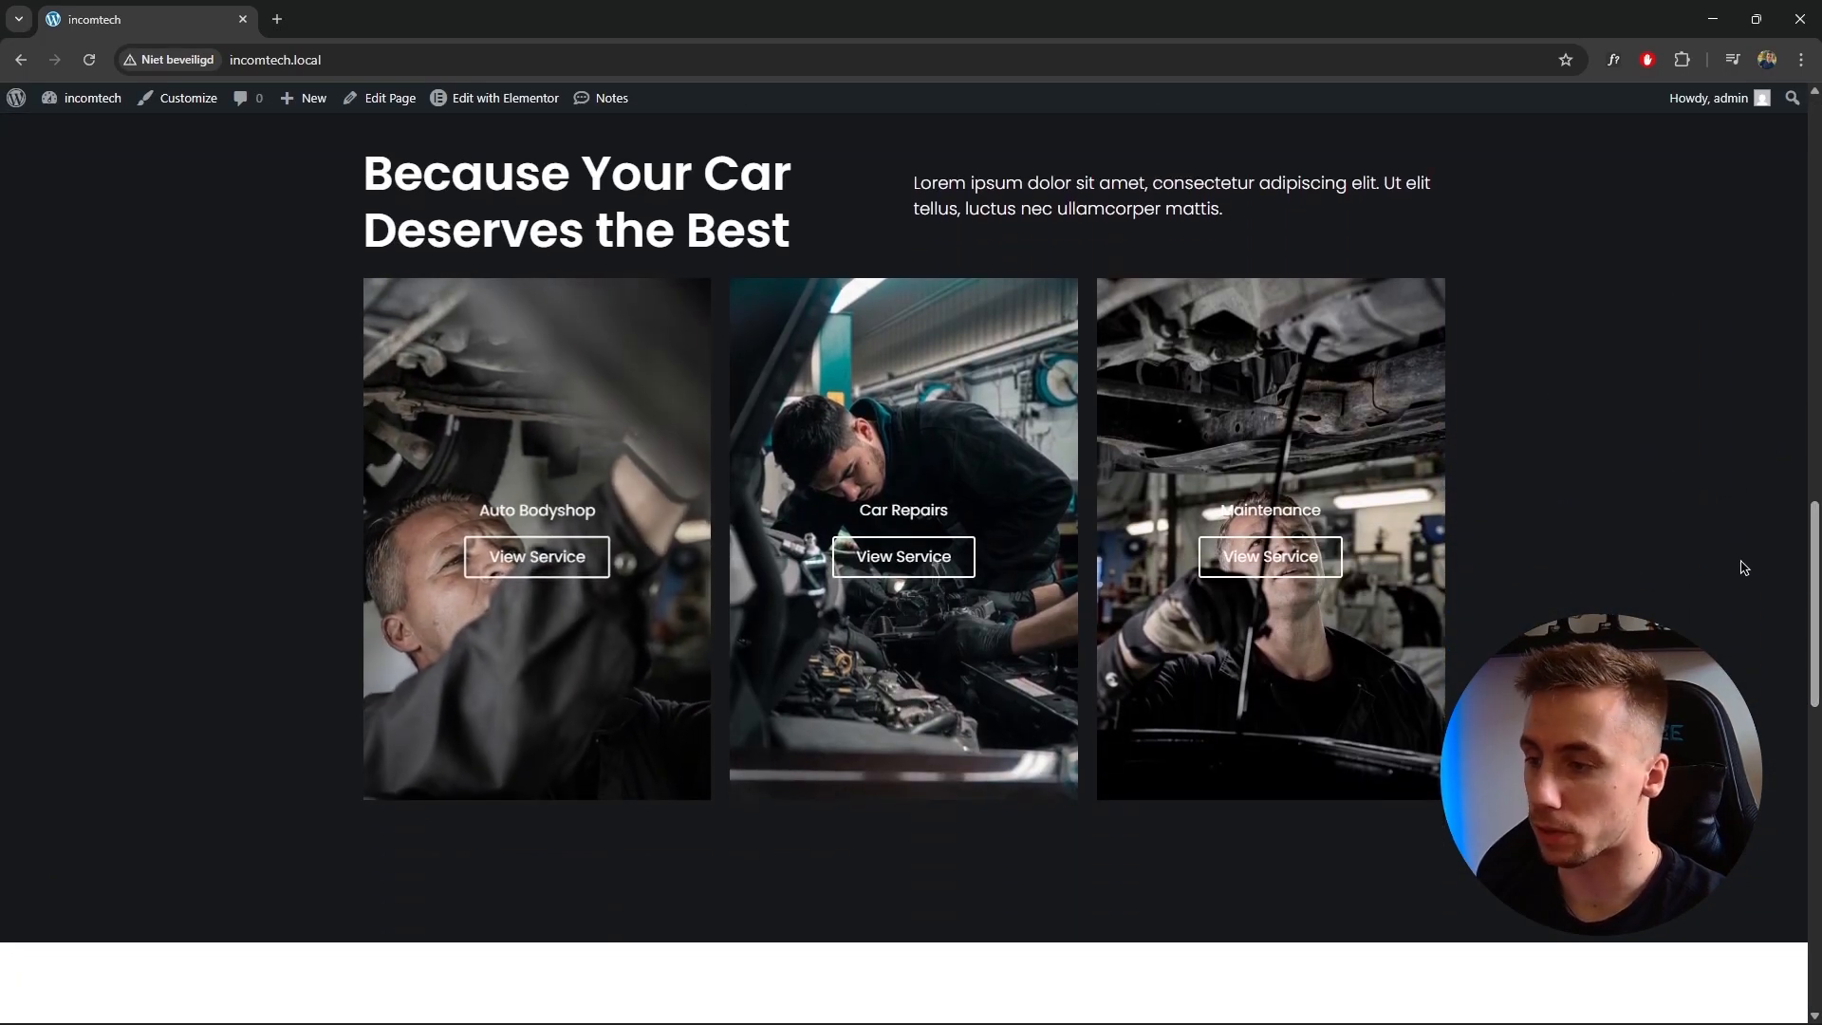
scroll(1804, 655, "down", 3)
scroll(1793, 702, "down", 5)
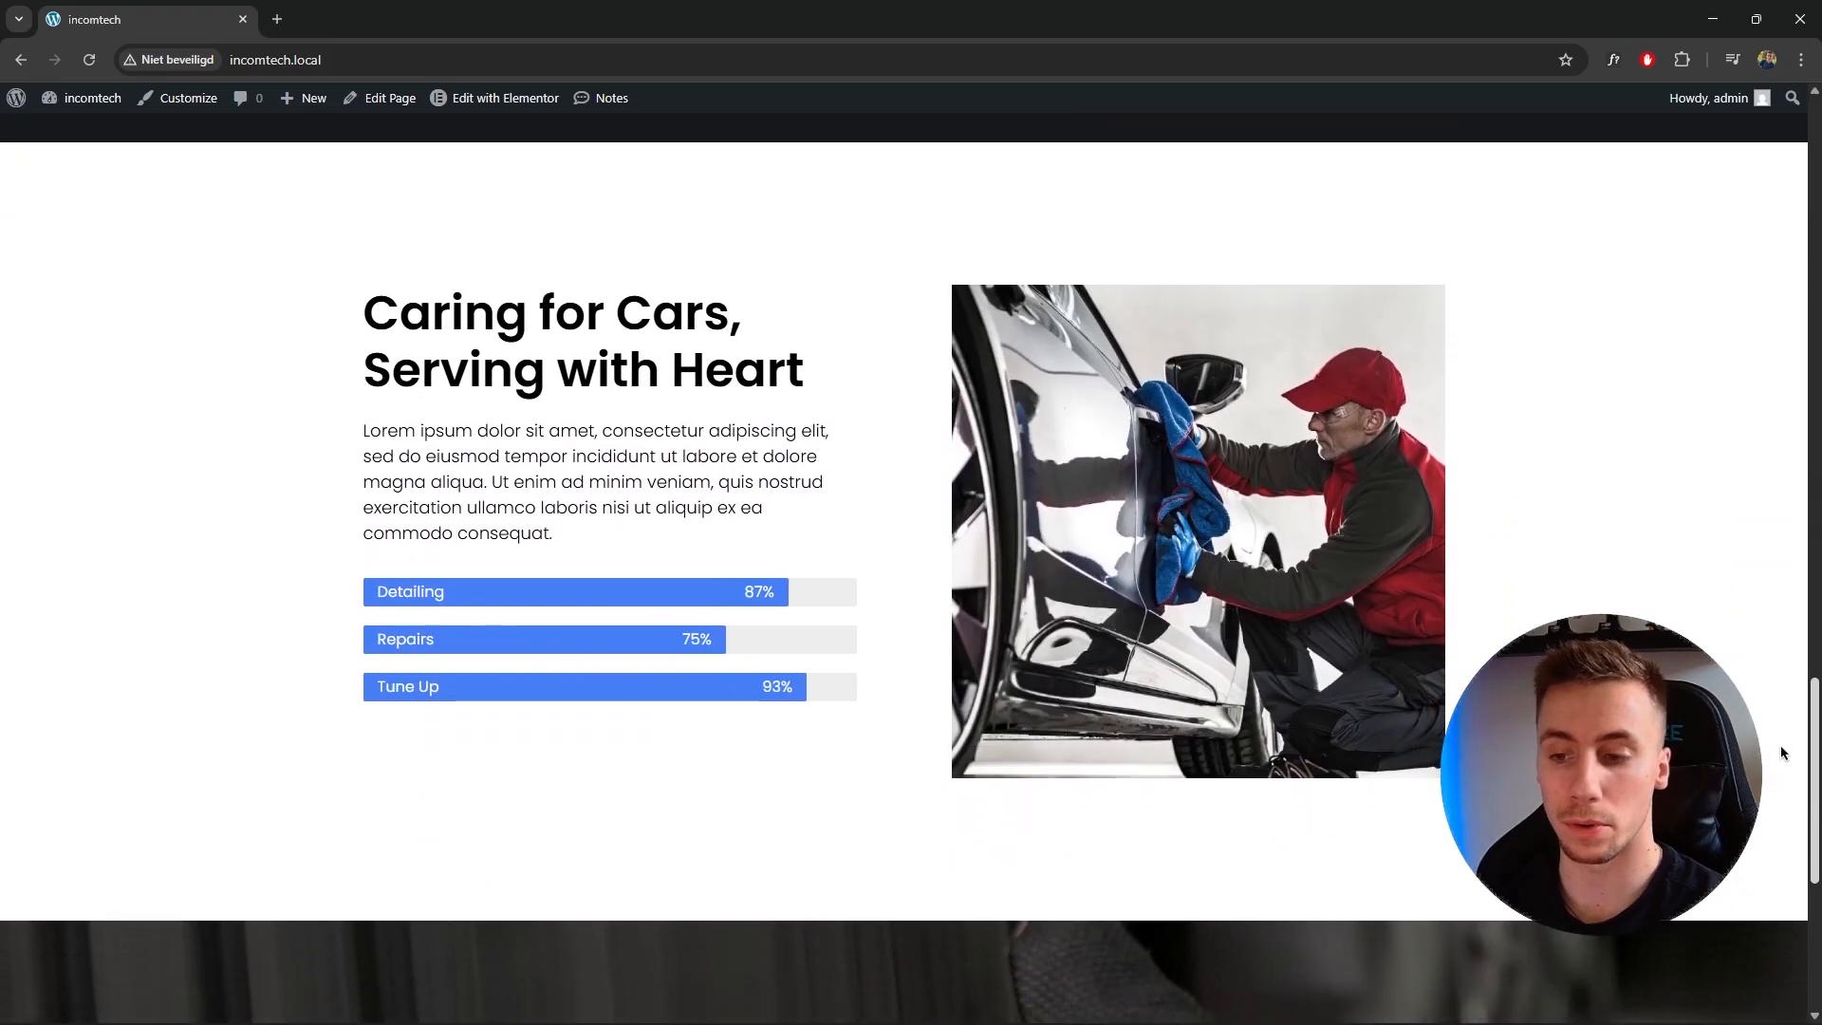
left_click_drag(1814, 766, 1815, 176)
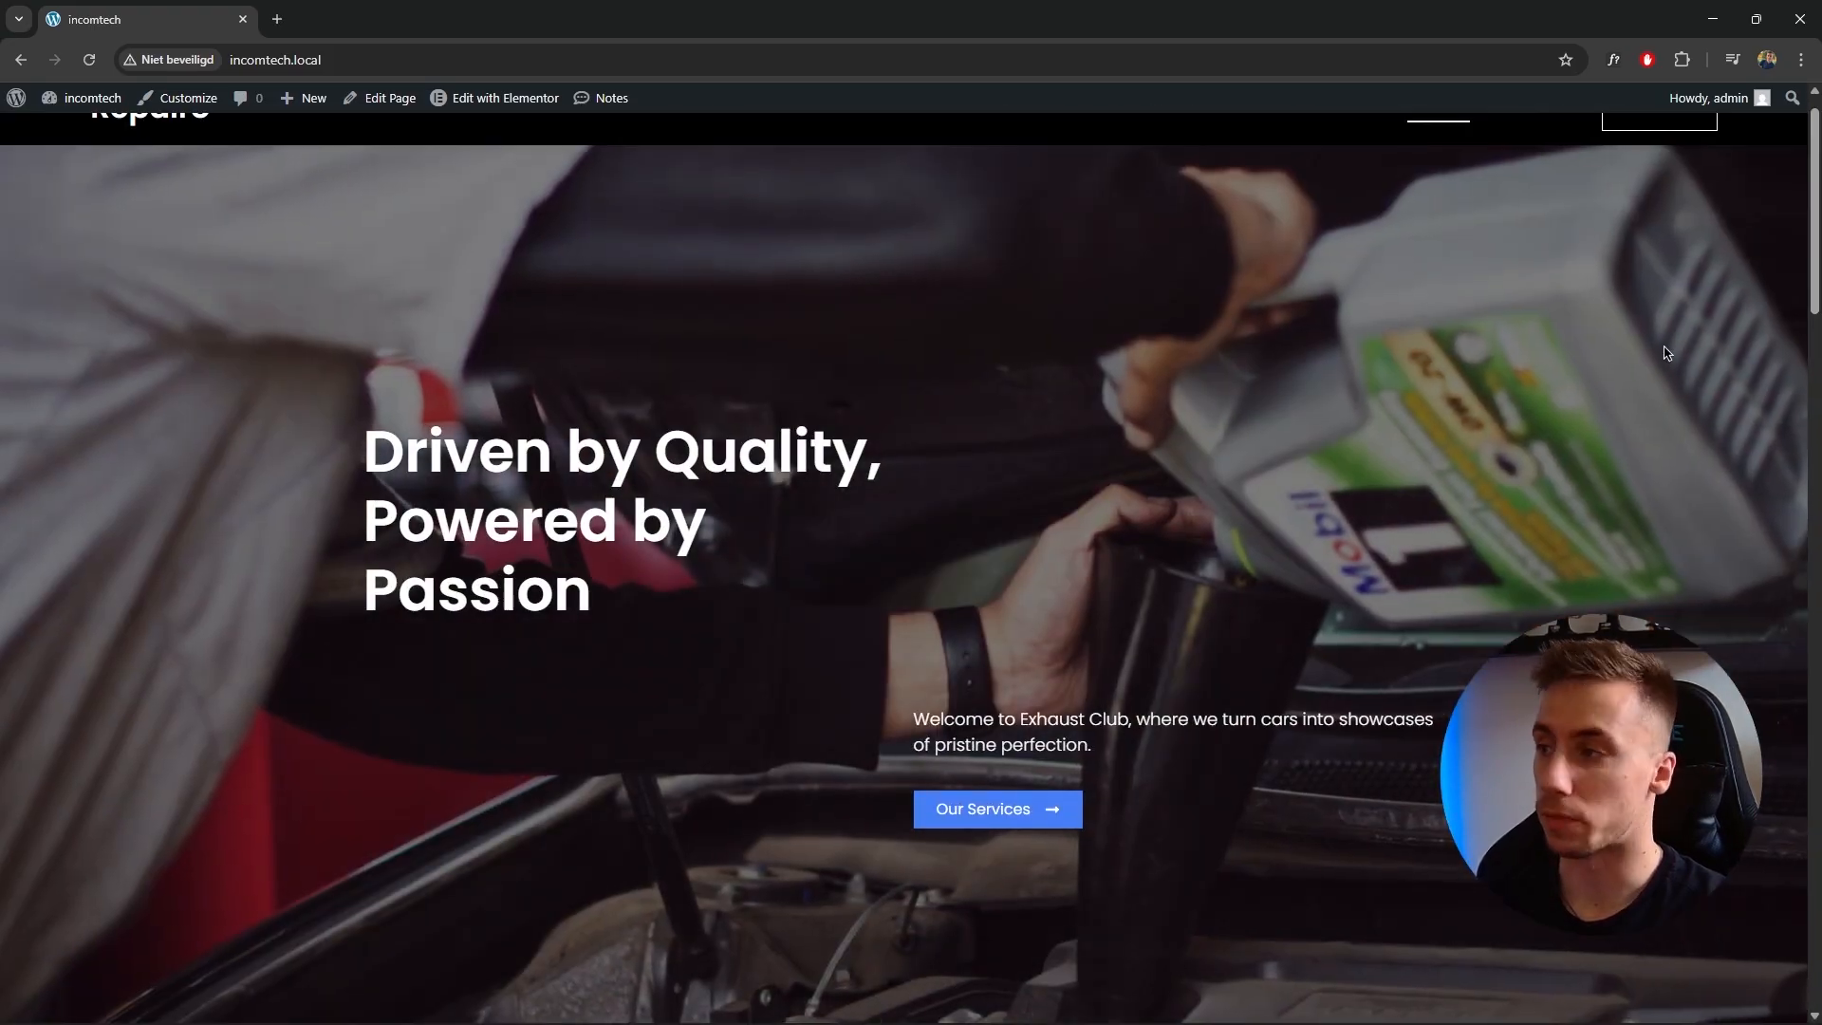
scroll(1650, 366, "up", 1)
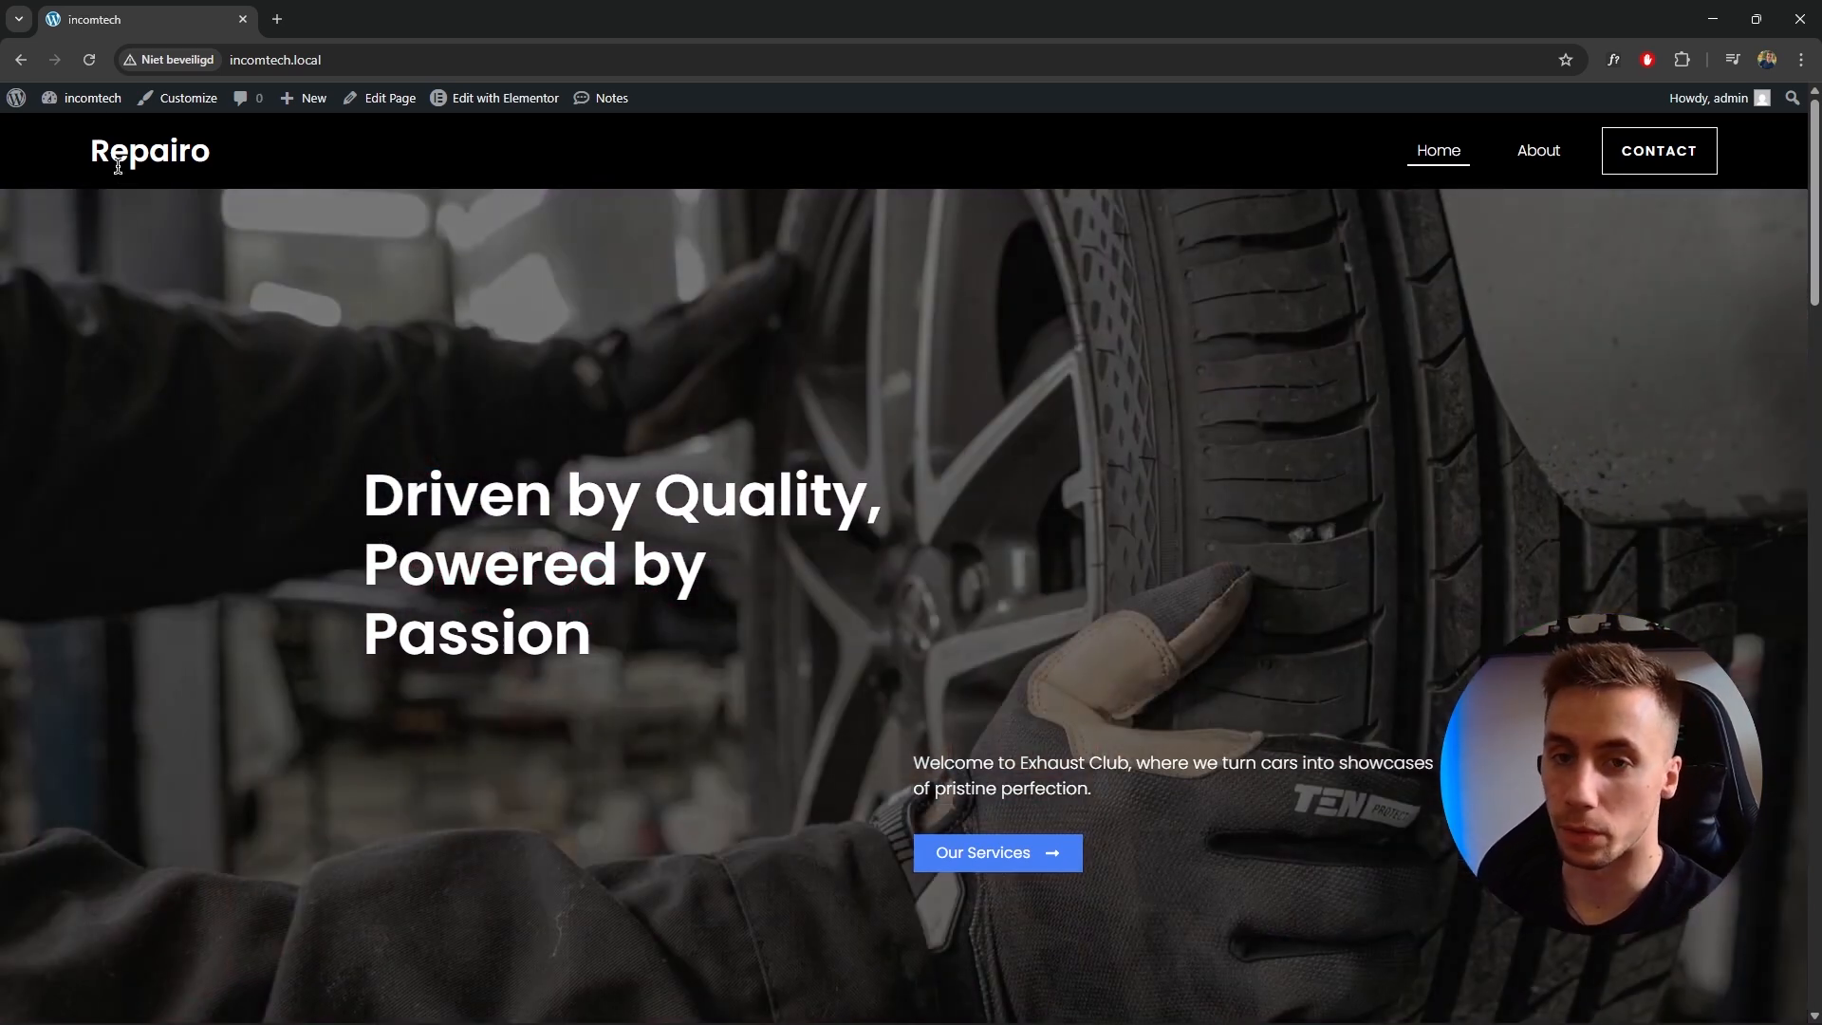
Open the installed Plugins list and look at the Jet Appointments Booking plugin.
mouse_move(90, 100)
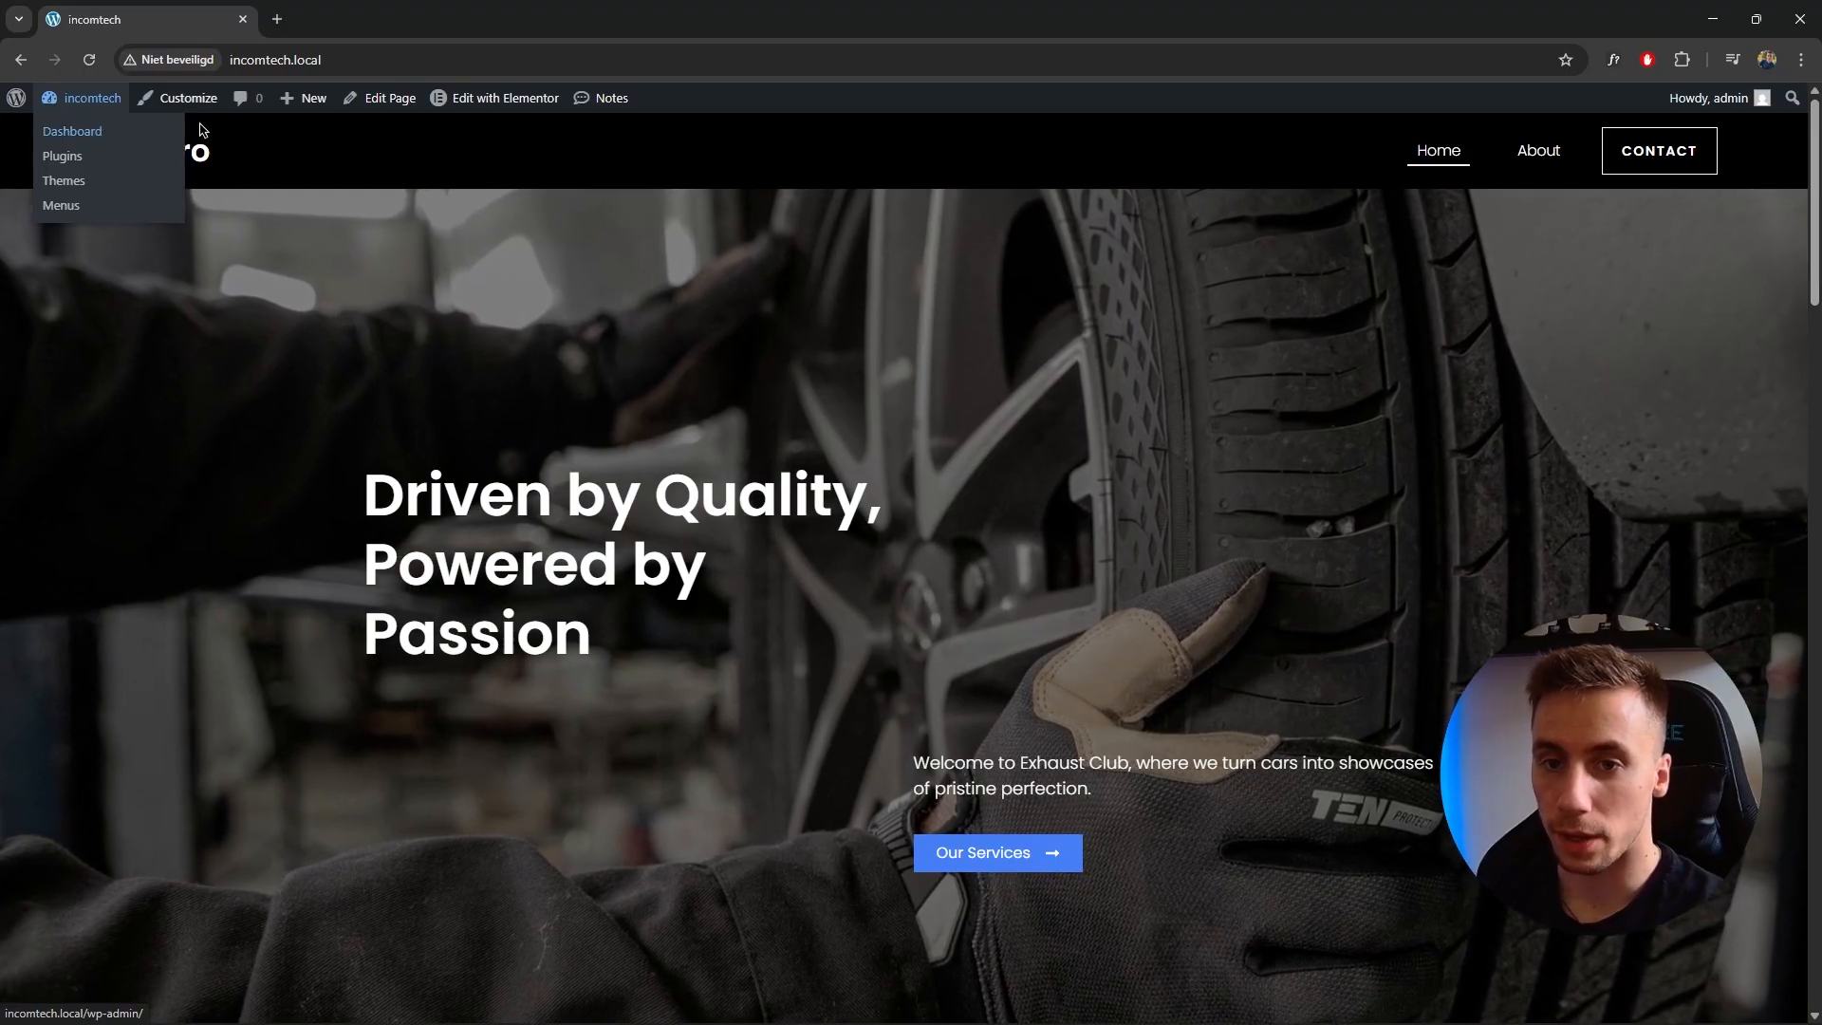
left_click(121, 131)
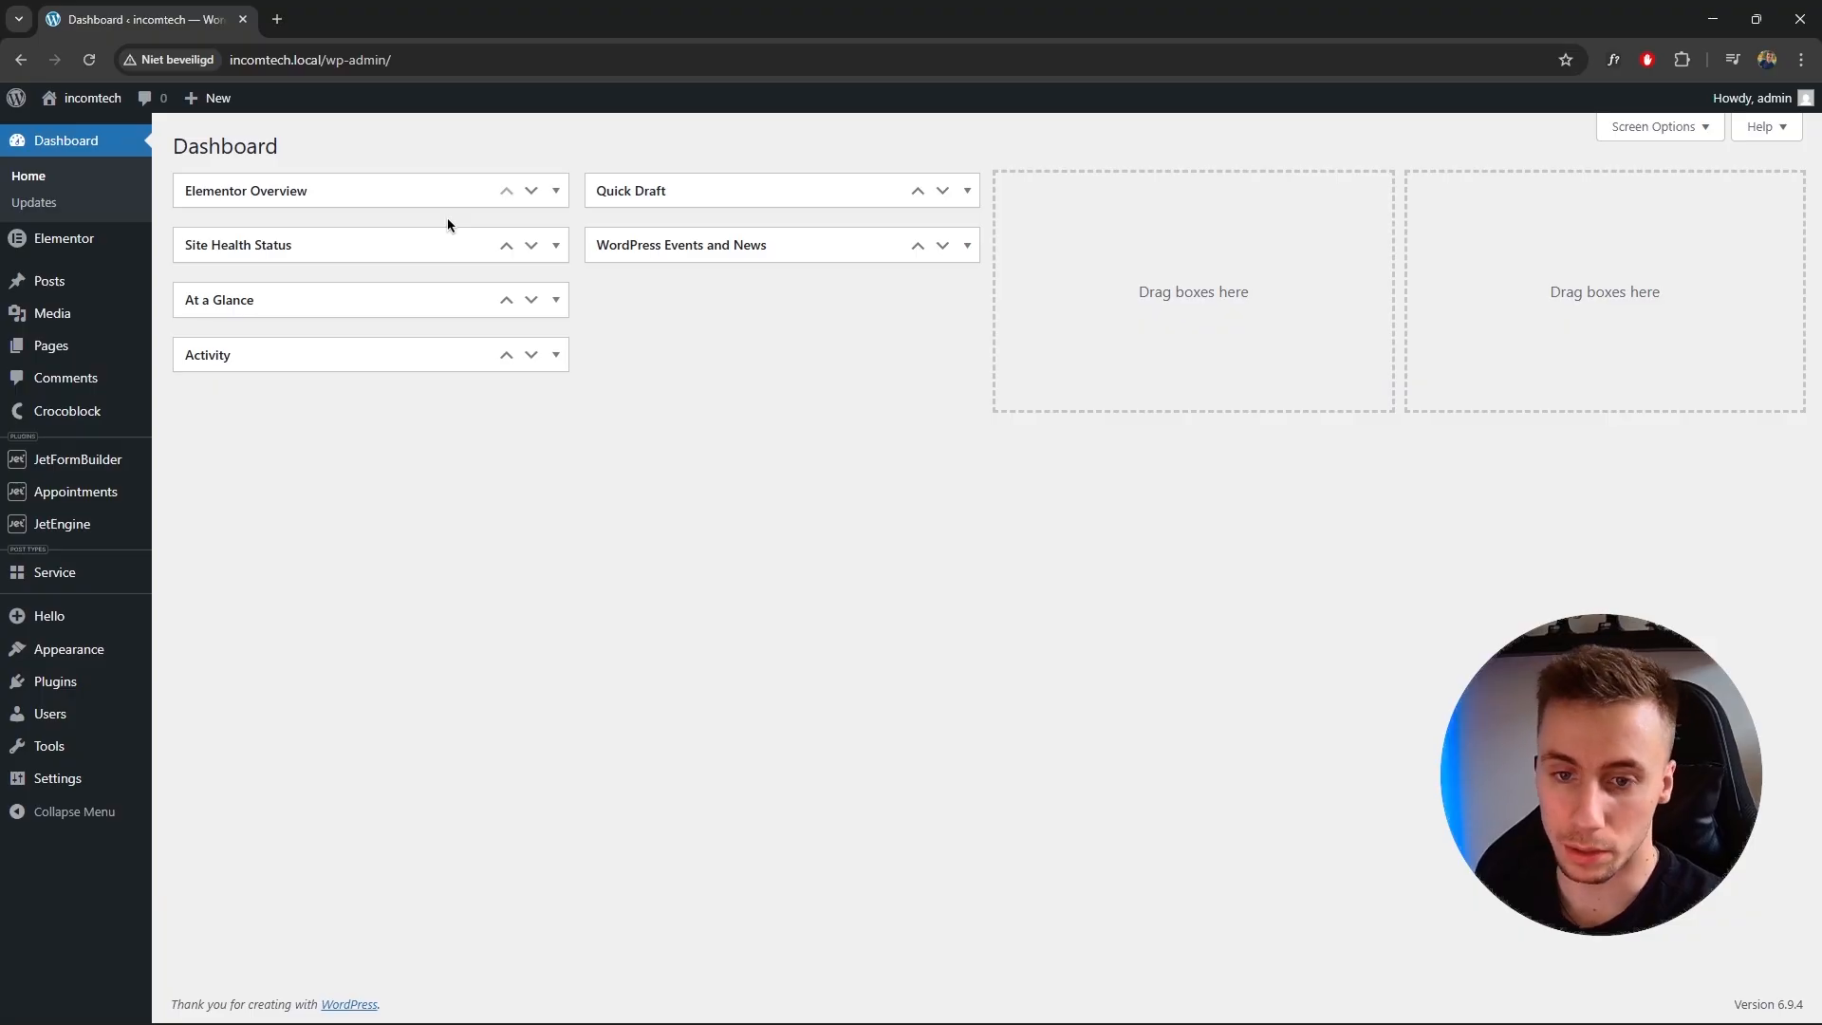
left_click(74, 682)
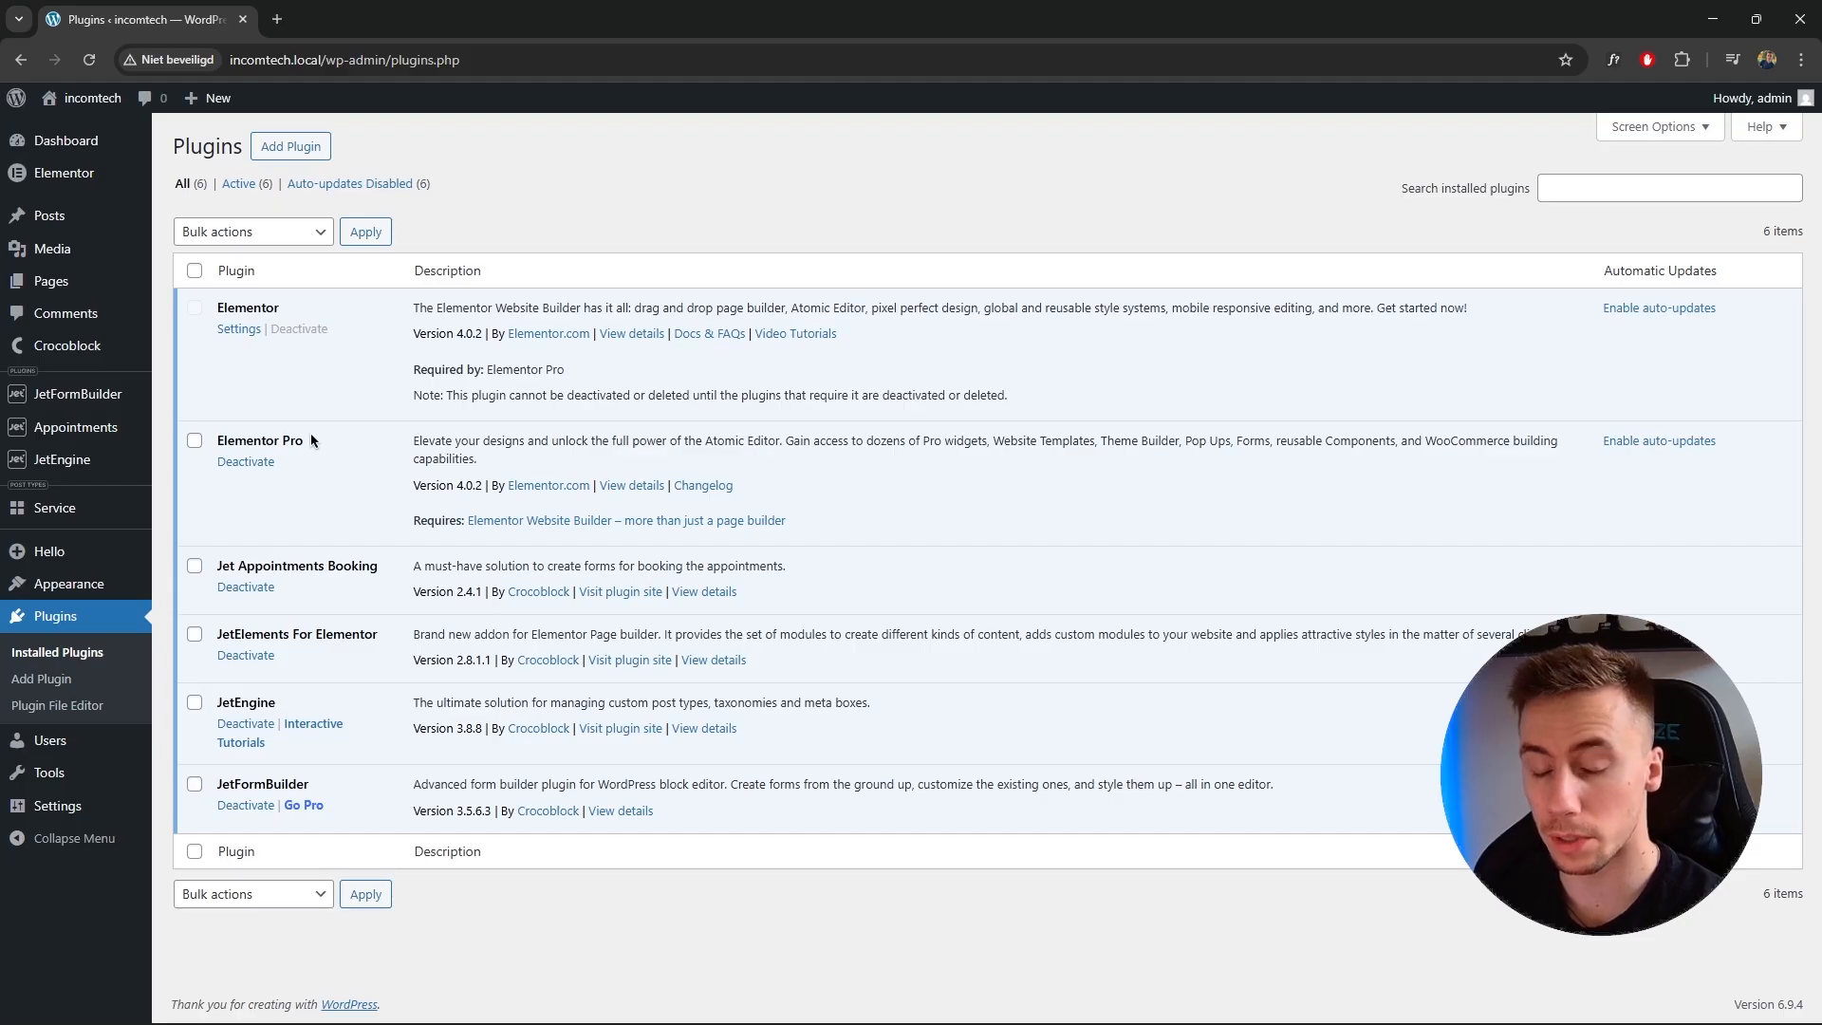
left_click_drag(217, 568, 375, 570)
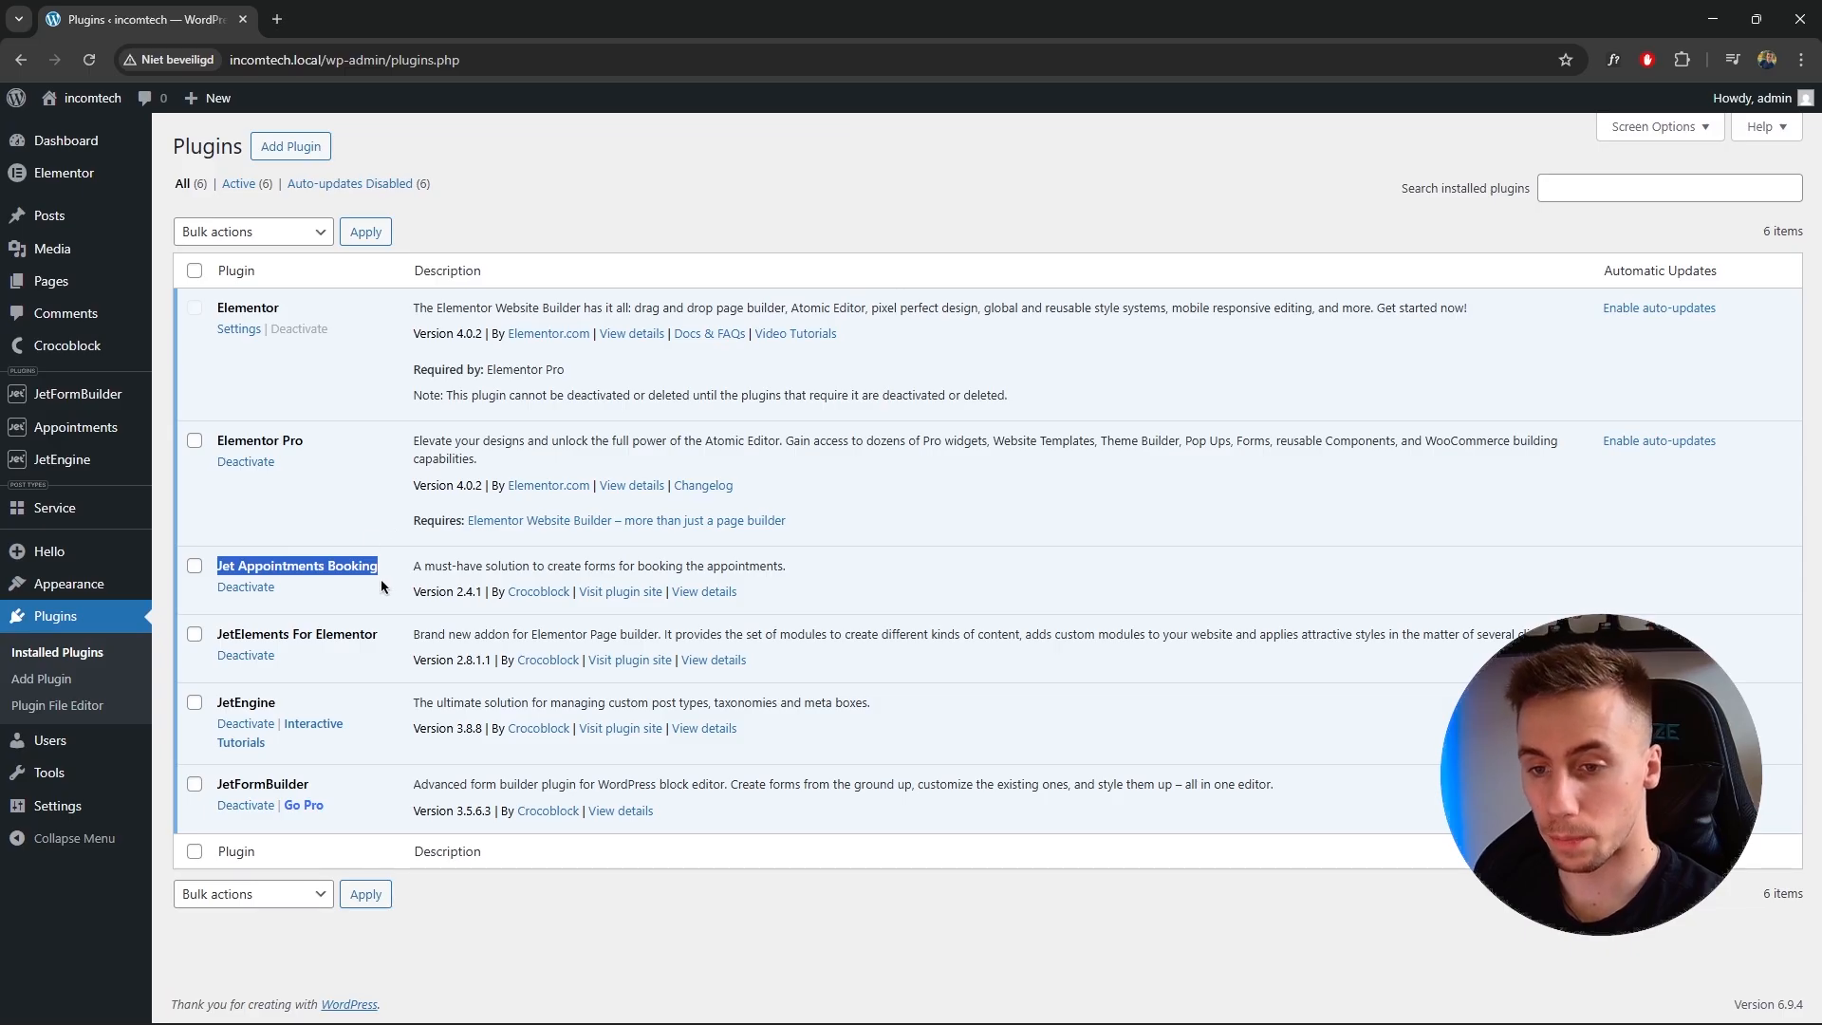
left_click(385, 563)
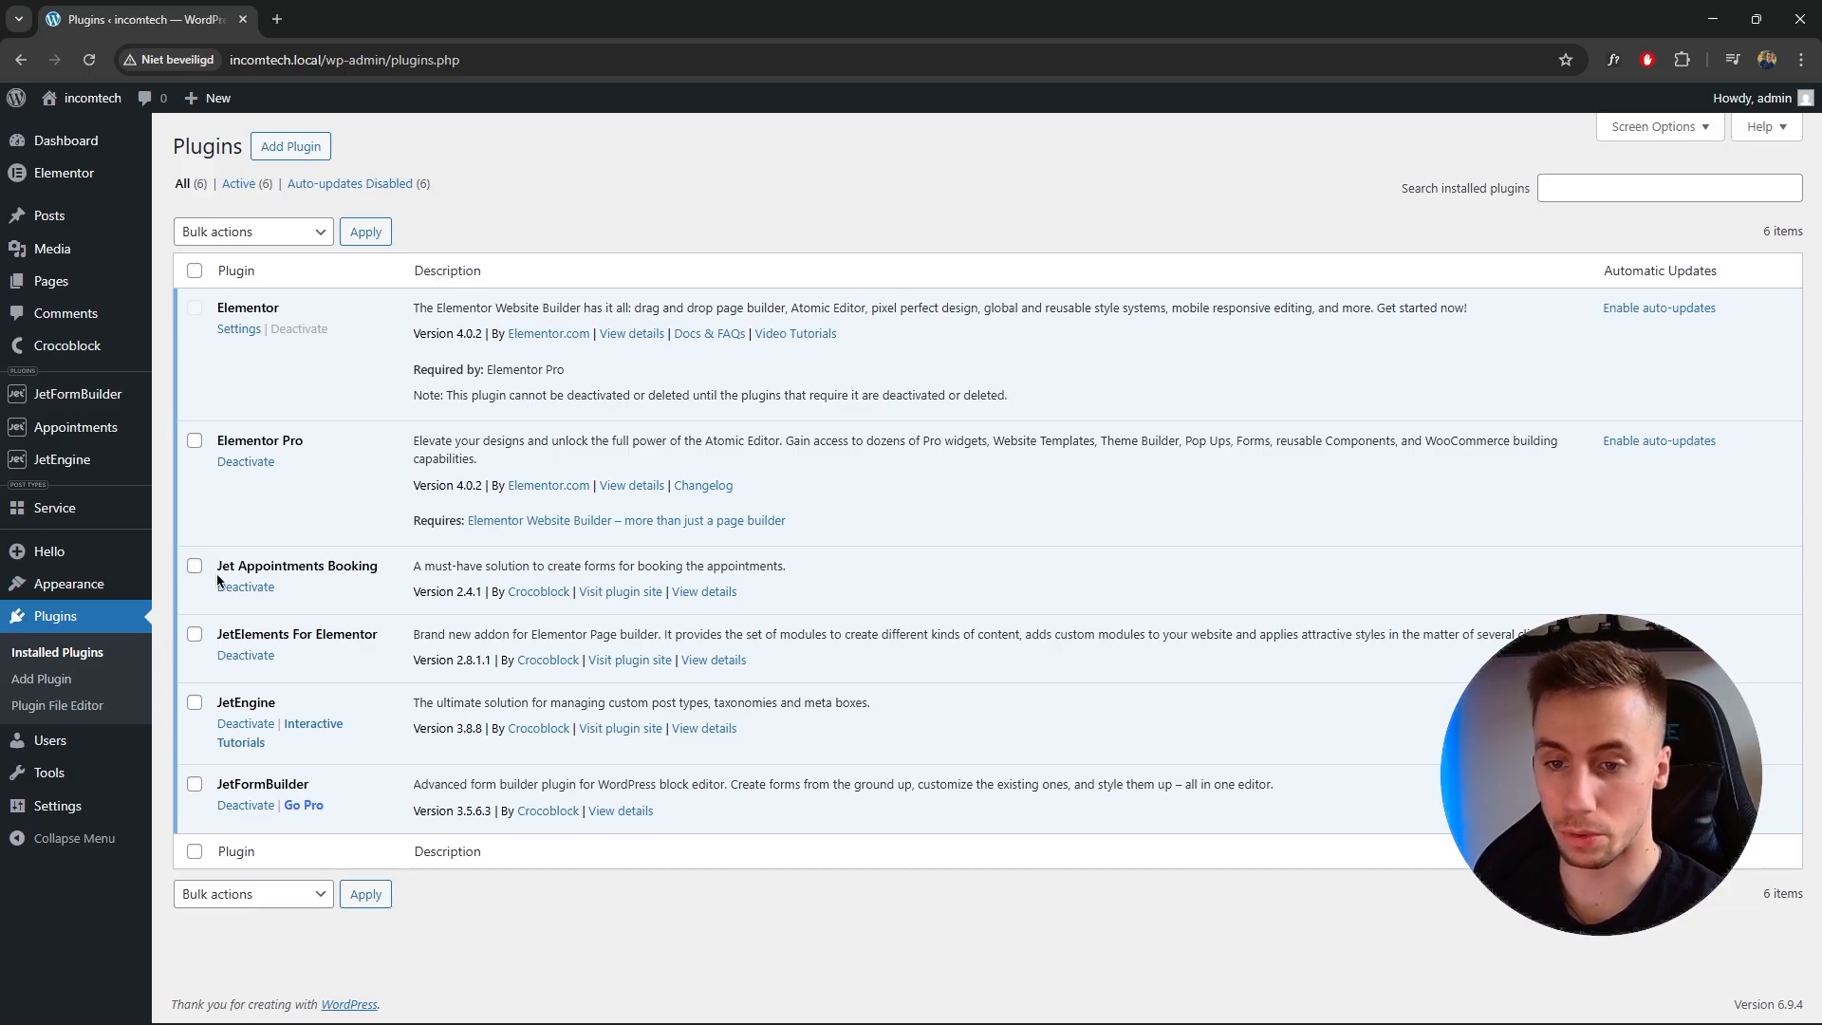
left_click_drag(225, 569, 379, 572)
left_click(372, 566)
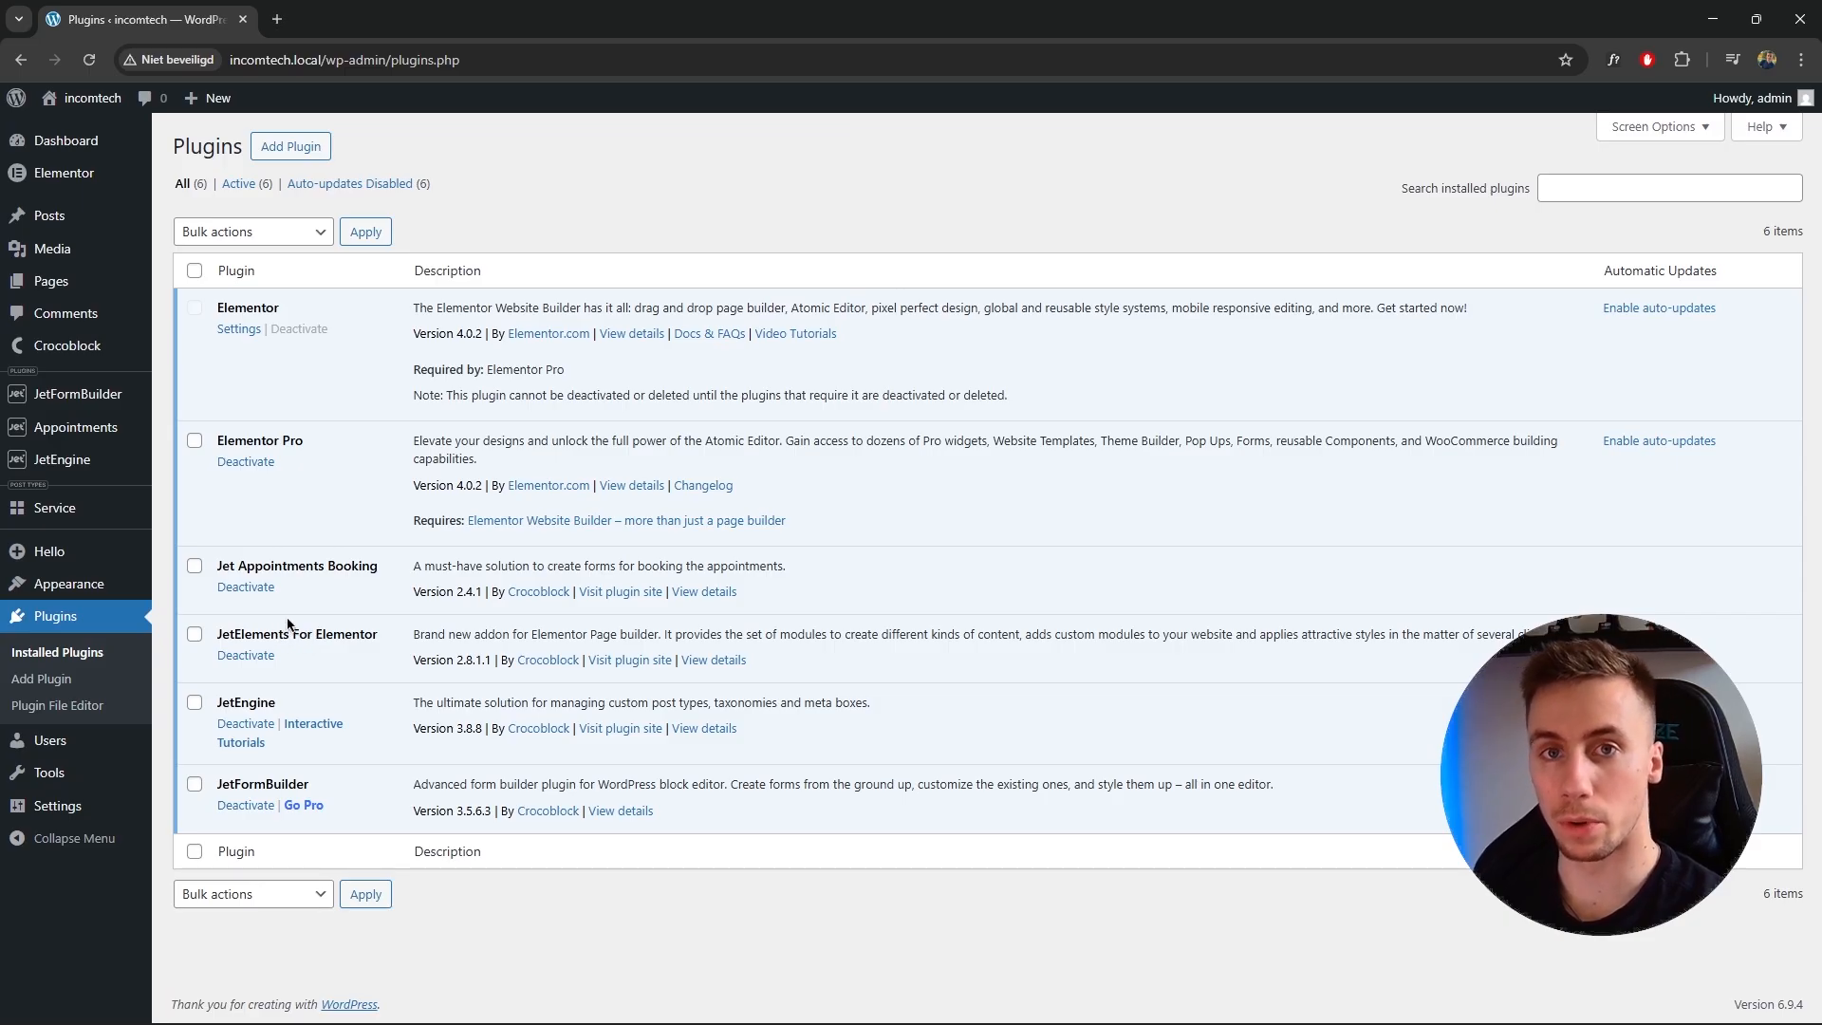
Open the Jet Appointments setup wizard.
left_click_drag(218, 788, 305, 777)
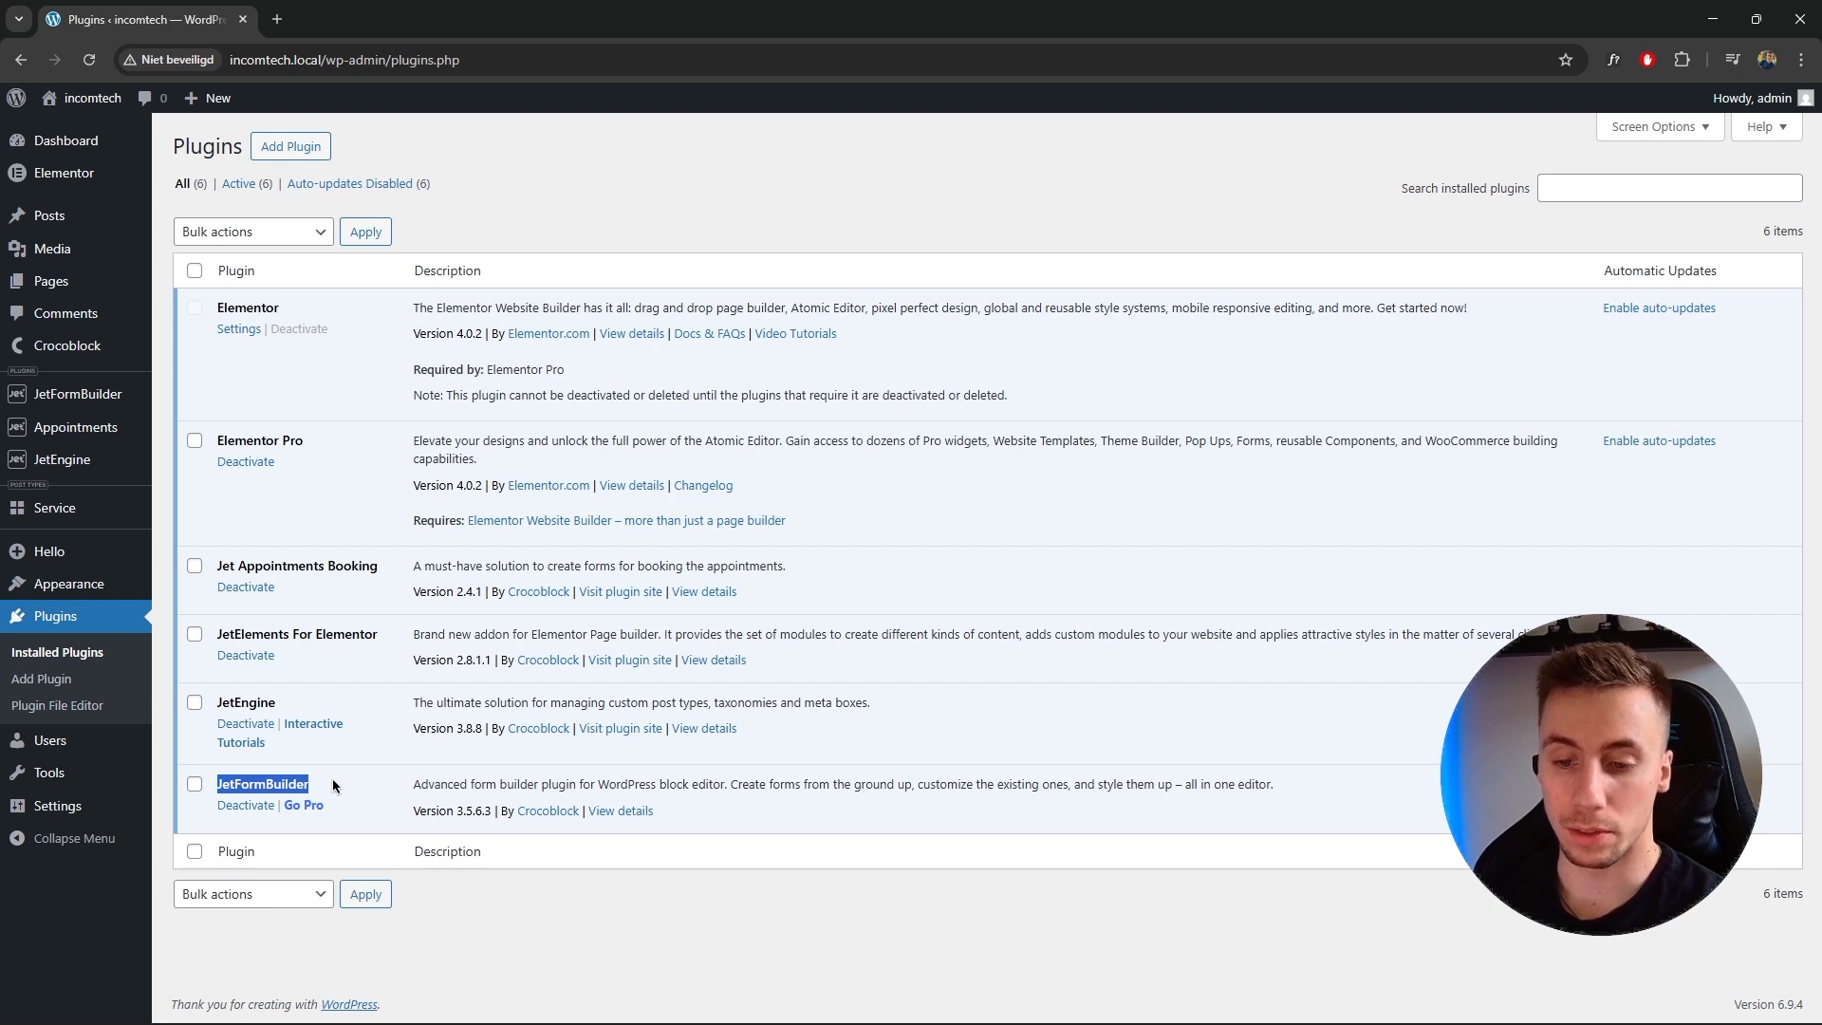
left_click(308, 780)
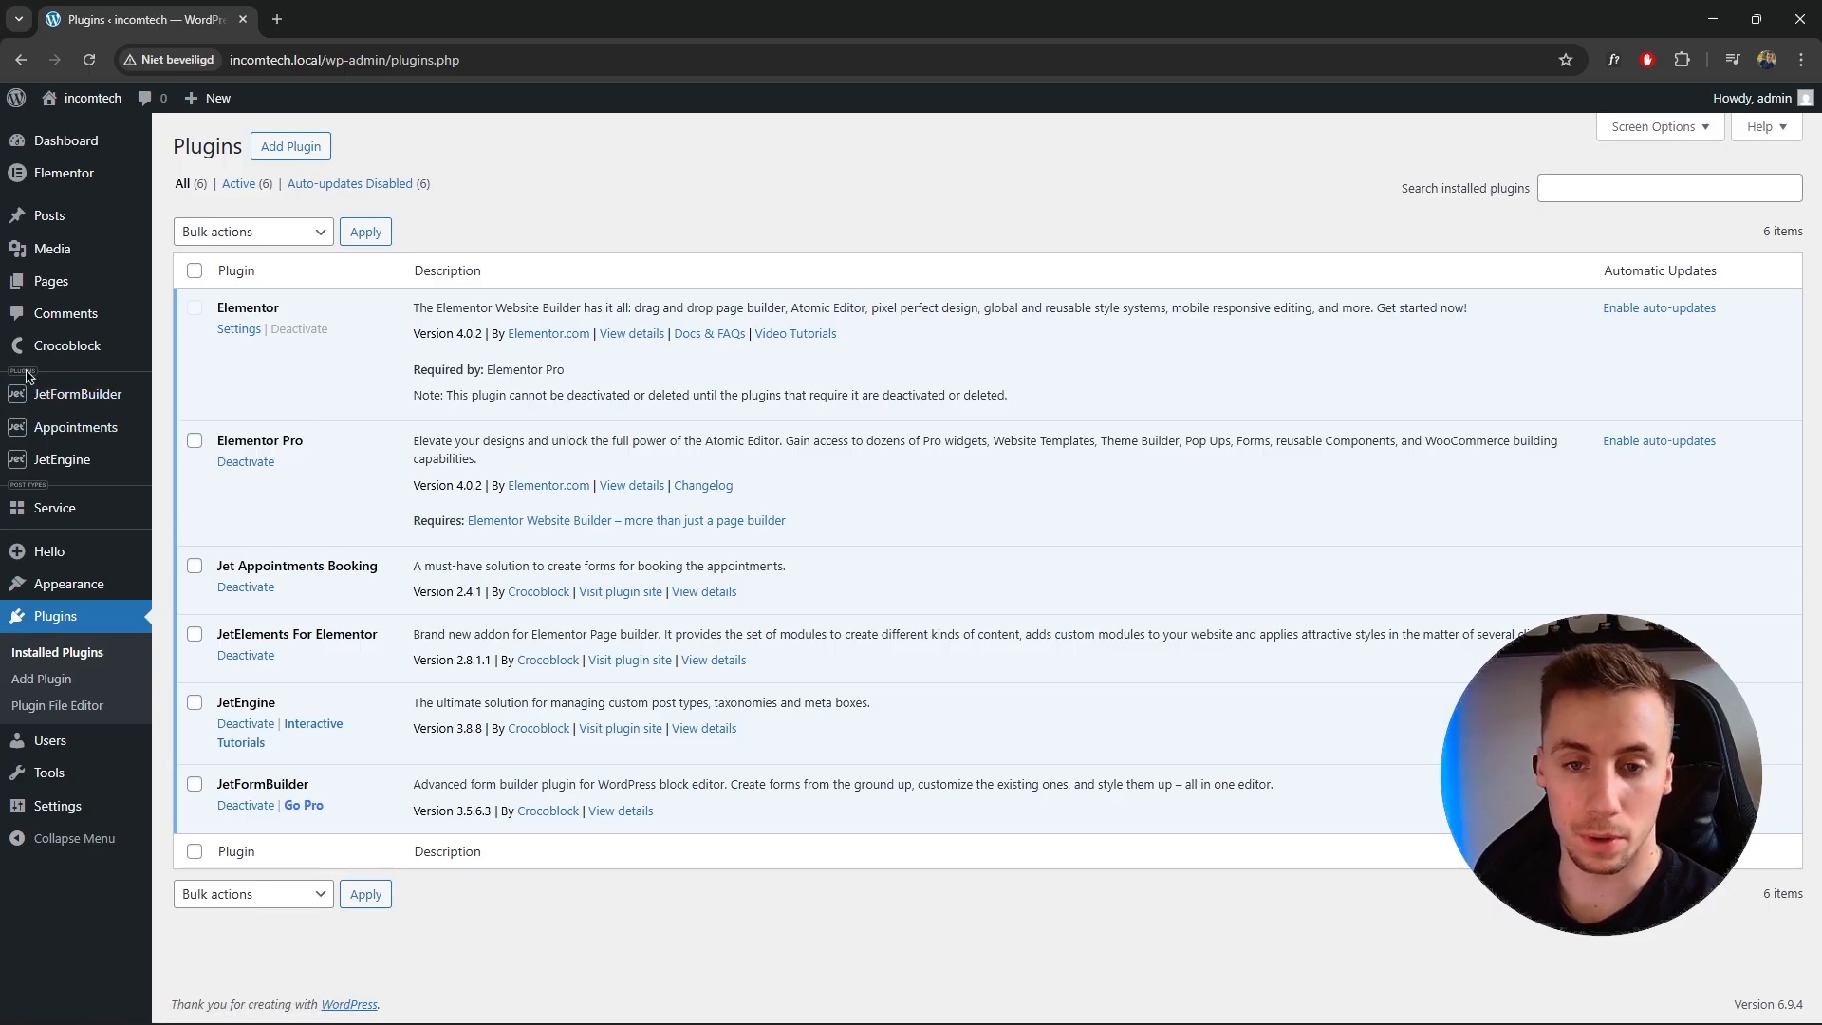
mouse_move(104, 427)
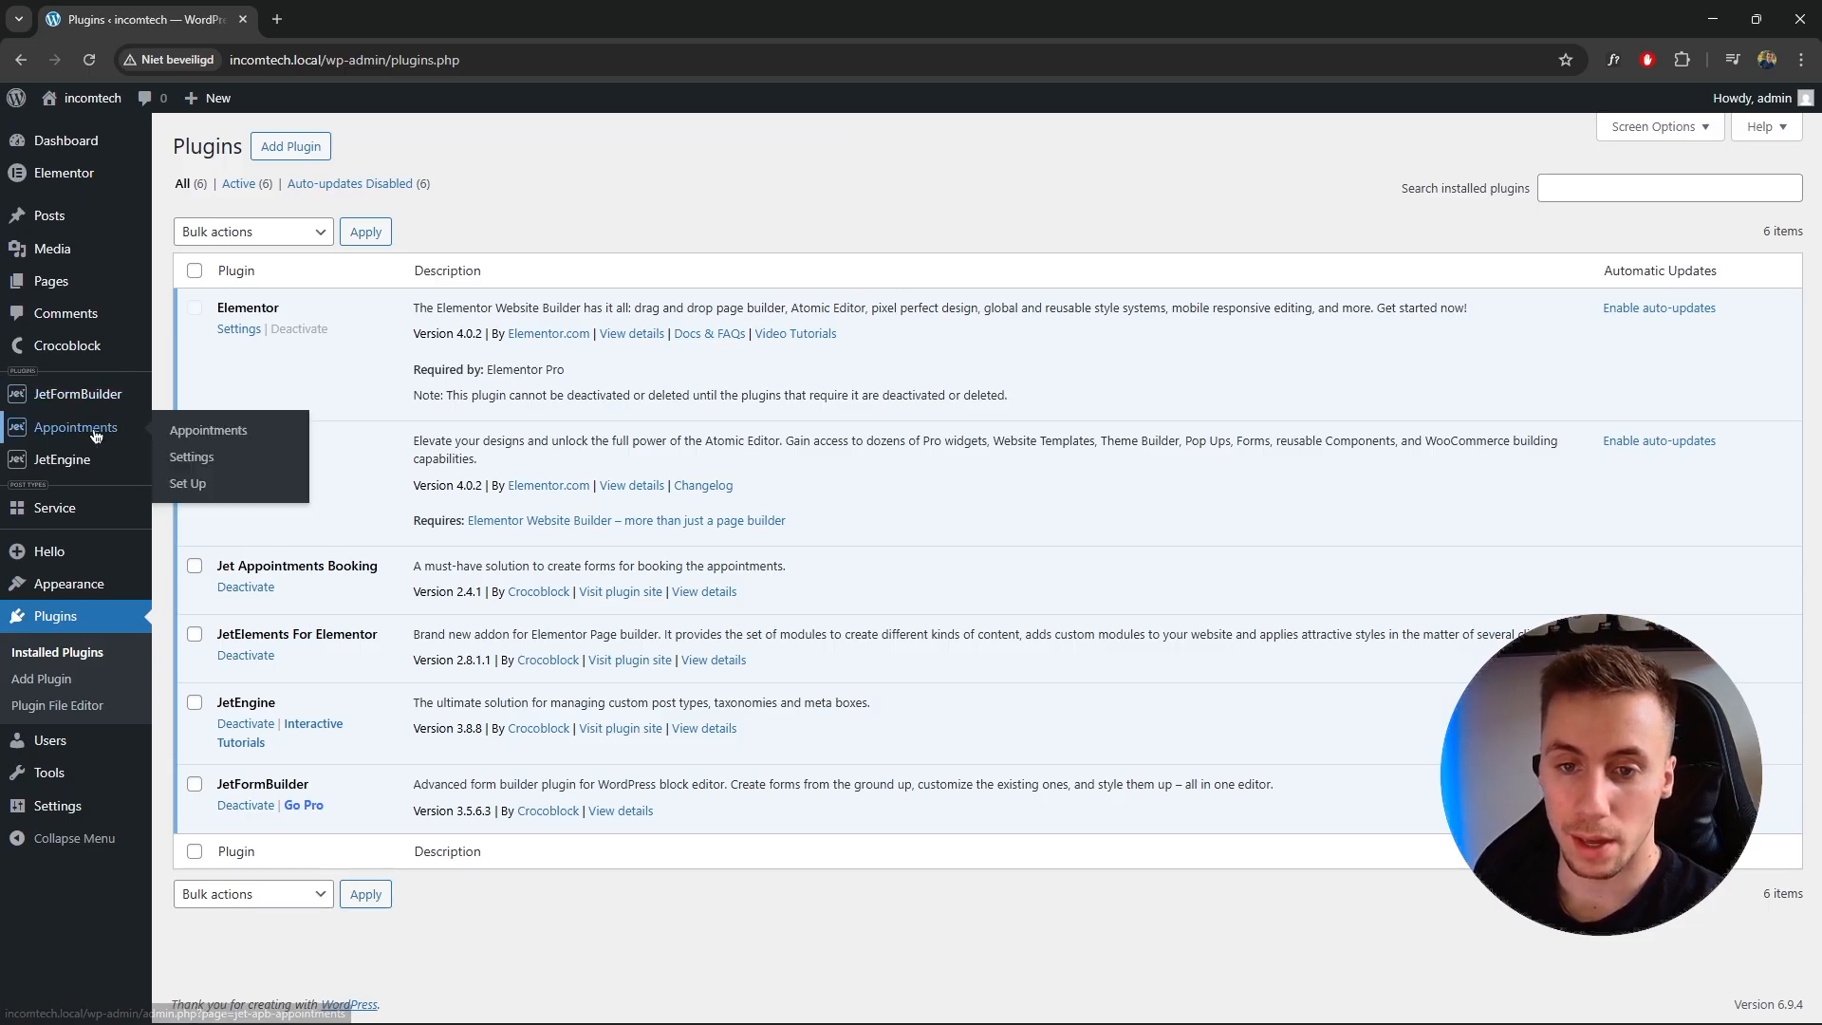
left_click(209, 486)
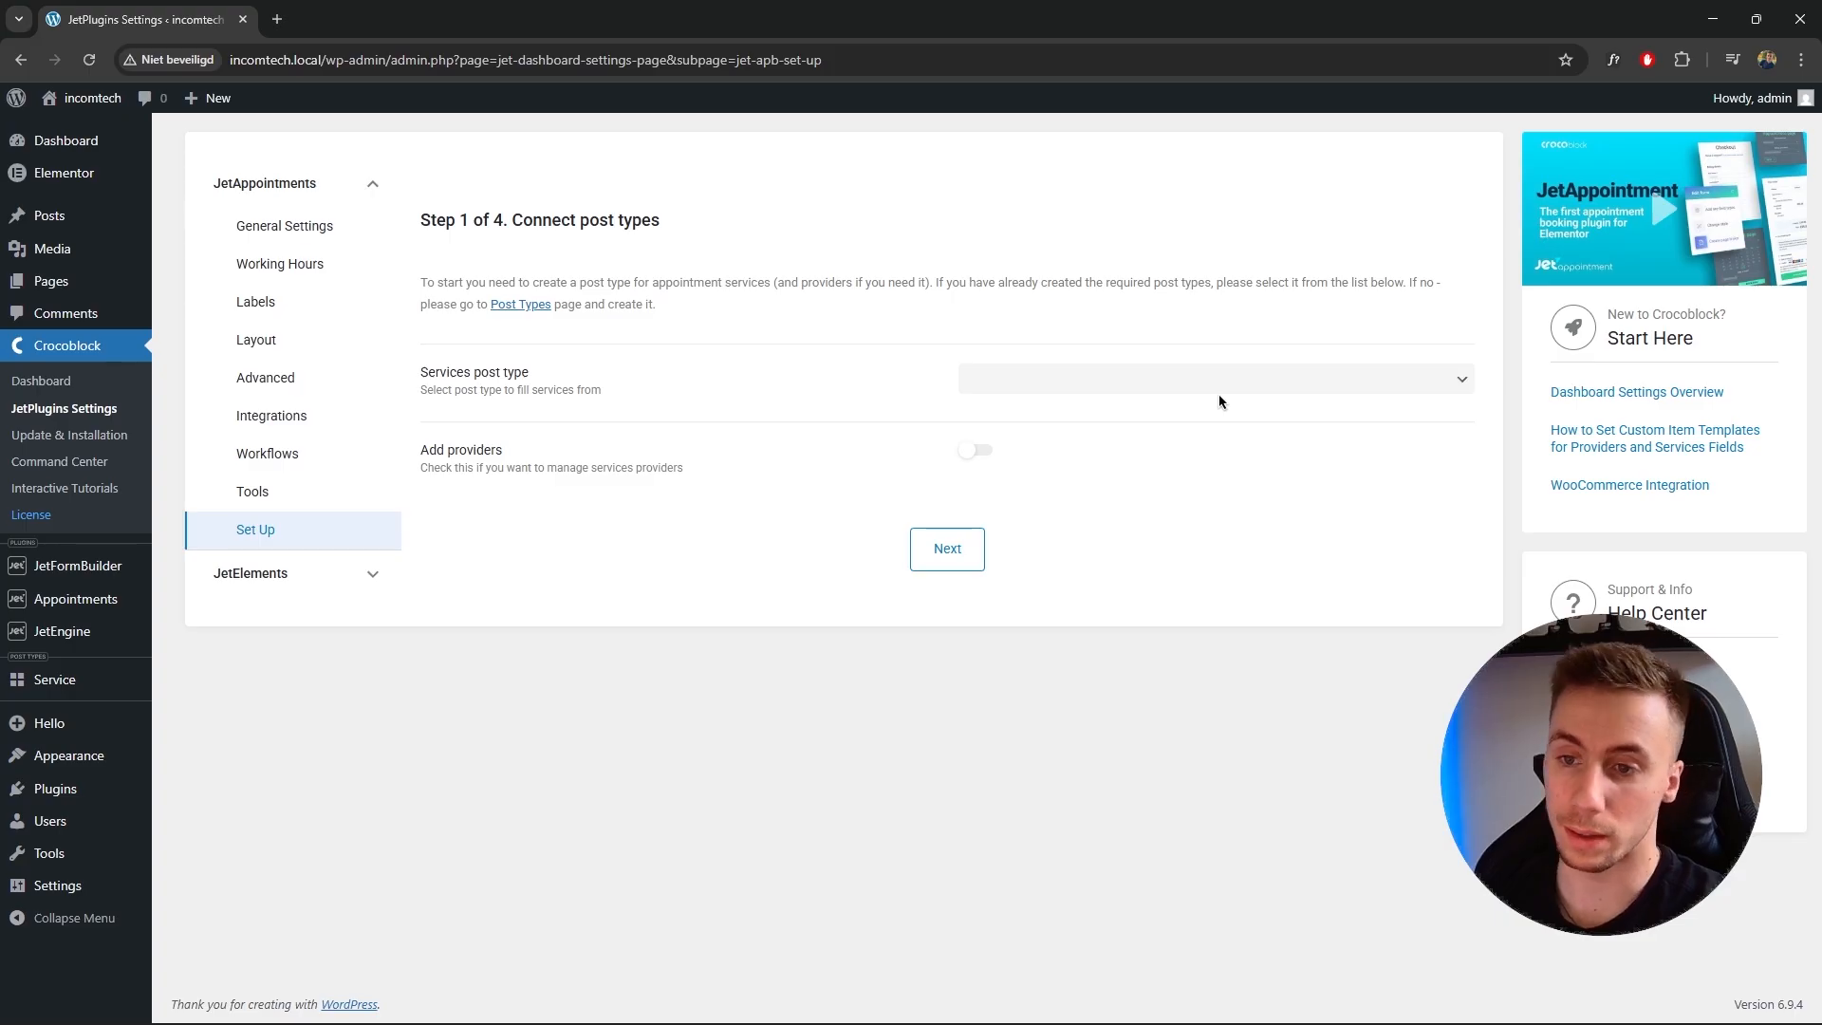
Connect the Service post type as the services post type and continue to the next setup step.
left_click(1142, 386)
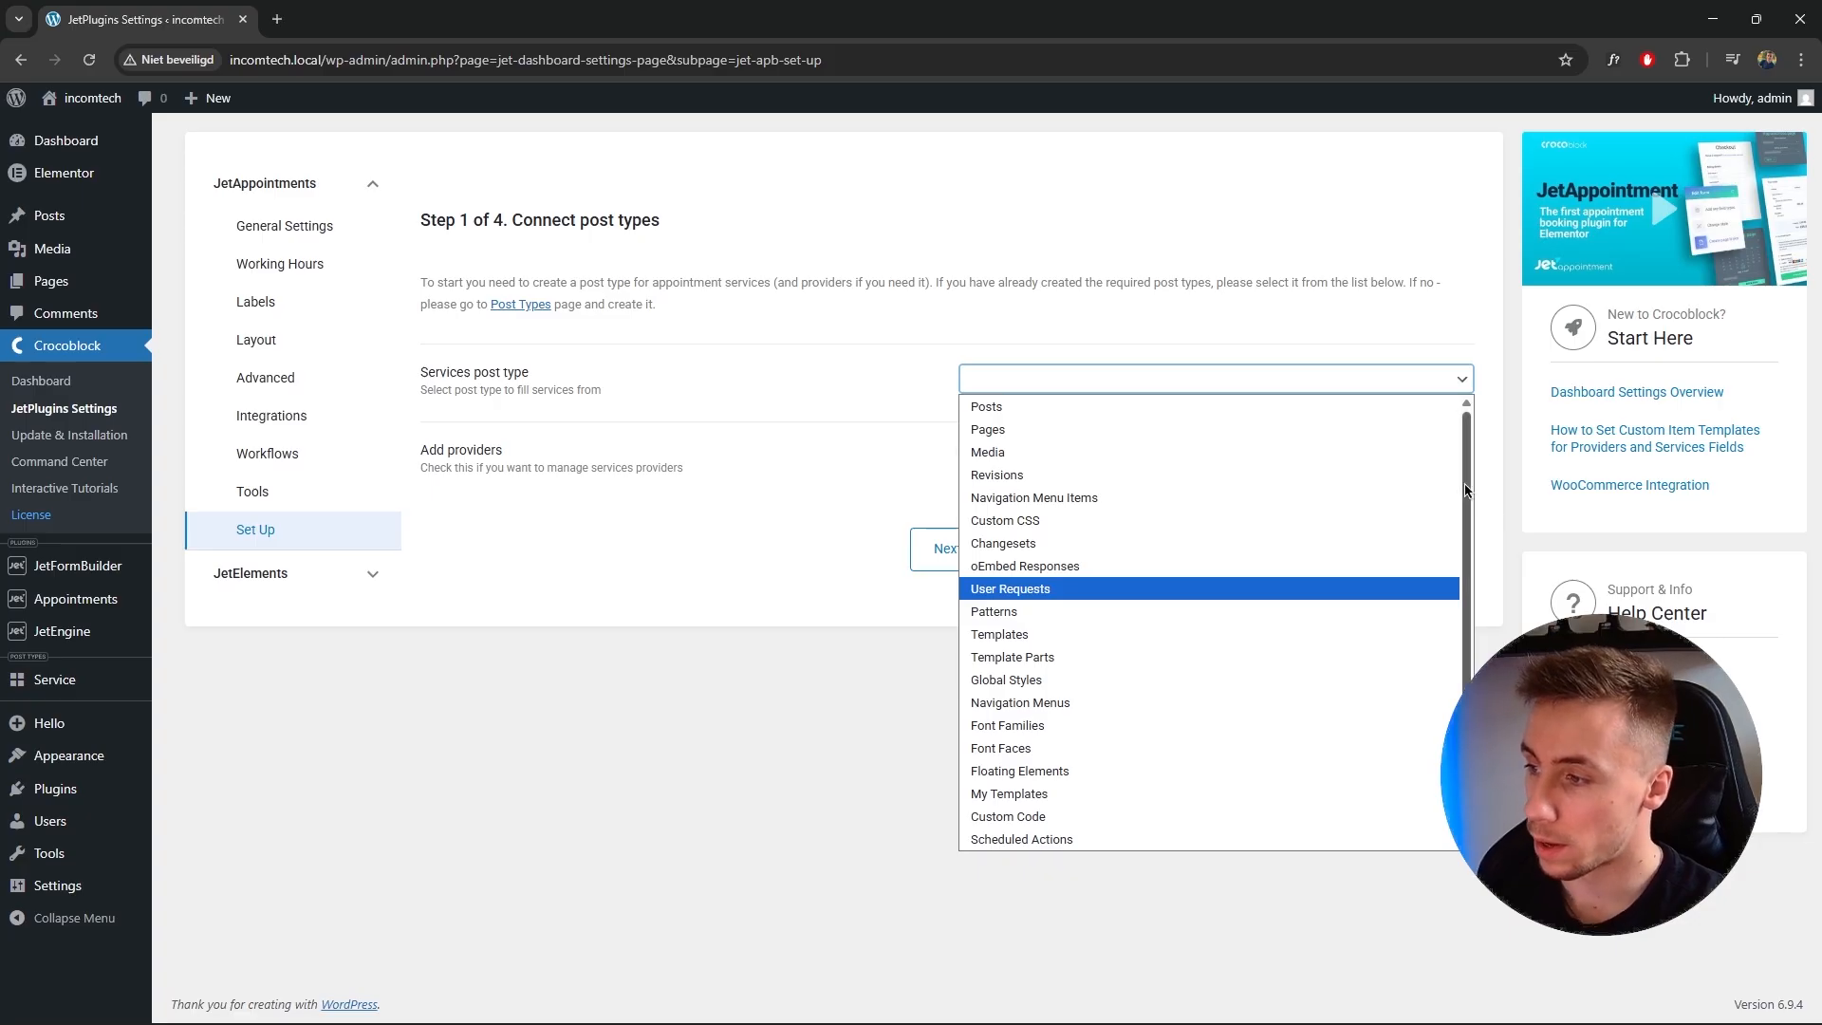
scroll(1465, 489, "down", 3)
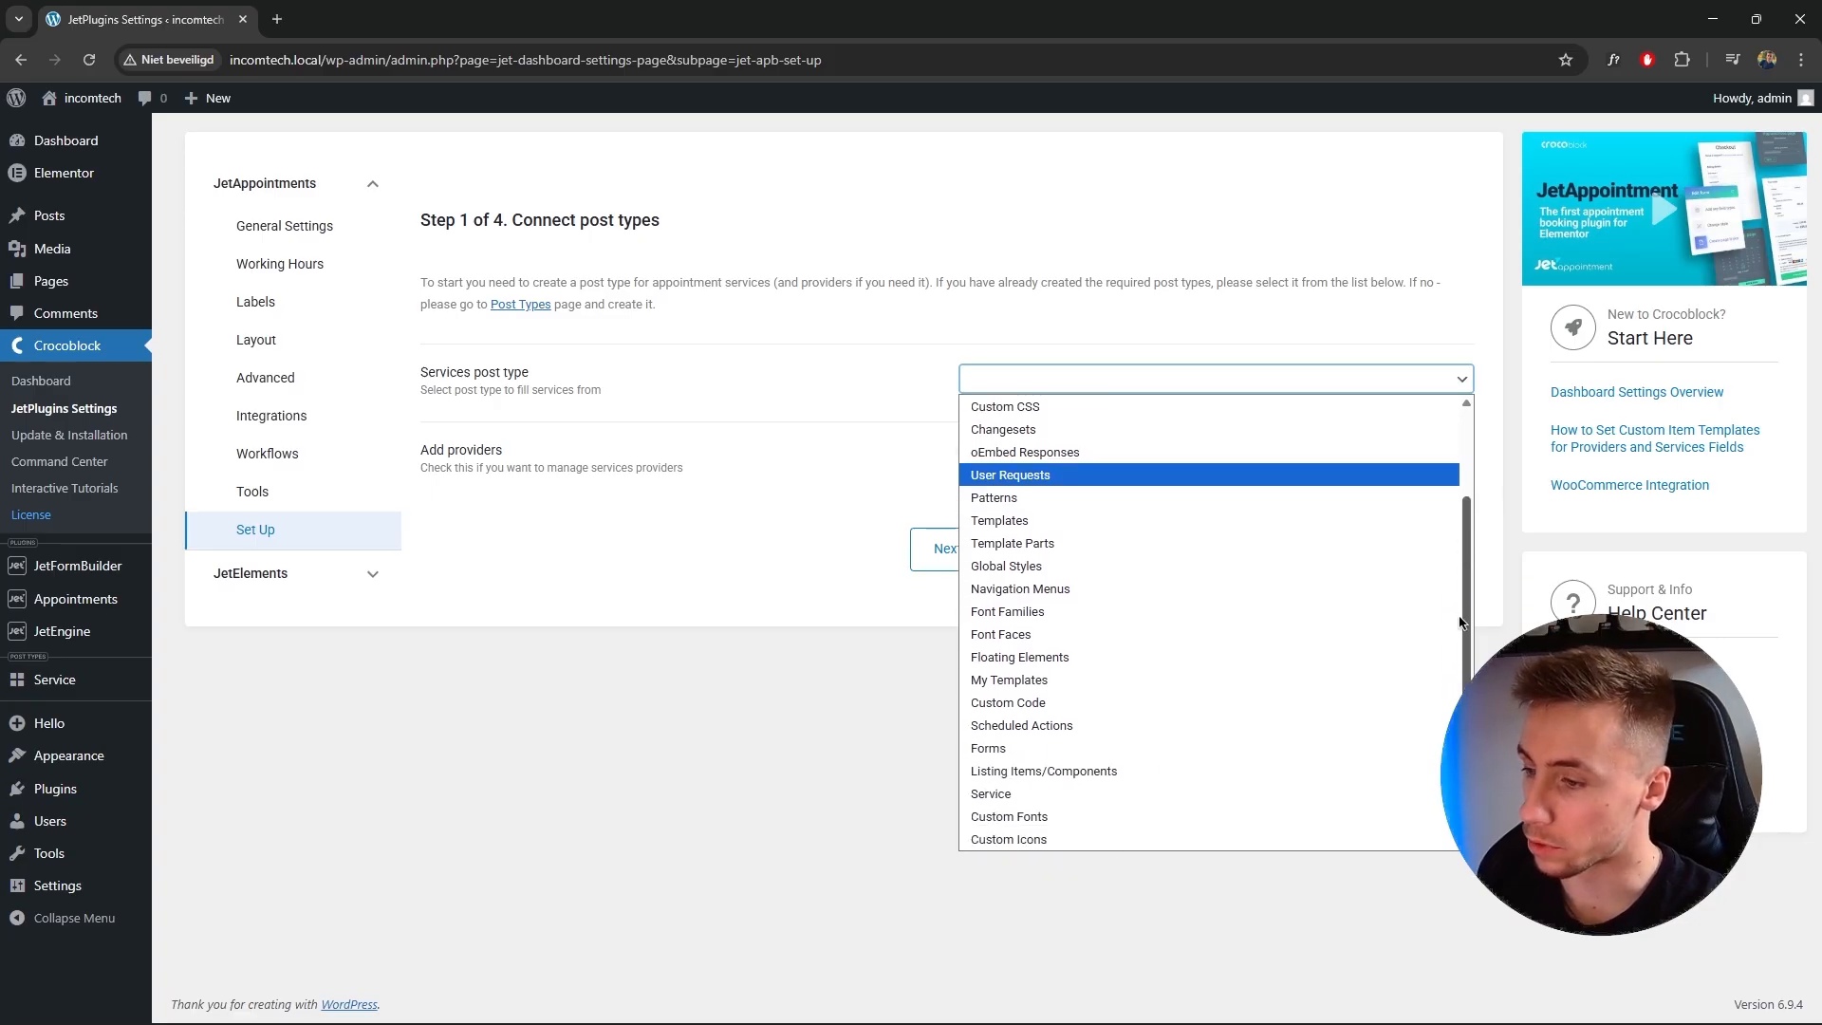
left_click(990, 795)
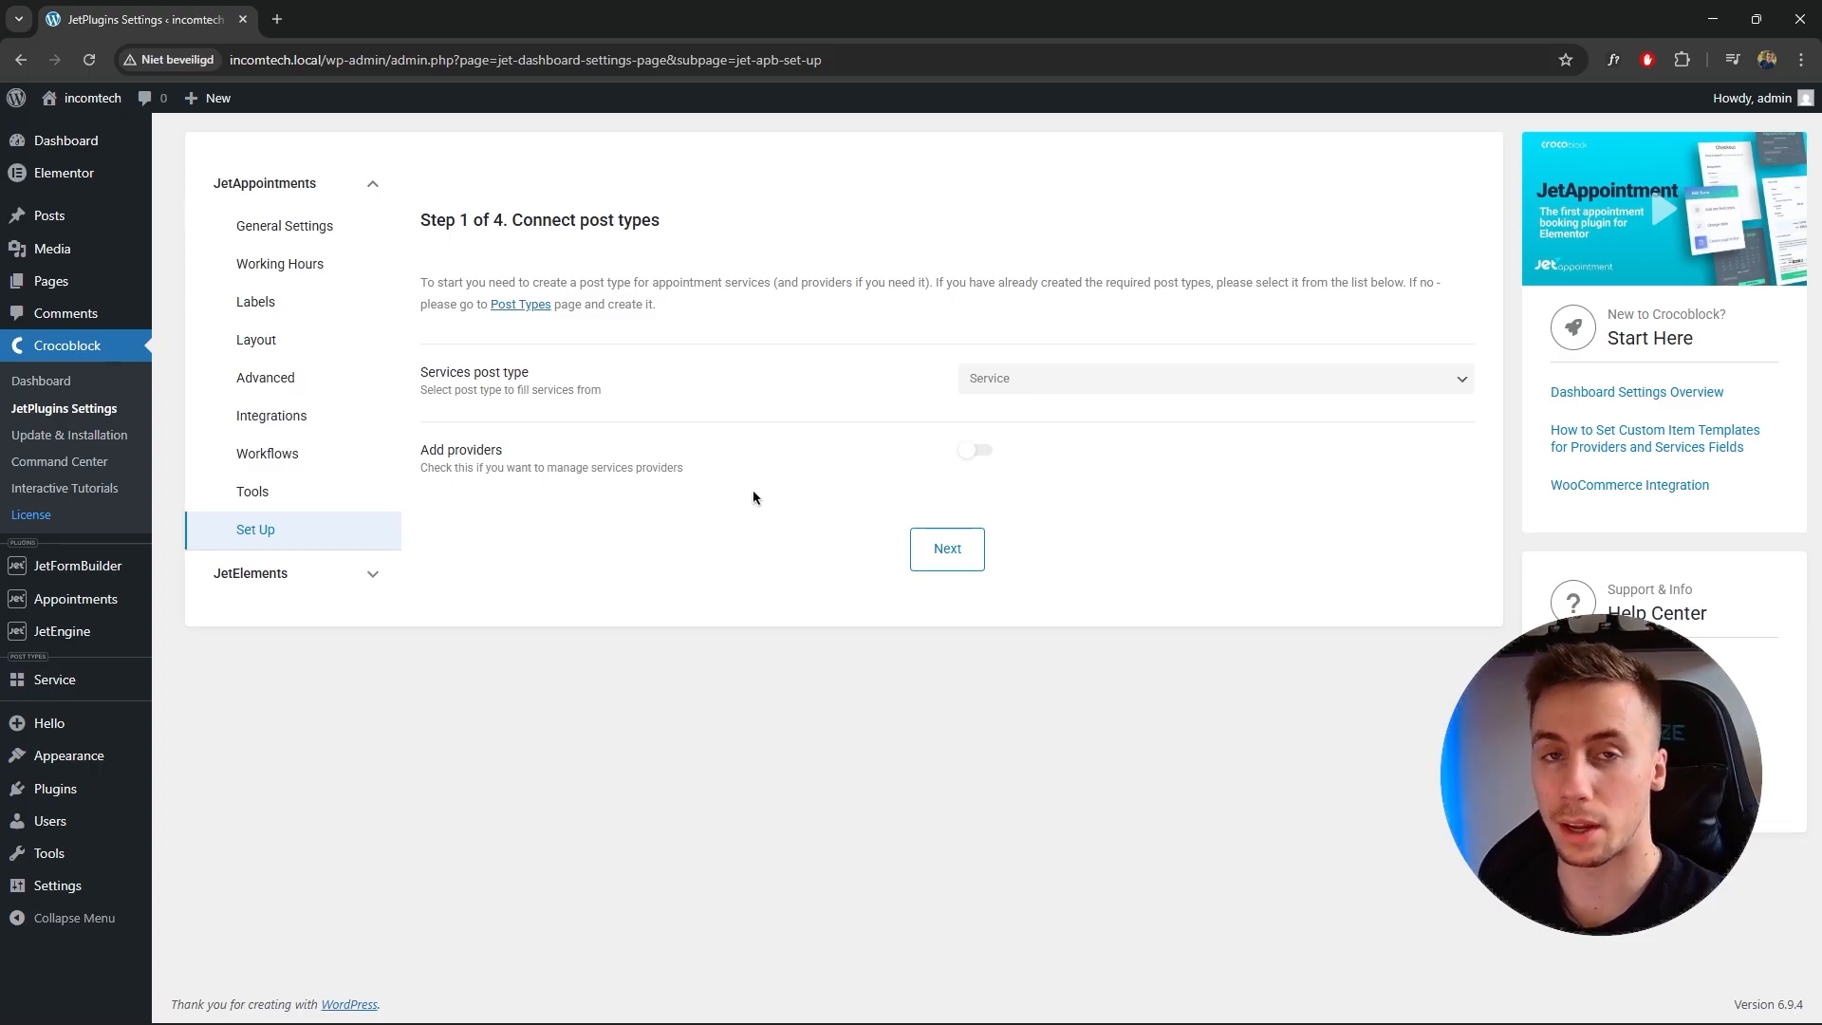
left_click(959, 548)
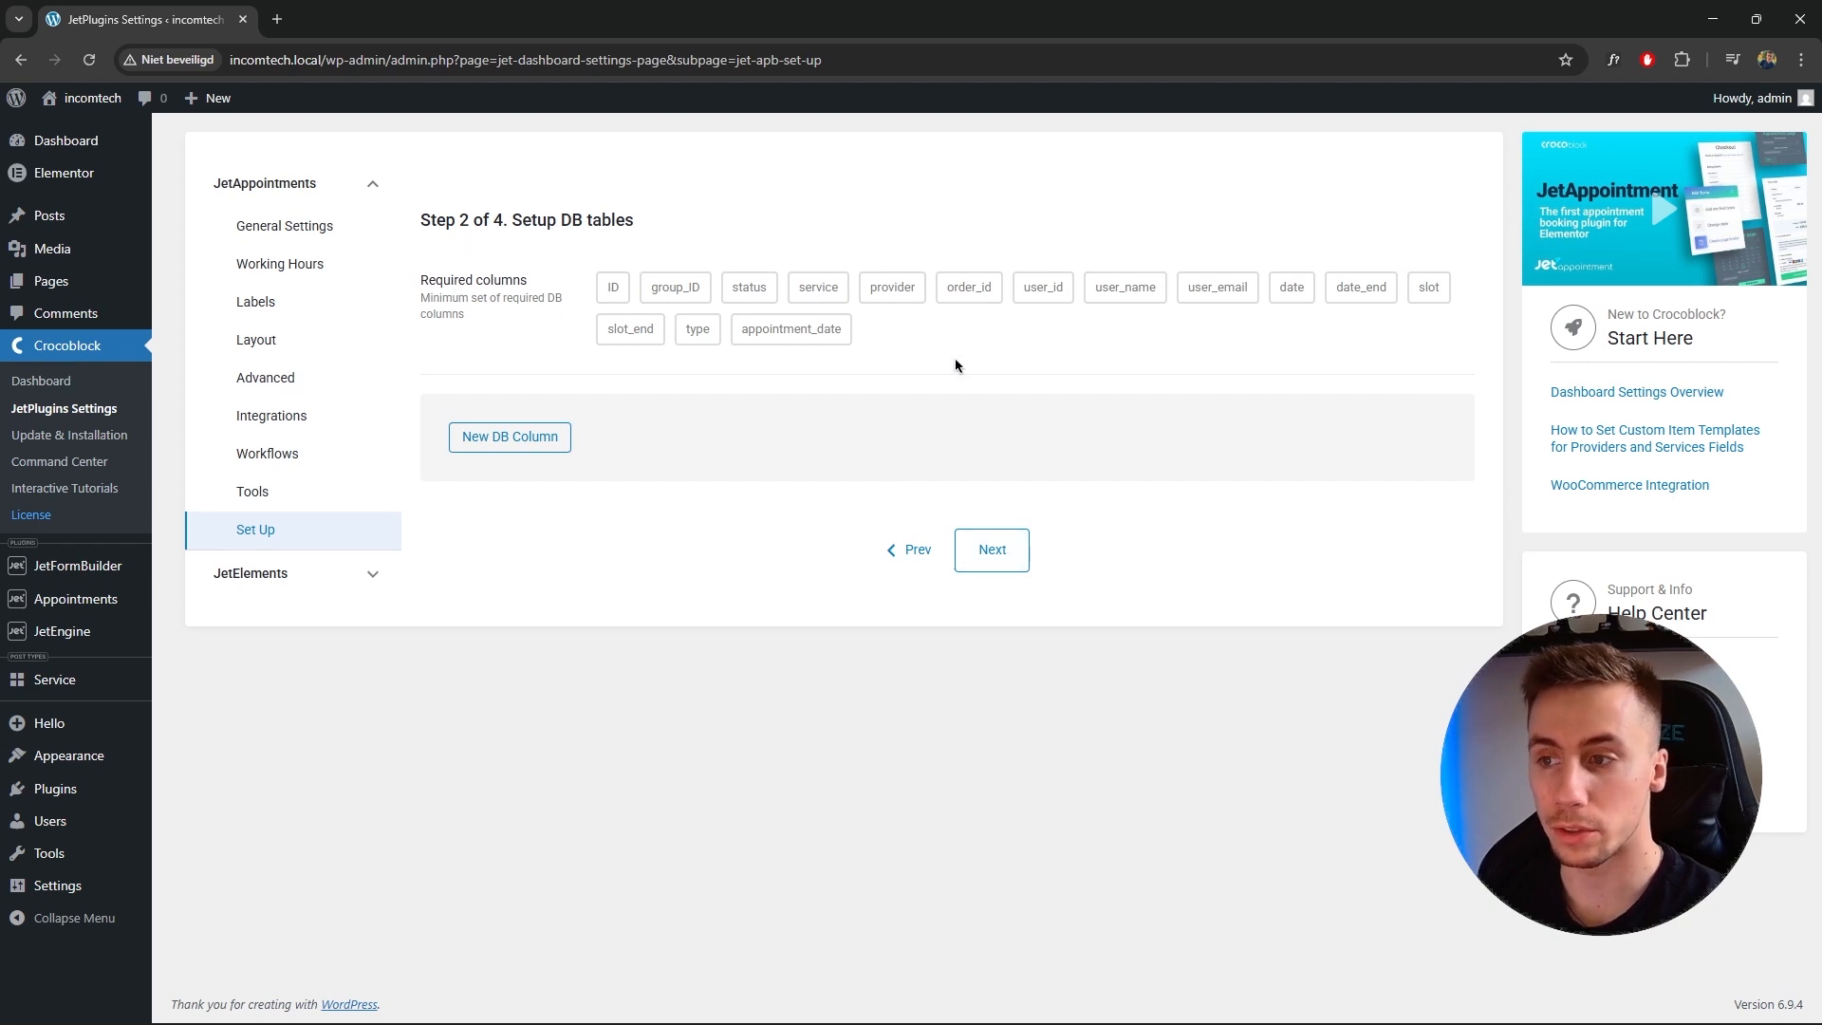
Add an extra appointments database column named phone_number.
left_click_drag(1101, 299, 1150, 297)
left_click_drag(1207, 299, 1237, 311)
left_click(1205, 330)
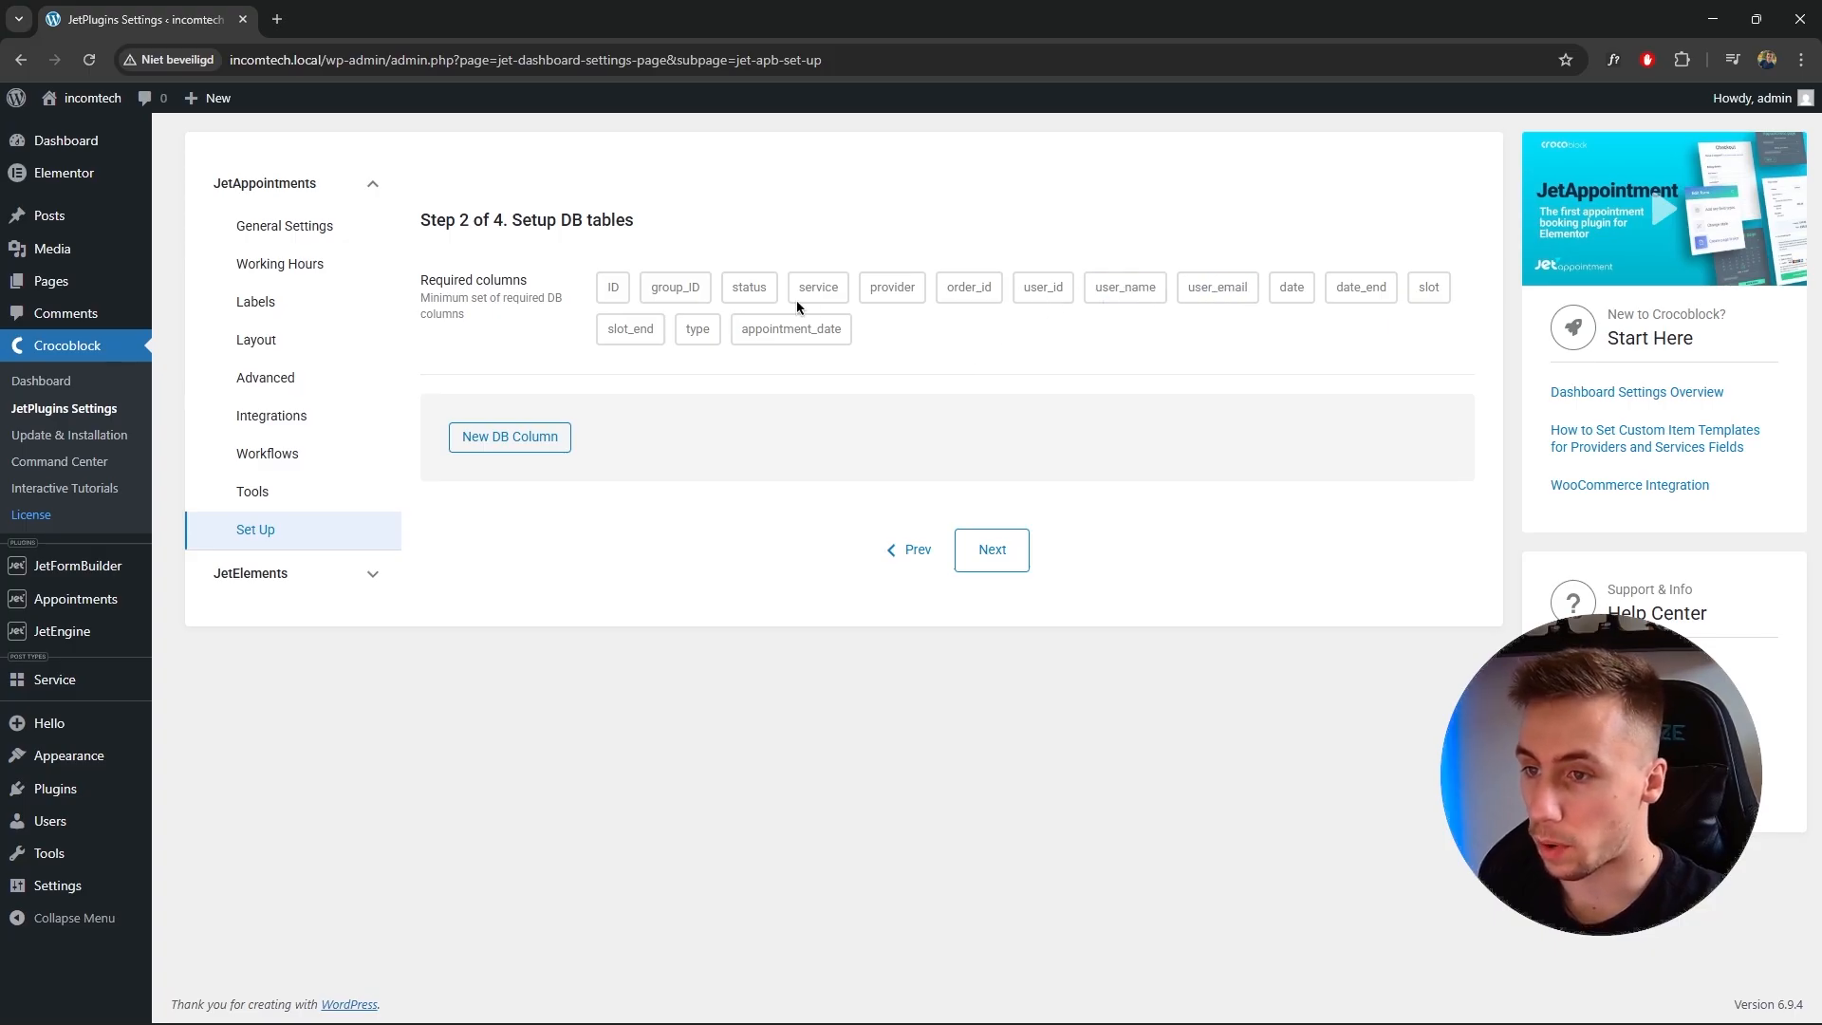
left_click(536, 448)
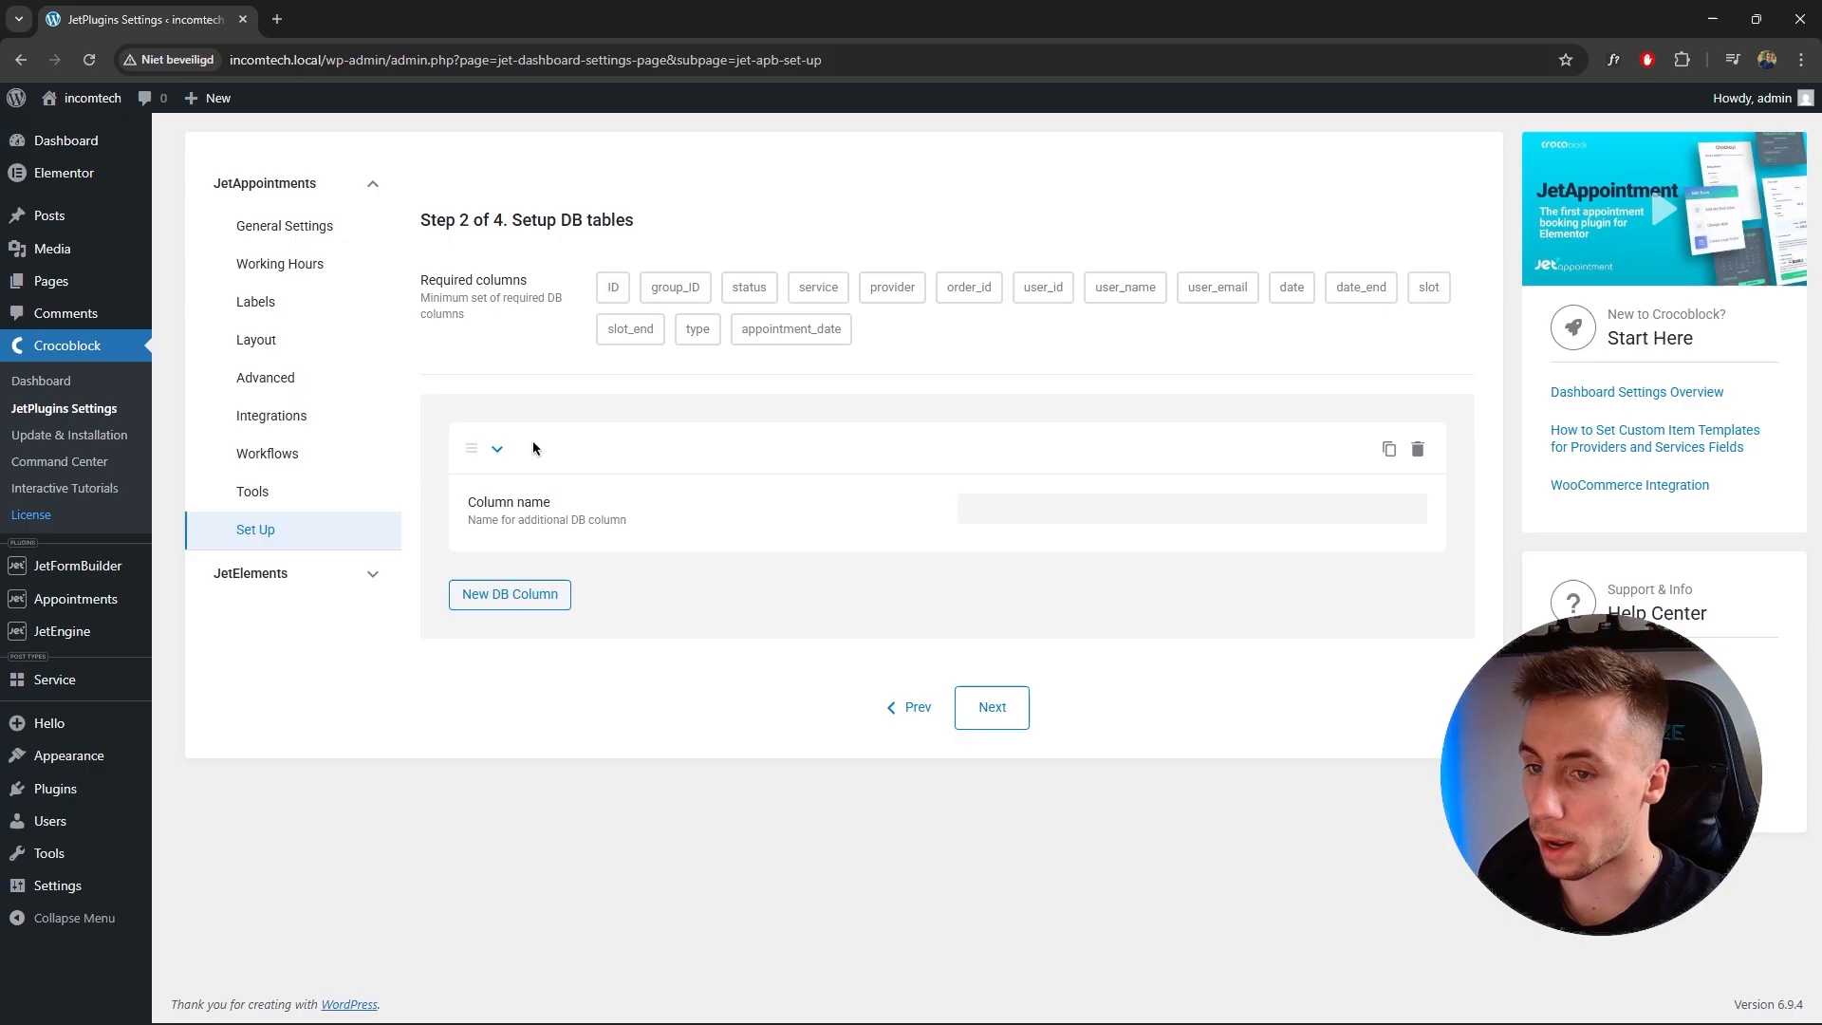
left_click(1049, 521)
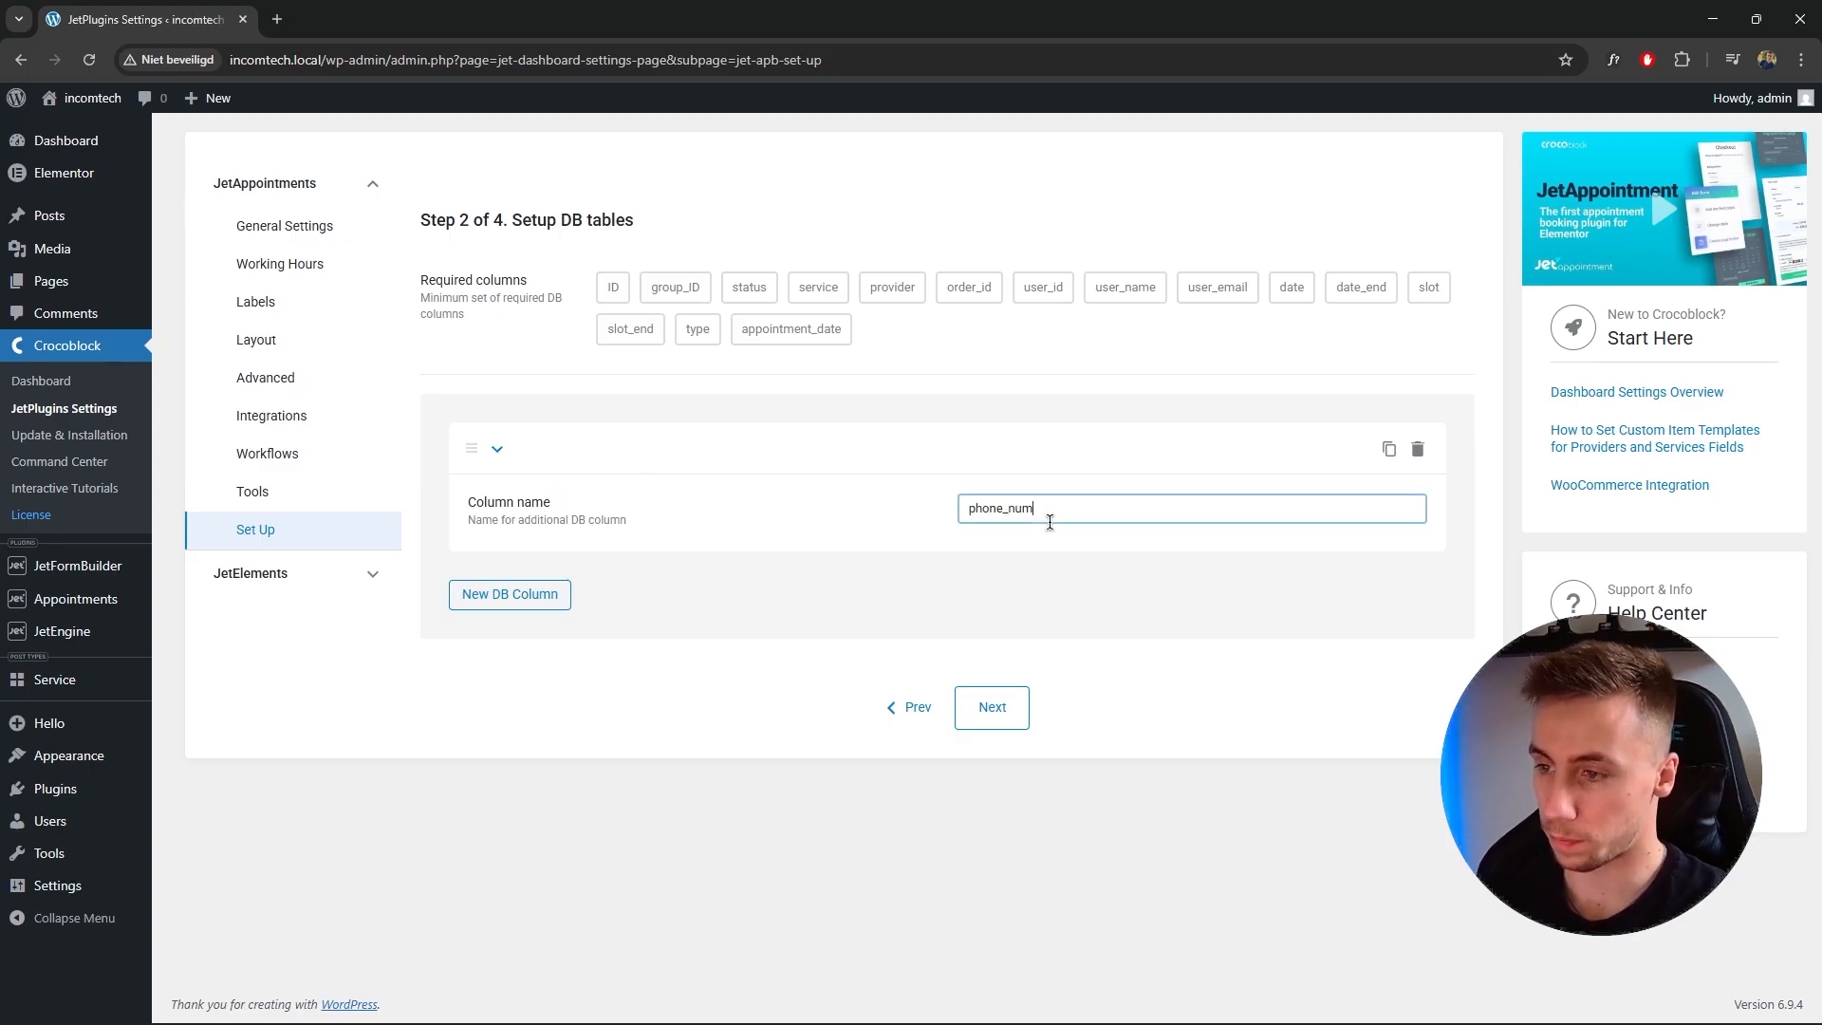
left_click(1038, 460)
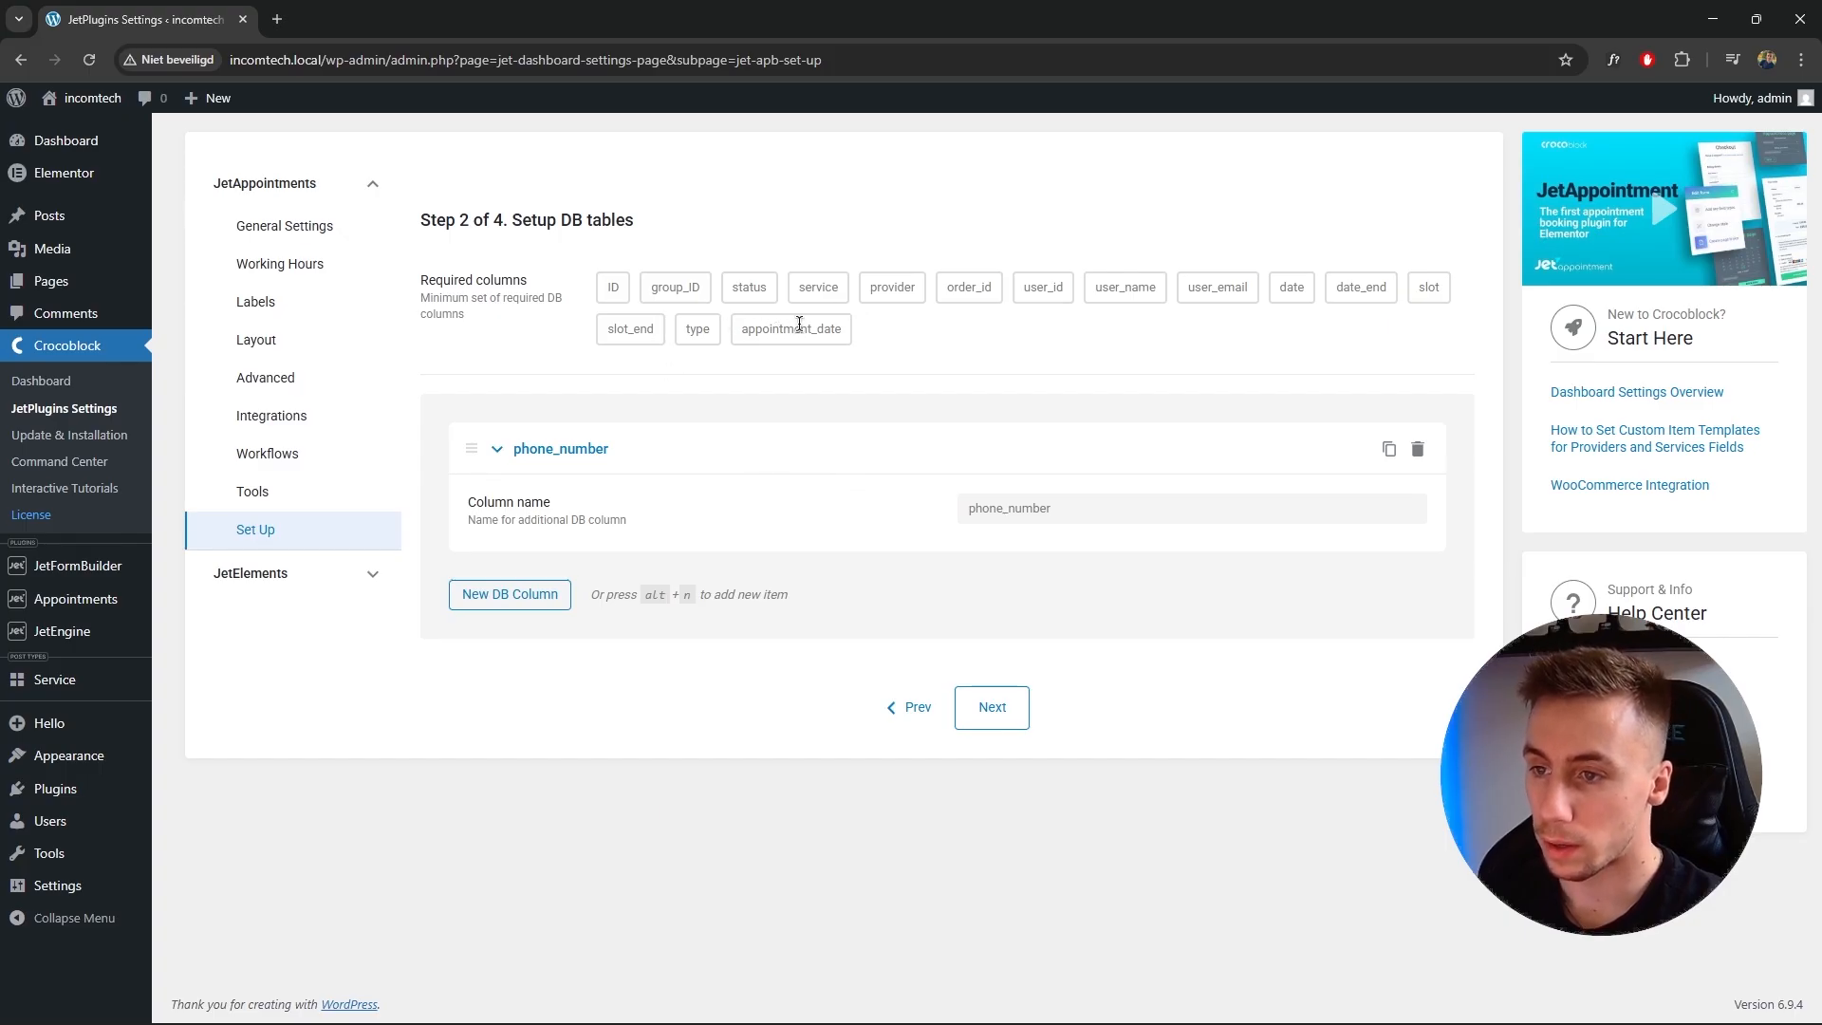
Add another database column named first_name.
left_click_drag(750, 330, 853, 330)
left_click(996, 329)
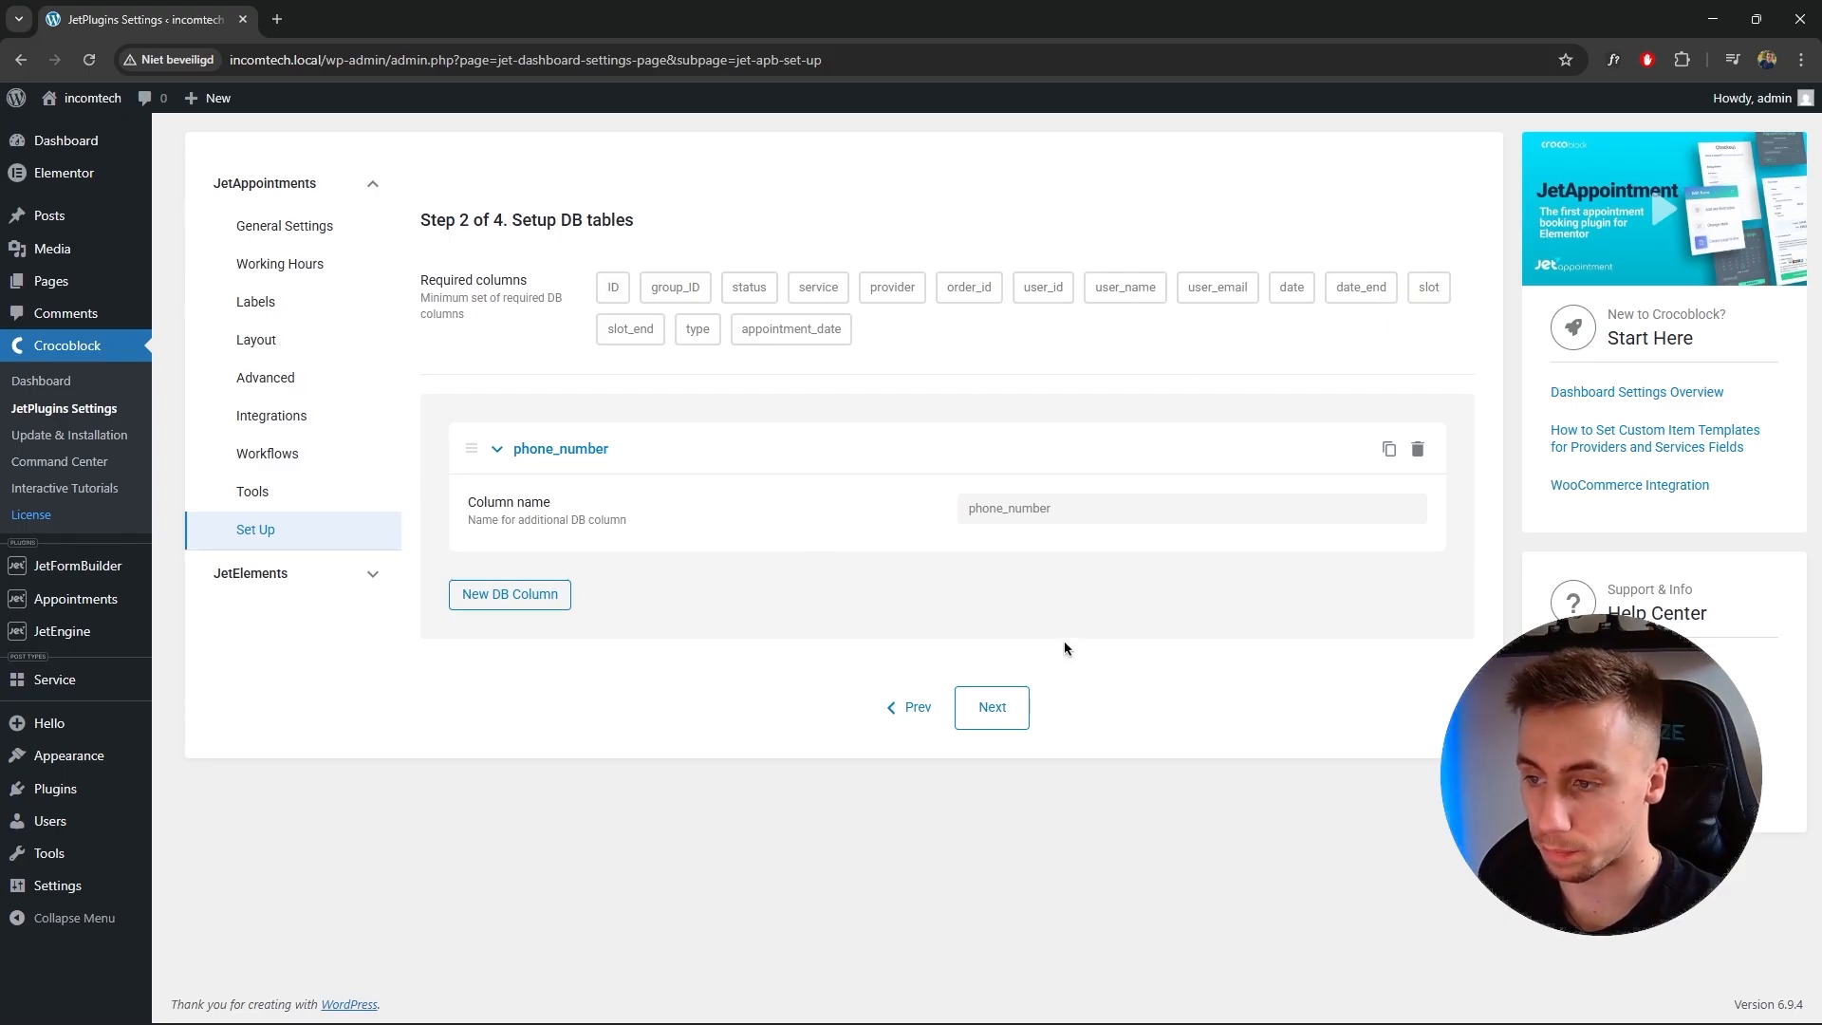
left_click(546, 596)
left_click(1053, 669)
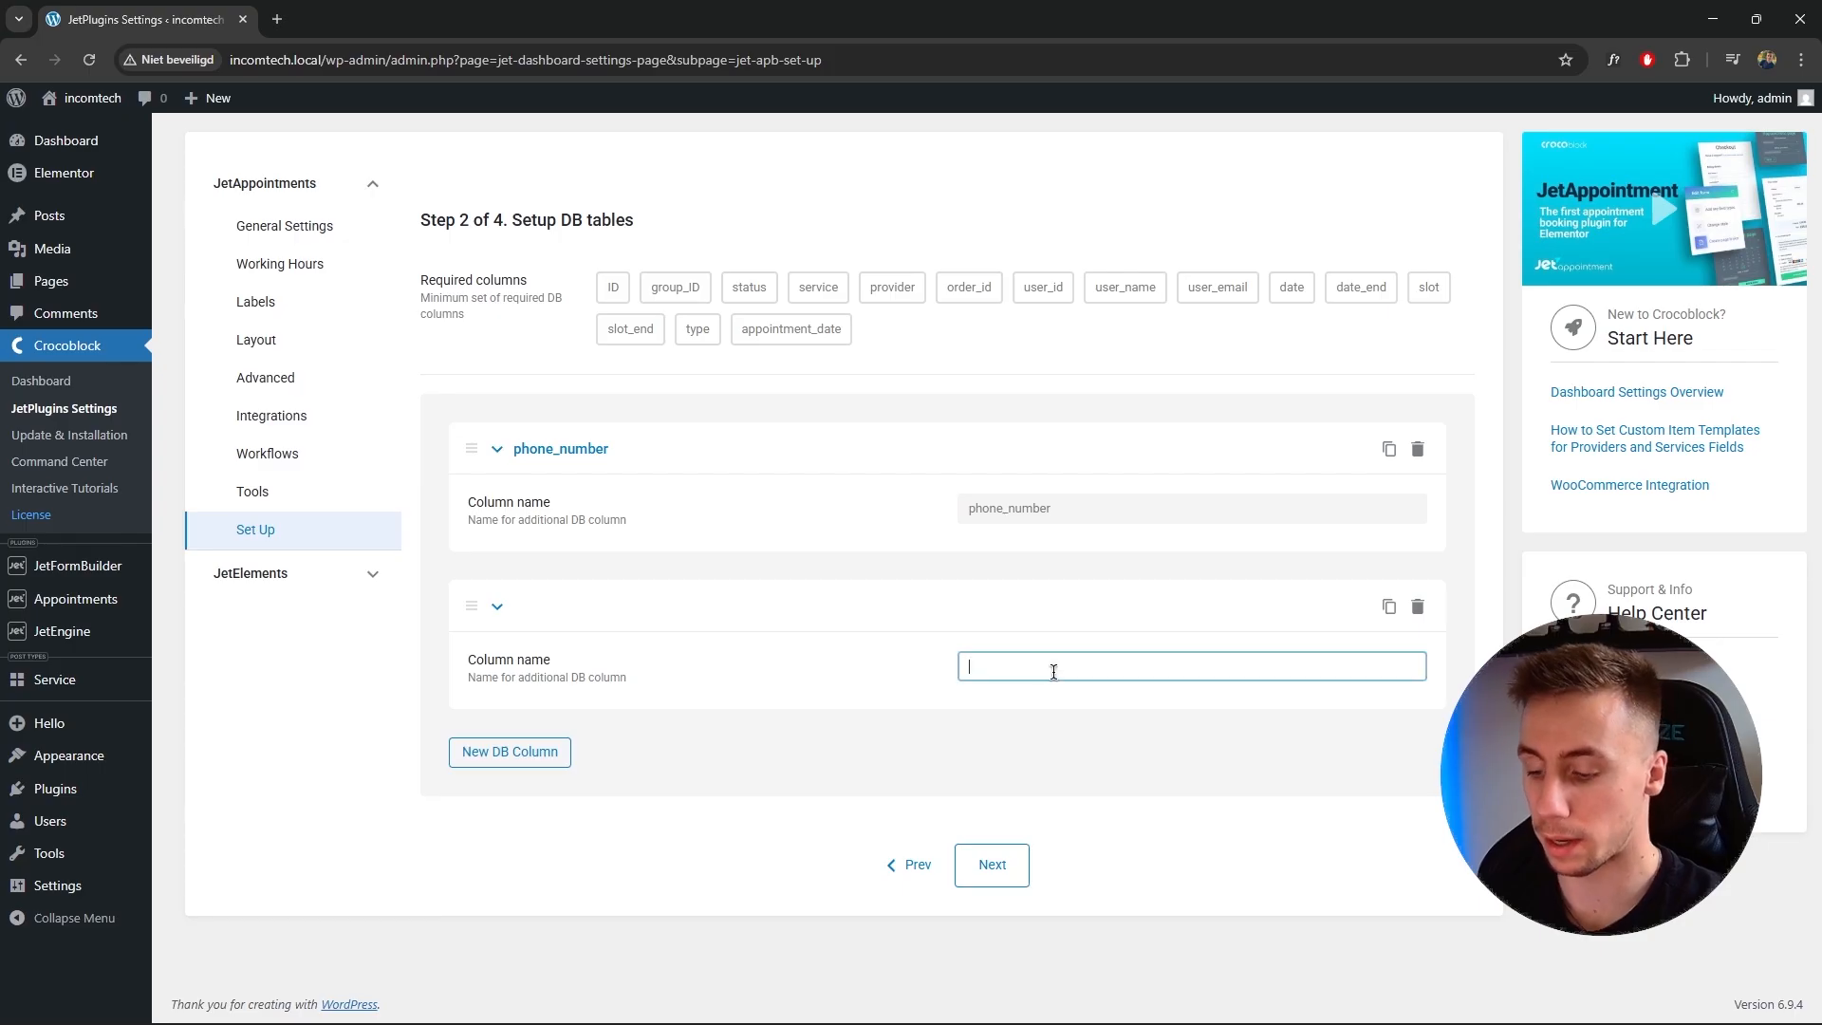
type("first_na")
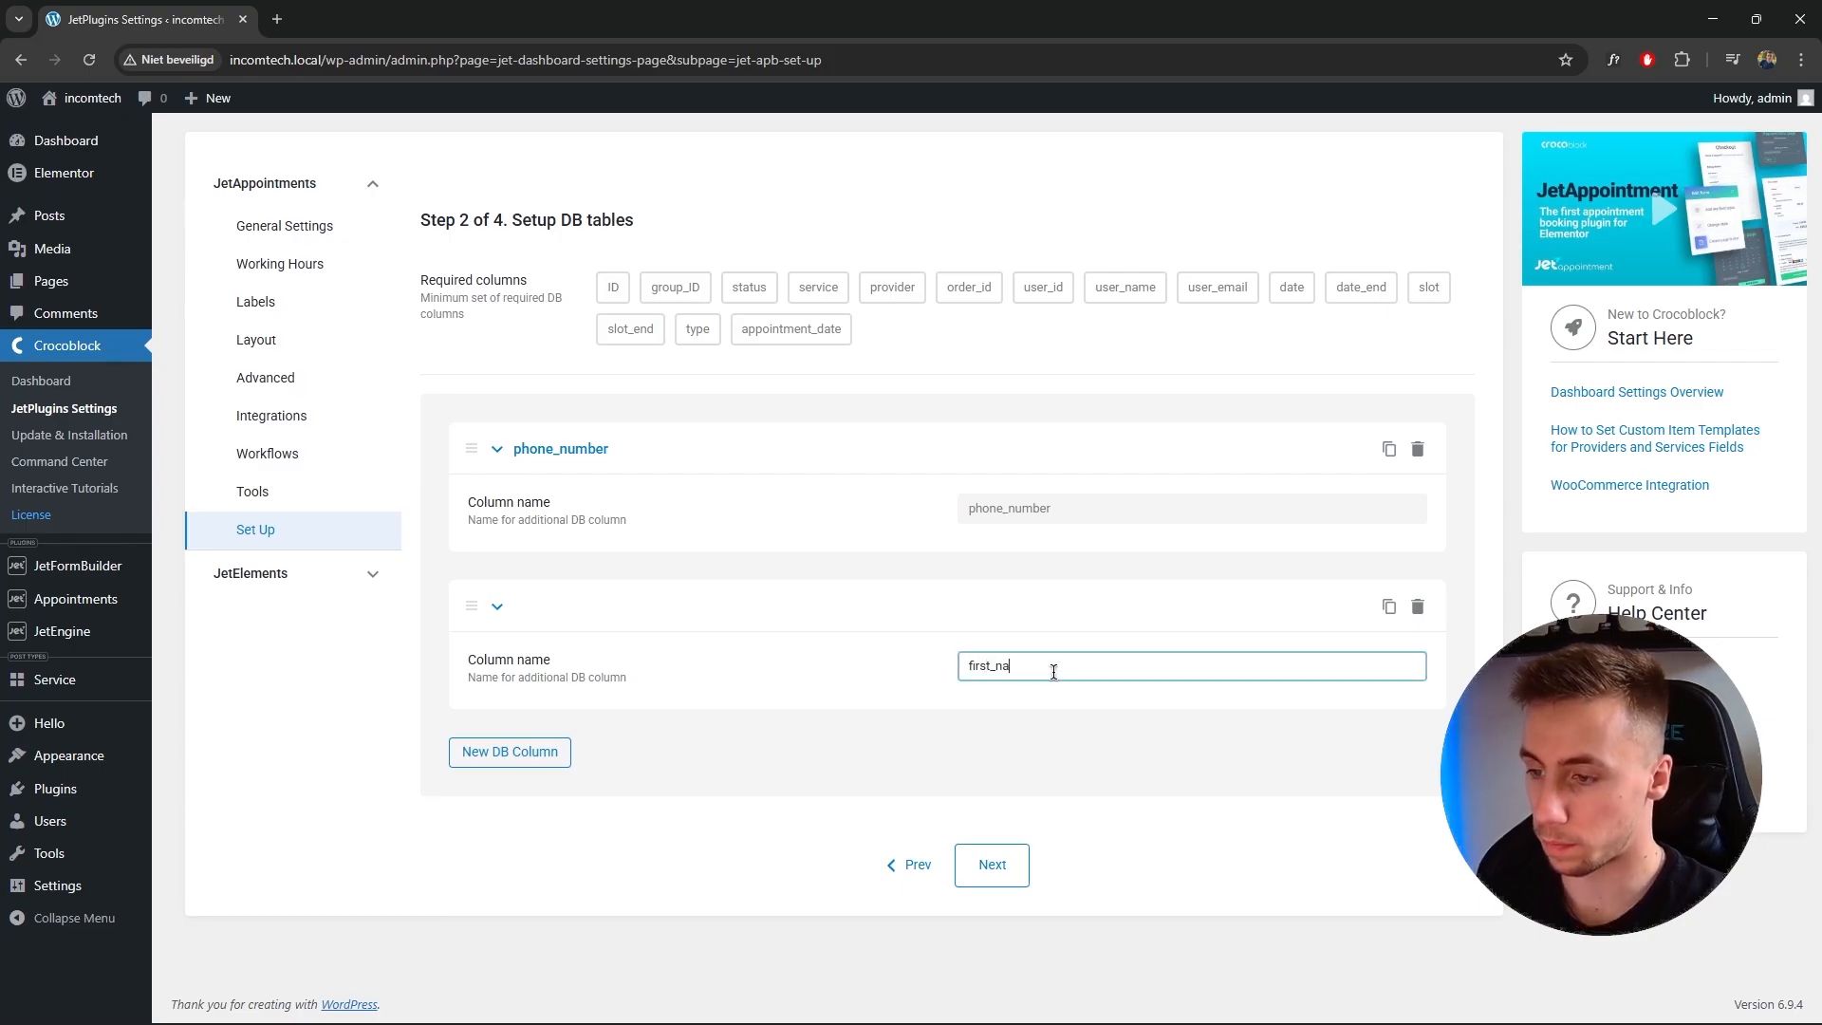
type("me")
Add a last_name database column and continue to the working hours step.
left_click(483, 751)
left_click(1026, 824)
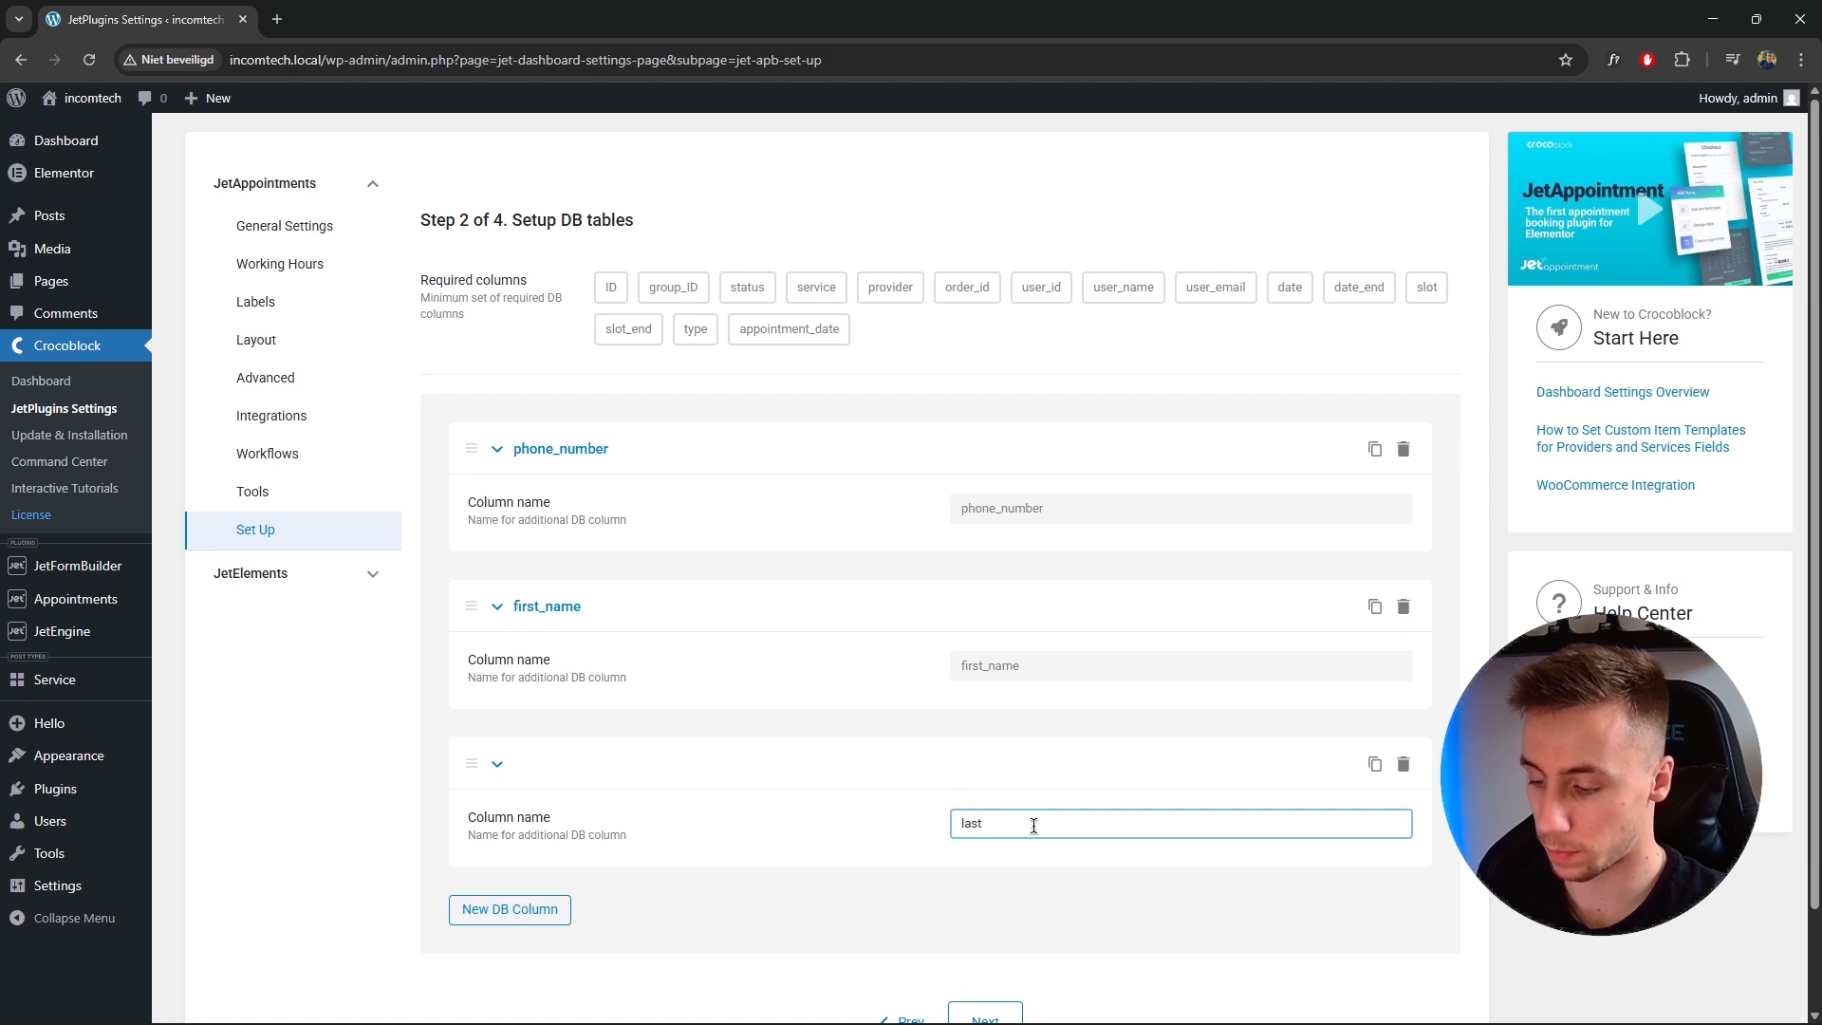
left_click(1022, 733)
scroll(1022, 732, "down", 1)
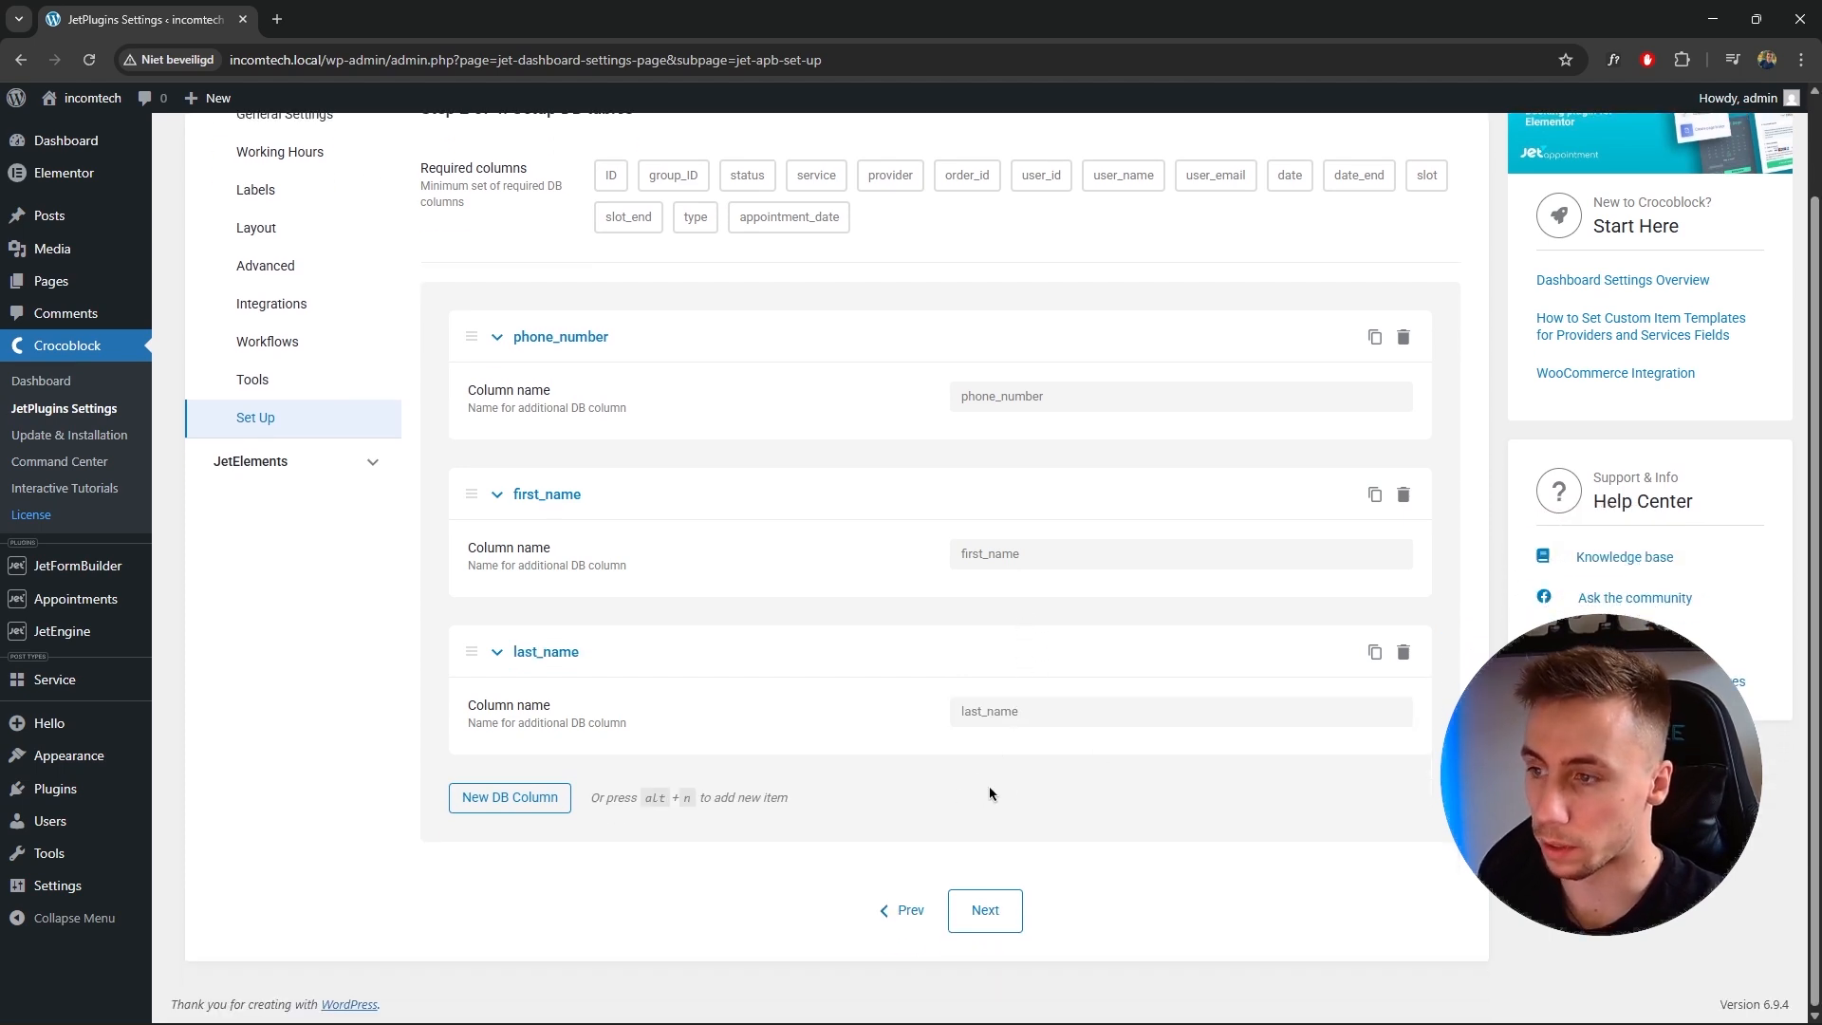
left_click(985, 911)
Choose the 13:00 - 14:00 time format for available slots.
scroll(948, 759, "up", 1)
scroll(929, 717, "up", 1)
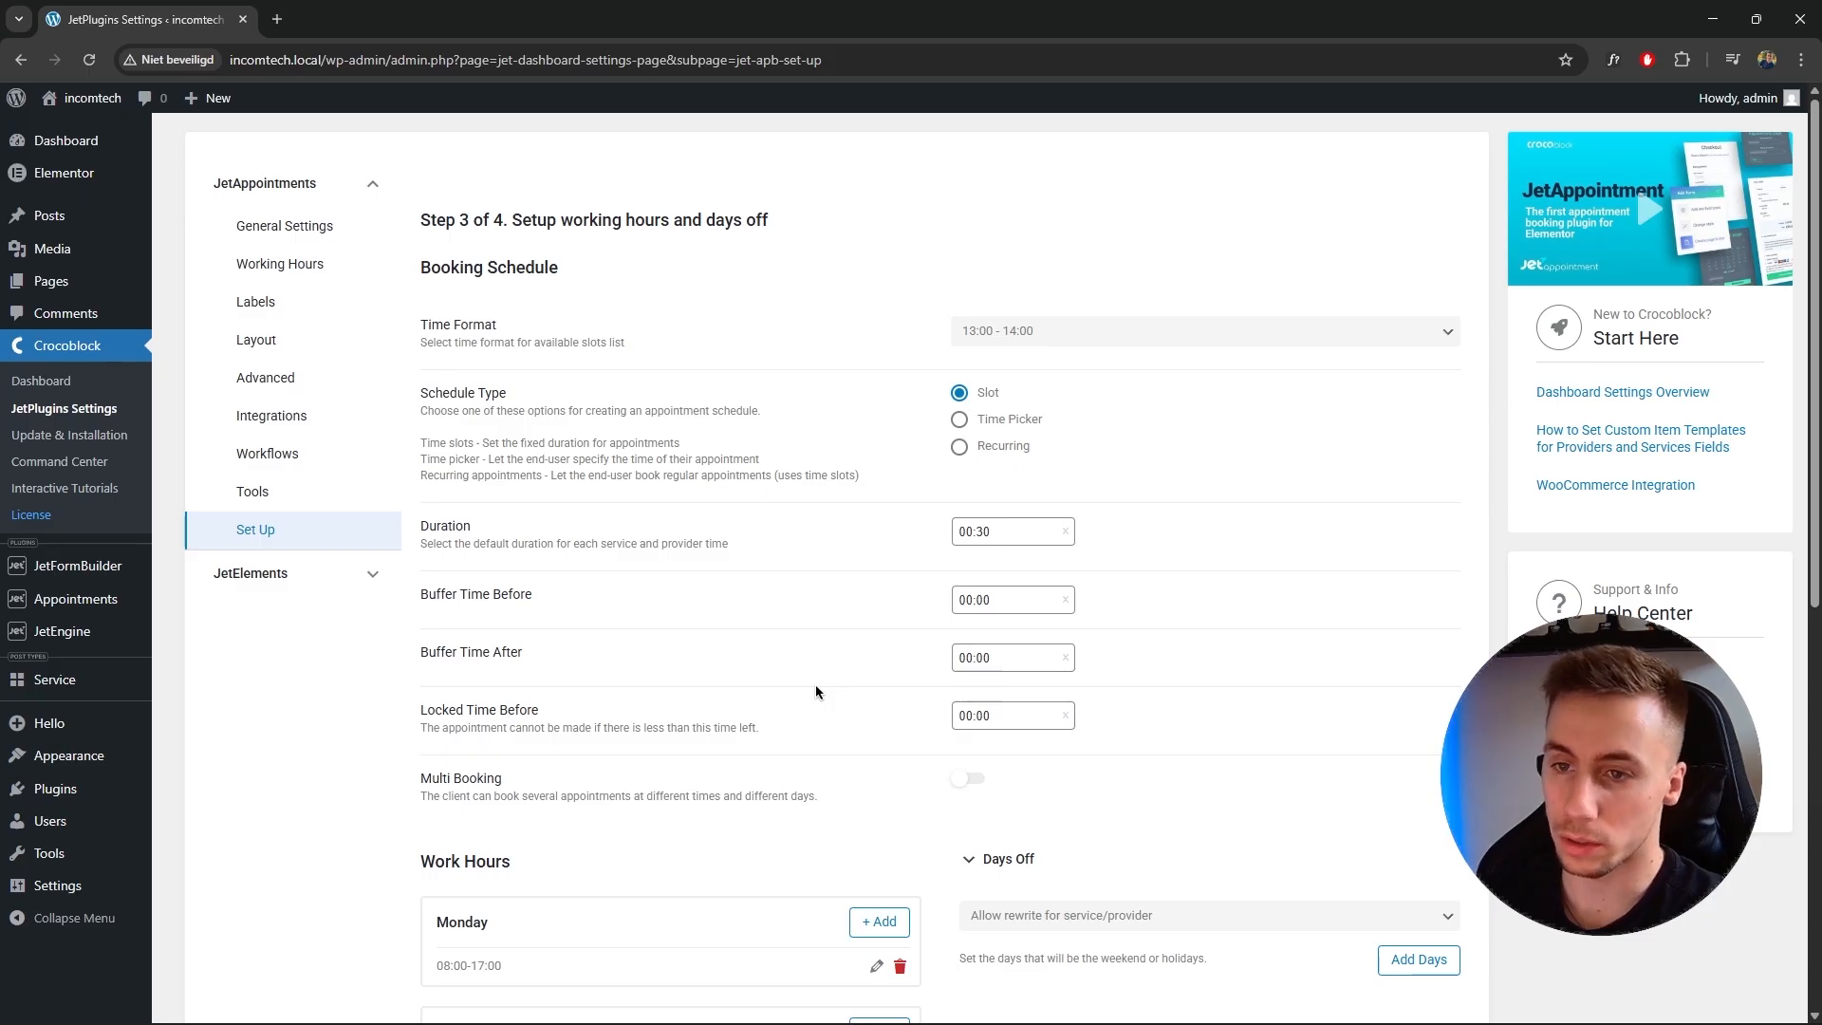
left_click(1054, 332)
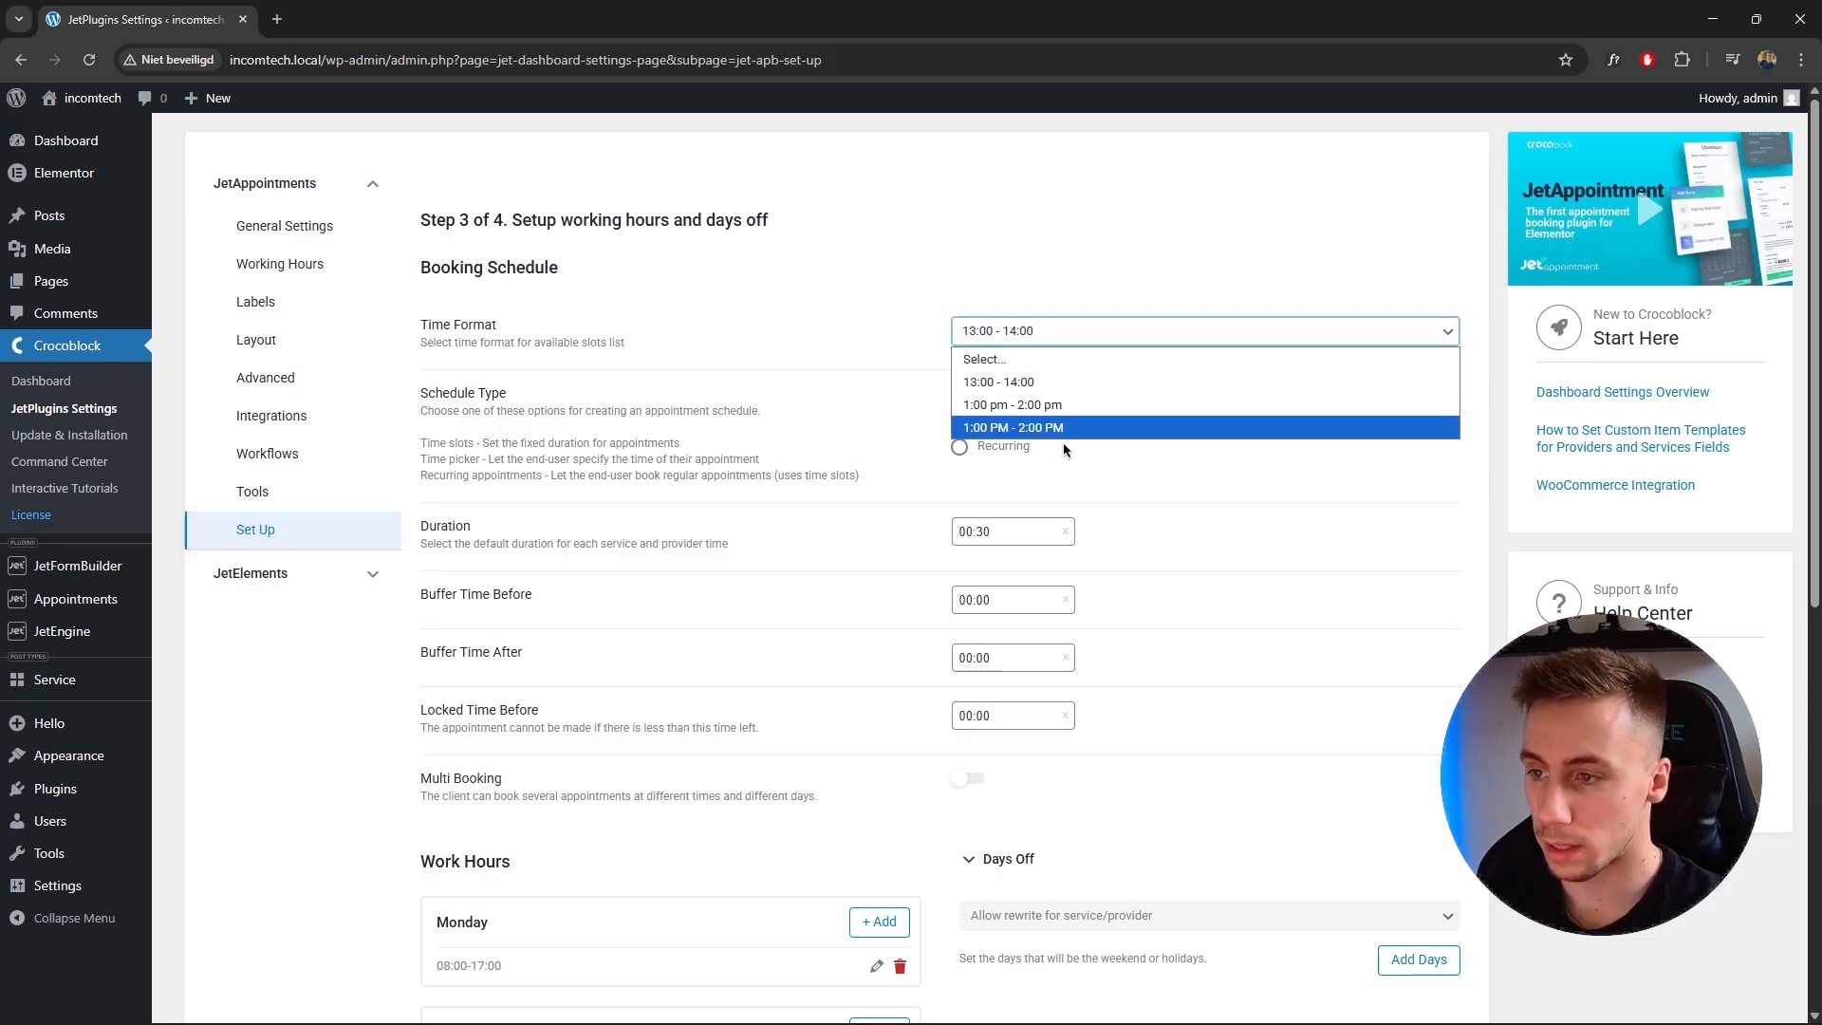
left_click(1017, 383)
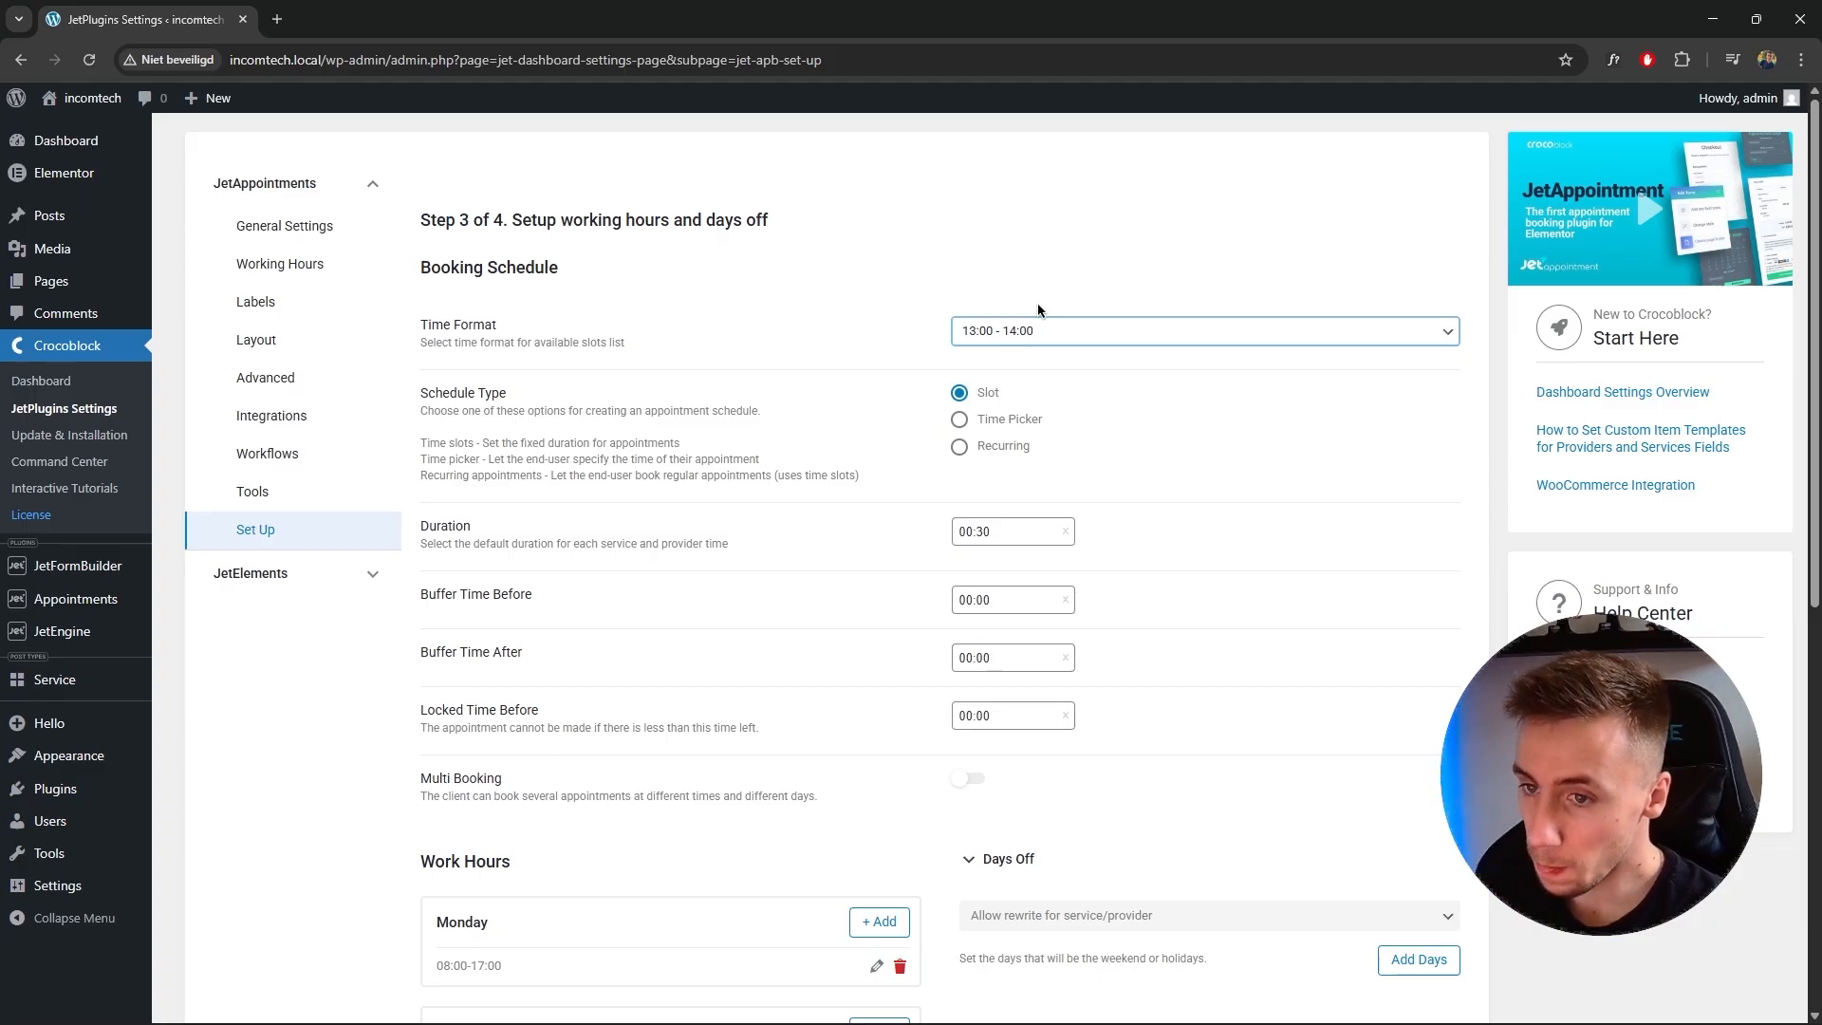
Compare the Time Picker and Recurring schedule types before returning to Slot.
left_click(960, 423)
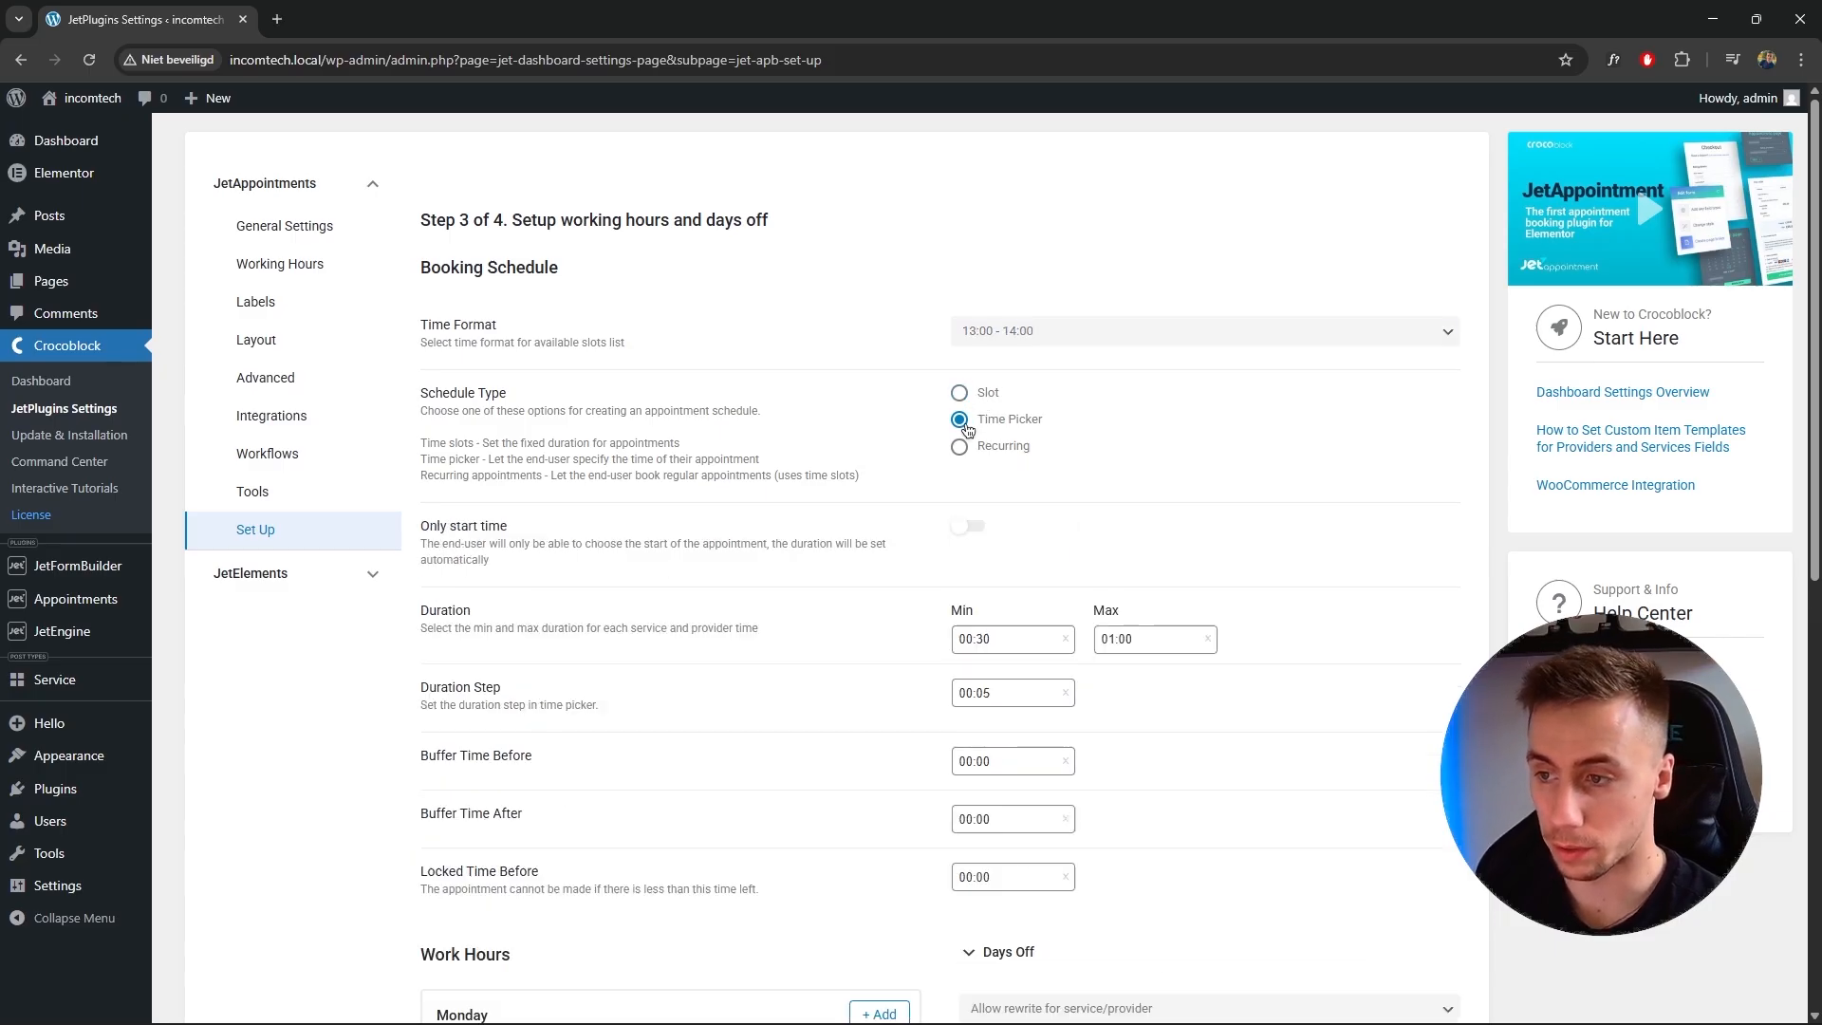
left_click(960, 450)
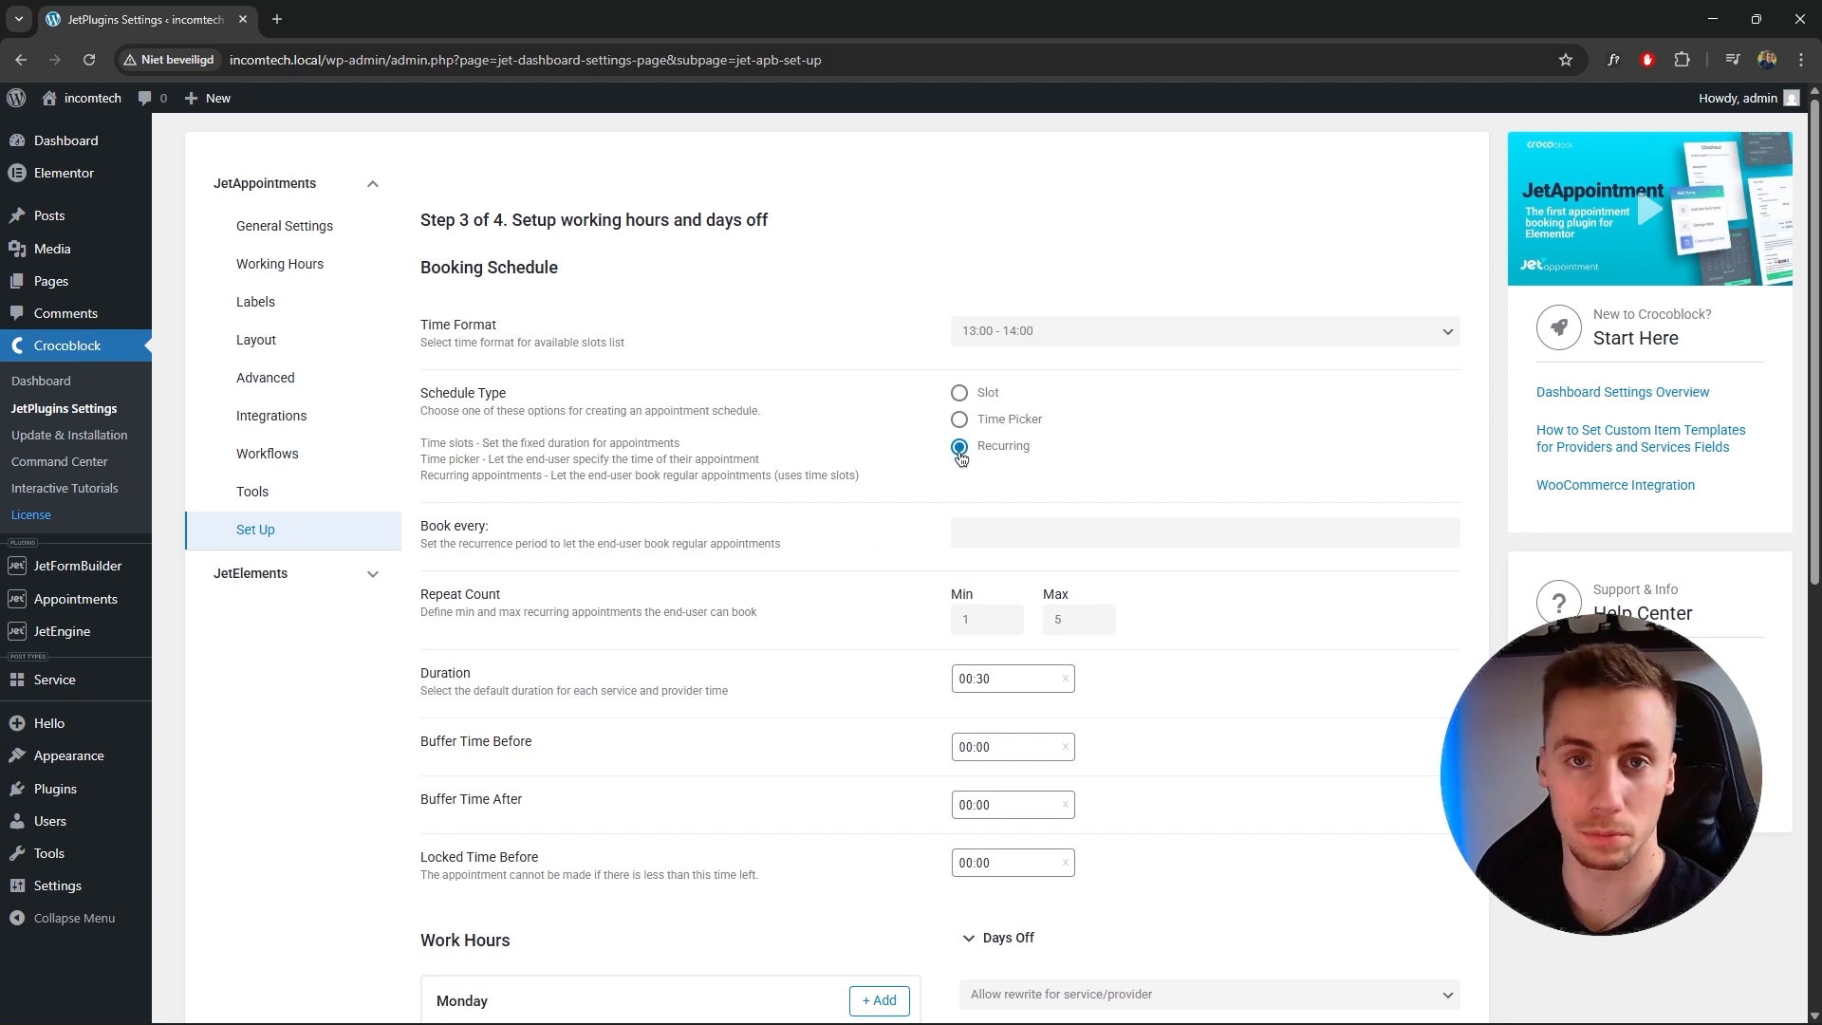
left_click(960, 394)
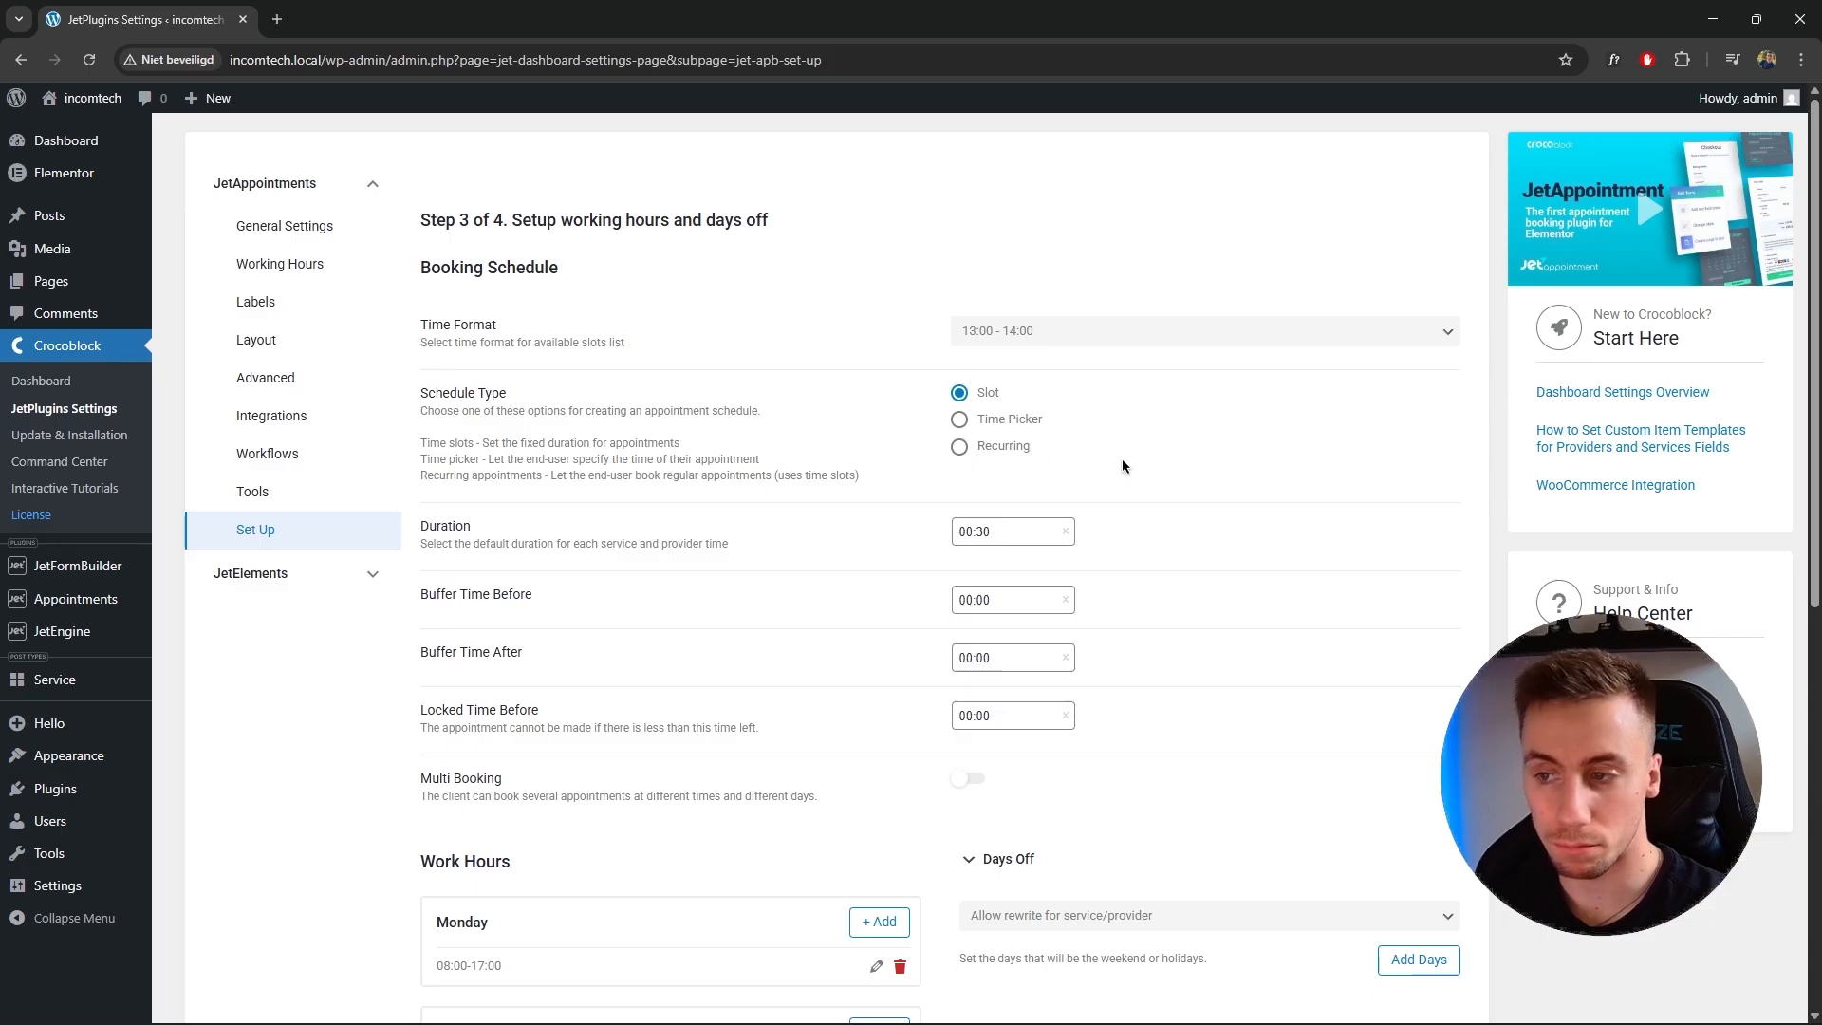
Set the default appointment duration to 01:00.
scroll(1120, 468, "down", 1)
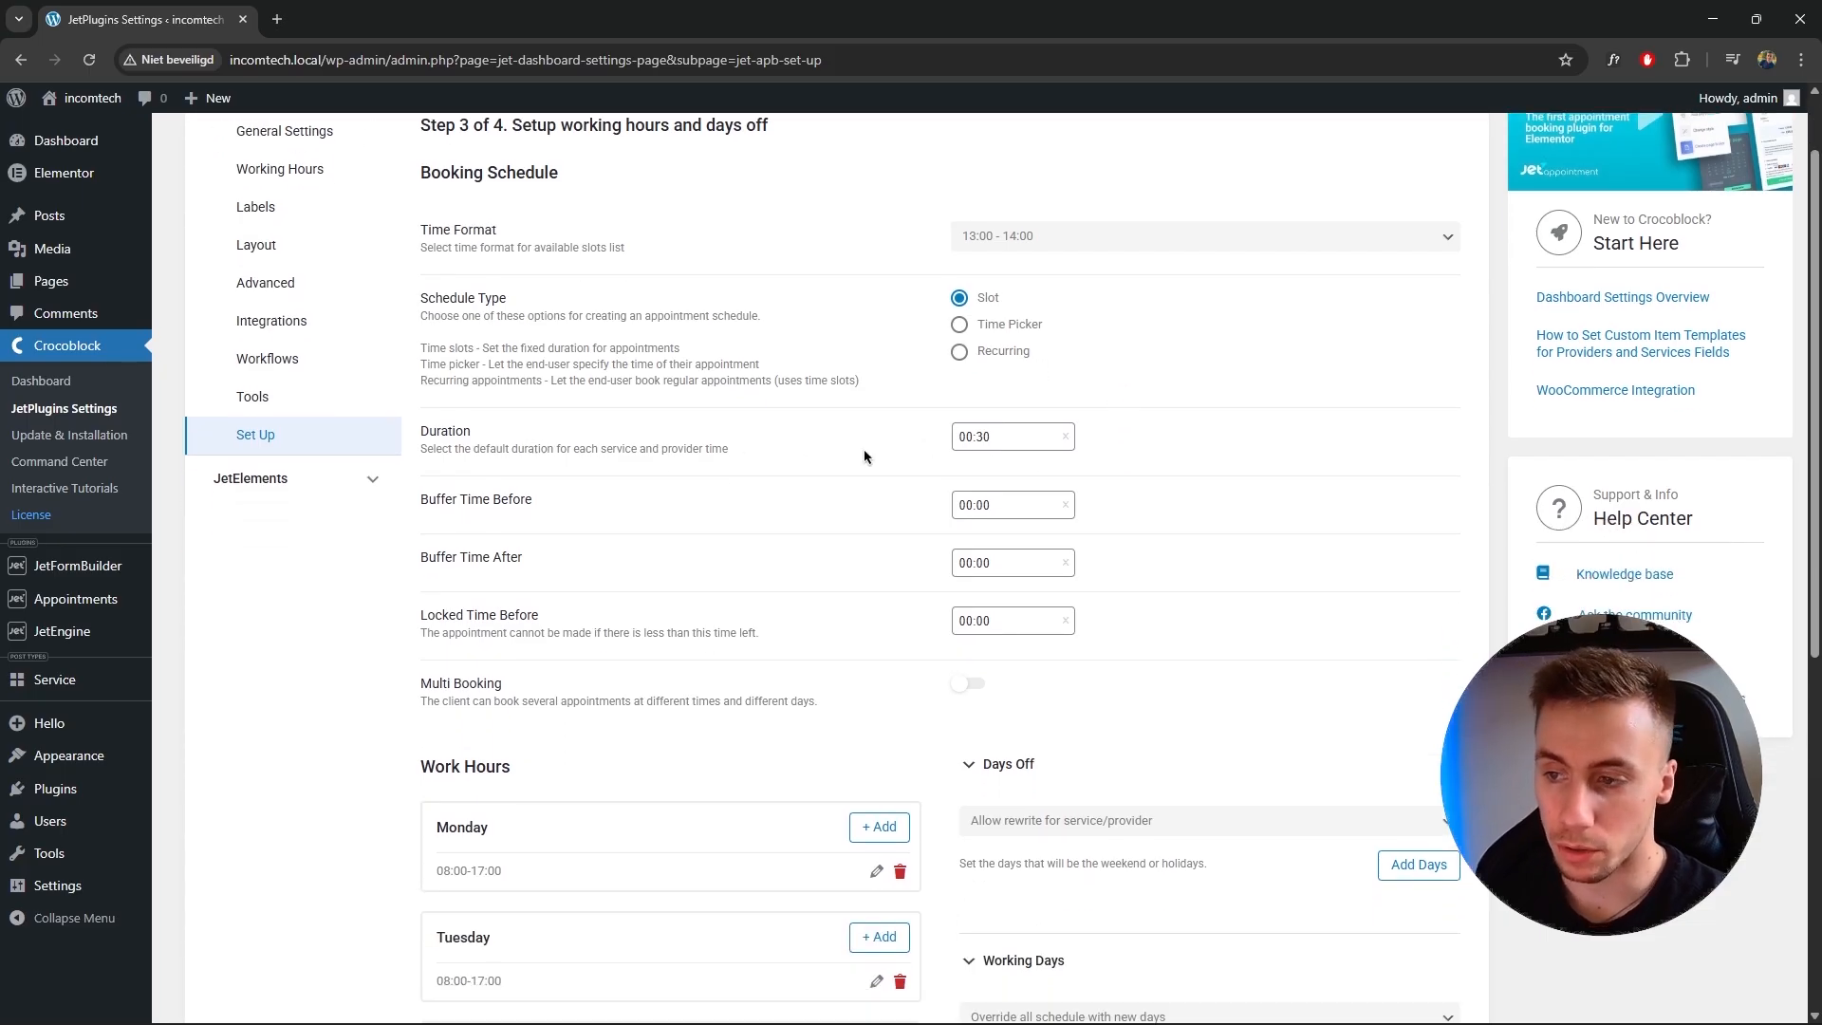
left_click(1014, 439)
left_click(969, 486)
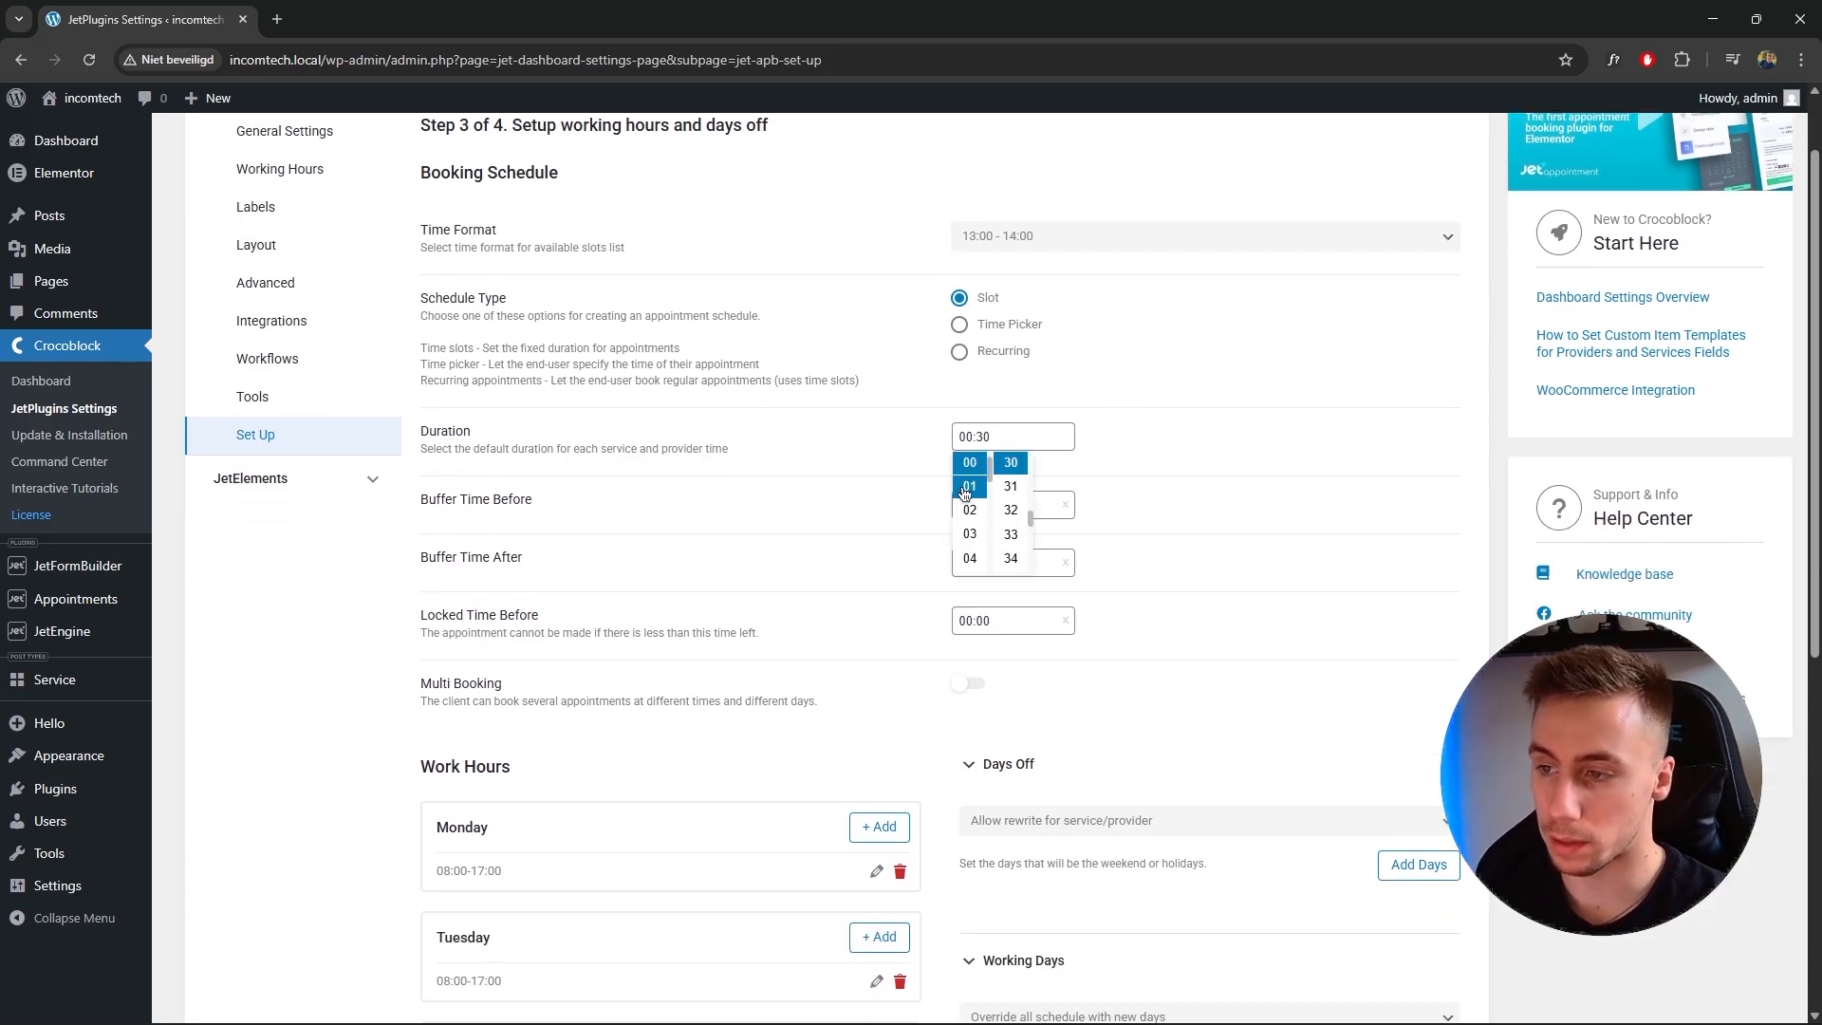
left_click_drag(1029, 512, 1031, 464)
left_click(1011, 486)
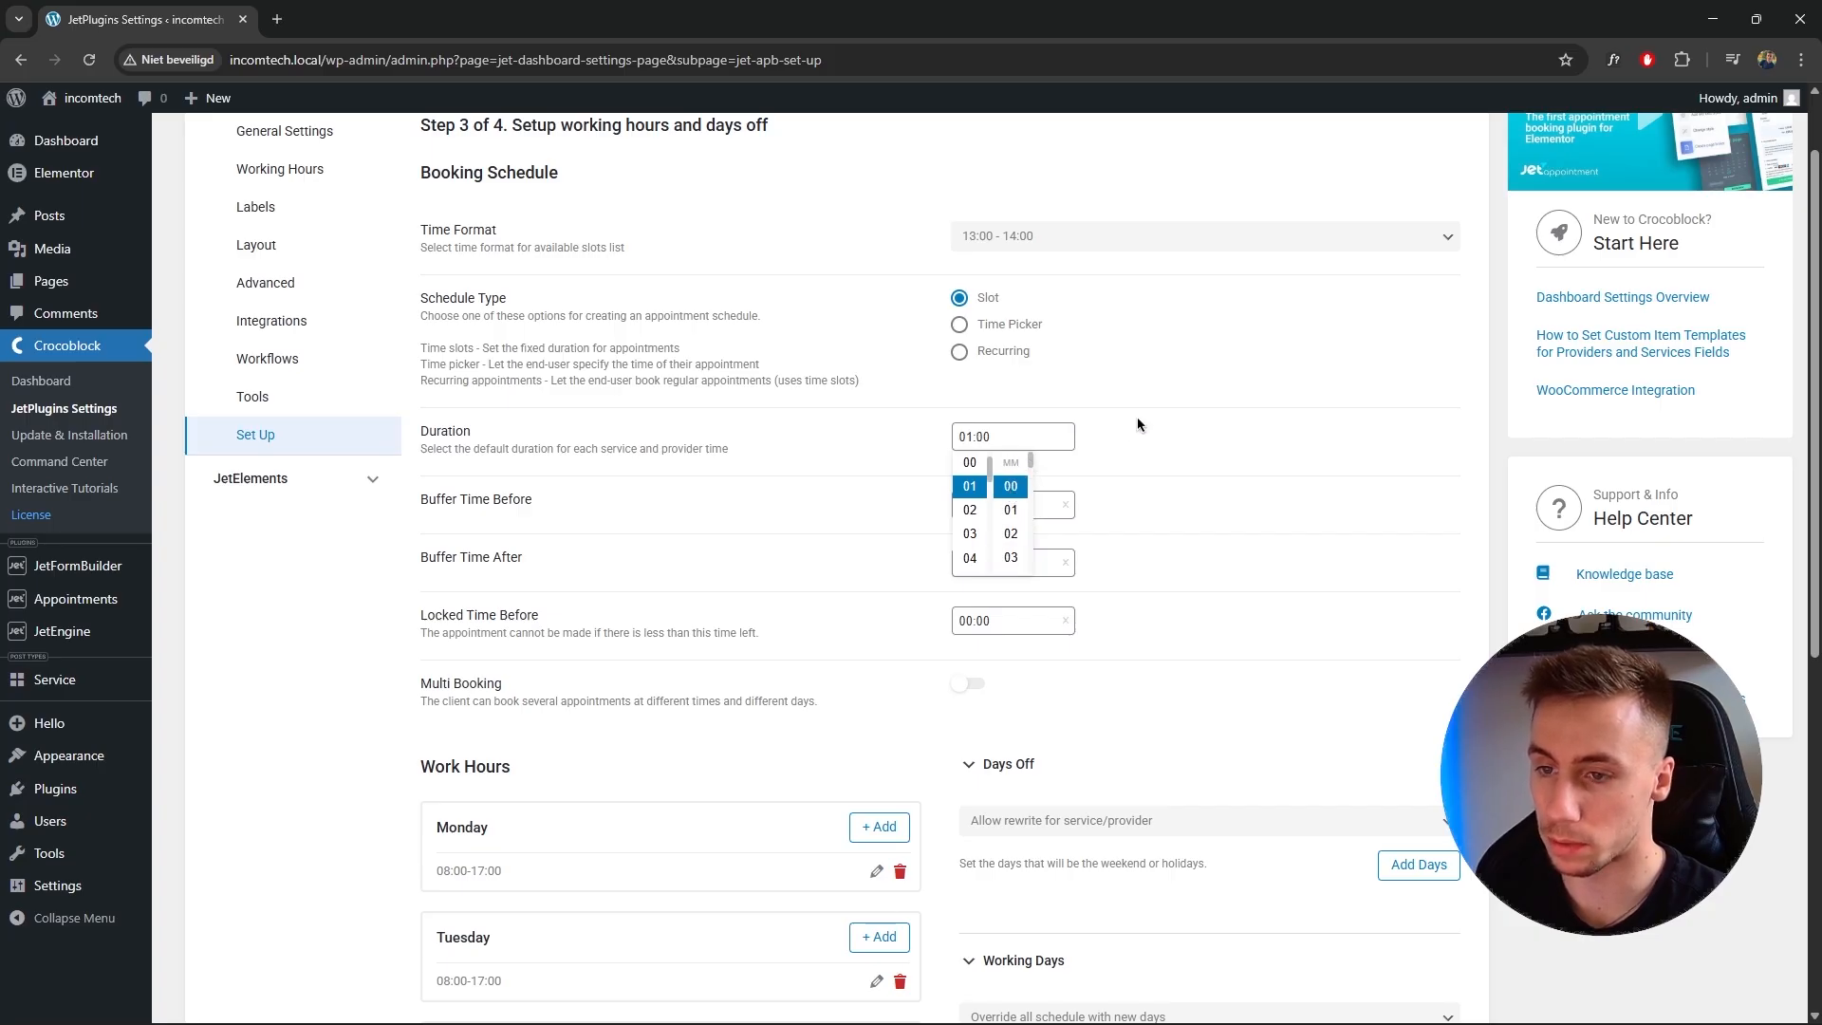
left_click(1091, 439)
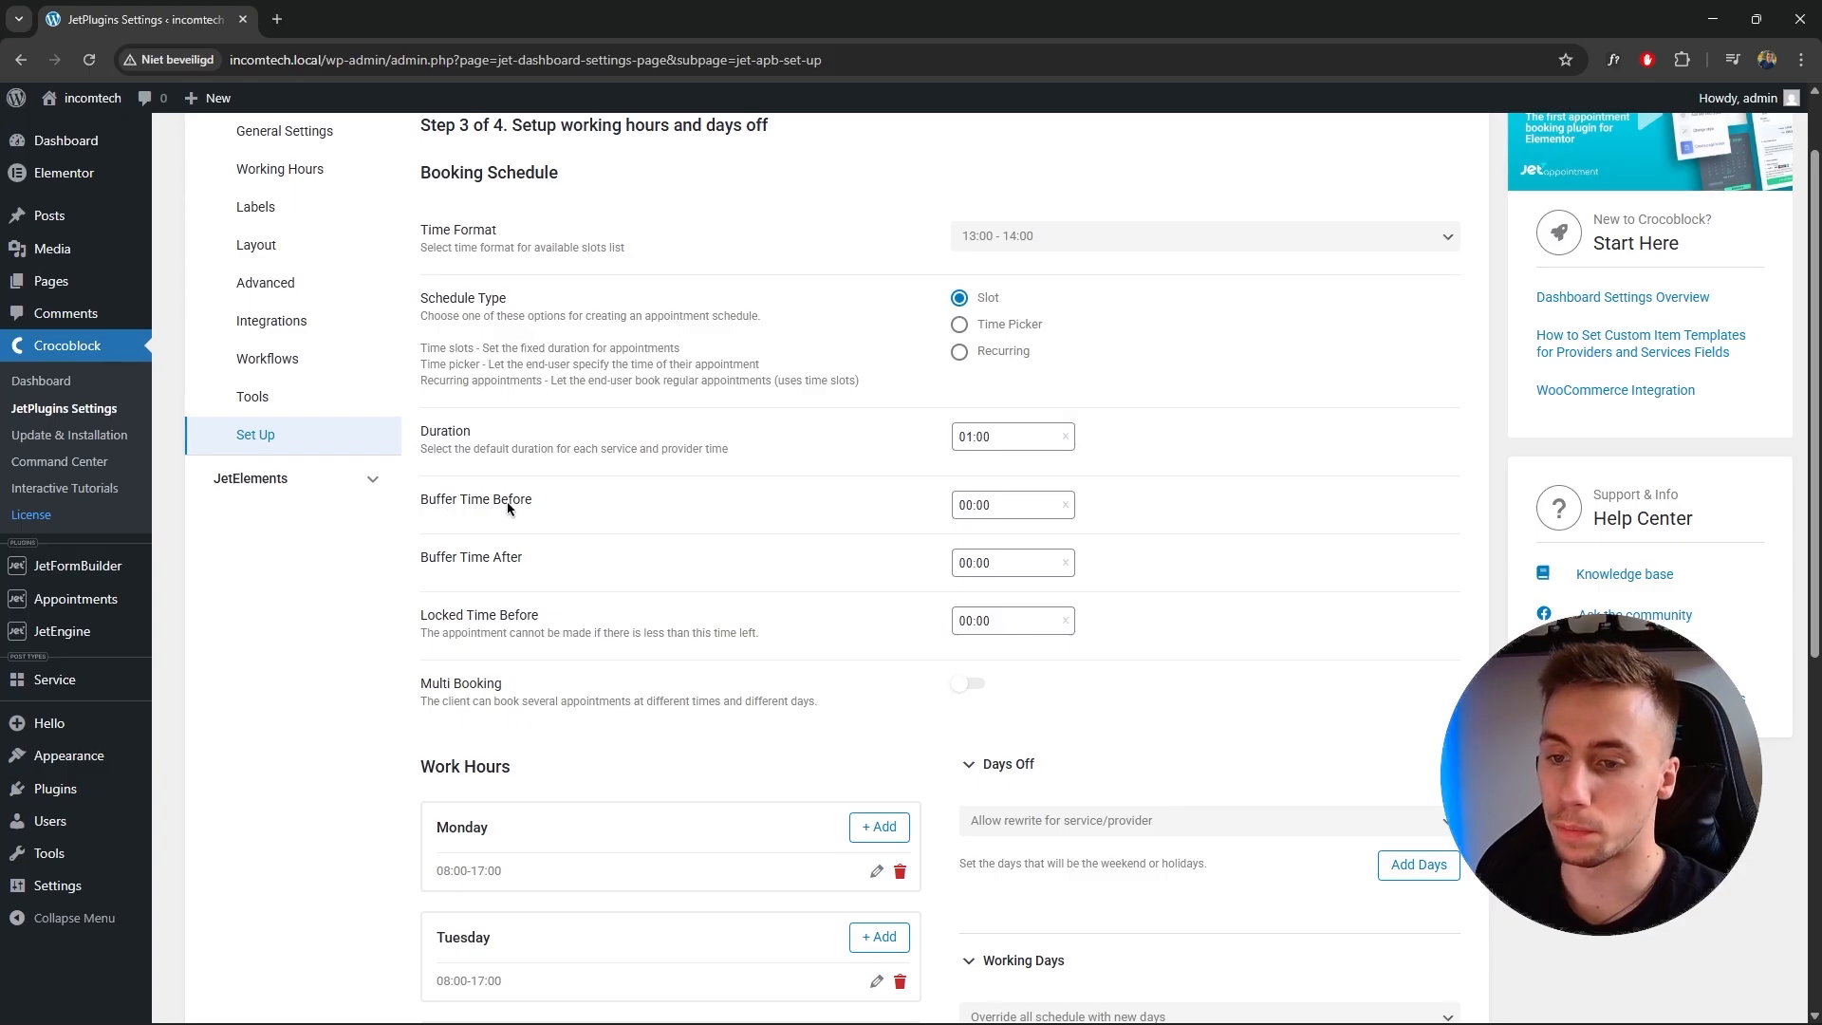
Review the buffer time, locked time and work hours settings.
left_click_drag(423, 559, 519, 565)
left_click(553, 504)
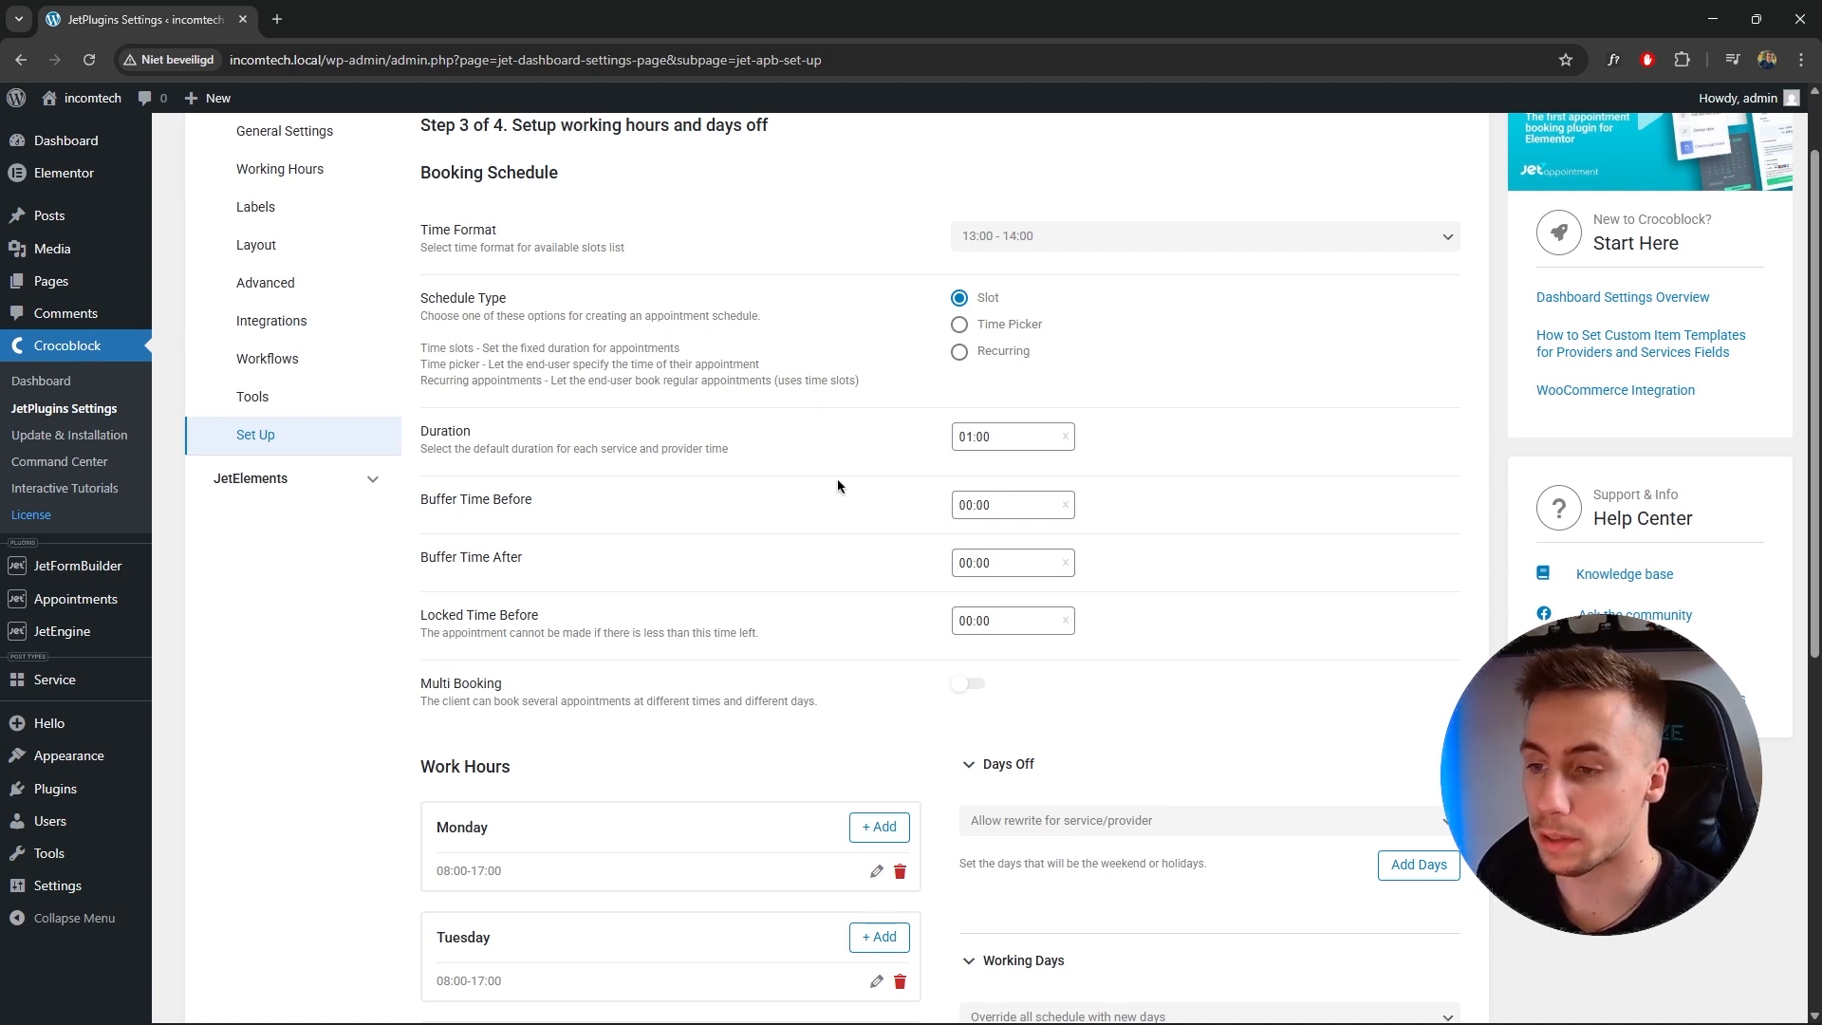
left_click_drag(424, 500, 518, 564)
left_click(536, 491)
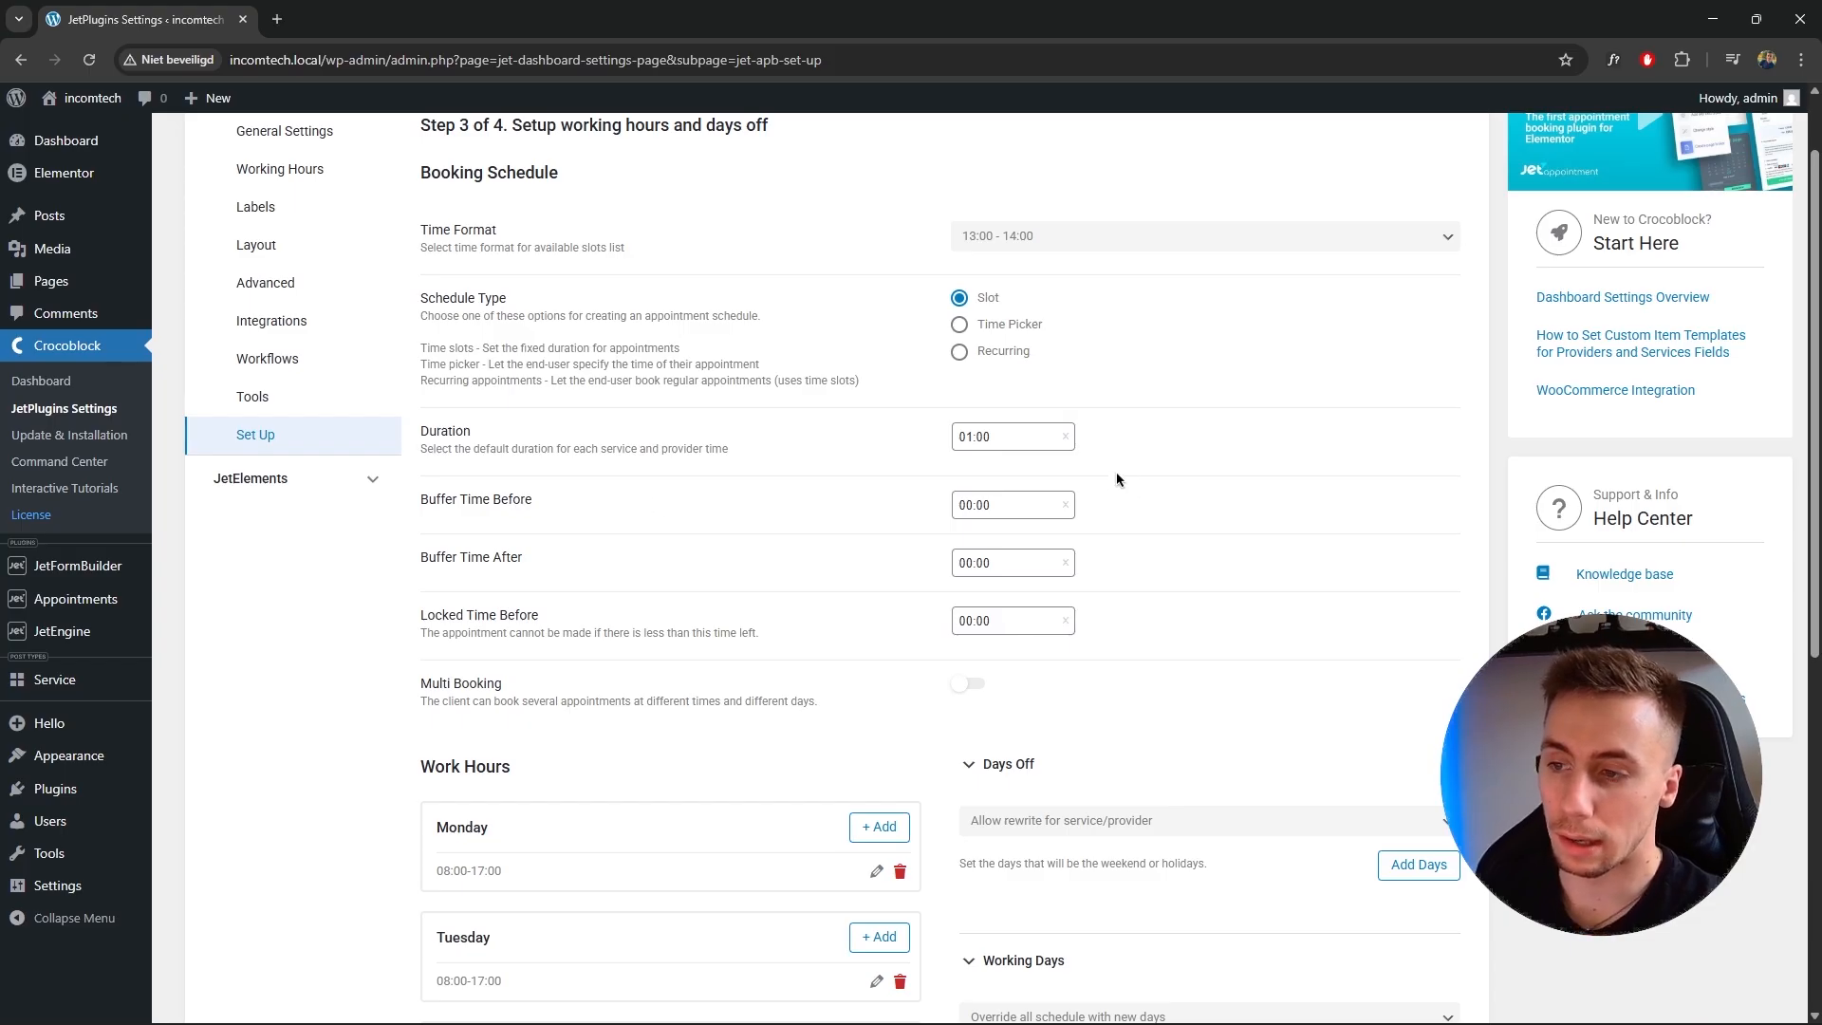
scroll(1128, 488, "up", 1)
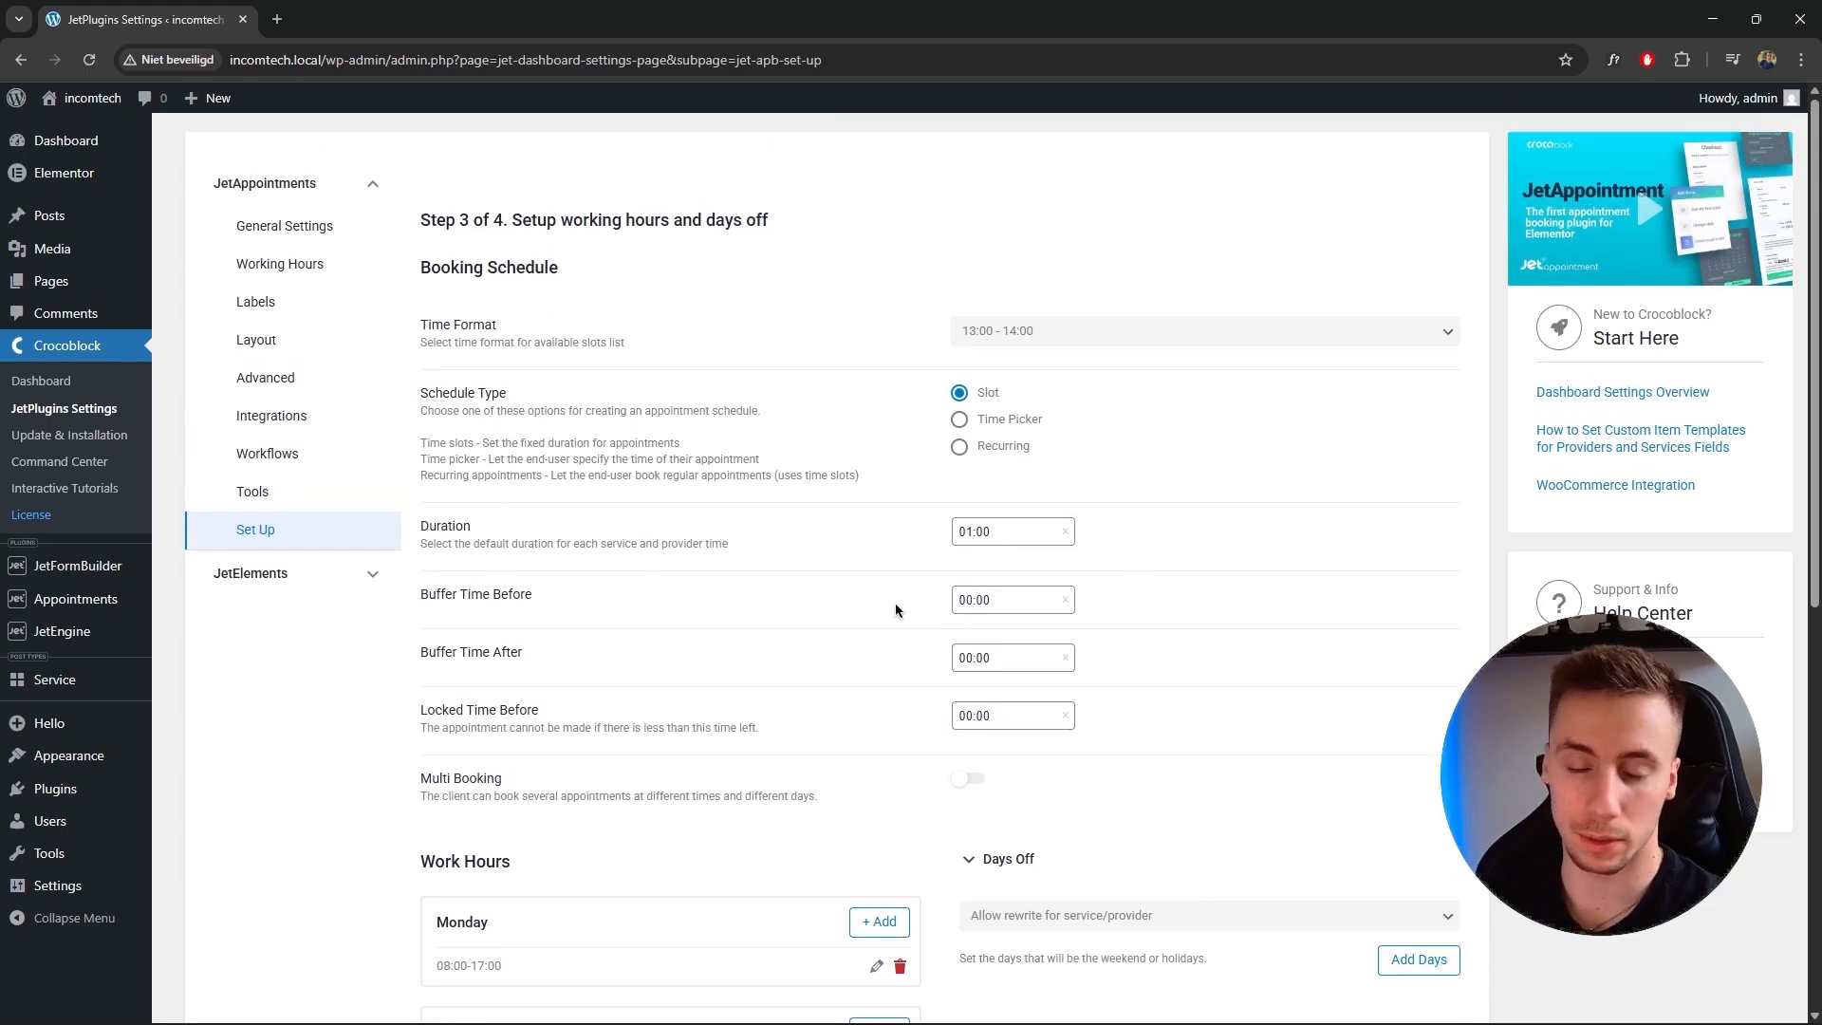
scroll(949, 612, "down", 1)
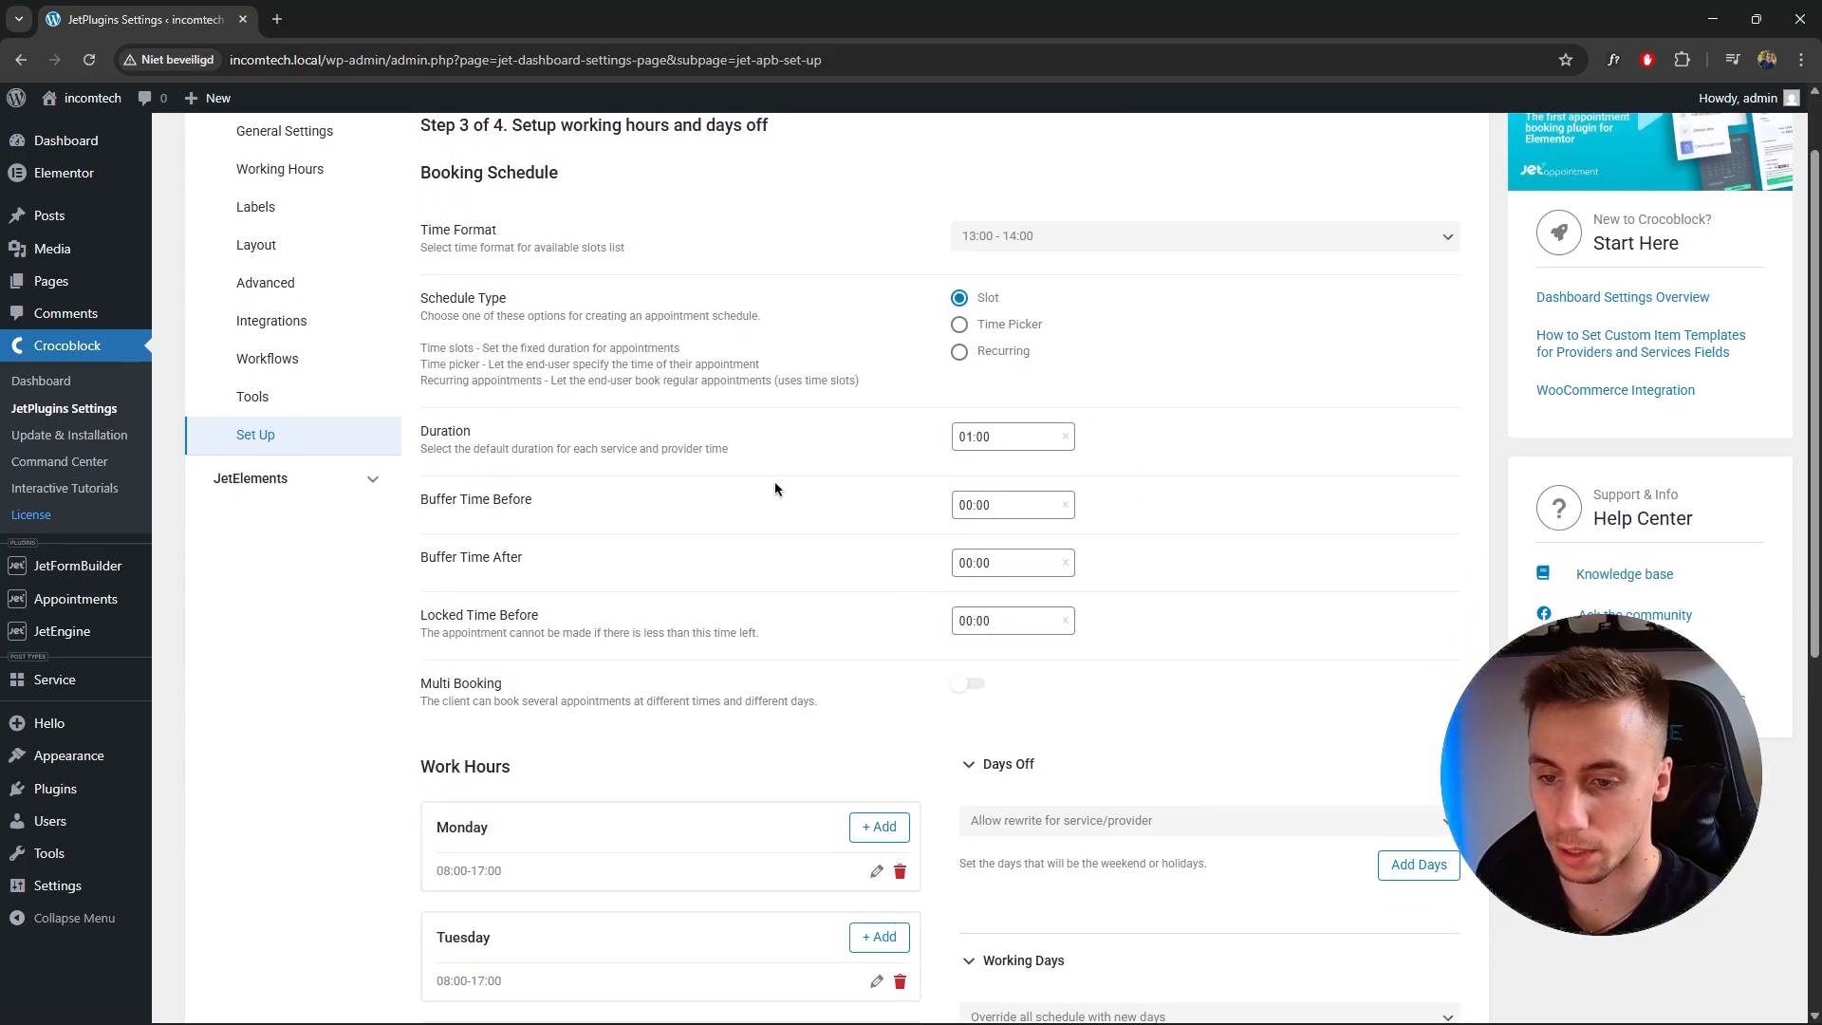
left_click_drag(468, 615, 534, 618)
left_click(522, 634)
left_click_drag(421, 634, 678, 628)
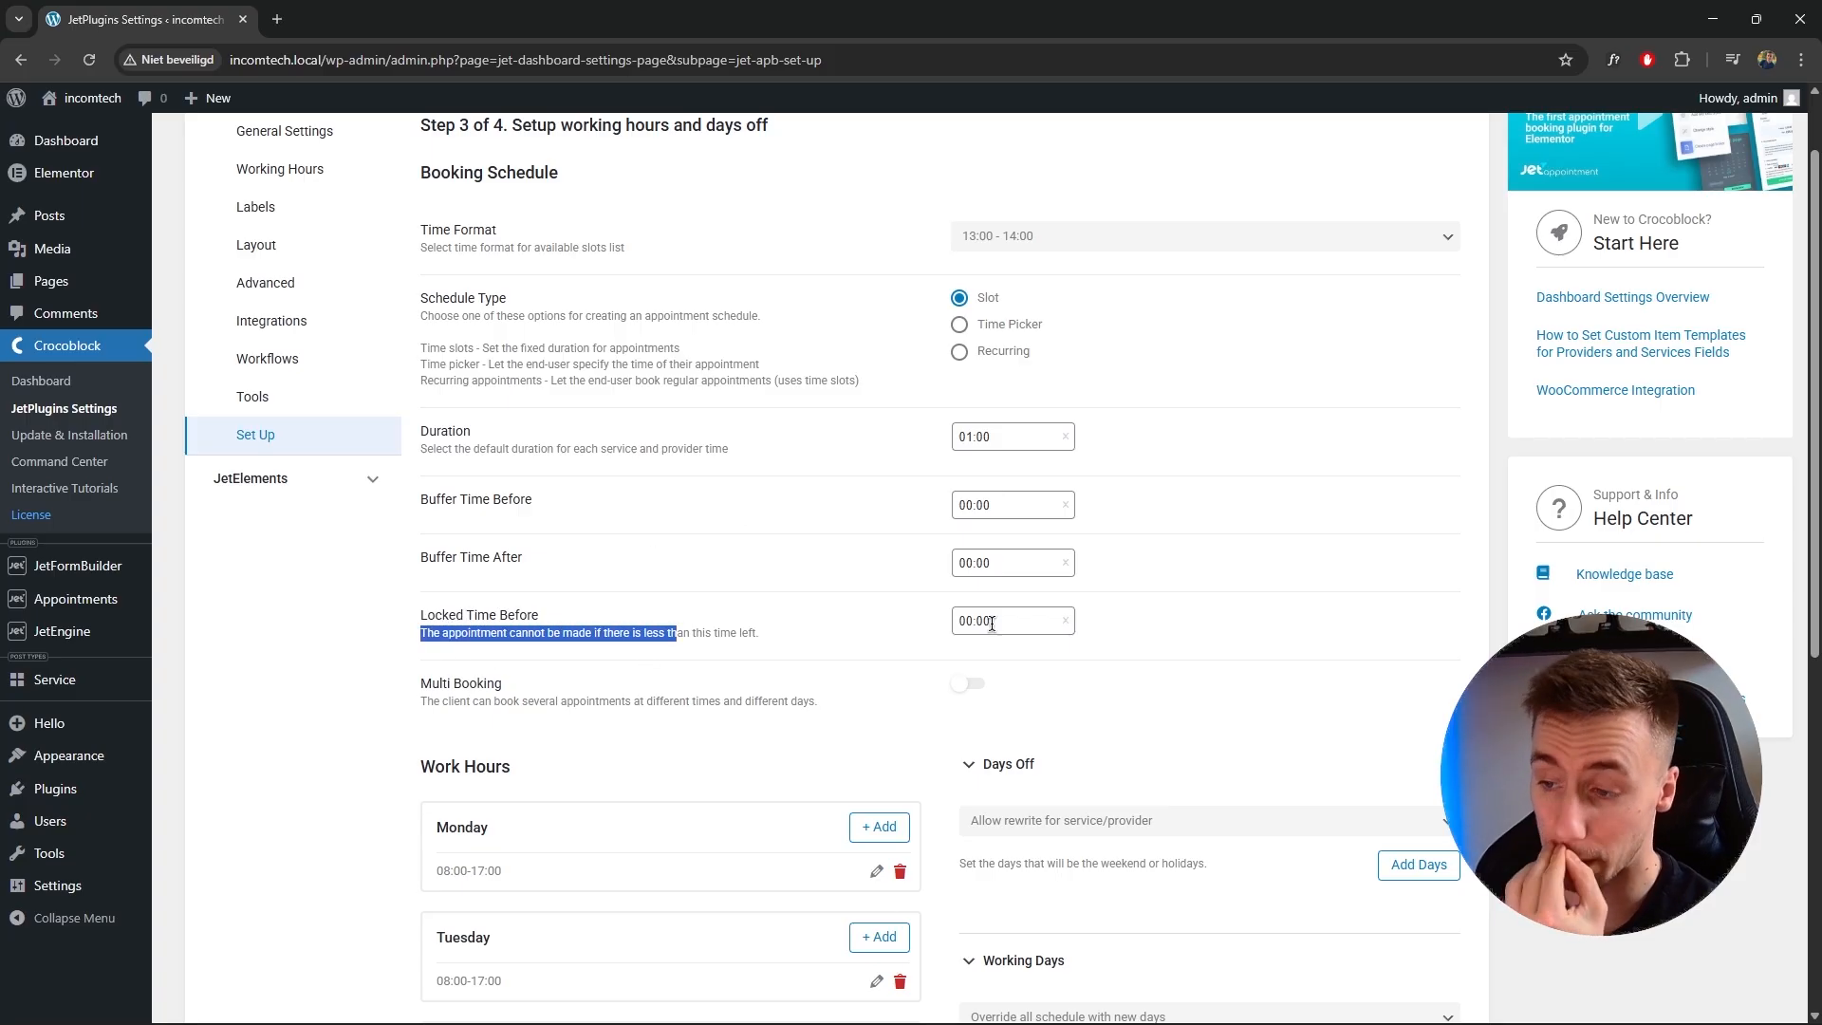
left_click(1163, 623)
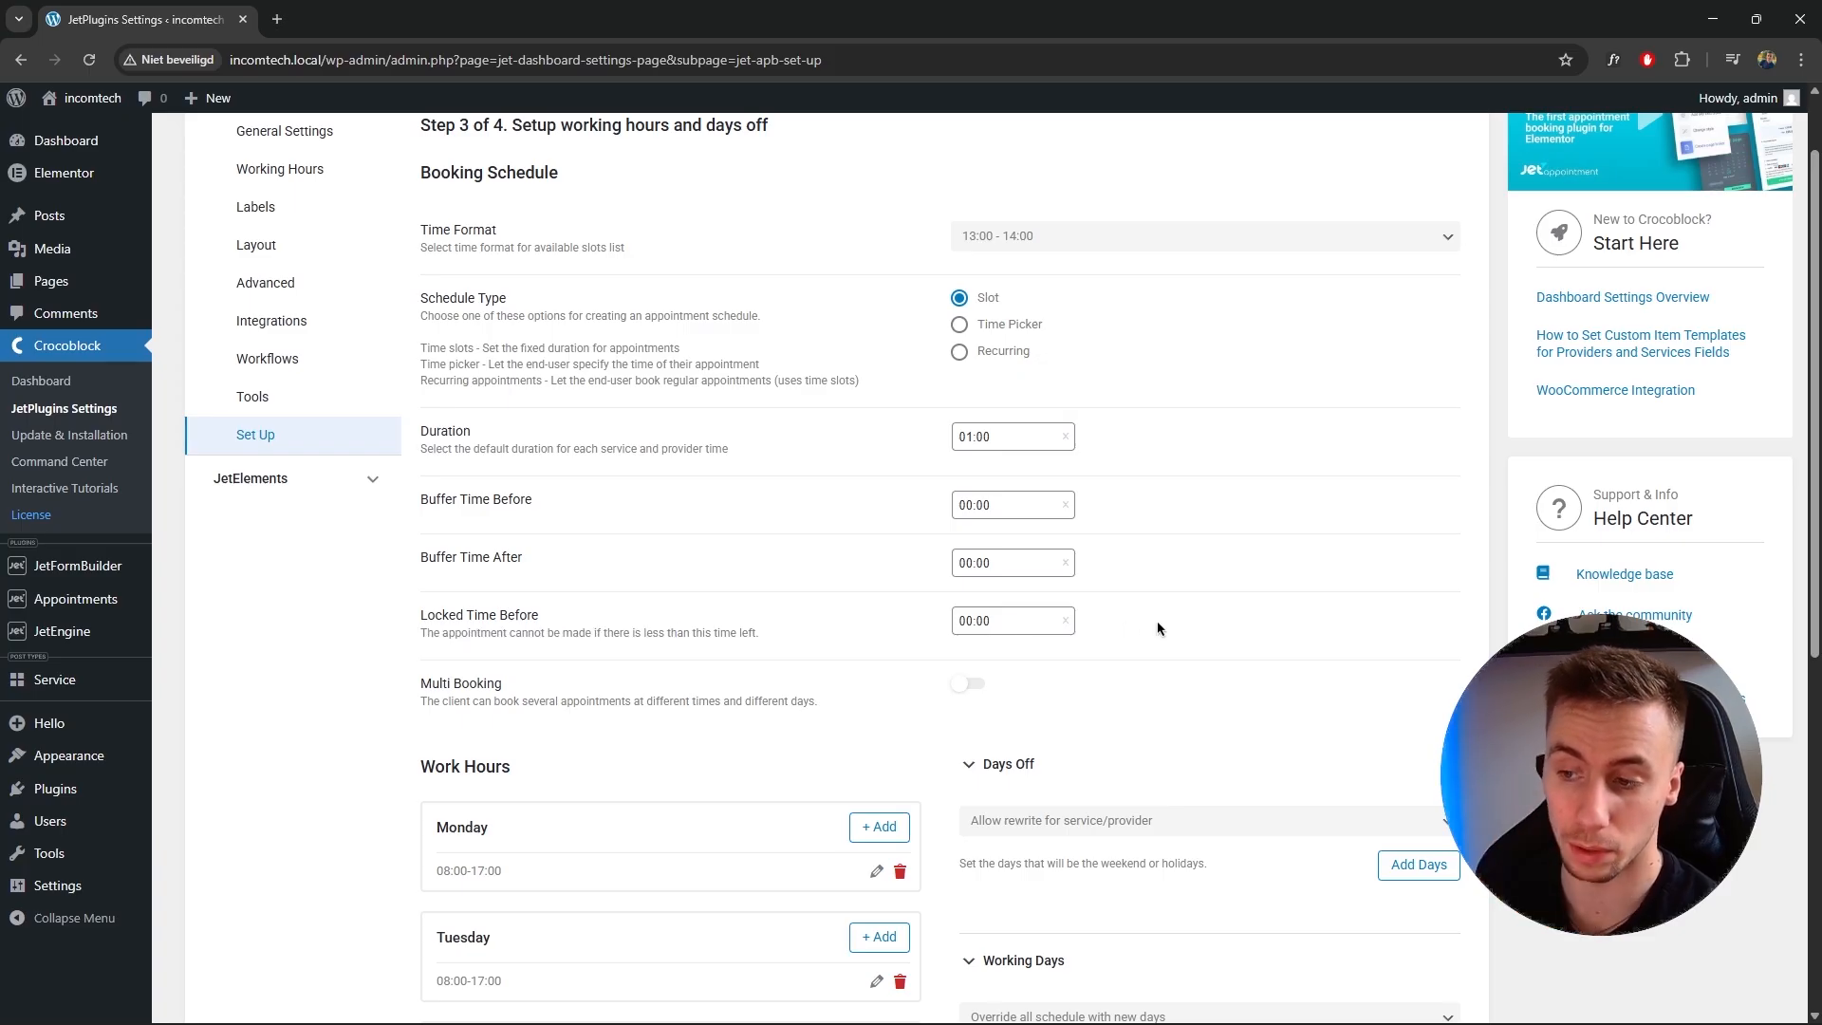
scroll(1143, 621, "down", 2)
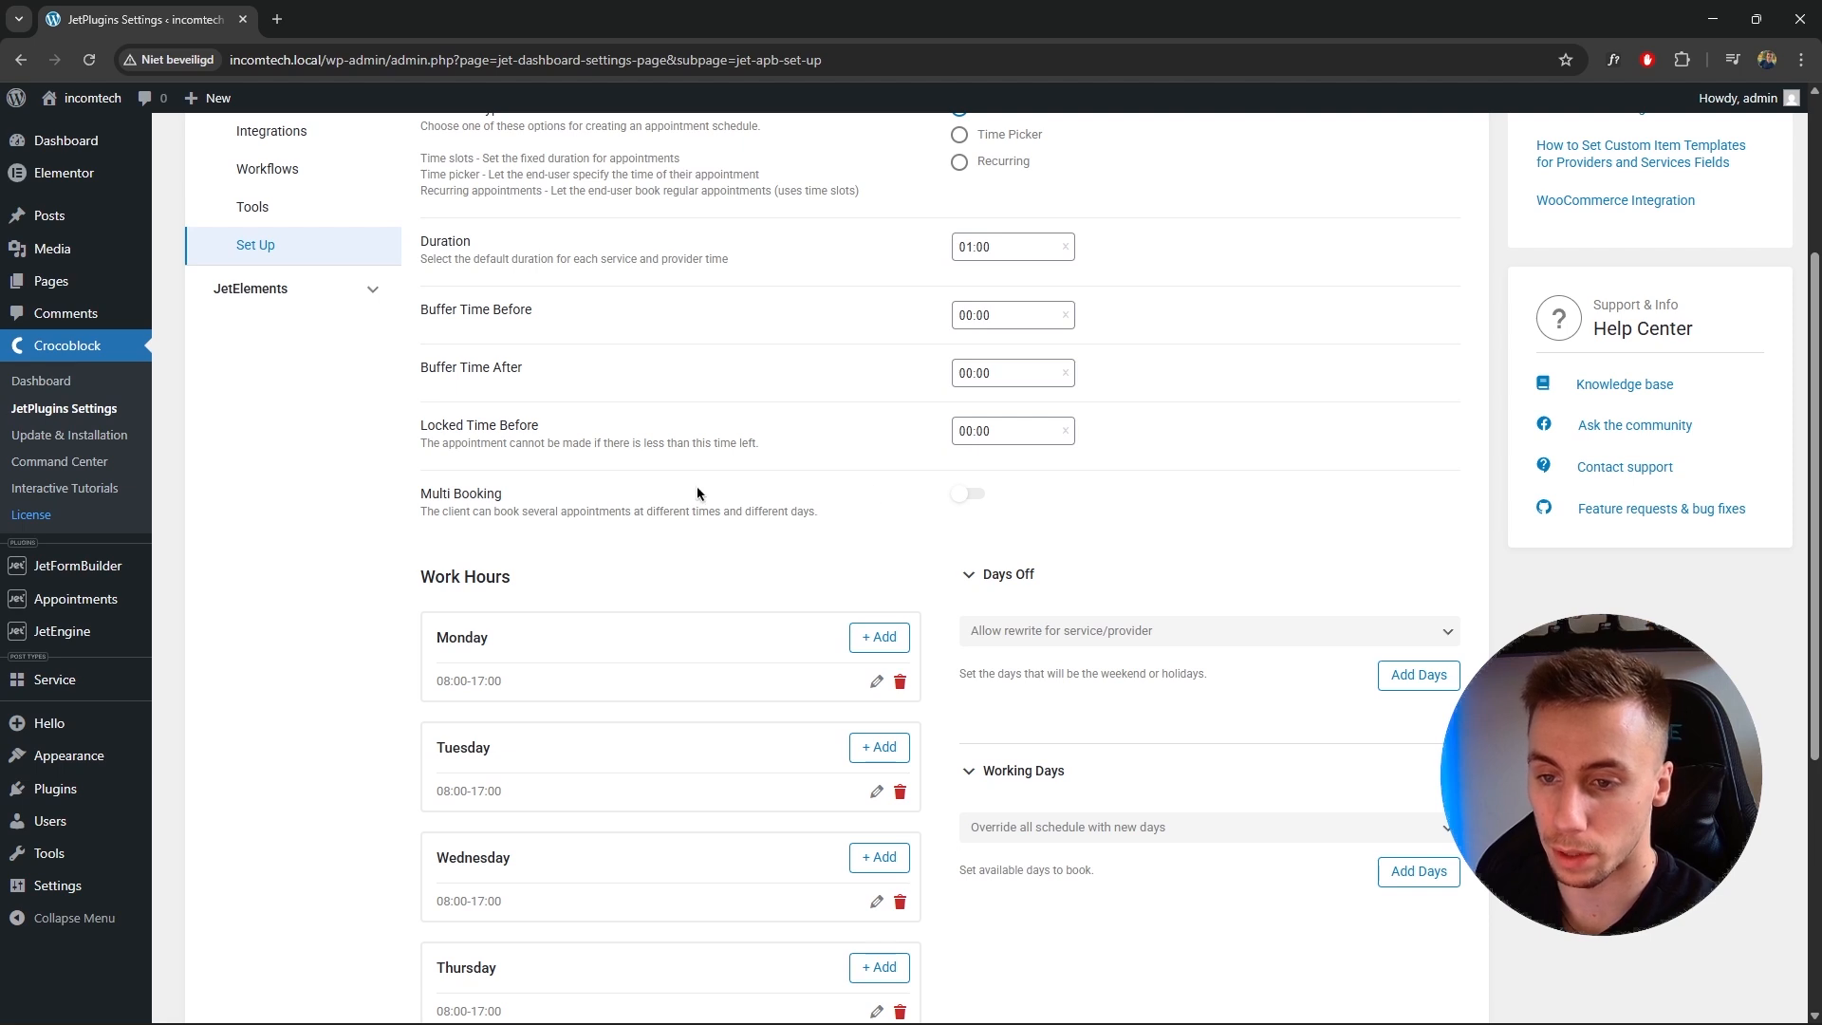
scroll(504, 512, "down", 2)
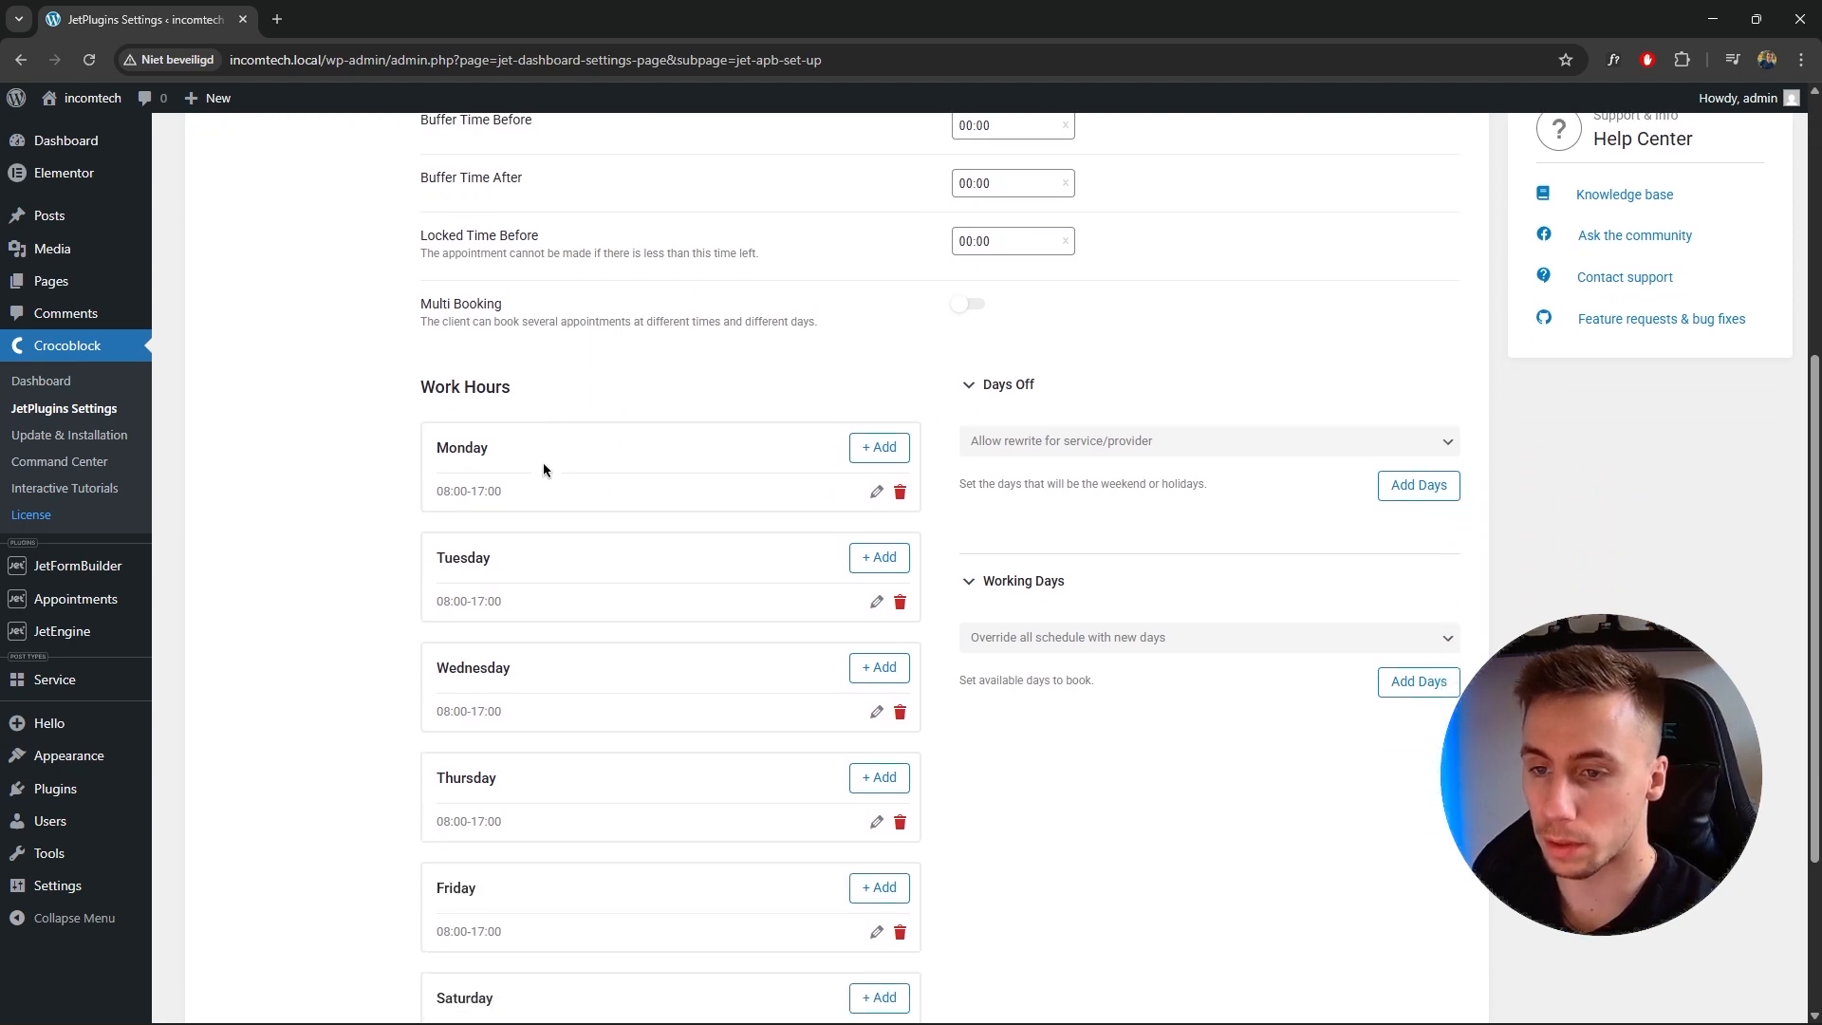
Add work hours for Saturday from 08:00 to 17:00.
left_click_drag(420, 380, 507, 390)
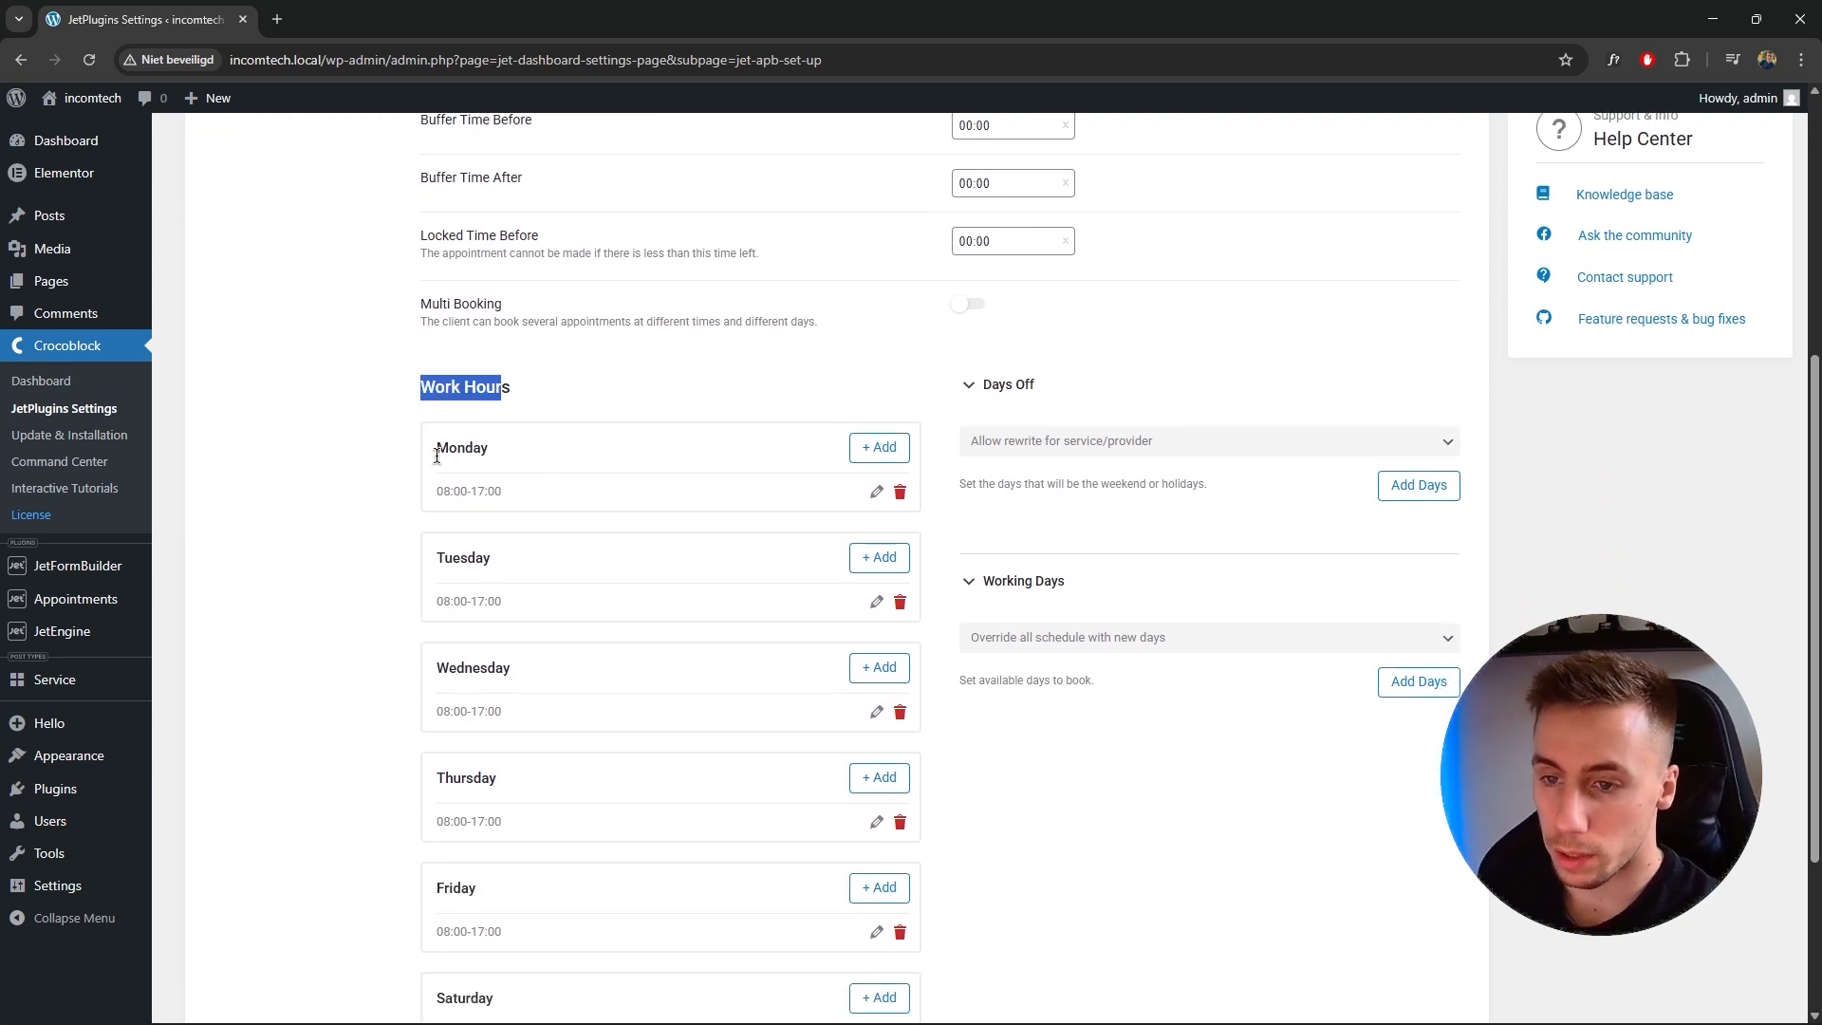
left_click(365, 436)
scroll(521, 504, "down", 2)
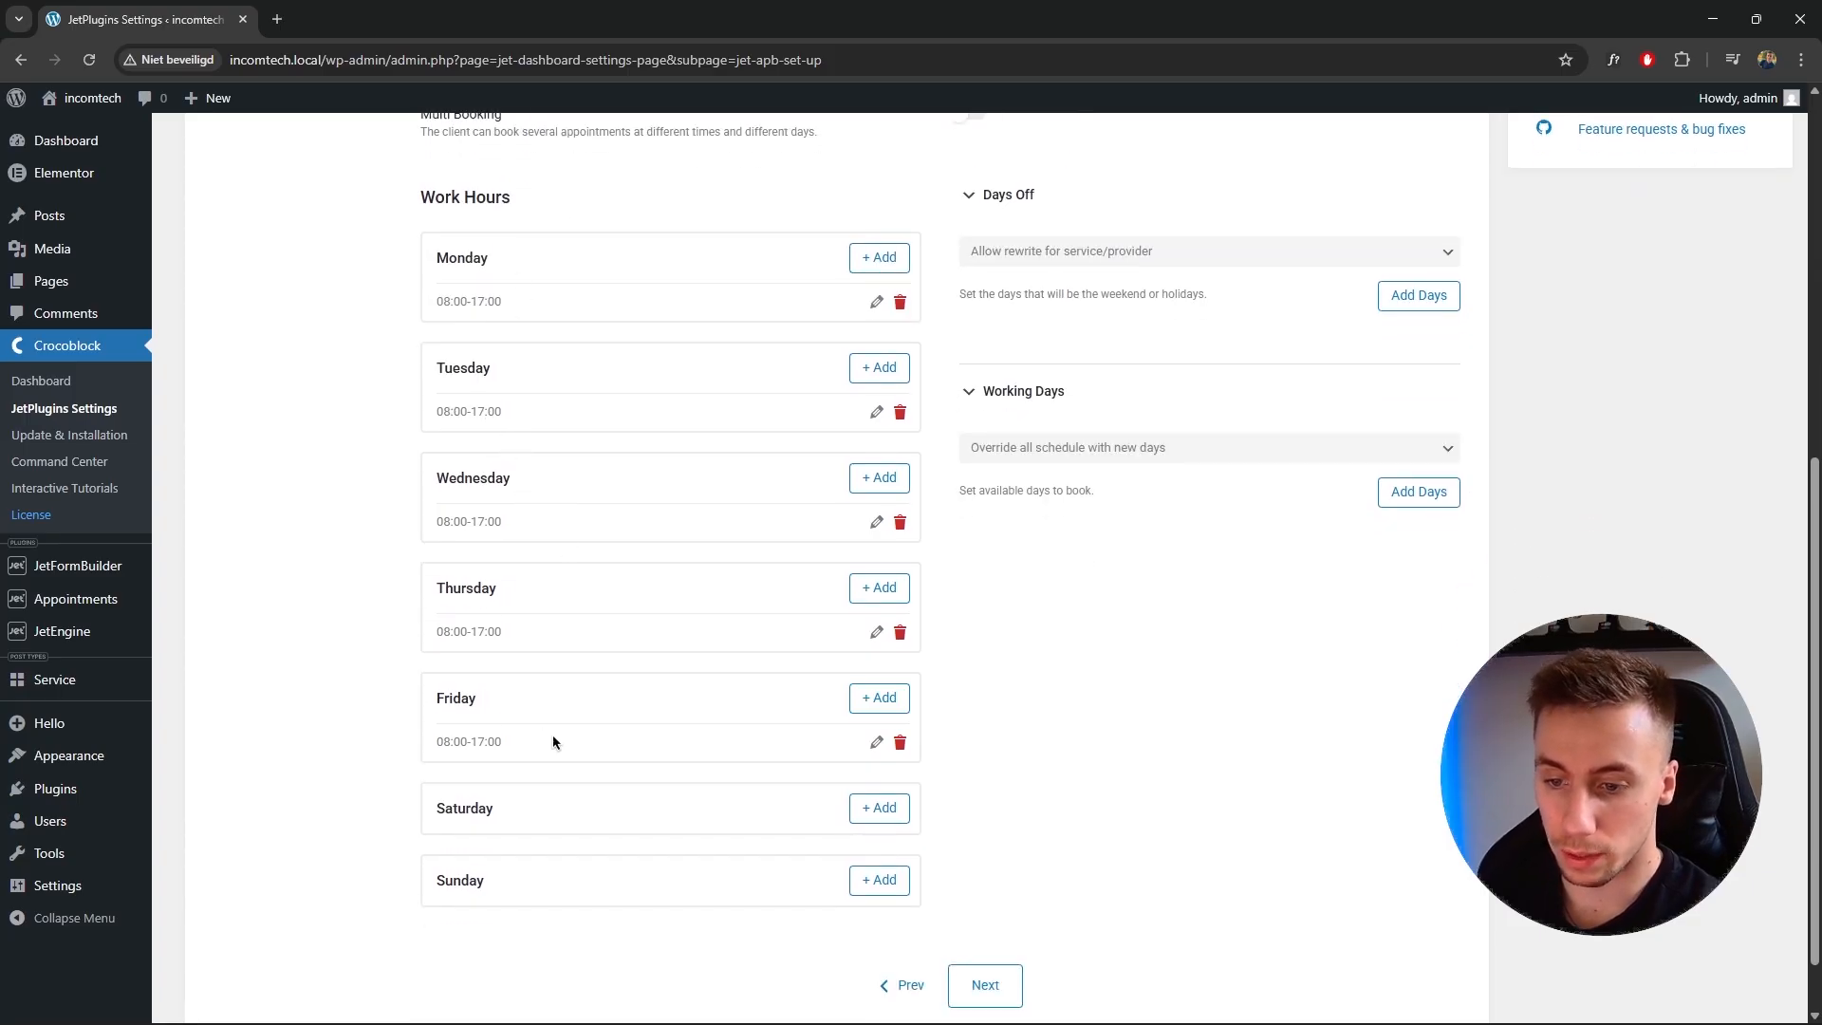
left_click(870, 809)
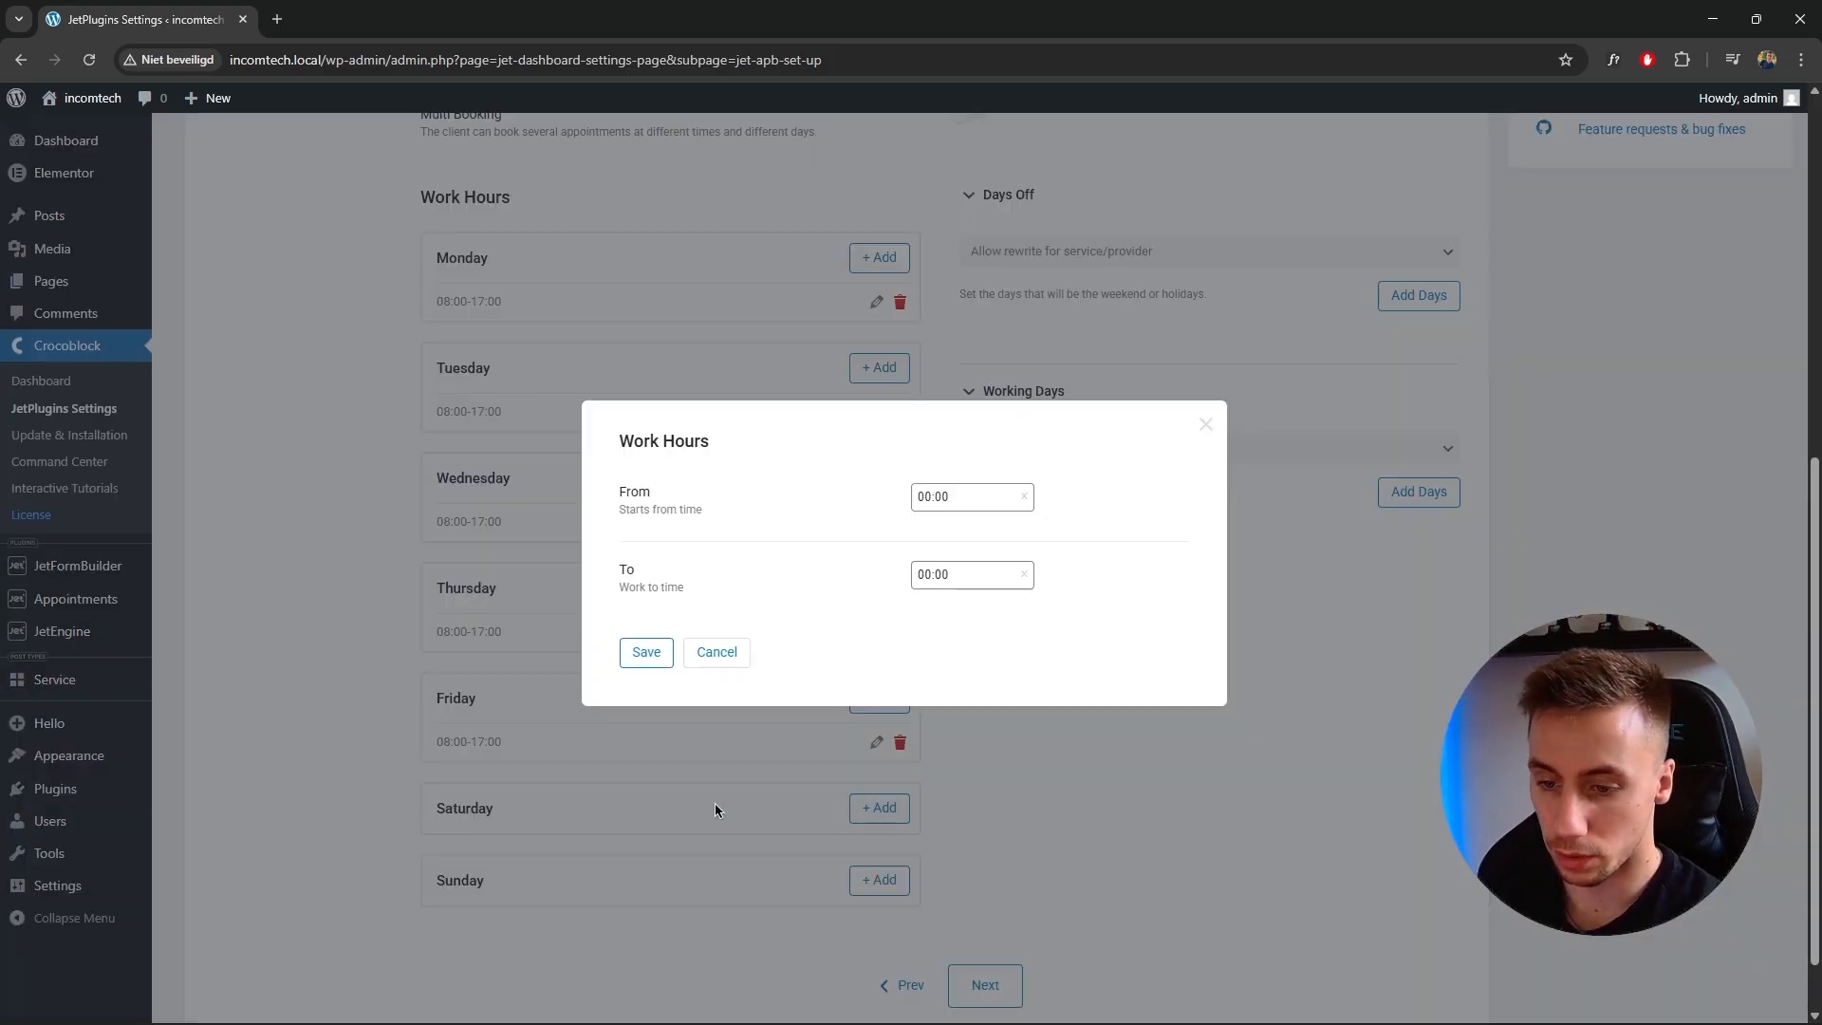
left_click(925, 498)
left_click(925, 496)
left_click(922, 495)
scroll(928, 569, "down", 3)
left_click(934, 548)
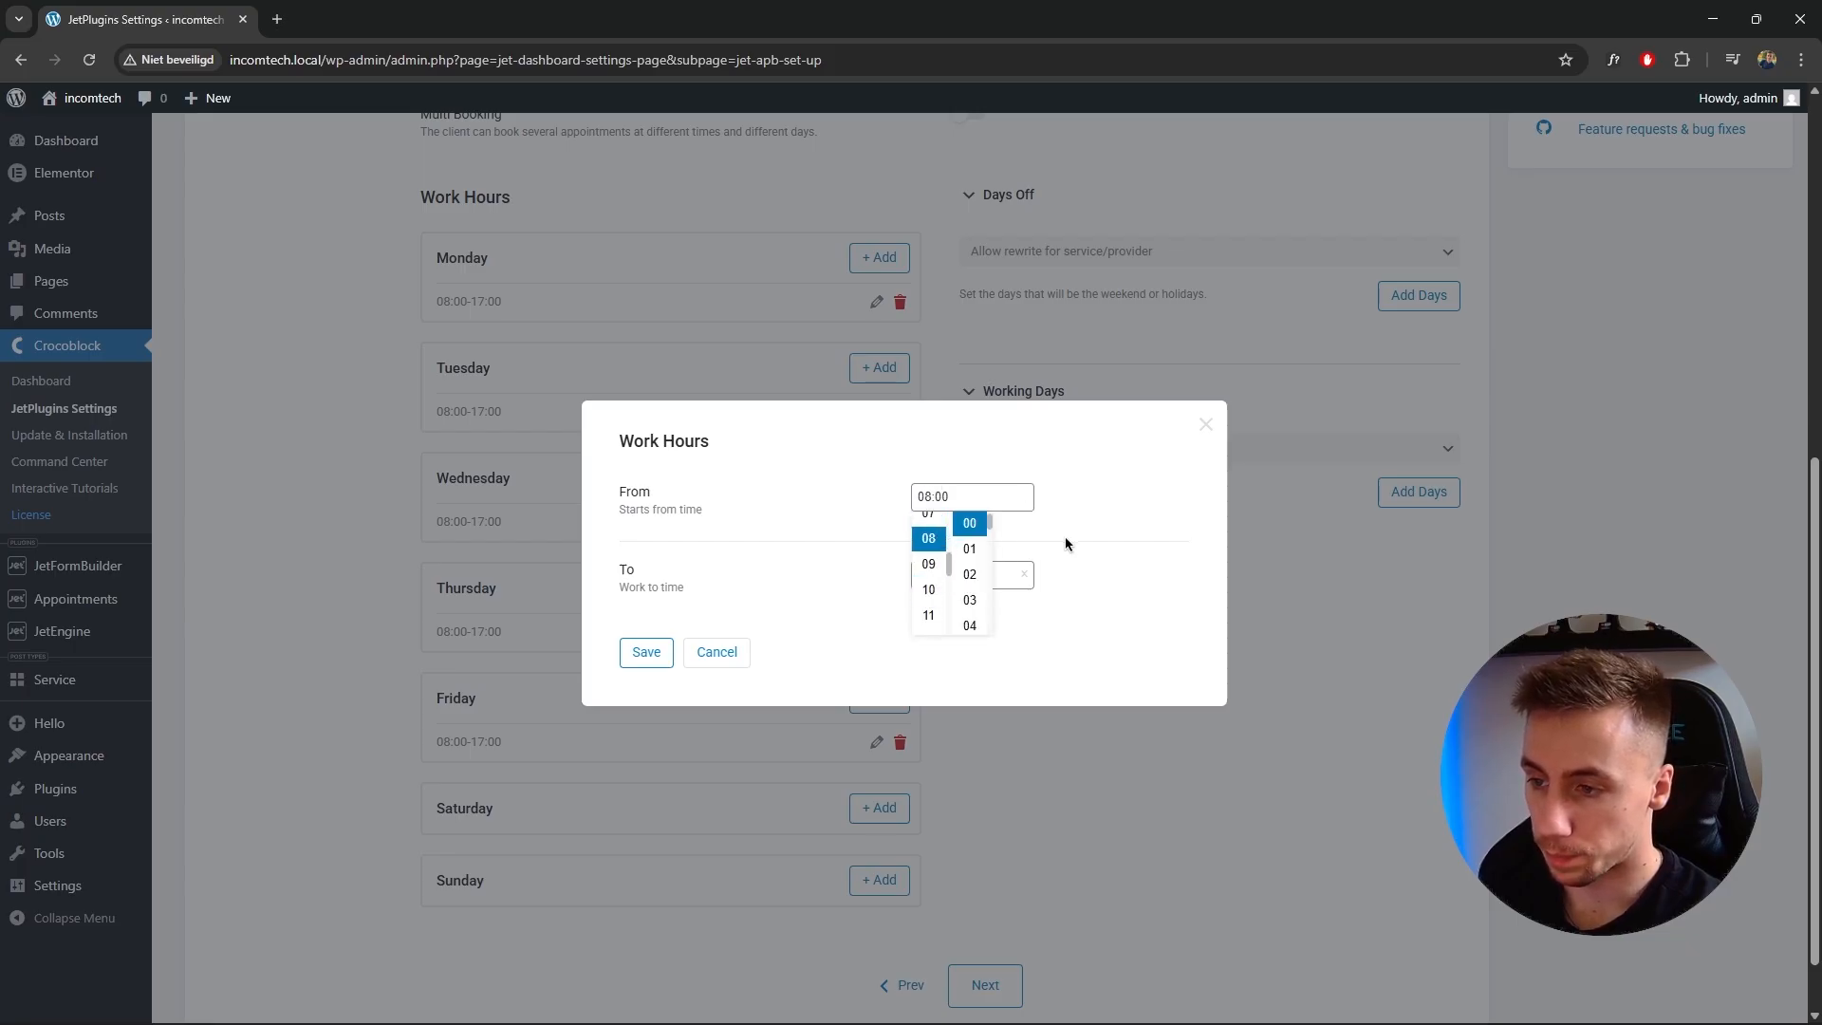
left_click(1067, 541)
left_click(927, 574)
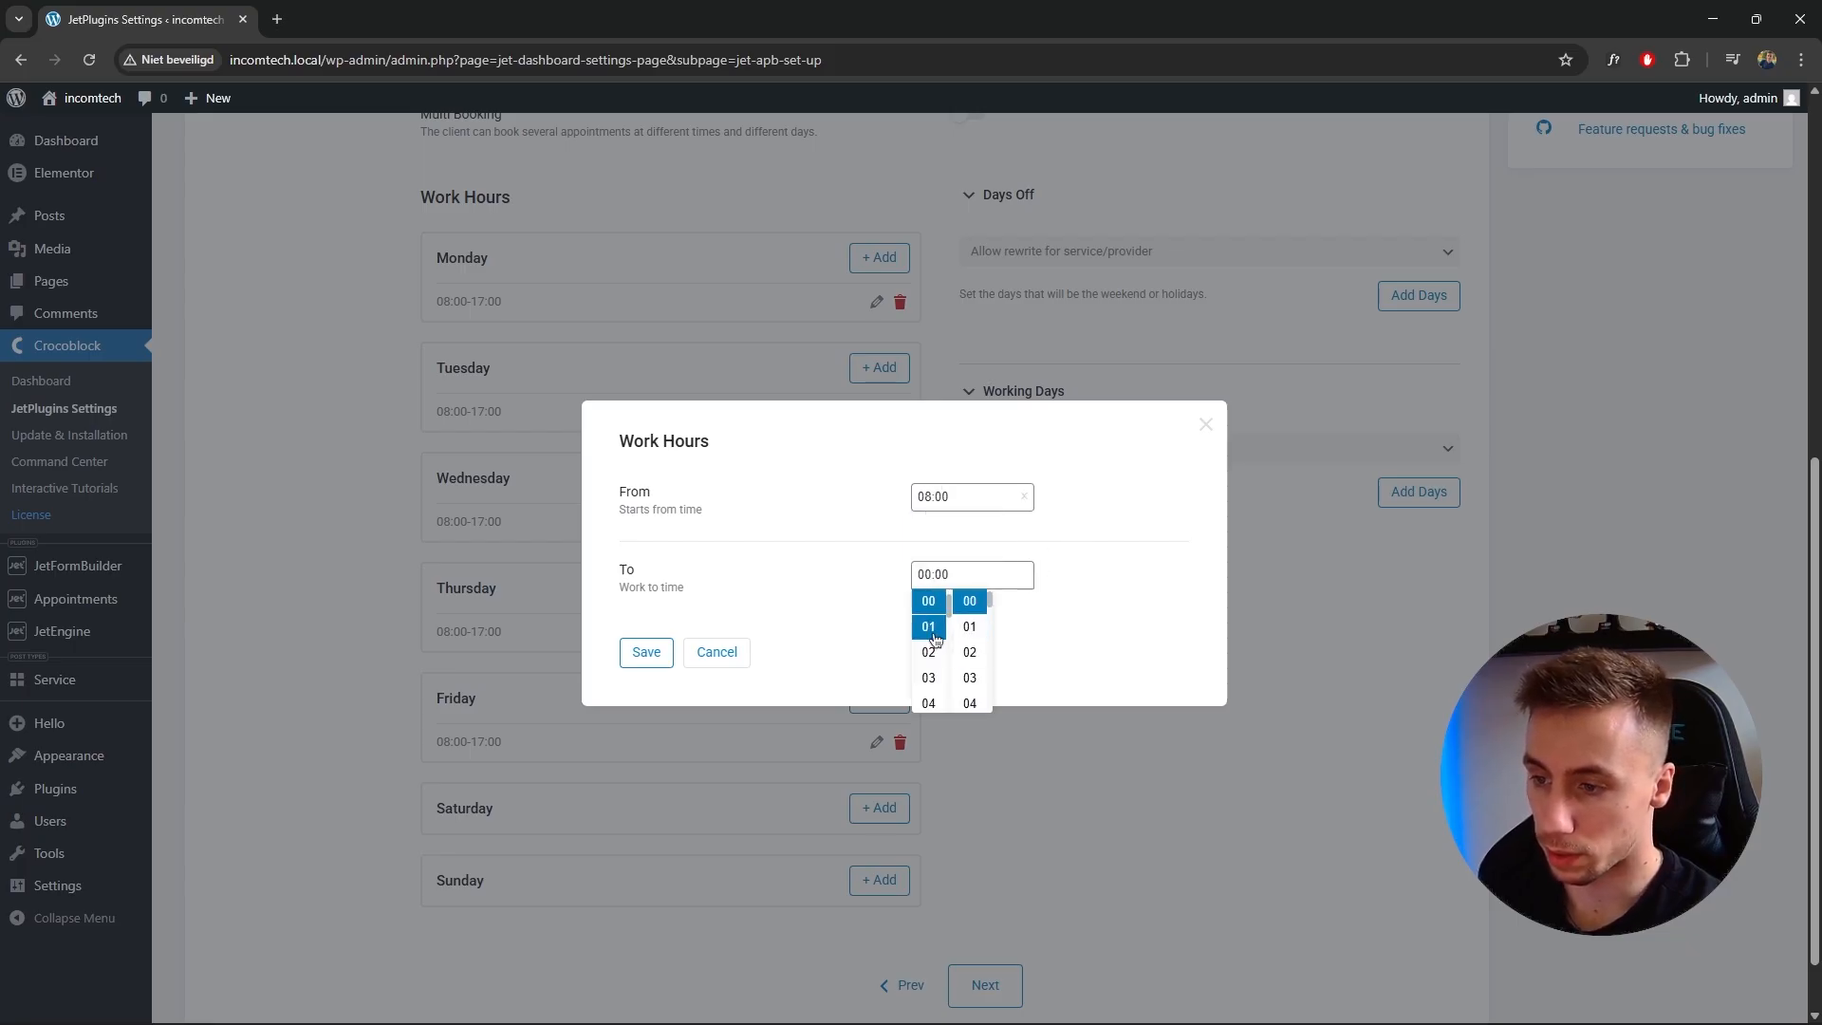
scroll(944, 636, "down", 3)
scroll(940, 645, "down", 5)
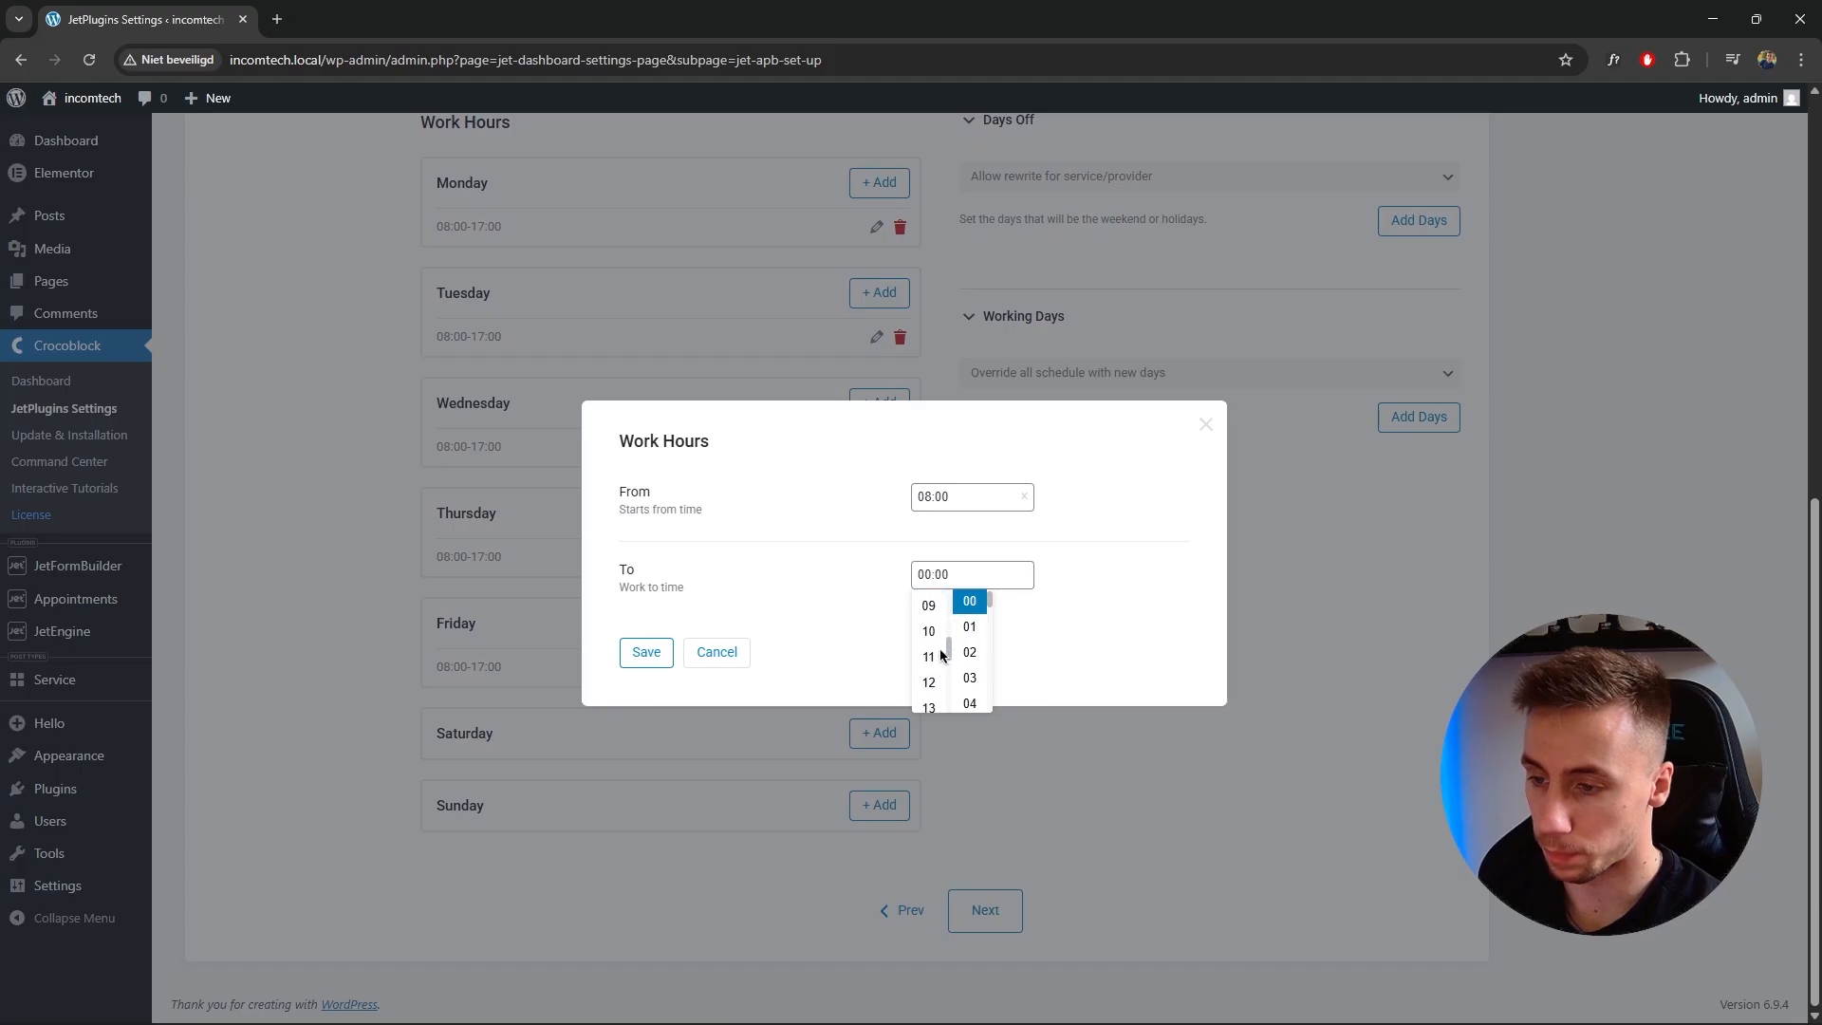
left_click(928, 659)
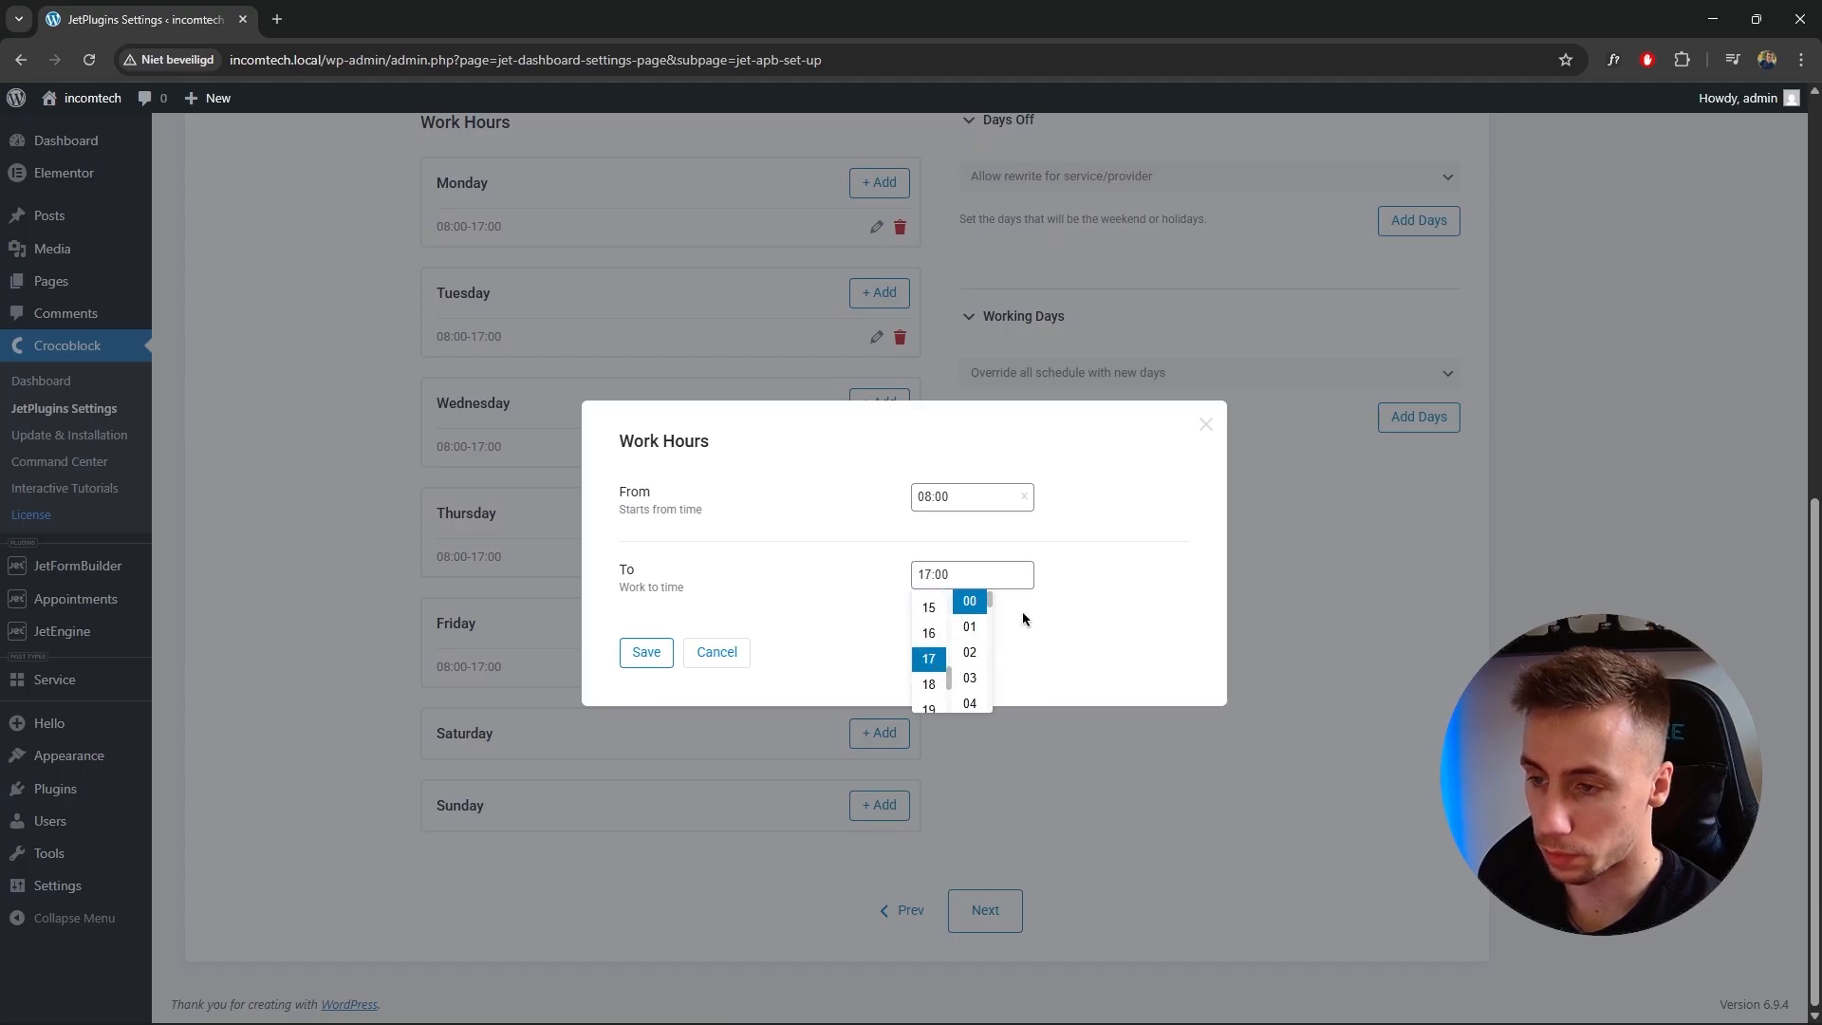
left_click(1022, 618)
left_click(646, 652)
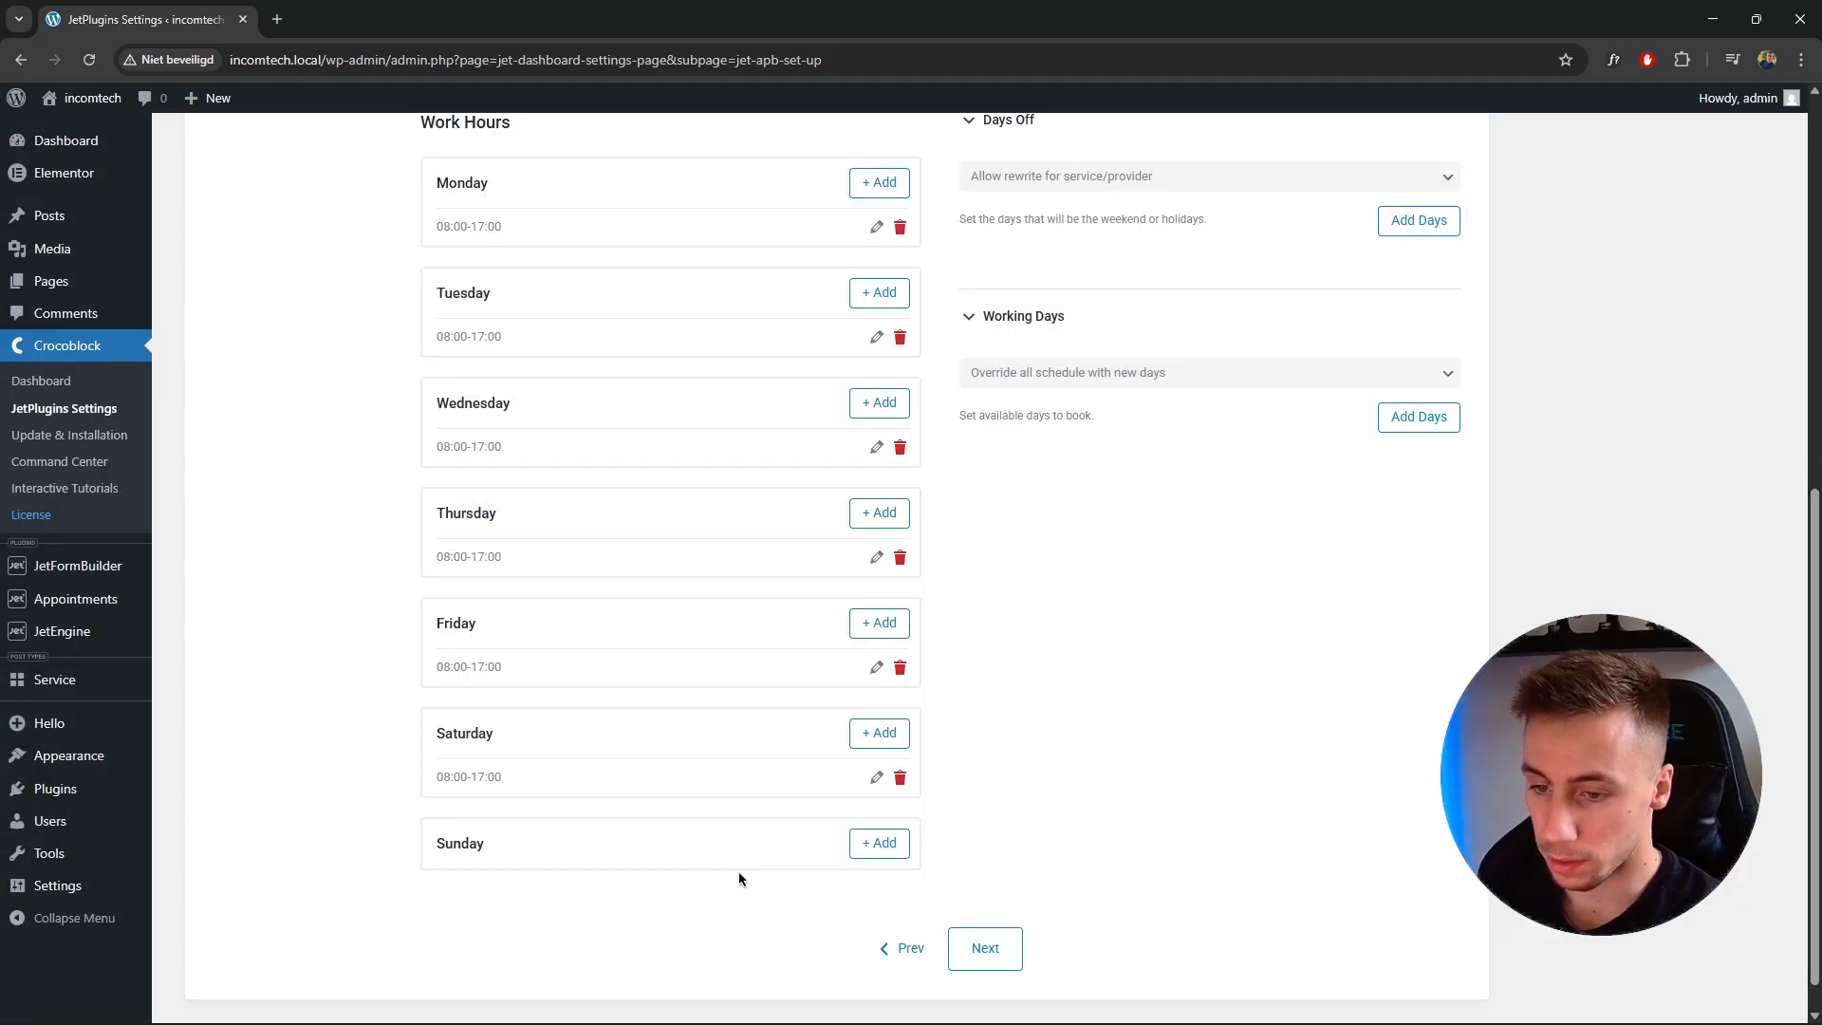
Try adding a Days Off entry labelled Christmas in December 2026, closing the dialog without saving.
scroll(1151, 835, "up", 3)
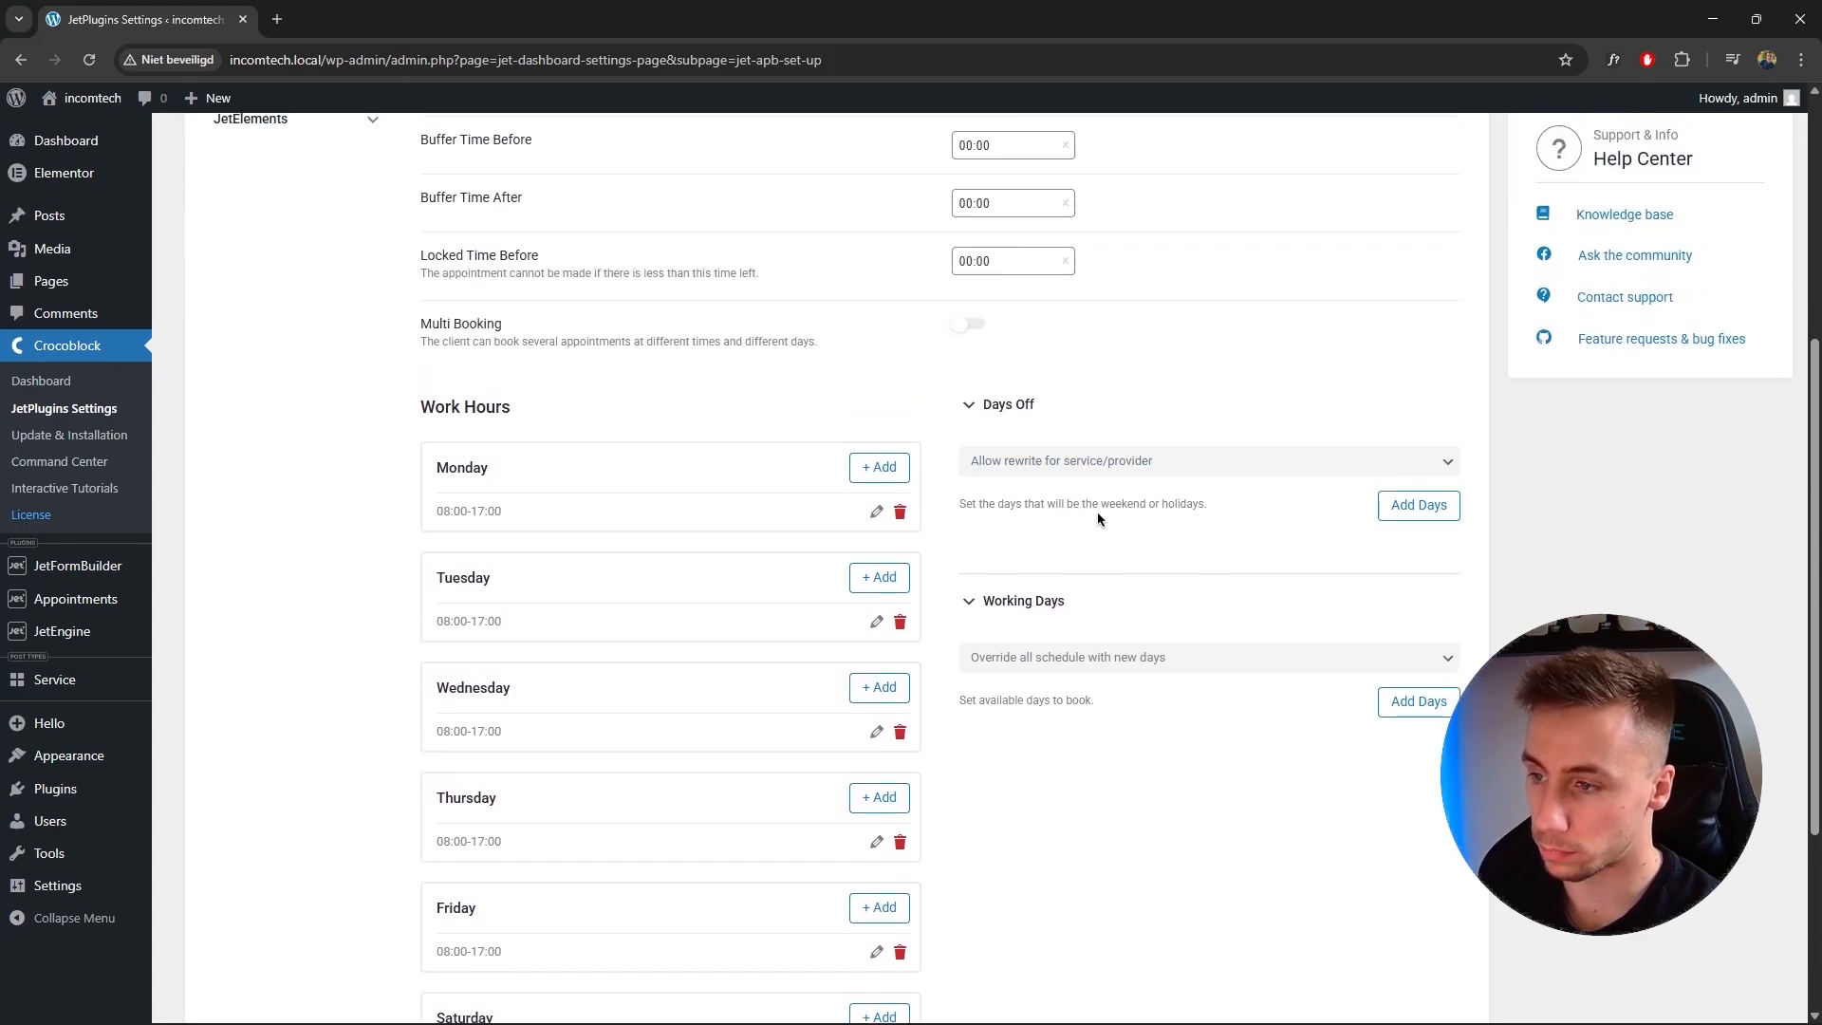
left_click(1419, 507)
left_click(1000, 452)
type("Weekend")
left_click(982, 537)
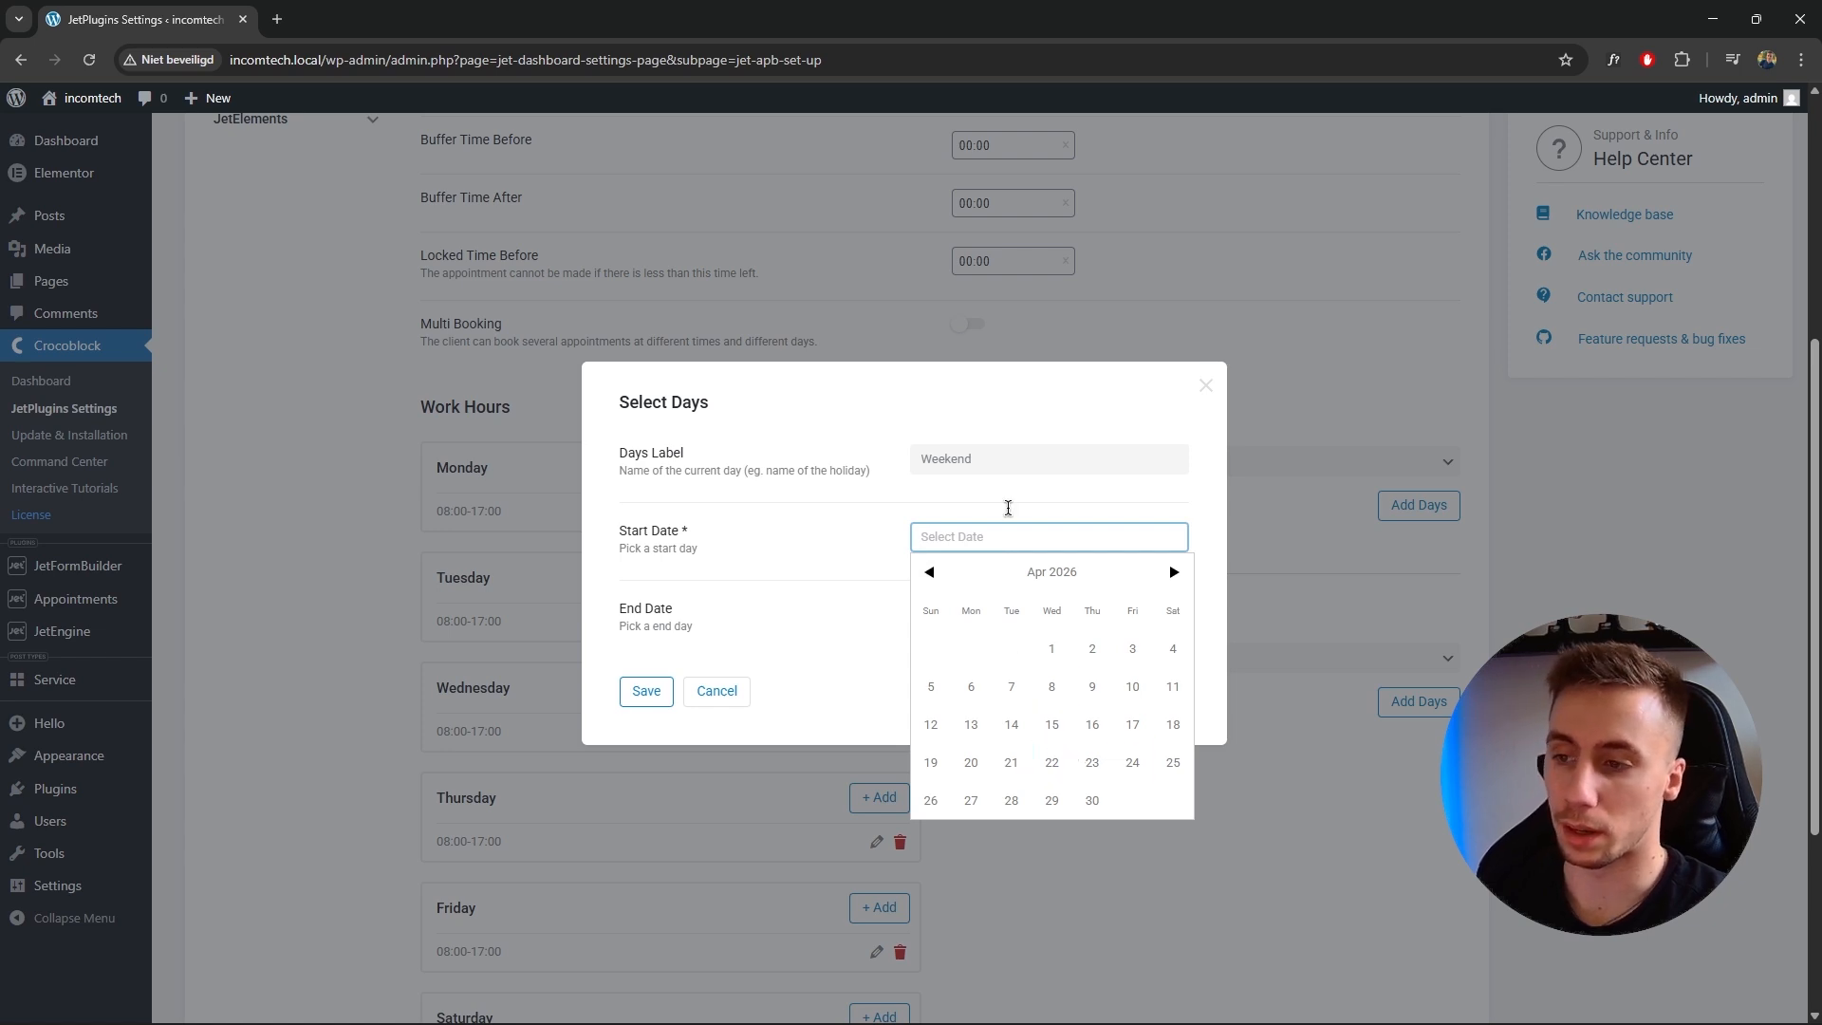
left_click(1009, 459)
left_click_drag(1008, 459, 891, 484)
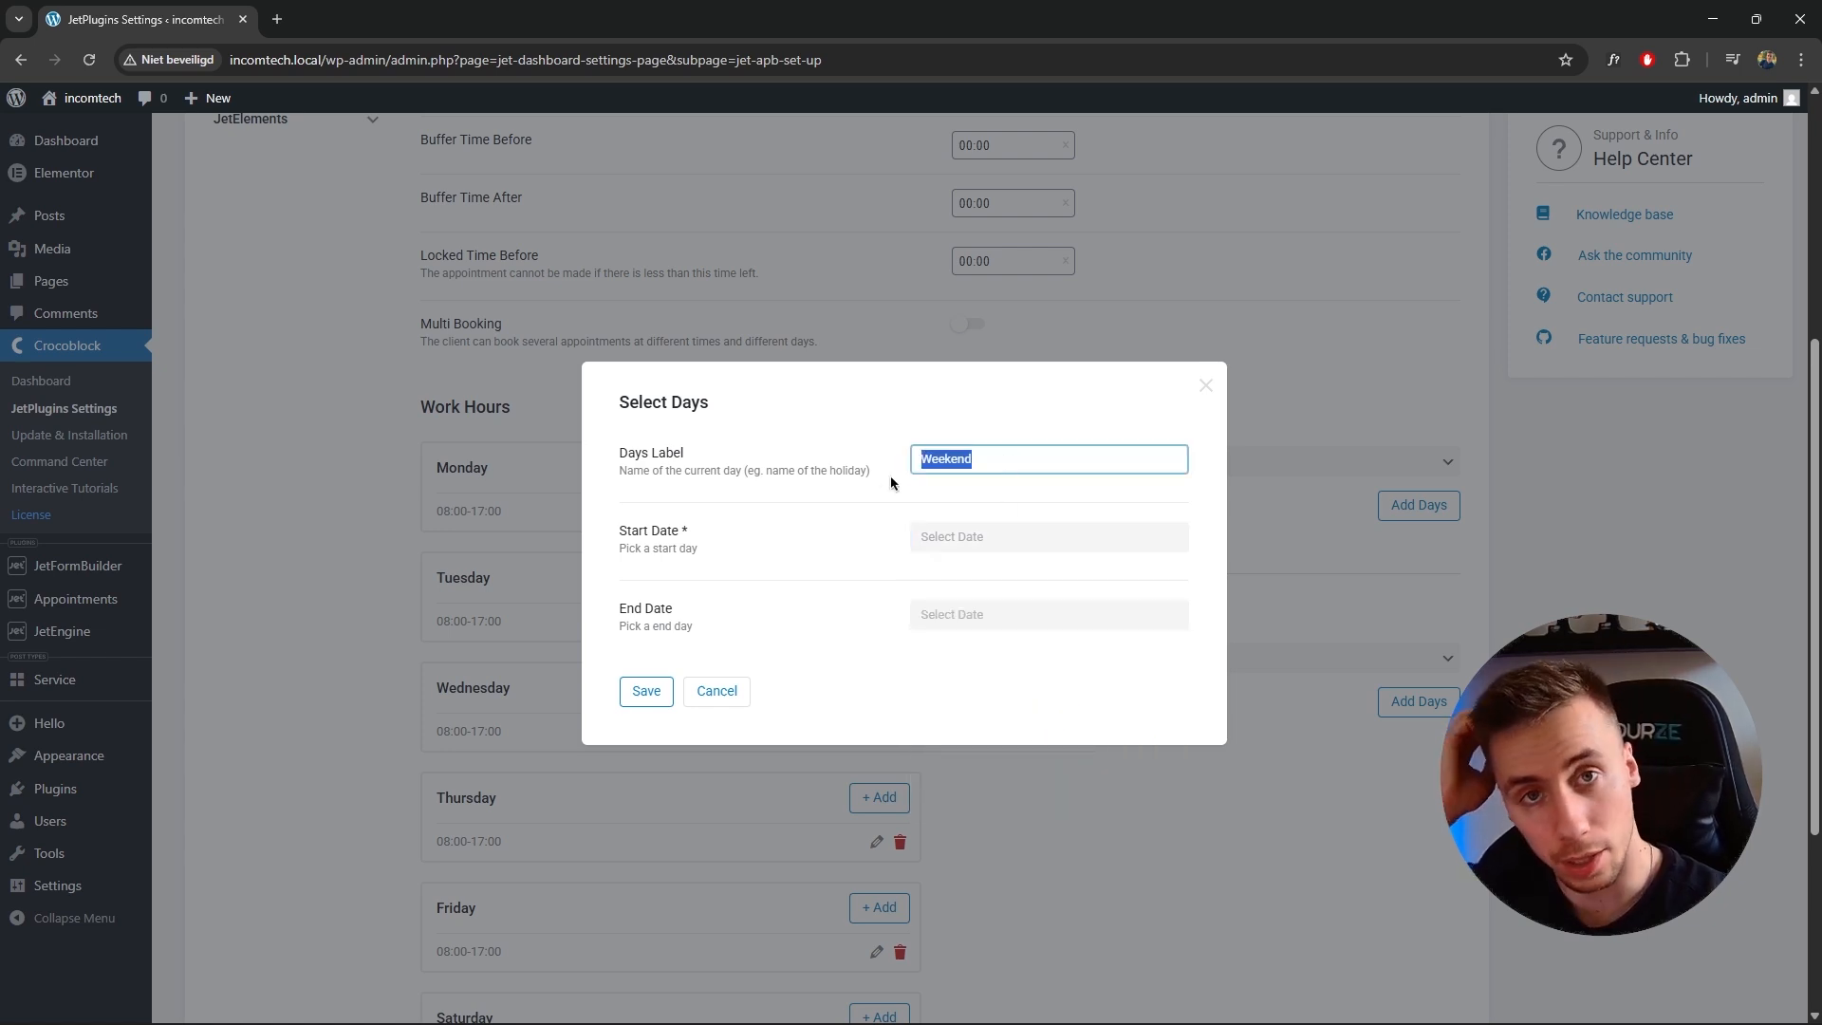
type("Christman")
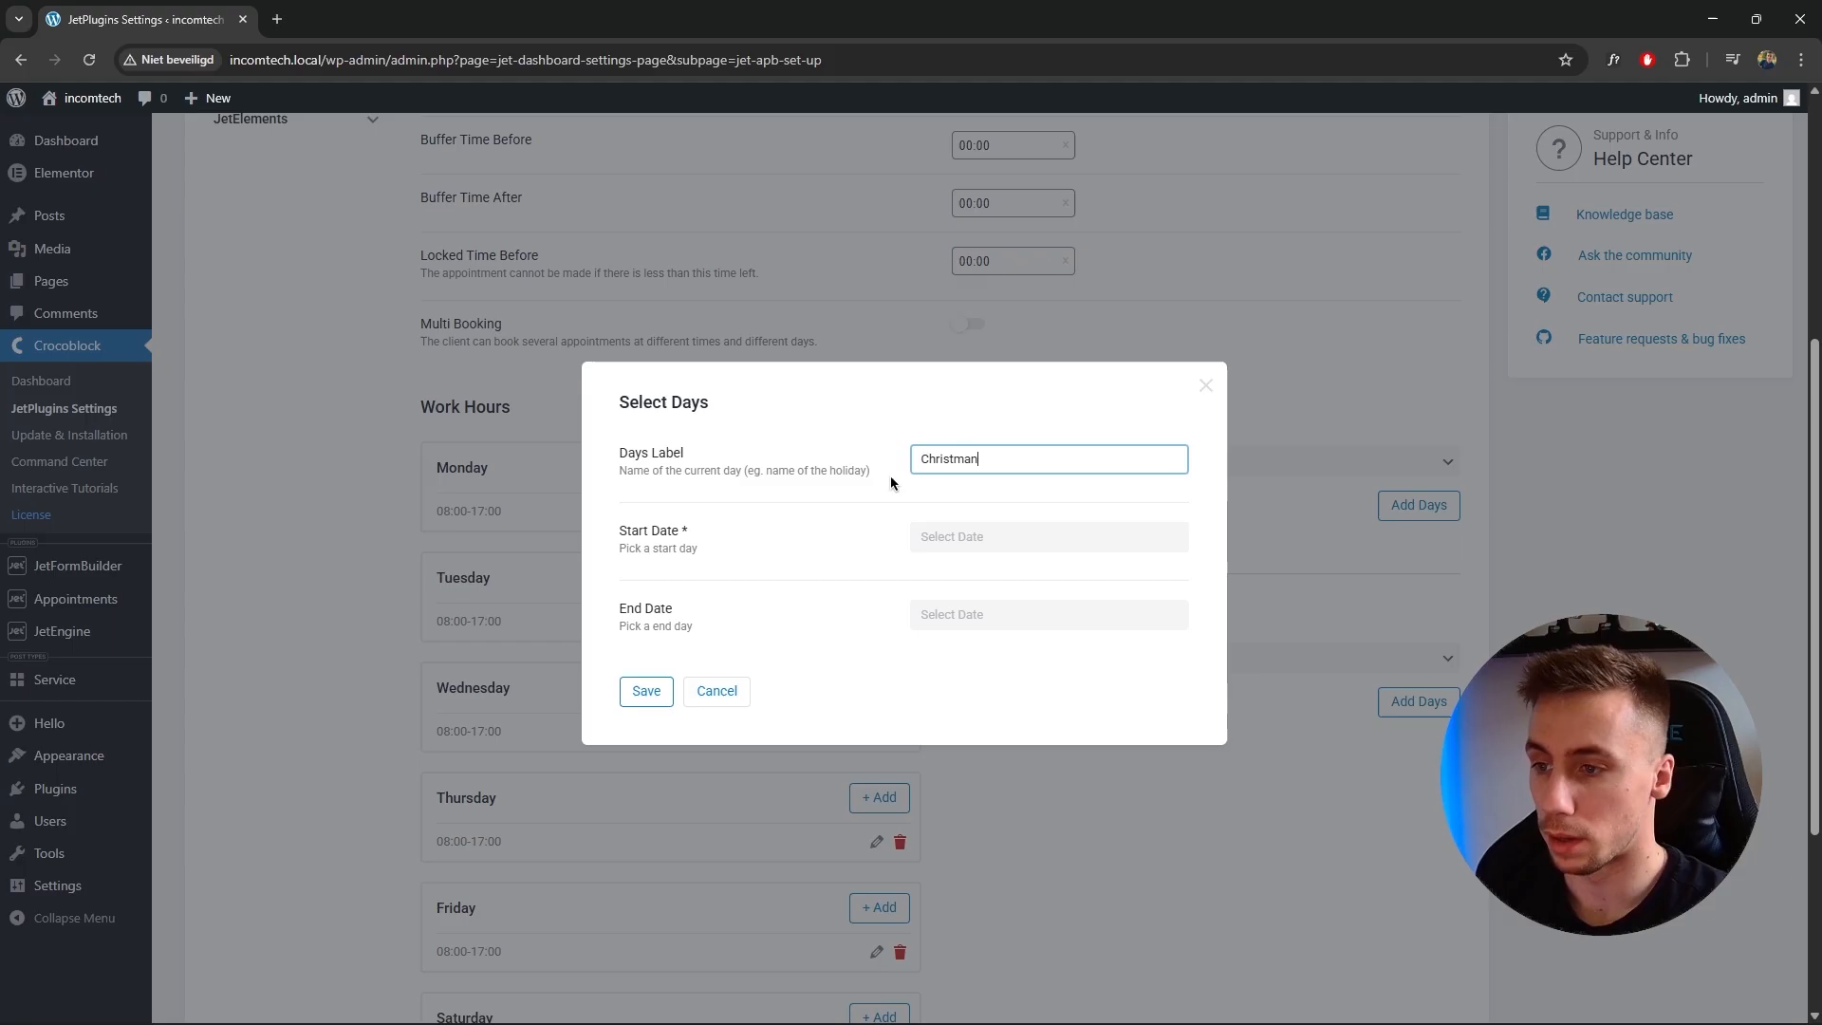
left_click(964, 538)
left_click(1170, 571)
left_click(1170, 571)
left_click(1171, 571)
left_click(1171, 572)
left_click(1169, 572)
left_click(1168, 572)
left_click(1168, 572)
left_click(1169, 572)
left_click(1169, 572)
left_click(941, 573)
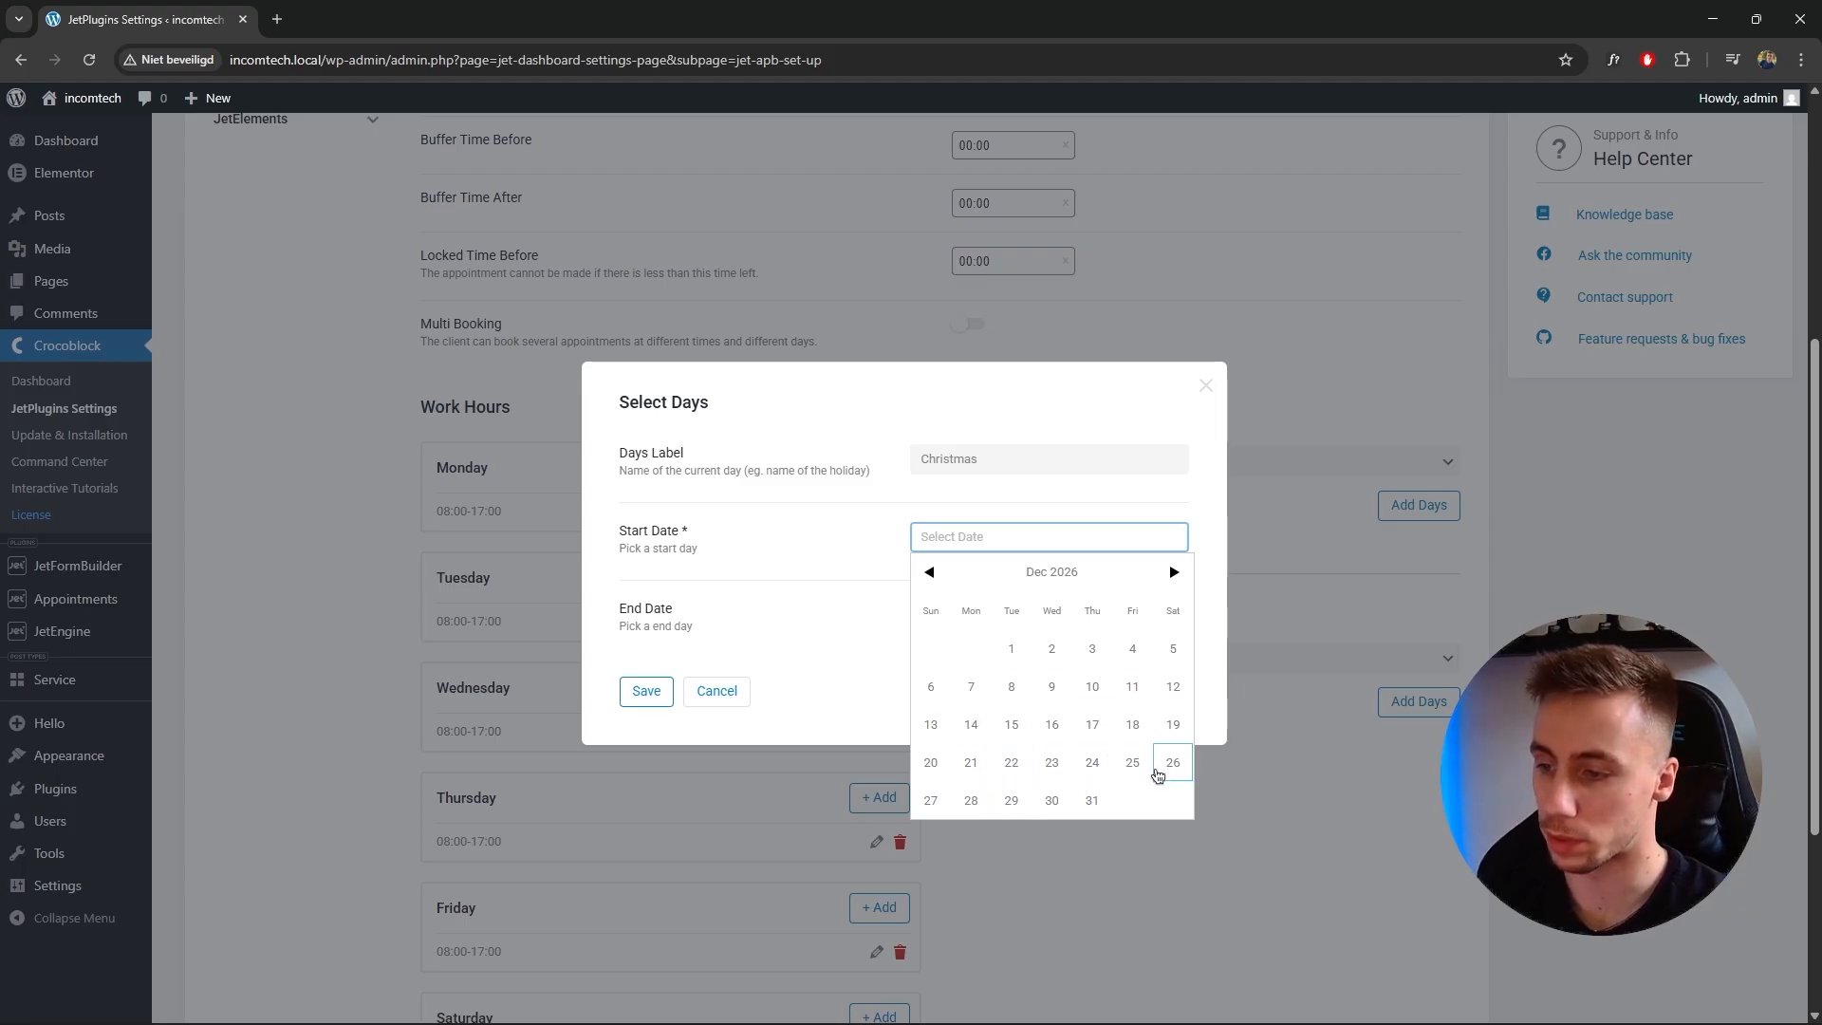
left_click(1170, 428)
left_click(1205, 385)
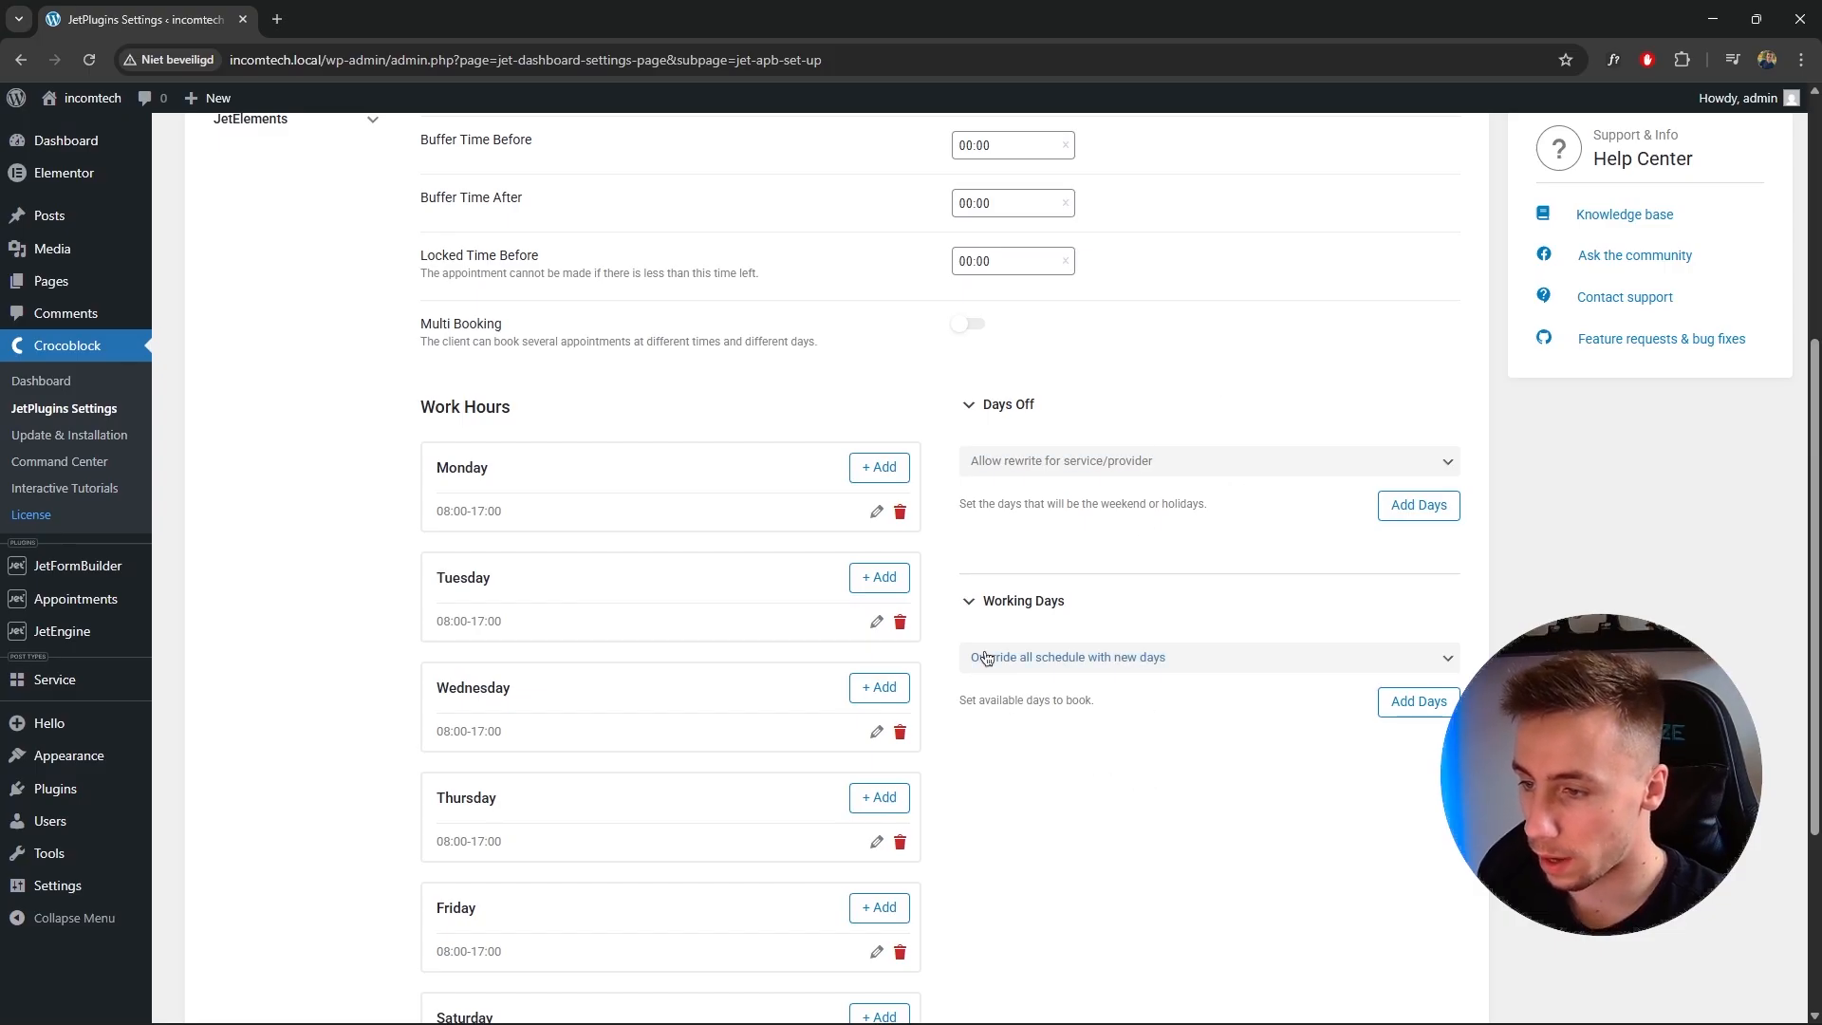
Continue to the final step of the appointments setup wizard.
scroll(1103, 685, "down", 3)
scroll(1082, 687, "up", 4)
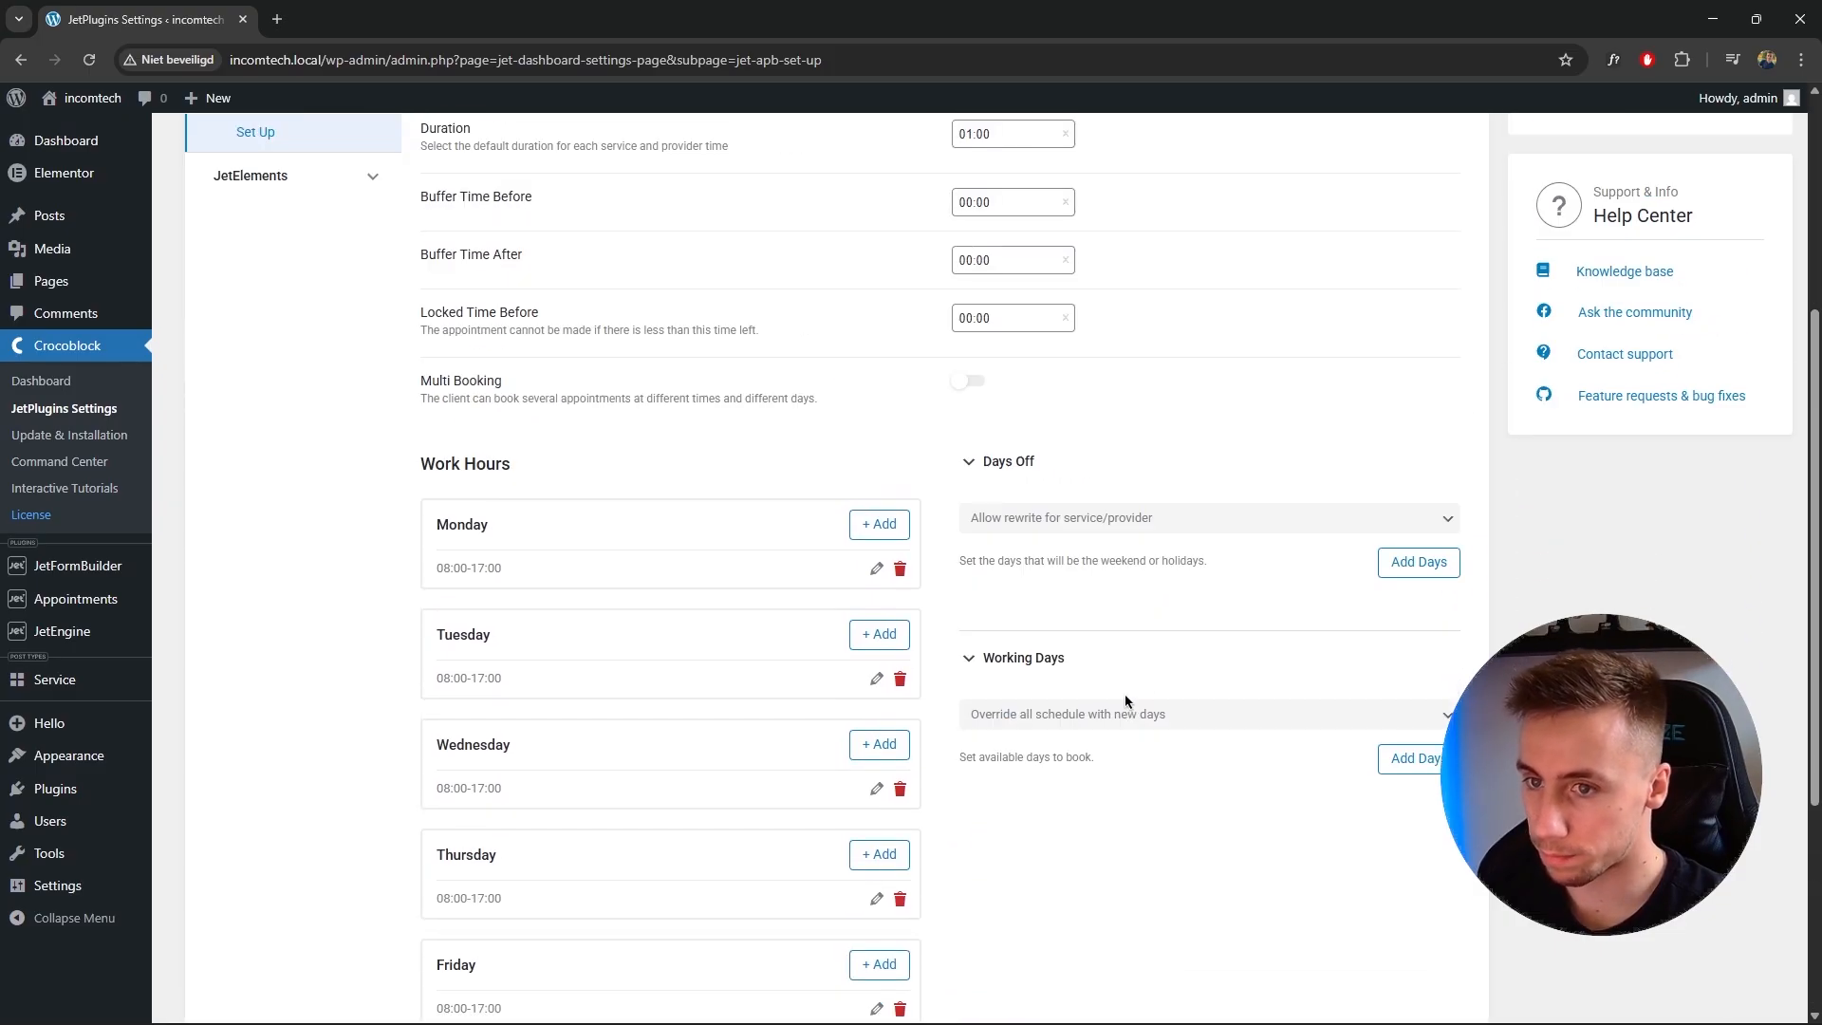
scroll(1070, 693, "up", 4)
scroll(1091, 730, "down", 8)
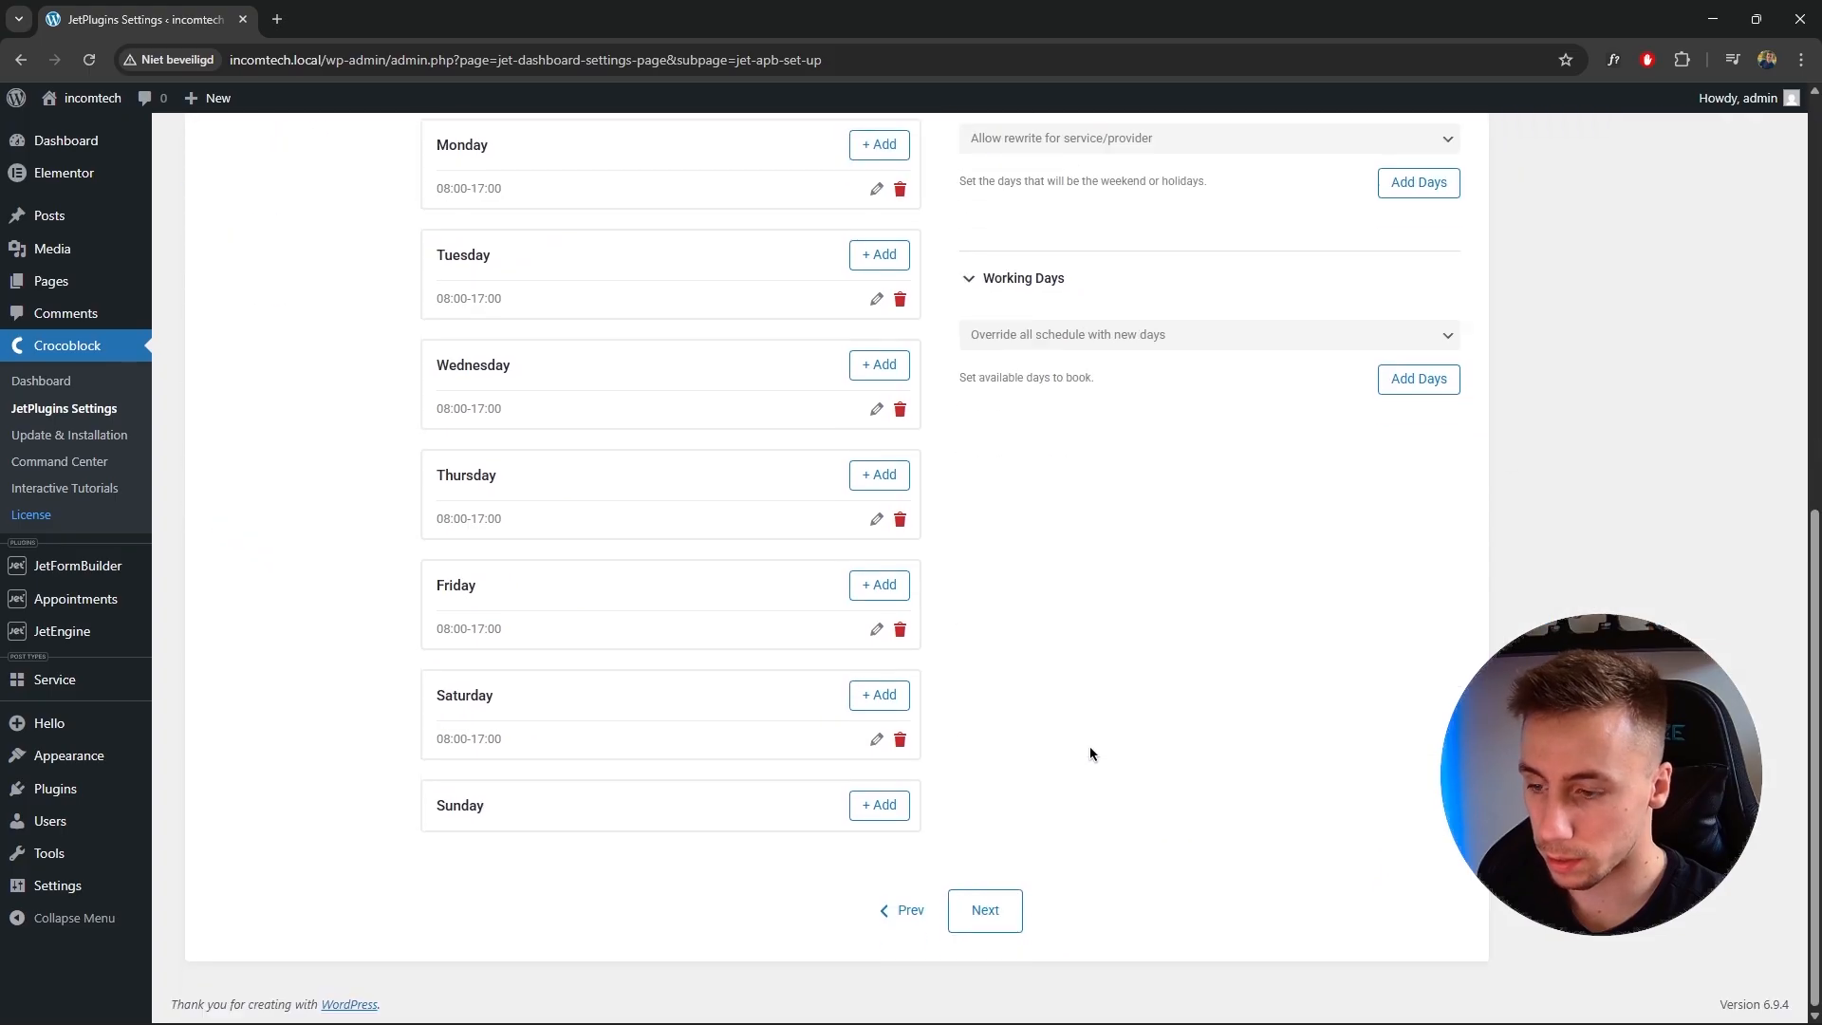
left_click(987, 911)
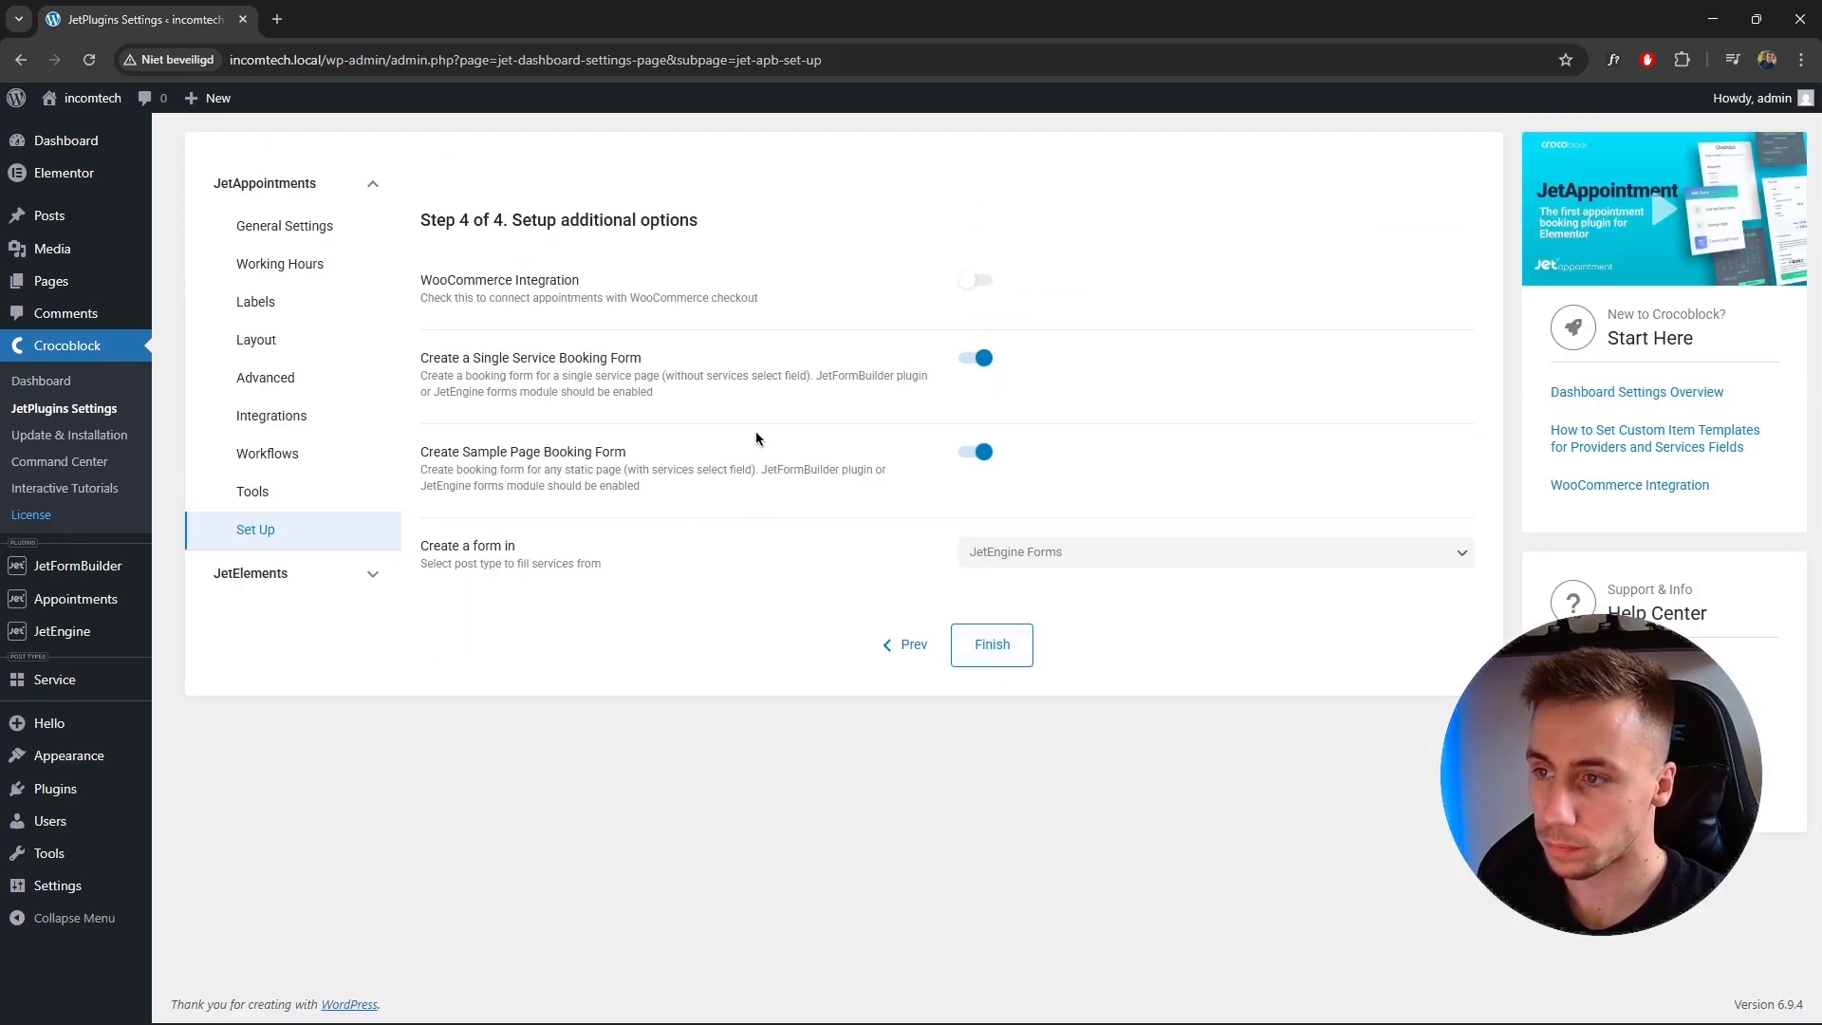
Review the WooCommerce integration and booking form creation options.
left_click_drag(420, 278, 589, 284)
left_click(589, 284)
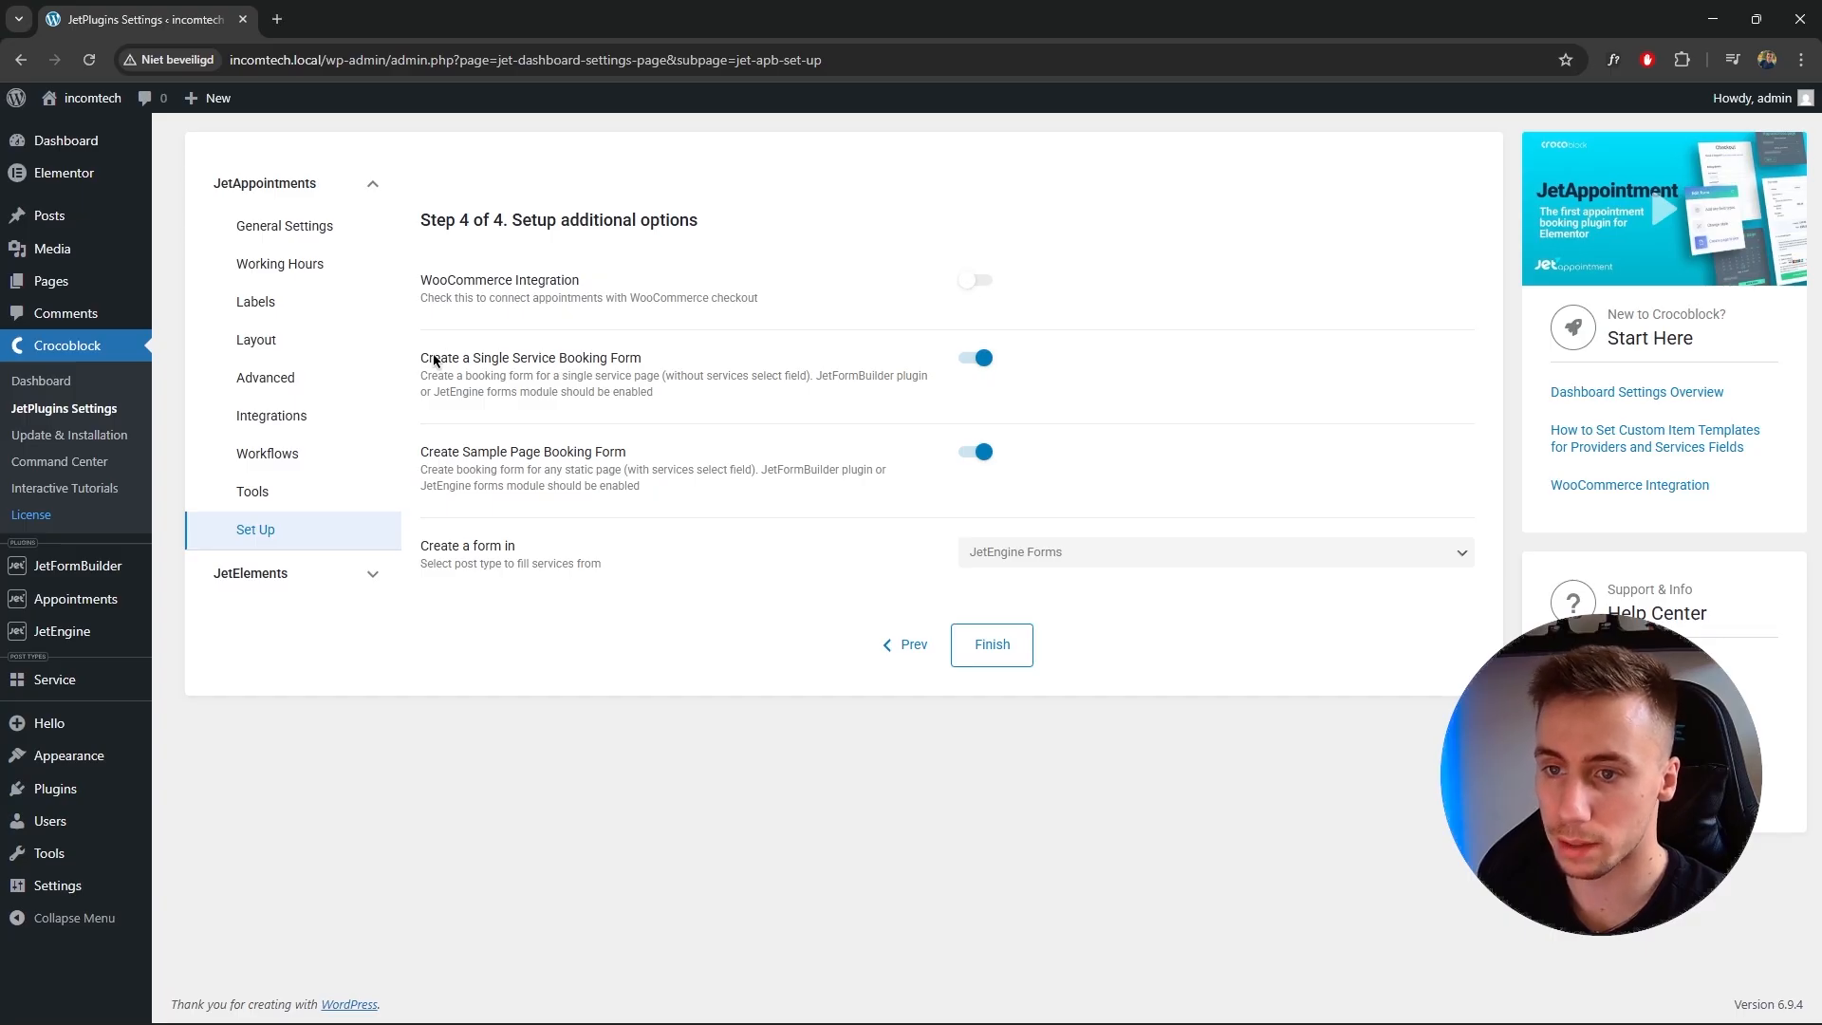
left_click_drag(420, 364, 659, 361)
left_click(659, 361)
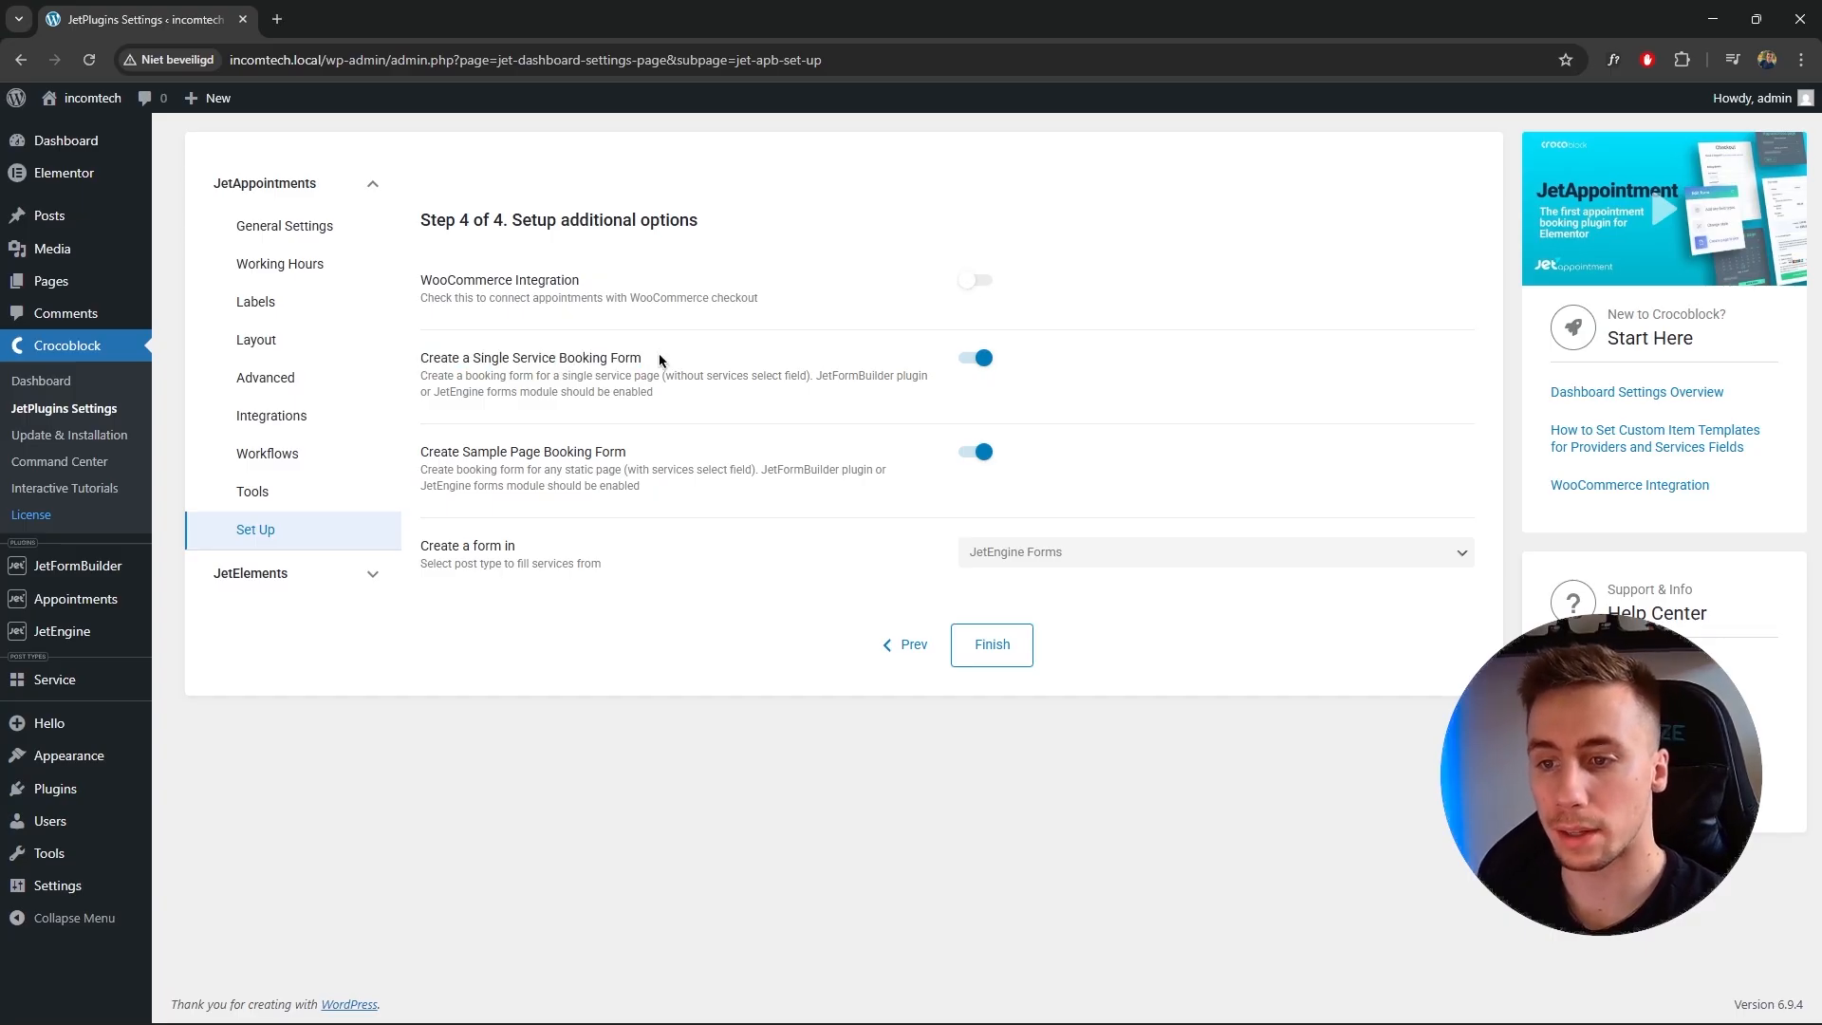
left_click_drag(553, 376, 666, 372)
left_click(666, 372)
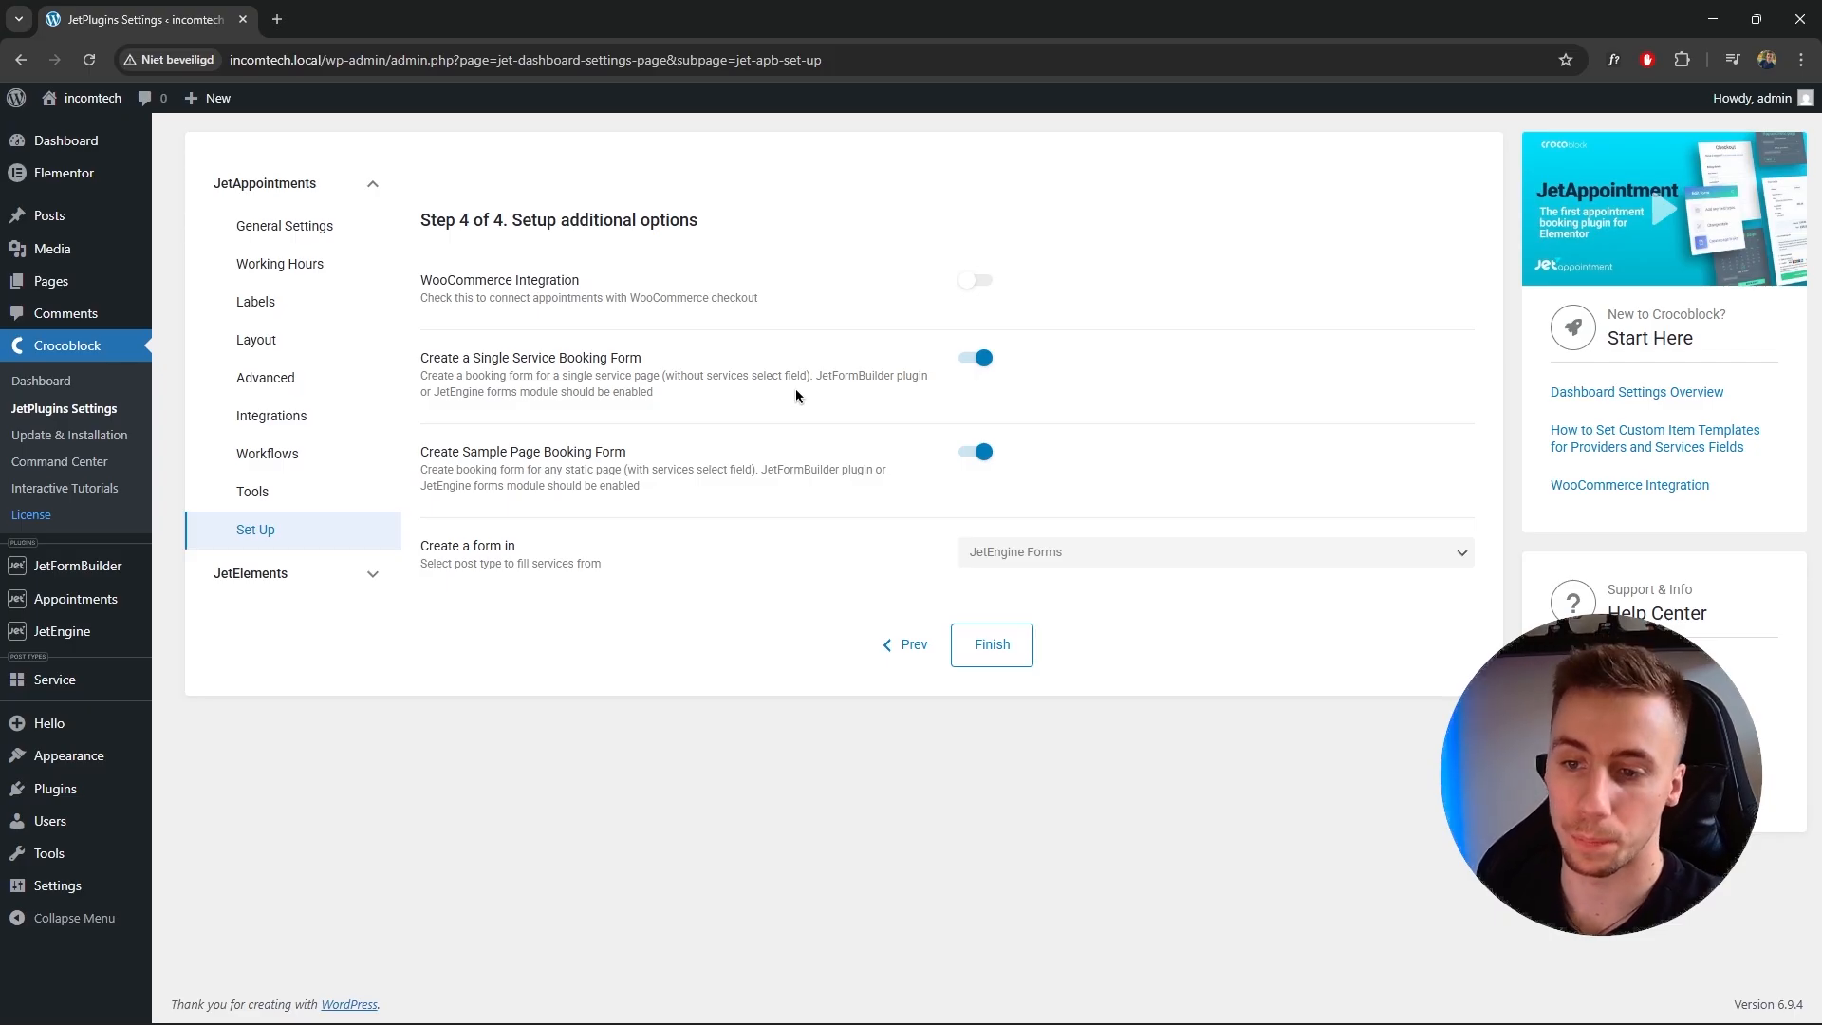
left_click_drag(423, 454, 621, 465)
left_click(623, 464)
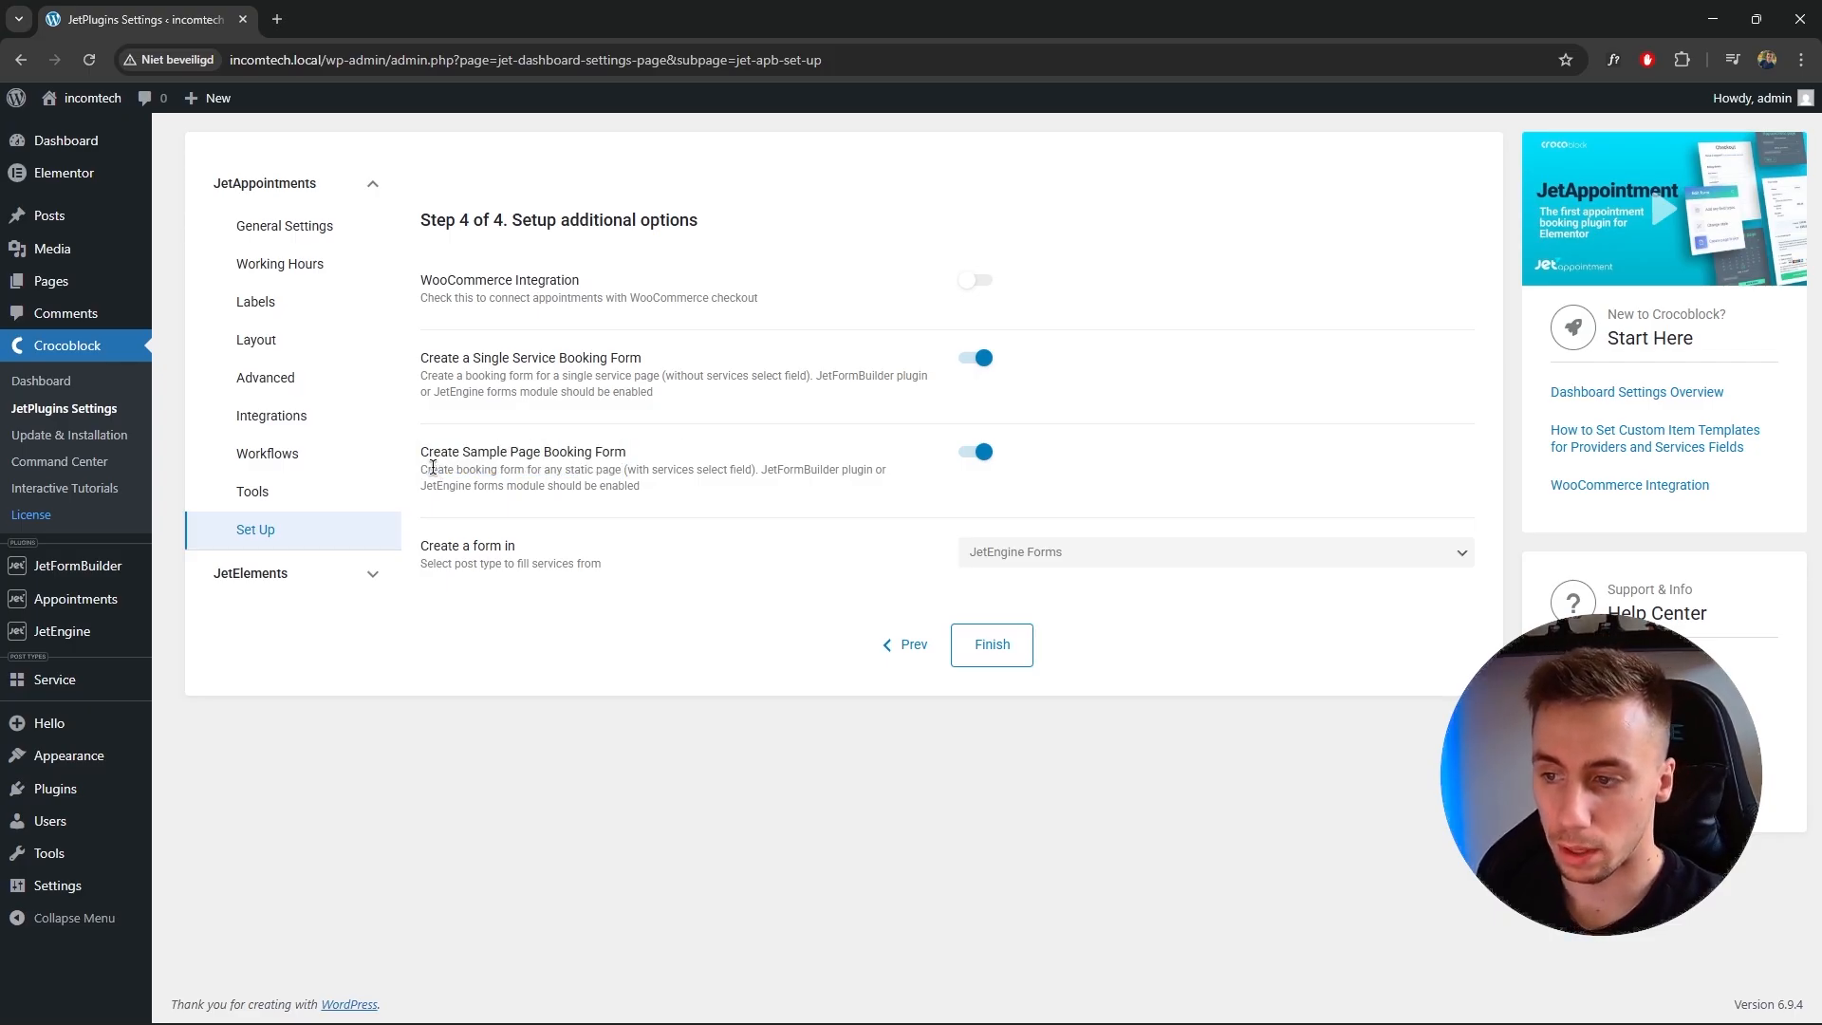
left_click_drag(508, 474, 897, 486)
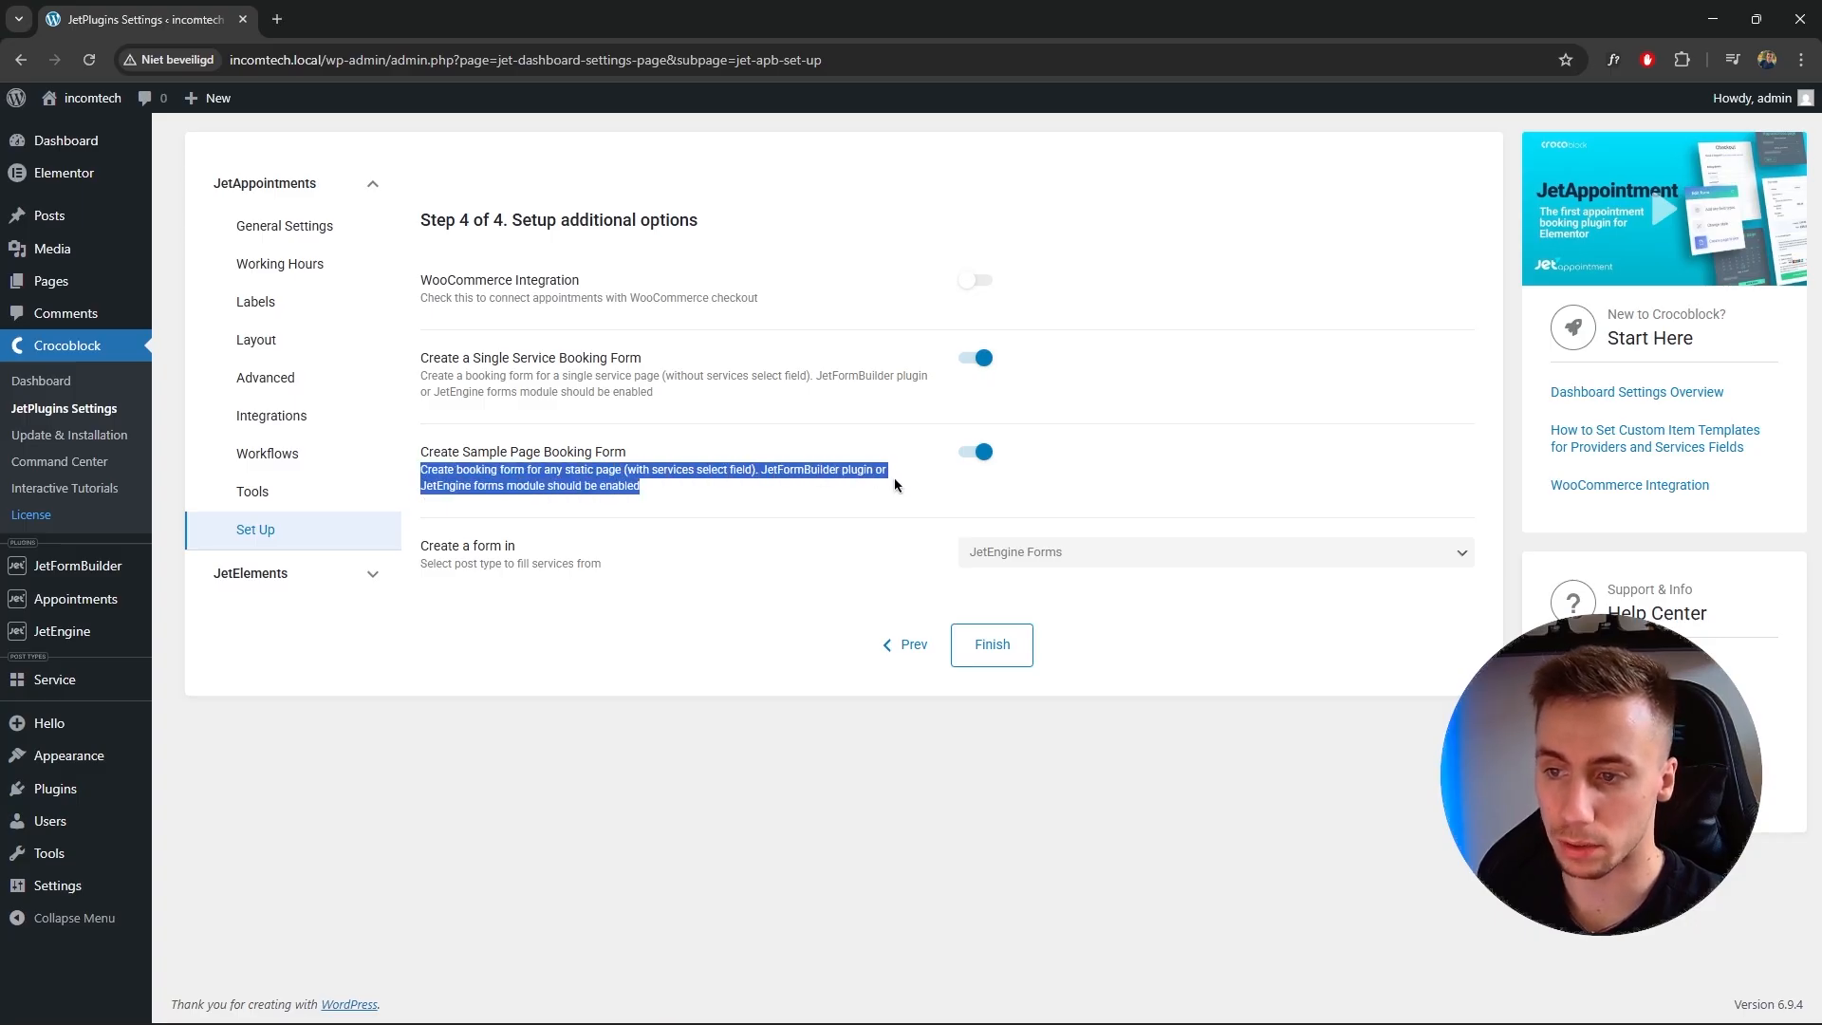
left_click(706, 473)
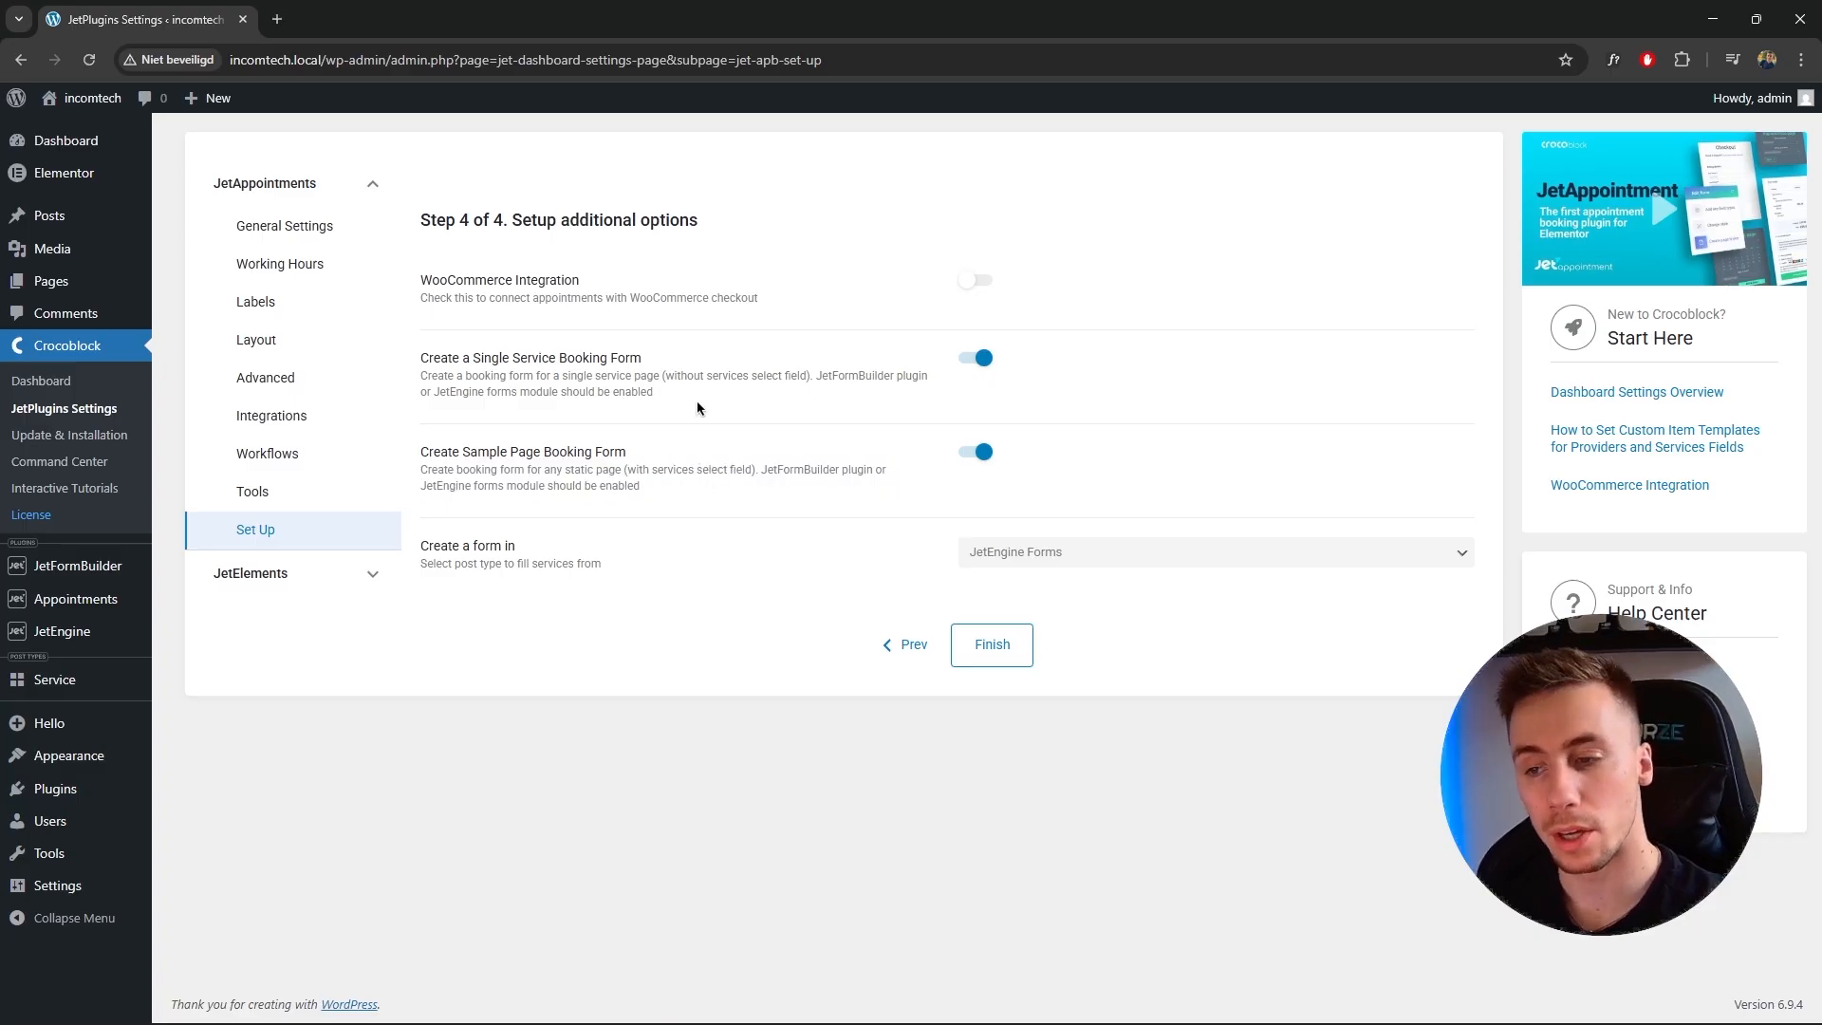
Keep JetEngine Forms as the form source and finish the setup wizard.
left_click(1033, 555)
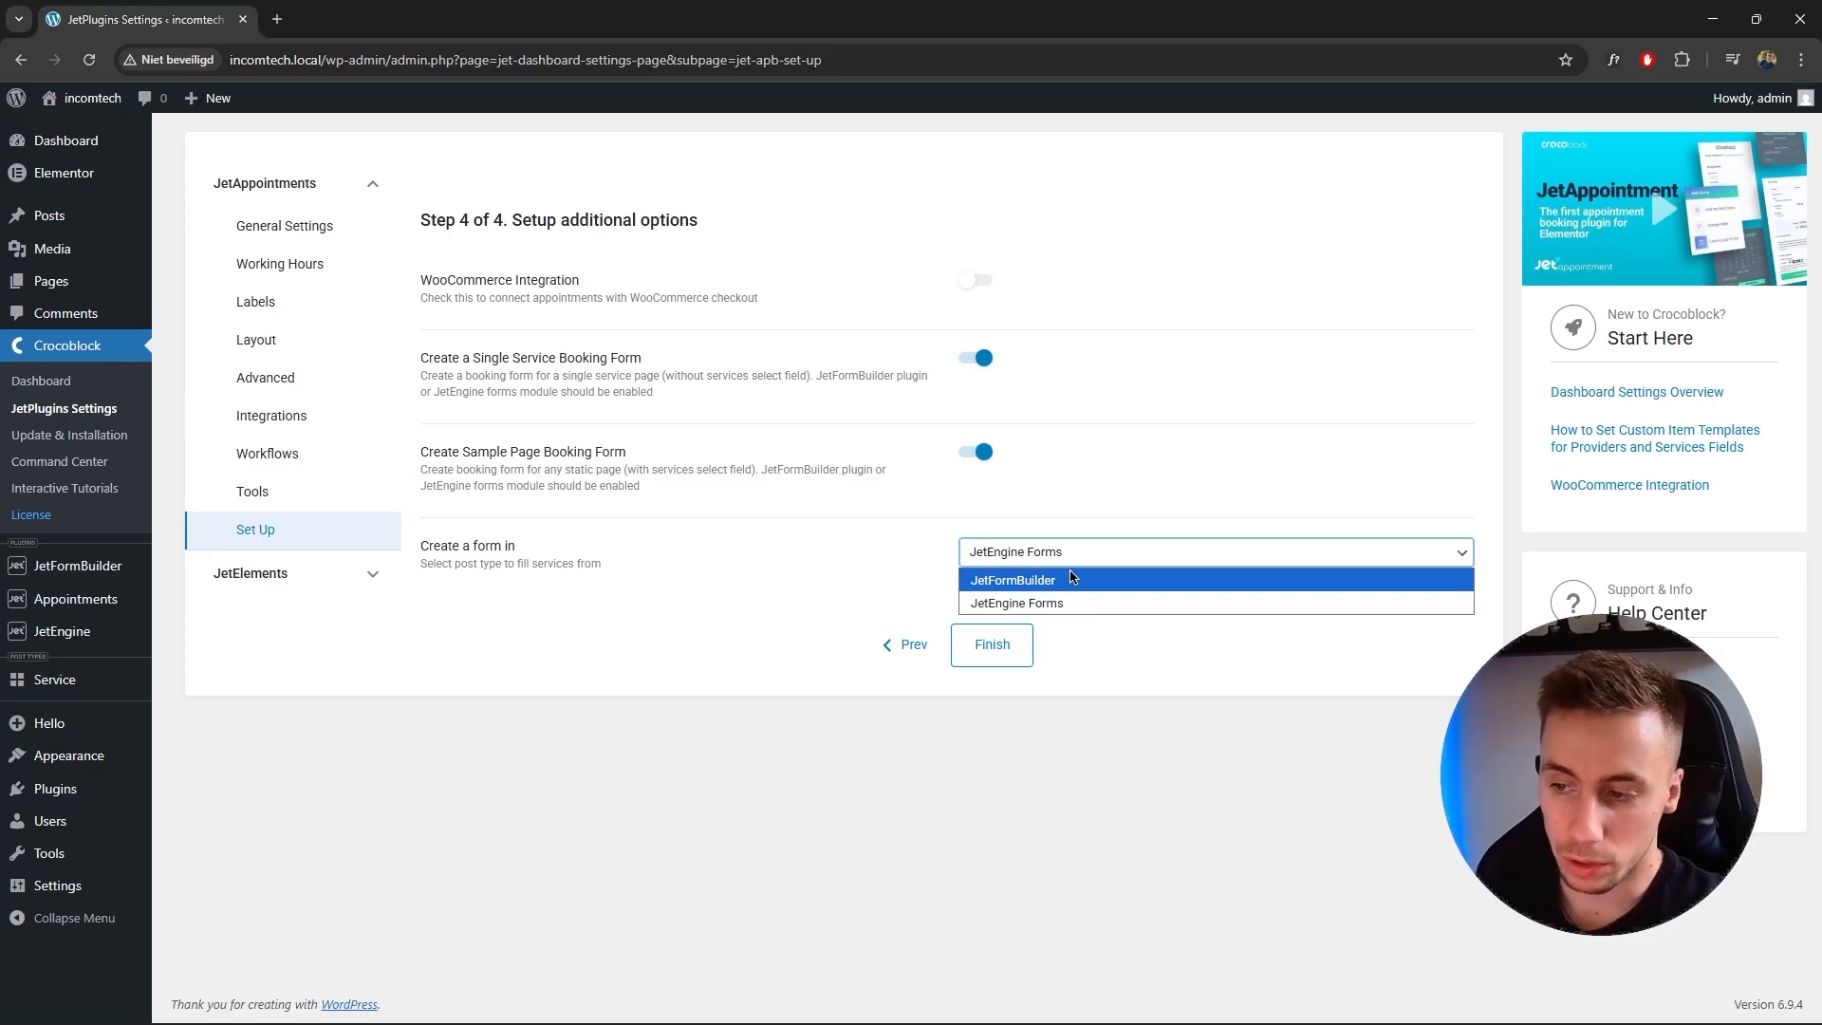
left_click(1053, 604)
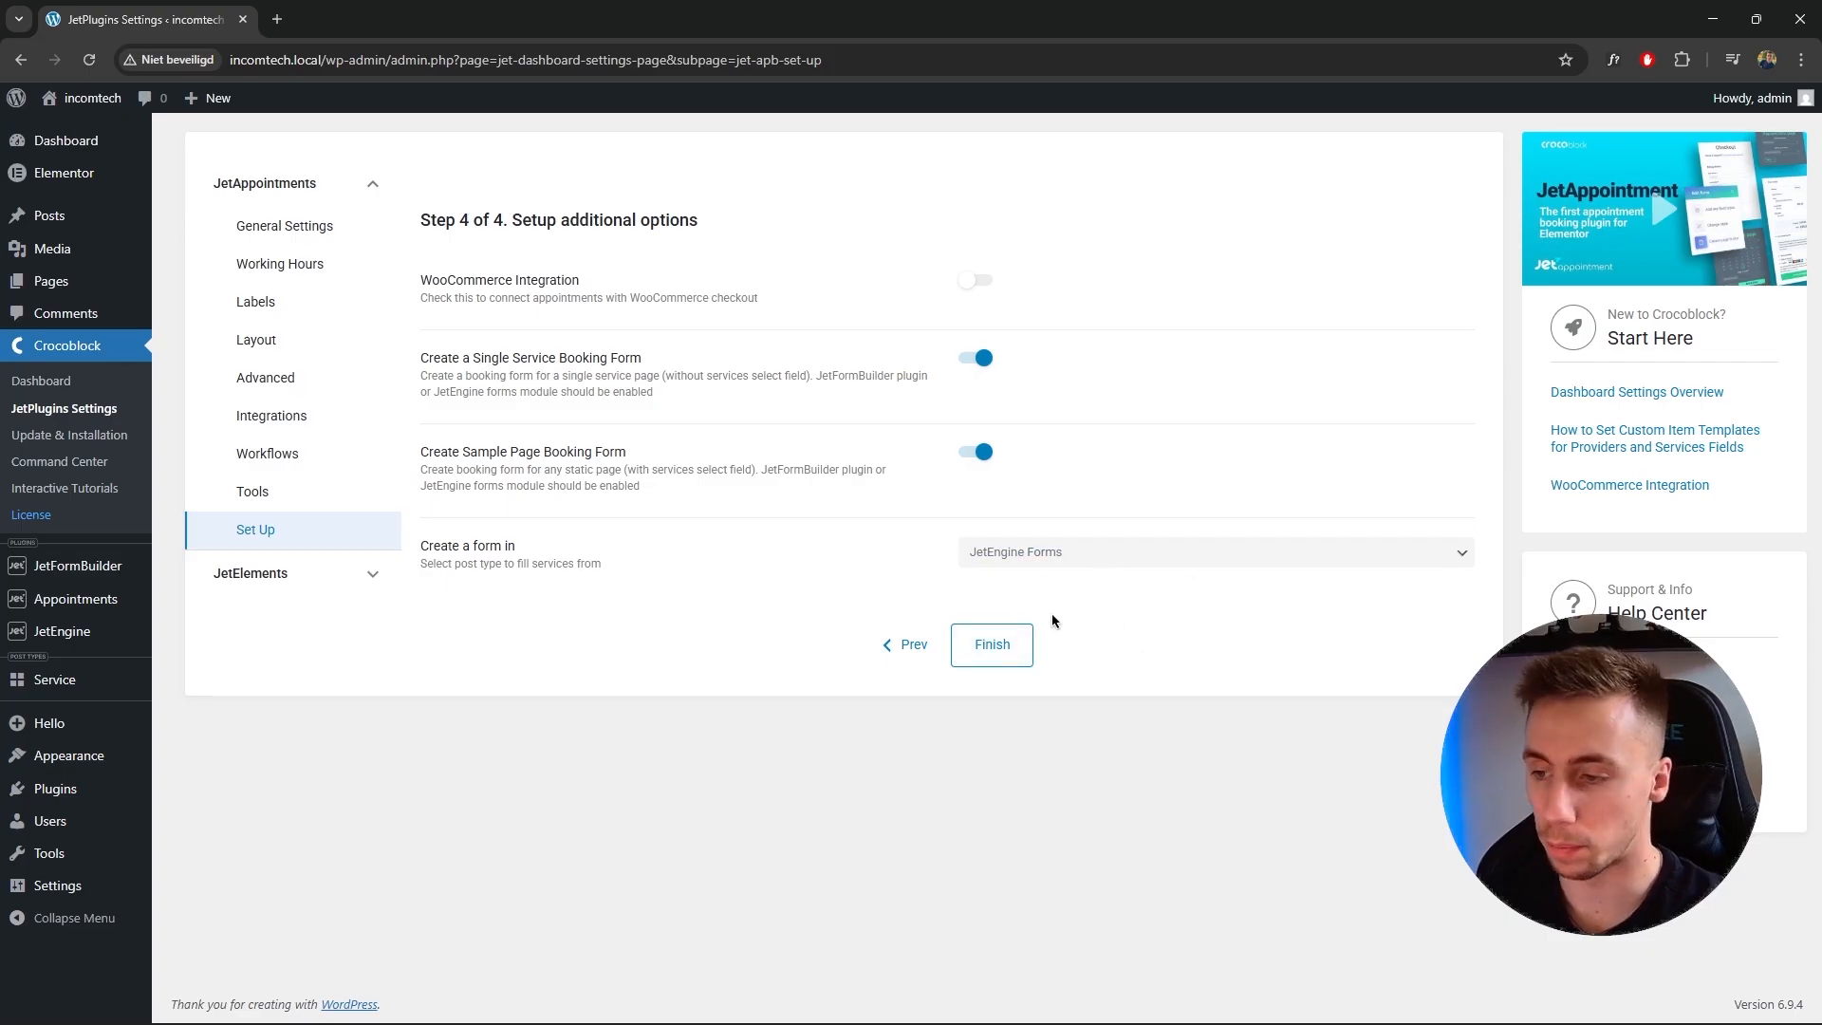
left_click(993, 651)
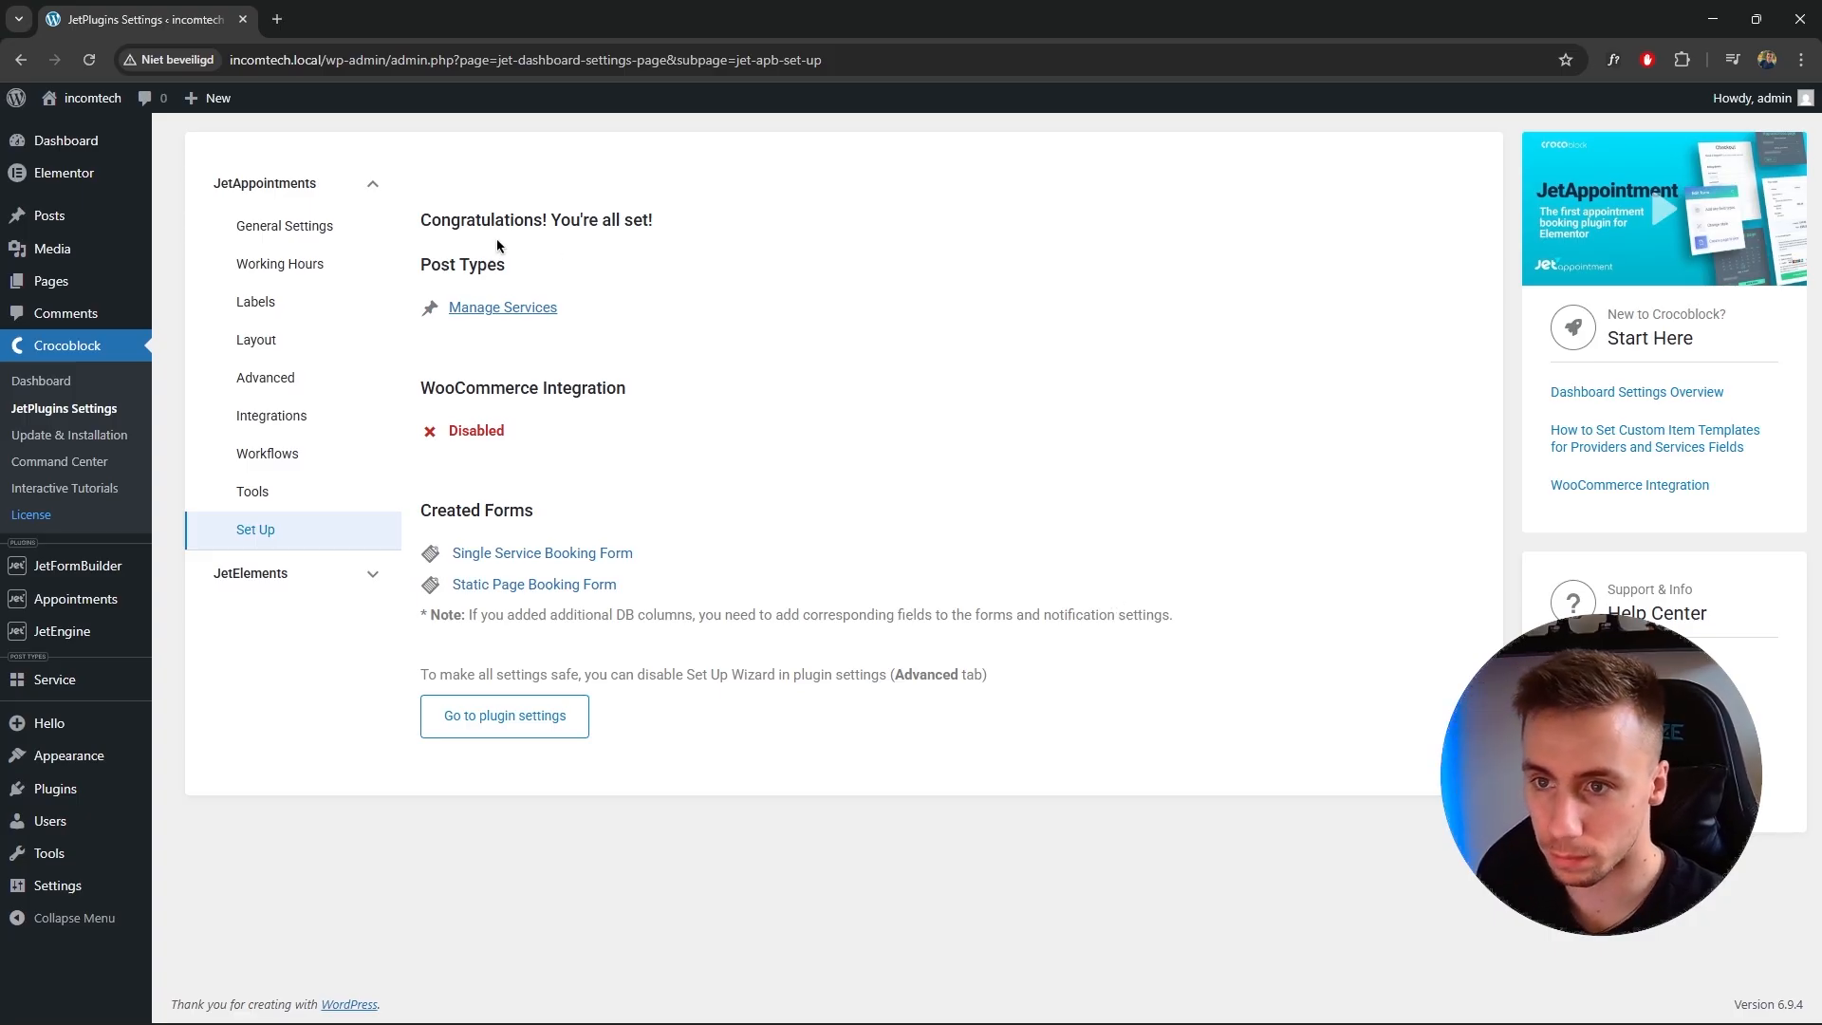
Open the plugin settings from the setup summary.
left_click_drag(442, 268, 497, 269)
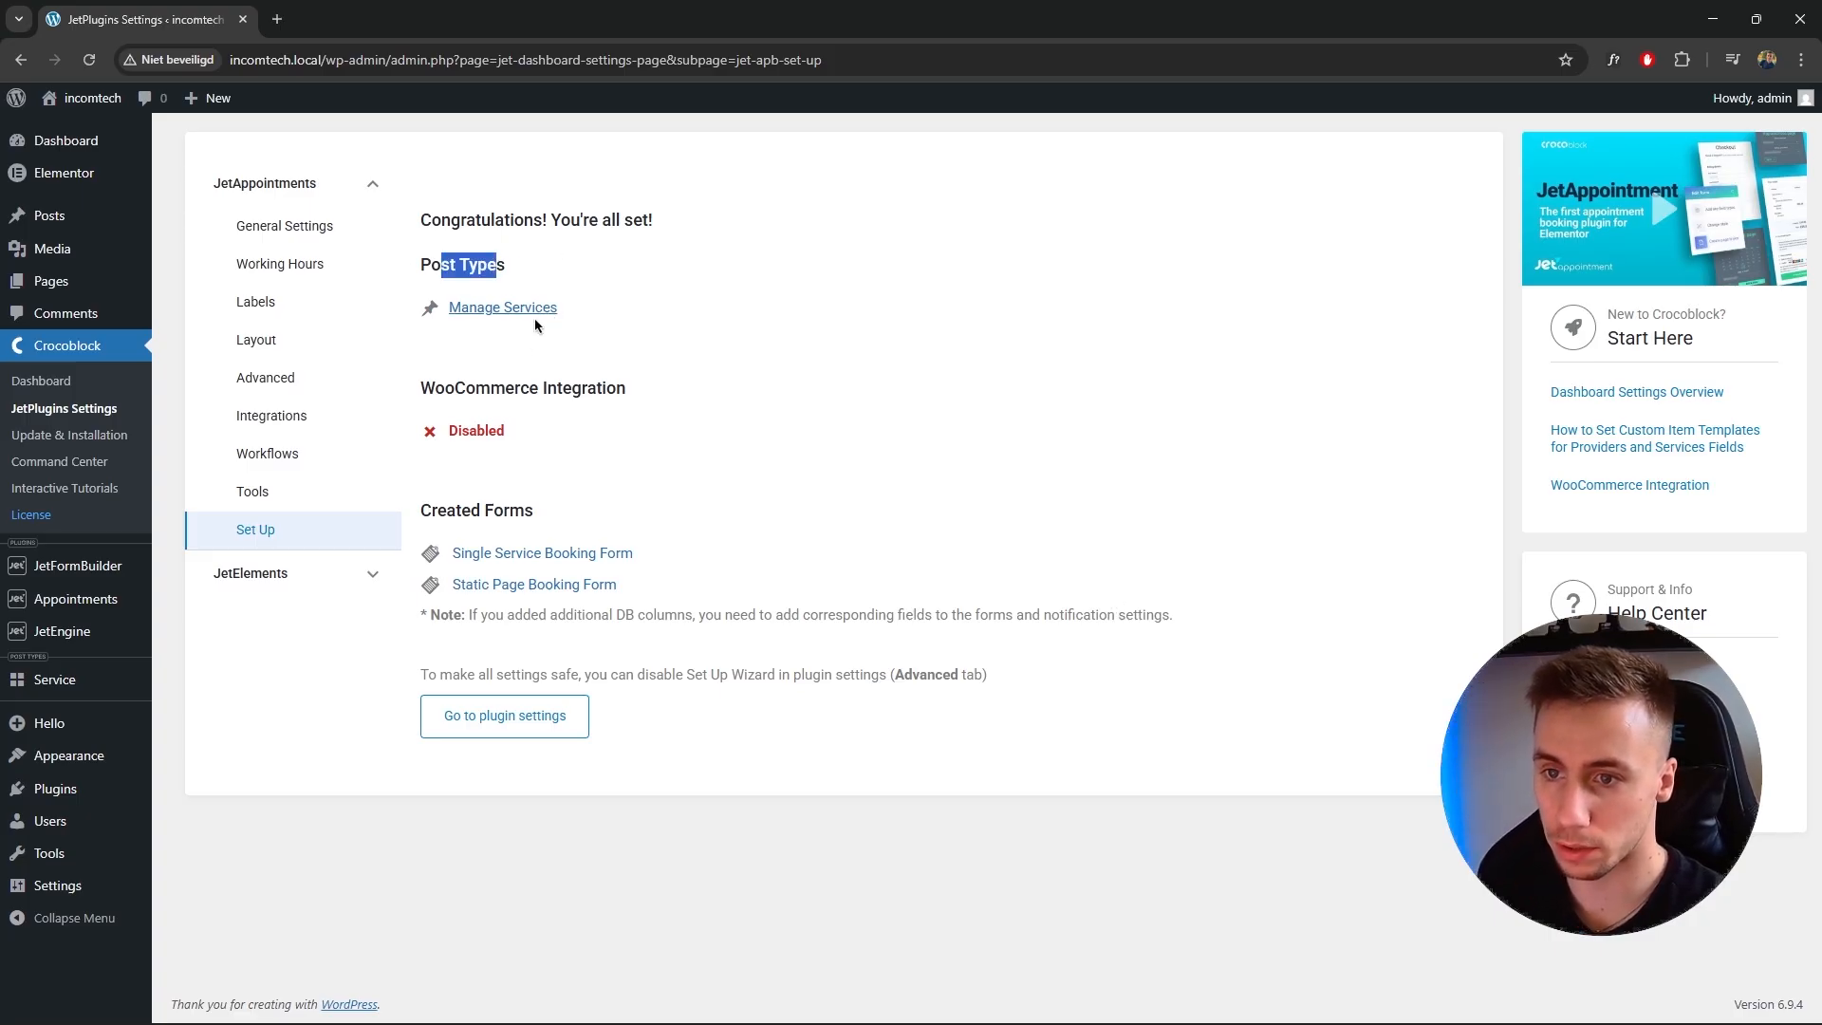
left_click_drag(429, 392, 600, 398)
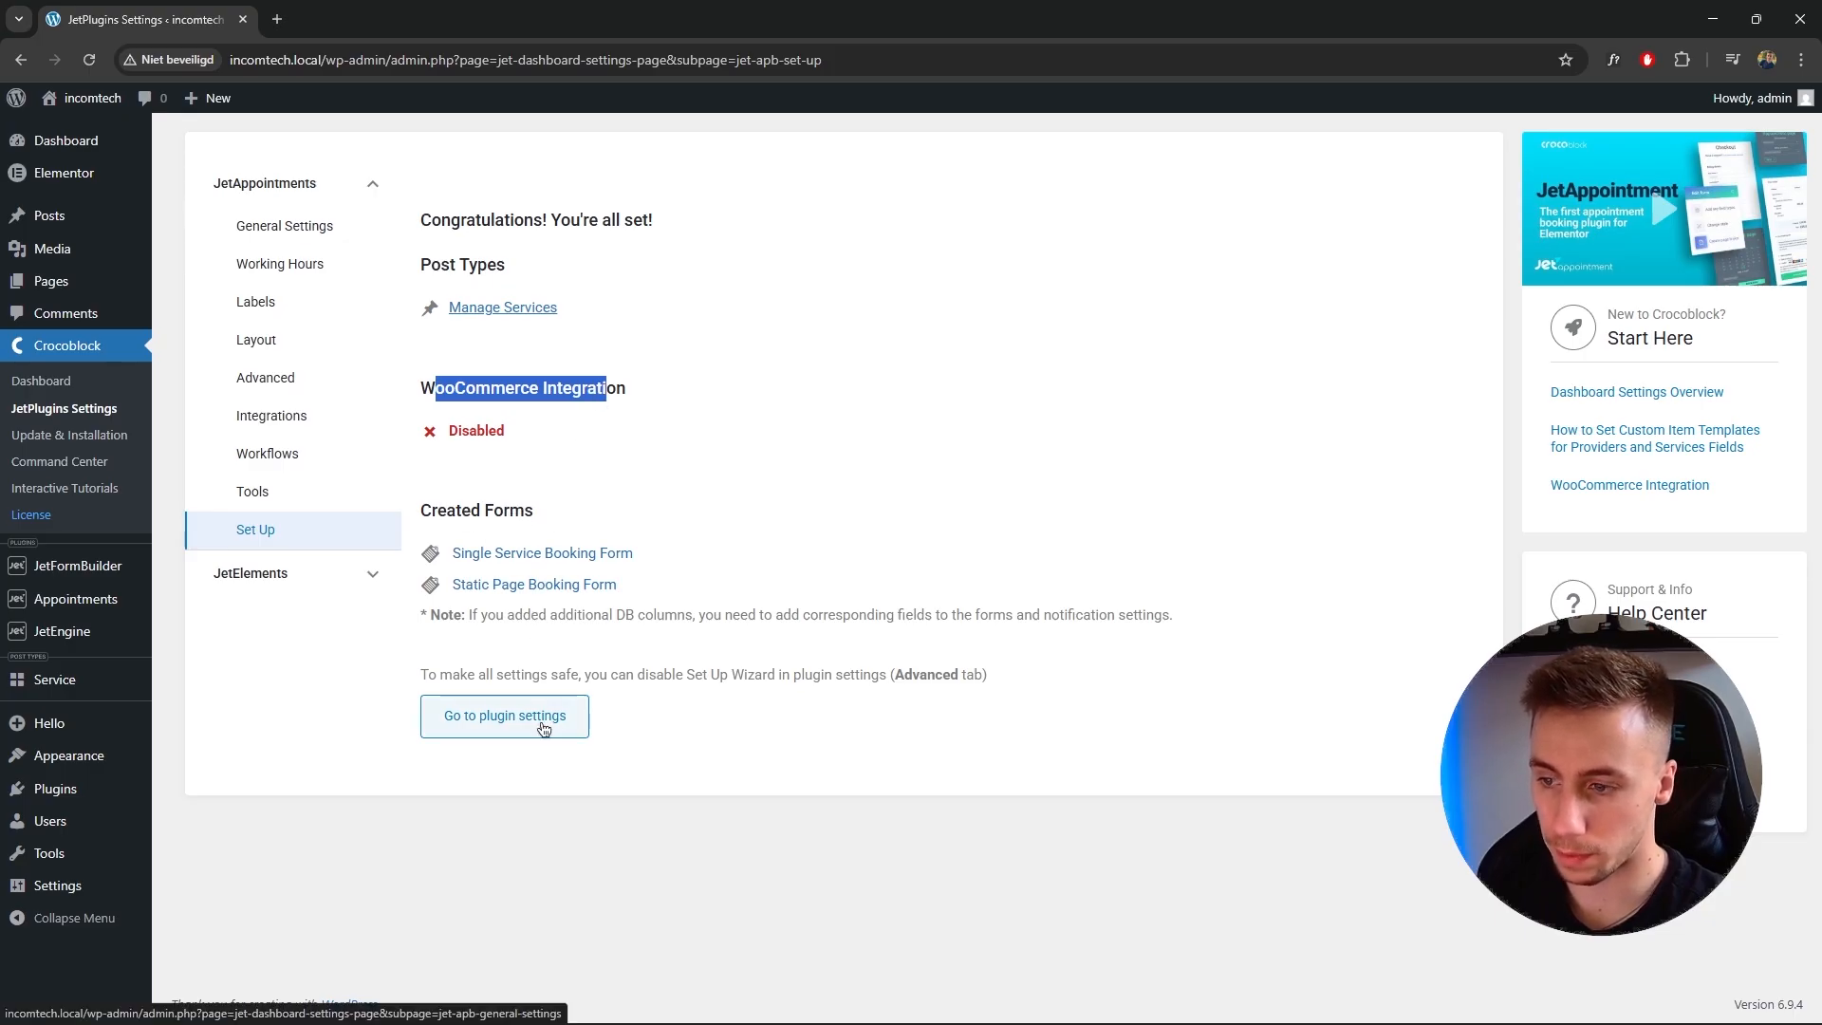
left_click(482, 714)
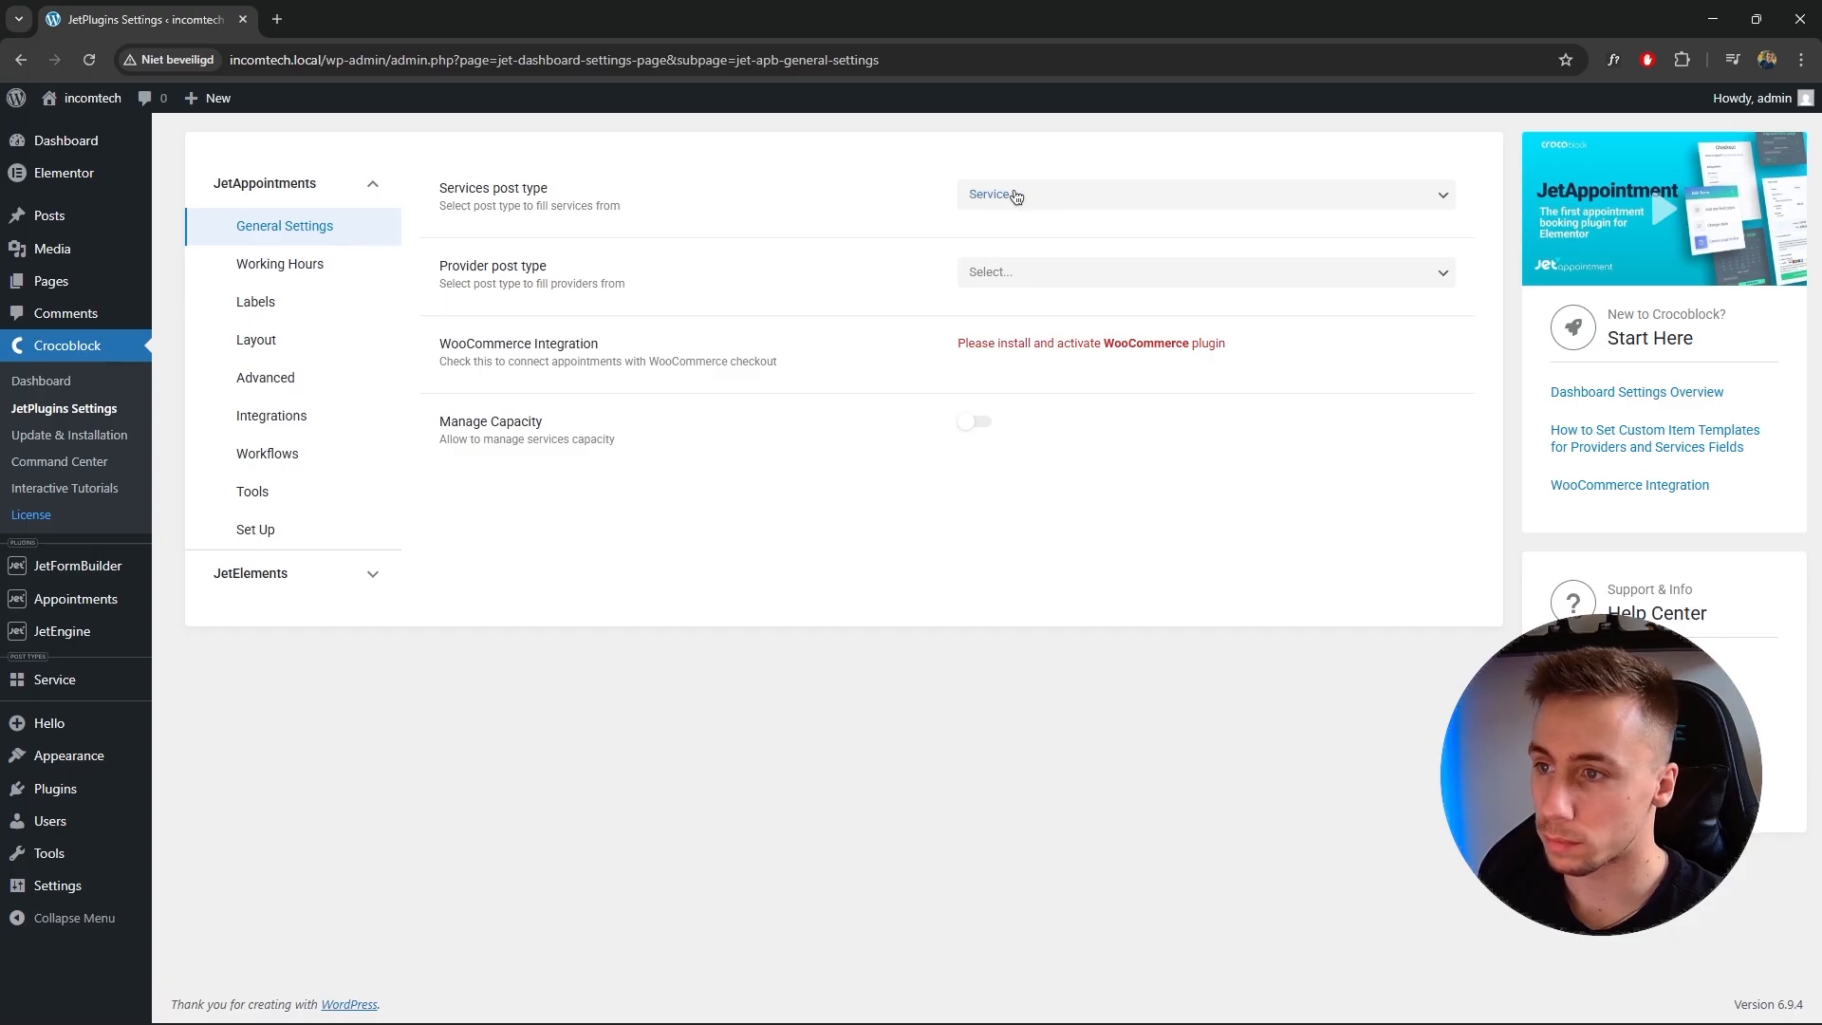
left_click(1038, 280)
left_click(1038, 281)
left_click(652, 584)
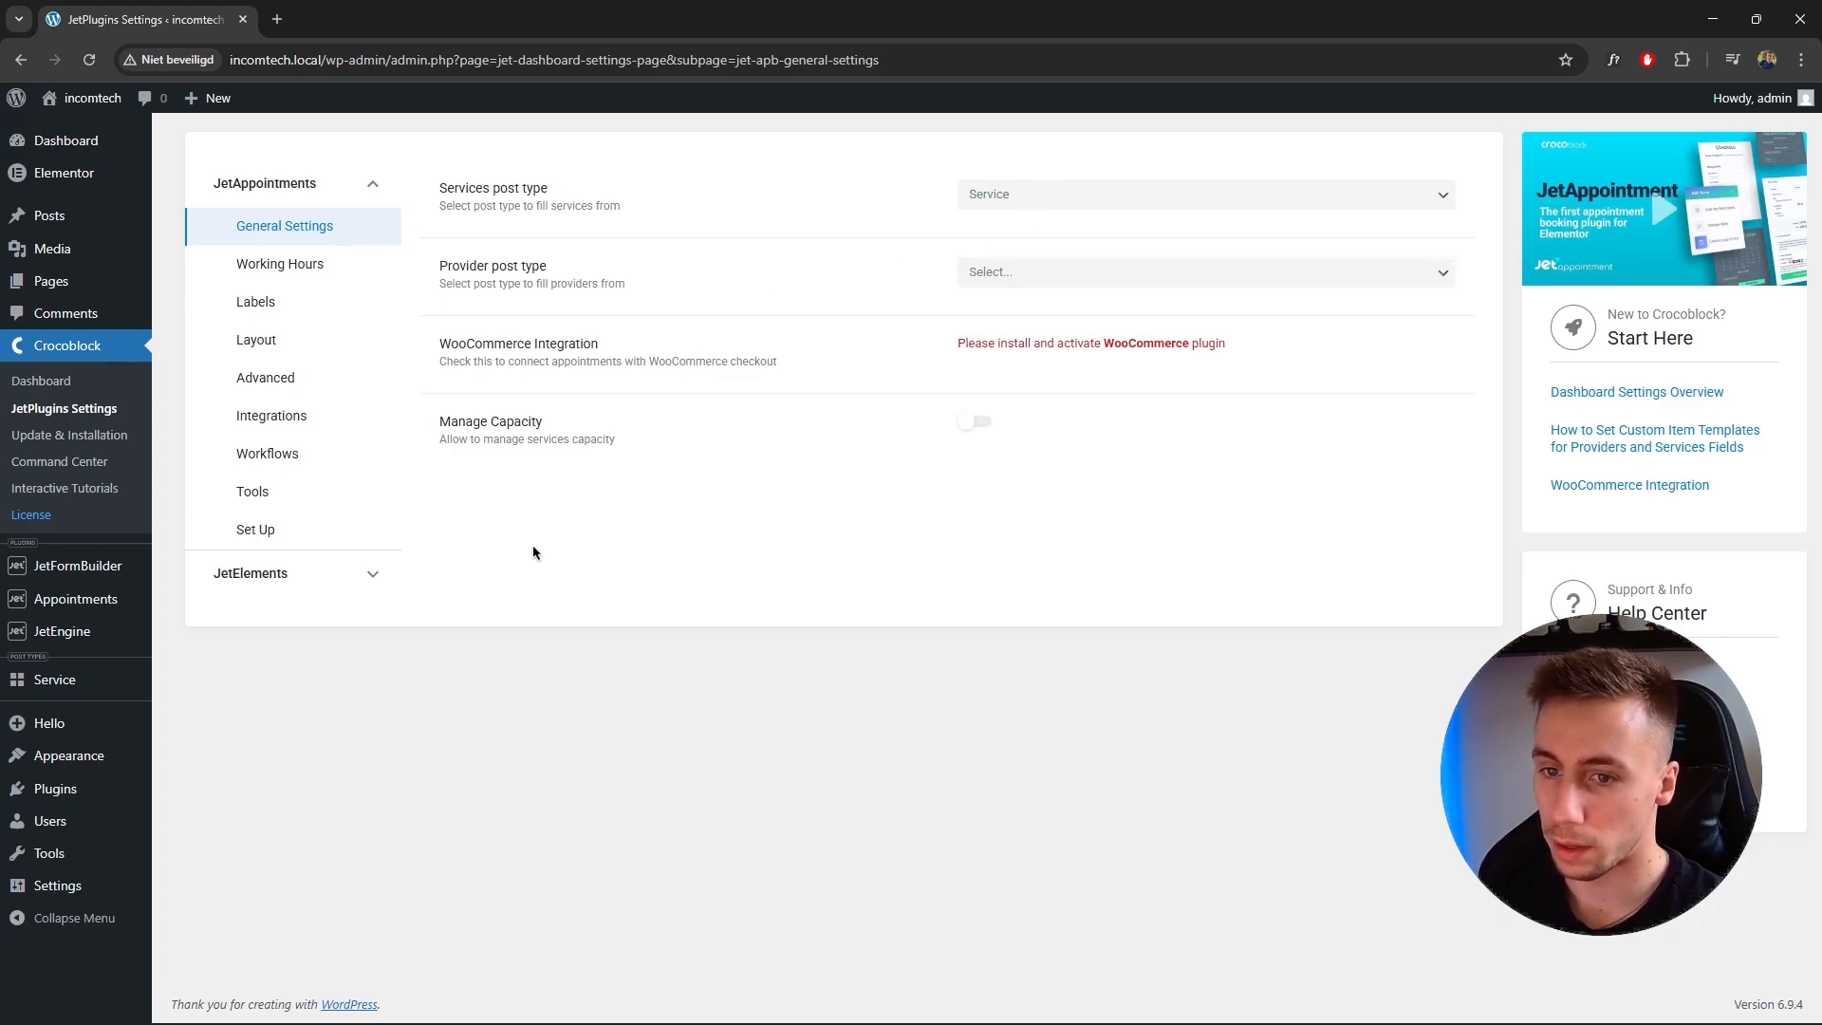
left_click(374, 577)
left_click(376, 577)
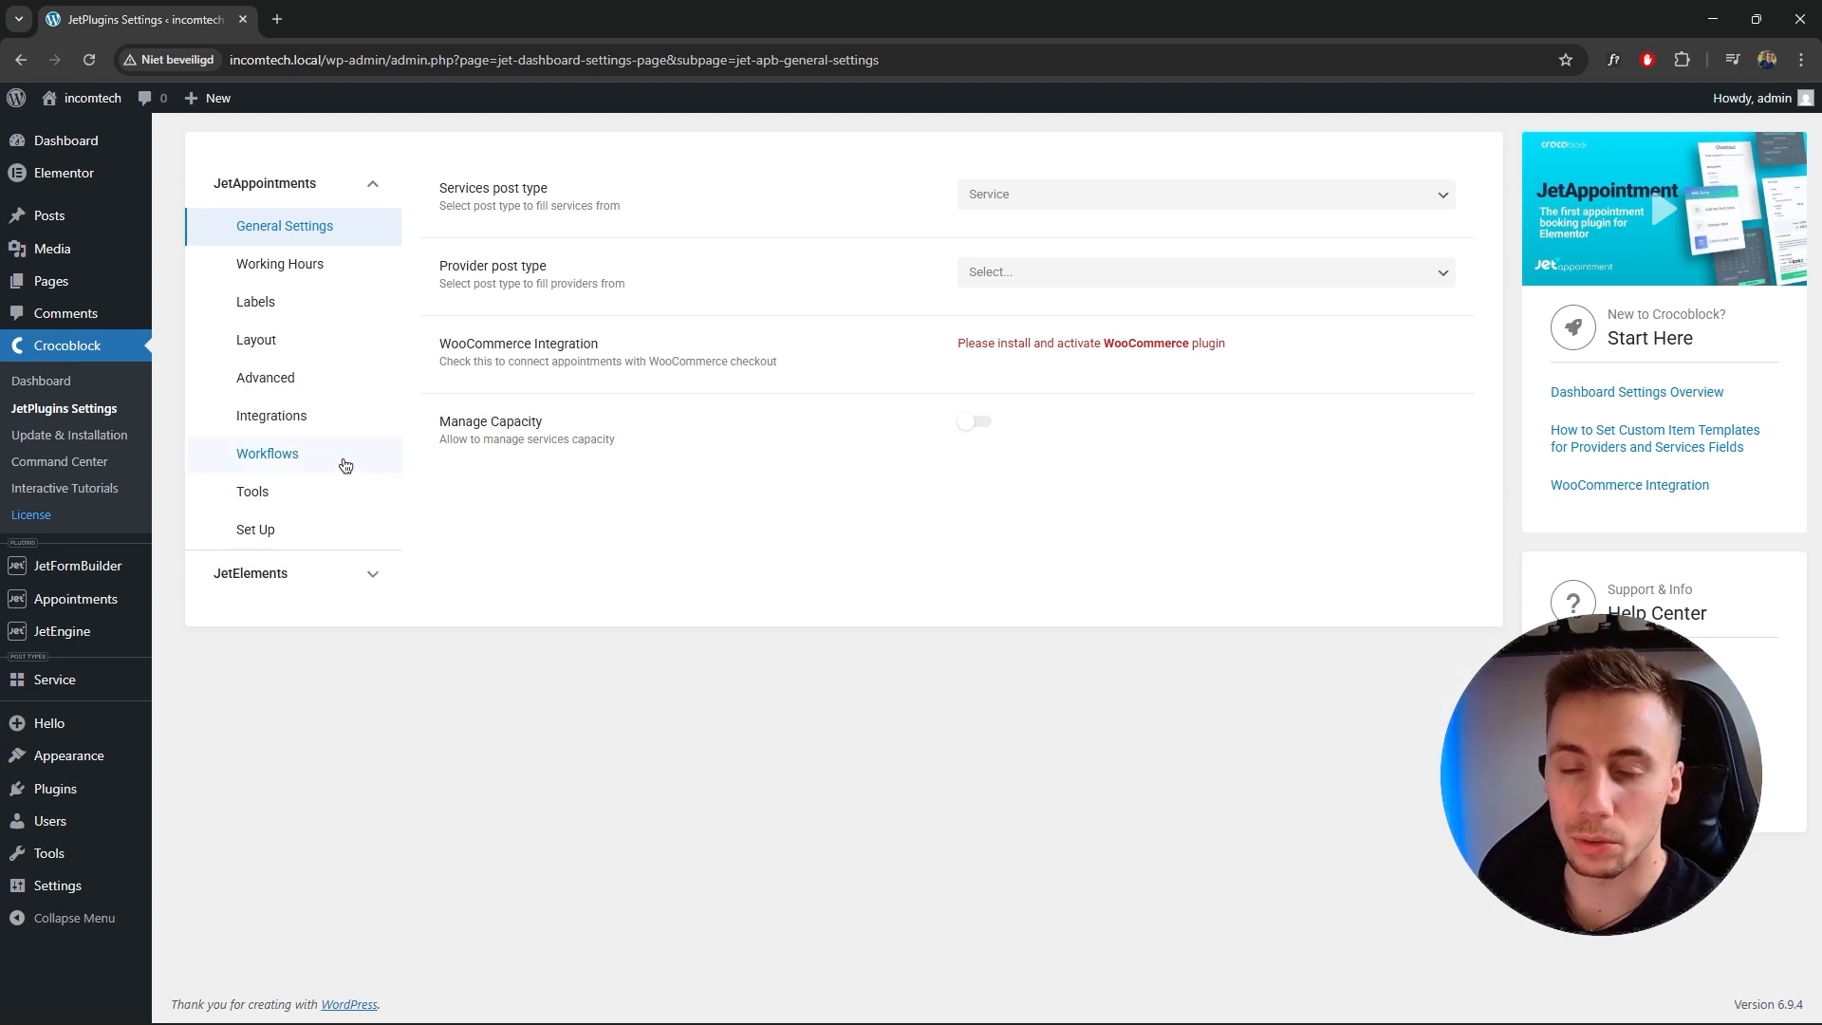
Open the Small maintenance service on the site and review its page sections.
left_click(67, 695)
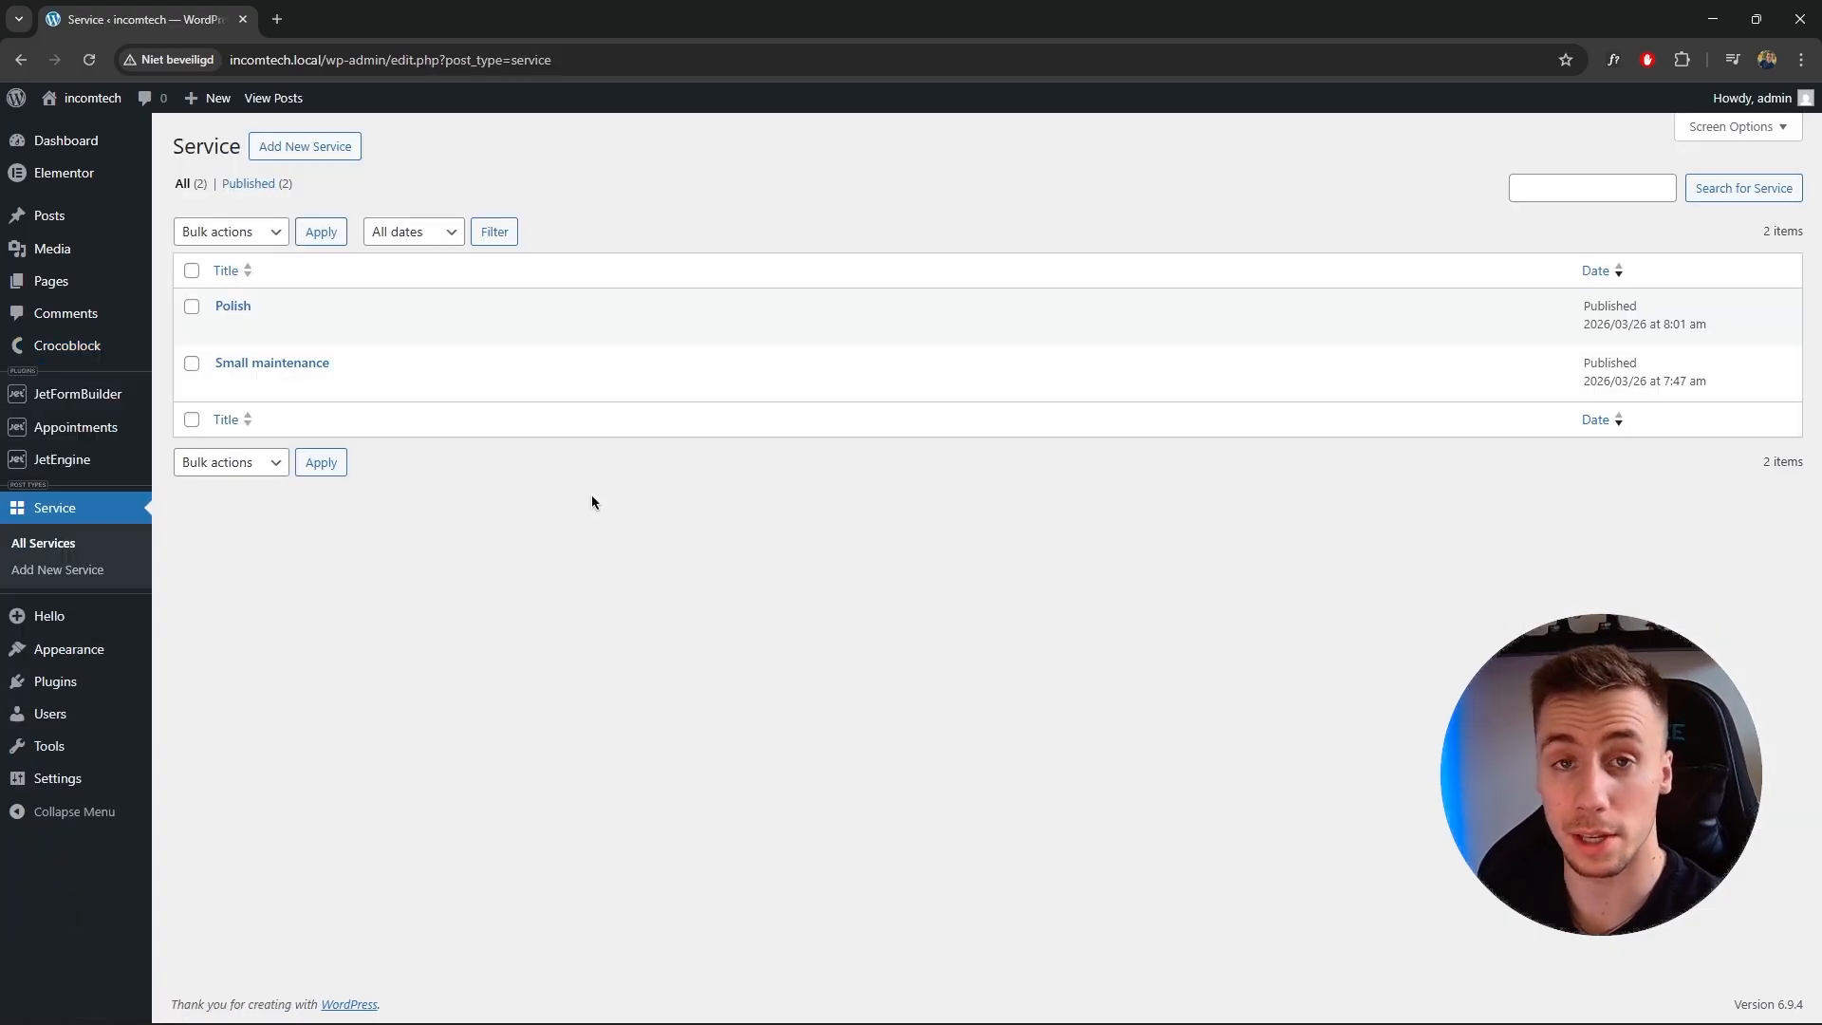
mouse_move(309, 373)
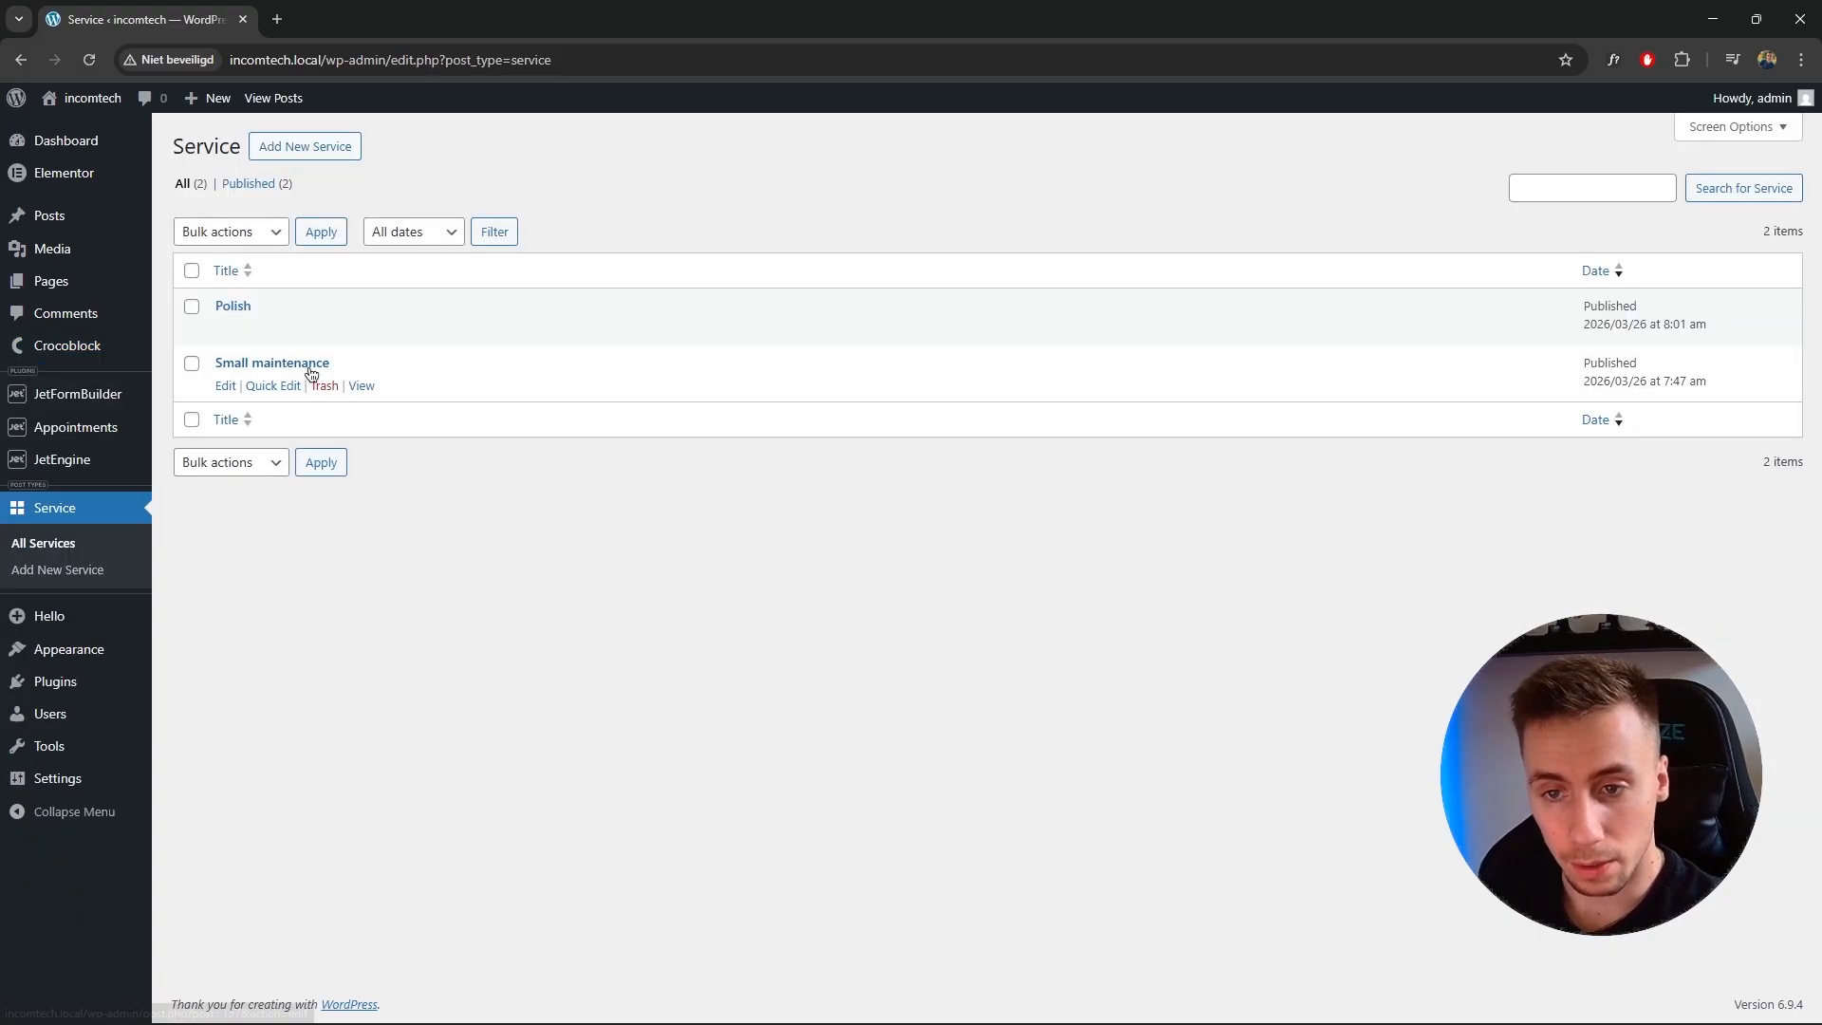
left_click(374, 387)
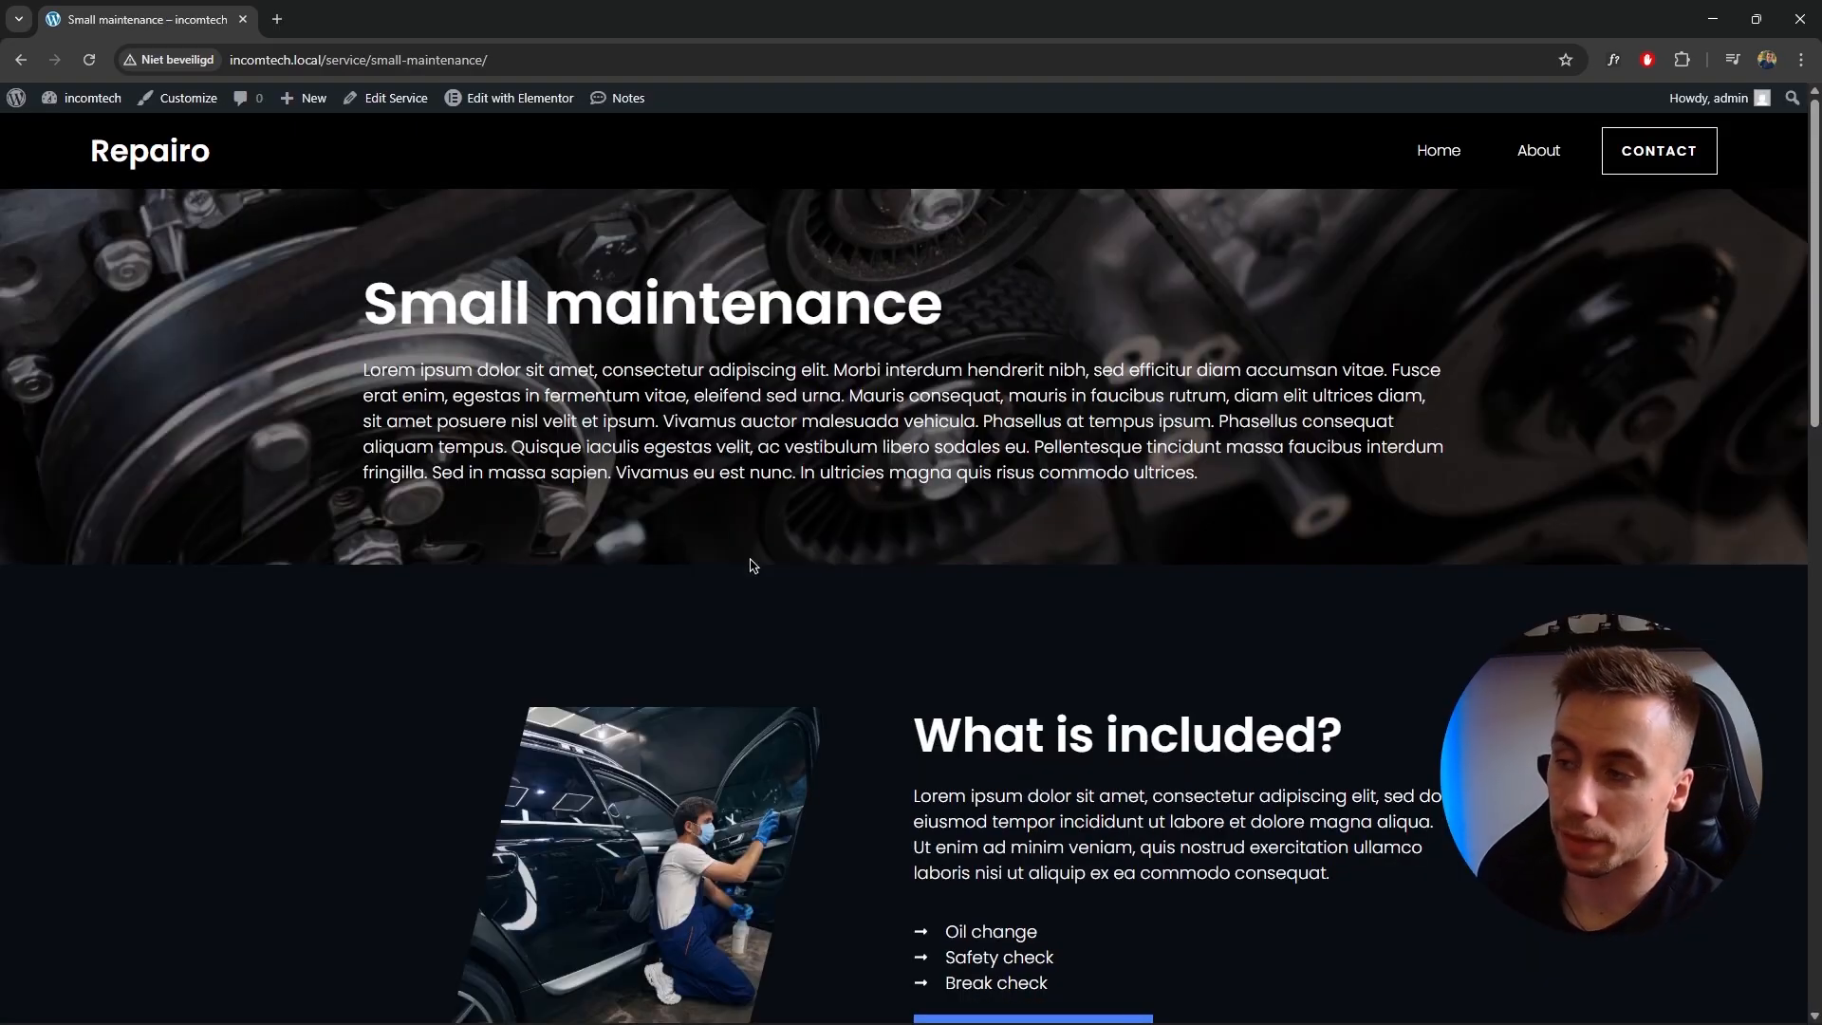
left_click_drag(1807, 278, 1782, 392)
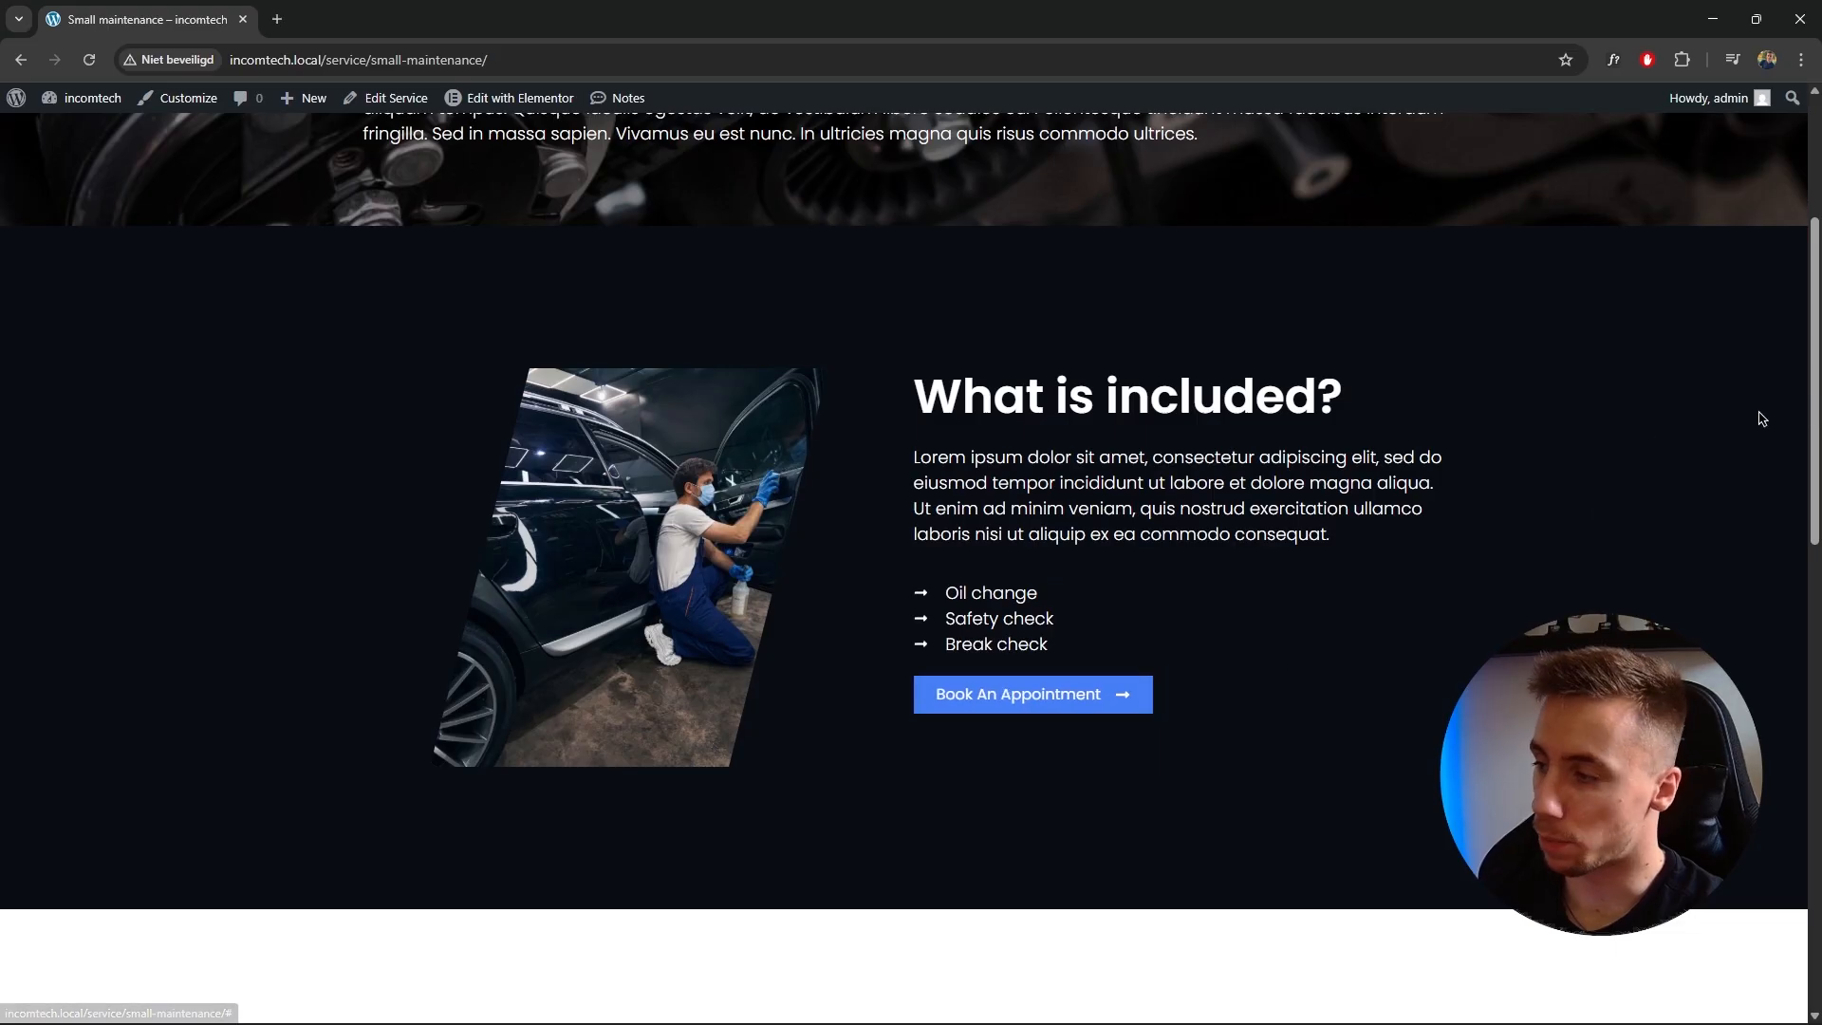
scroll(1248, 279, "down", 5)
scroll(1249, 279, "down", 10)
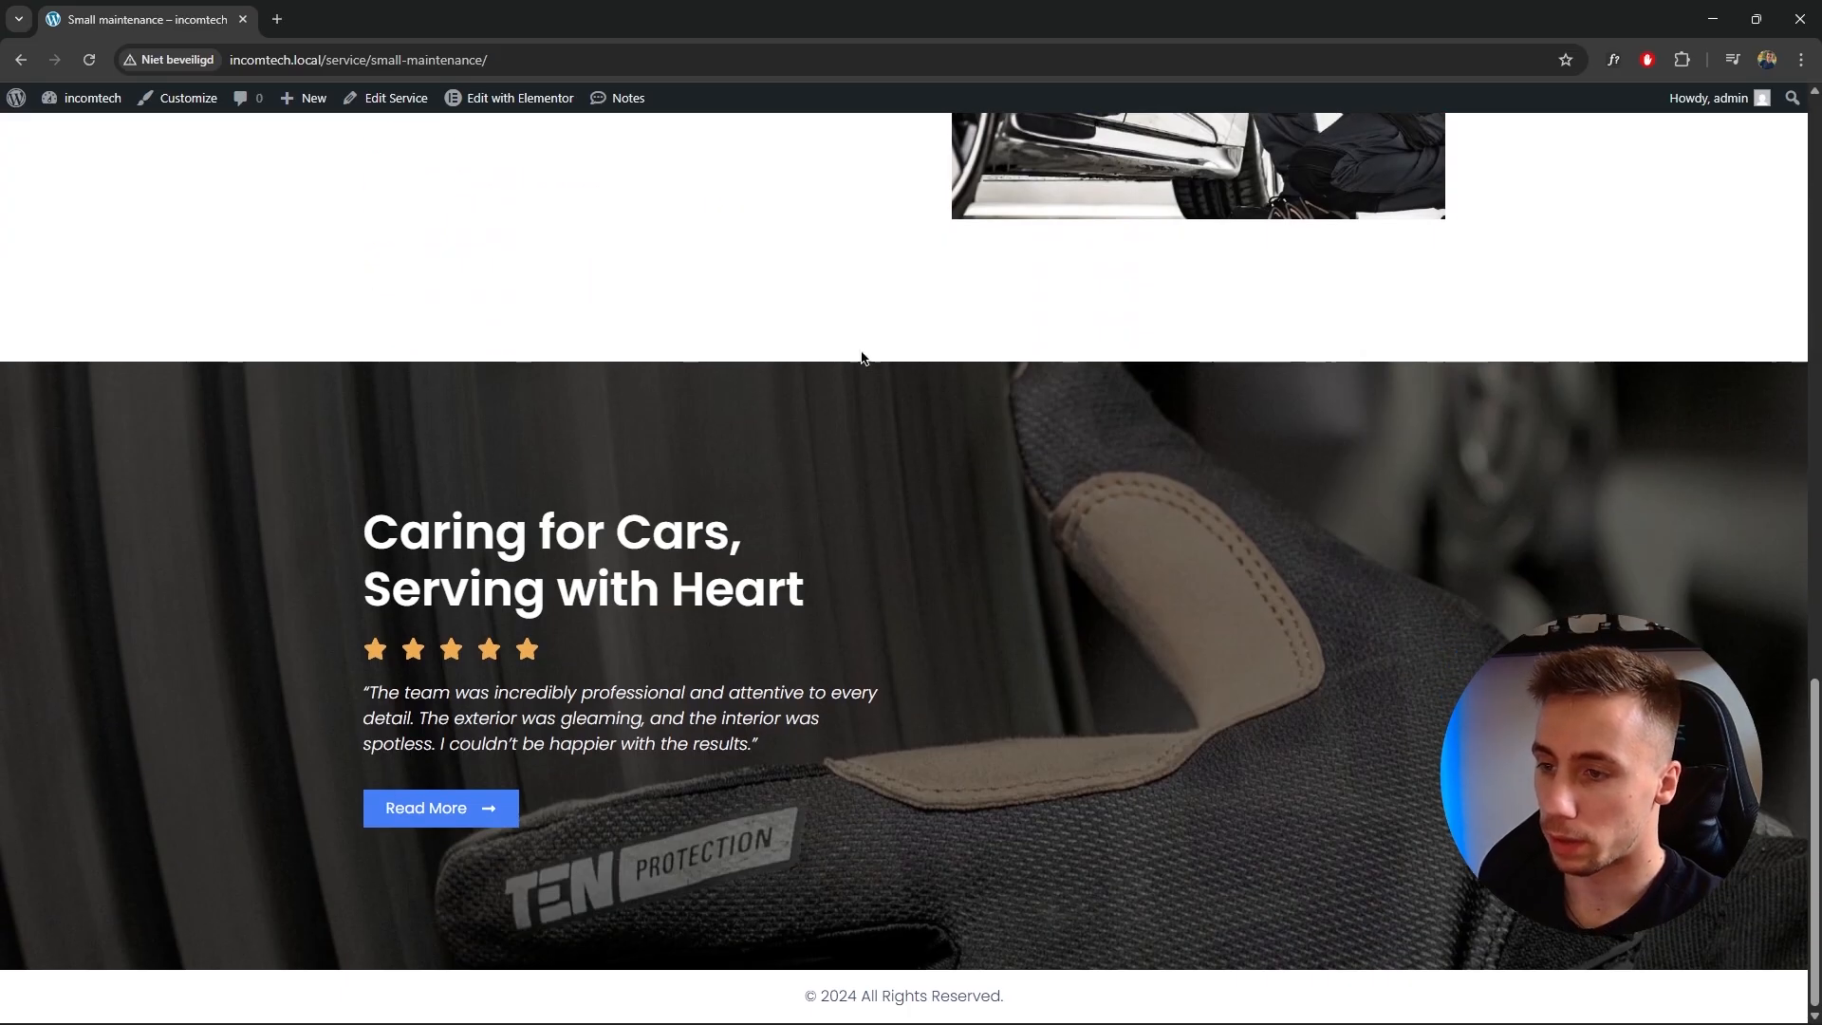
scroll(857, 358, "up", 5)
scroll(907, 805, "up", 7)
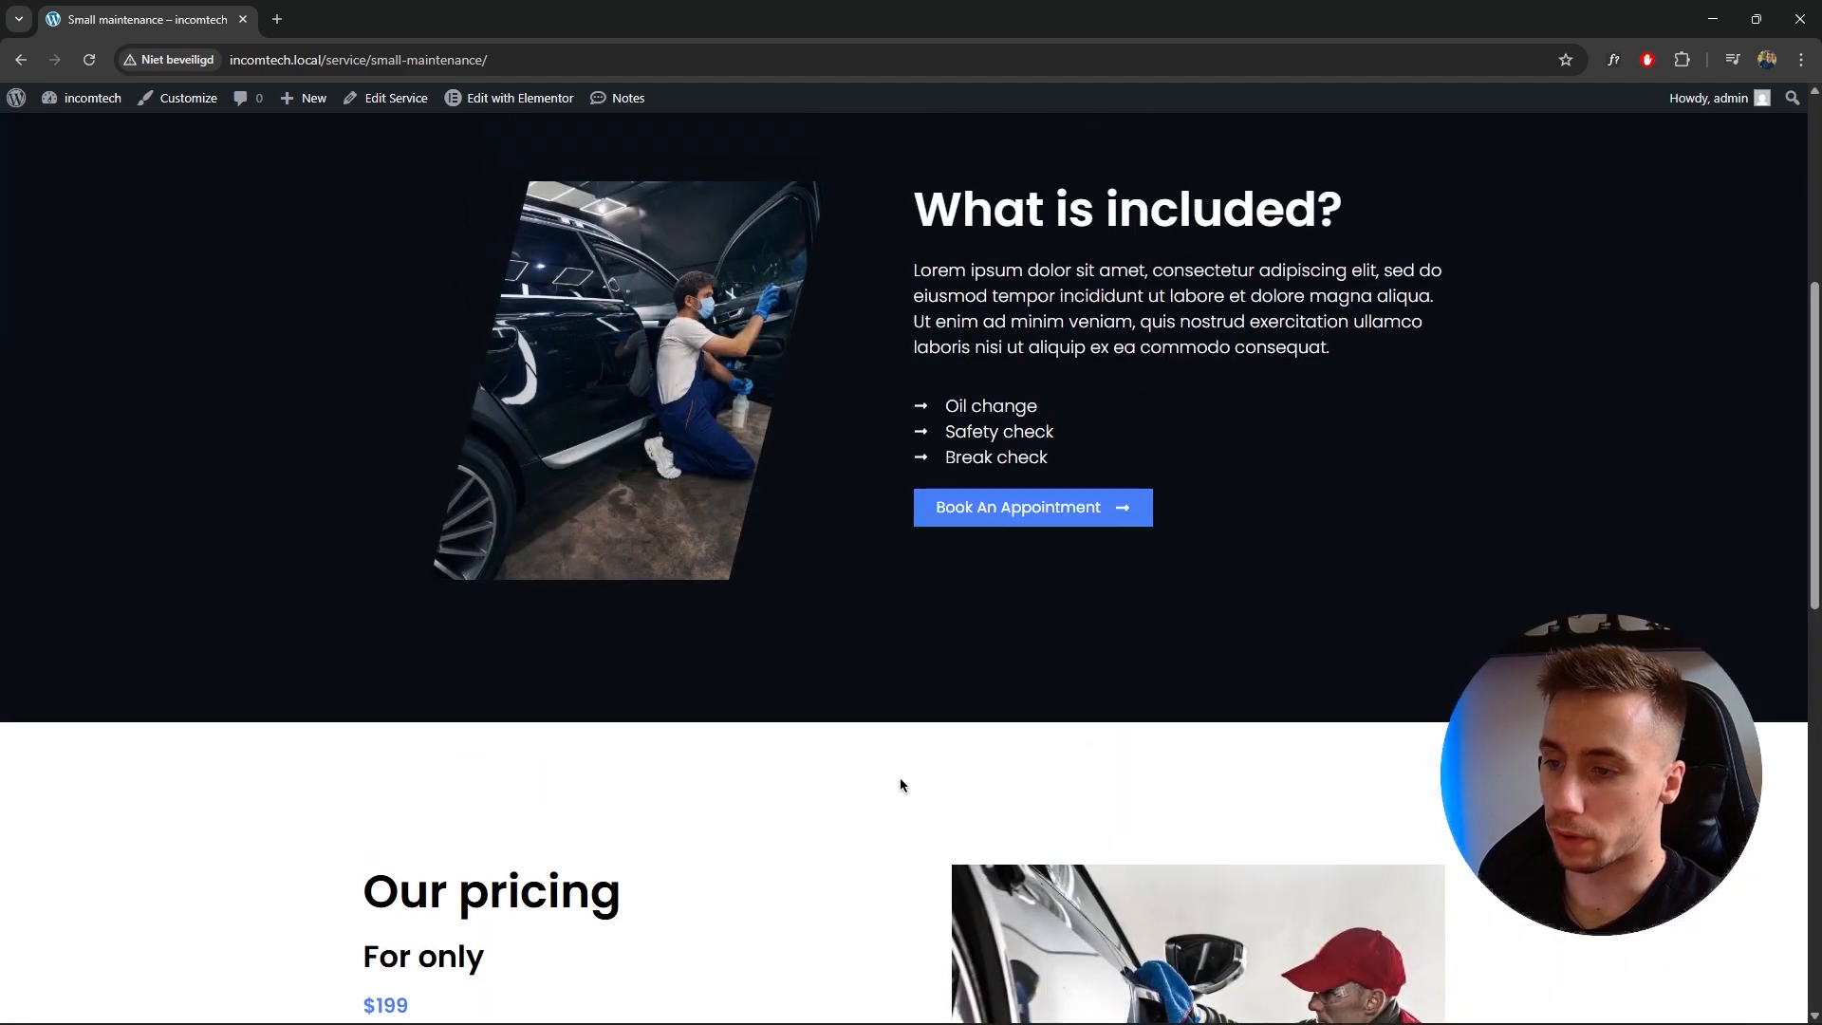
scroll(902, 785, "down", 2)
Open the Elementor Single Post template for editing.
mouse_move(524, 103)
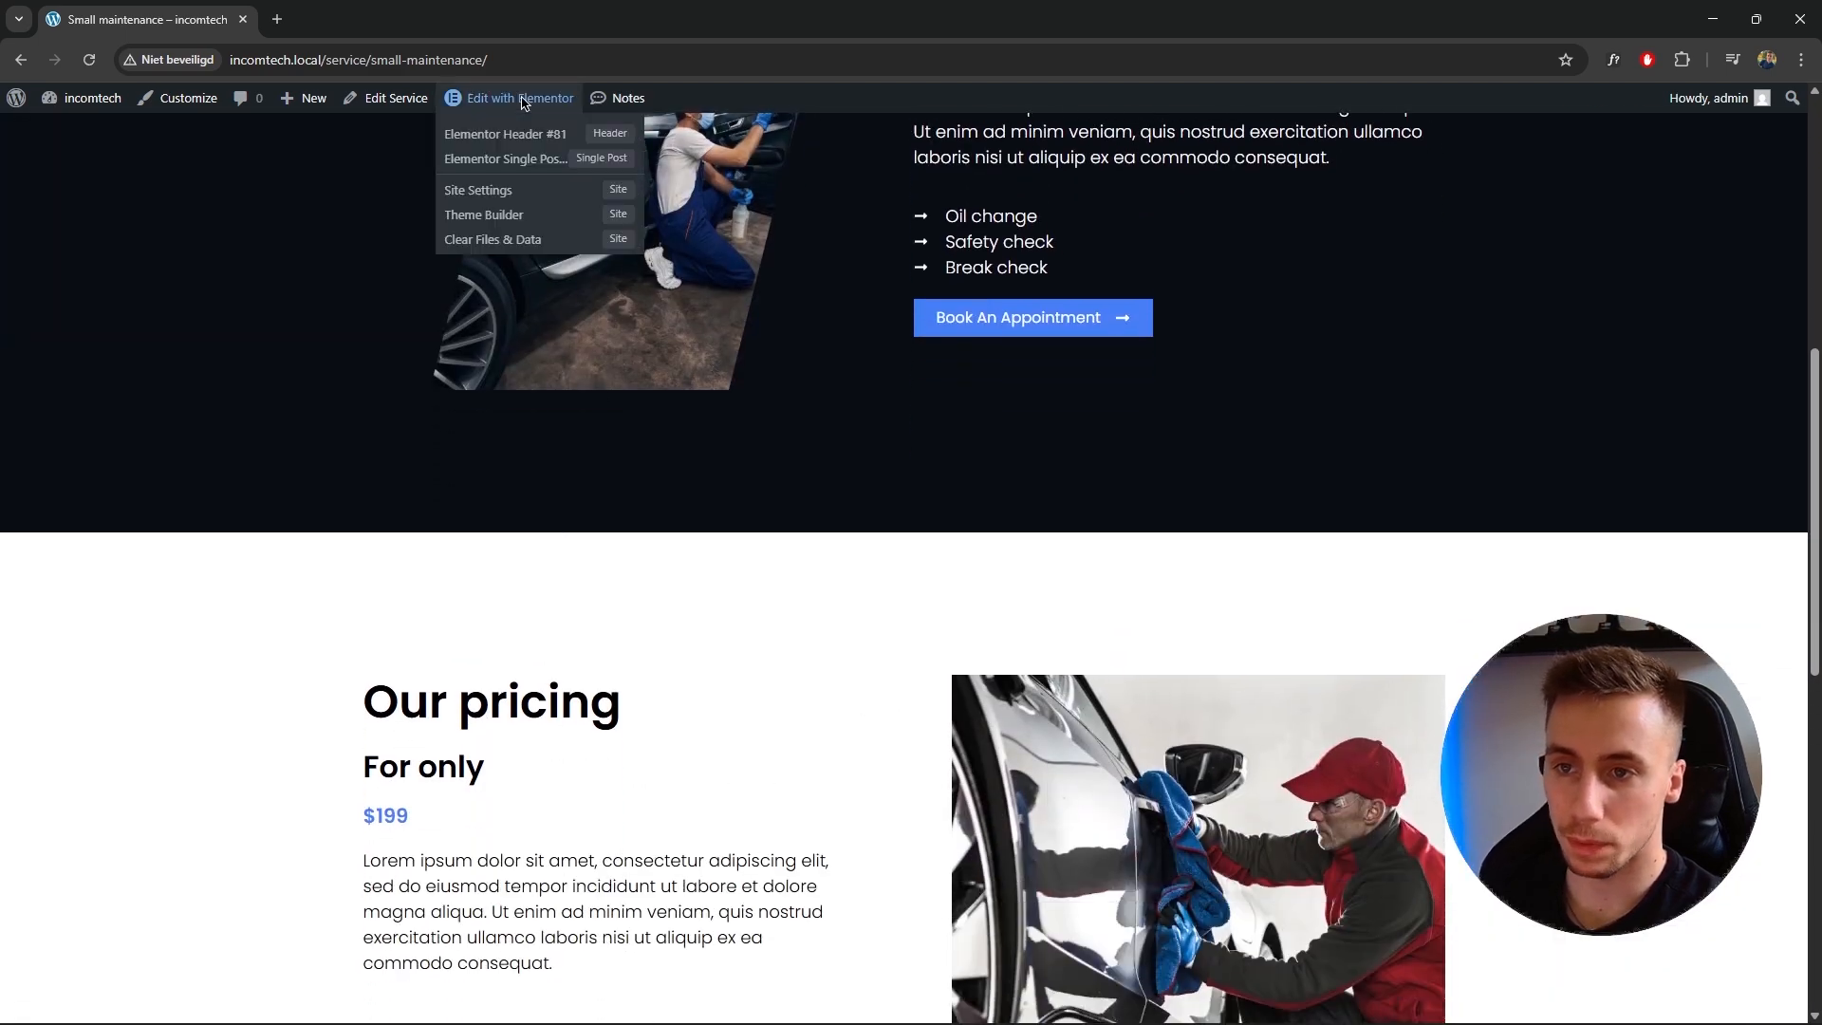
left_click(507, 158)
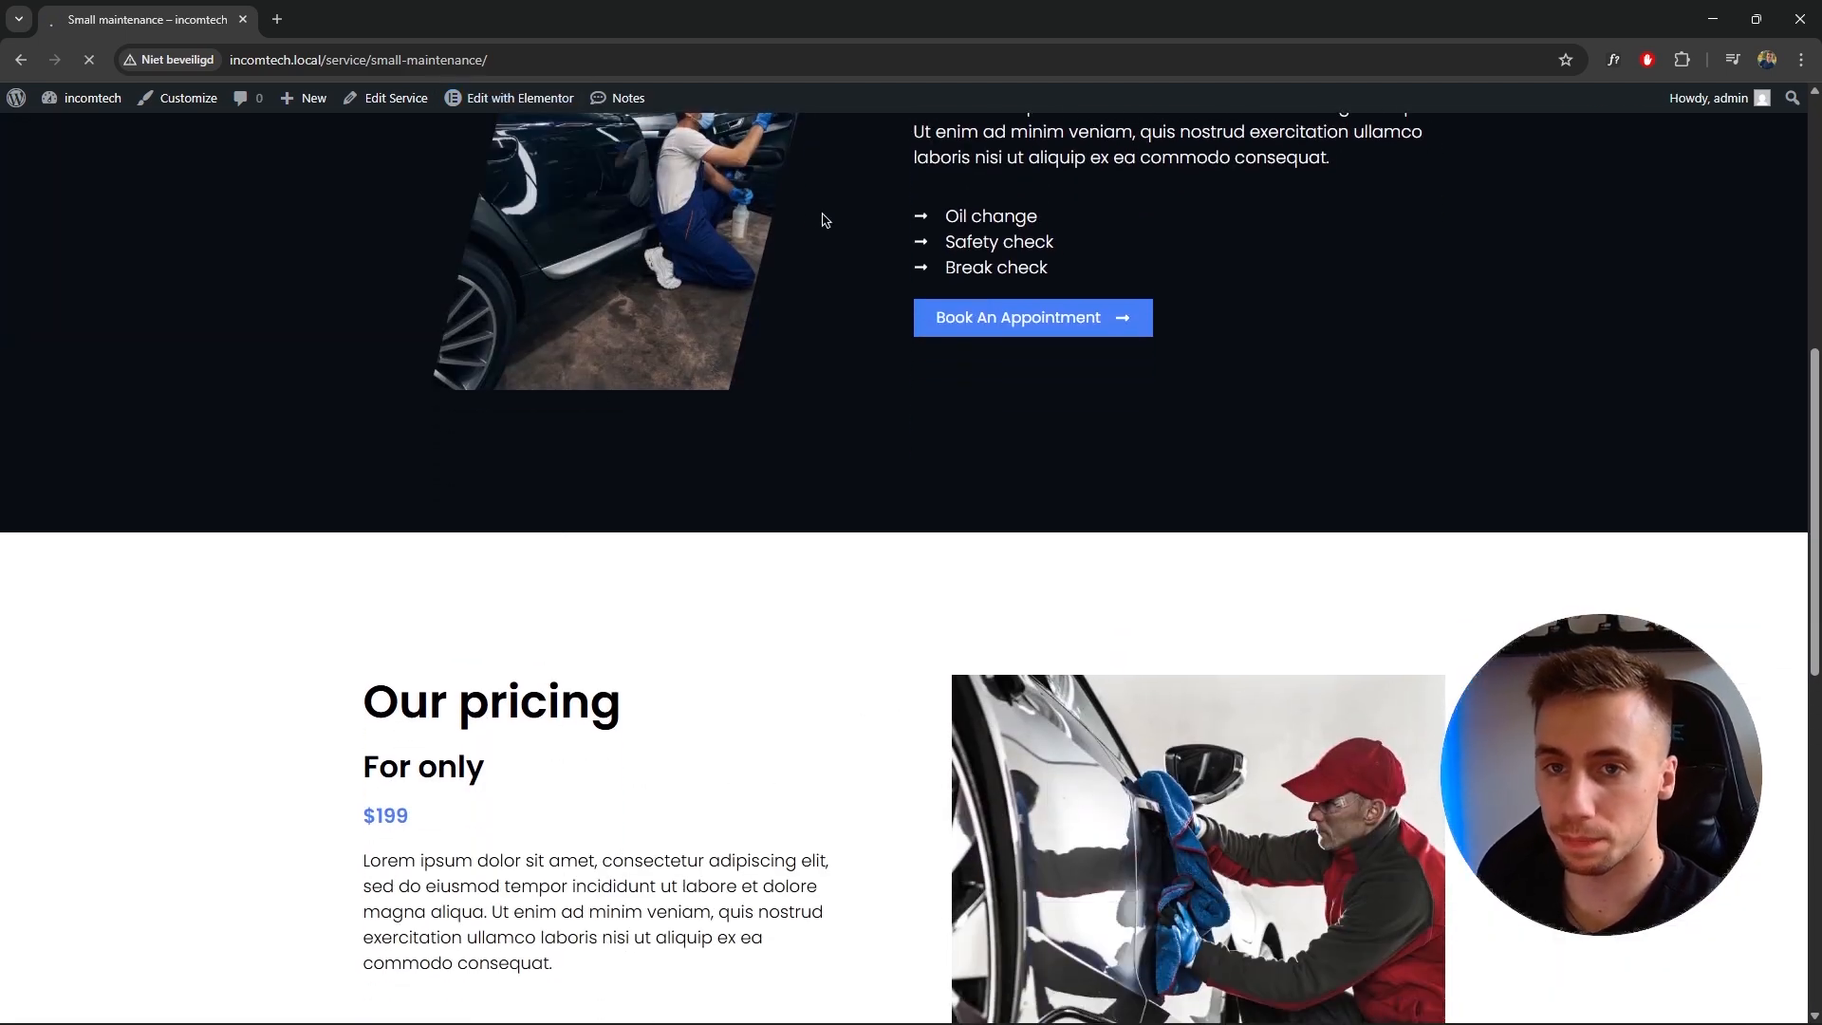
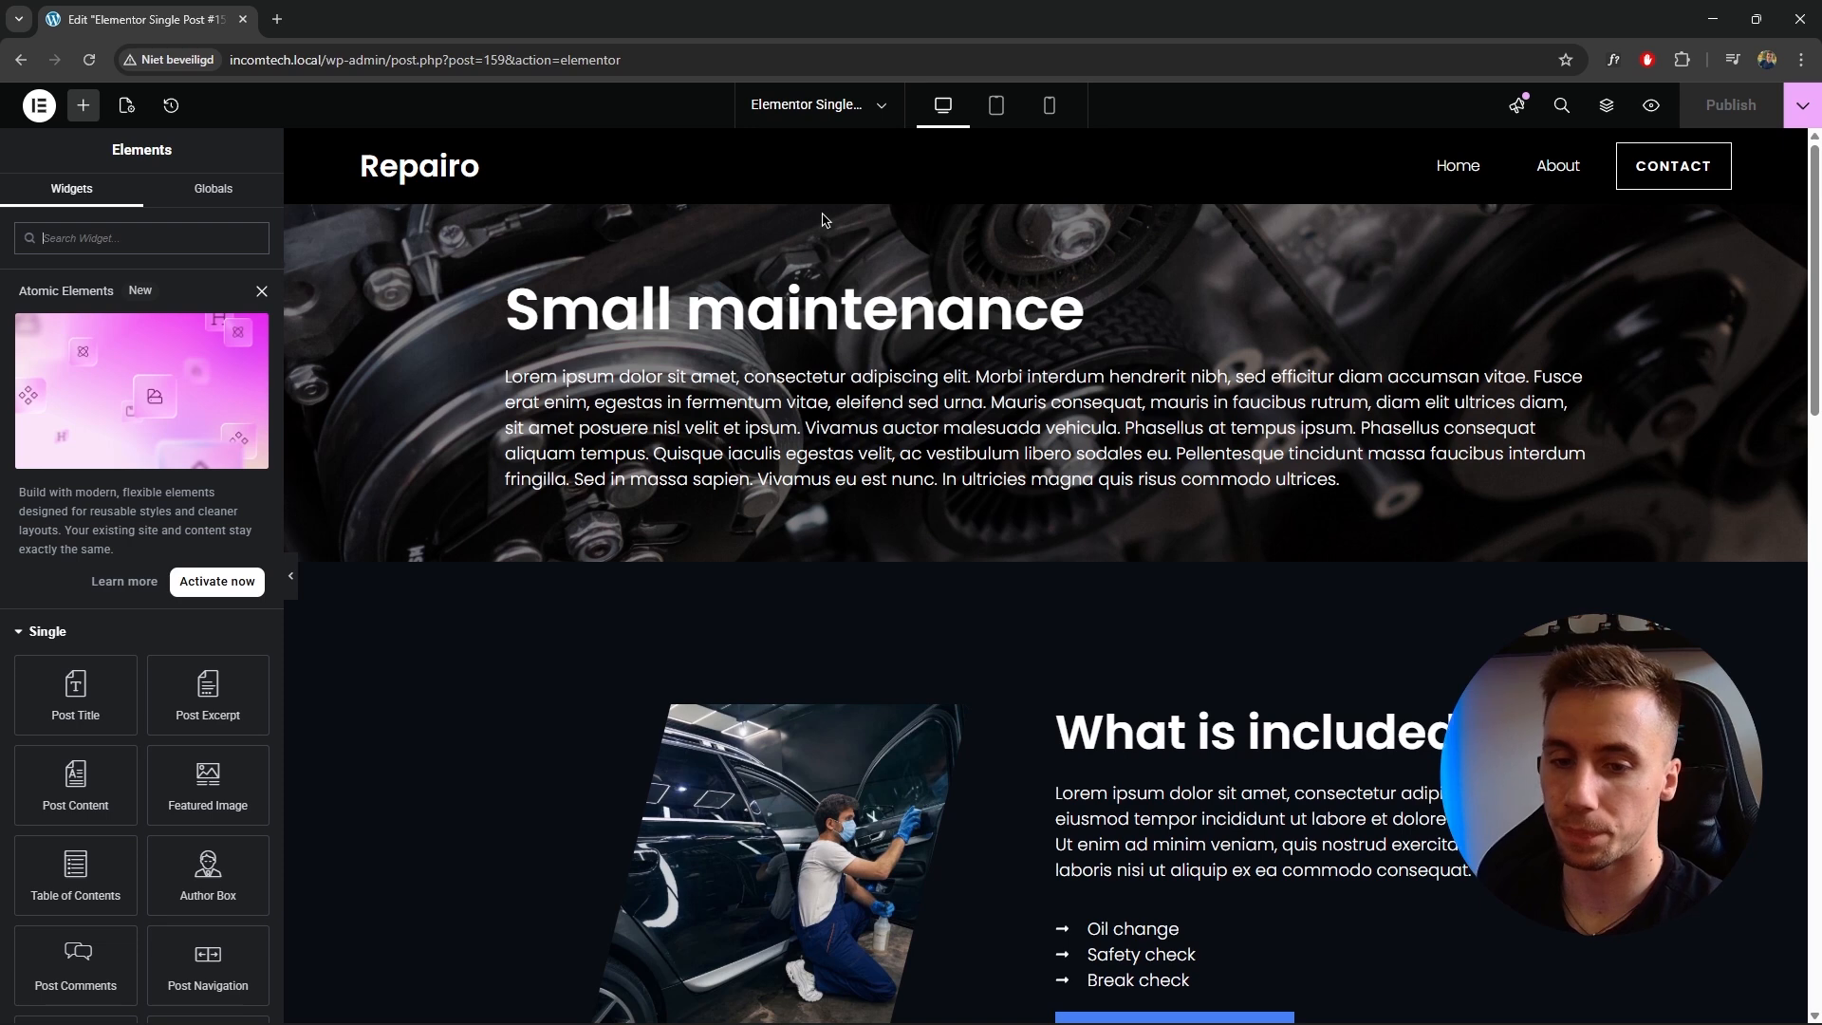
Set the Book An Appointment button's link to #appointment.
left_click(262, 296)
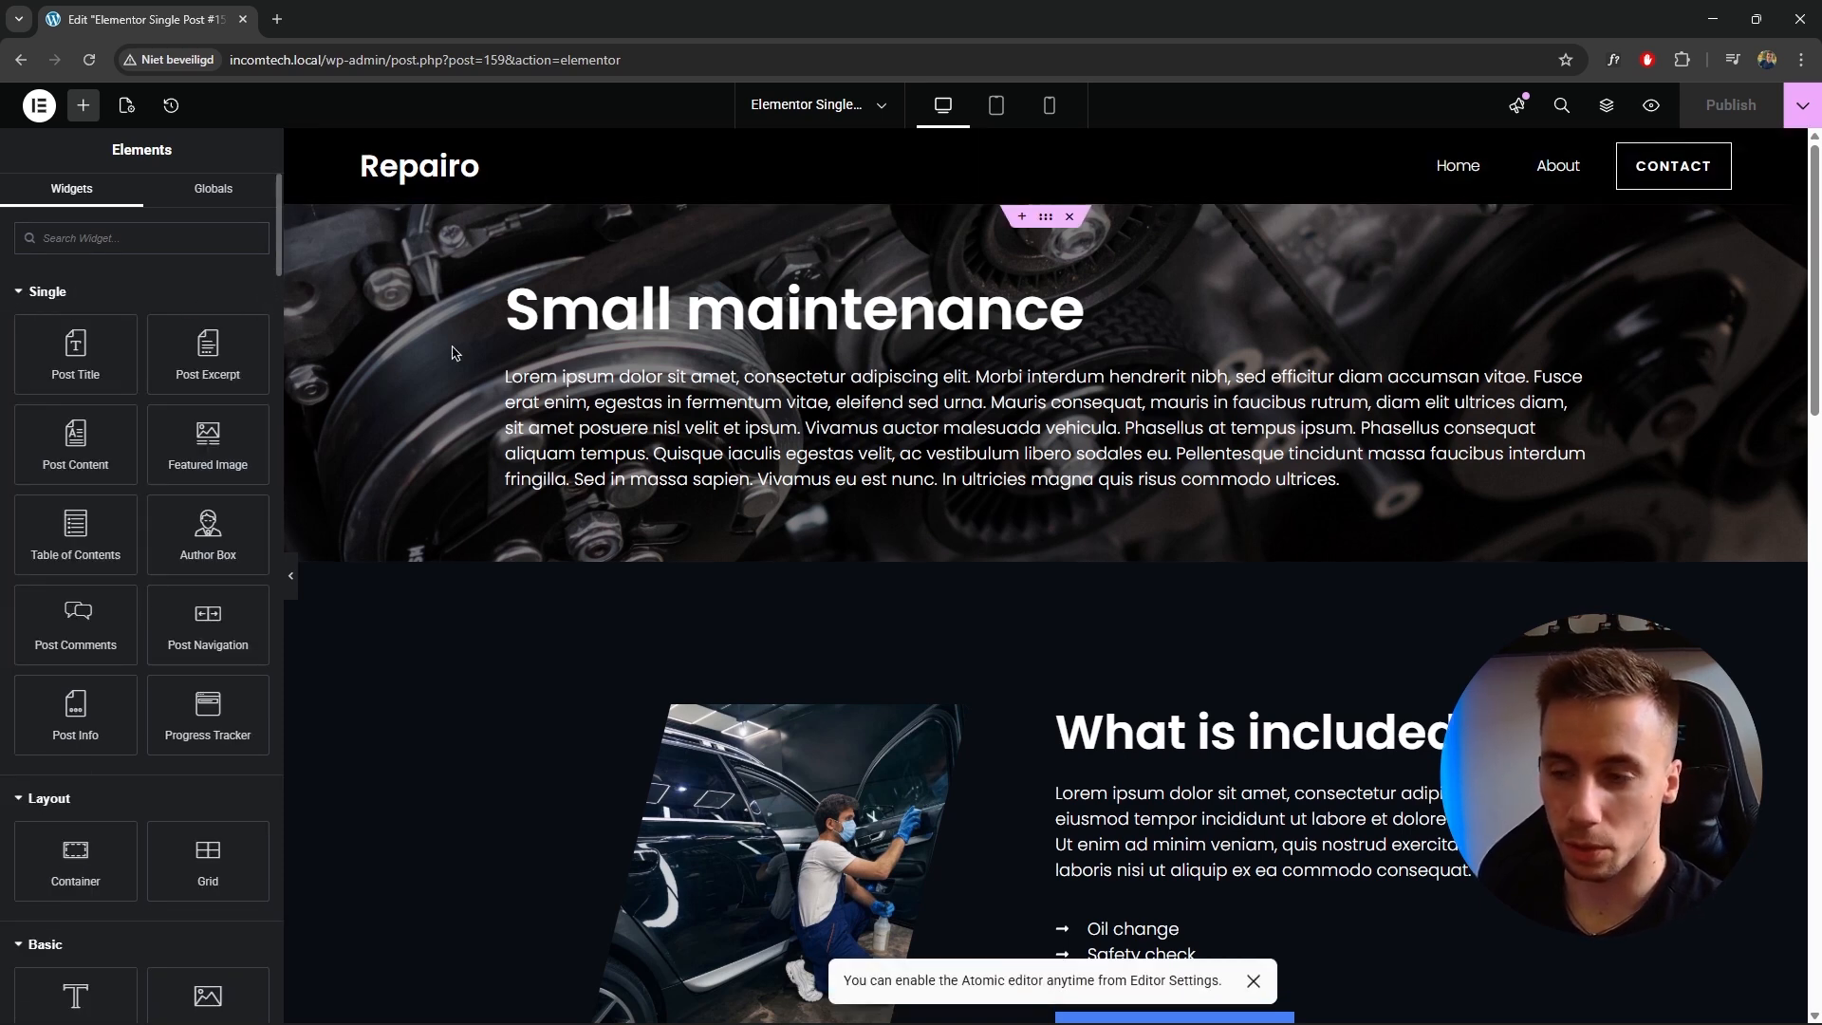
scroll(939, 410, "down", 4)
scroll(939, 410, "down", 2)
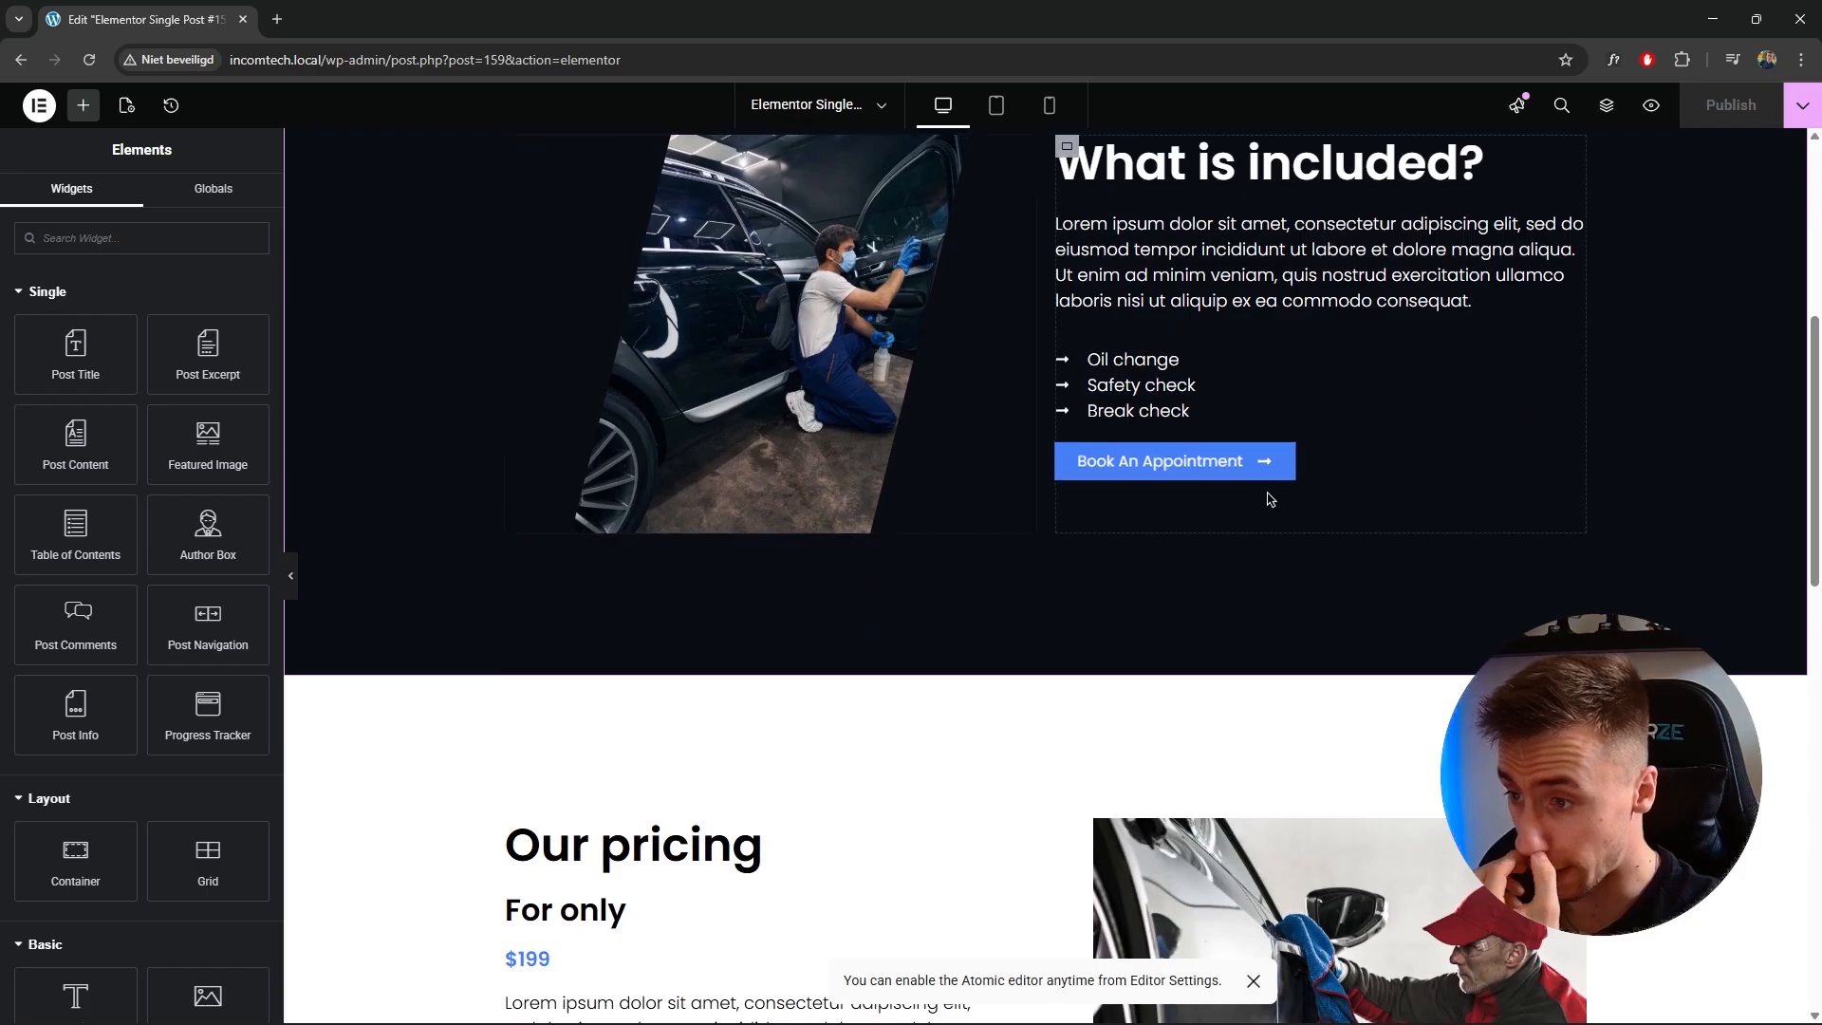
left_click(1288, 454)
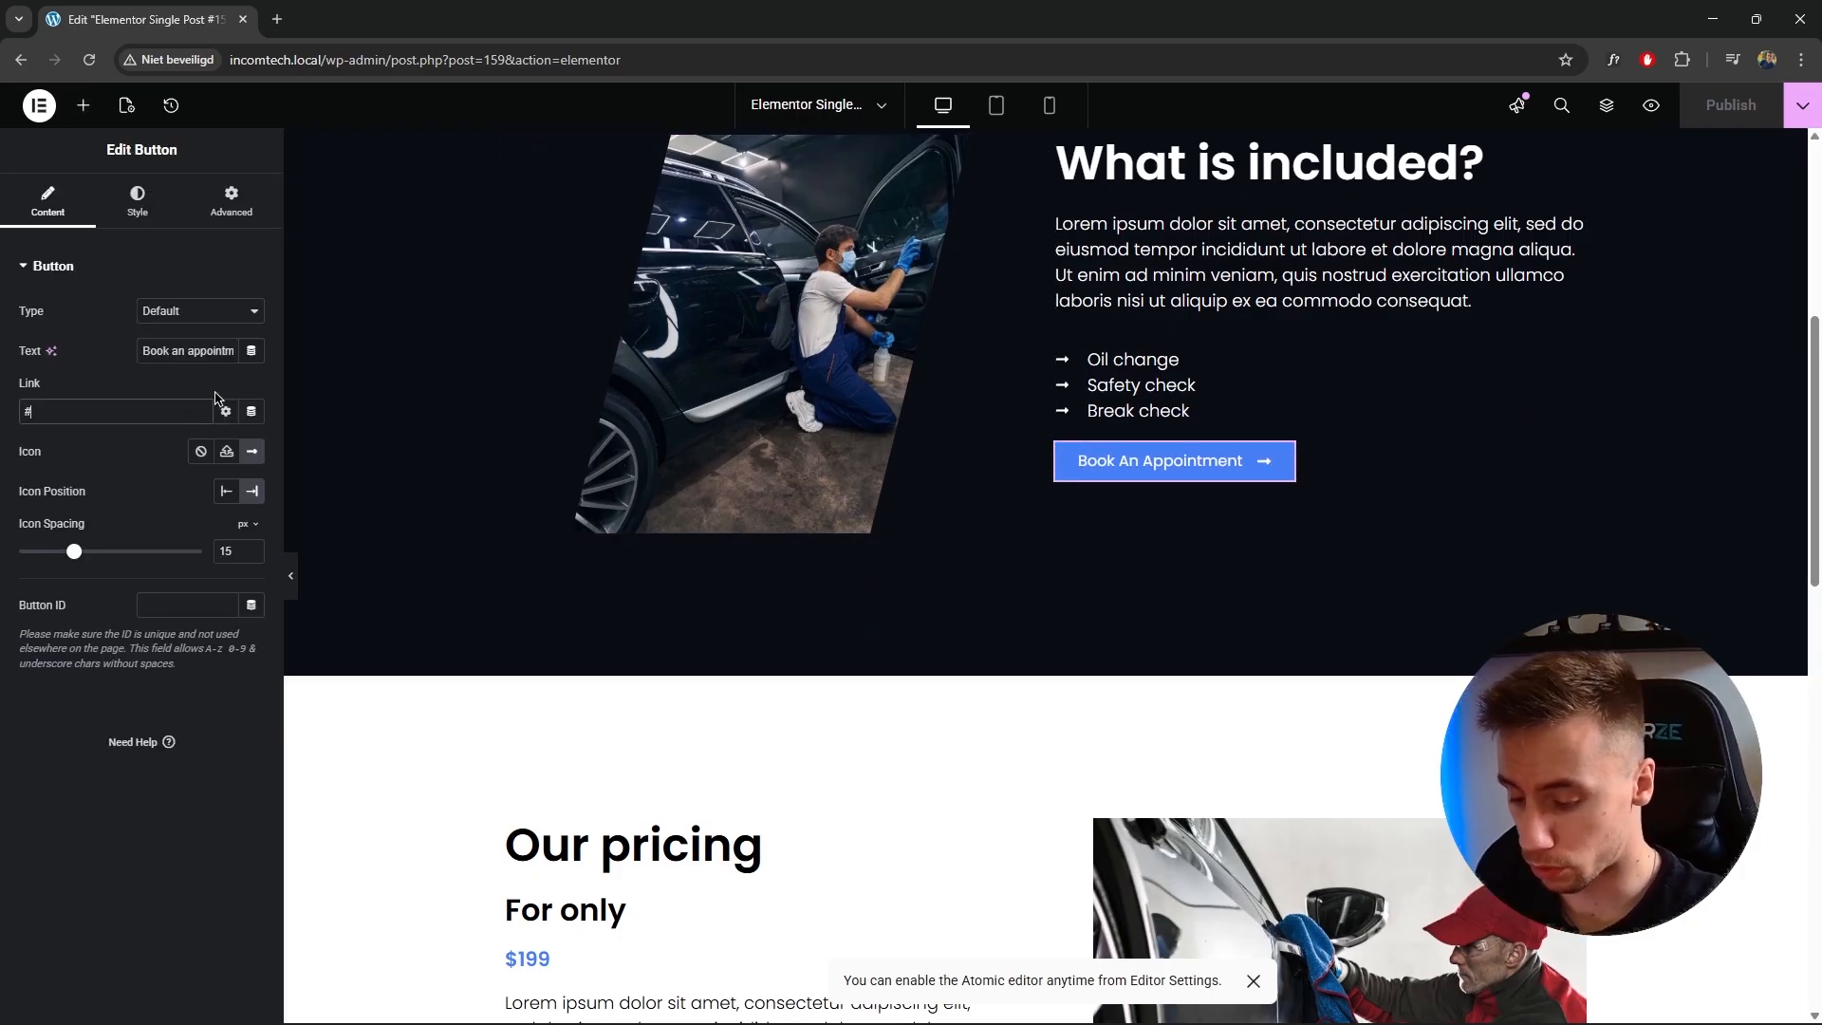
type("ppointment")
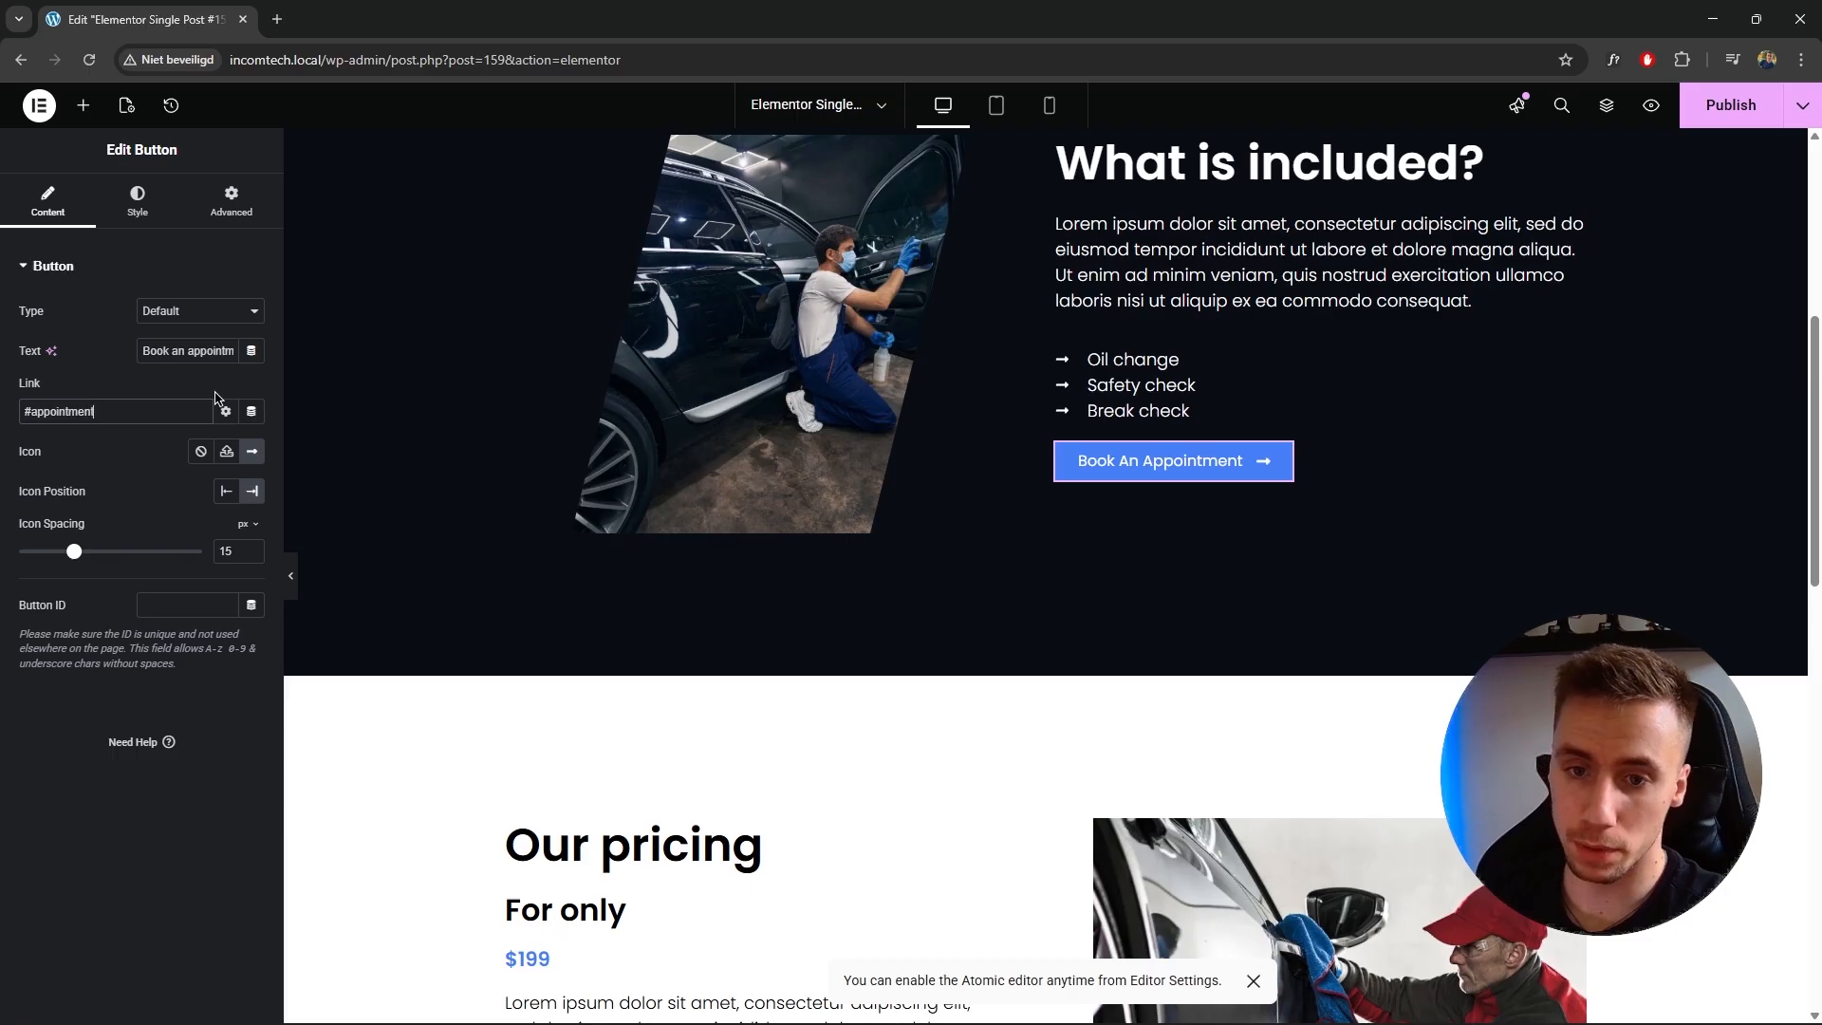
Add an empty container between the pricing section and the testimonial section.
scroll(834, 476, "down", 9)
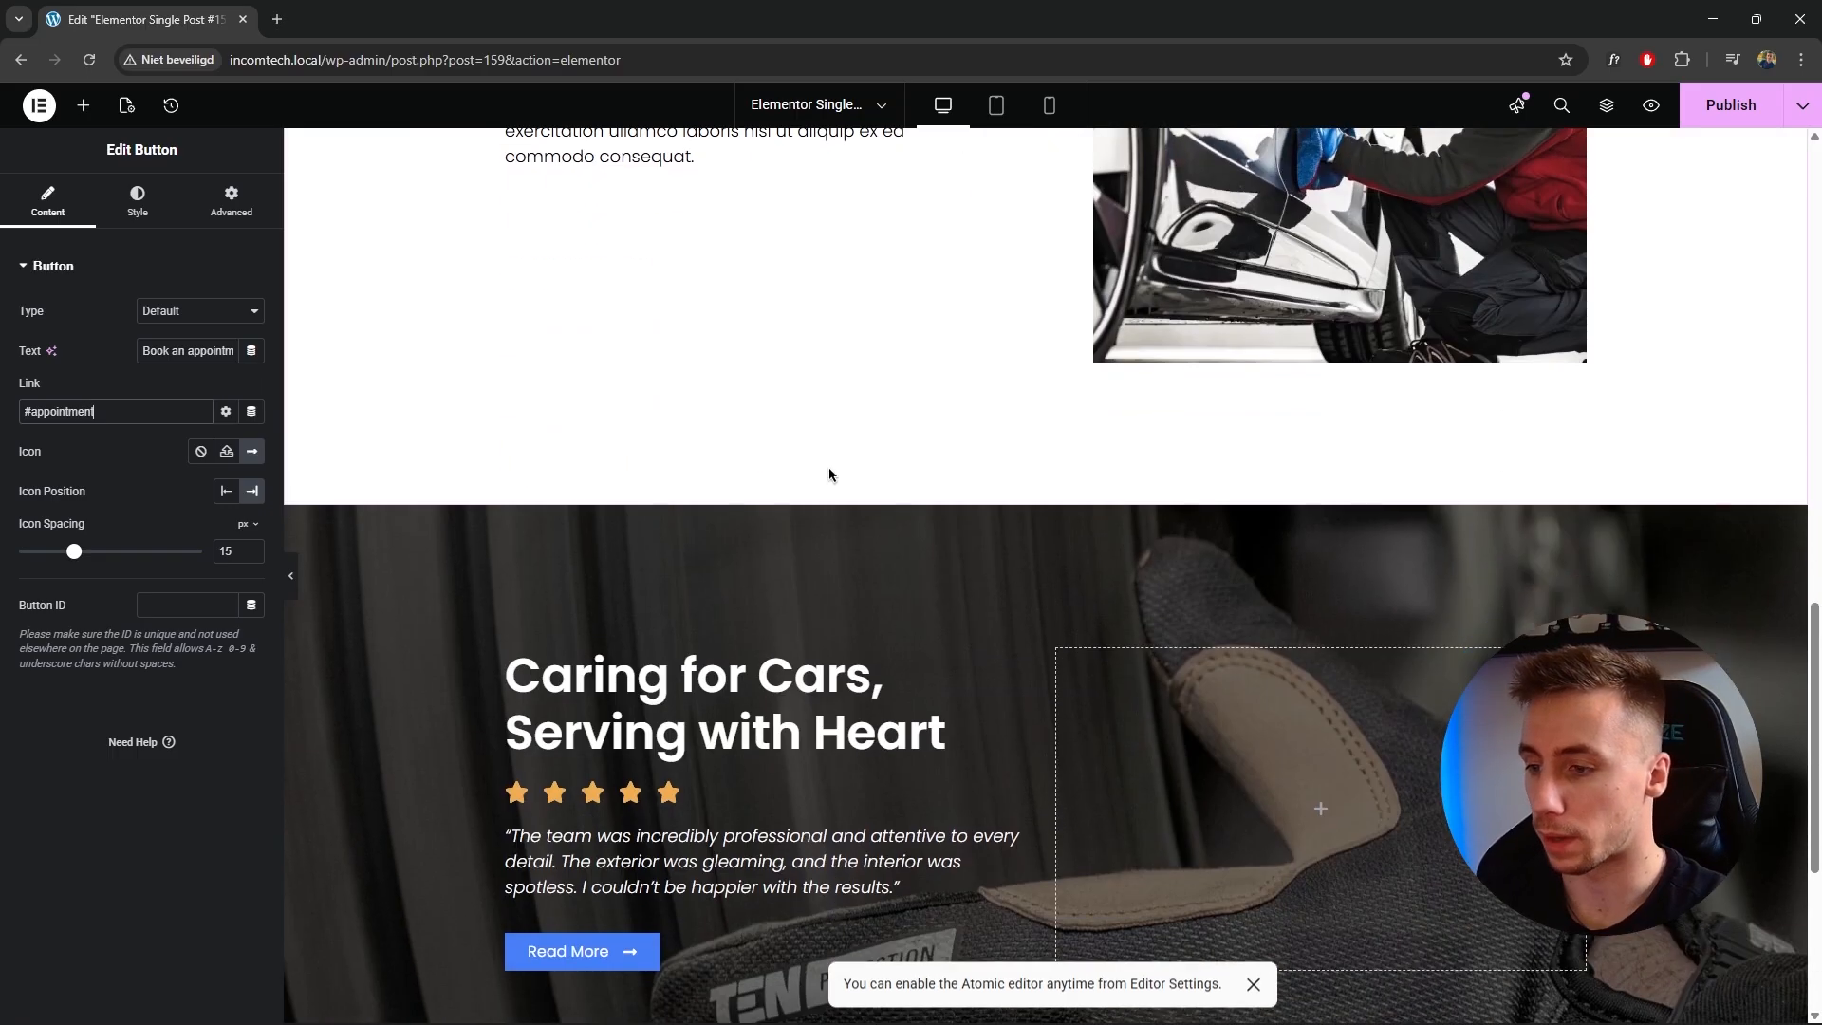
left_click(97, 114)
type("anch")
left_click_drag(90, 327, 1069, 525)
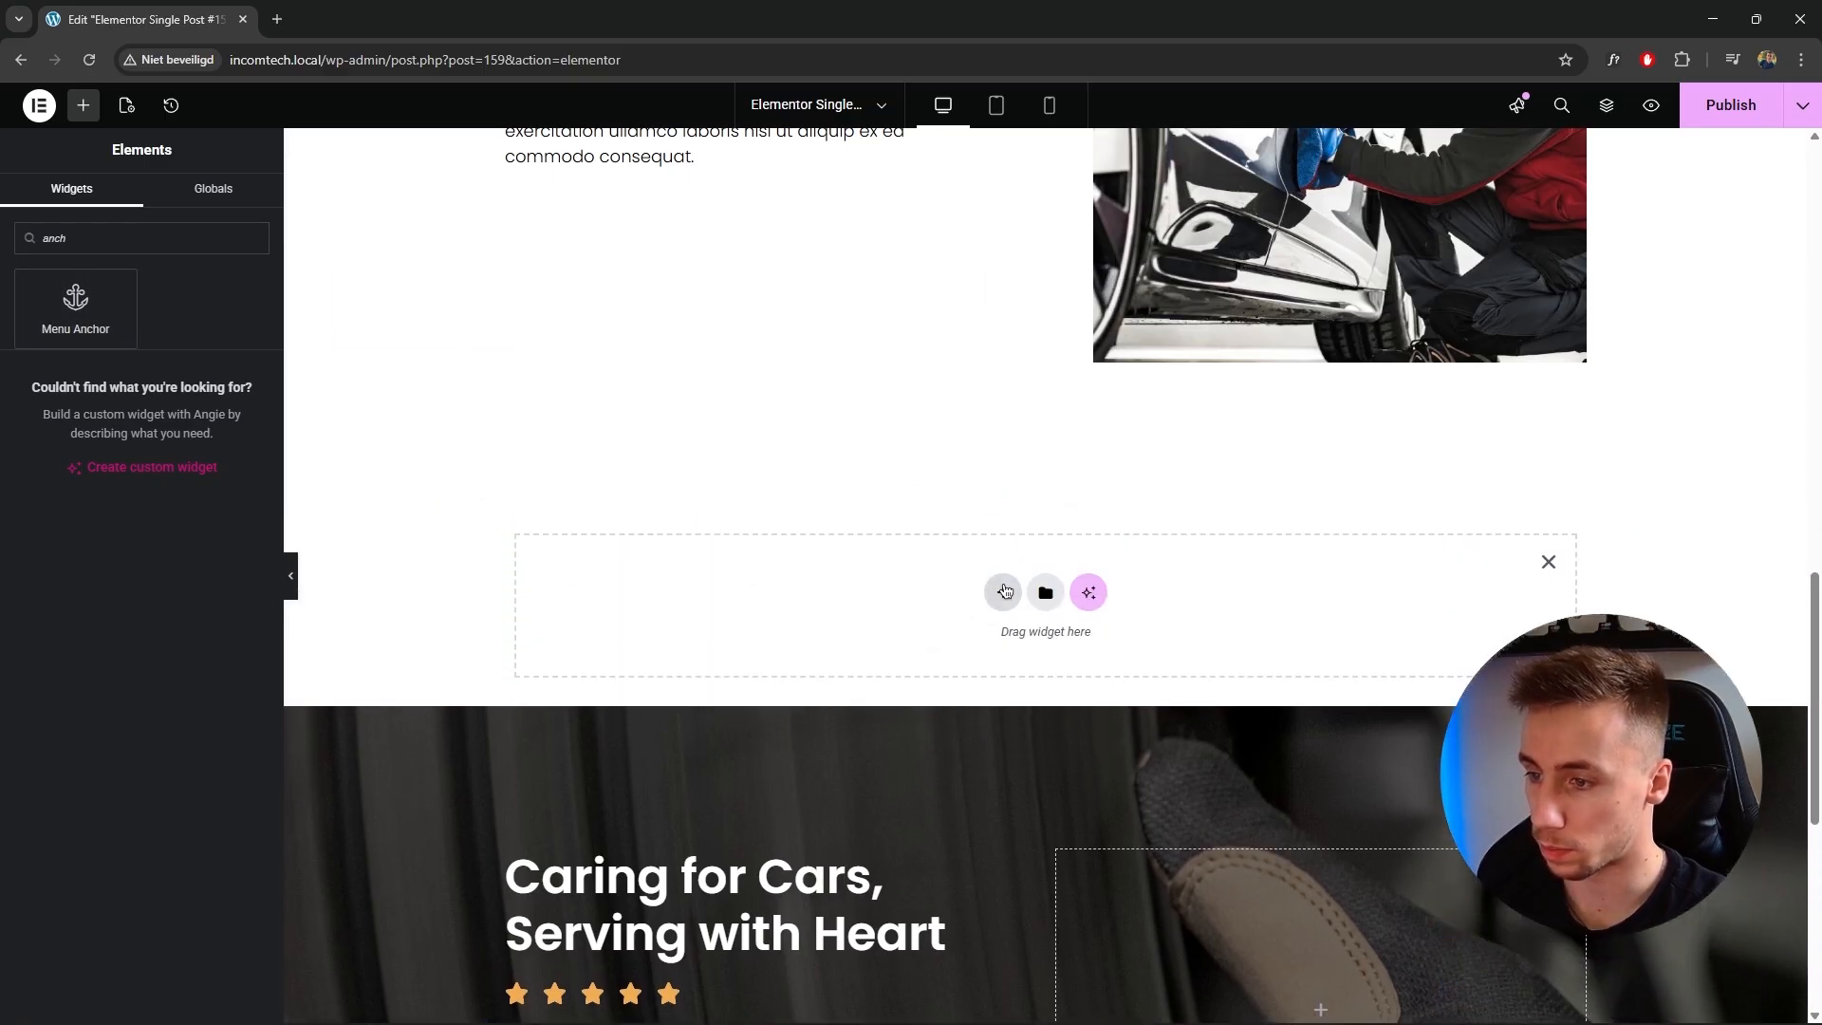
left_click(1001, 589)
left_click(987, 647)
left_click(797, 643)
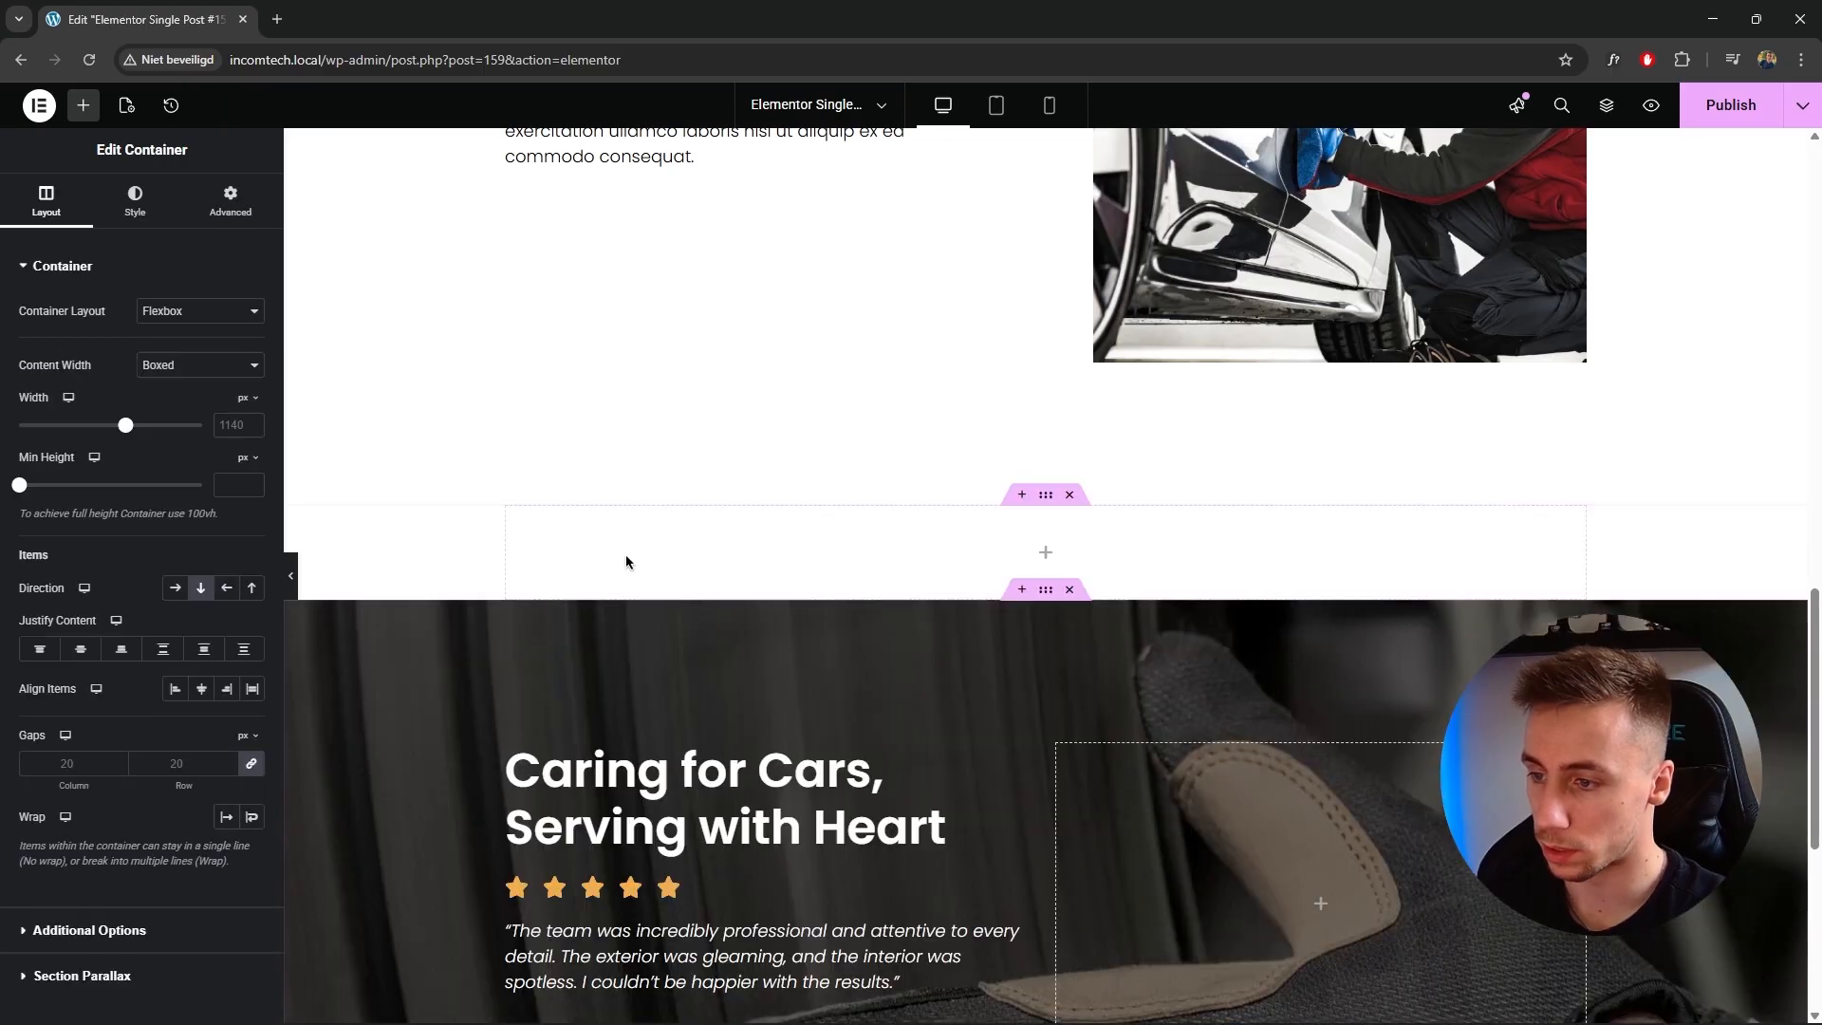
Place a Menu Anchor widget in the new container and set its ID to appointment.
left_click(83, 106)
left_click(133, 237)
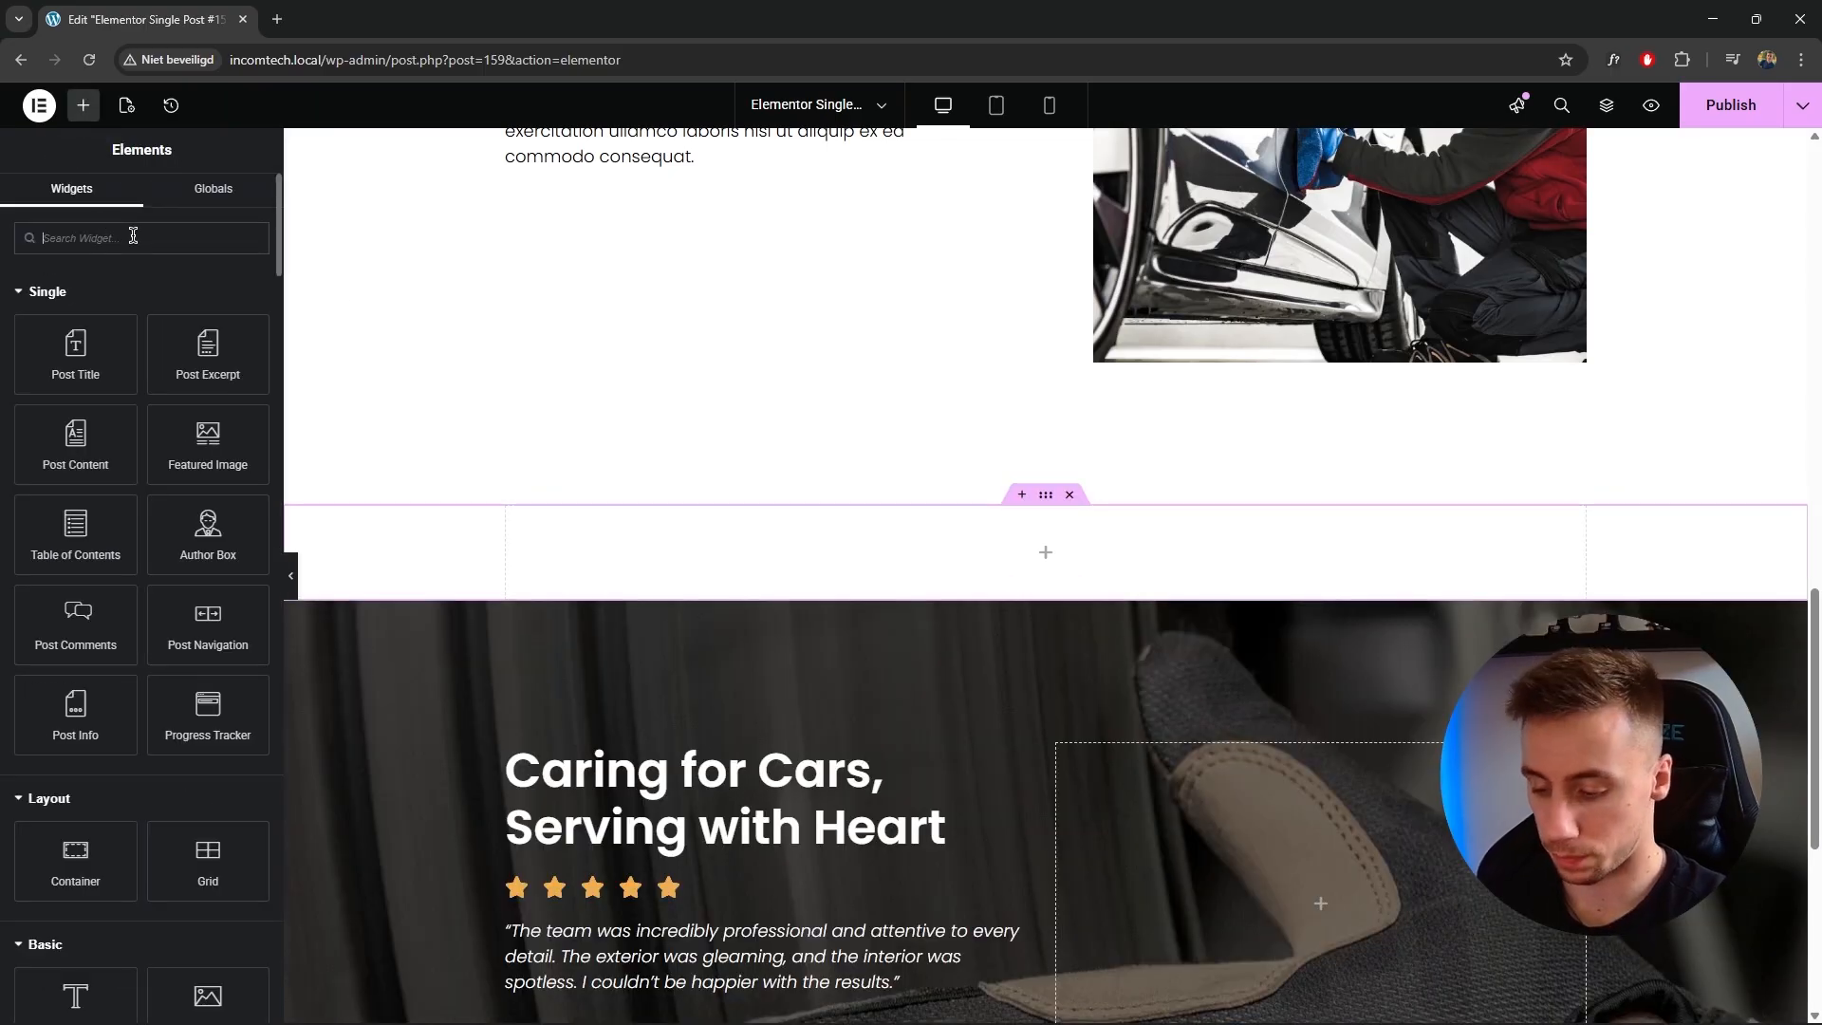
type("menu anc")
left_click_drag(76, 304, 1034, 545)
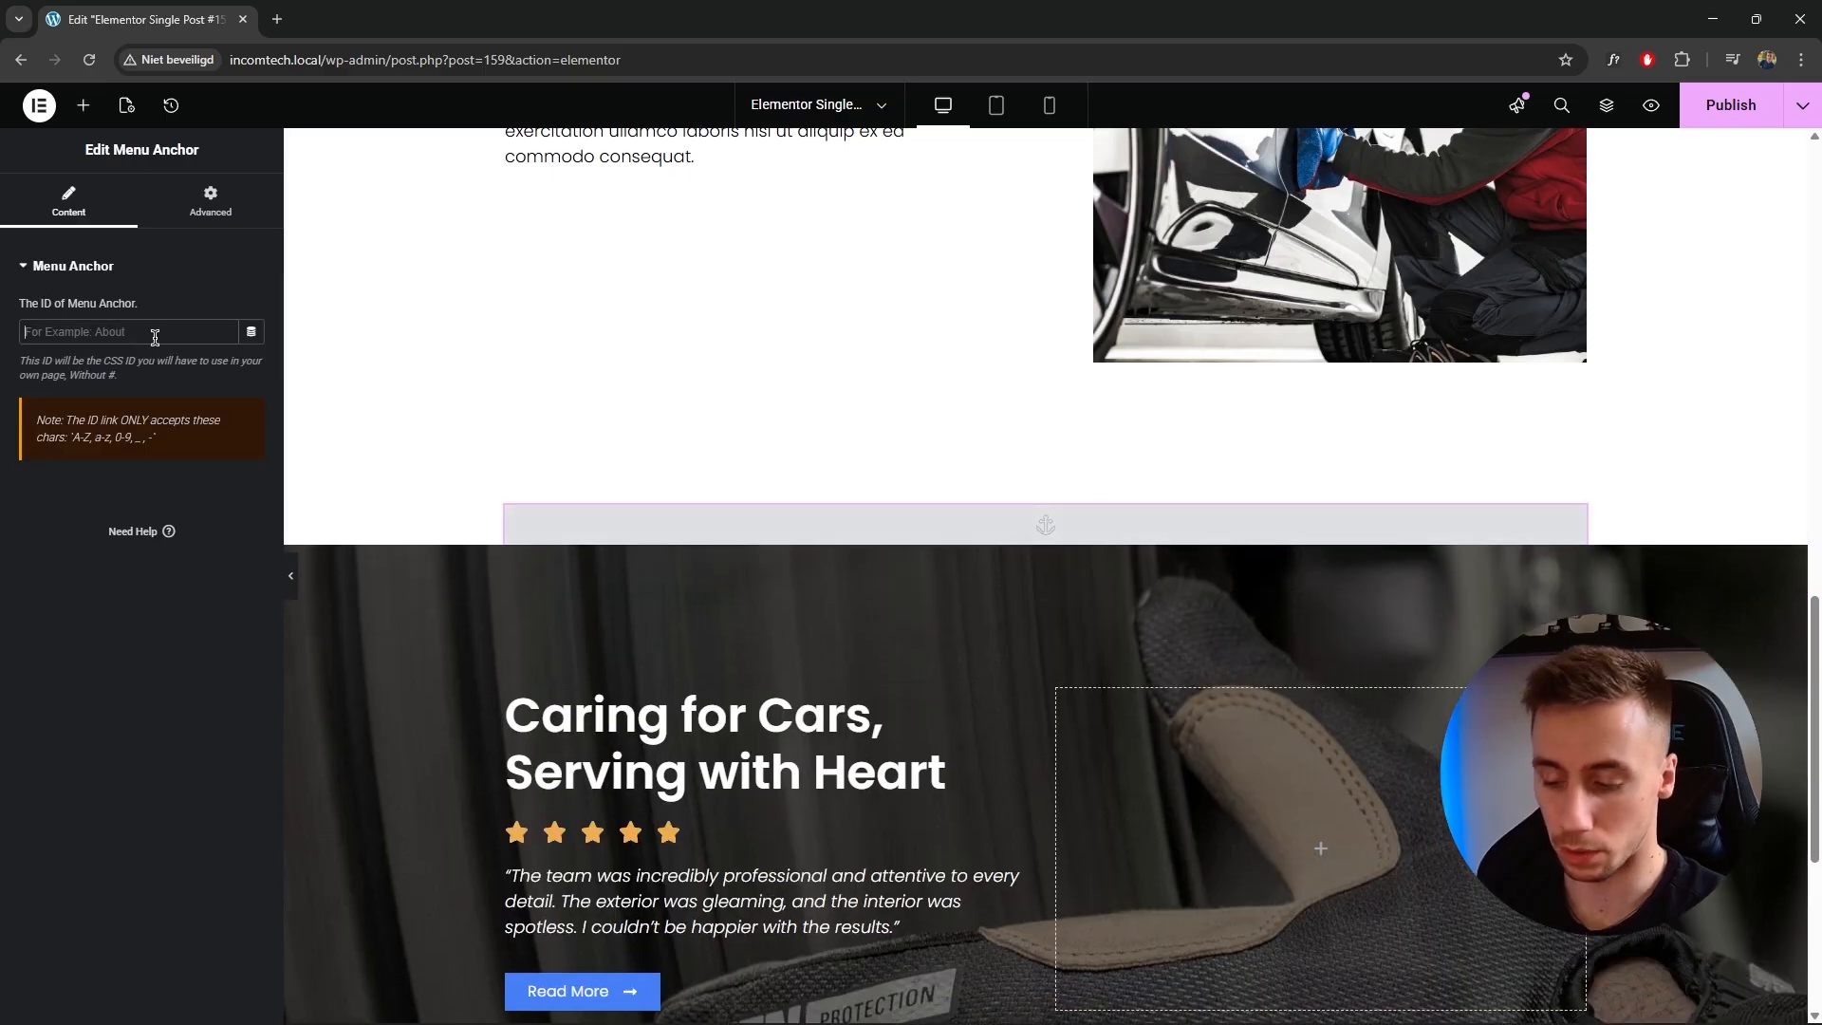
left_click(155, 333)
type("appoint")
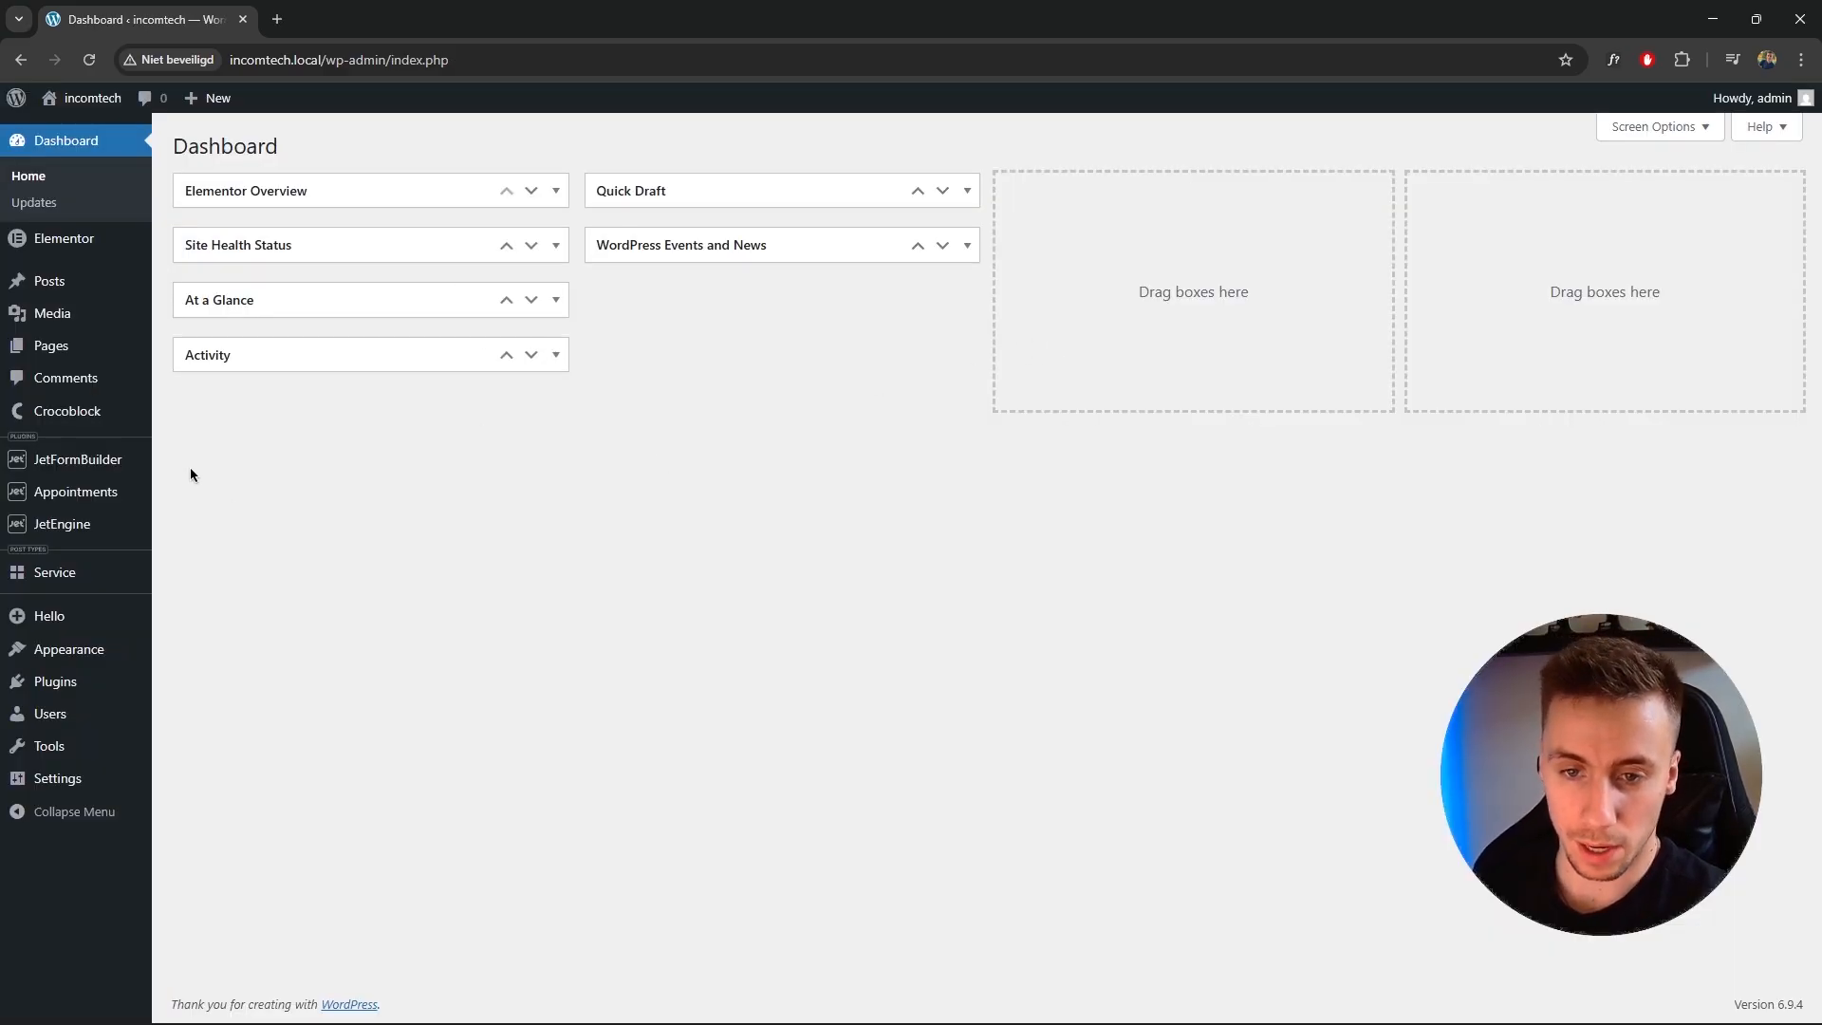
Open the Single Service Booking Form from the JetEngine forms list for editing.
mouse_move(103, 501)
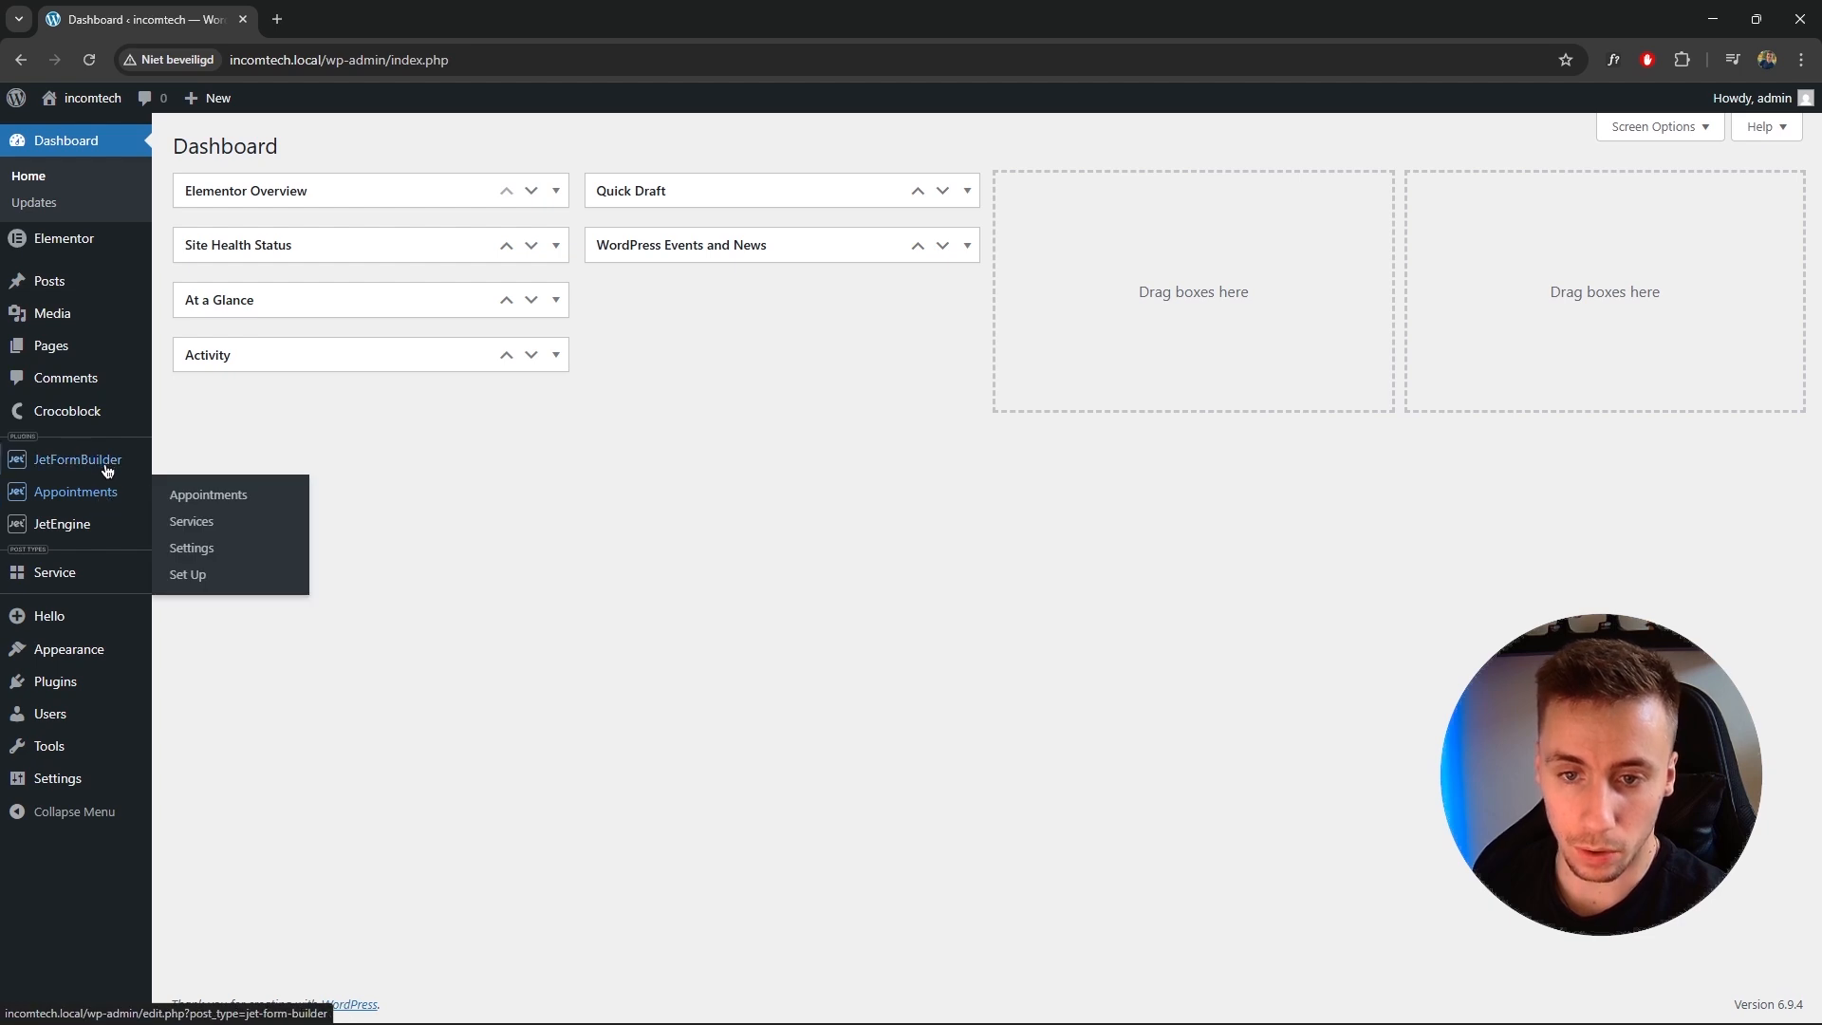
left_click(229, 746)
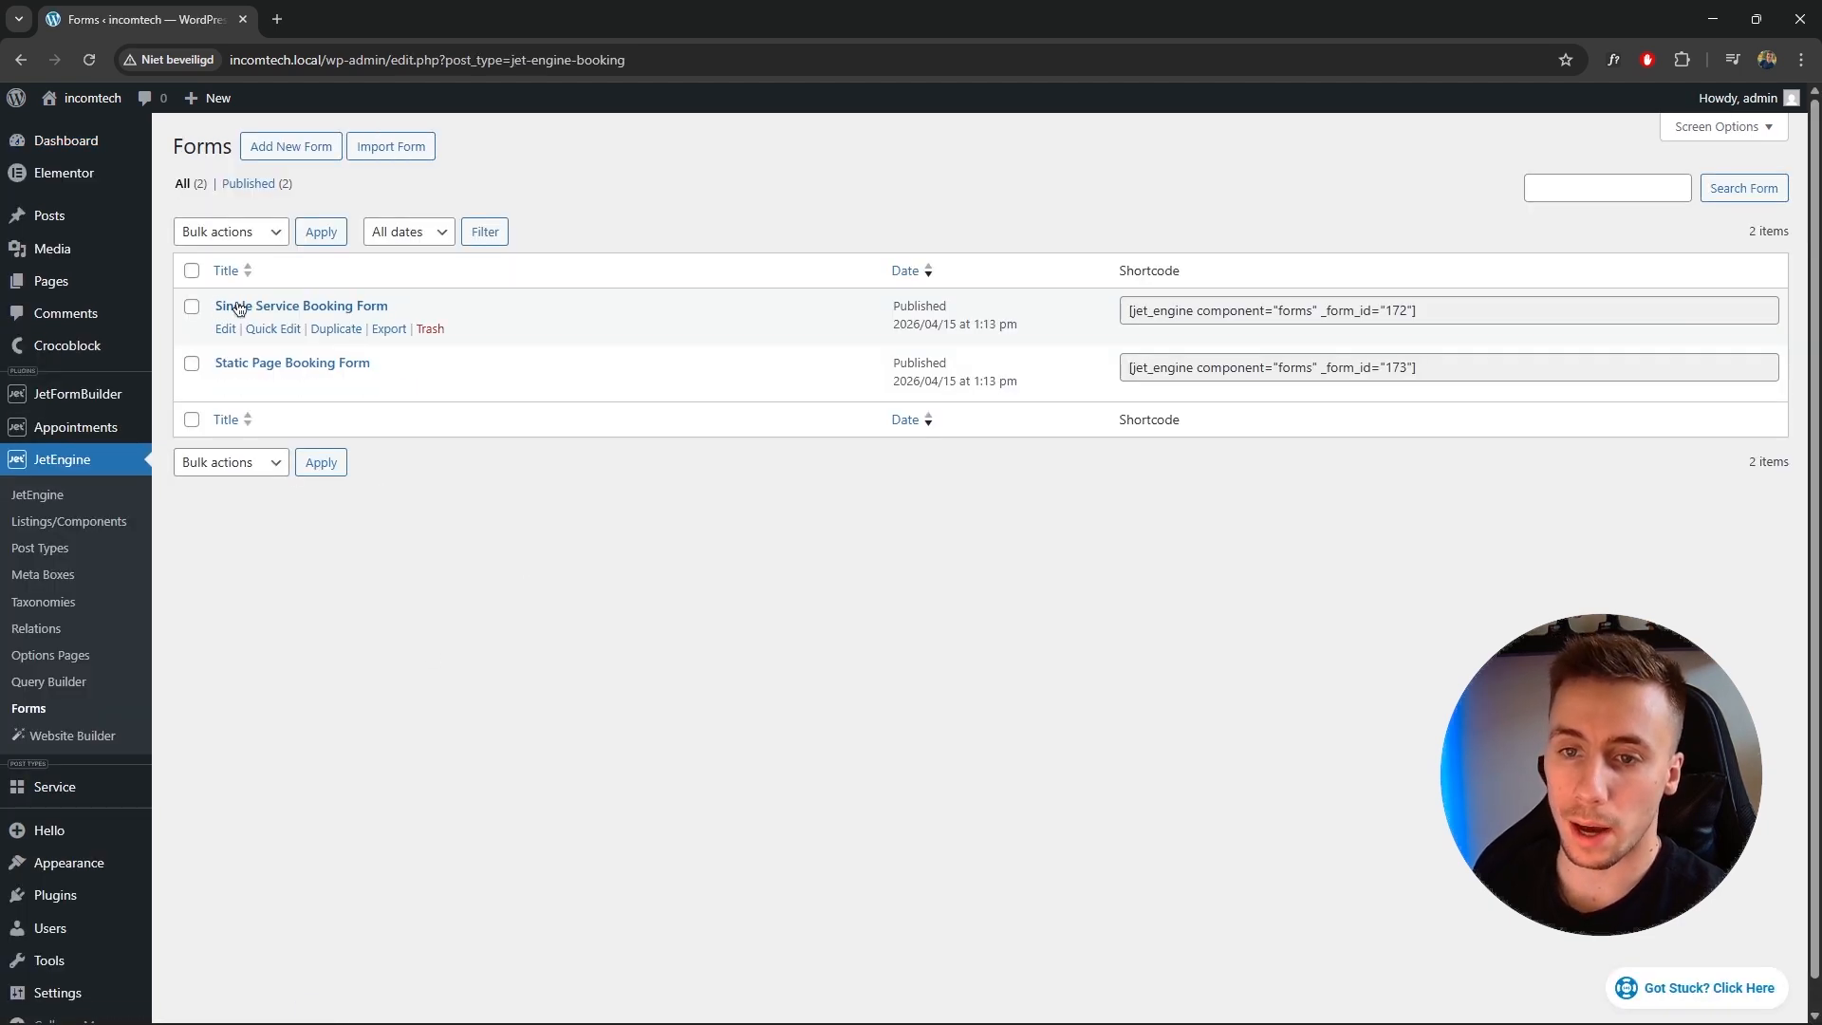
left_click(232, 304)
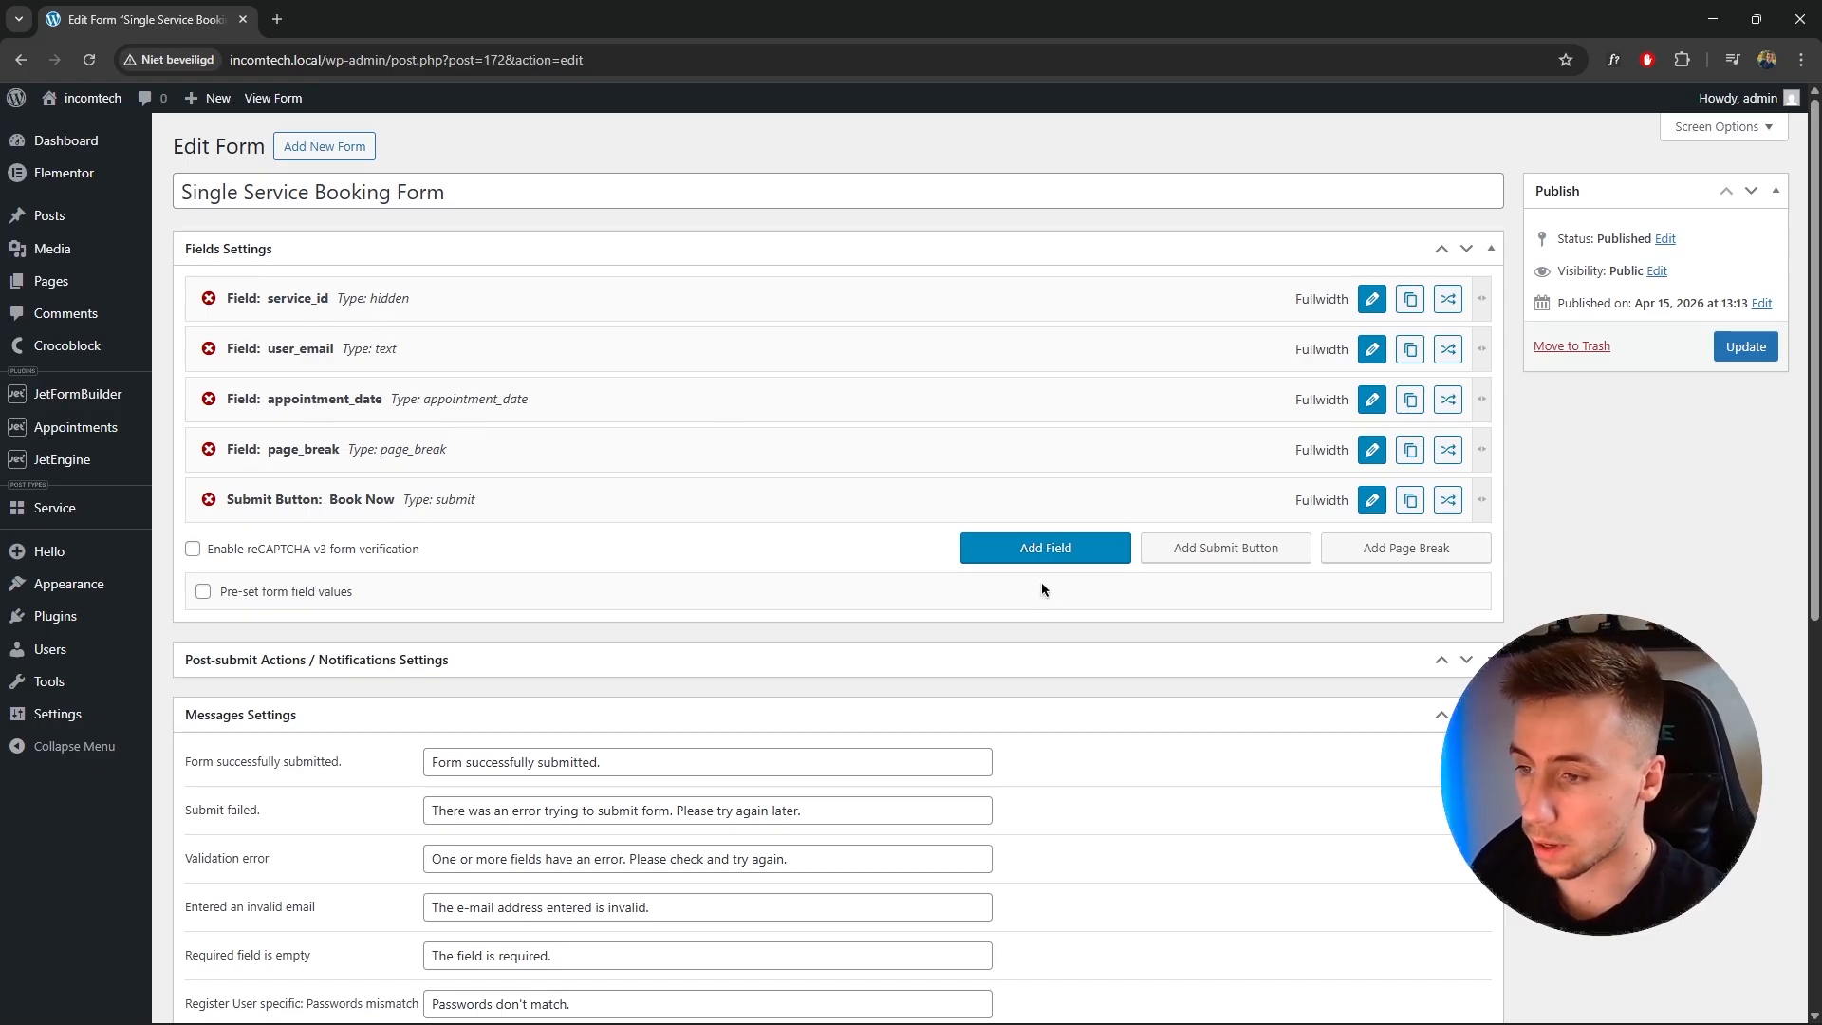
Add a text field named first_name labelled First name and move it directly below service_id.
left_click(1032, 550)
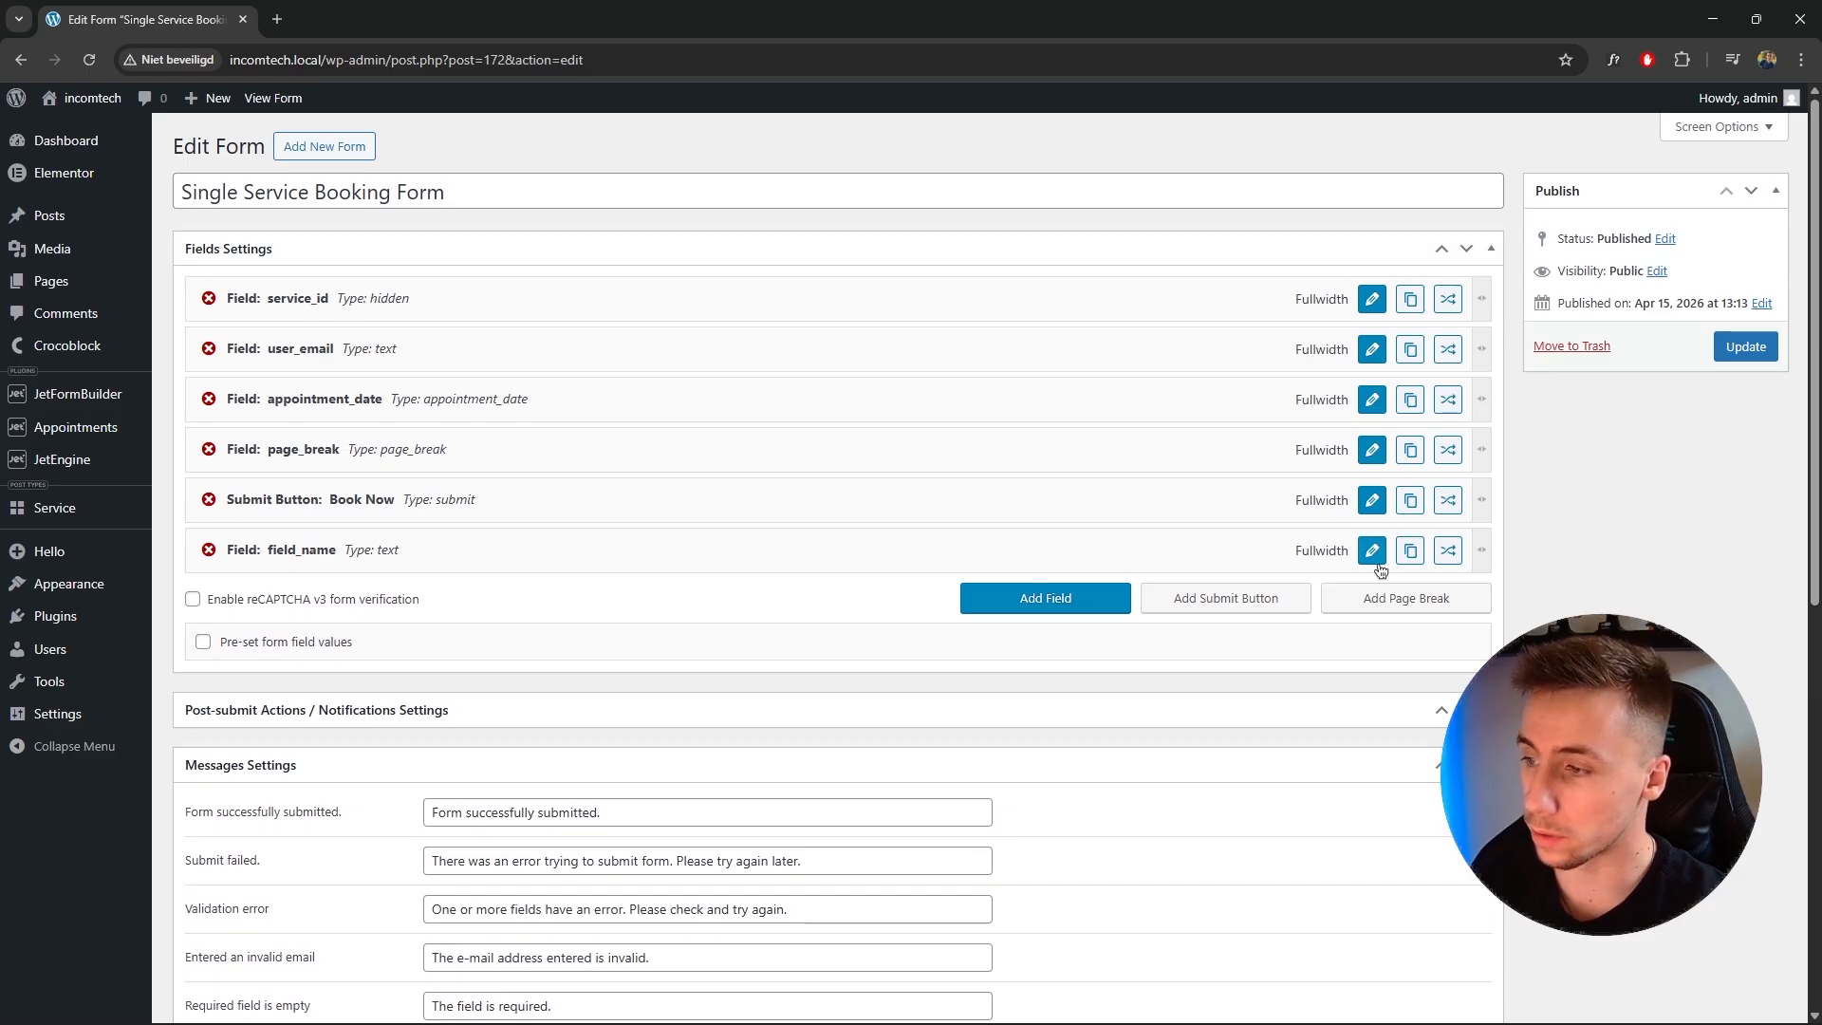
left_click(1371, 552)
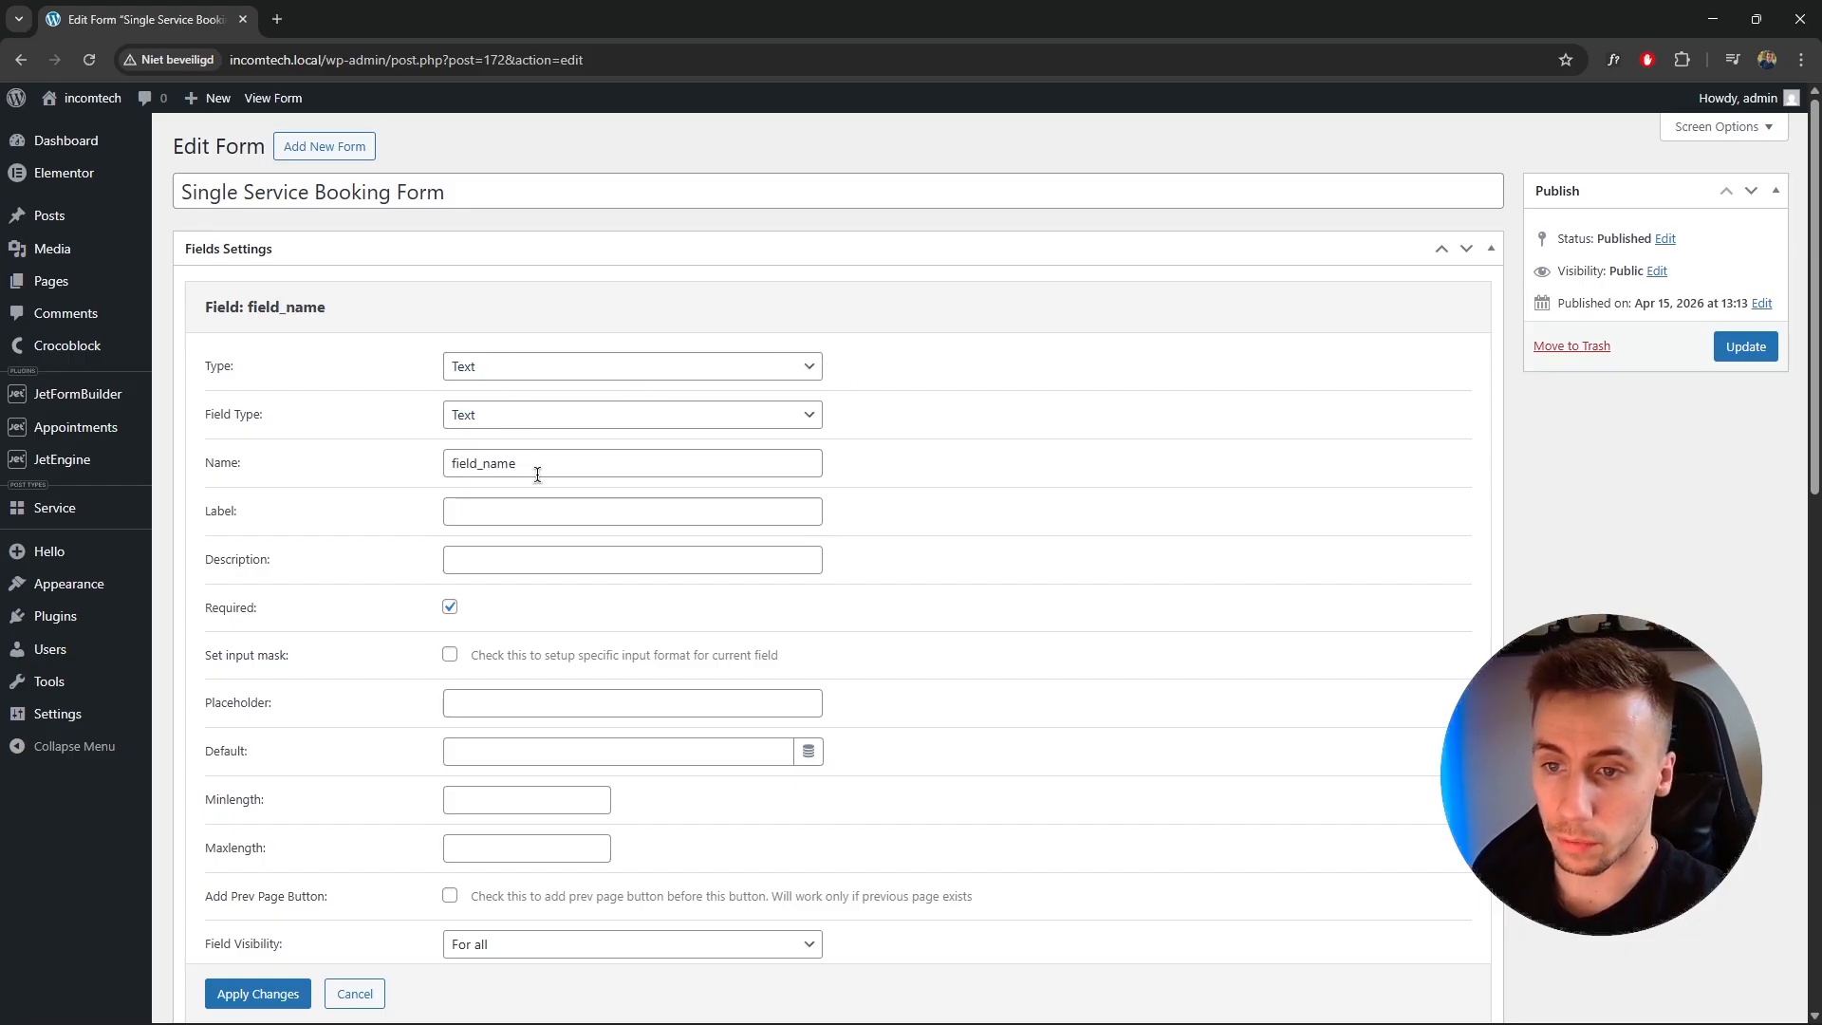
left_click_drag(533, 474, 349, 476)
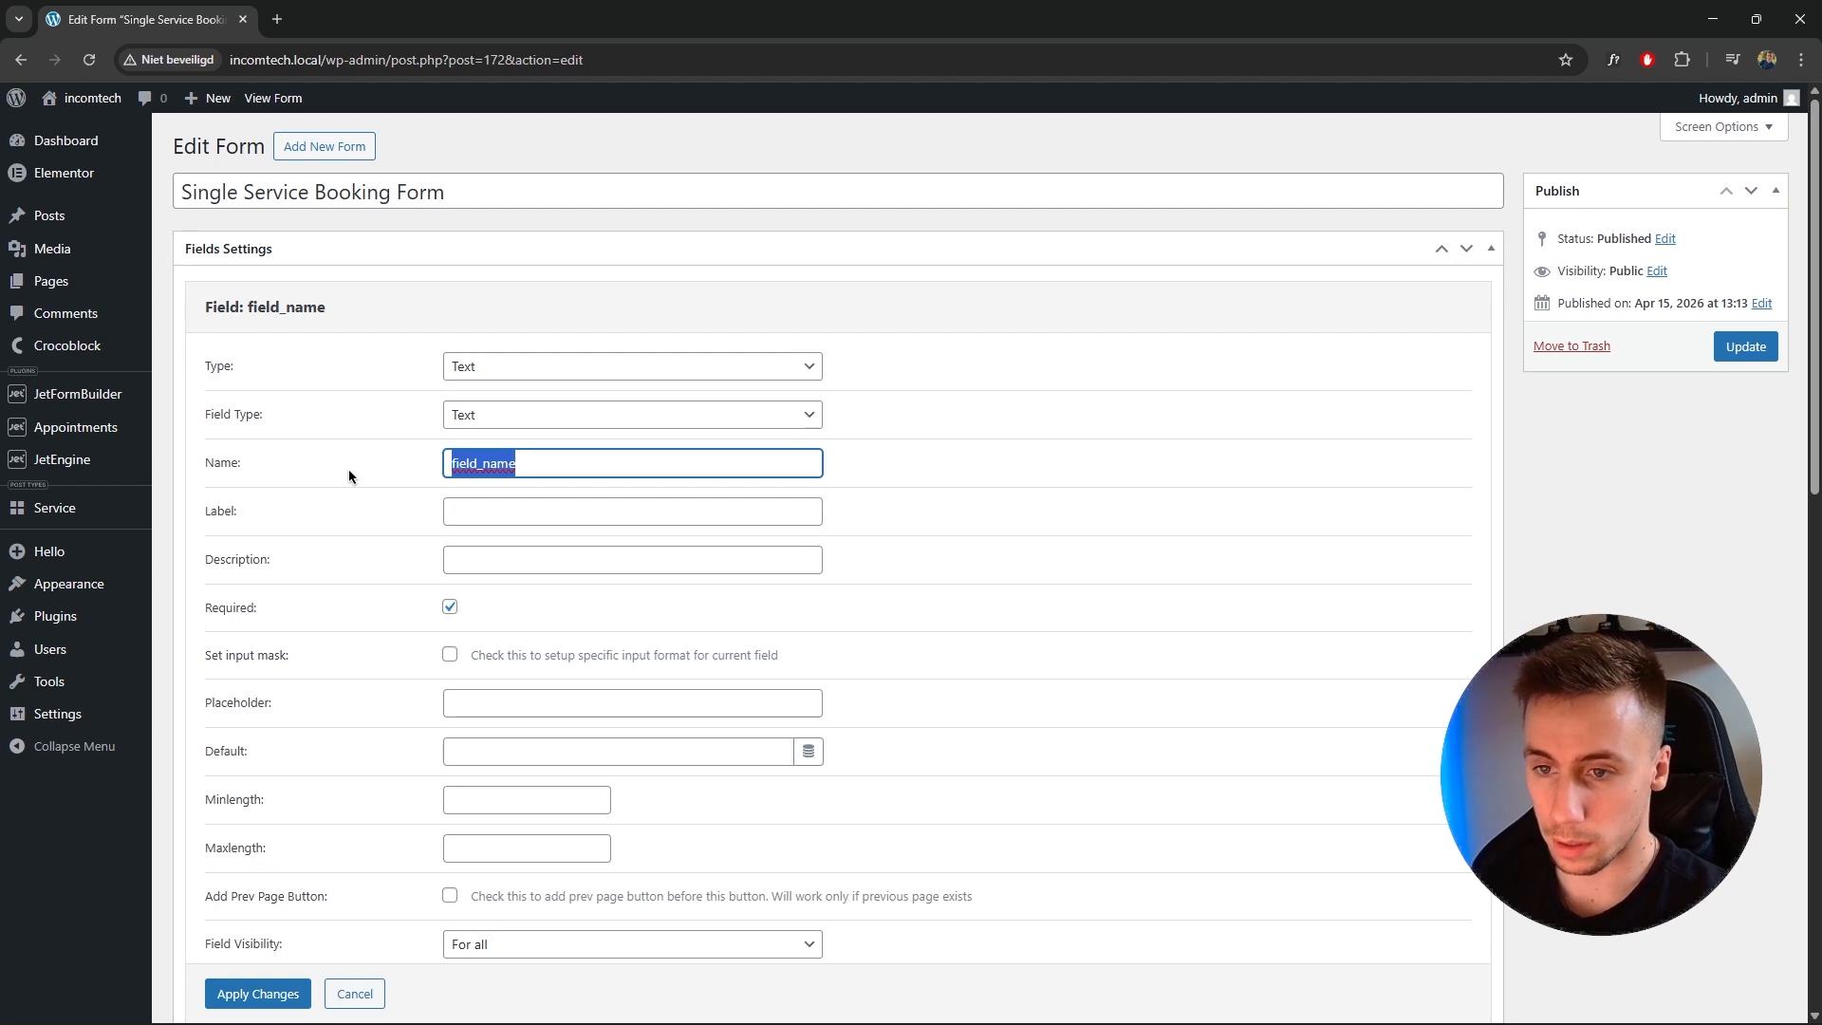
type("first_name")
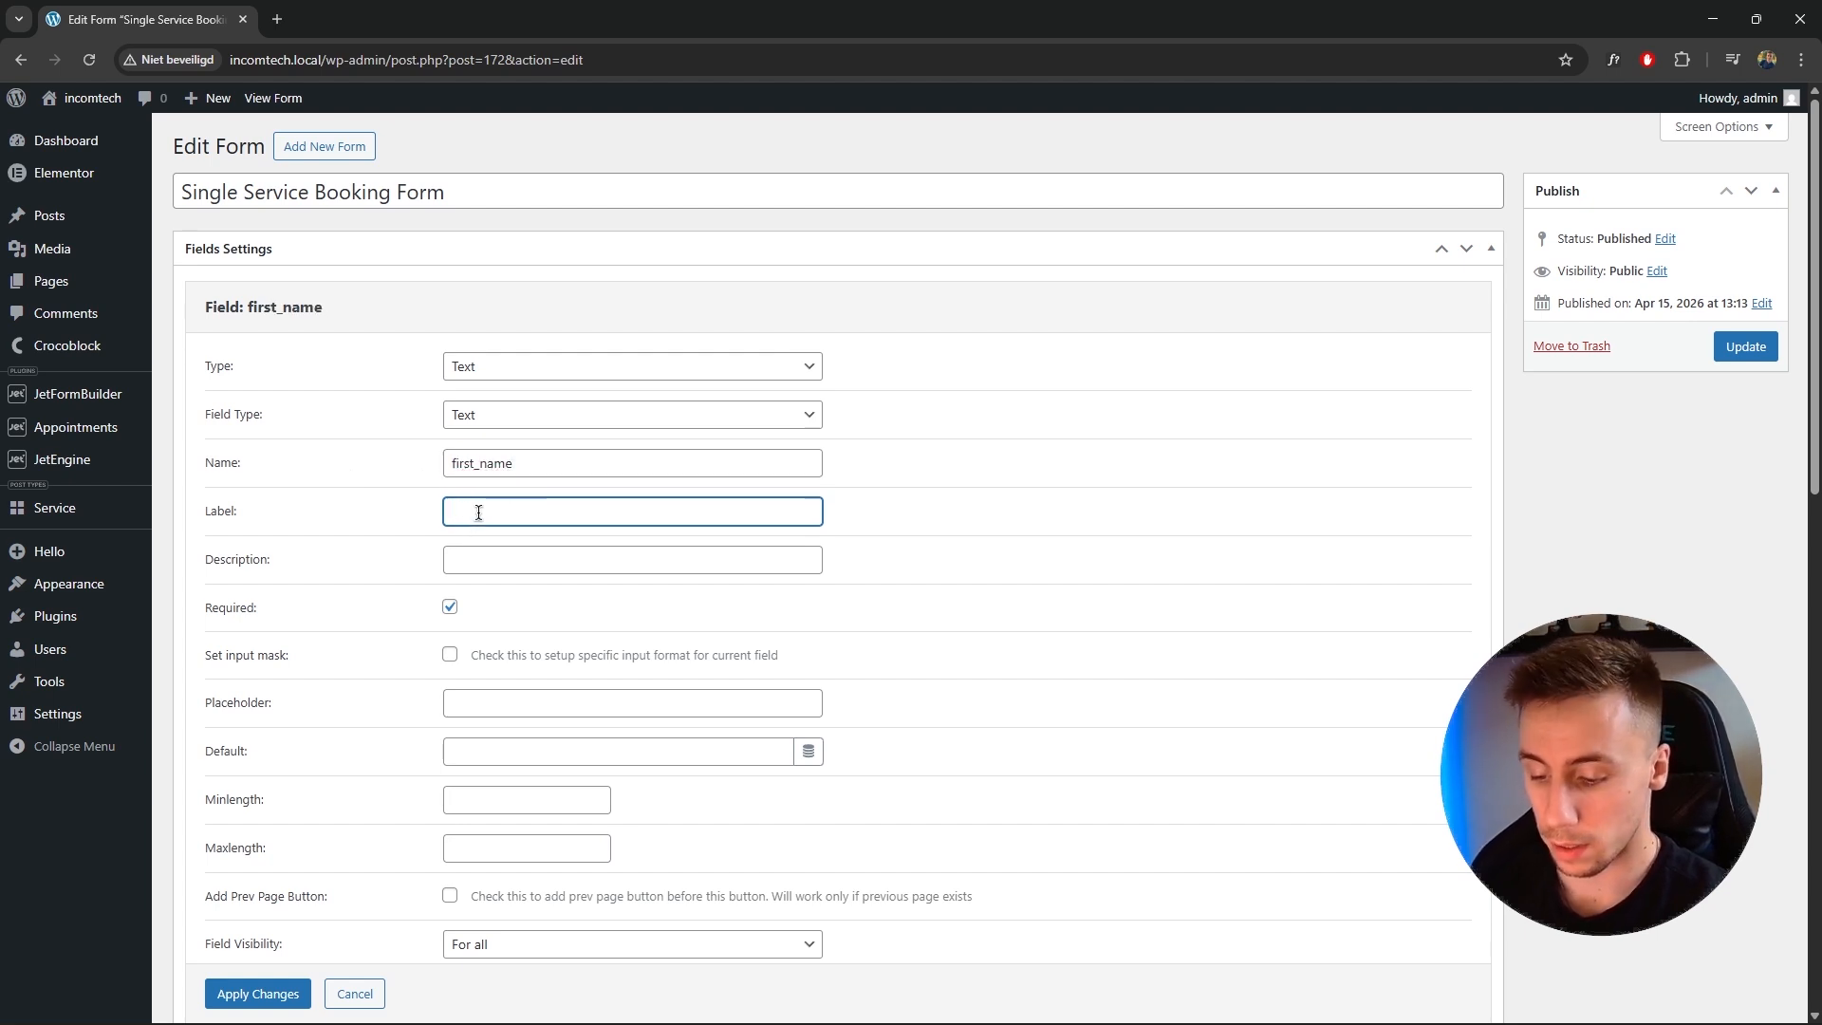
type("st name")
left_click(974, 566)
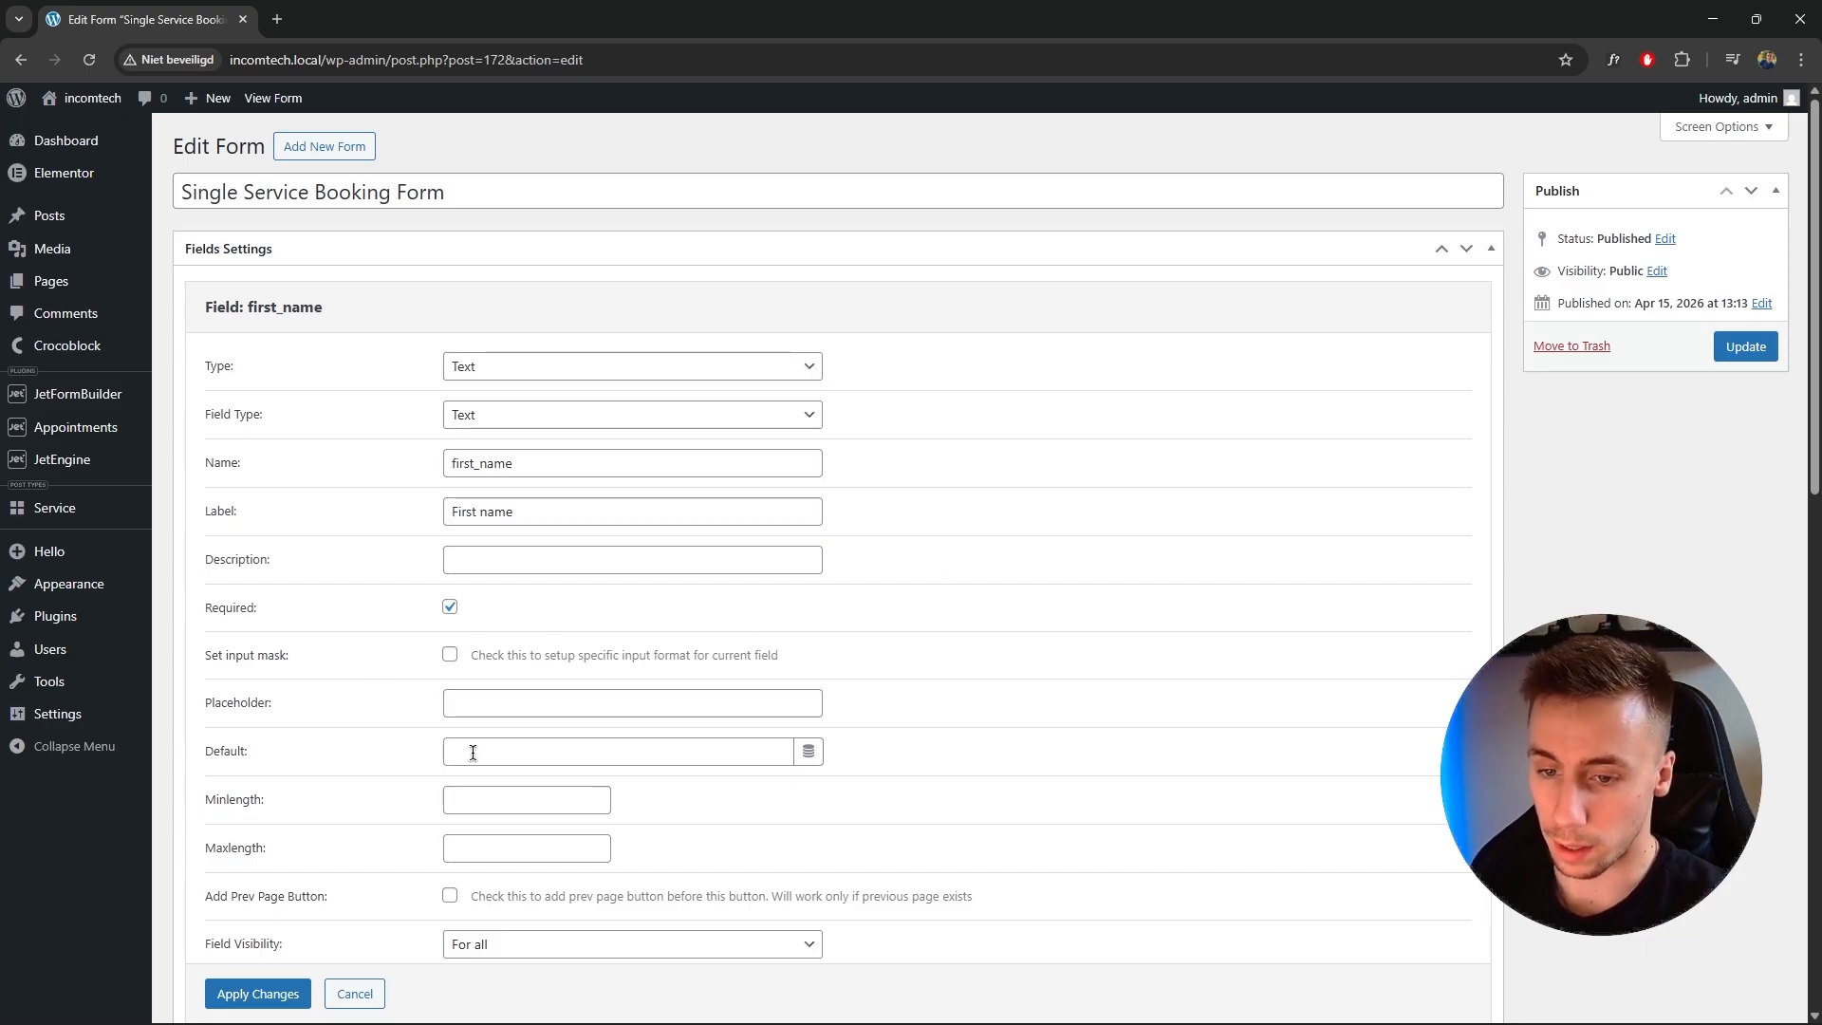
scroll(693, 774, "down", 3)
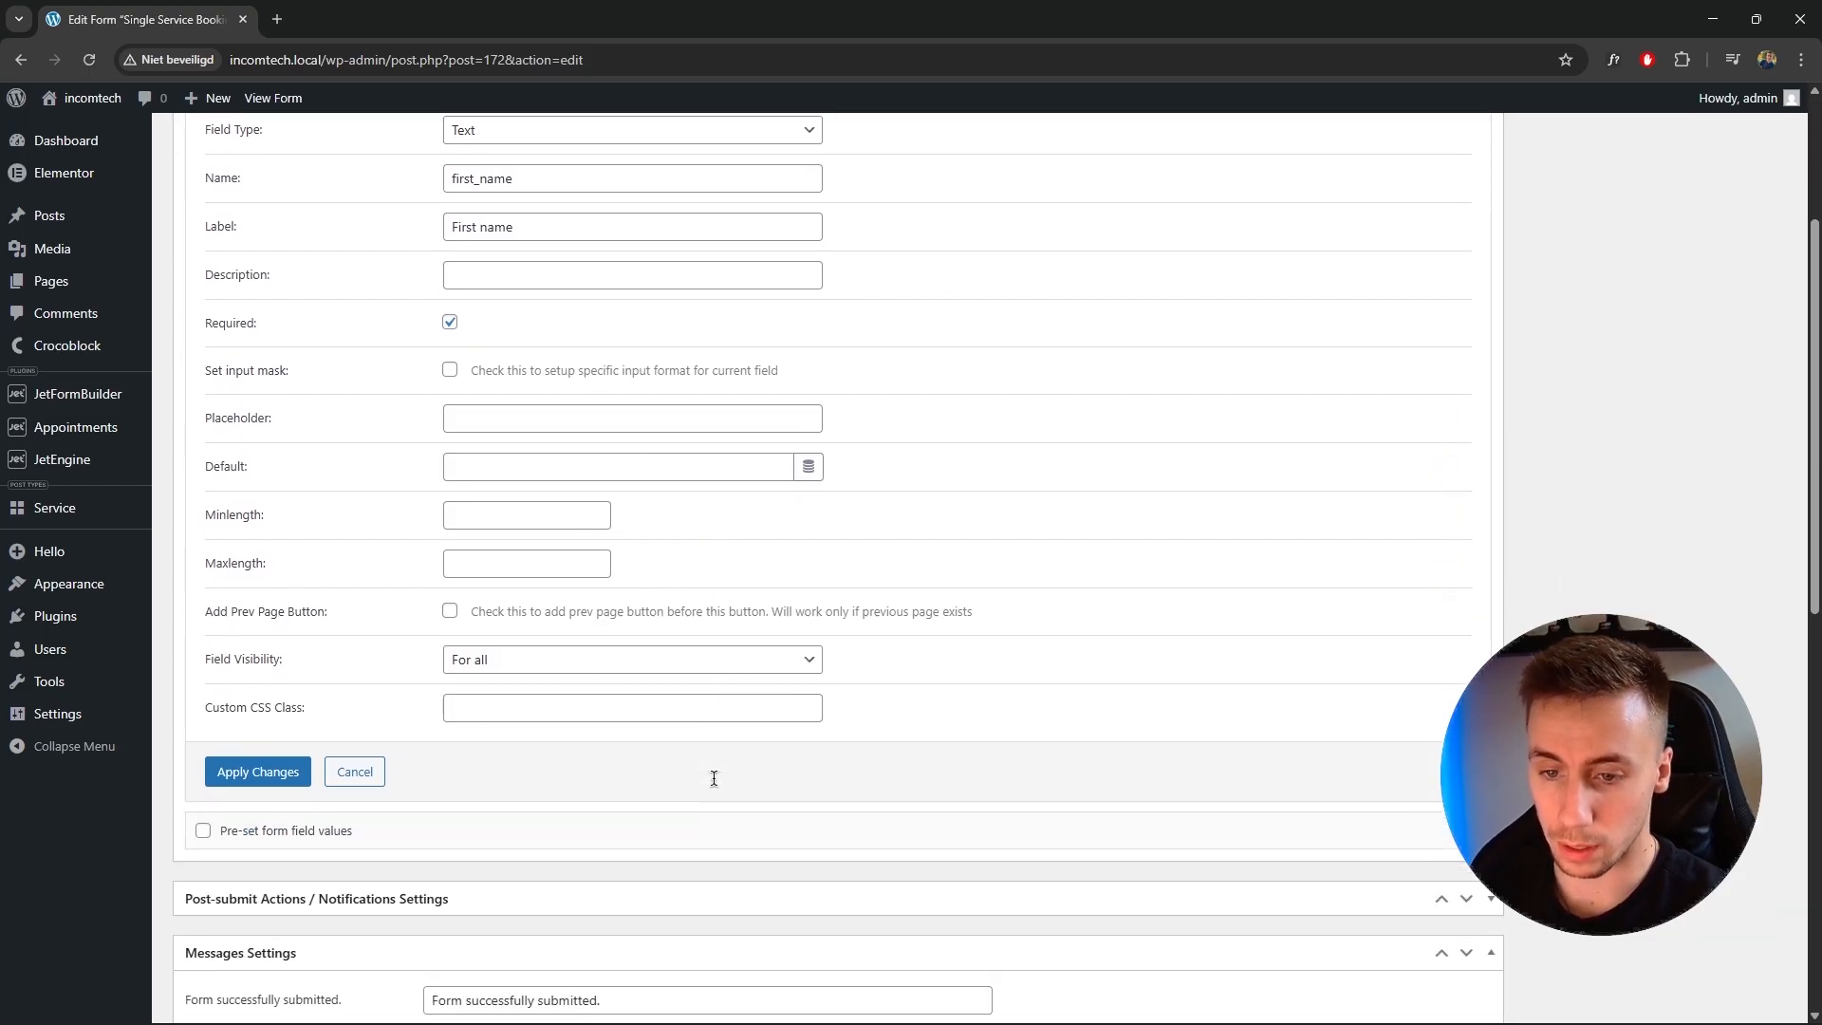
scroll(607, 698, "down", 3)
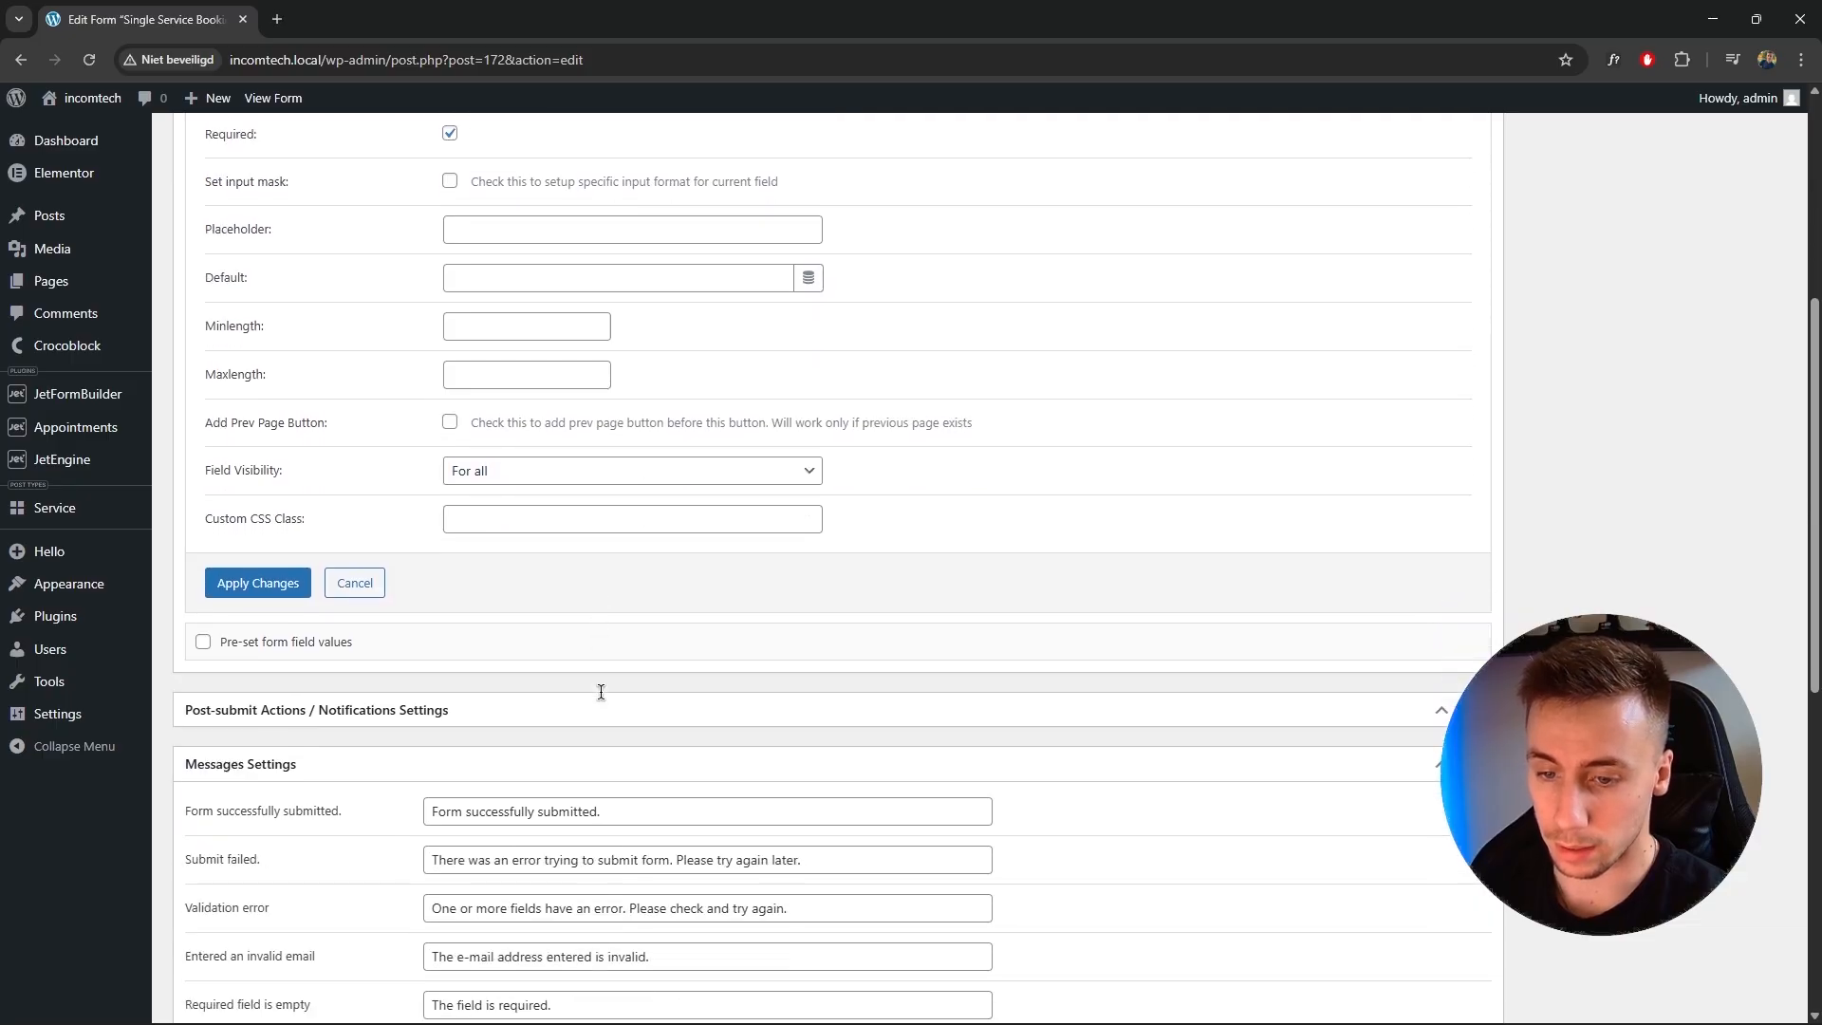
scroll(271, 494, "down", 7)
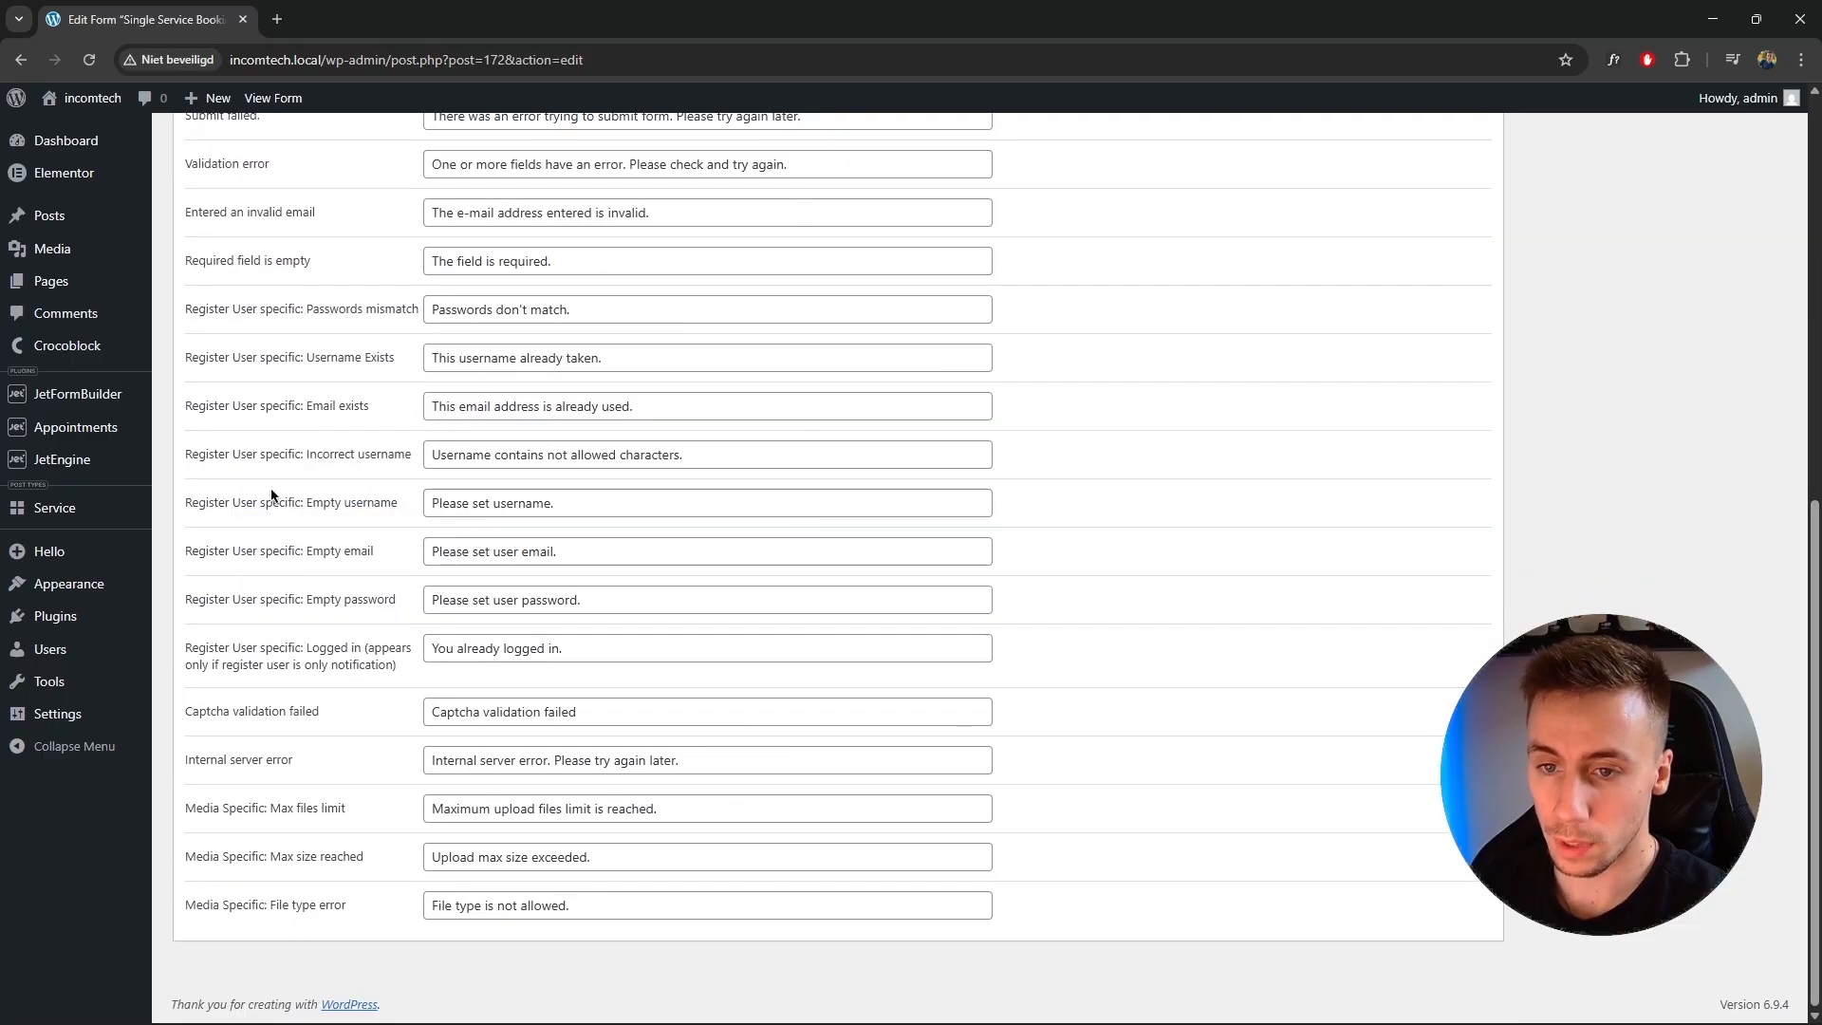
scroll(653, 592, "up", 8)
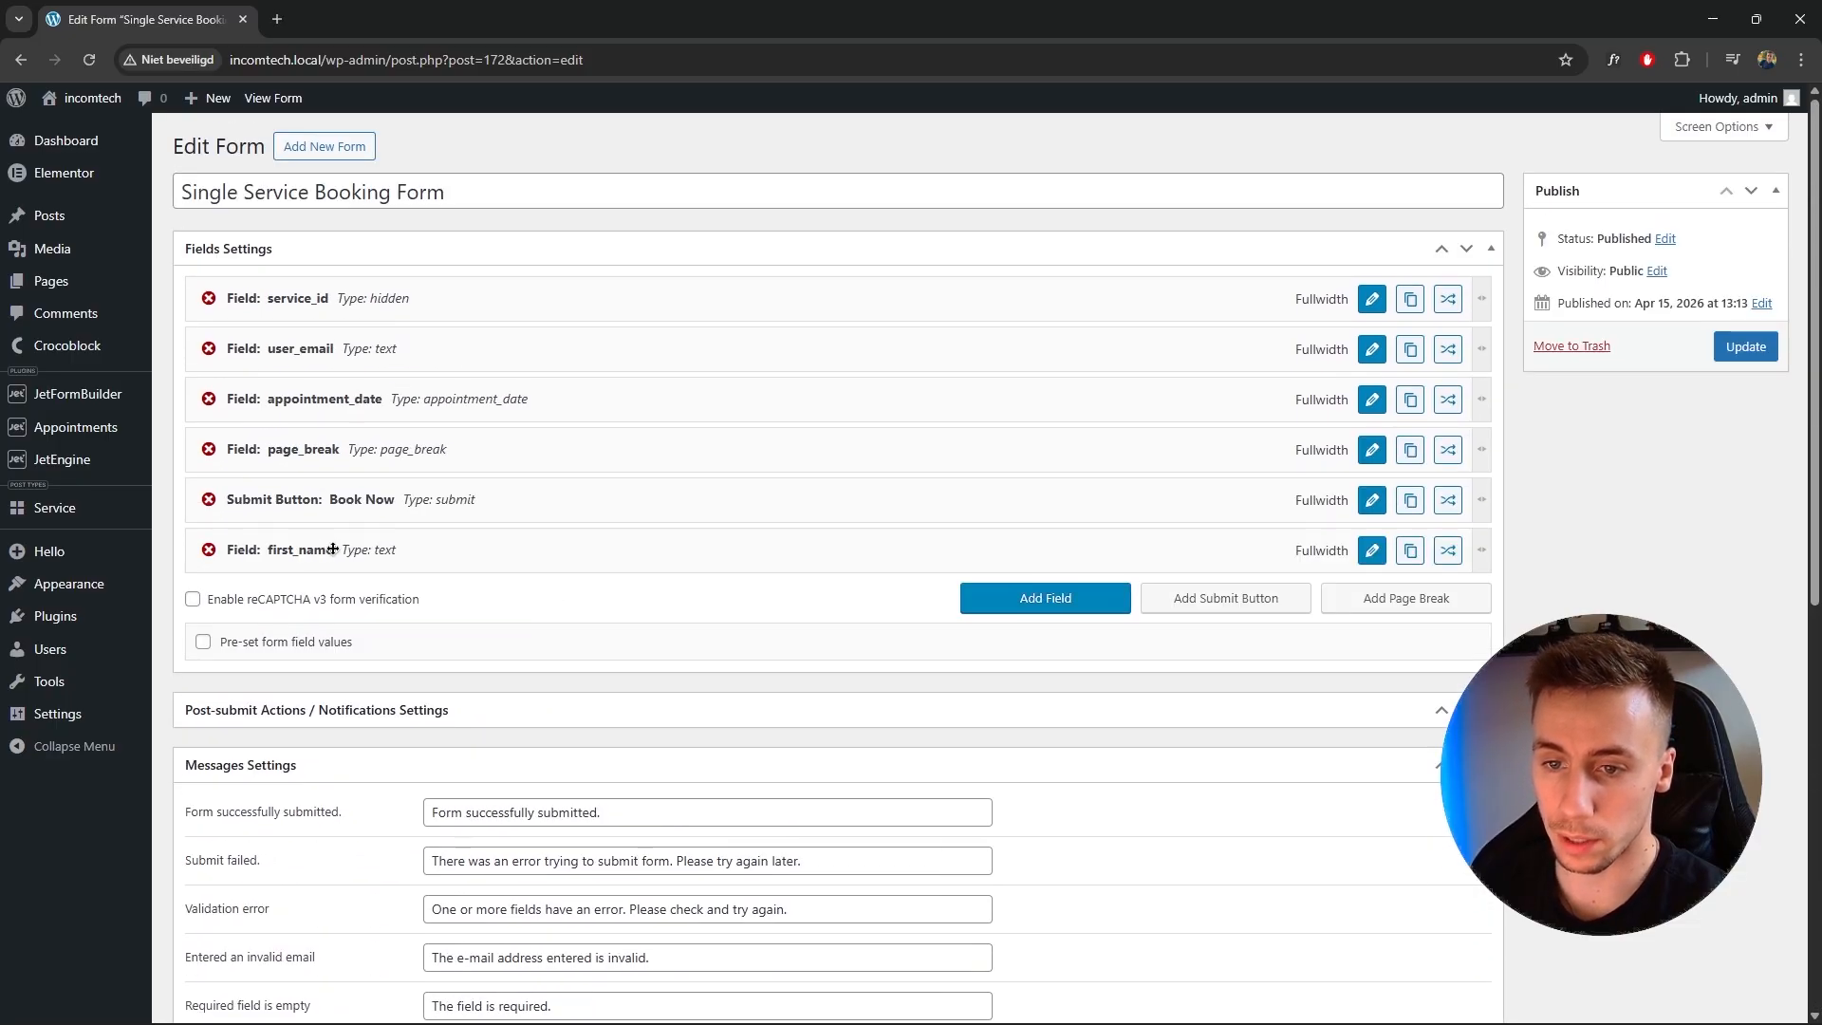
left_click_drag(345, 560, 342, 348)
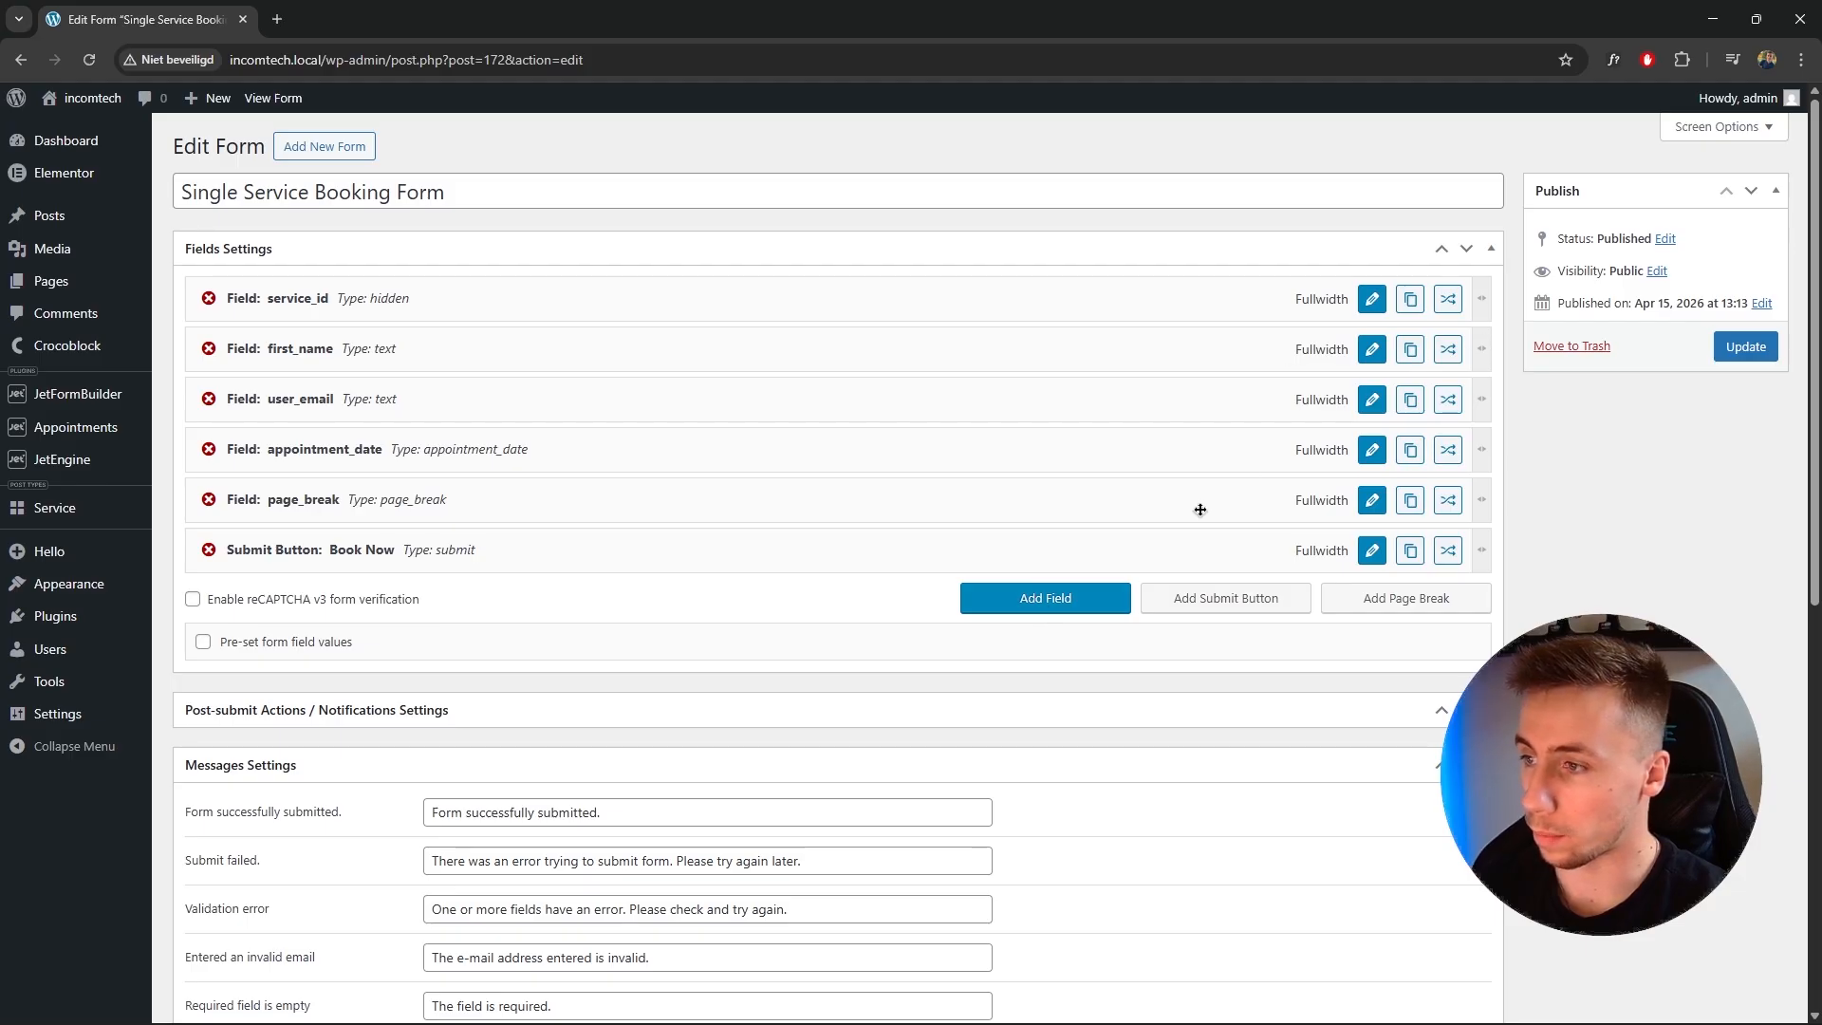
Add a text field named last_name labelled Last name and move it directly below first_name.
left_click(1017, 593)
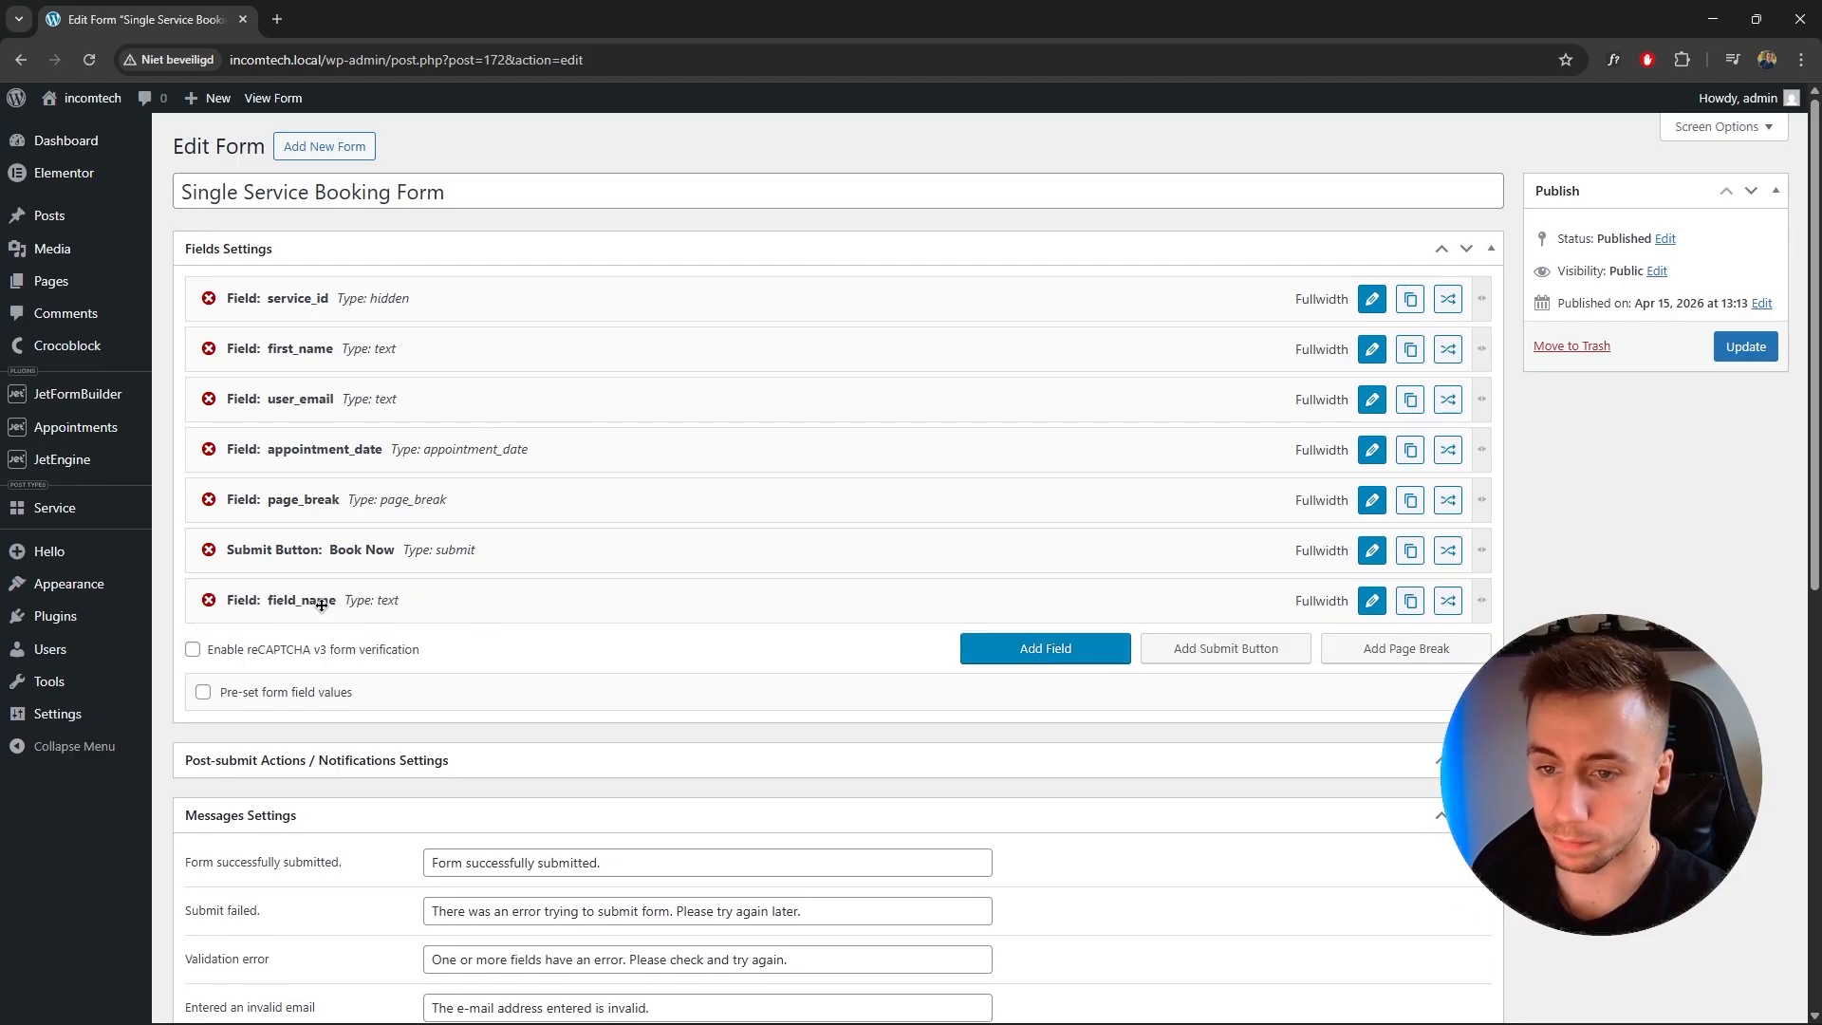
left_click(1371, 600)
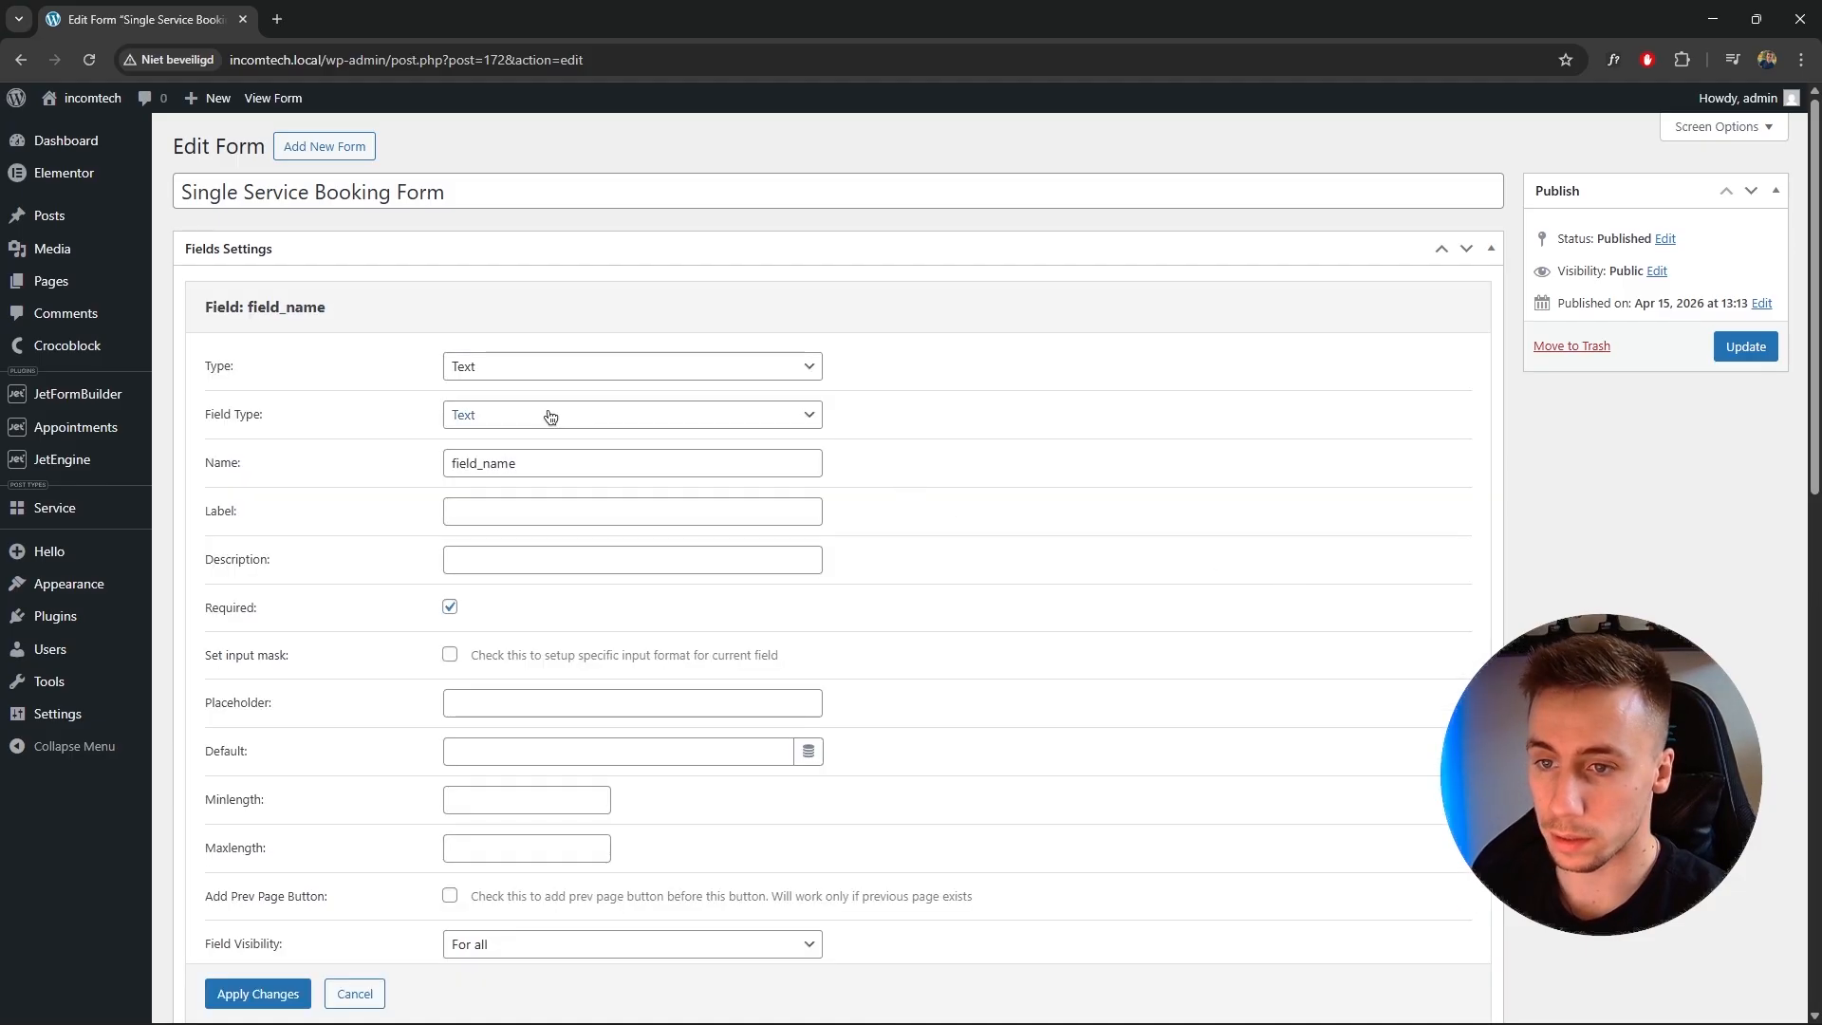
left_click_drag(517, 463, 367, 455)
type("last_name")
left_click(549, 509)
type("Last name")
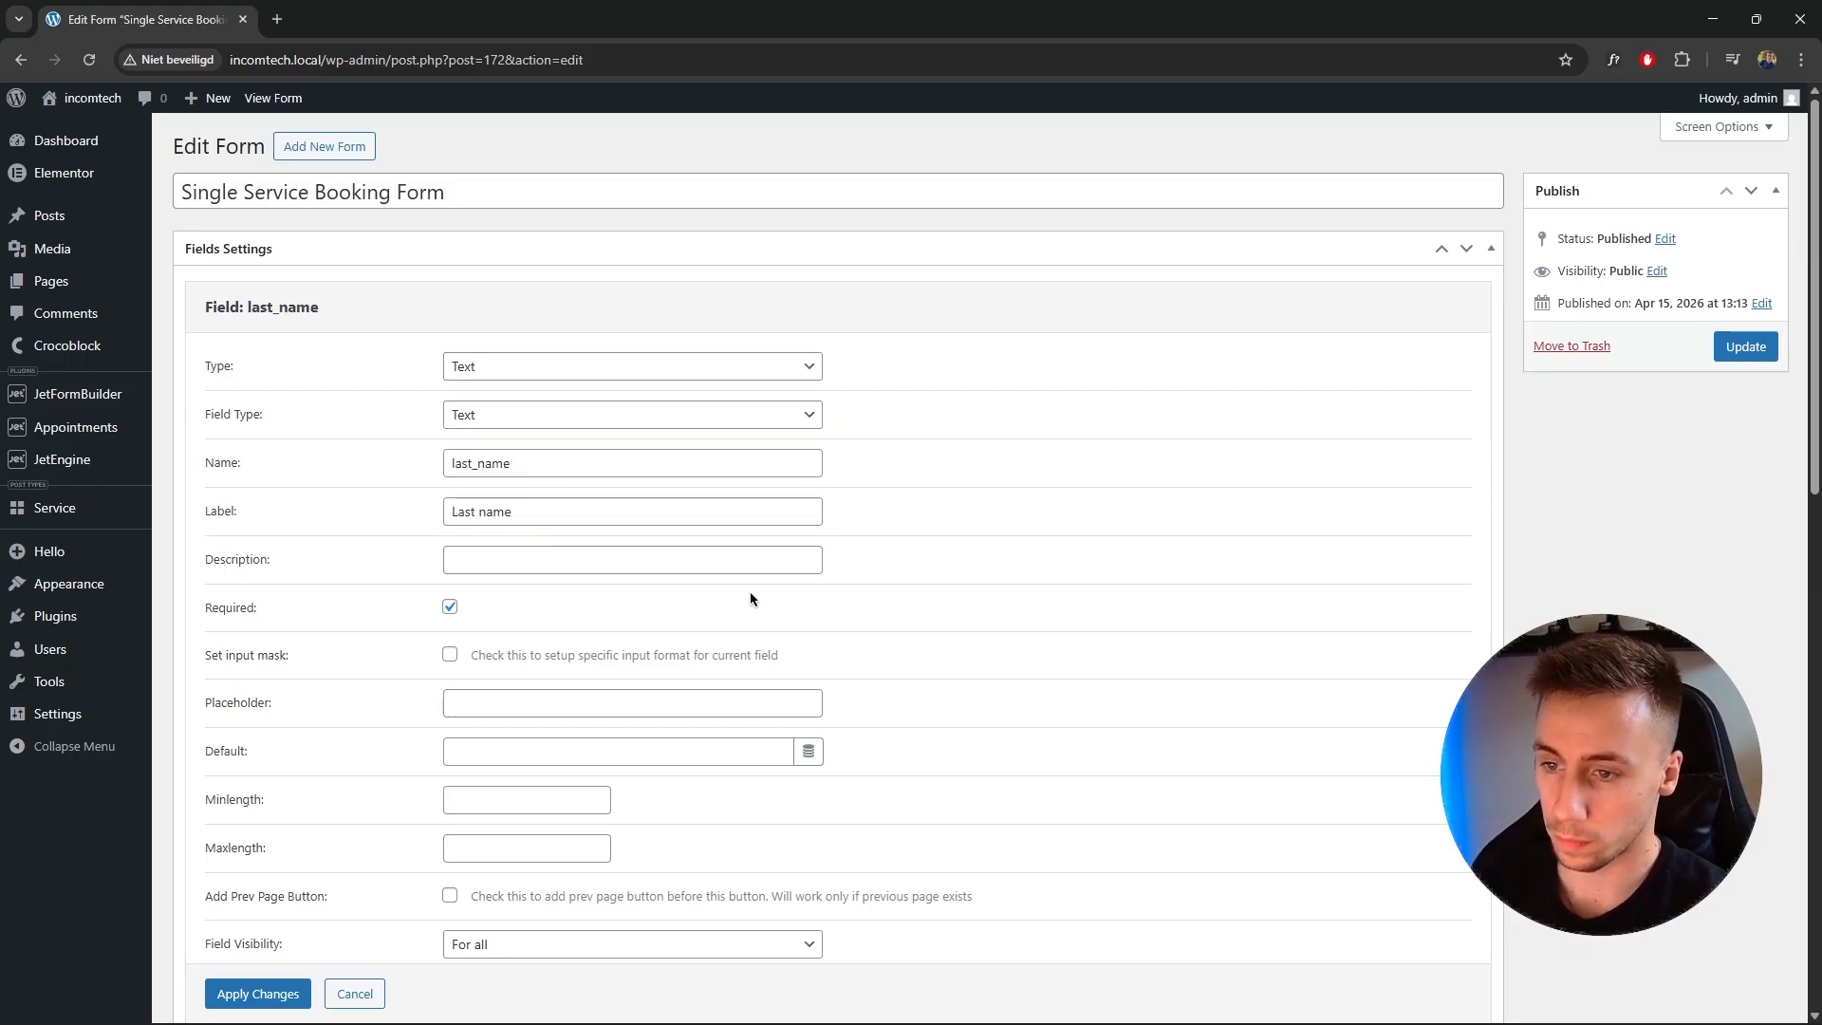
scroll(671, 703, "down", 2)
left_click(270, 865)
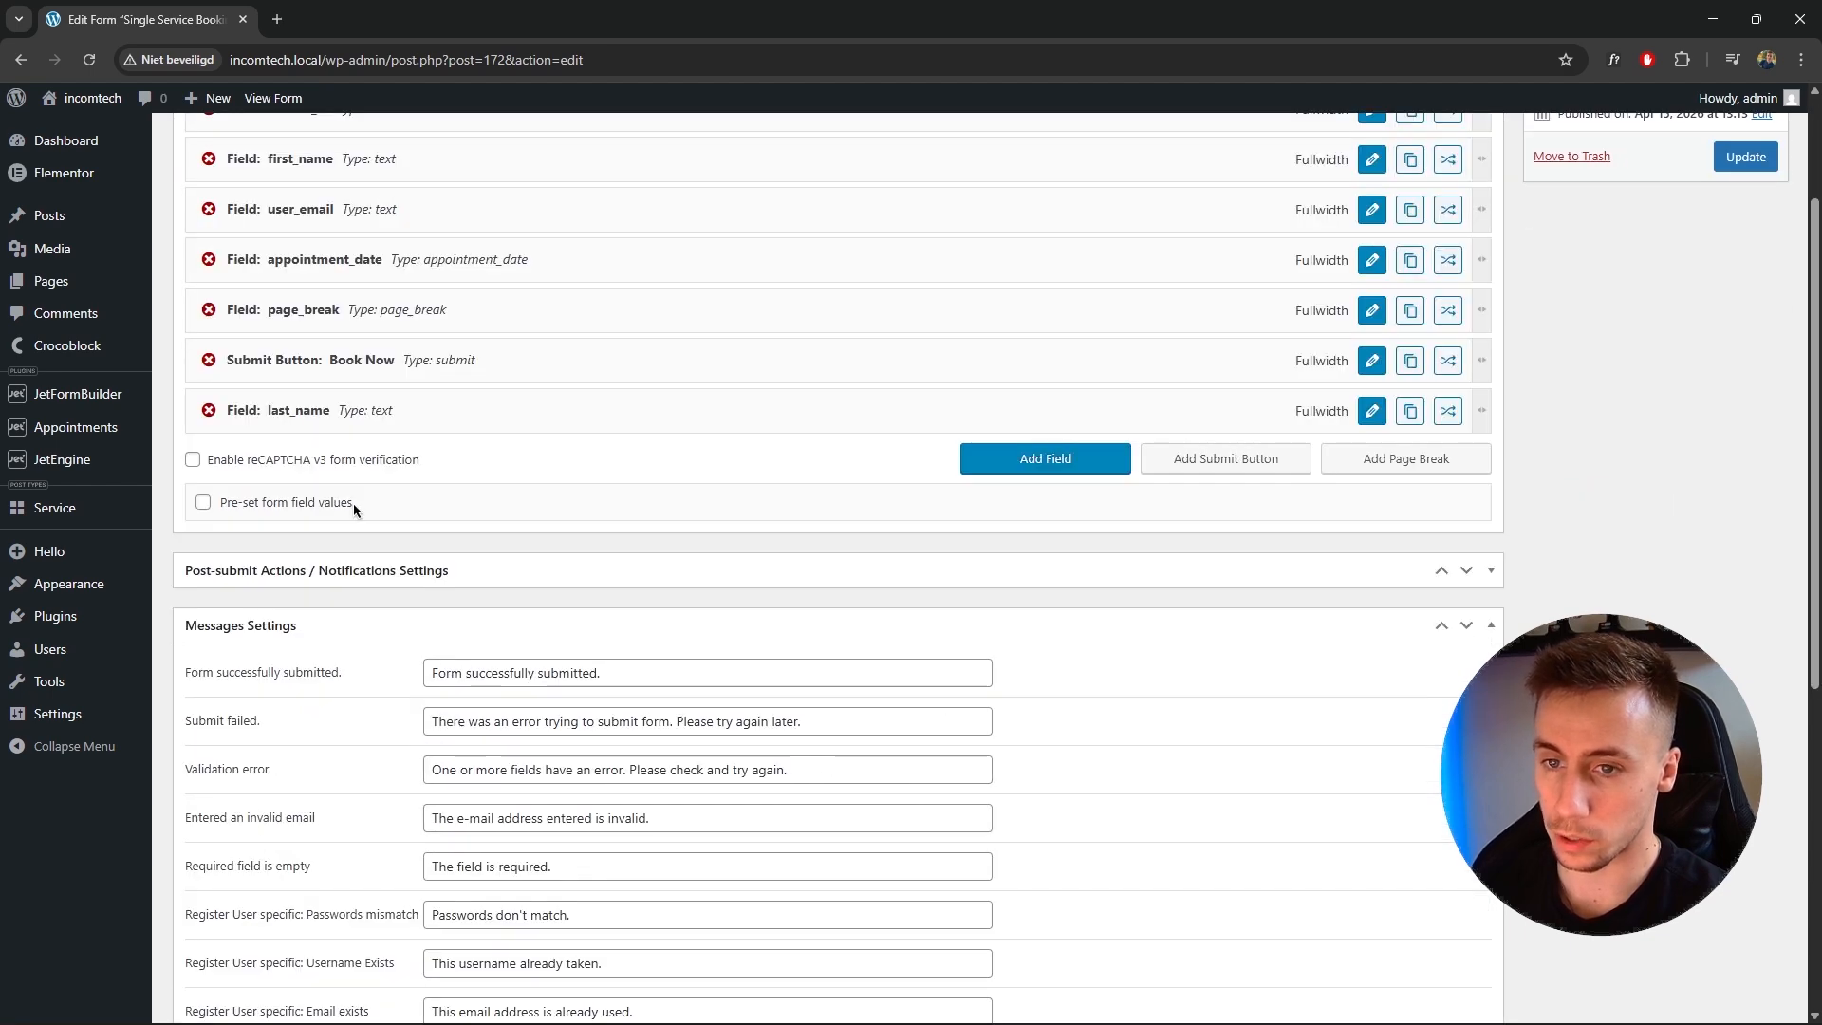
scroll(354, 503, "up", 2)
left_click_drag(352, 603, 372, 426)
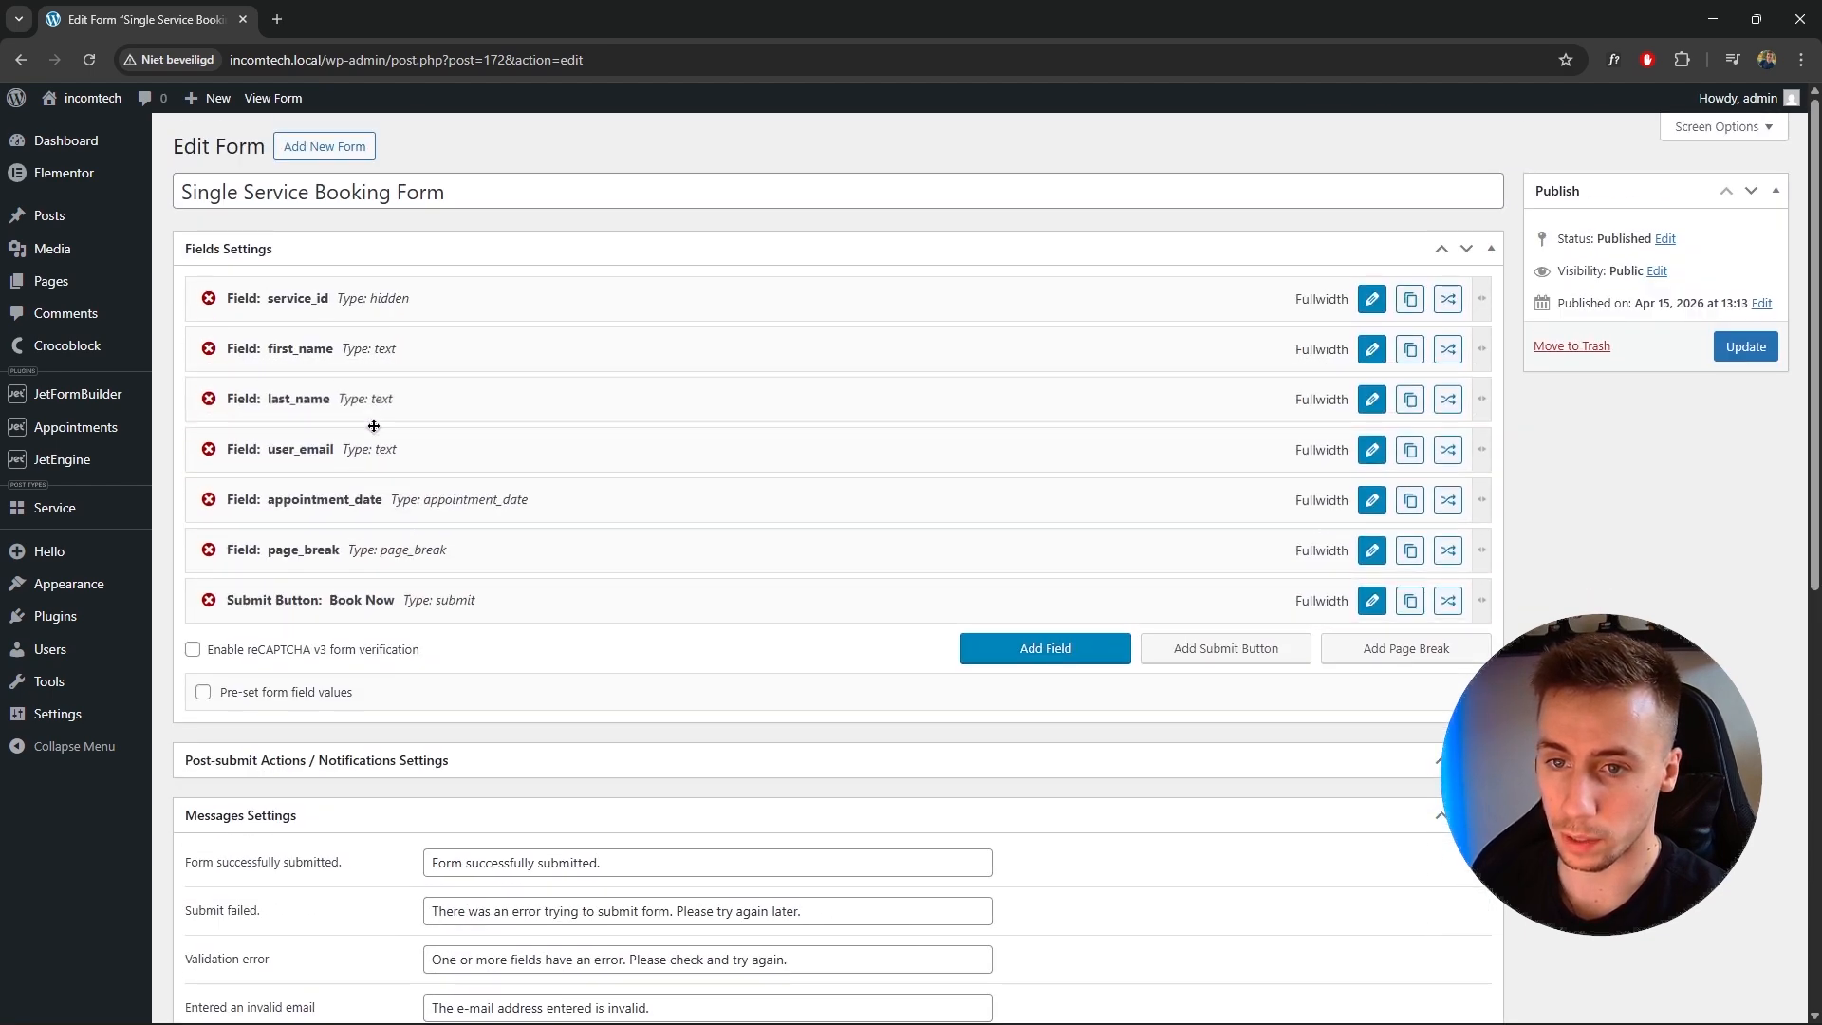
Add a Number field named phone_number labelled Phone number and move it directly below user_email.
left_click(1059, 643)
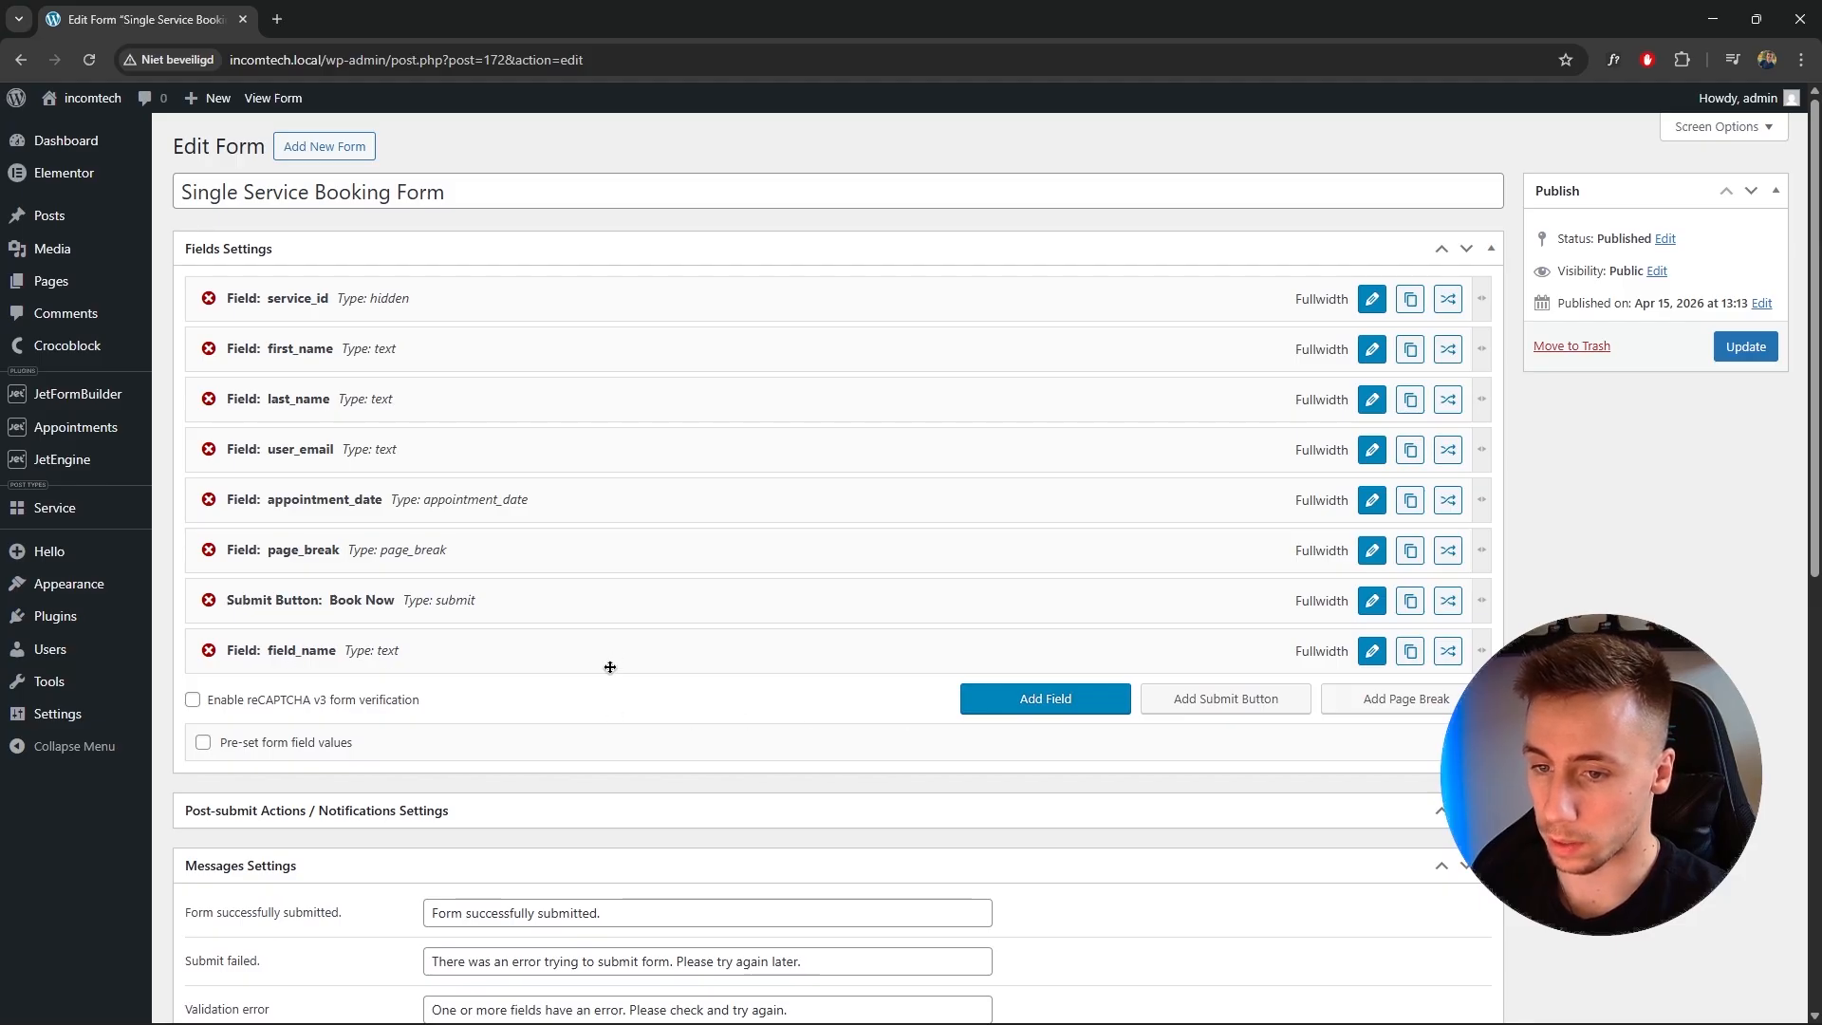
left_click(1372, 651)
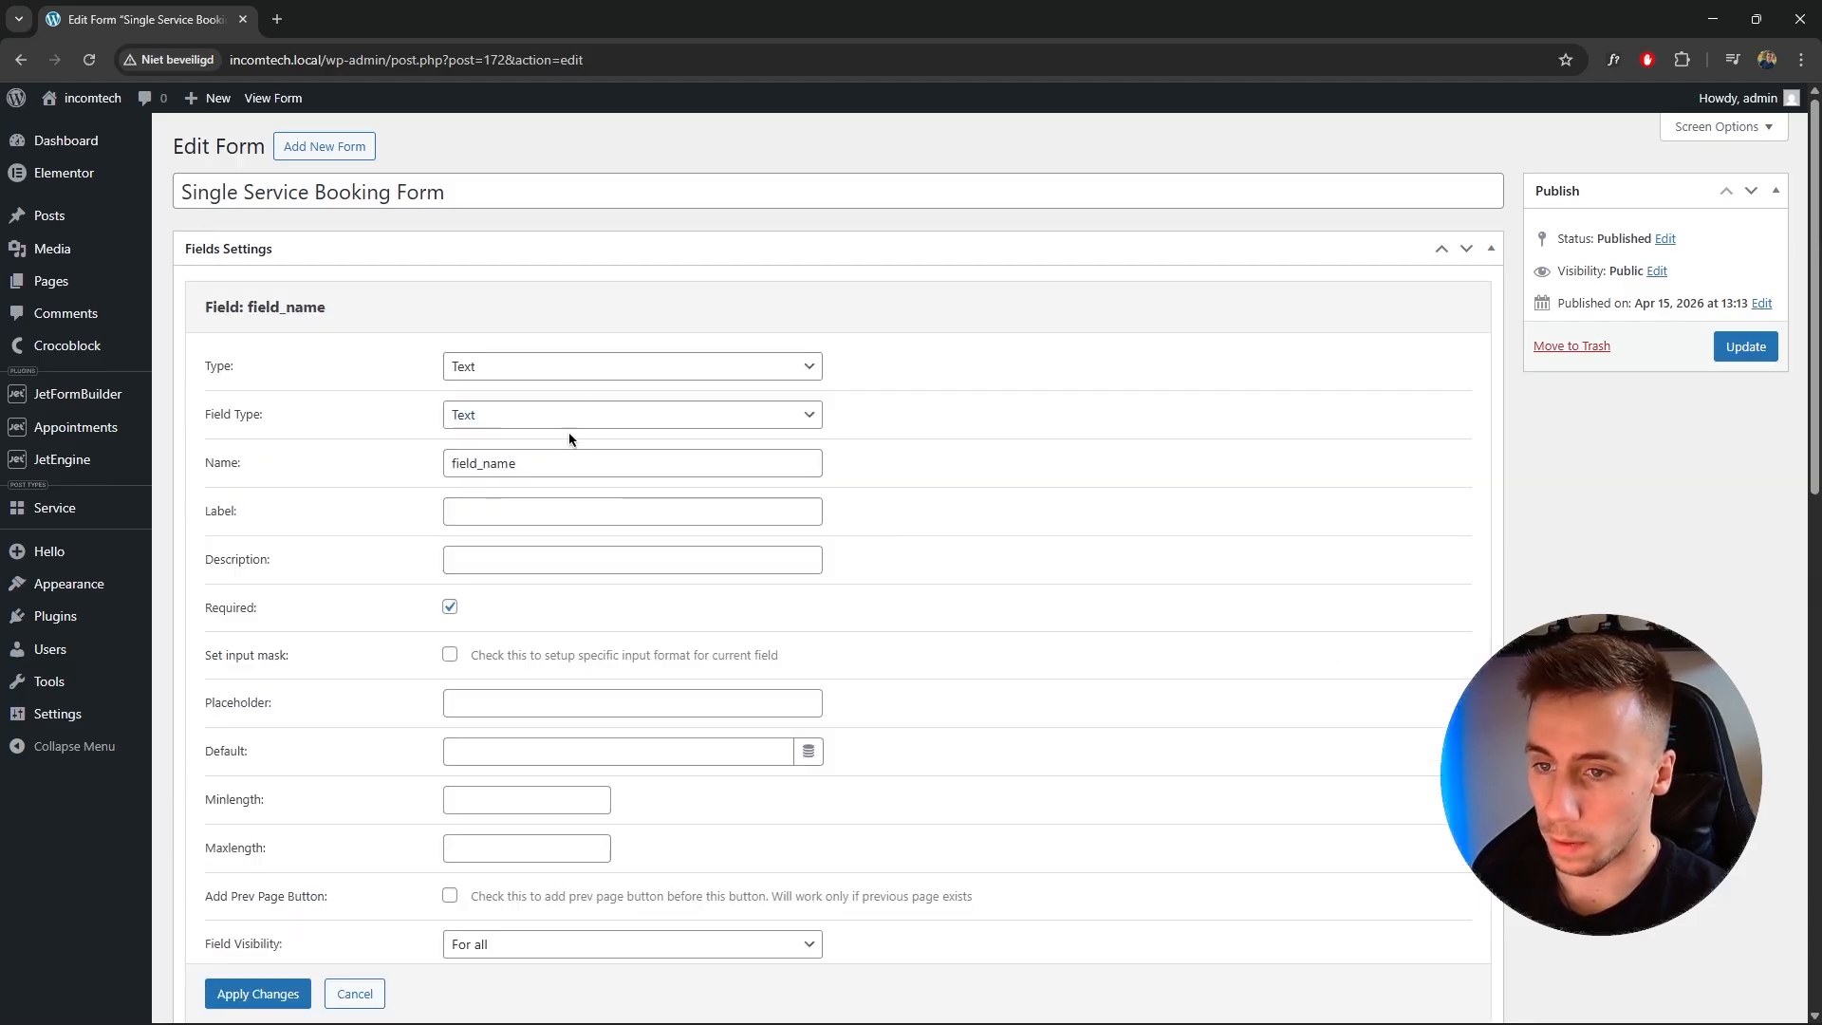
left_click(558, 367)
left_click(561, 550)
left_click(539, 411)
left_click_drag(539, 411, 407, 413)
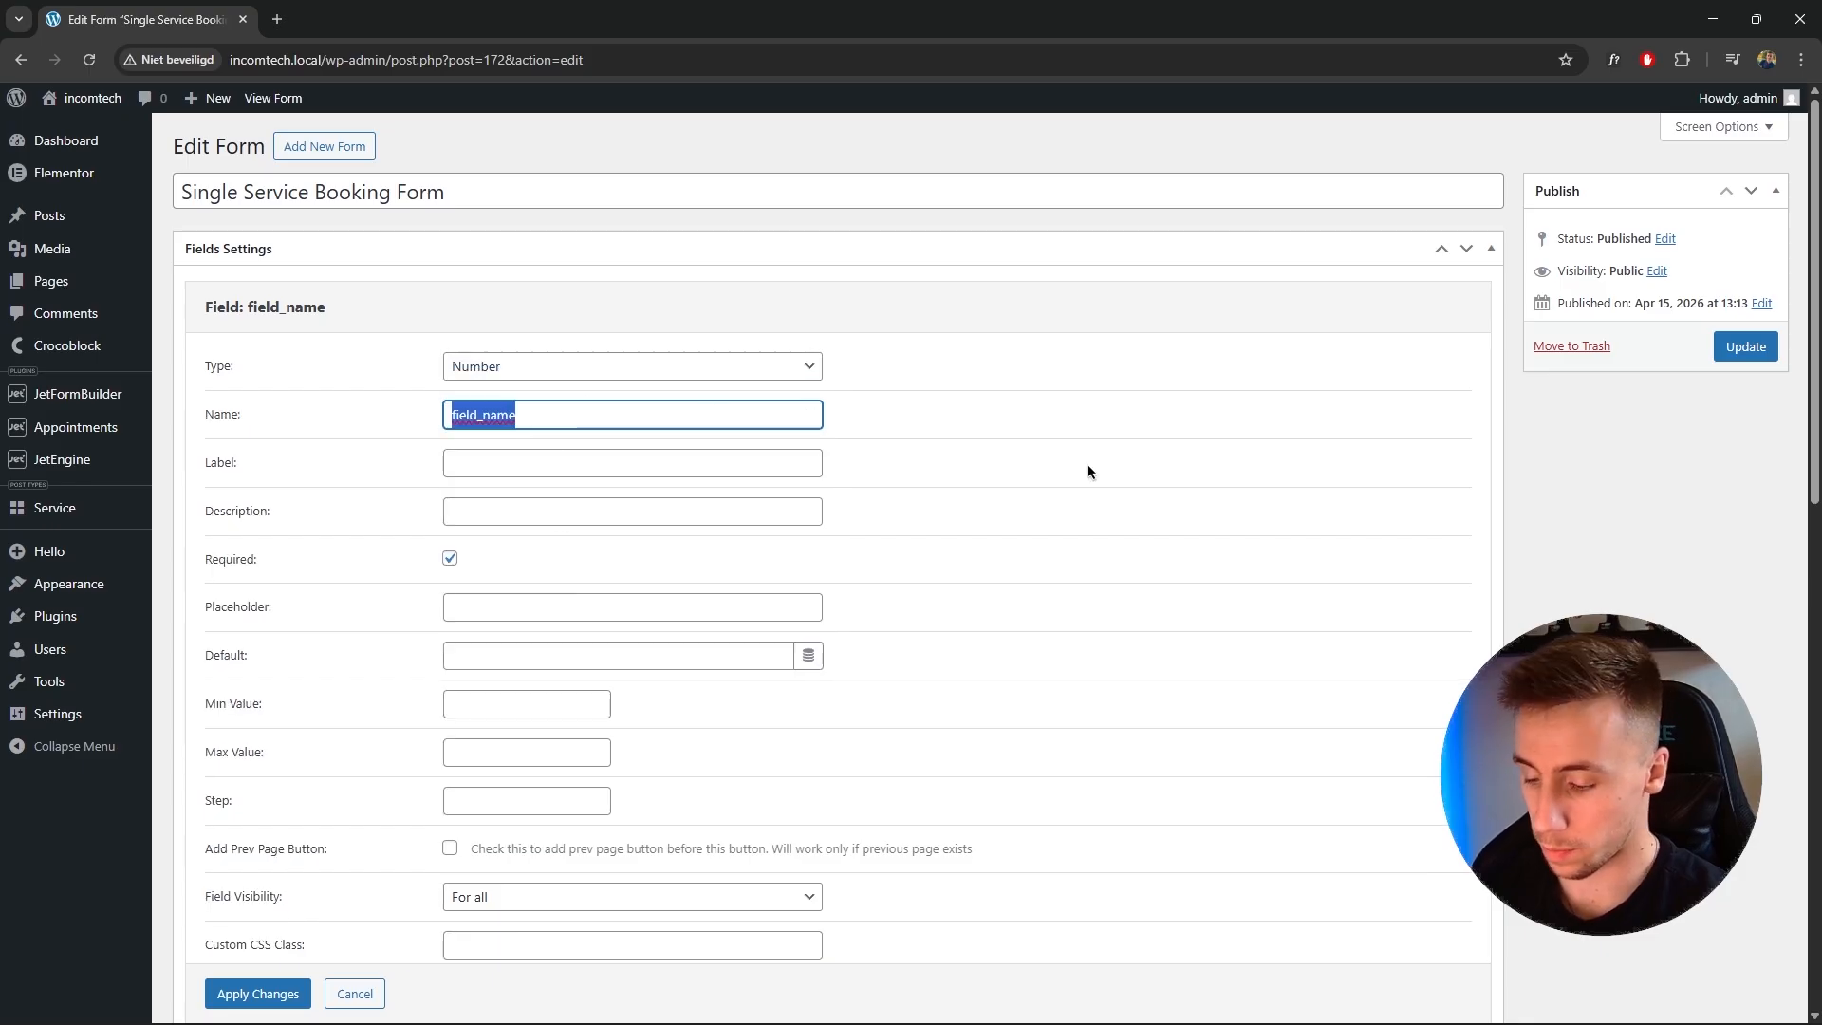
type("phone_number")
key("Tab")
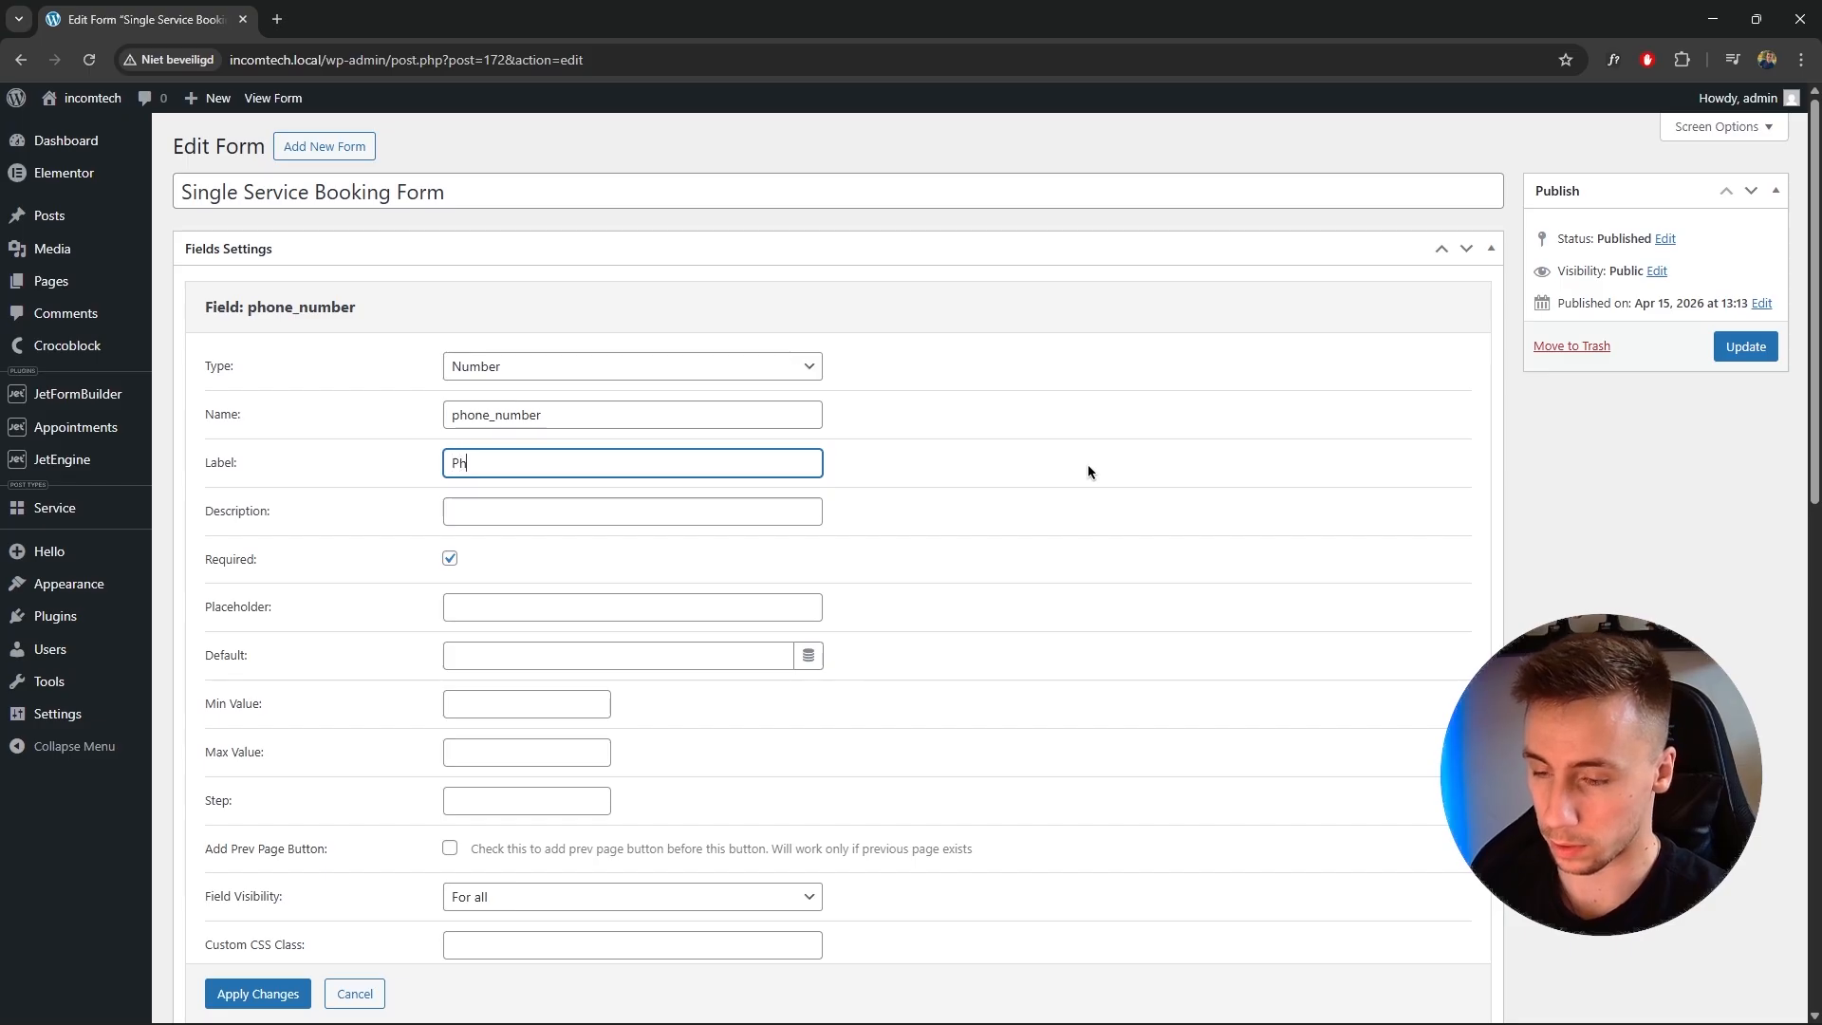
type("Phone number")
left_click(1087, 464)
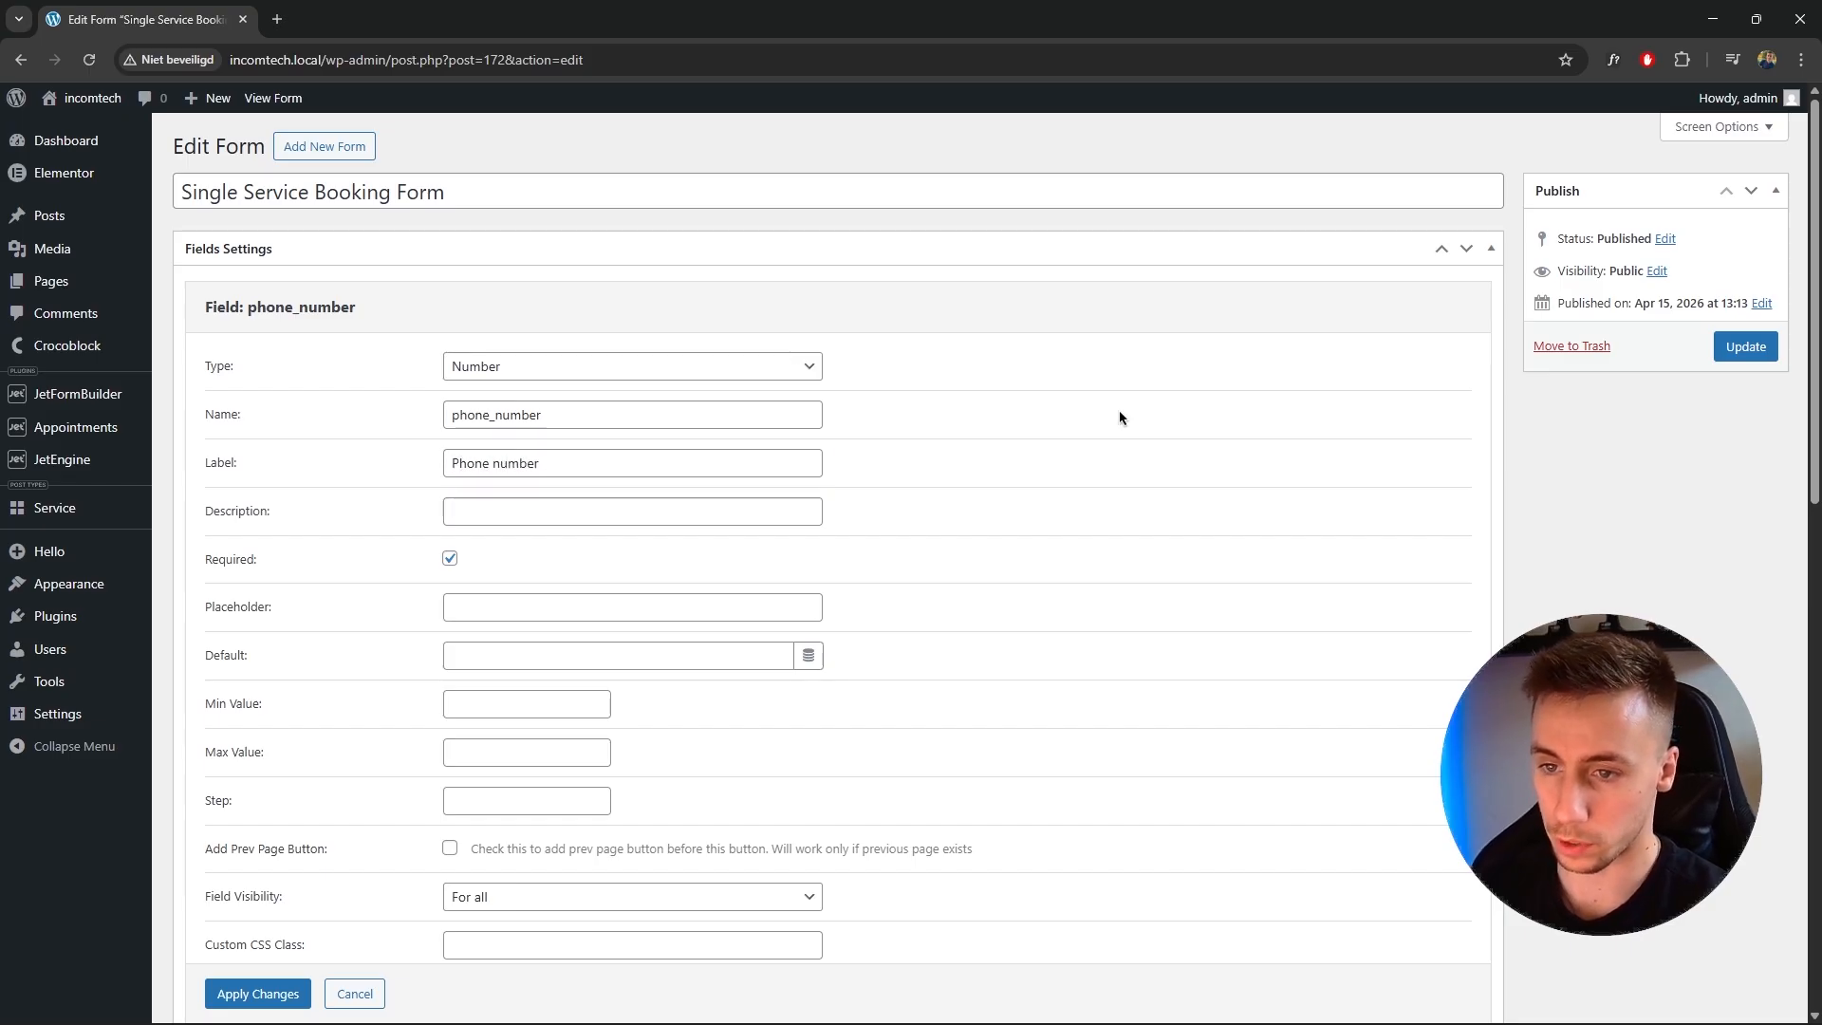
scroll(966, 609, "down", 1)
left_click(237, 916)
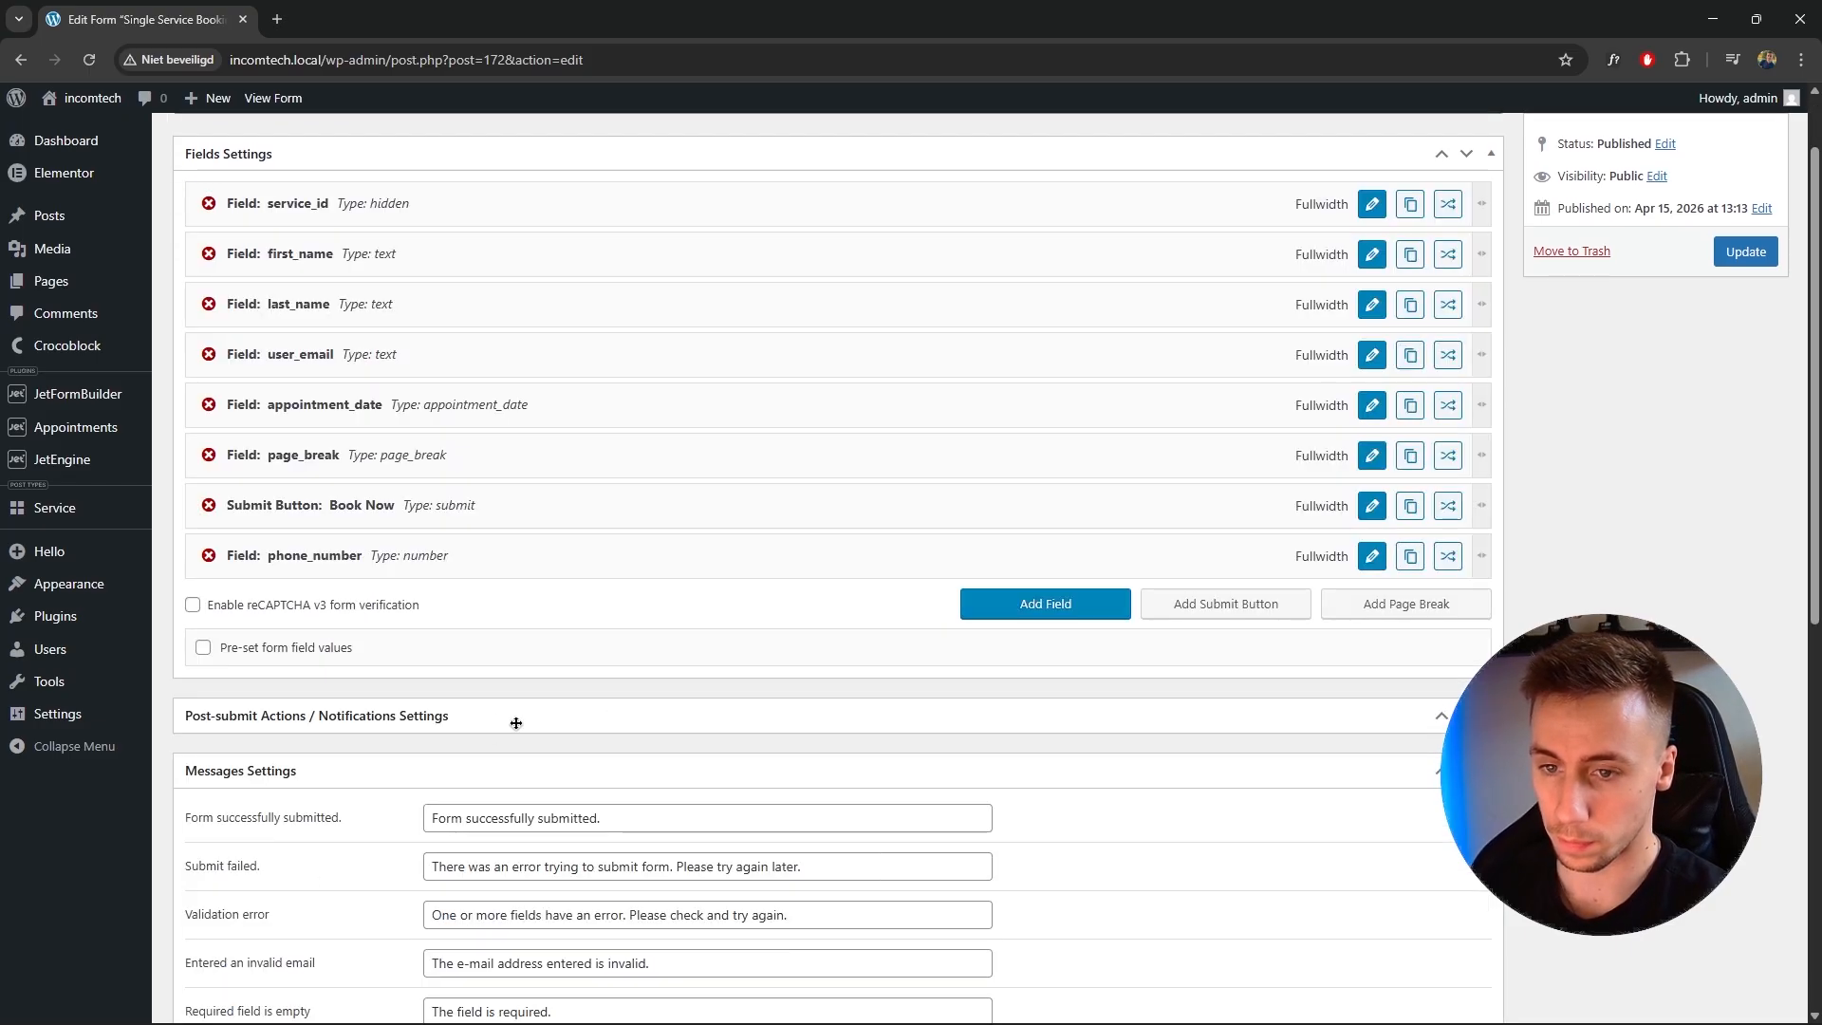
scroll(512, 720, "up", 1)
left_click_drag(335, 647, 337, 498)
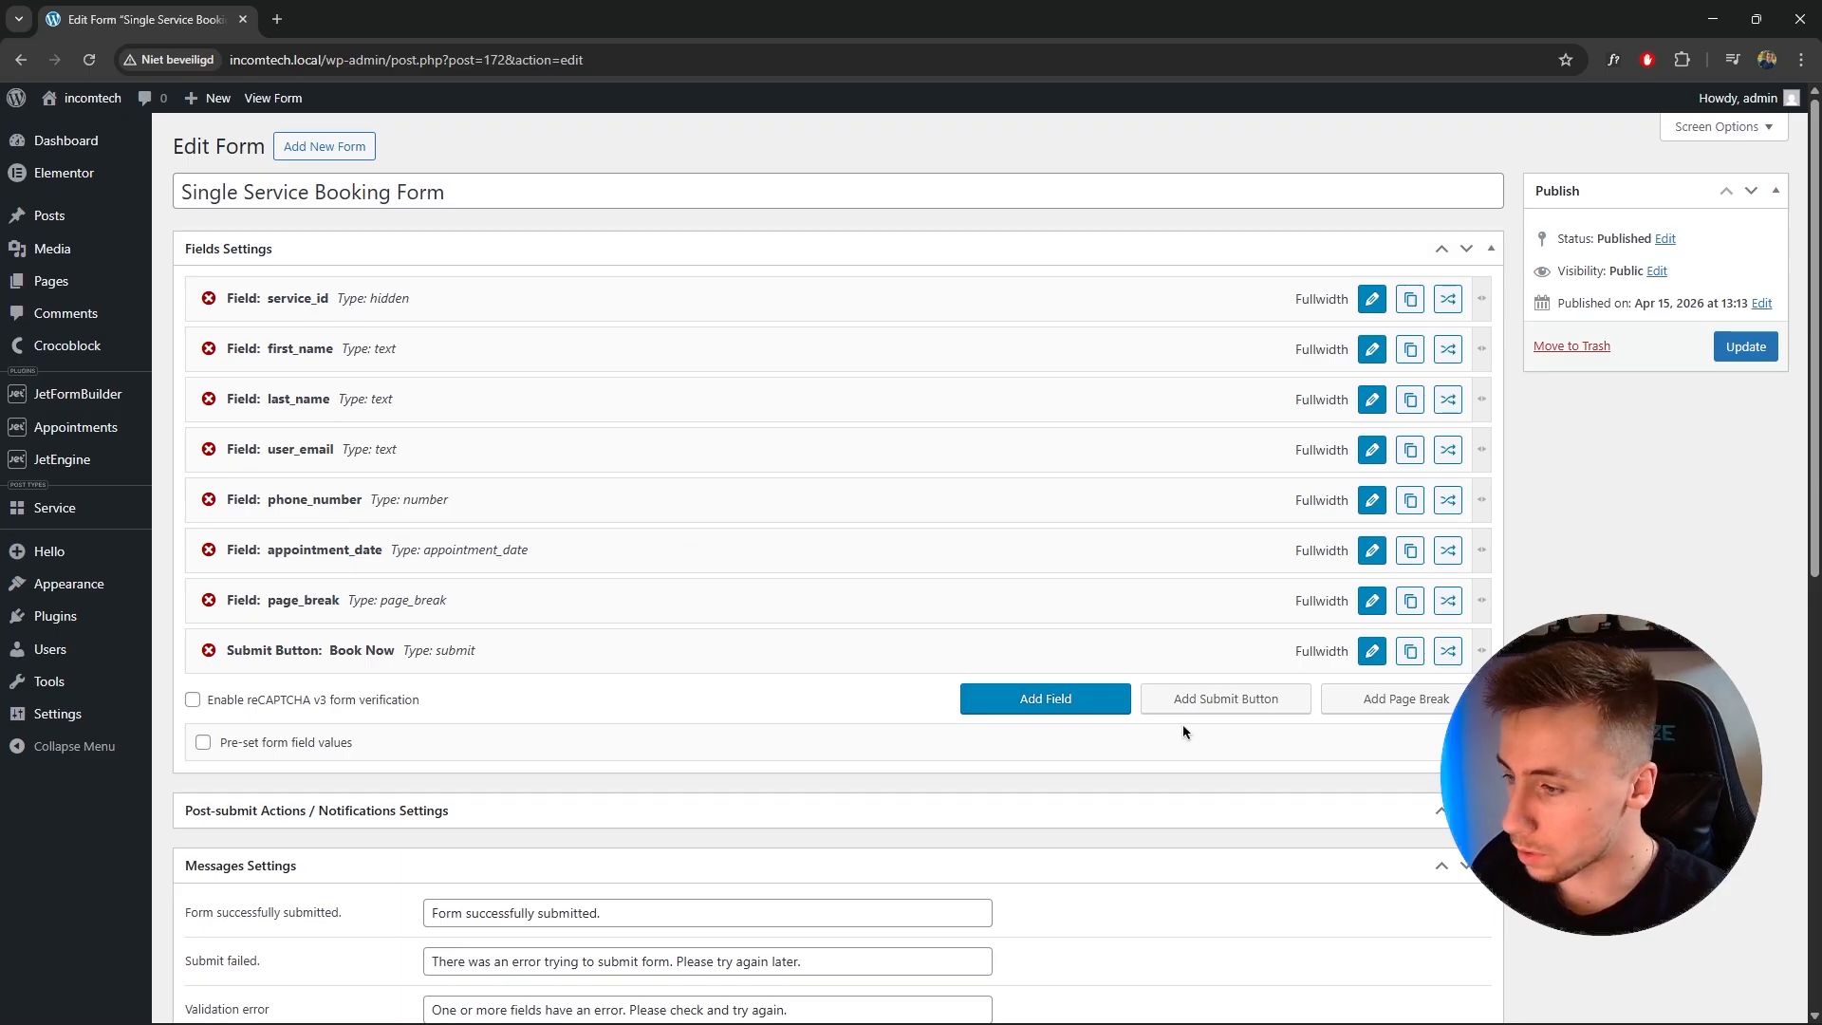
Add a page break and move it directly below the phone_number field.
left_click(1420, 715)
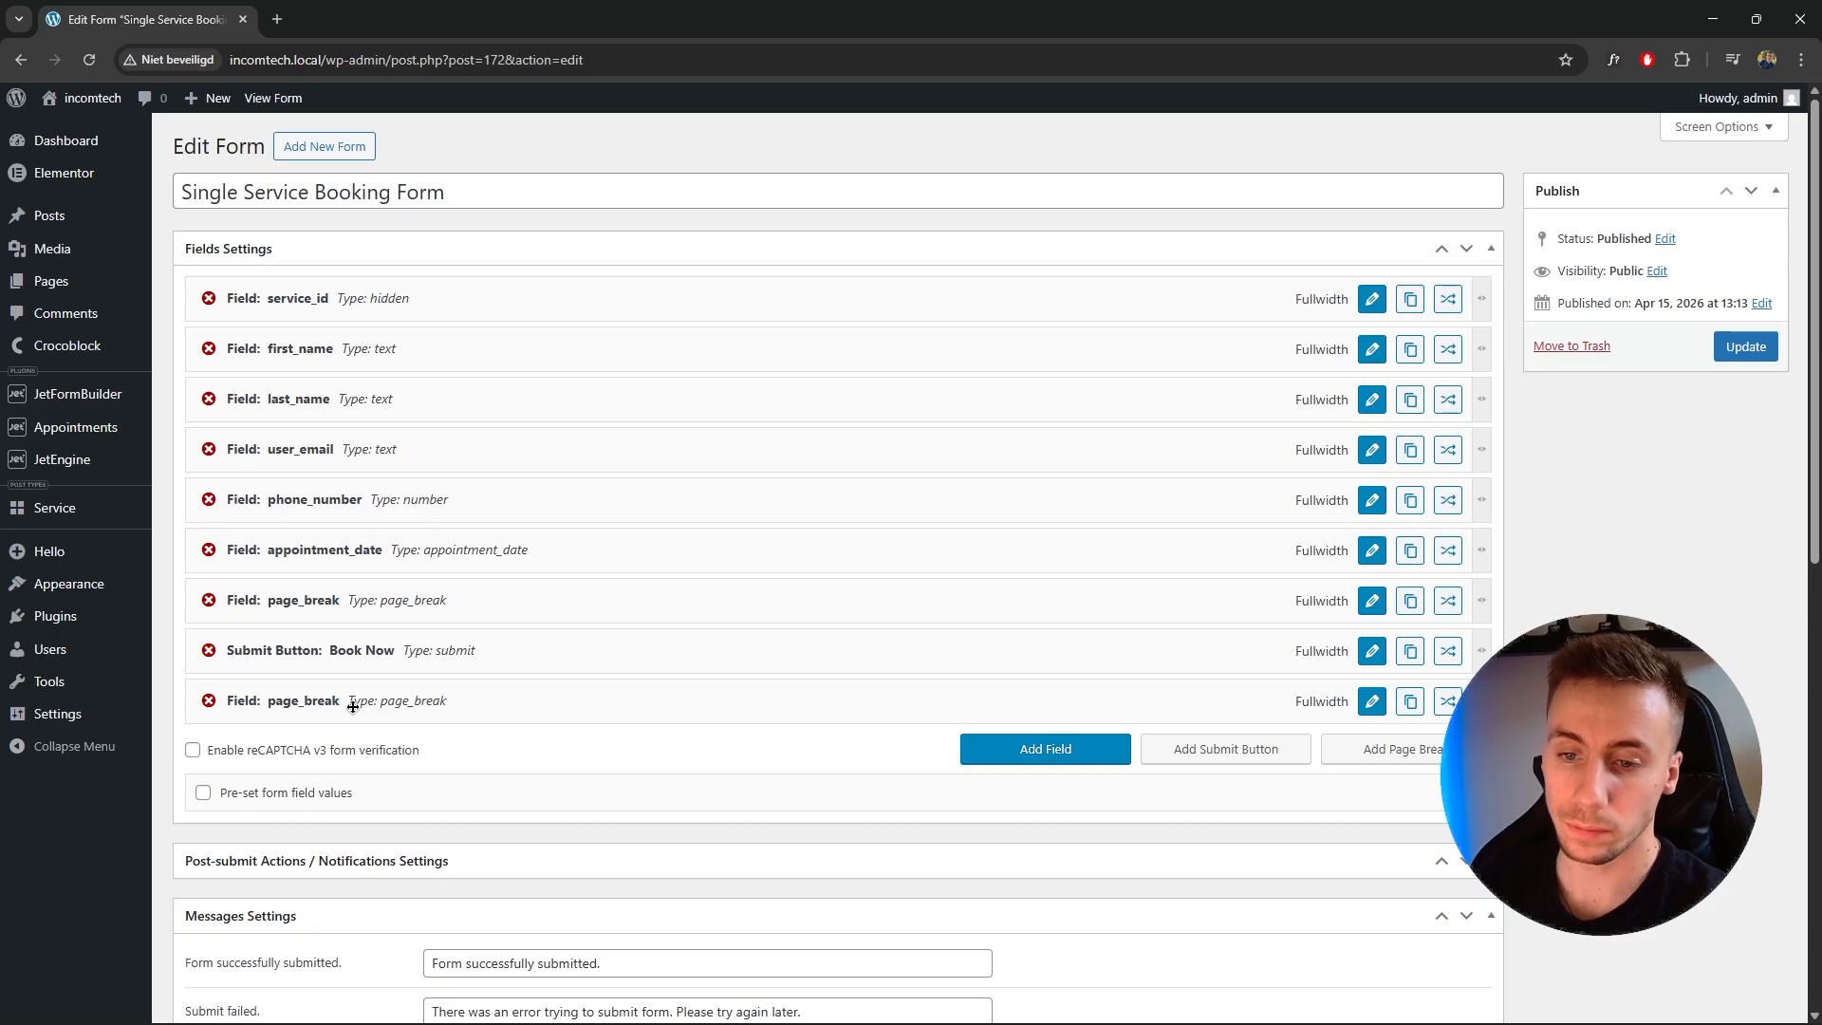
left_click_drag(325, 705, 340, 565)
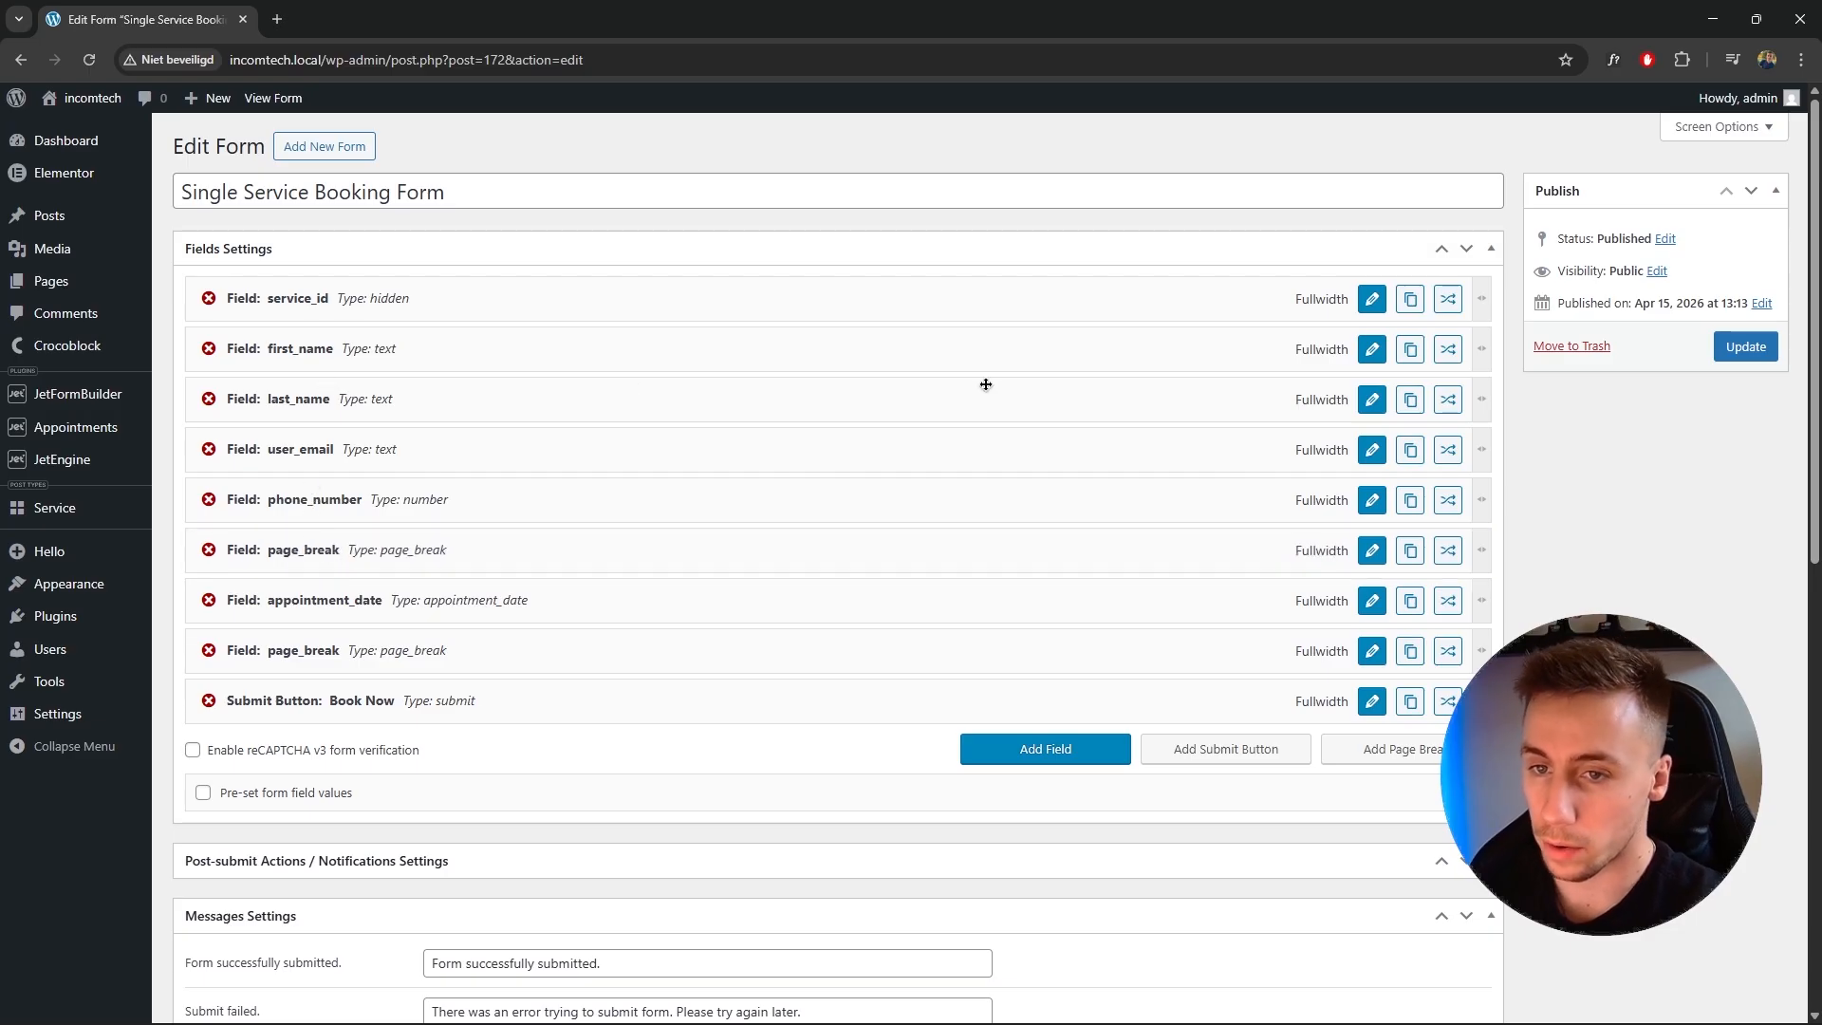
Make first_name and last_name half width and place them side by side in one row.
left_click_drag(1481, 346, 845, 354)
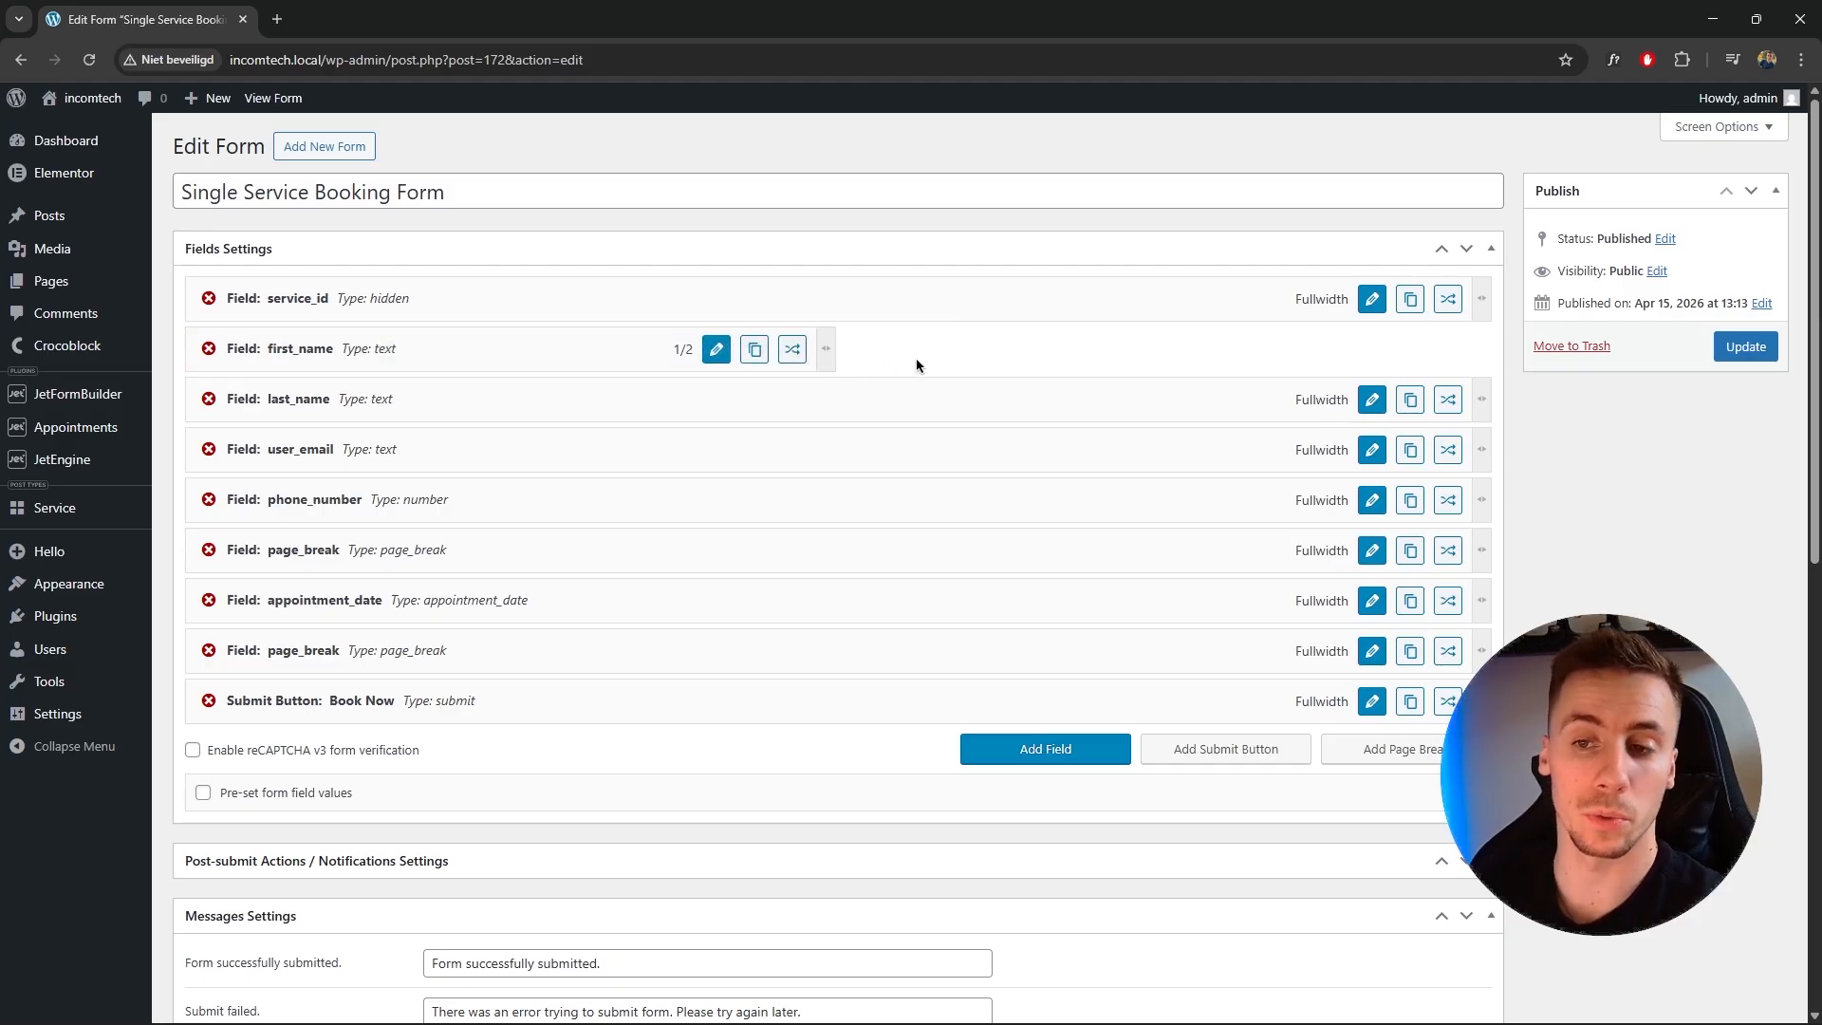
left_click_drag(1487, 398, 830, 396)
left_click_drag(553, 394, 1119, 375)
Make user_email and phone_number half width and place them side by side in one row.
left_click_drag(1485, 397, 835, 398)
left_click(1060, 412)
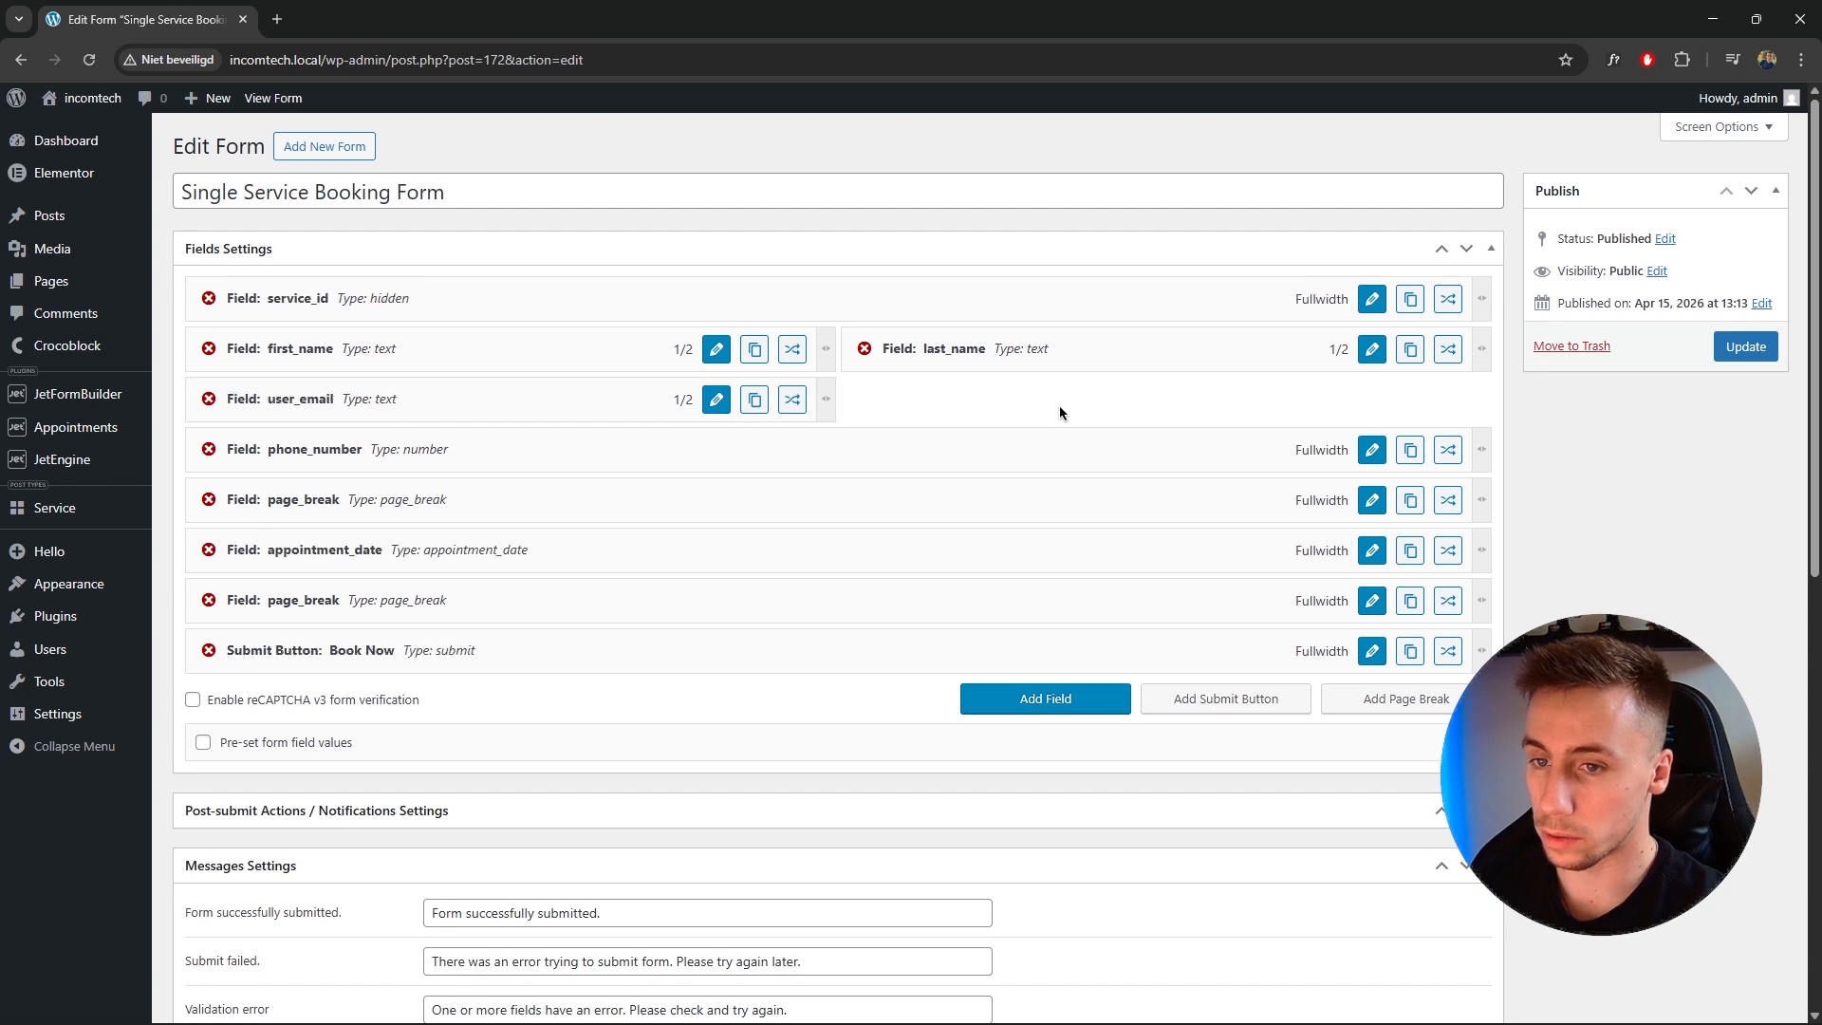
left_click_drag(1484, 450, 862, 432)
left_click_drag(627, 442, 1286, 401)
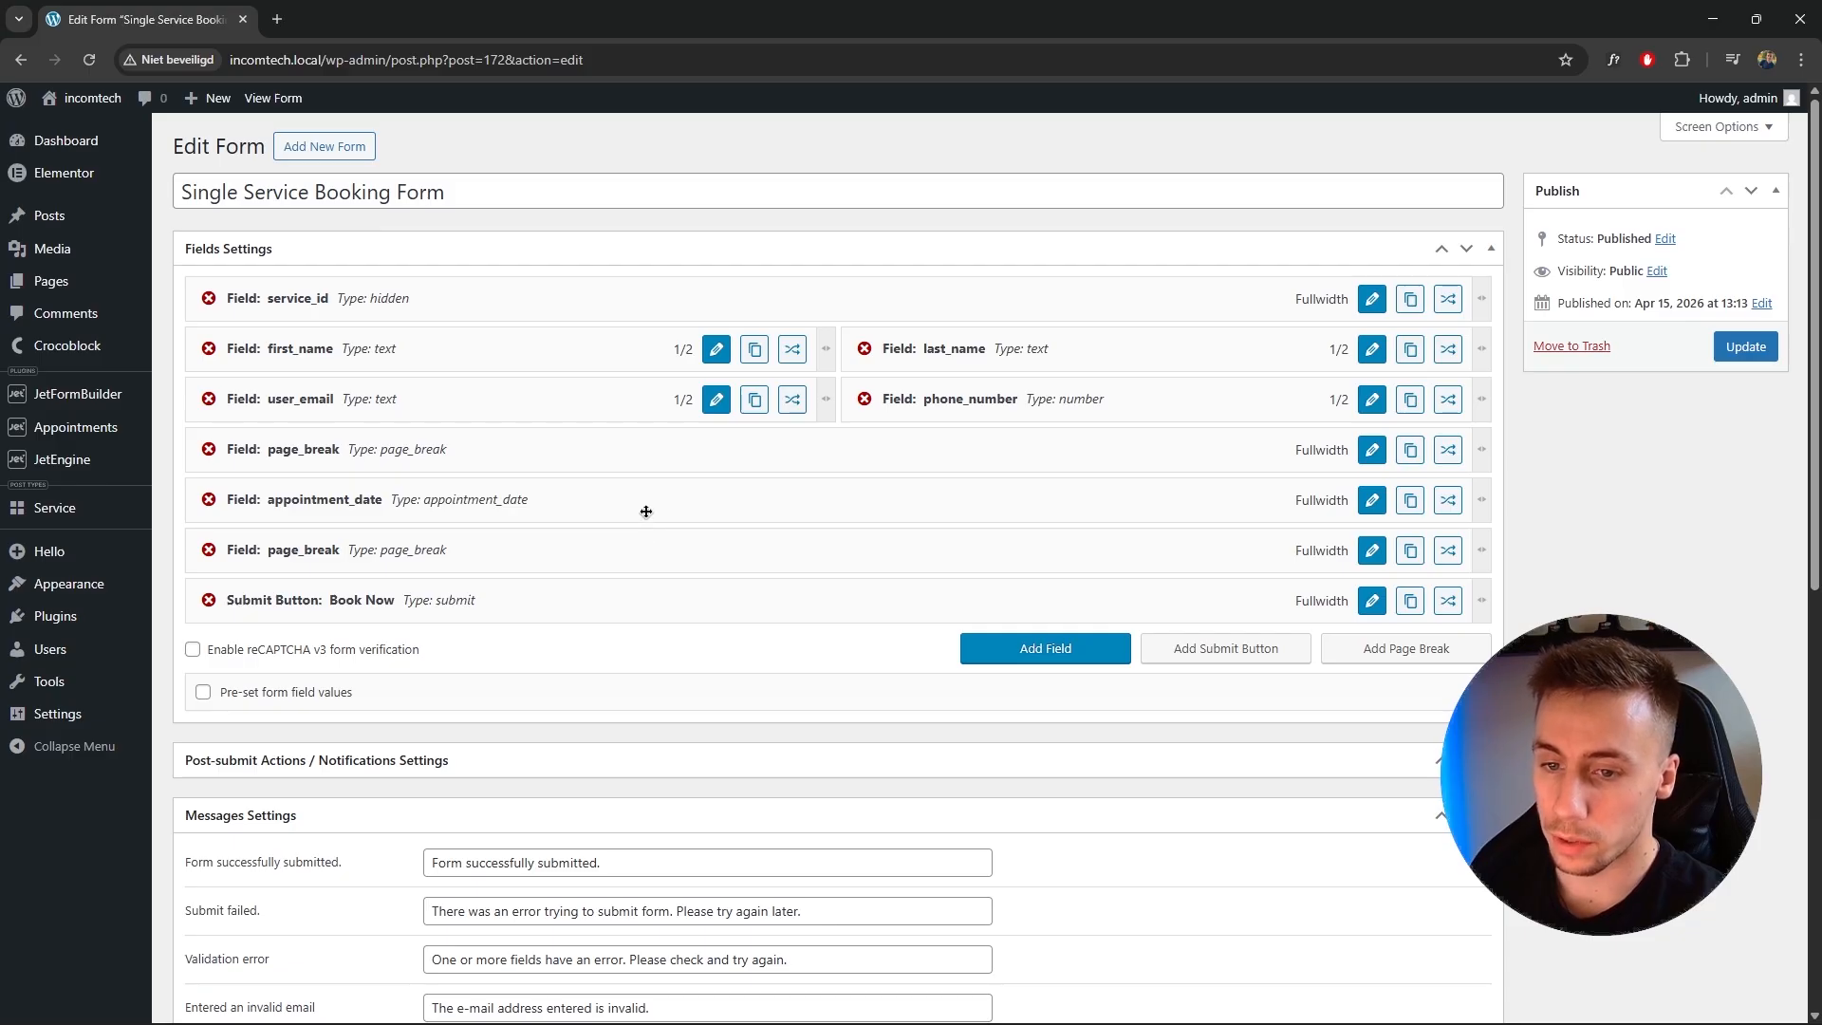
Map phone_number, first_name and last_name fields in the Insert appointment action, apply the changes and update the form.
scroll(645, 512, "down", 5)
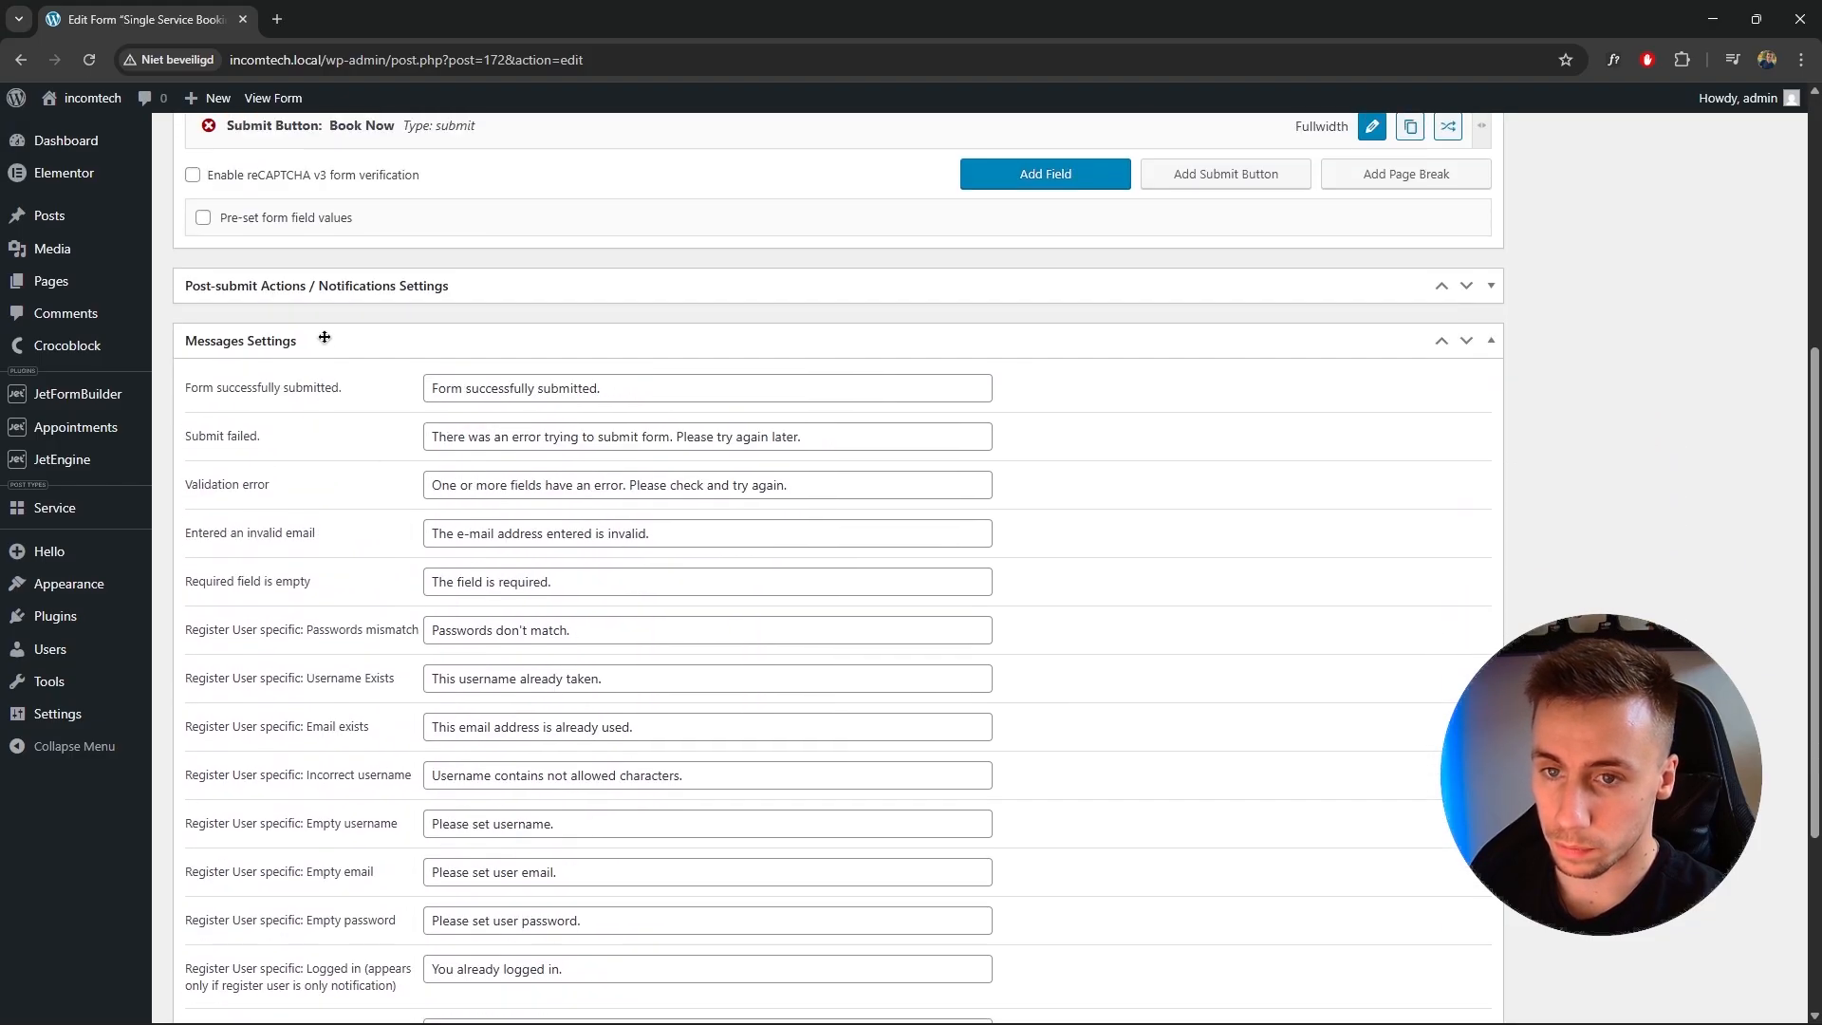
left_click(324, 339)
left_click(329, 769)
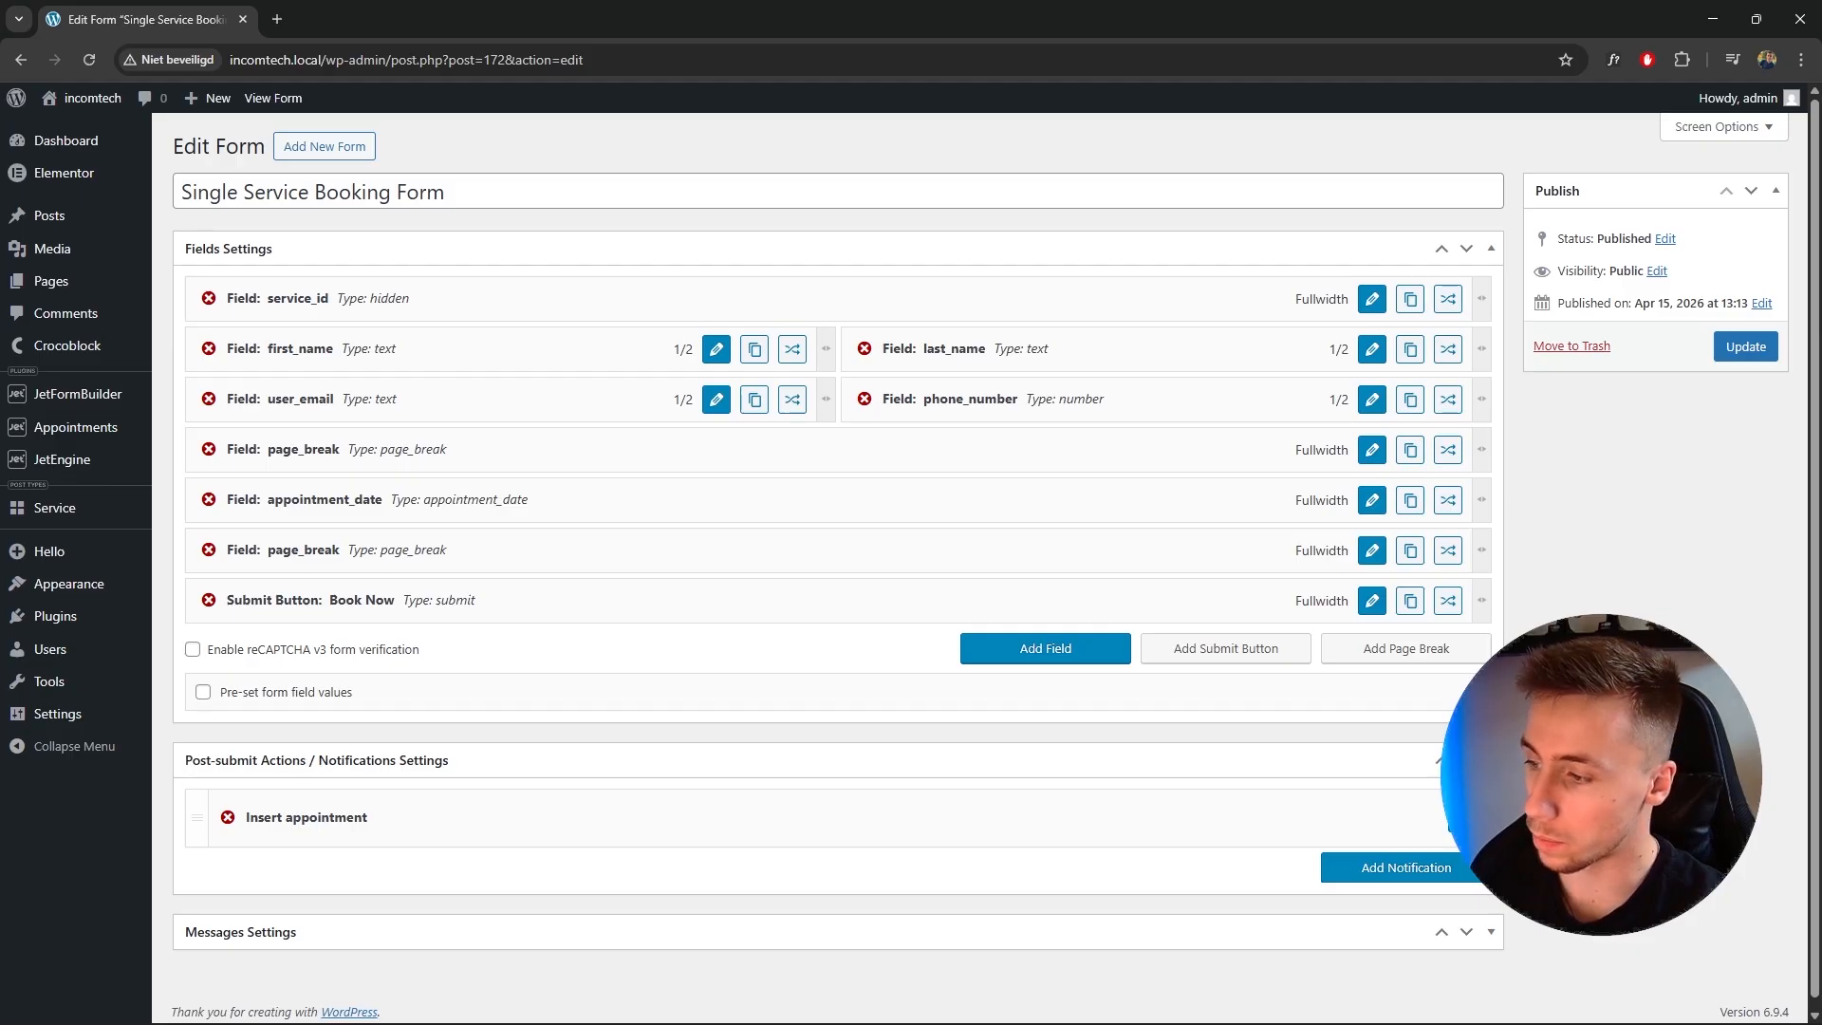
left_click(1462, 818)
scroll(927, 731, "down", 5)
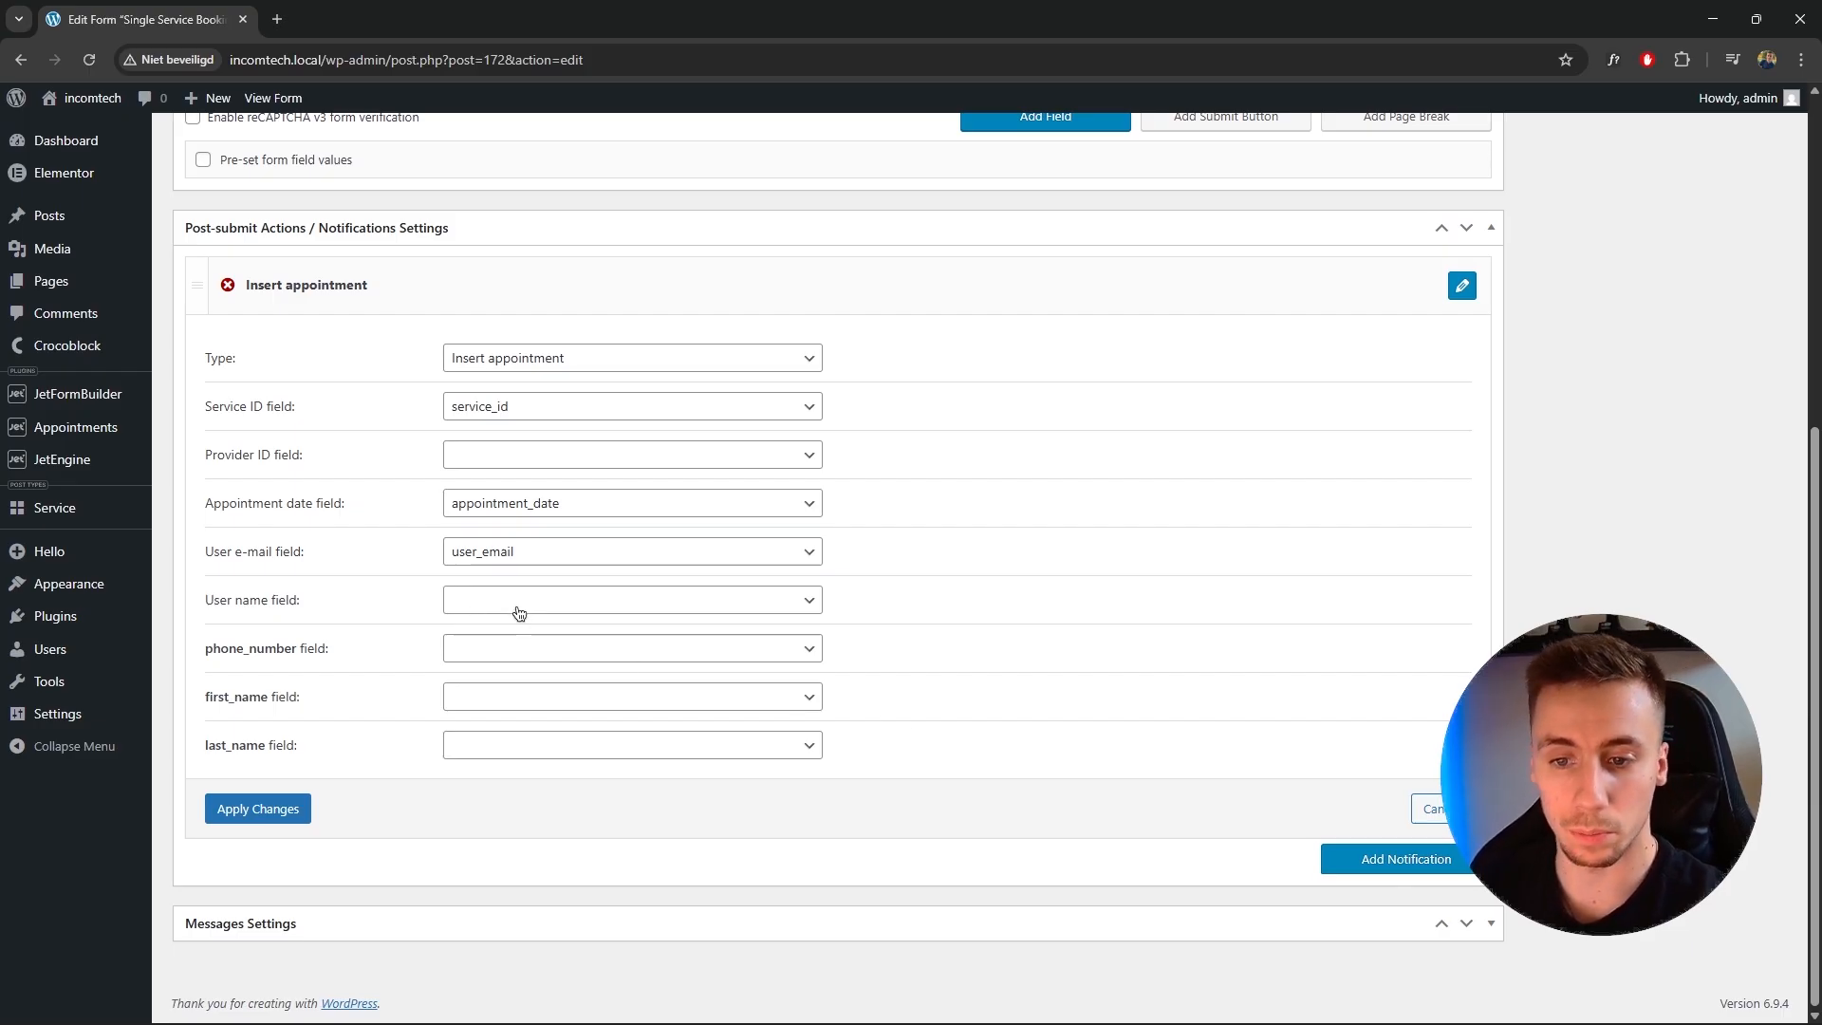
left_click(505, 651)
left_click(531, 803)
left_click(527, 702)
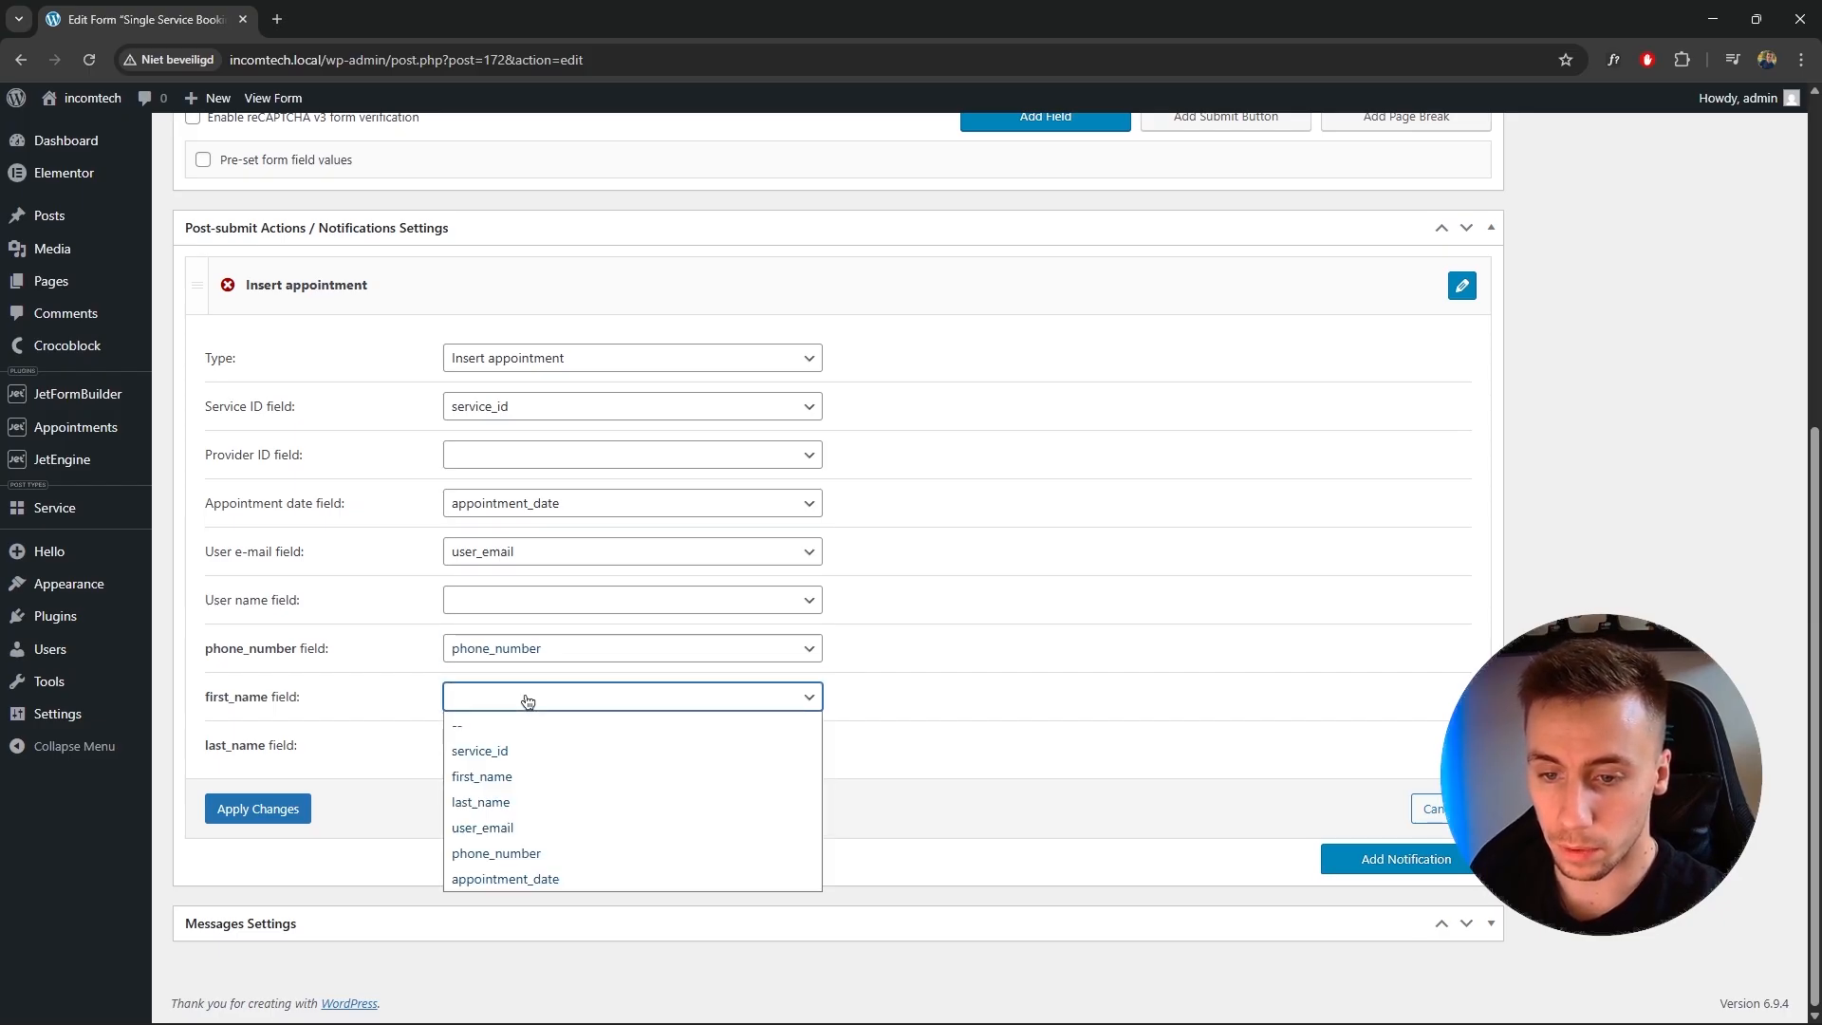
left_click(525, 776)
left_click(524, 756)
left_click(523, 850)
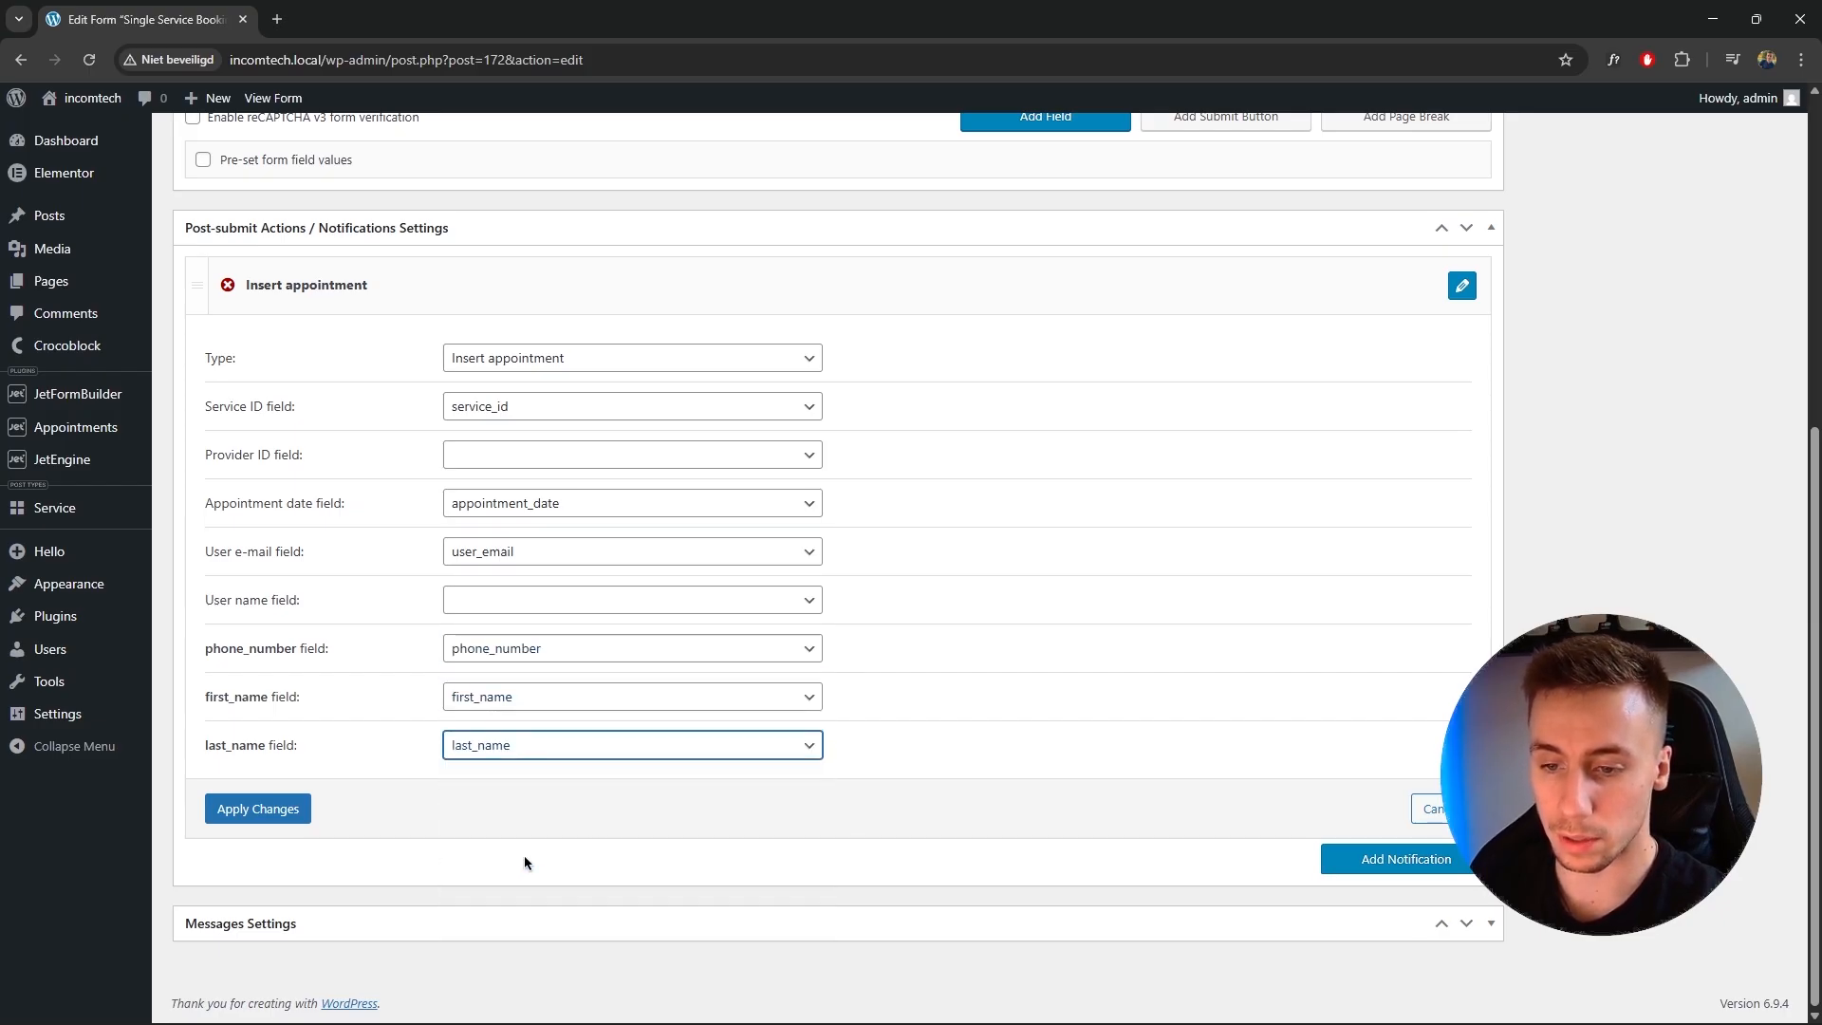
left_click(285, 809)
left_click(1746, 337)
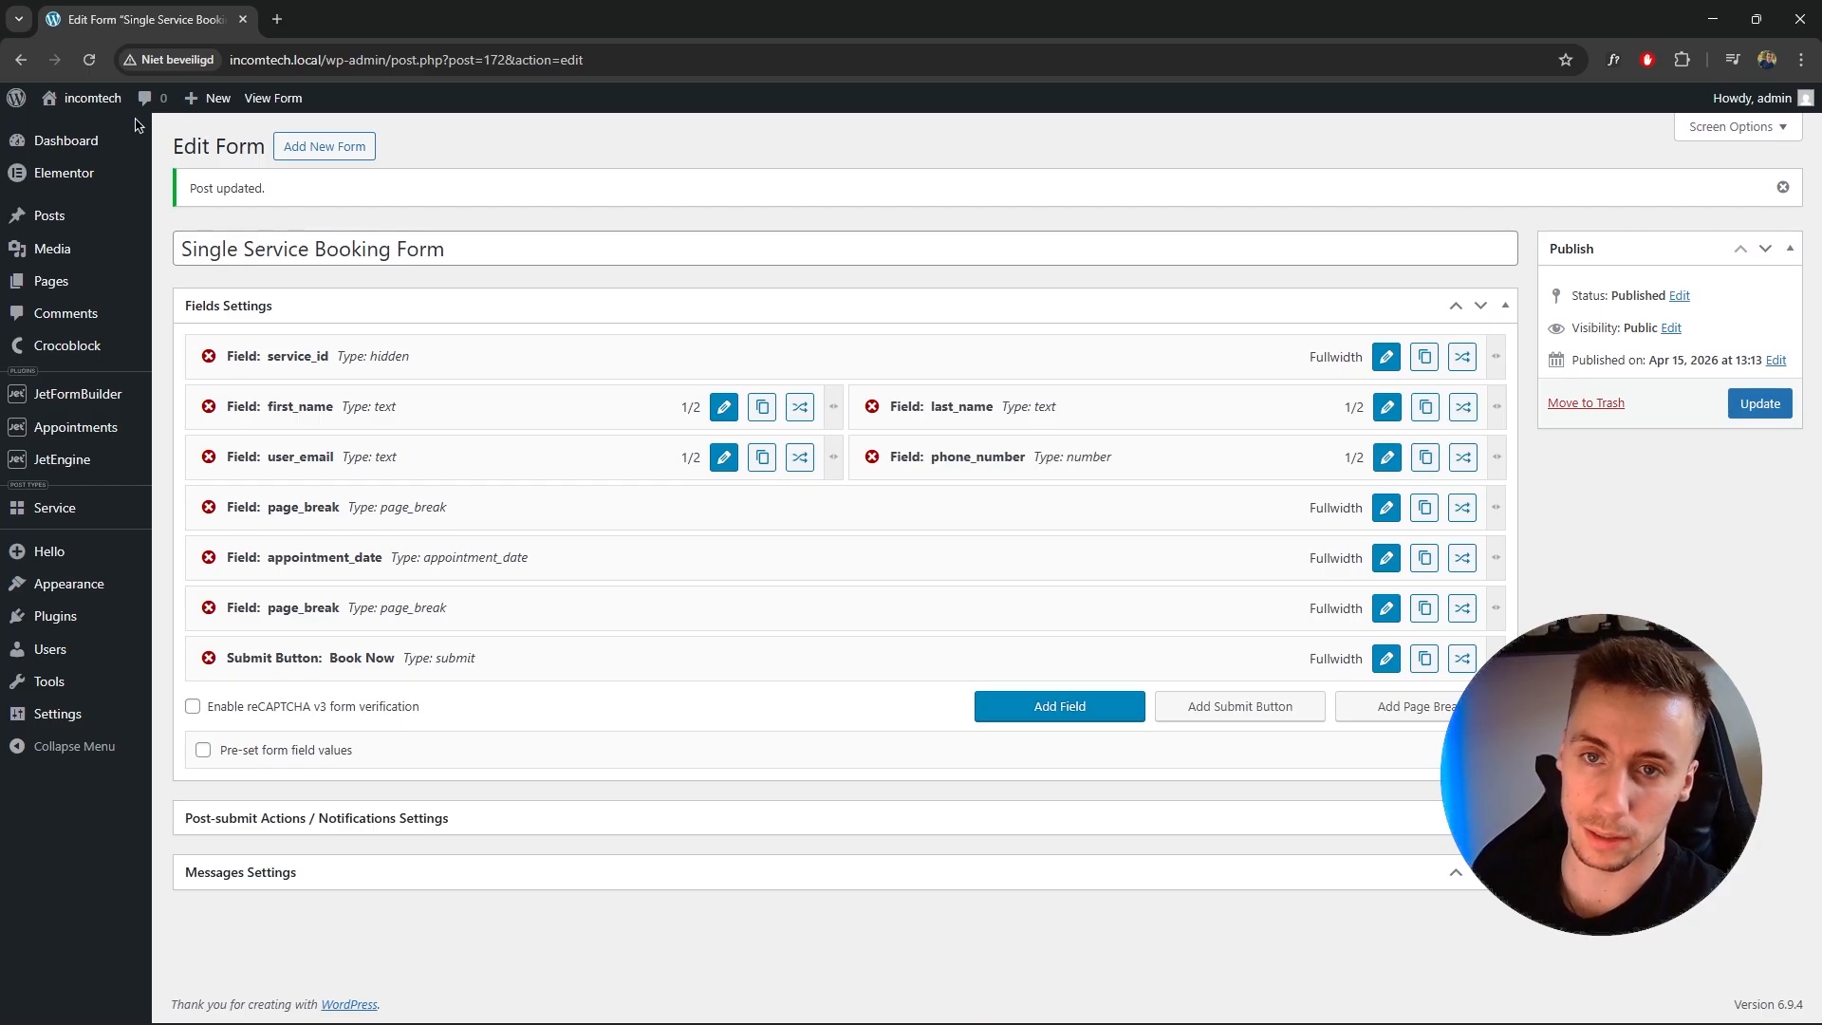
Open the Small maintenance service page and edit its single template with Elementor in a new tab.
left_click(54, 507)
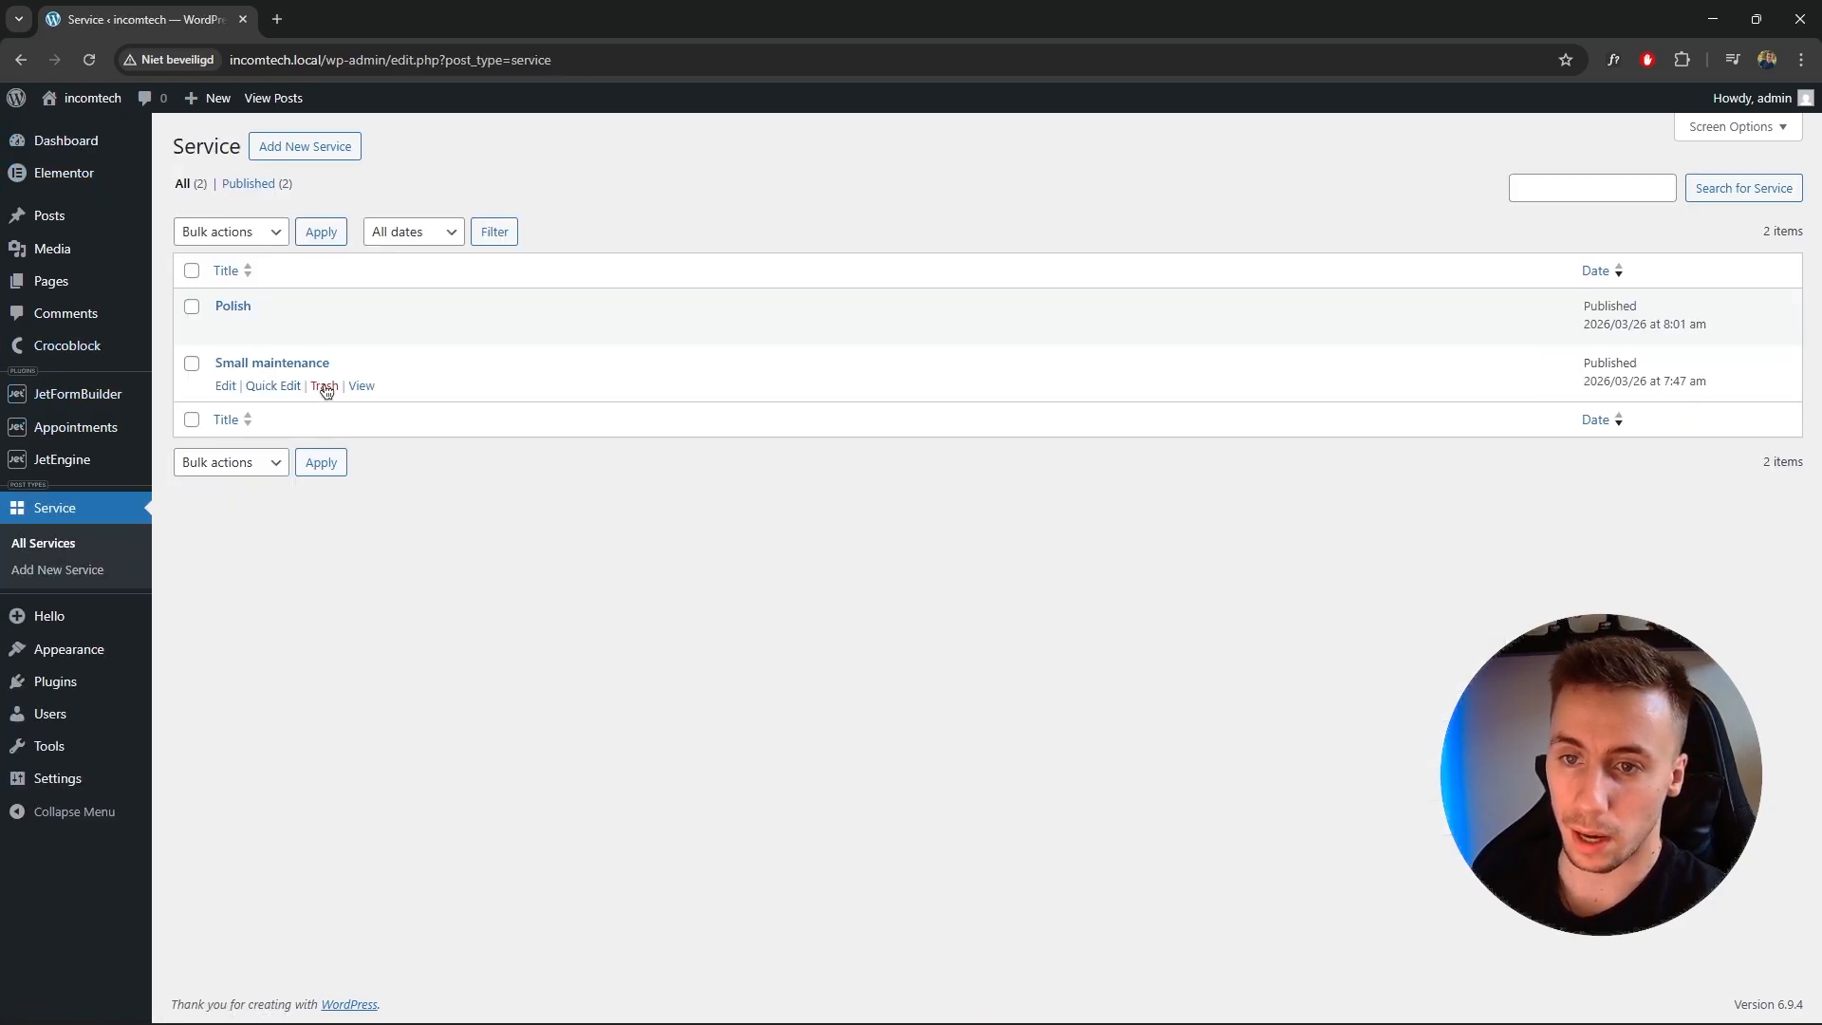
left_click(271, 364)
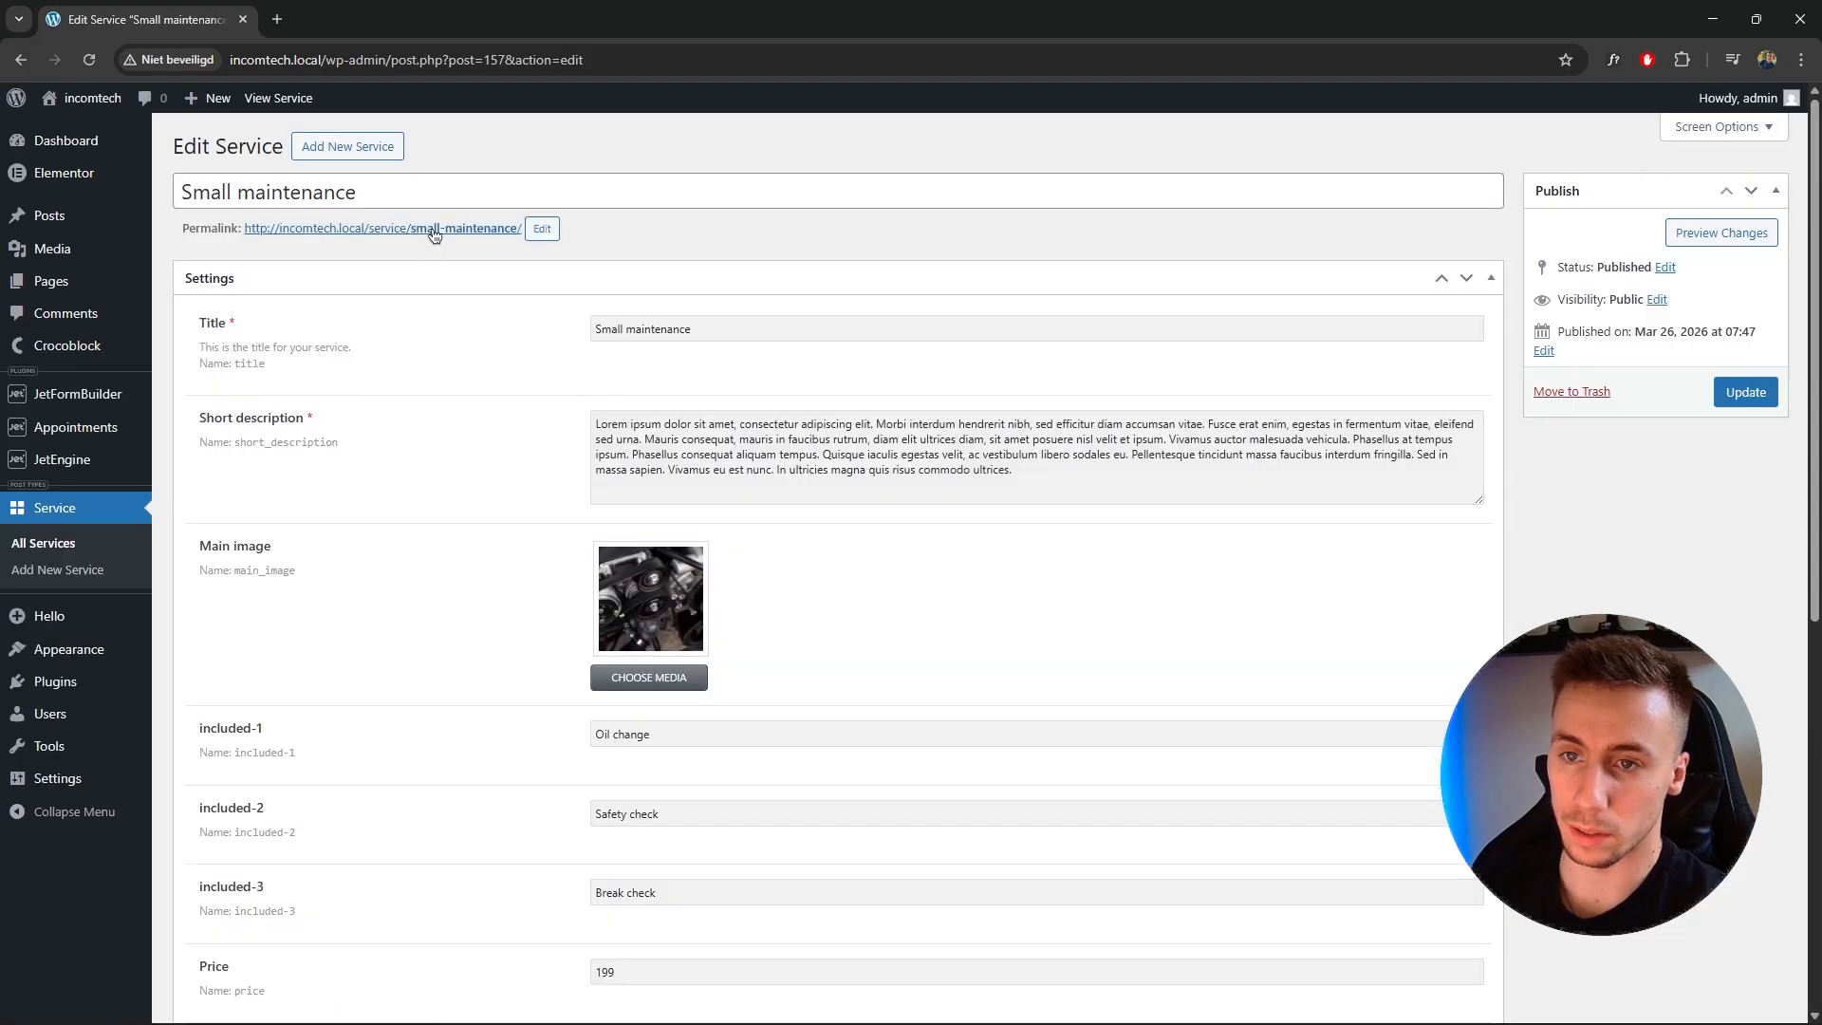
left_click(441, 229)
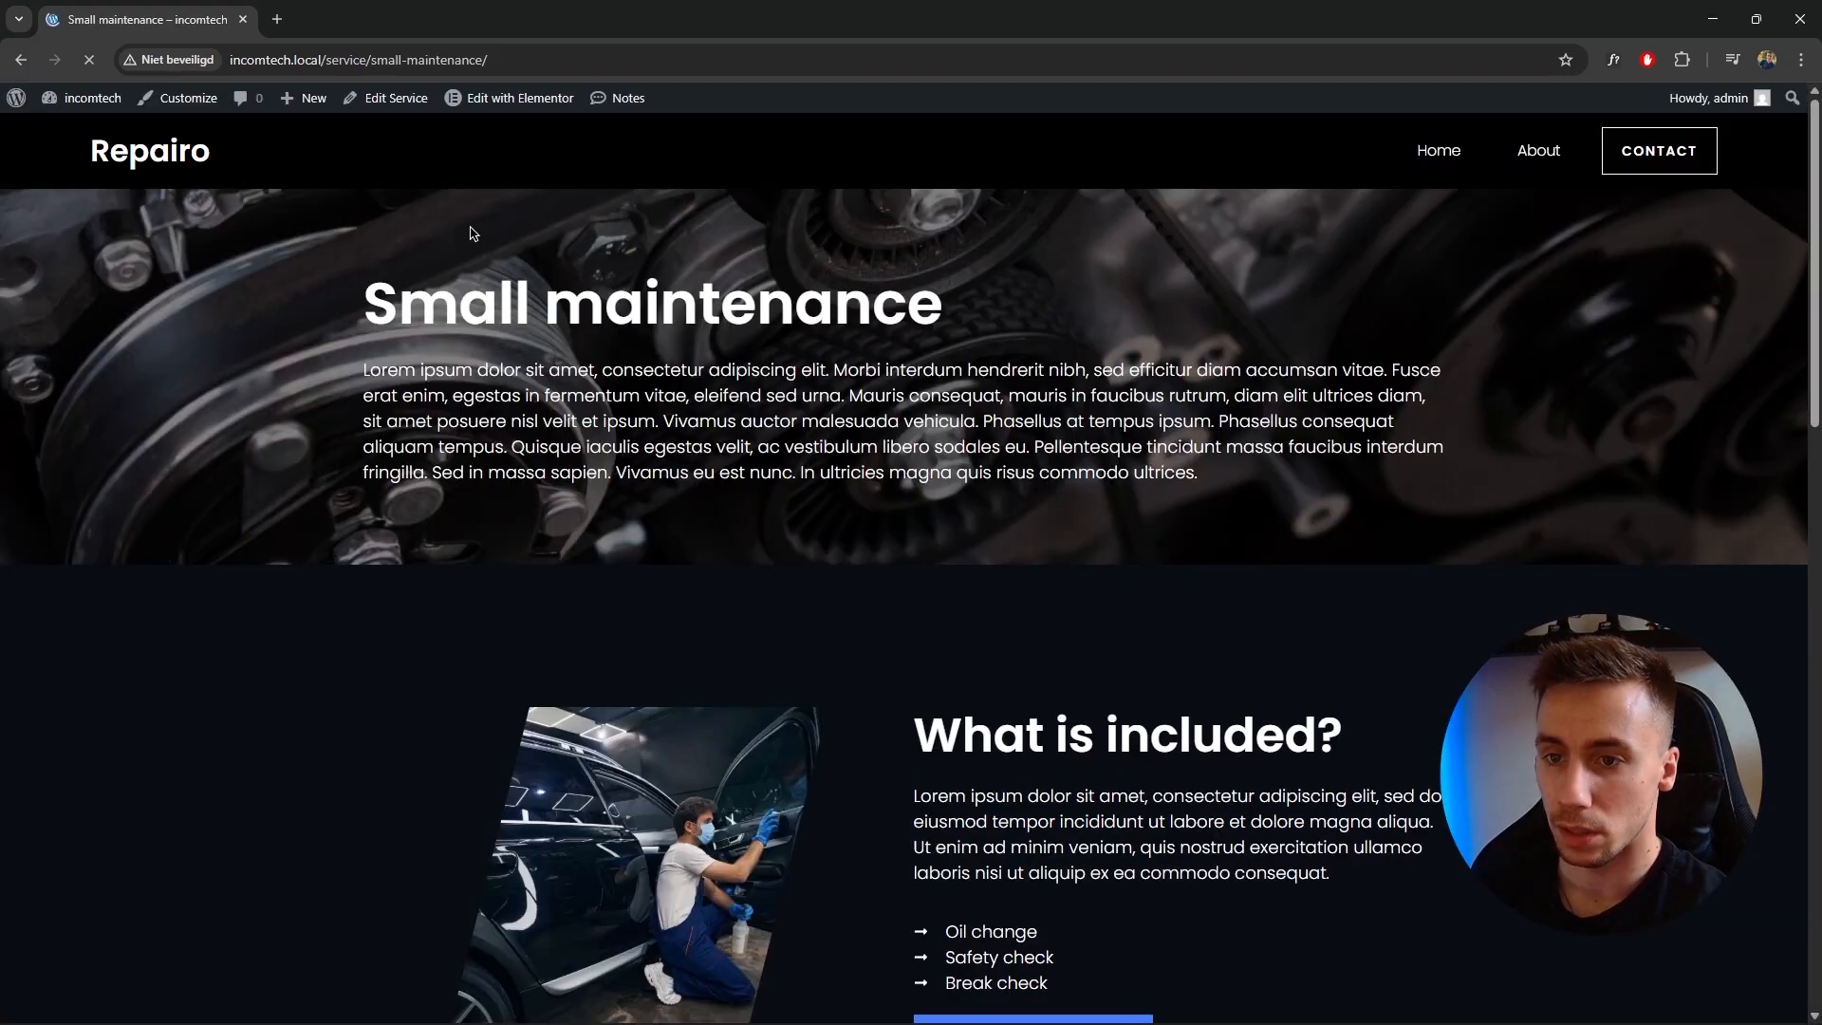
mouse_move(531, 94)
middle_click(518, 159)
left_click(339, 19)
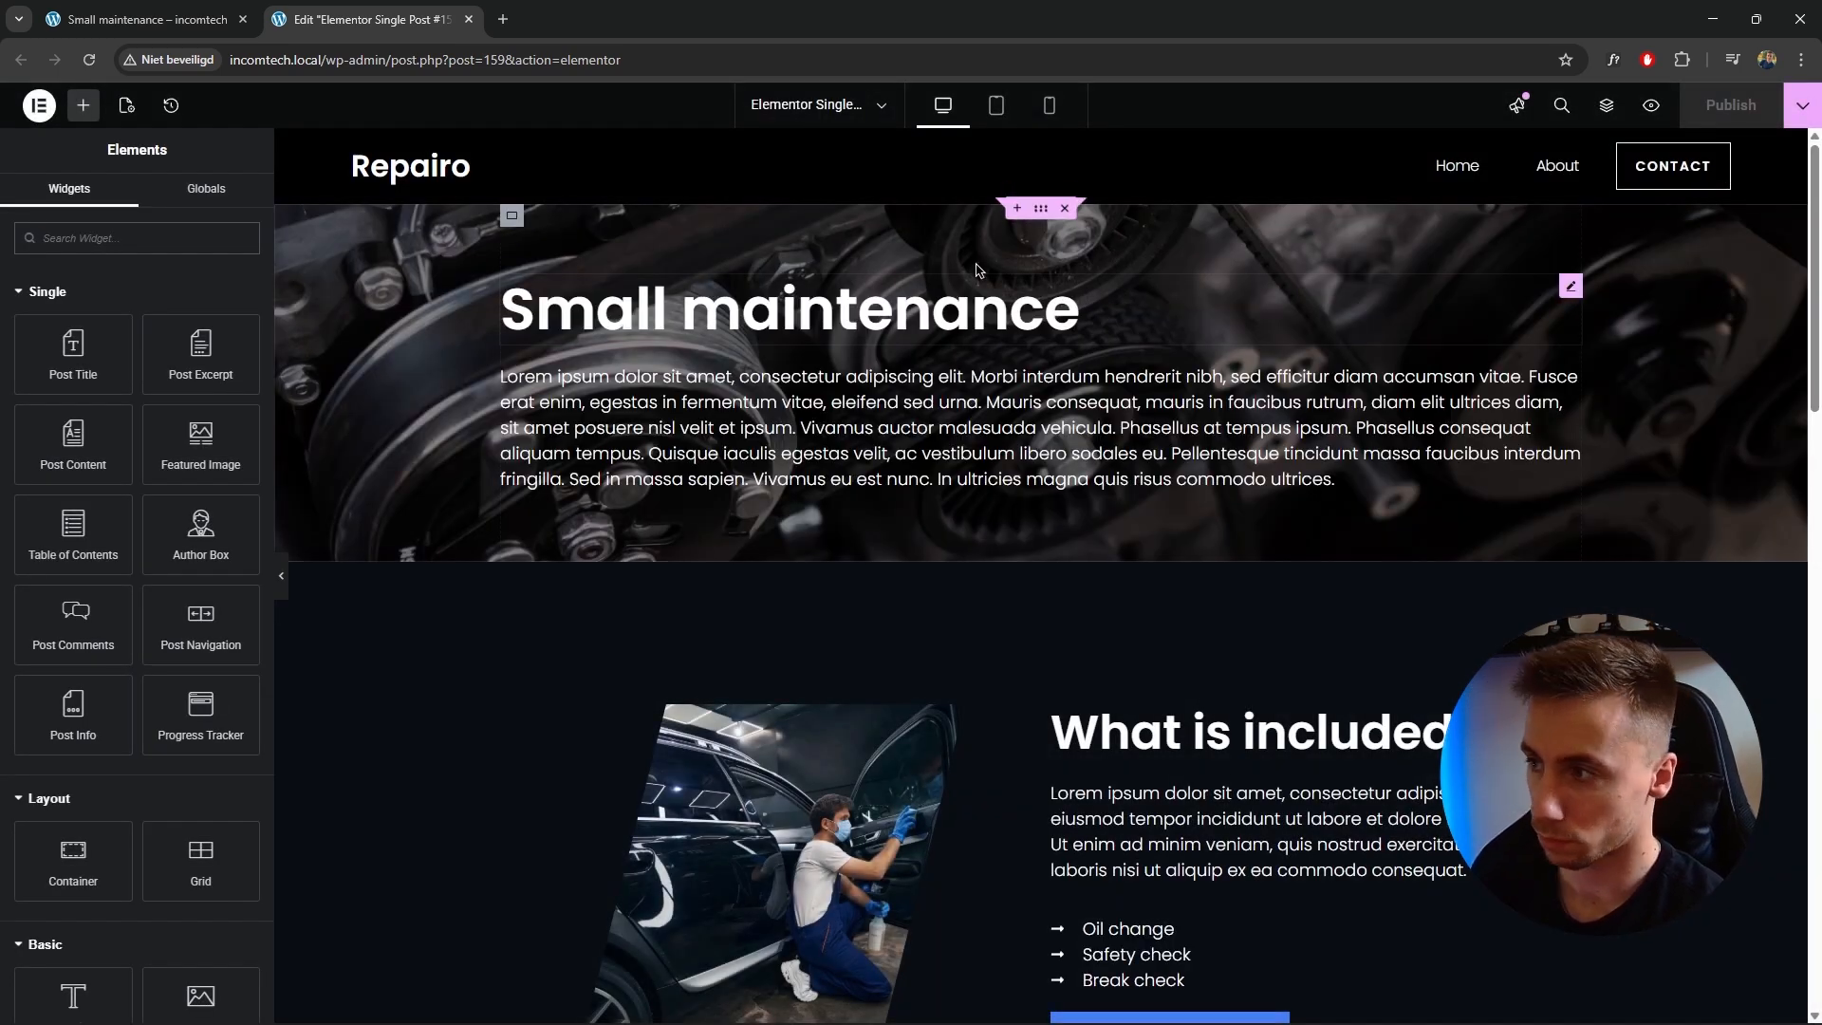
Add a JetEngine Form widget below the appointment menu anchor.
left_click_drag(1815, 185, 1817, 657)
left_click(1084, 550)
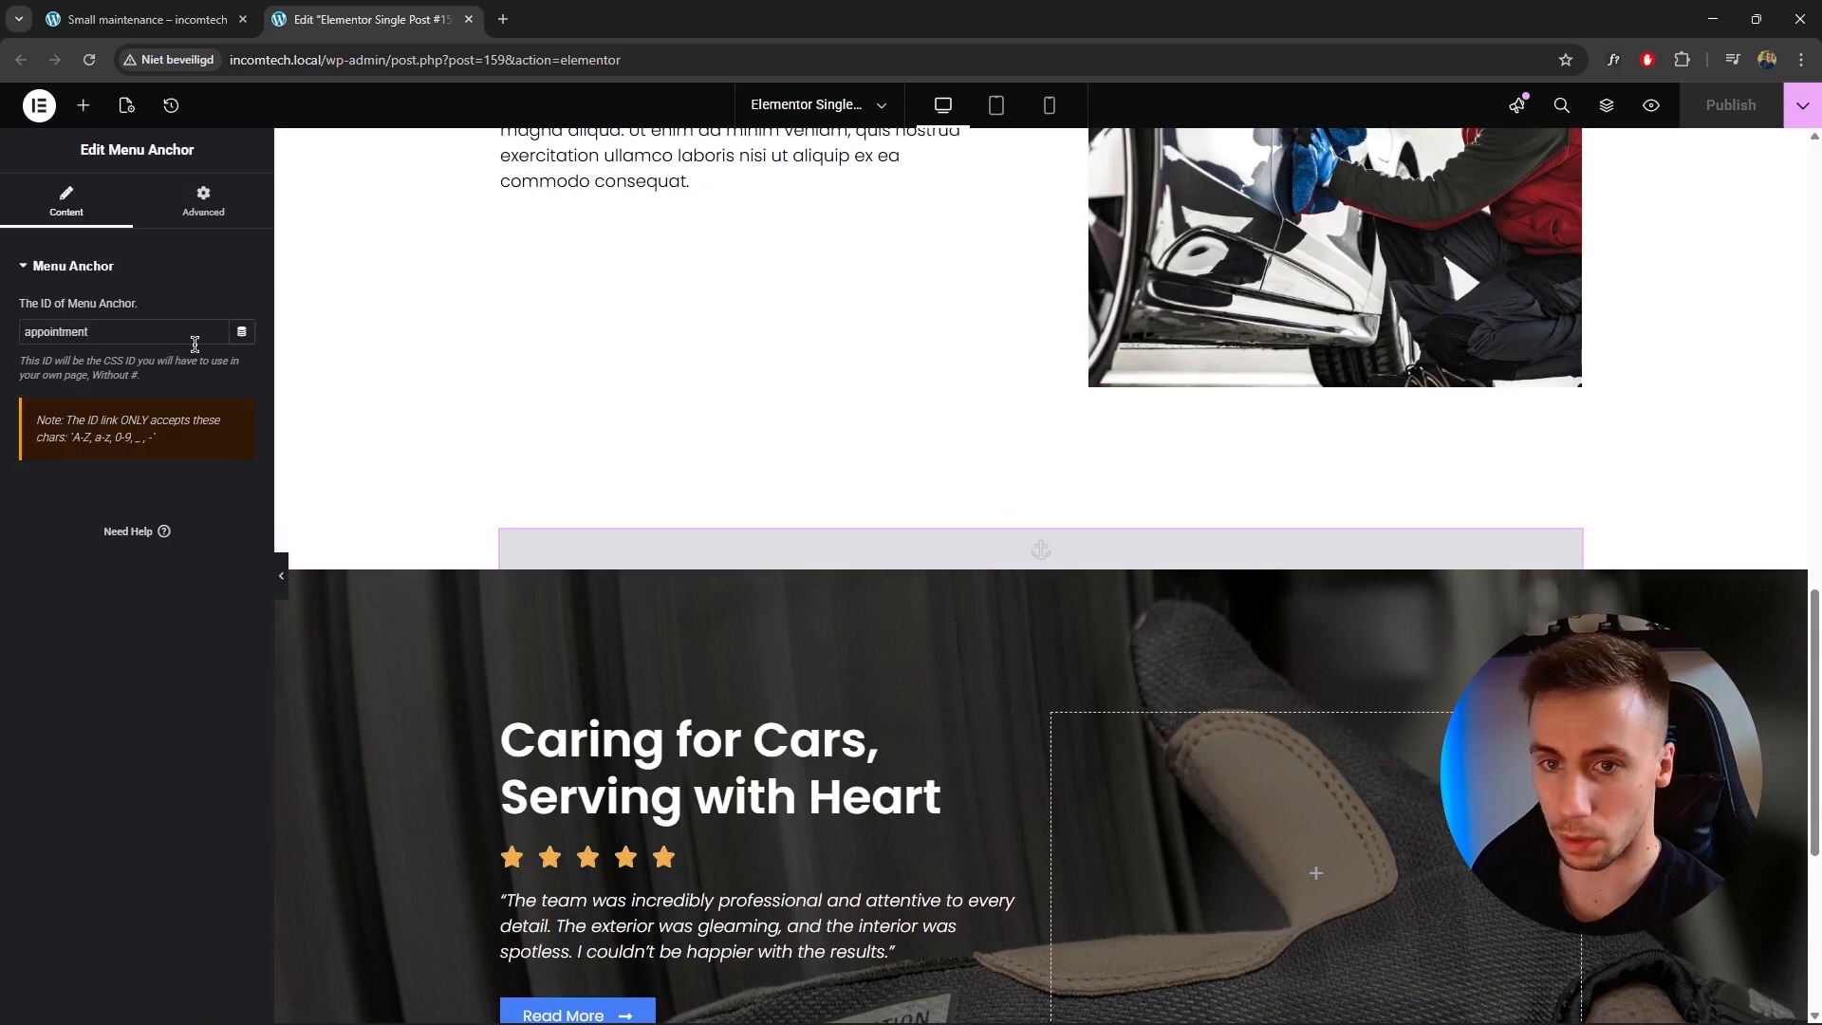
left_click(82, 106)
type("form")
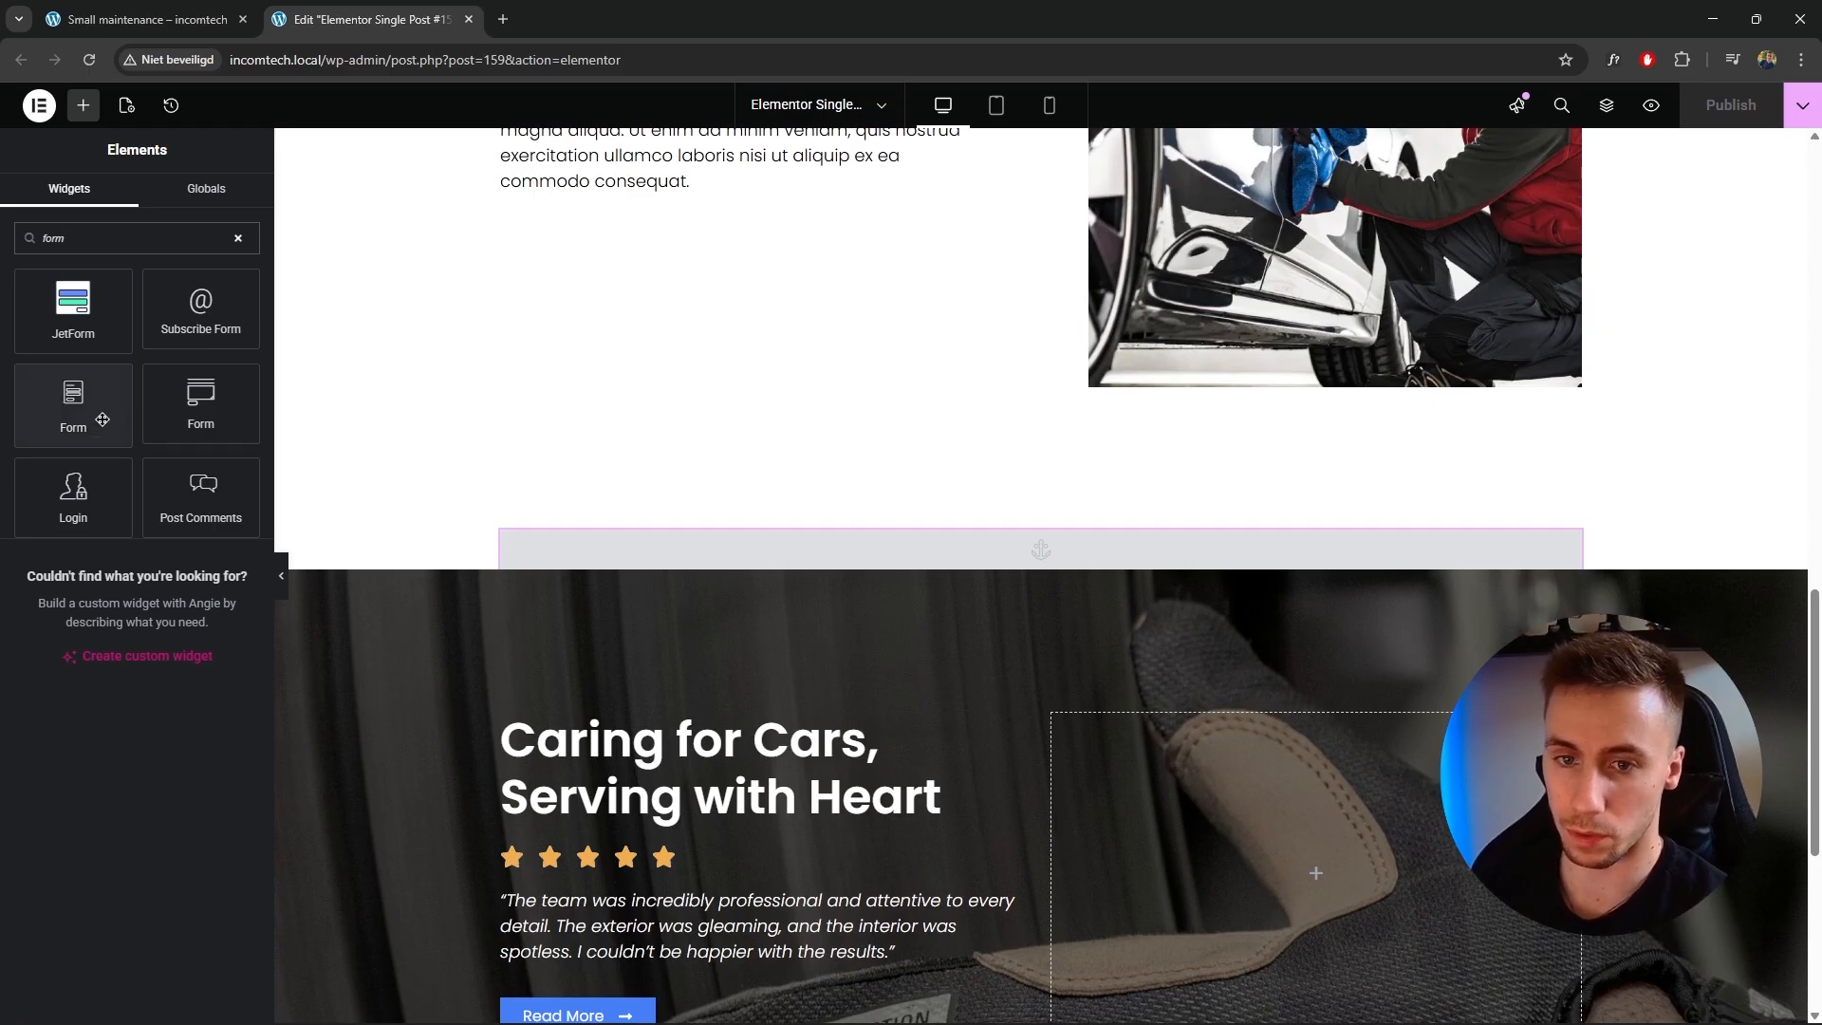
left_click_drag(80, 421, 1022, 575)
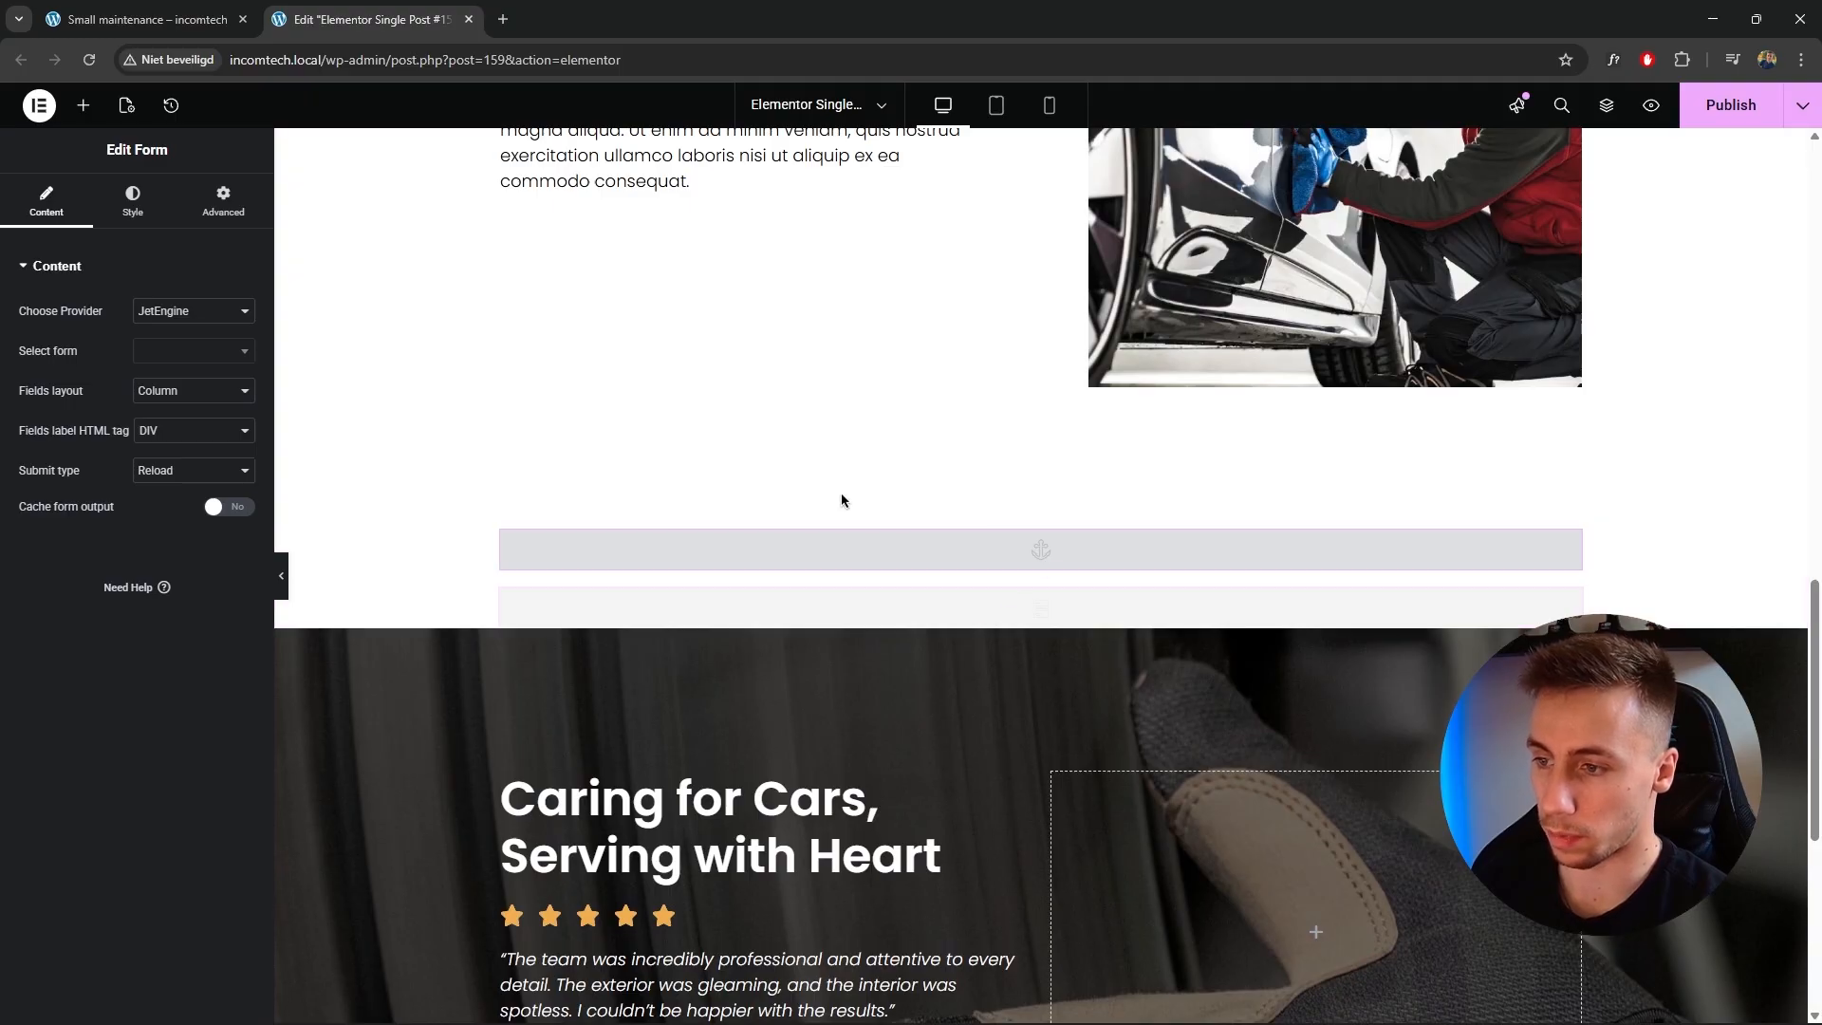
Insert an empty container above the form widget.
left_click(83, 107)
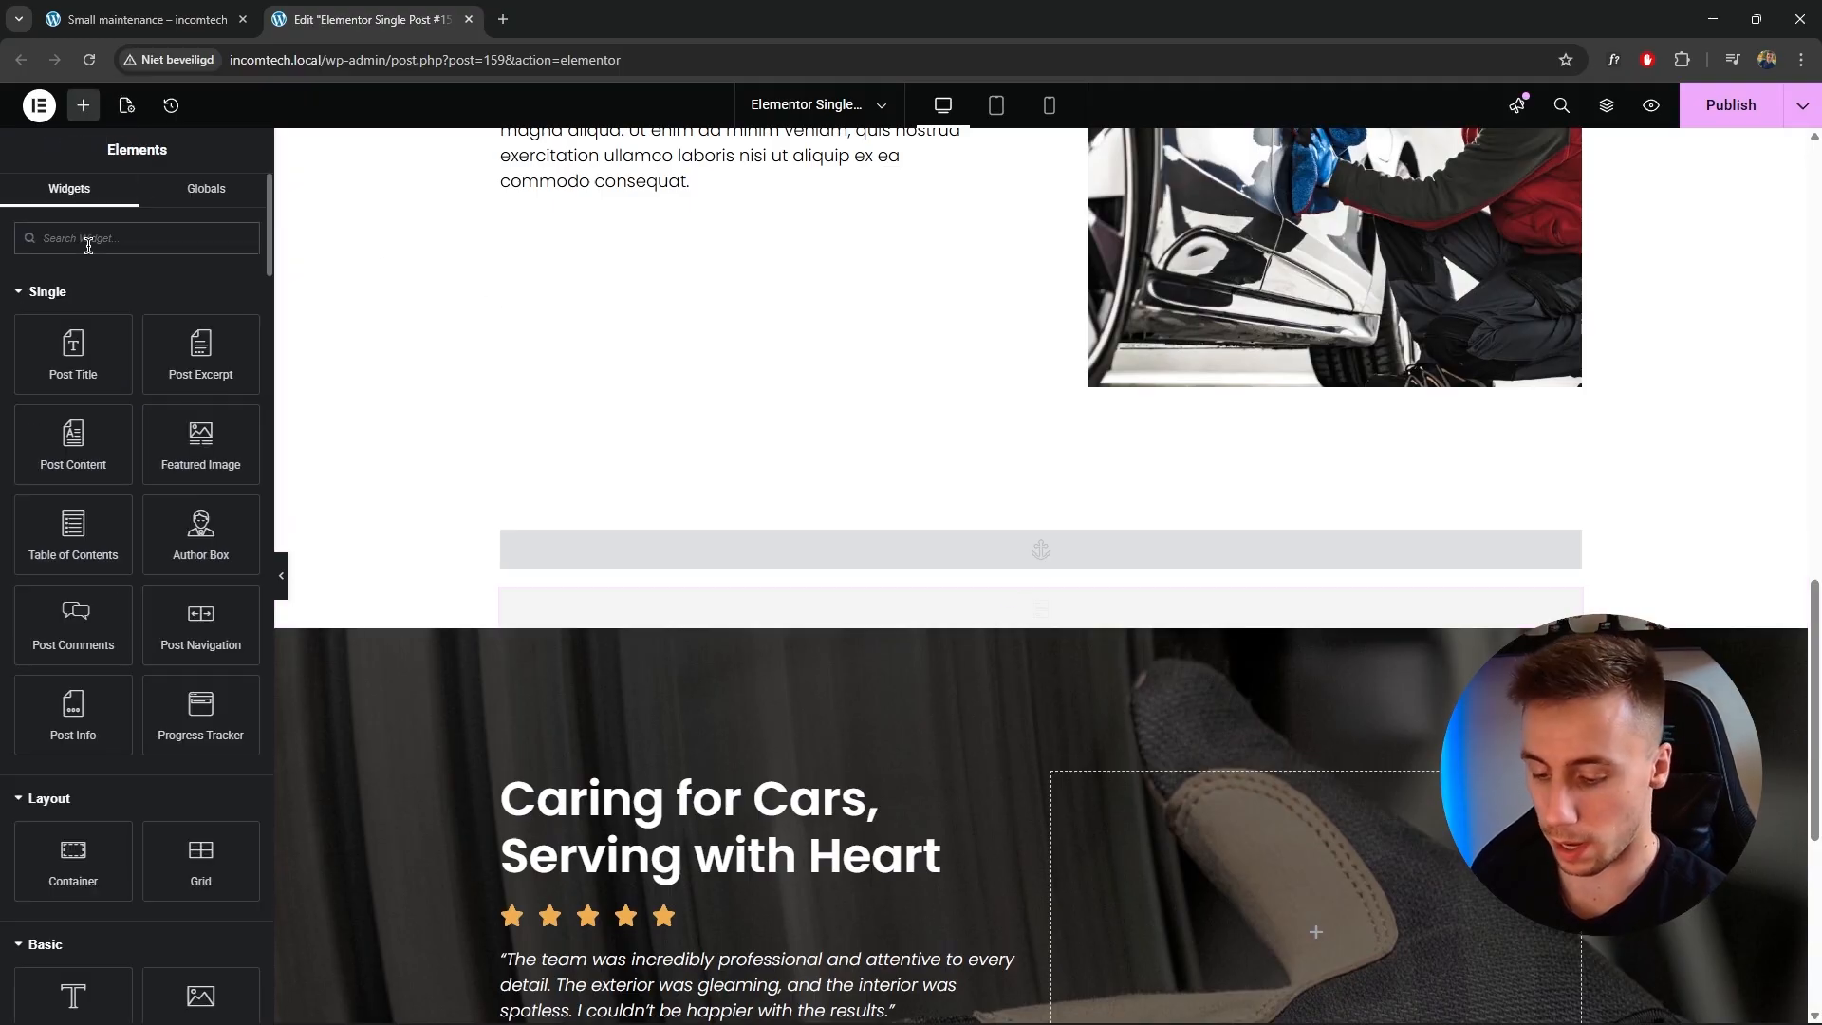
type("container")
left_click_drag(73, 308, 988, 579)
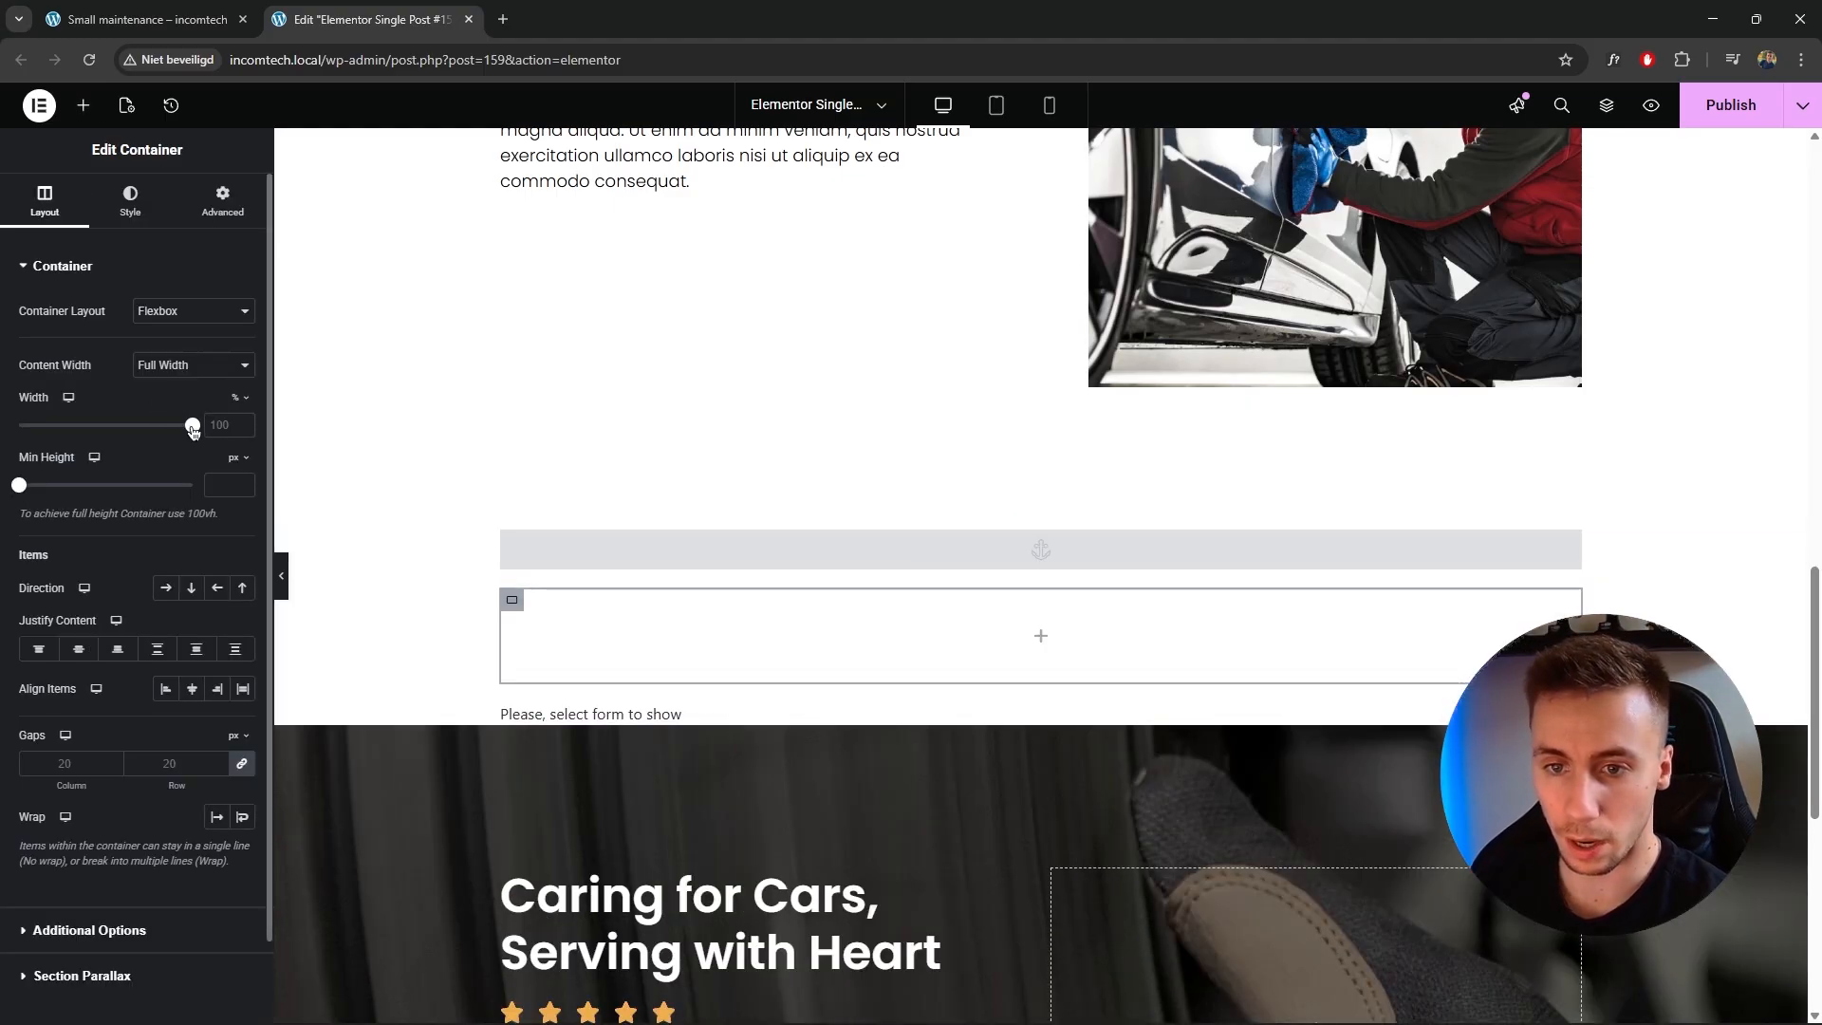
Centre the section's items and set the new container's width to 75%.
double_click(223, 425)
type("50")
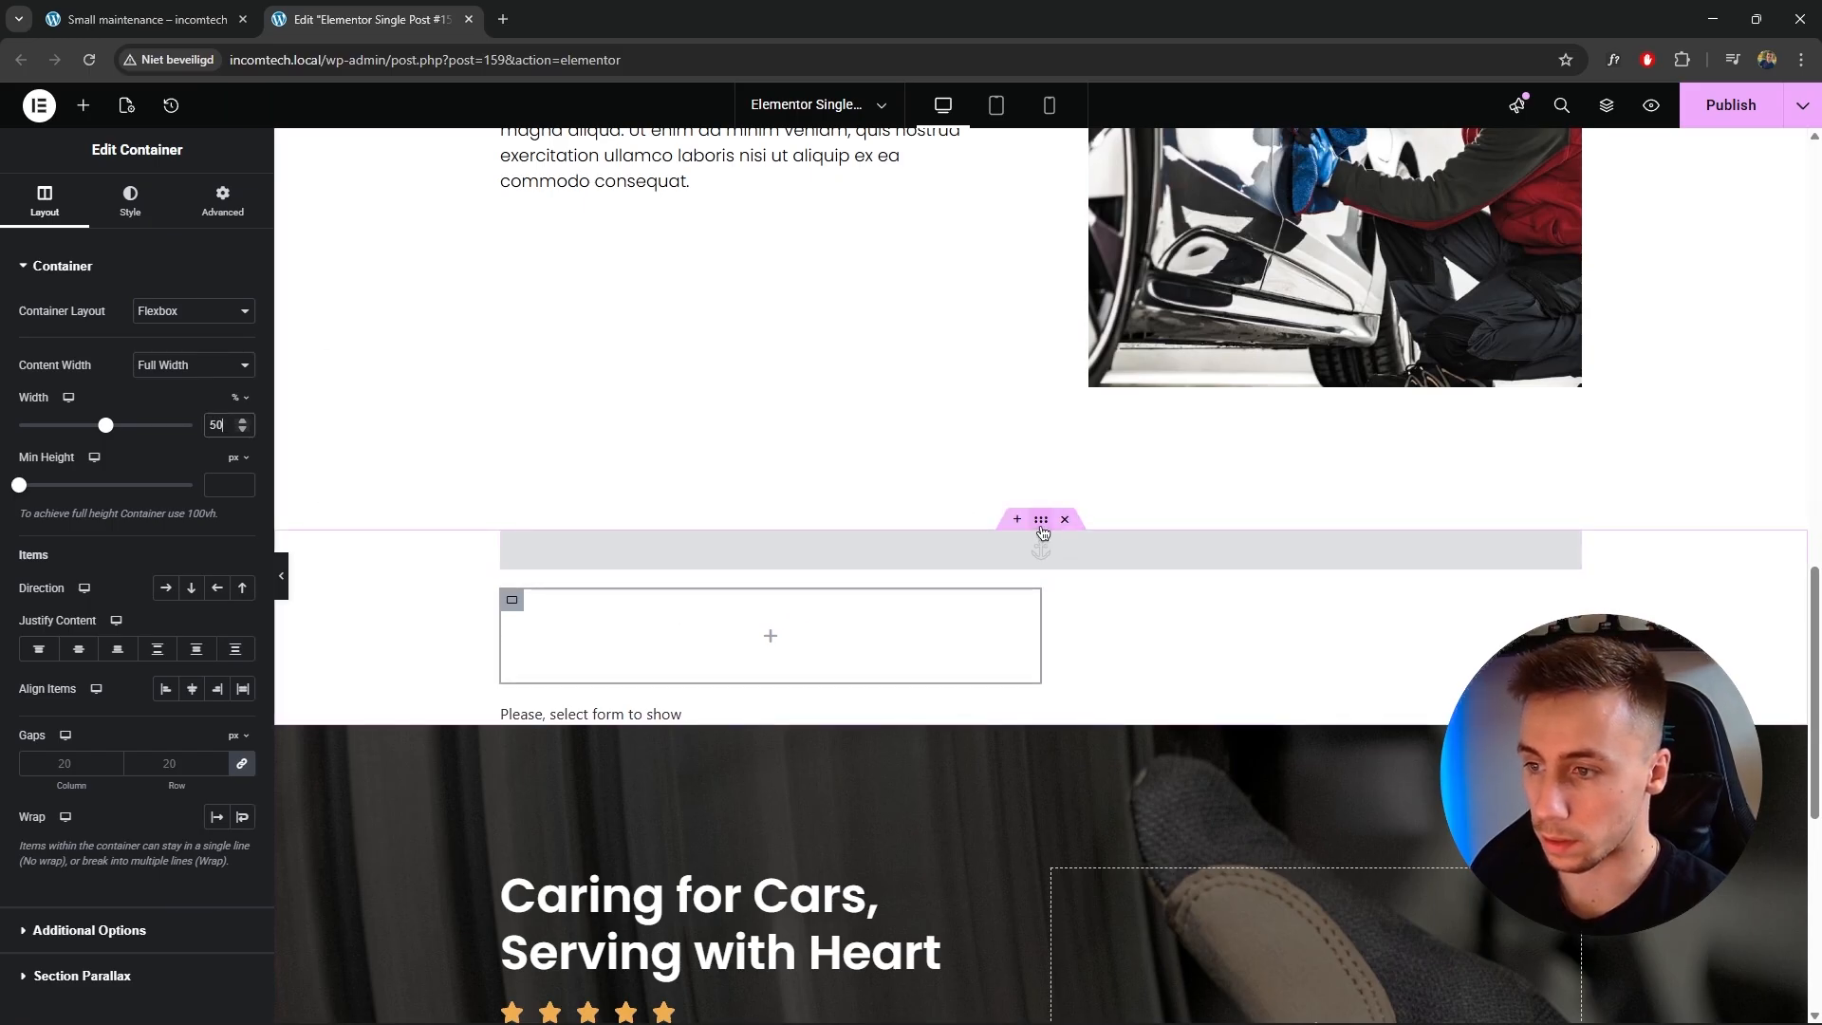
left_click(1041, 523)
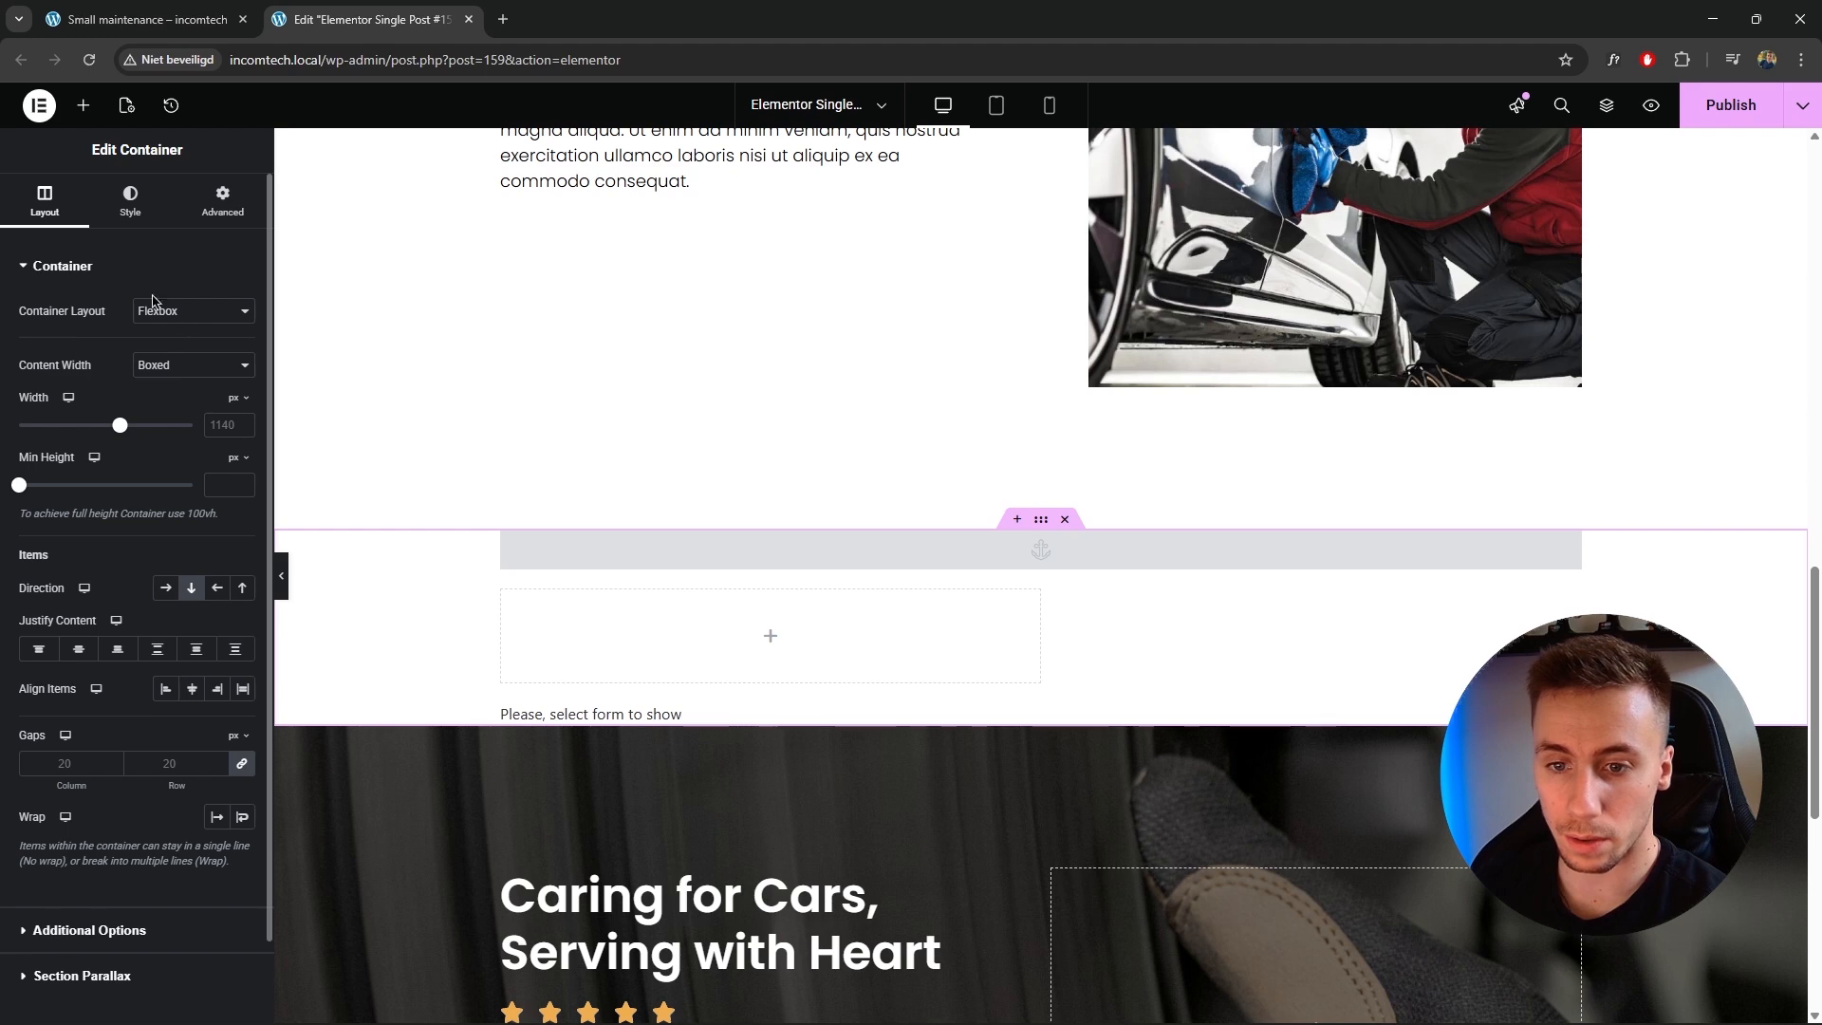
left_click(192, 688)
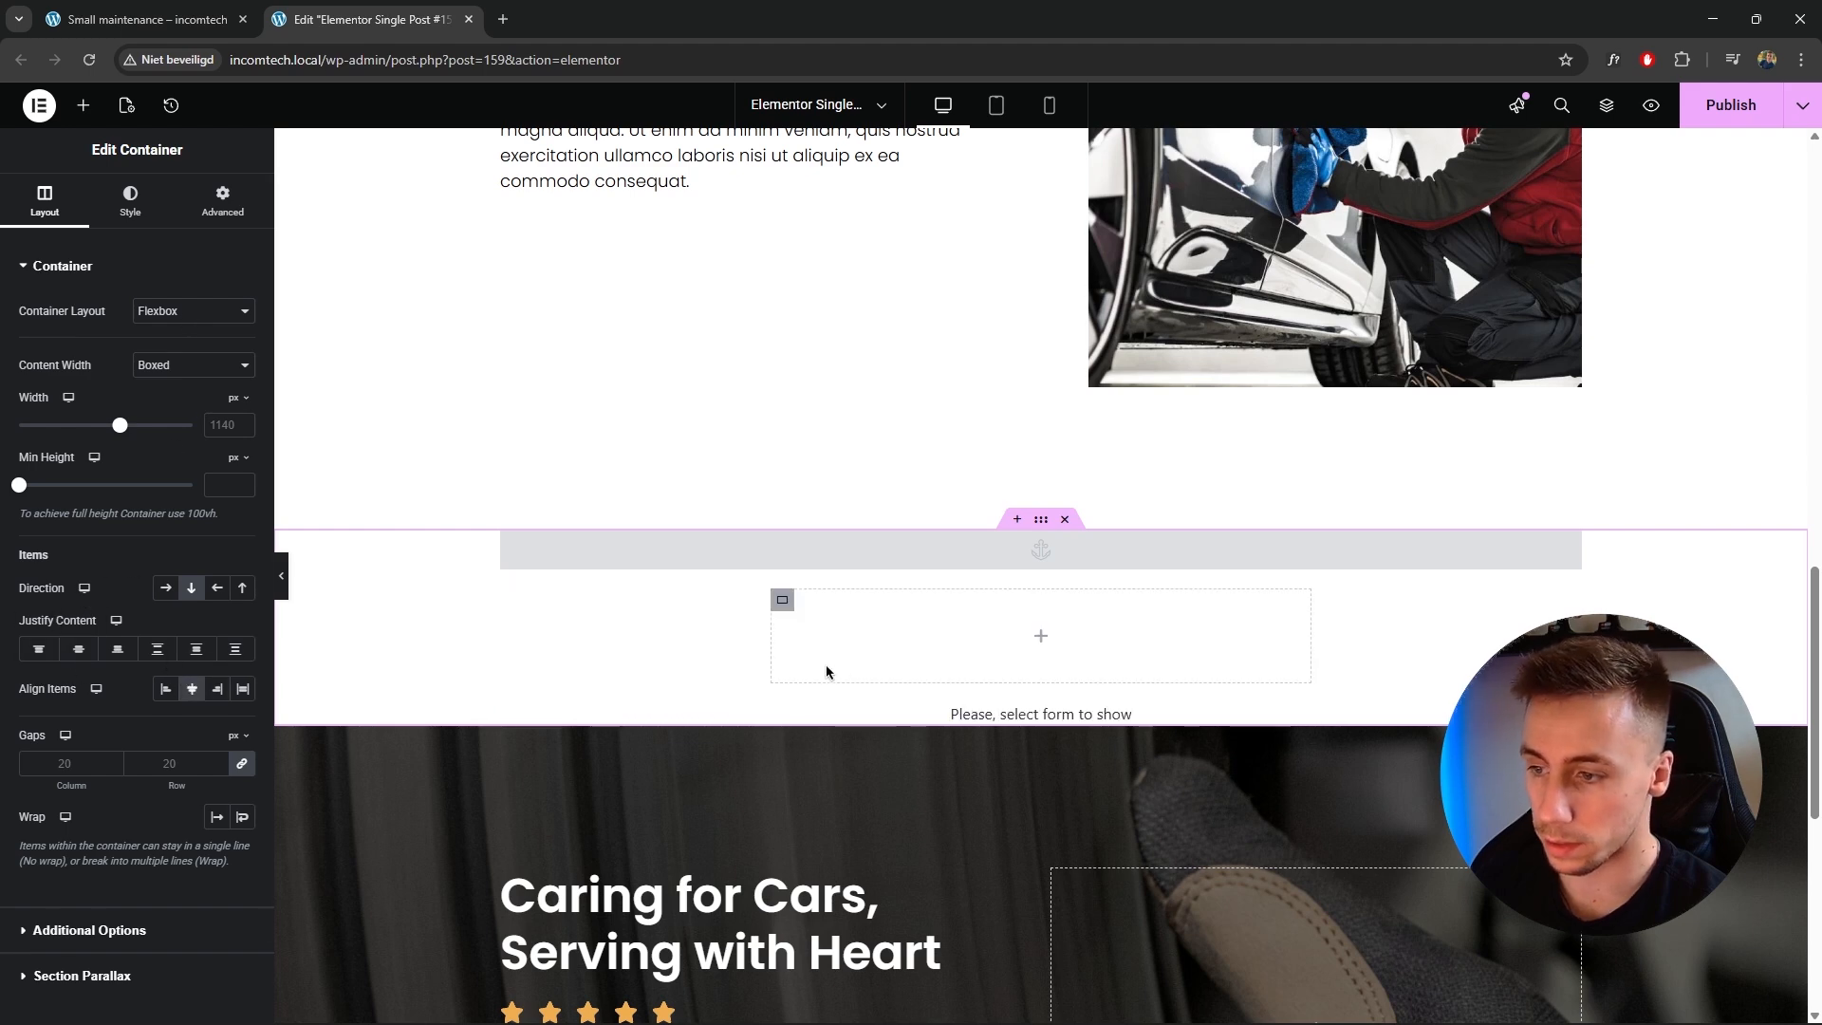
left_click(782, 600)
left_click_drag(228, 429, 167, 441)
type("75")
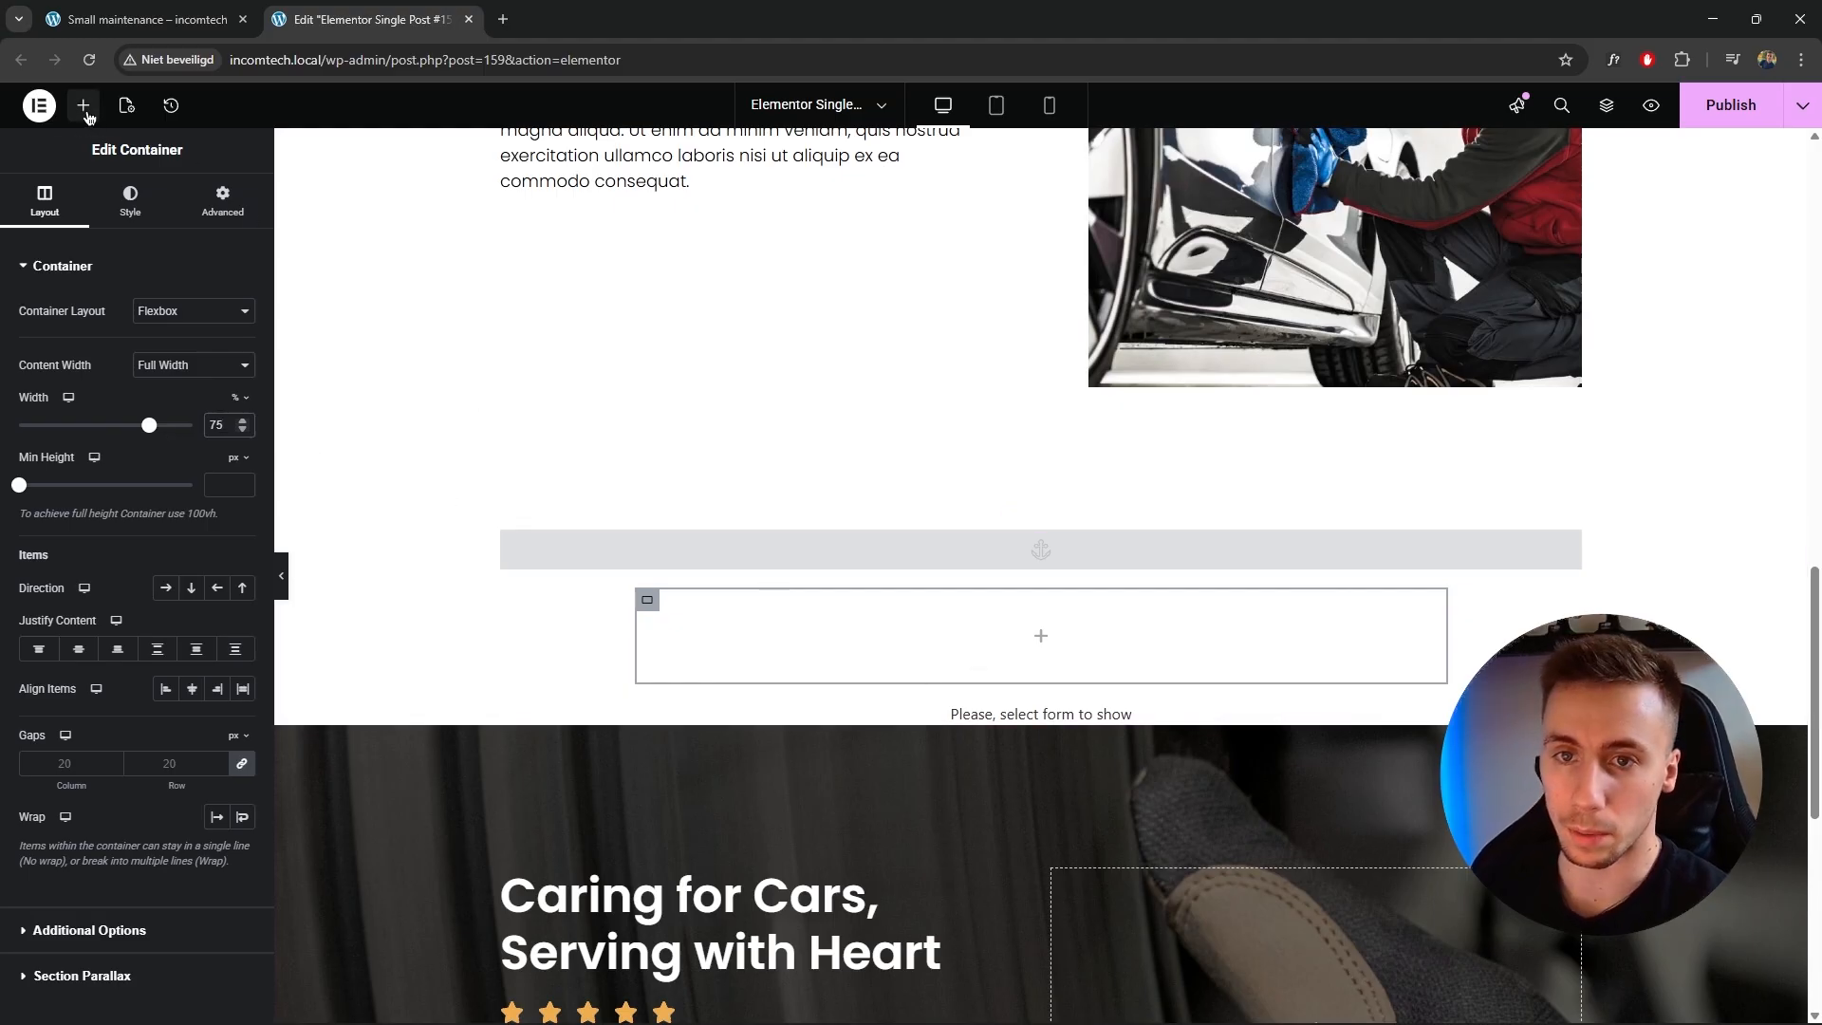
Copy the Our pricing heading from higher on the page and paste it into the new container.
scroll(634, 434, "up", 5)
right_click(622, 389)
left_click(749, 483)
scroll(948, 569, "down", 4)
scroll(1114, 670, "down", 1)
right_click(1041, 642)
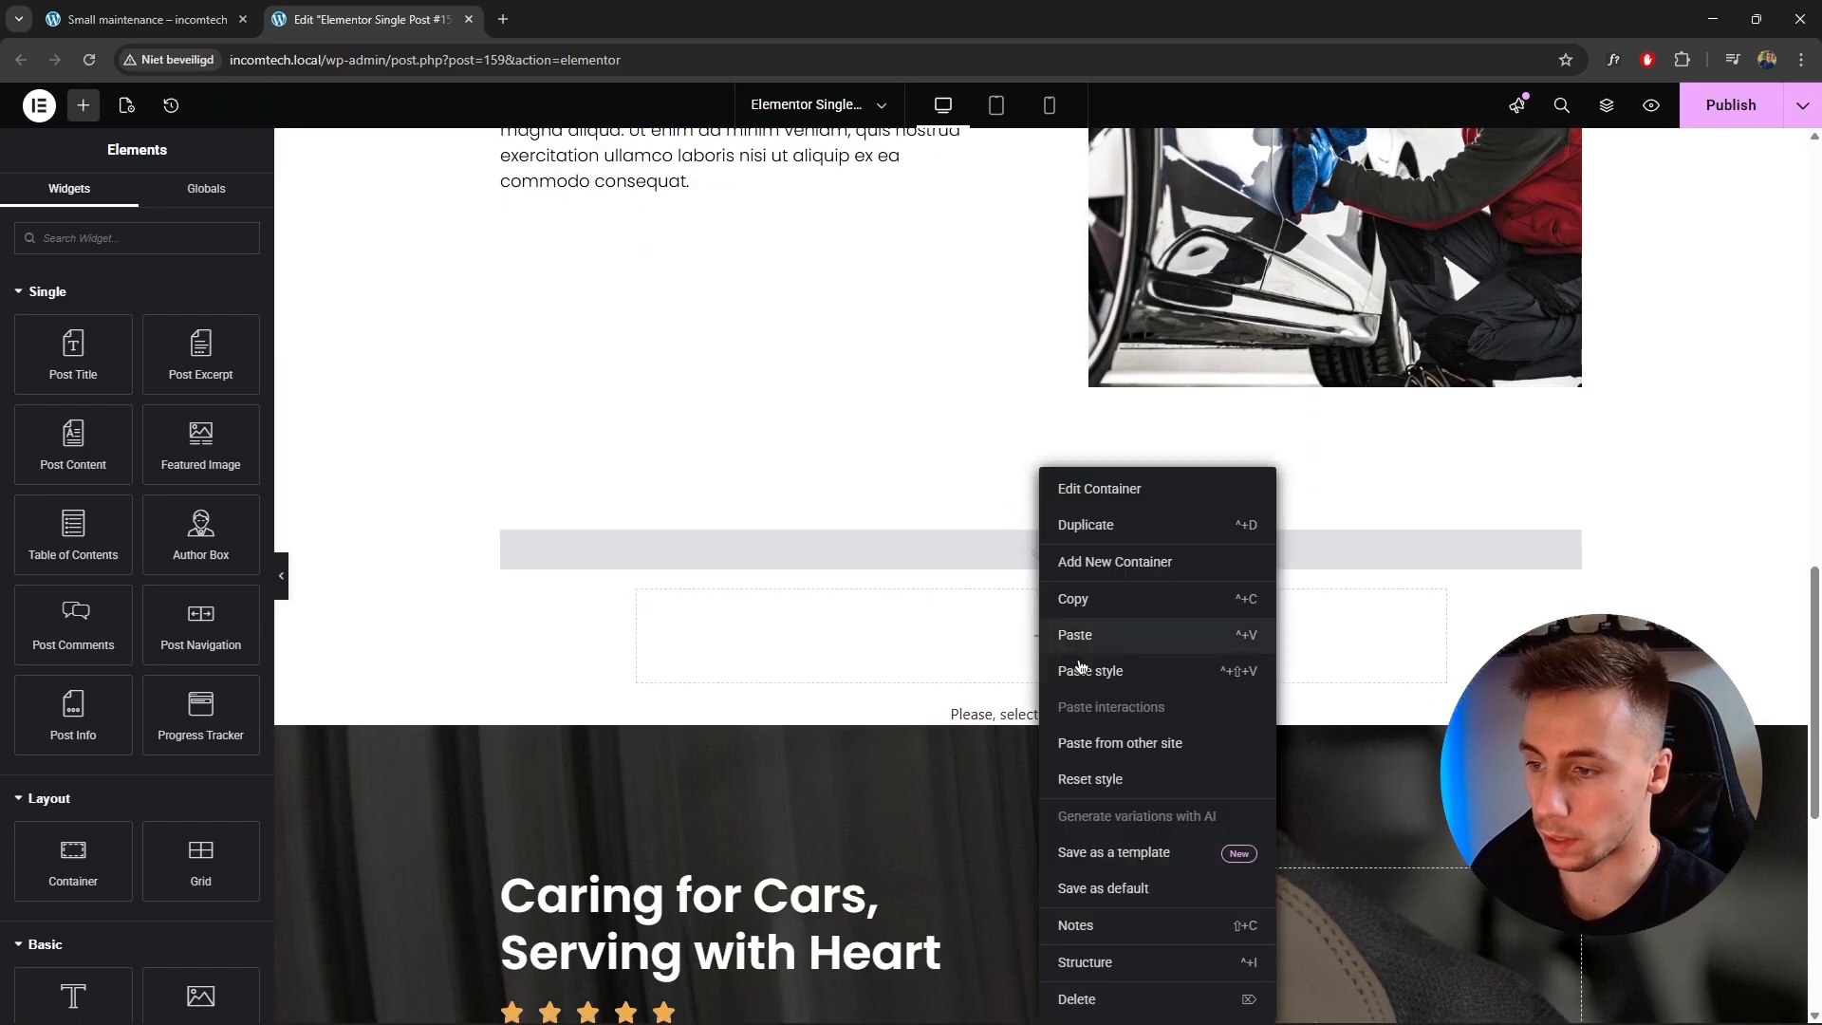
left_click(1087, 642)
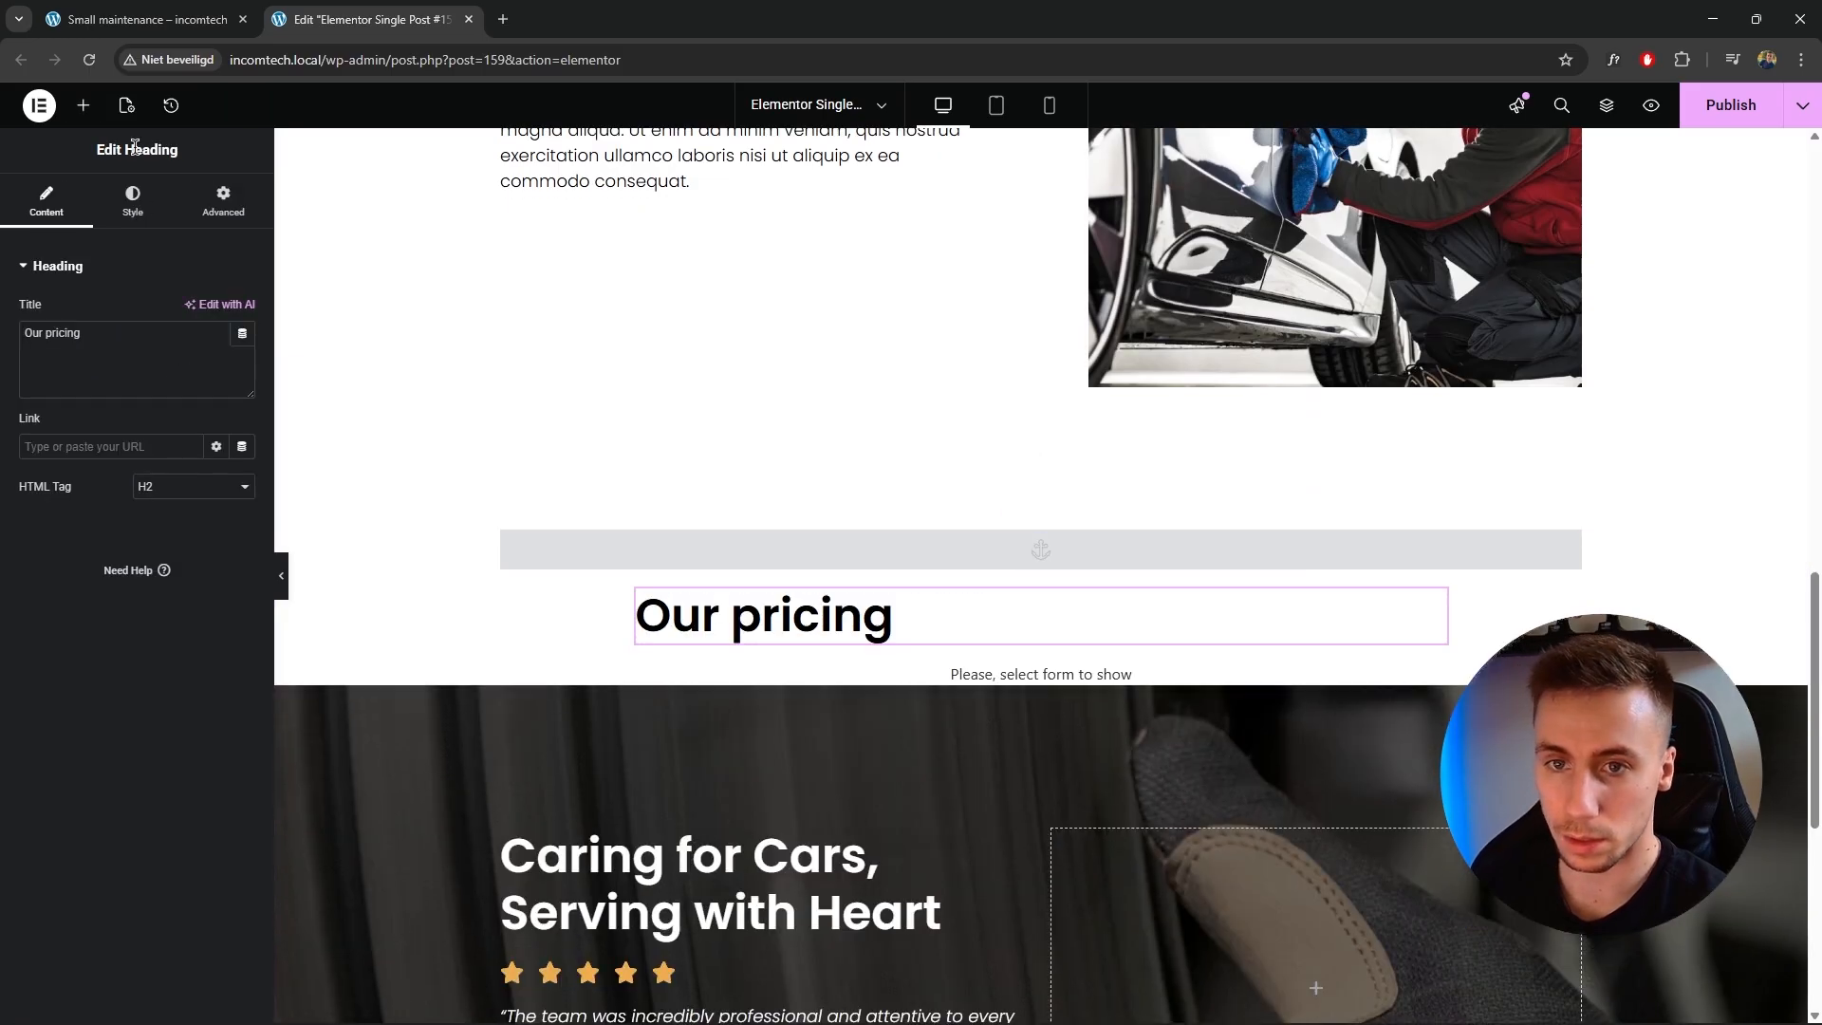
Centre the heading and change its title to Make an appointment.
left_click(133, 199)
left_click(191, 310)
left_click(46, 199)
triple_click(159, 335)
type("Book")
key("ctrl+a")
type("Make an ")
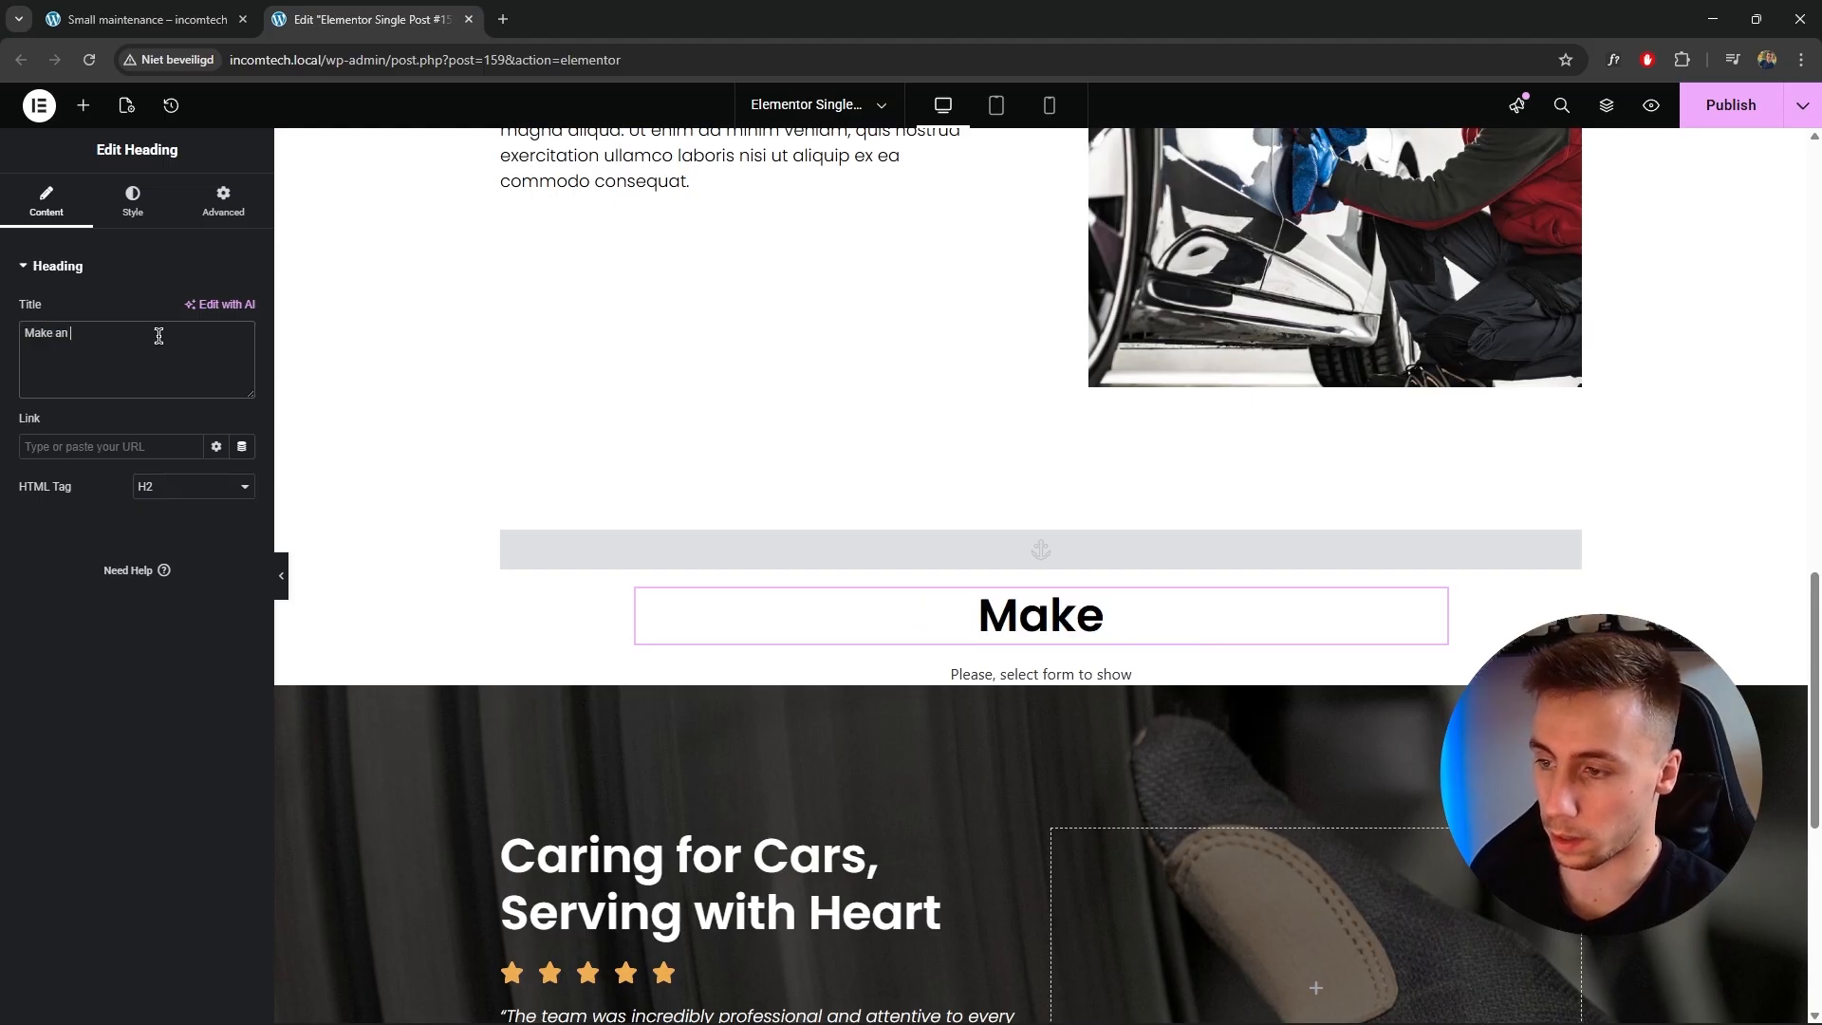
type("appointment")
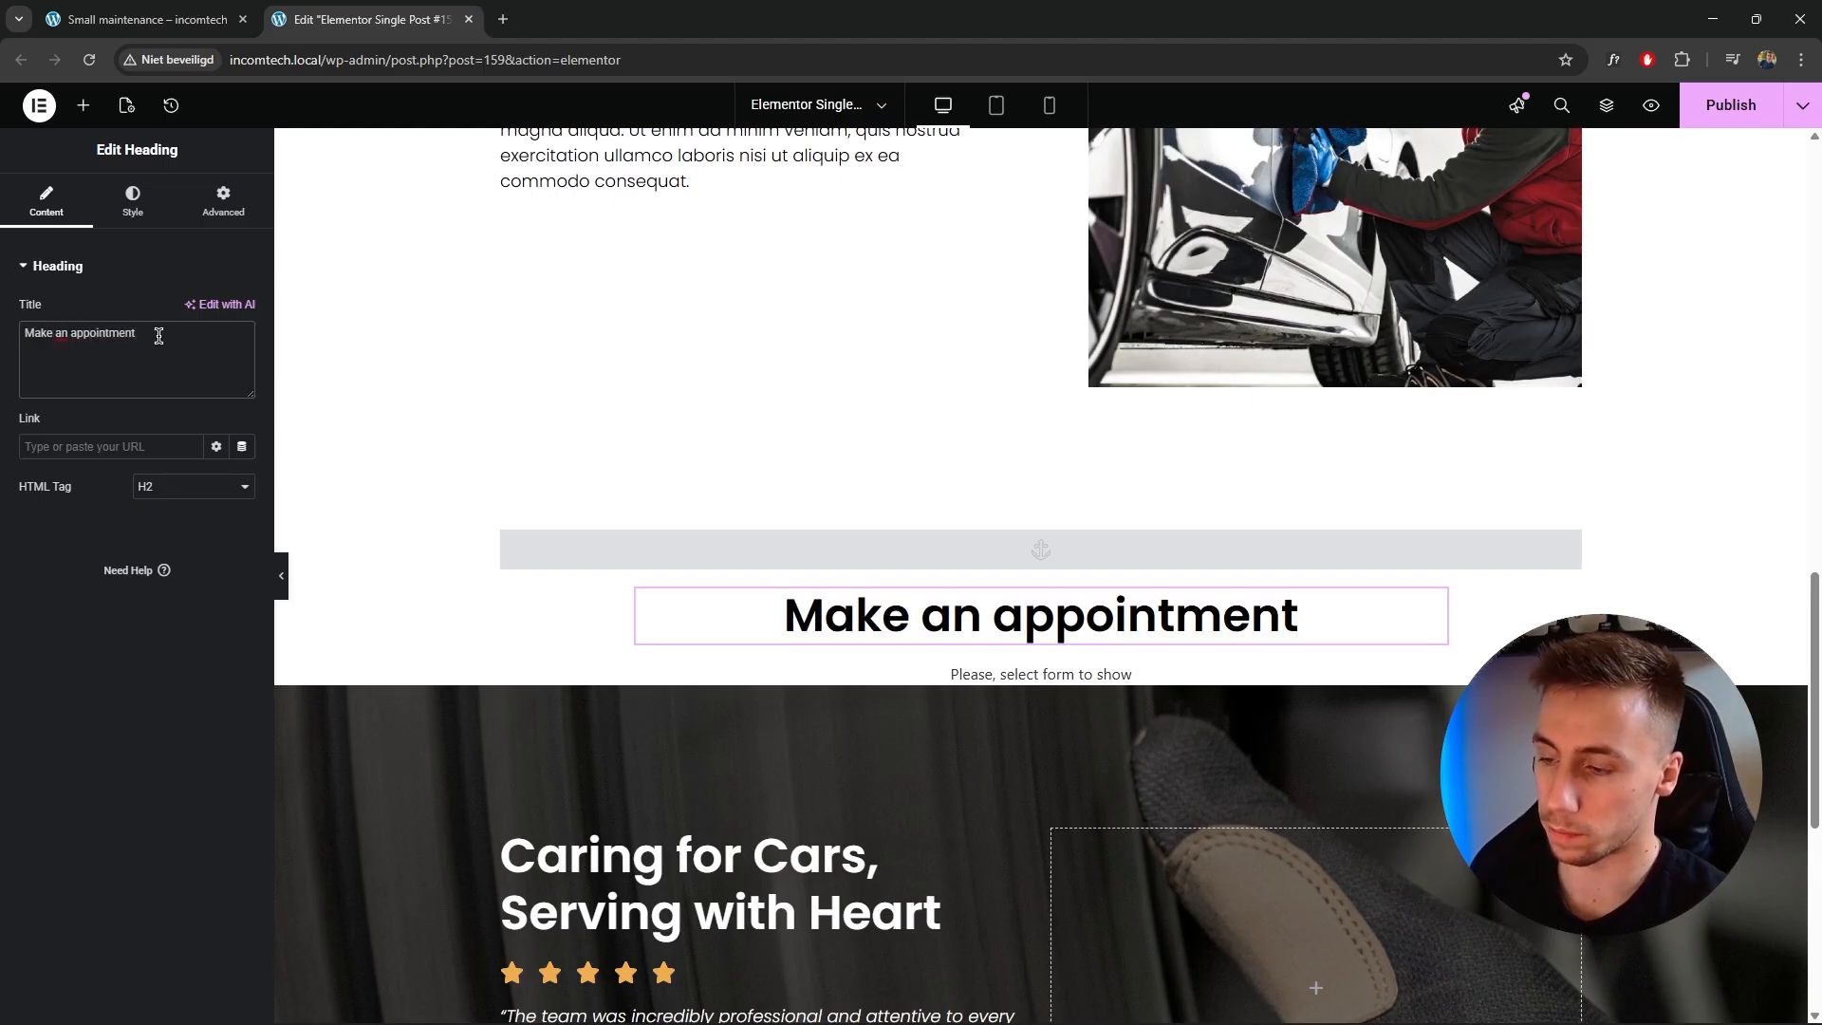
Set the heading's typography size to 33 px.
left_click(133, 201)
left_click(242, 365)
left_click_drag(66, 514, 54, 518)
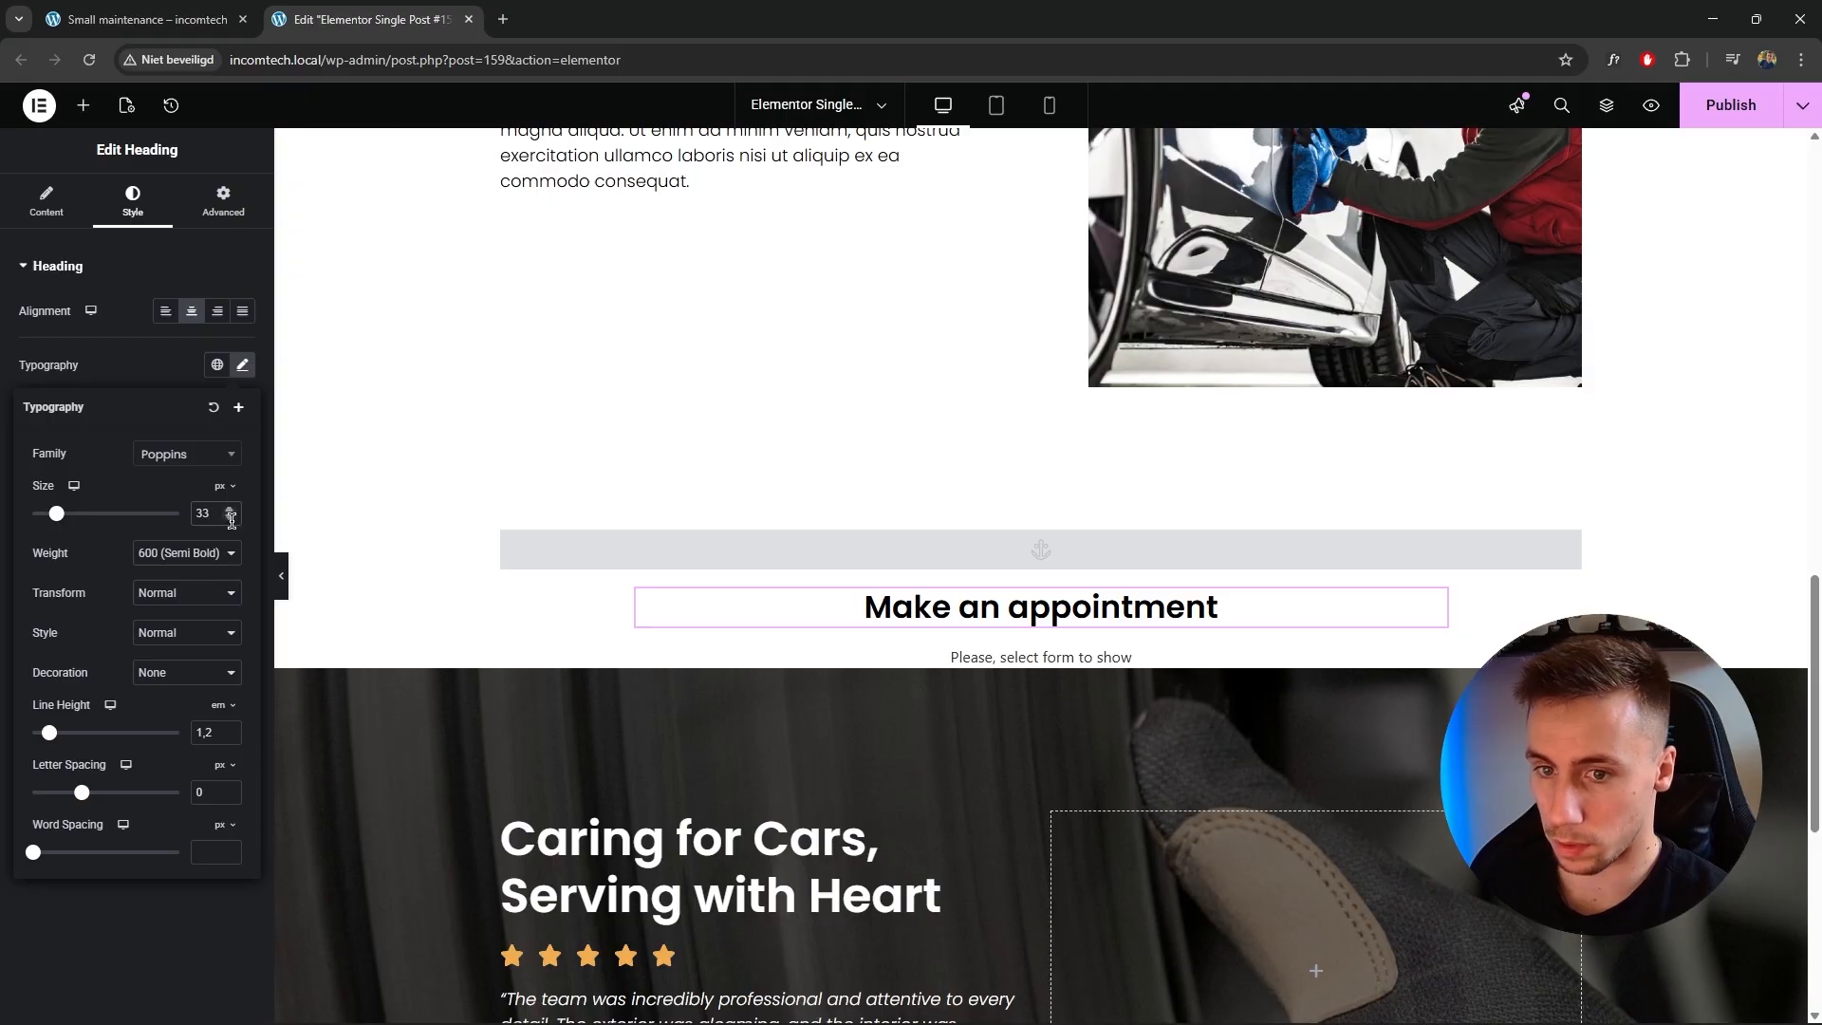
Copy a text block from higher on the page and paste it below the heading.
scroll(674, 370, "up", 2)
right_click(669, 360)
left_click(734, 469)
scroll(734, 470, "down", 2)
right_click(939, 626)
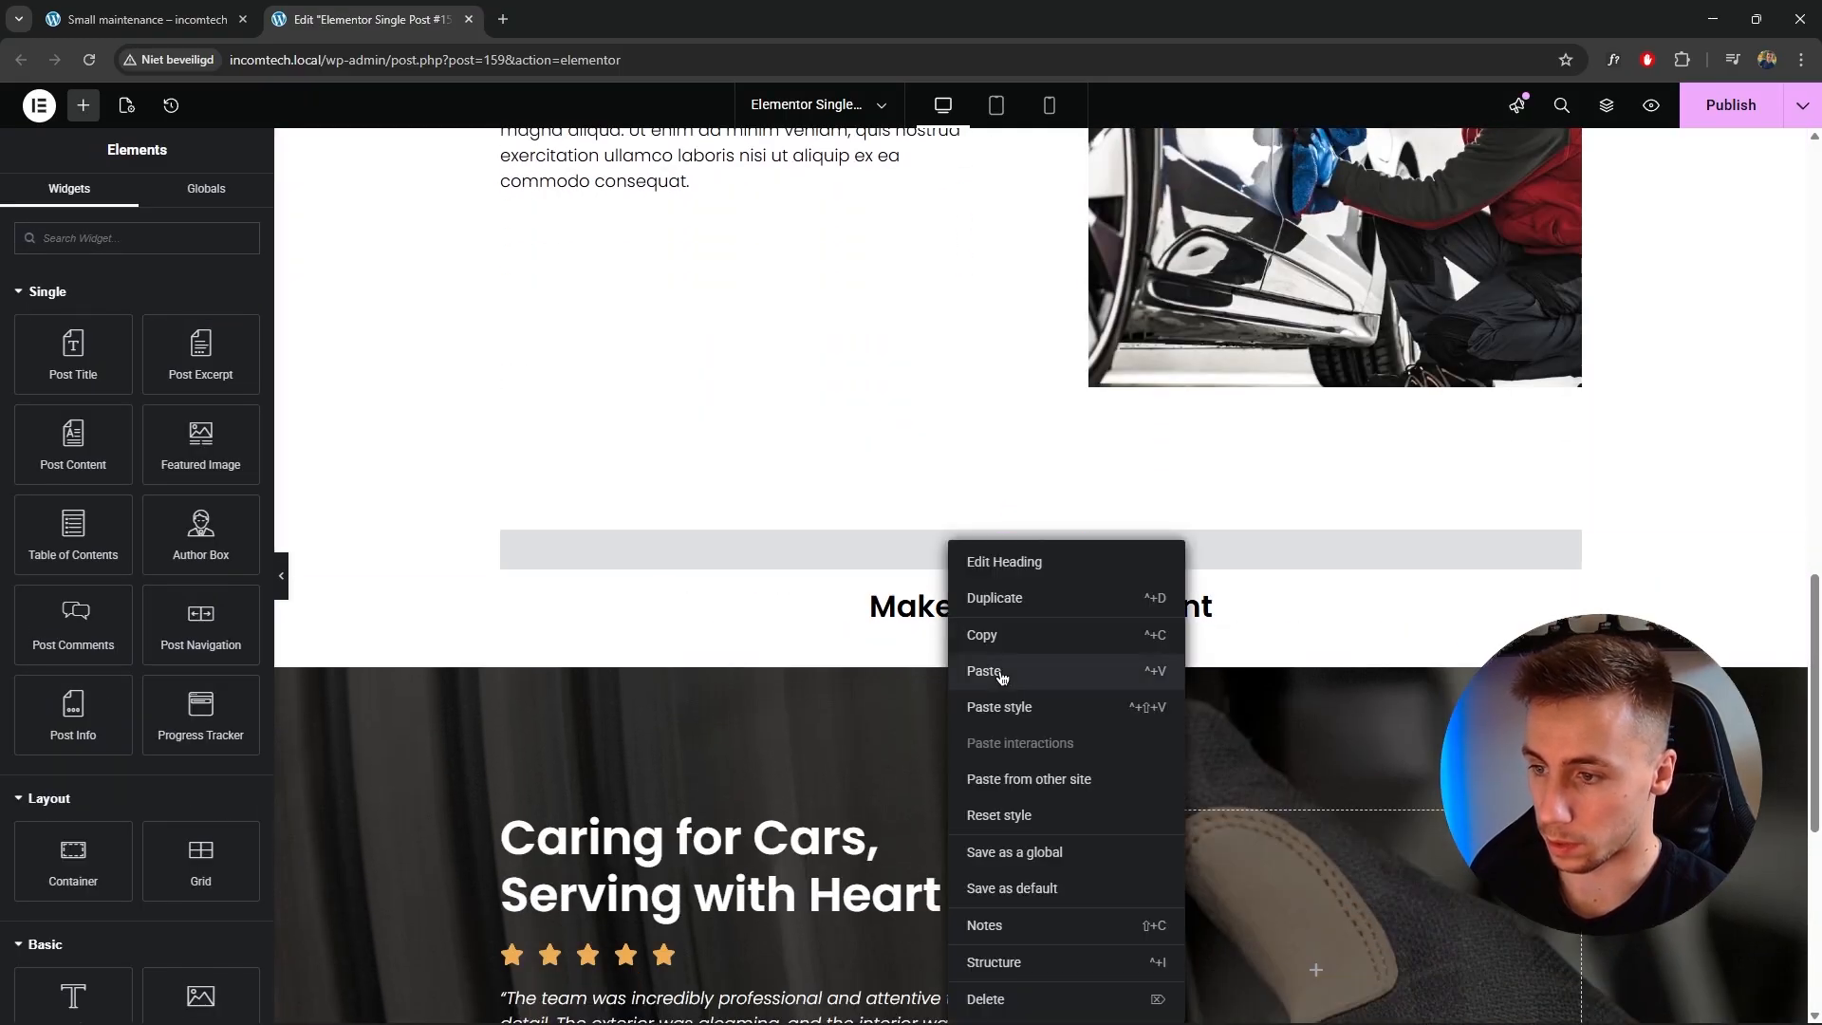
left_click(996, 675)
Replace the pasted text with "We are happy to help you." and centre it.
left_click(189, 496)
key("ctrl+a")
type("We")
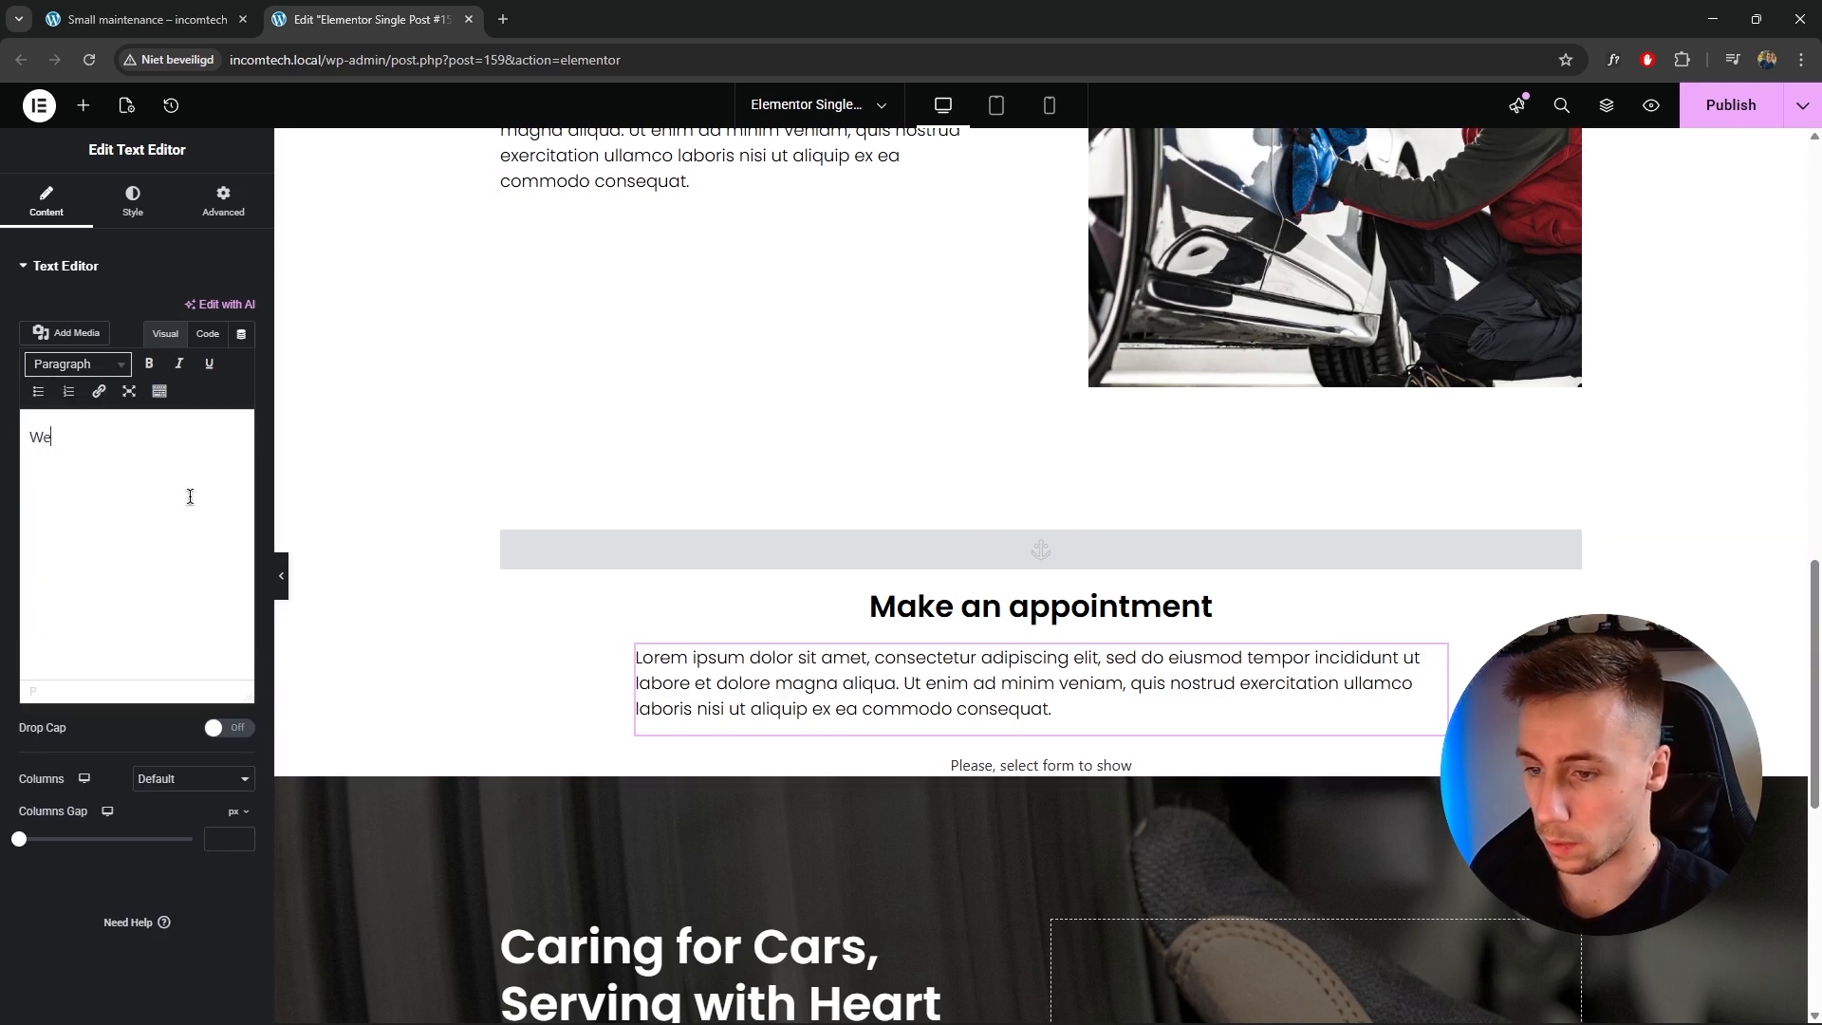
type(" are happy to ge")
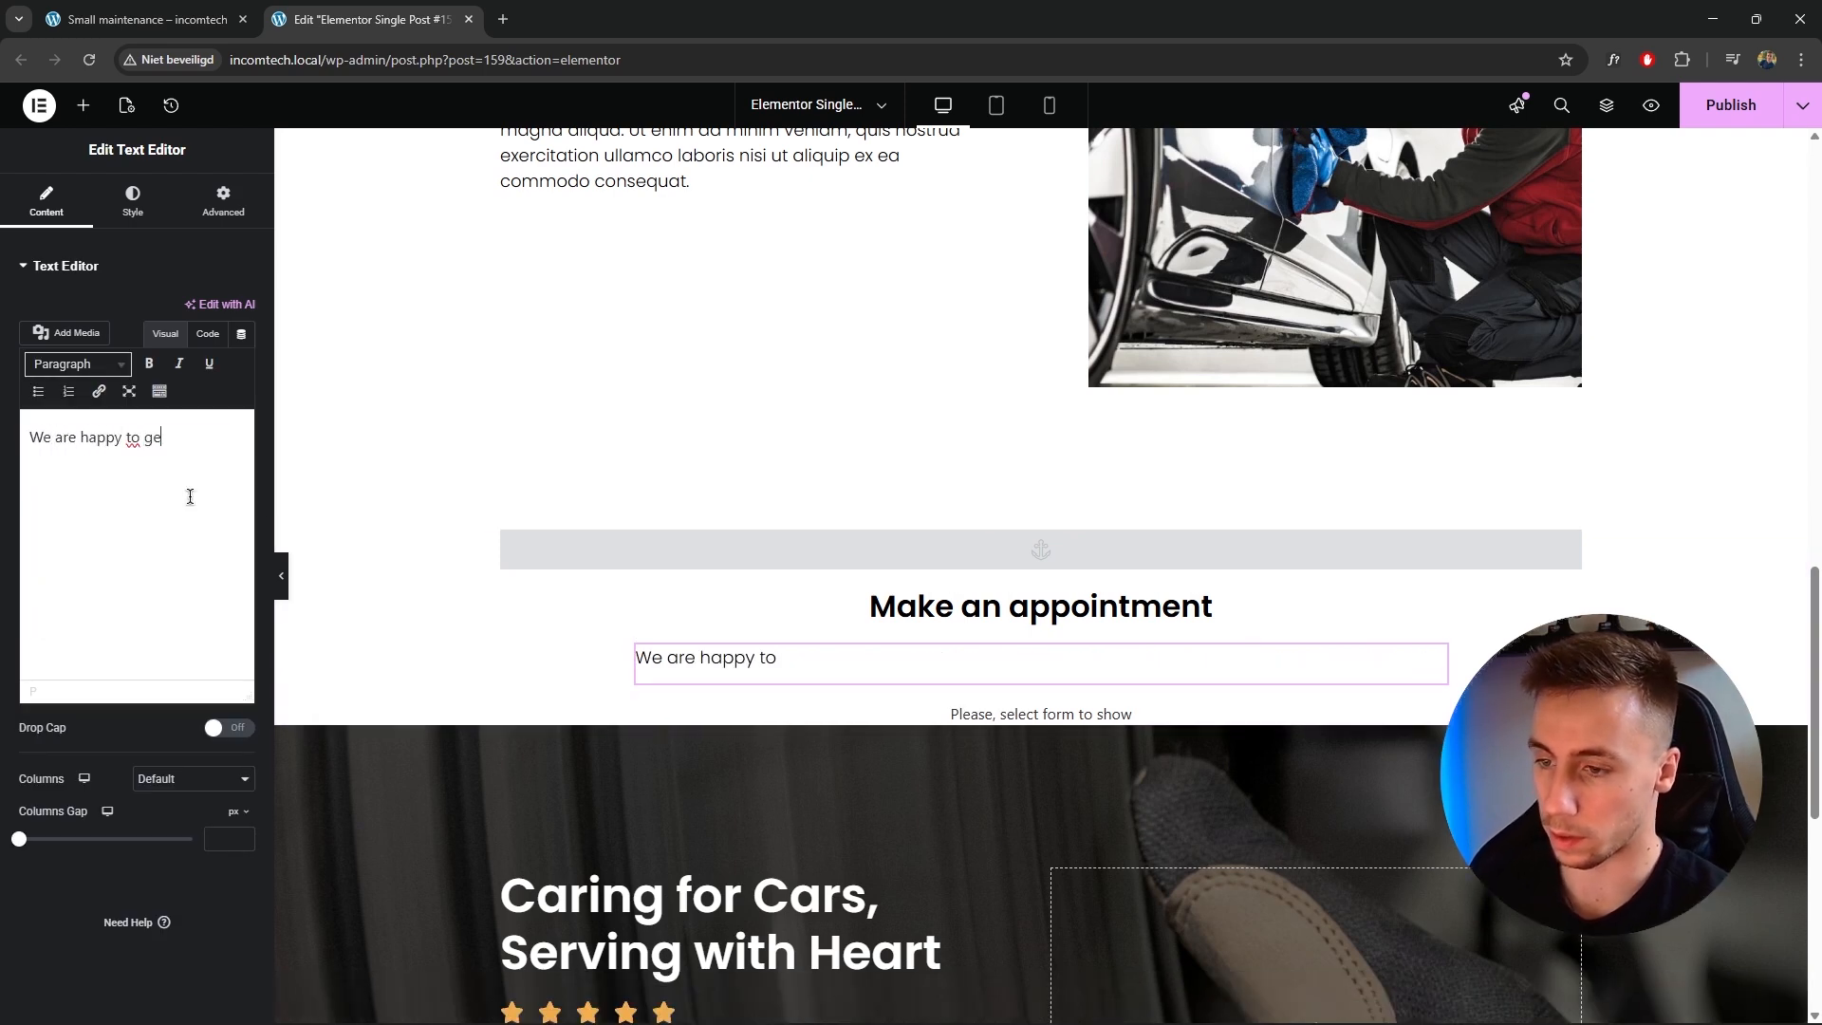
key("BackSpace")
key("BackSpace")
type("help you.")
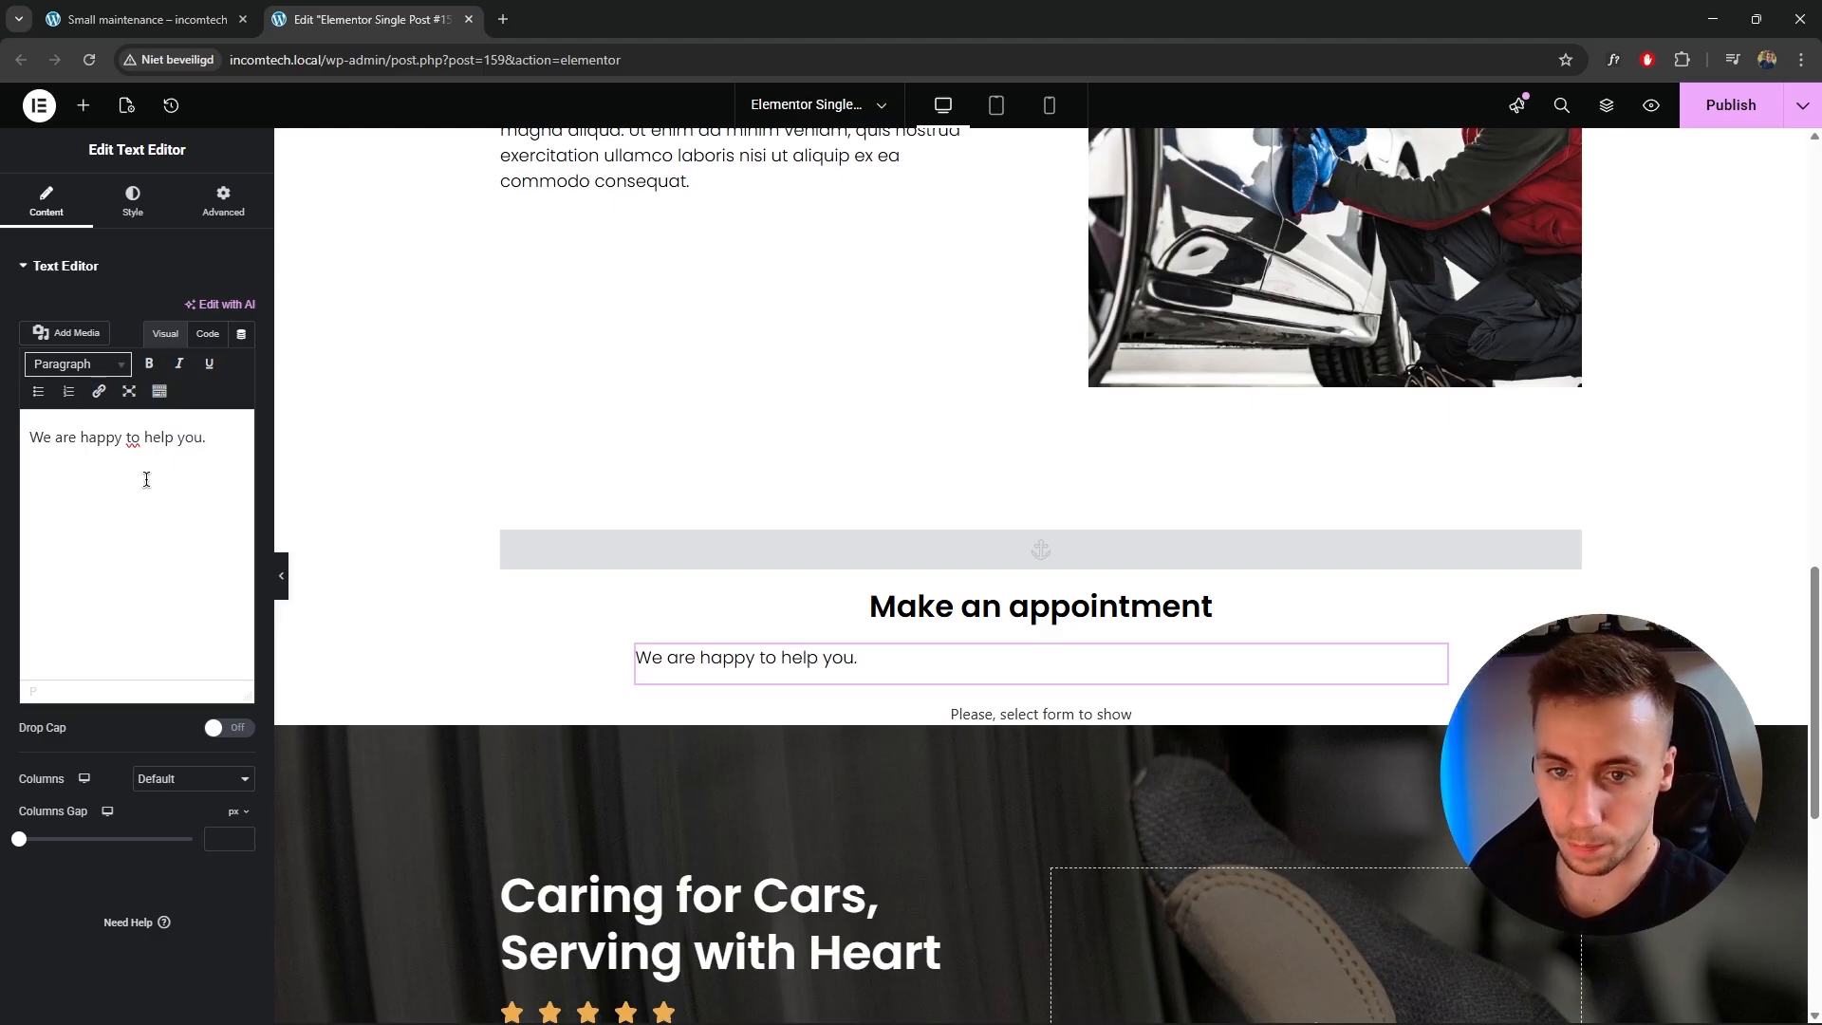
left_click(80, 441)
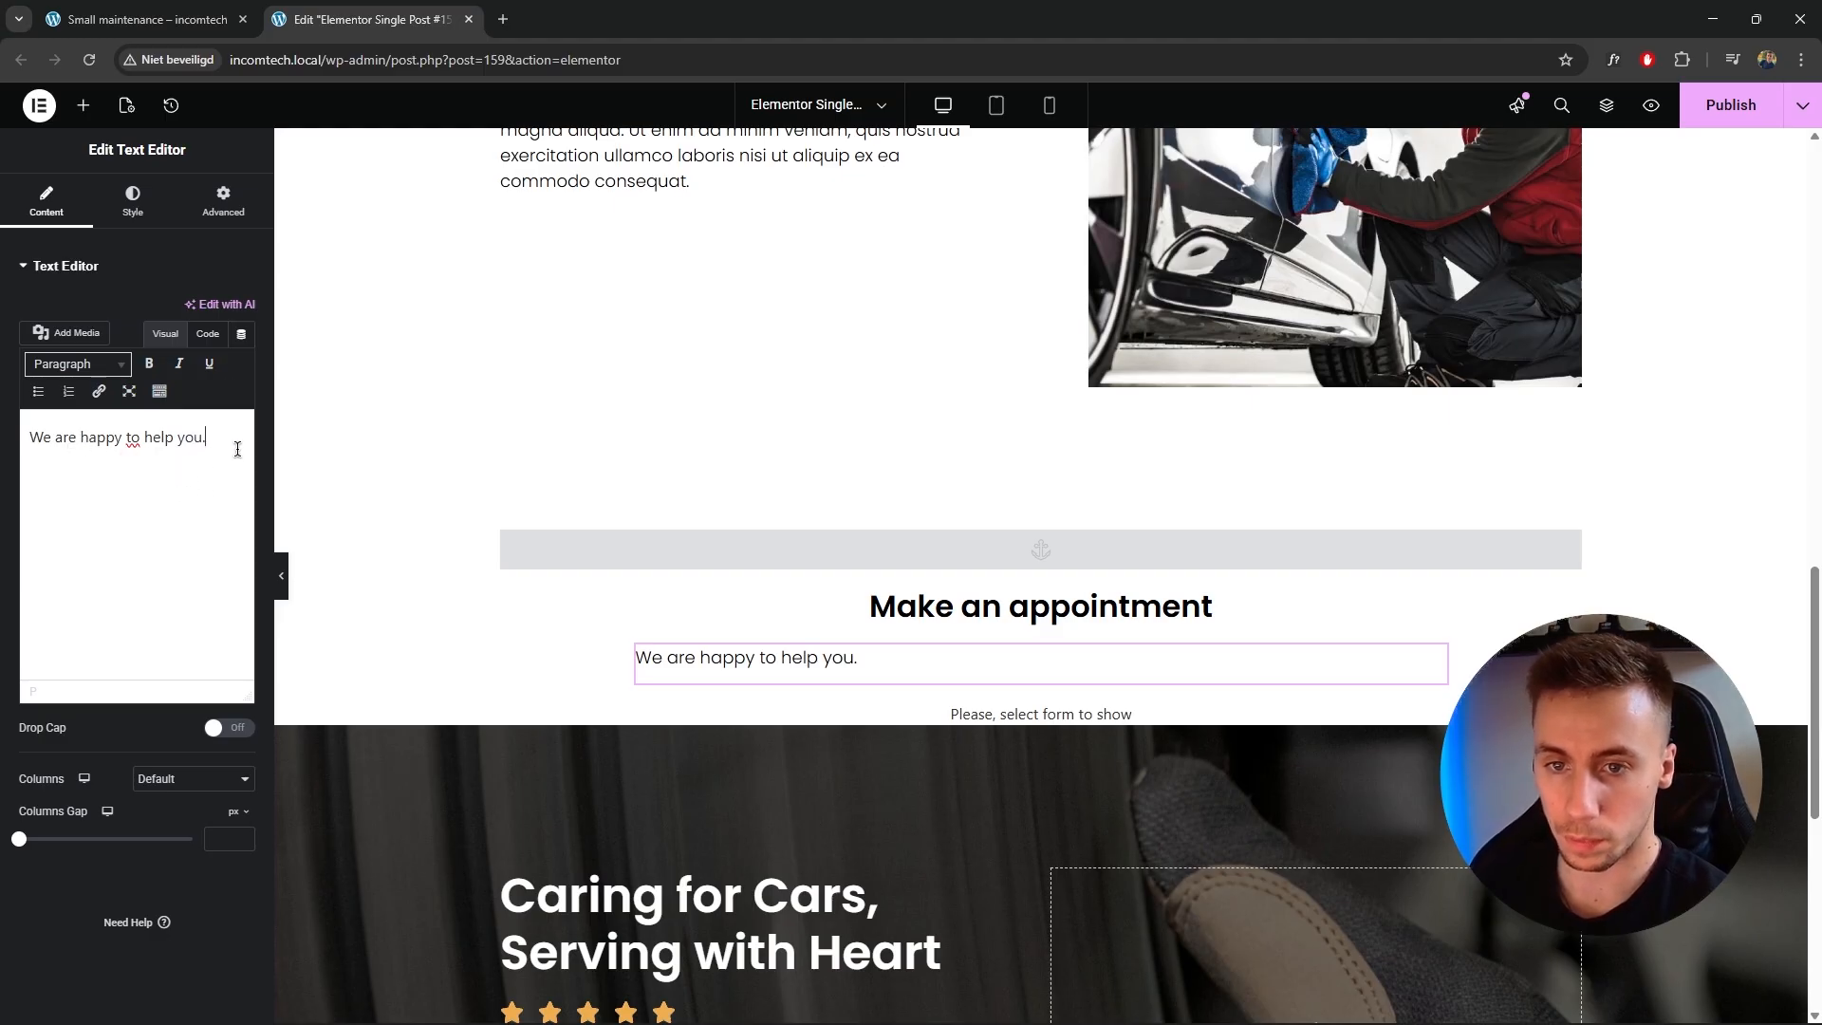
left_click(152, 202)
left_click(190, 311)
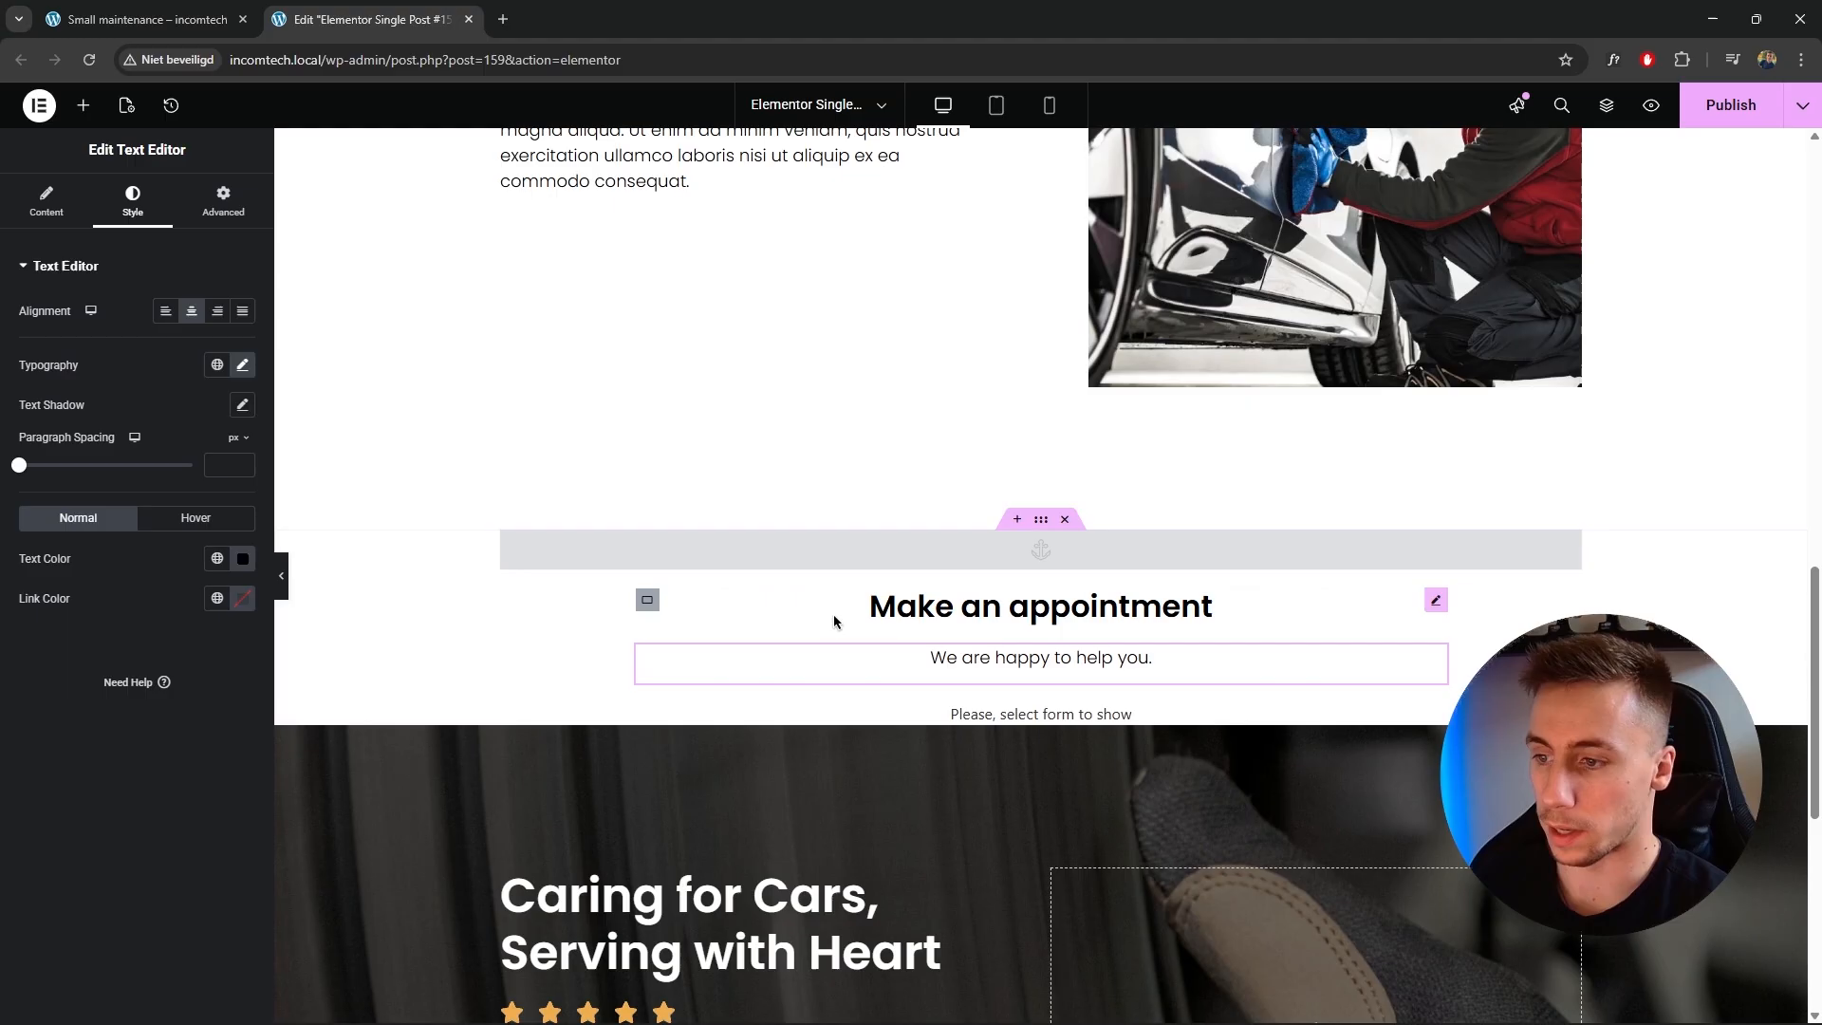
Set the form widget to the JetEngine provider and select the Single Service form.
scroll(1049, 615, "down", 1)
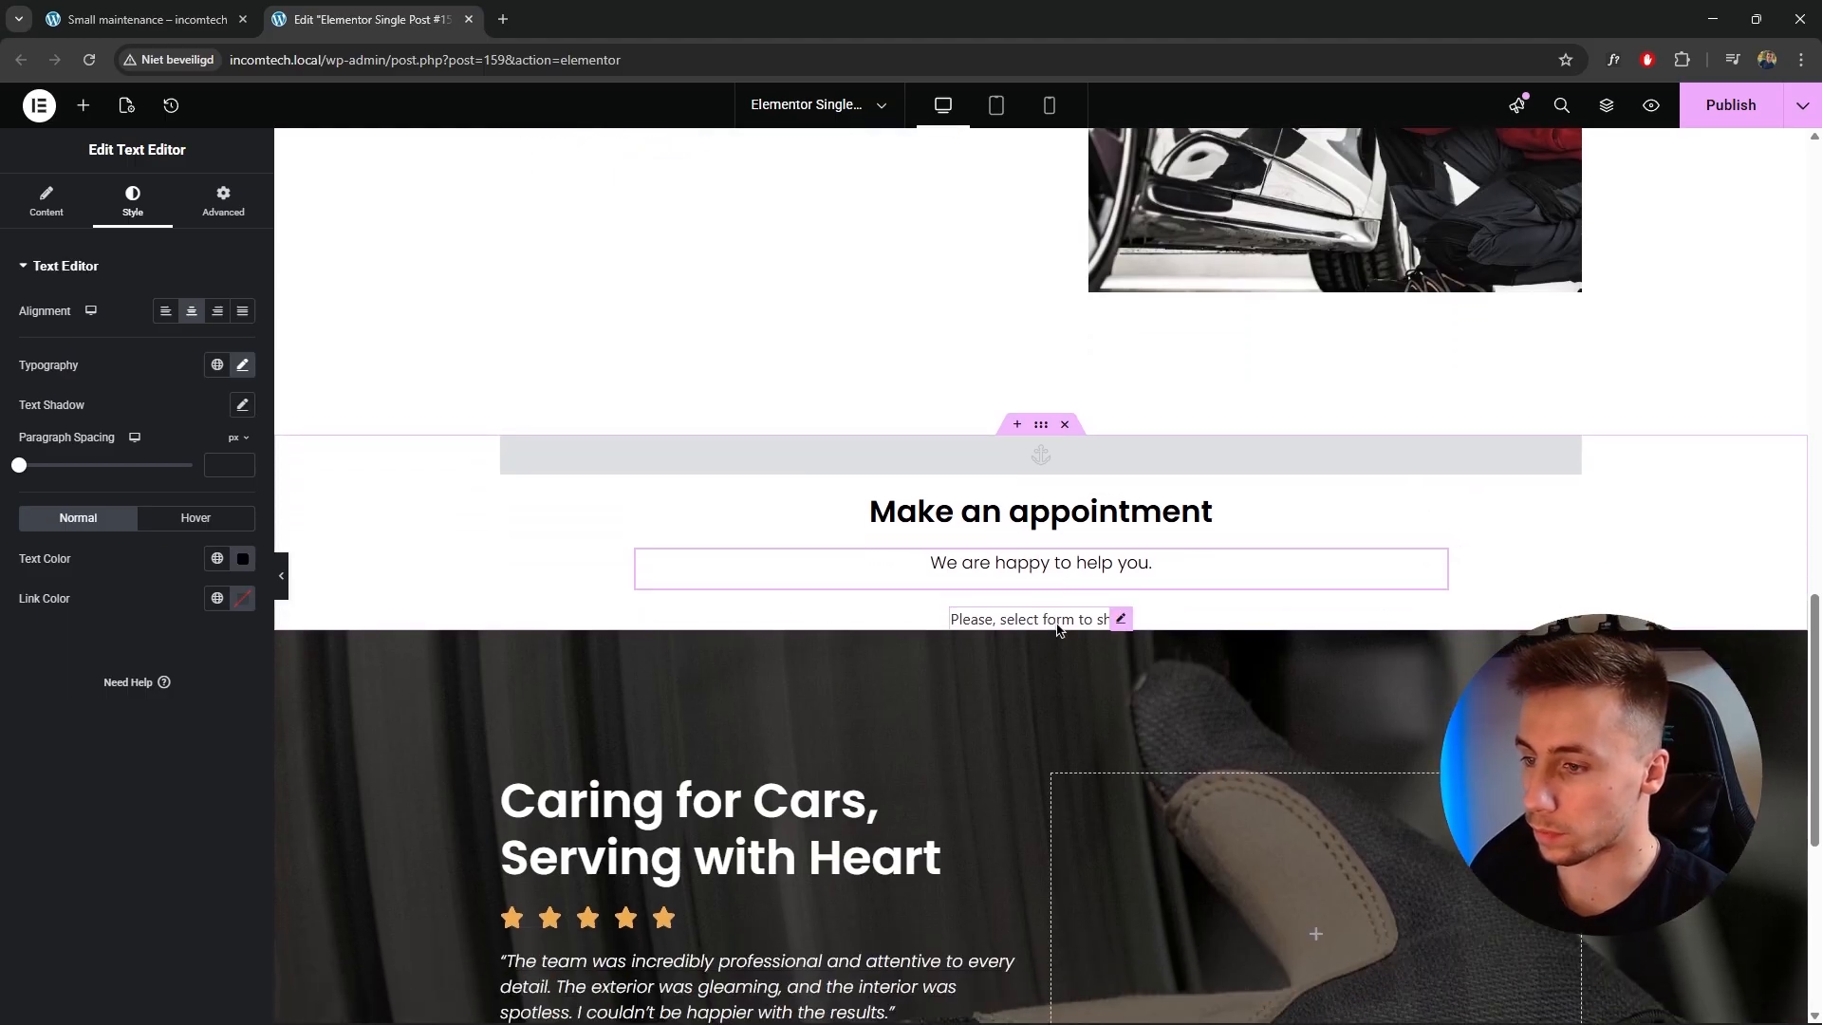
left_click(1058, 629)
left_click(215, 320)
left_click(215, 323)
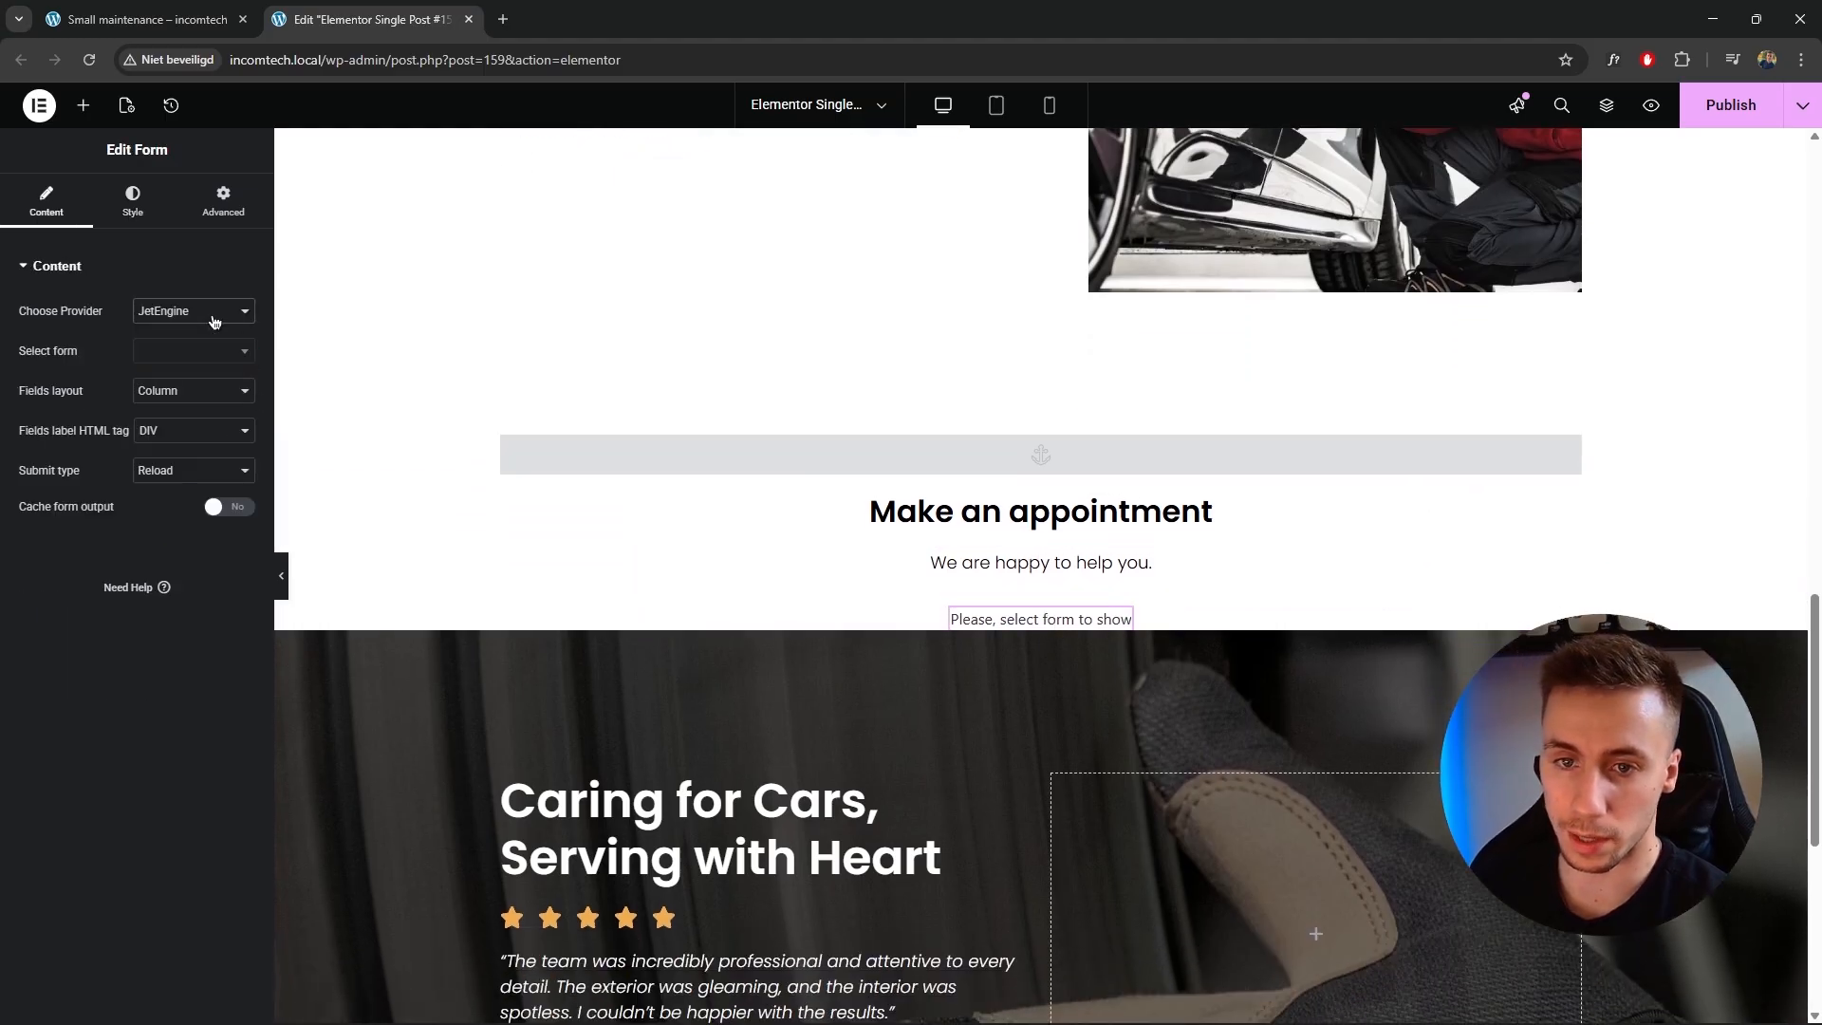
left_click(197, 317)
left_click(185, 359)
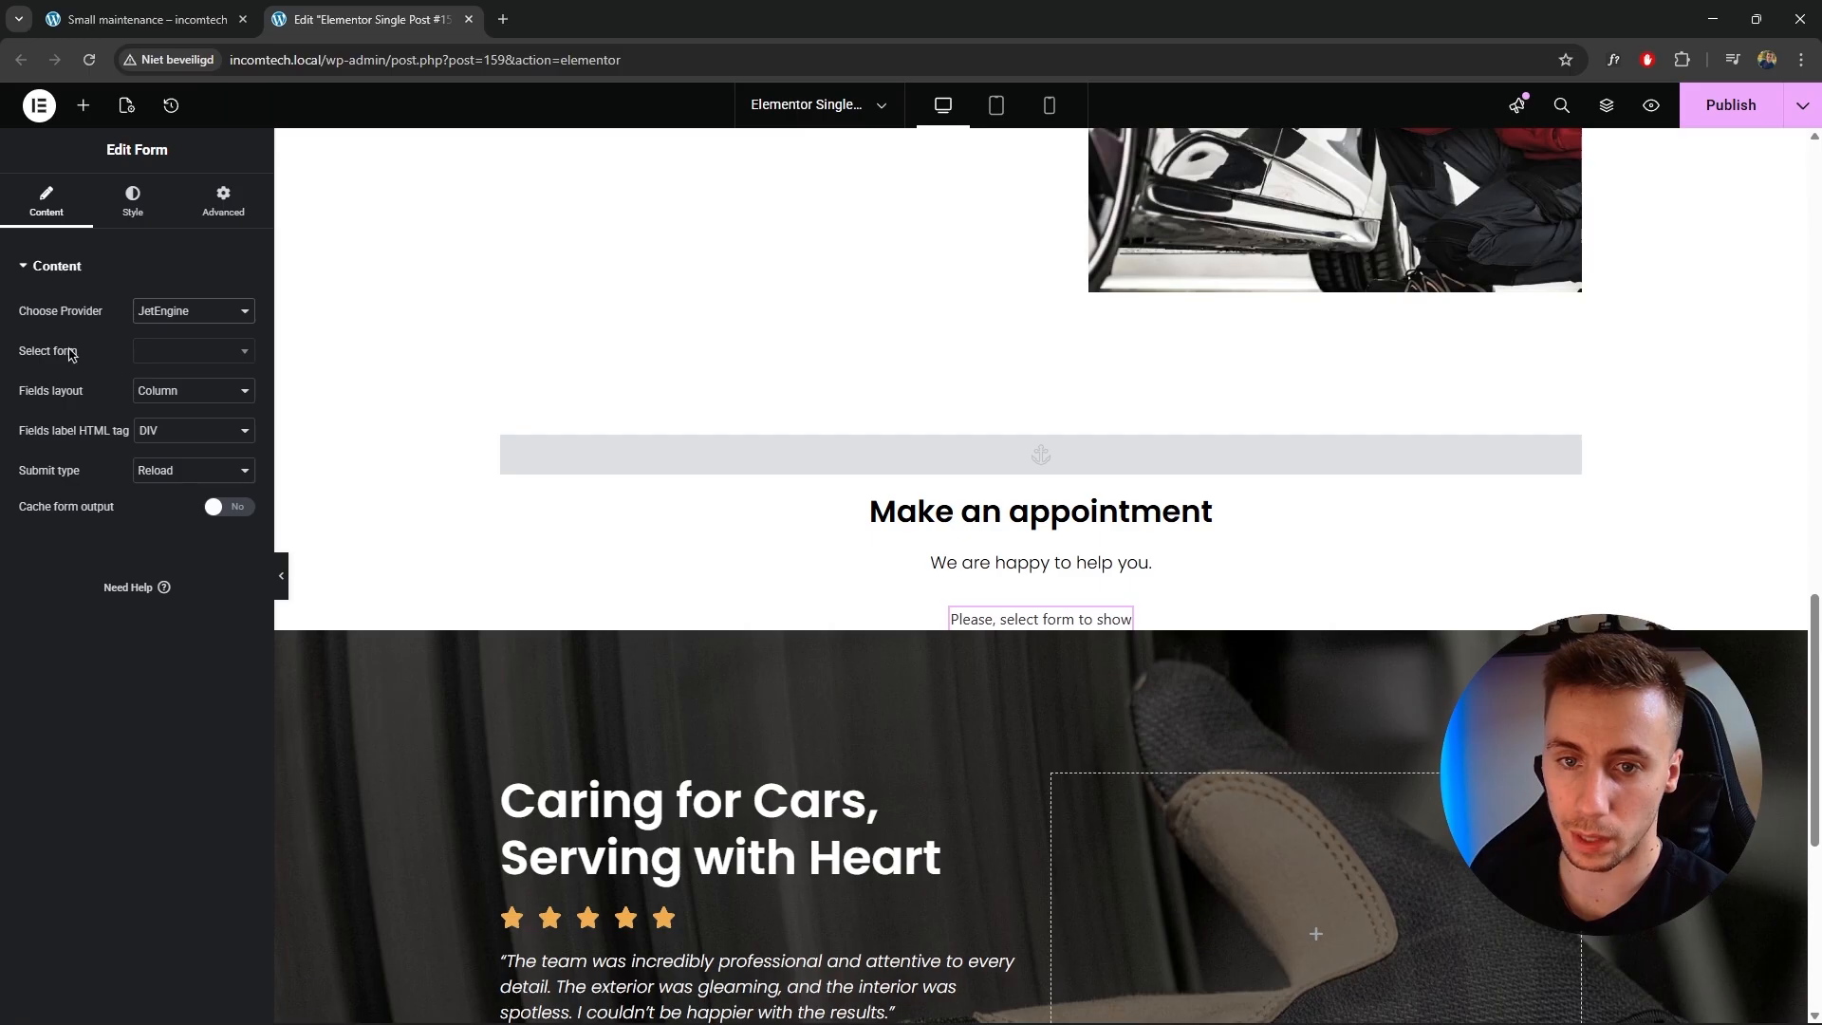
left_click(189, 357)
type("single")
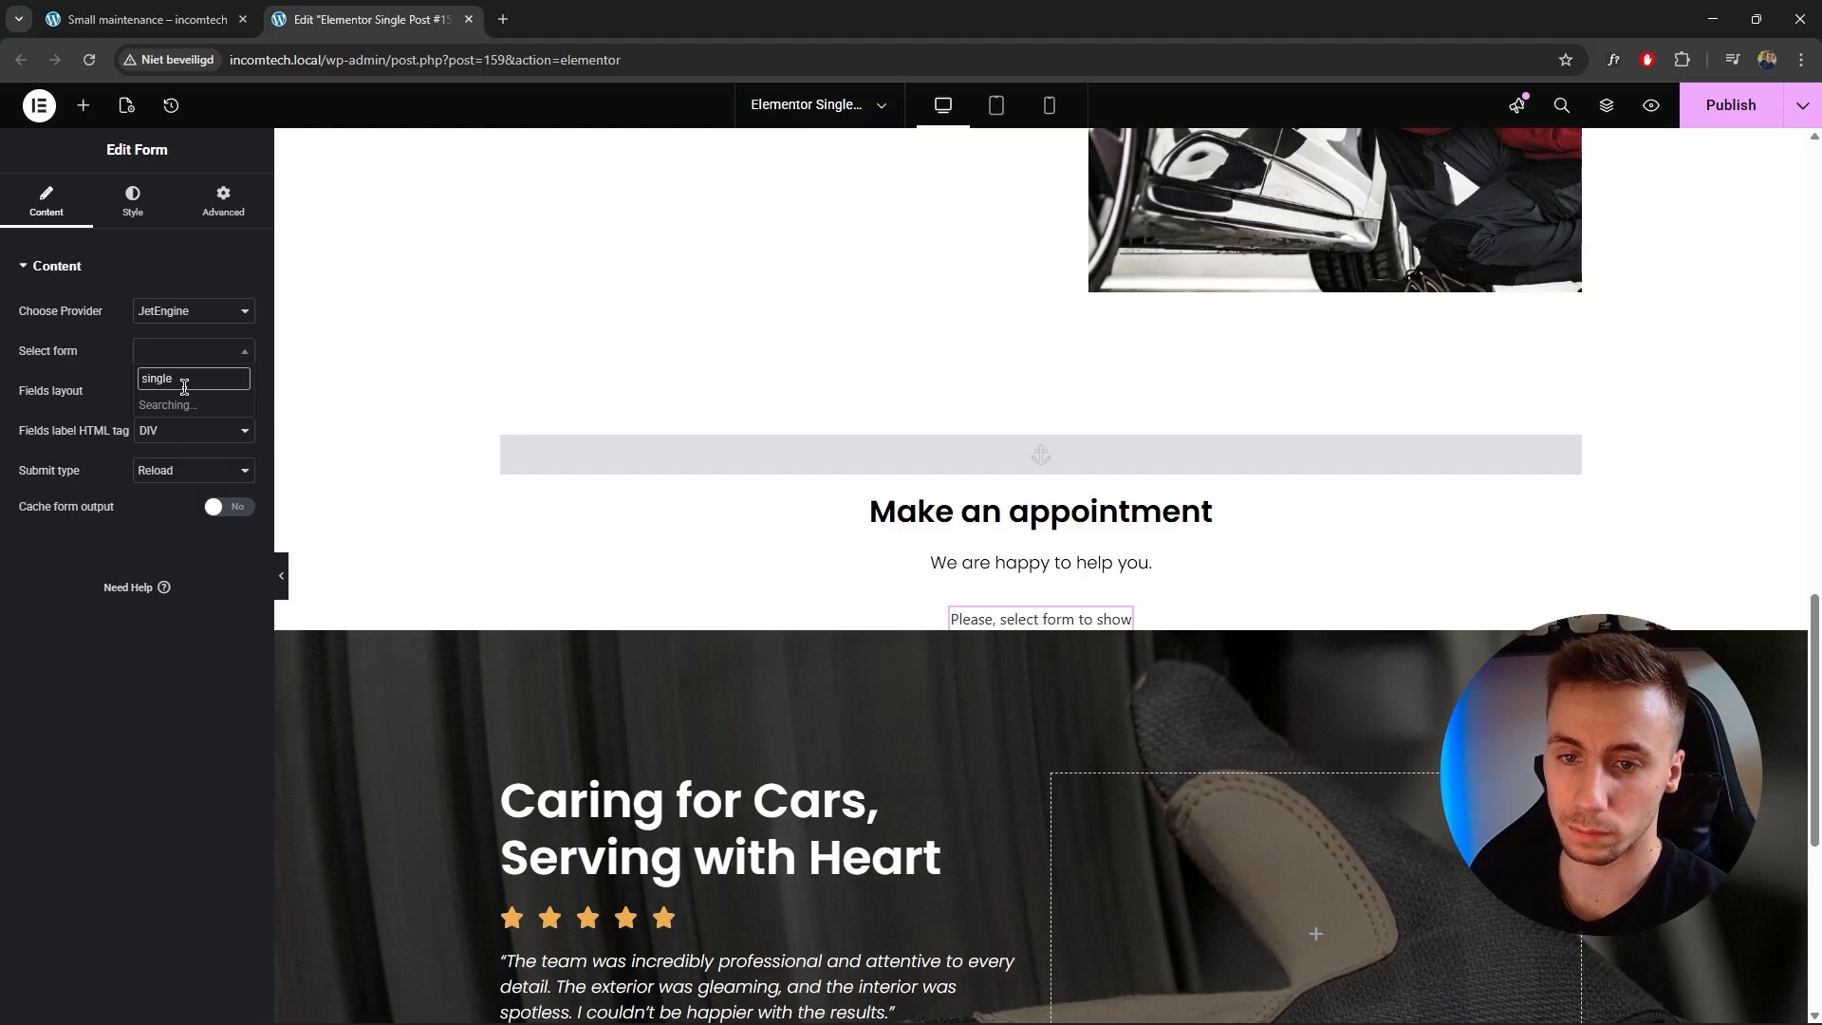
left_click(215, 406)
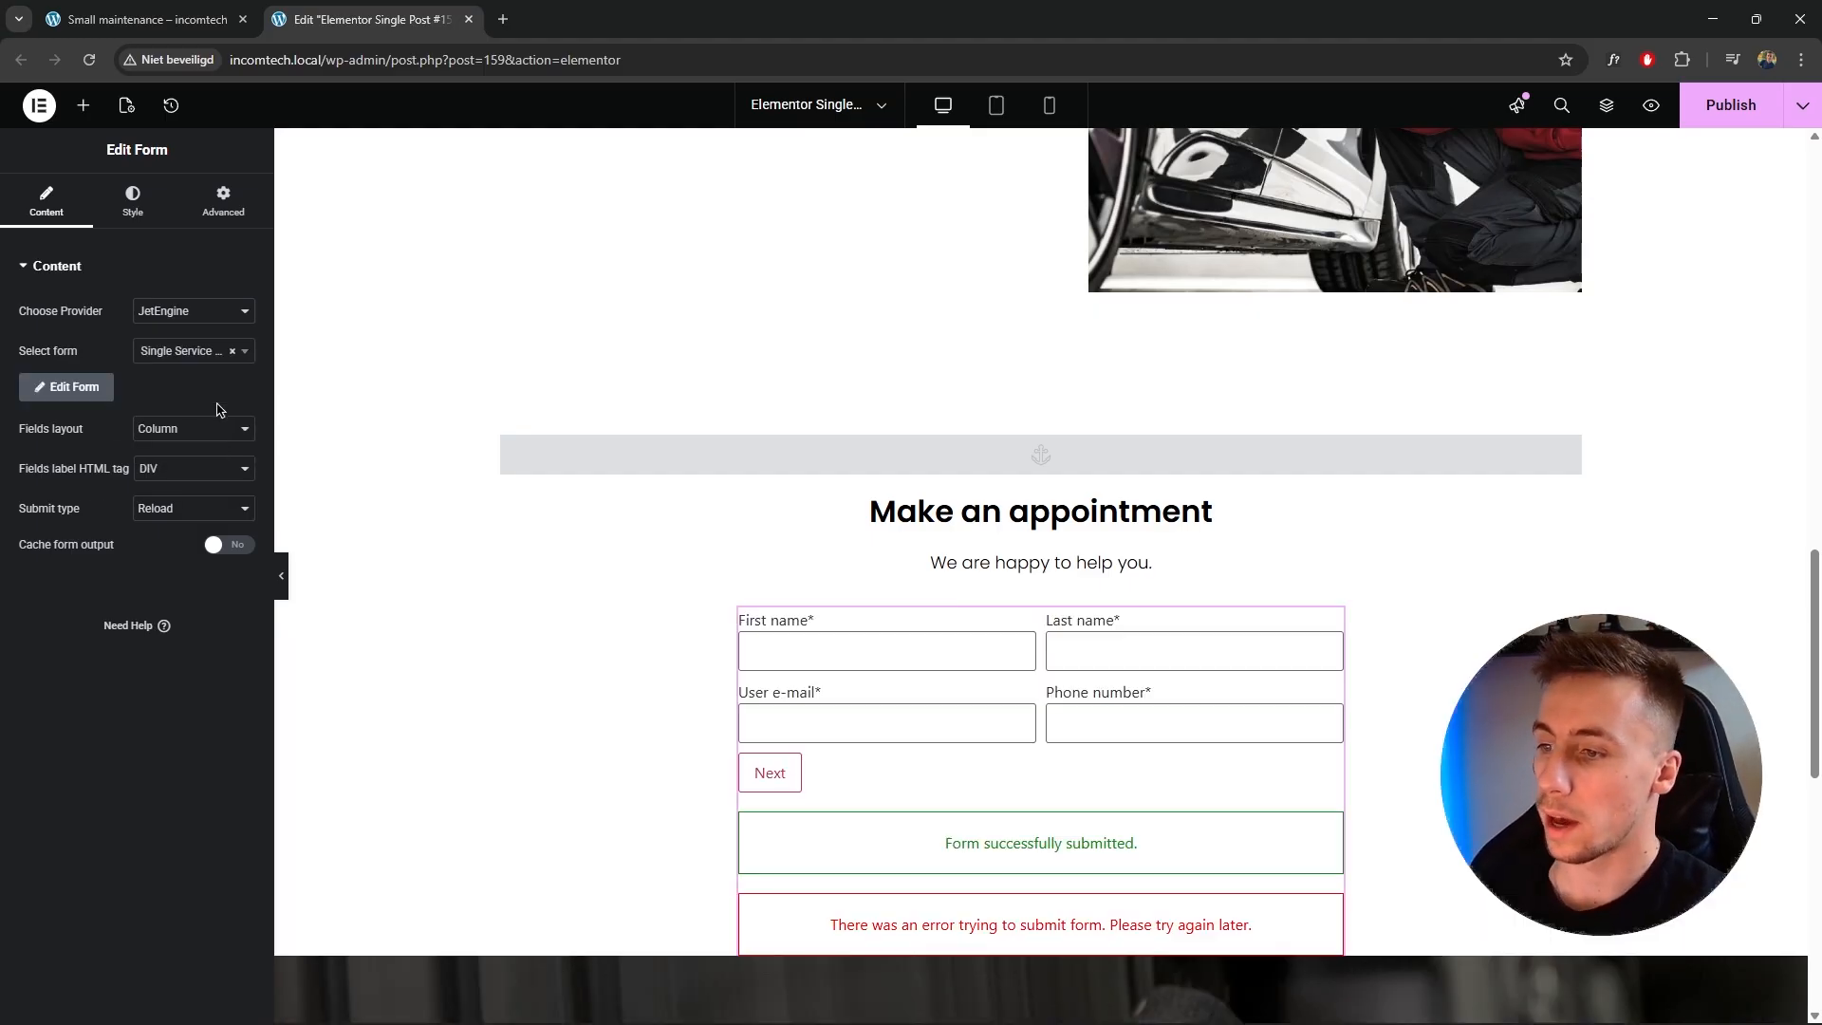
Examine the form's style sections and the booking container's border settings.
scroll(882, 573, "down", 2)
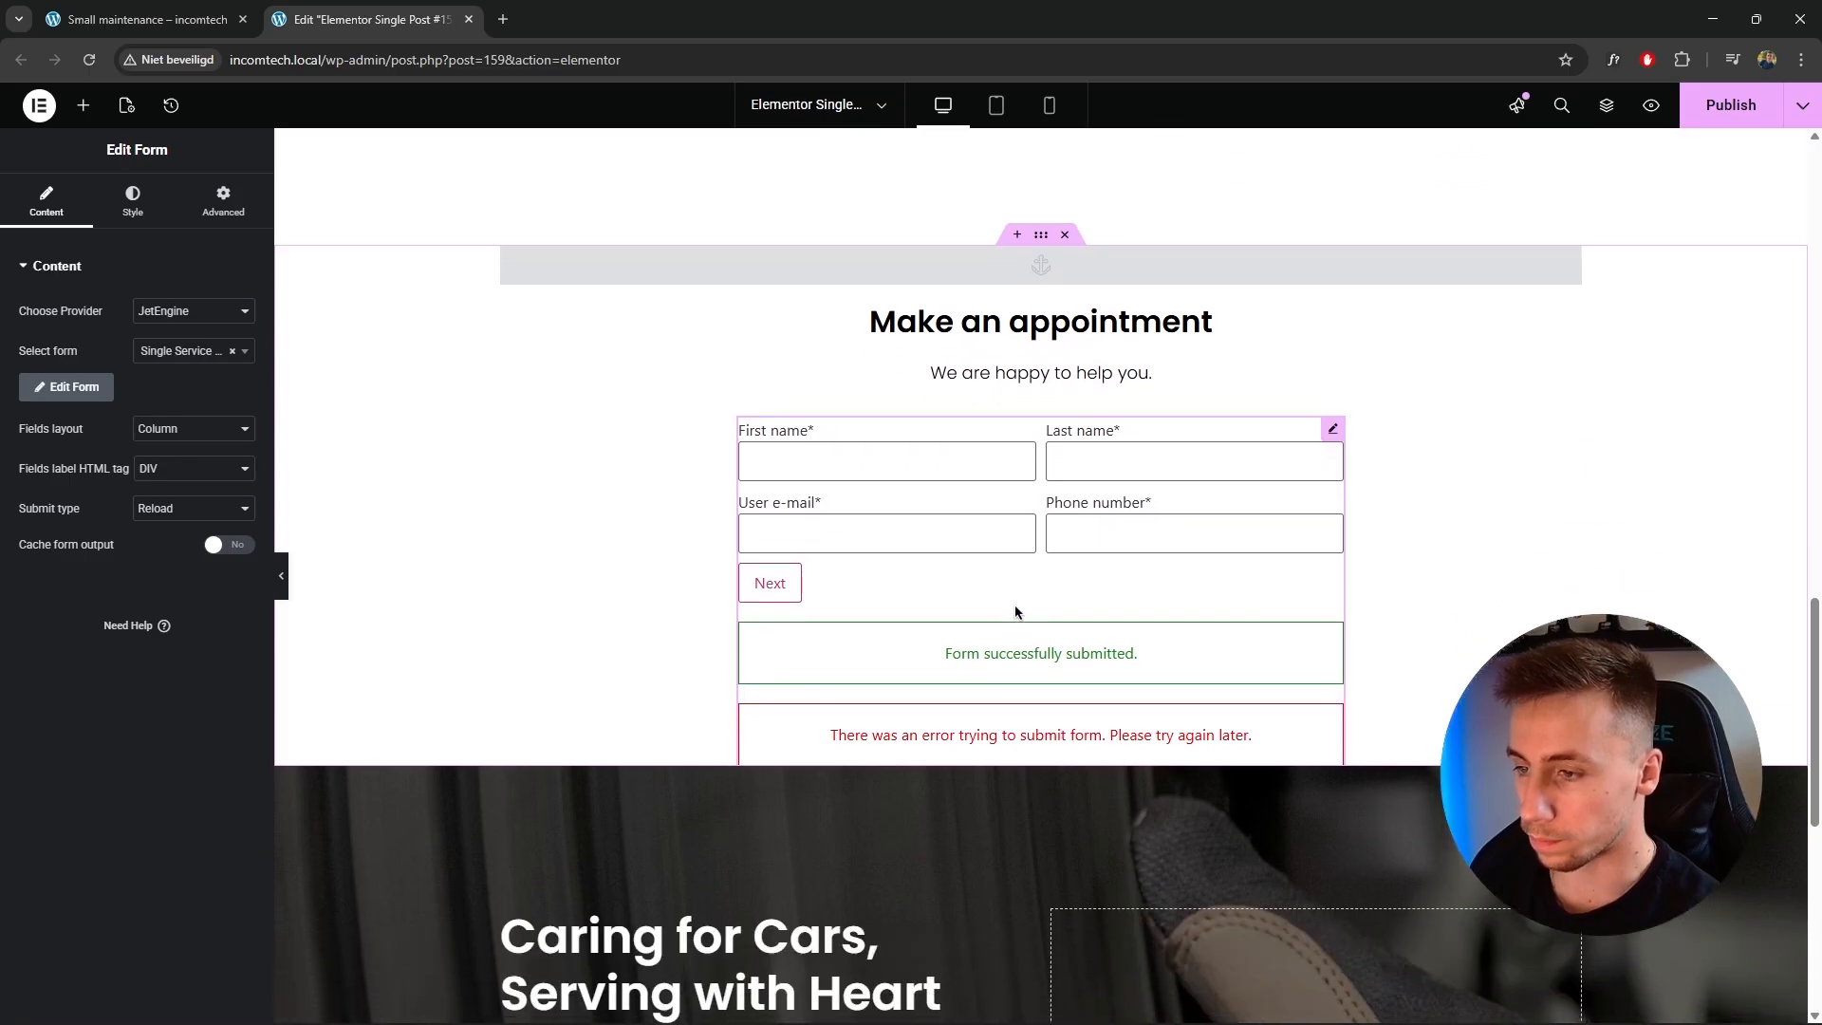
left_click(133, 201)
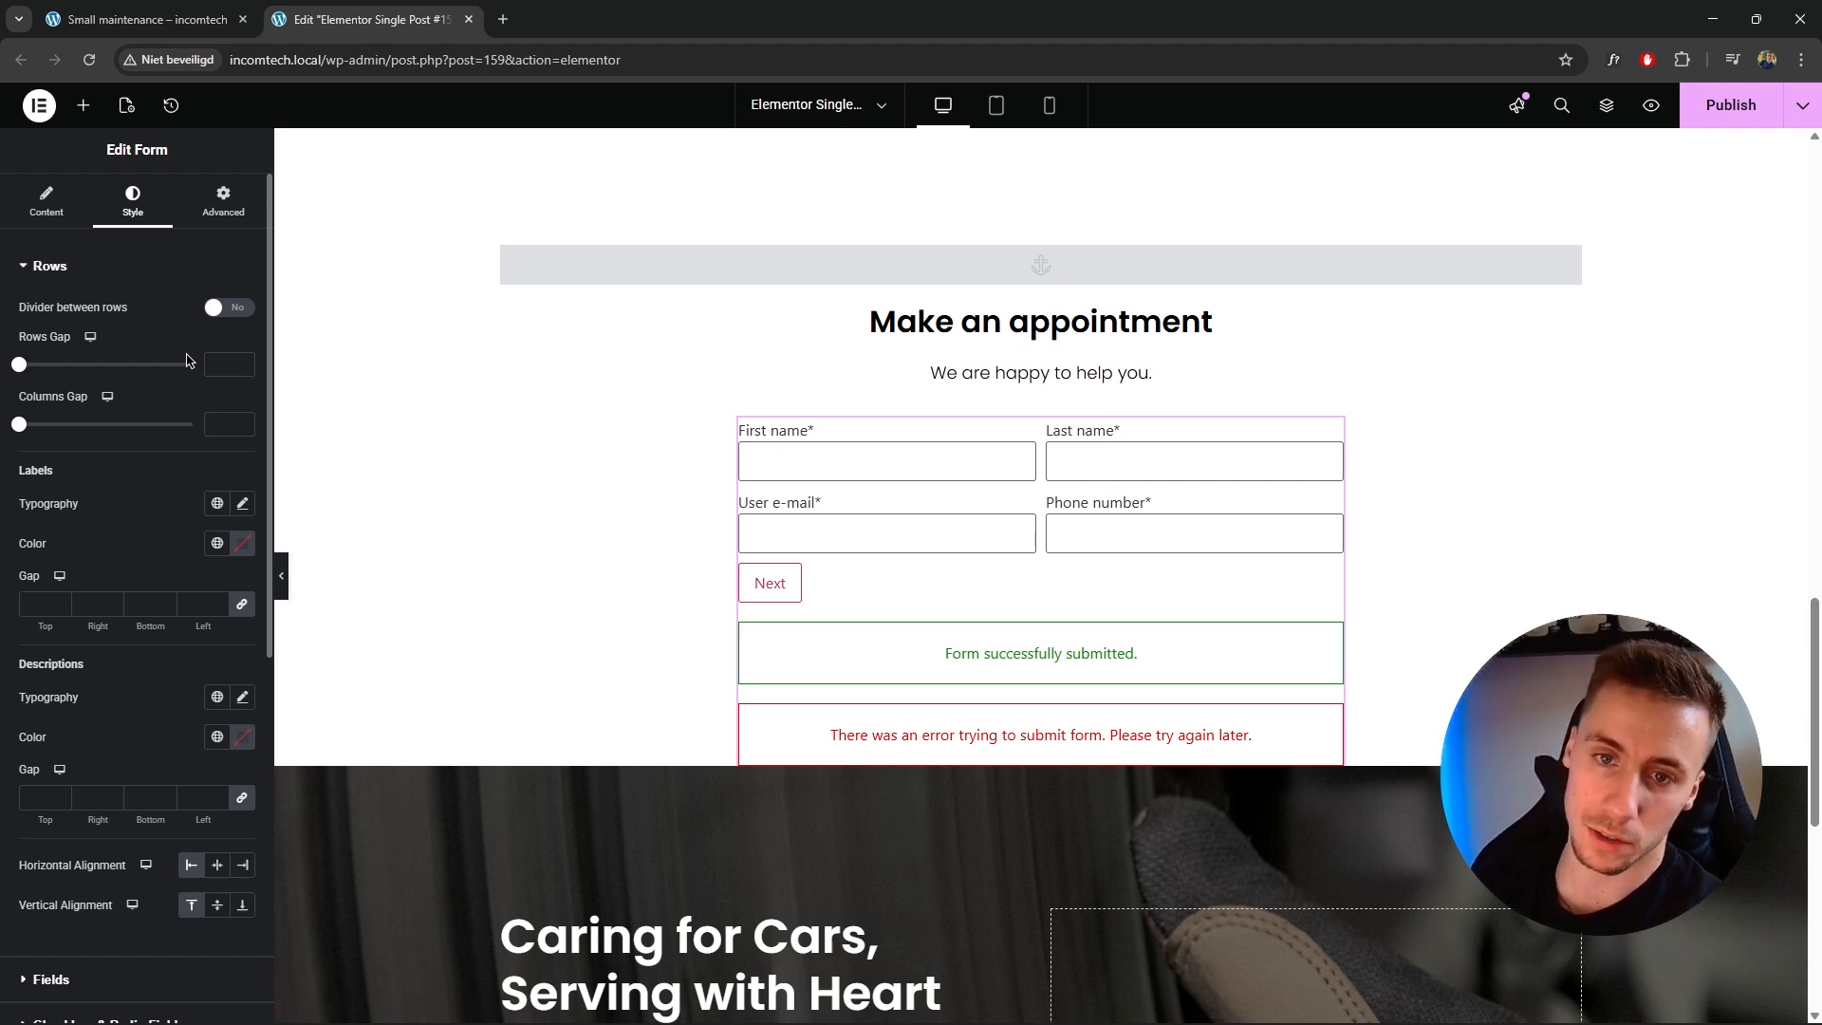
left_click(43, 266)
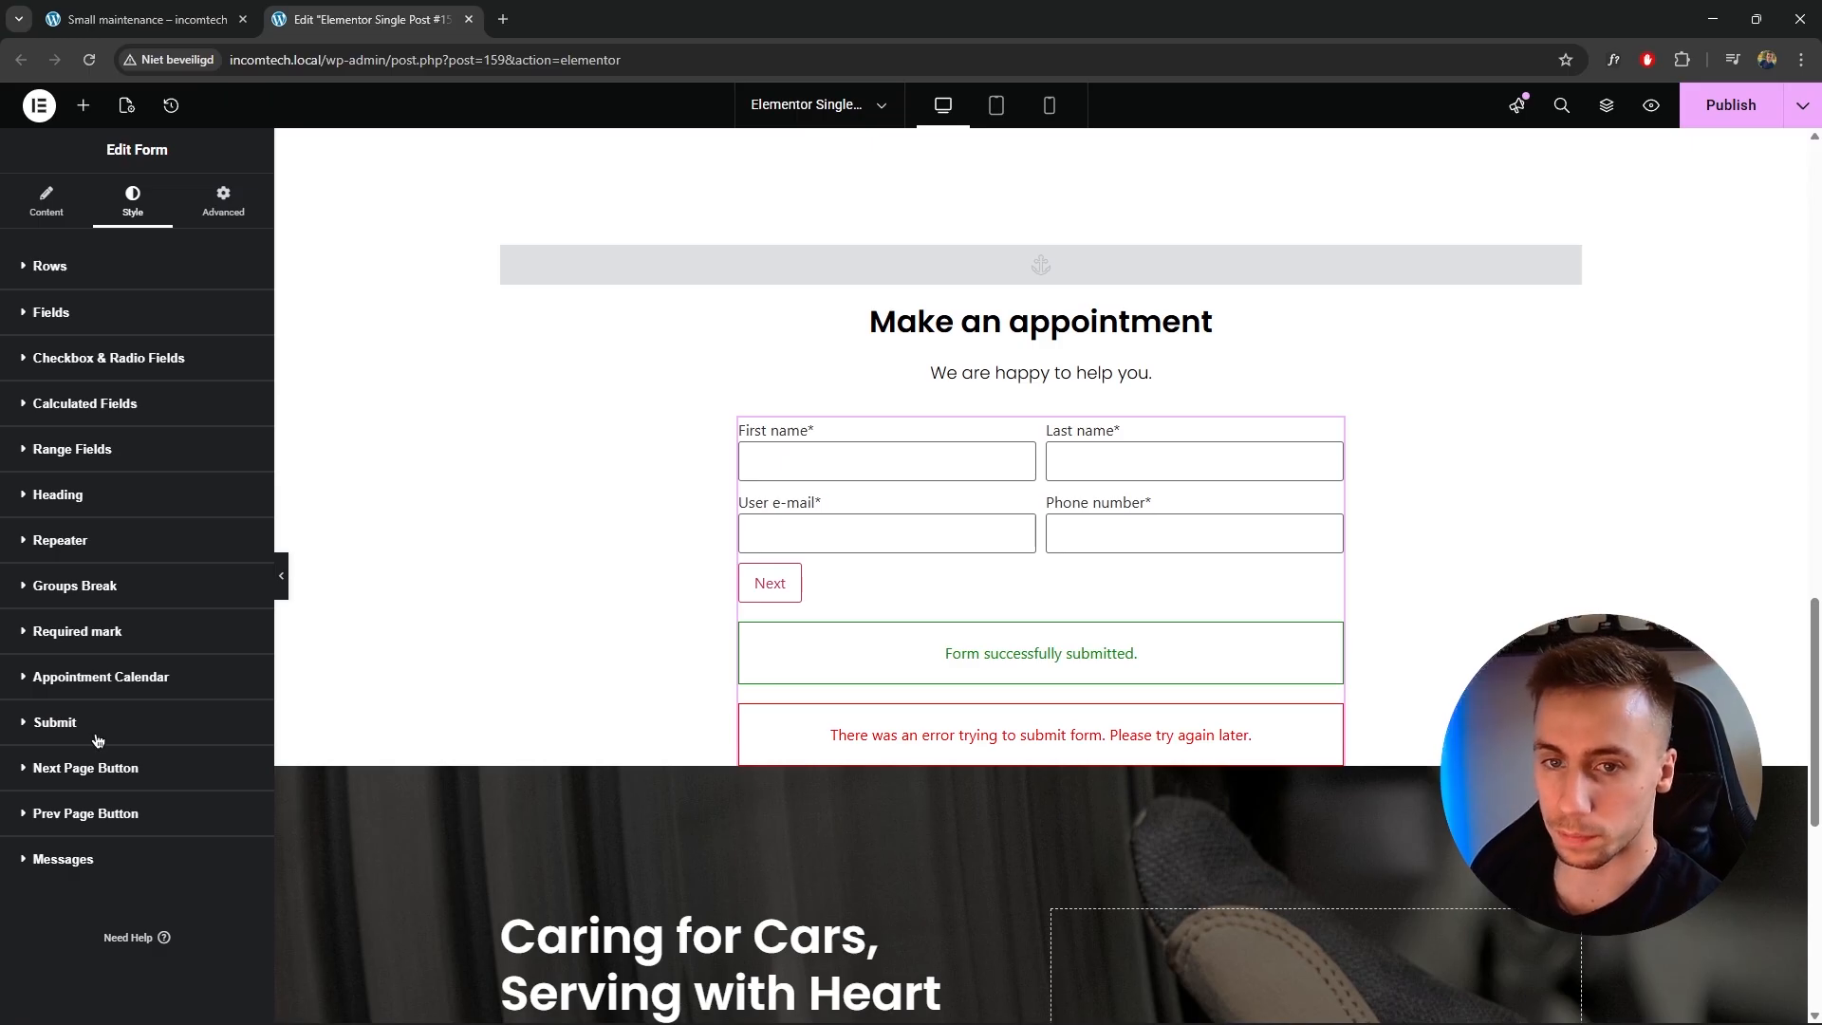
left_click(571, 436)
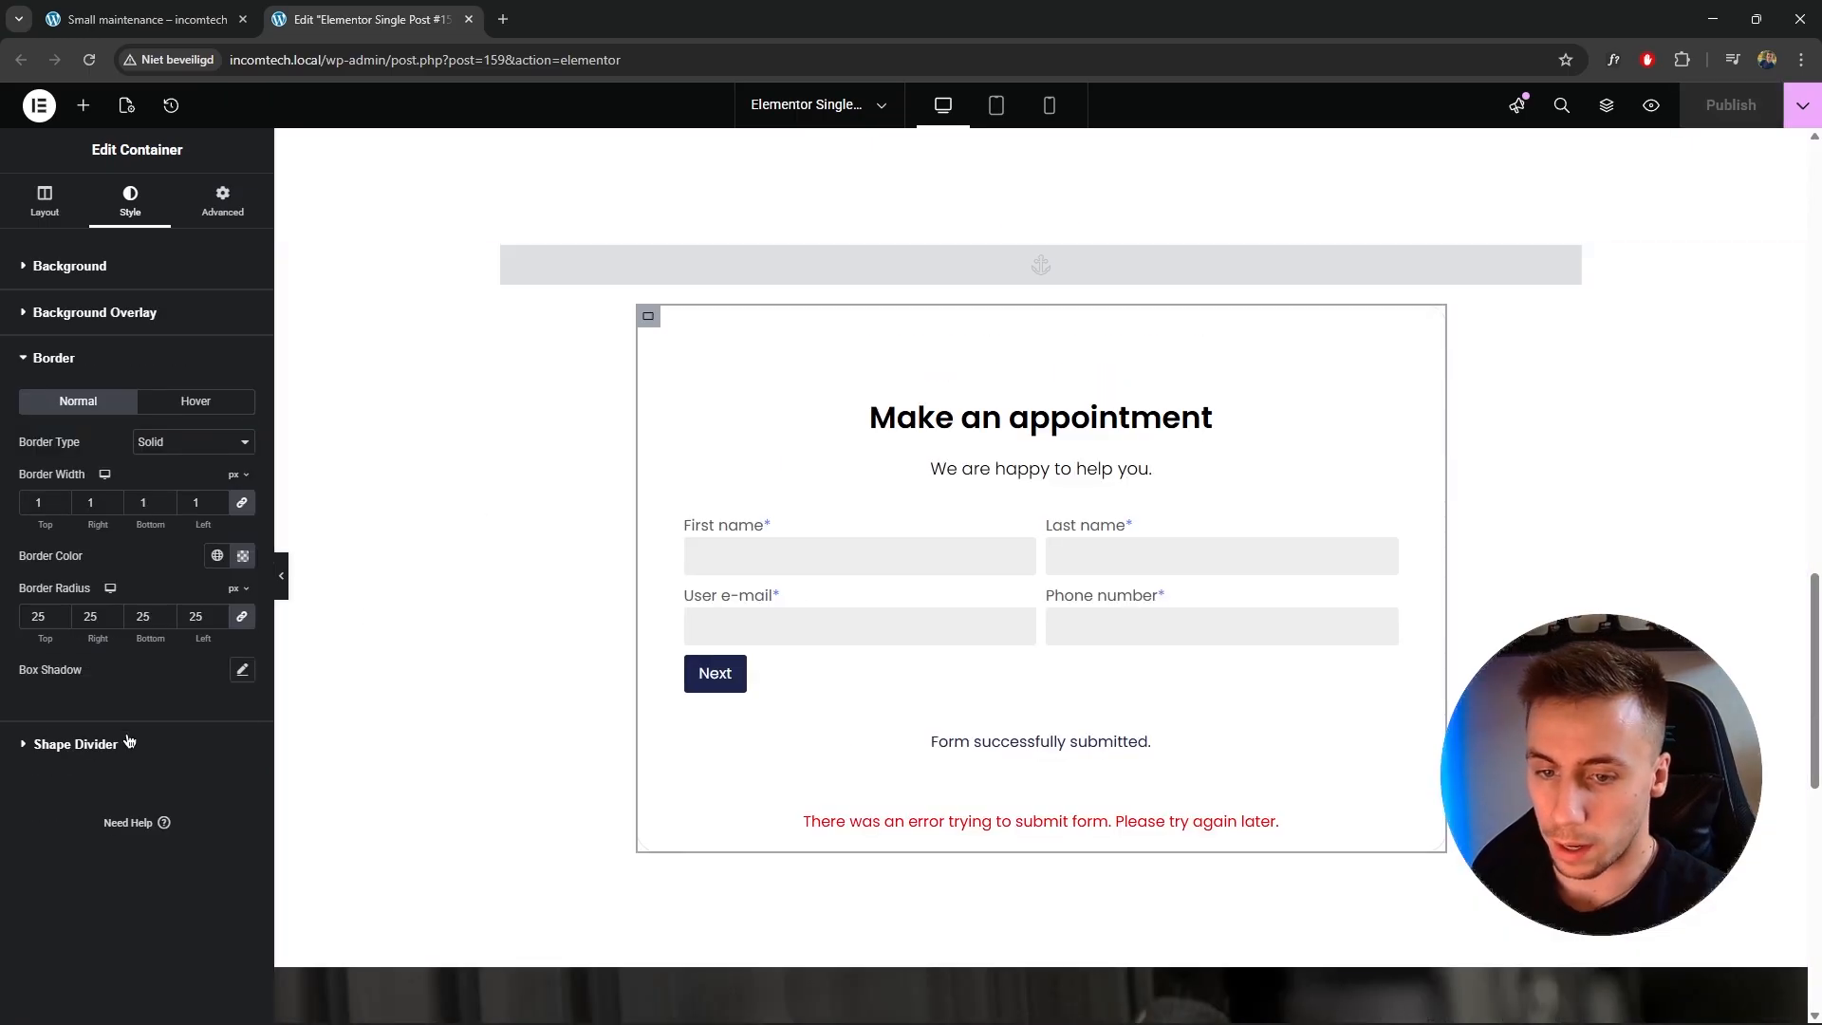
scroll(655, 586, "down", 4)
scroll(683, 589, "up", 4)
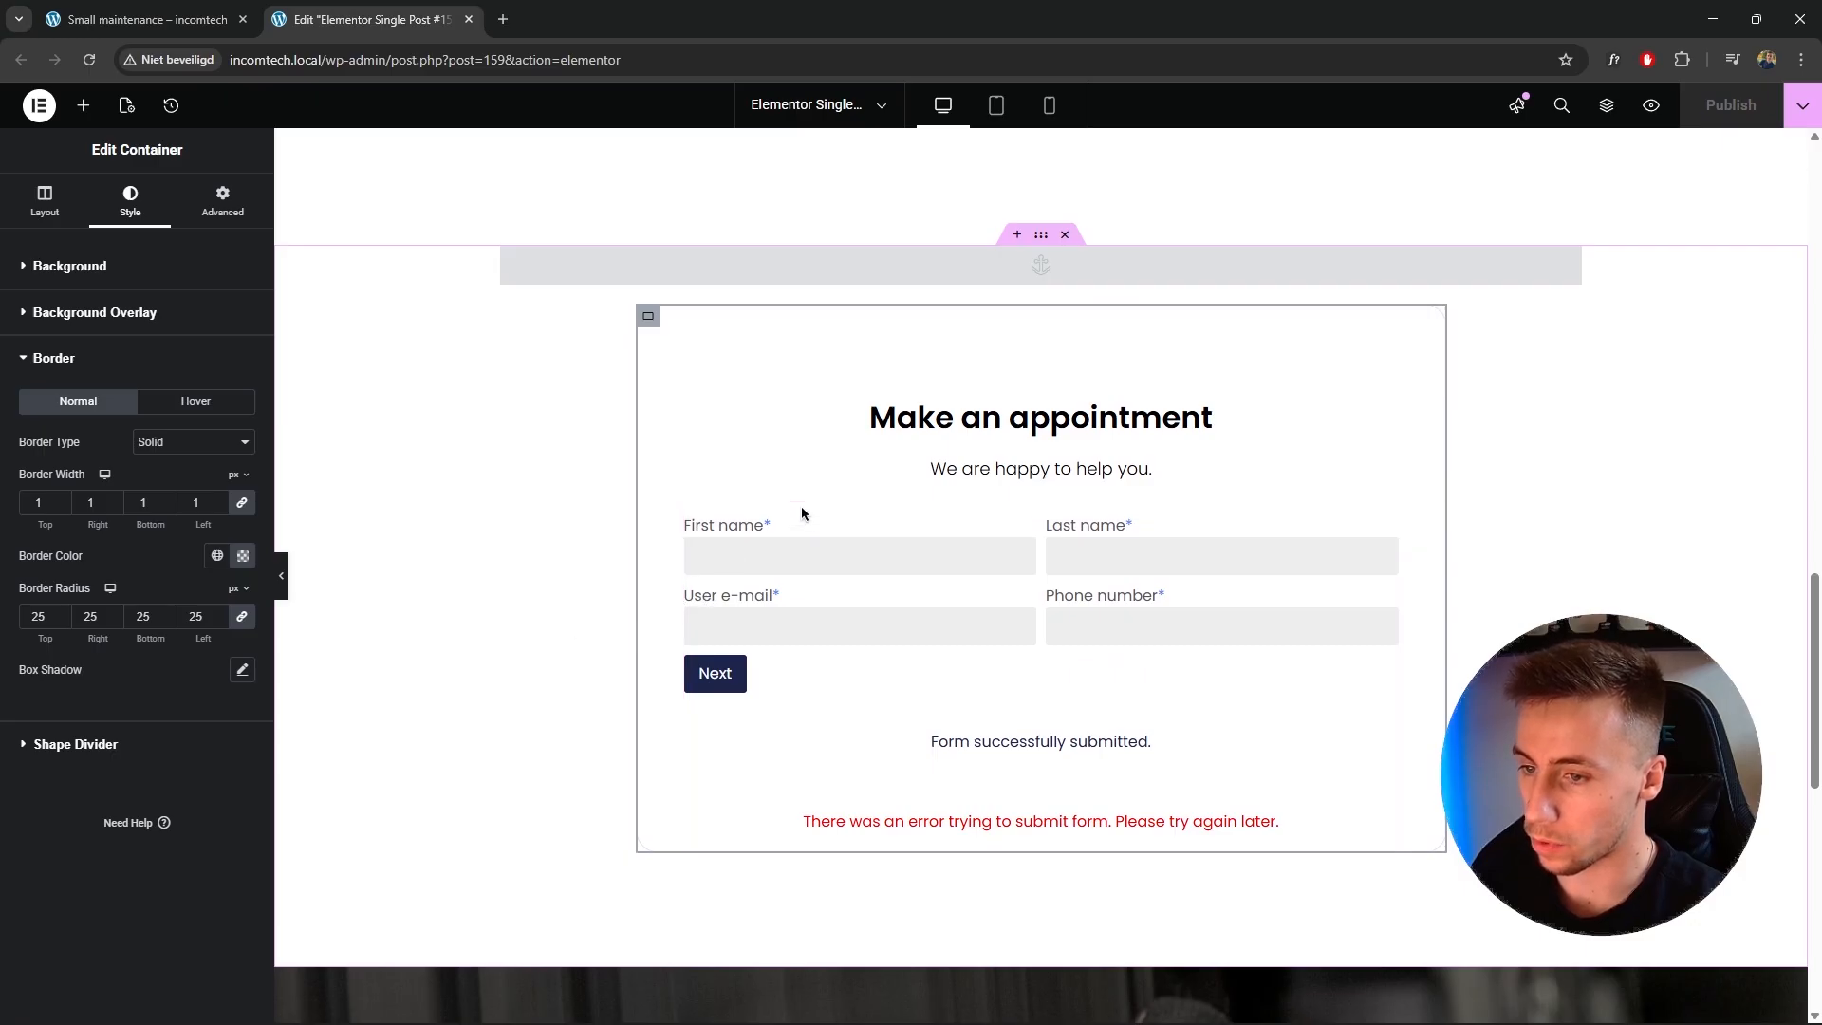
scroll(800, 512, "up", 2)
View the live service page and use the Book An Appointment button to jump to the booking form.
left_click(1802, 106)
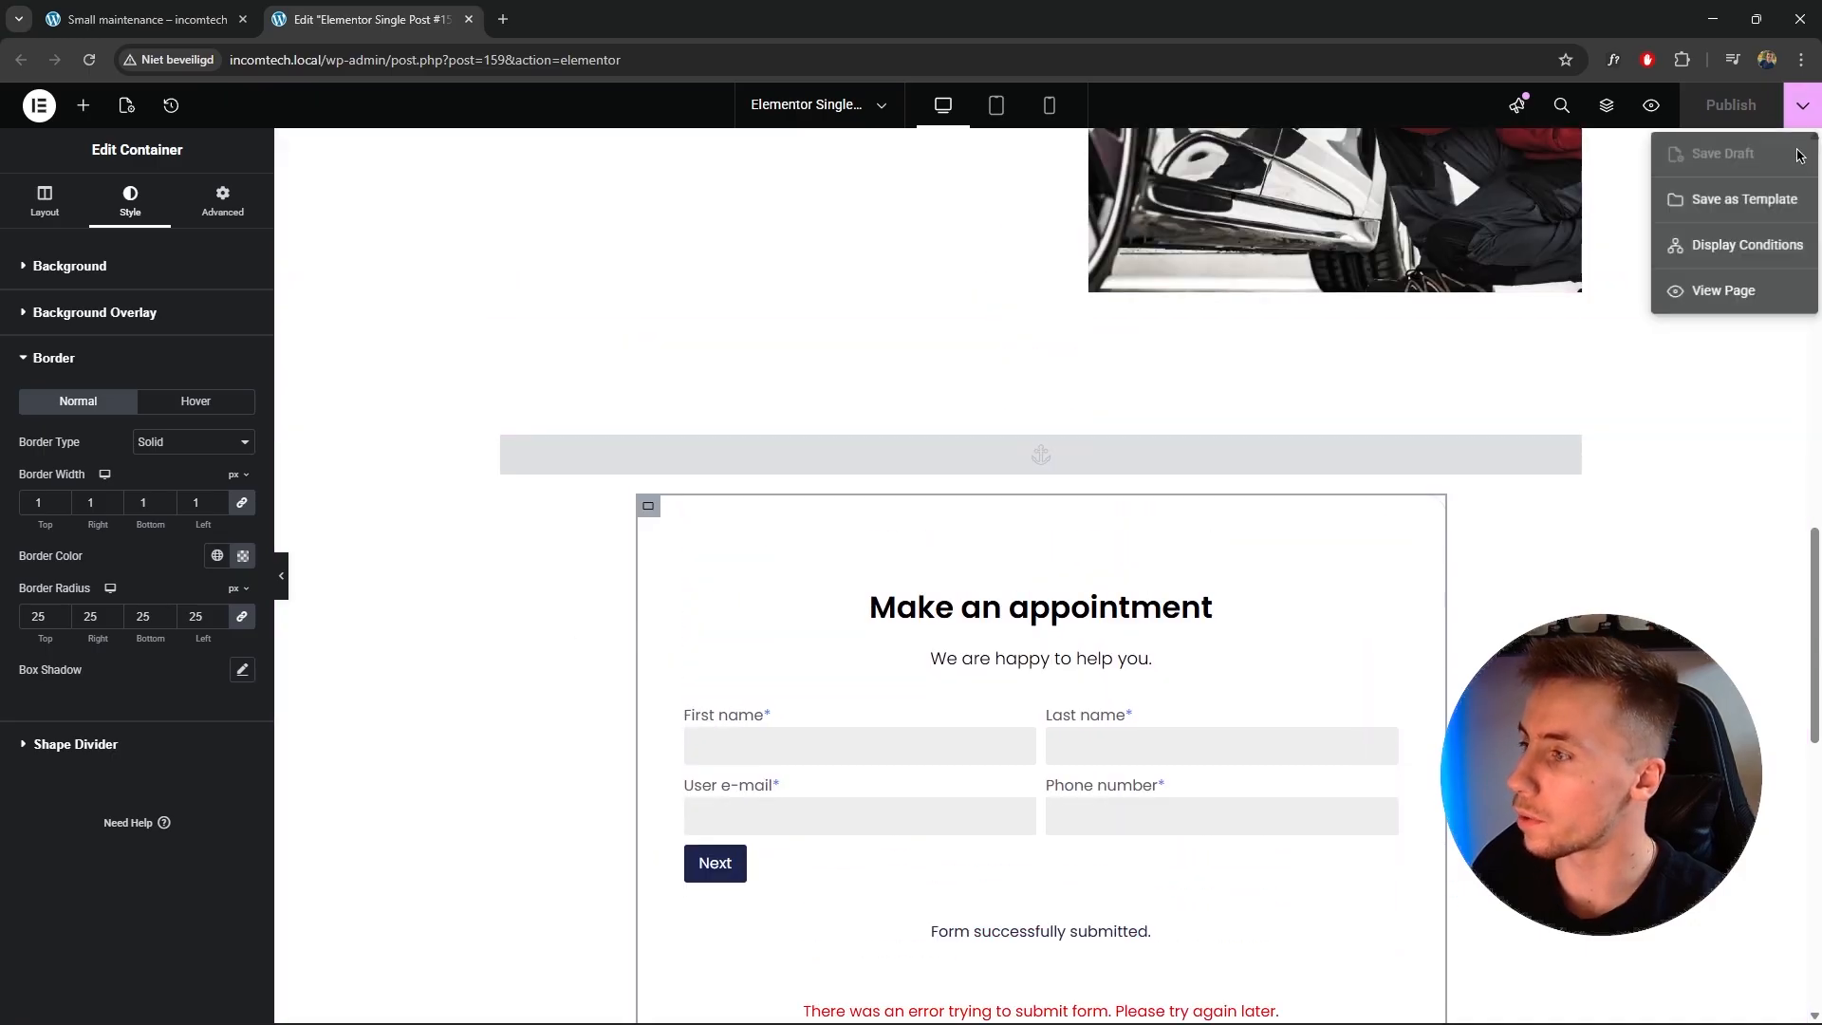
left_click(1718, 297)
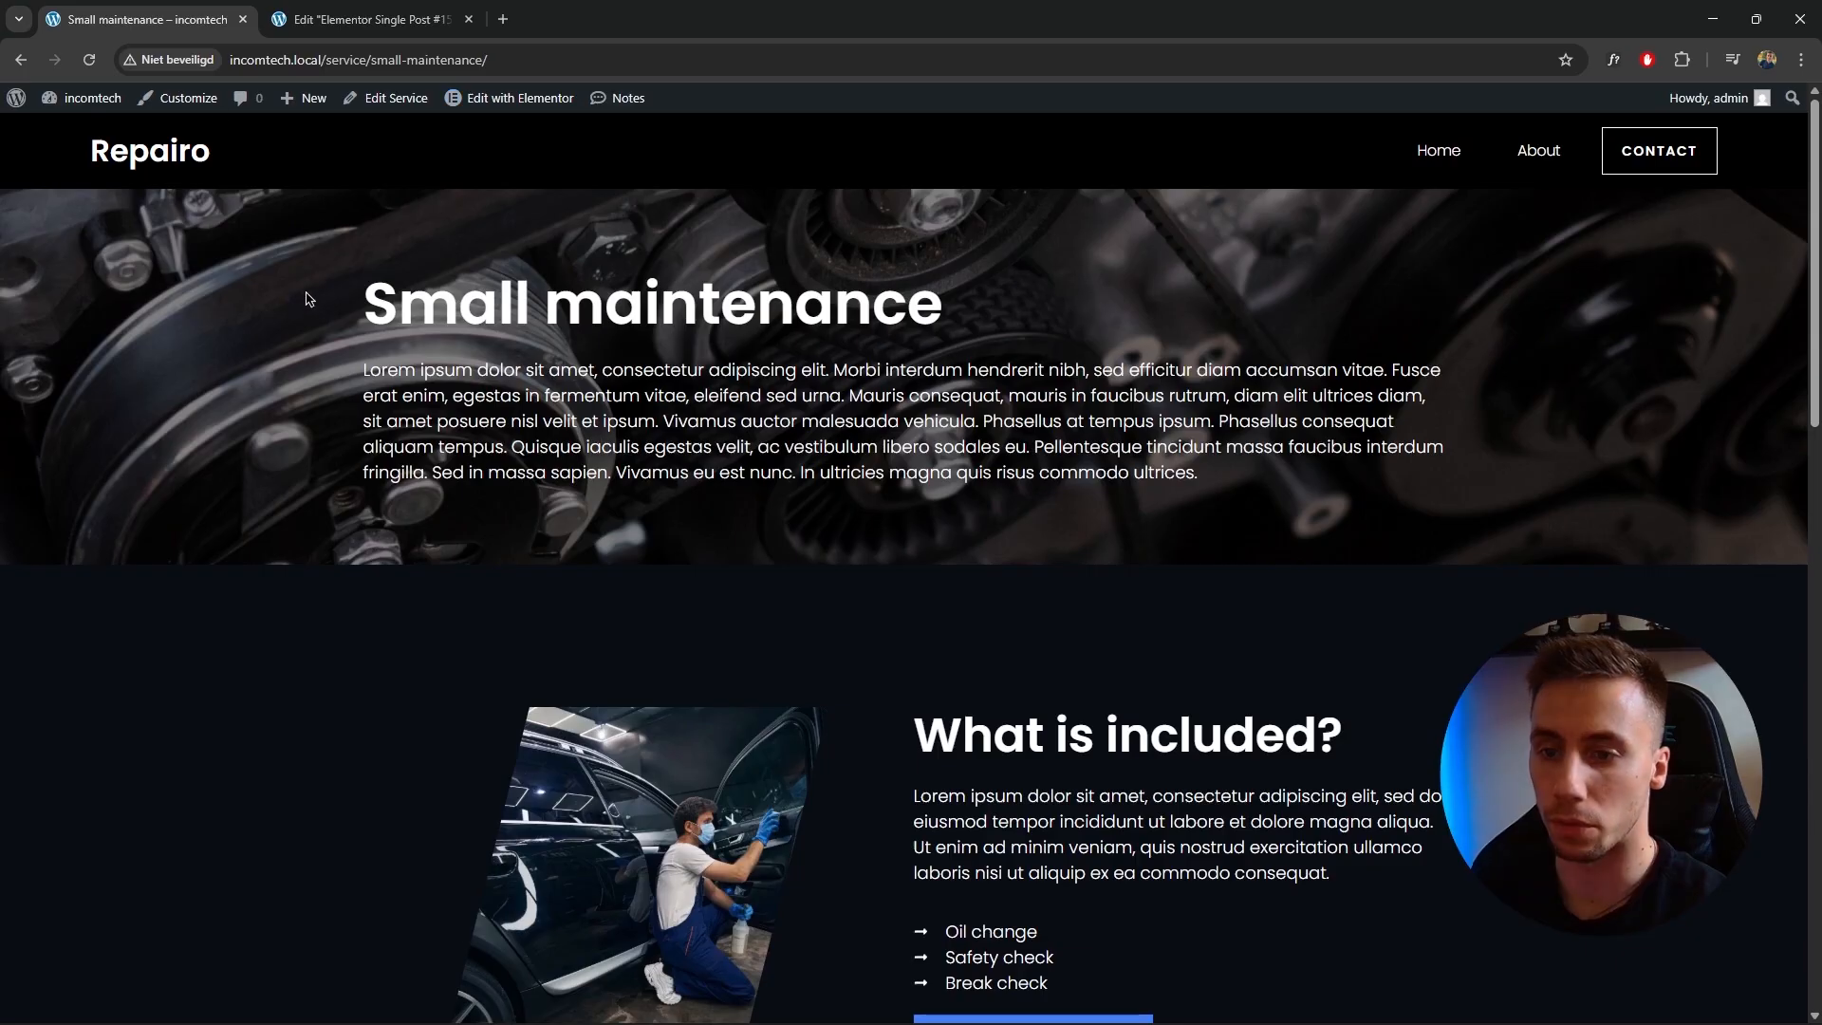
left_click(90, 62)
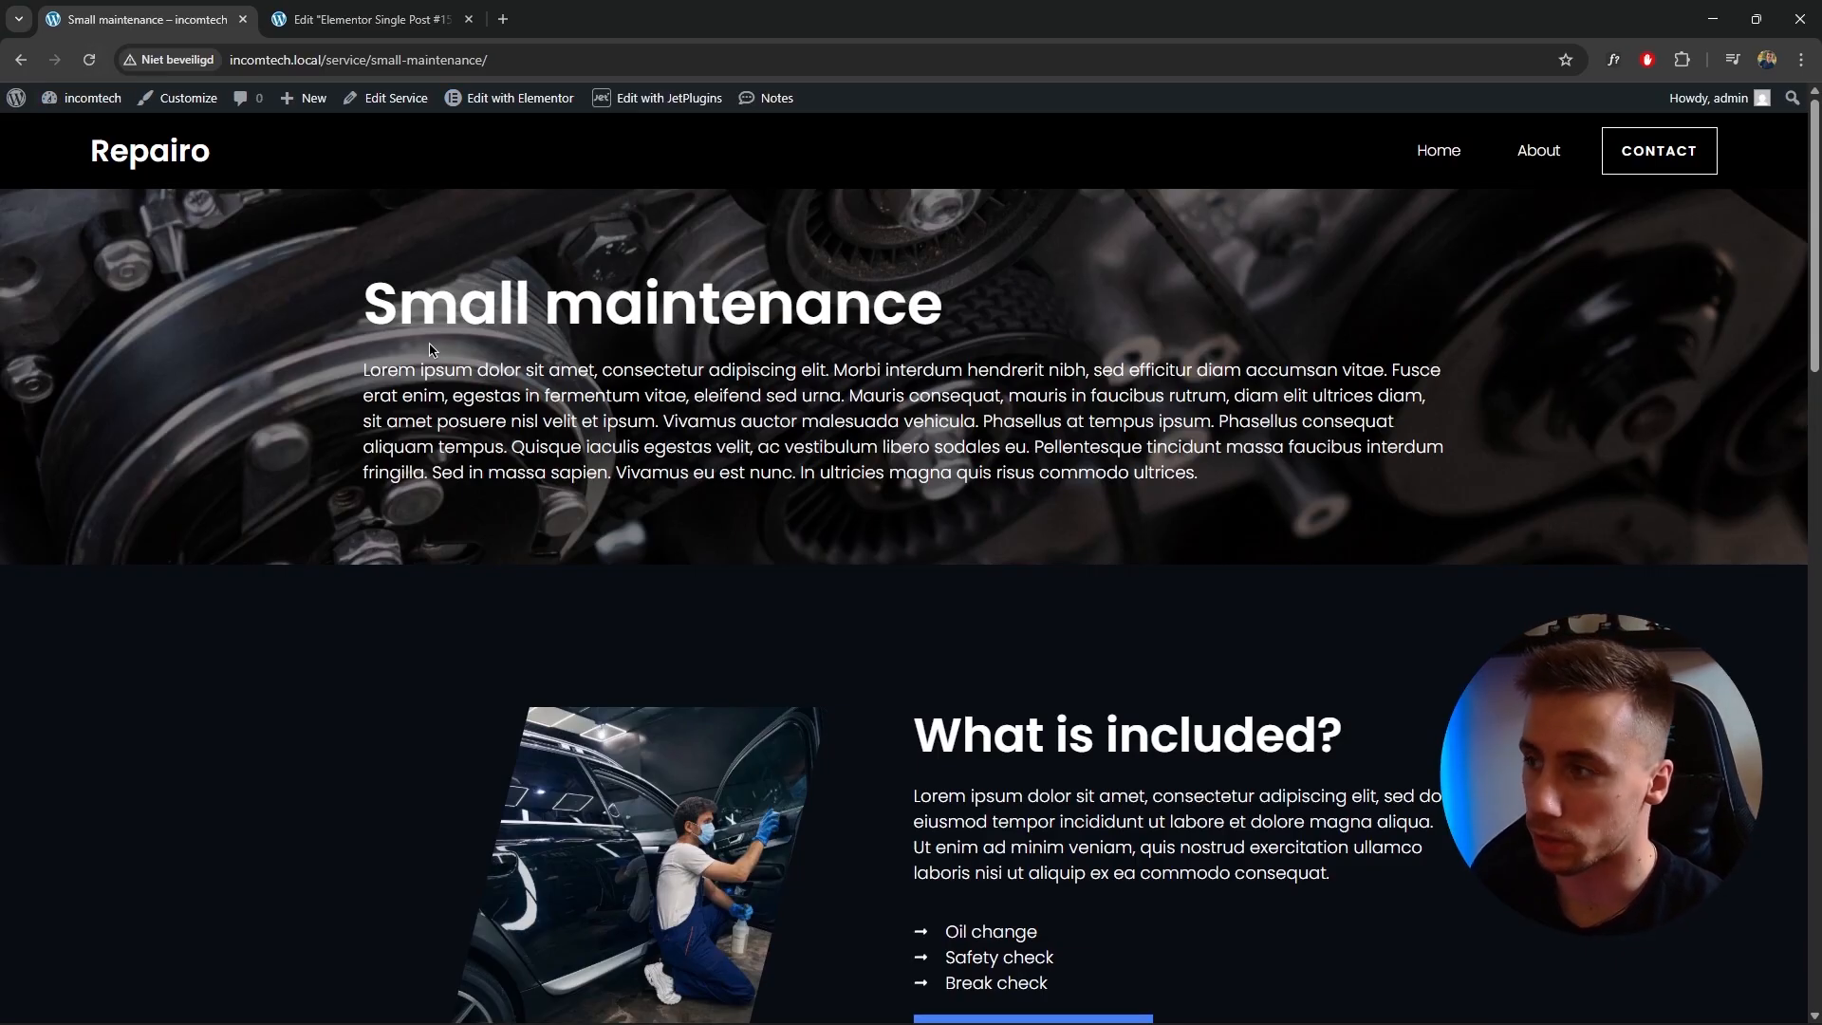
scroll(430, 349, "down", 15)
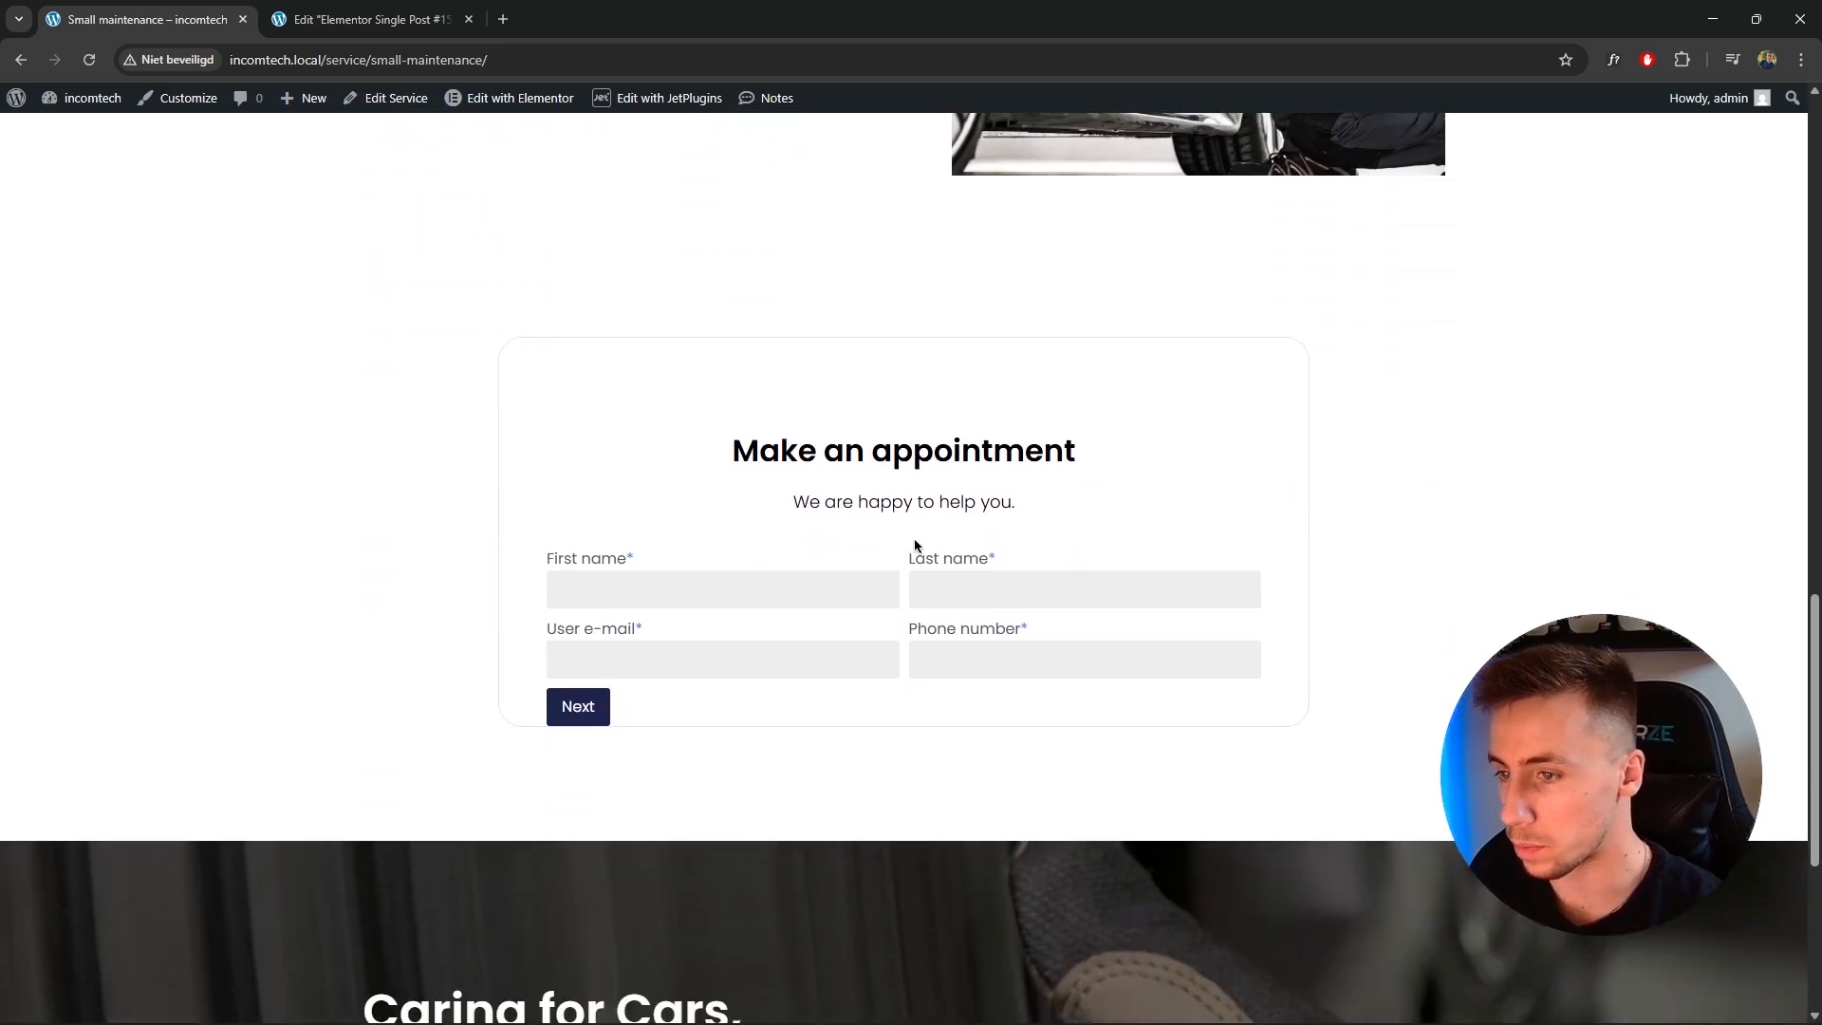
scroll(914, 541, "up", 12)
left_click(1037, 655)
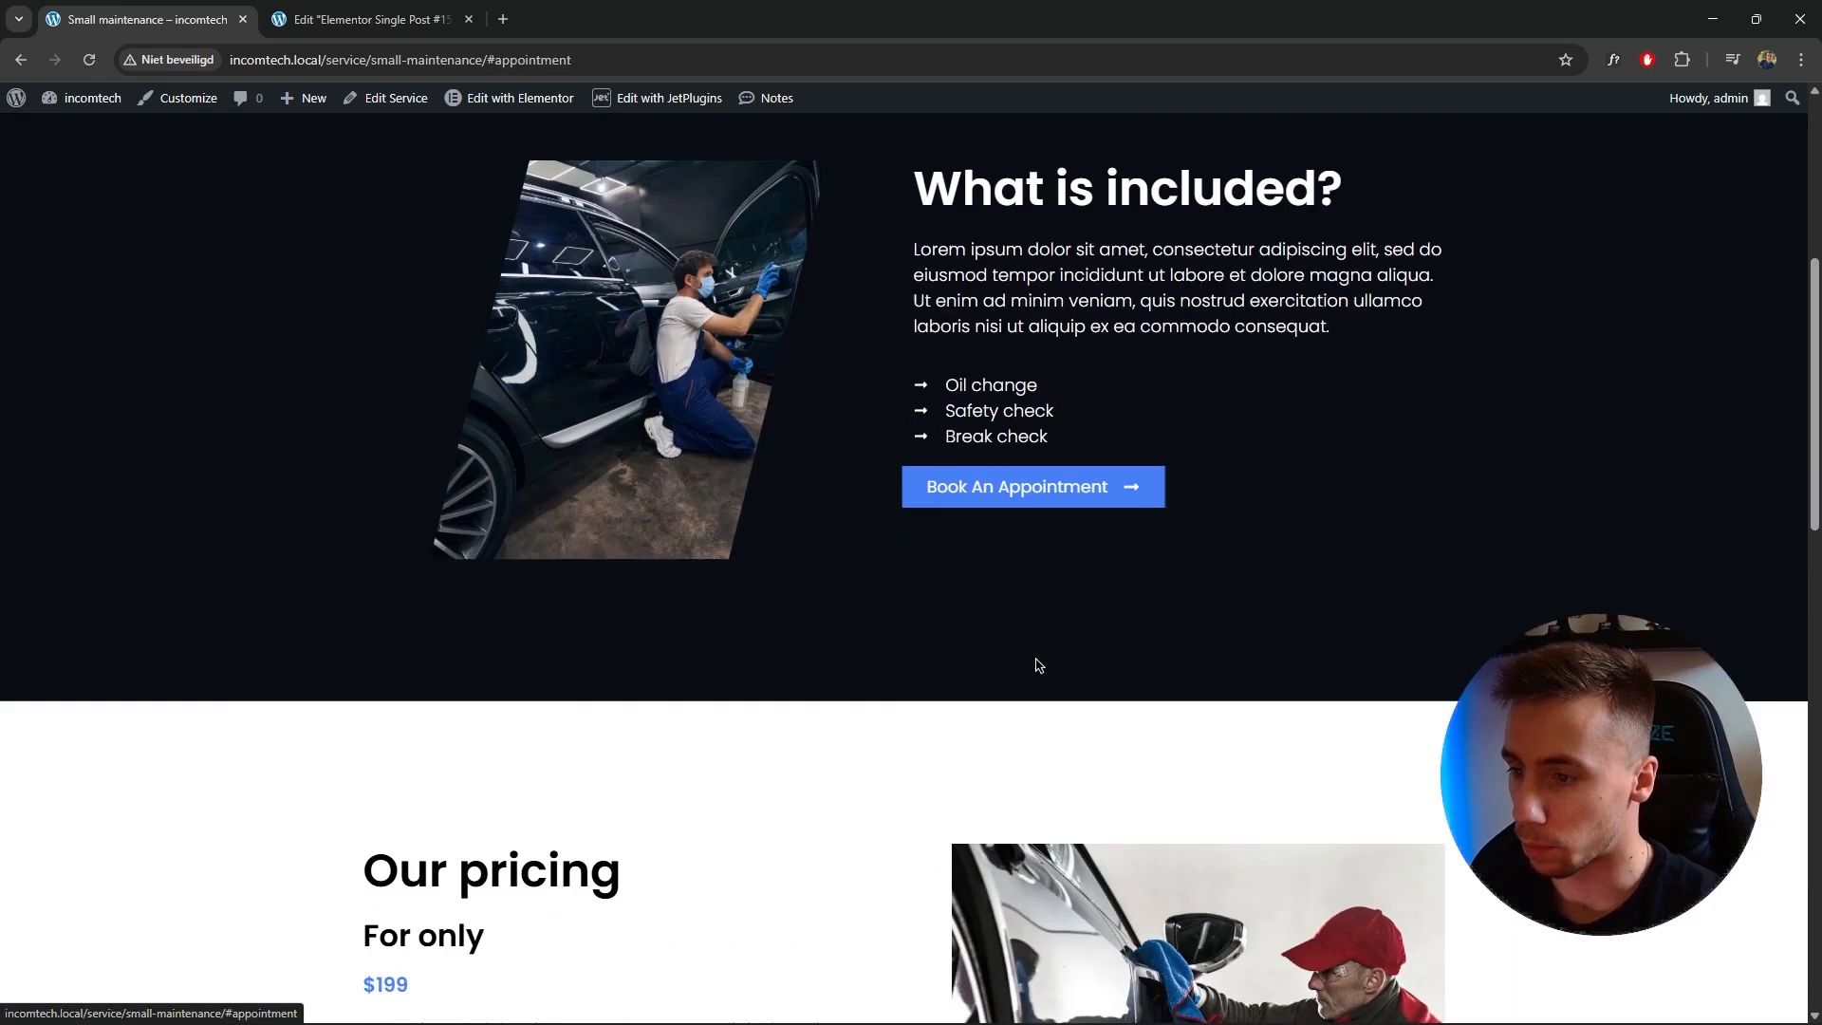
scroll(617, 512, "up", 2)
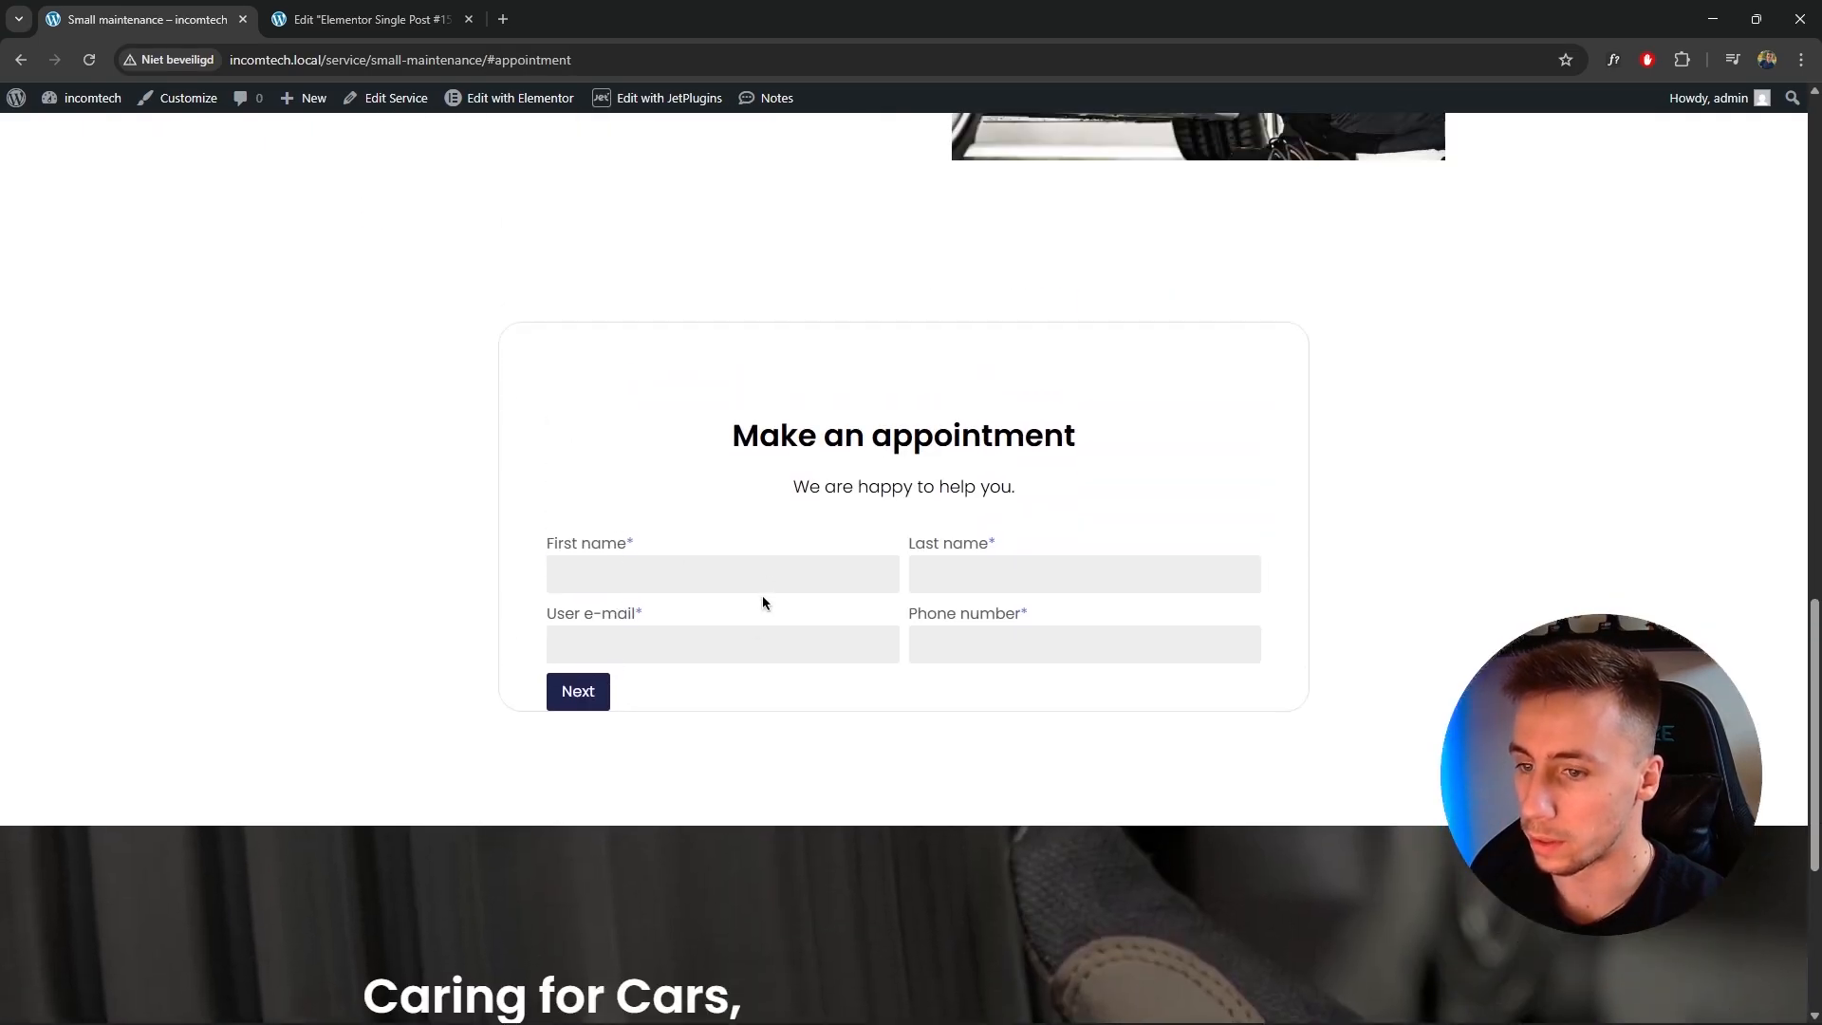
Fill in the first name, last name, e-mail and phone number fields with test contact details.
left_click(606, 570)
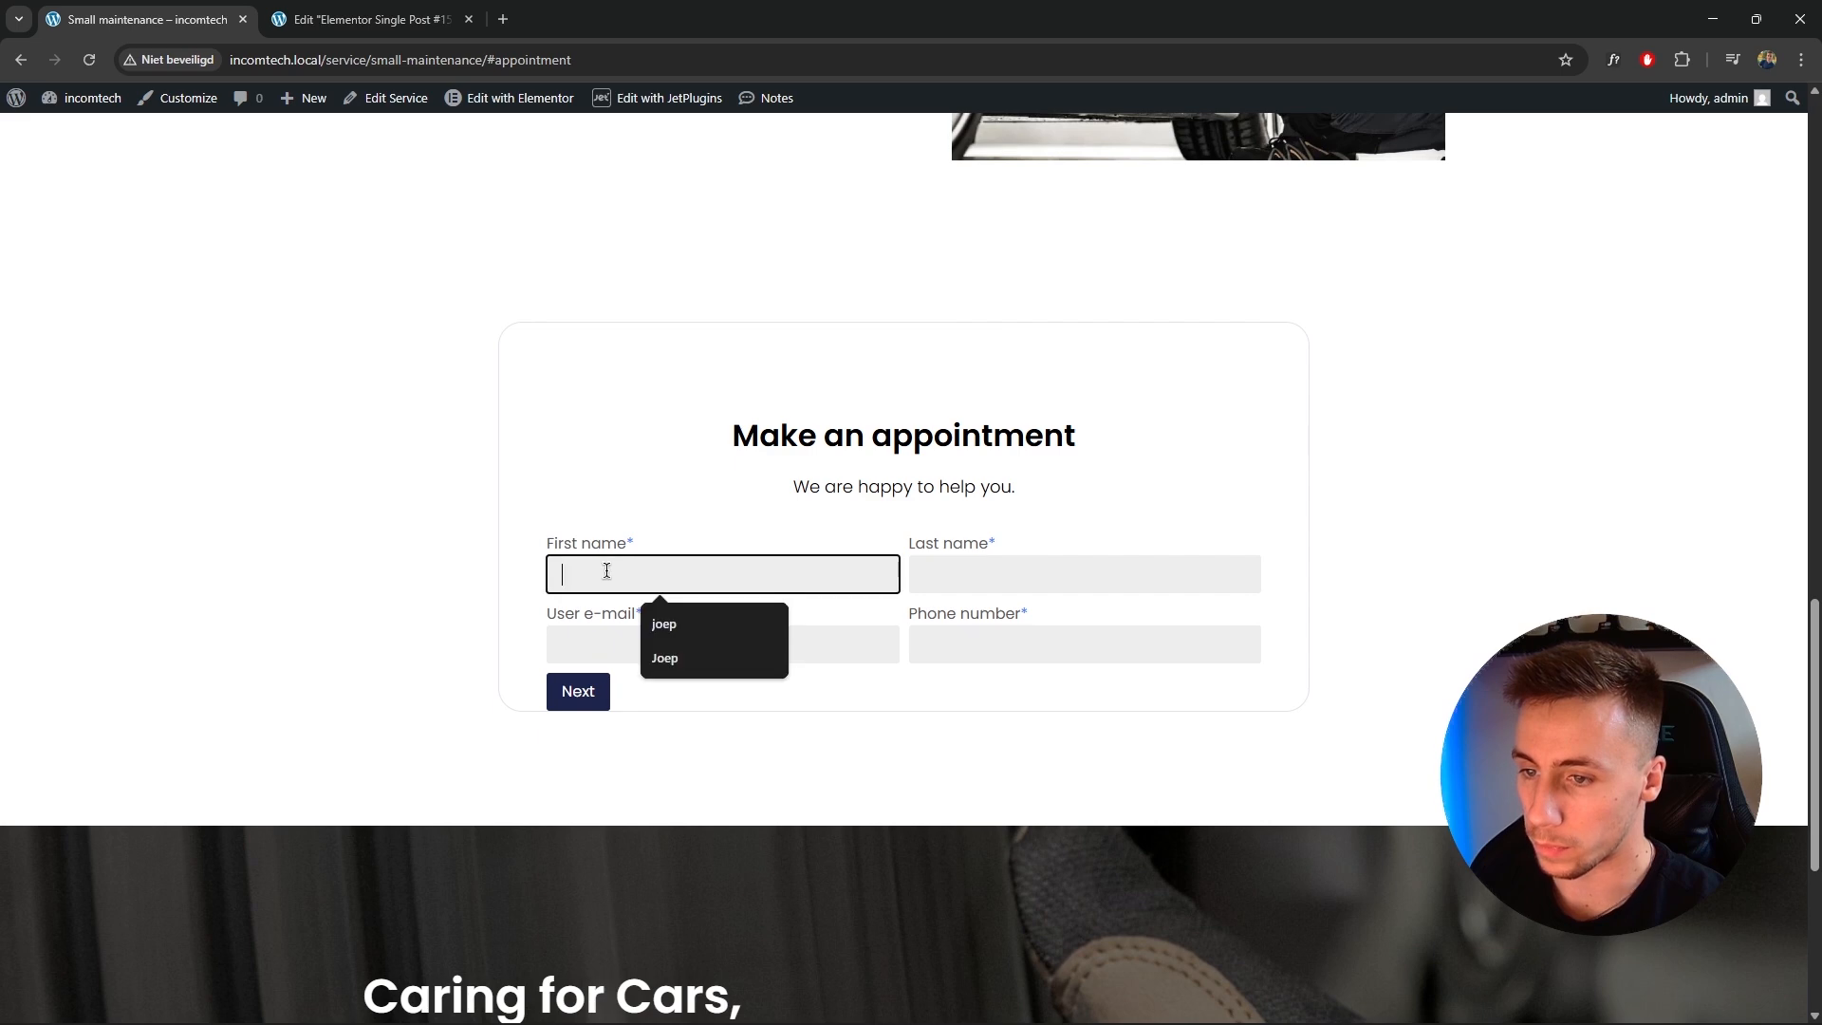
left_click(661, 622)
left_click(958, 581)
left_click(1026, 624)
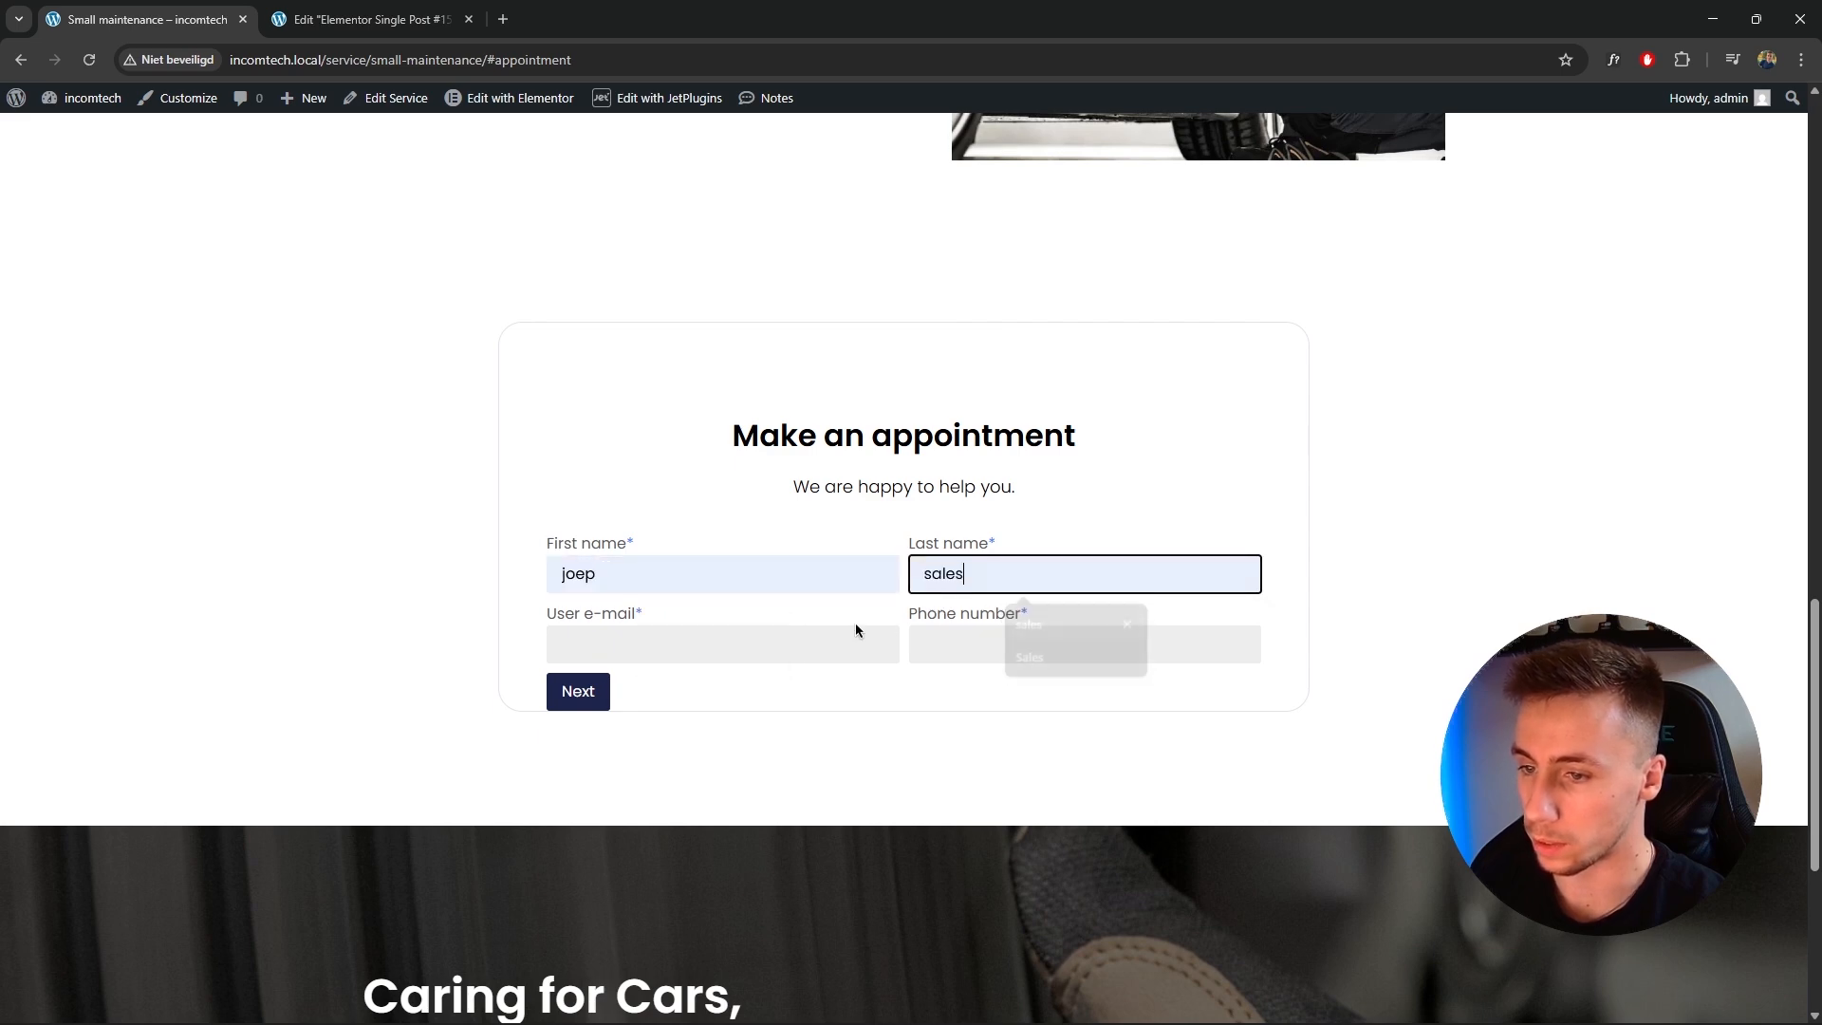
left_click(886, 637)
left_click(679, 693)
left_click(993, 653)
left_click(1044, 700)
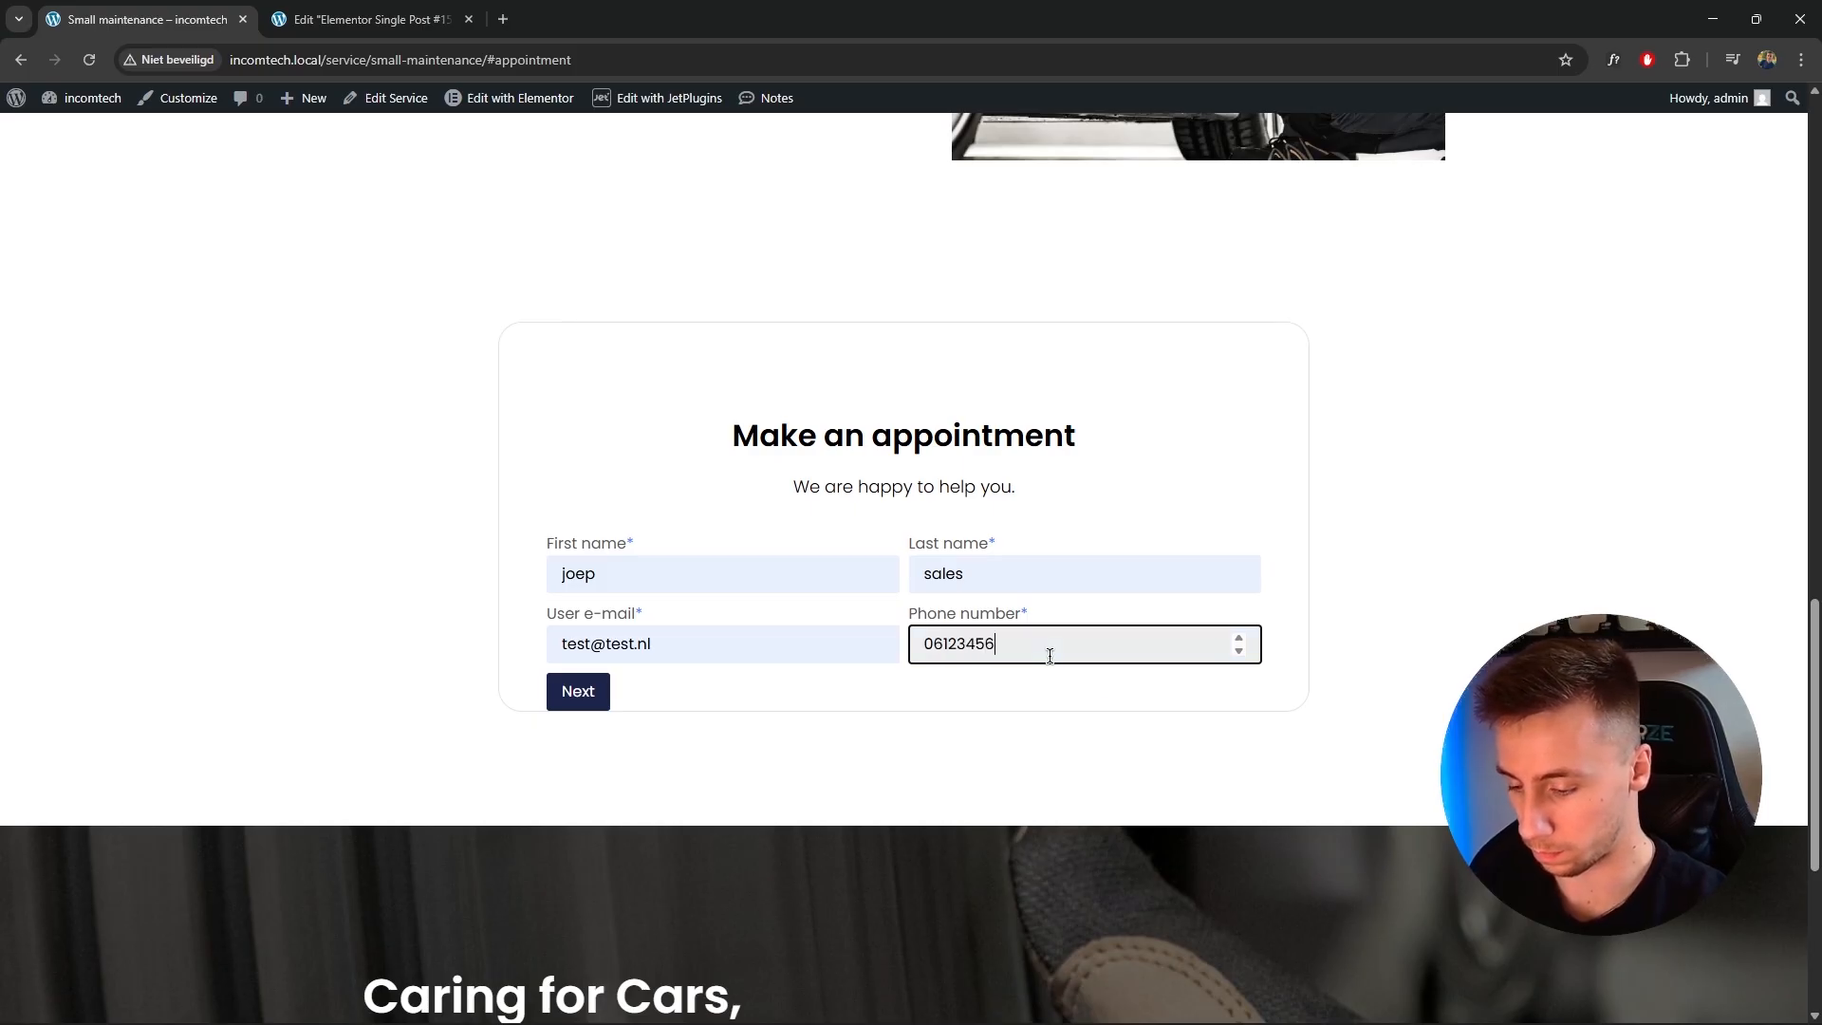
Continue to the calendar step and pick Friday, April 17, 2026.
left_click(1021, 790)
left_click(597, 687)
scroll(720, 479, "down", 1)
scroll(737, 457, "up", 1)
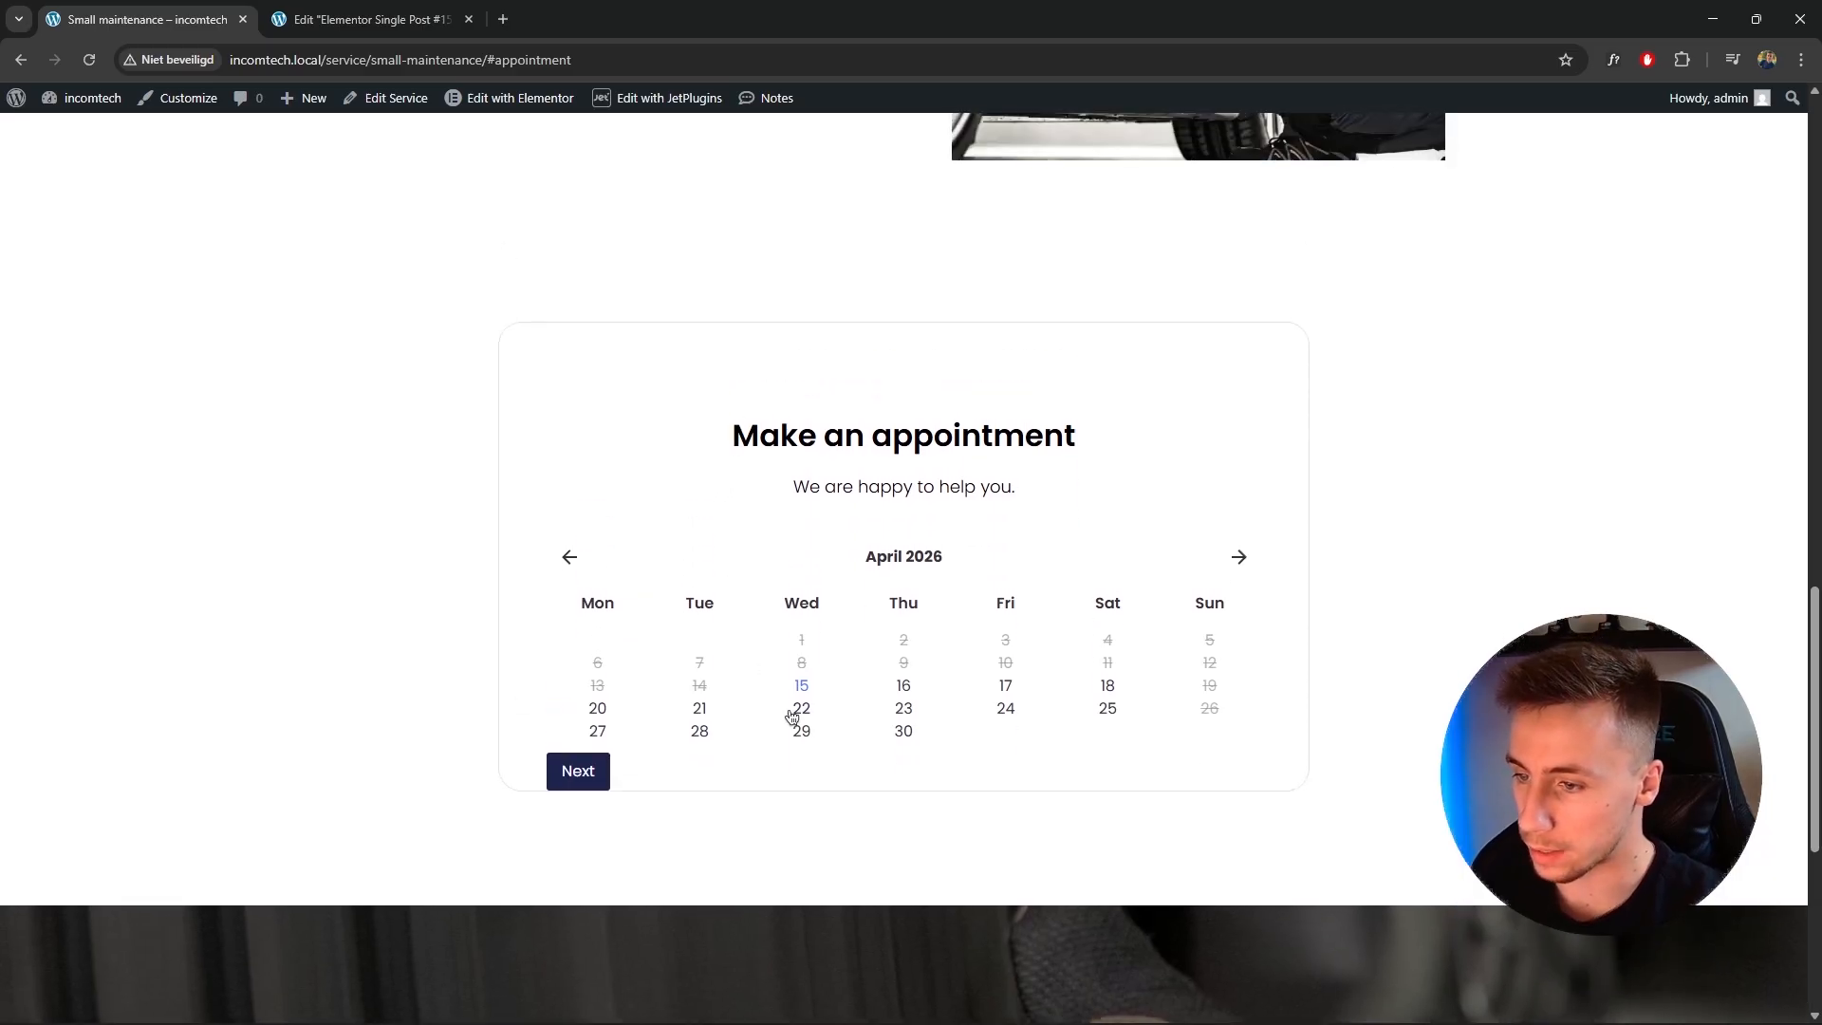
left_click(1004, 684)
scroll(983, 408, "down", 1)
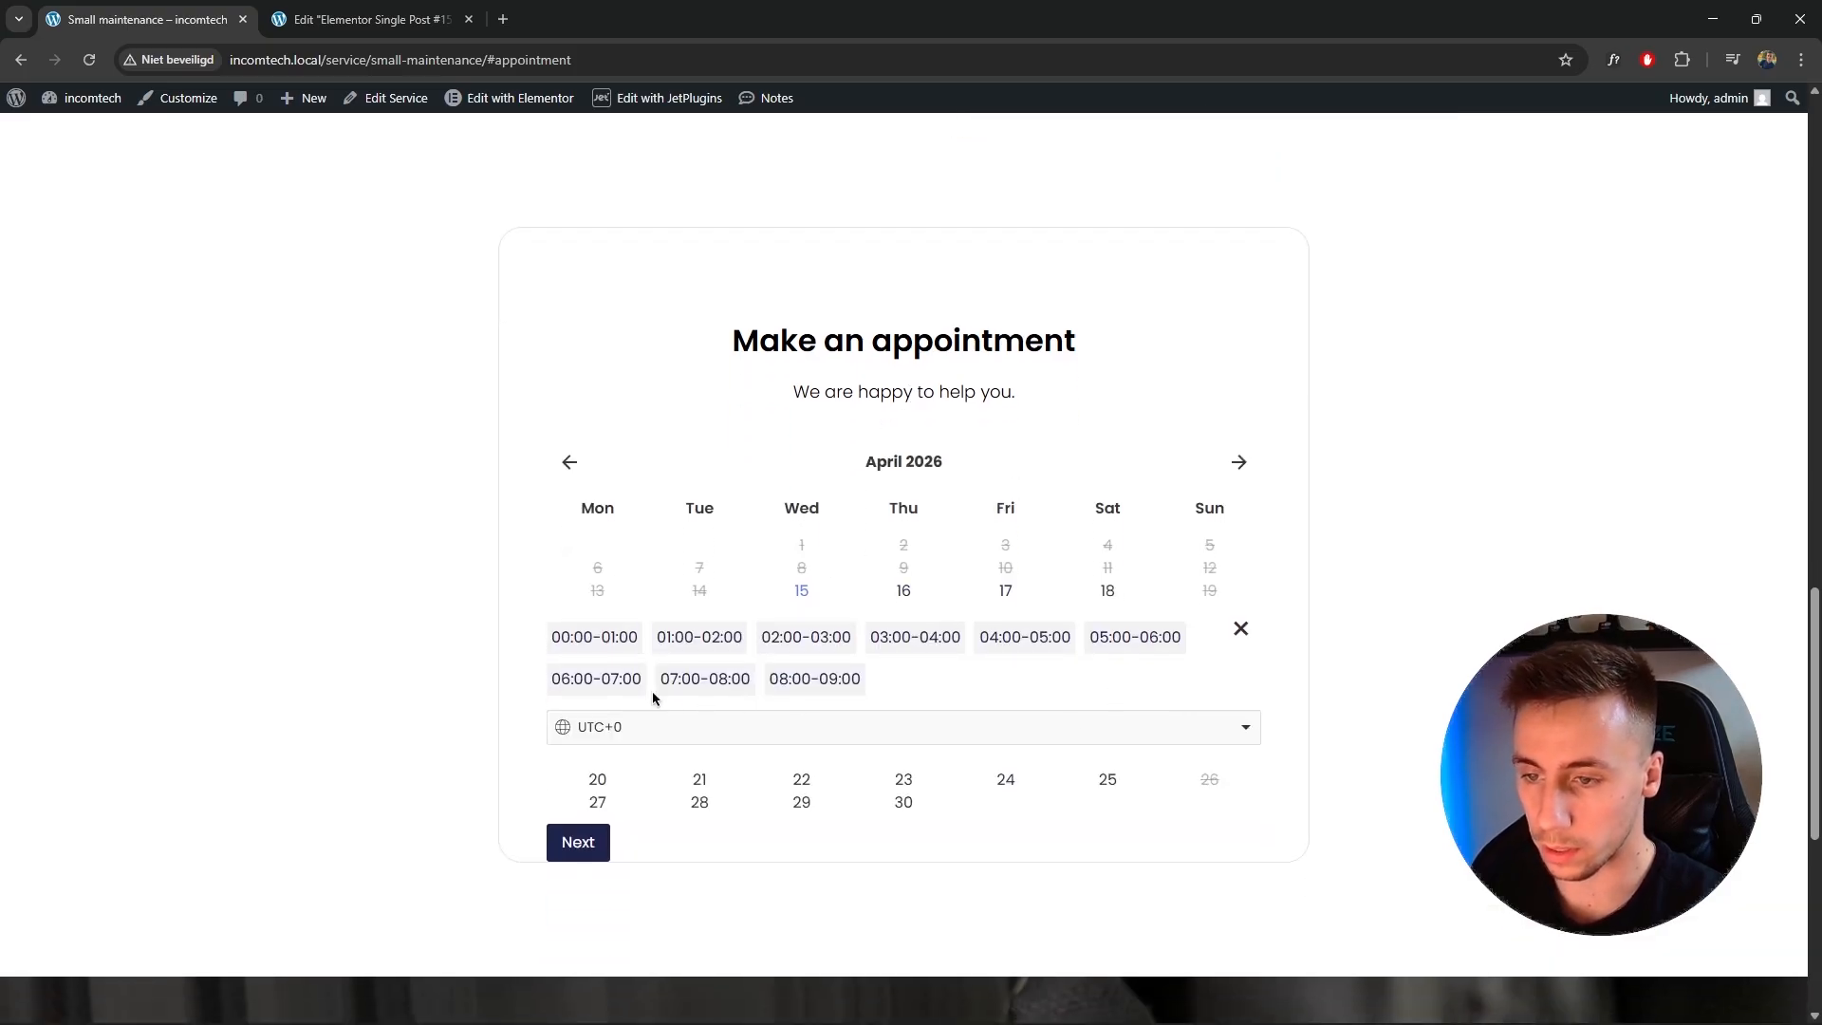
Set the booking timezone to UTC.
left_click(1159, 736)
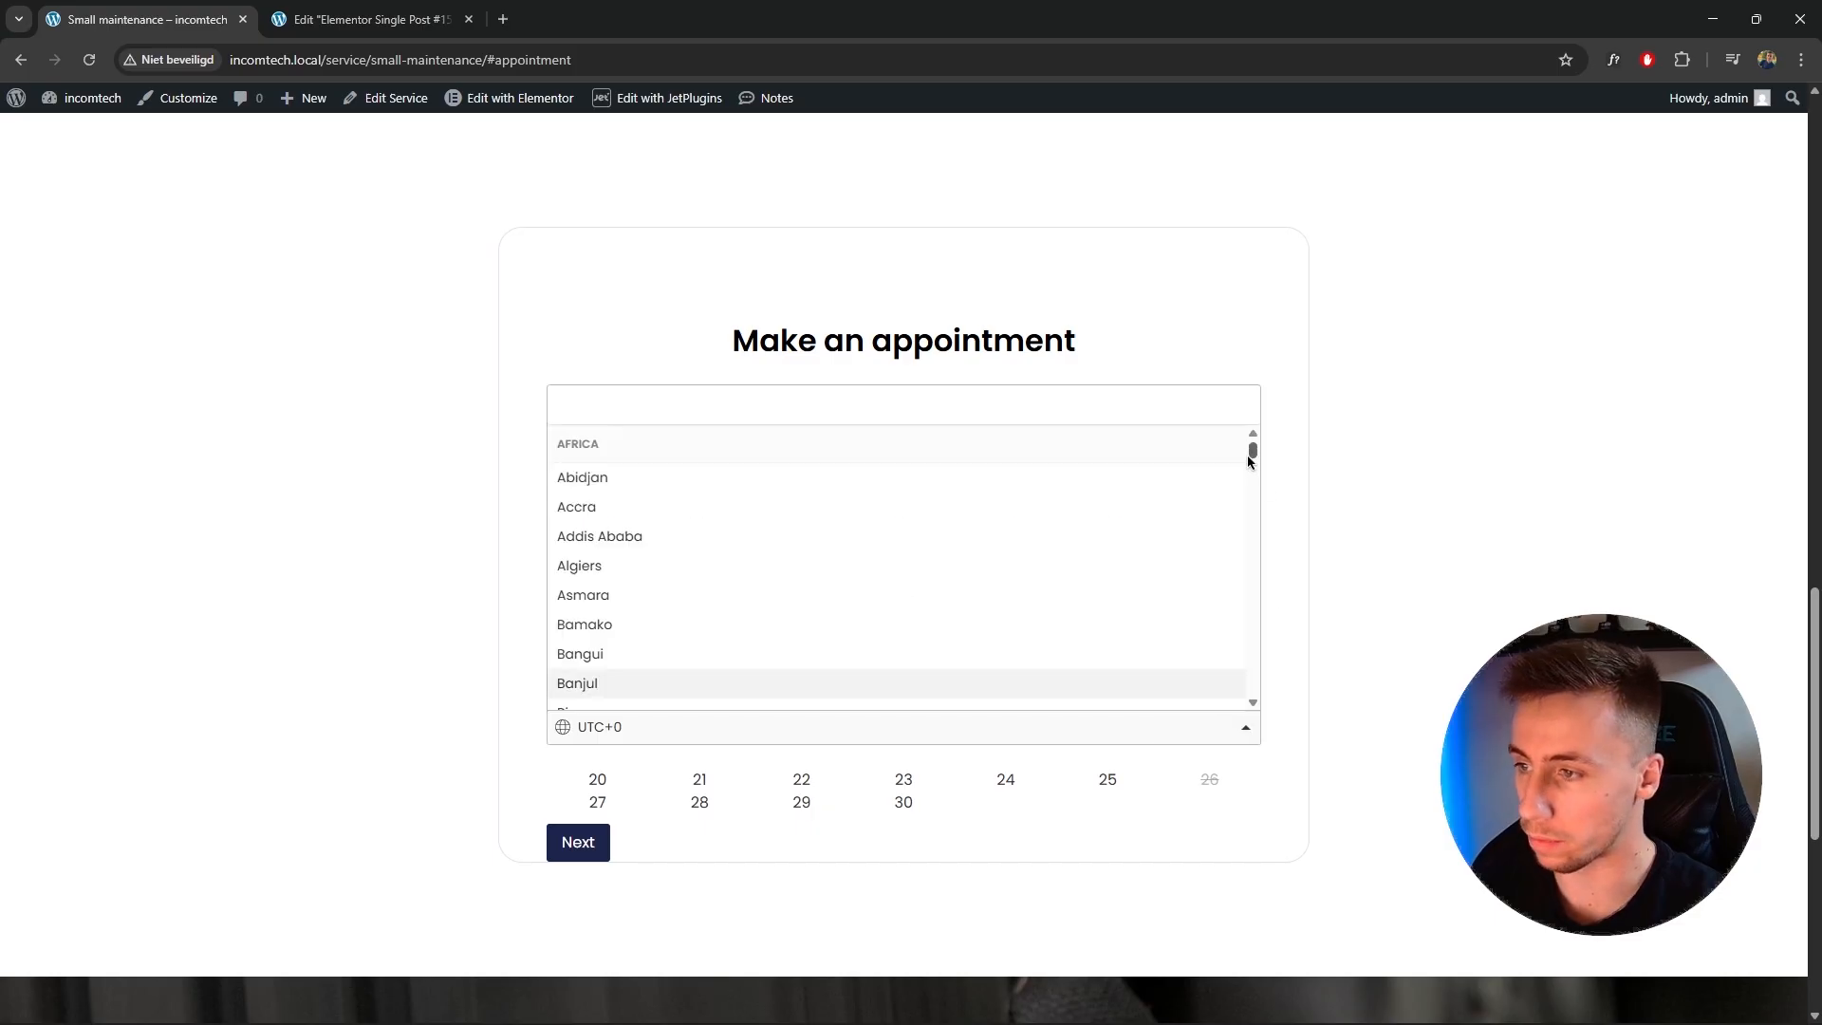
scroll(1158, 475, "down", 15)
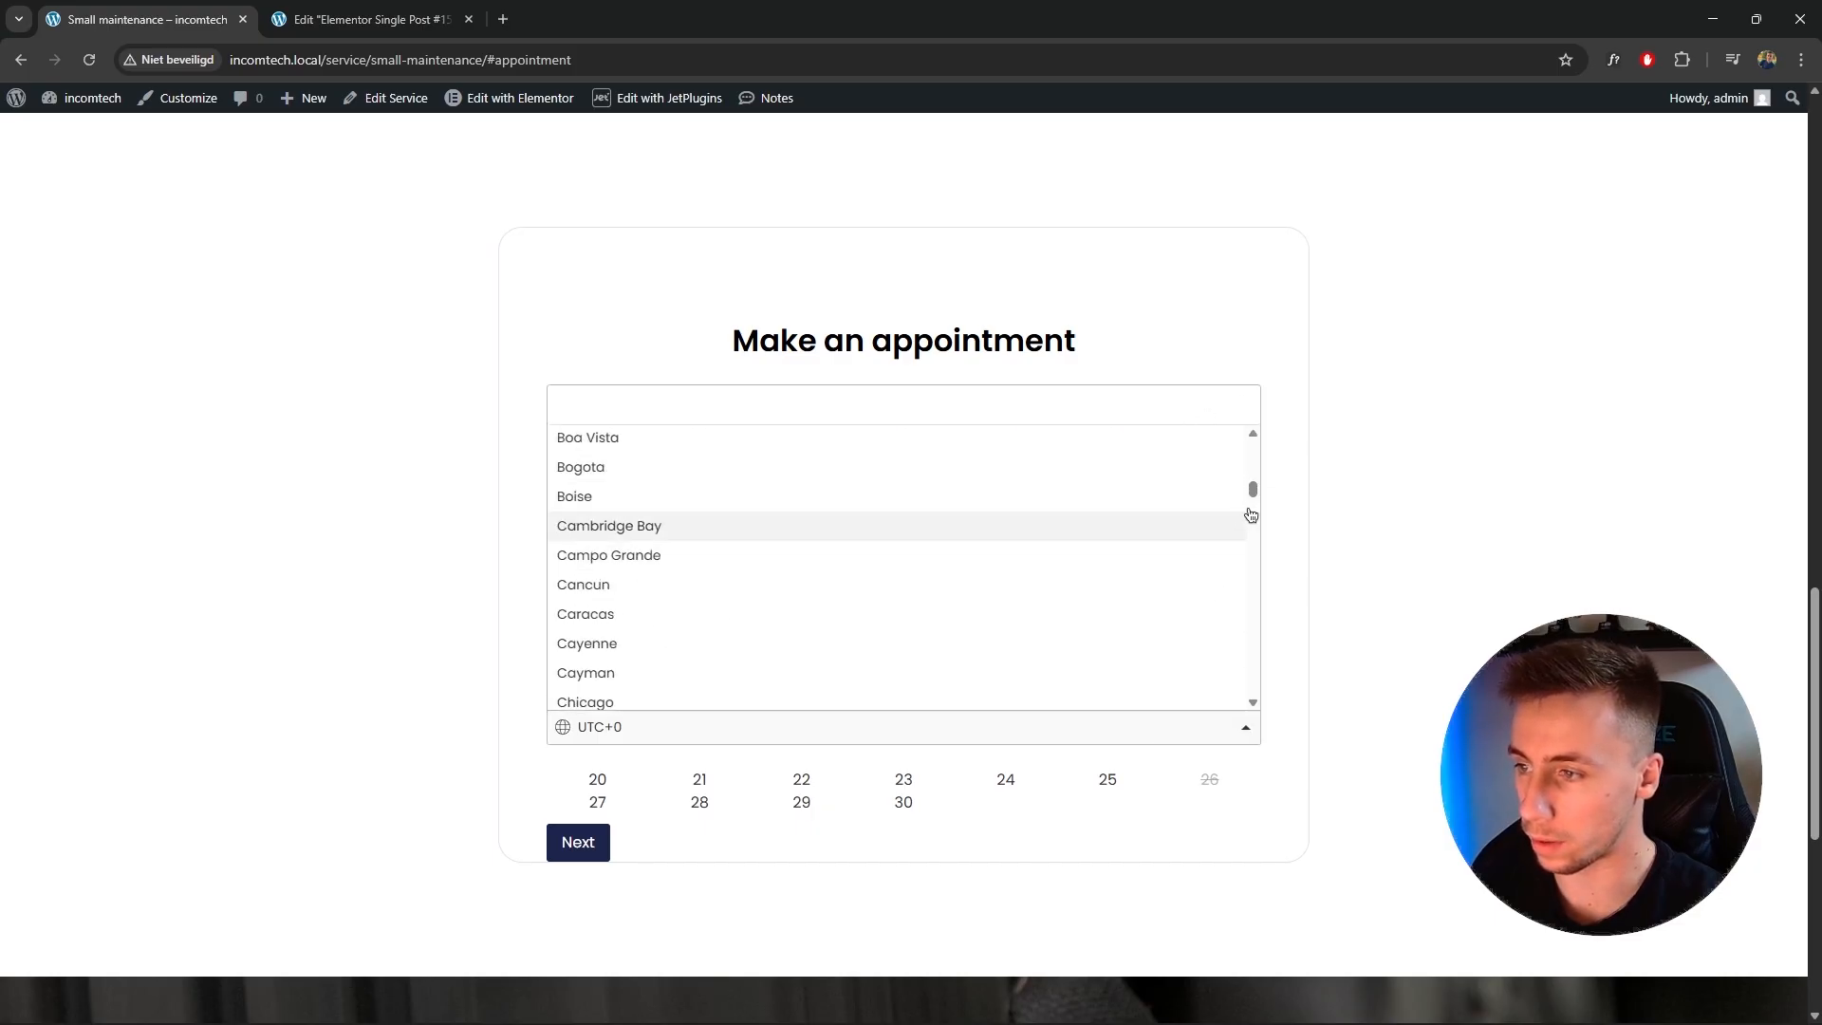
left_click_drag(1253, 490, 1240, 736)
left_click(939, 690)
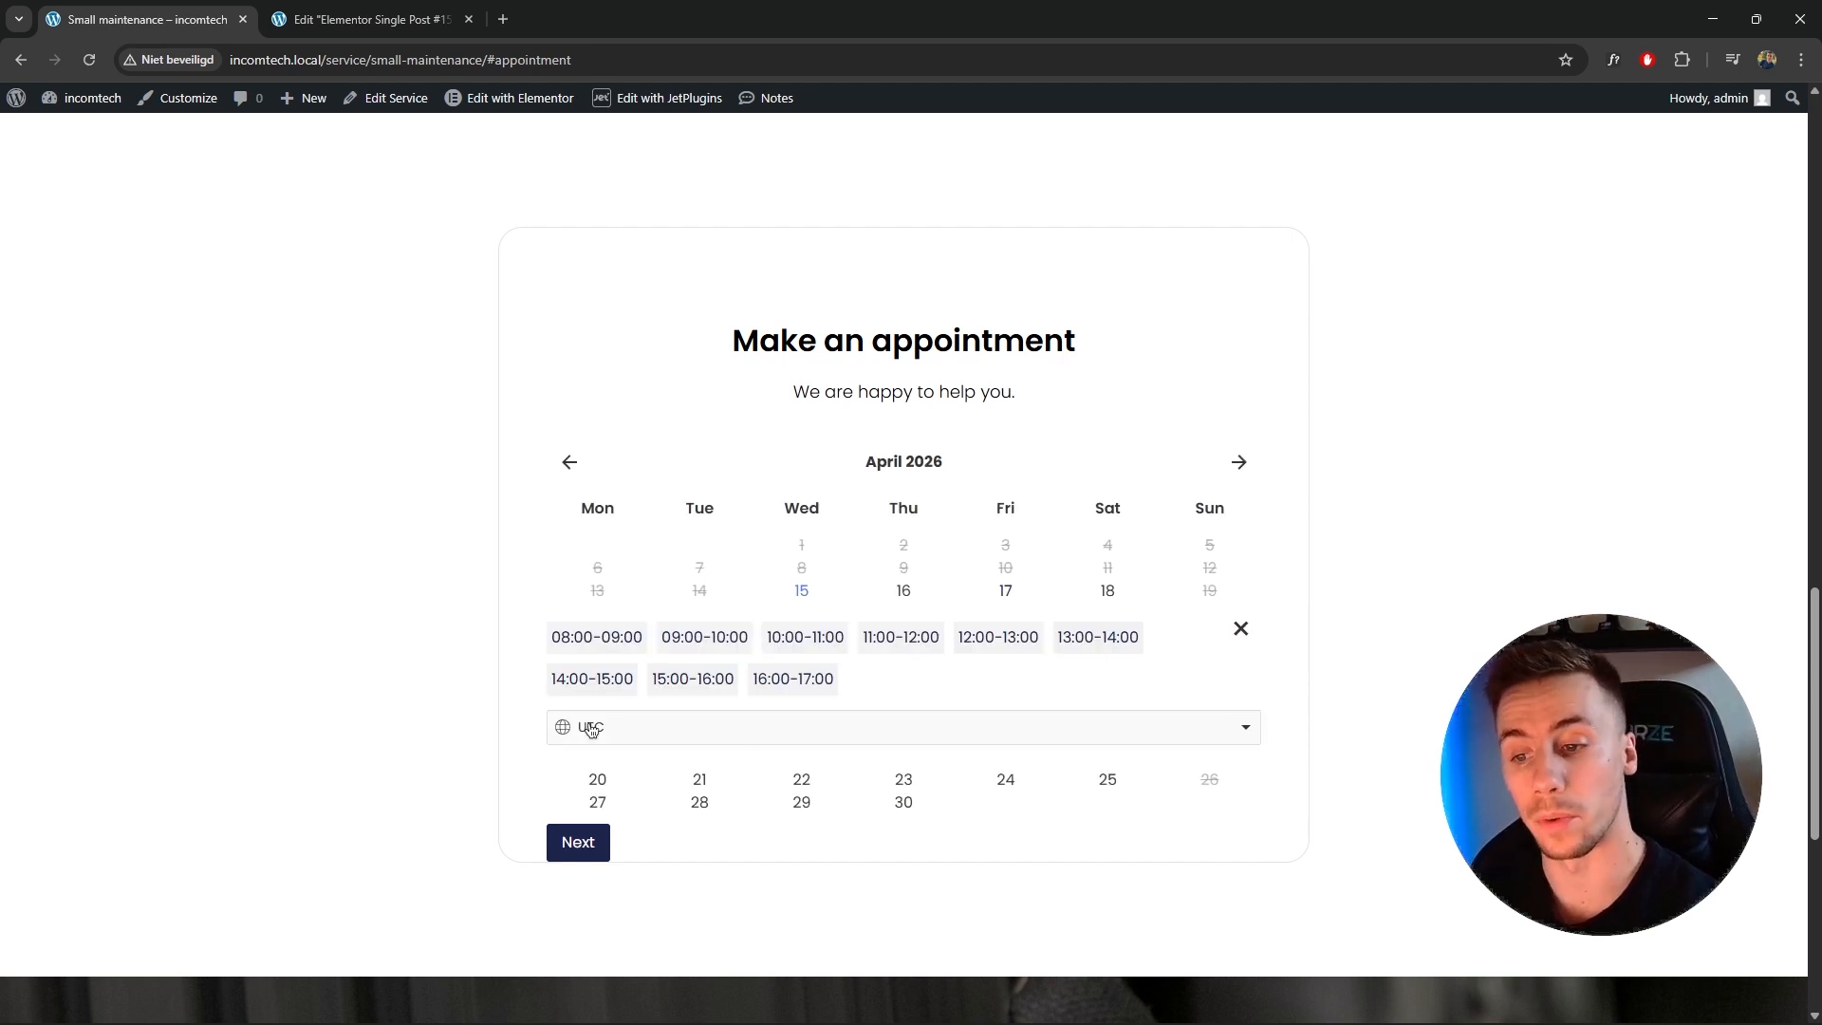
Choose the 12:00-13:00 time slot and submit the booking.
left_click(987, 650)
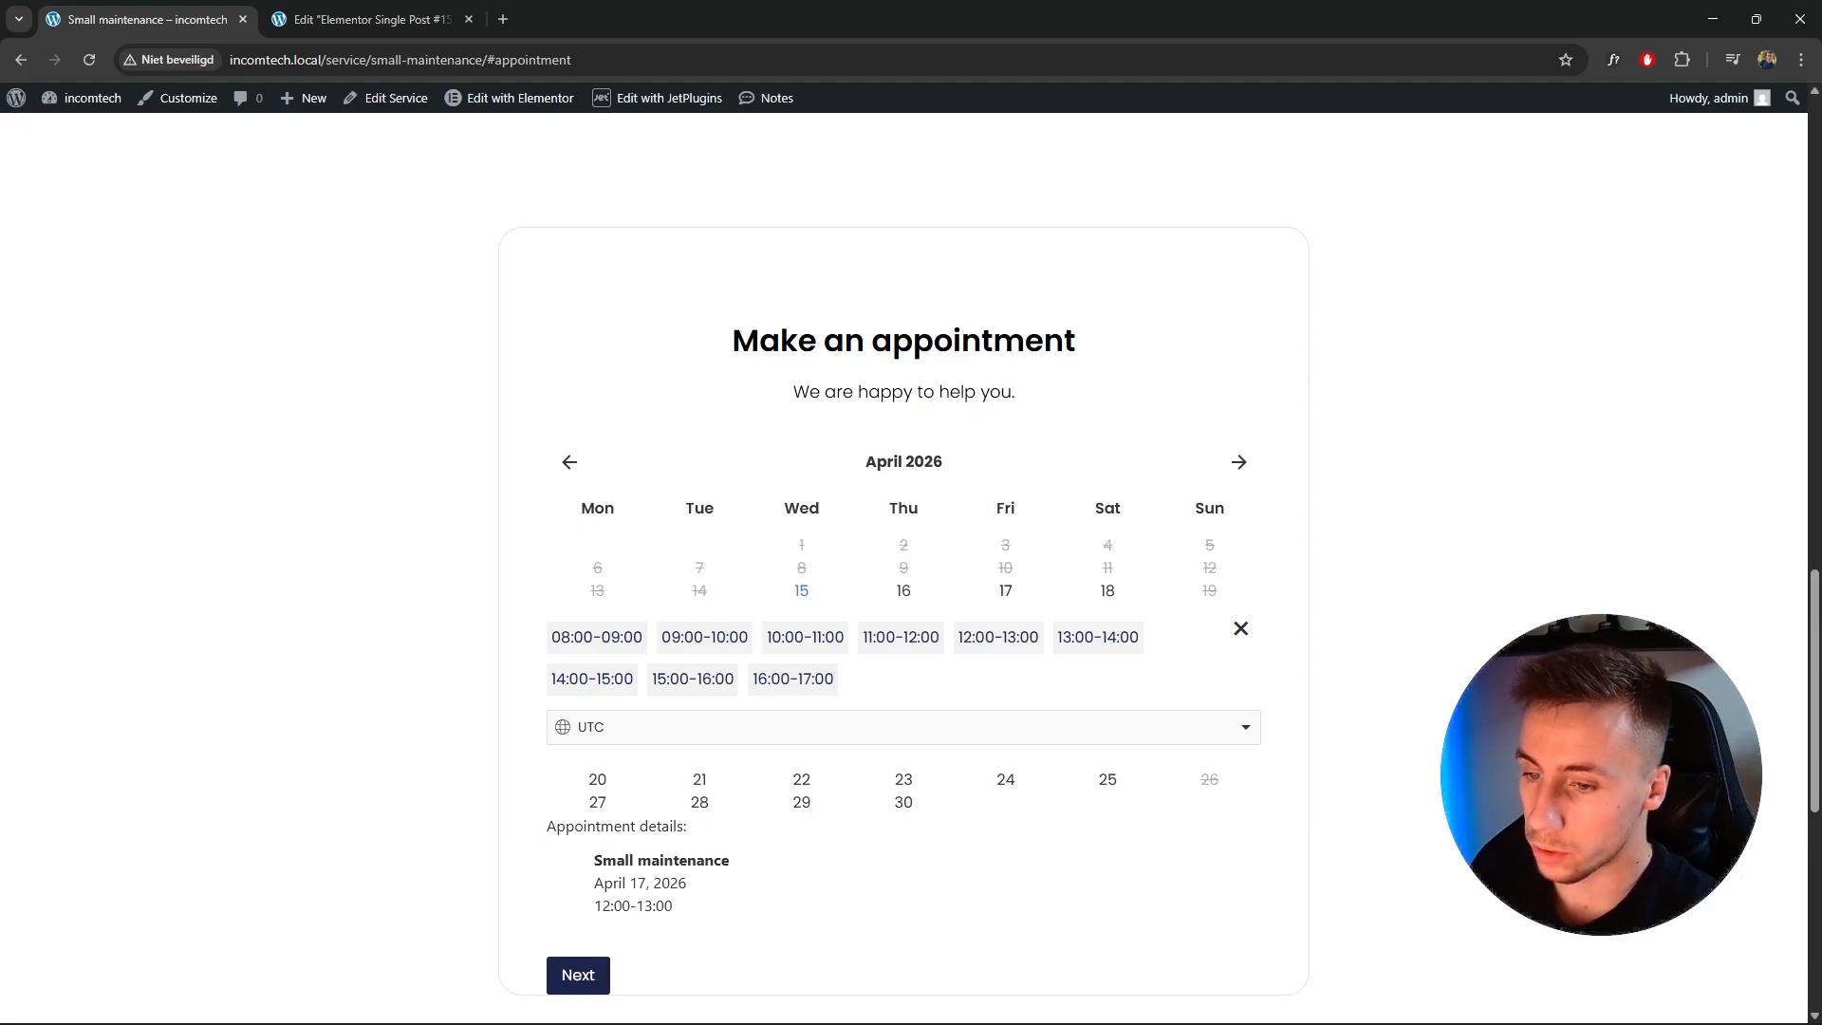
scroll(971, 671, "down", 4)
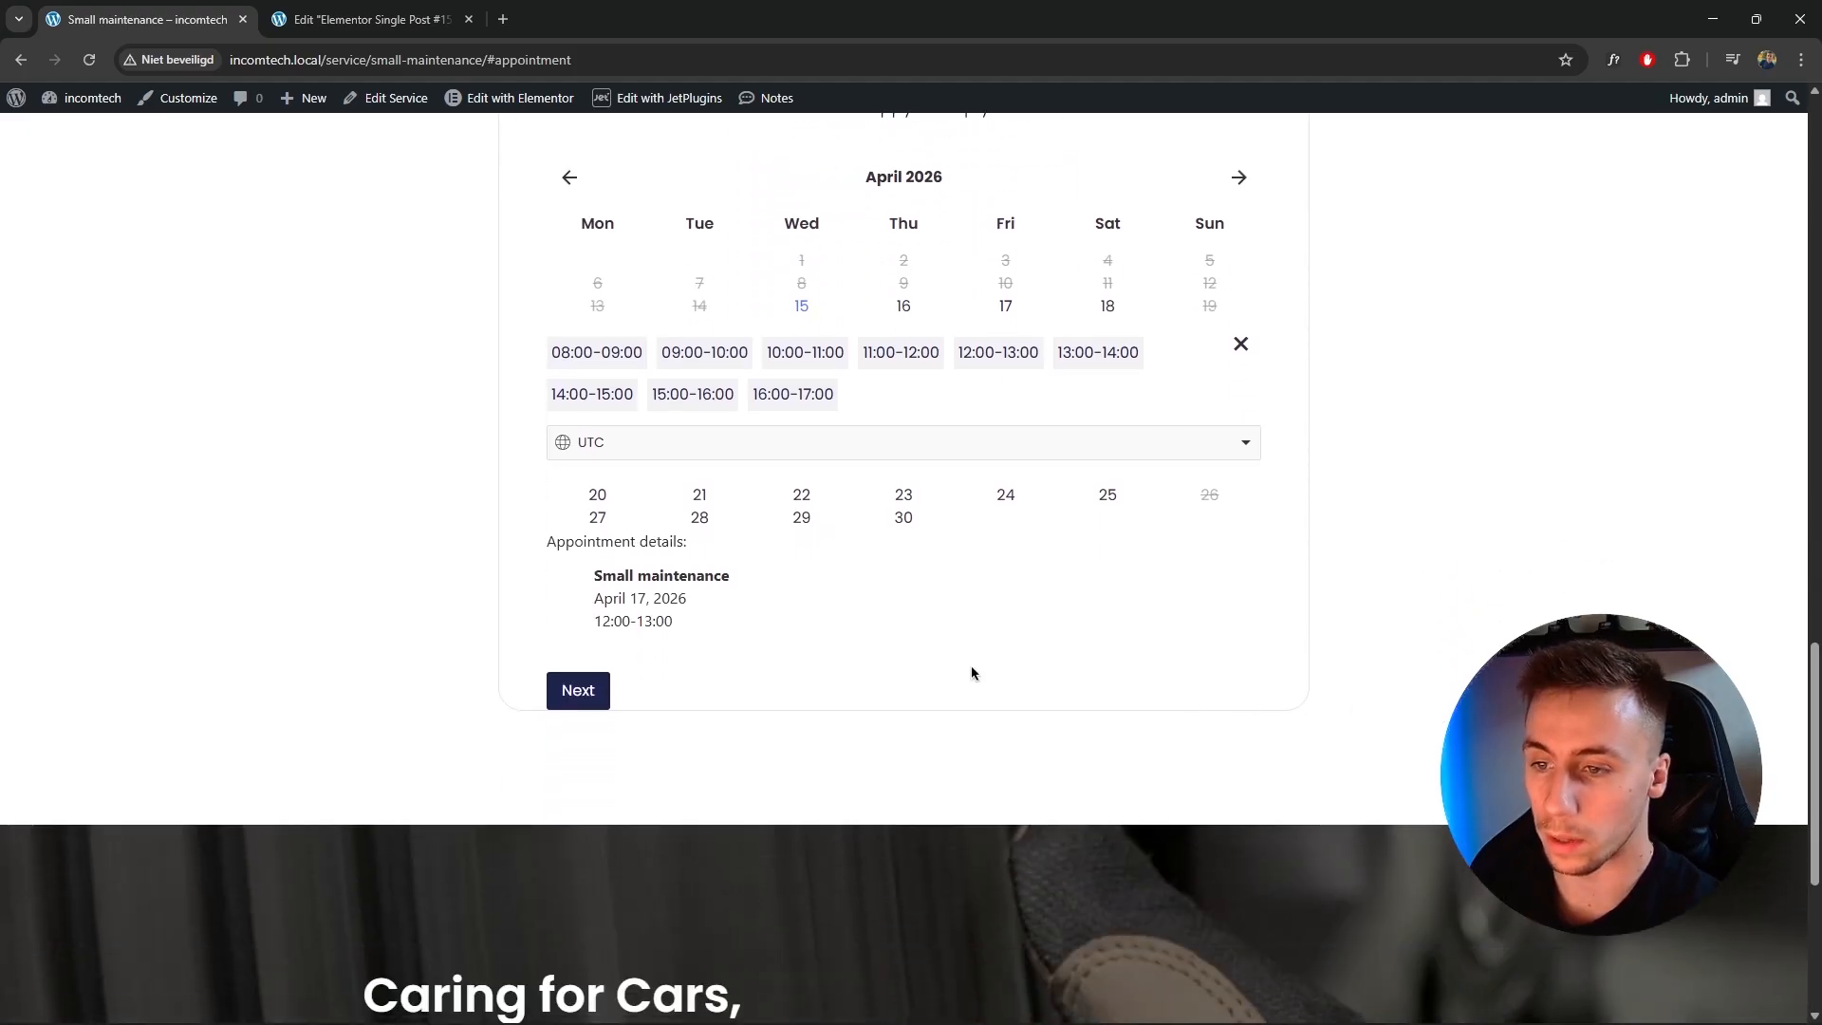
scroll(683, 677, "up", 2)
left_click_drag(543, 642, 723, 675)
left_click_drag(590, 693, 717, 699)
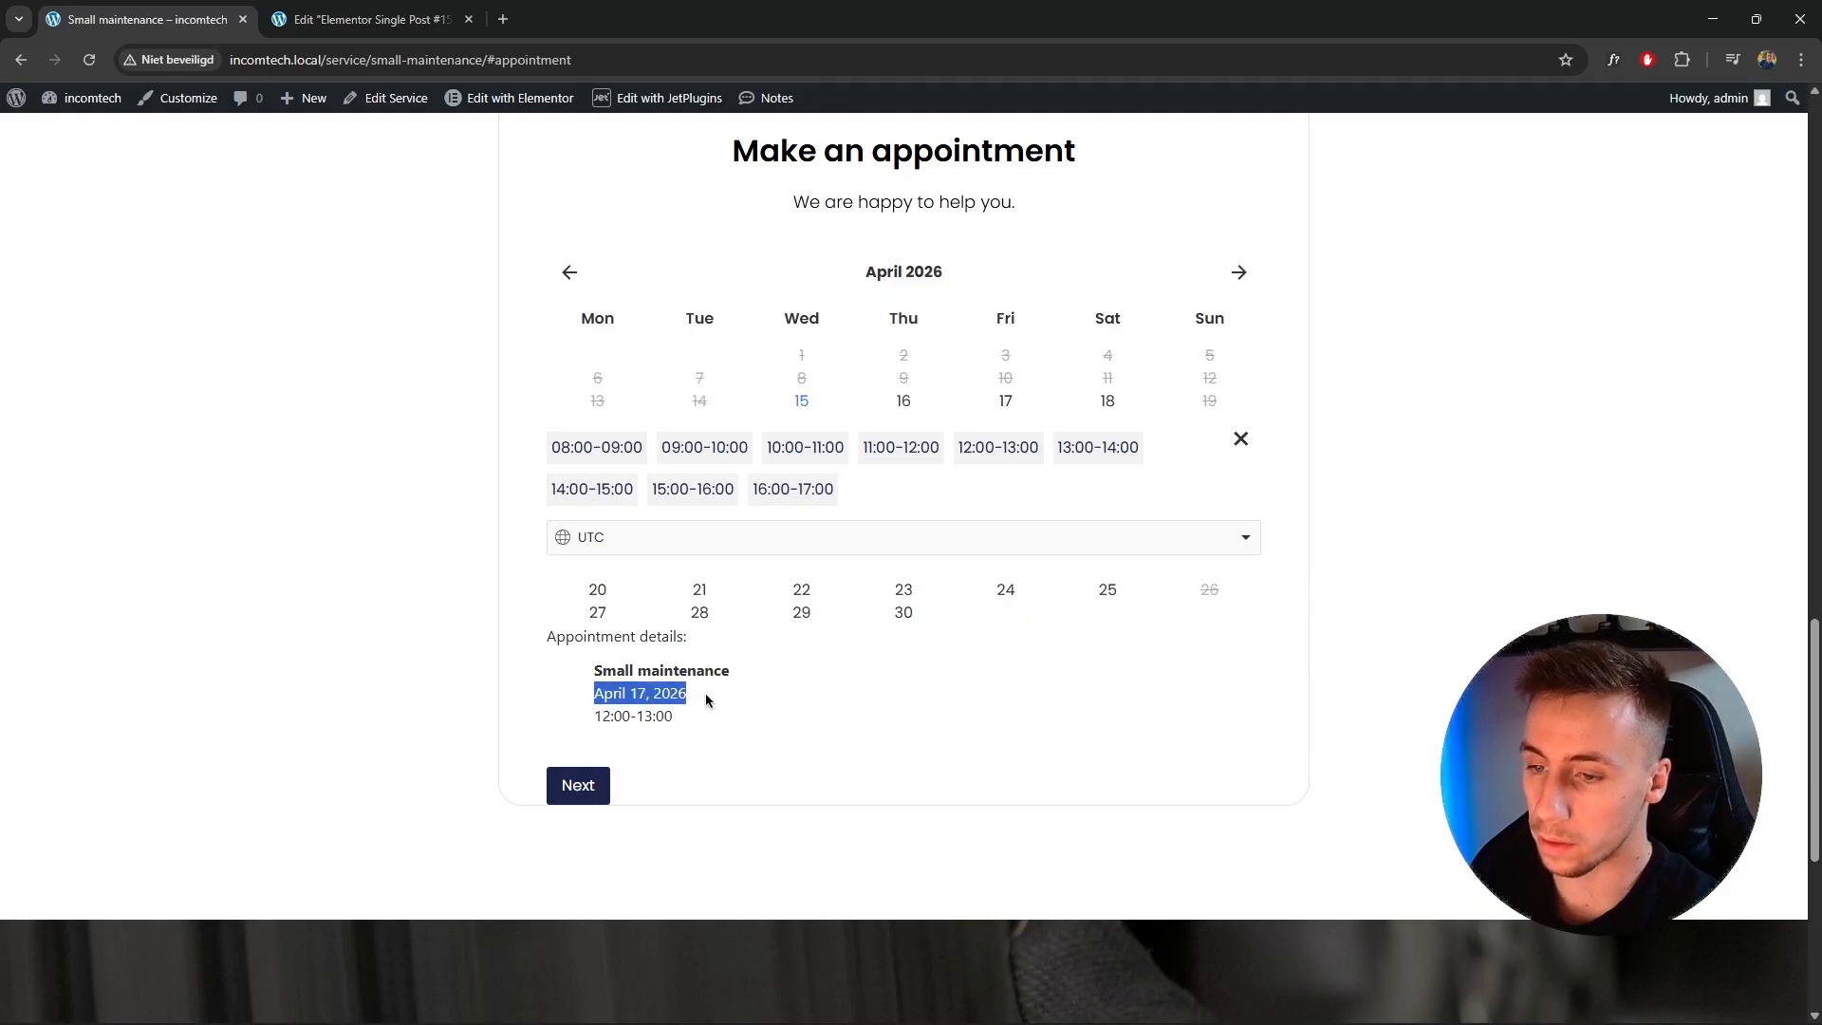
left_click(618, 718)
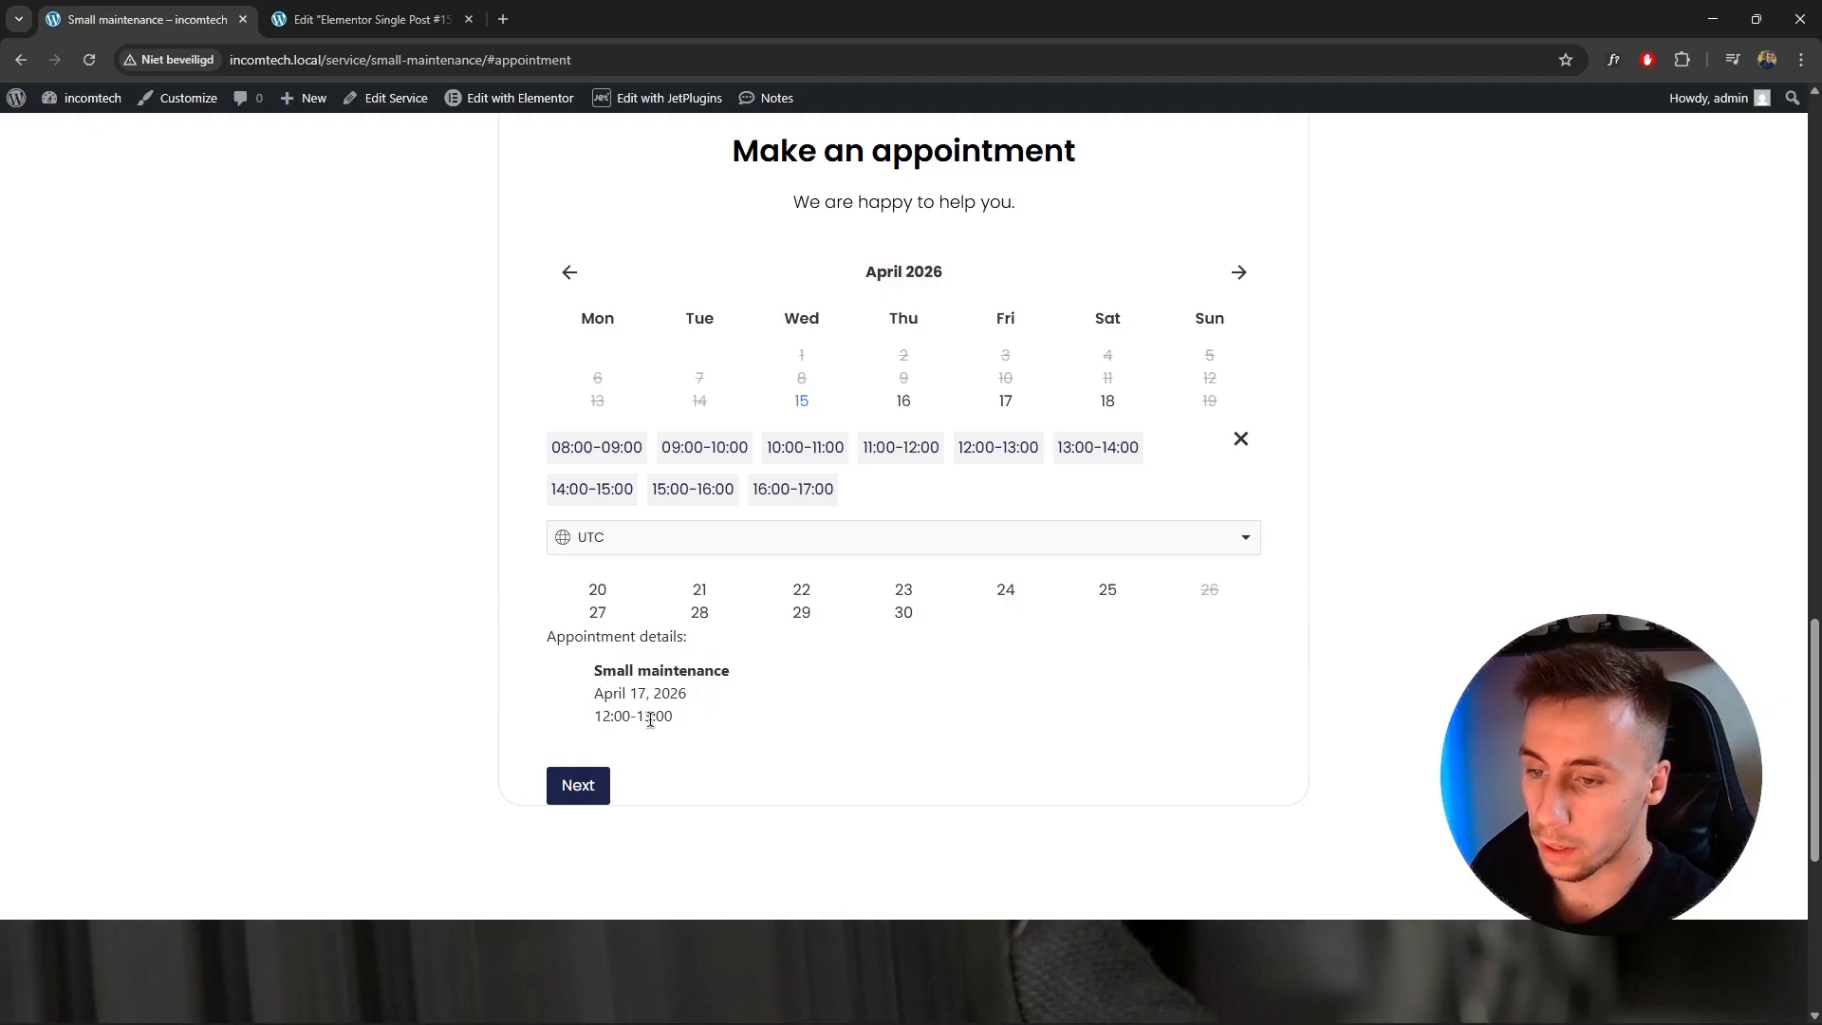
left_click(588, 800)
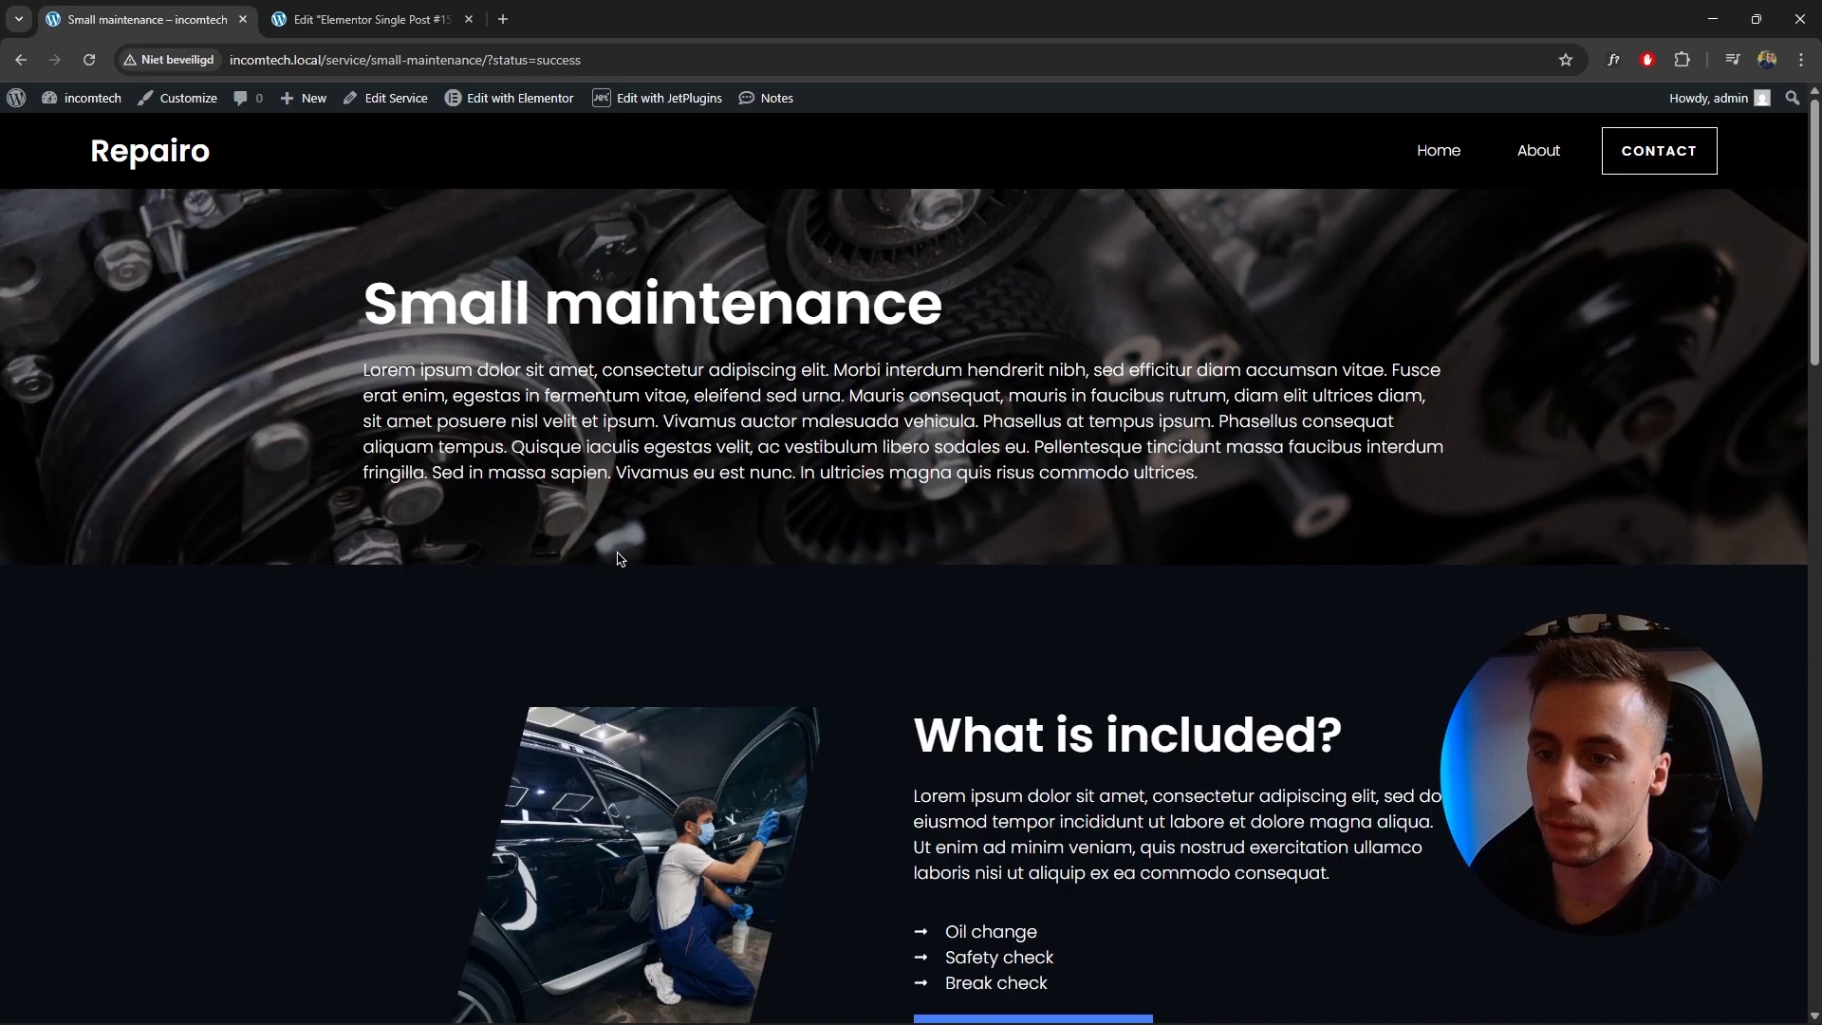
Open the new appointment's details from the Appointments list in the WordPress admin.
scroll(619, 558, "down", 20)
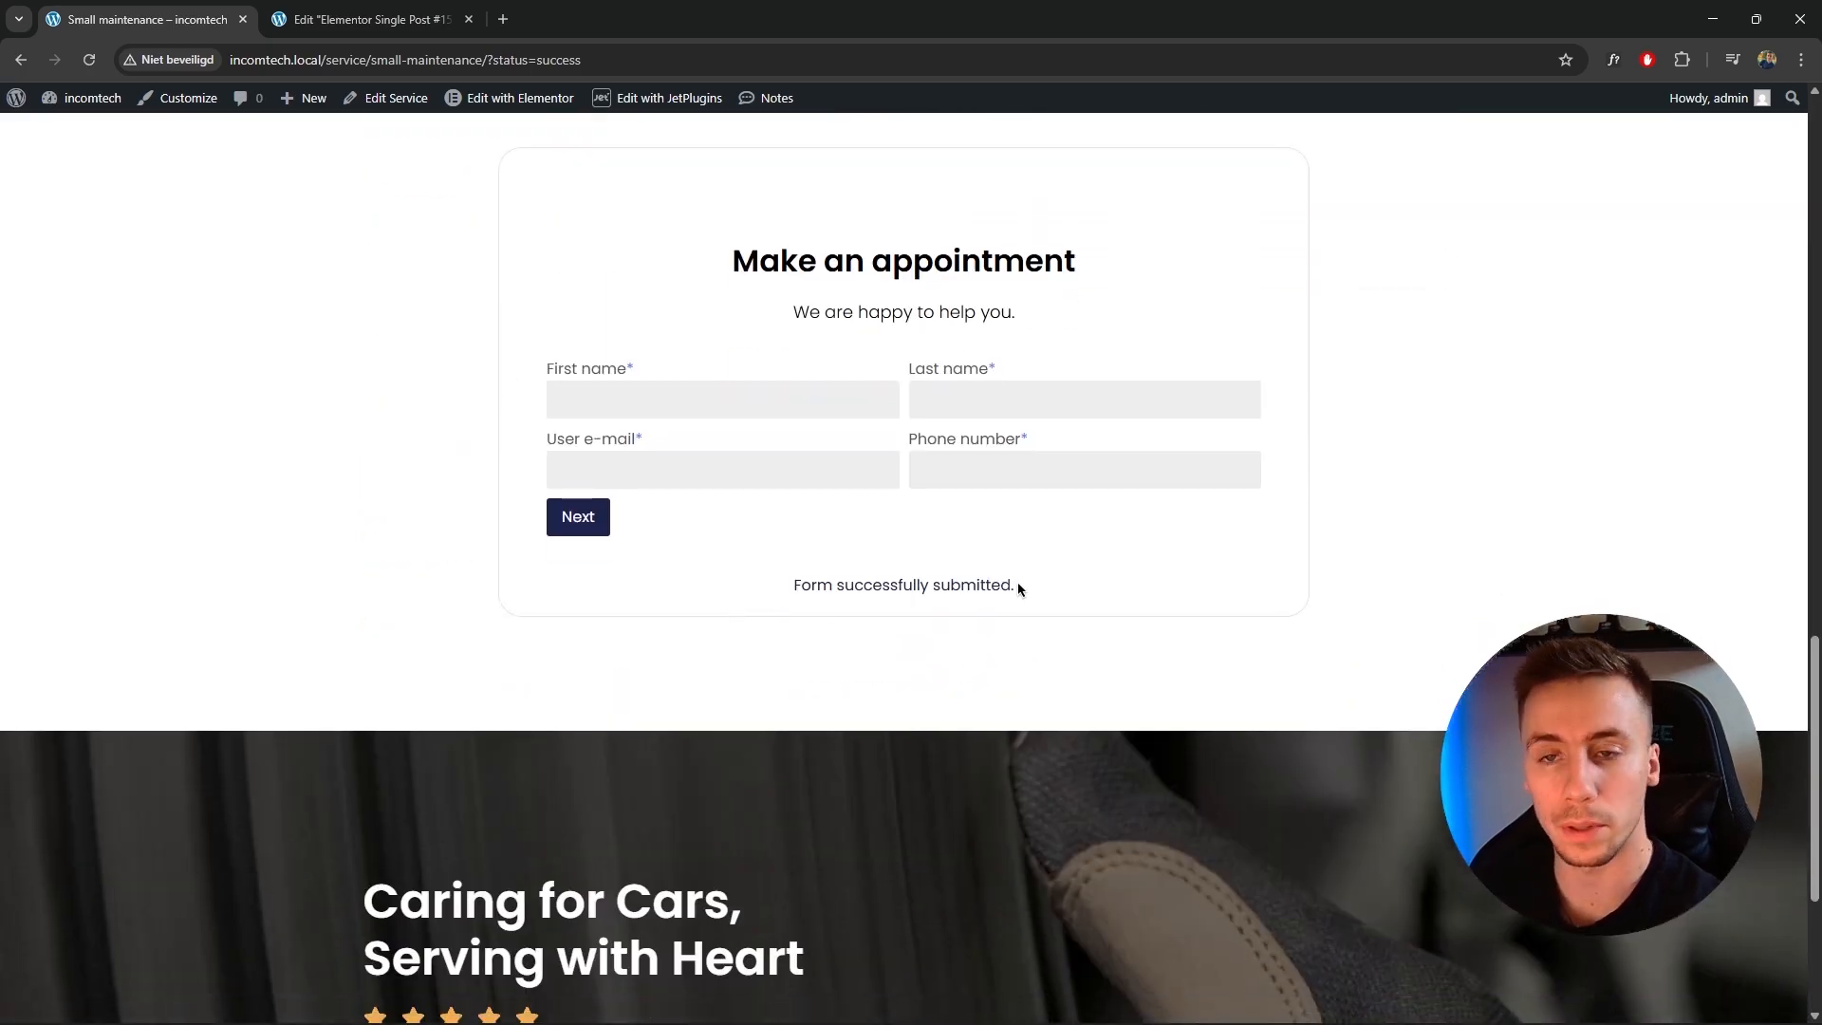
scroll(981, 569, "up", 20)
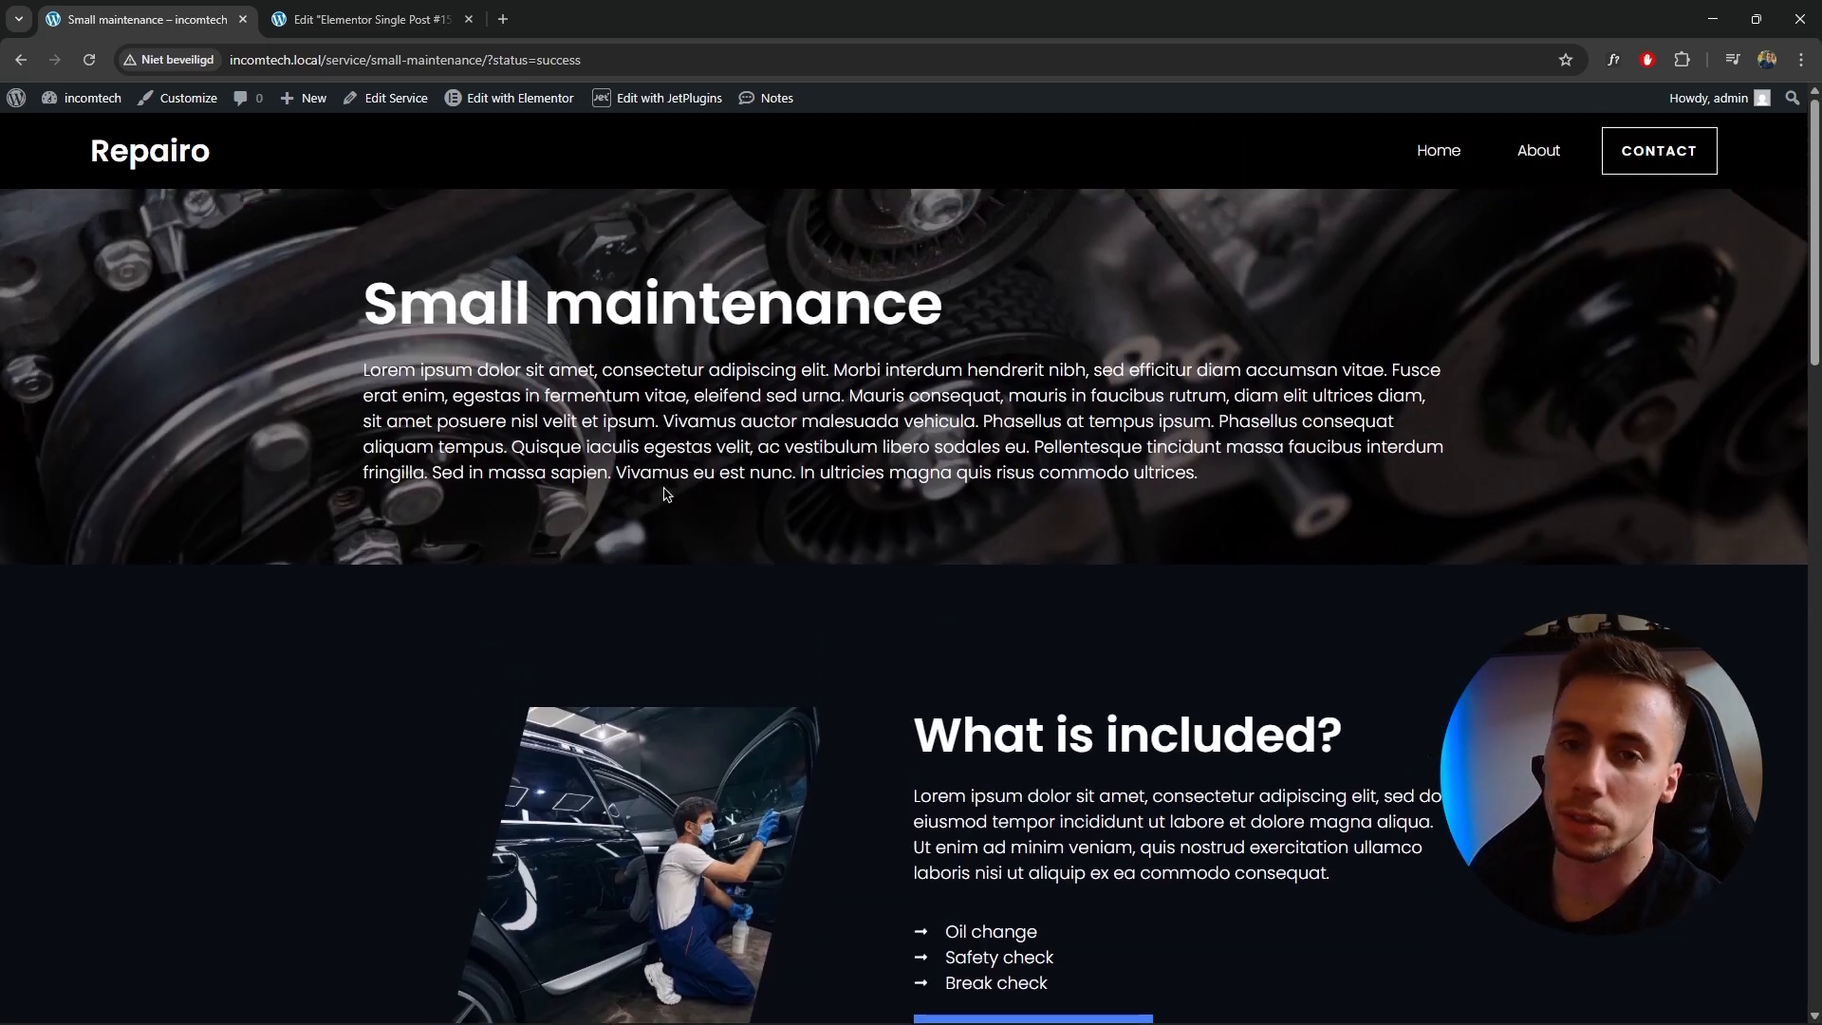
mouse_move(80, 98)
left_click(63, 156)
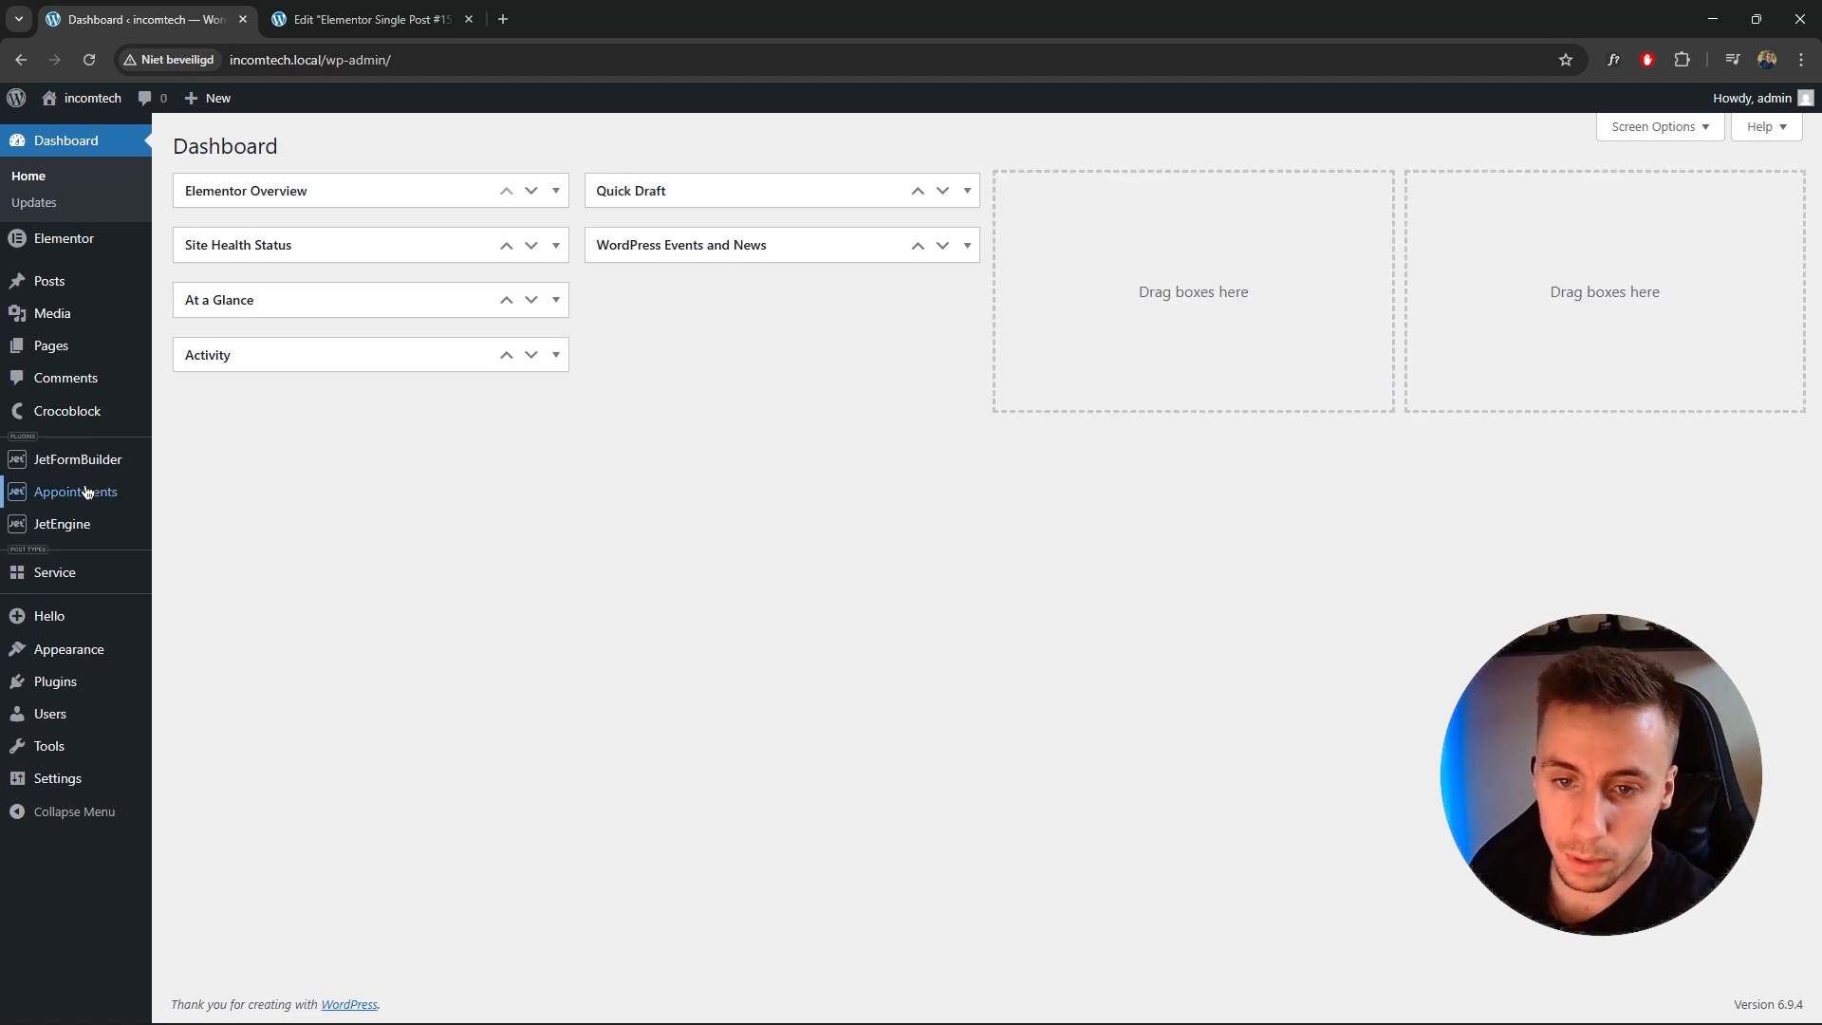
mouse_move(90, 492)
left_click(217, 503)
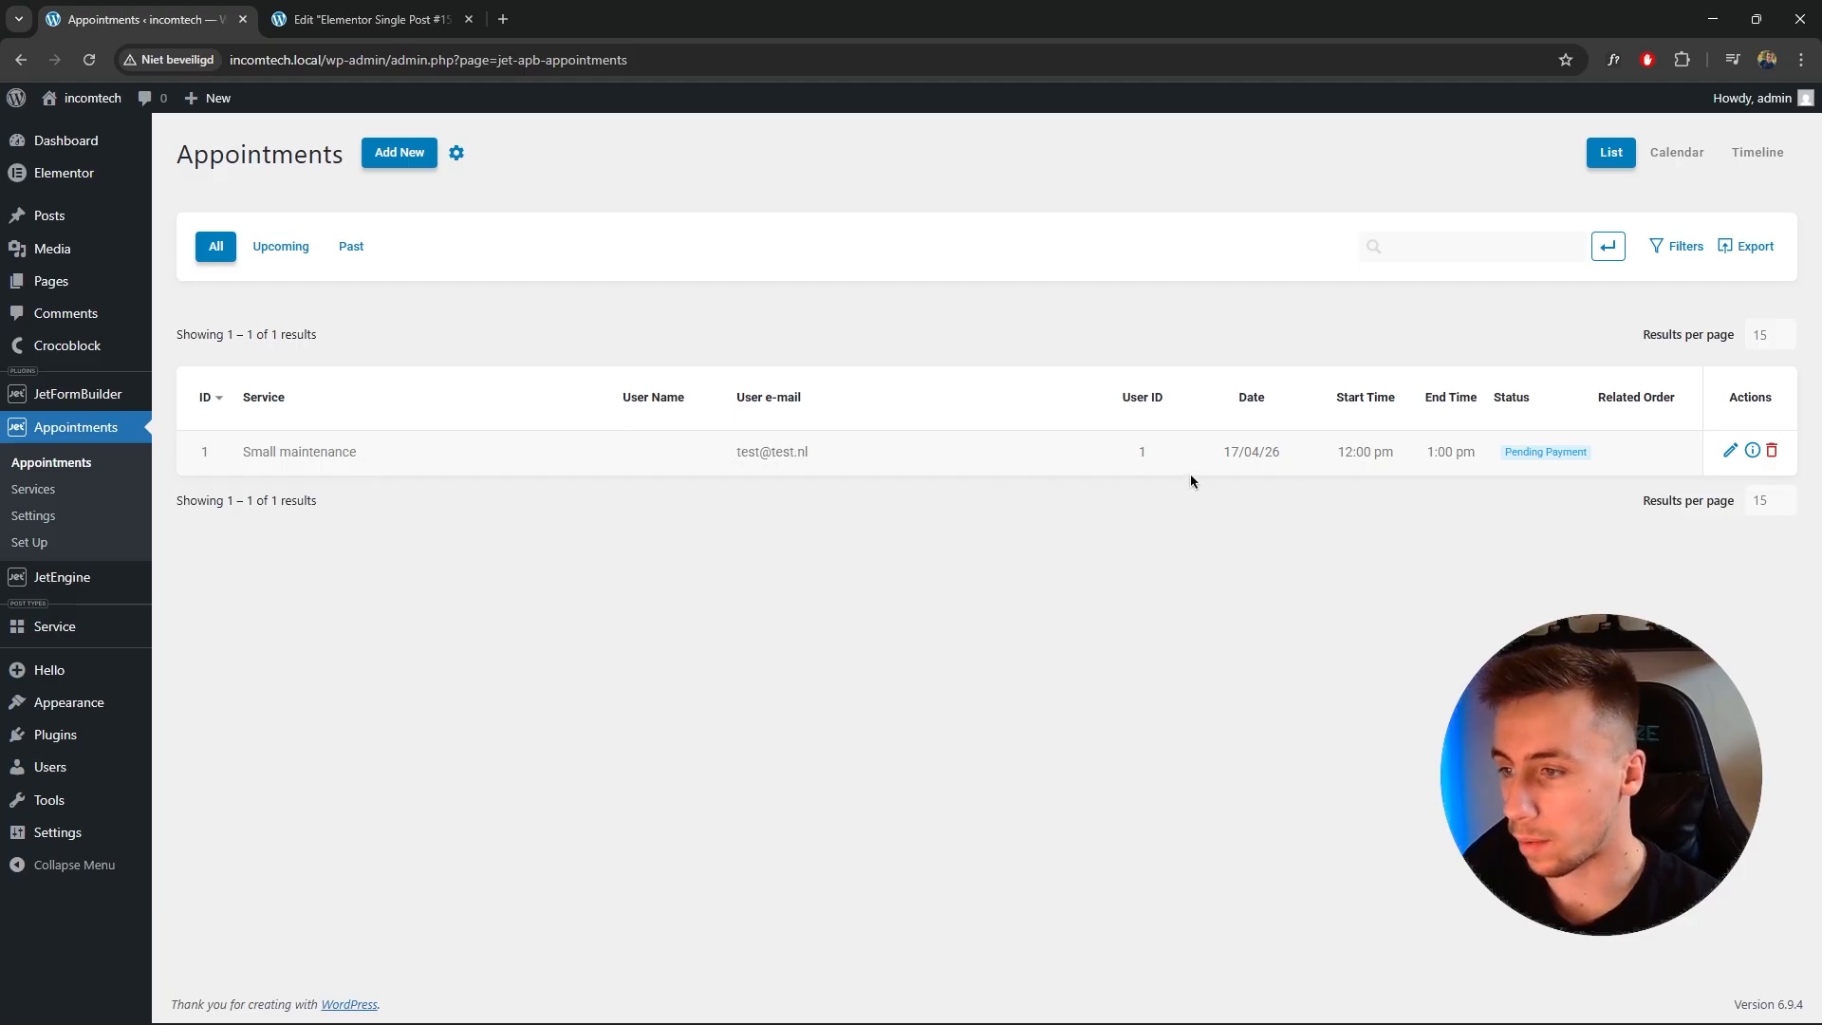
left_click(664, 464)
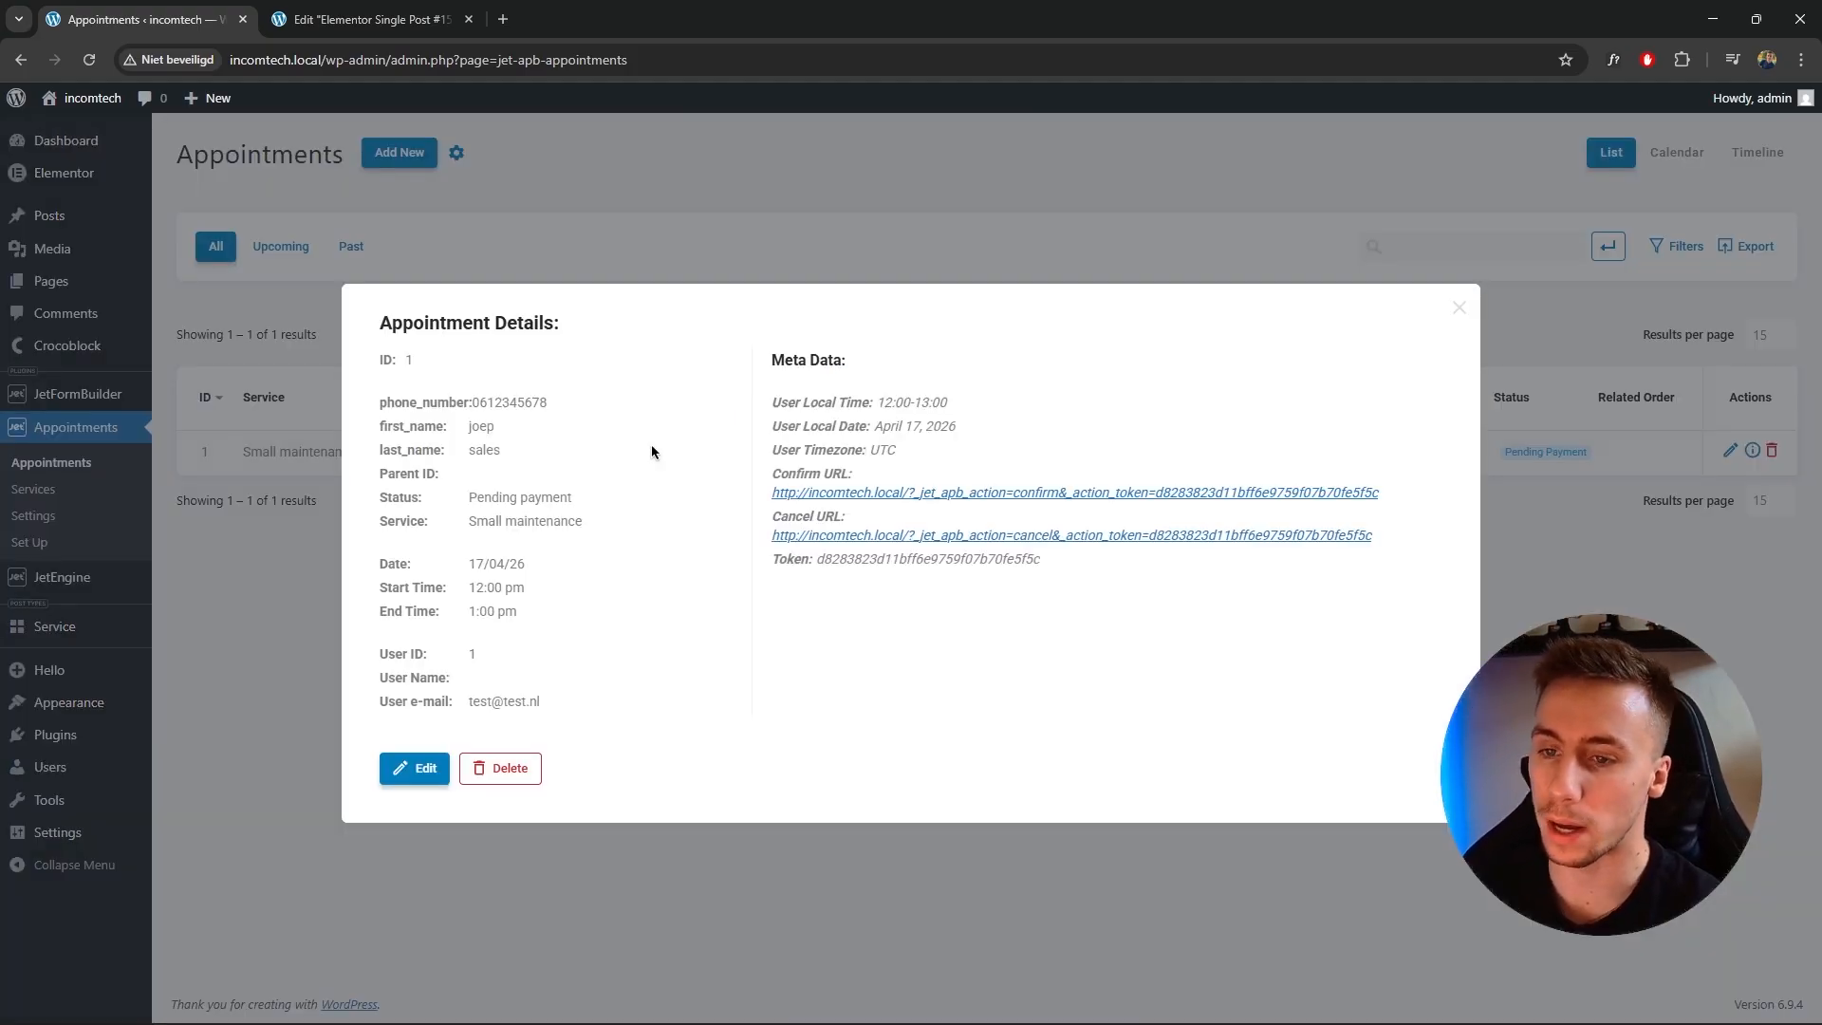
left_click_drag(383, 427, 491, 449)
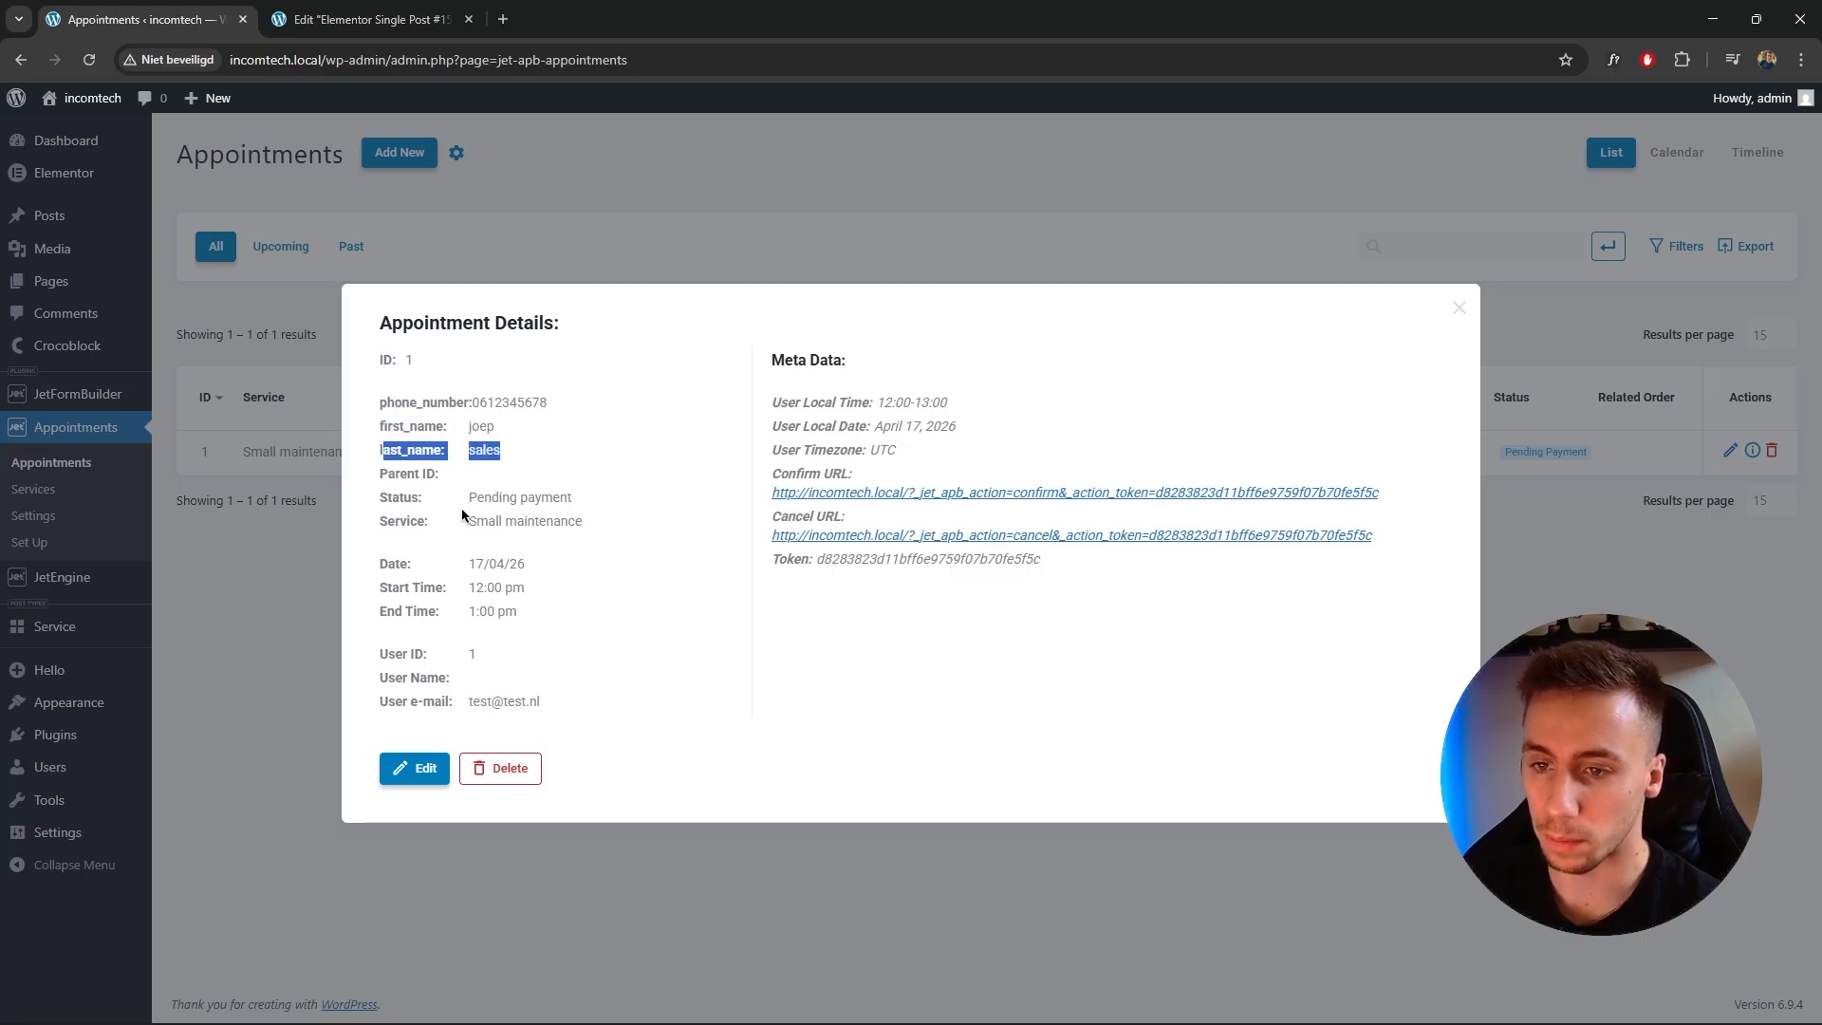
Review the new appointment's customer fields, date and times in its details dialog, then close it.
left_click(469, 577)
left_click_drag(383, 708, 529, 707)
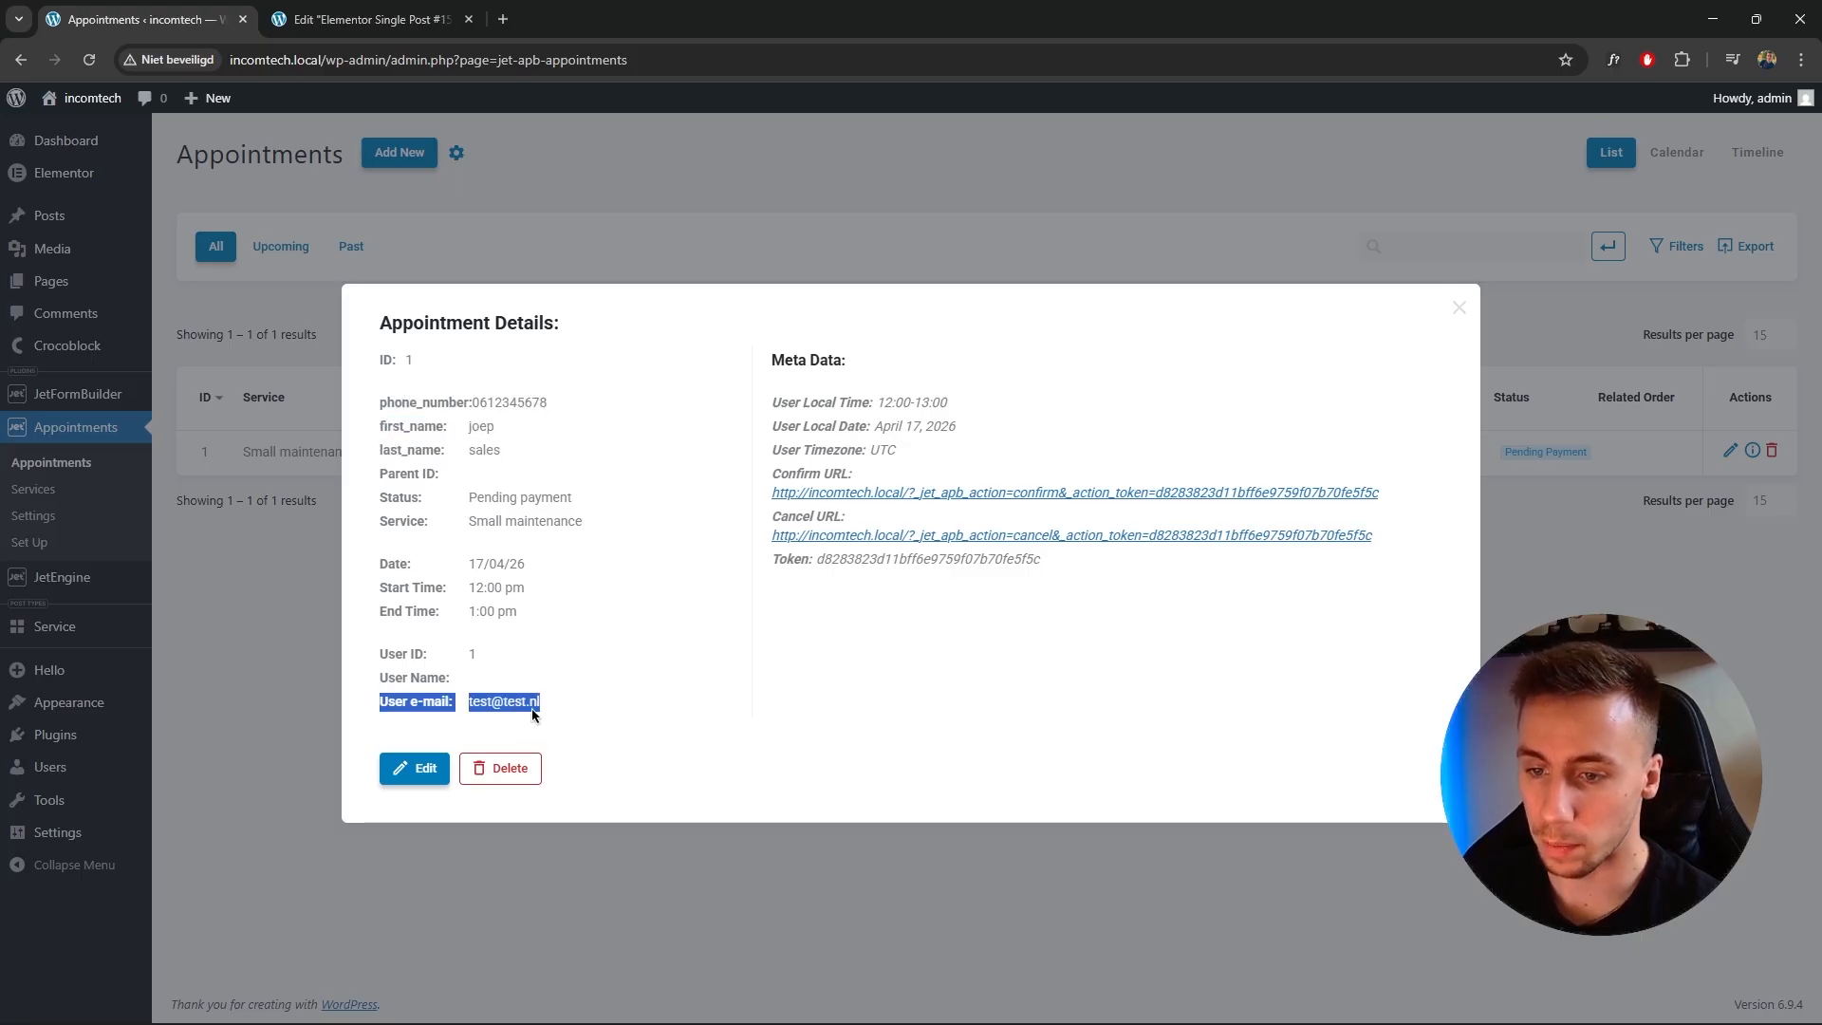
left_click_drag(517, 611, 393, 557)
left_click(418, 464)
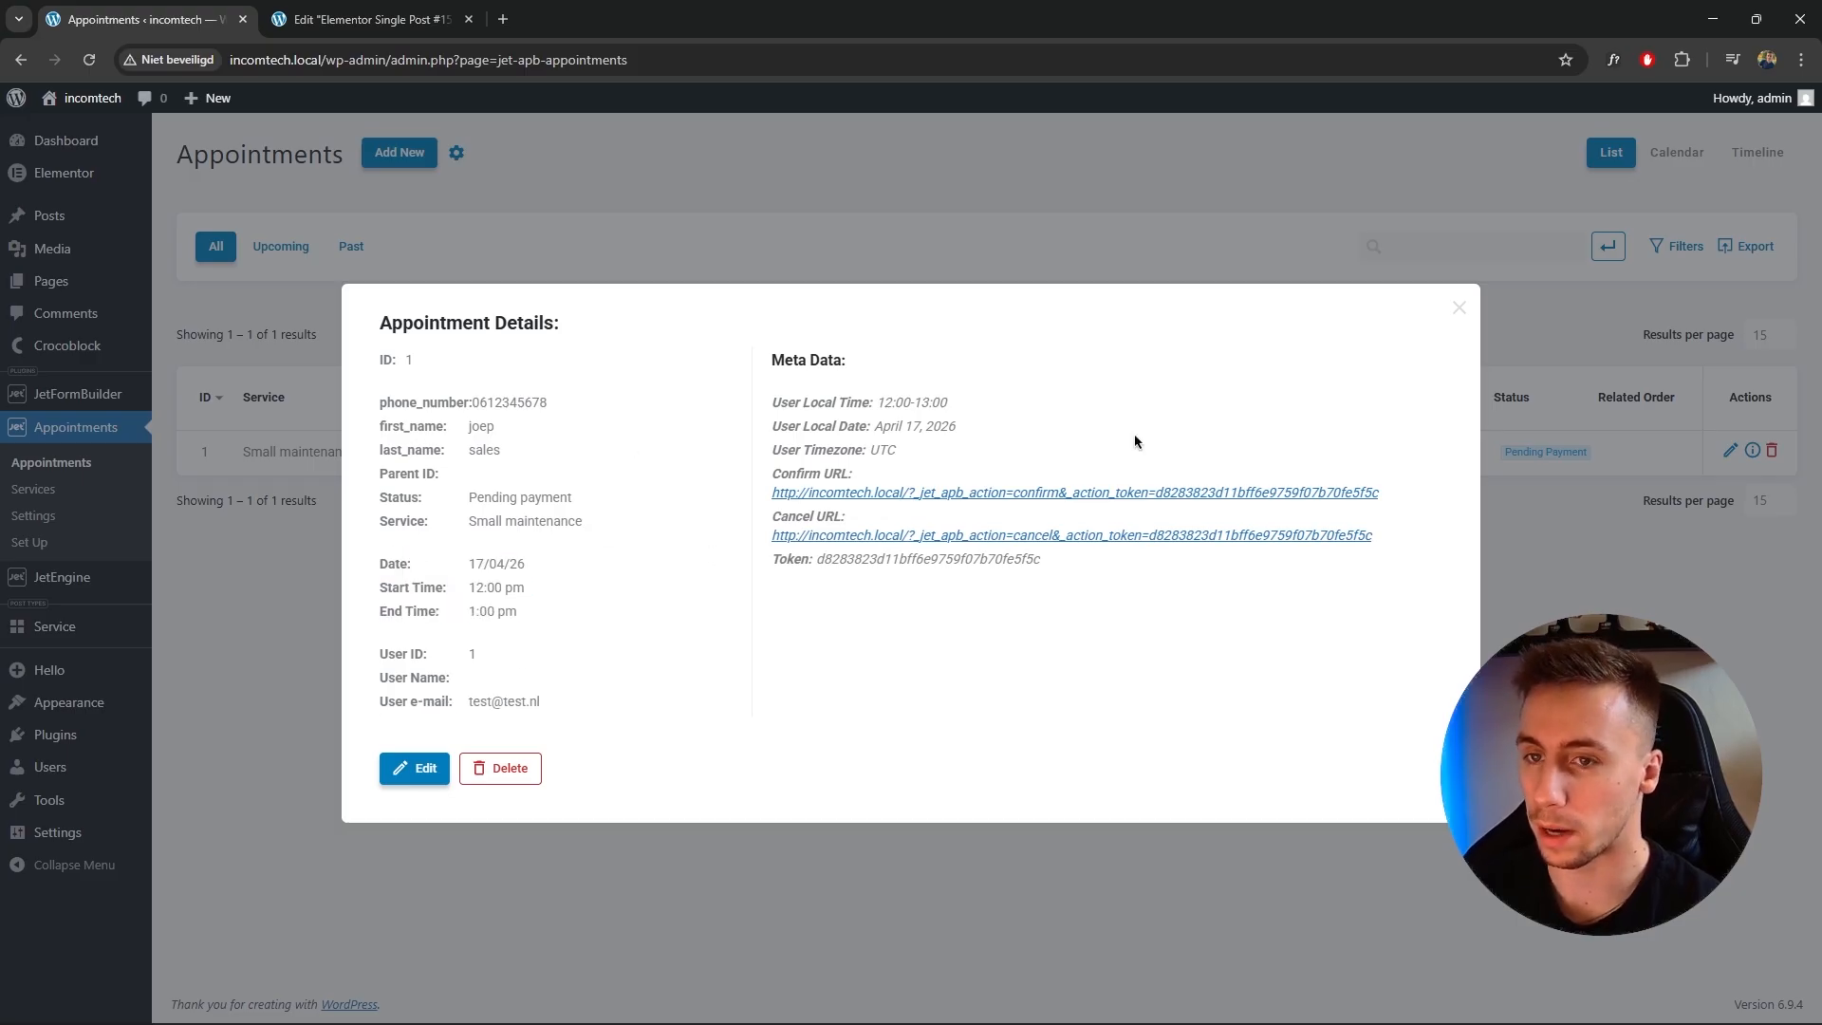
left_click(1459, 309)
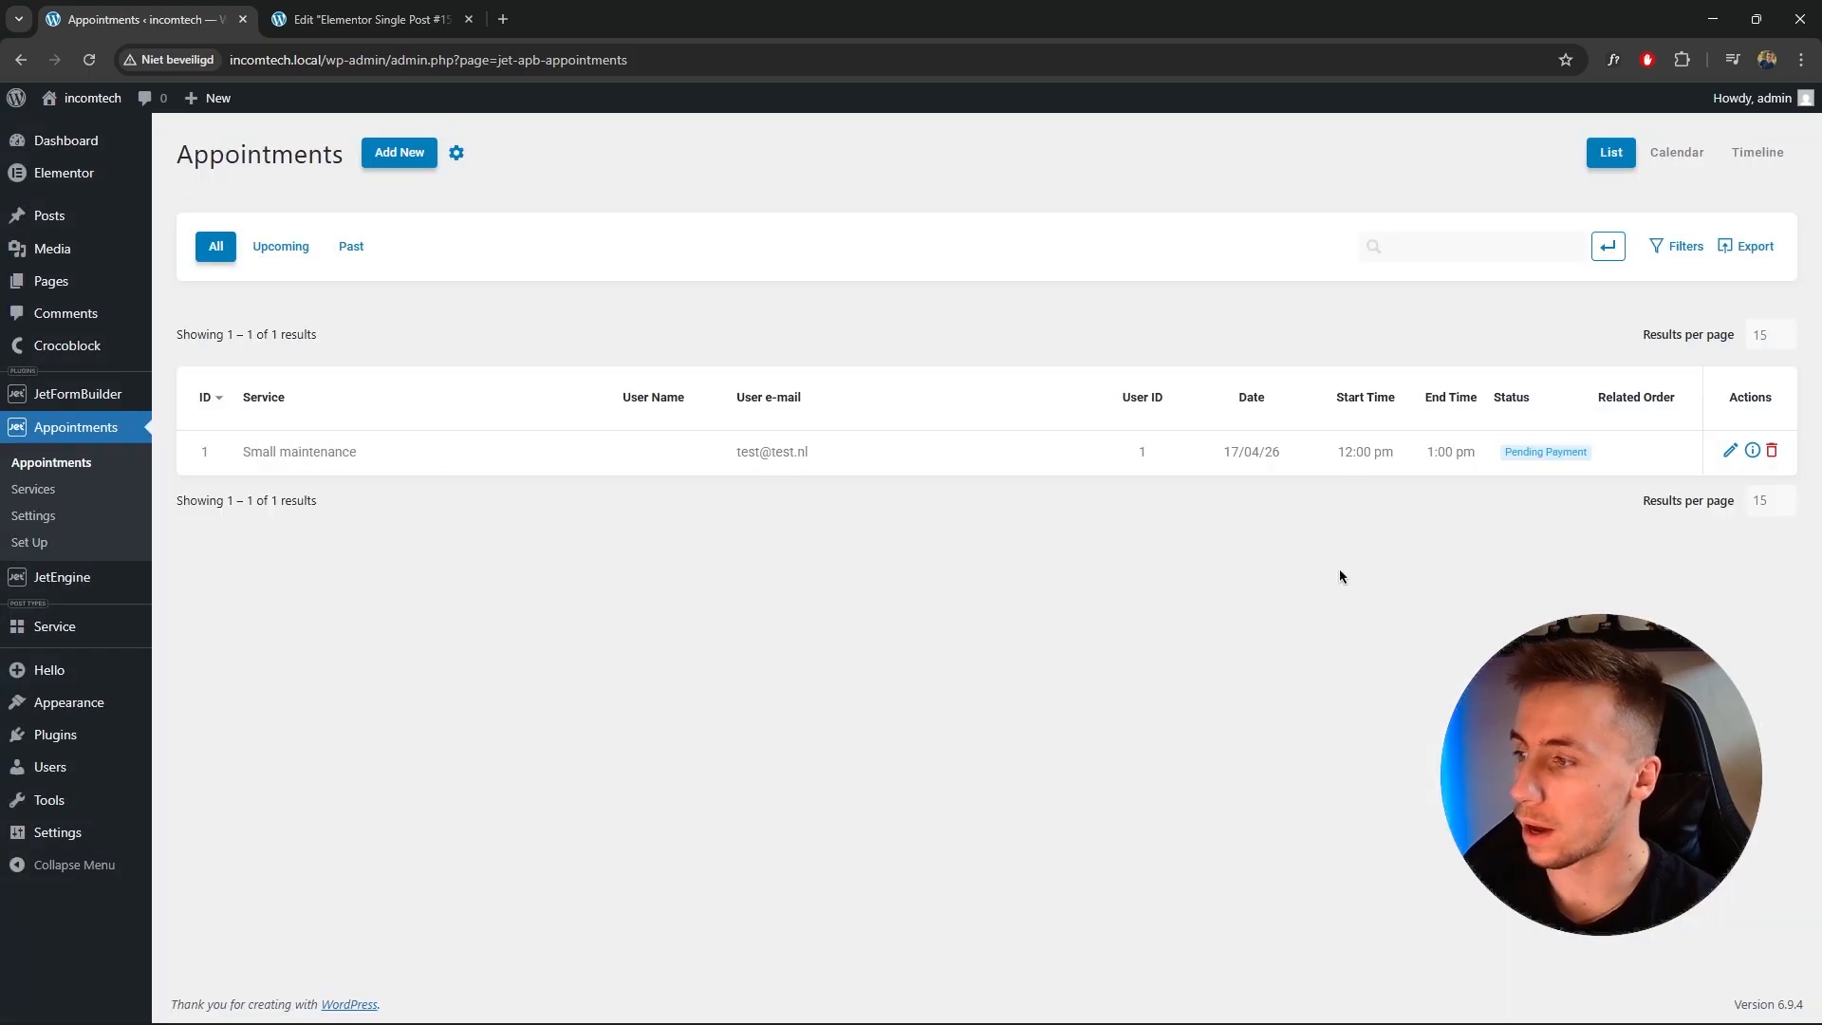
Examine the booking in the appointments Calendar and Timeline views, opening its details from the calendar.
left_click(1676, 152)
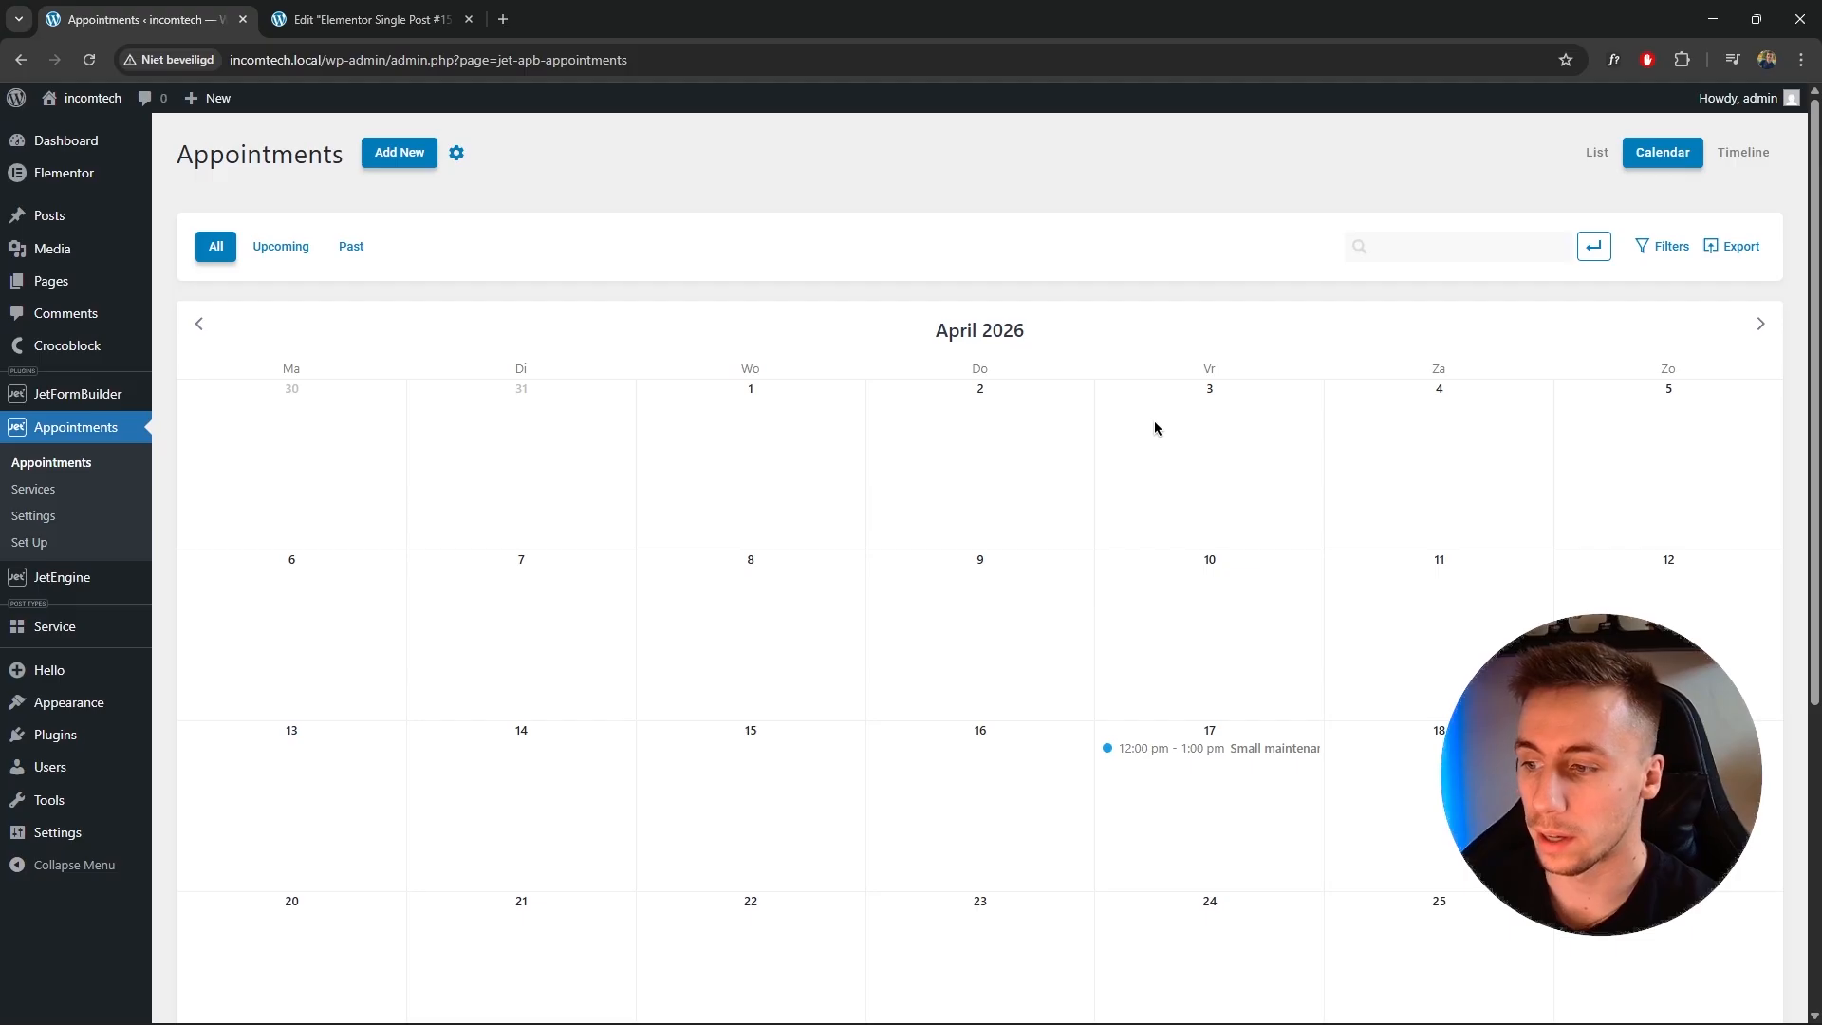
left_click(1251, 748)
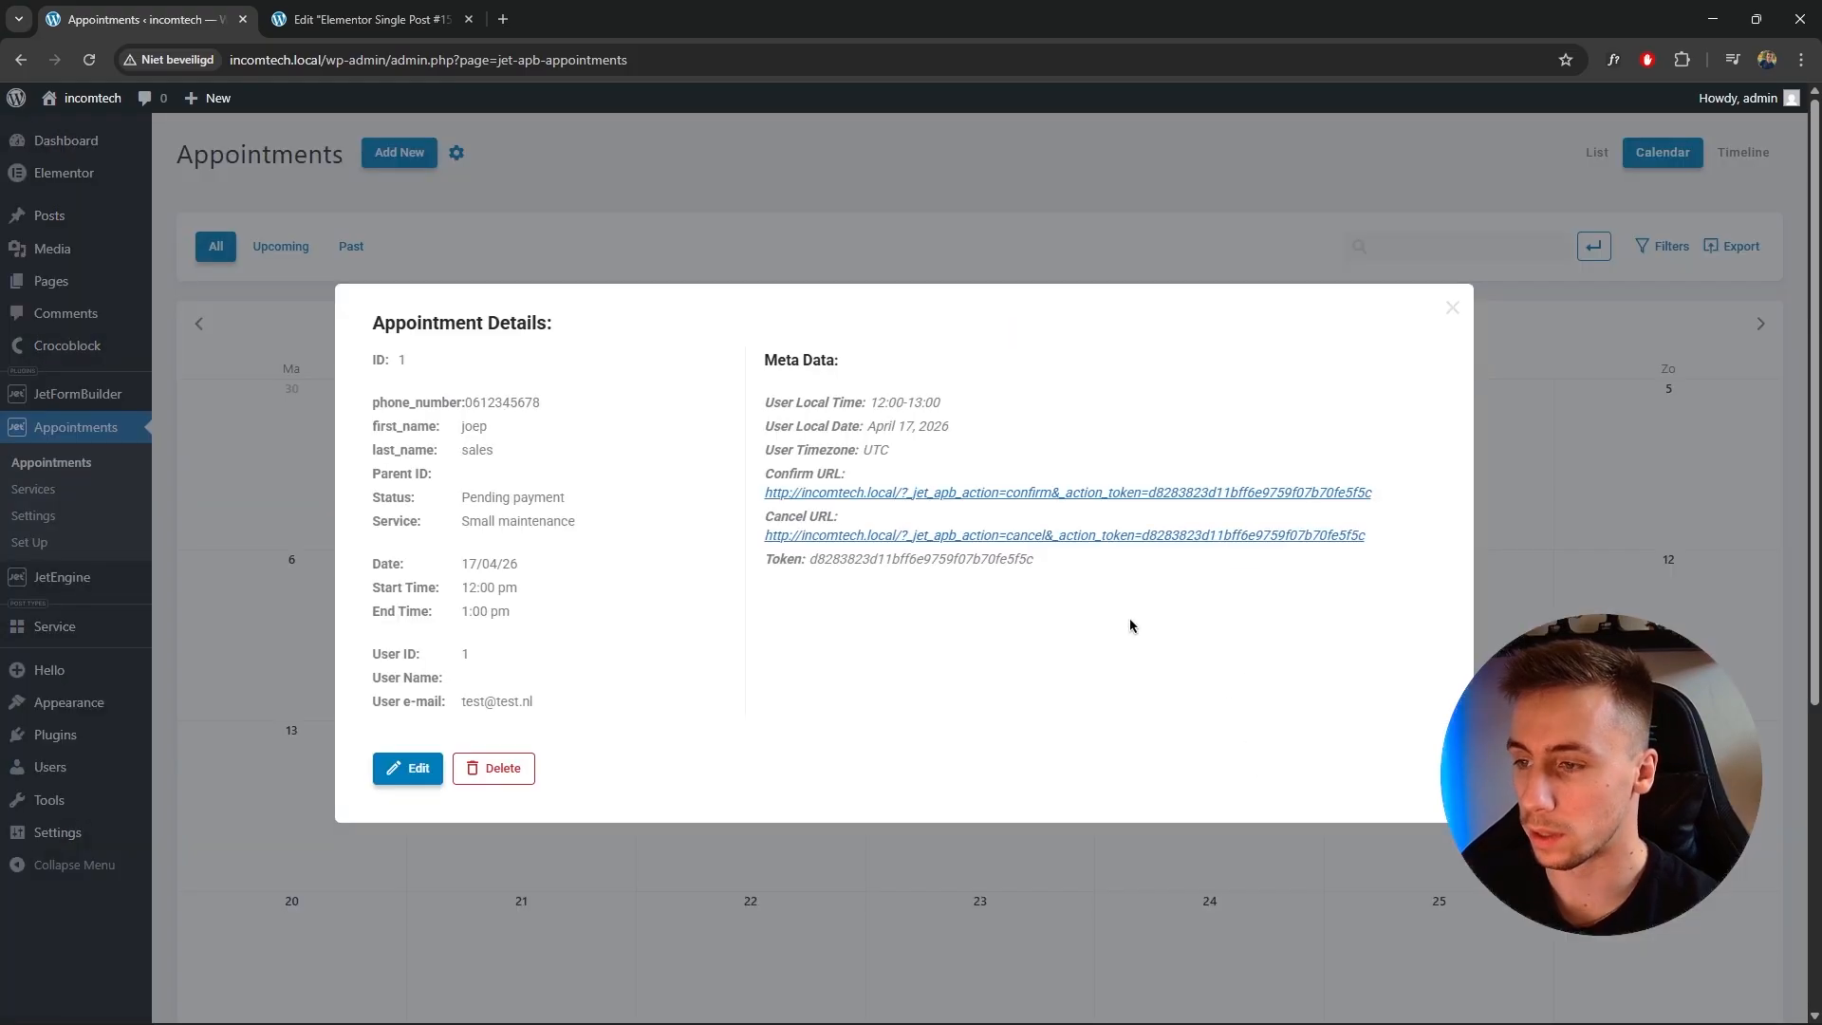
left_click(1451, 307)
left_click(1715, 154)
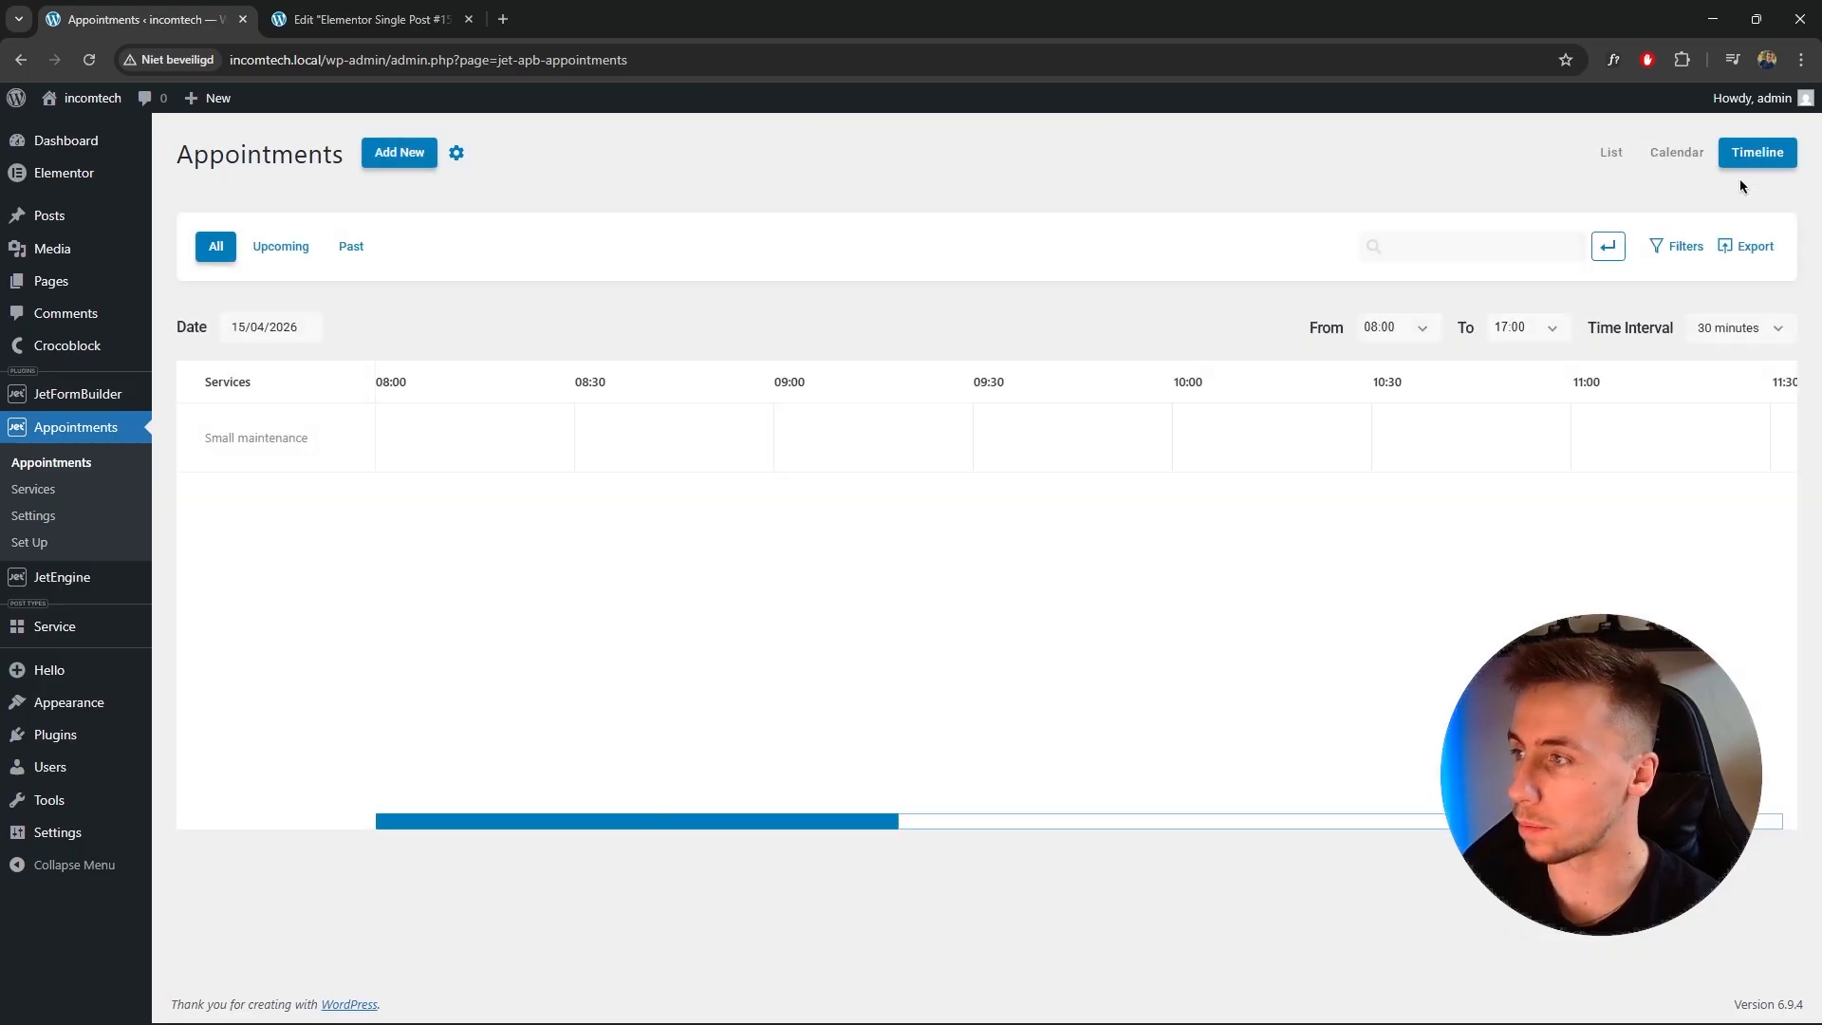
left_click(1679, 153)
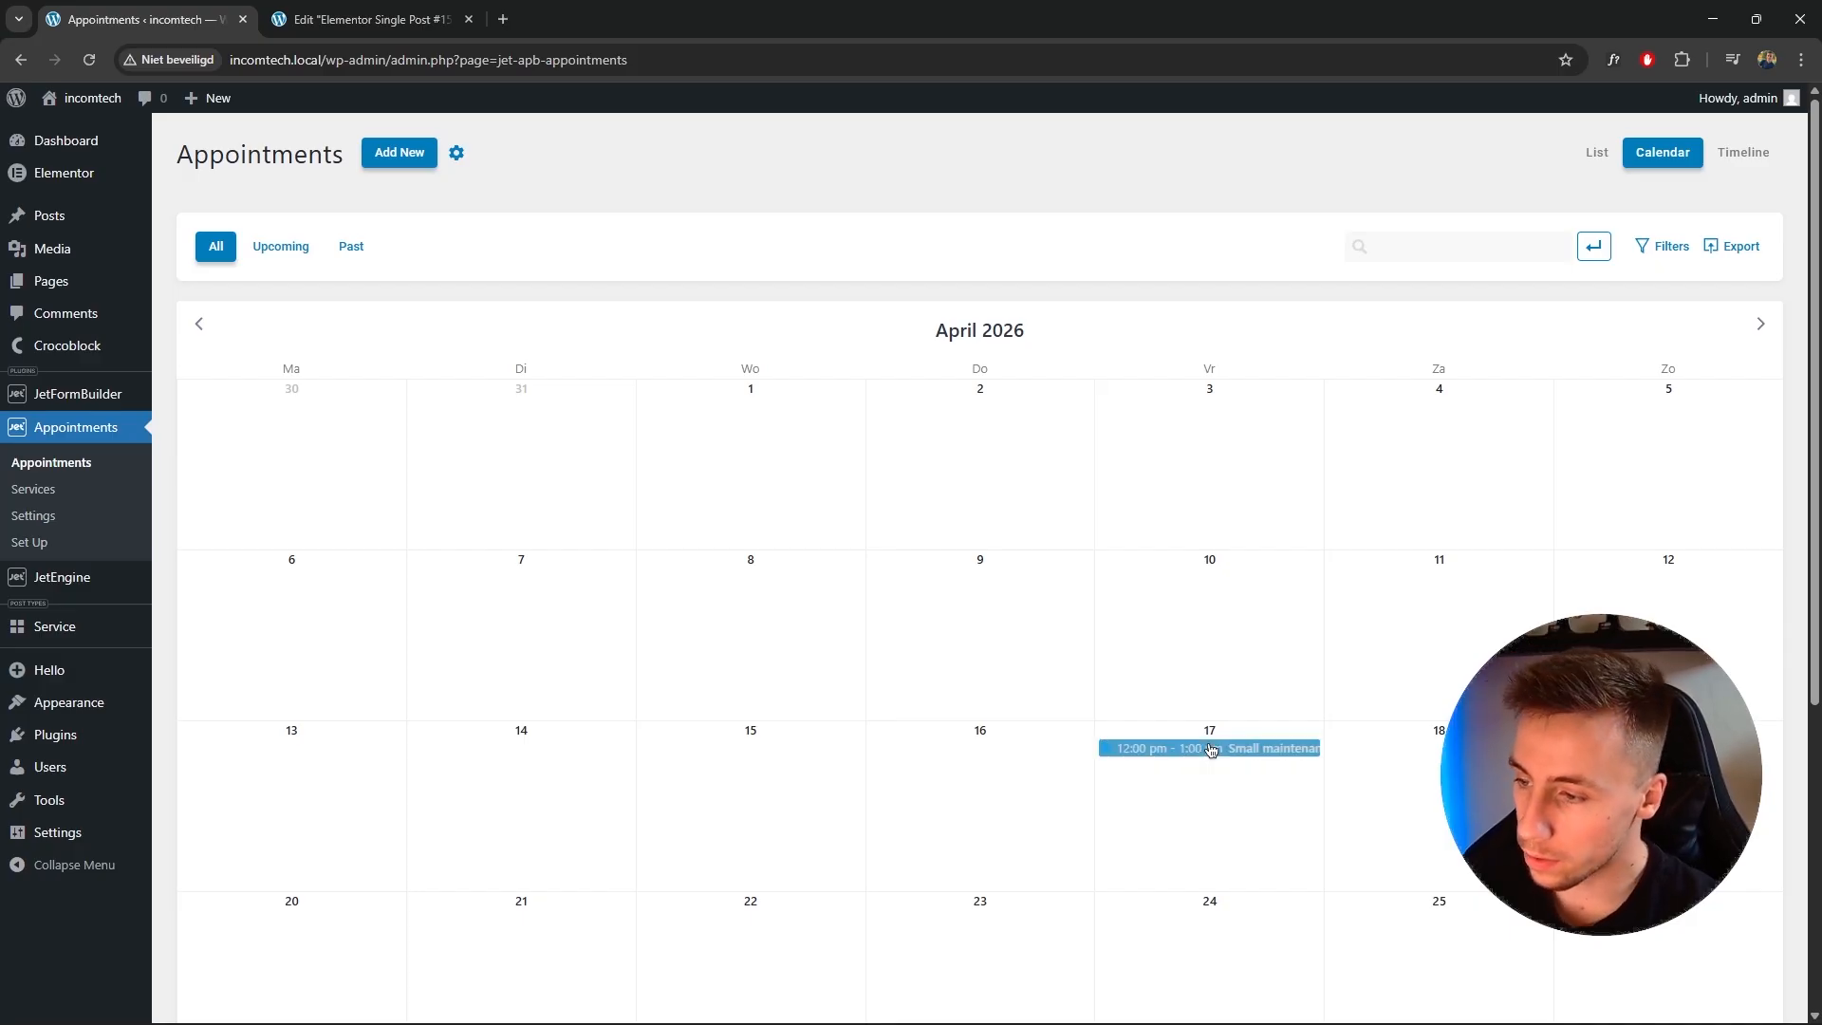
left_click(1161, 746)
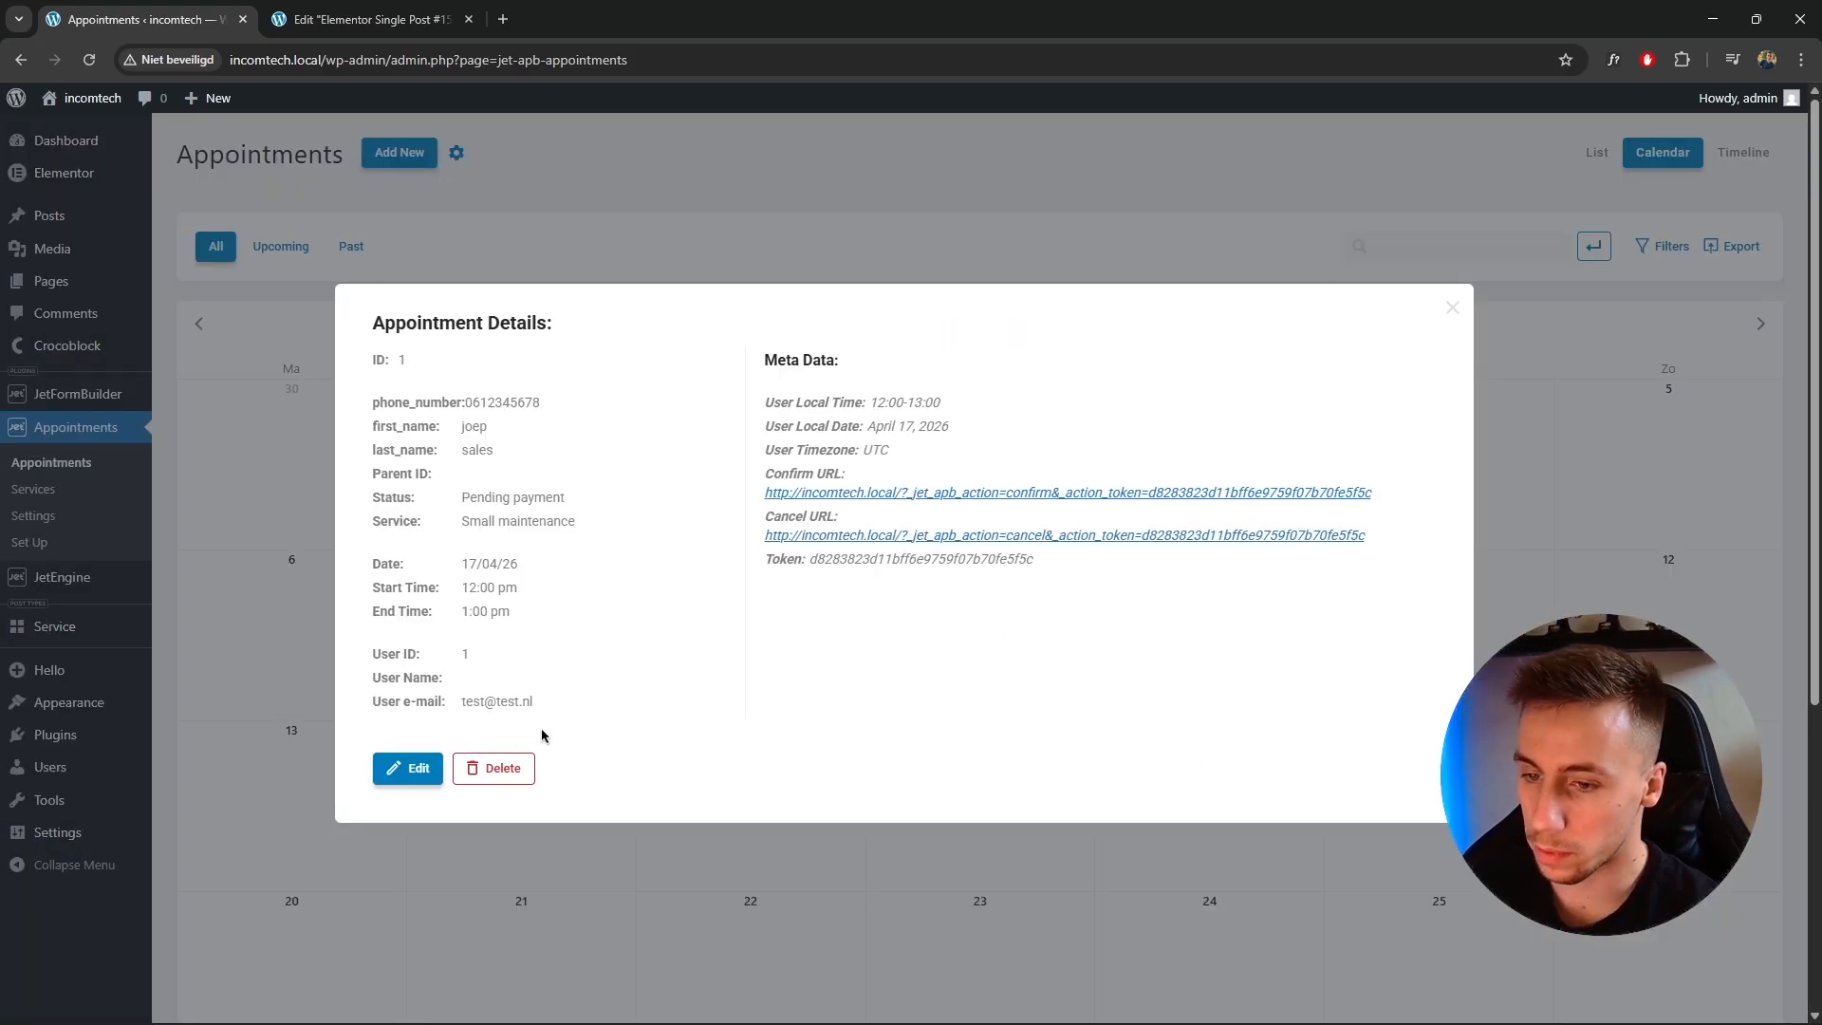
left_click(1451, 309)
Open the JetAppointments integrations settings and examine the Zoom and Google Calendar options.
left_click(55, 517)
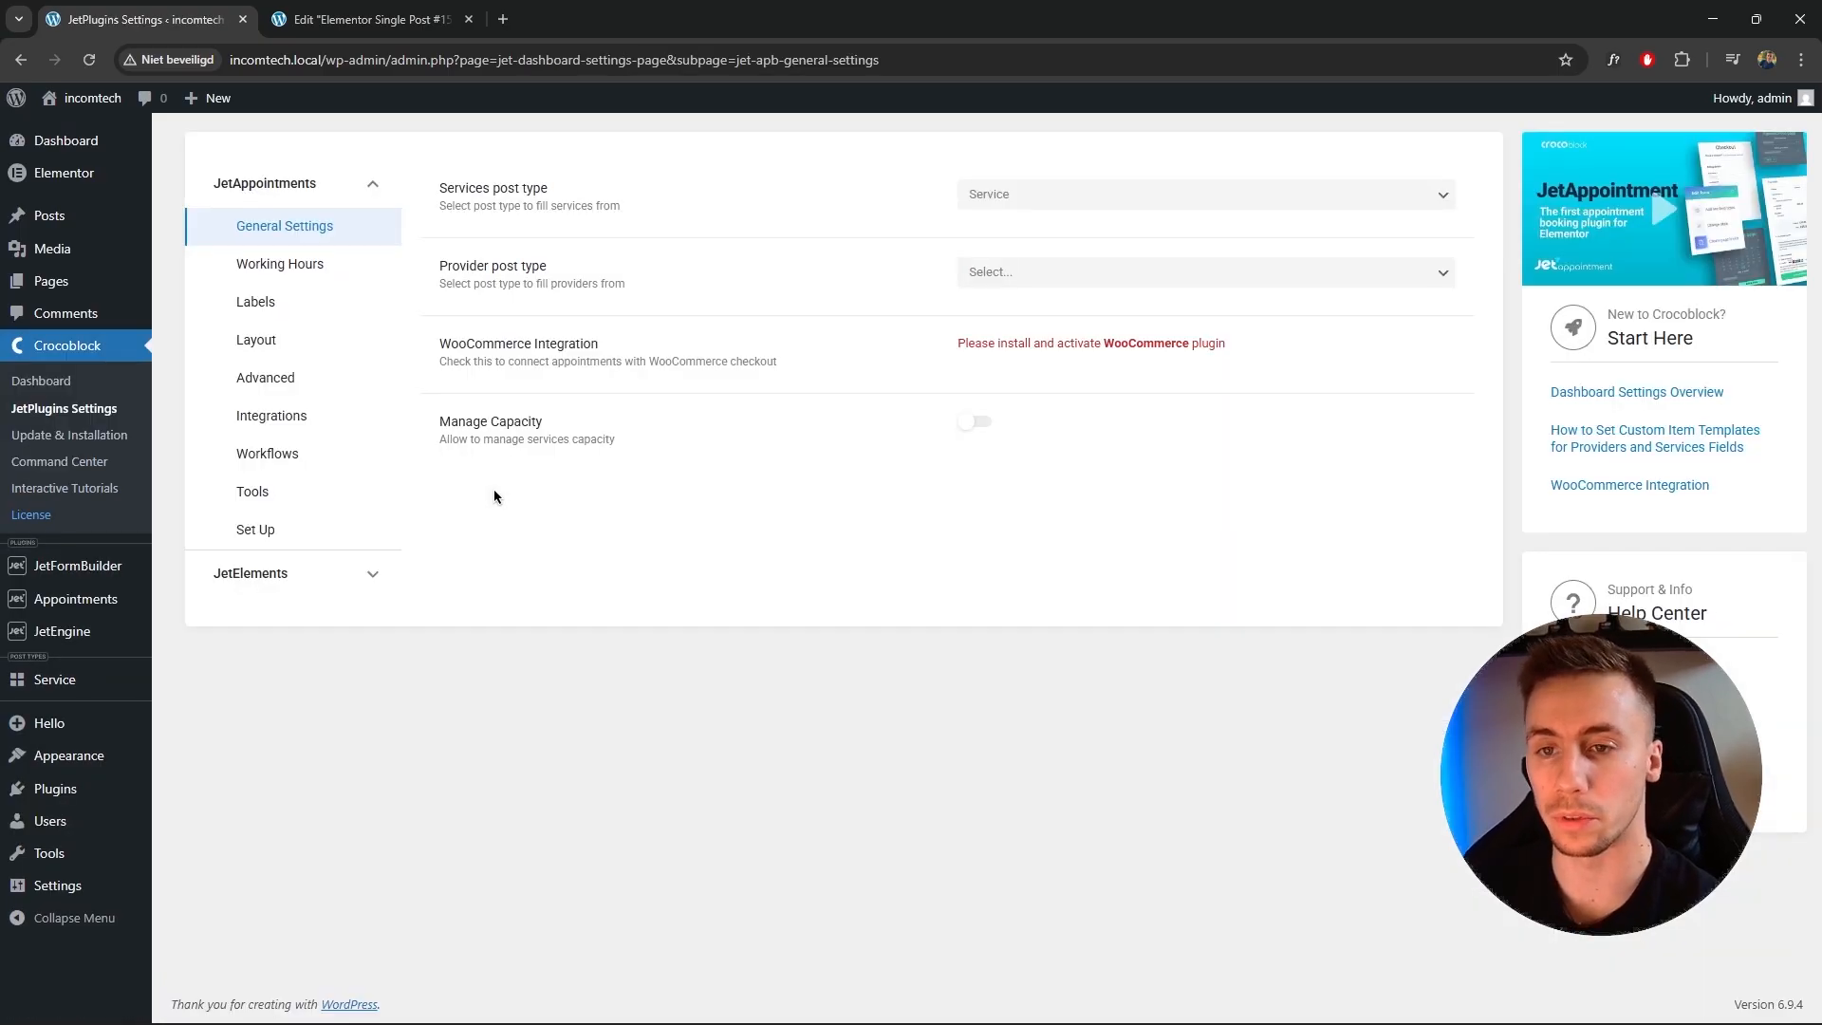
left_click(311, 415)
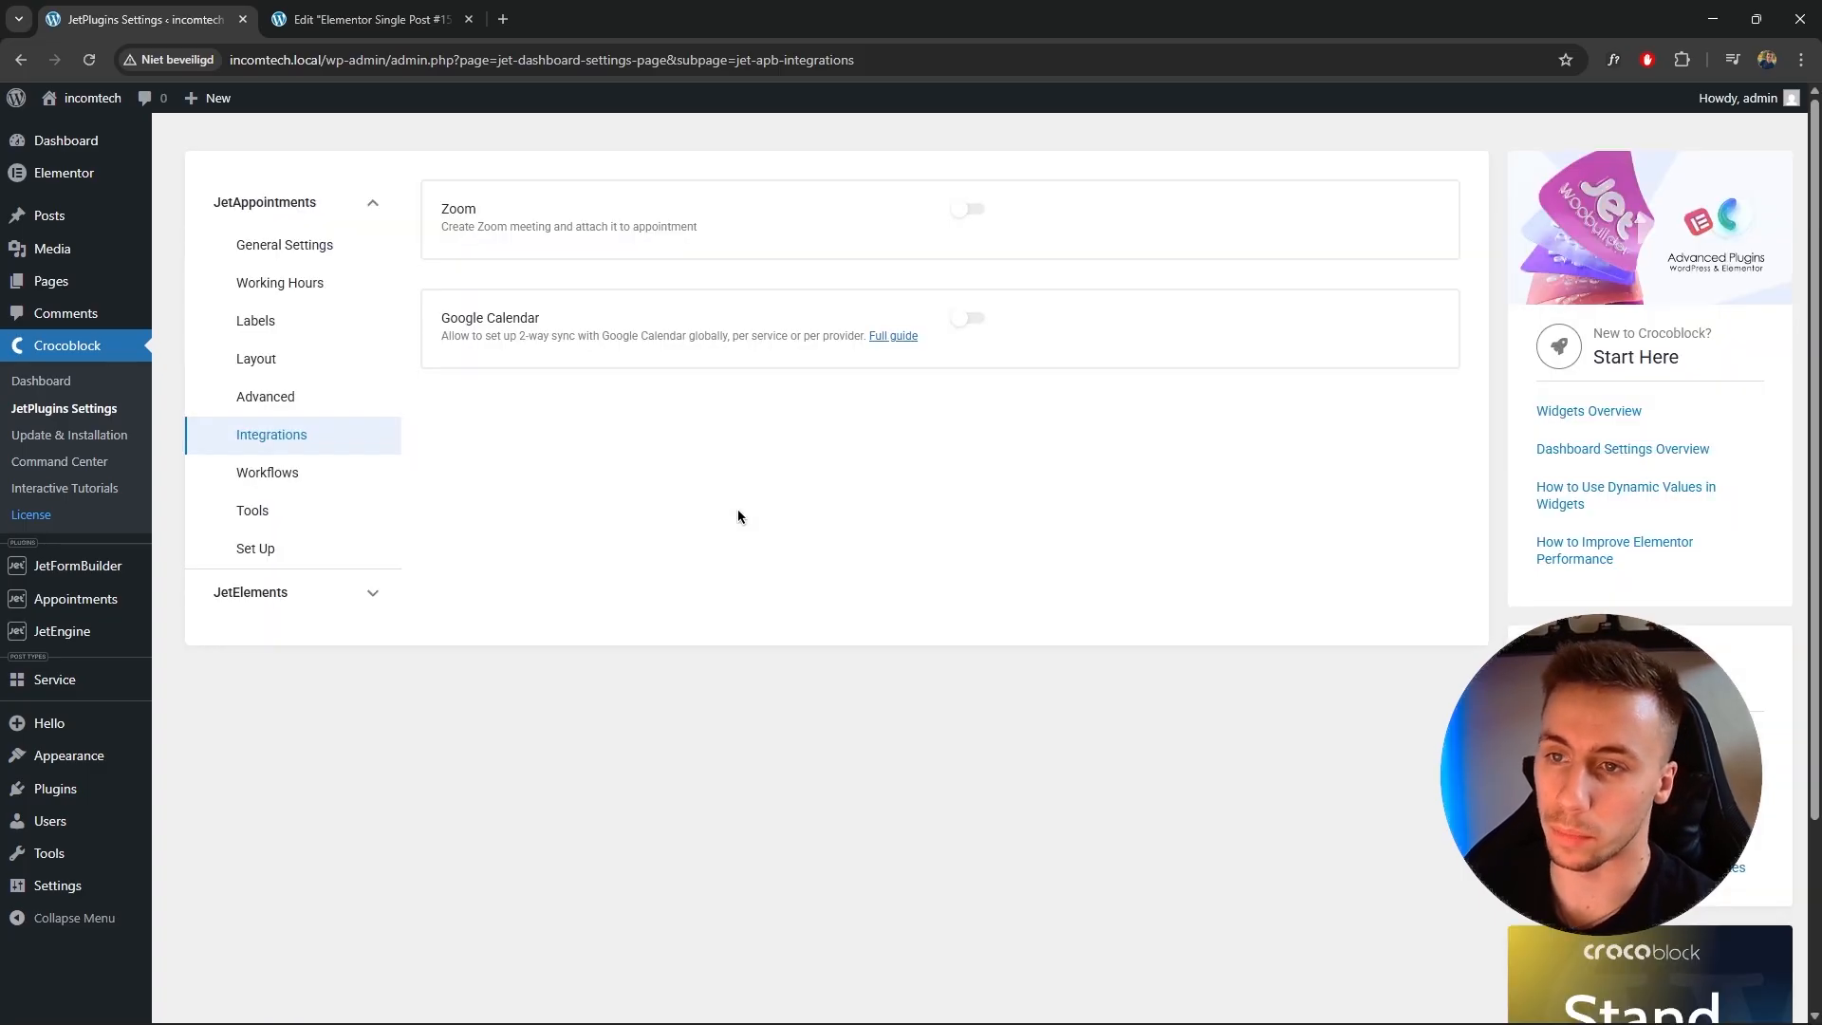
left_click_drag(468, 230, 698, 231)
left_click(659, 277)
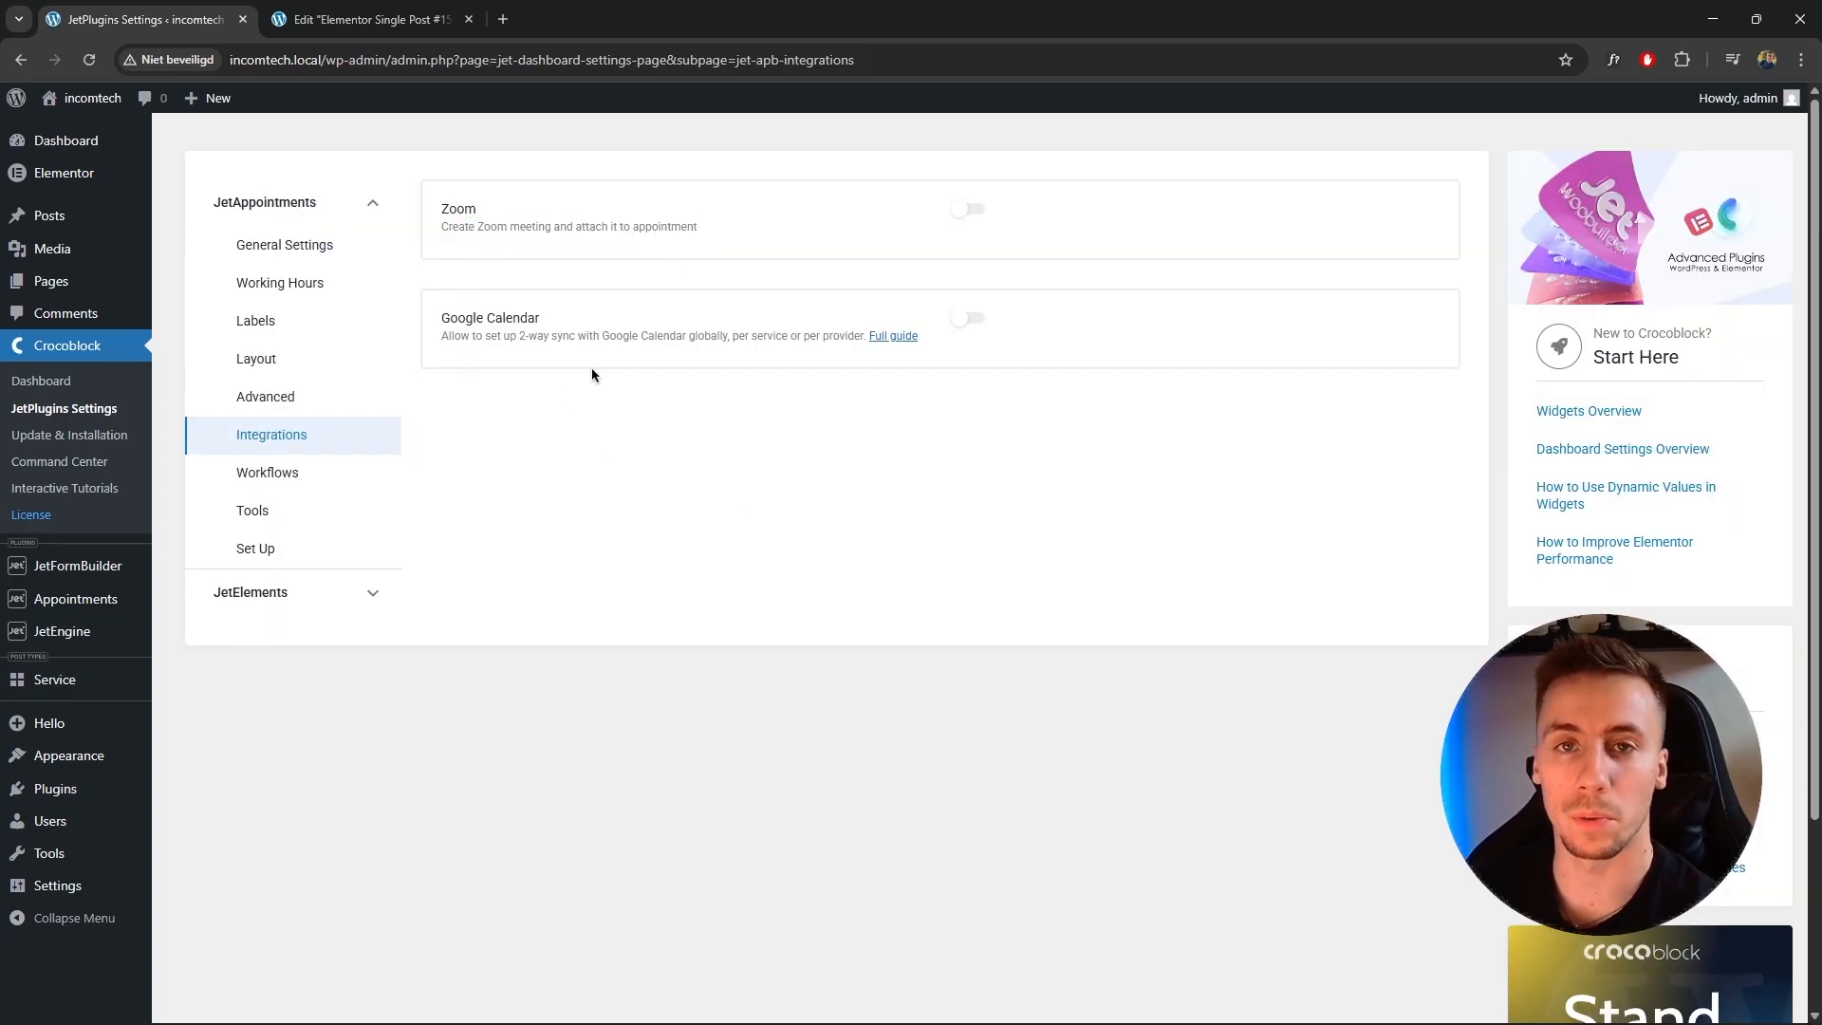
left_click_drag(454, 337, 521, 324)
left_click(752, 353)
left_click(664, 335)
double_click(667, 335)
left_click(669, 334)
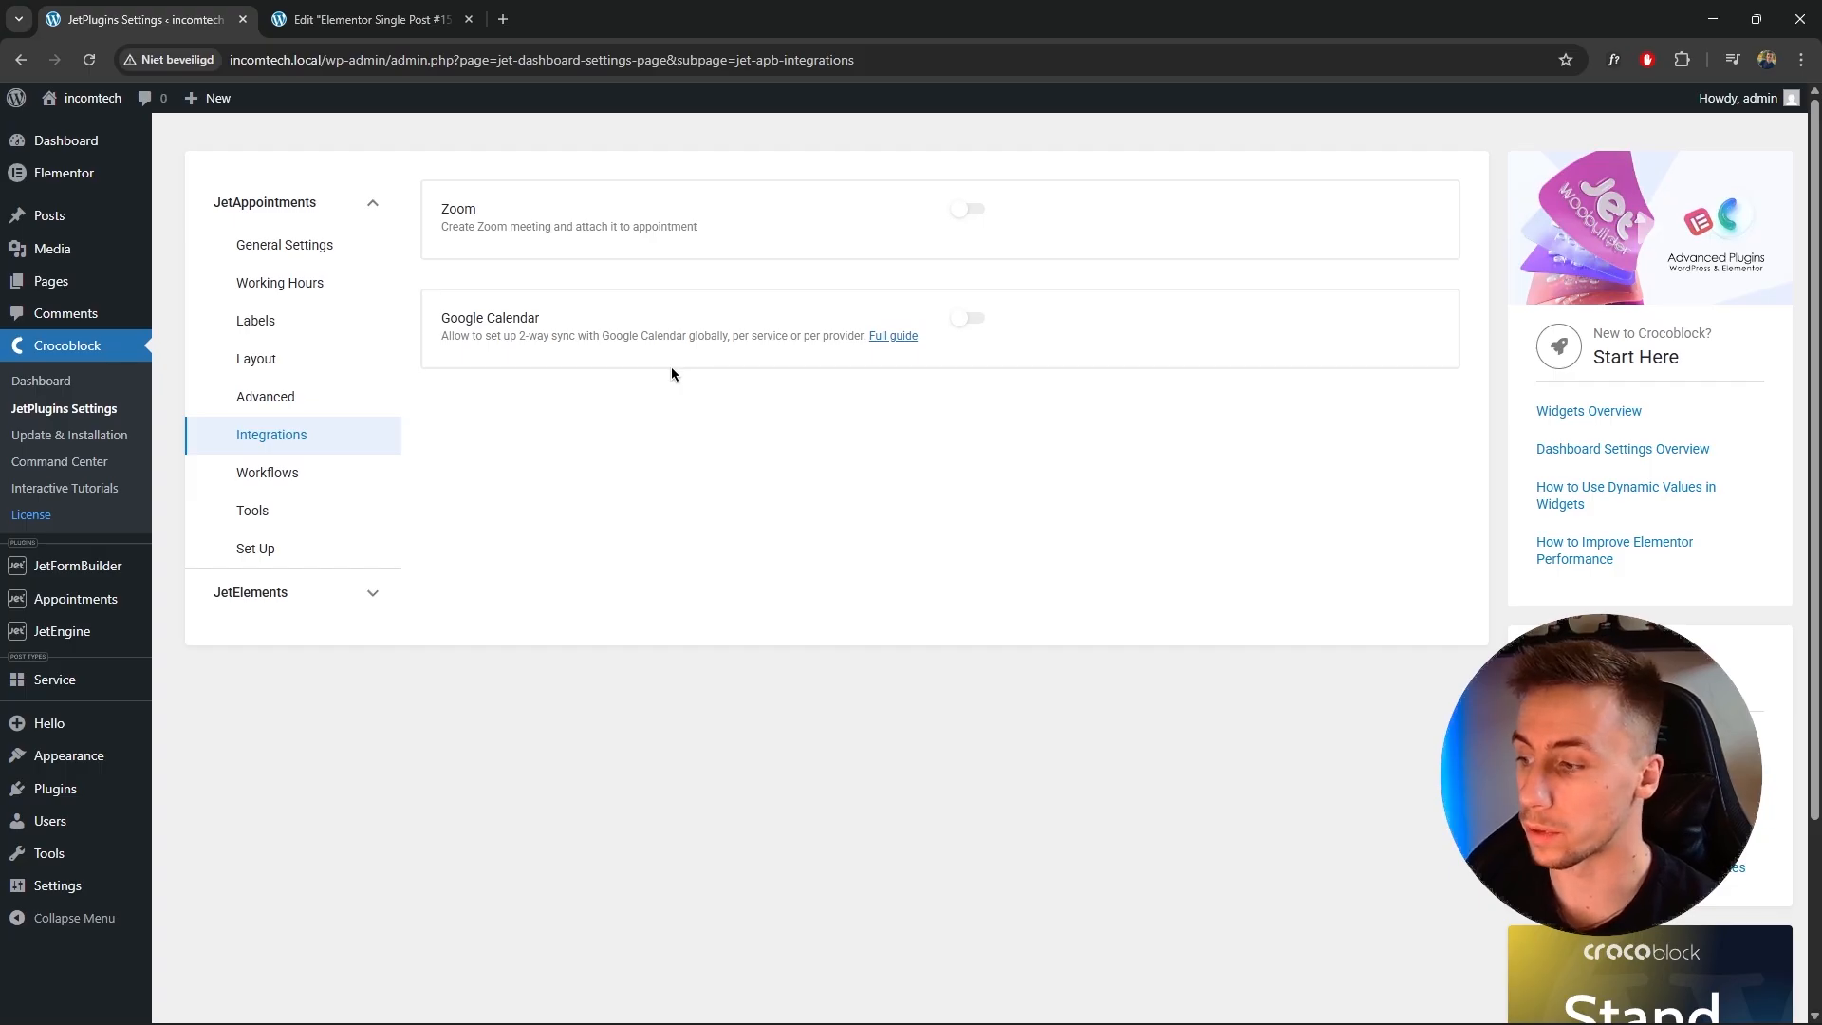
mouse_move(117, 107)
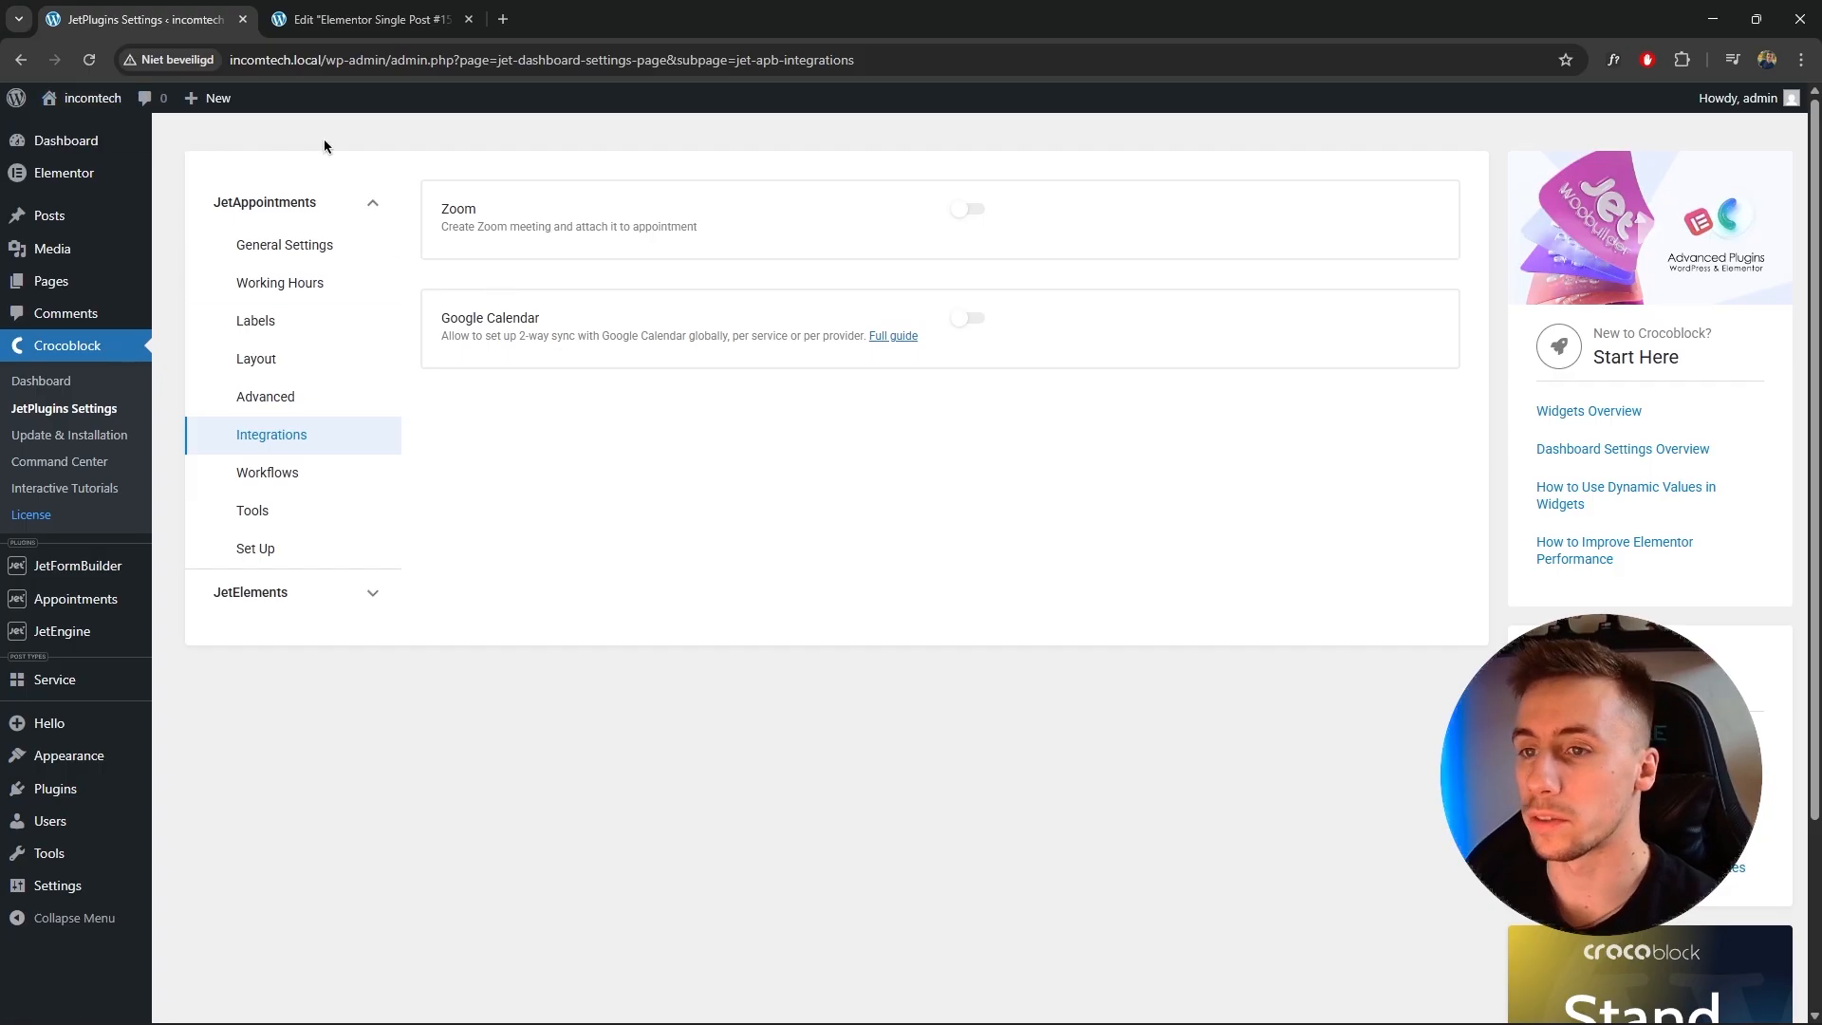